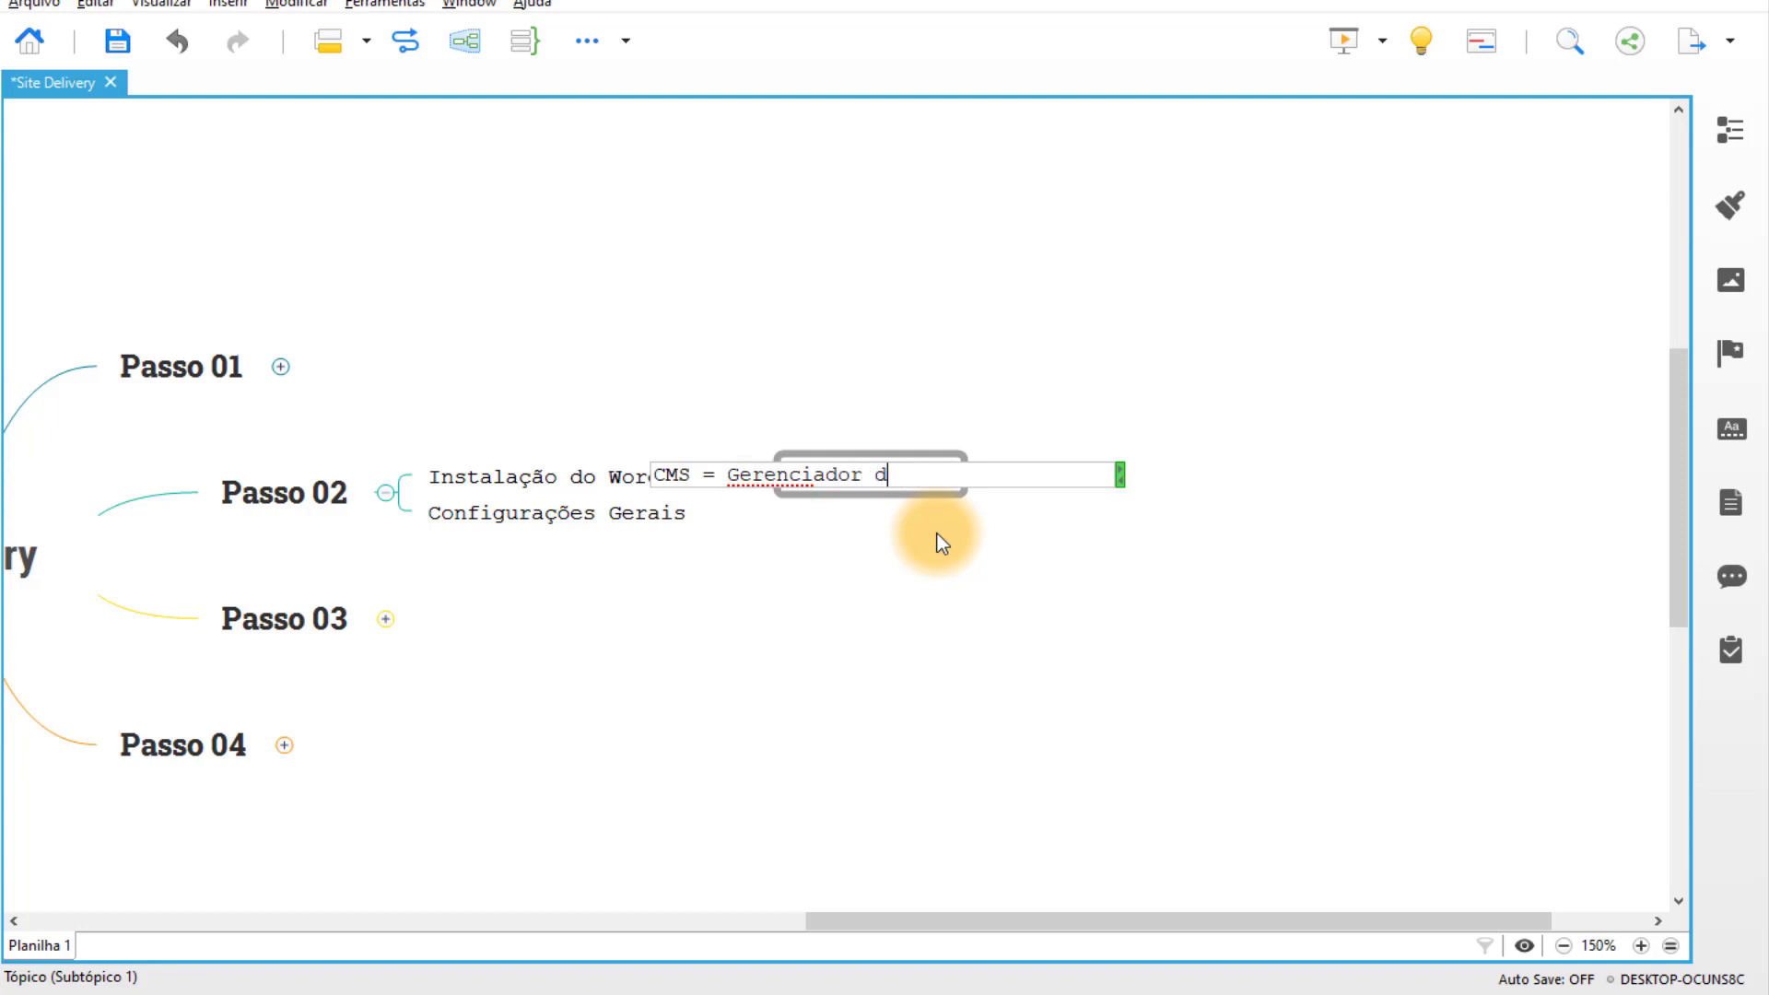
Finish the CMS topic so it reads 'CMS = Gerenciador de conteúdo'.
text(do)
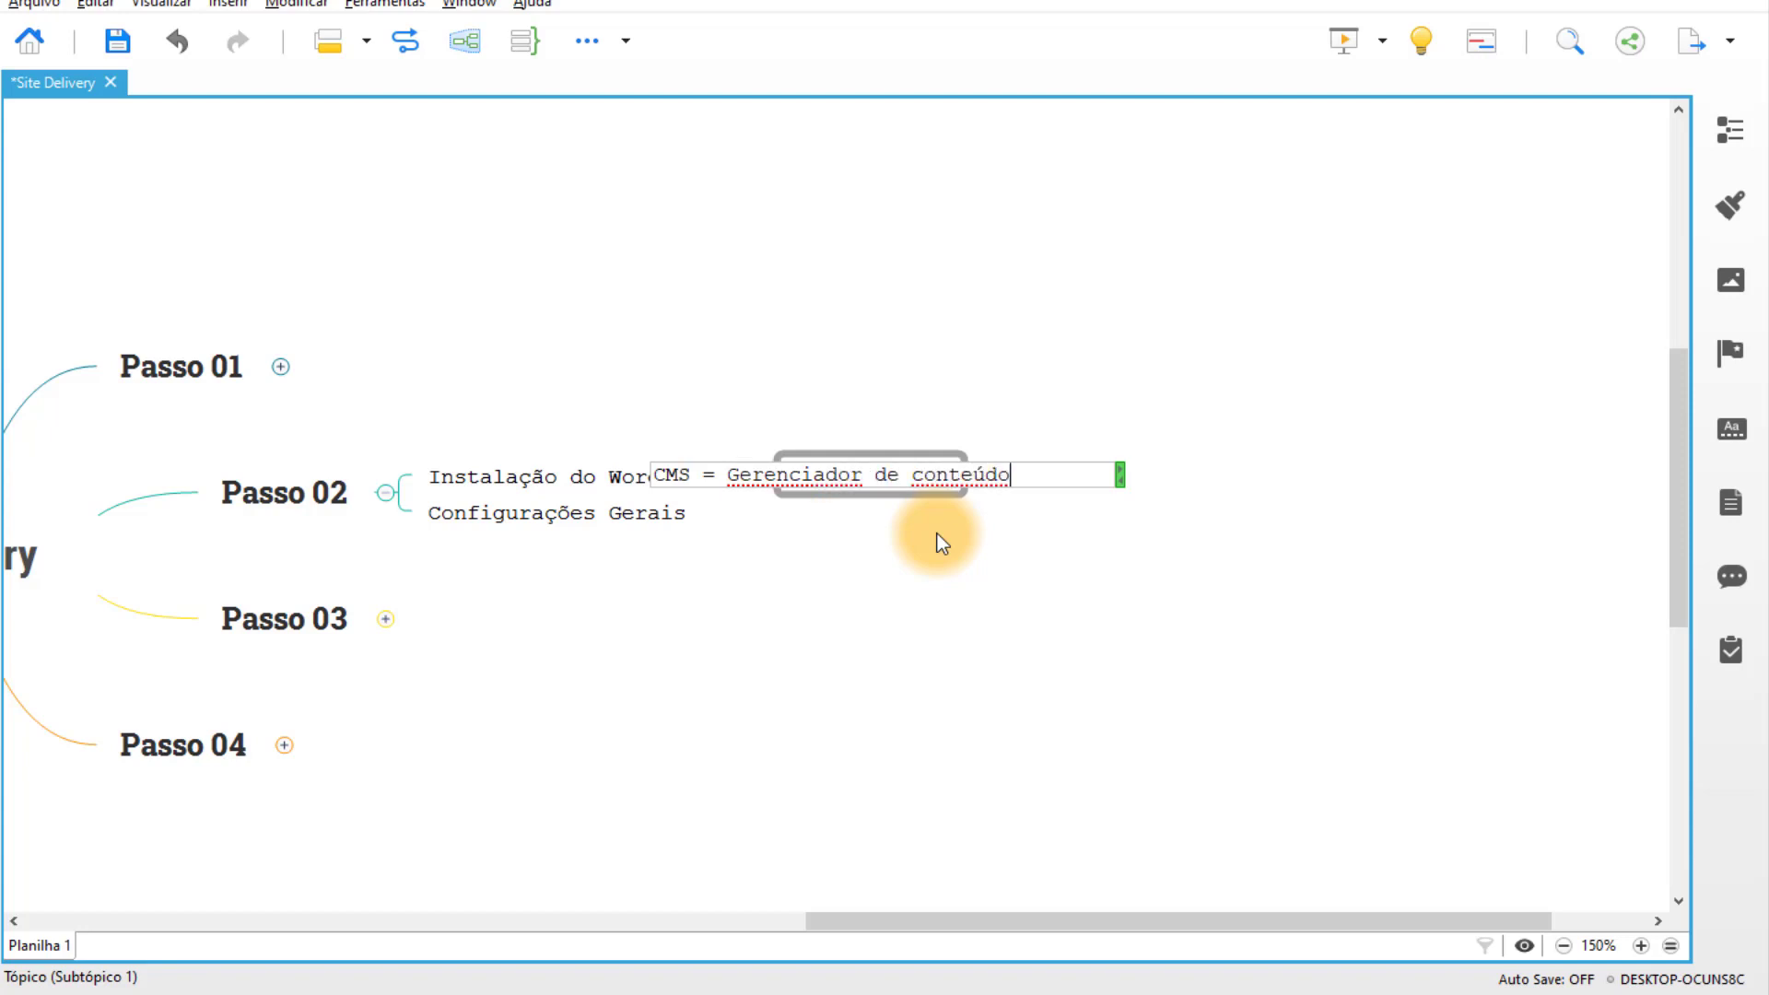
key(Return)
click(963, 554)
drag(963, 555, 768, 550)
Add a subtopic 'Site, loja virtual, site delivery, blog, páginas de vendas...' beside the CMS note.
click(540, 473)
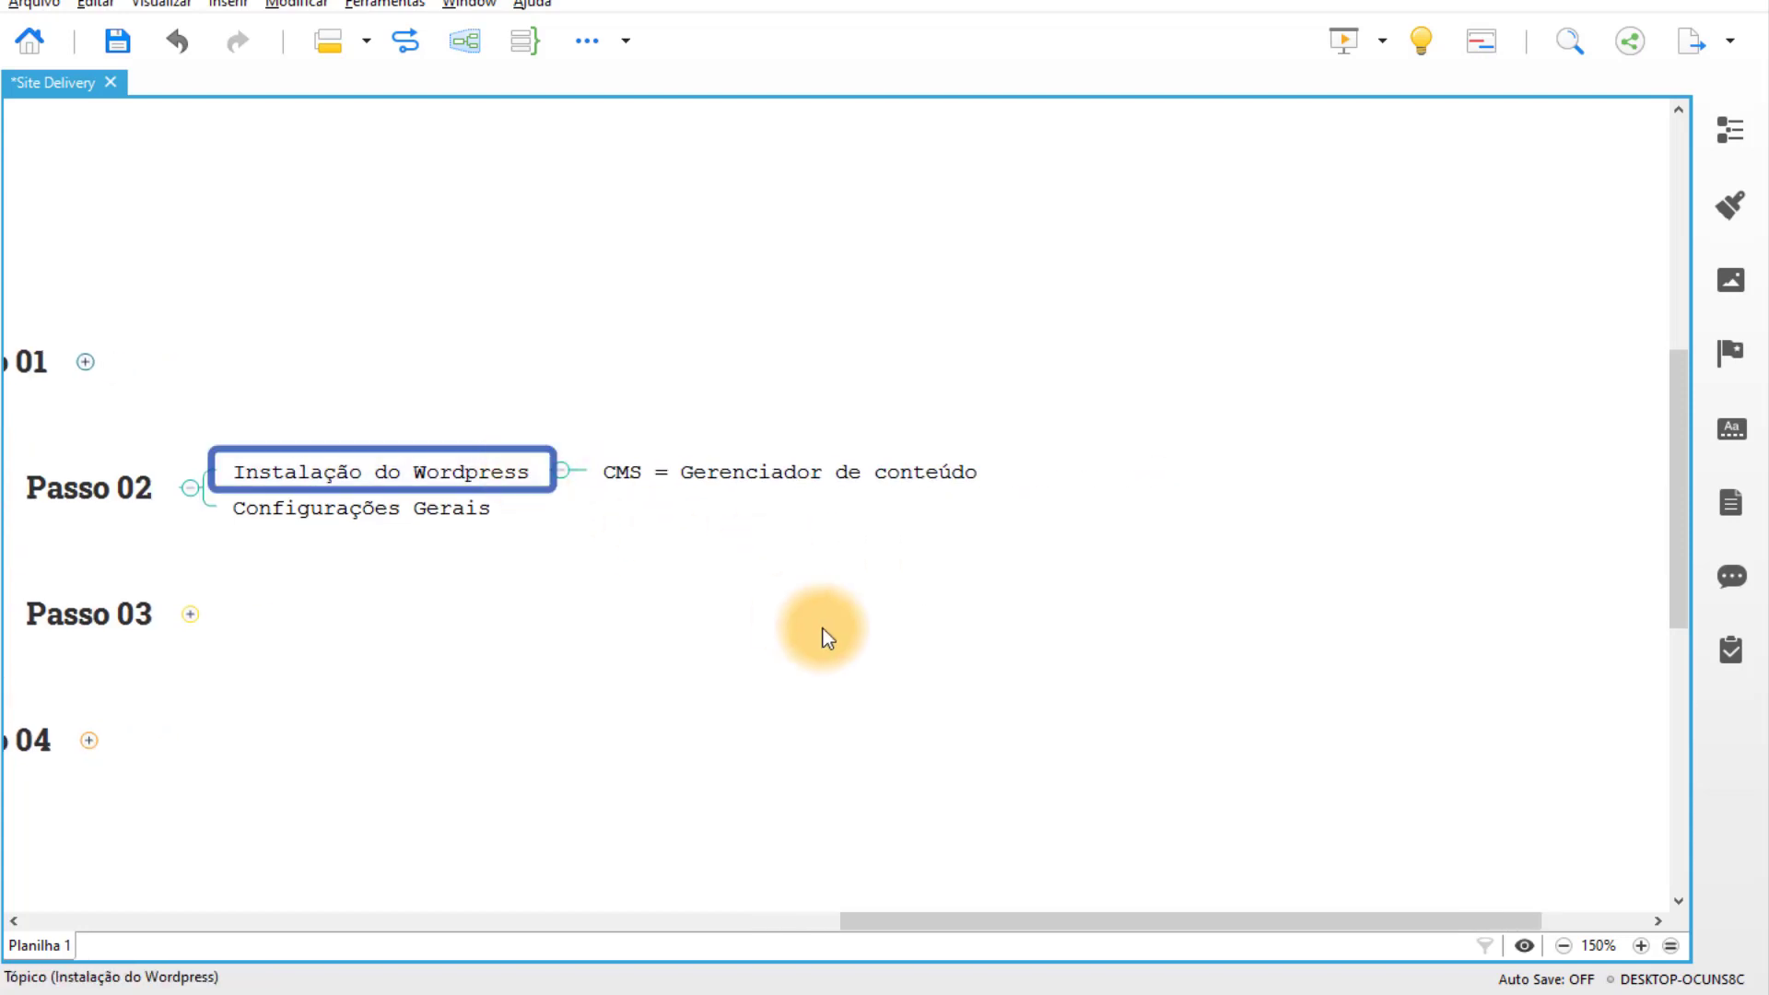
key(Tab)
text(Site, loj)
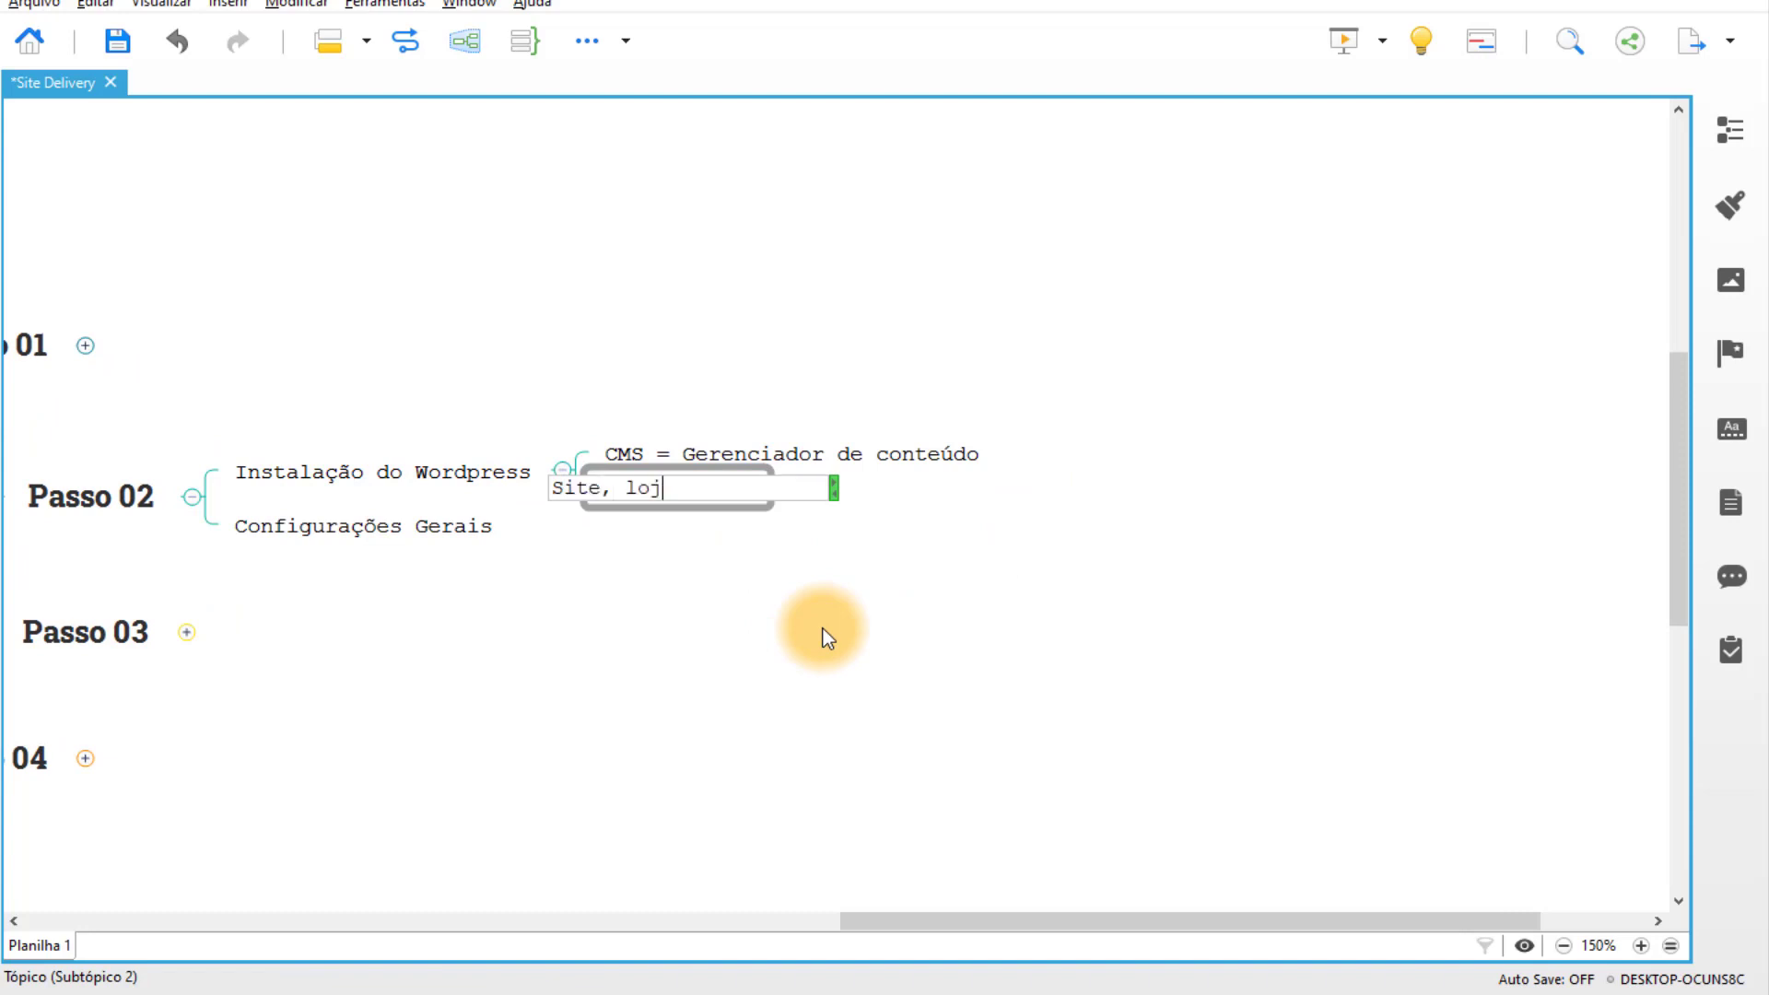
text(a virtual, )
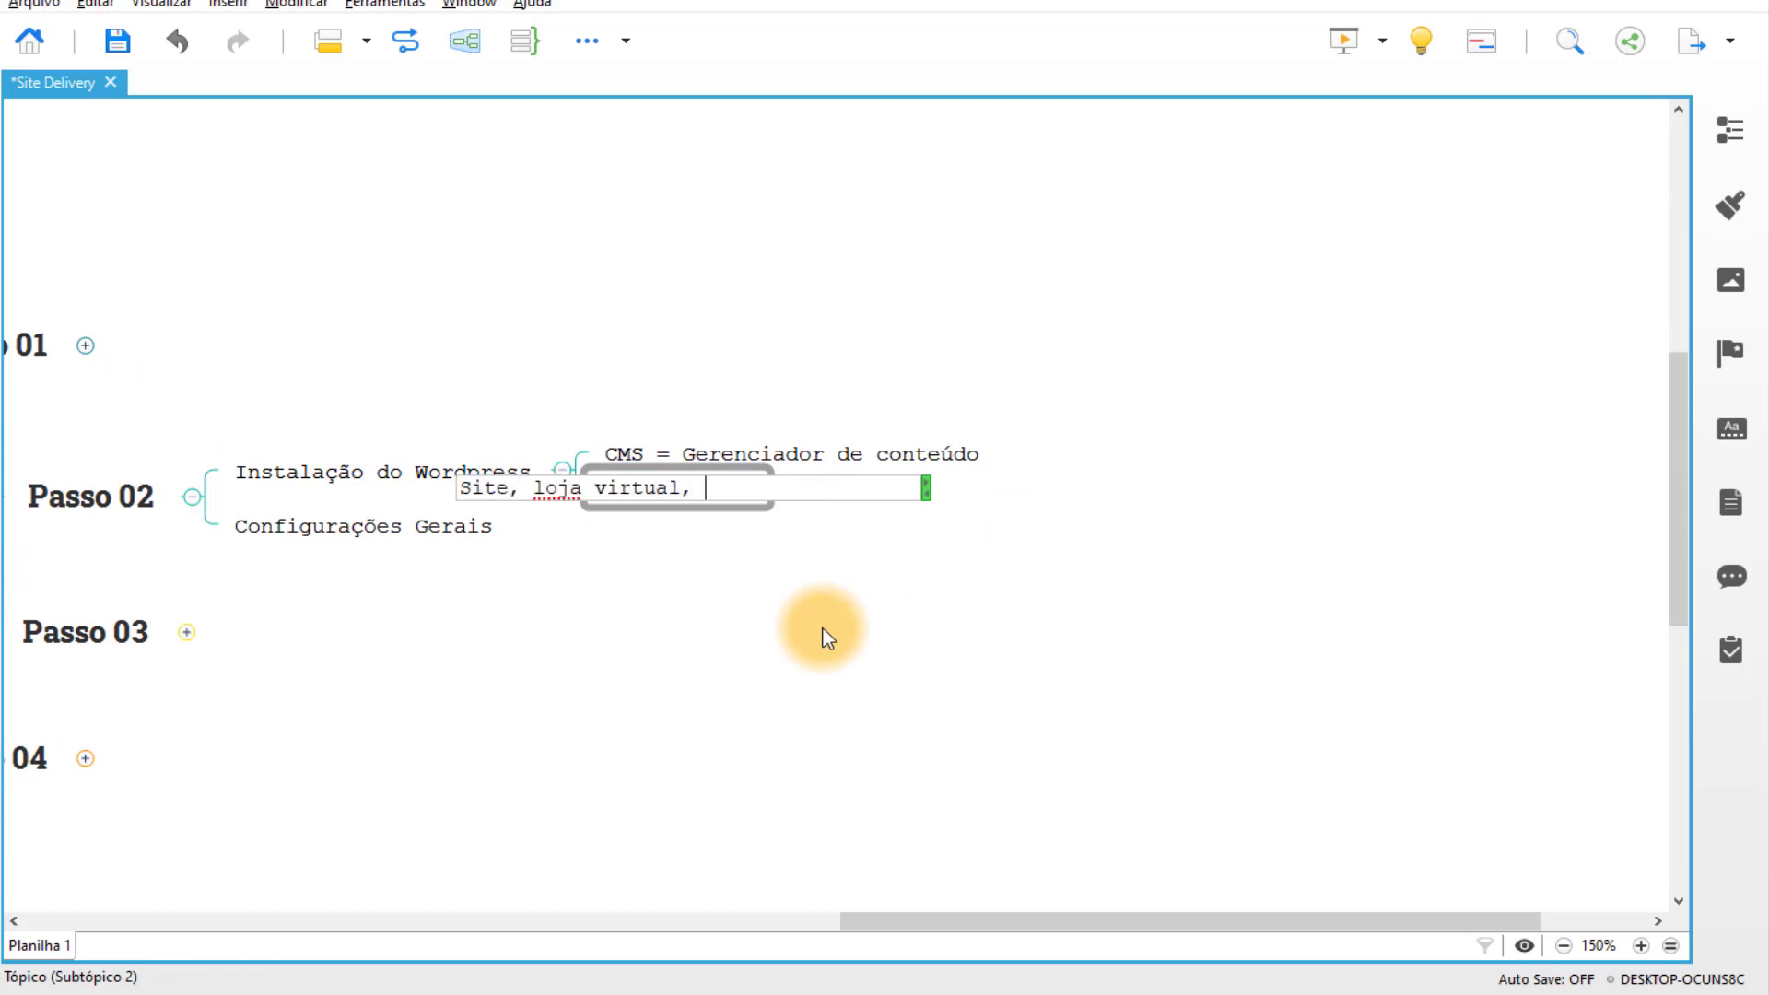
text(site delivery, )
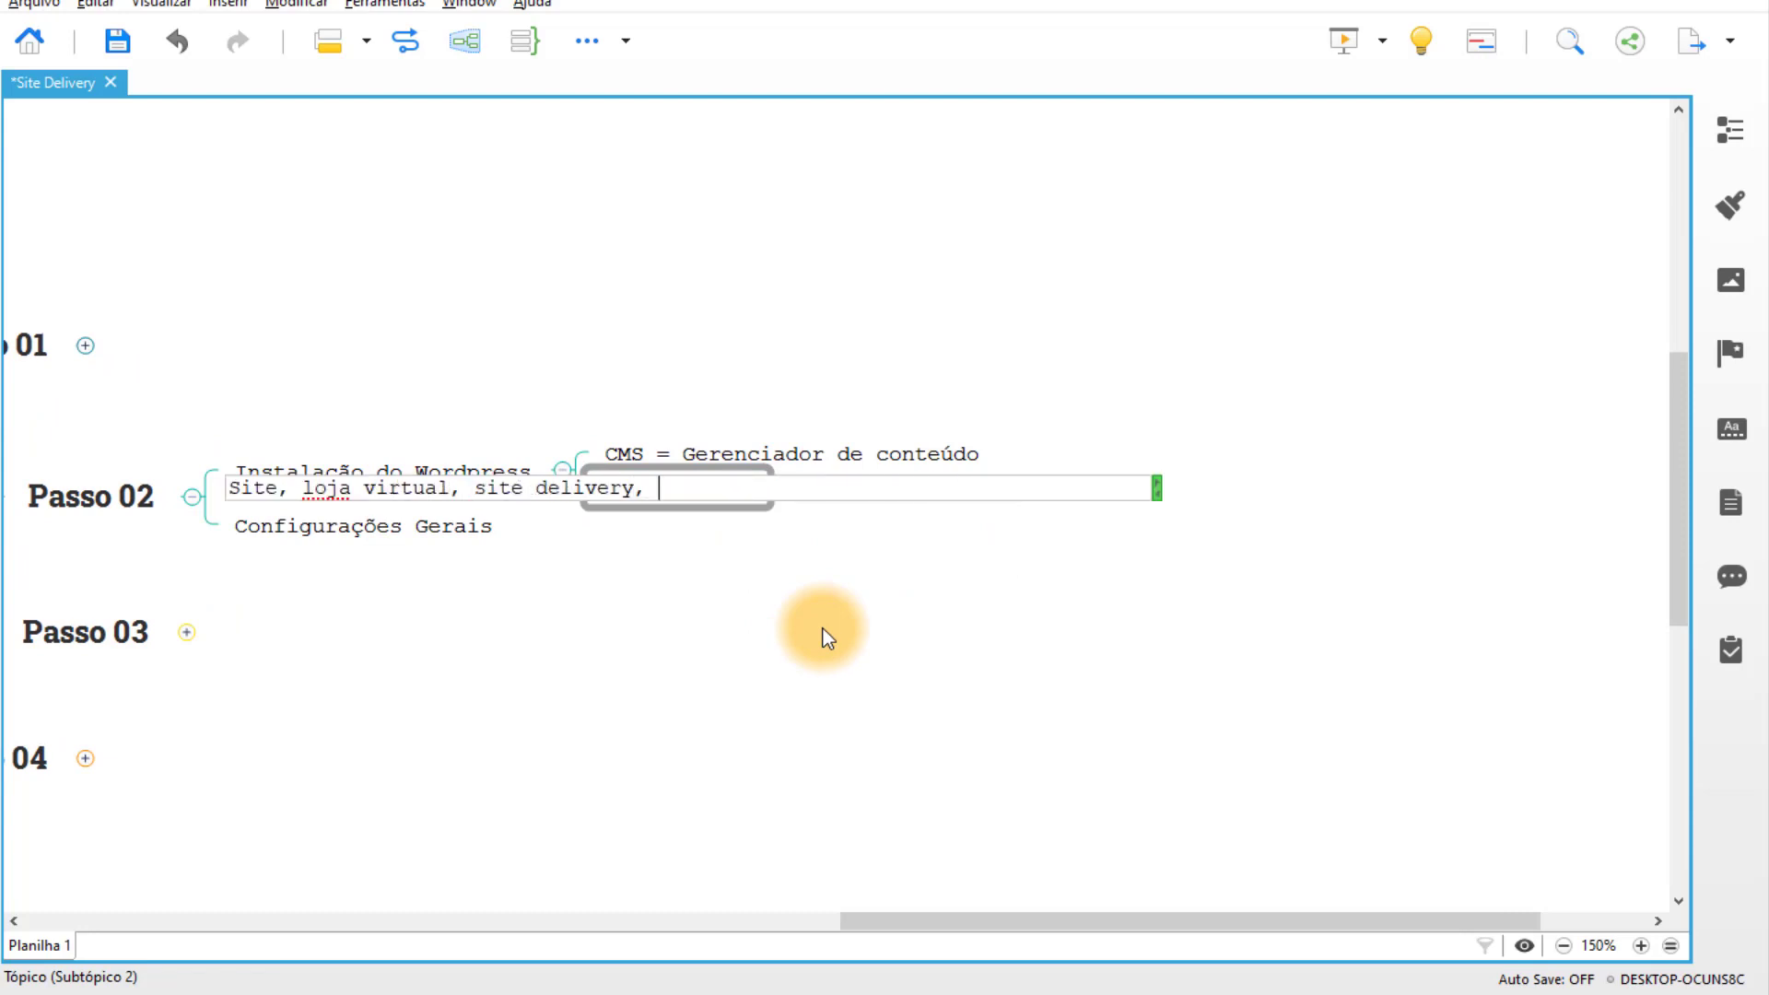
text(blog, páginas de vendas...)
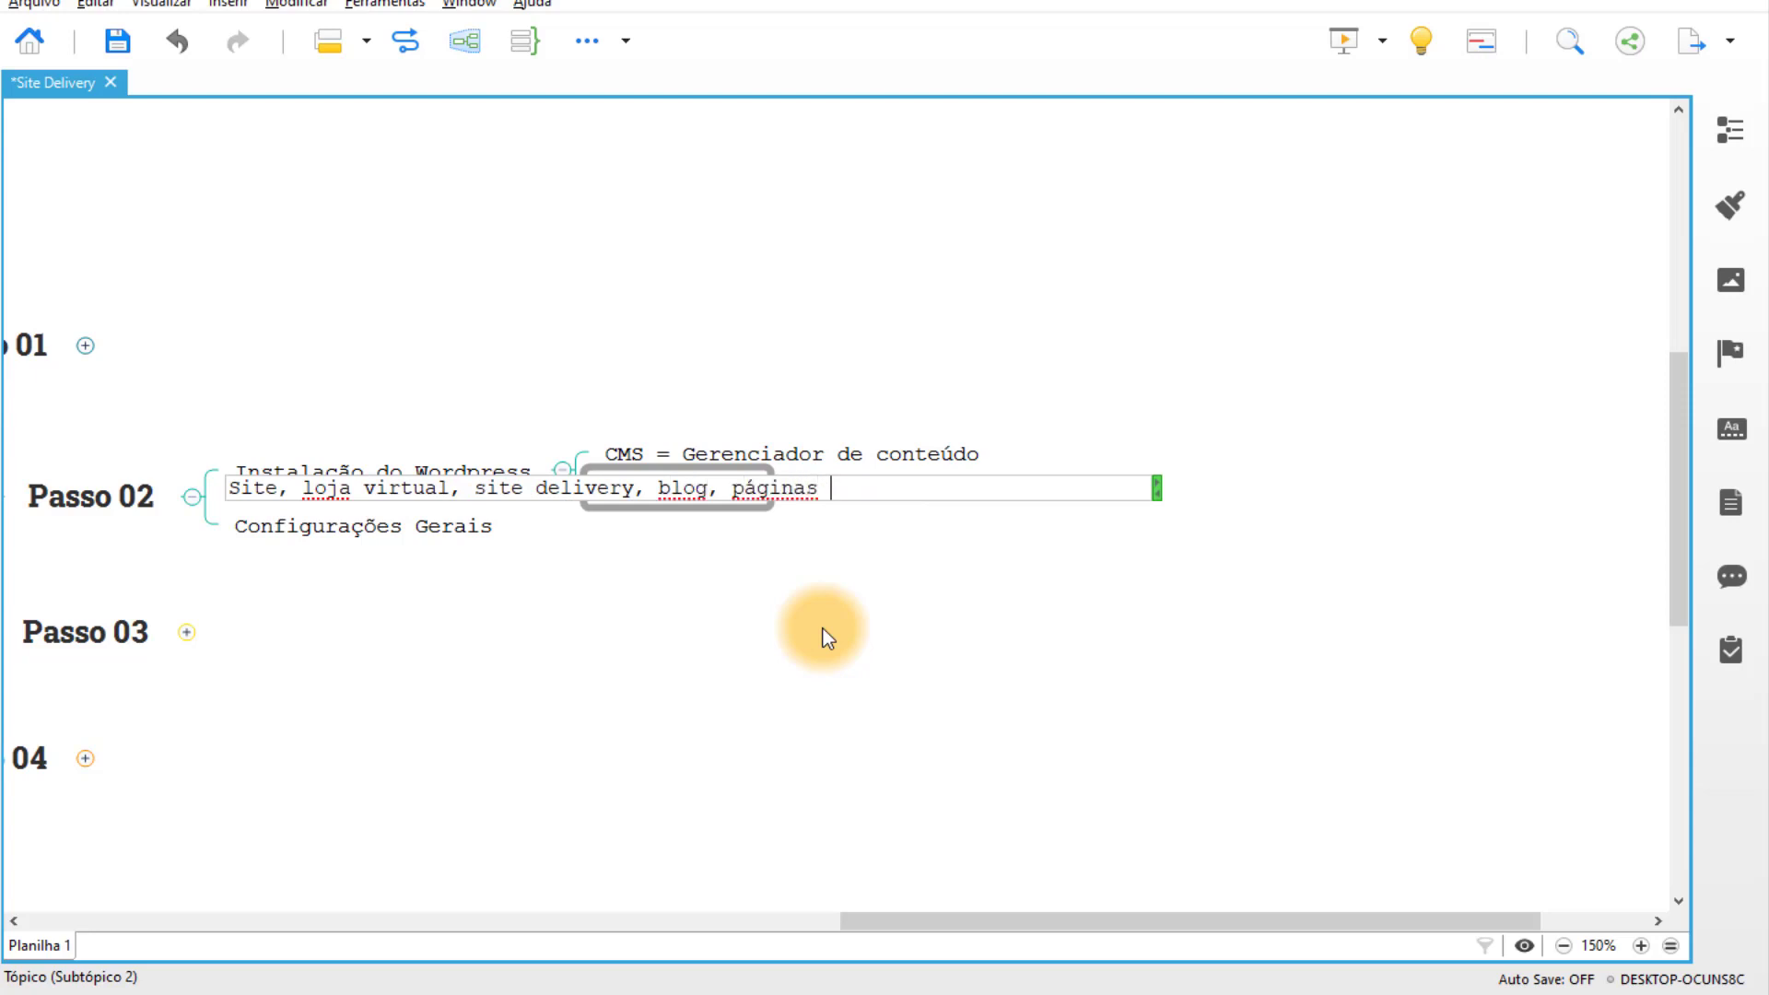
key(Return)
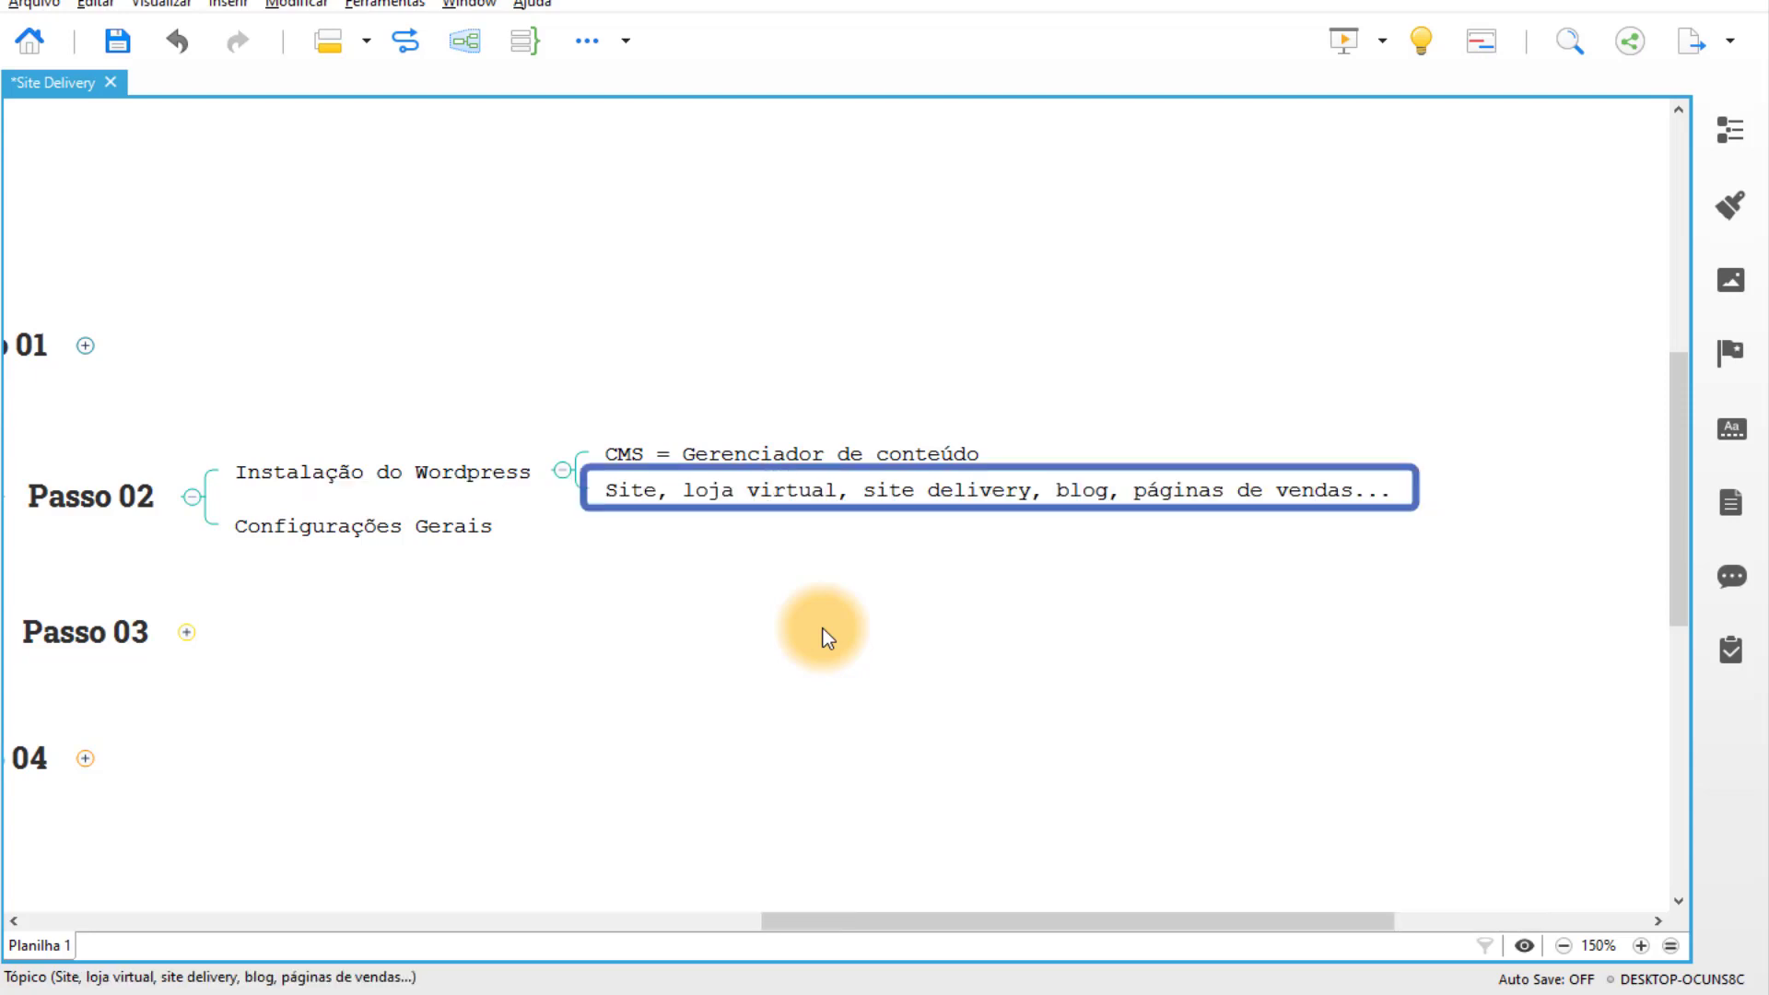
Save the mind map with Ctrl+S.
click(821, 628)
key(ctrl+s)
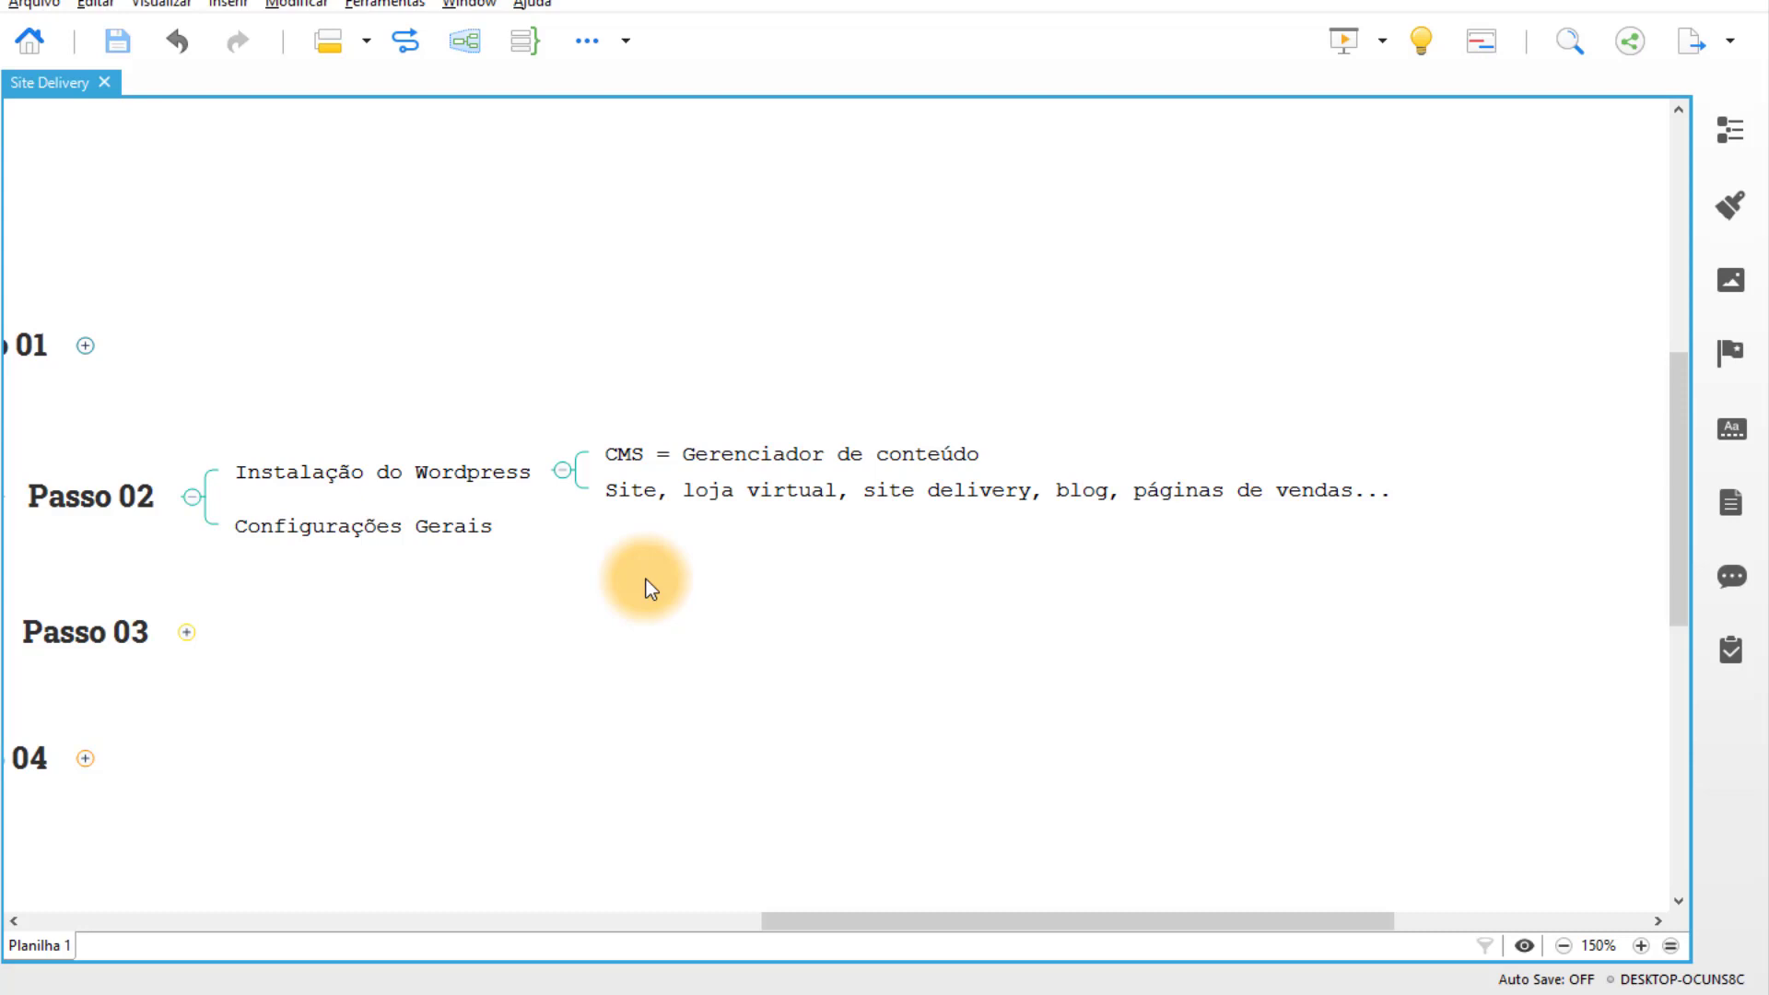
click(444, 463)
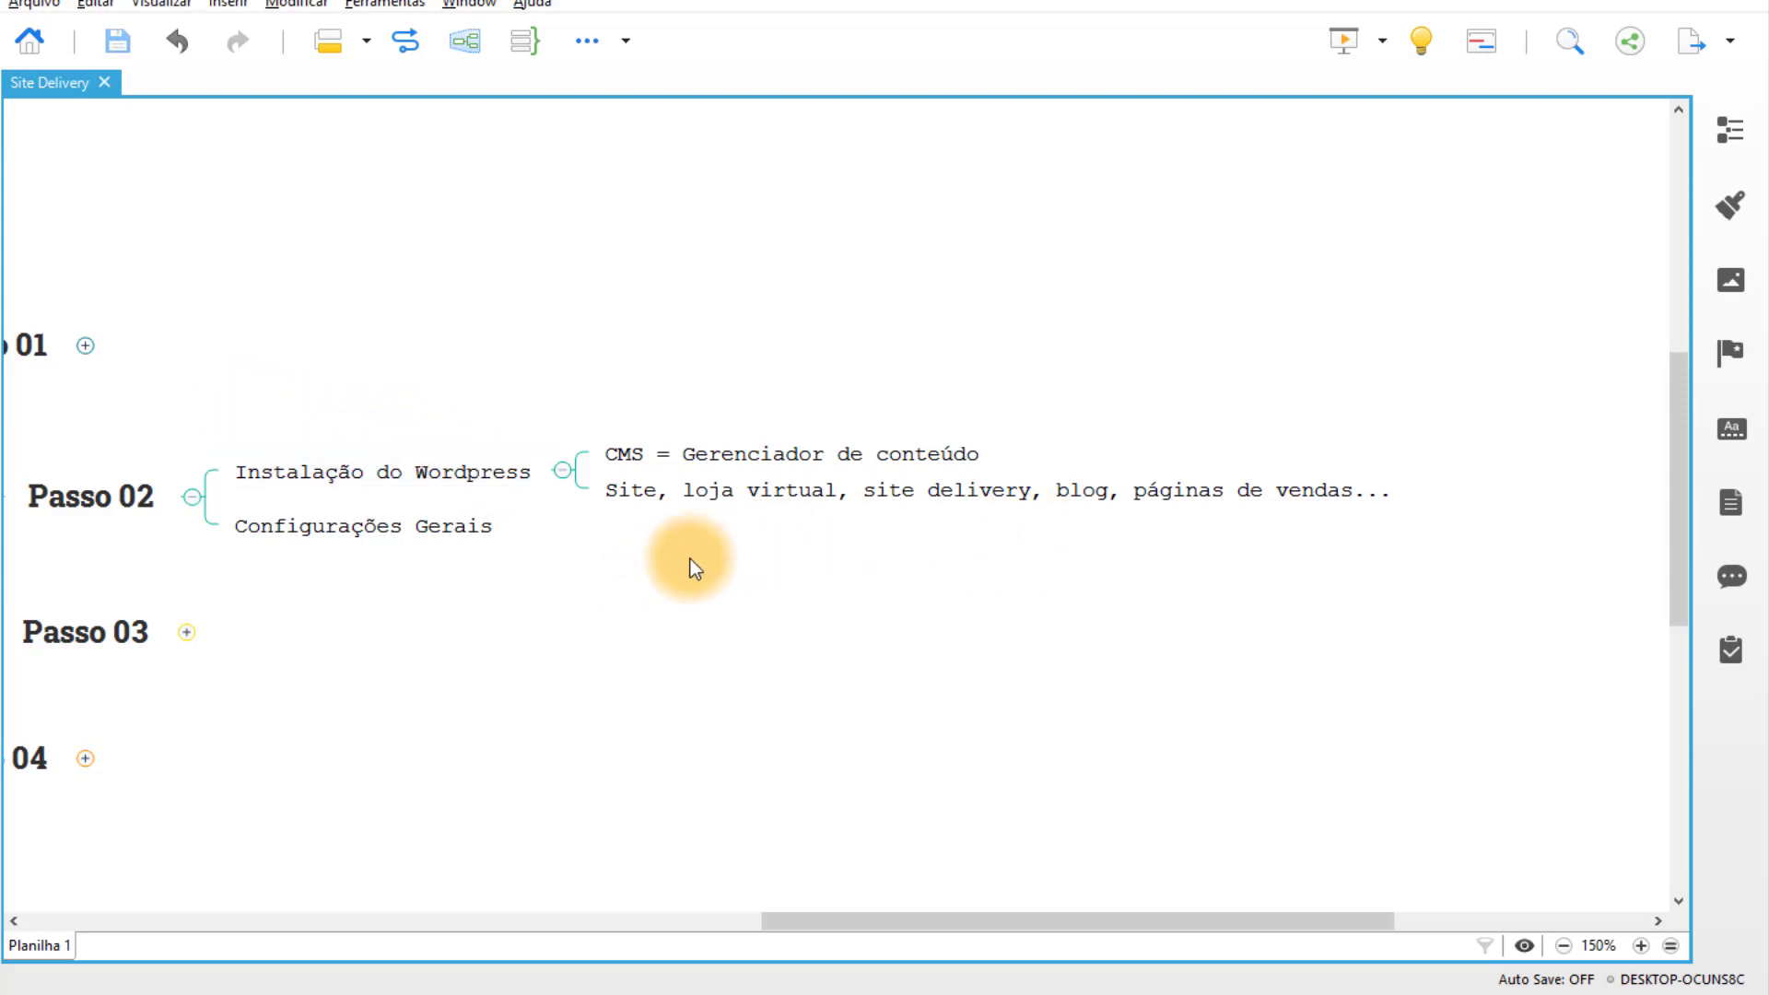
scroll(728, 590, left, 3)
scroll(727, 589, up, 1)
Open the site's cPanel from Meus sites and launch the Softaculous auto-installer under Ferramenta.
click(672, 967)
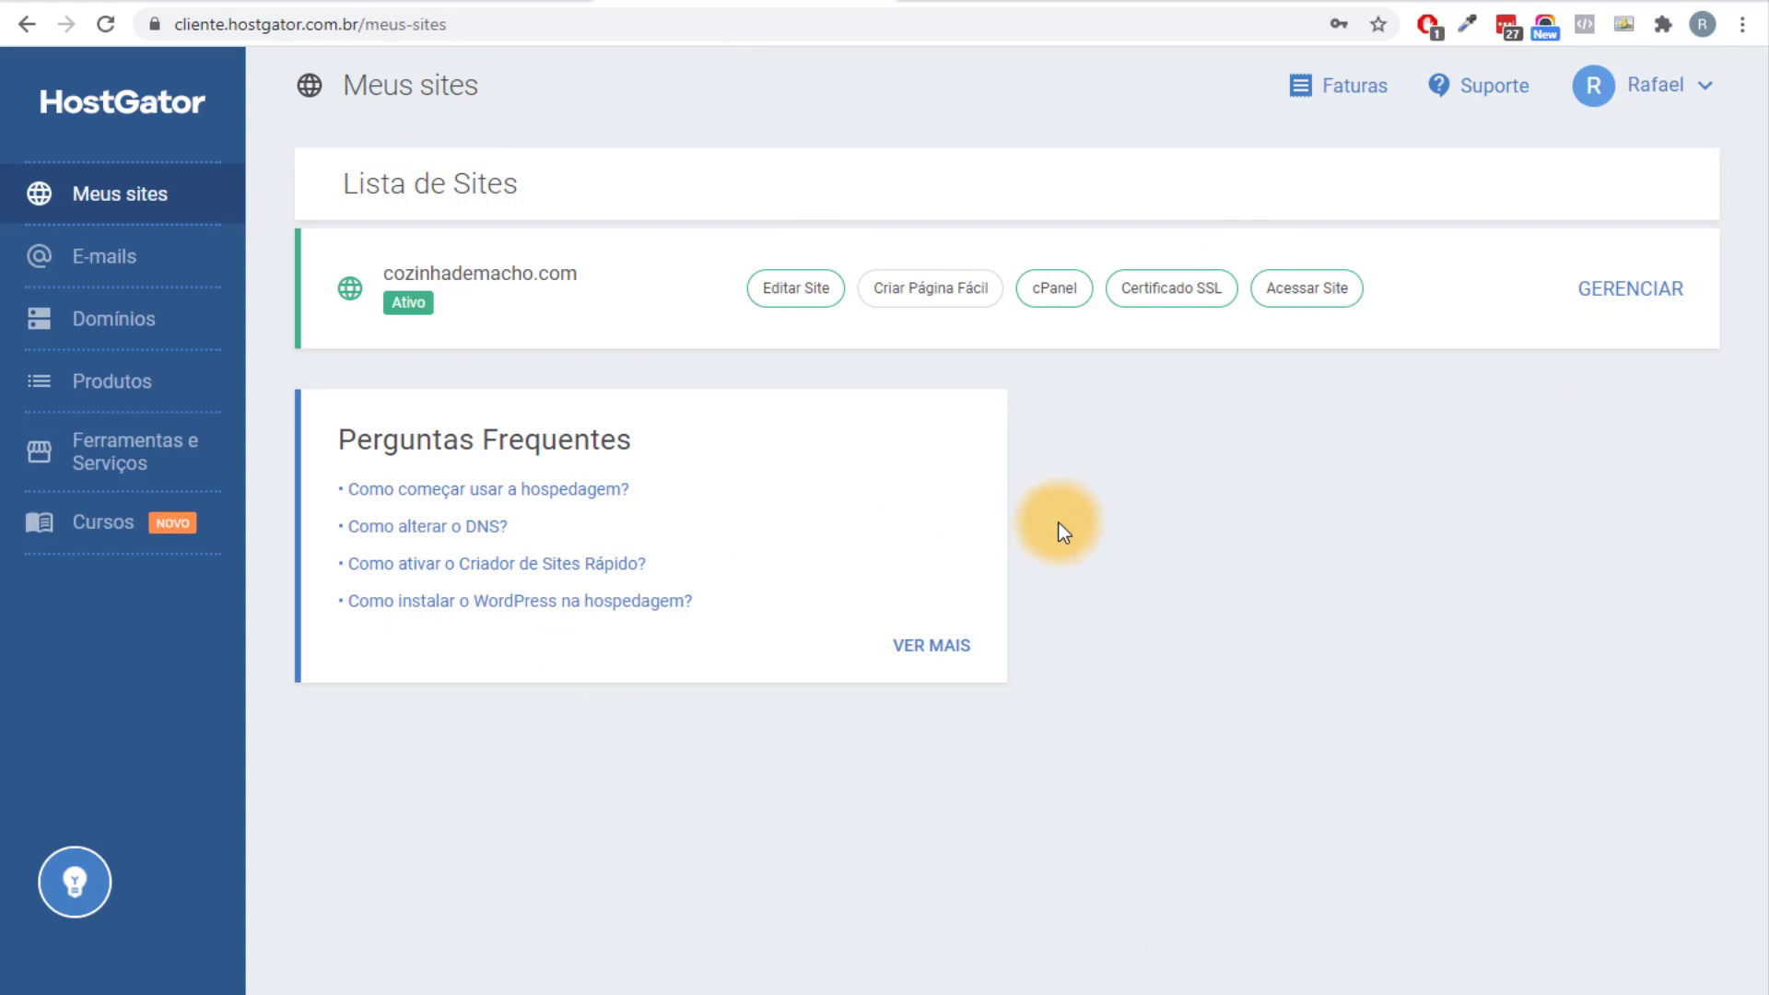
click(1060, 289)
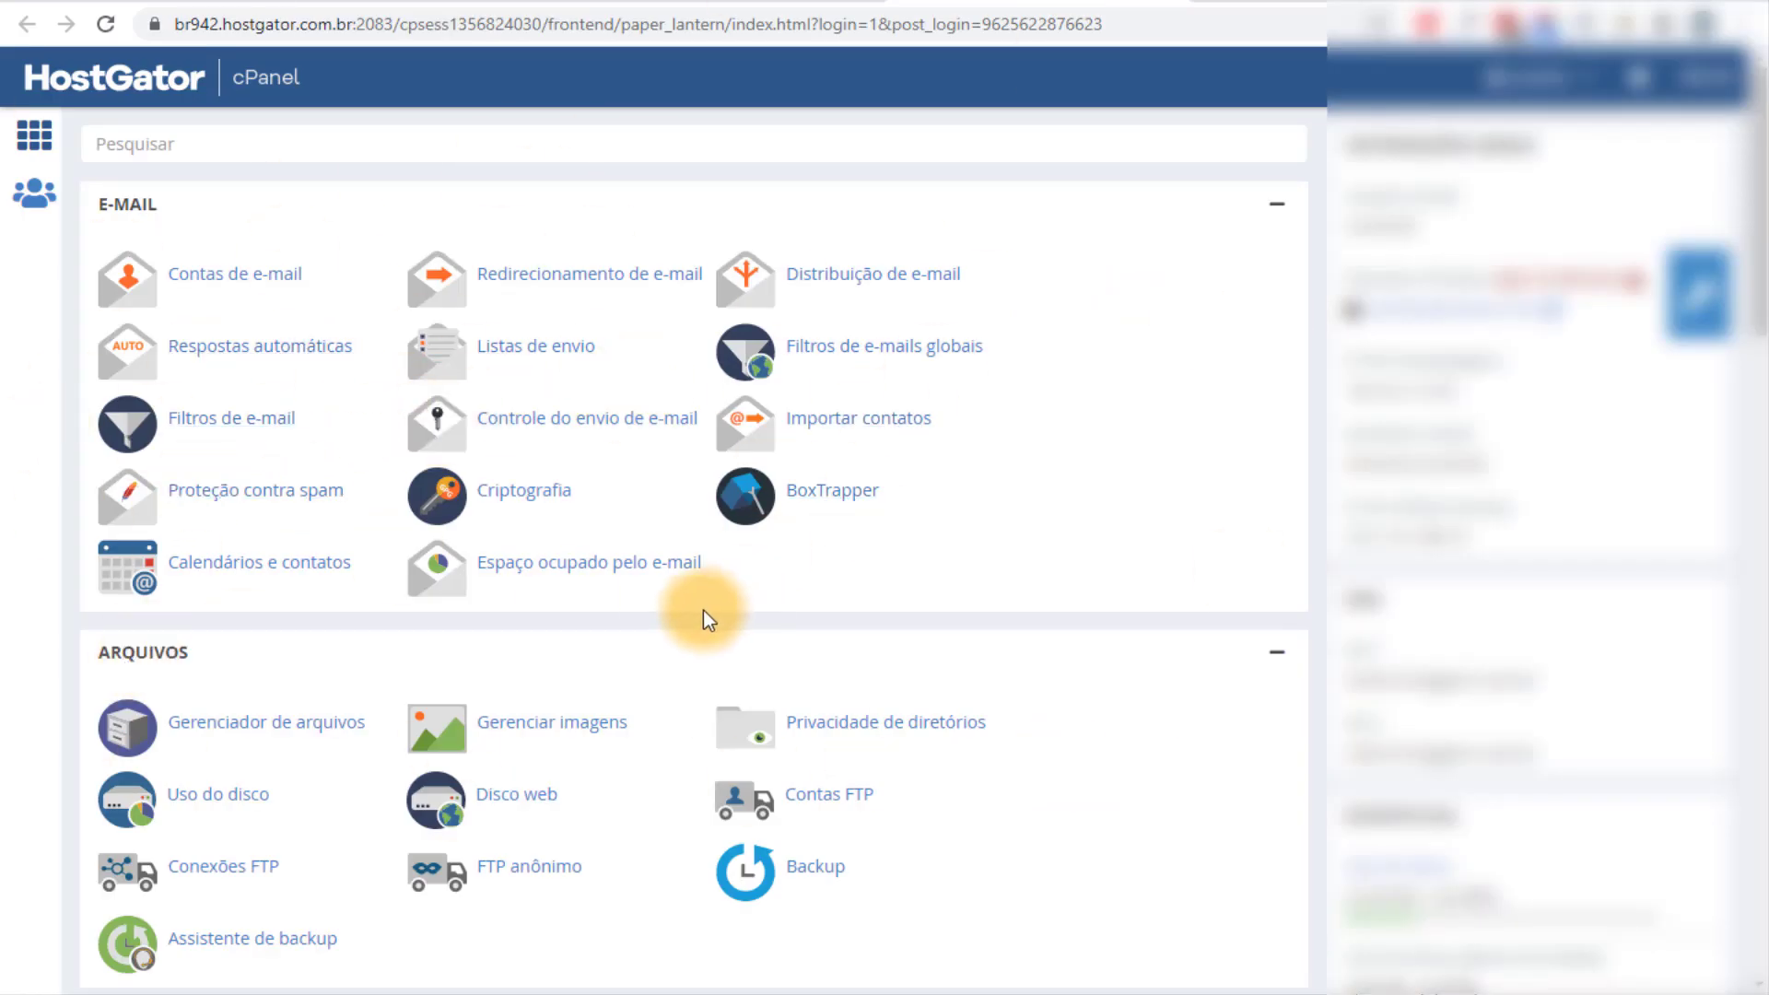
scroll(632, 533, down, 10)
scroll(625, 533, down, 7)
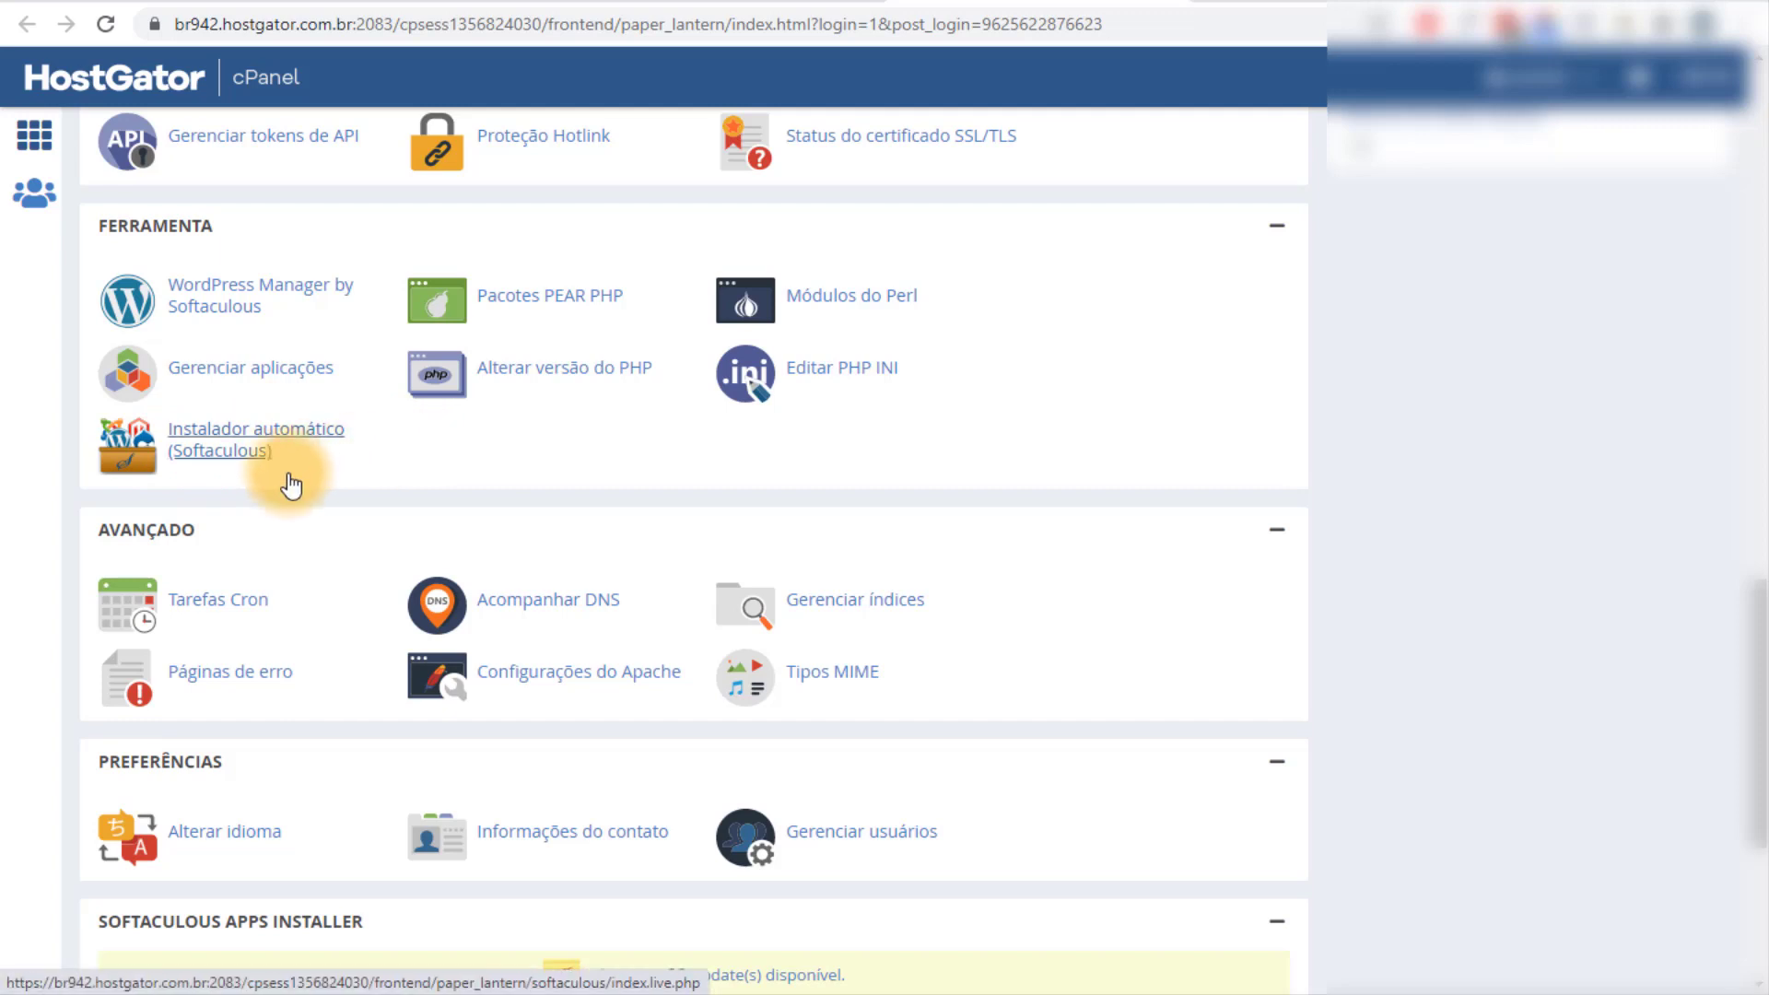
click(215, 454)
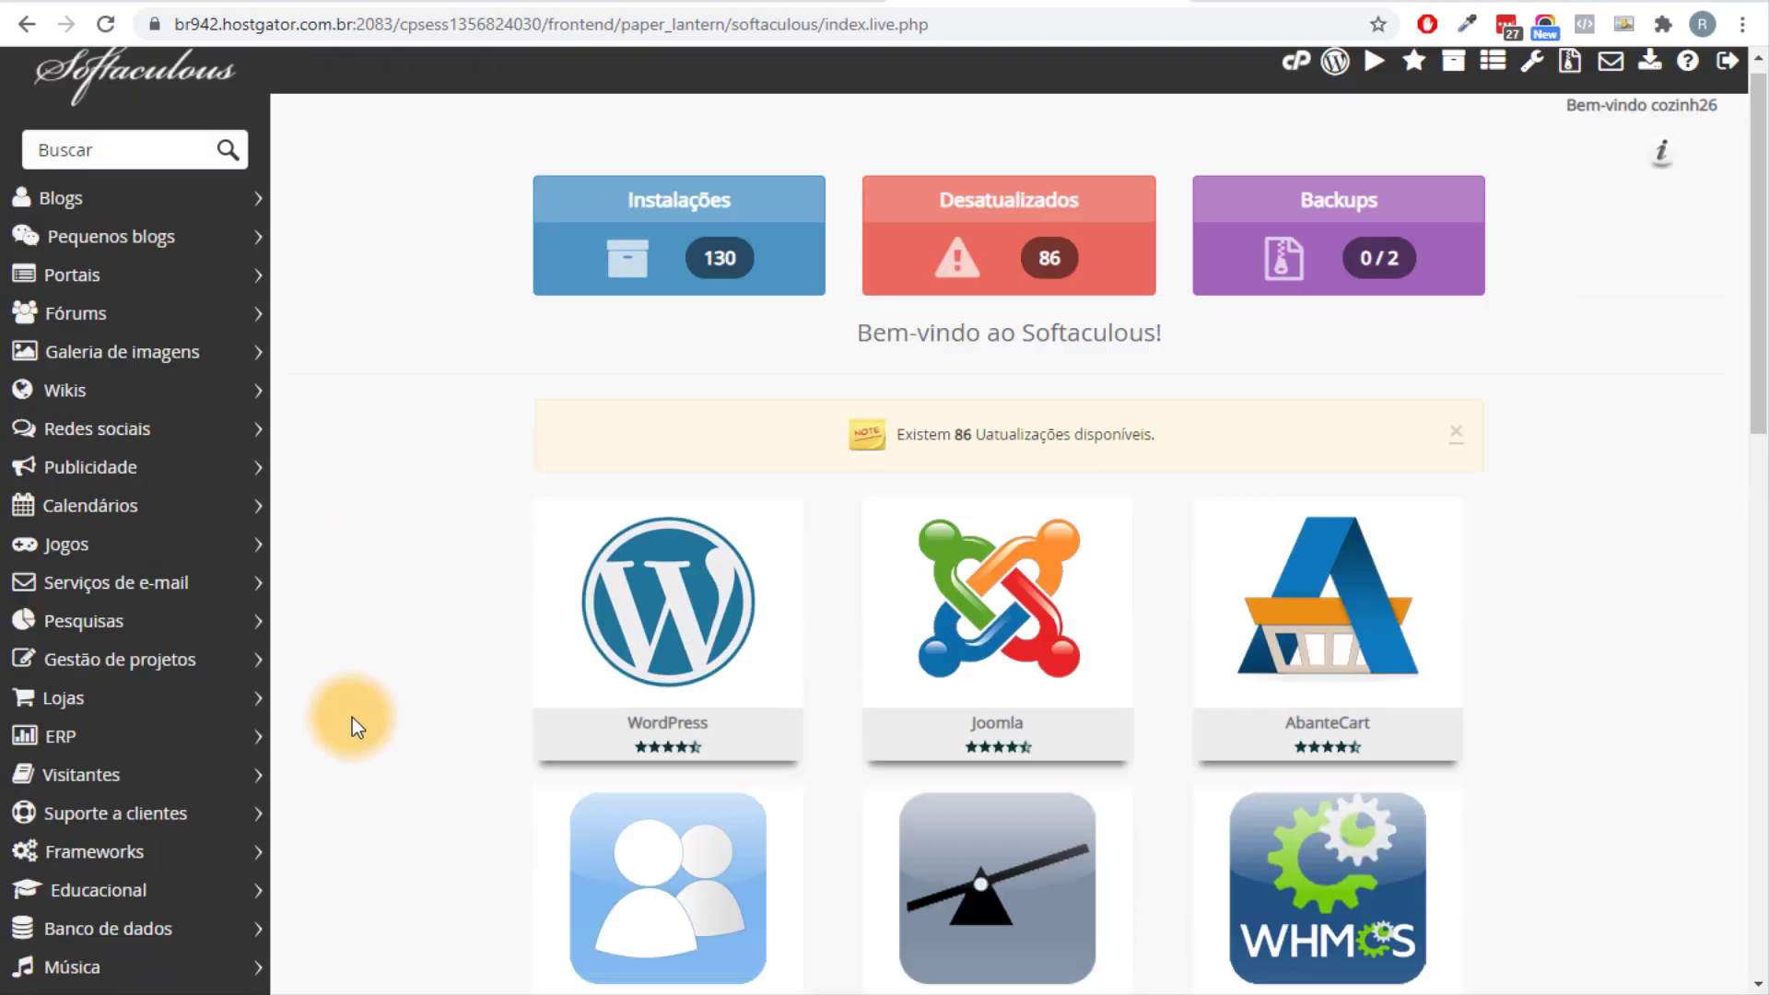
Start a new WordPress installation in Softaculous and check the target domain.
mouse_move(709, 658)
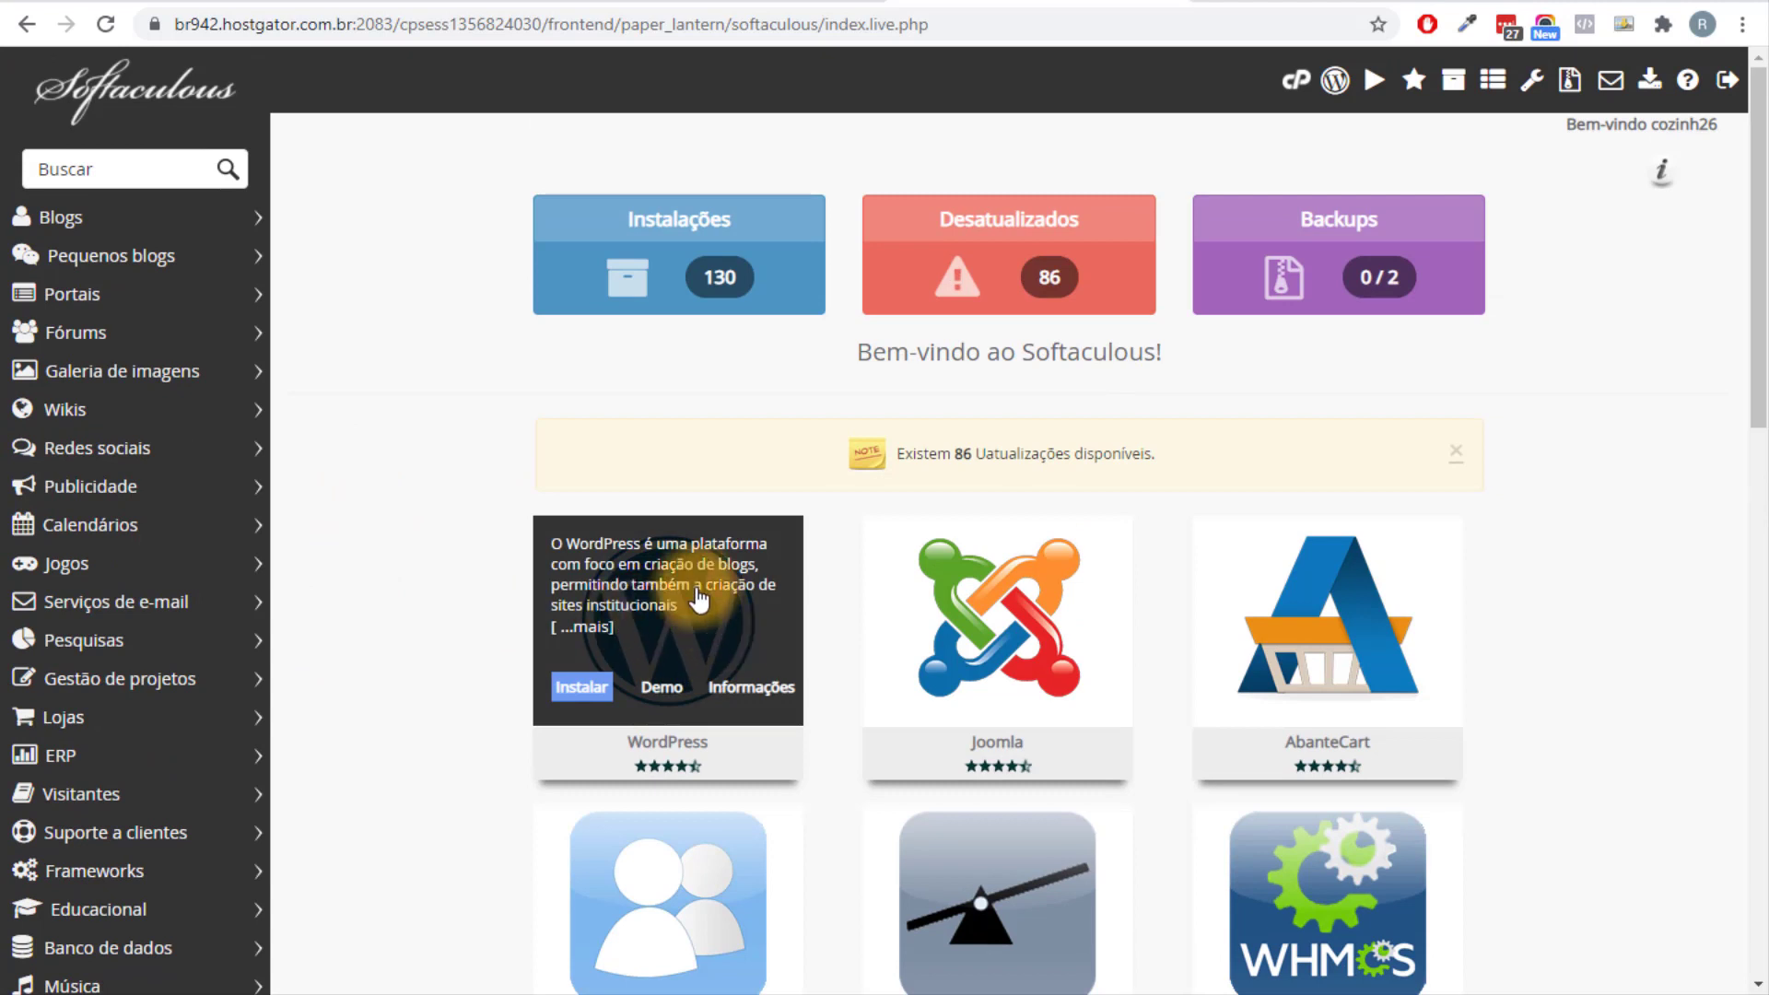
click(580, 698)
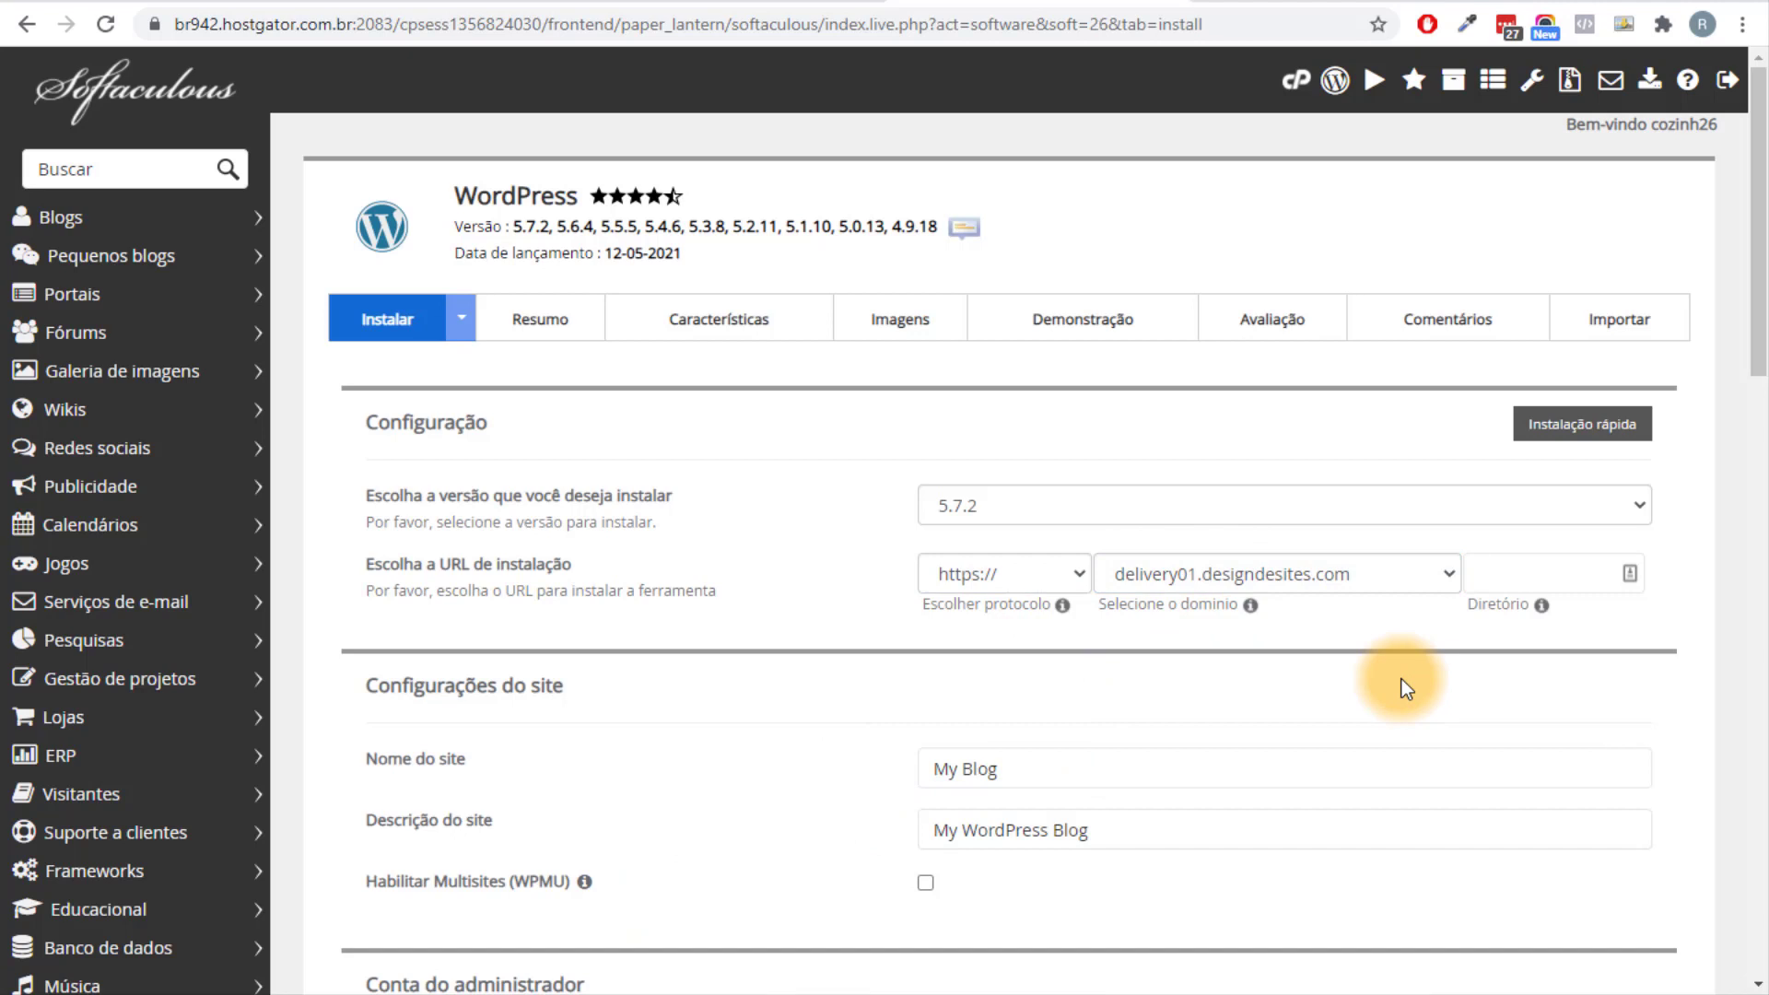
click(1186, 560)
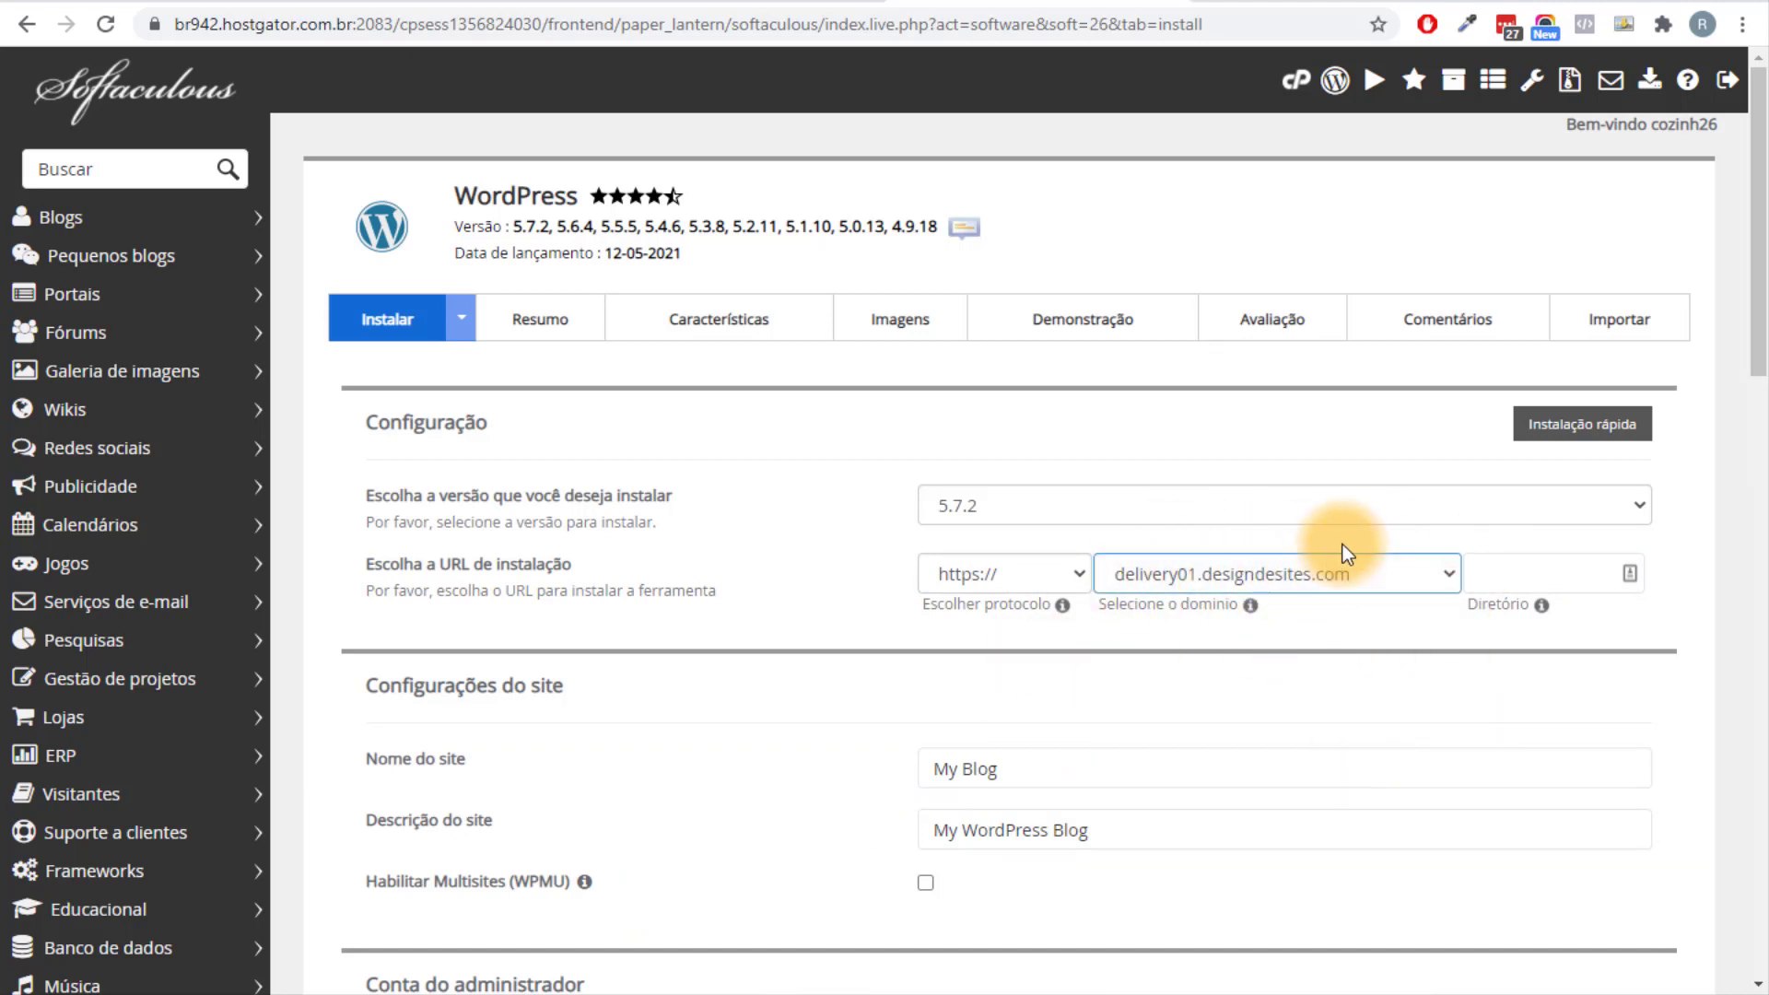
scroll(1290, 543, down, 1)
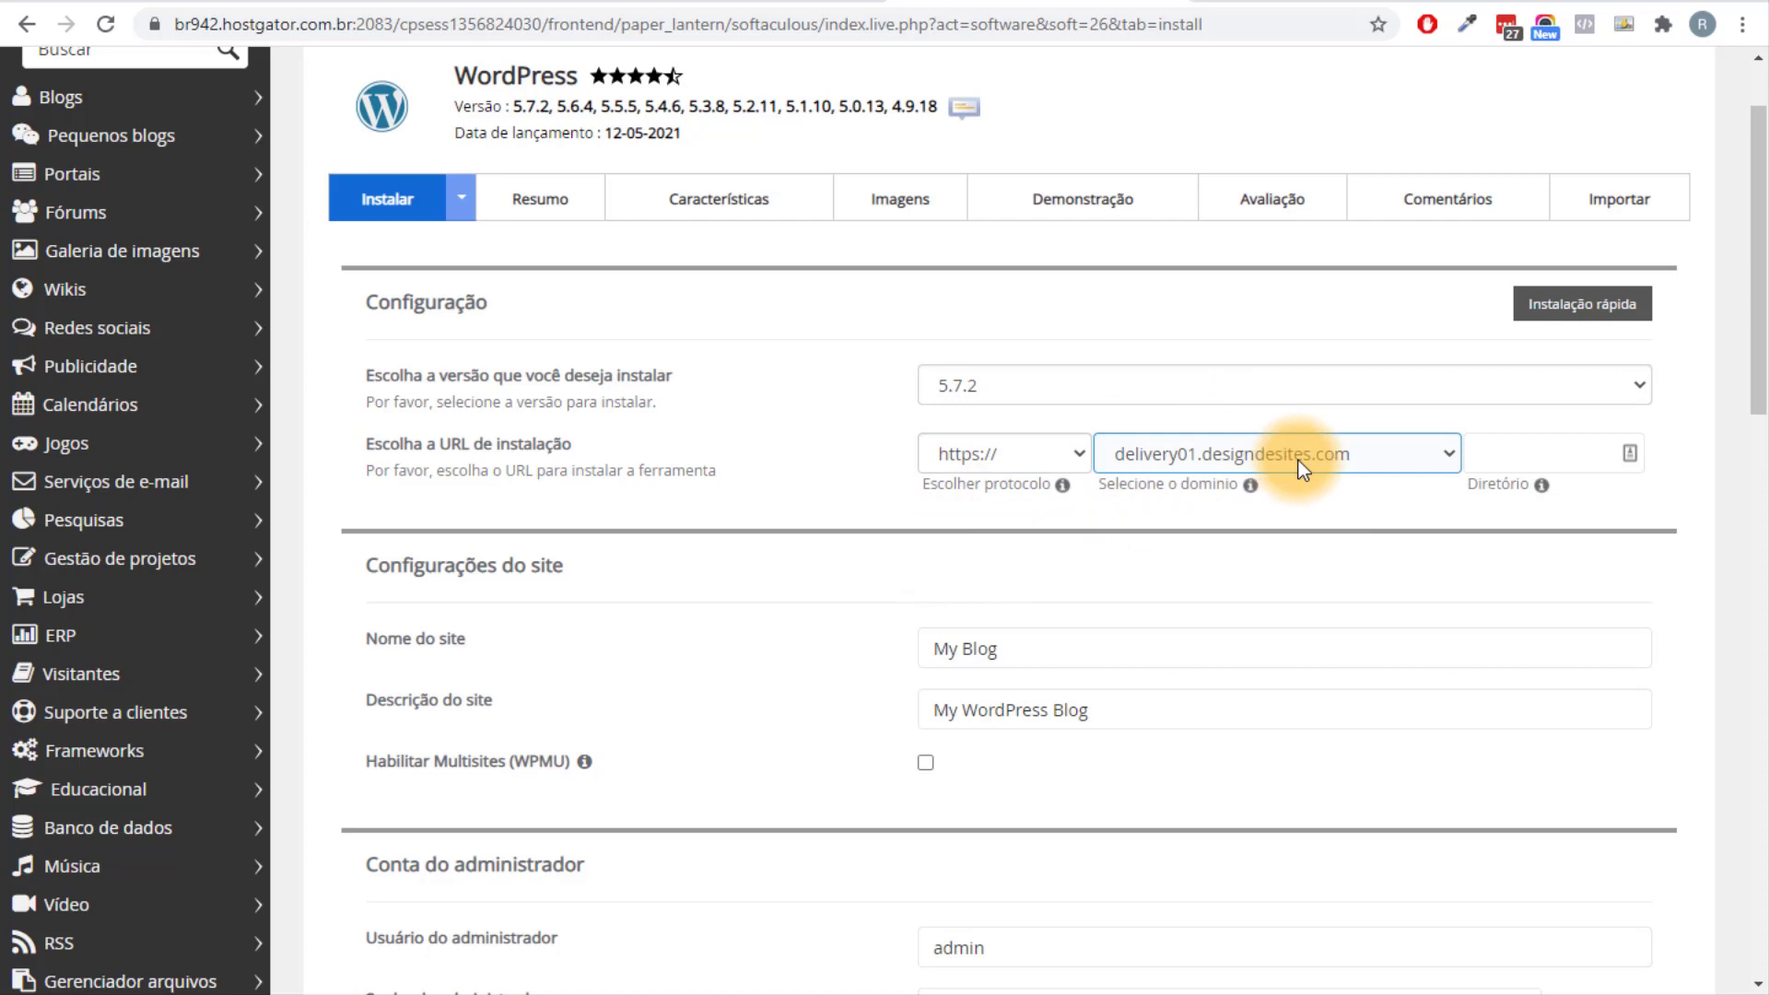
scroll(1223, 489, down, 2)
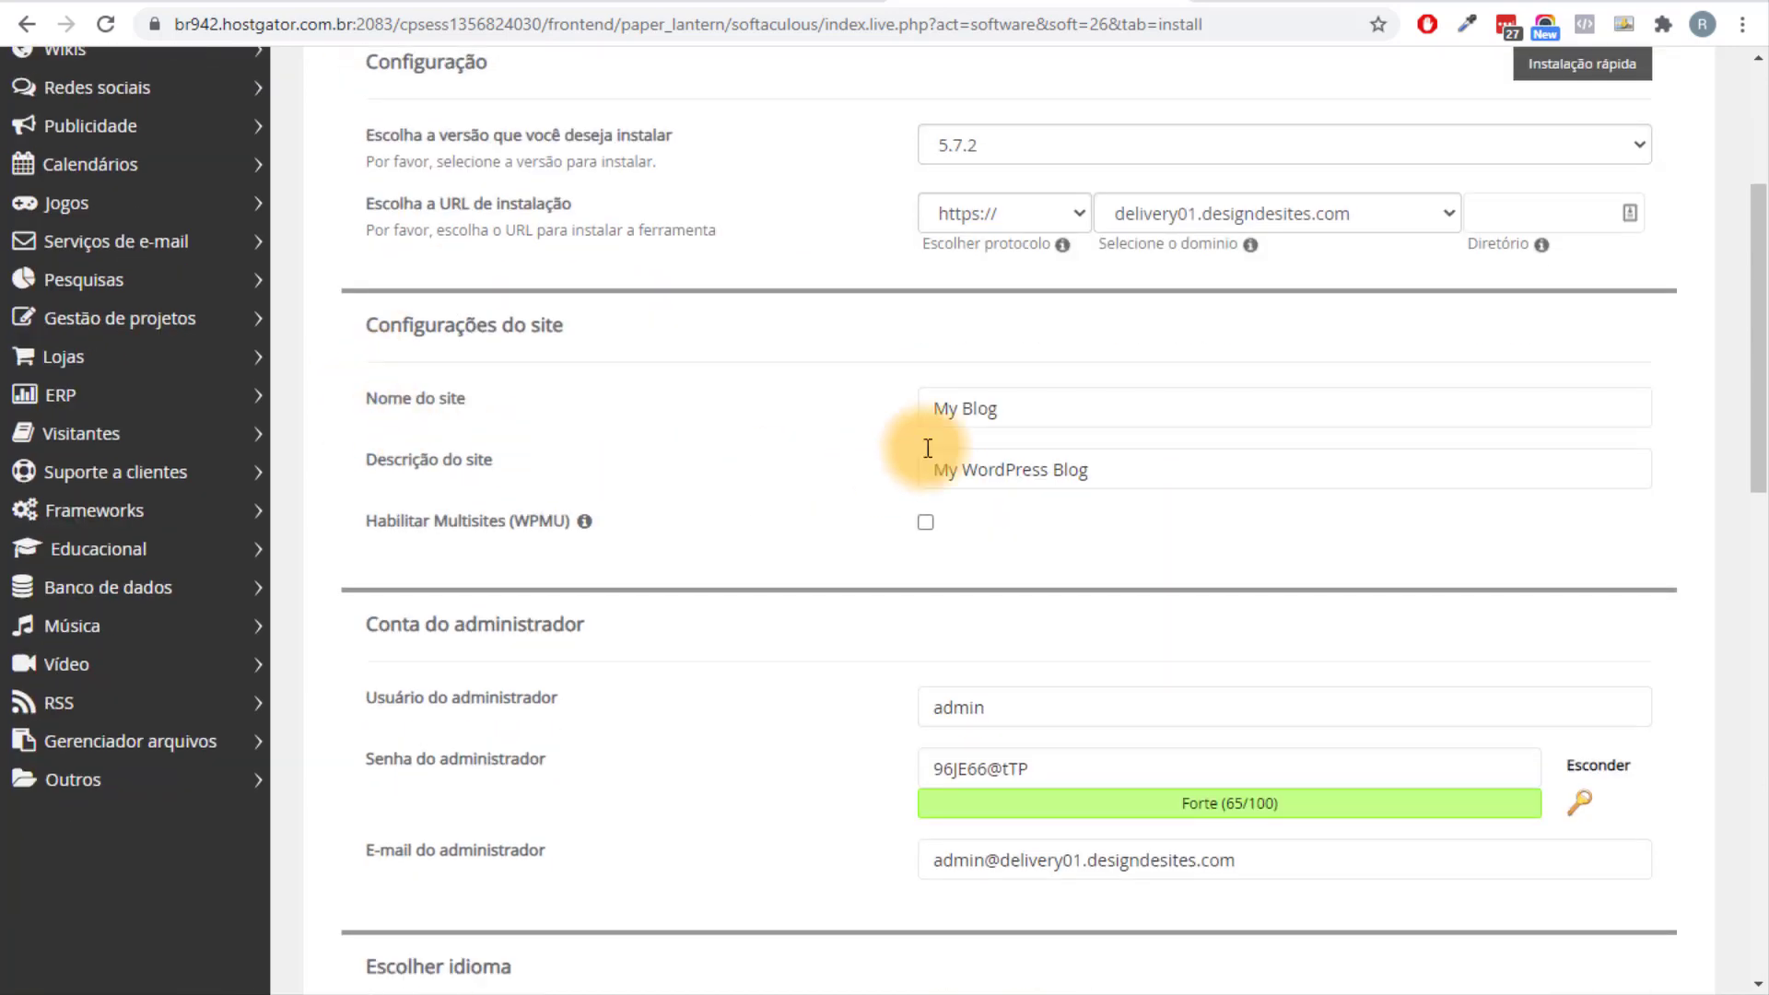
Replace the default site name 'My Blog' with 'Site Delivery'.
click(1014, 411)
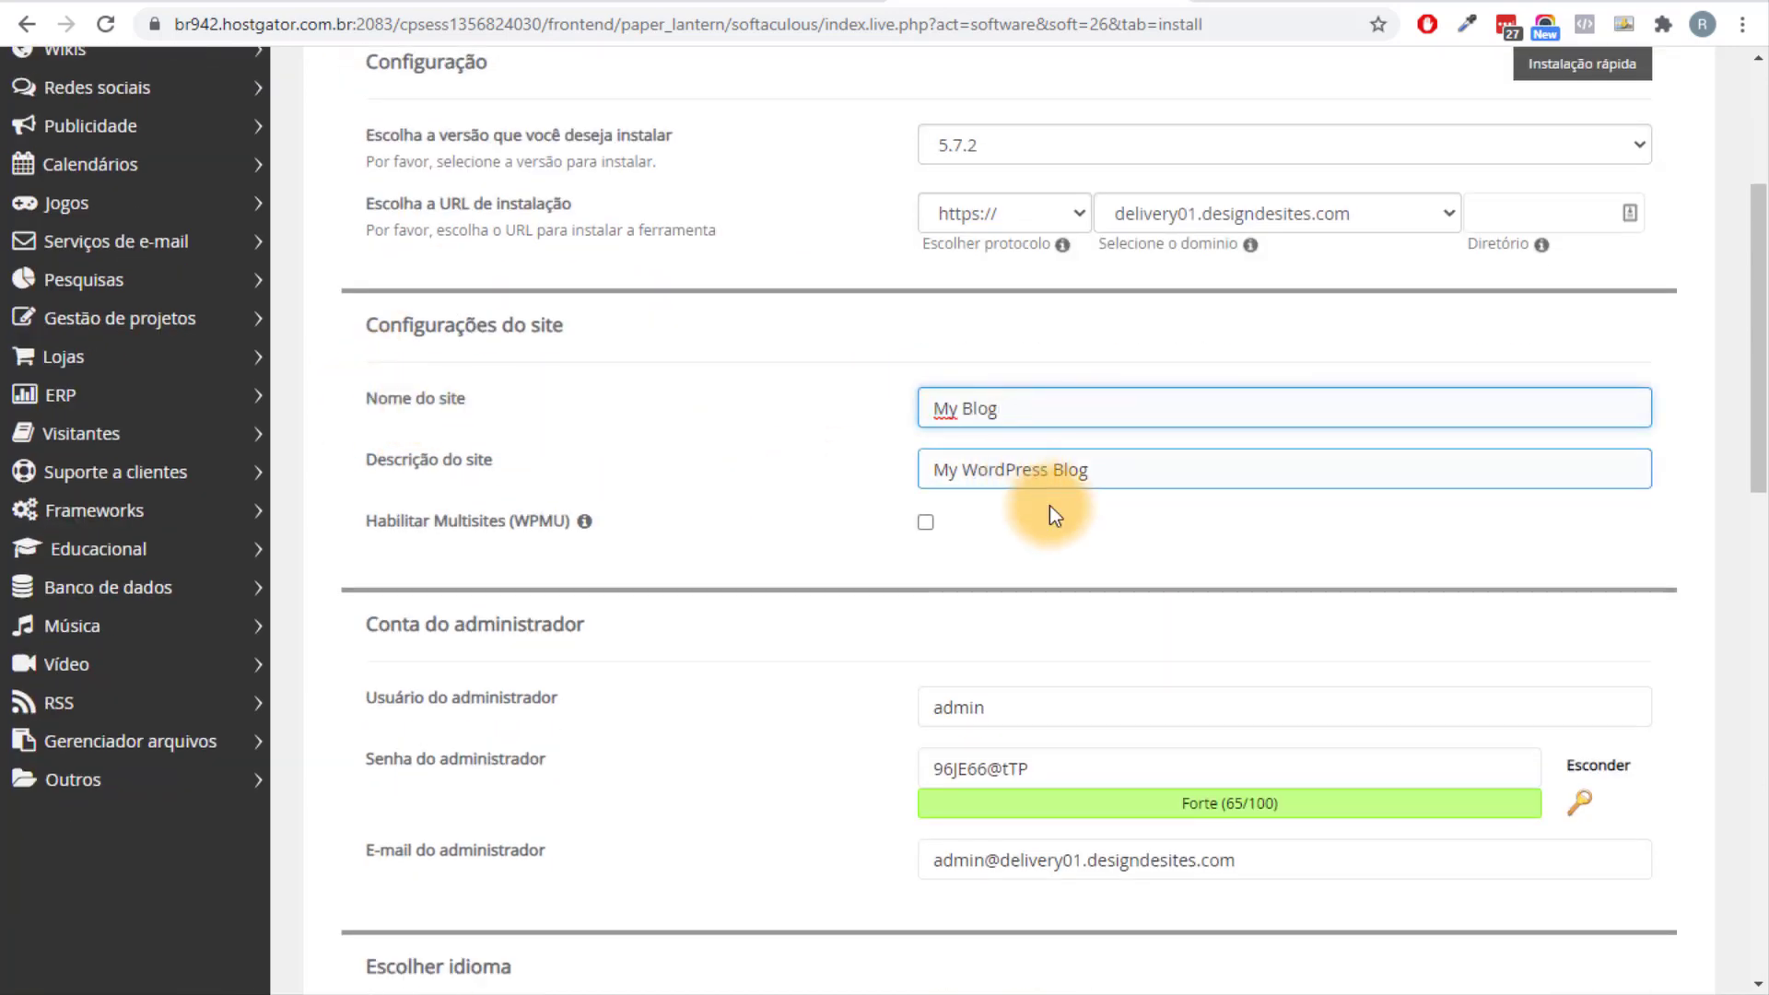
drag(1059, 427, 903, 422)
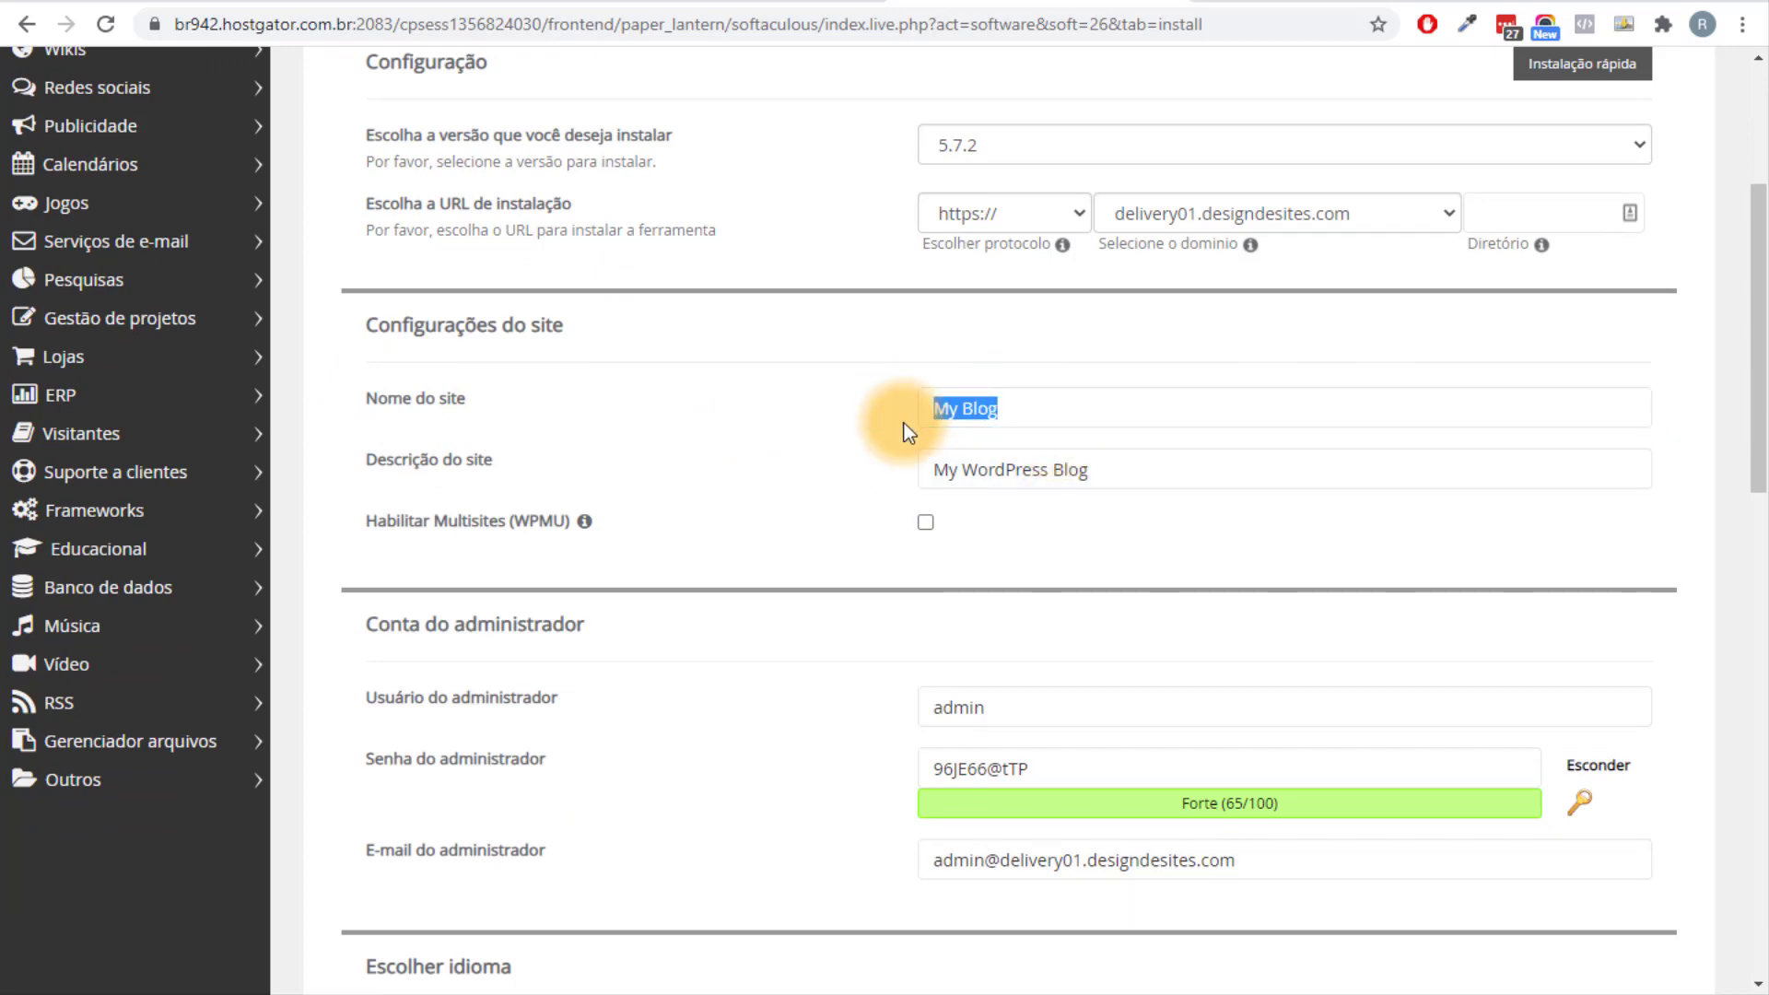
scroll(903, 423, down, 8)
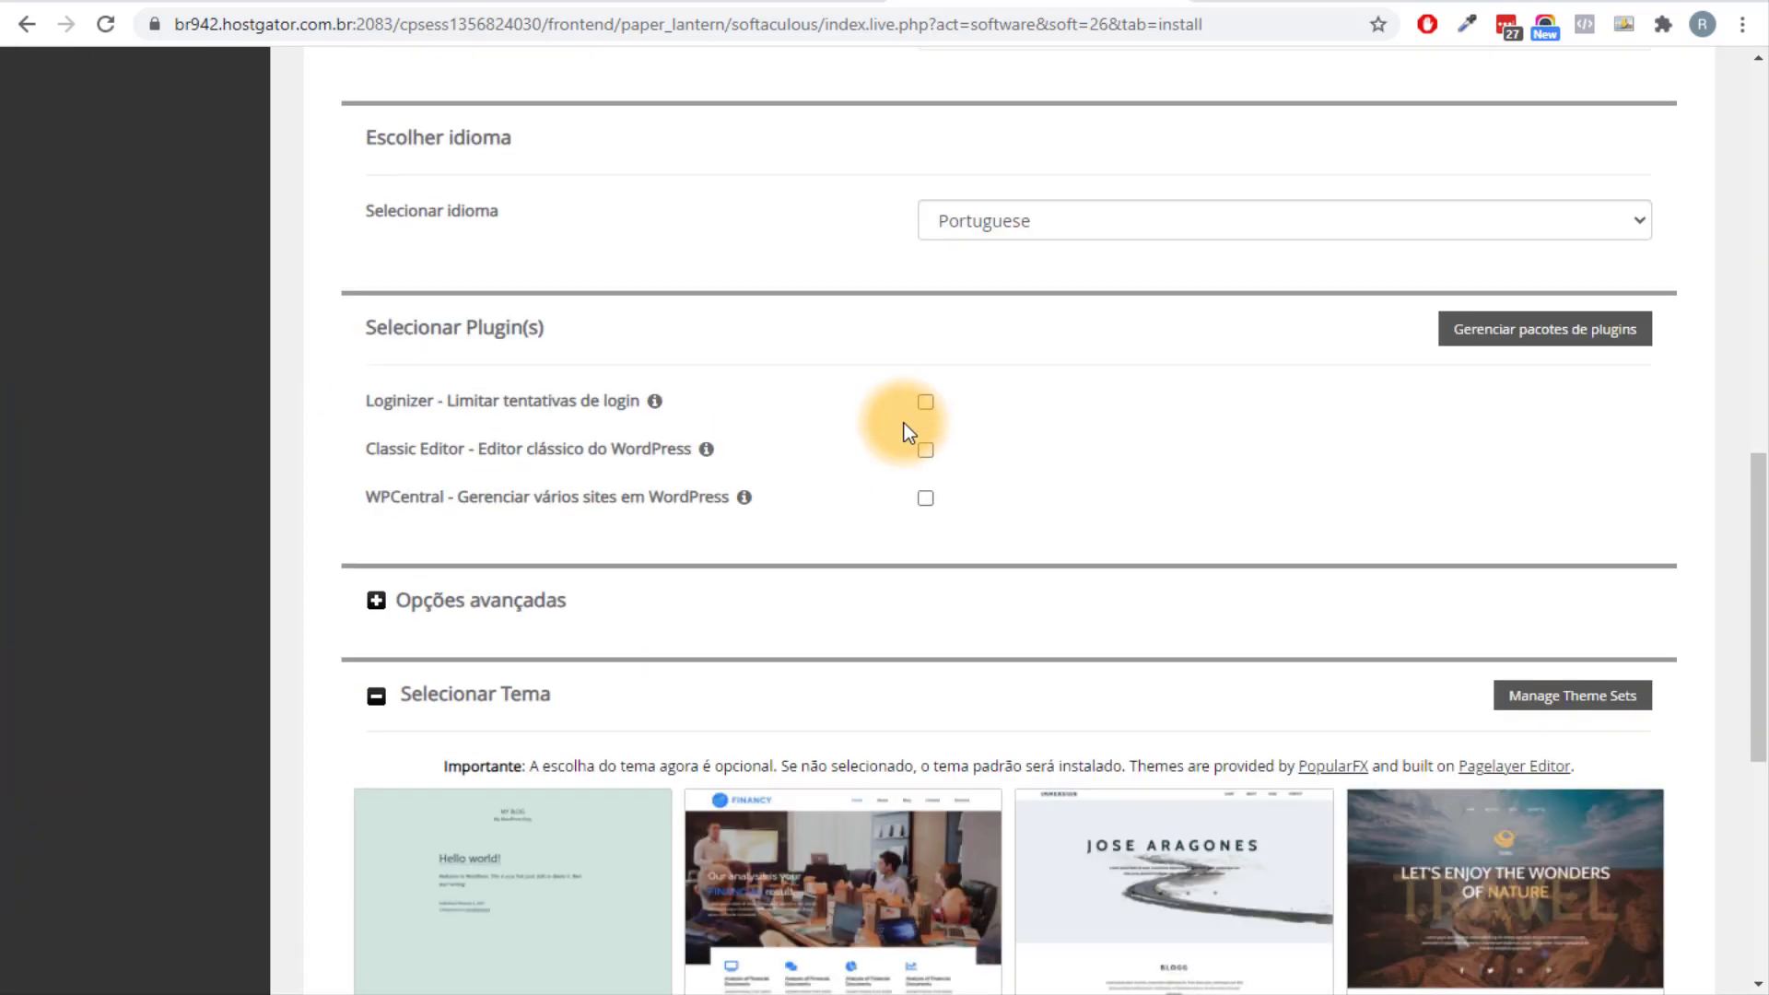
scroll(1197, 434, up, 10)
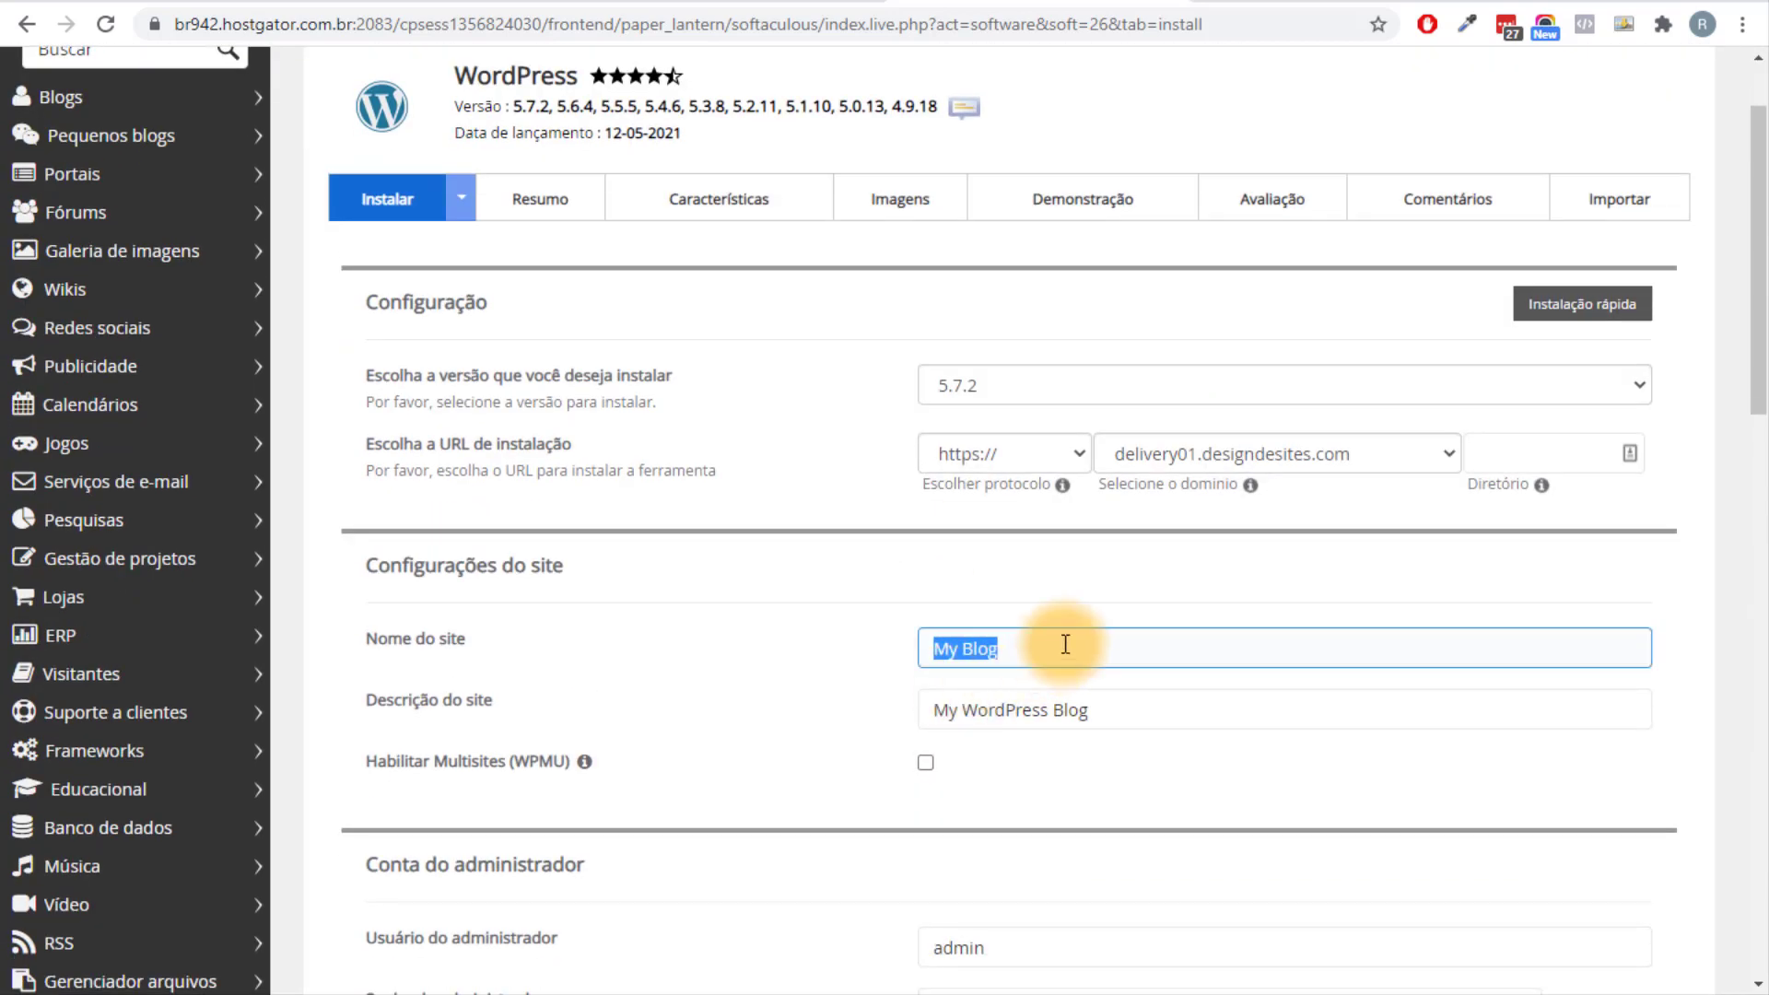
text(sITE dE)
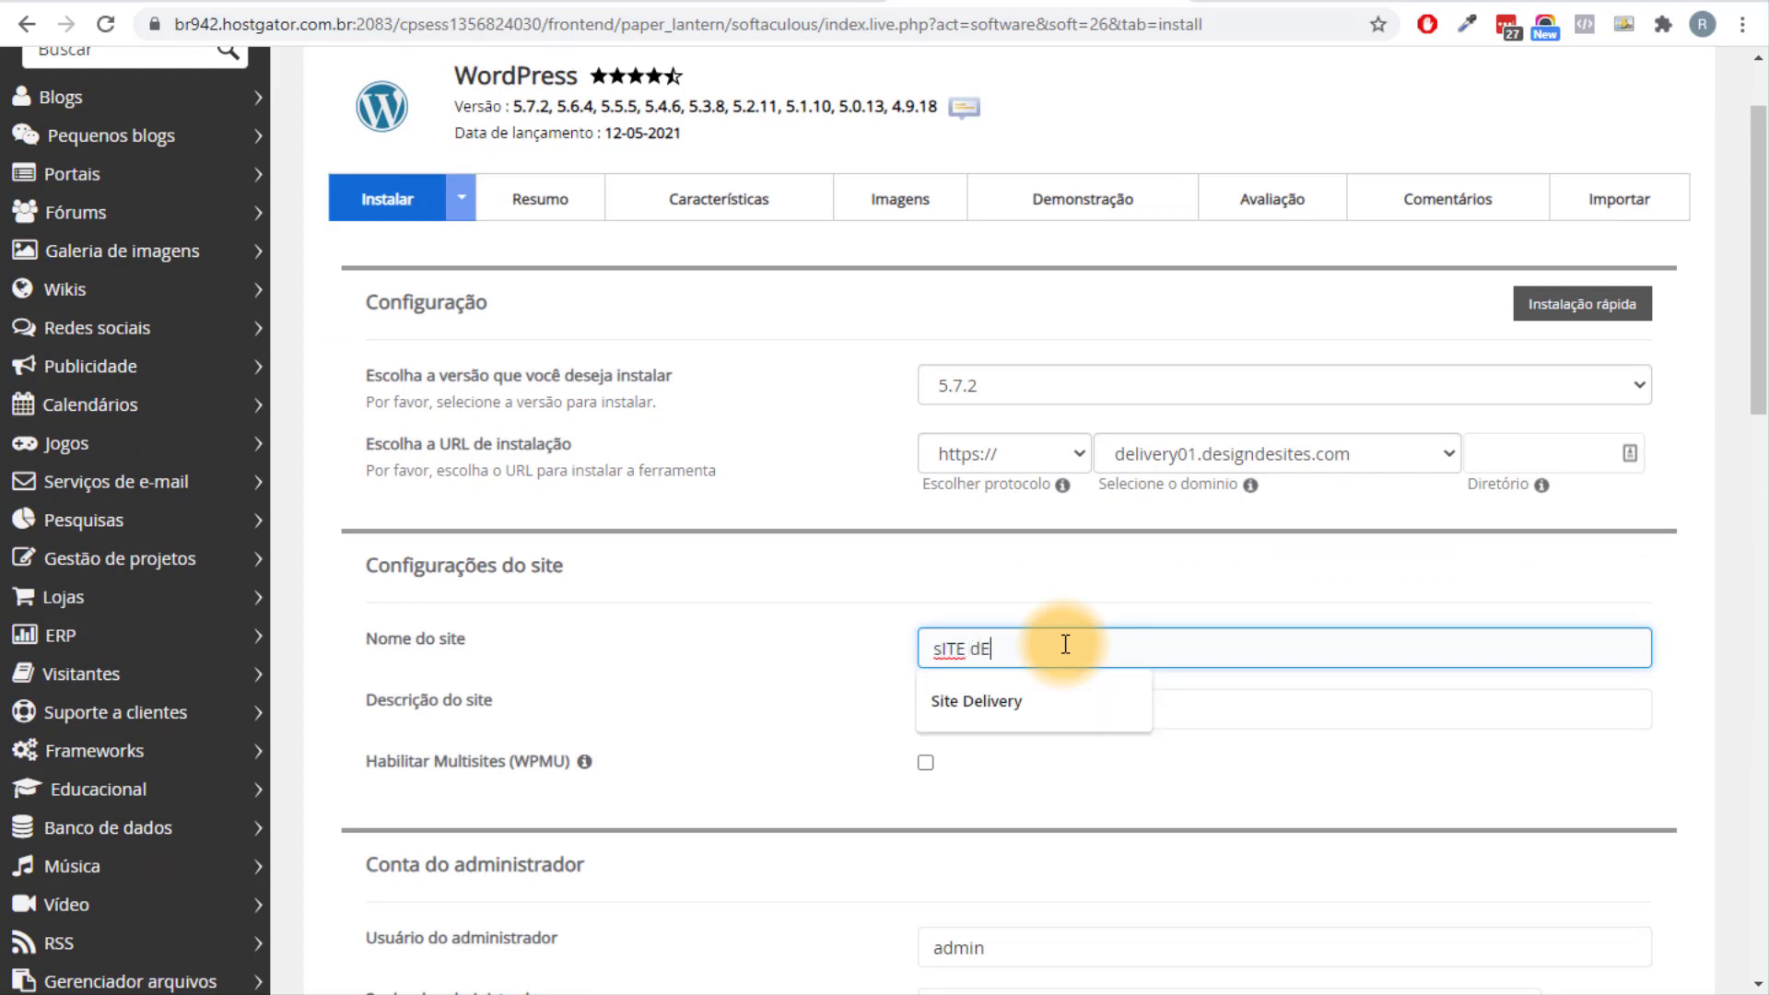
key(BackSpace)
key(BackSpace)
key(BackSpace)
key(BackSpace)
key(BackSpace)
key(BackSpace)
text(SI)
key(BackSpace)
text(ite Delivery)
Set the site description to 'Aprenda a criar seu site delivery'.
key(Tab)
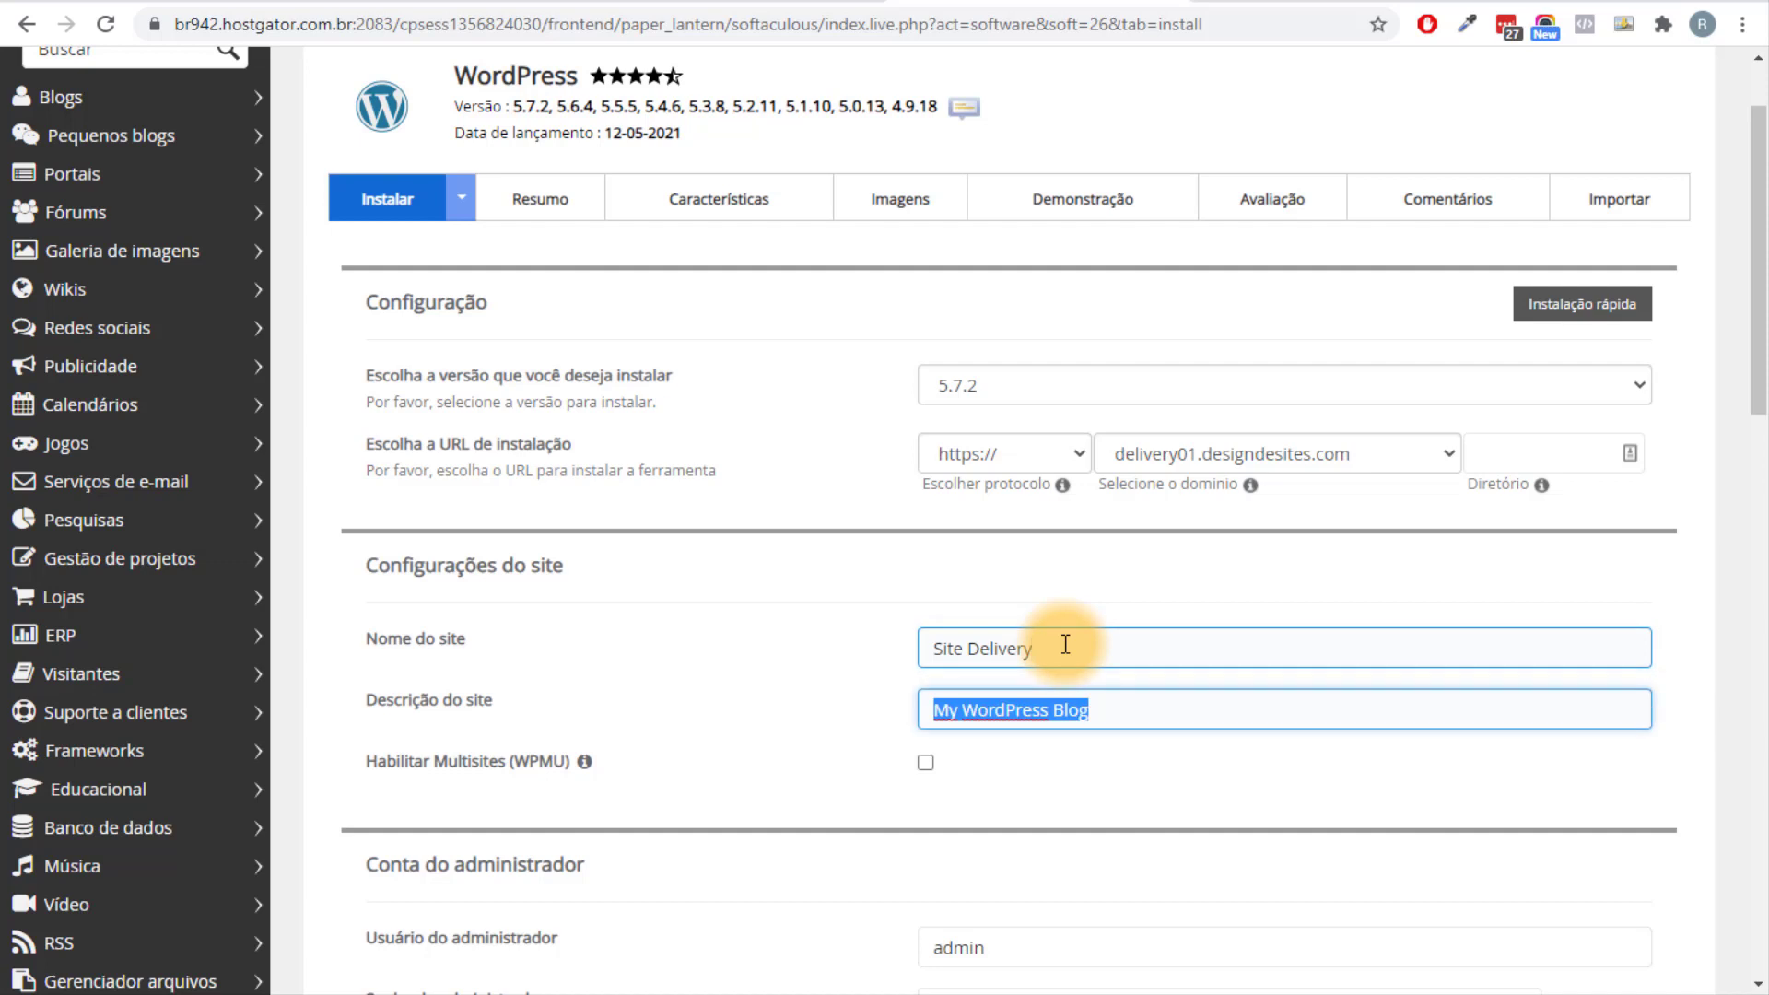
key(BackSpace)
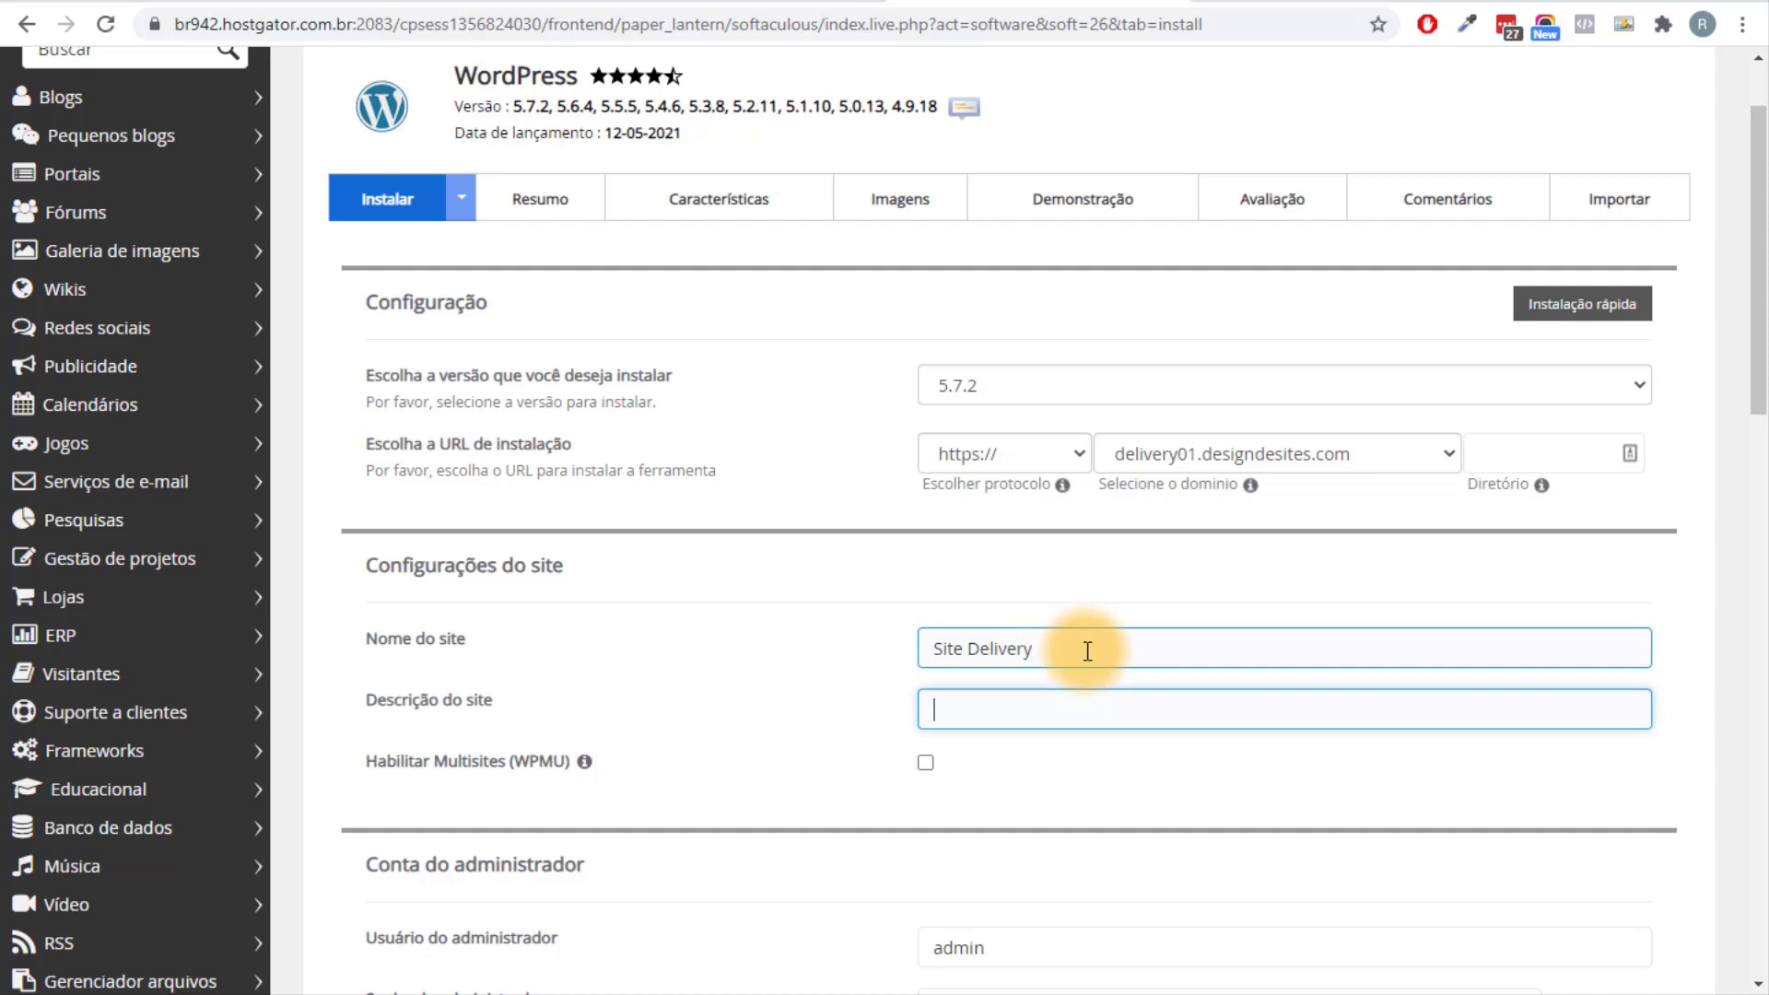
text(Aprenda a criar seu site delive)
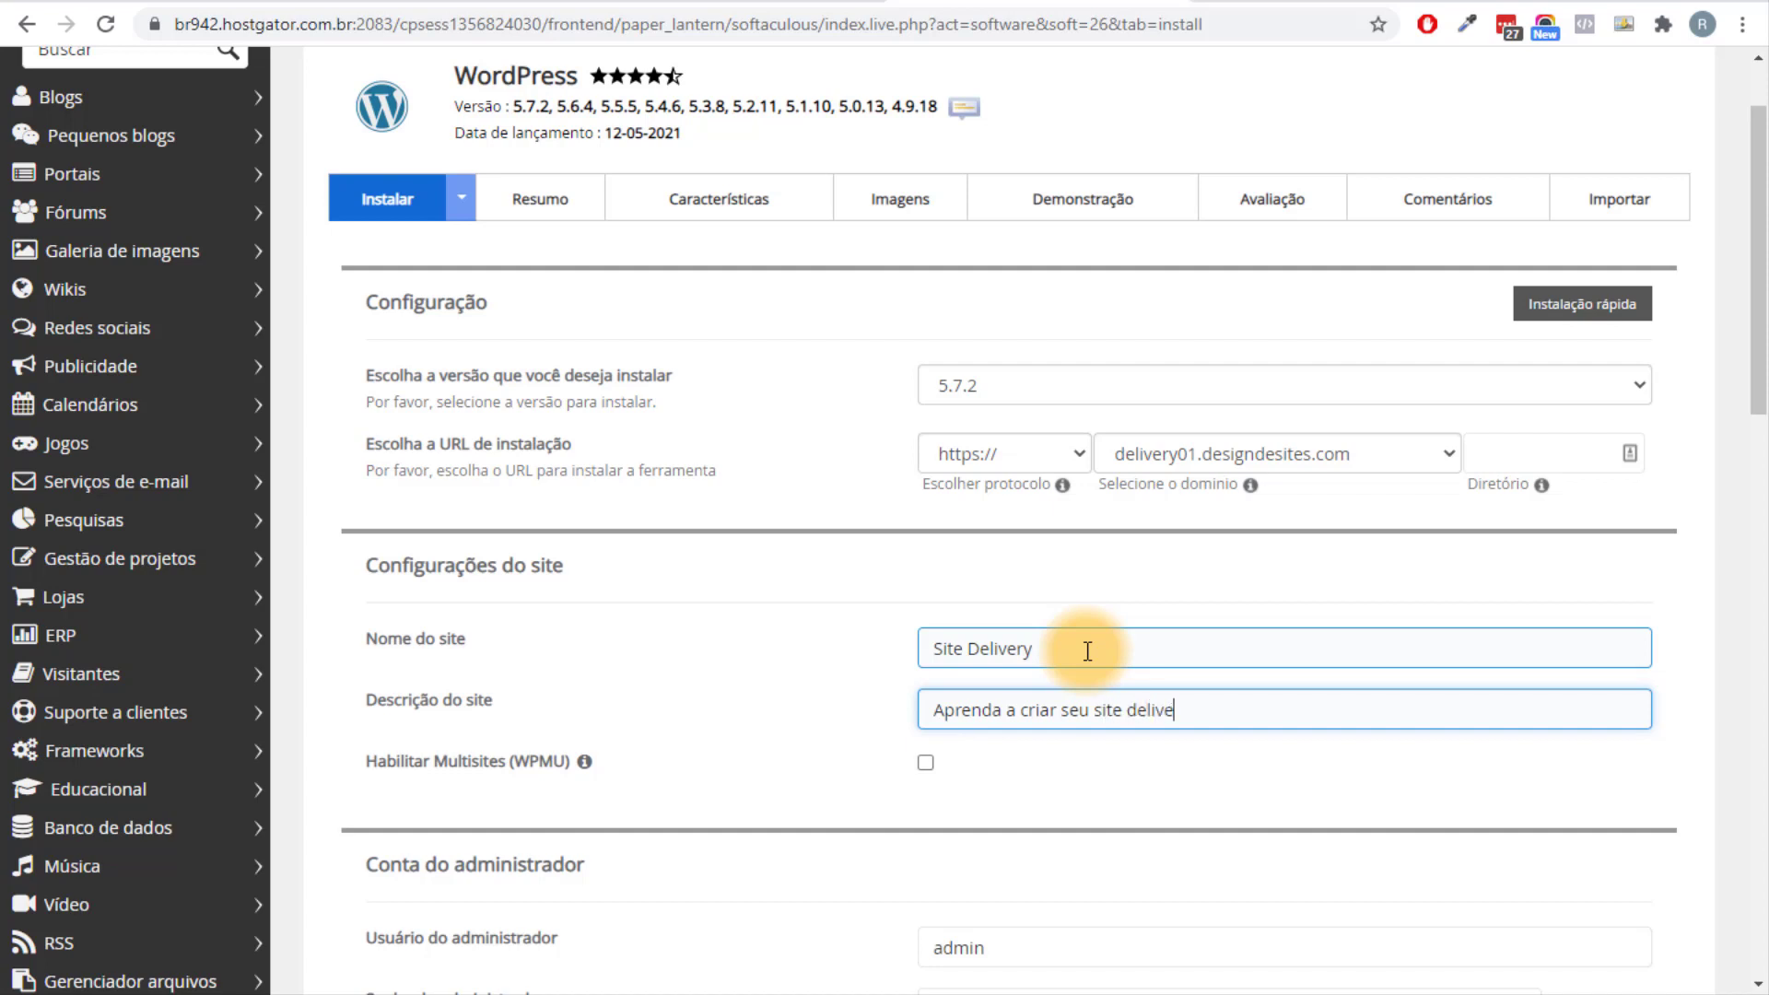
text(ry)
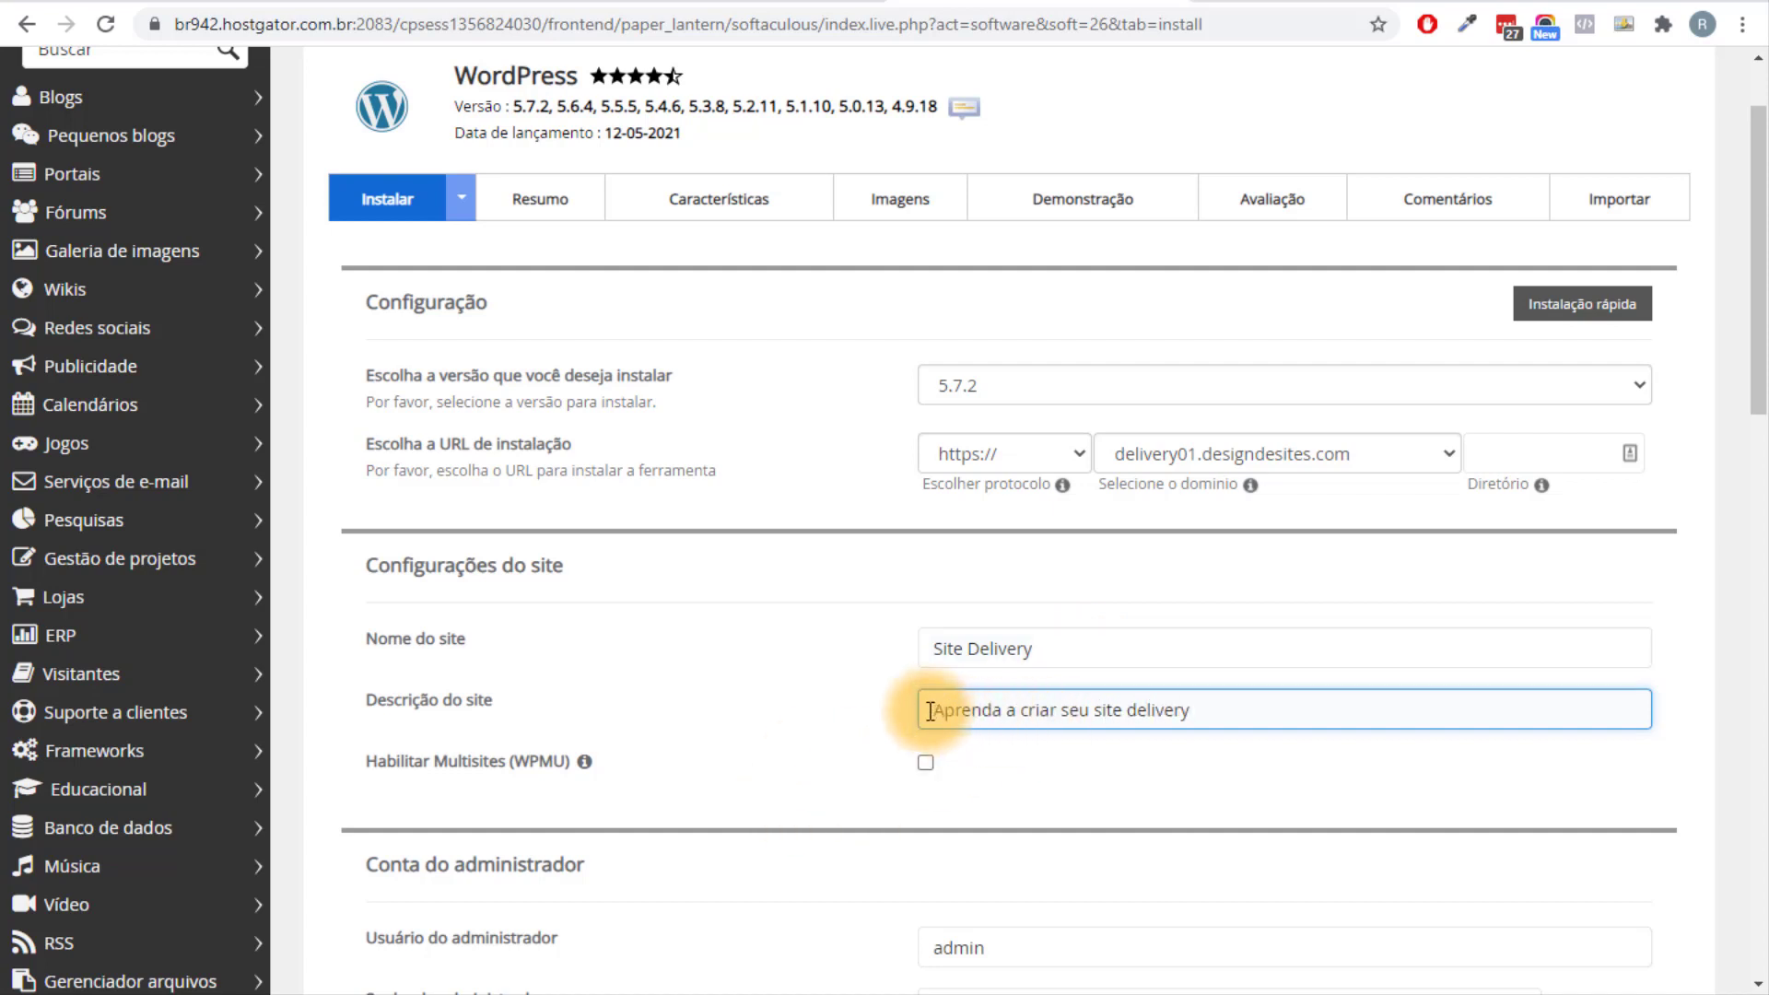
drag(928, 710, 1239, 714)
drag(1117, 650, 872, 654)
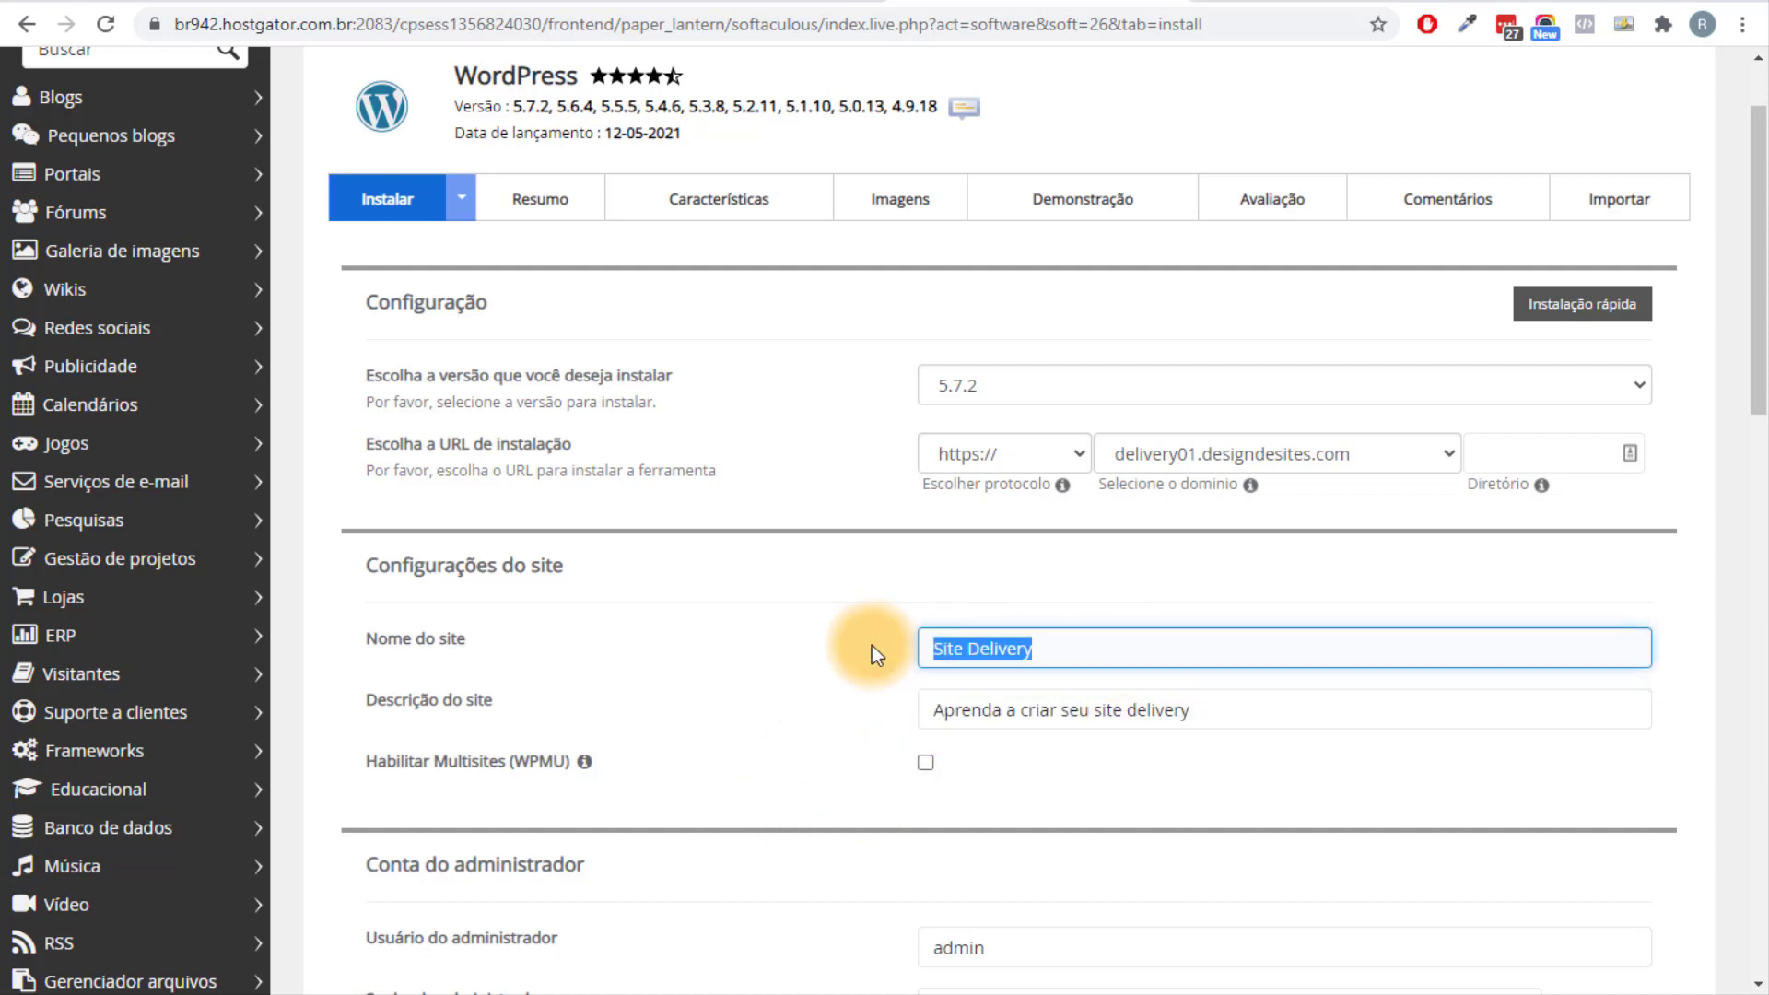
click(993, 561)
Replace the default 'admin' username with the site owner's name.
scroll(953, 602, down, 5)
click(637, 454)
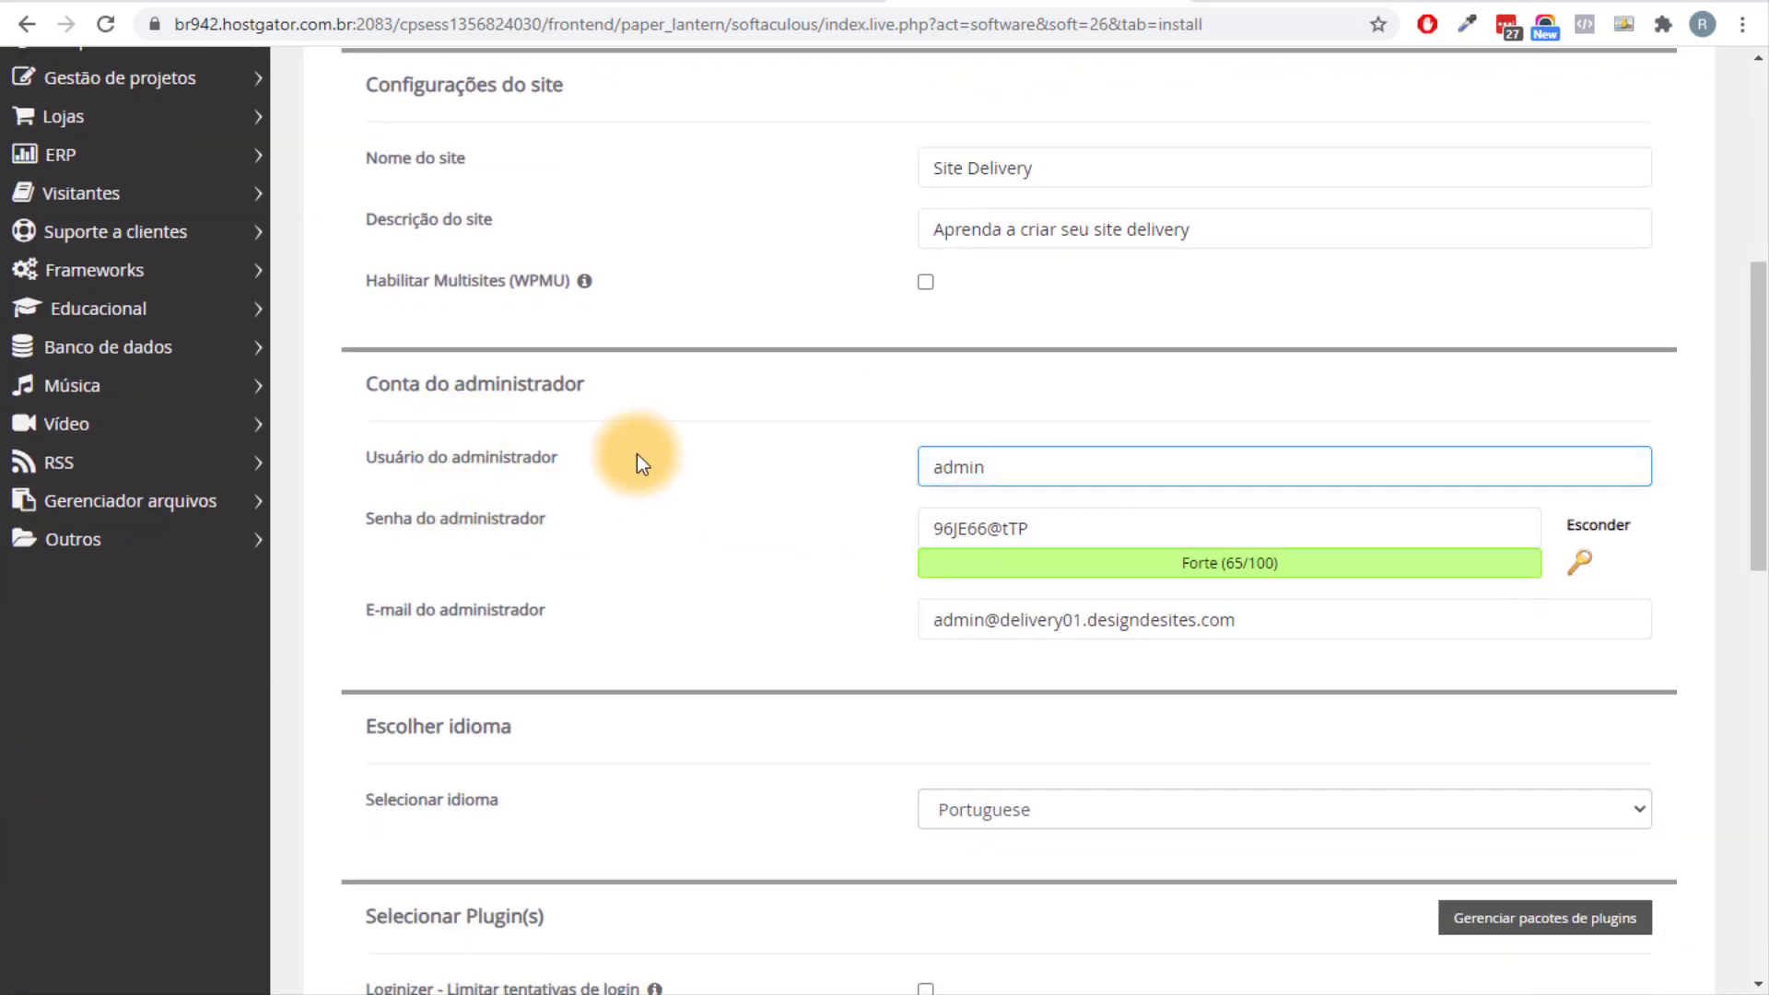
drag(1105, 461, 723, 540)
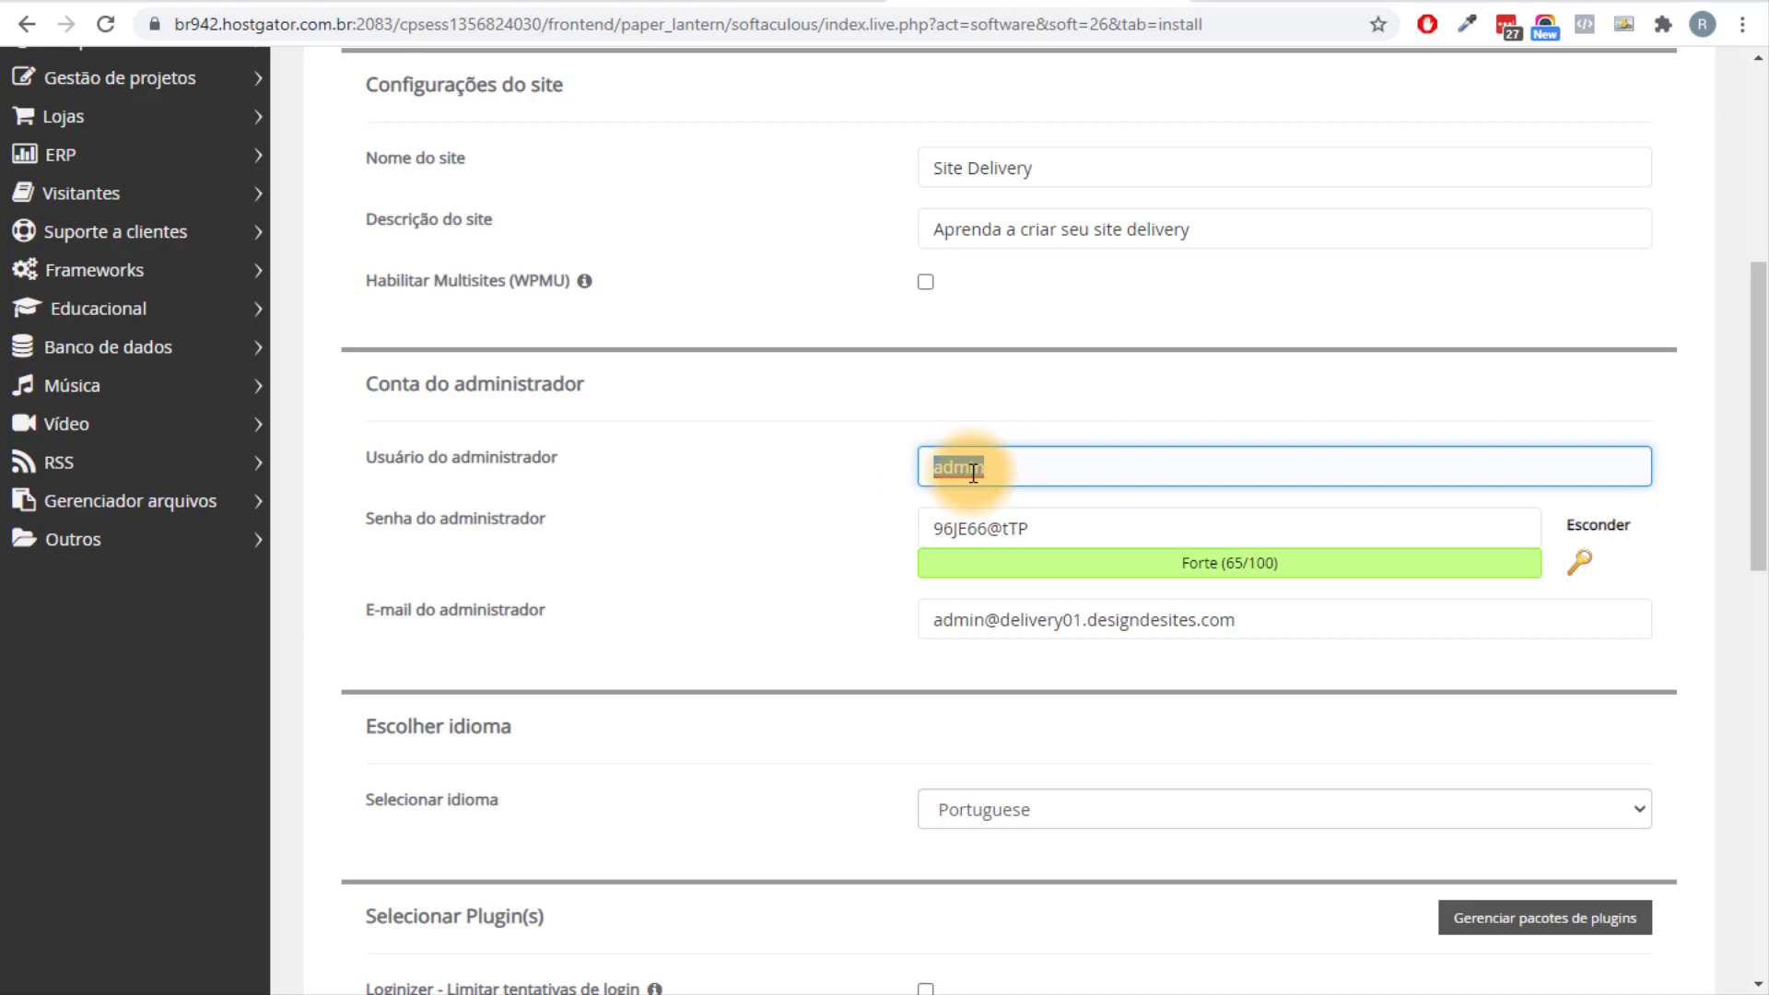
text(Rafael)
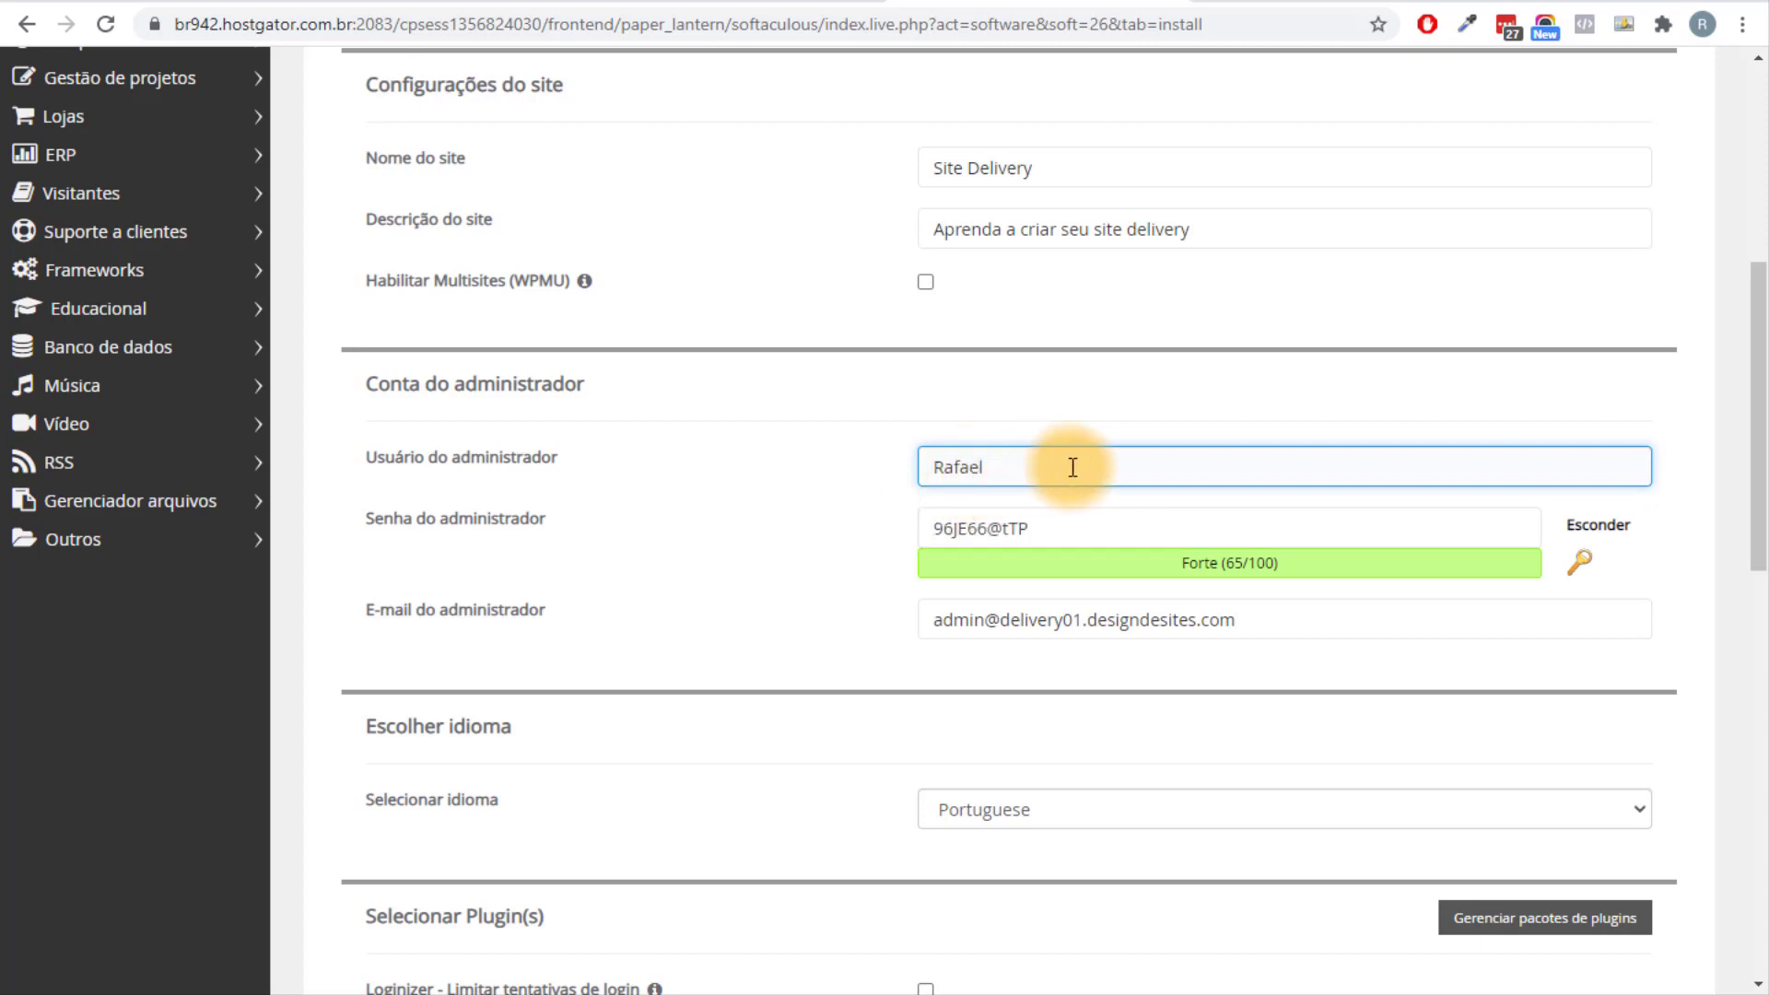
Set a custom administrator password in place of the generated one.
click(1594, 567)
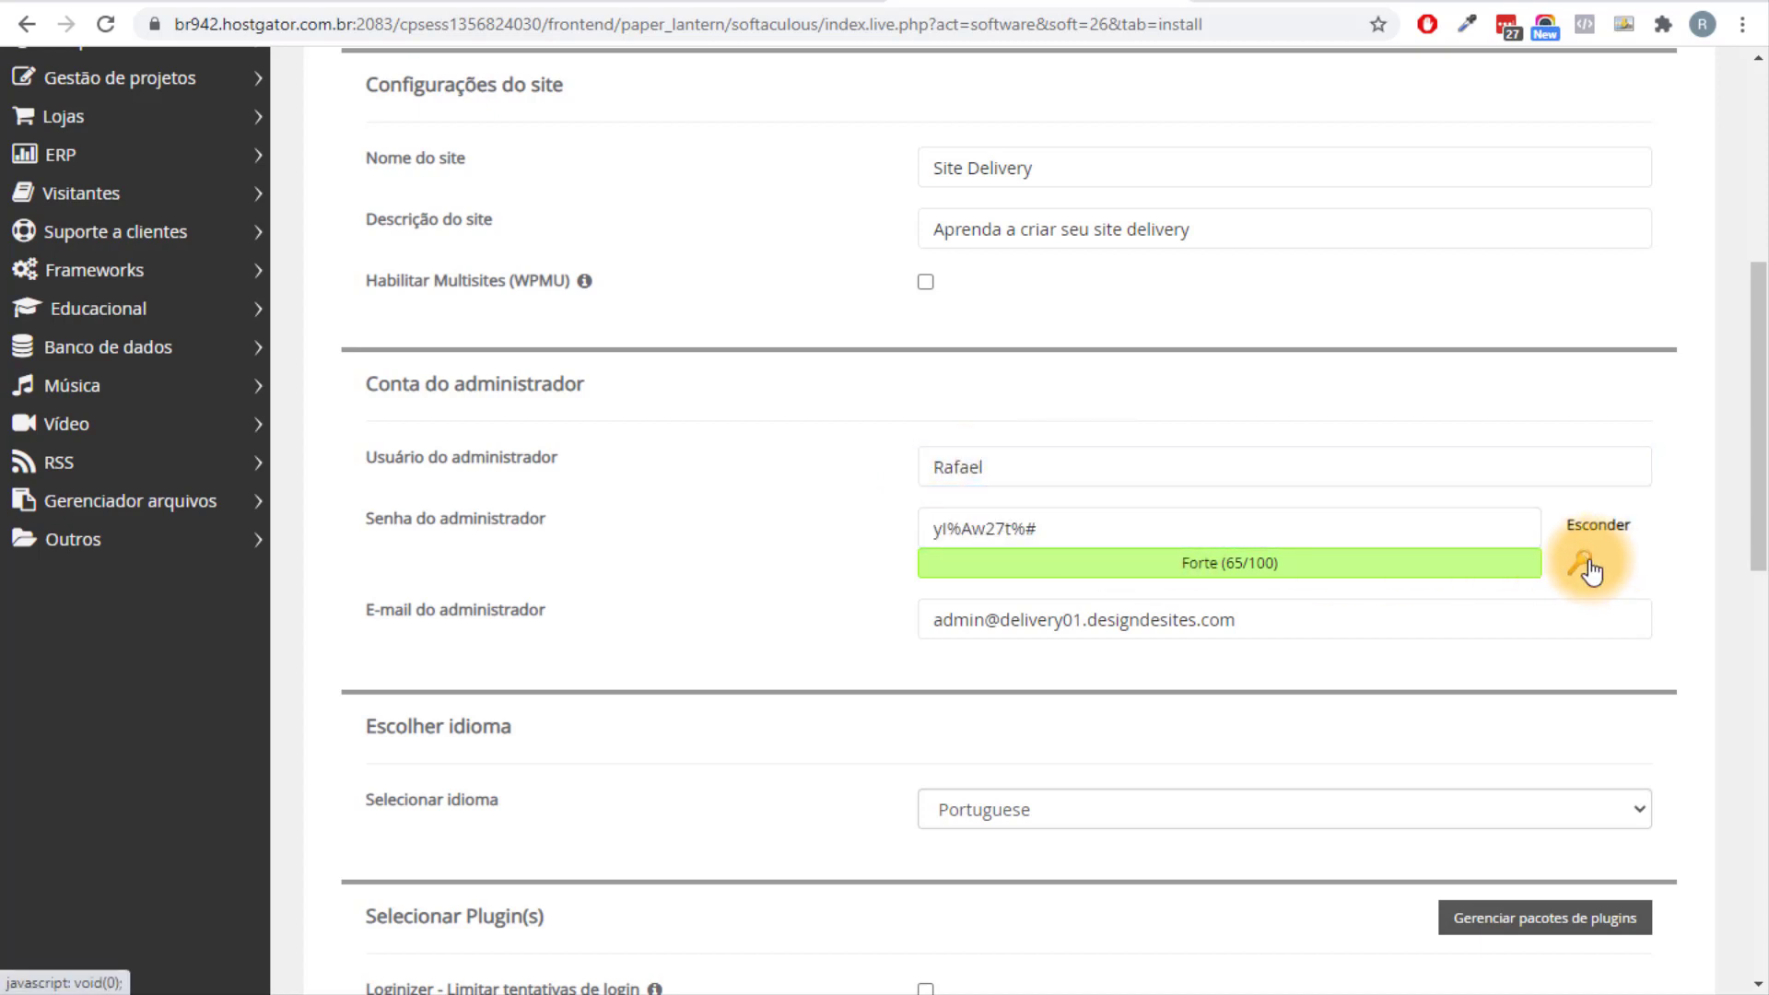
click(1588, 571)
click(1588, 571)
click(1580, 564)
click(1105, 532)
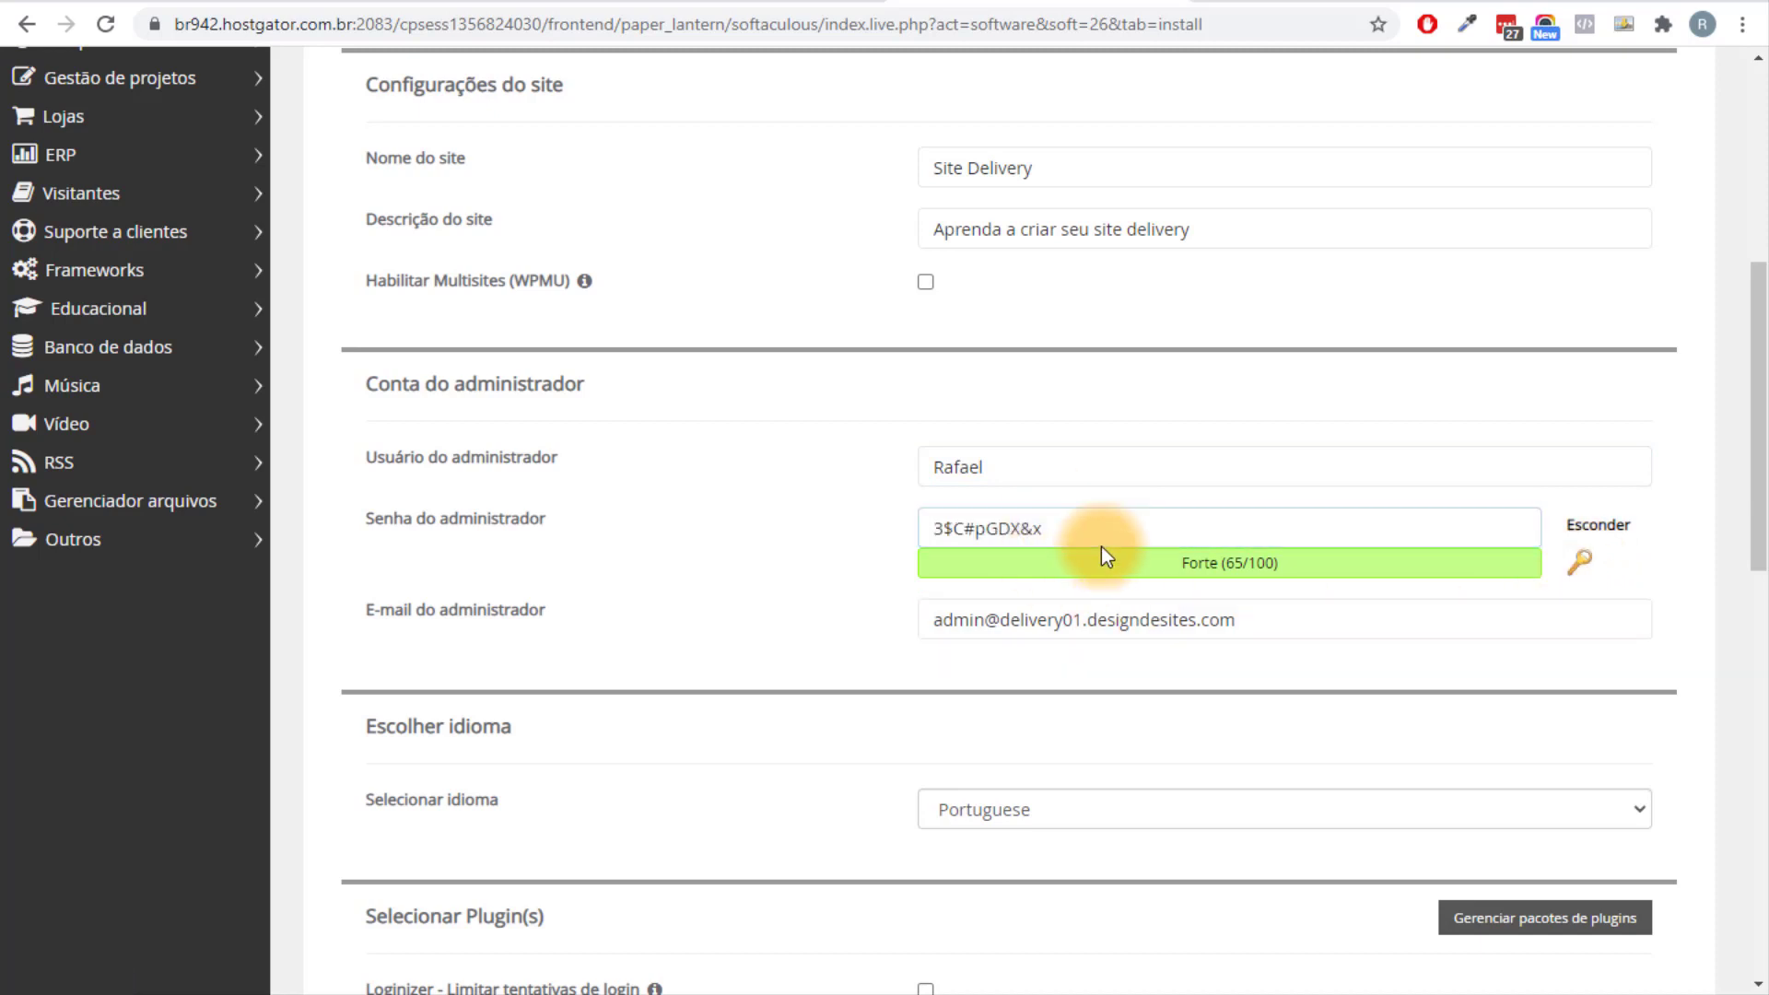
click(1601, 525)
drag(1087, 529, 842, 539)
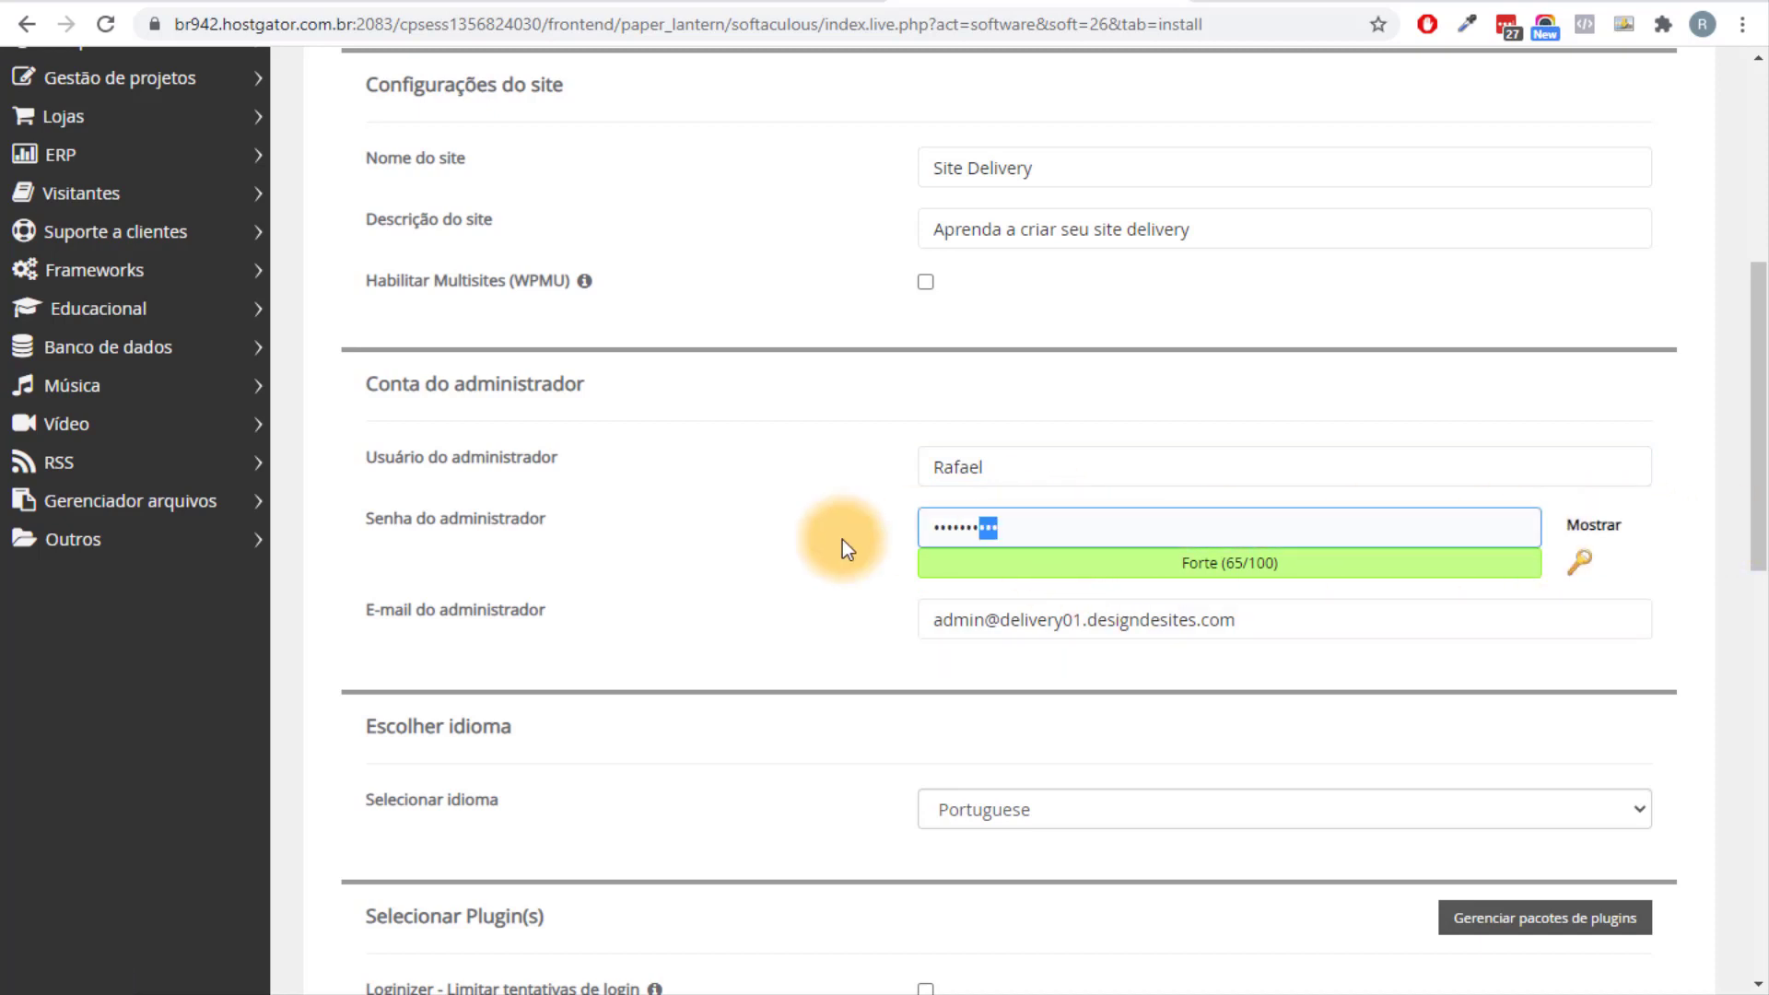
text(**********)
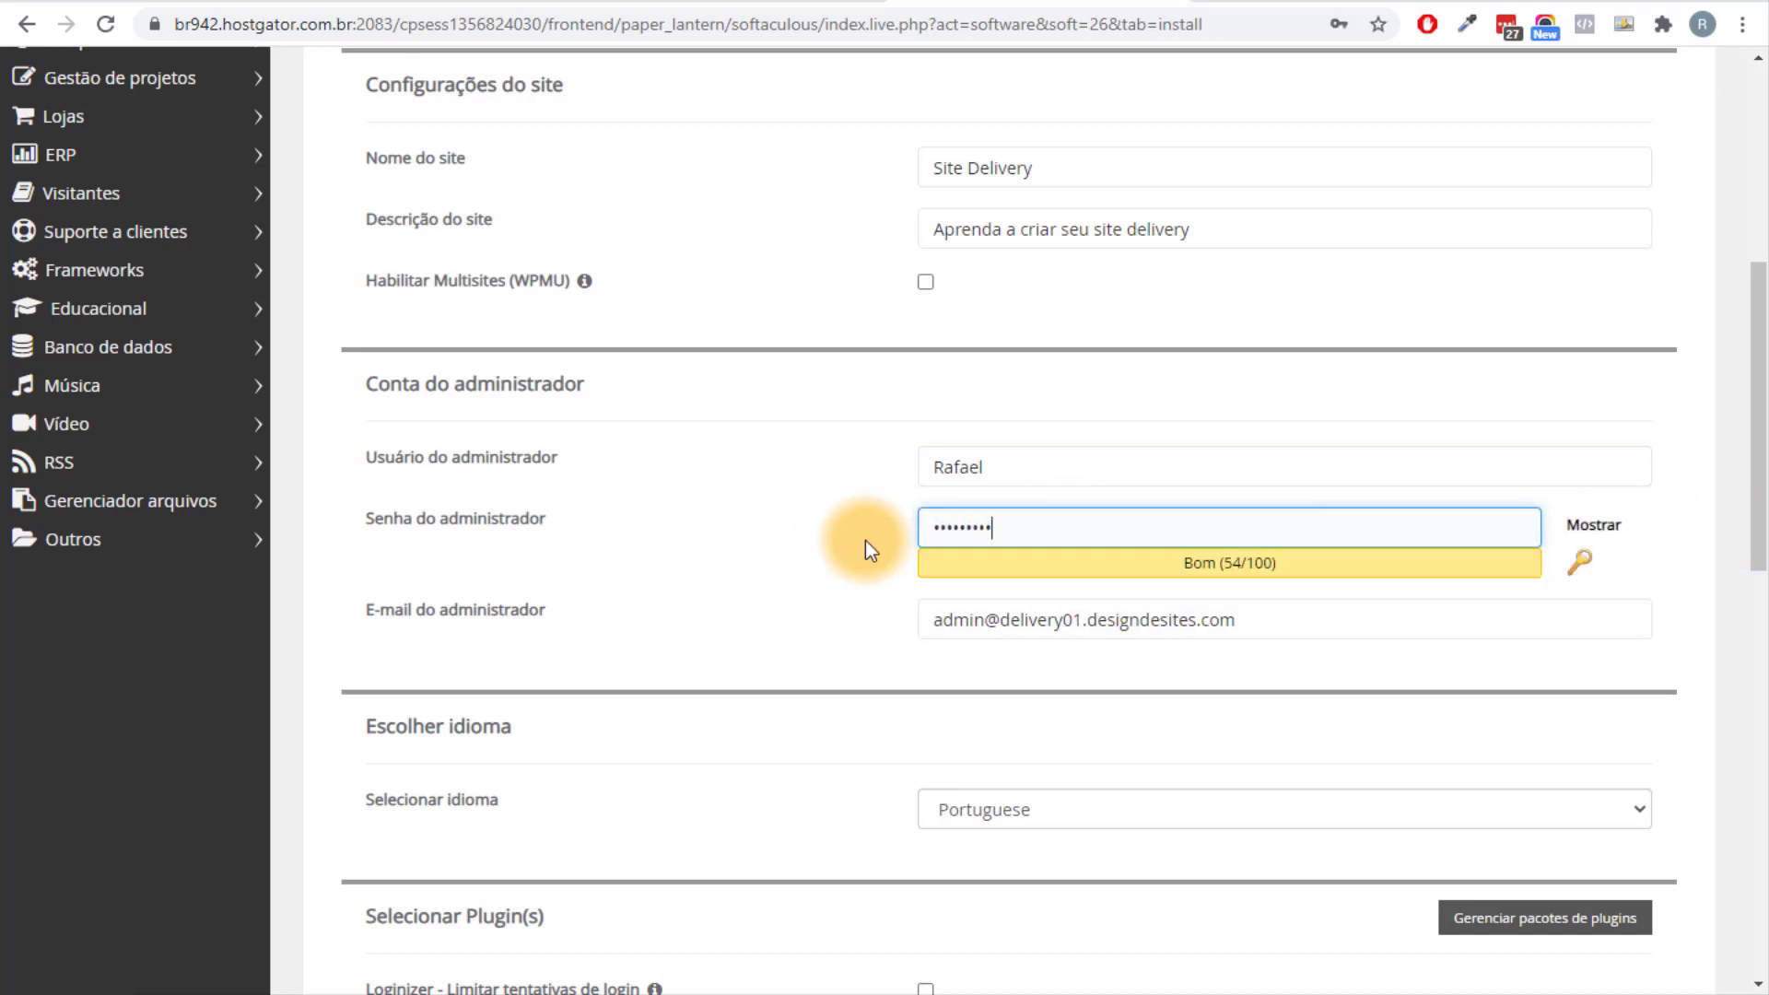
click(870, 600)
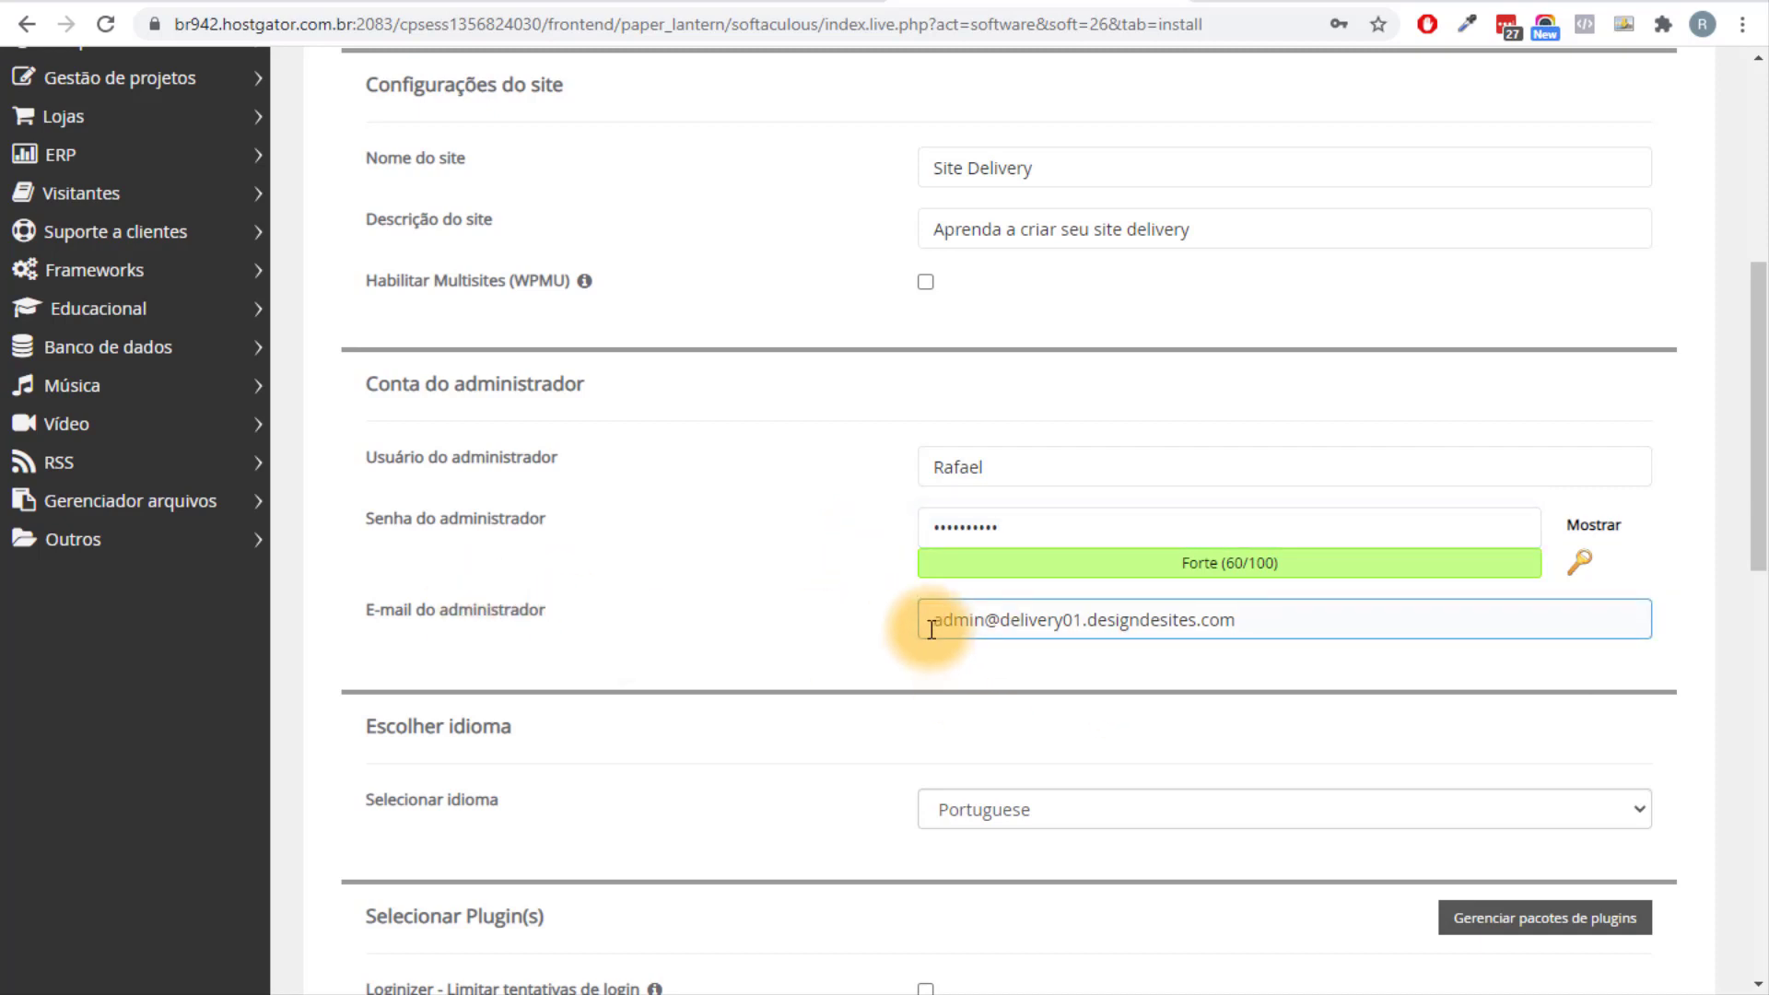
Replace the default administrator e-mail with the owner's e-mail address.
drag(929, 620, 1274, 626)
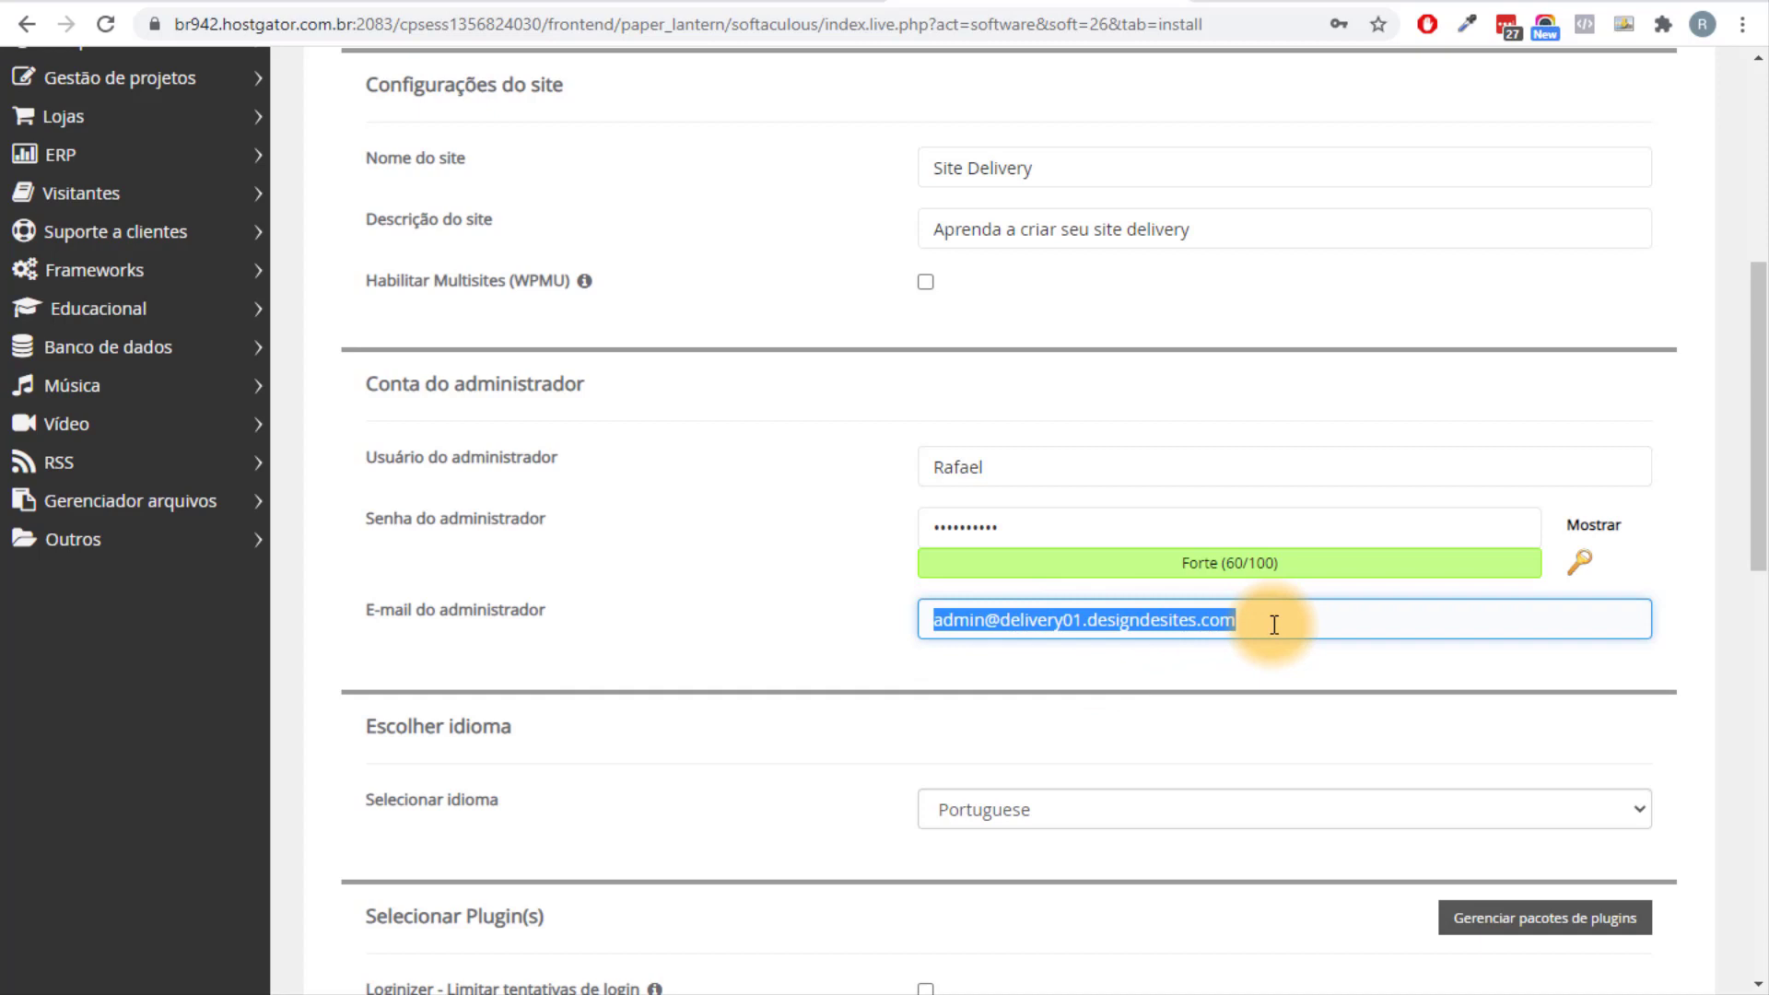
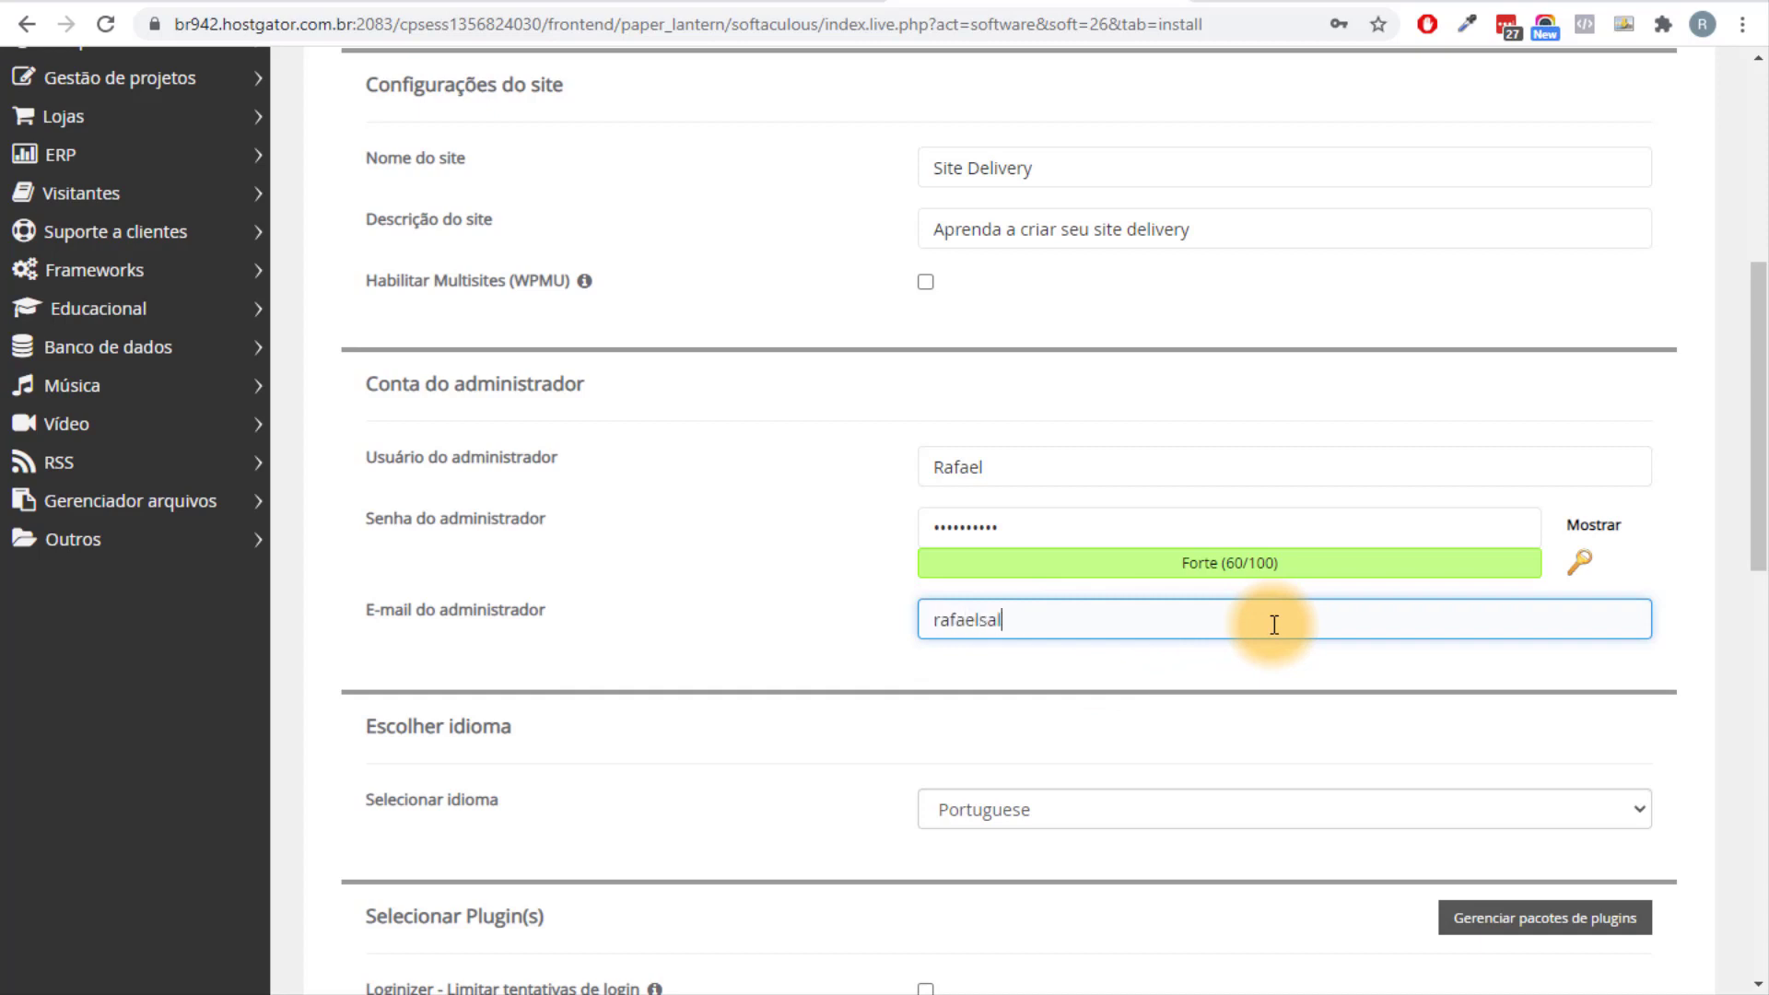
click(1007, 469)
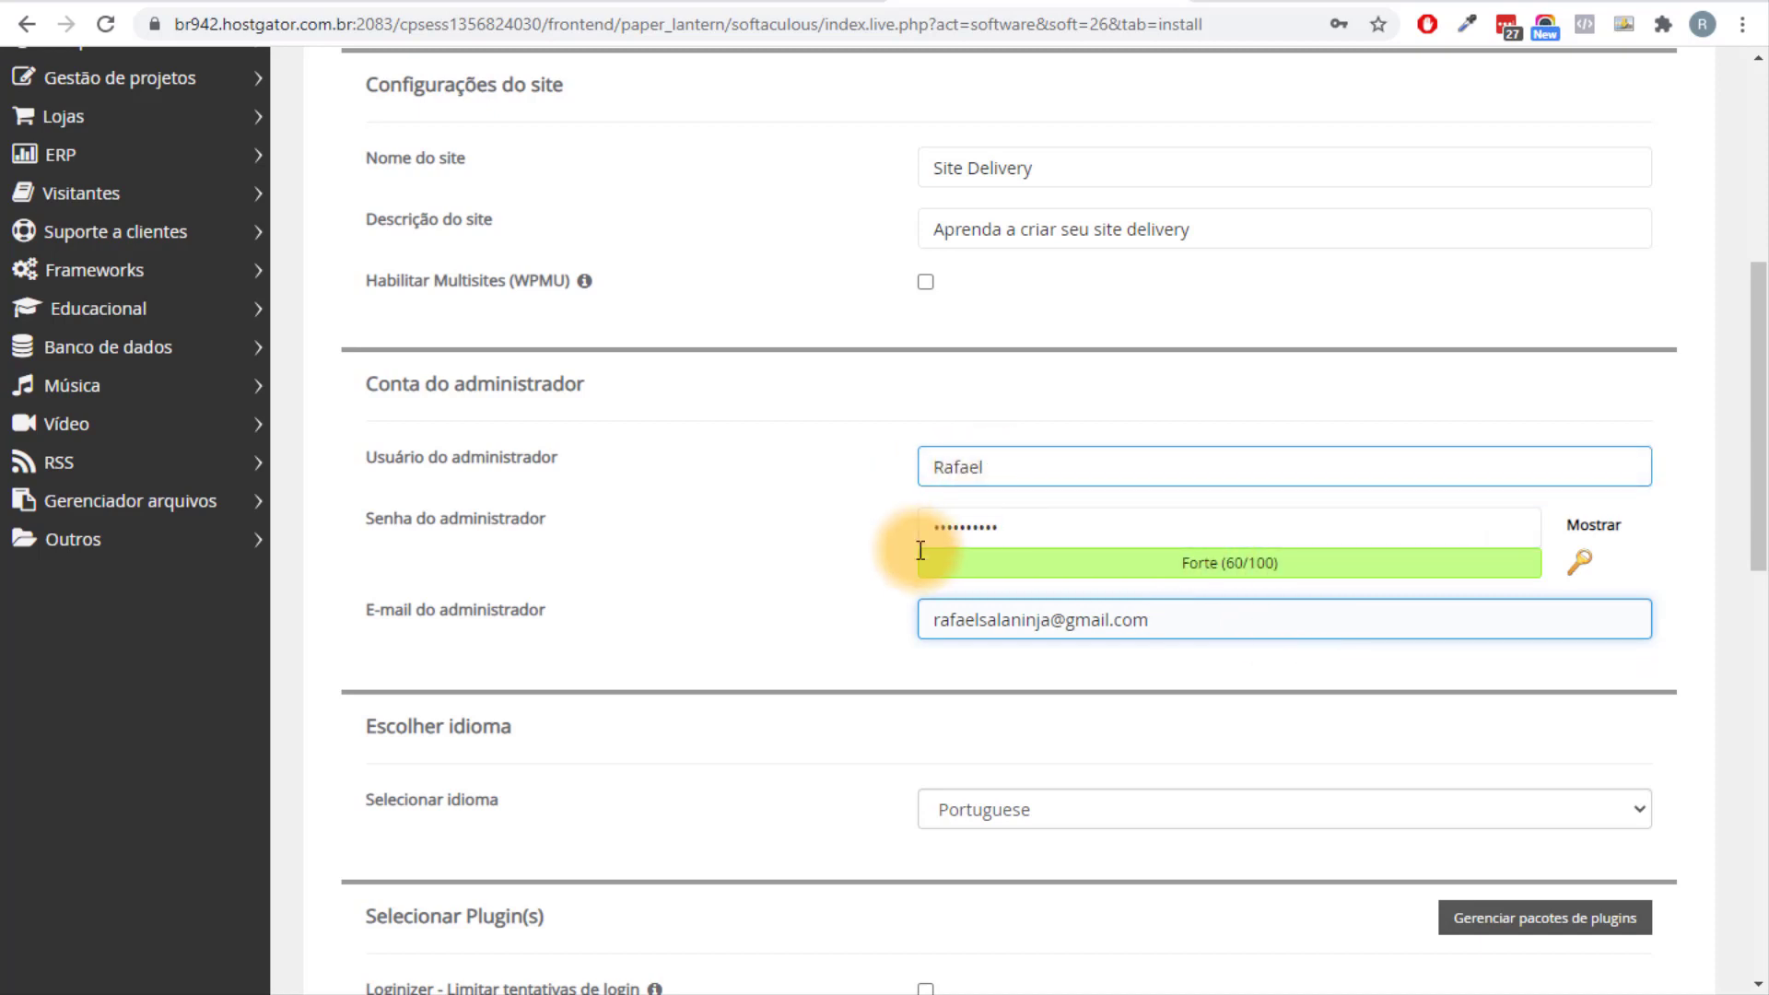
click(966, 520)
click(469, 691)
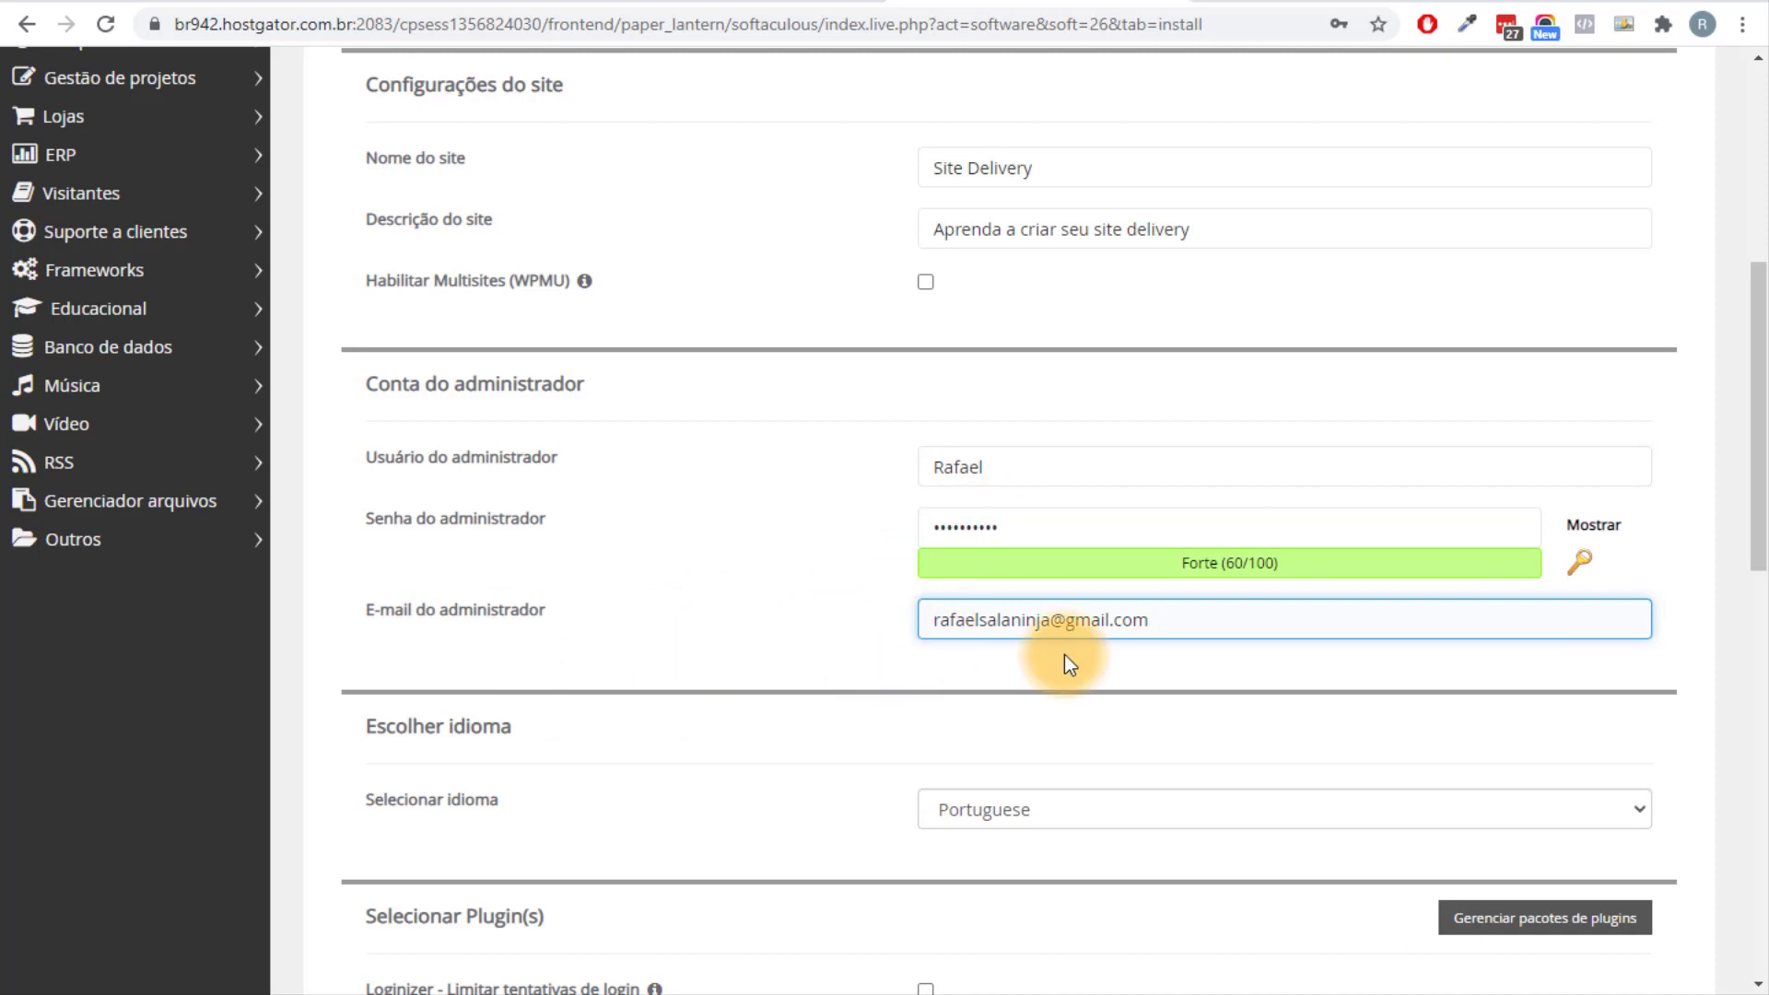
Choose Portuguese-BR as the site language and install WordPress.
scroll(1064, 654, down, 3)
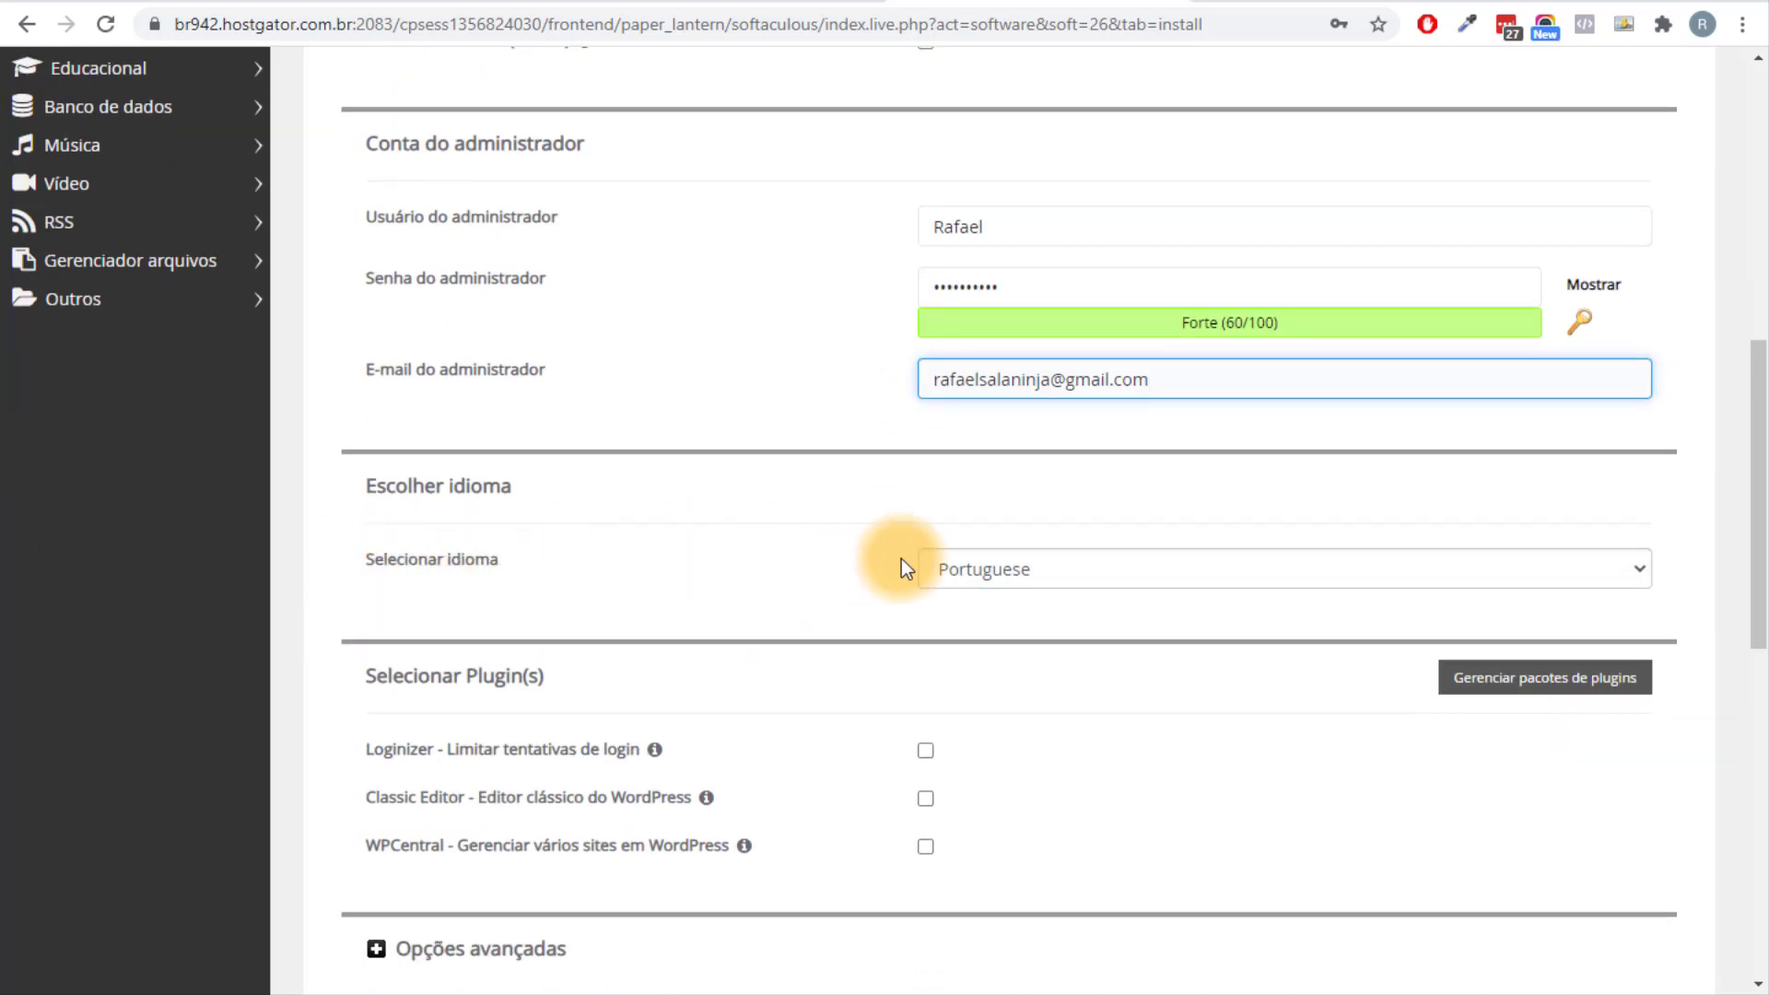
click(1047, 571)
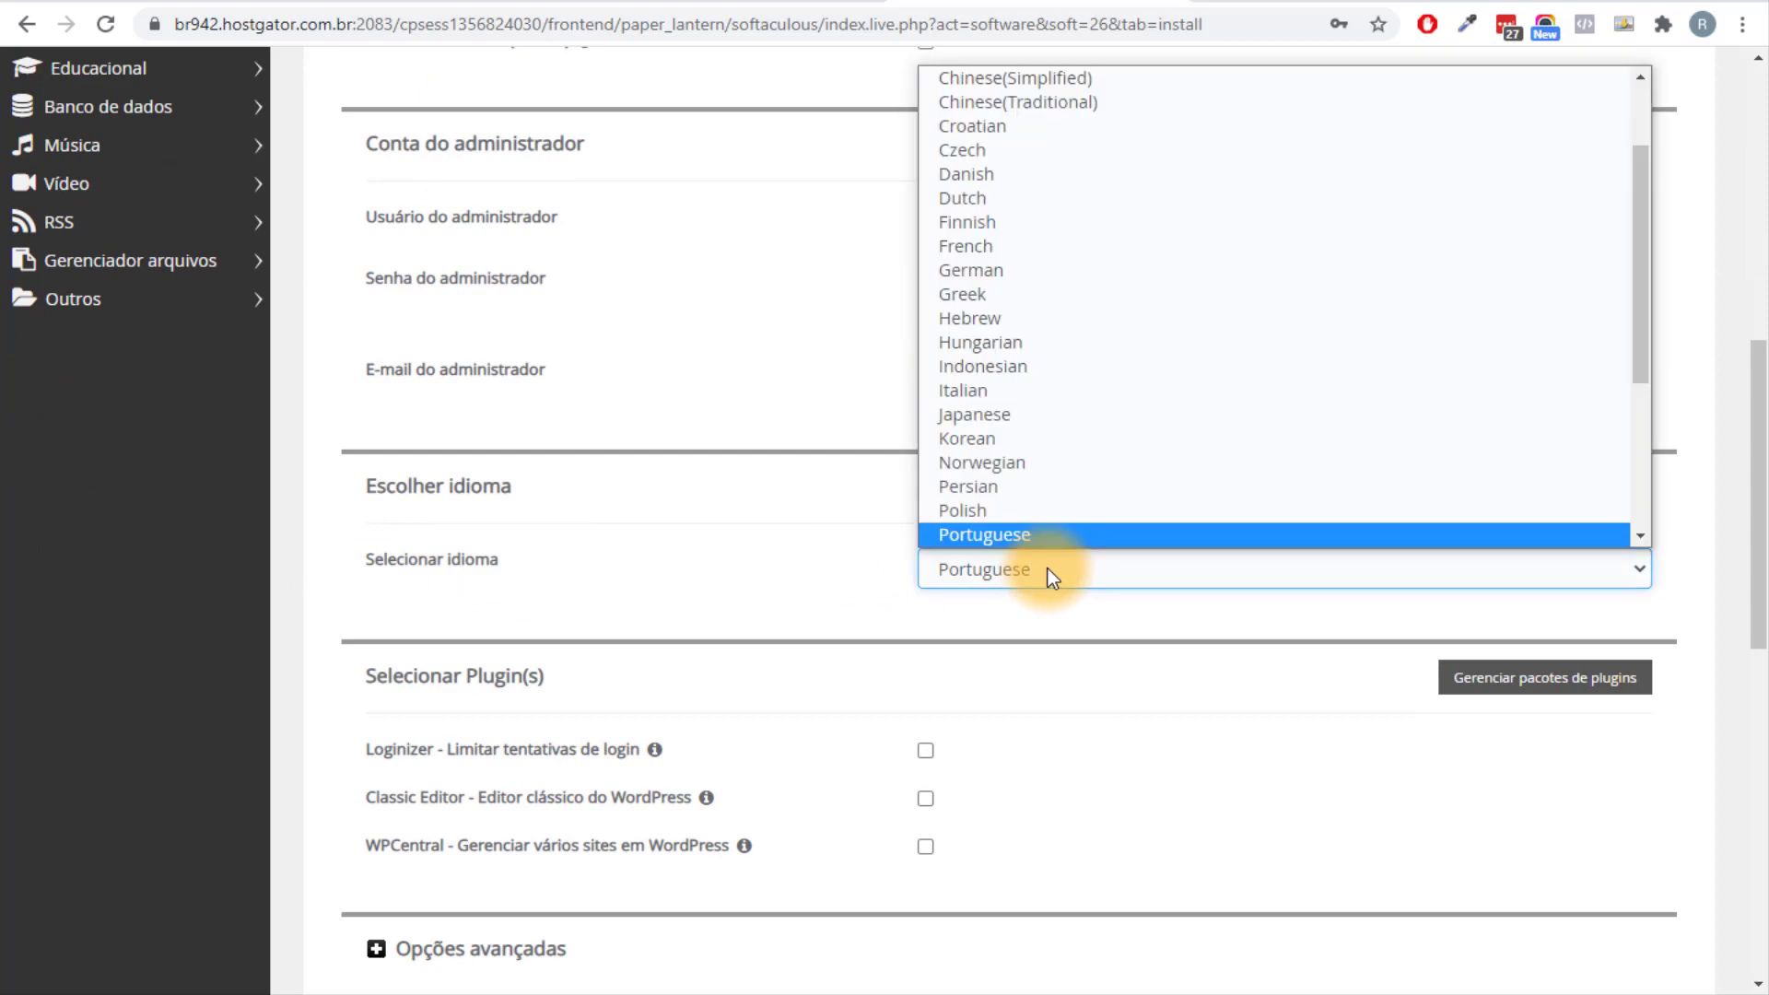
scroll(1088, 319, down, 4)
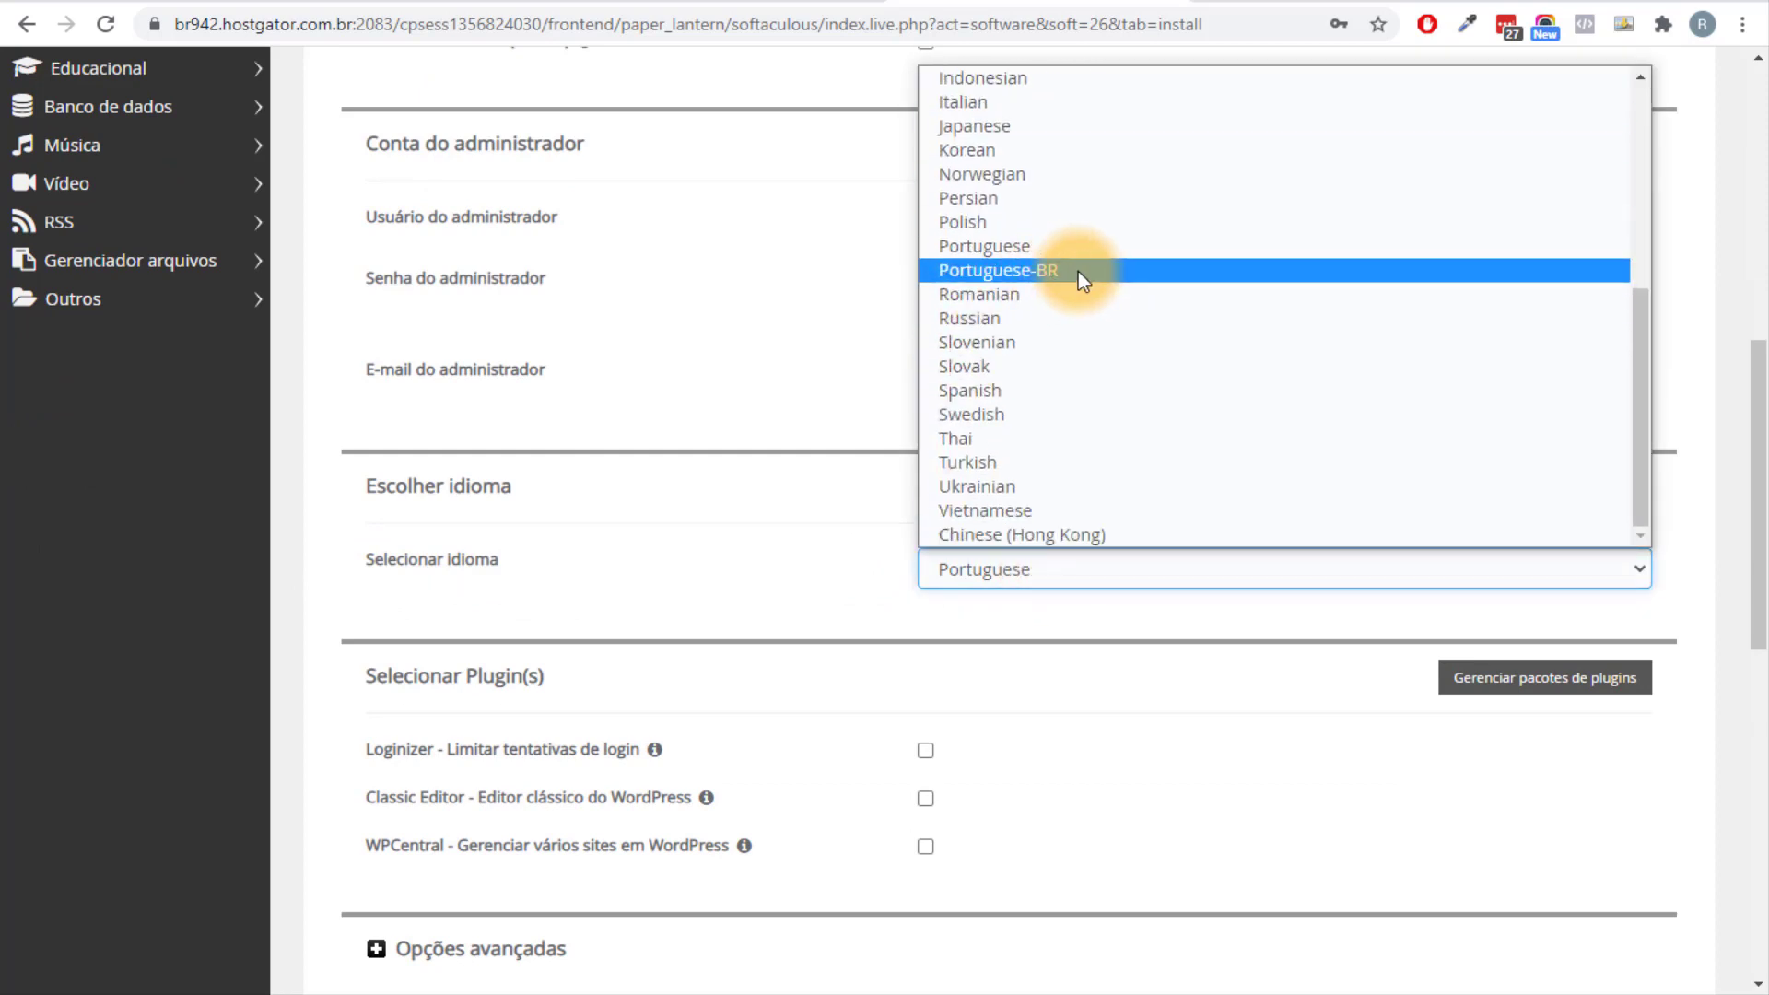
scroll(1096, 372, up, 4)
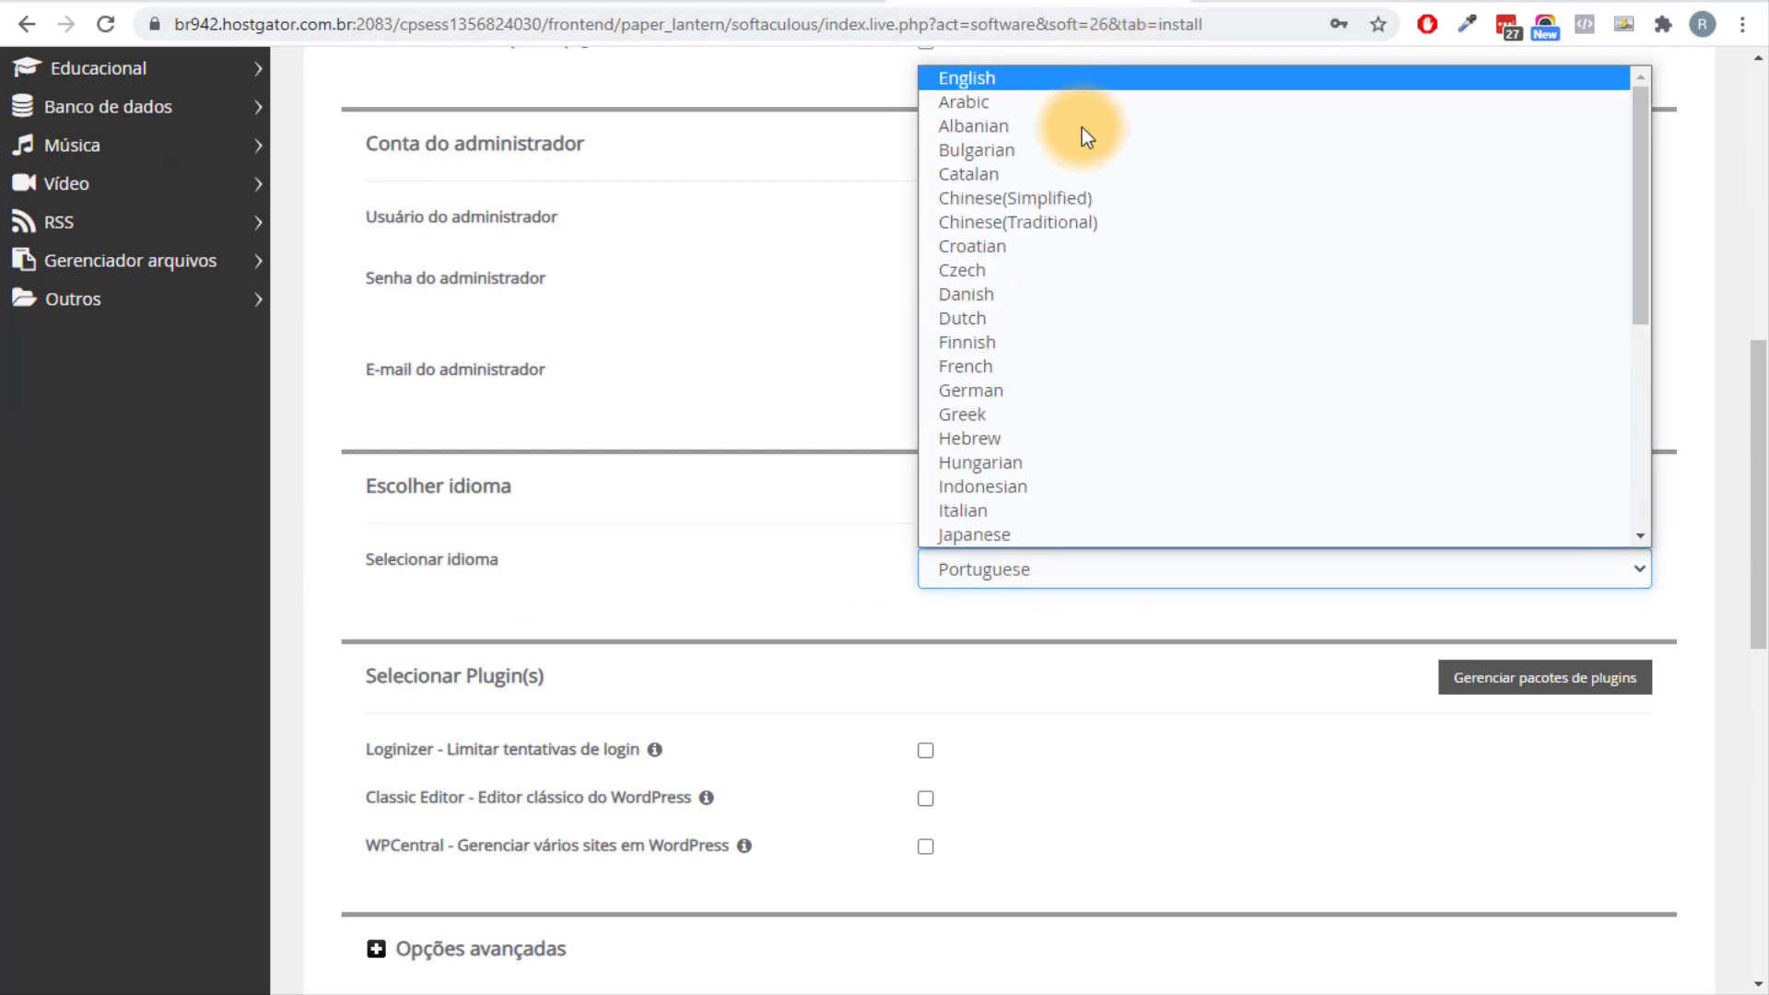
scroll(1069, 314, down, 5)
scroll(1077, 473, up, 5)
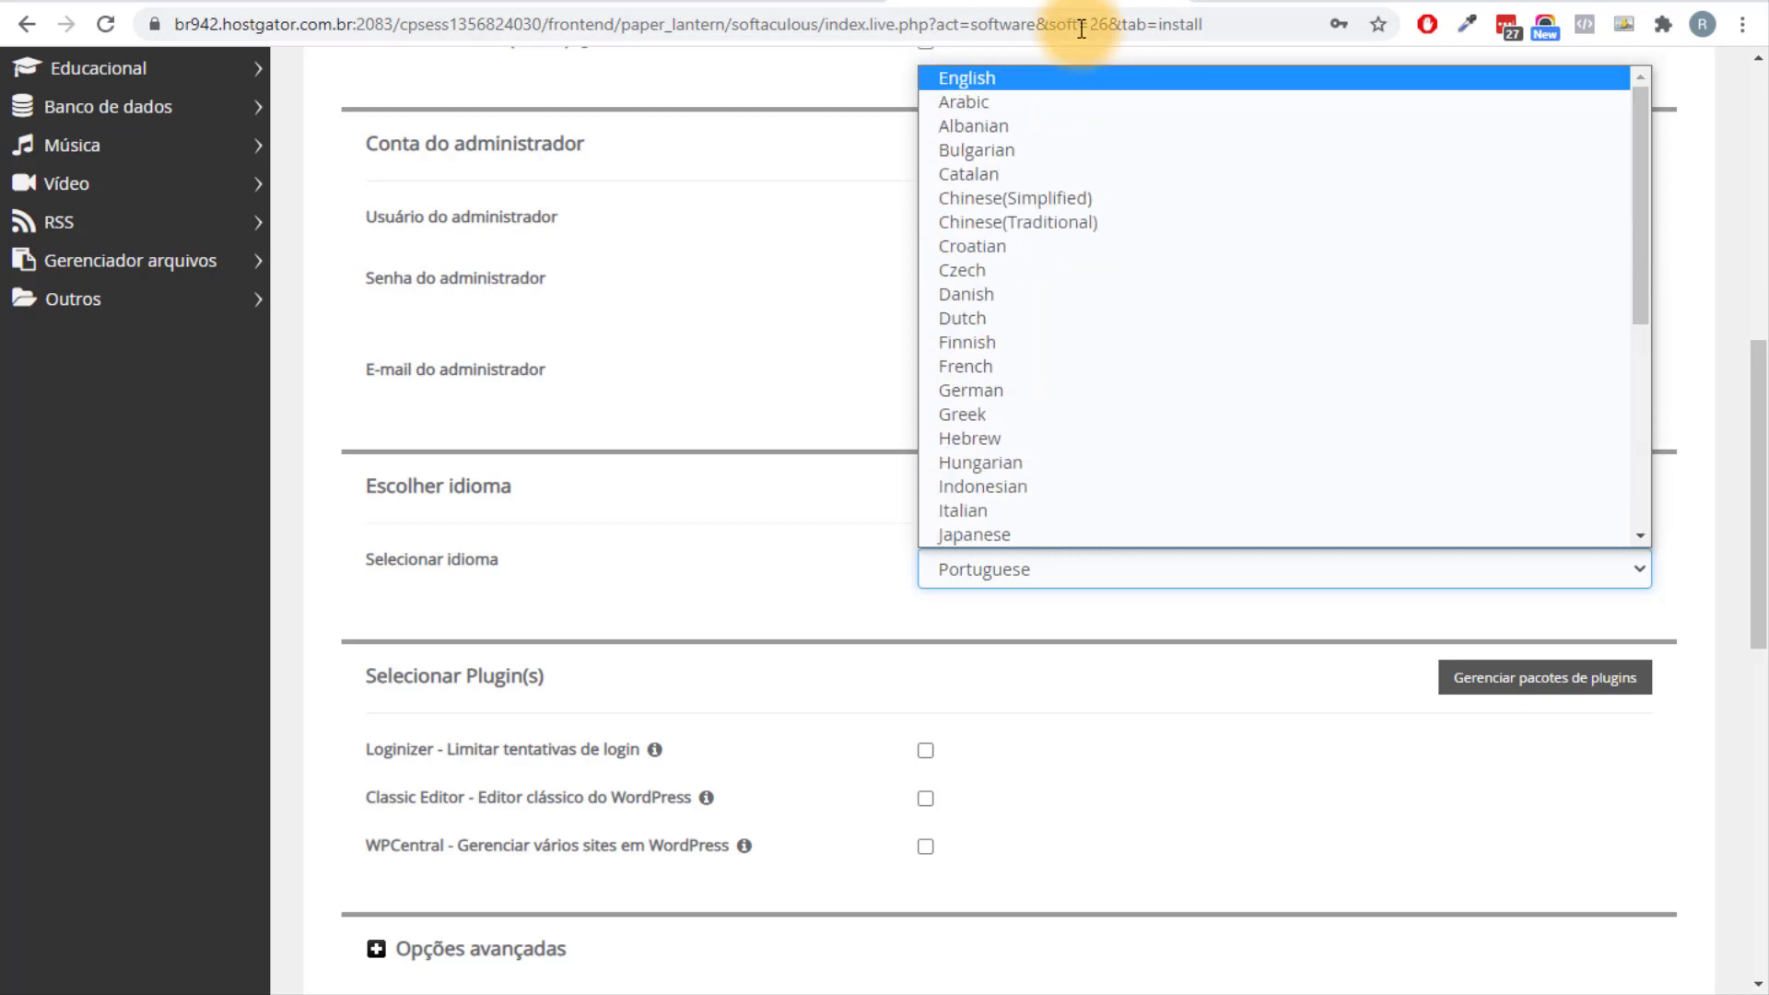
scroll(1066, 328, down, 4)
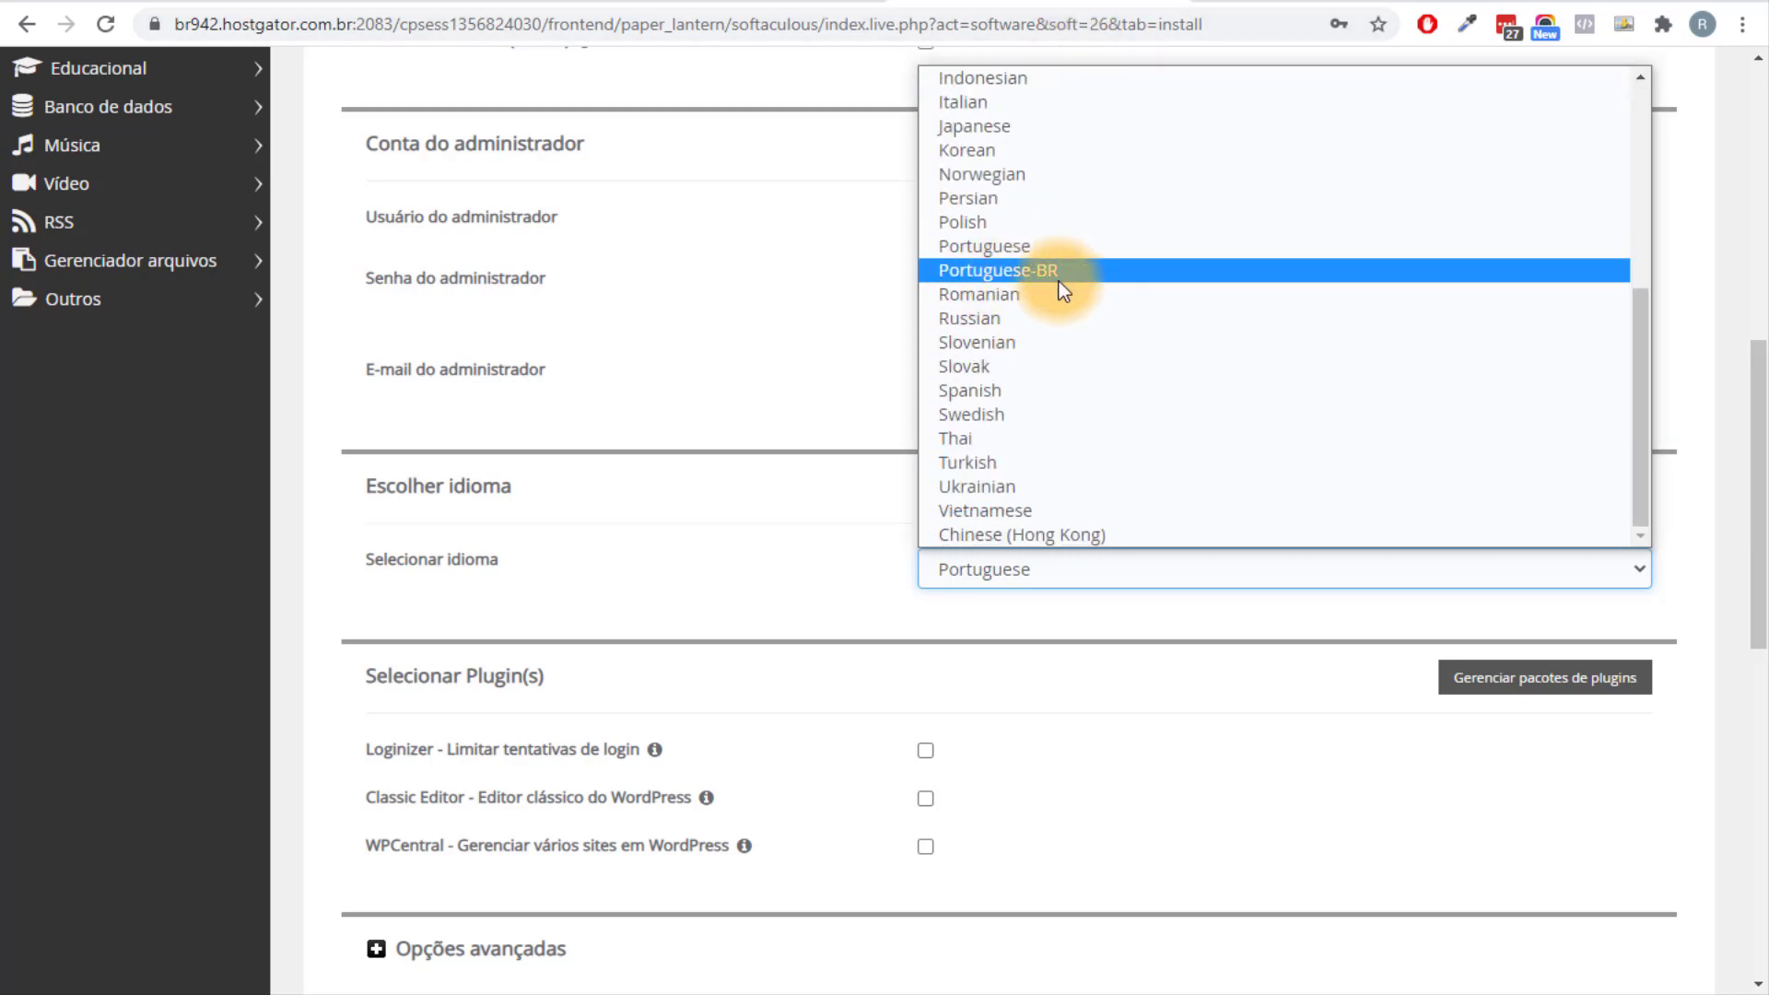
click(1059, 270)
drag(1756, 482, 1755, 820)
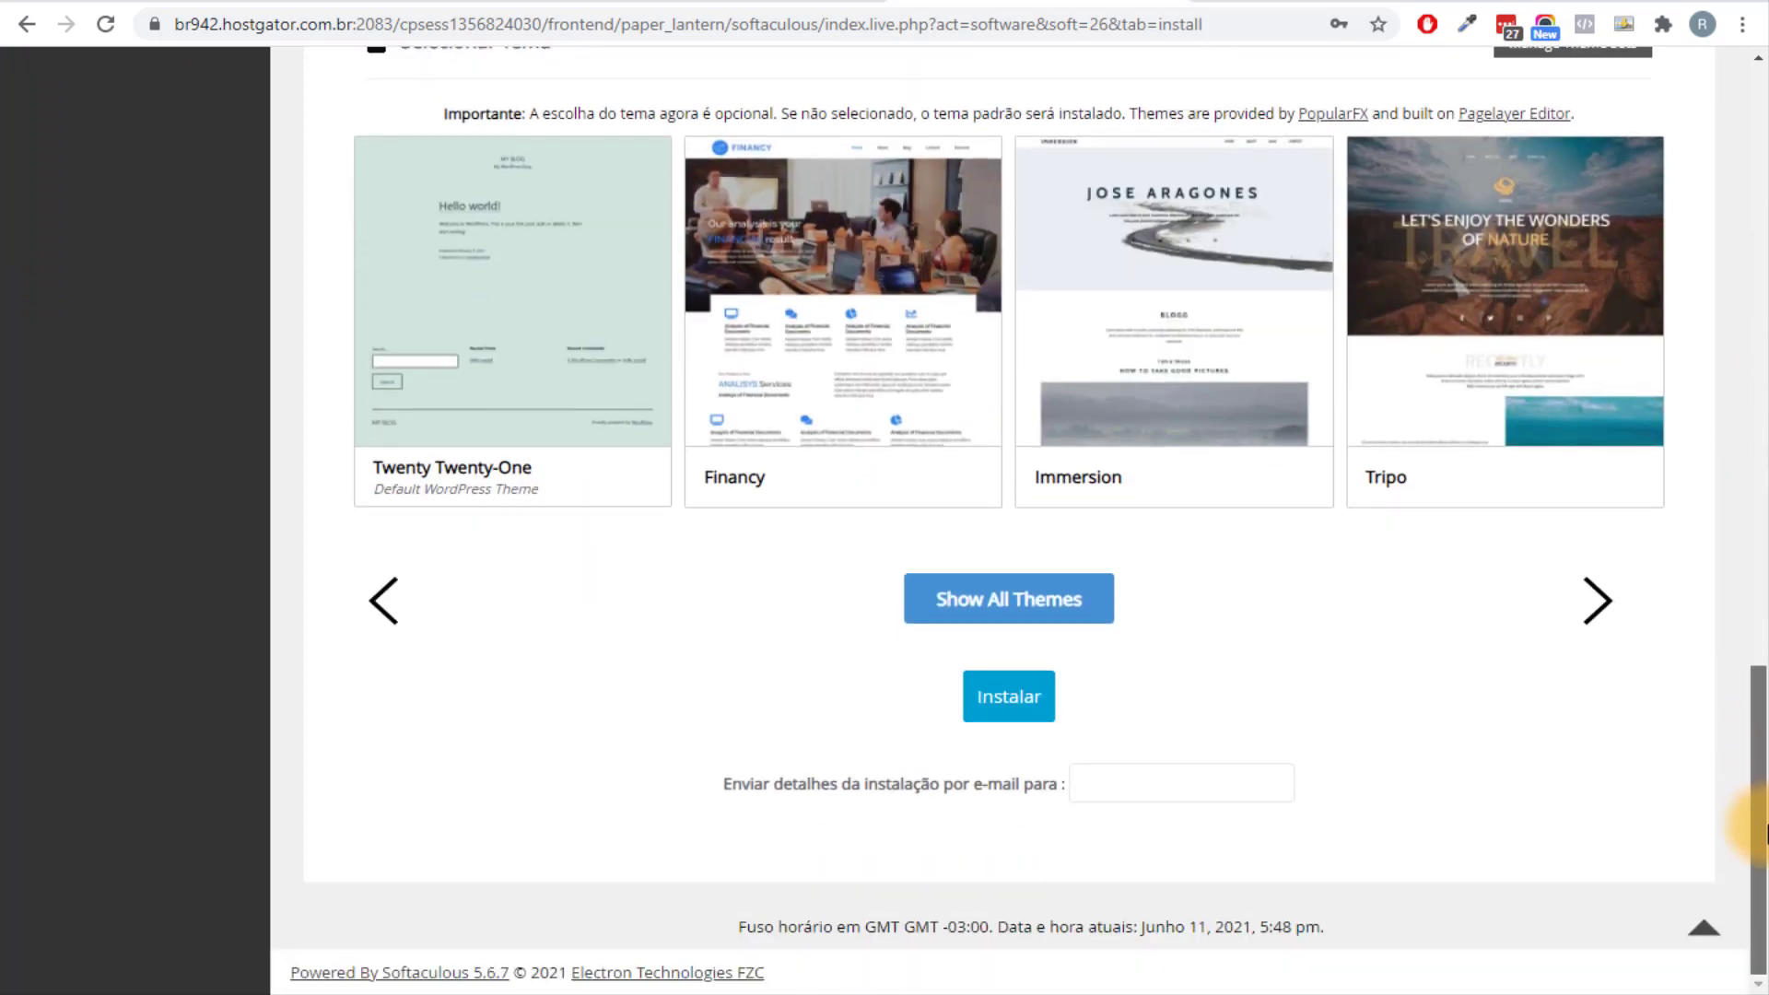
click(1030, 711)
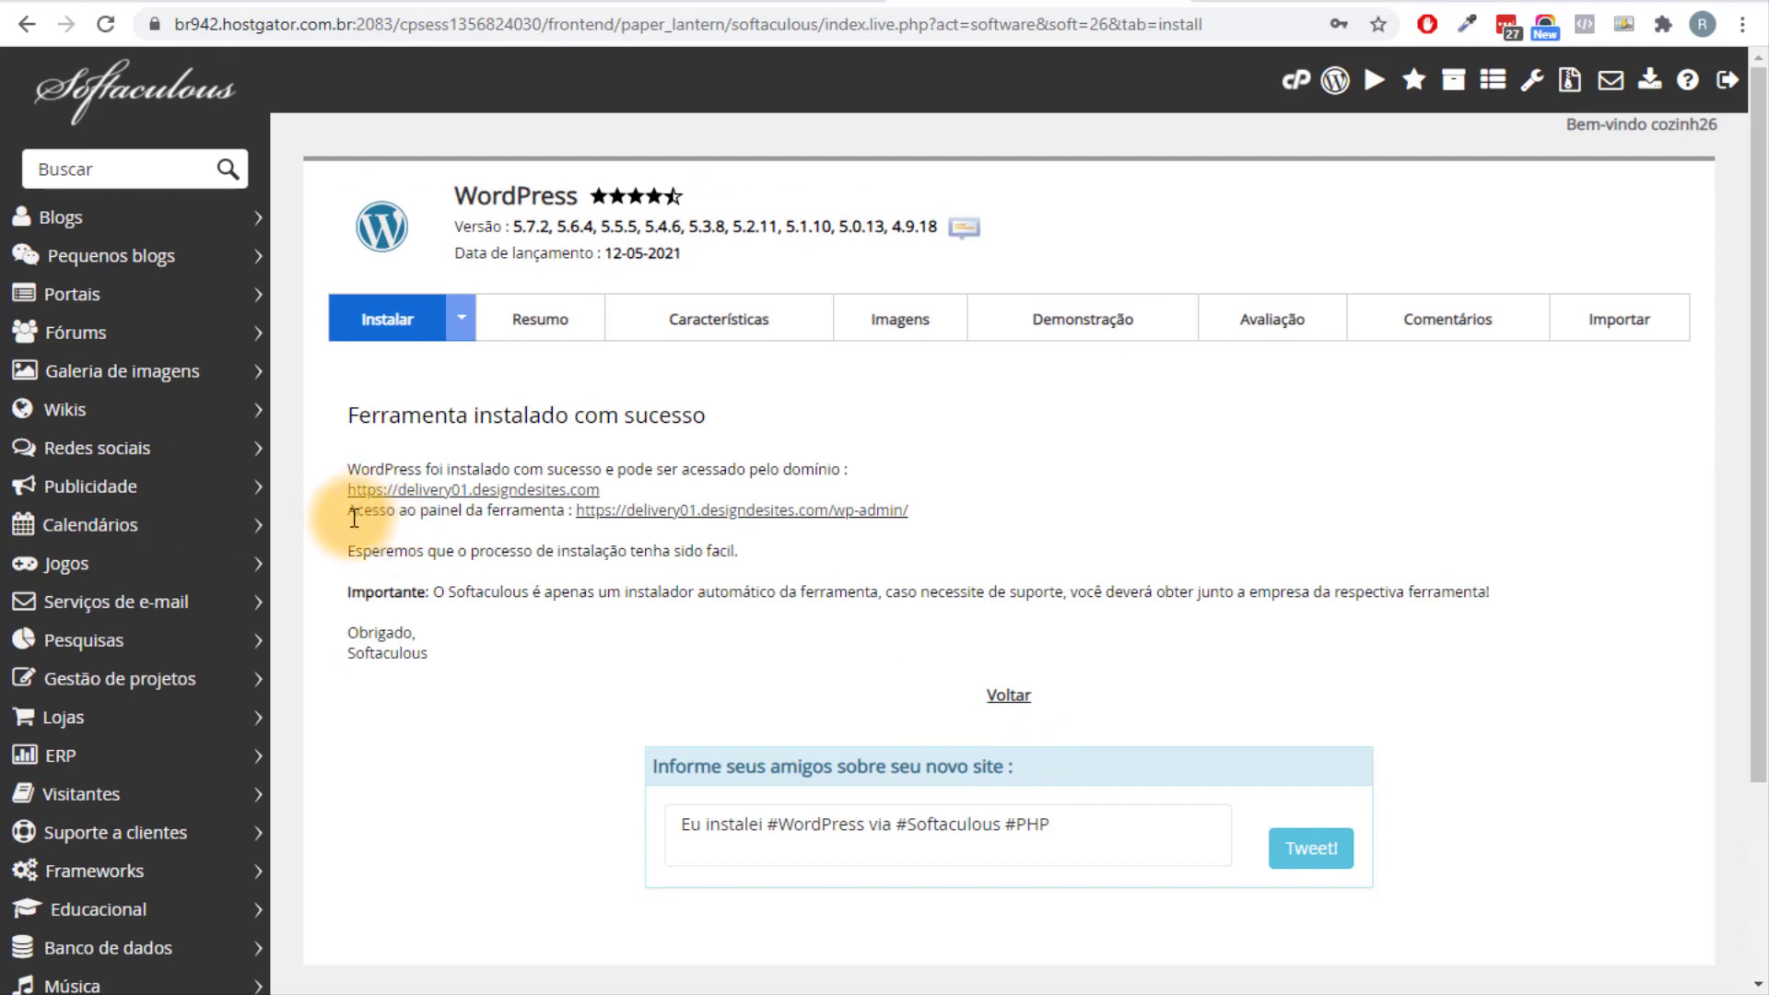
drag(353, 519, 581, 506)
click(572, 522)
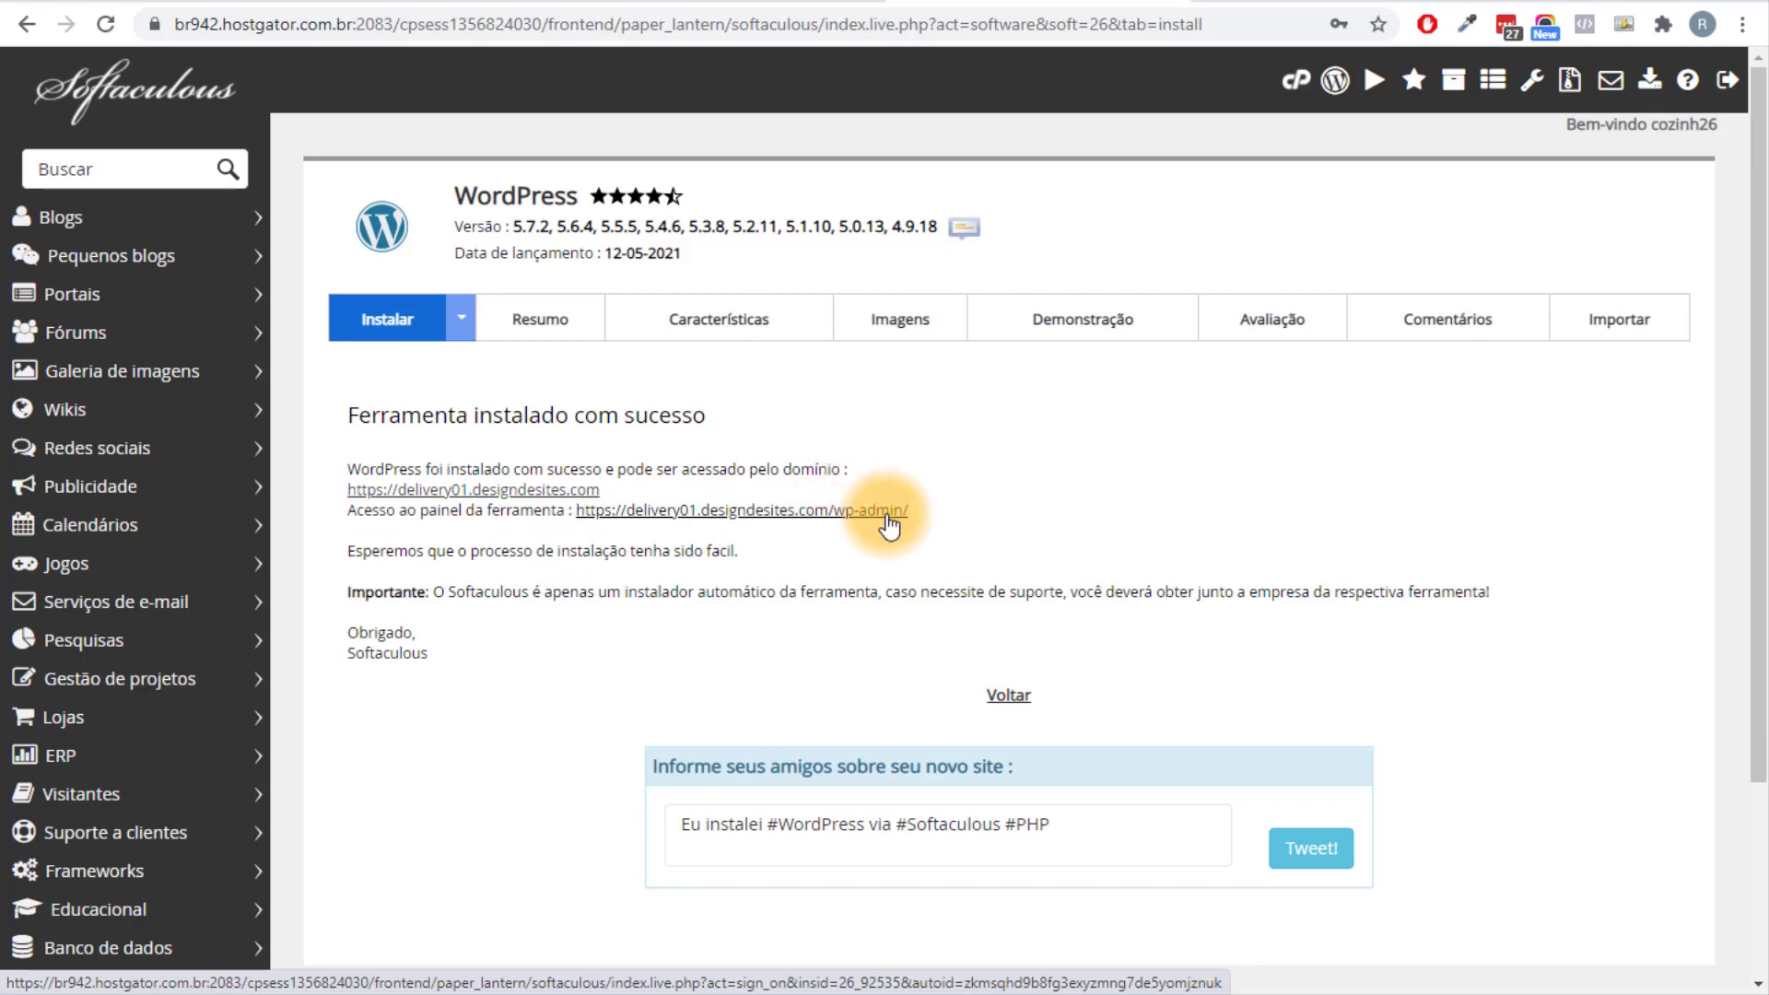
key(alt+Tab)
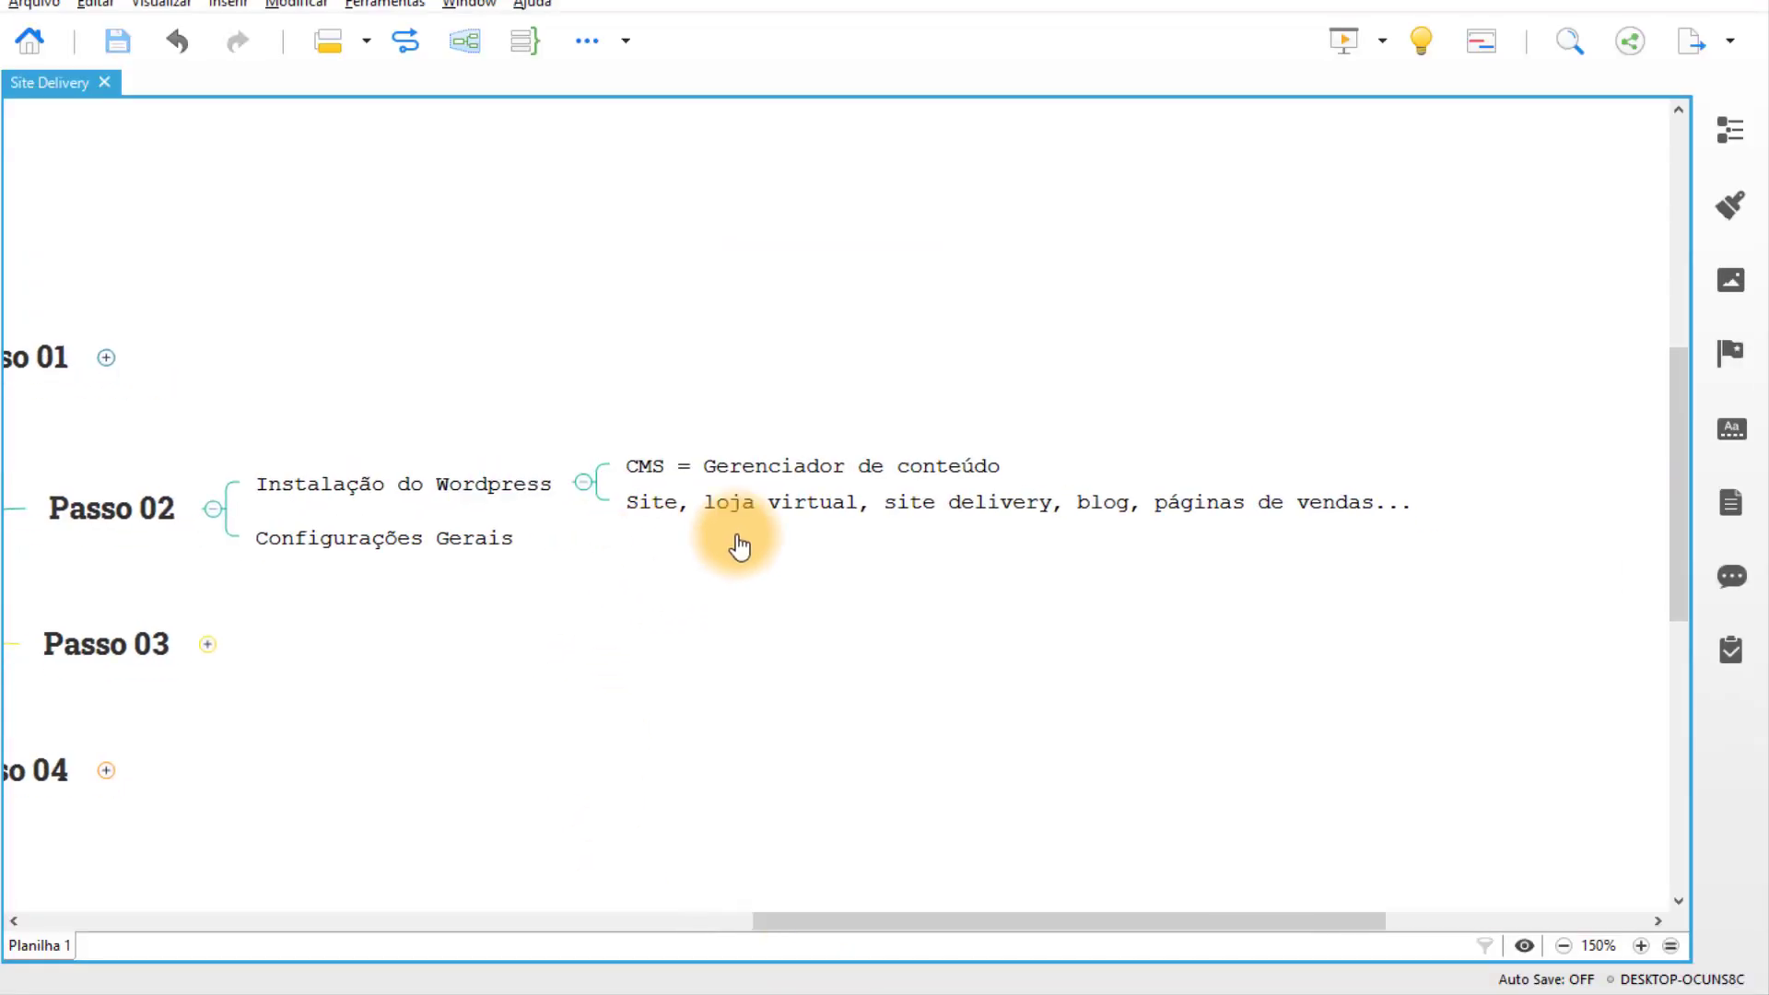
Add an 'Acessar o Wordpress' subtopic under Passo 02, placed above Configurações Gerais.
click(398, 509)
key(Tab)
text(Ace)
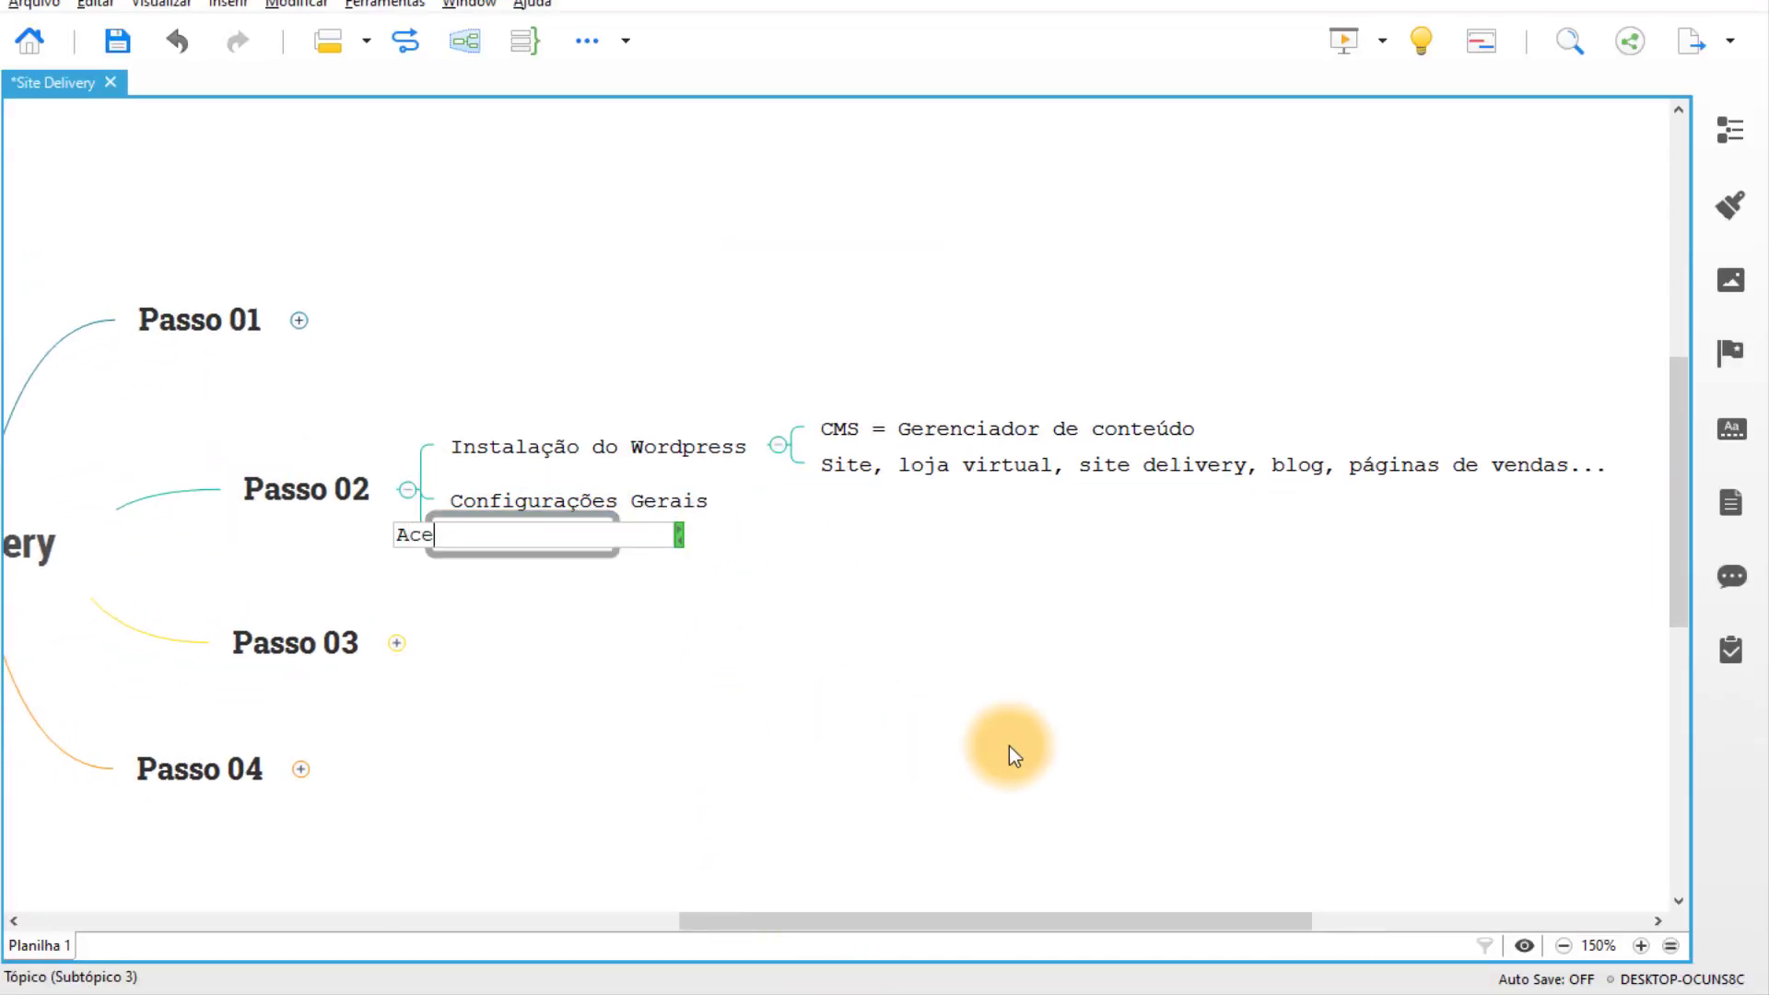
text(ssar o Wordpress)
key(Return)
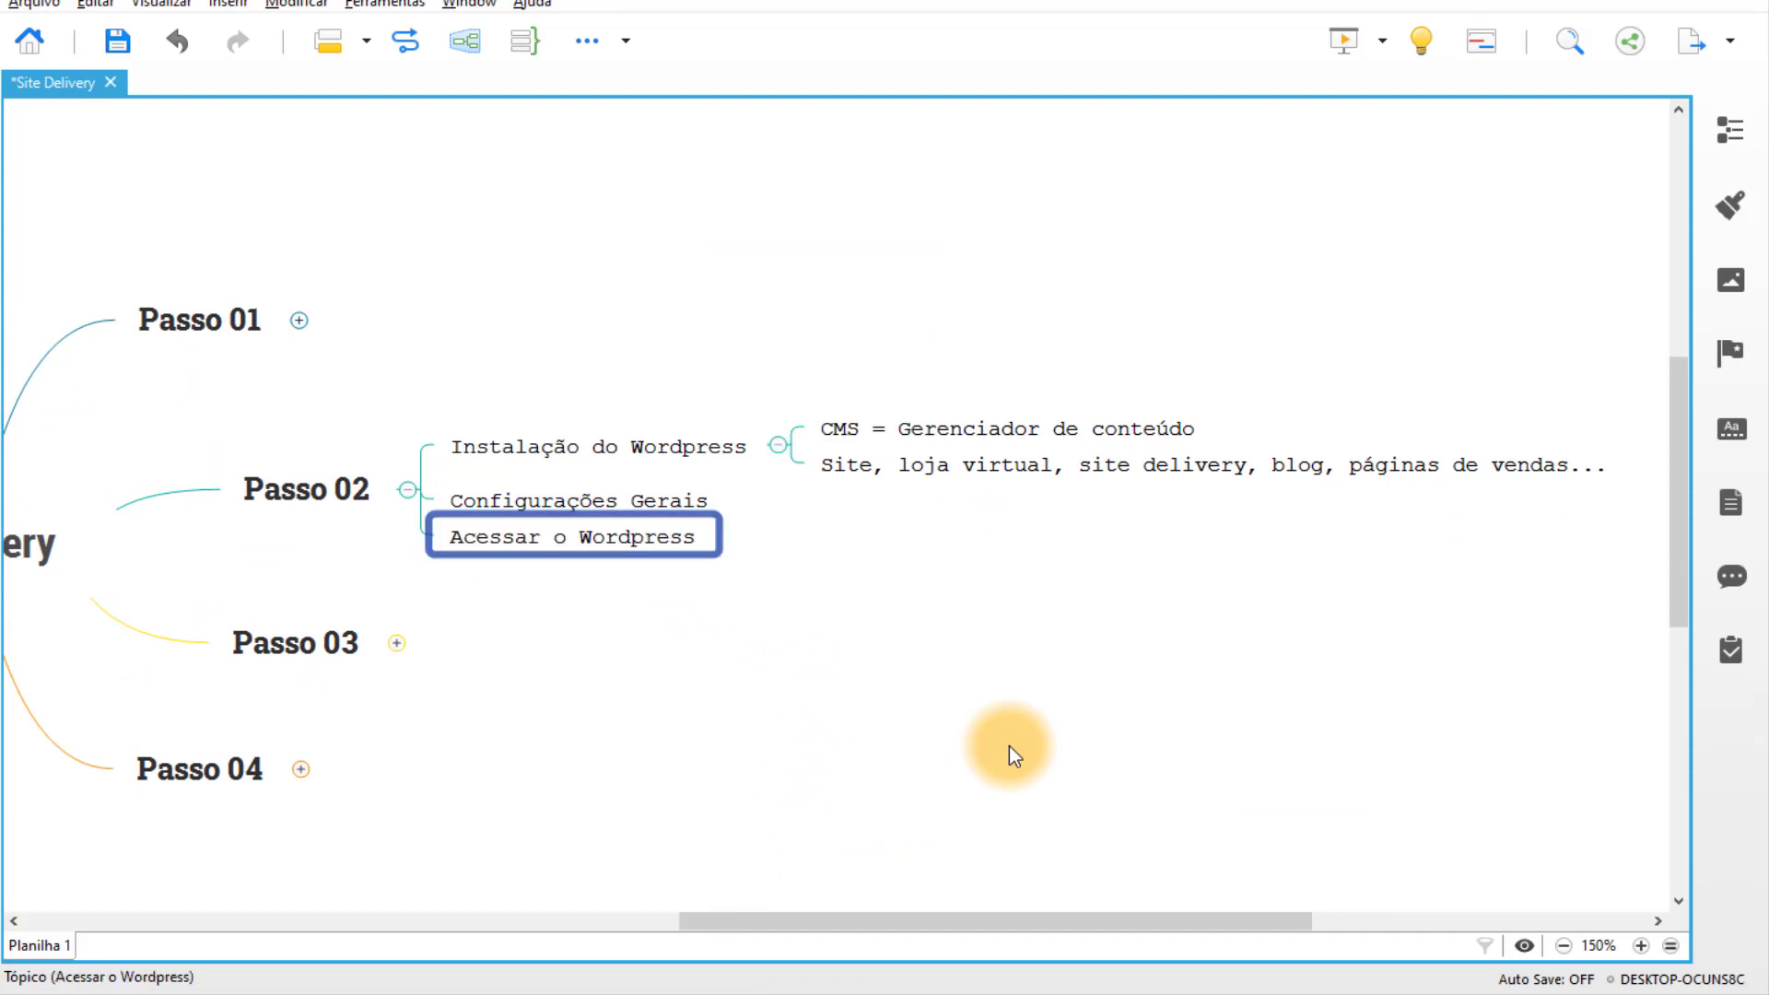
drag(494, 538, 525, 477)
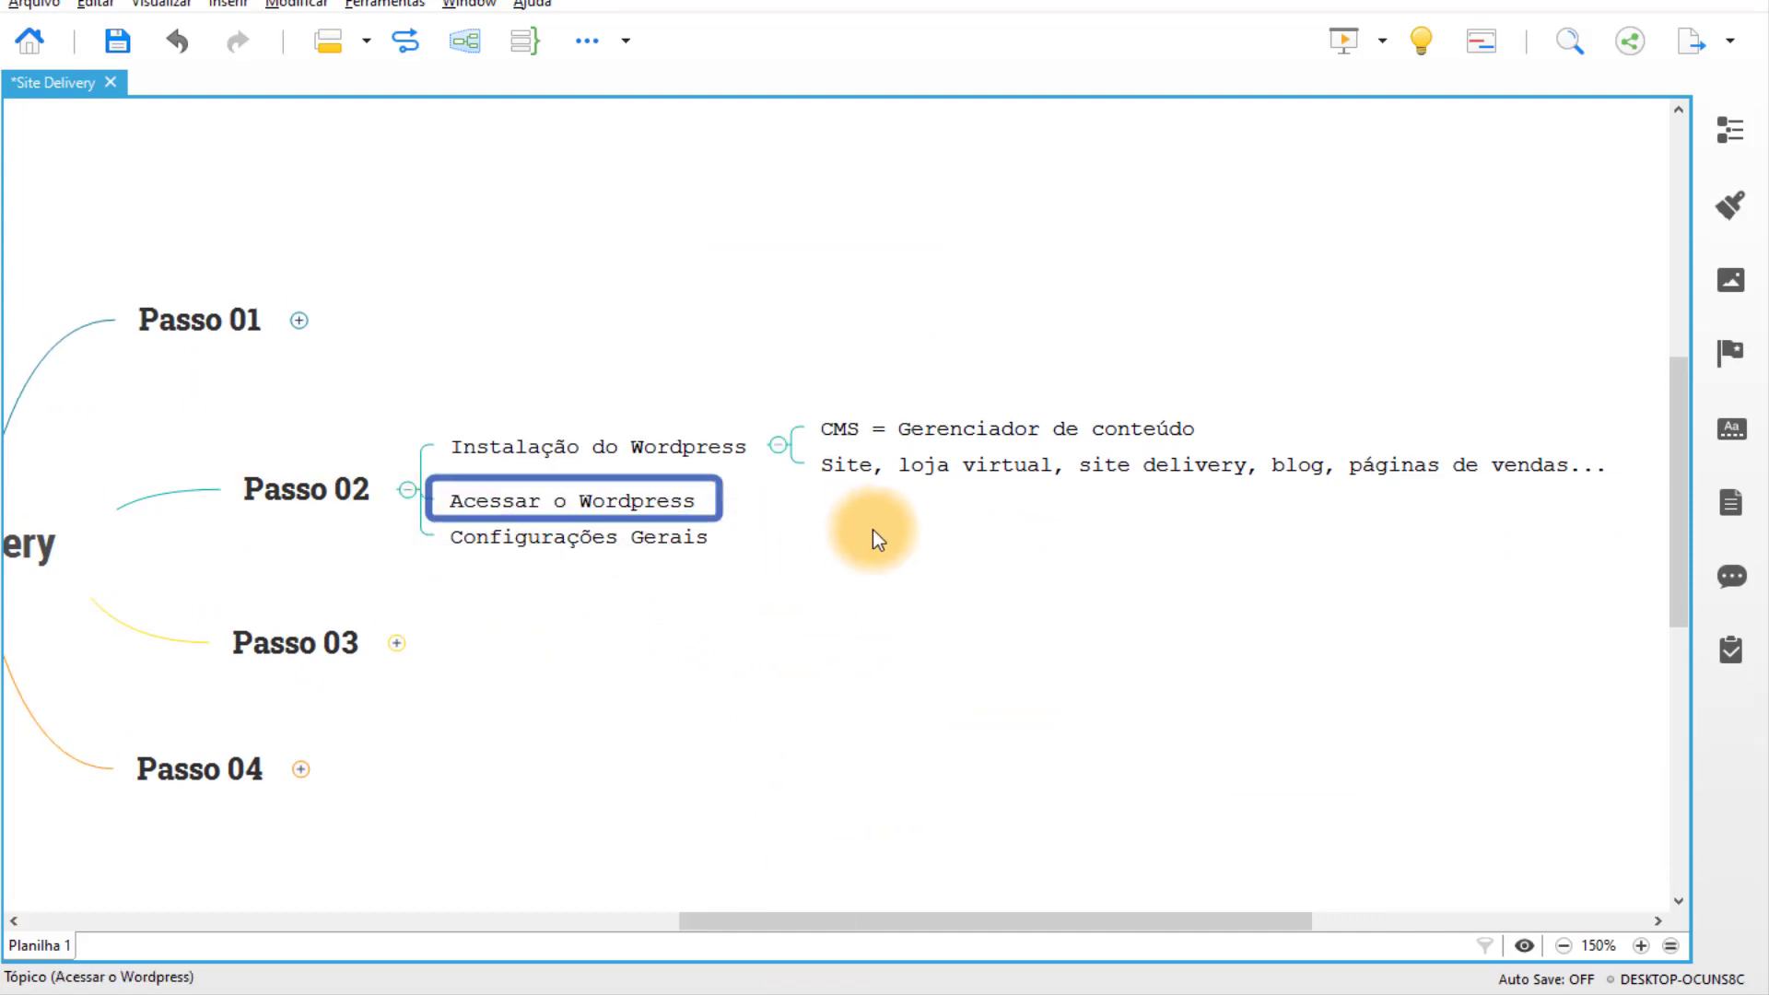
Add a 'nomedoseudominio.com/wp-admin' child topic under it and save the map.
key(Tab)
text(n)
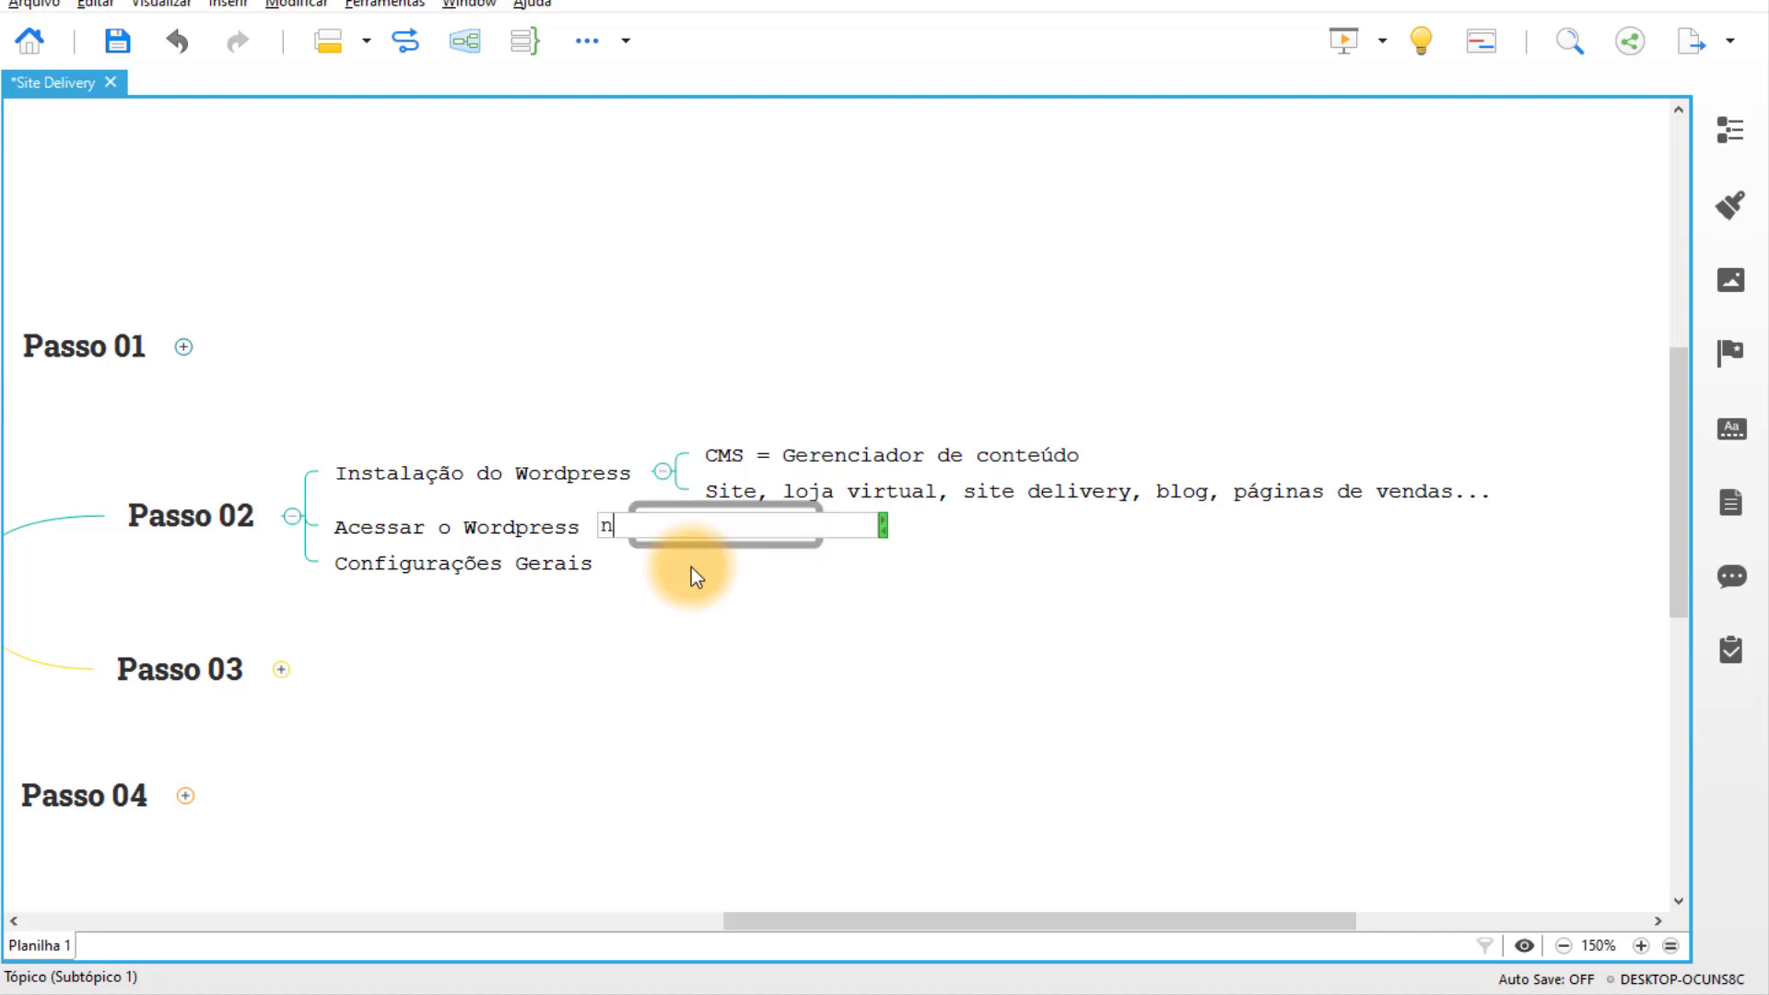
text(omedoseudominio.com)
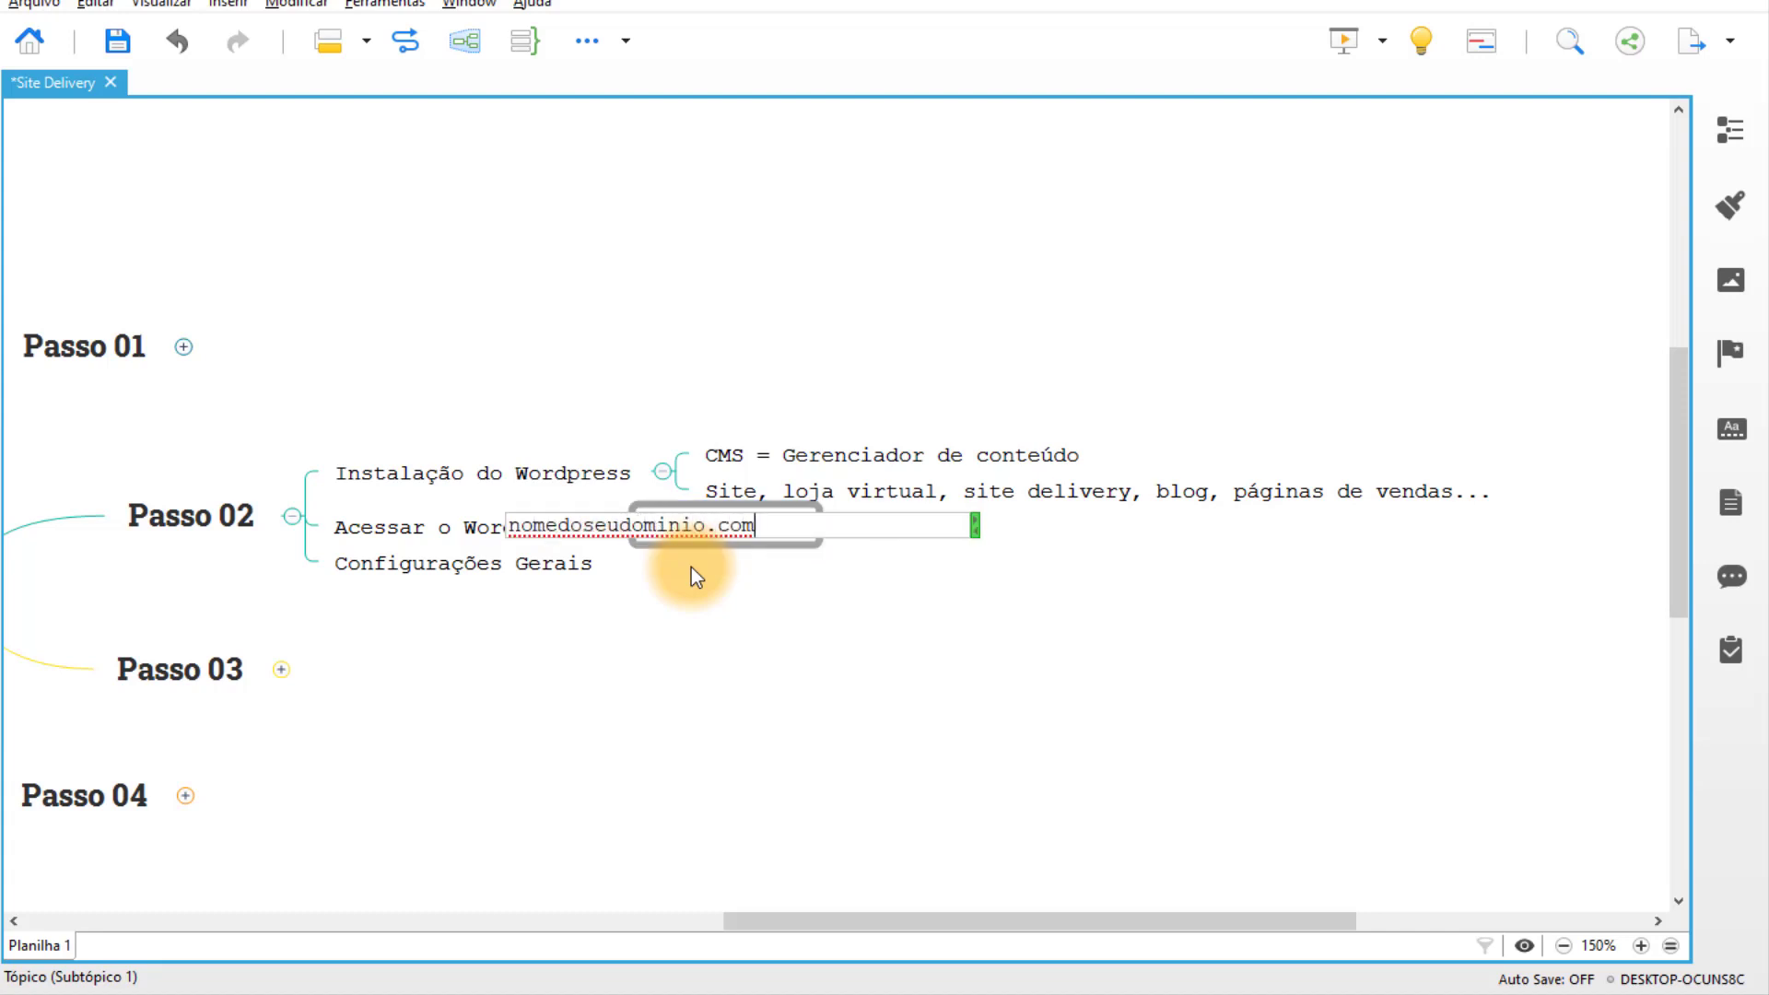
text(/wp-admin)
key(Return)
click(691, 566)
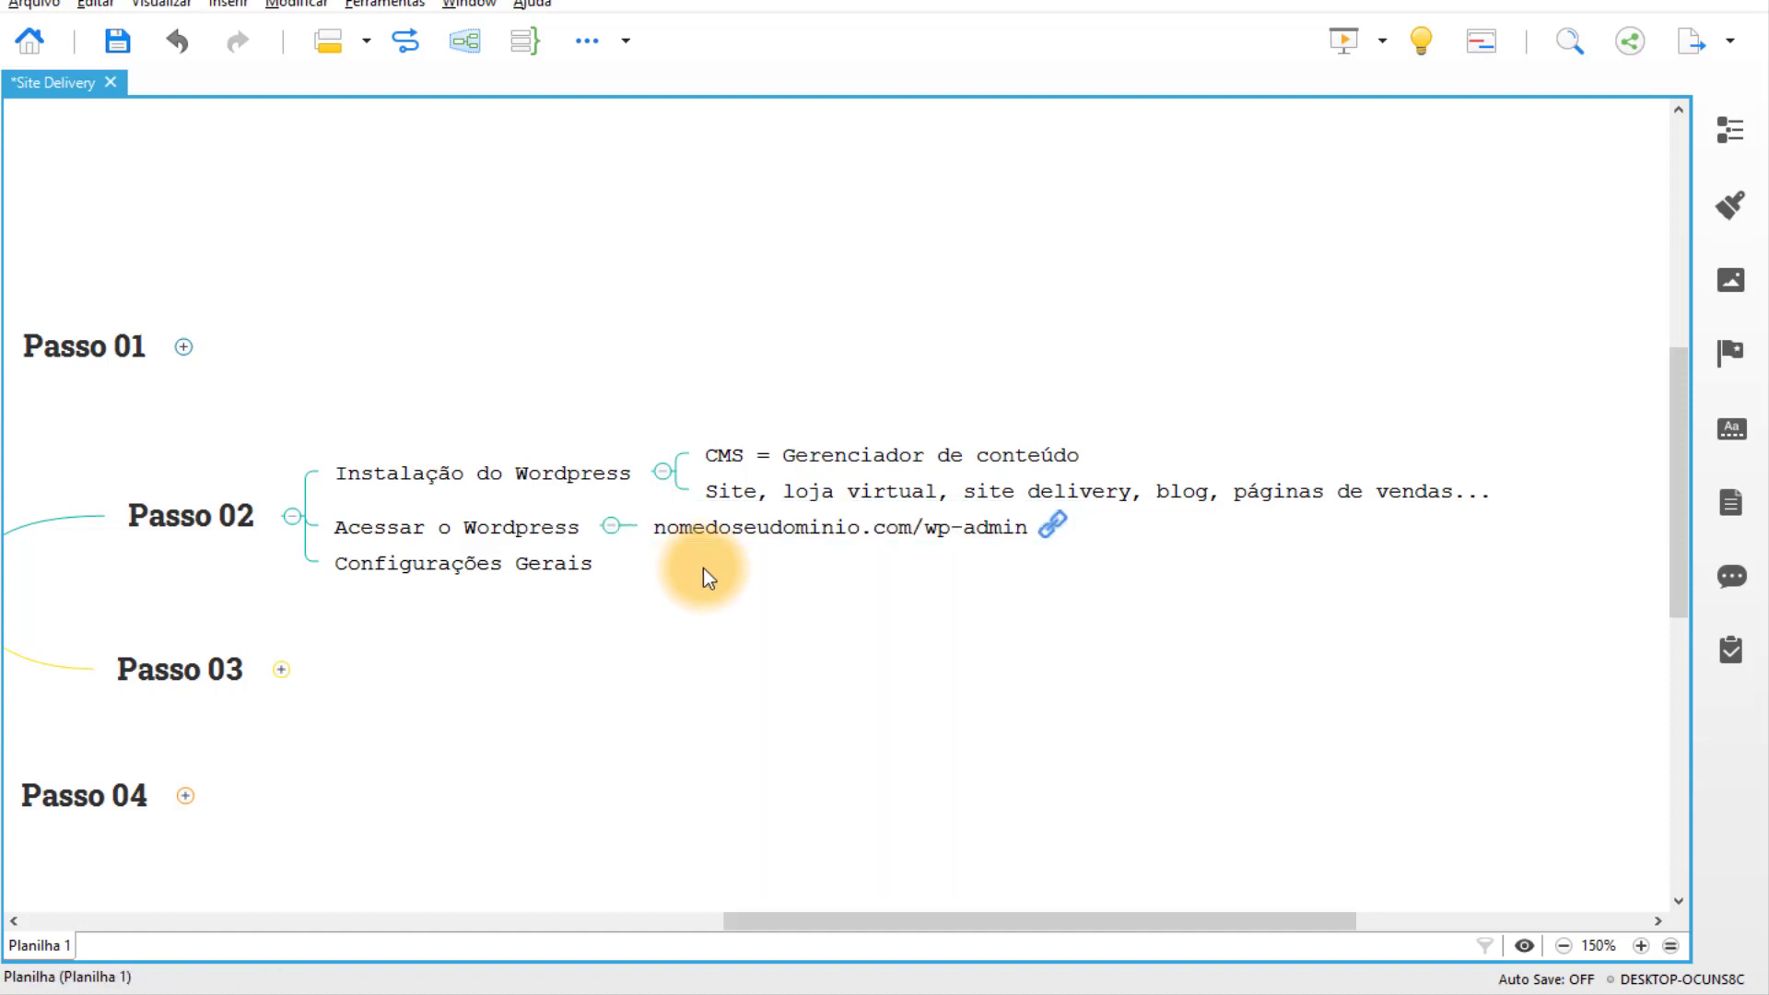
key(ctrl+s)
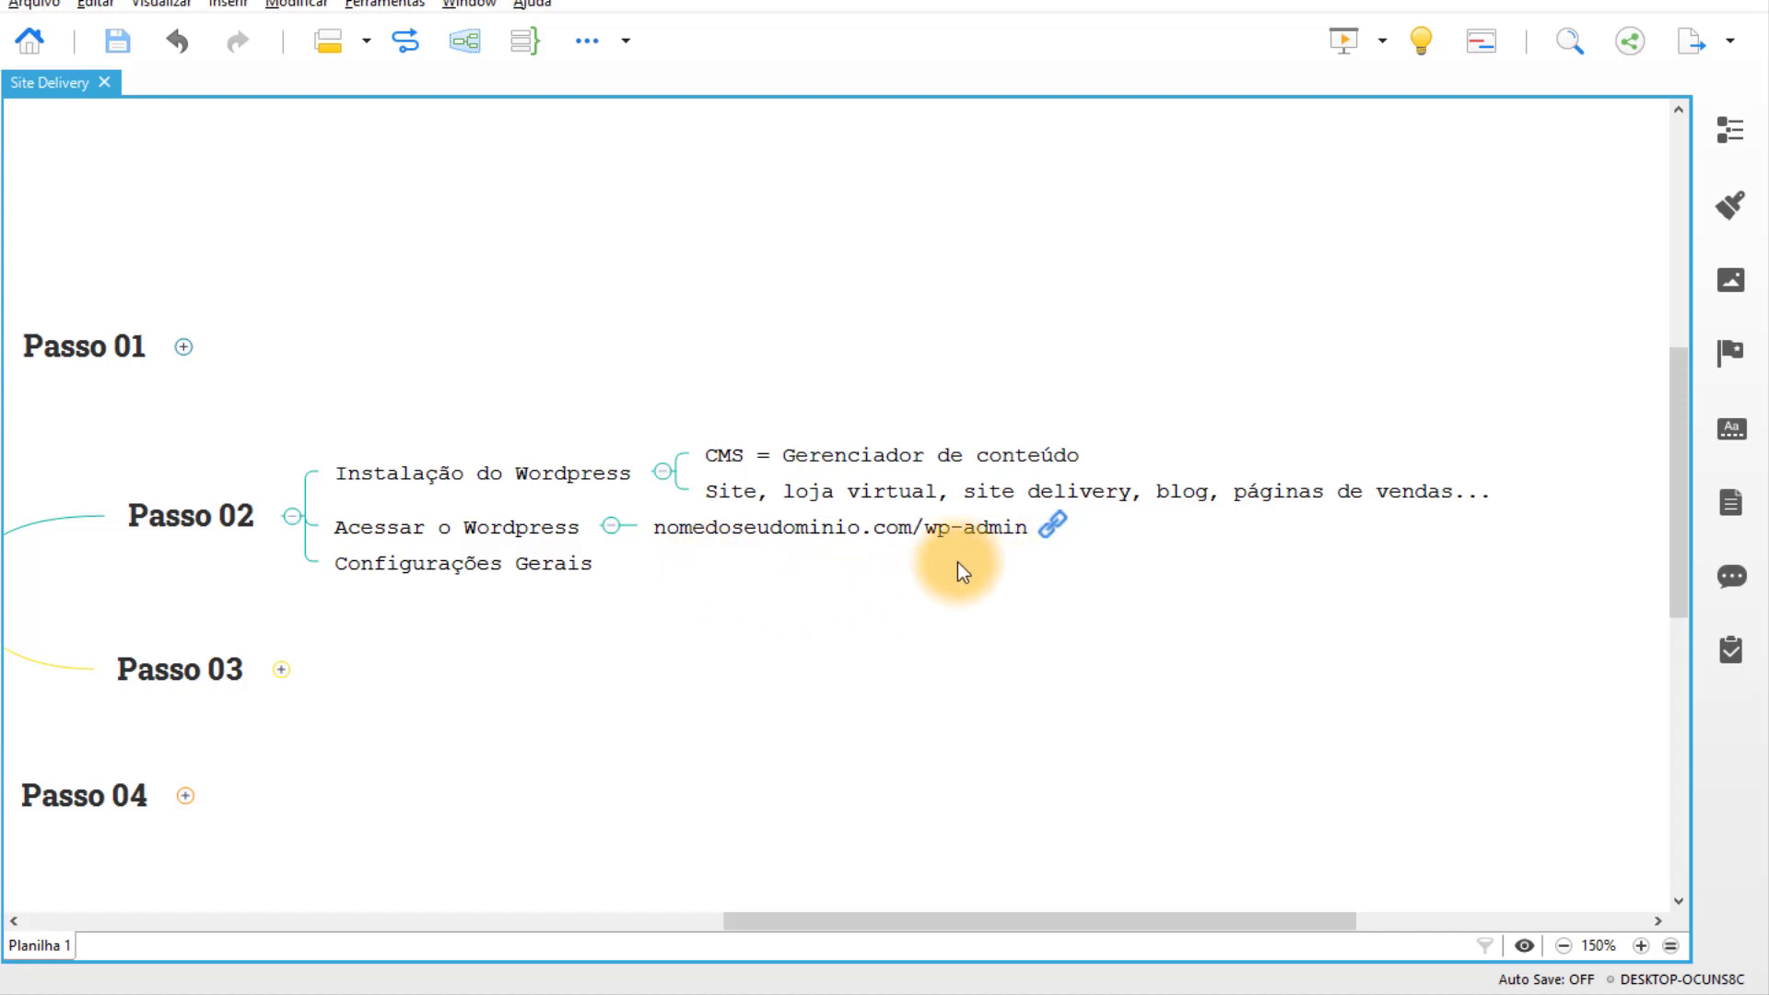
click(749, 534)
click(822, 599)
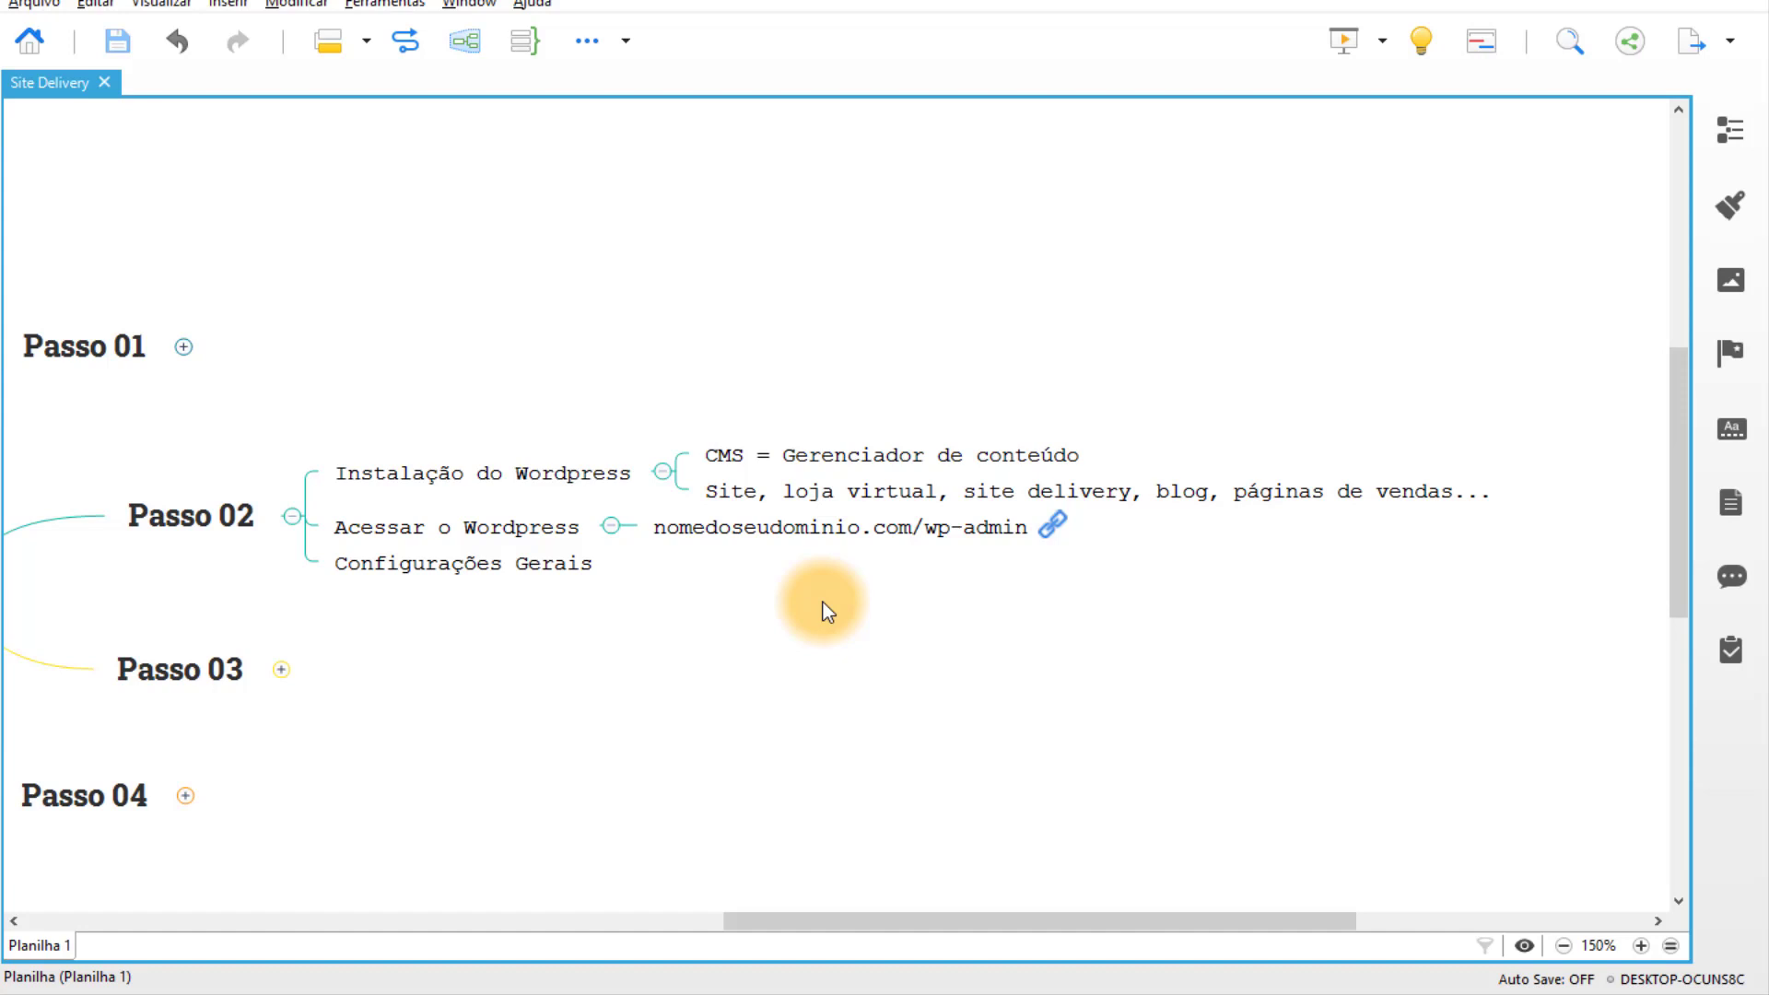
click(783, 982)
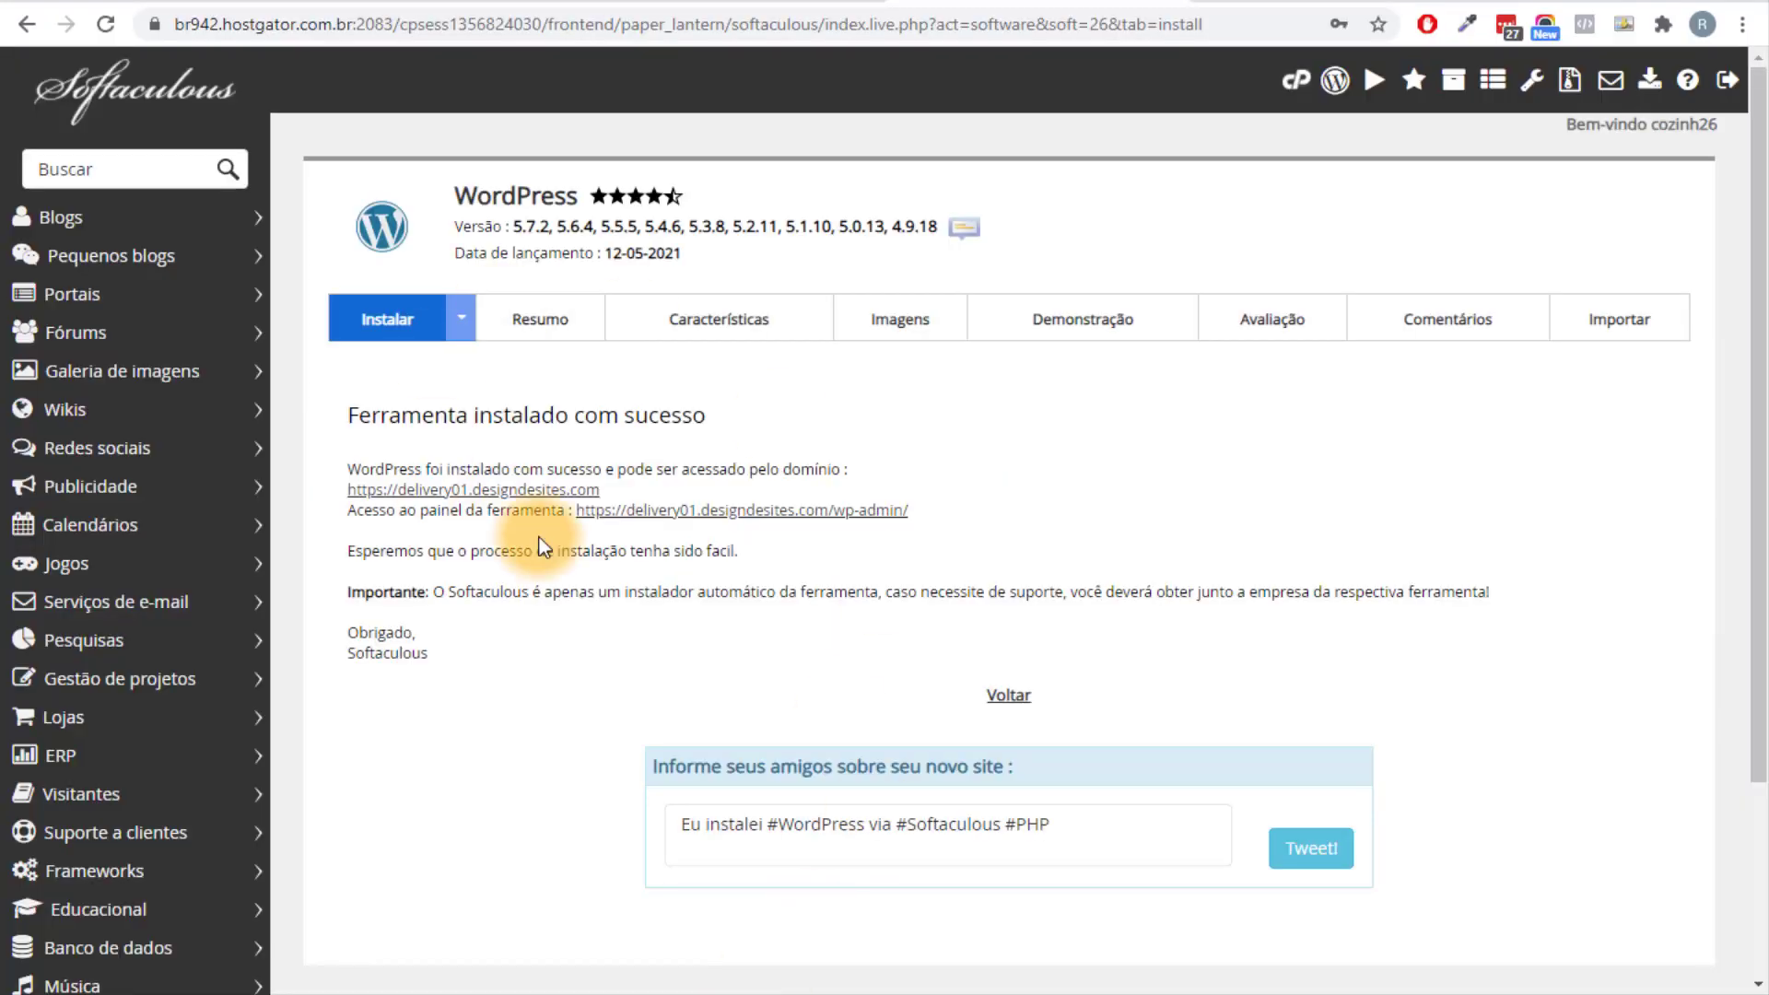
scroll(921, 378, down, 1)
scroll(1147, 387, up, 1)
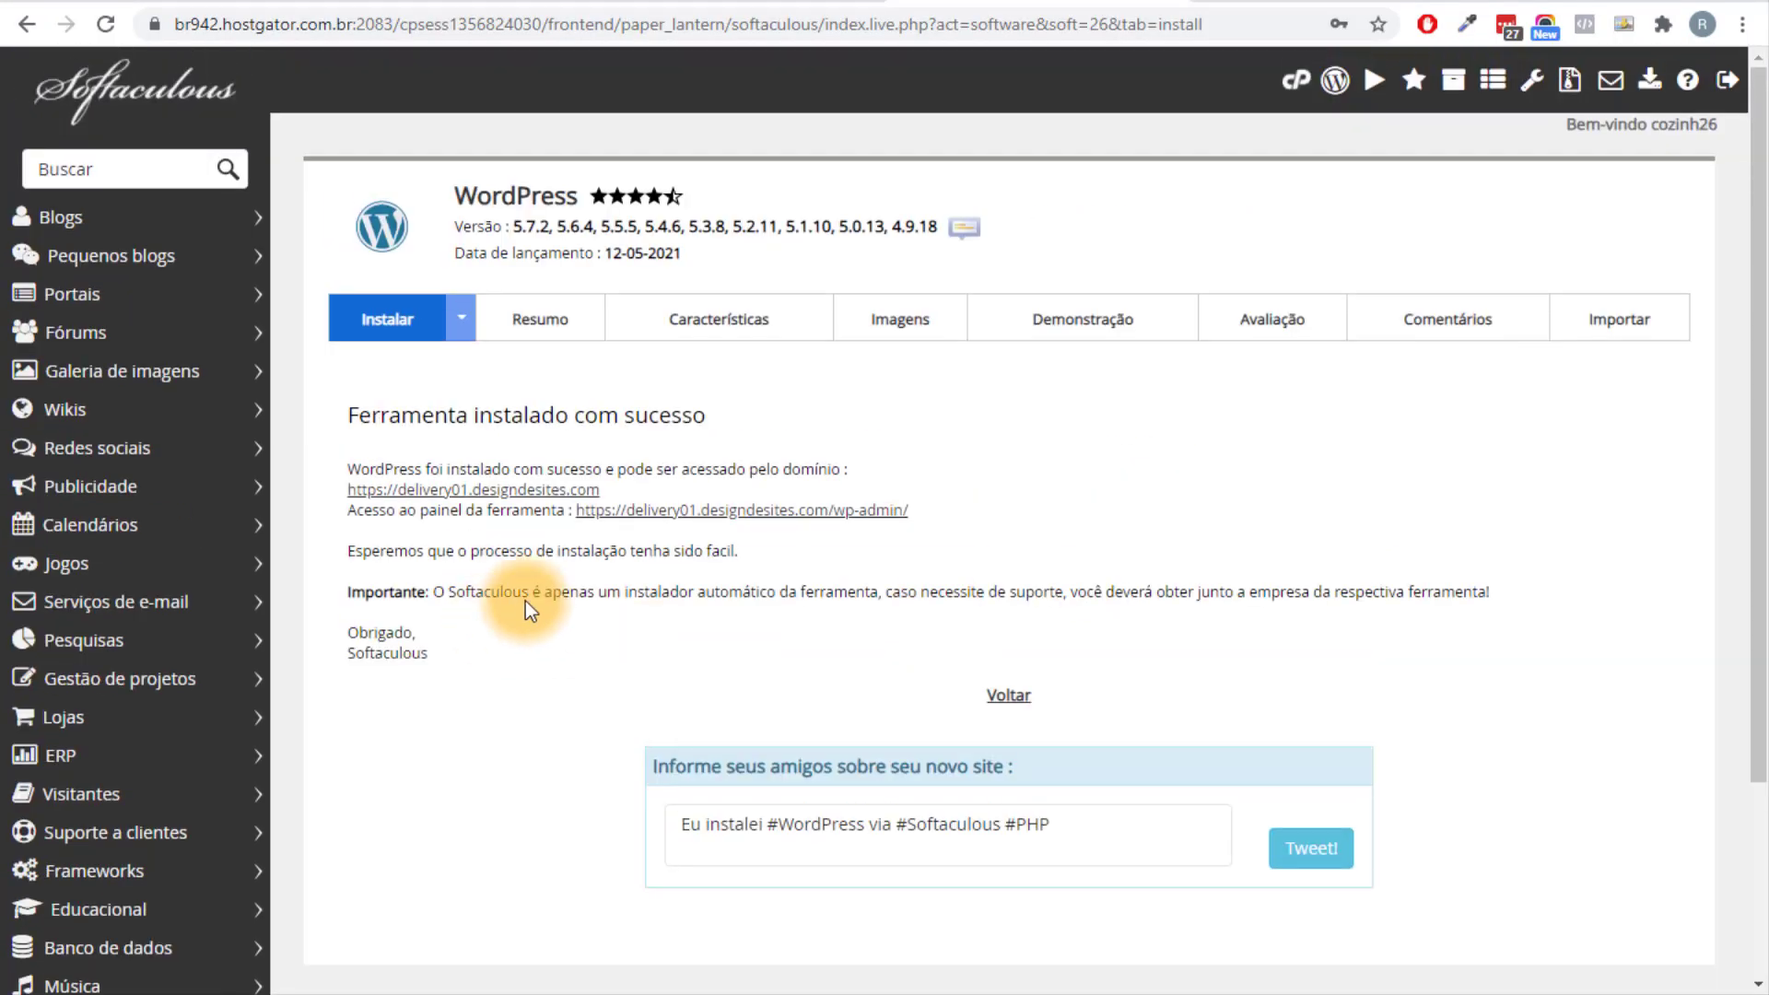
drag(441, 512, 569, 509)
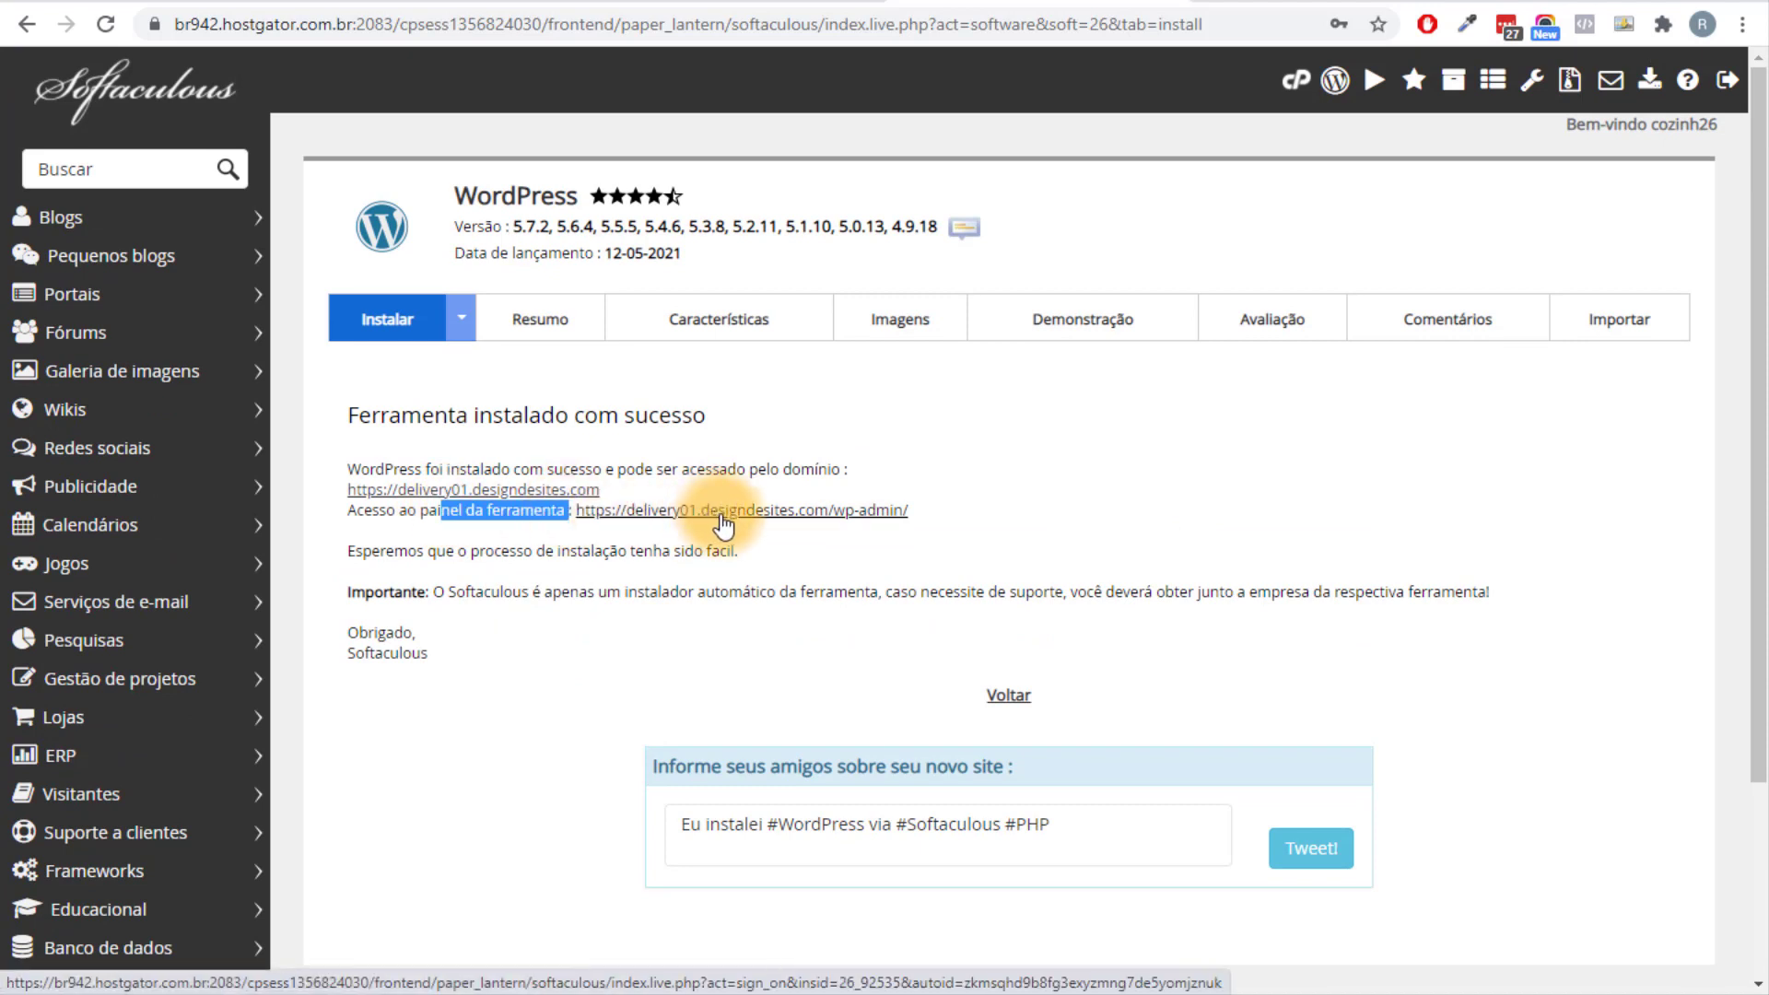
drag(960, 511, 832, 514)
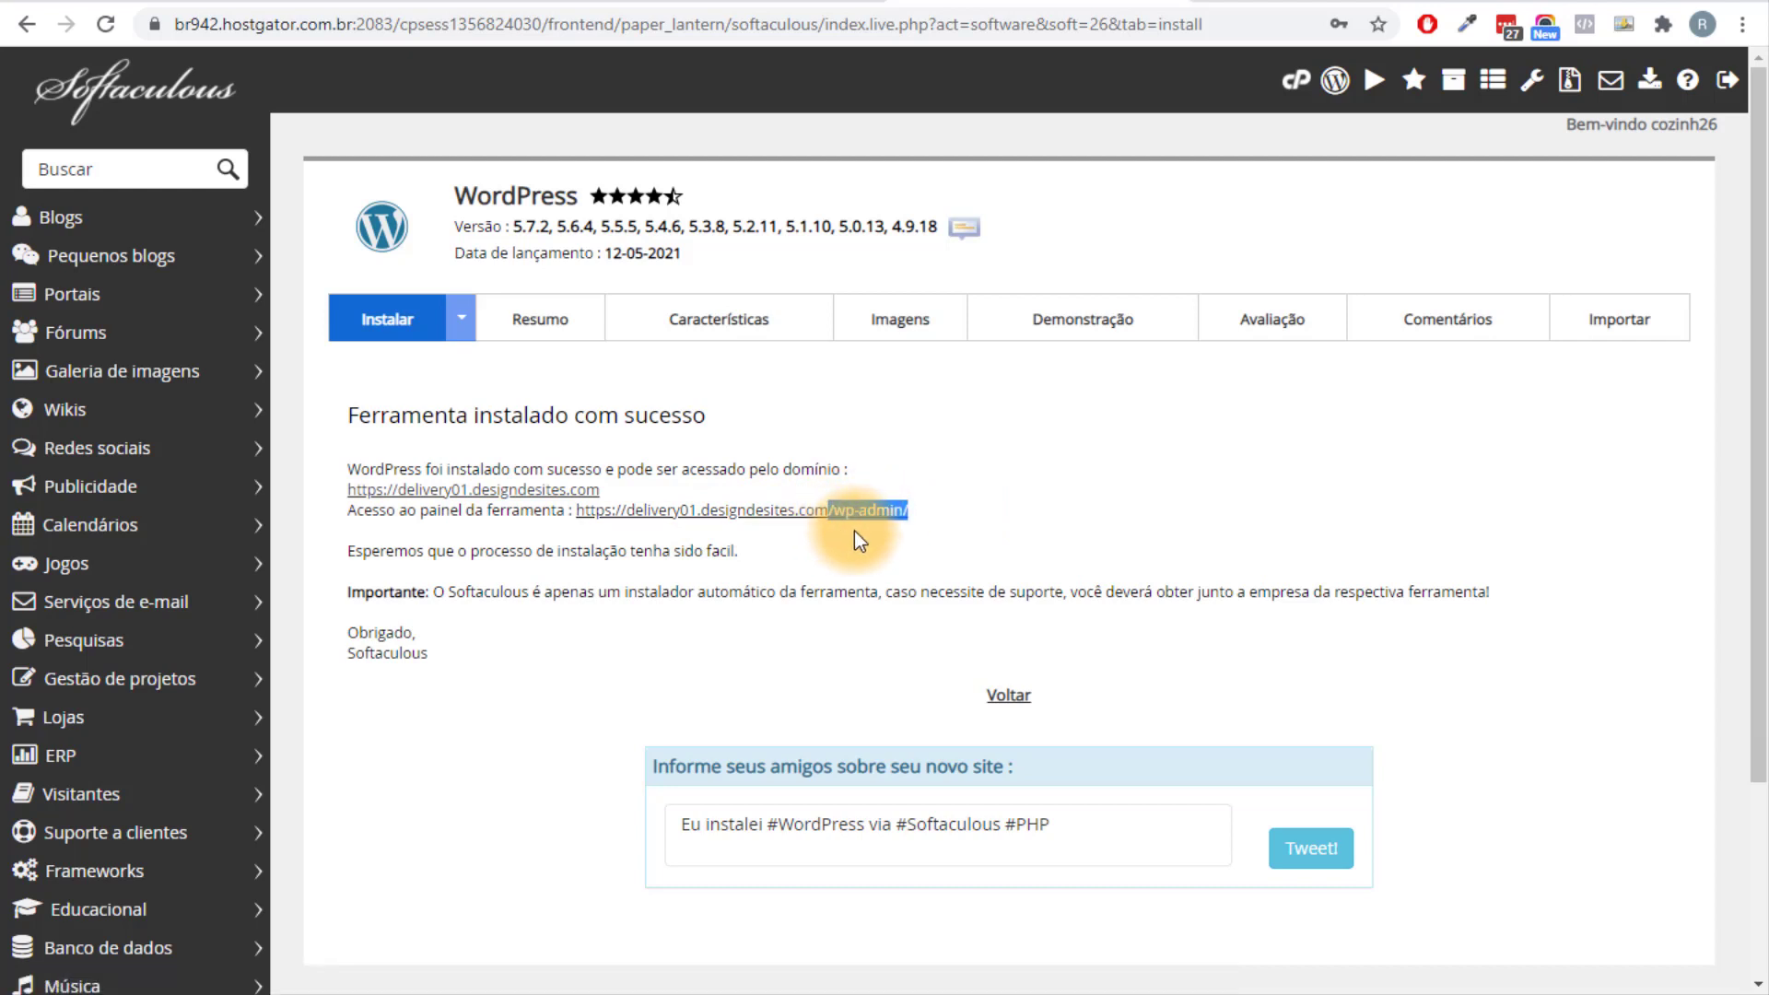
click(818, 512)
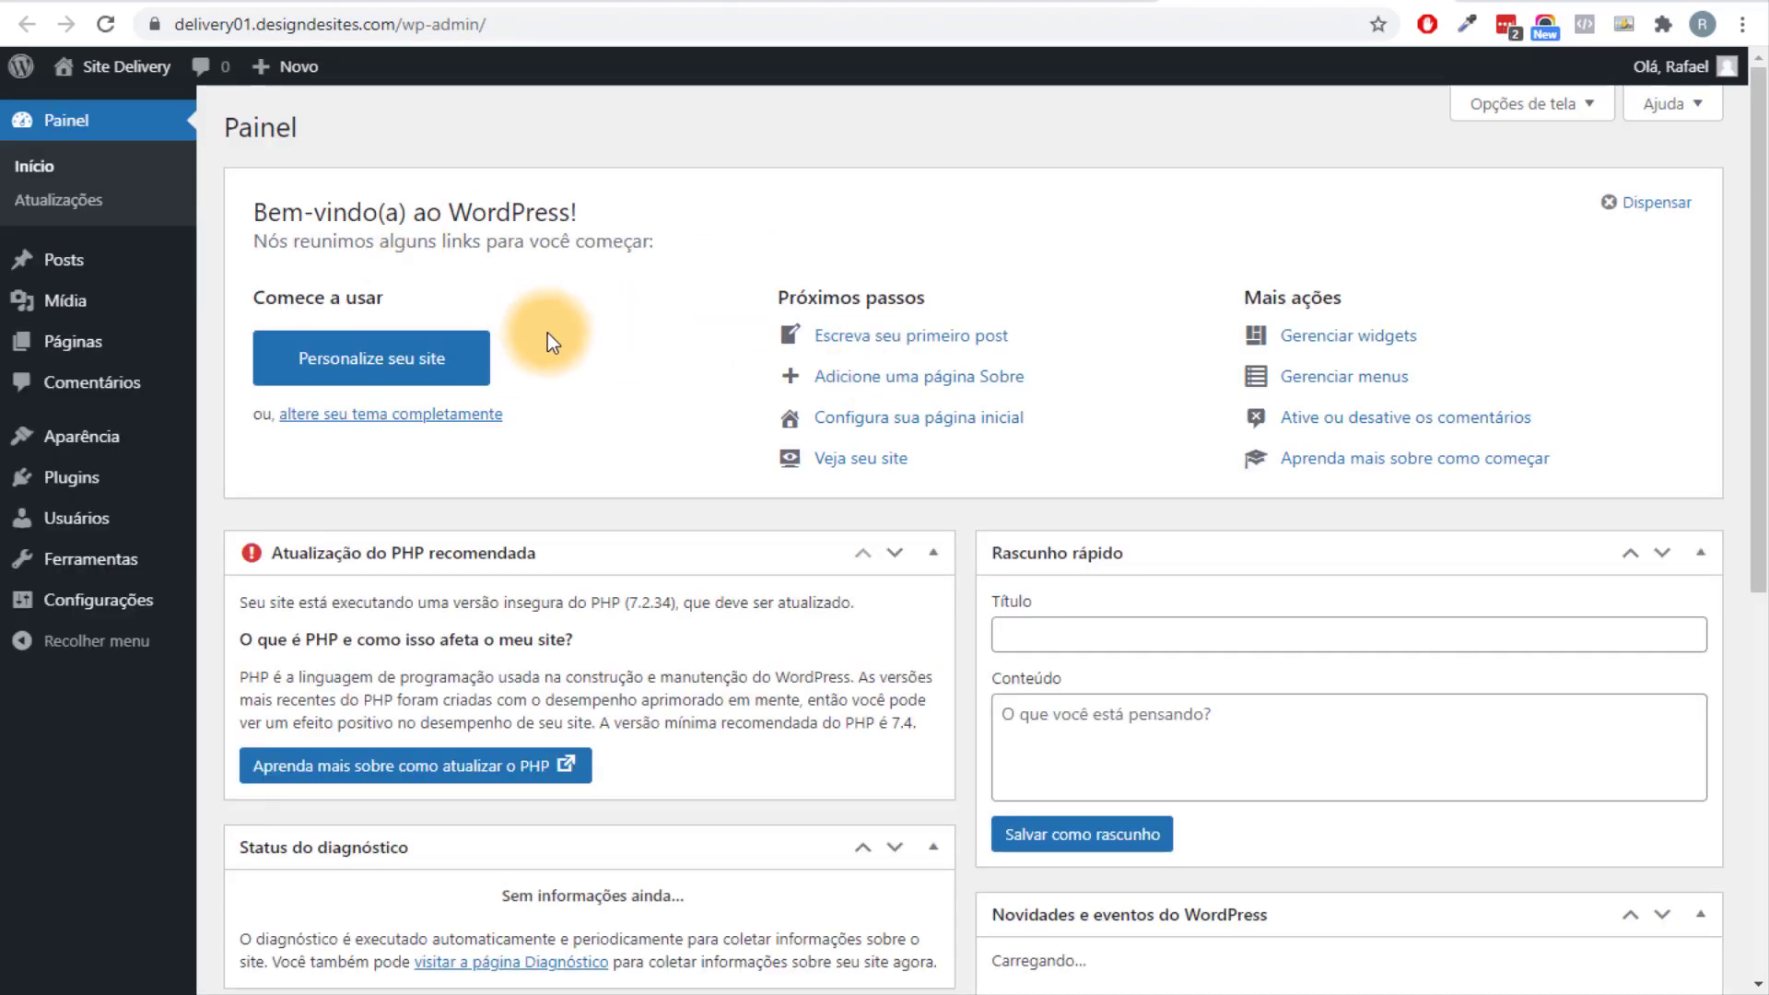
Dismiss the welcome panel, collapse every dashboard box, and move Atividade and Agora to the right column.
scroll(547, 335, down, 3)
scroll(419, 350, down, 4)
scroll(572, 363, up, 8)
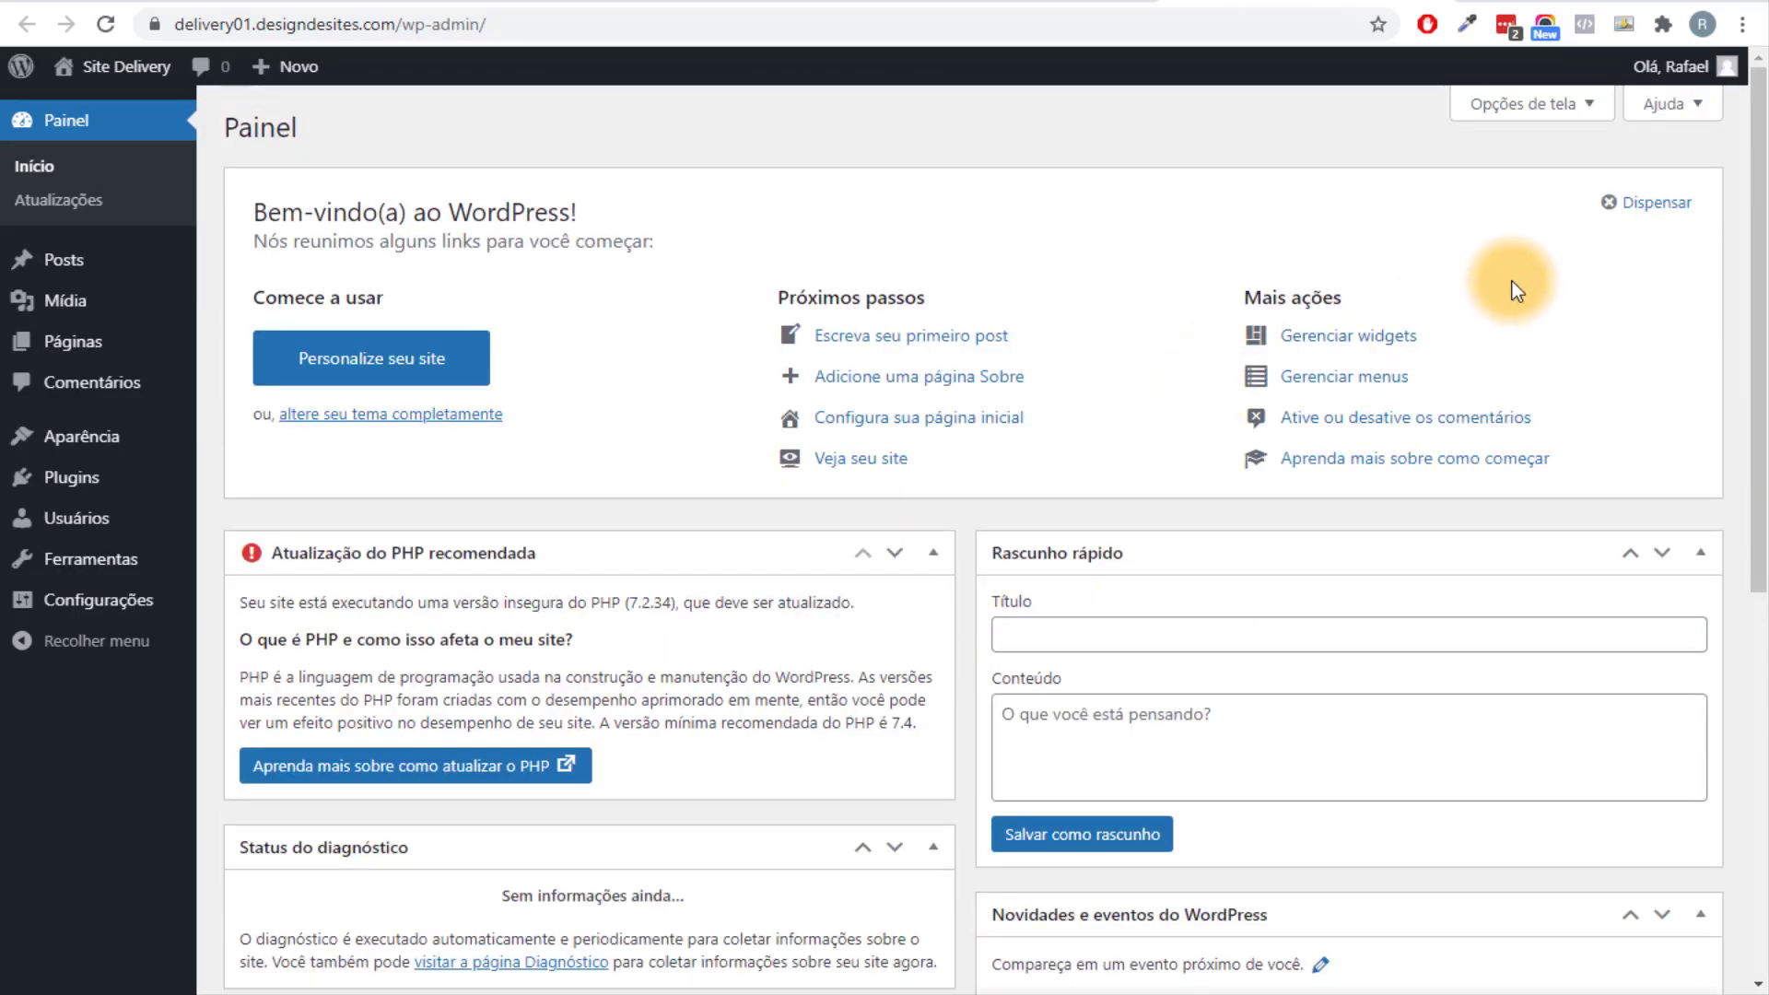
click(1652, 204)
click(933, 182)
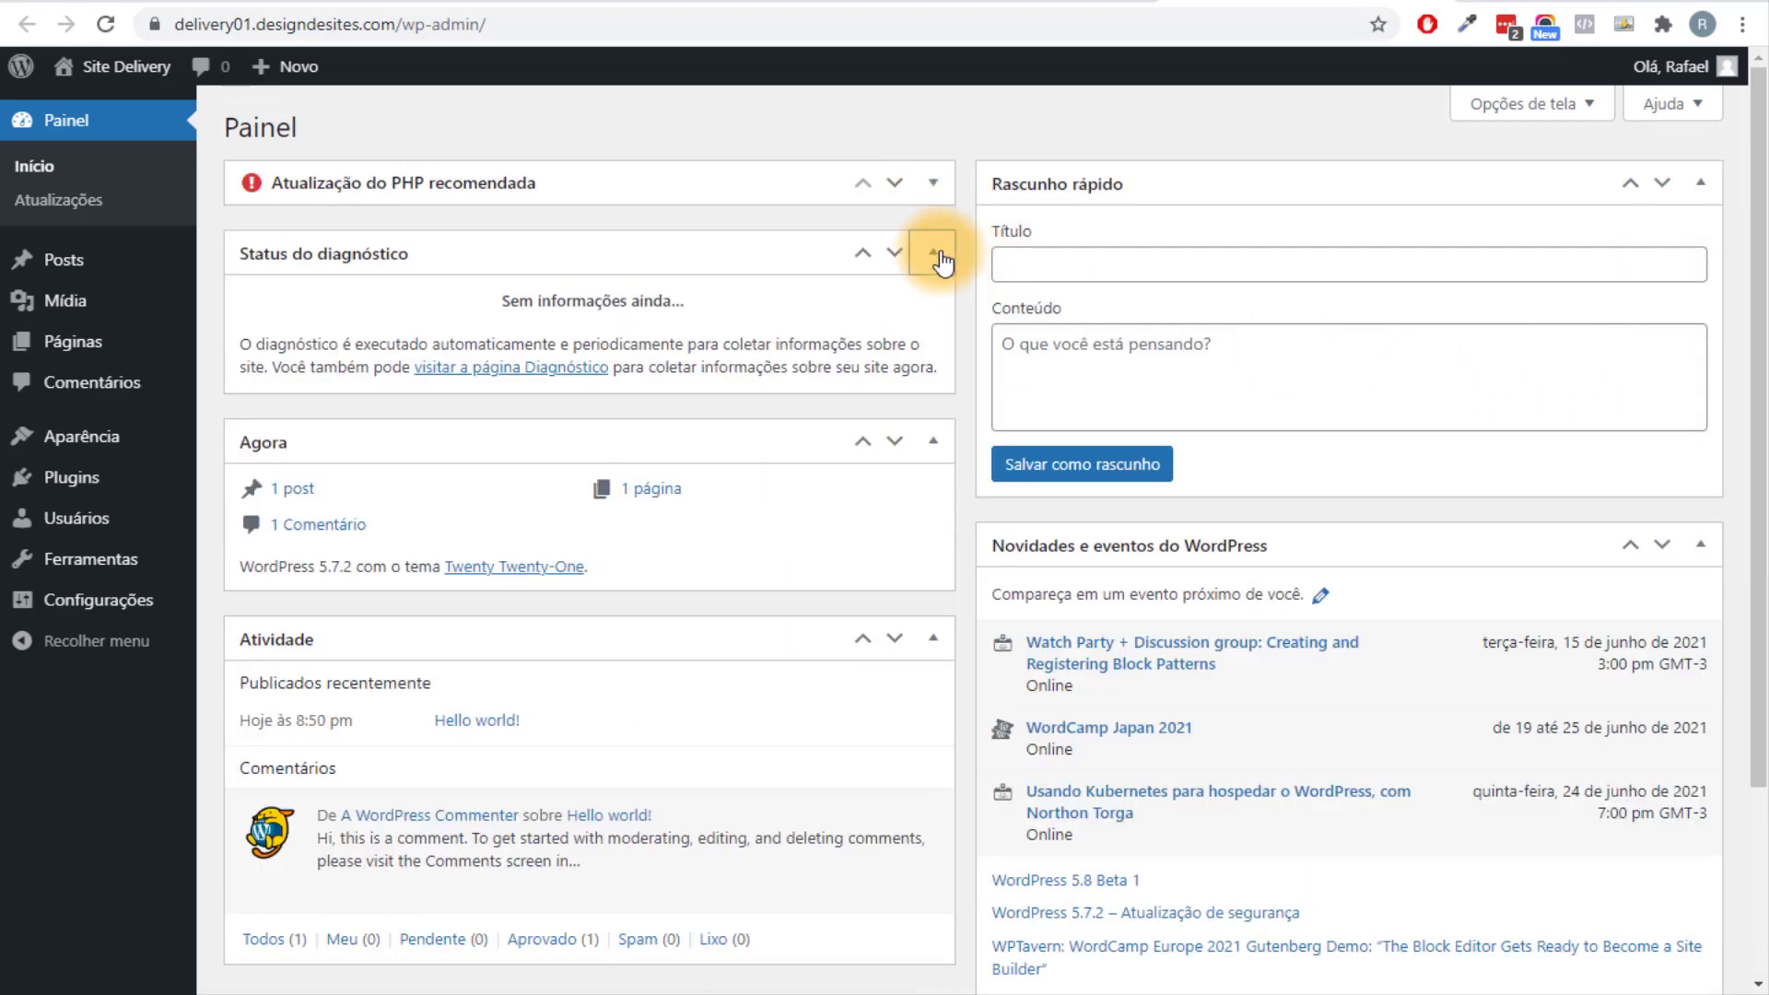
click(933, 253)
click(933, 322)
click(1699, 182)
click(1720, 252)
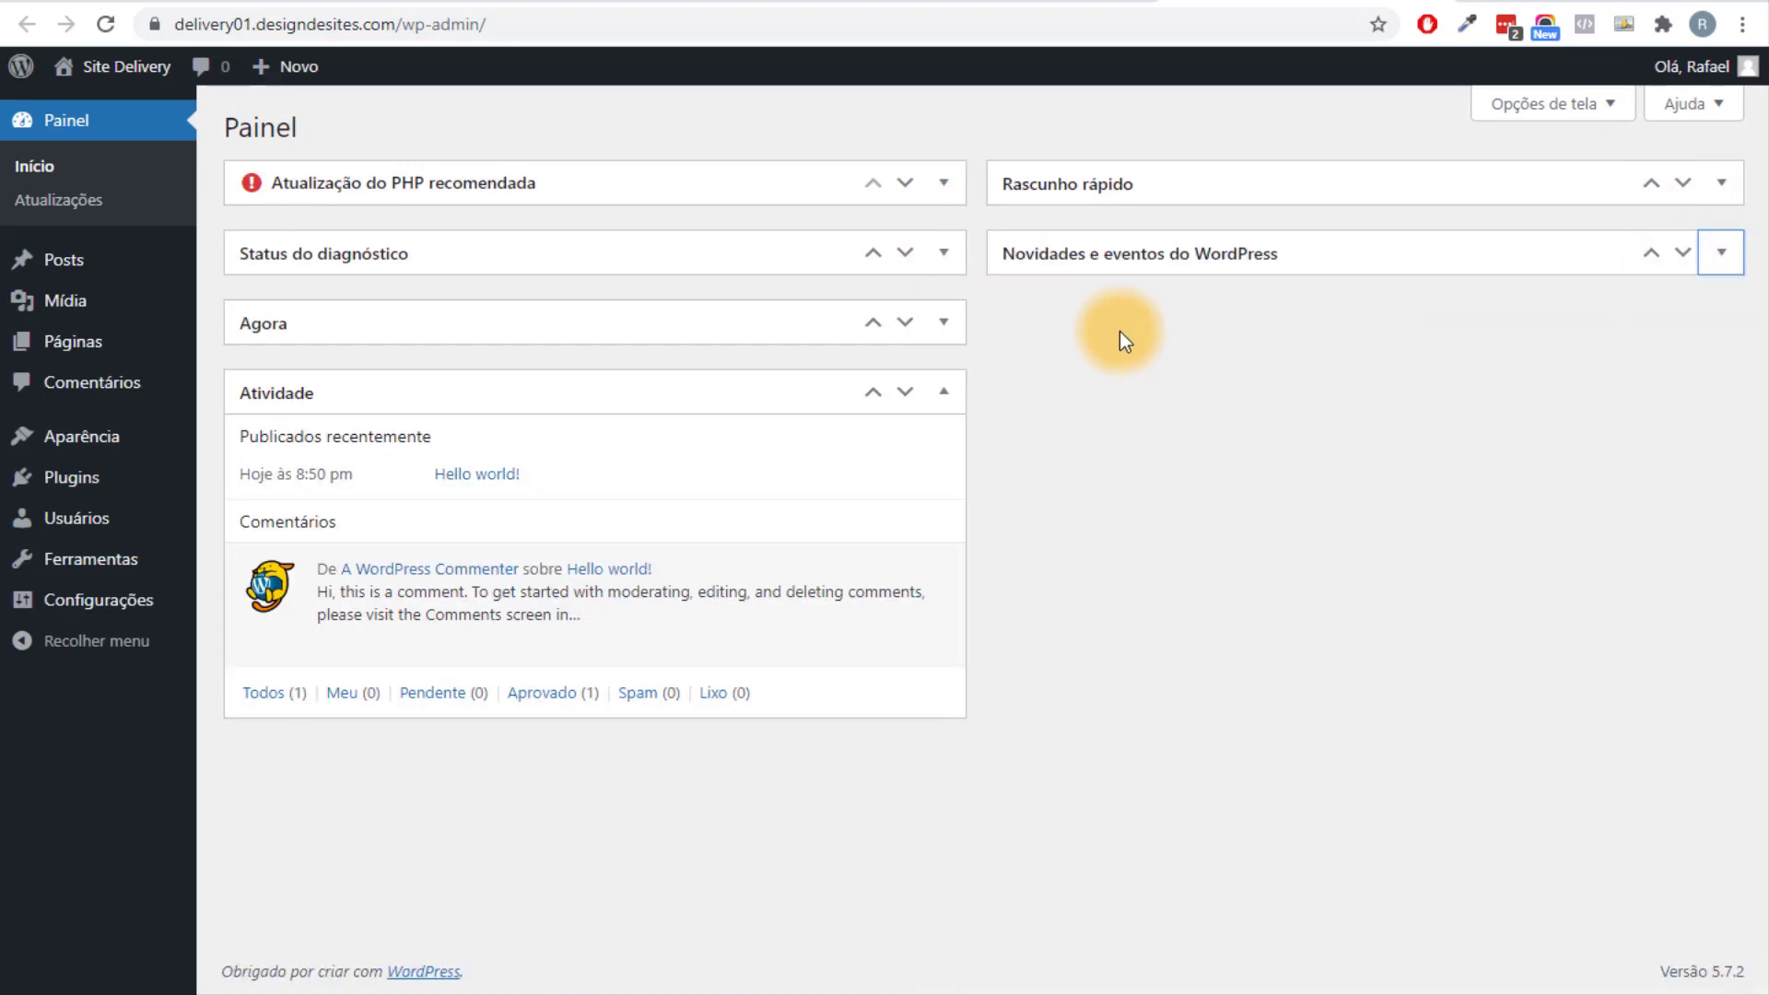
click(944, 393)
drag(595, 396, 1098, 351)
drag(758, 330, 1336, 396)
Hide the PHP and Novidades e eventos boxes via Opções de tela, returning Atividade left.
click(1536, 108)
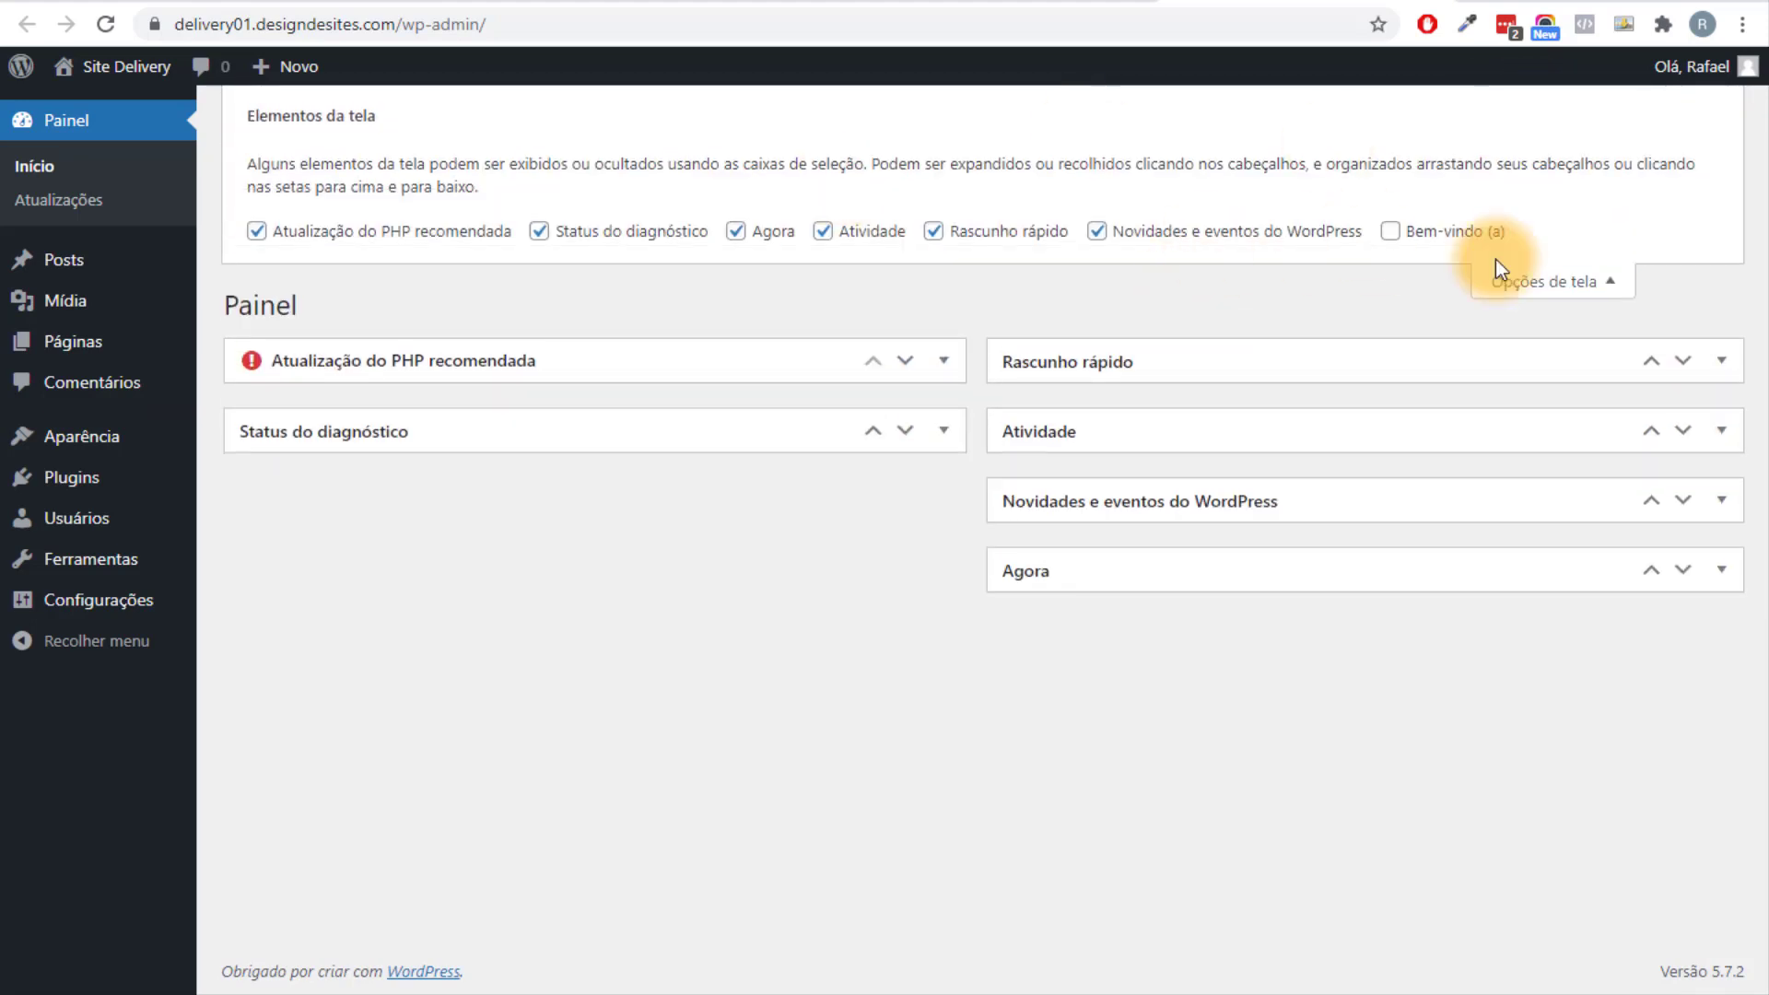
click(373, 231)
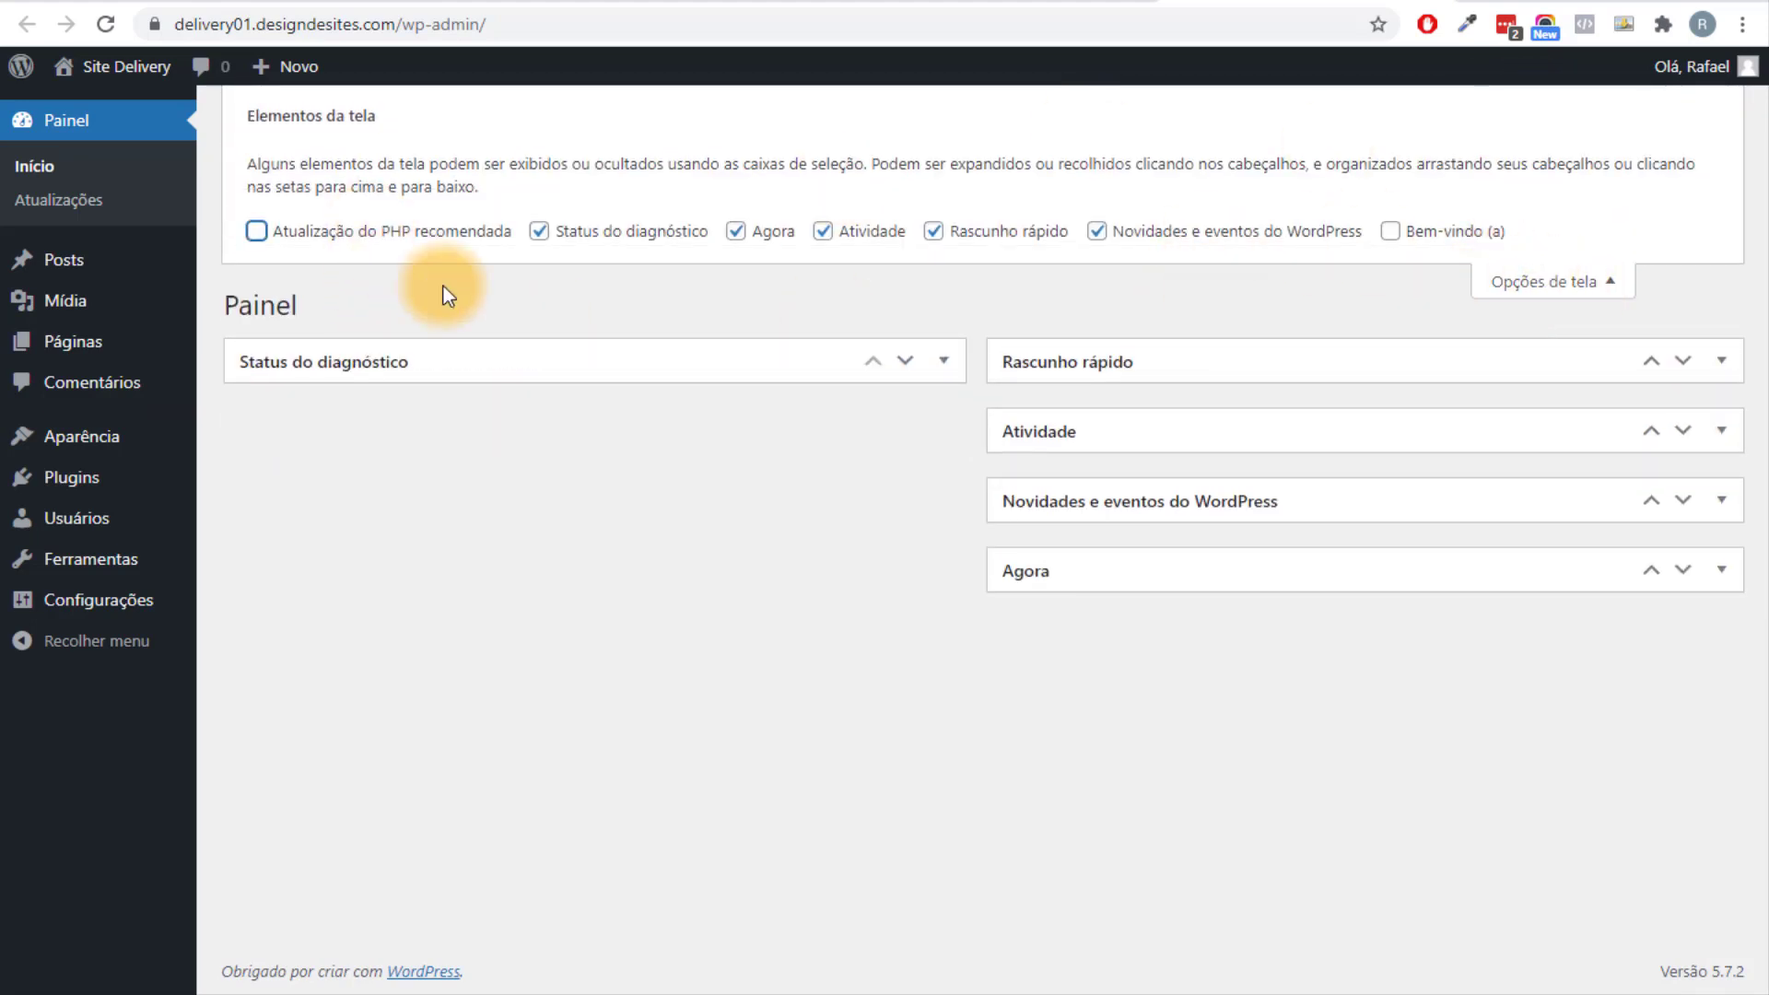
click(1271, 241)
drag(1086, 434, 644, 451)
click(1500, 286)
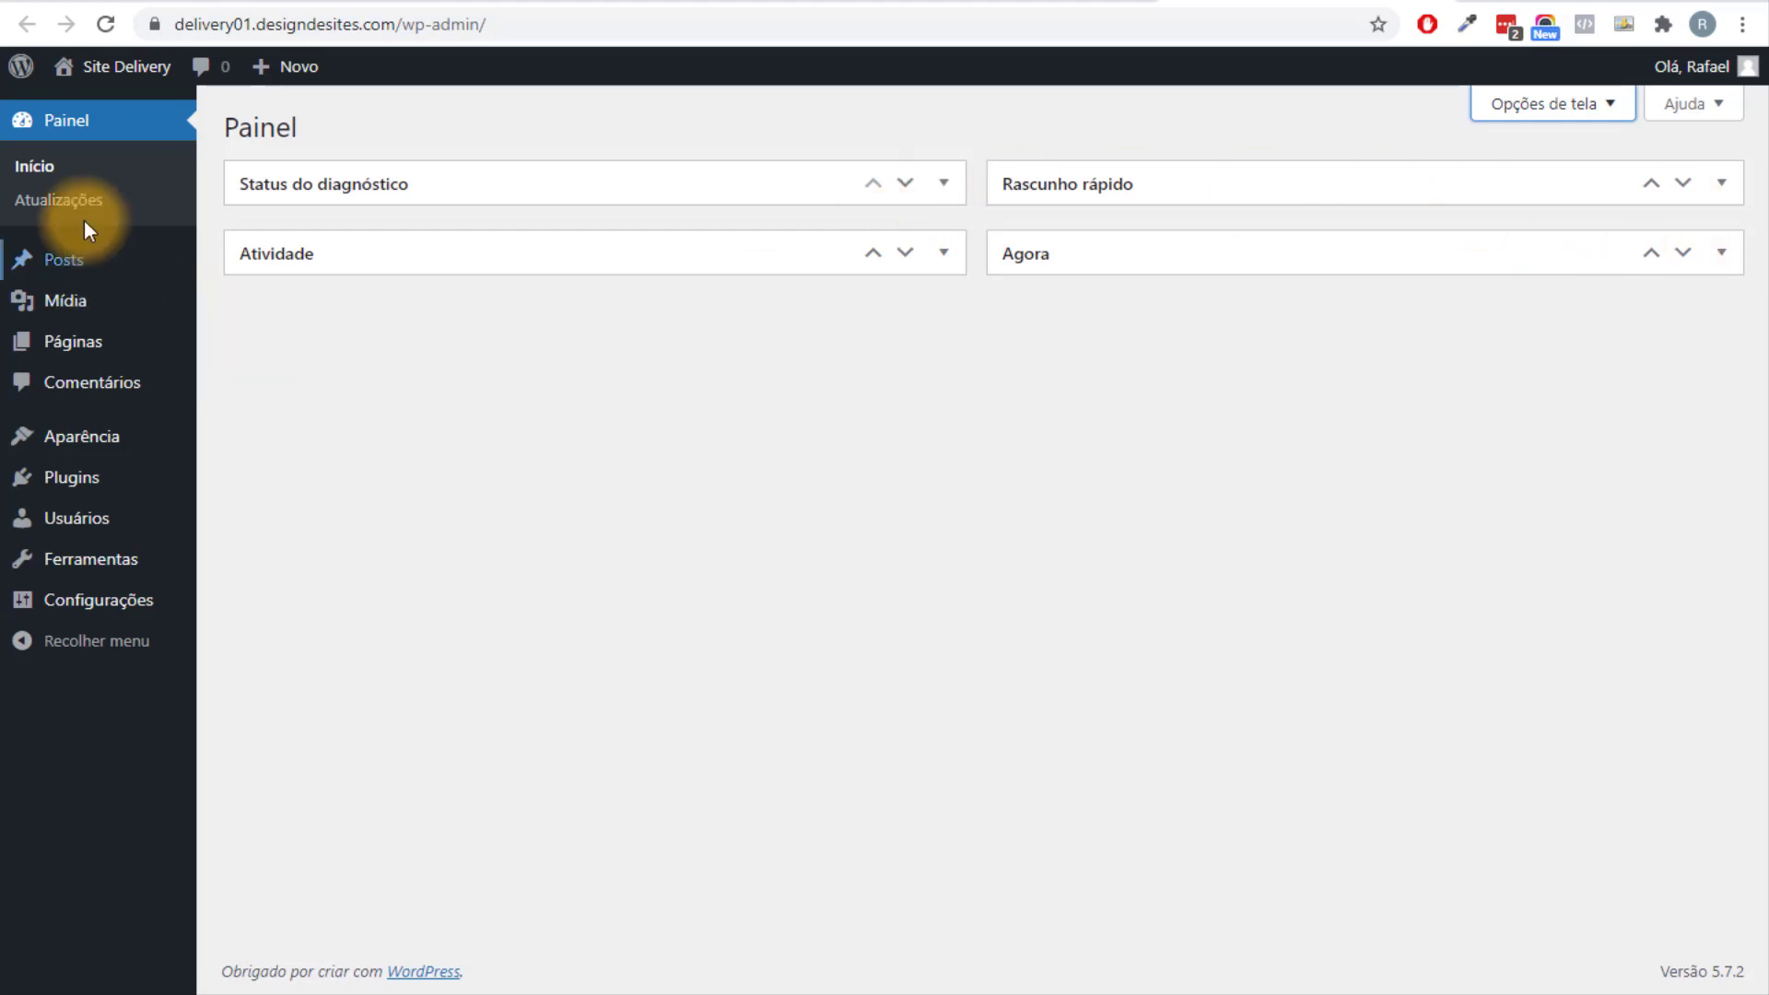
mouse_move(65, 336)
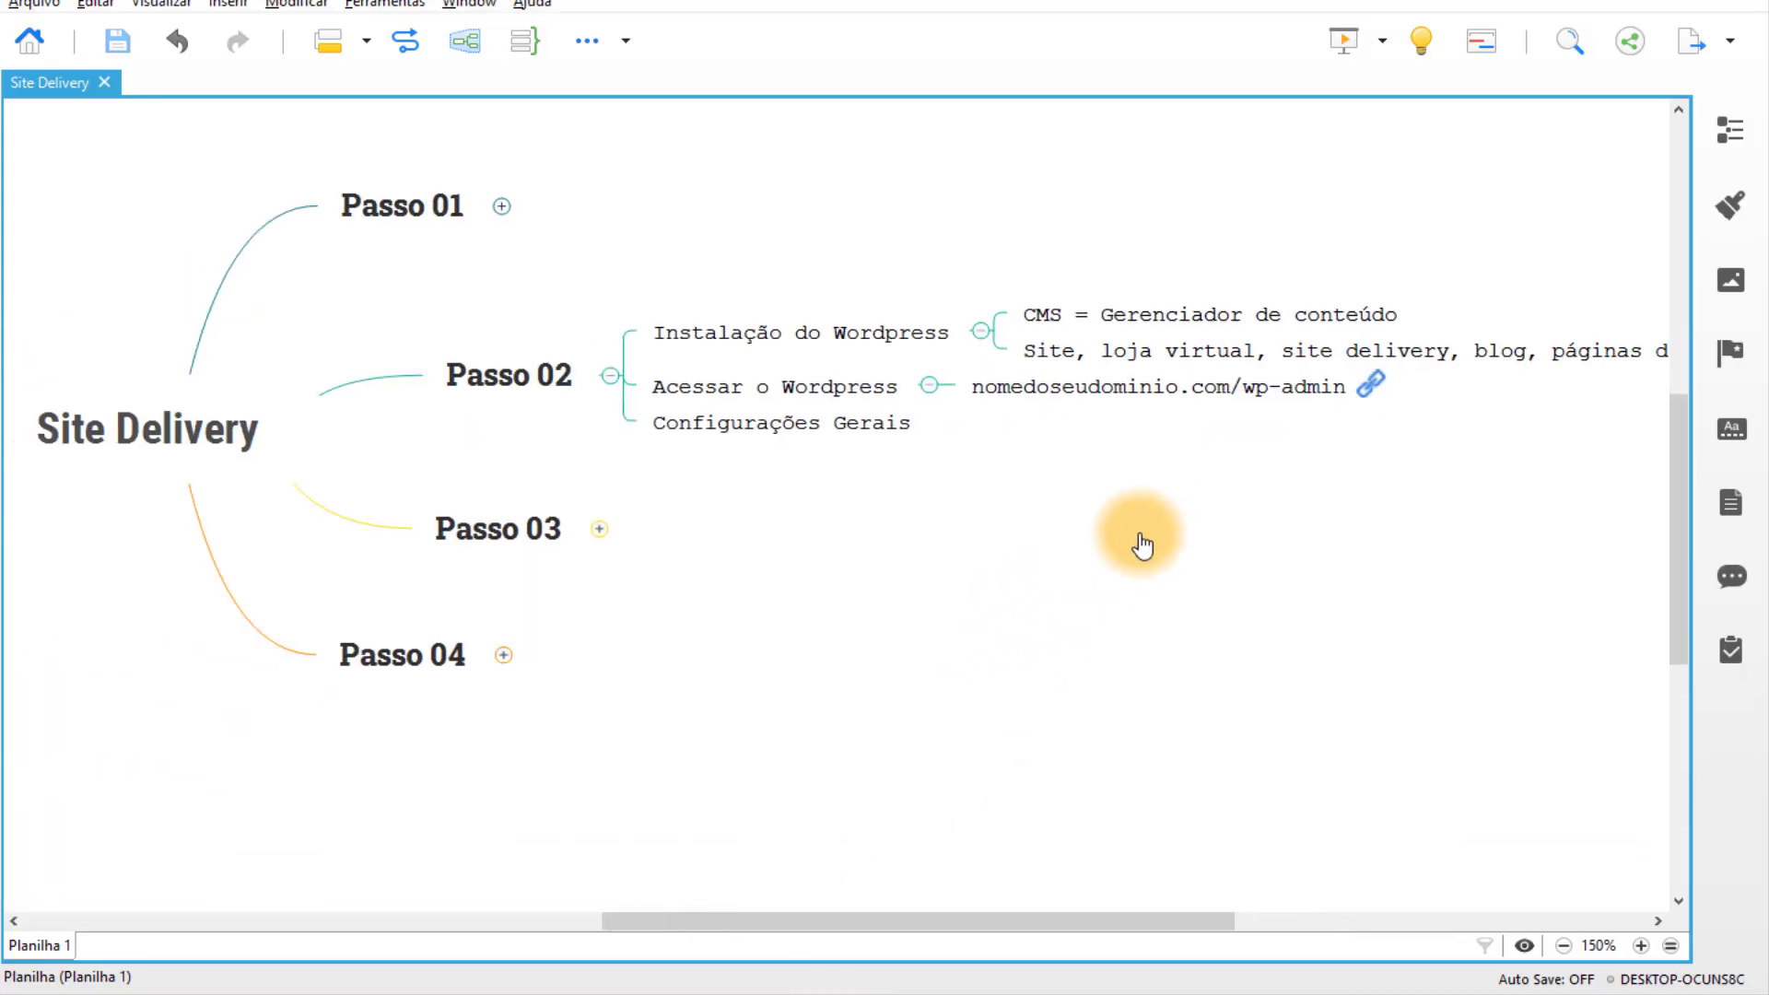
click(864, 420)
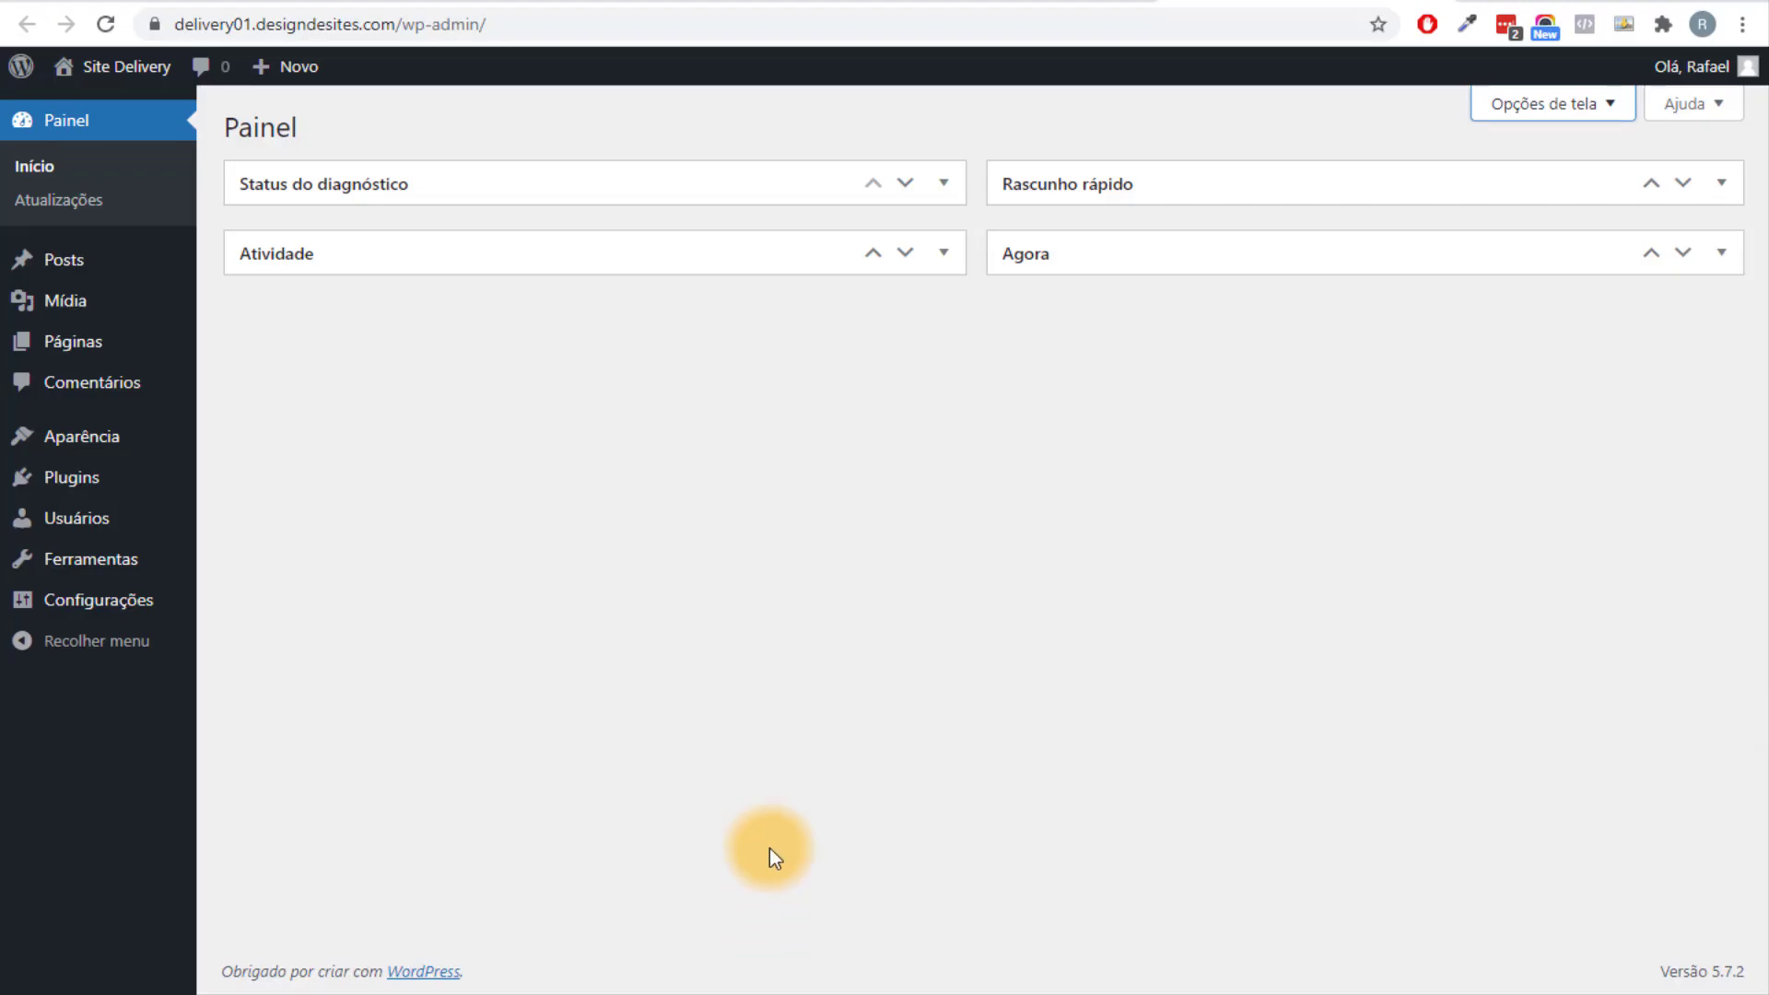
Trash the Hello world! post and delete it permanently.
mouse_move(86, 254)
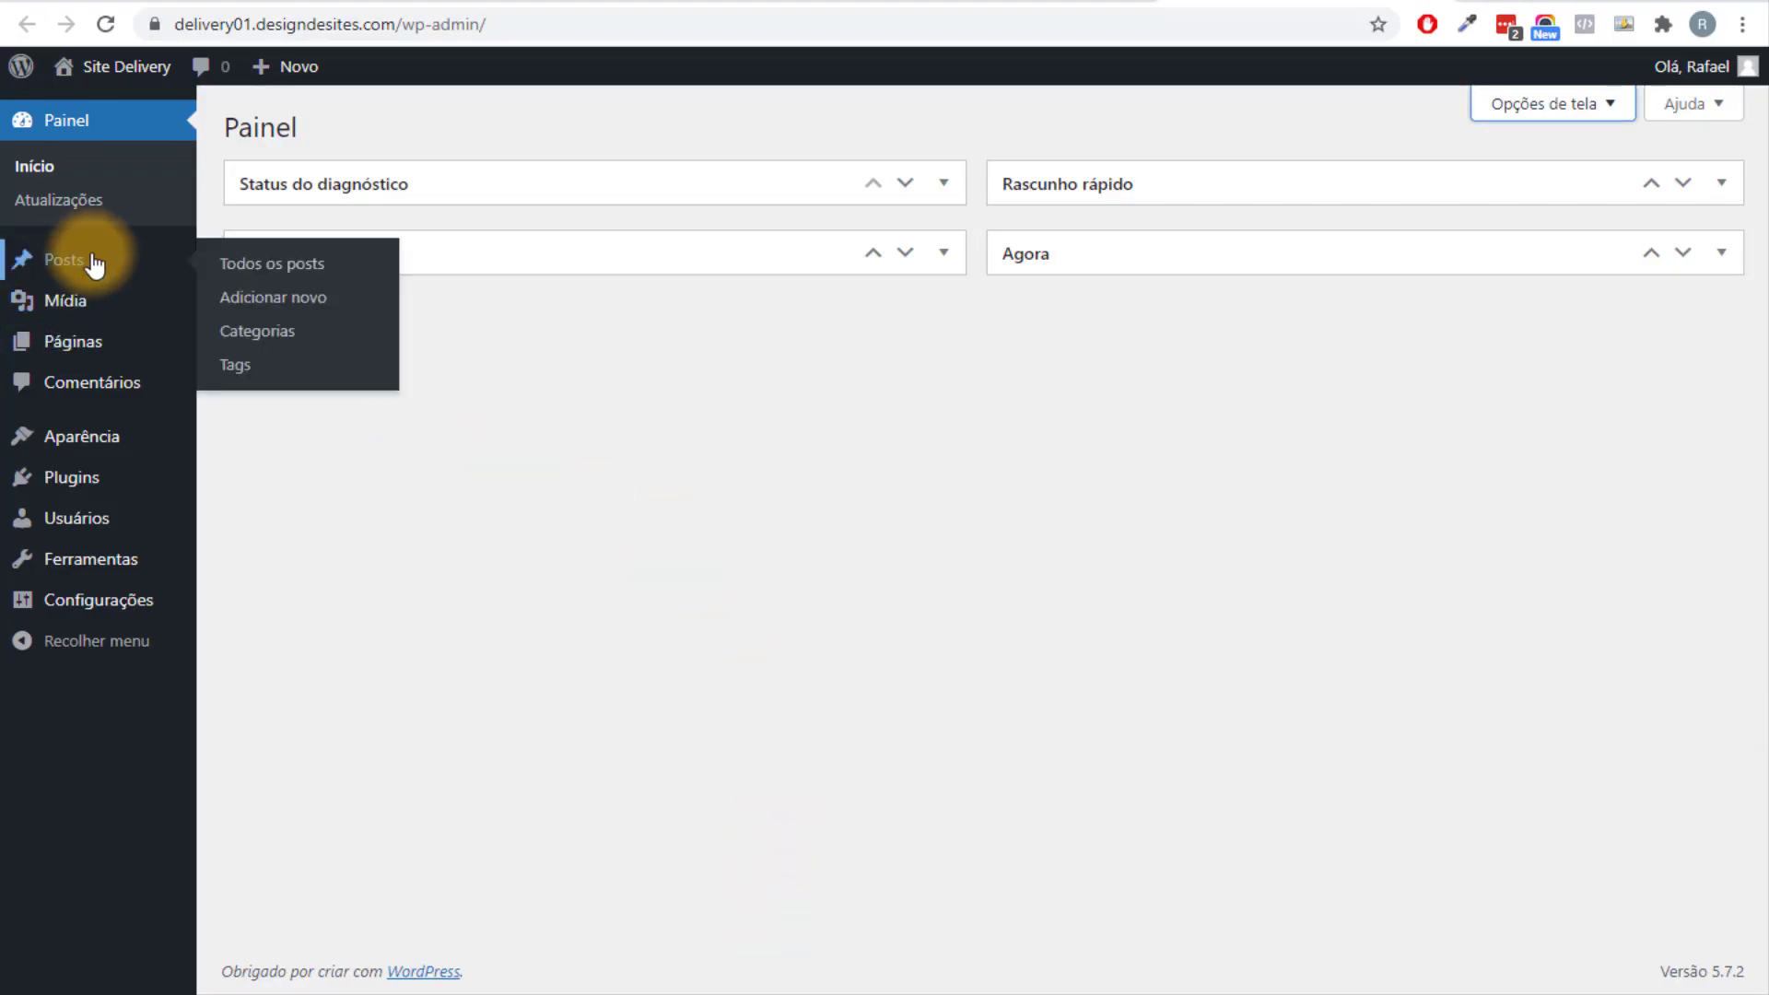
click(279, 261)
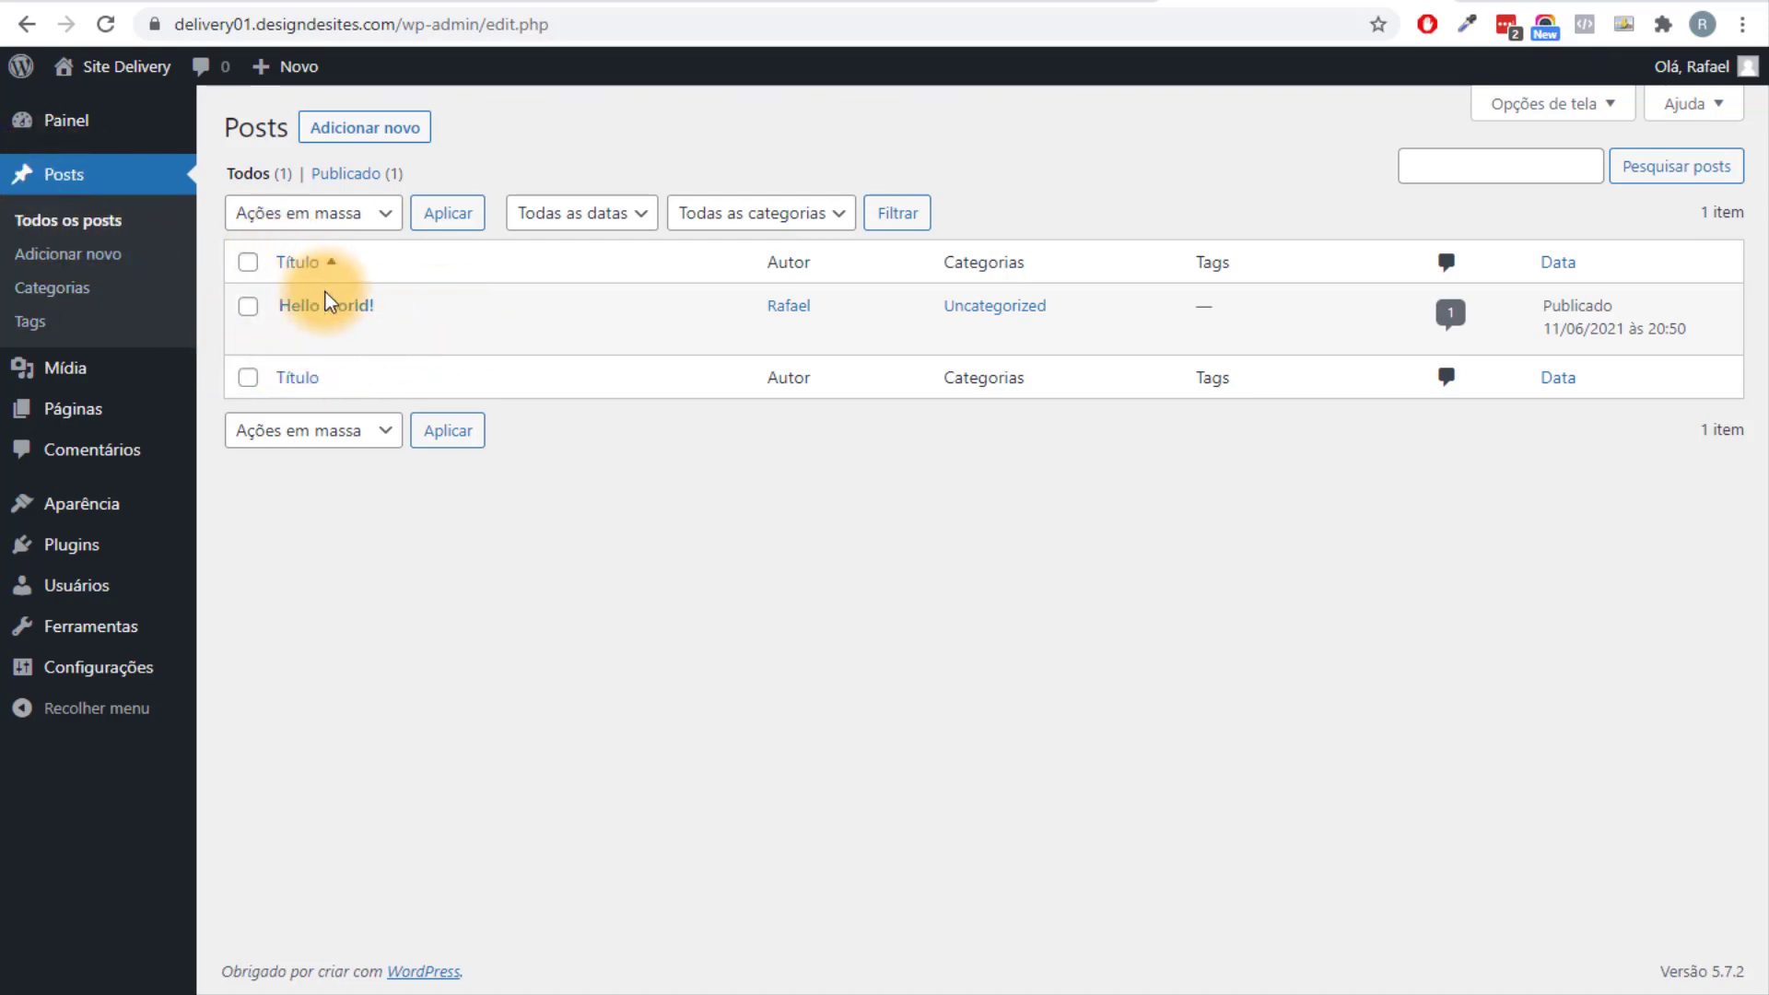
mouse_move(355, 312)
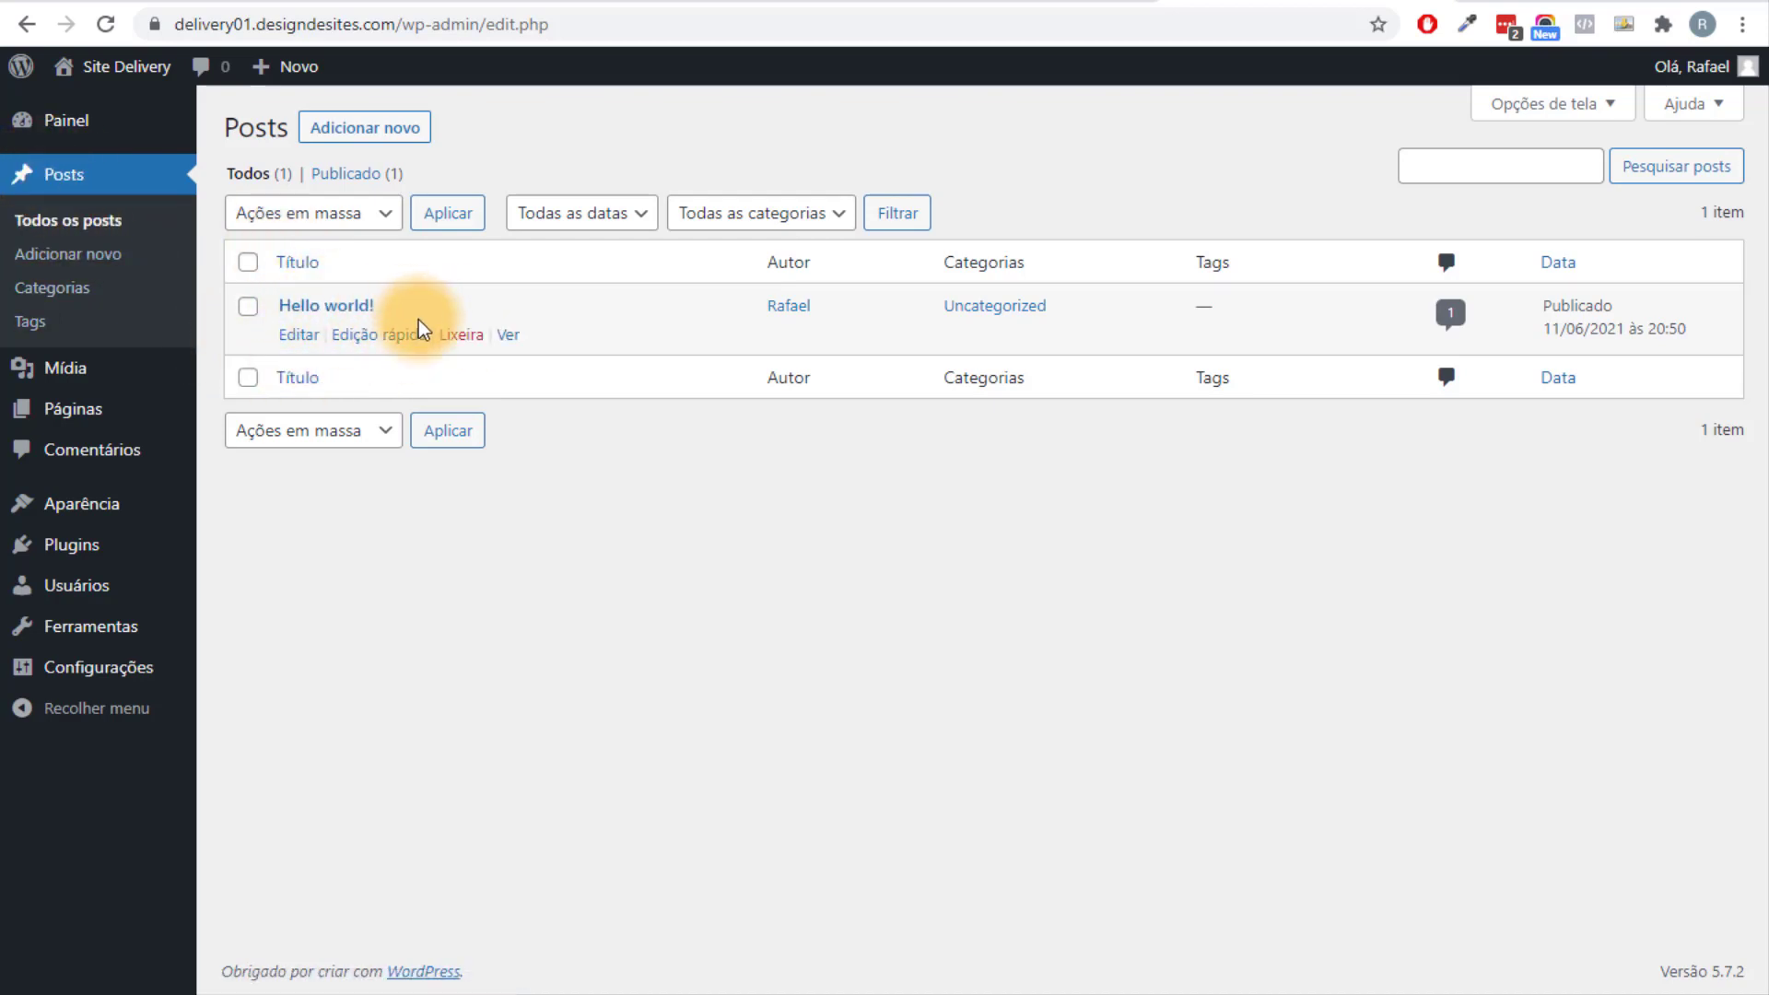
click(464, 342)
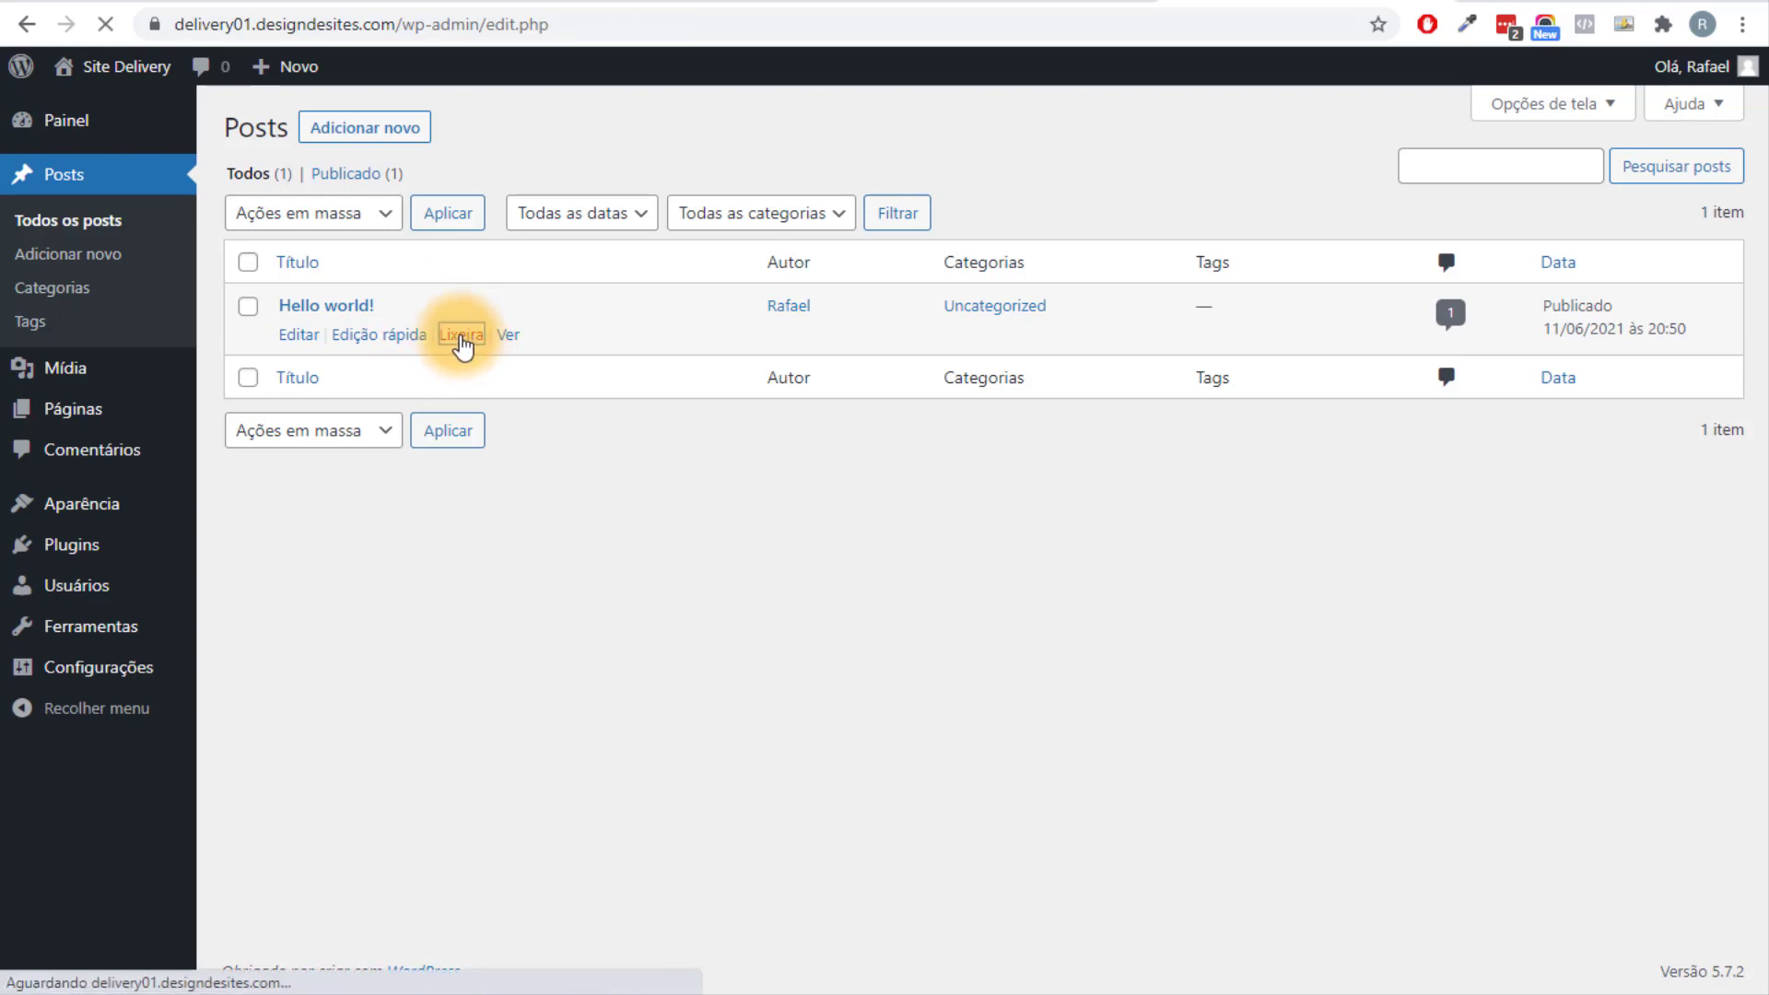
click(316, 256)
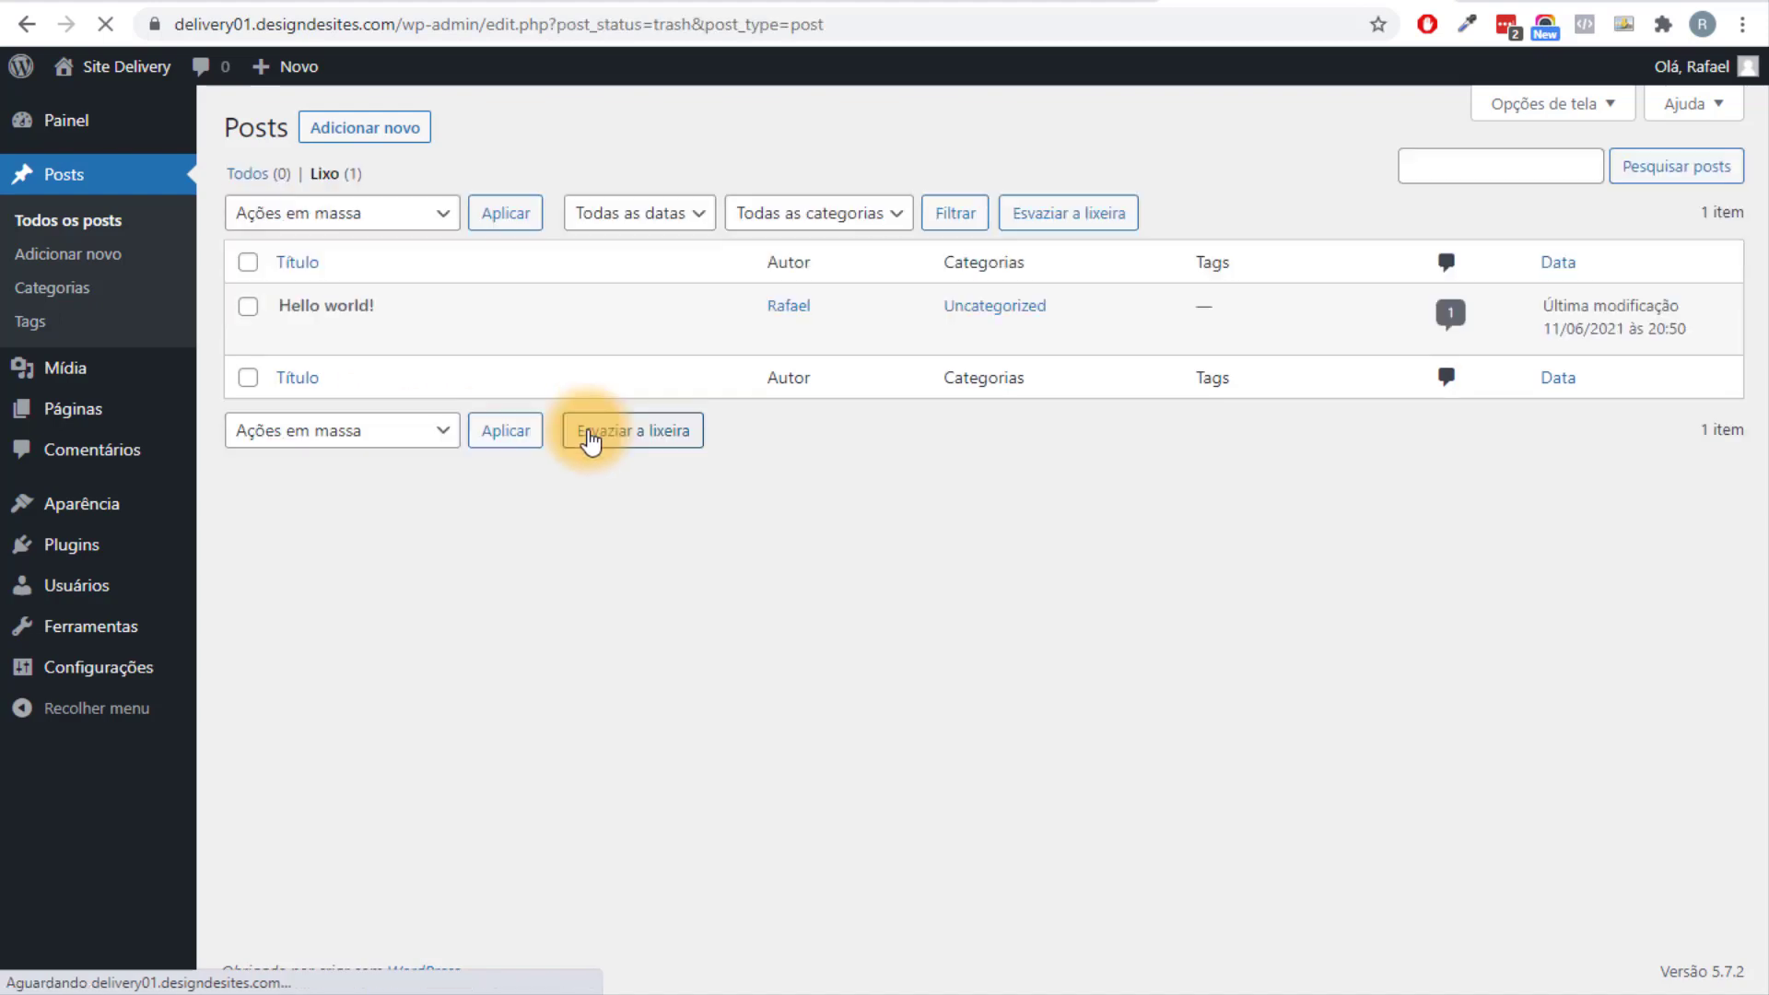
click(436, 335)
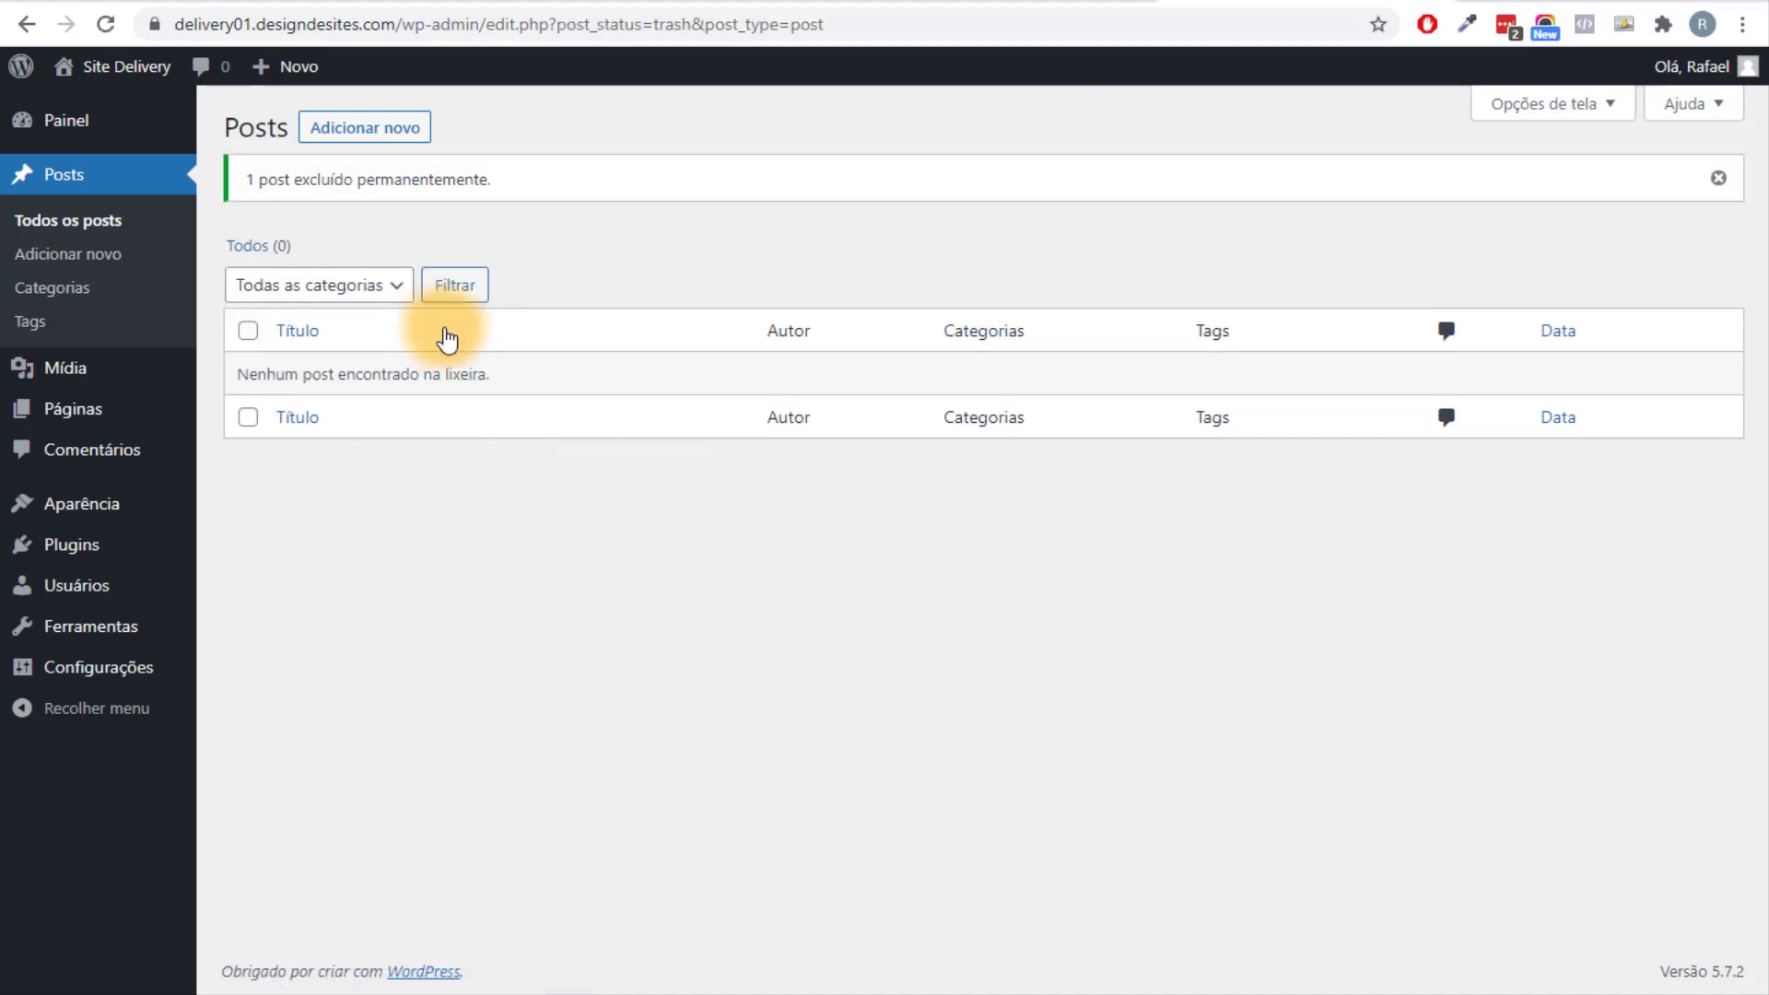
Bulk-move the Privacy Policy and Sample Page pages to the trash.
mouse_move(62, 426)
click(247, 415)
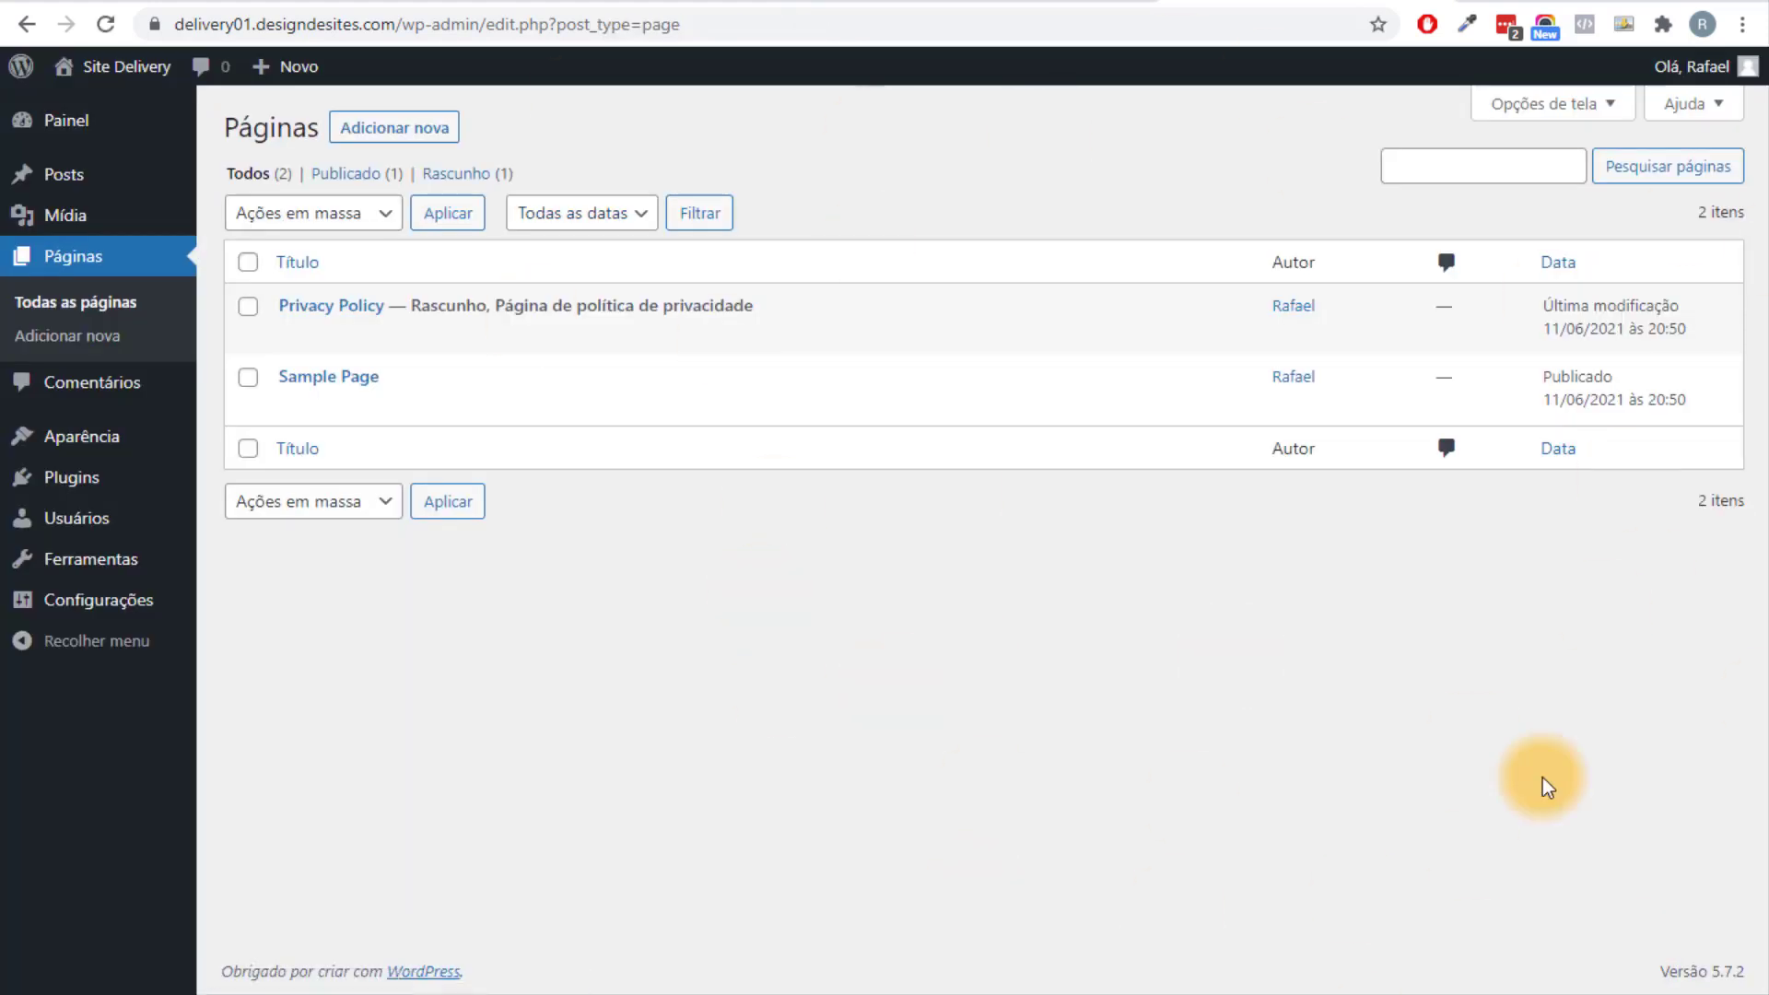
click(248, 263)
click(276, 221)
click(338, 294)
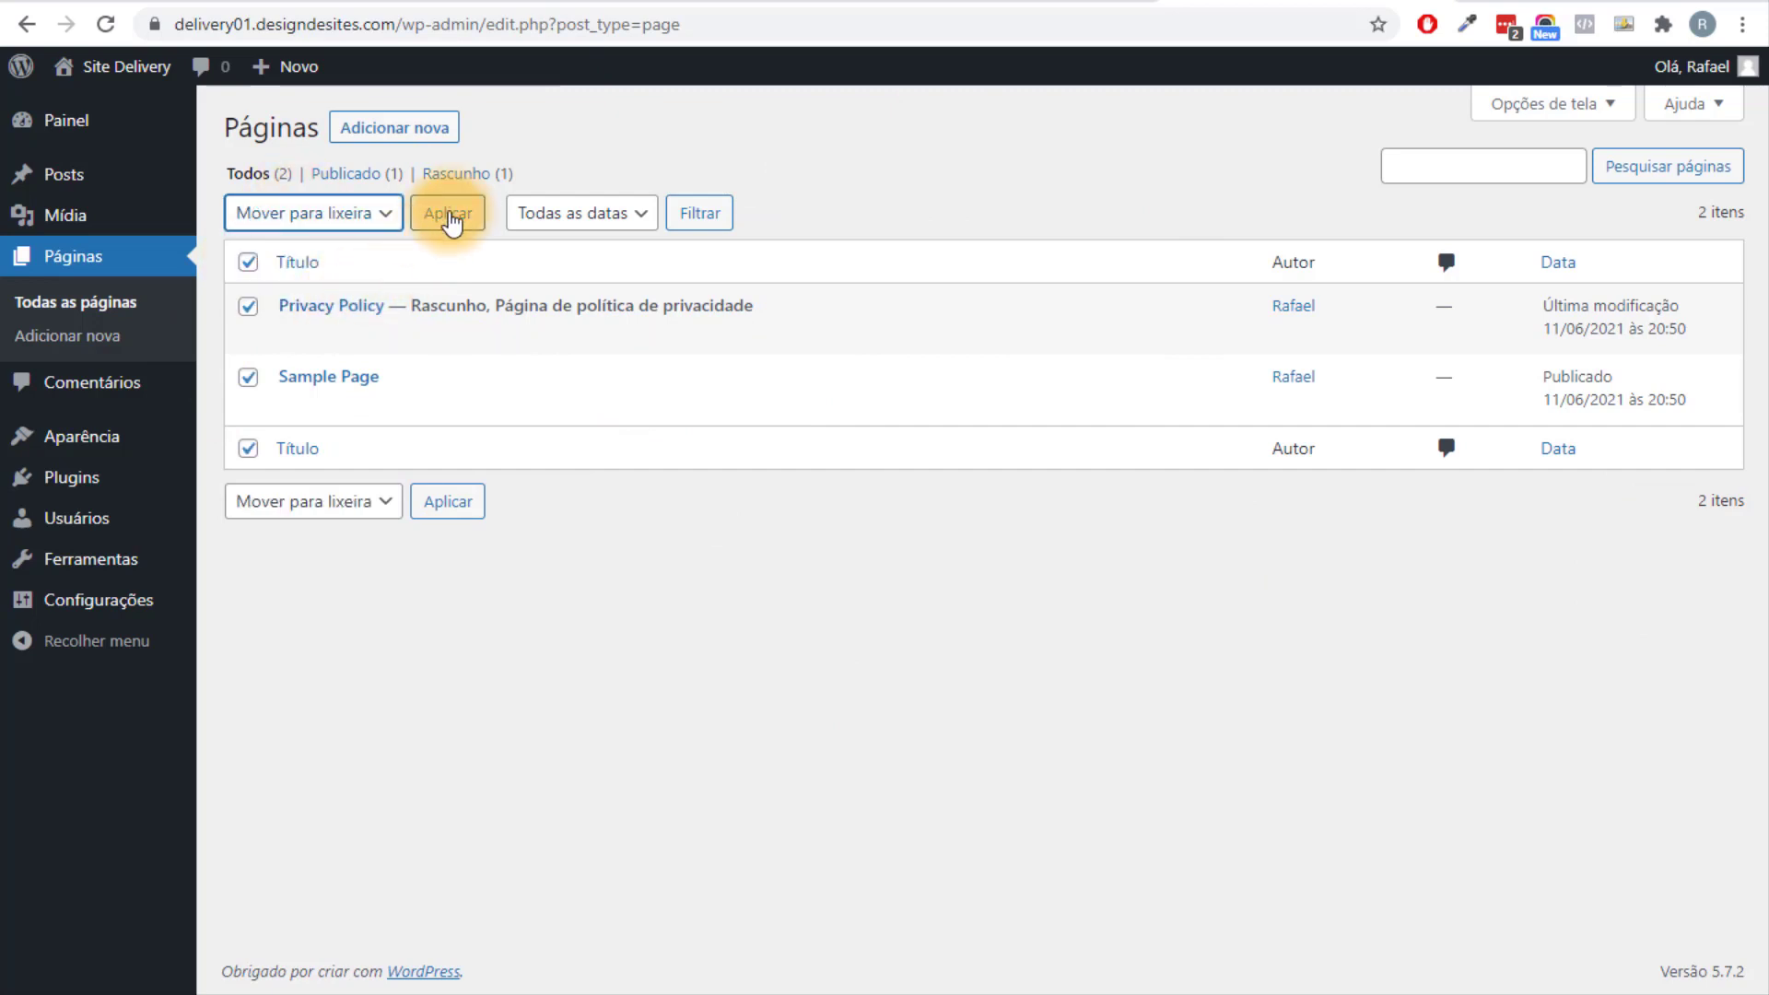
click(446, 217)
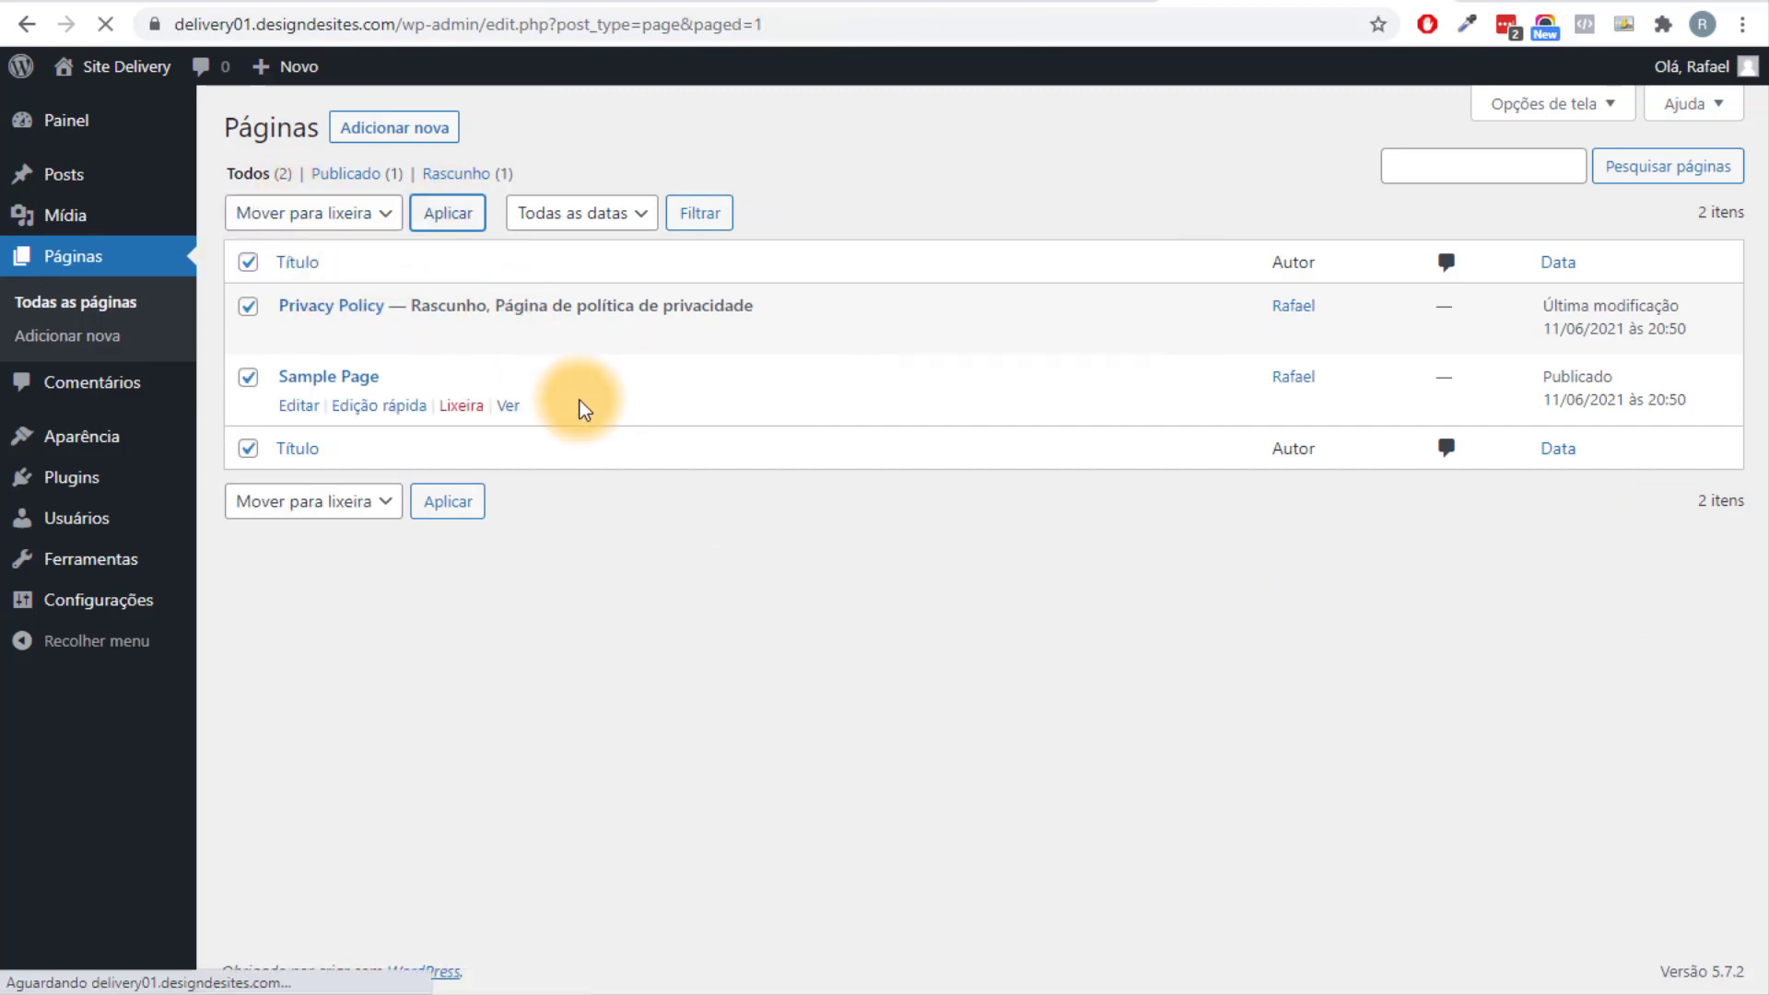
Permanently delete both trashed pages from Lixo.
click(348, 247)
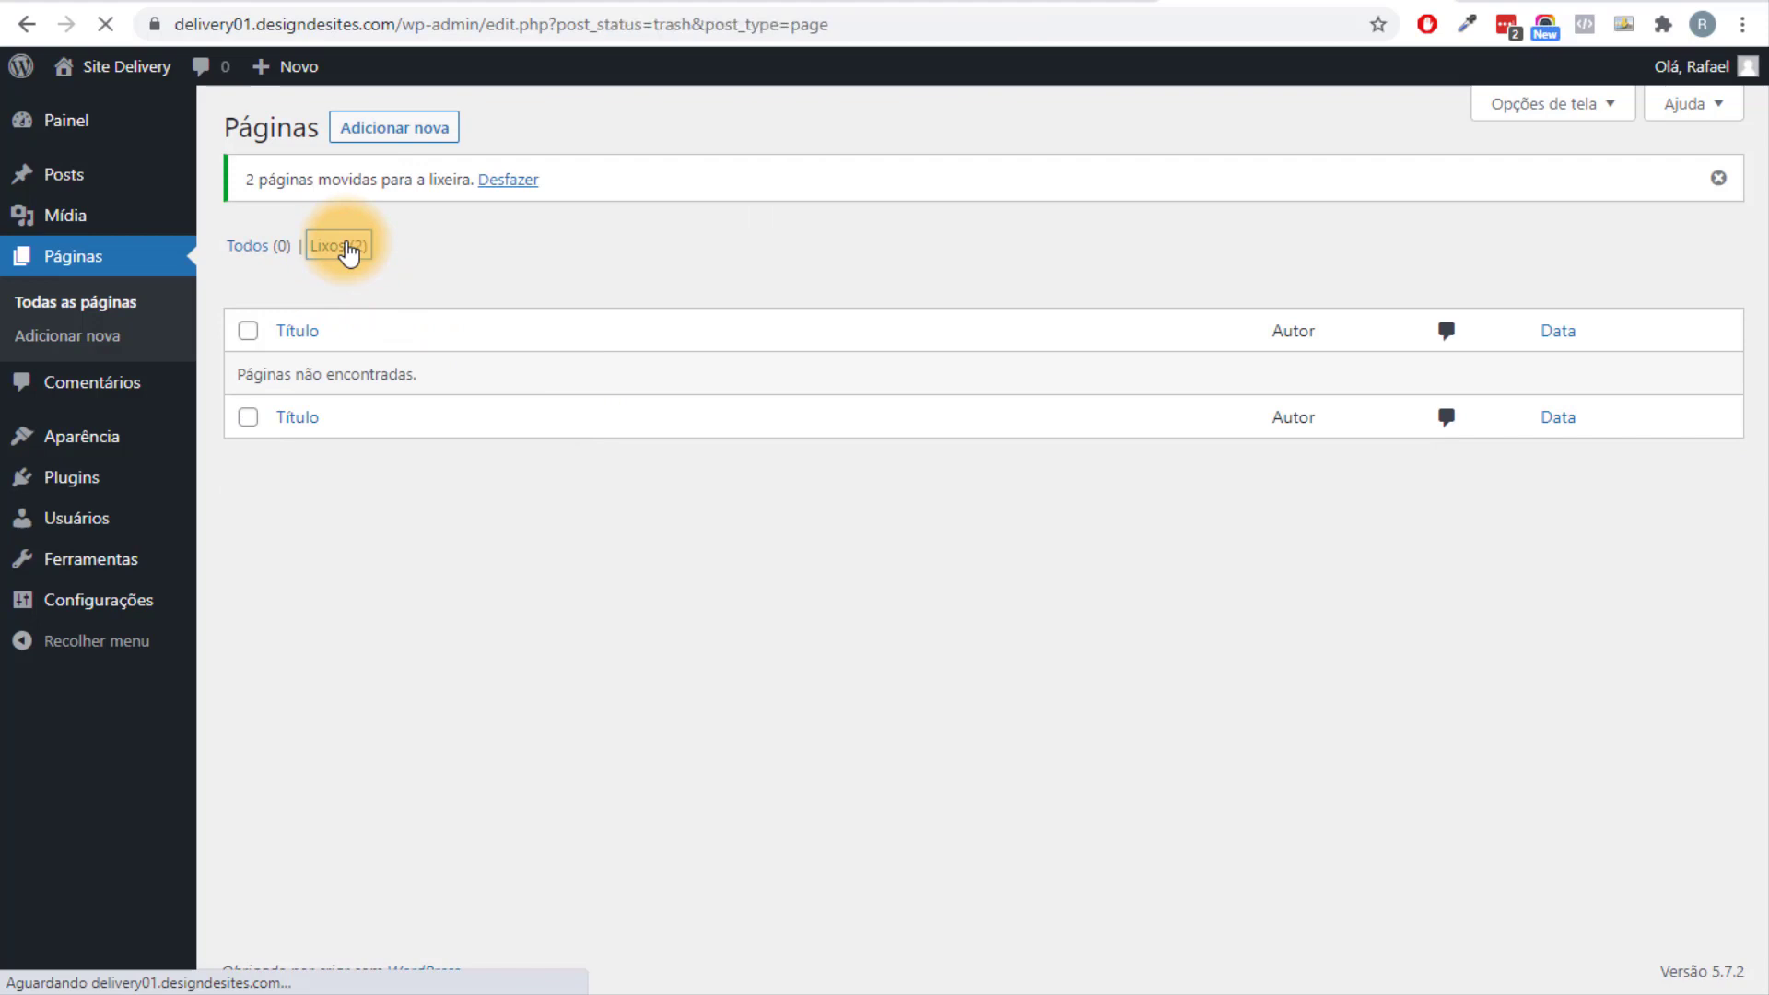
click(248, 262)
click(336, 215)
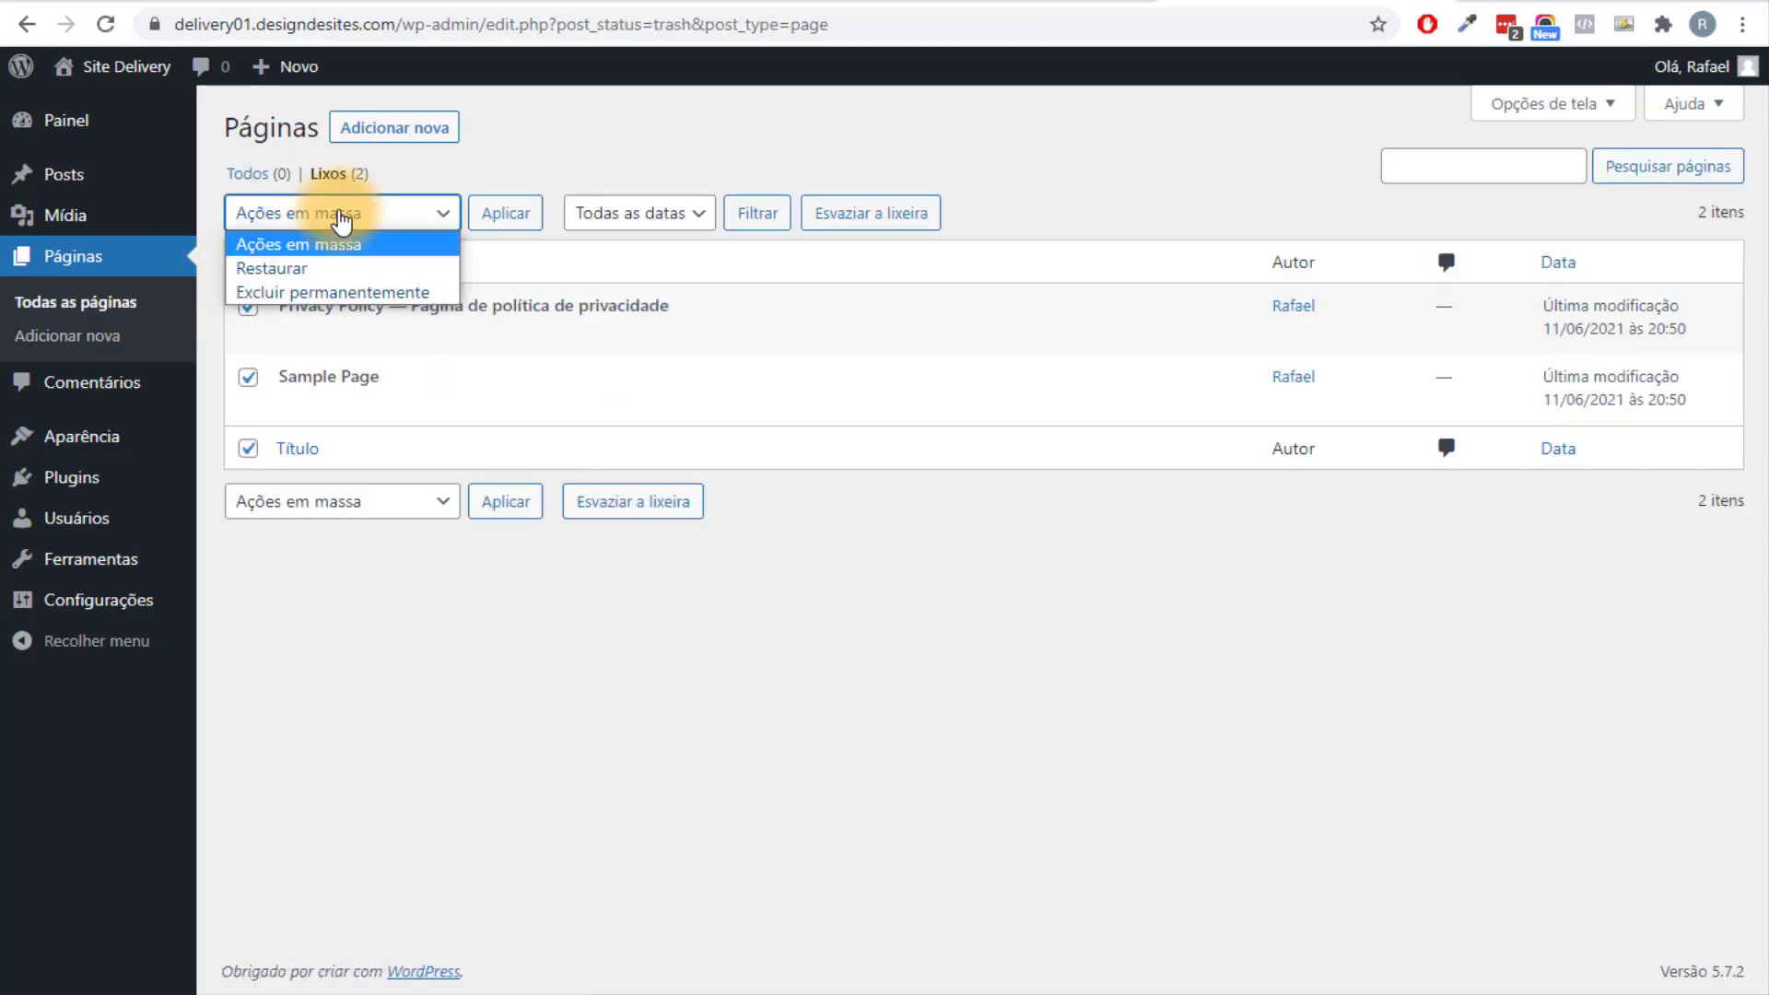
click(392, 294)
click(506, 212)
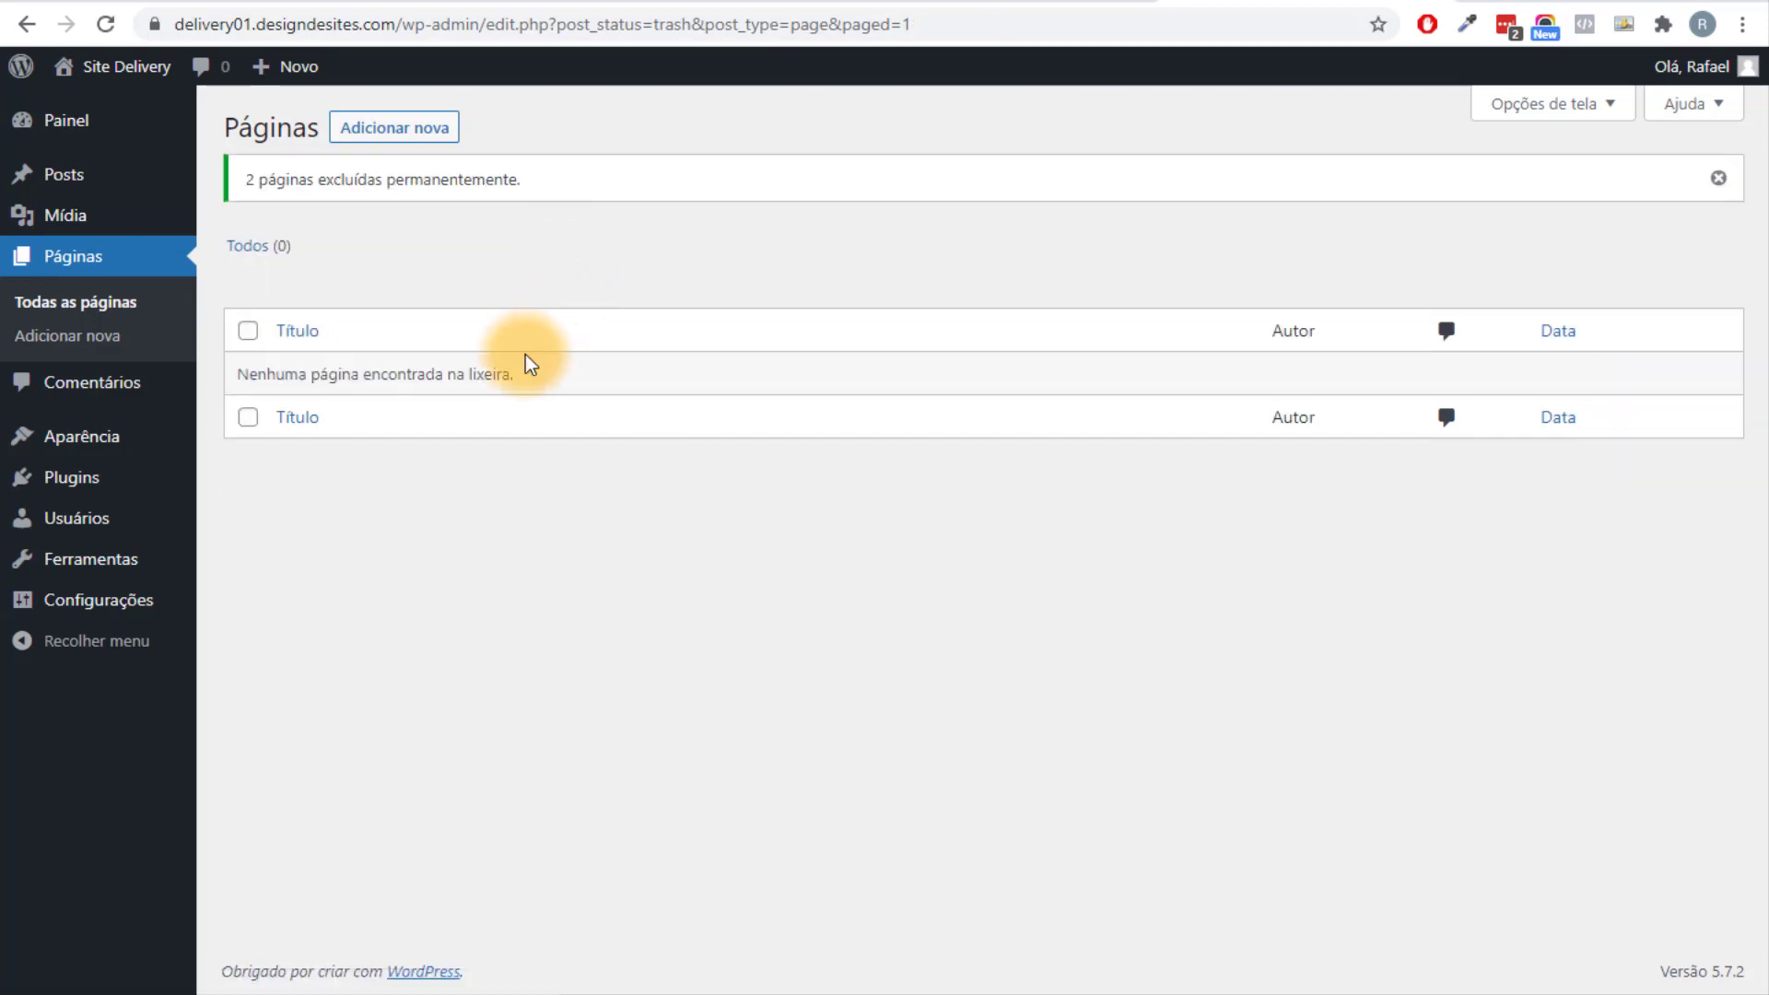
Bulk-delete Akismet Anti-Spam and Hello Dolly from the Plugins page, confirming with OK.
mouse_move(134, 478)
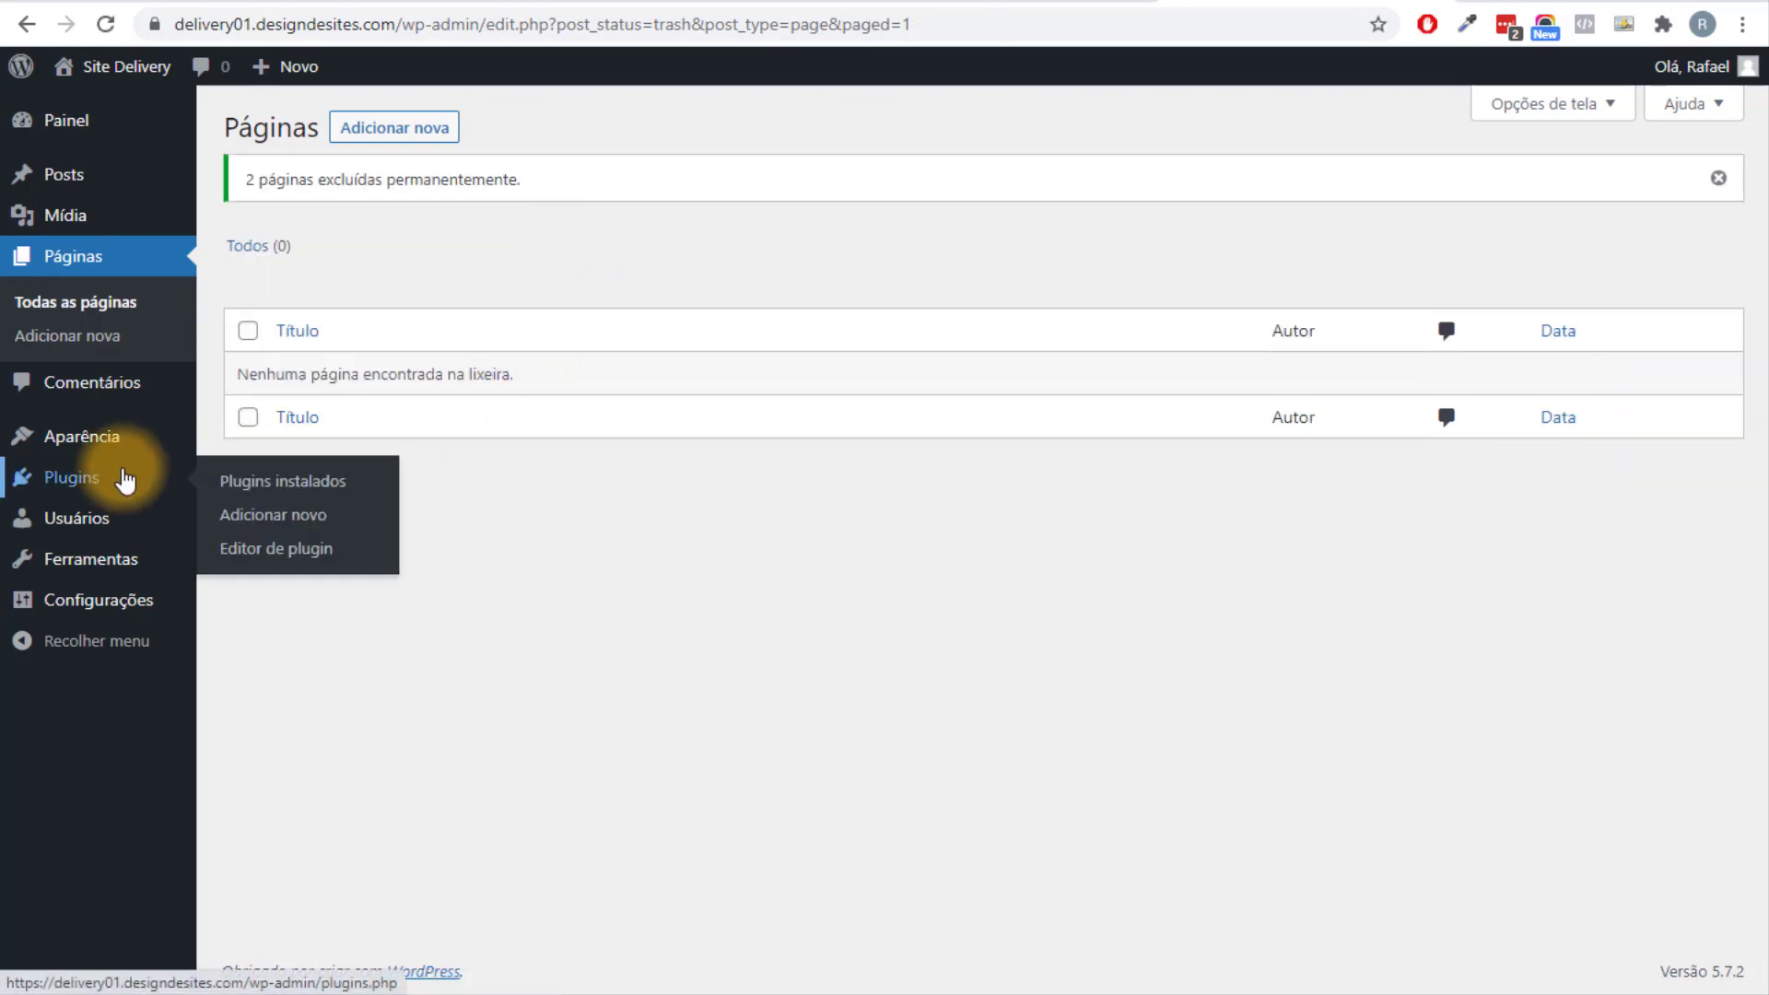
click(237, 489)
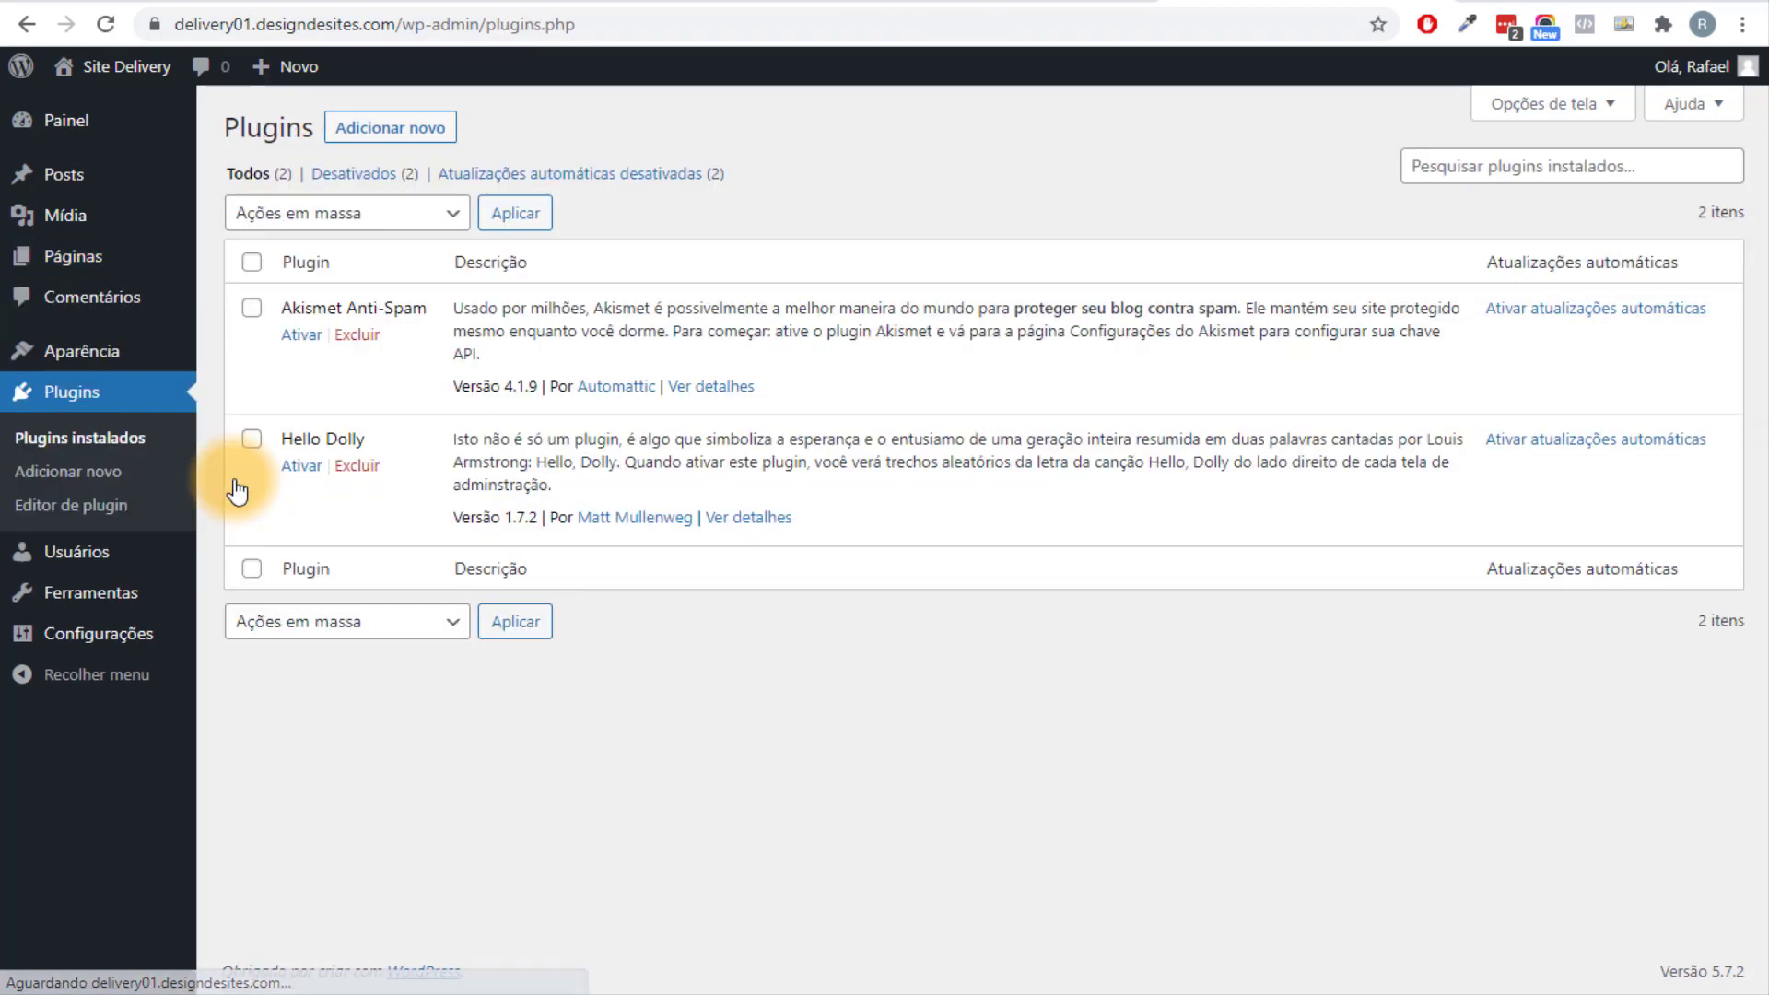
click(251, 262)
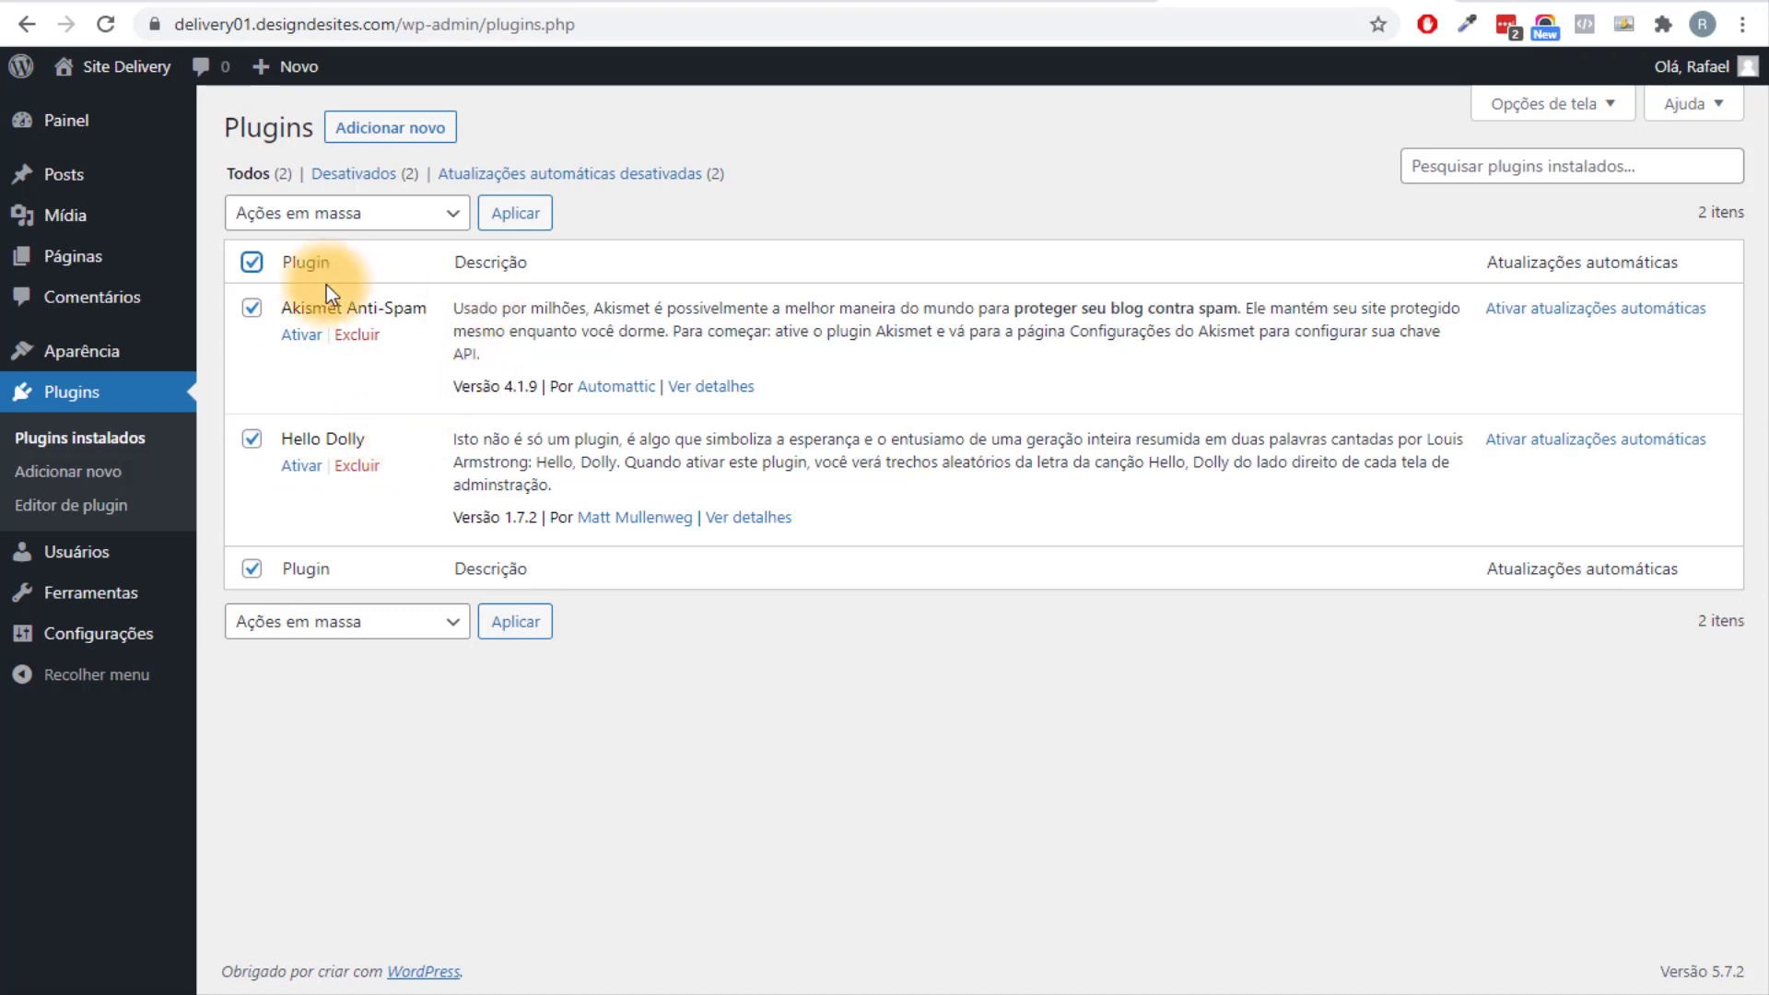
click(327, 228)
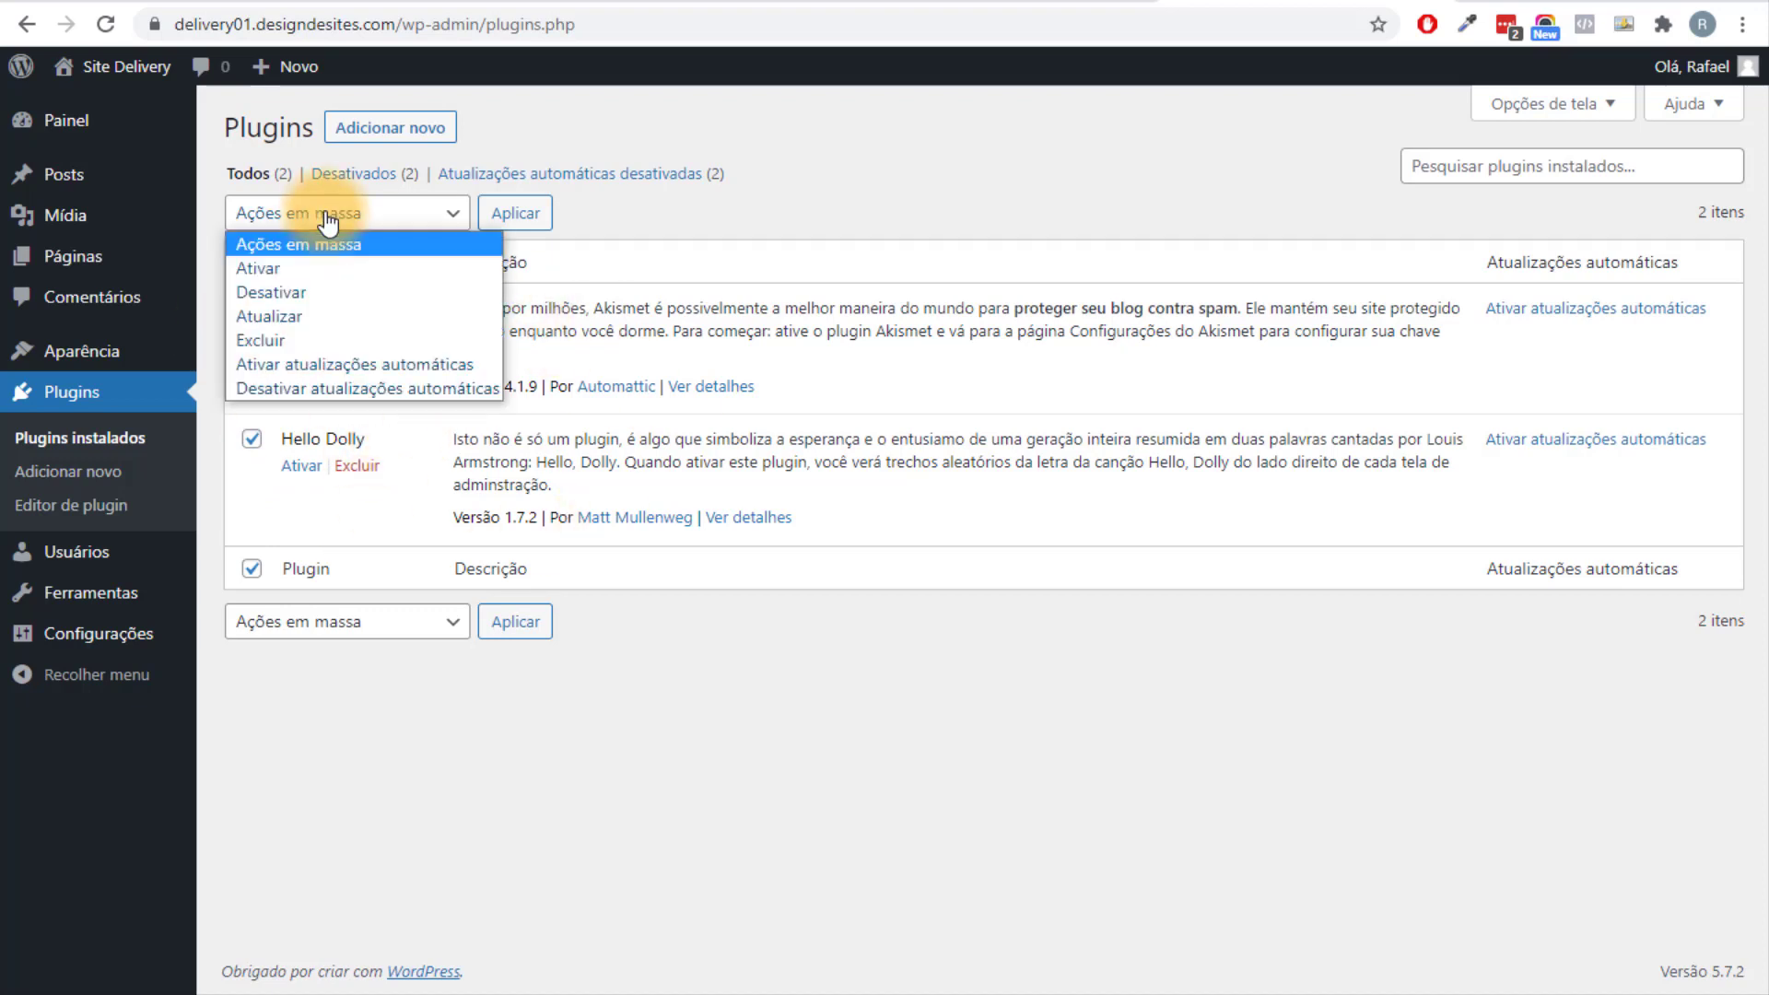
click(324, 334)
click(518, 214)
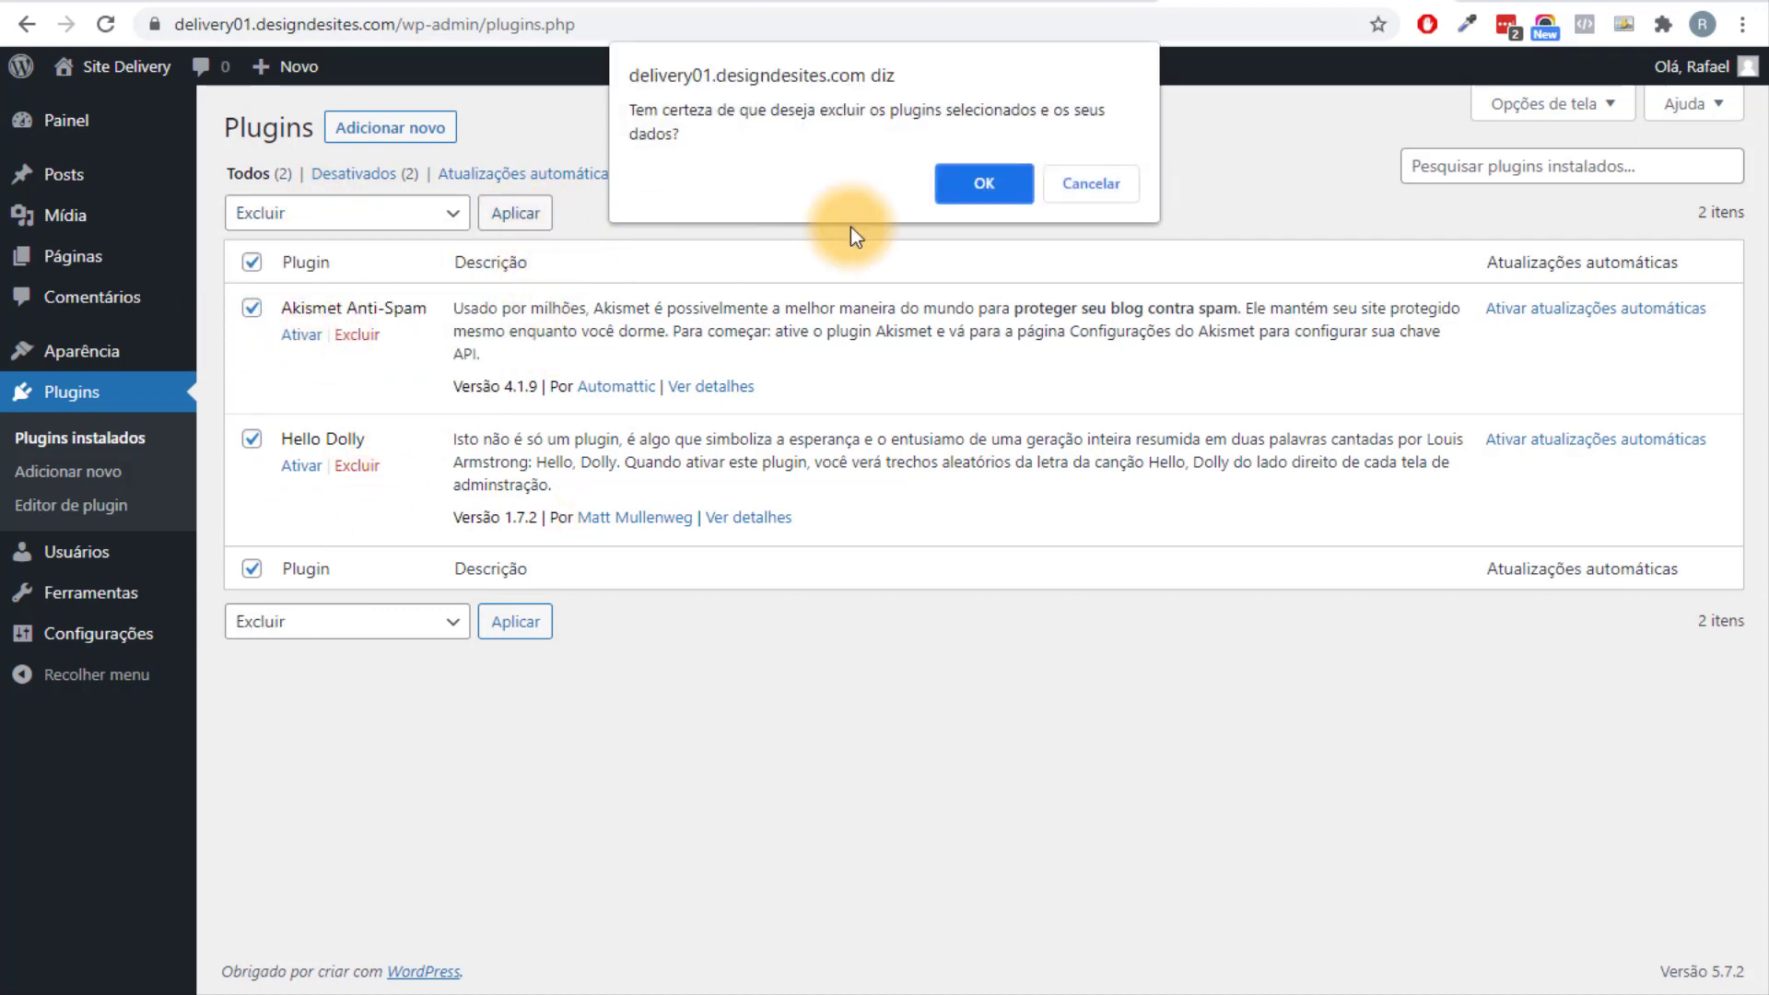
click(982, 181)
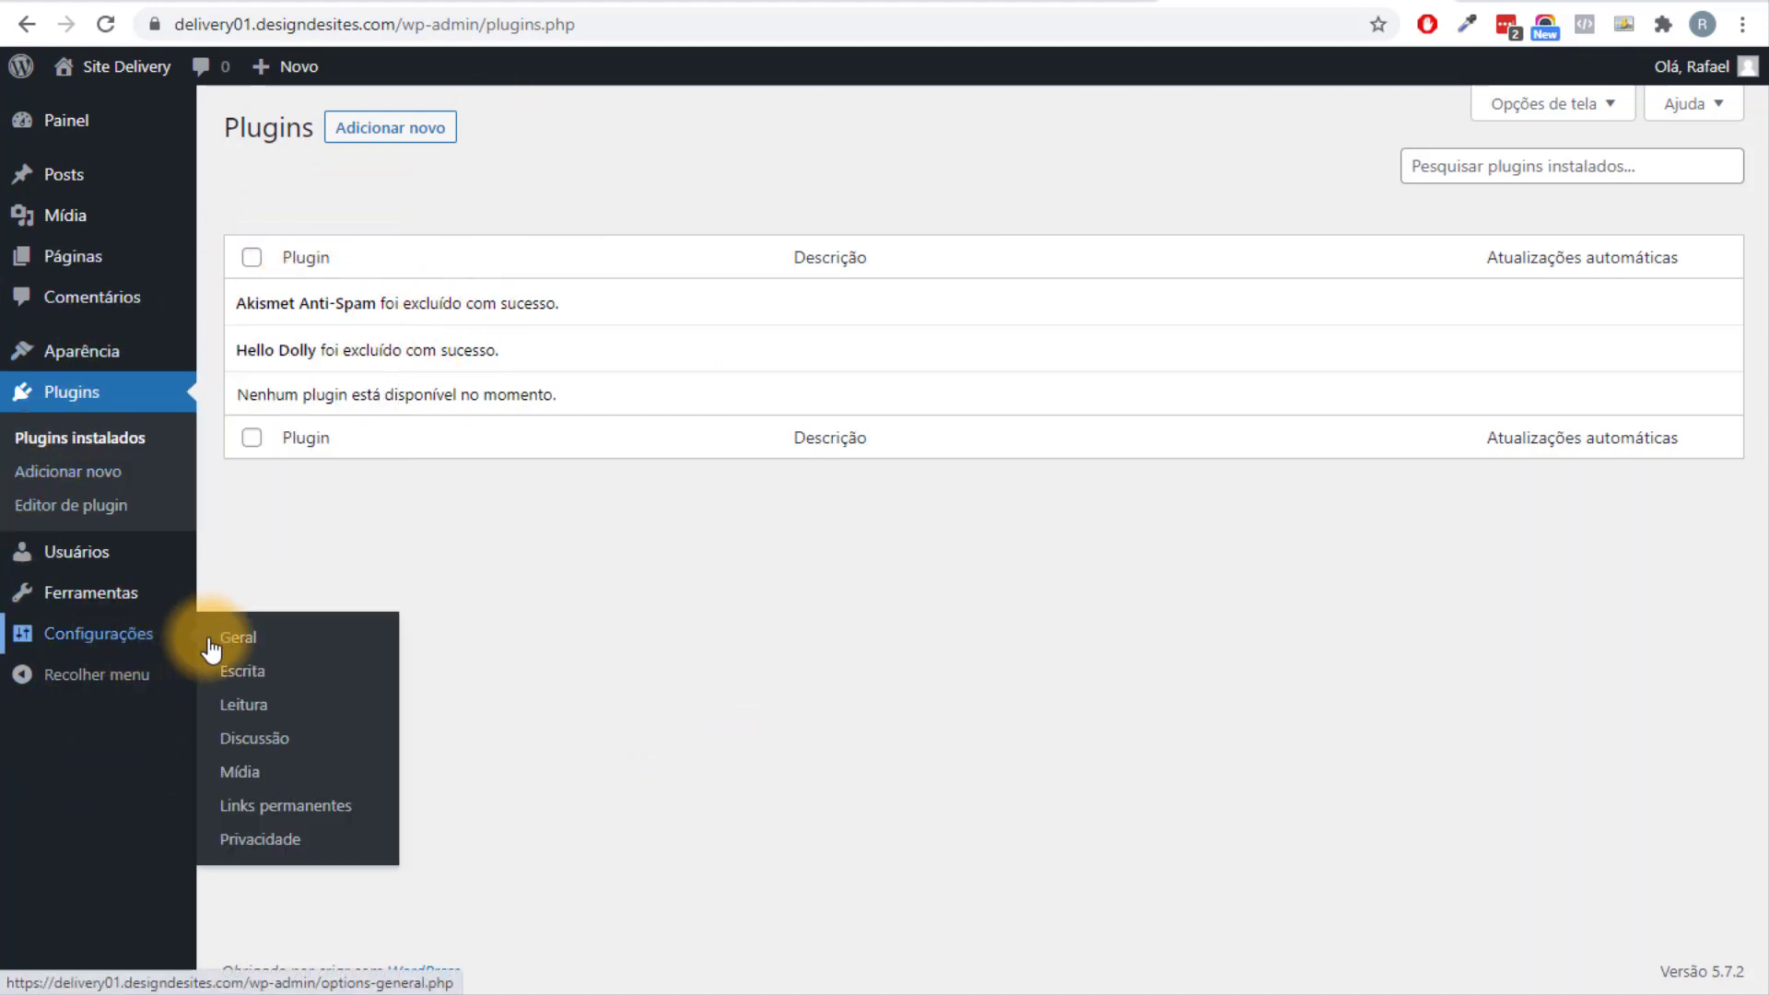
In General Settings, change the site title to 'Delivery Ninja'.
click(239, 645)
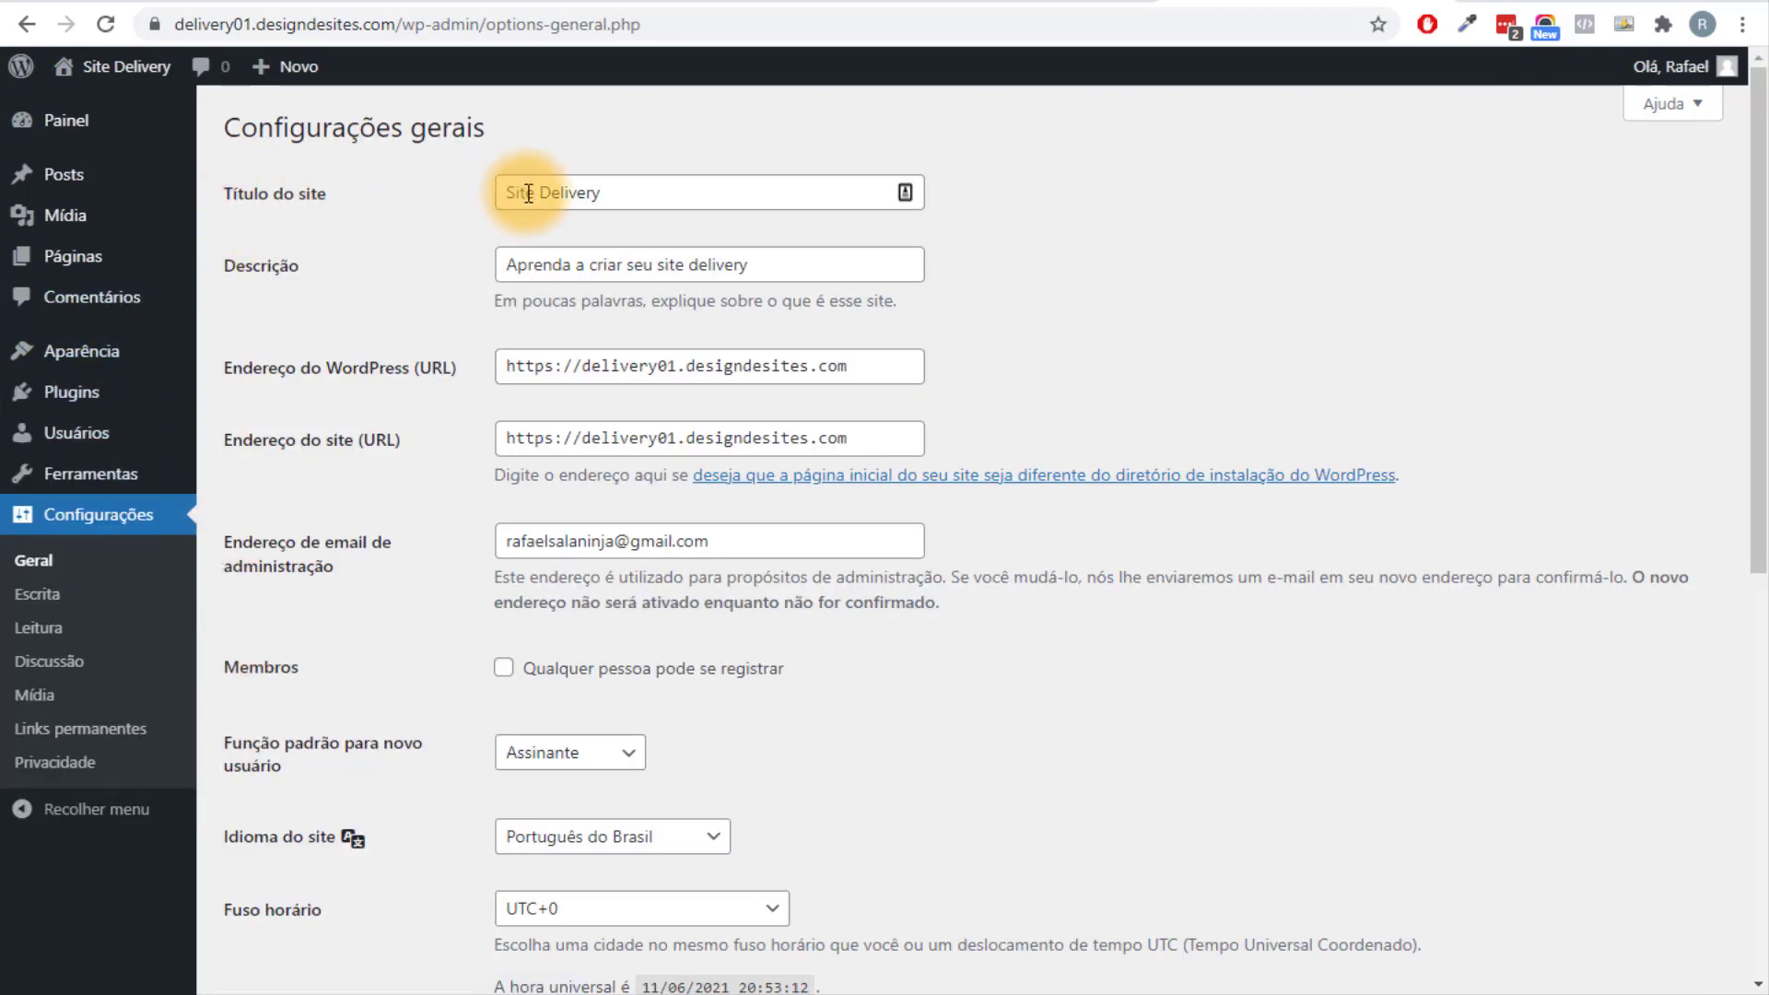
drag(677, 188, 356, 247)
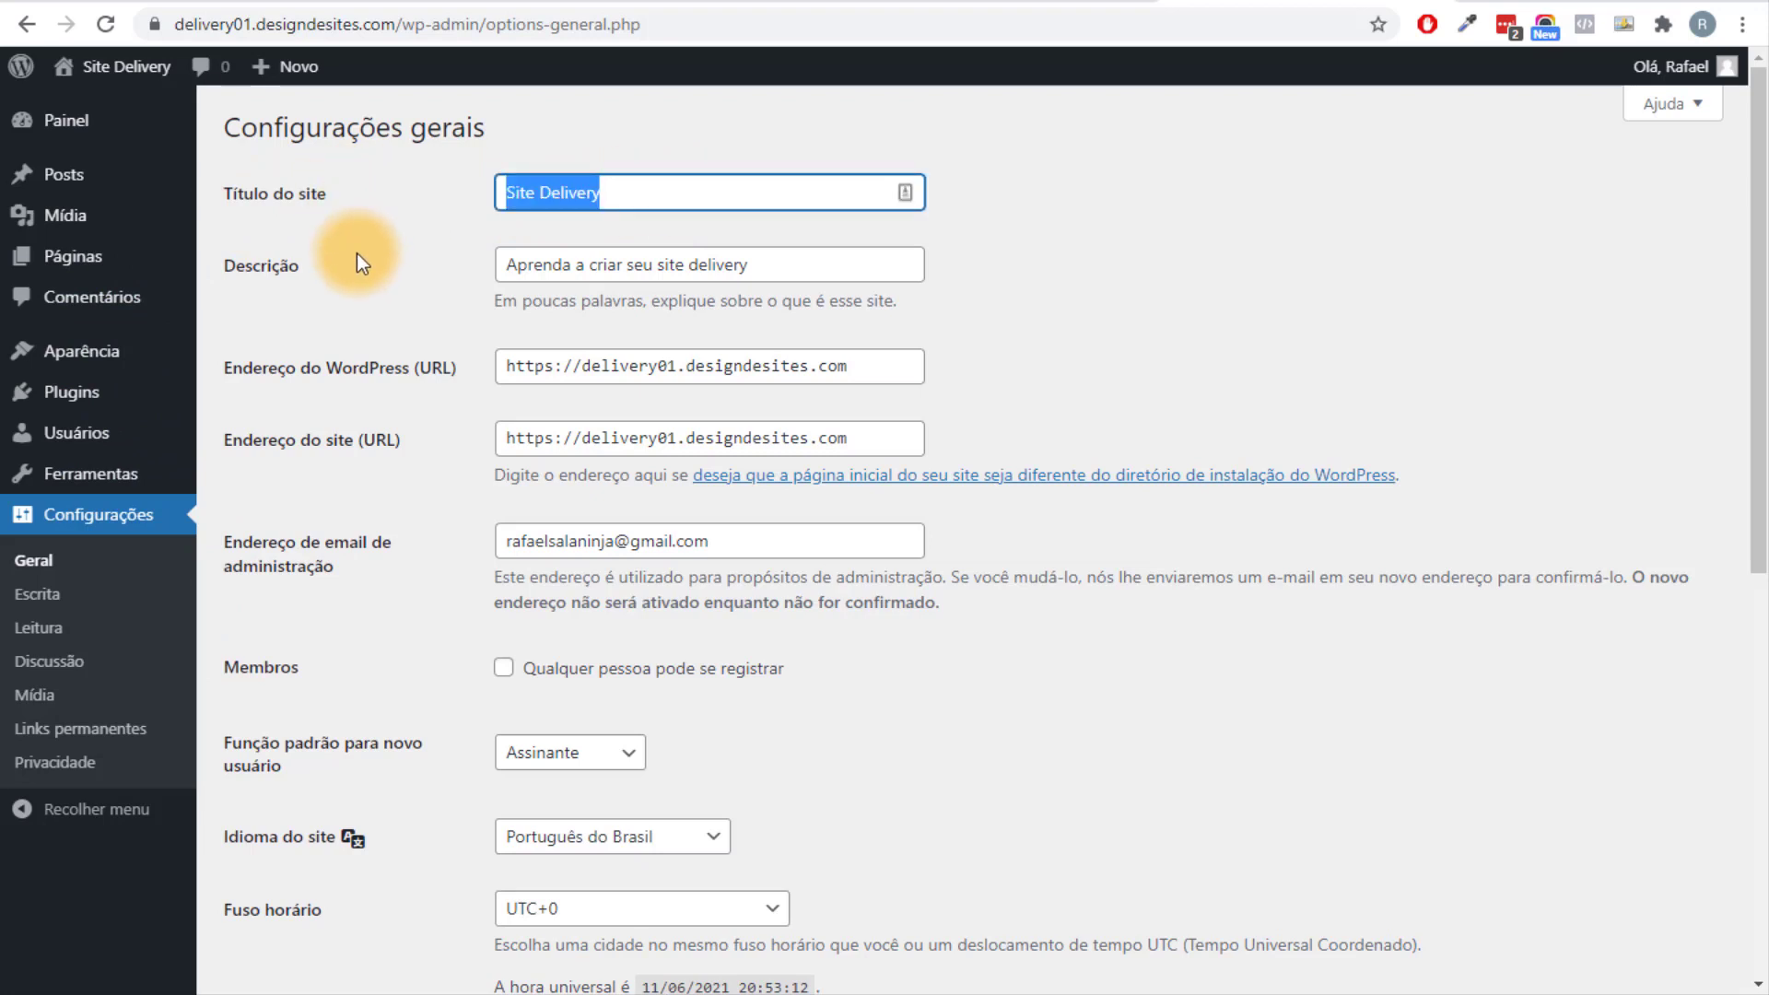
text(Delivery N)
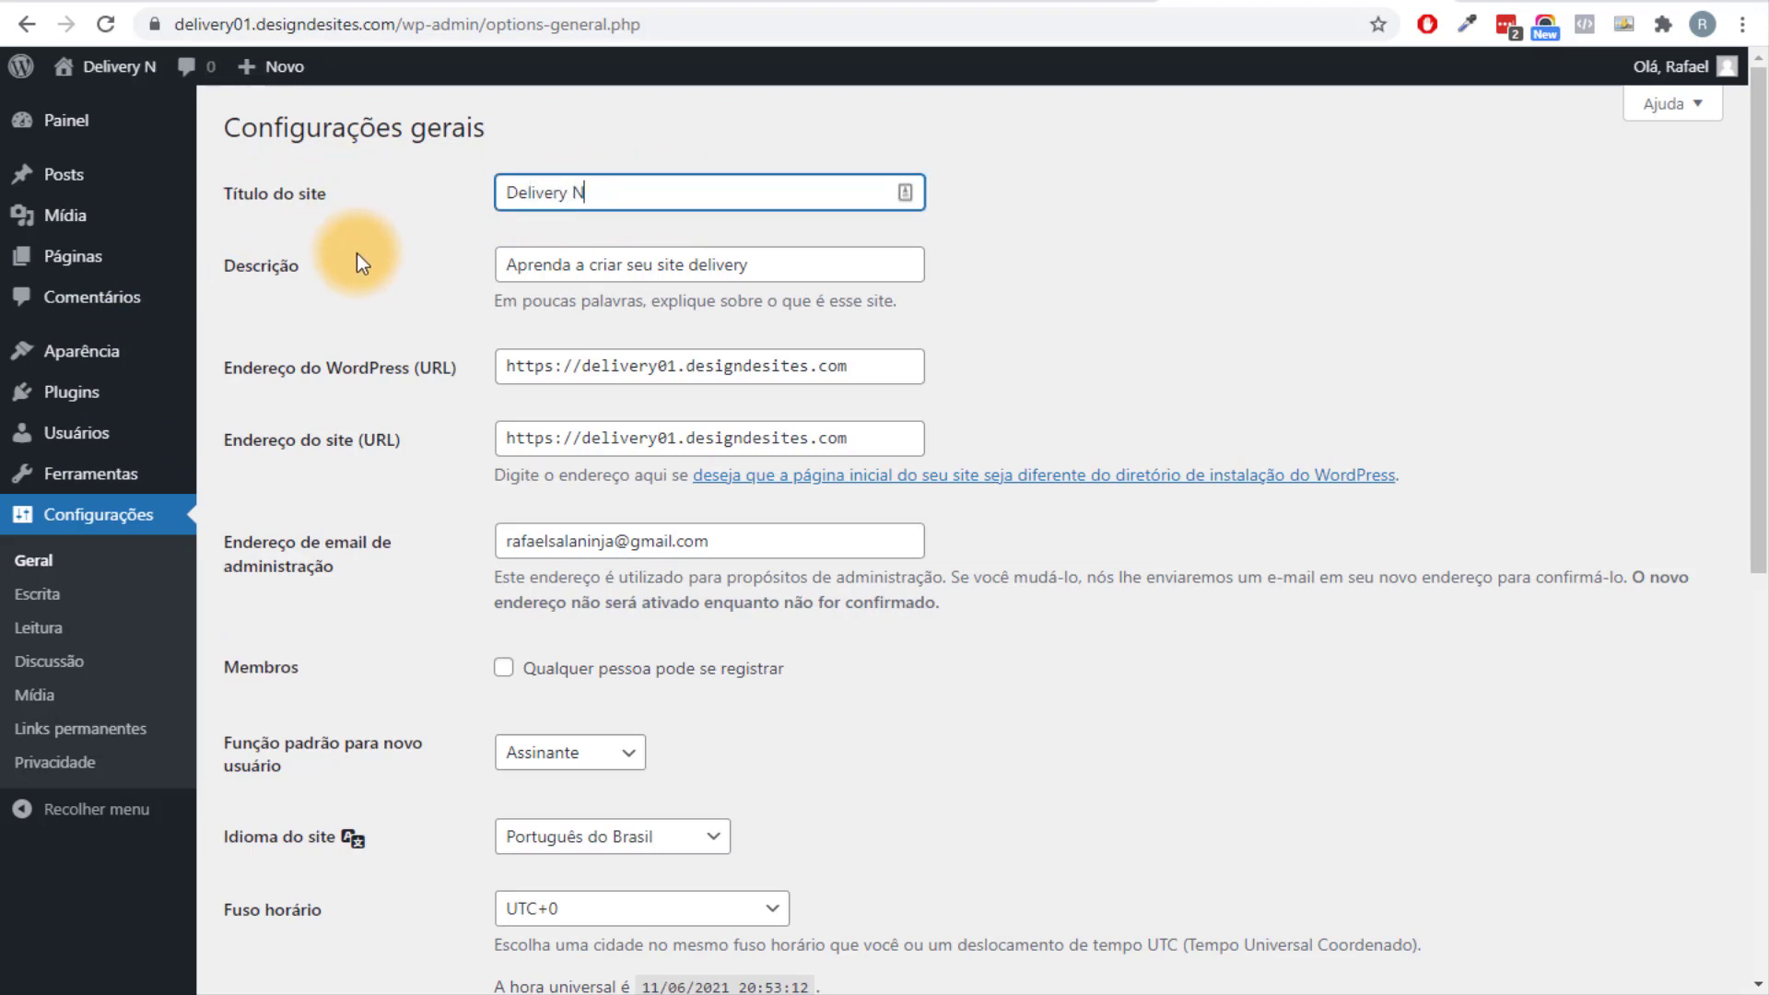
text(inja)
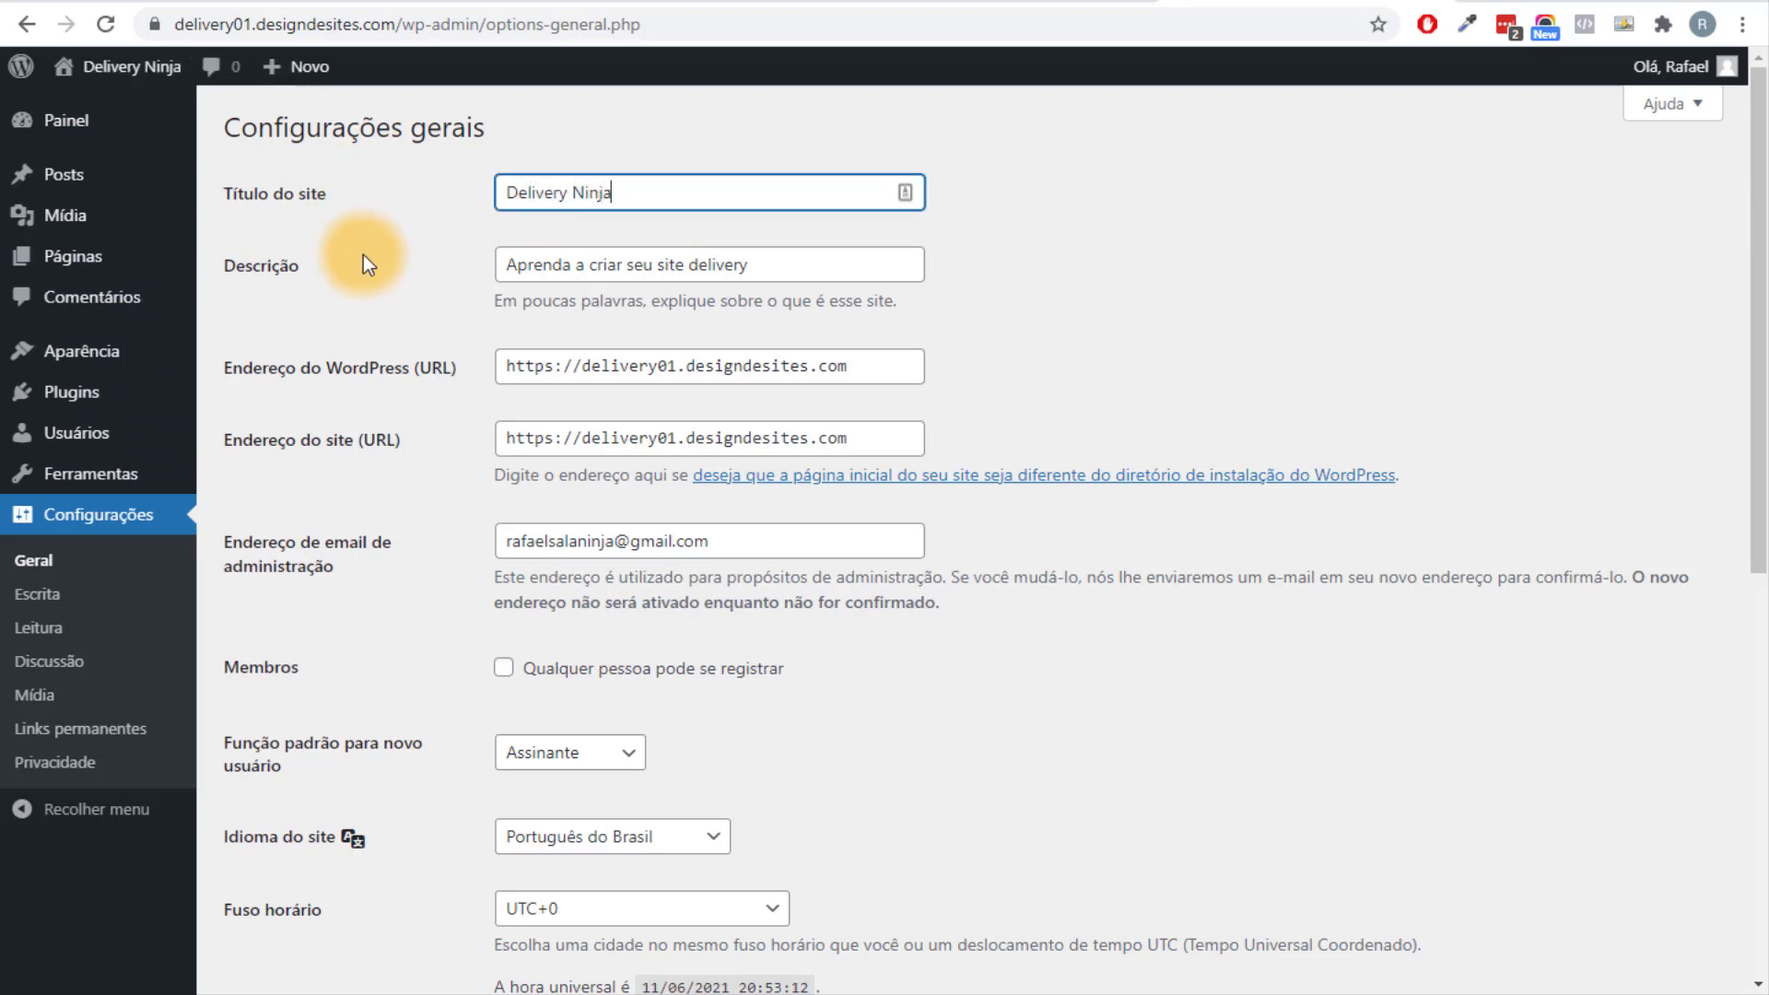
click(1207, 188)
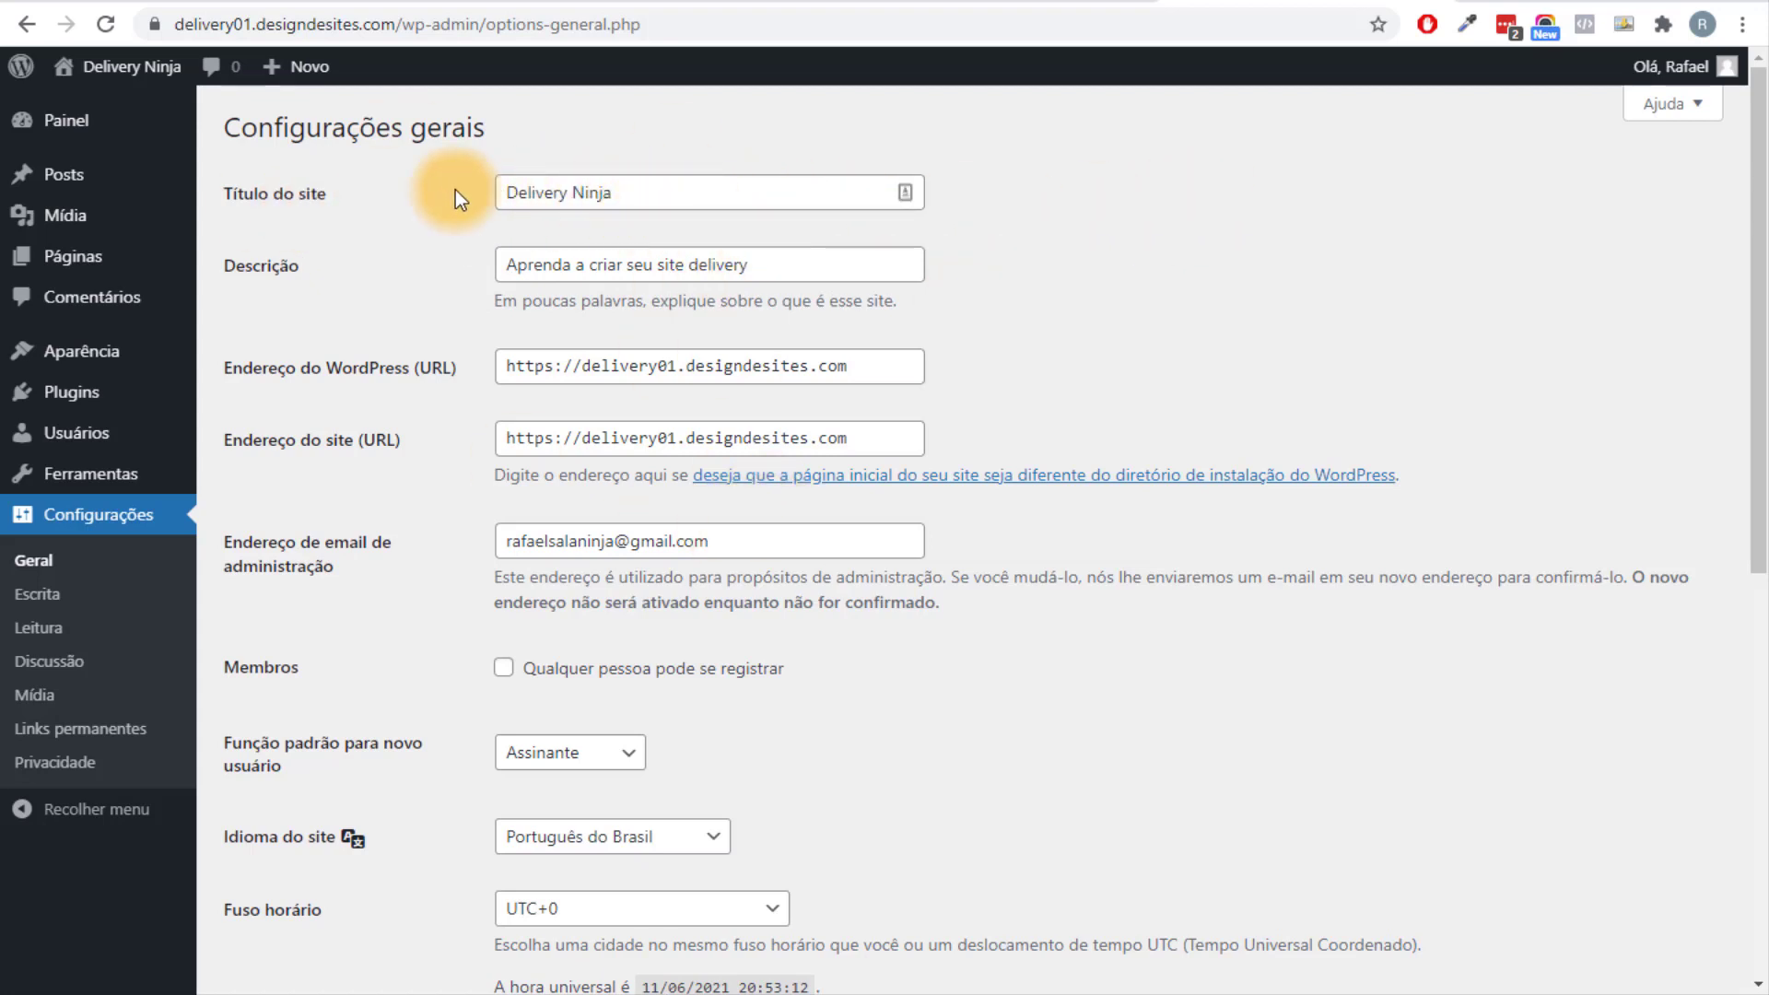
drag(506, 192, 763, 191)
Replace the tagline with 'Os Melhores Hambúrgueres de SP', correcting the spelling of Hambúrgueres.
click(590, 265)
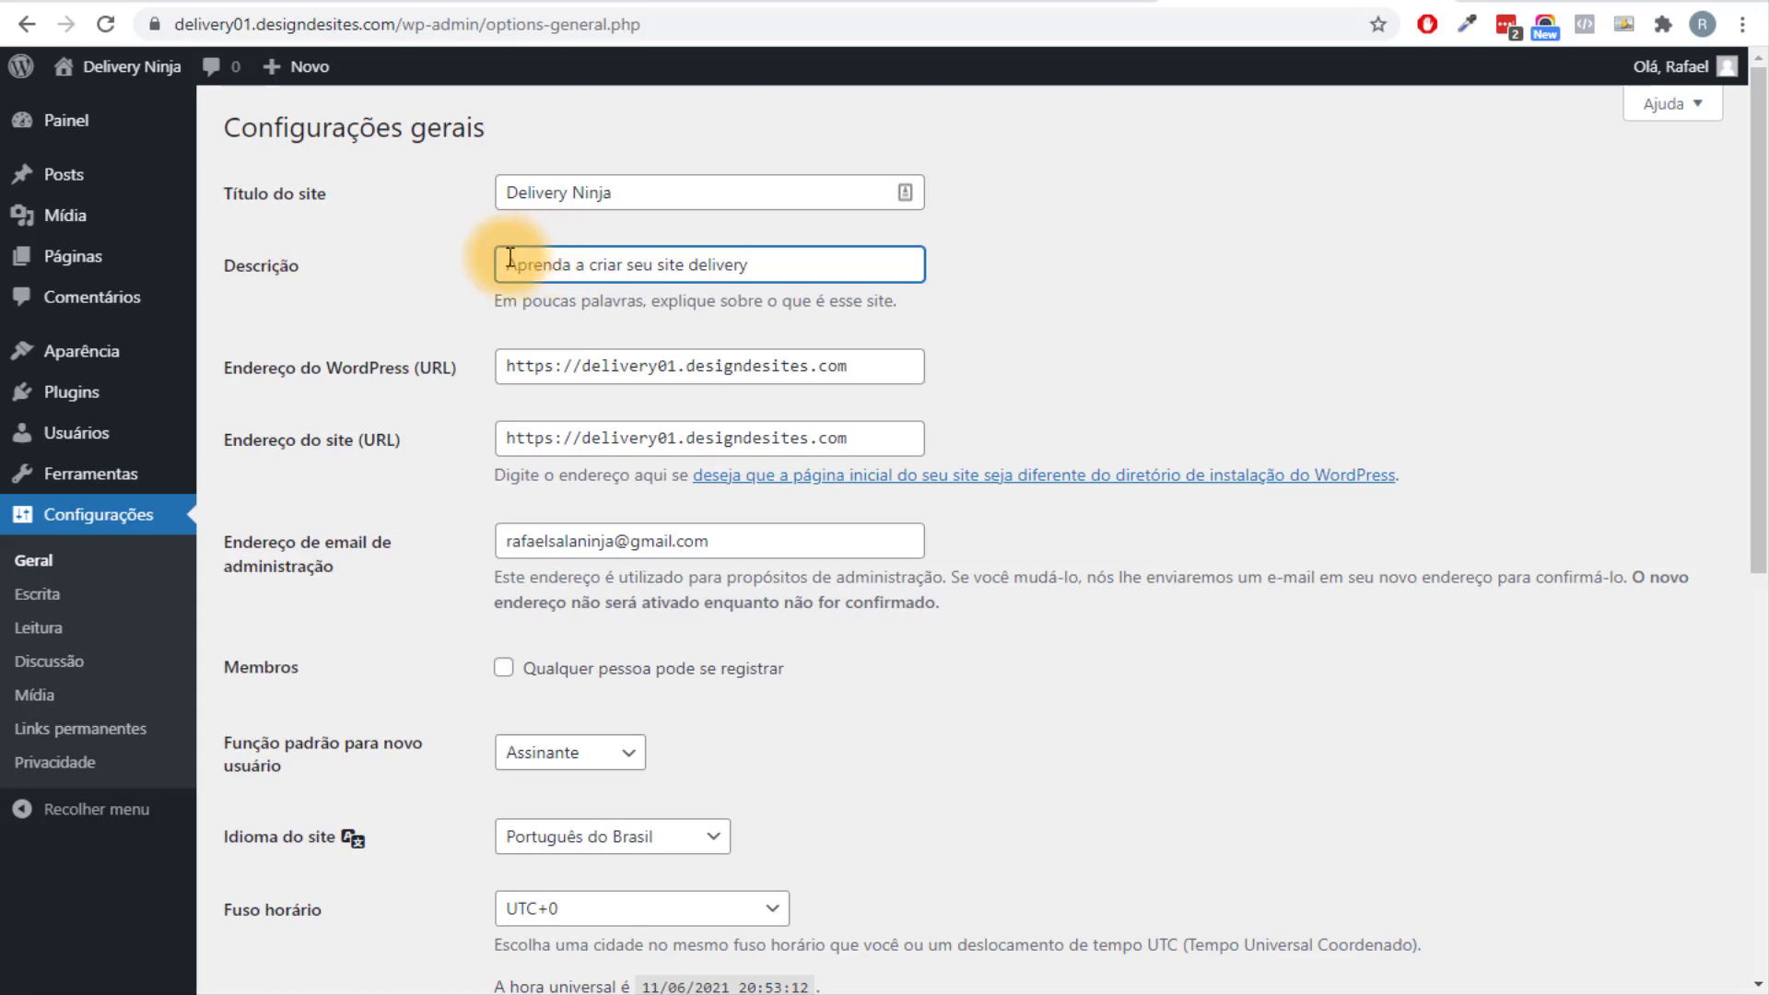
drag(511, 262, 385, 261)
click(1147, 297)
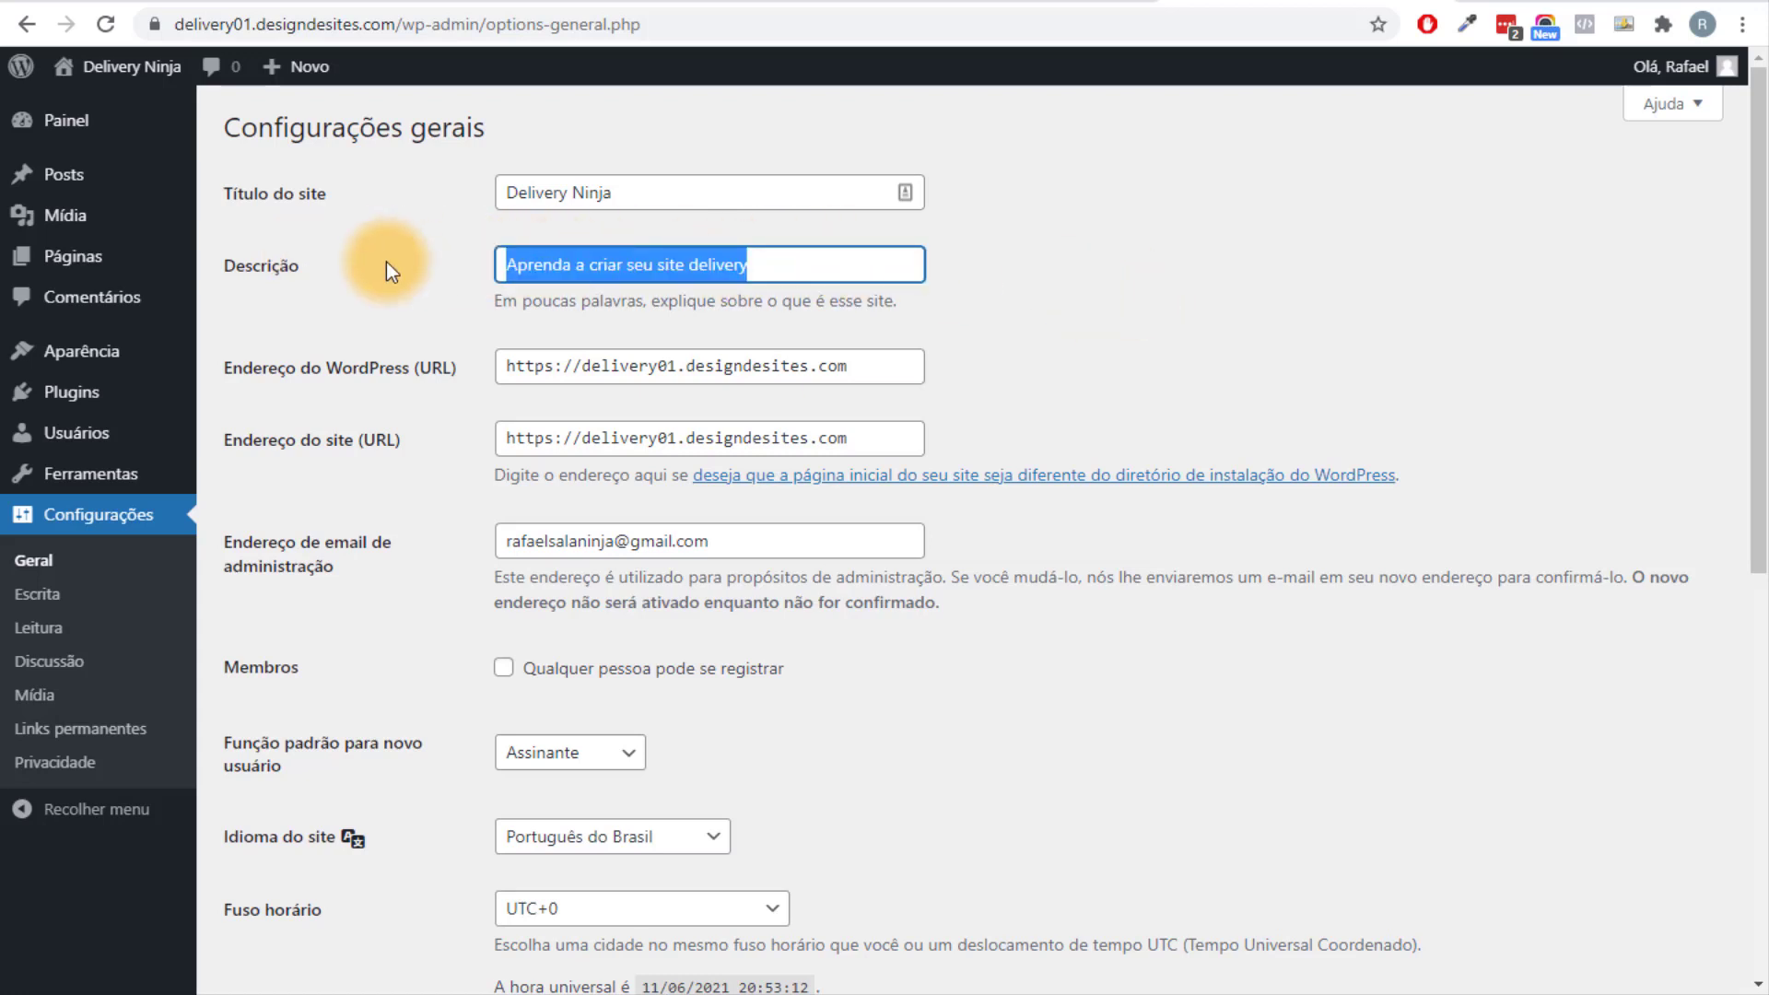
key(BackSpace)
text(Os Melhore)
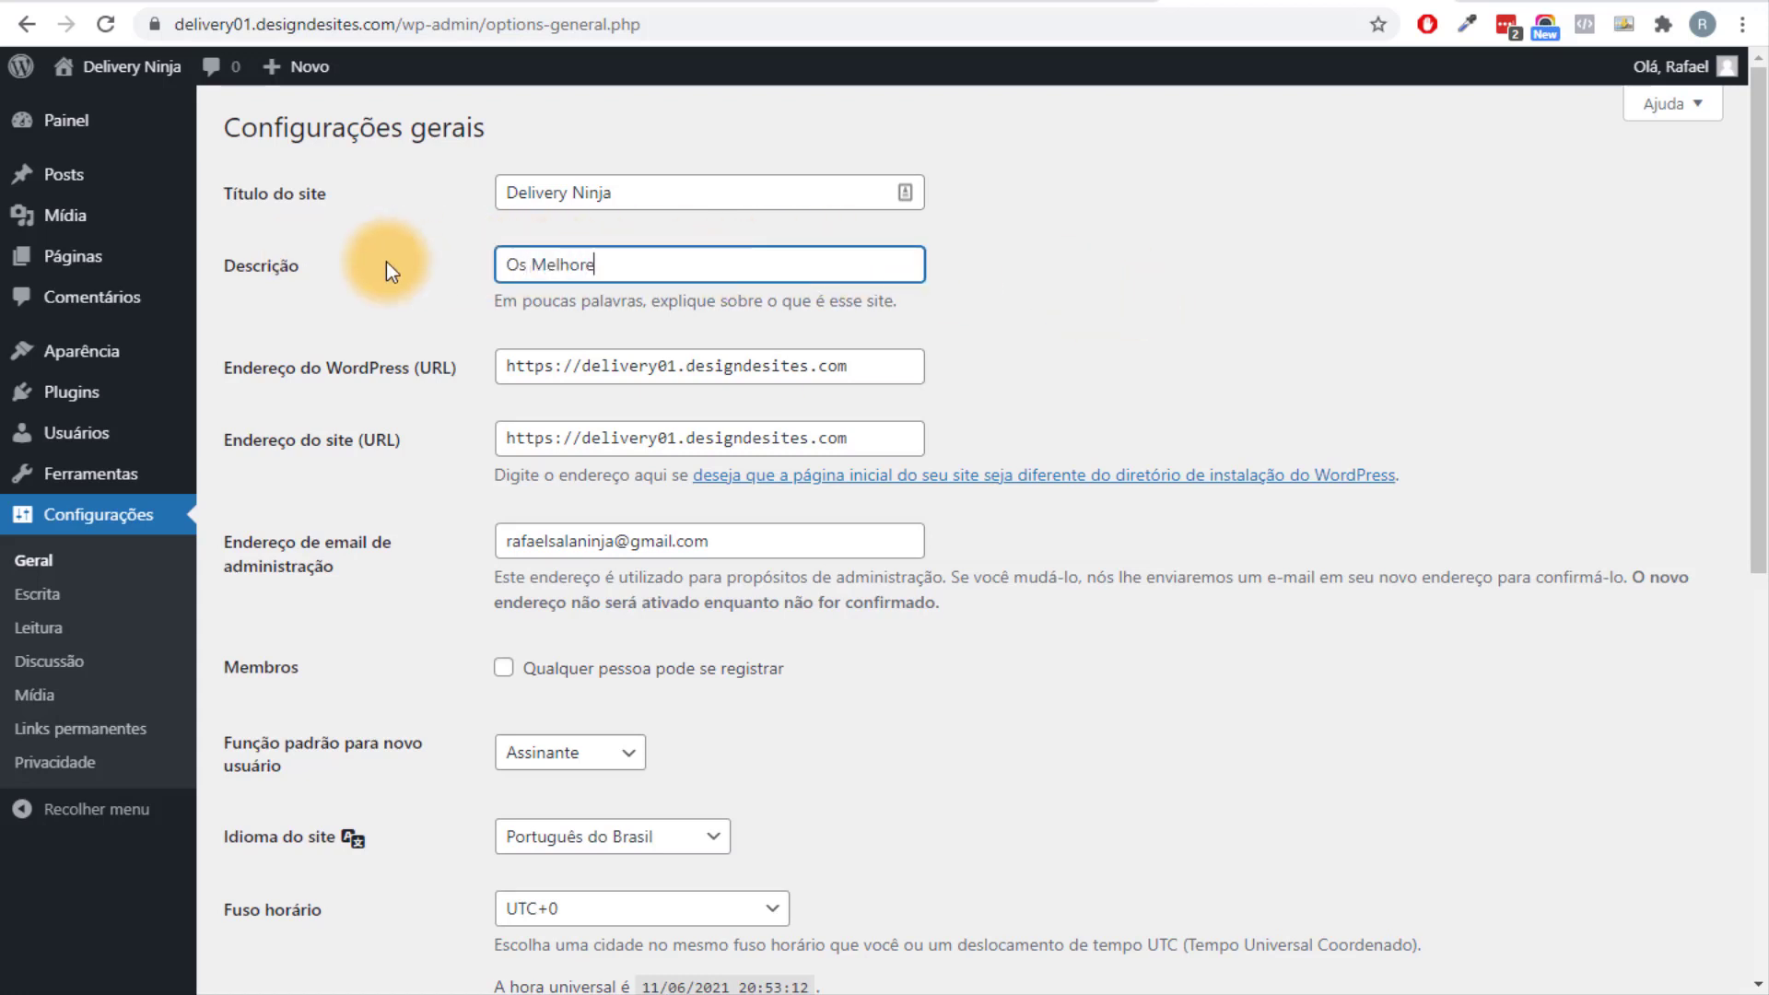
text(s Hma)
key(BackSpace)
key(BackSpace)
text(amburgueres de )
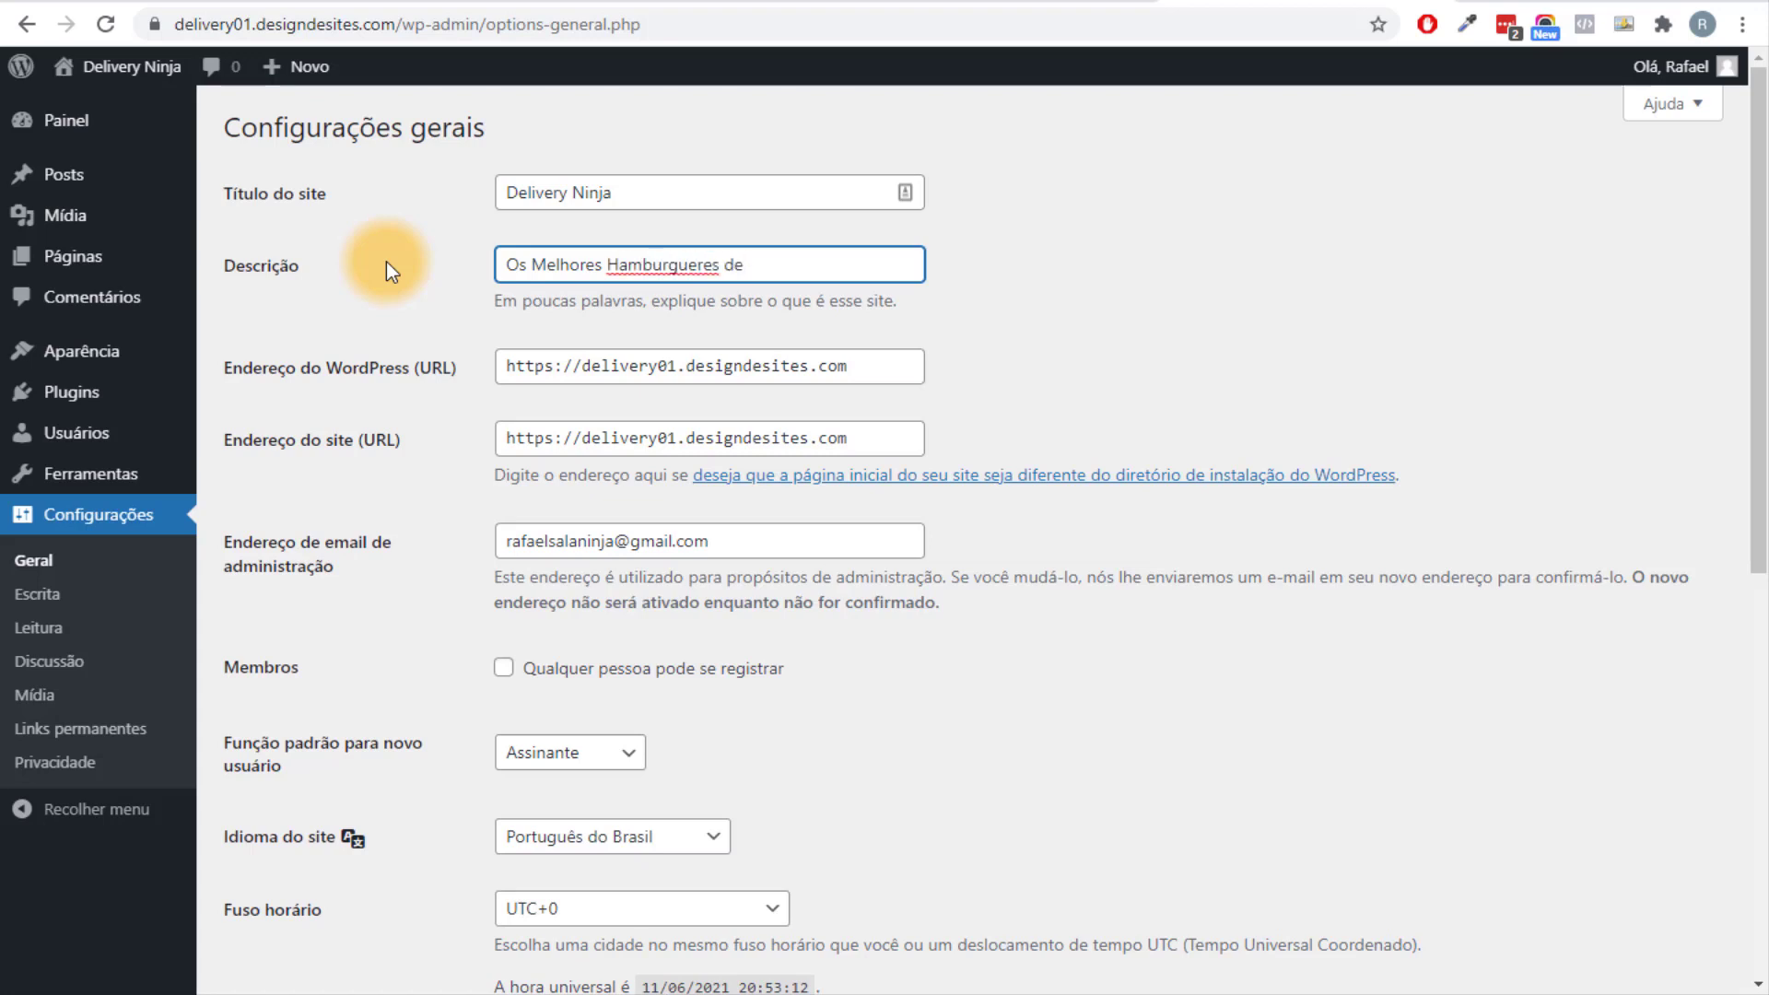
text(SP)
right_click(677, 276)
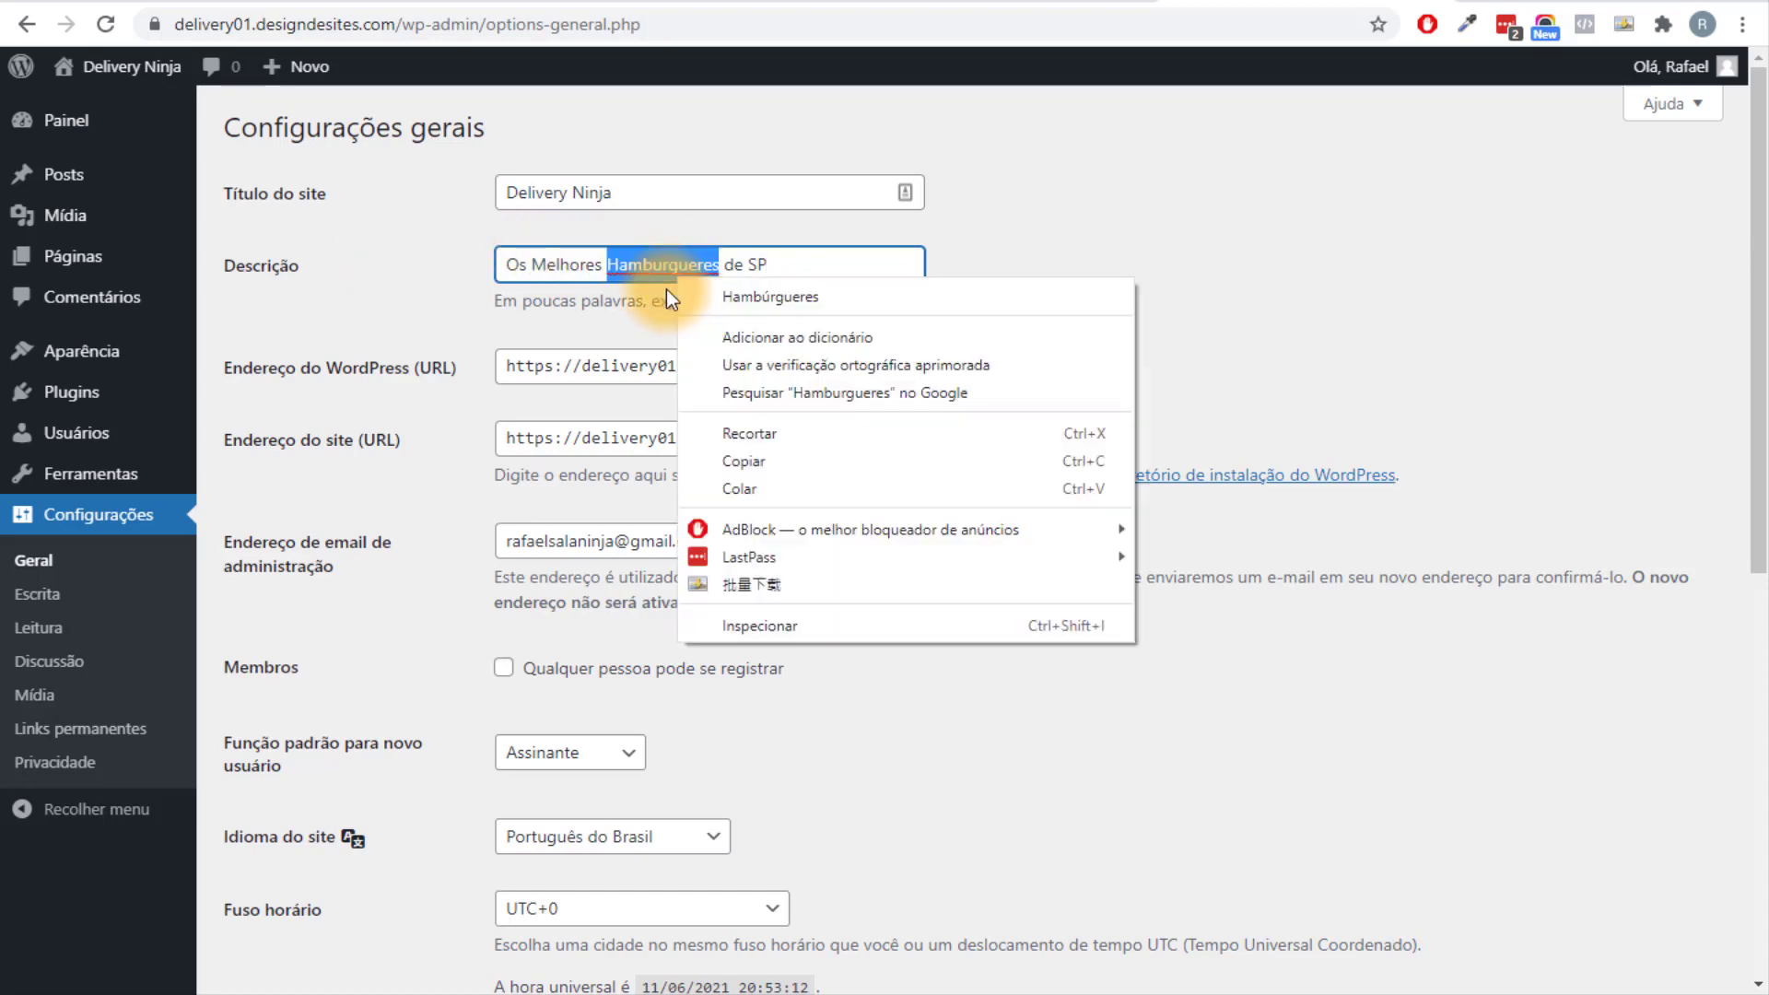
click(735, 300)
Set the timezone to São Paulo and save the general settings.
scroll(1044, 339, down, 3)
scroll(737, 277, down, 3)
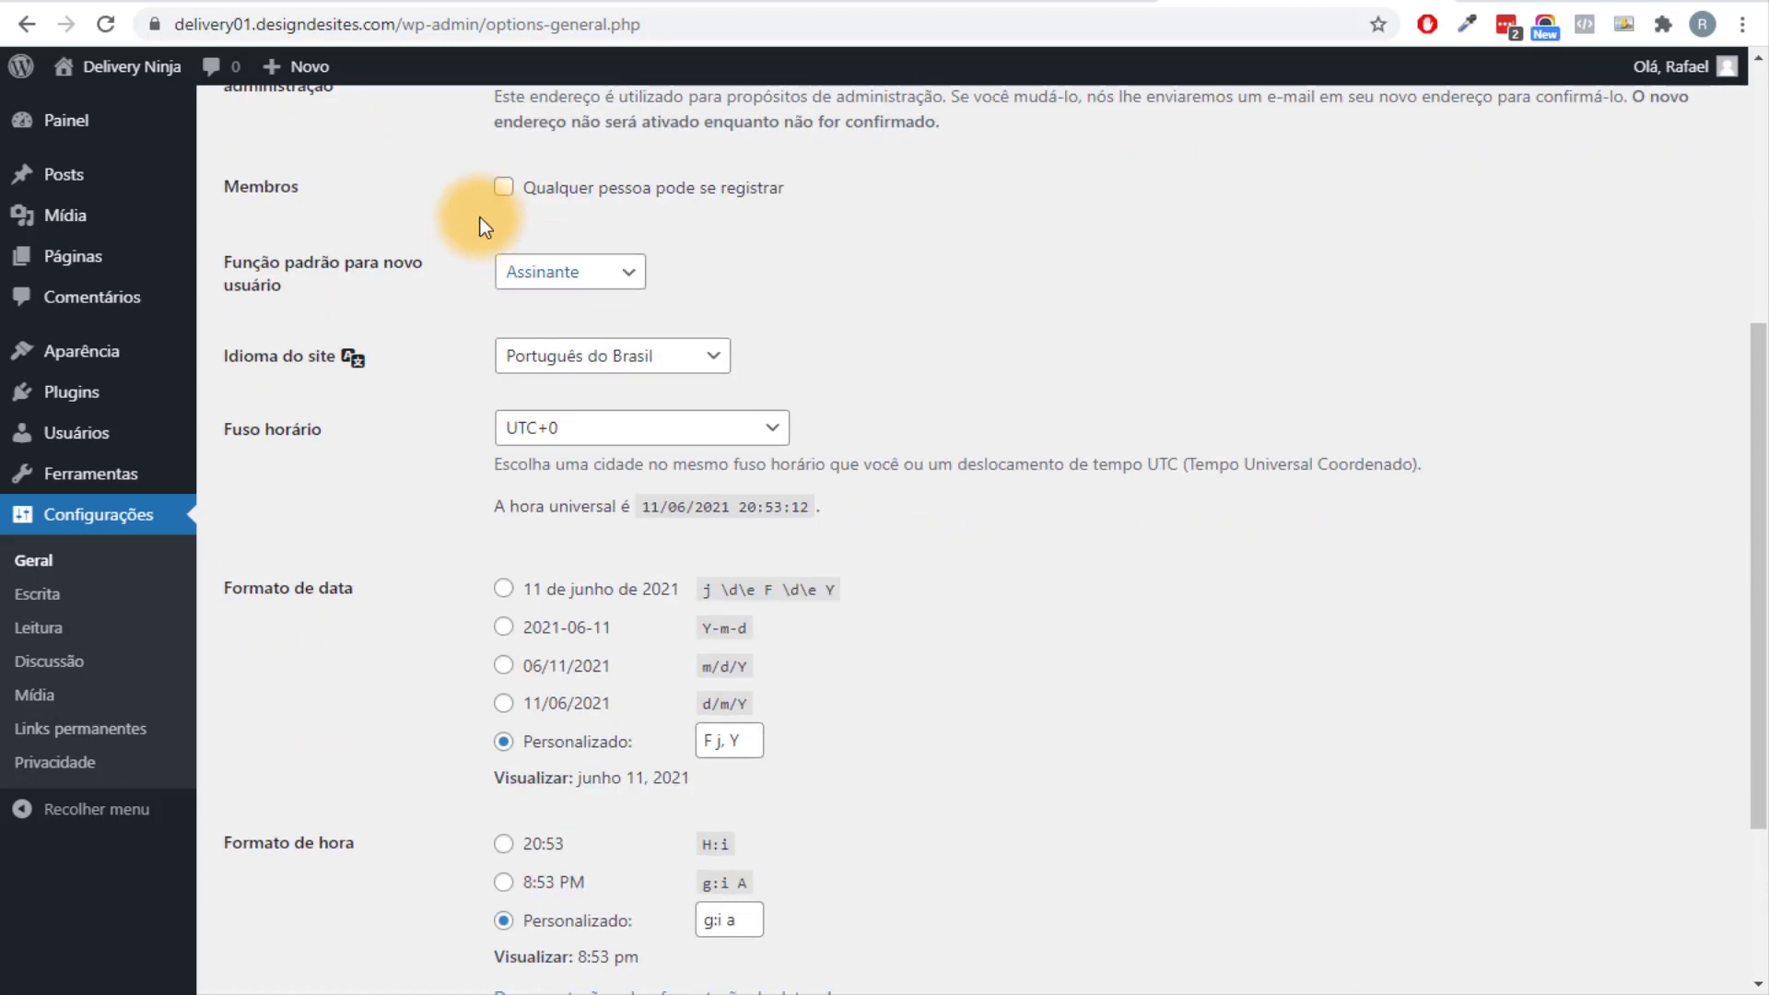
scroll(364, 270, up, 3)
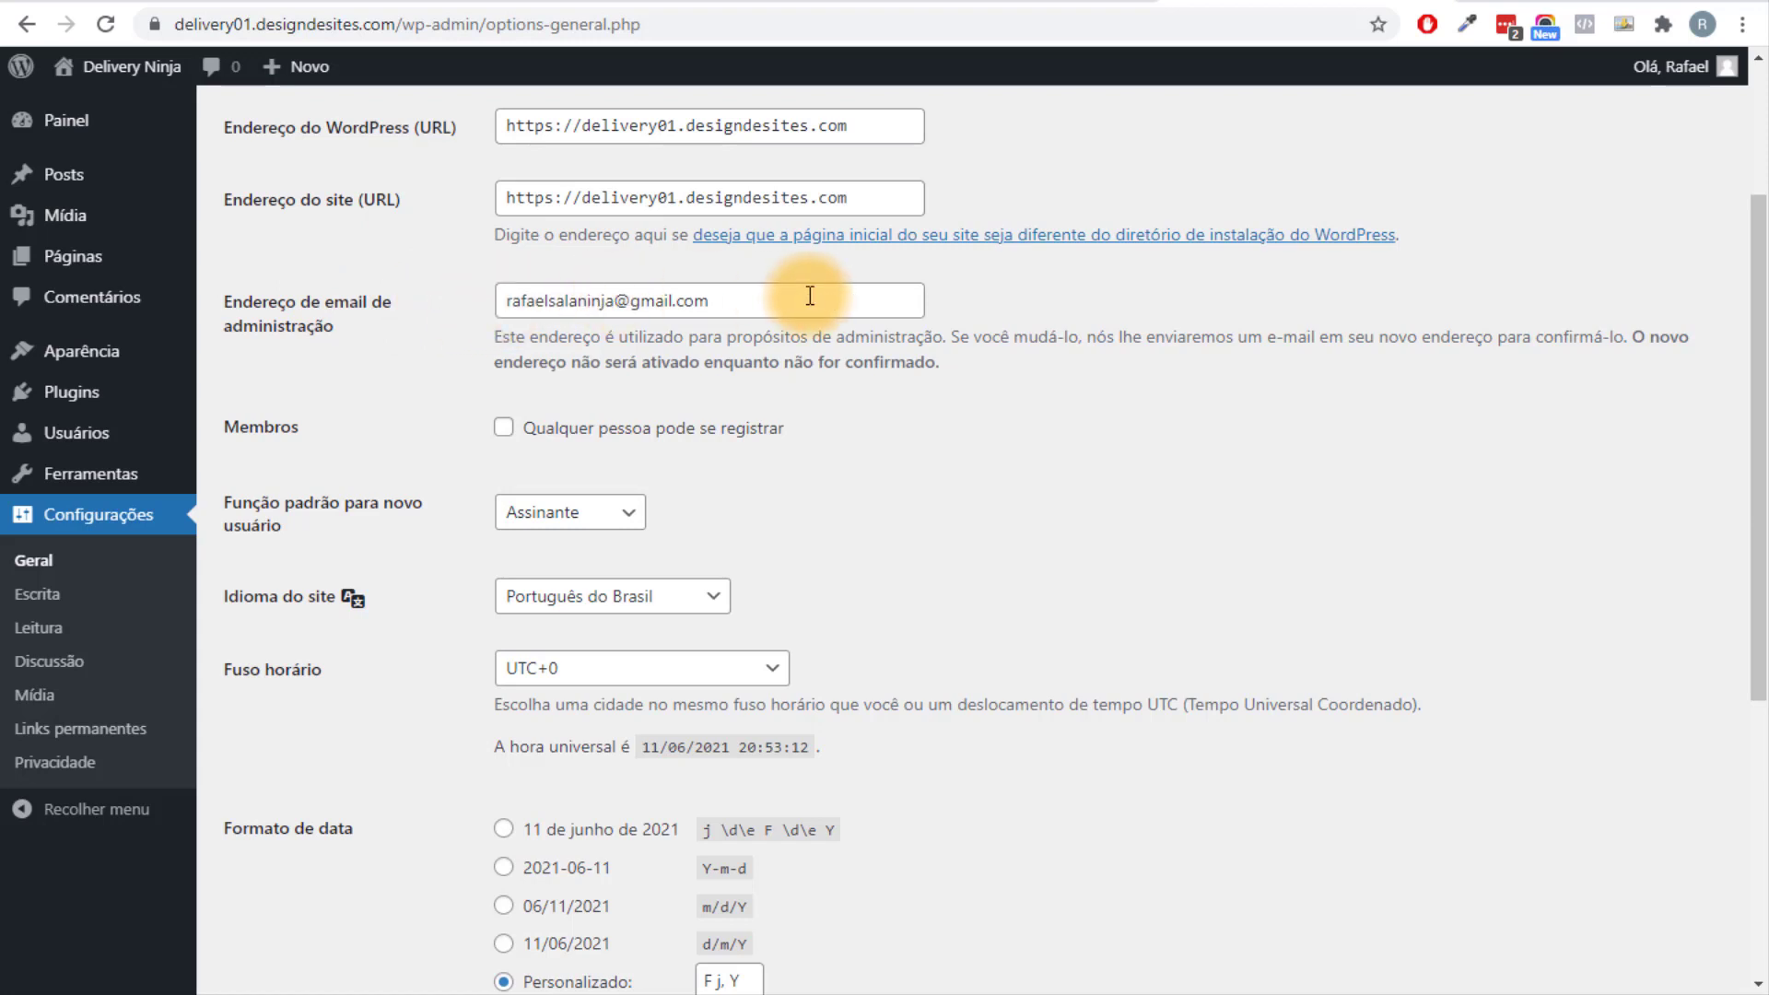
scroll(811, 296, down, 5)
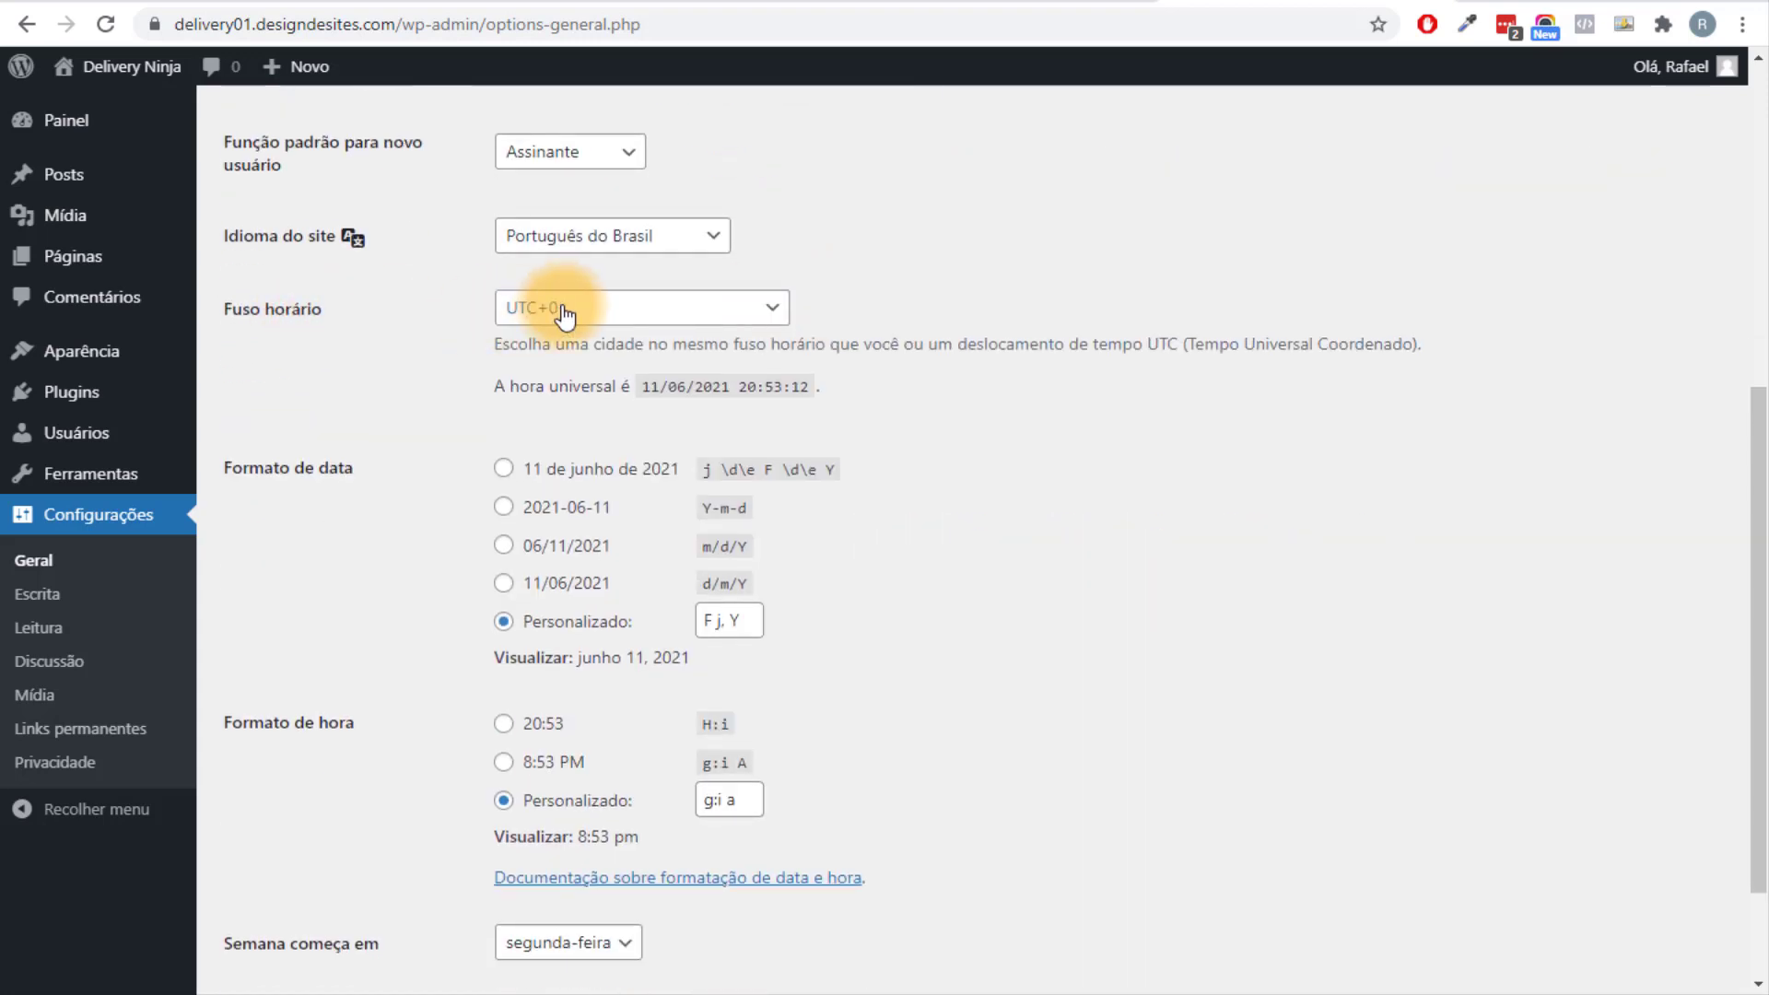
click(564, 311)
text(são)
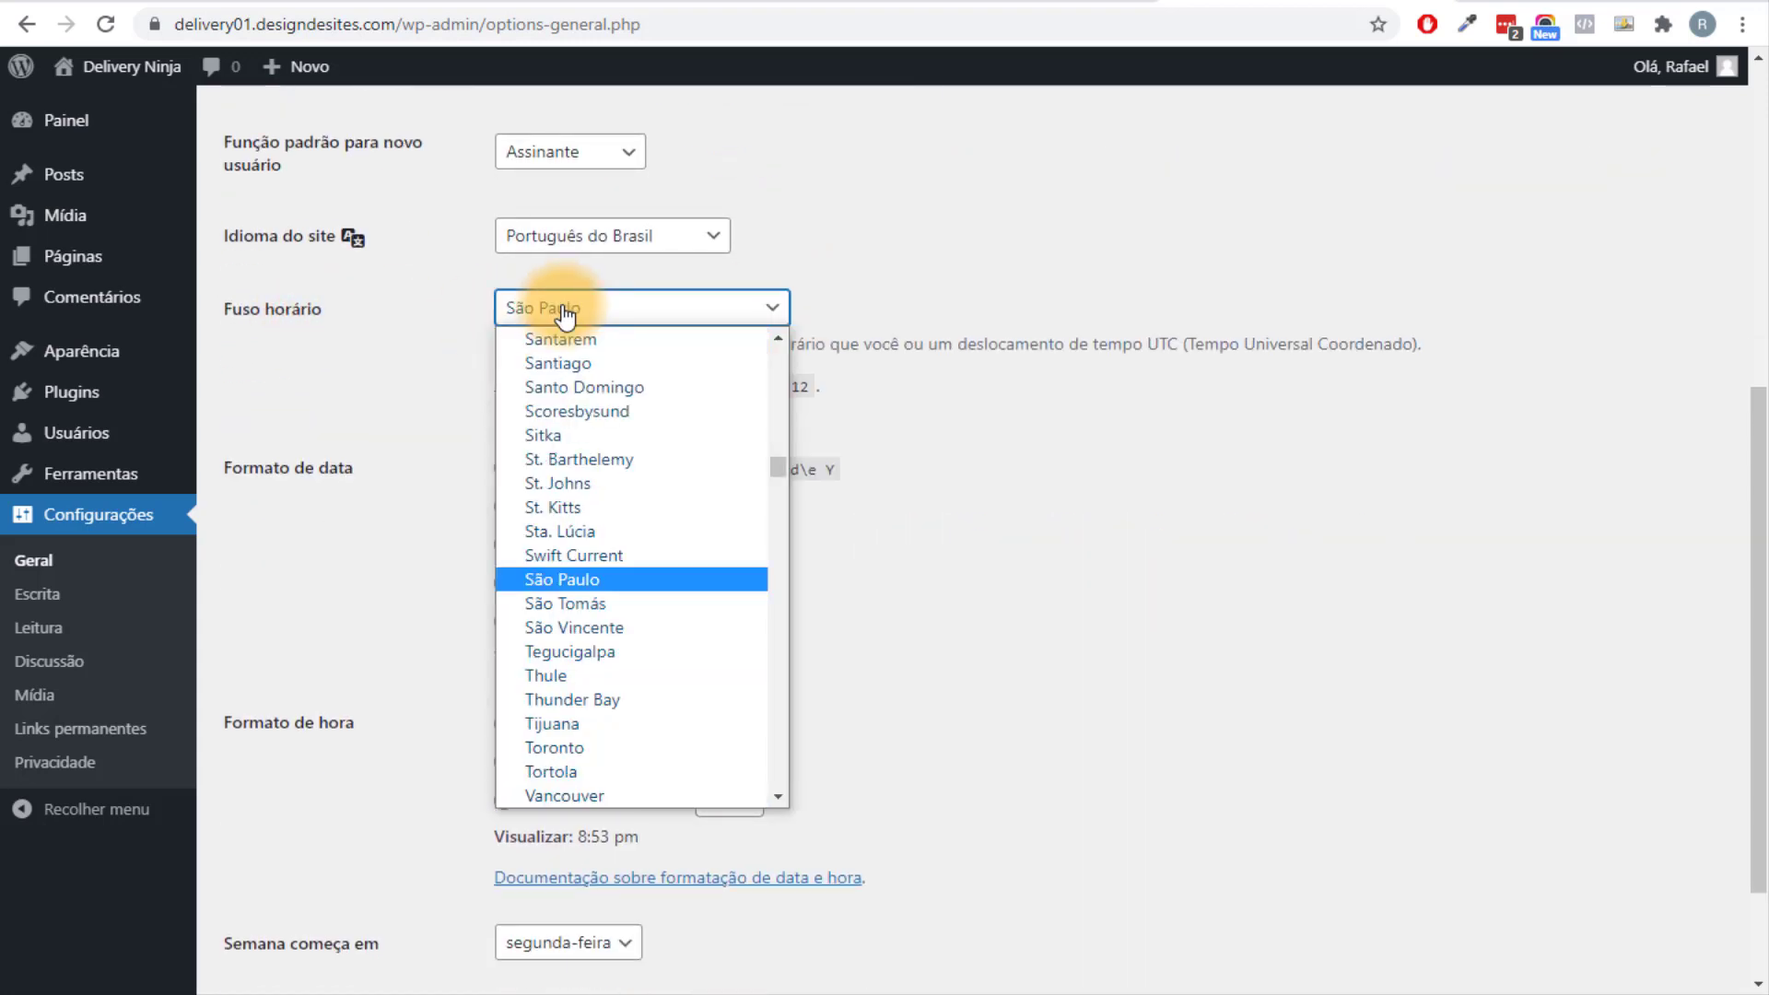
key(Return)
click(1082, 700)
scroll(975, 672, down, 2)
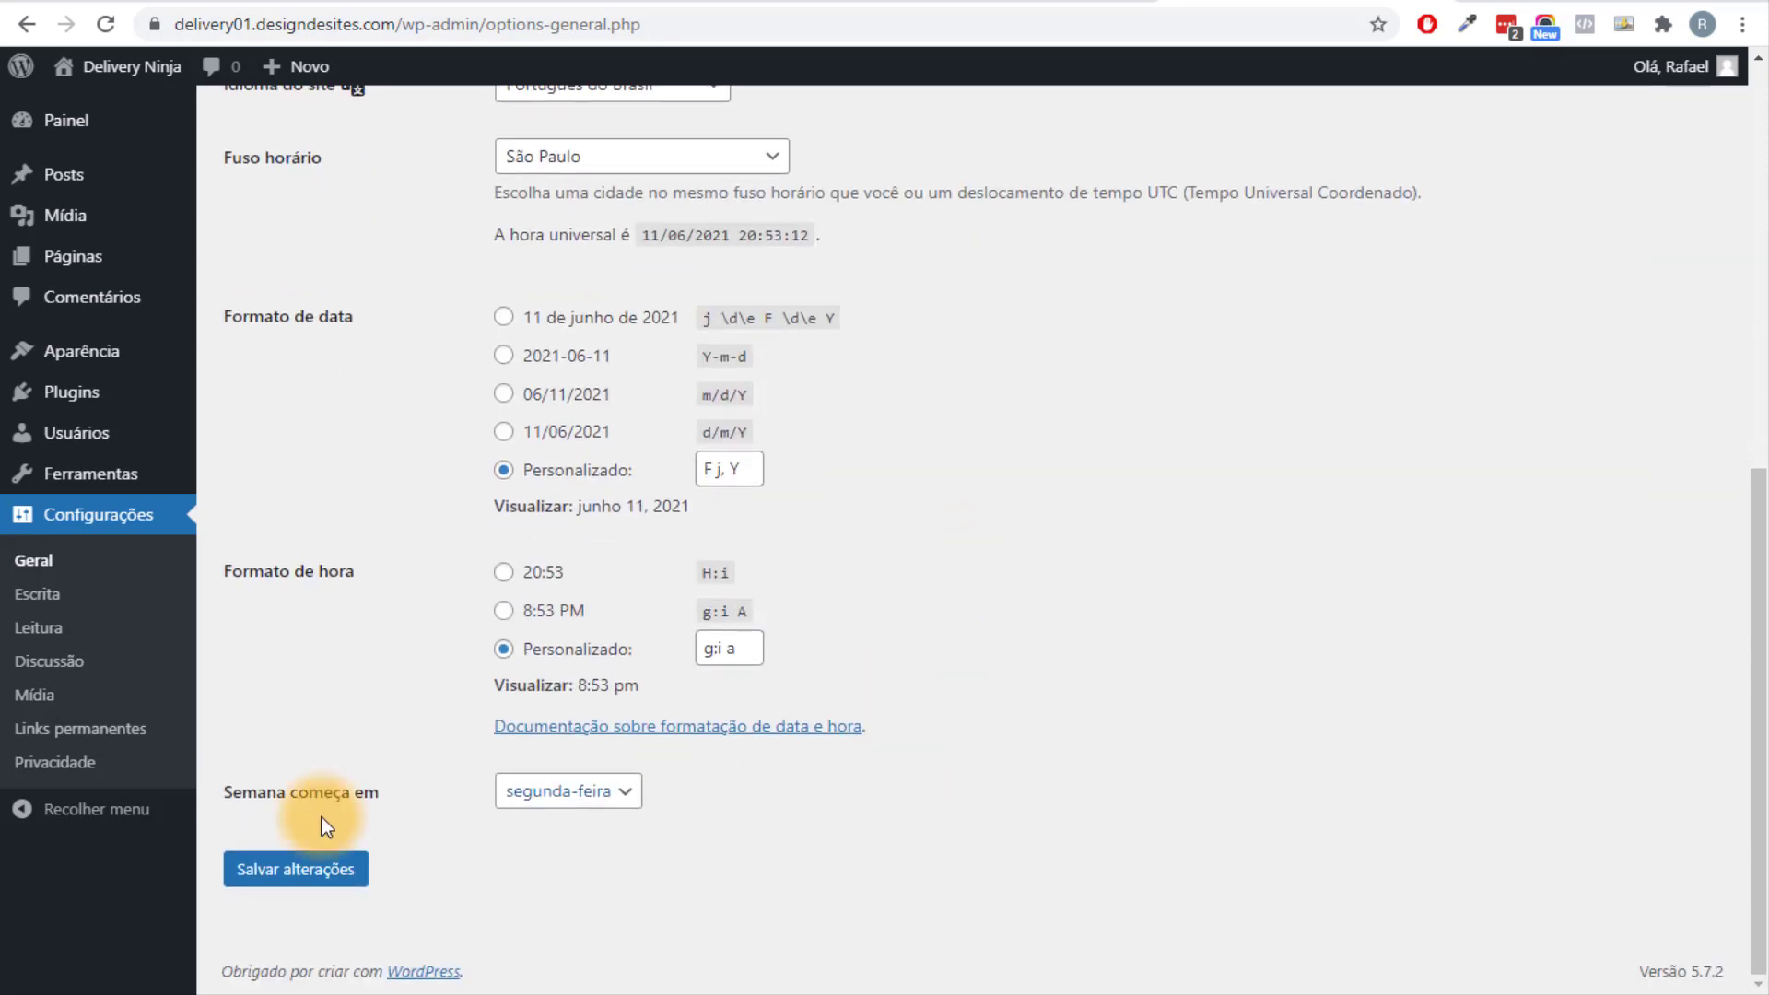
click(268, 866)
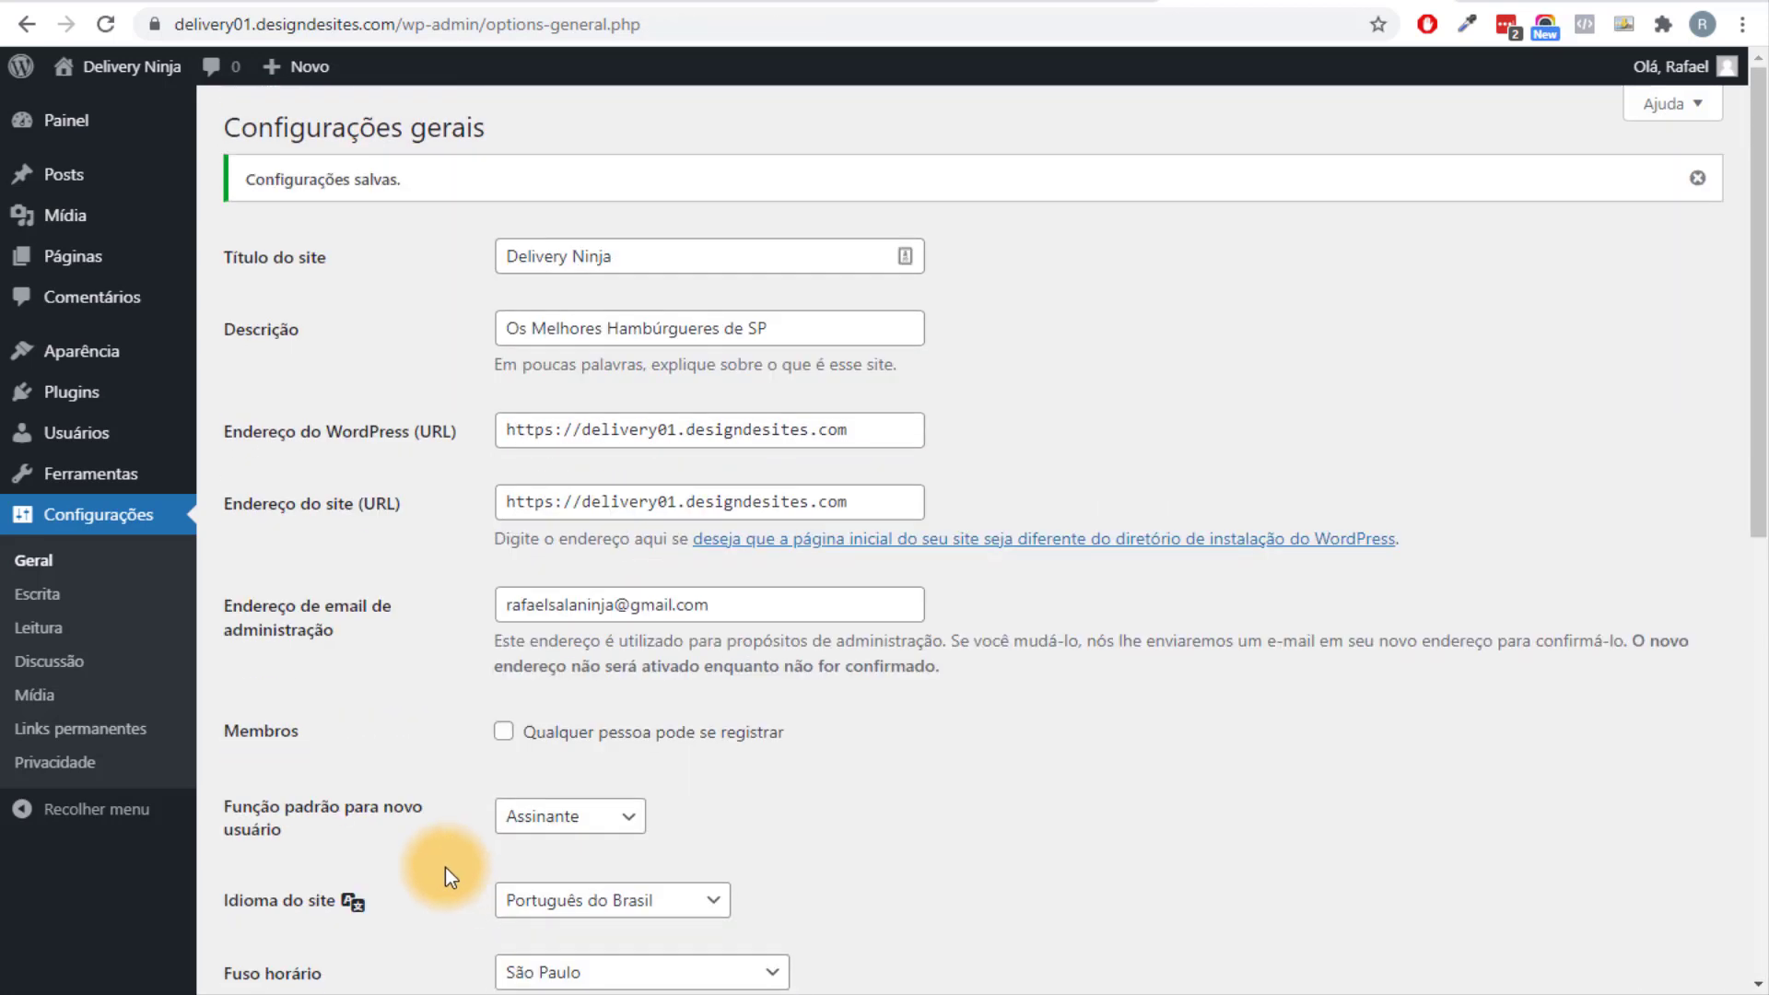
Switch permalinks to the Nome do post (/%postname%/) structure and save it.
click(132, 748)
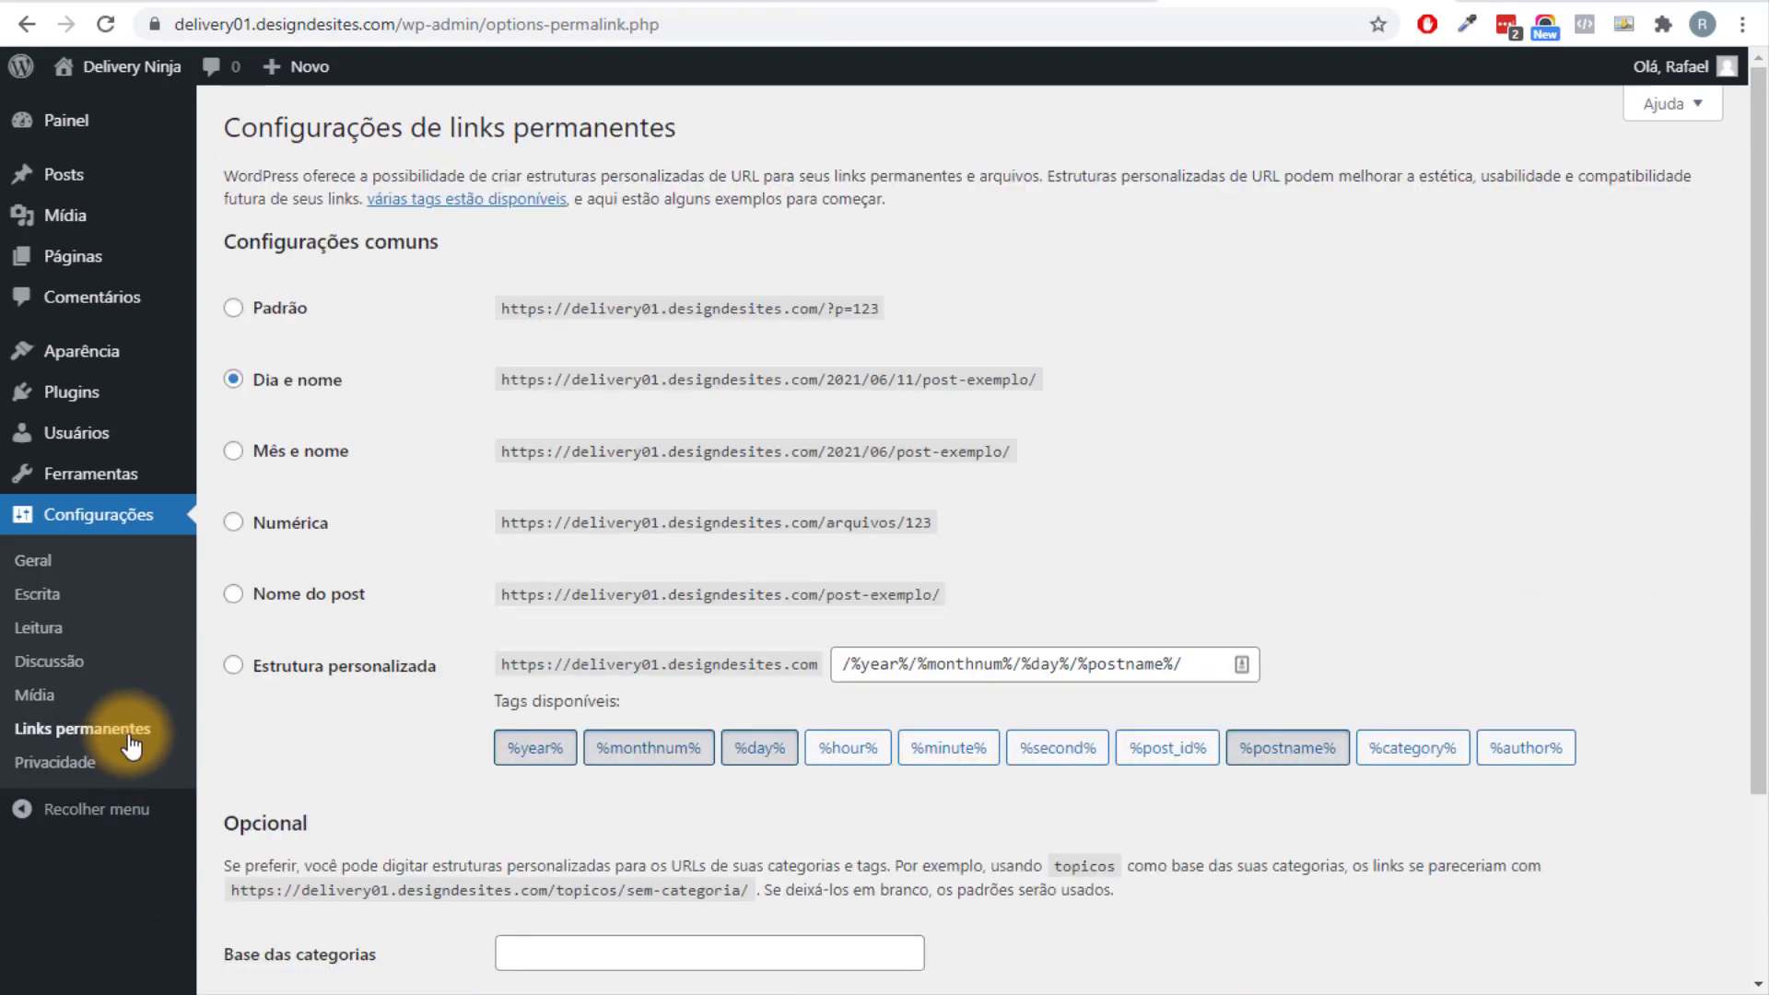
click(313, 594)
drag(980, 603, 710, 594)
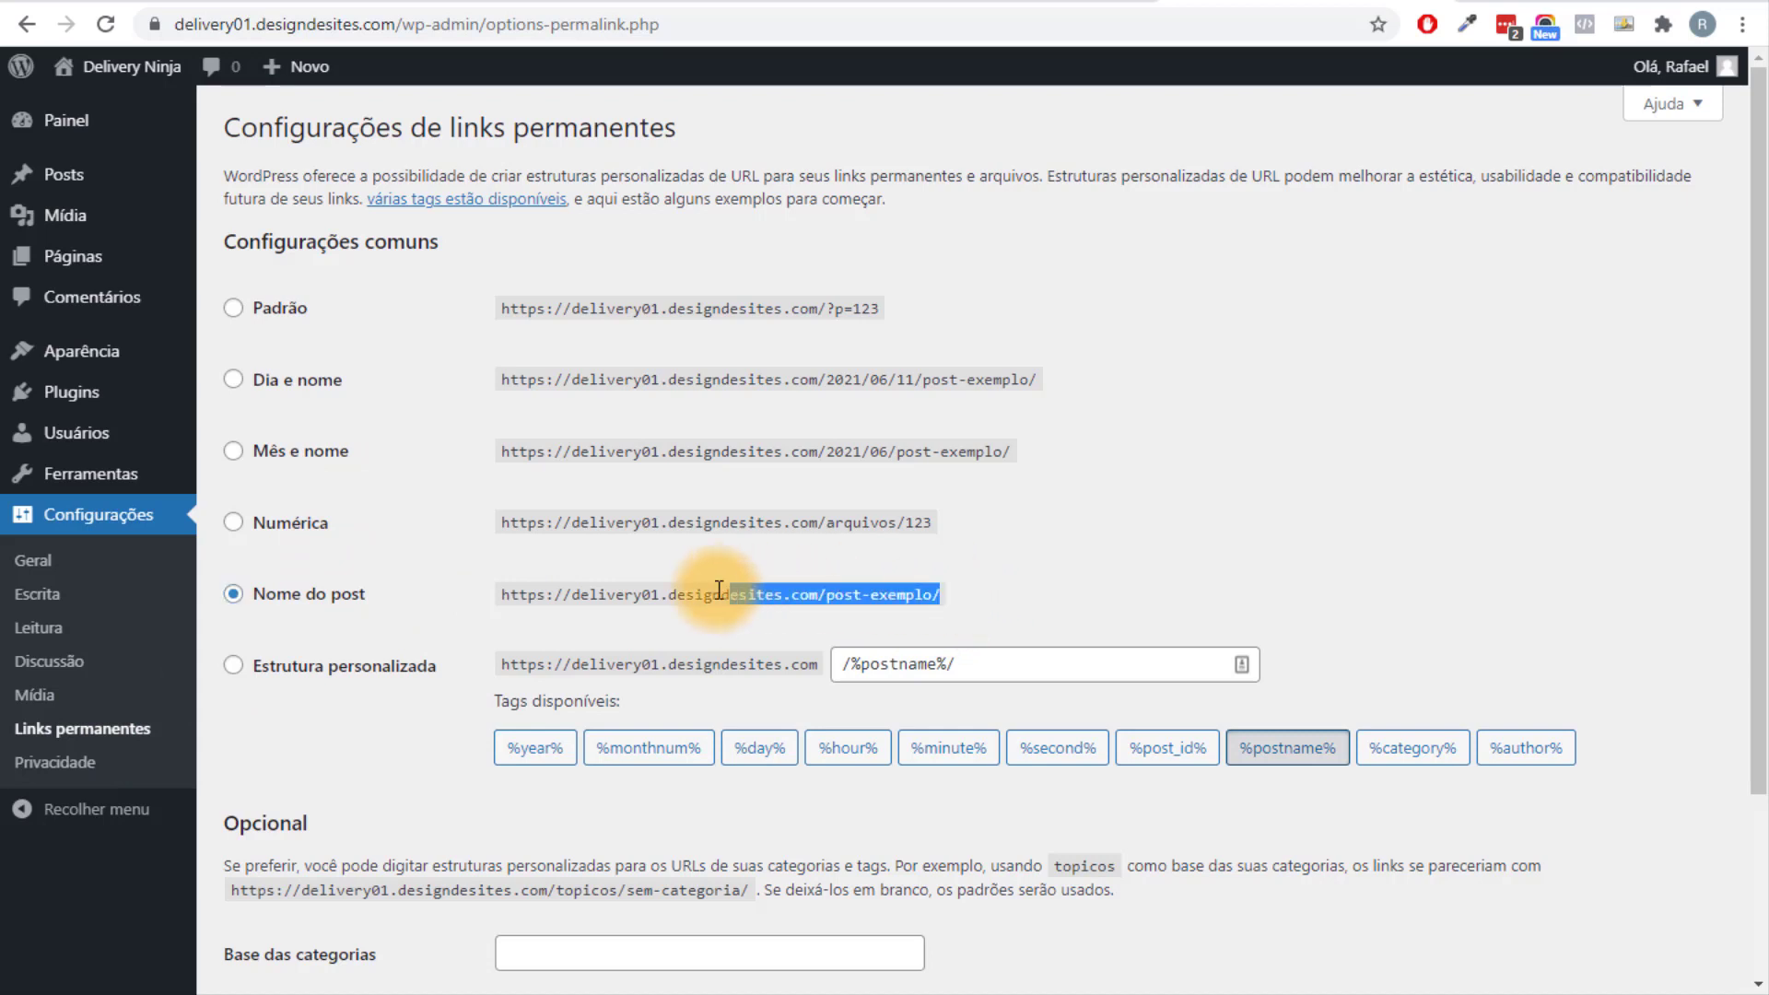
click(733, 603)
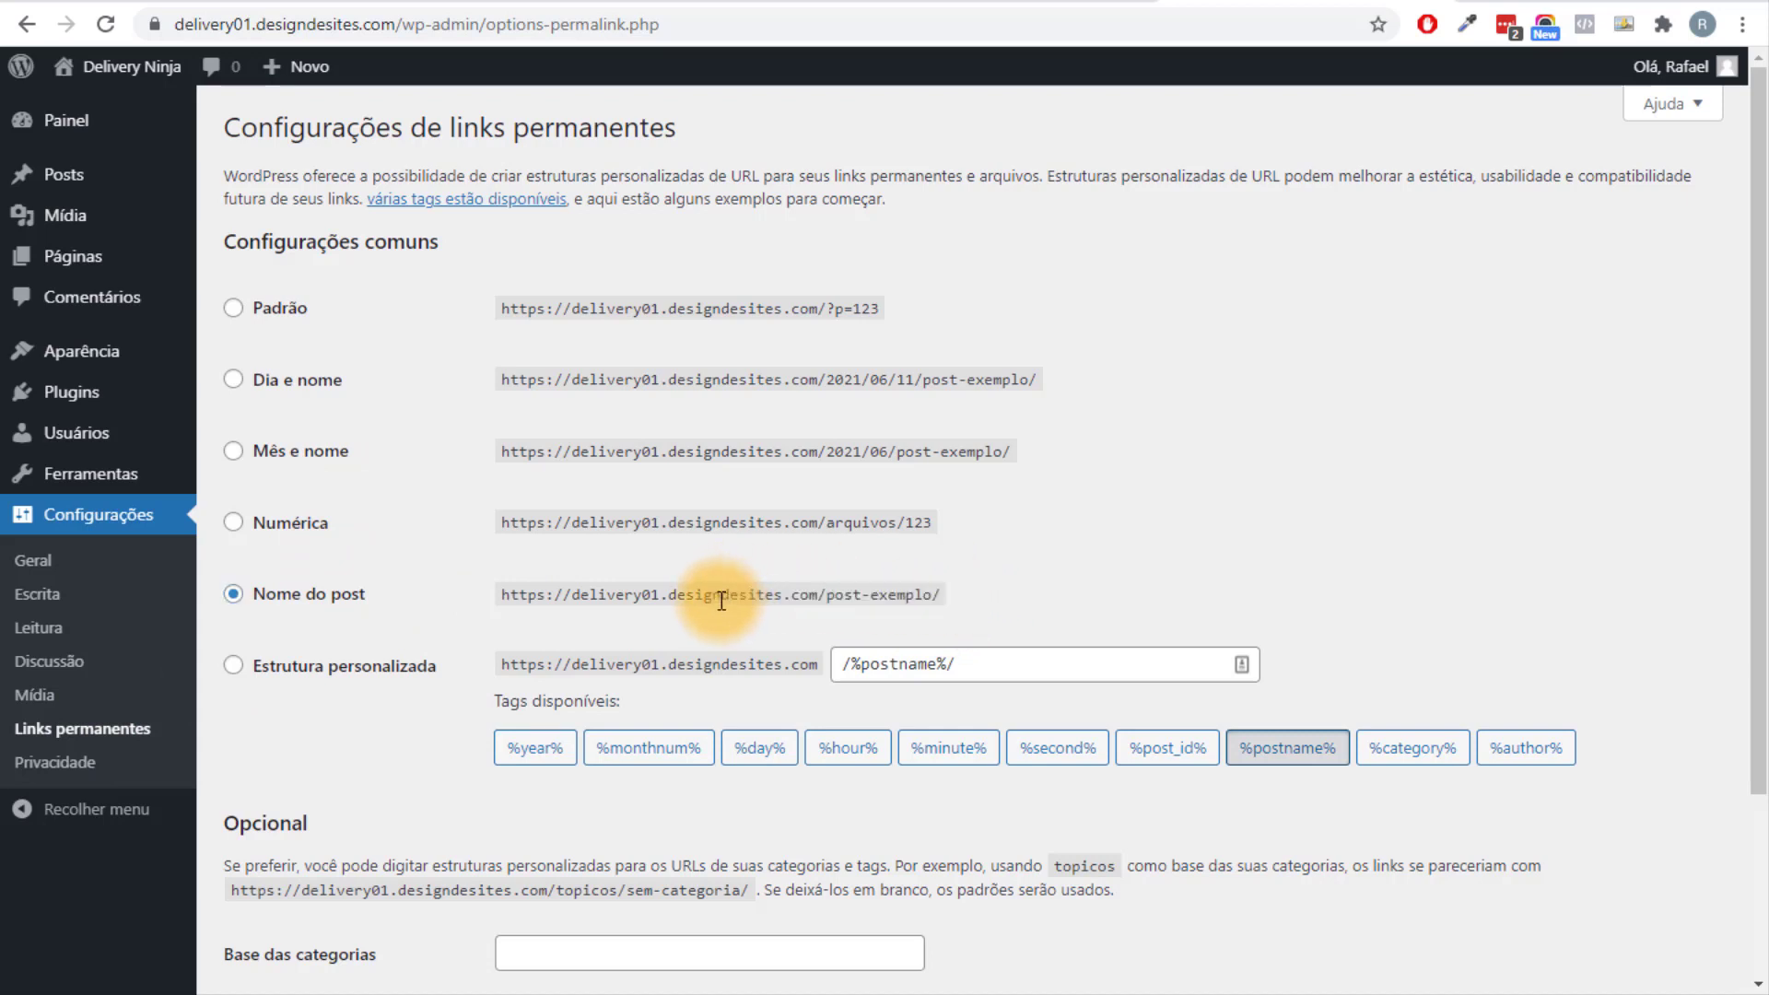
drag(679, 597, 1011, 593)
click(1012, 594)
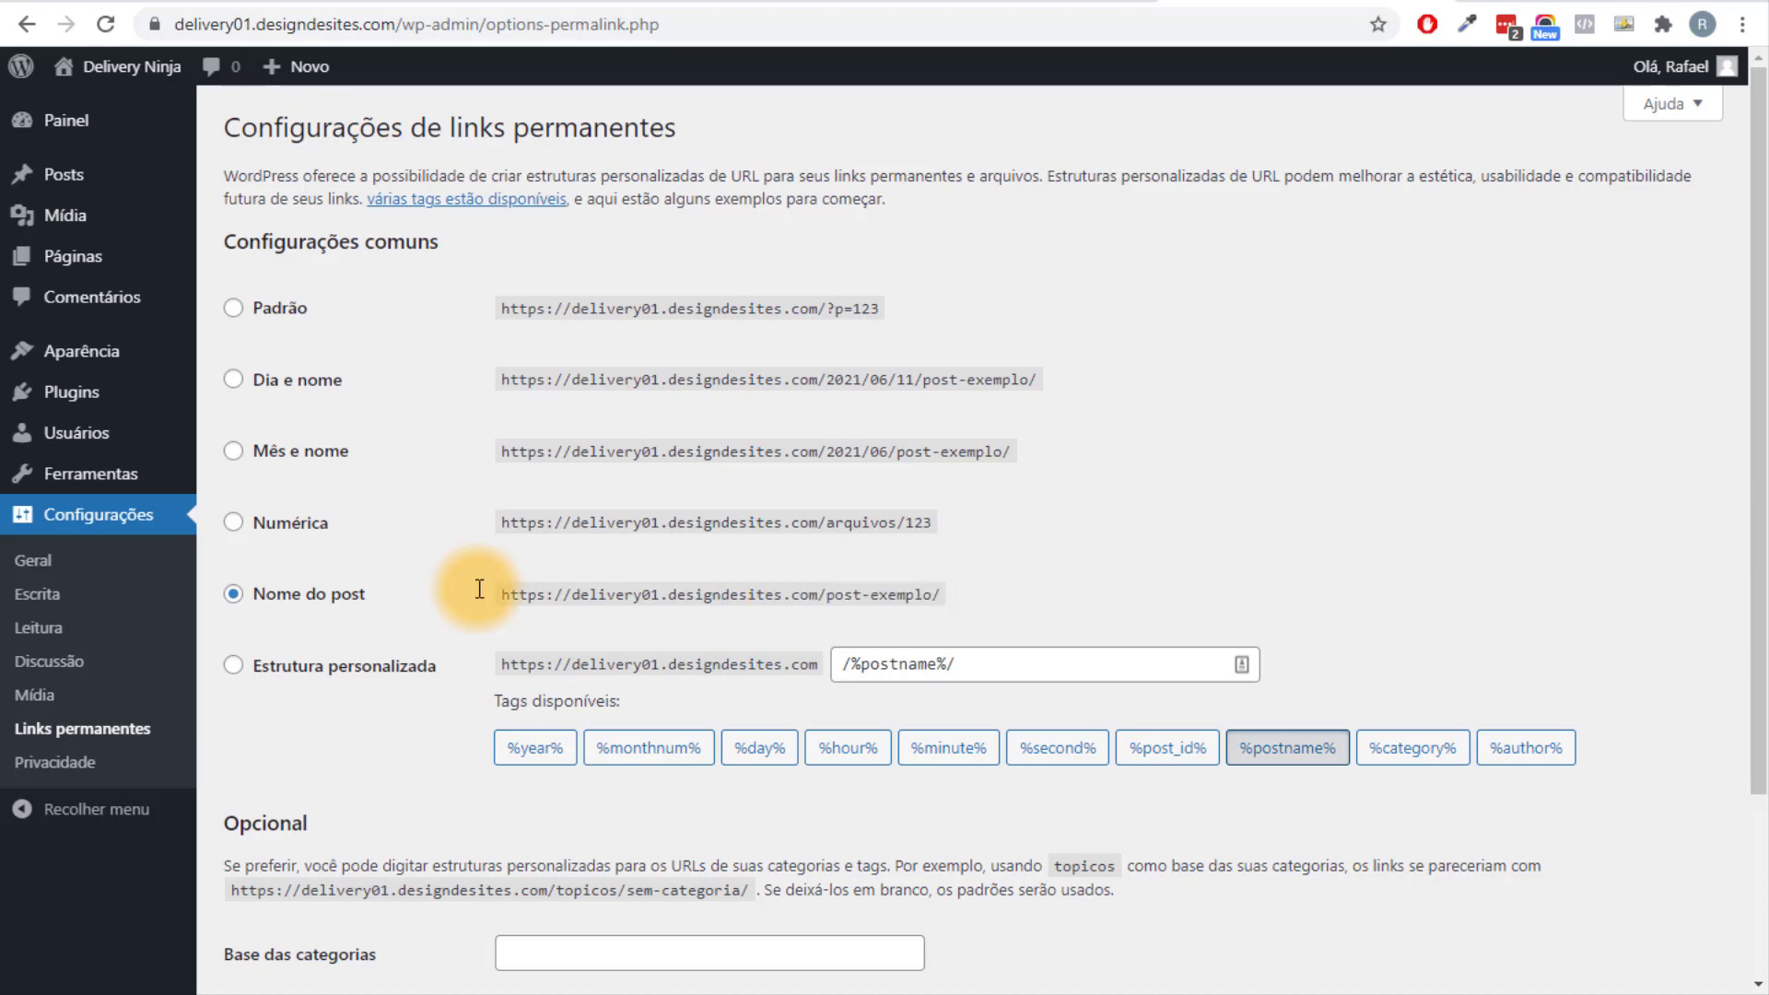
scroll(317, 601, down, 3)
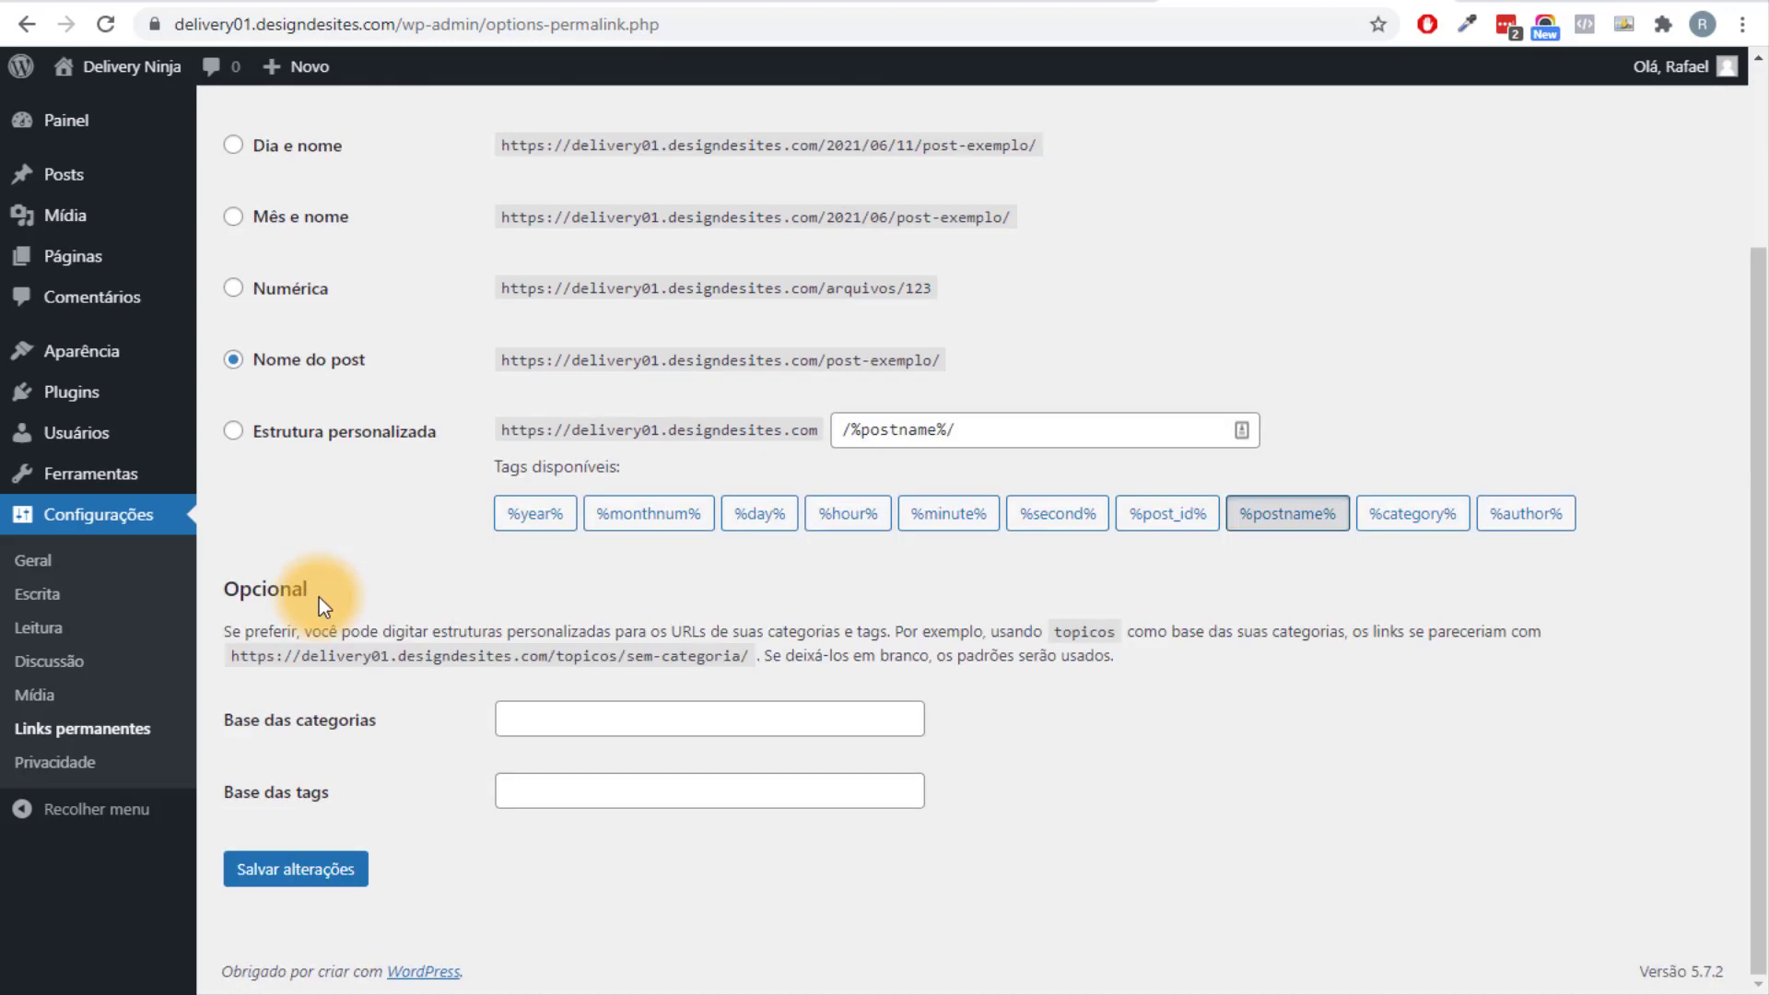
click(328, 871)
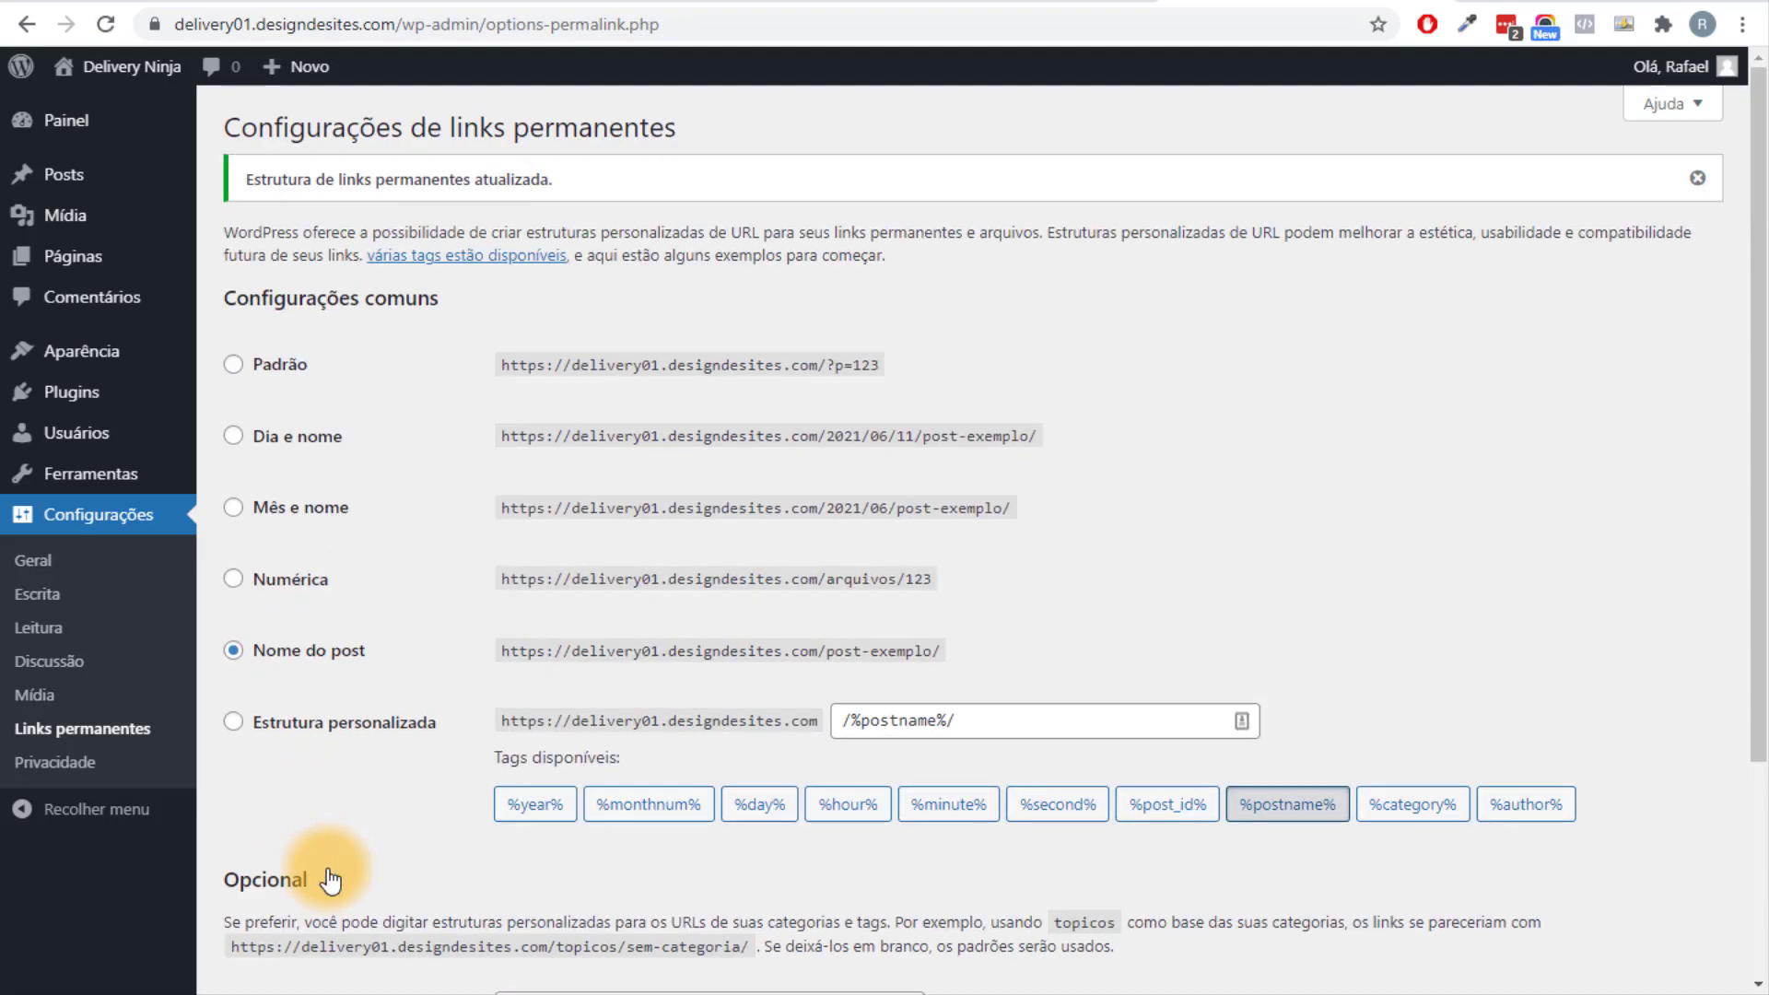
Find Hello Elementor in the theme catalogue, install it and activate it.
mouse_move(129, 362)
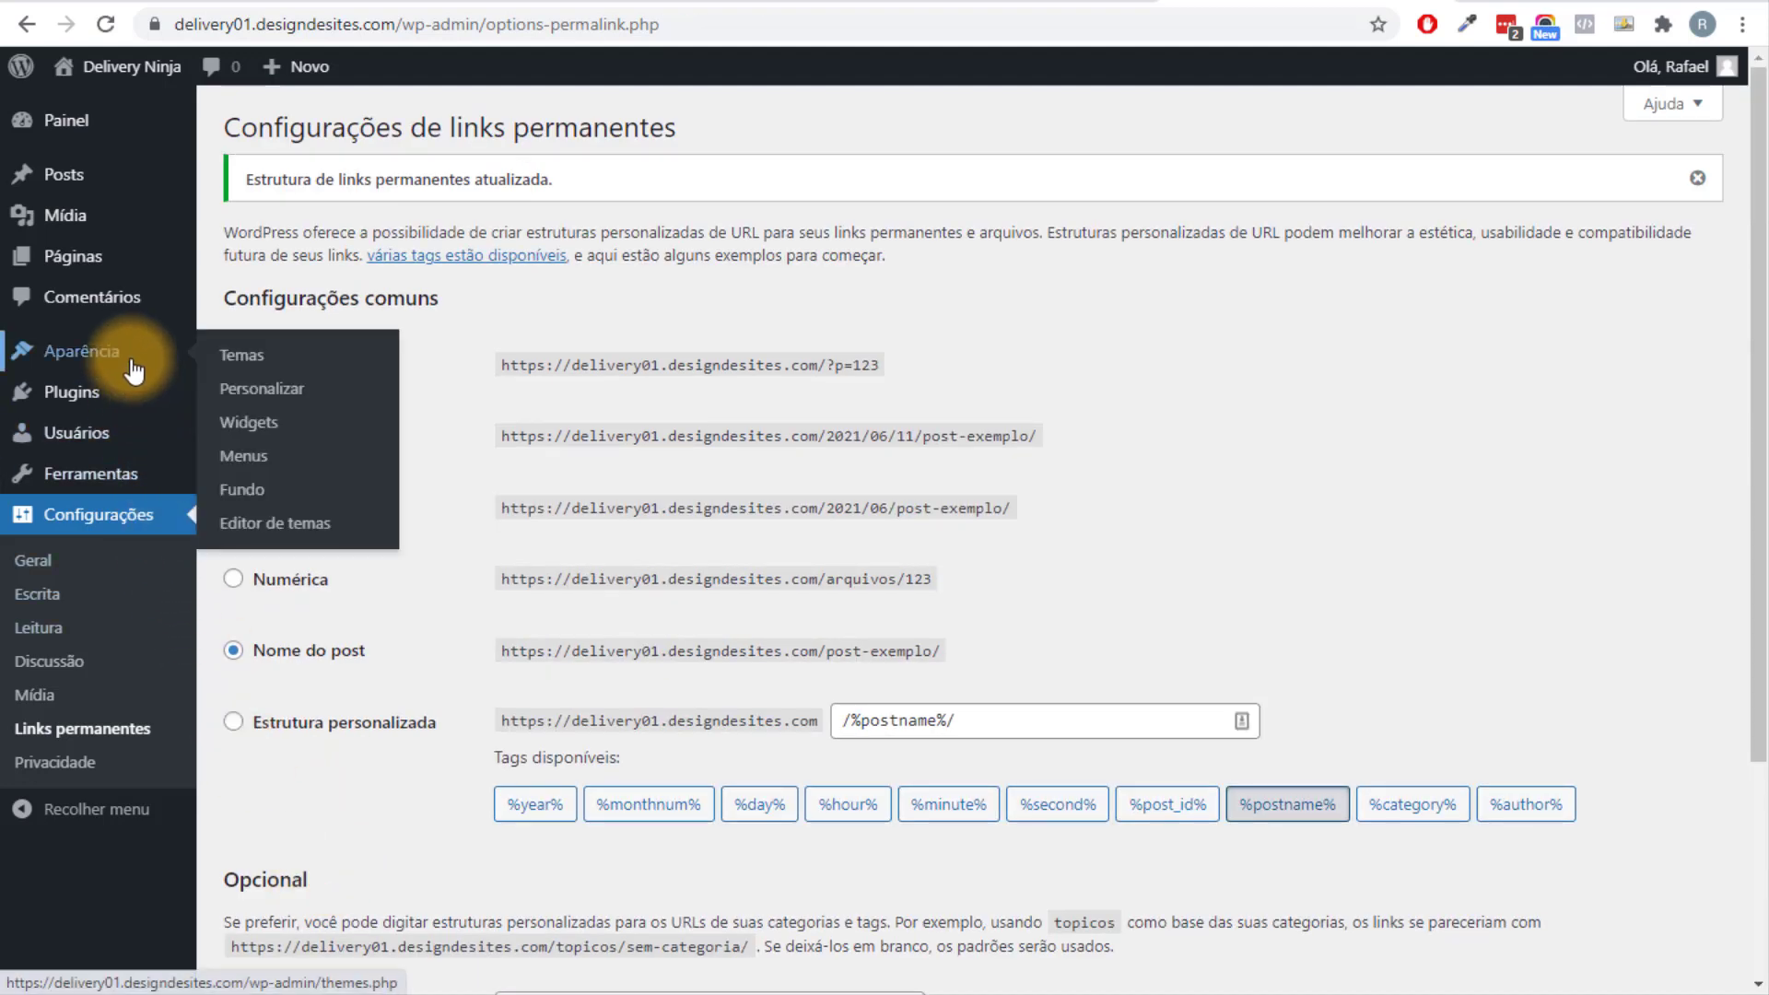
click(271, 355)
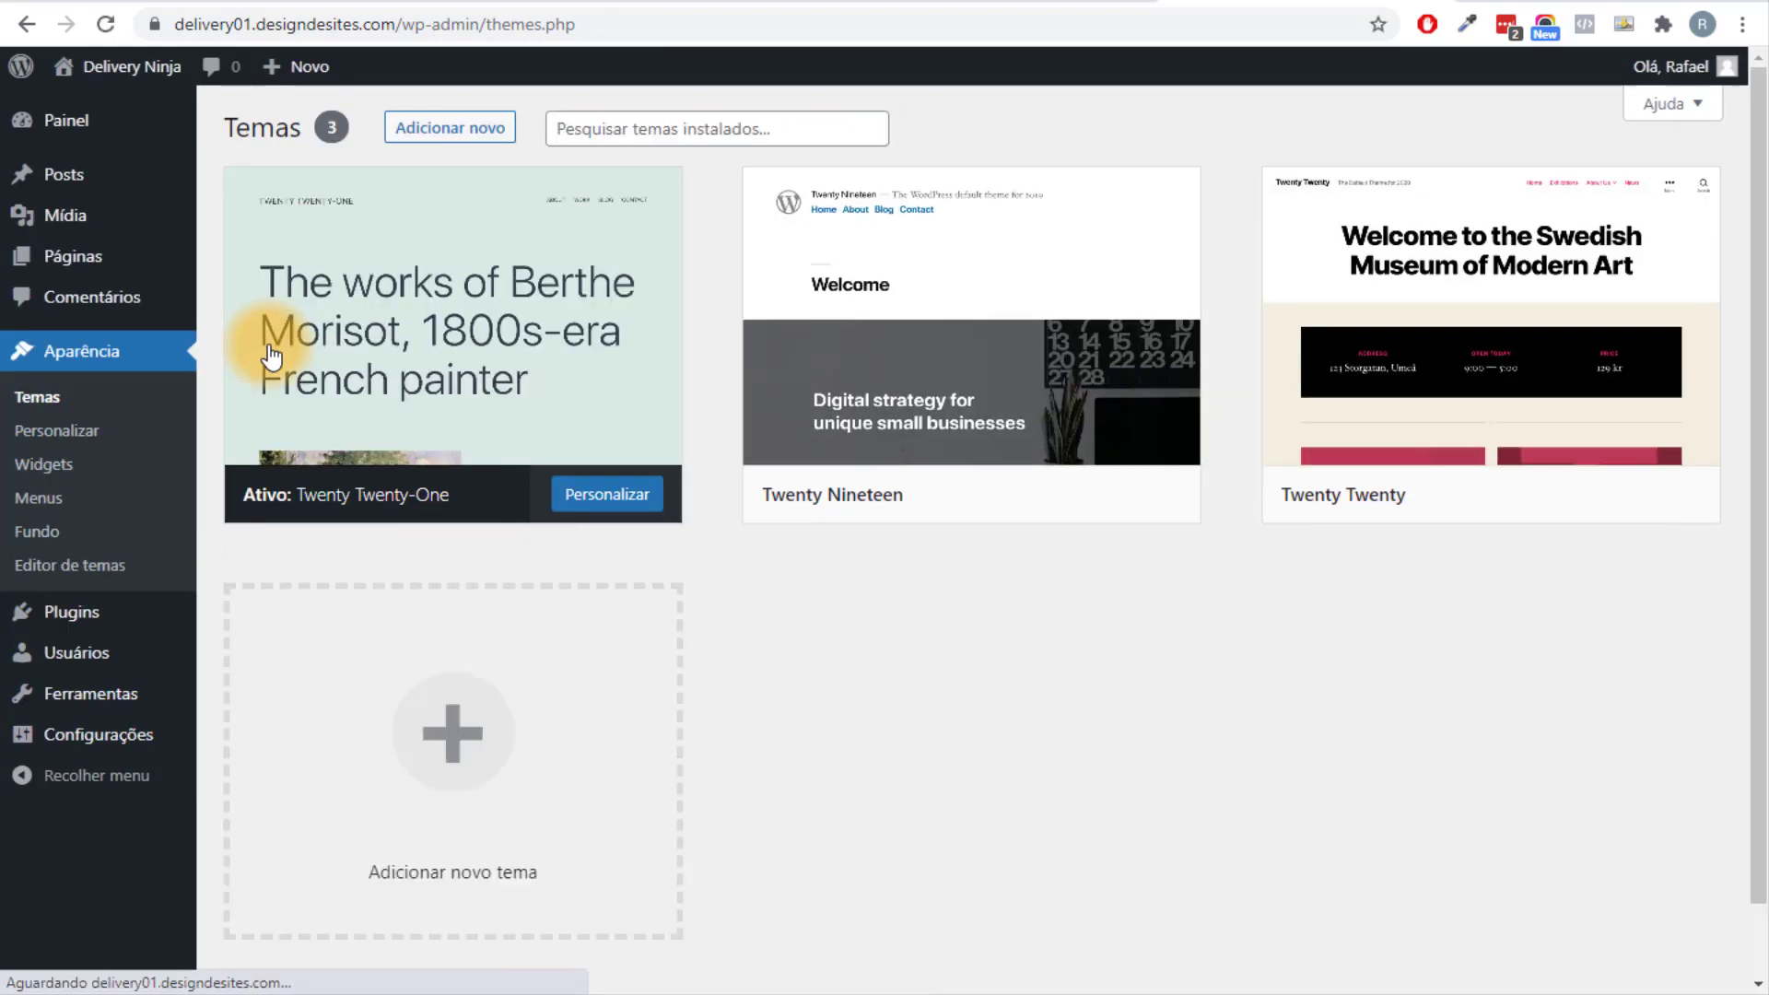
mouse_move(926, 452)
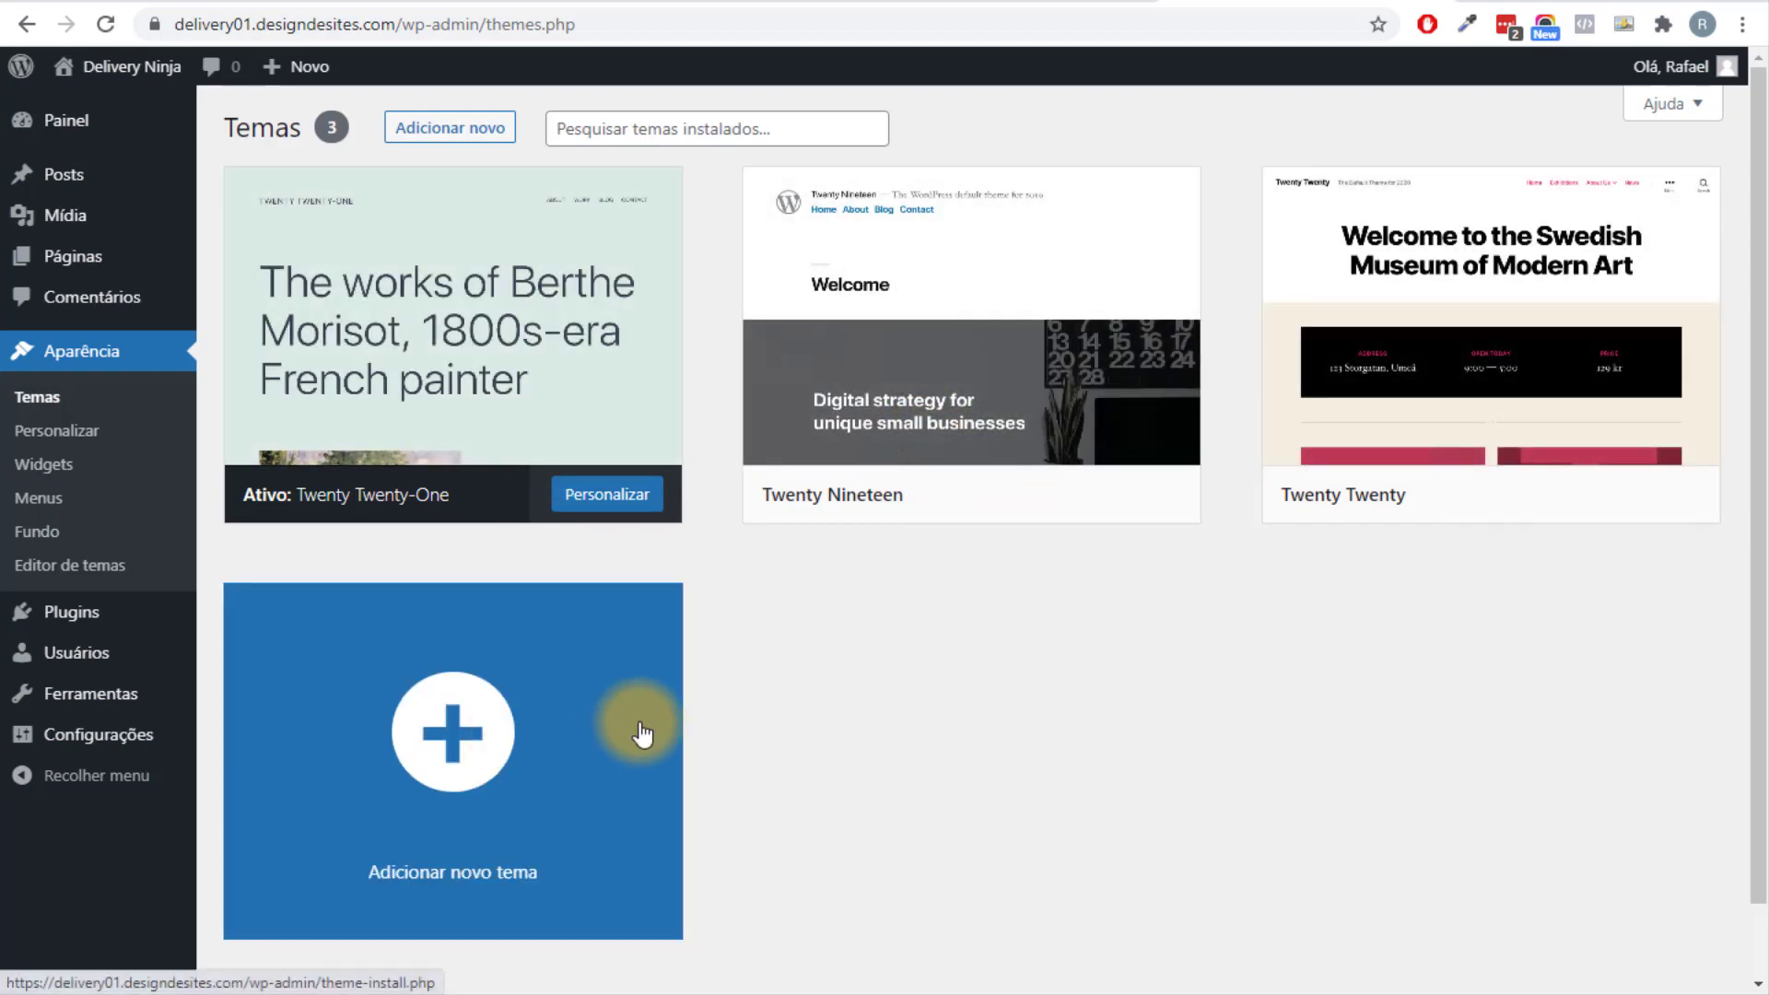
click(426, 136)
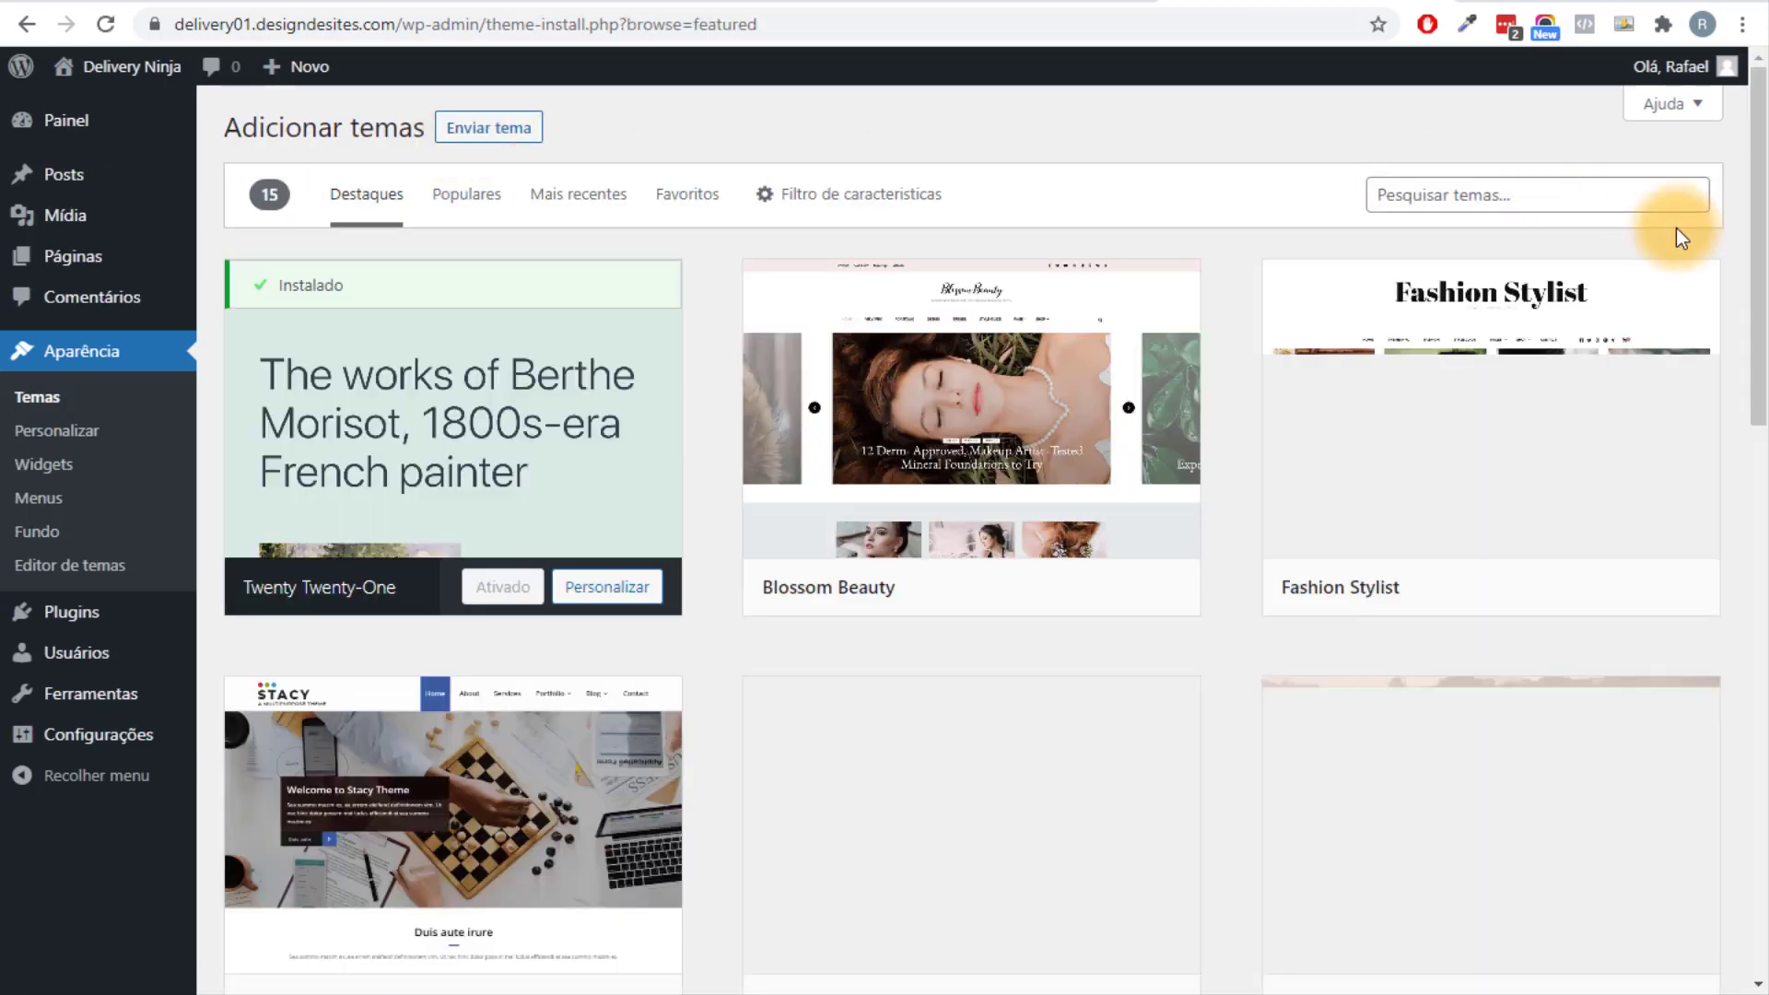
click(1604, 200)
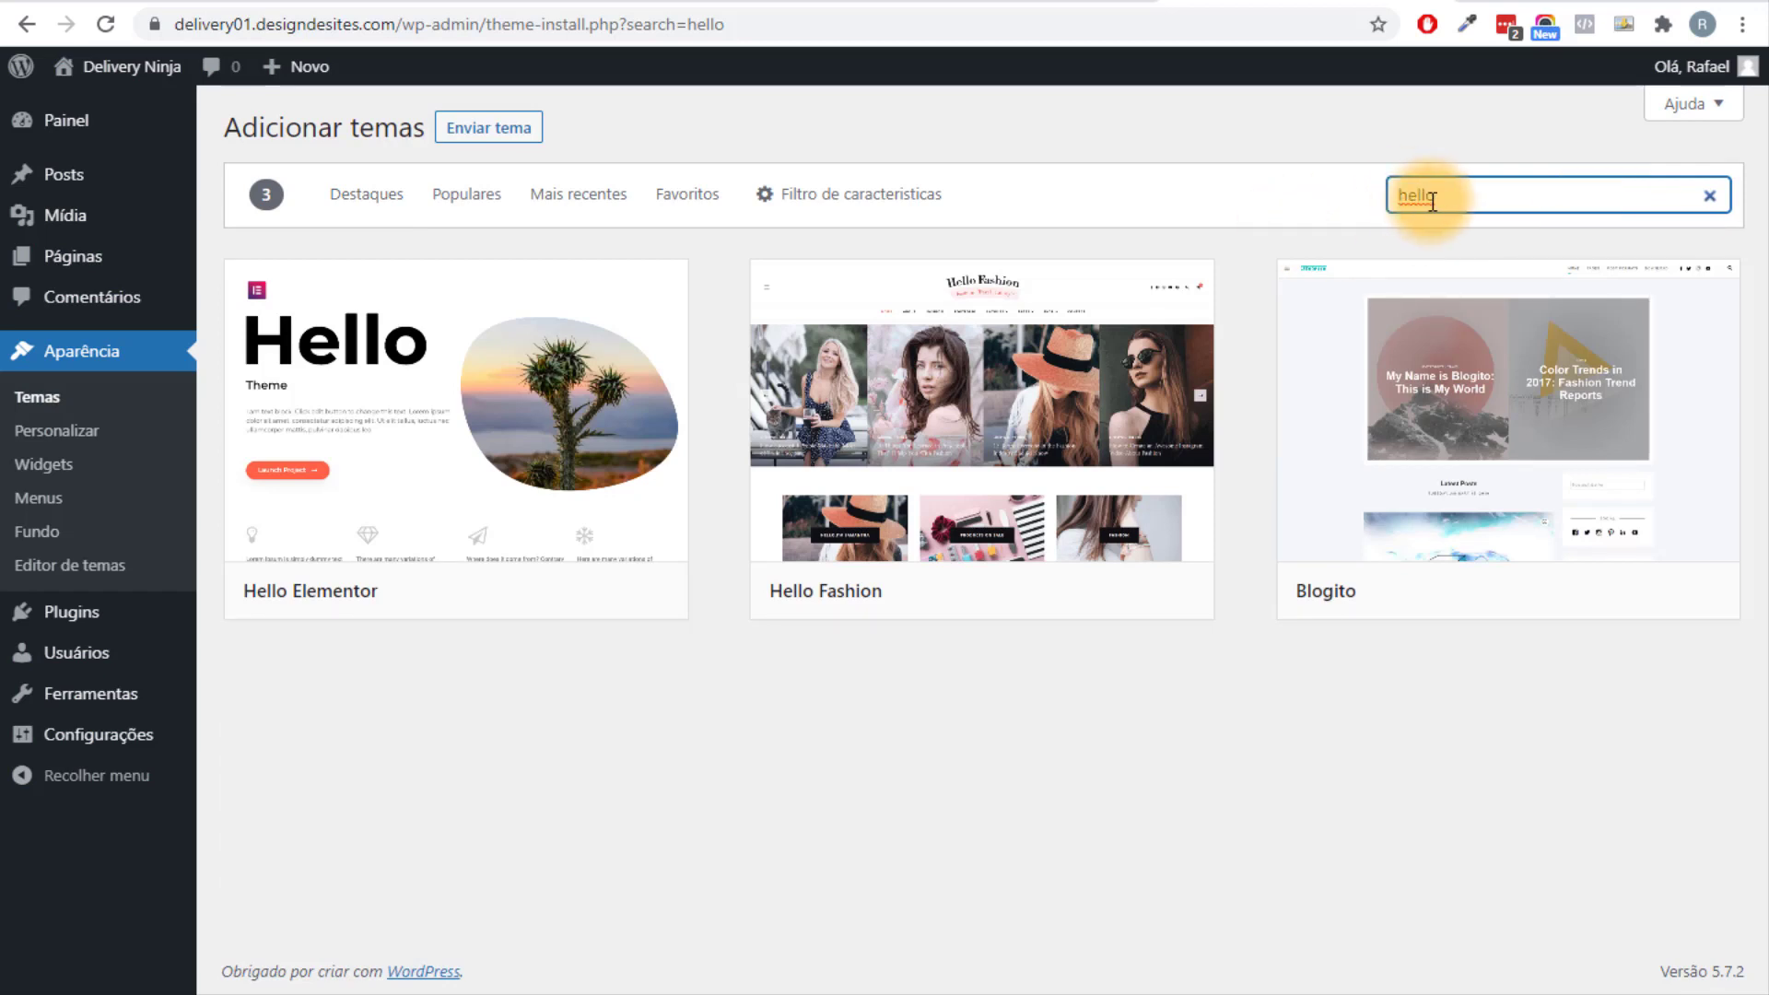
mouse_move(505, 446)
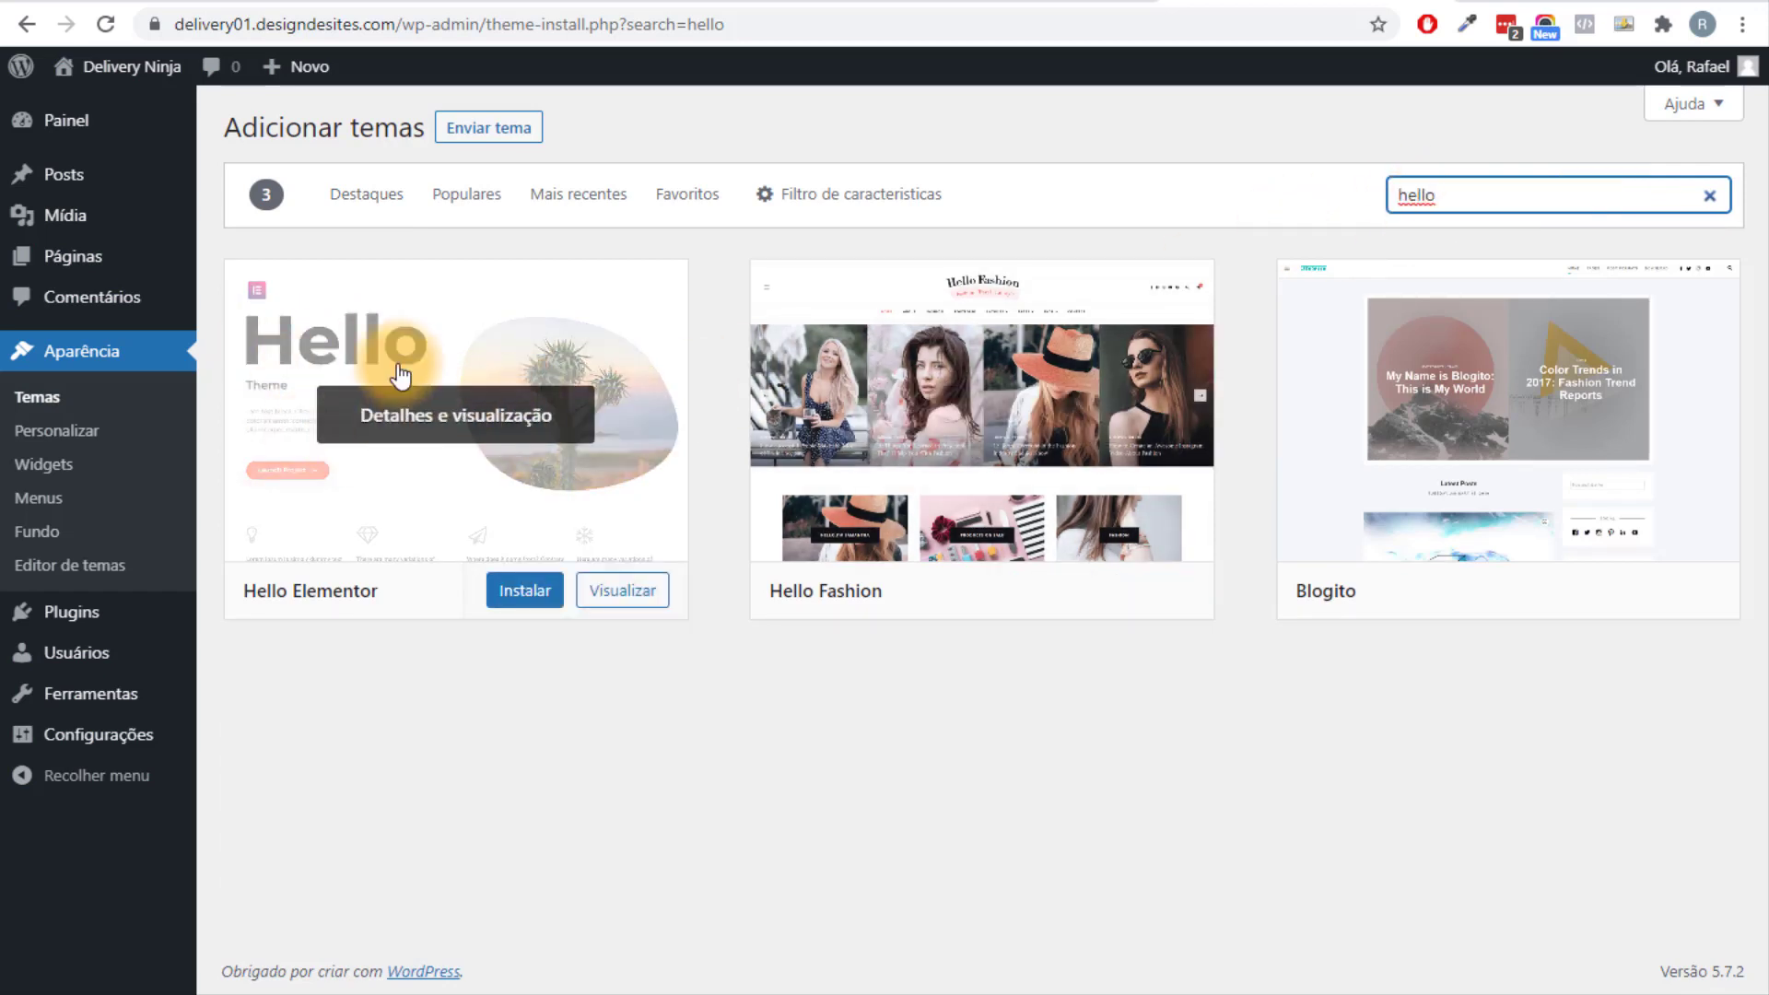
click(525, 593)
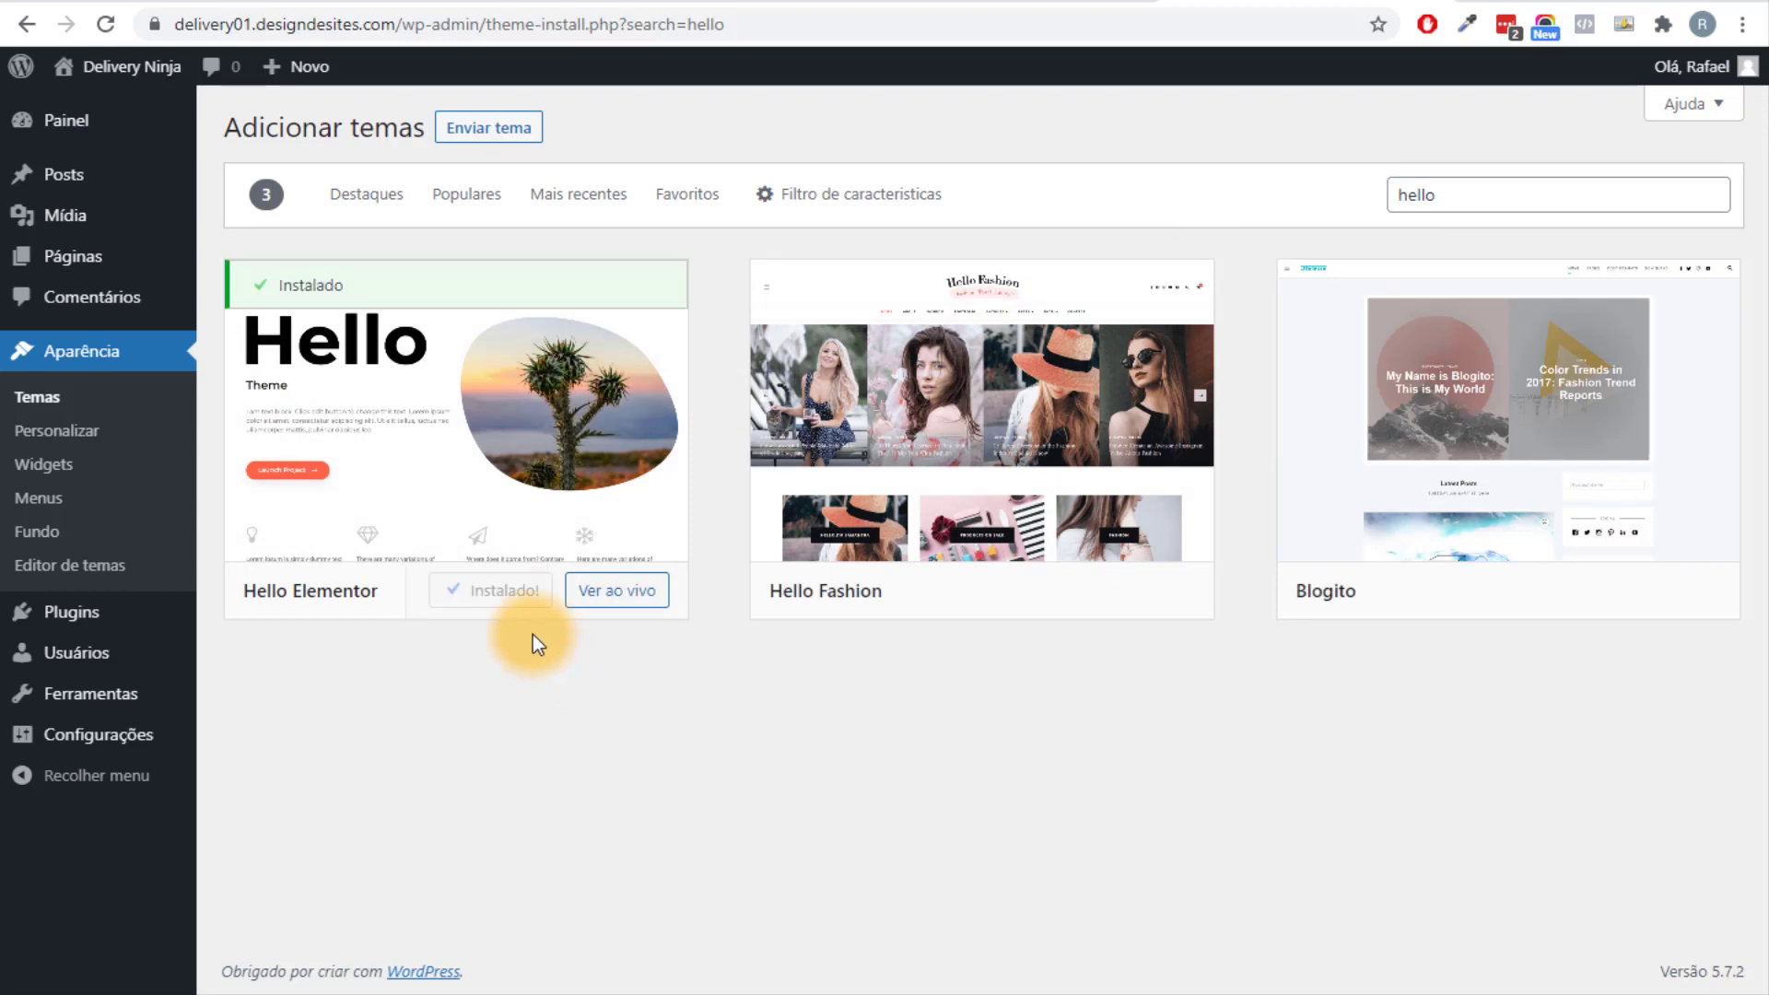
click(518, 594)
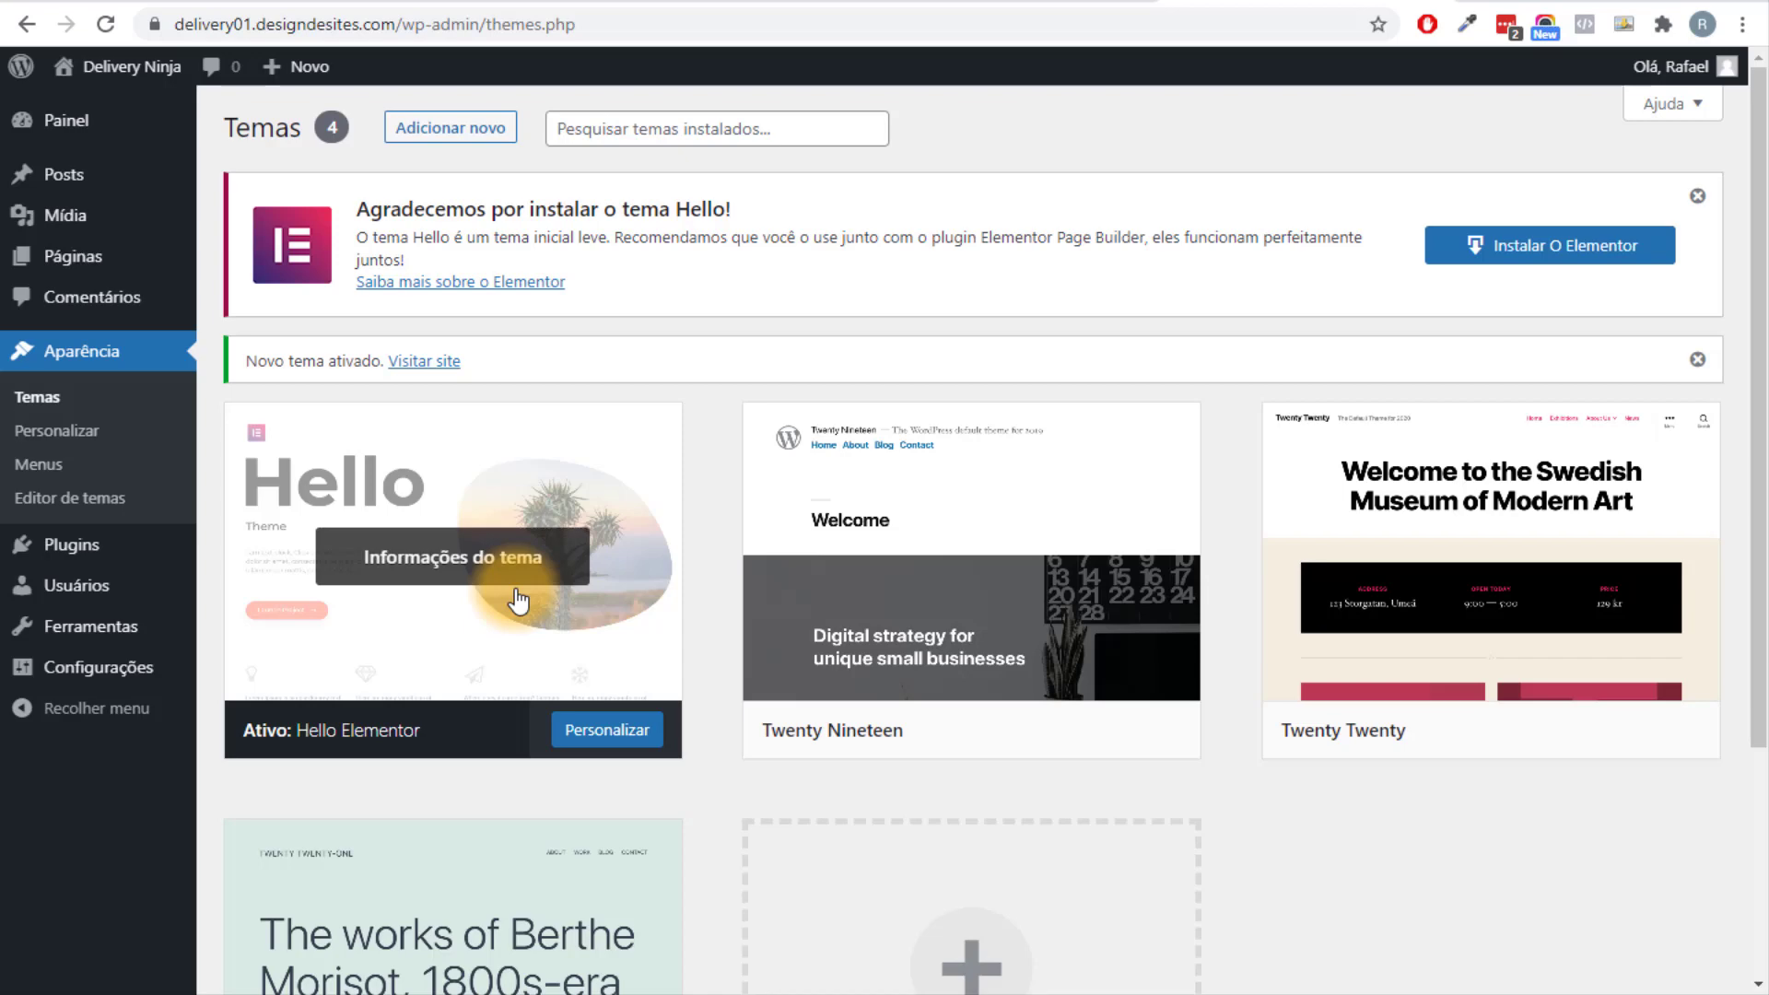
Delete the Twenty Nineteen, Twenty Twenty and Twenty Twenty-One themes, confirming each deletion.
scroll(519, 599, down, 3)
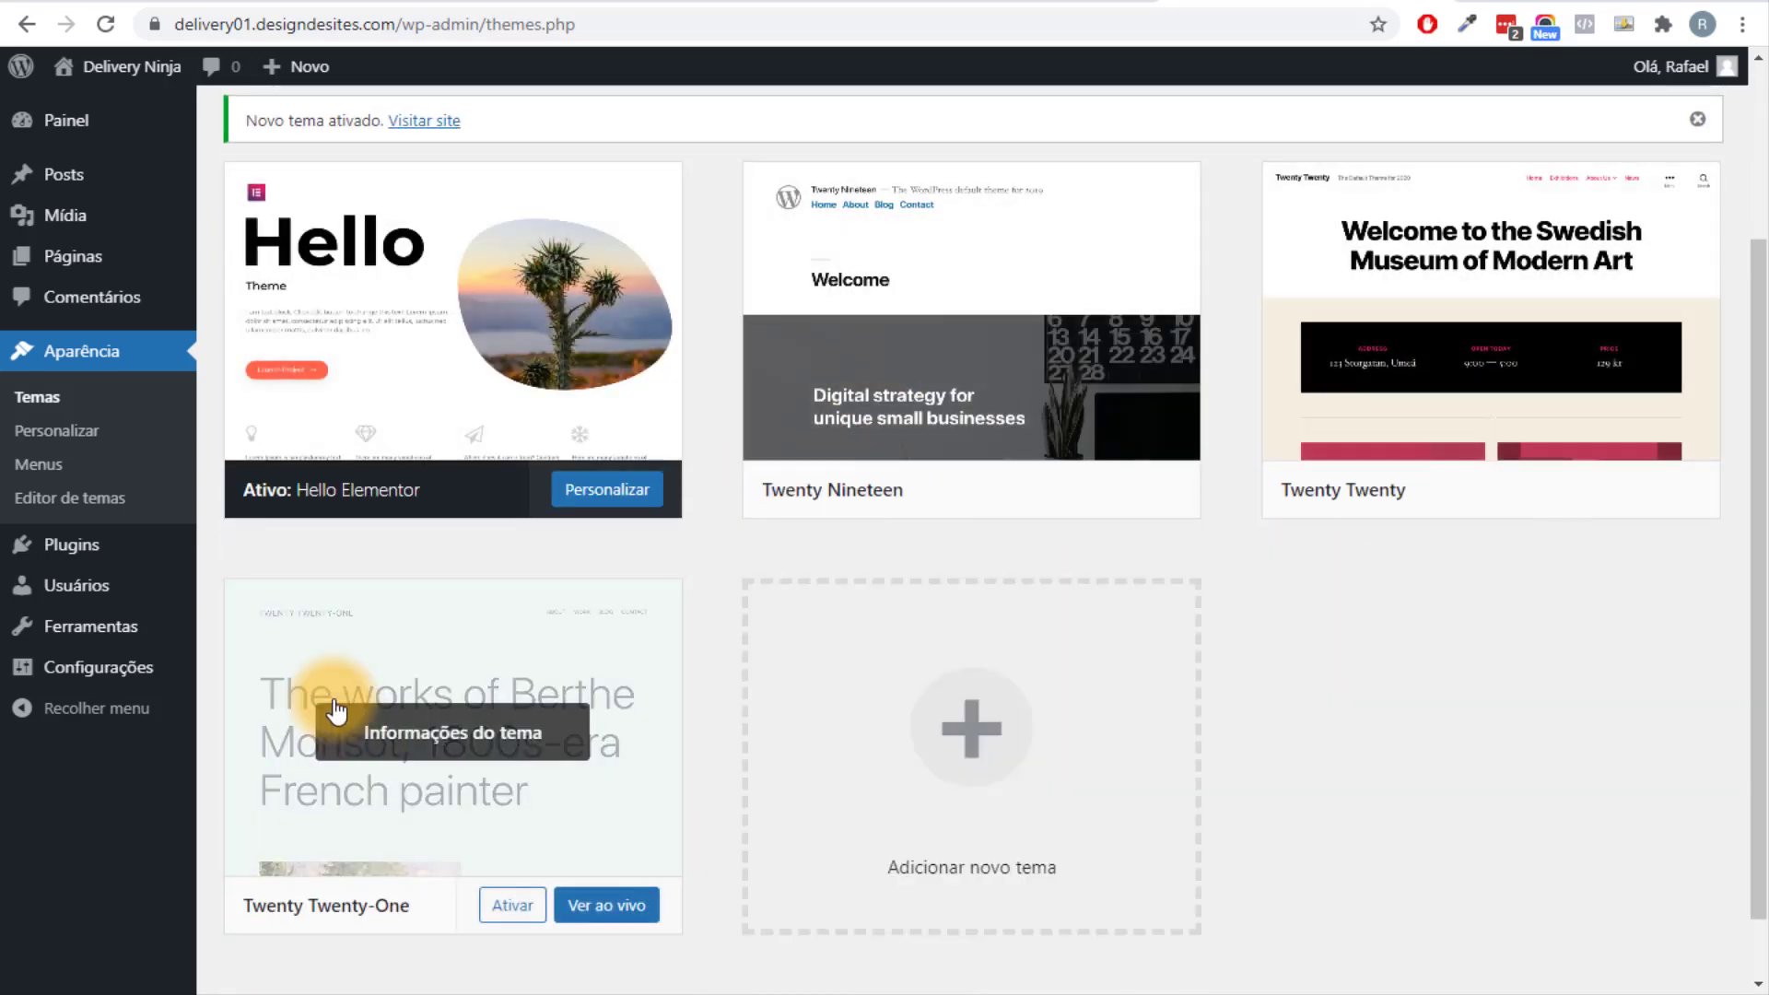
scroll(884, 516, up, 1)
click(908, 549)
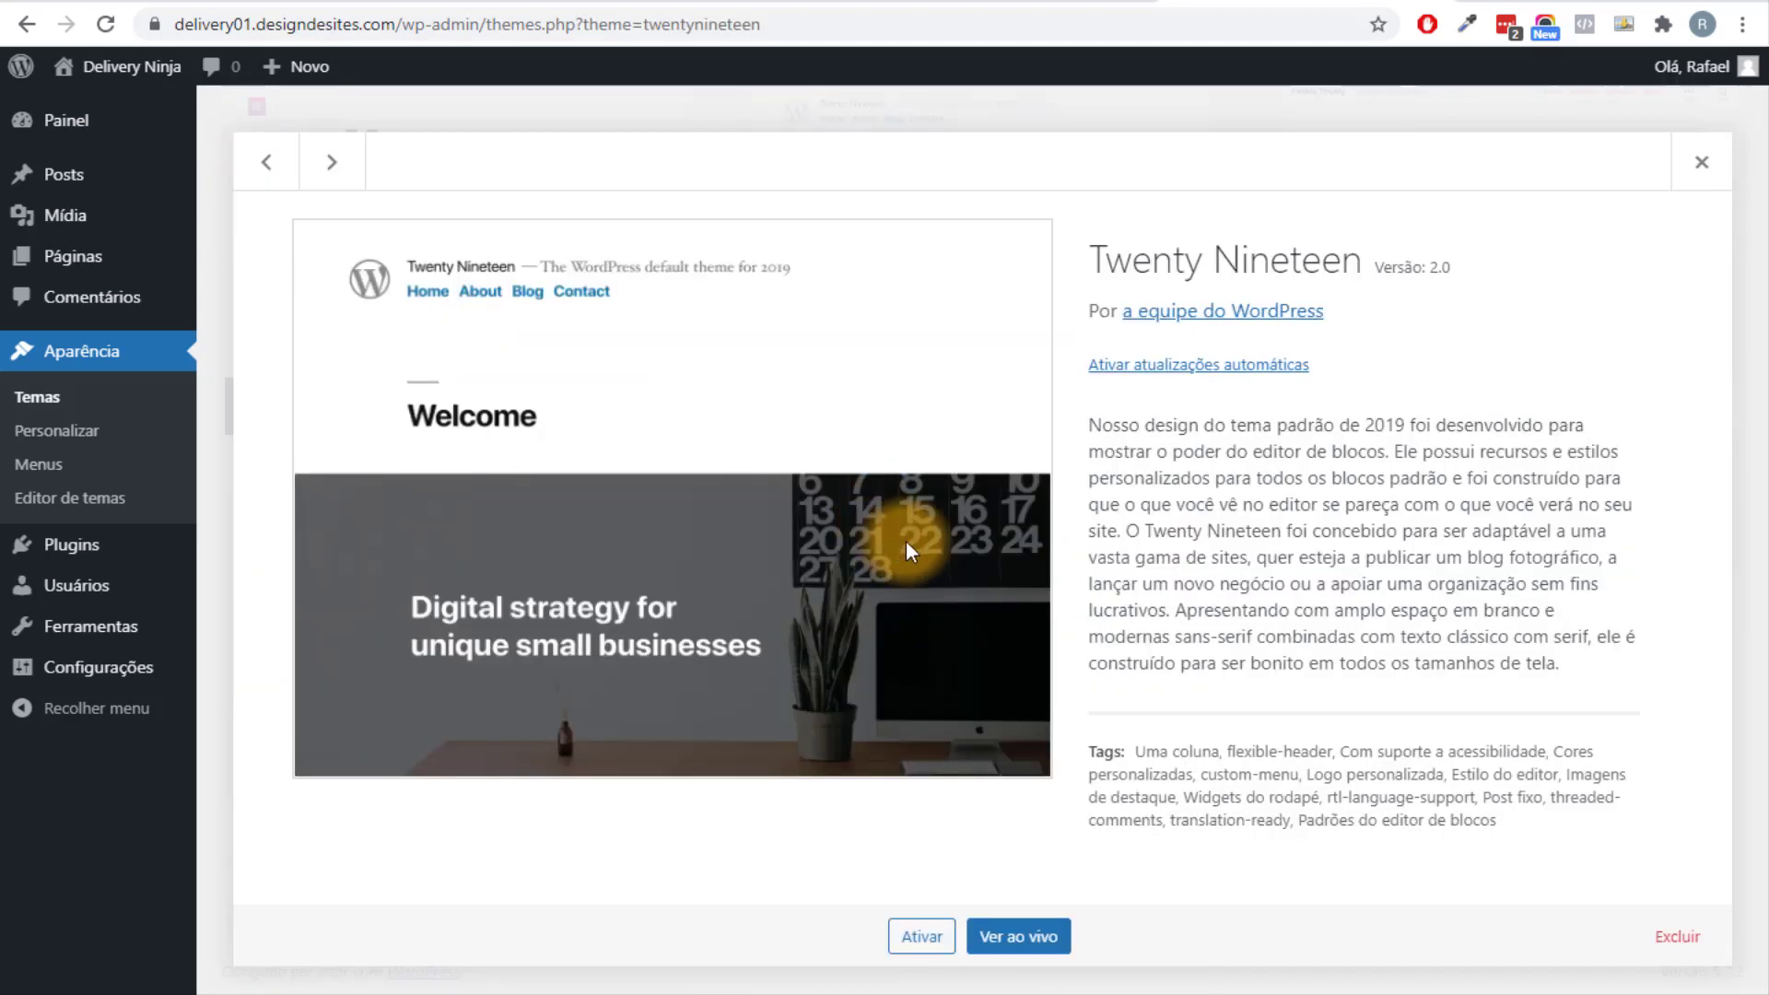
click(1674, 936)
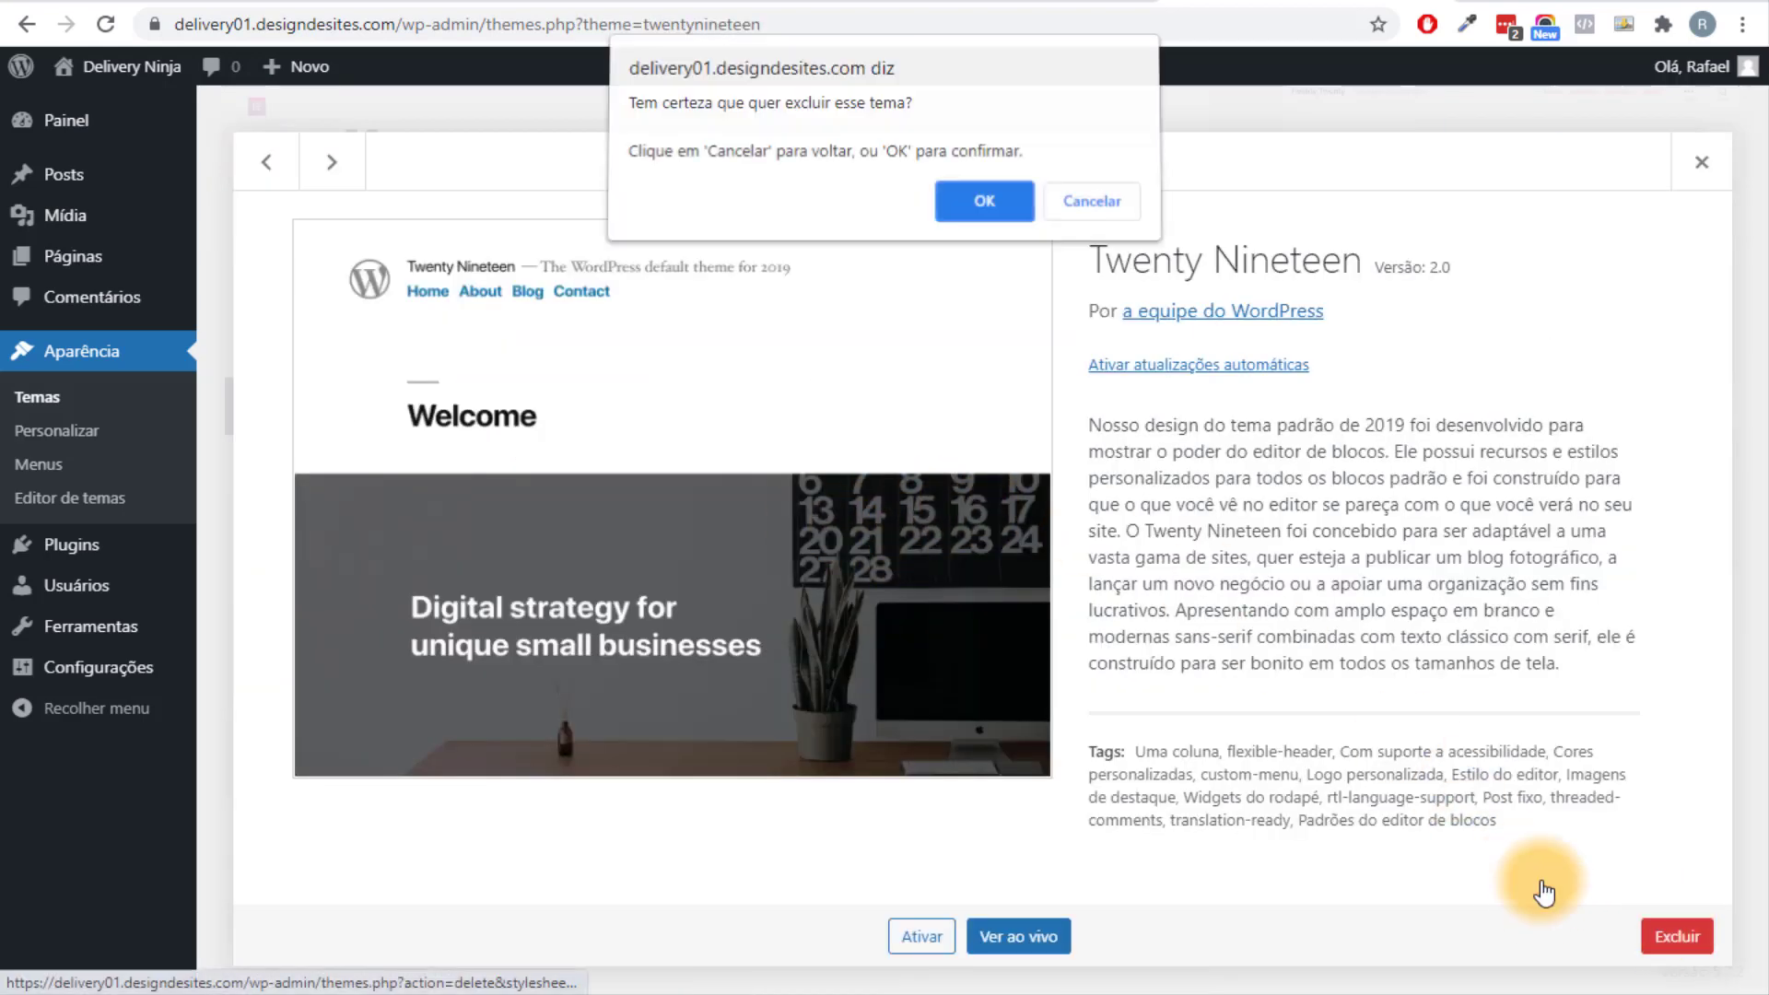
click(977, 211)
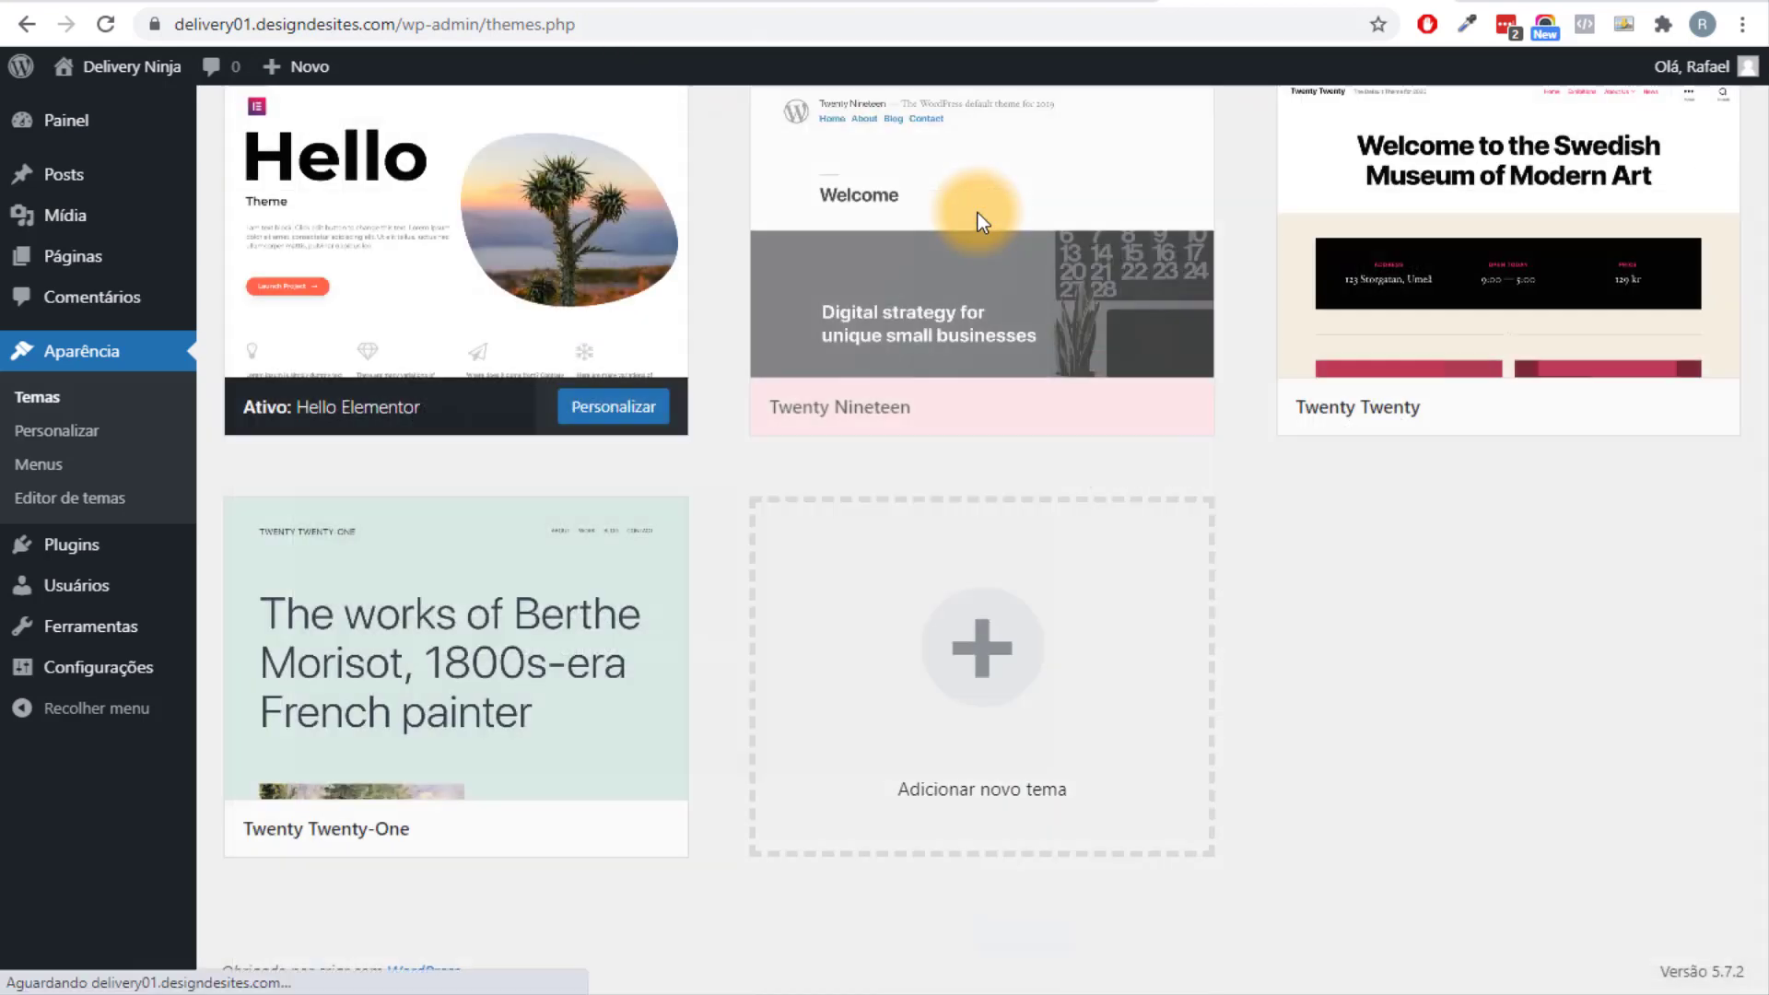
click(1055, 170)
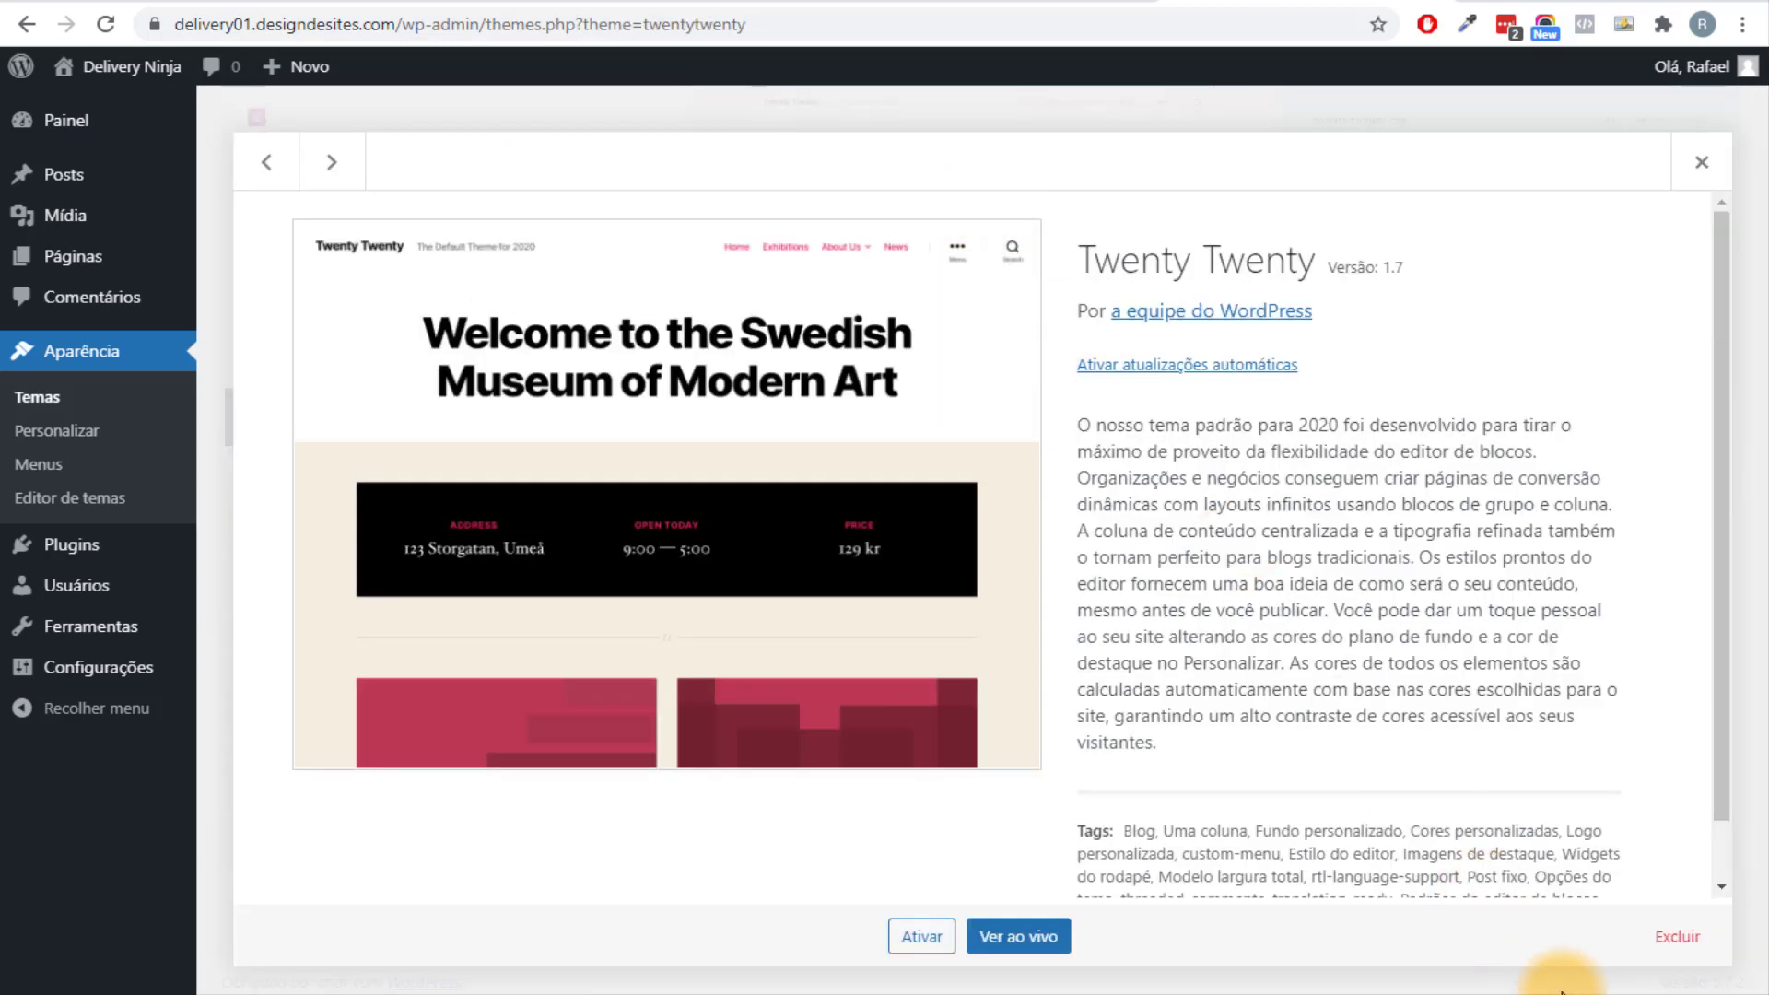
click(1674, 941)
click(980, 202)
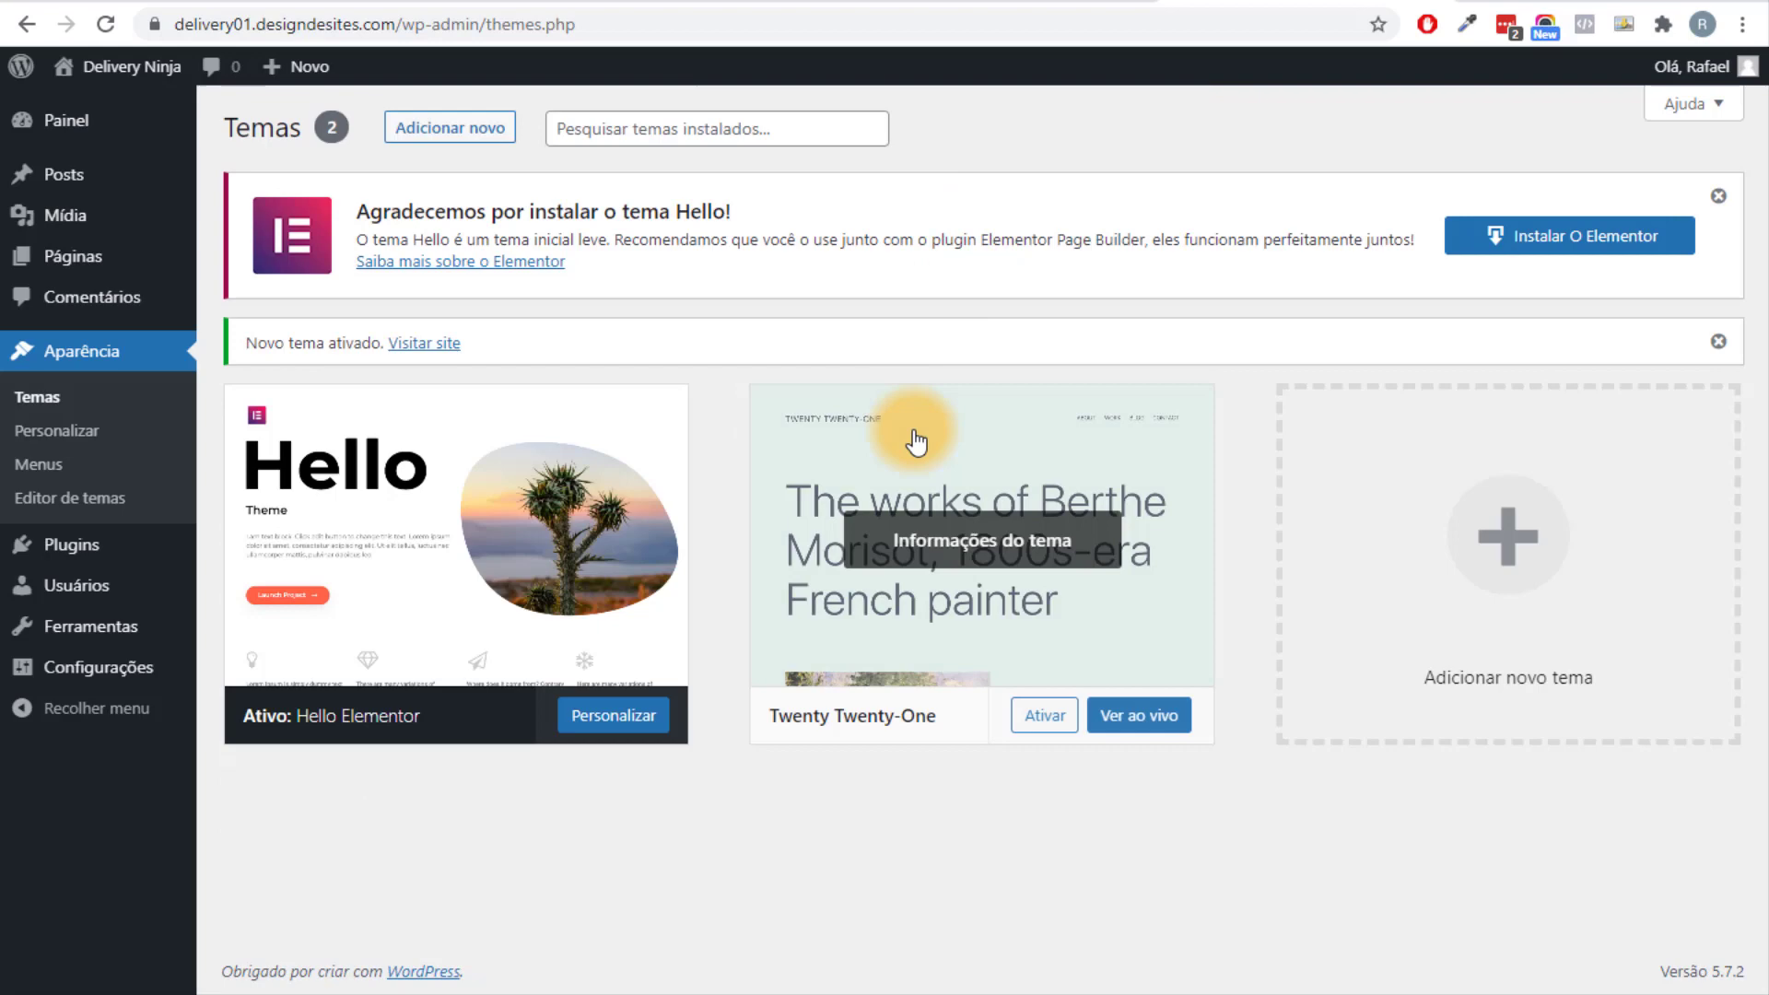
click(916, 434)
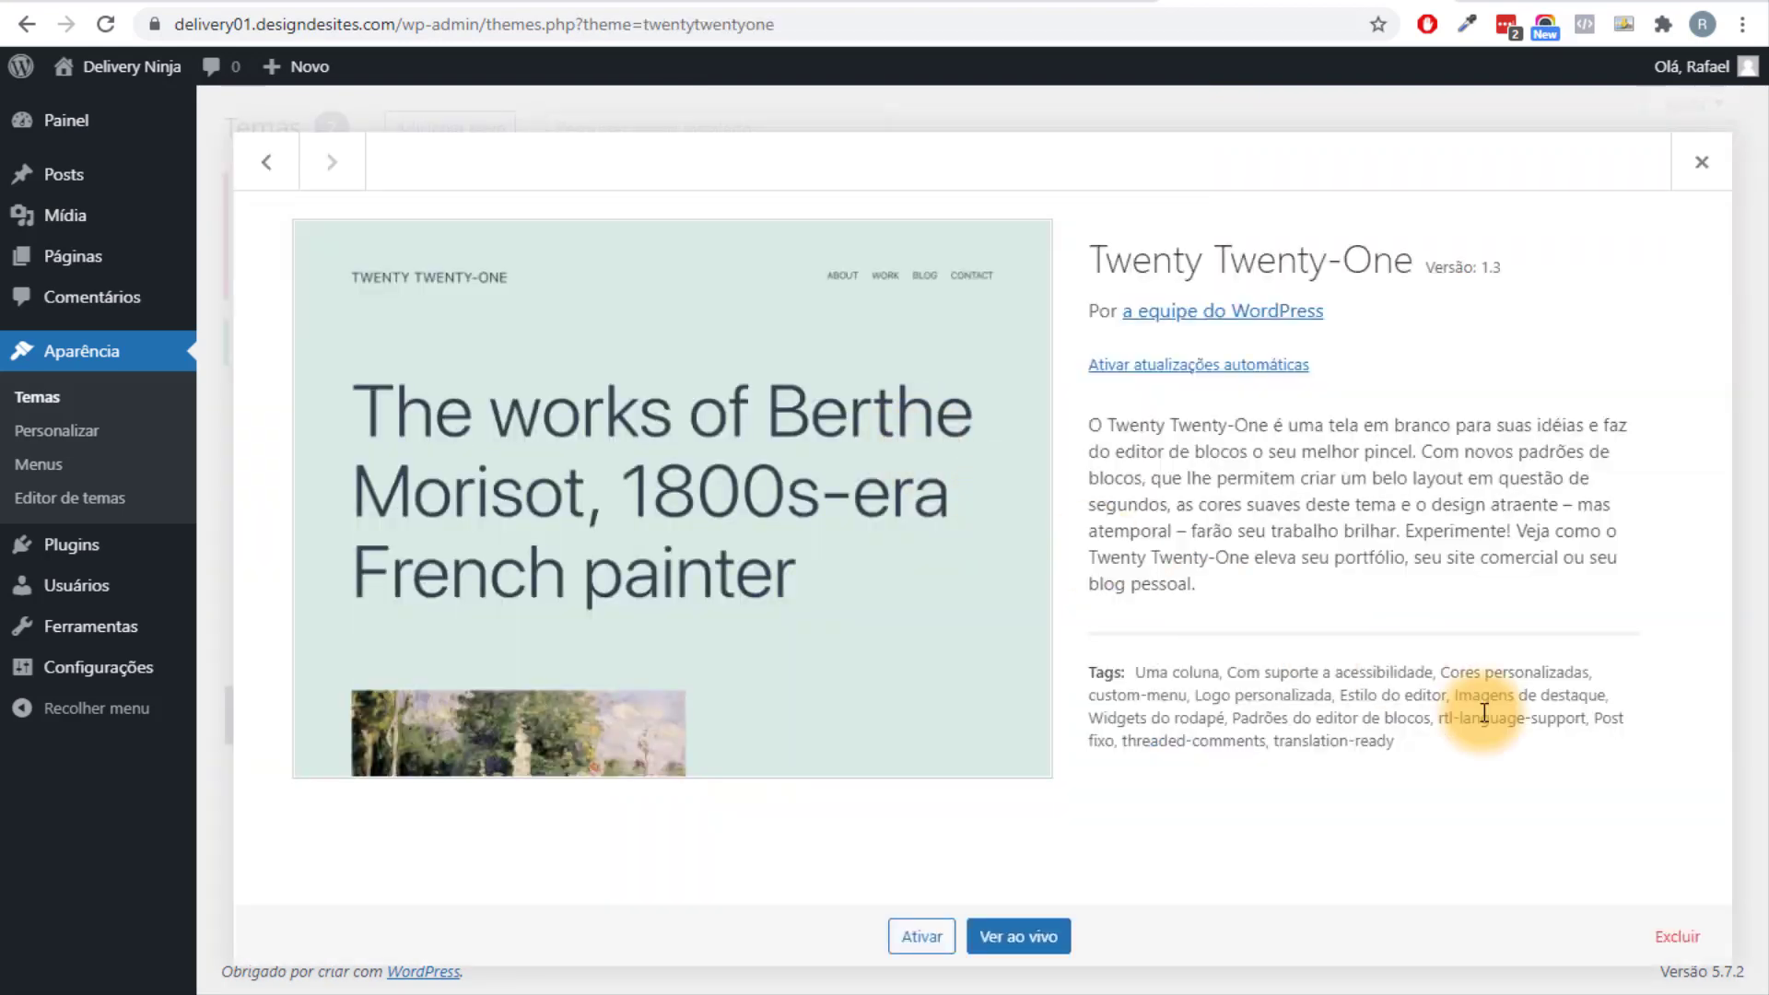
click(1675, 936)
click(980, 203)
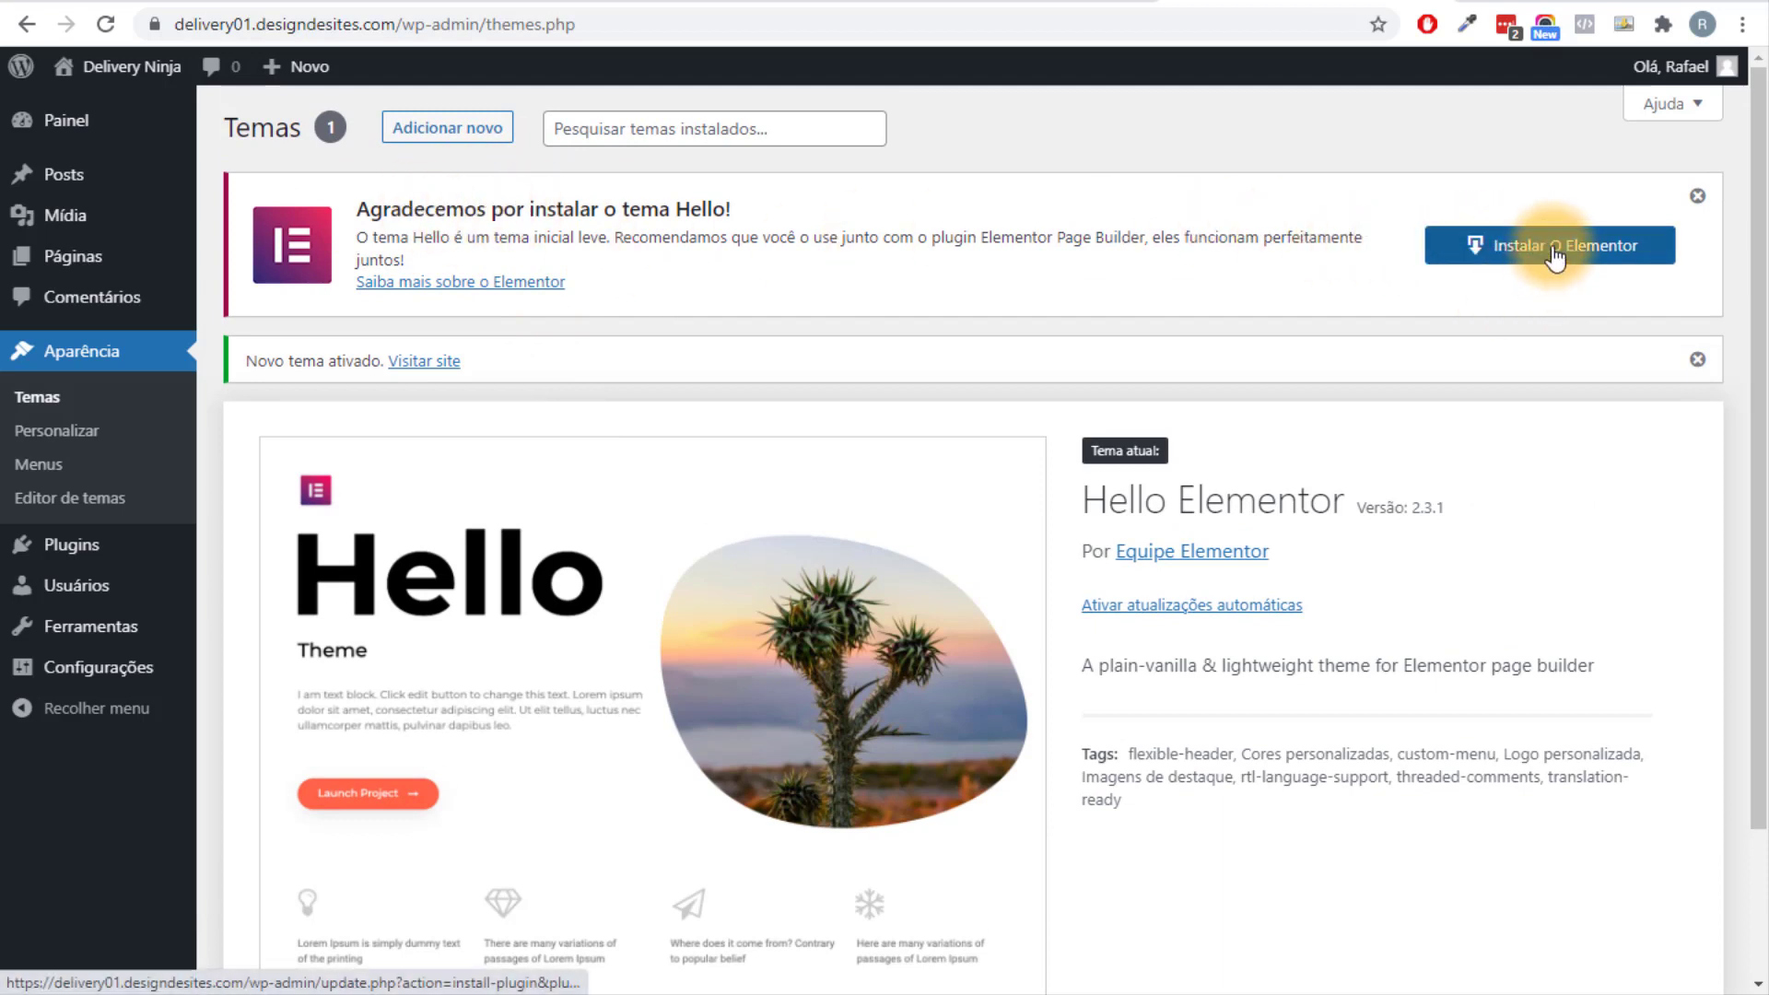
Dismiss the Elementor notice and go to Plugins > Adicionar novo.
click(1697, 196)
mouse_move(110, 557)
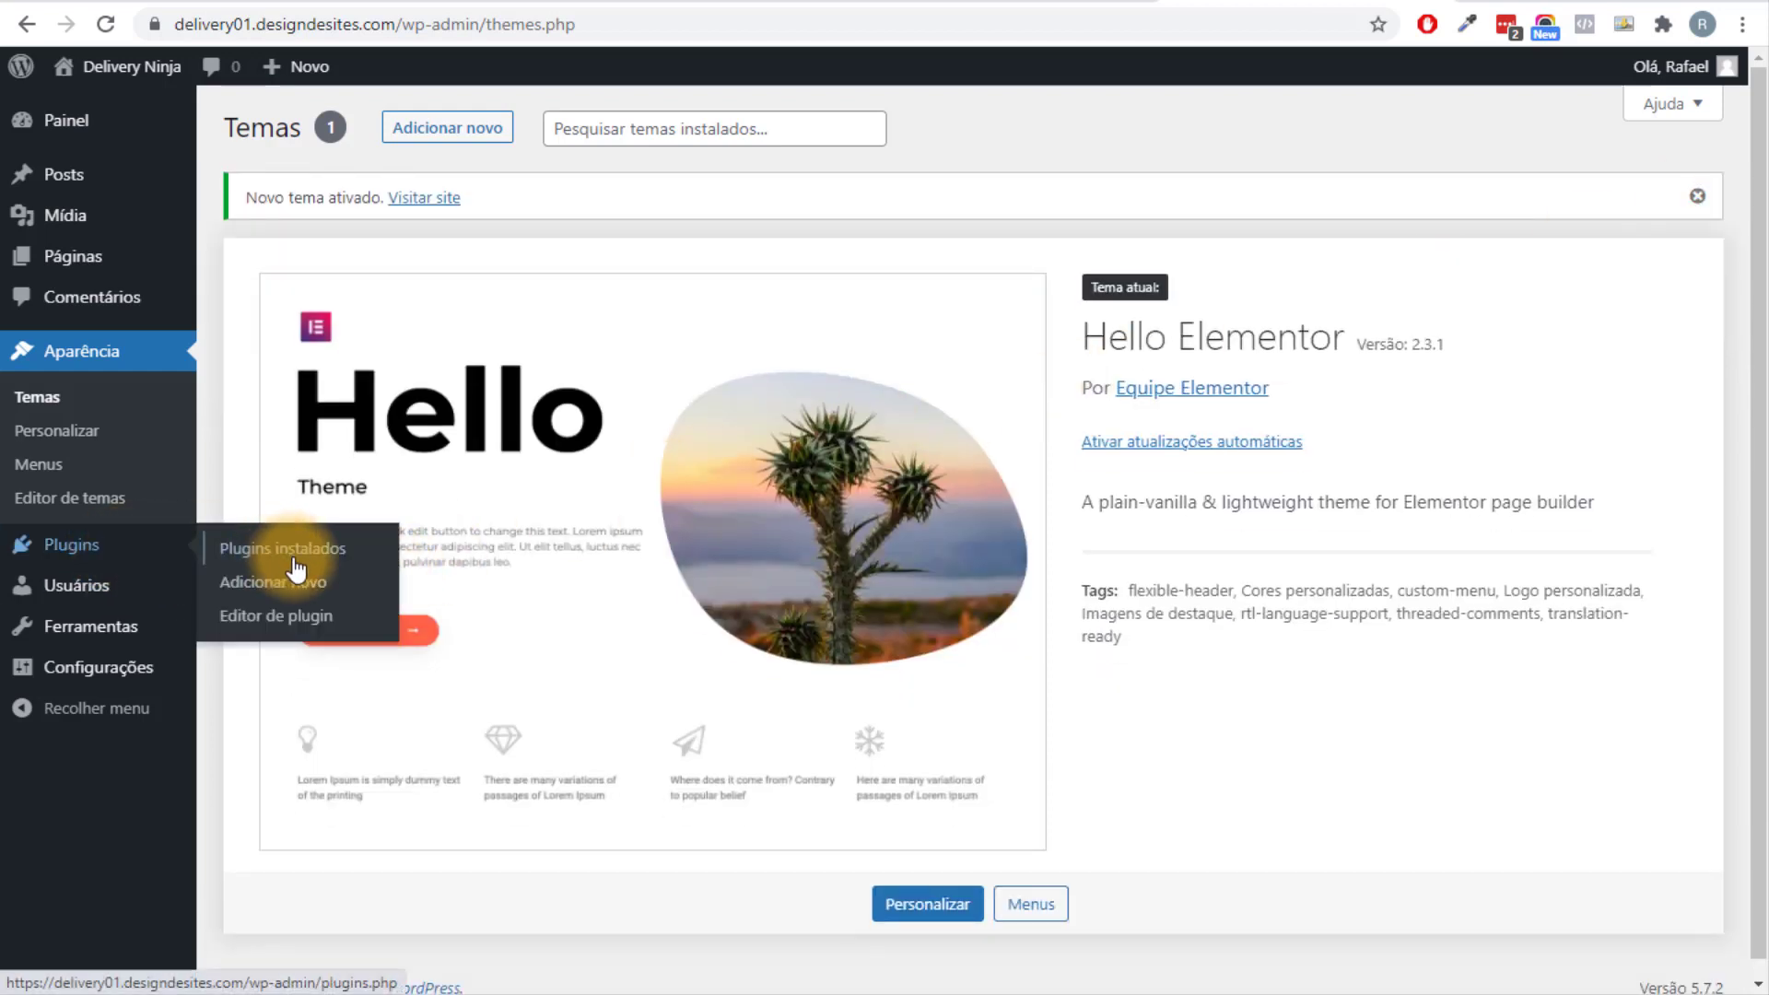
click(312, 584)
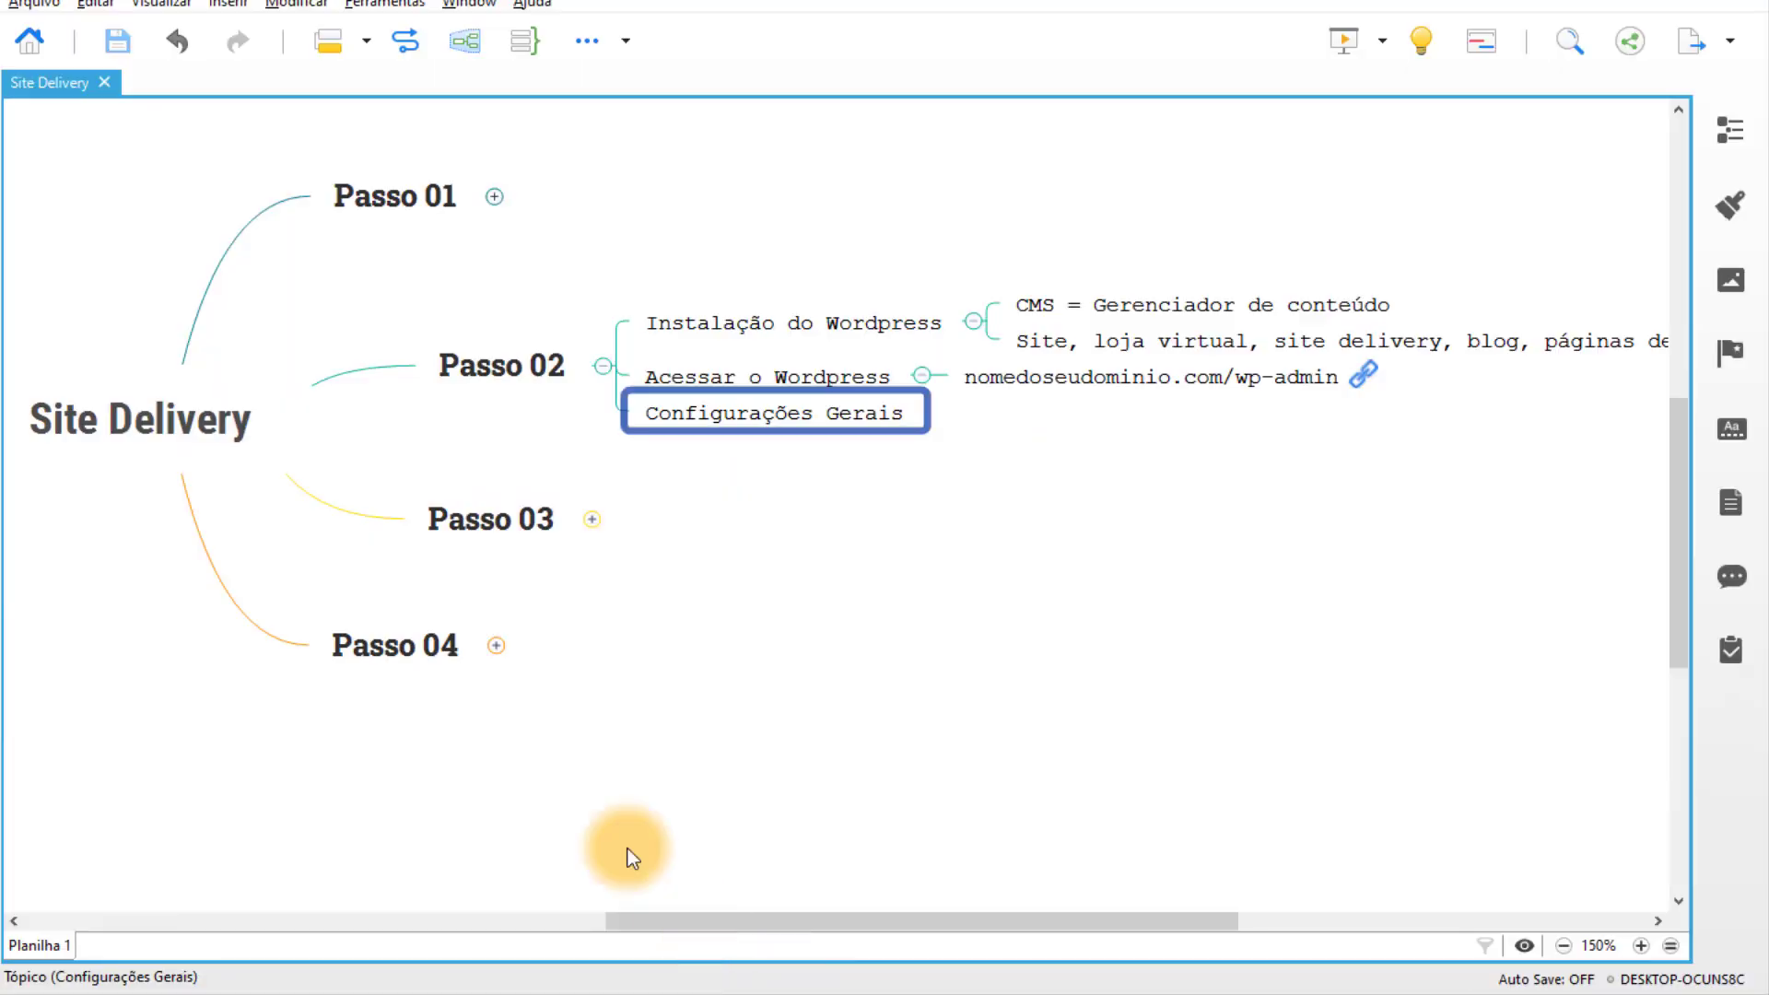
In the Site Delivery map, collapse Passo 02 and expand Passo 03's Instalação dos plugins to list its five plugins.
click(503, 527)
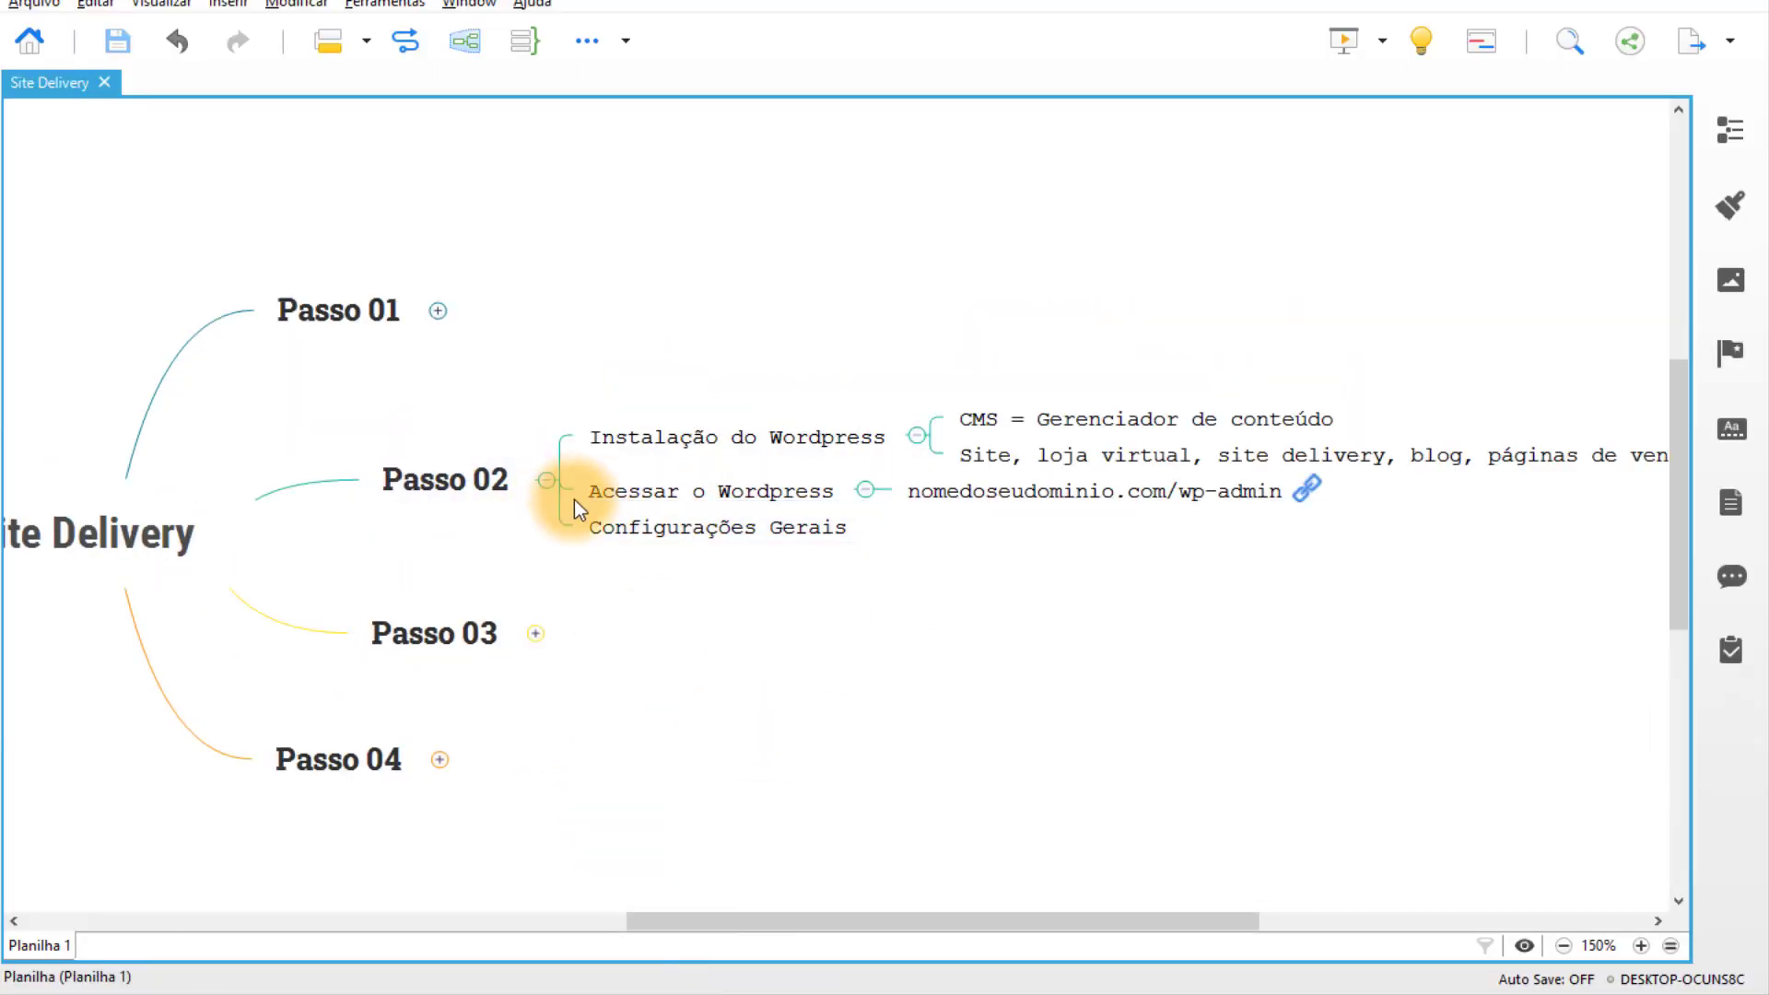
click(548, 477)
click(544, 600)
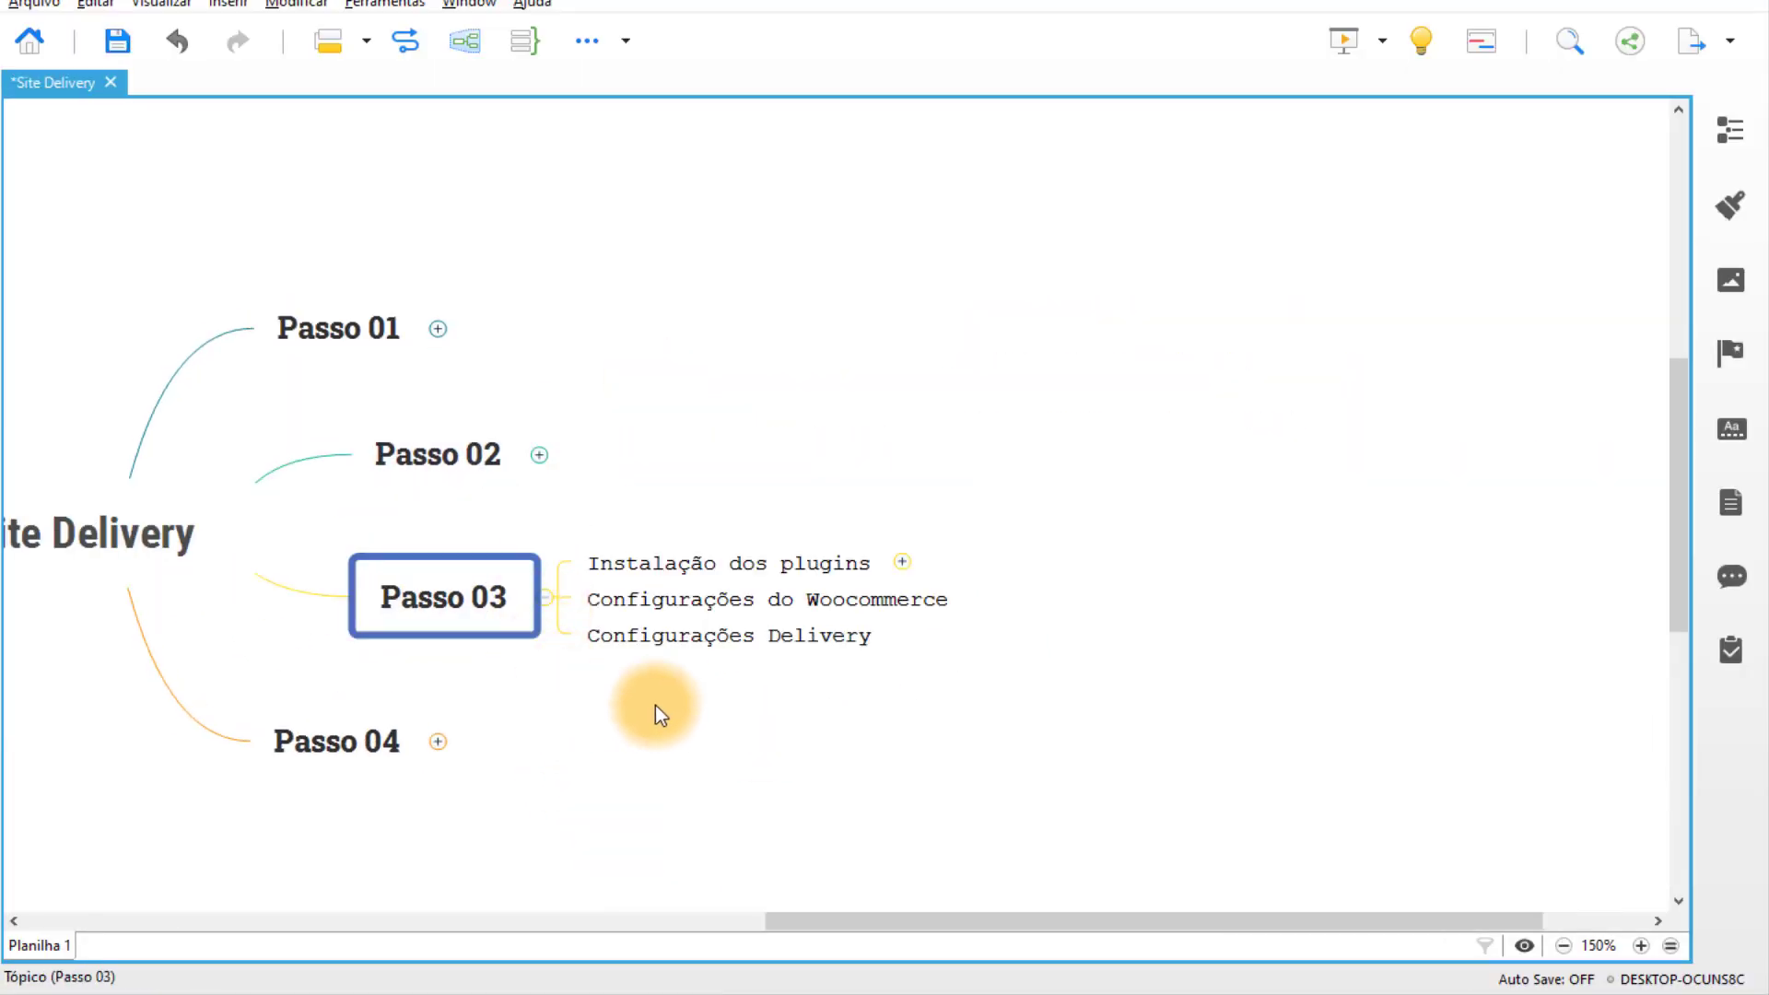
drag(1109, 426, 1295, 475)
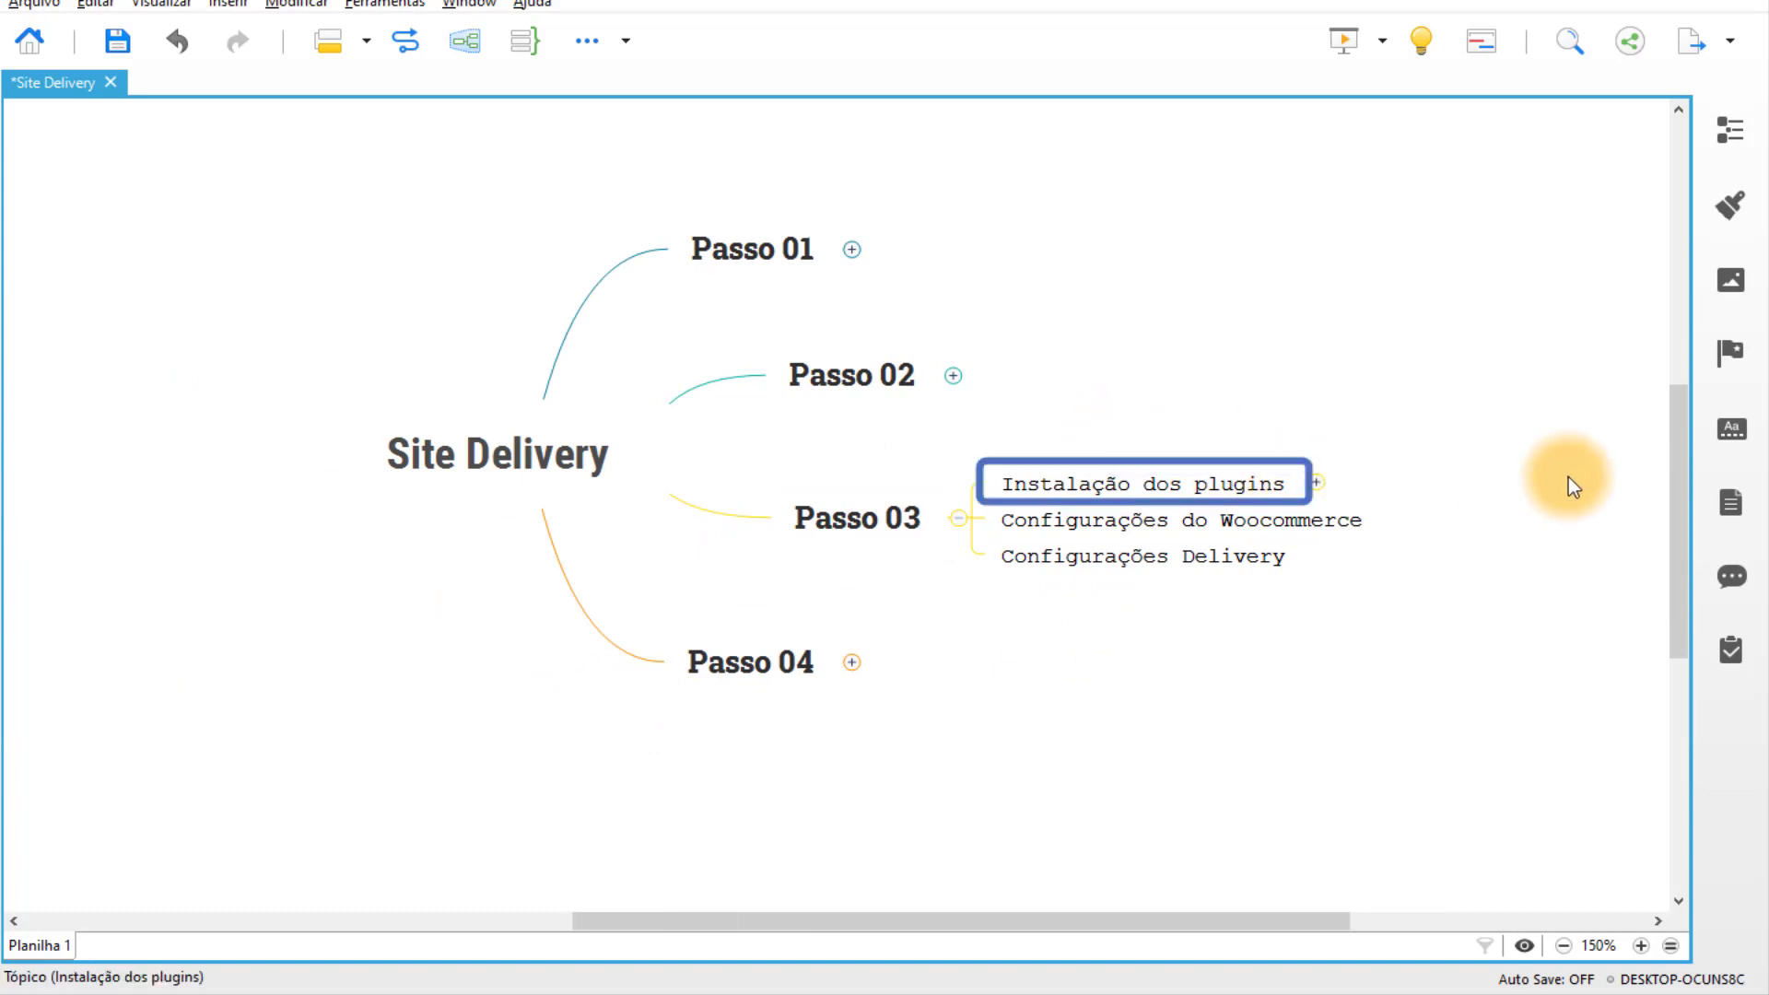
click(1014, 557)
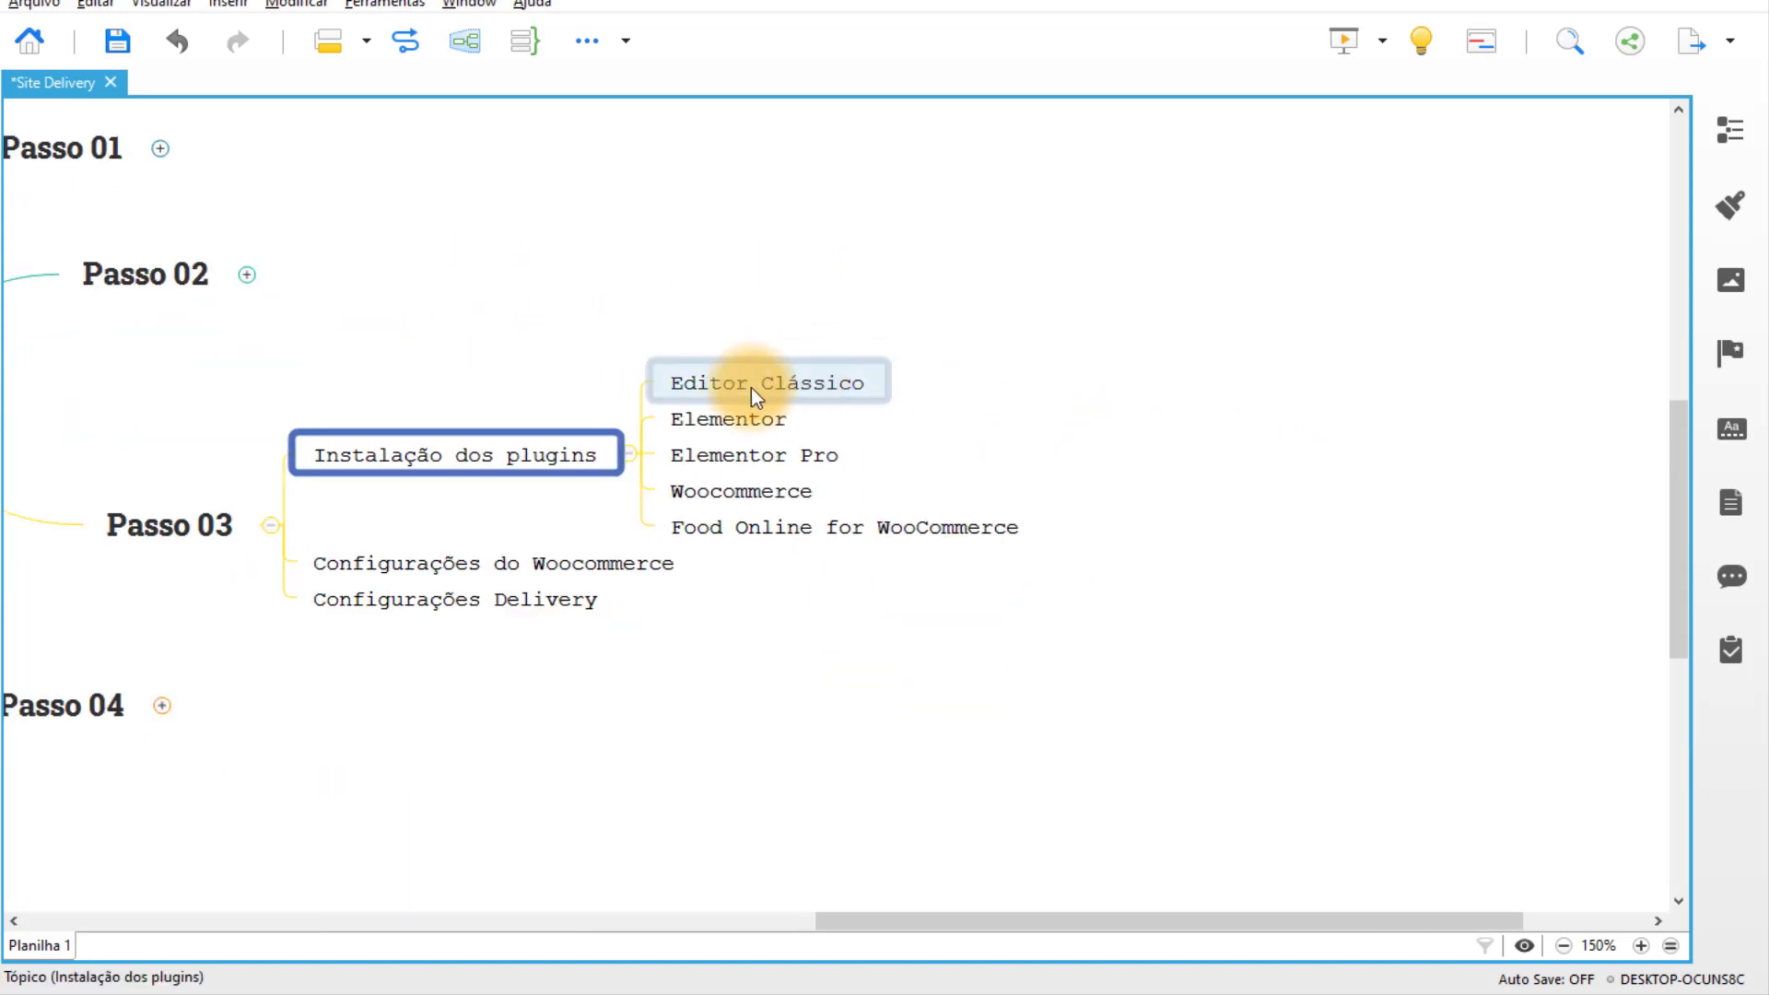
Install and activate the Editor clássico plugin.
click(751, 987)
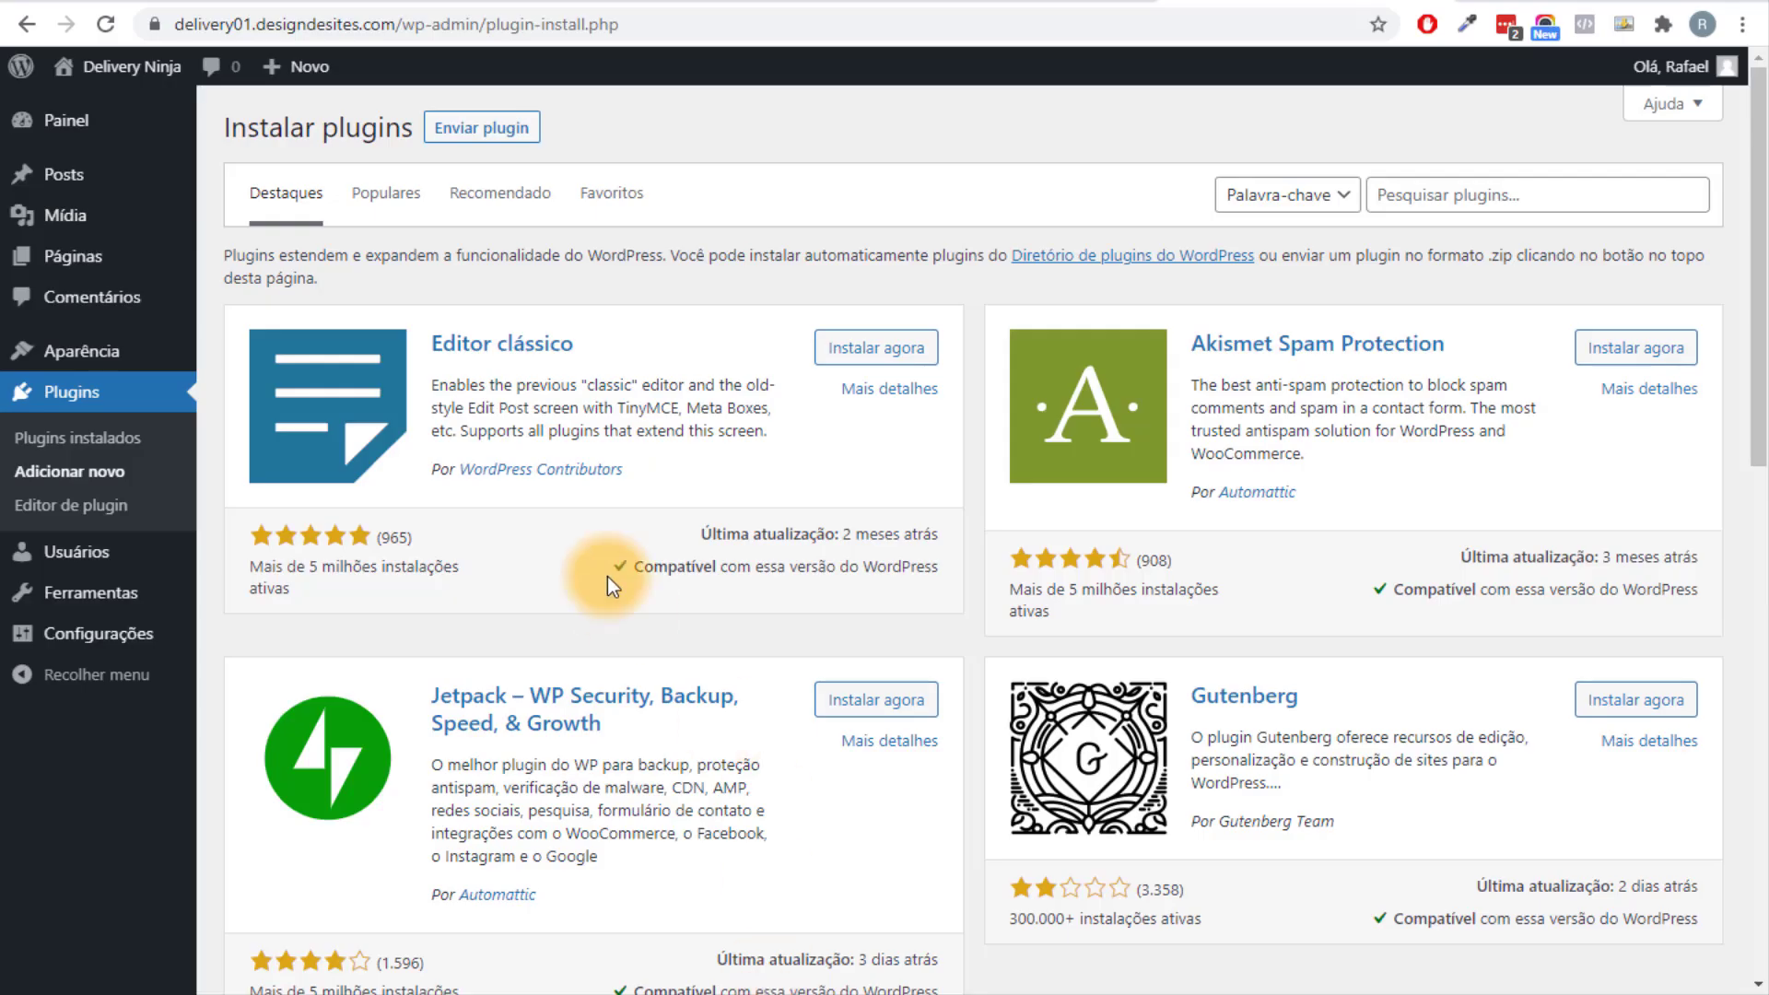
click(899, 358)
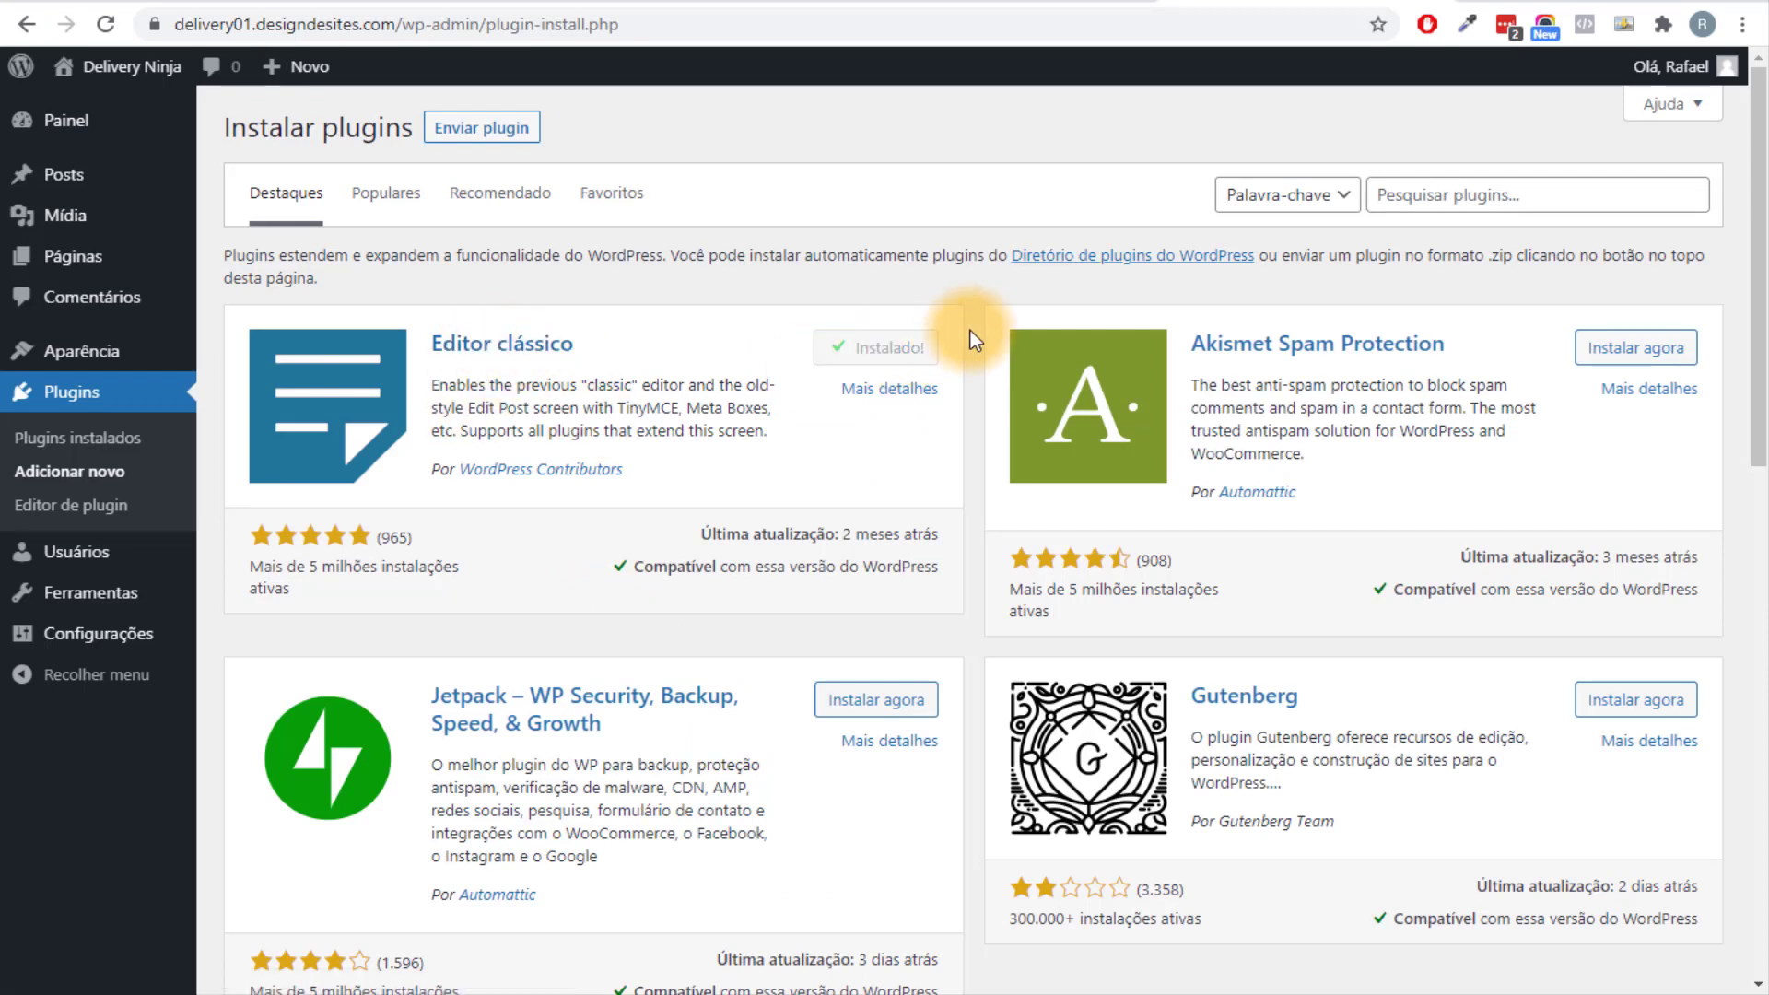
click(906, 365)
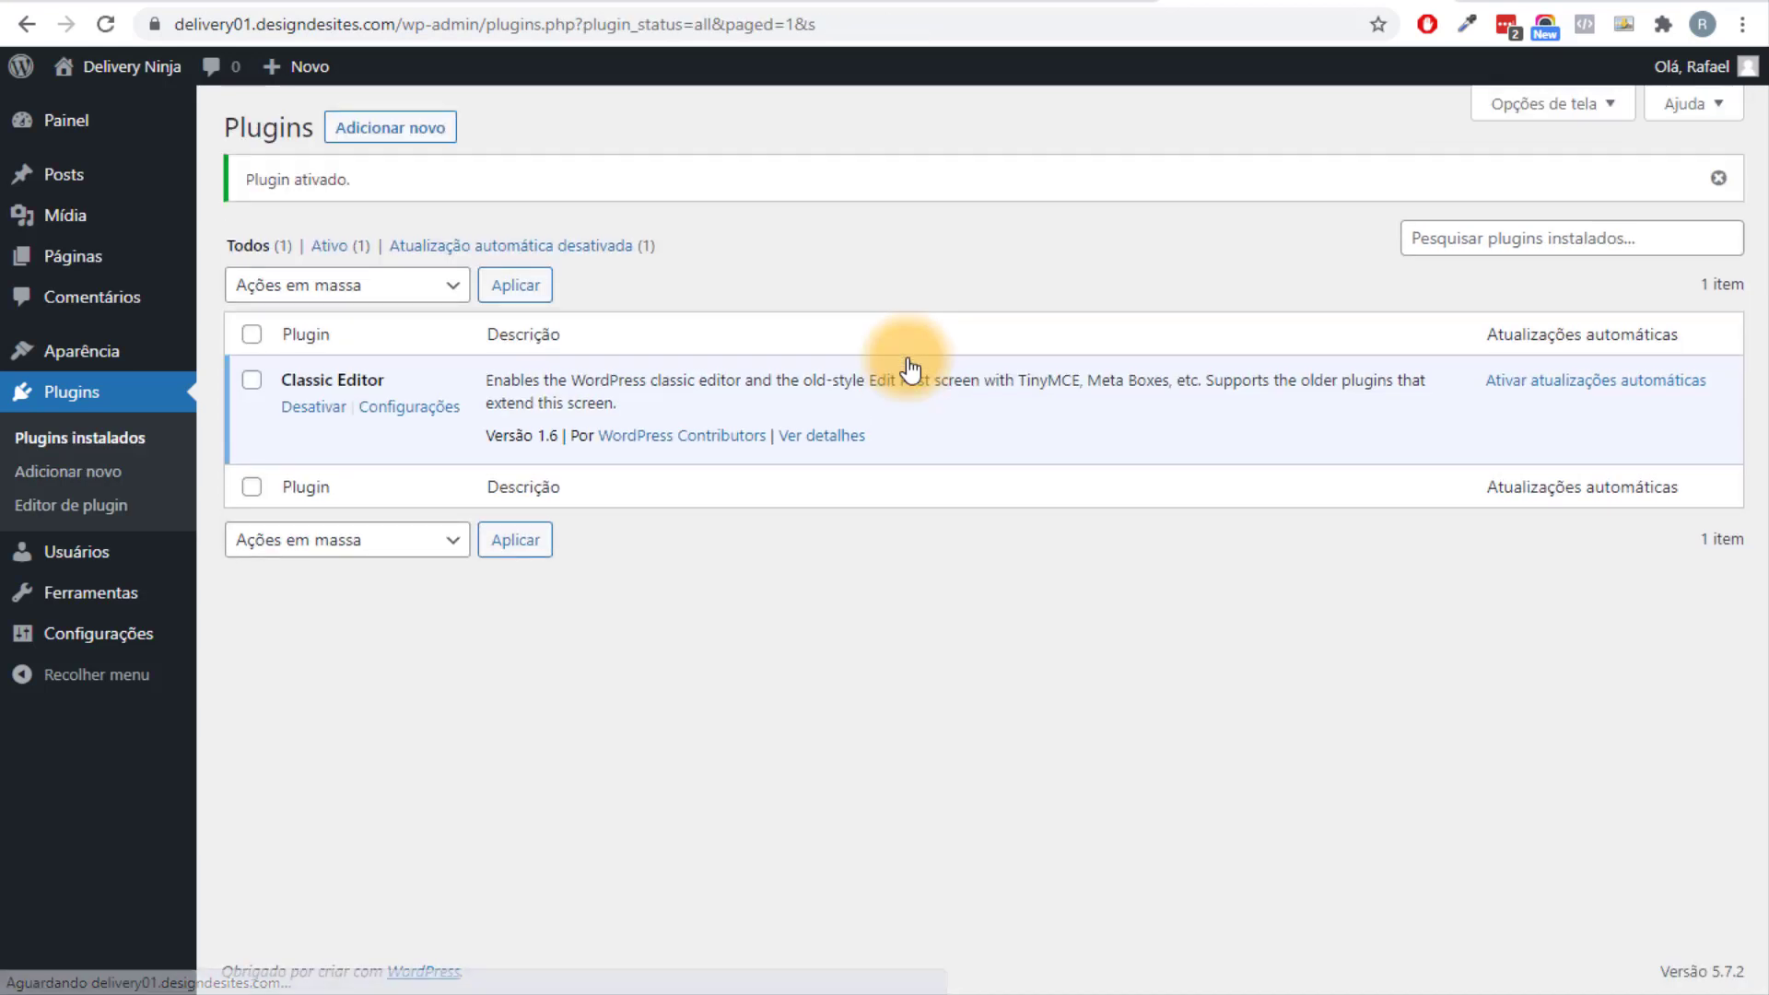
Search plugins for 'eleme', then install and activate Elementor Website Builder.
click(391, 128)
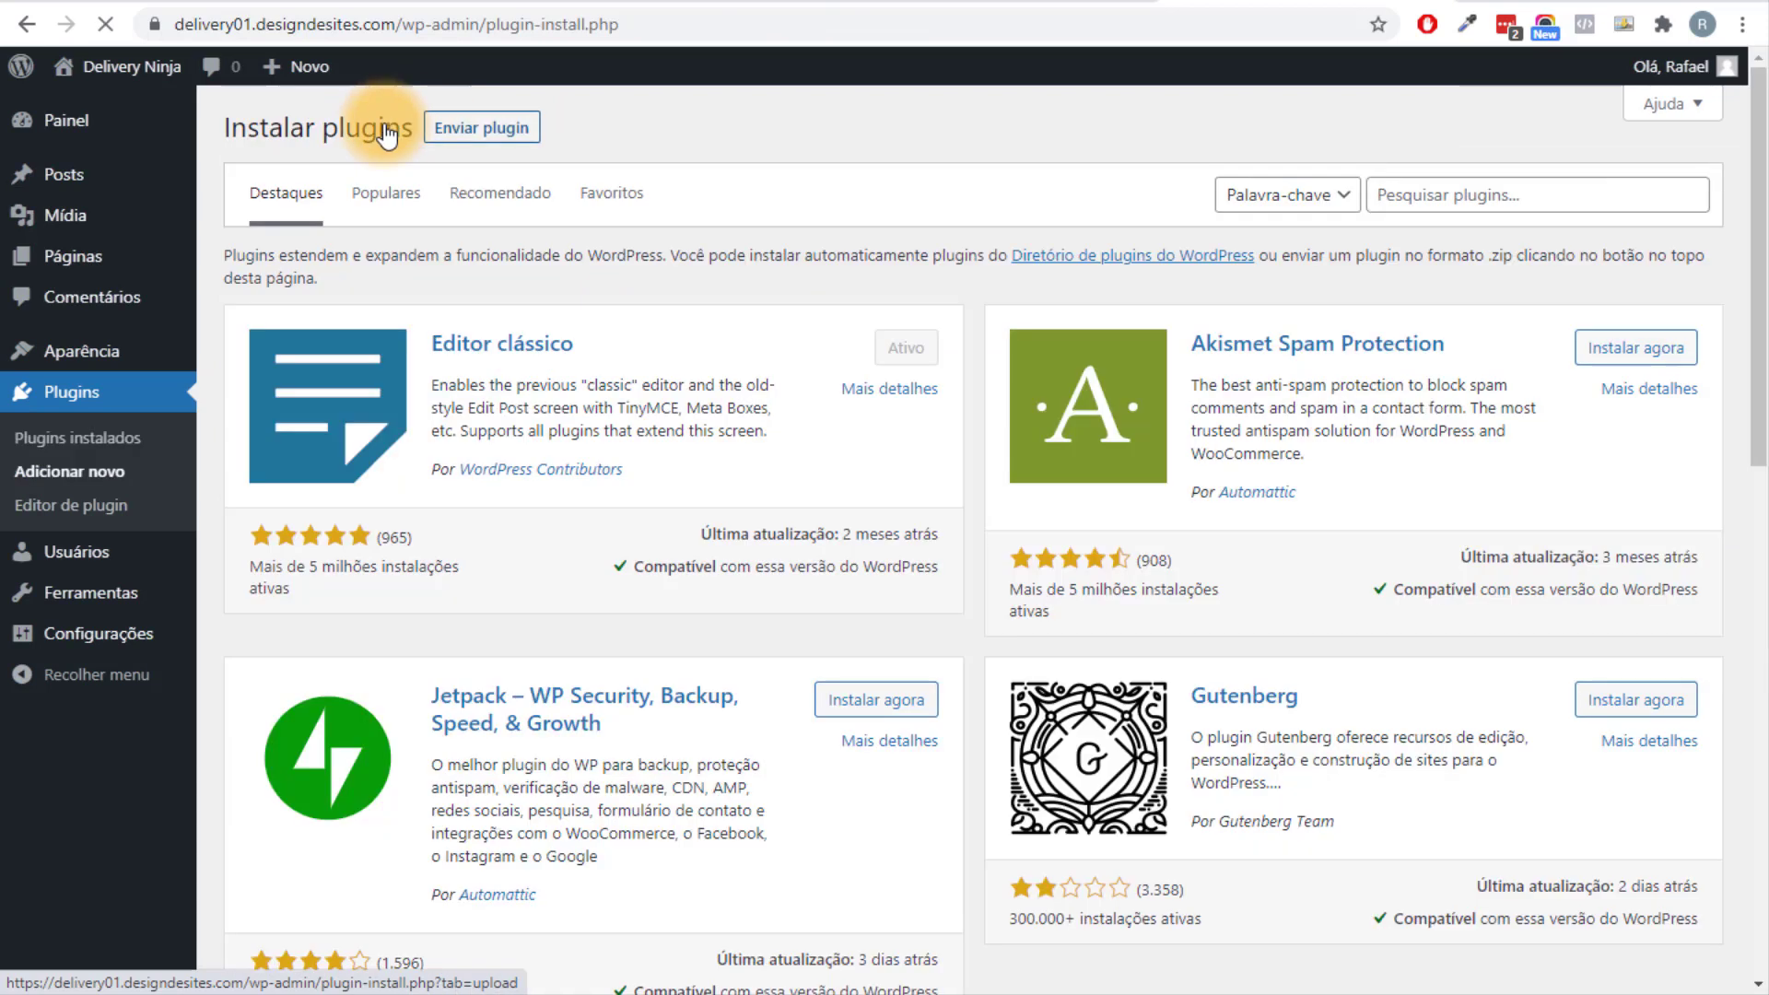
click(1481, 189)
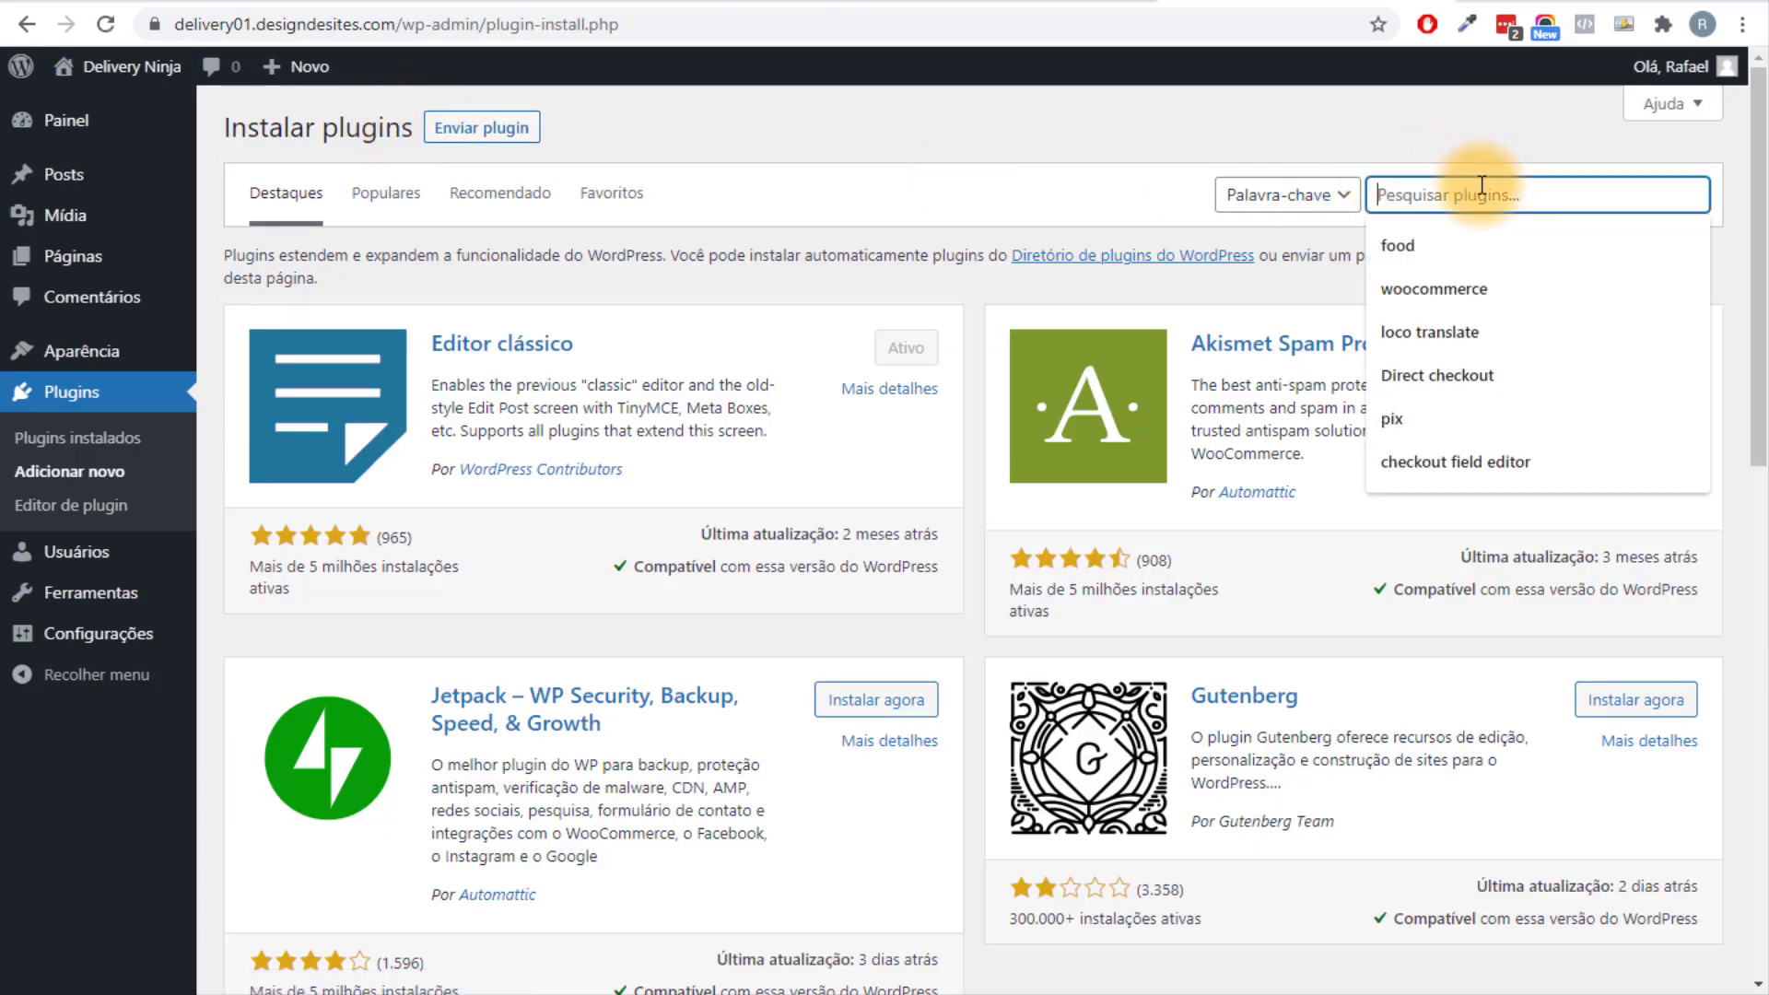
text(elementor)
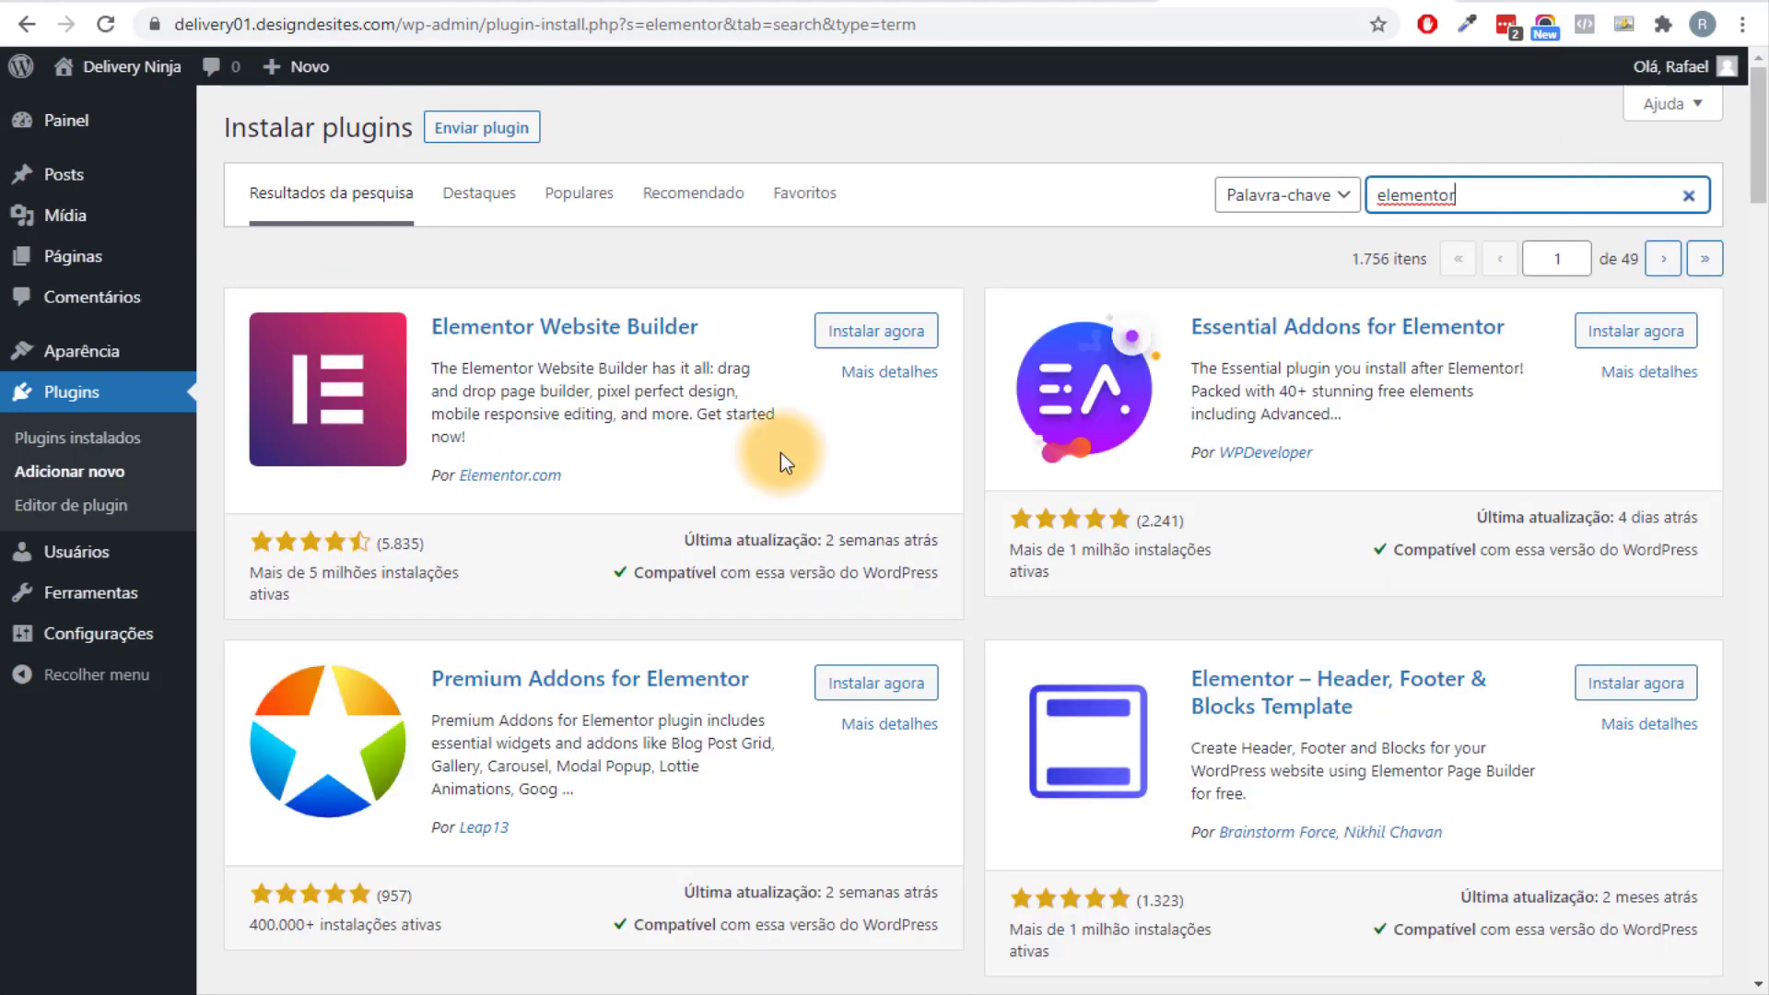
click(877, 334)
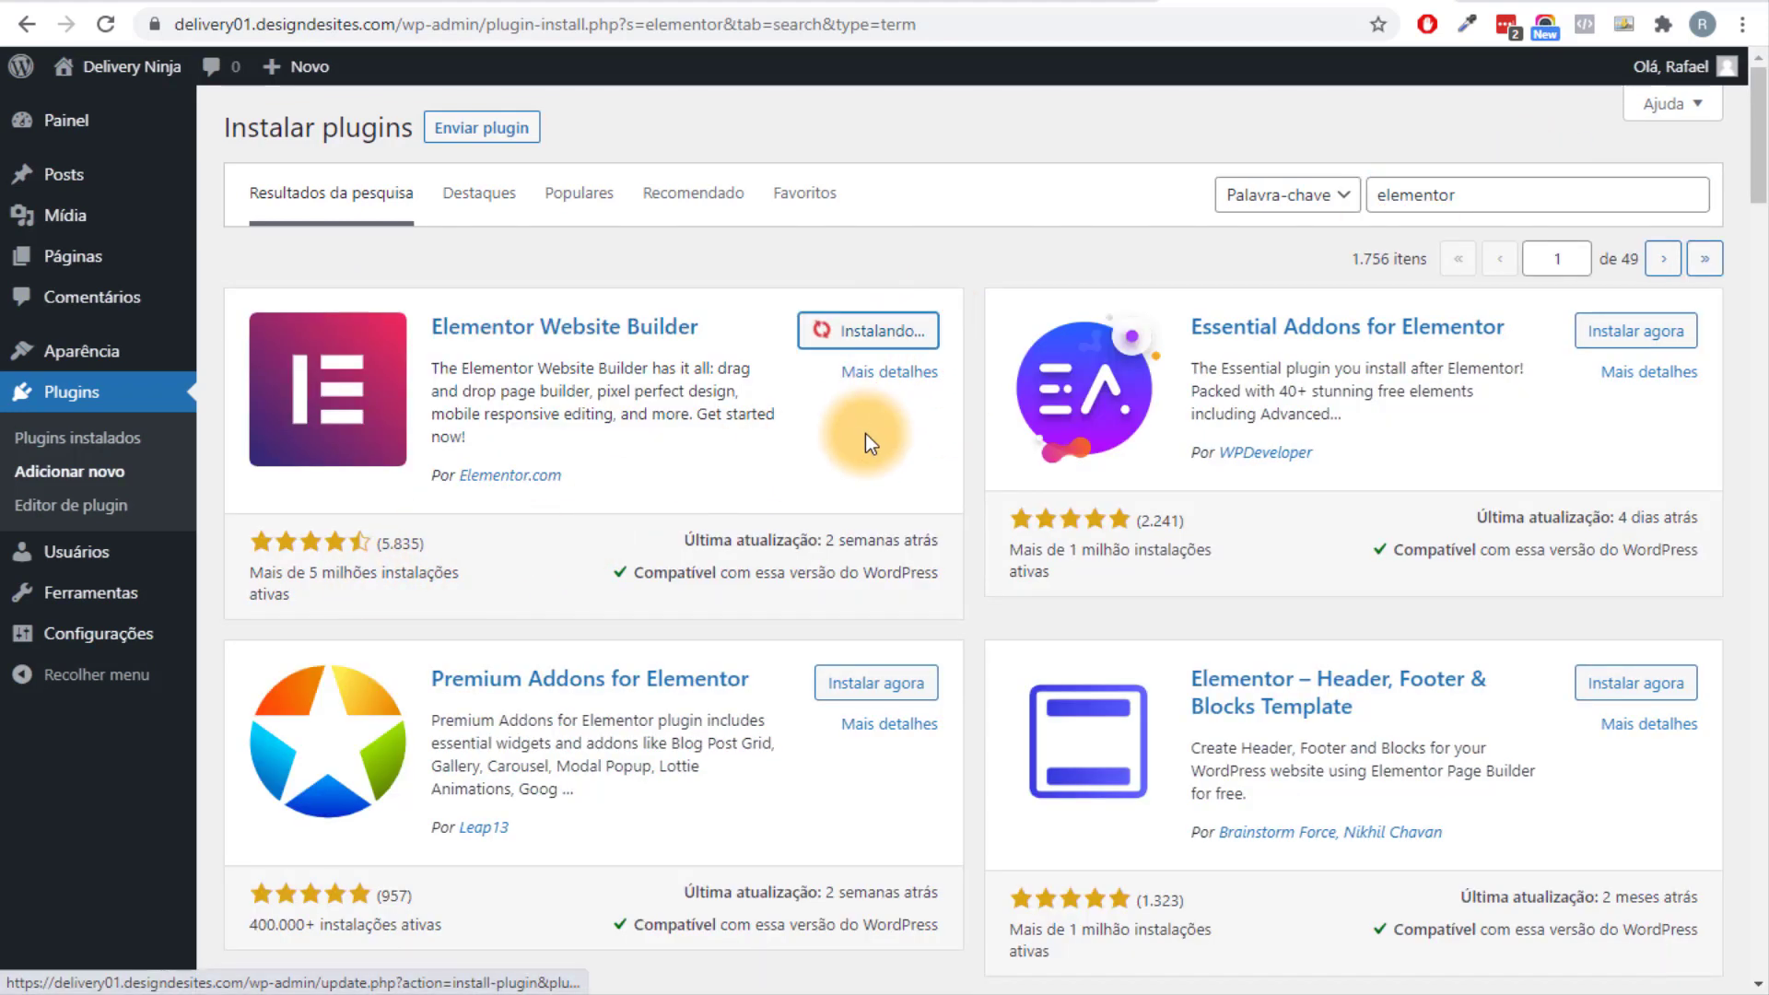
click(896, 338)
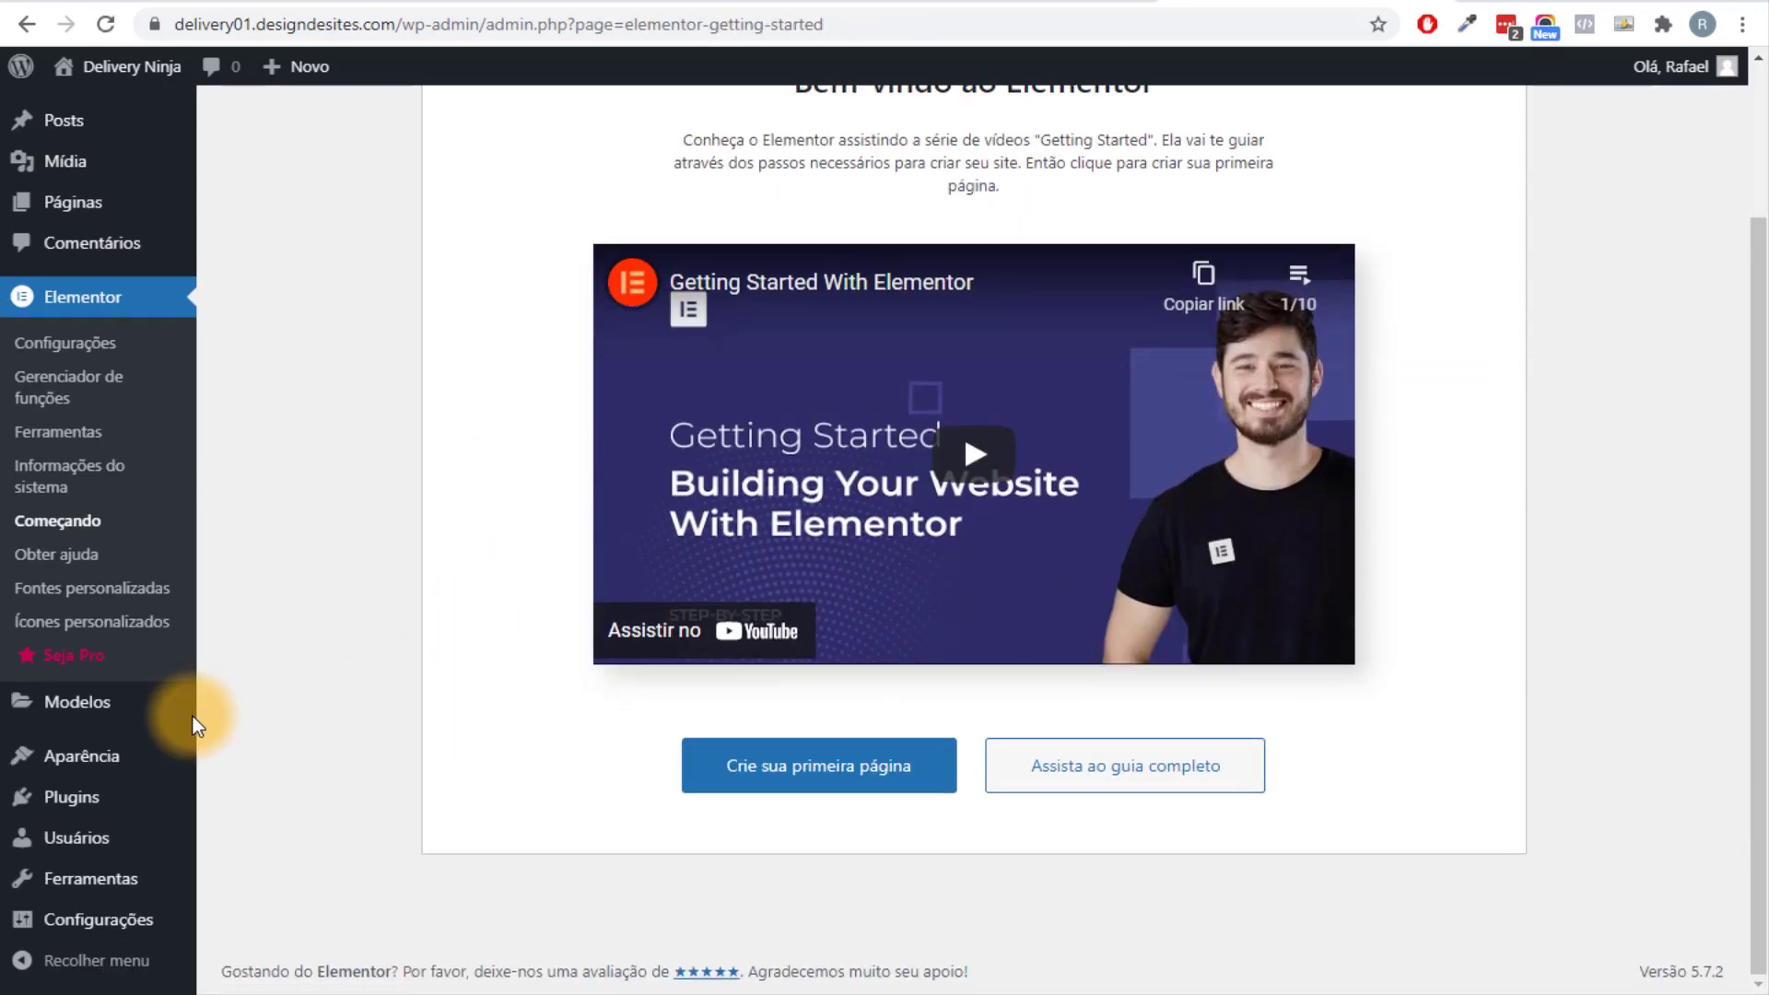
mouse_move(104, 799)
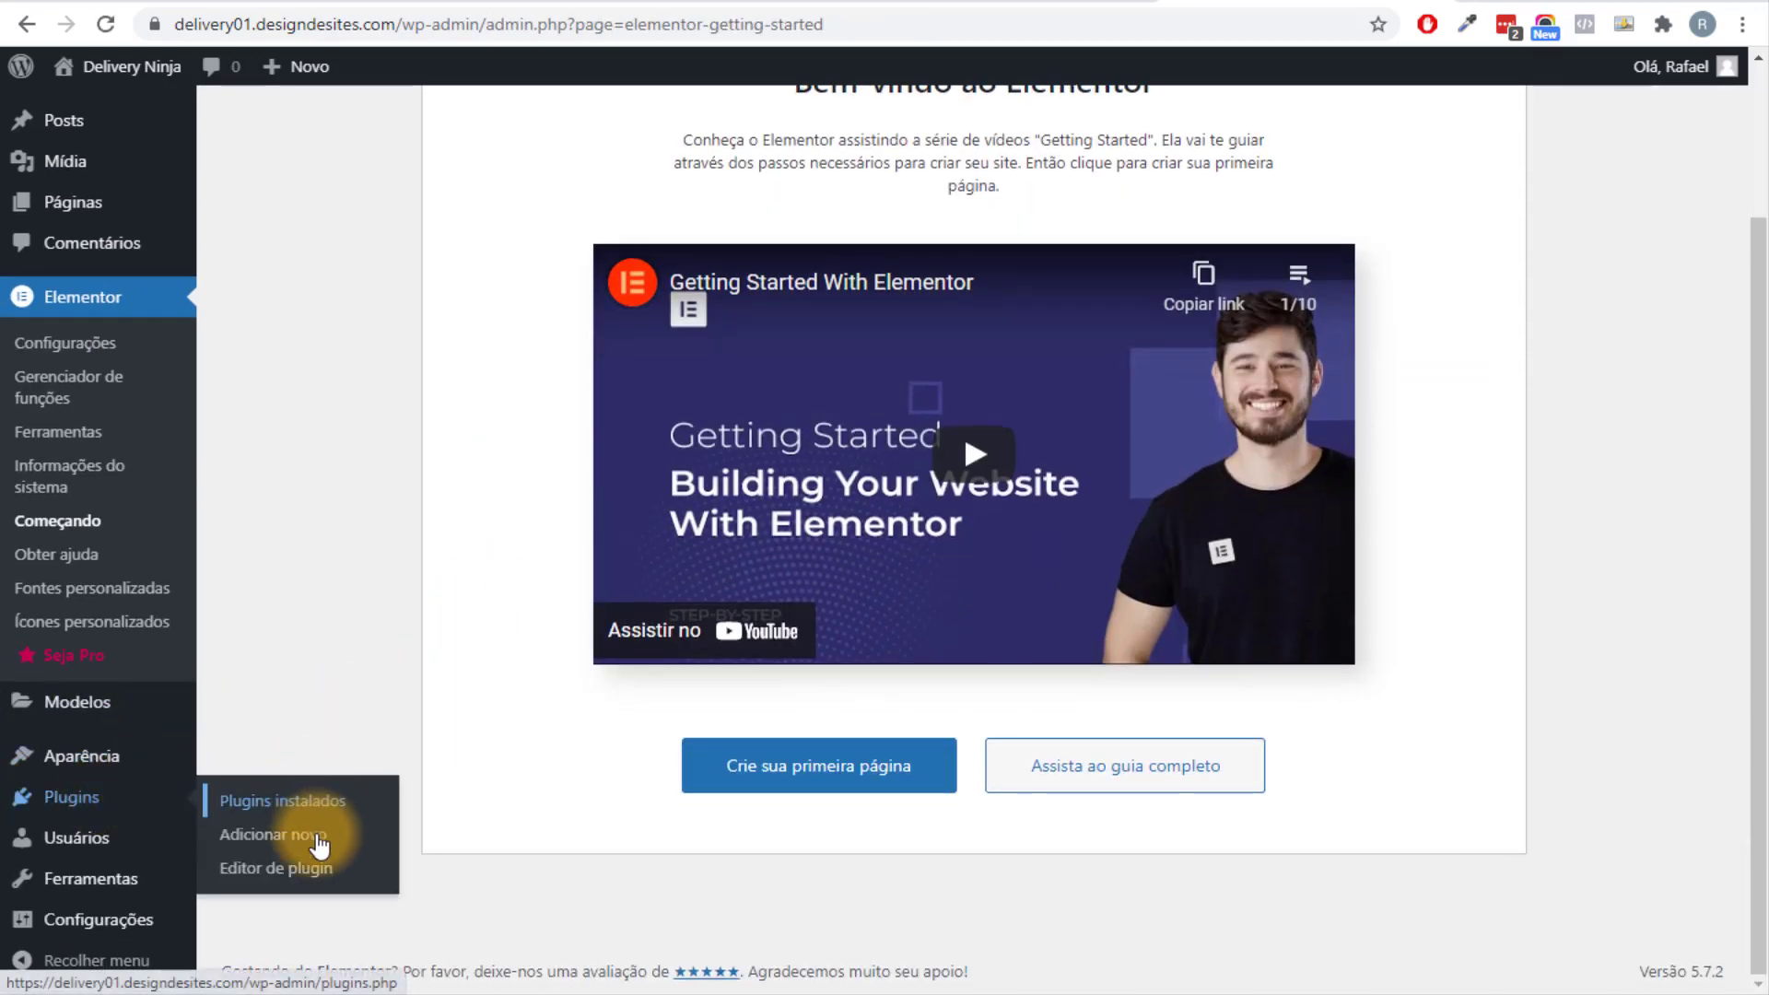
Look over the plugin topics in the XMind checklist, then return to WordPress's Instalar plugins page.
click(816, 993)
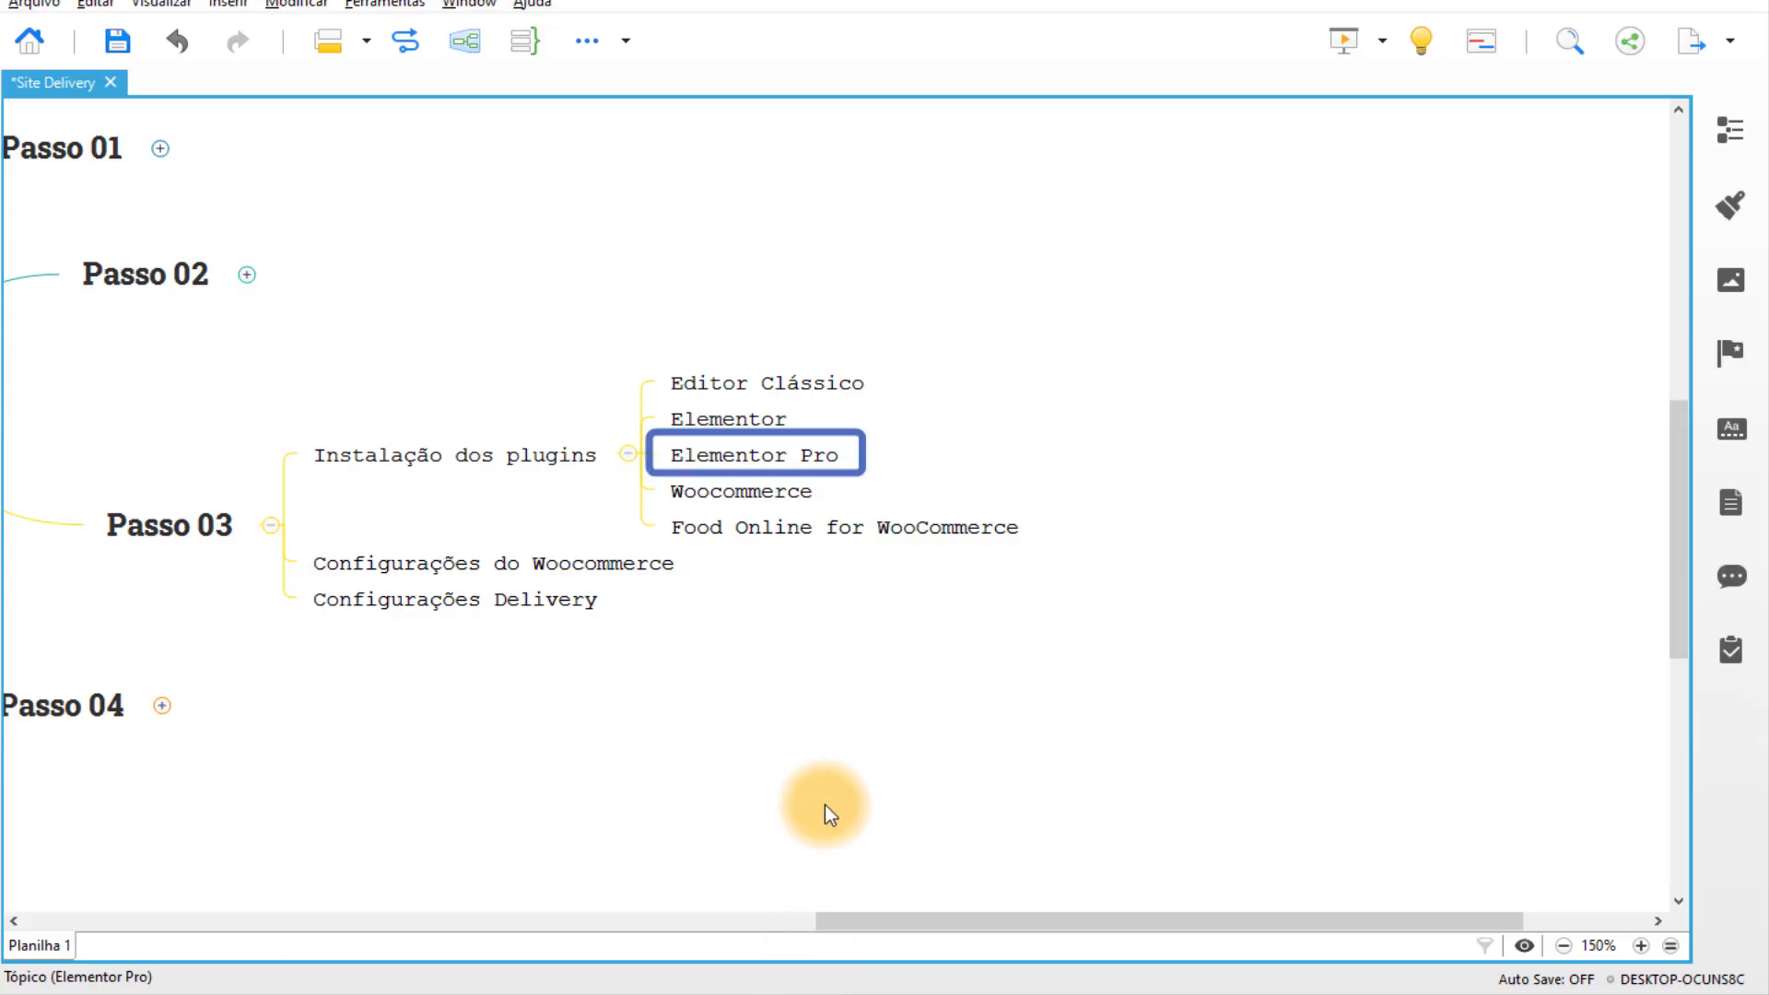
click(772, 502)
click(805, 460)
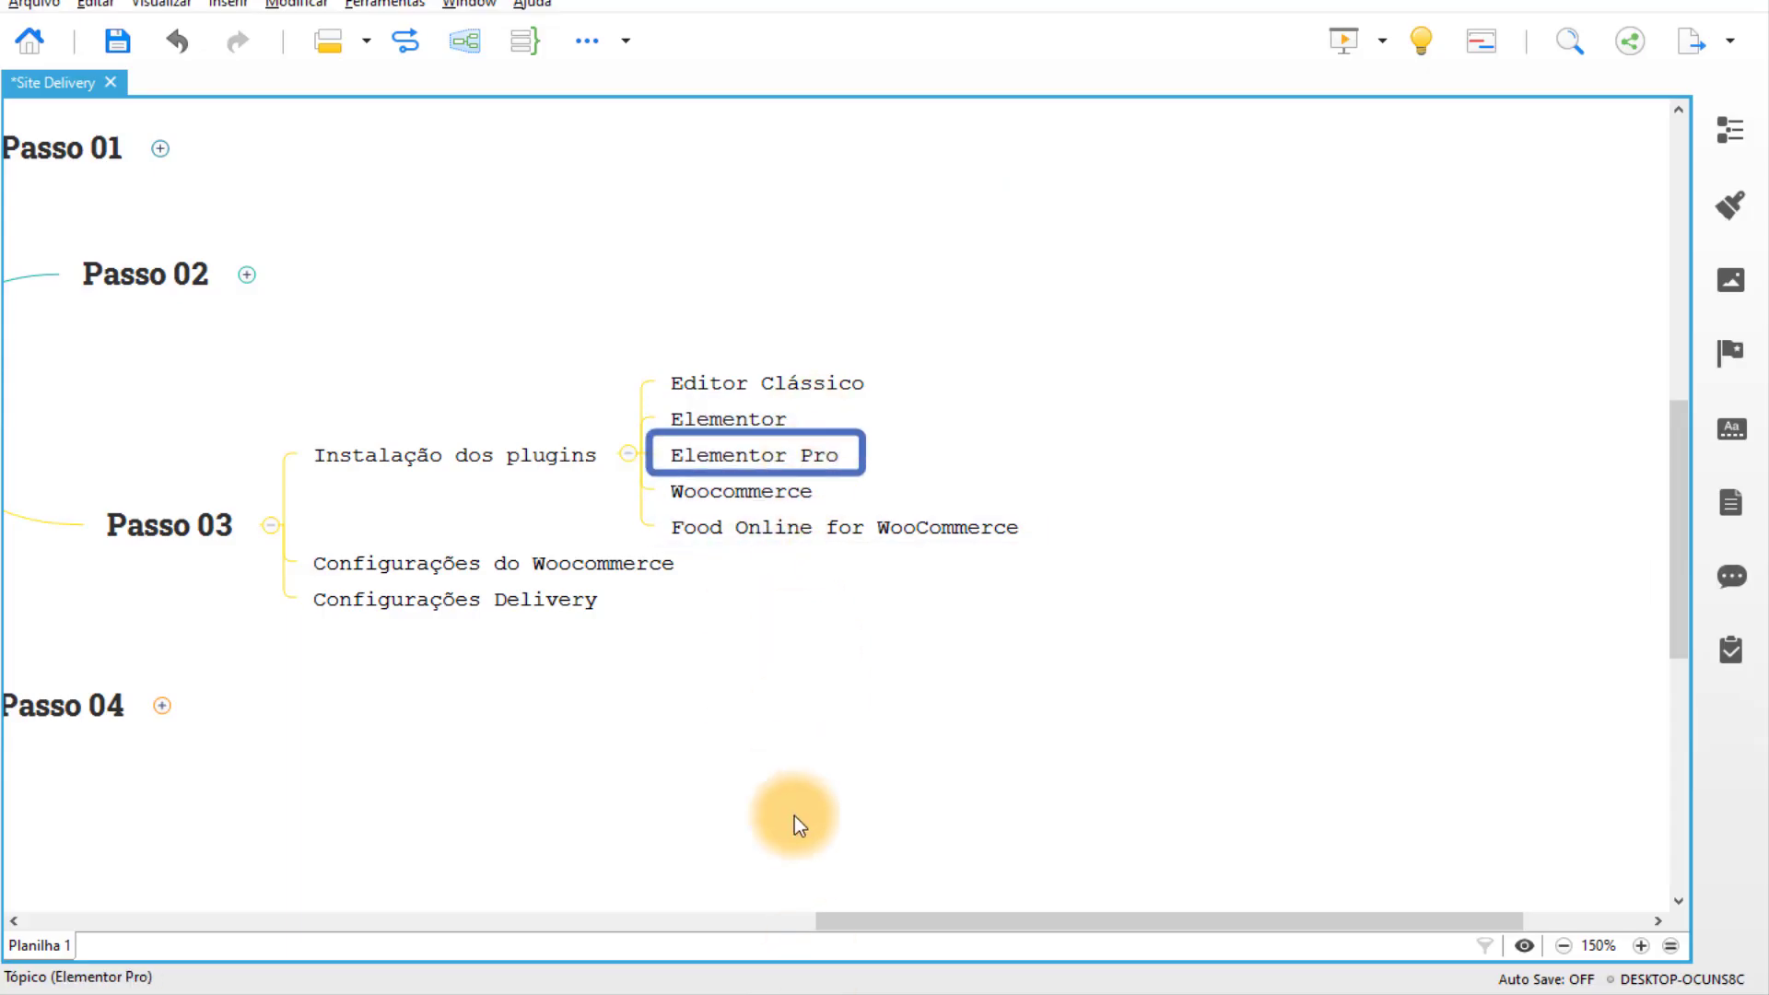
click(761, 991)
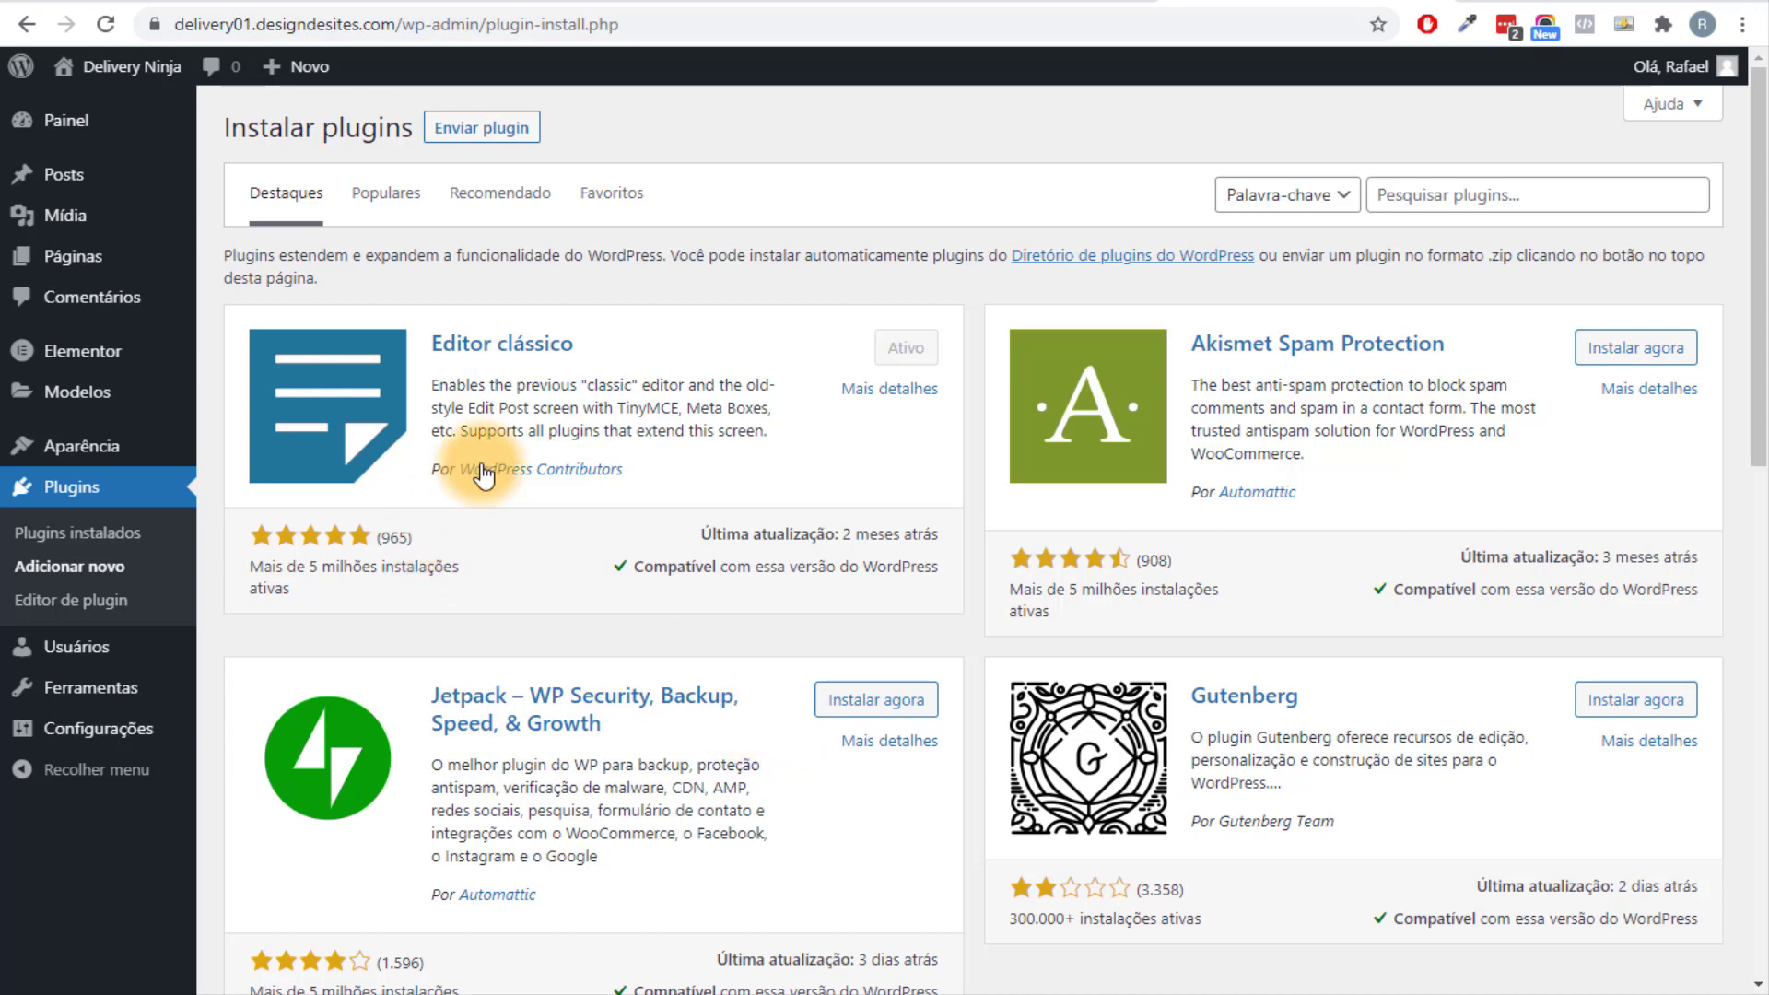
Search the plugin directory for 'woocommerce', then install and activate WooCommerce.
click(483, 134)
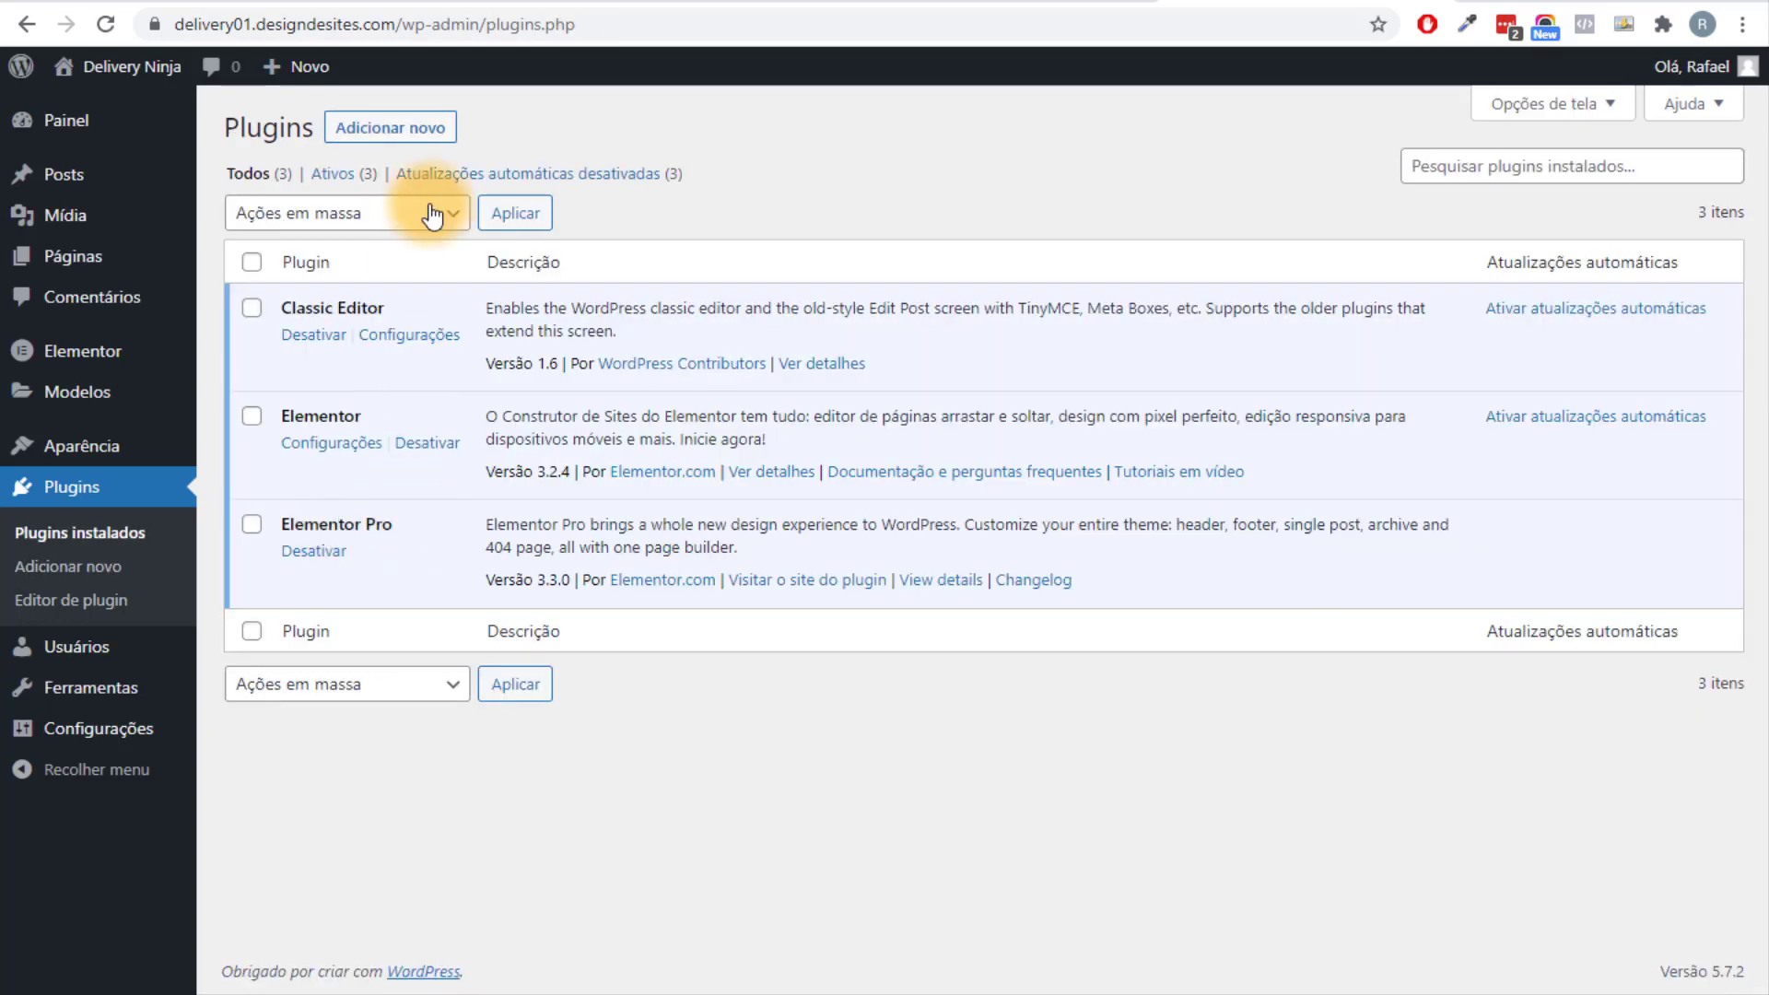
click(413, 128)
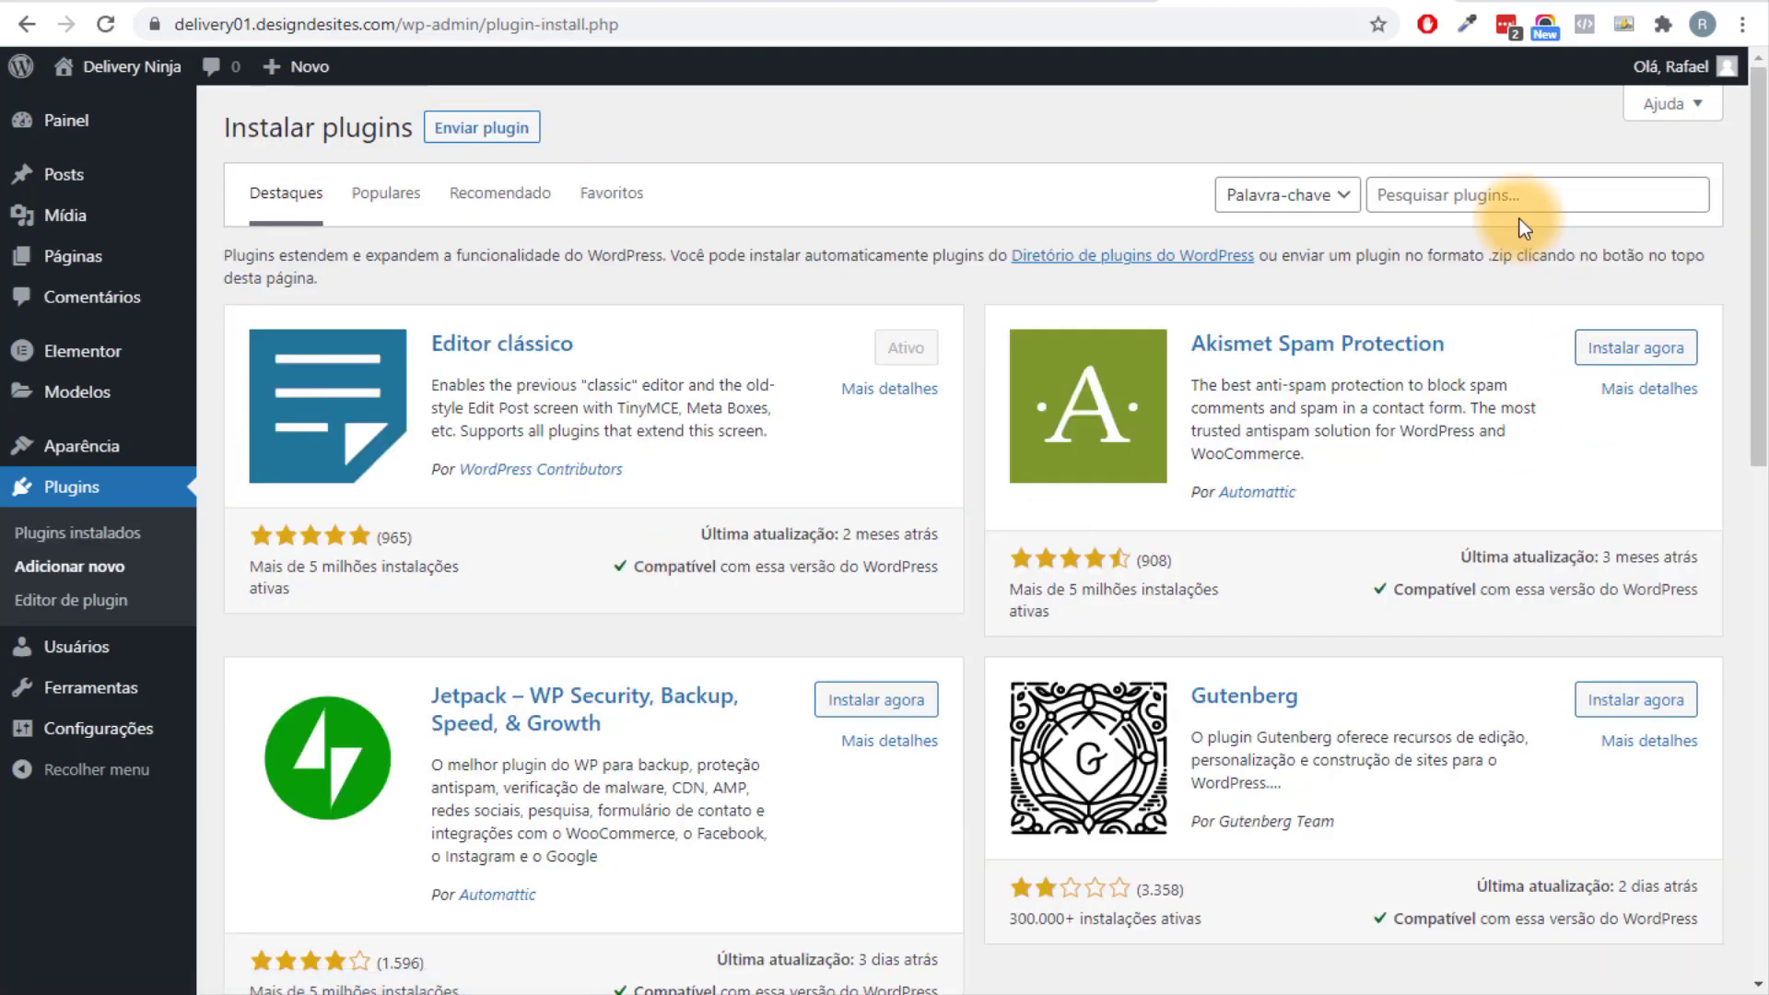
click(1511, 195)
text(woocom)
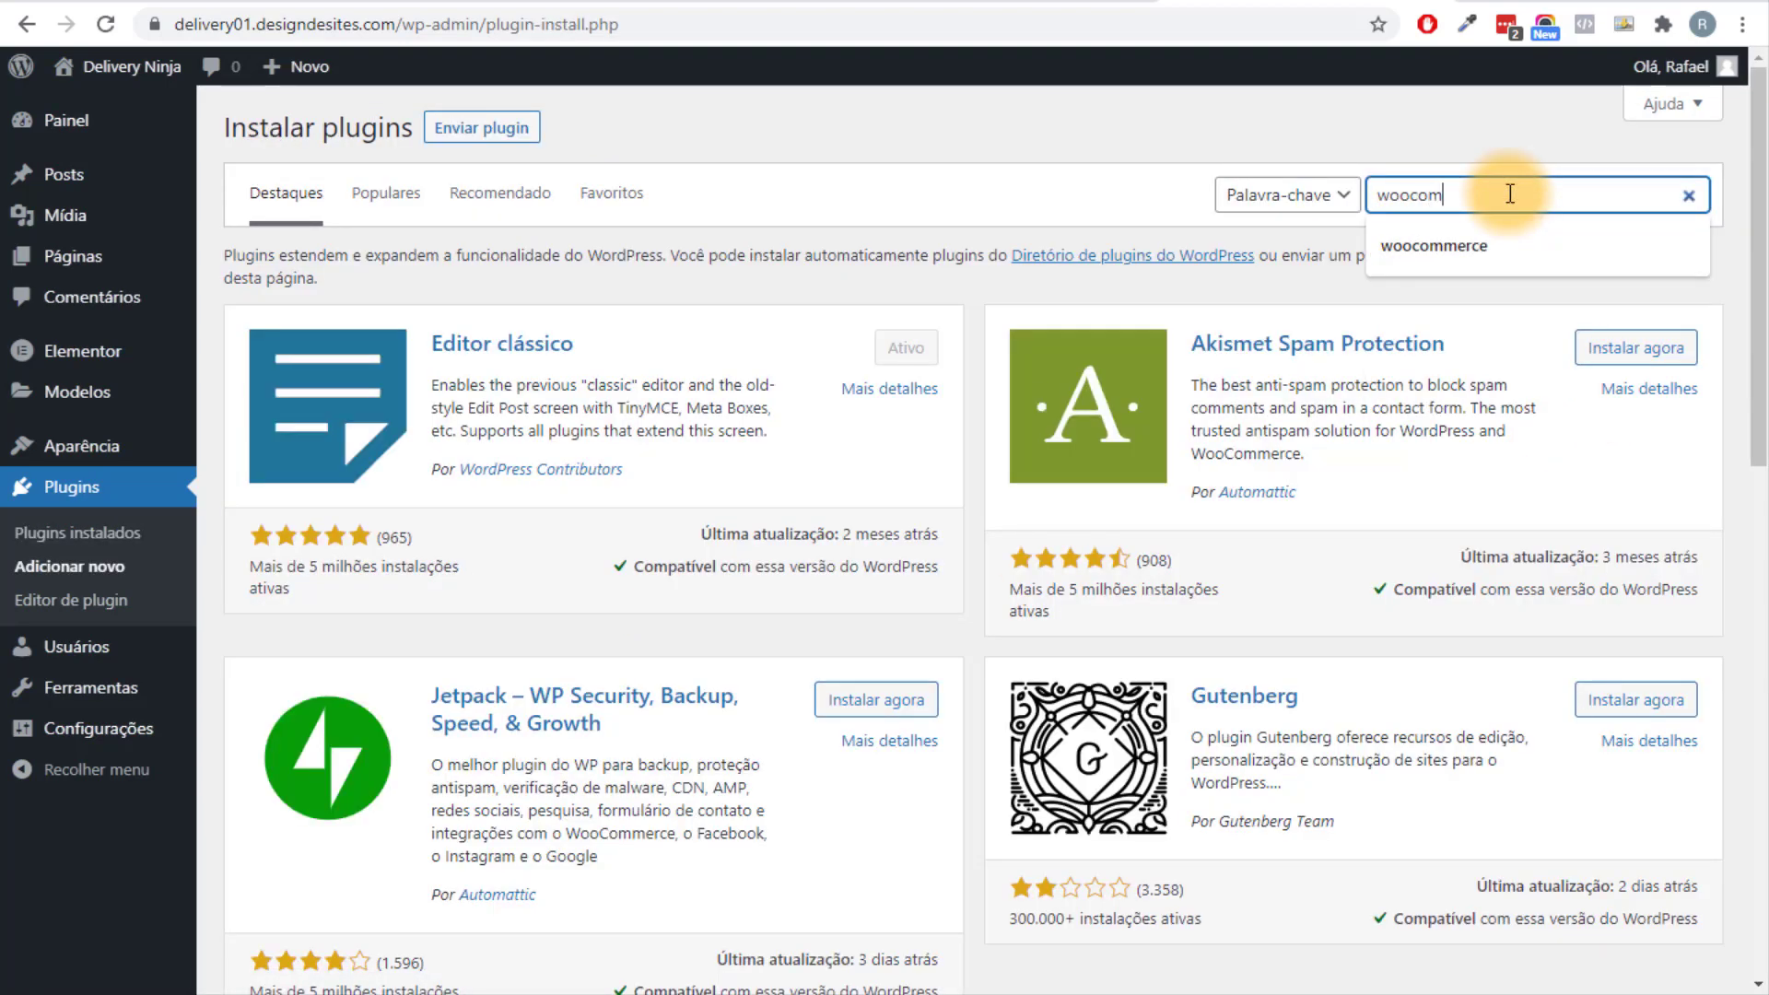
text(merce)
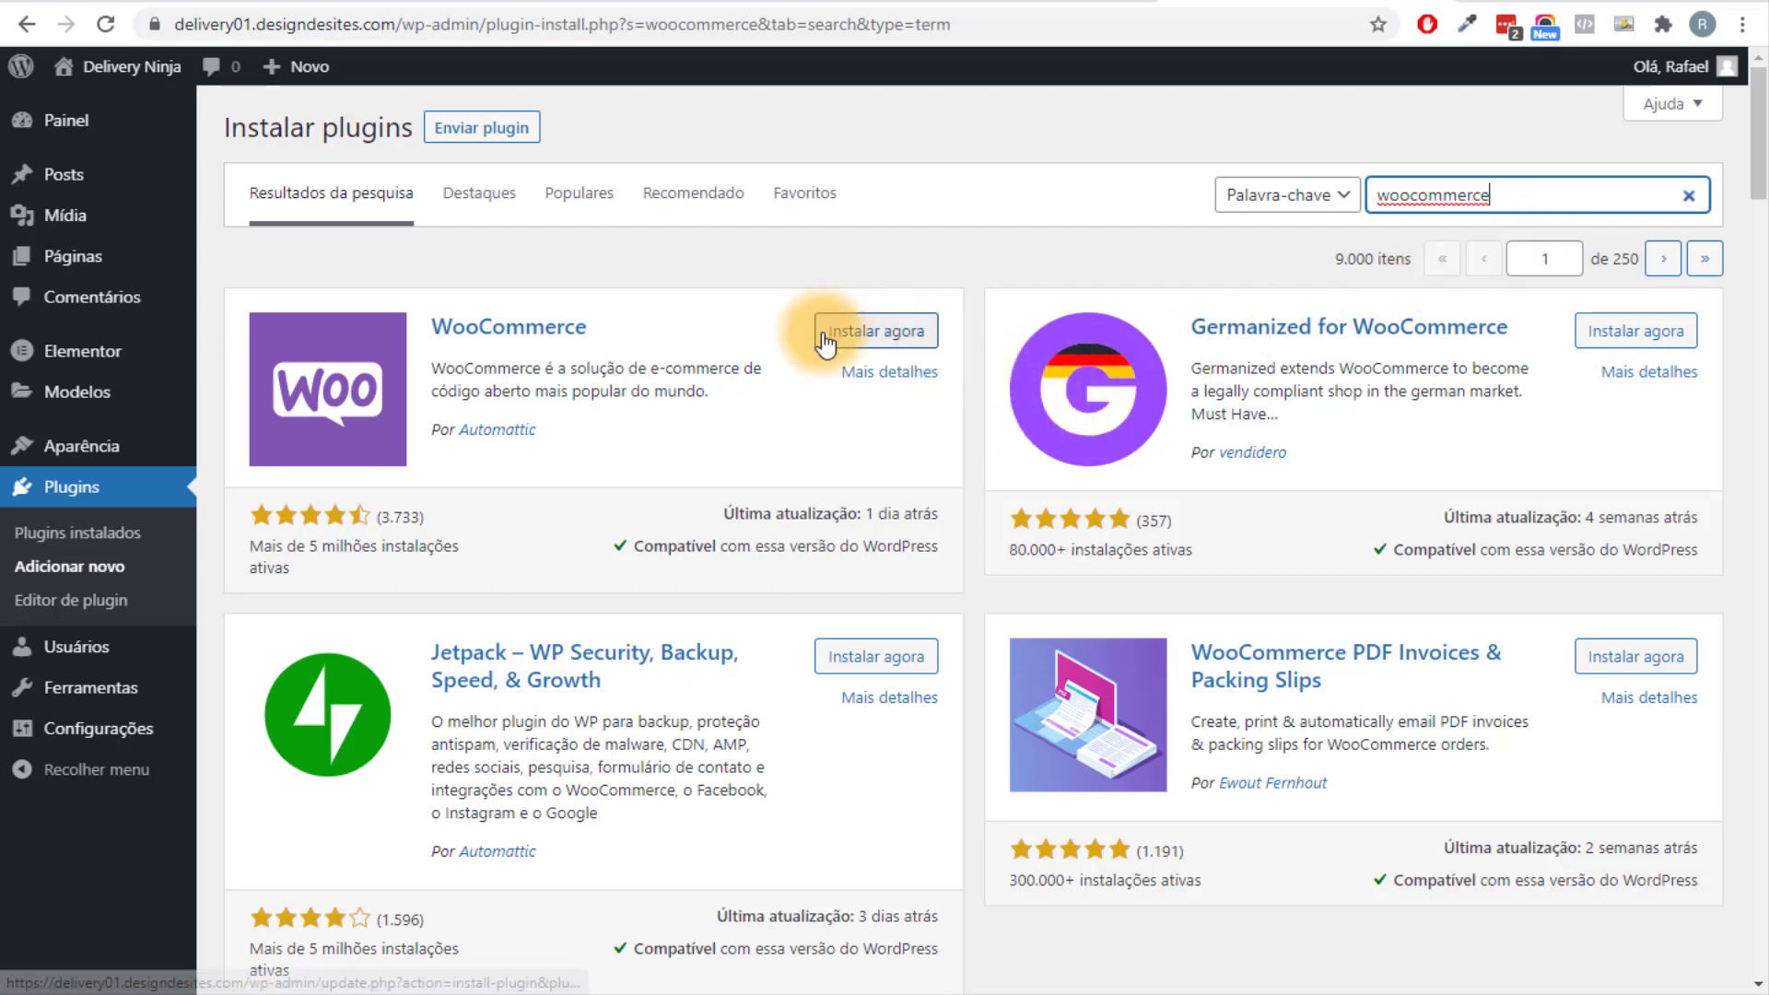
drag(266, 568, 511, 561)
click(511, 561)
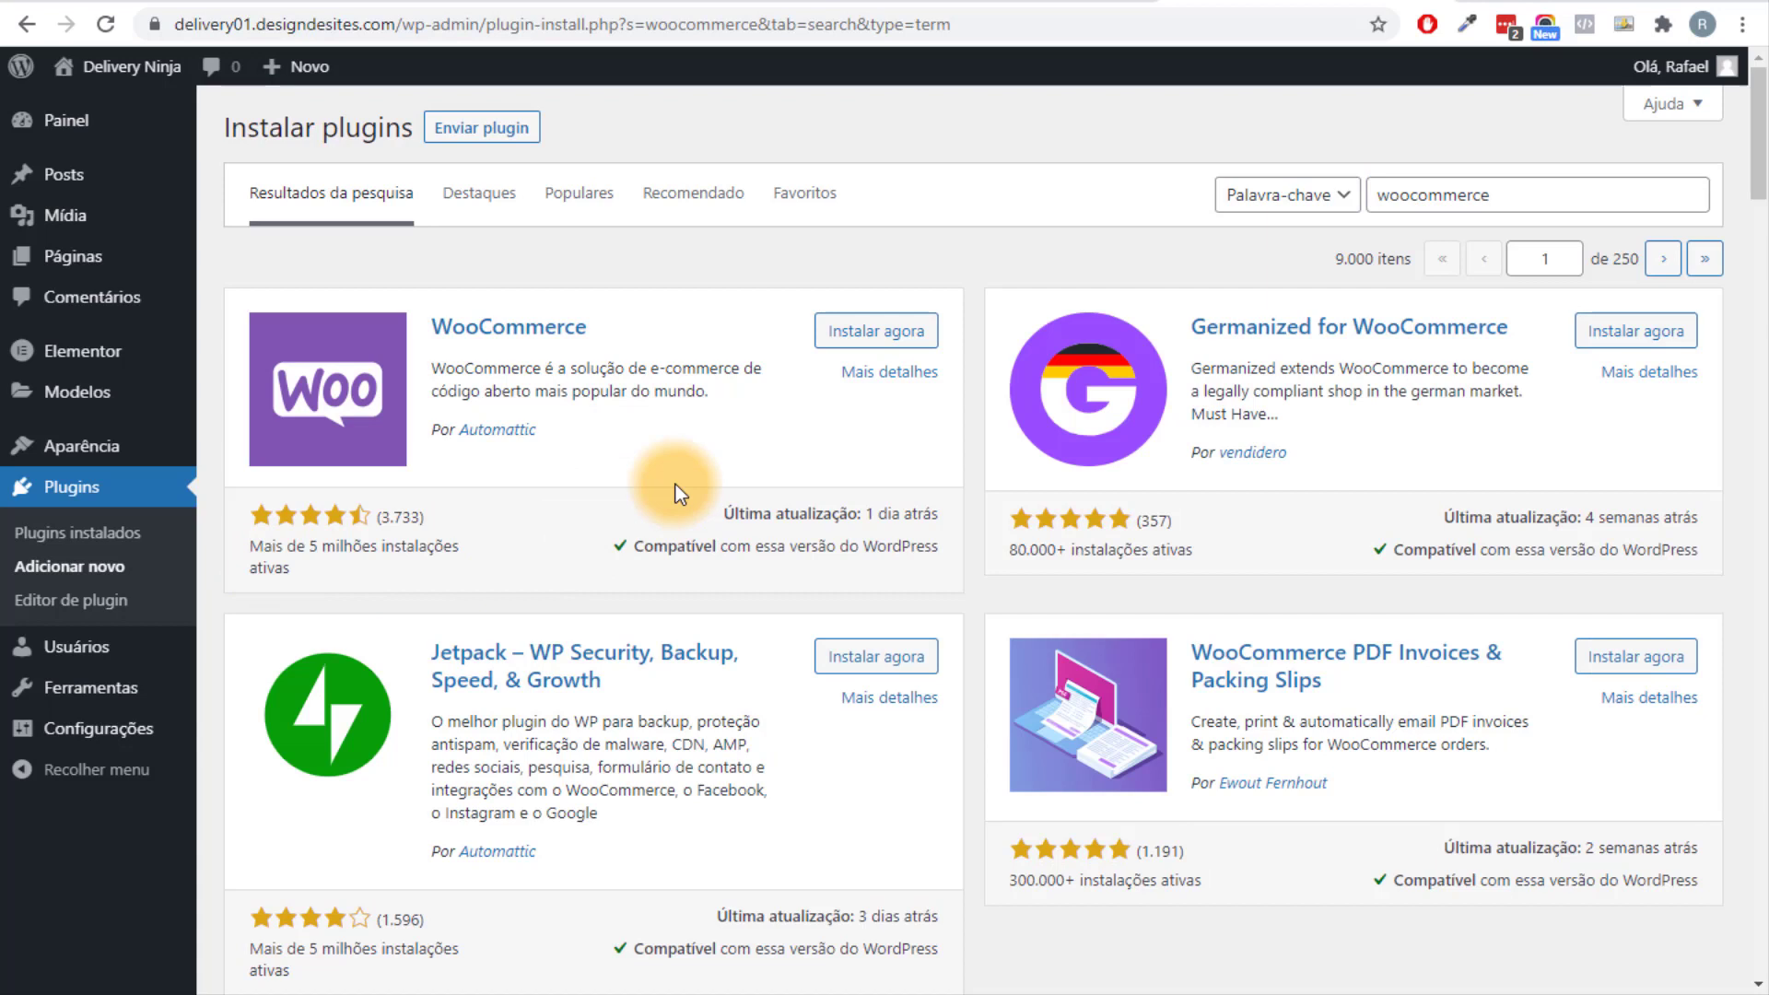
click(873, 333)
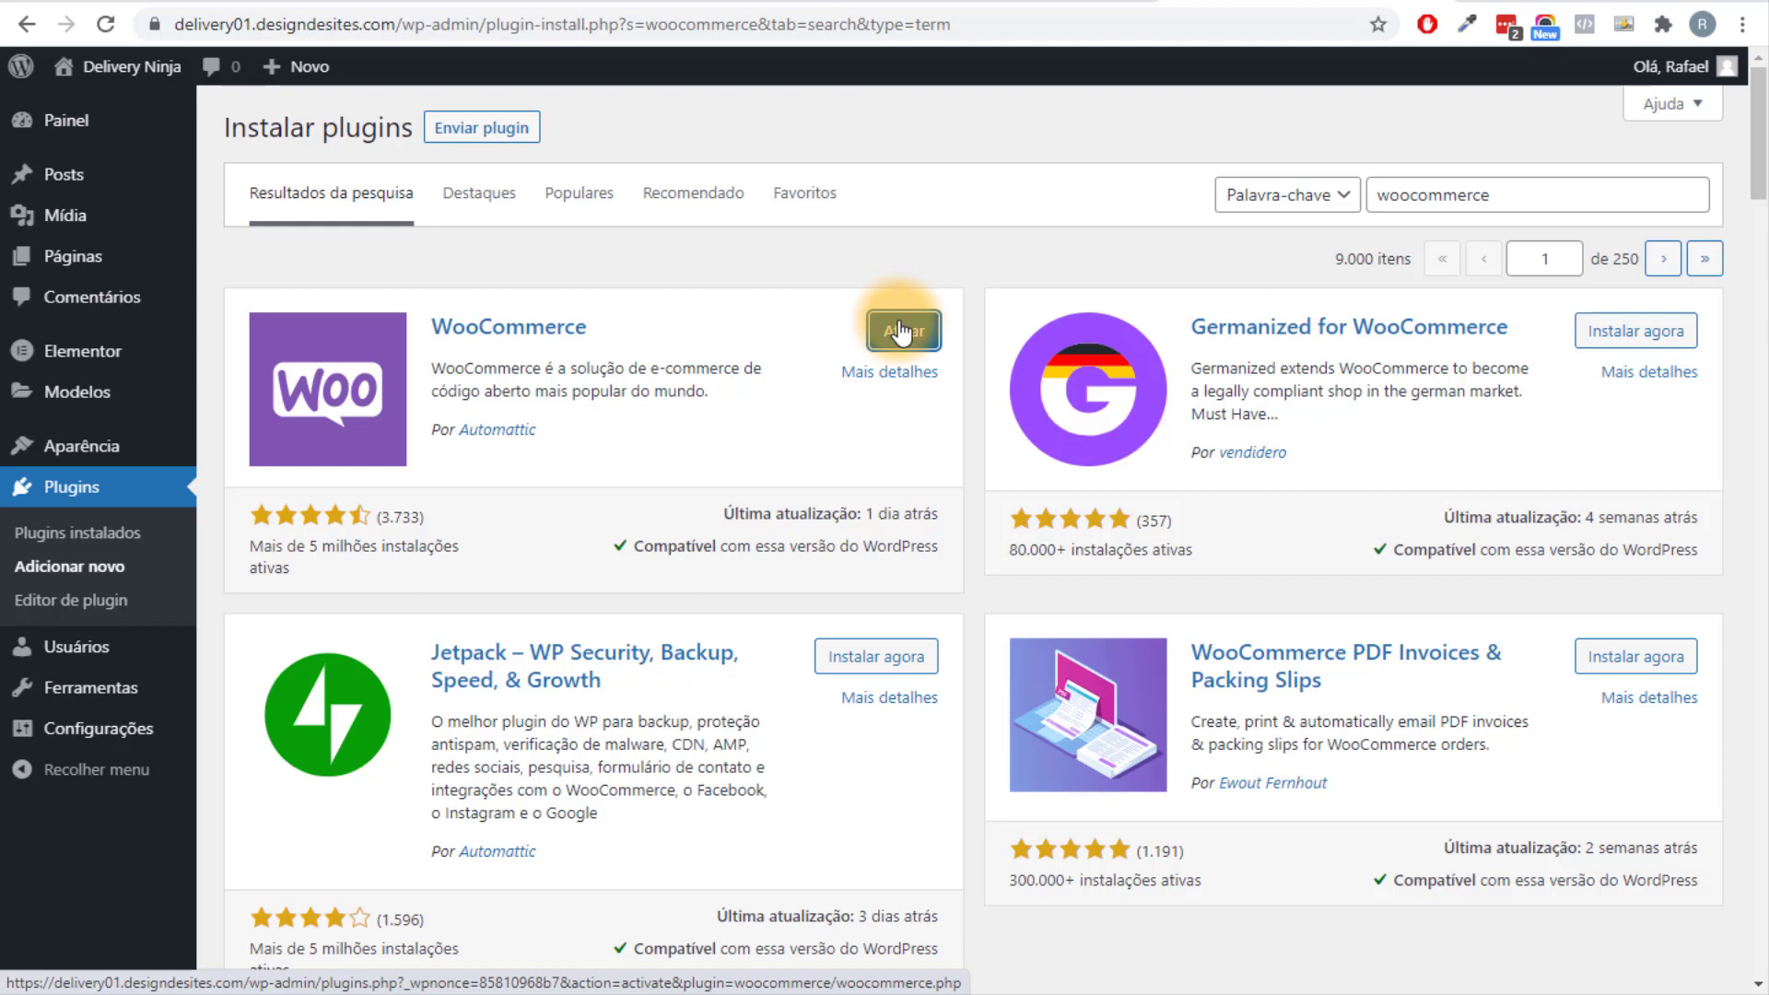
click(901, 332)
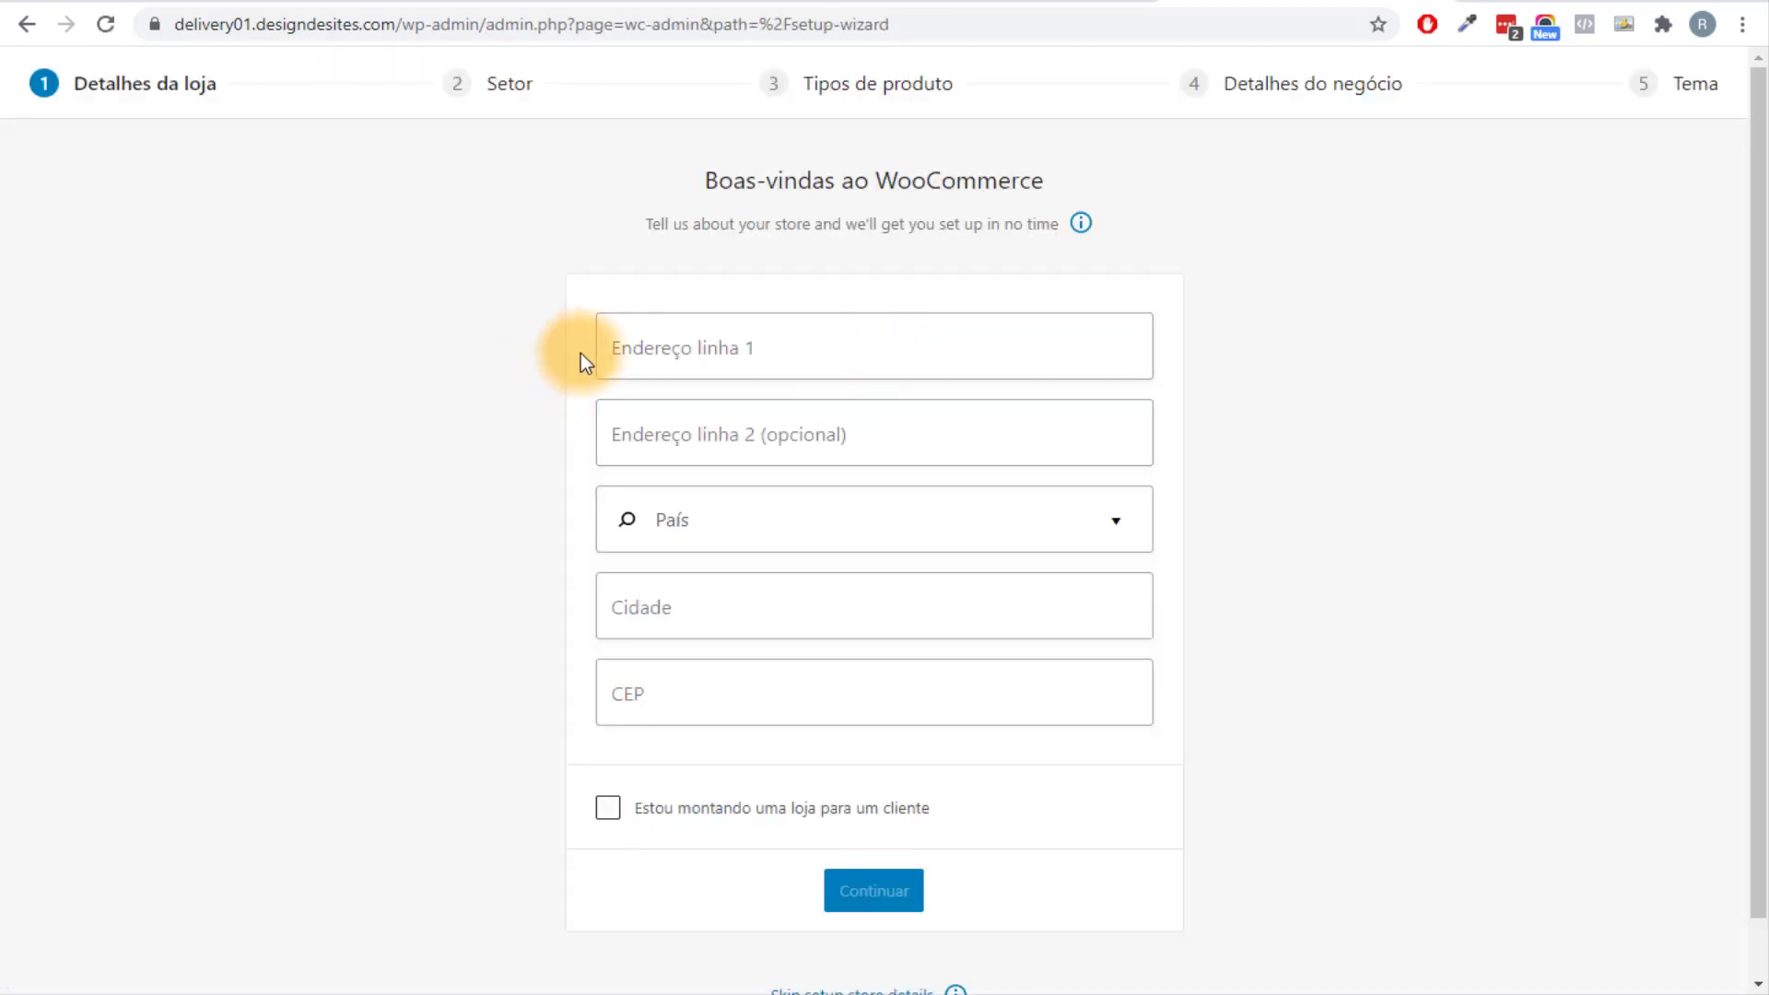
Skip WooCommerce's store details step, dismiss the usage-tracking prompt and close the welcome message.
click(663, 355)
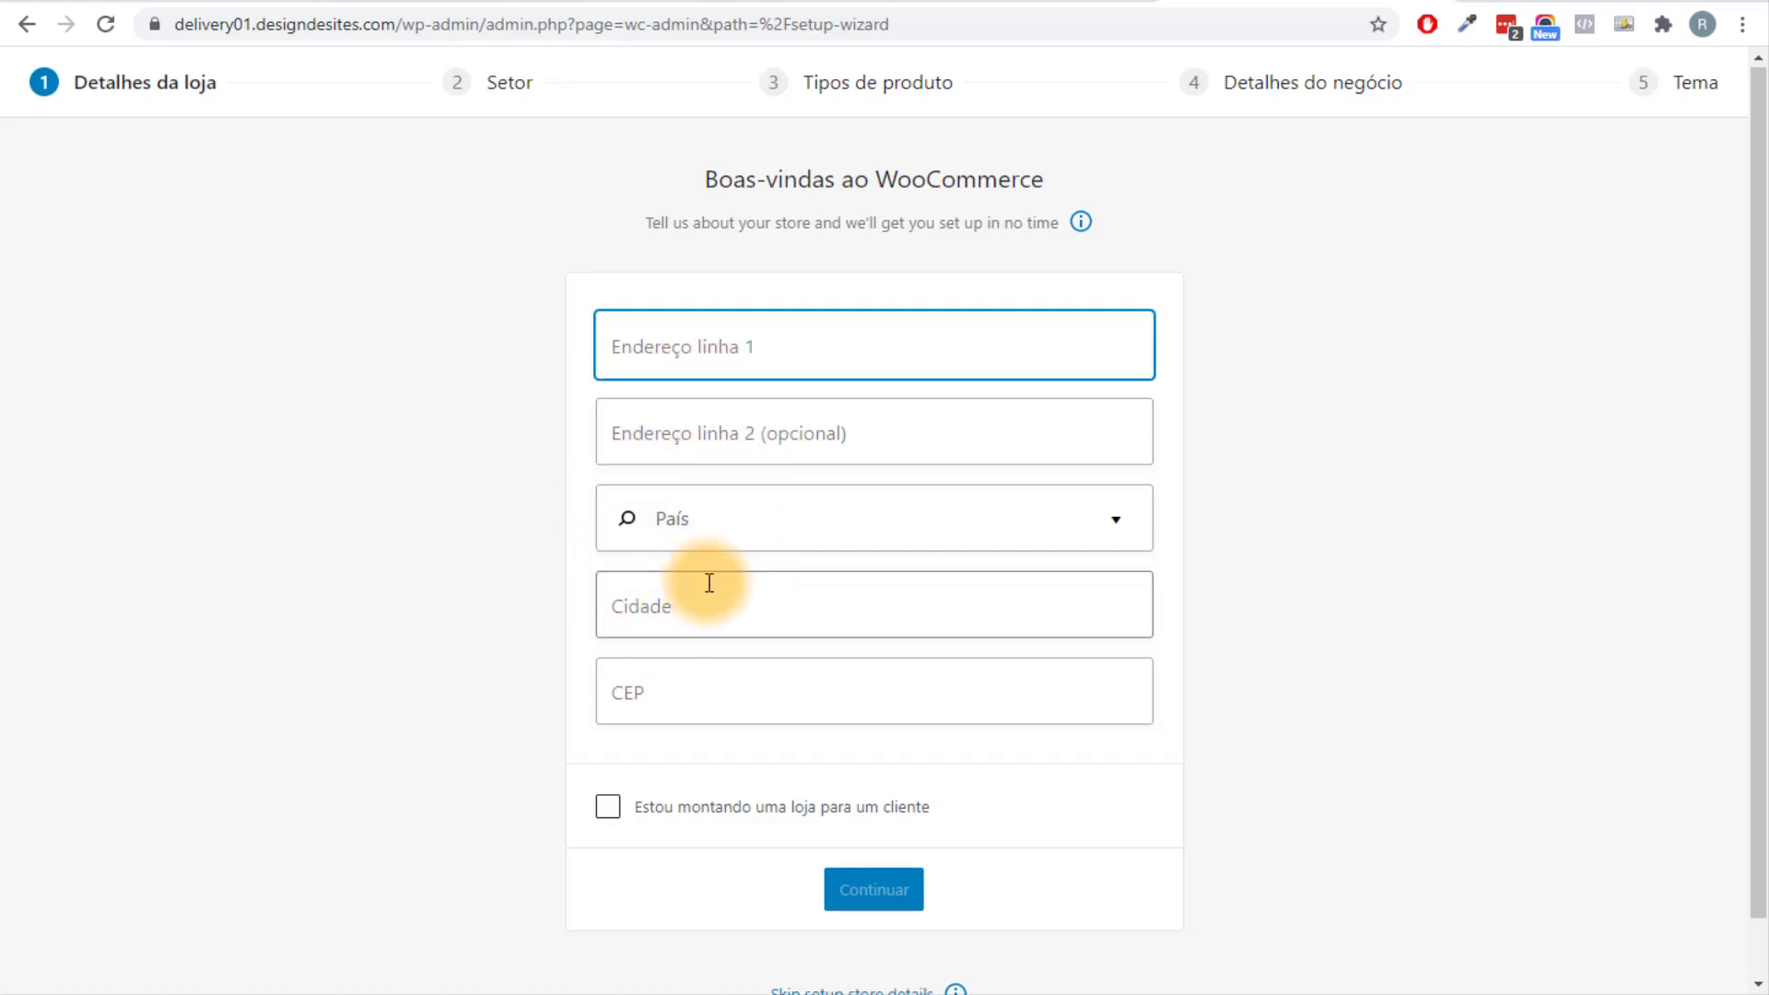
scroll(710, 584, down, 1)
click(901, 948)
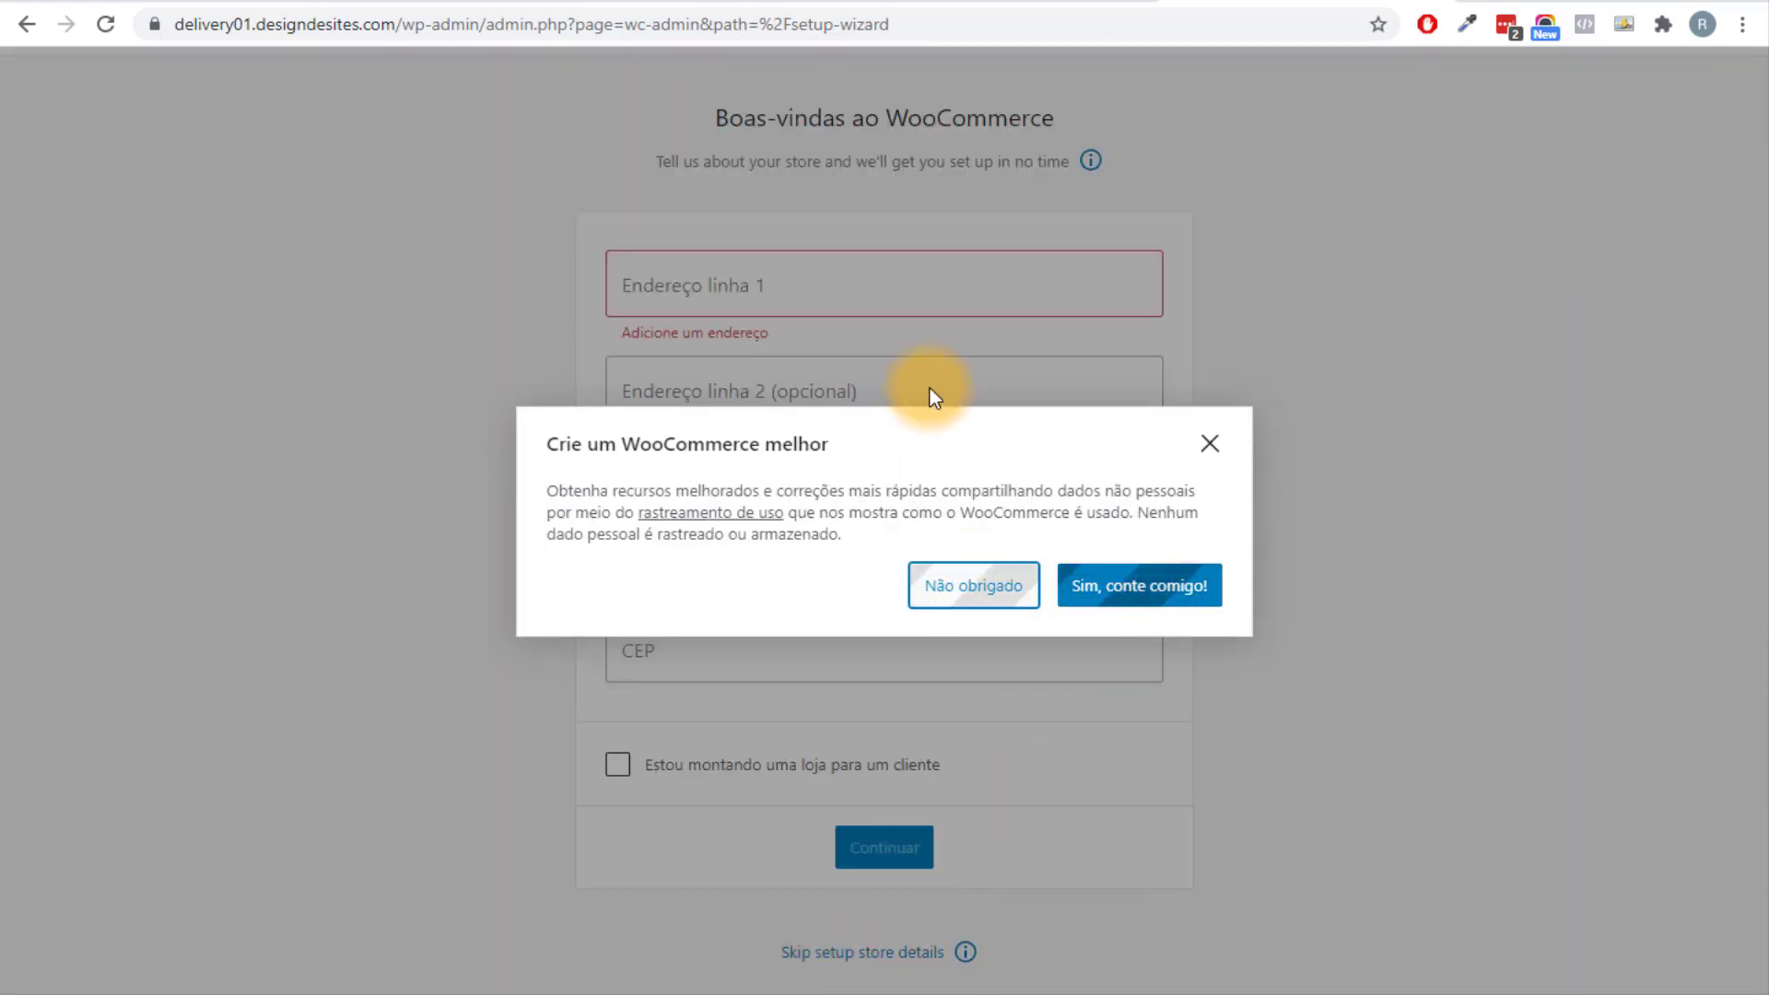
click(899, 339)
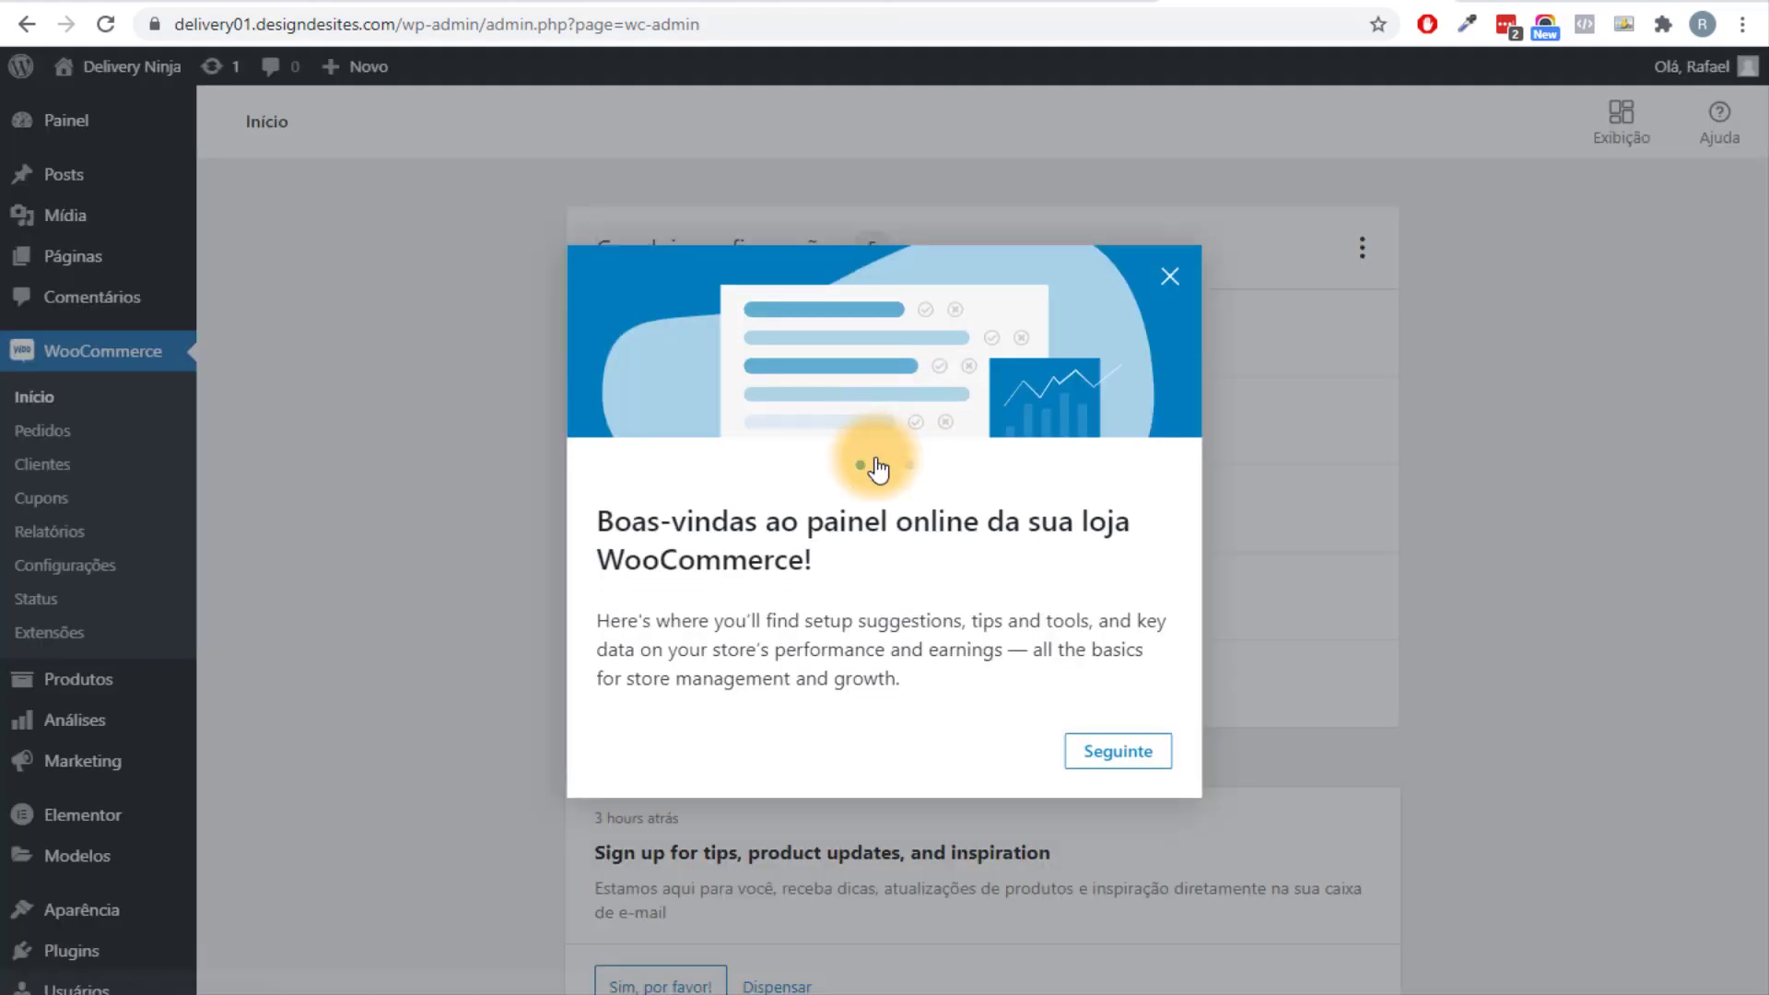
click(1170, 278)
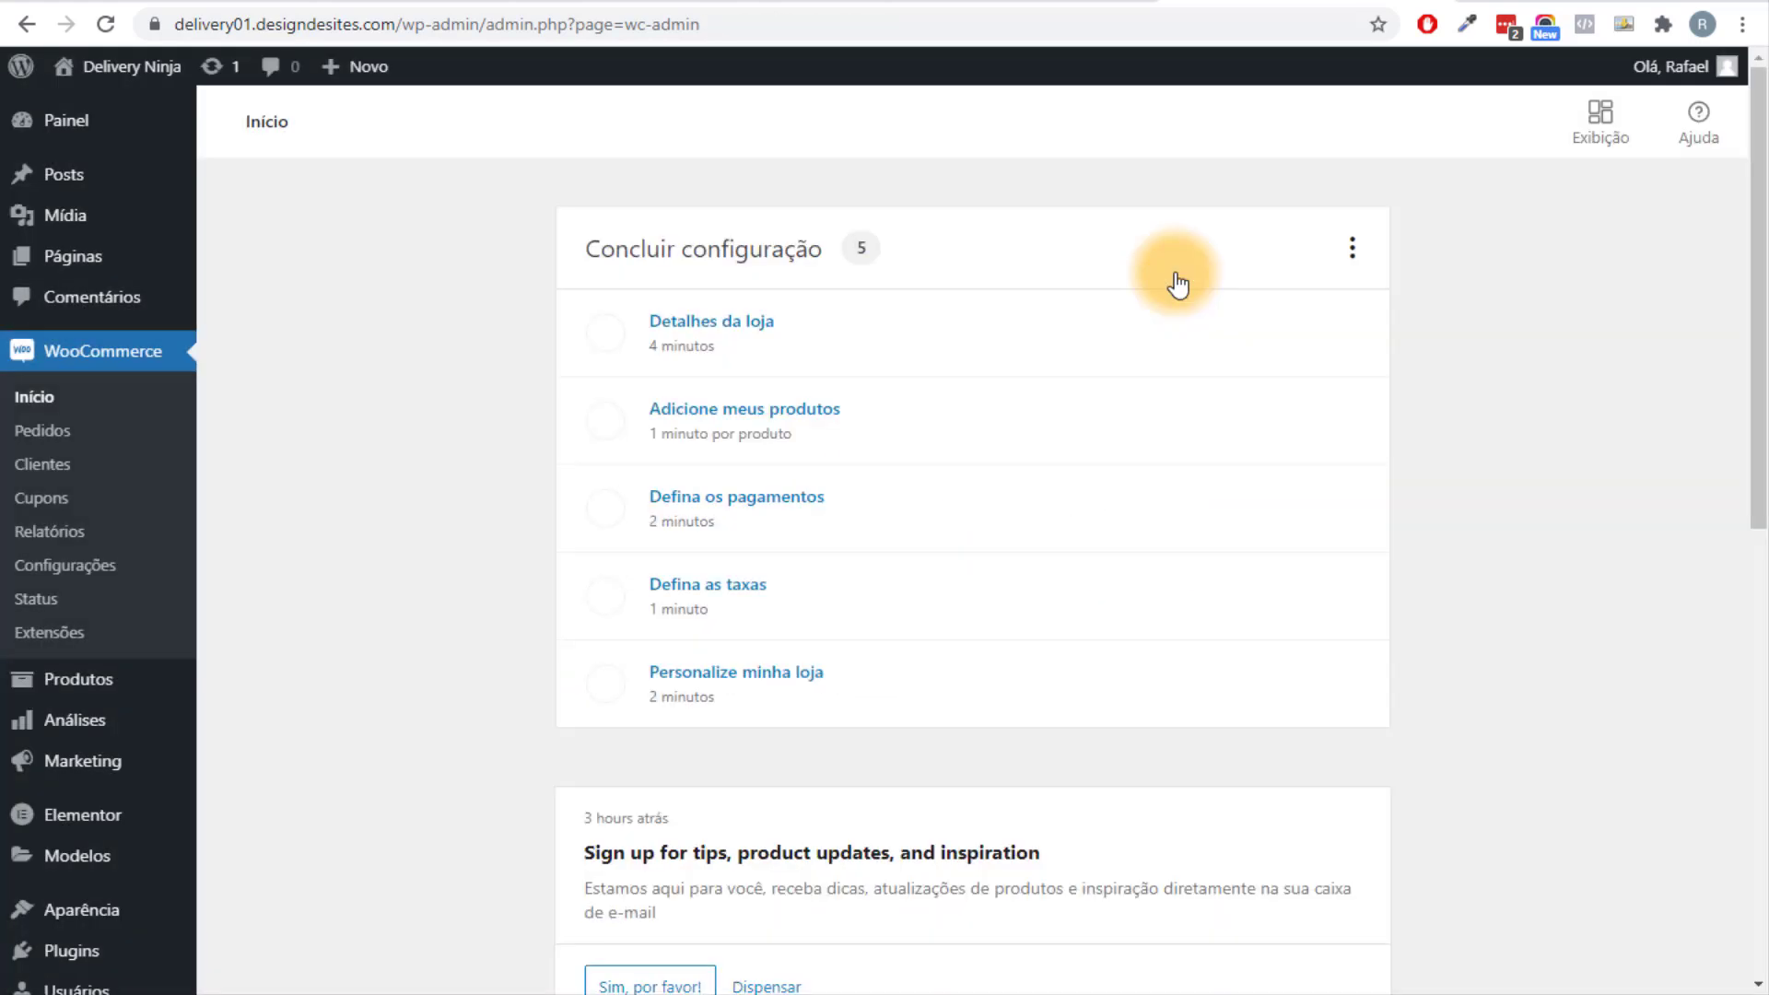
In WooCommerce's Geral settings, move the postcode from address line 1 into the postcode field.
click(65, 564)
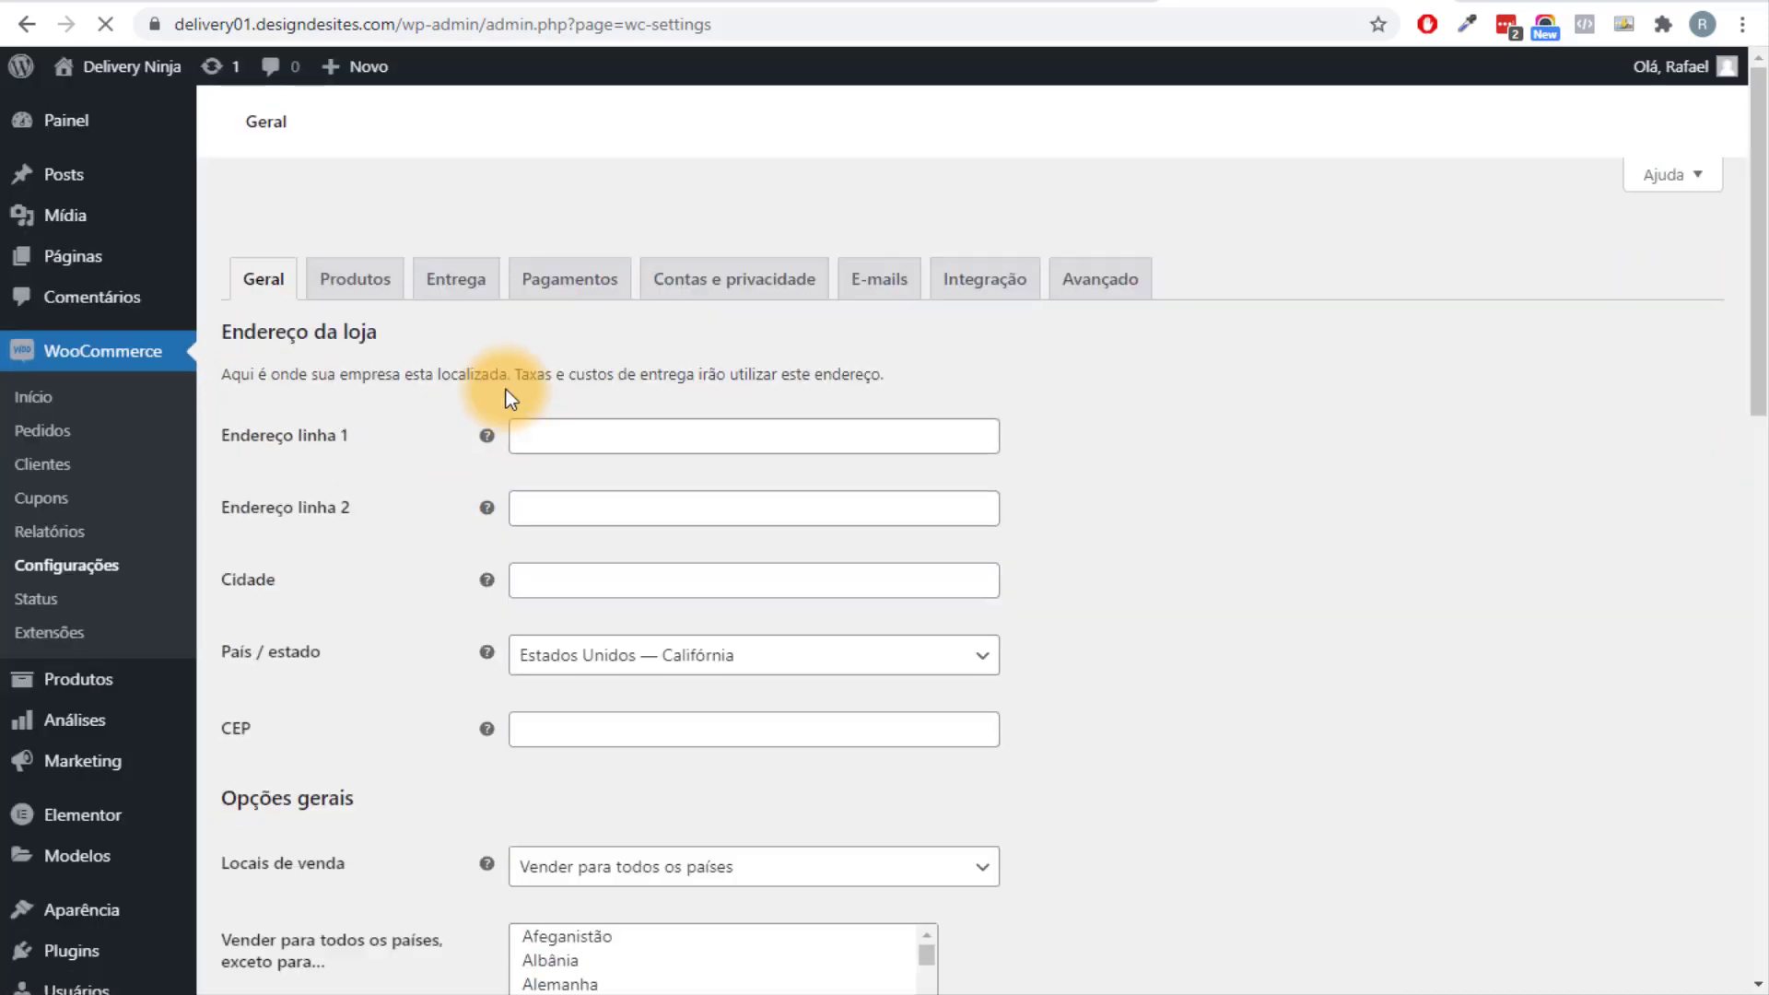
scroll(586, 404, down, 1)
scroll(514, 385, down, 8)
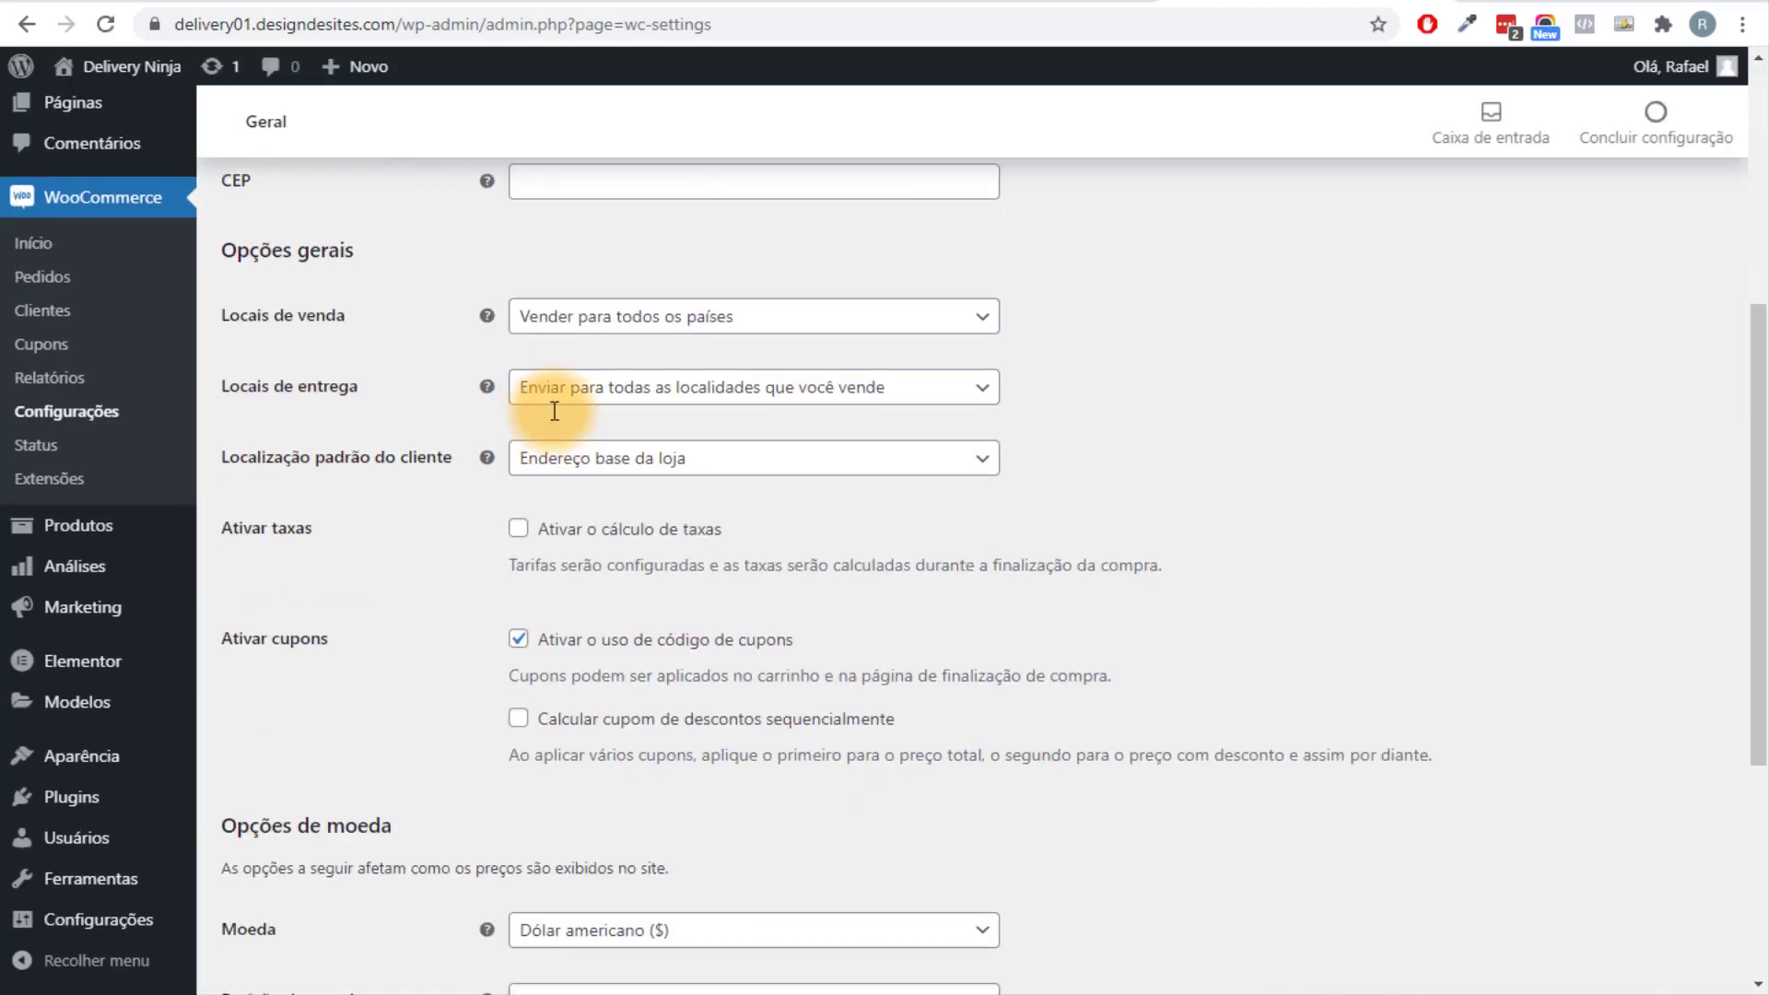
scroll(581, 592, up, 7)
scroll(695, 403, up, 2)
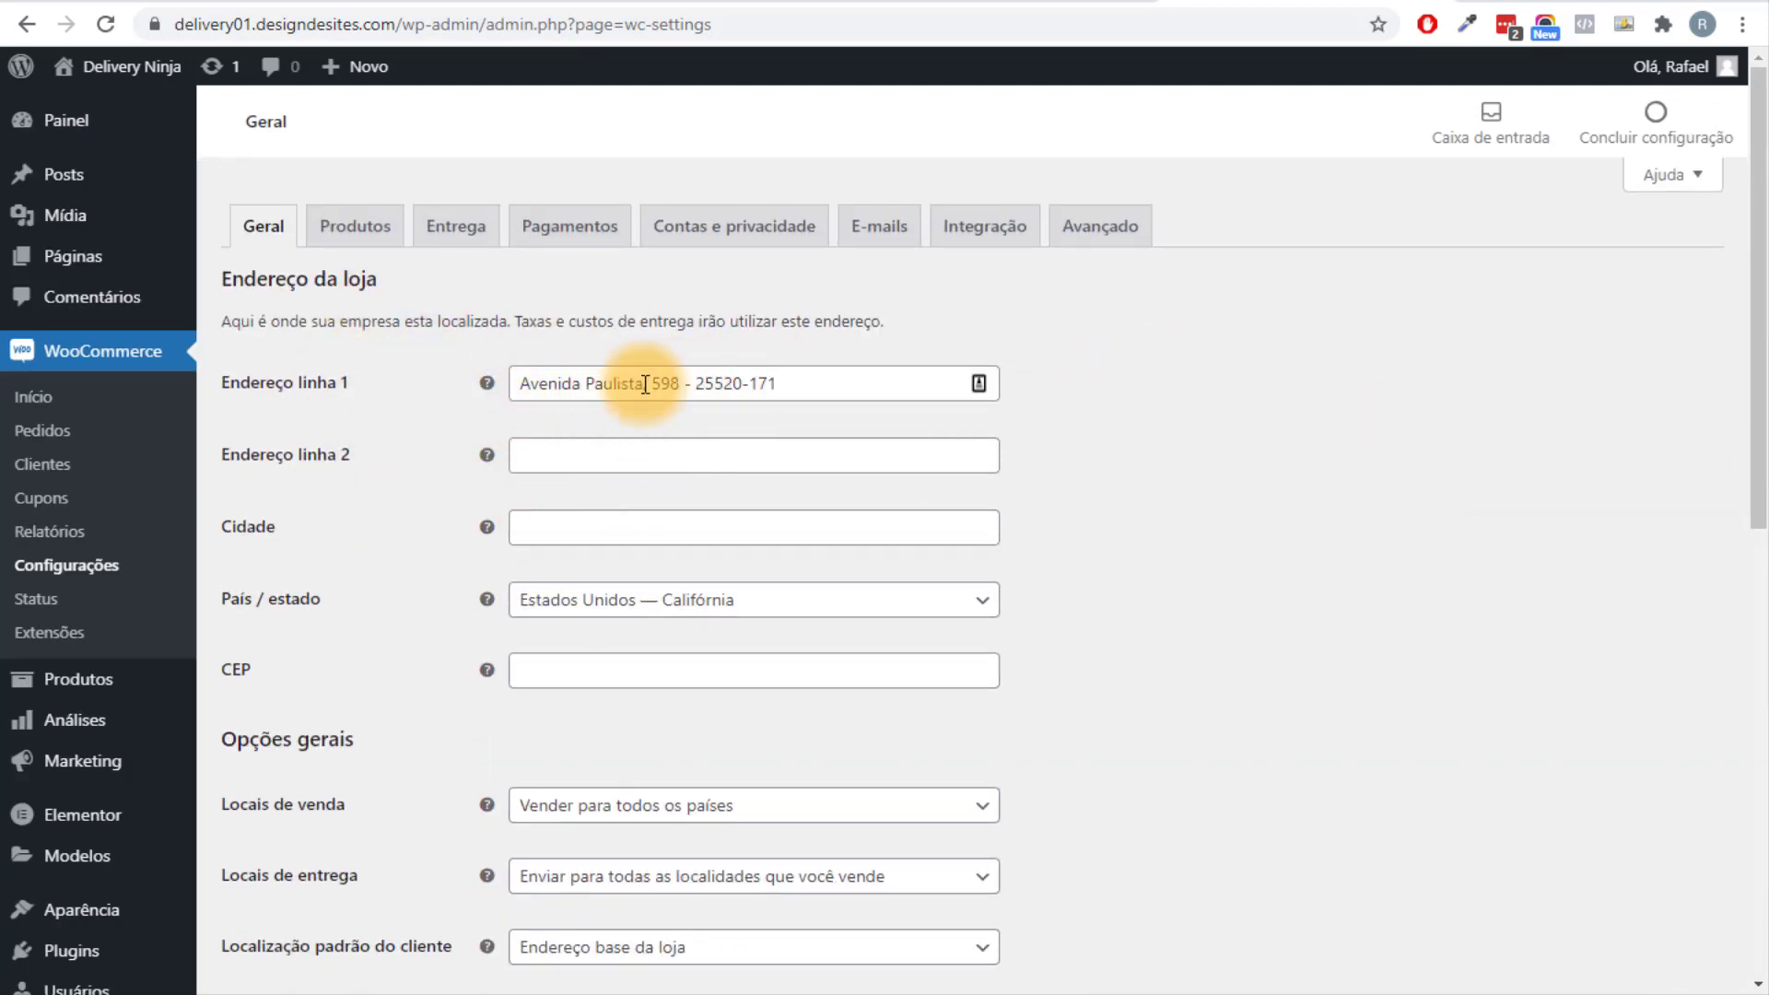
drag(698, 375, 868, 395)
key(ctrl+c)
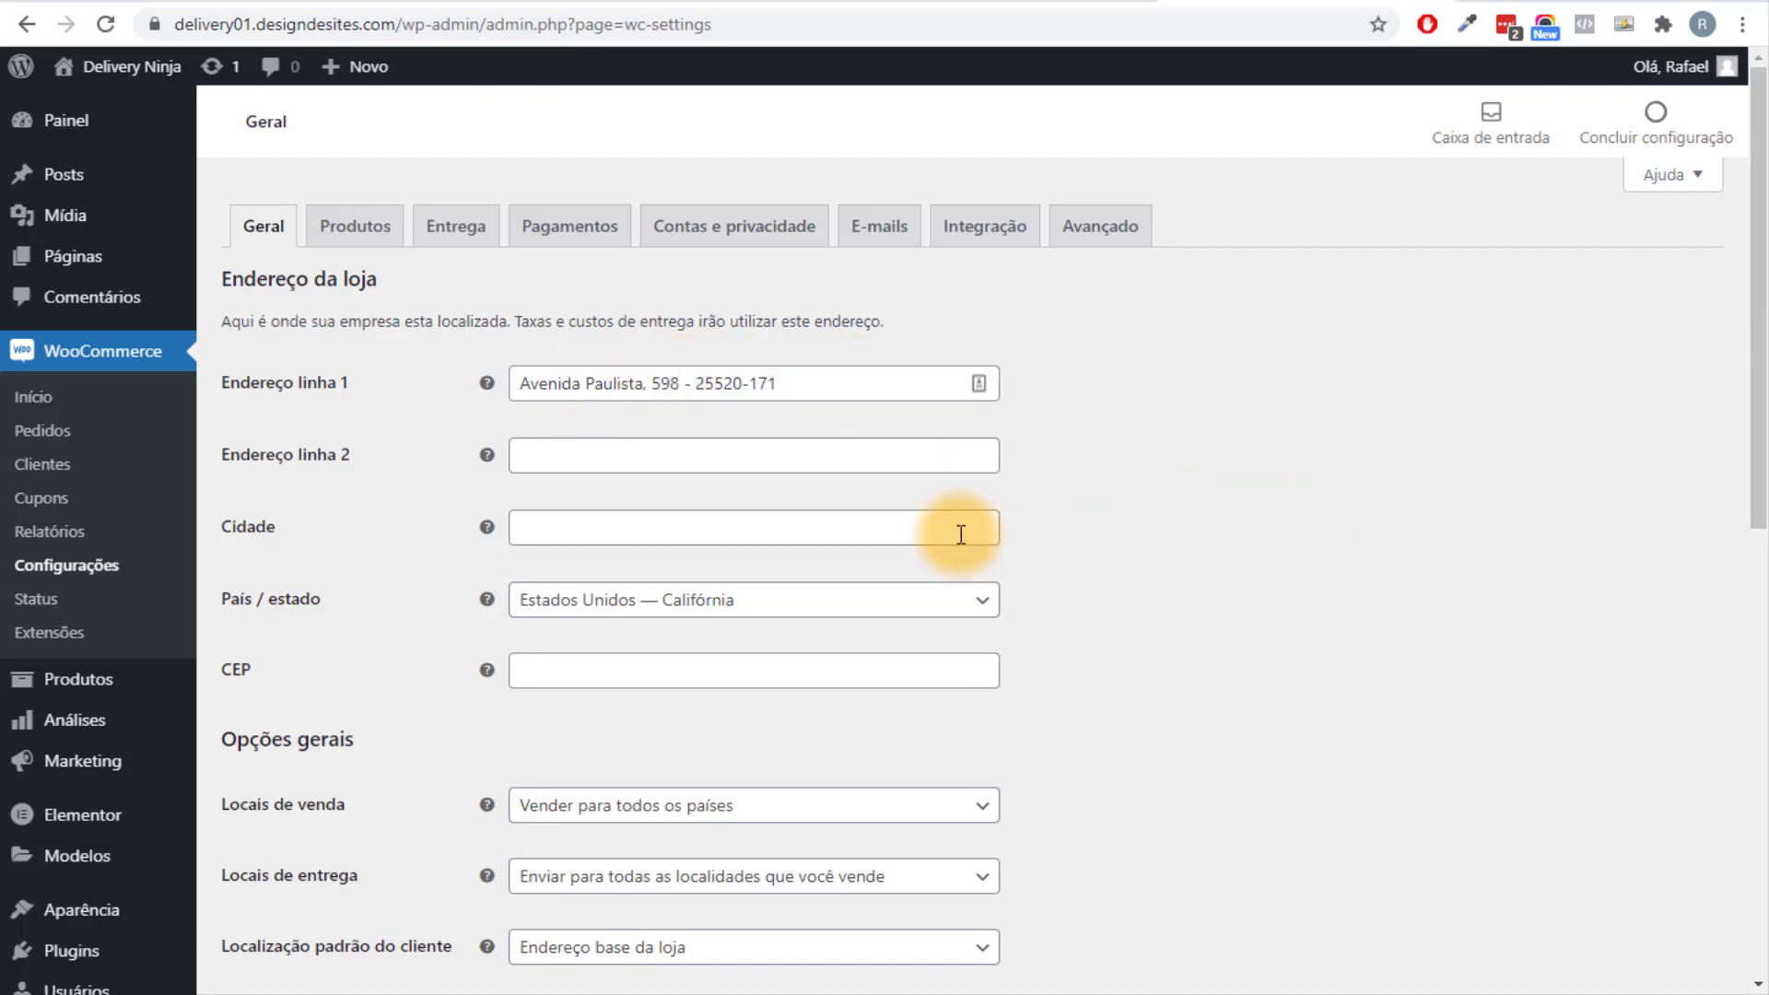
click(604, 517)
click(565, 674)
key(ctrl+v)
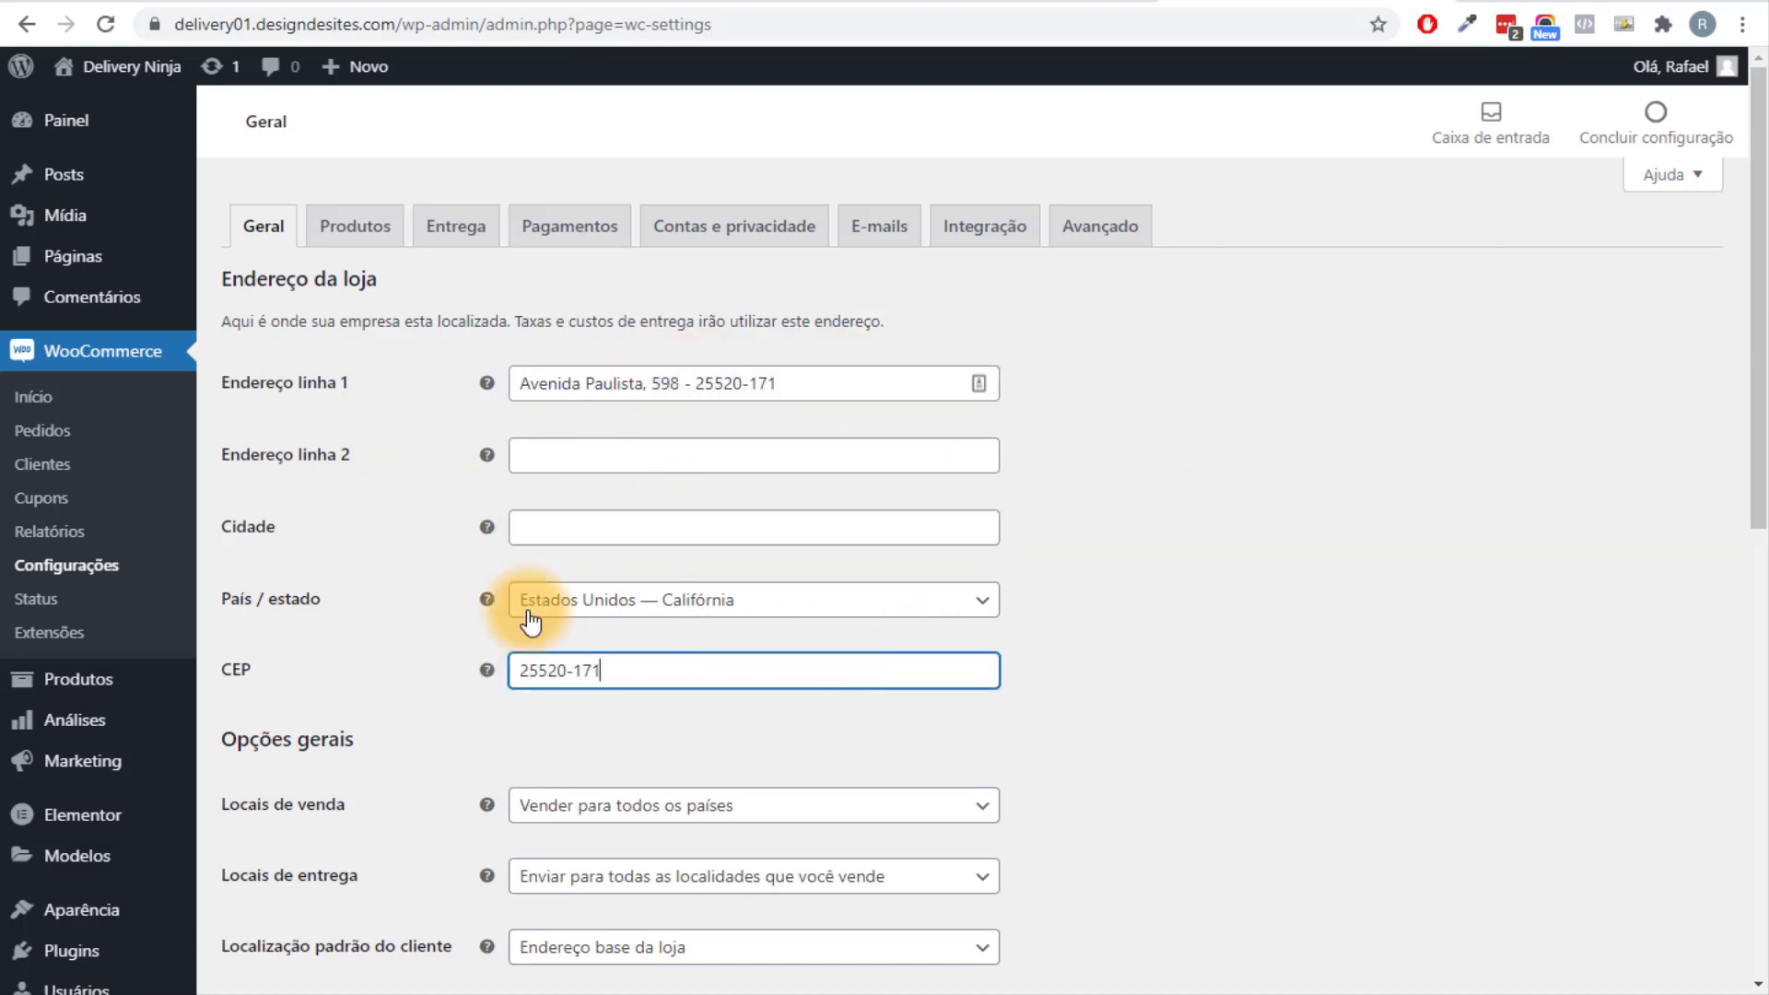
Enter São Paulo as the city and set País / estado to Brasil — São Paulo.
click(600, 526)
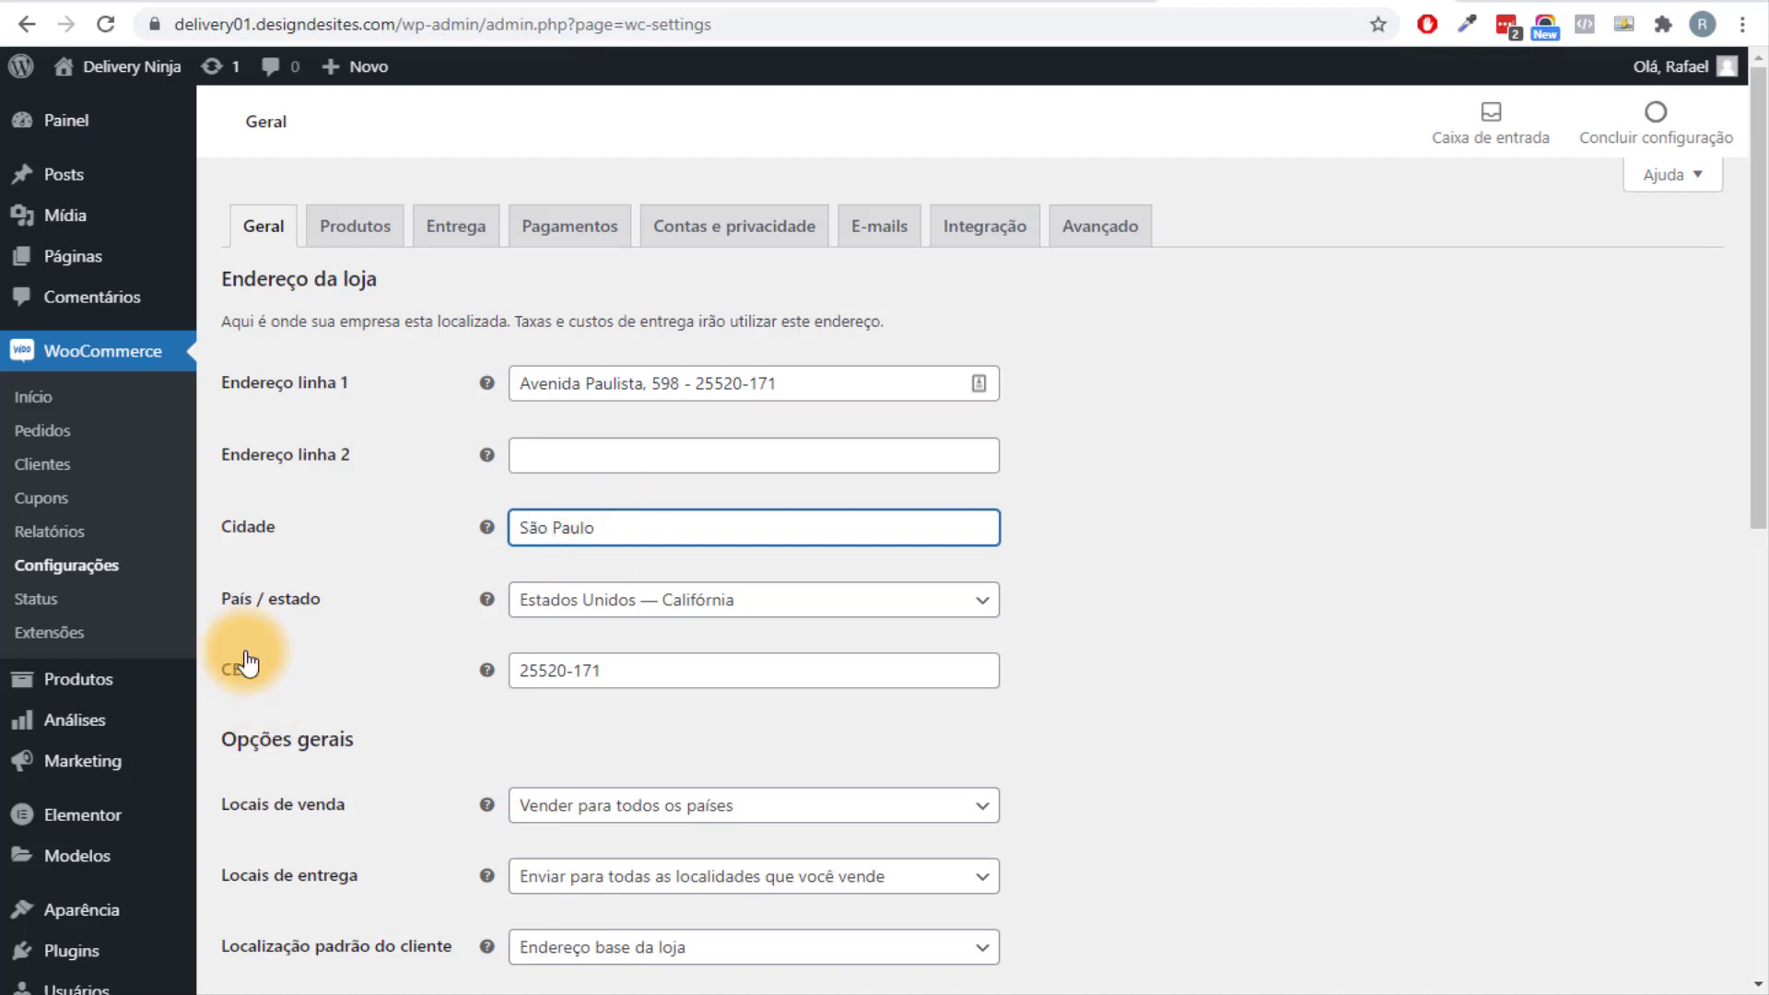
click(666, 613)
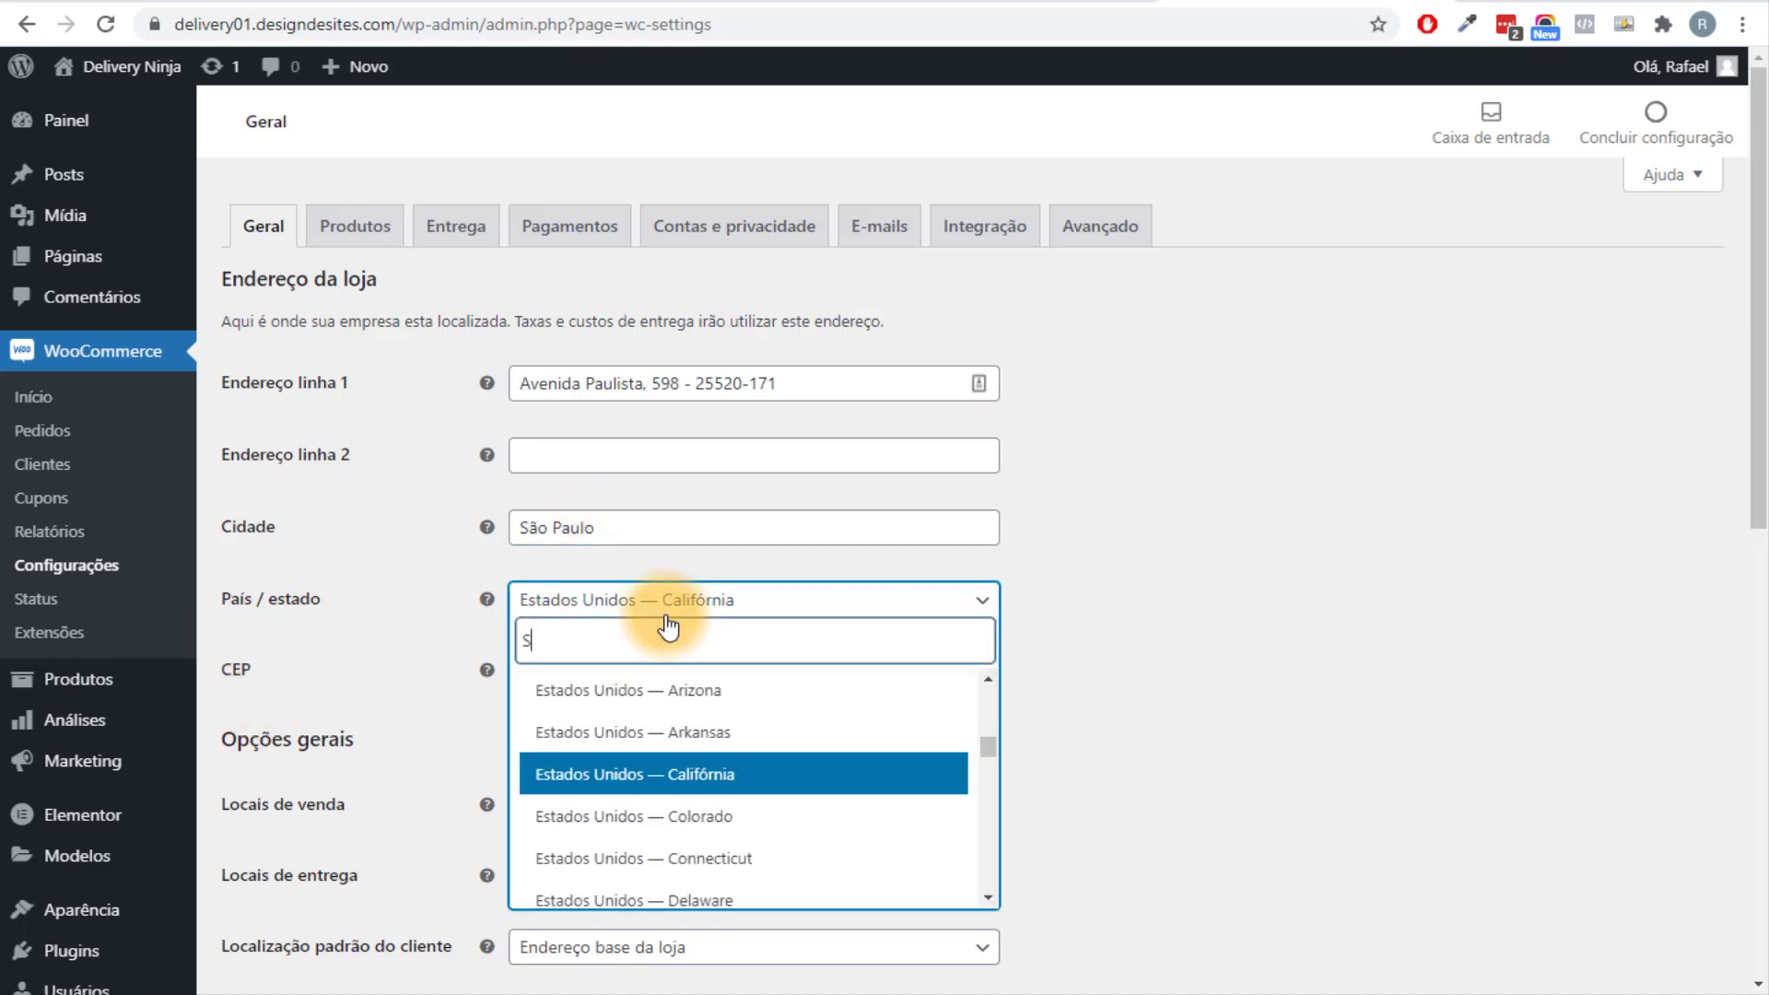
text(São)
click(631, 752)
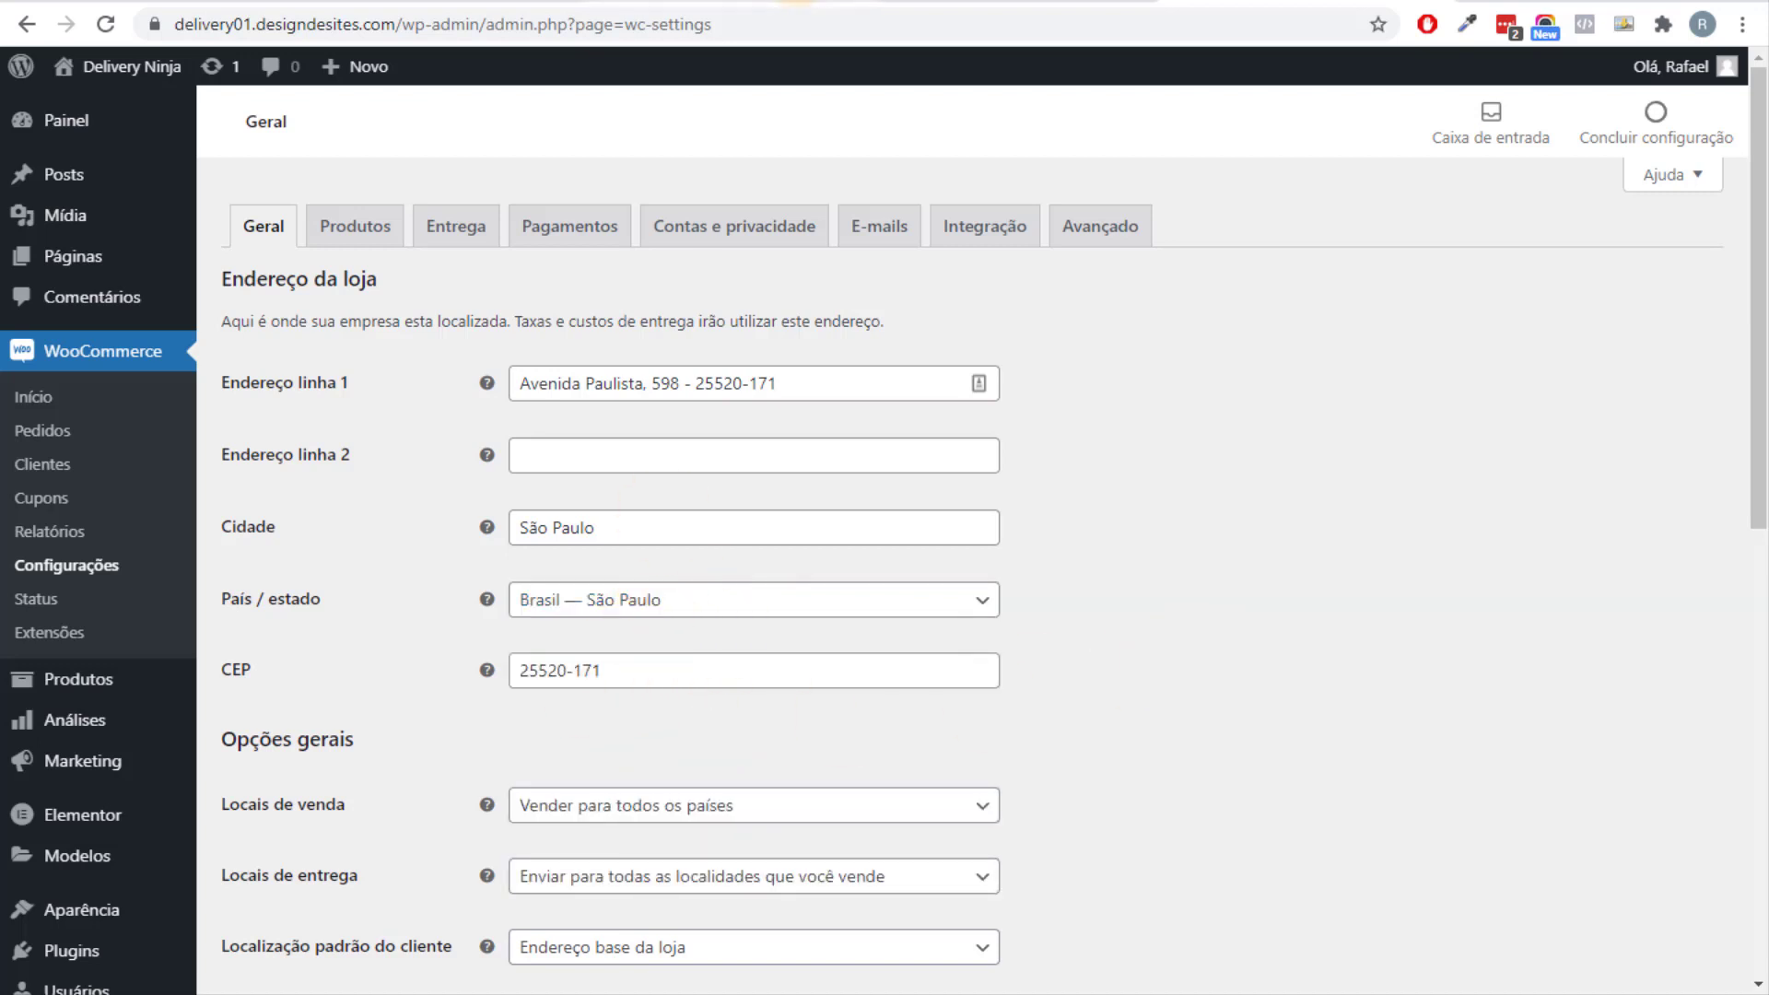
scroll(562, 529, down, 2)
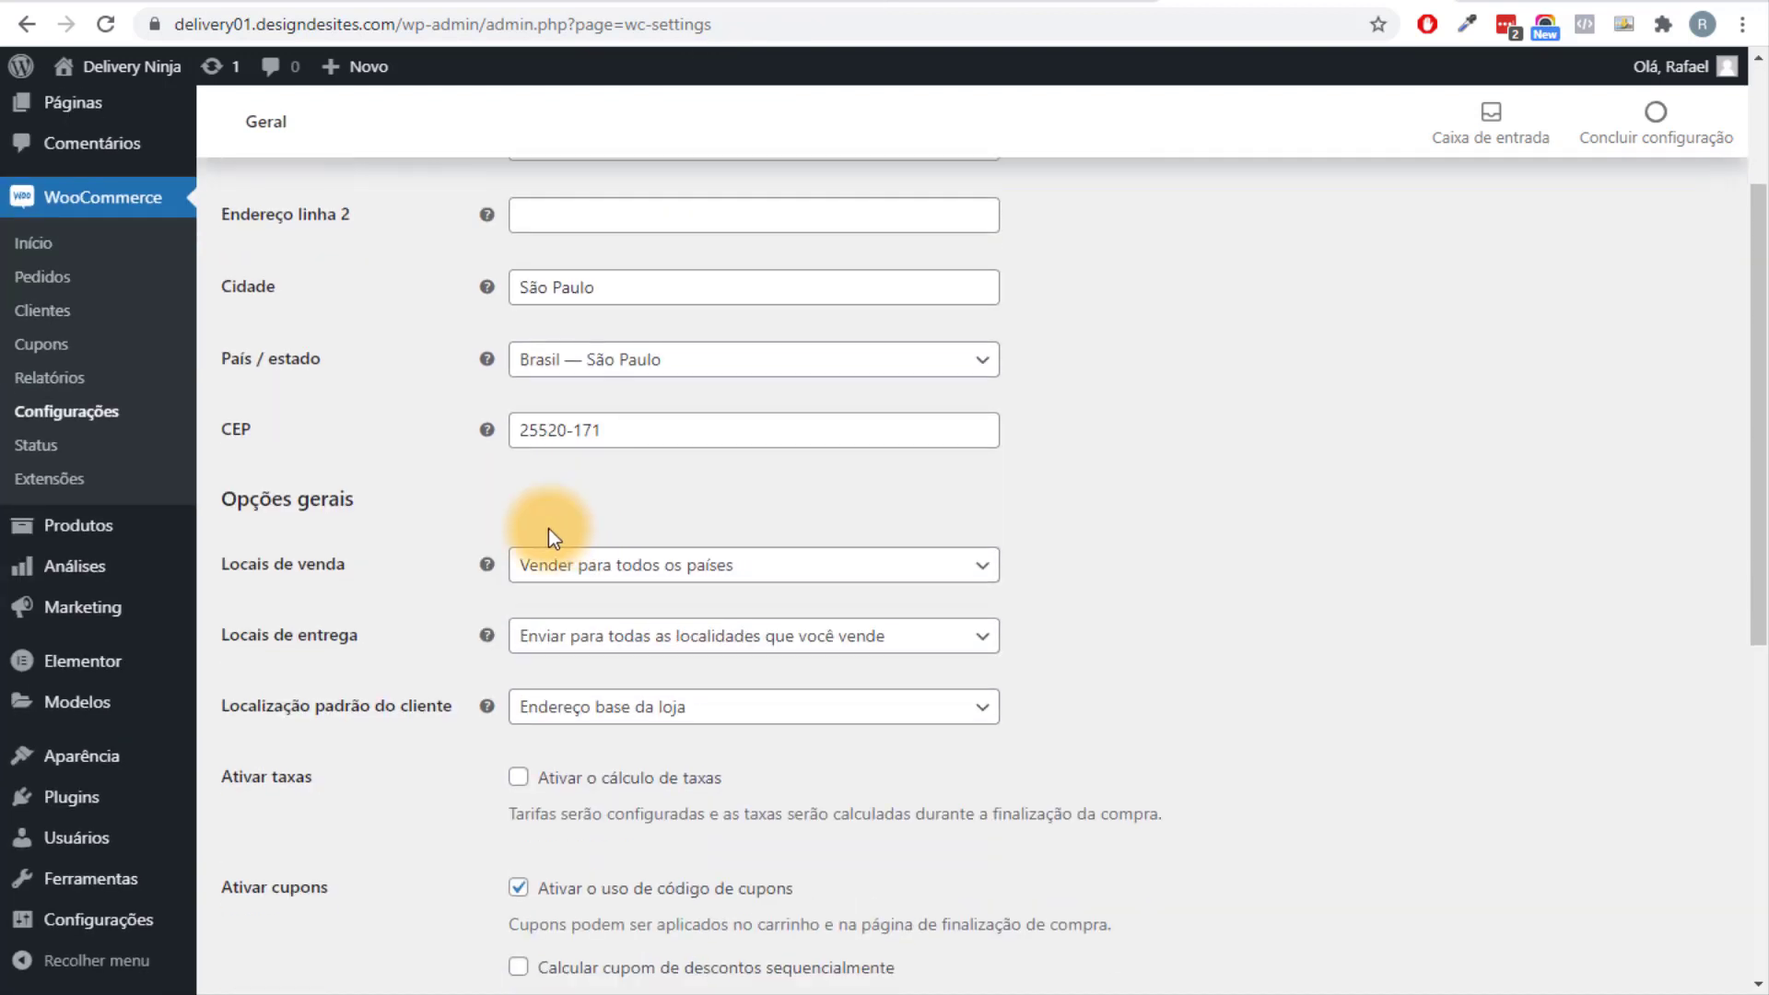
Limit the store to selling to specific countries, adding Brasil.
click(677, 581)
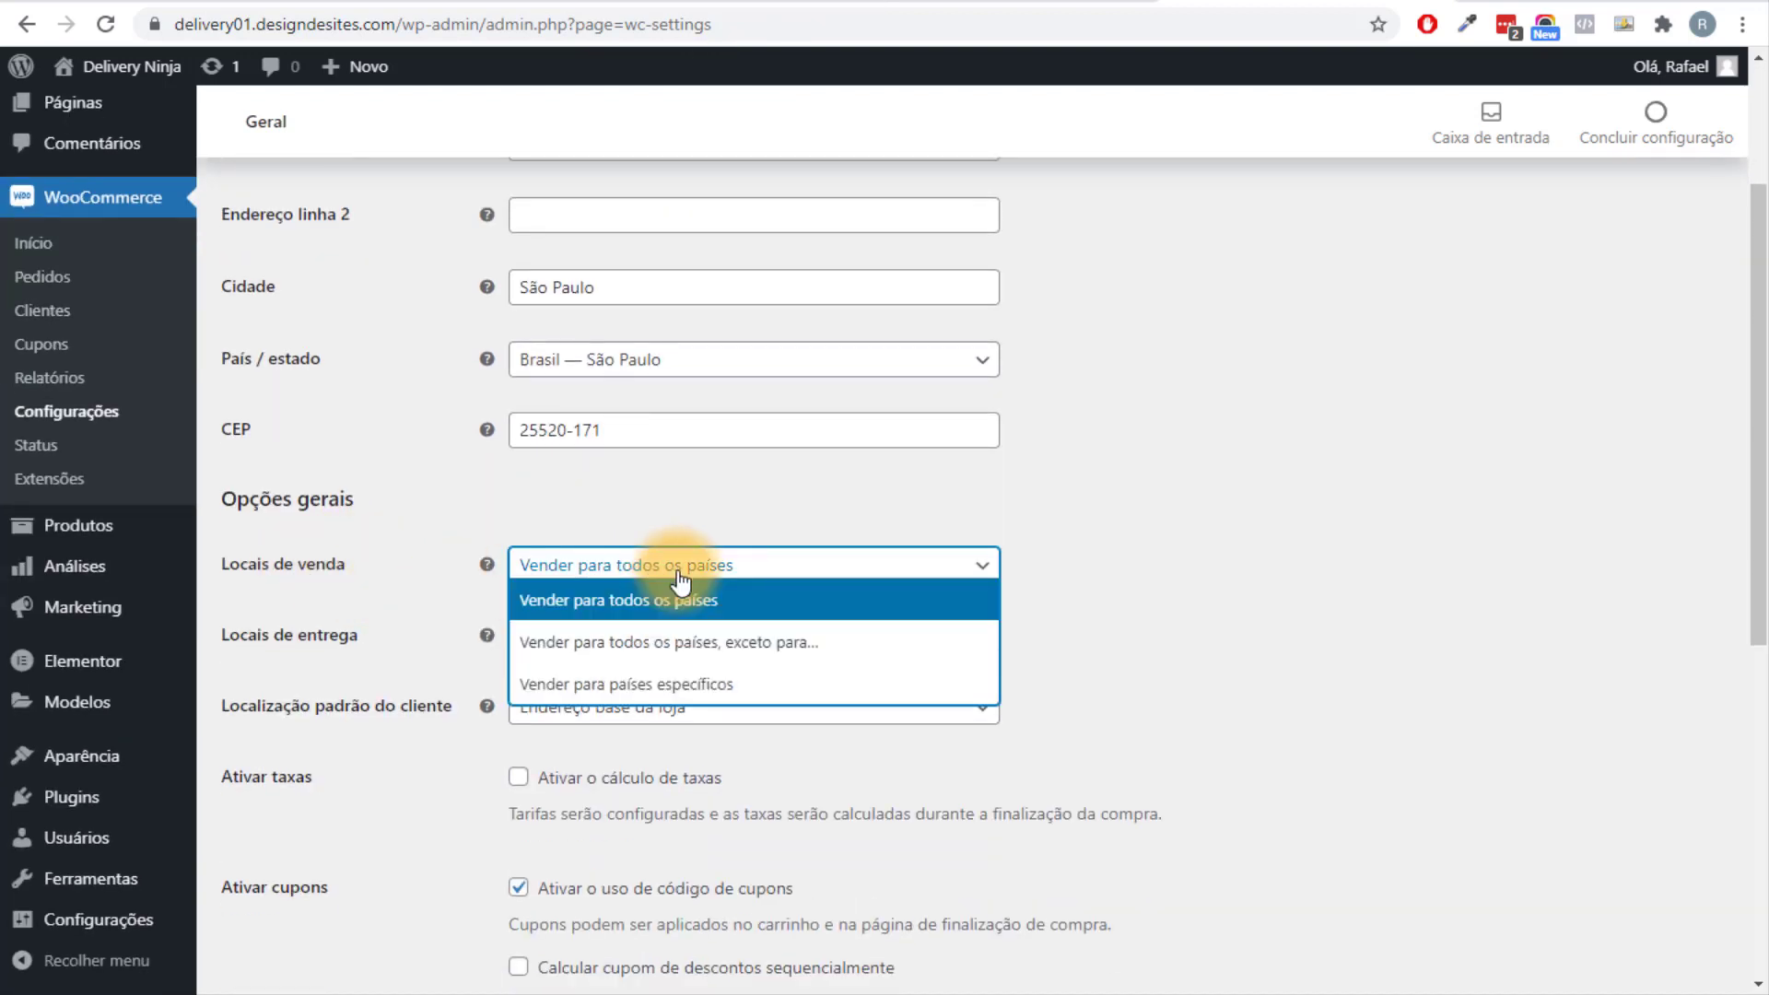
click(703, 684)
click(665, 647)
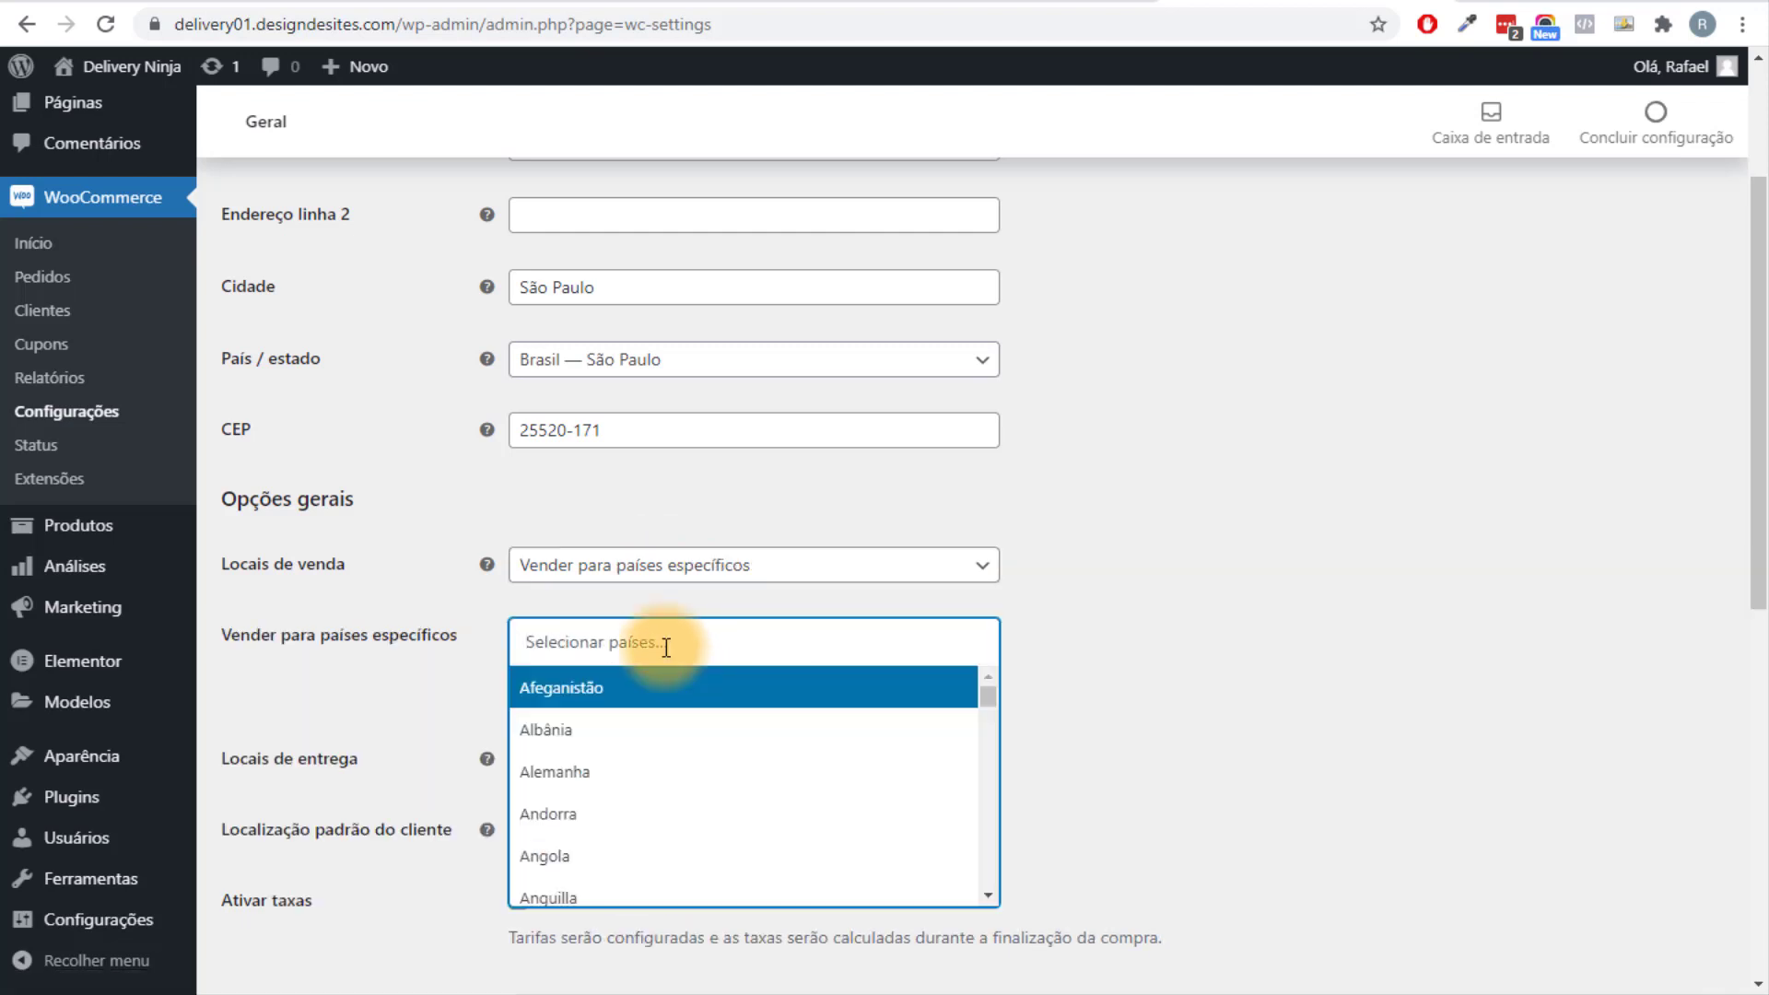
text(Bra)
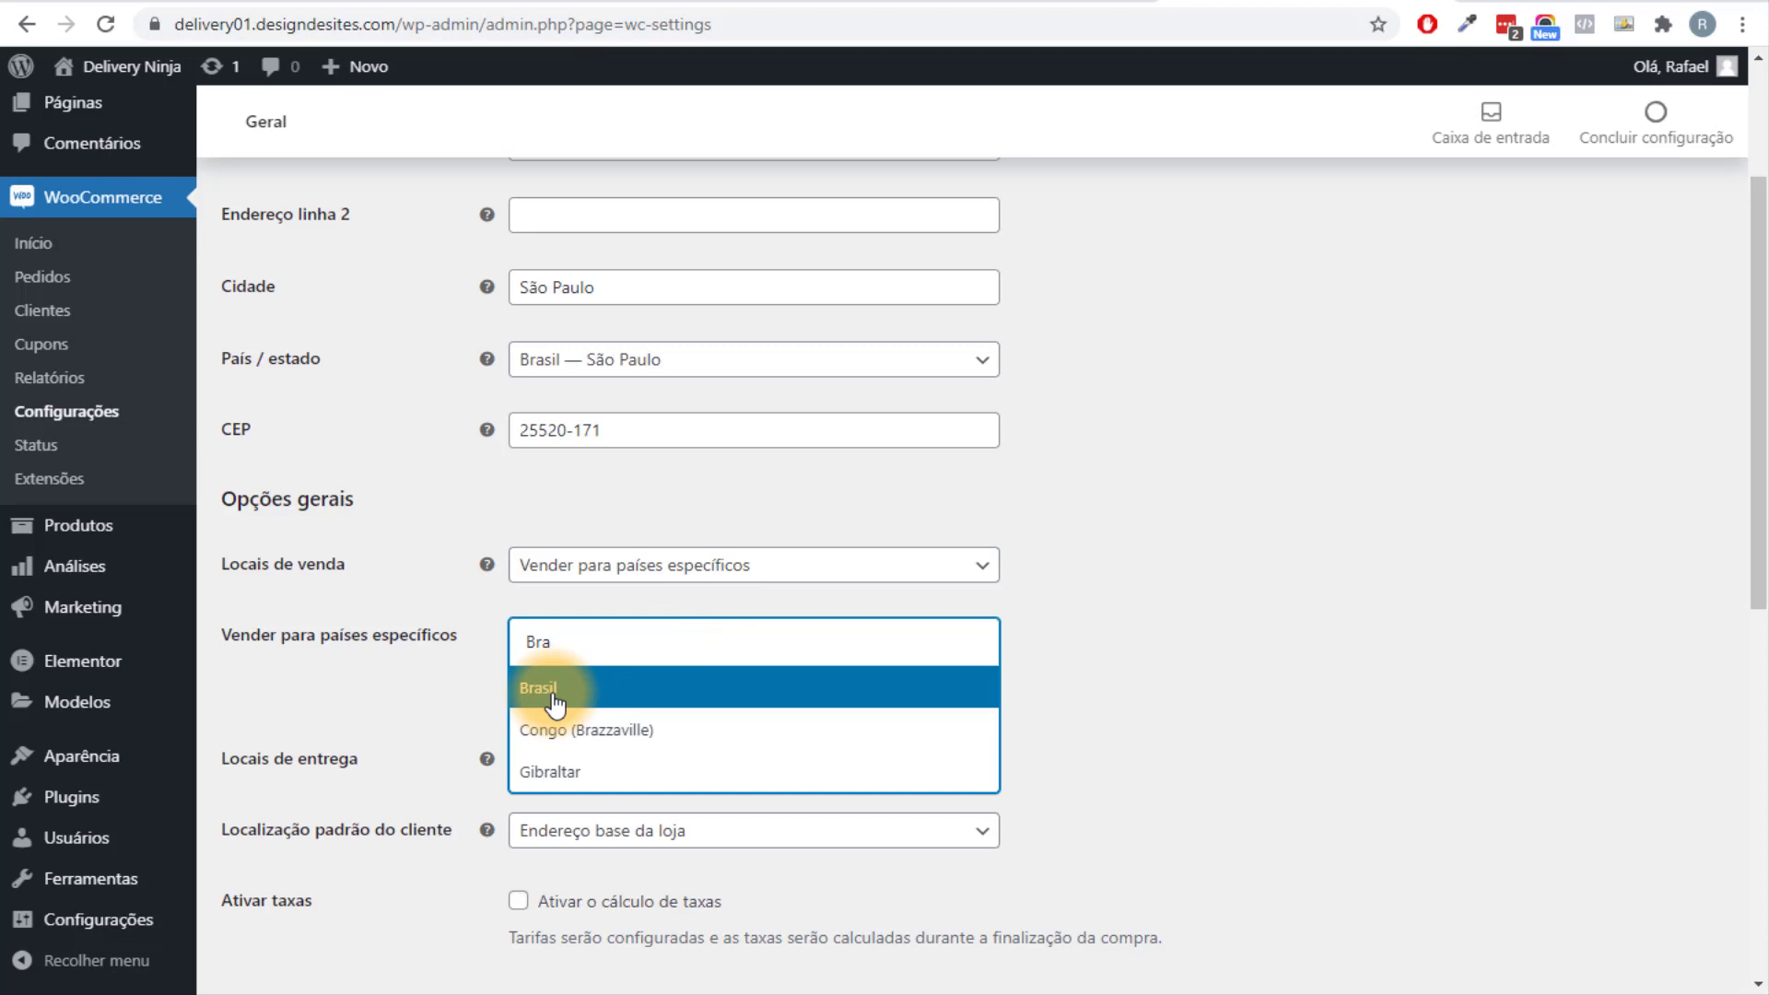
click(554, 705)
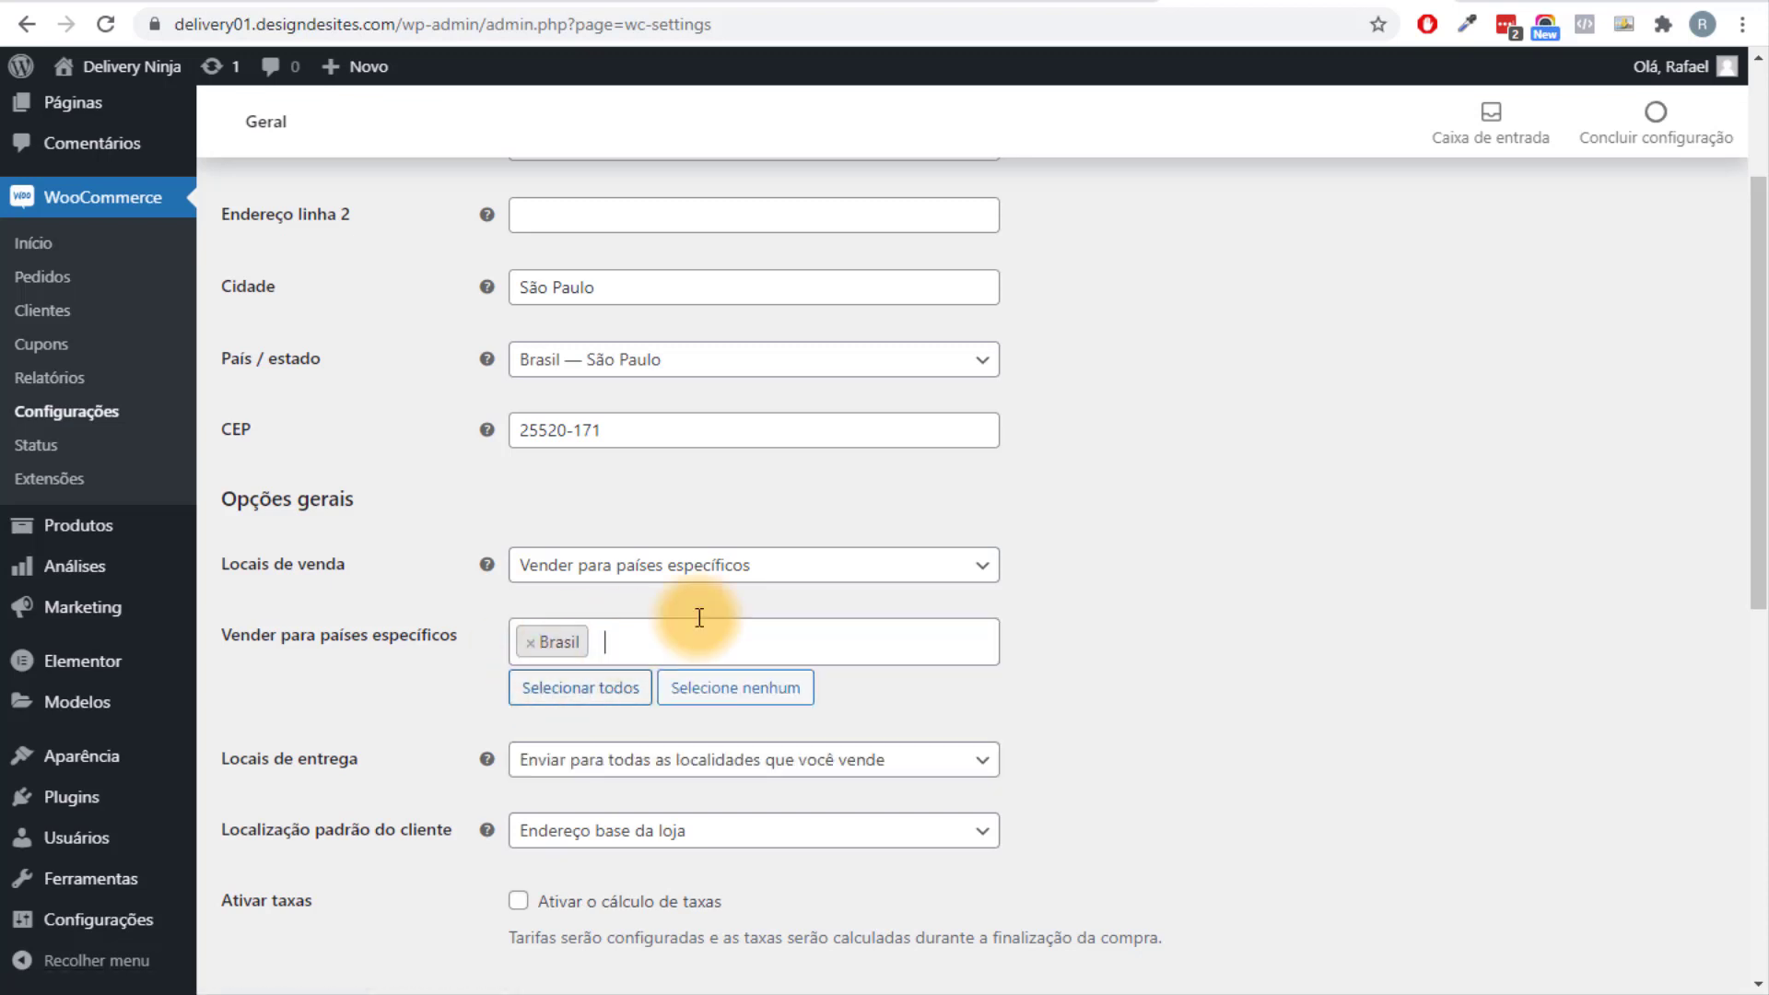
Choose Real brasileiro (R$) as the store currency and save the general settings.
scroll(1455, 452, down, 1)
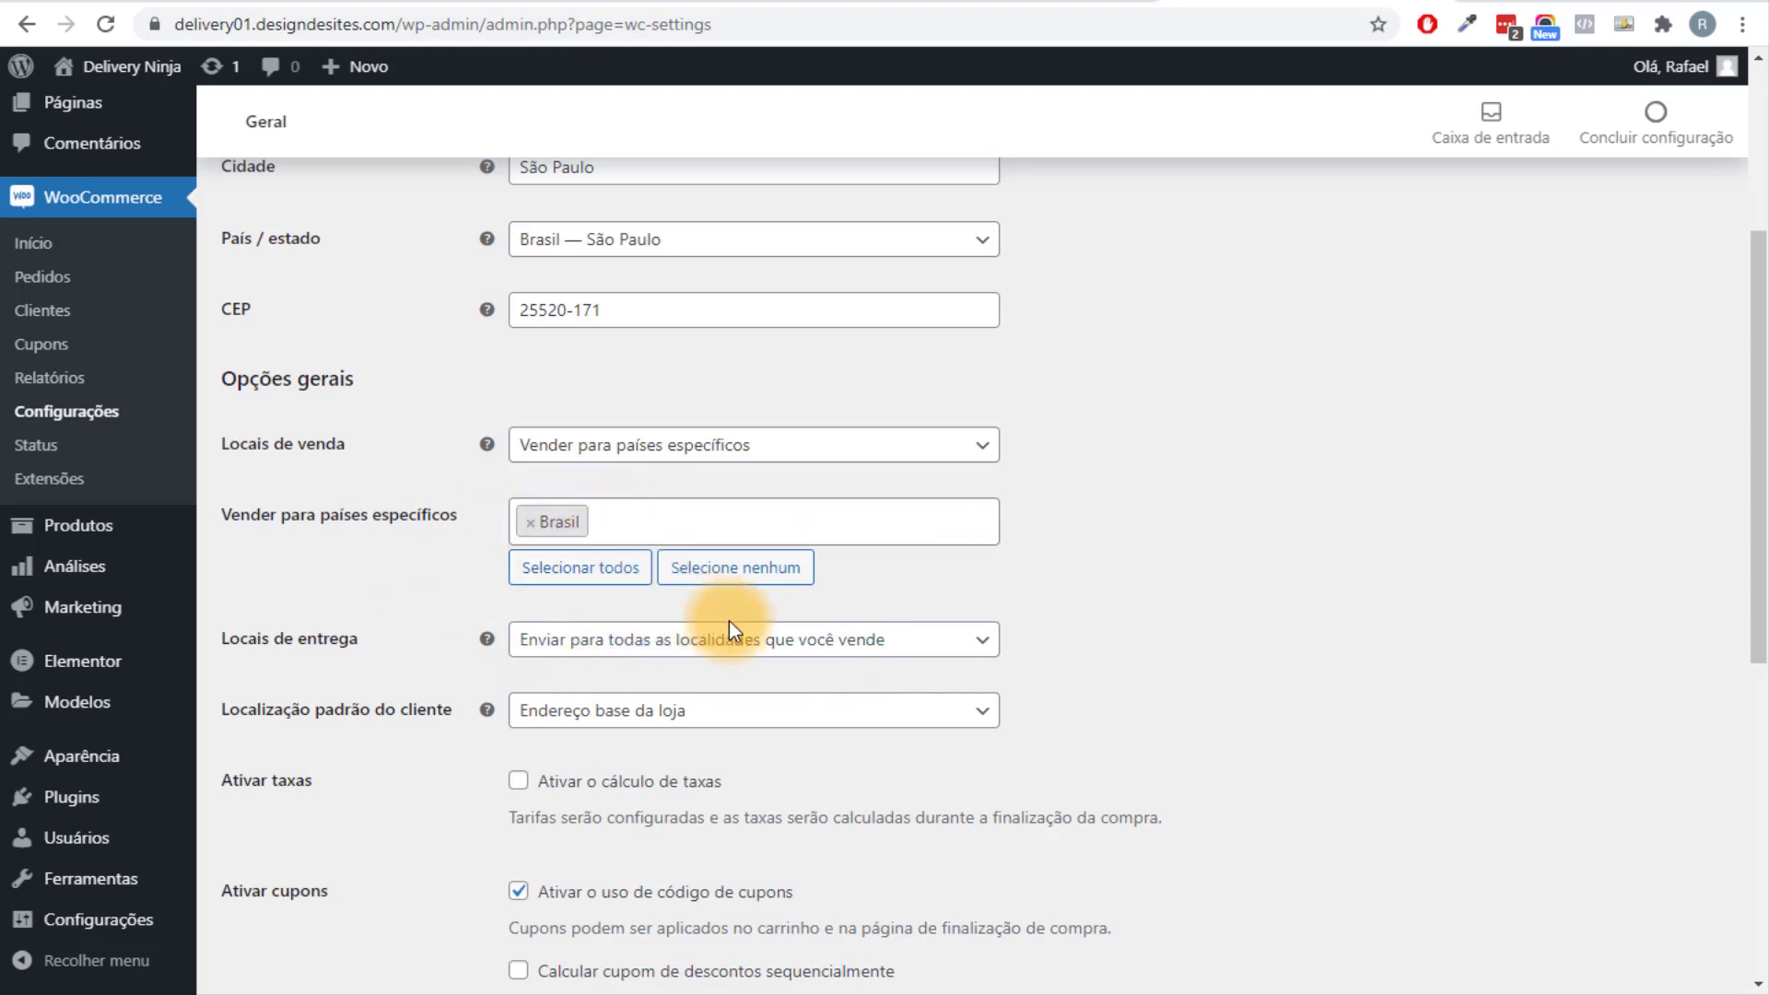
scroll(1394, 557, down, 4)
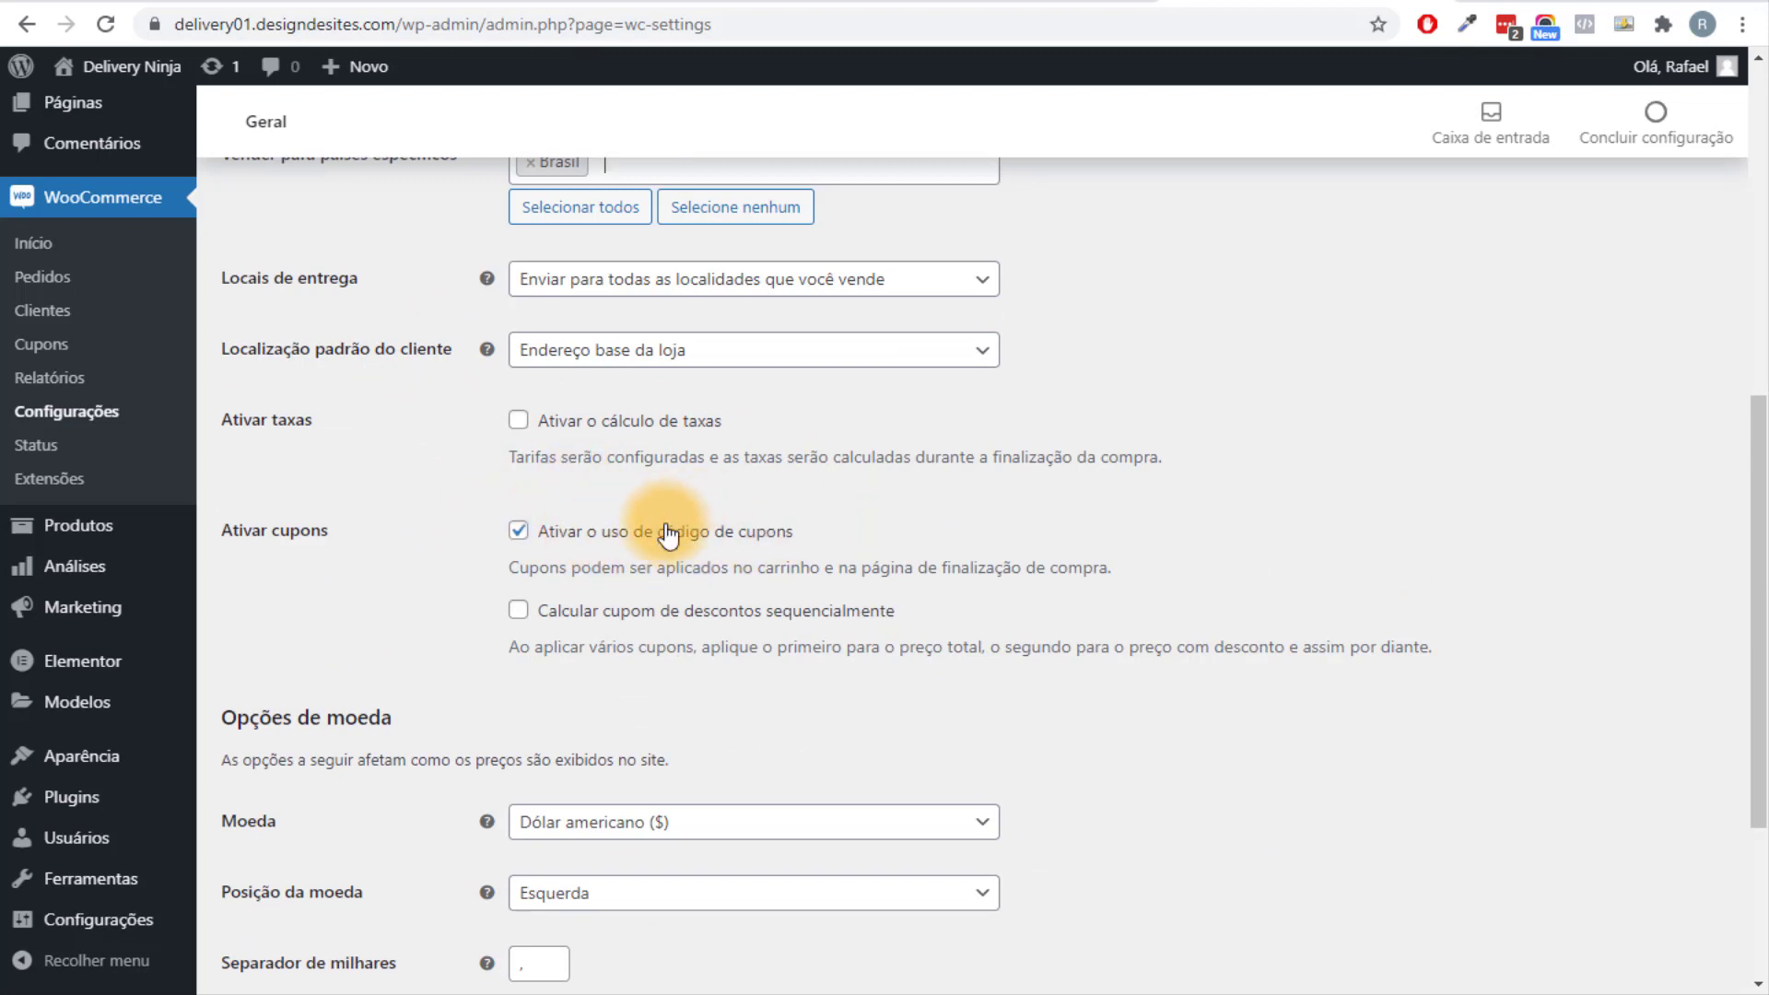
scroll(677, 516, down, 1)
scroll(553, 511, up, 1)
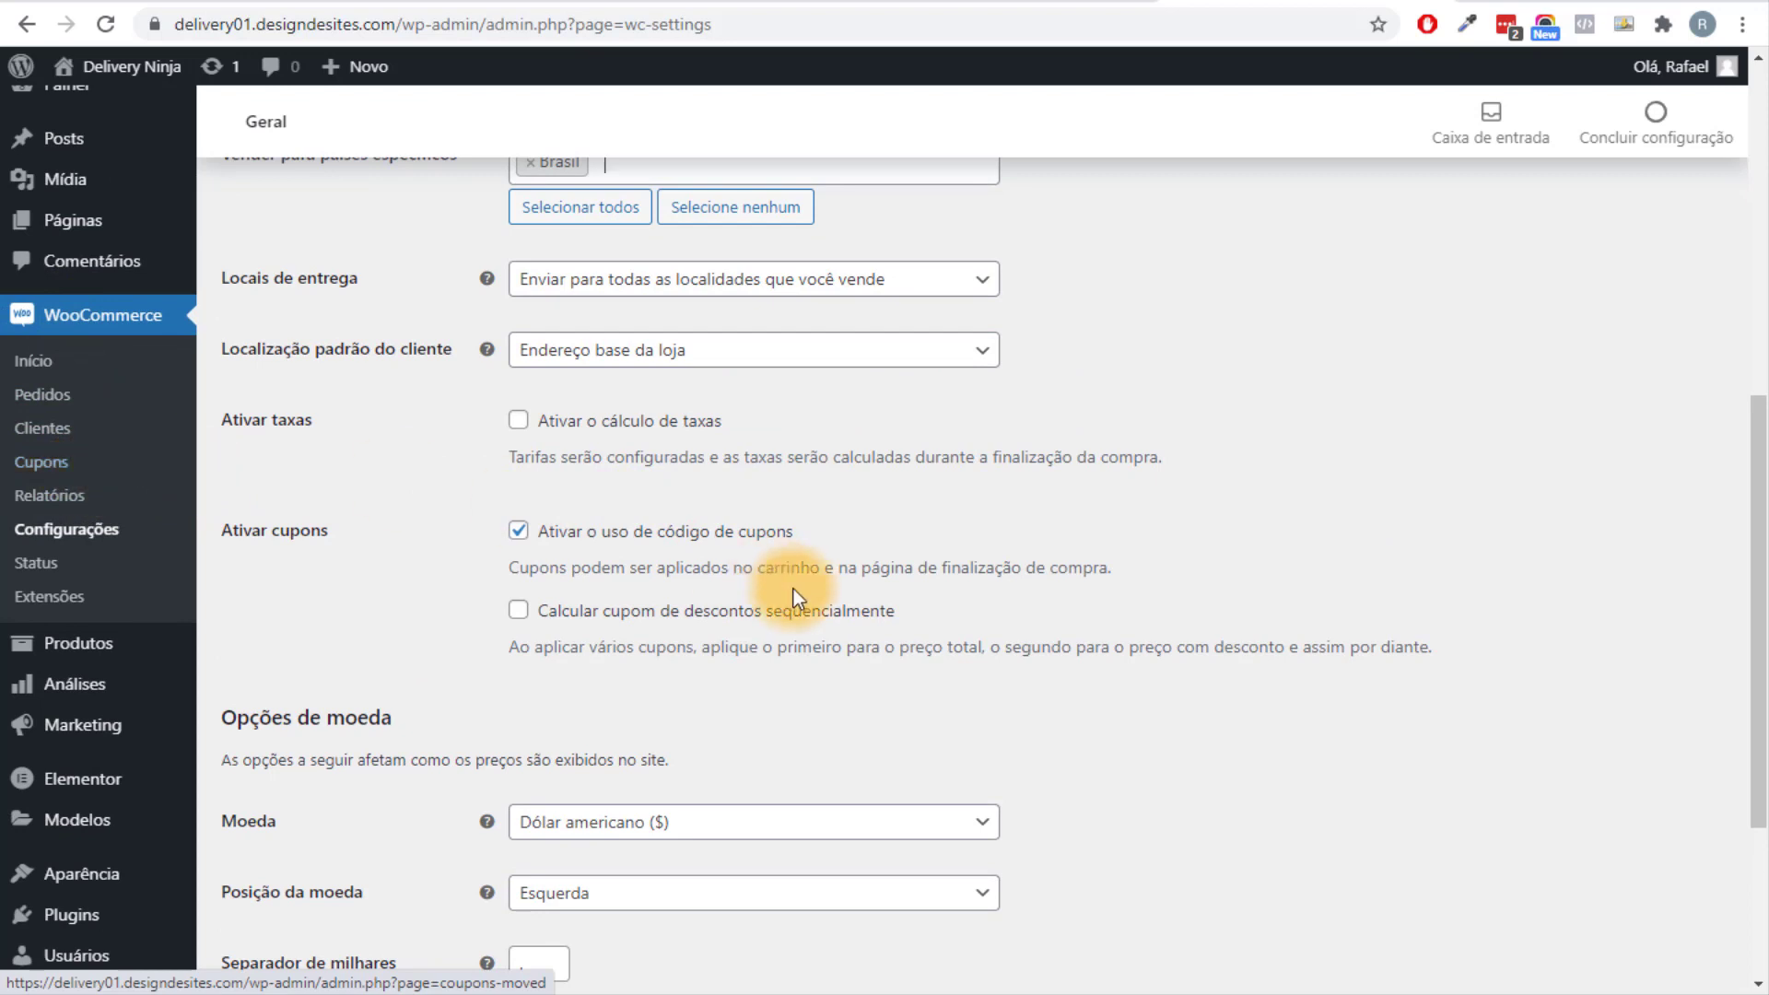
scroll(793, 626, down, 3)
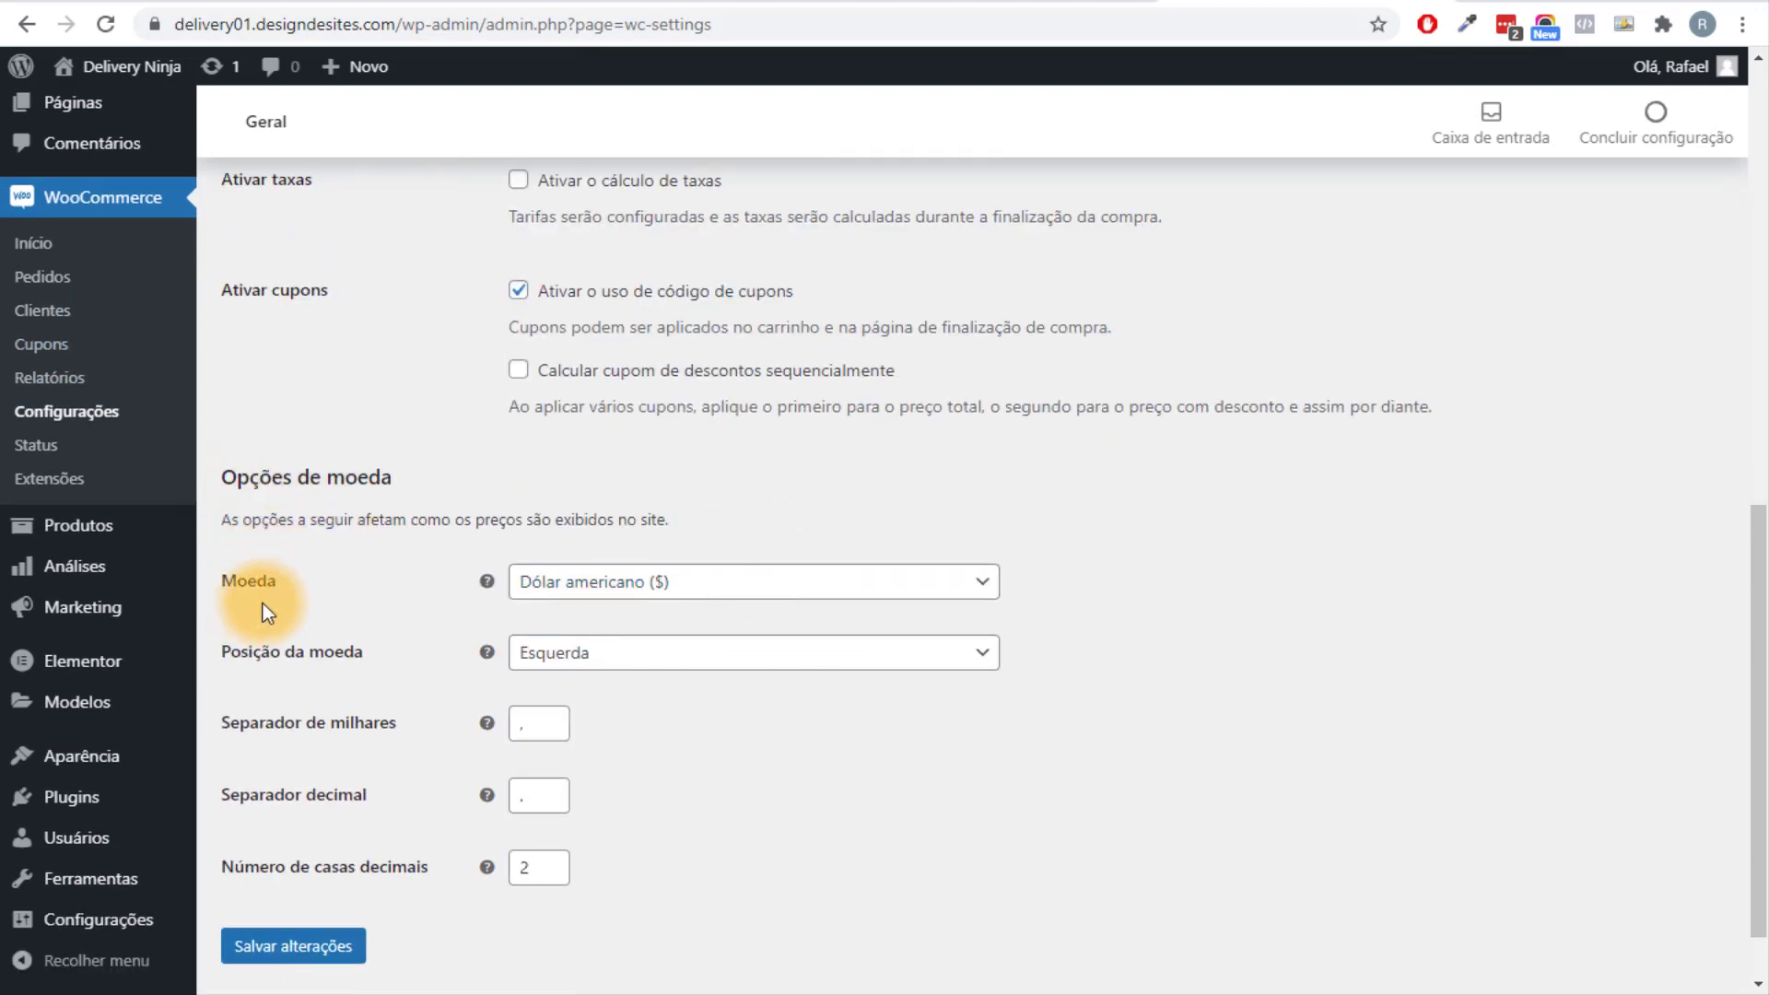
click(733, 585)
text(real)
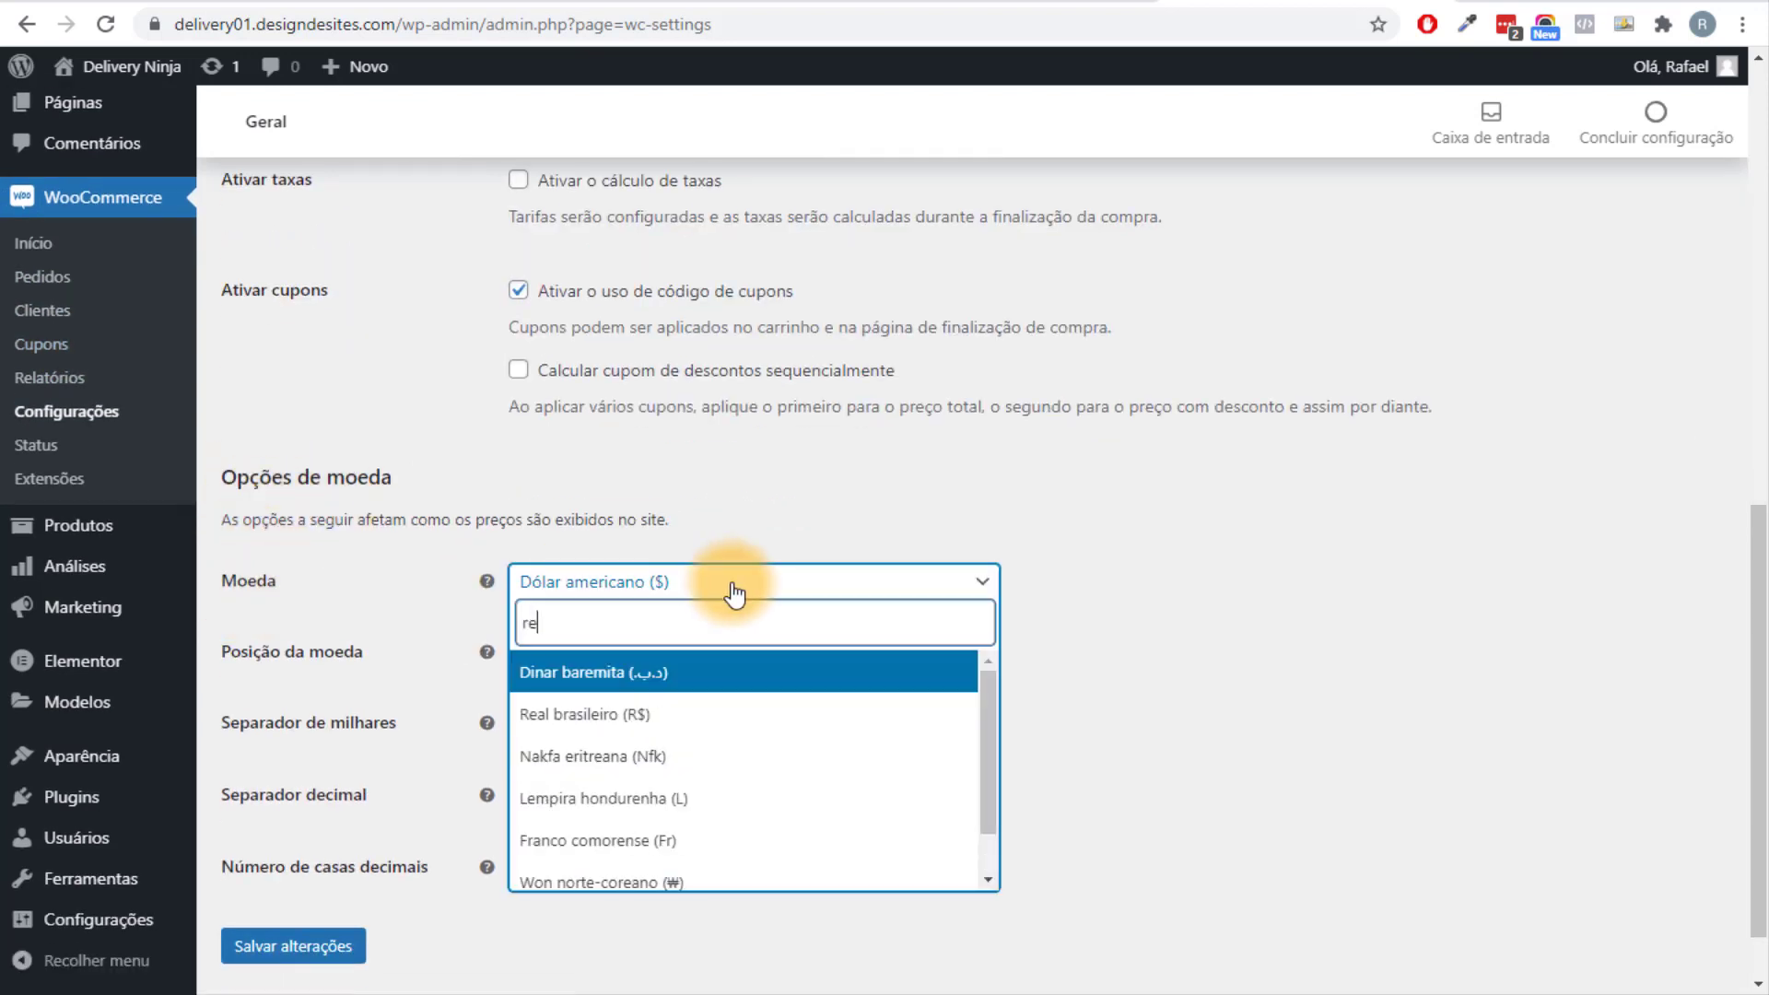
click(654, 671)
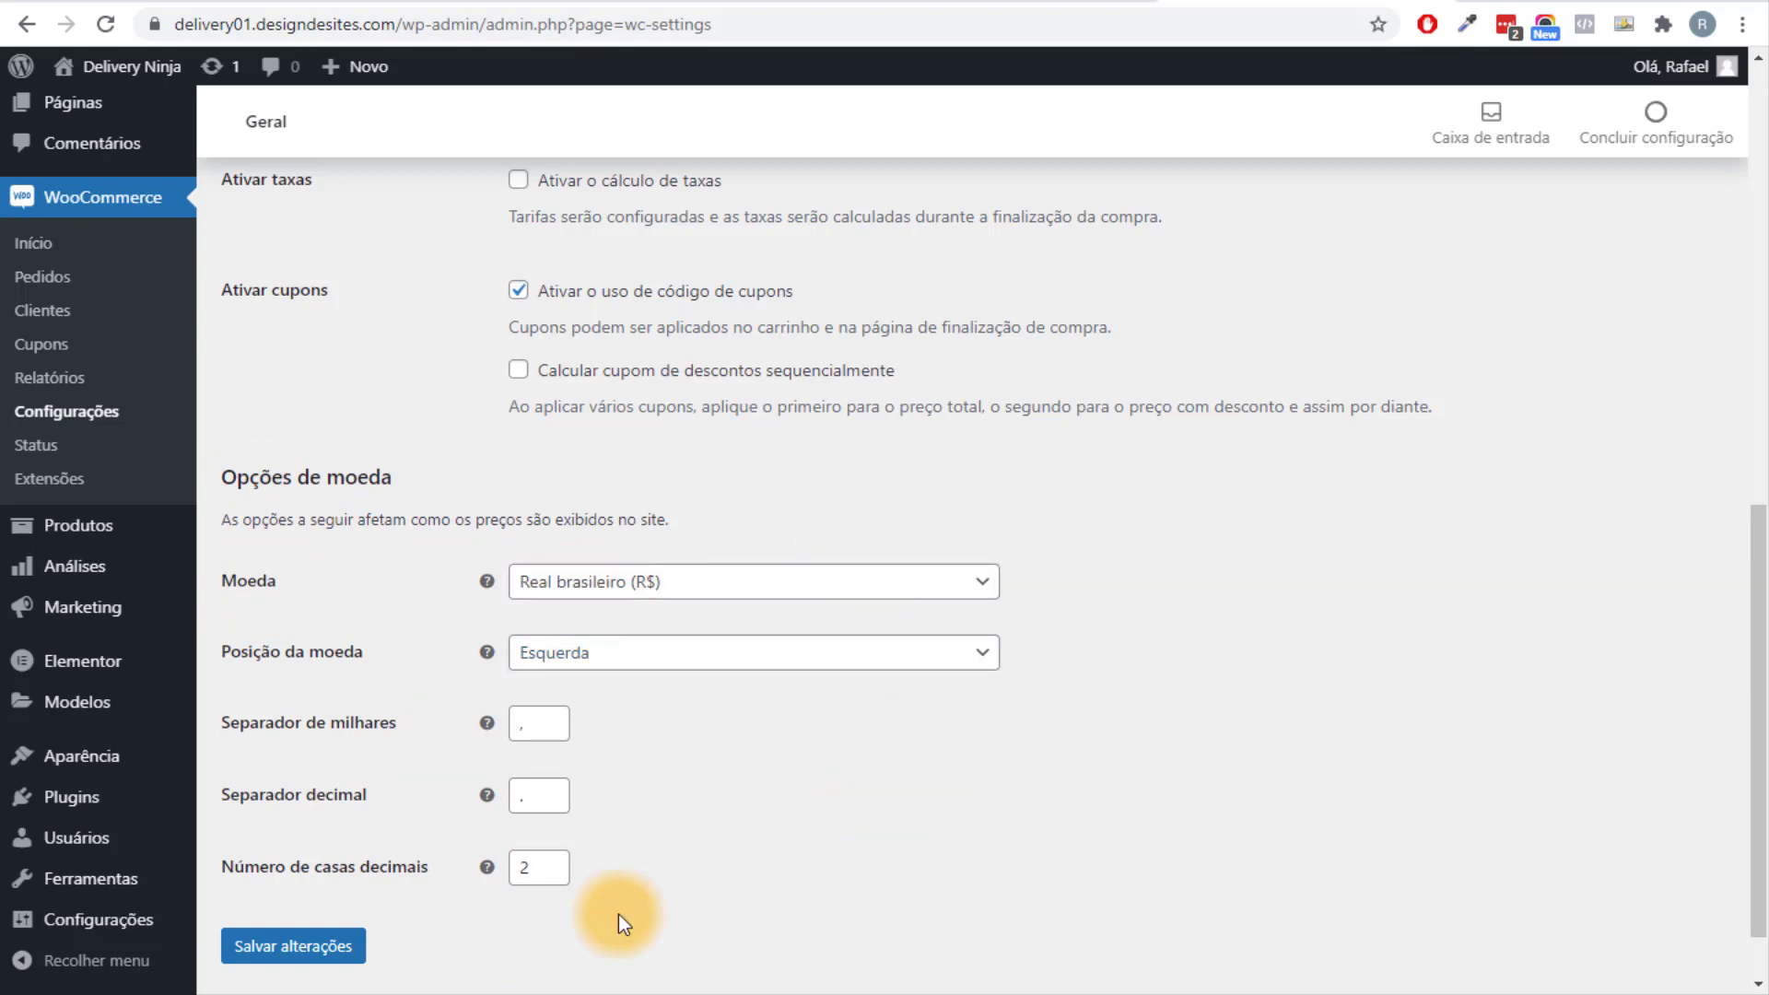
click(313, 946)
scroll(588, 651, up, 10)
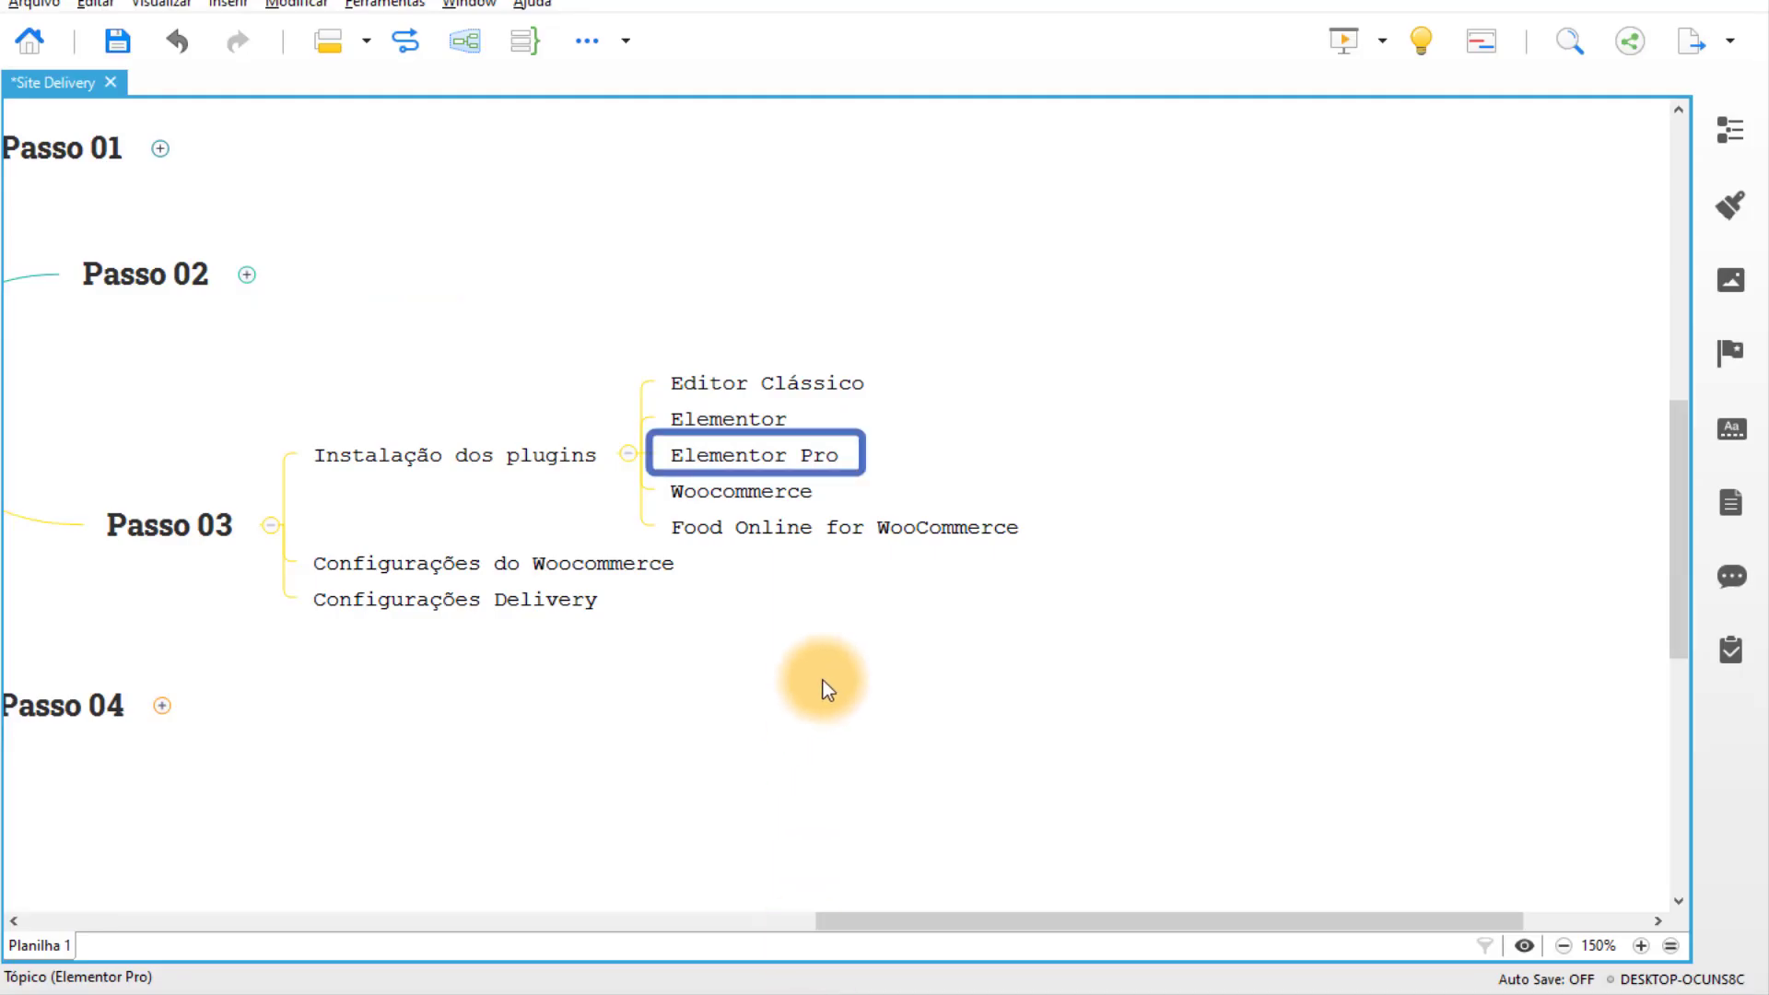
drag(822, 680, 1071, 634)
Select and edit the Food Online for WooCommerce topic in the Passo 03 branch.
click(927, 605)
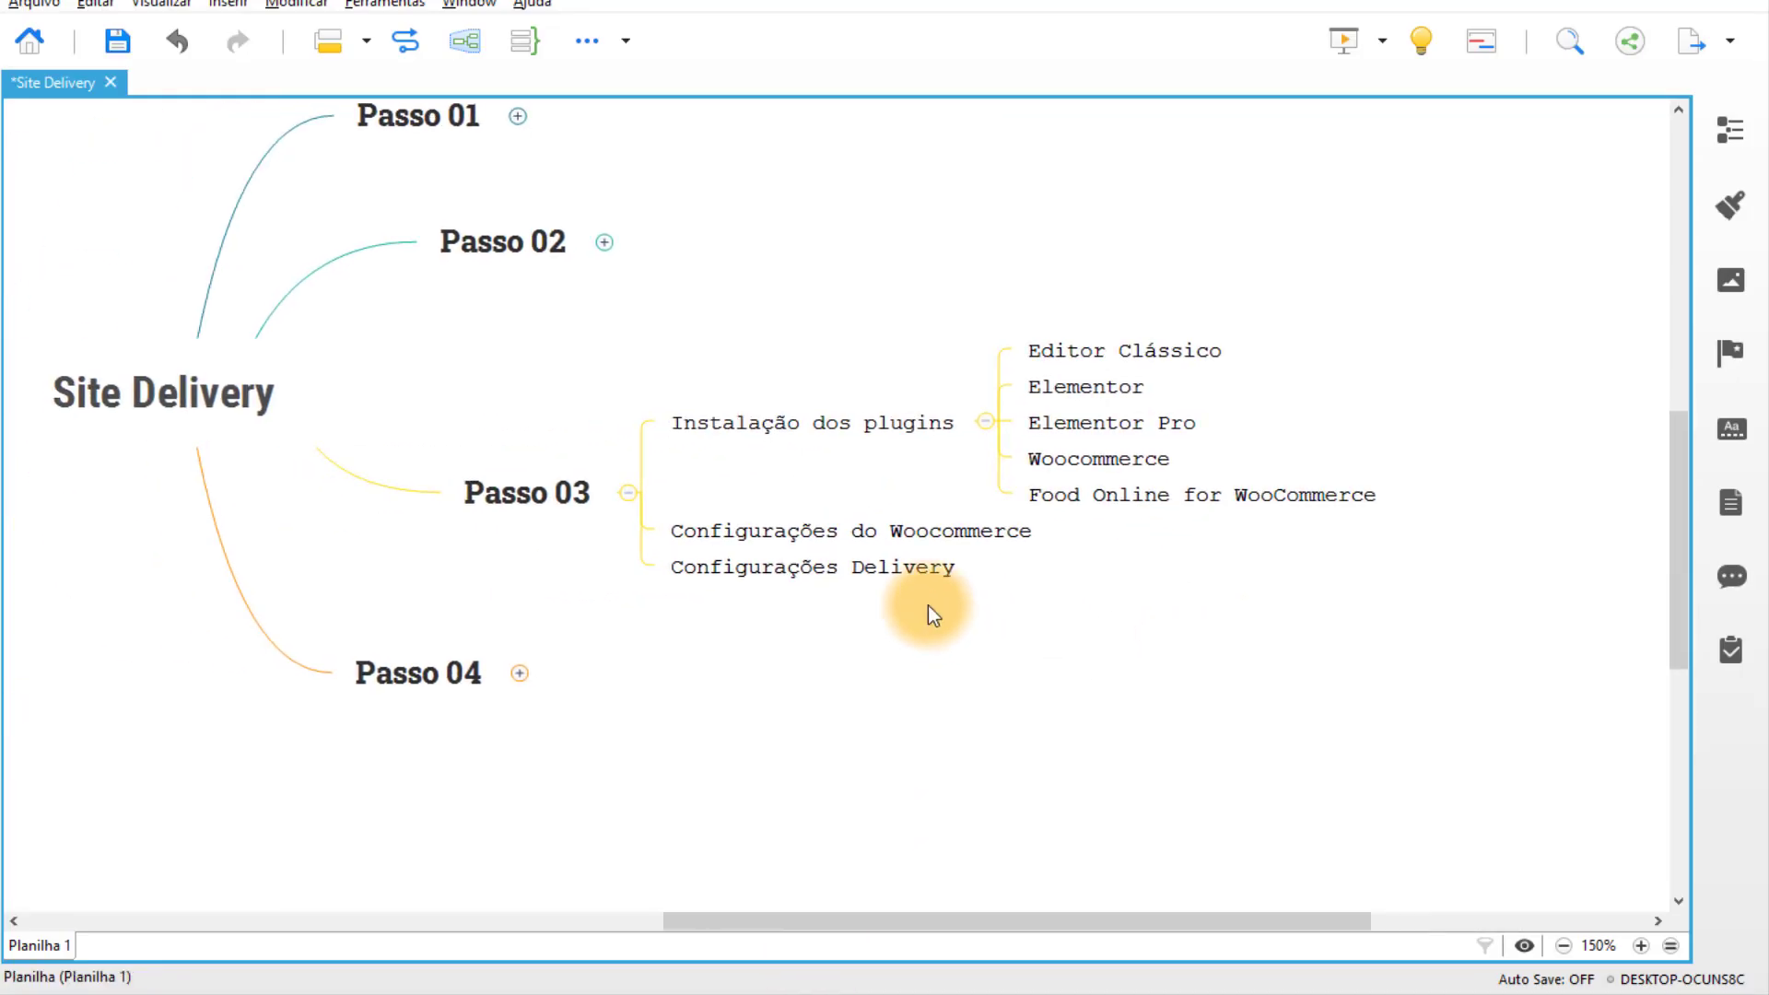
click(1008, 540)
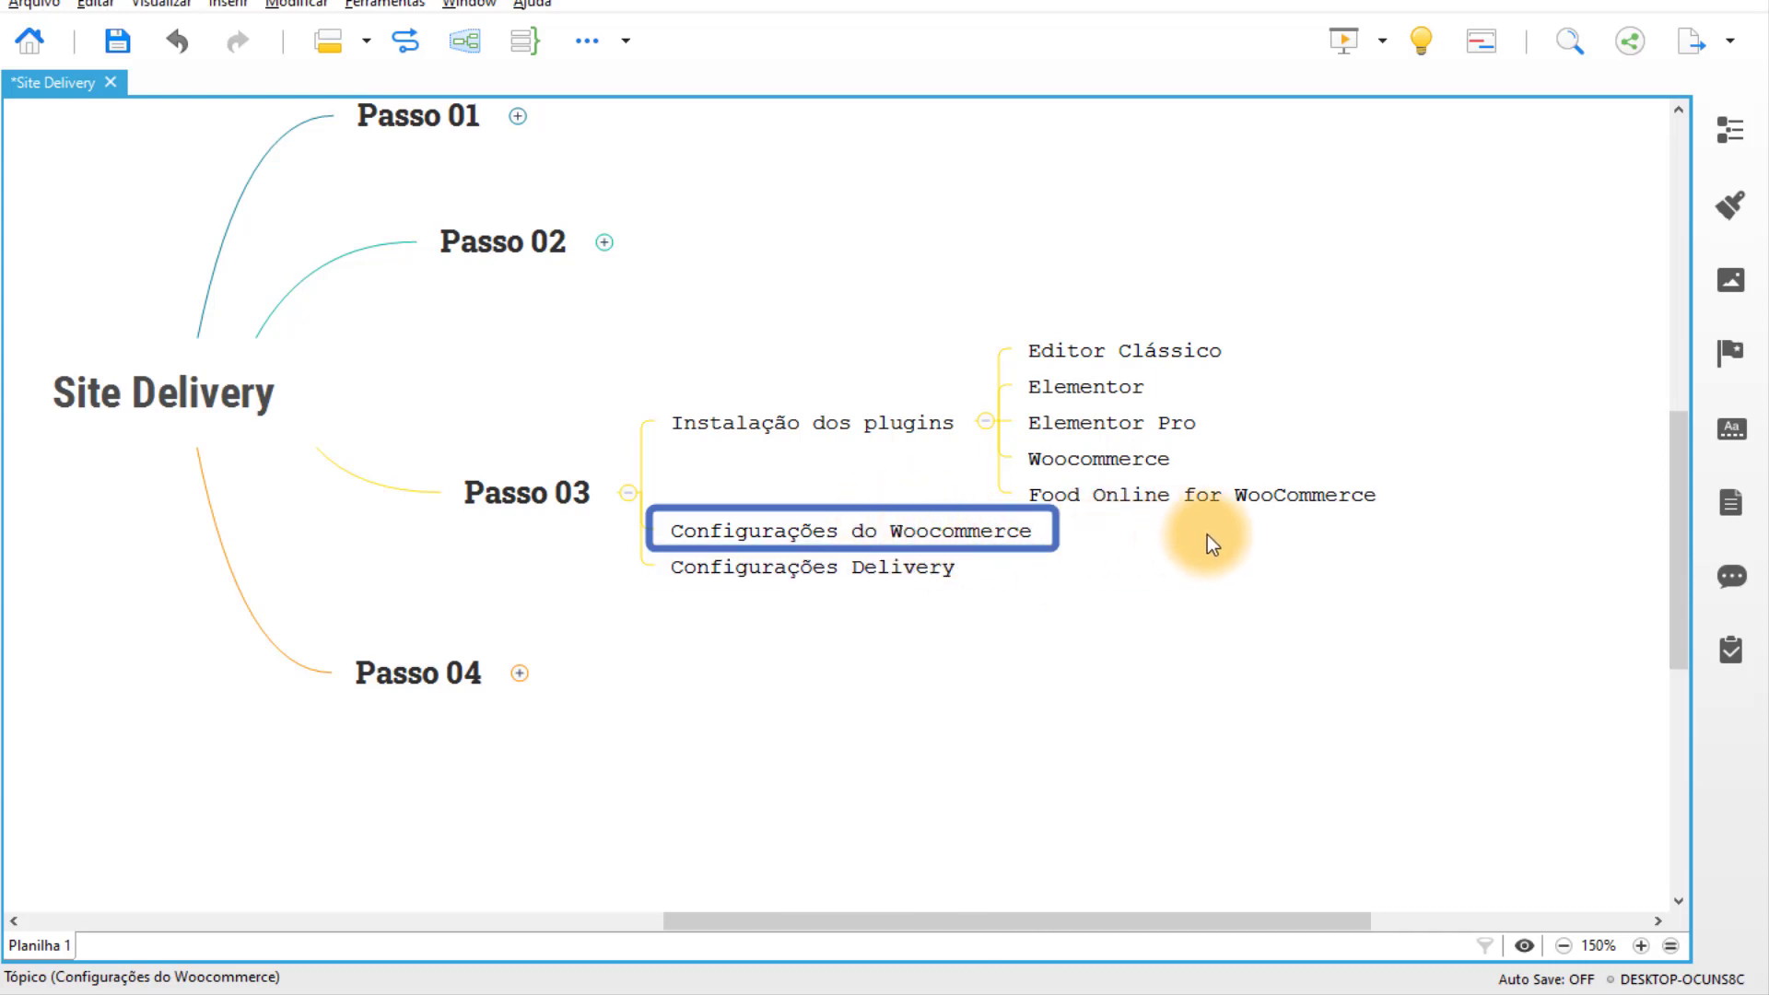
drag(1207, 543, 942, 586)
click(876, 543)
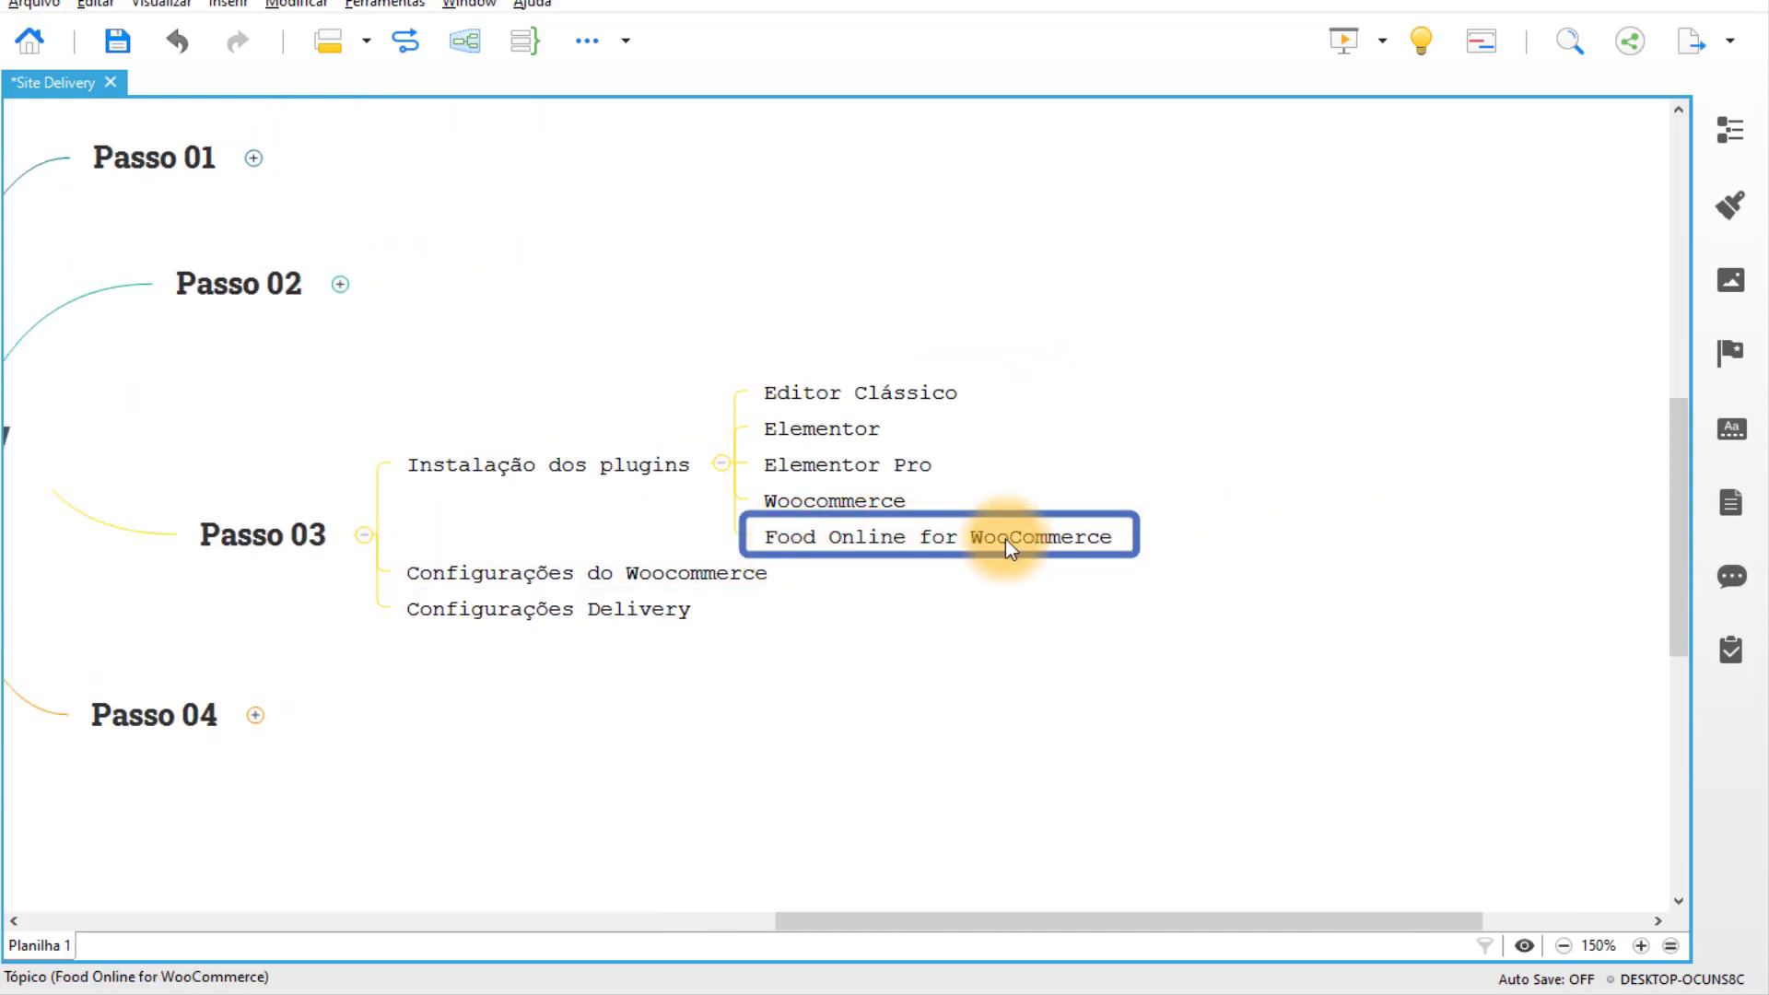
double_click(816, 539)
click(790, 624)
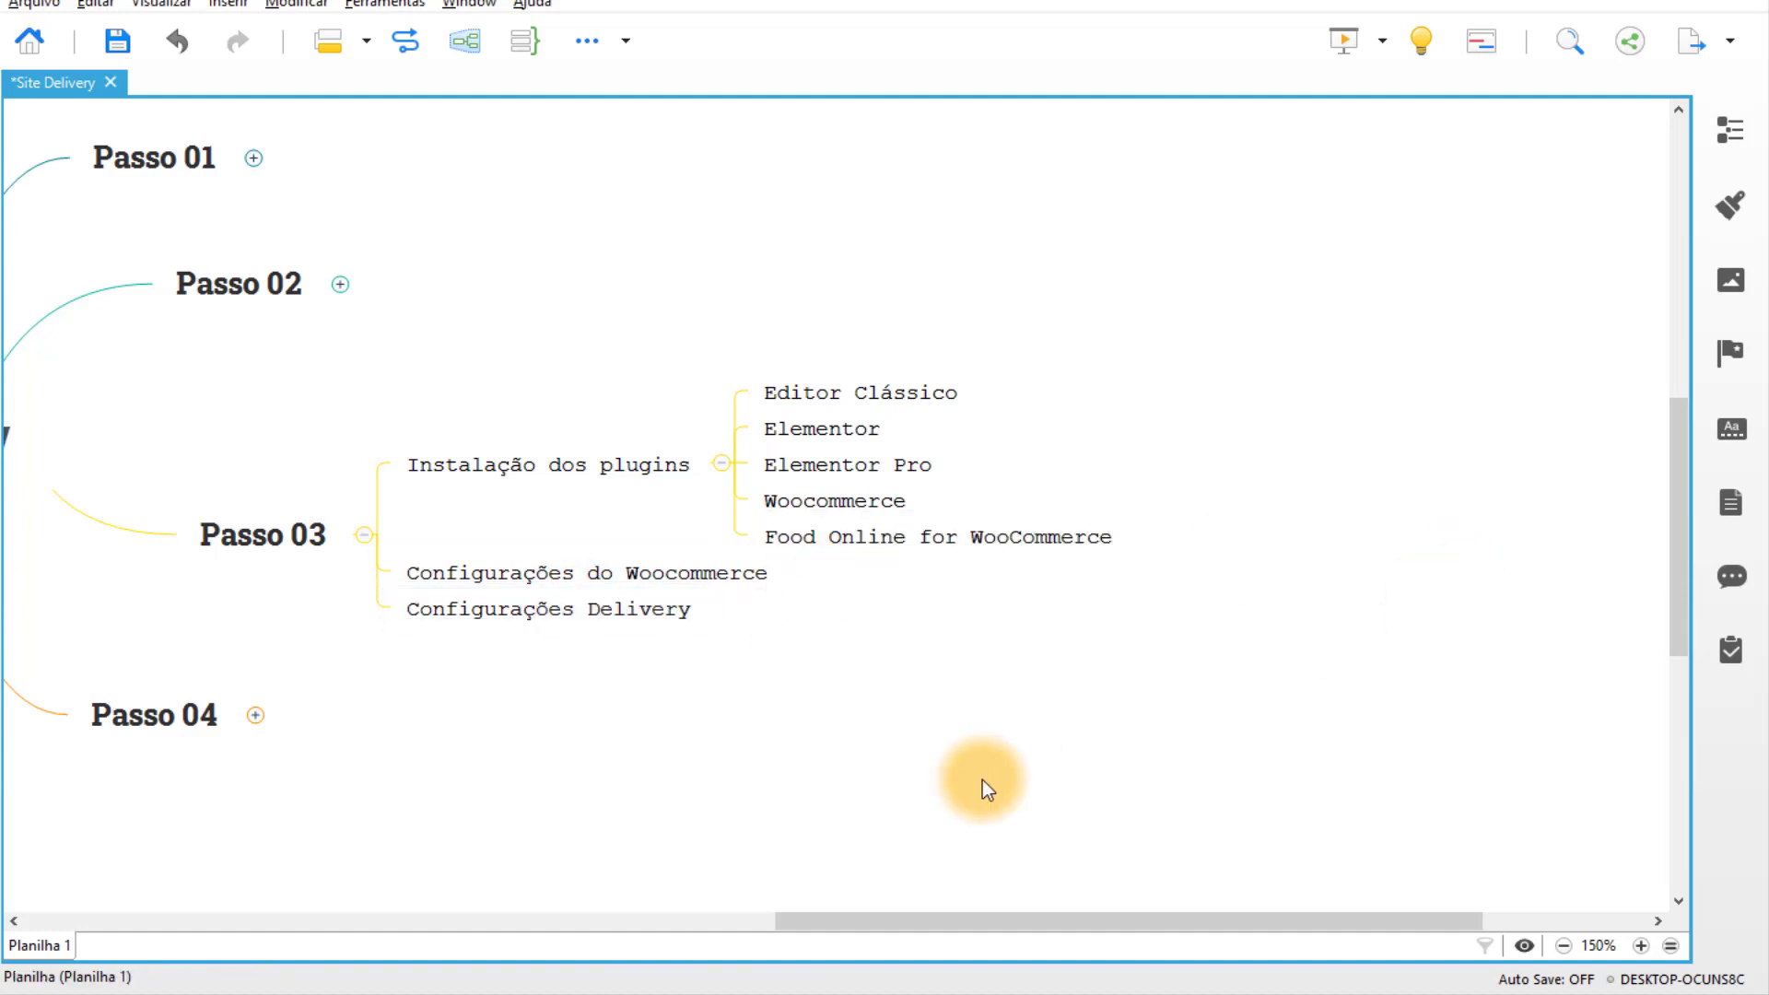
Find the Food Online for WooCommerce plugin in Adicionar novo, then install and activate it.
mouse_move(786, 965)
click(698, 898)
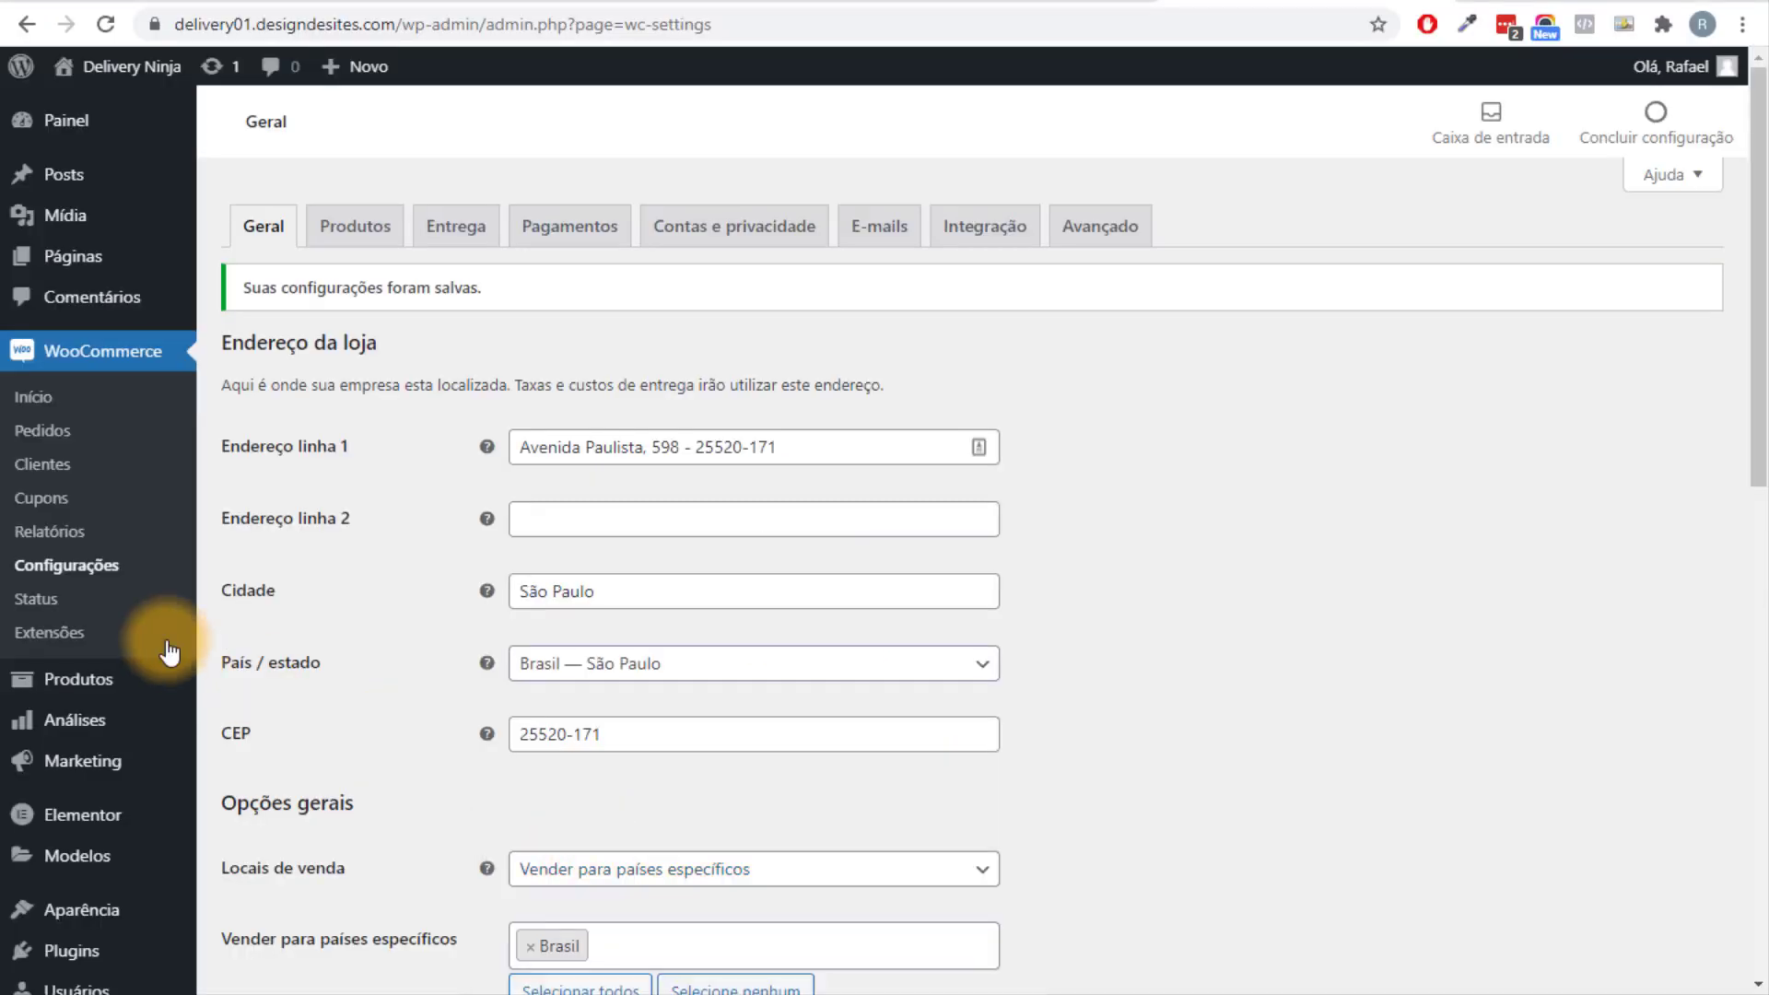
scroll(129, 778, down, 3)
click(297, 833)
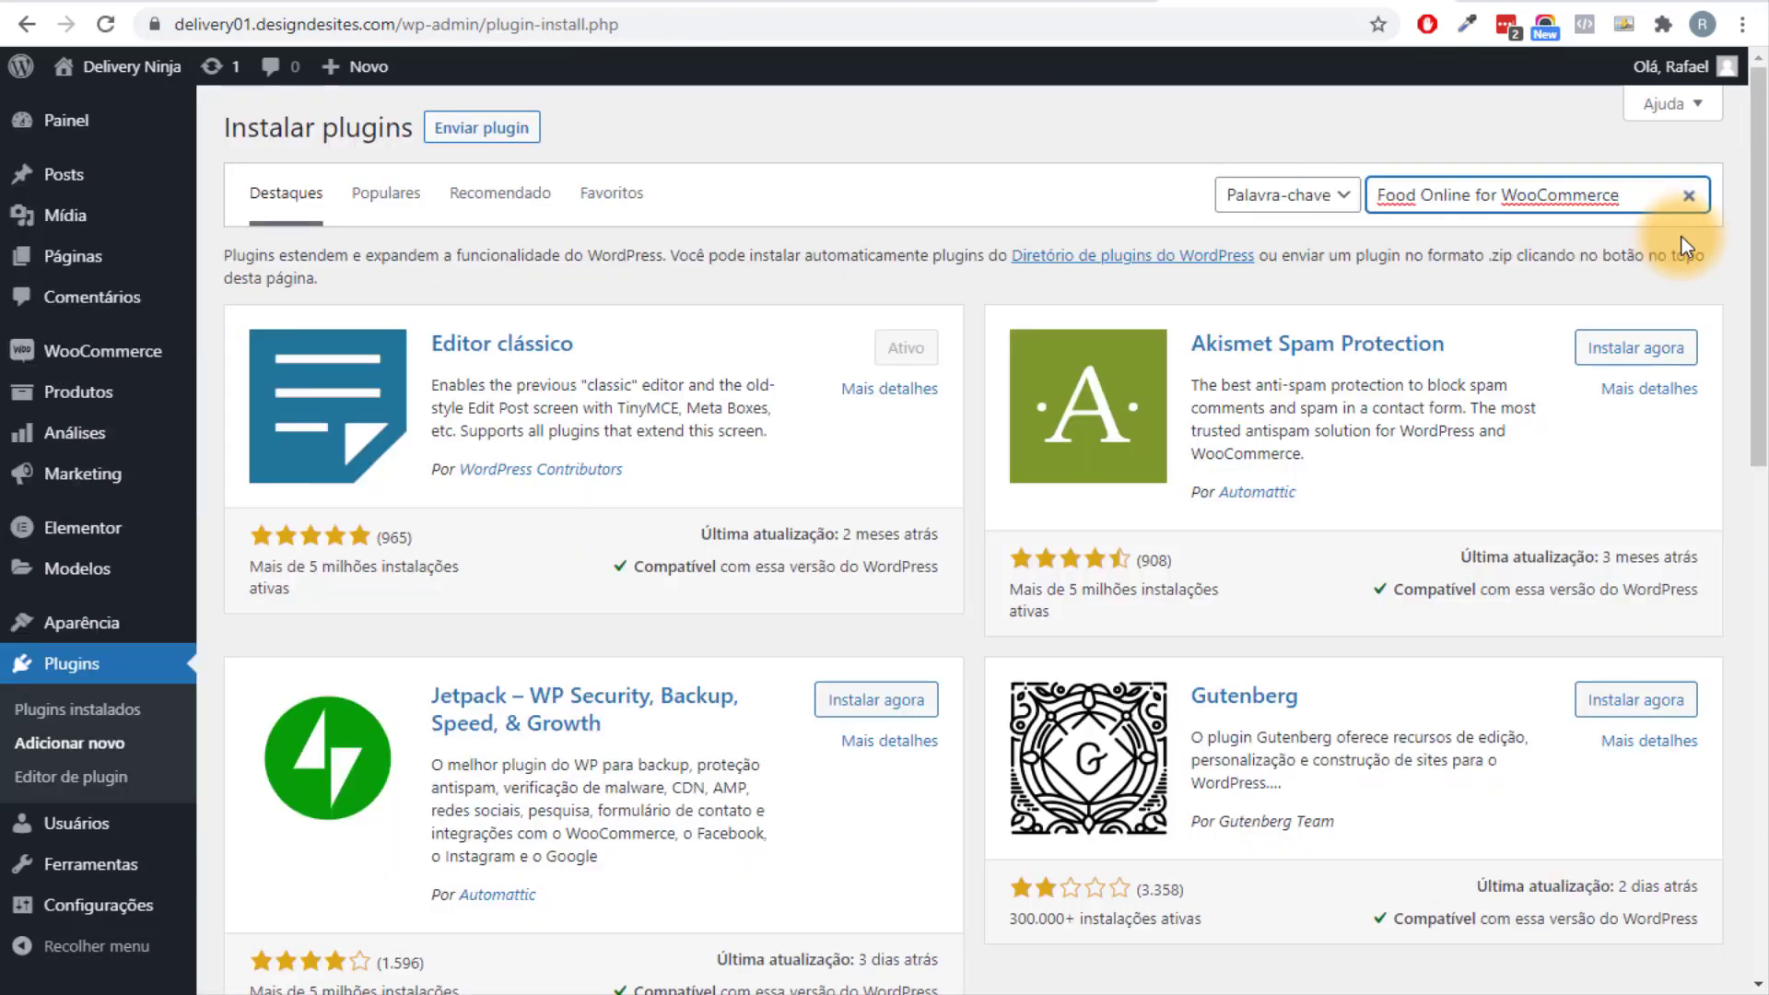
key(Return)
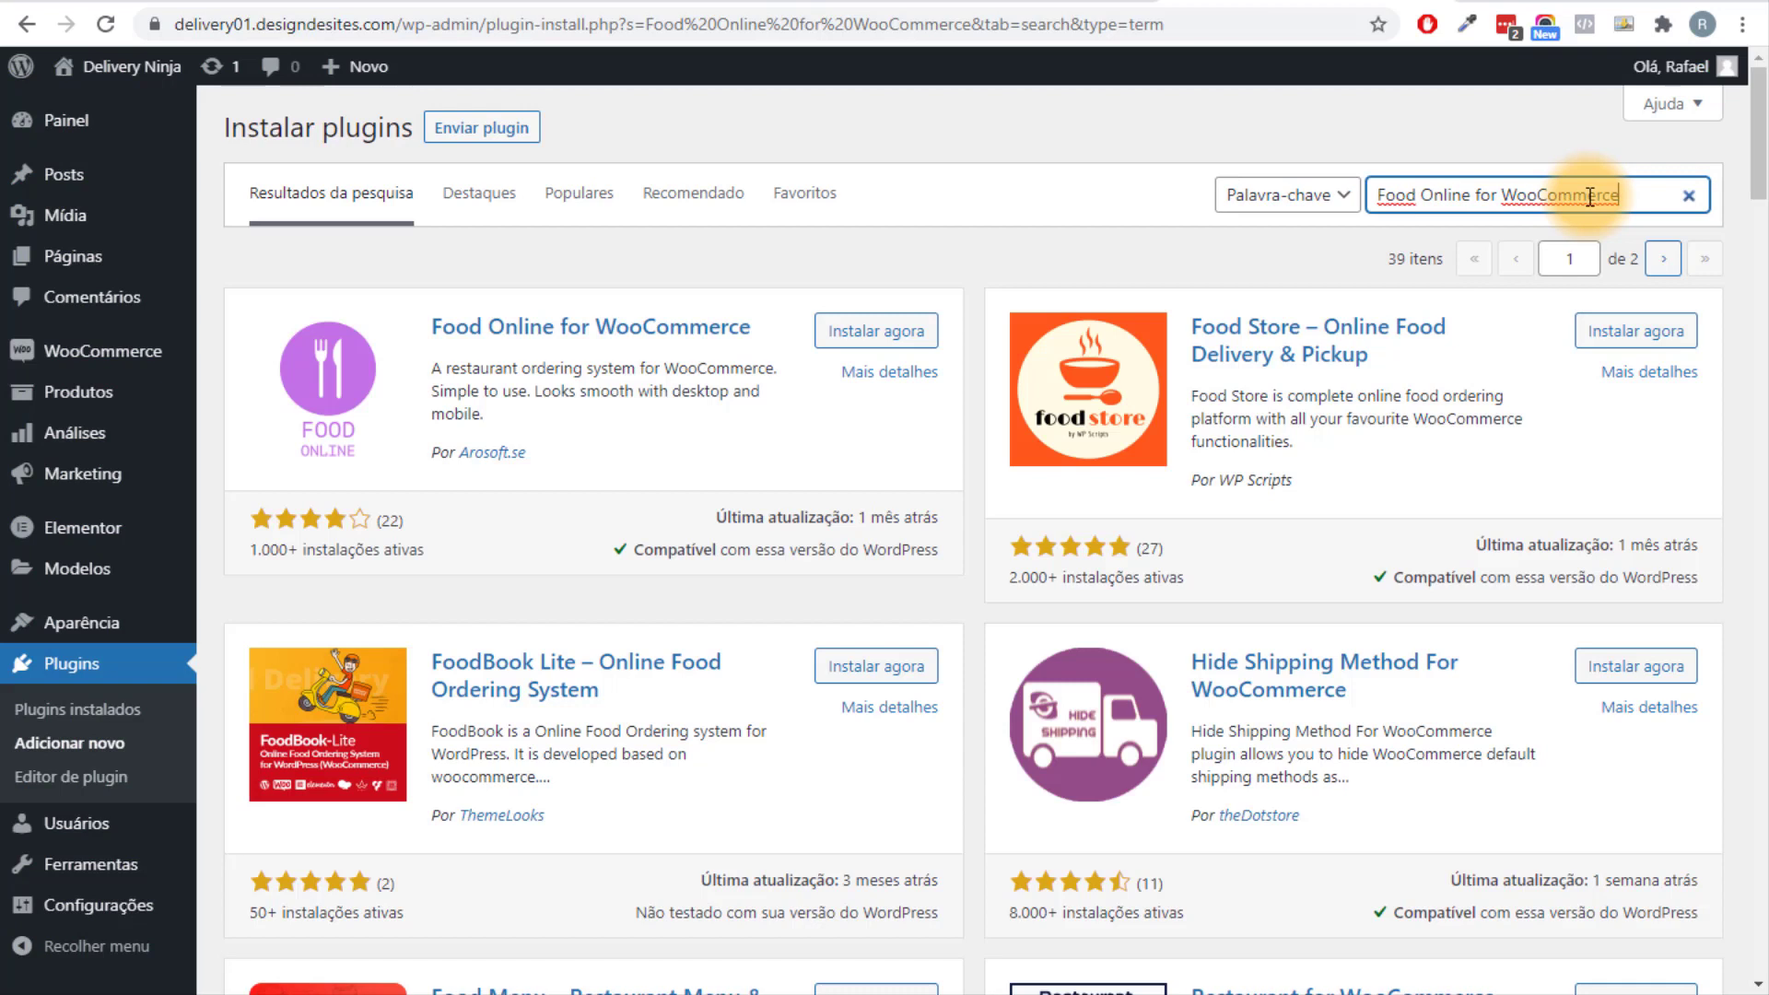
click(960, 460)
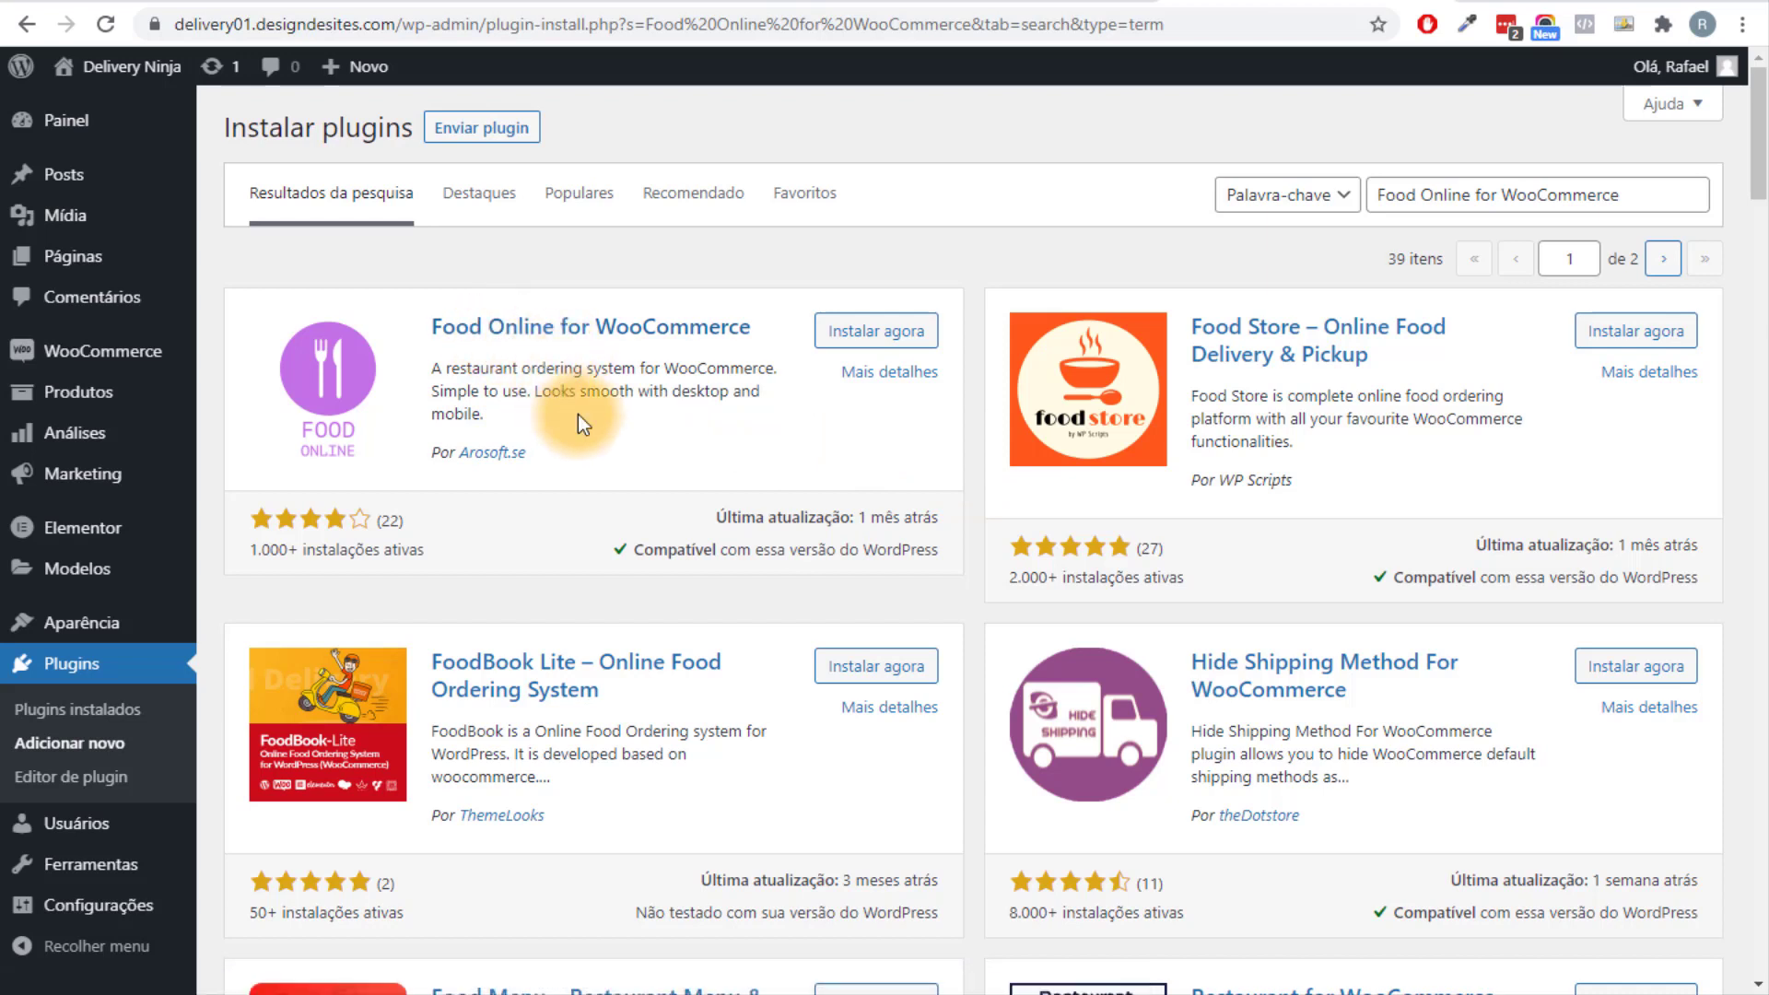
drag(512, 392, 624, 392)
click(644, 425)
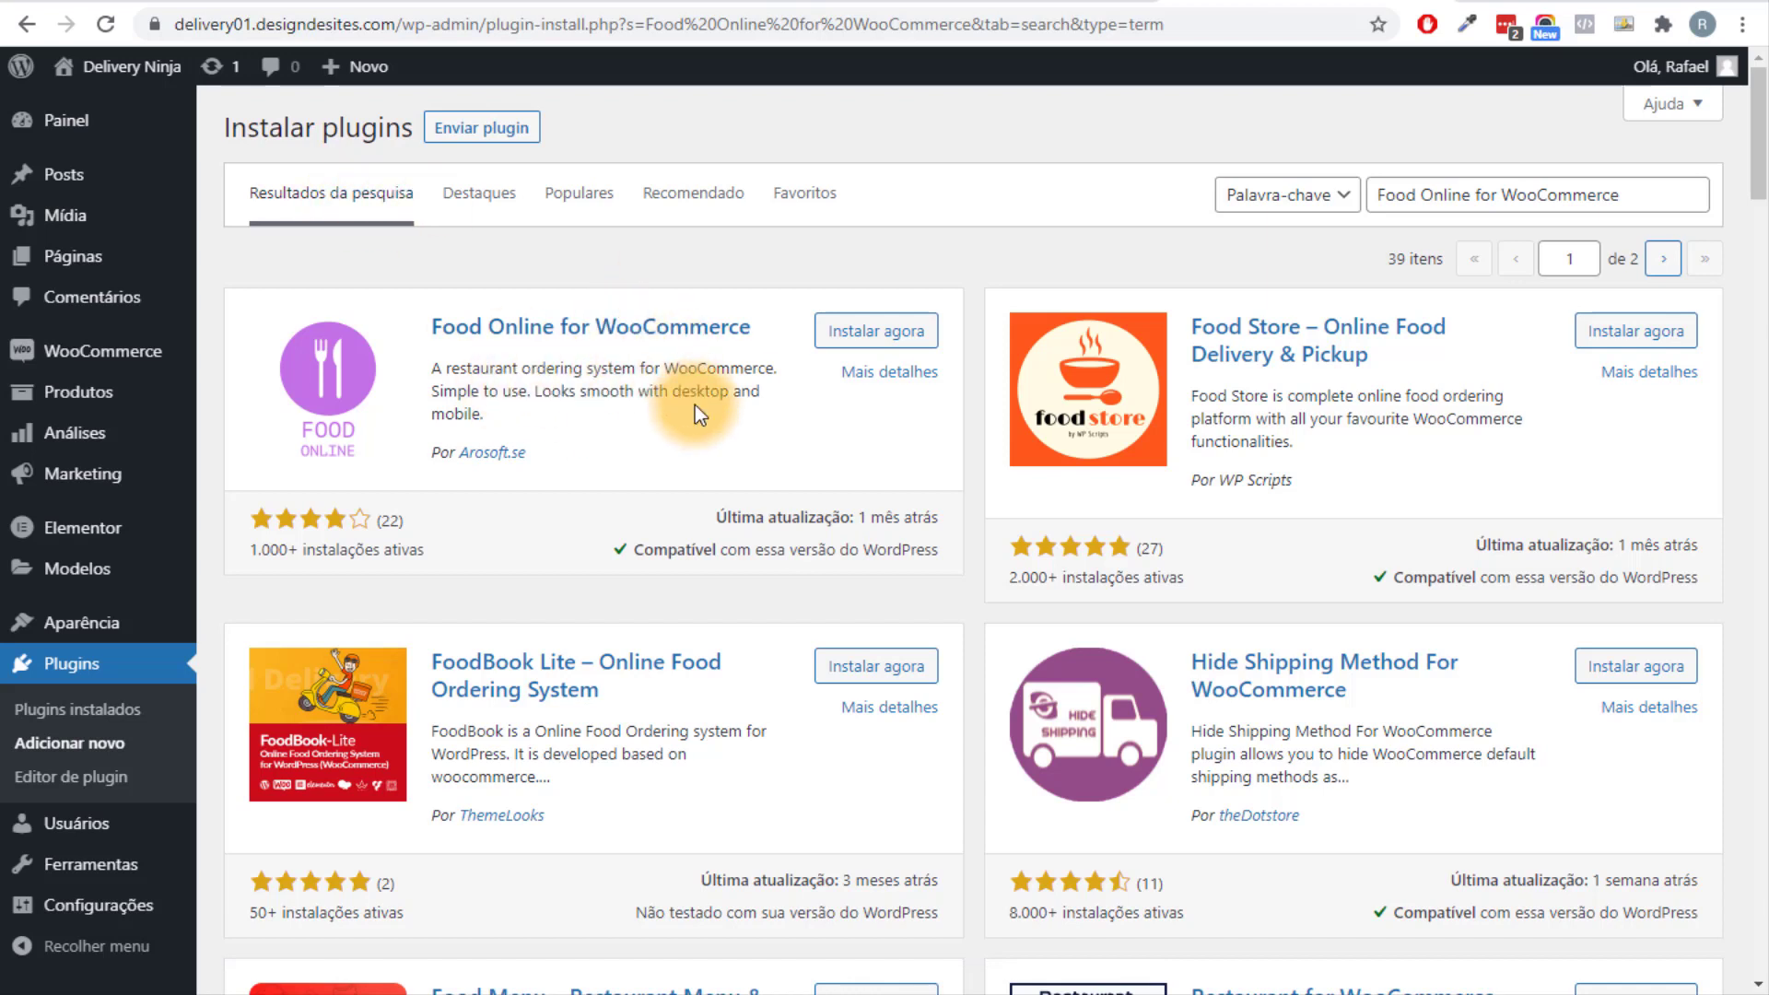
click(877, 333)
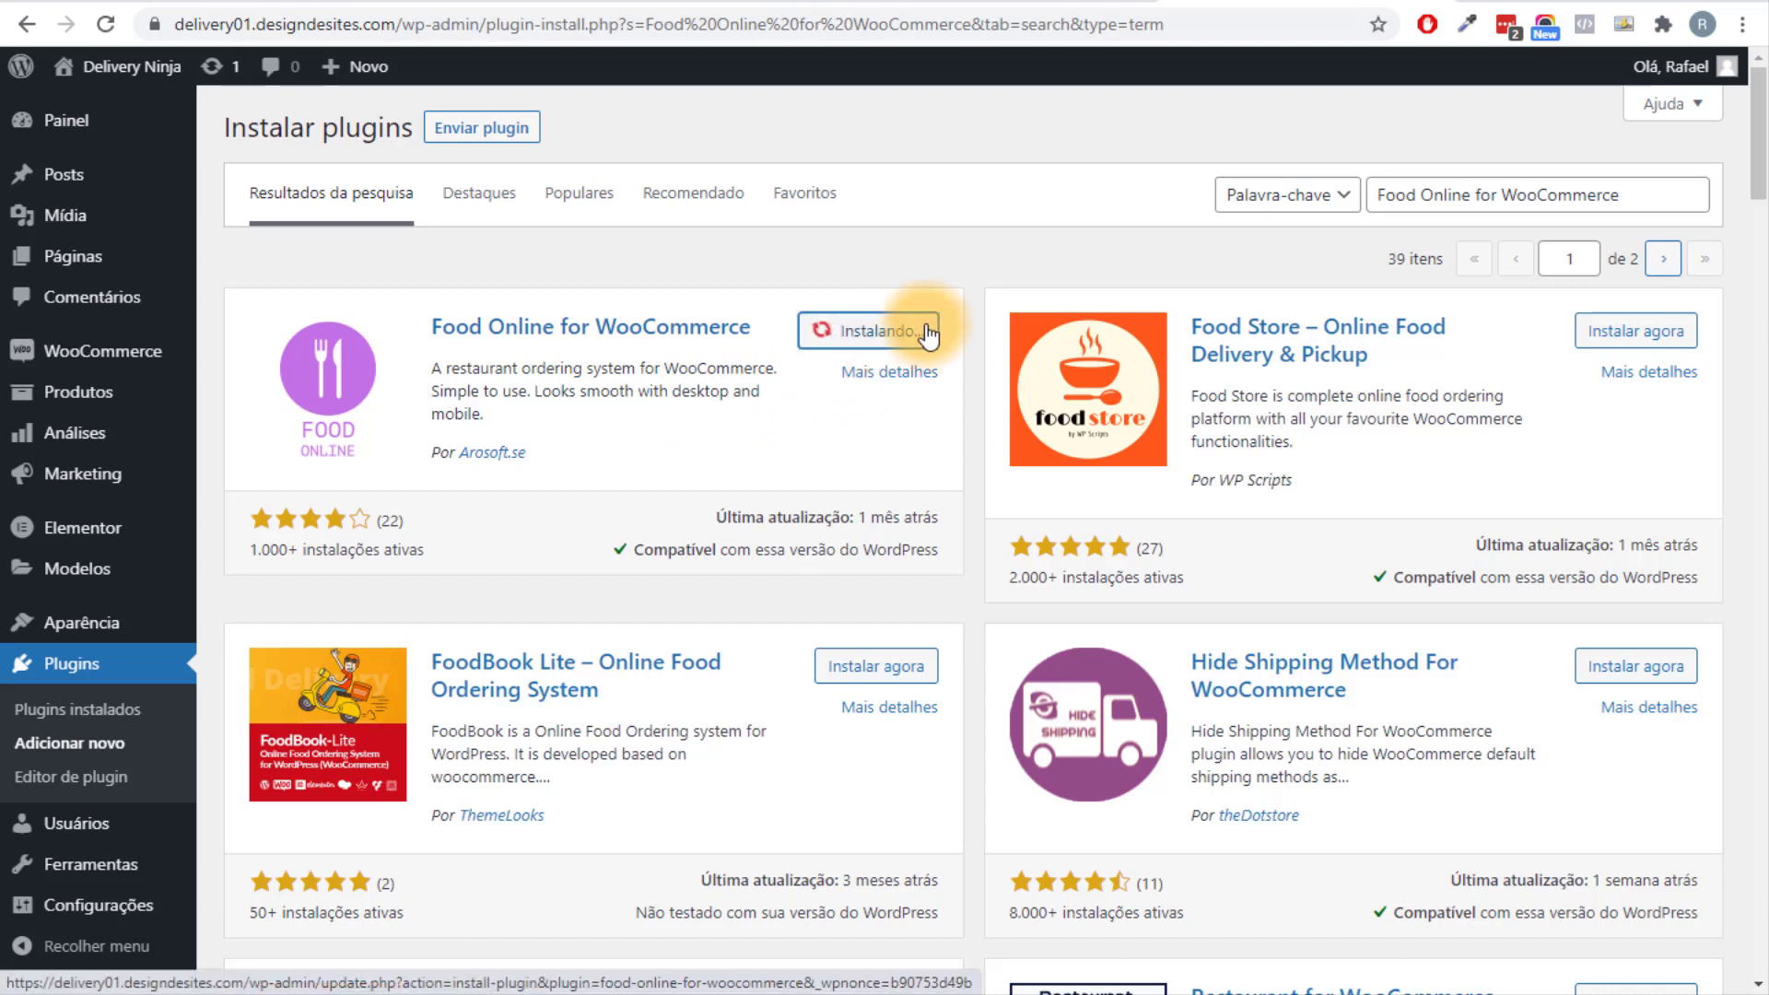
click(907, 335)
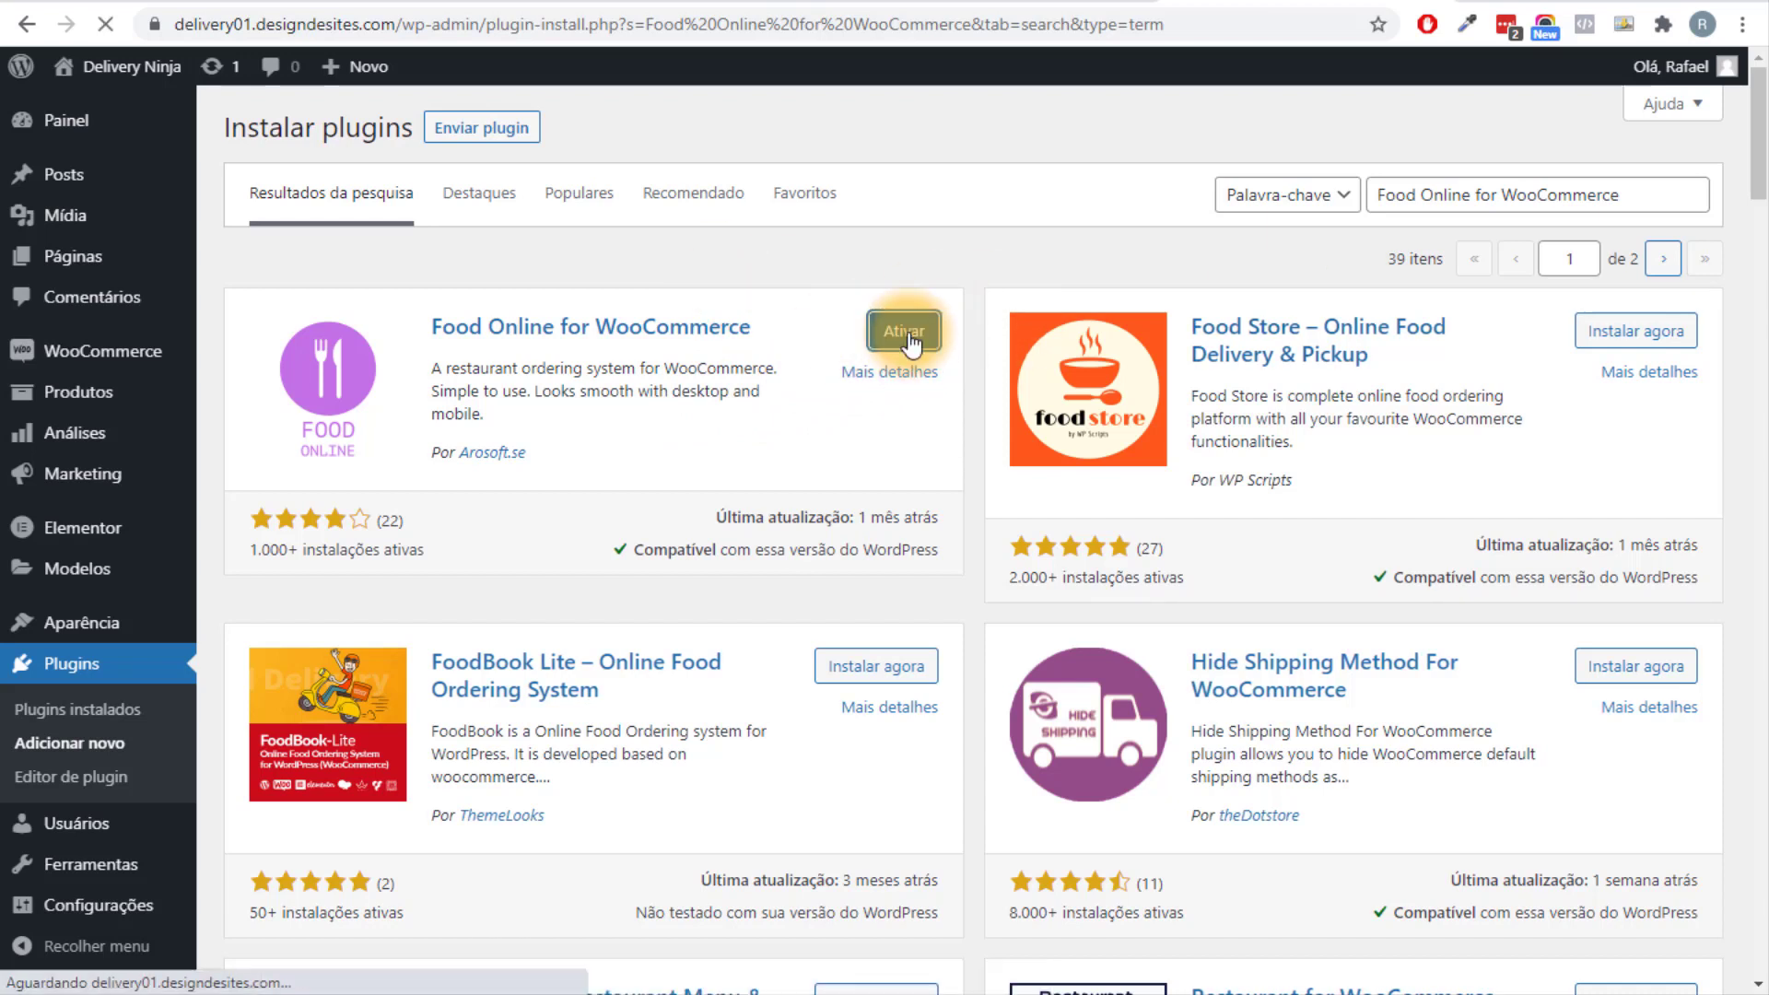
Open the Food Online for WooCommerce settings from the plugin list.
scroll(505, 643, down, 2)
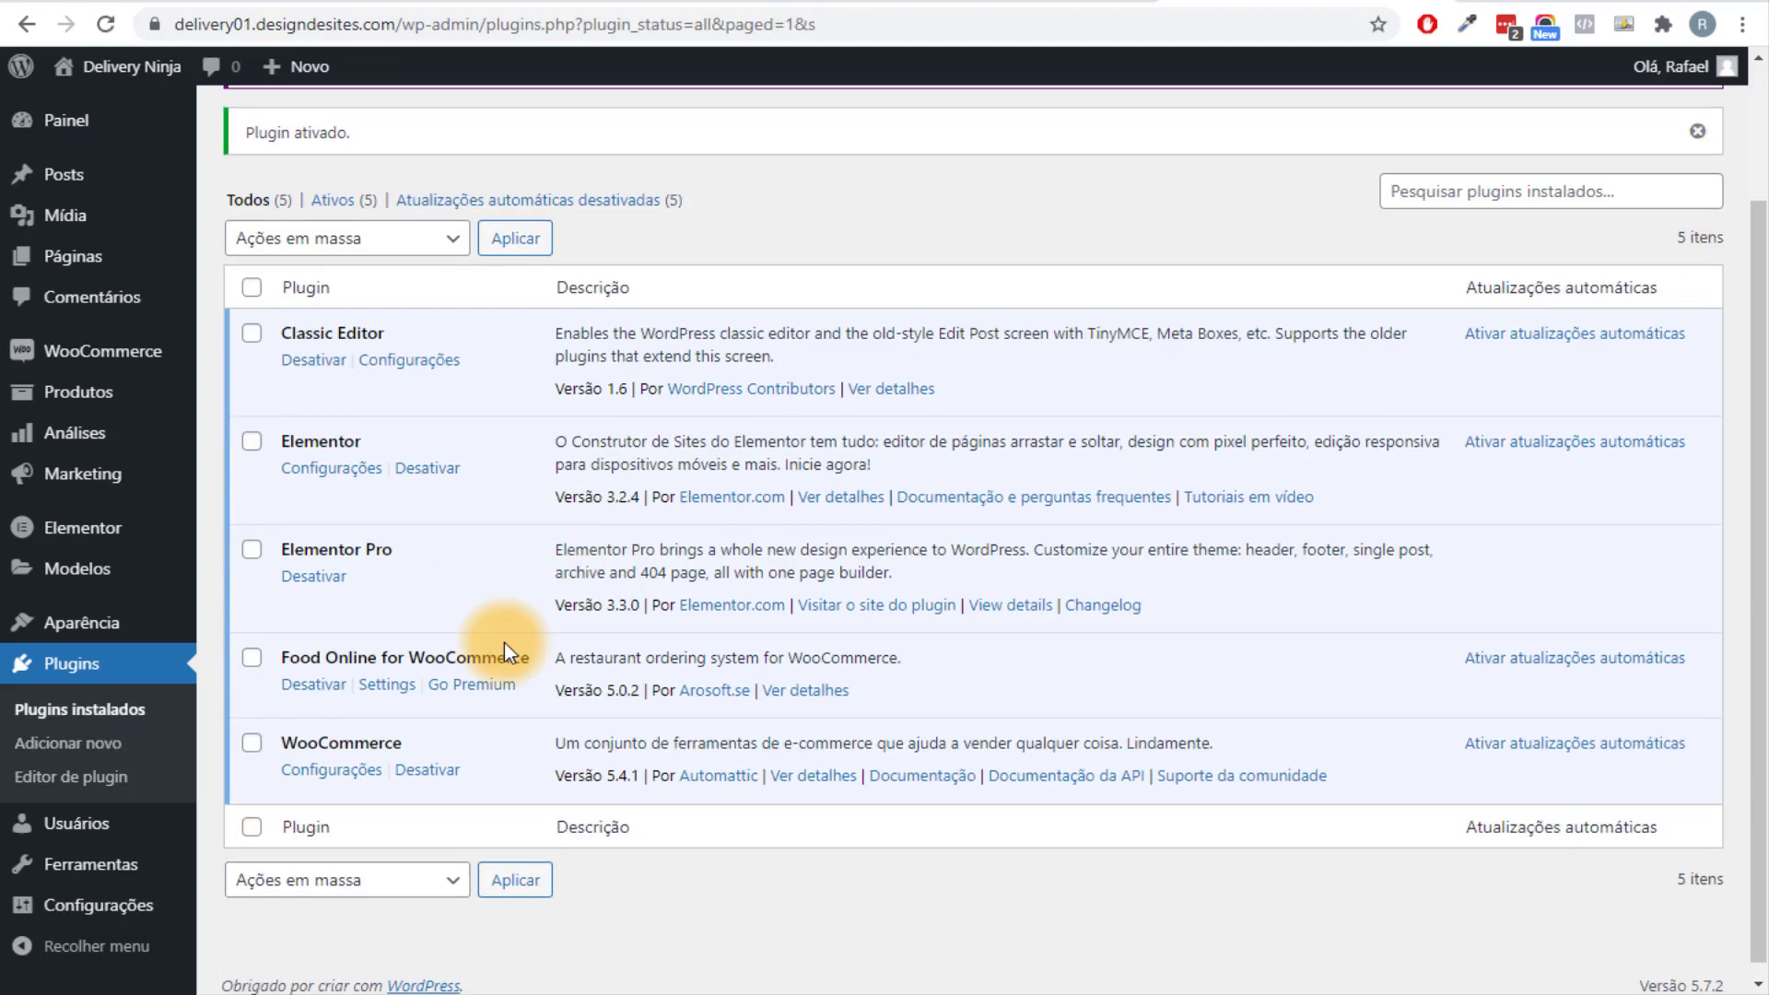
drag(289, 645, 541, 639)
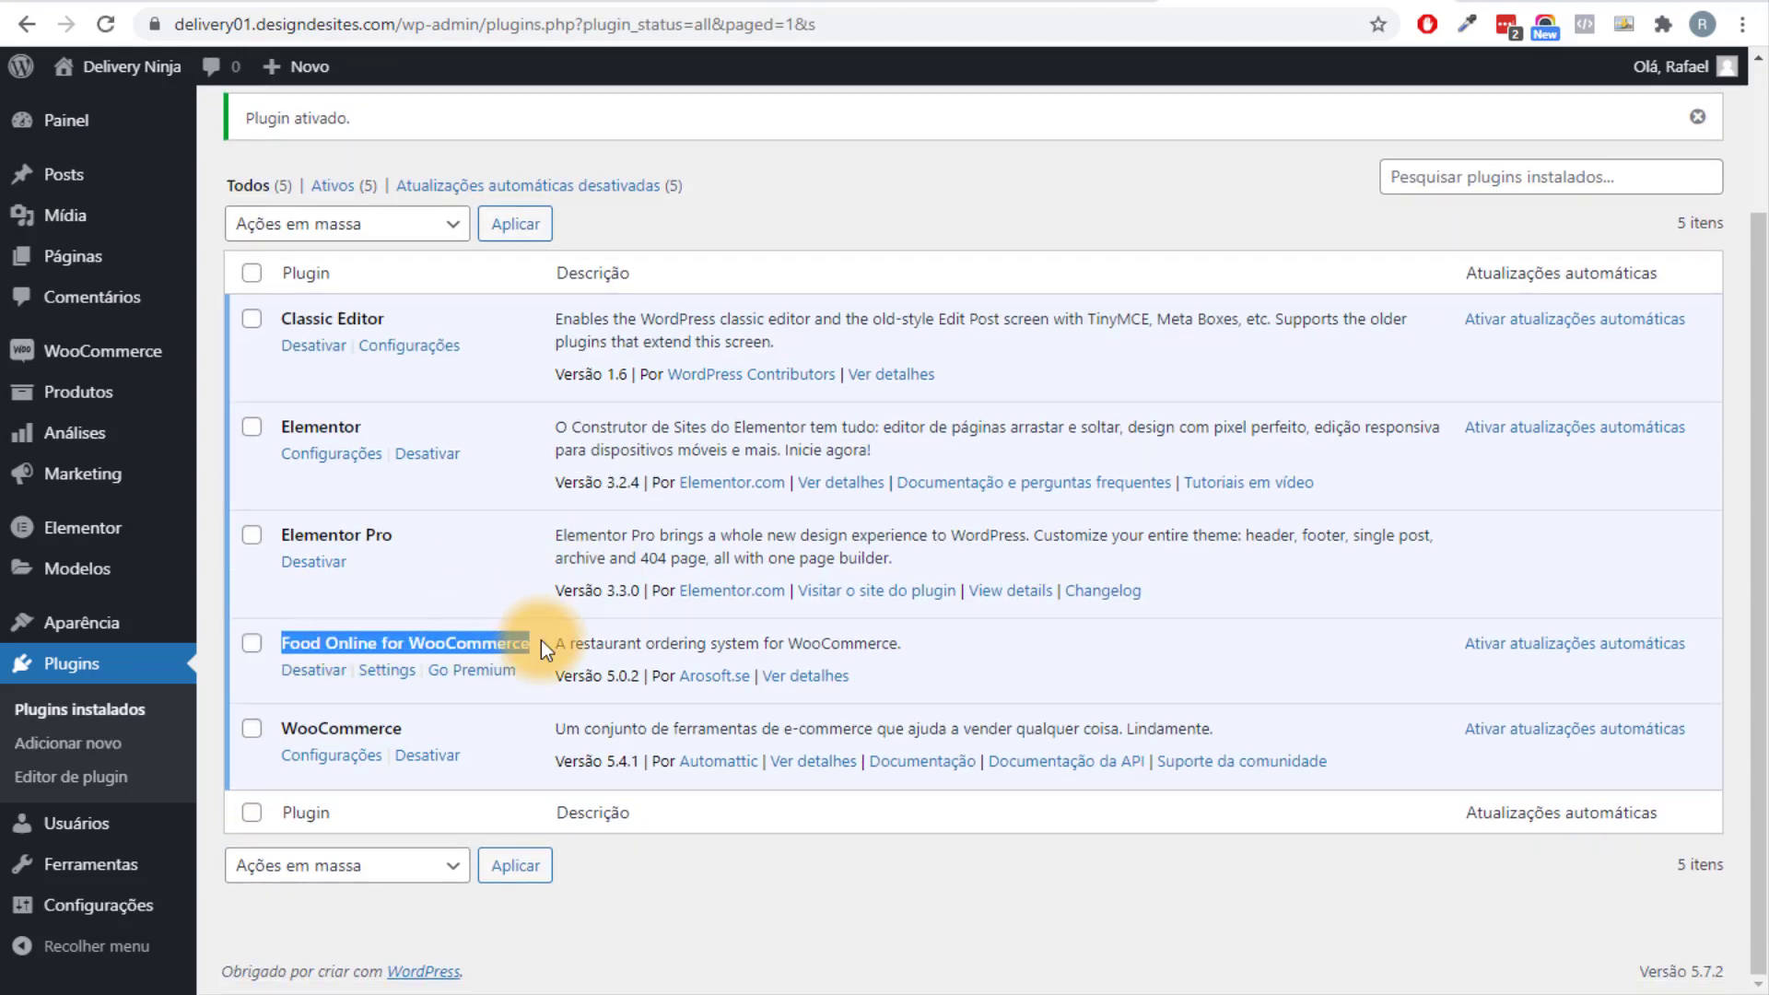
click(385, 677)
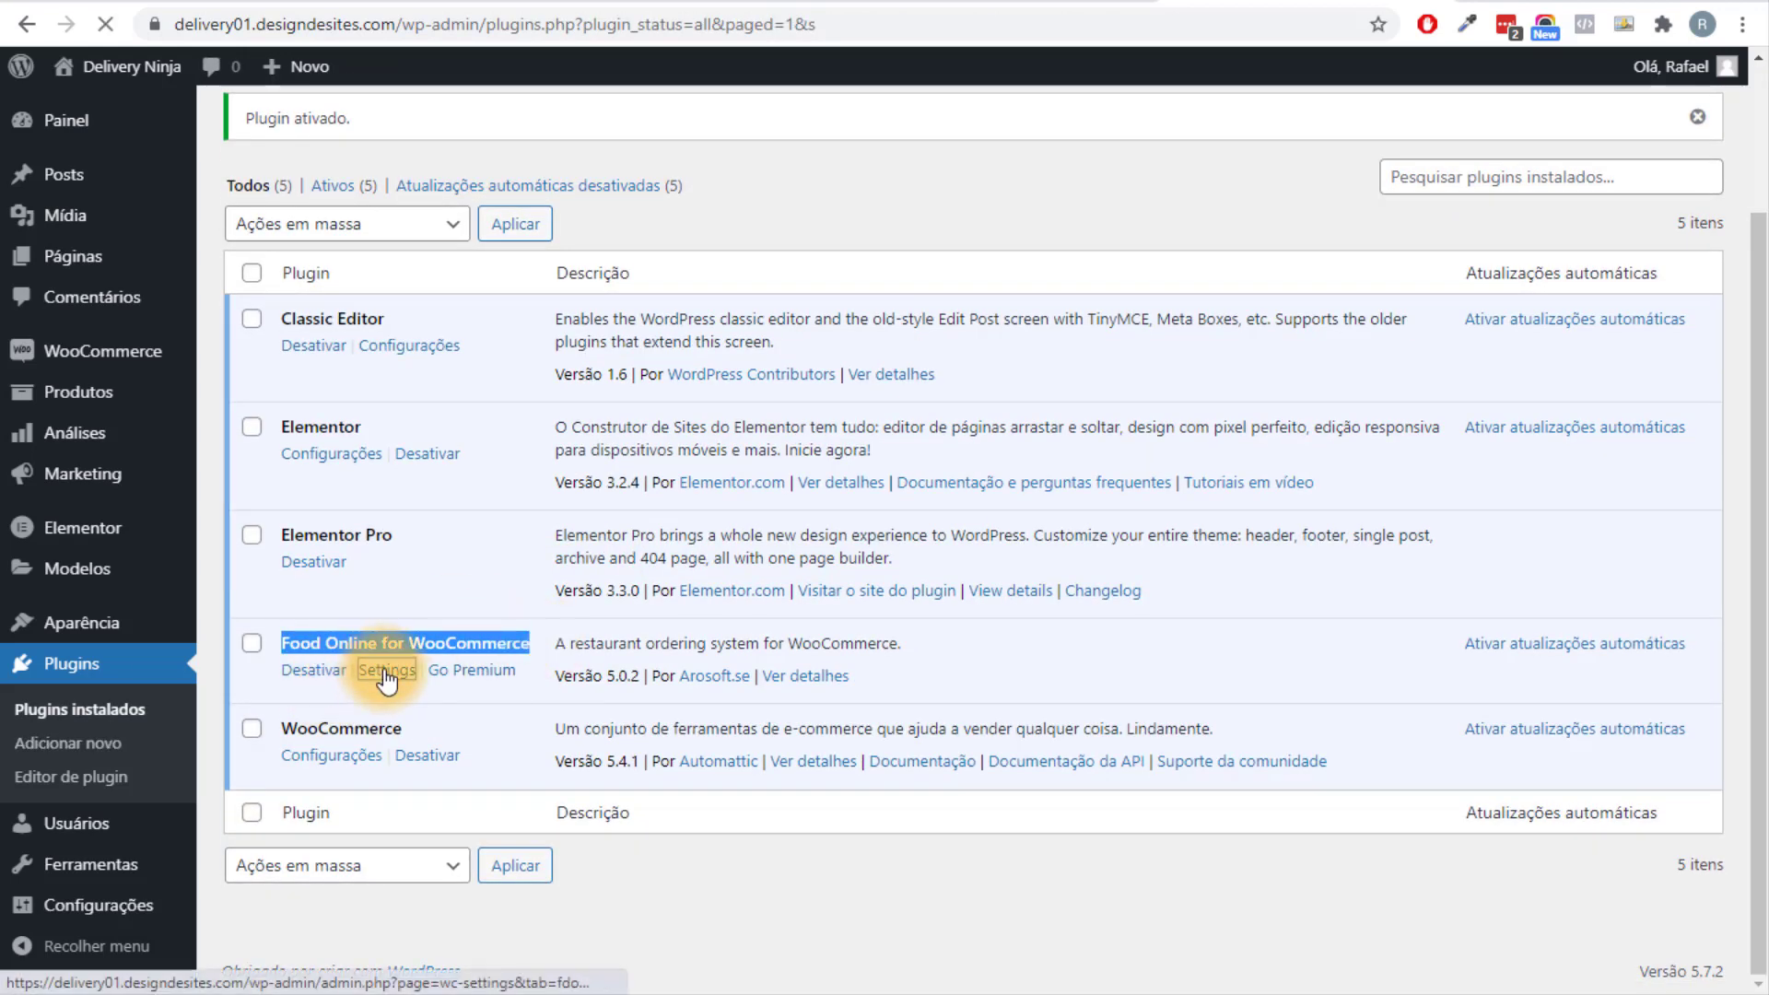
Try Basic Style for Minicart Style, then leave it on Theme Default.
scroll(417, 825, down, 5)
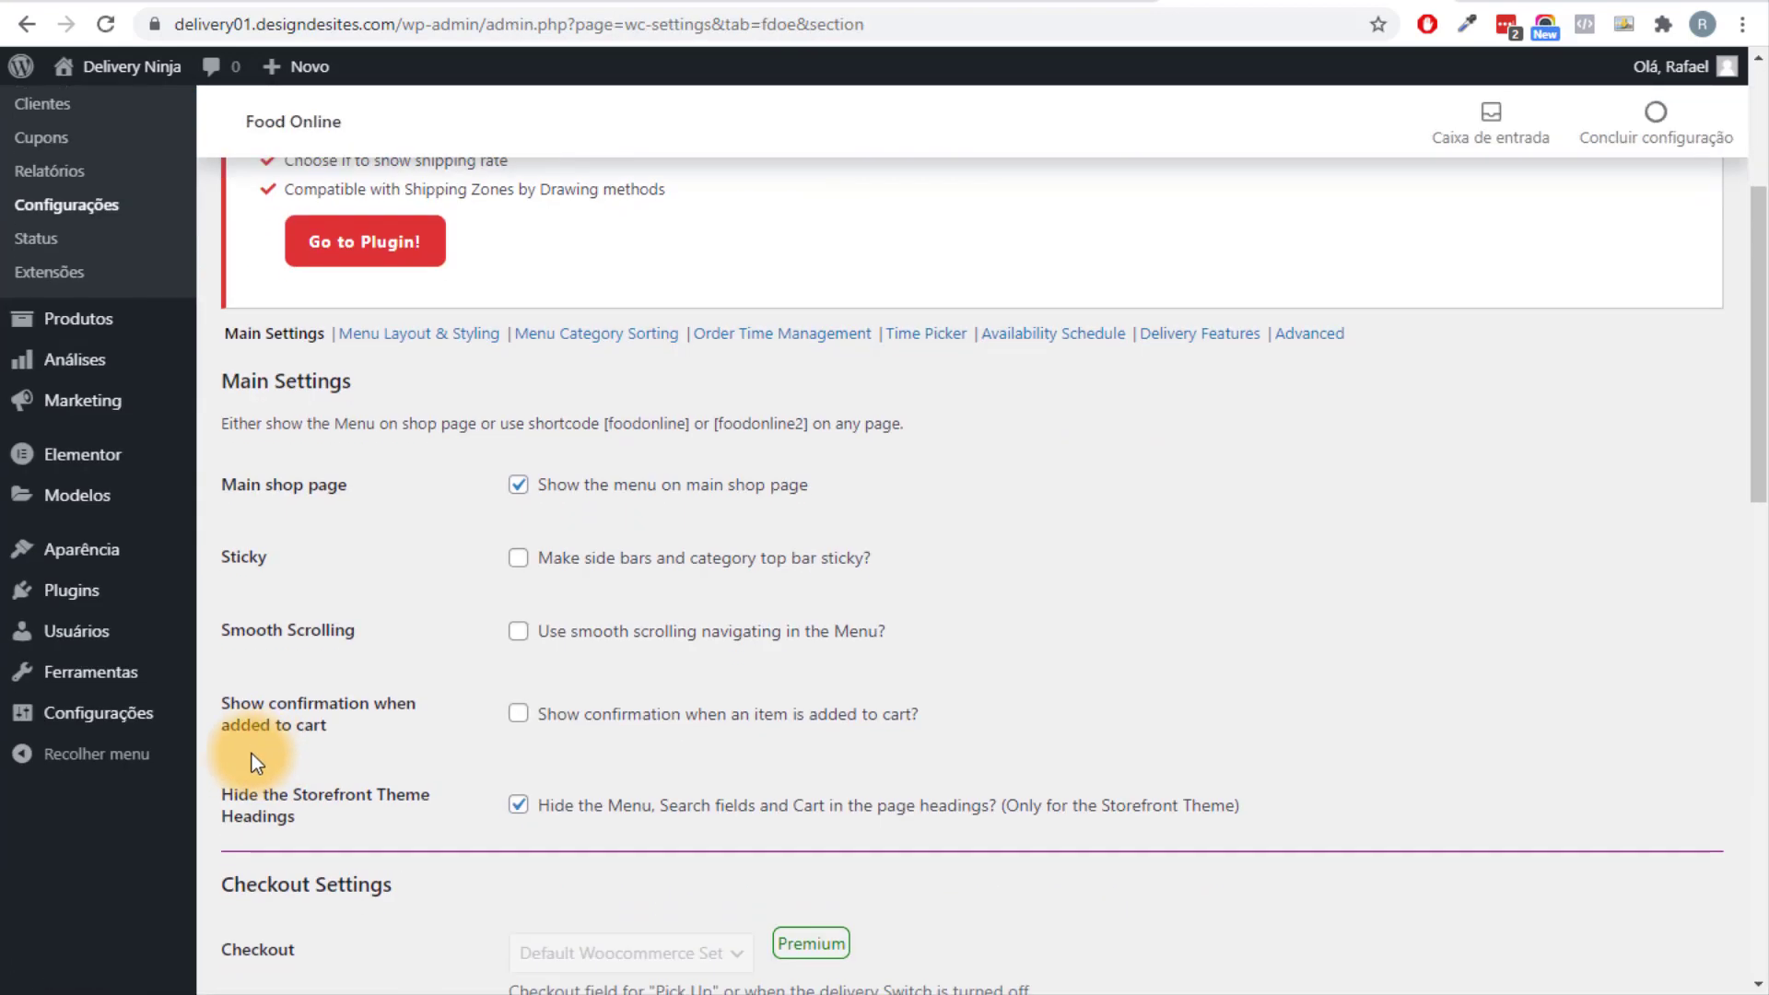
scroll(1340, 578, down, 15)
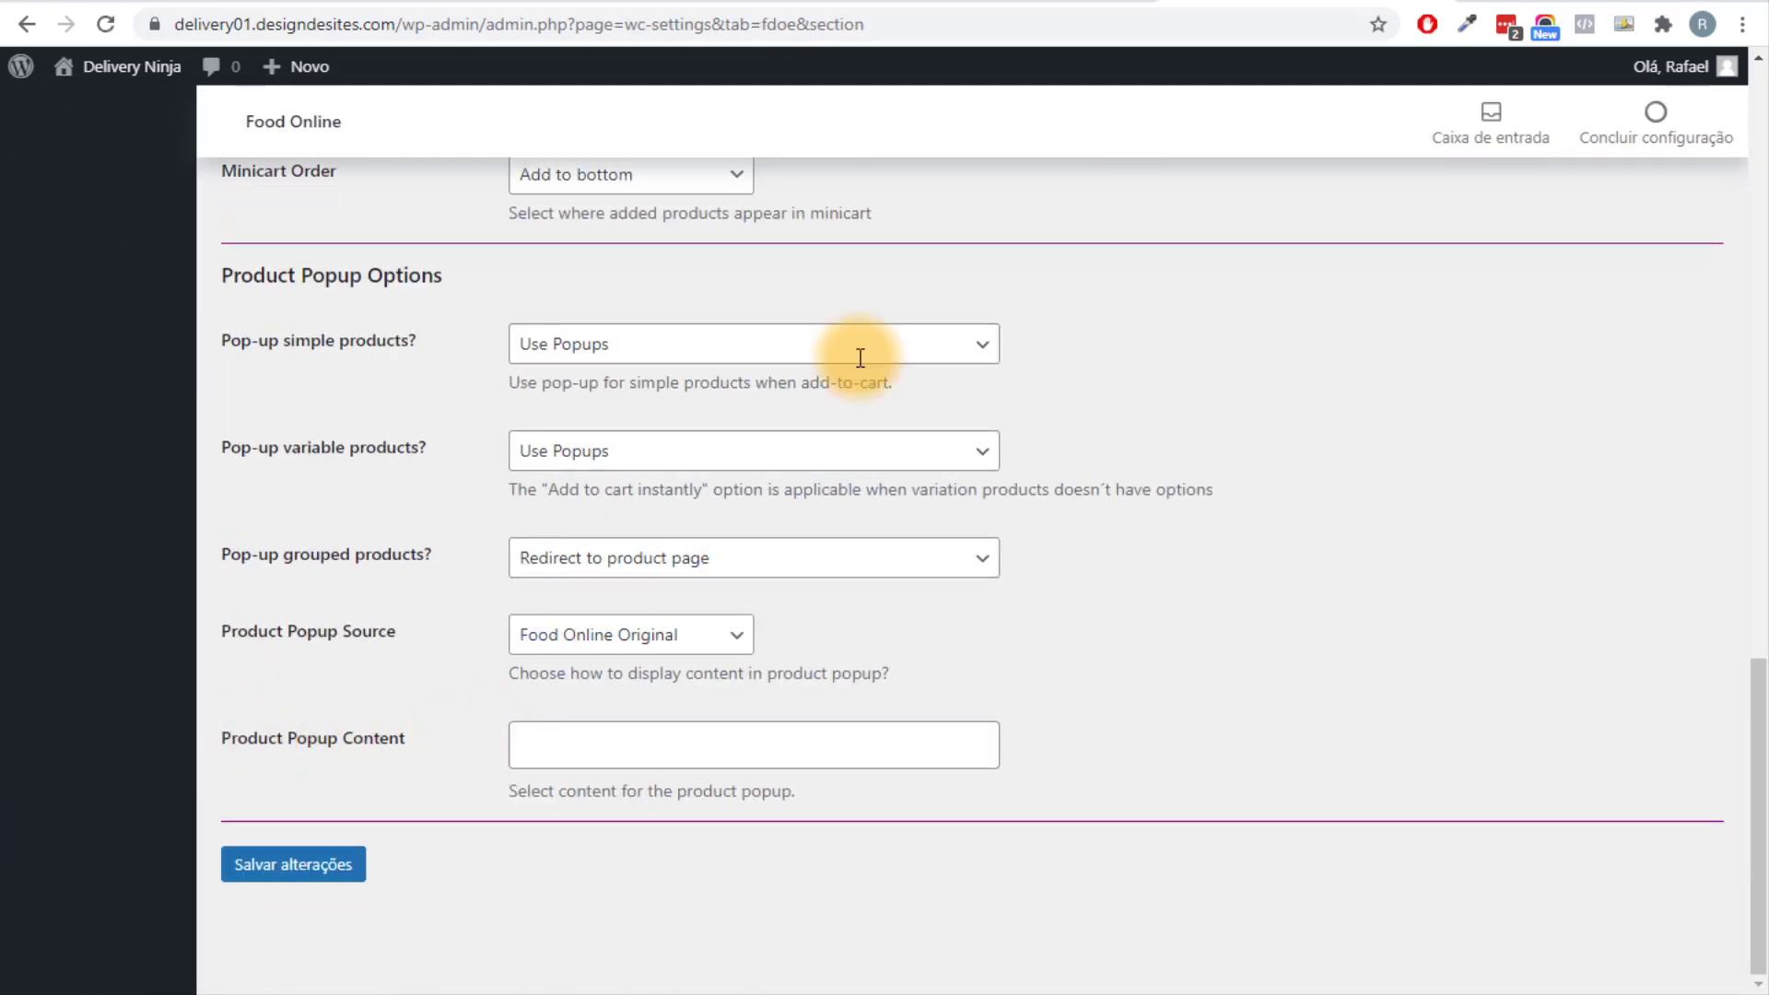
scroll(1087, 608, up, 20)
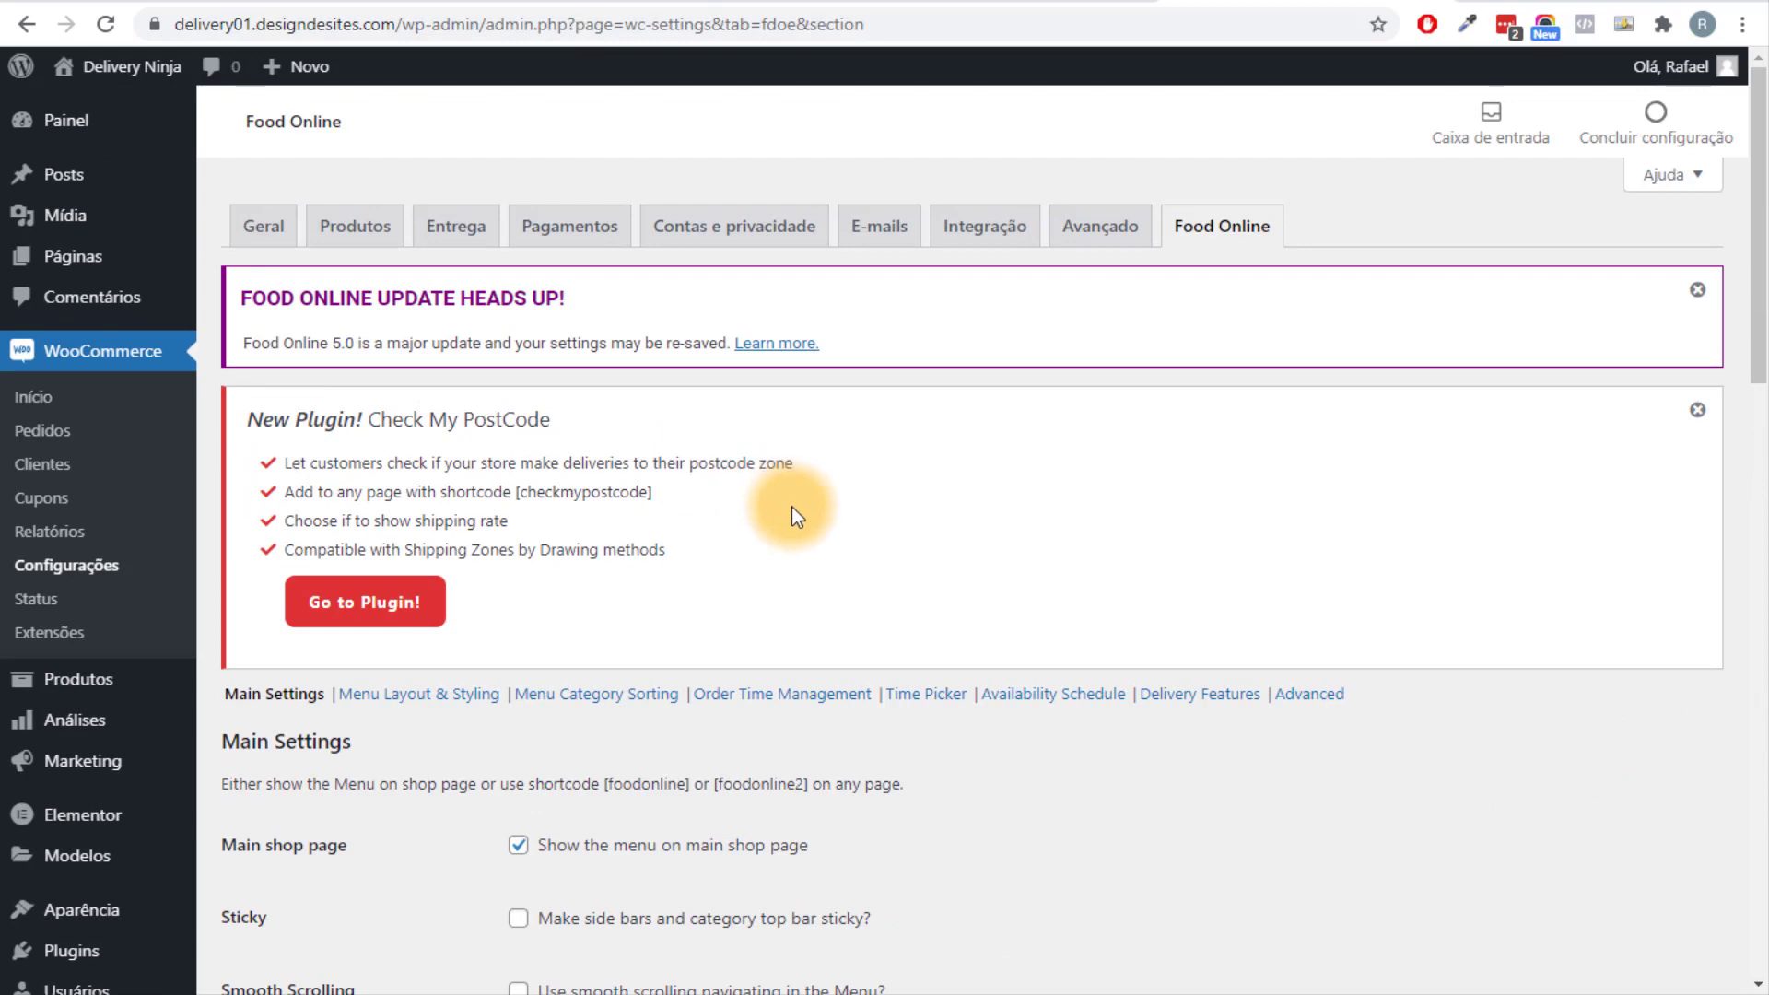
scroll(792, 506, down, 5)
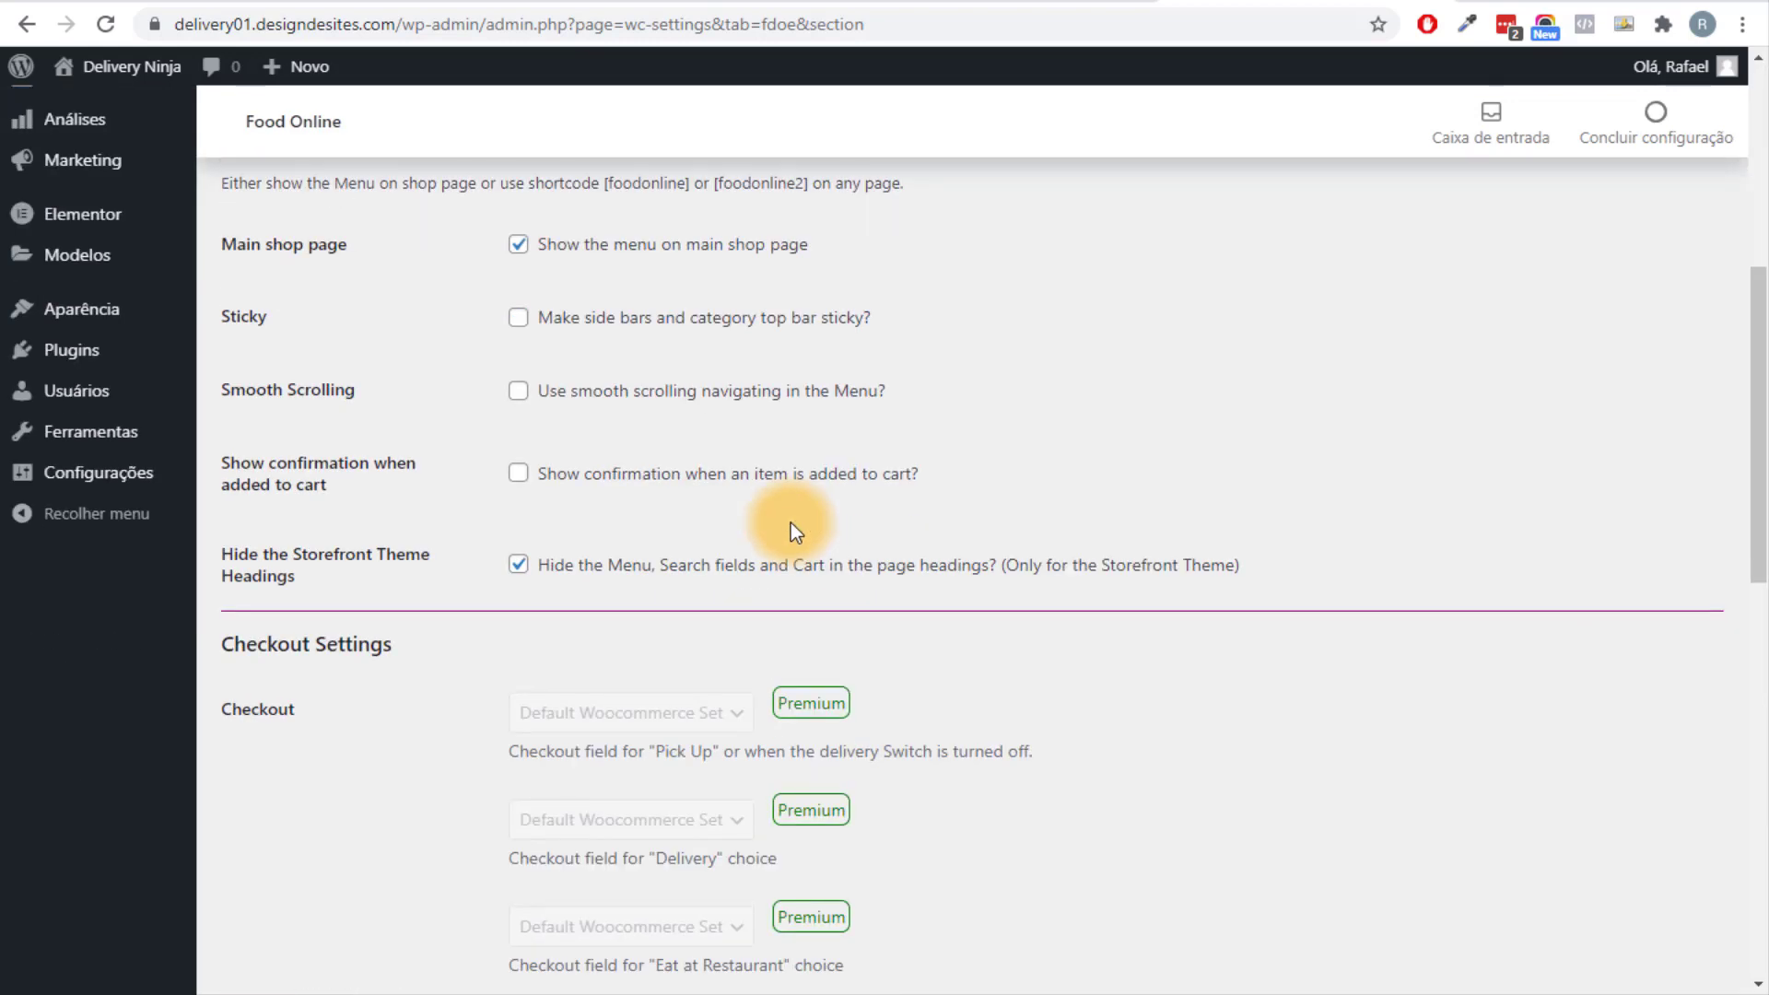
scroll(783, 525, up, 1)
scroll(776, 528, up, 4)
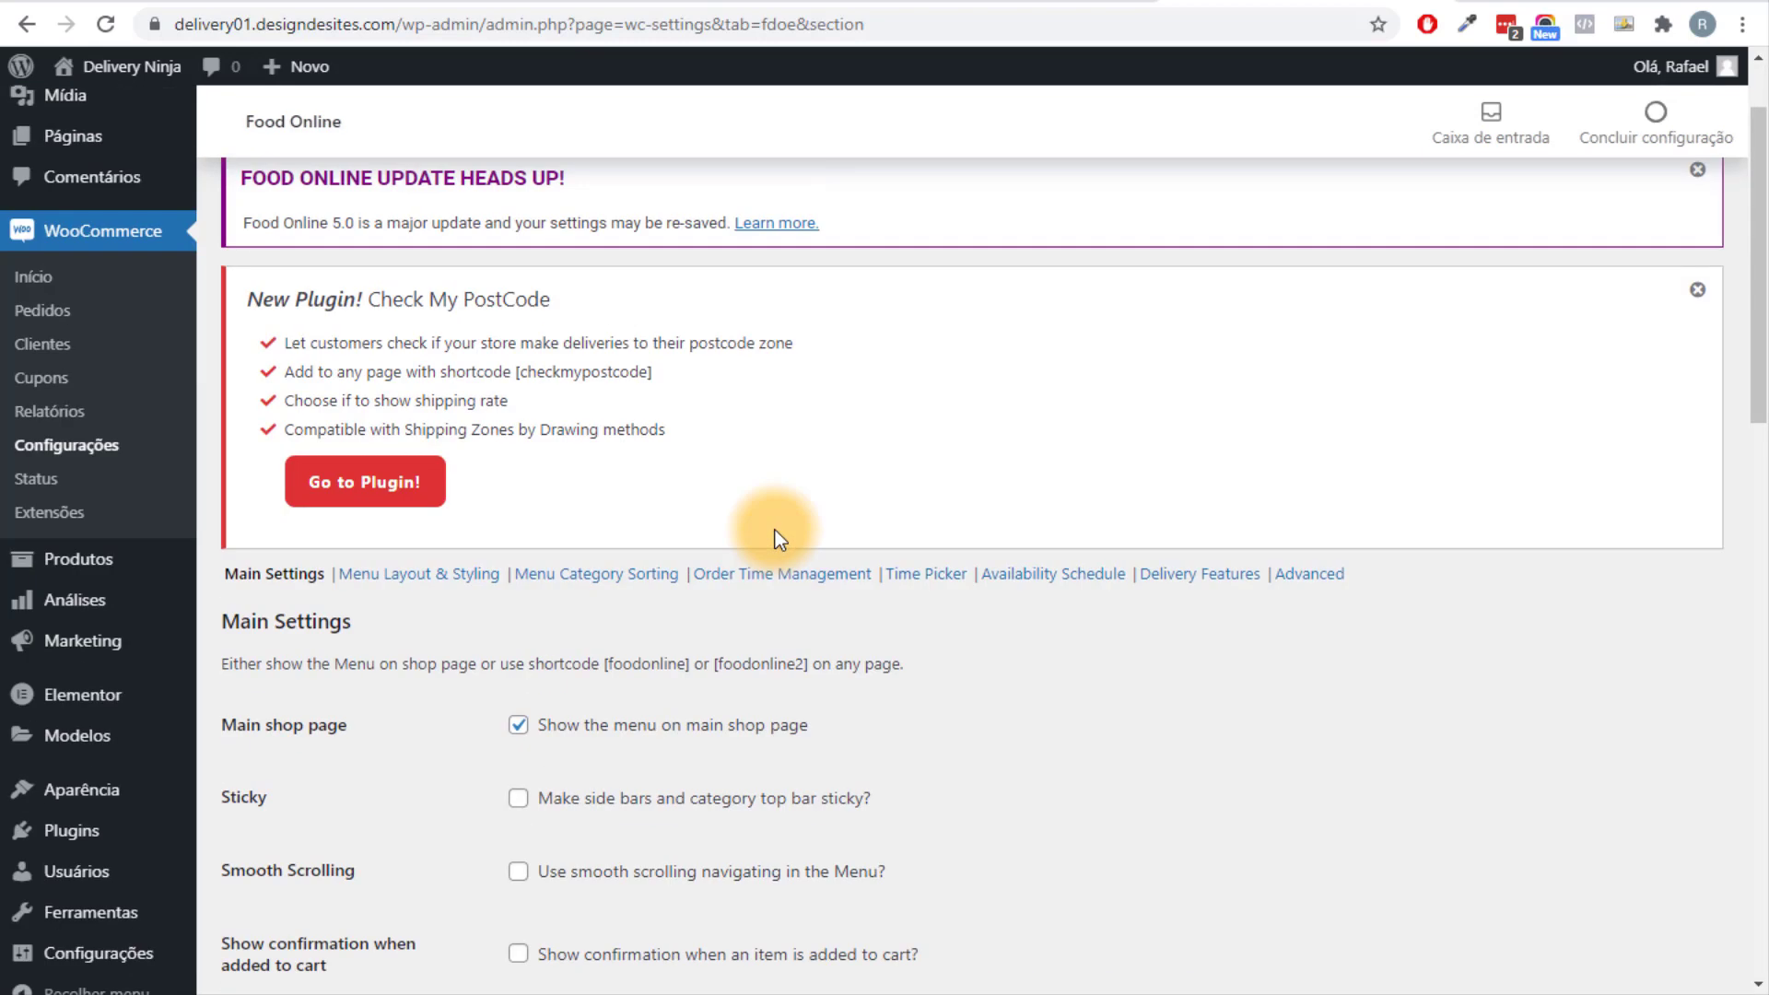
scroll(610, 580, up, 2)
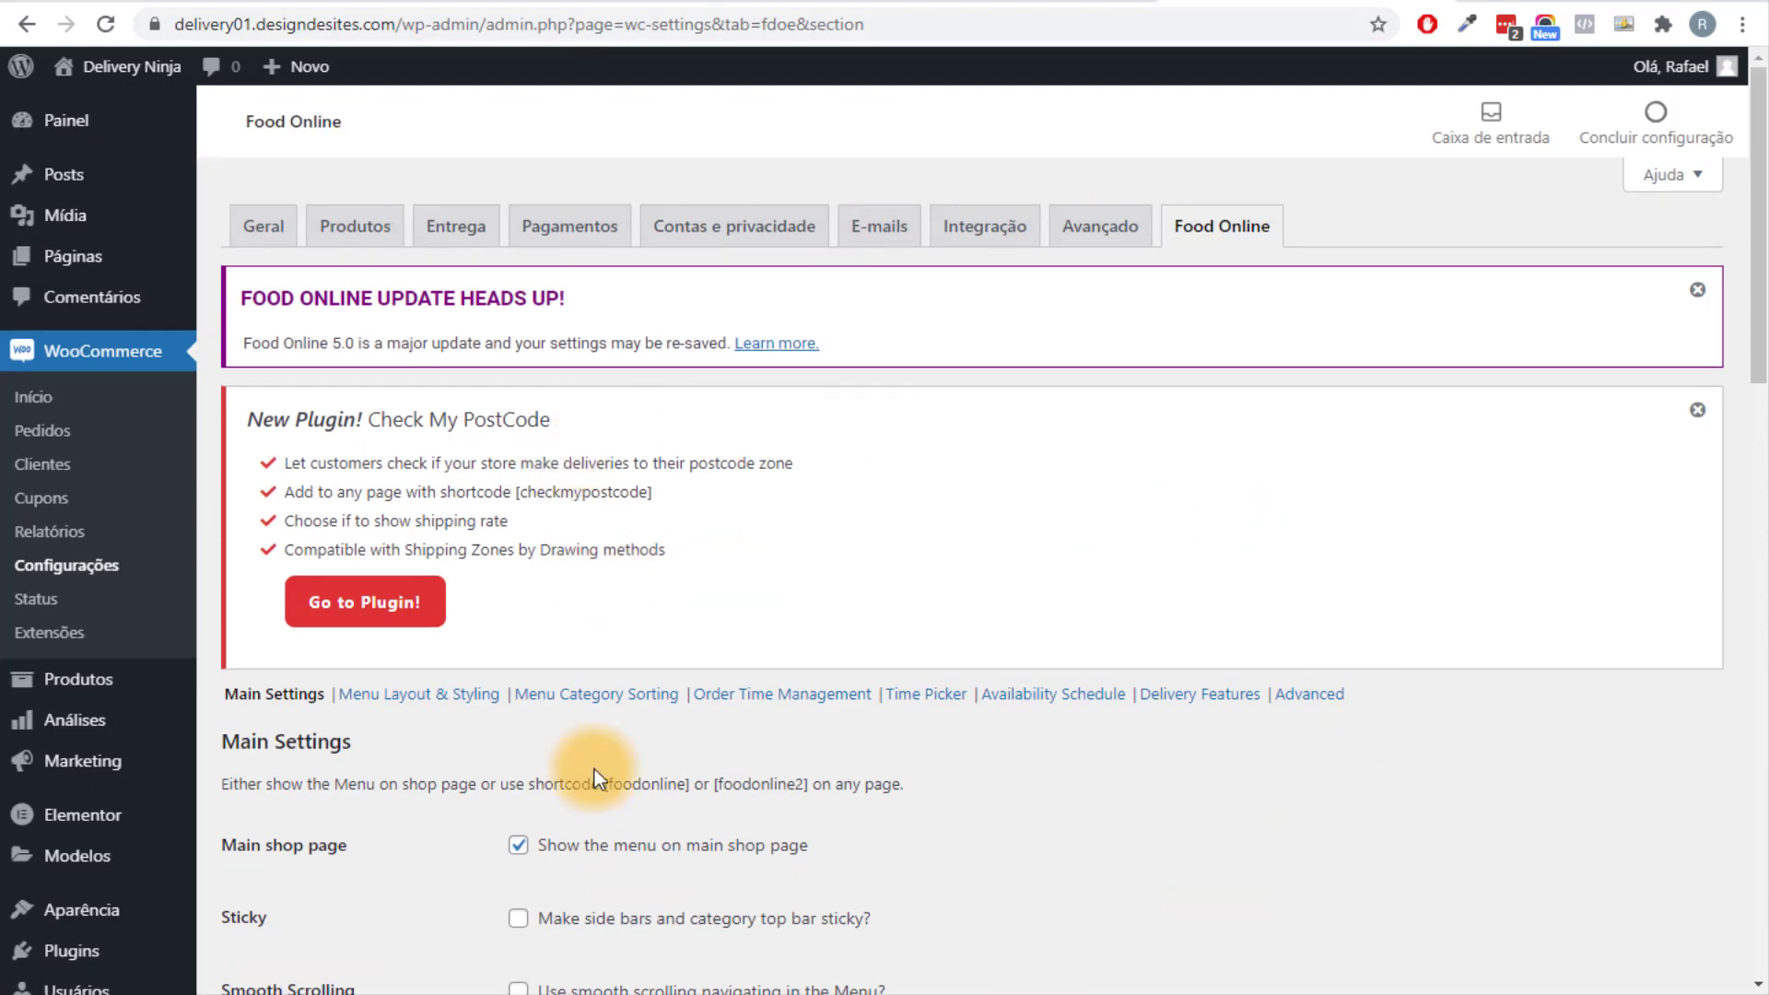
scroll(854, 435, down, 5)
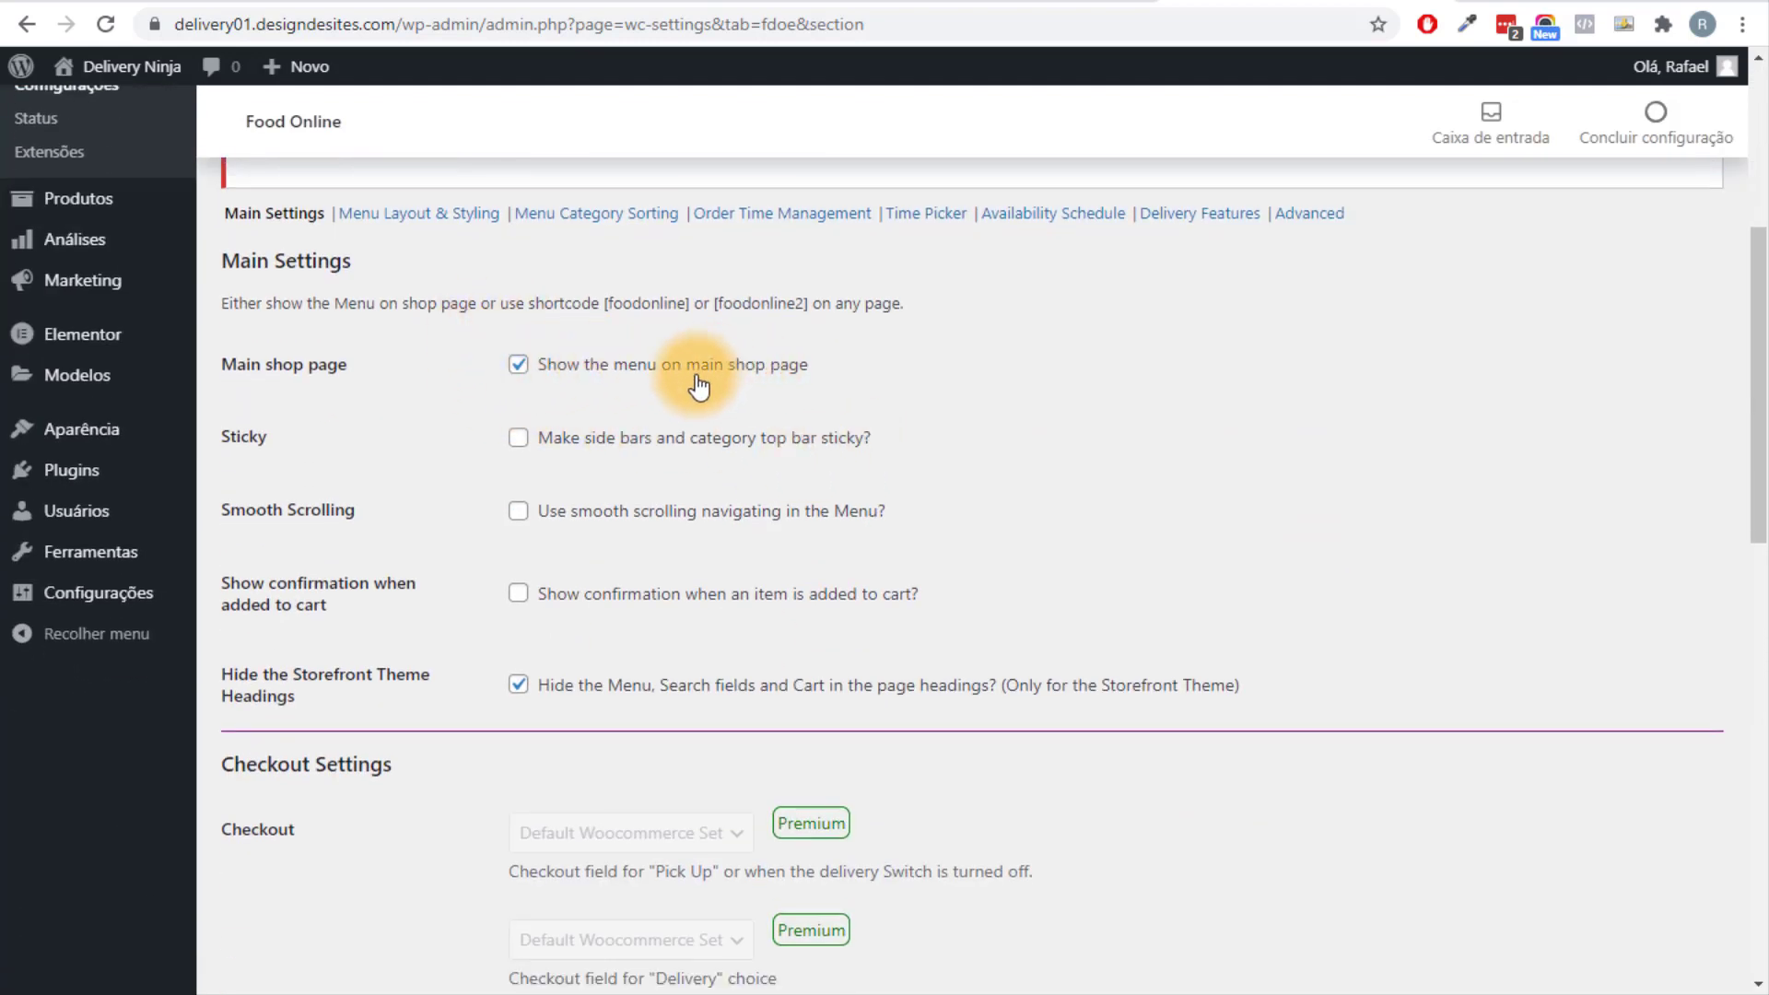
scroll(765, 383, down, 7)
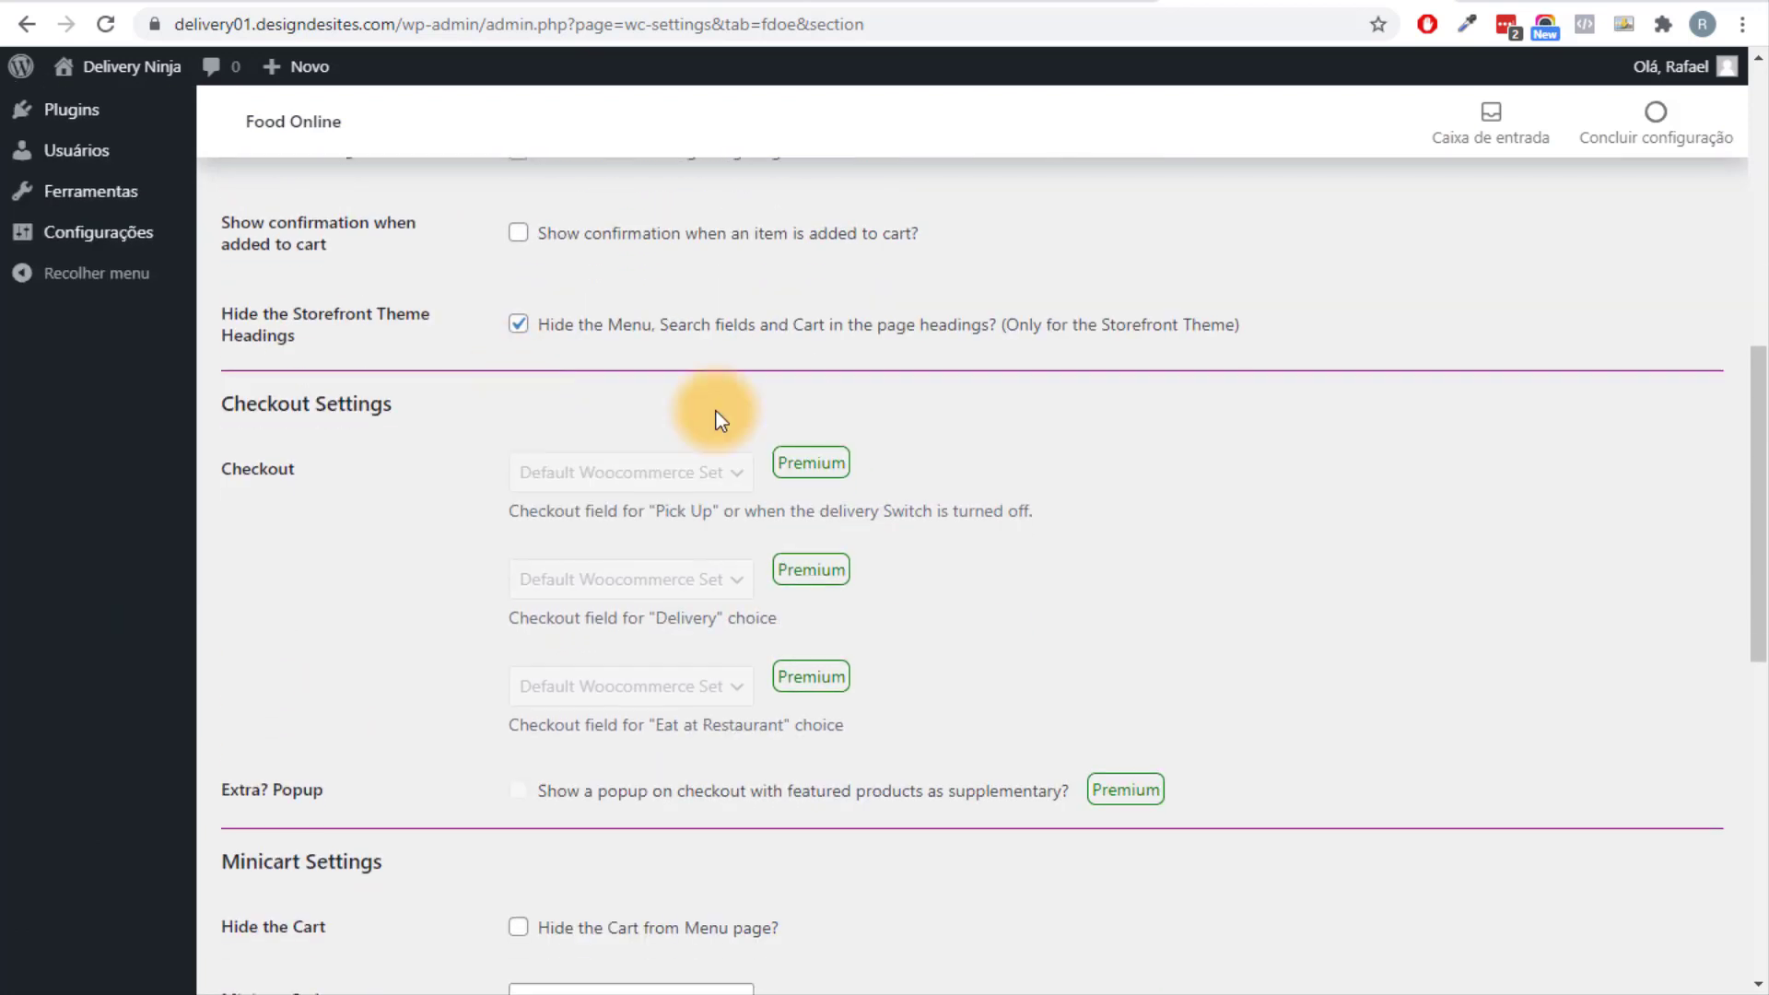
scroll(893, 402, down, 4)
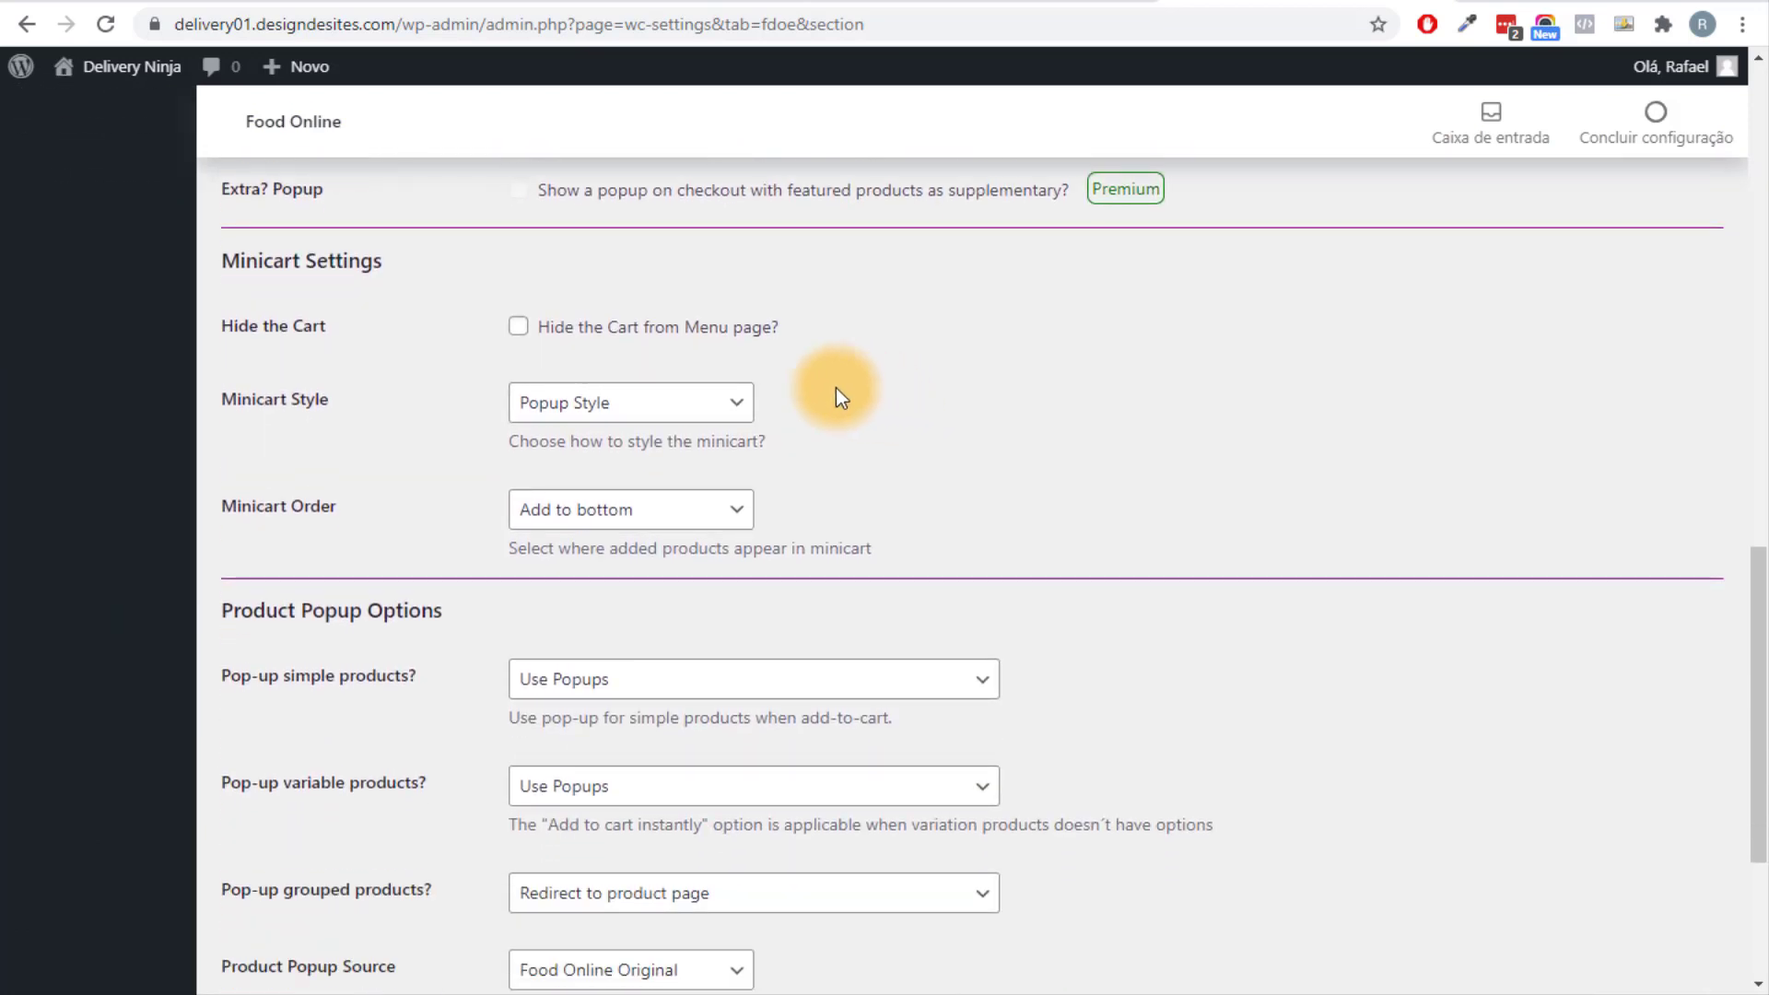
click(595, 414)
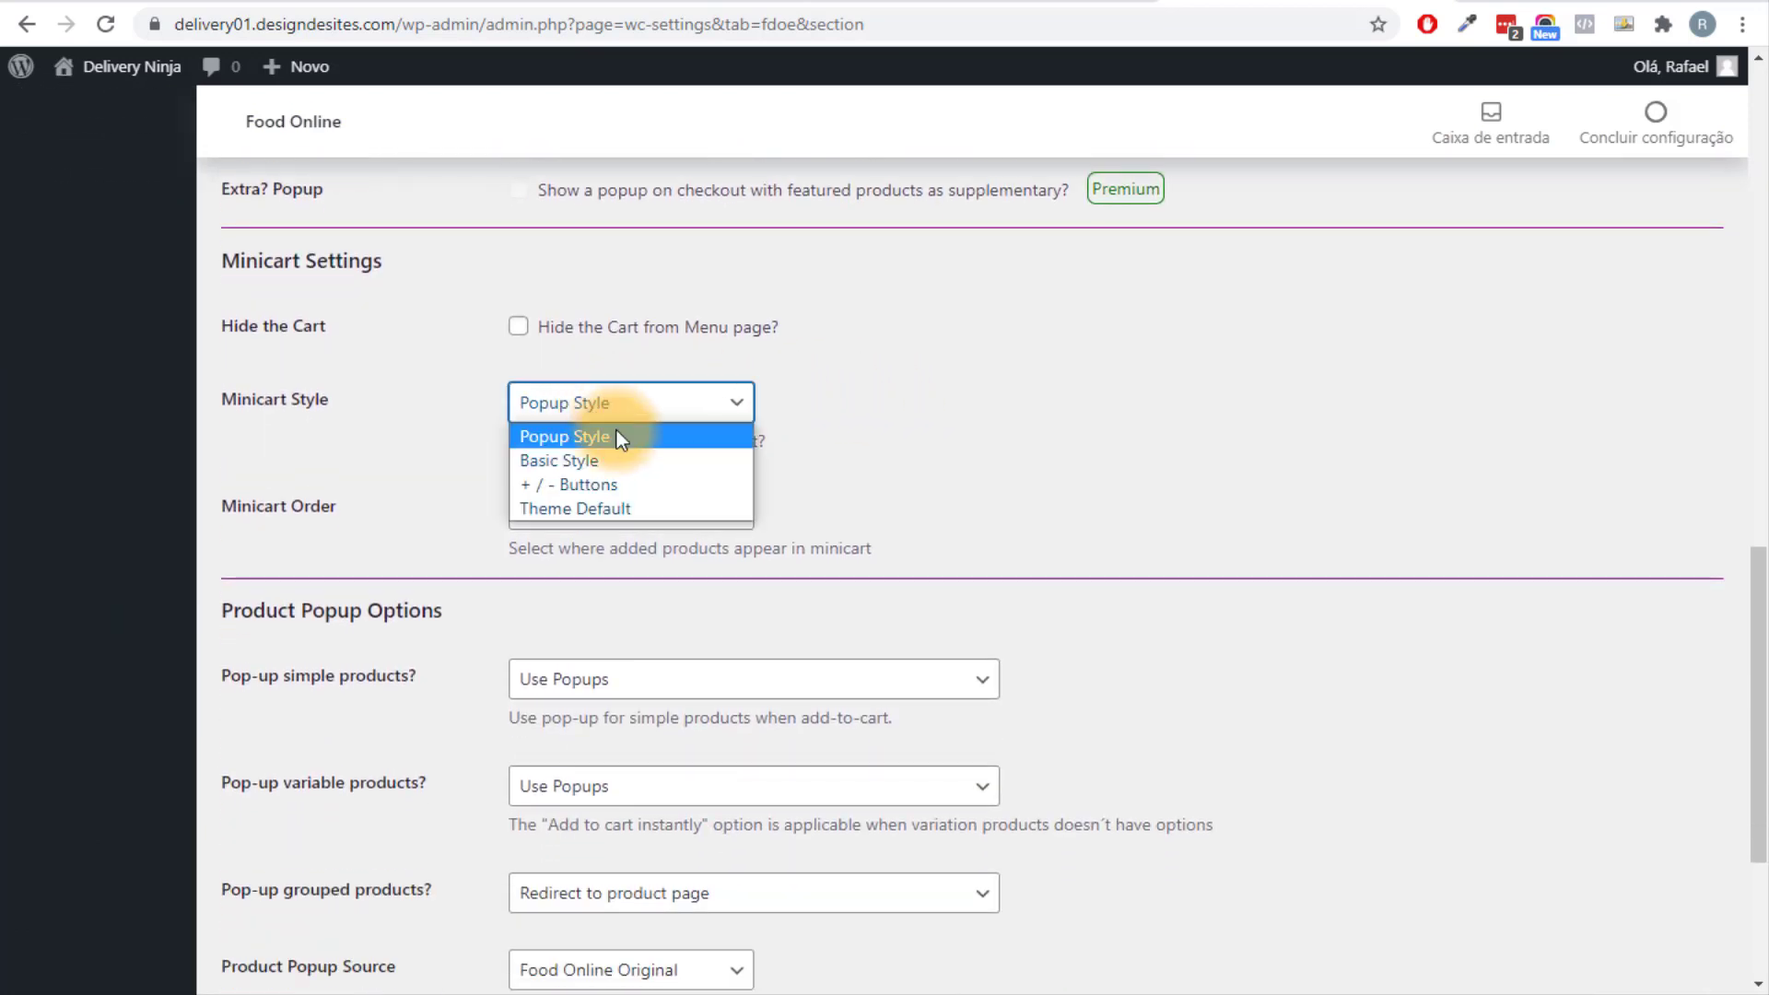
click(580, 507)
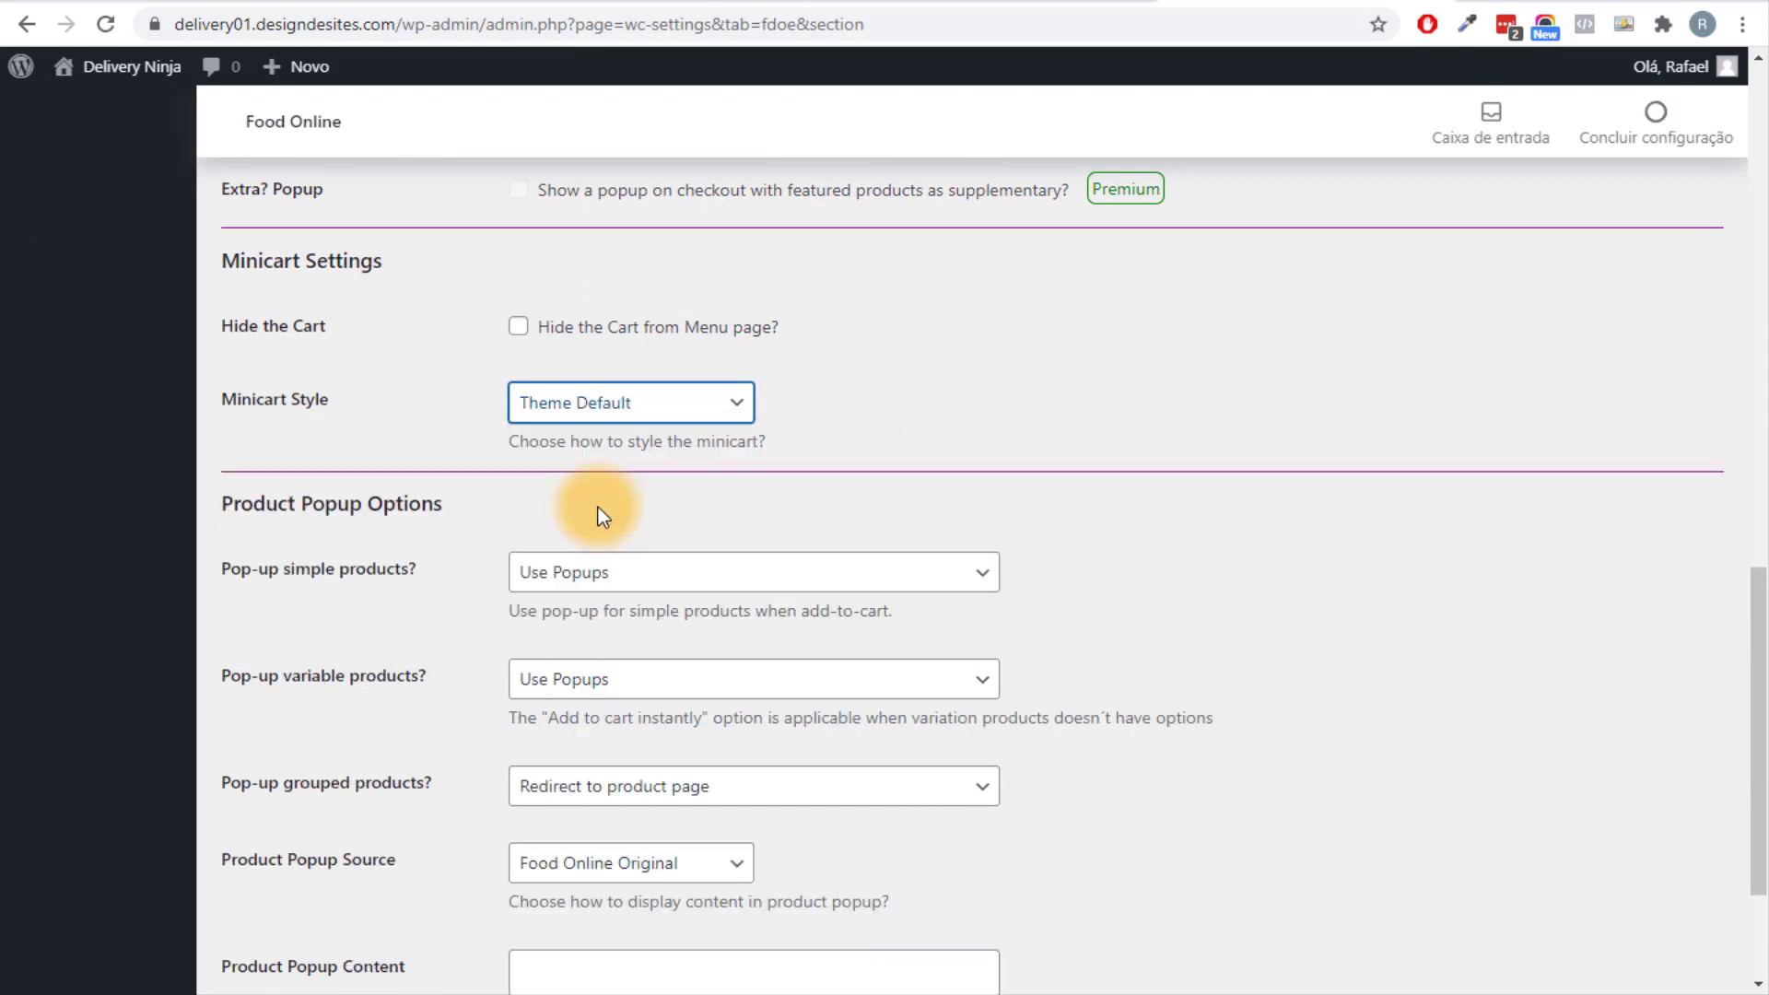
click(532, 425)
click(632, 459)
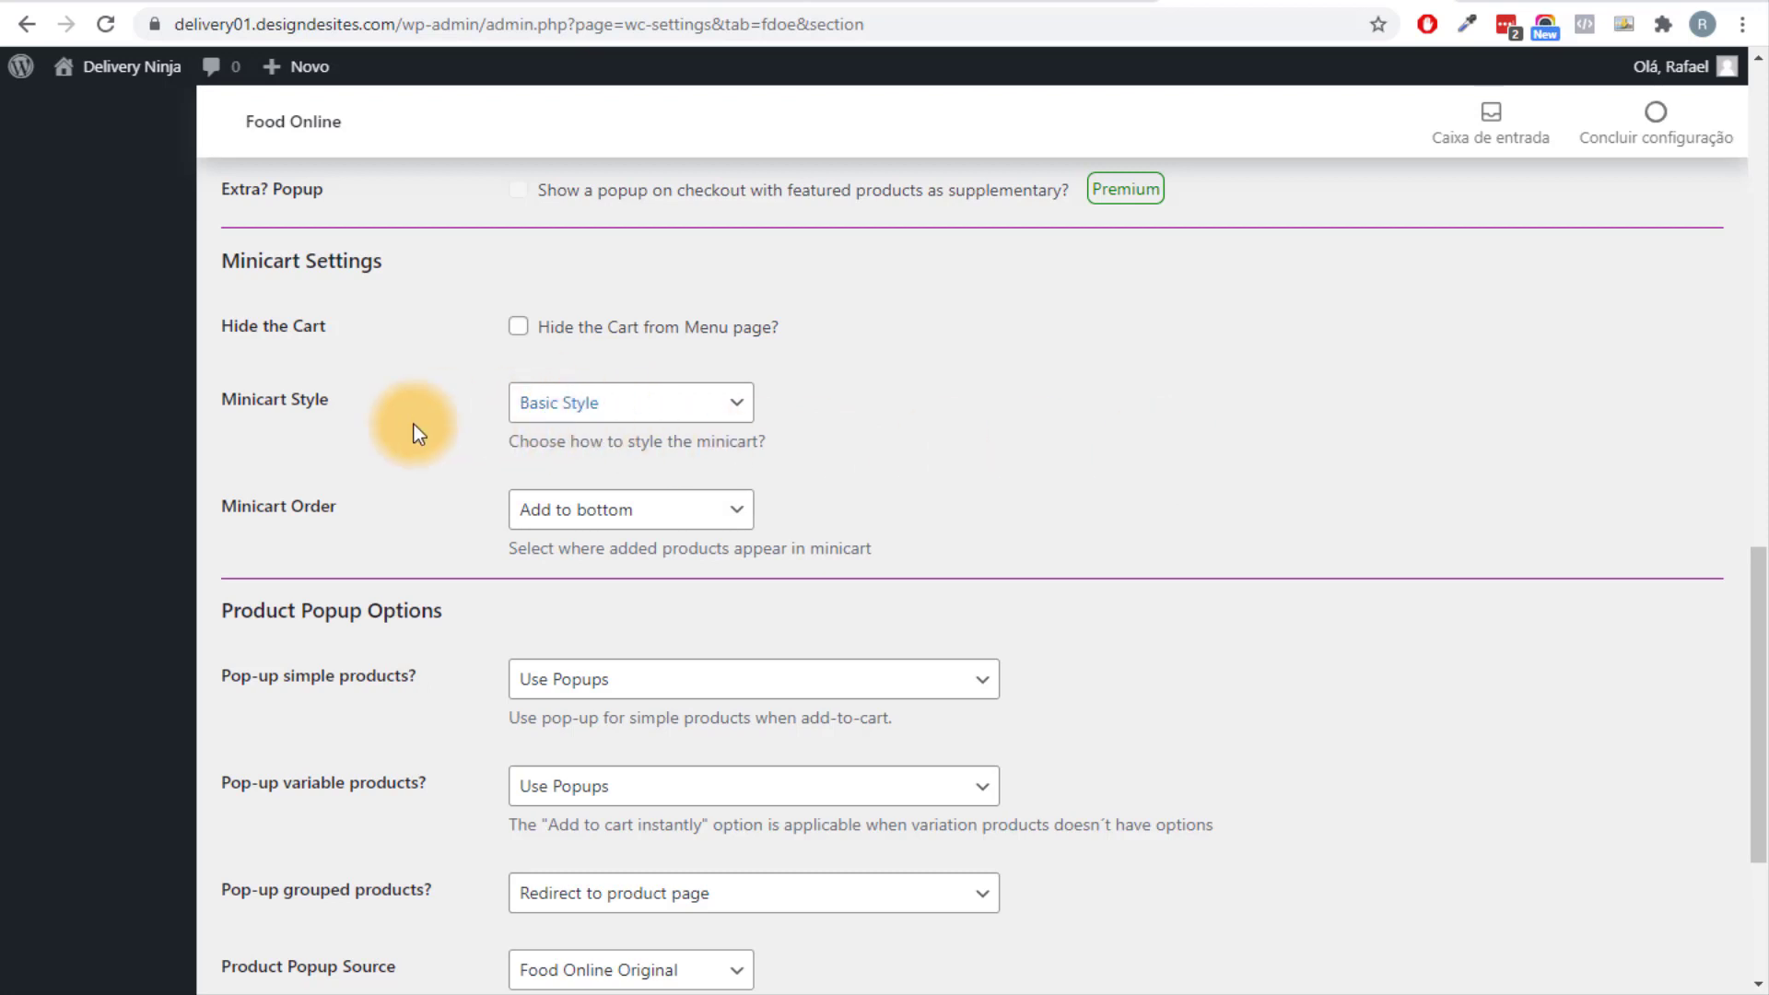
click(564, 401)
click(585, 506)
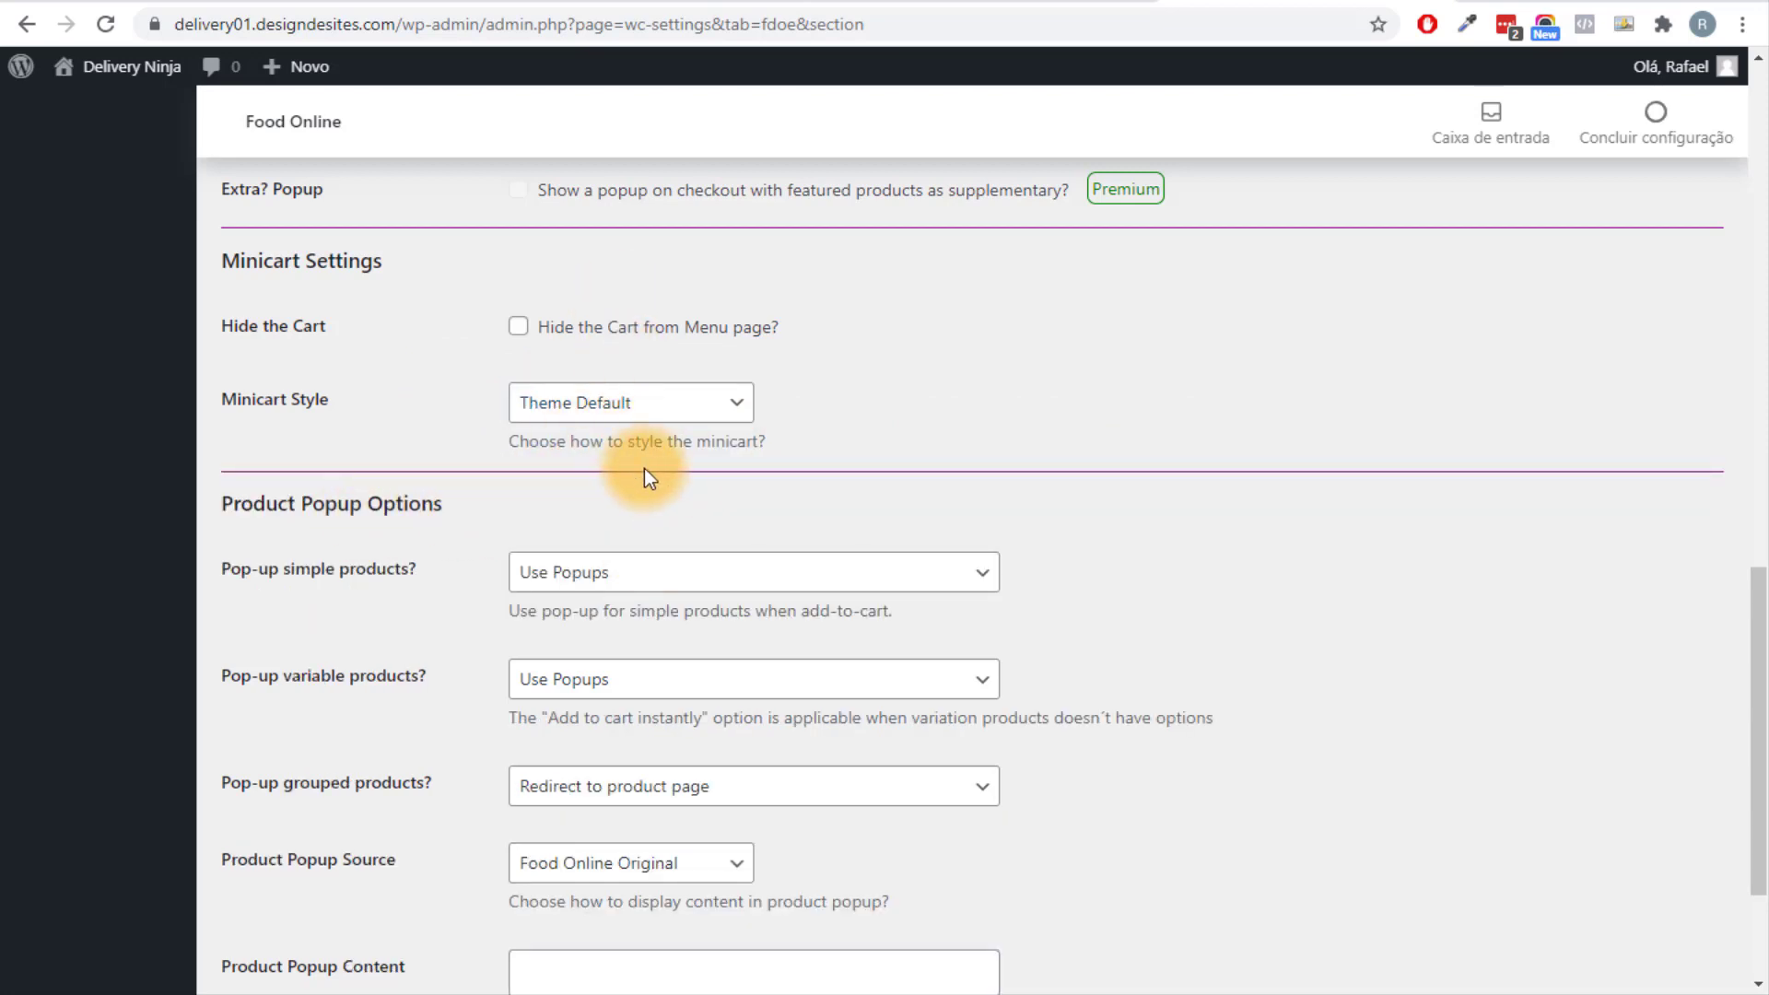
Set simple and variable product pop-ups to 'Add to cart instantly' and save.
scroll(498, 414, down, 3)
click(619, 358)
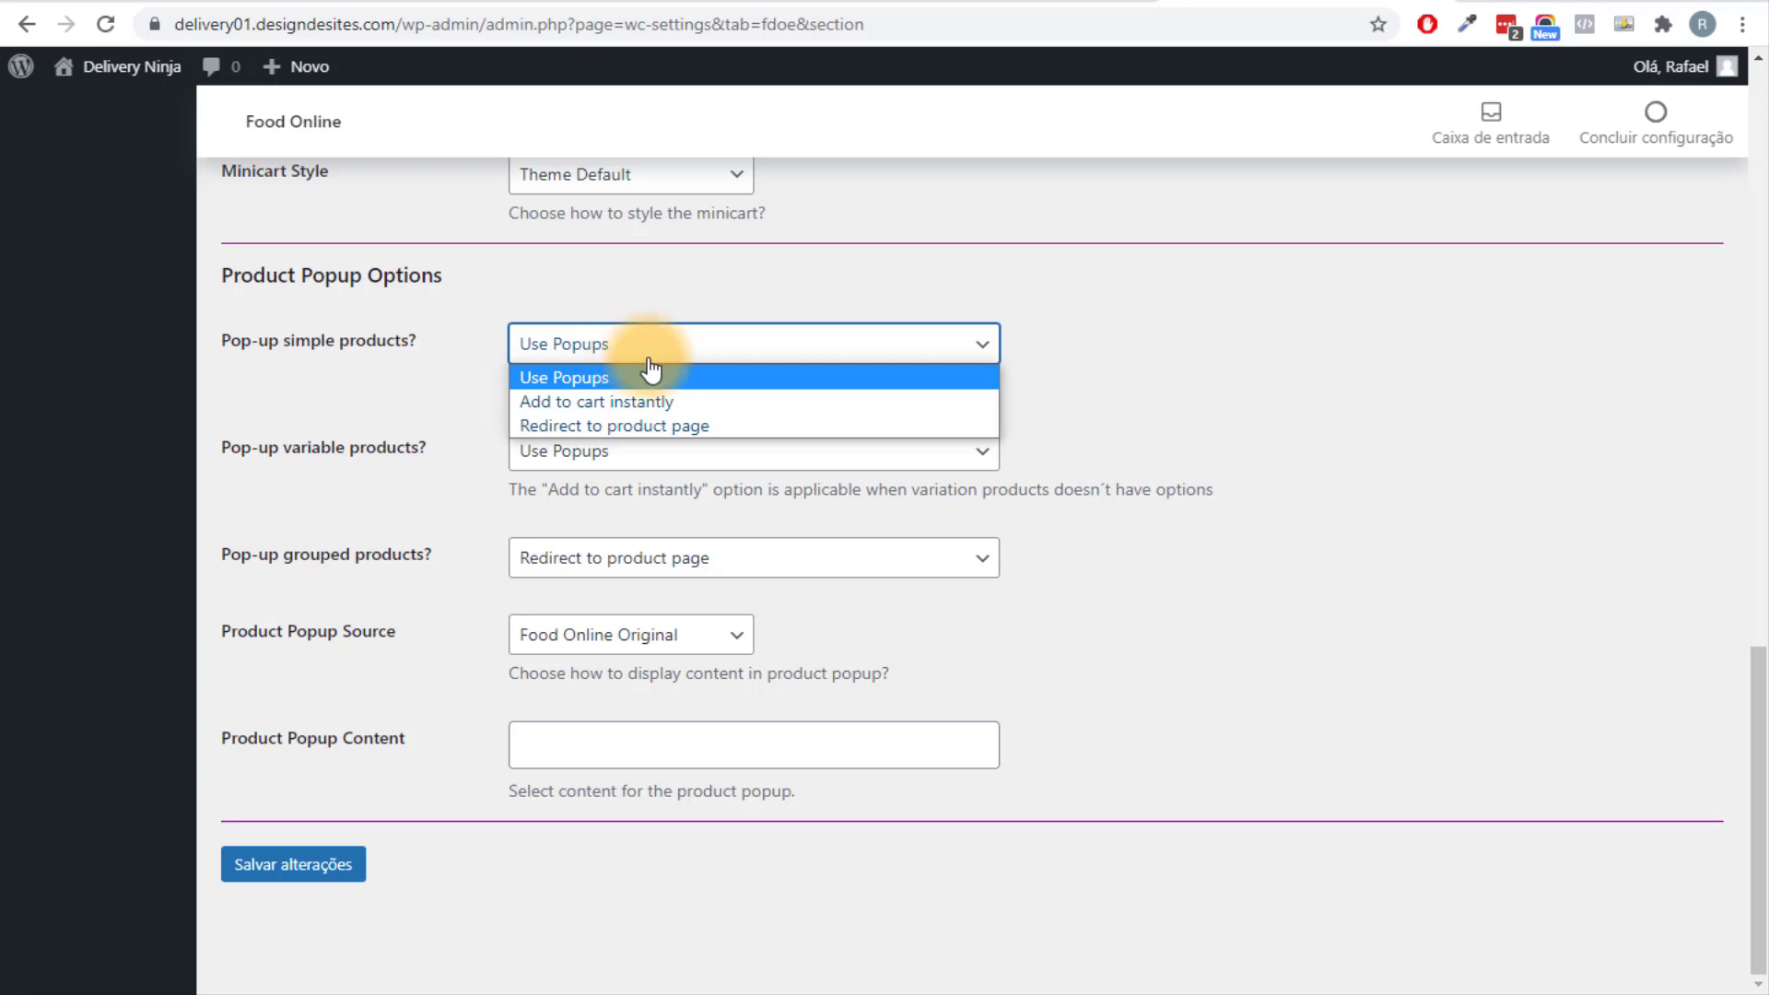
click(699, 398)
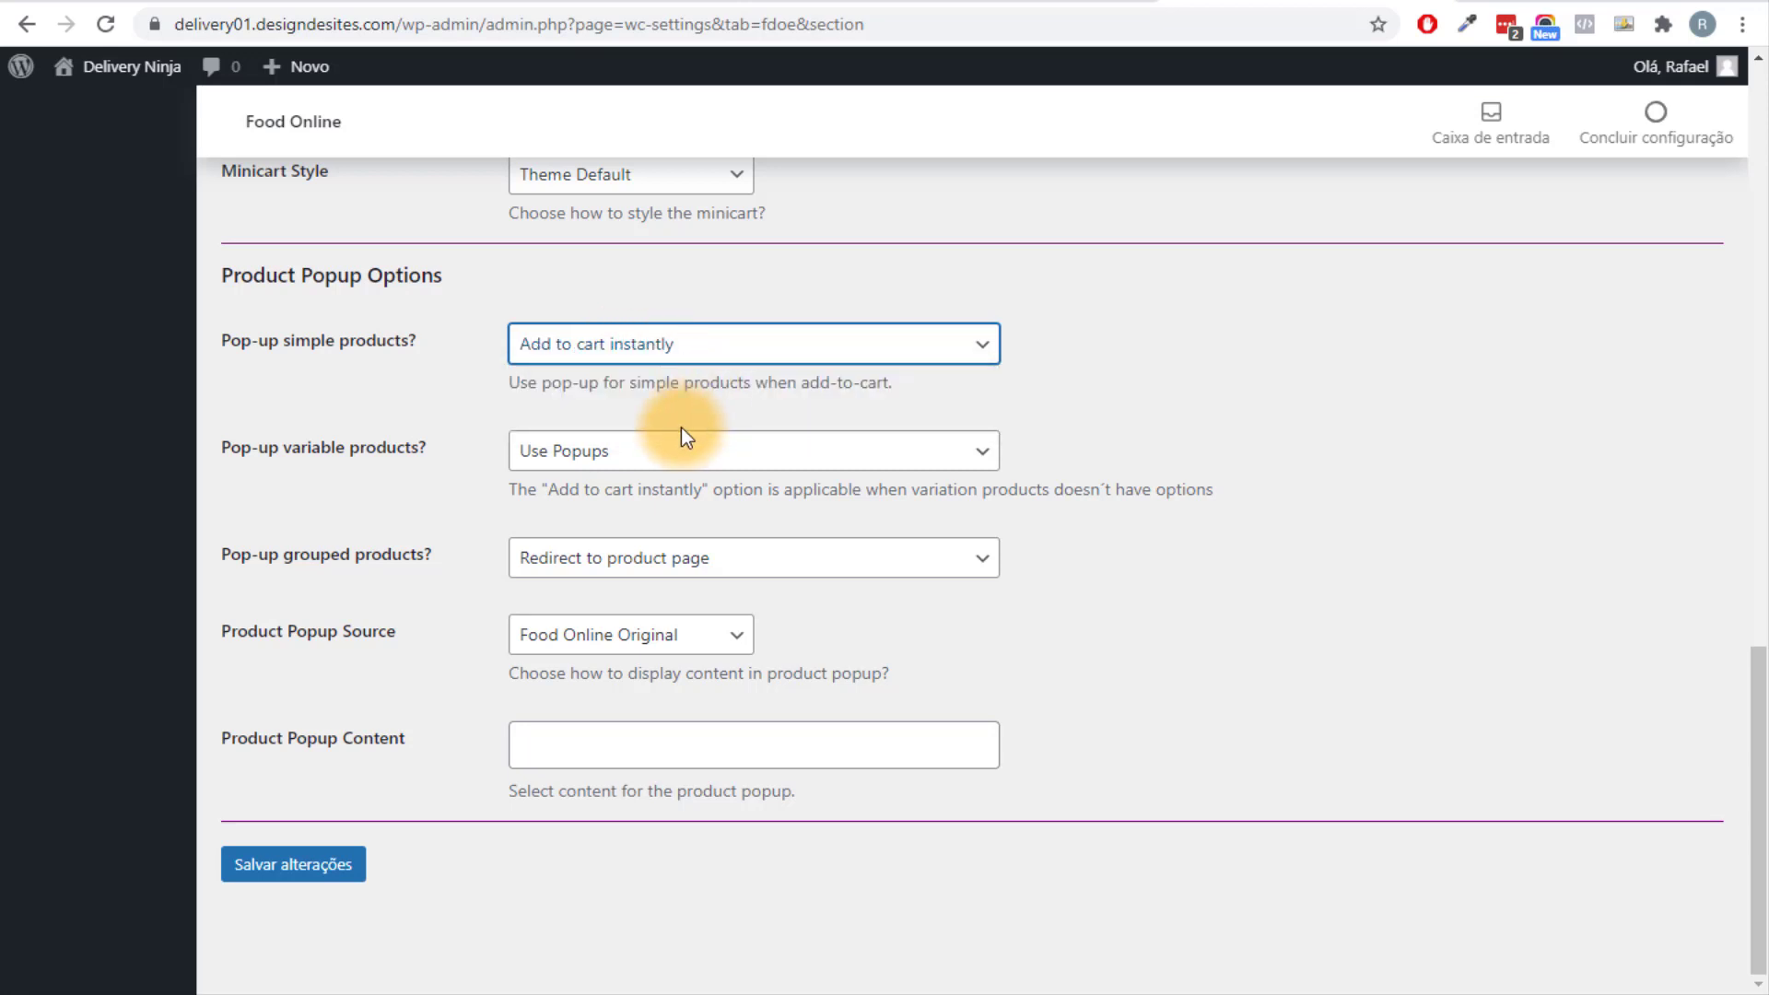
click(689, 451)
click(697, 506)
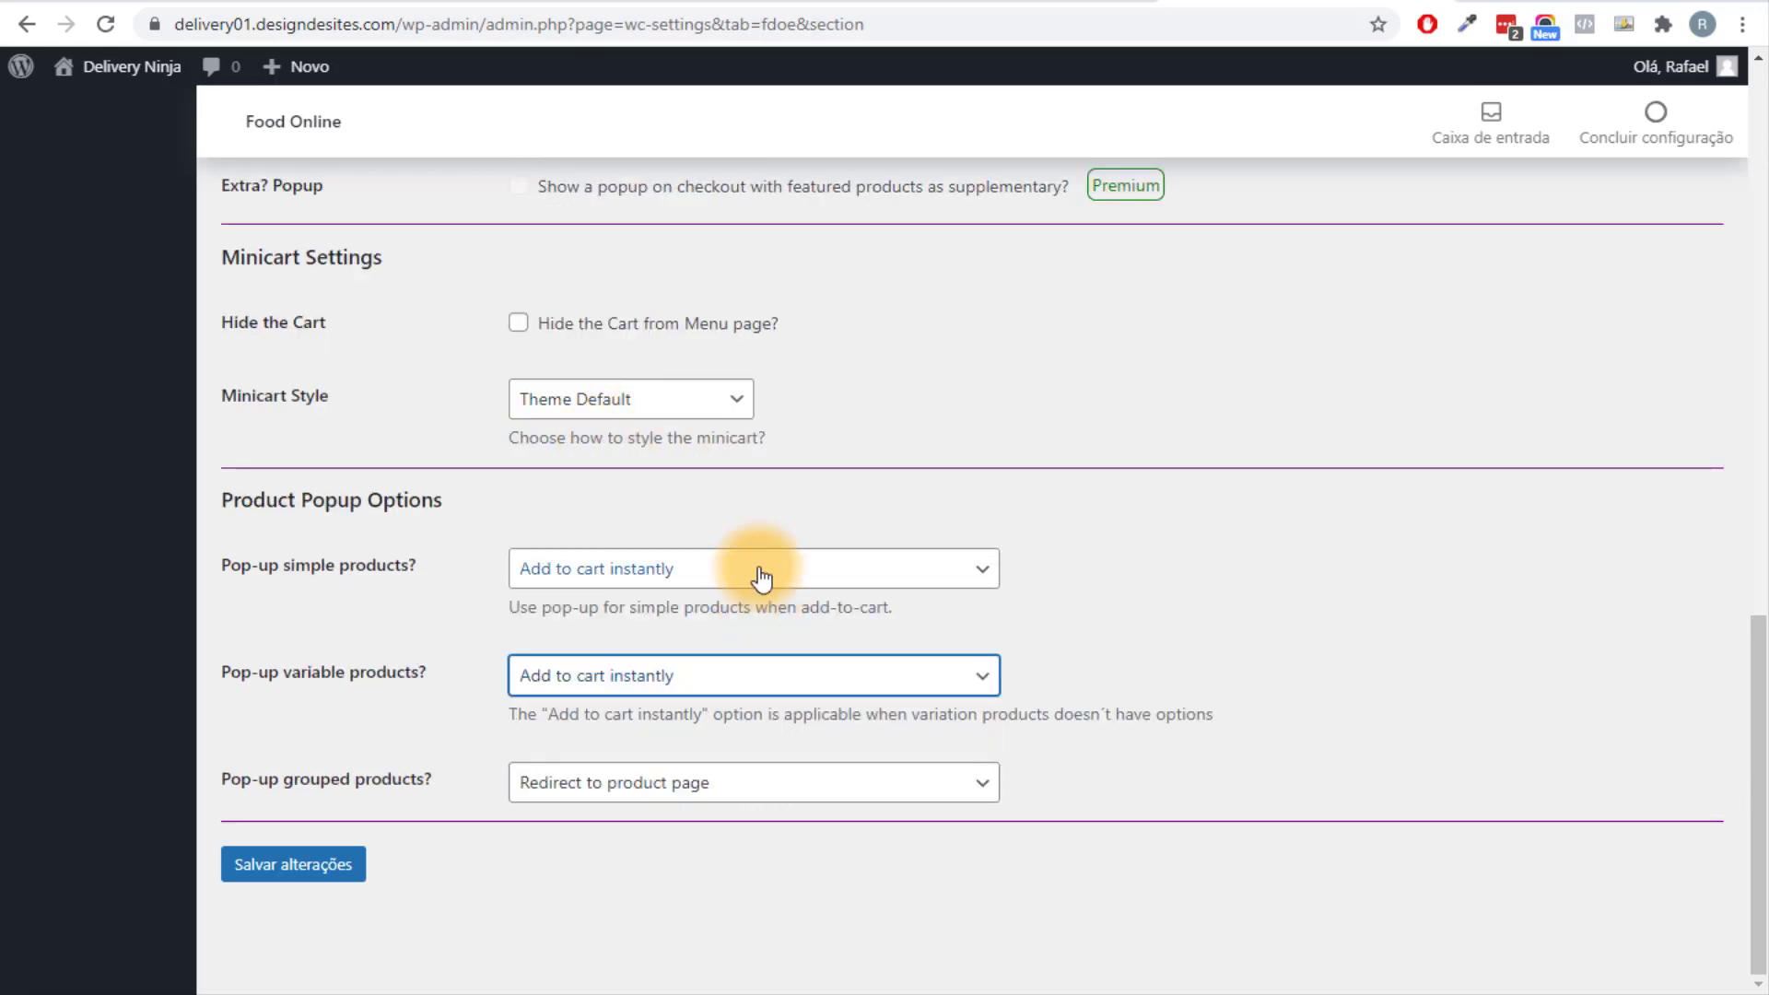
click(882, 486)
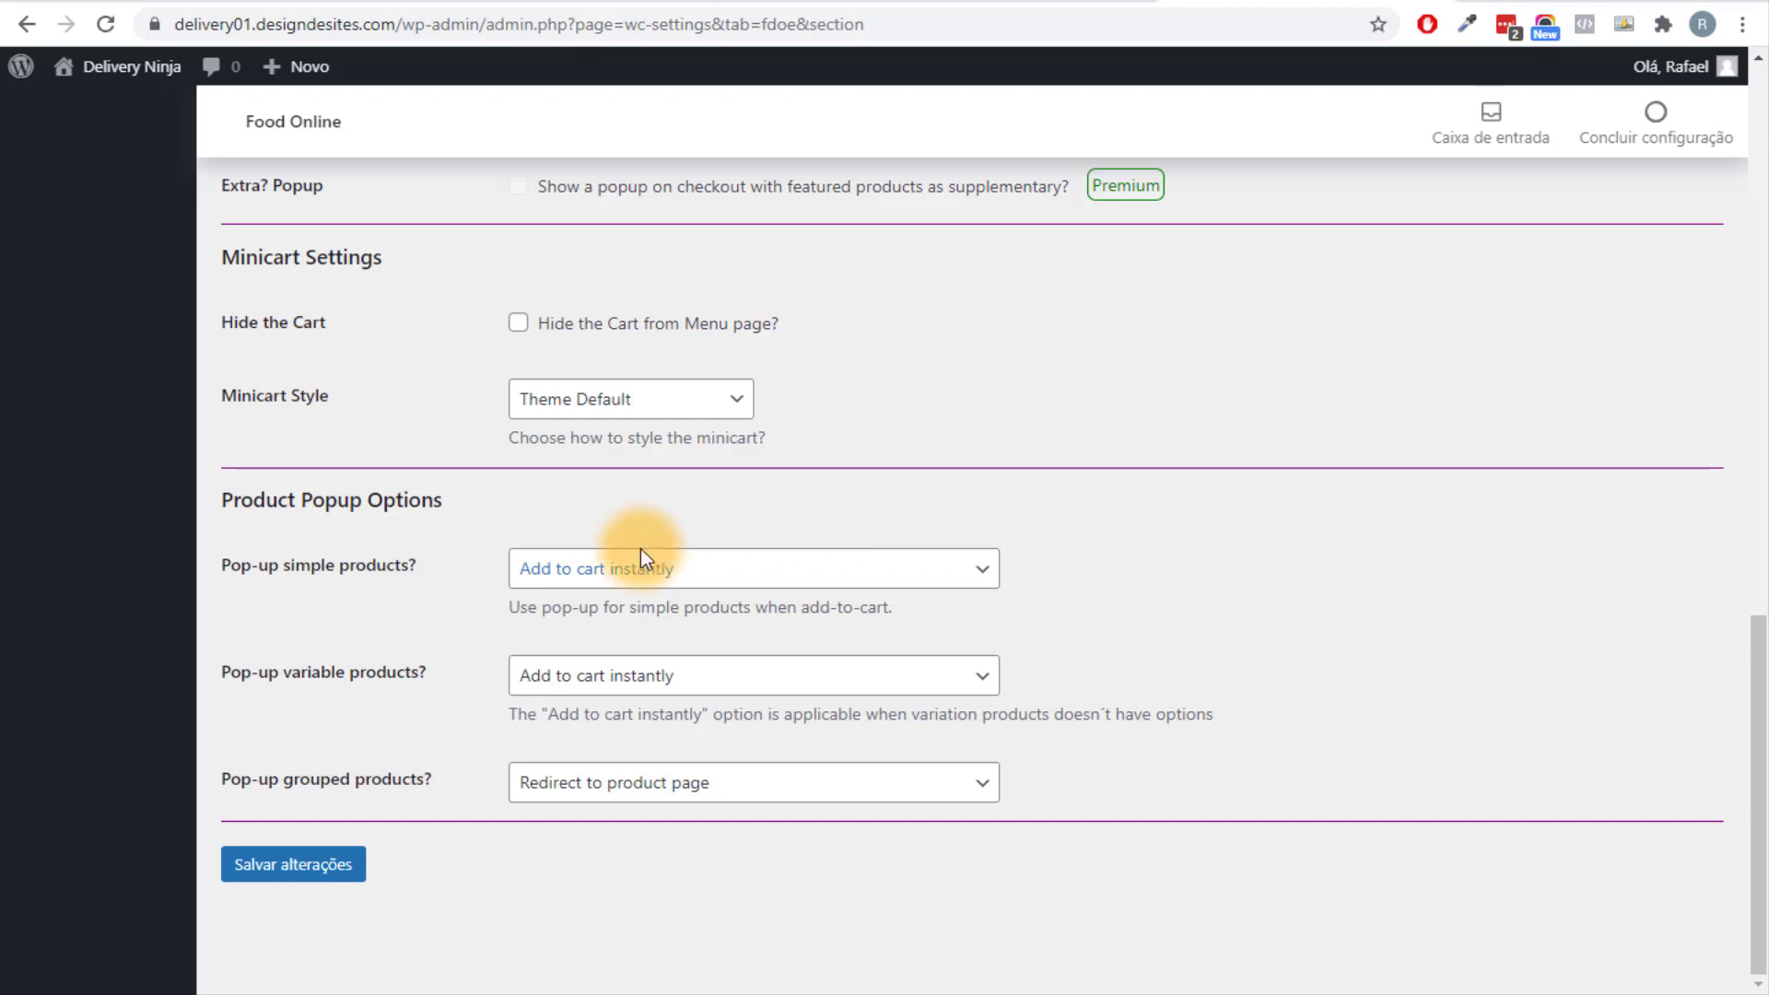
click(307, 885)
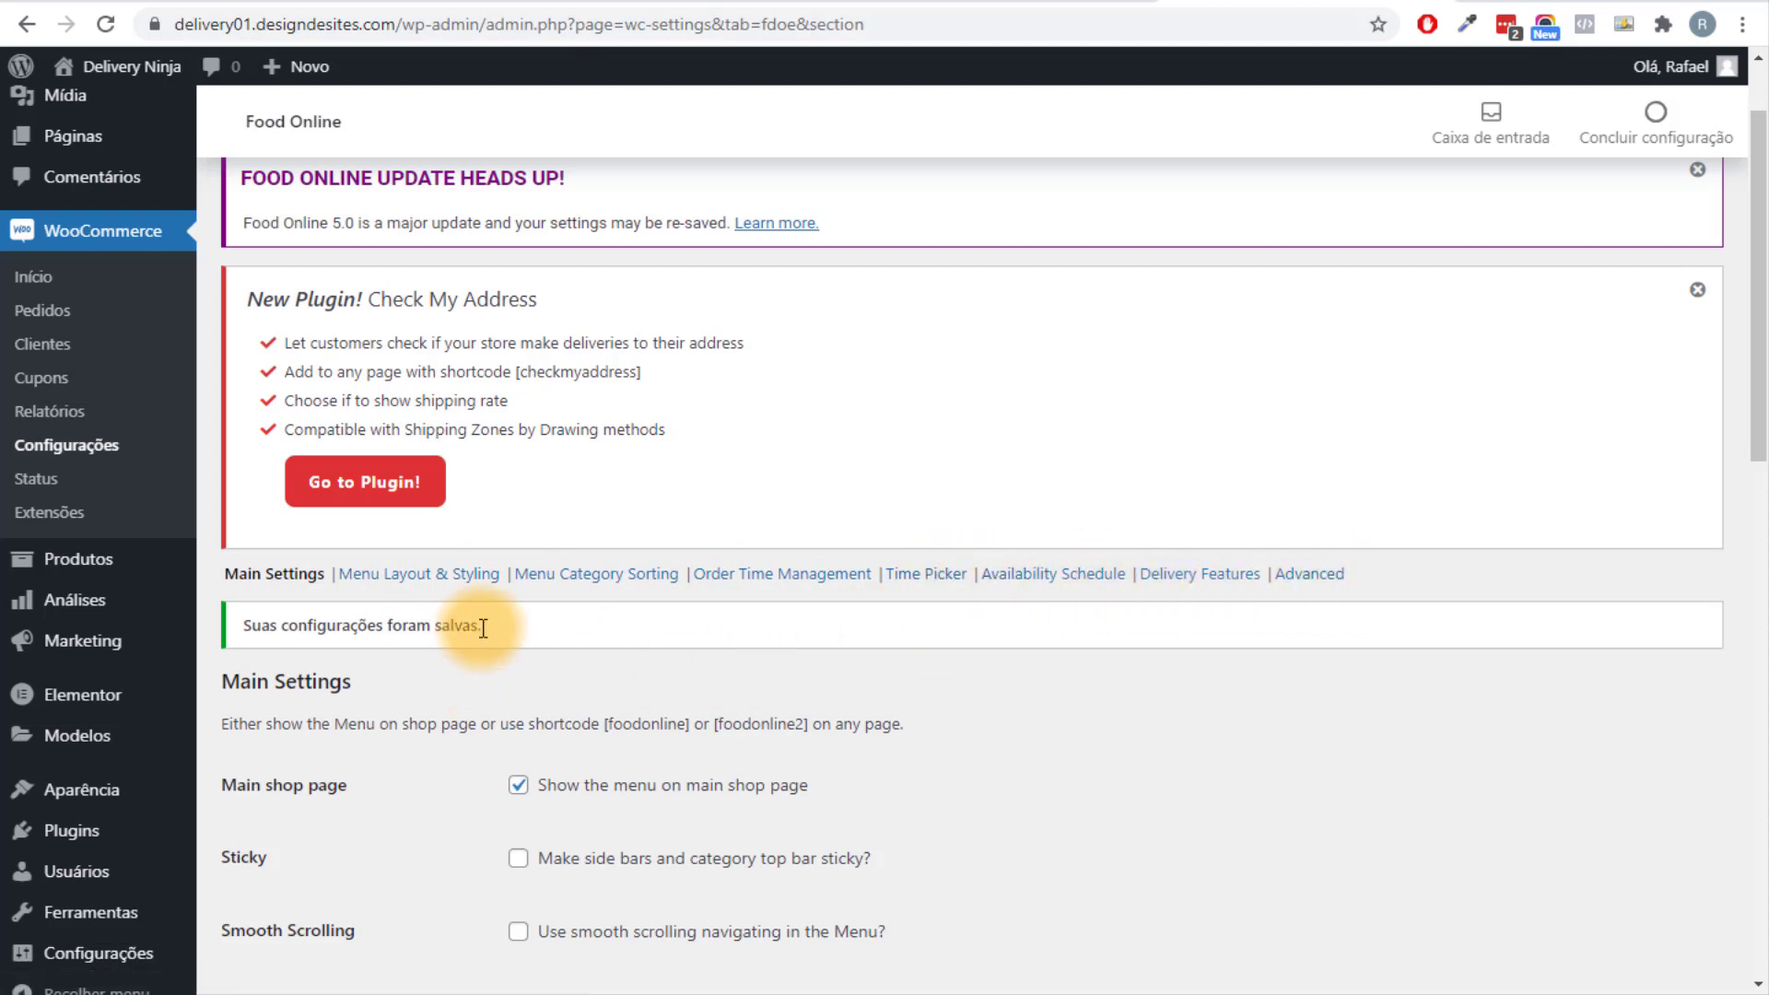
Go to Menu Layout & Styling and keep the Menu Layout at One Column.
click(435, 579)
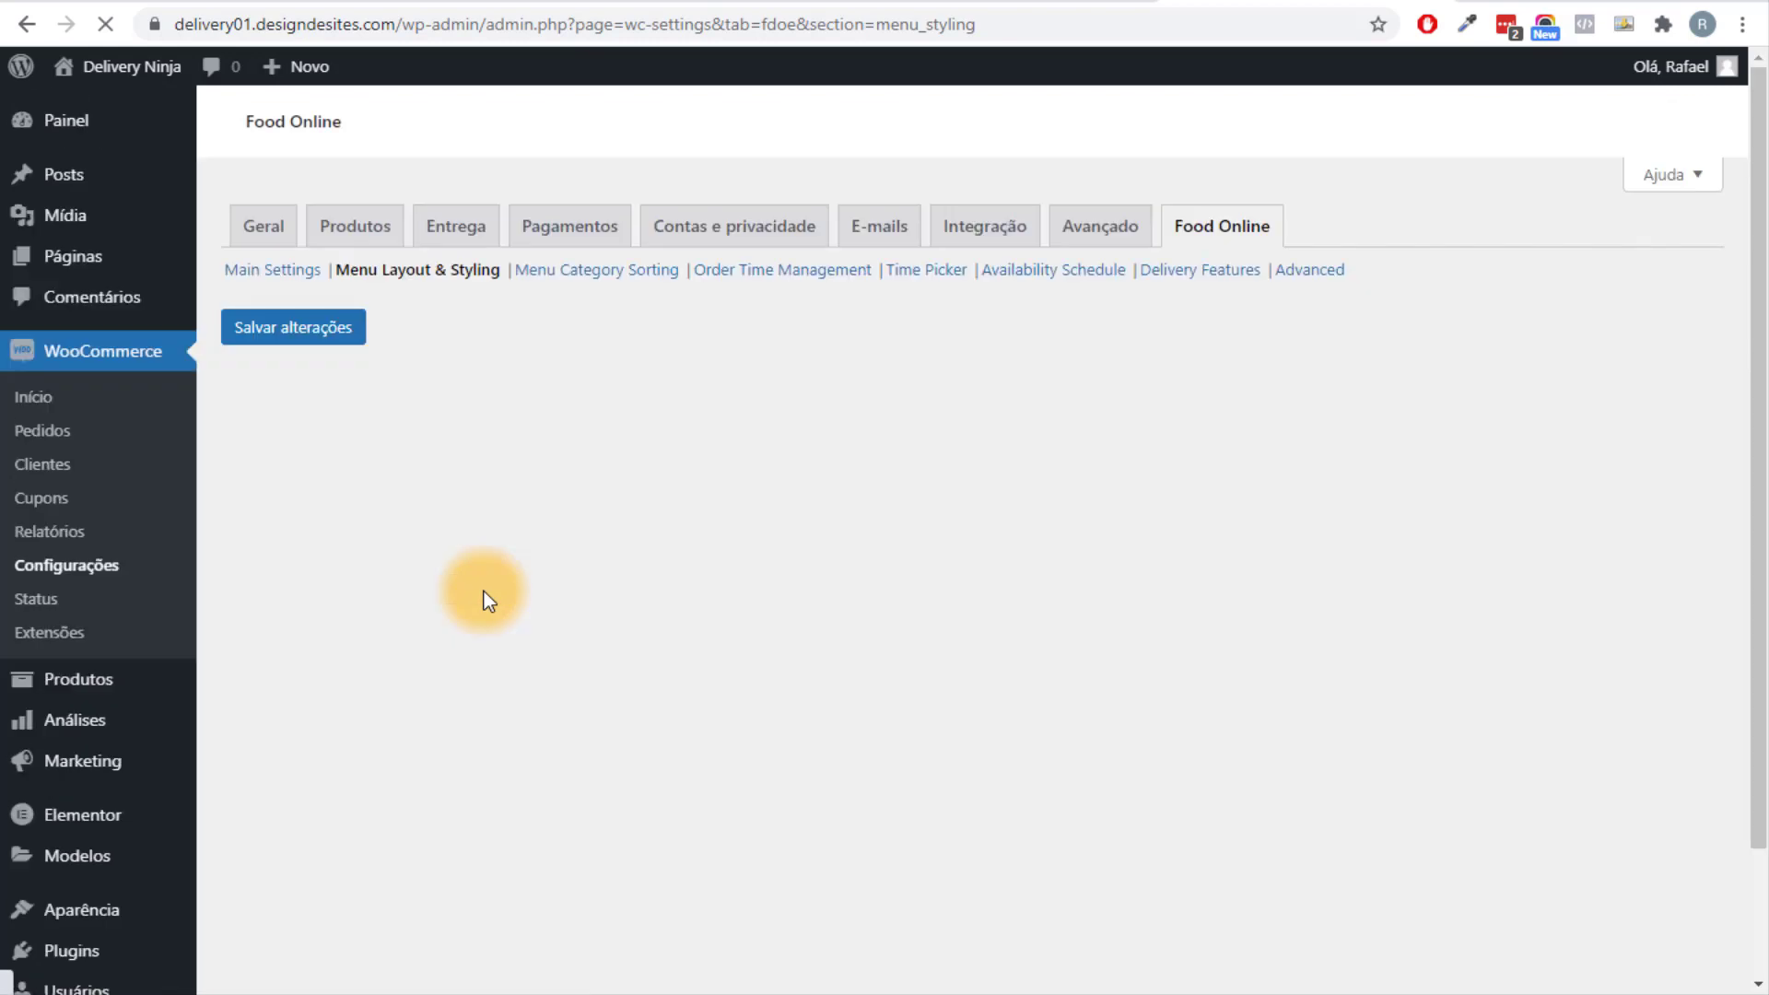
scroll(512, 566, down, 5)
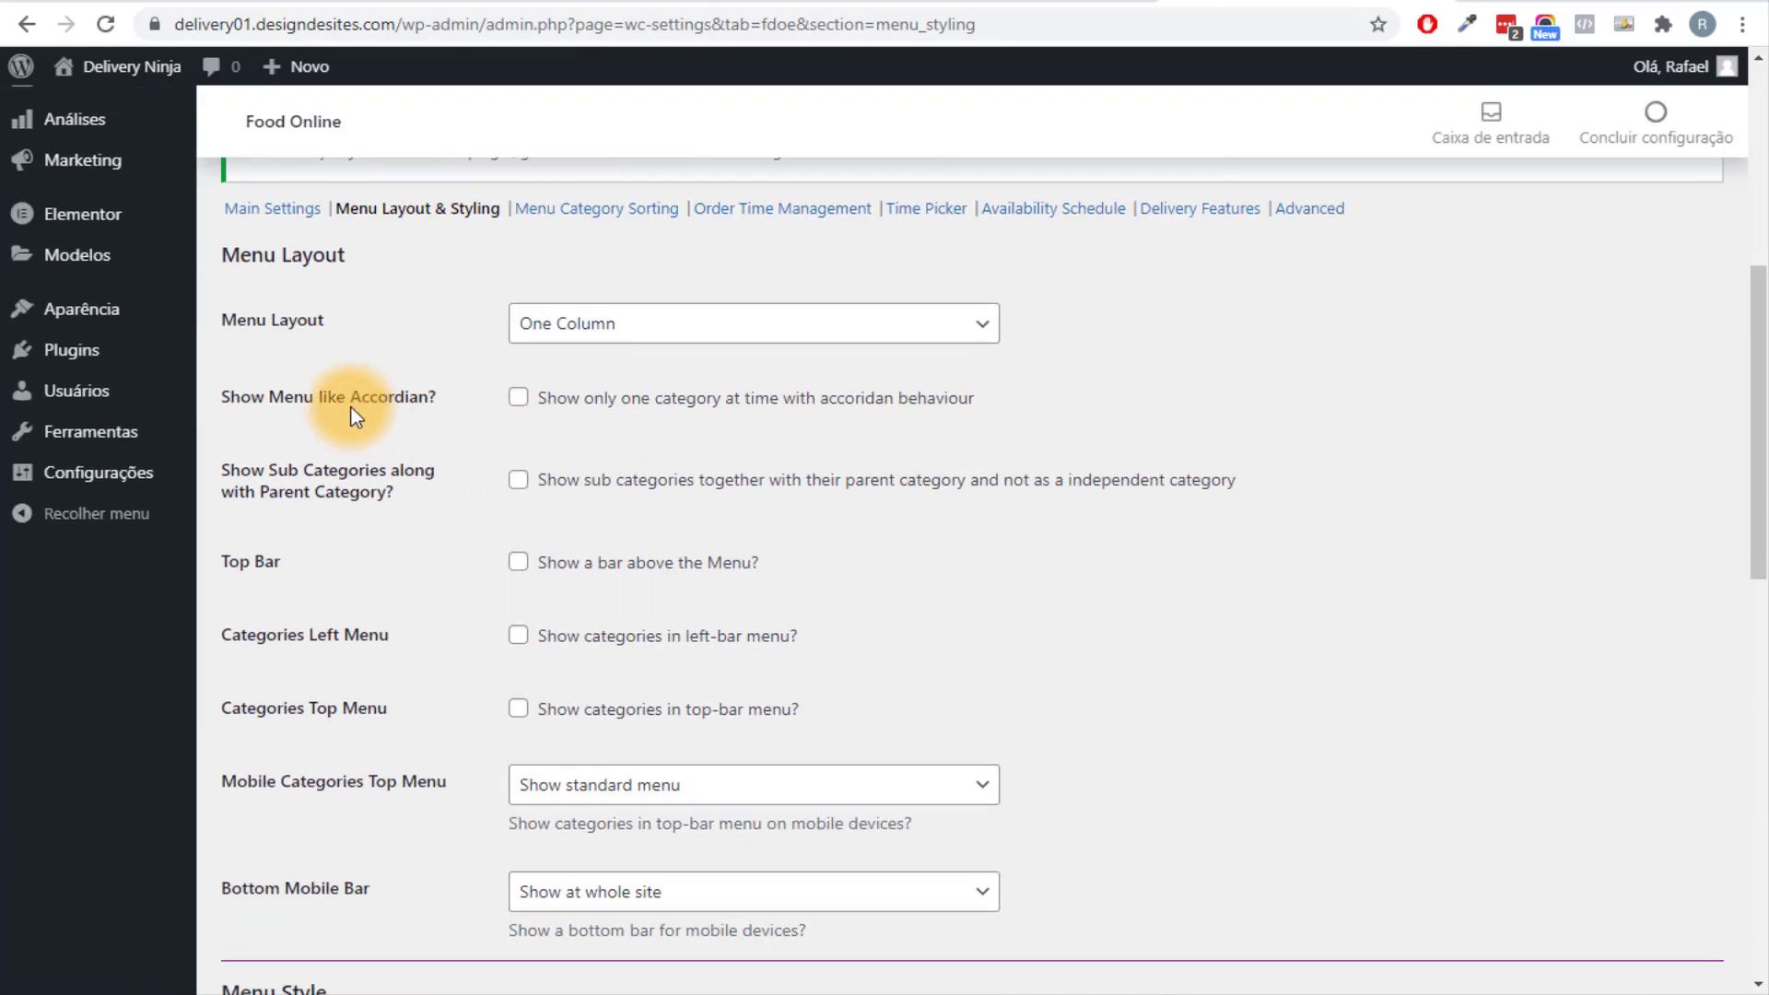
click(571, 324)
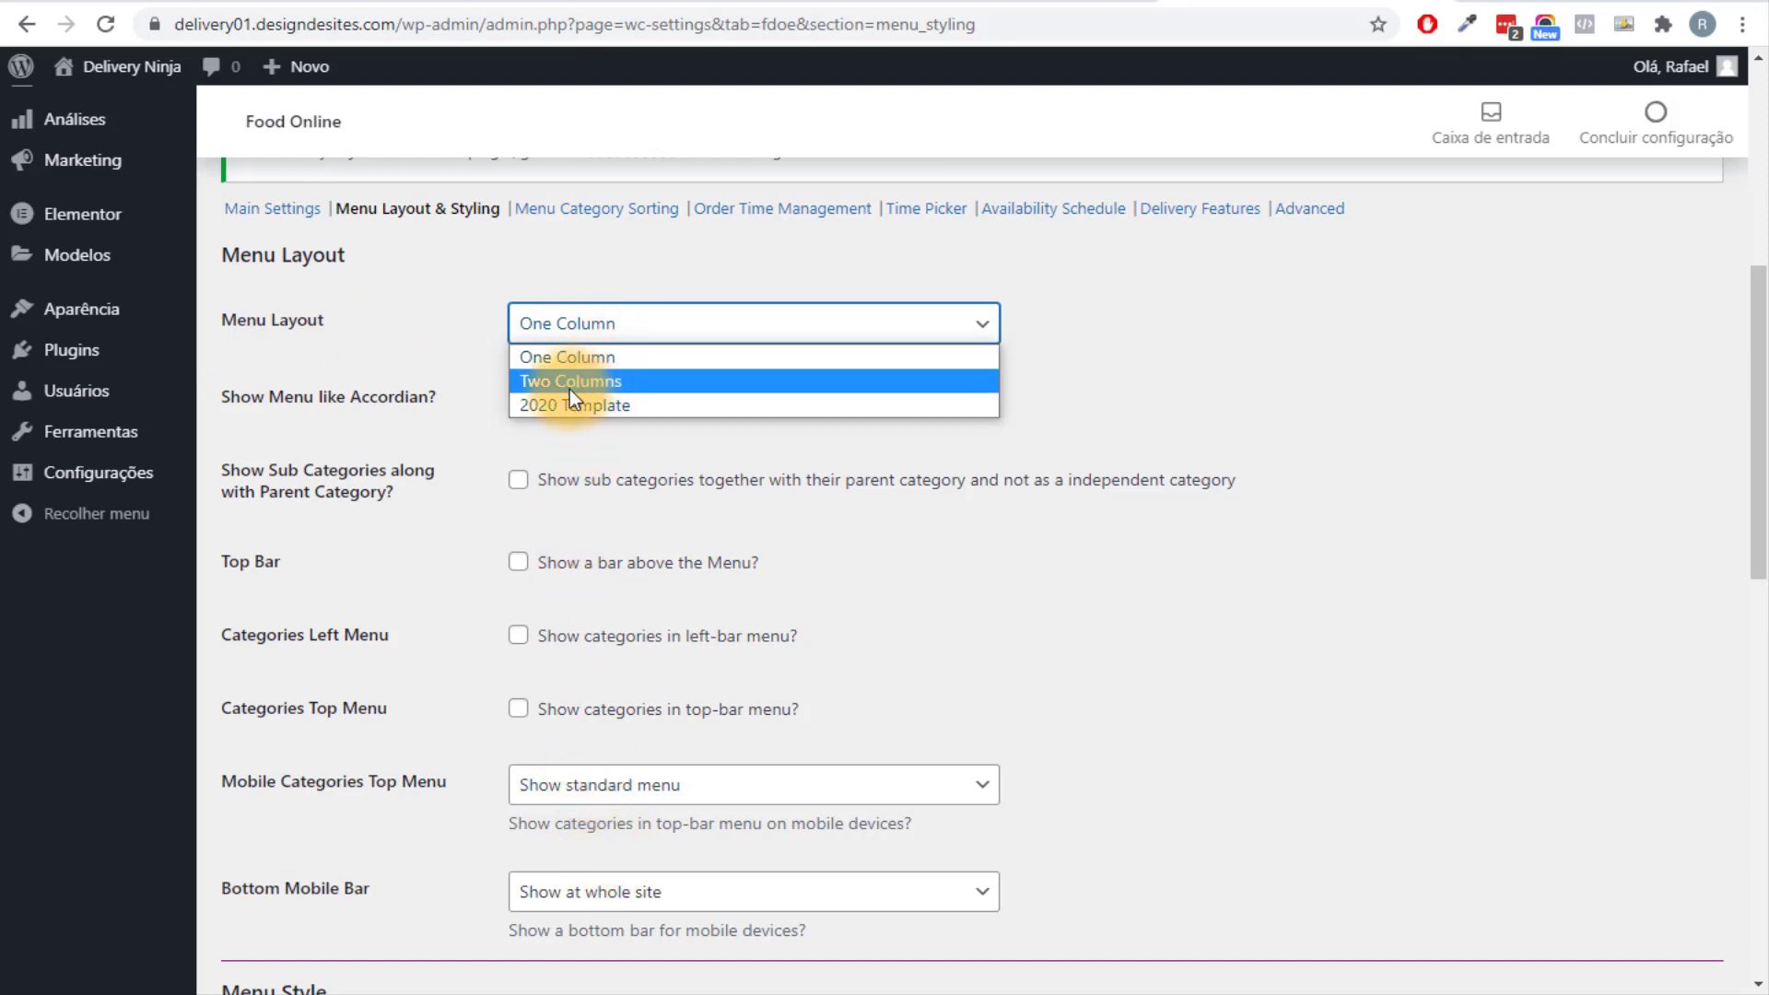
click(1406, 661)
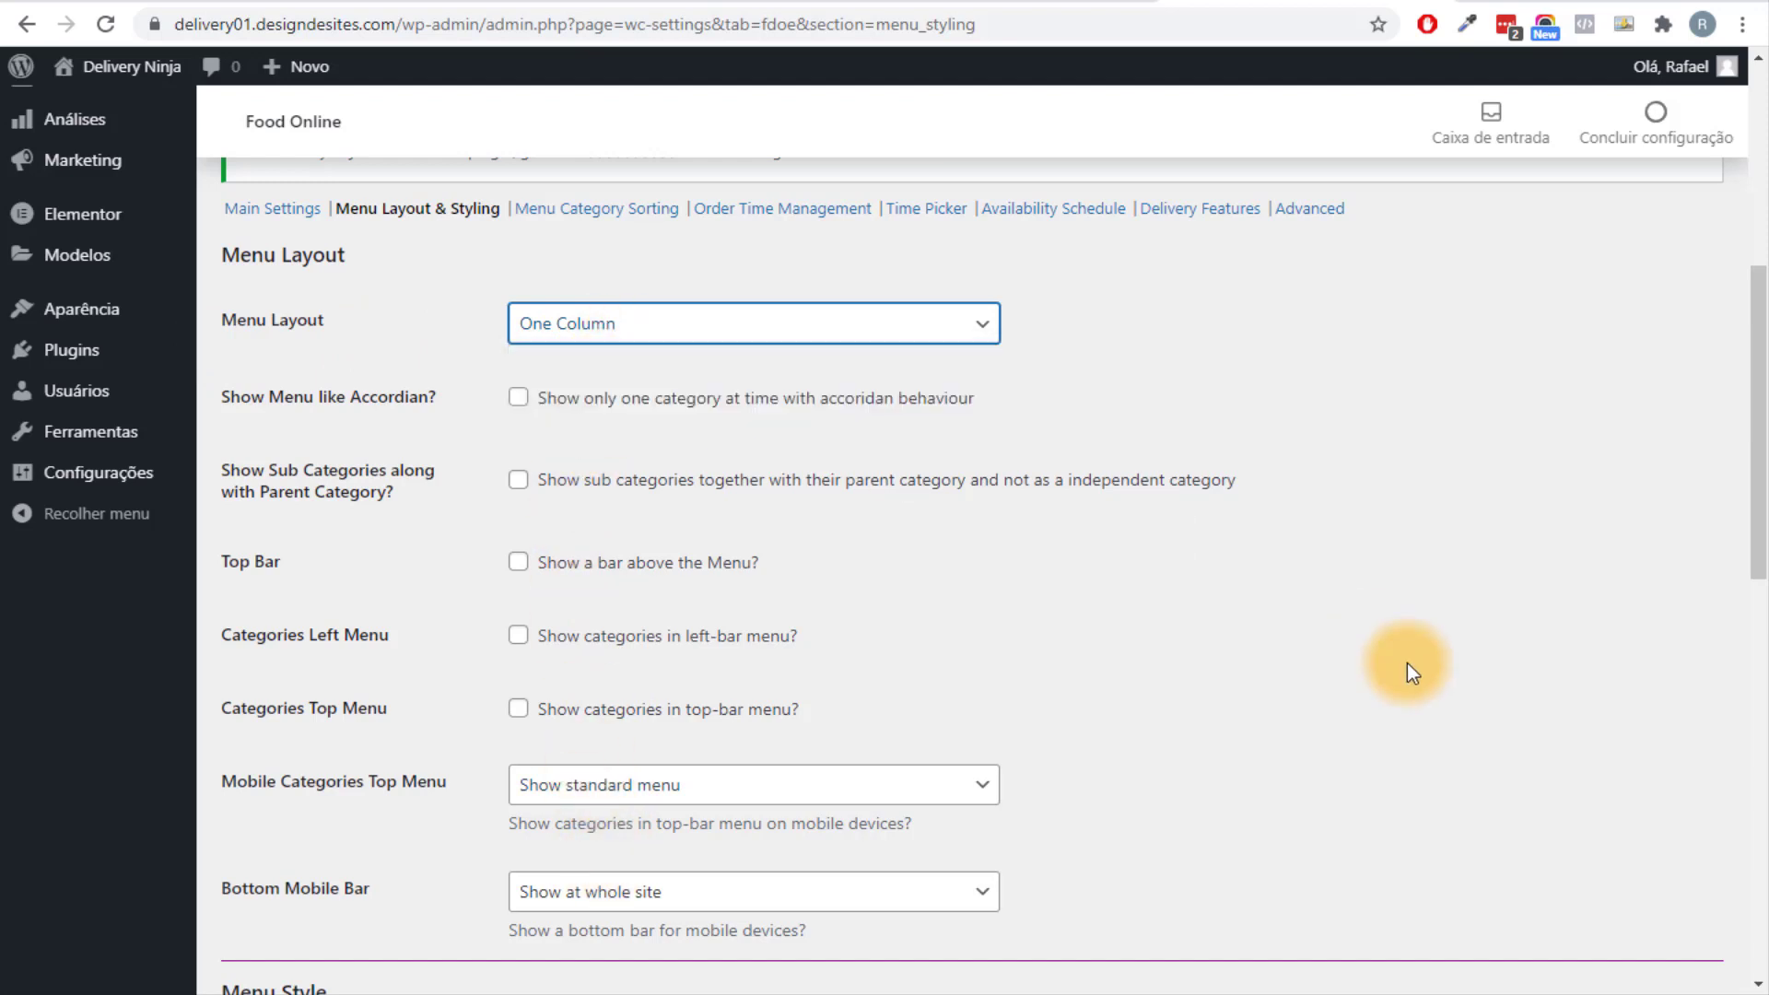
Scroll through the Menu Style options to review them.
scroll(993, 565, down, 1)
scroll(993, 566, up, 1)
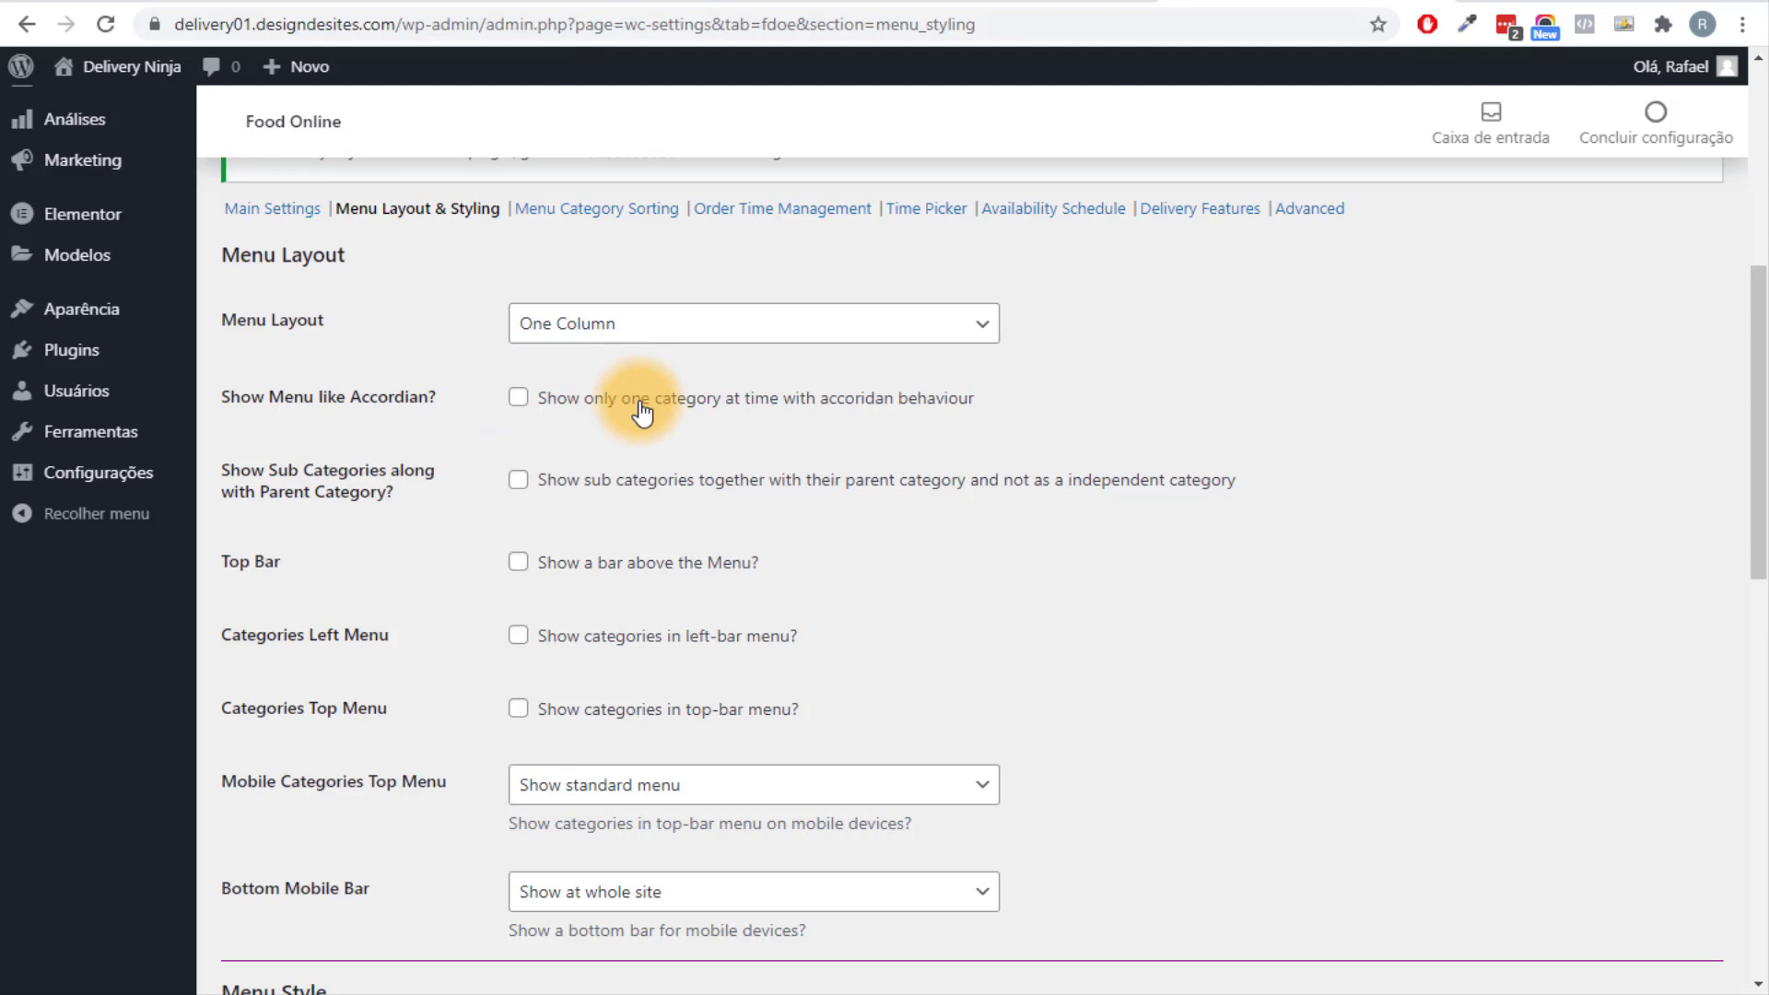
scroll(640, 414, down, 1)
scroll(541, 631, down, 4)
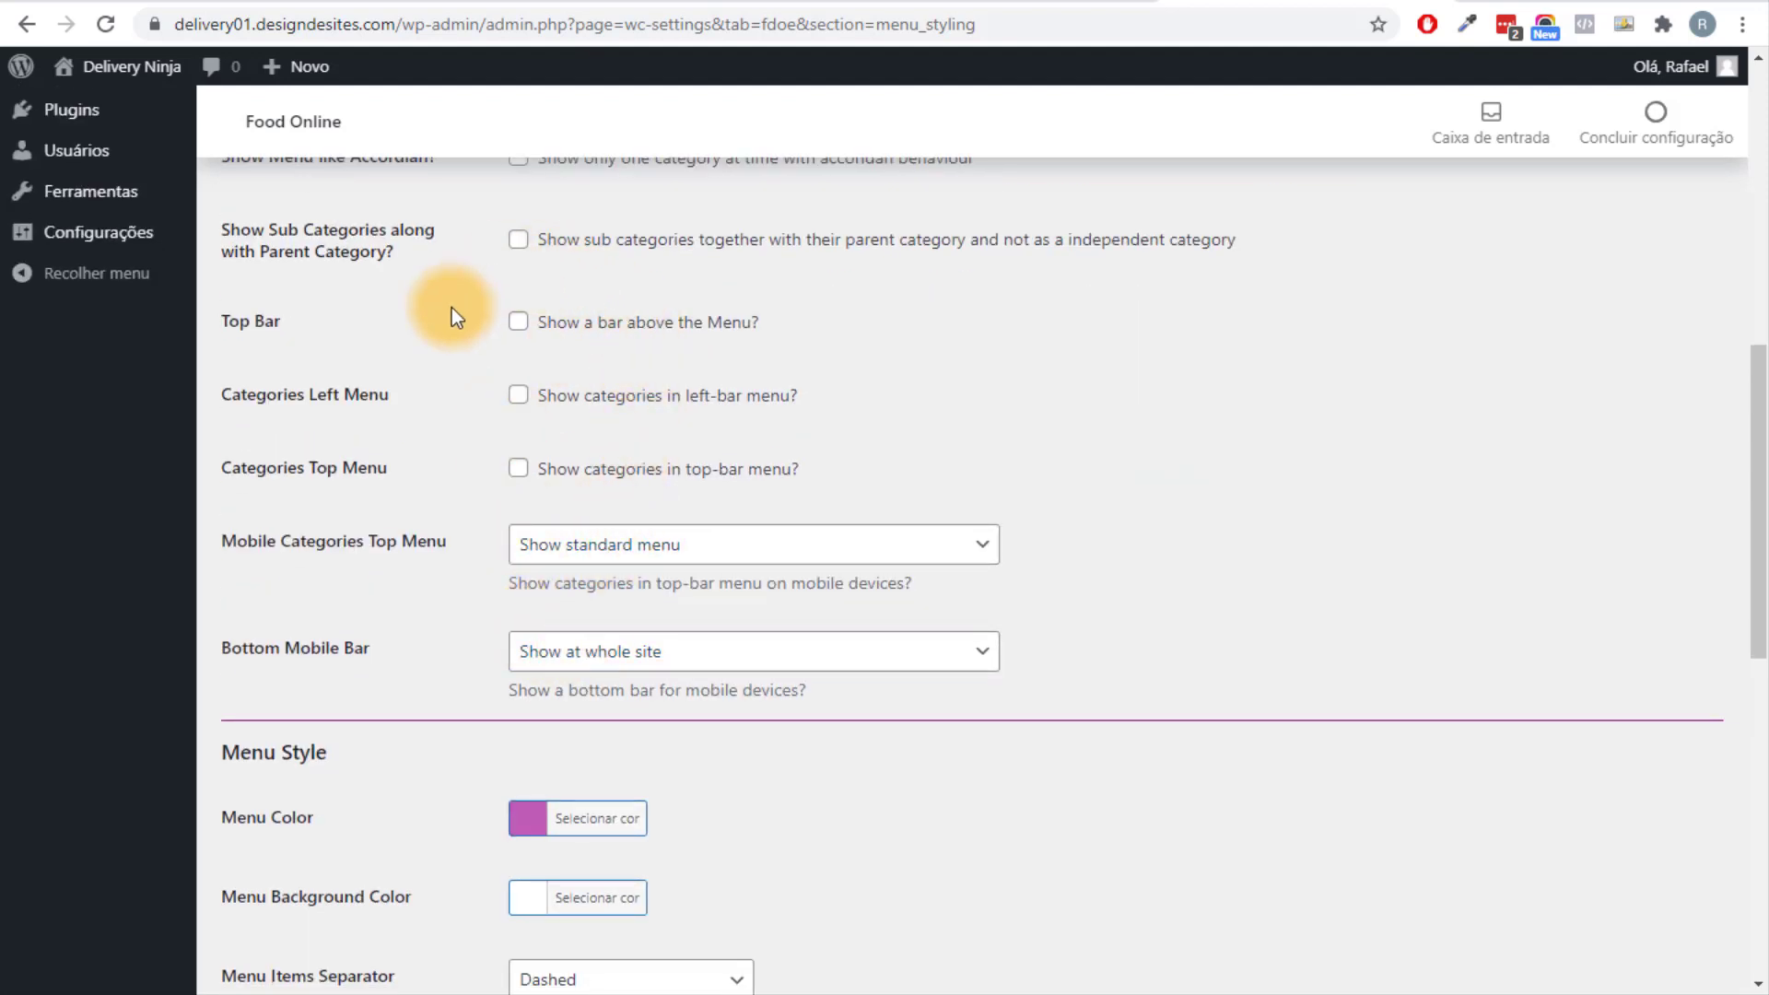
scroll(527, 389, up, 2)
scroll(774, 377, down, 10)
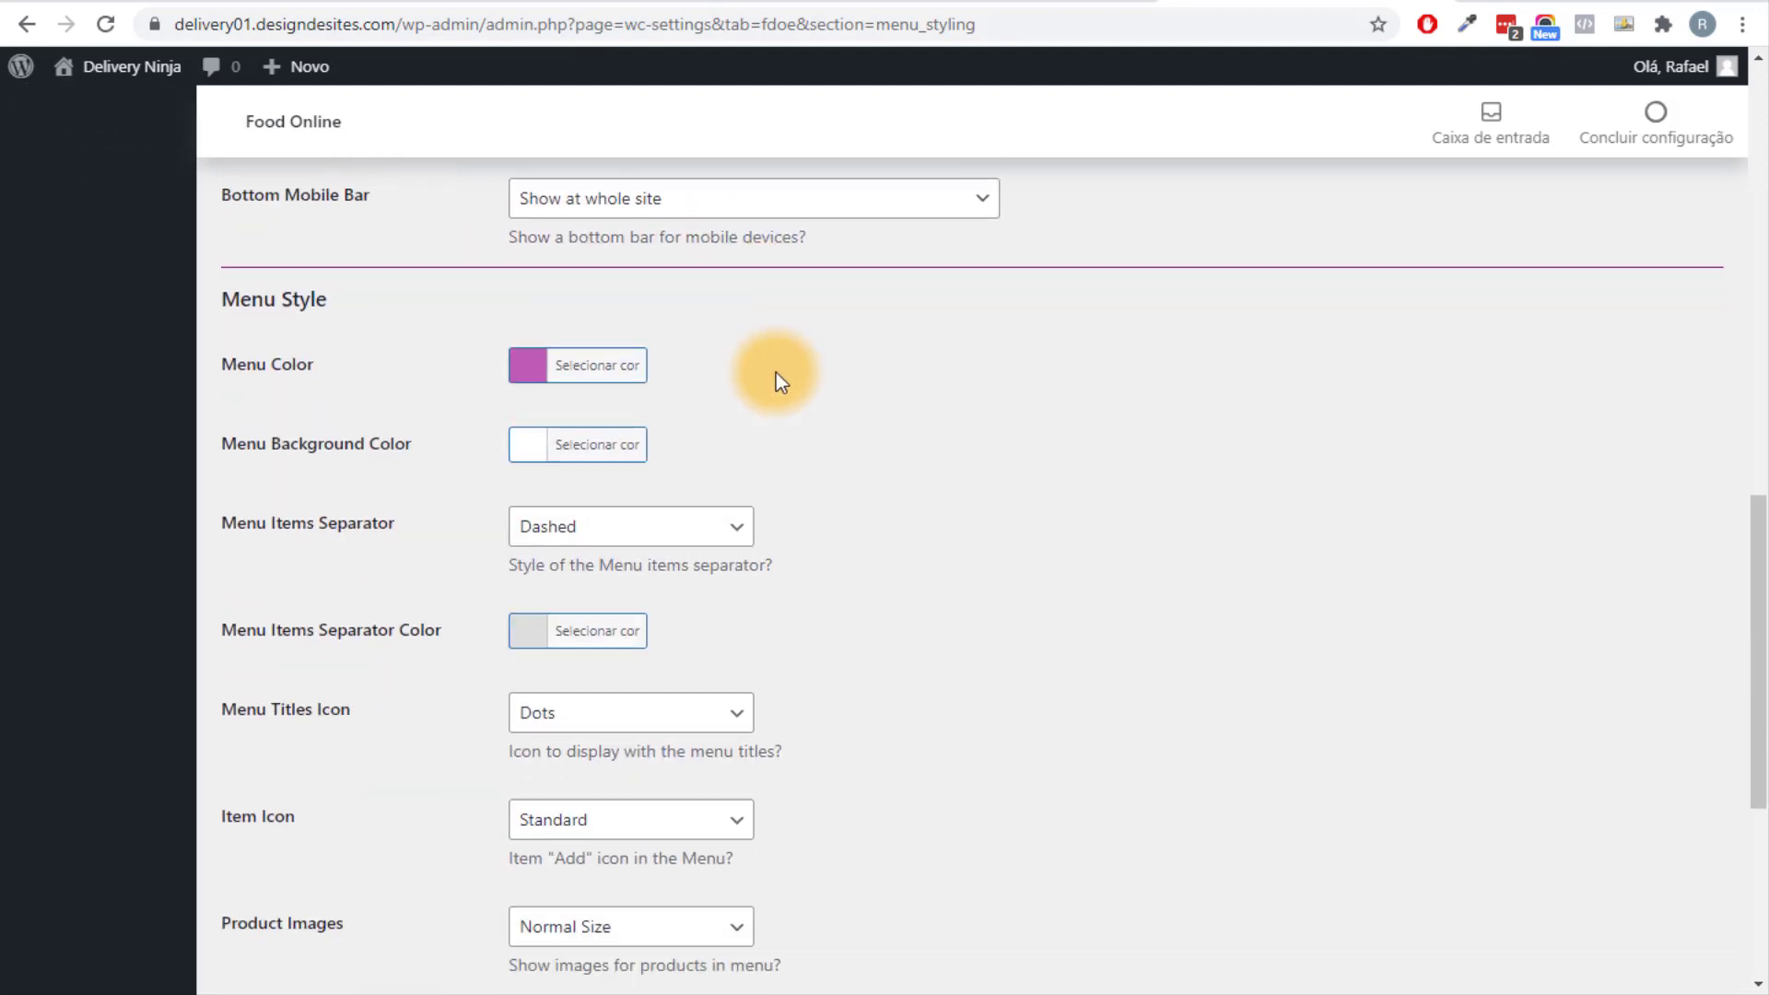
scroll(777, 370, up, 3)
scroll(672, 455, down, 7)
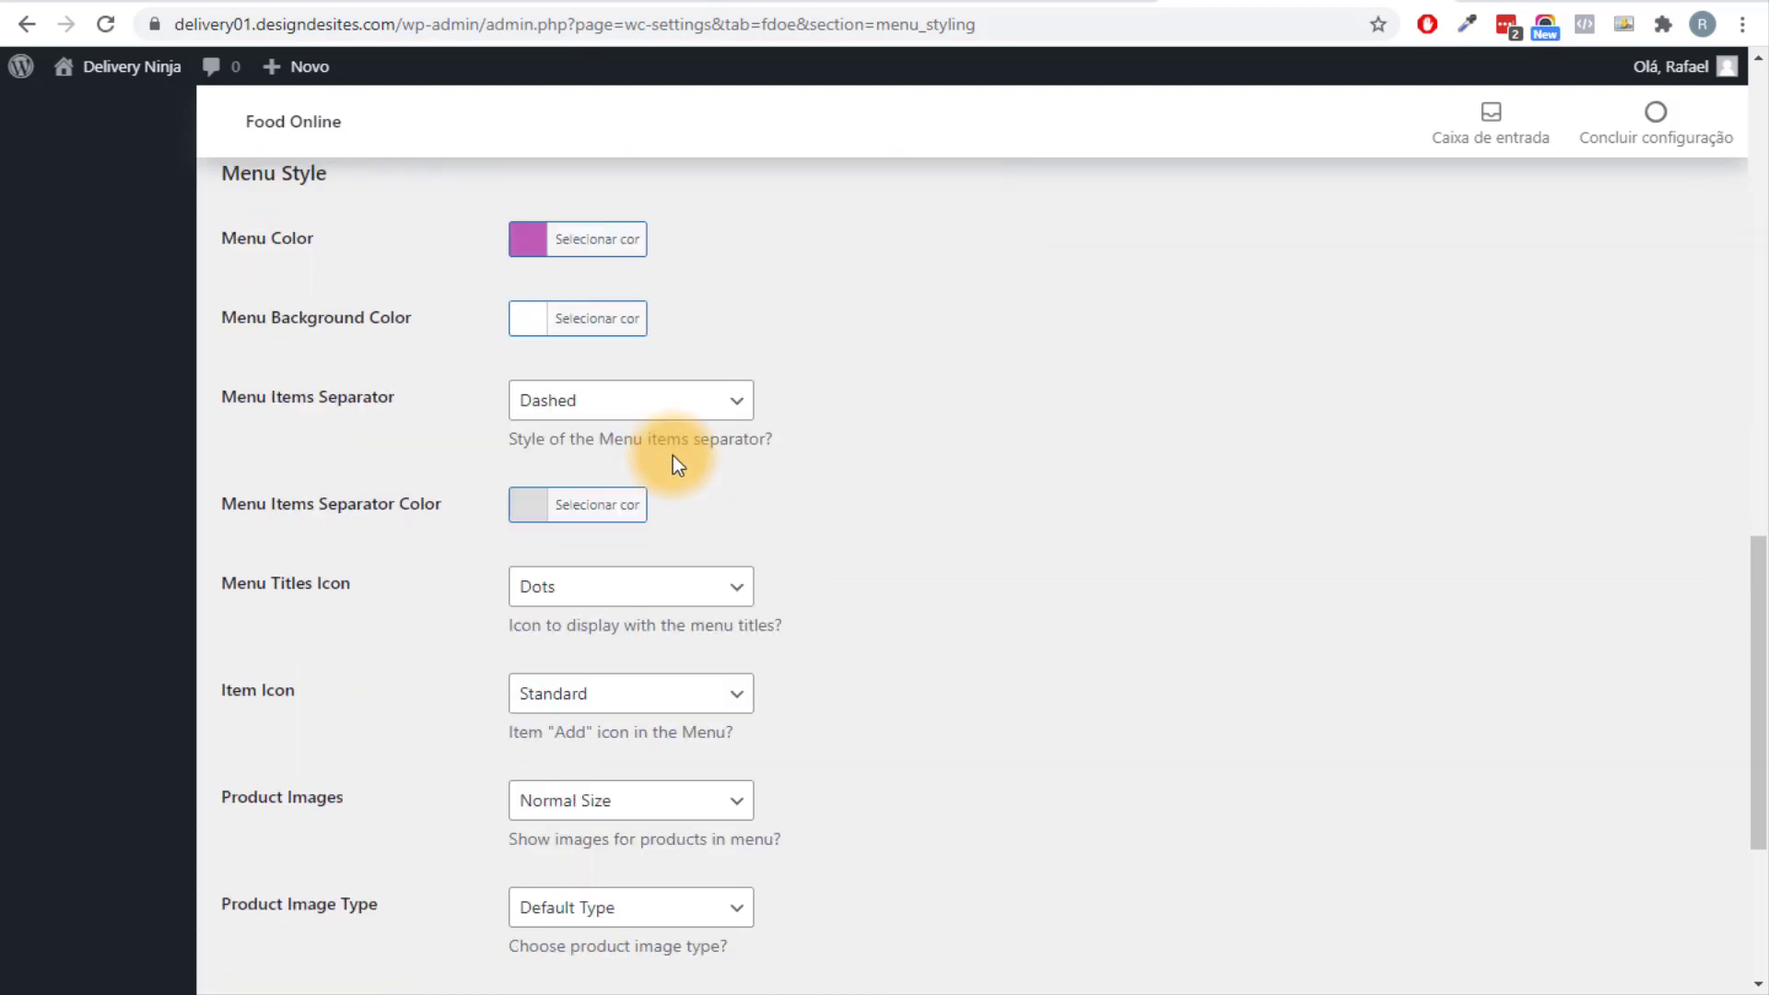
scroll(714, 457, down, 1)
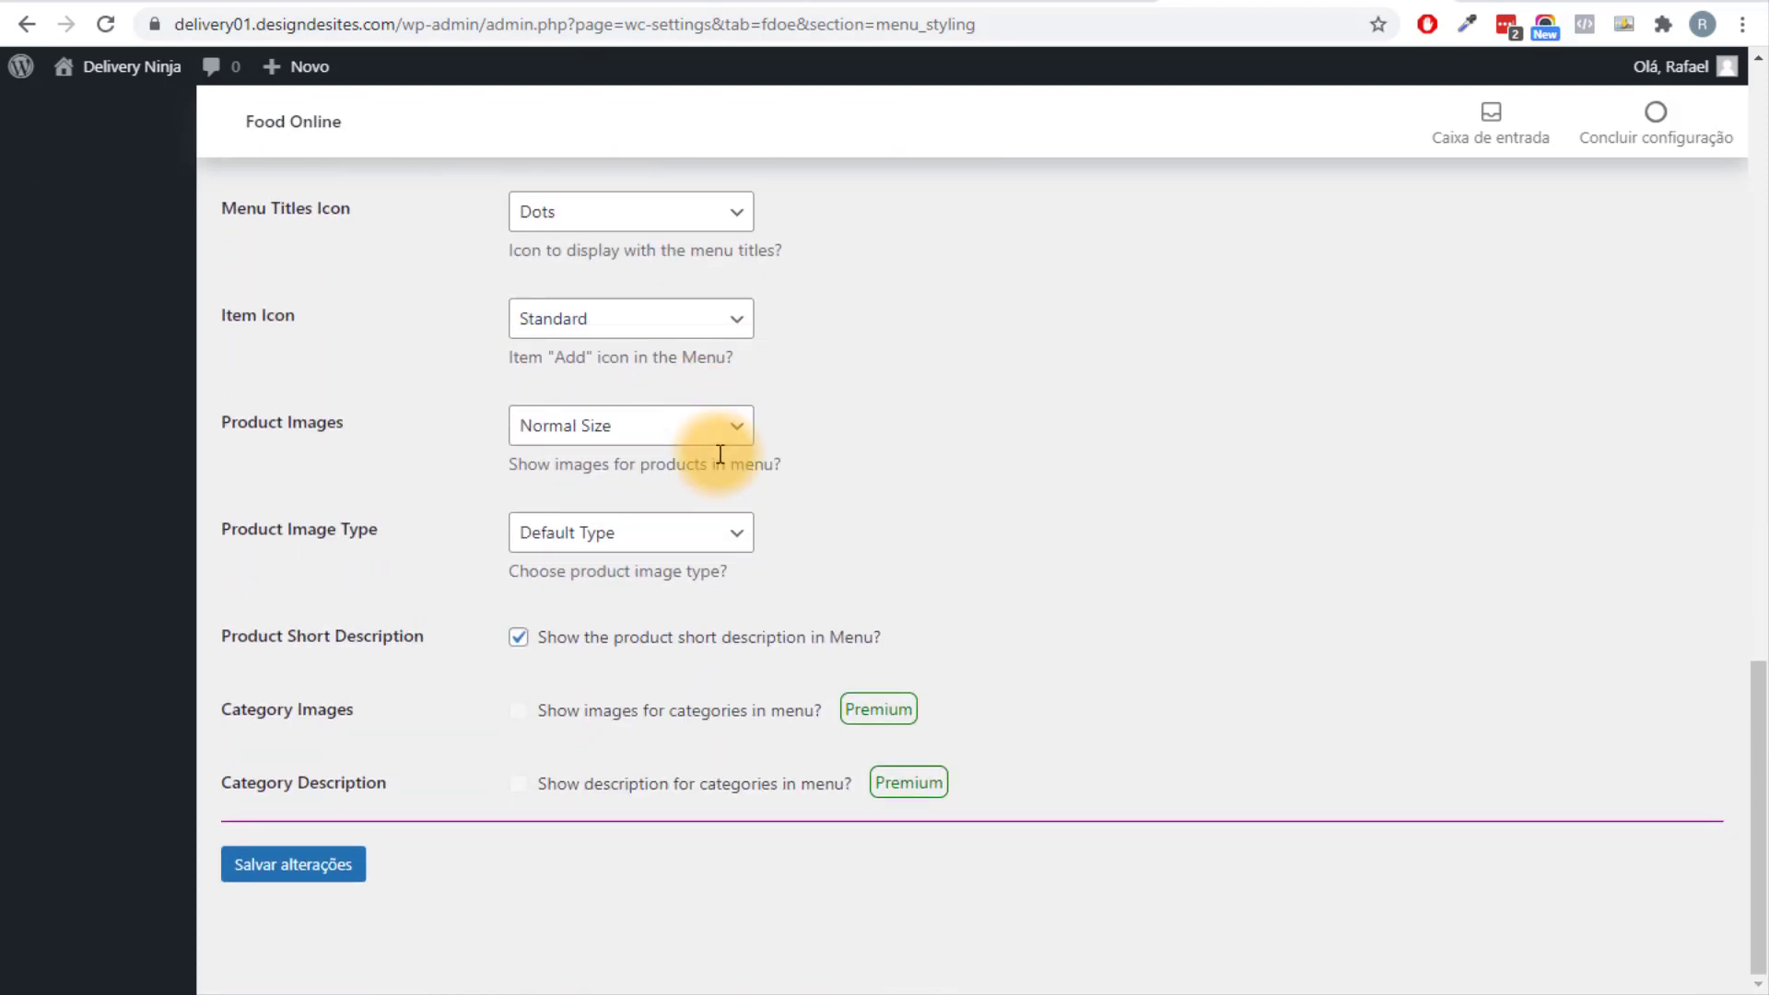
scroll(627, 363, up, 20)
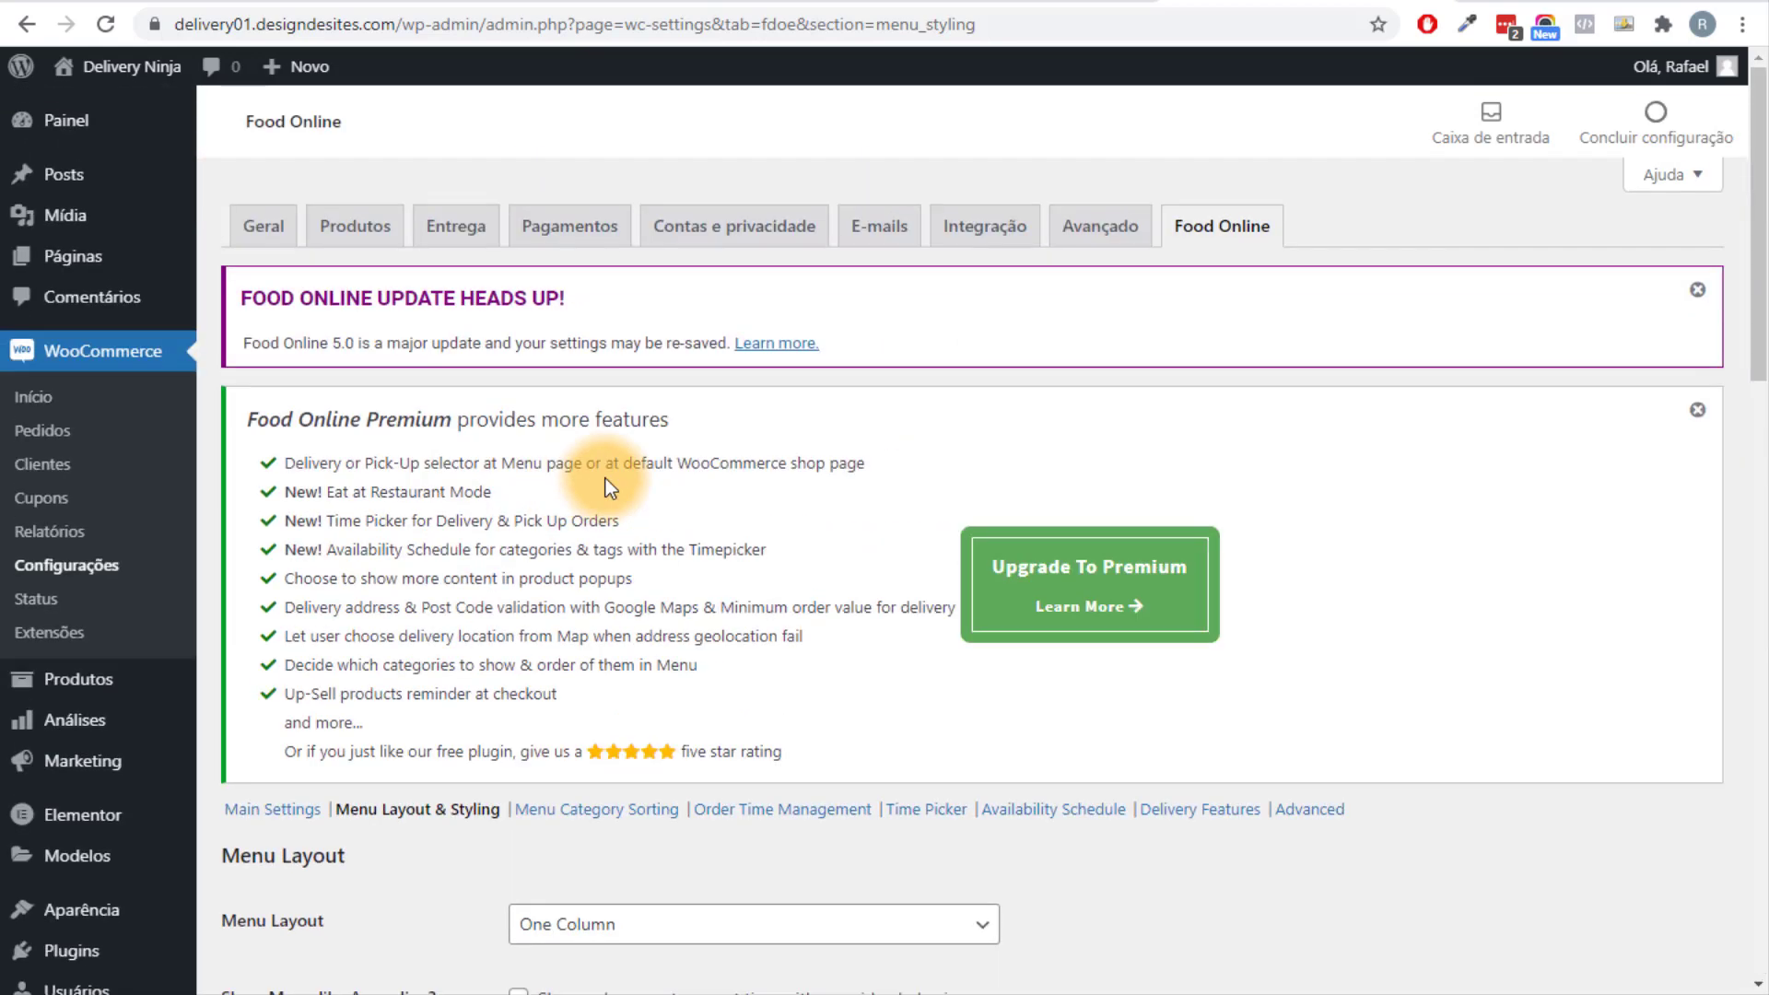
scroll(313, 534, down, 3)
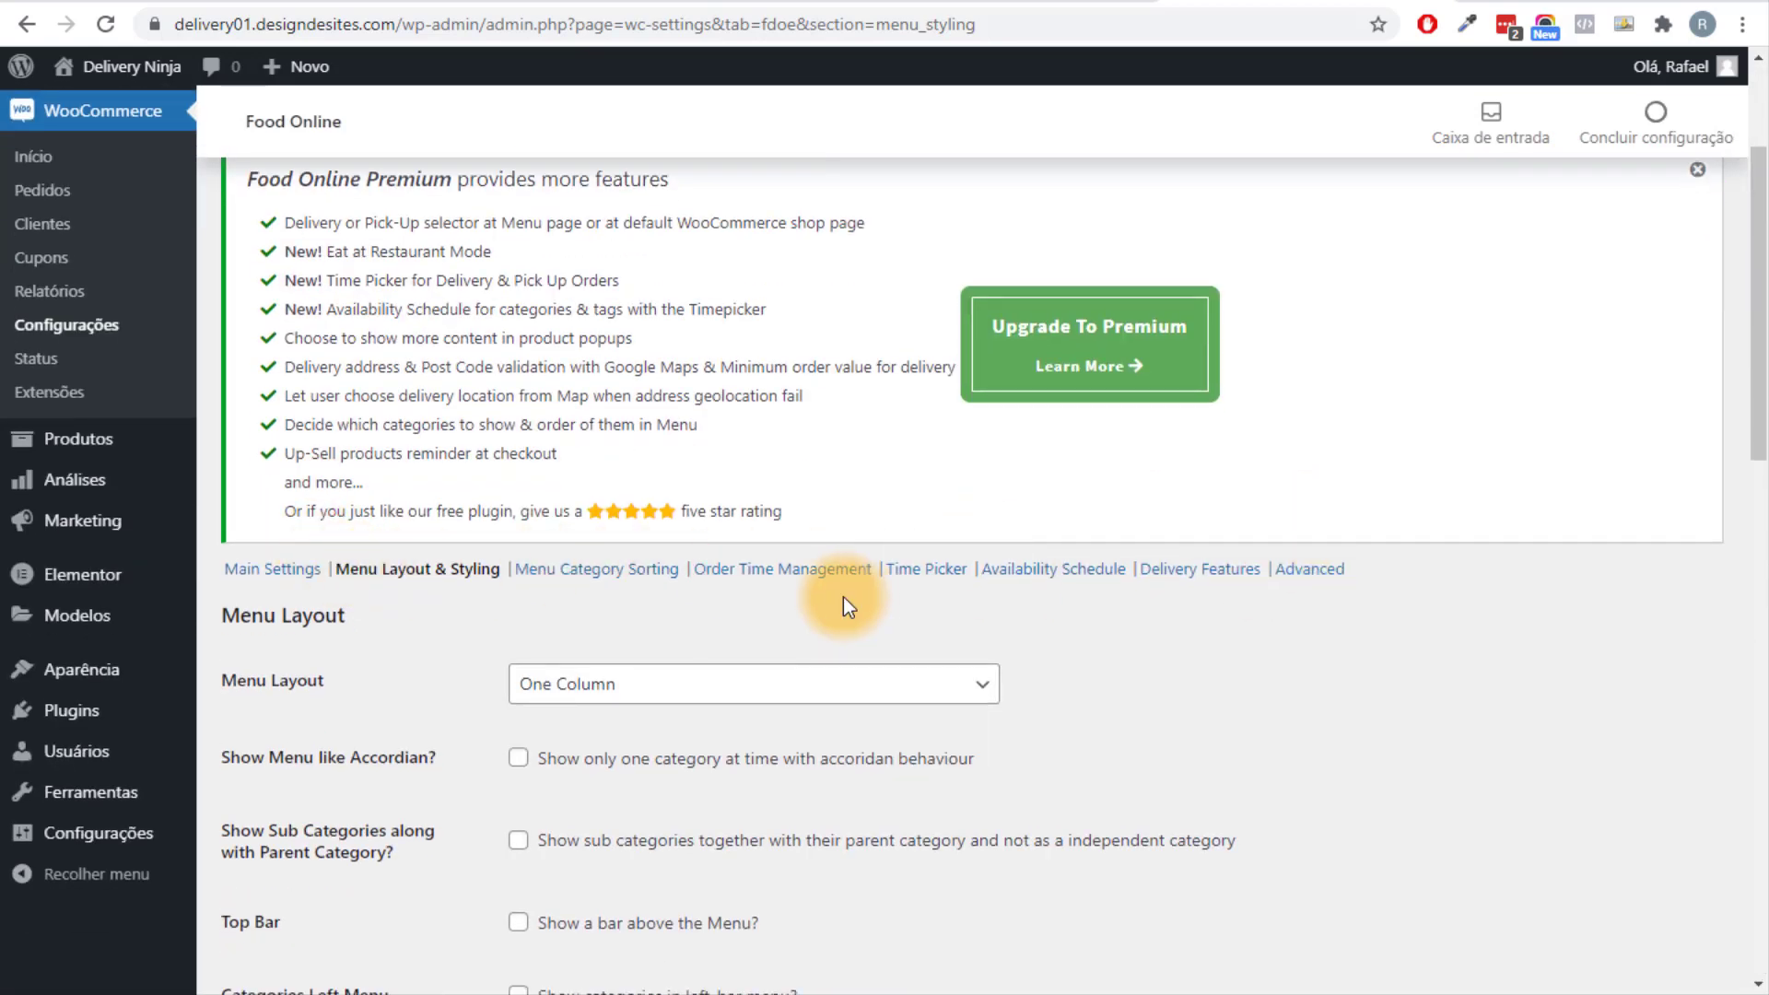
scroll(525, 543, up, 3)
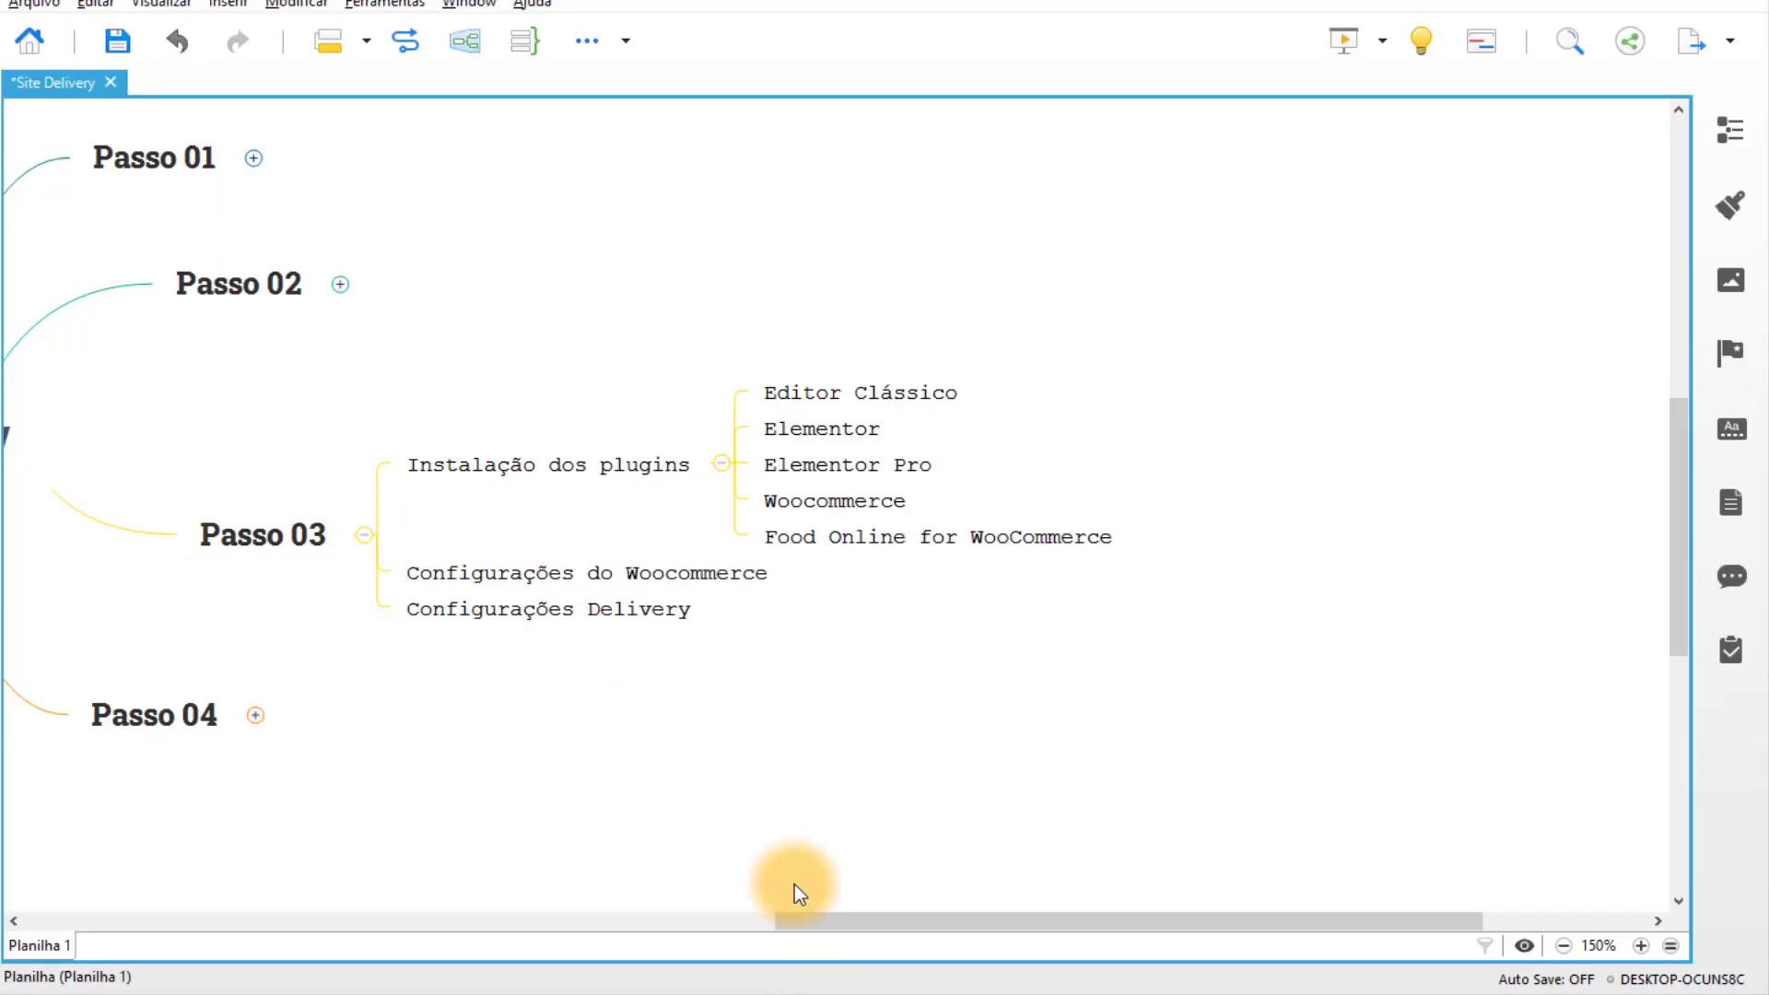
Collapse the Instalação dos plugins subtopics and the Passo 03 branch in the mind map.
click(725, 502)
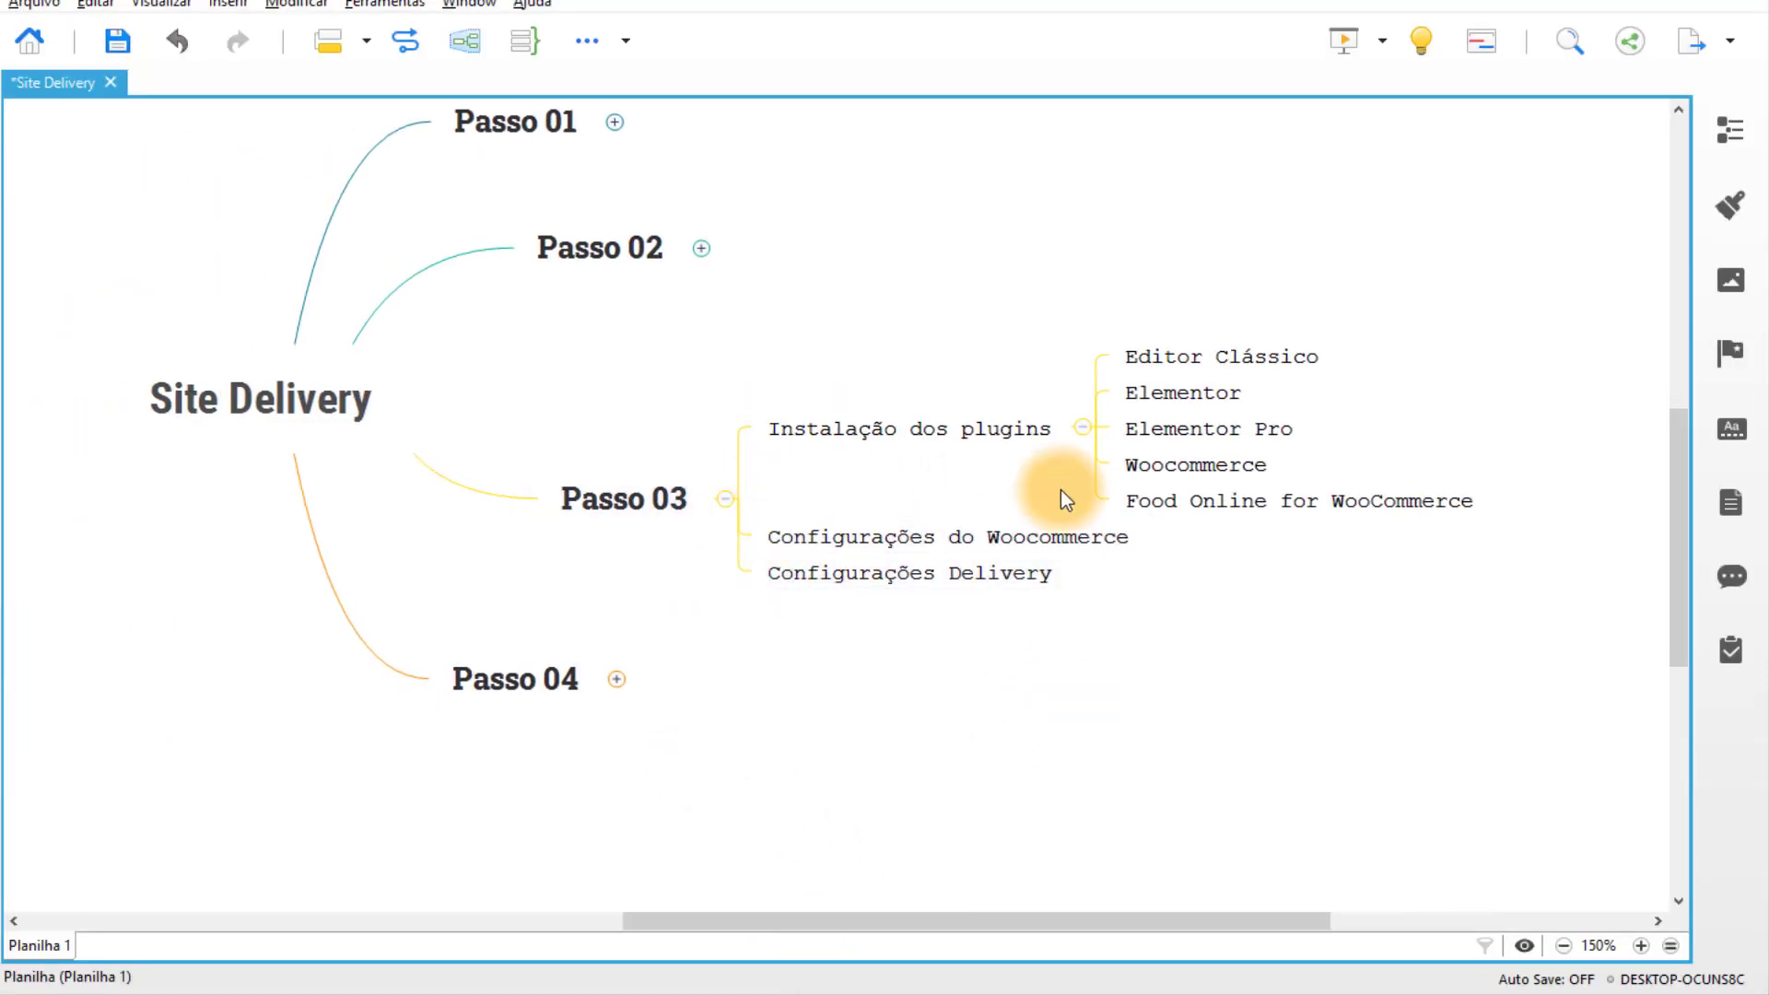
click(1083, 428)
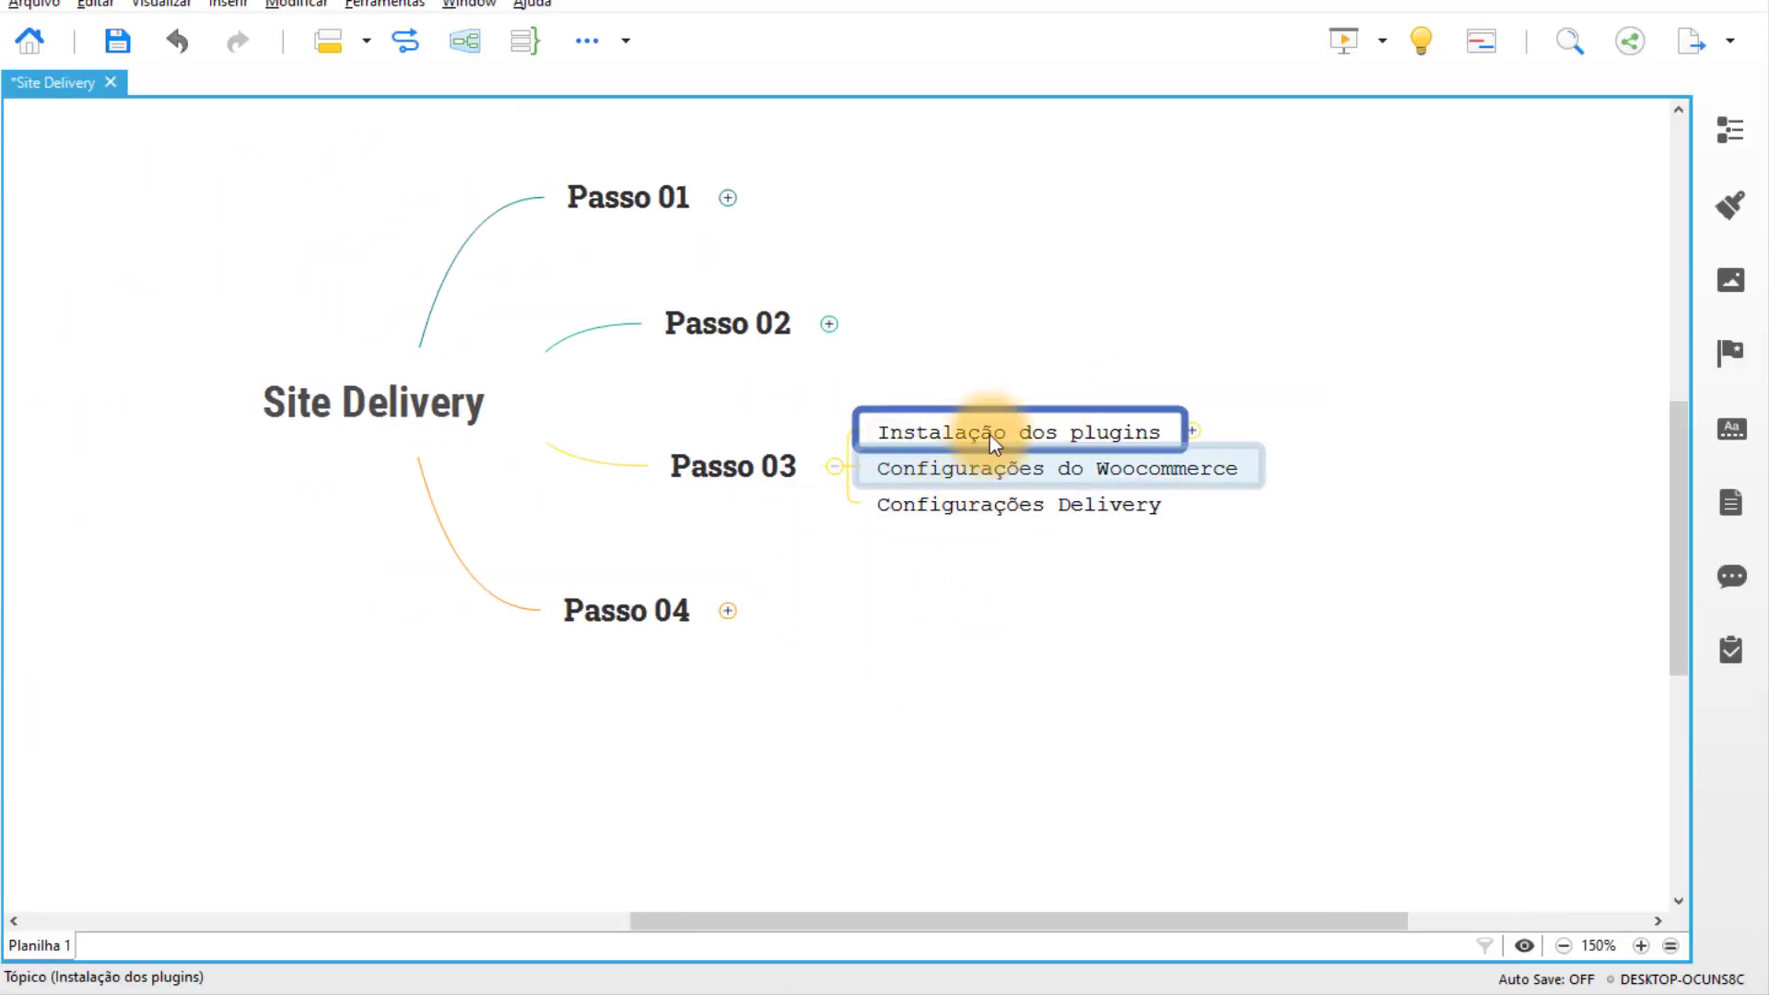
drag(971, 318, 1146, 444)
click(1262, 462)
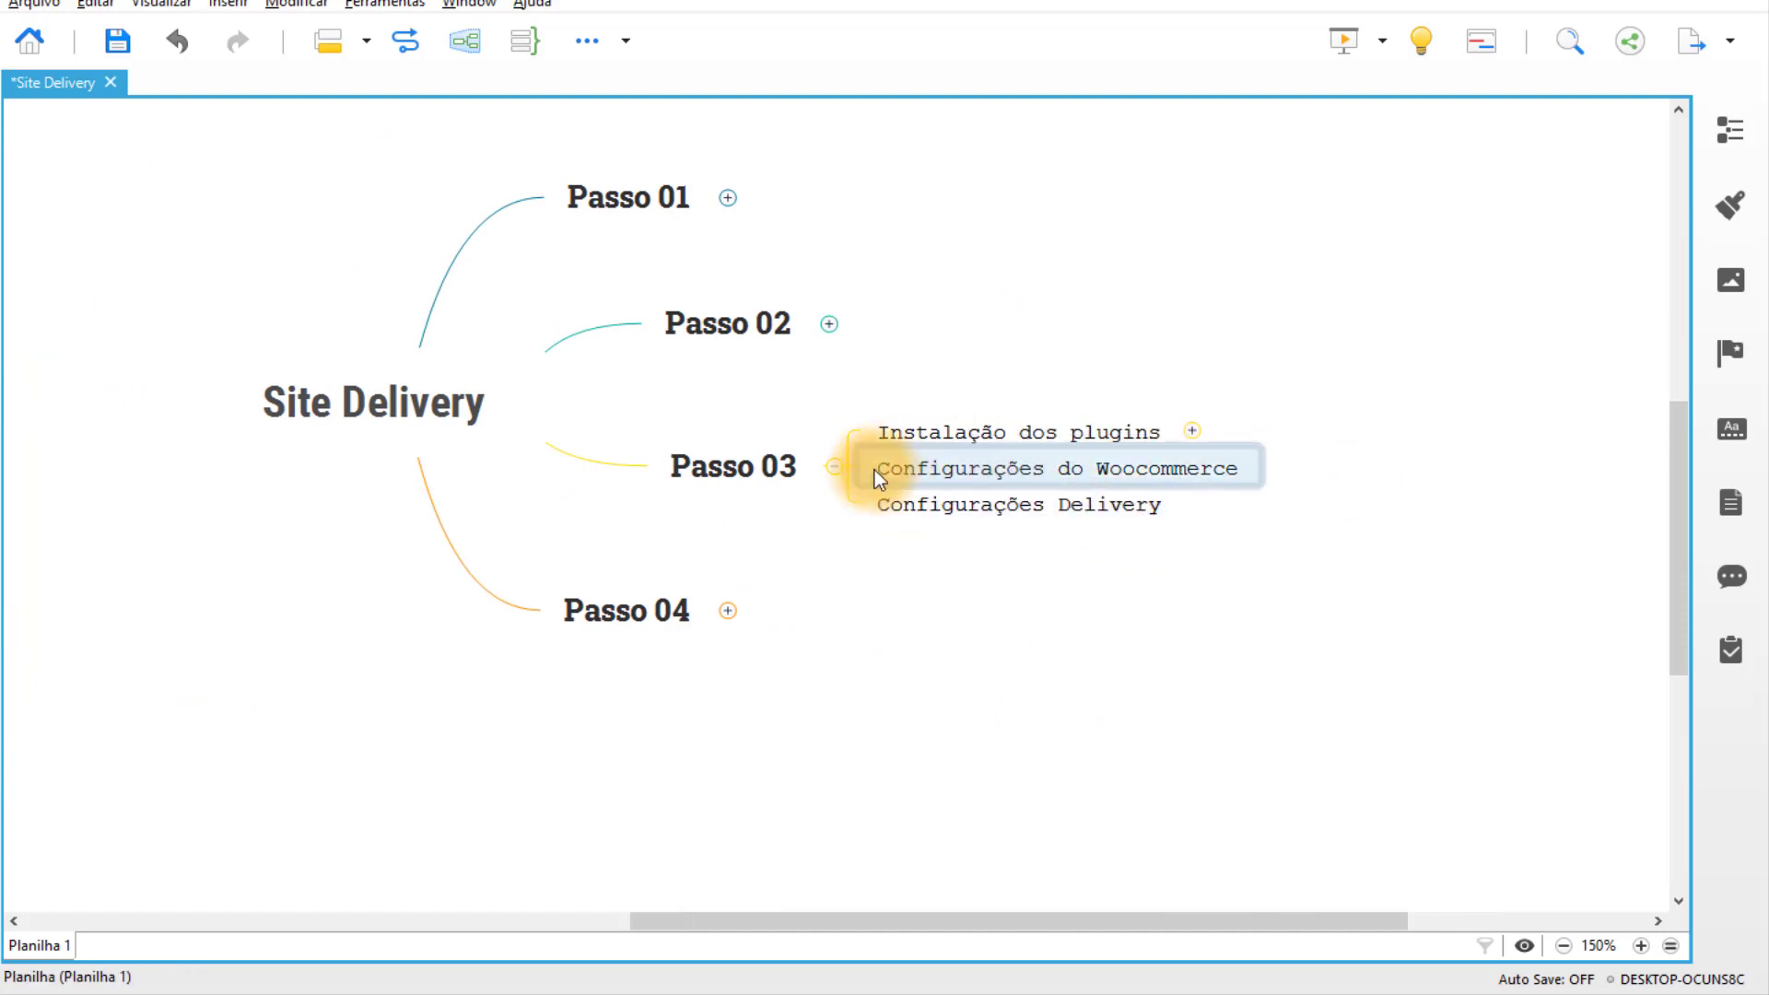
click(783, 497)
Expand Passo 04 and mark Criar Menu as the next step.
click(737, 601)
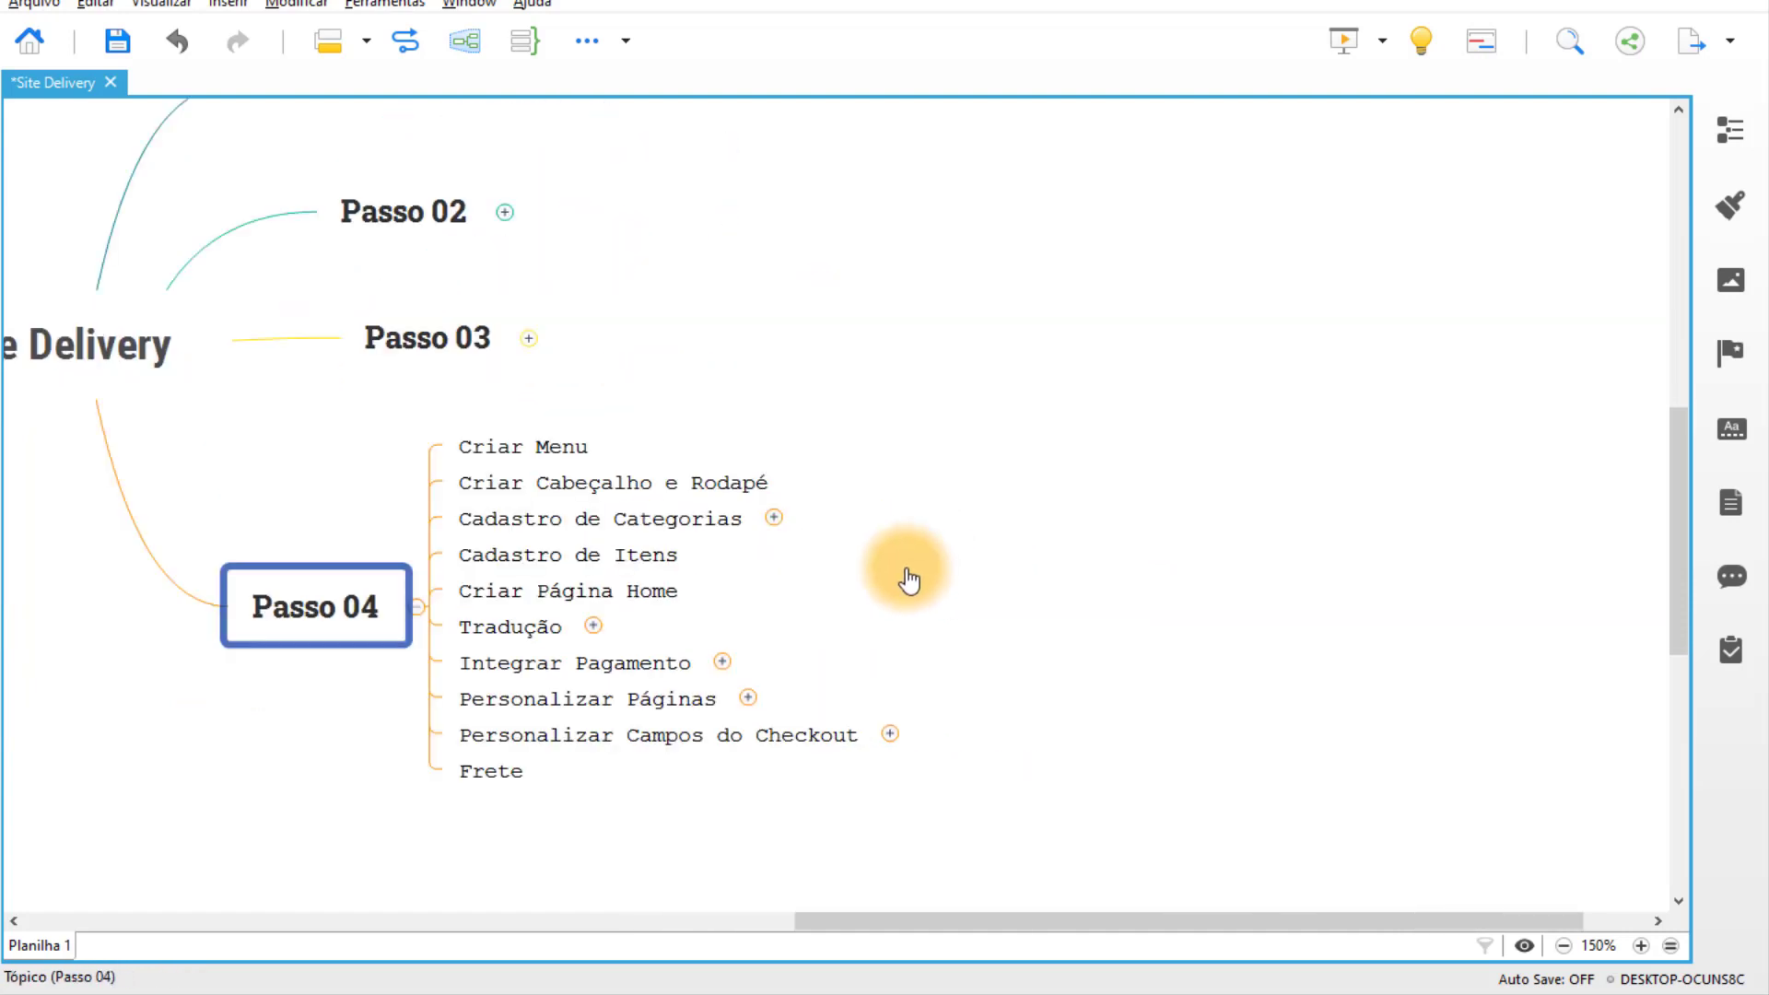
click(468, 435)
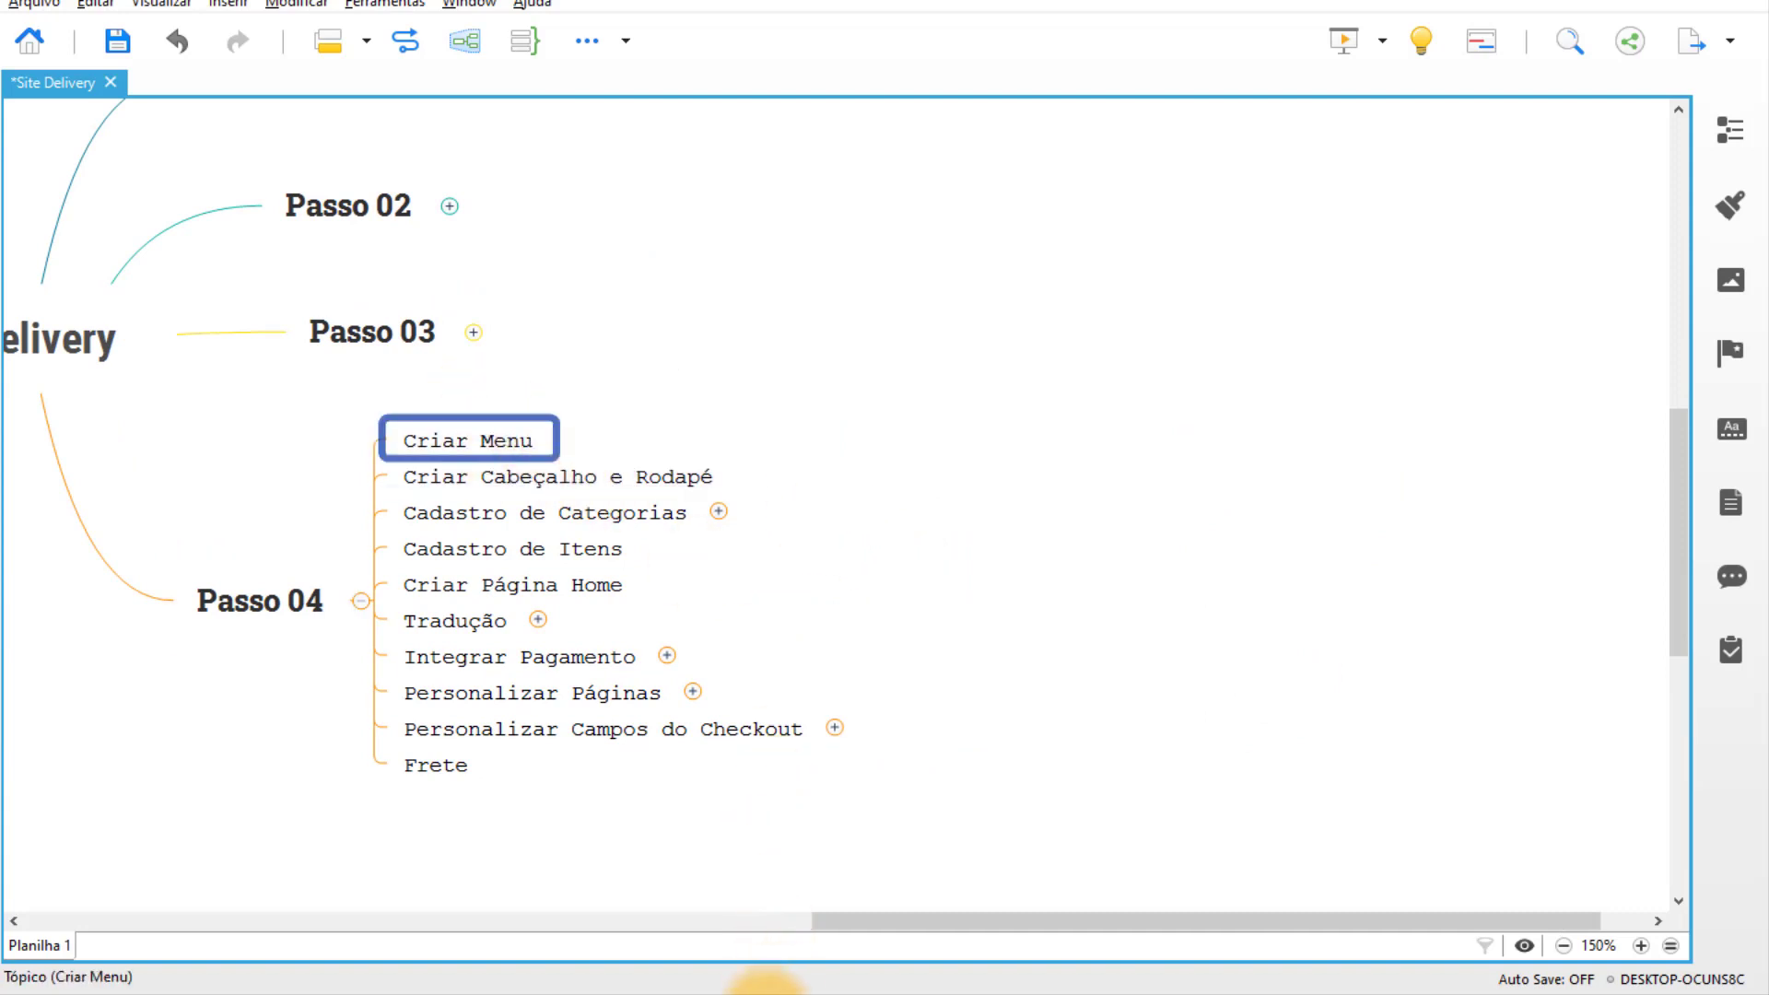
mouse_move(765, 982)
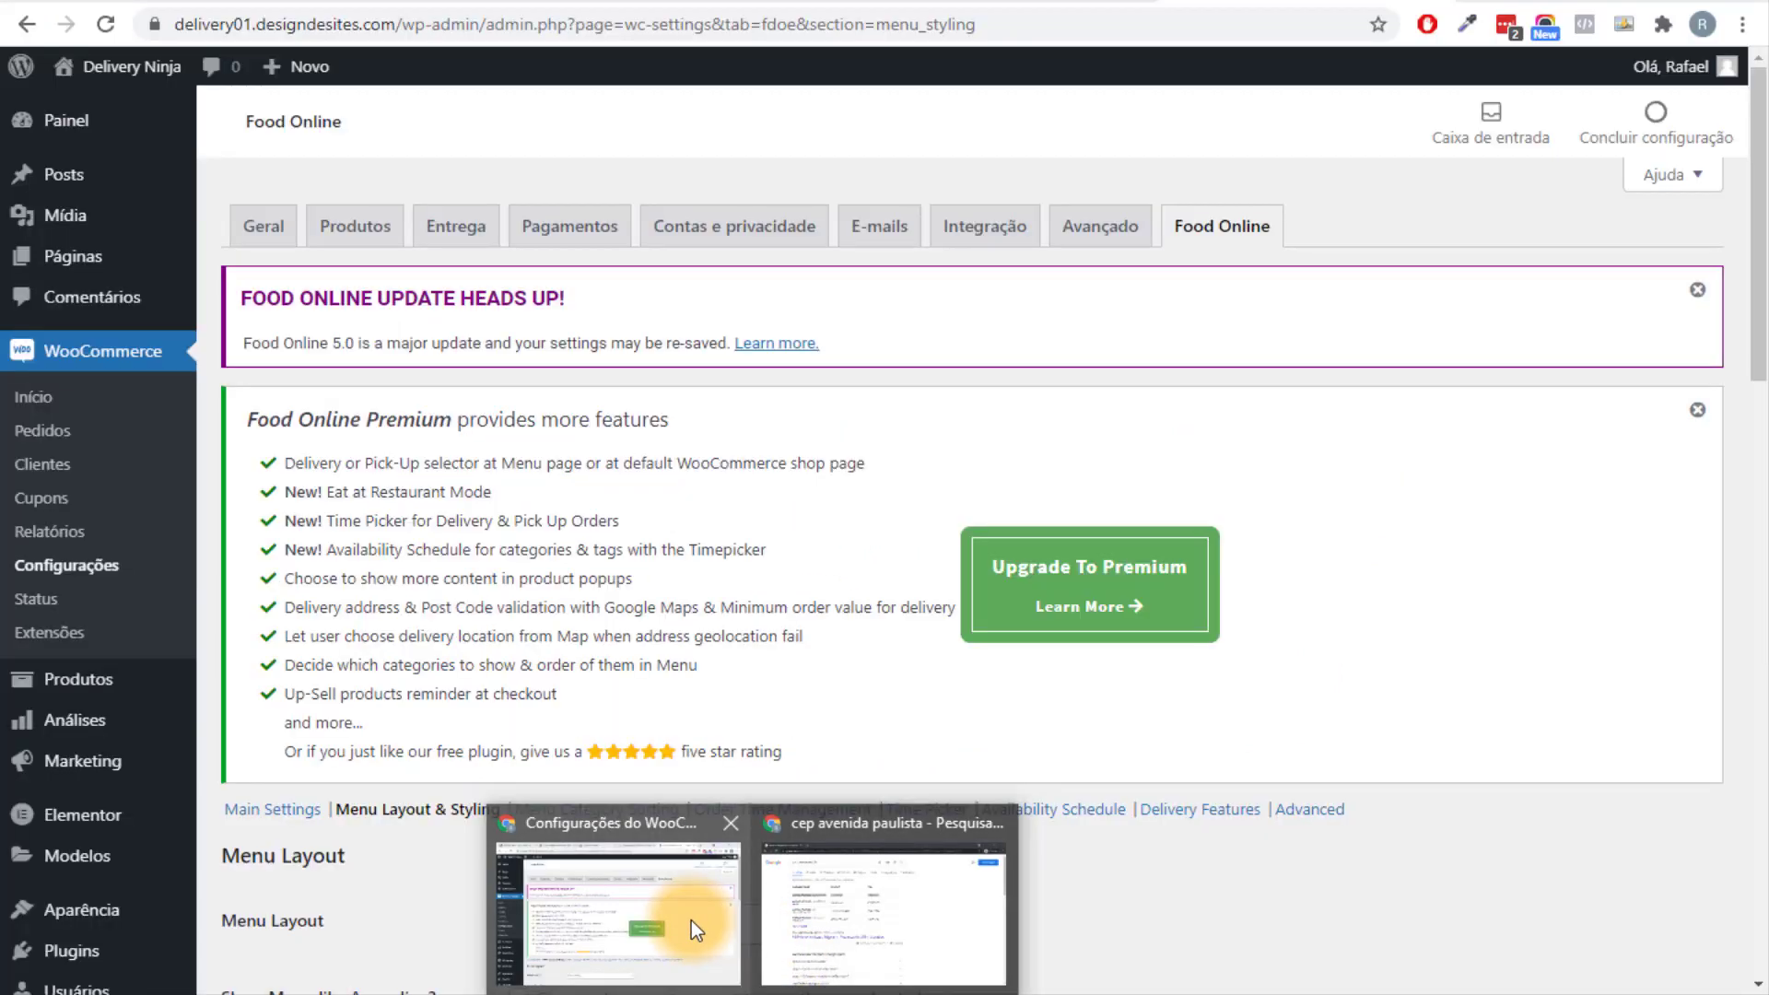
click(691, 920)
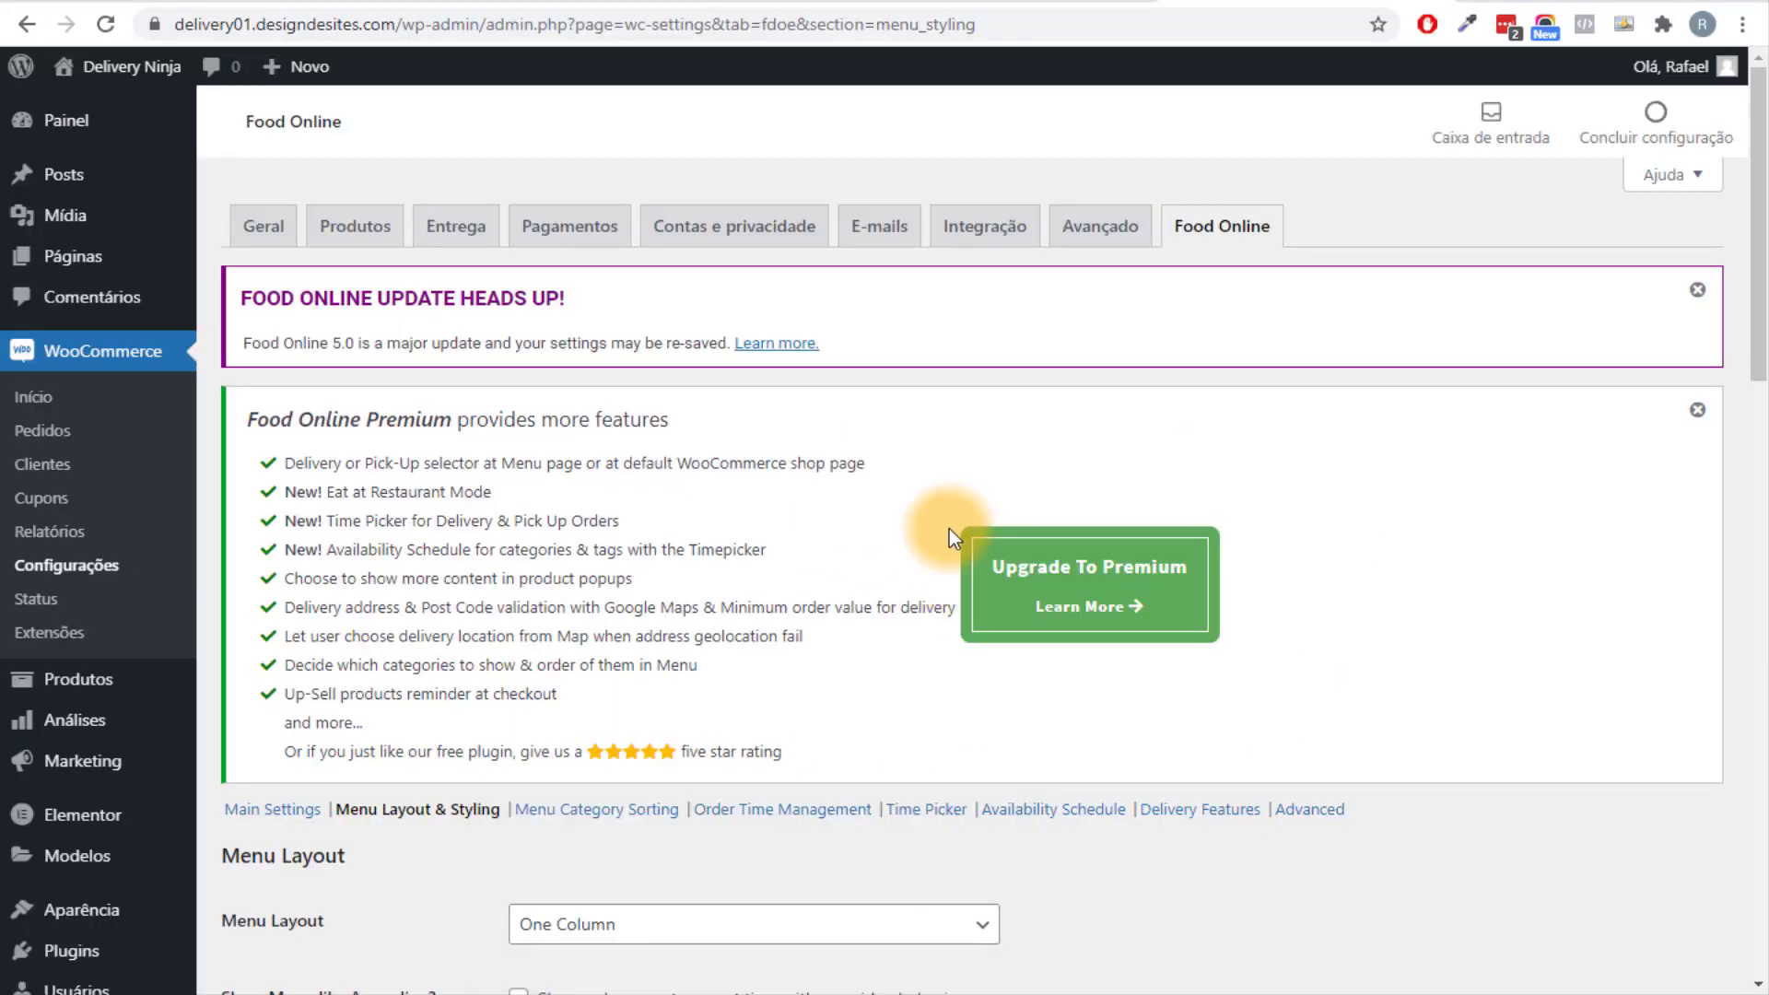
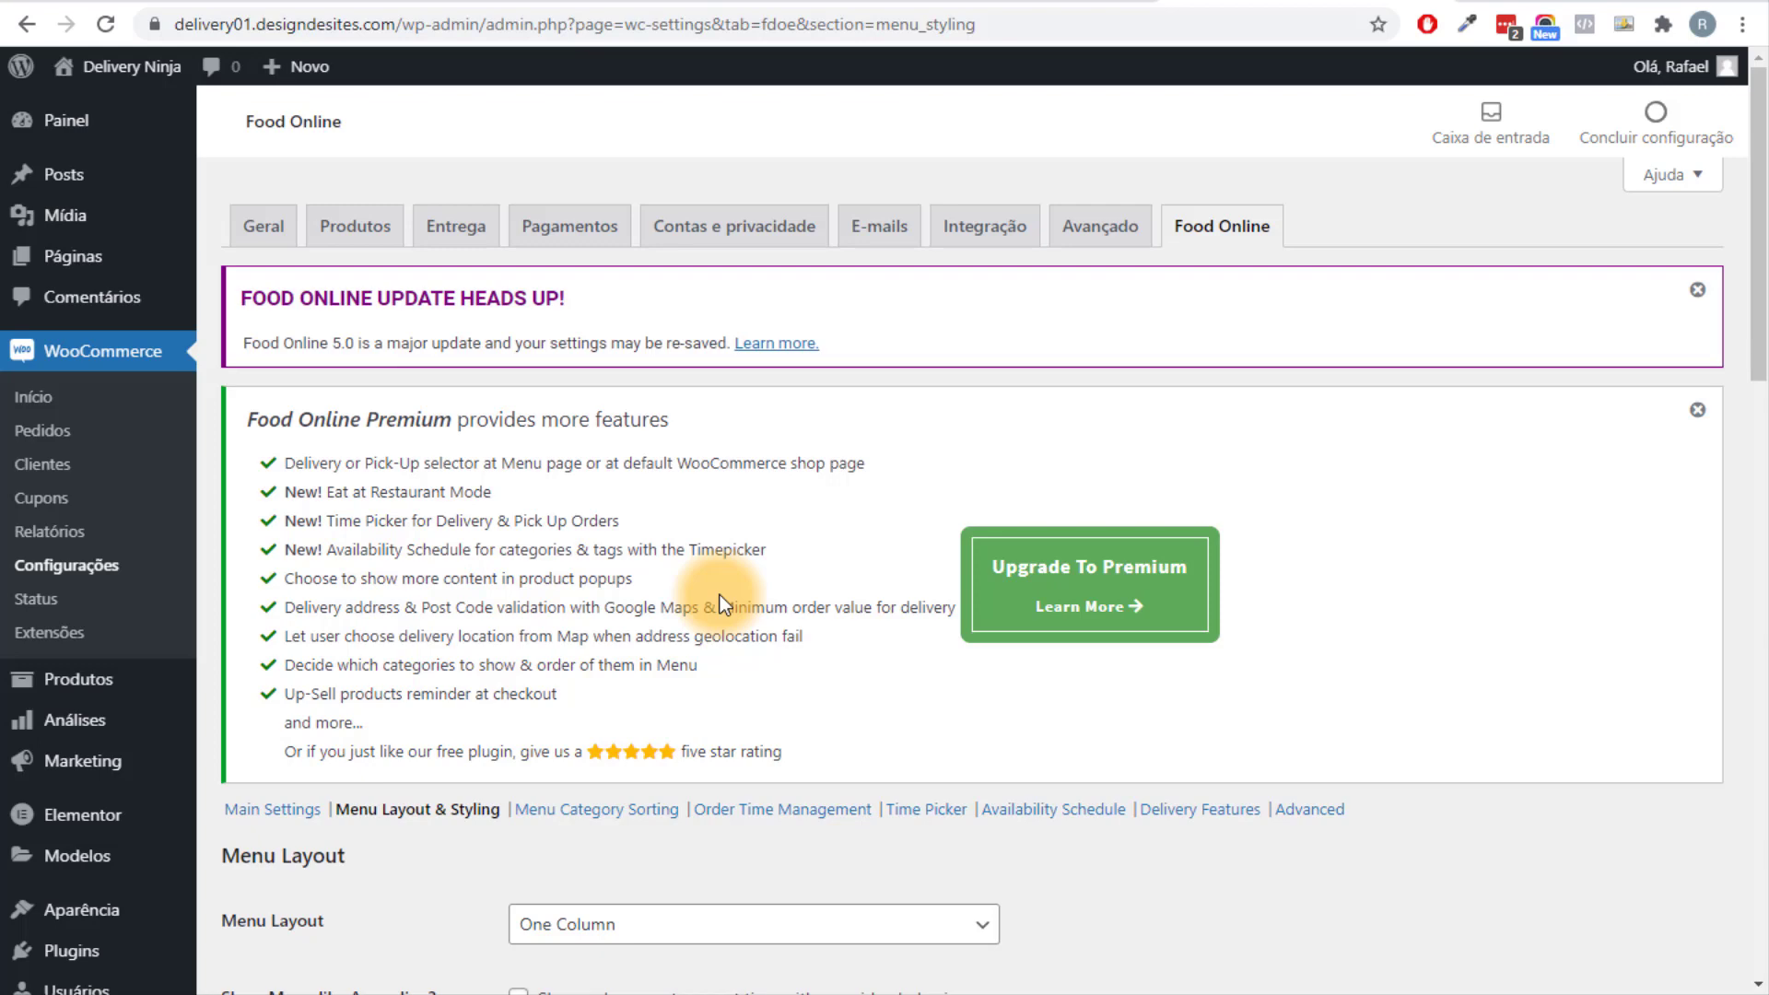
Start a new navigation menu named 'Menu Principal' in the Menus editor.
scroll(214, 834, down, 1)
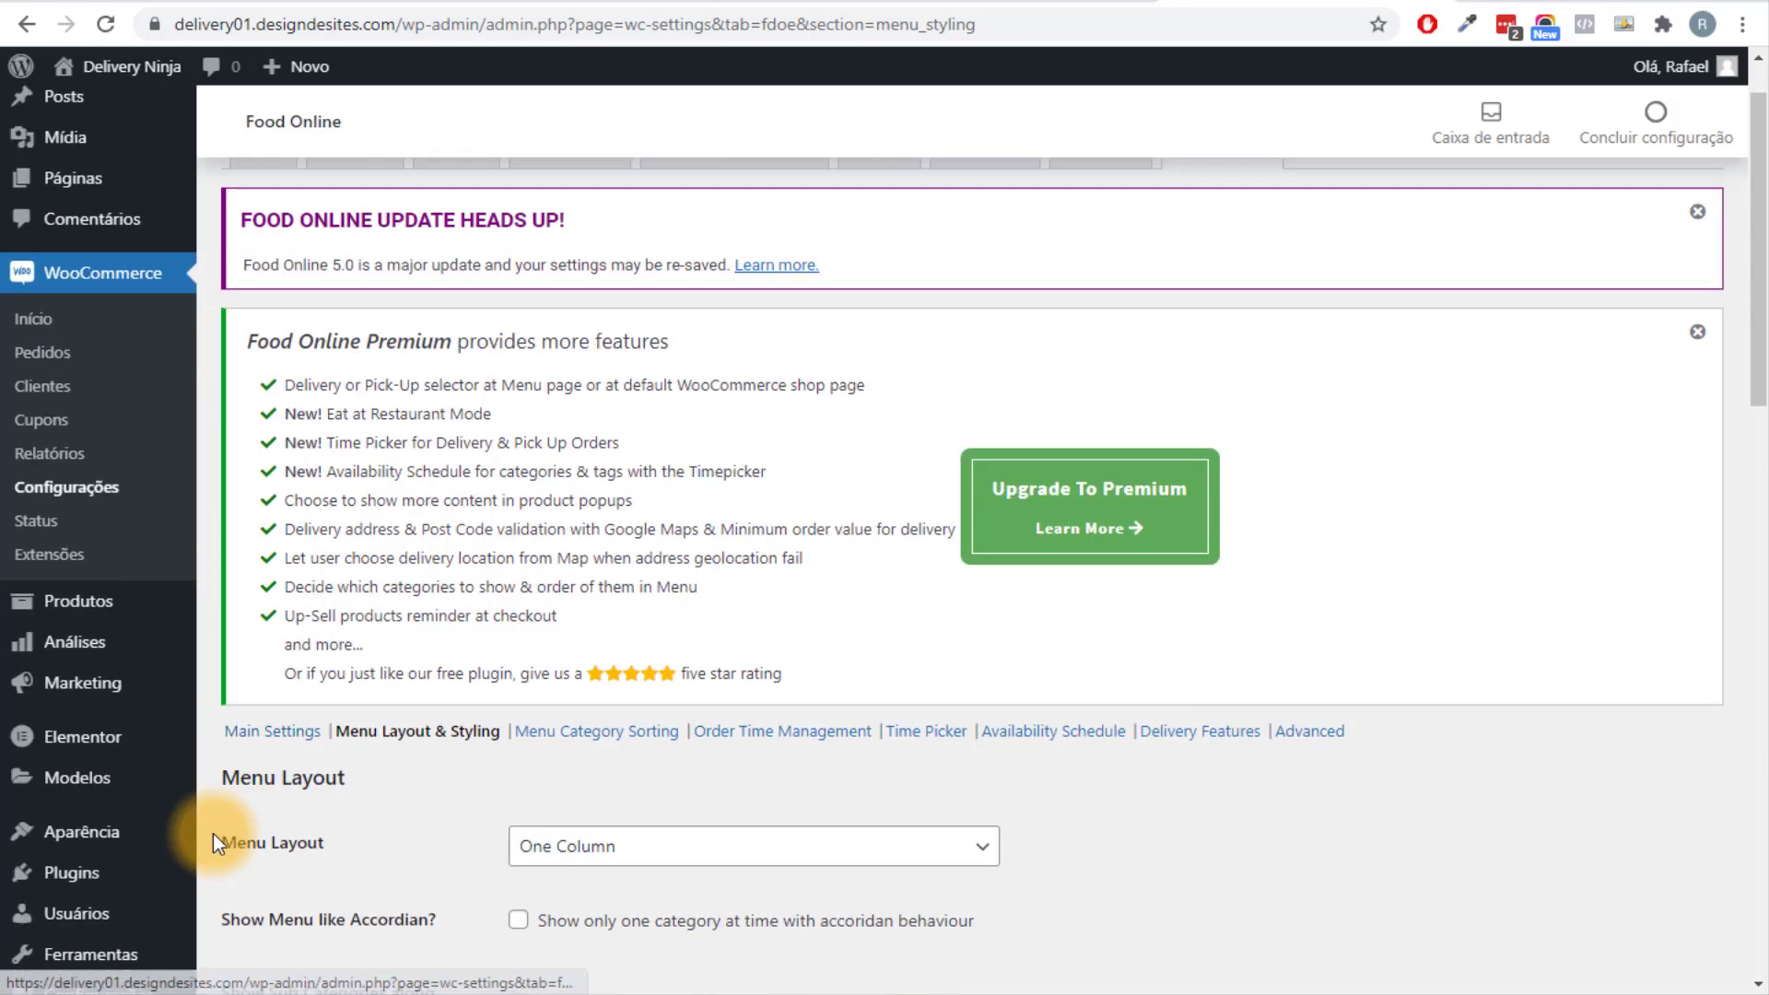
scroll(213, 844, down, 1)
mouse_move(119, 798)
click(268, 873)
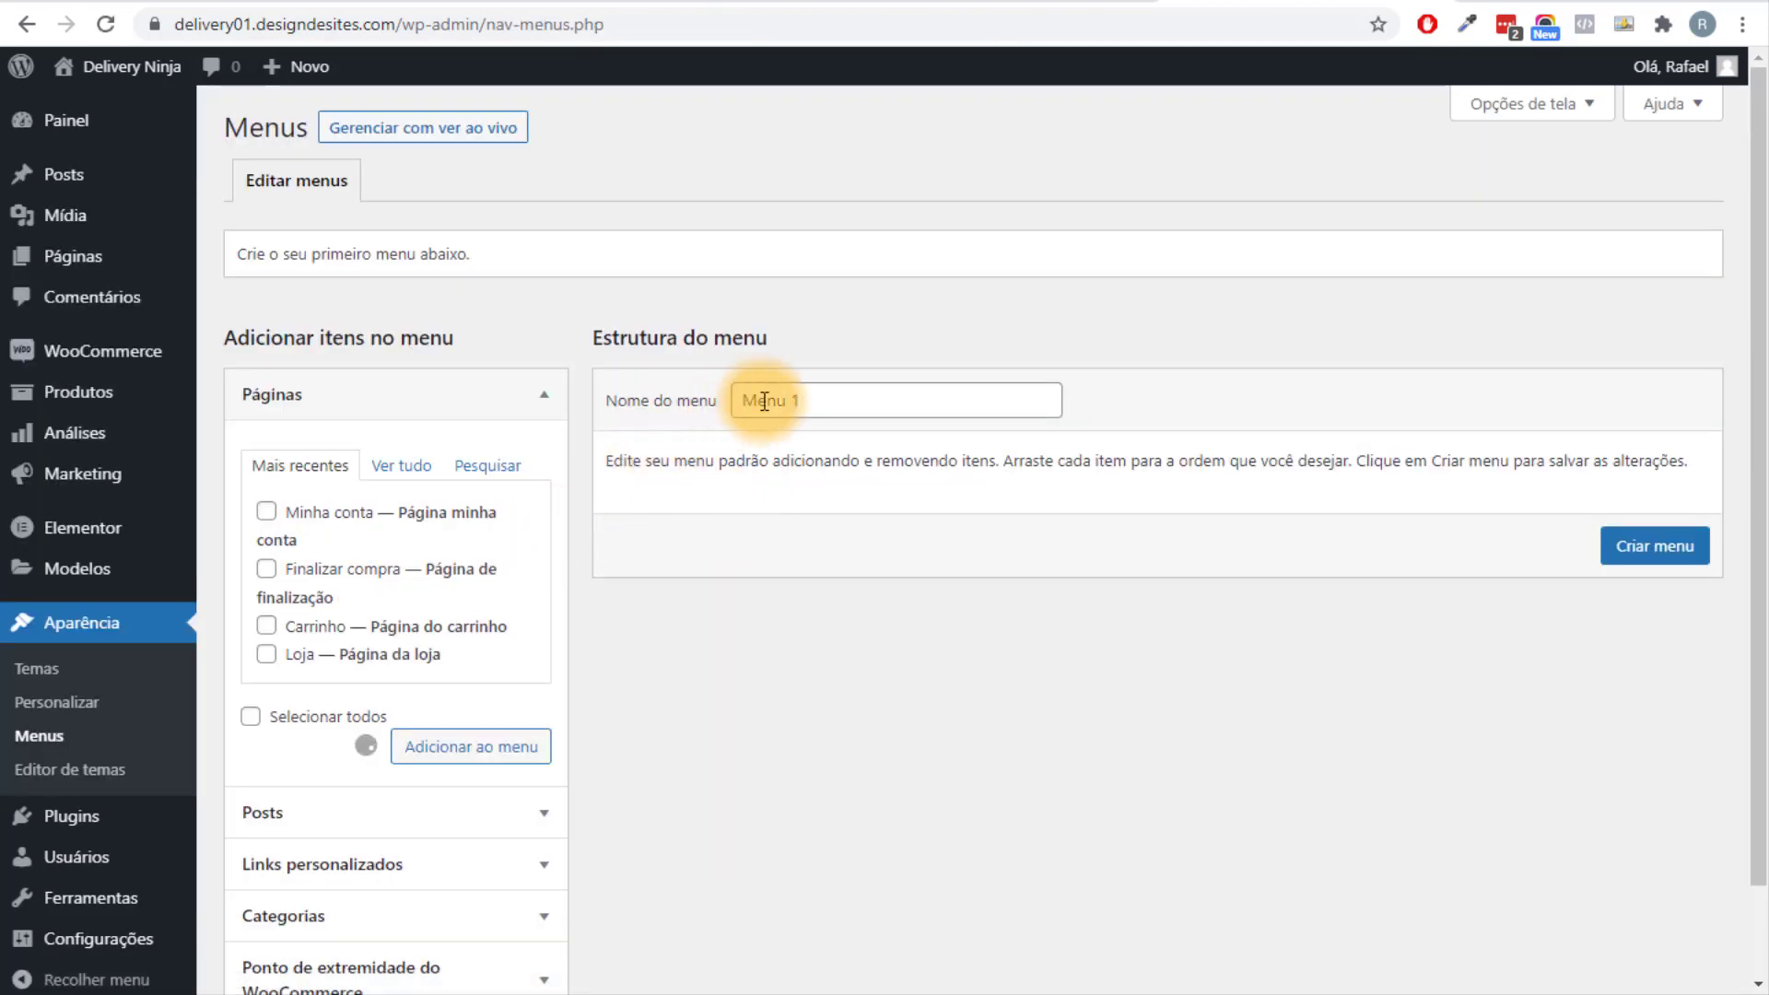
drag(789, 409, 829, 409)
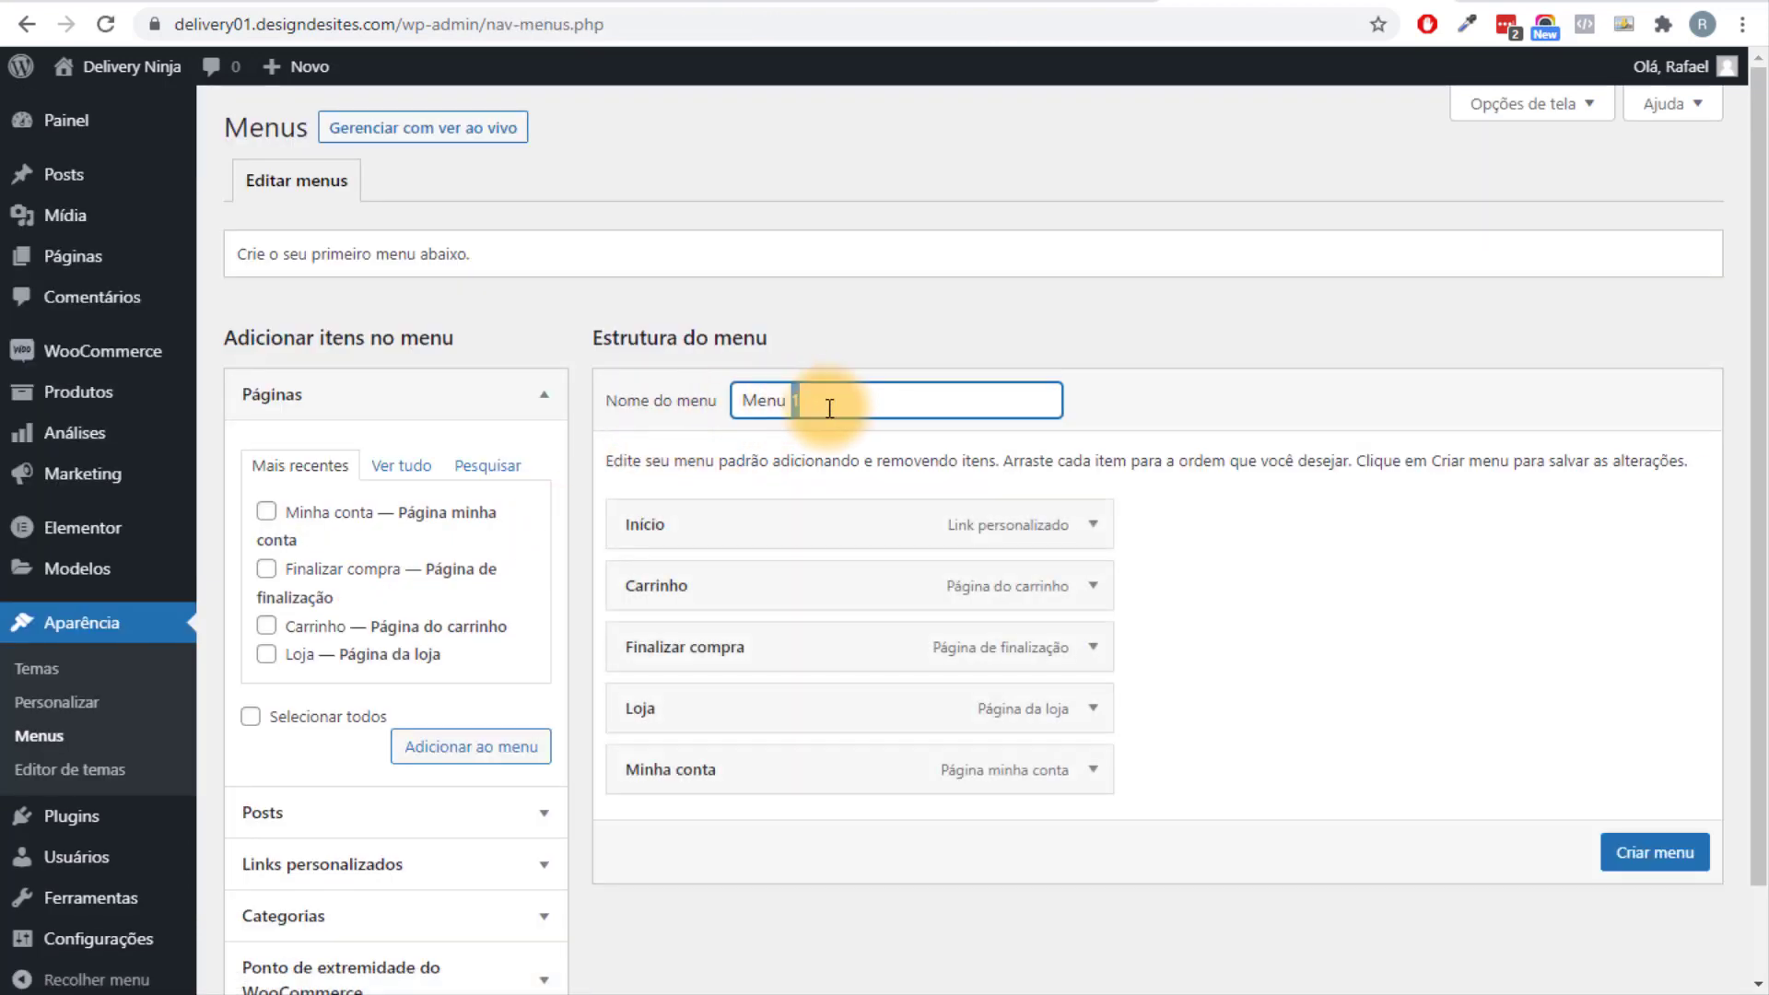
text(Pr)
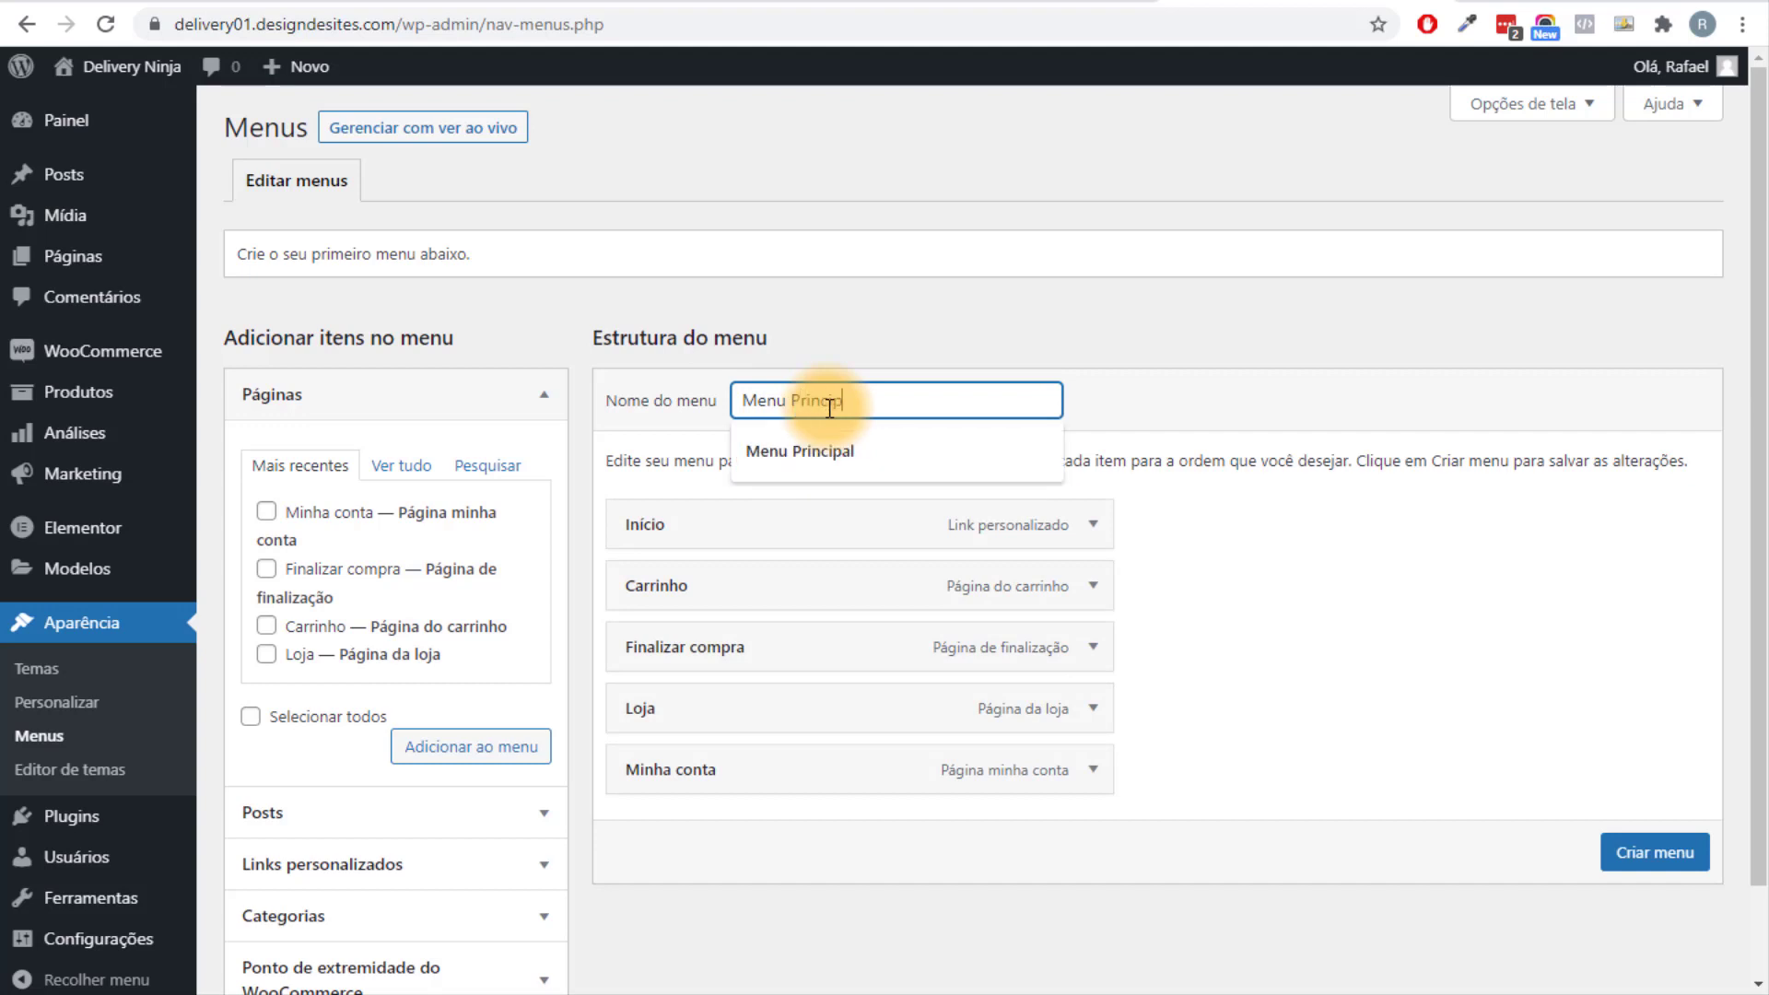
text(incip)
click(876, 461)
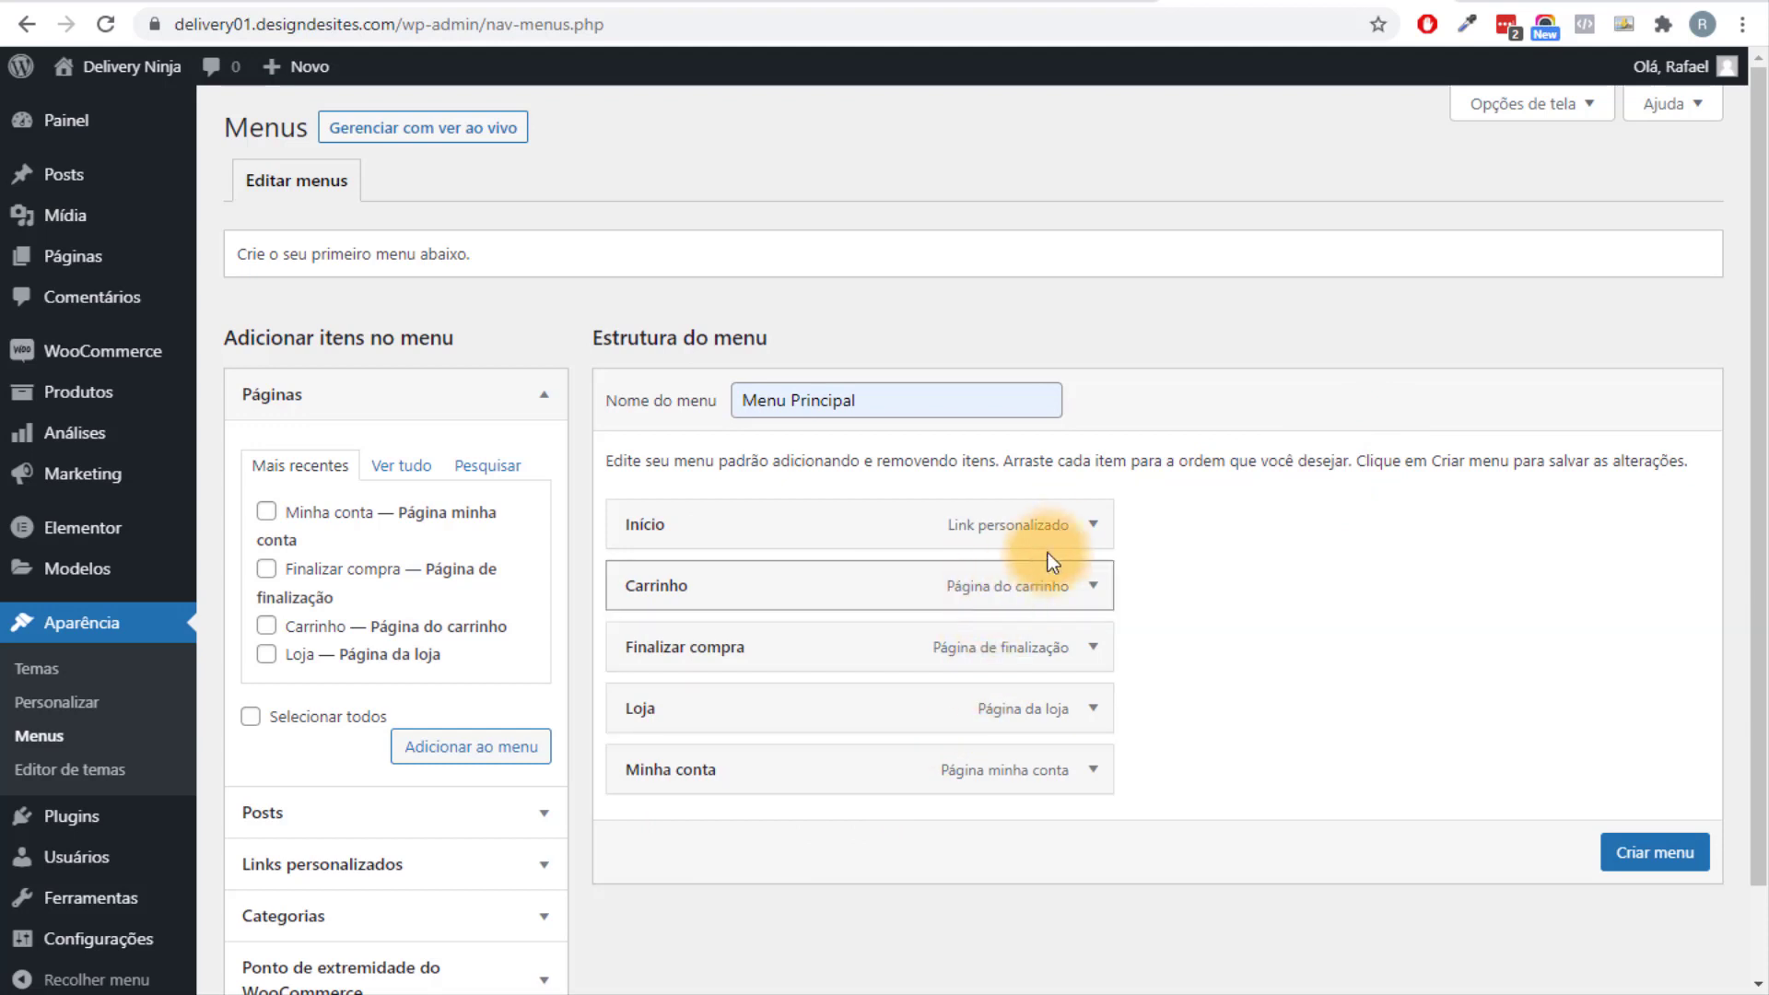
Remove Início, Carrinho, Finalizar compra, Loja and Minha conta from the menu.
click(1095, 527)
click(659, 768)
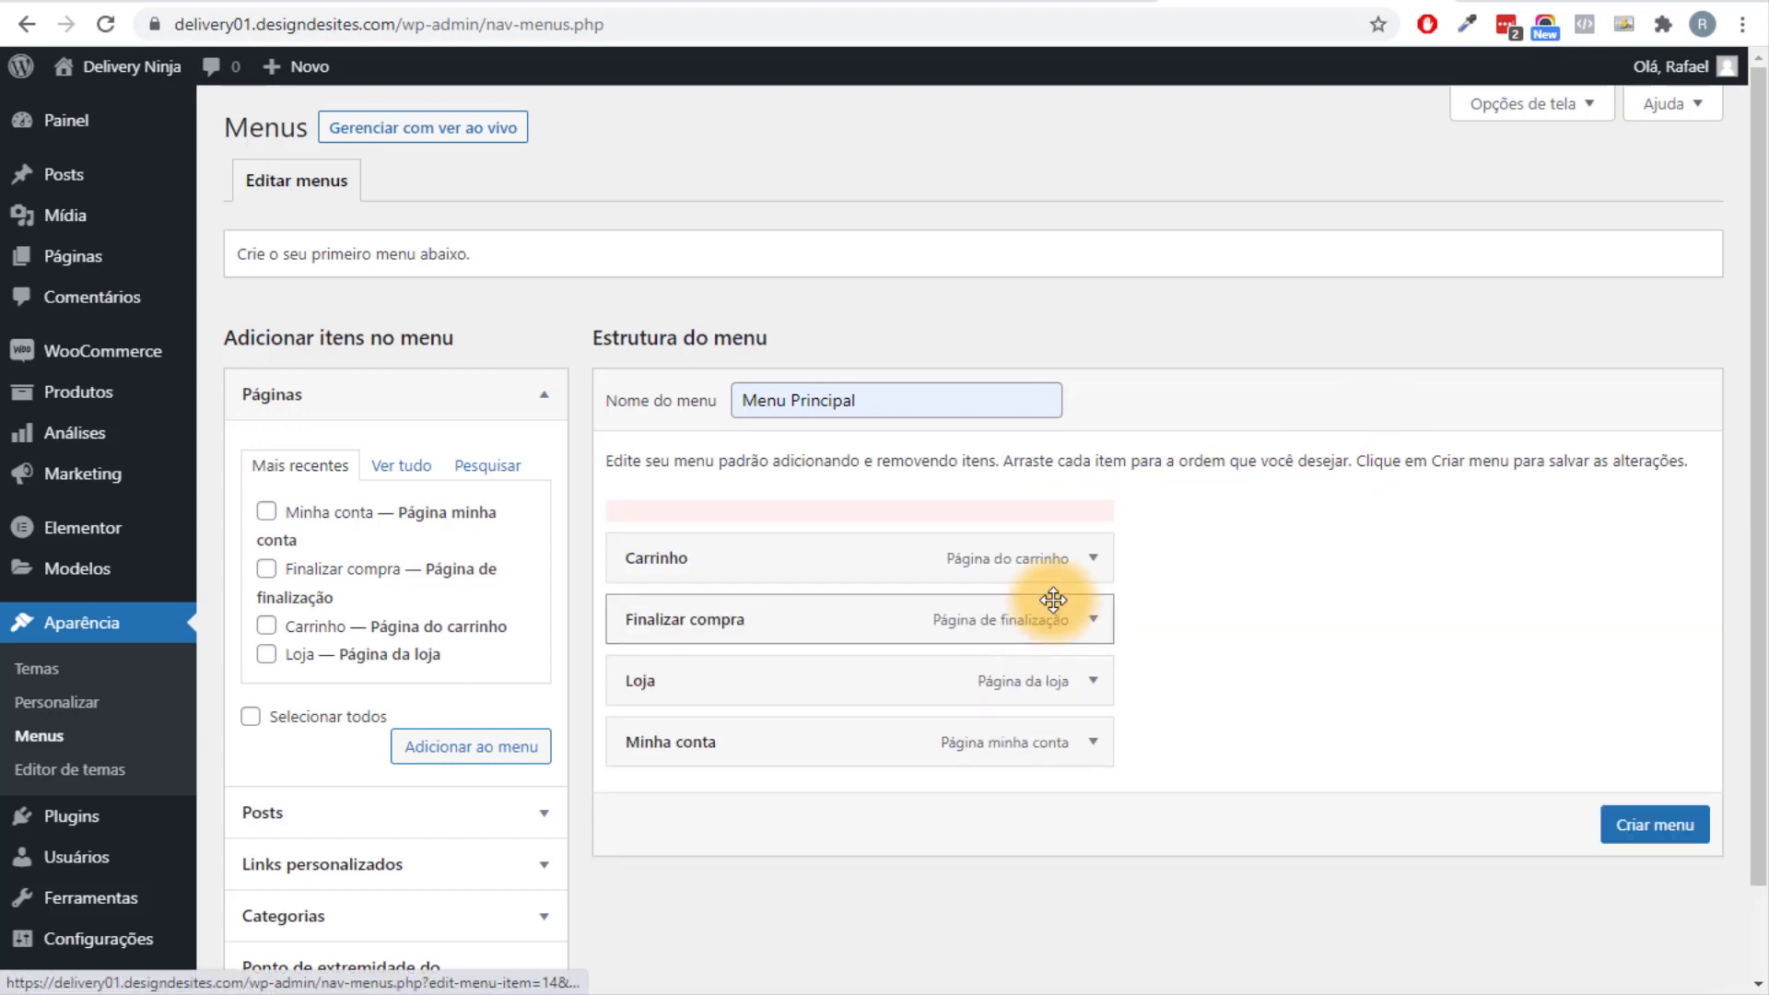
click(1092, 525)
click(649, 744)
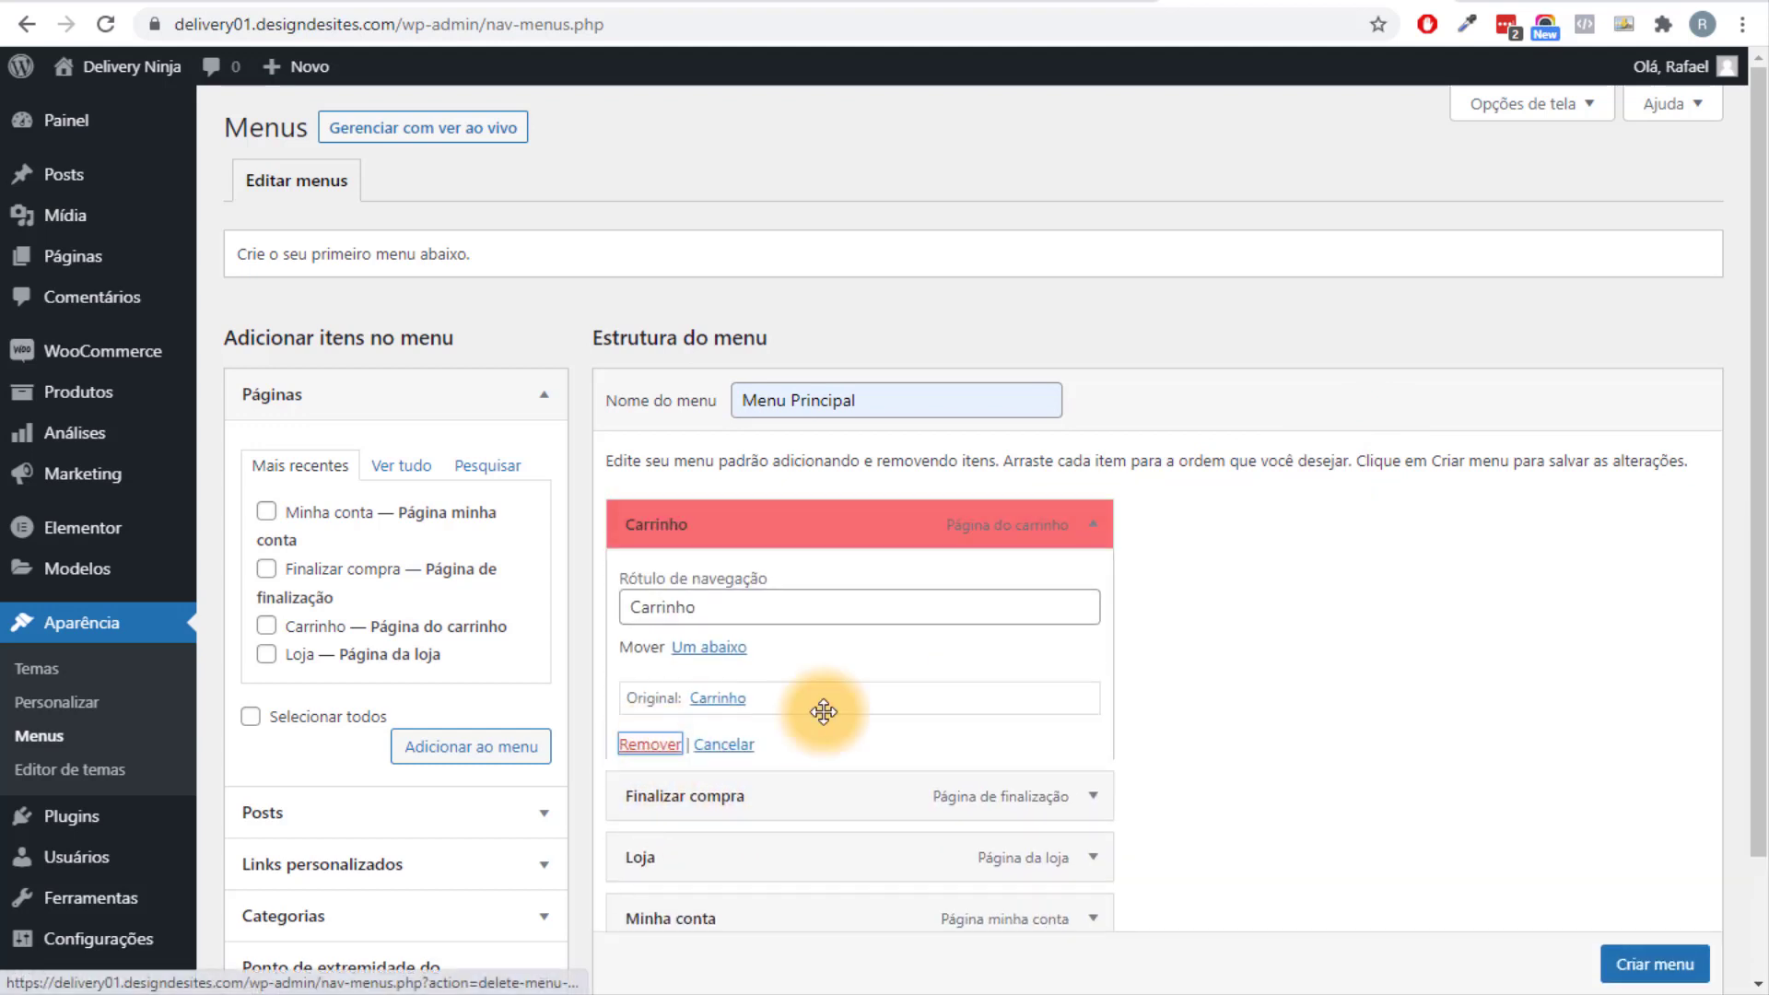
click(1090, 525)
click(671, 744)
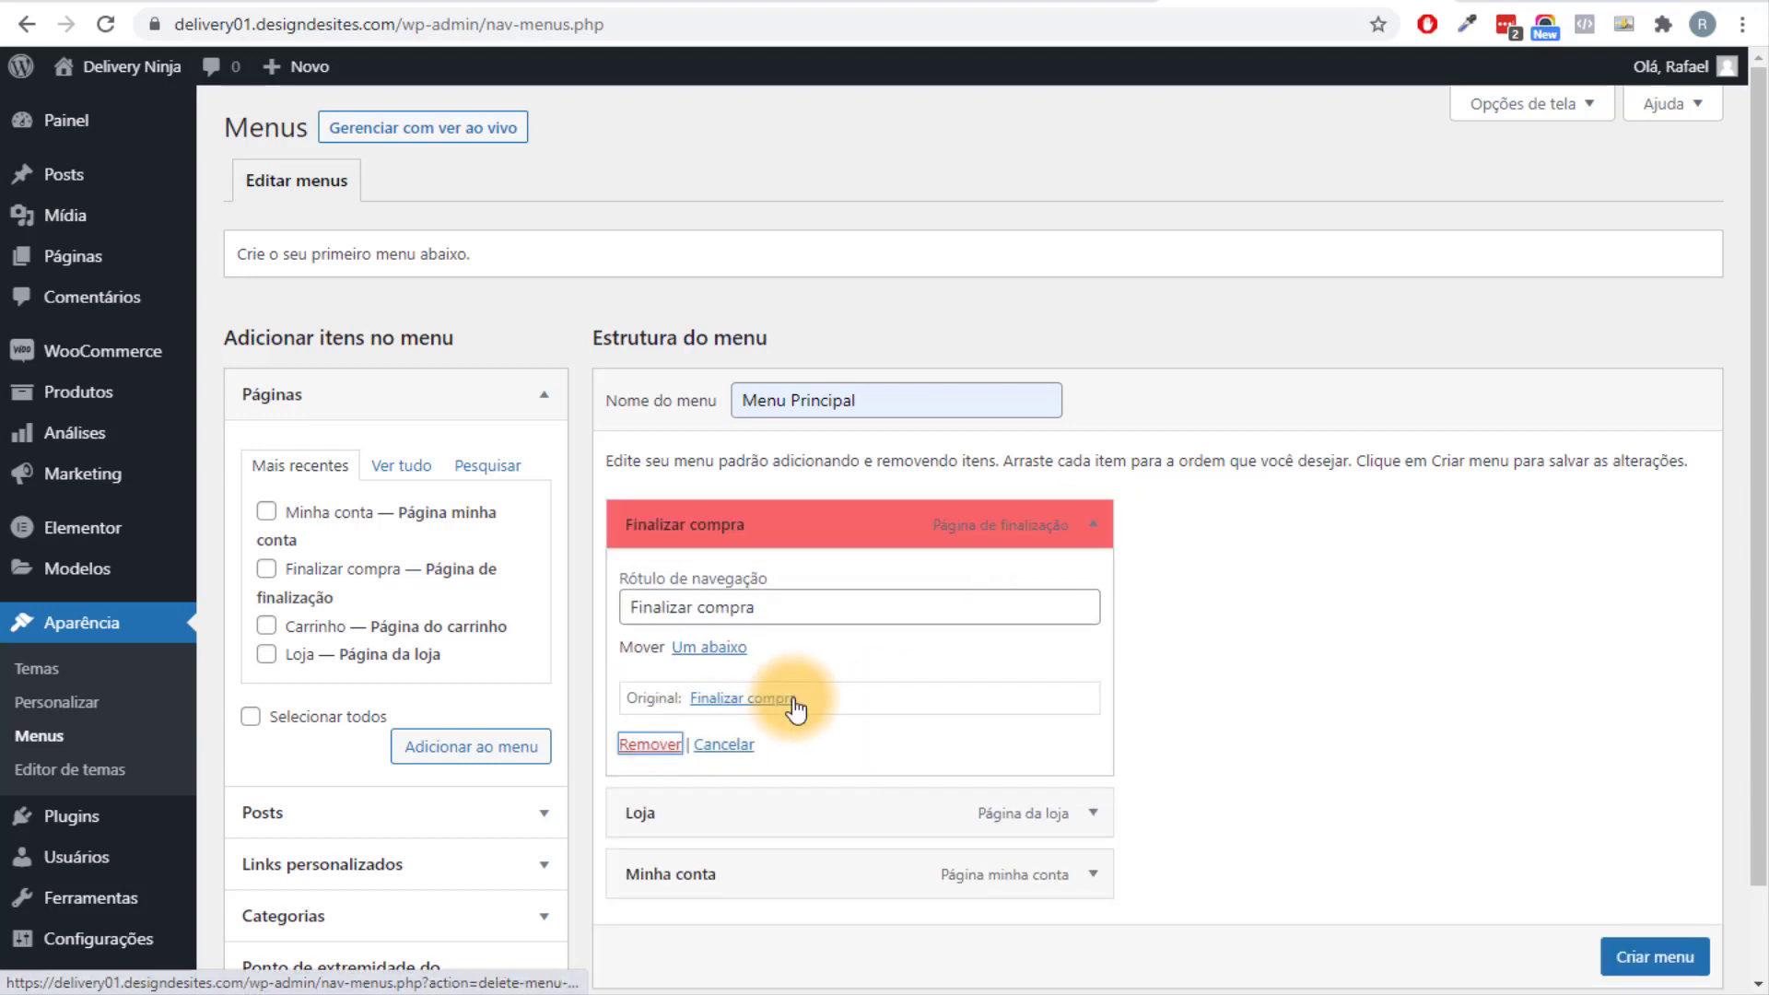
click(1091, 527)
click(650, 744)
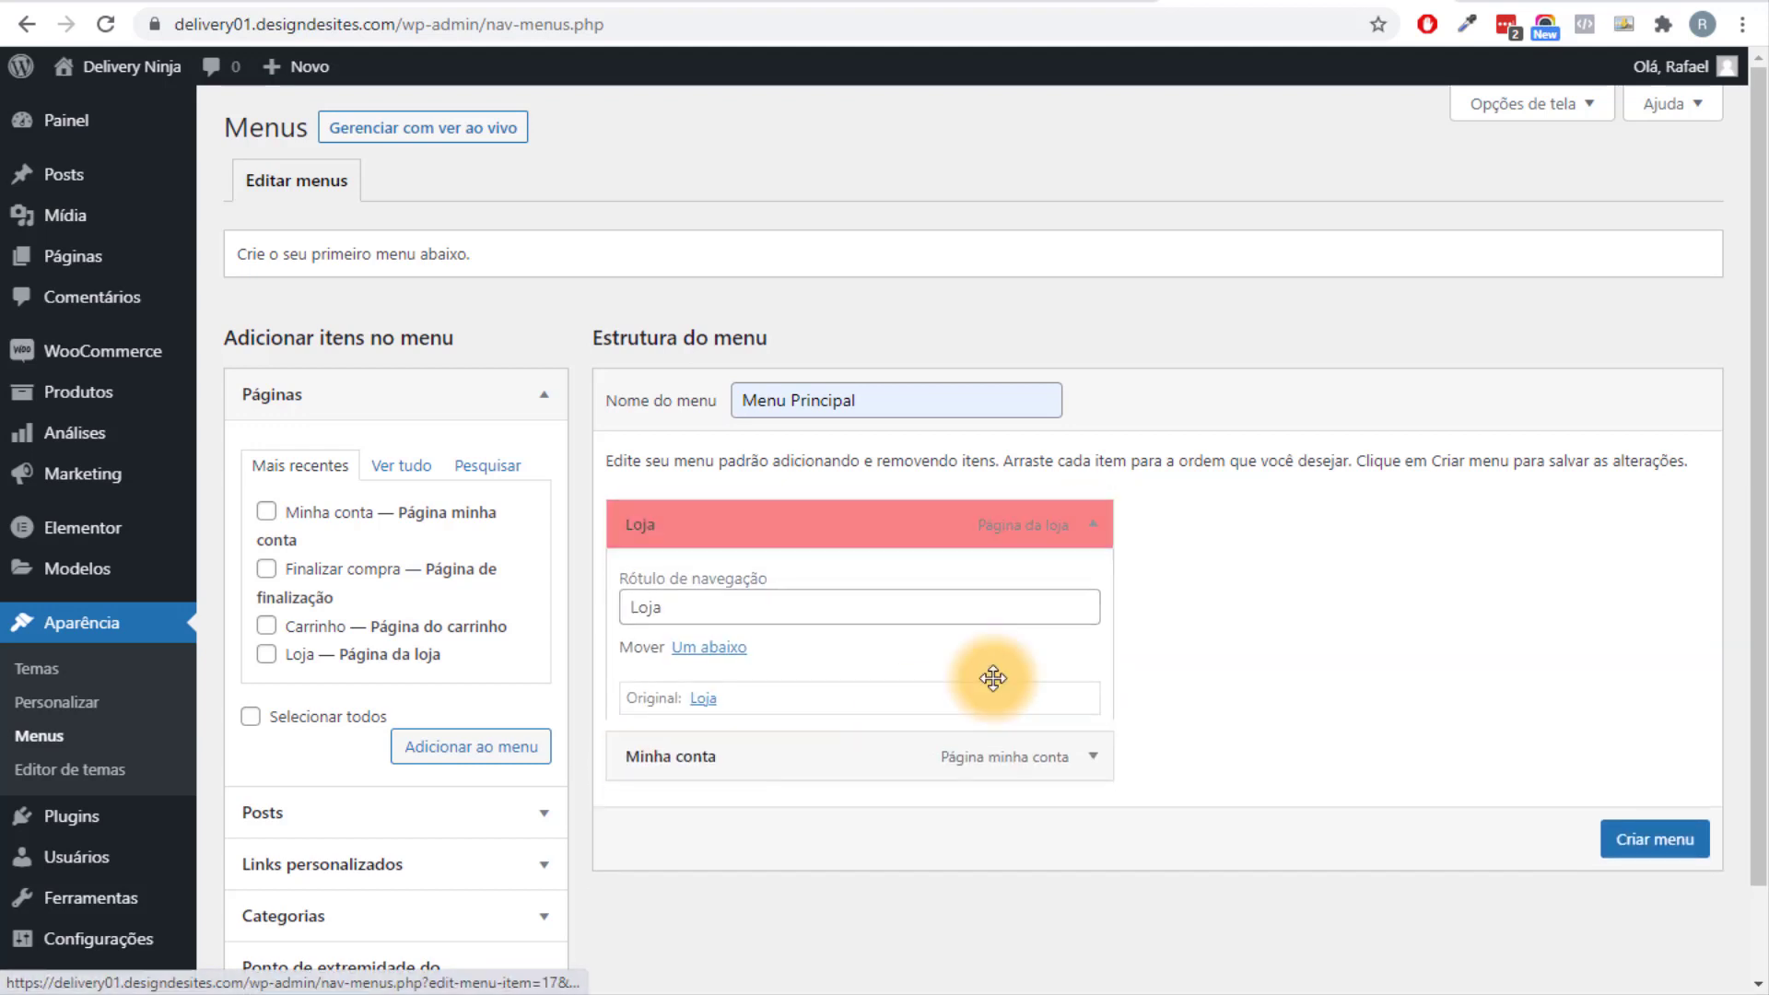
click(1093, 525)
click(649, 744)
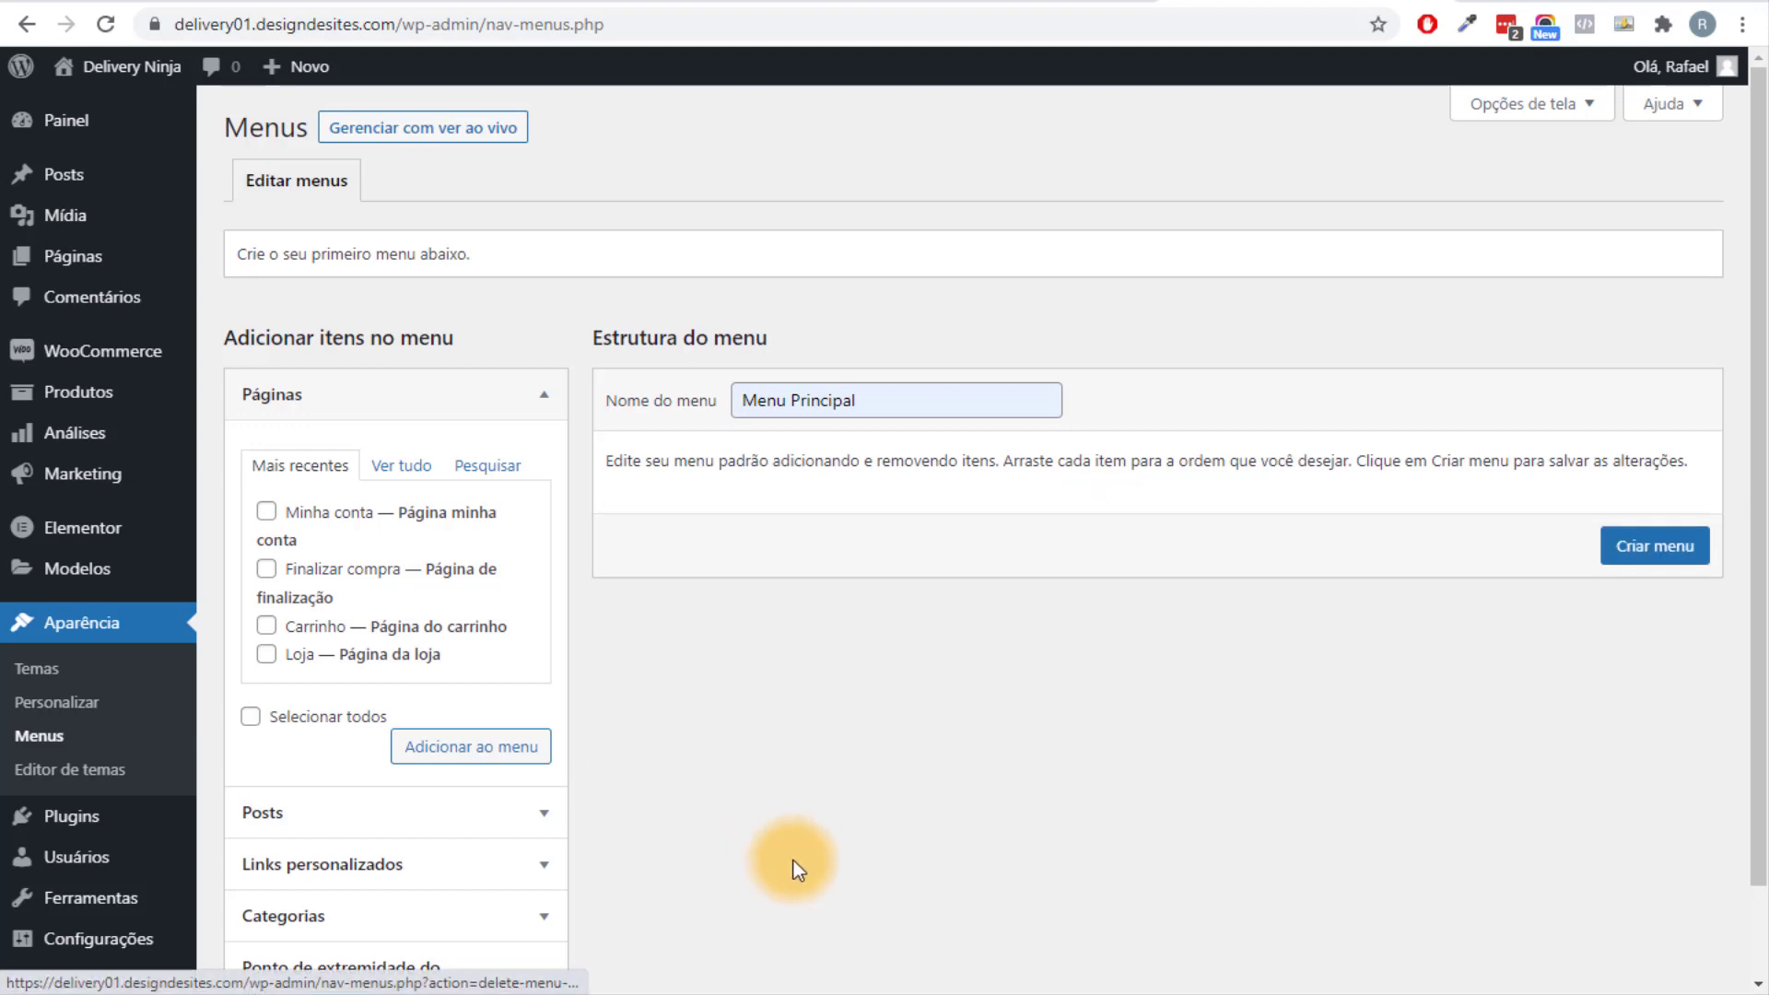
Add a custom link 'Hambúrguer' pointing to #pedido, with the spelling corrected.
scroll(798, 857, down, 2)
click(466, 758)
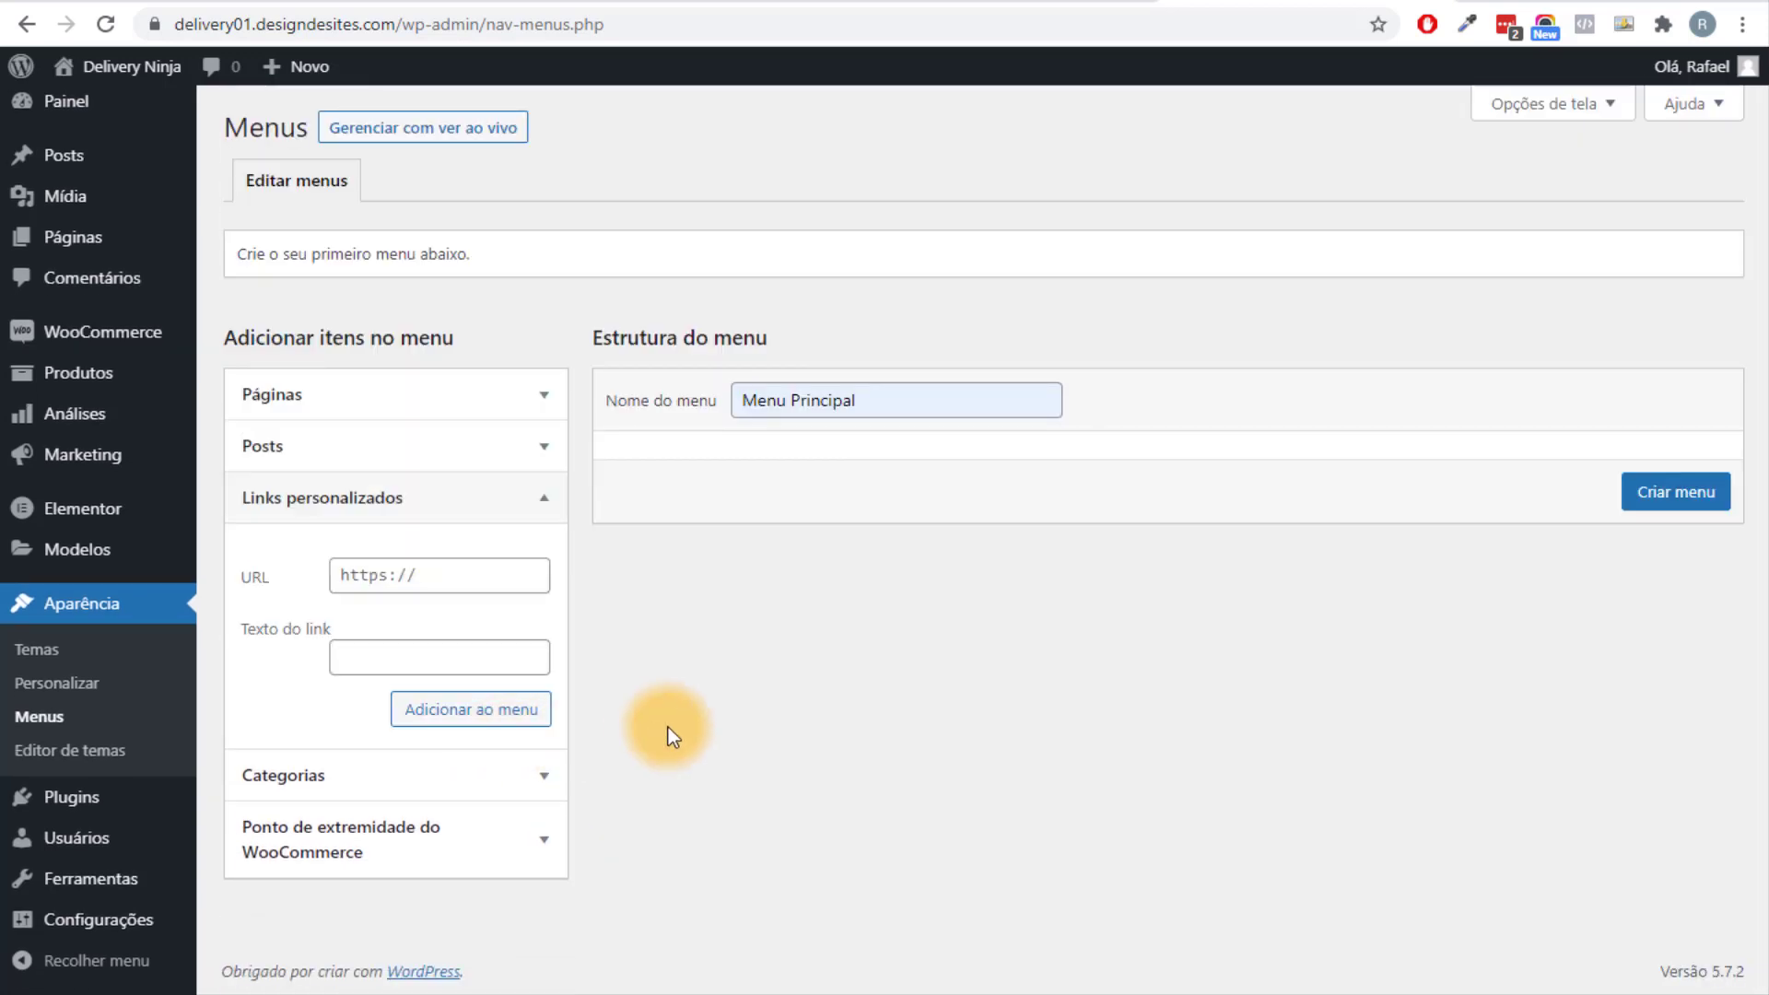
click(435, 584)
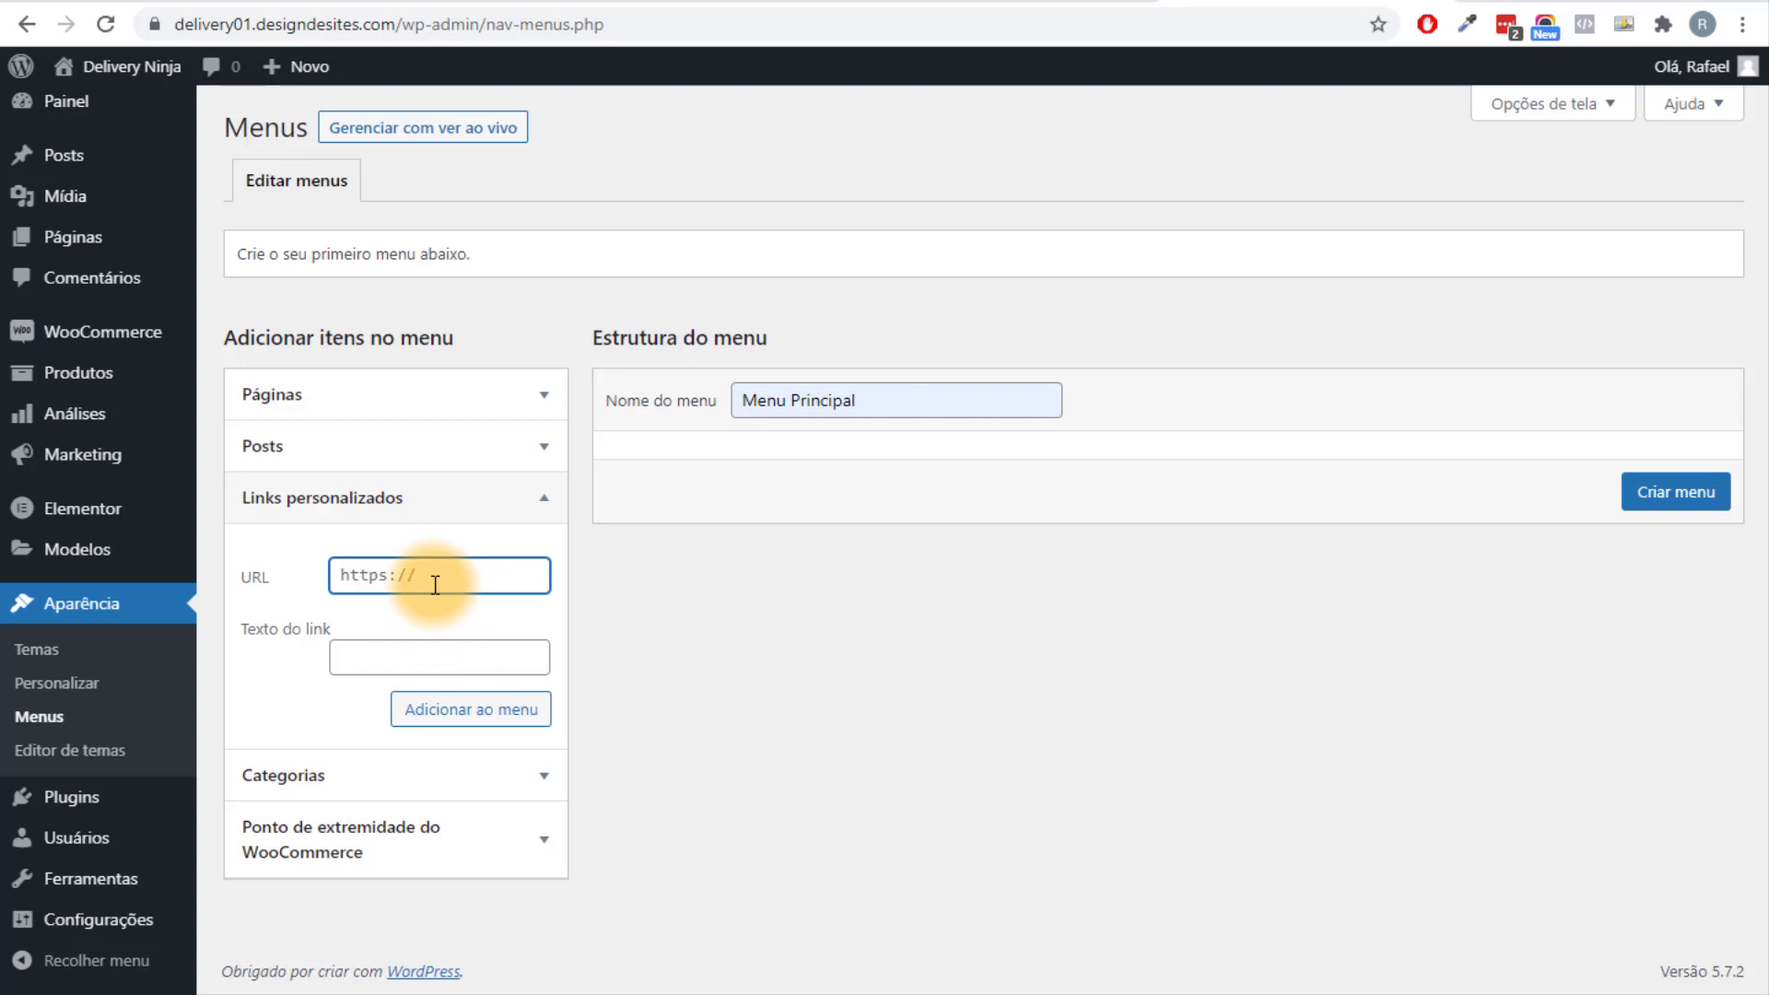
text(#pedido)
key(Tab)
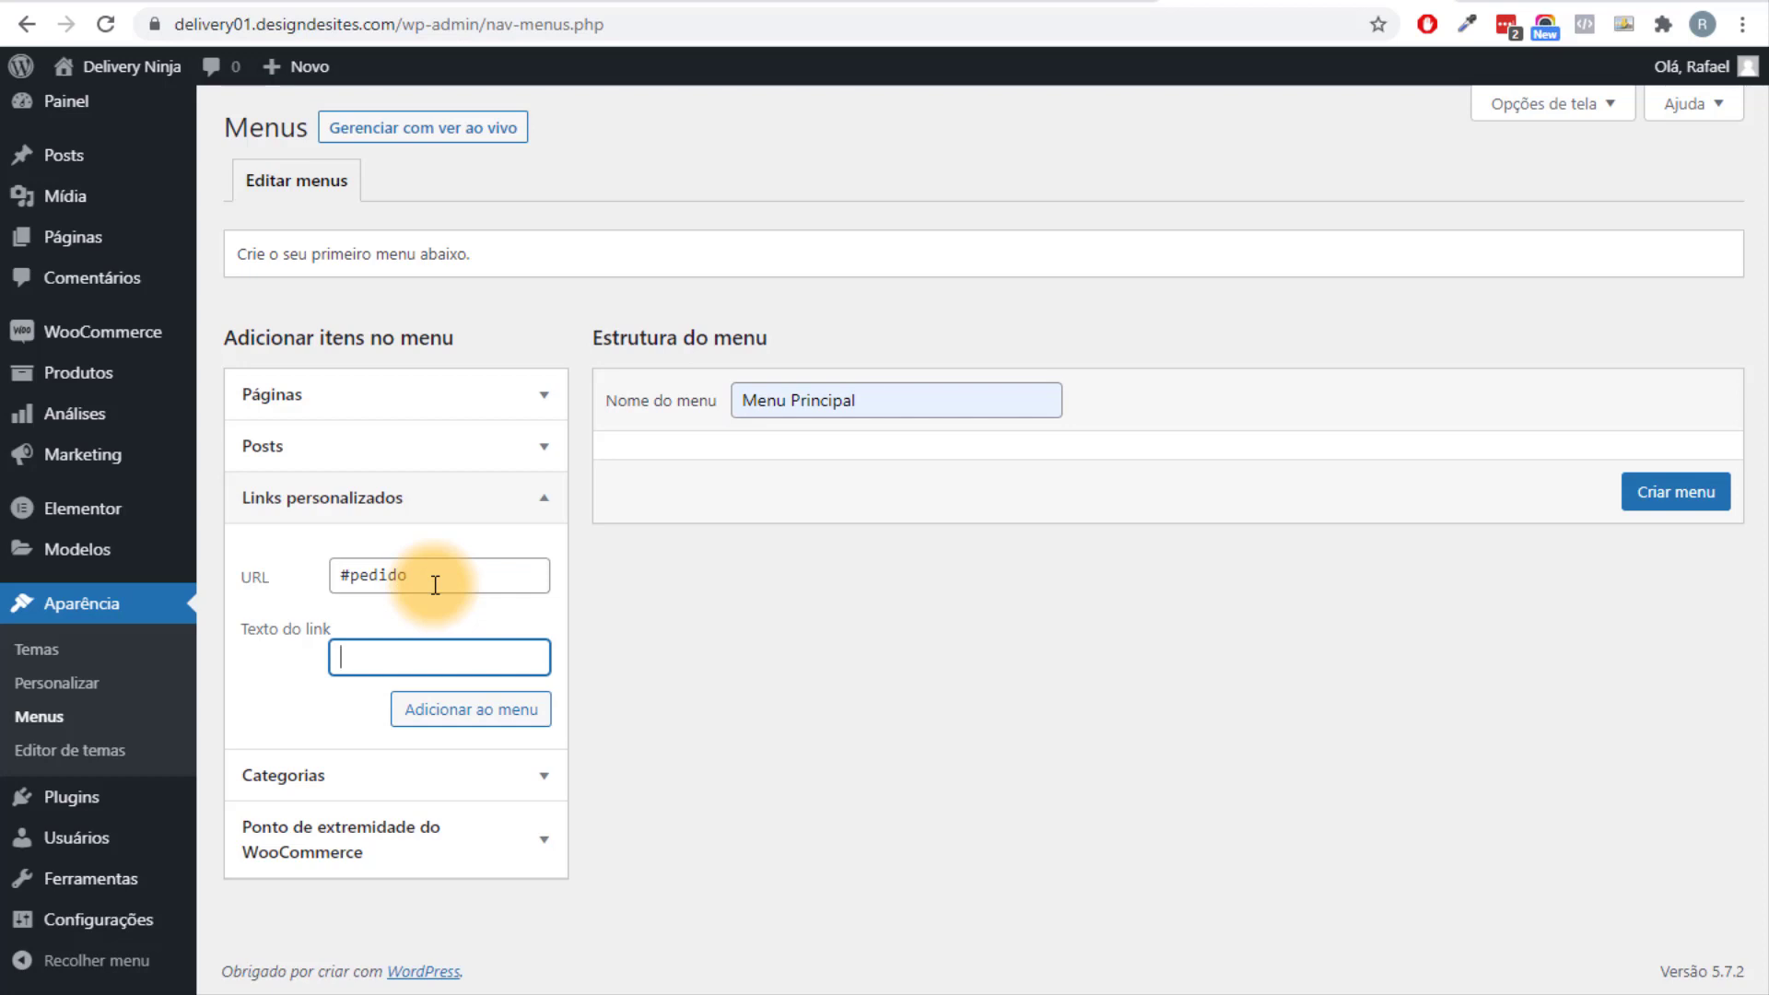
text(Hamburguer)
double_click(474, 657)
right_click(428, 661)
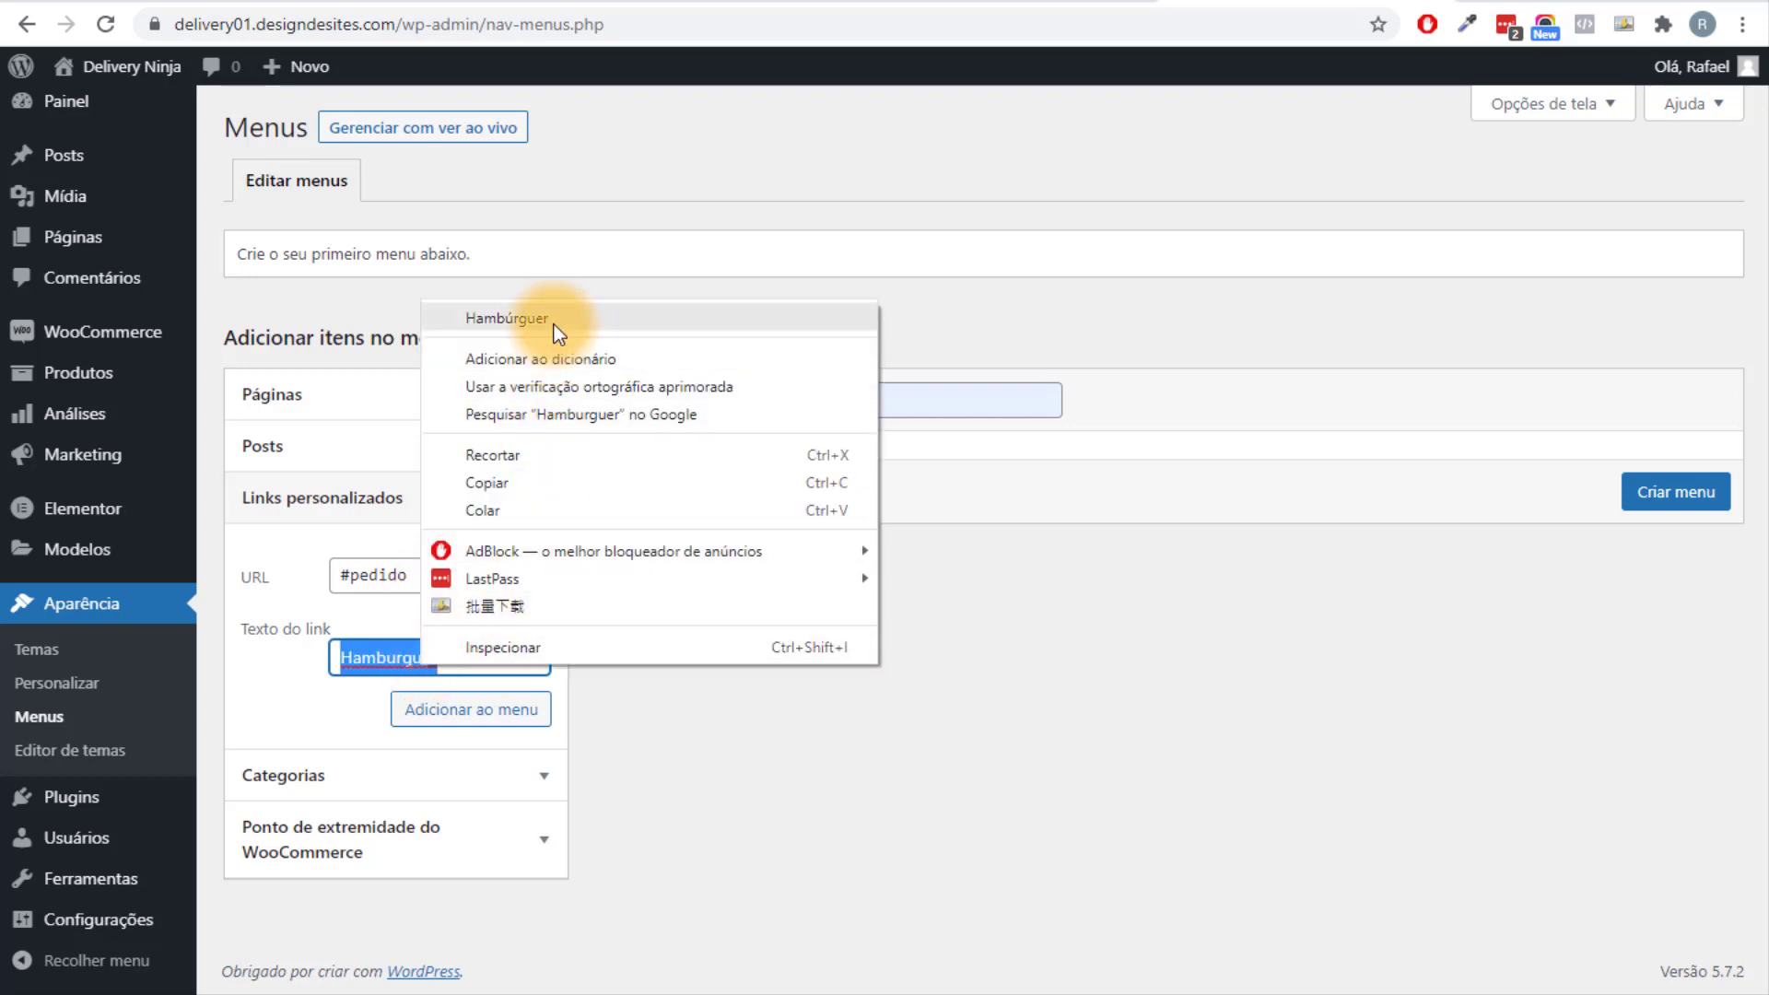
click(507, 318)
click(534, 716)
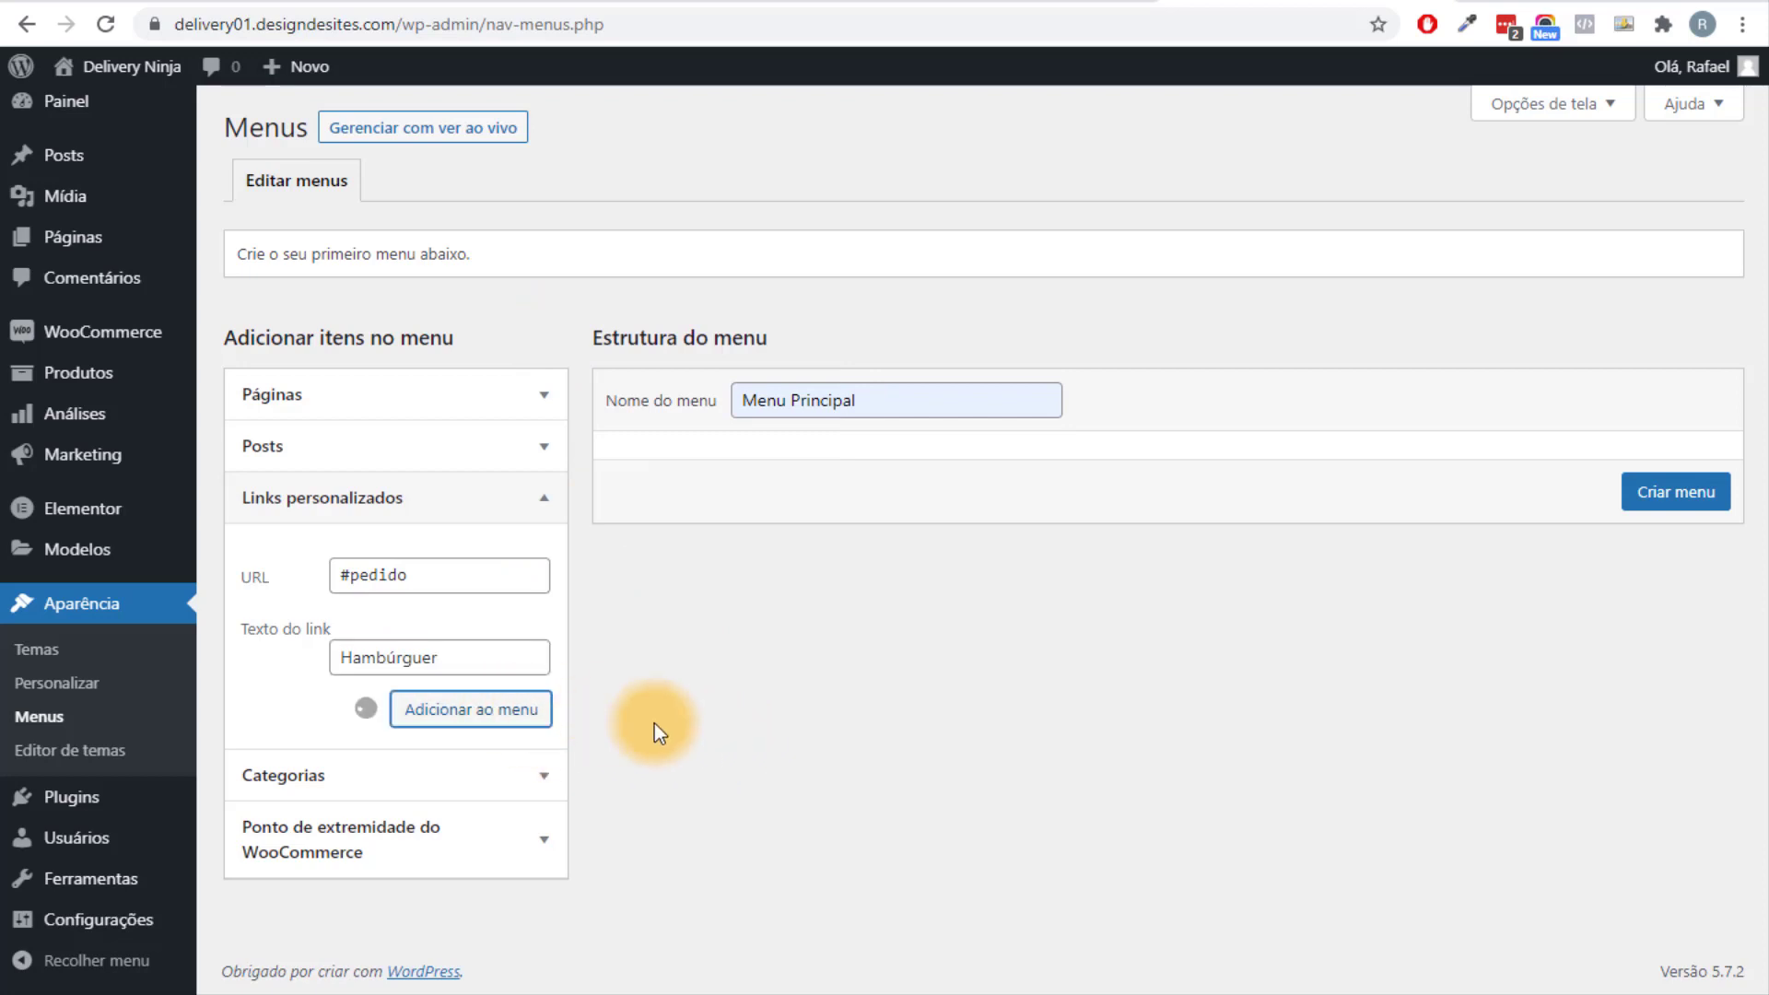
Add 'Bebidas' and 'Sobremessas' custom links pointing to #pedido.
click(430, 573)
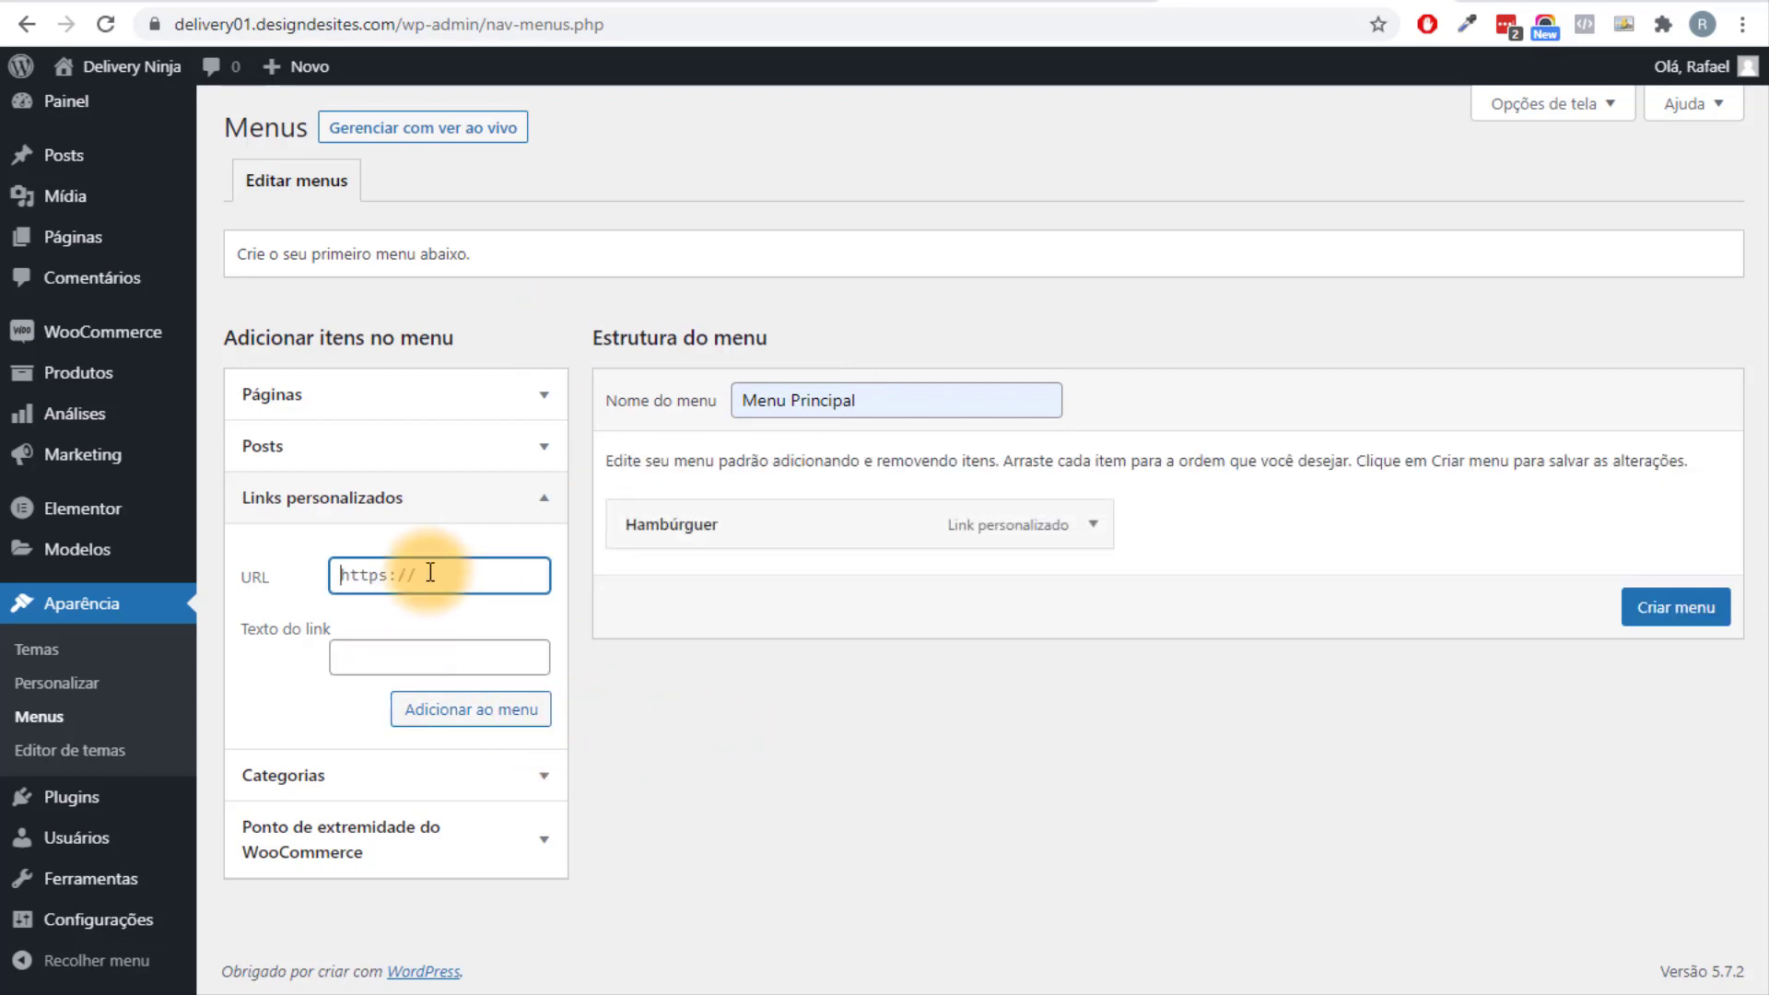
text(#pedido)
key(Tab)
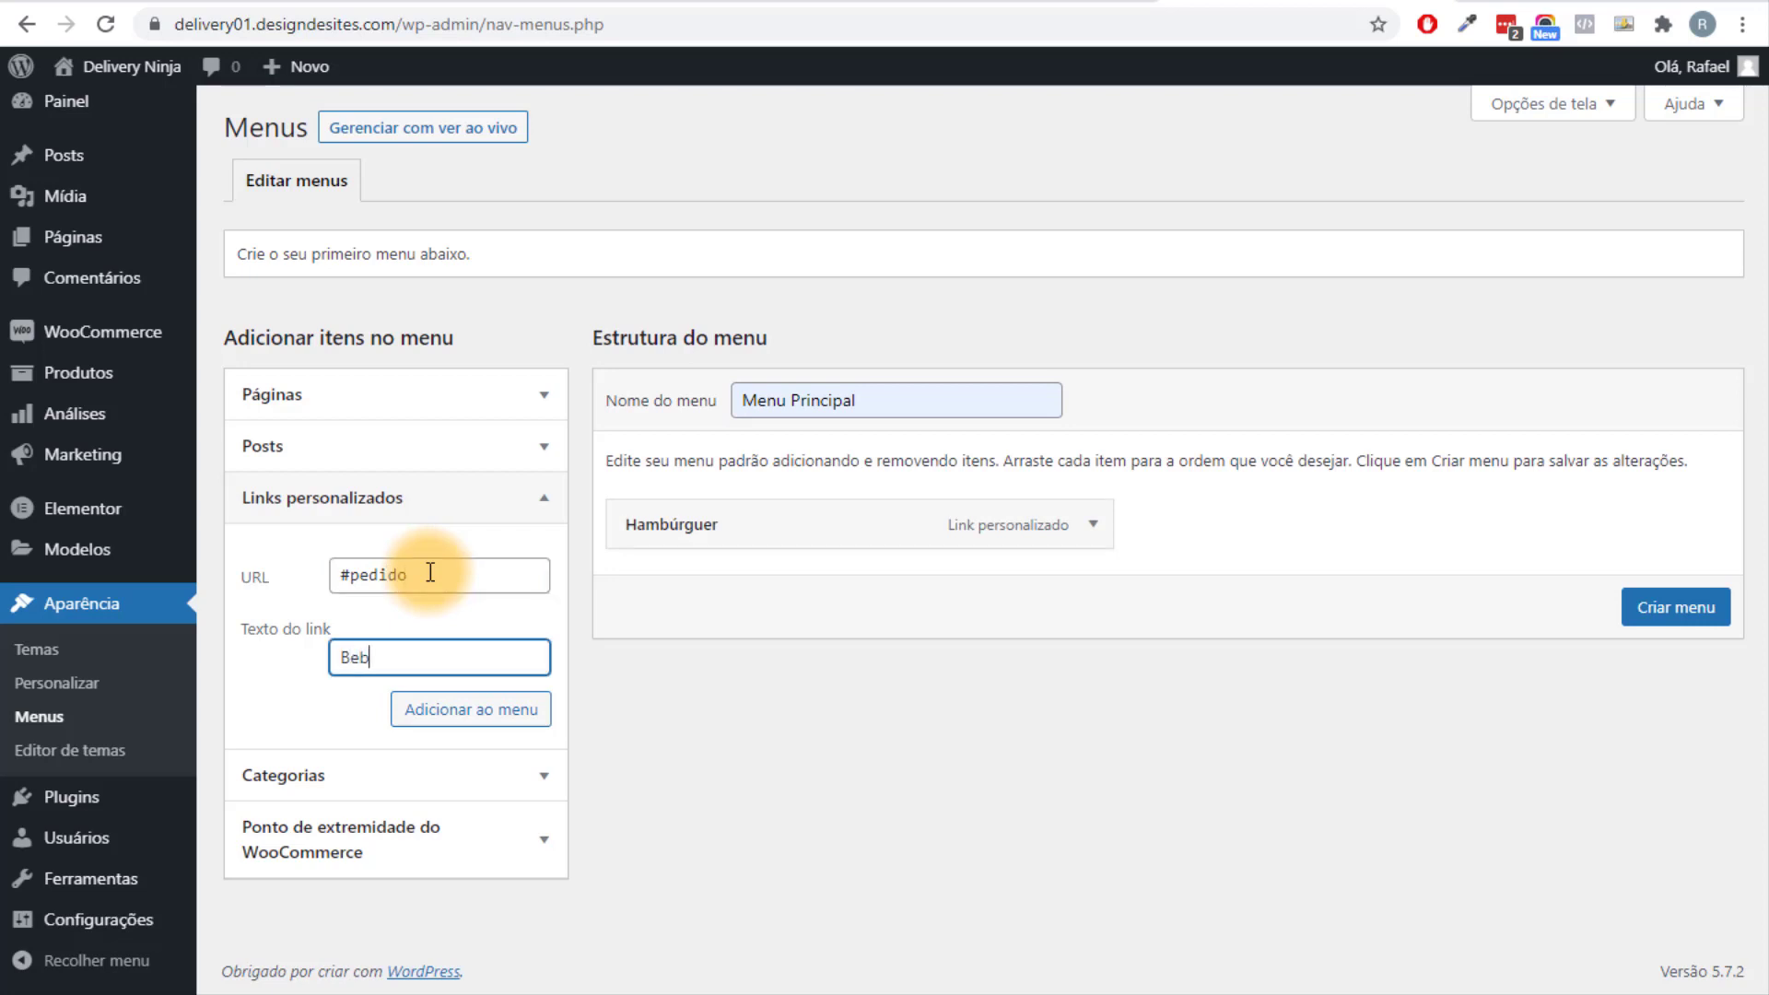
click(493, 718)
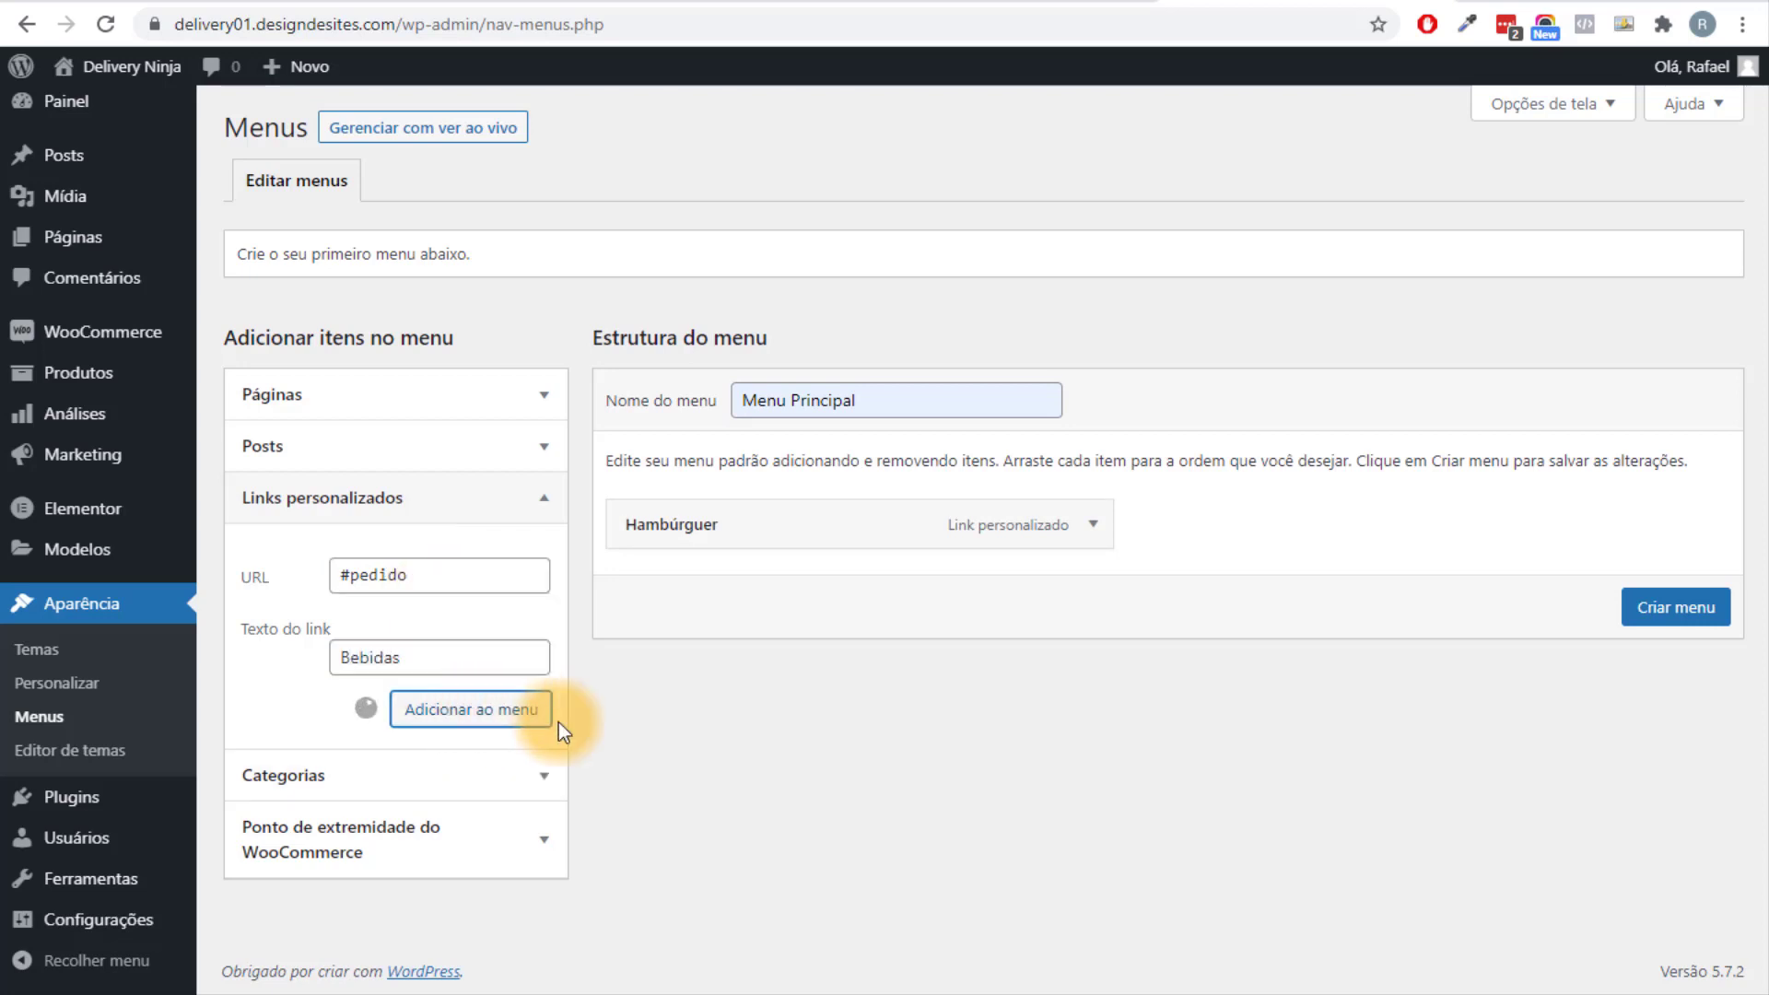
click(392, 575)
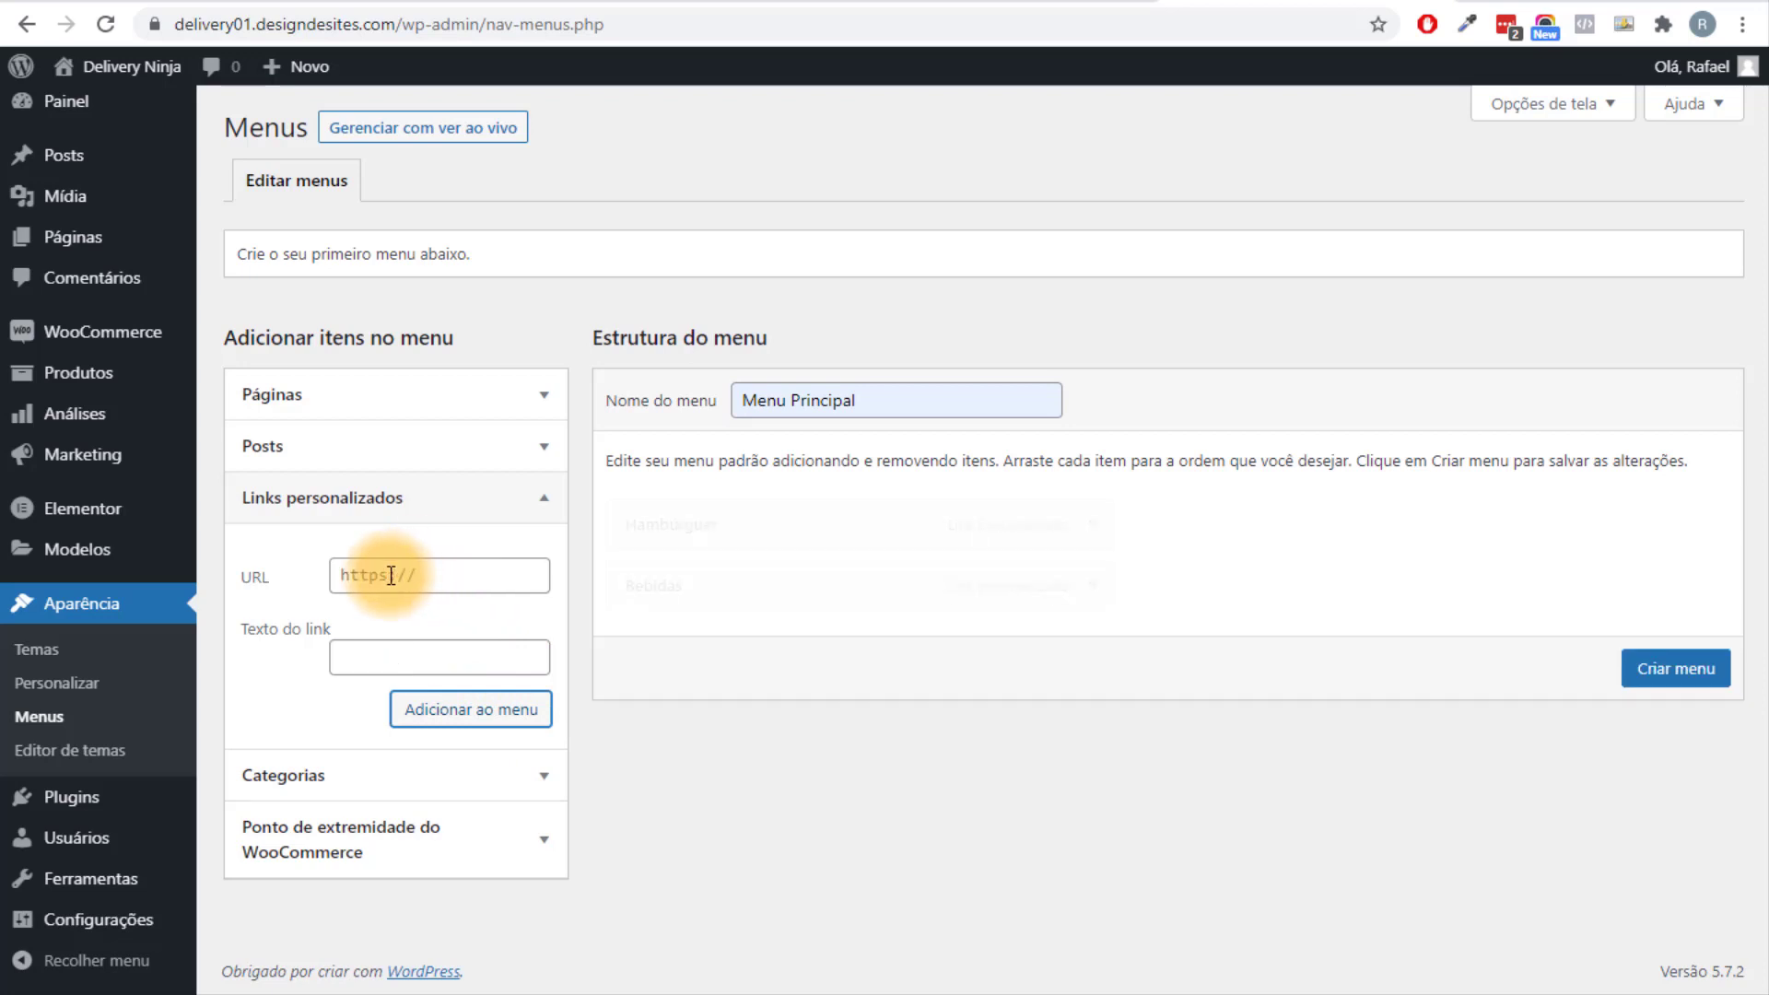
text(#)
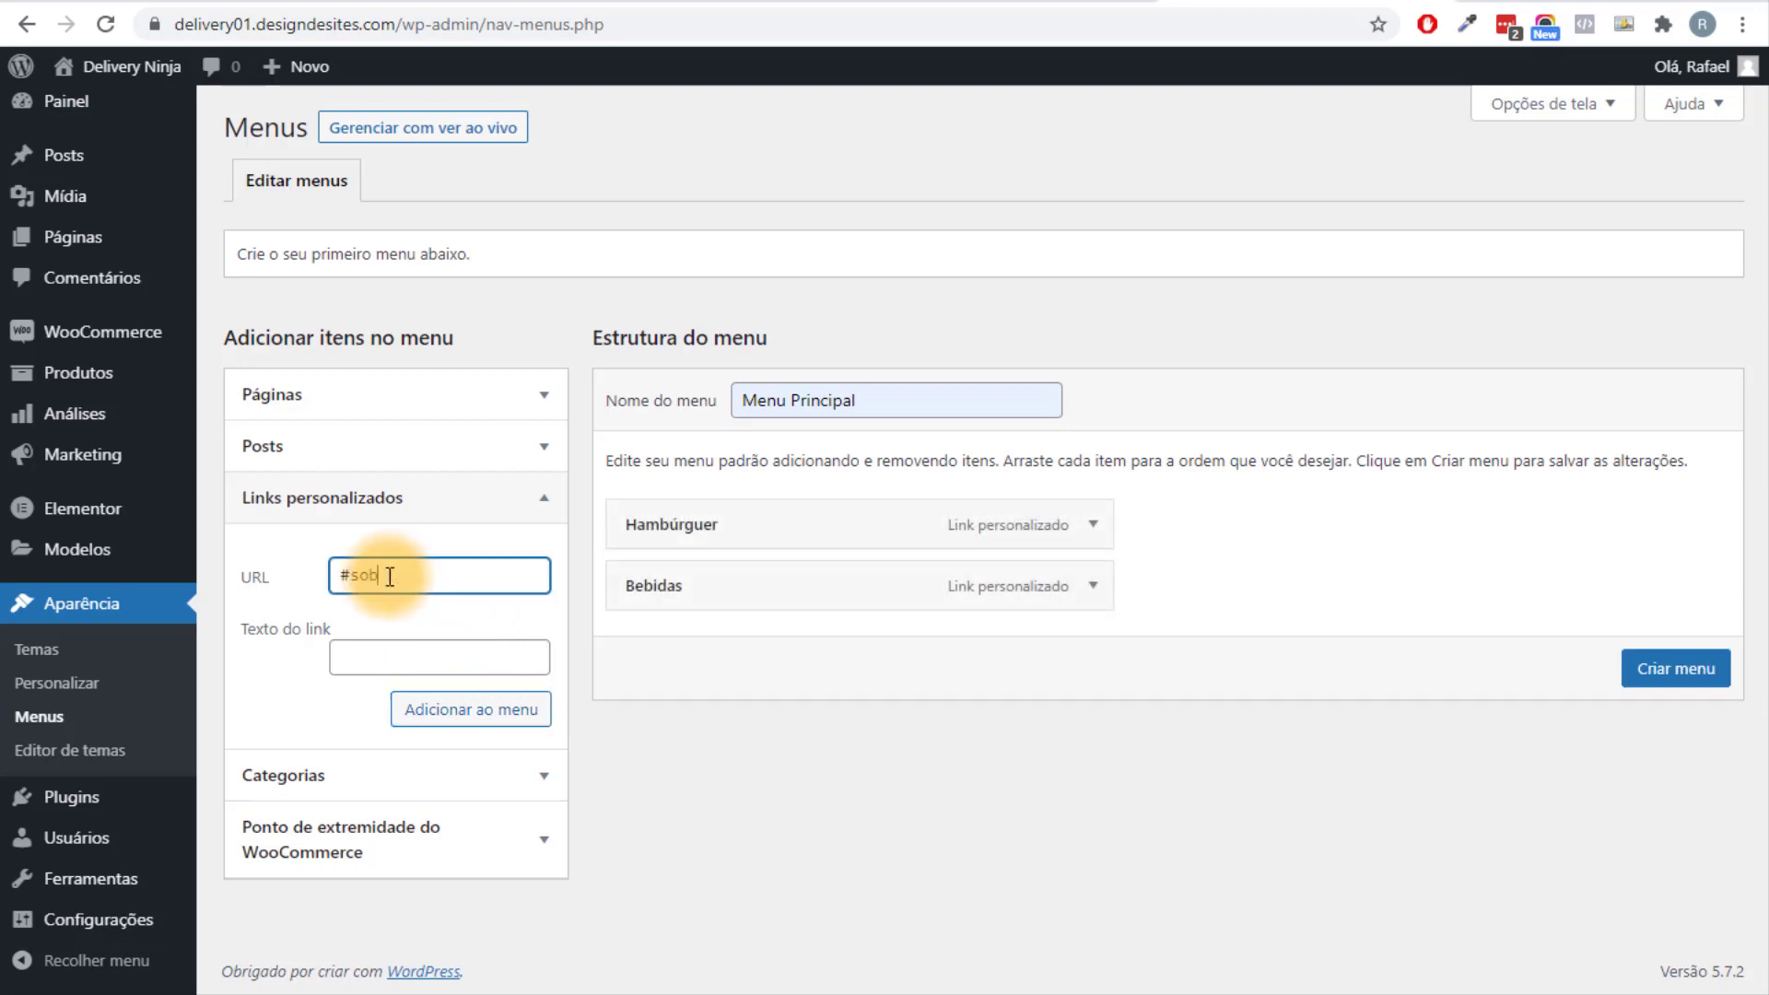
text(pedido)
key(Tab)
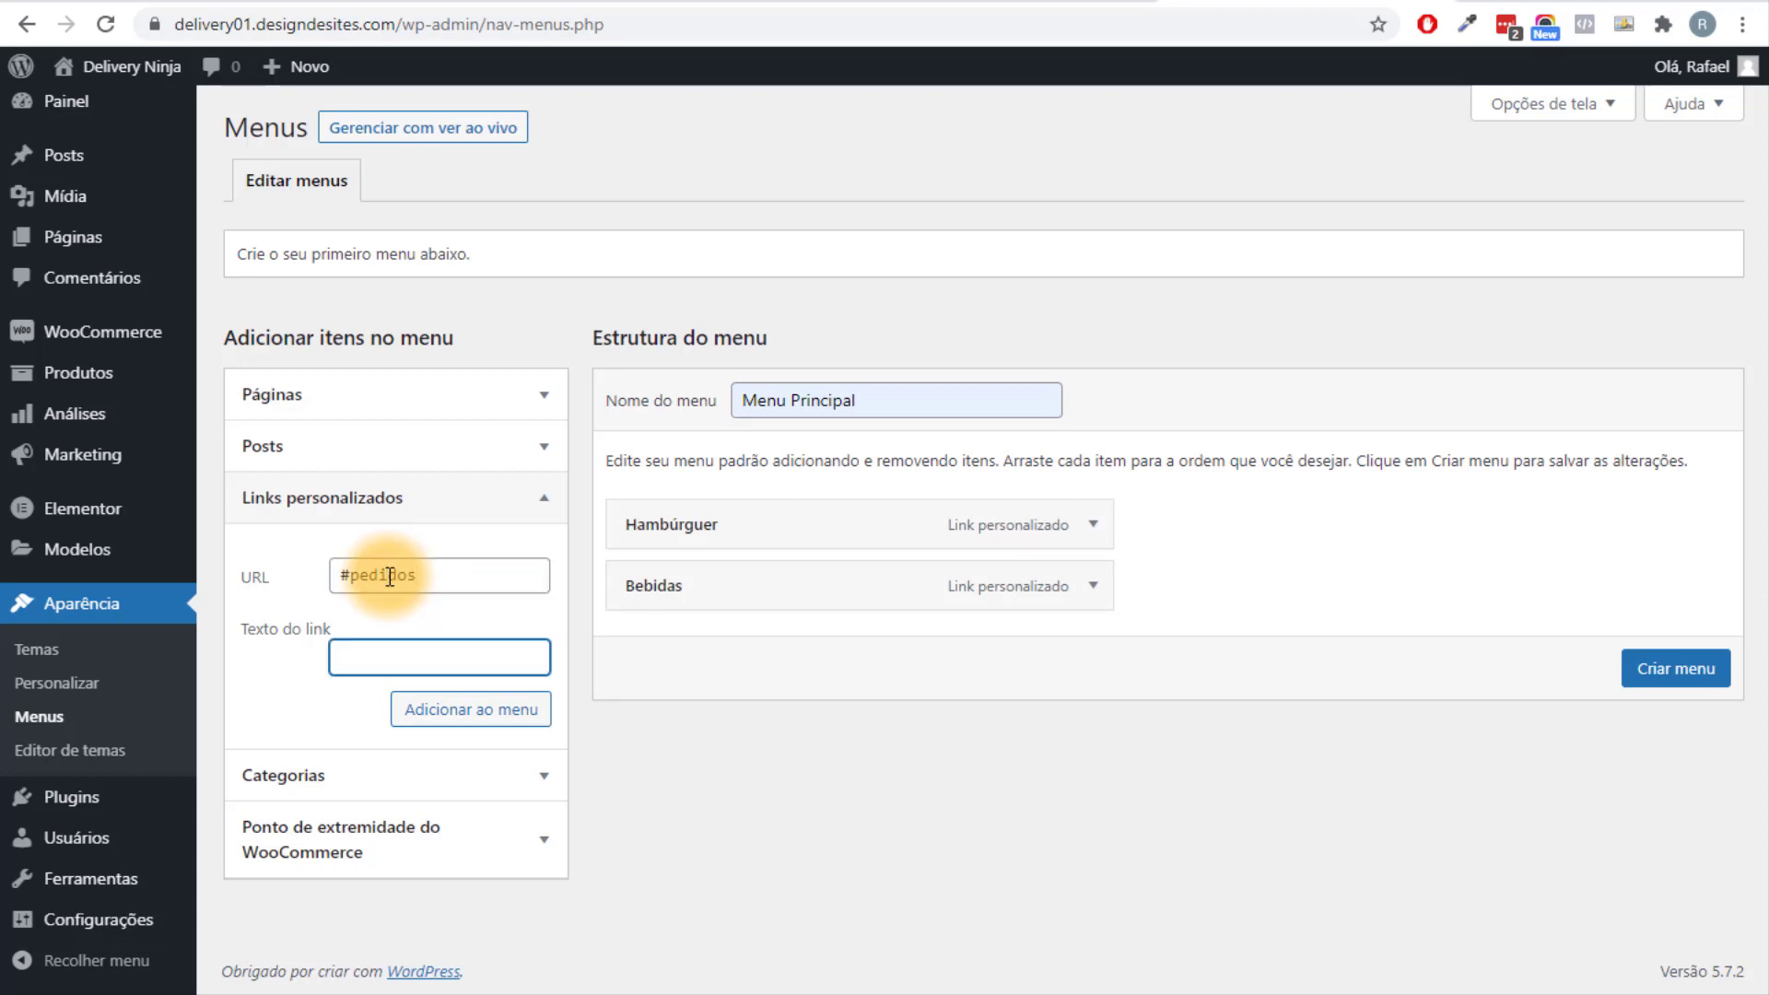
text(Sobremessas)
click(456, 722)
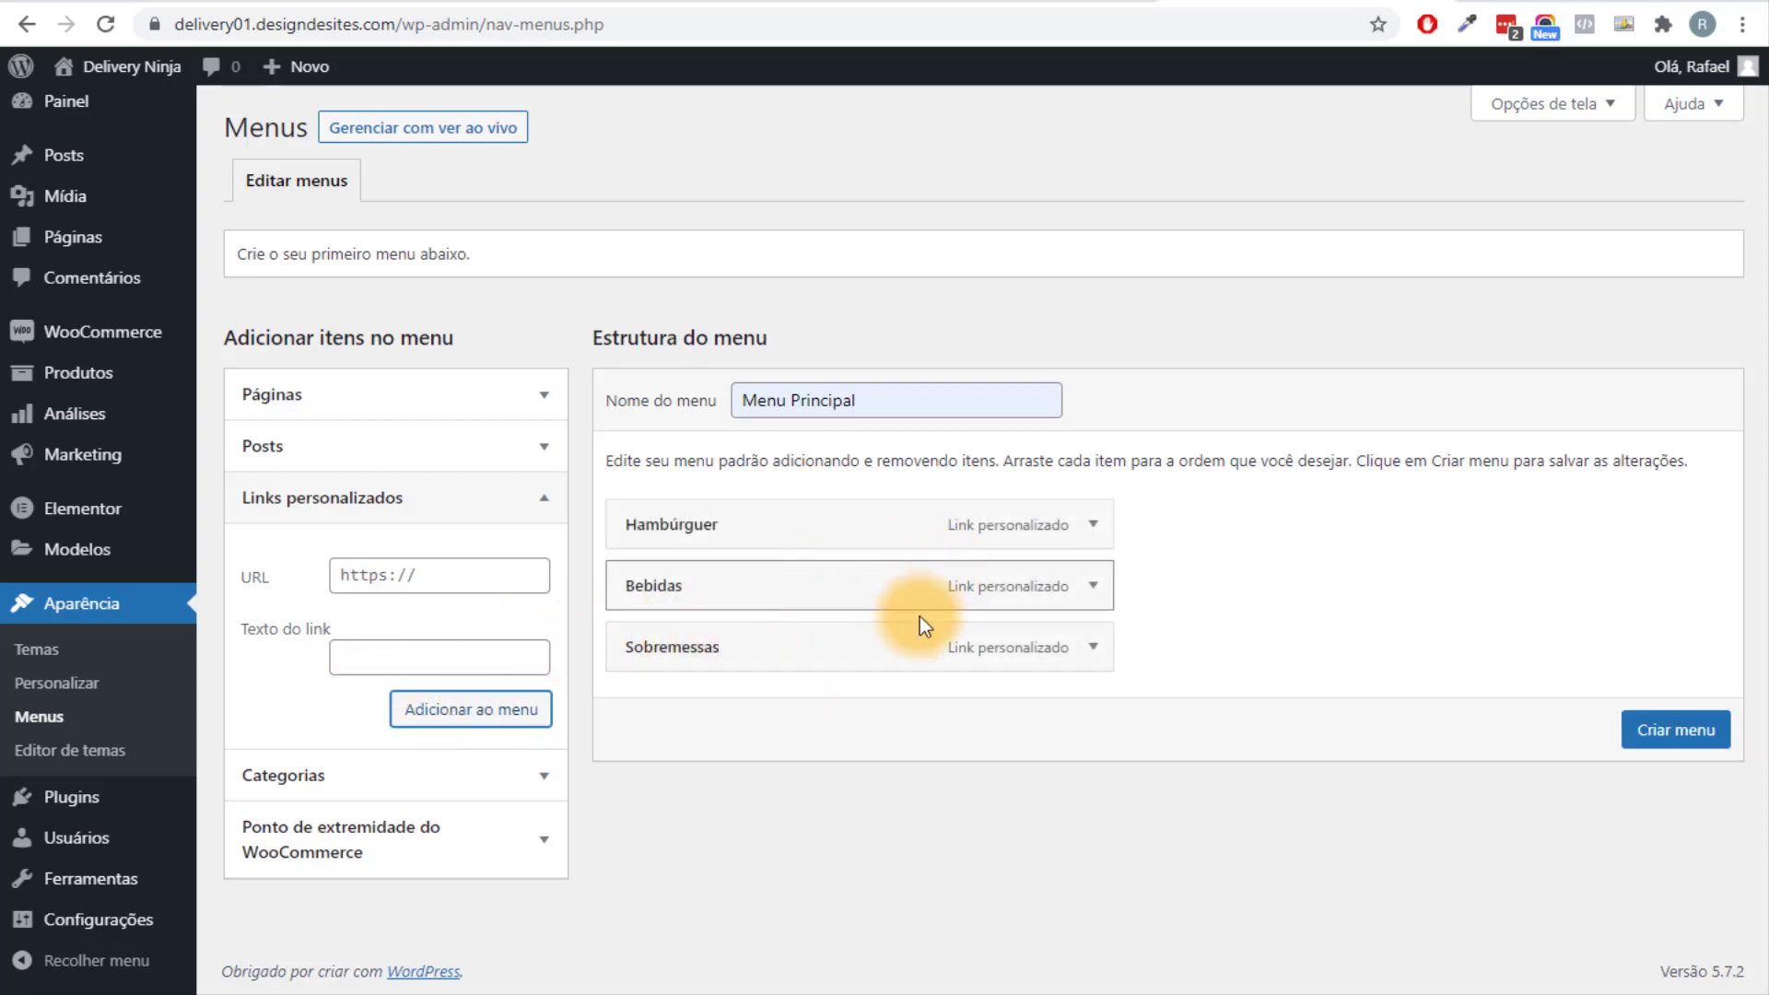
Check each link's URL and label, then create the menu.
click(1094, 524)
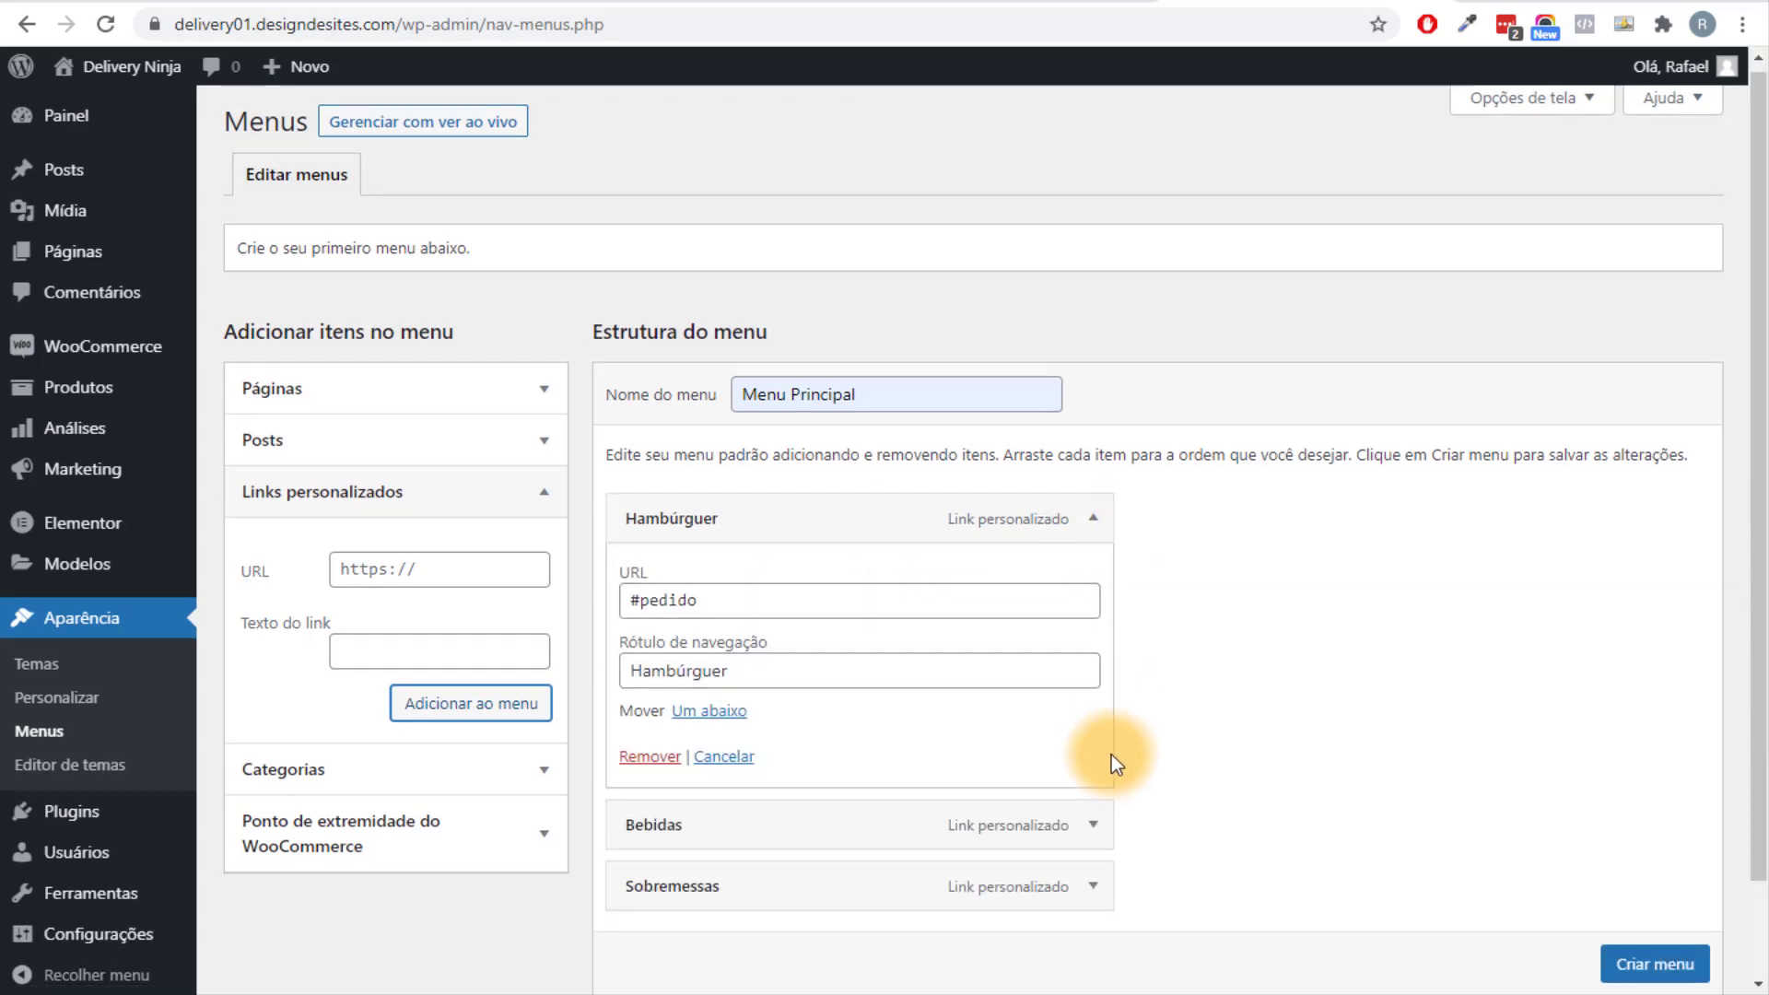
scroll(1096, 737, down, 1)
click(1086, 717)
scroll(1056, 691, down, 2)
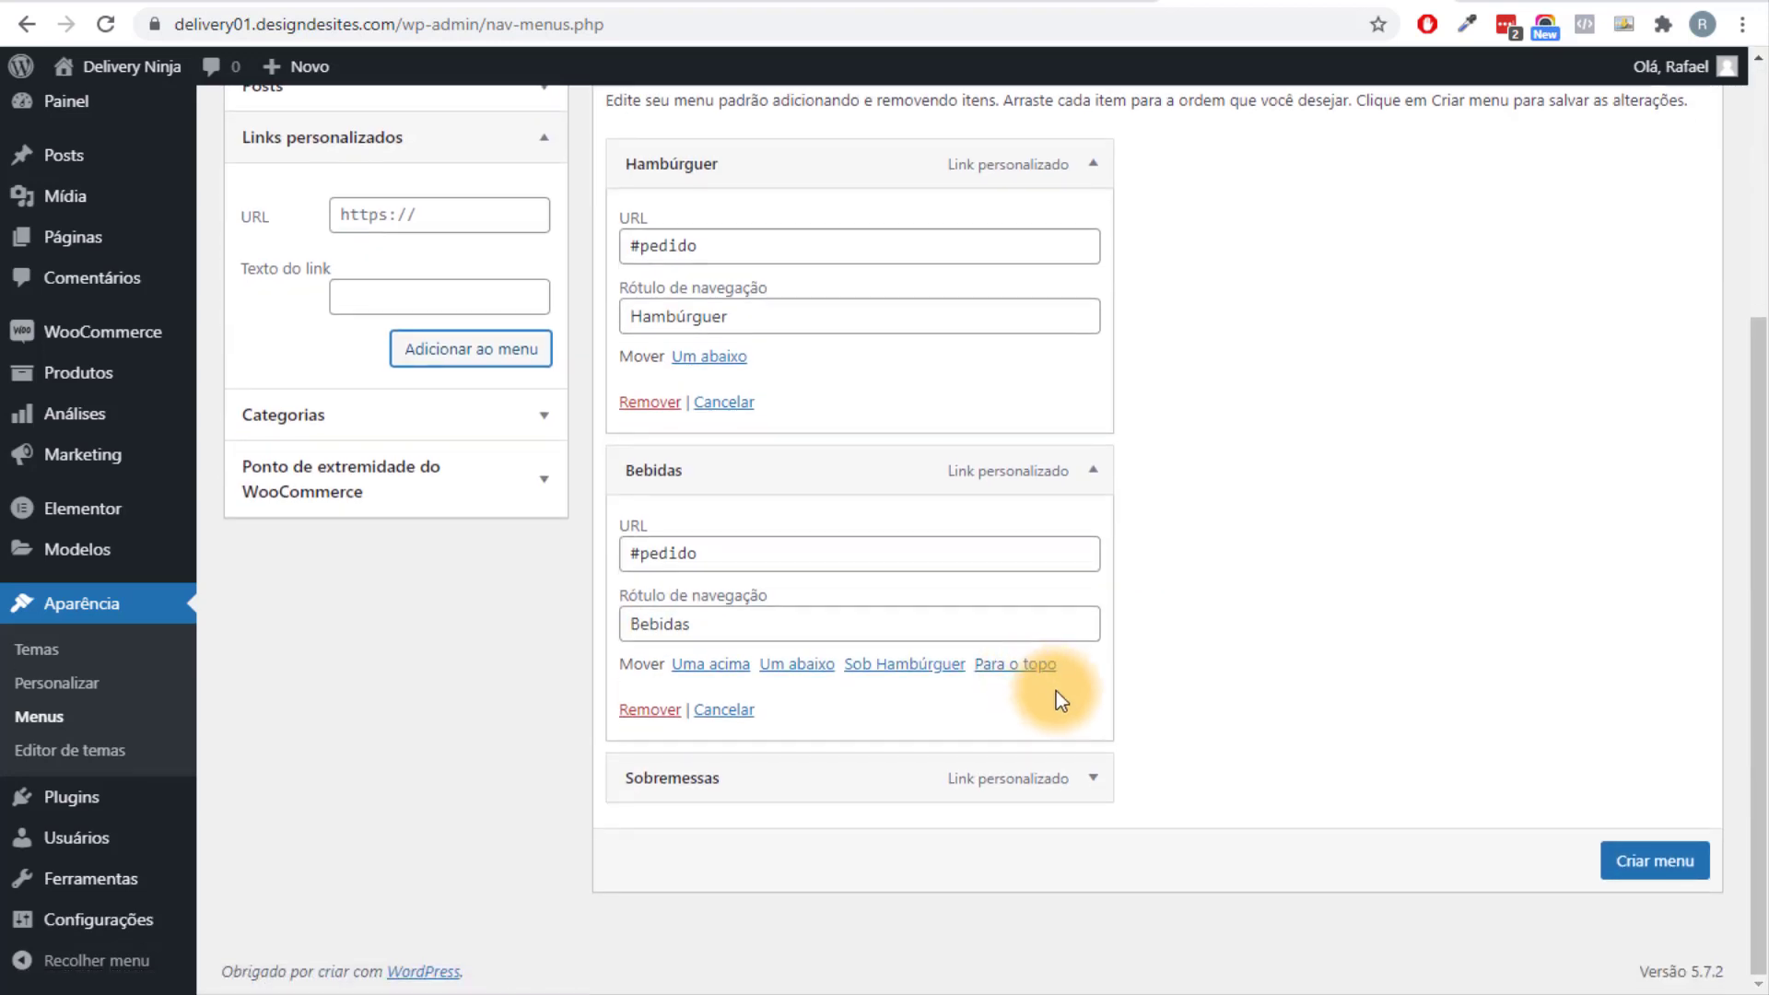
click(1094, 780)
scroll(493, 762, down, 3)
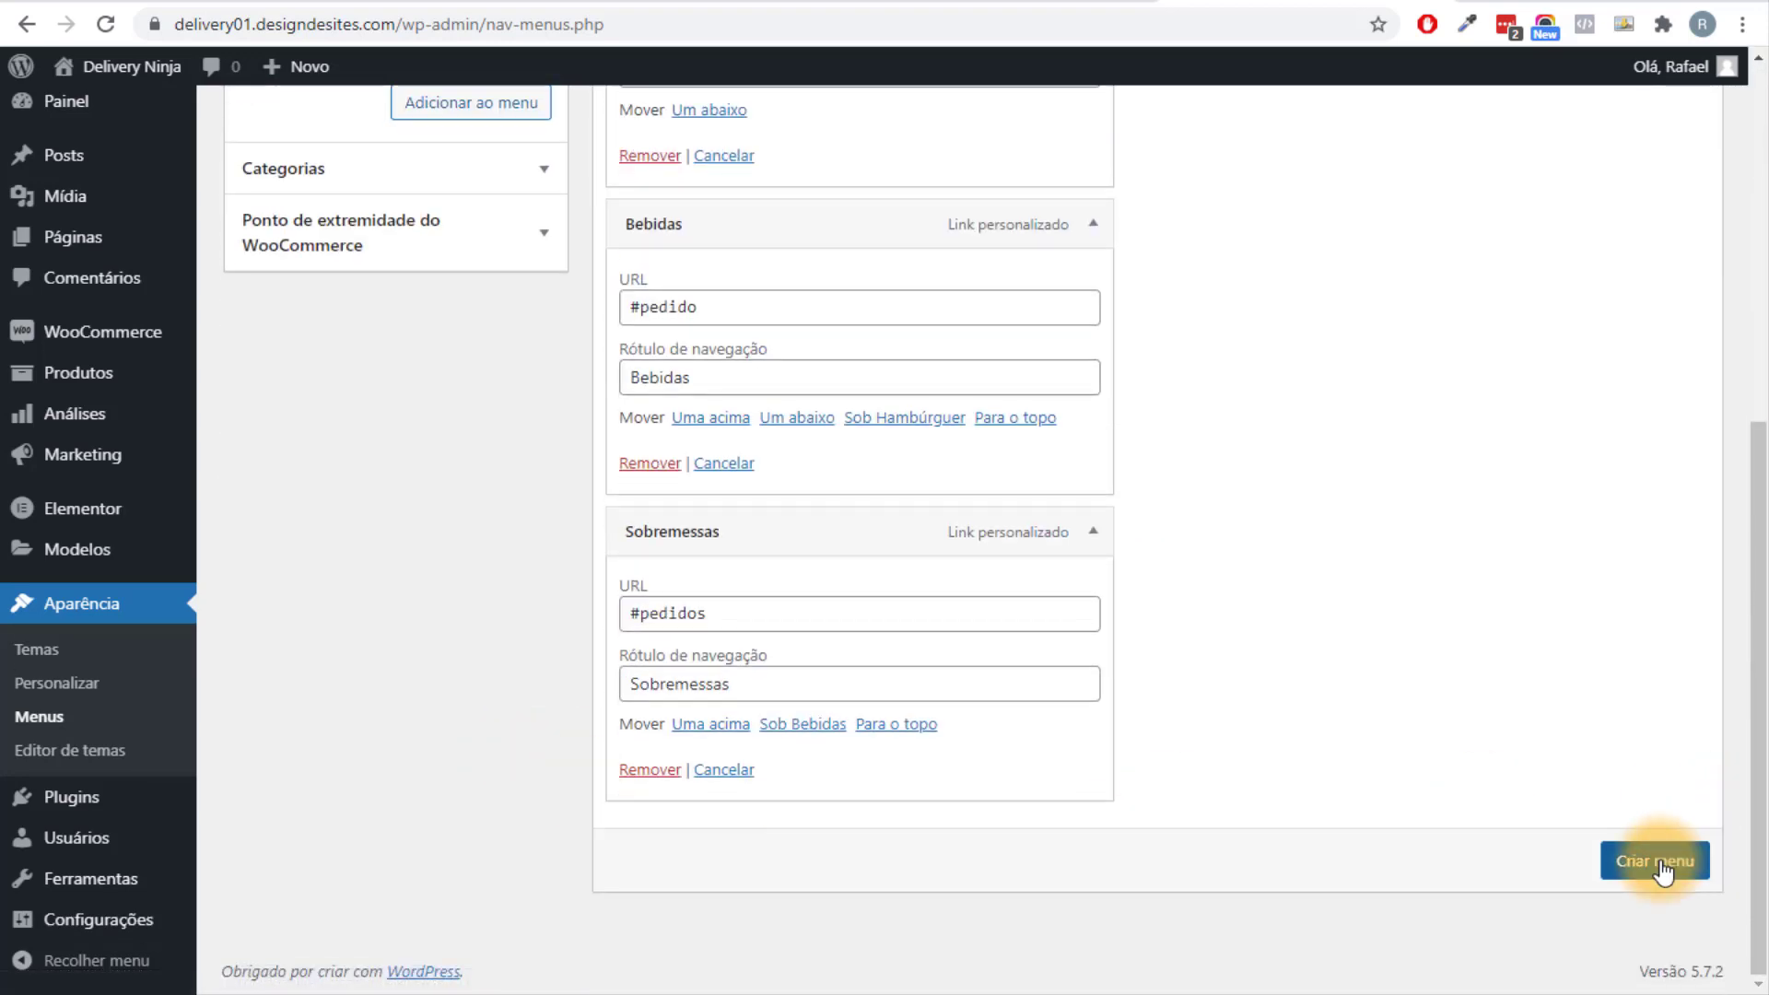
click(1658, 866)
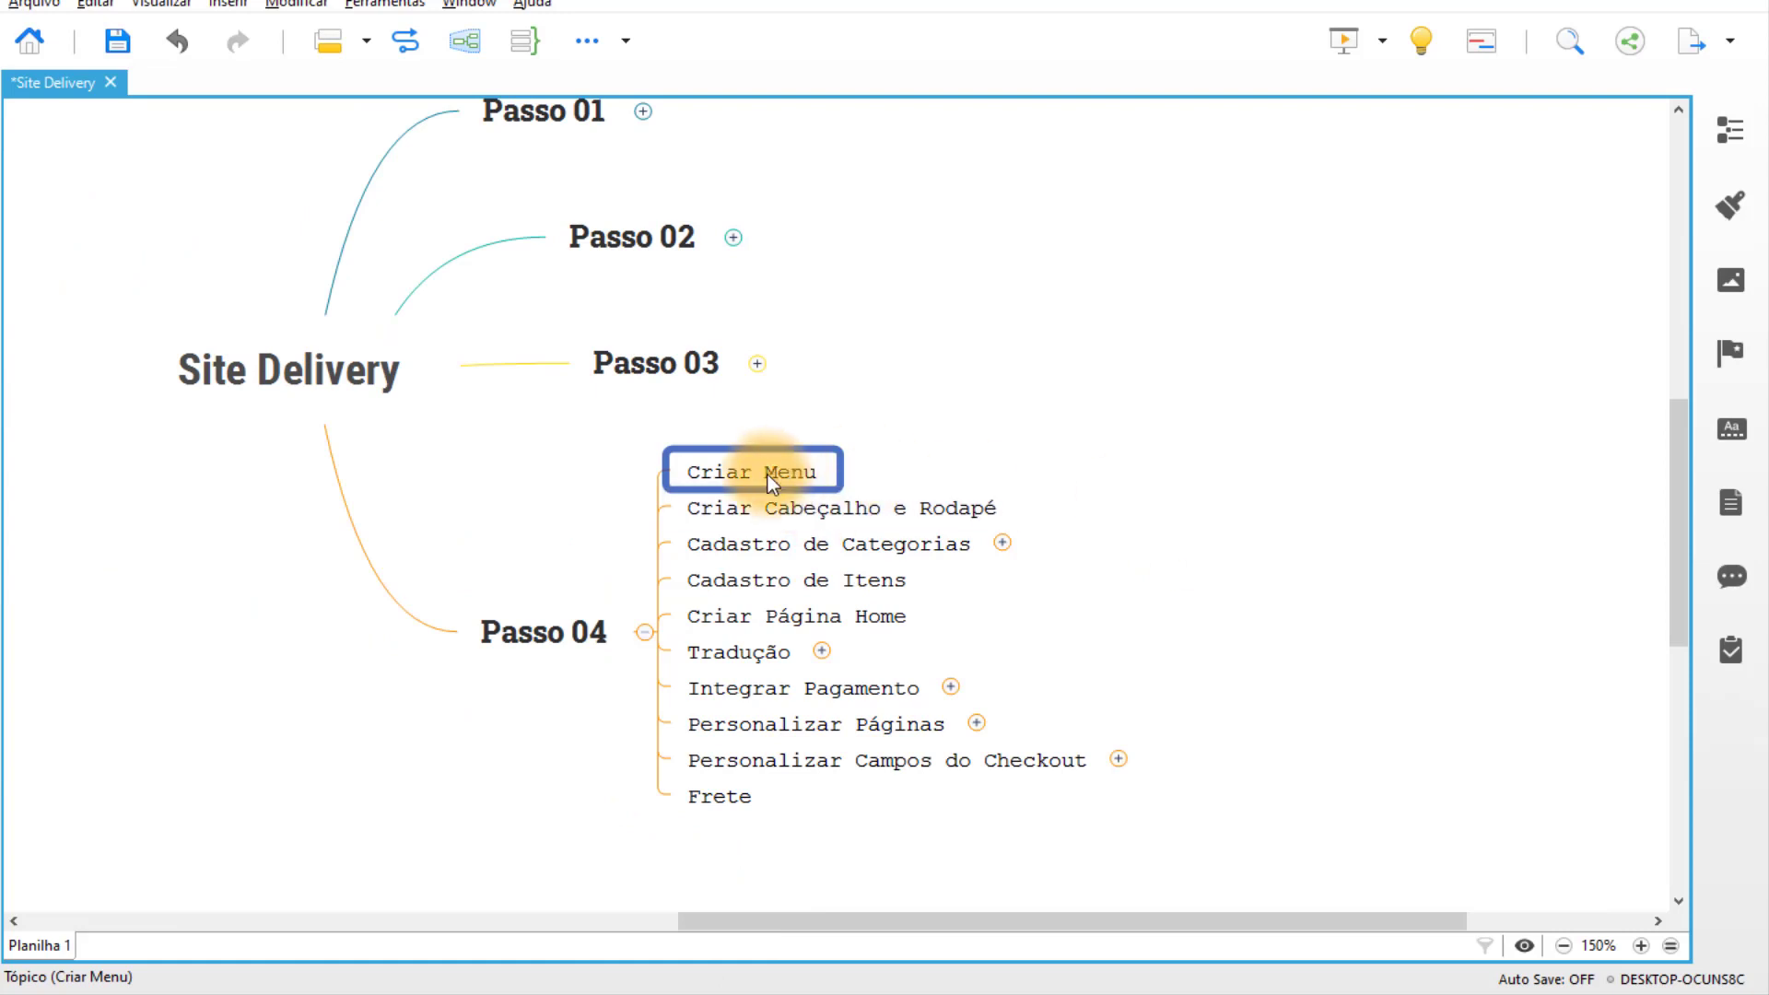
click(1058, 422)
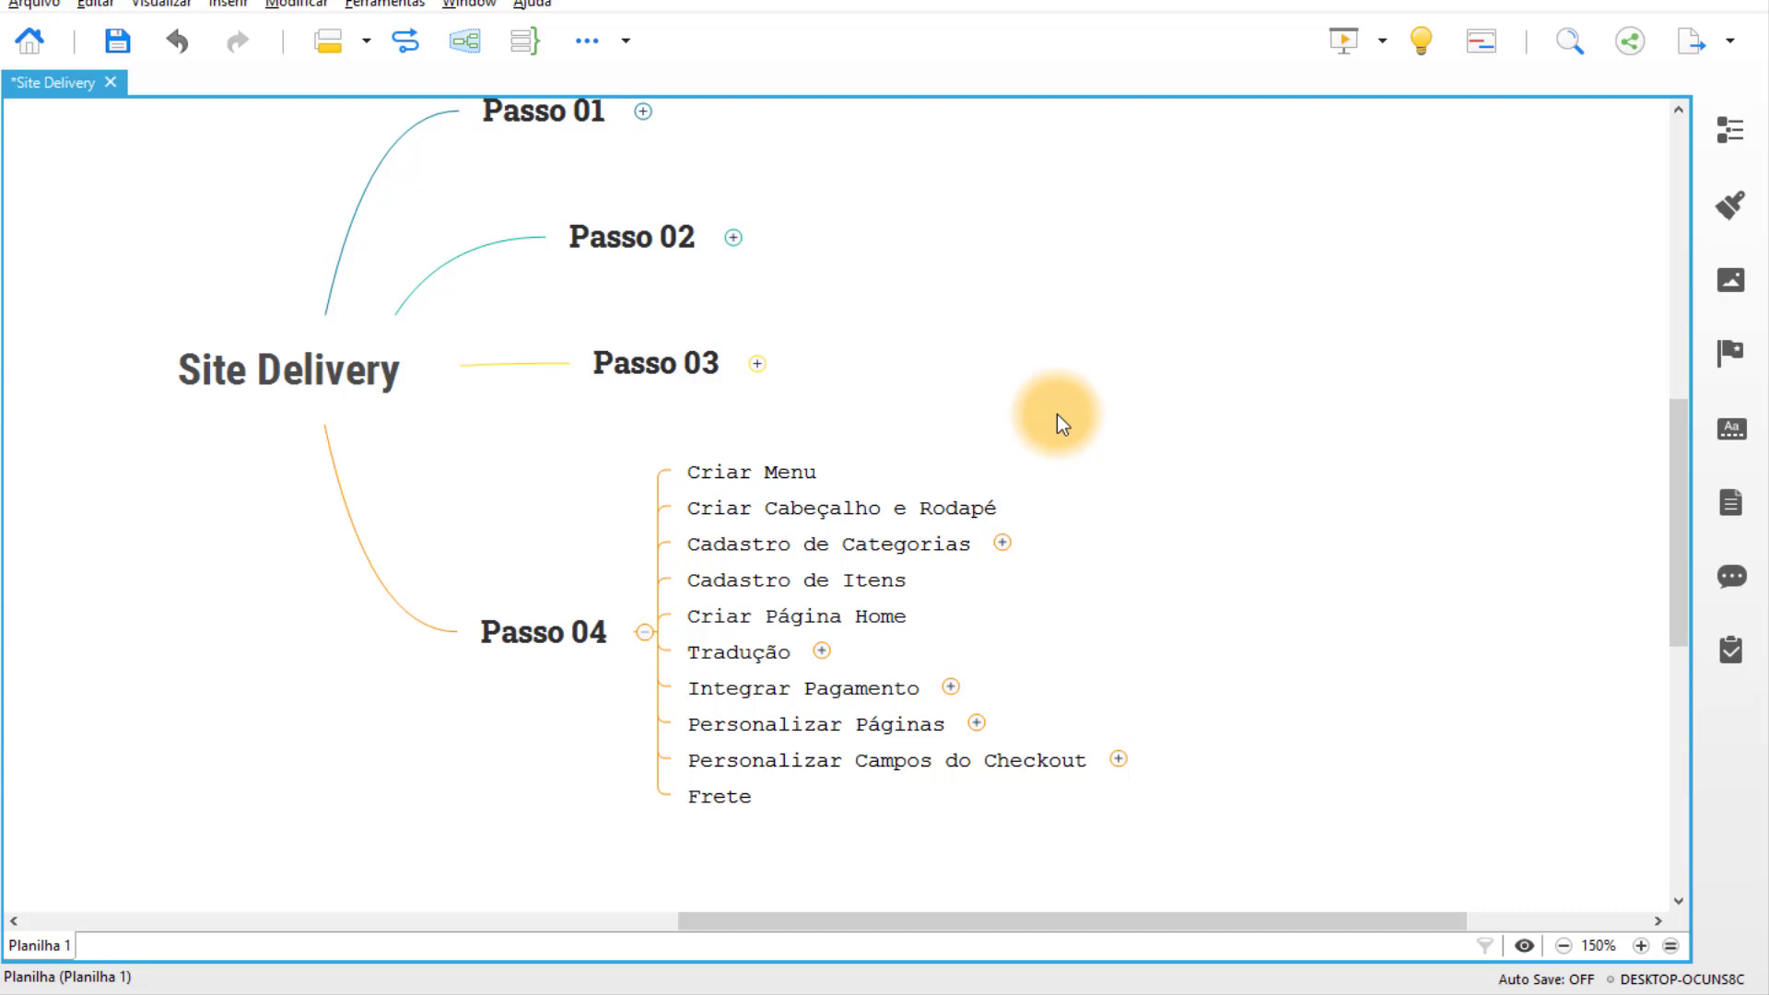
click(876, 510)
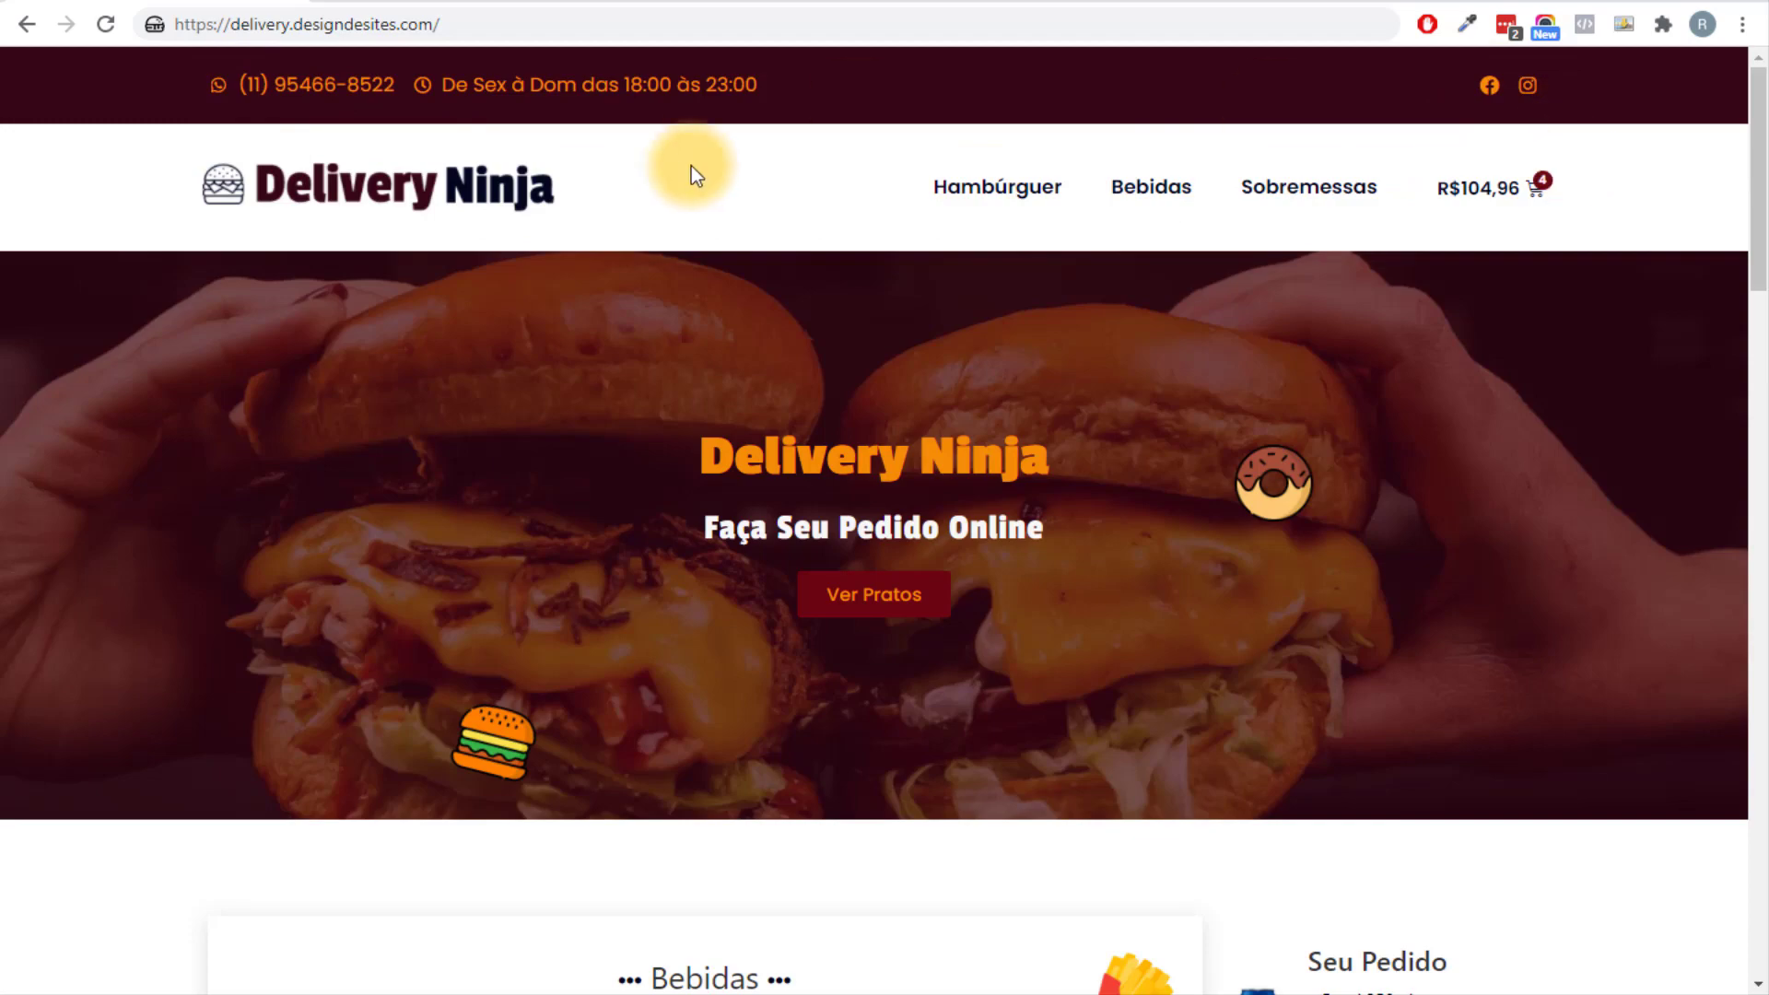
Scroll the live Delivery Ninja site to the footer and back, then return to WordPress Menus.
drag(1753, 166, 1725, 959)
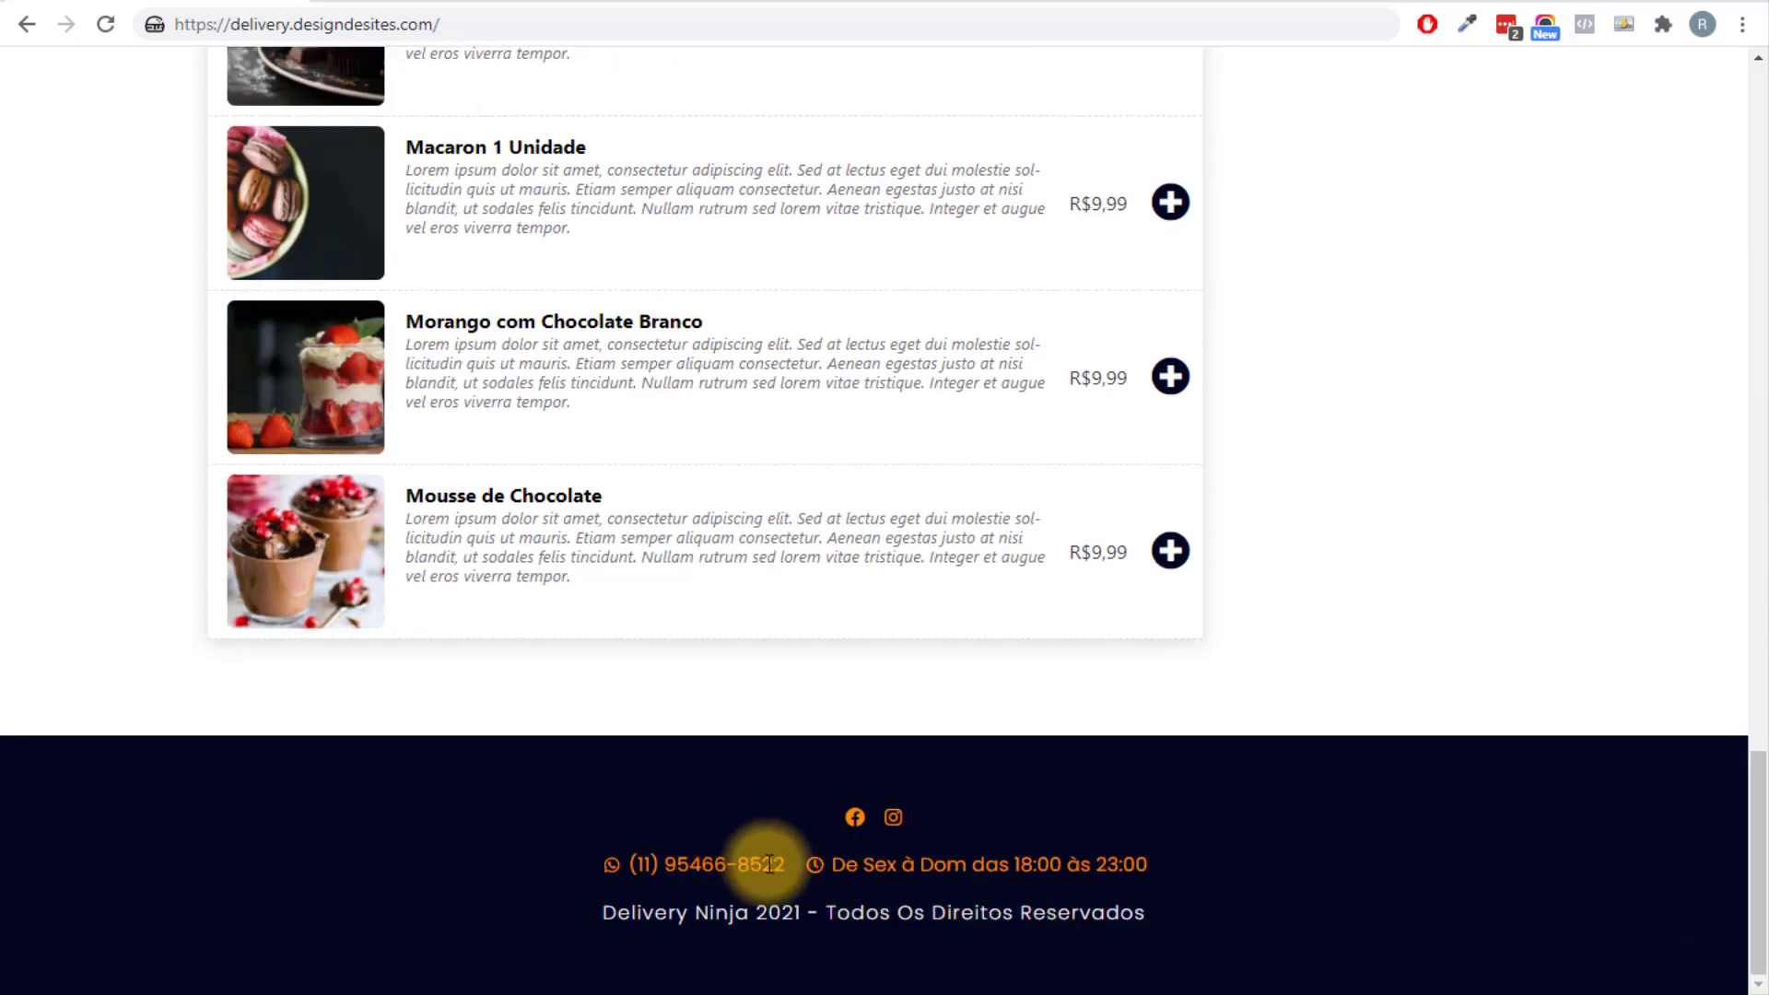
scroll(1324, 532, up, 5)
scroll(1324, 531, up, 20)
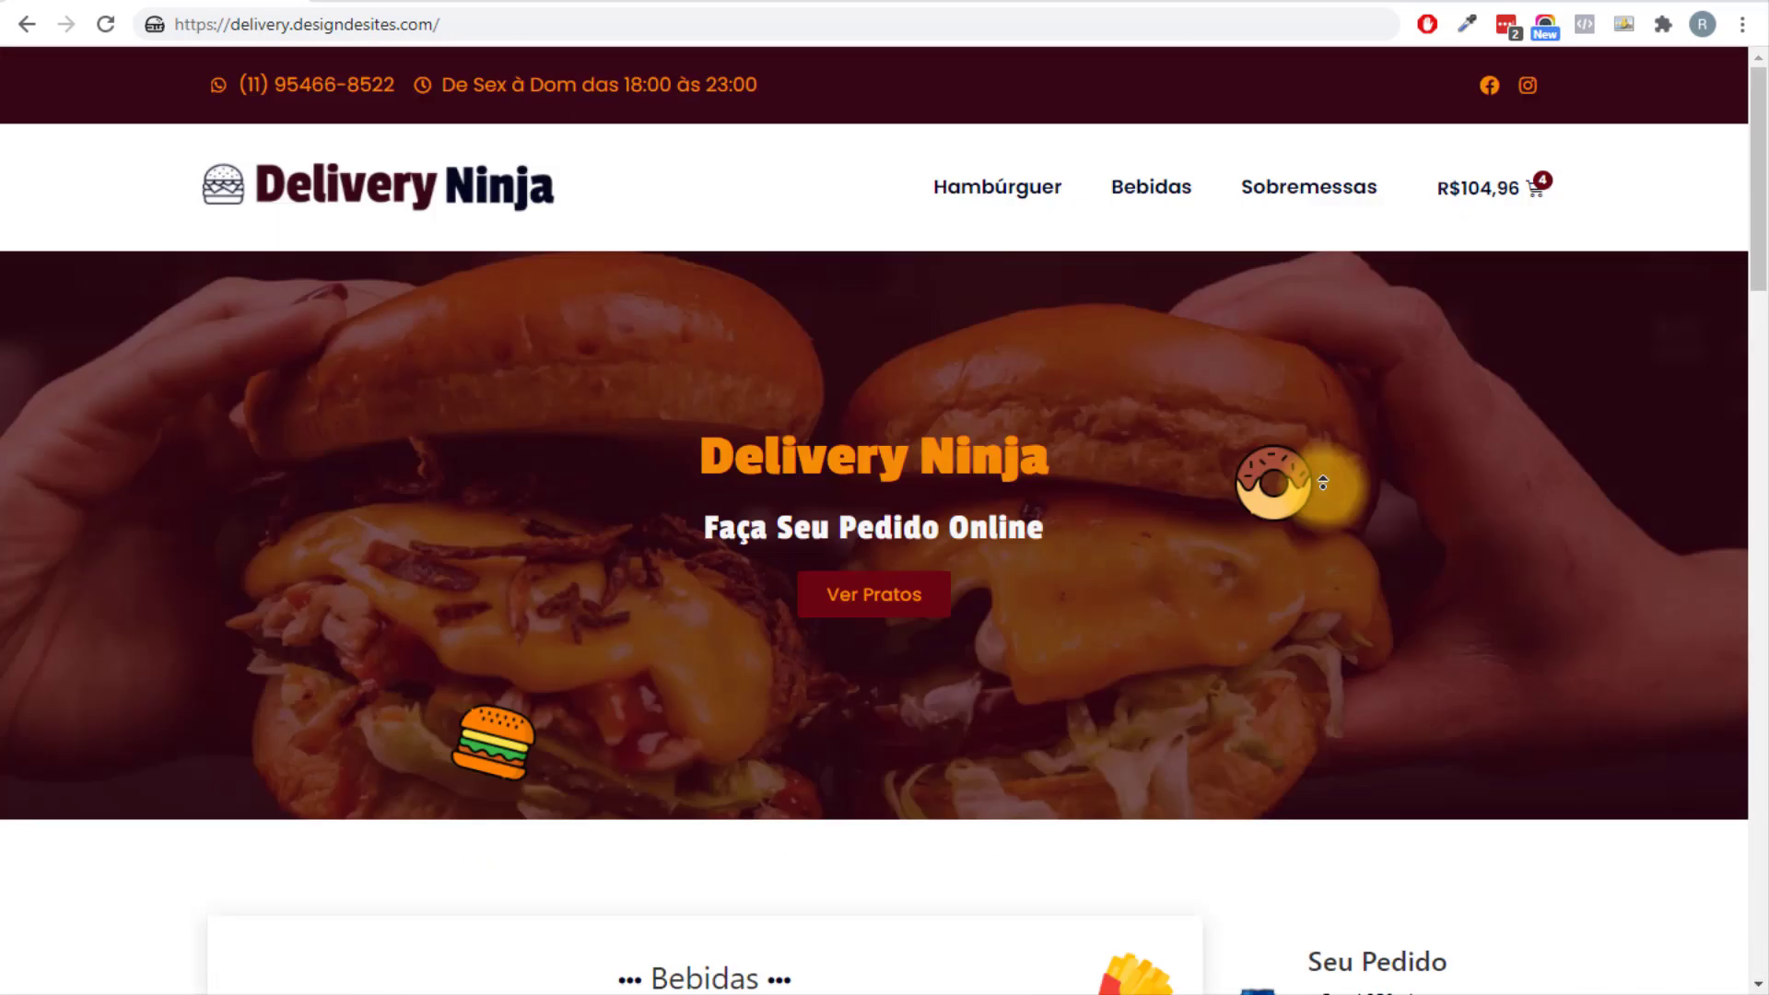
click(548, 2)
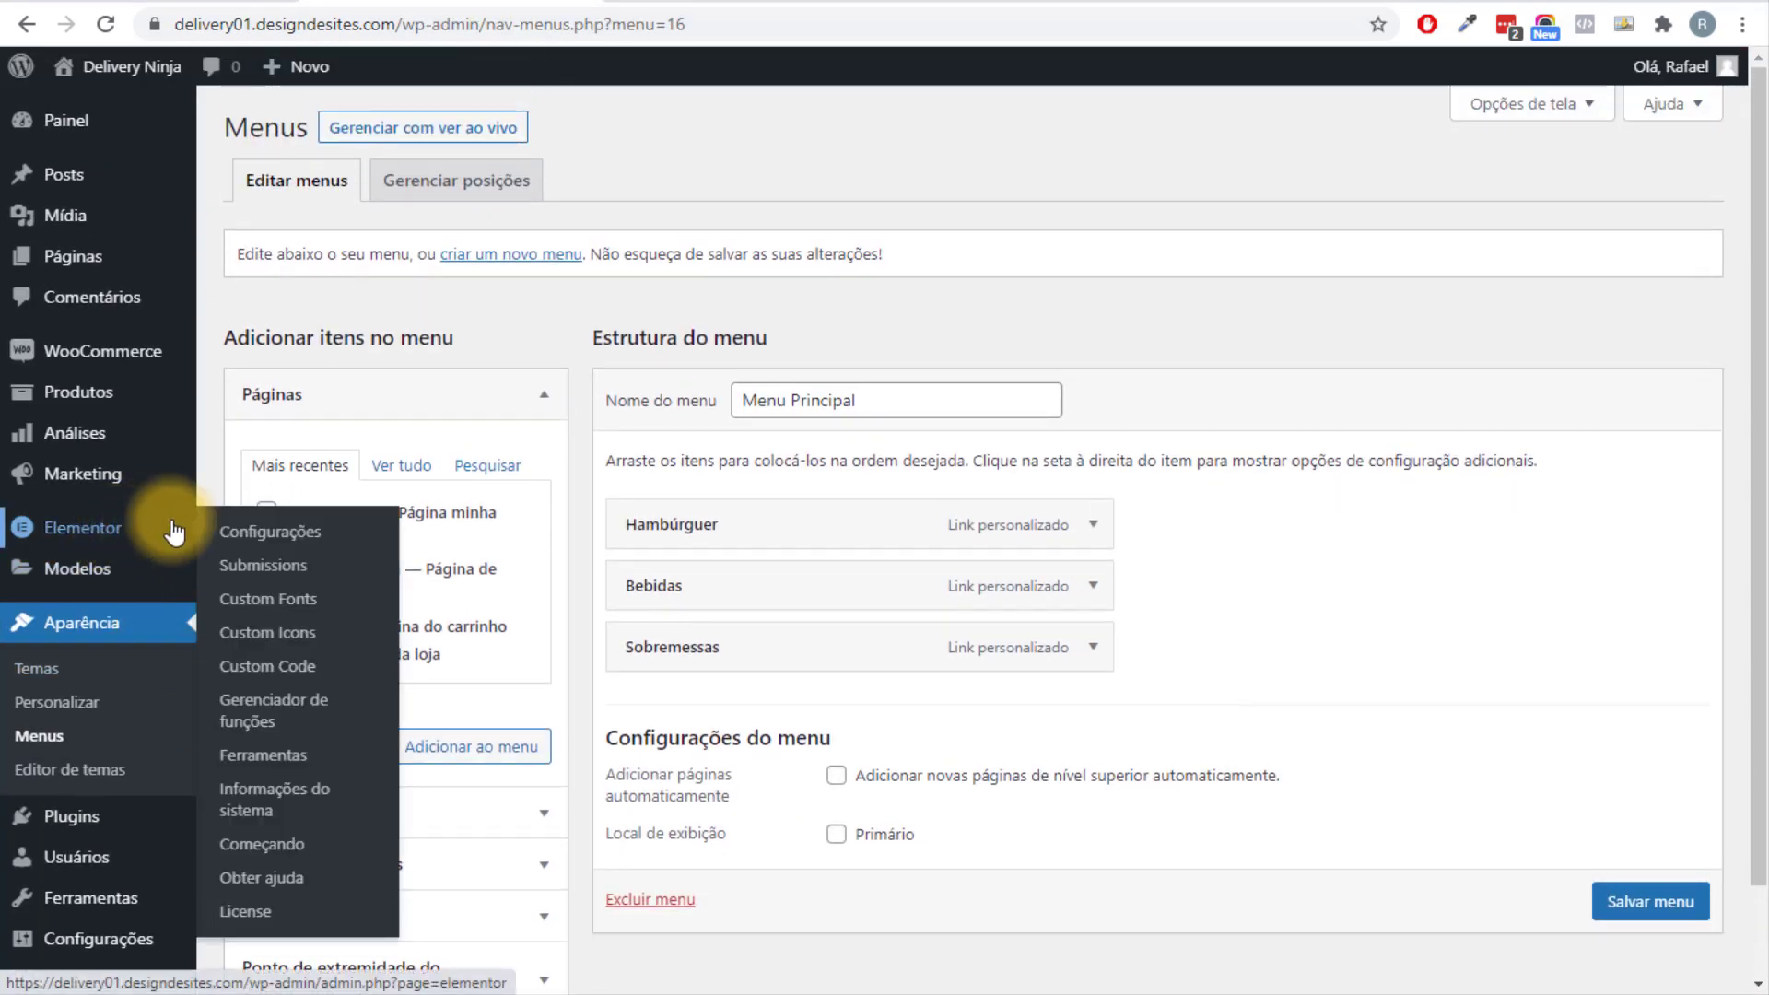
Create a Header template named 'Cabeçalho' from the Theme Builder's Header list.
mouse_move(118, 580)
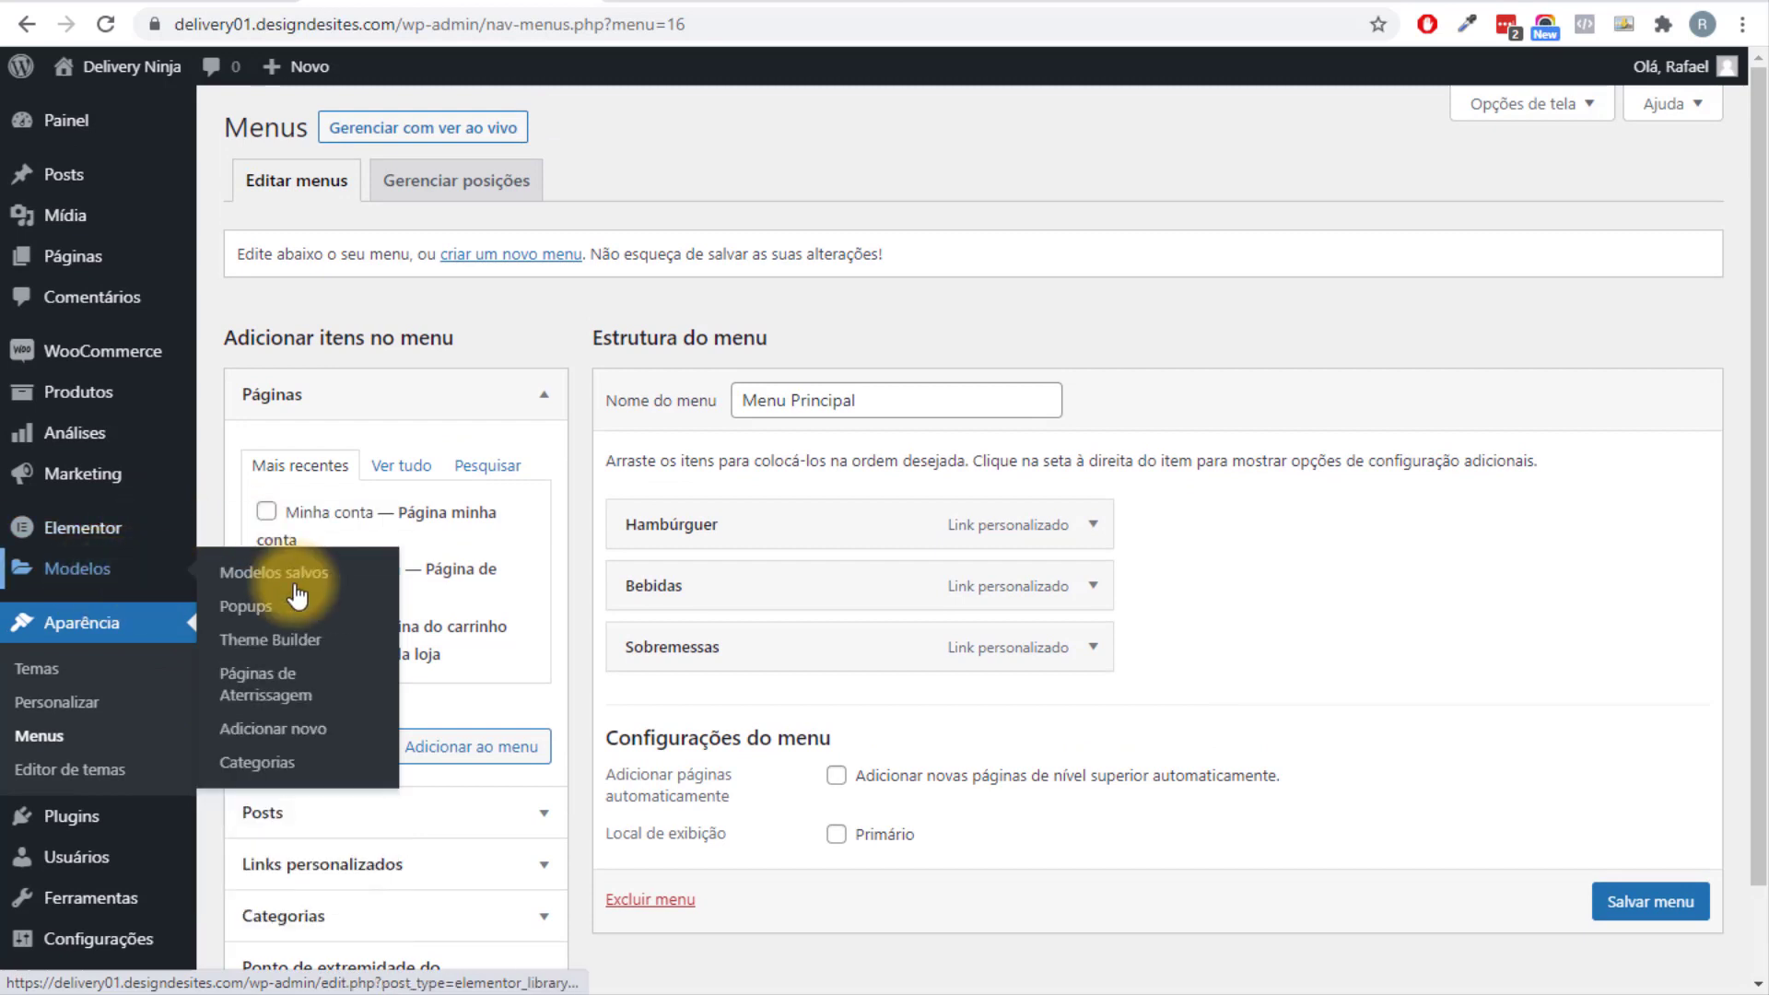
click(272, 647)
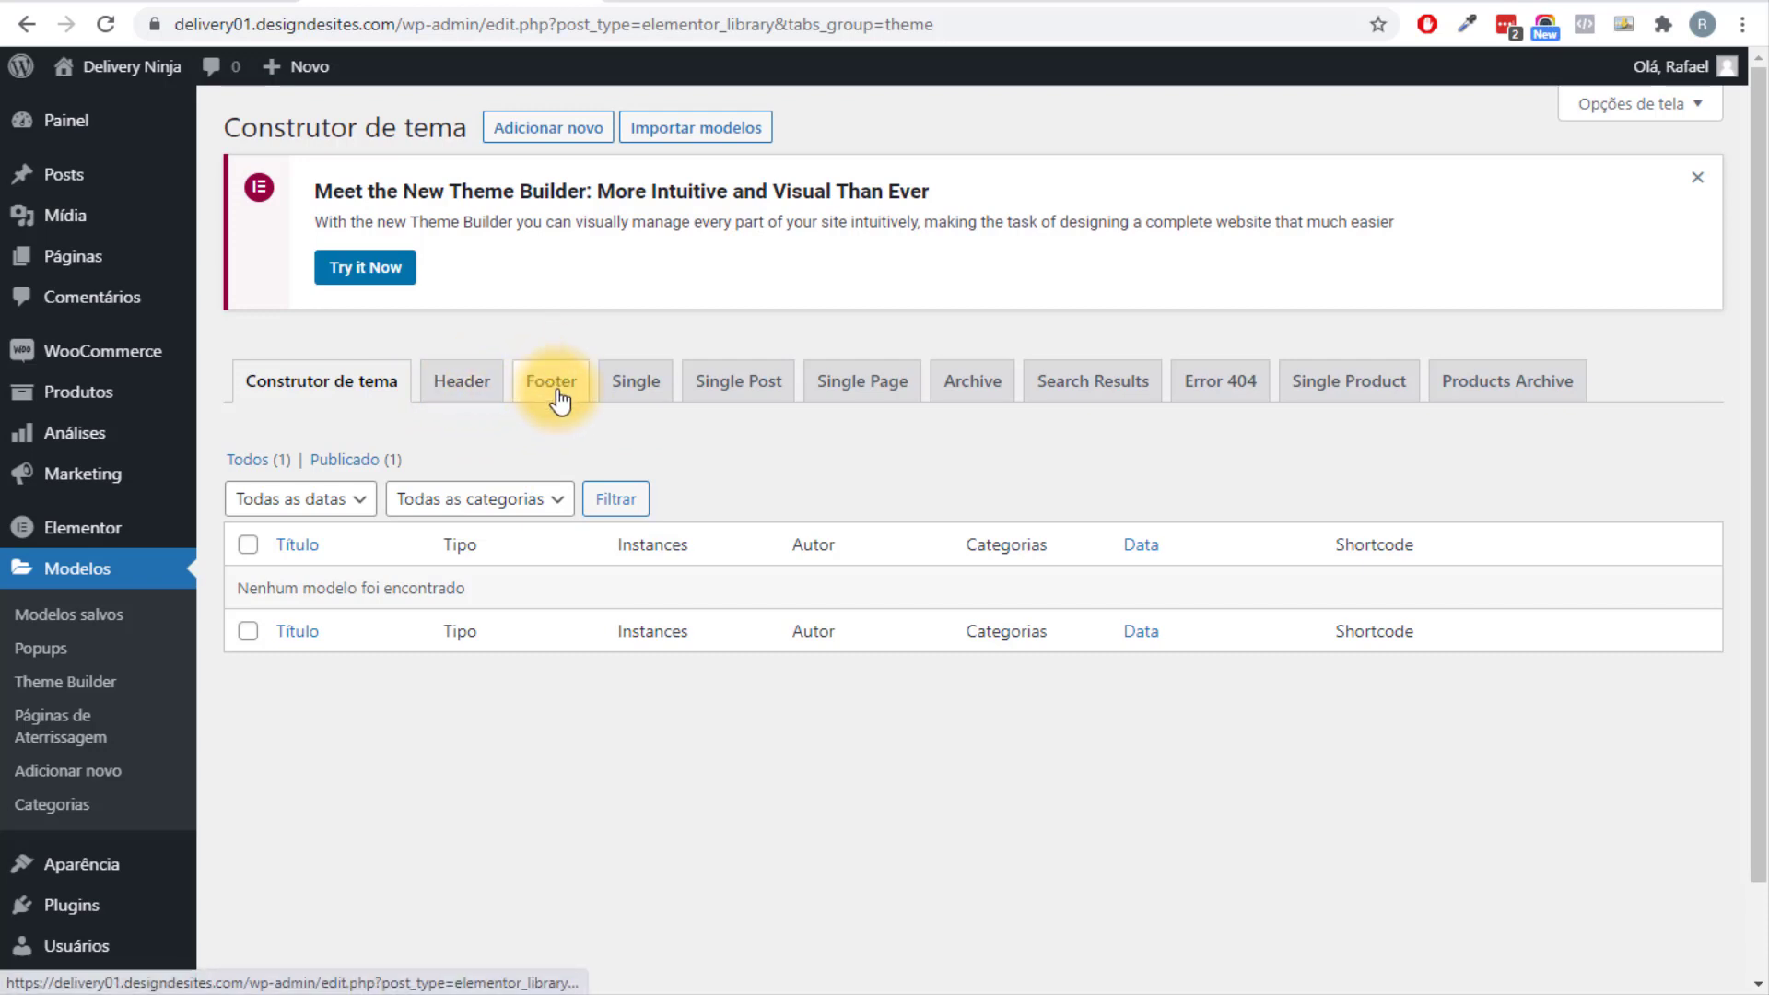
click(476, 399)
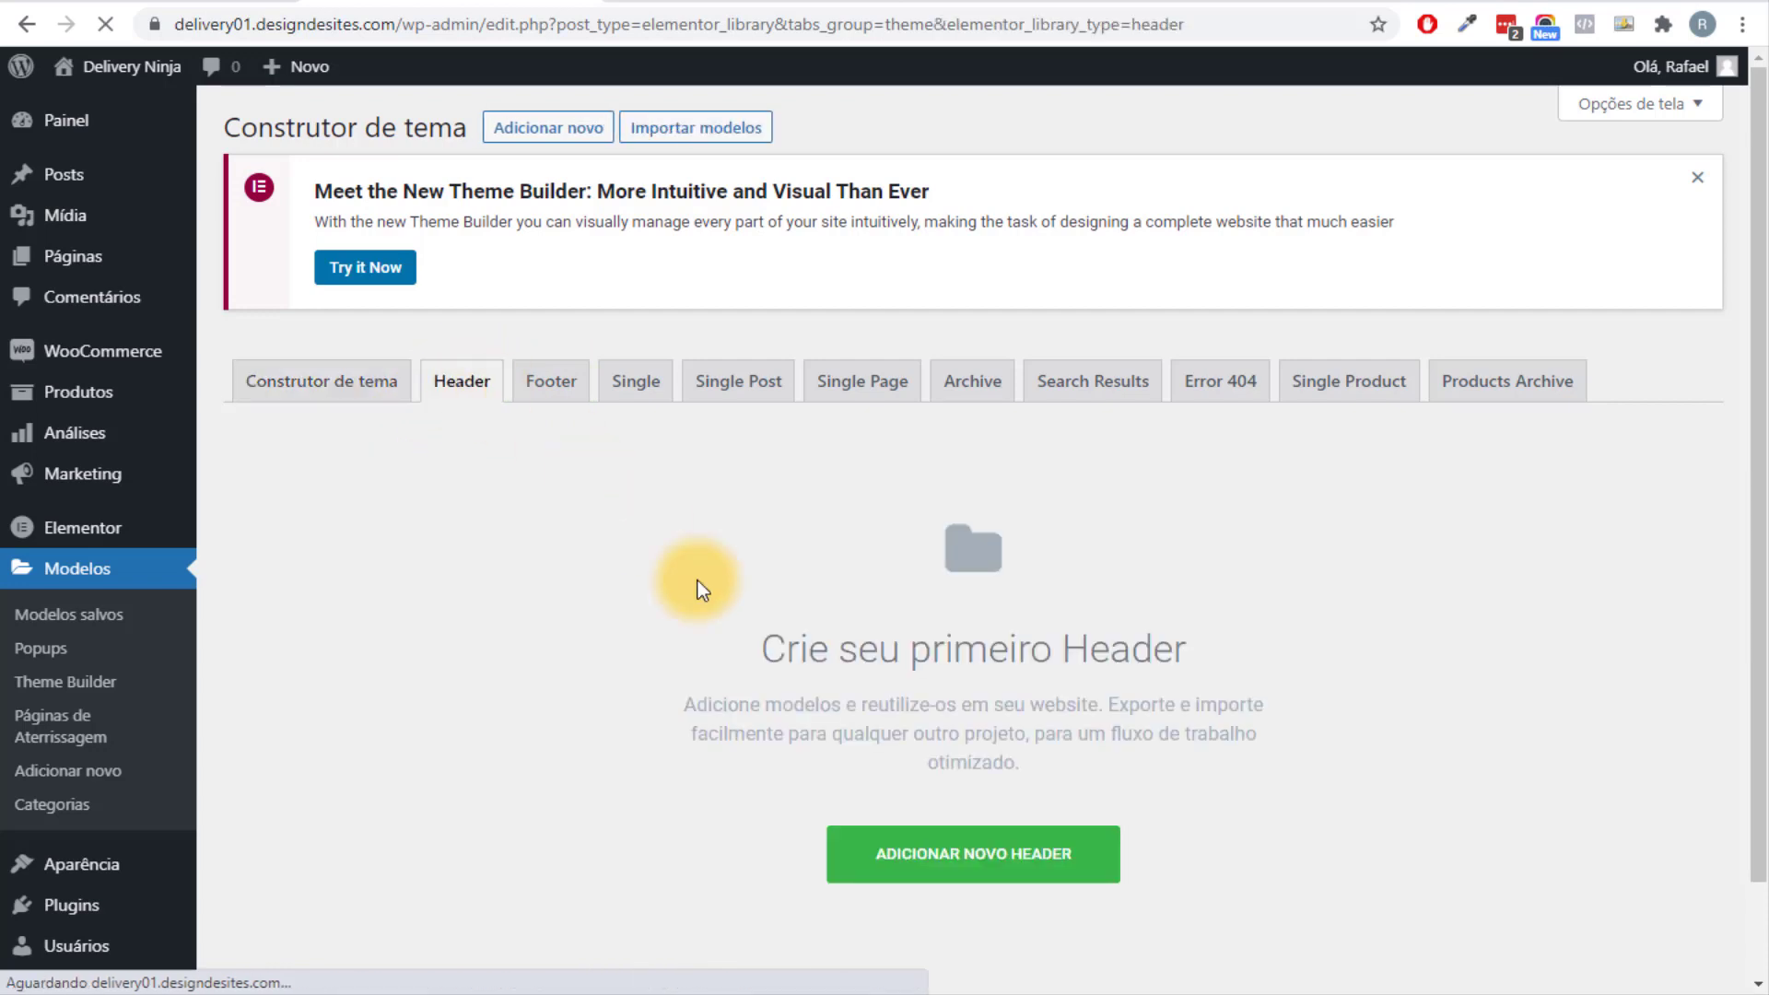
scroll(954, 694, down, 2)
click(991, 743)
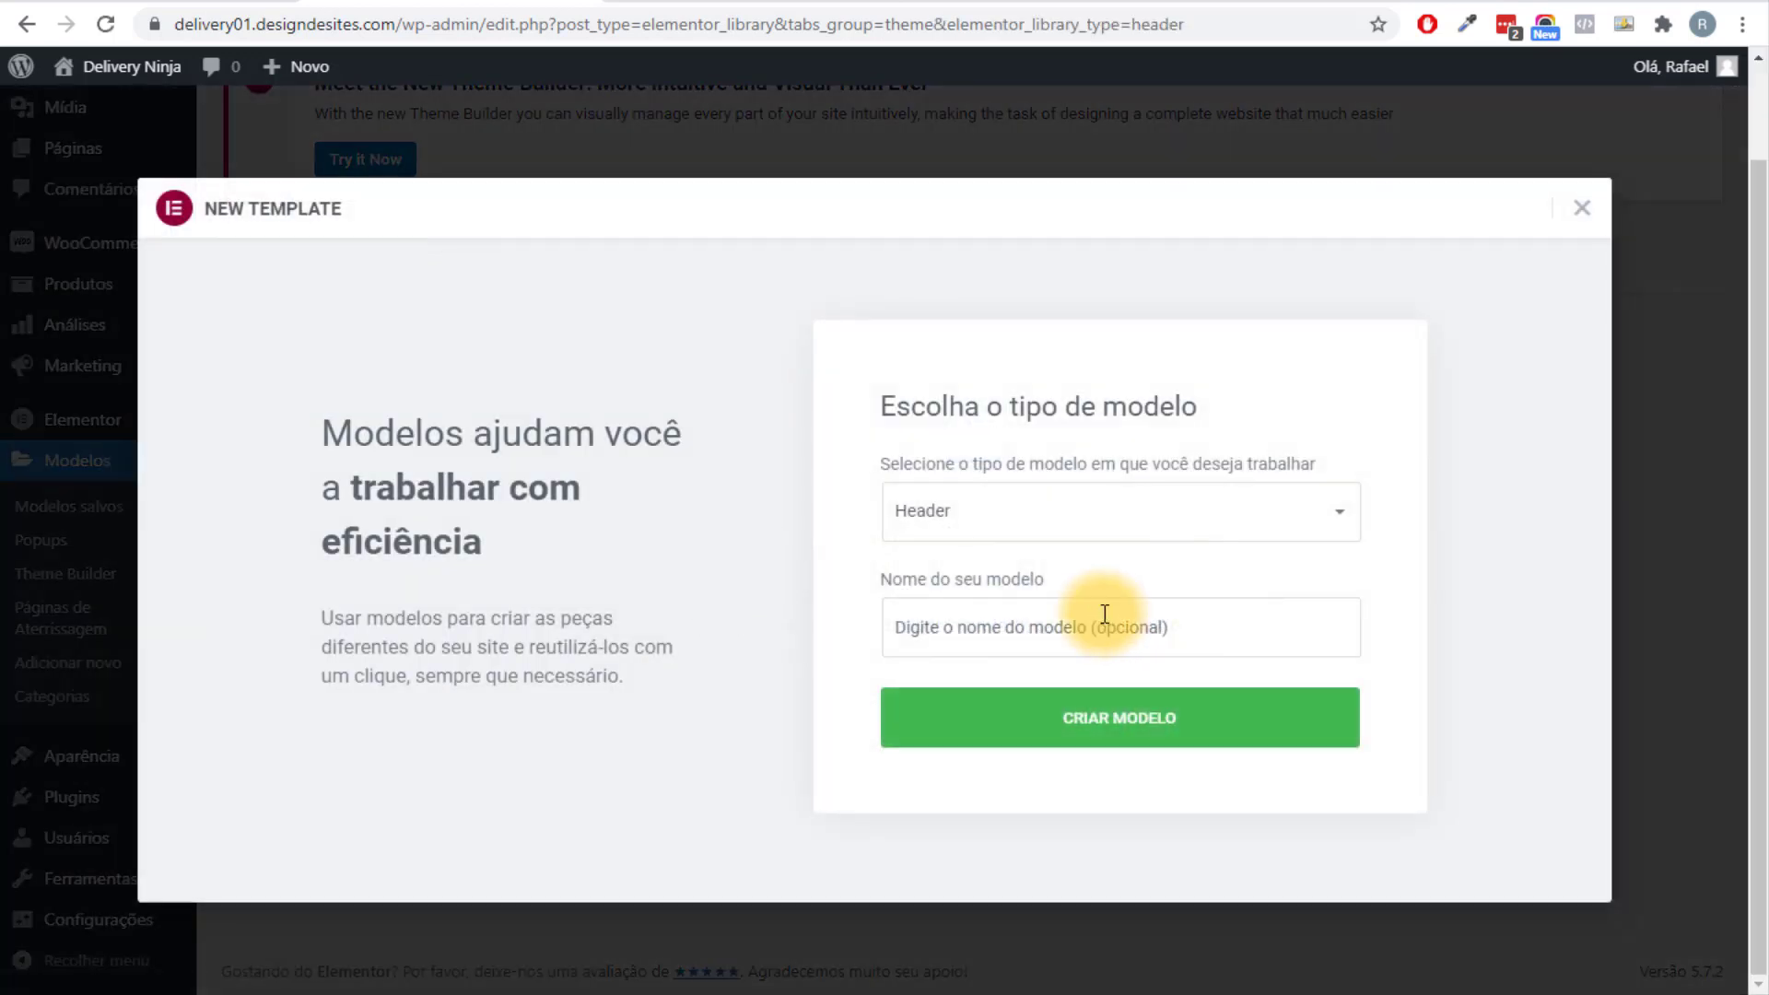
click(1104, 614)
click(966, 699)
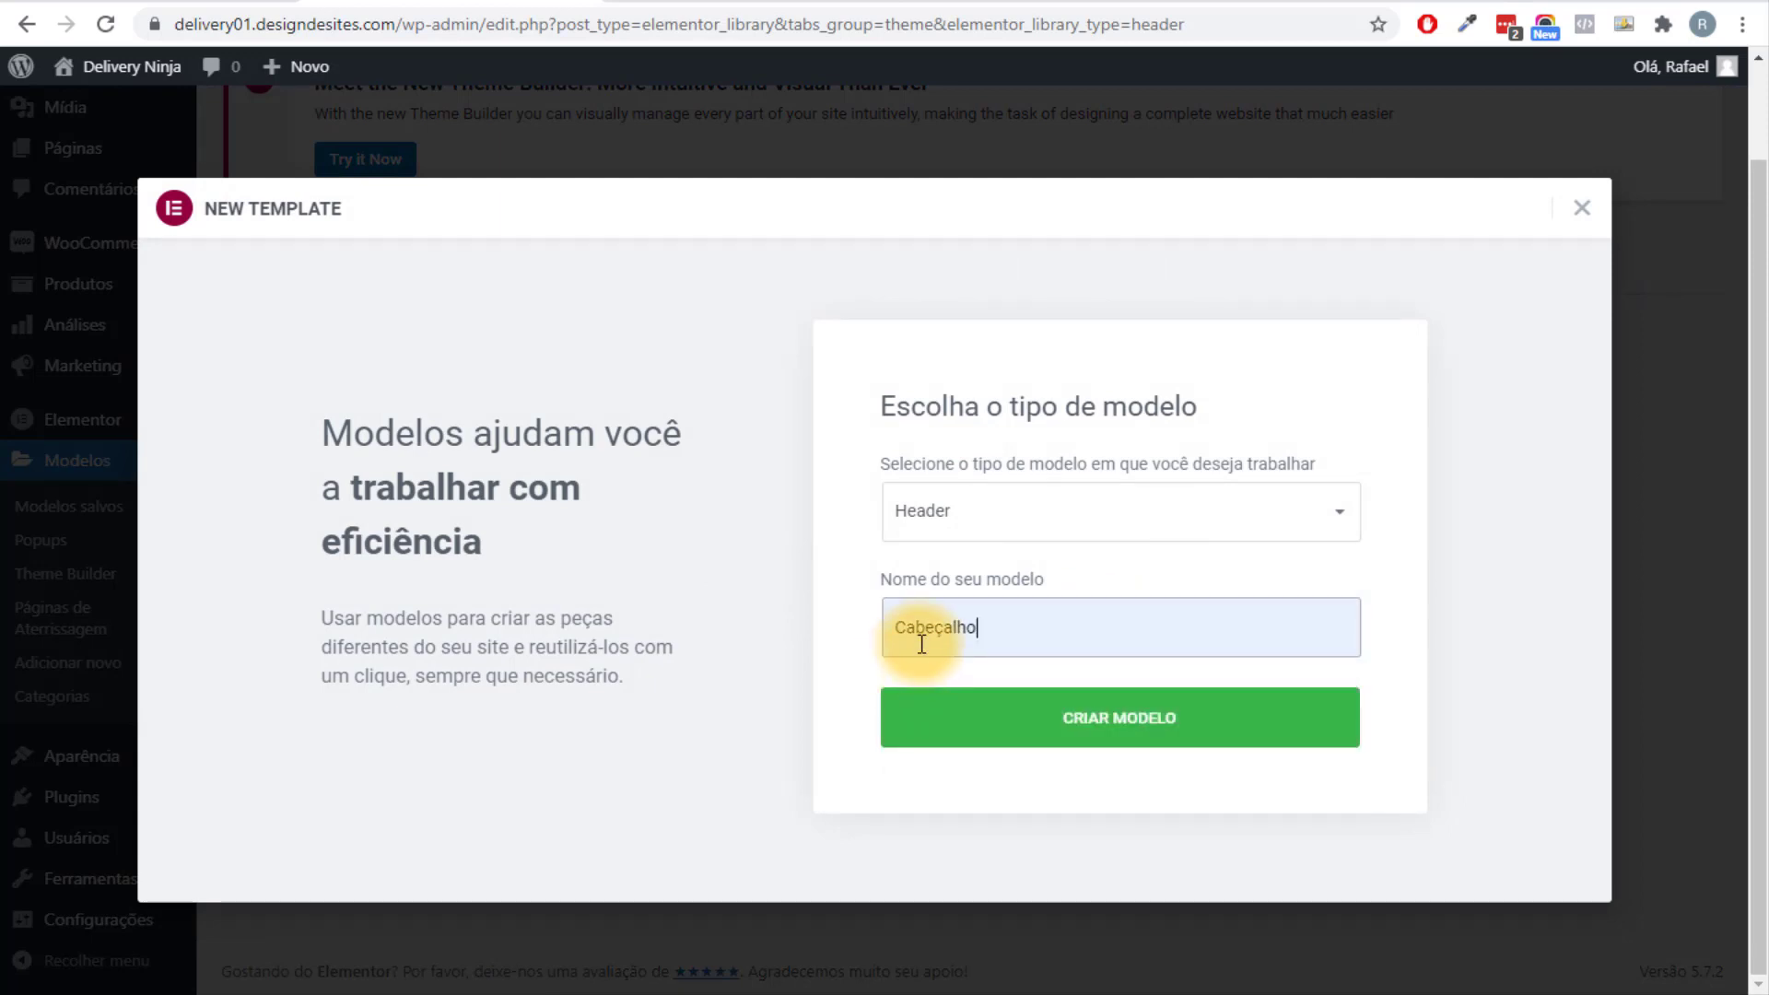
click(1068, 742)
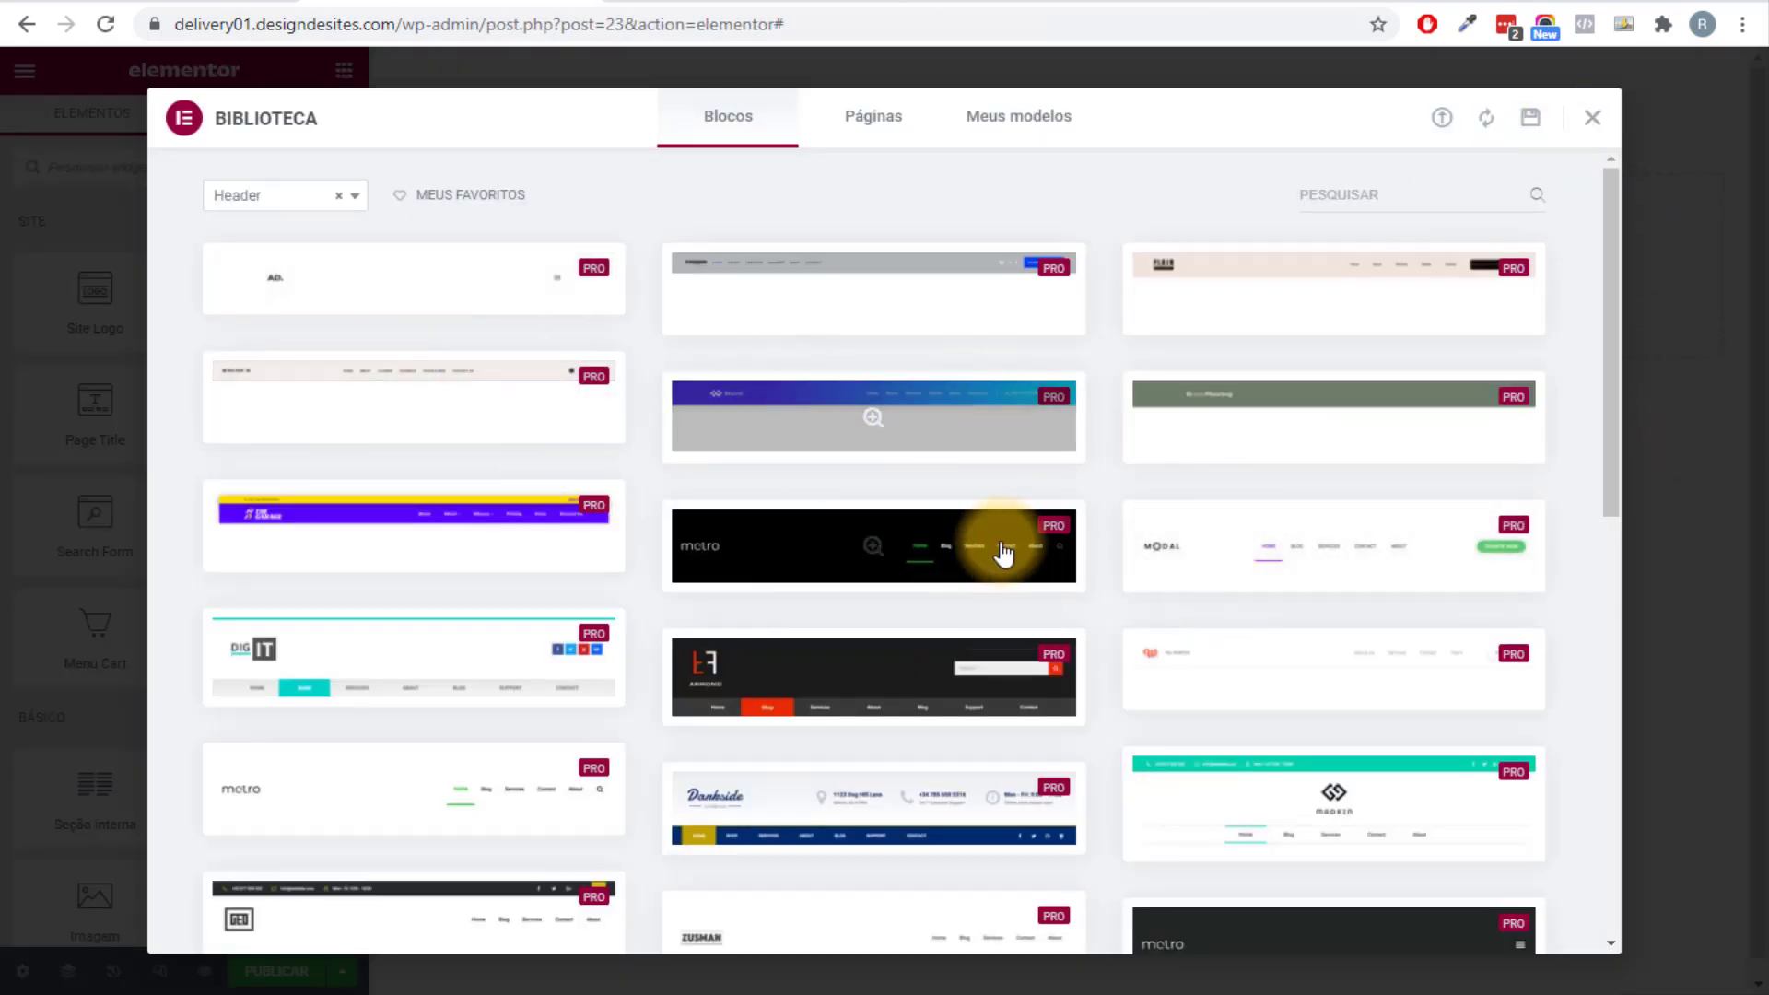
Close the template library, then add and delete test Button and Video widgets.
scroll(1074, 573, down, 4)
scroll(717, 566, down, 4)
scroll(717, 565, up, 9)
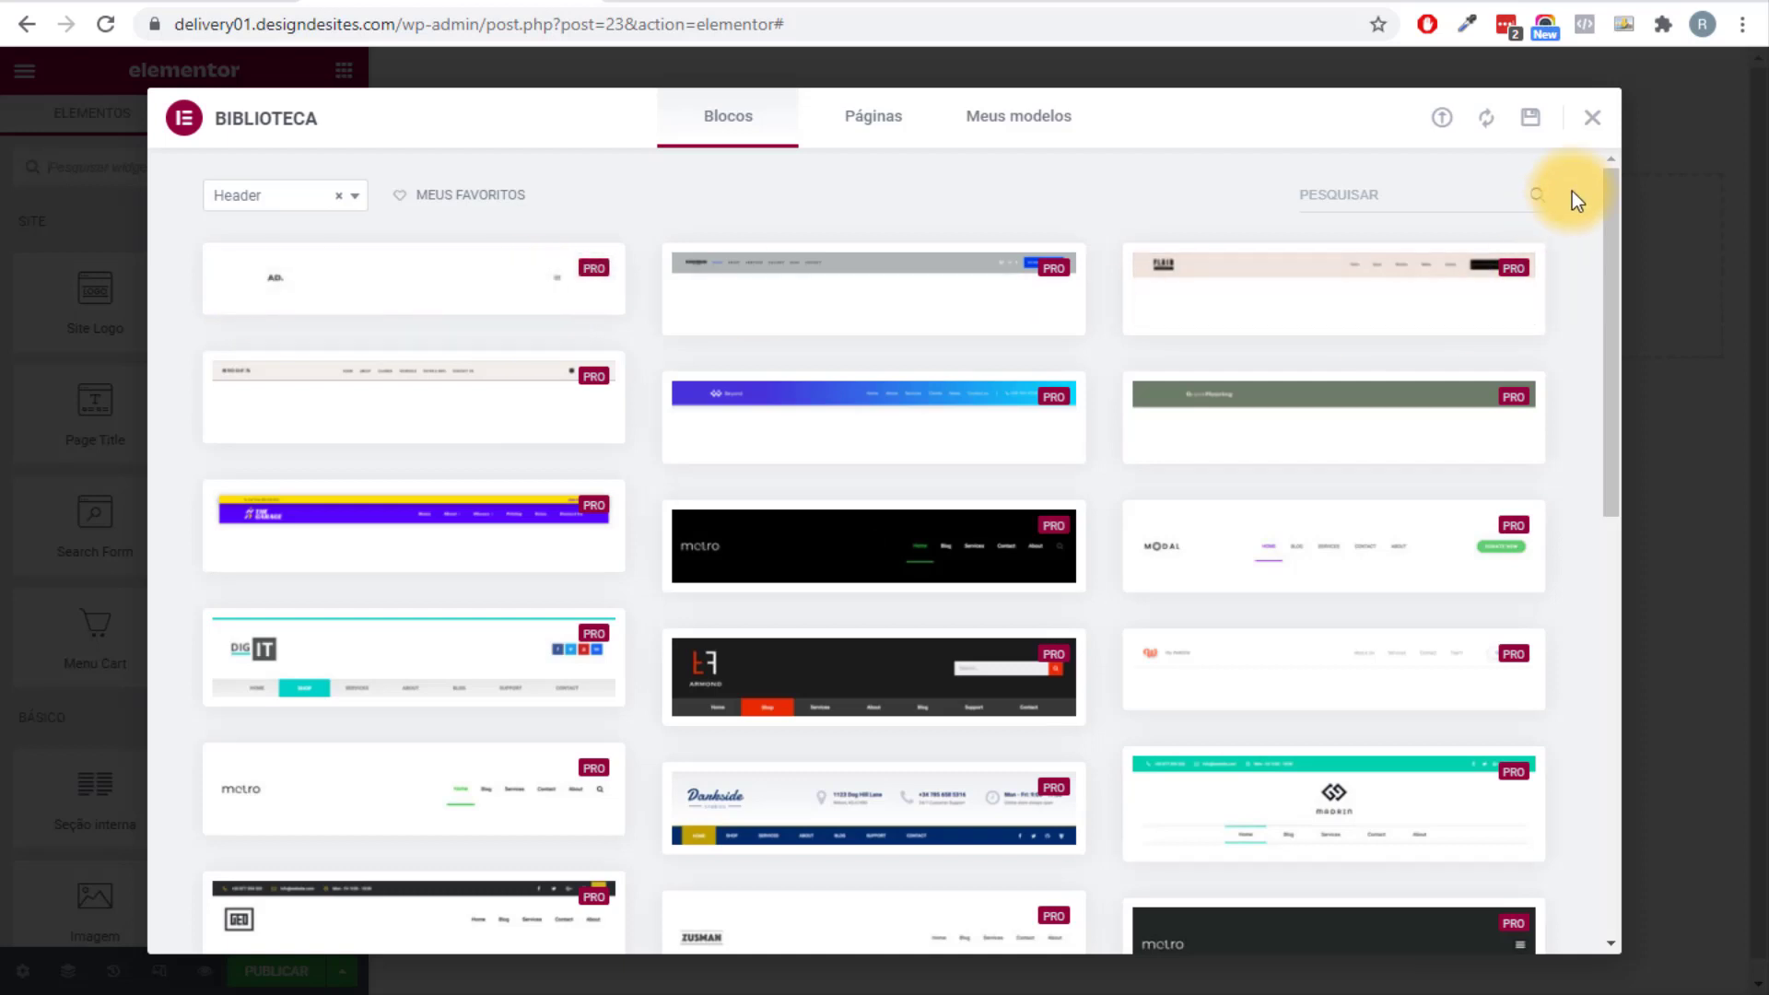
click(1591, 118)
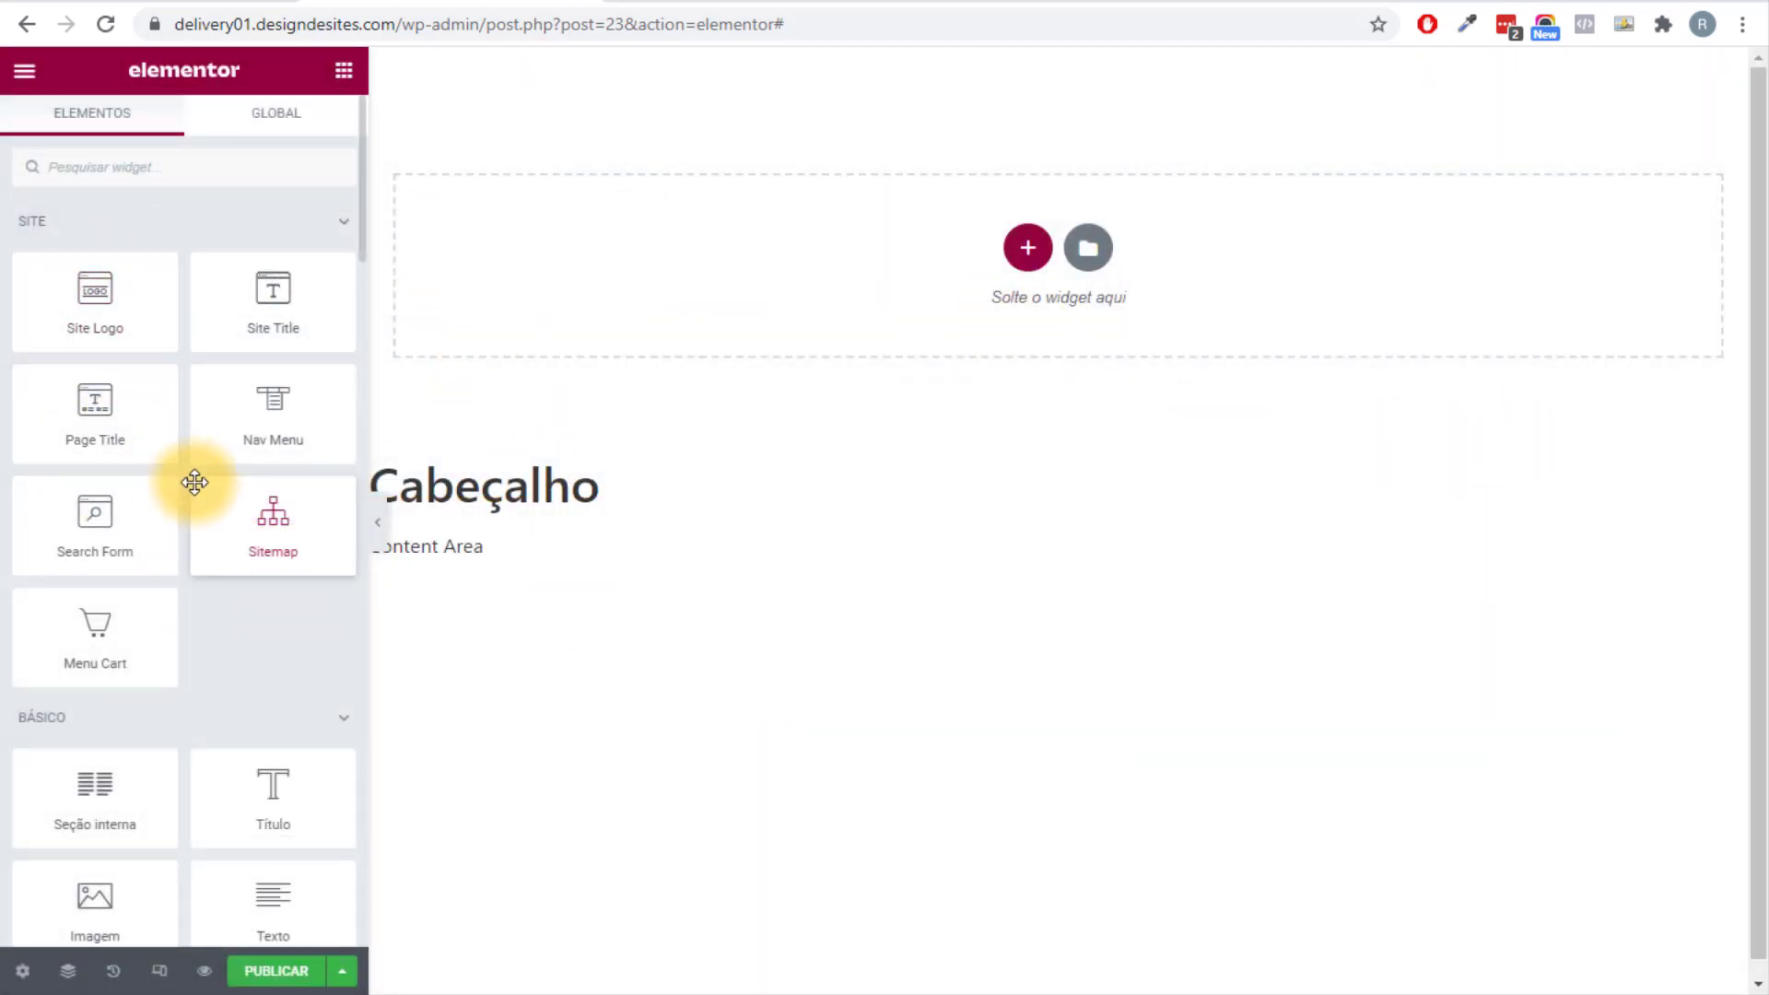
scroll(162, 627, down, 5)
drag(256, 586, 1031, 350)
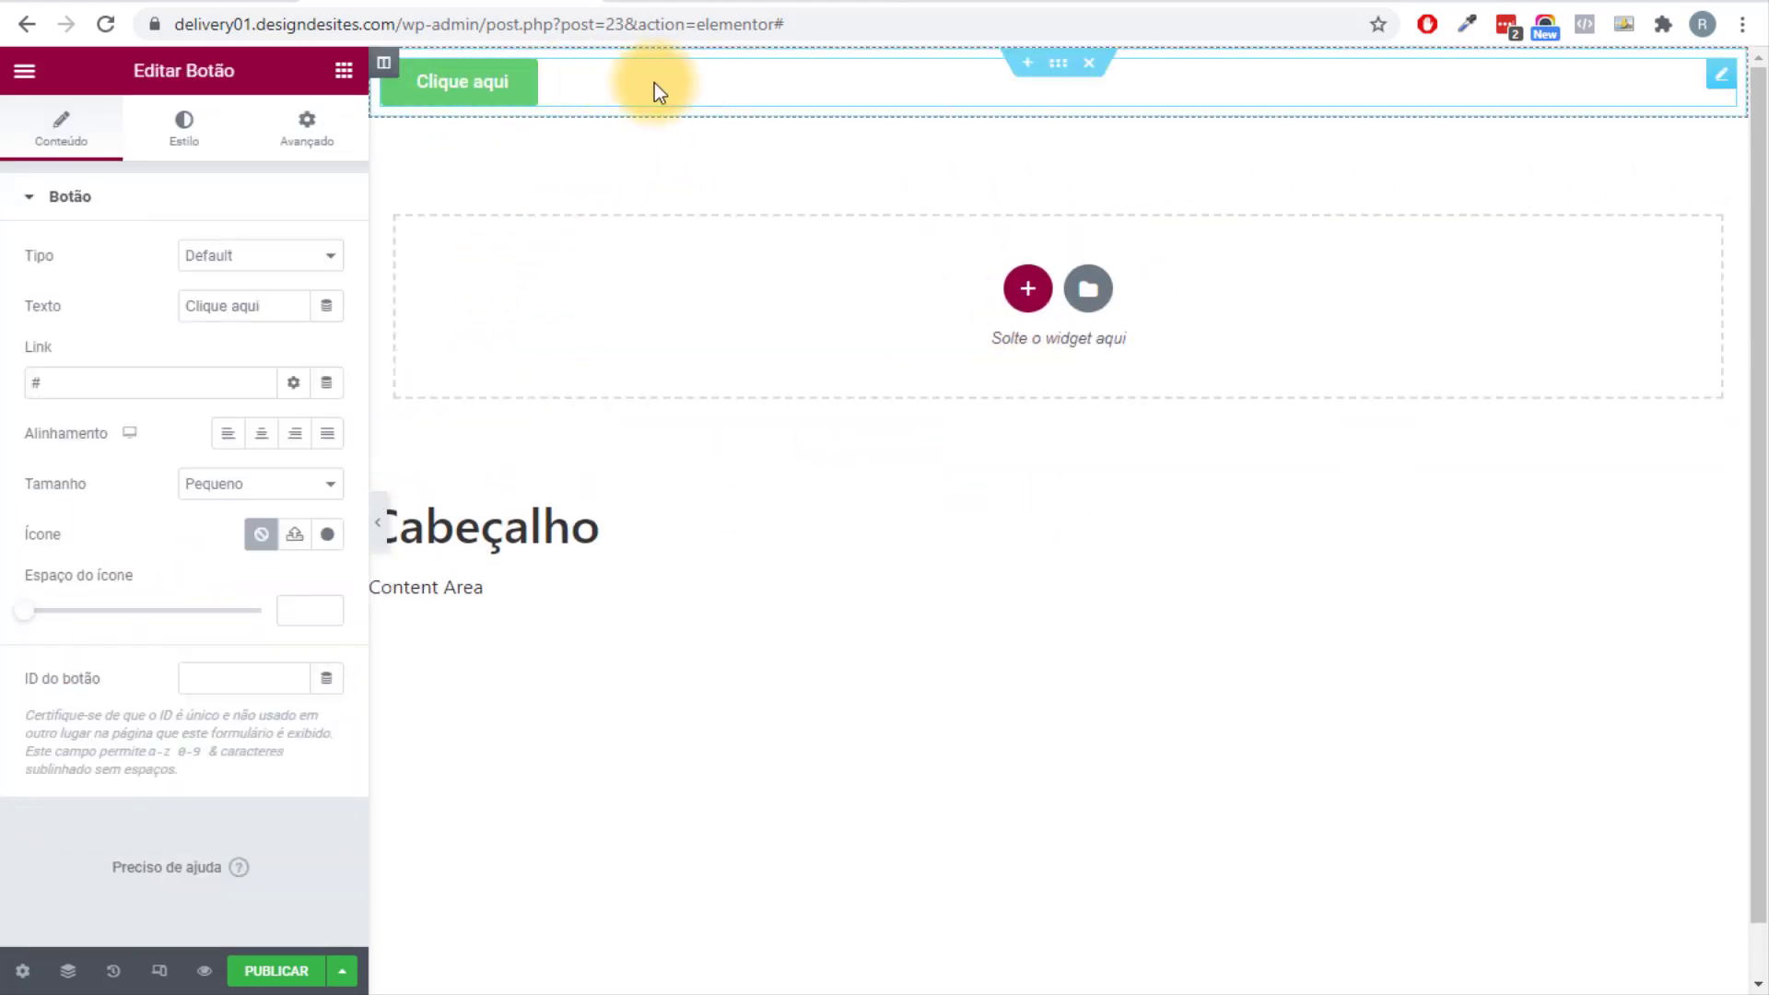
right_click(655, 85)
click(778, 425)
scroll(92, 558, down, 4)
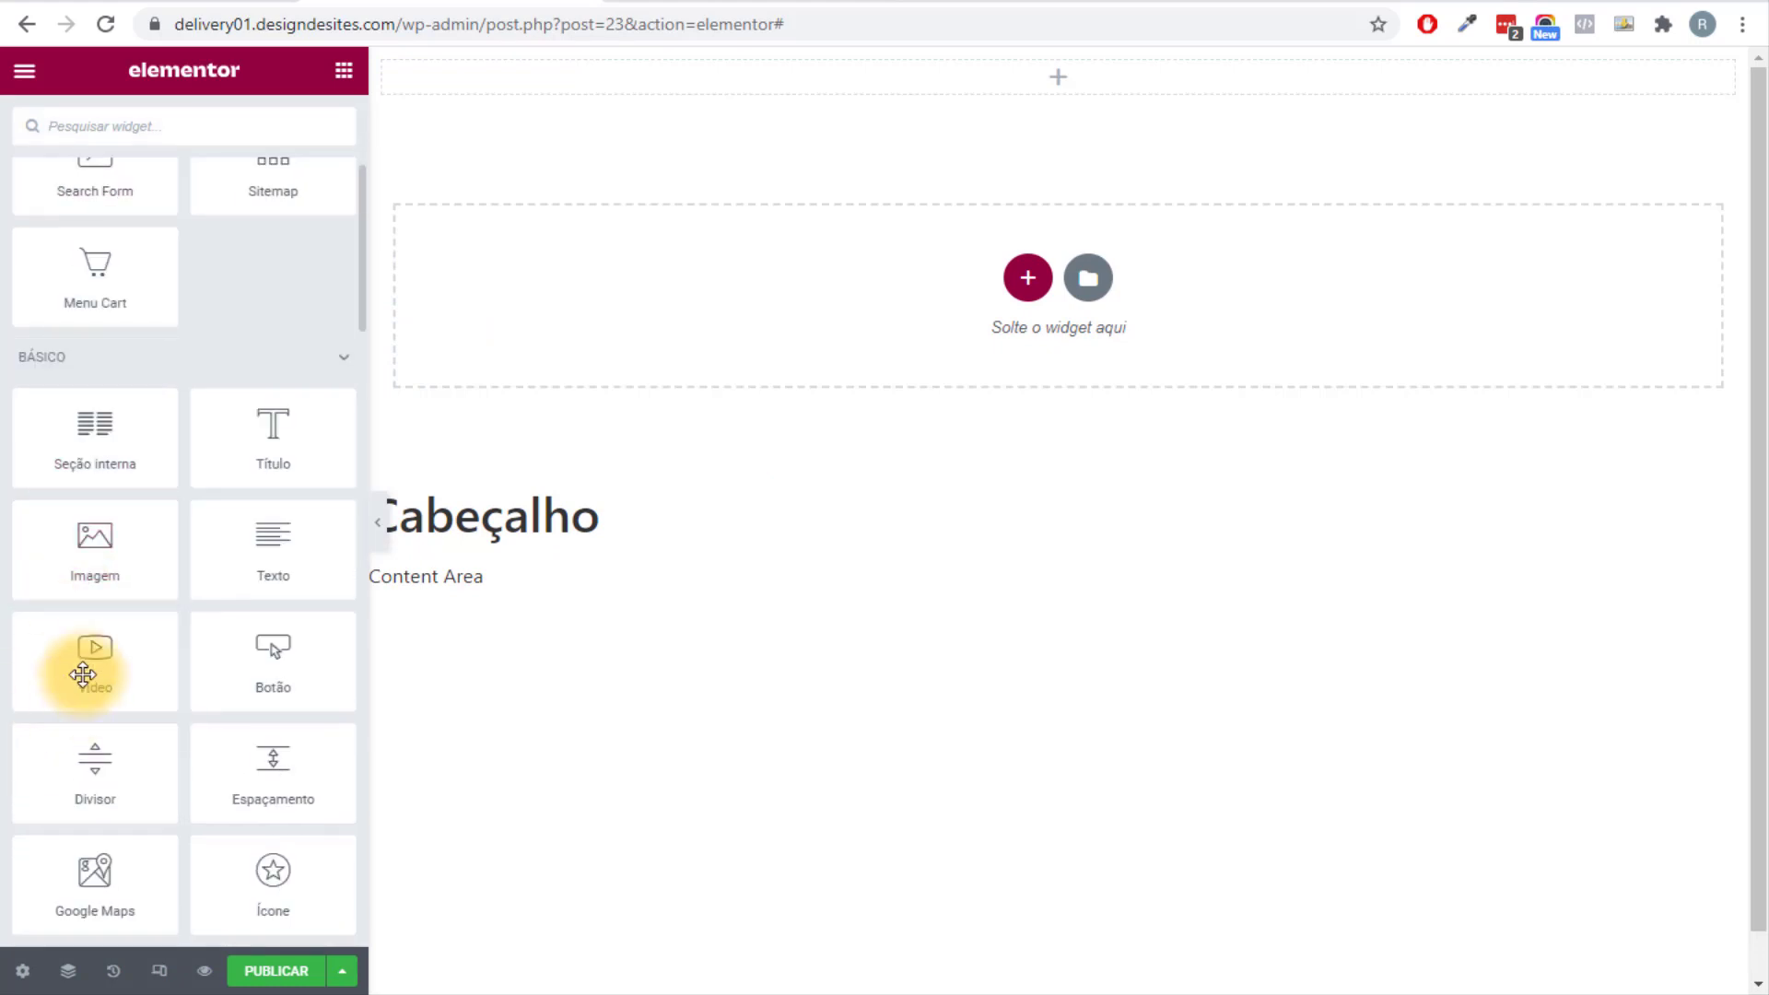
drag(64, 679, 1050, 86)
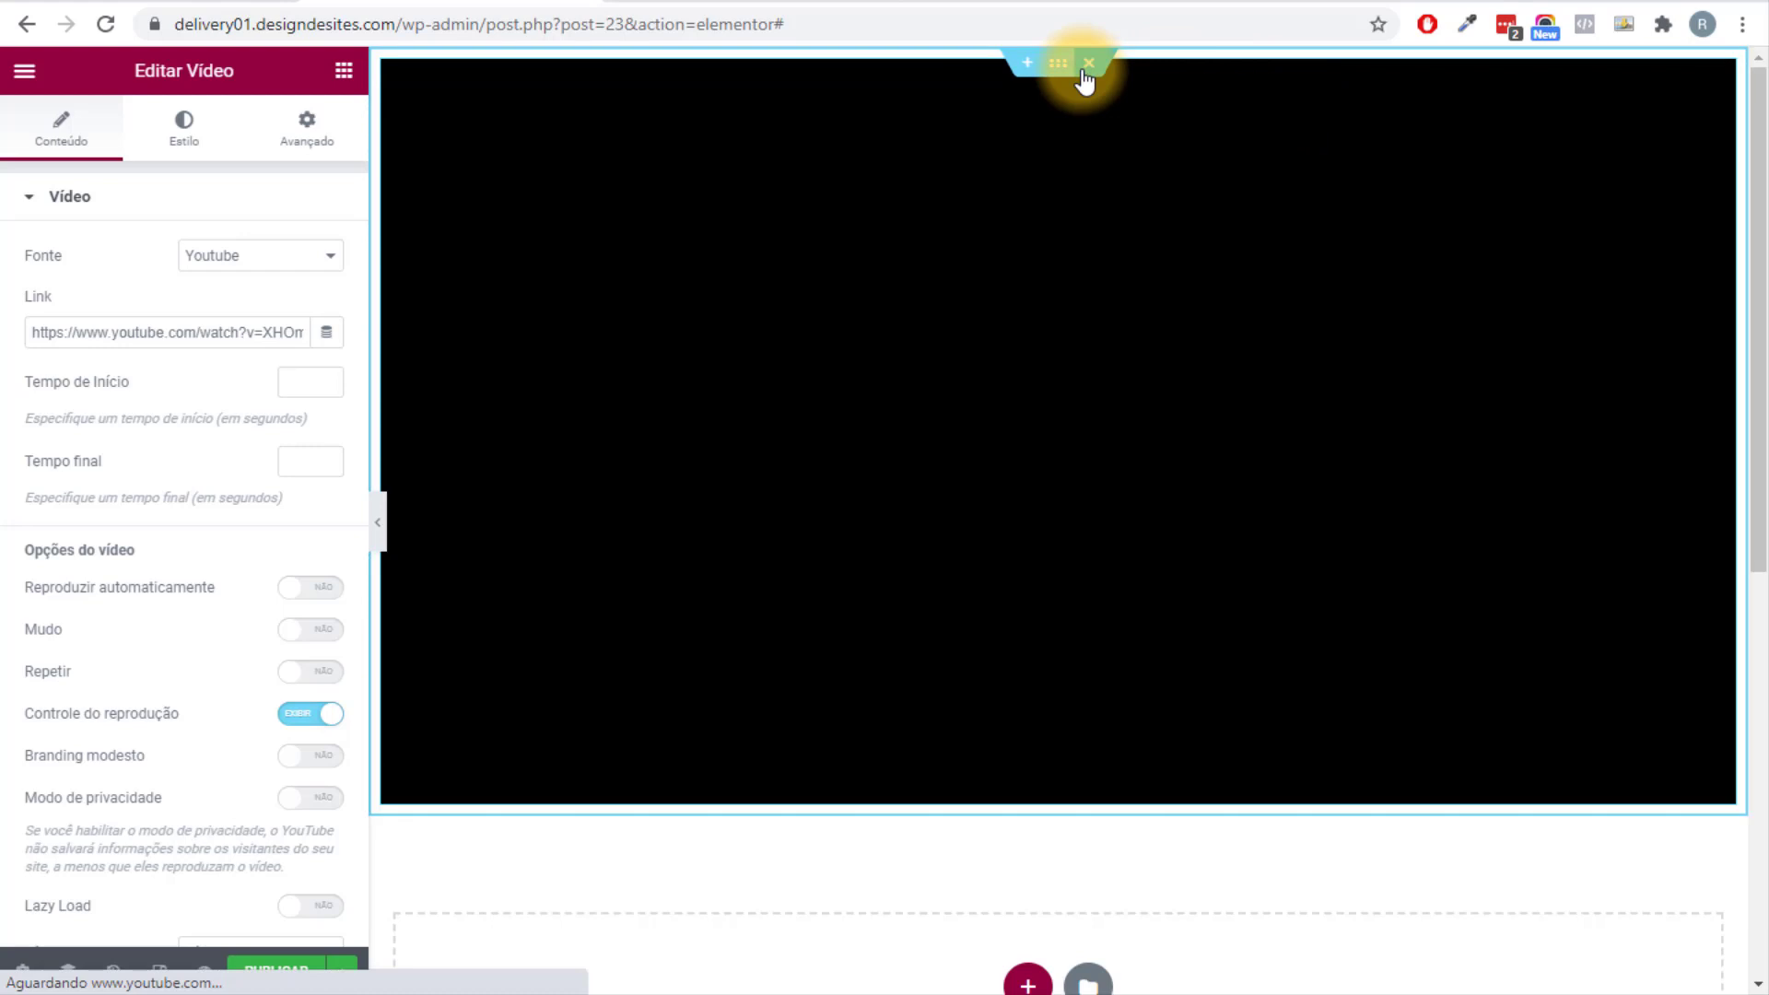
click(1088, 65)
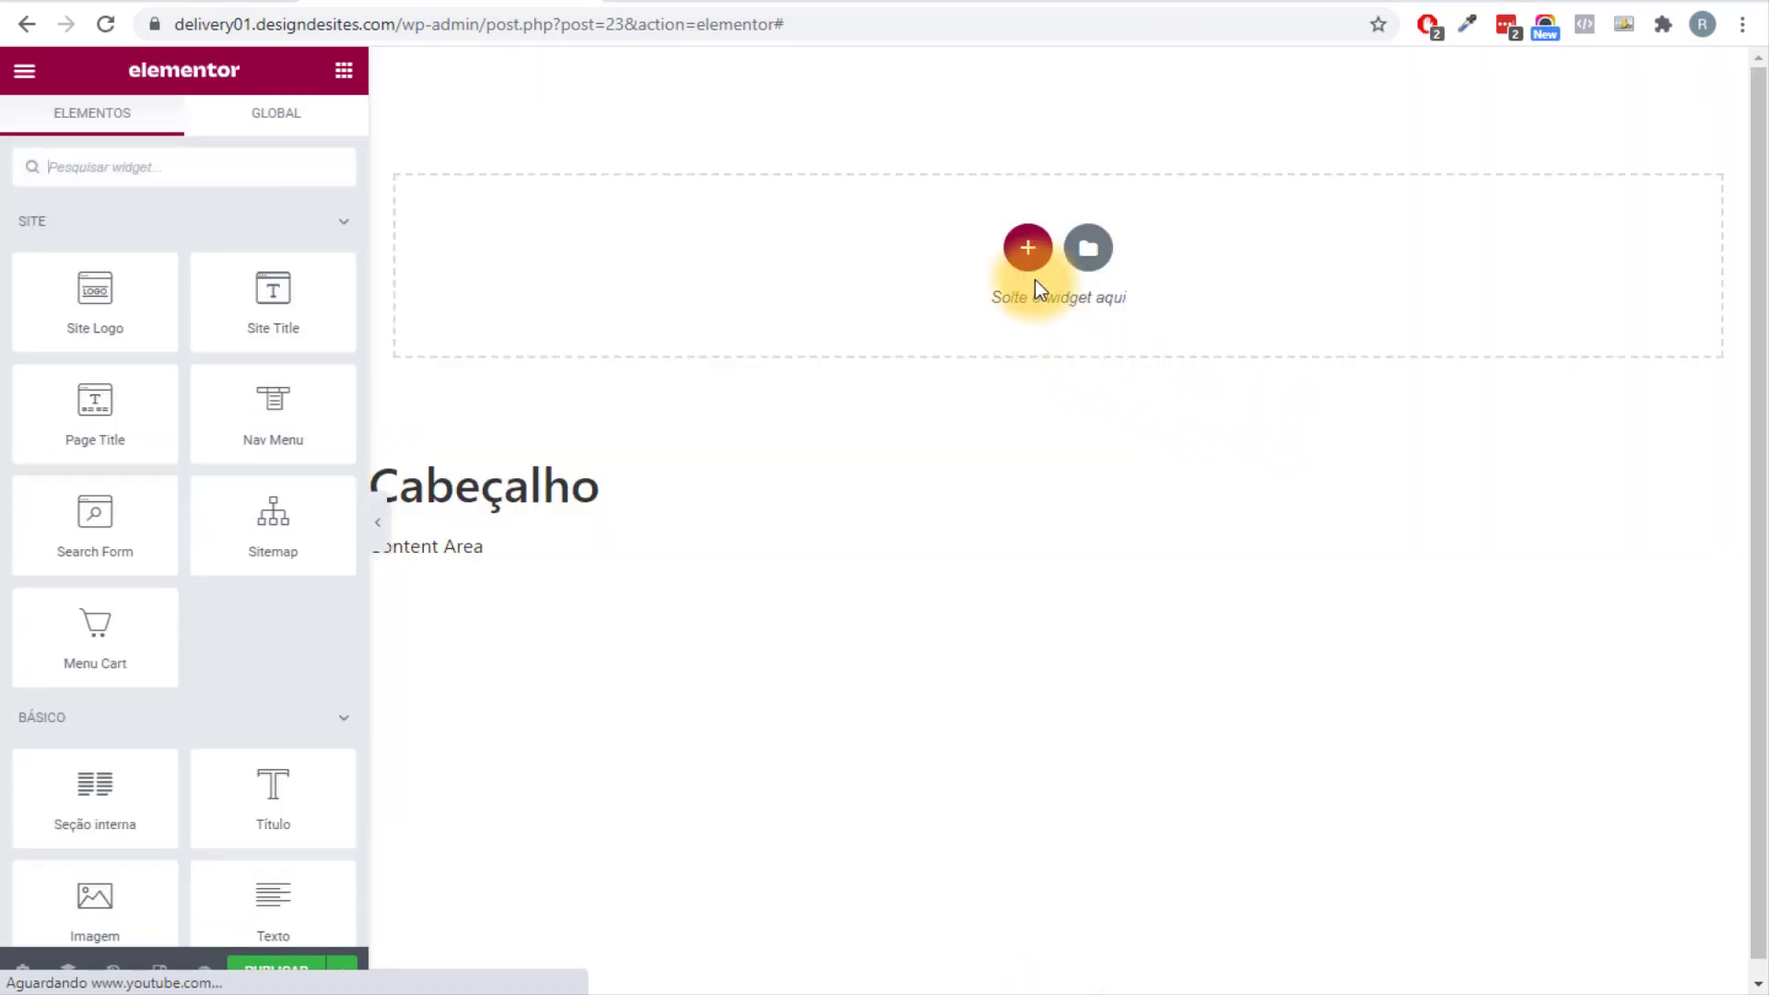
Add a two-column section followed by a three-column section.
click(1028, 249)
click(792, 321)
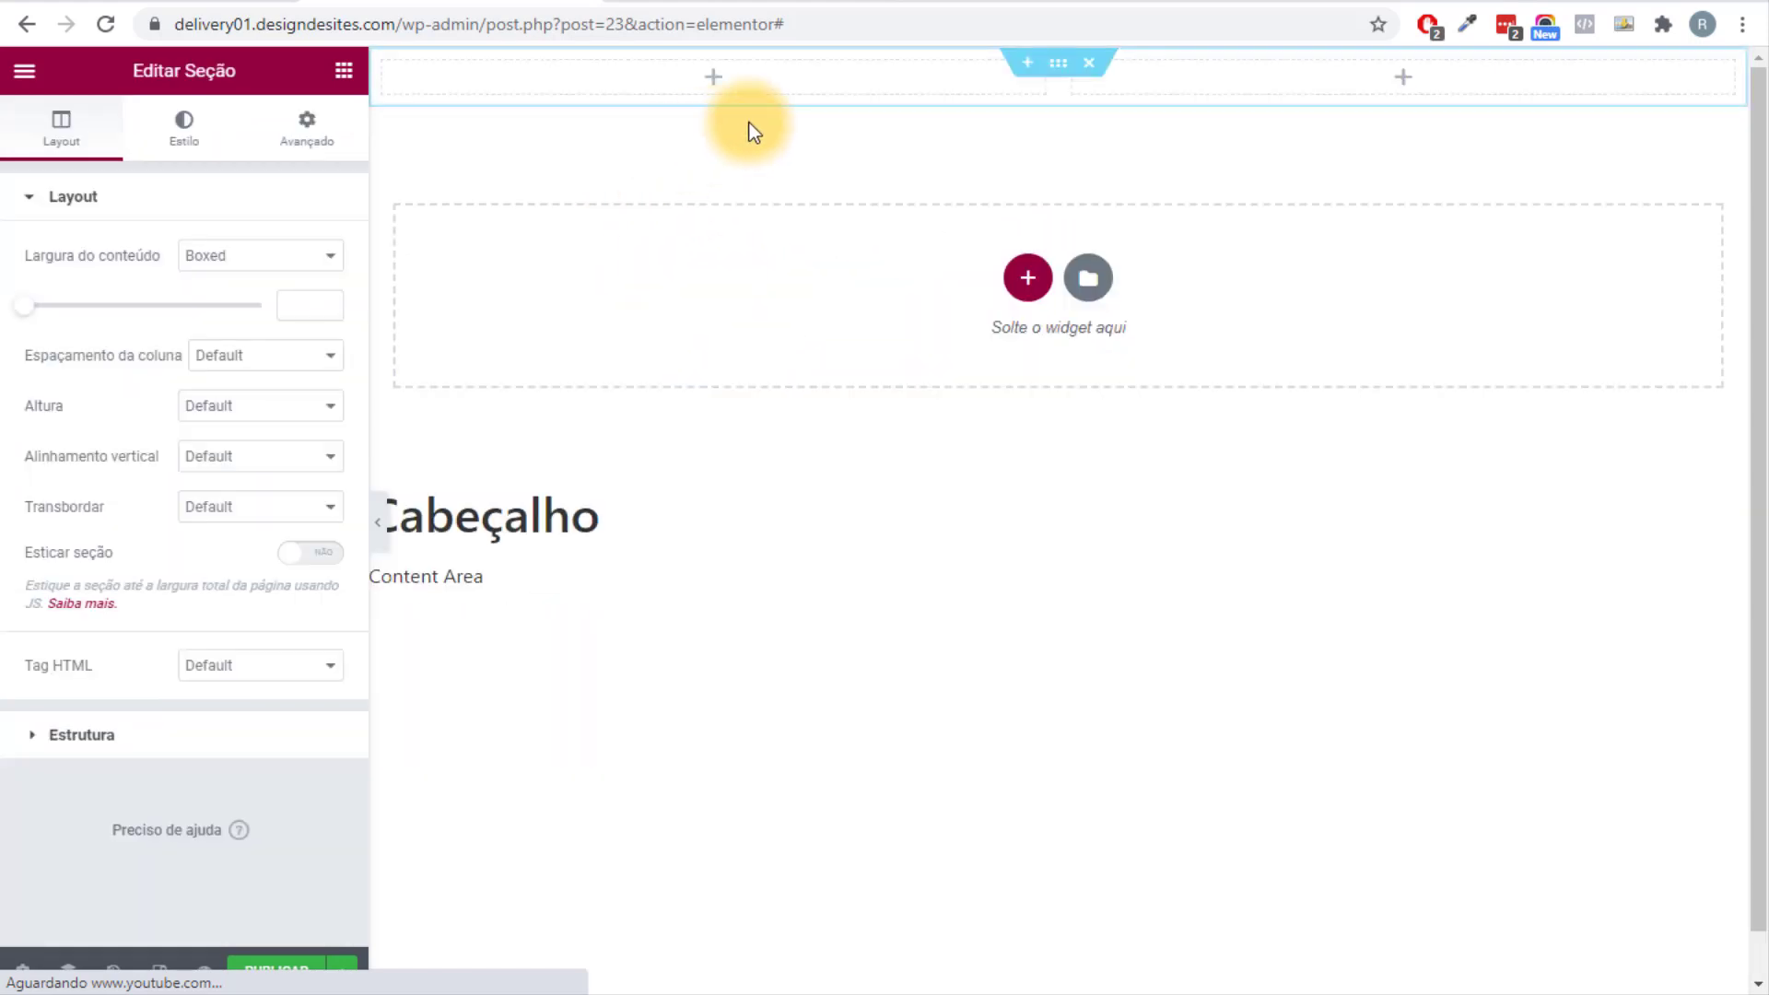
click(1028, 277)
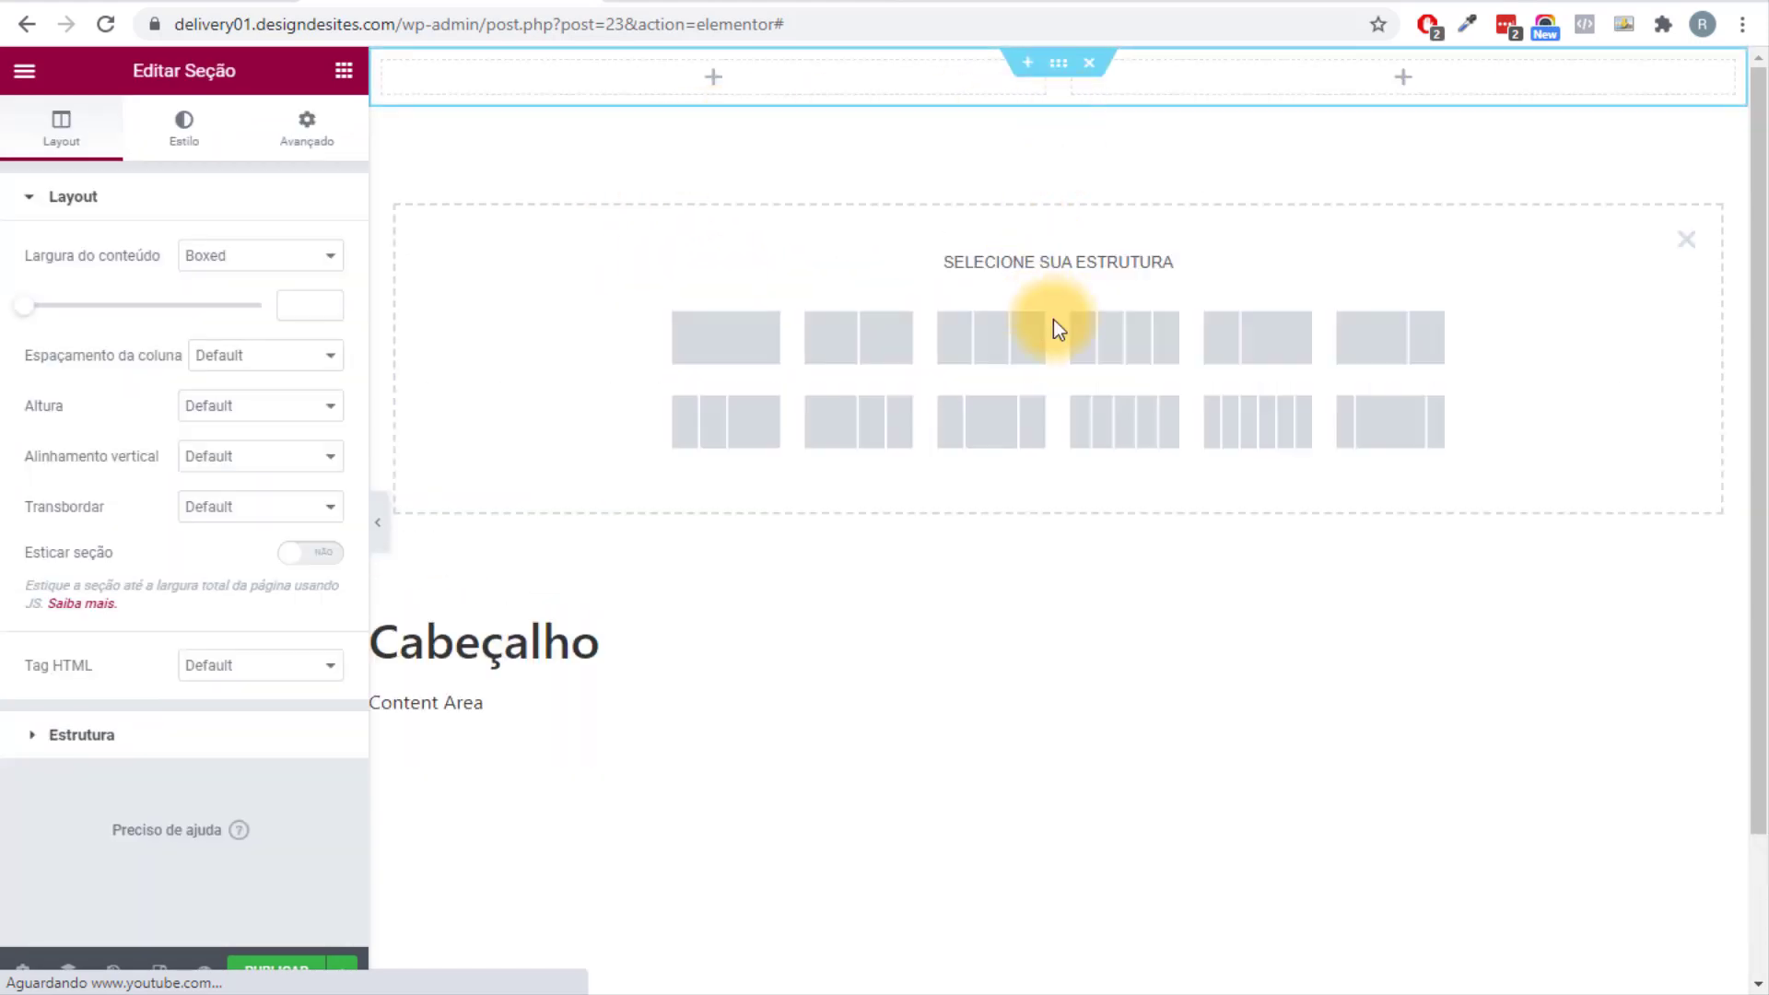
click(990, 338)
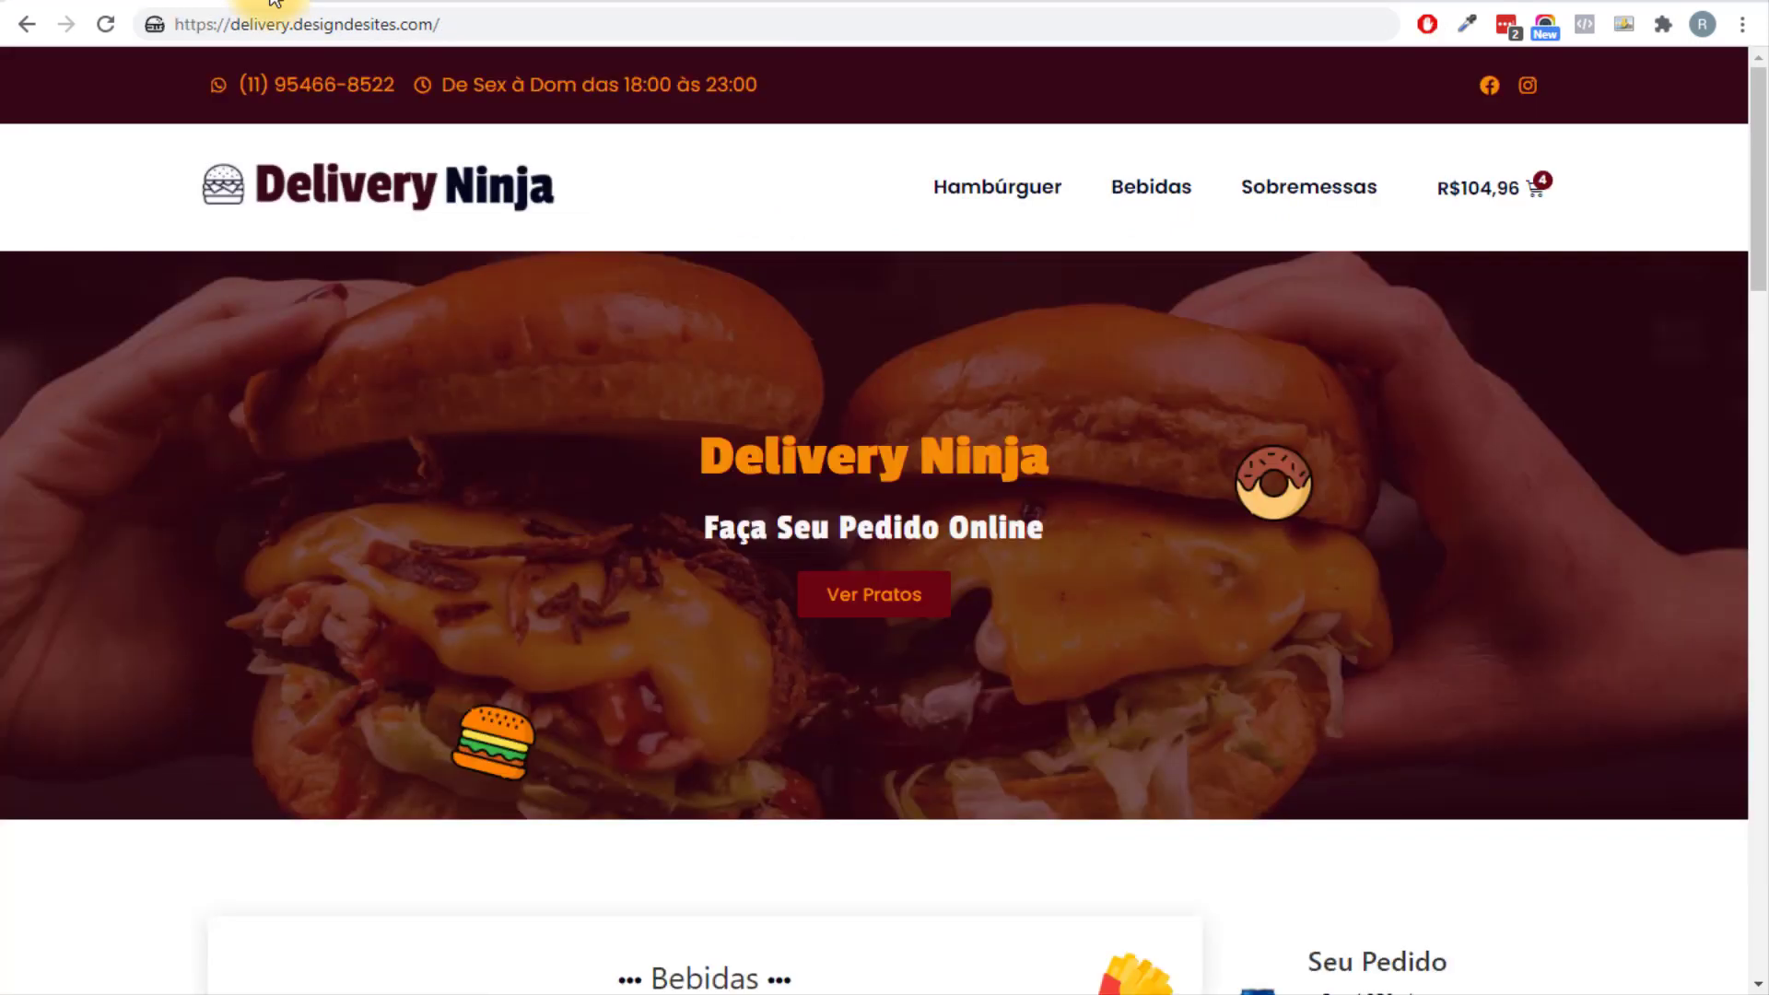
drag(241, 83, 435, 106)
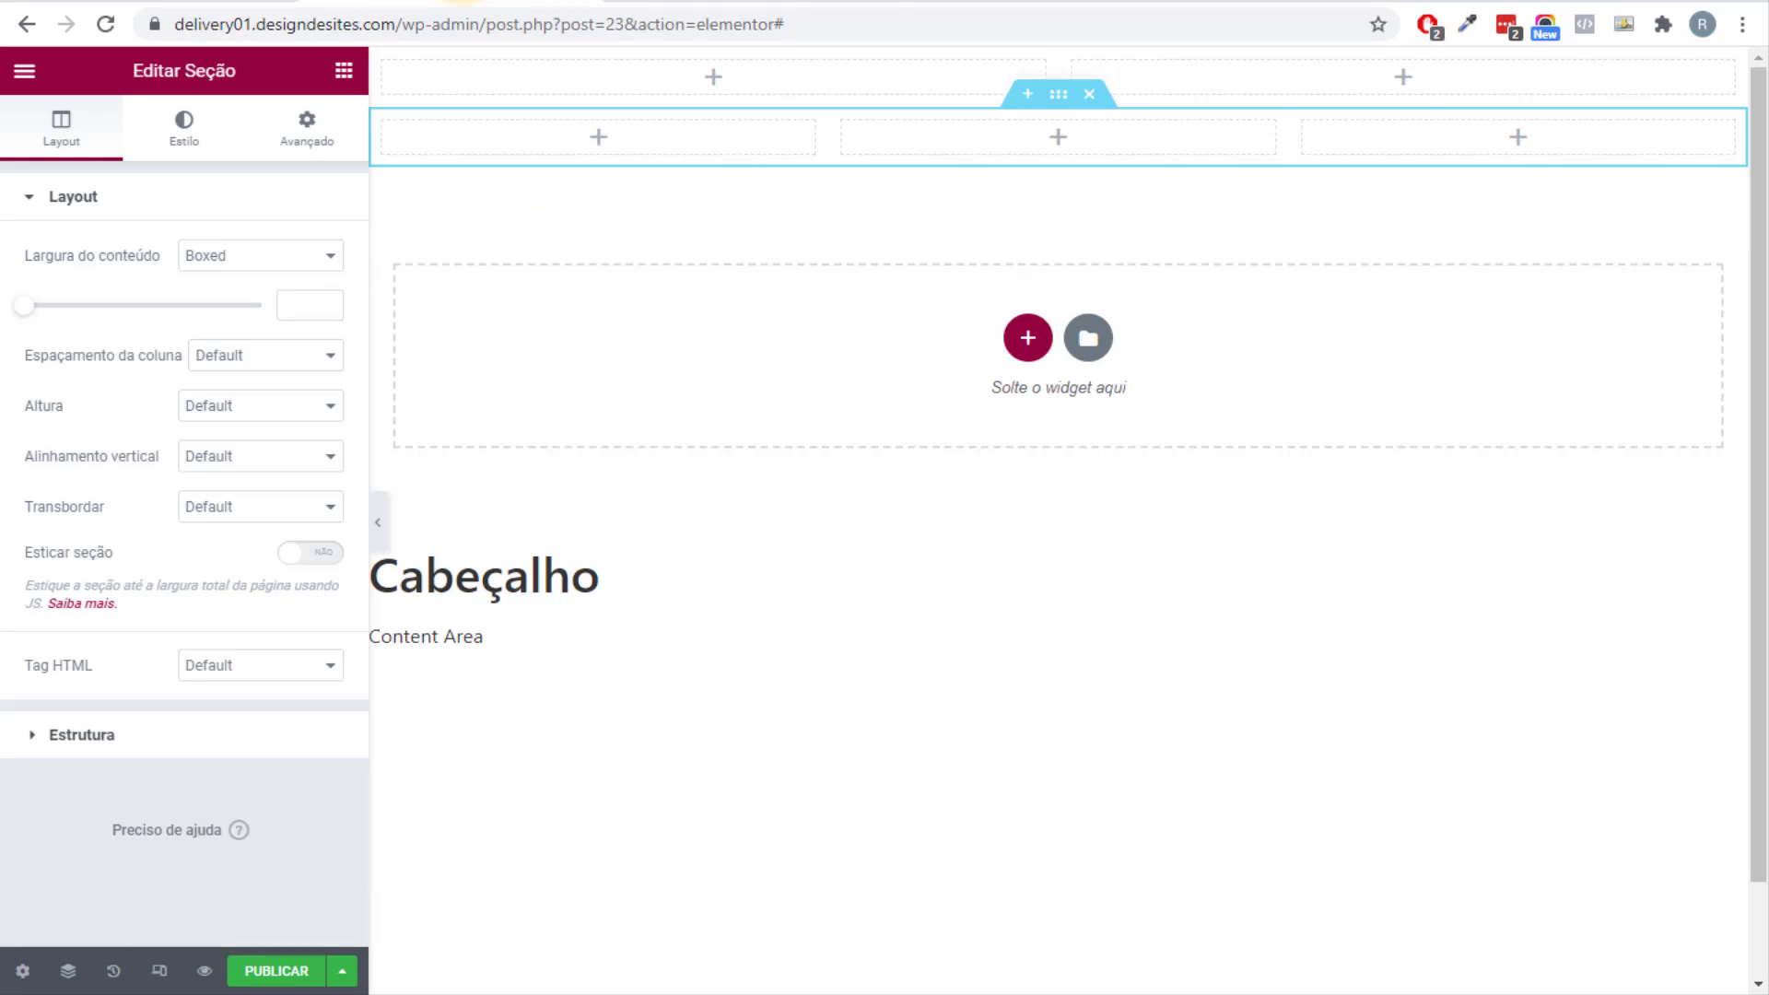
click(342, 74)
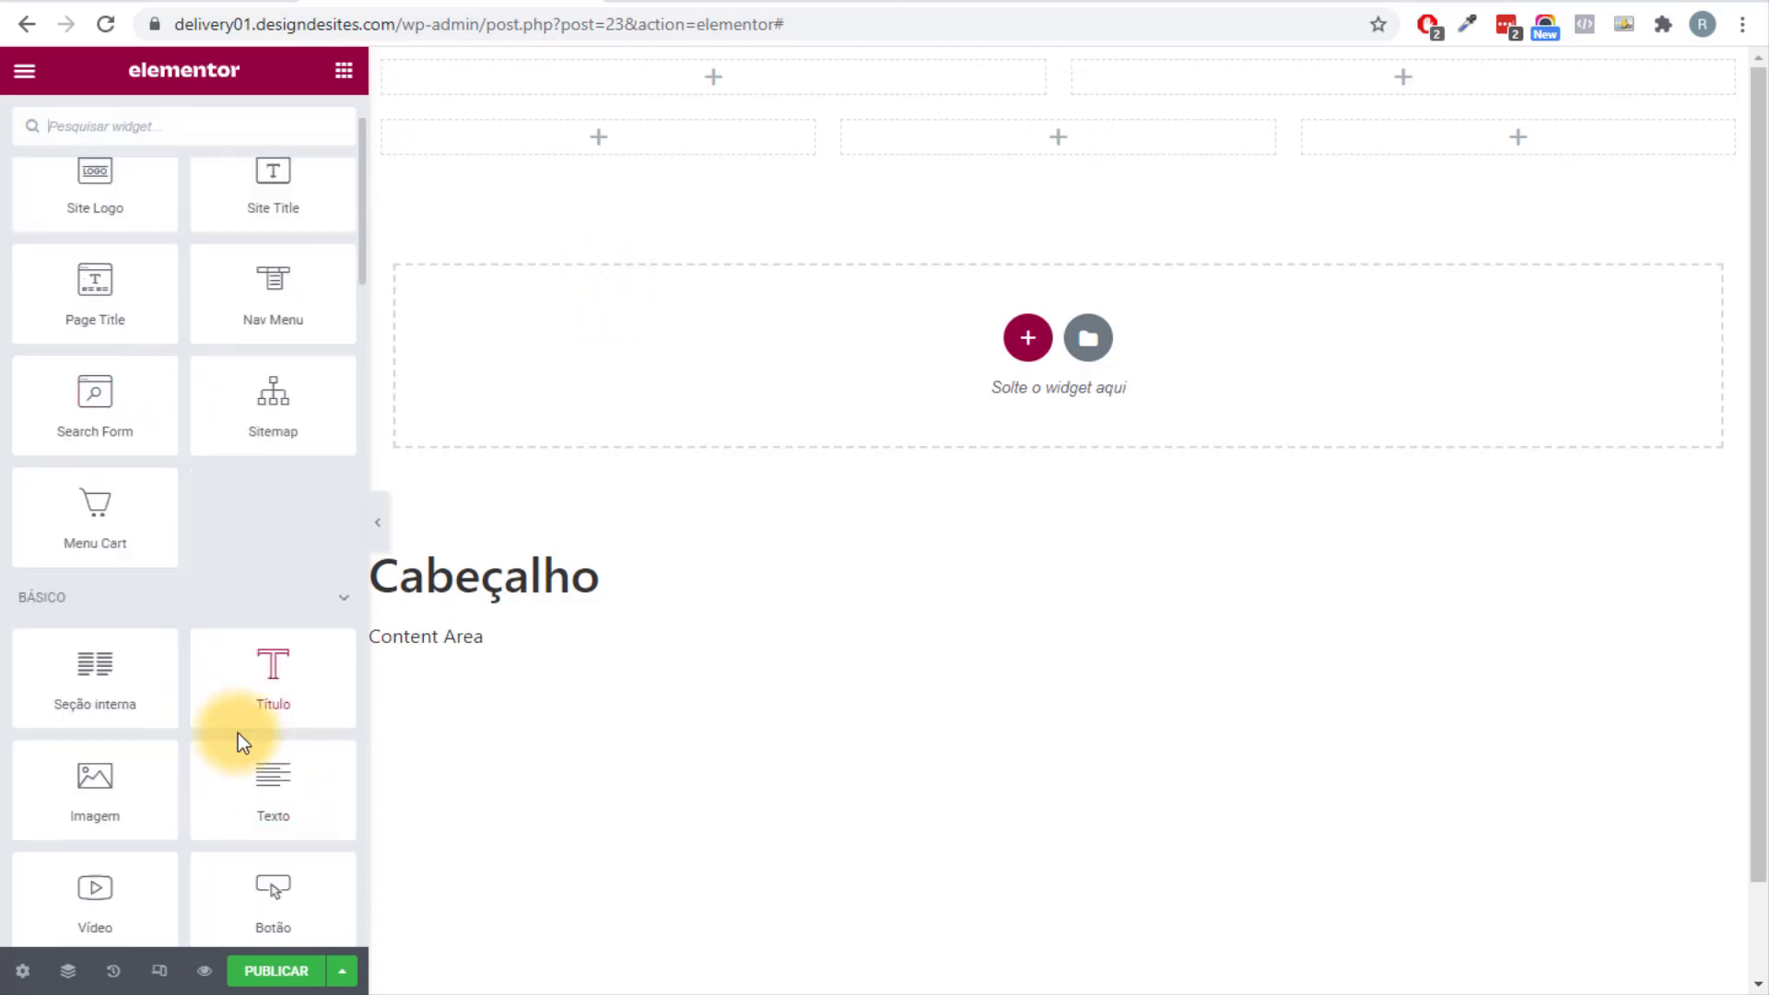
scroll(242, 743, down, 1)
drag(277, 788, 612, 148)
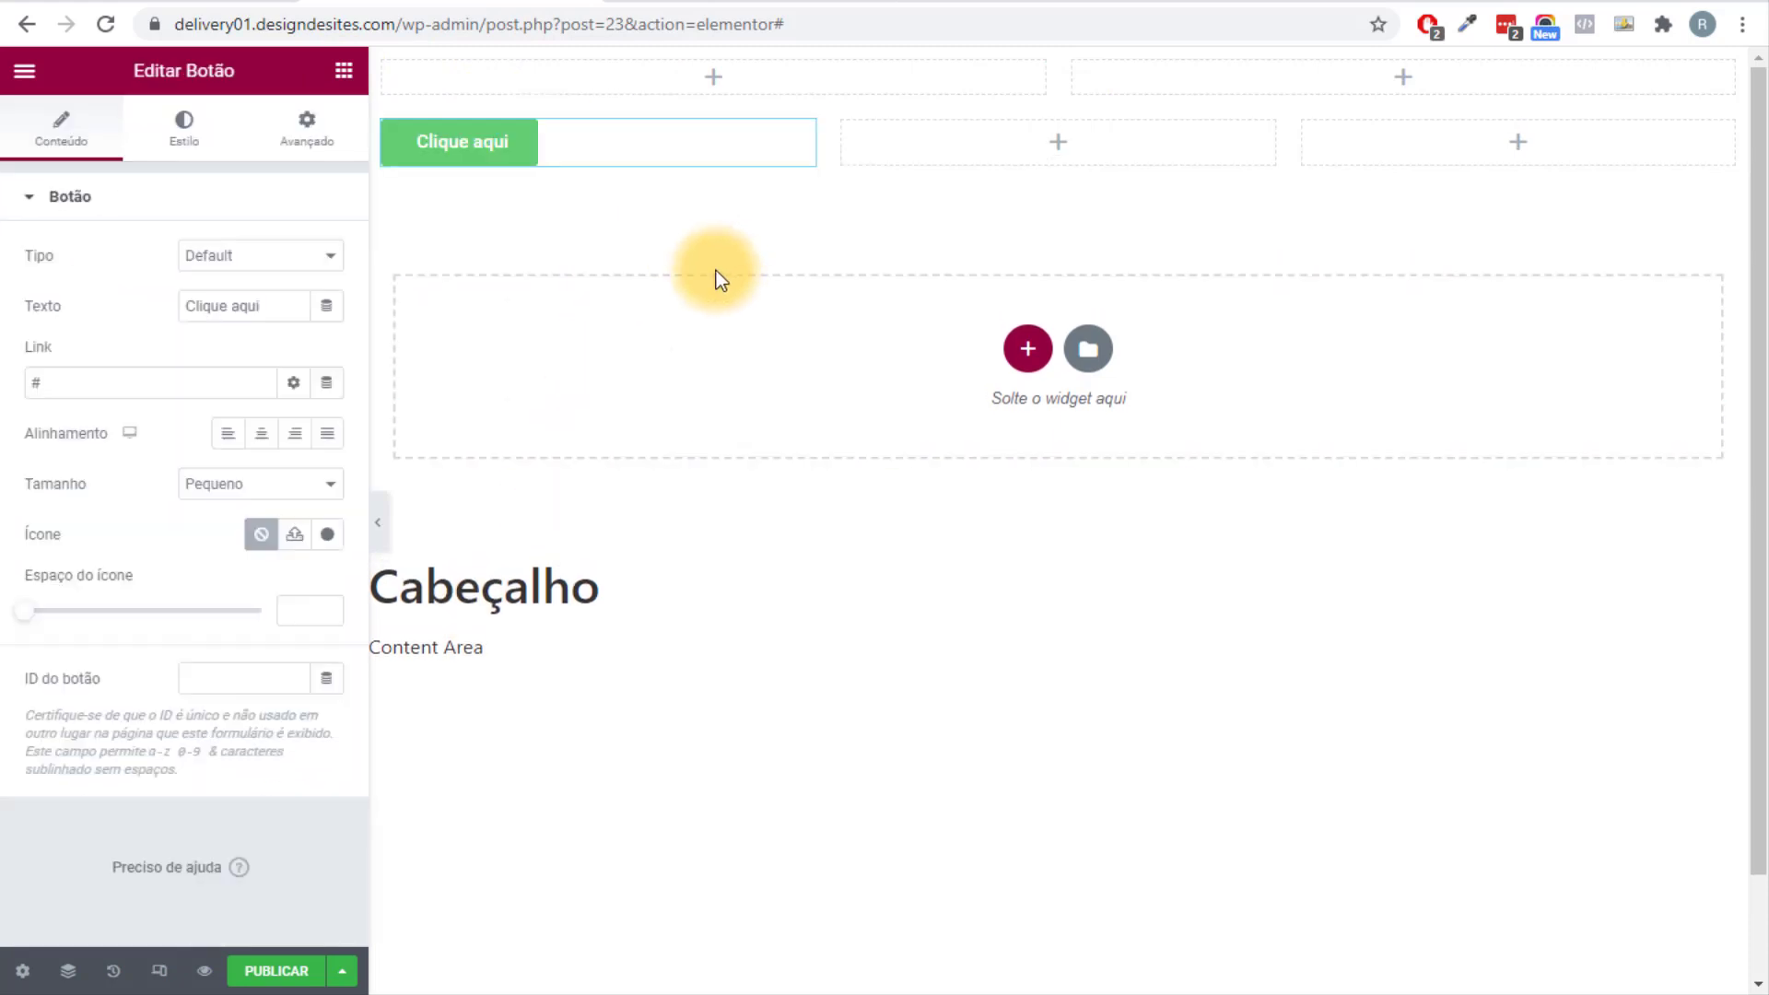
click(187, 129)
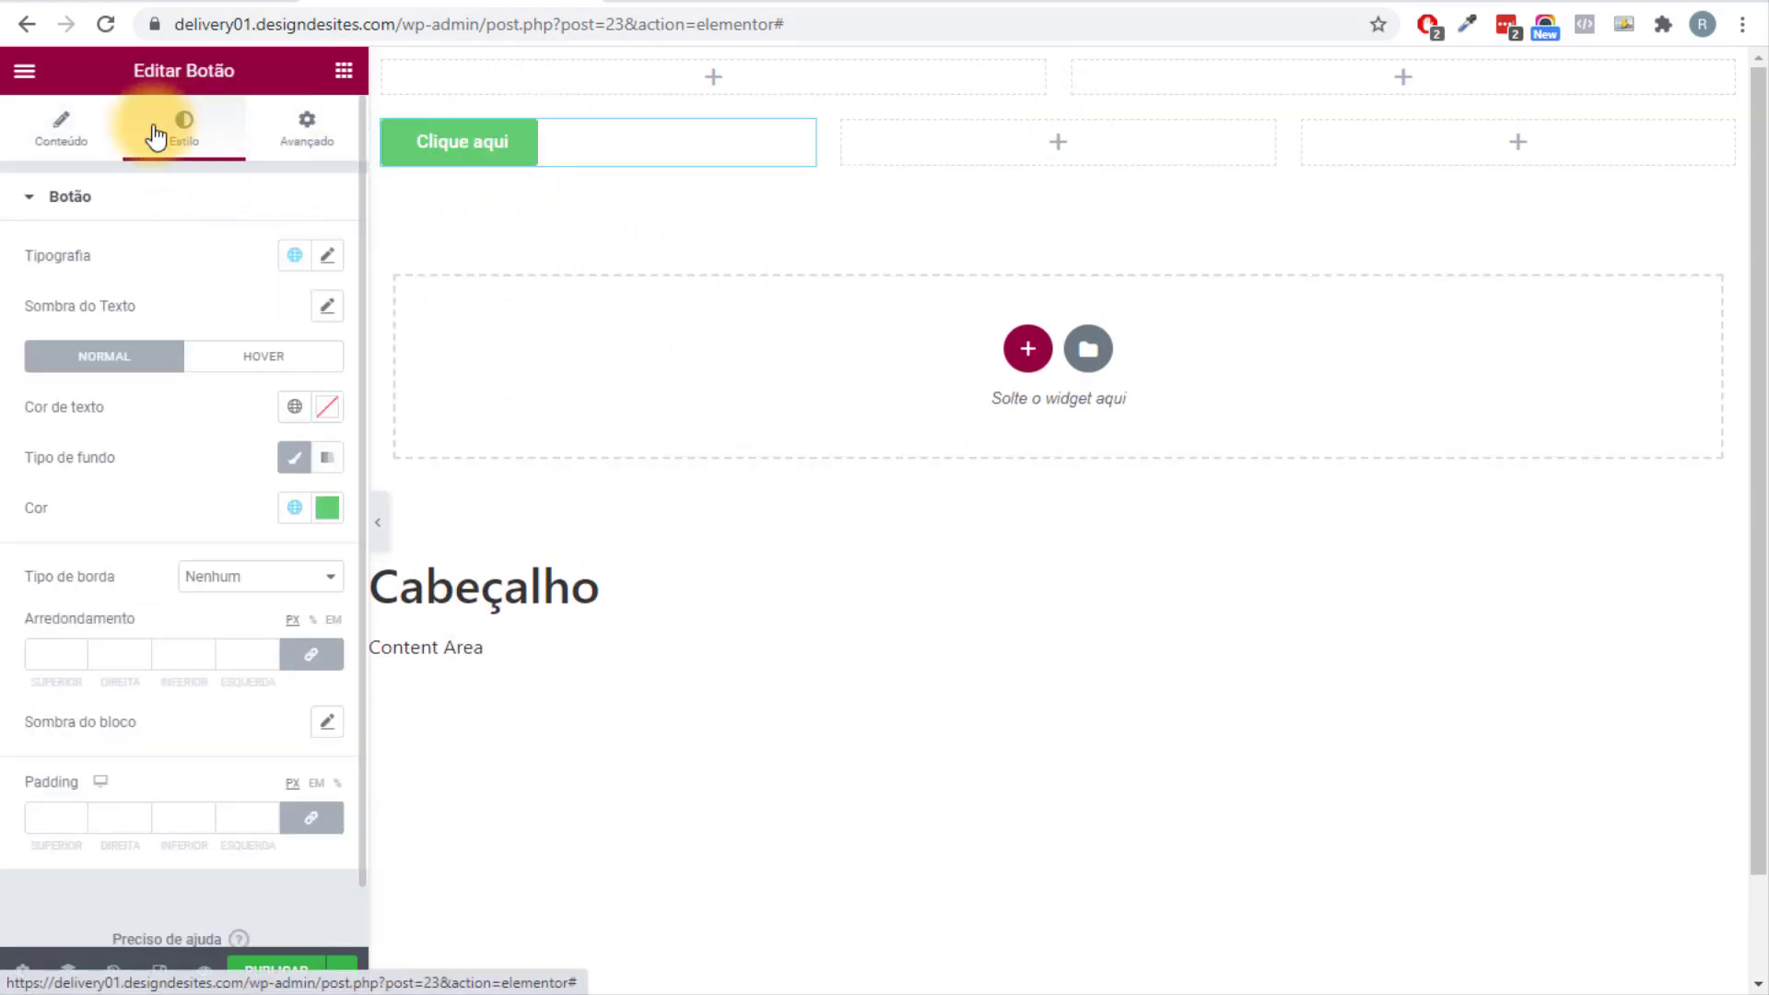
click(327, 507)
click(276, 672)
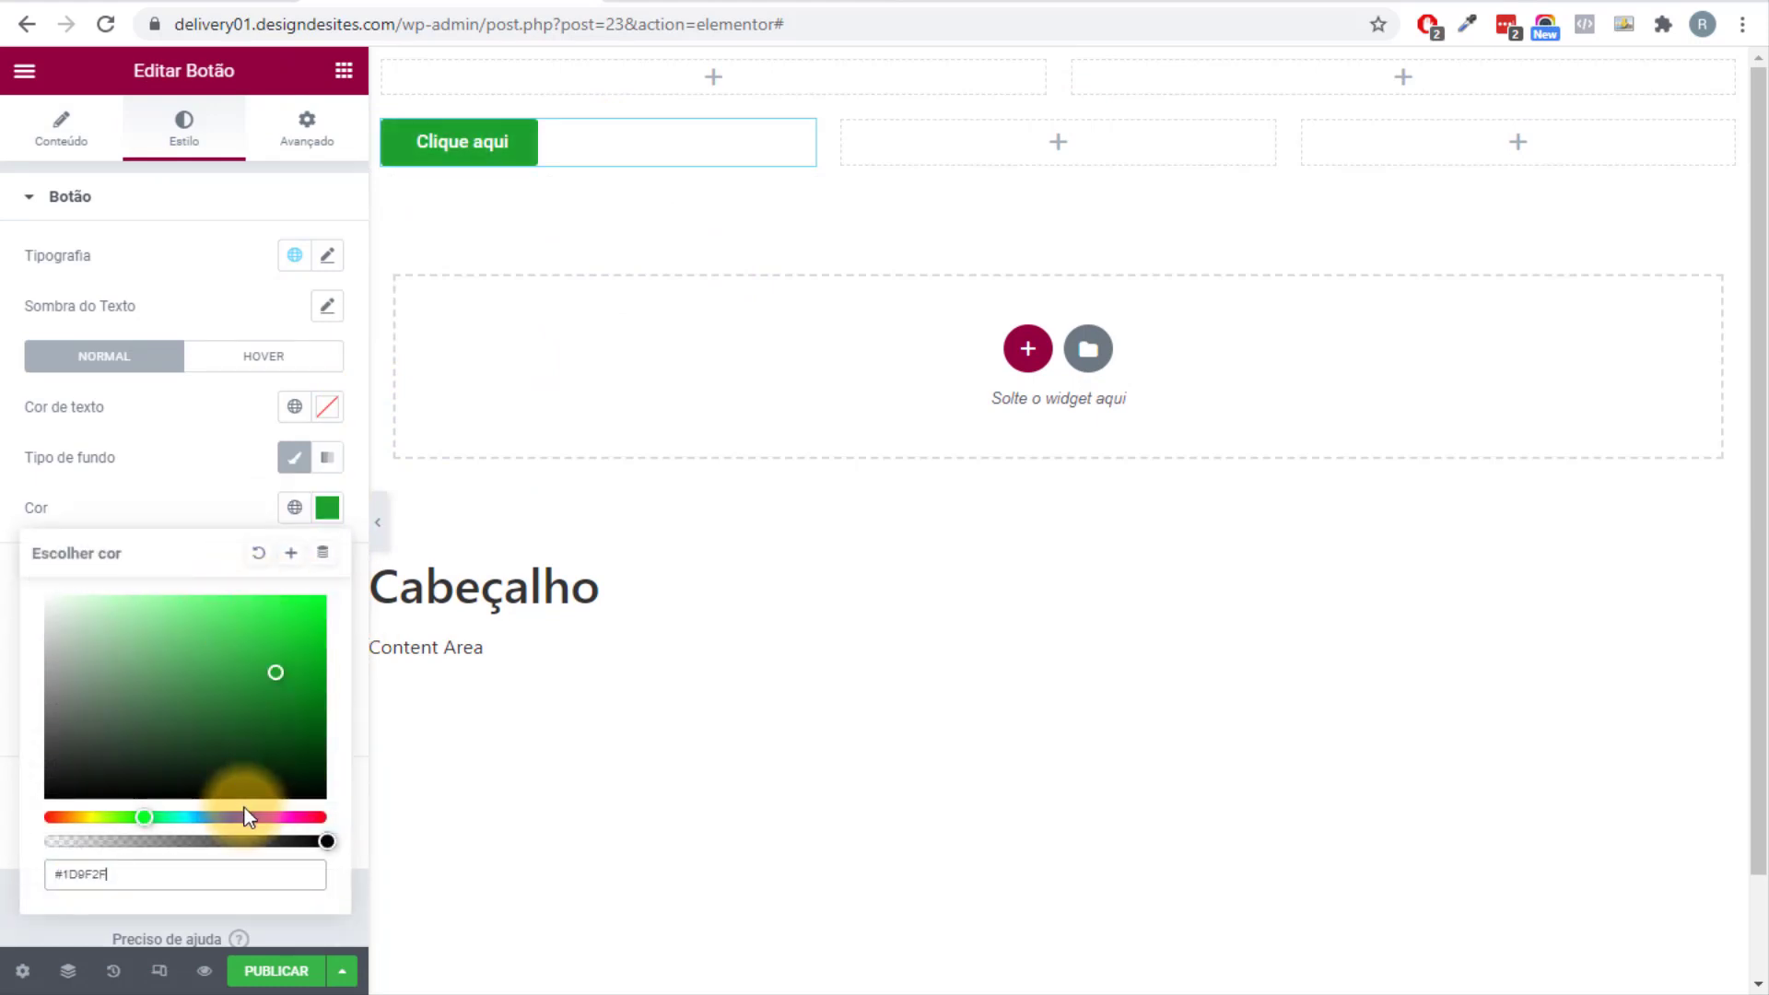
drag(249, 817, 260, 818)
drag(138, 645, 259, 676)
mouse_move(265, 817)
mouse_down()
mouse_move(308, 817)
mouse_move(45, 817)
mouse_move(274, 817)
mouse_up()
click(200, 677)
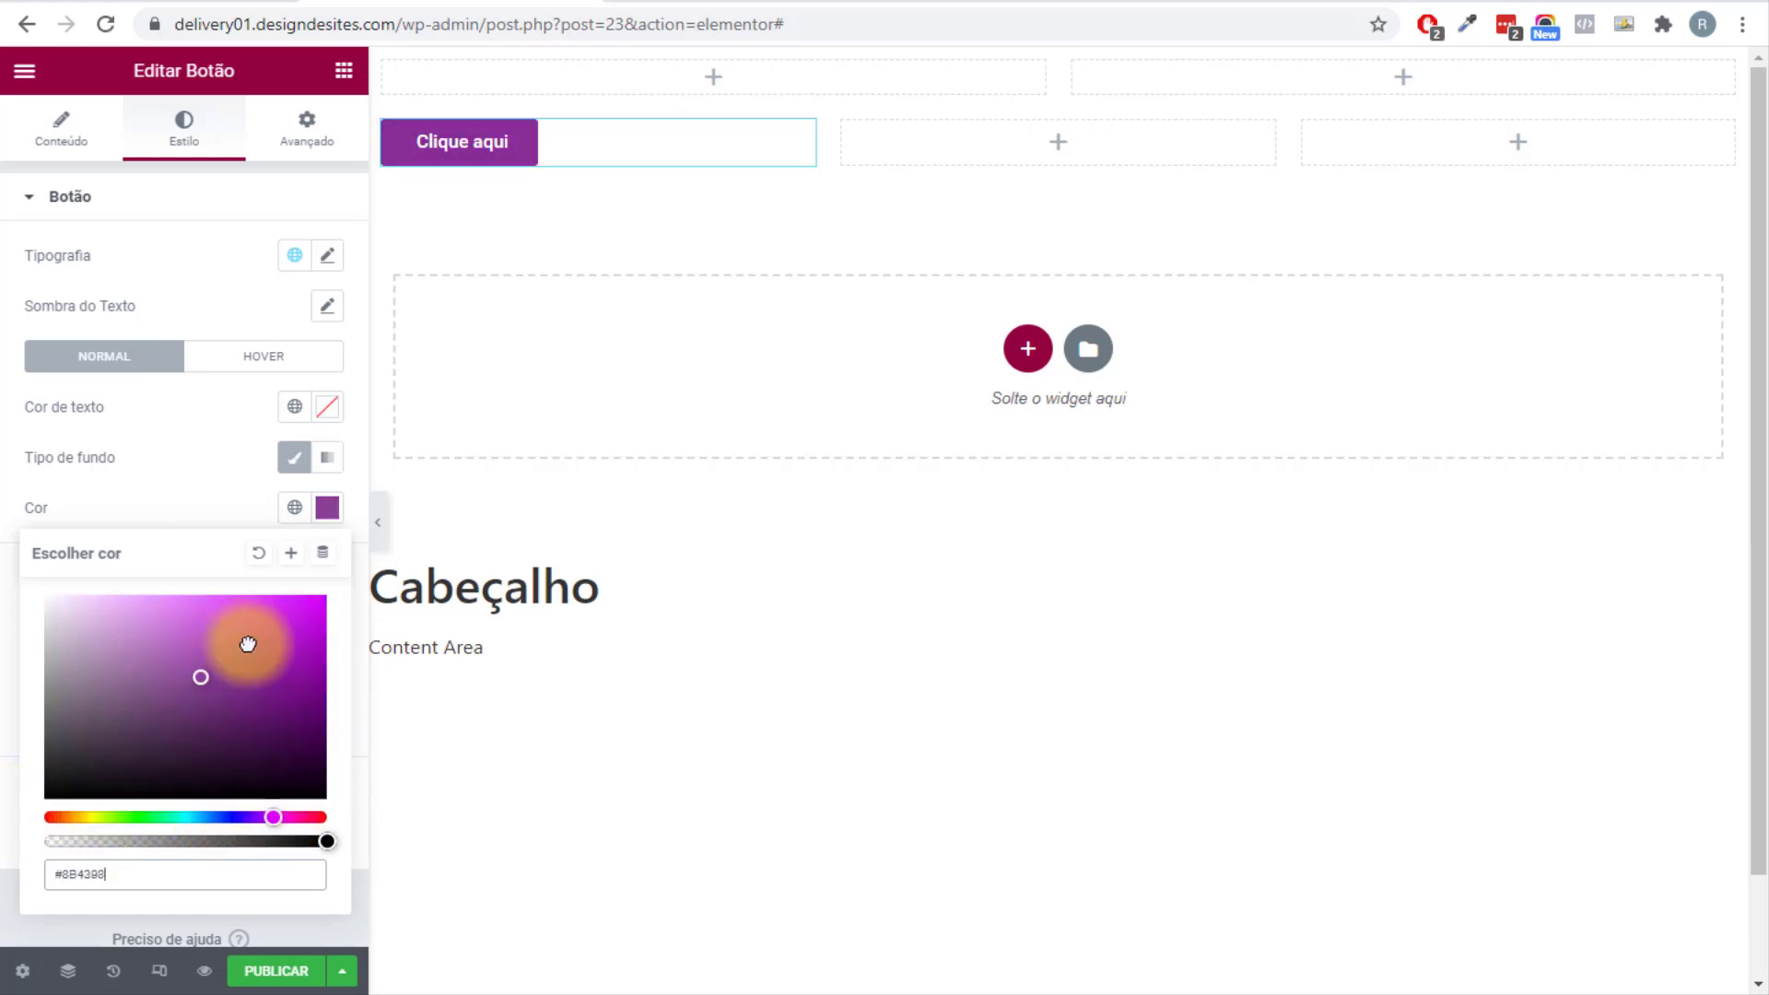
mouse_move(248, 644)
mouse_down()
mouse_move(118, 599)
mouse_move(271, 641)
mouse_up()
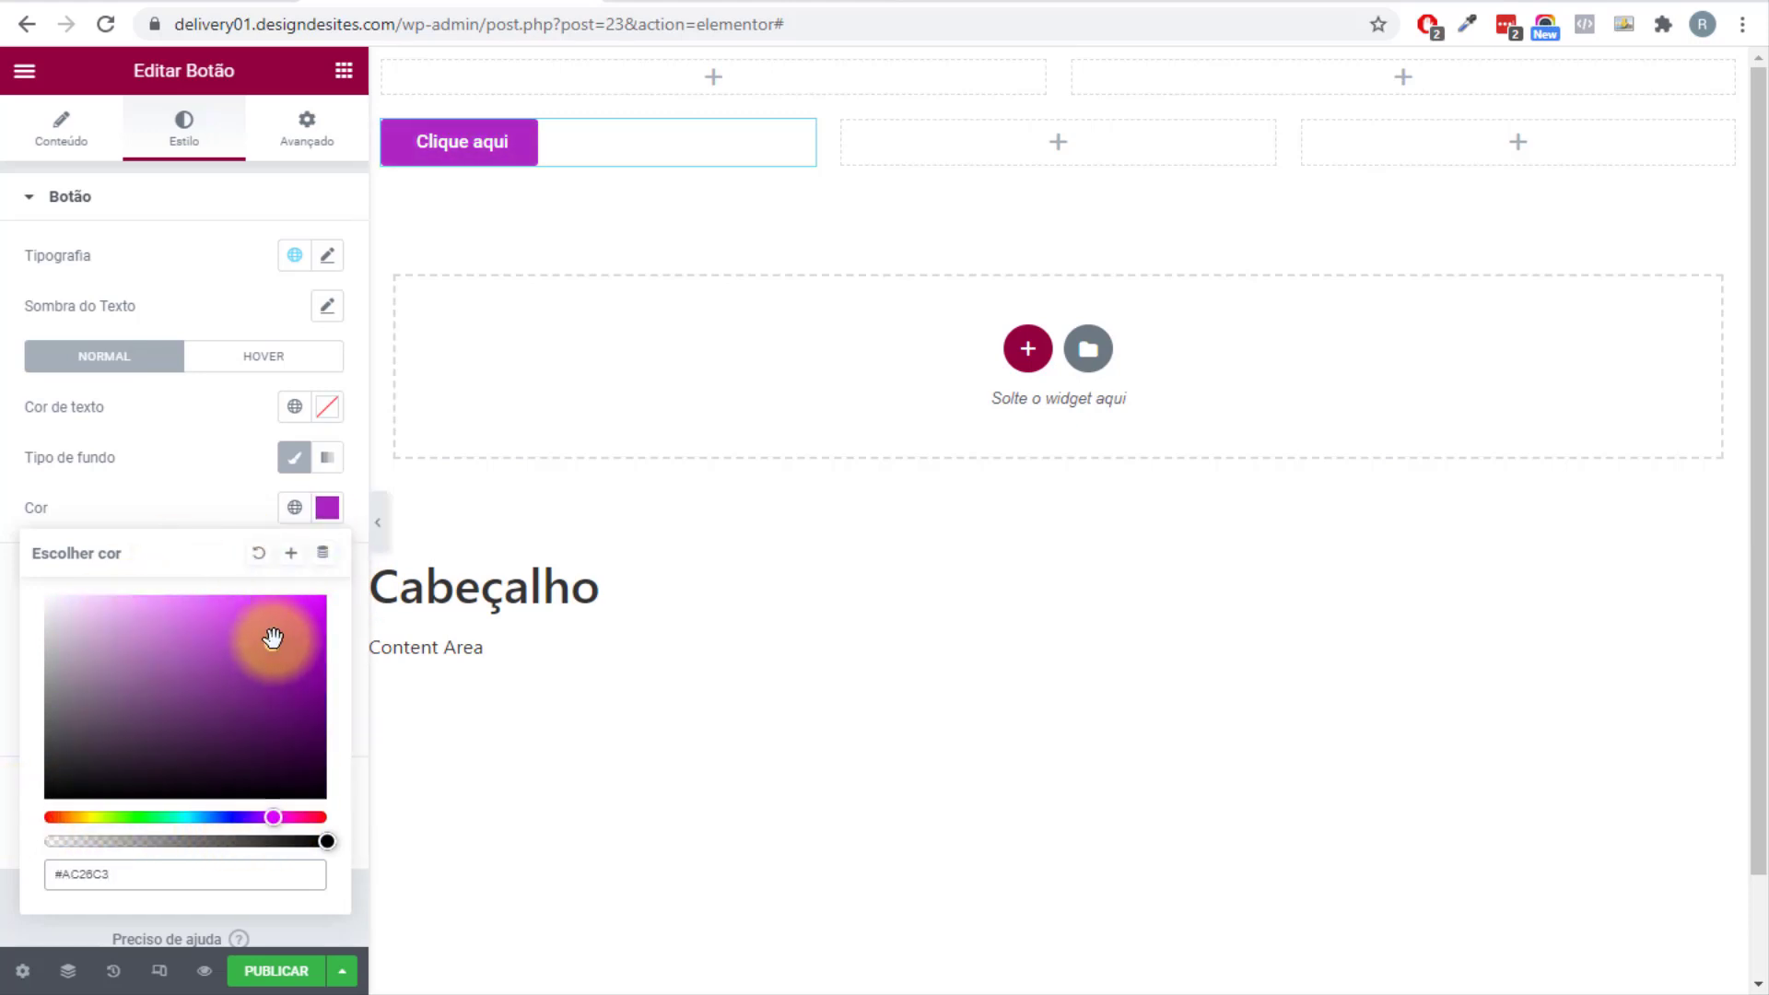
drag(225, 707, 276, 695)
click(138, 506)
right_click(518, 153)
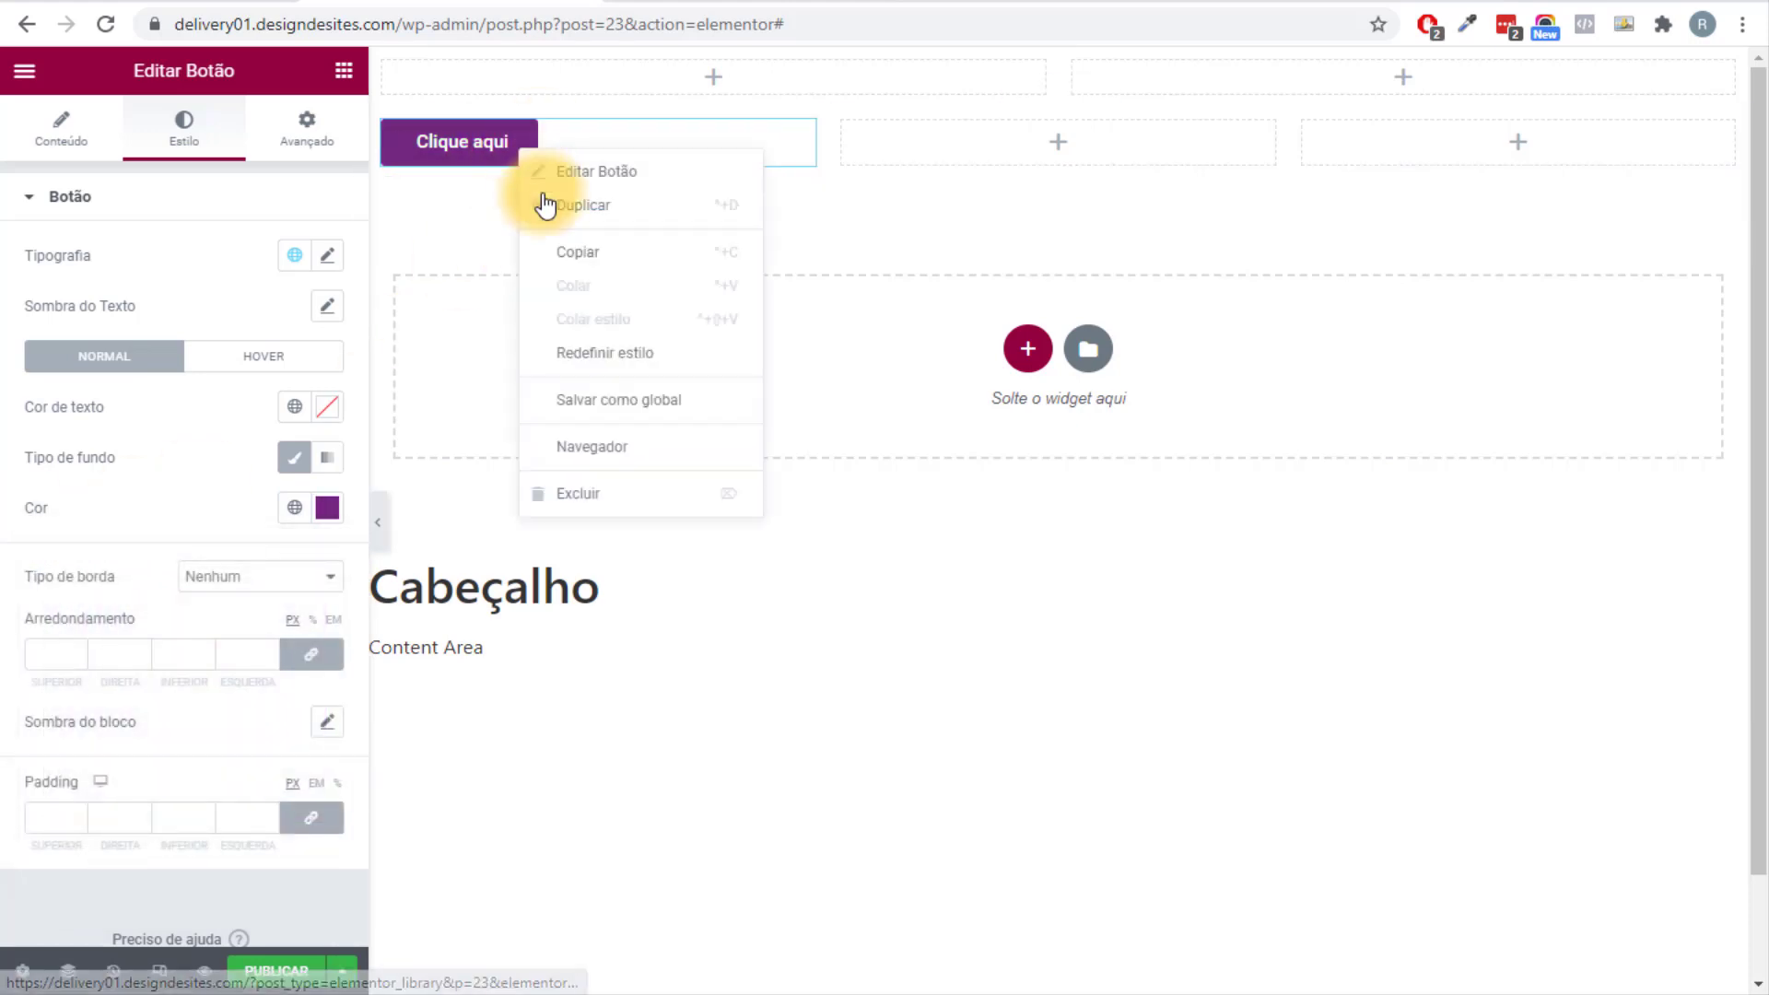
click(611, 498)
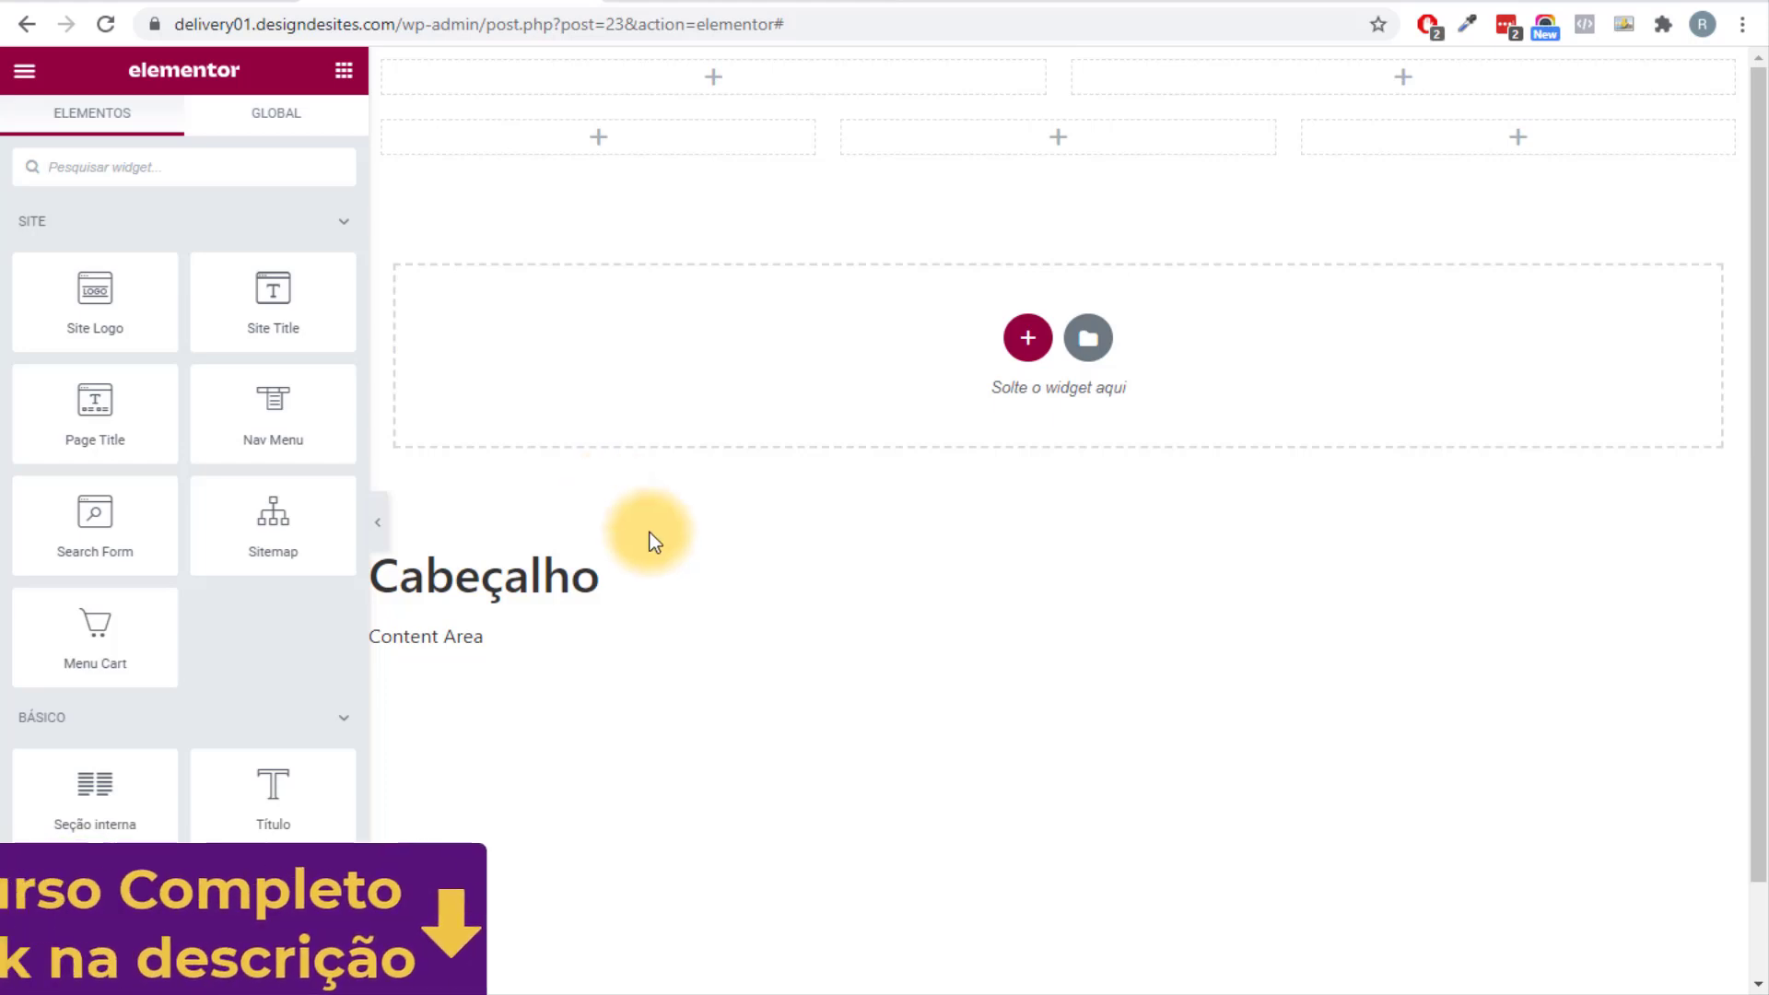
click(691, 4)
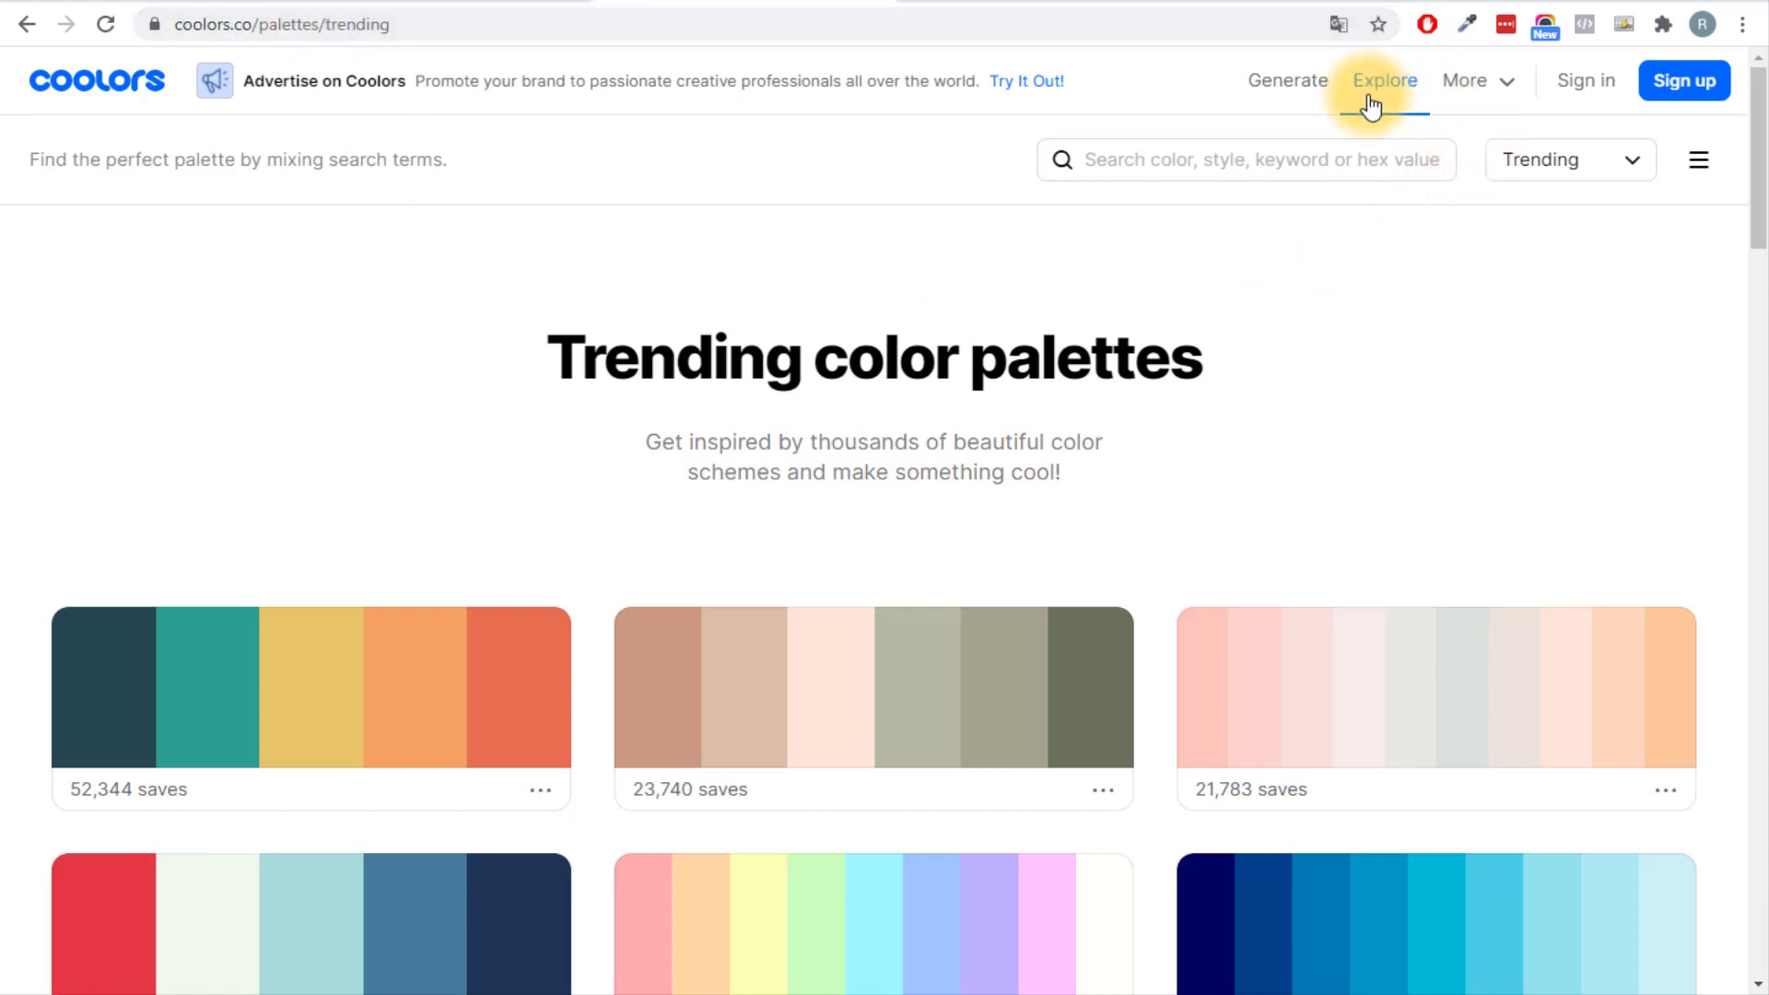
Filter the Coolors trending palettes to show only Red ones.
drag(1758, 198, 1761, 534)
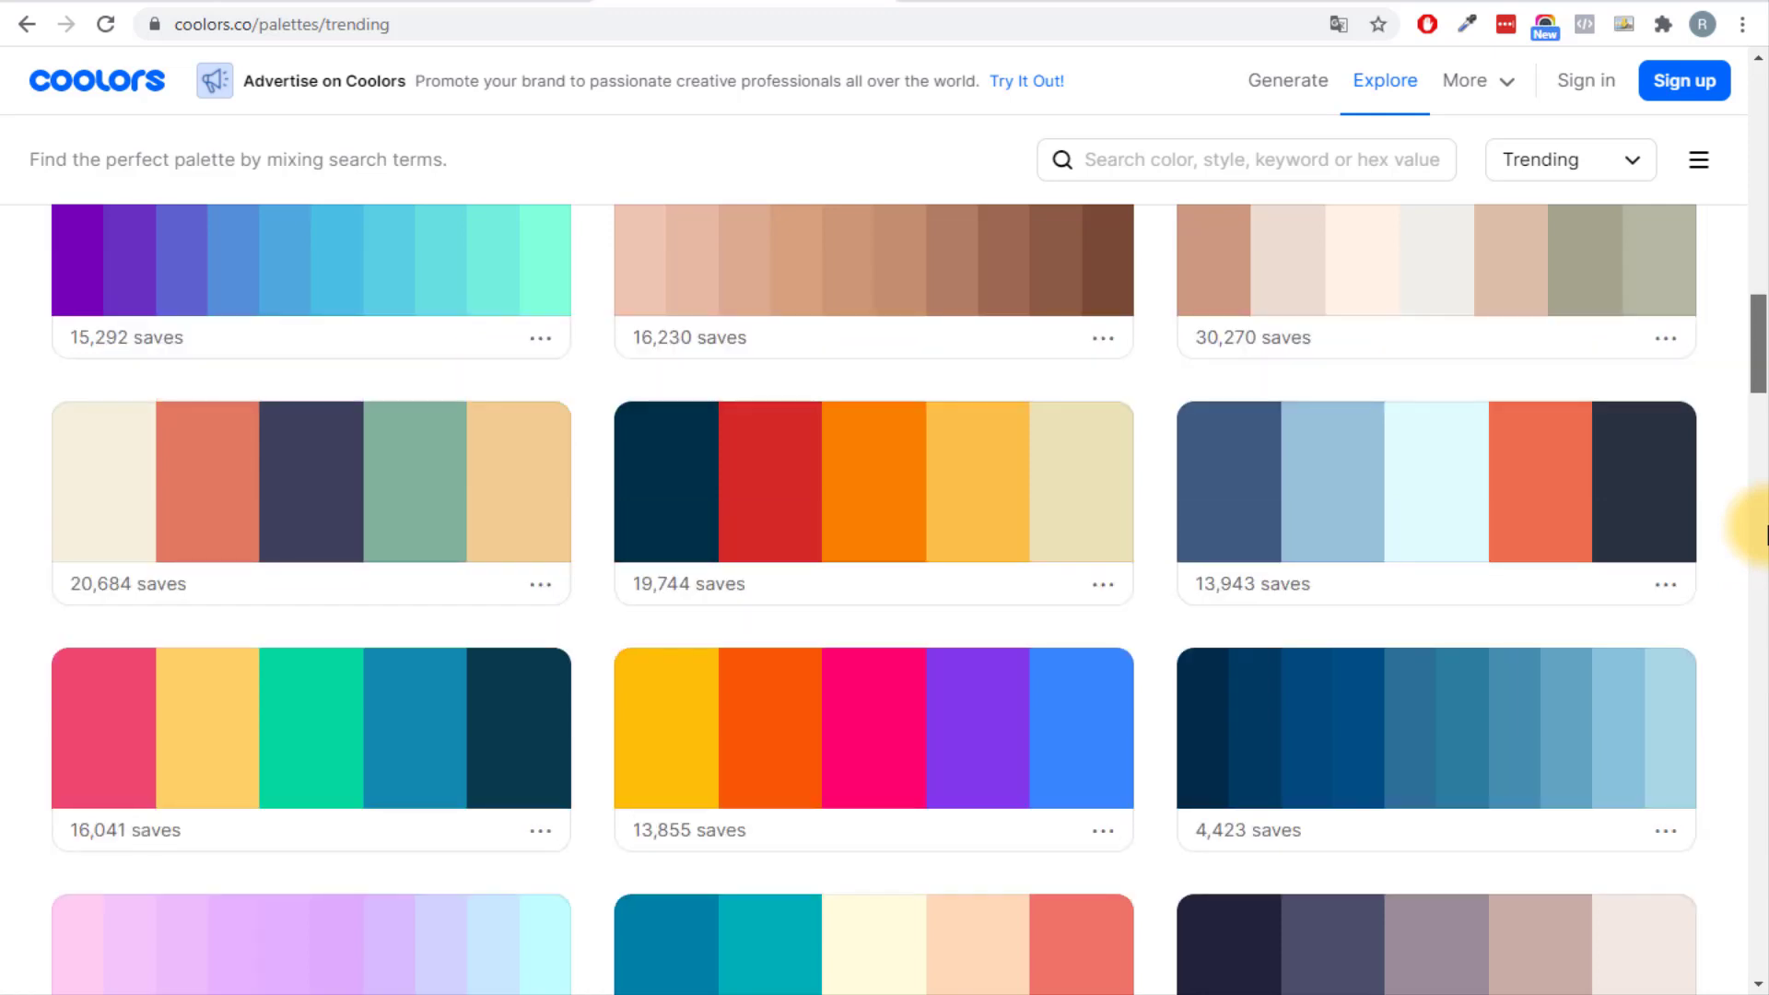
drag(1761, 396, 1757, 103)
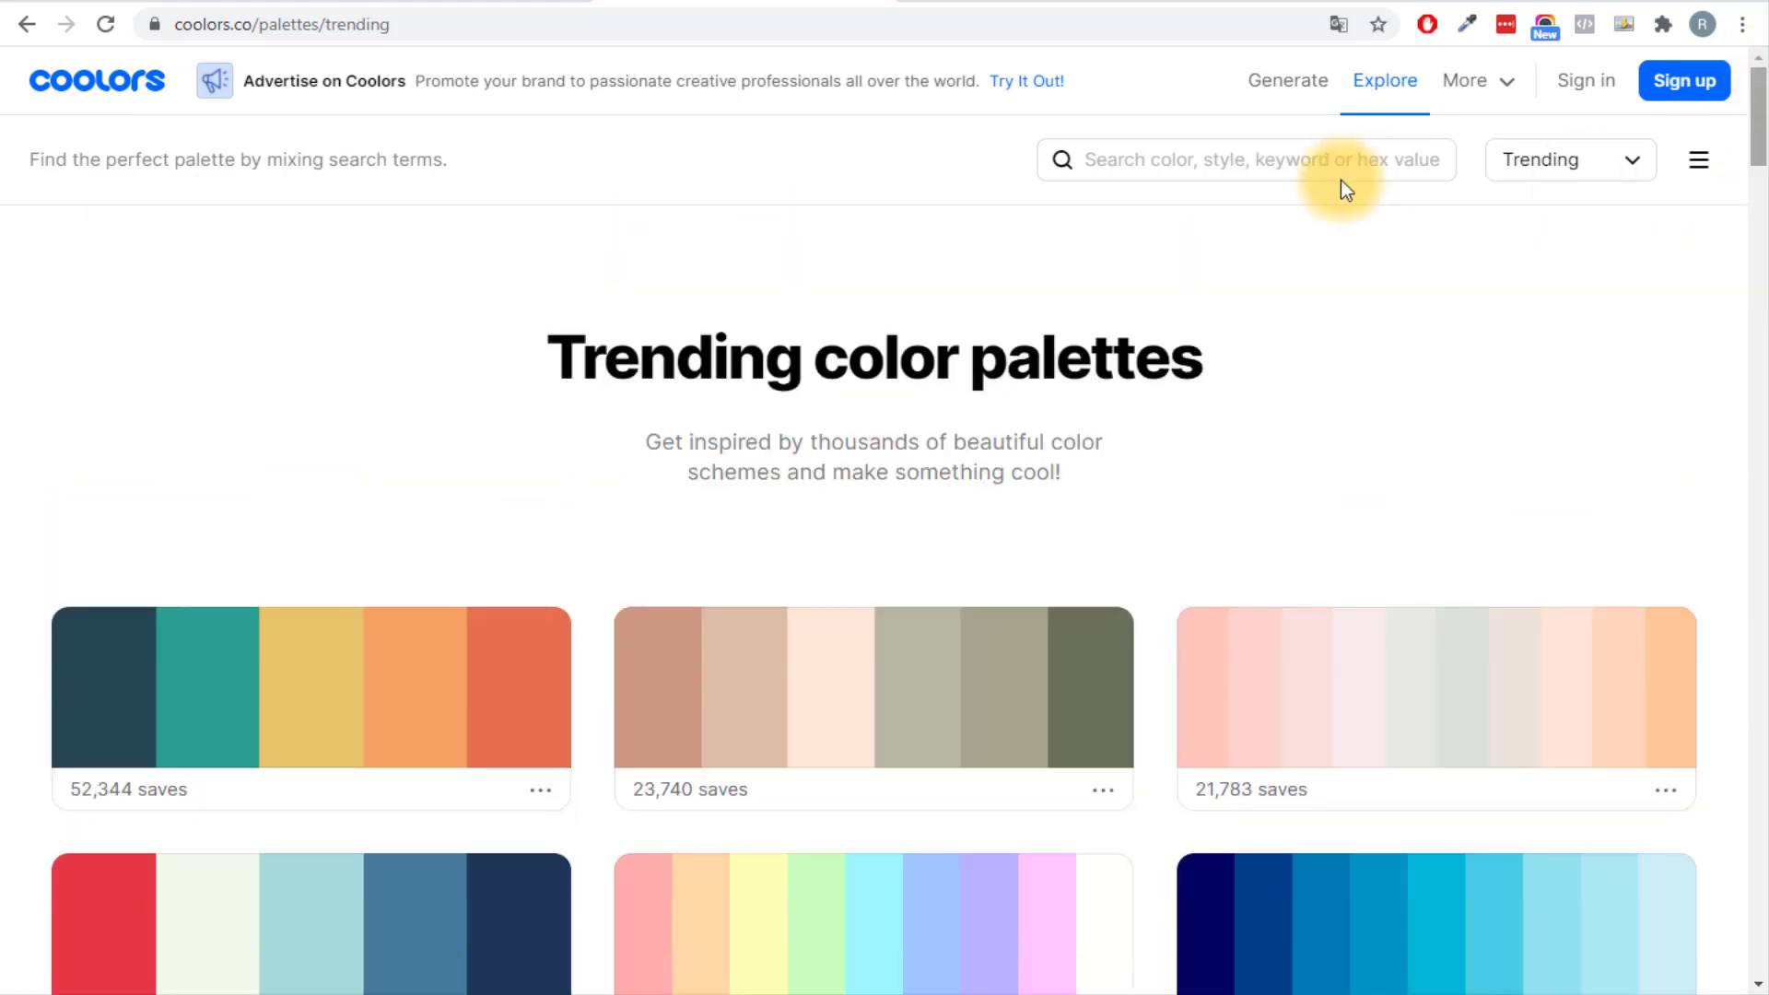
click(1205, 161)
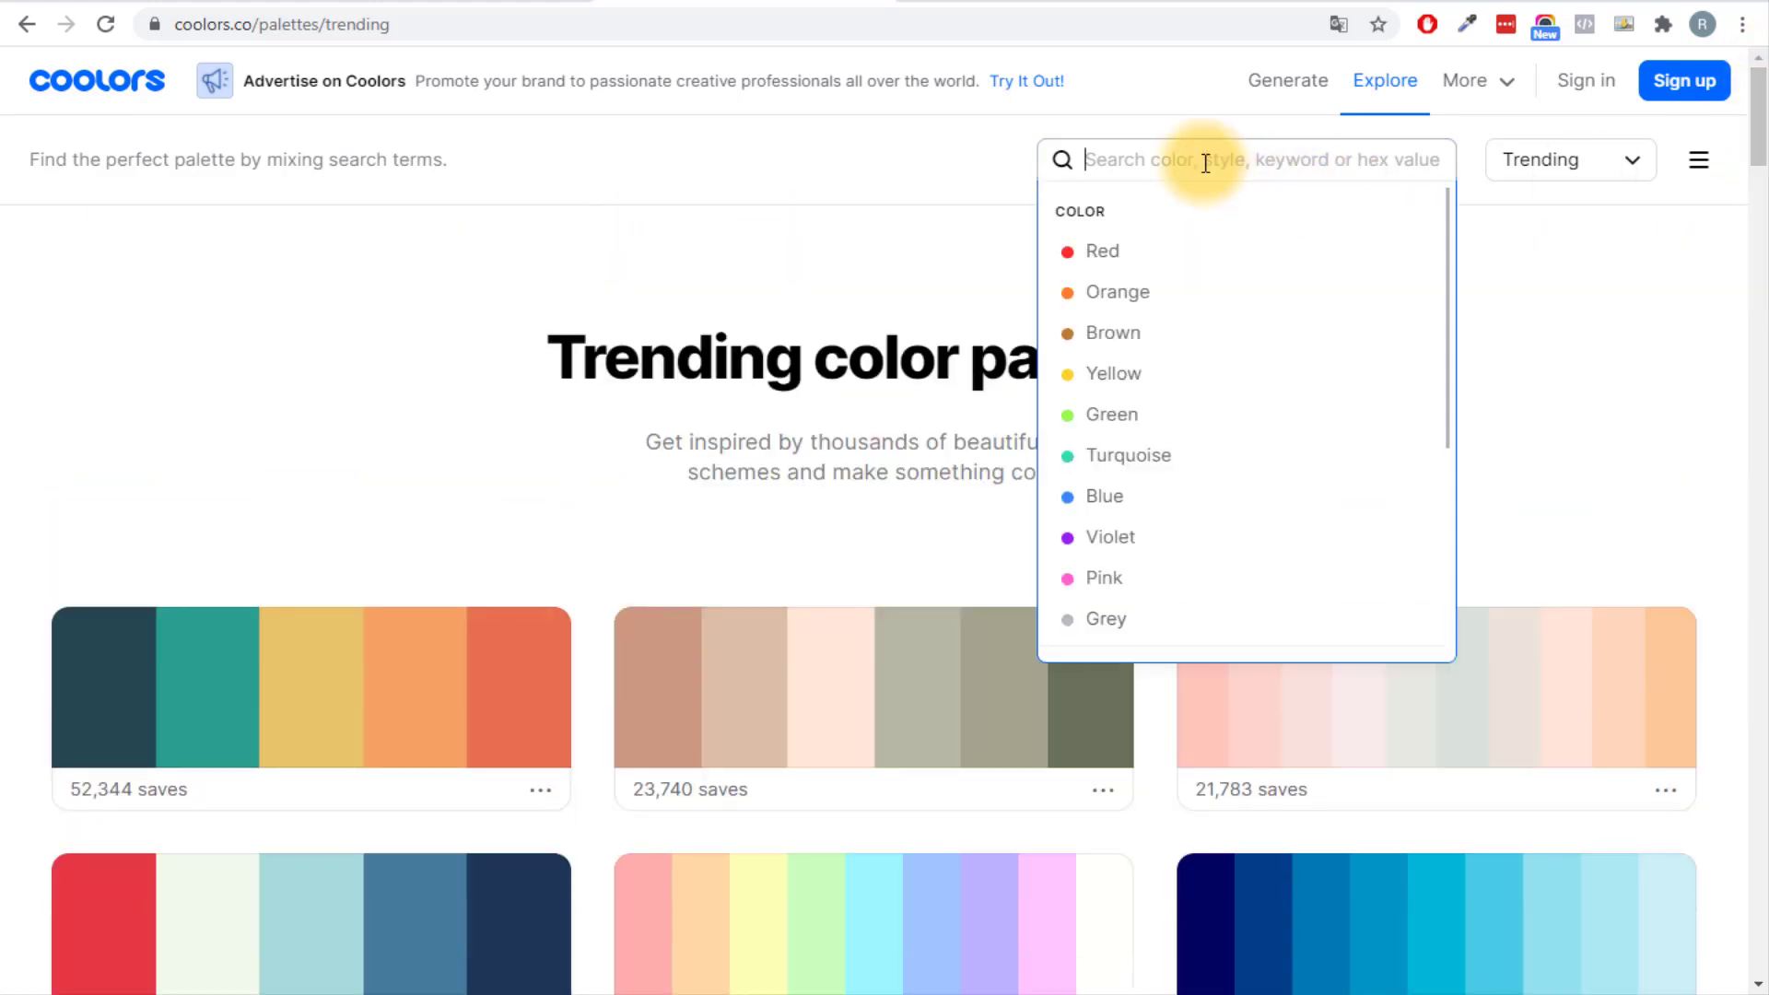
click(1106, 256)
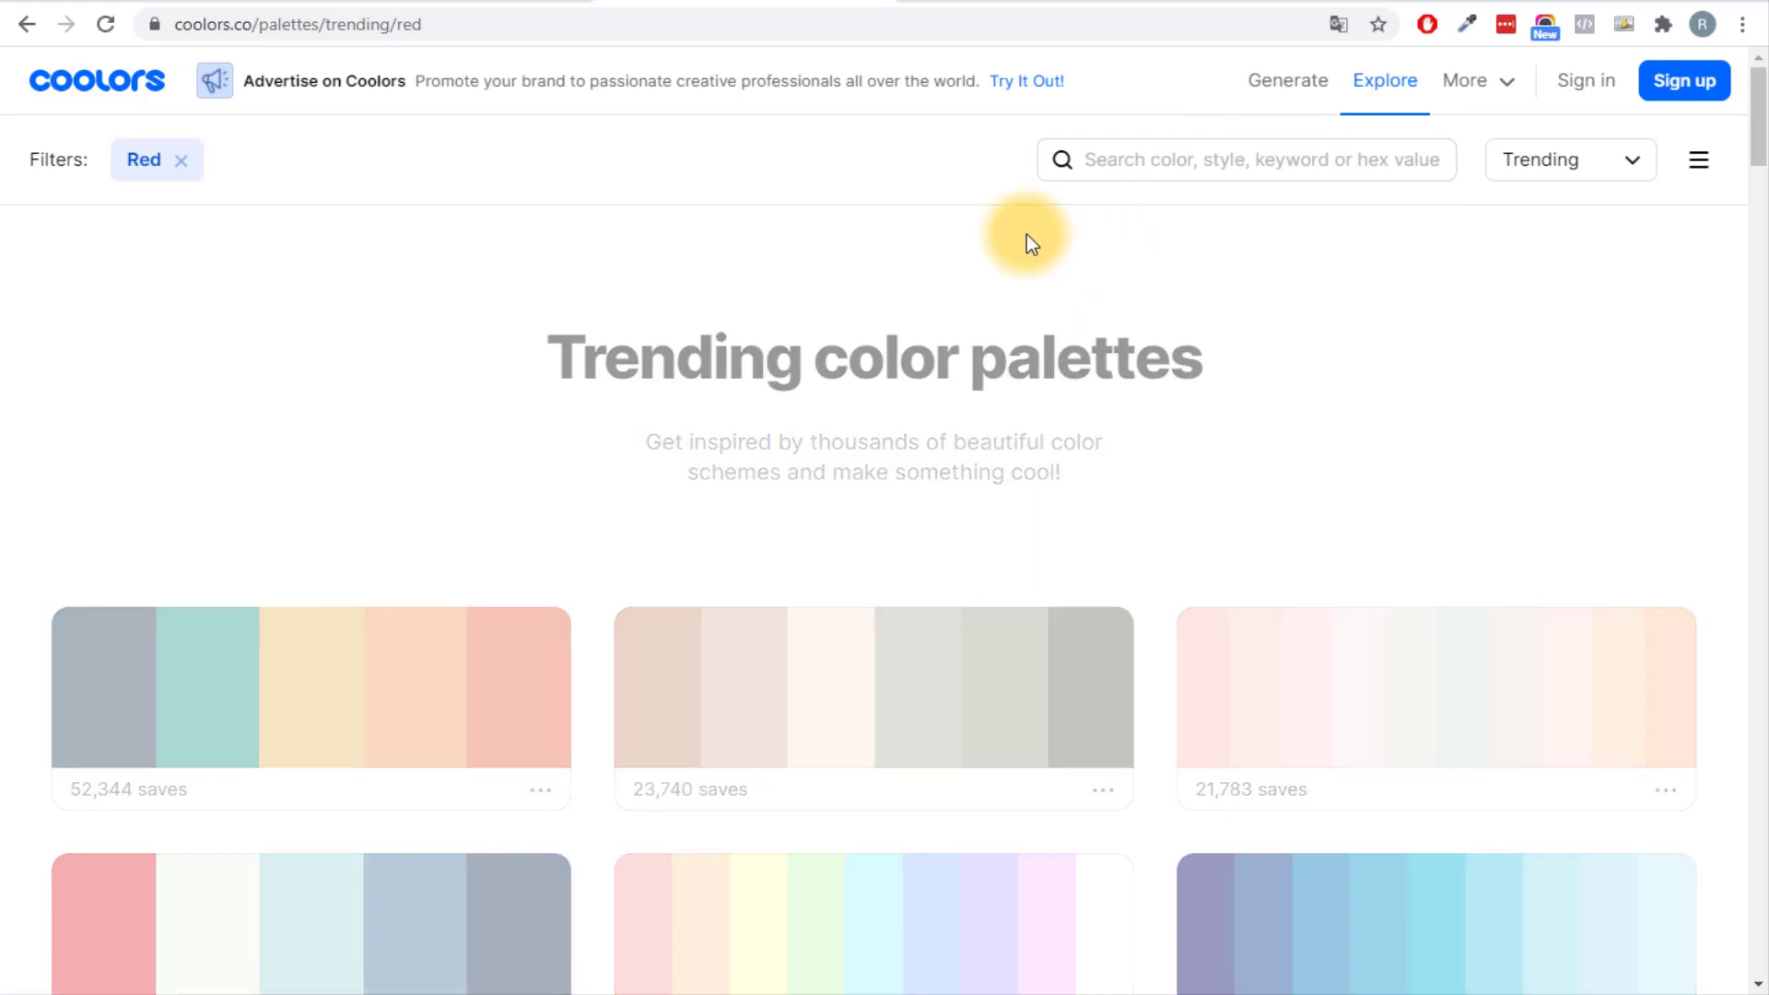
Browse the red palettes, then return to the live Delivery Ninja site.
scroll(1235, 311, down, 3)
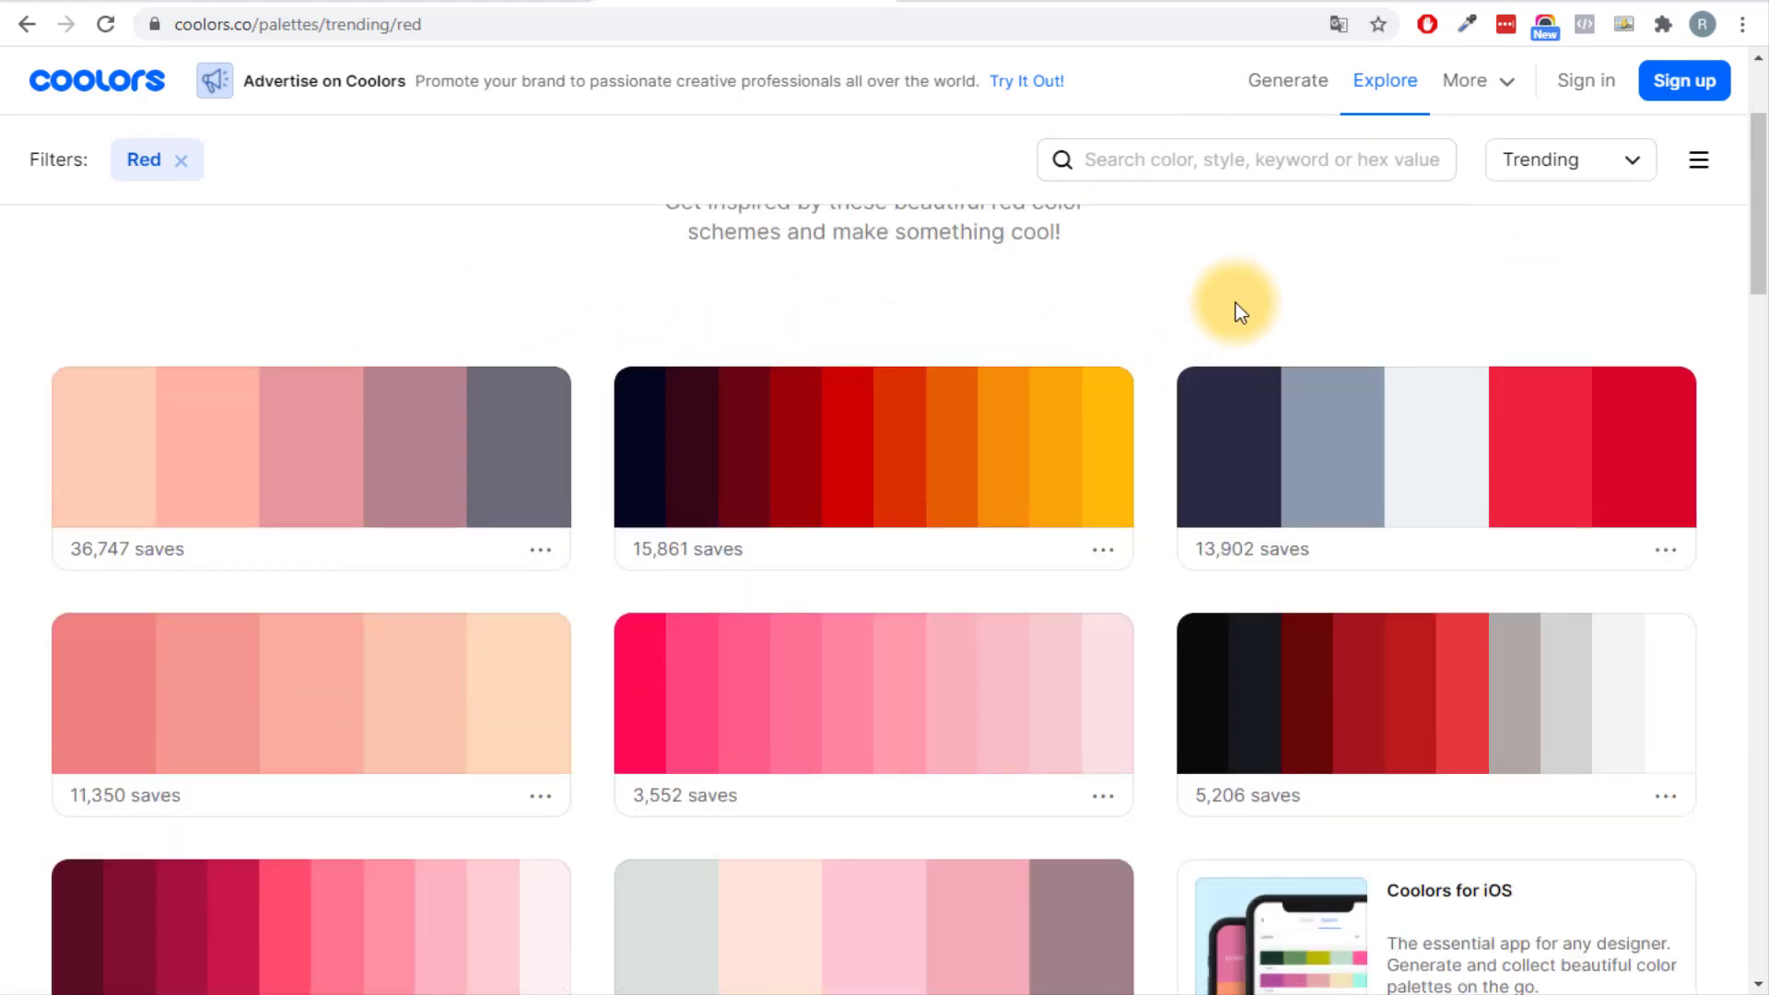
scroll(541, 442, down, 4)
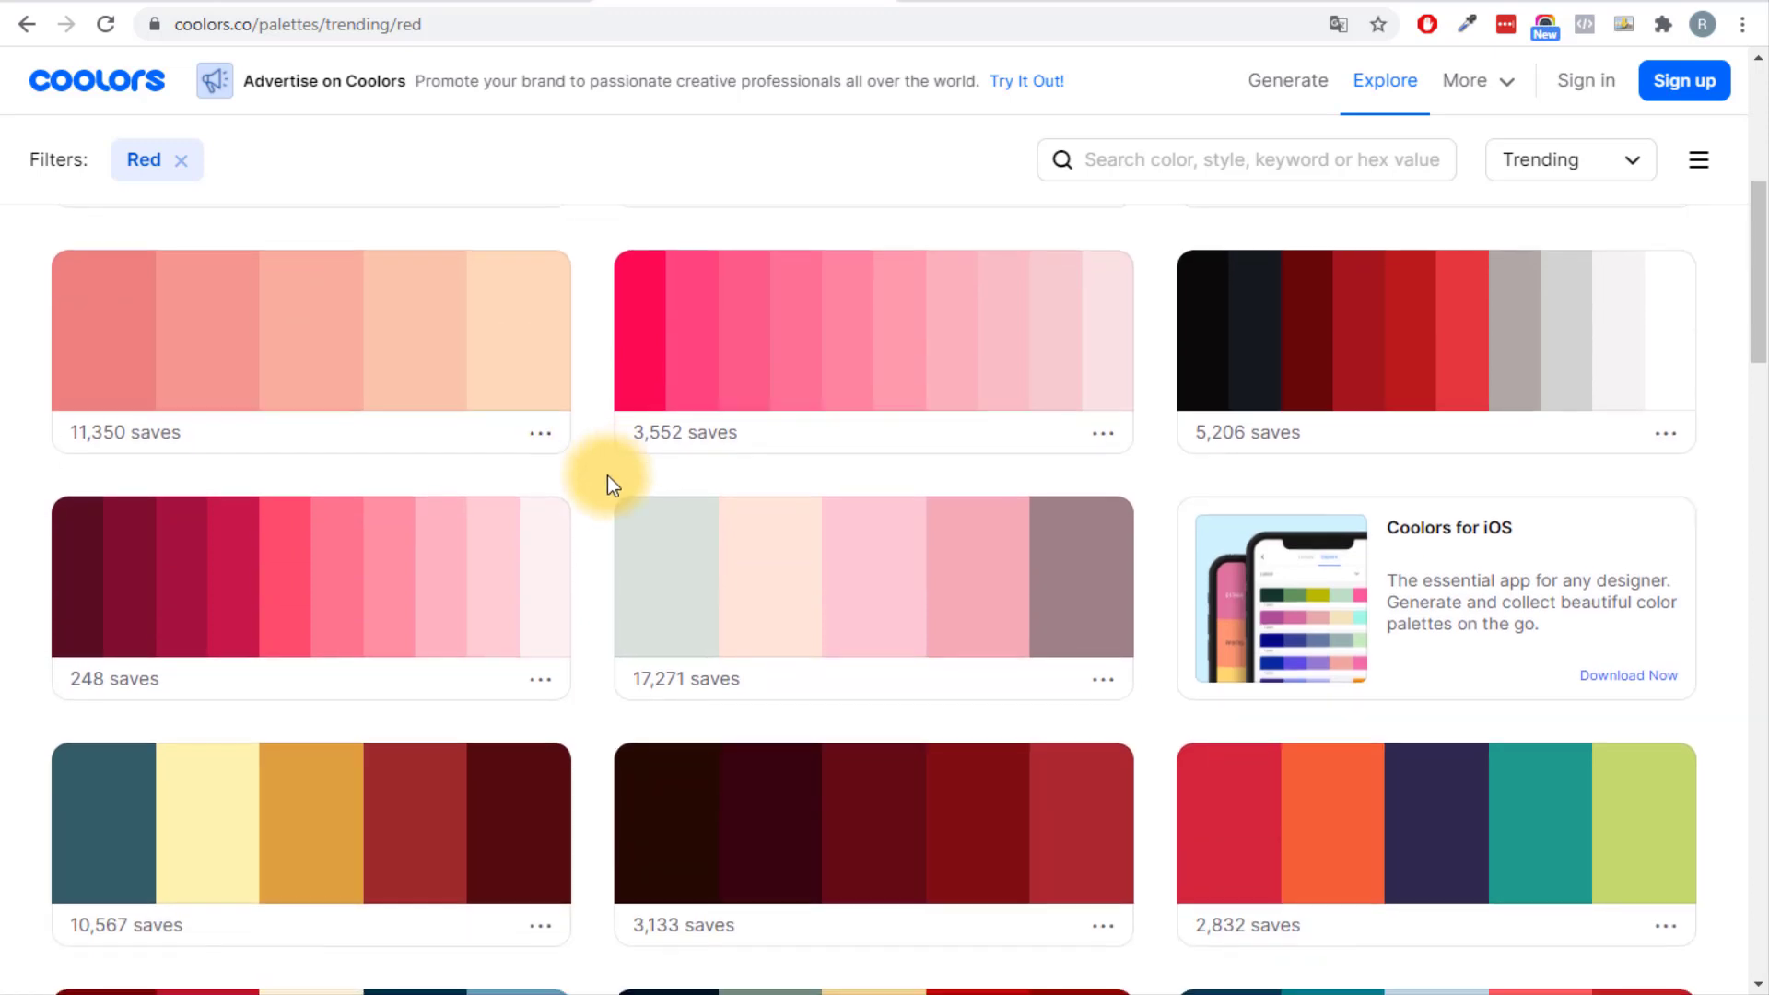
scroll(606, 475, down, 10)
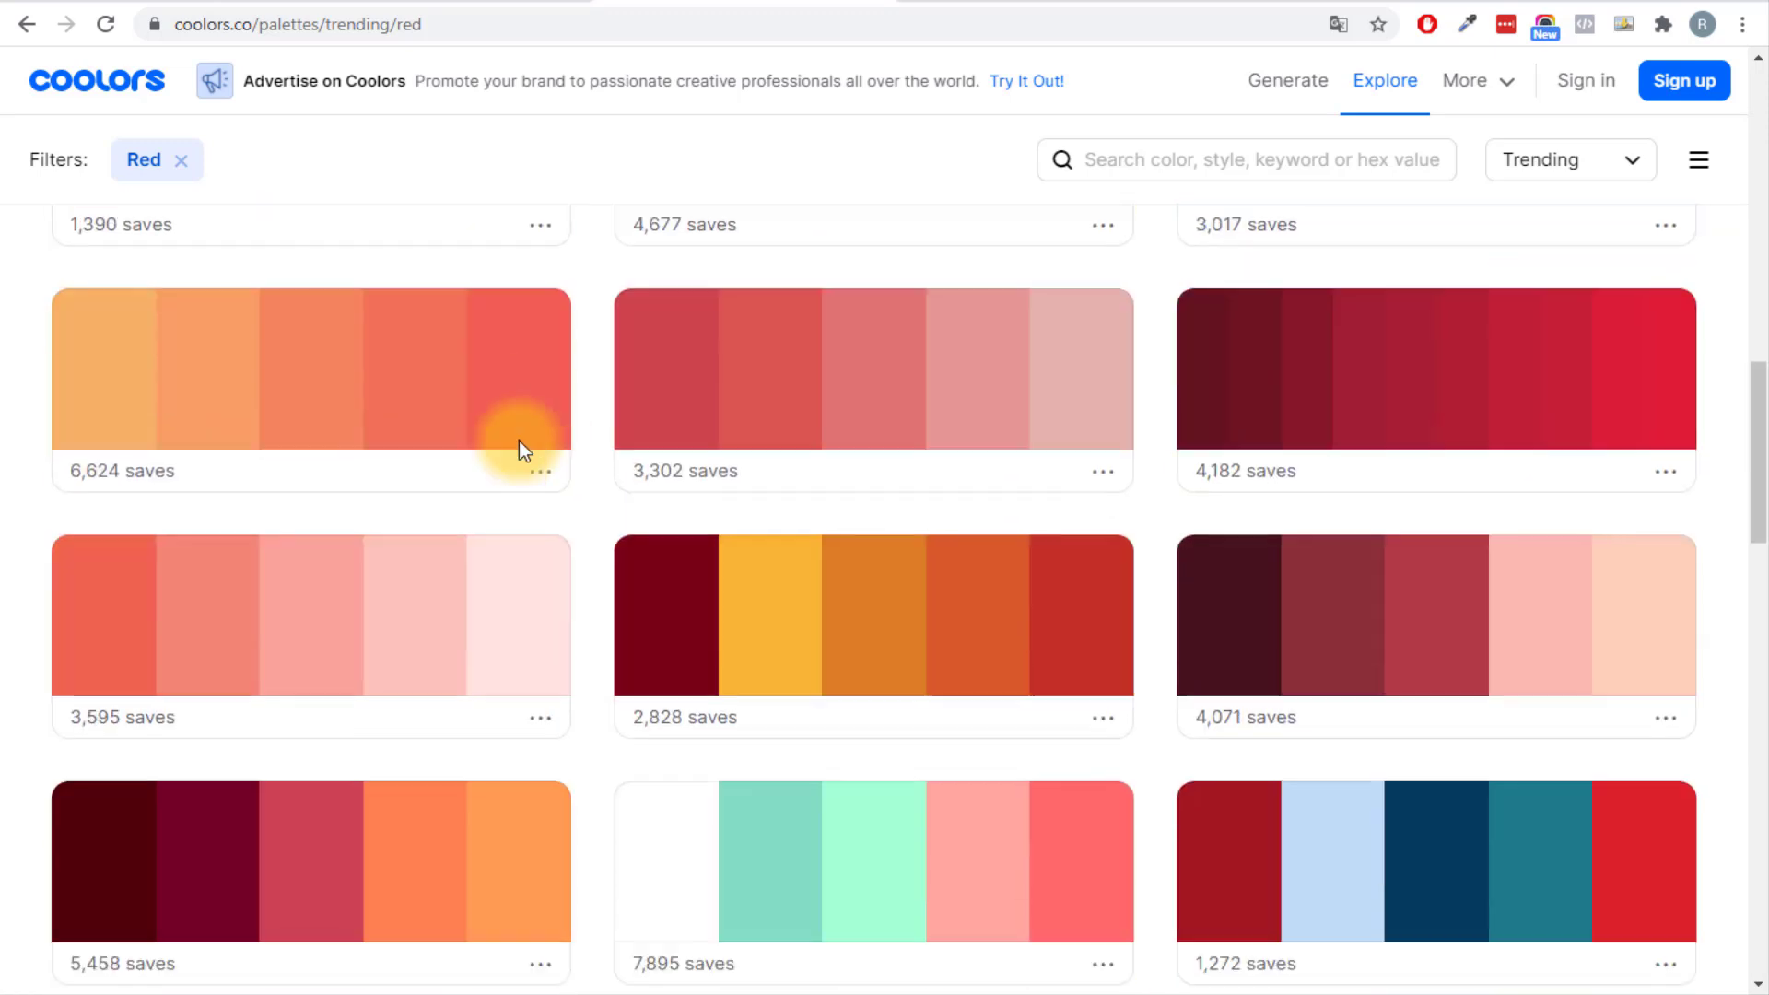
scroll(626, 442, down, 3)
scroll(285, 473, down, 12)
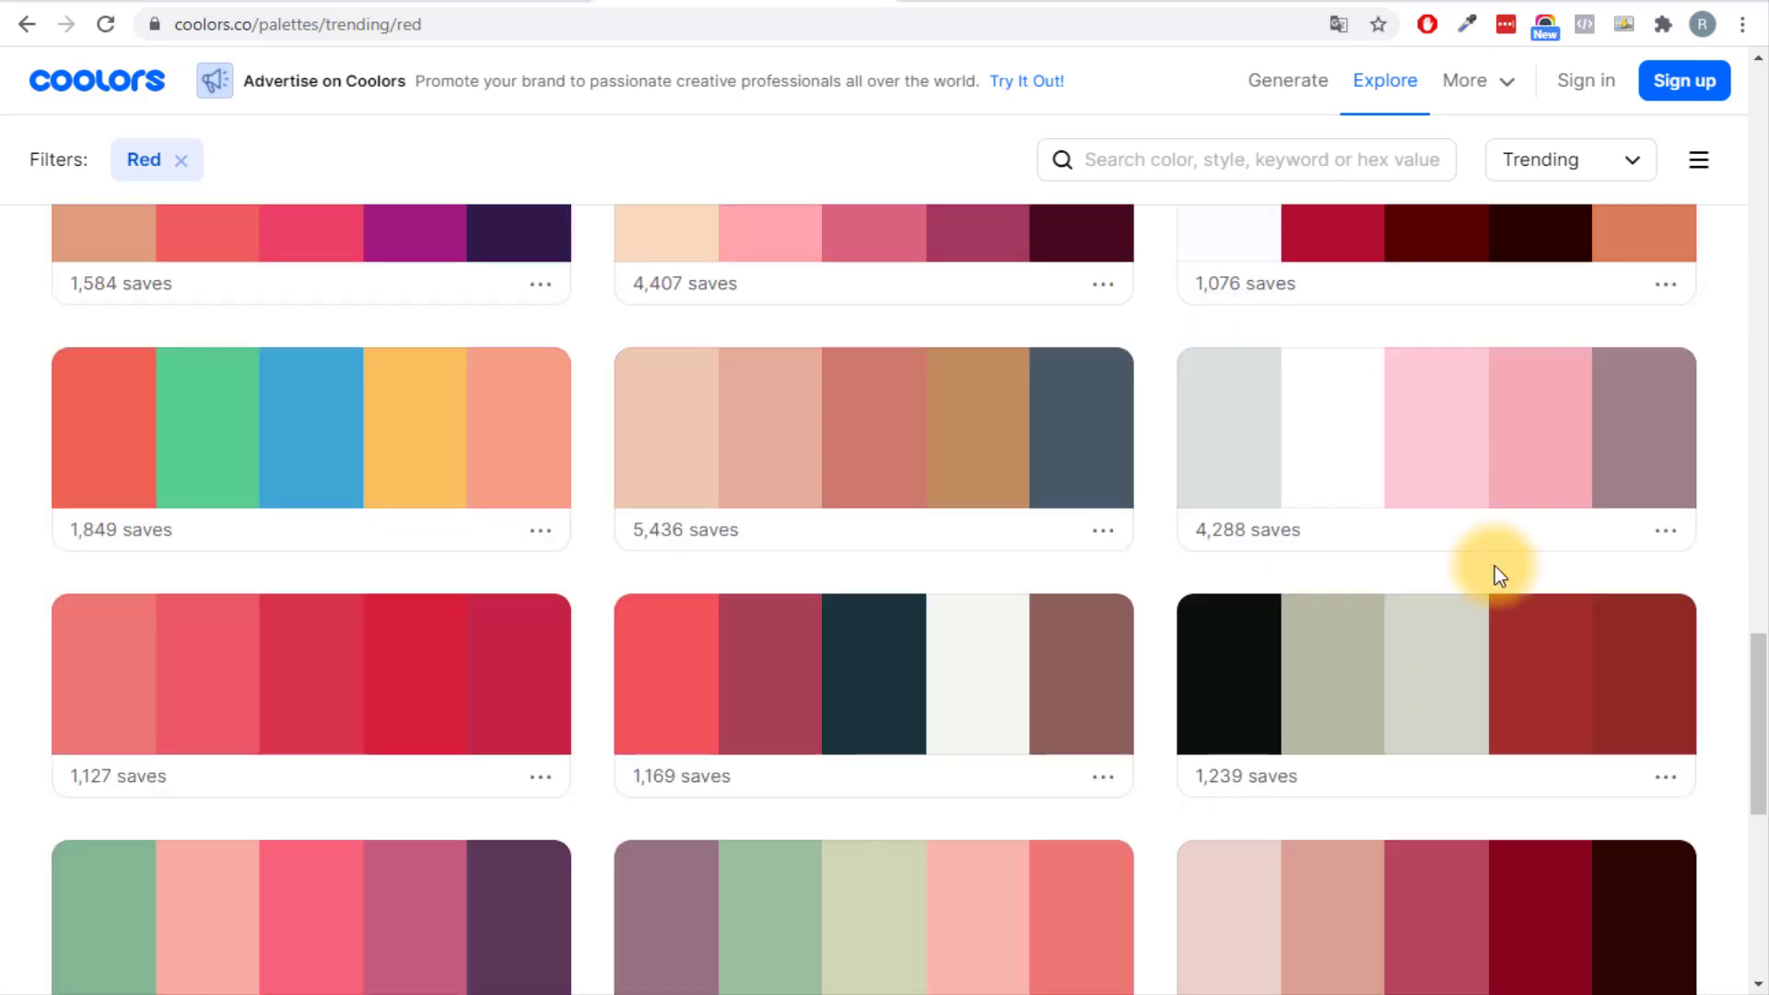
drag(1750, 696, 1682, 185)
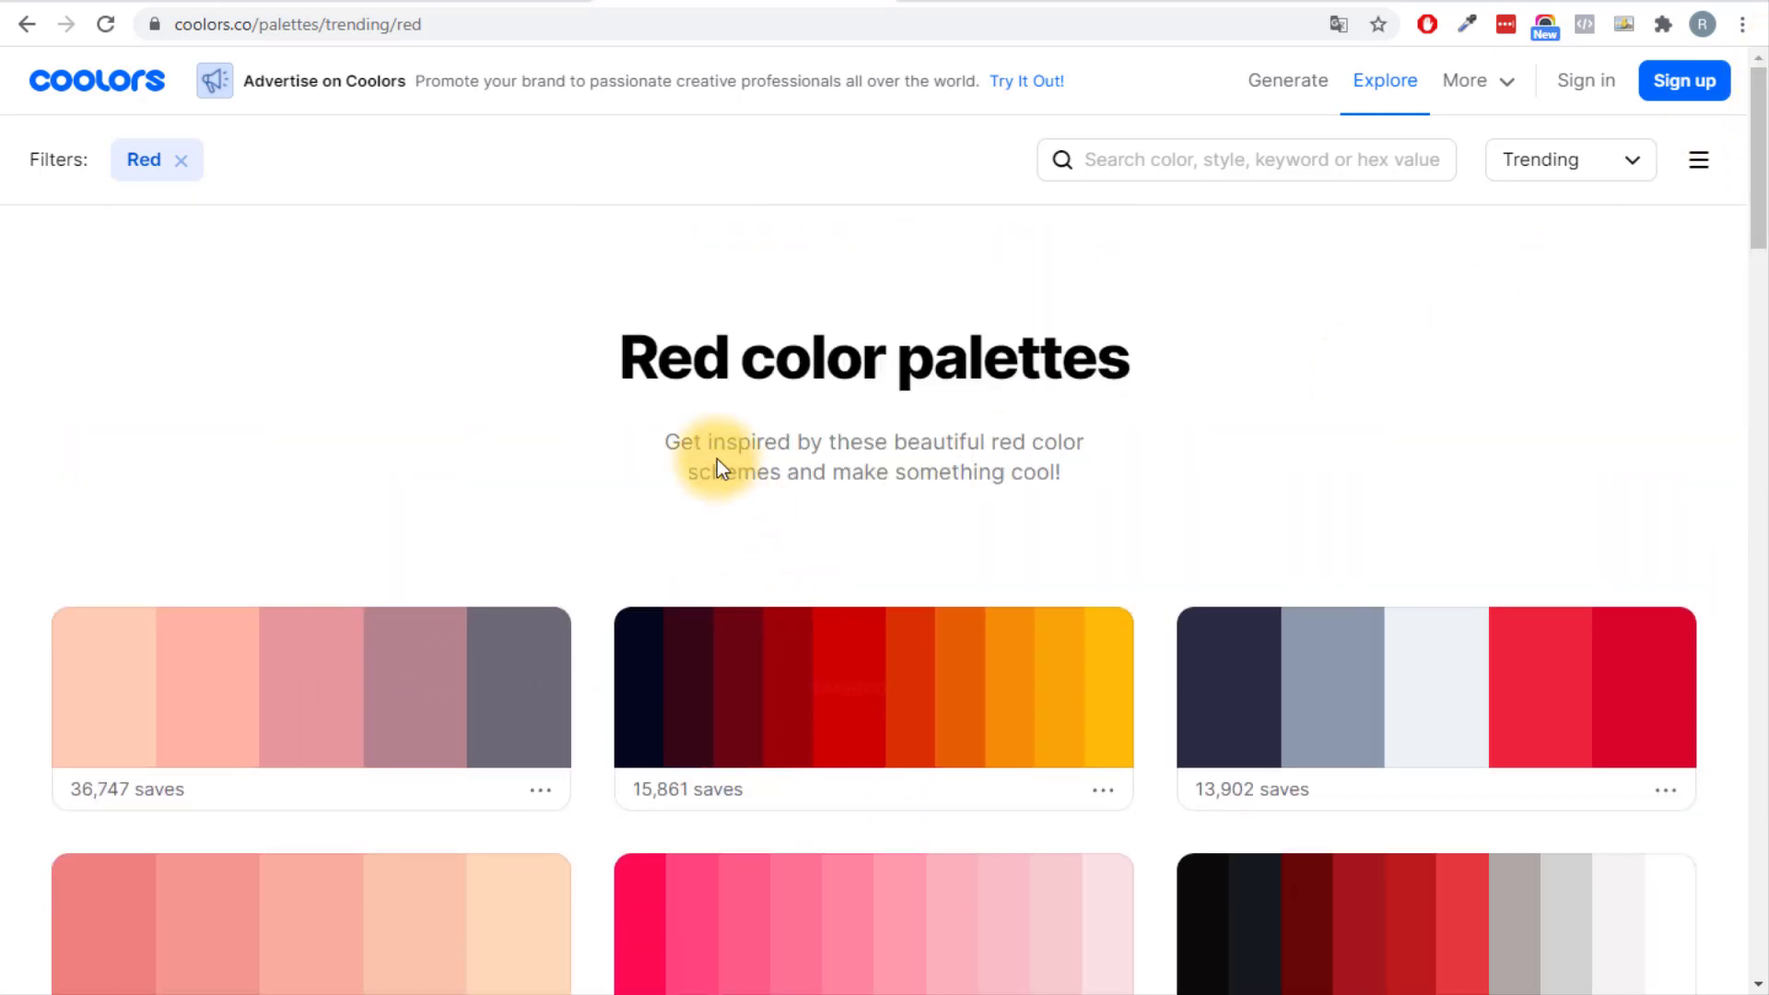
click(244, 2)
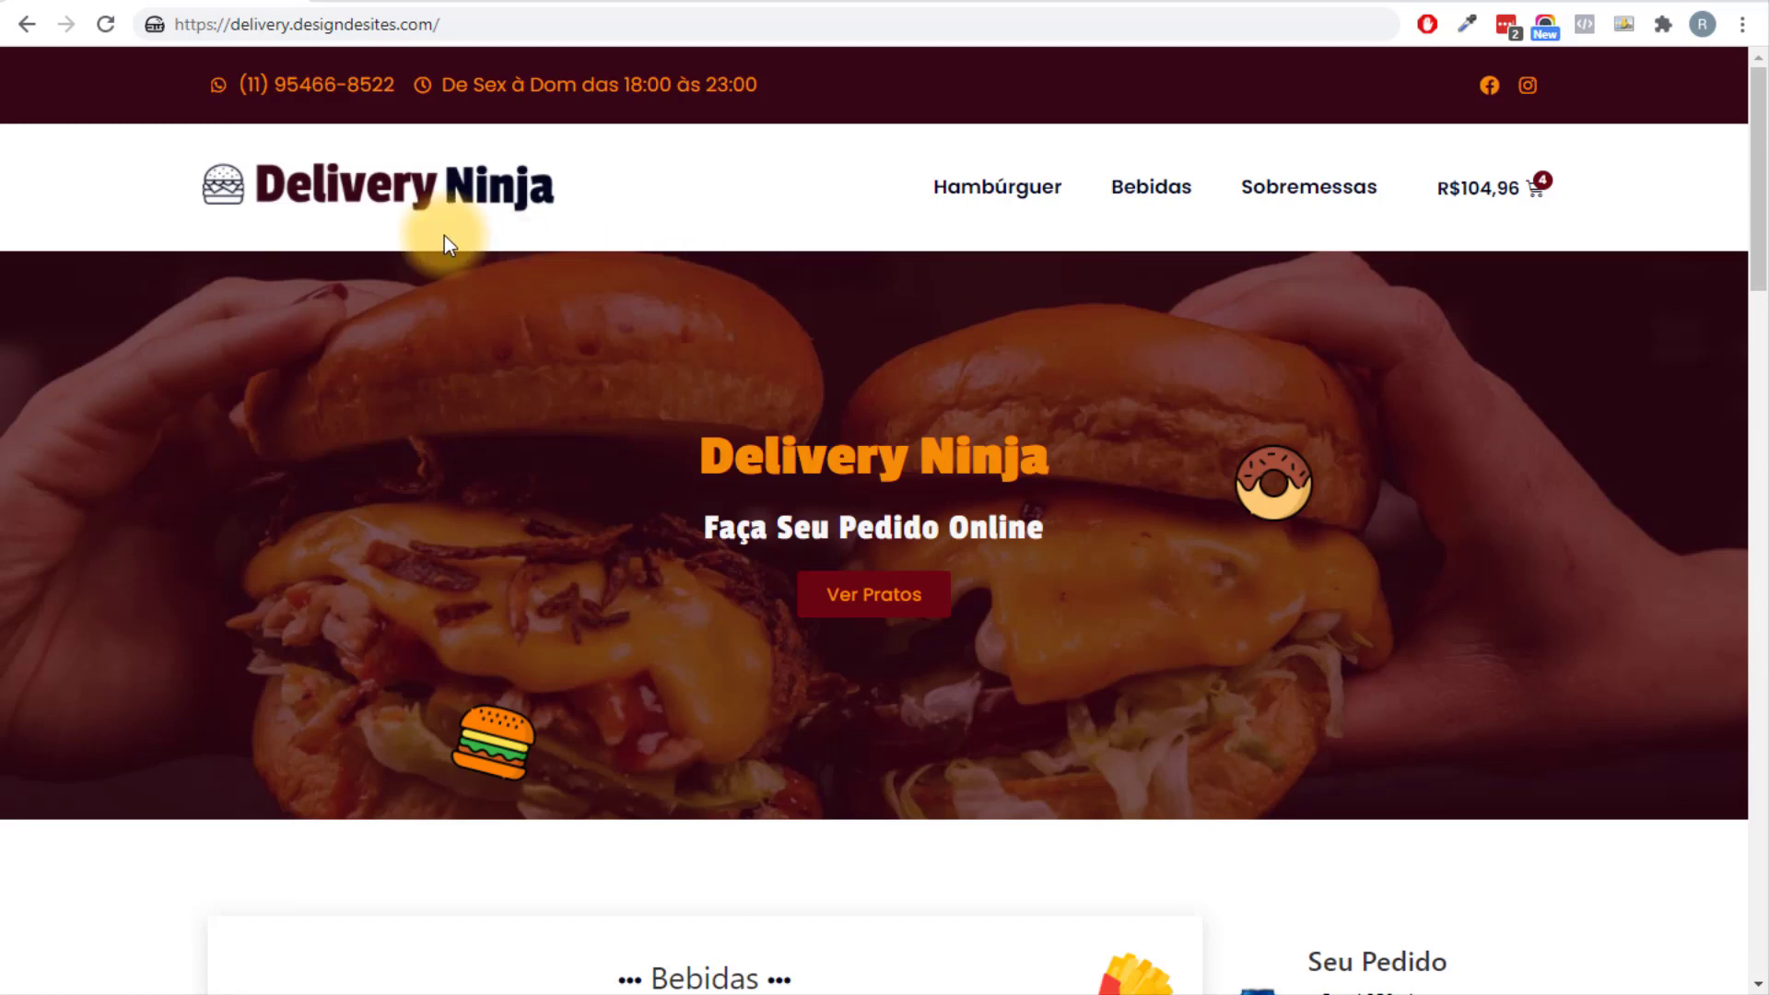
Review the live site's header and logo, then open a new tab for logomakr.com.
scroll(672, 414, down, 3)
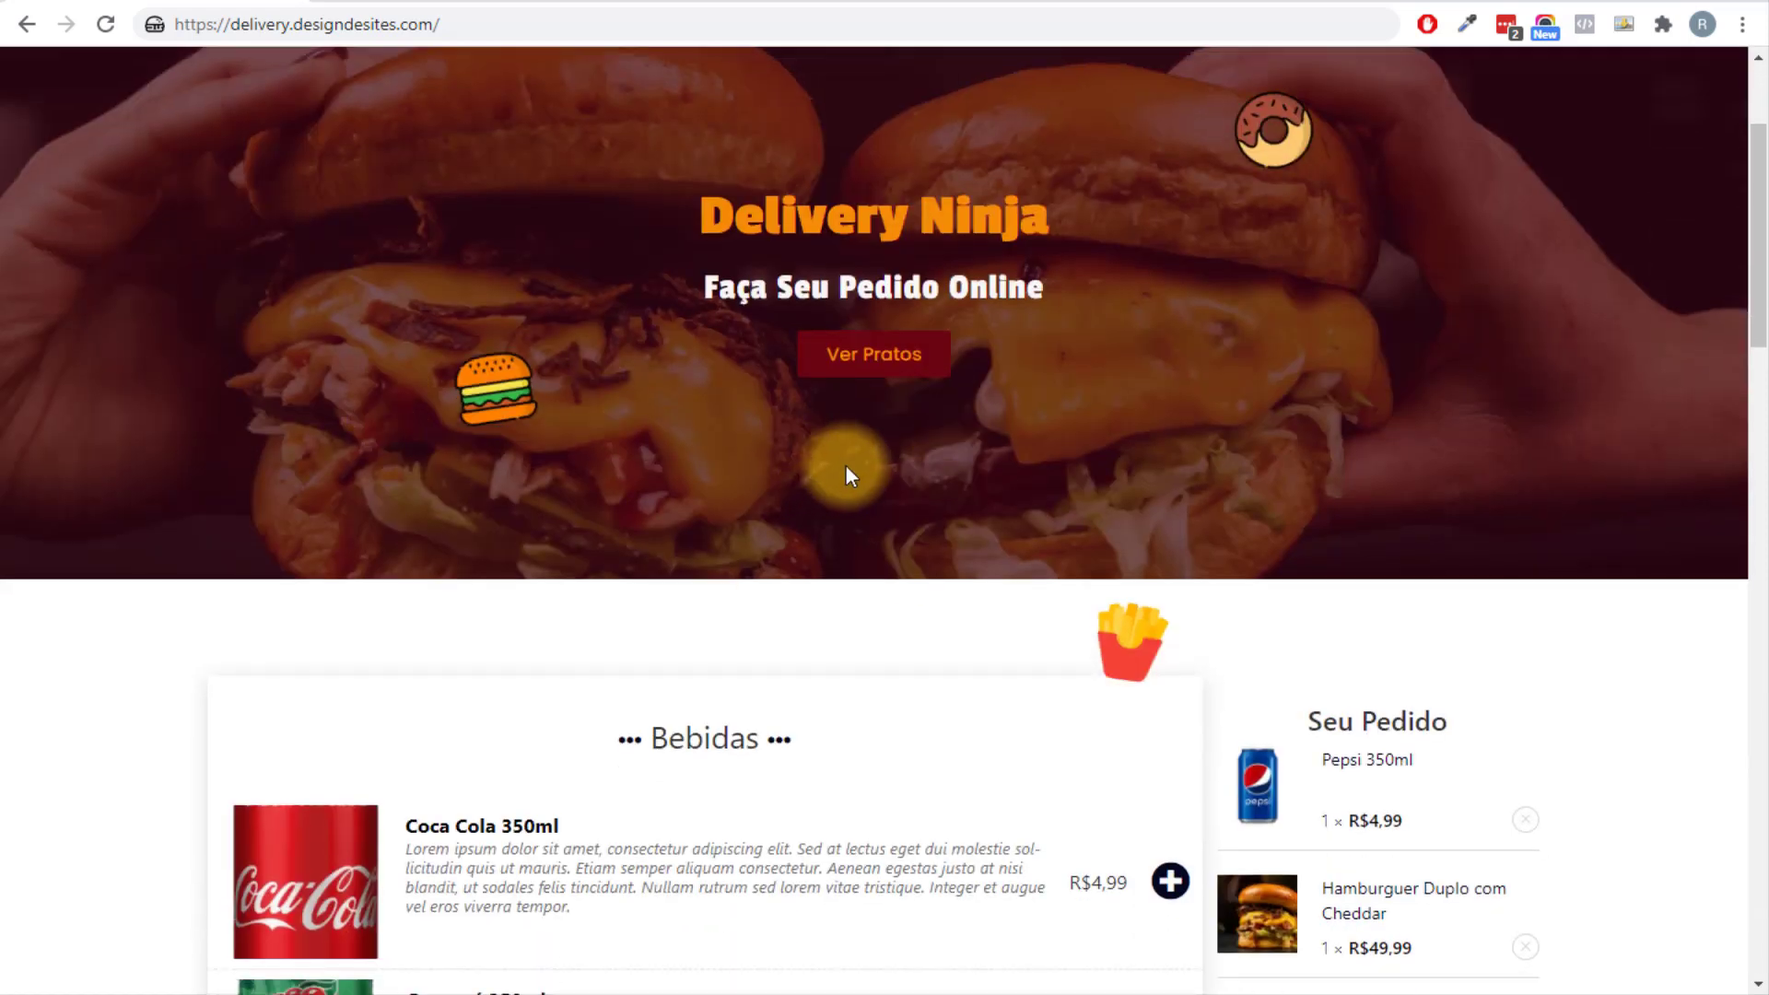
scroll(841, 553, up, 3)
scroll(1422, 312, down, 3)
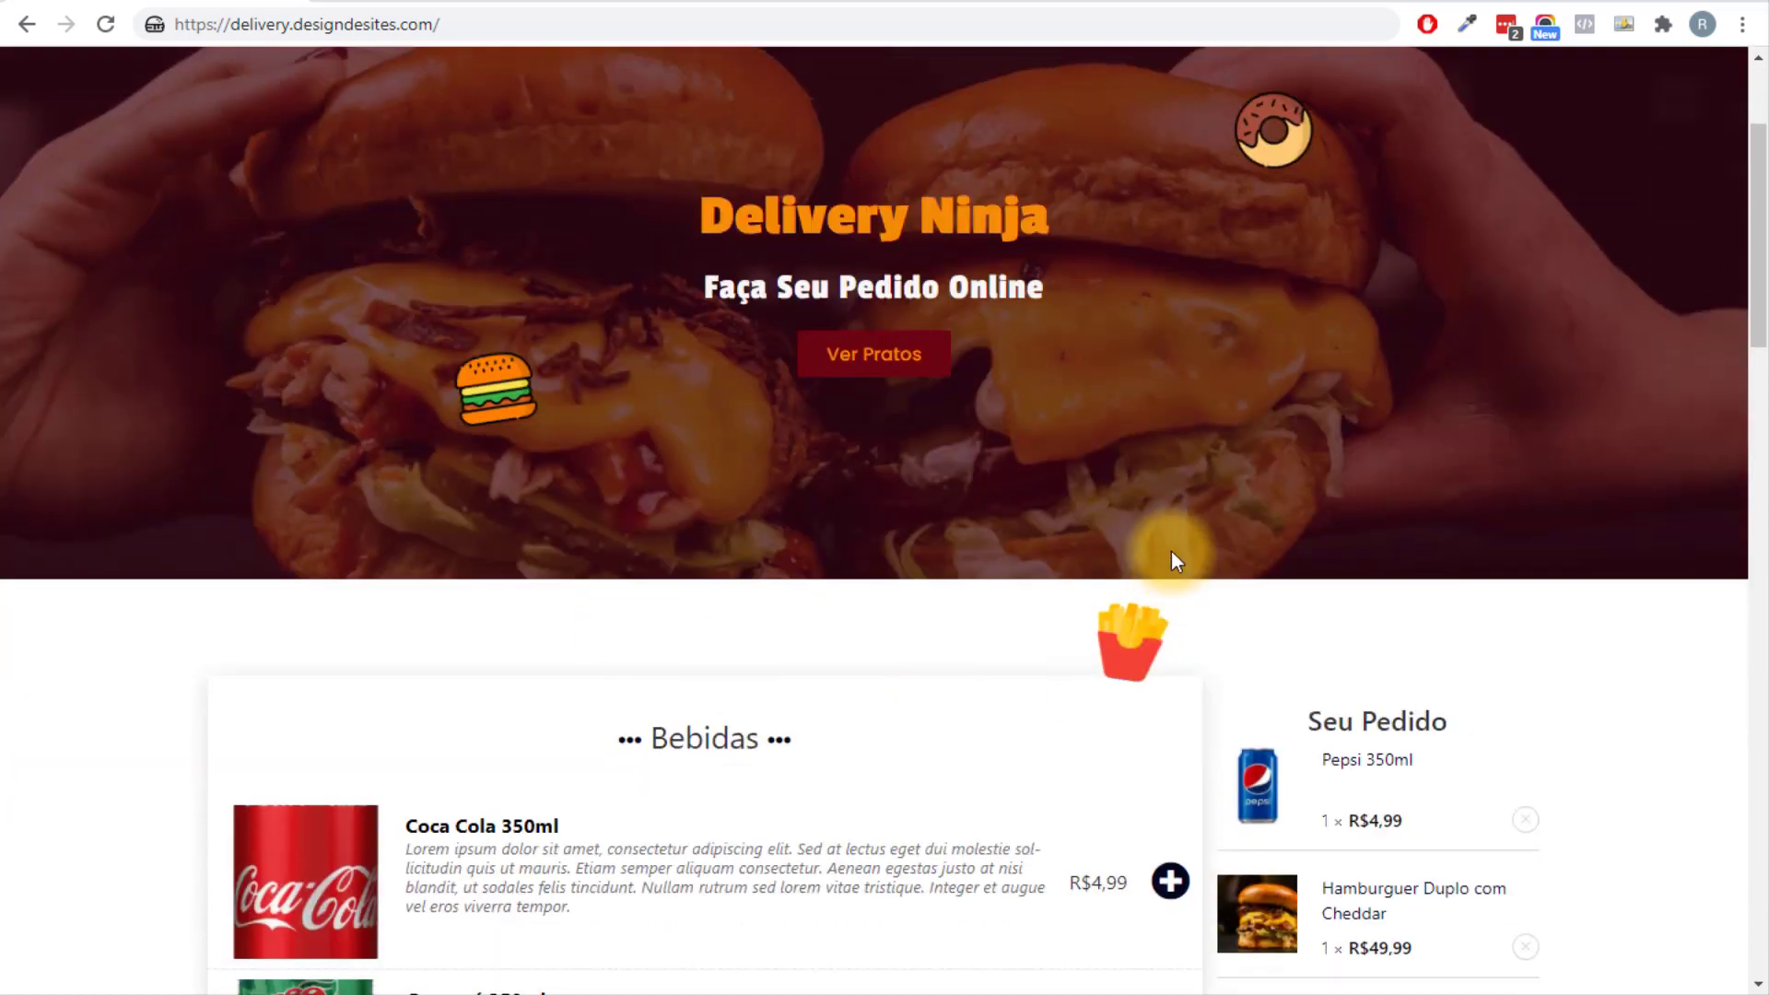
scroll(1170, 550, up, 3)
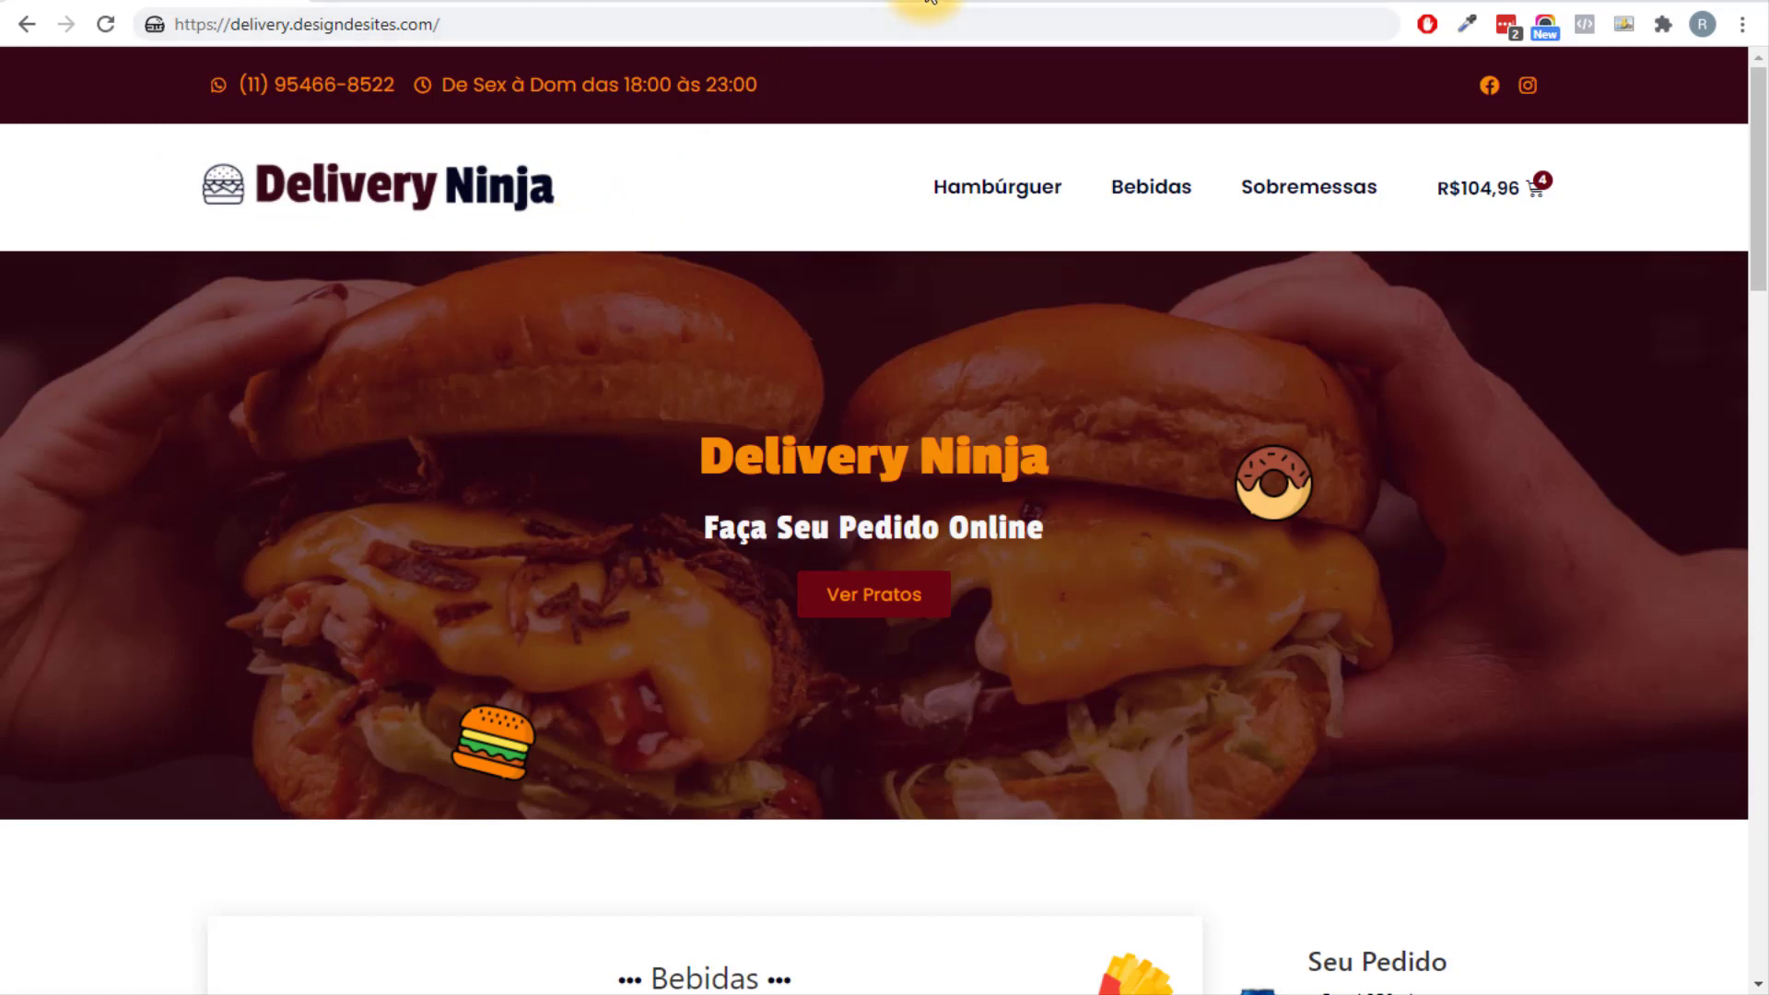
click(929, 0)
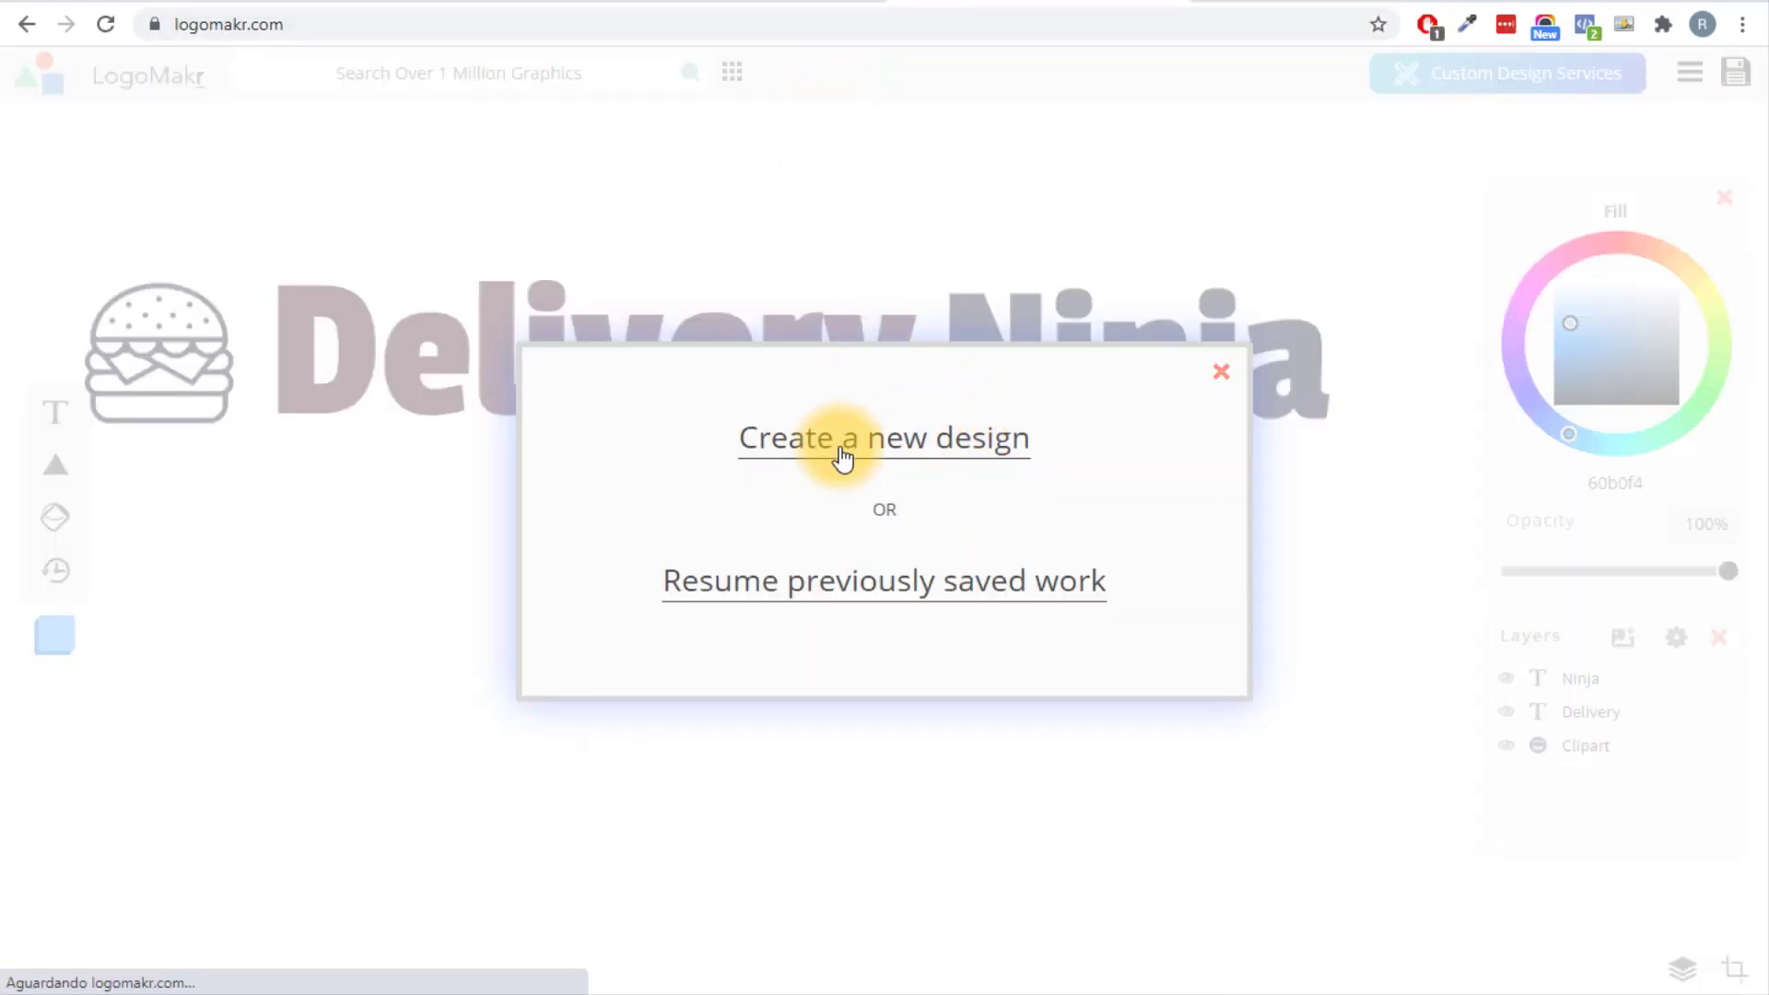
Start a new blank LogoMakr design and skip the introductory tips.
click(974, 456)
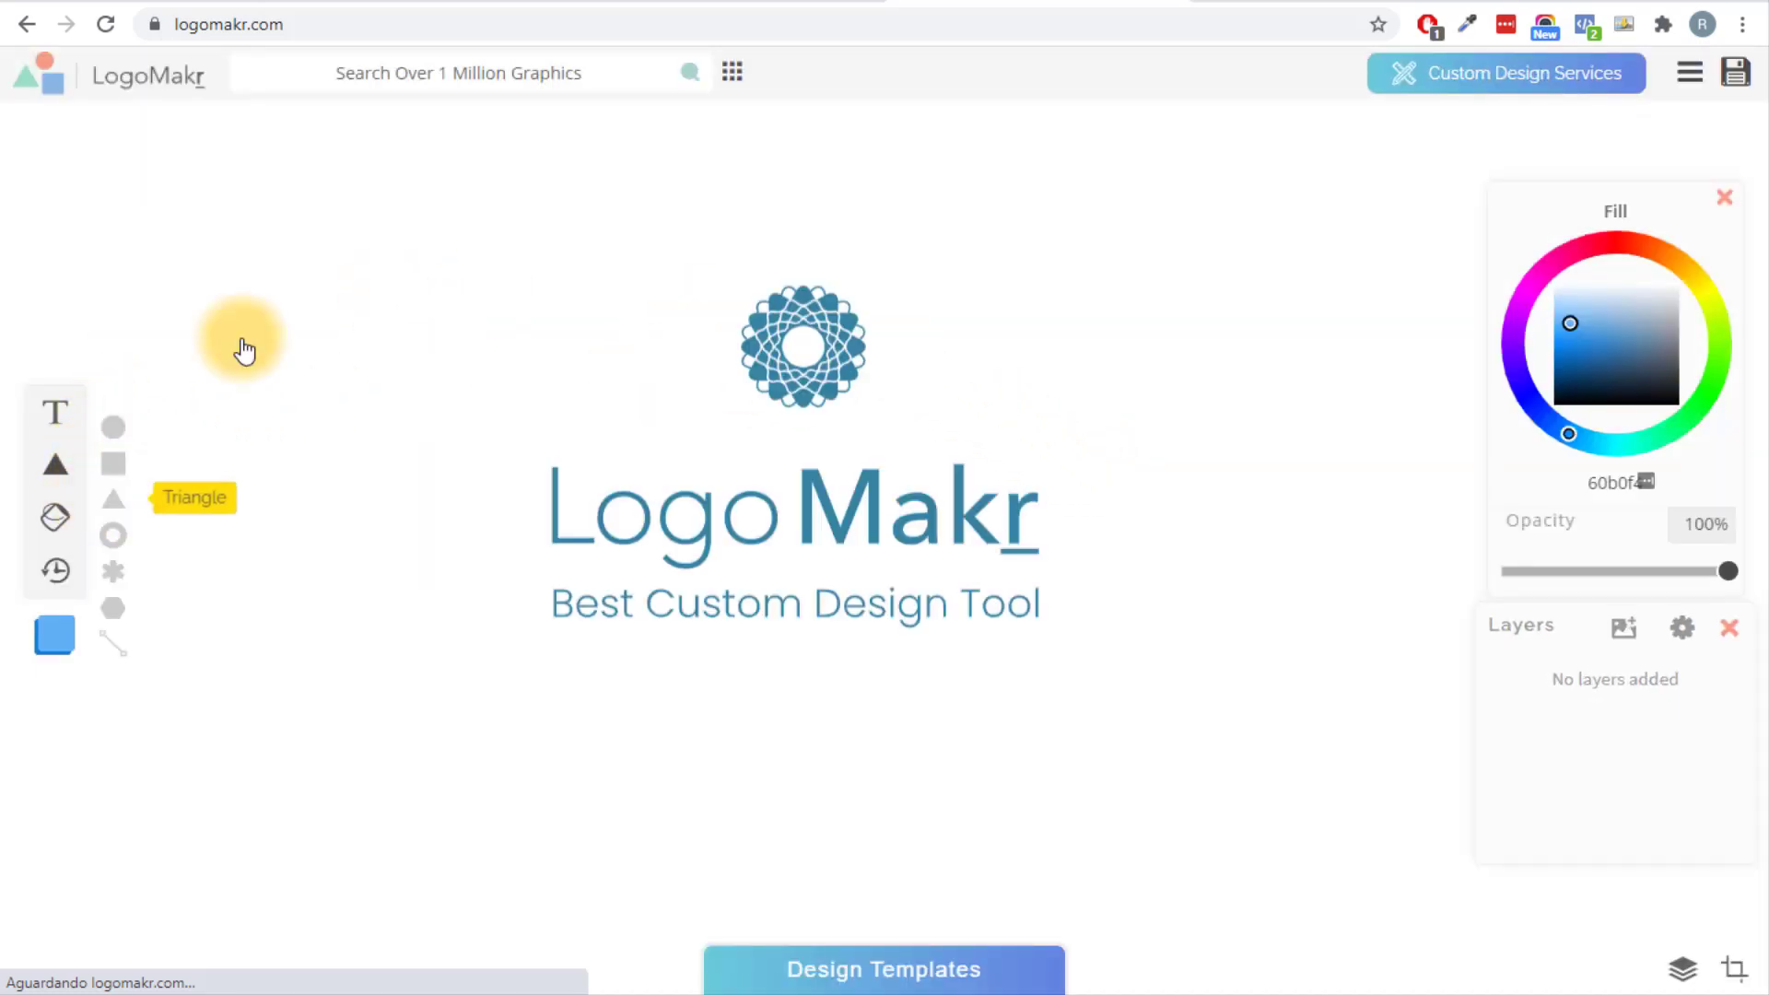
click(745, 414)
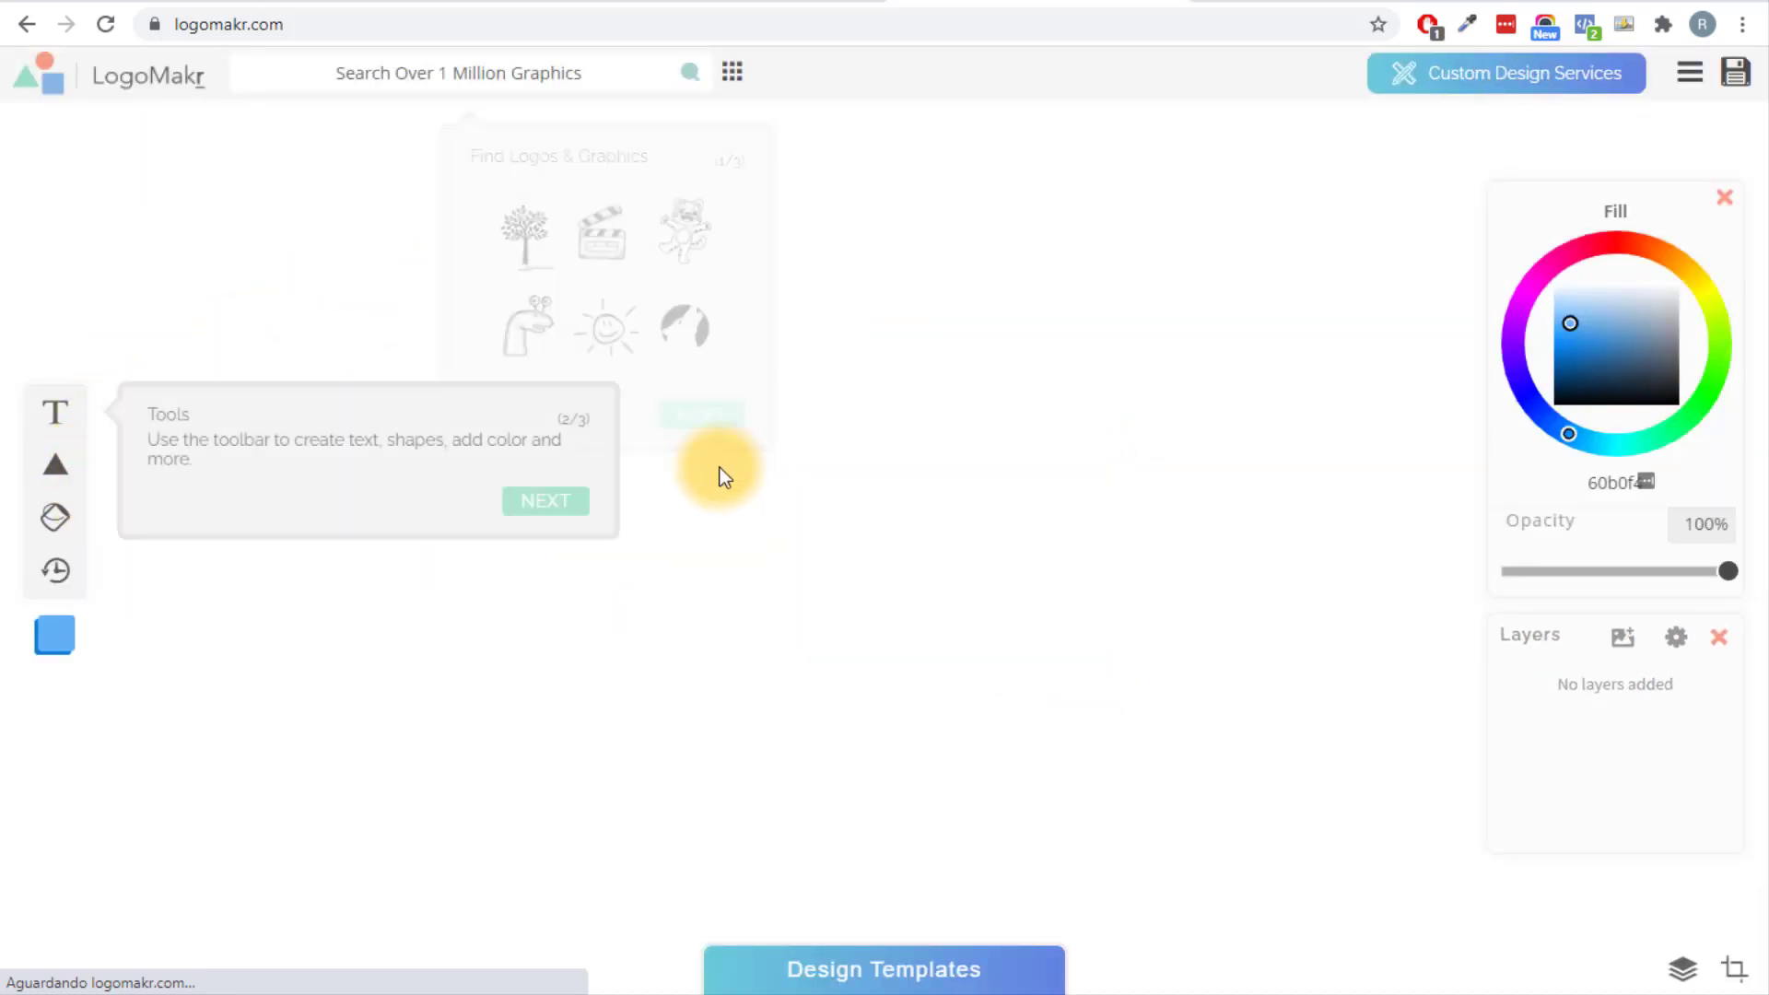
click(554, 509)
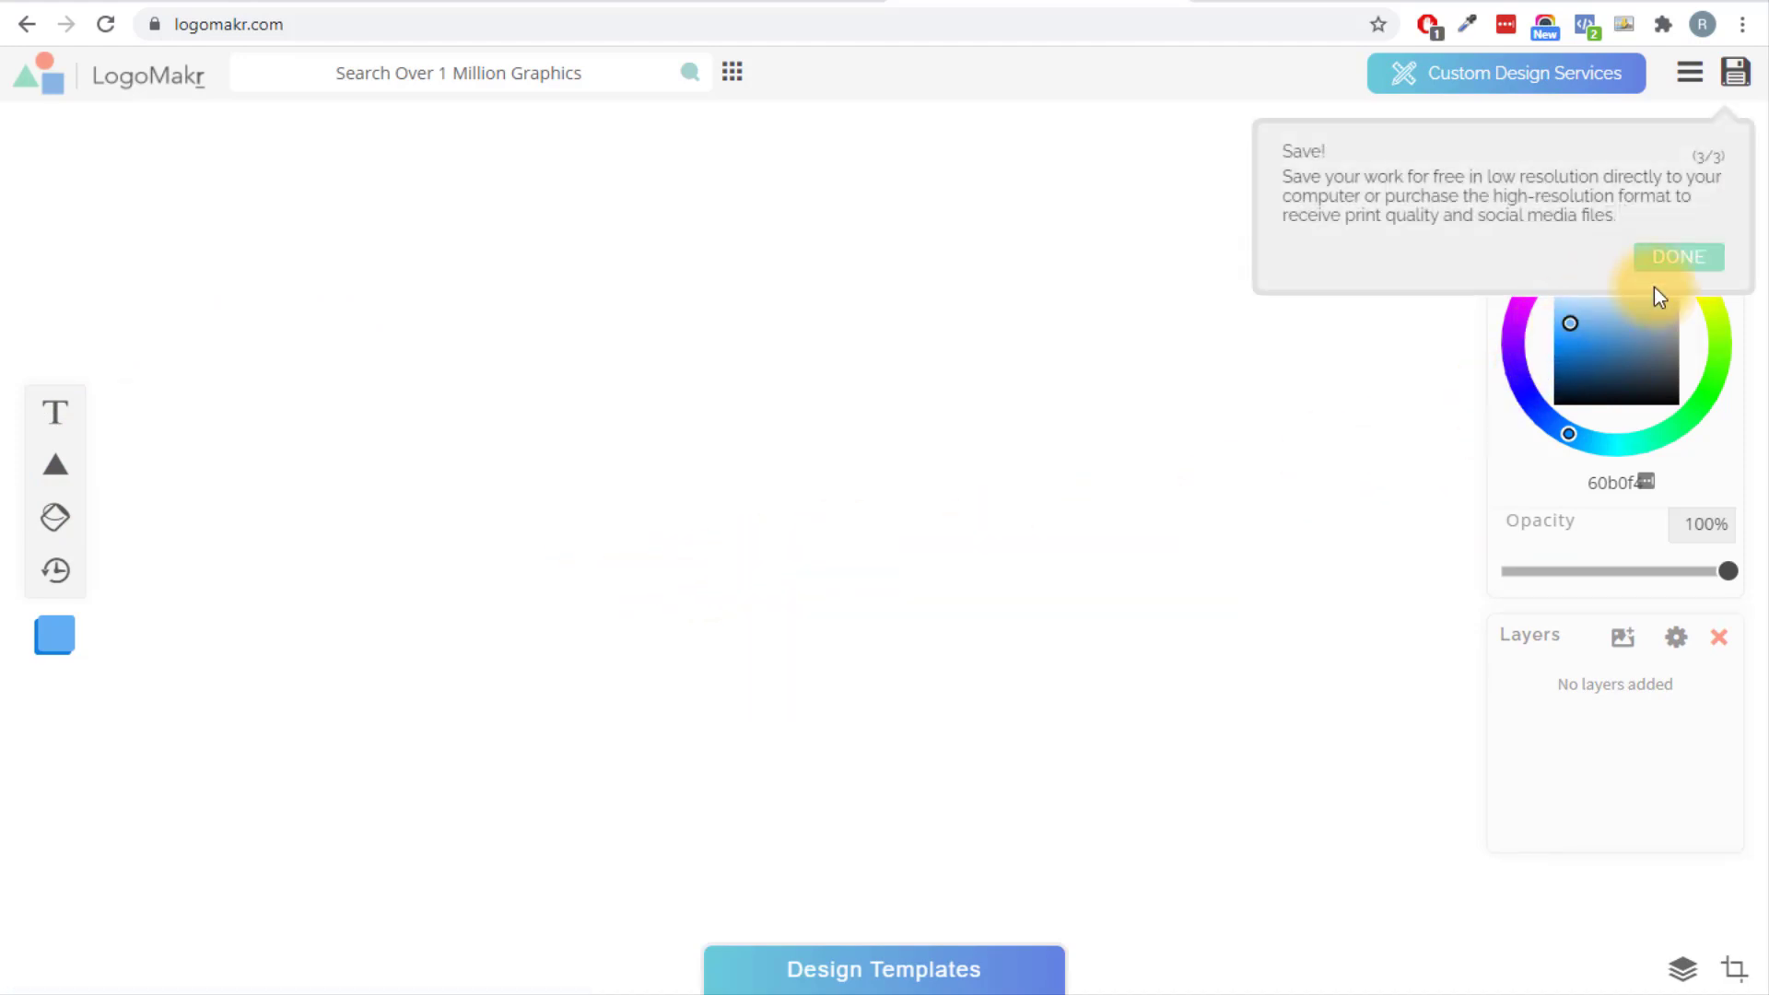
click(1683, 258)
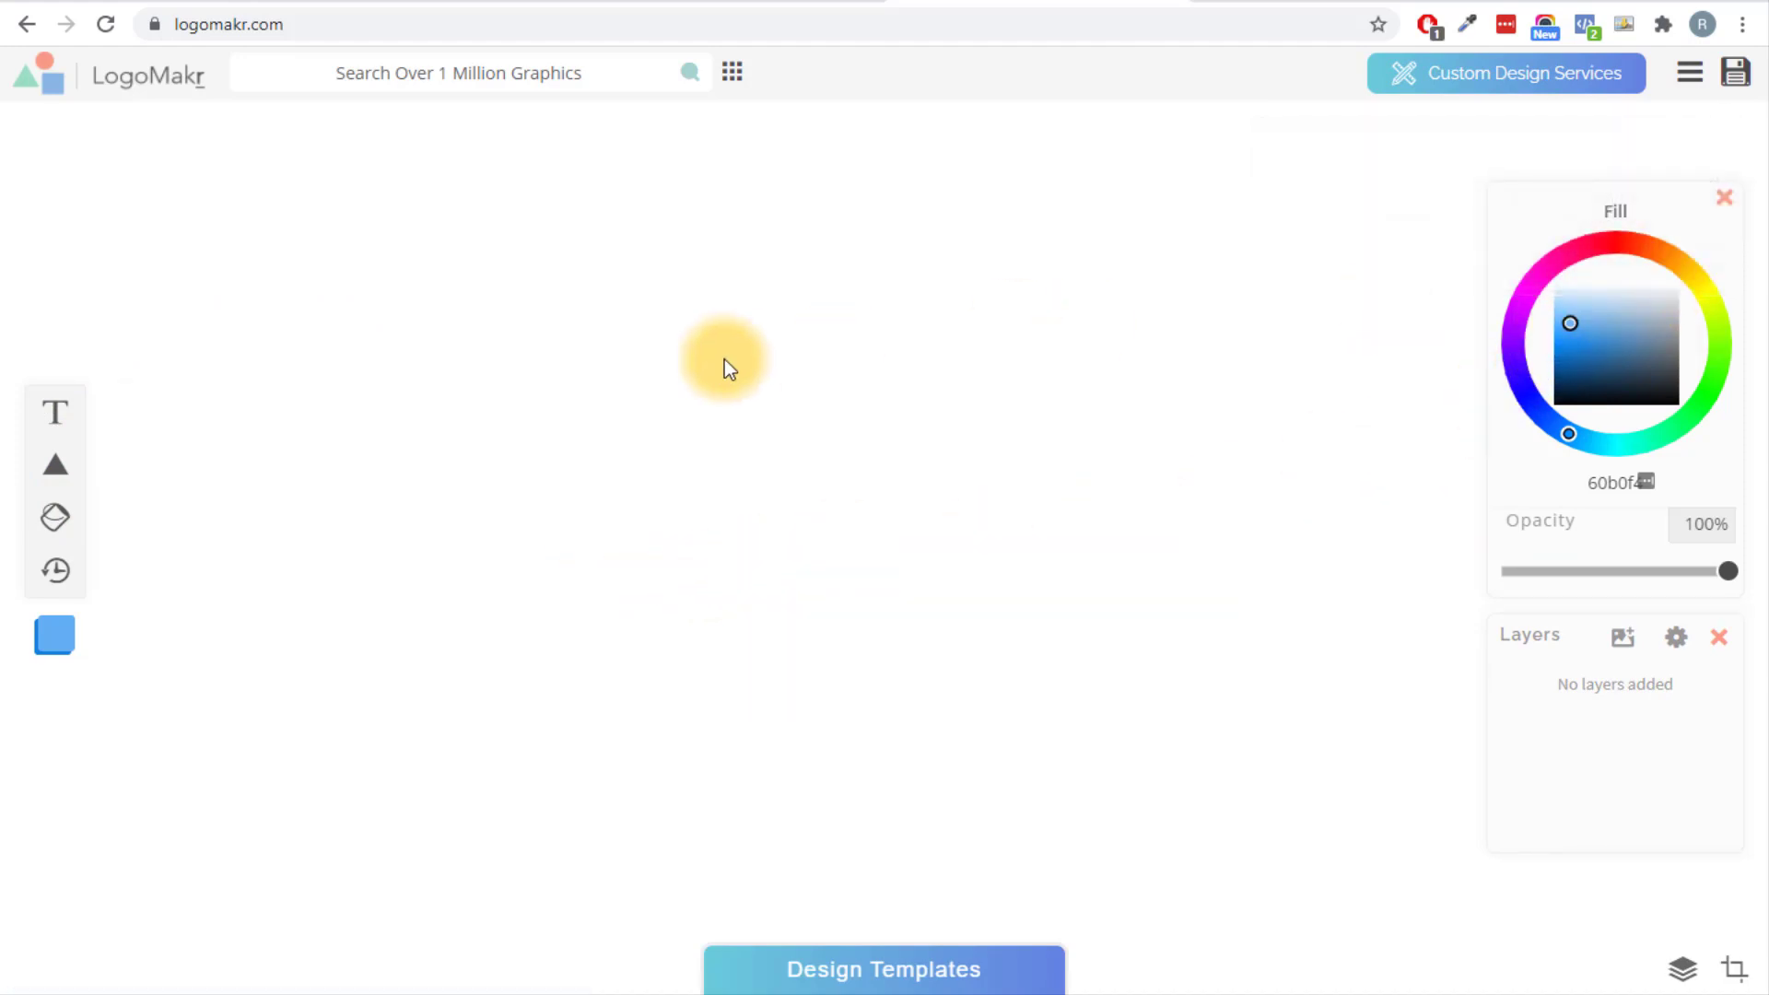
Search the graphics library for 'burger' and add the outlined burger icon.
click(476, 86)
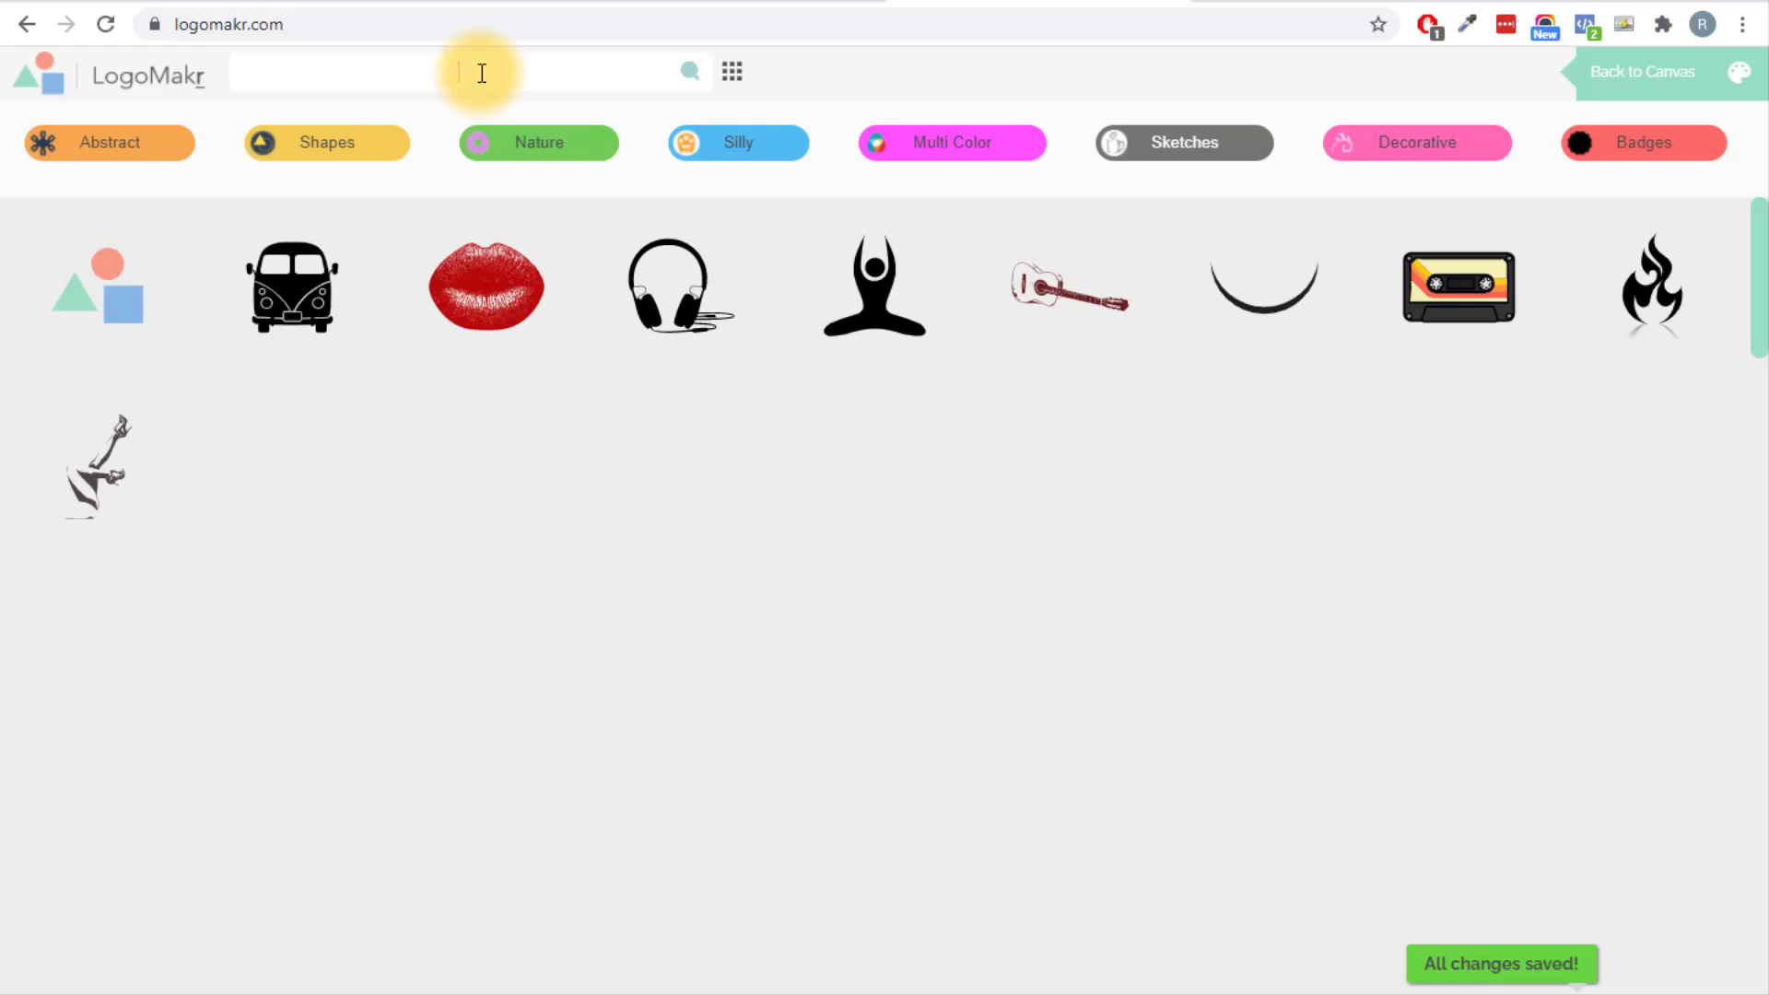
text(burger)
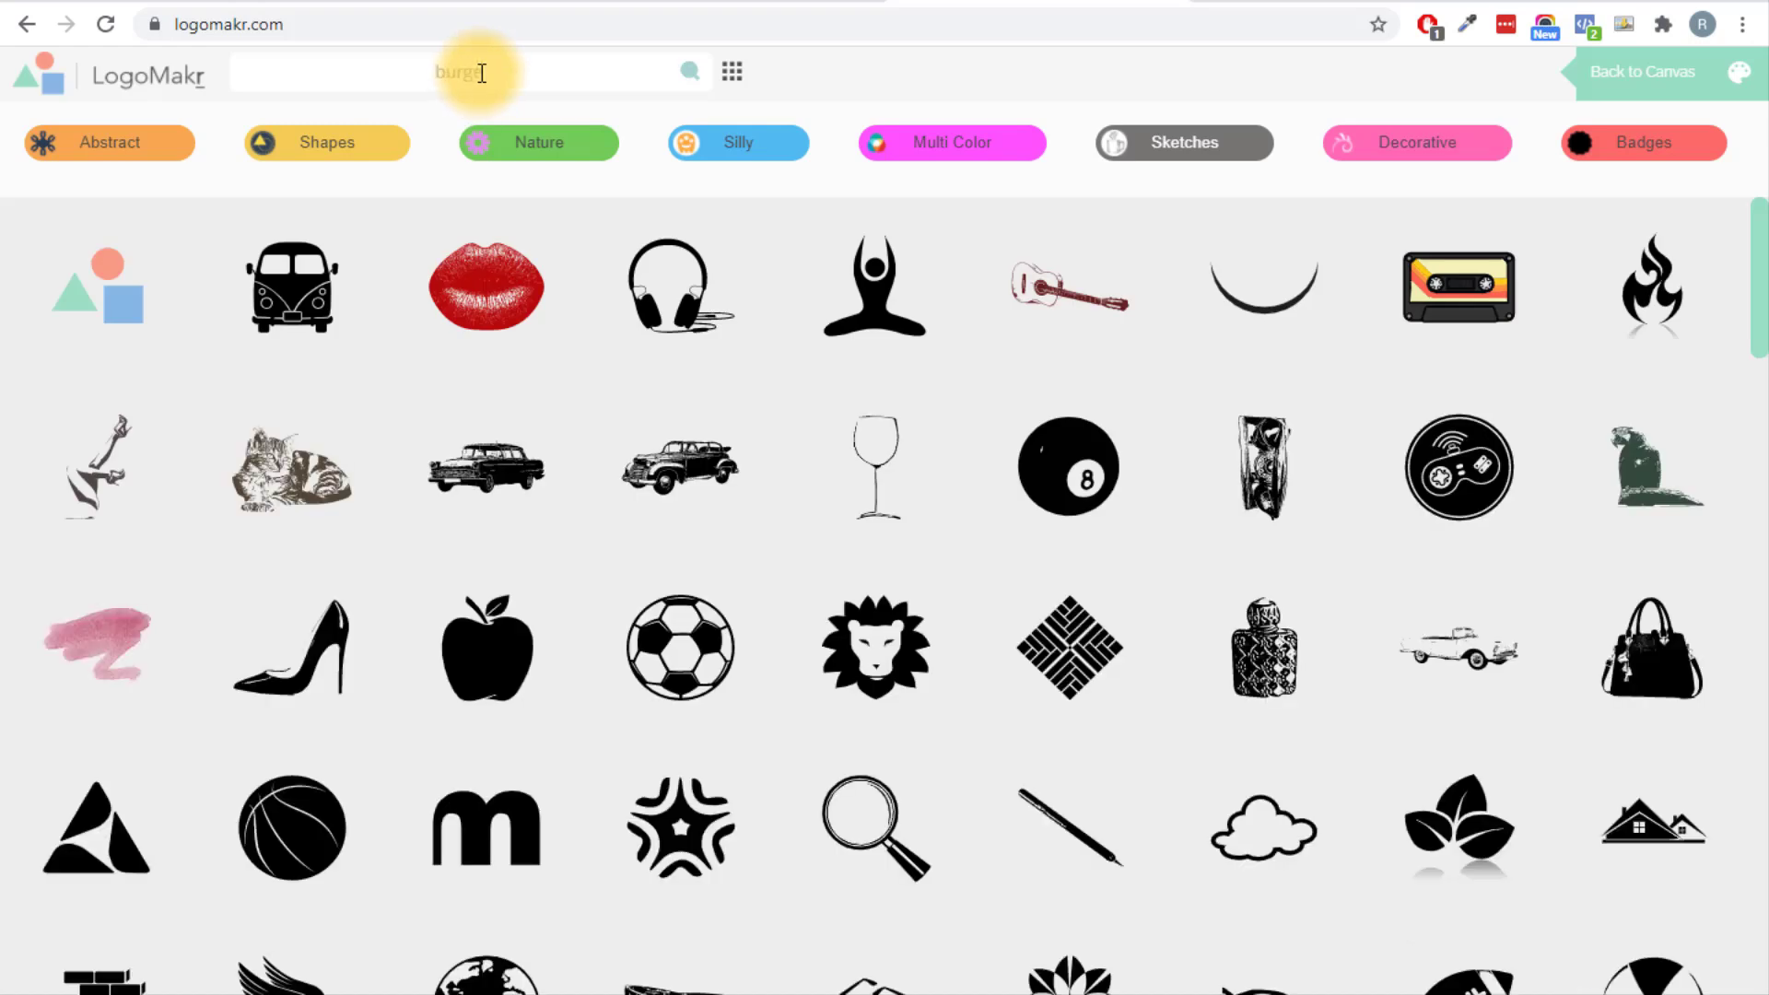
click(687, 69)
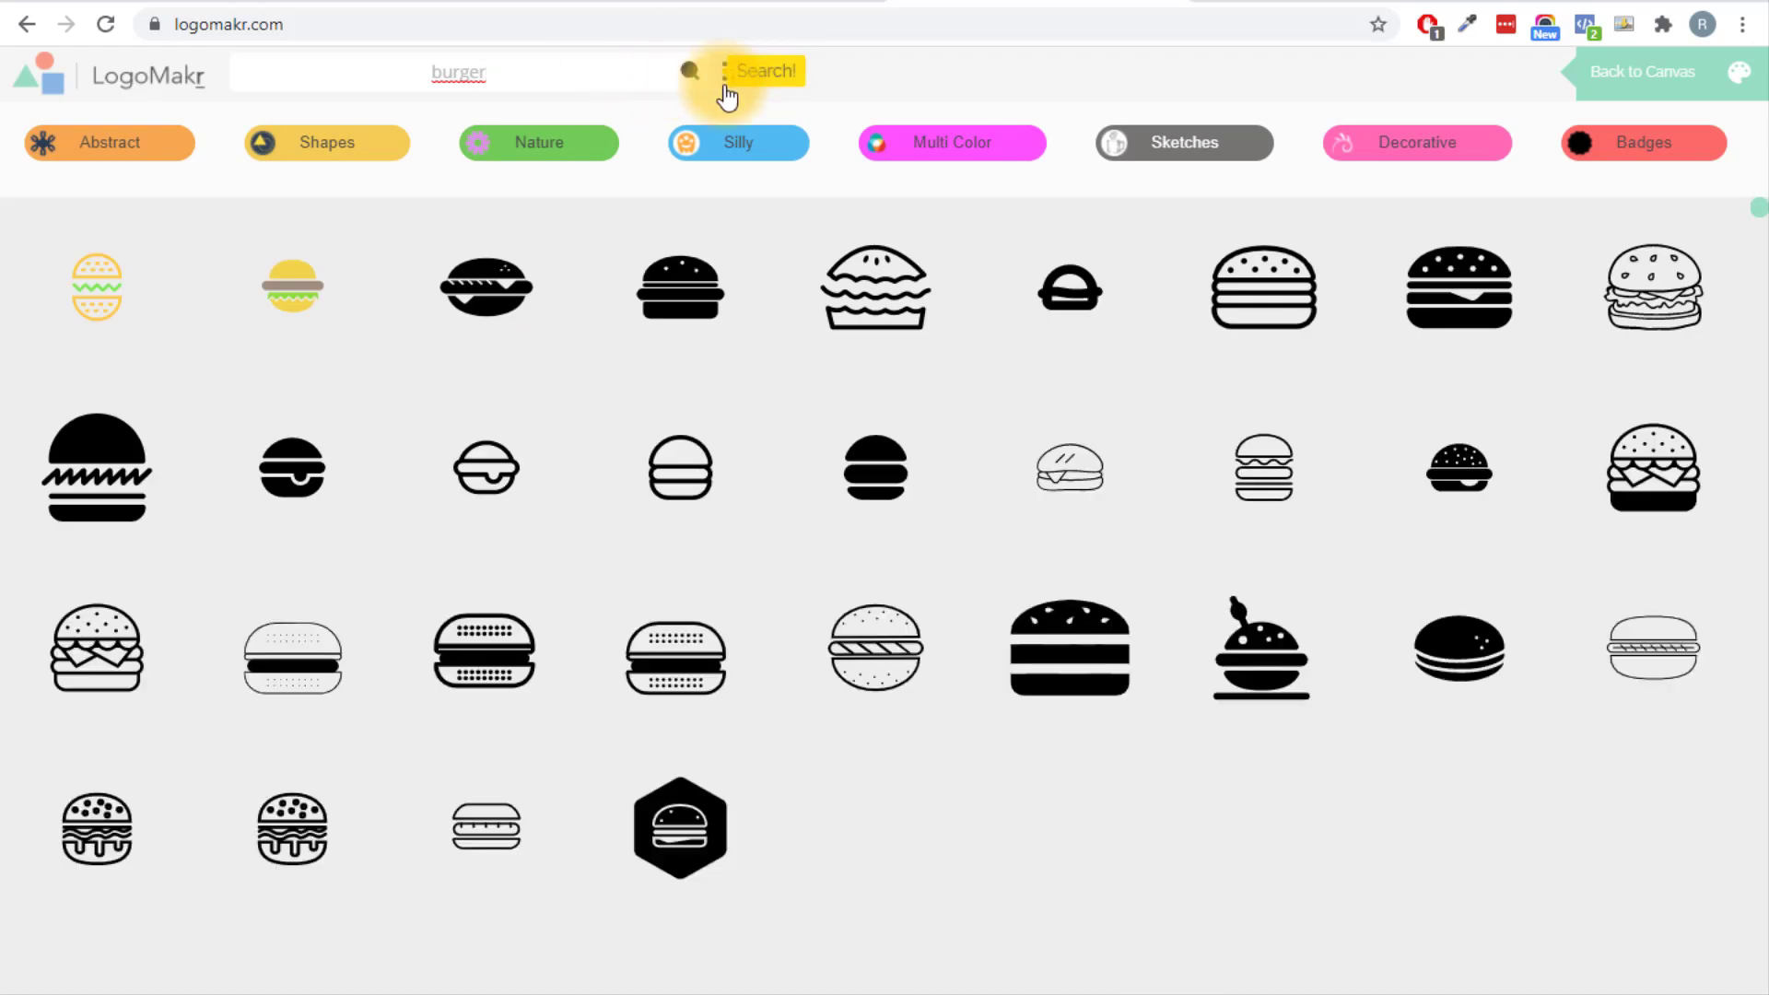
scroll(1013, 300, down, 6)
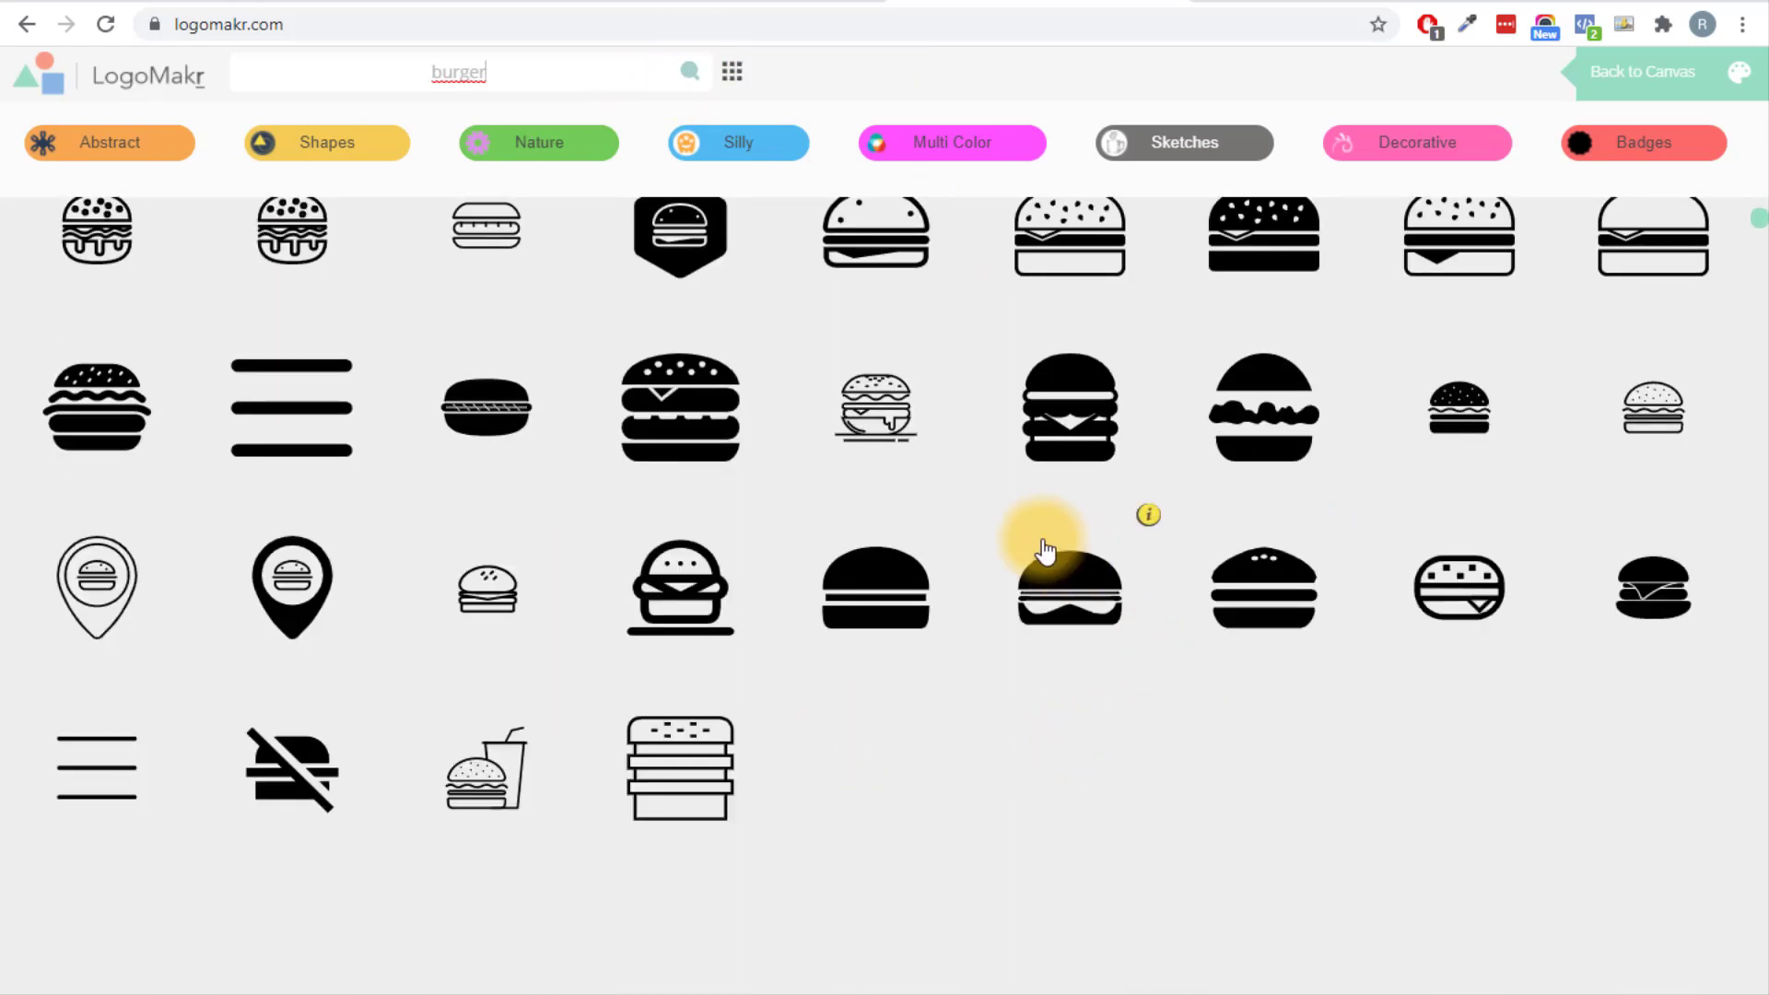
scroll(1027, 543, up, 5)
scroll(1018, 558, up, 1)
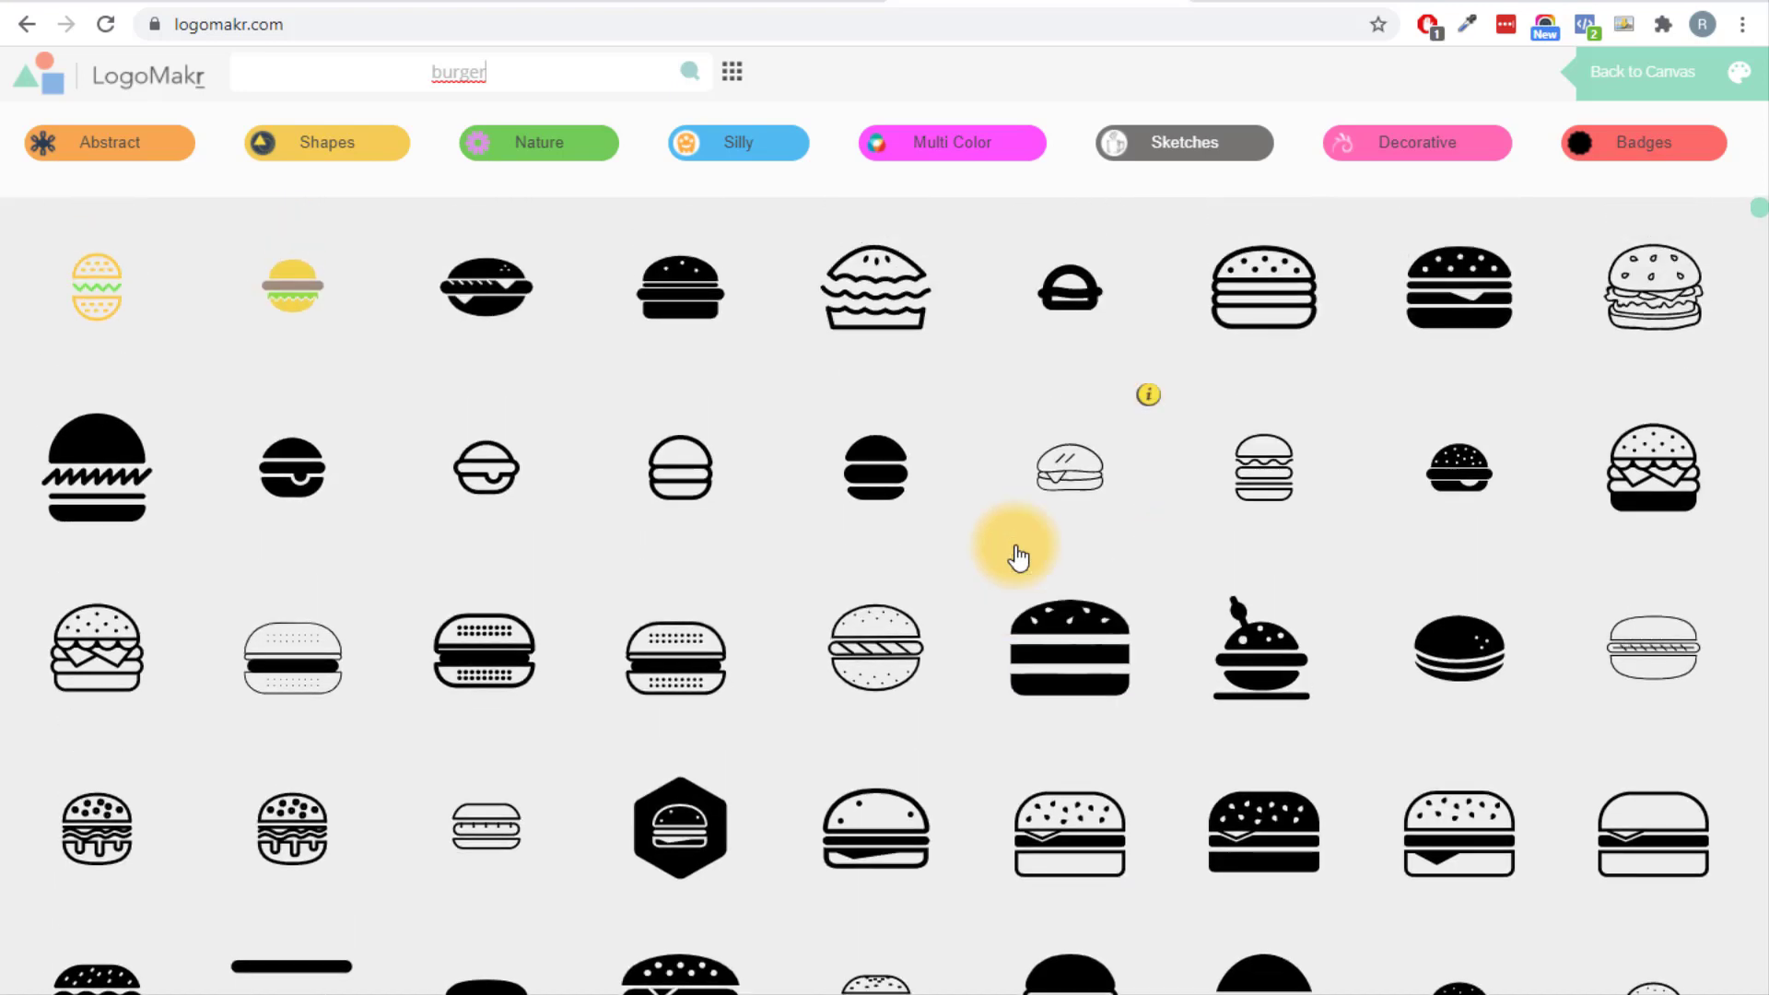
click(72, 656)
Move the burger to the canvas's left side and enlarge it.
drag(960, 572, 427, 479)
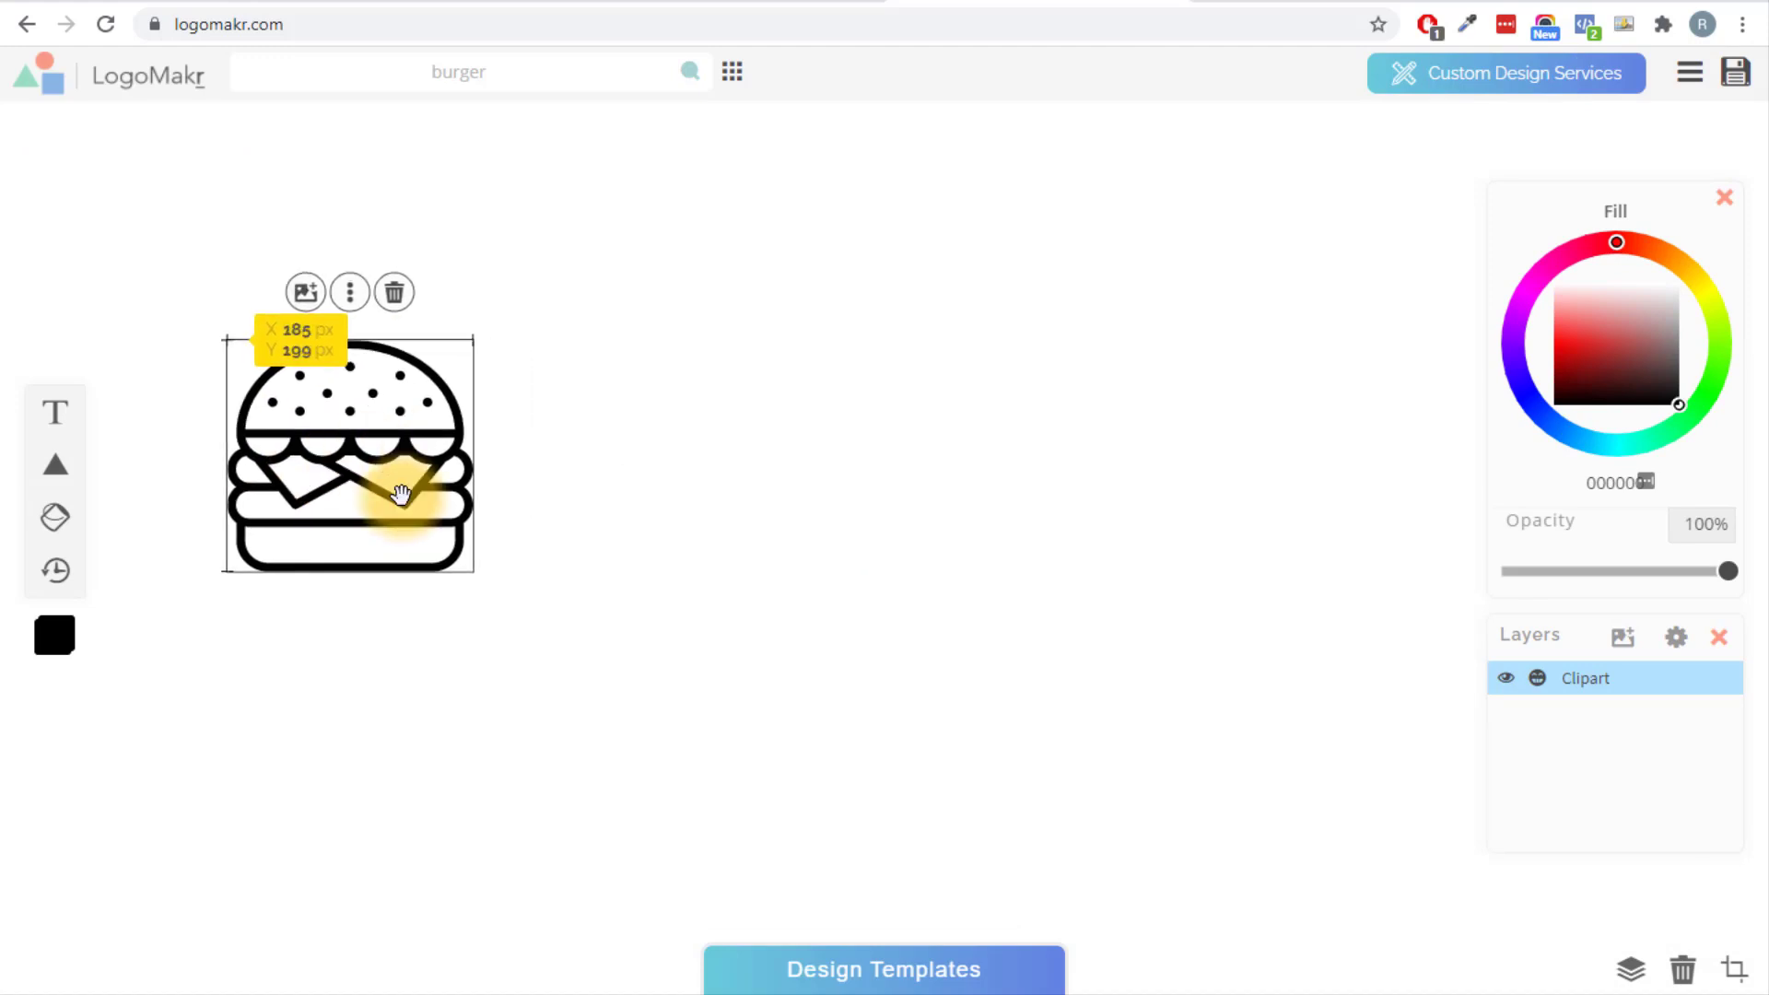
drag(478, 576, 505, 600)
click(651, 532)
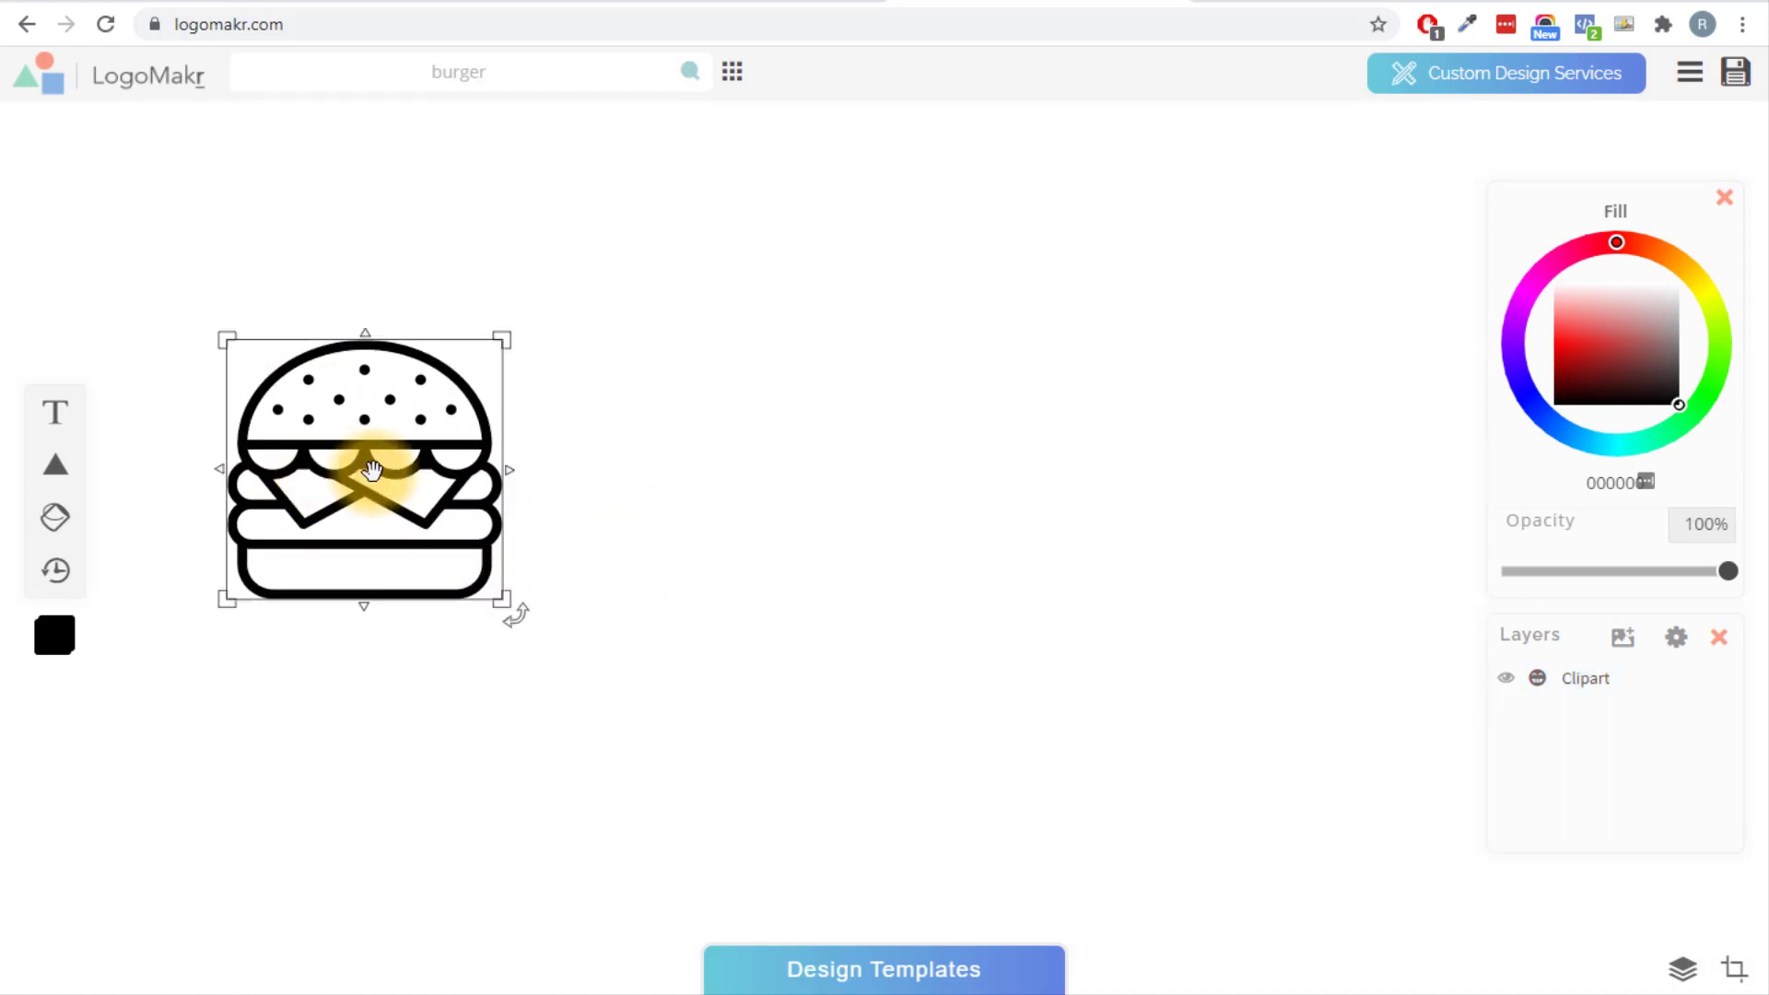
click(375, 466)
drag(229, 339, 256, 368)
Tint the burger dark red, then go to the Coolors red palettes.
click(1589, 305)
drag(1519, 313, 1567, 379)
click(918, 280)
click(747, 4)
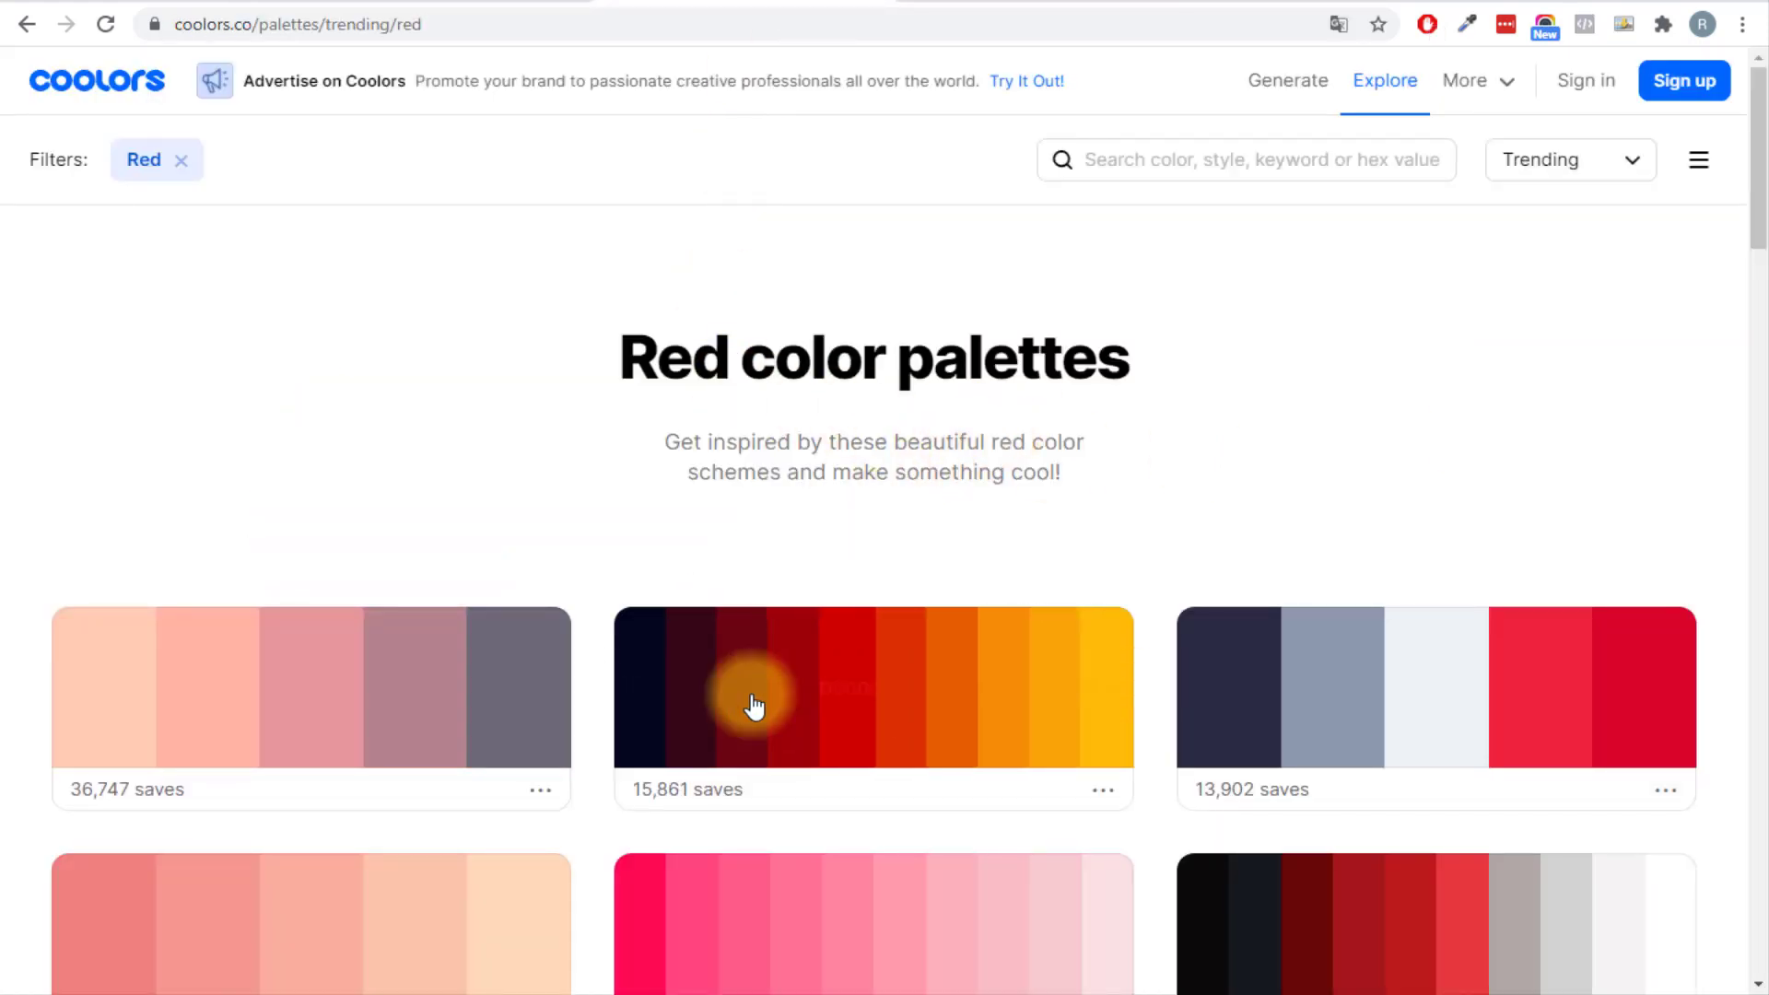
Paste the navy hex 03071E as the burger icon's fill colour.
click(976, 3)
click(411, 505)
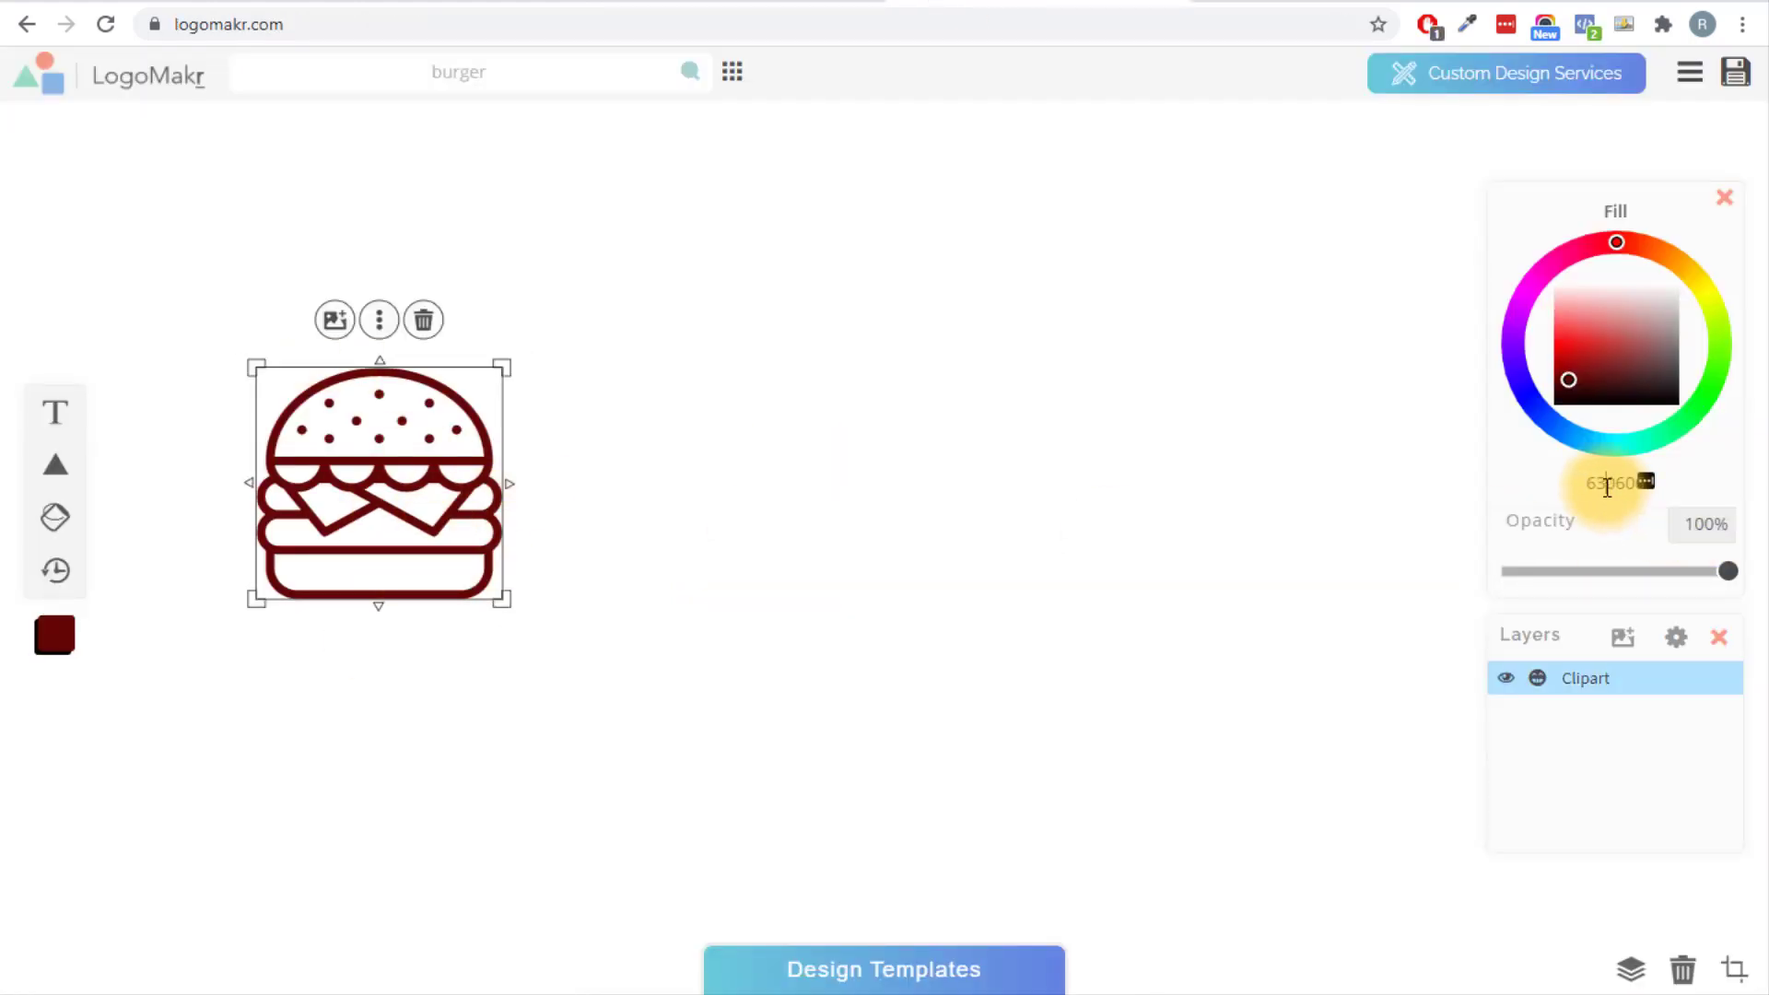
text(03071E)
click(1173, 525)
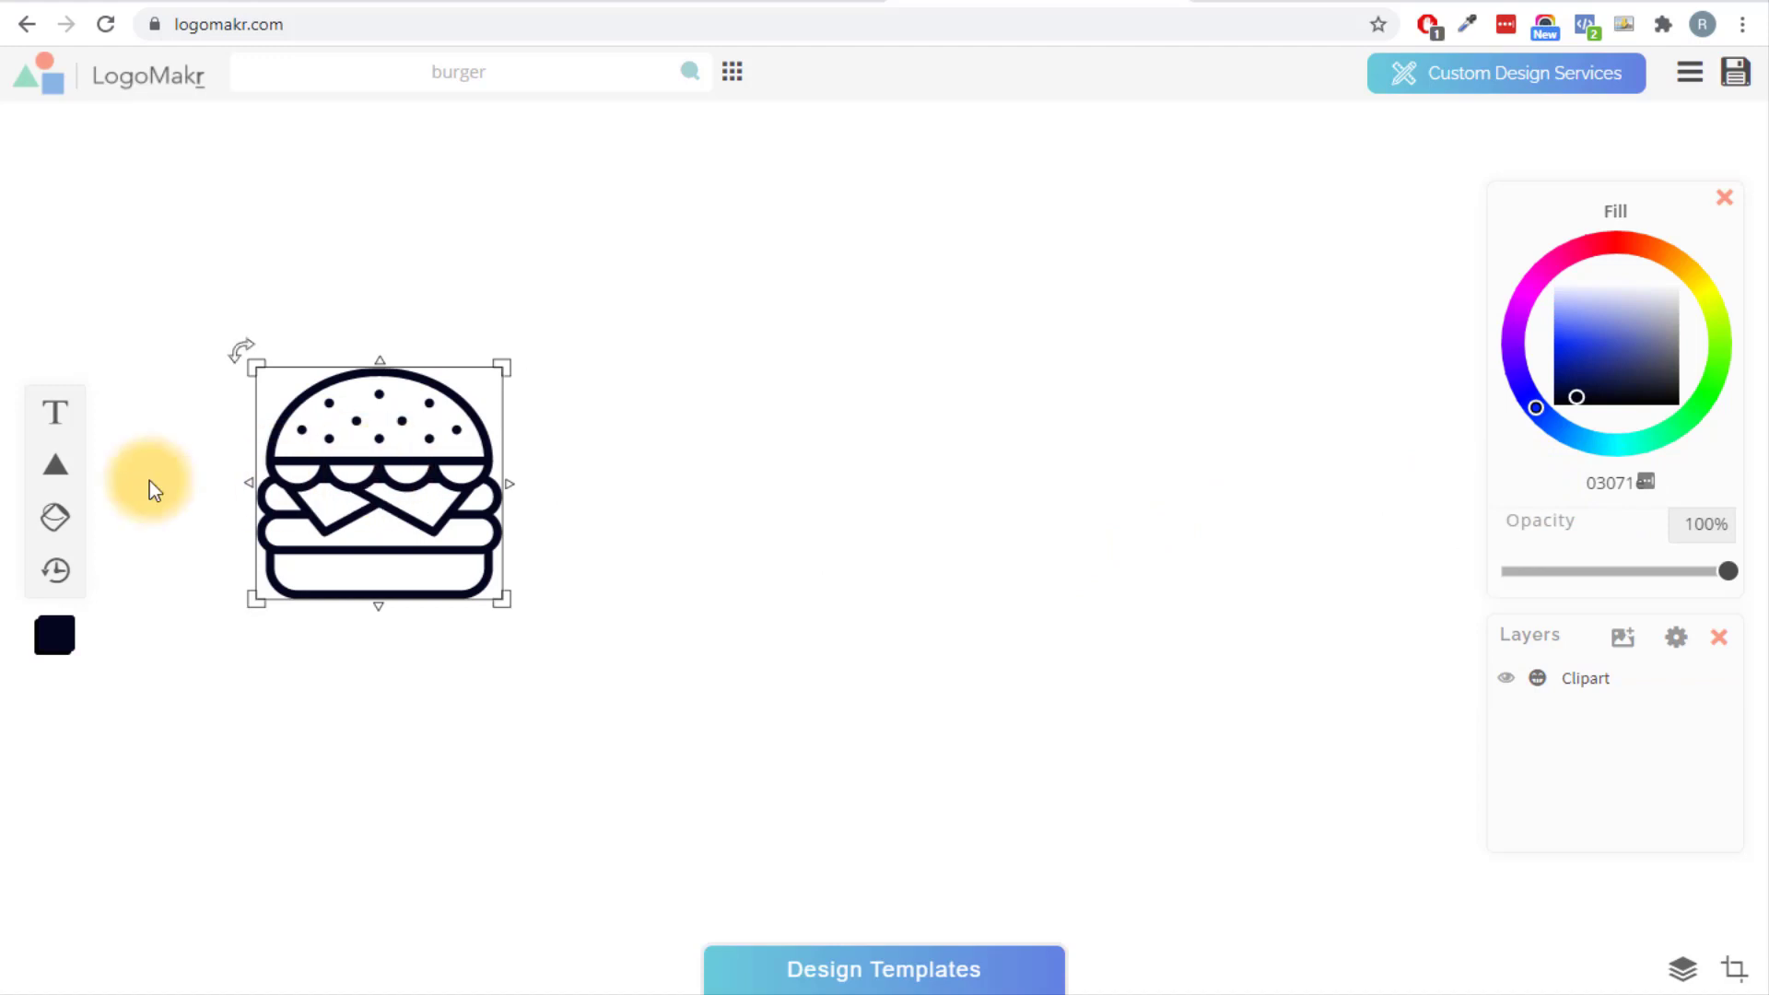
Add a text object reading 'Delivery' to the design.
mouse_move(51, 433)
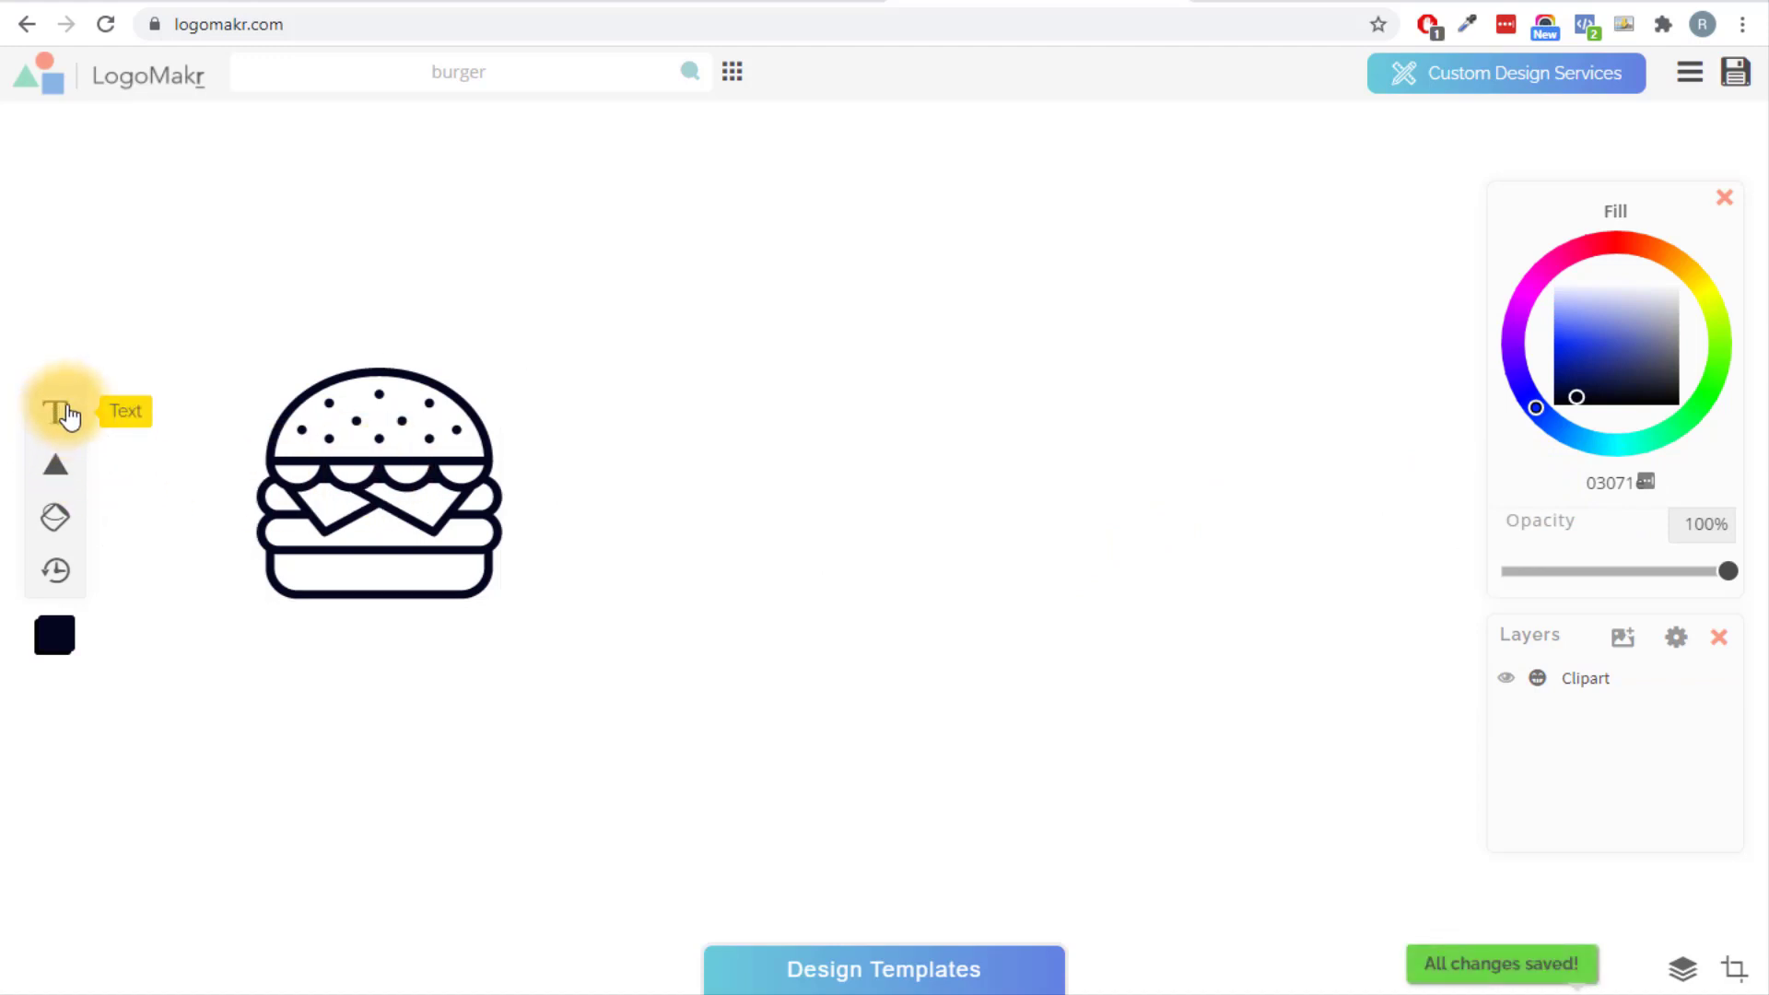
click(63, 413)
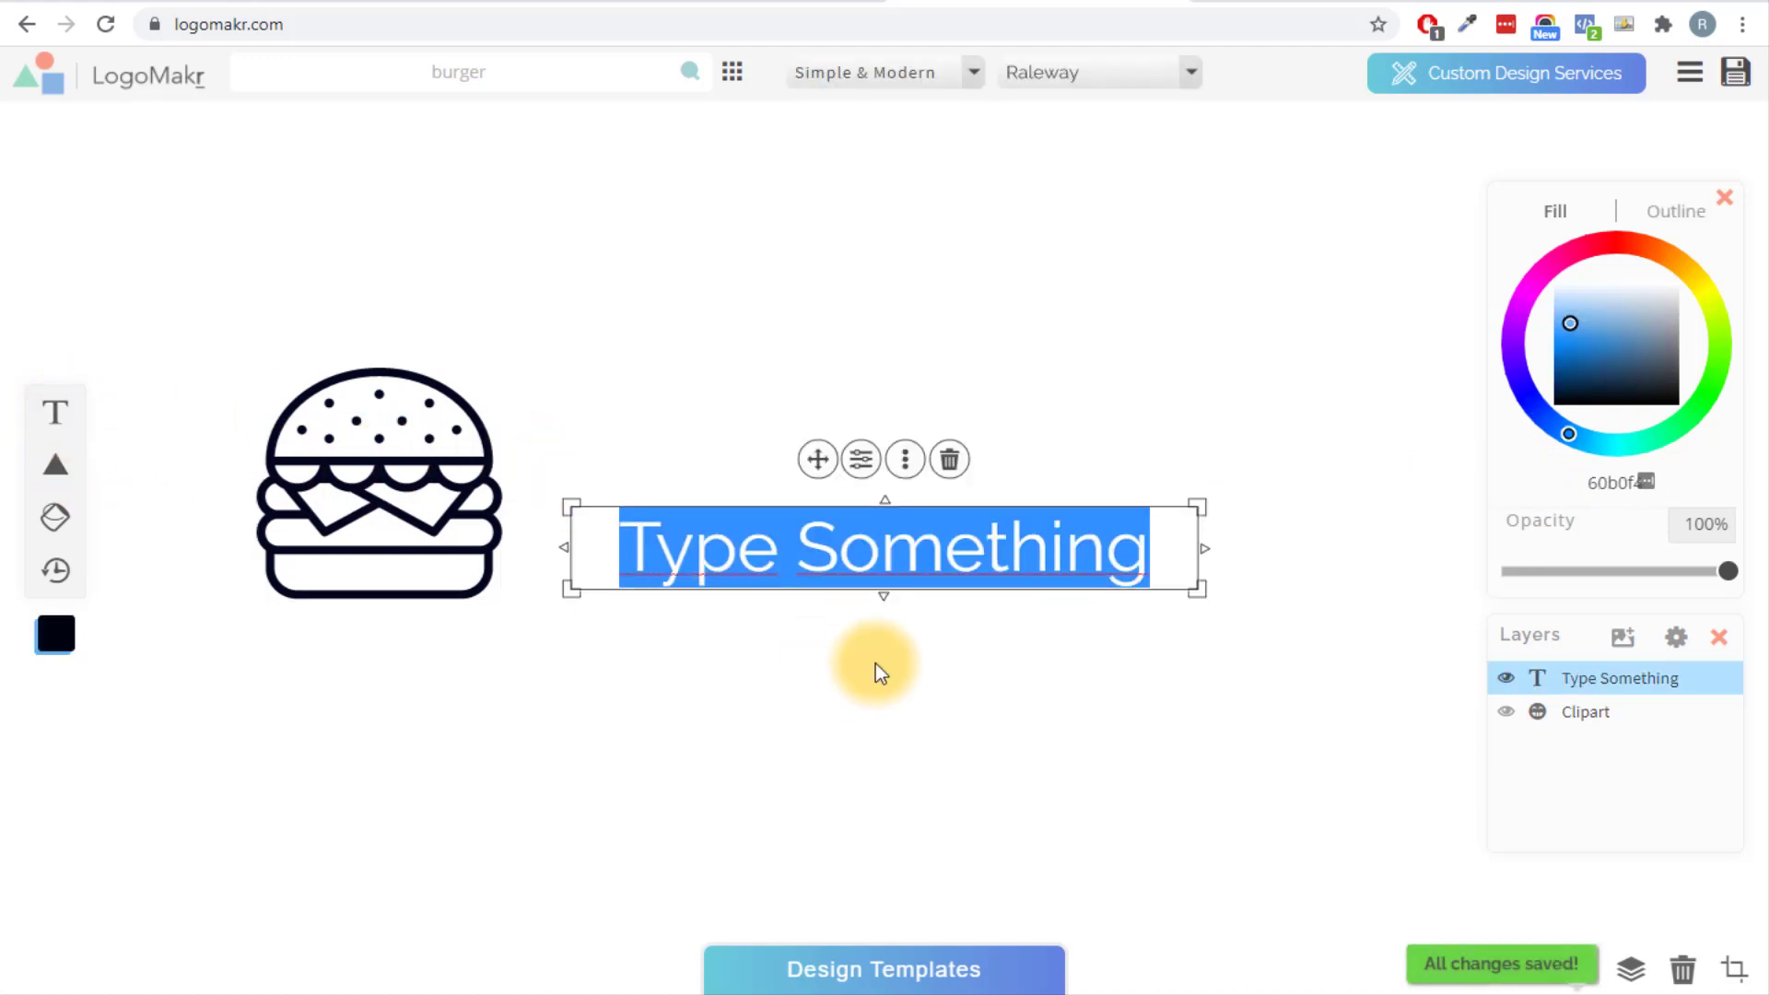
text(Delivery)
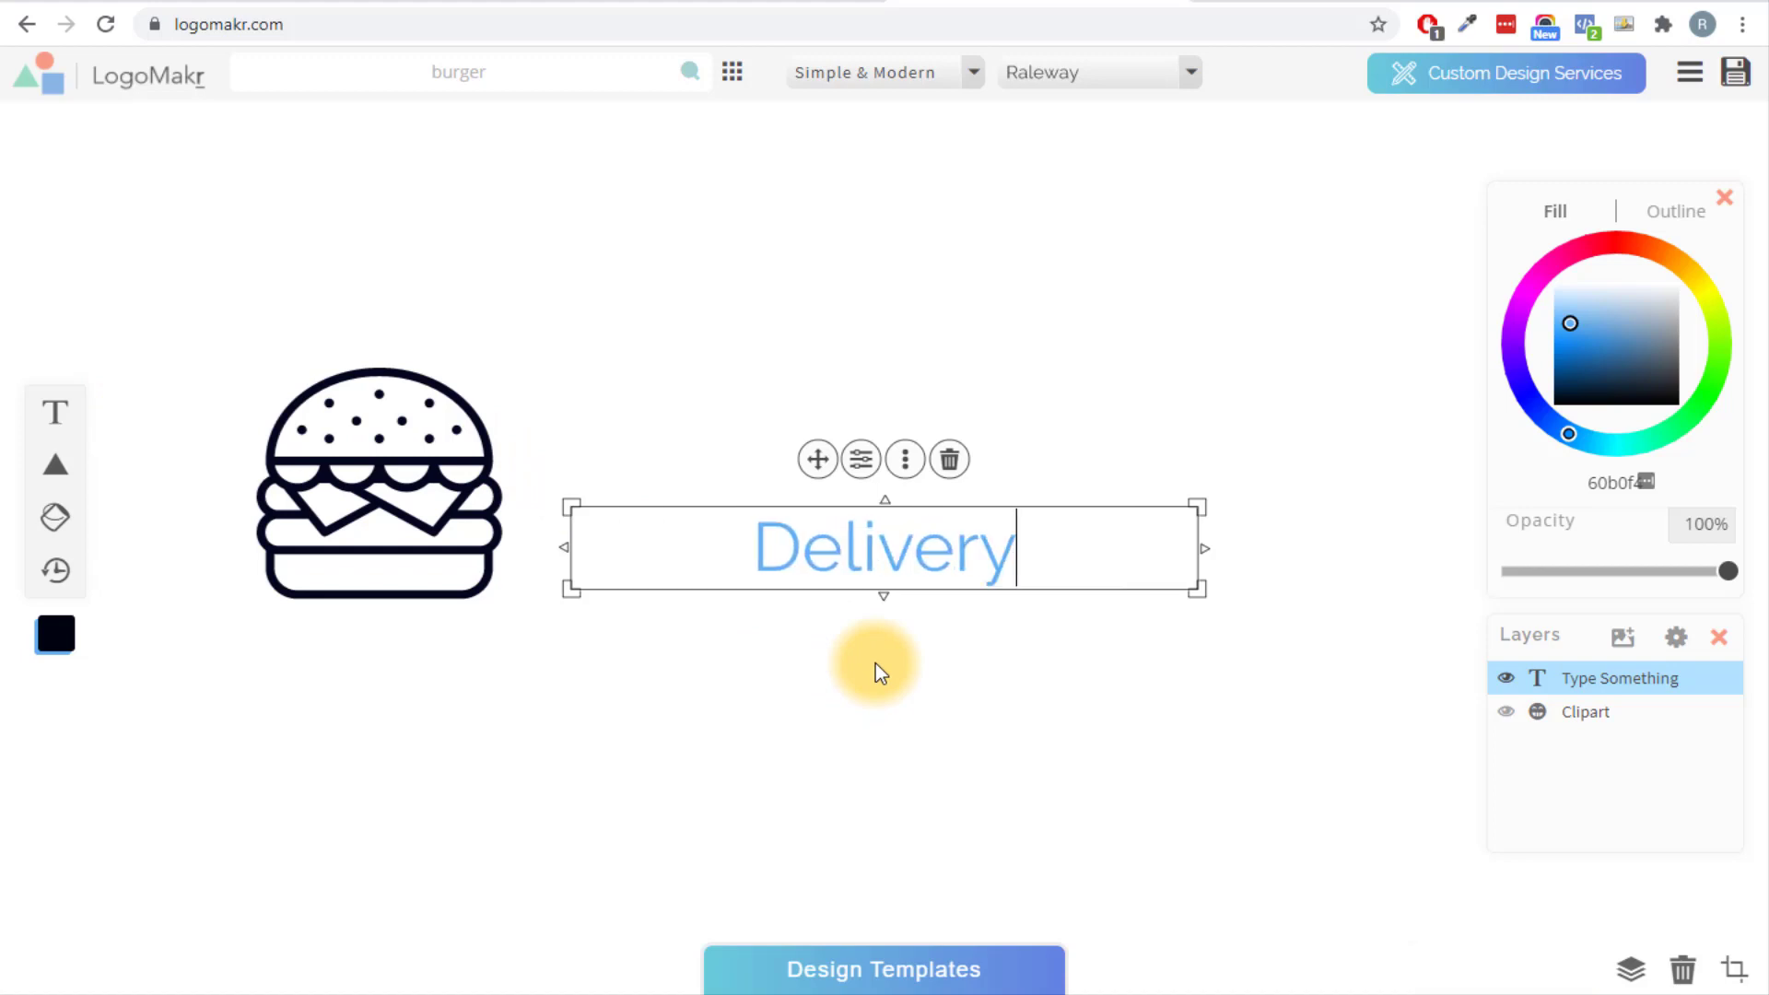
click(875, 663)
click(876, 544)
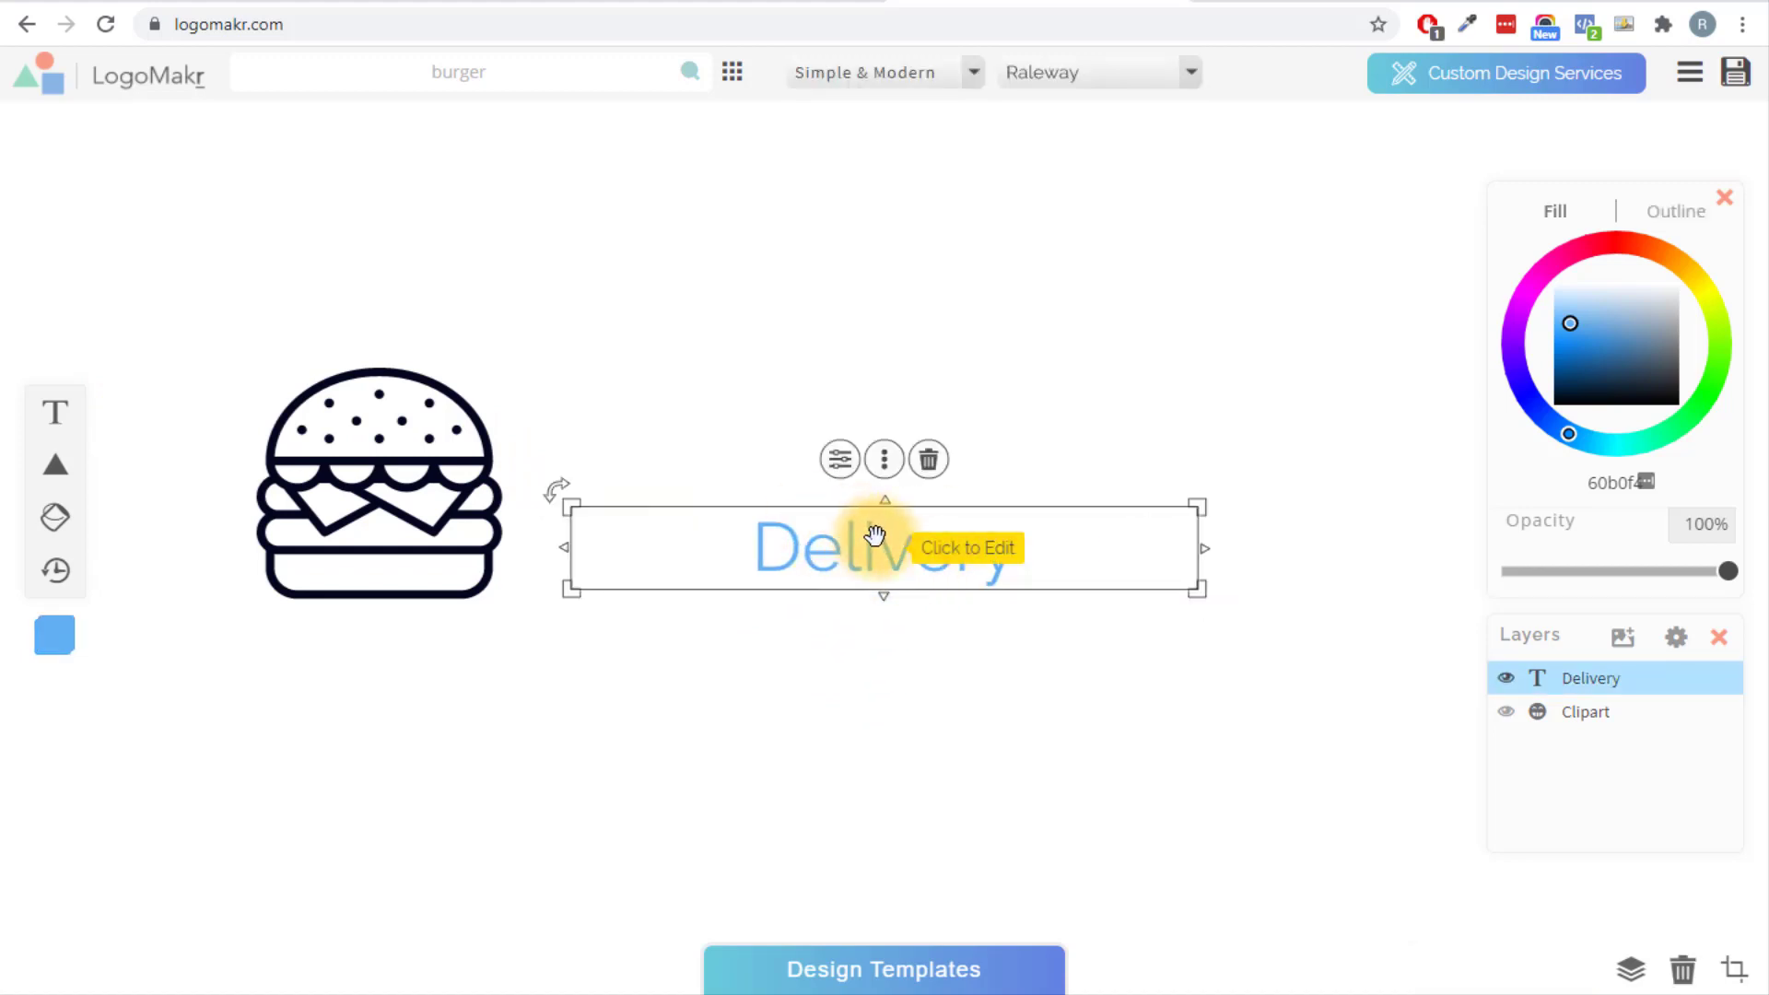
click(1019, 728)
Duplicate the Delivery text below and change the copy to 'Ninja'.
click(959, 551)
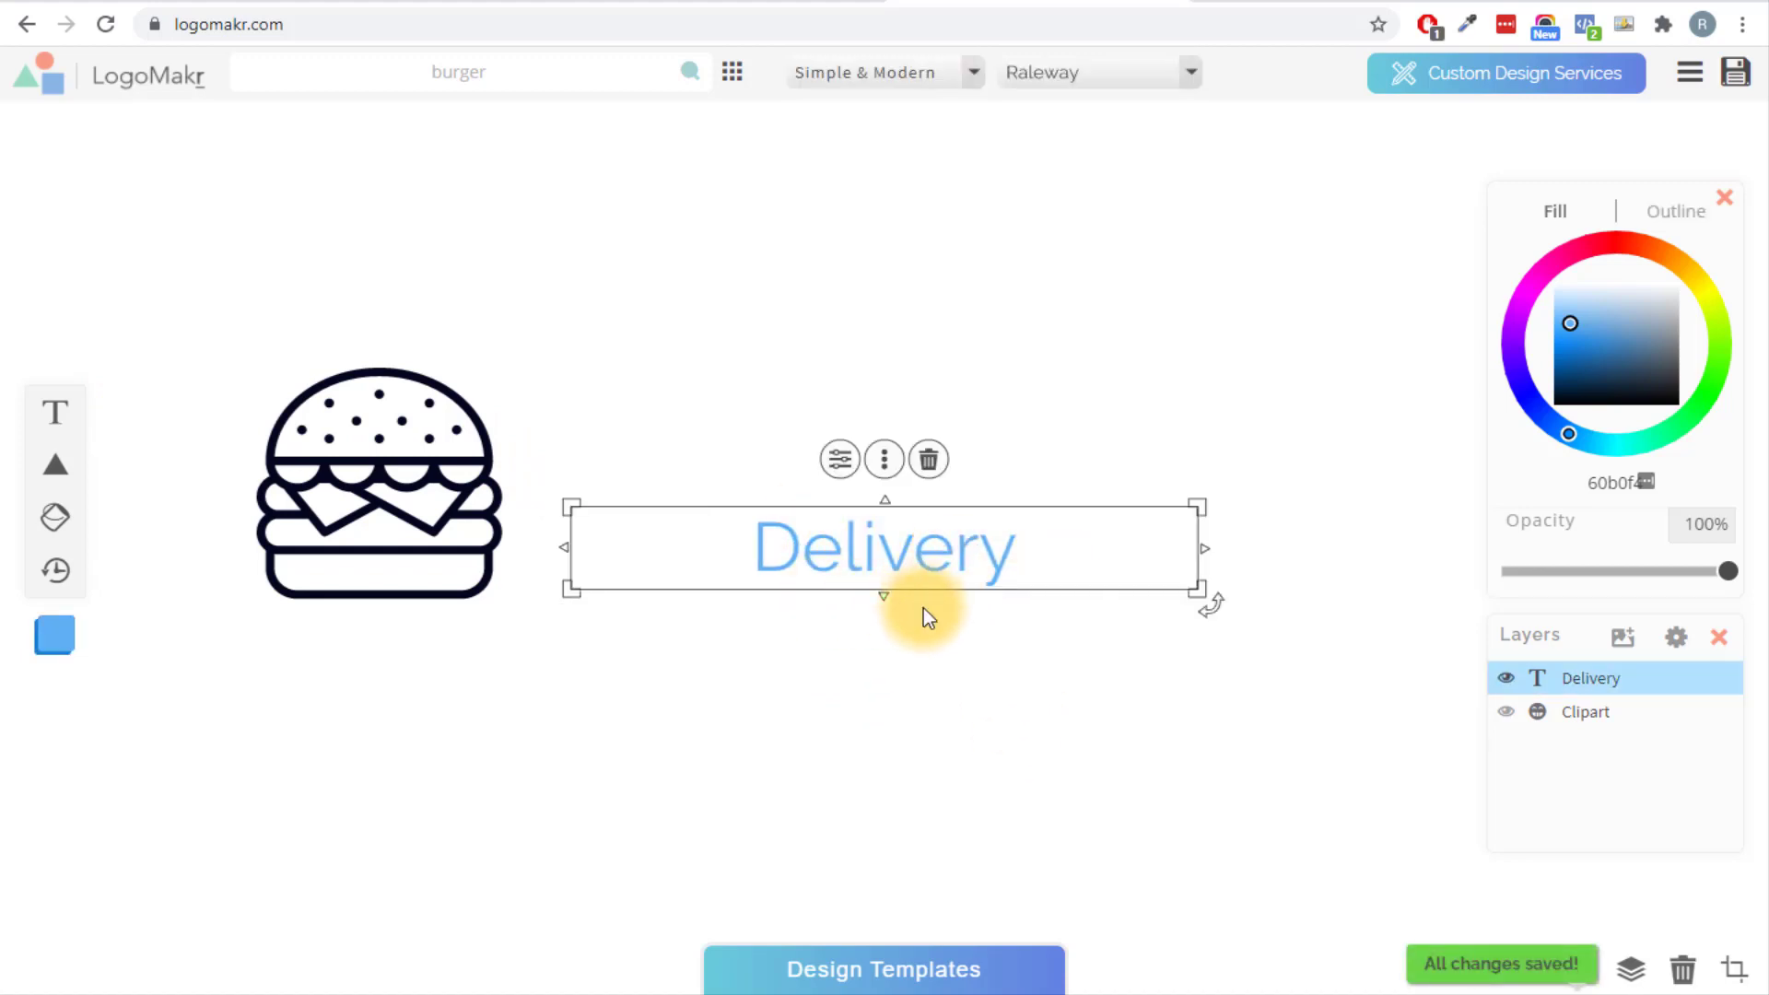
key(ctrl+d)
drag(922, 560, 919, 652)
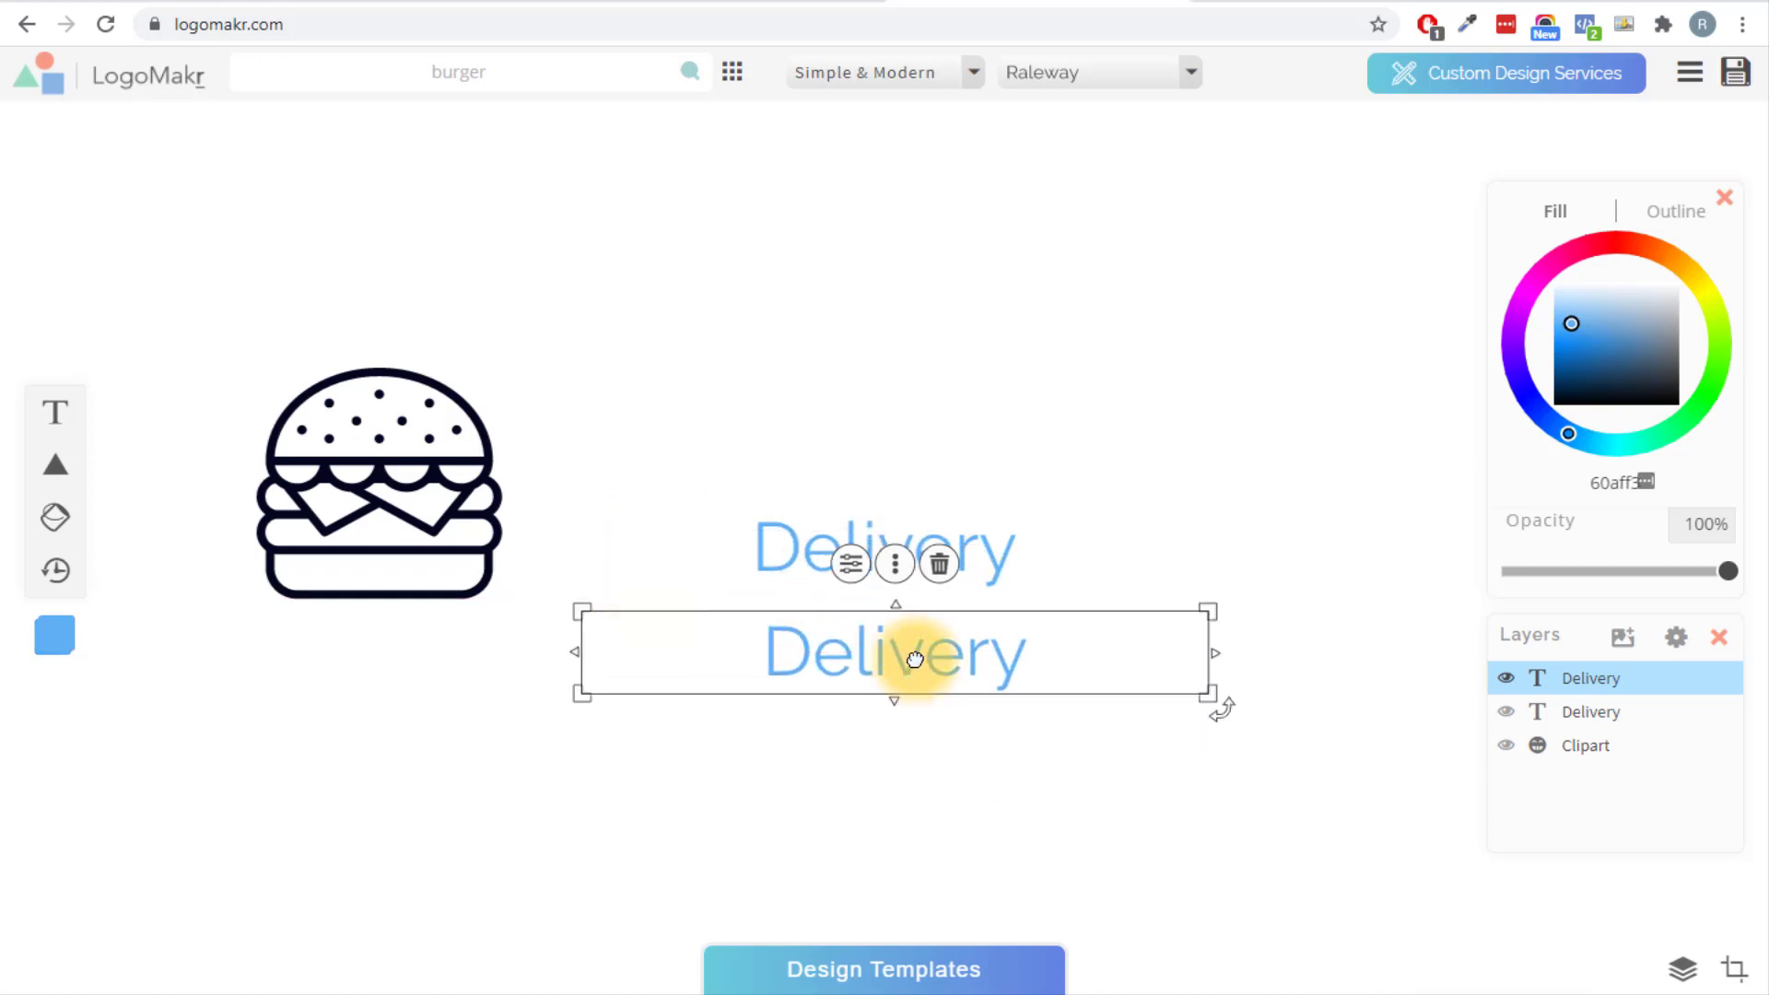
double_click(919, 662)
text(Ninja)
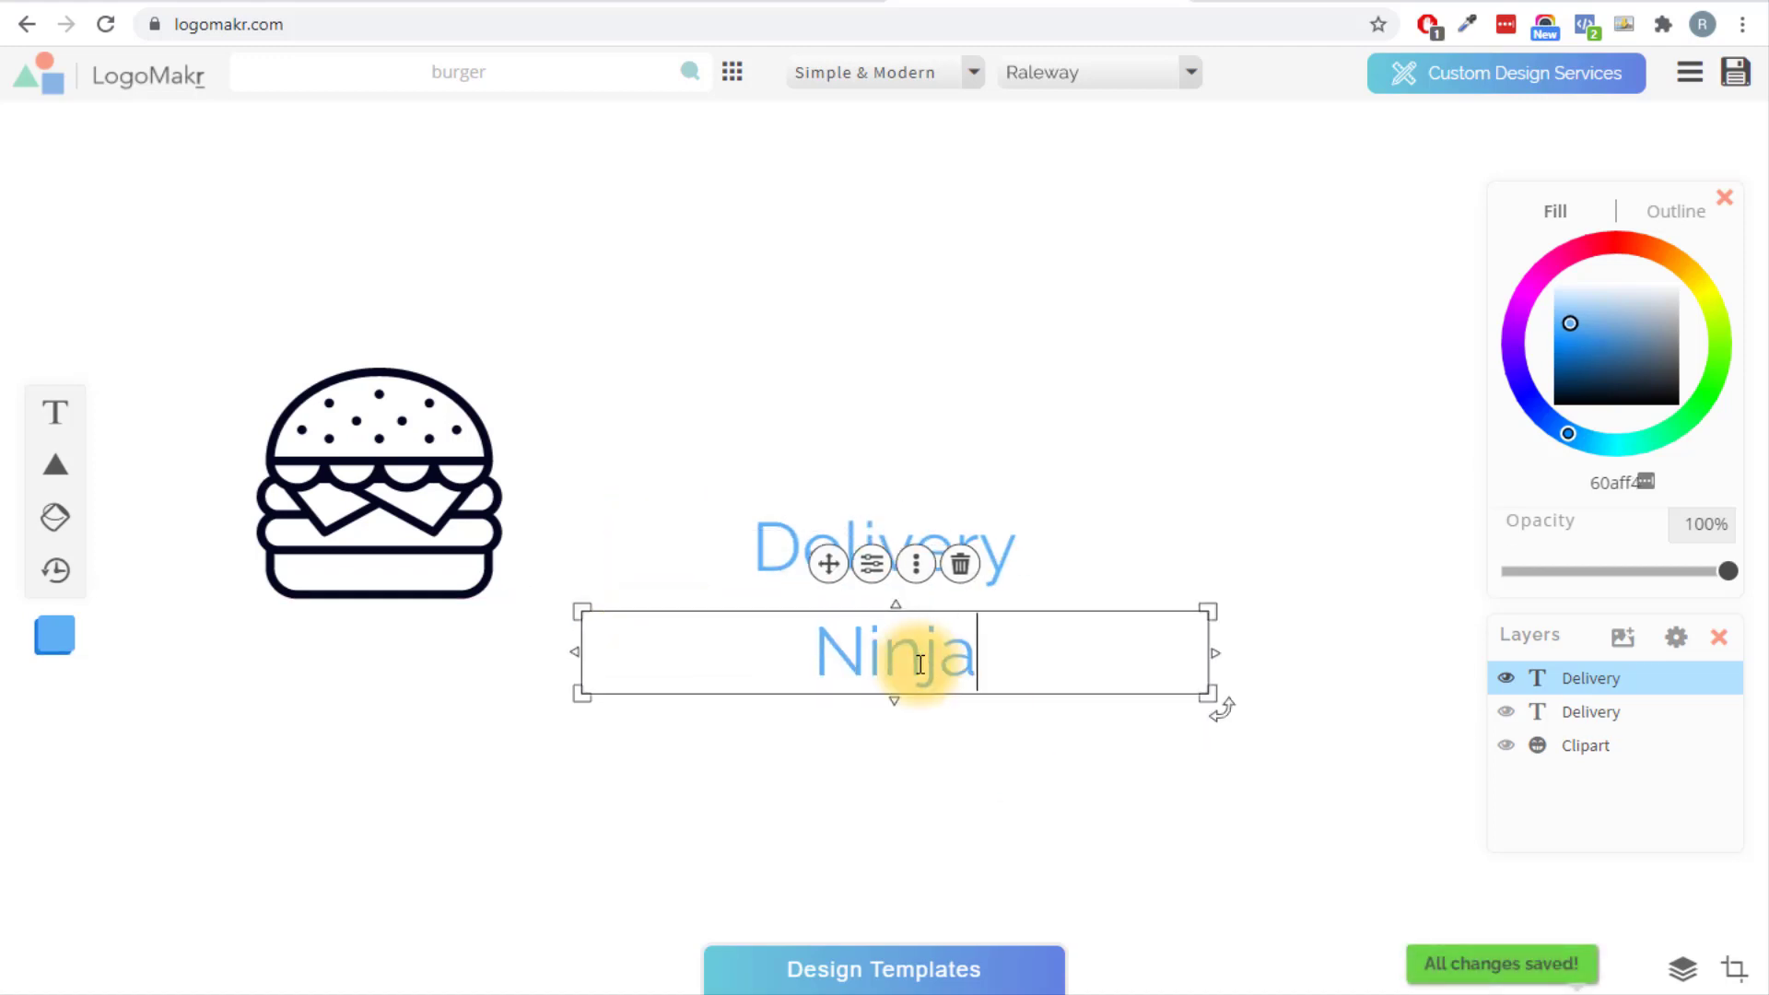
click(951, 750)
Narrow the Ninja and Delivery text boxes.
click(1149, 639)
drag(1216, 652, 774, 660)
click(810, 553)
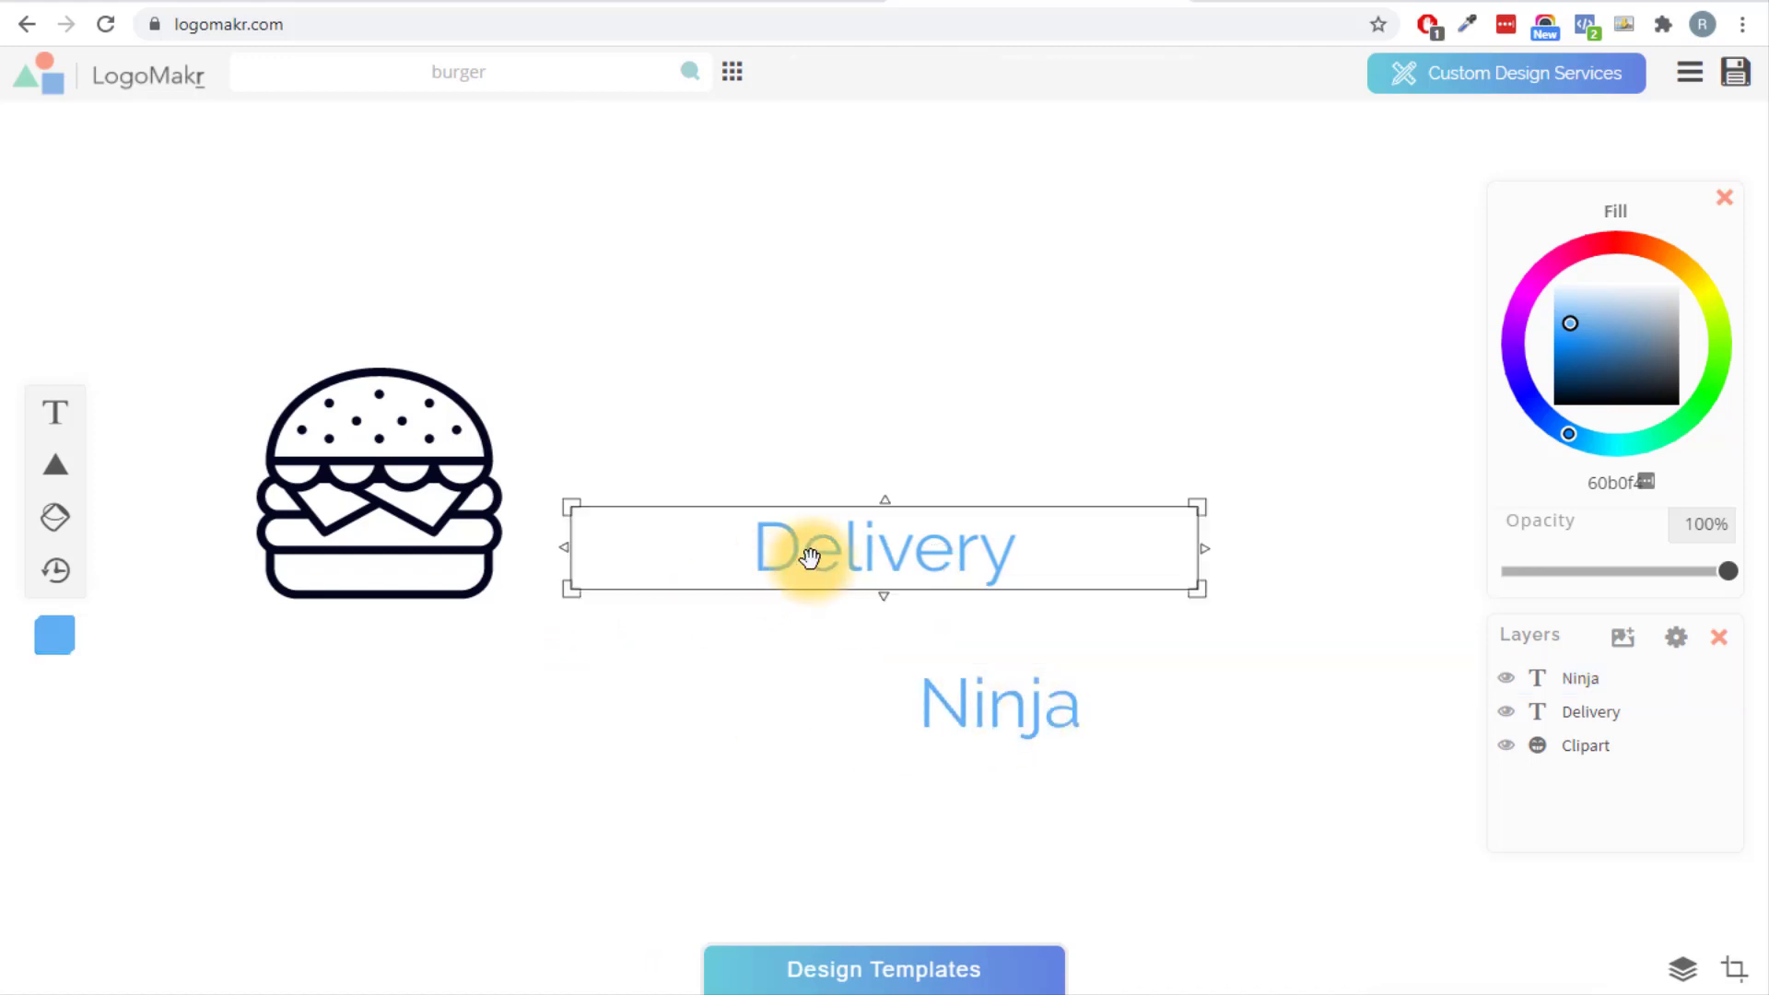
drag(1208, 547, 835, 718)
click(876, 777)
Move both words beside the burger and size them to fit.
click(1165, 817)
drag(1164, 817, 662, 422)
drag(1028, 486, 1148, 552)
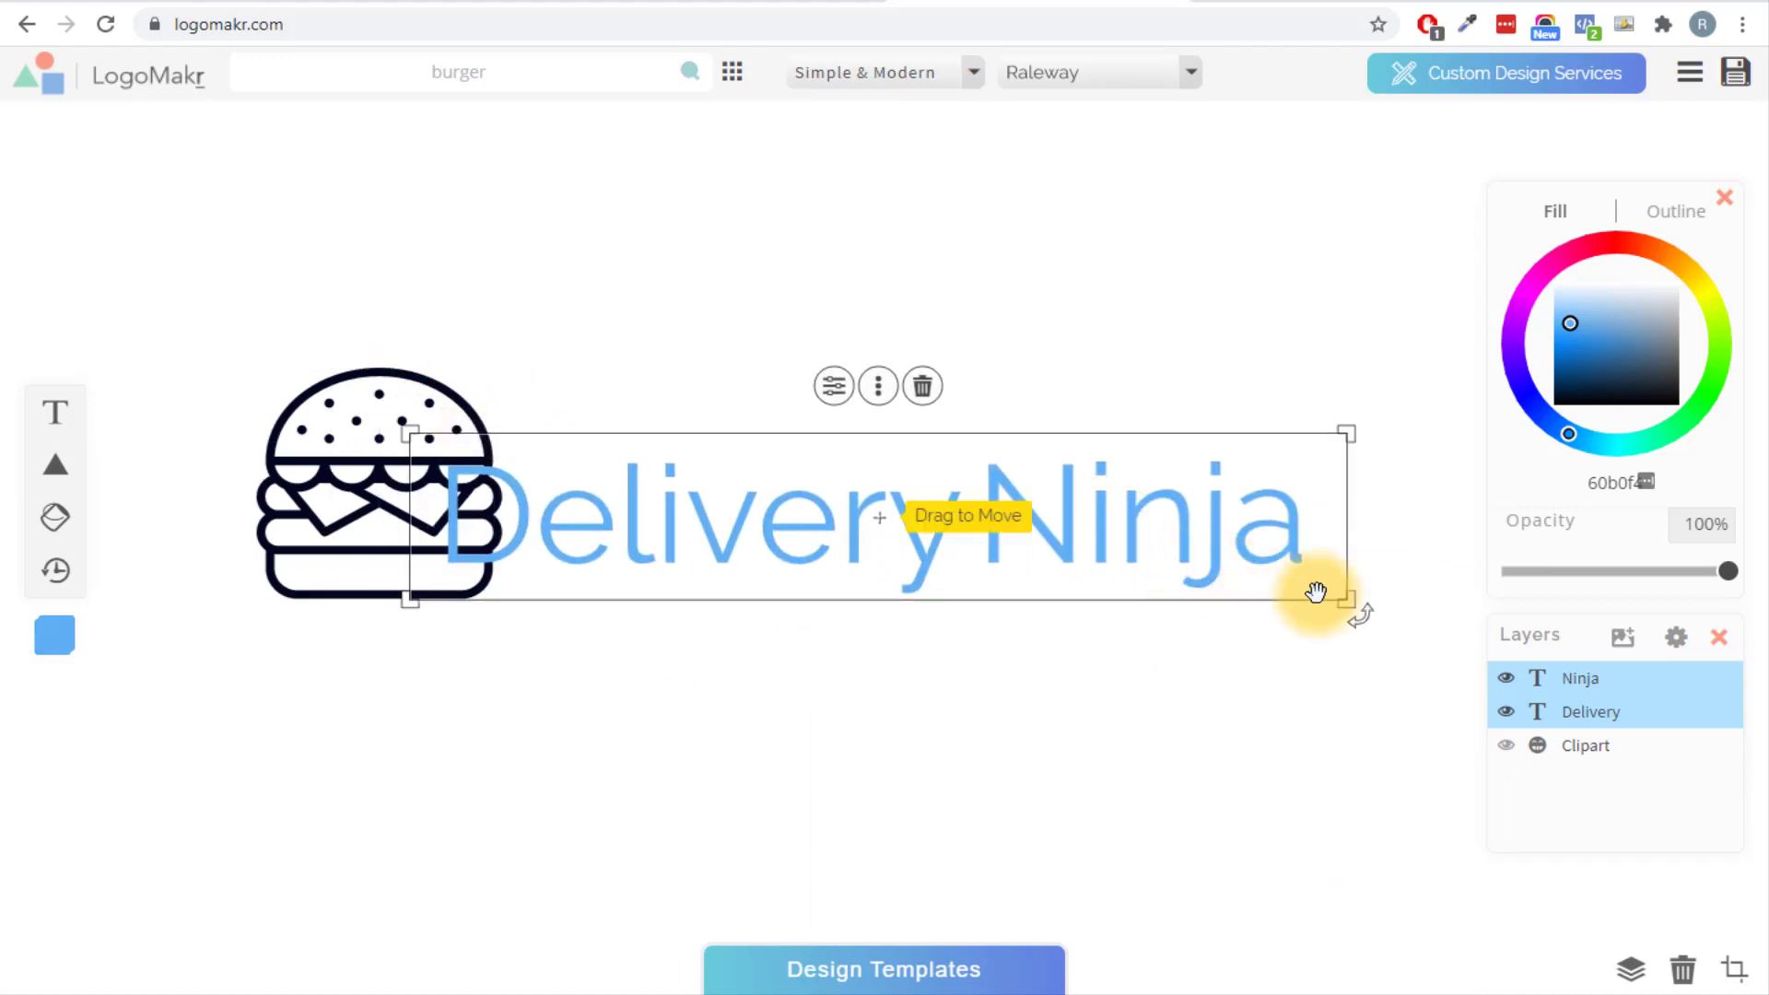
drag(1345, 597, 1165, 544)
Line the wordmark up beside the burger, set Delivery and Ninja in Passion One, and nudge Ninja left.
drag(1089, 547, 1057, 564)
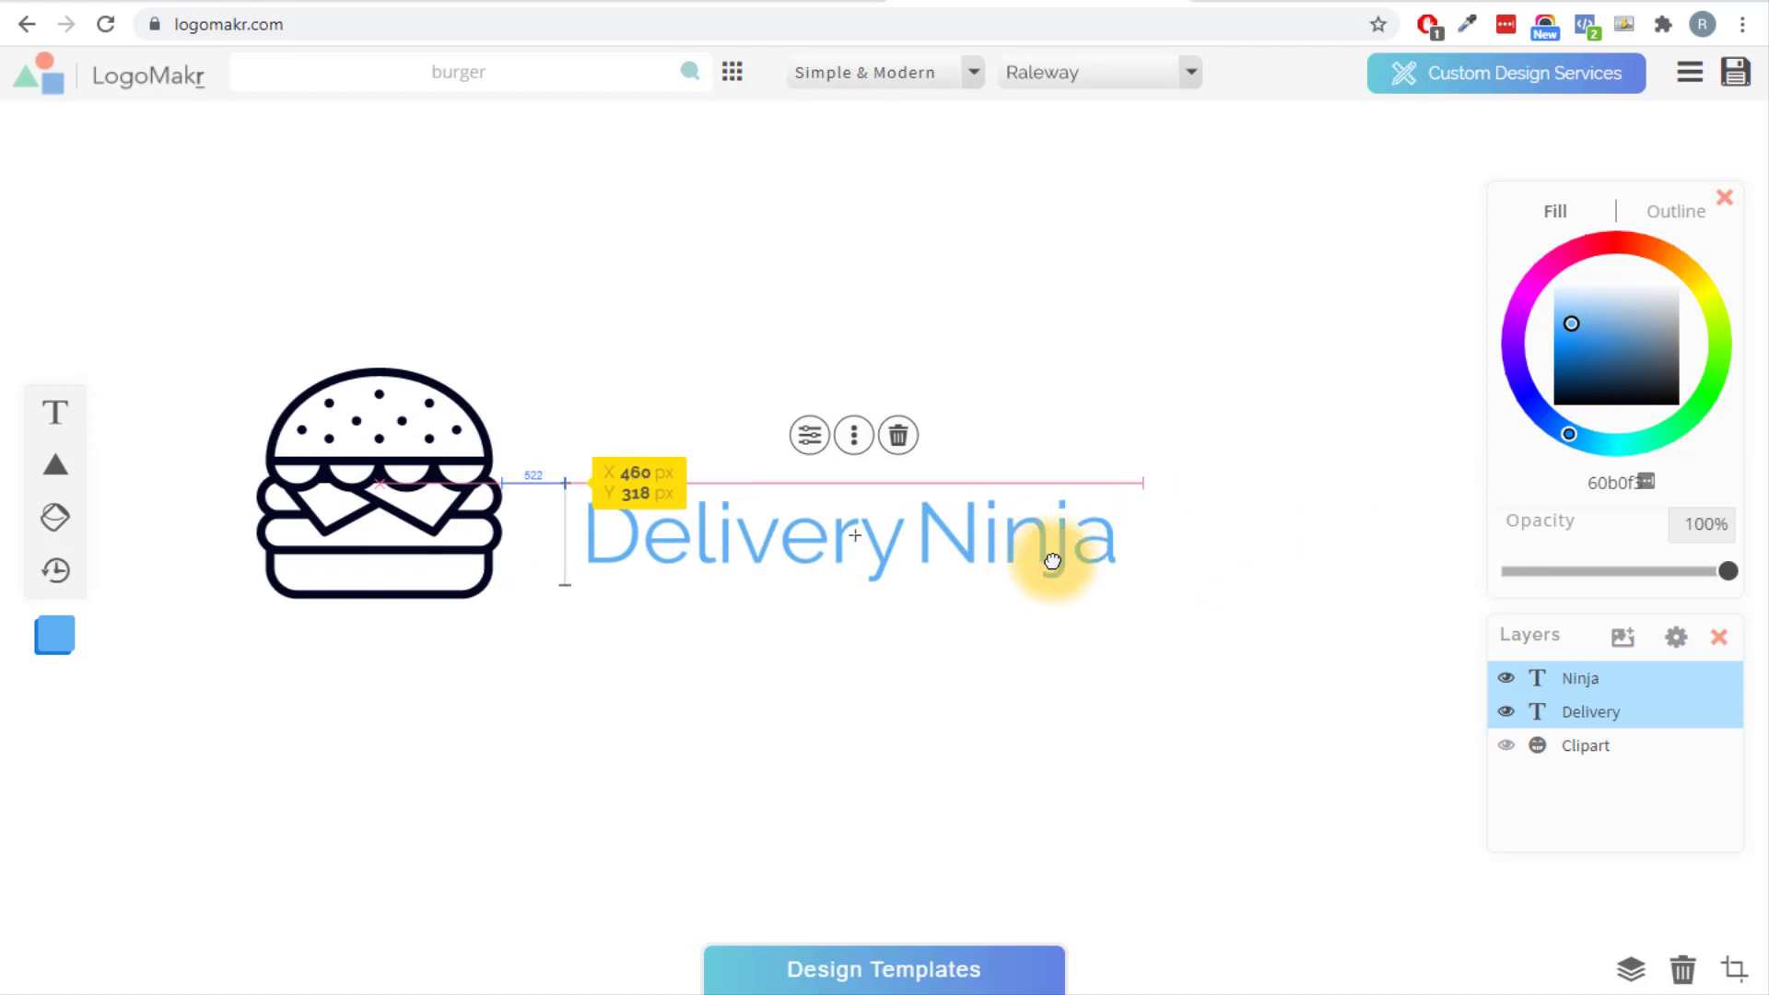
click(718, 540)
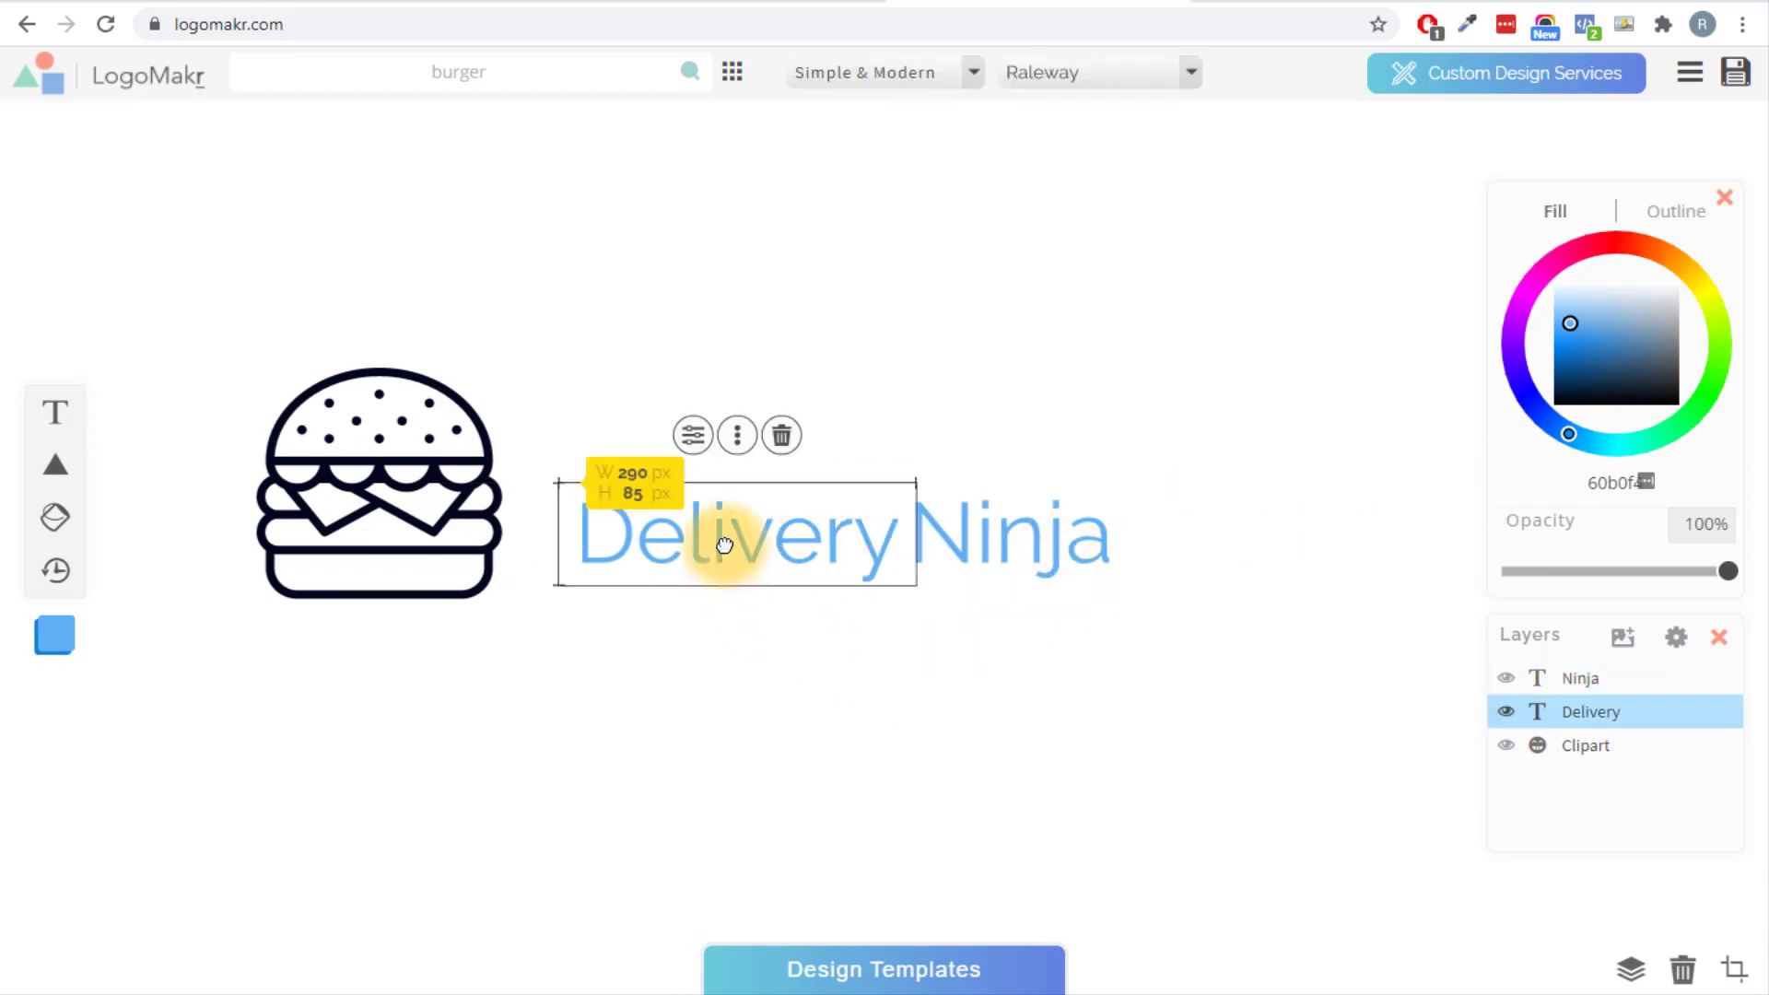
click(1166, 85)
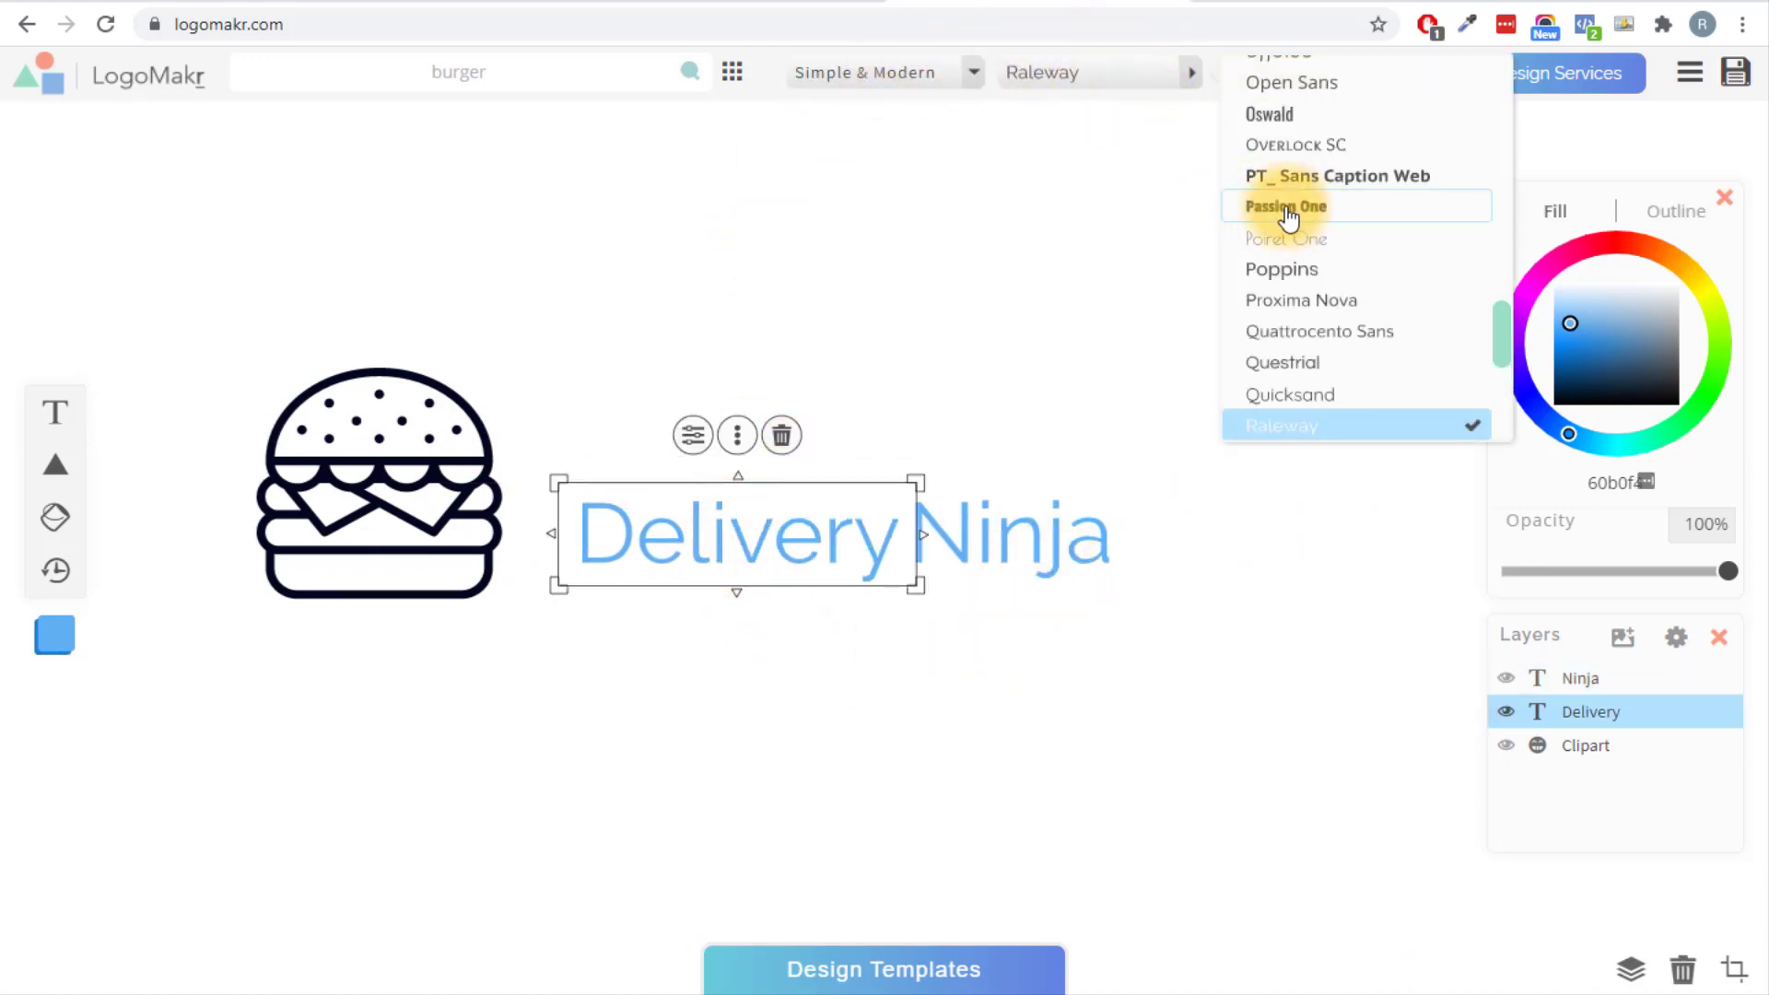
click(1258, 213)
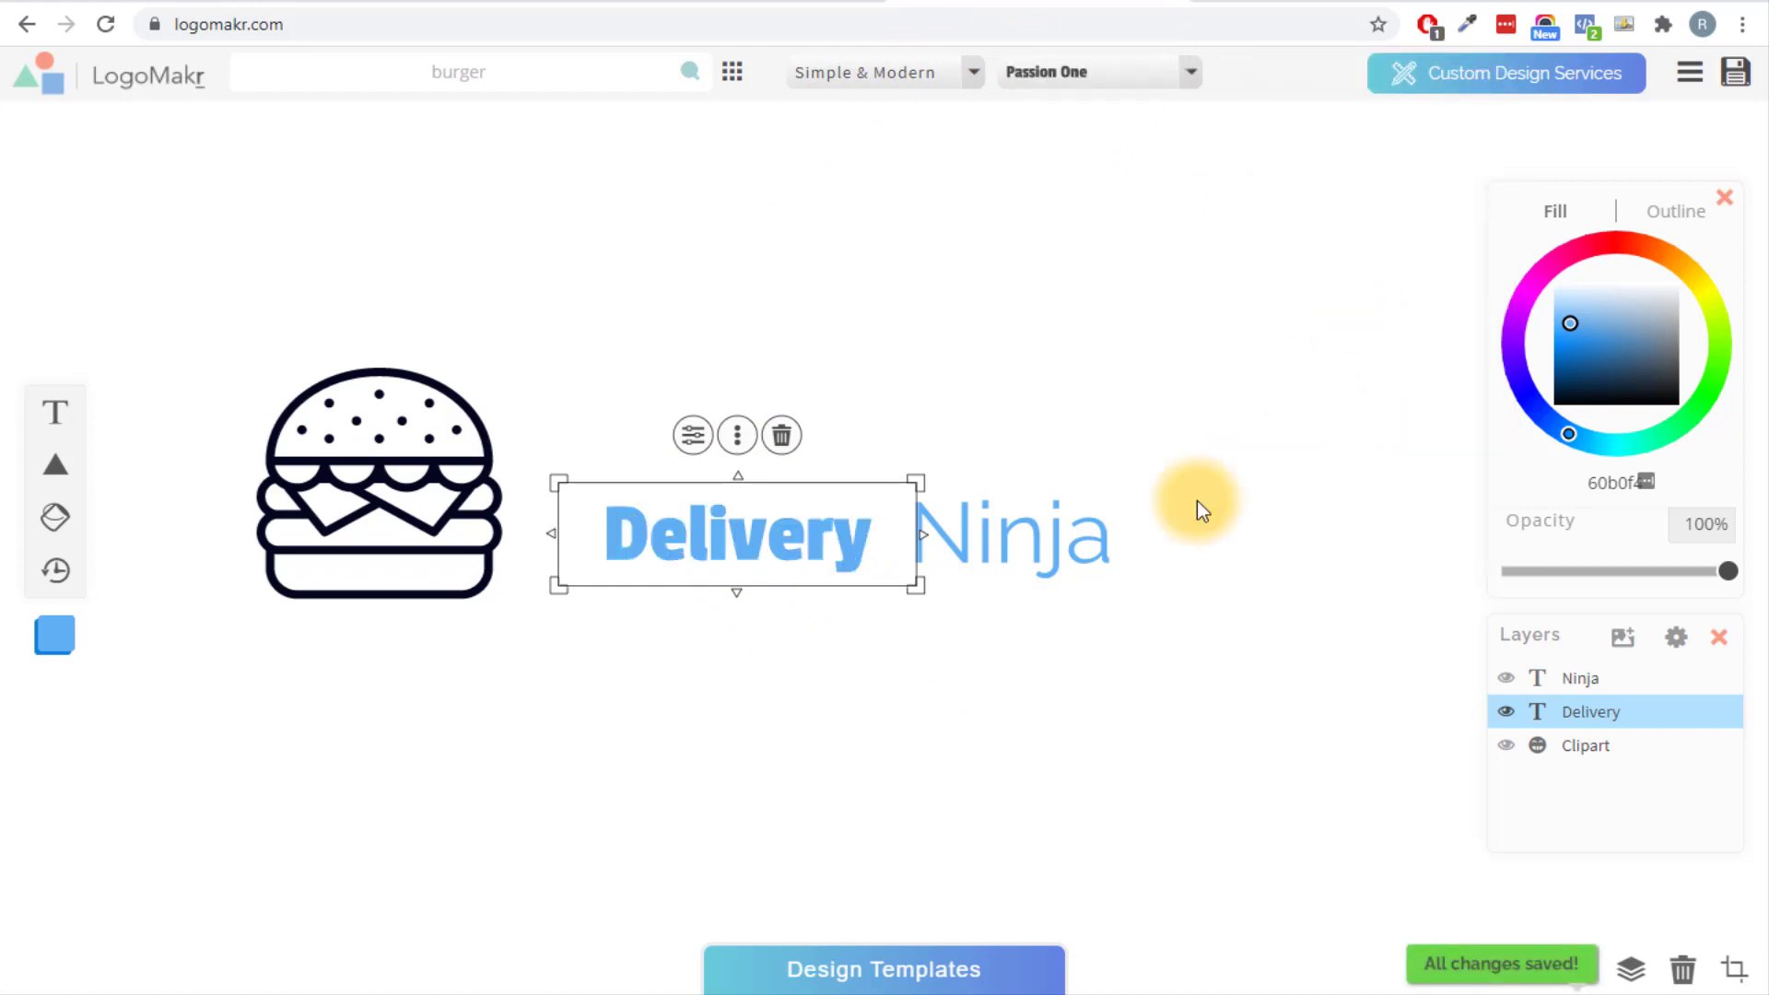
click(1245, 677)
click(1066, 544)
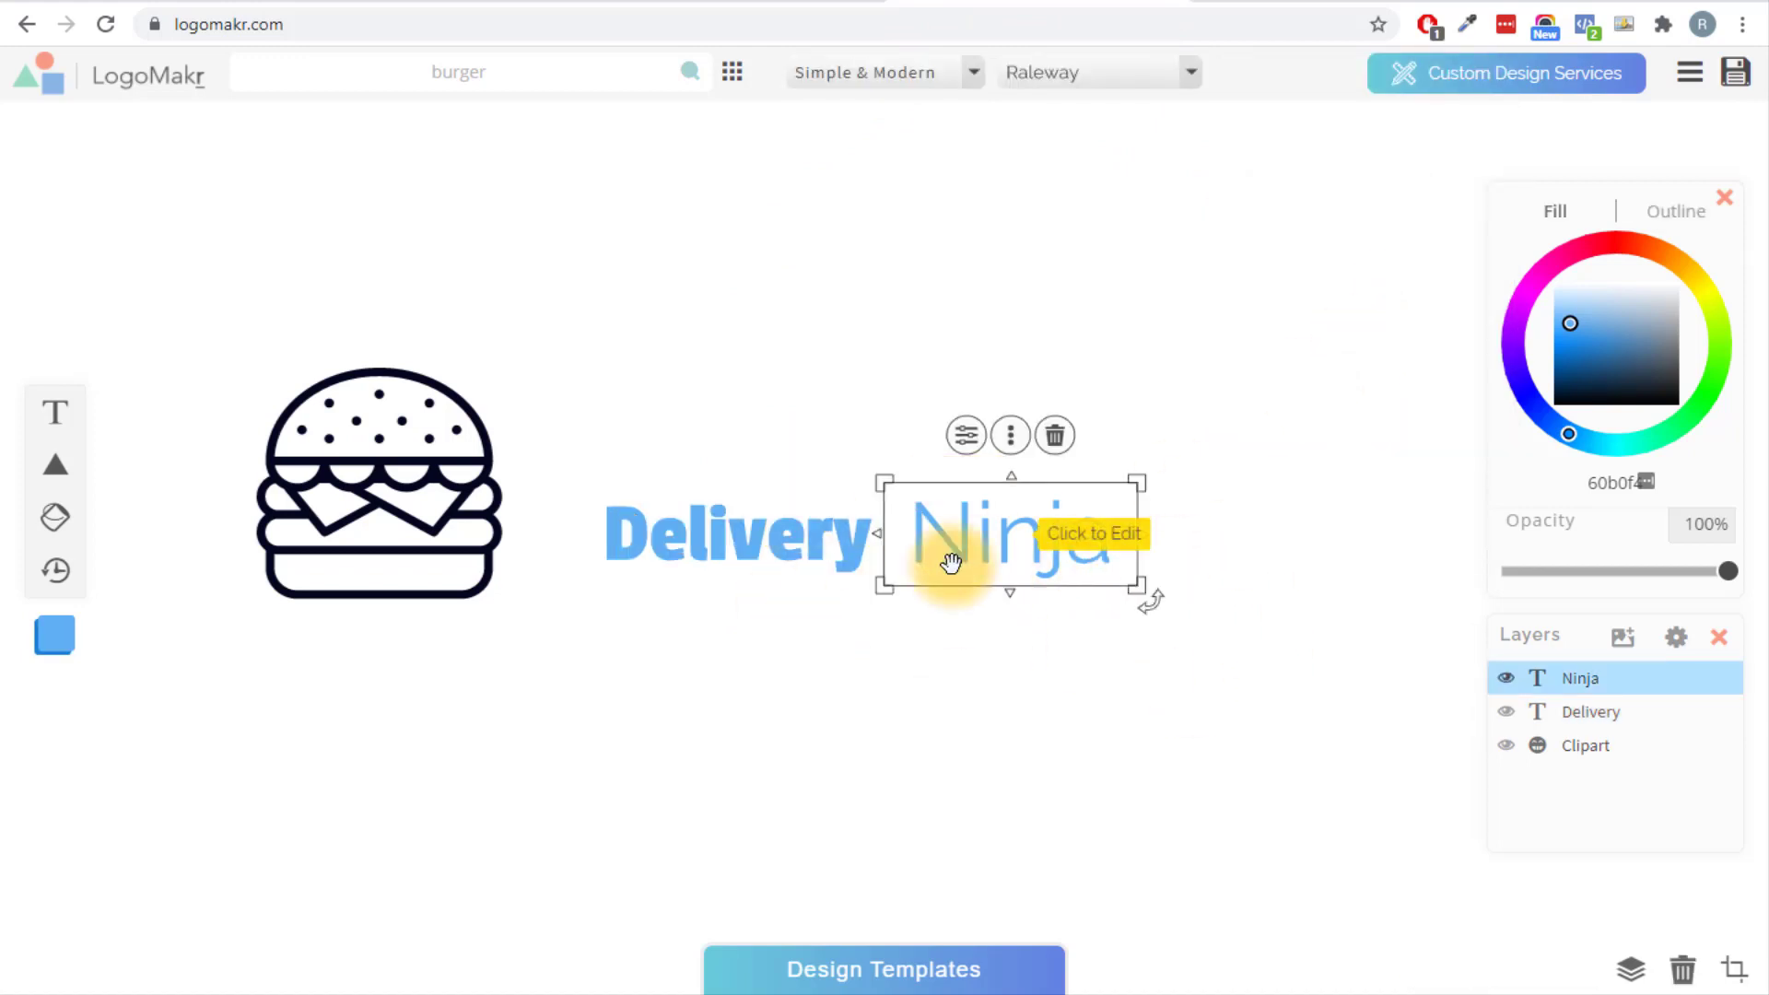
click(1189, 76)
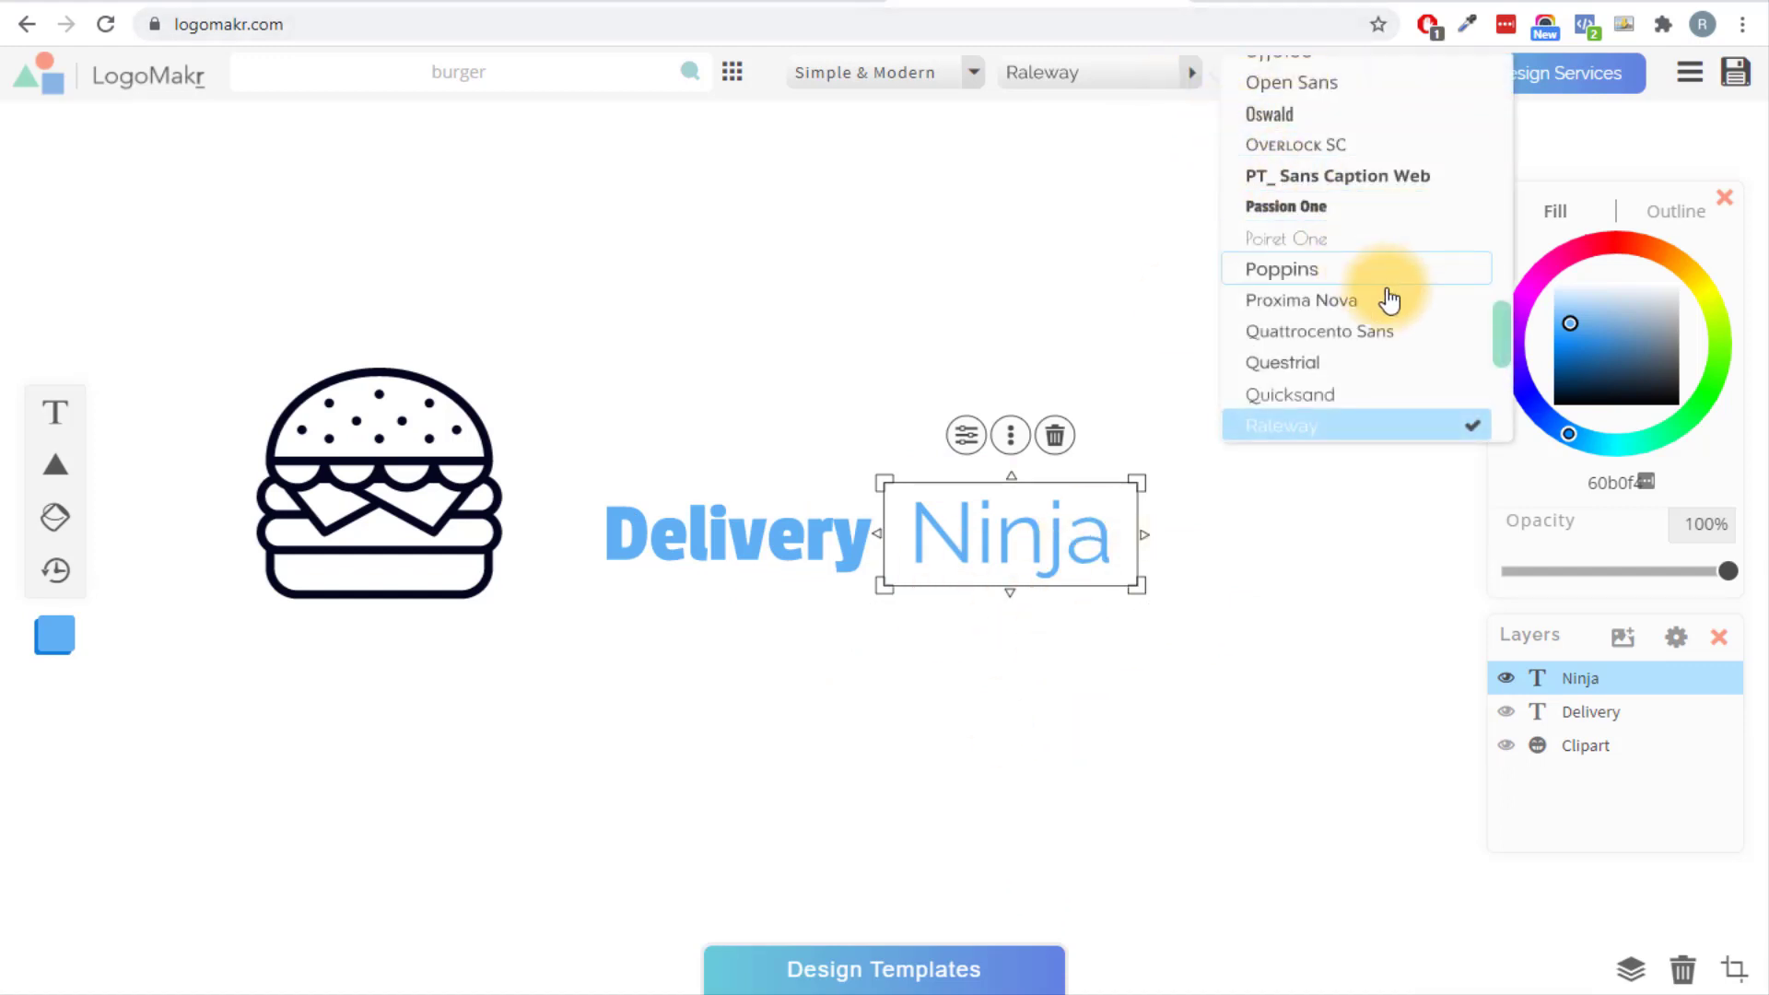
click(1286, 206)
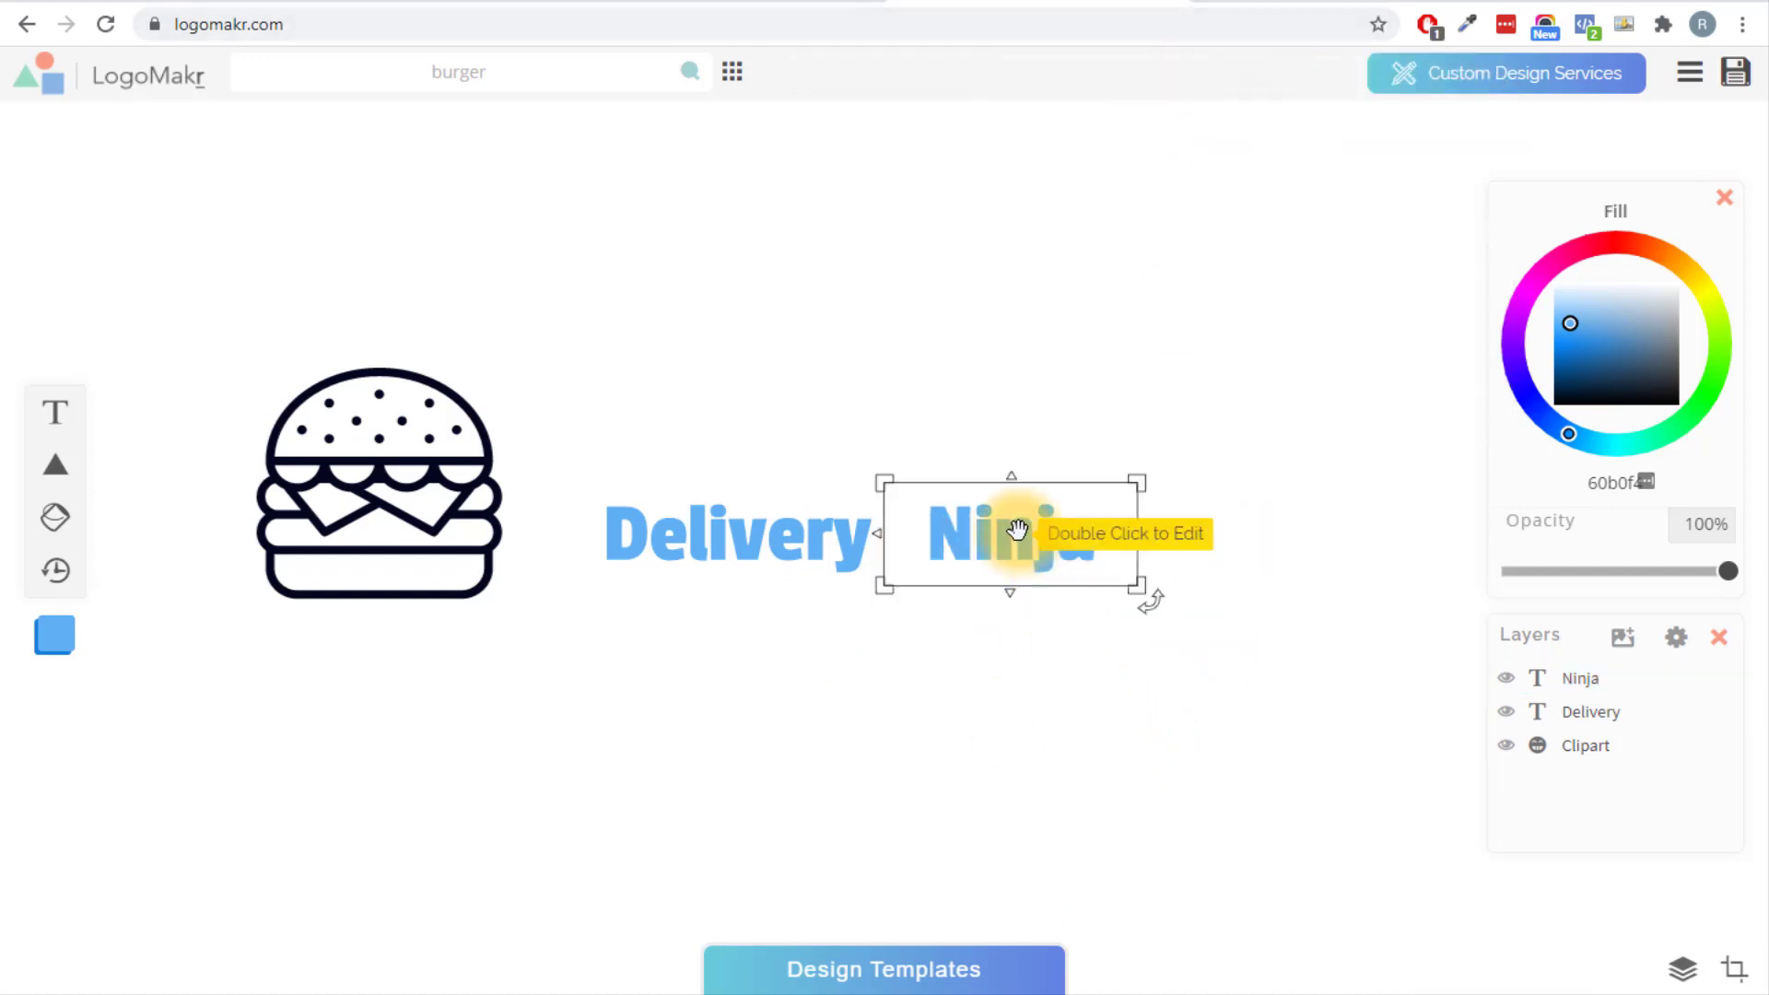
drag(1013, 530, 988, 529)
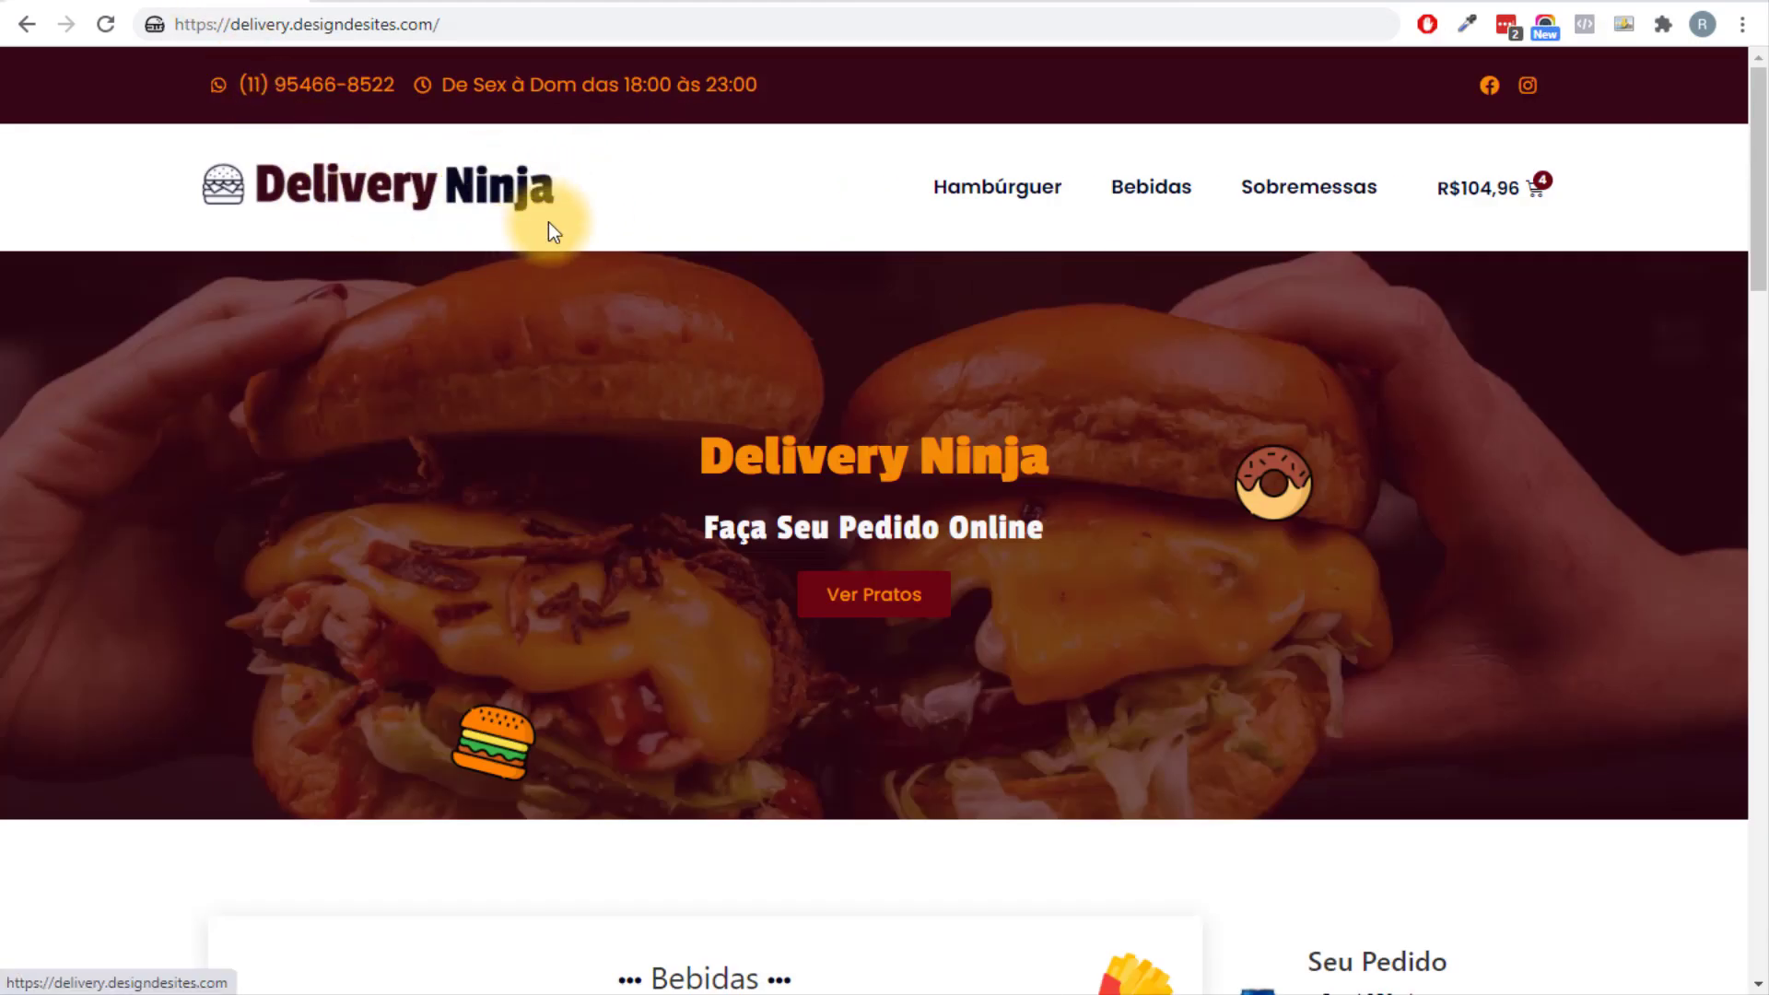
Colour Ninja with the darkest swatch from the coolors red palette via the Fill hex field.
click(797, 1)
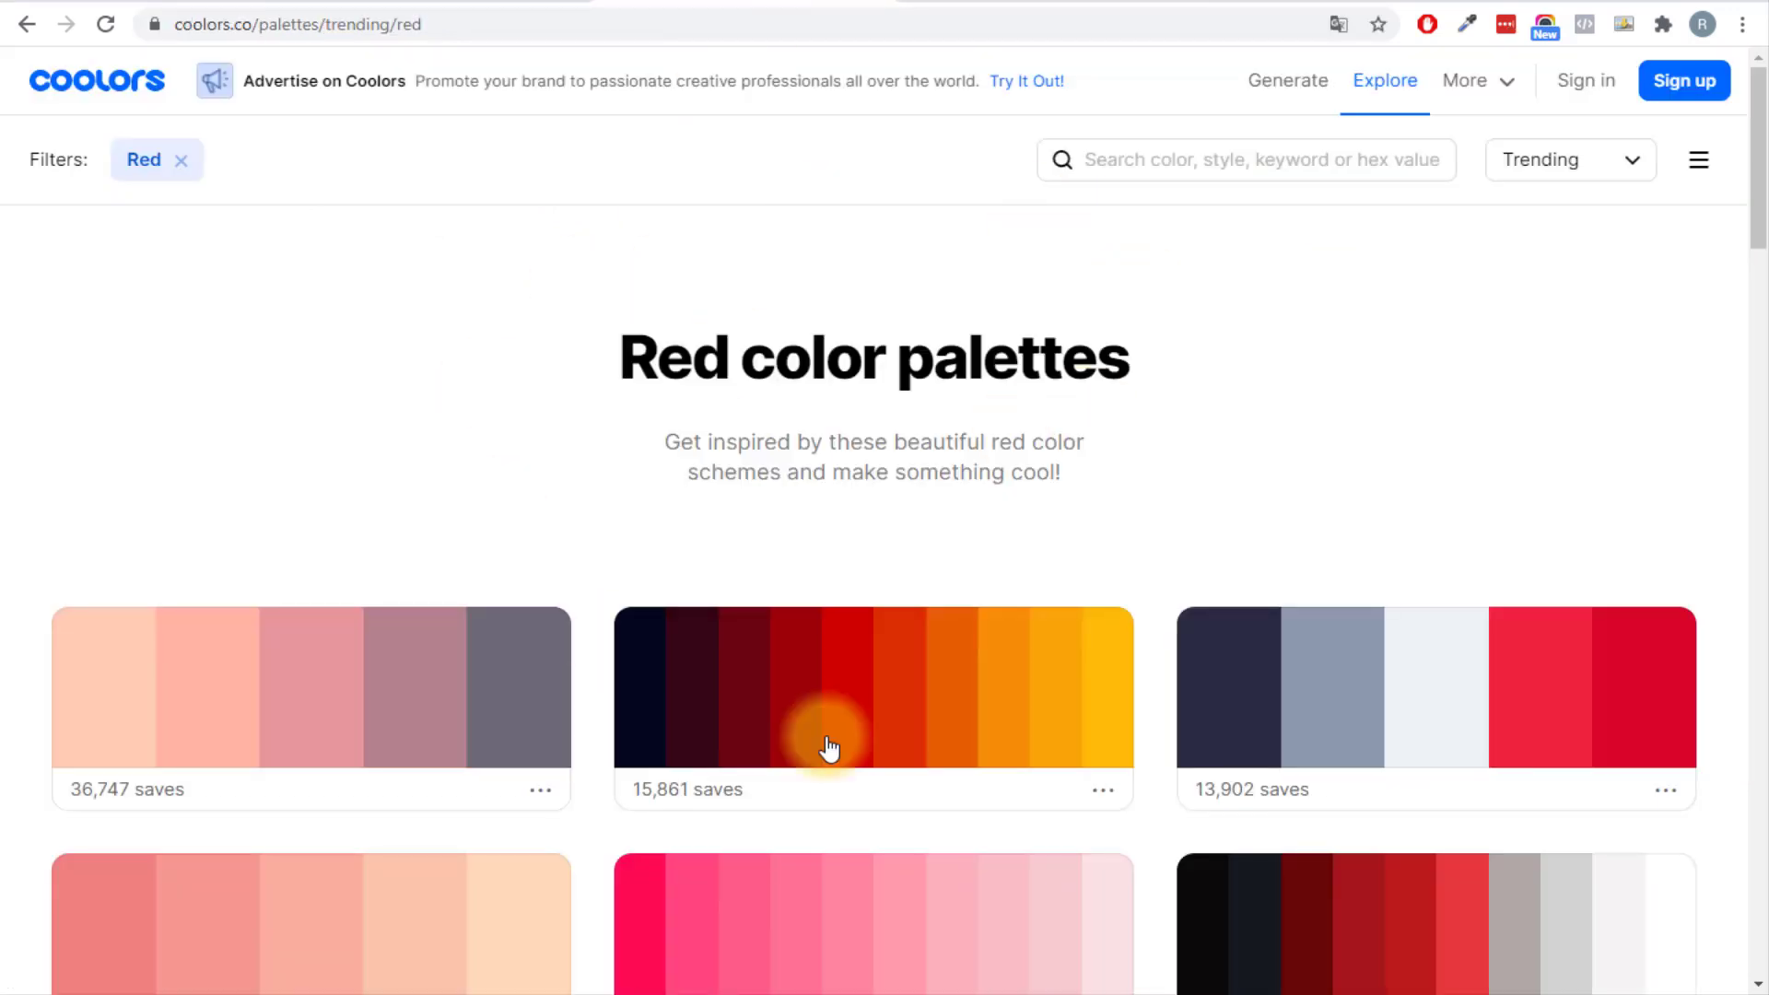
click(645, 700)
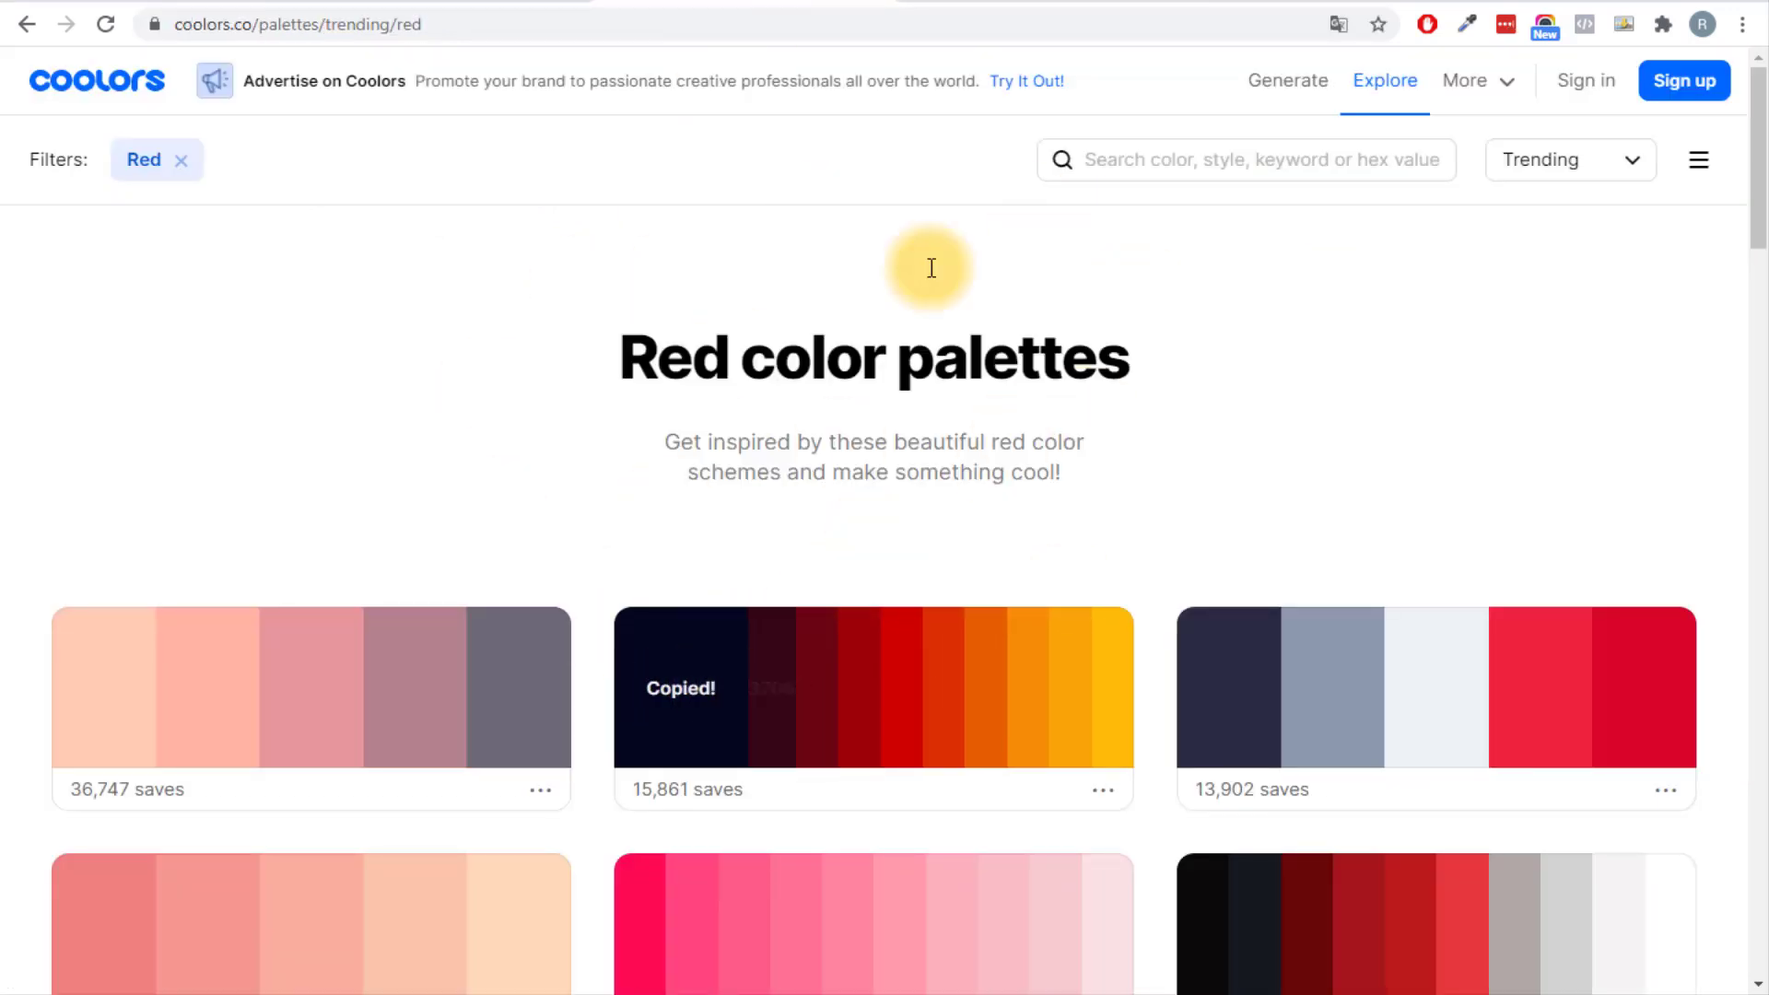
key(ctrl+Tab)
double_click(1608, 481)
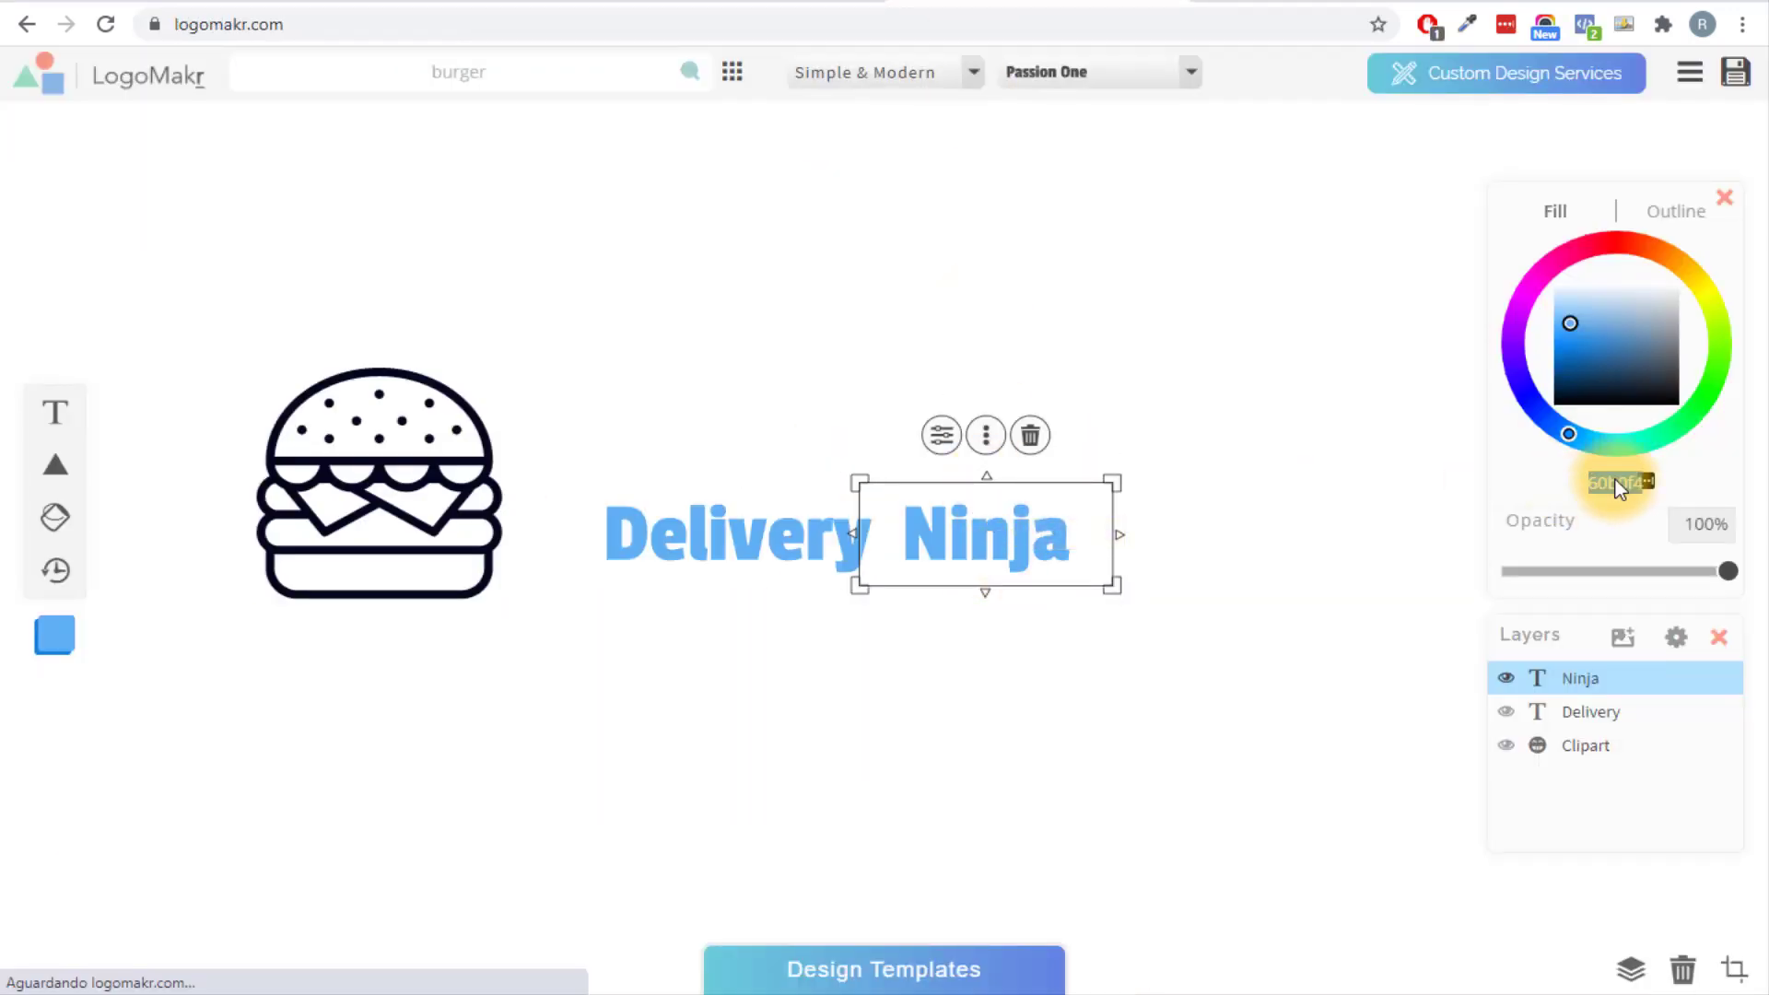
text(03071E)
Colour Delivery with the palette's dark red swatch via the Fill hex field.
key(ctrl+Tab)
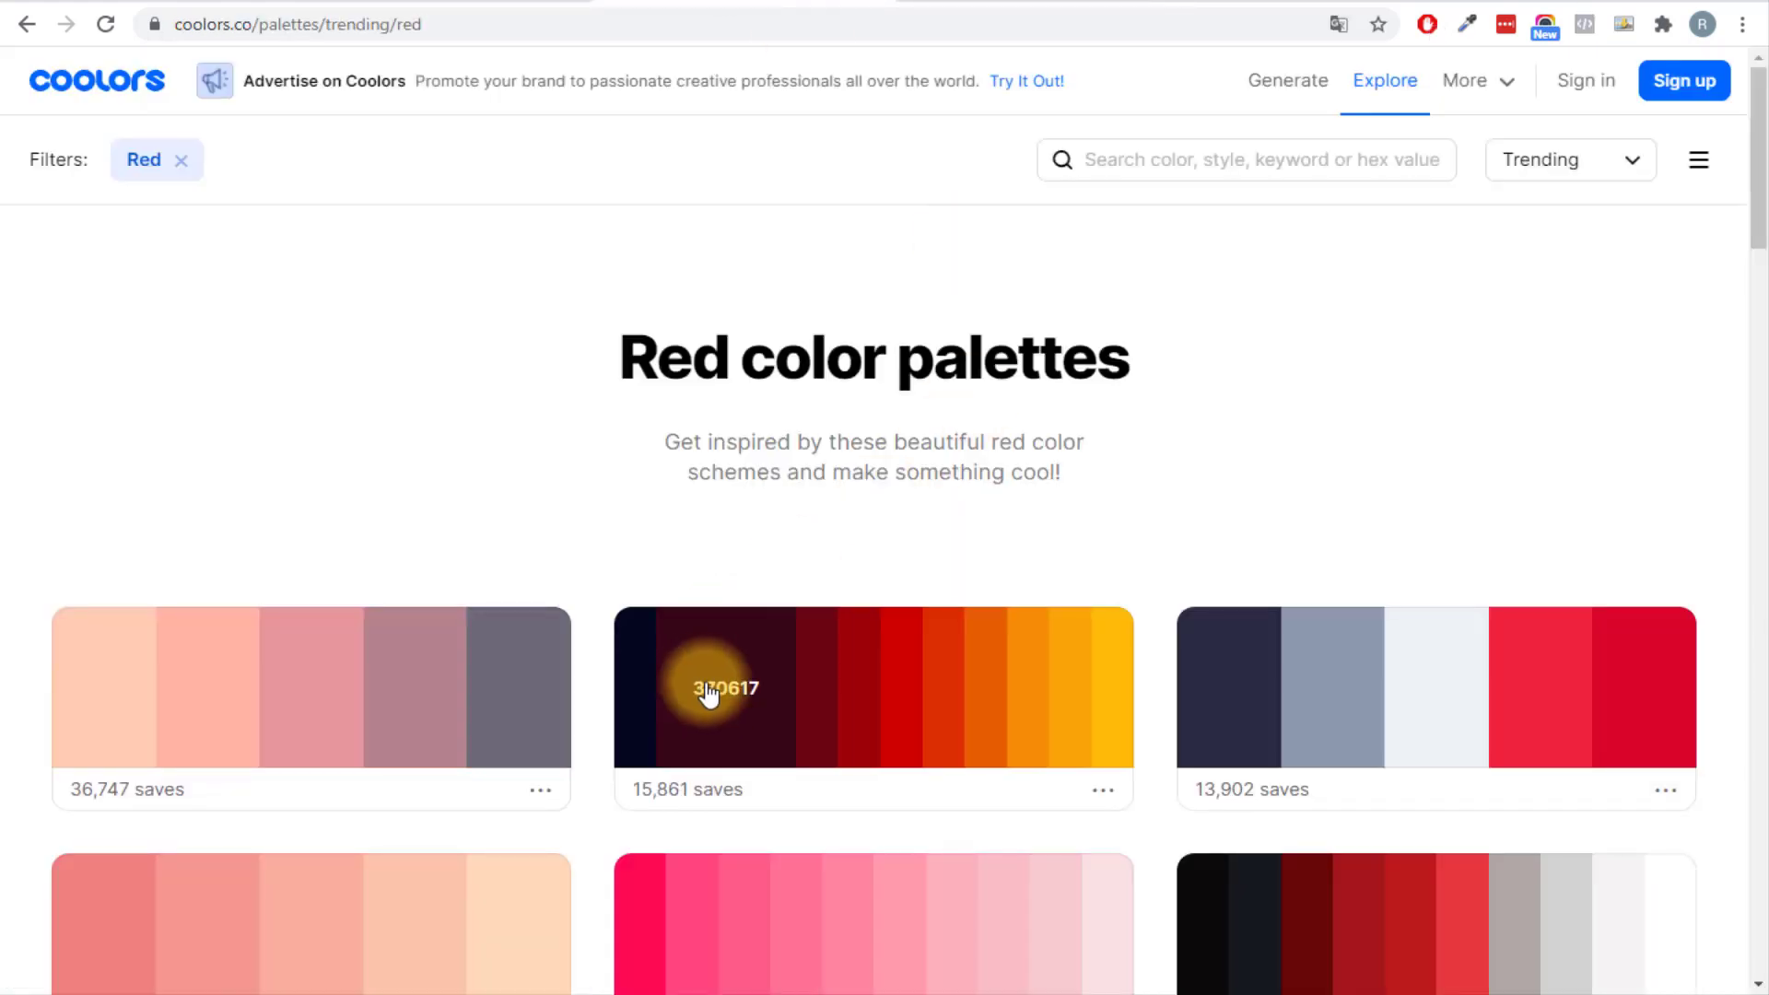
click(769, 707)
key(ctrl+Tab)
click(737, 539)
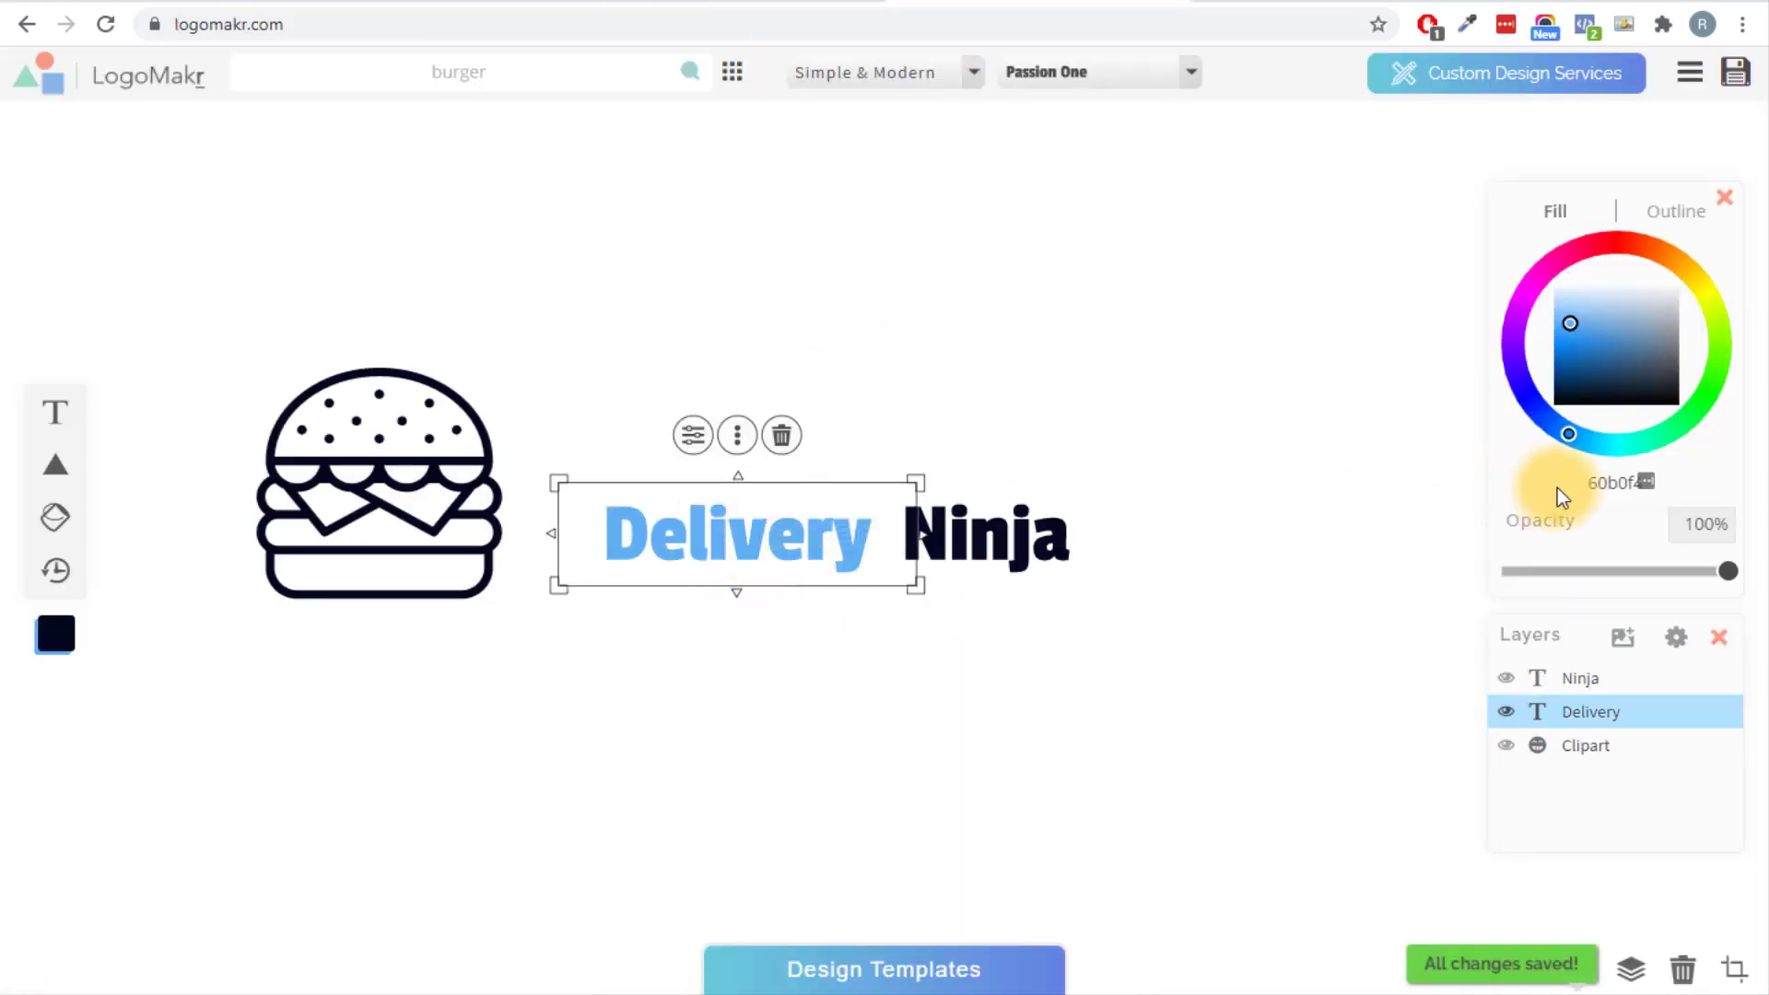
double_click(1611, 482)
key(ctrl+v)
click(1192, 727)
Narrow the Delivery text box to about 241 px so it sits closer to Ninja.
click(790, 551)
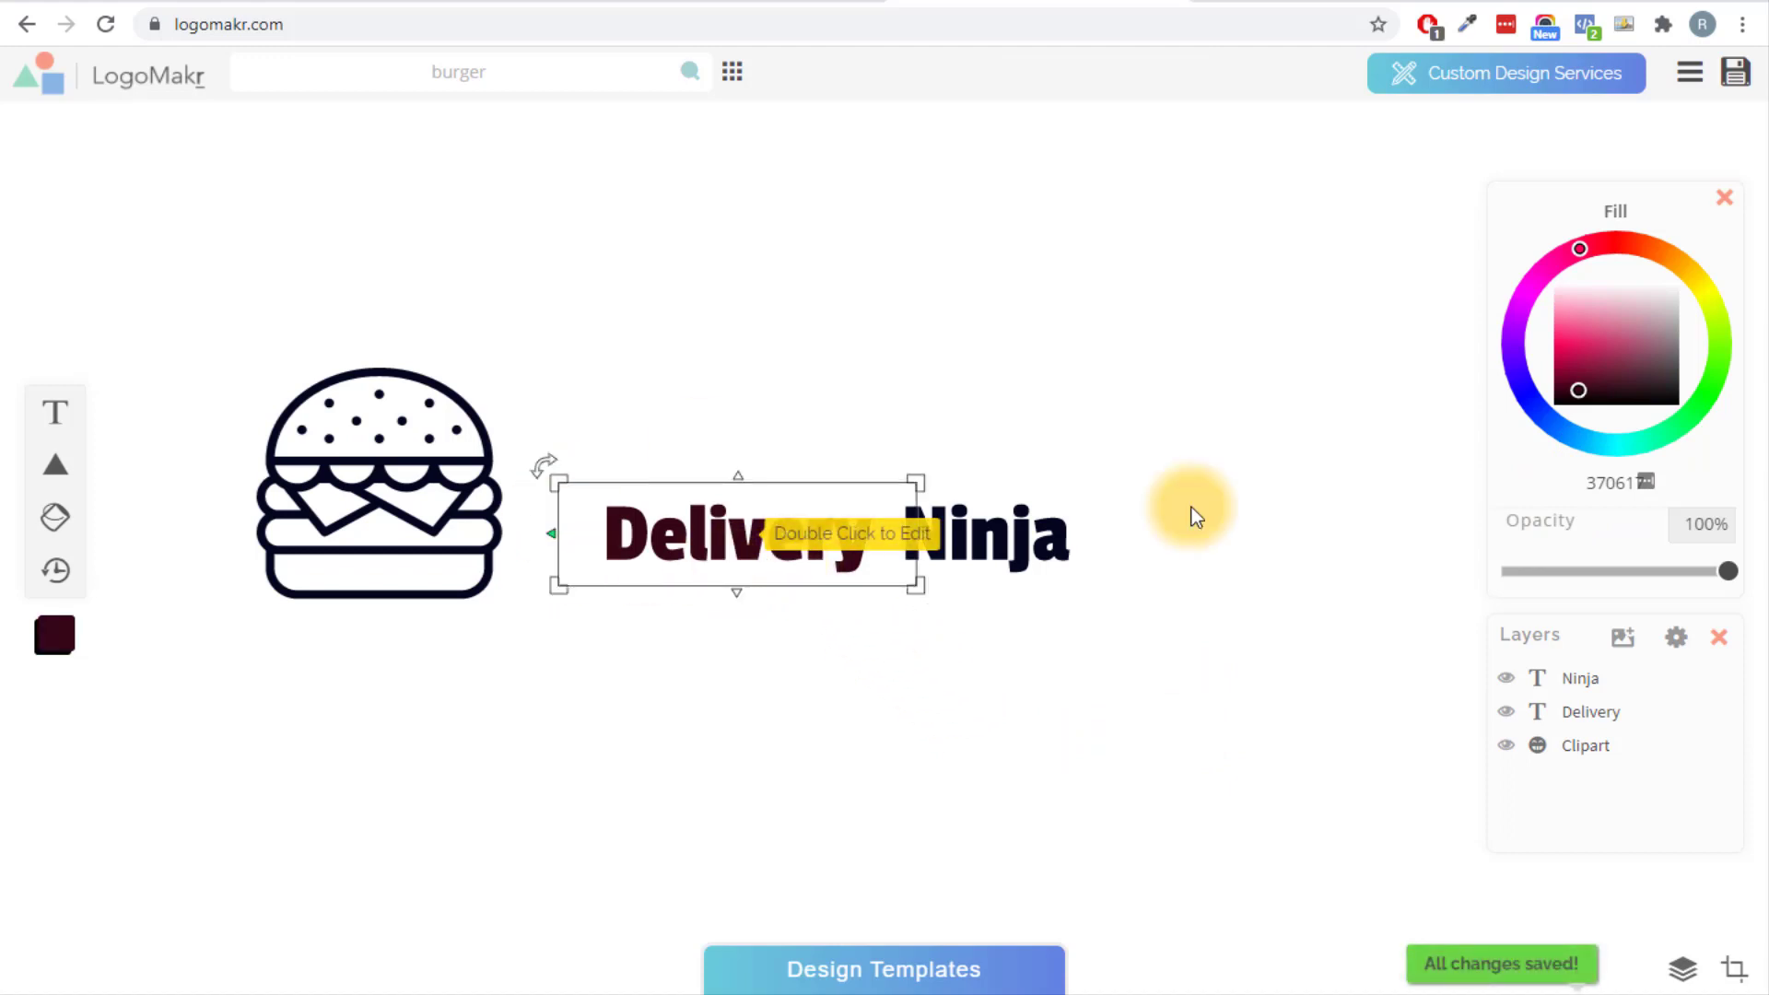
click(790, 546)
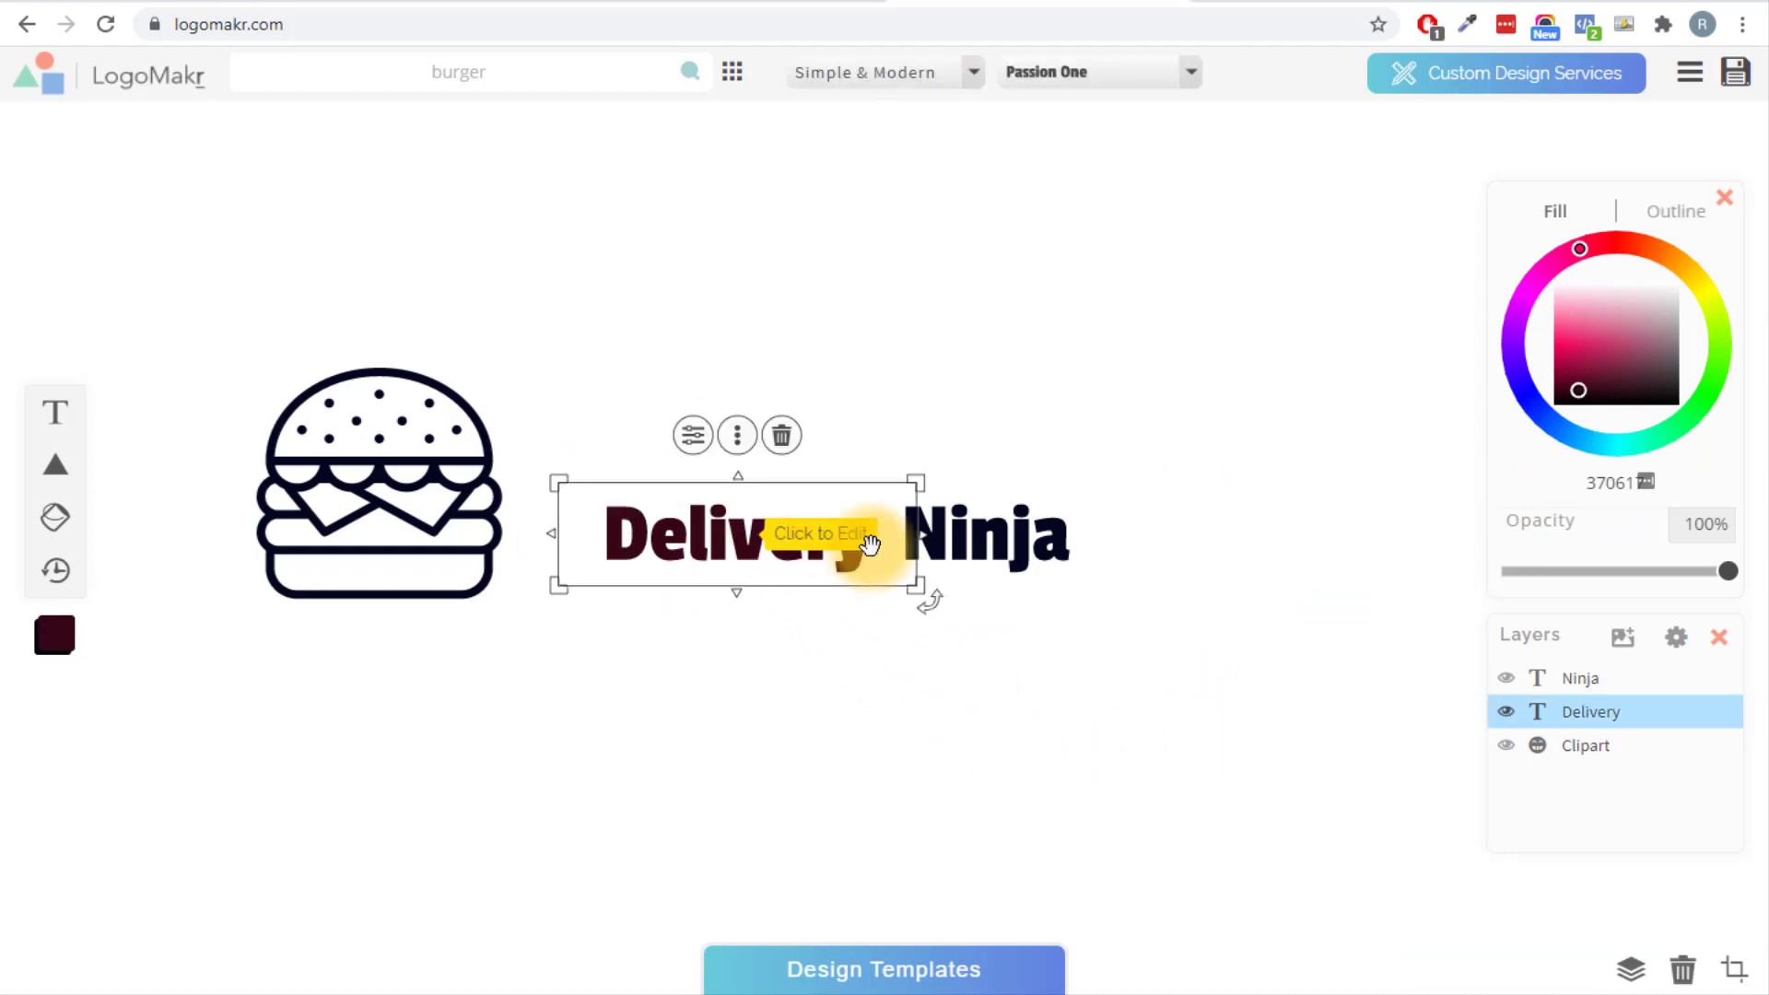
drag(912, 535, 758, 562)
click(726, 606)
Shrink the burger icon to 152 by 146 px.
click(760, 675)
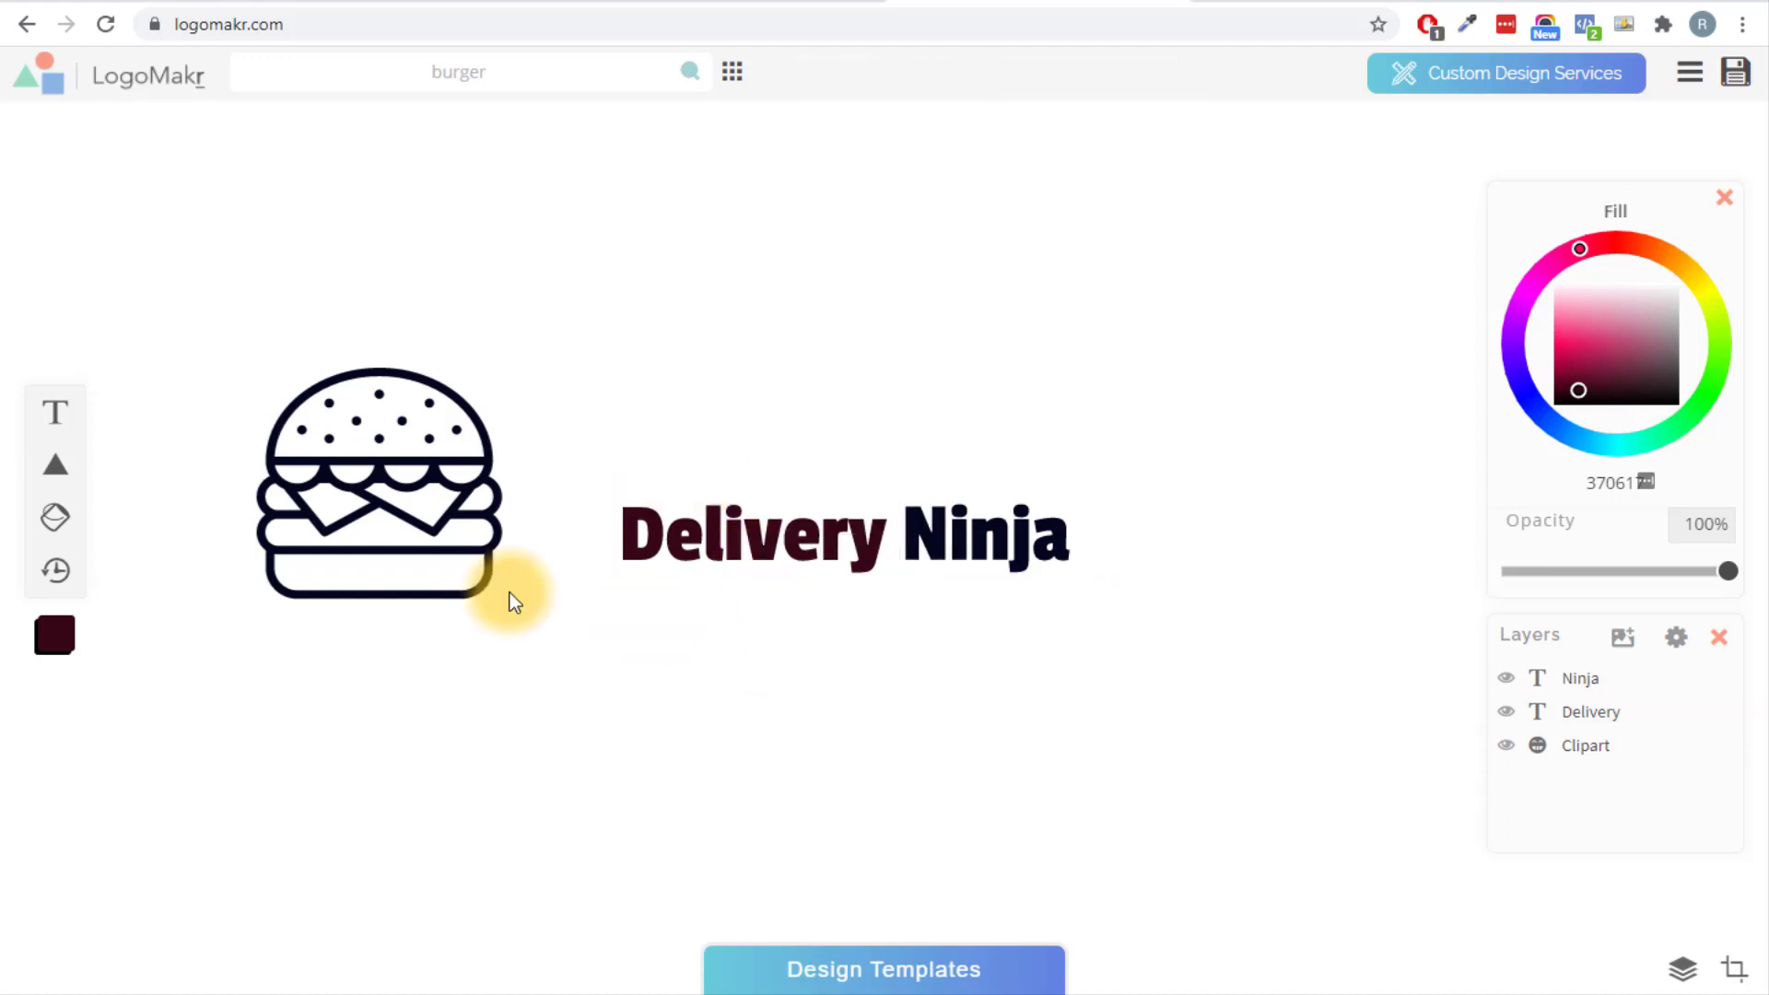
click(415, 562)
drag(497, 364, 546, 523)
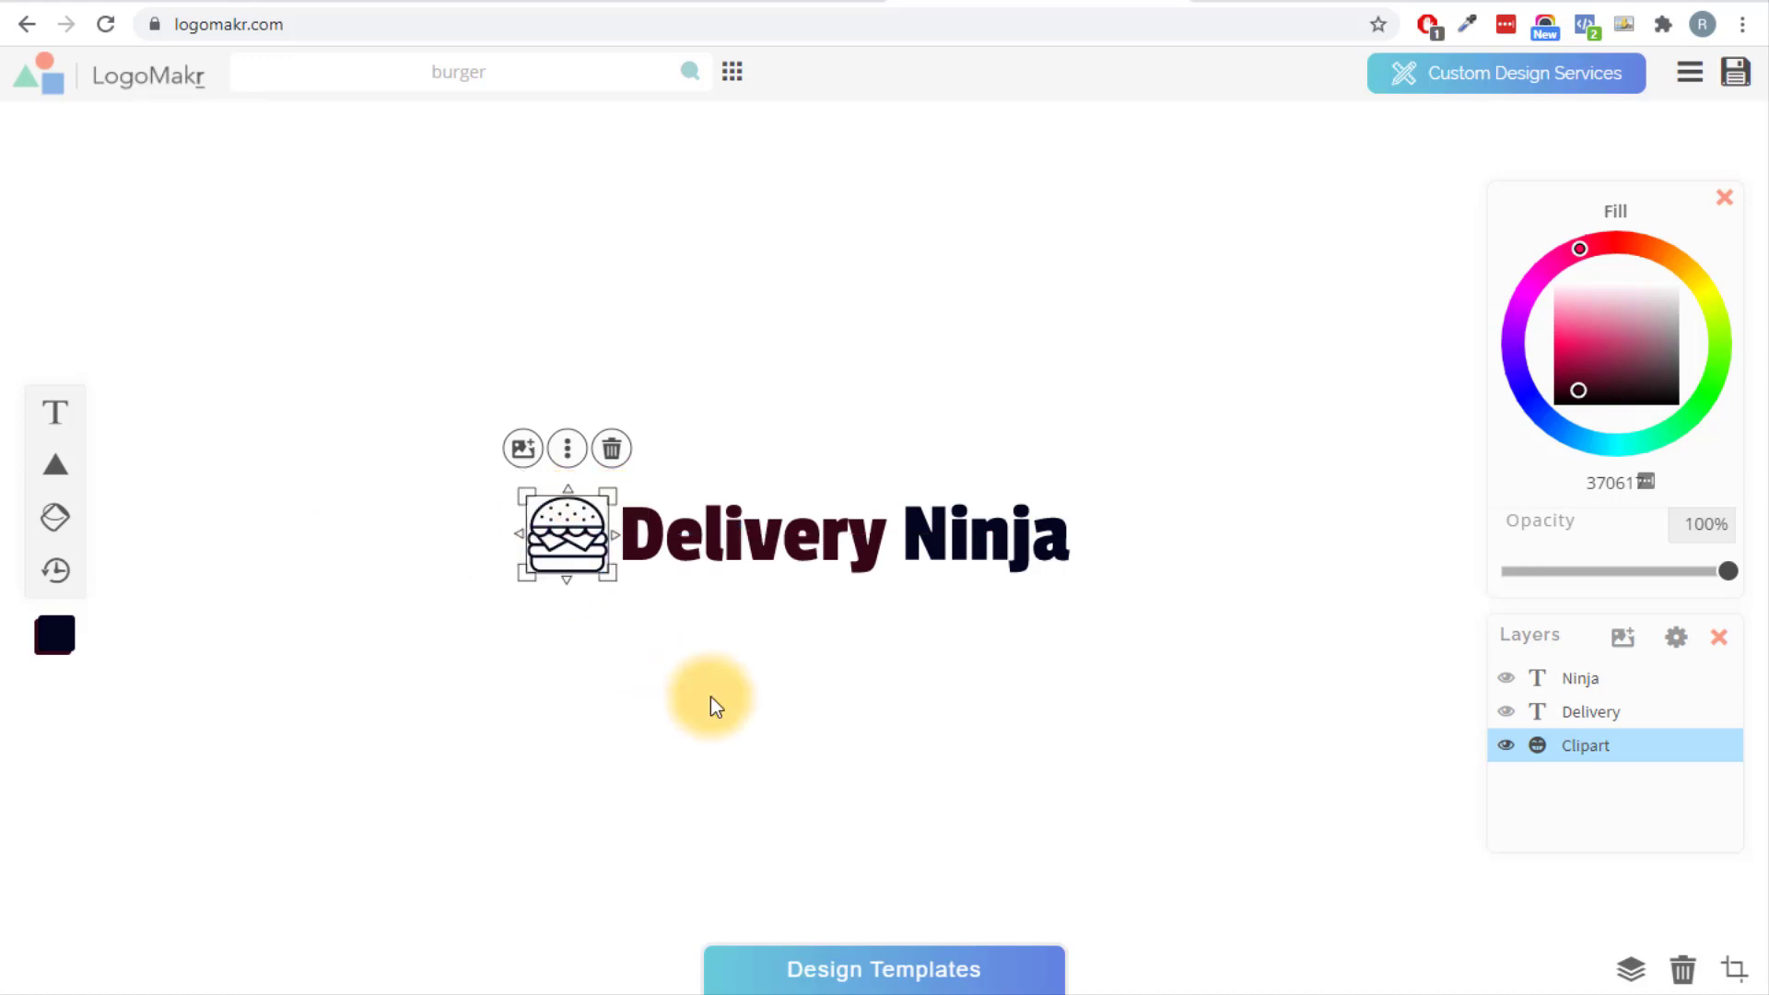
click(710, 703)
Select all logo layers, enlarge and centre the logo, and bring up its download options.
drag(1244, 710, 435, 488)
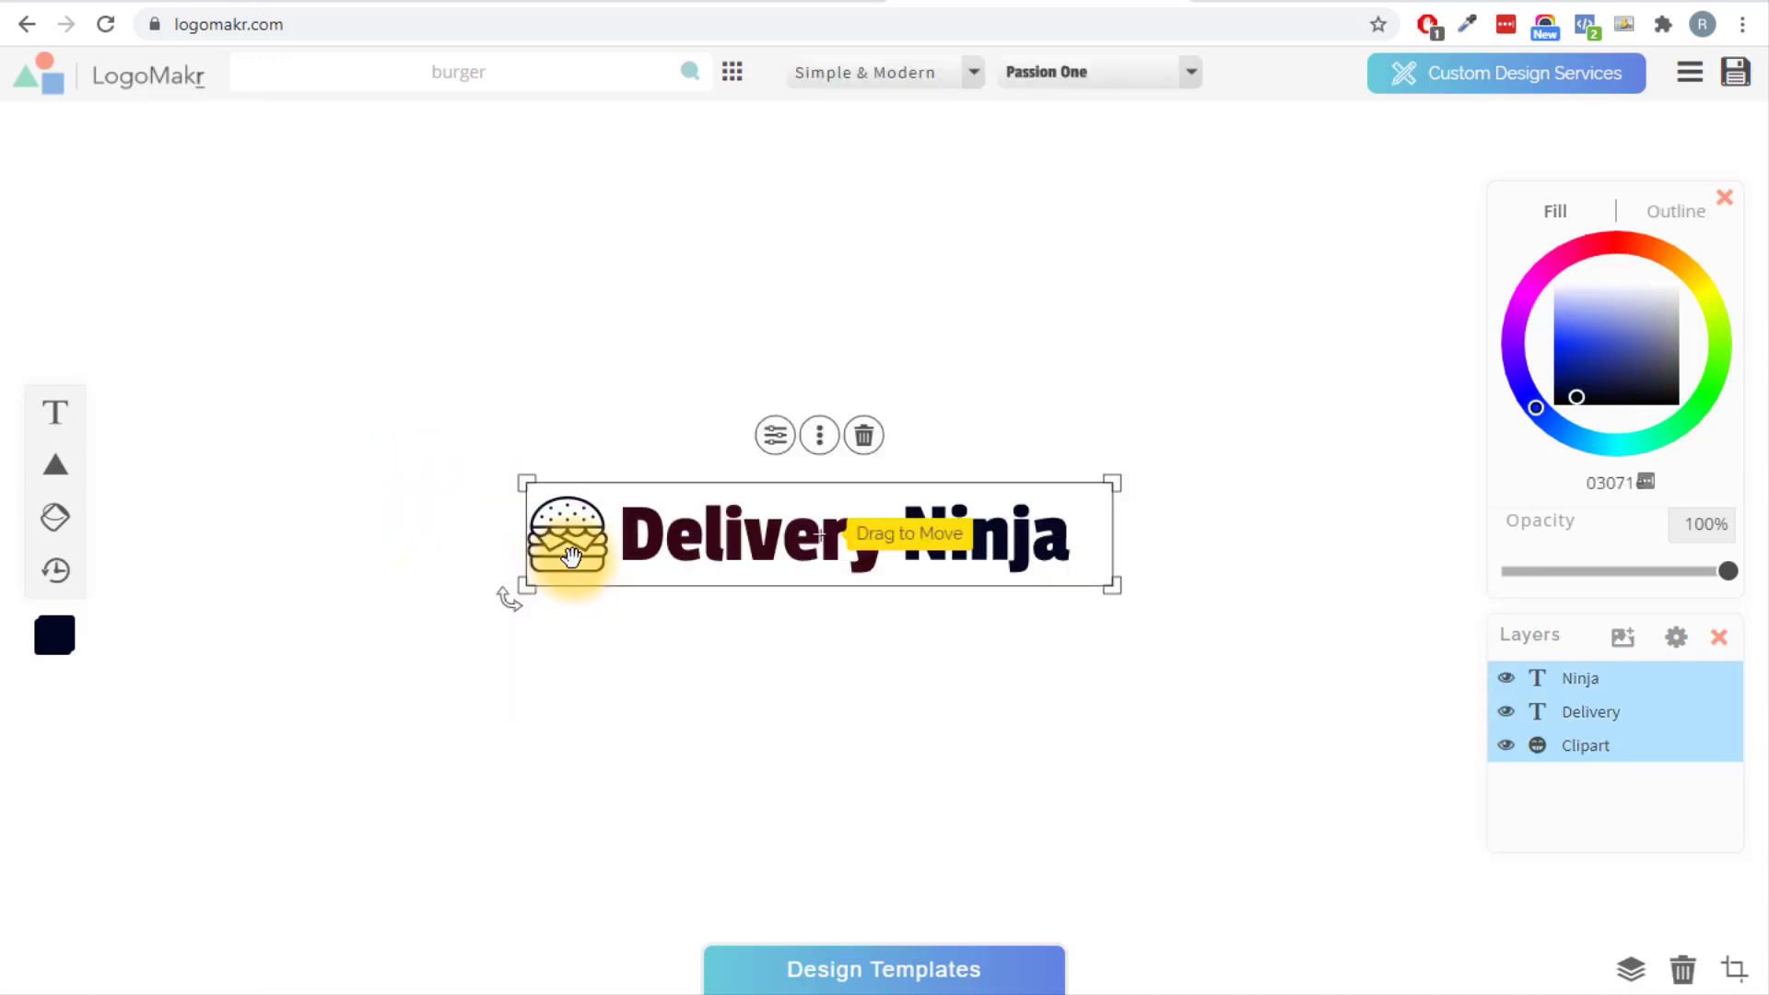
drag(577, 551, 181, 223)
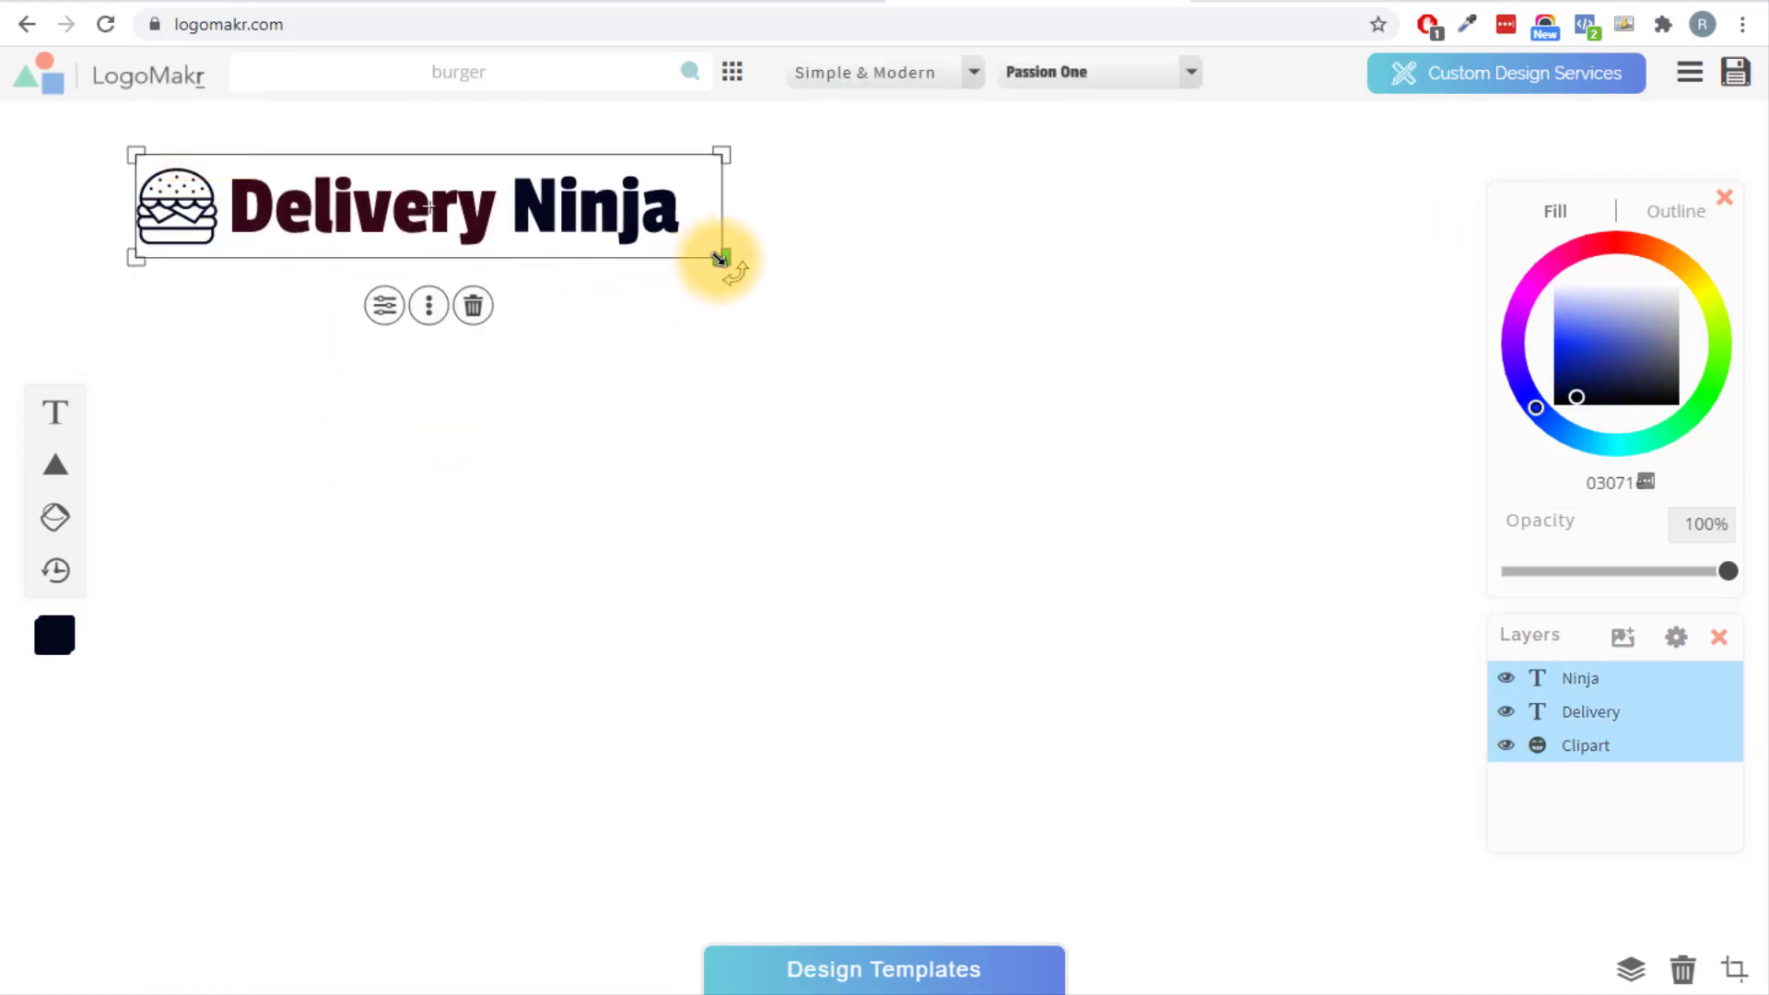
drag(721, 257, 939, 300)
drag(670, 225, 860, 363)
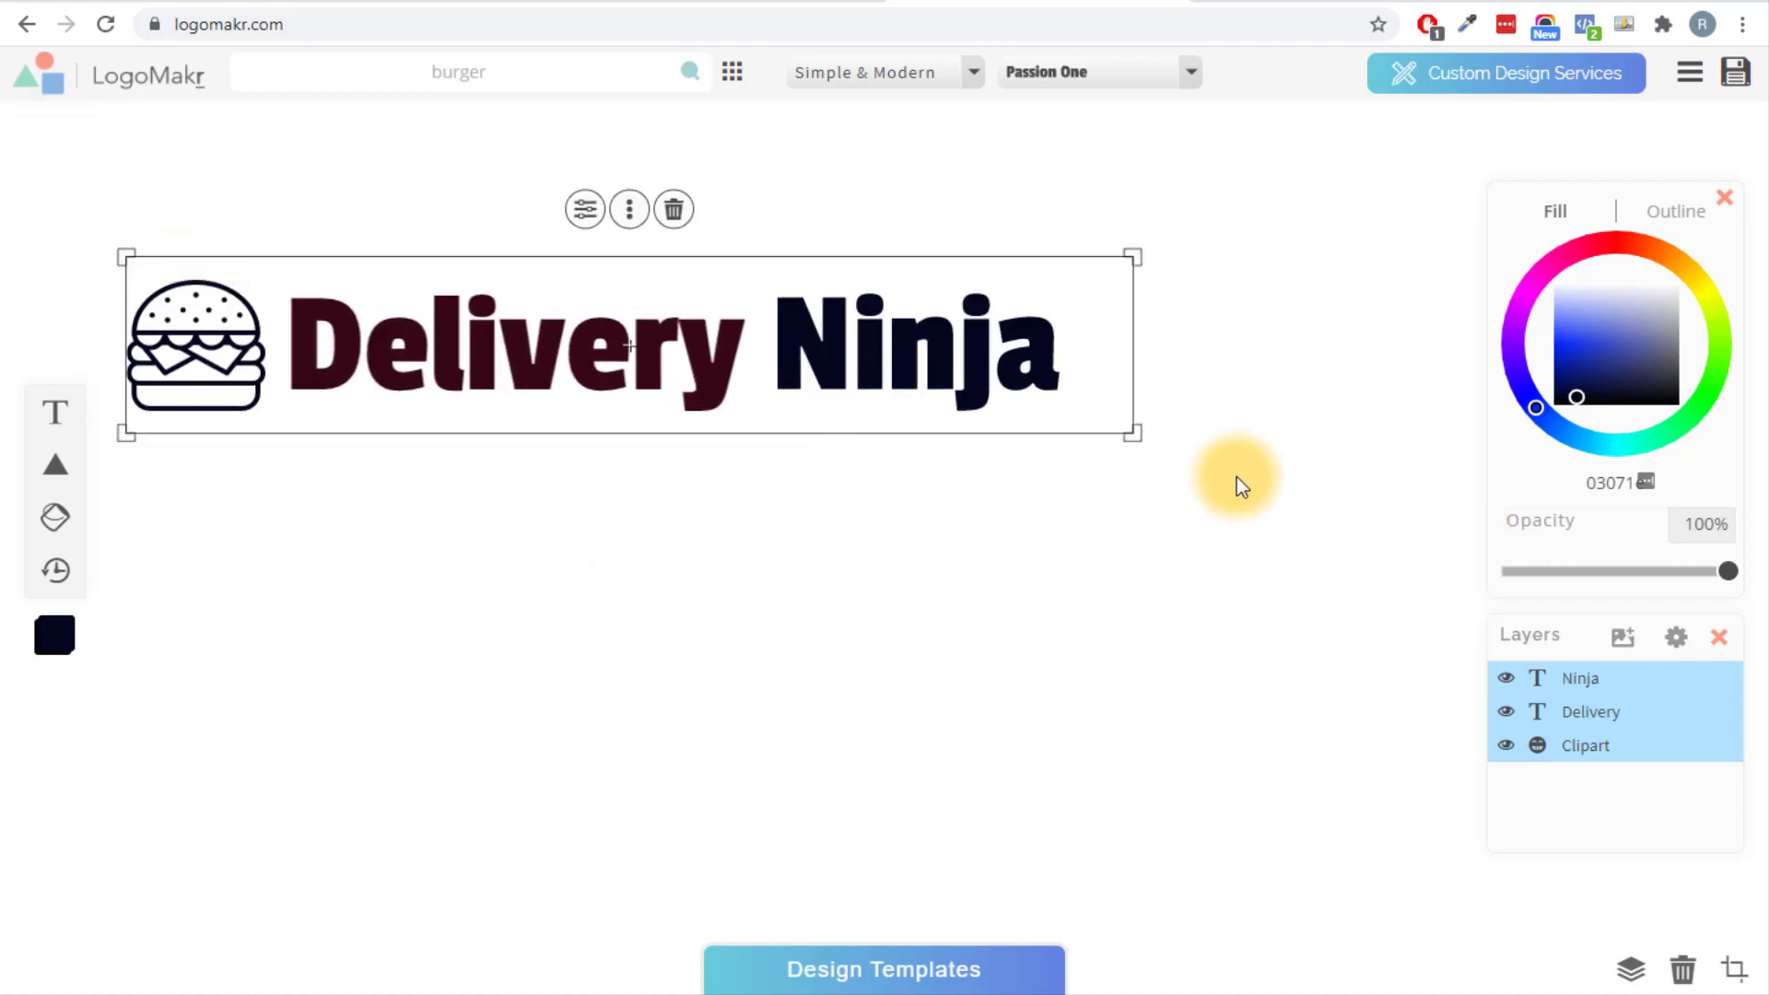
drag(1139, 440, 1247, 442)
click(1354, 714)
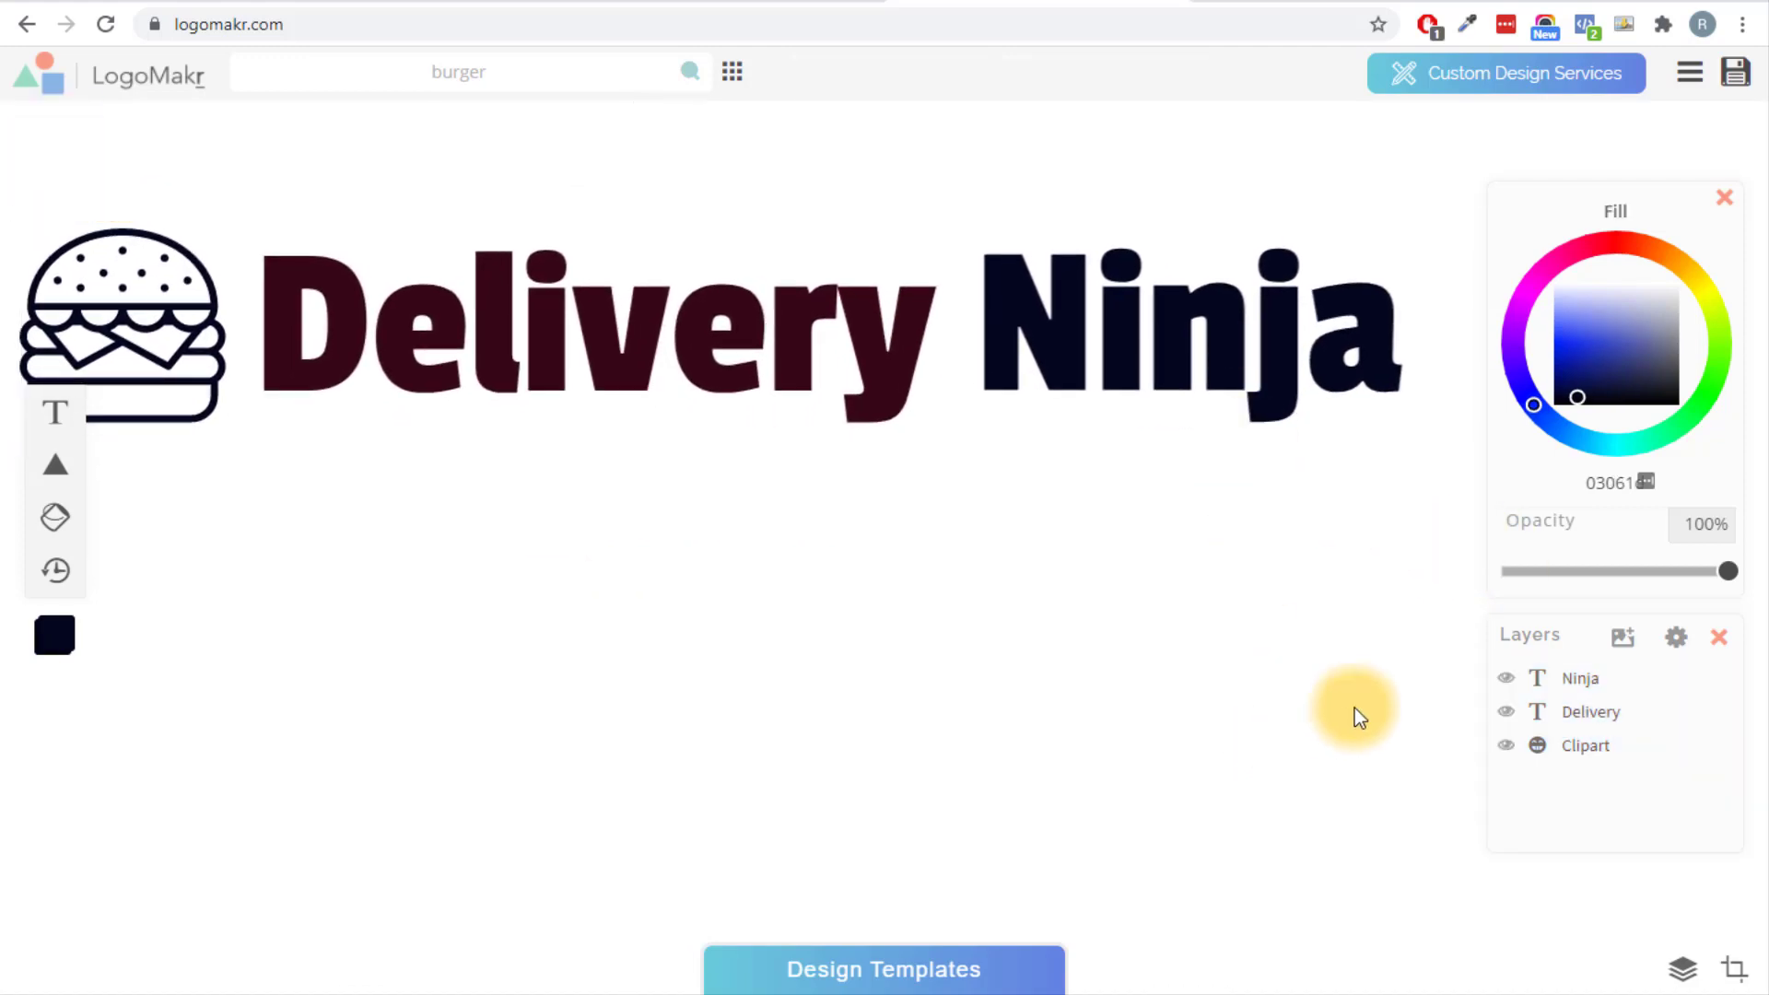
click(1735, 75)
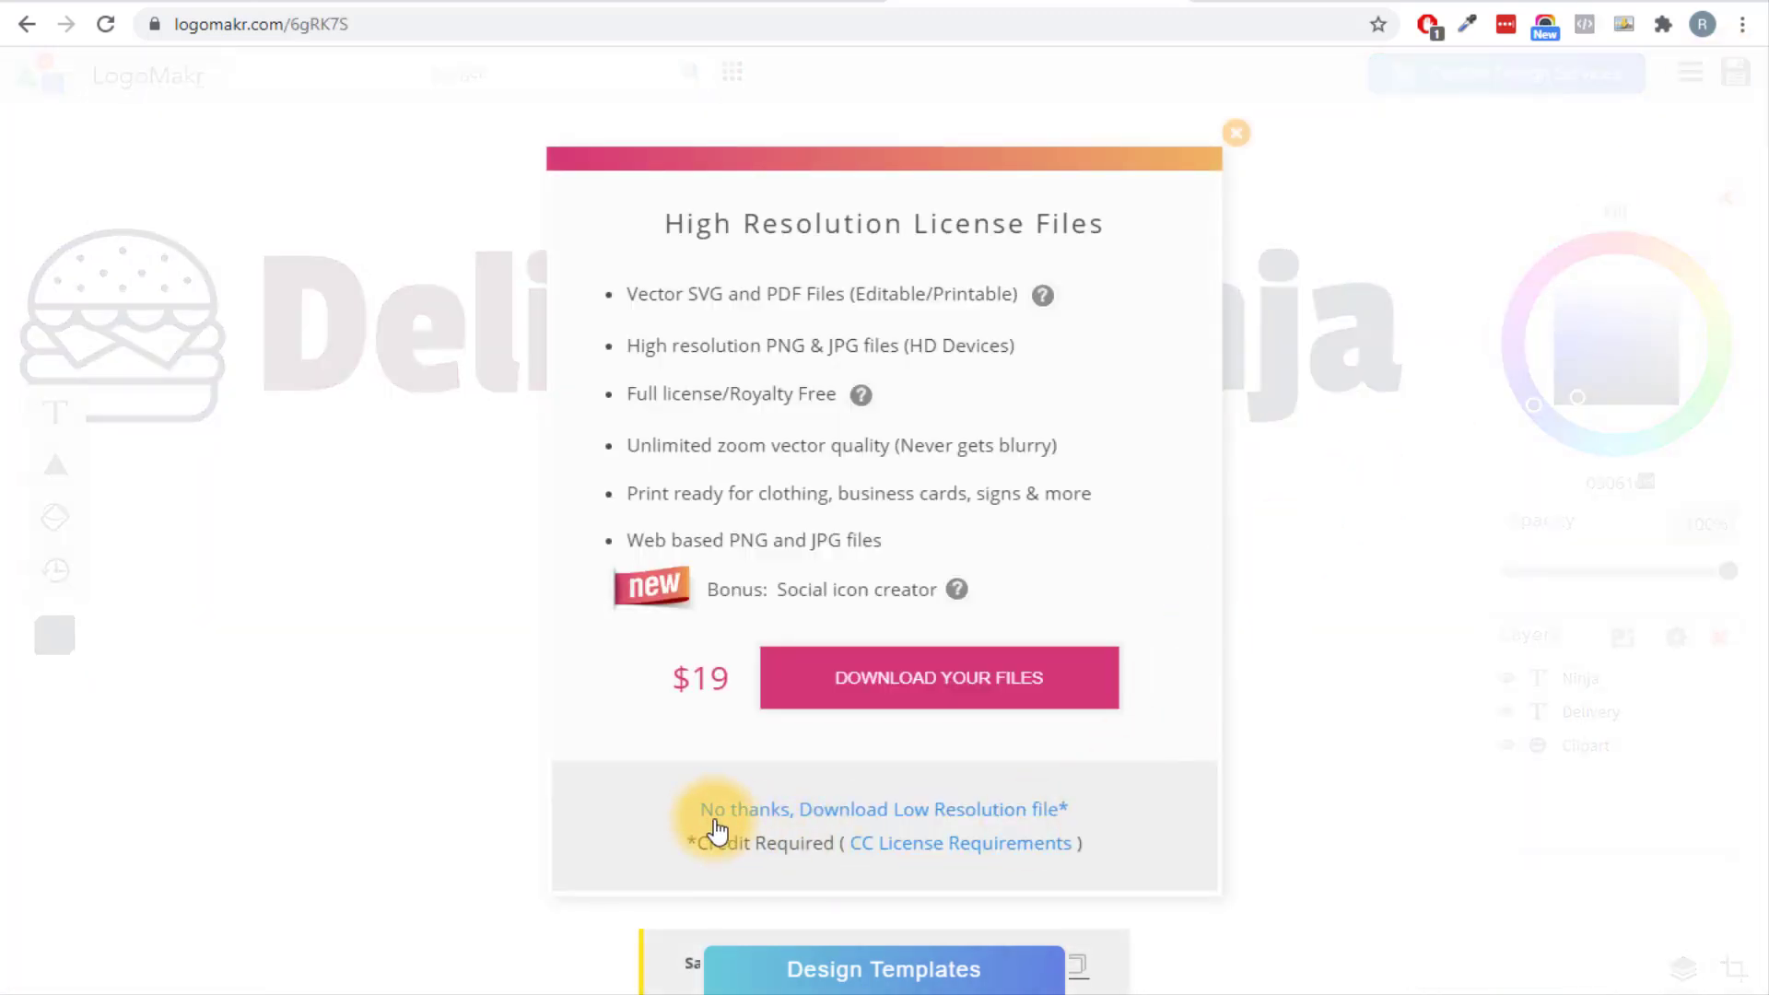
Choose the free low-resolution download, open the saved Delivery Ninja PNG, and return to the Elementor editor.
drag(677, 811, 1133, 810)
click(979, 820)
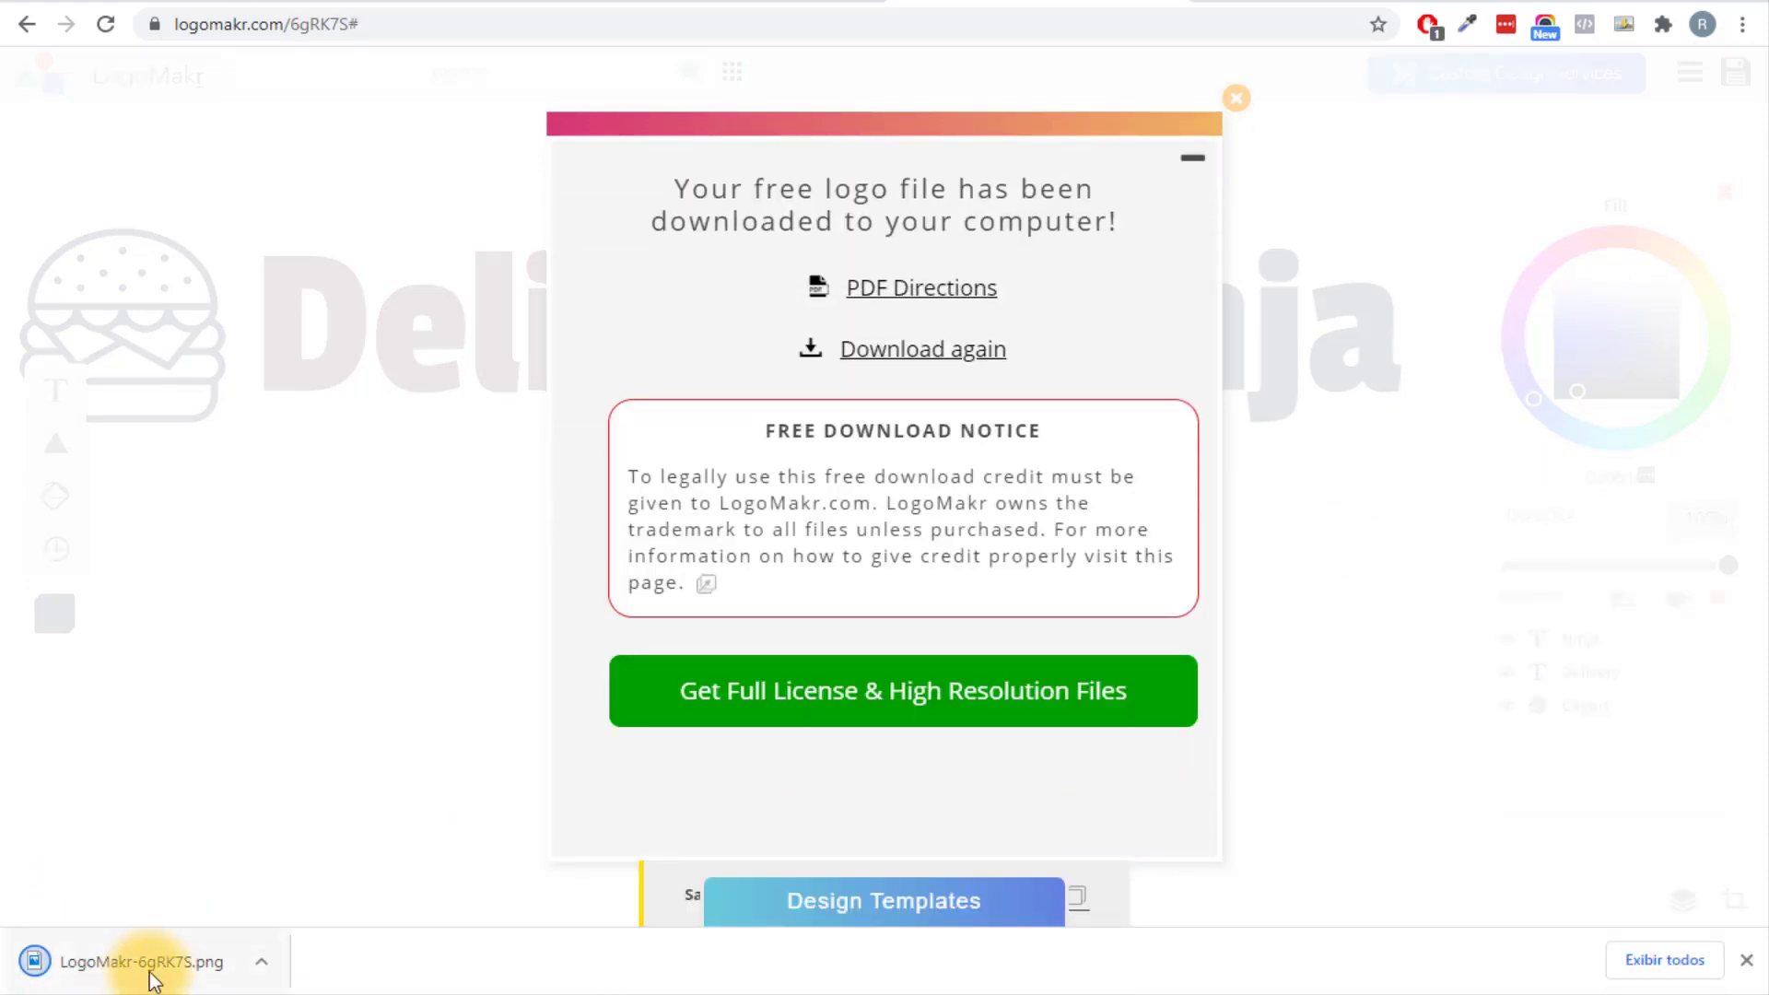
click(152, 972)
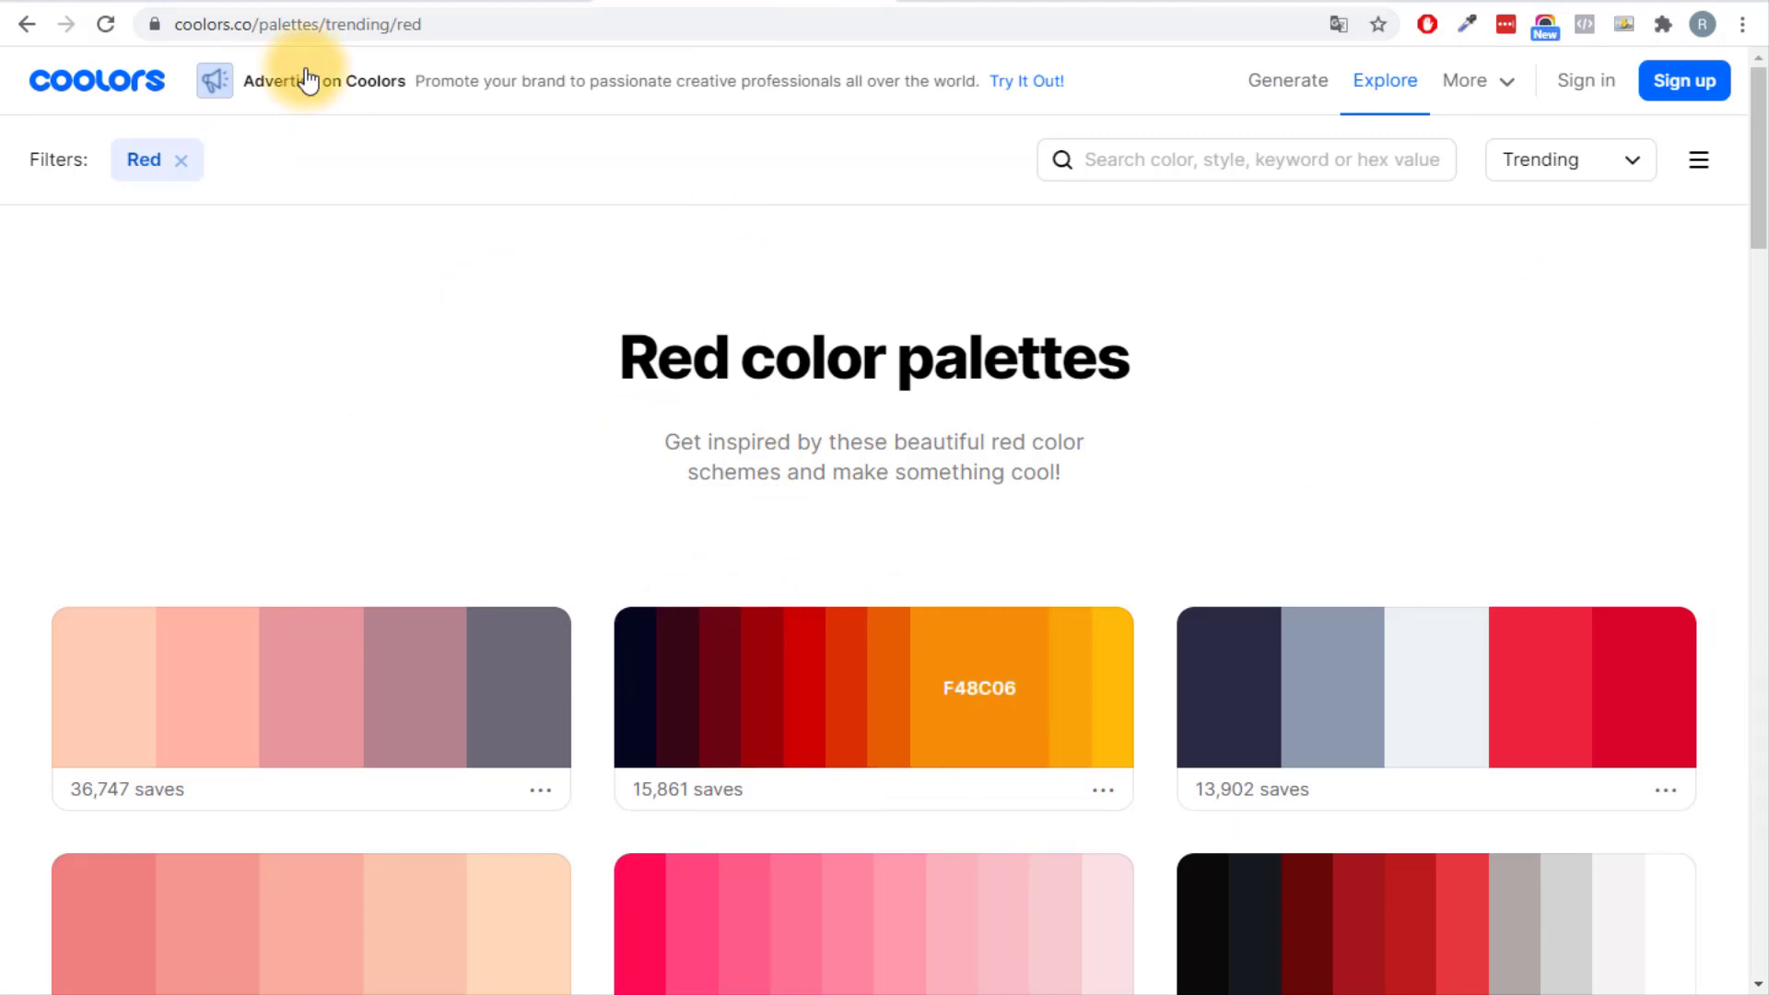
click(452, 2)
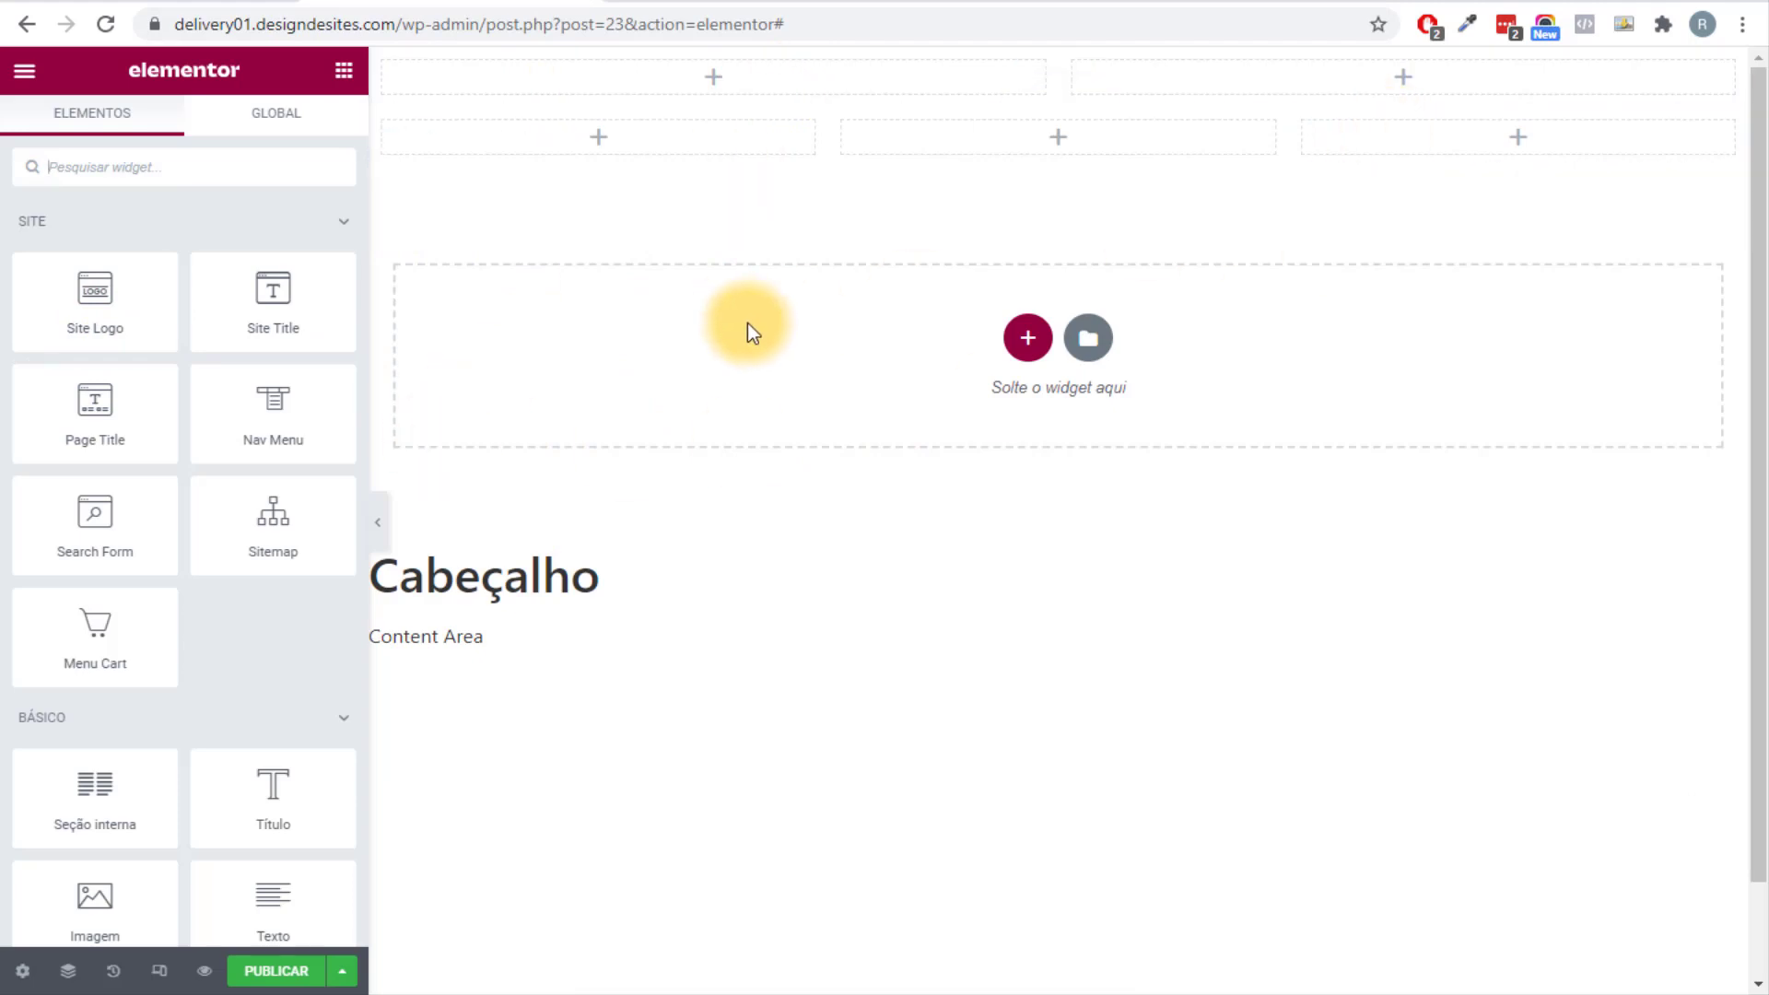
In Site Settings' global colours, paste the dark navy 03071E into Primário.
click(25, 74)
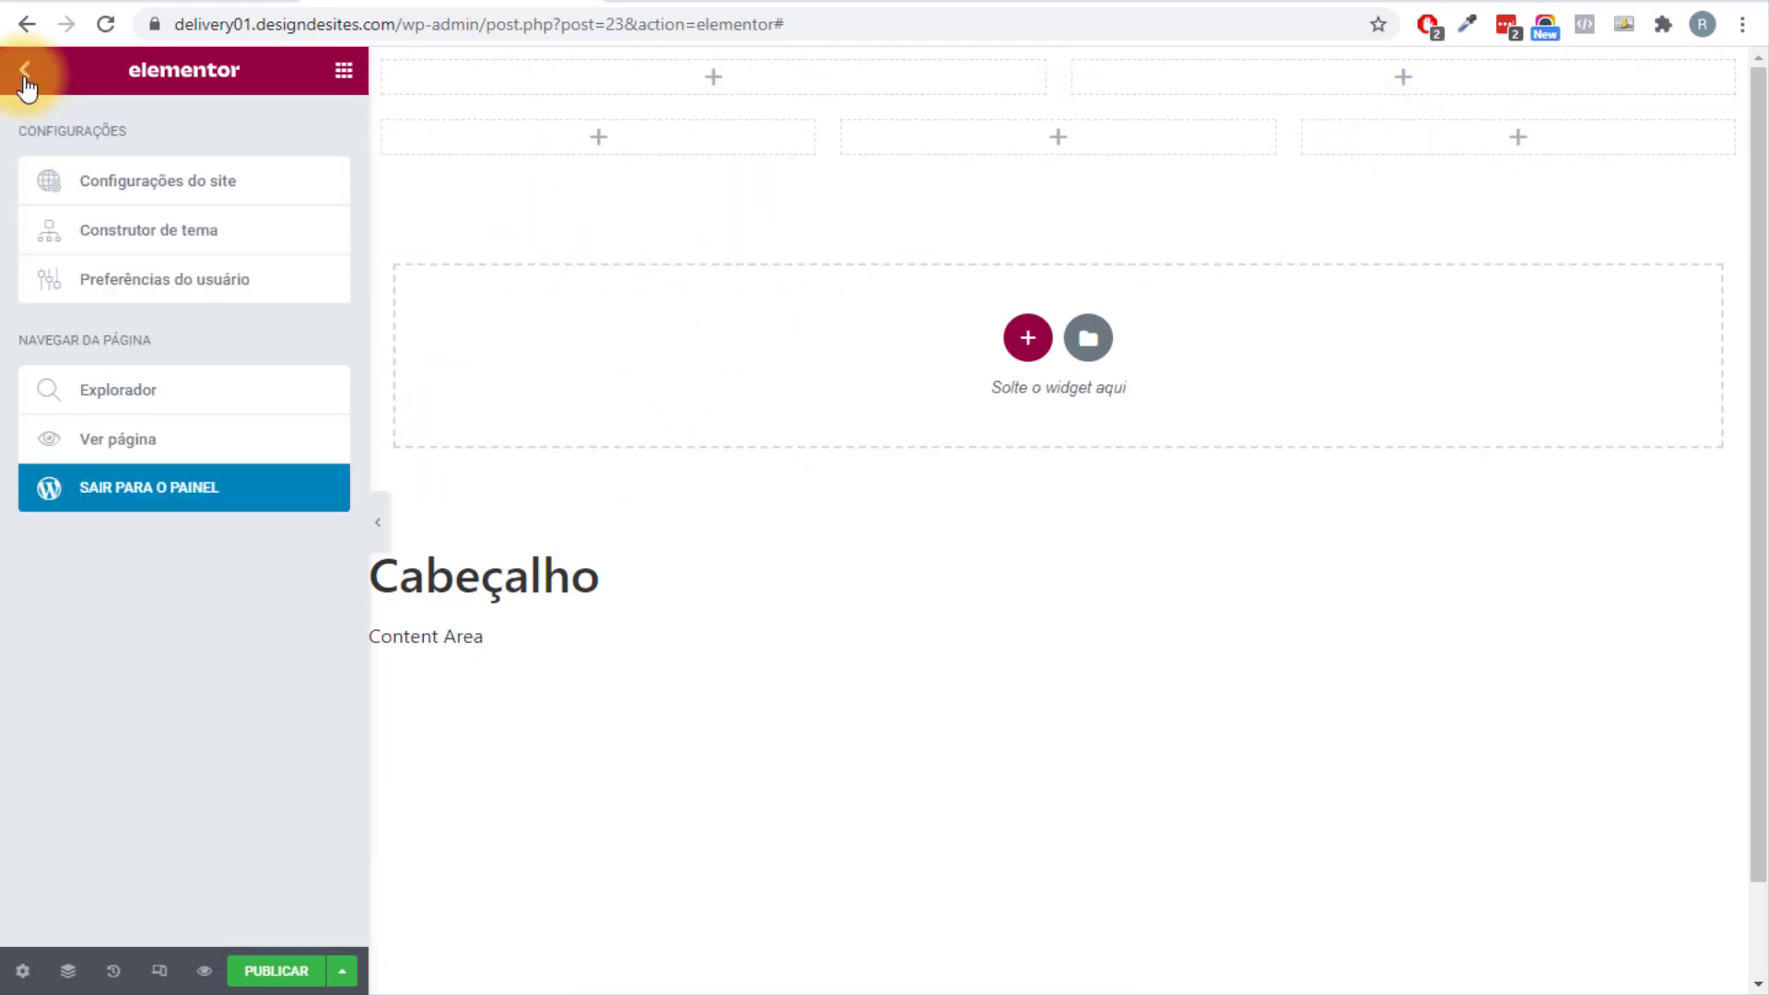
click(150, 189)
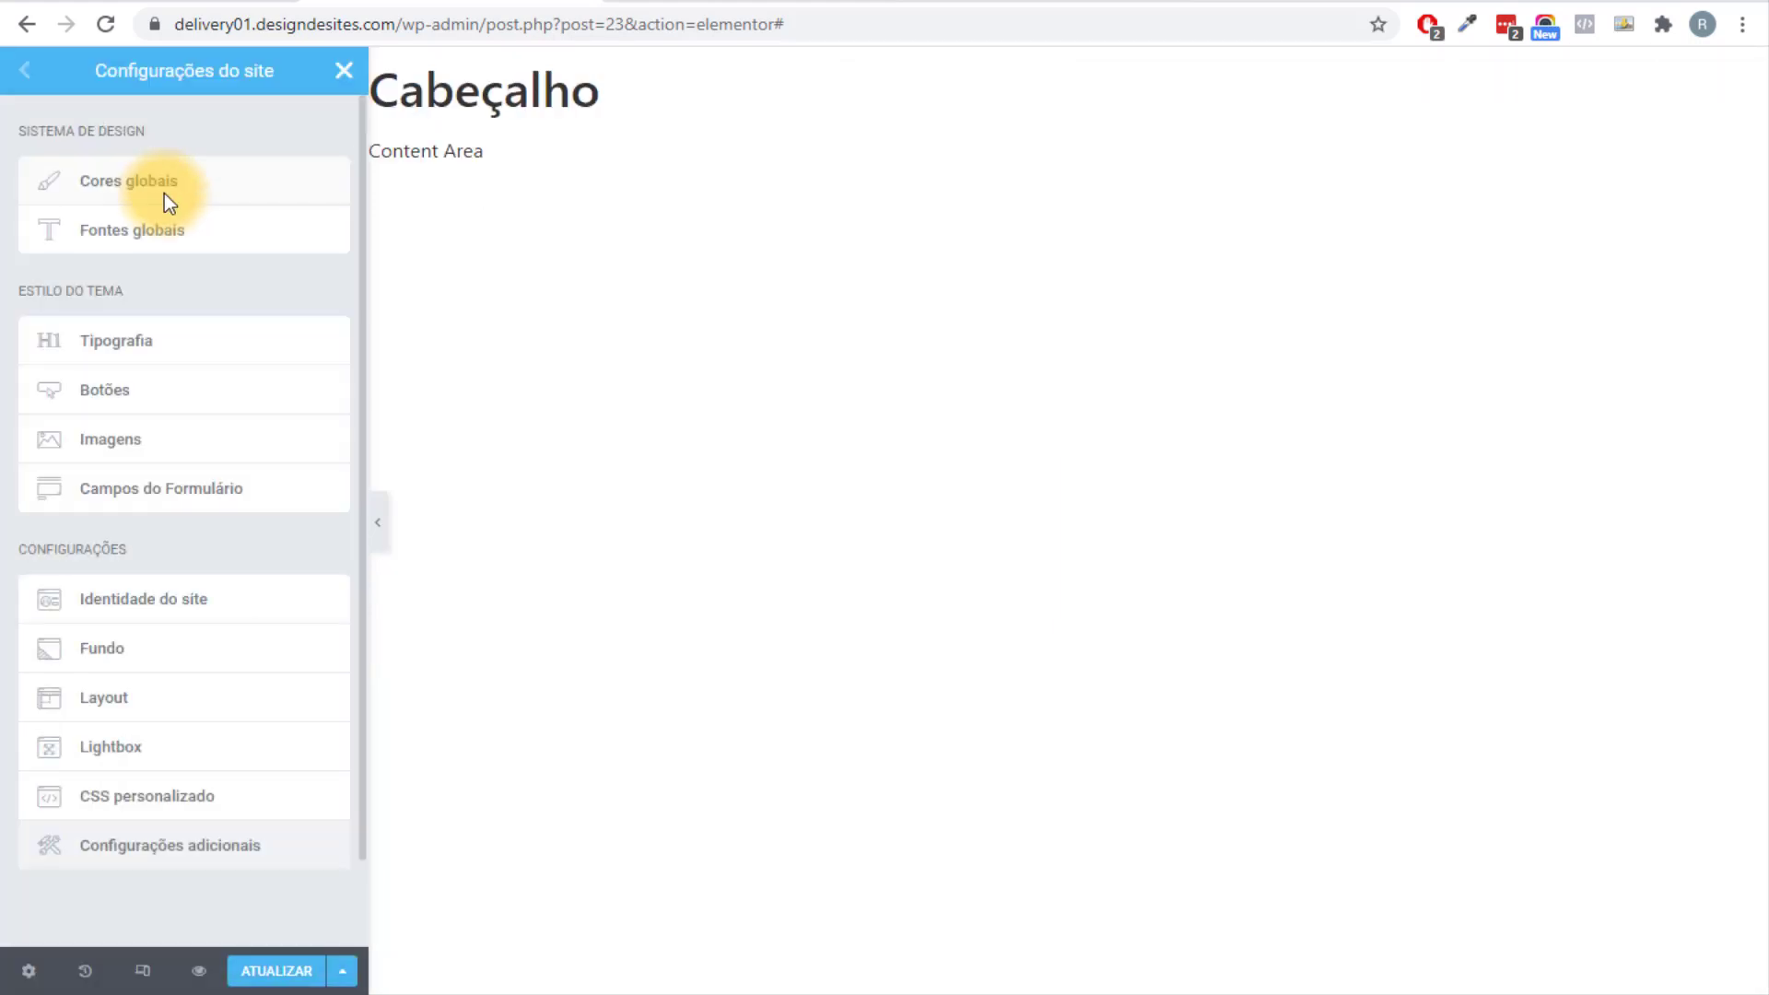
click(164, 194)
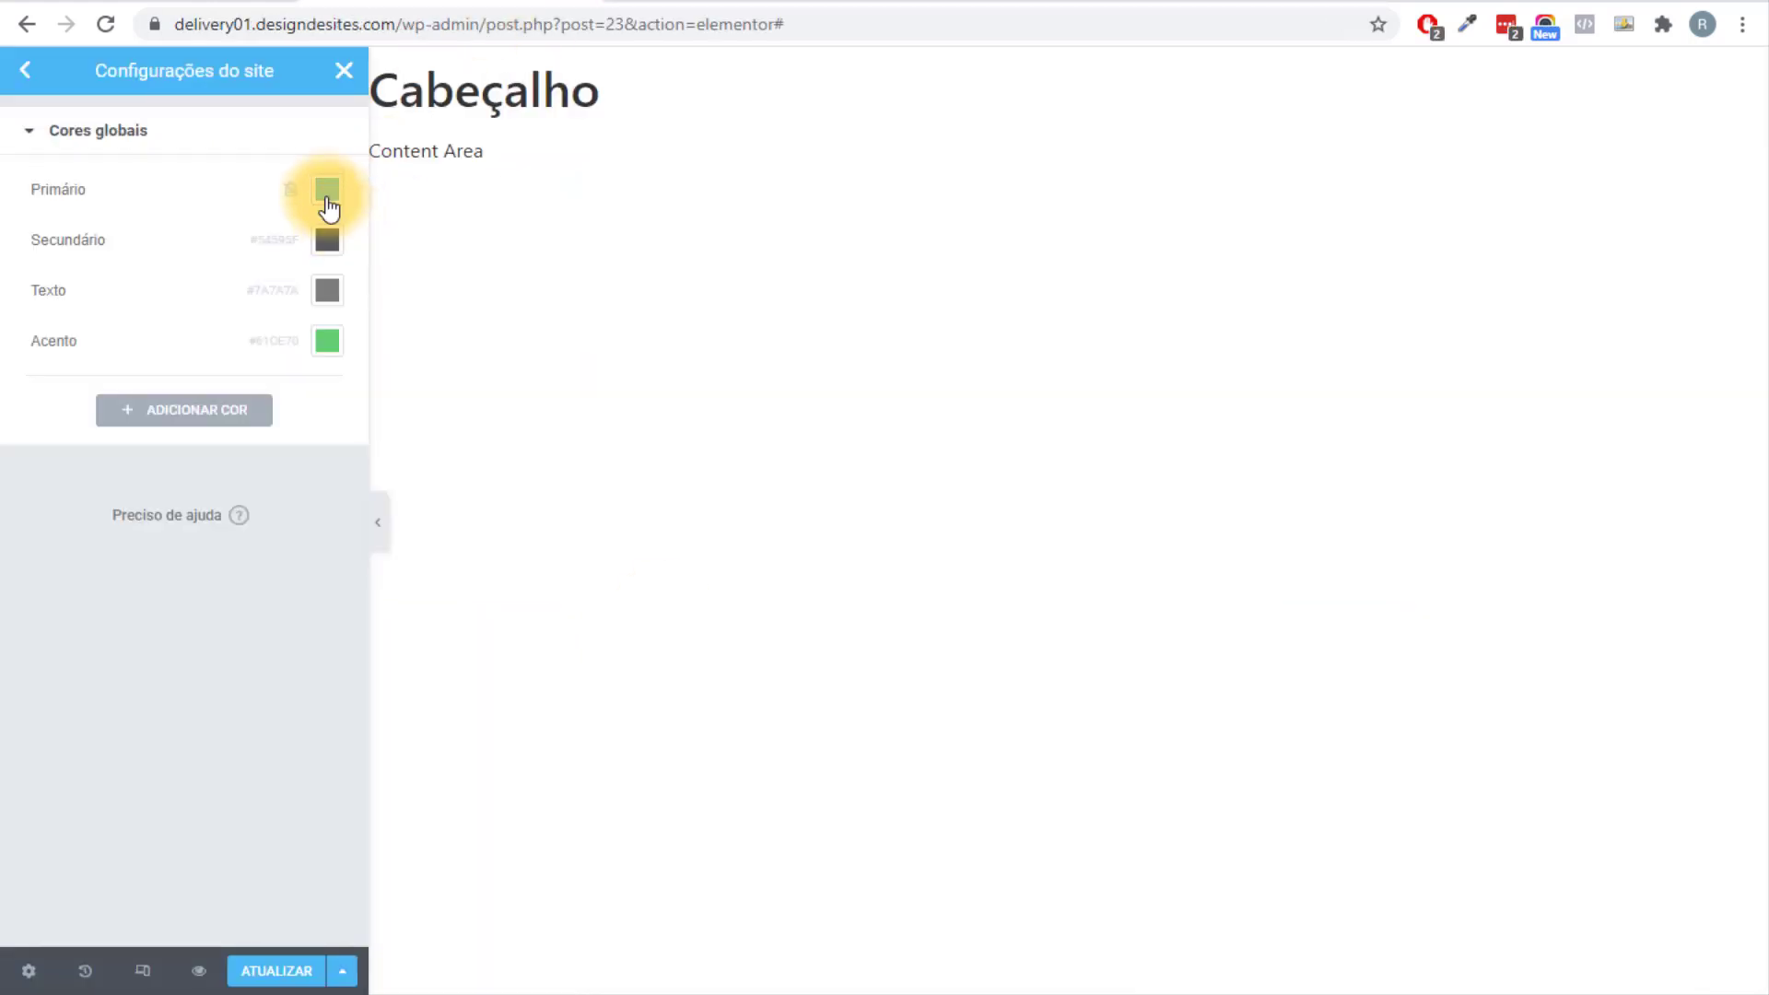
click(328, 208)
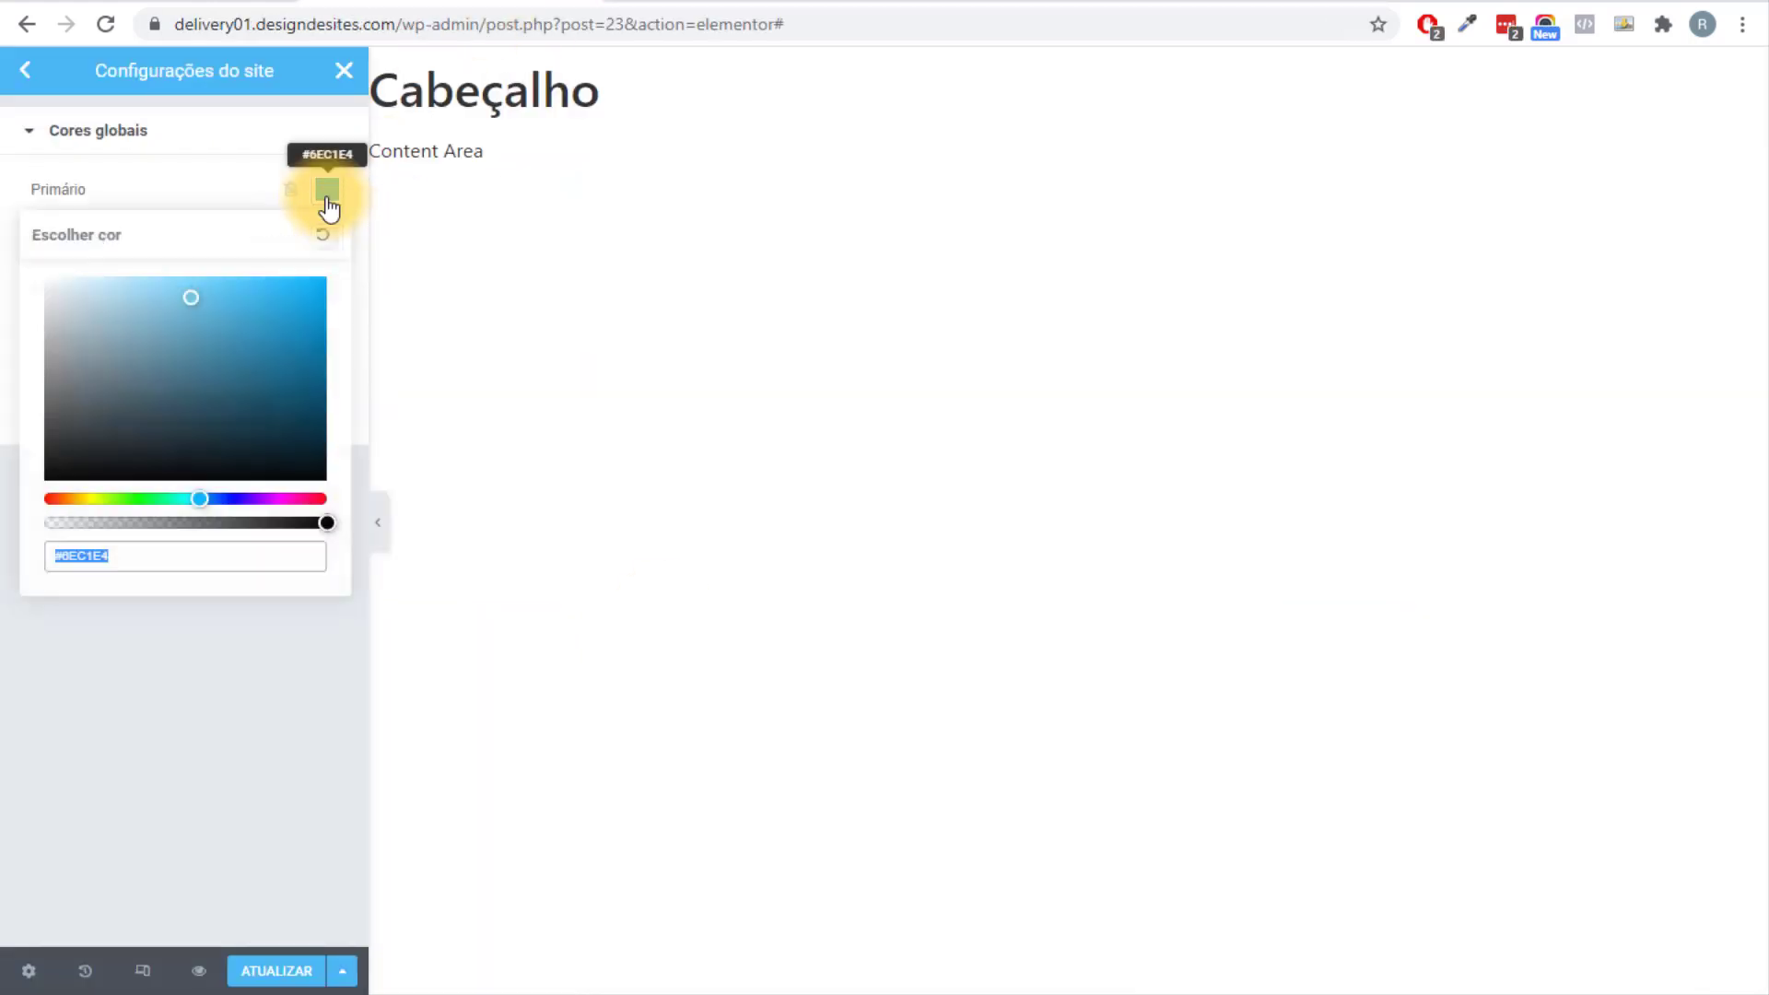
key(ctrl+v)
click(710, 135)
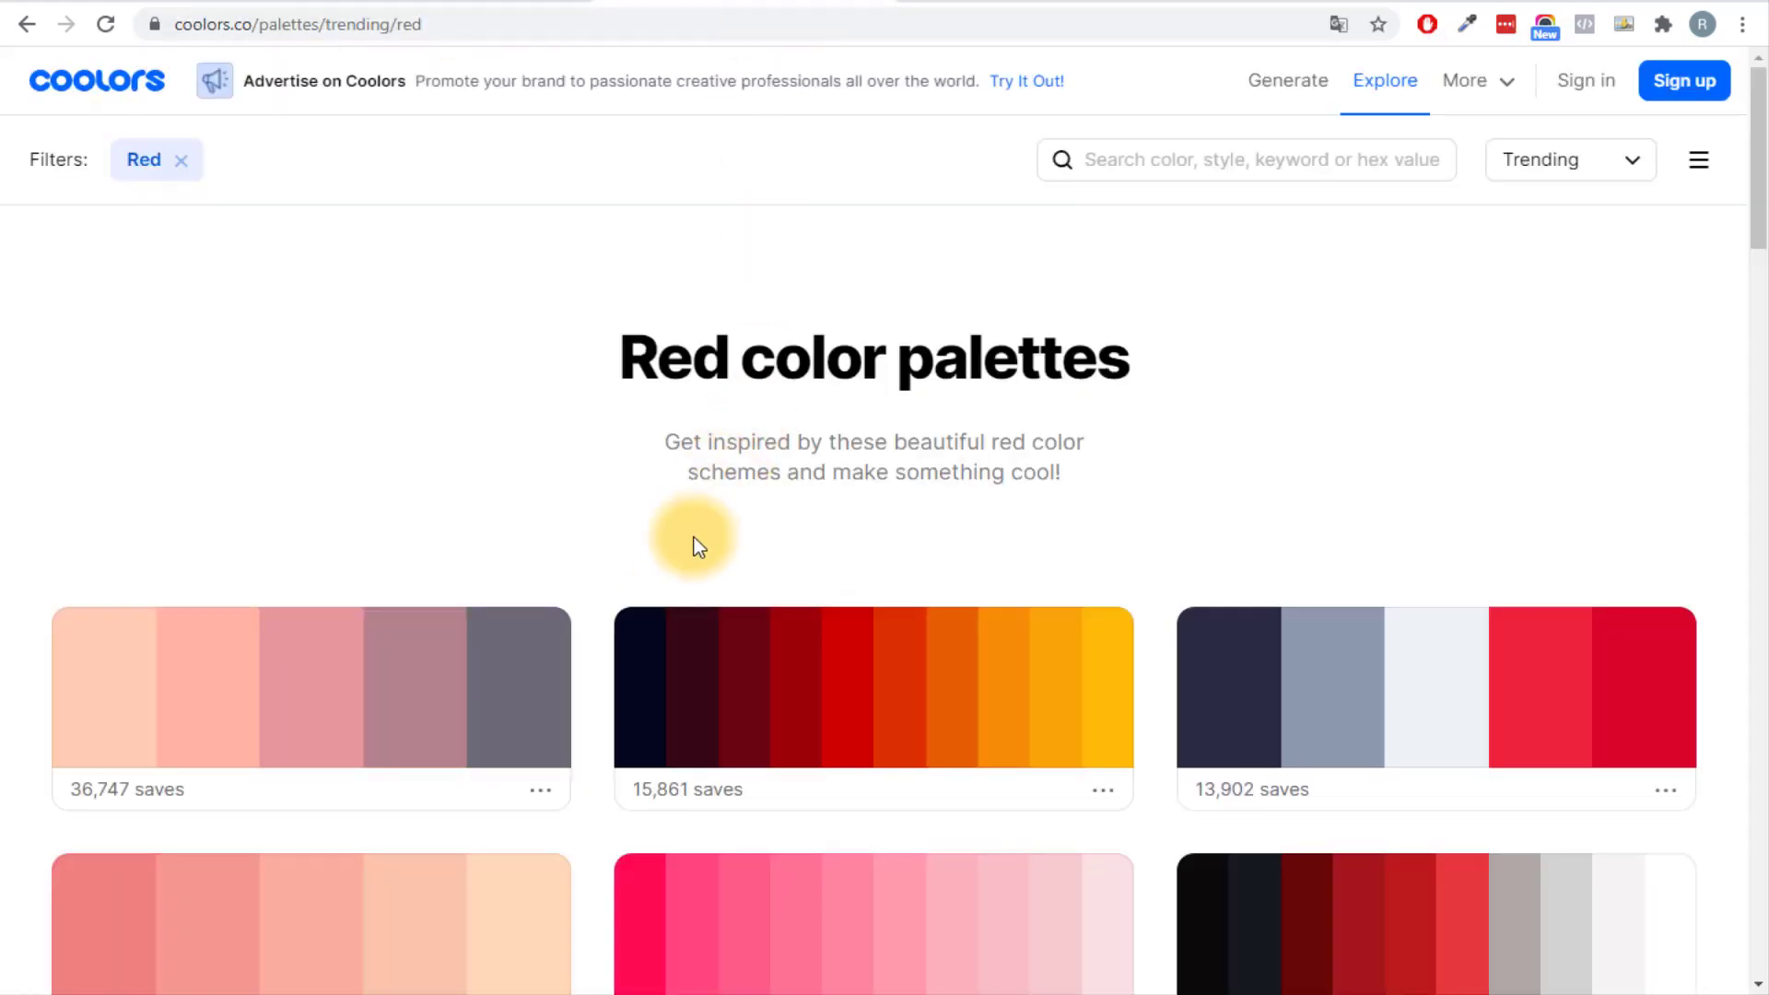
Set the Secundário colour to #370617 and the Texto colour to #F6F6F6.
click(719, 705)
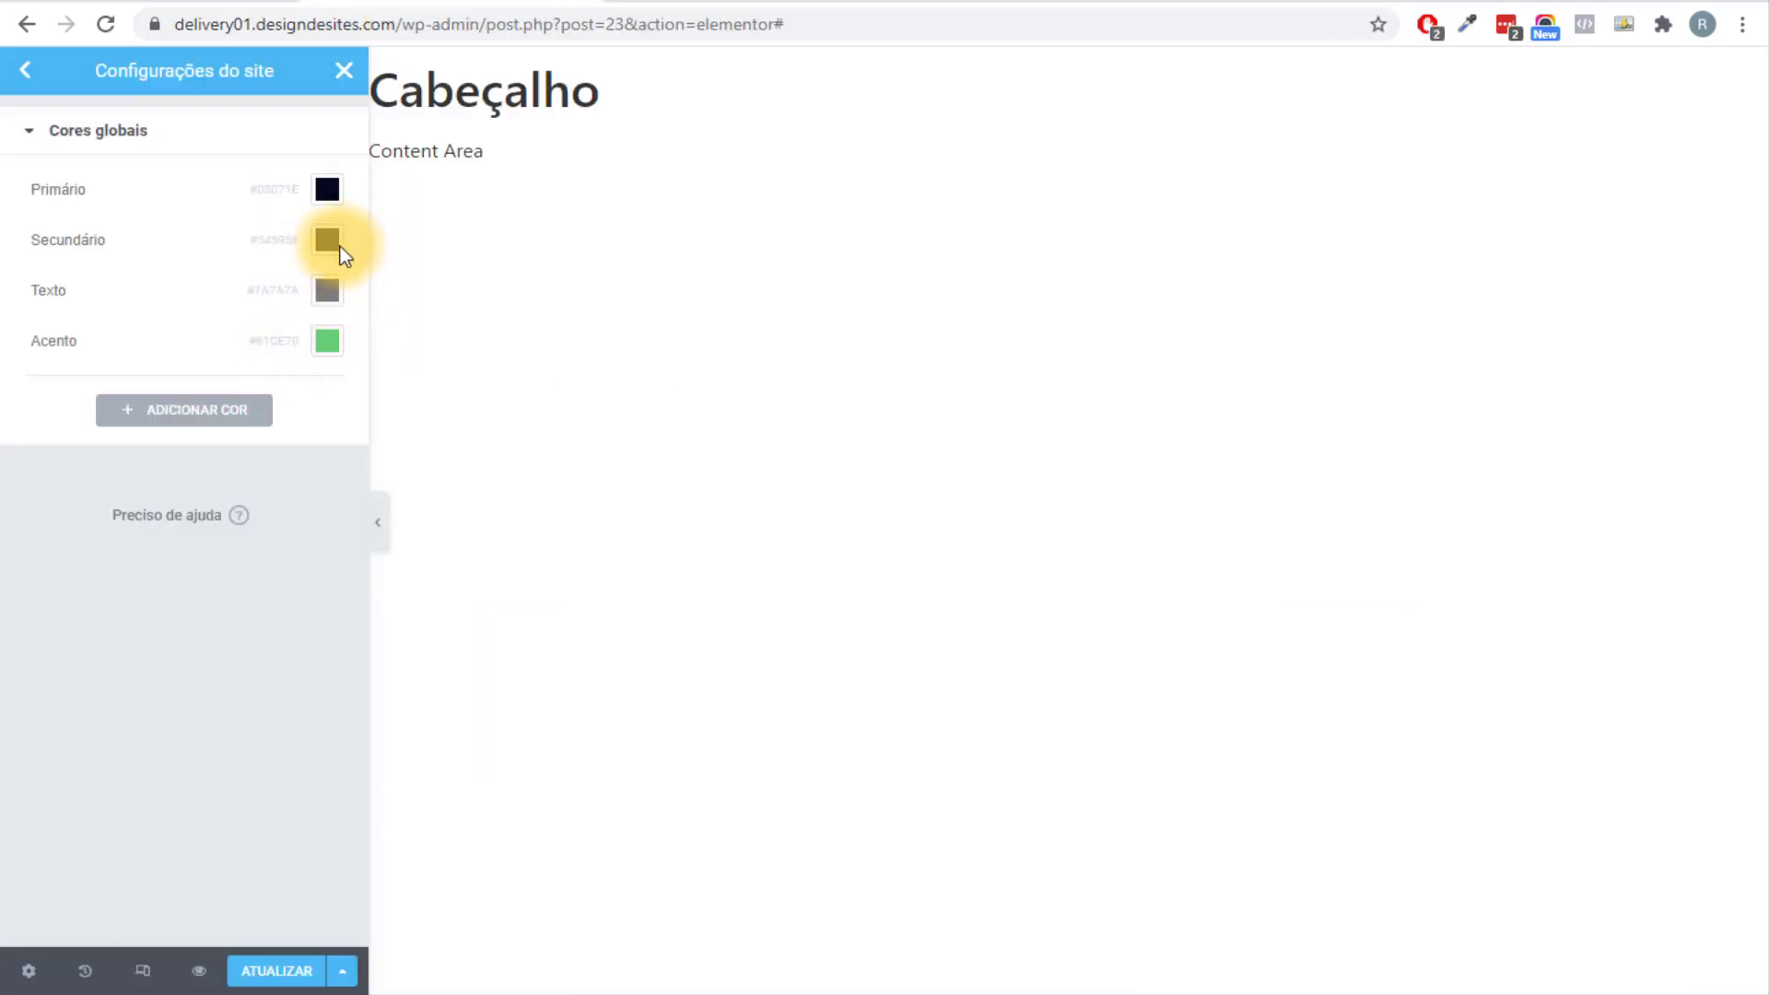
click(327, 241)
text(#370617)
click(645, 110)
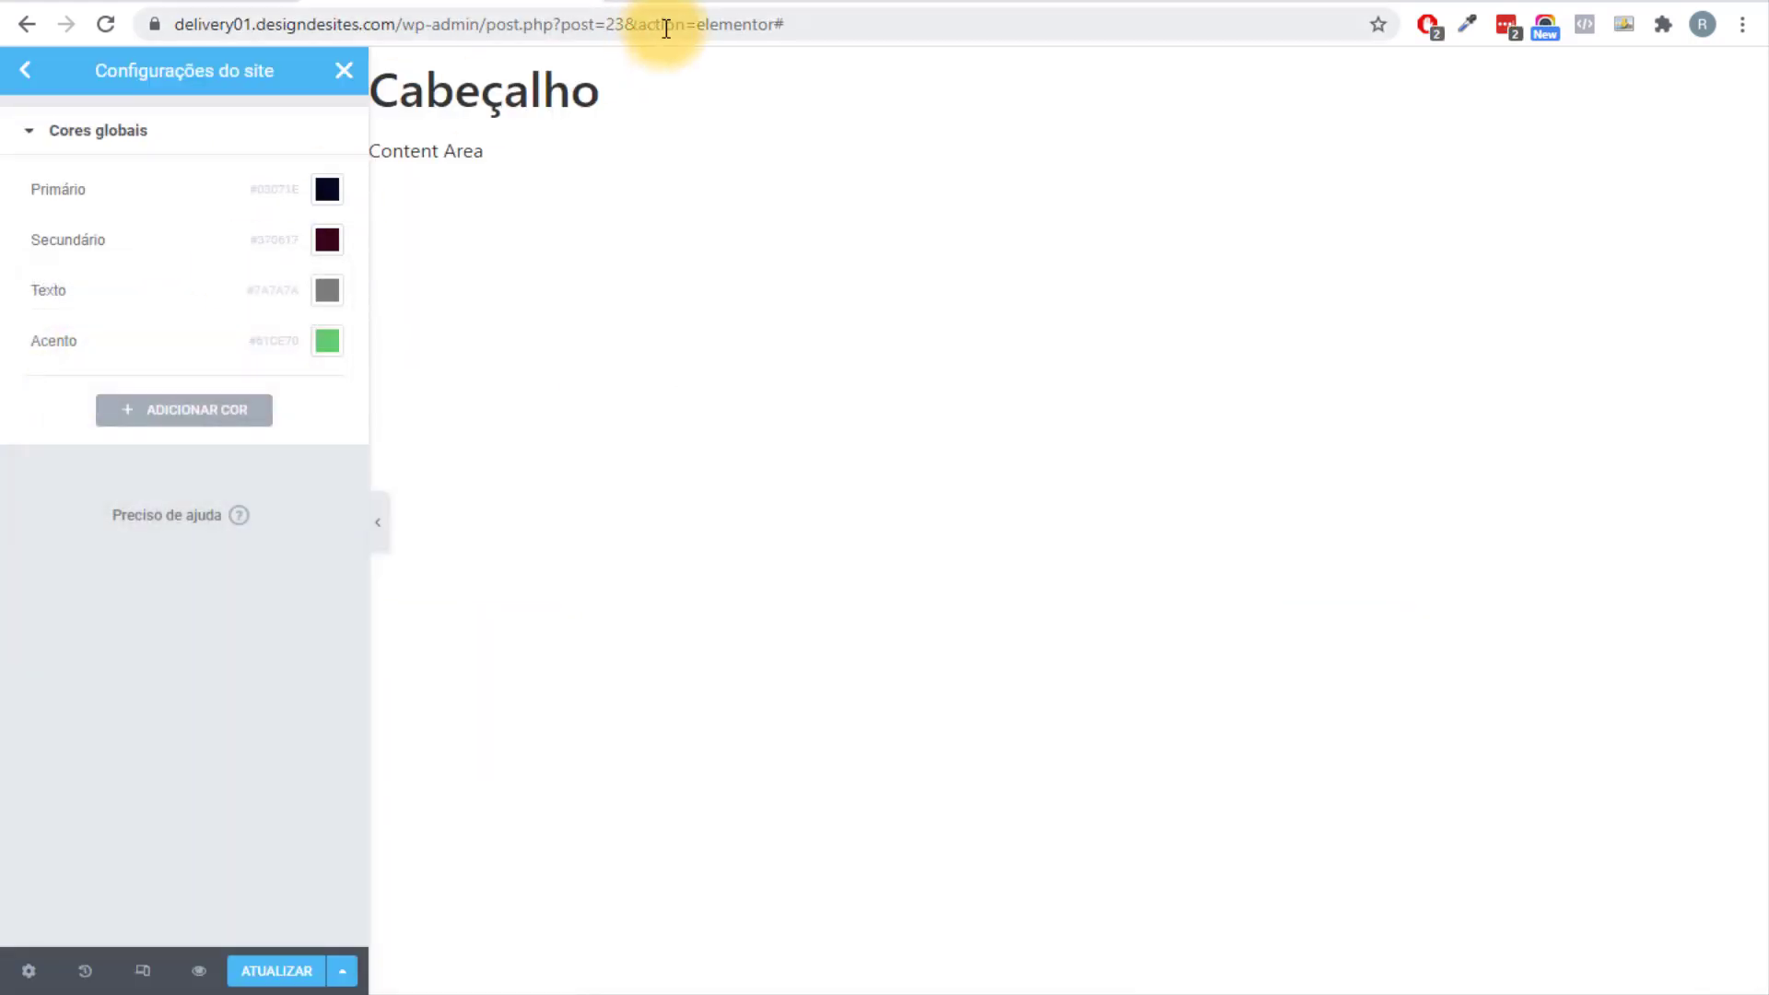
click(339, 291)
text(#F6F6F6)
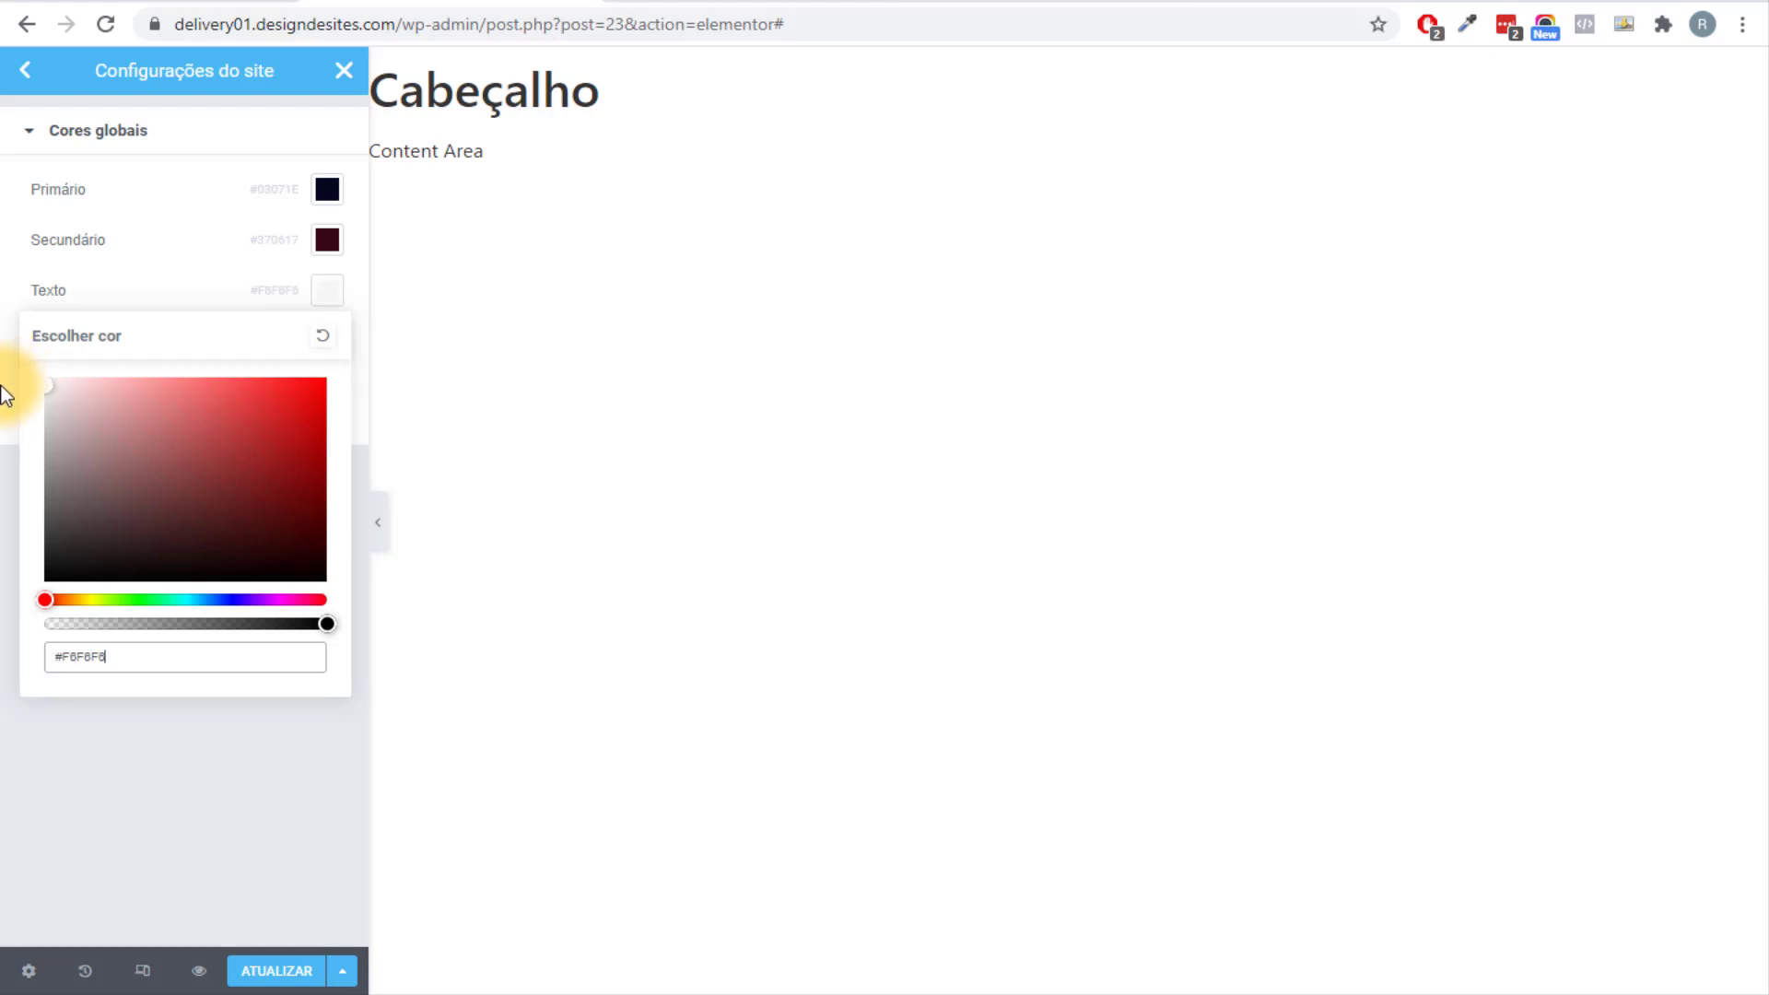
drag(70, 660, 114, 665)
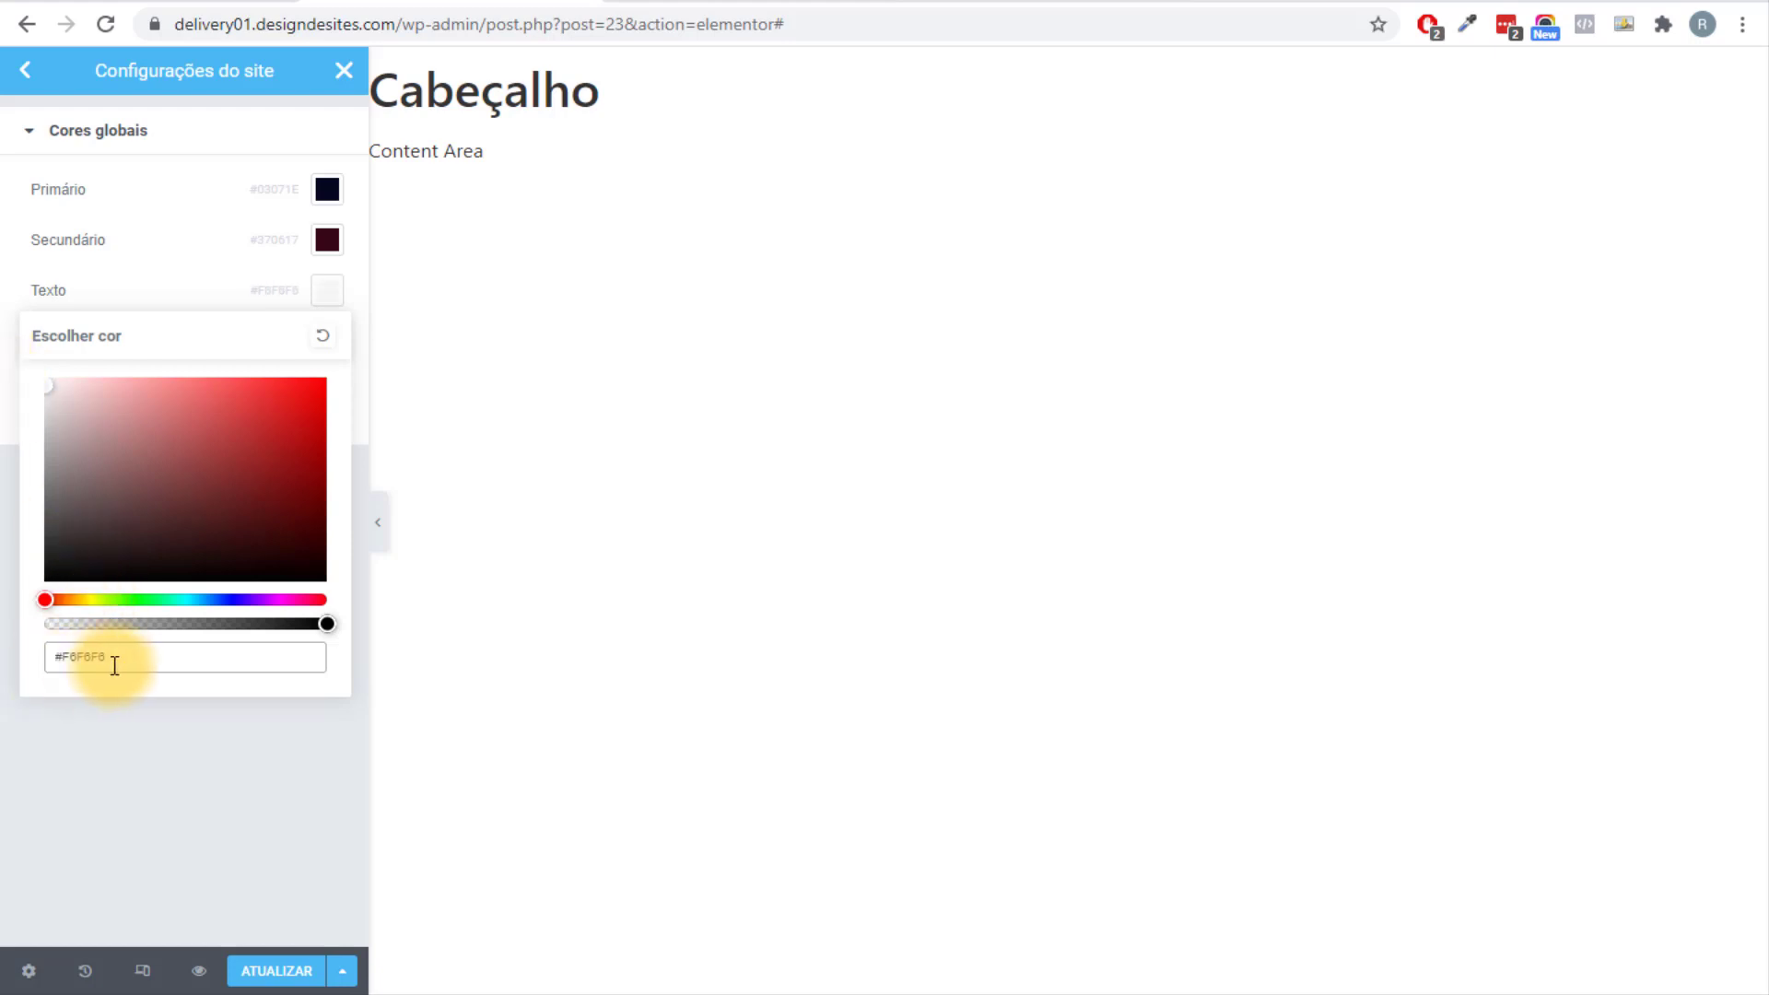
click(482, 519)
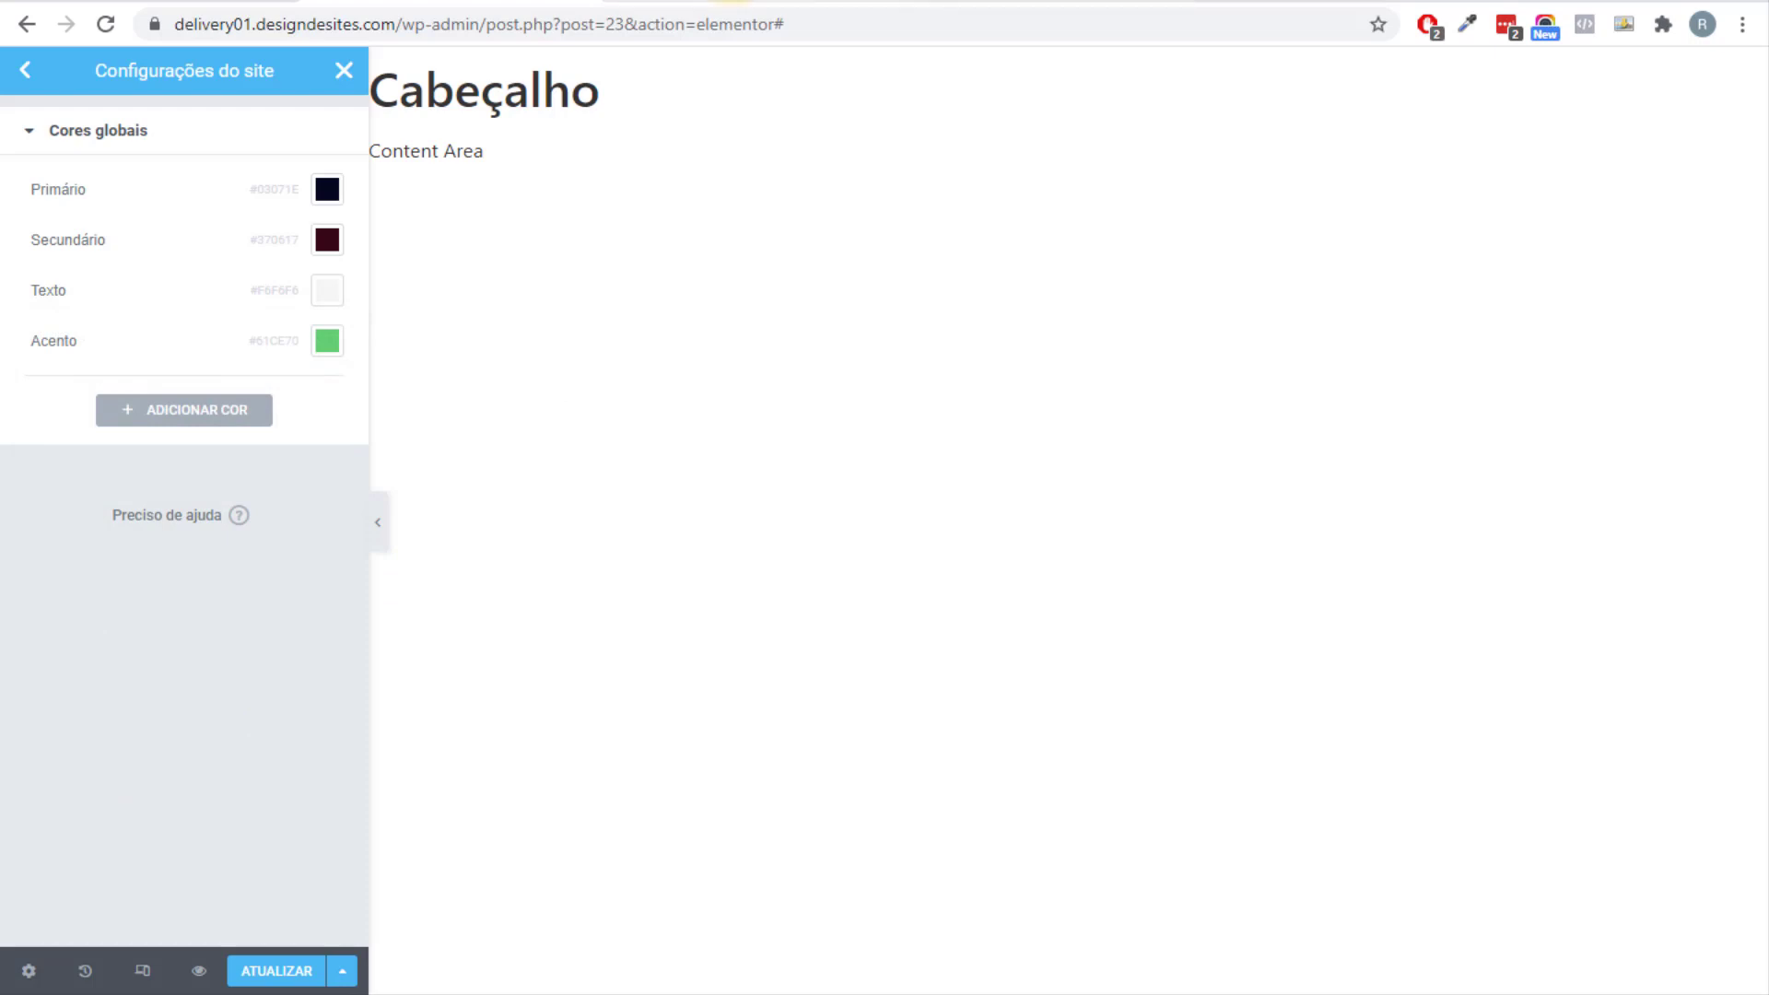
Copy dark red 9D0208 from Coolors and apply it as the Acento colour.
click(727, 5)
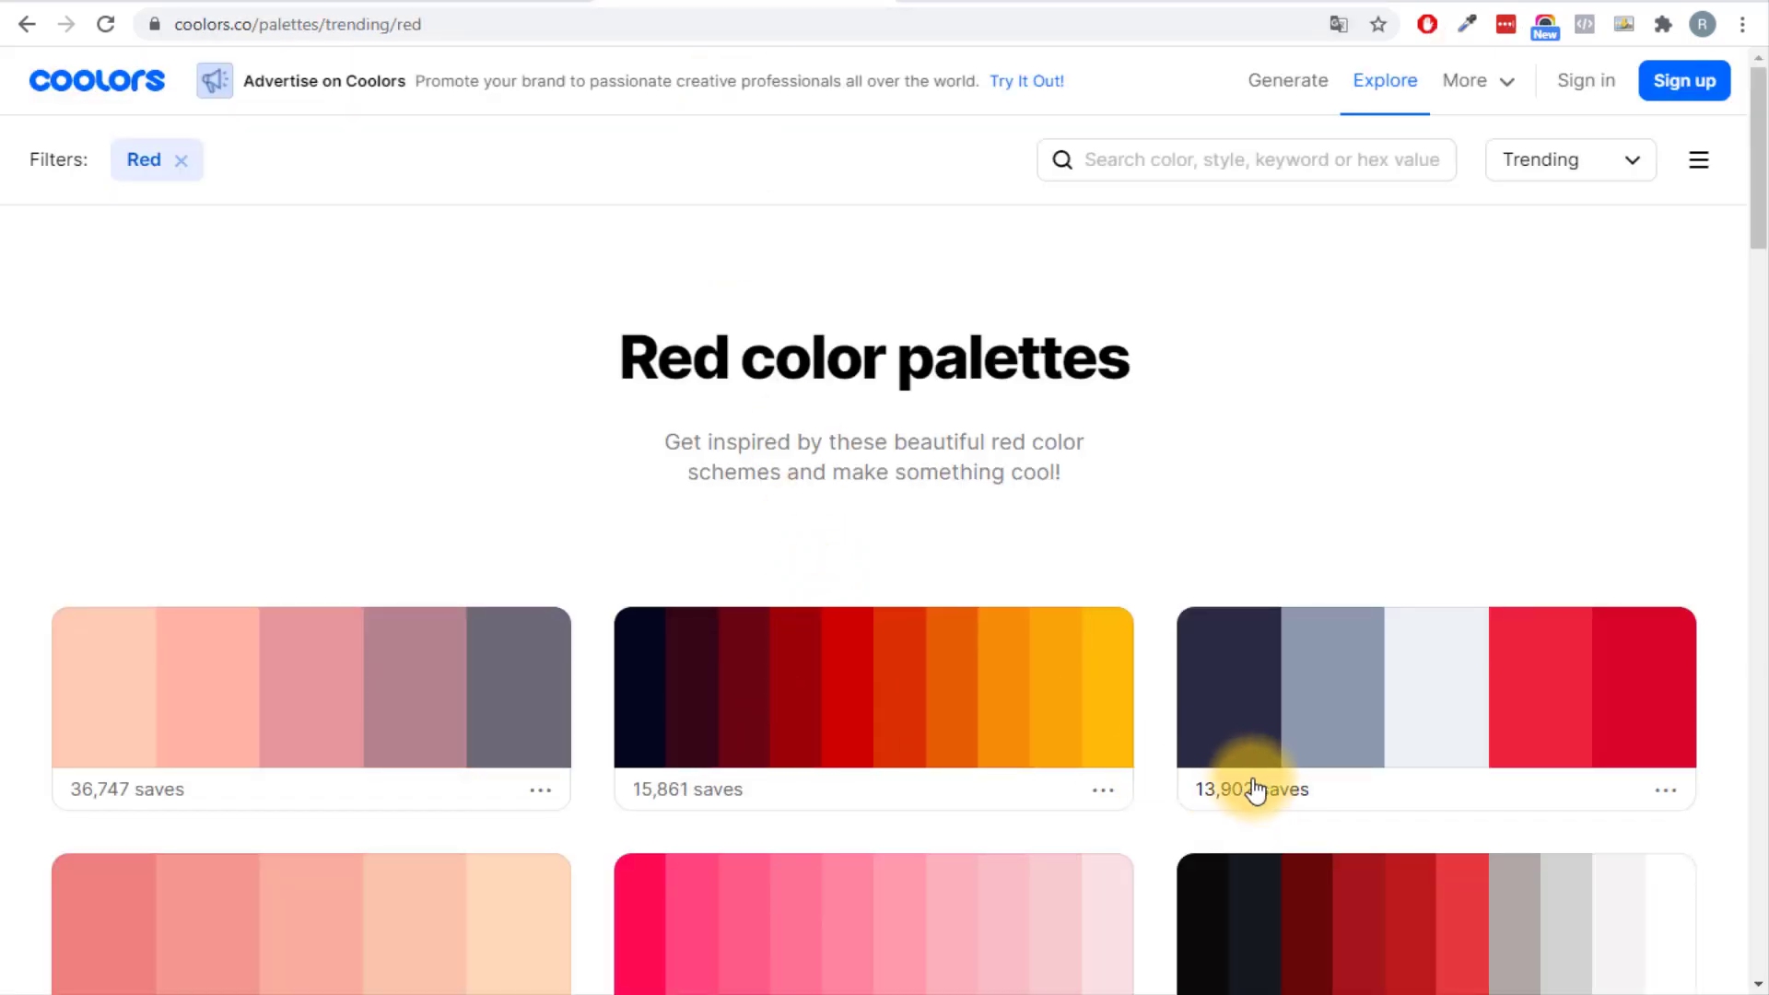
click(786, 700)
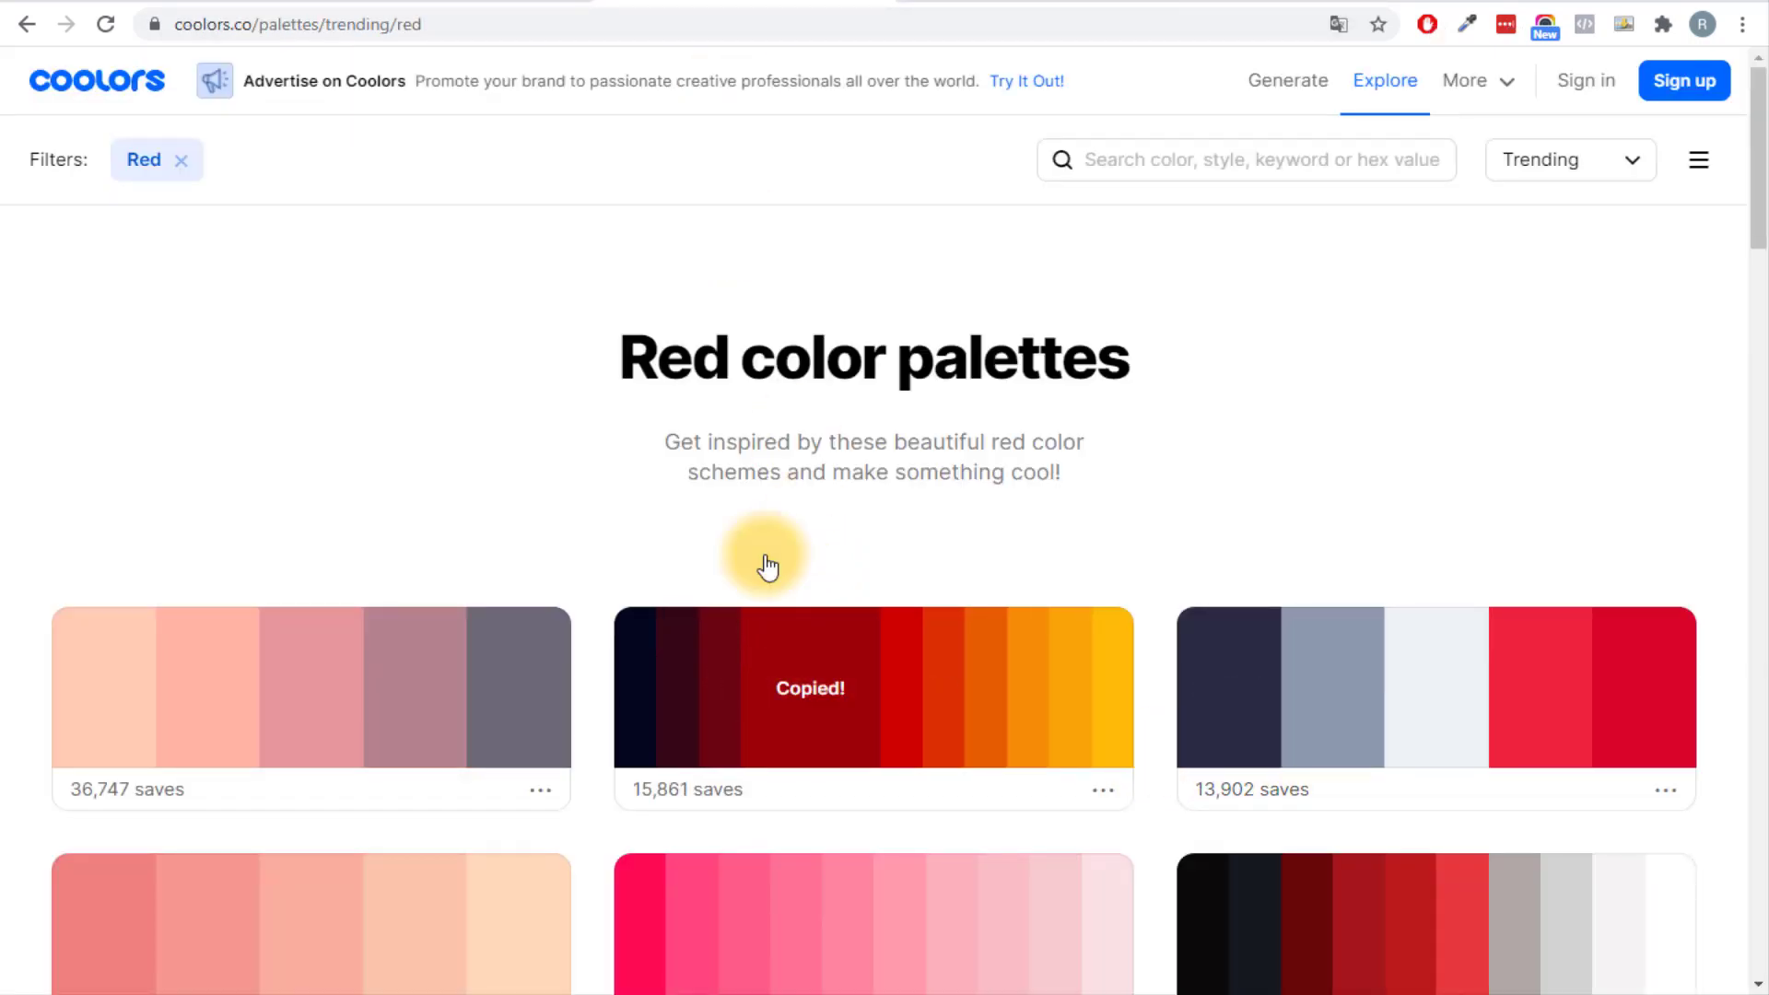
click(452, 4)
click(327, 347)
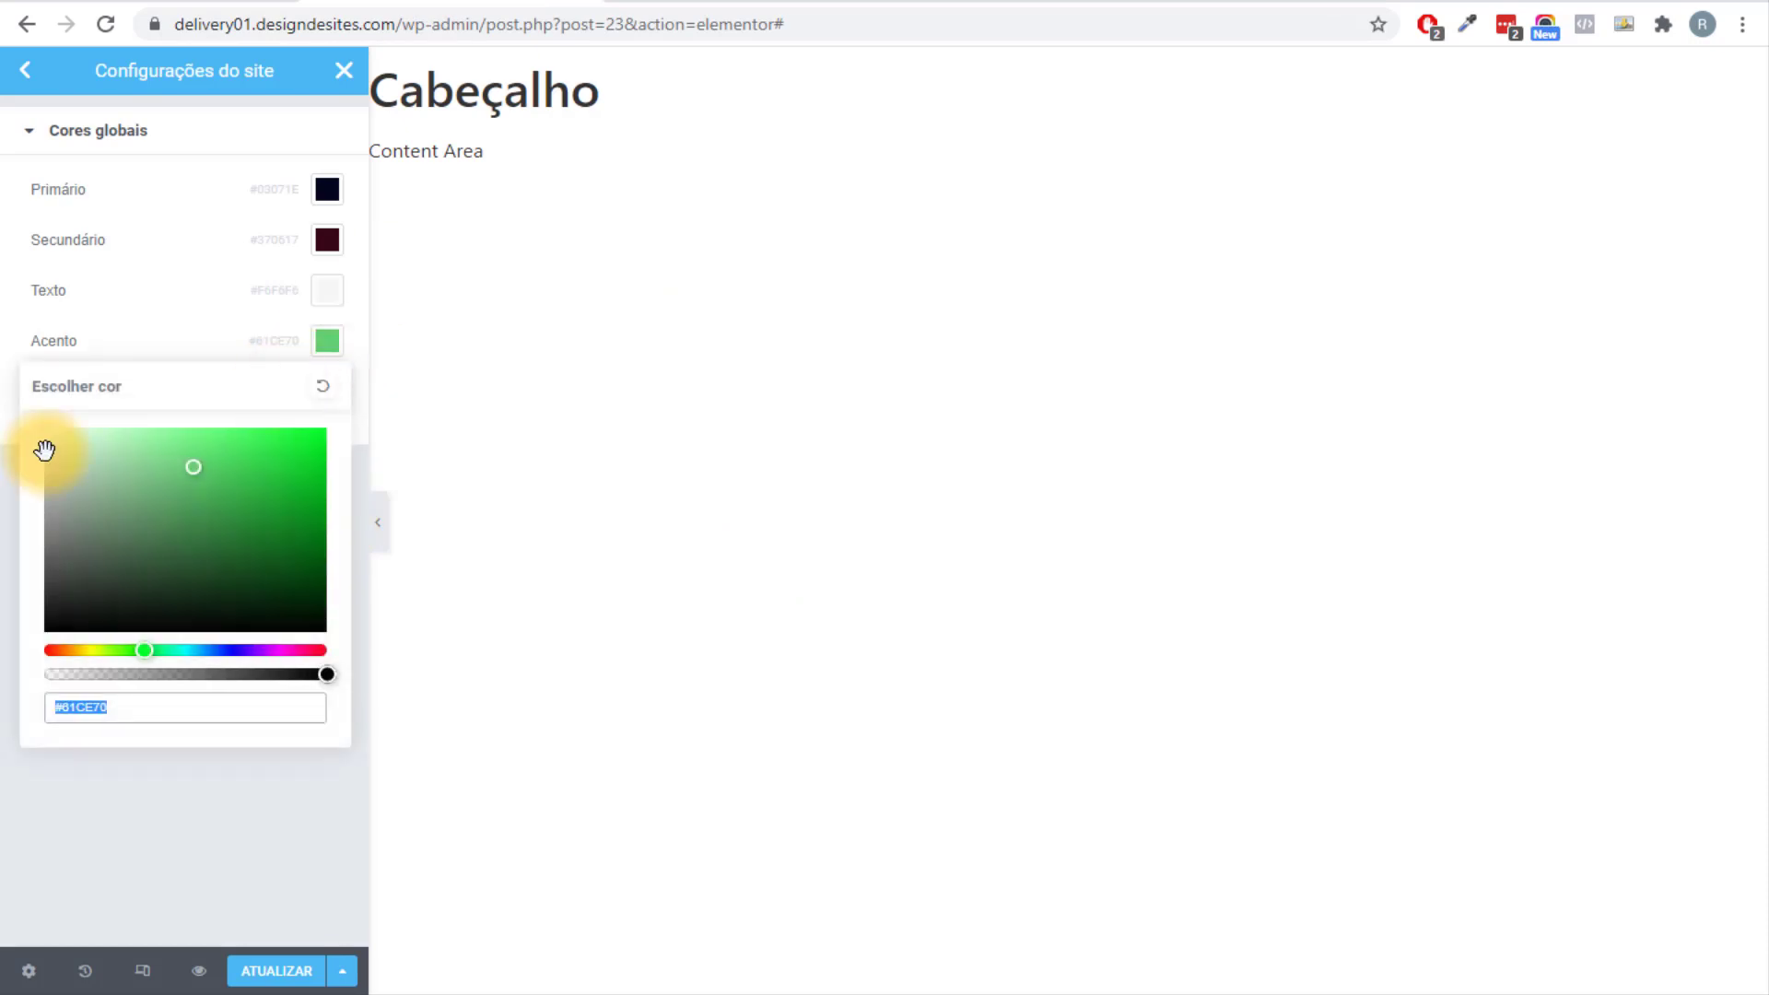
text(9D0208)
key(Return)
Add a new global colour named Apoio with the orange value #F48C06.
click(188, 410)
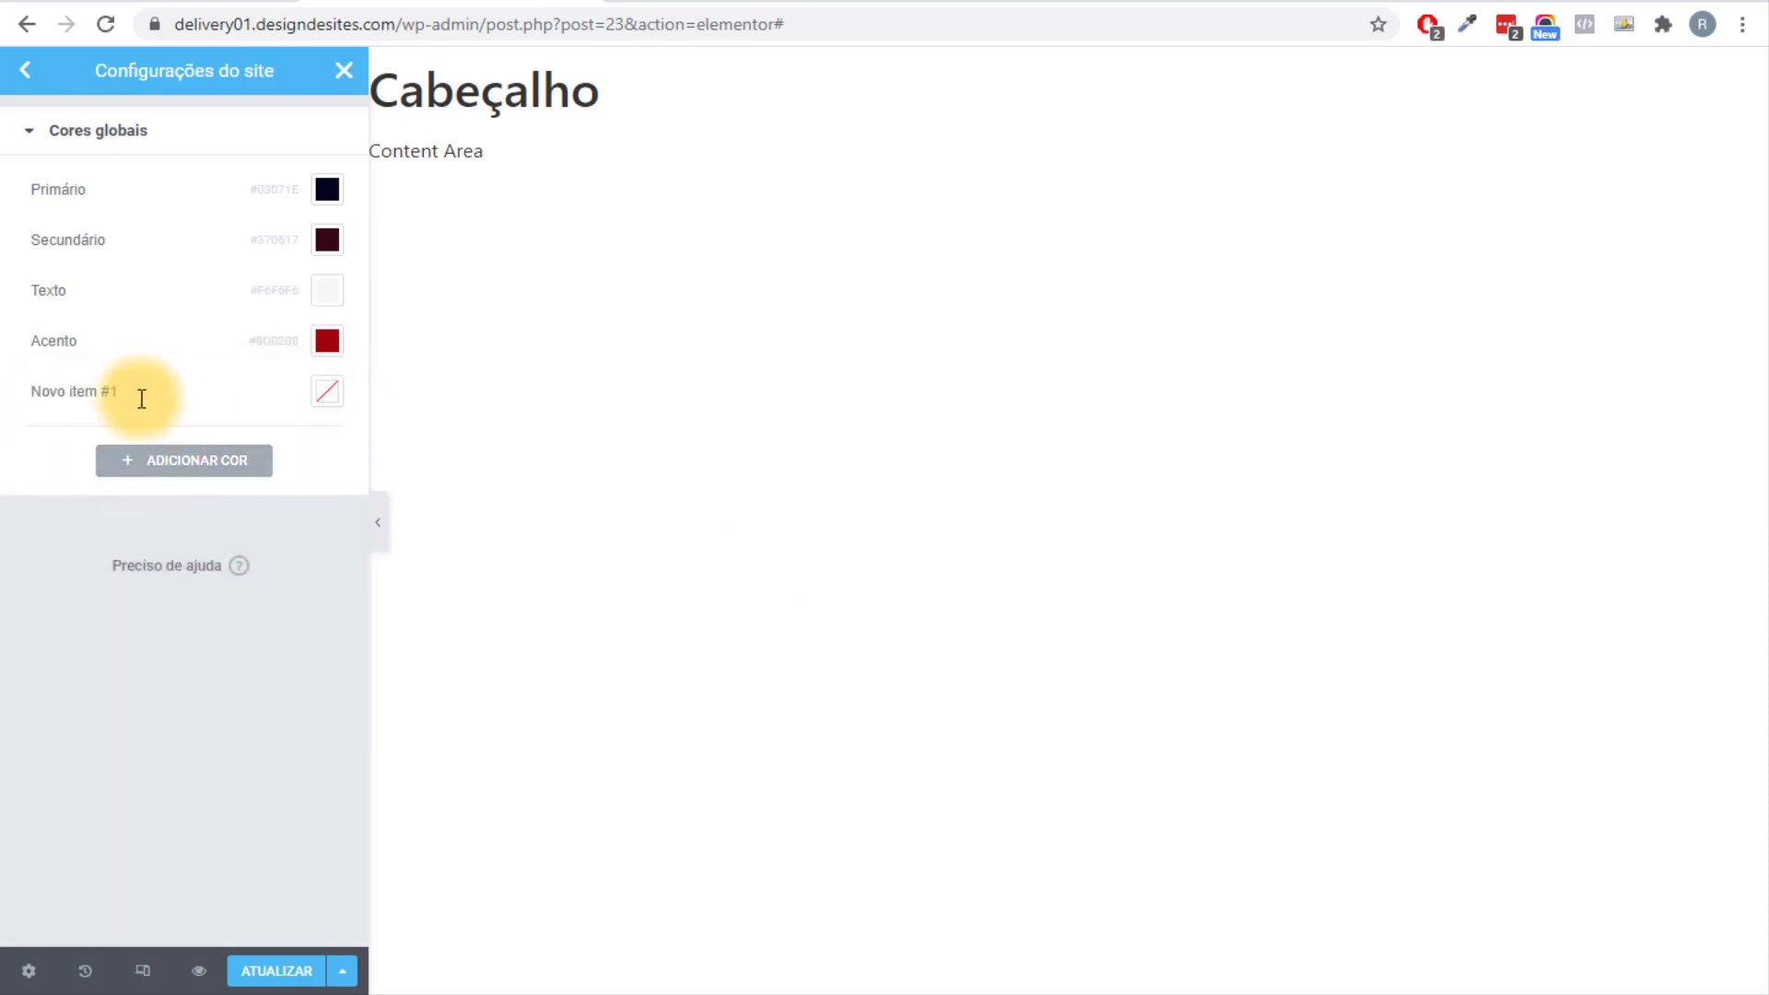
click(104, 393)
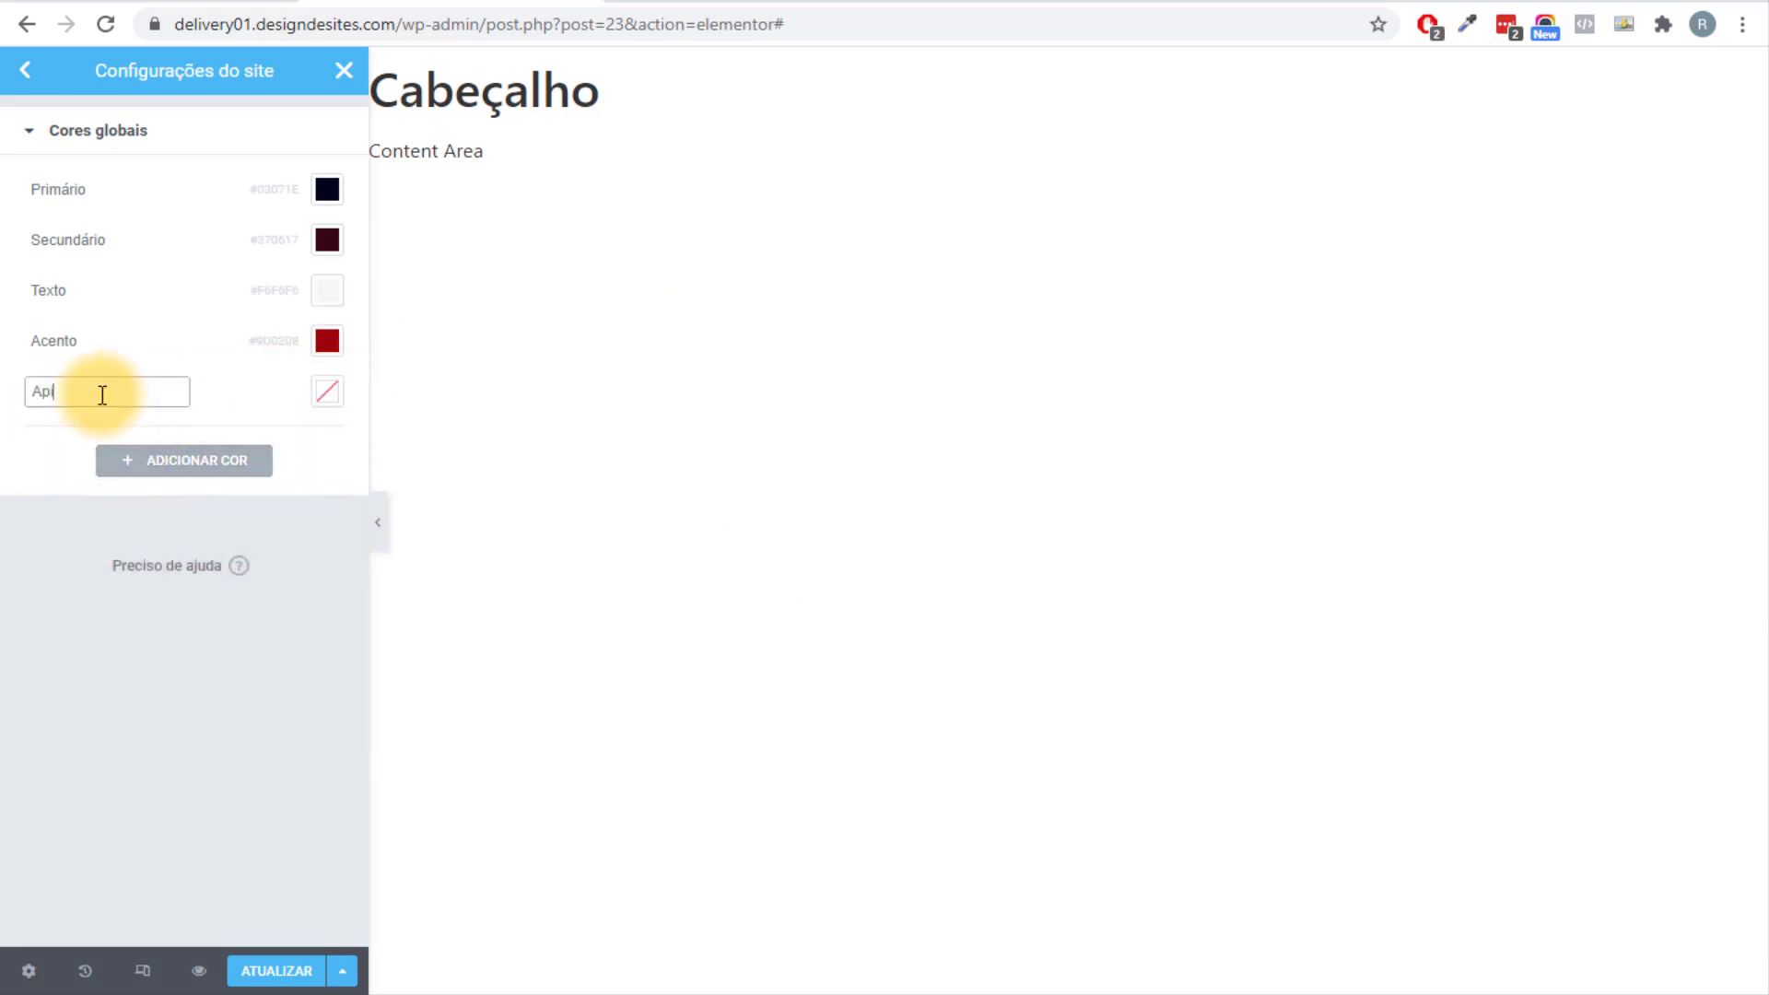
drag(102, 394, 2, 382)
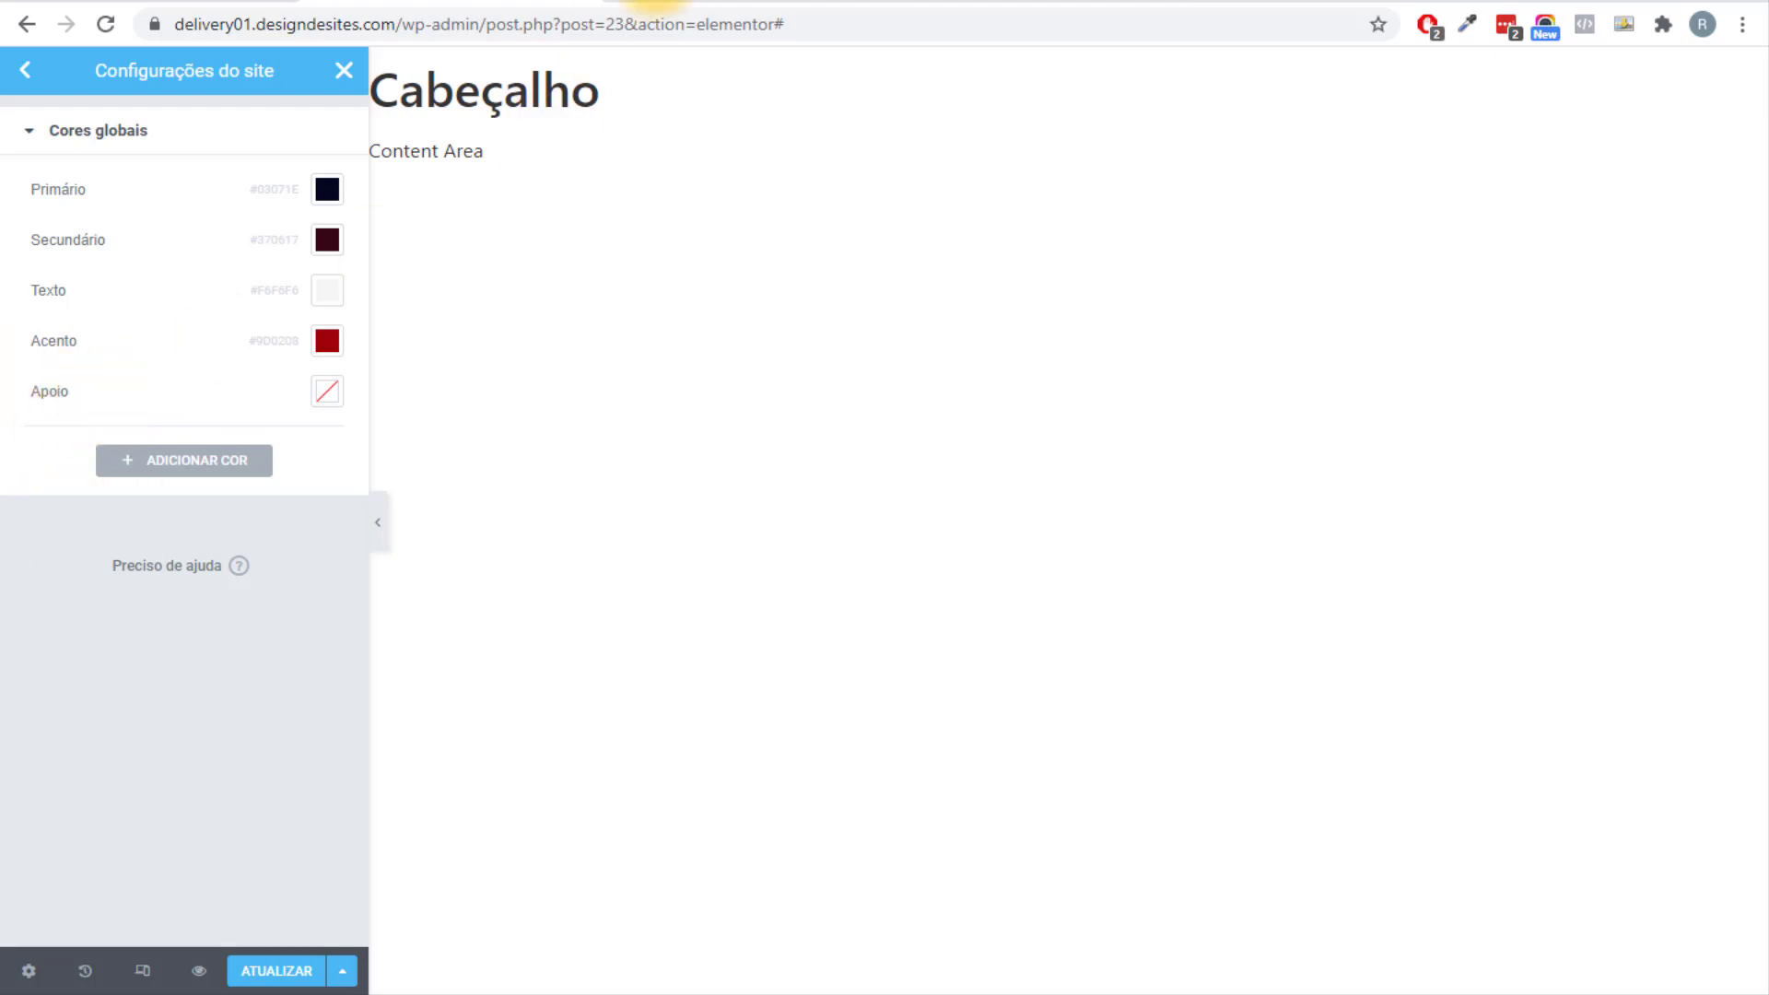
click(656, 7)
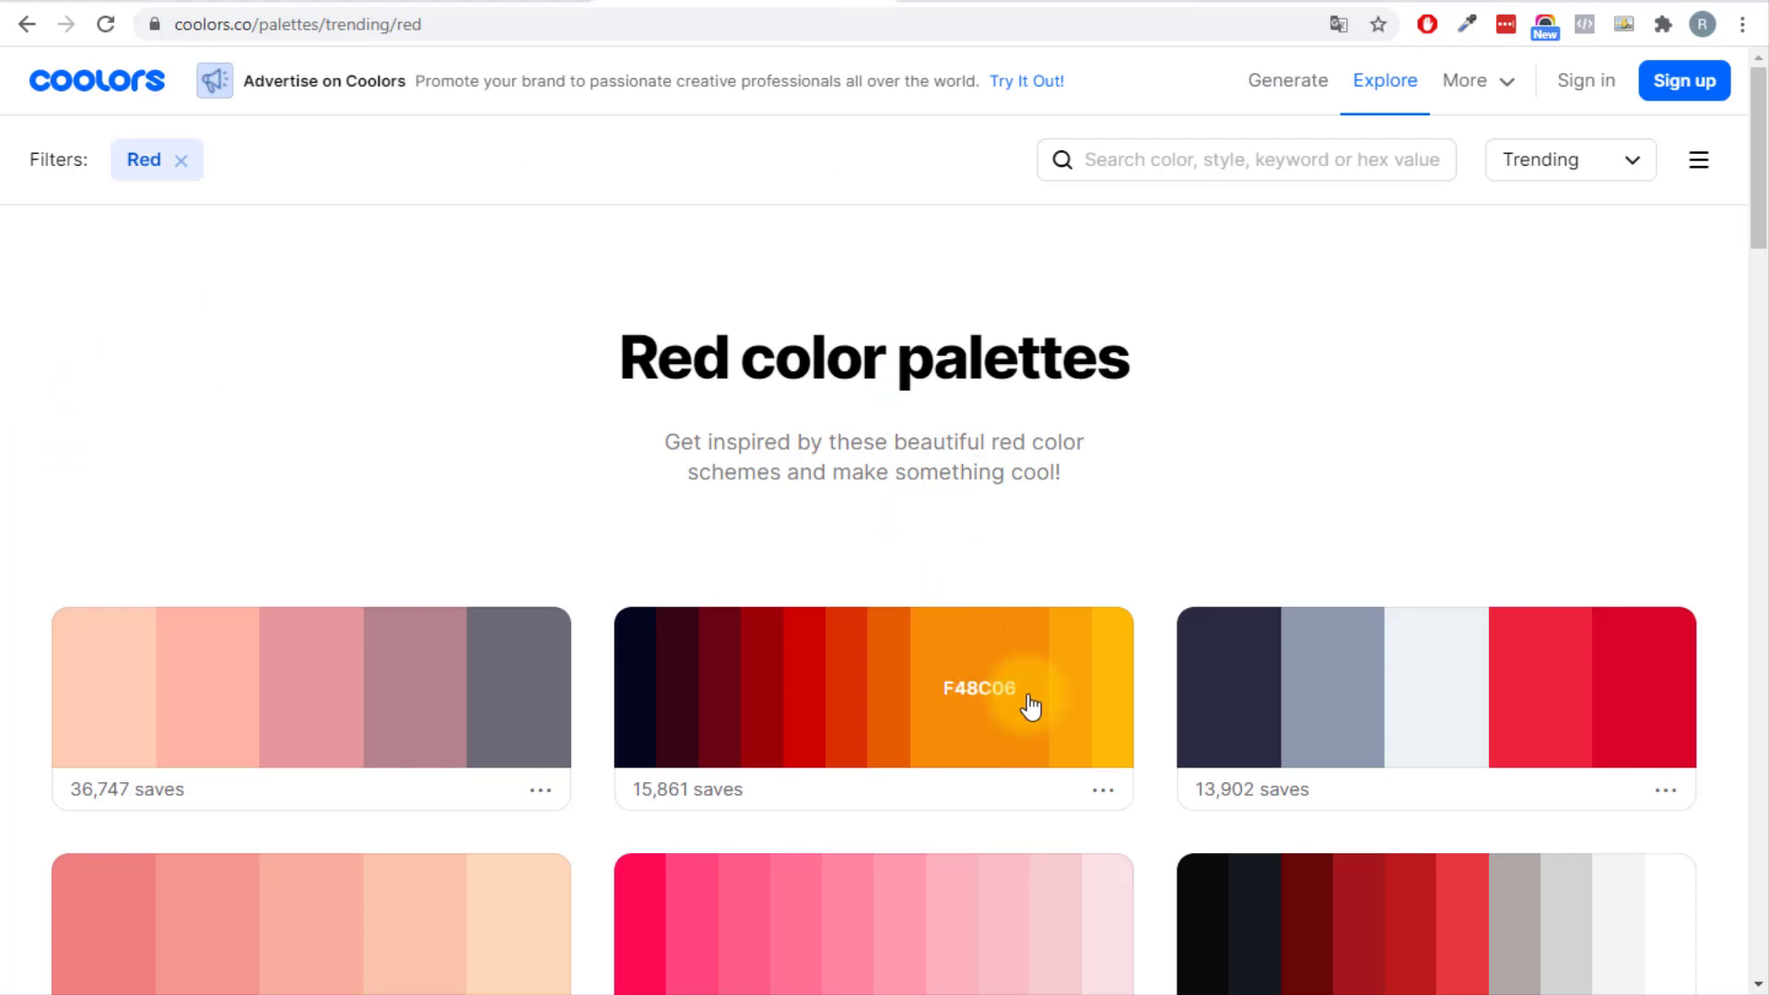
key(ctrl+Tab)
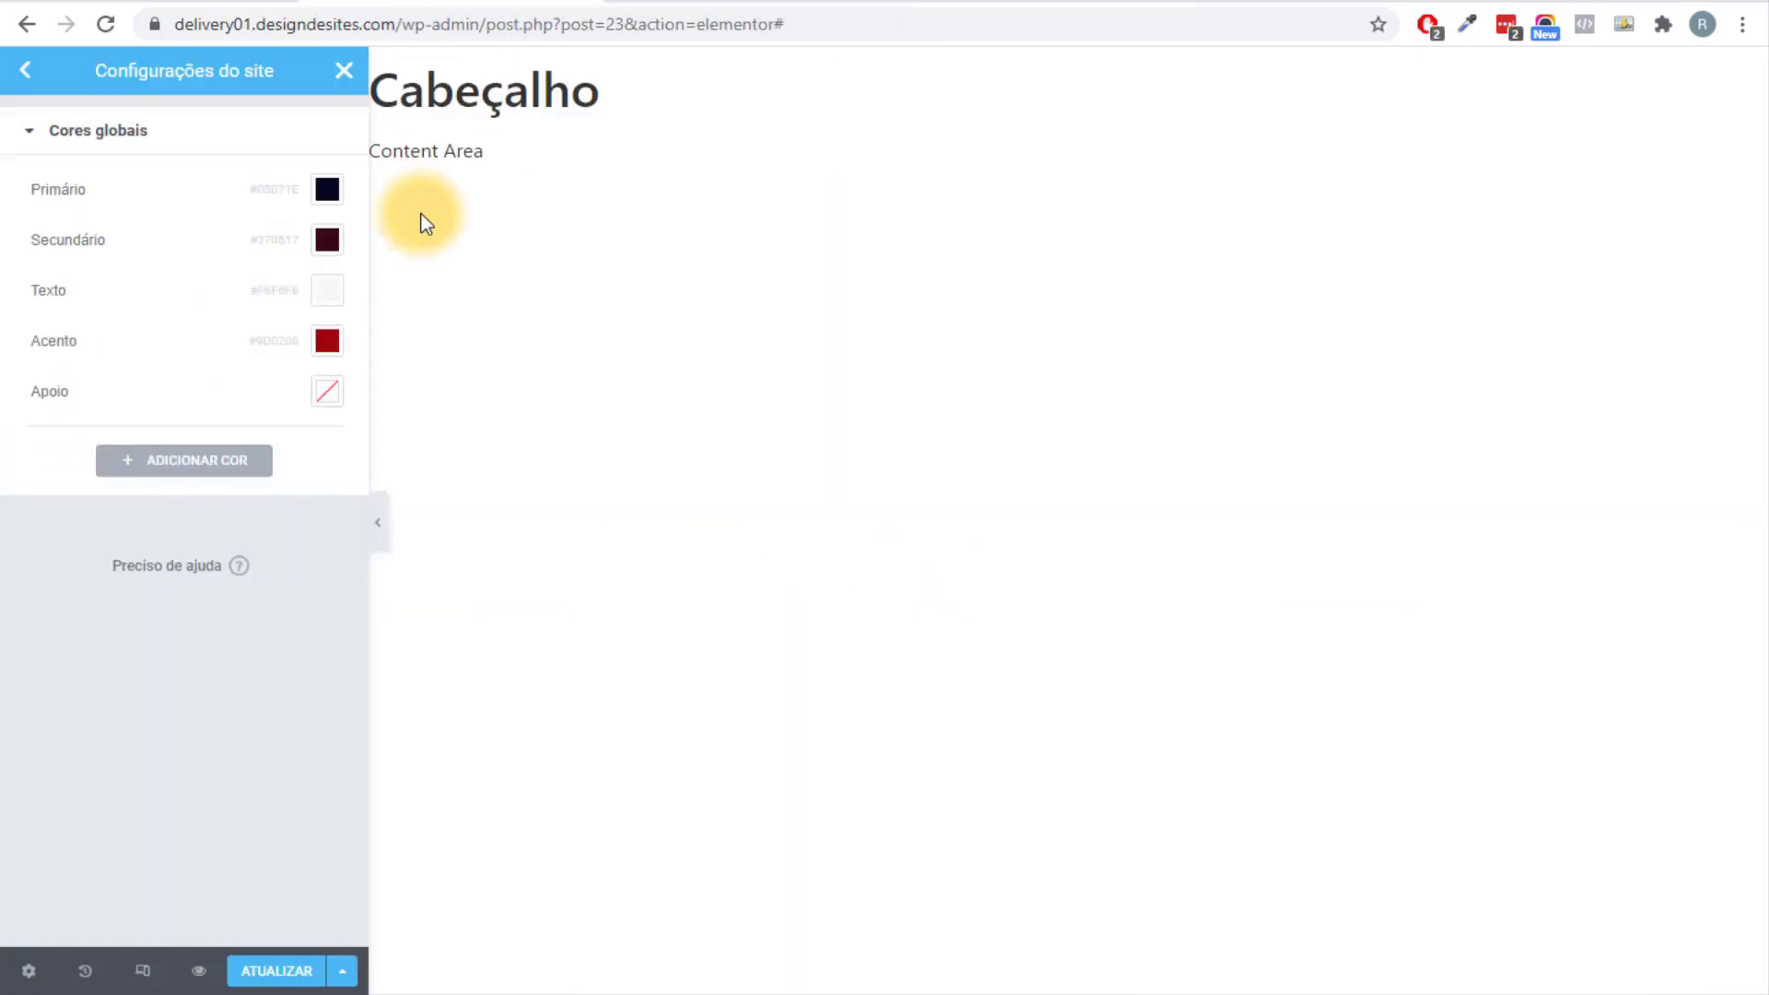
click(328, 398)
text(f48c06)
click(5, 558)
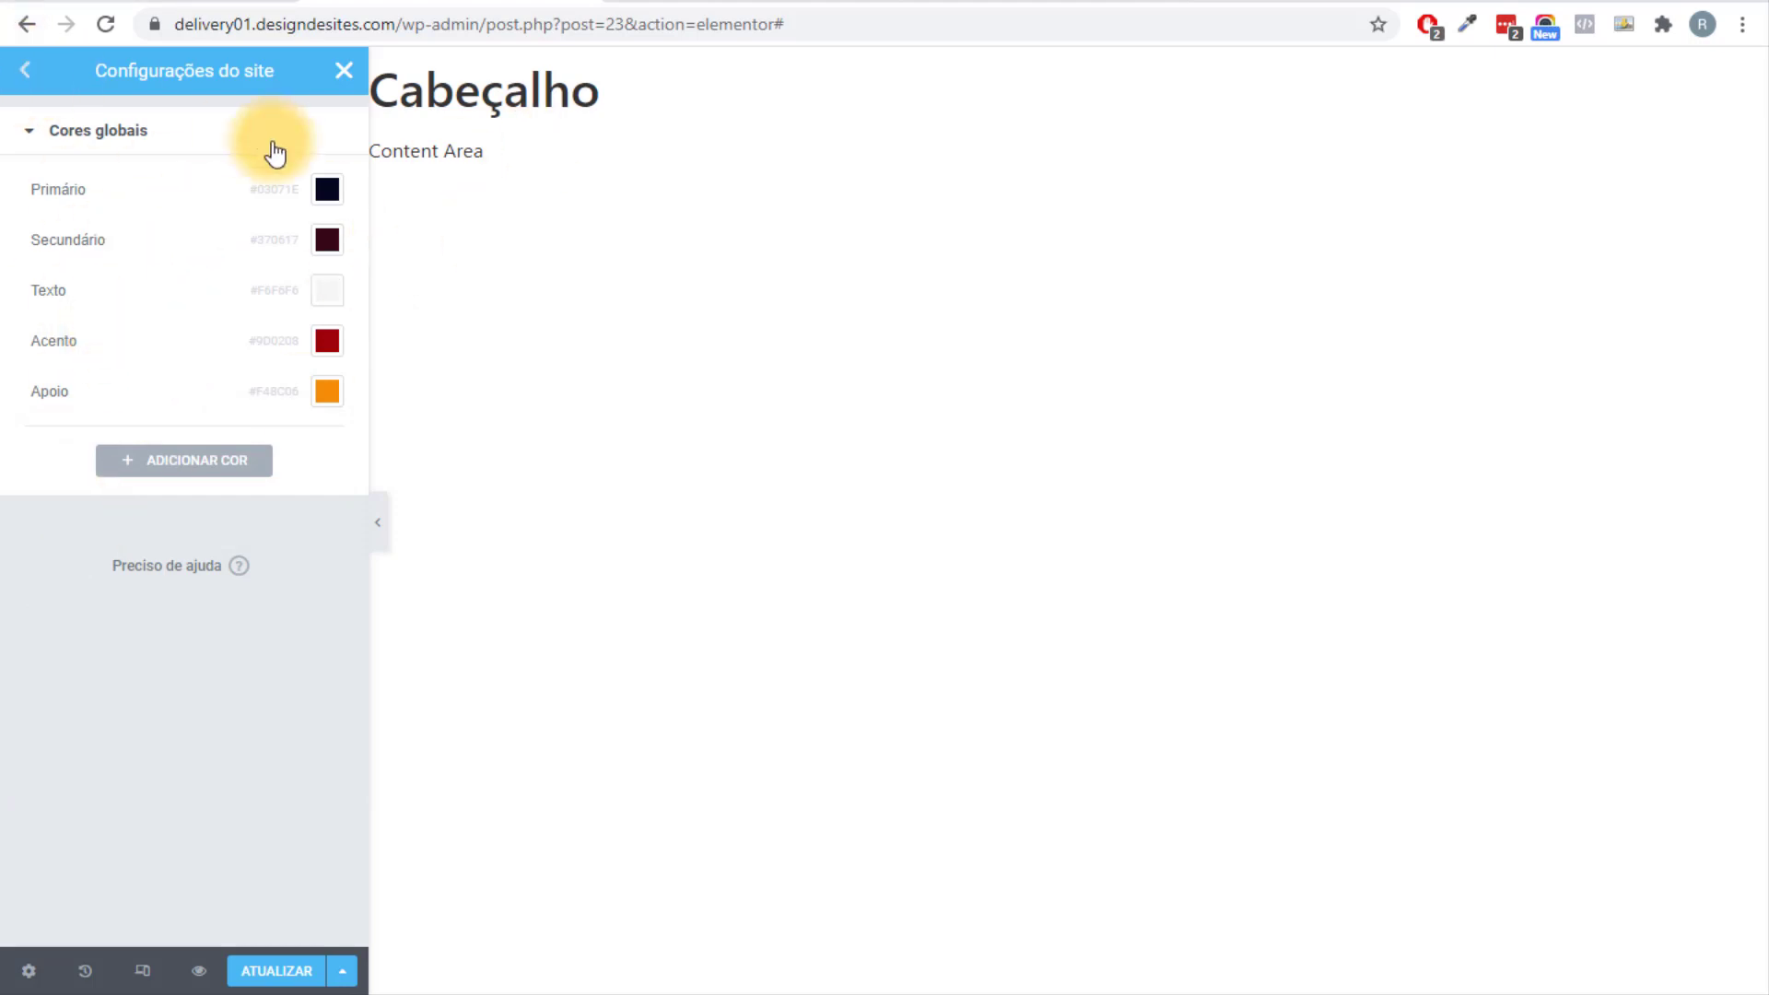
click(22, 72)
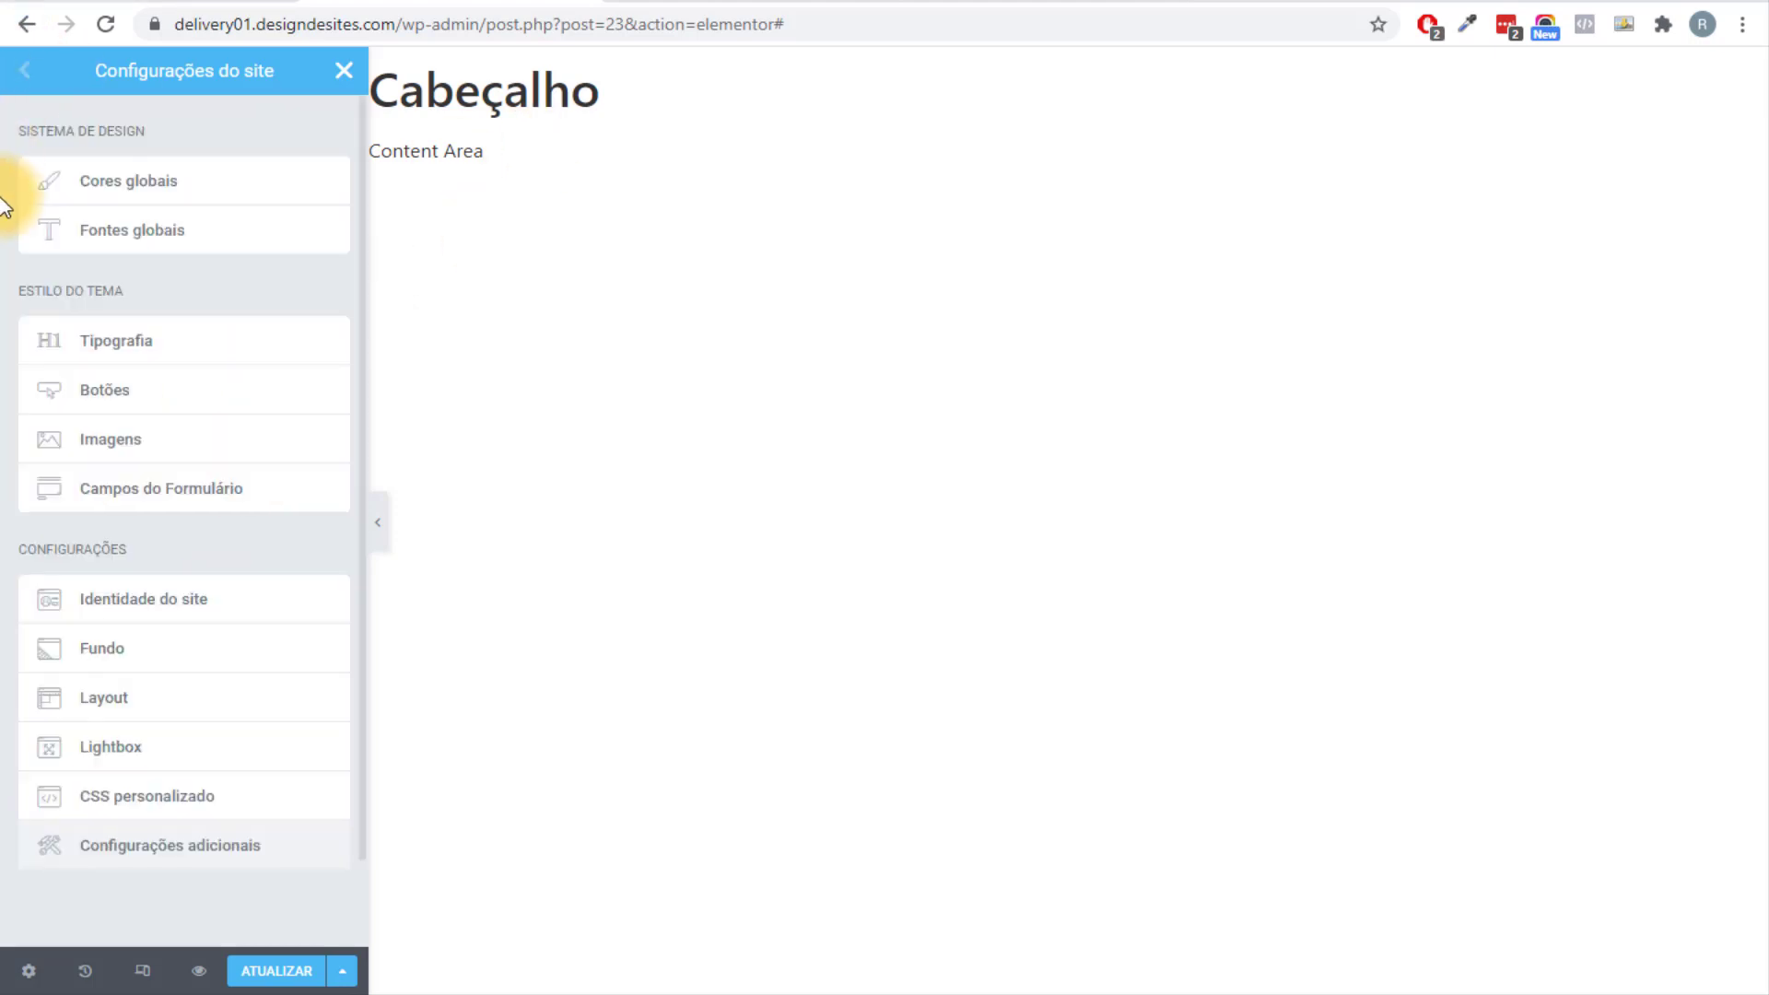
In Fontes globais, set the Primário and Secundário fonts to Poppins.
click(174, 259)
click(327, 189)
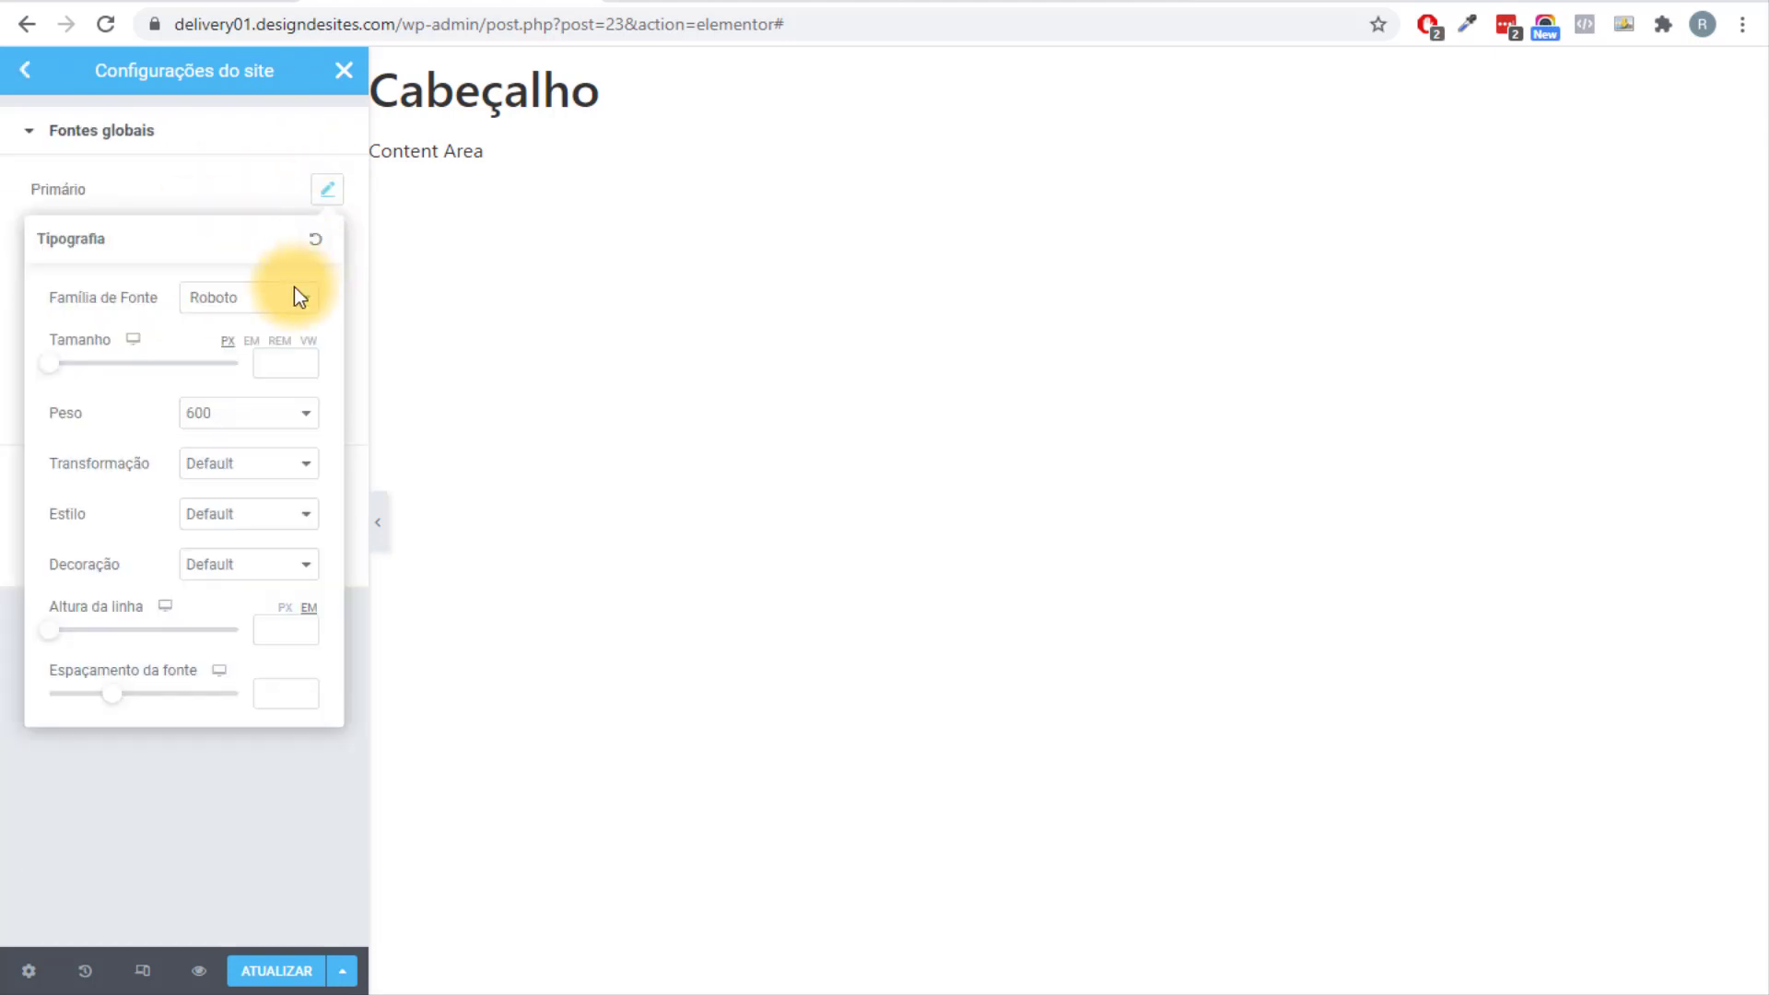
click(280, 304)
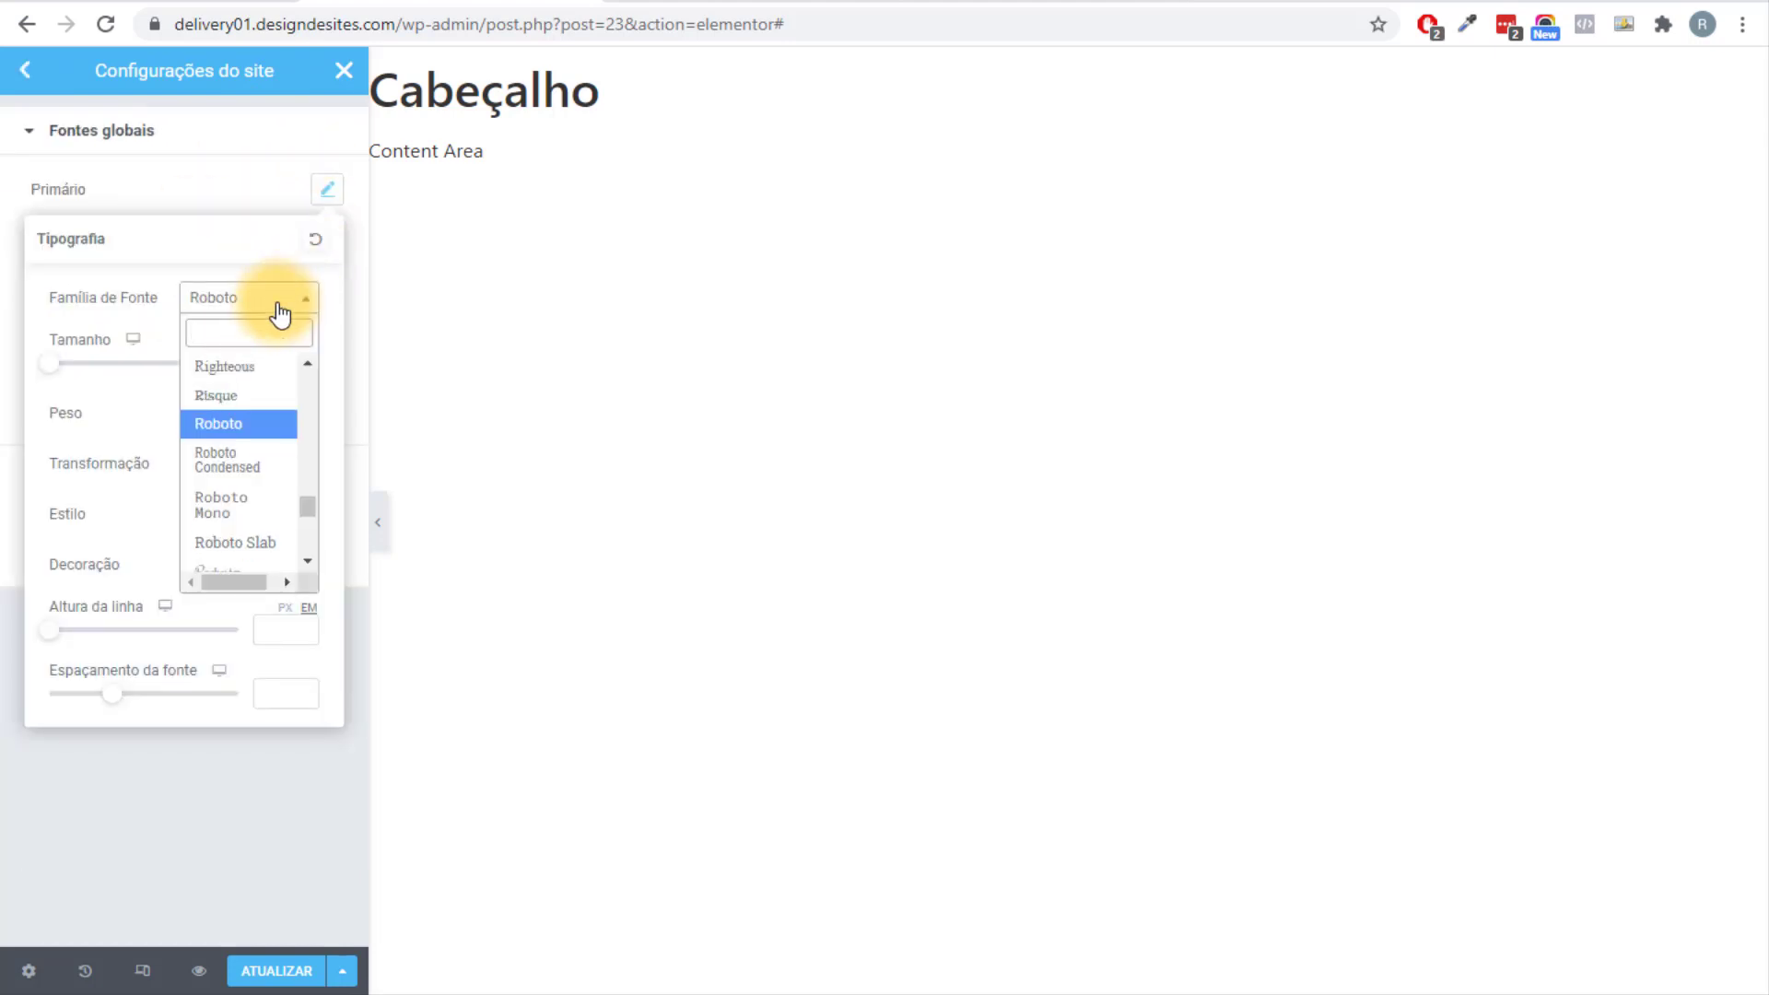
text(pop)
click(257, 442)
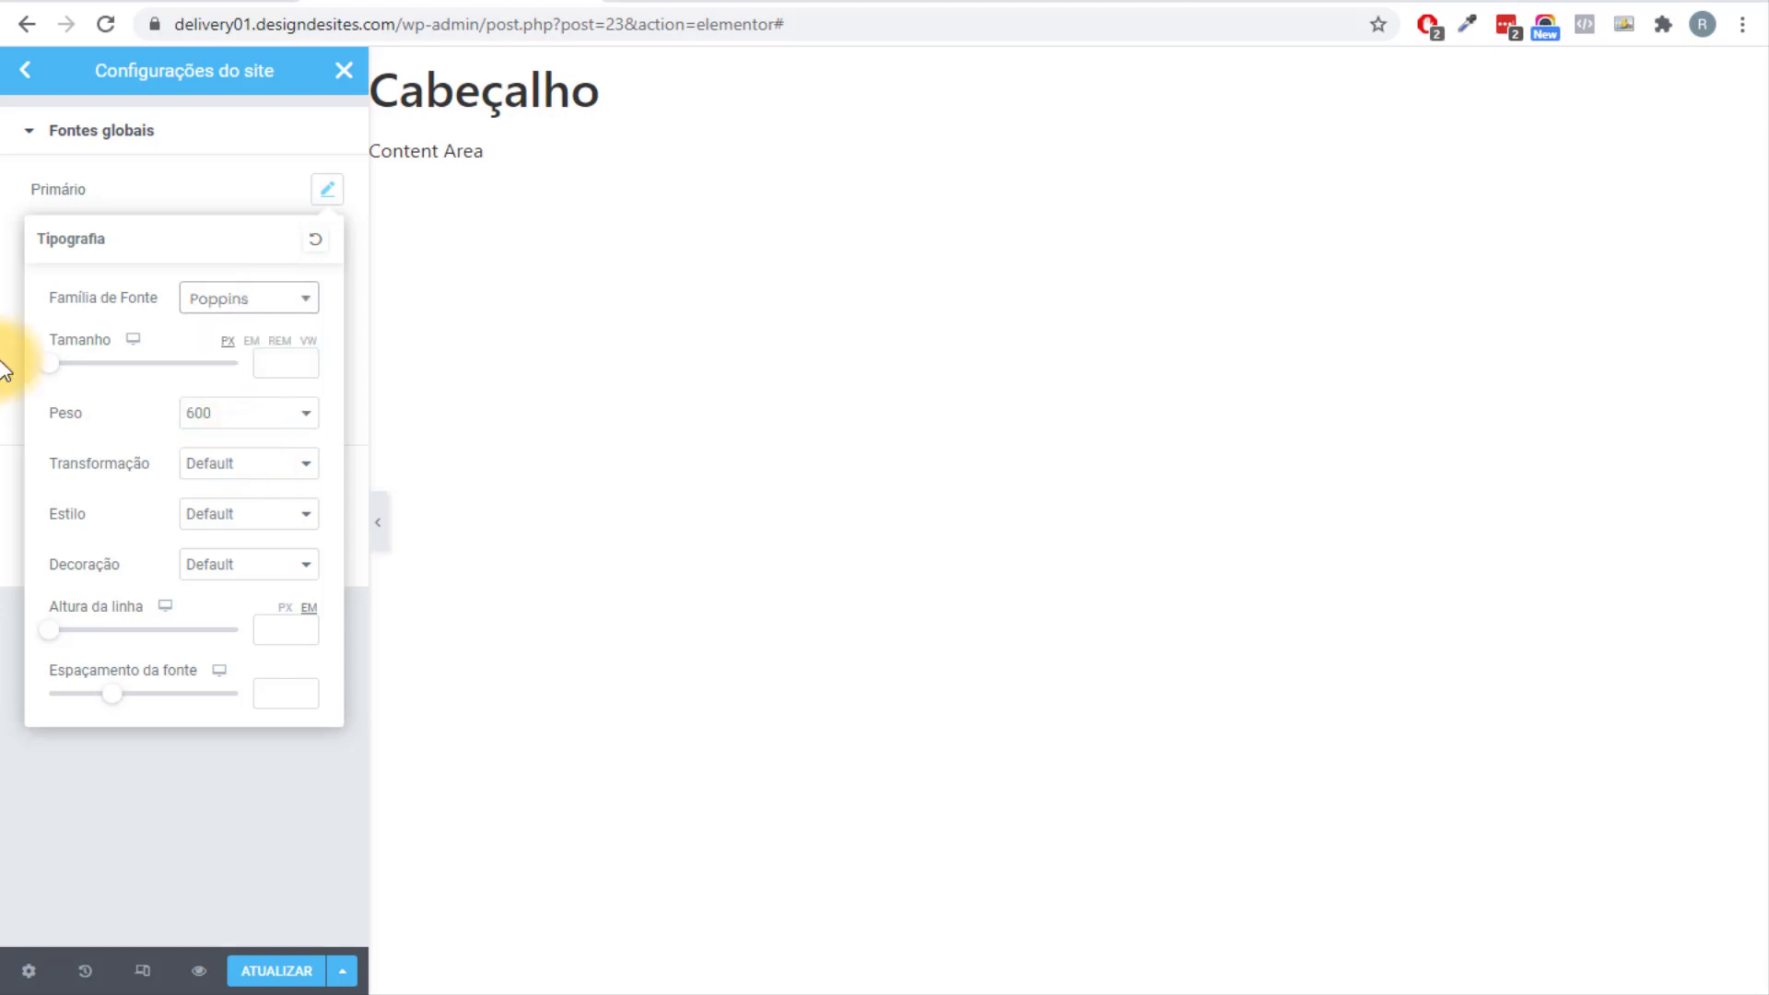
click(2, 362)
click(327, 240)
click(232, 353)
text(po)
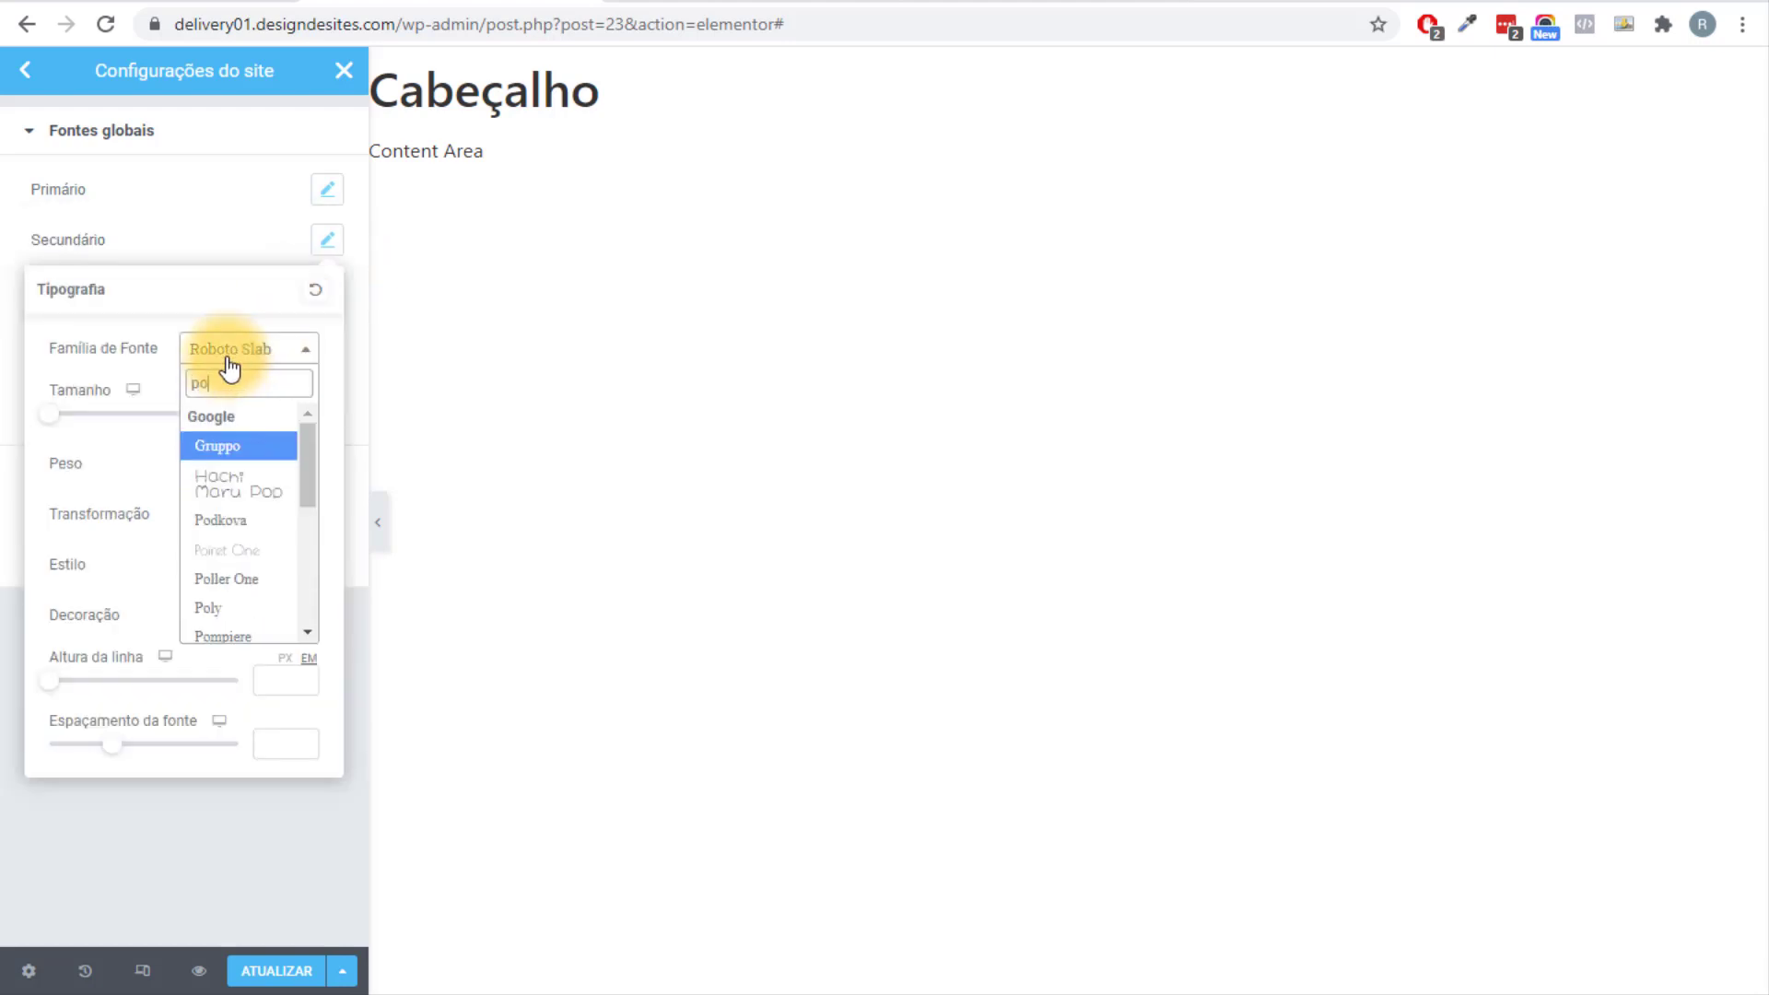
text(p)
click(242, 489)
click(7, 465)
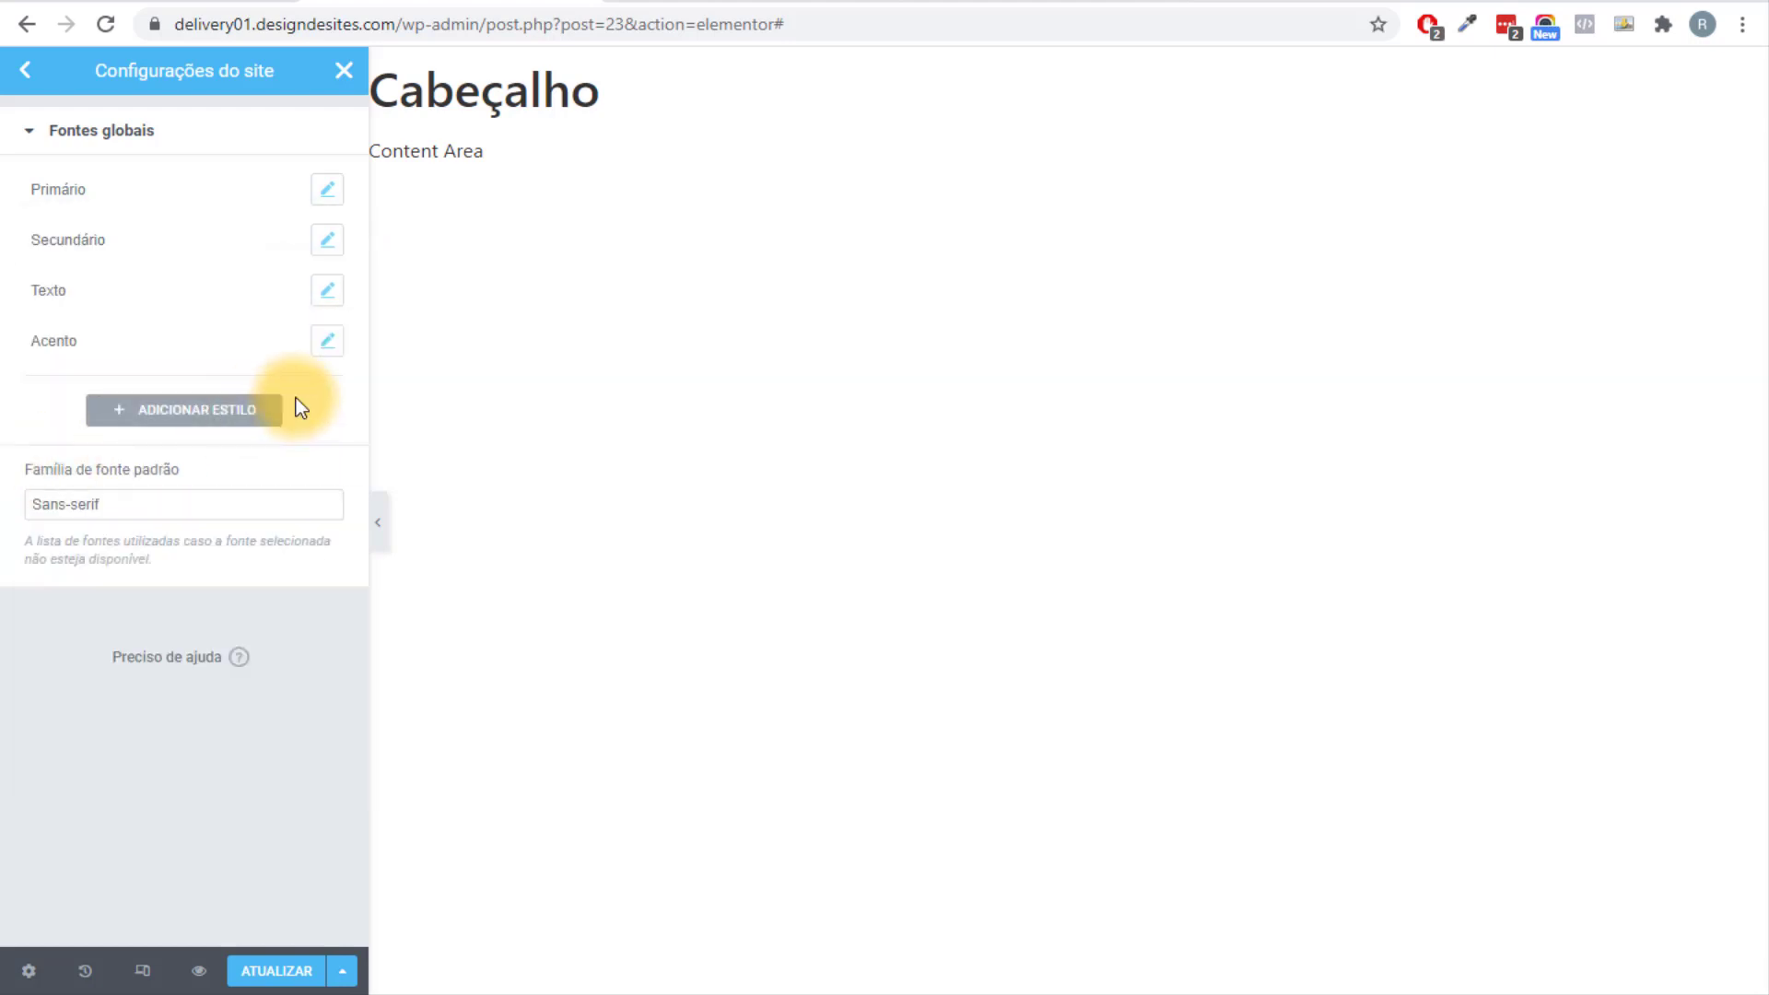
Set the Texto and Acento global fonts to Poppins as well.
click(325, 304)
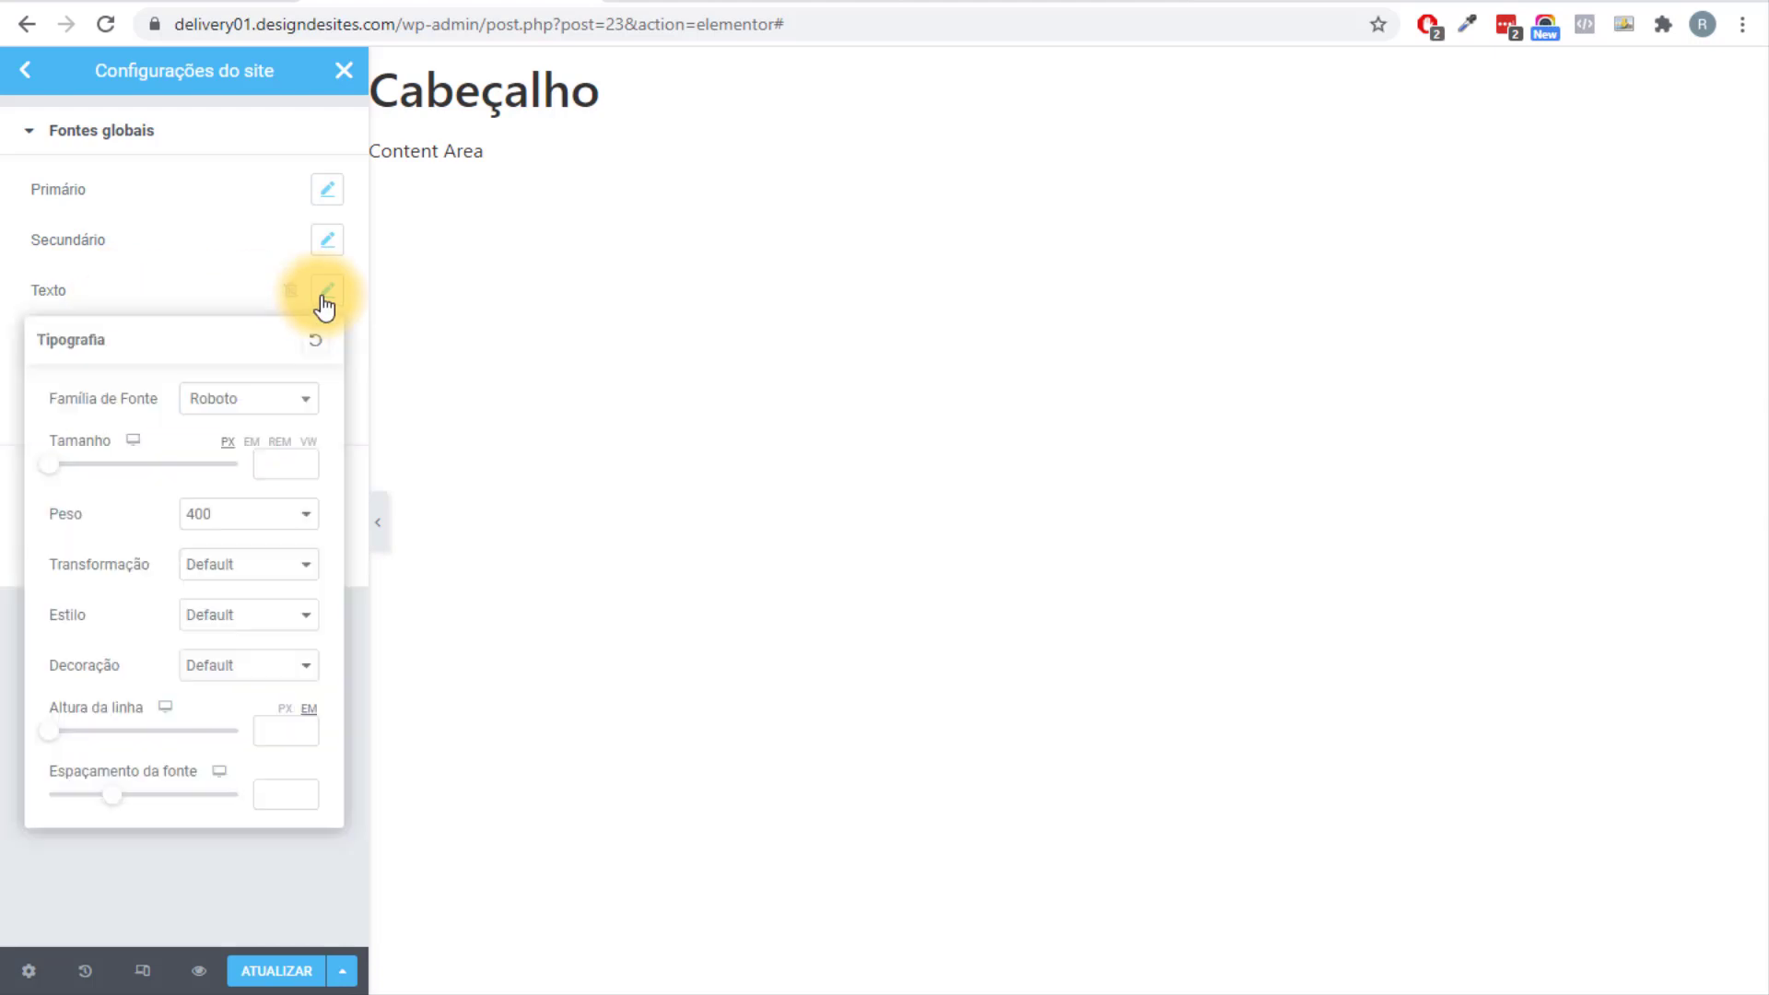
click(249, 399)
text(pop)
click(249, 538)
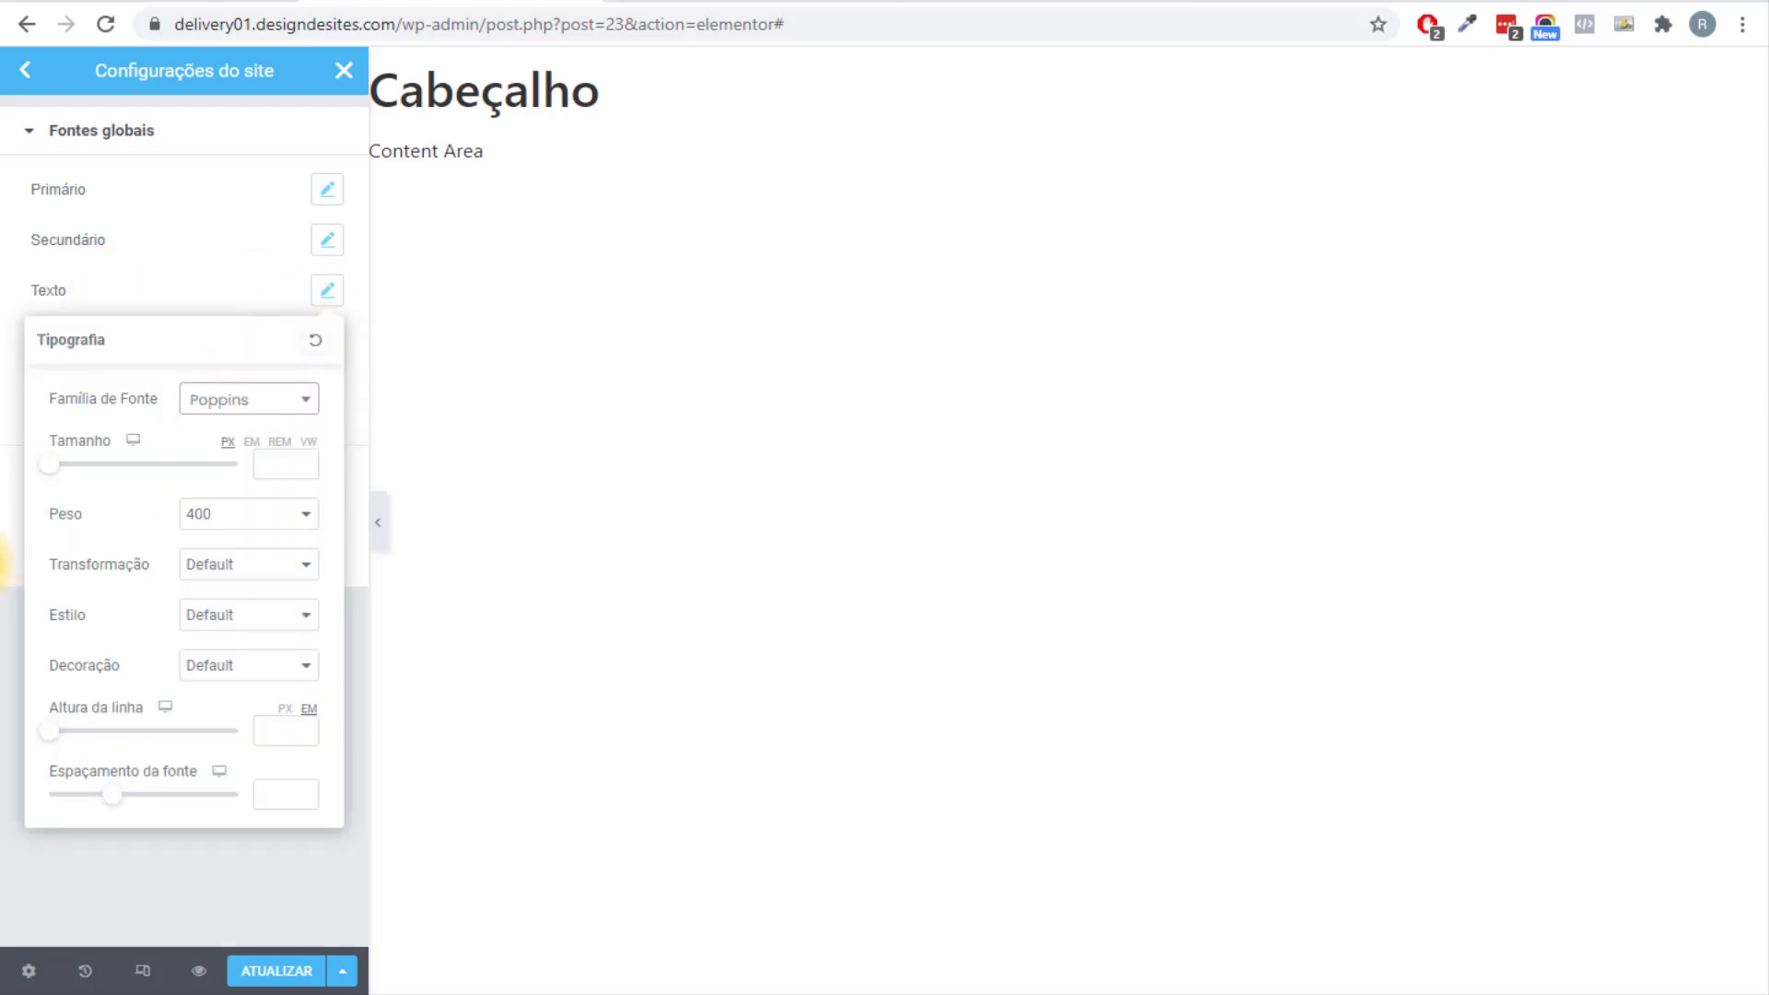
click(5, 560)
click(329, 348)
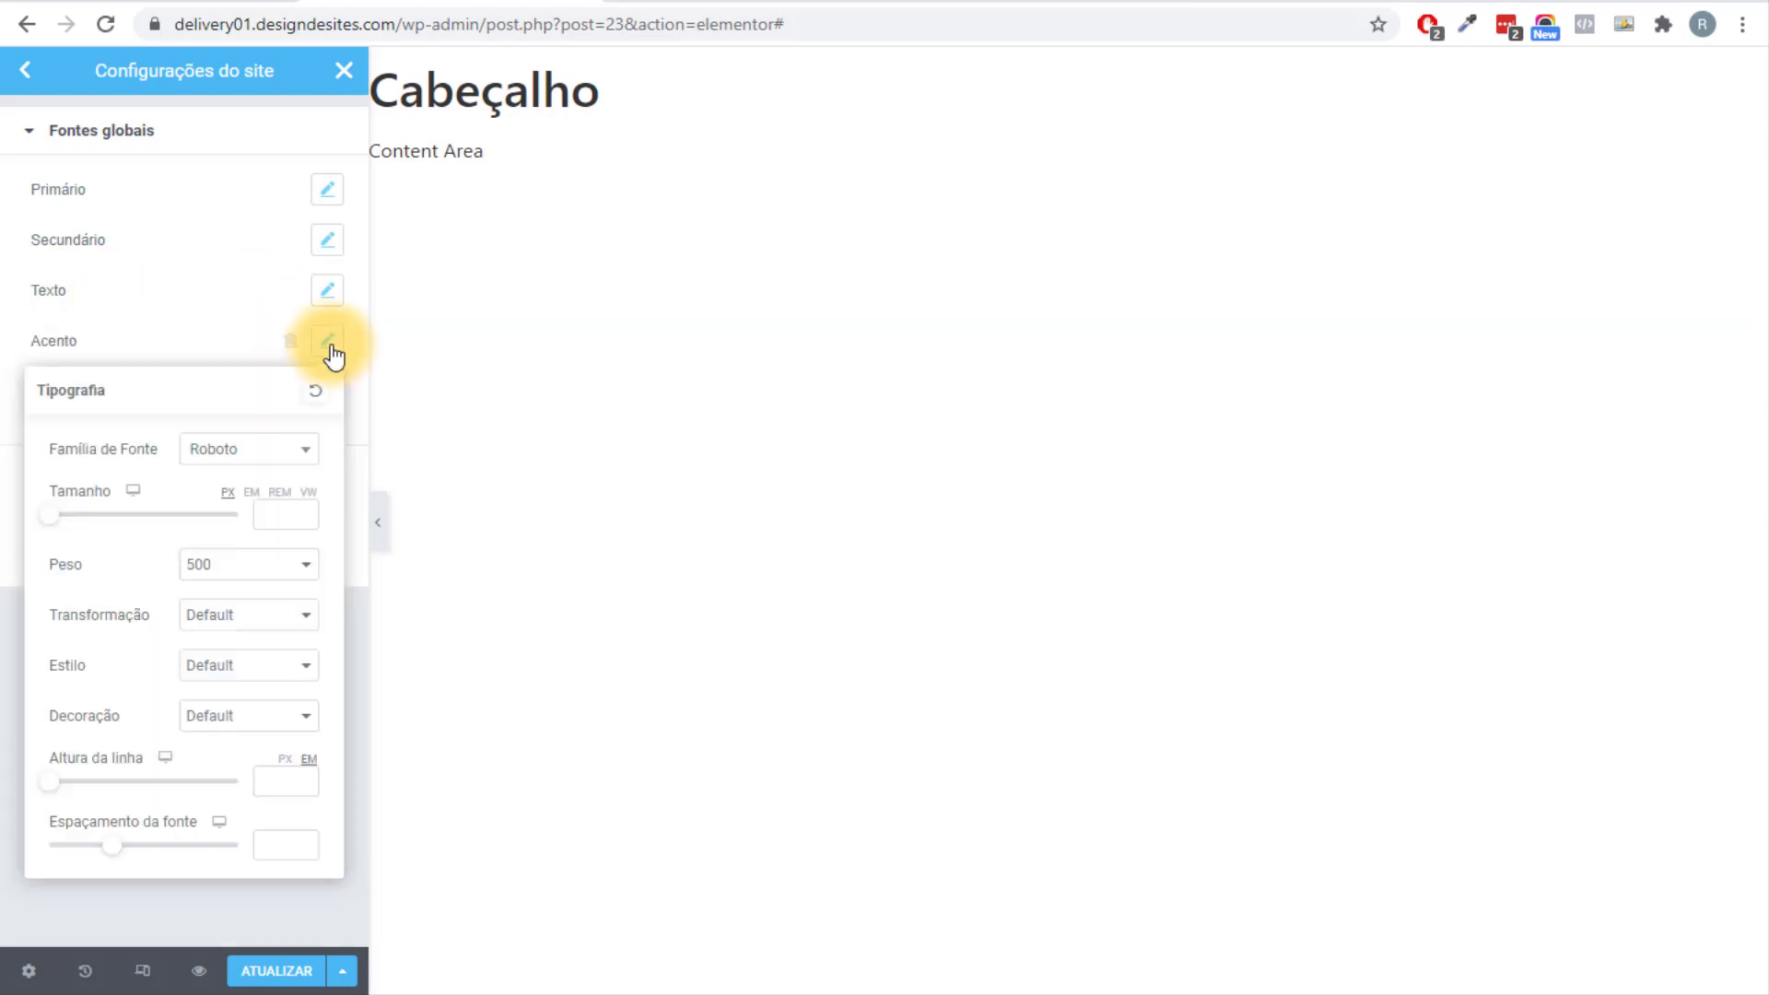
click(275, 453)
text(pop)
click(242, 592)
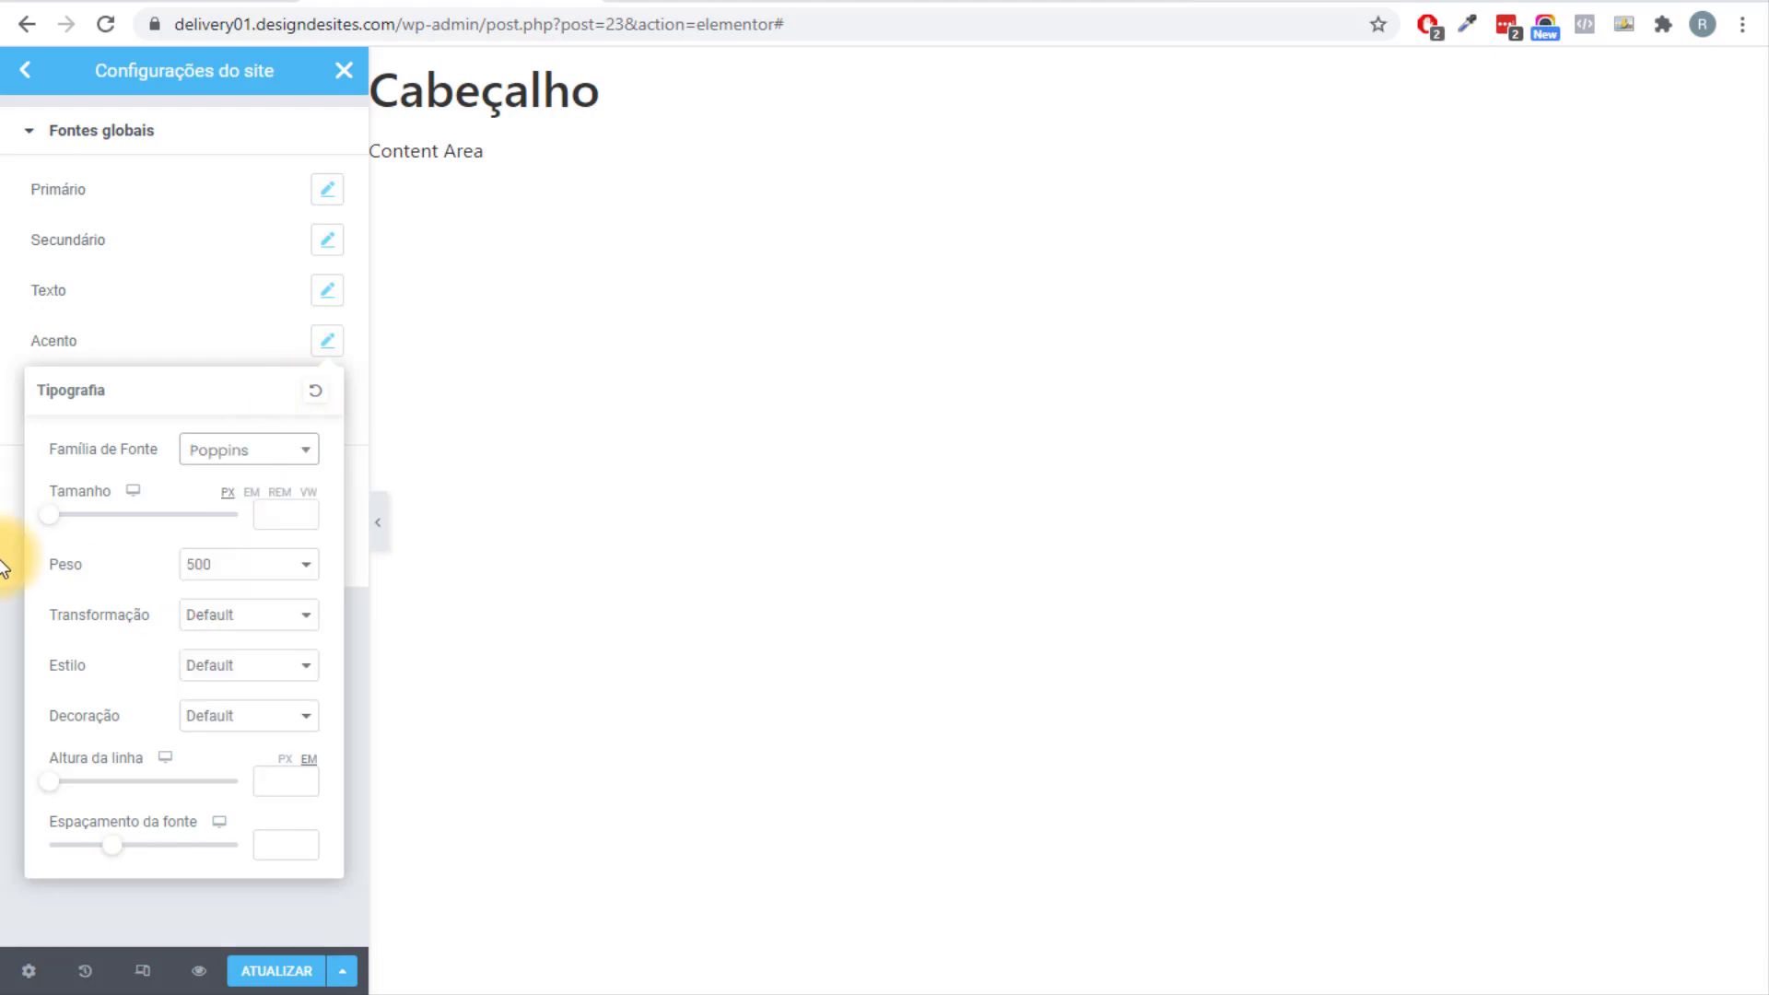
click(4, 567)
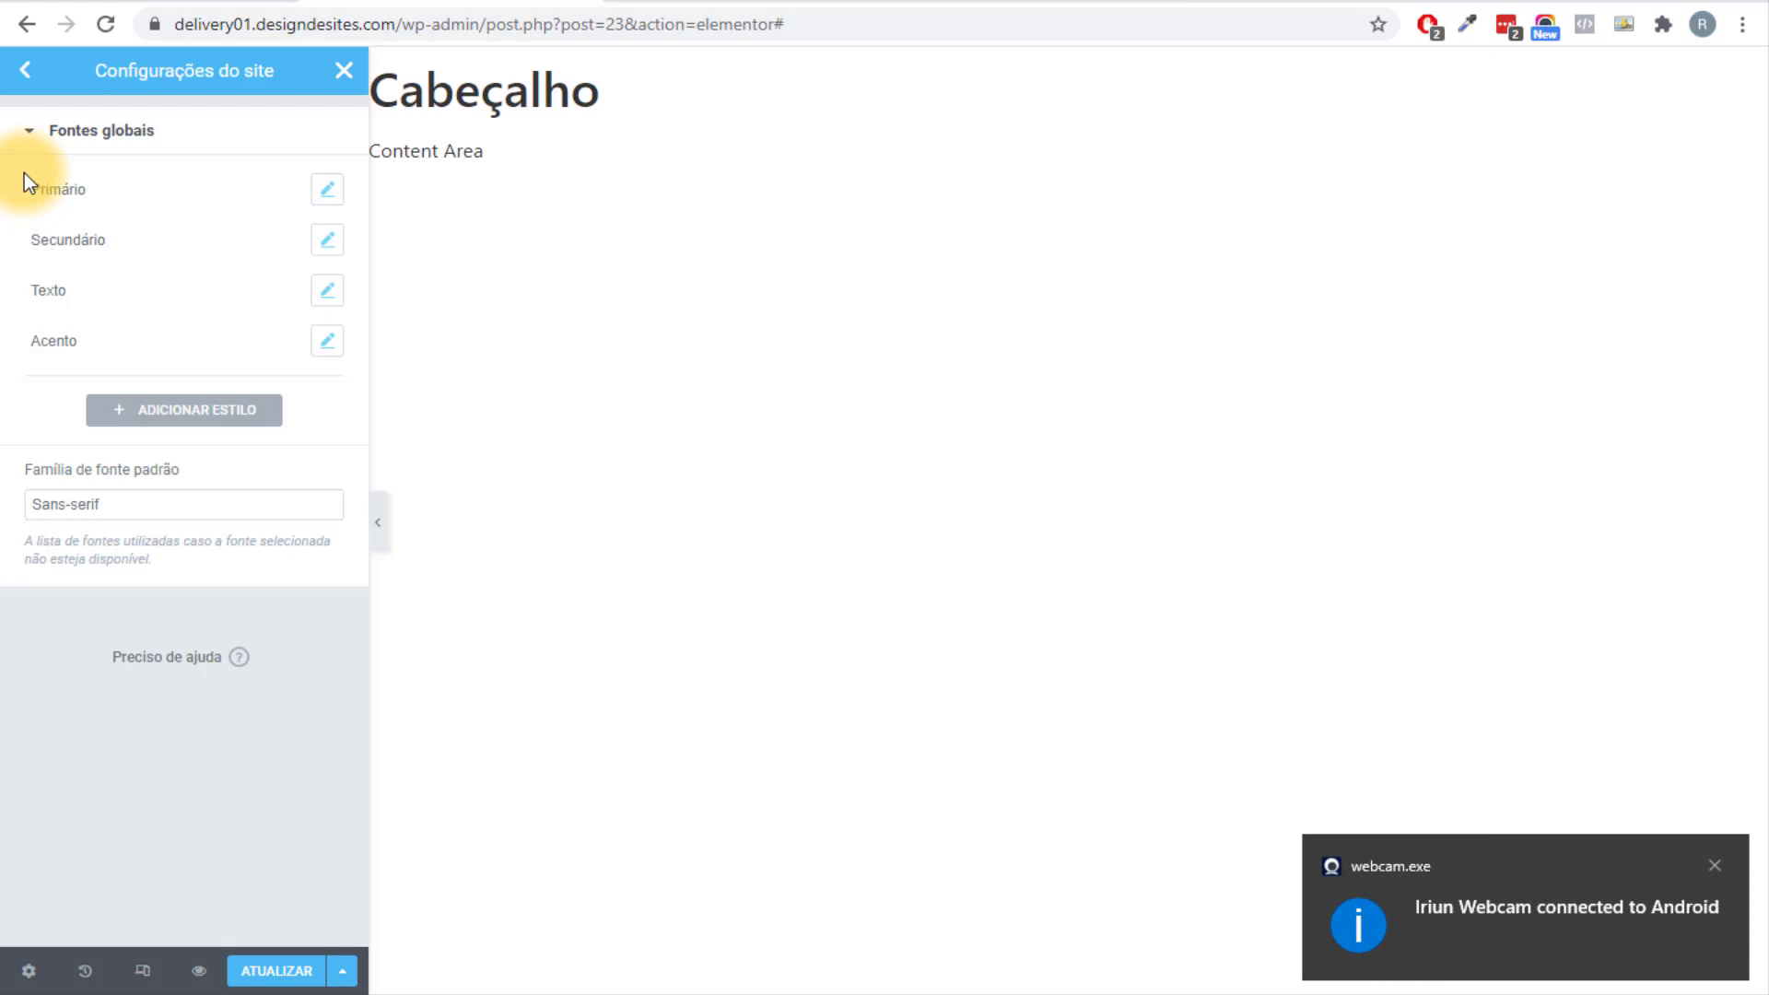
click(1715, 866)
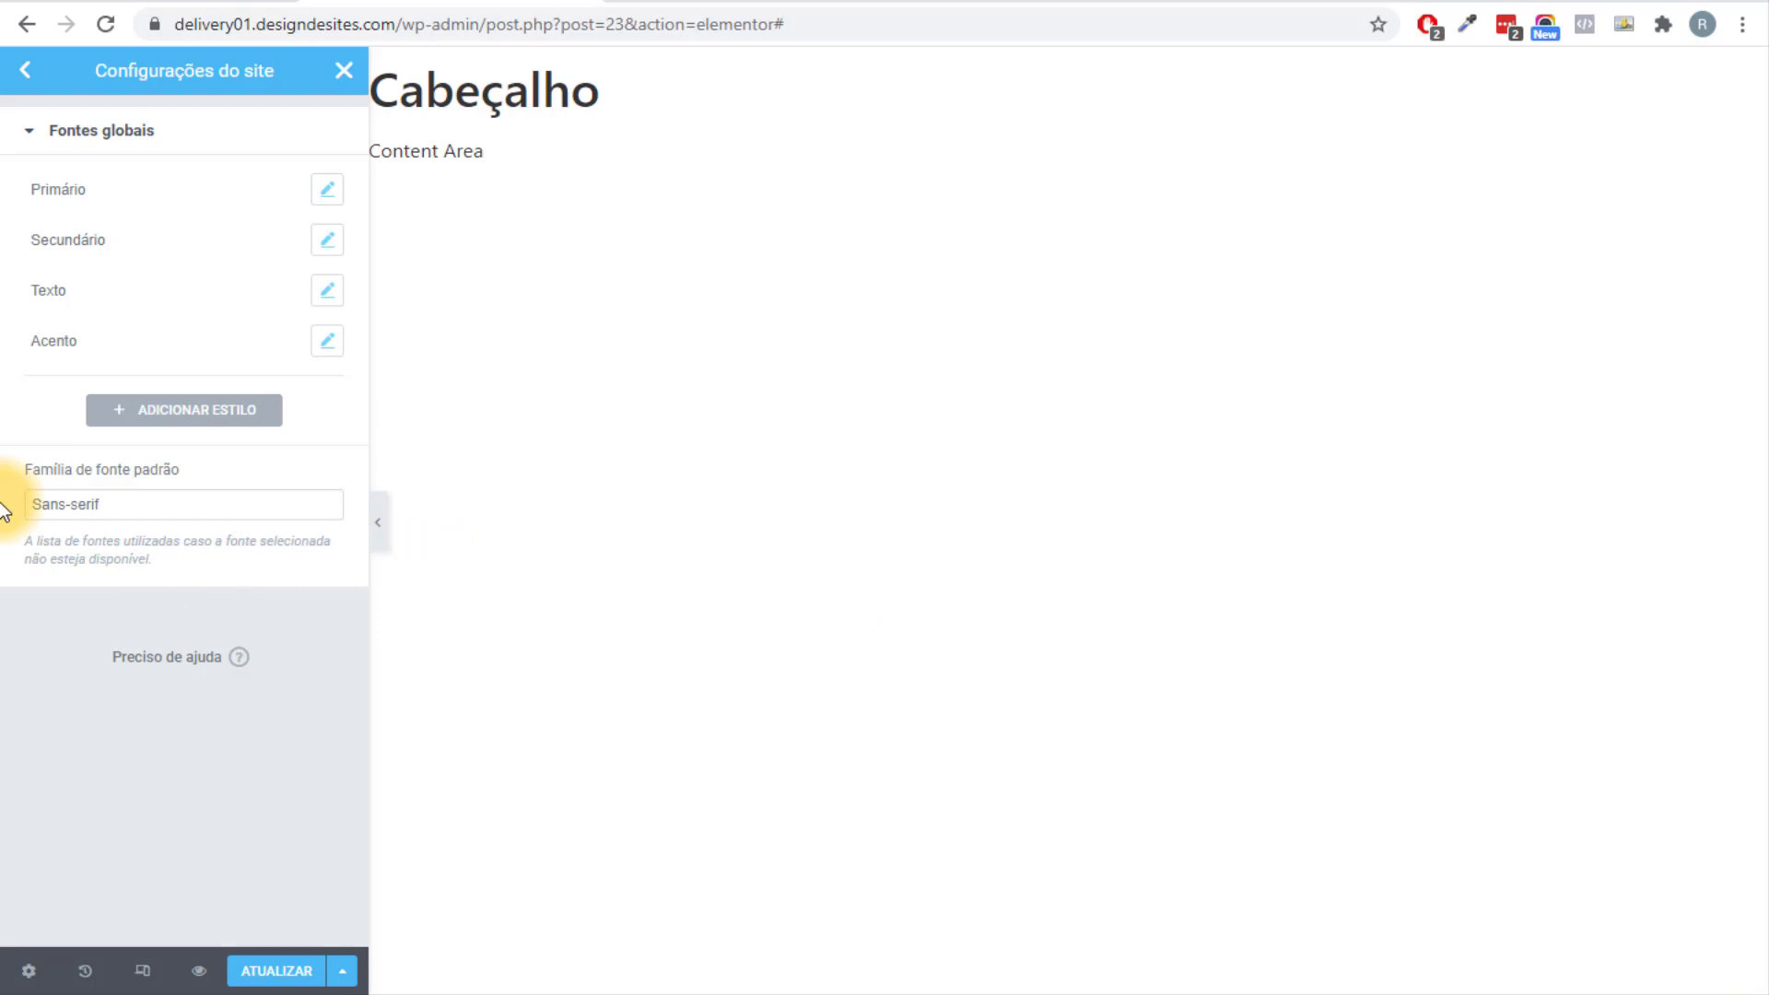
click(20, 72)
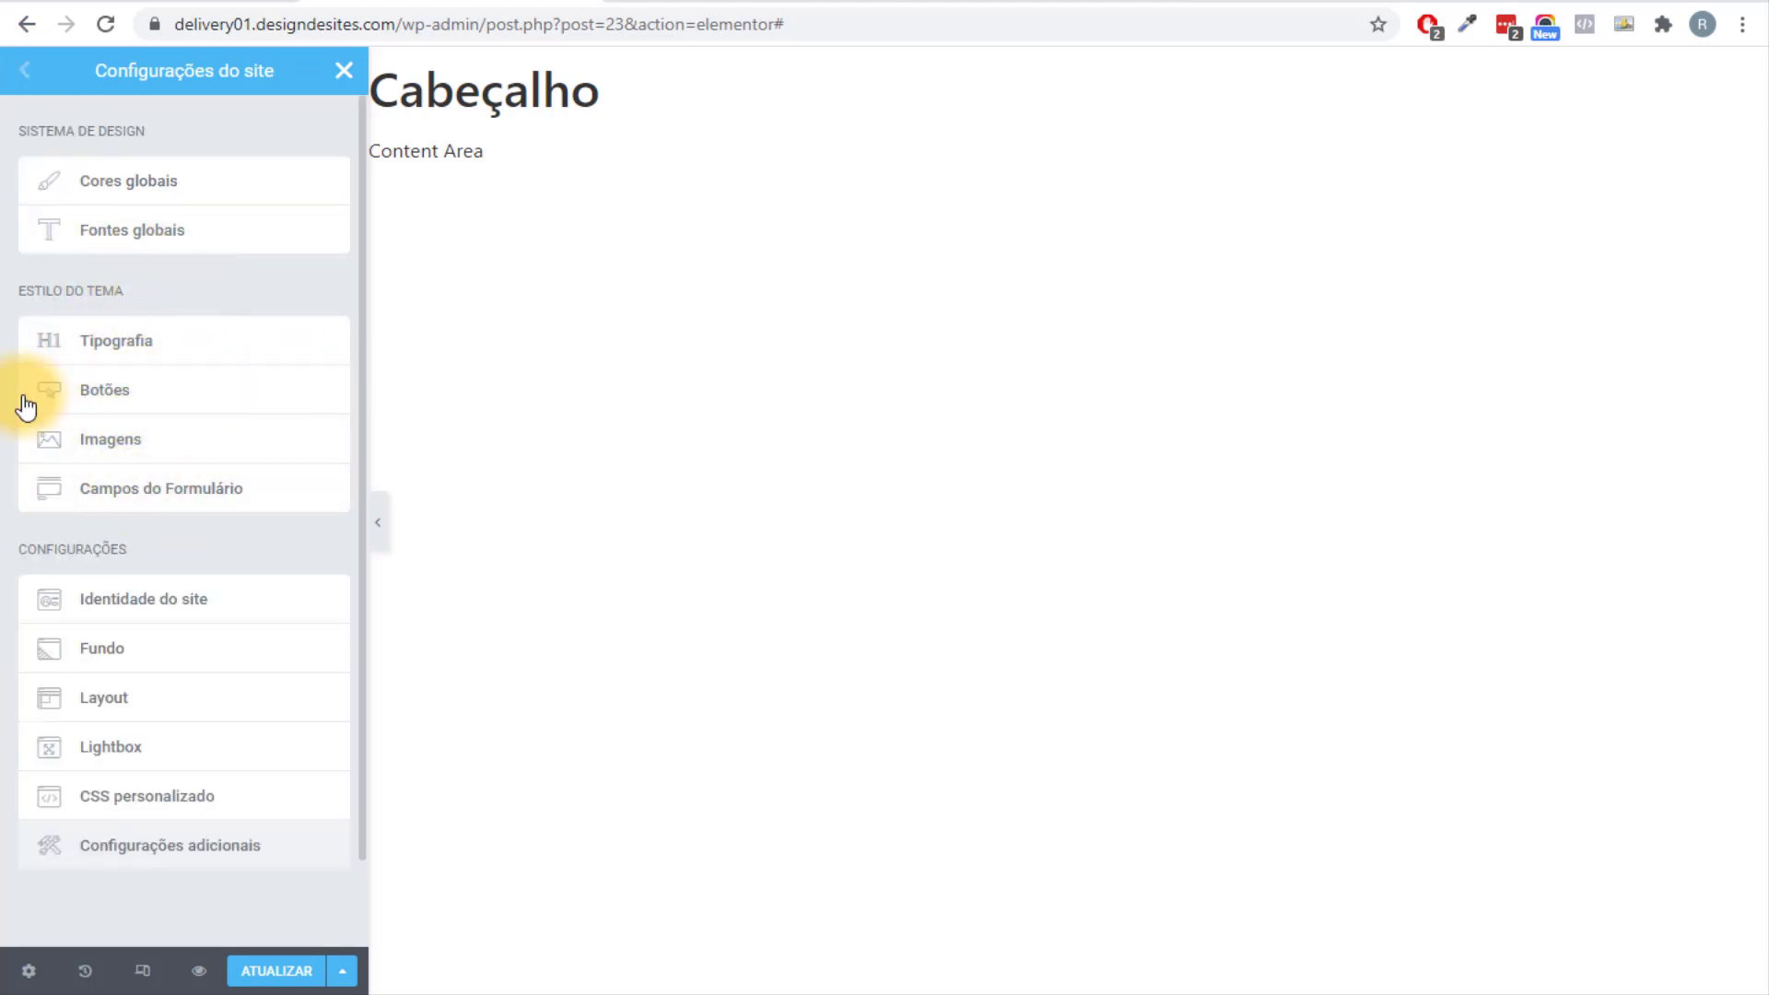
Under Identidade do site, start a logo and upload delivery ninja.png by dragging it from Explorer.
click(115, 619)
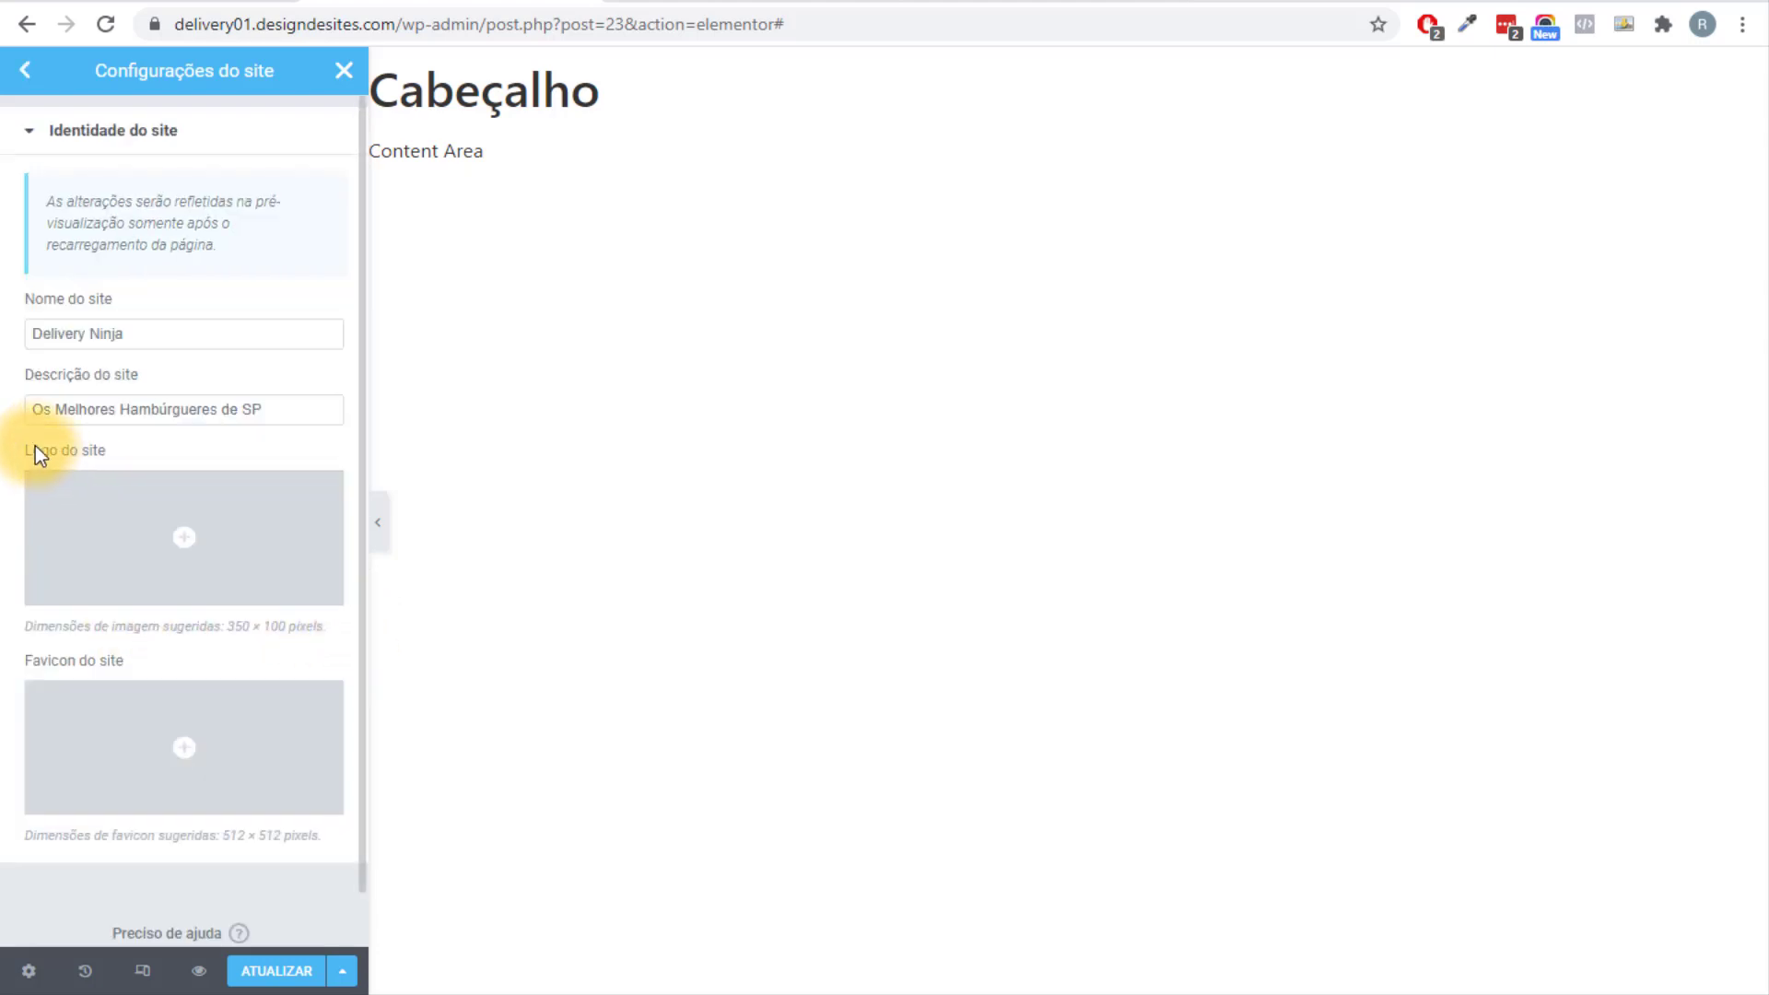
click(80, 522)
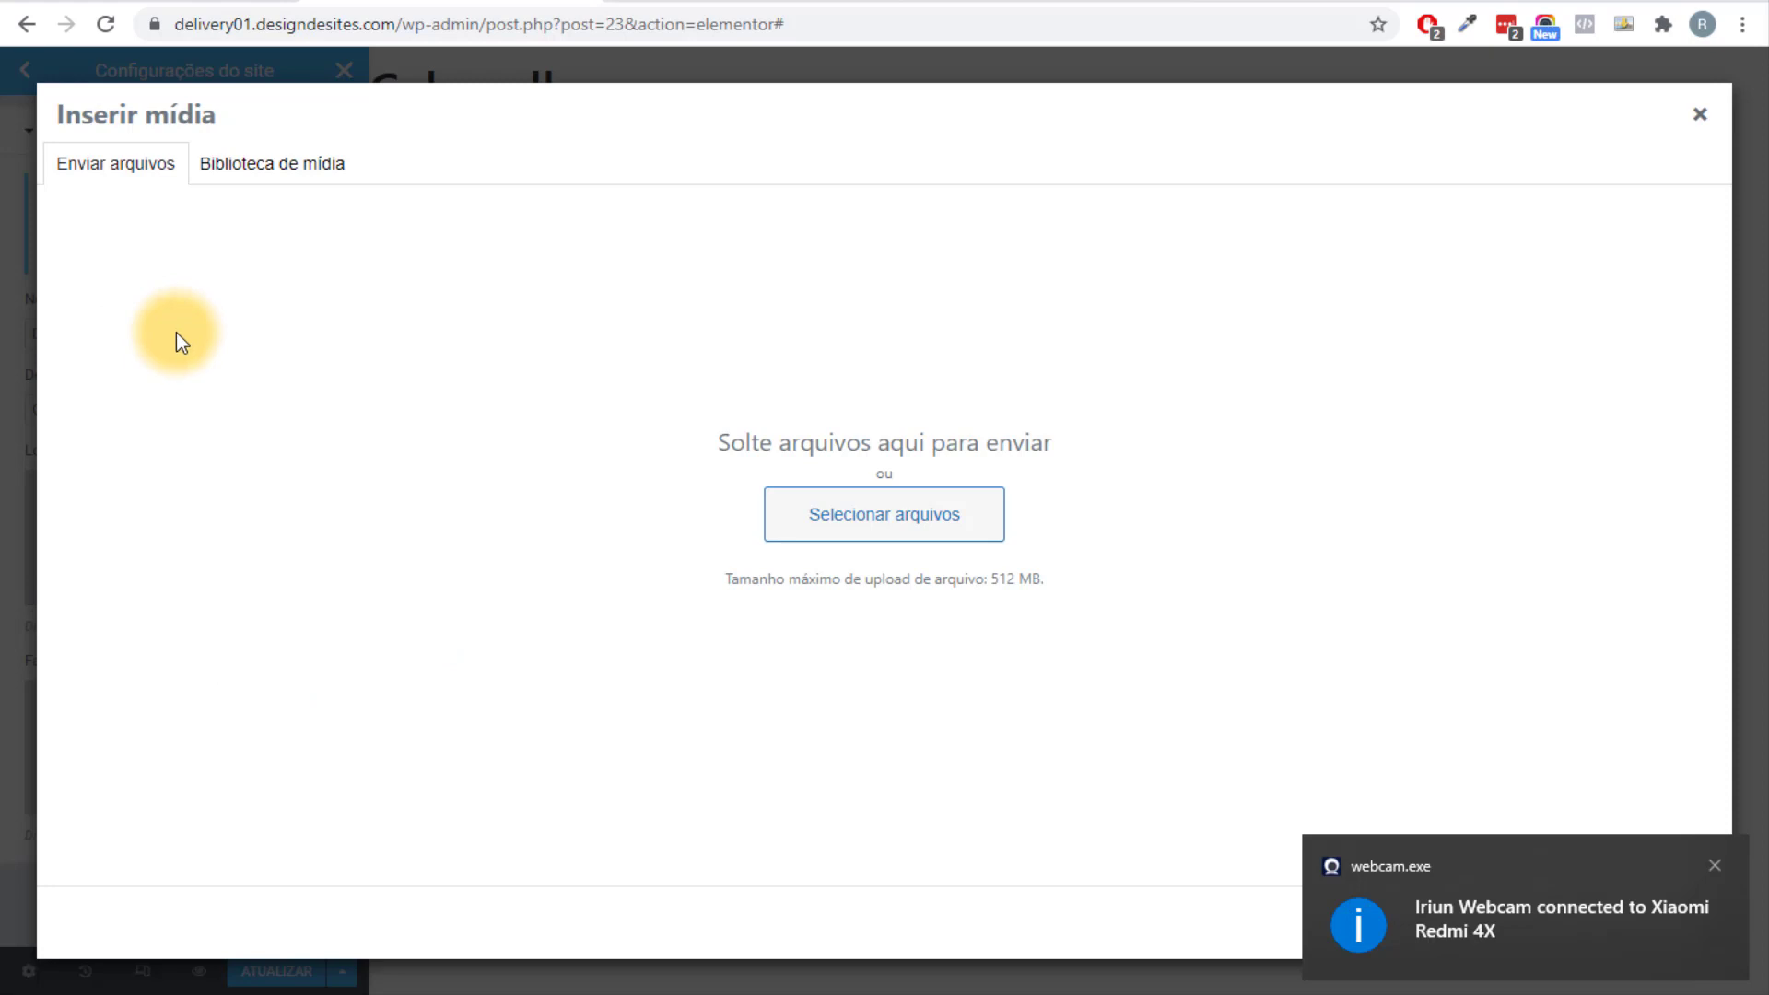
key(alt+Tab)
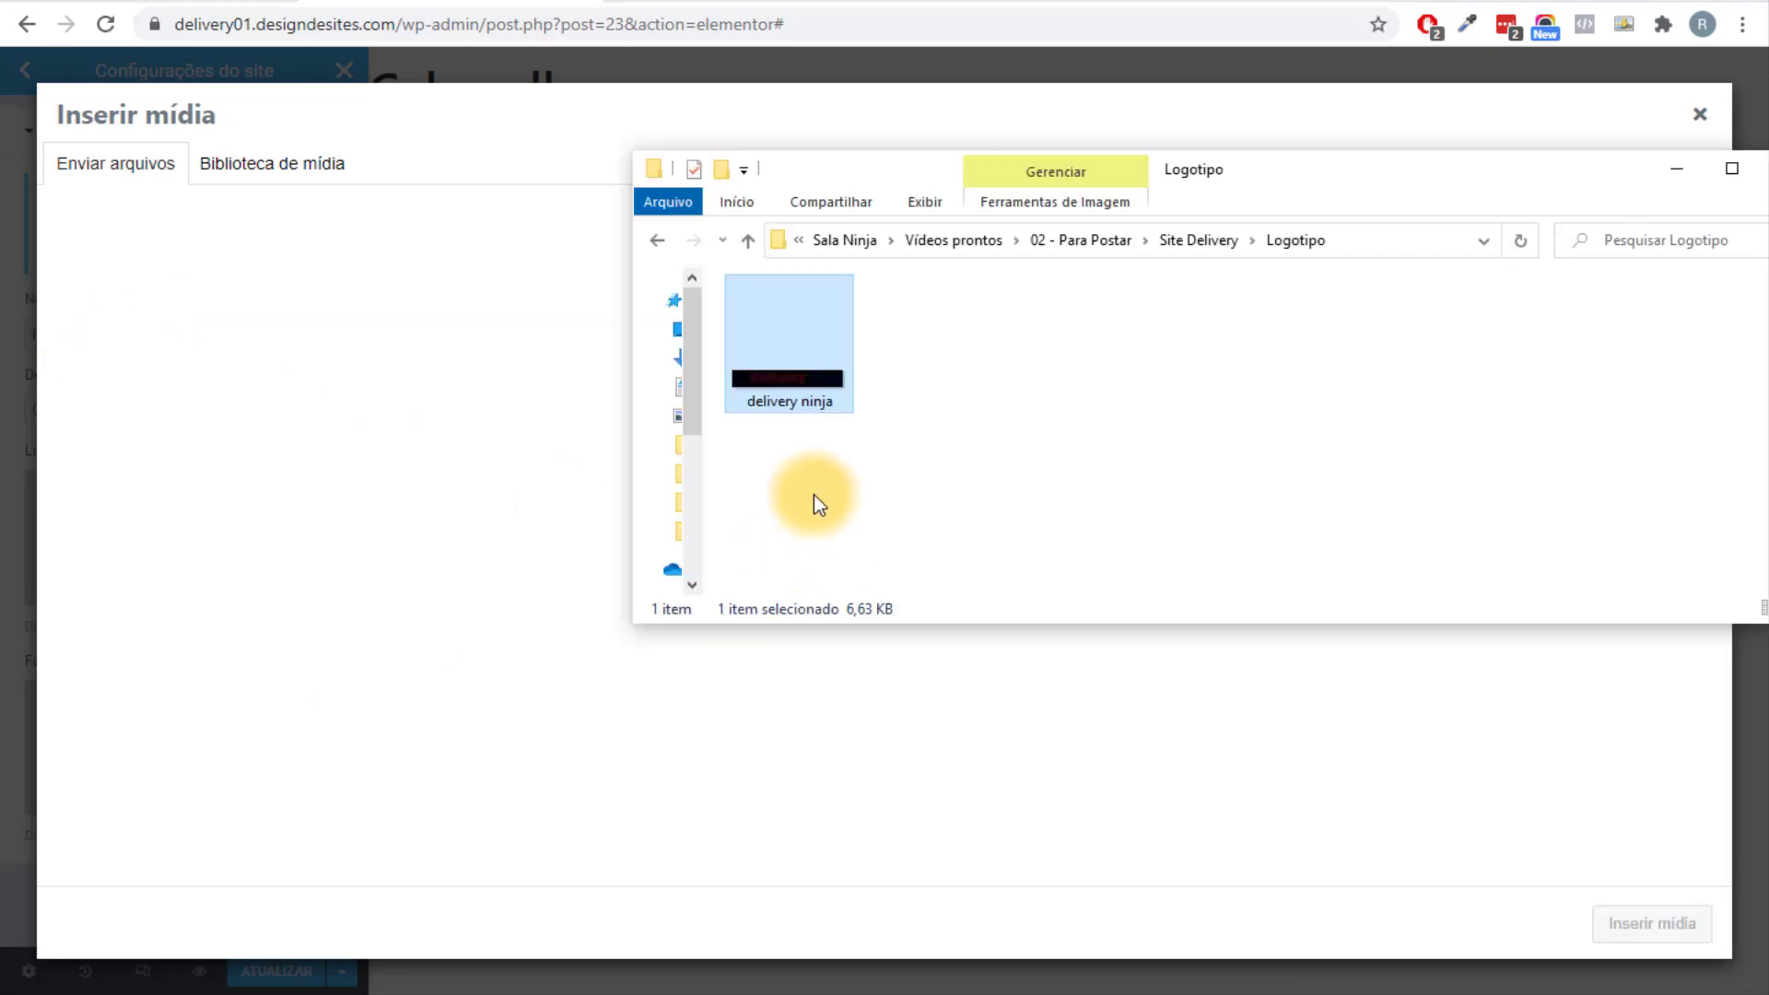
drag(793, 401, 477, 552)
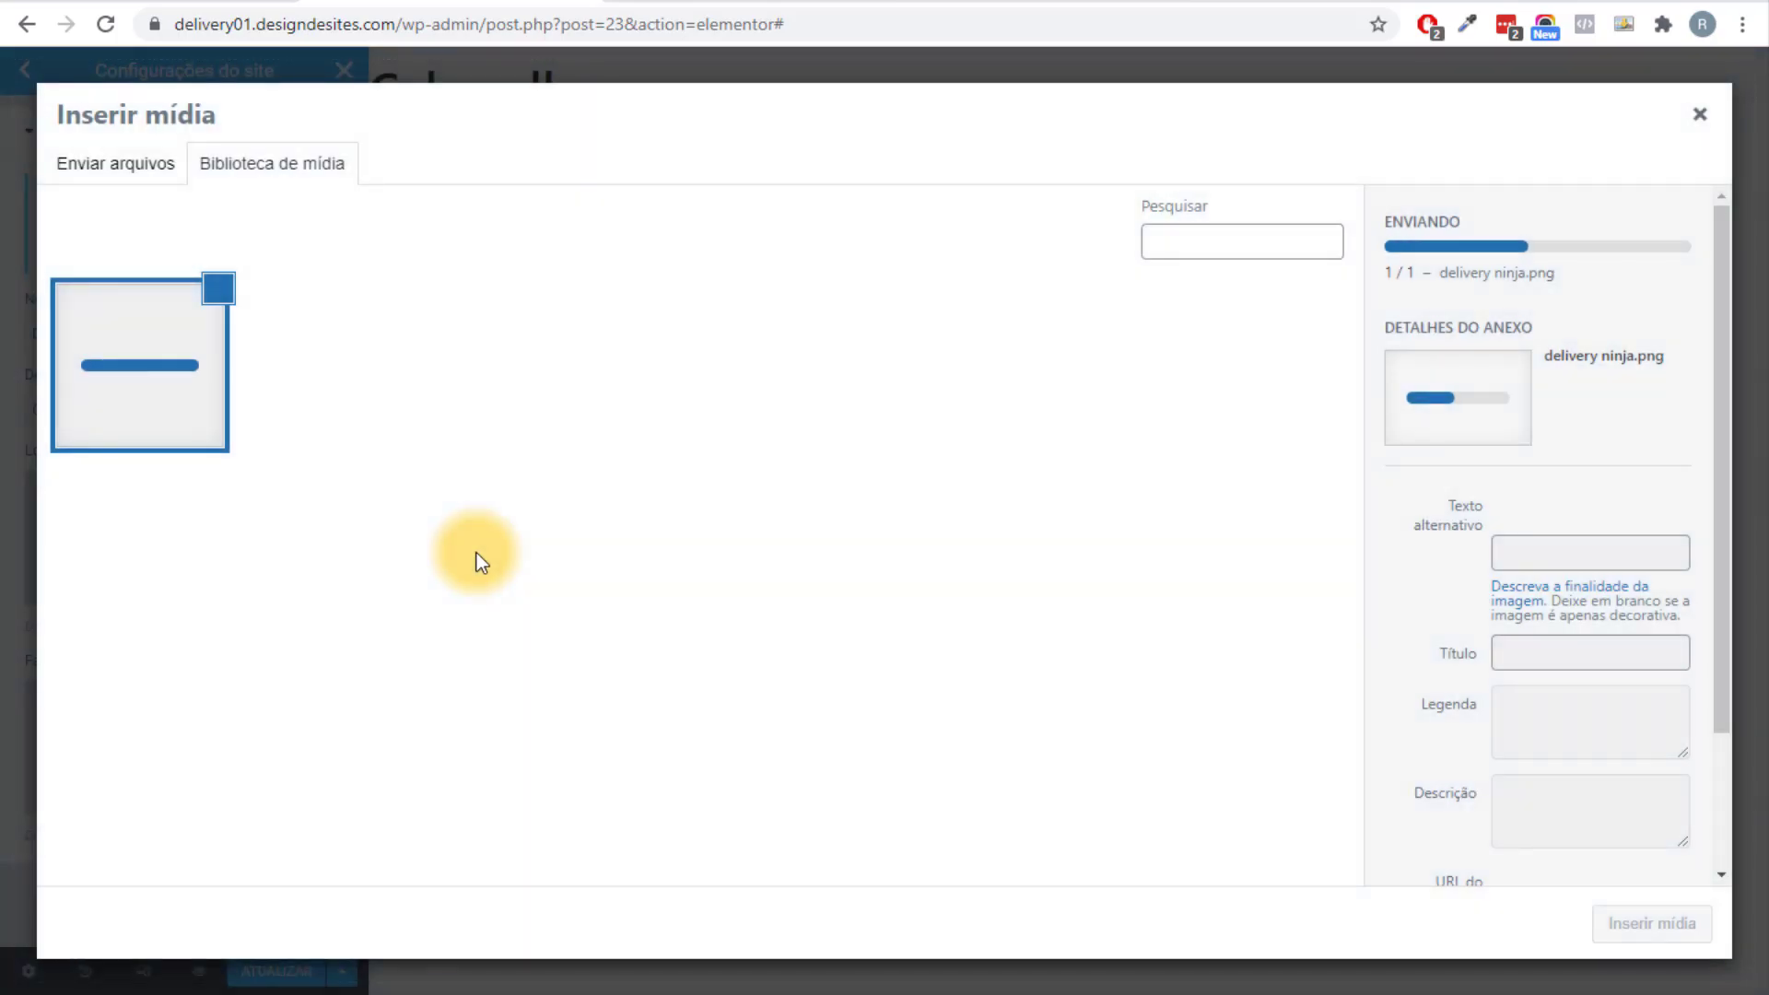
Browse Explorer to Site Delivery > Imagens > Icones, then minimize it and re-maximize the browser.
click(1210, 240)
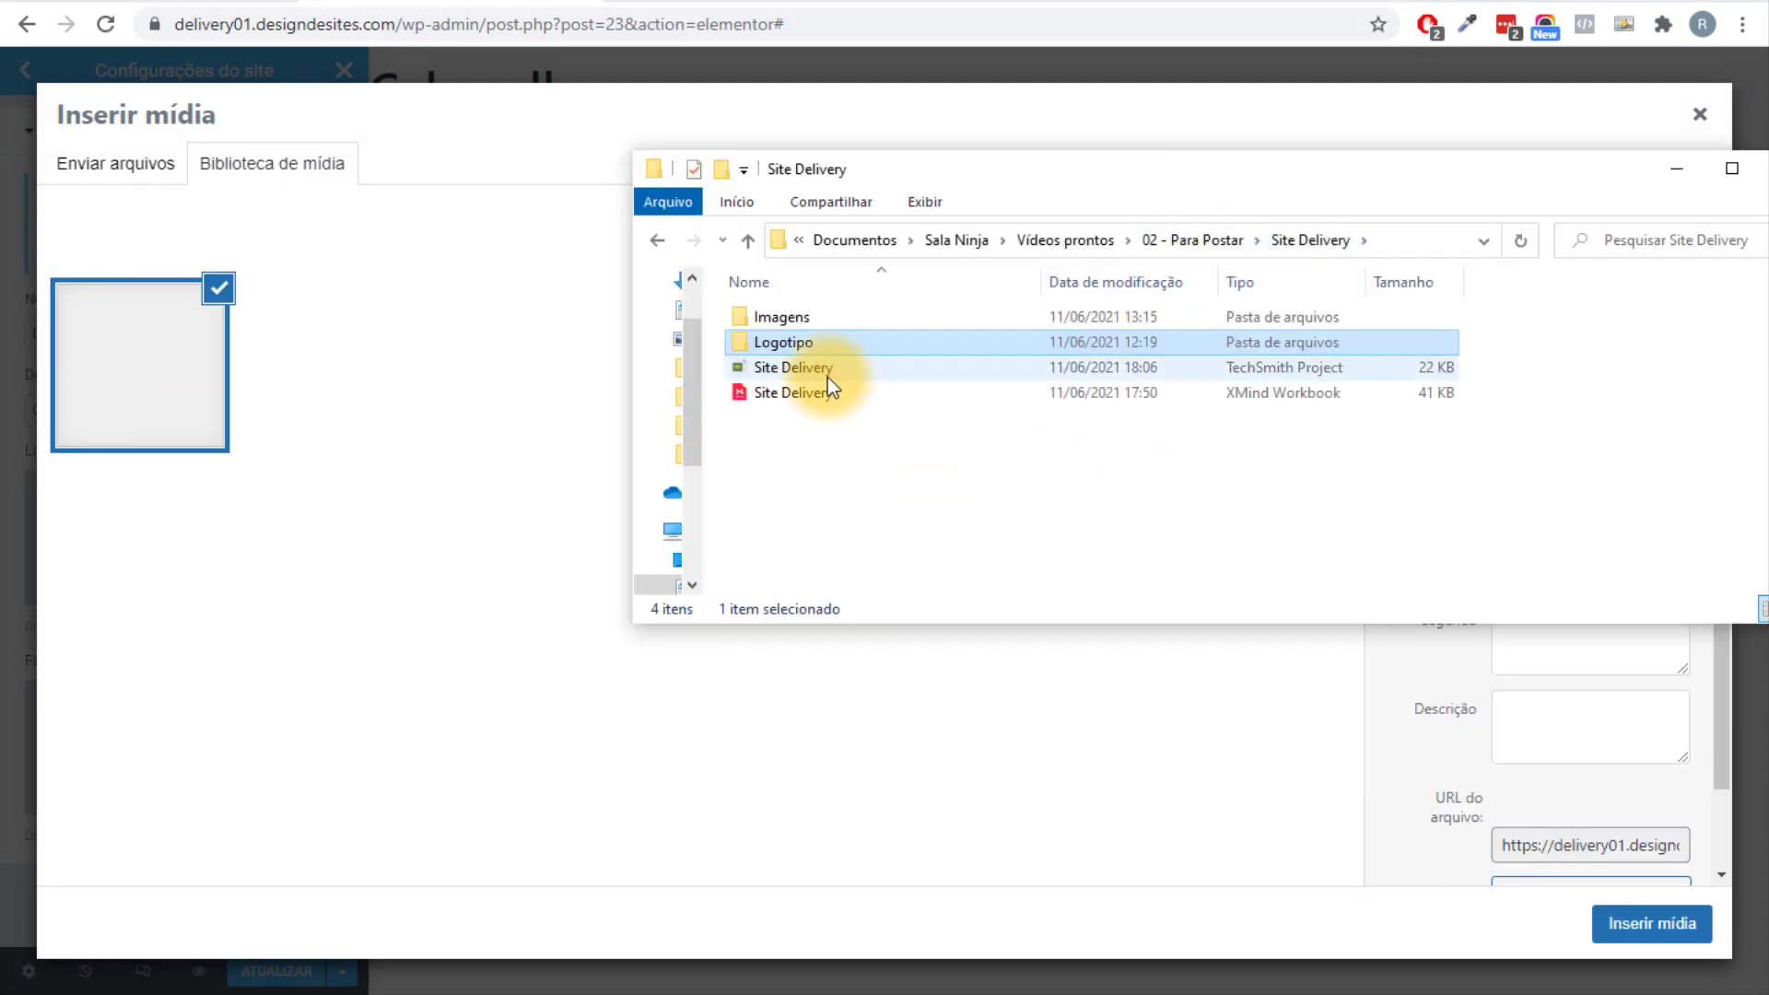
double_click(815, 320)
double_click(1074, 378)
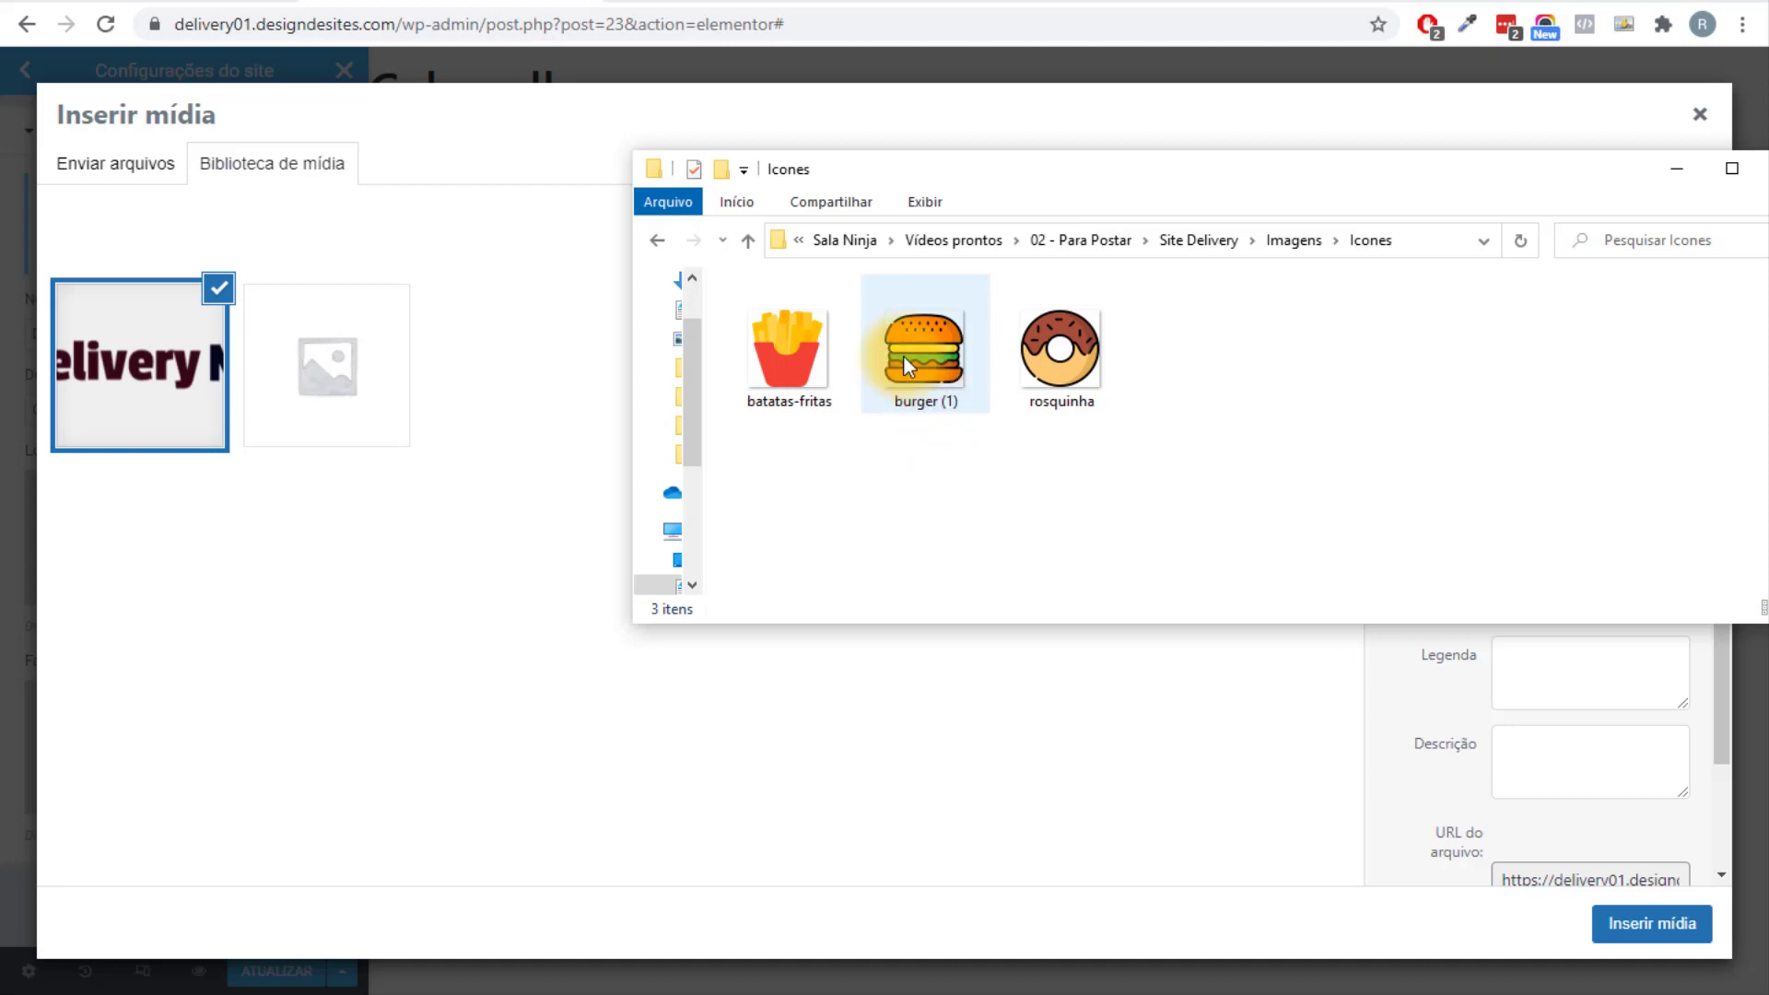
click(1677, 168)
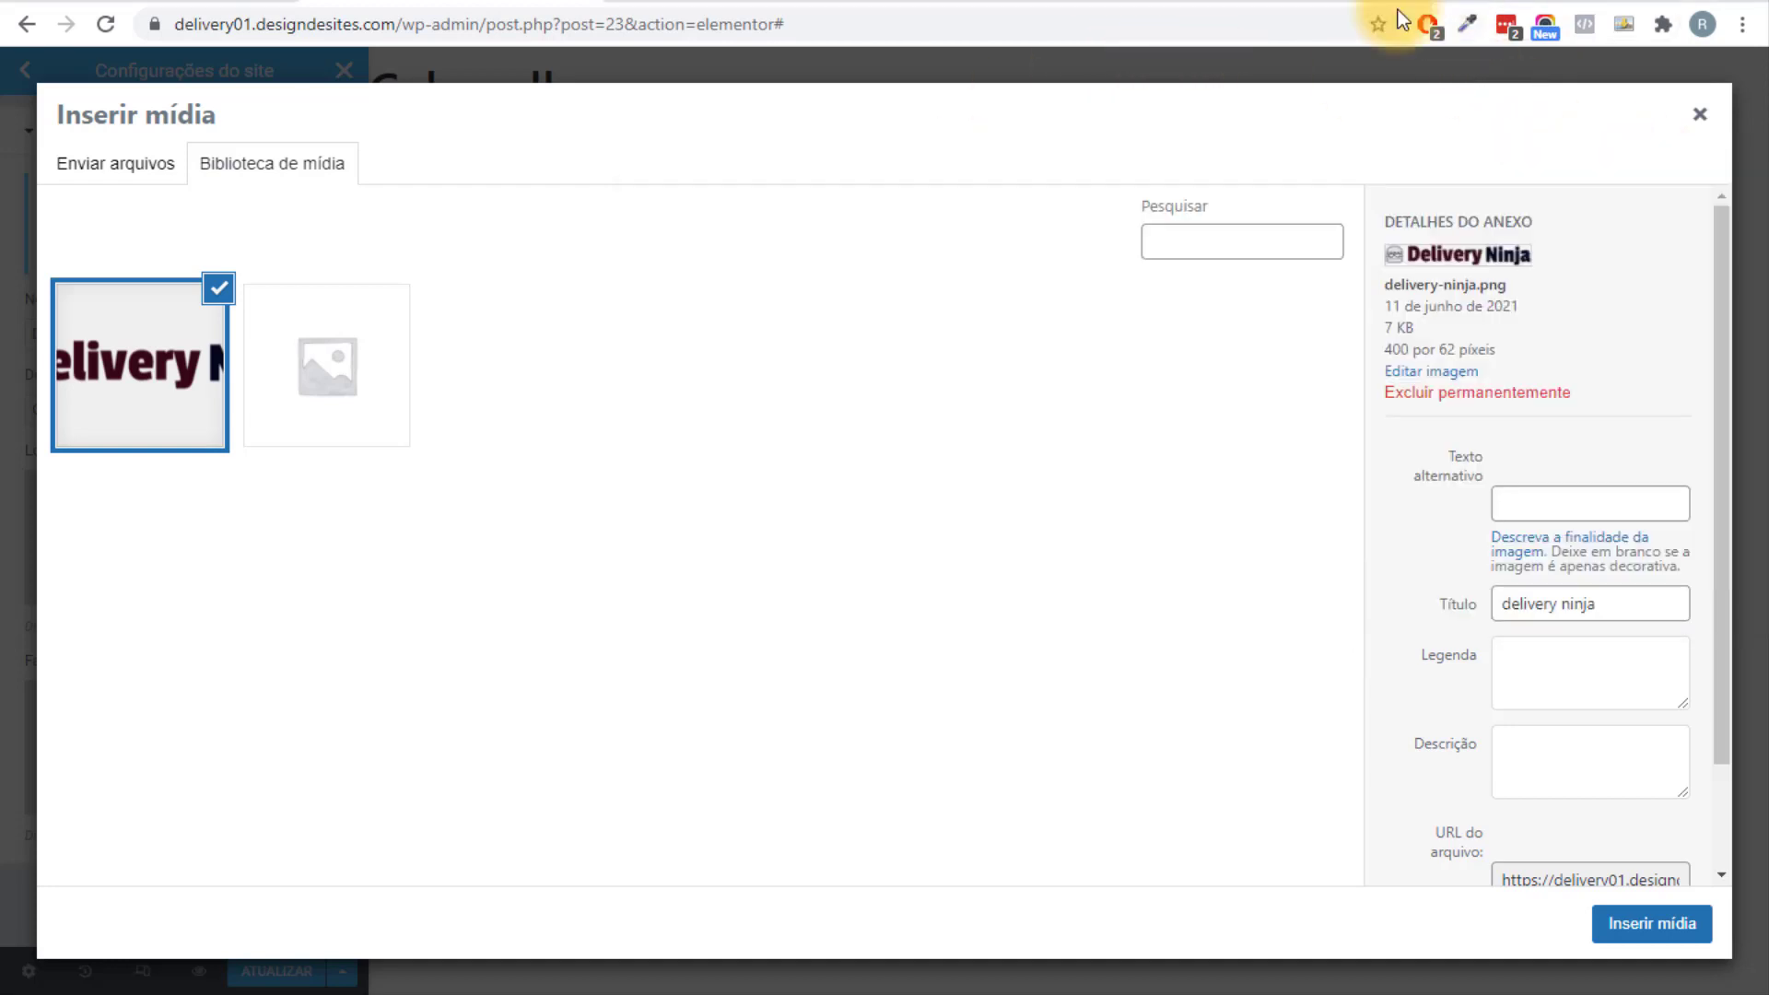
double_click(1381, 13)
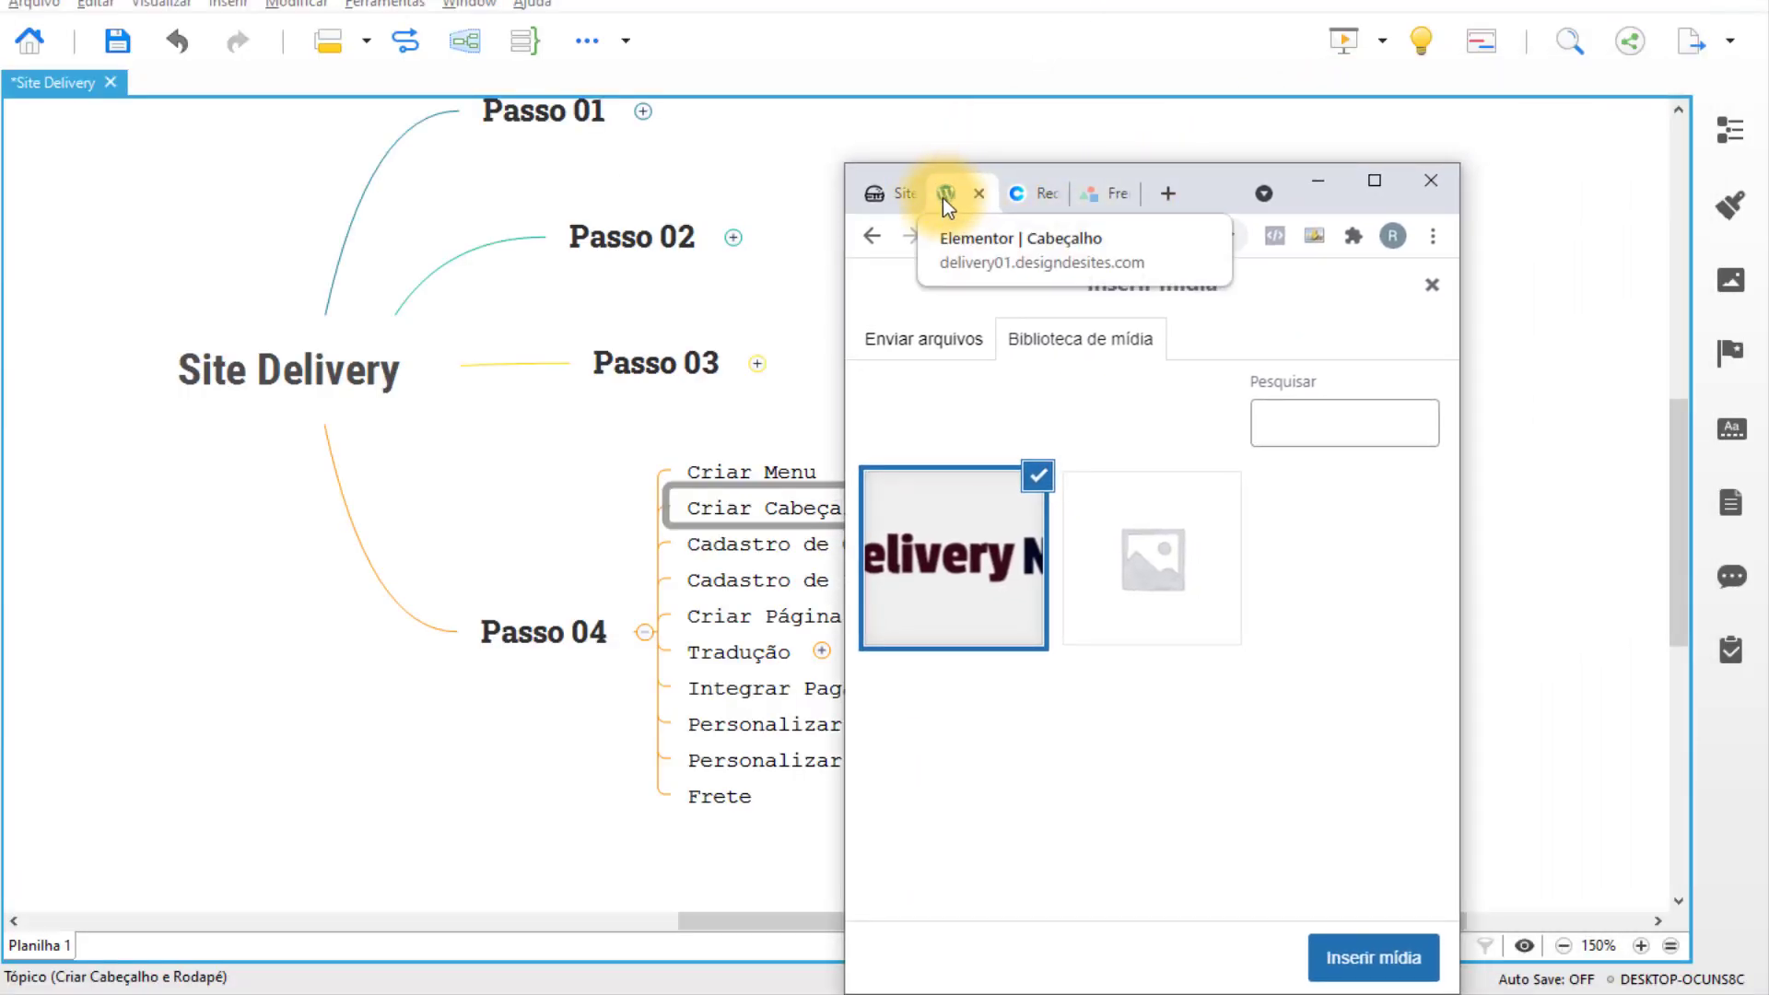
click(1360, 187)
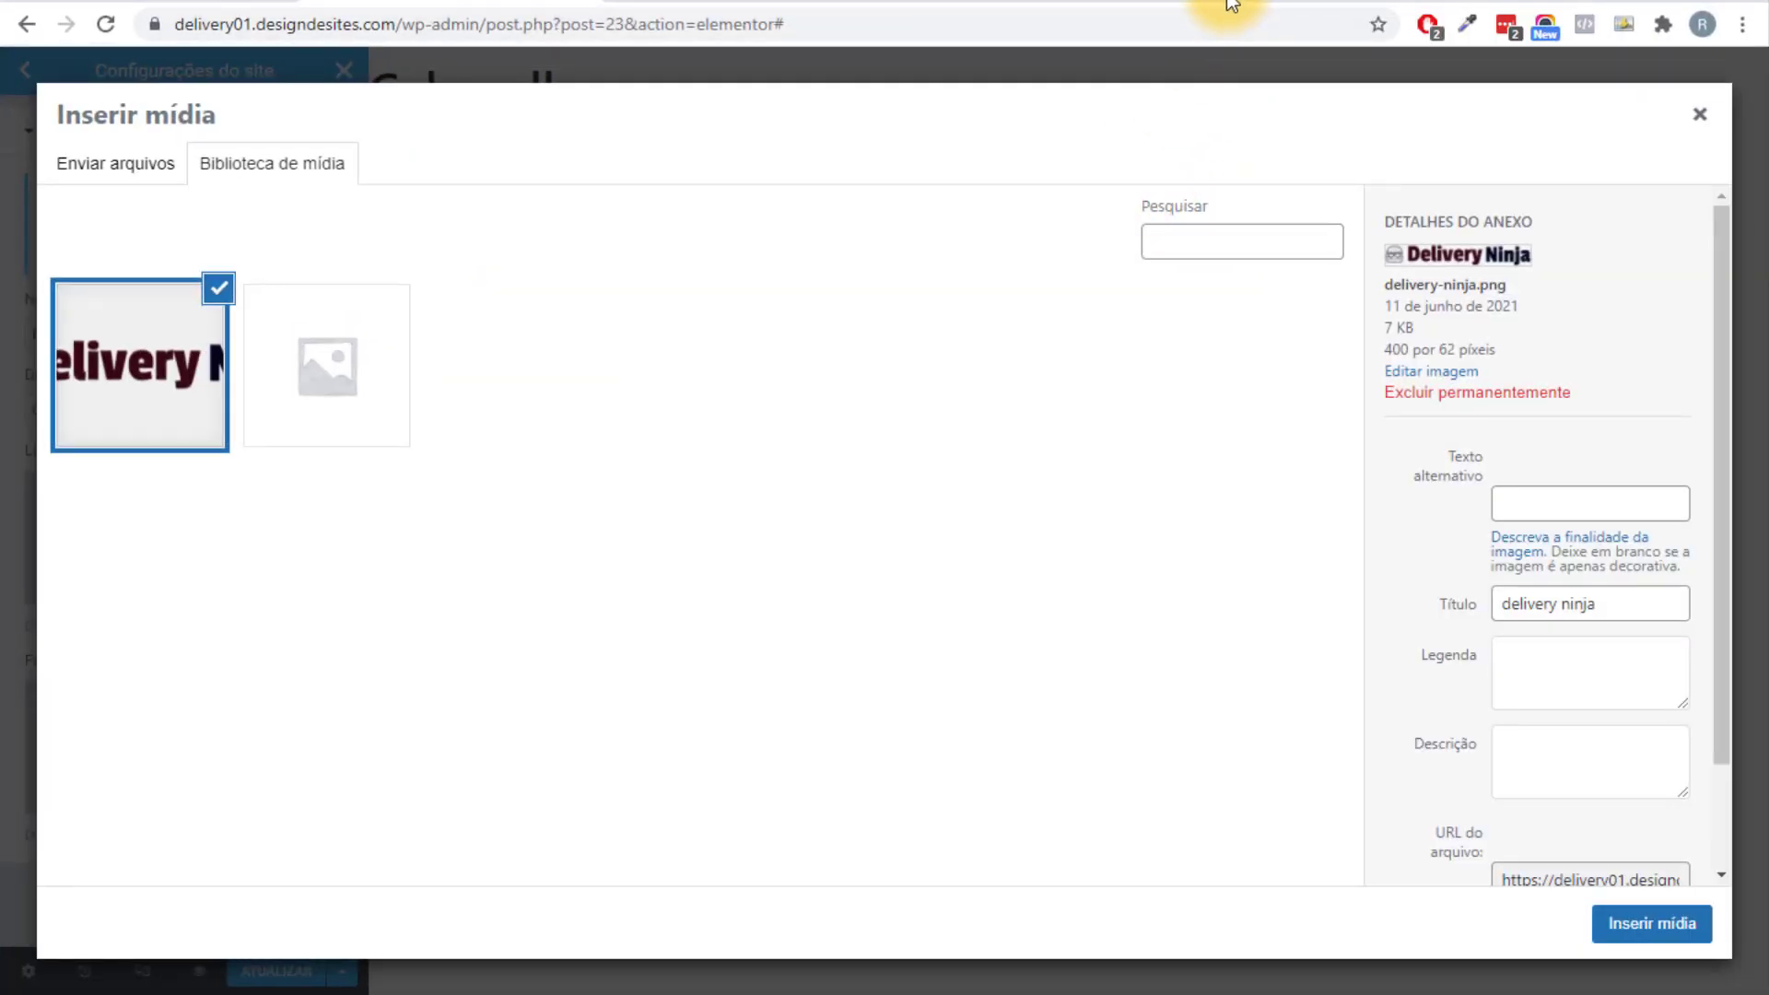
Go to flaticon.com in a new tab and search for 'hamburguer' icons.
click(1221, 0)
text(fla)
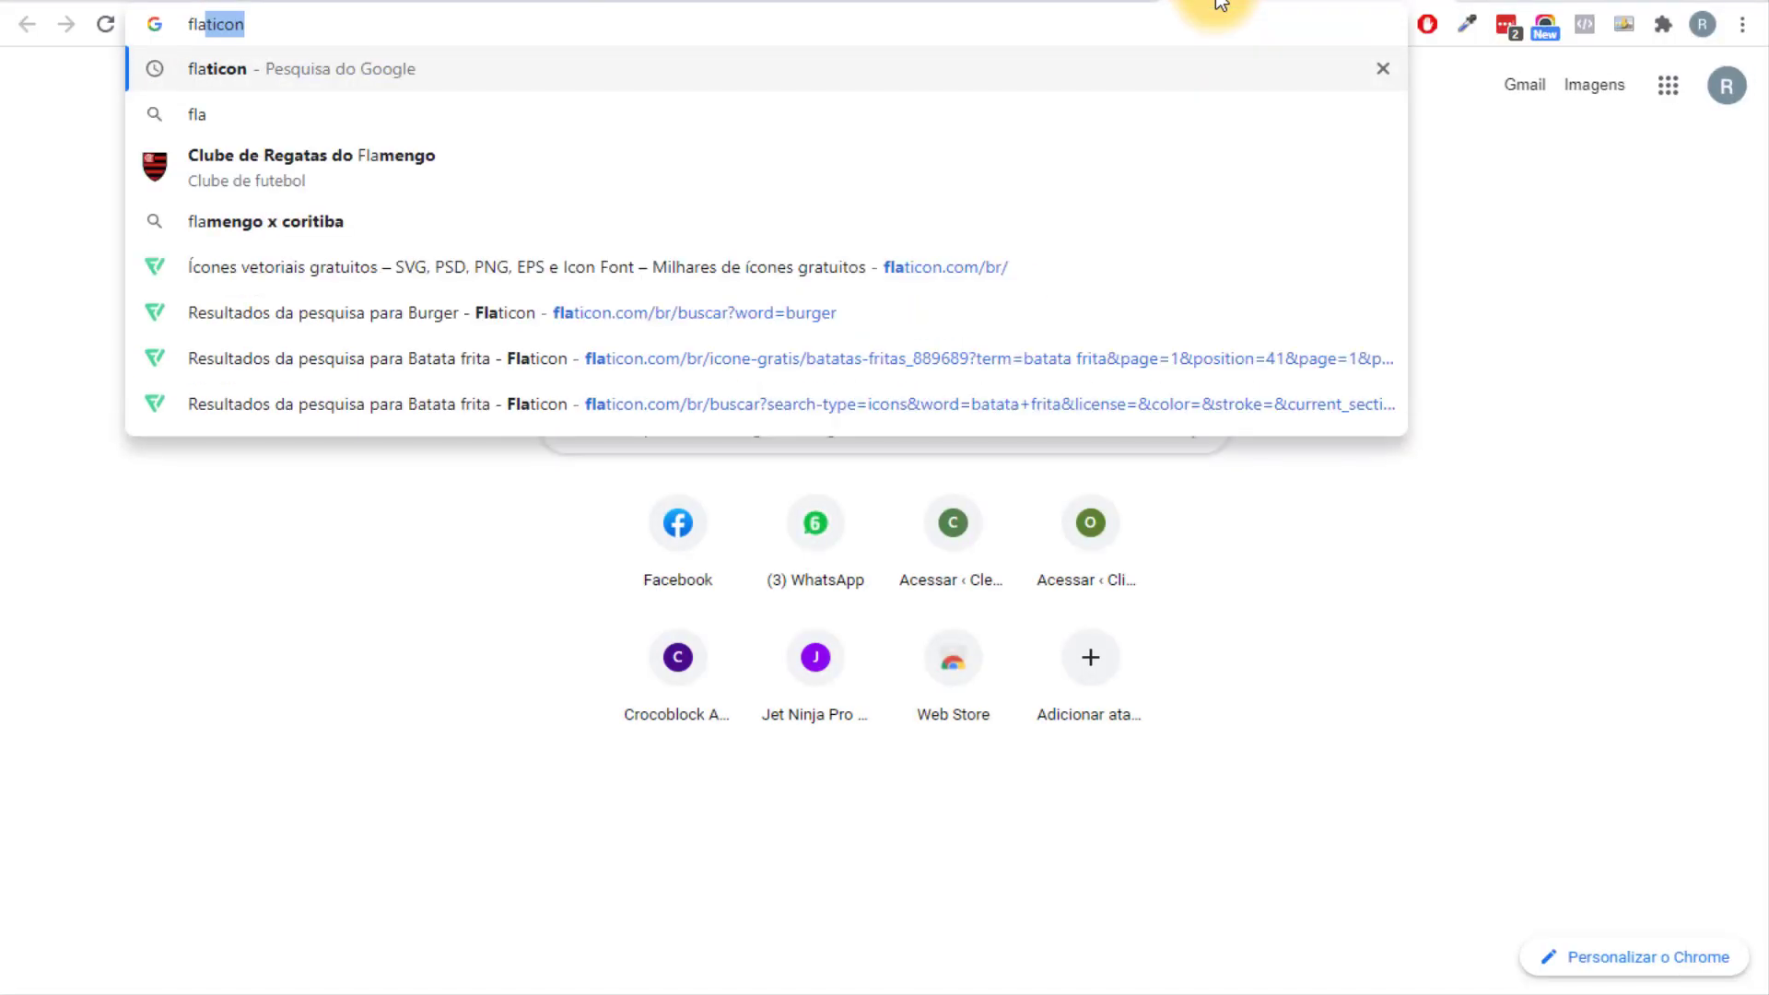
click(924, 271)
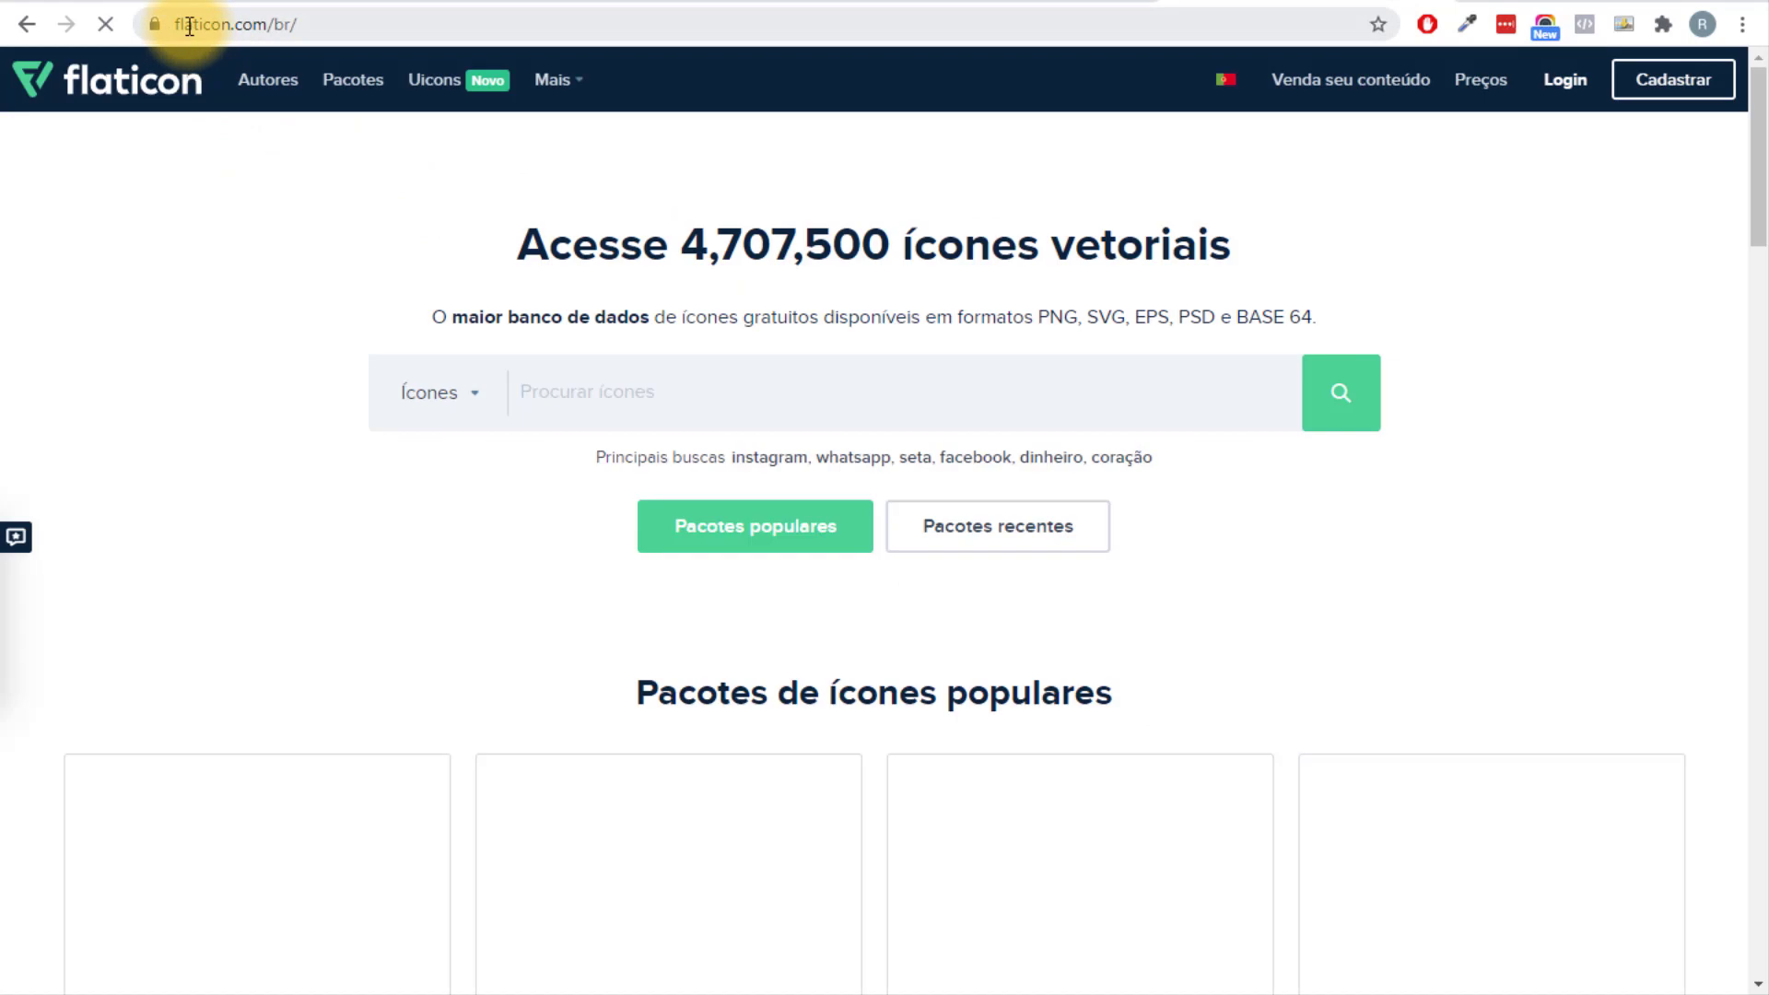
click(654, 411)
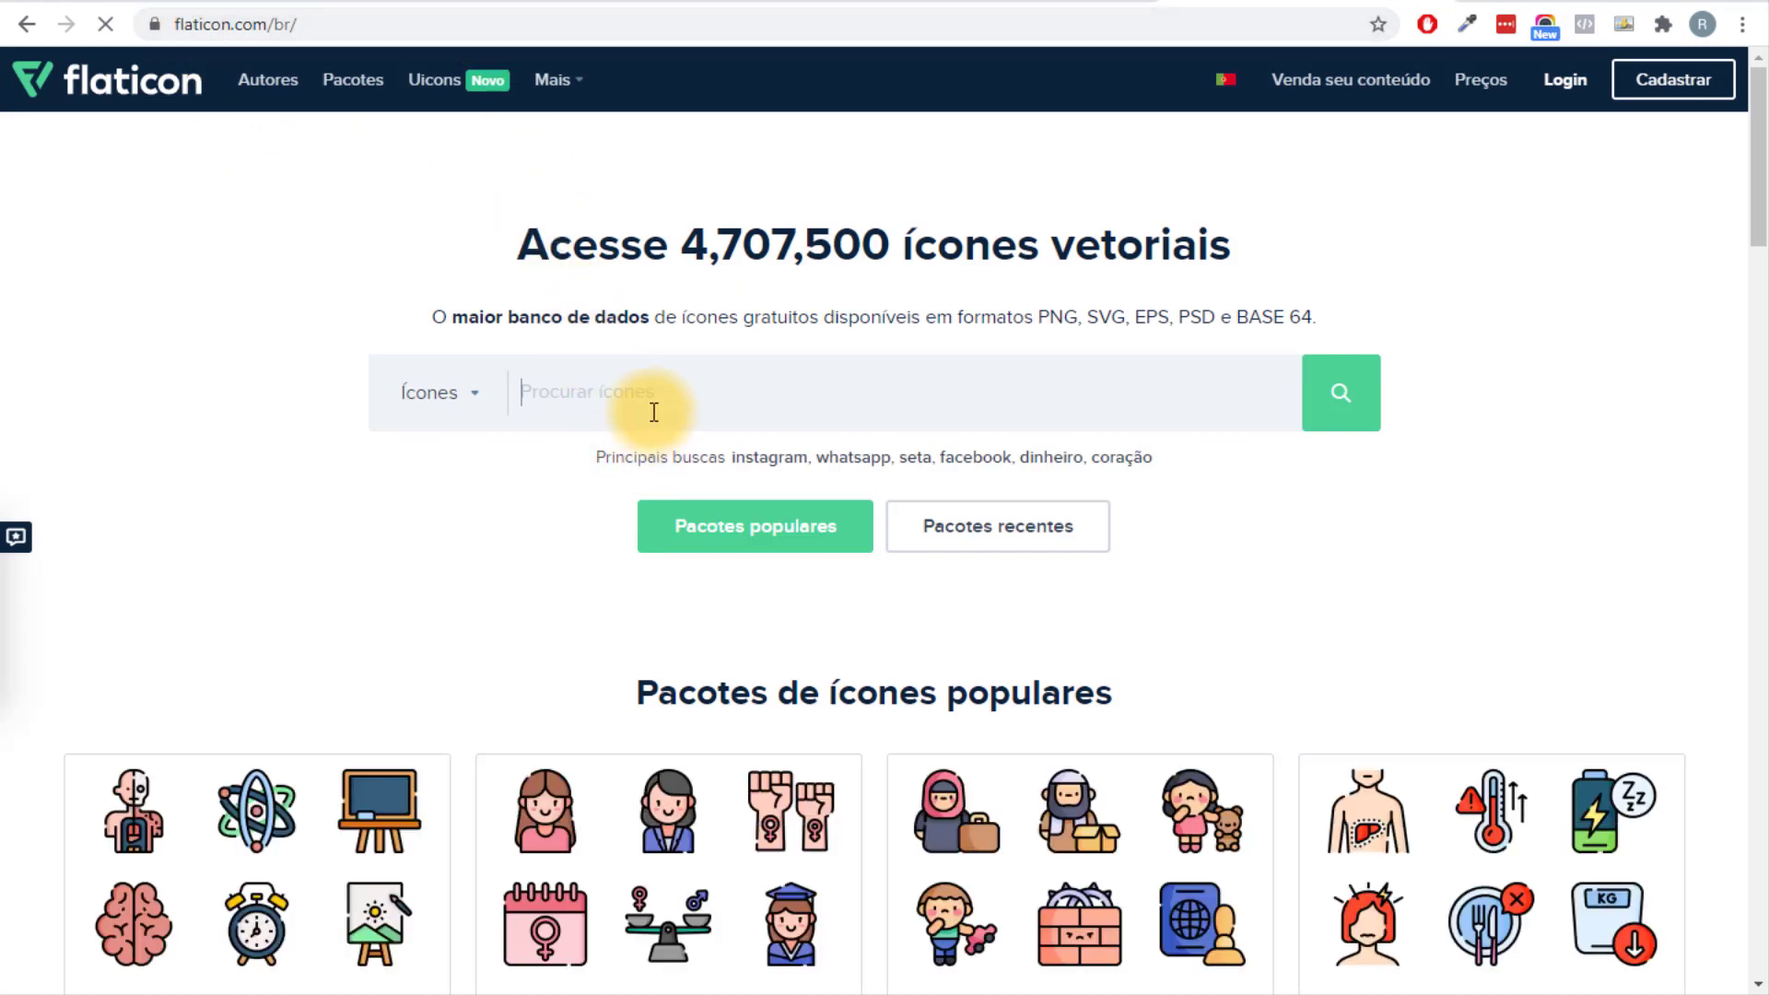
click(607, 375)
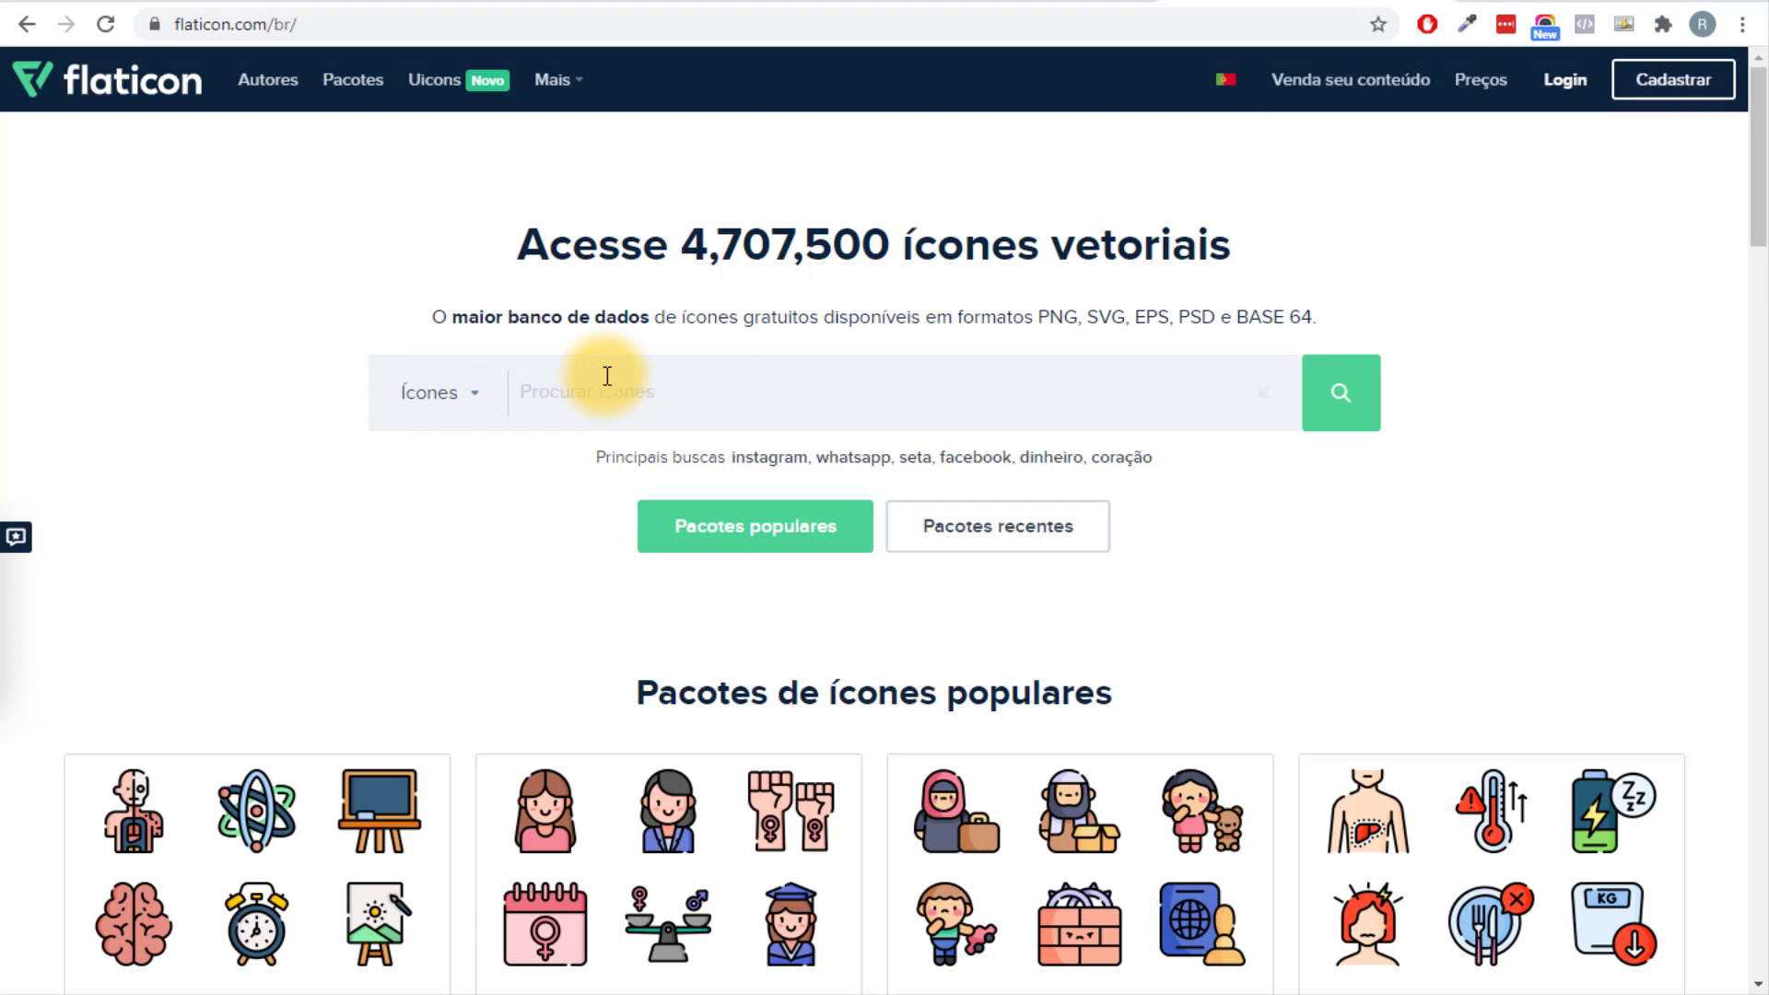
text(hambu)
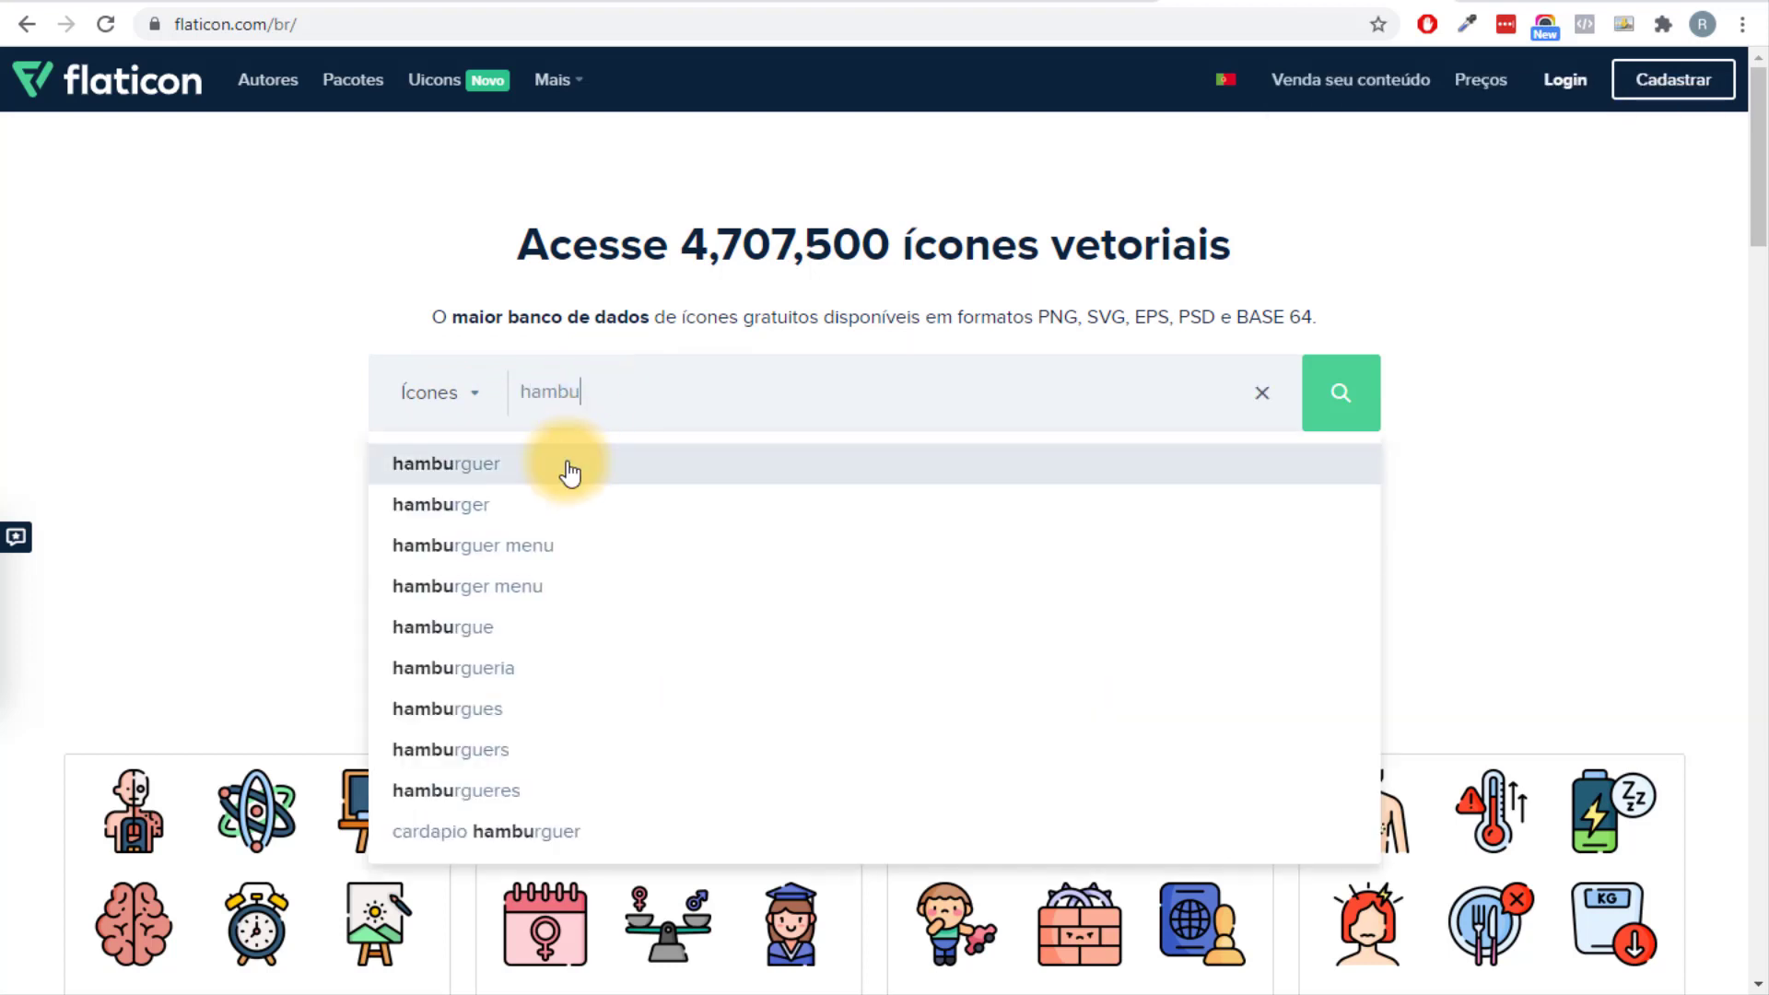
click(565, 466)
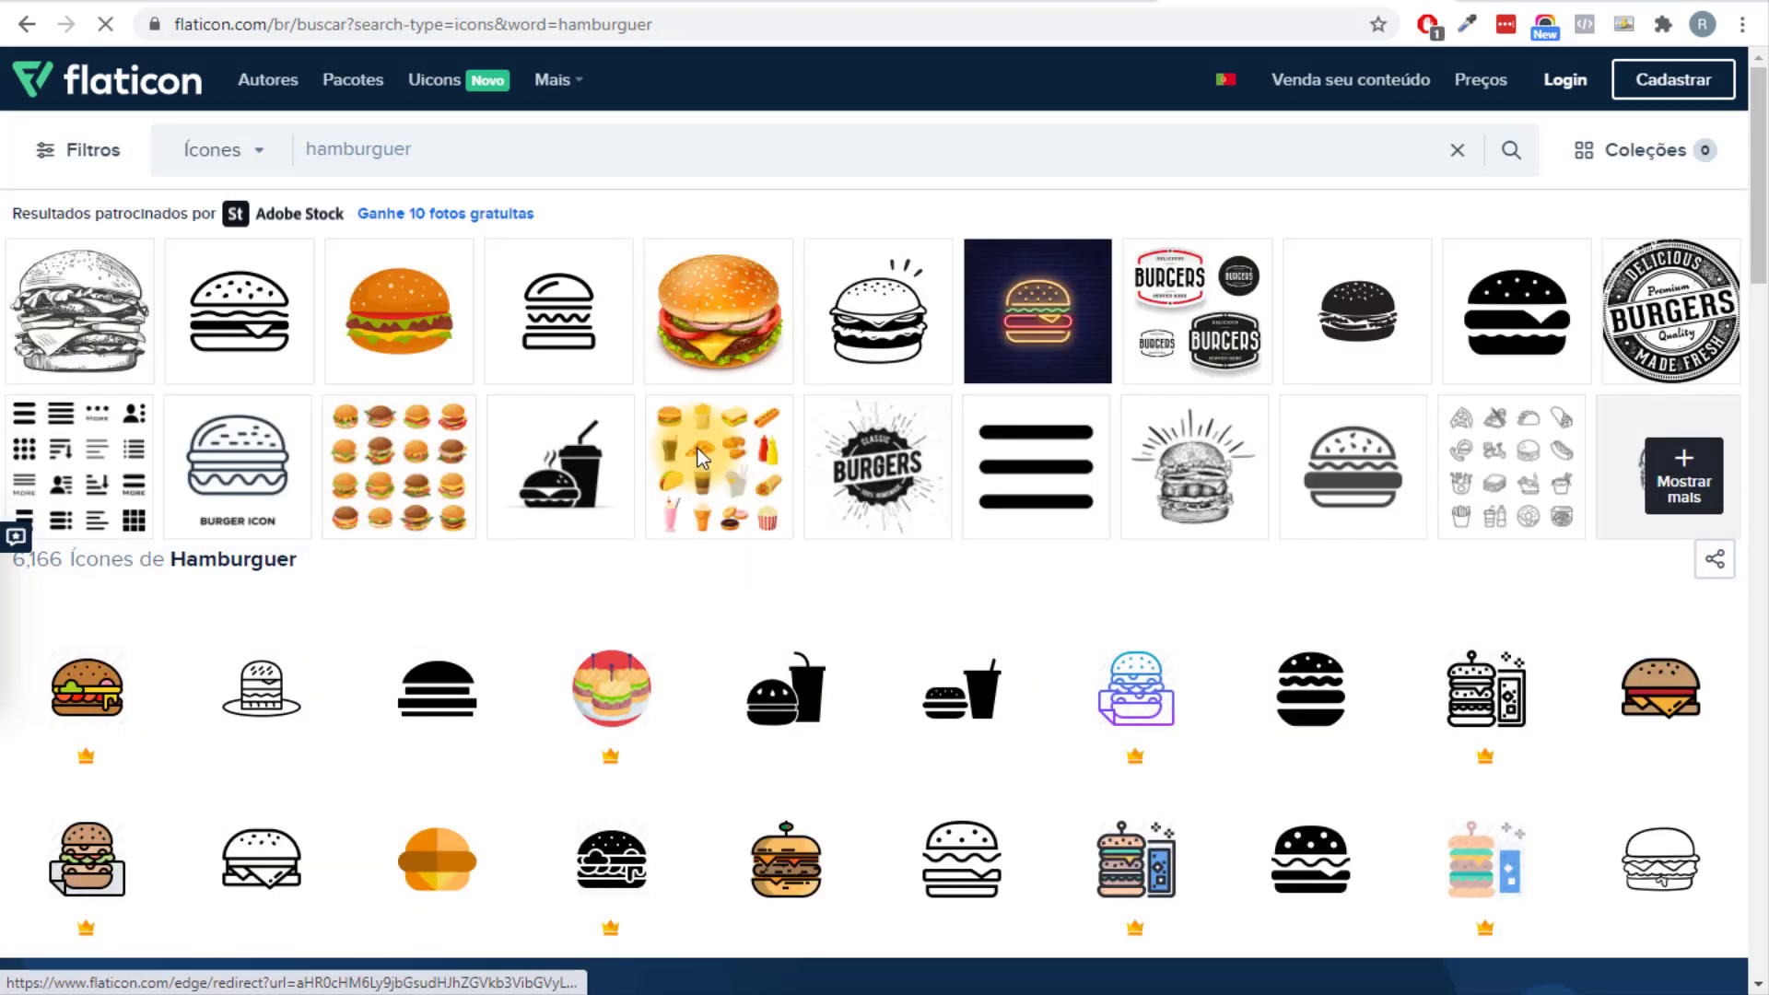
Open the orange Hamburguer De Queijo icon and download it free as PNG.
scroll(698, 448, down, 4)
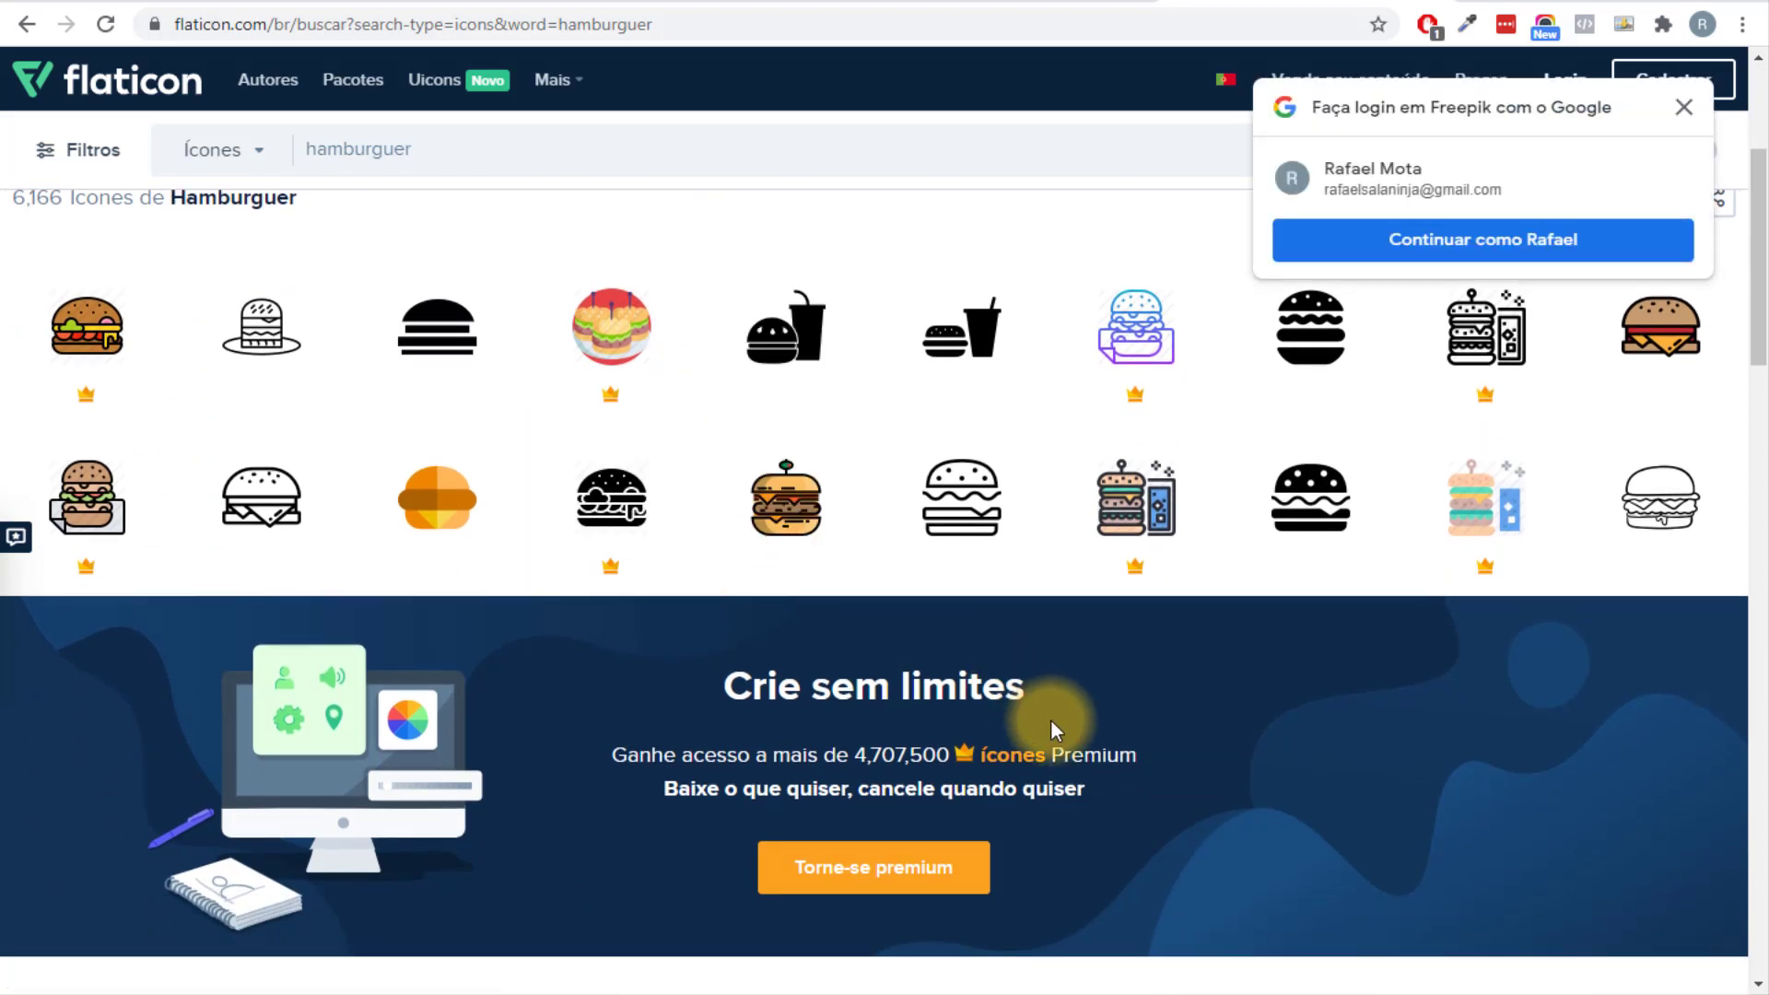
scroll(1050, 719, down, 4)
scroll(1599, 533, up, 5)
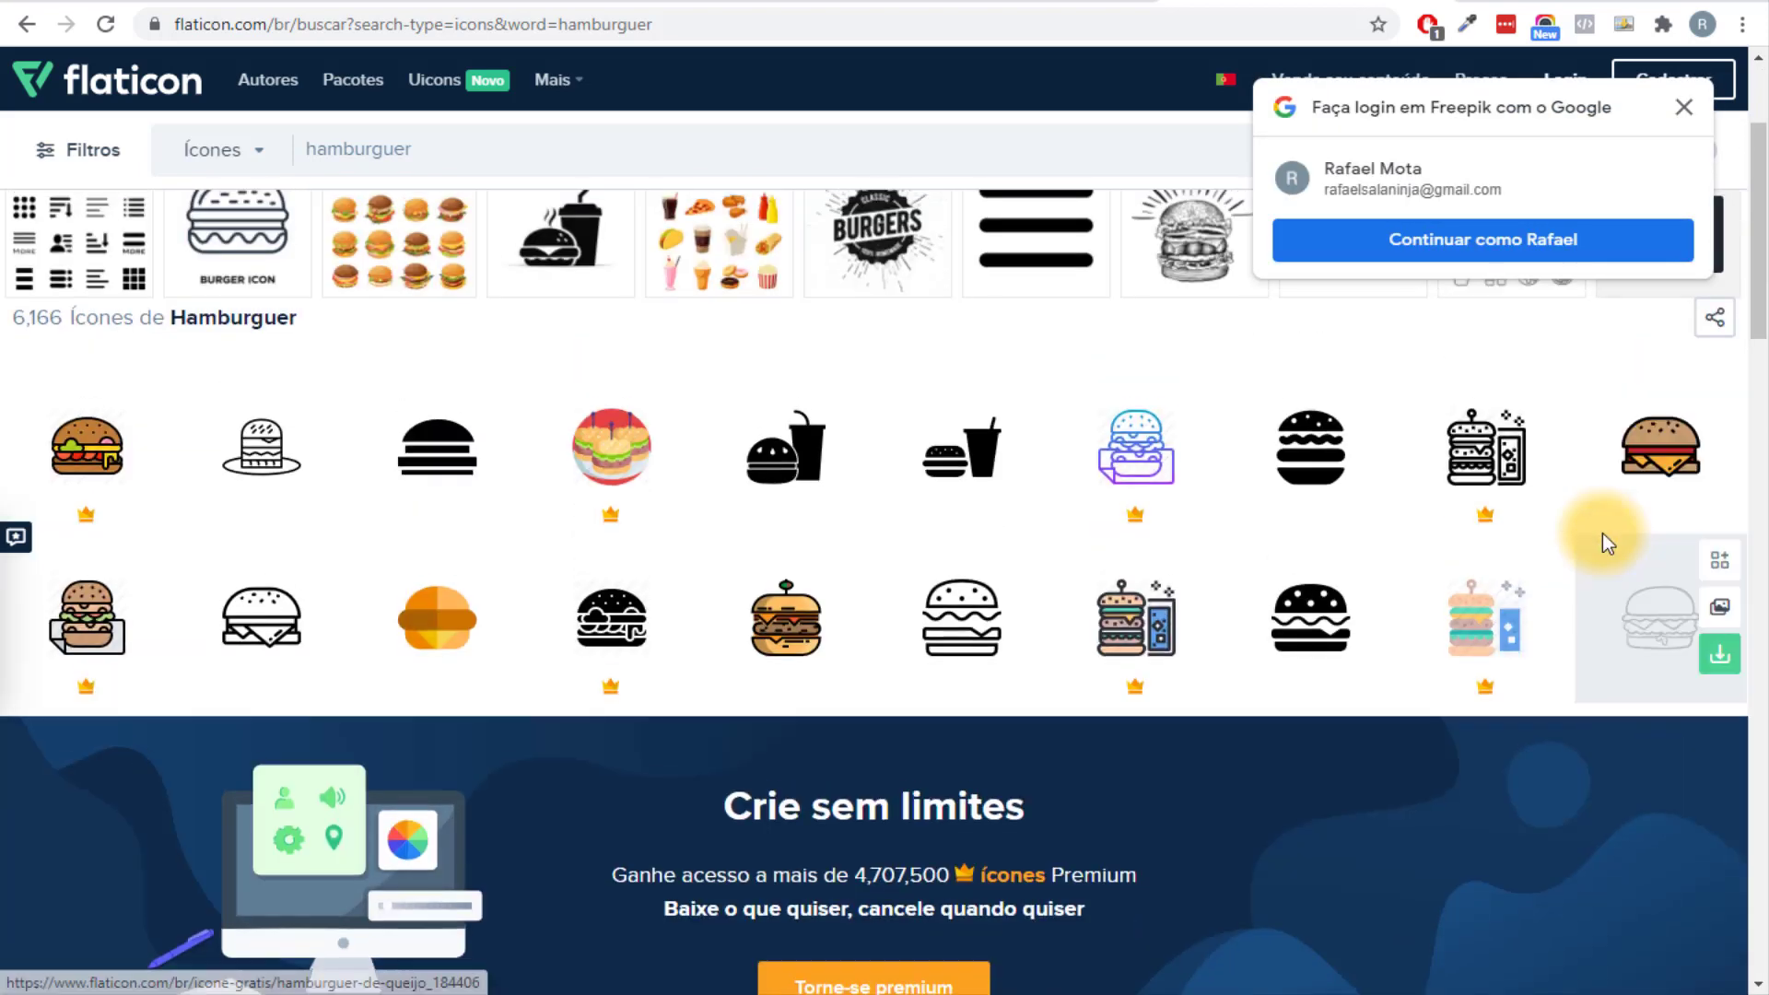
click(1684, 108)
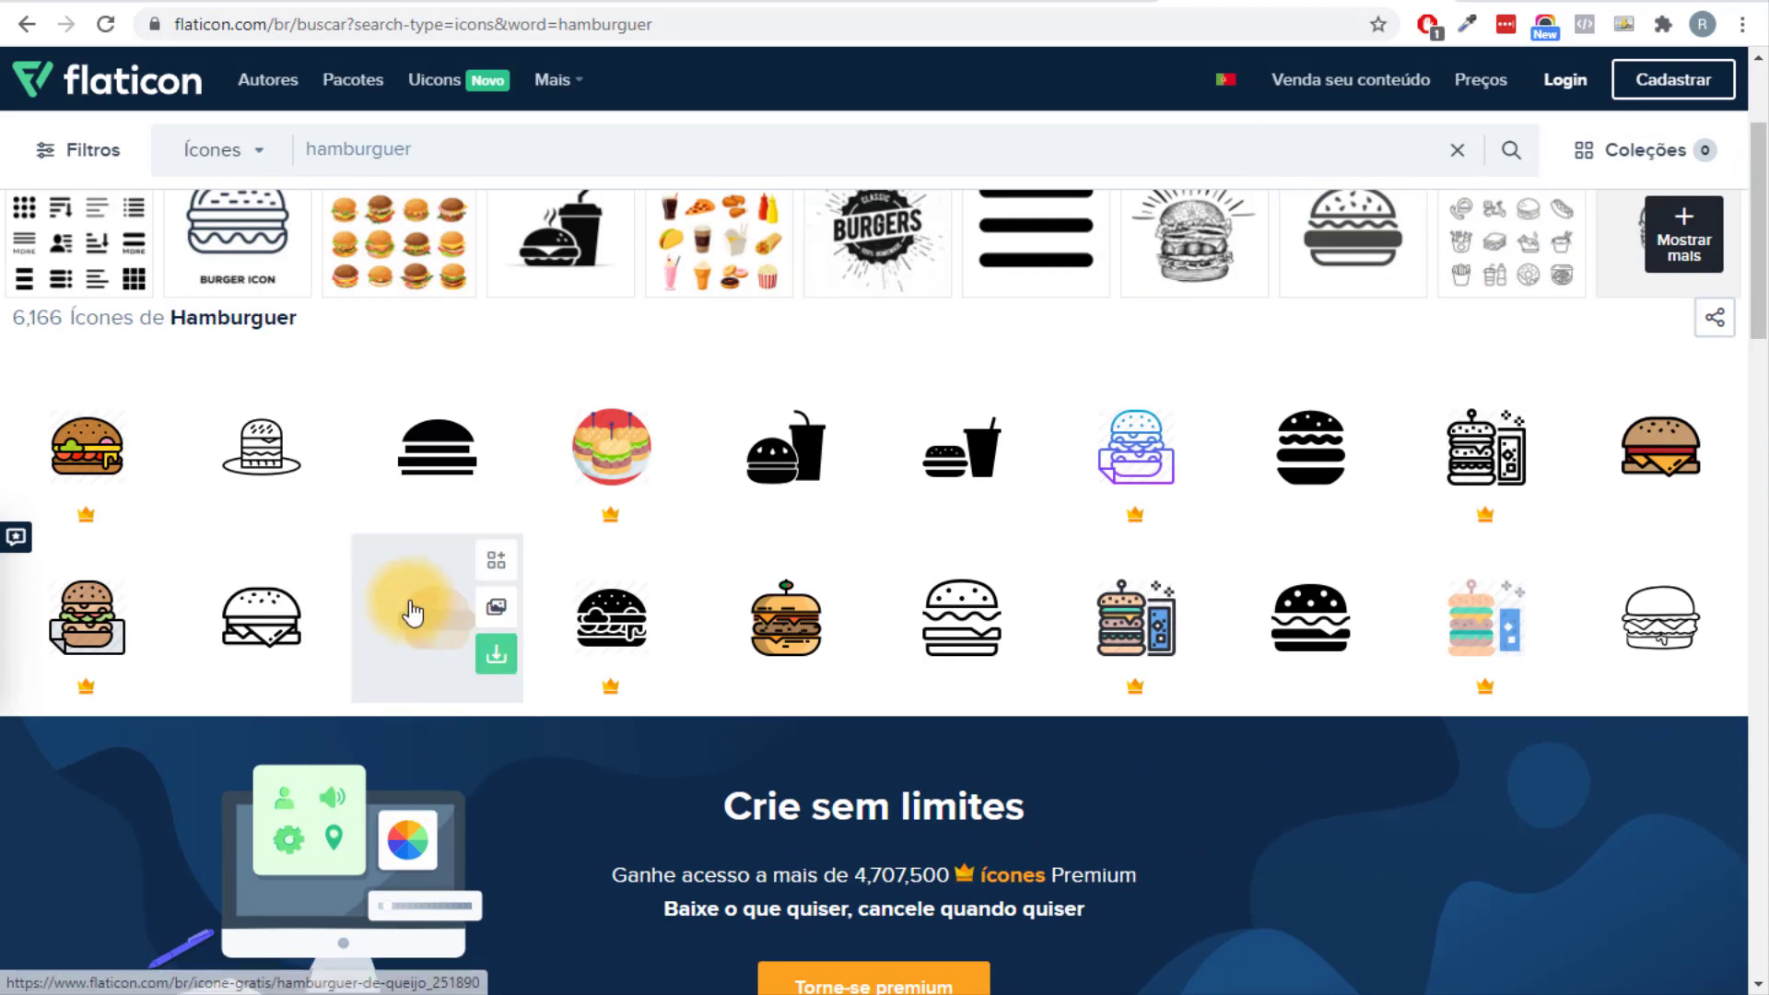
click(407, 615)
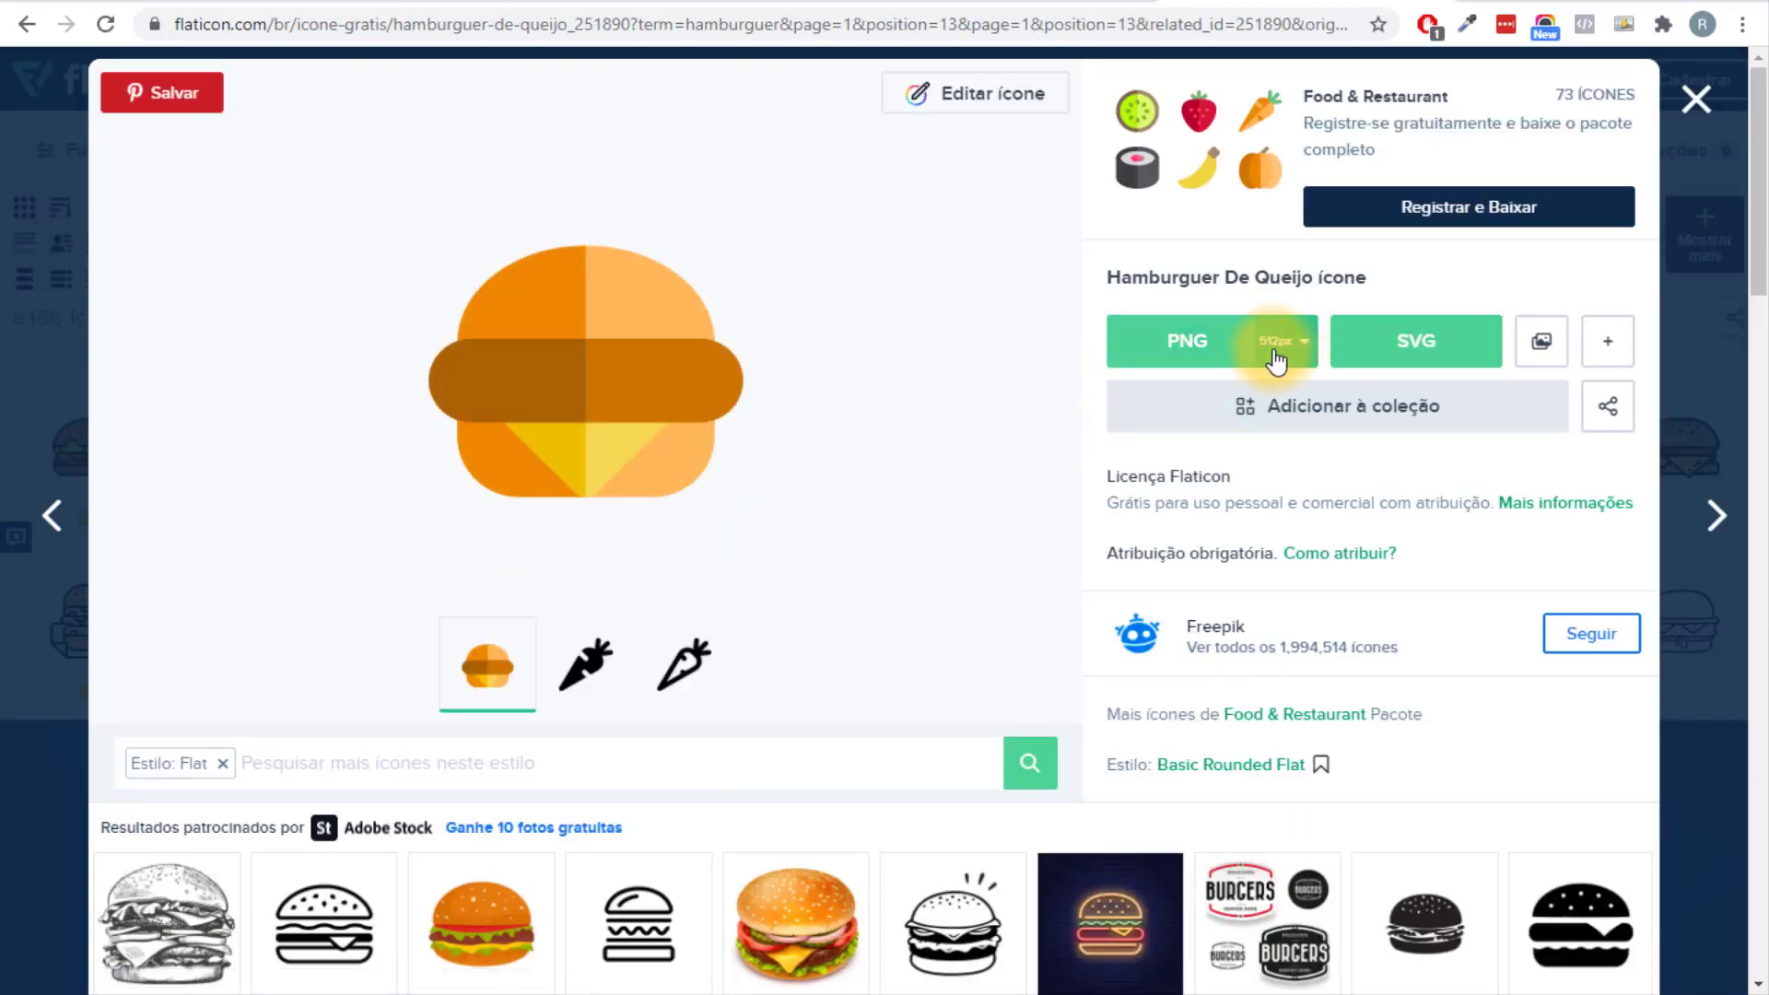
click(1156, 361)
click(1121, 466)
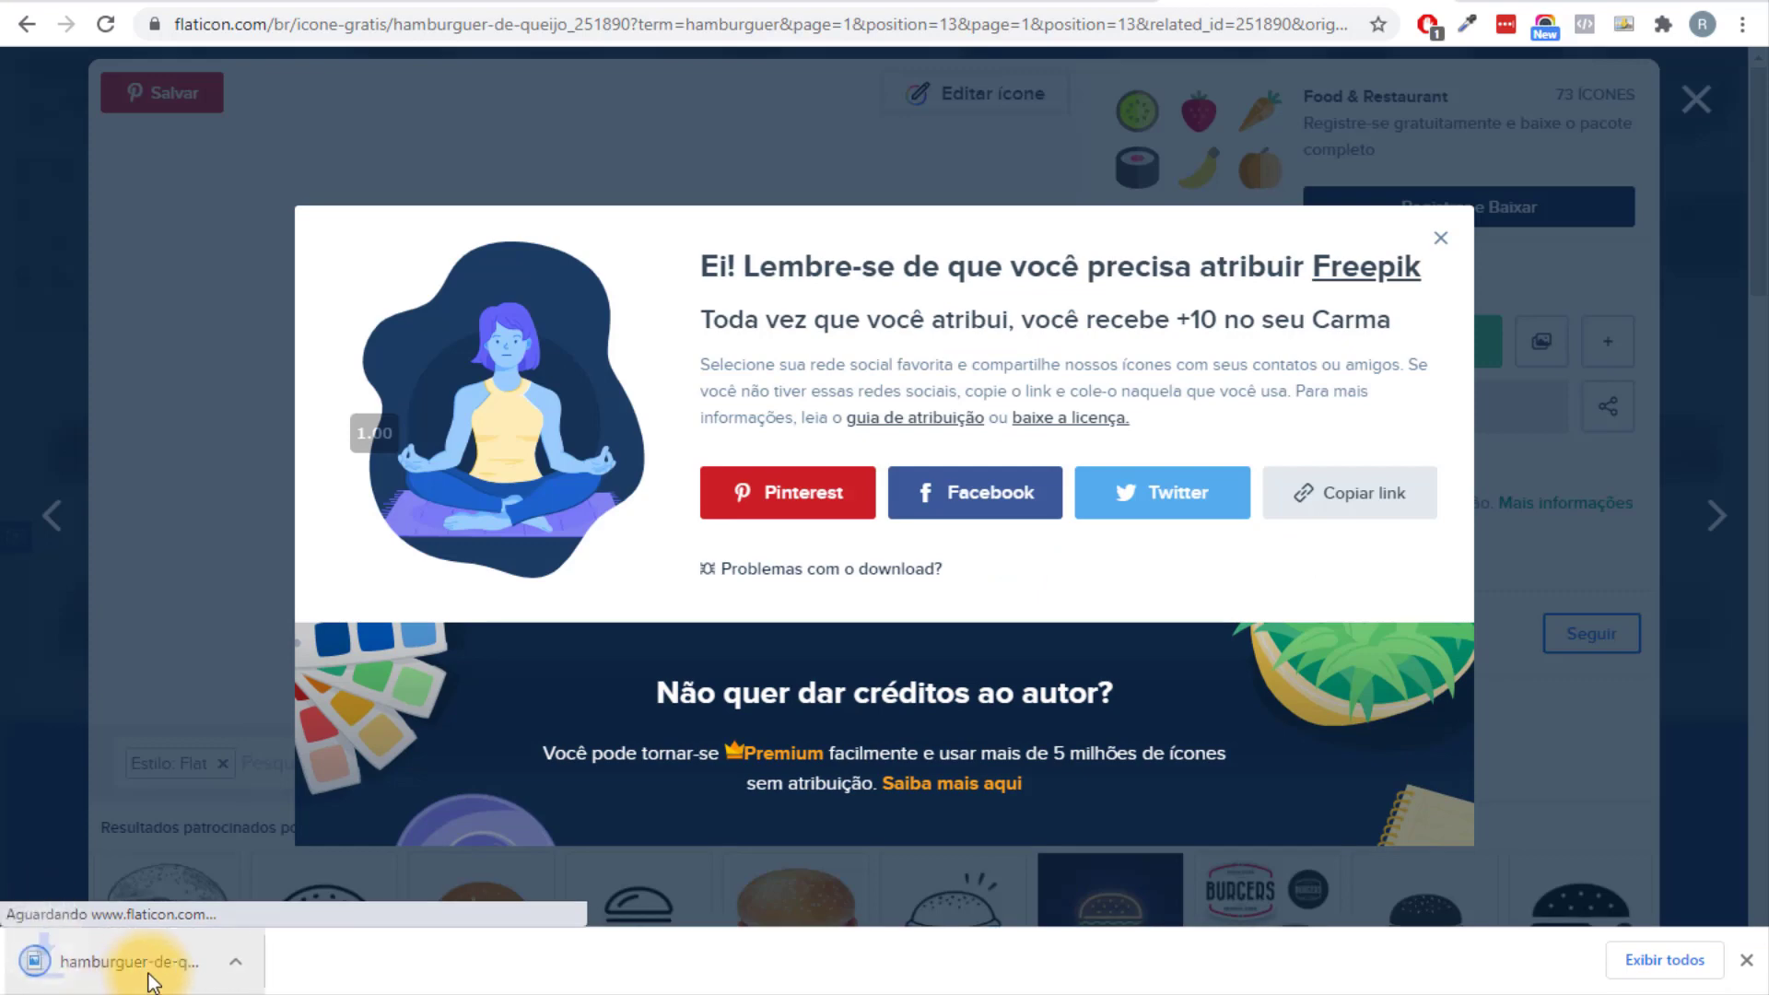
click(414, 5)
Upload the burger PNG, set the Delivery Ninja image as Logo do site and the cheeseburger as Favicon do site.
drag(163, 985, 377, 604)
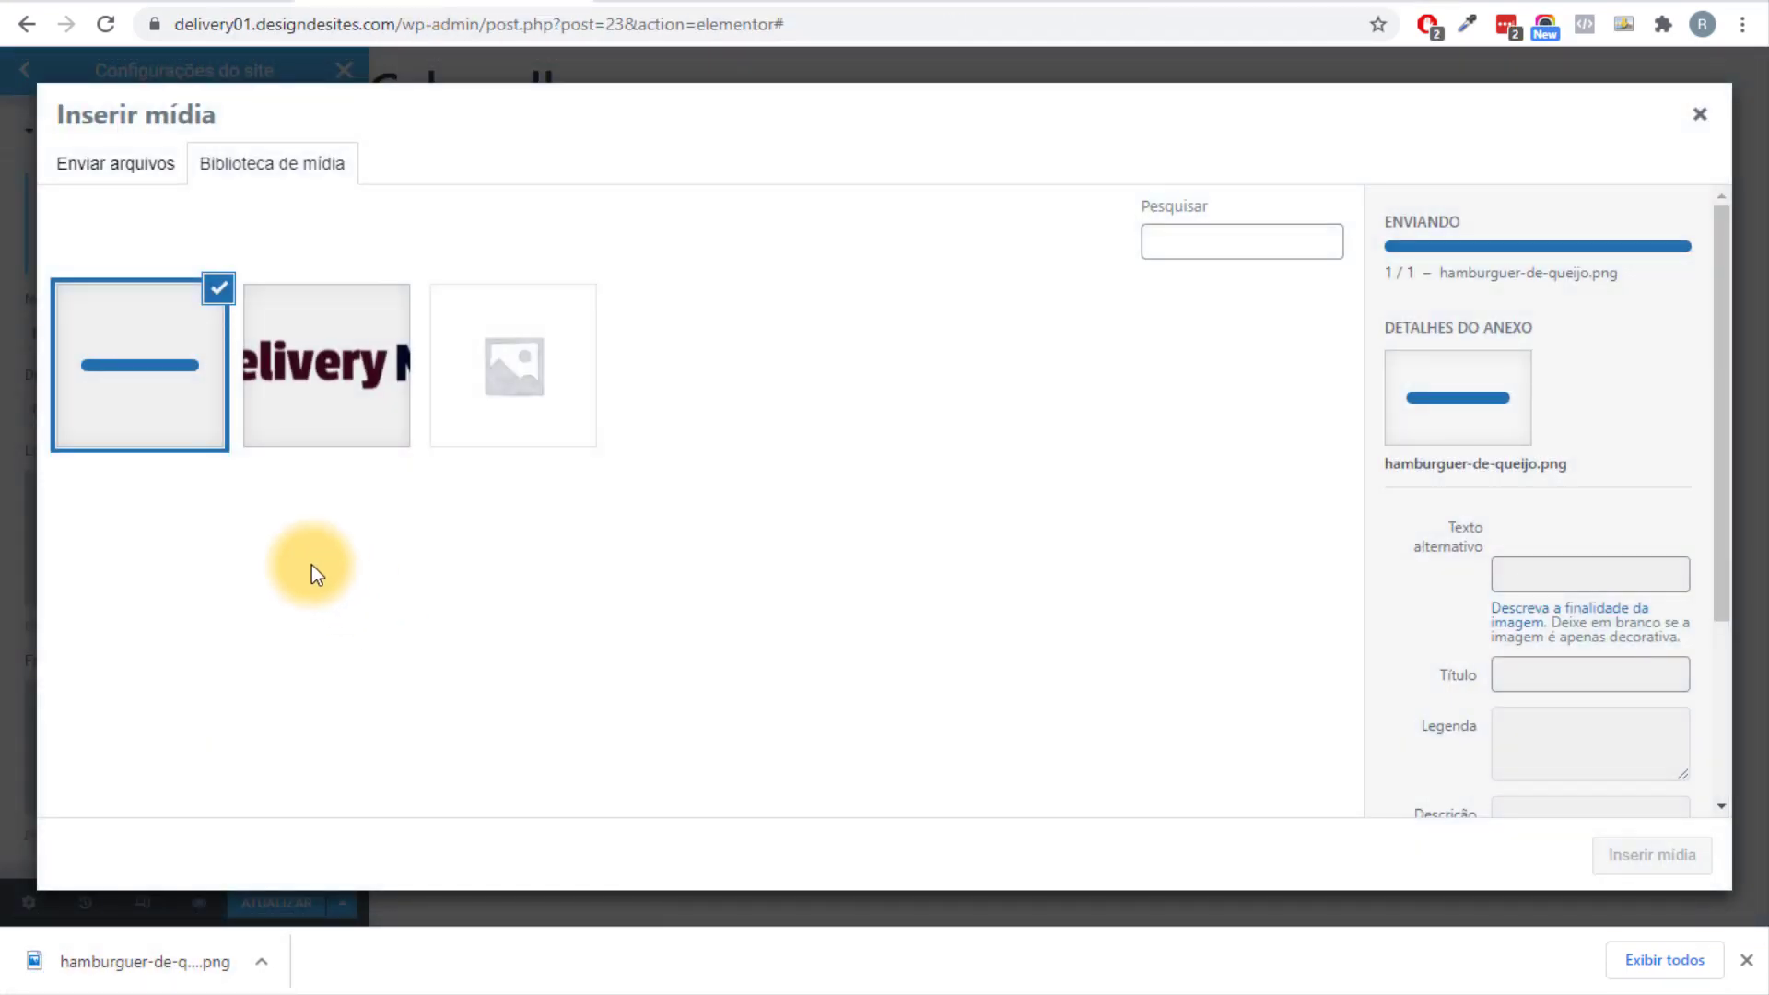
click(347, 399)
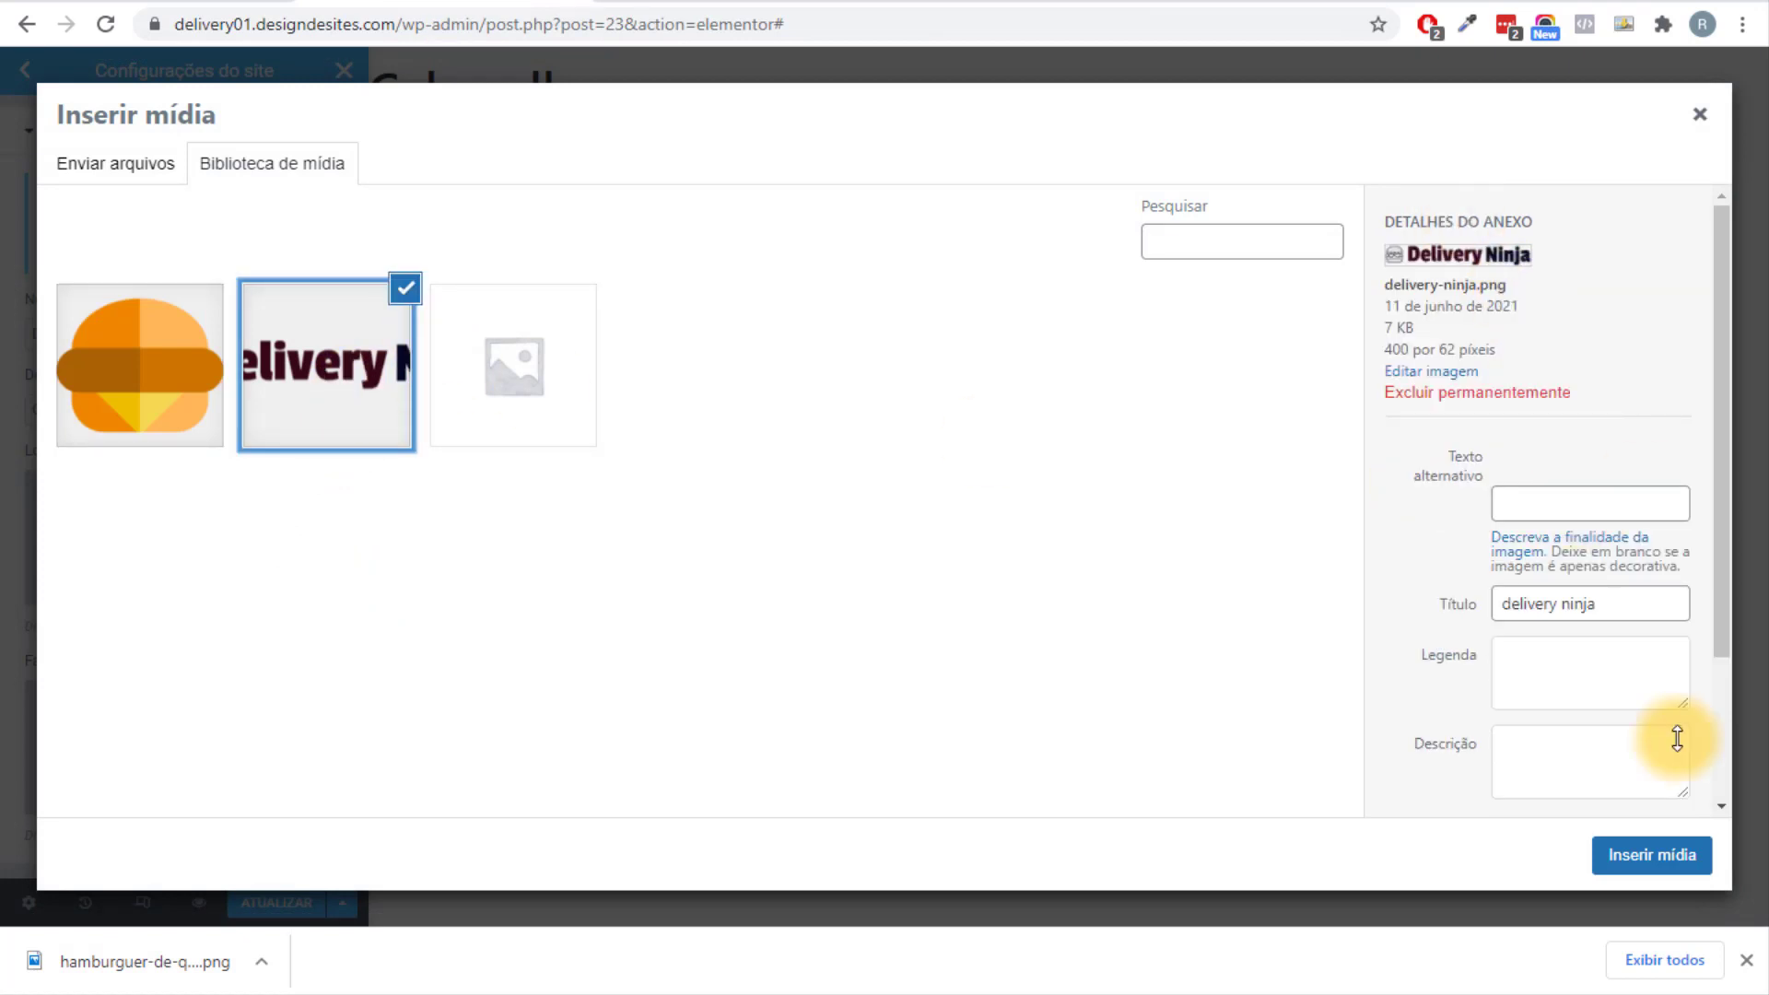
click(1678, 858)
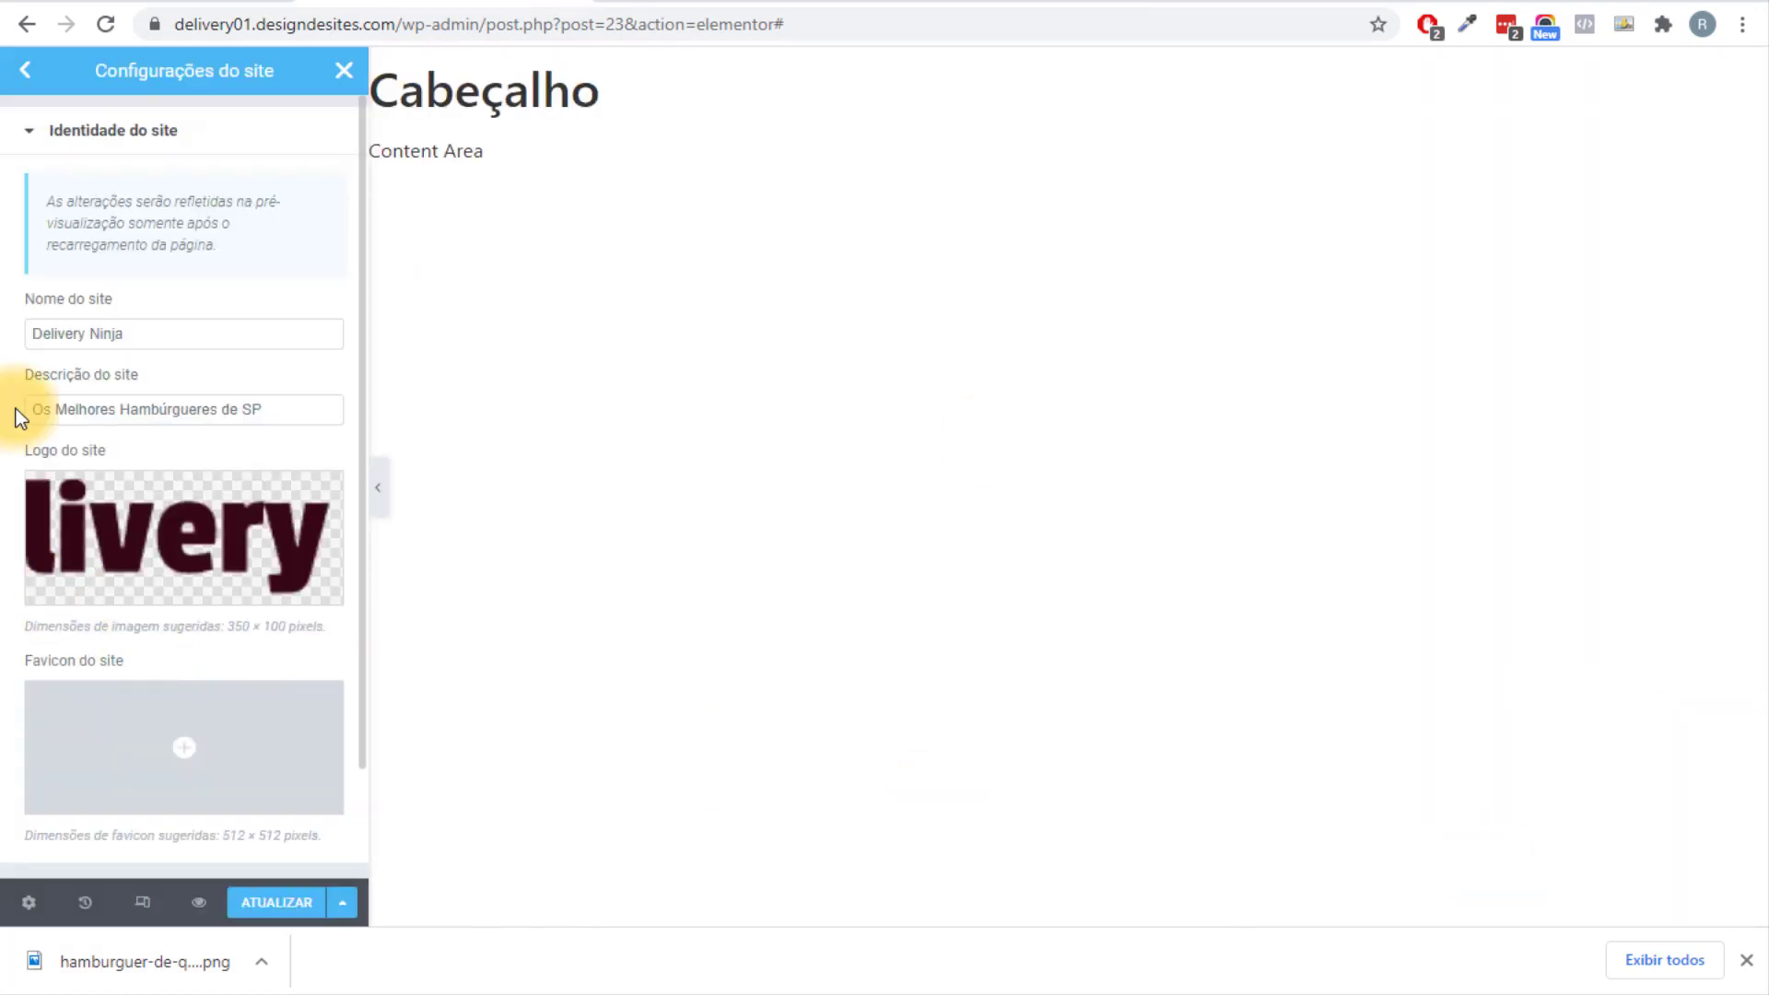
click(146, 734)
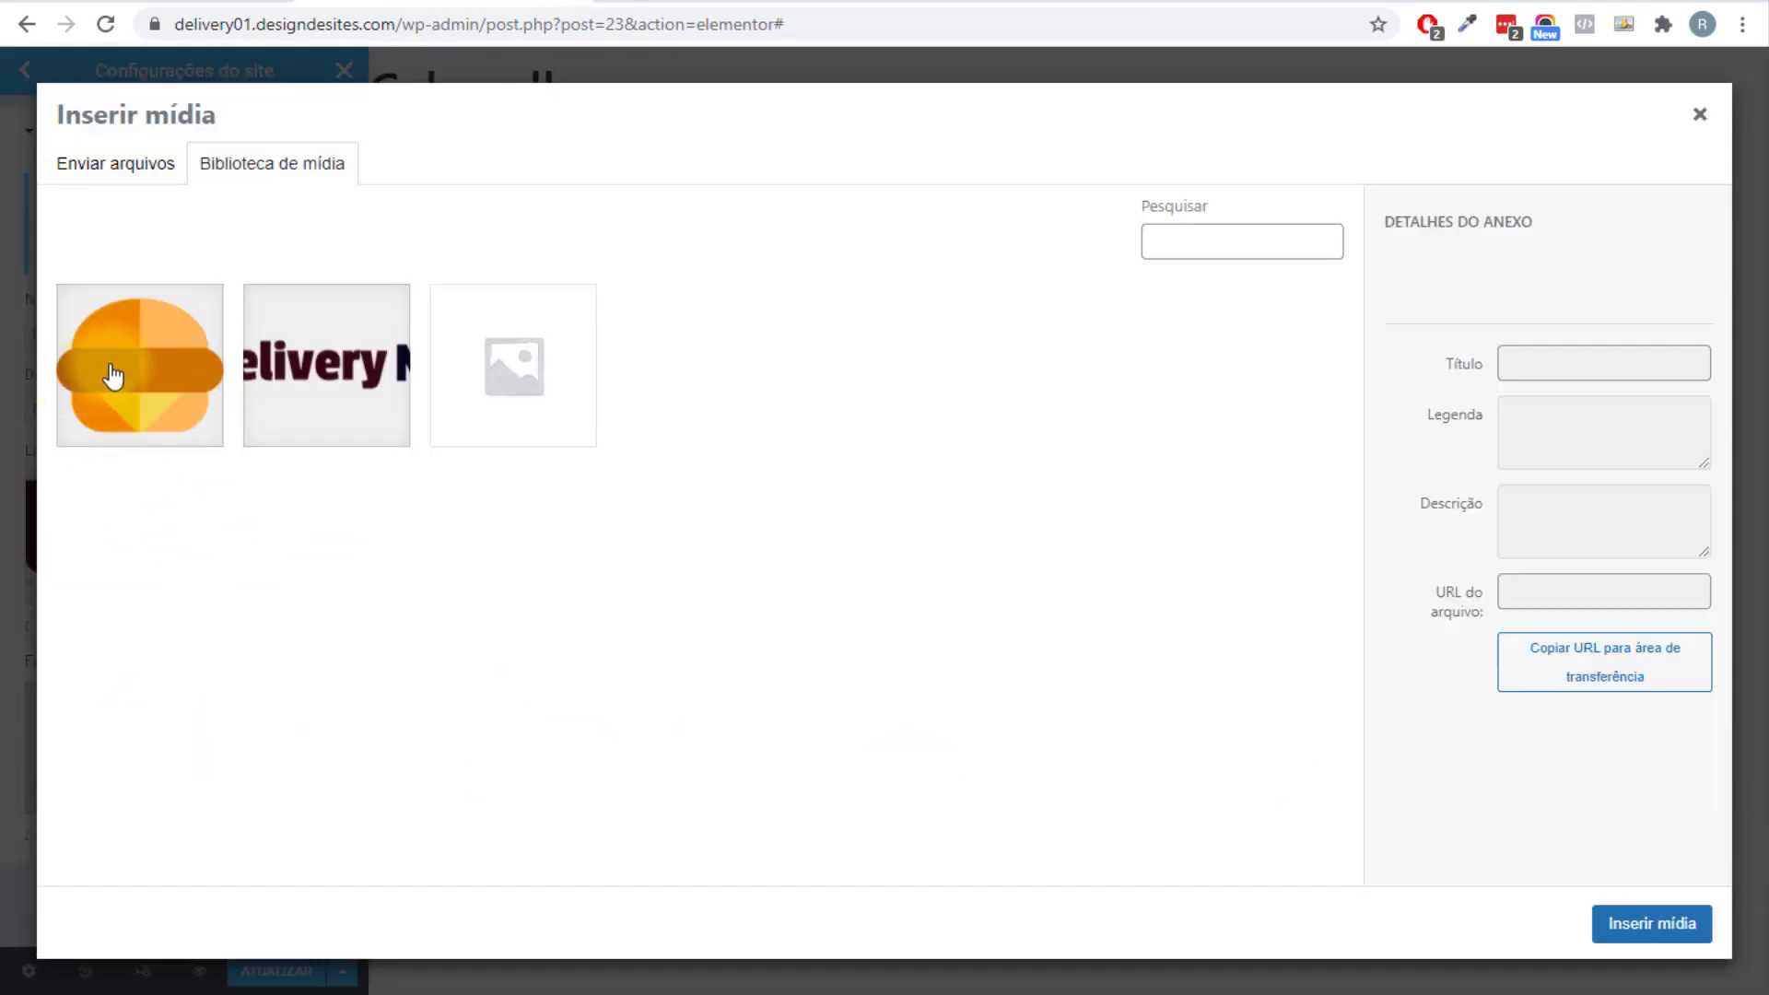
click(111, 379)
click(1665, 924)
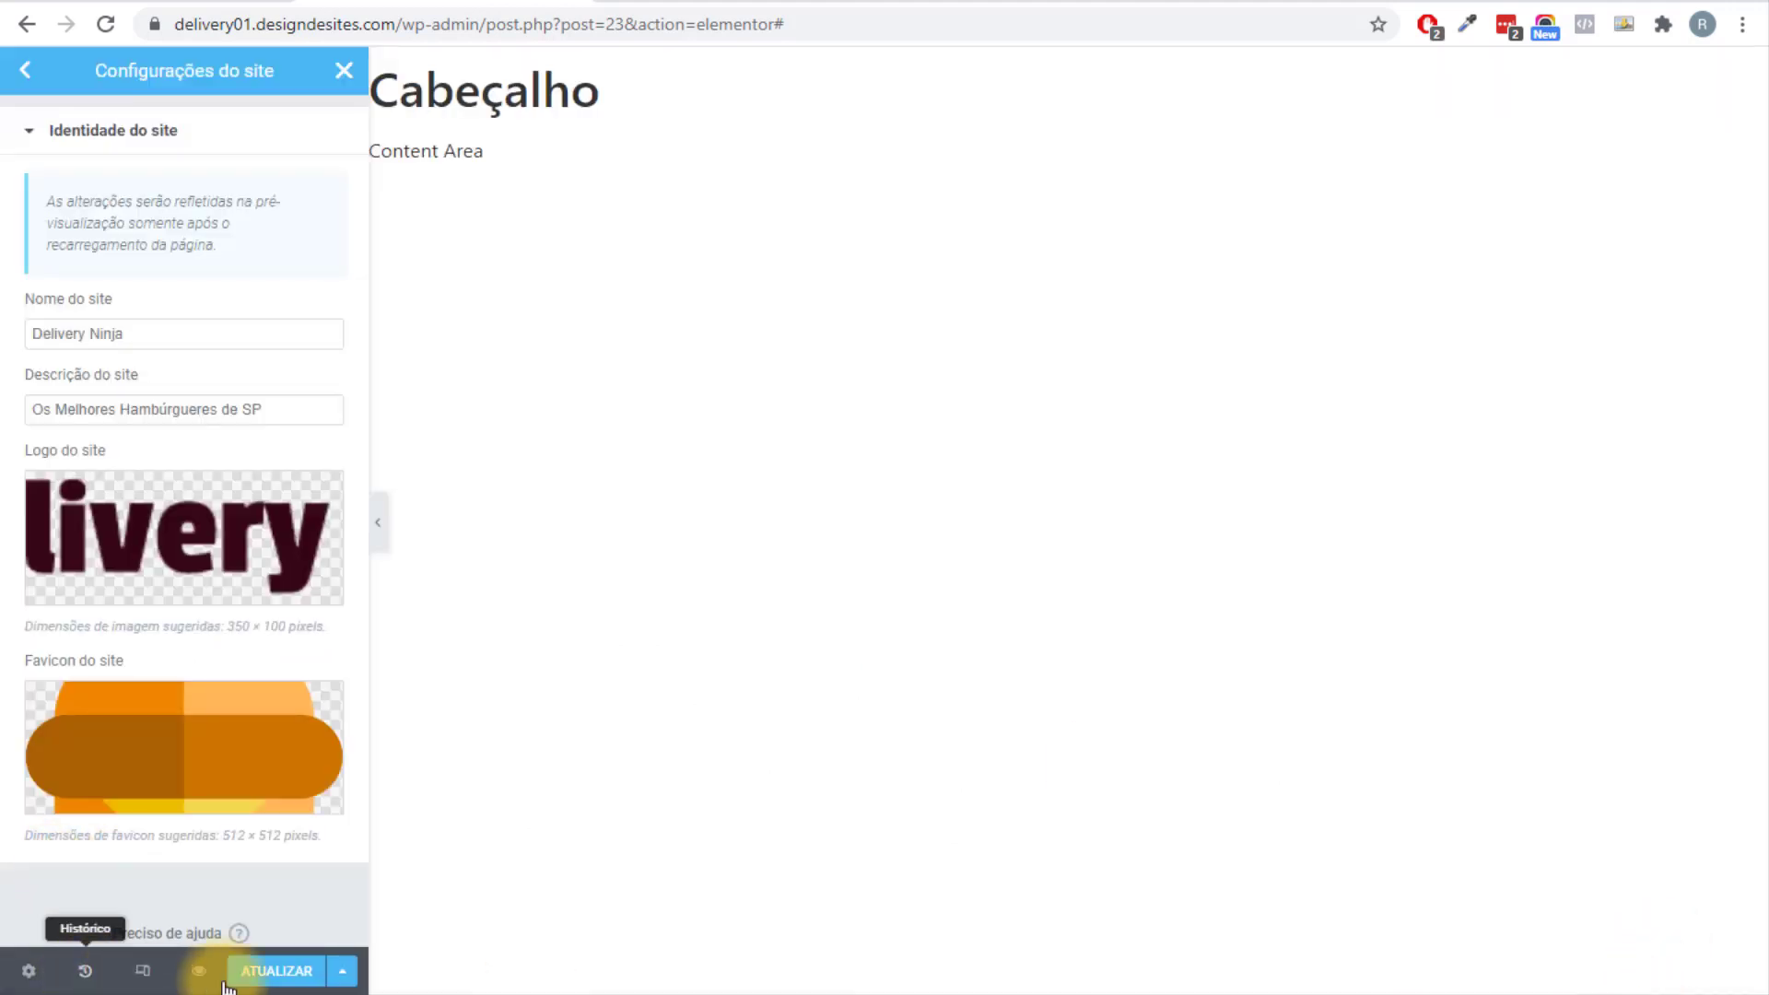
click(29, 73)
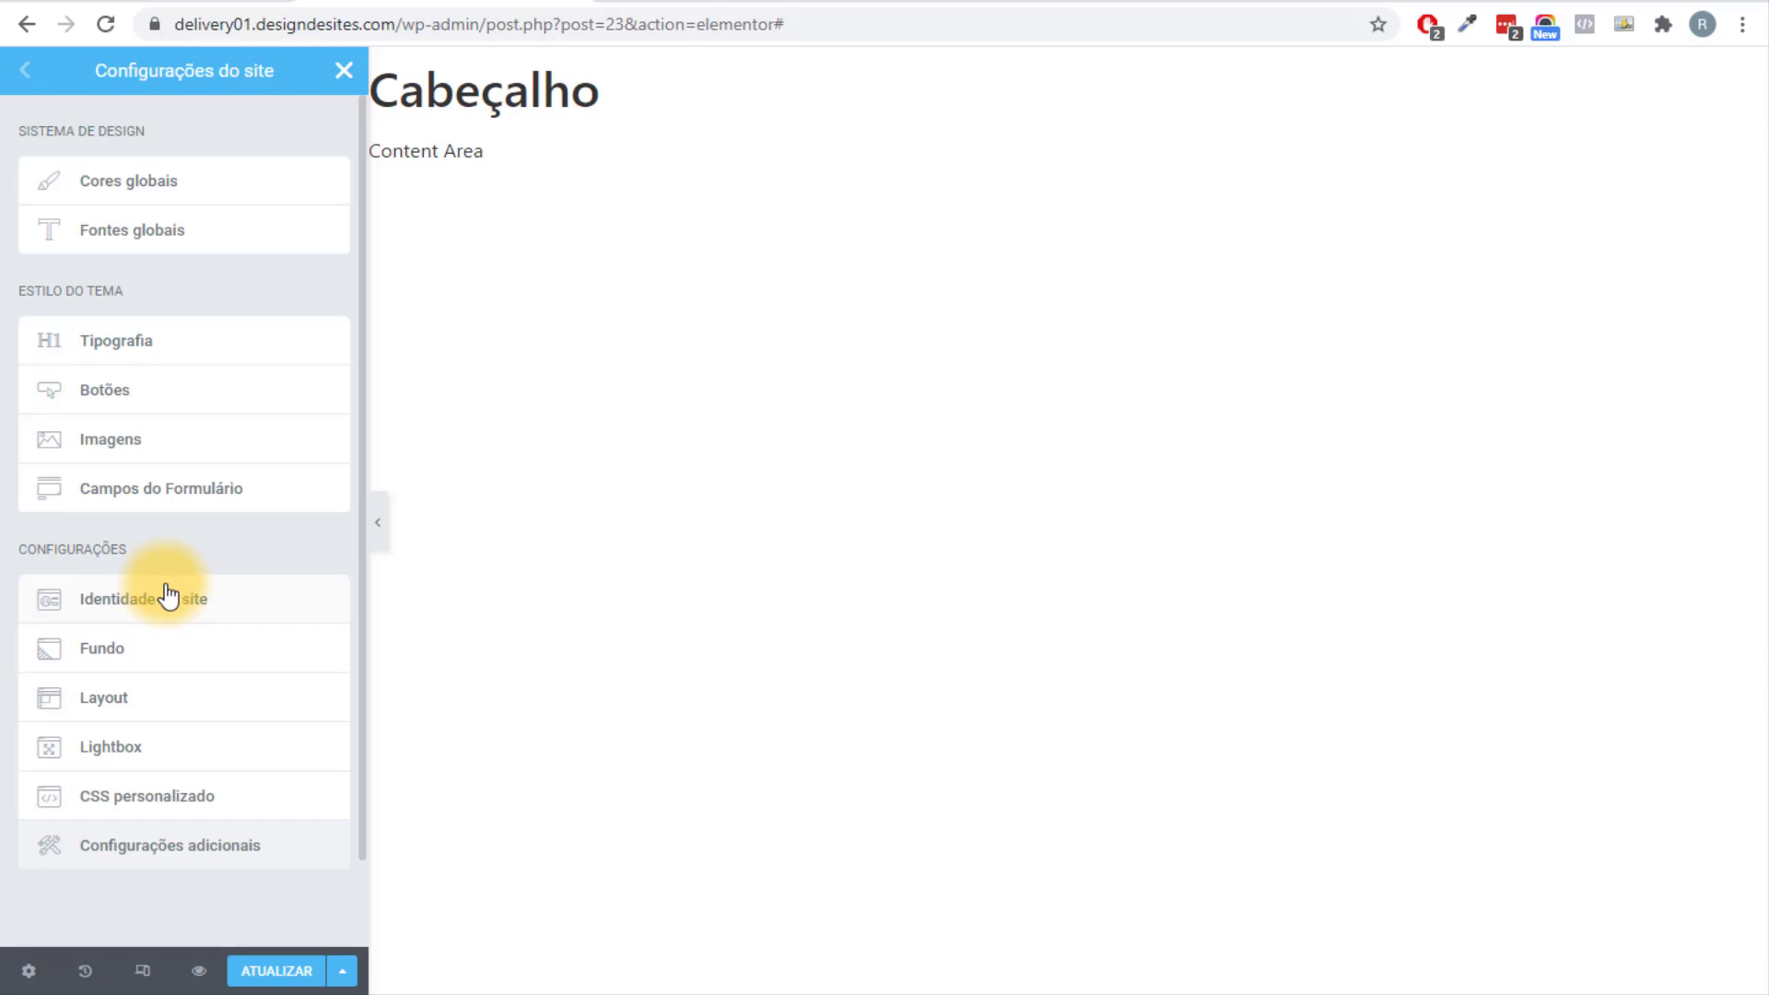
Enter 1100 in Layout's Largura do conteúdo, save with ATUALIZAR, and close site settings.
click(154, 698)
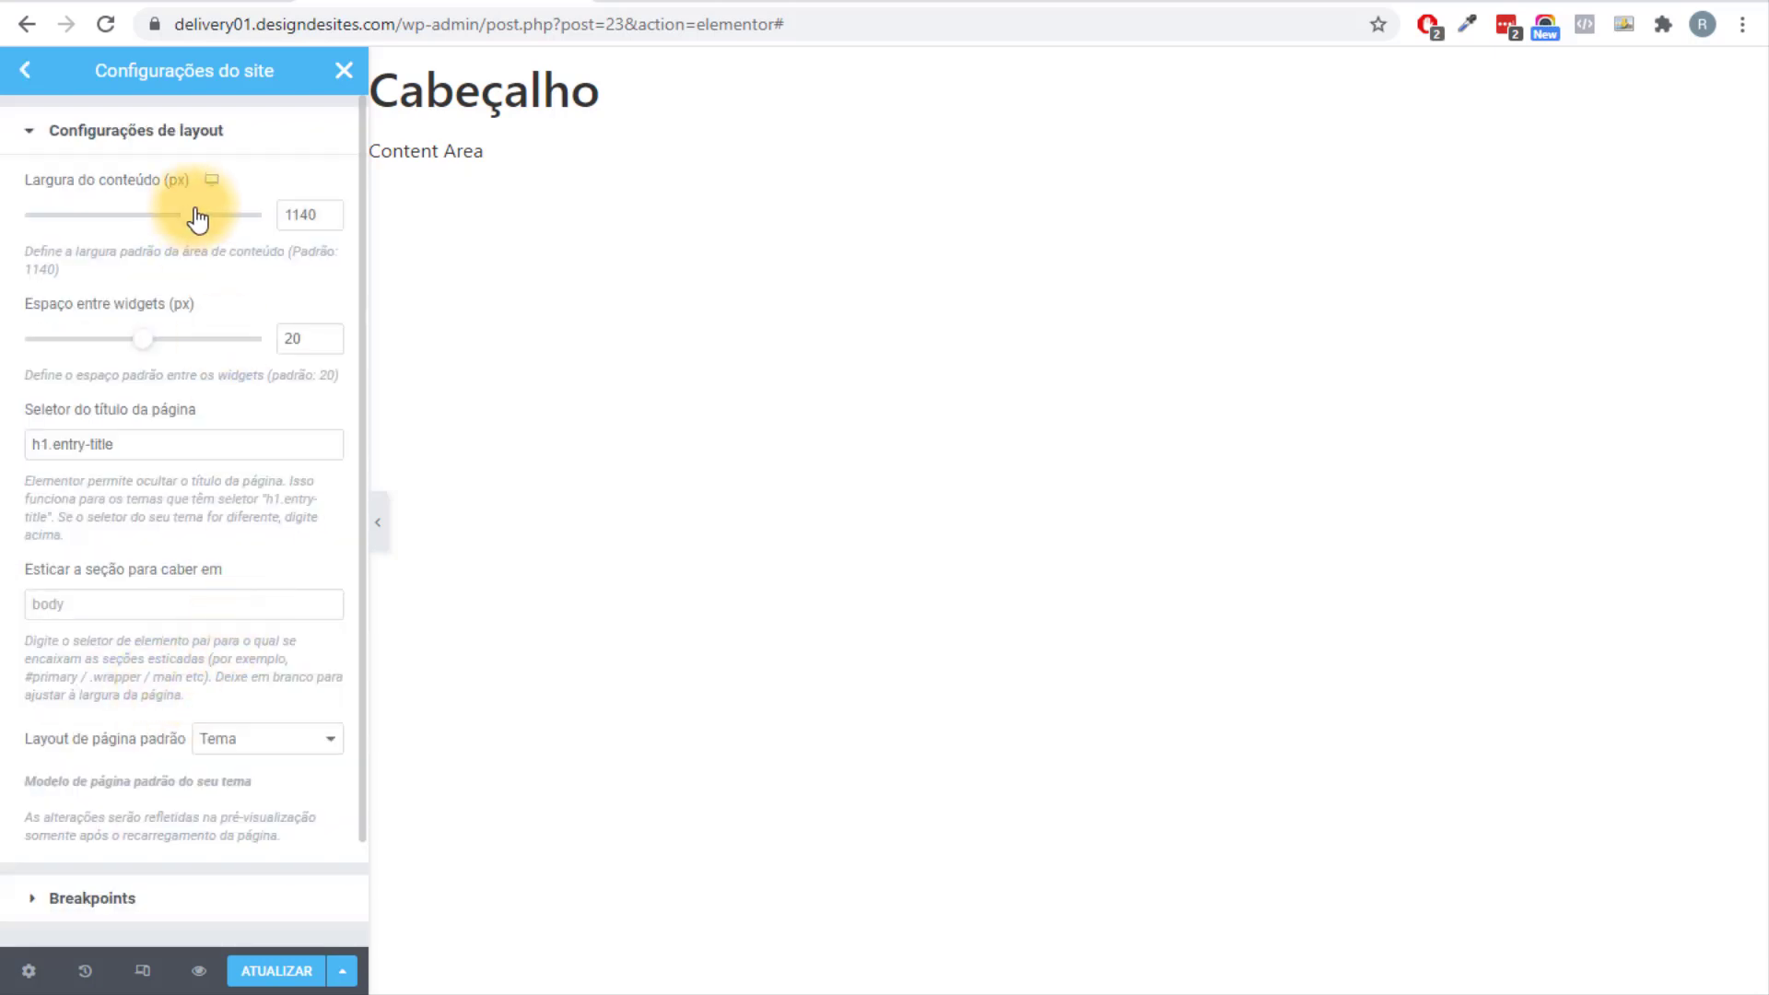
drag(179, 212, 264, 225)
double_click(301, 209)
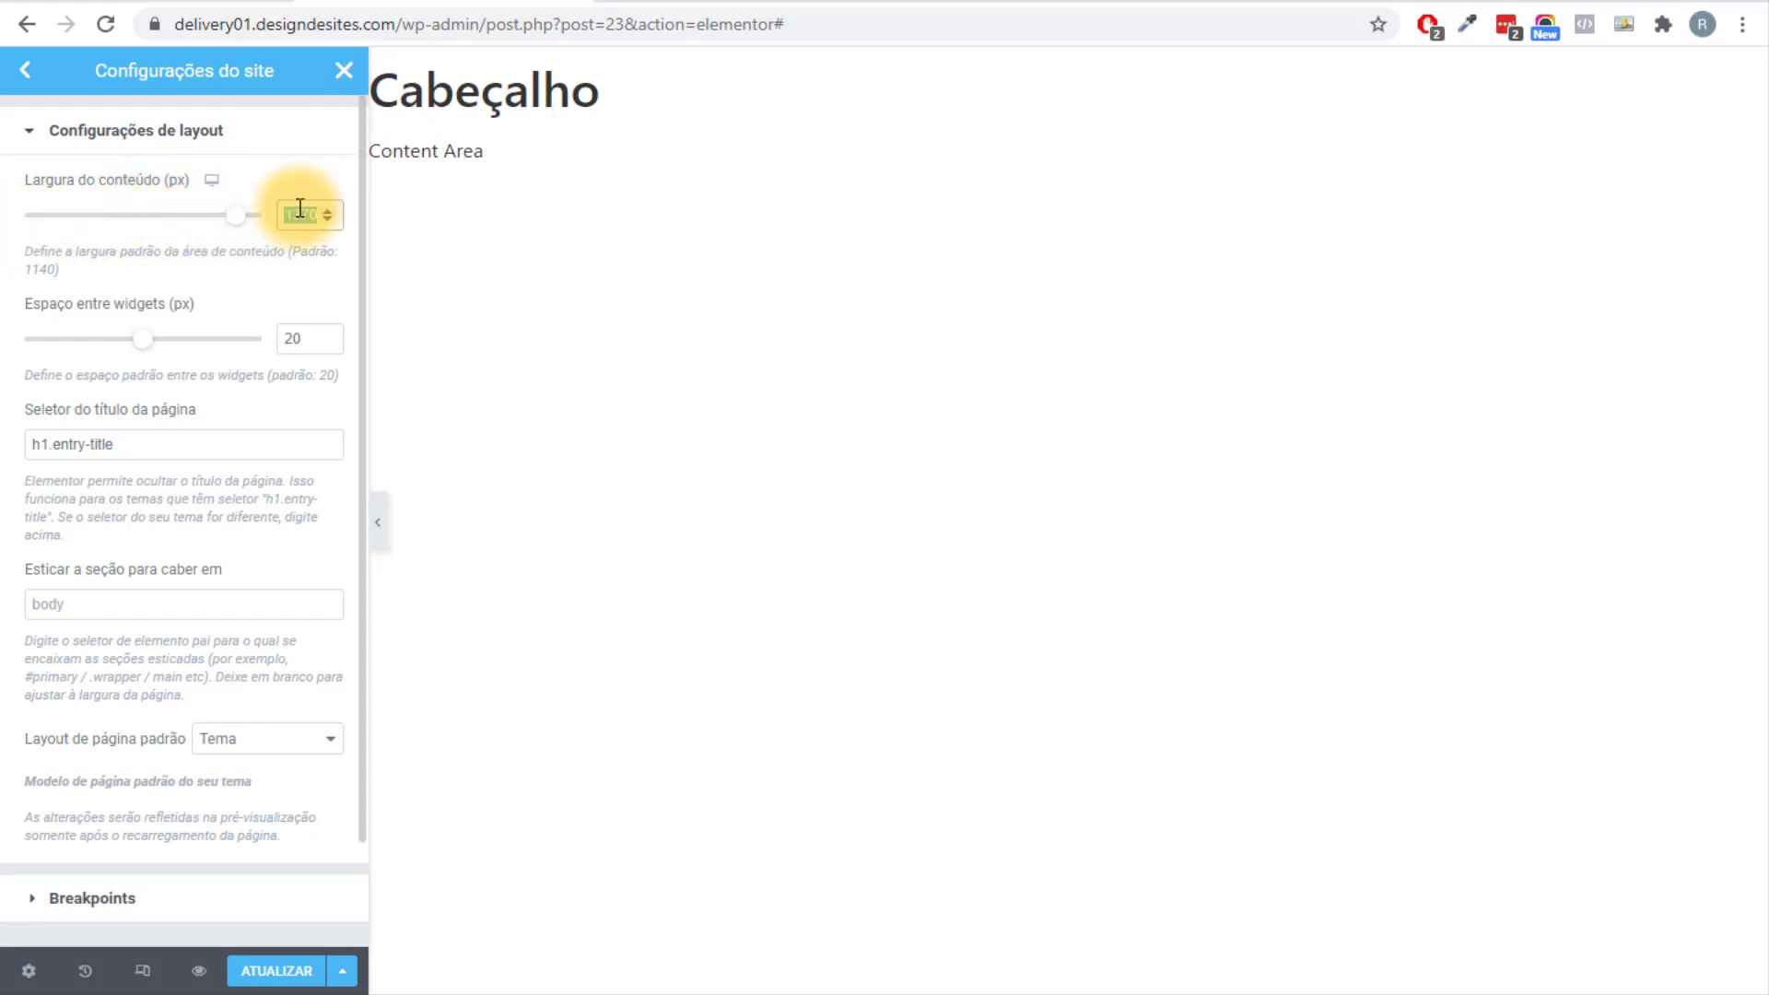
text(1100)
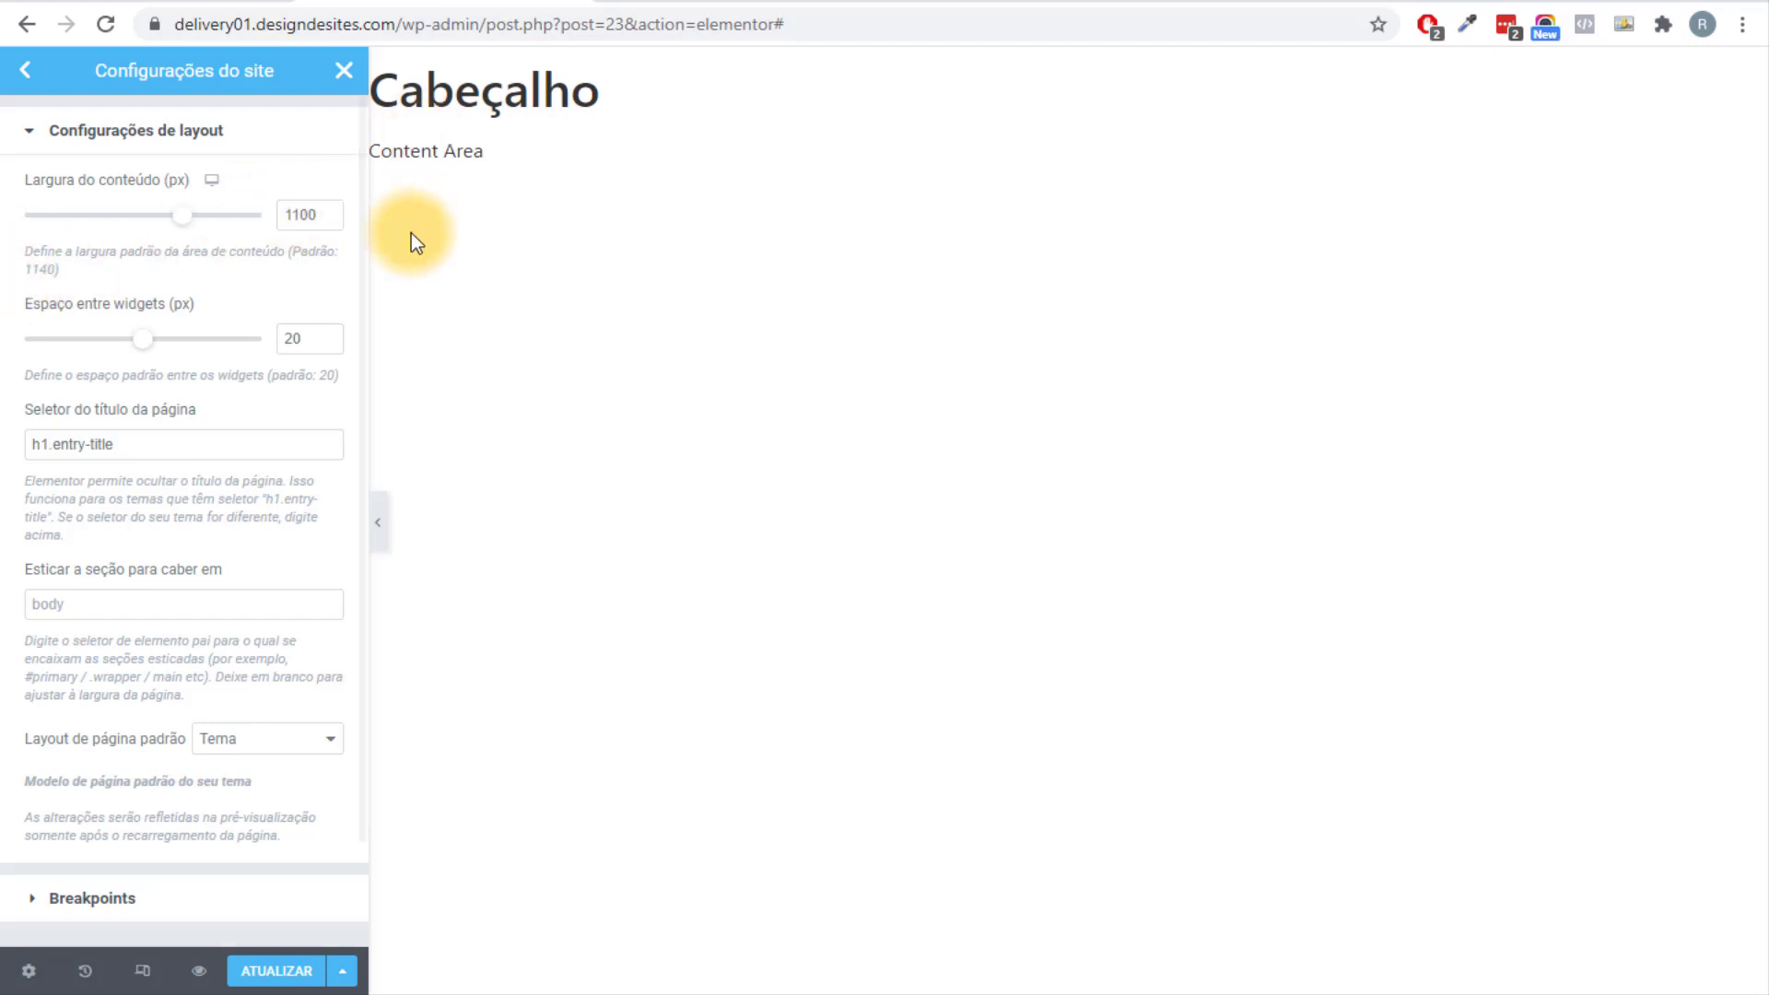
scroll(189, 405, down, 1)
scroll(203, 645, up, 1)
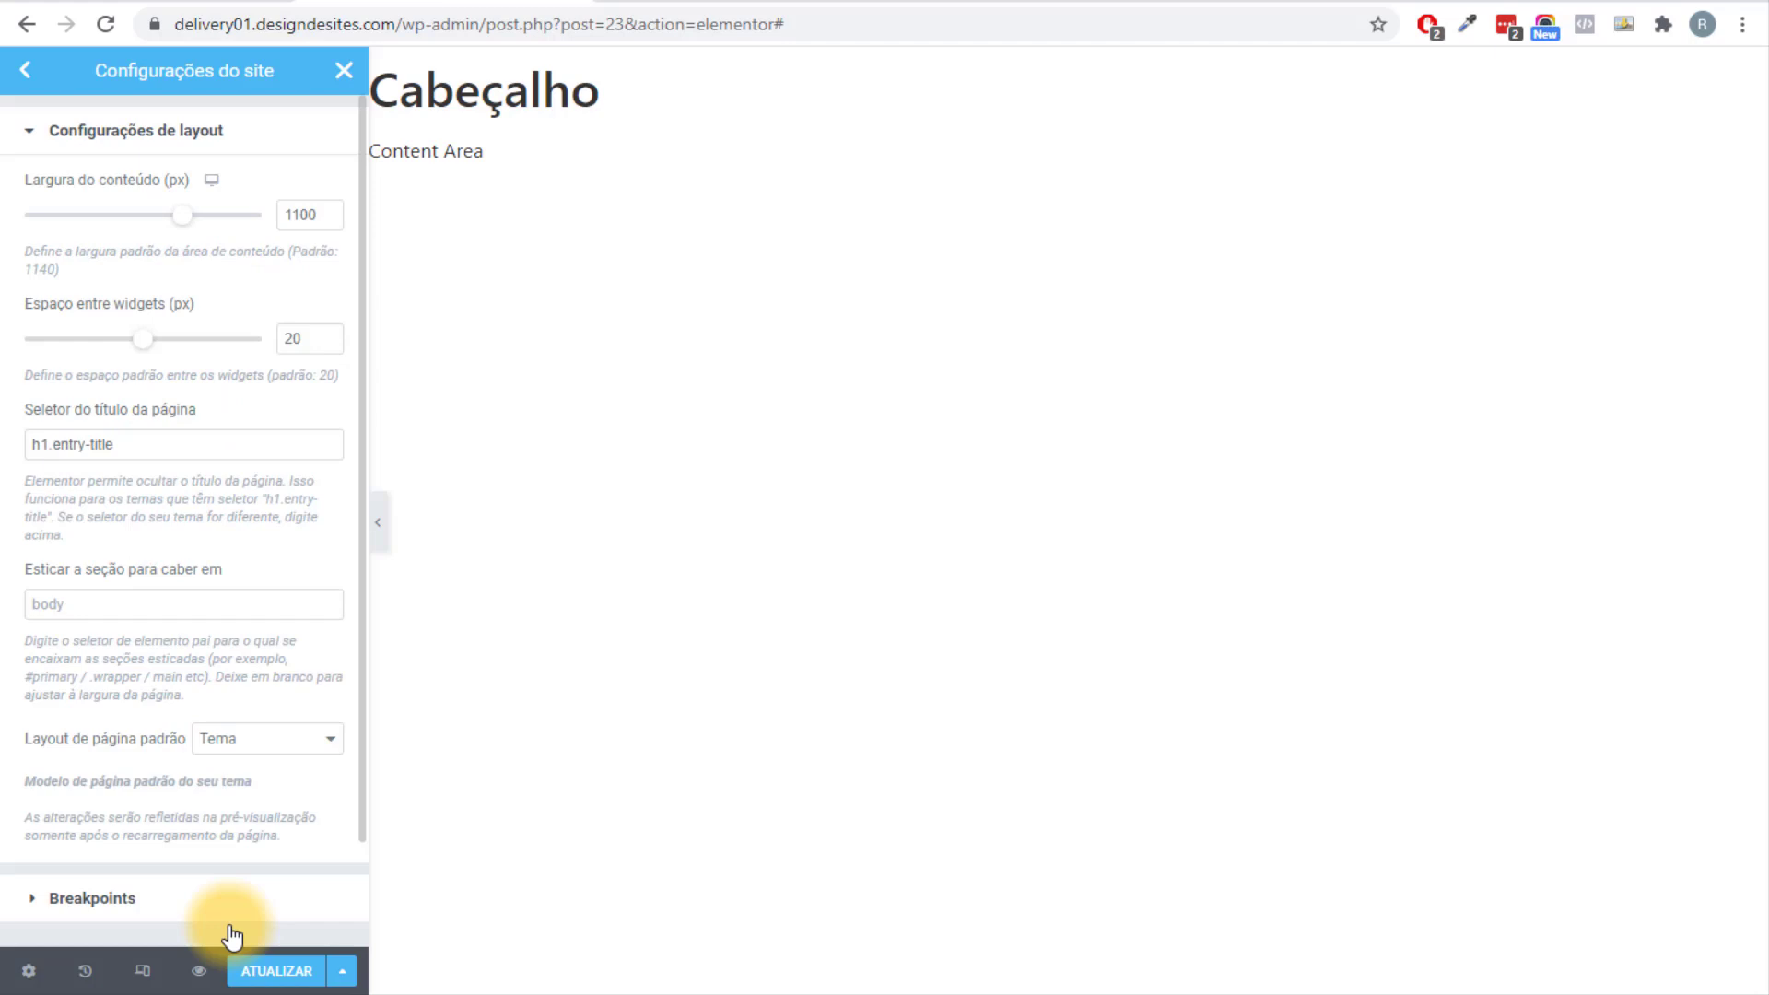
click(247, 976)
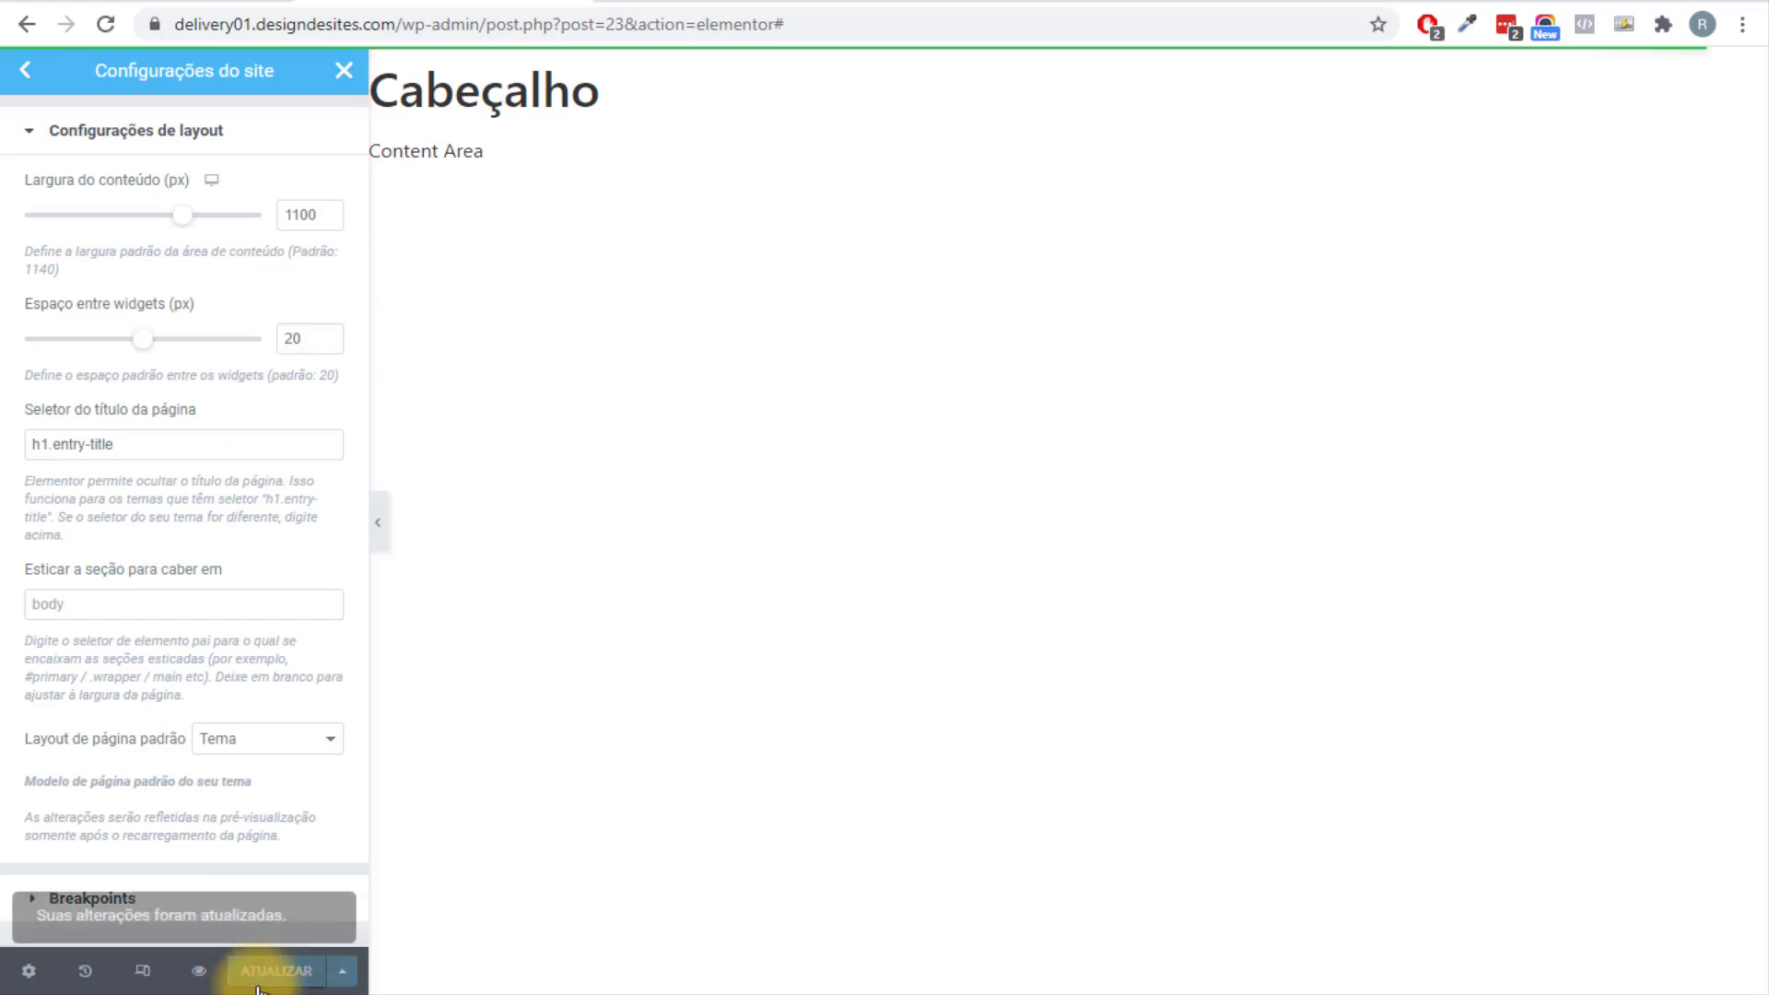
click(343, 71)
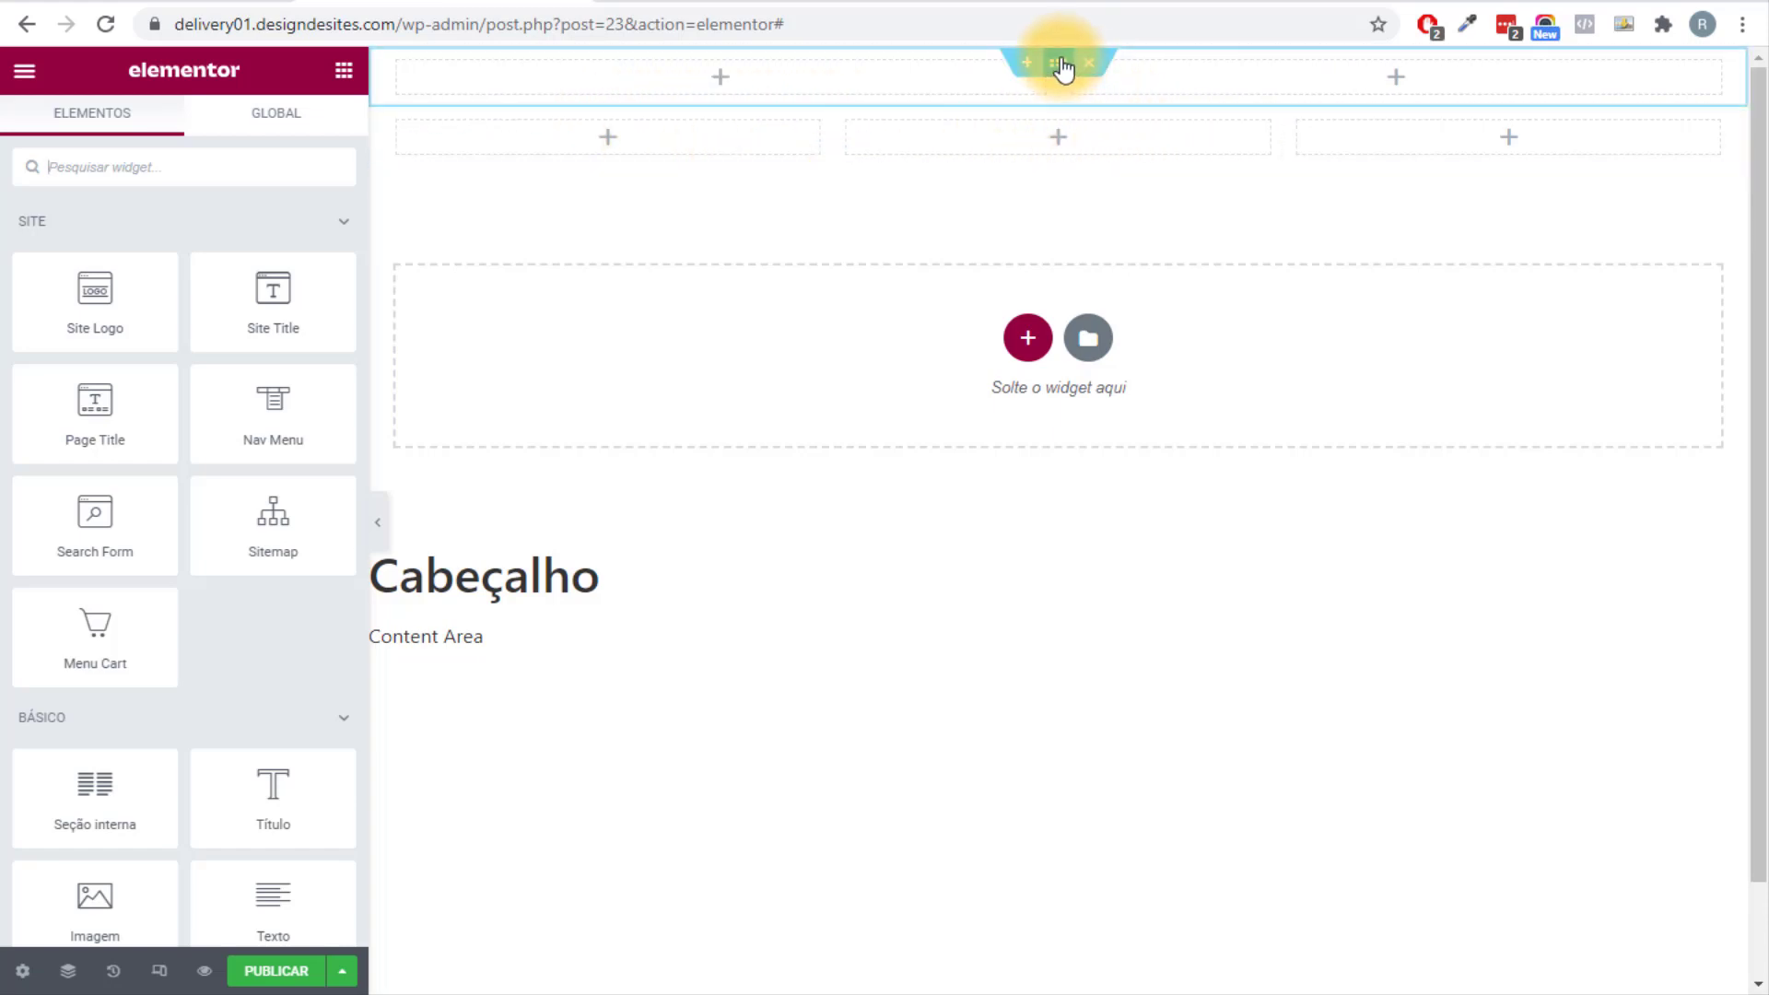
Give the top section a classic background in the global Primário dark navy colour.
click(1059, 64)
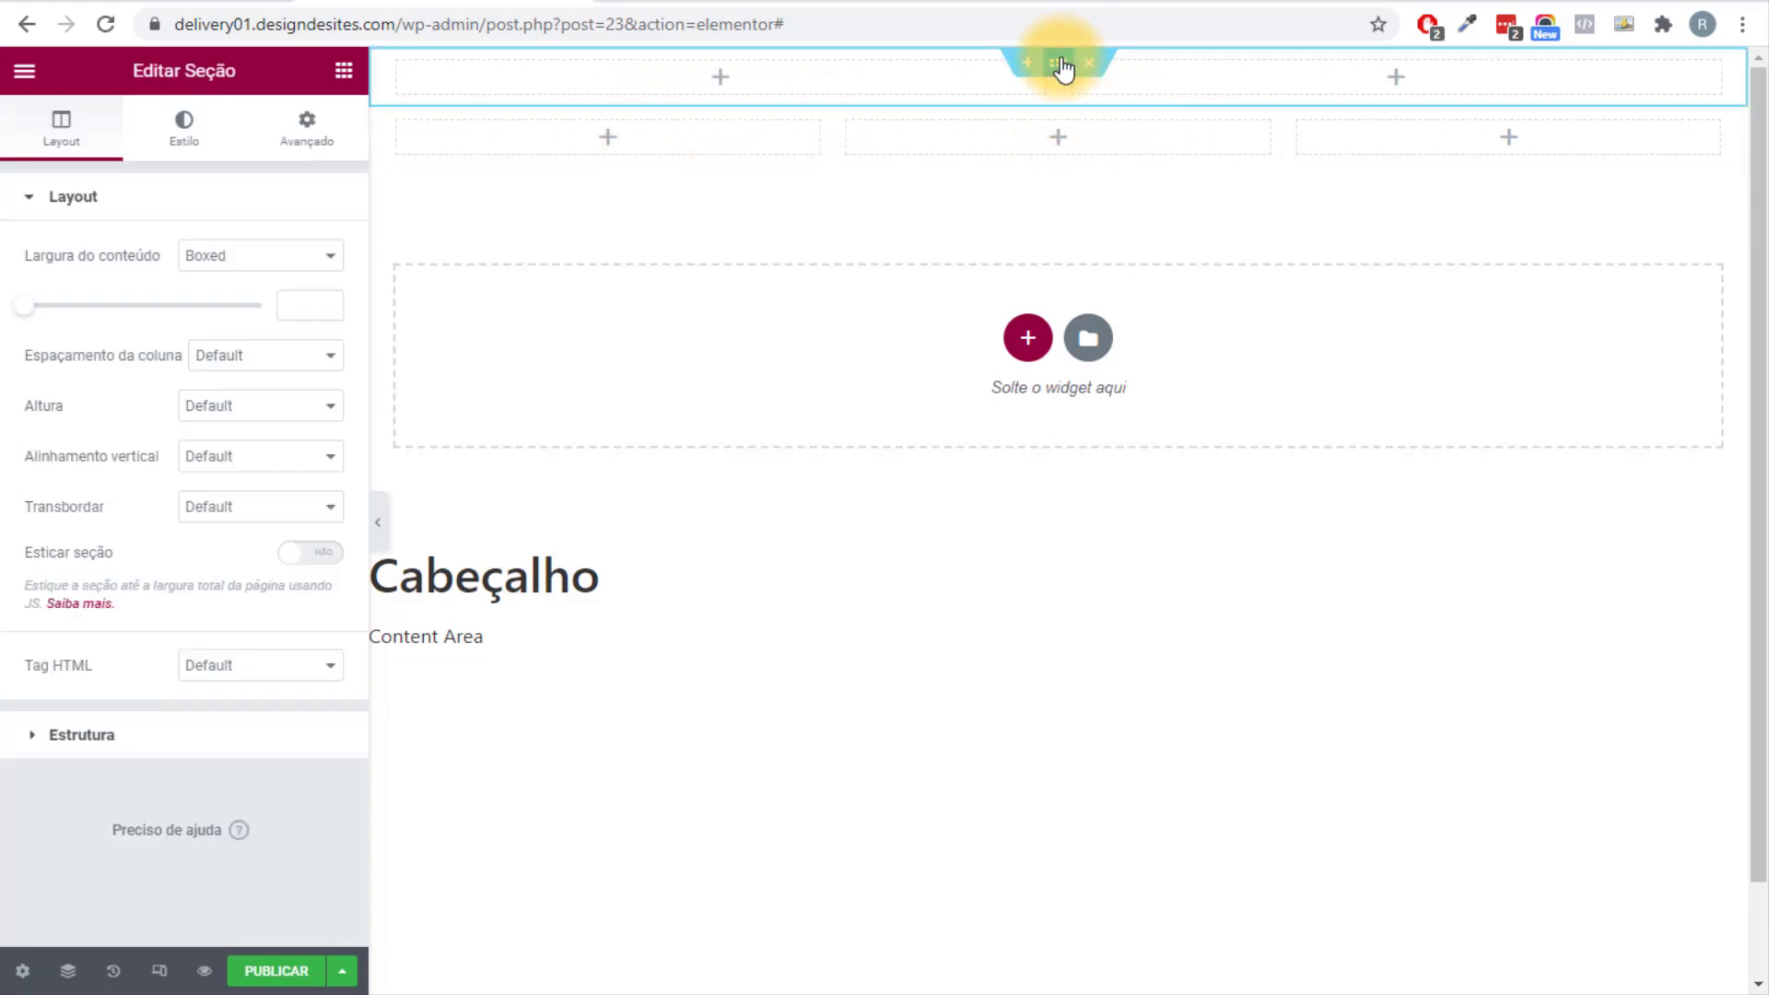
click(218, 138)
click(223, 313)
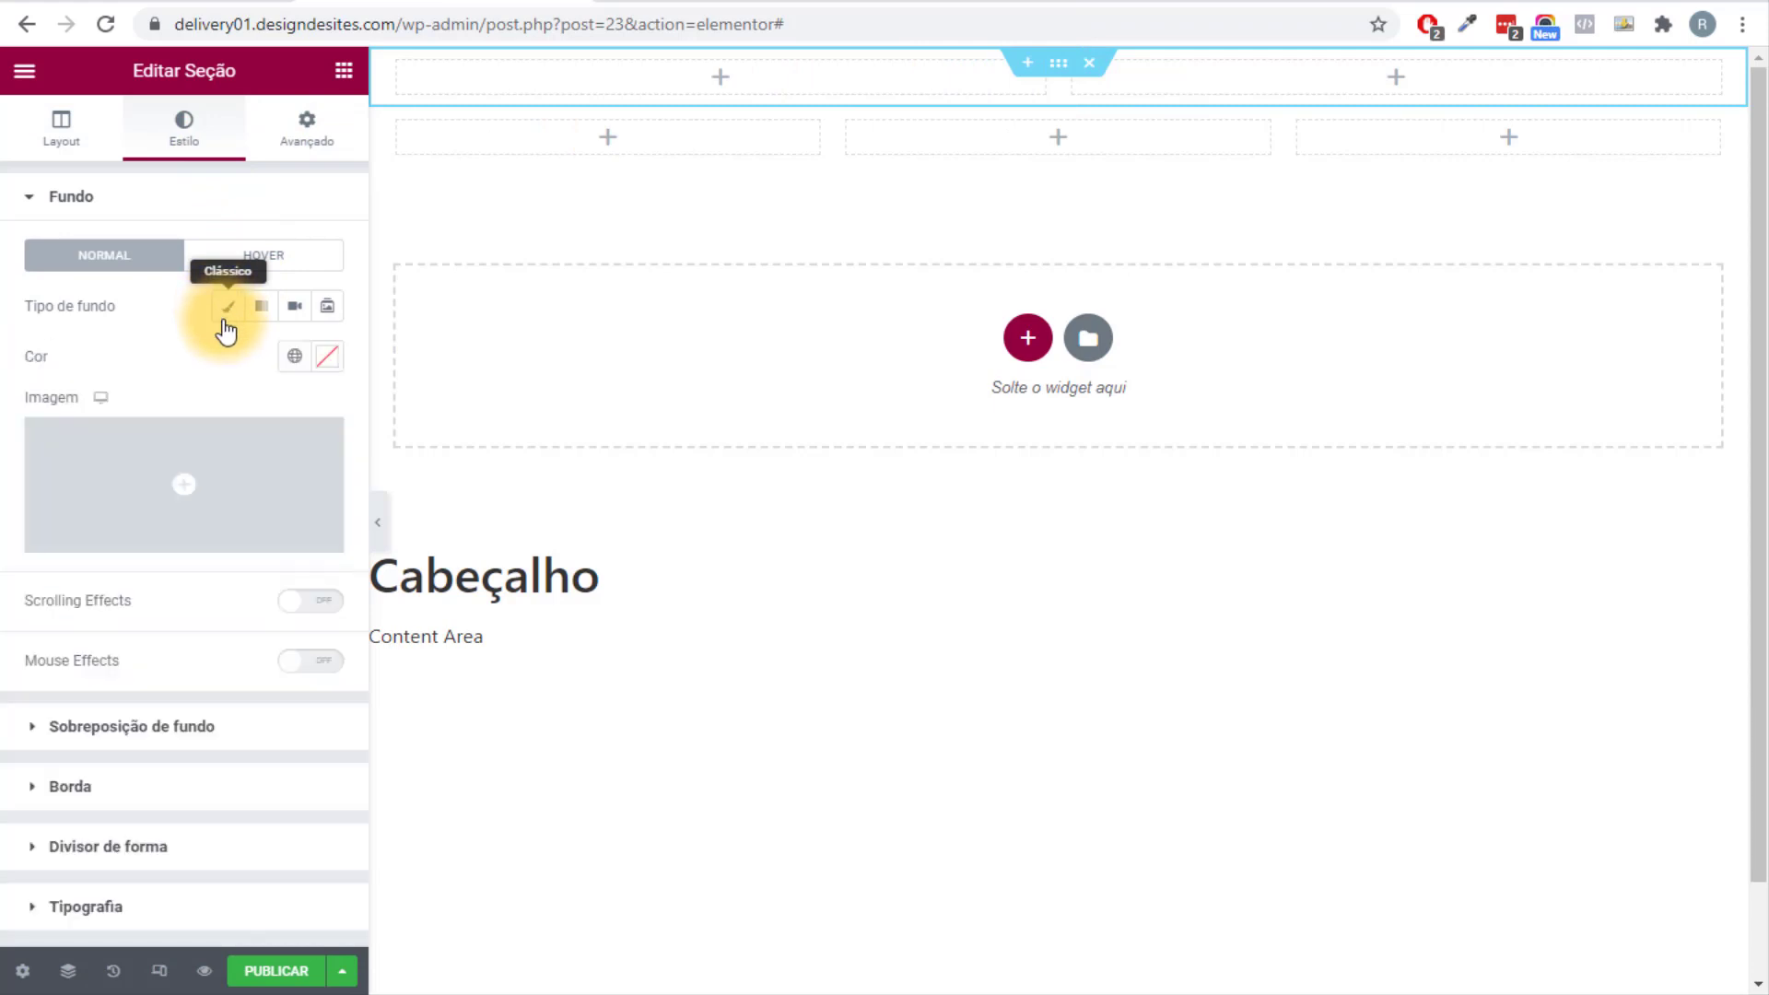
click(294, 359)
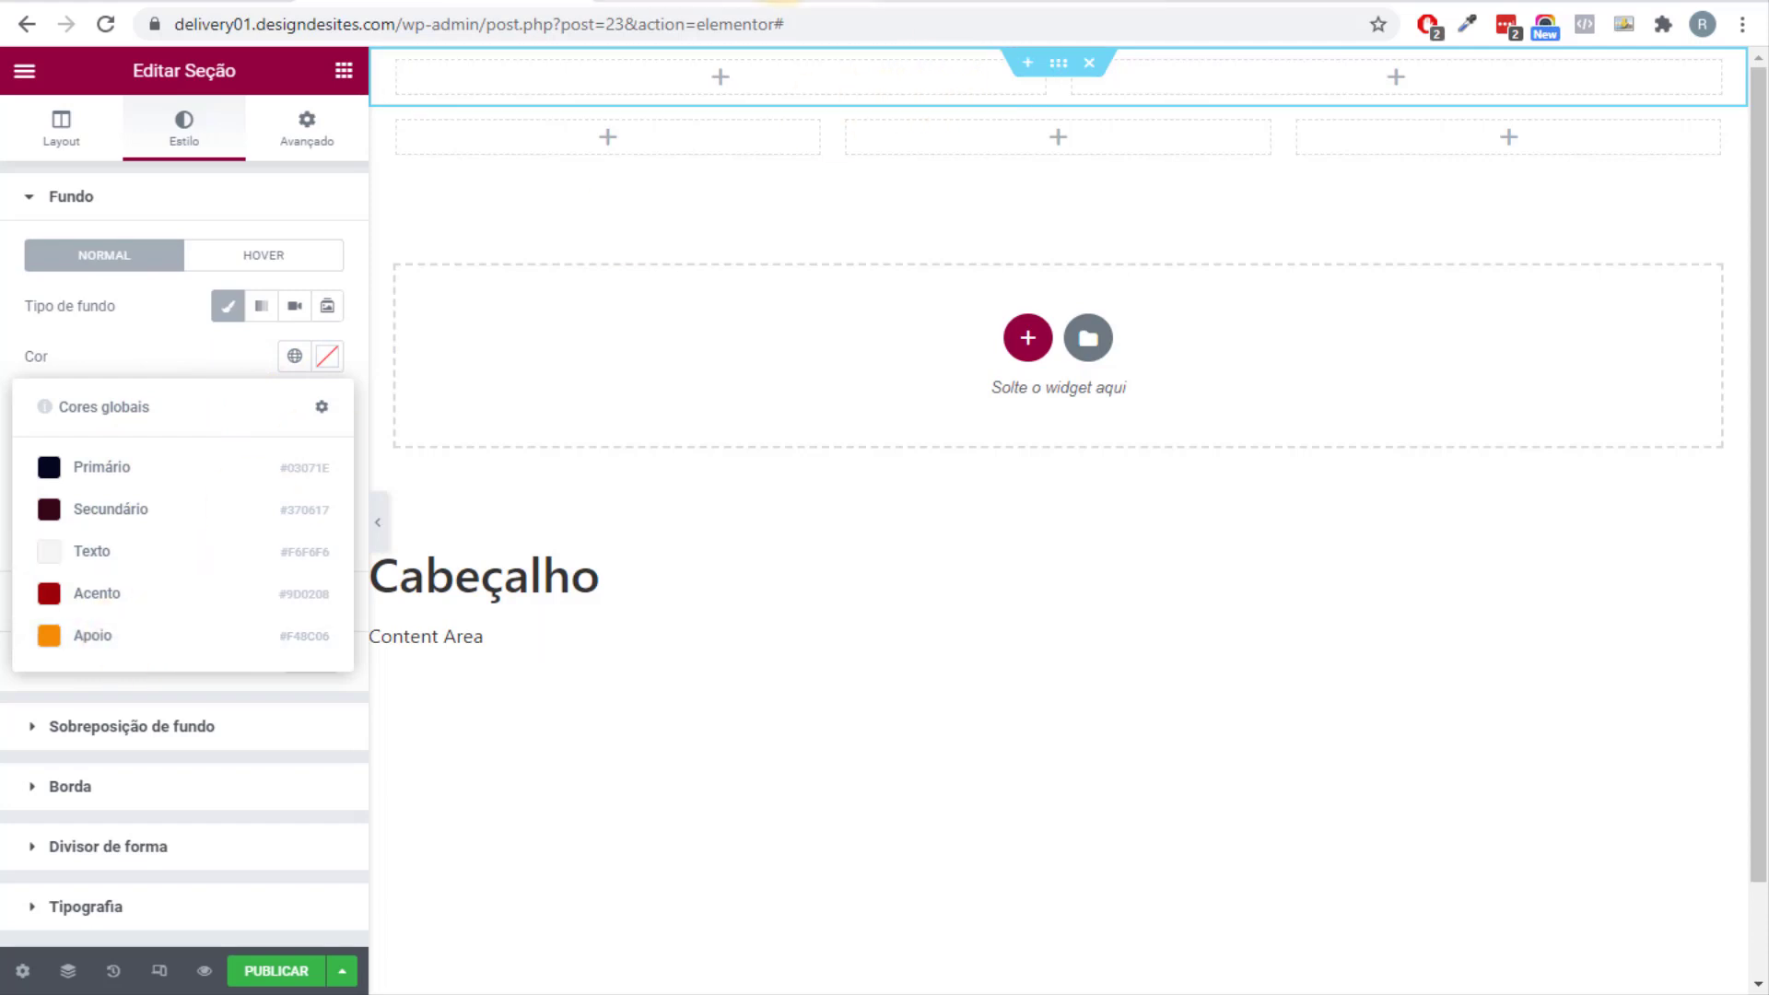
key(ctrl+Tab)
click(861, 704)
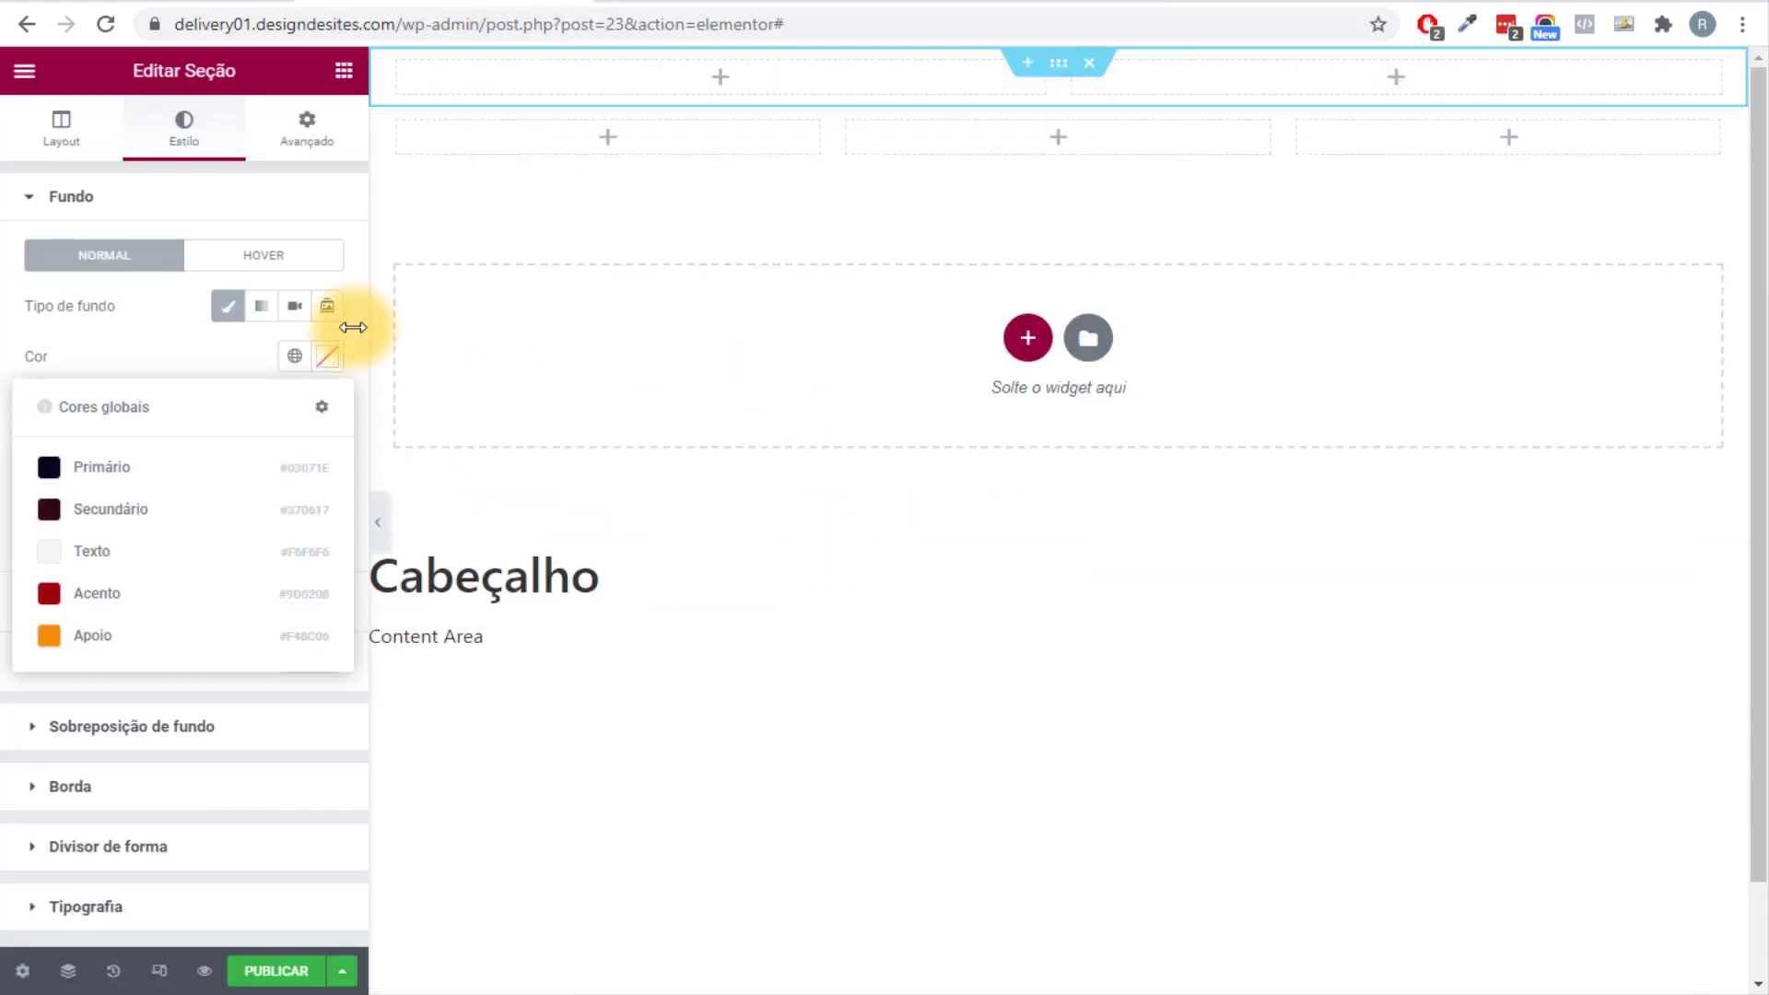
click(494, 7)
click(318, 360)
click(265, 489)
click(202, 375)
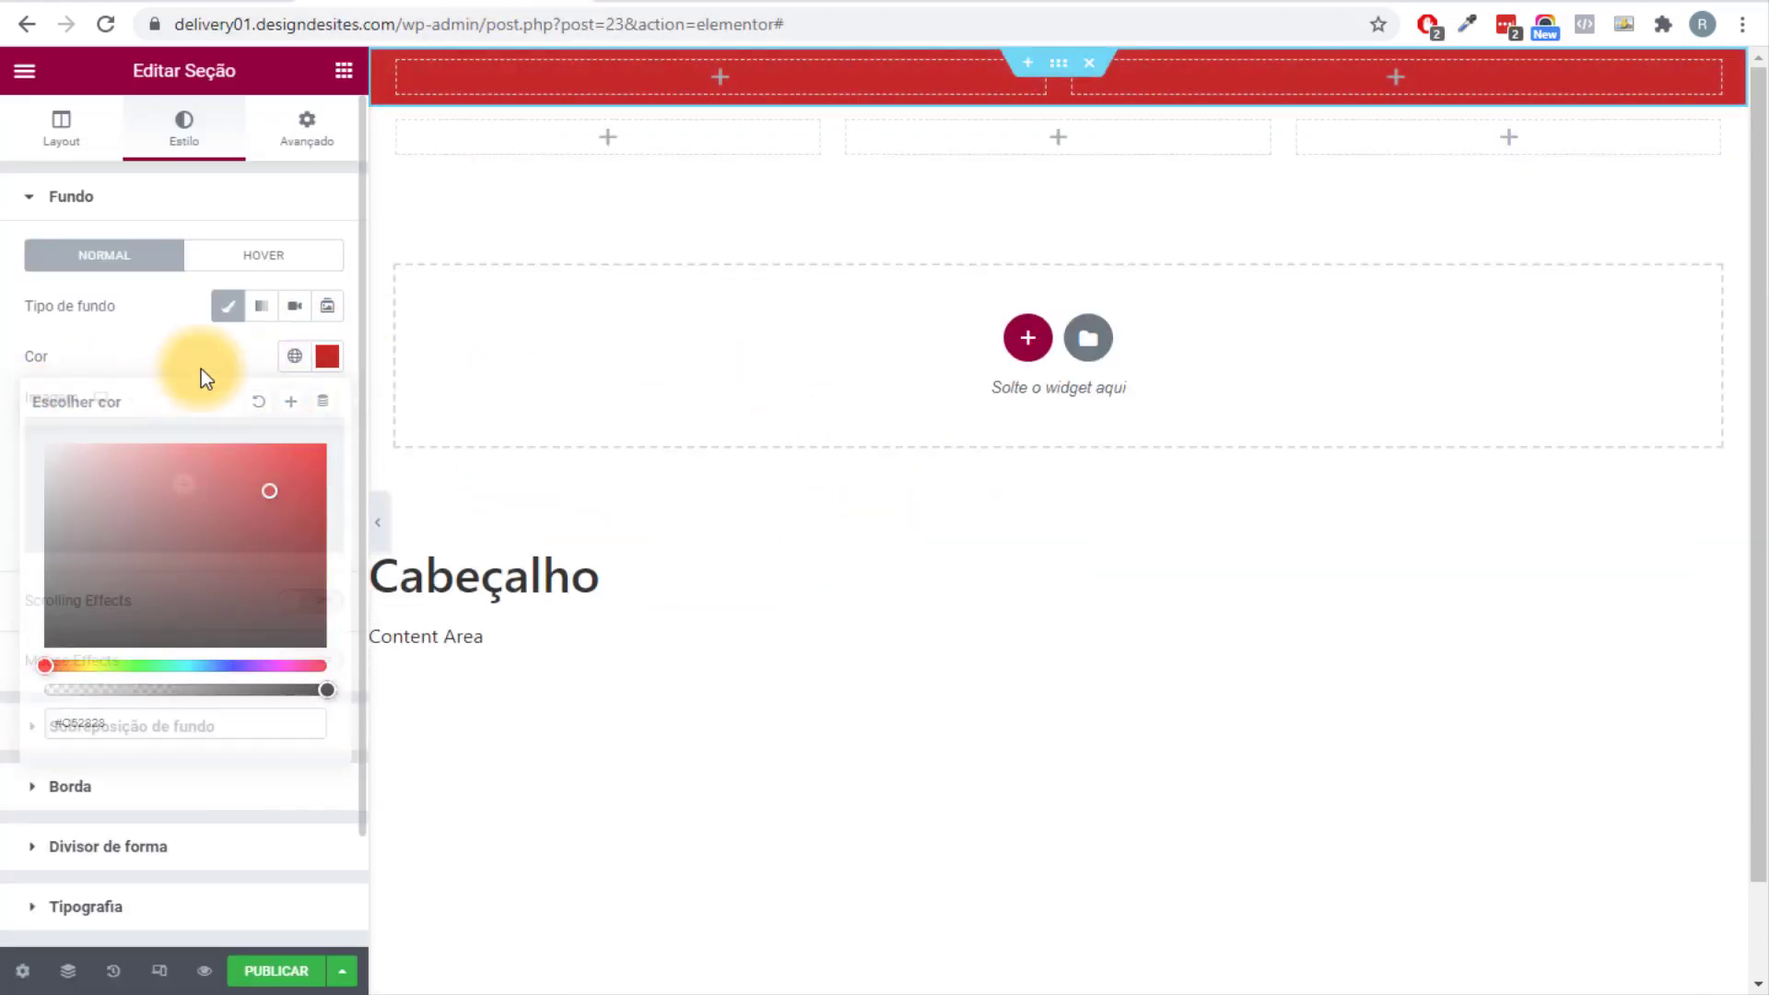
click(294, 356)
click(134, 470)
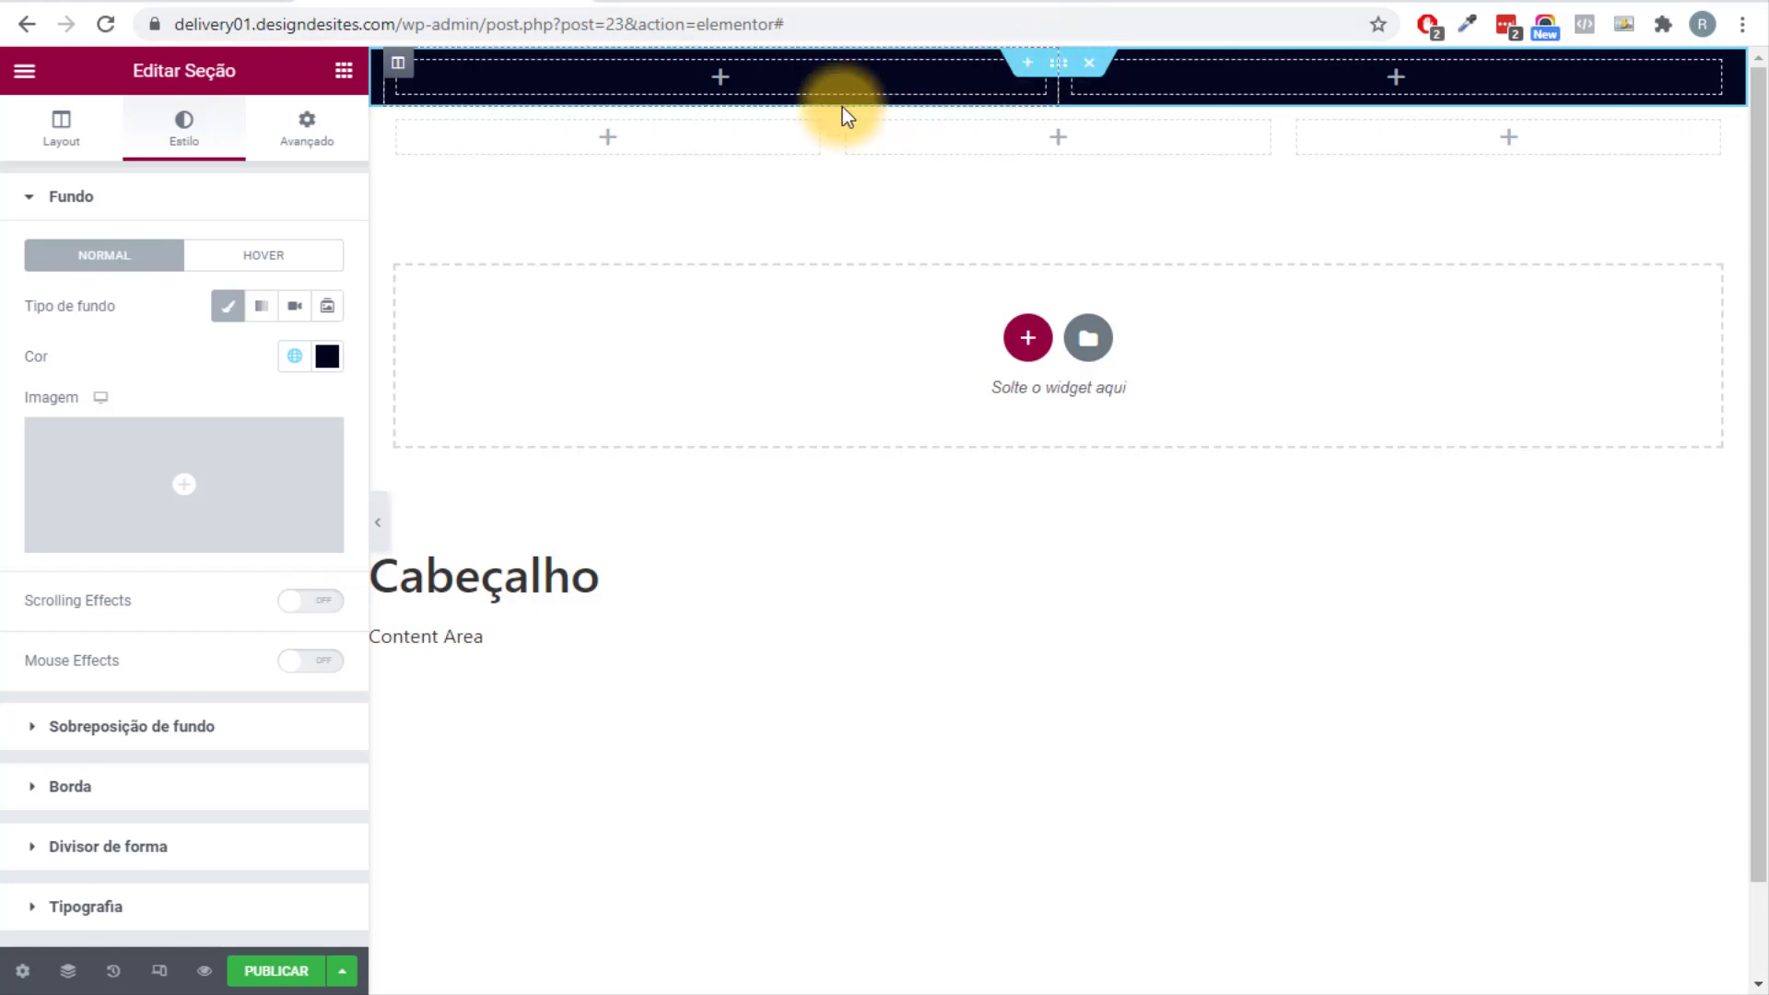
Unlink the section's padding and set top and bottom padding to 10 px.
click(306, 129)
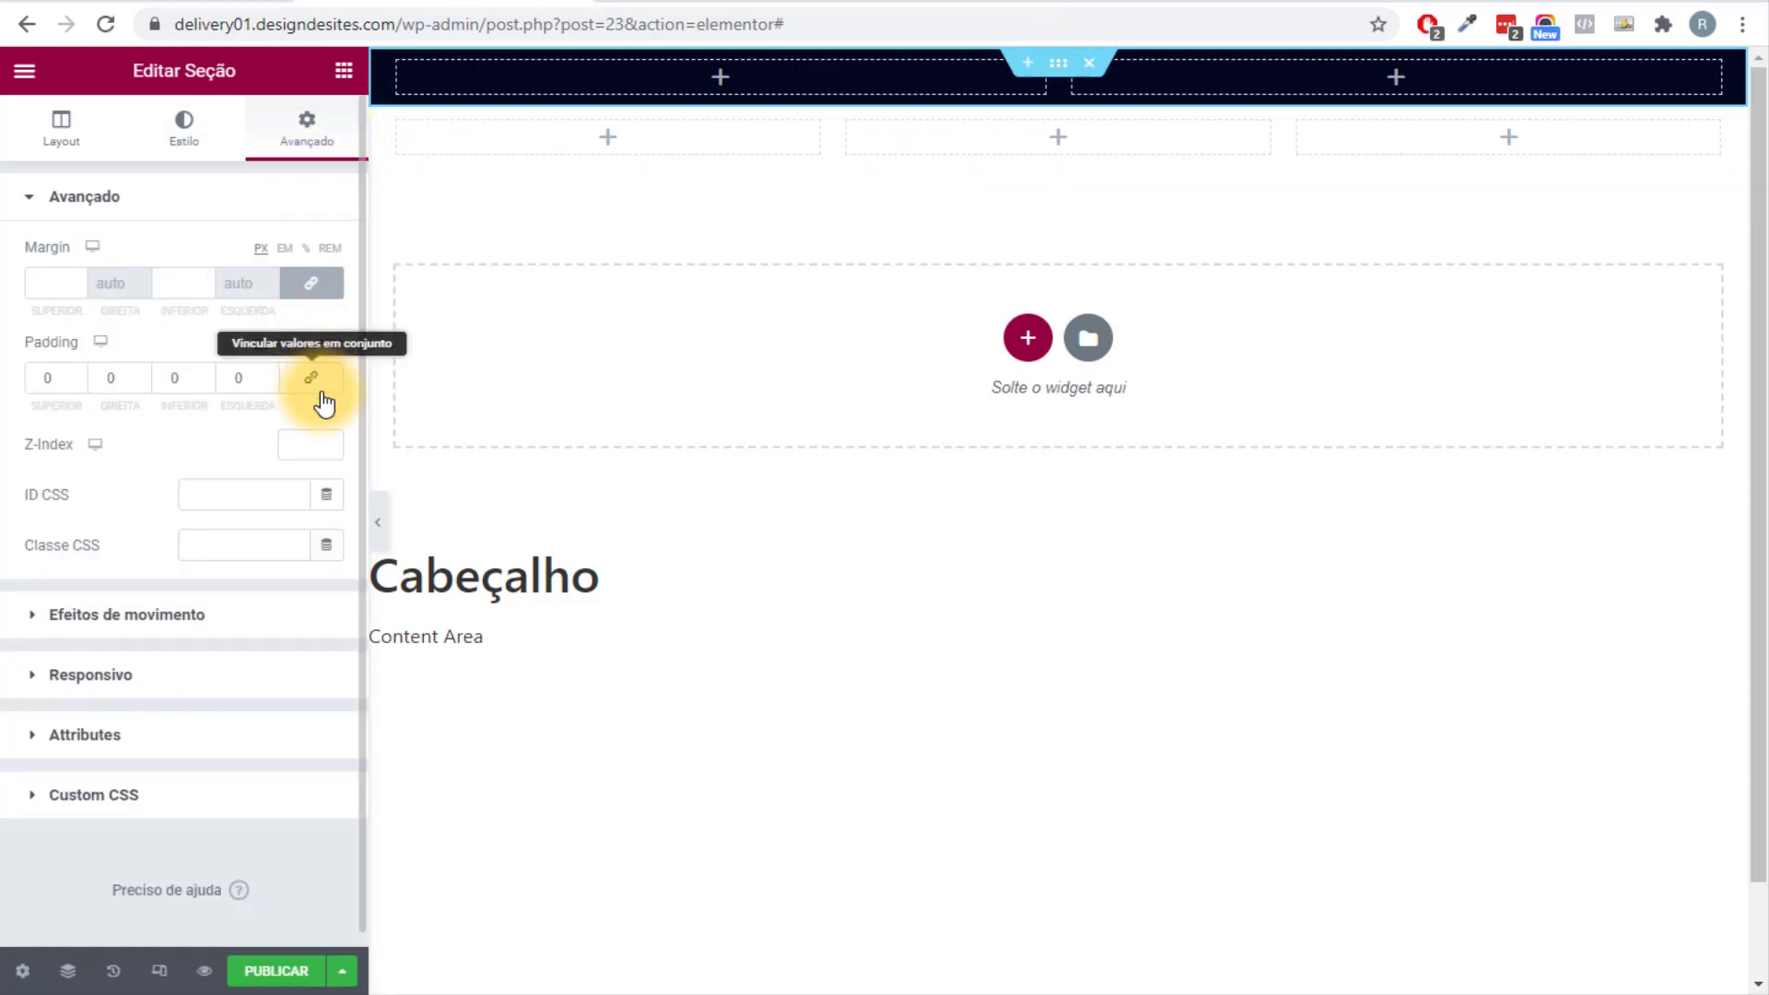
click(293, 385)
click(47, 380)
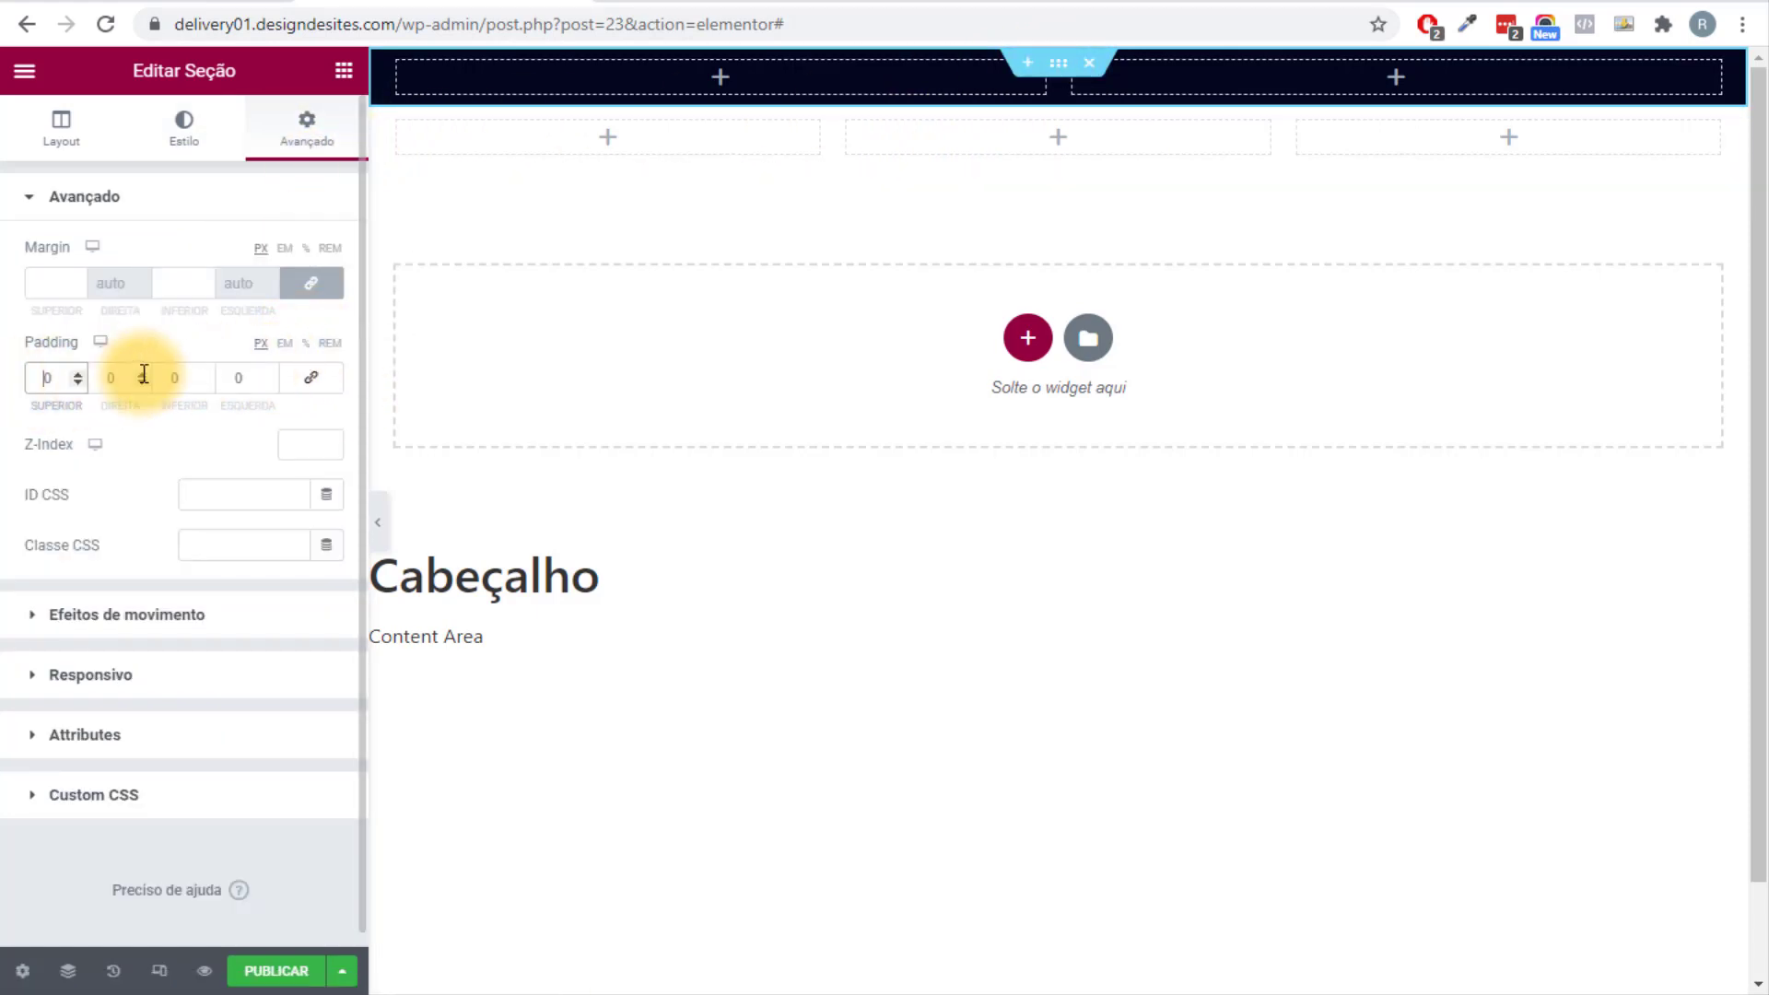
text(1)
text(1)
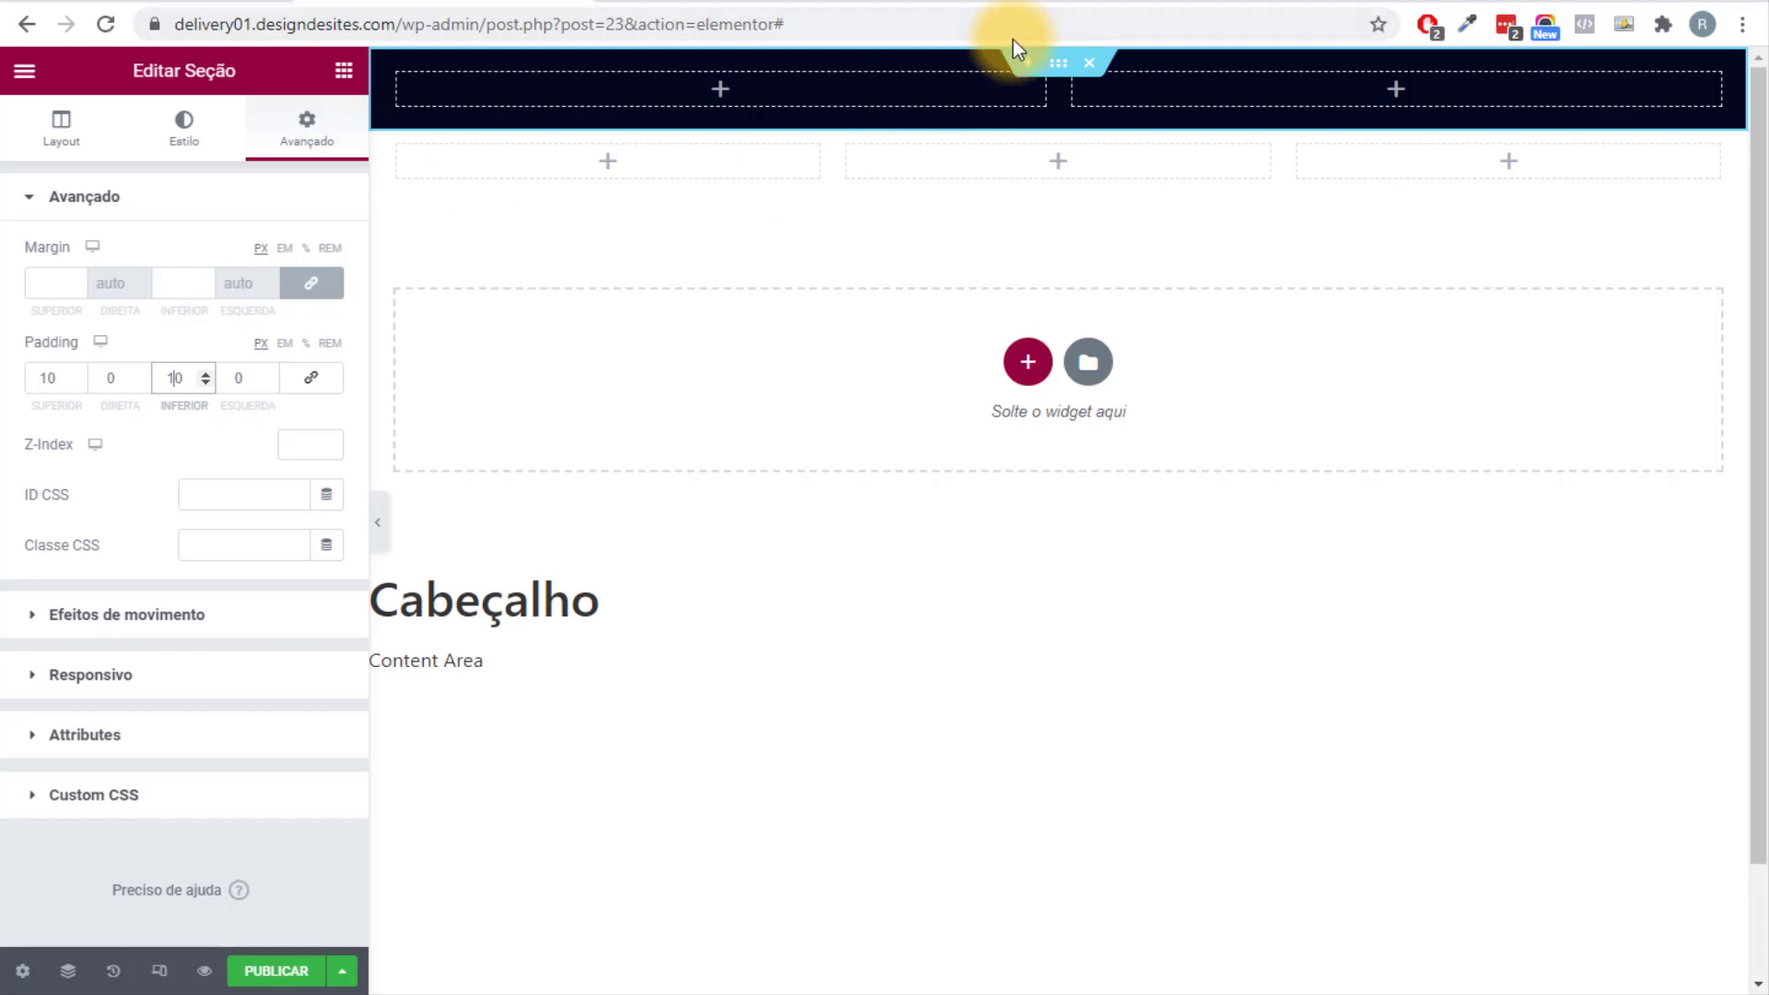
click(348, 74)
Add an Icon List to the header's left column with orange icons and orange text.
text(lista)
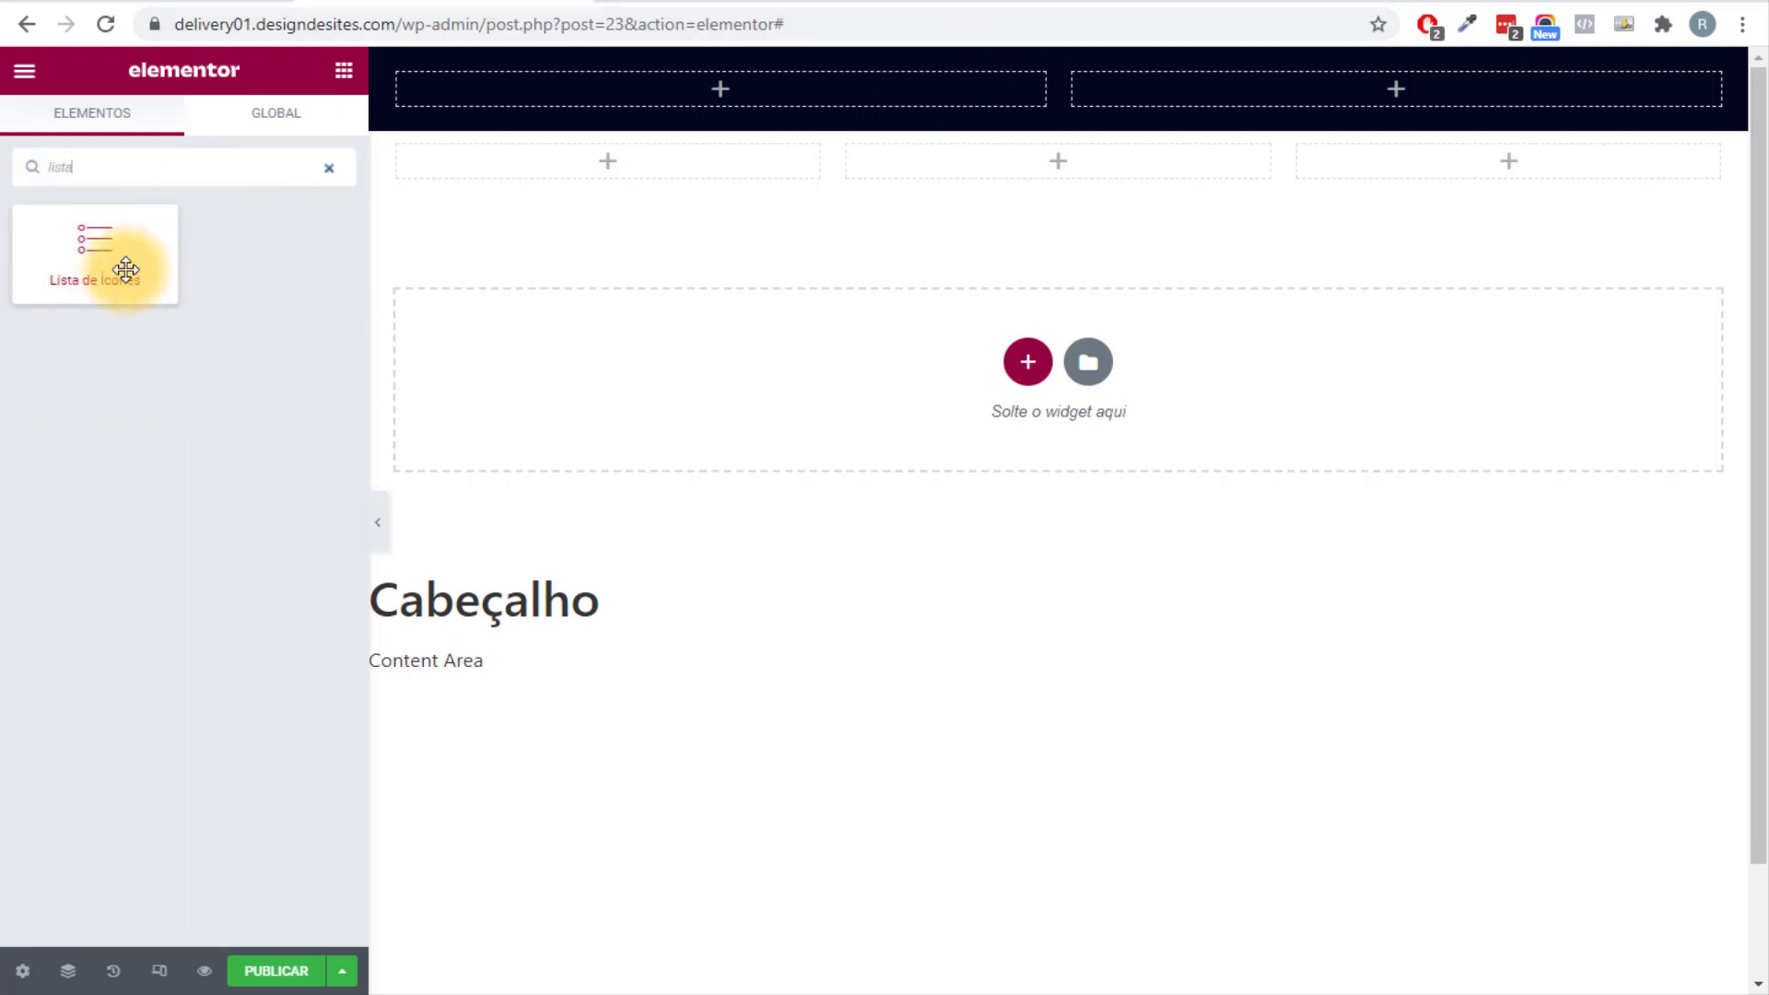
drag(85, 264, 686, 101)
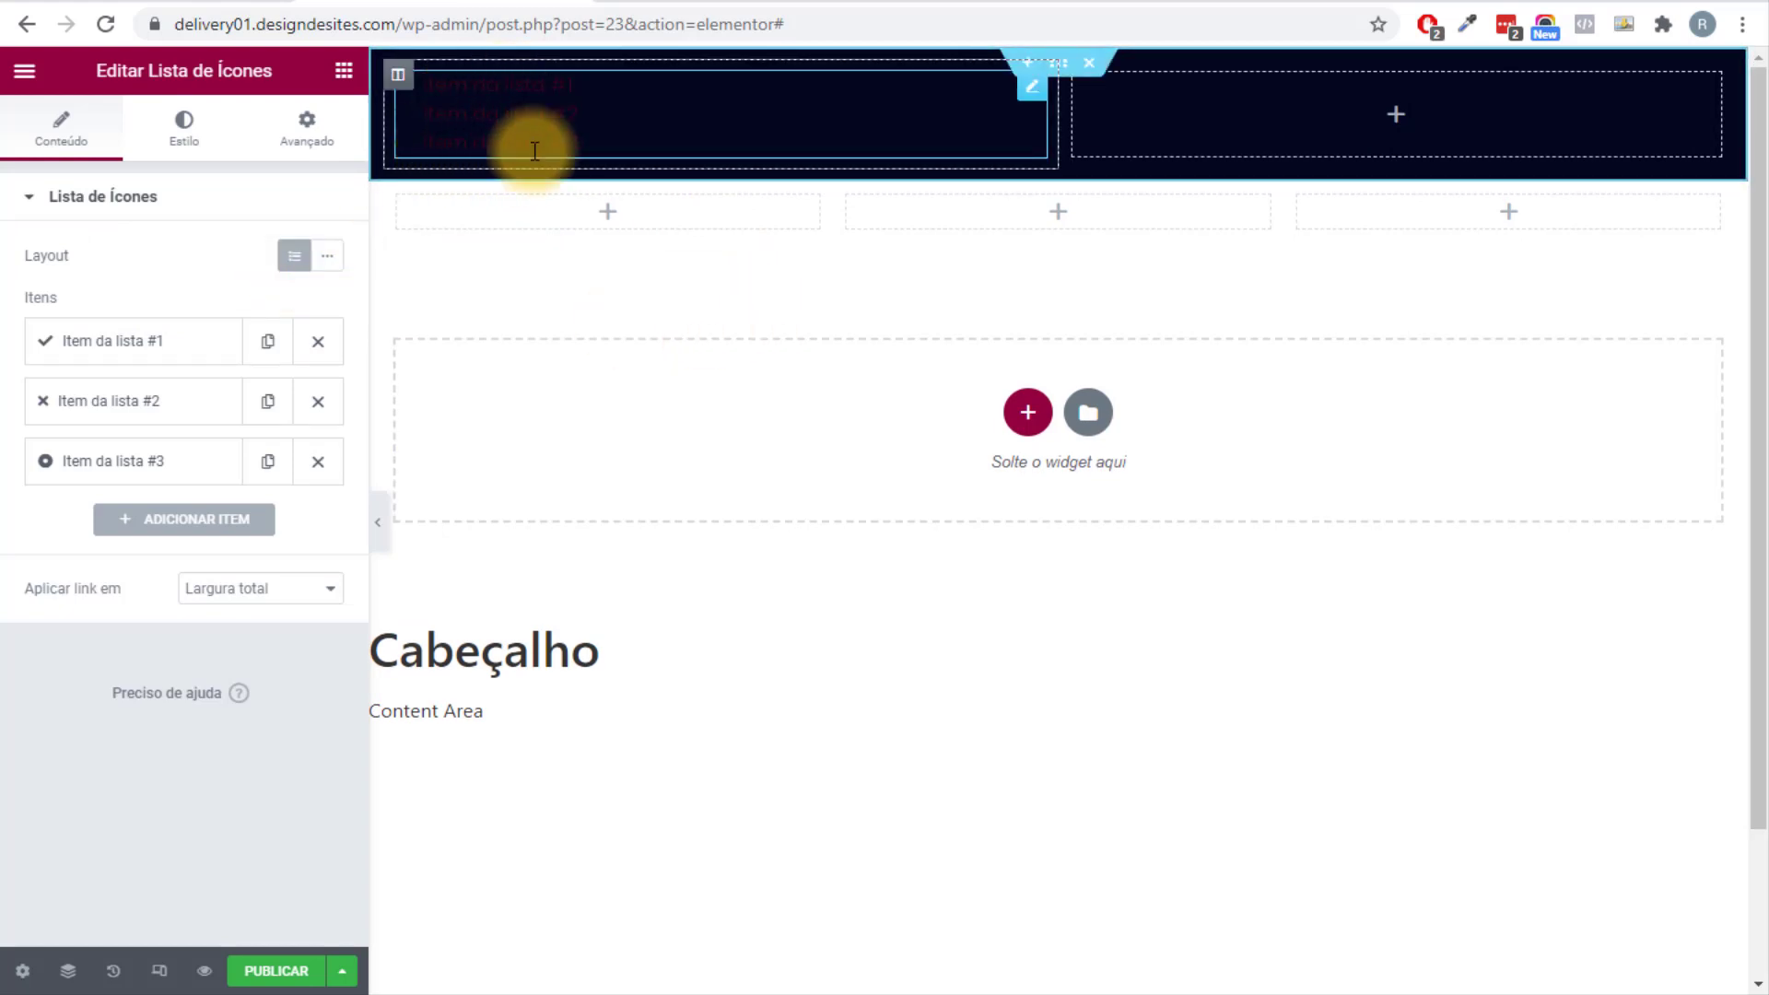
click(180, 155)
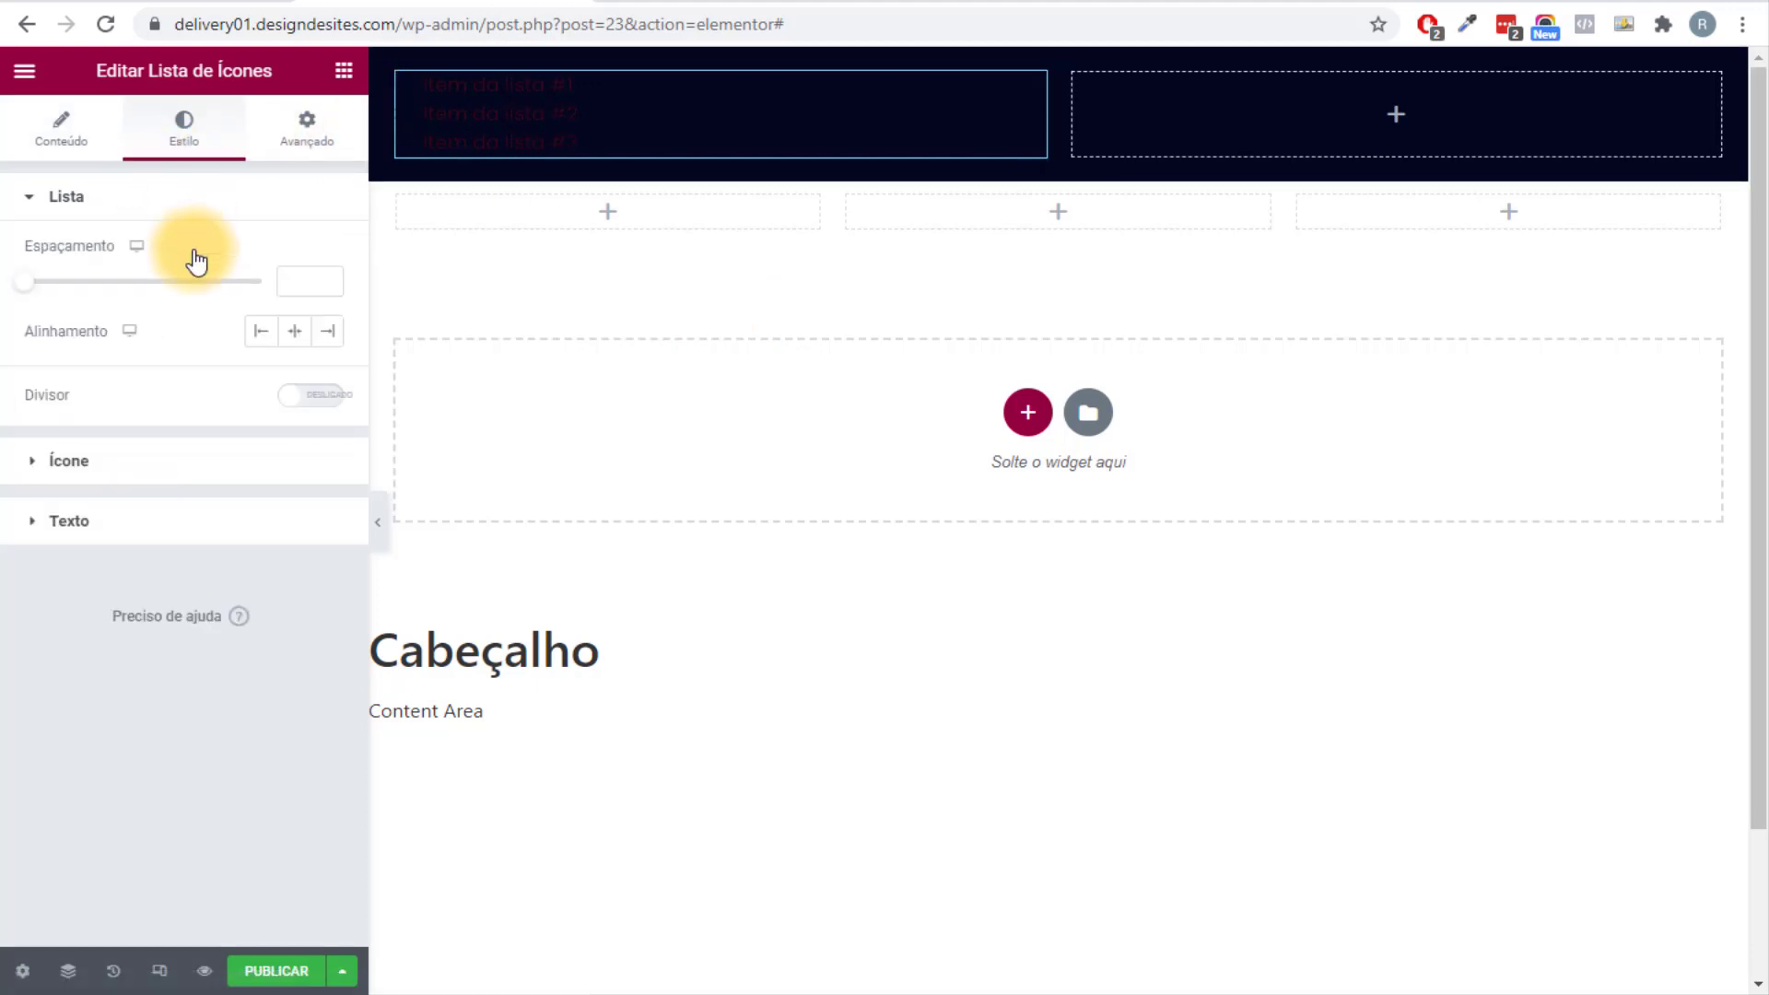
click(107, 461)
click(295, 318)
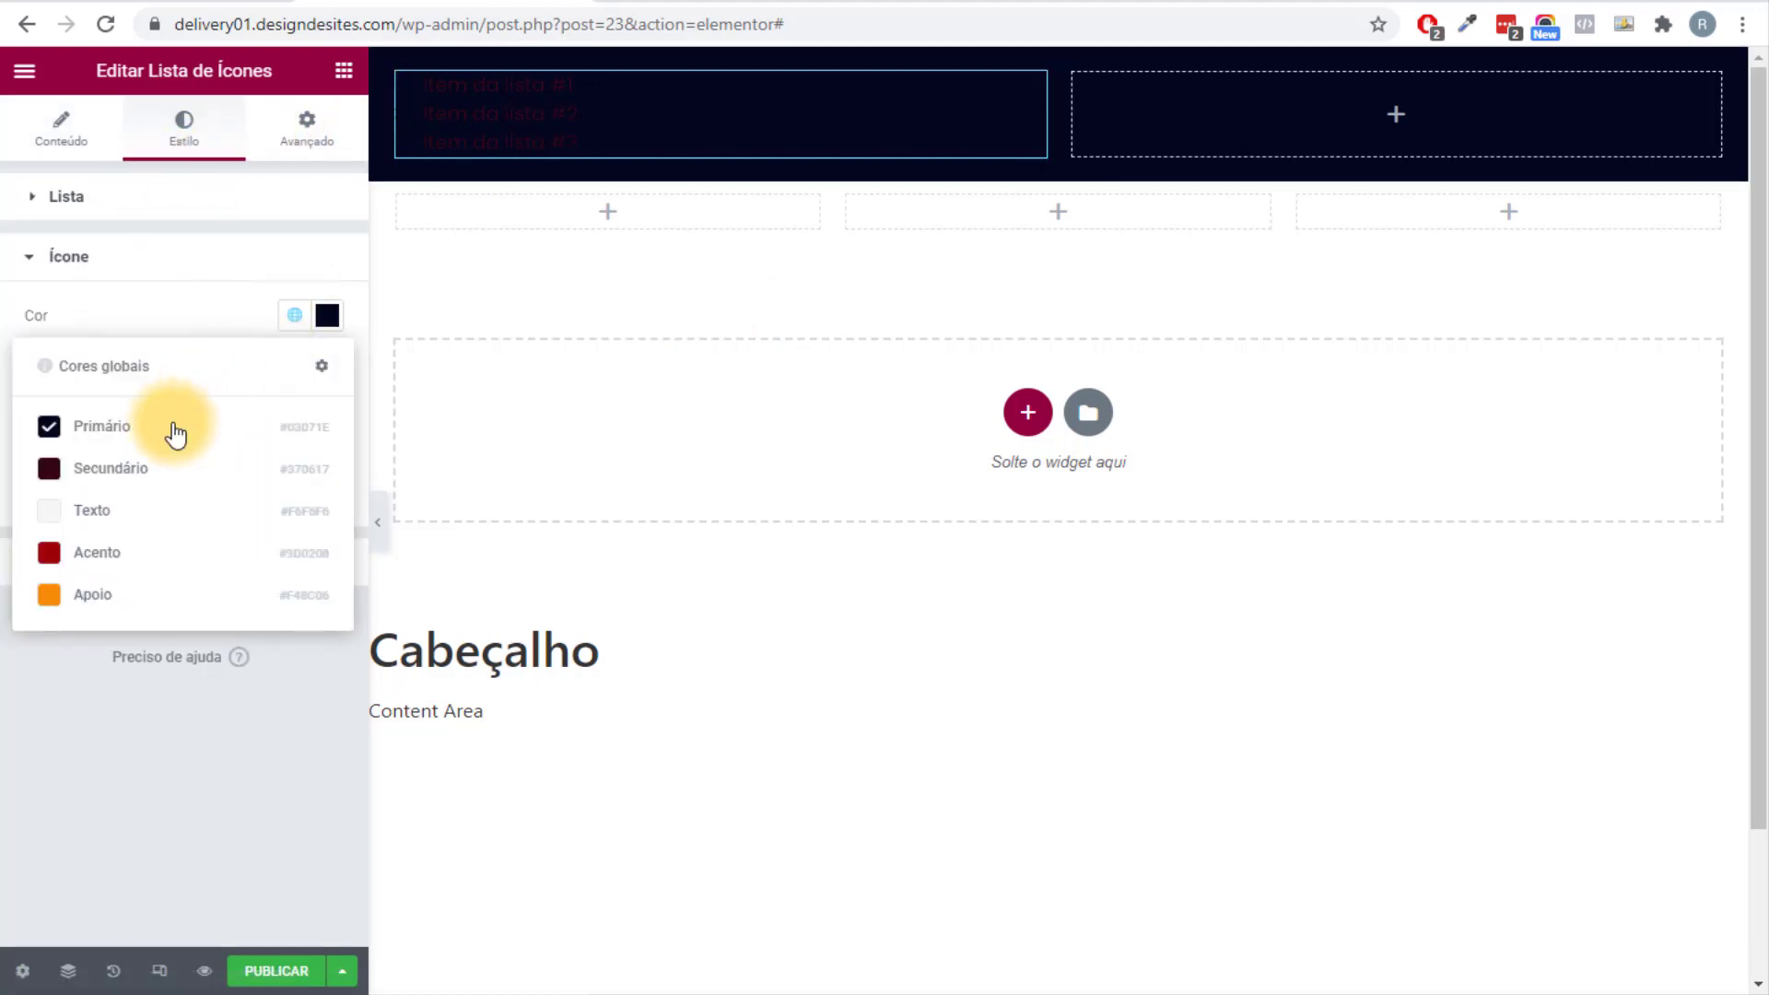
click(87, 590)
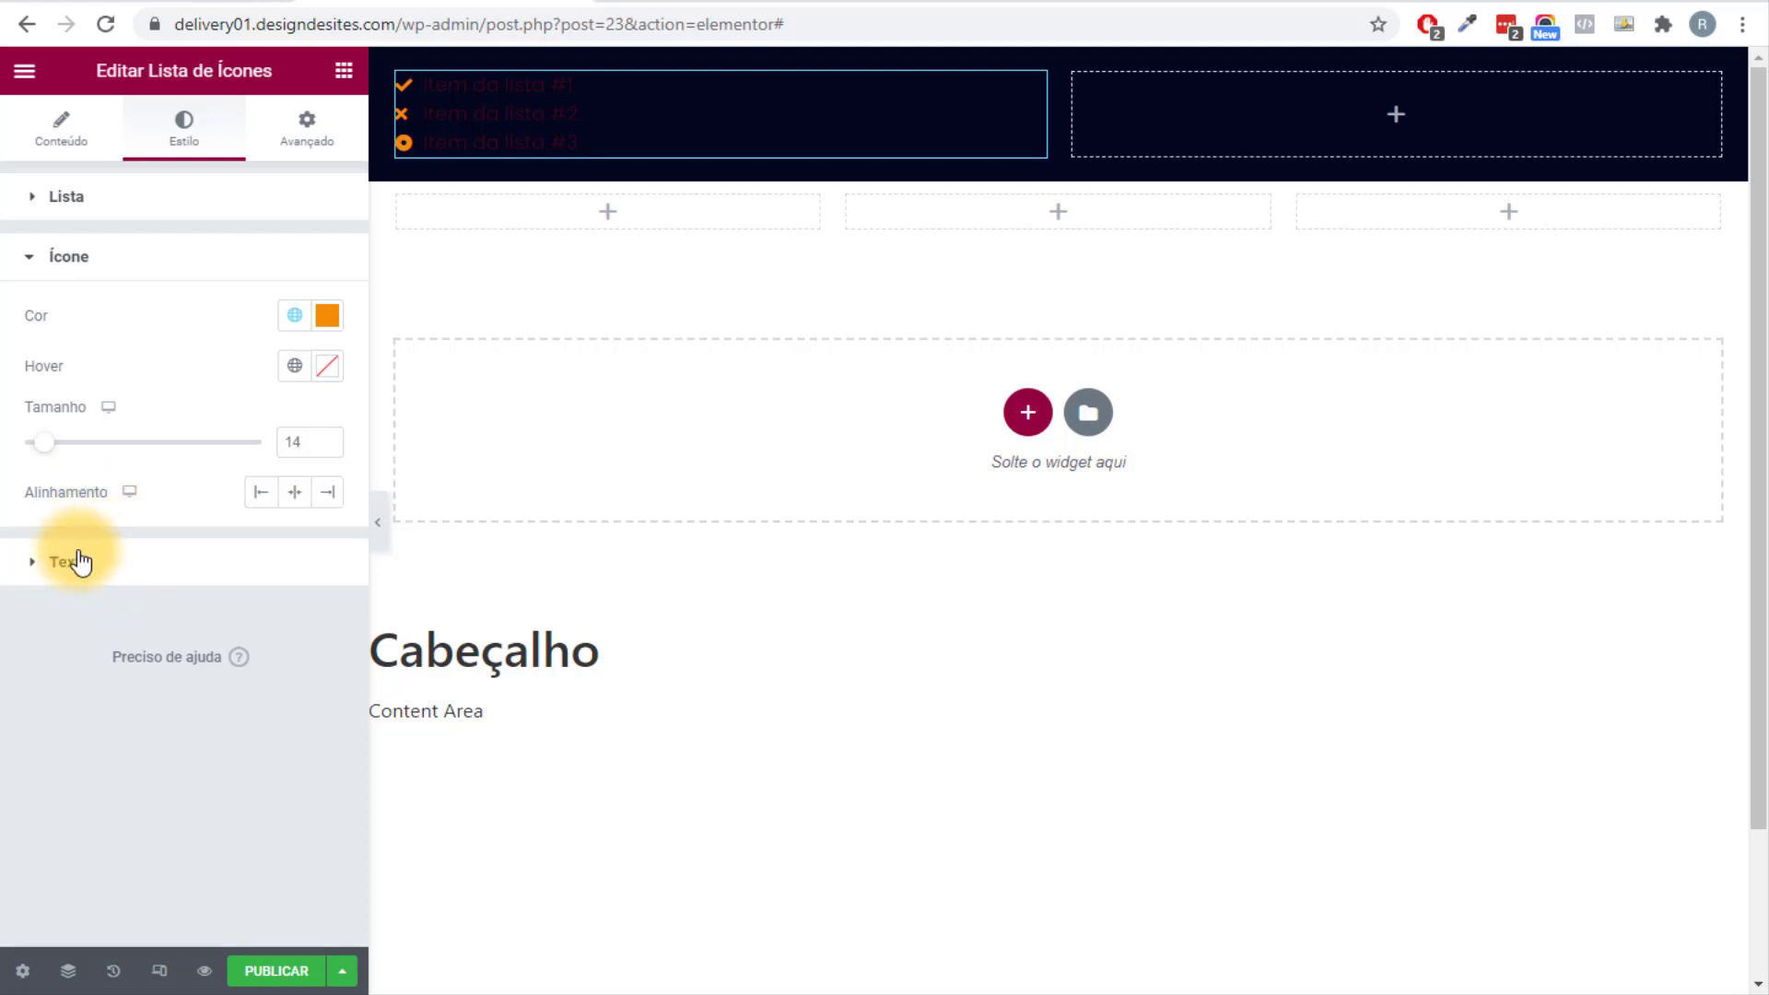
click(81, 560)
click(295, 376)
click(106, 655)
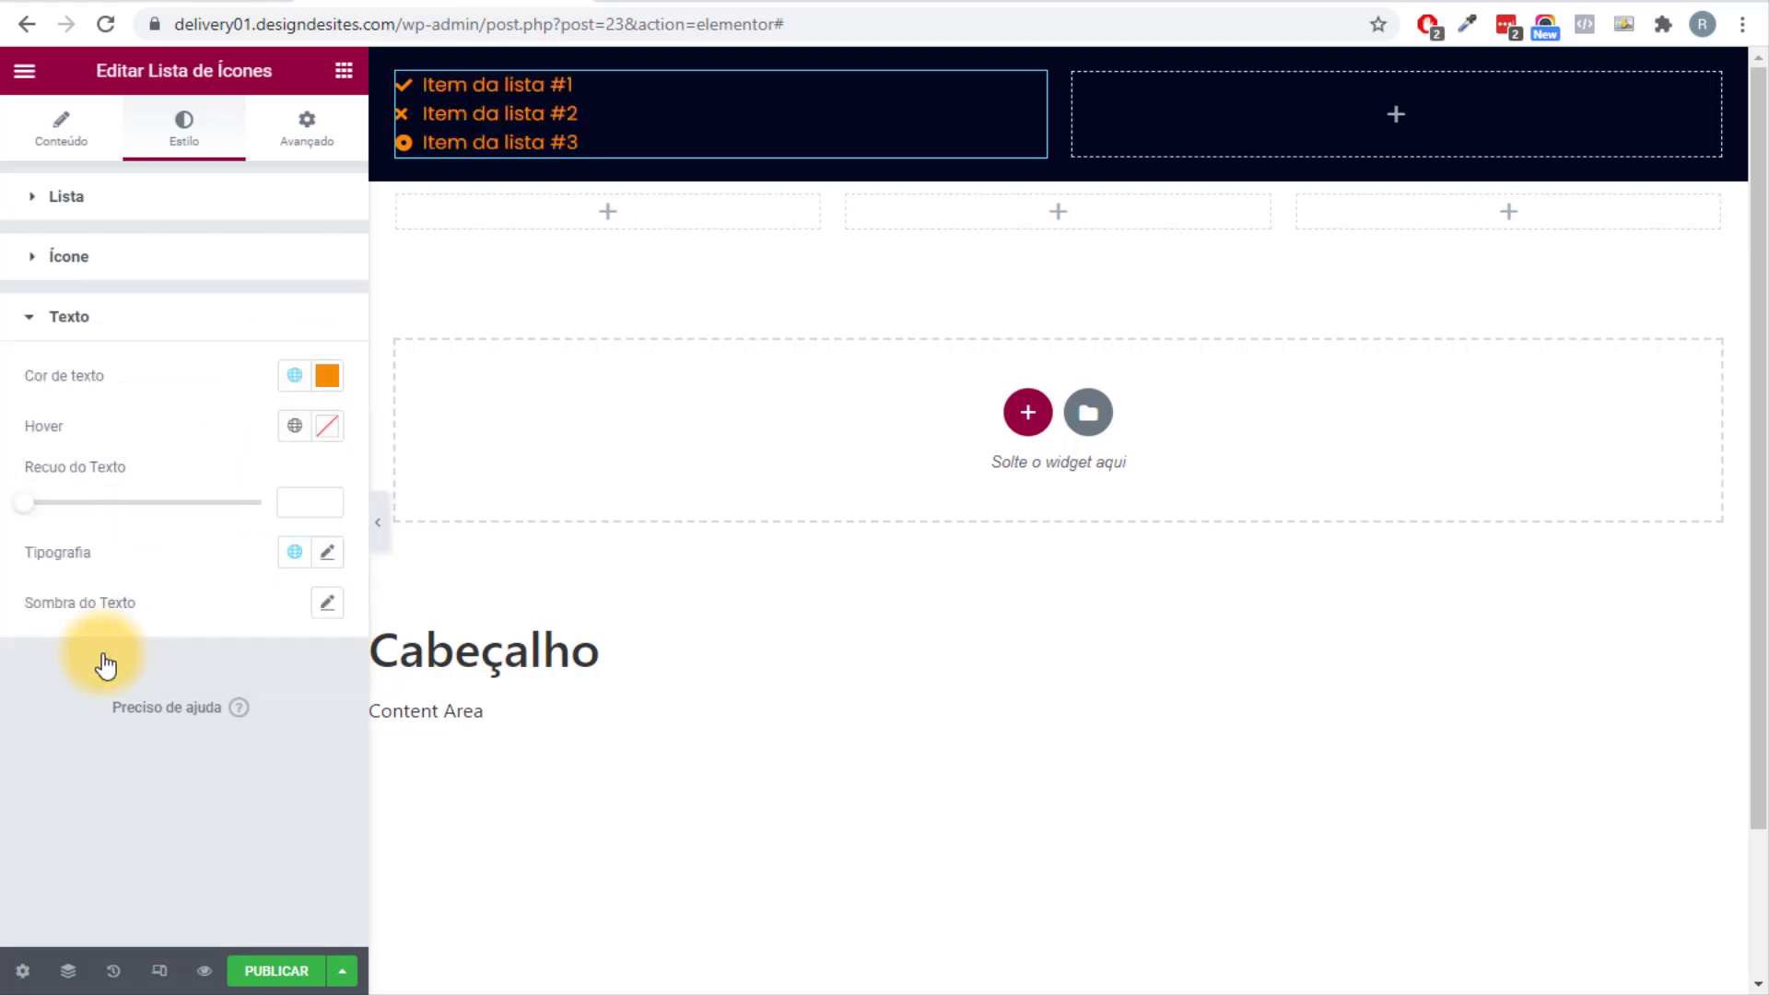
Lay the list items out inline in one row and delete the third item.
click(85, 124)
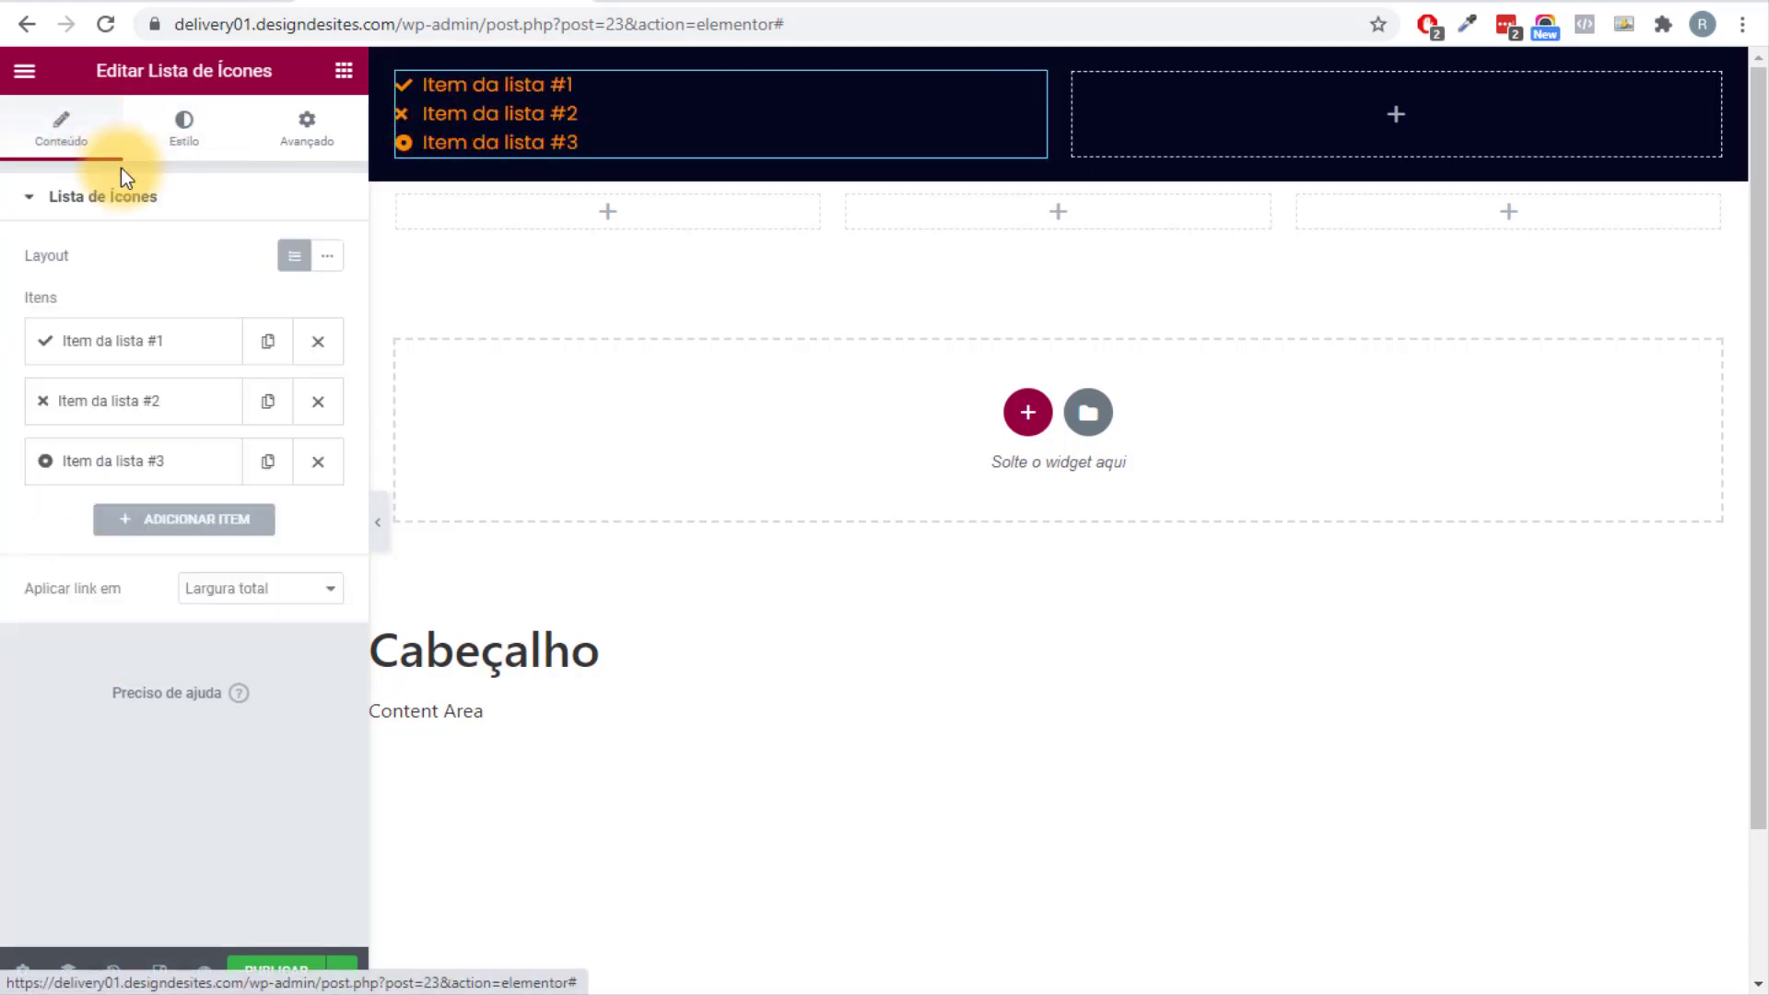
click(328, 258)
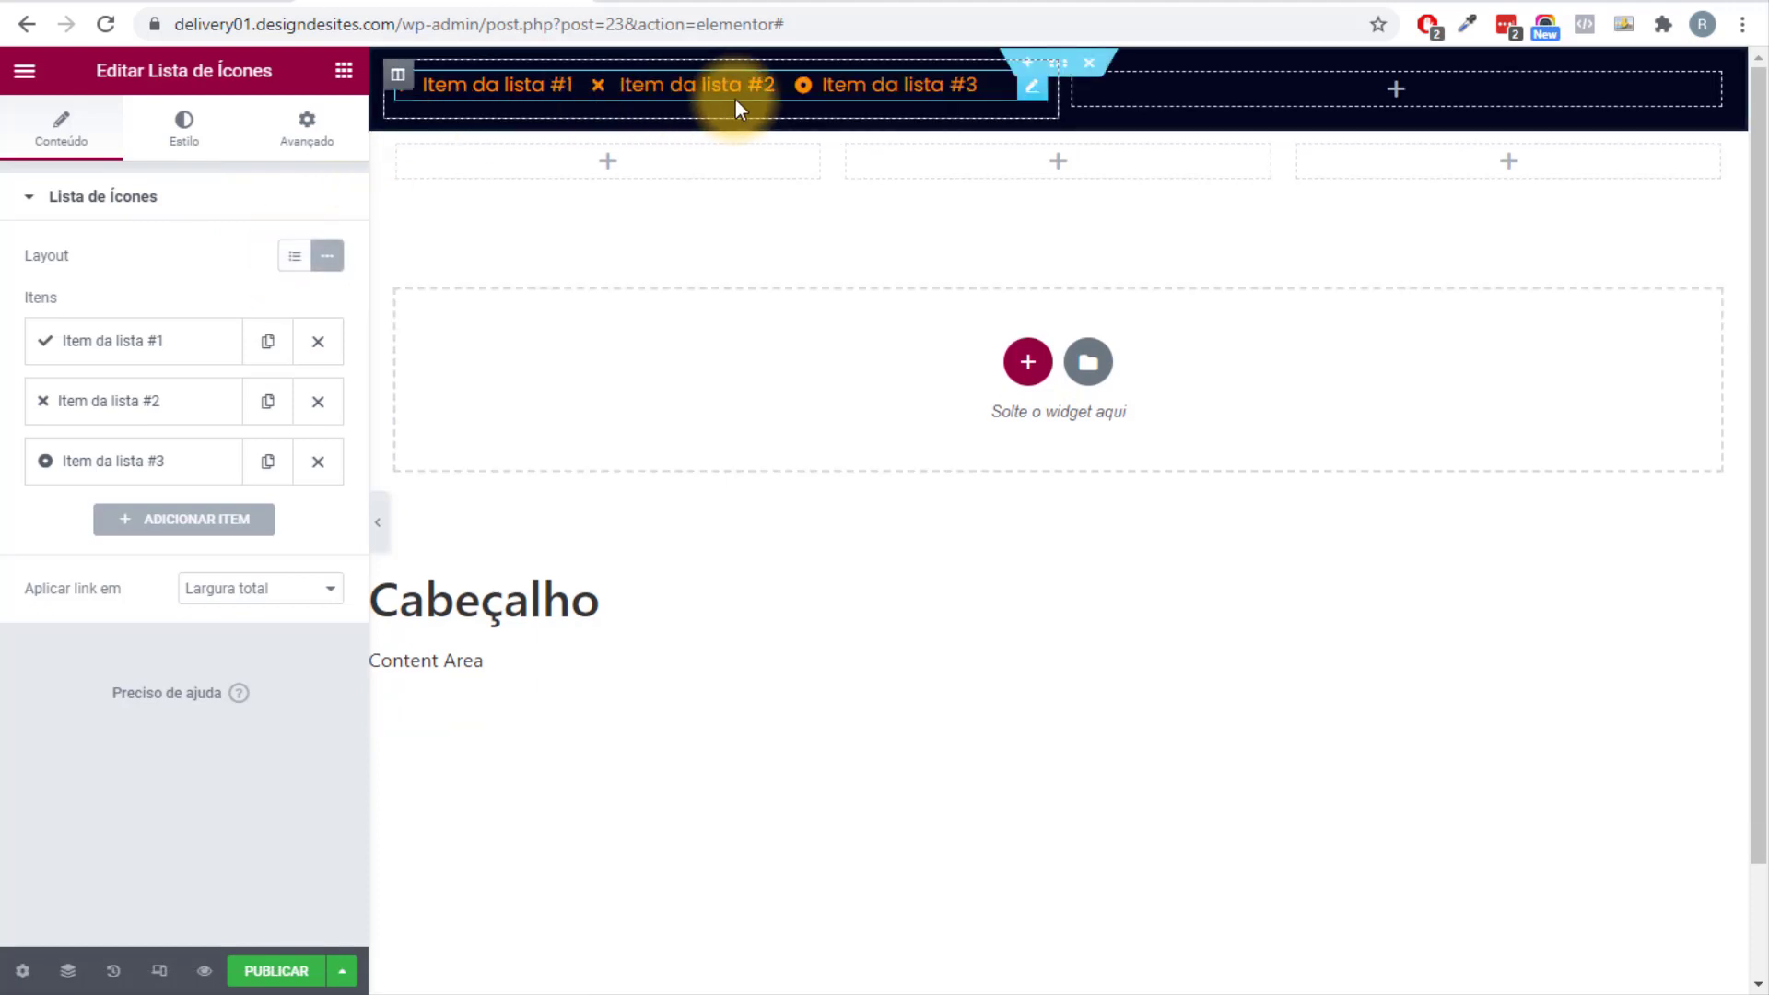
click(333, 472)
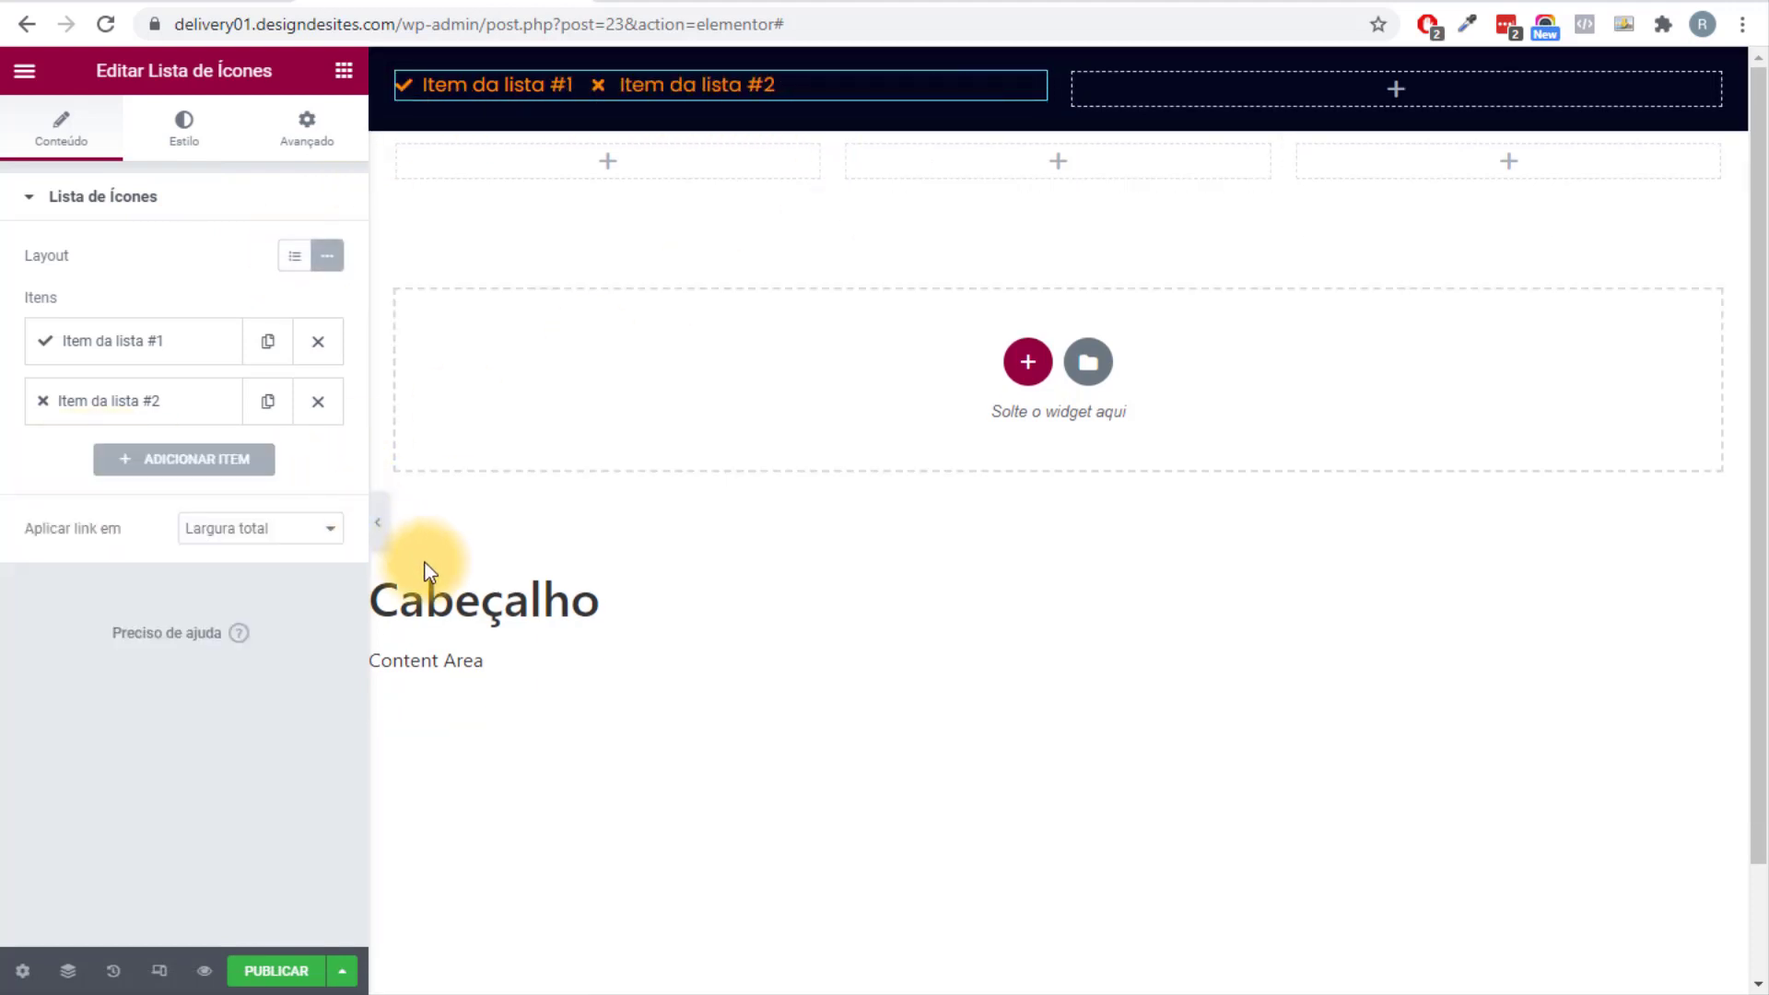
click(380, 527)
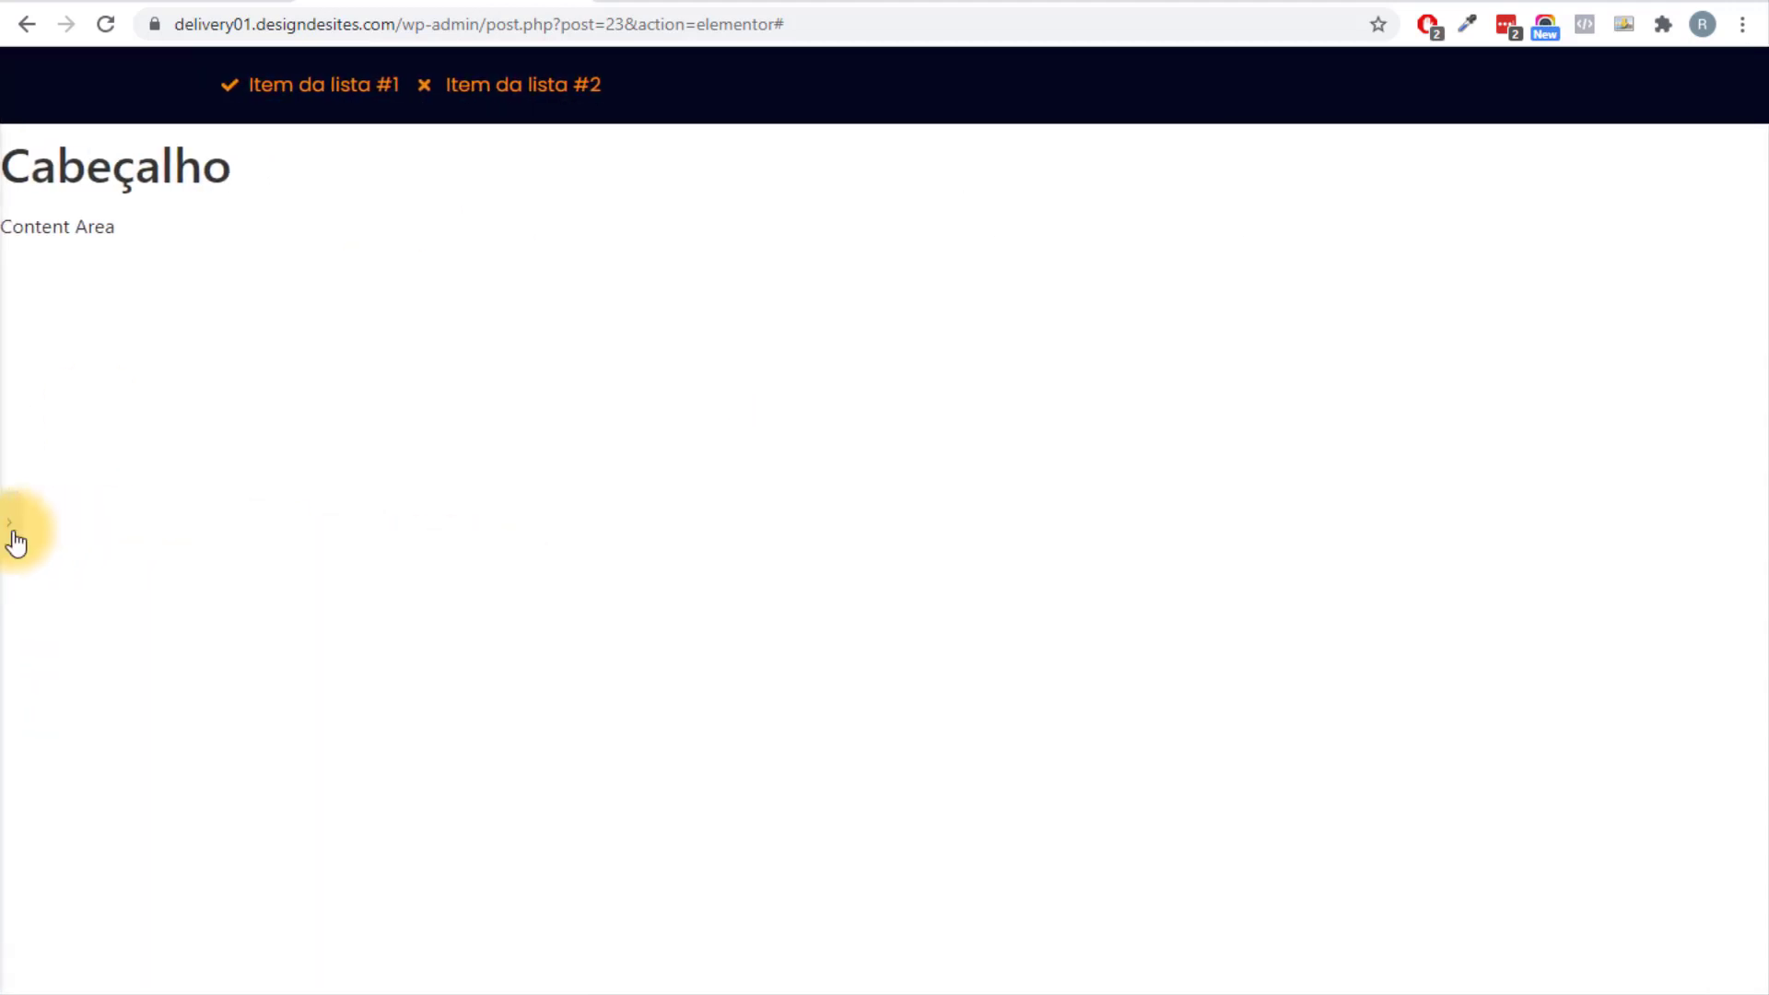
click(13, 532)
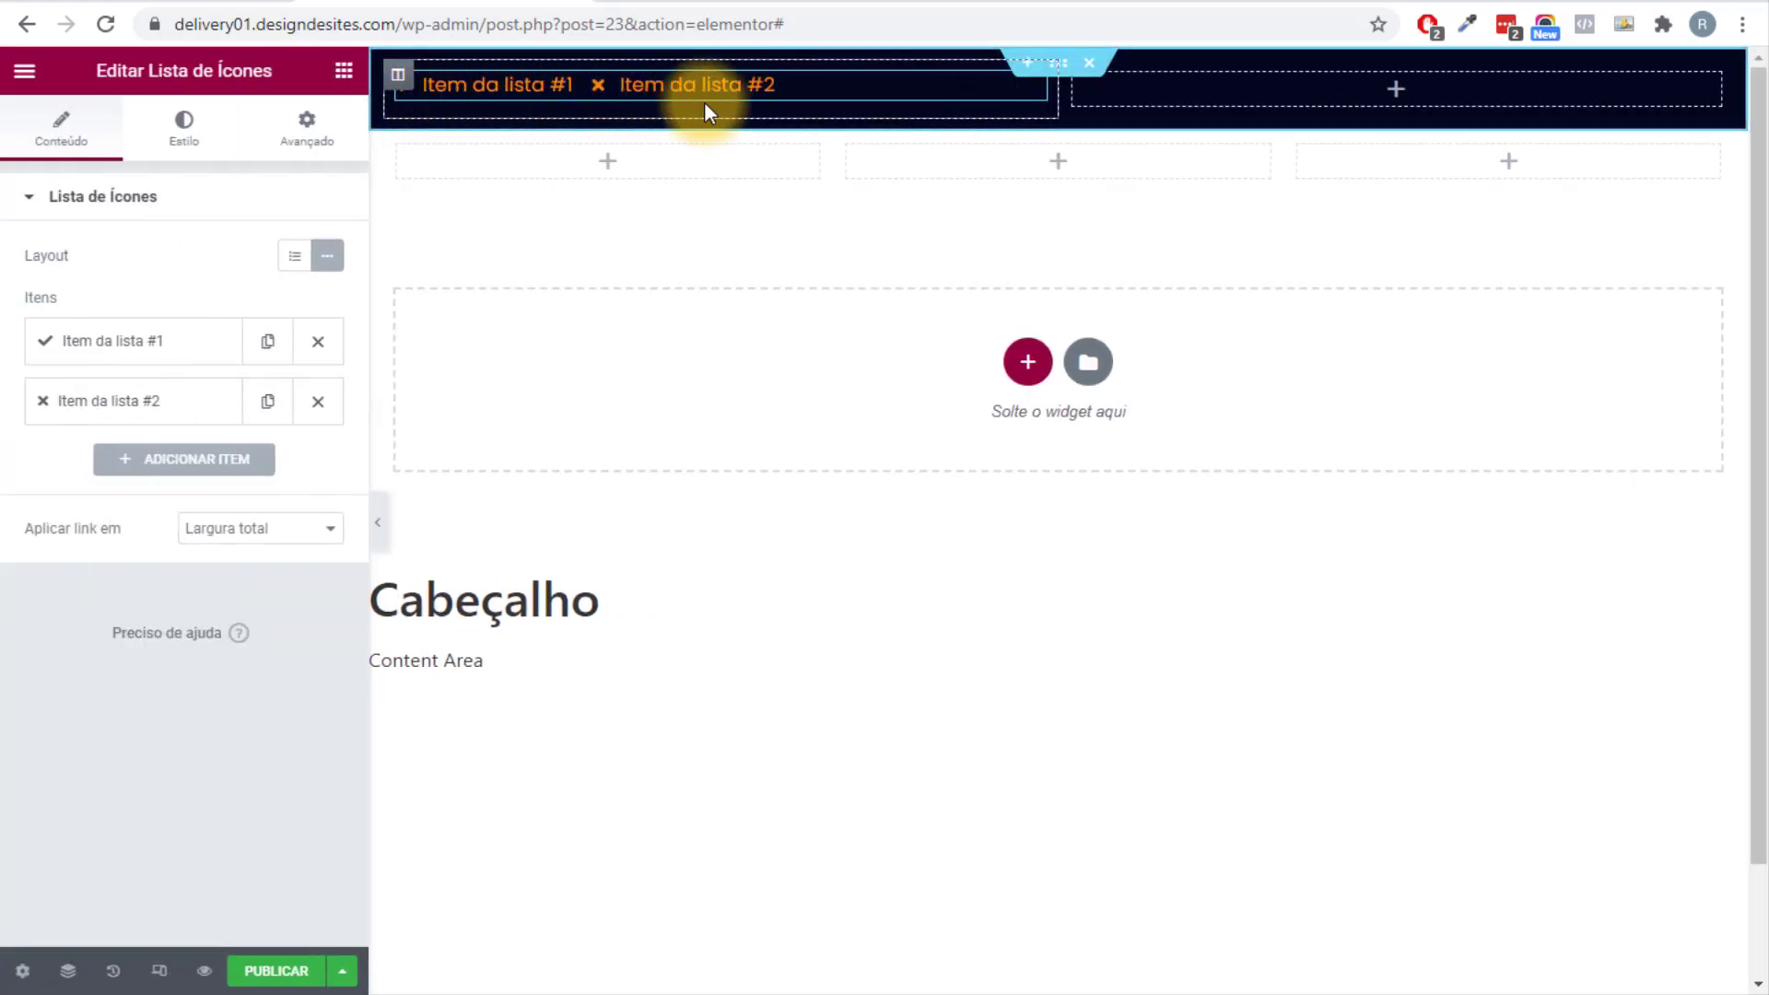
Centre the top header section's content vertically.
click(1058, 65)
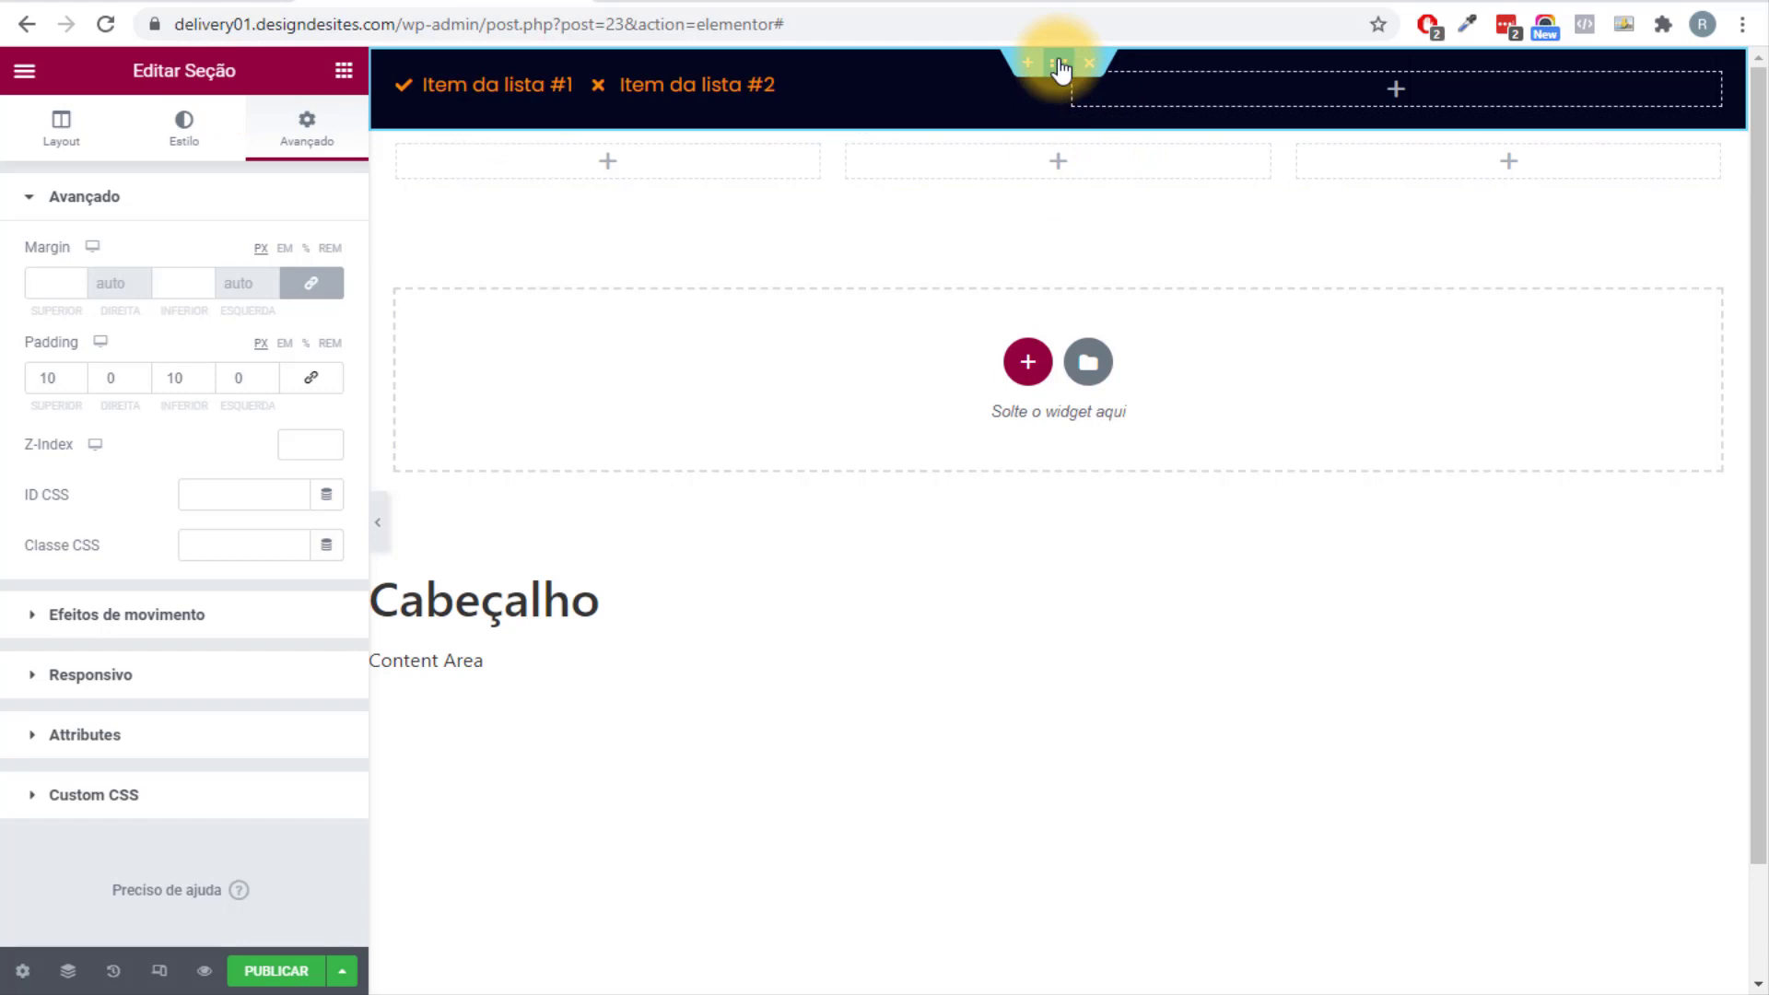
click(60, 125)
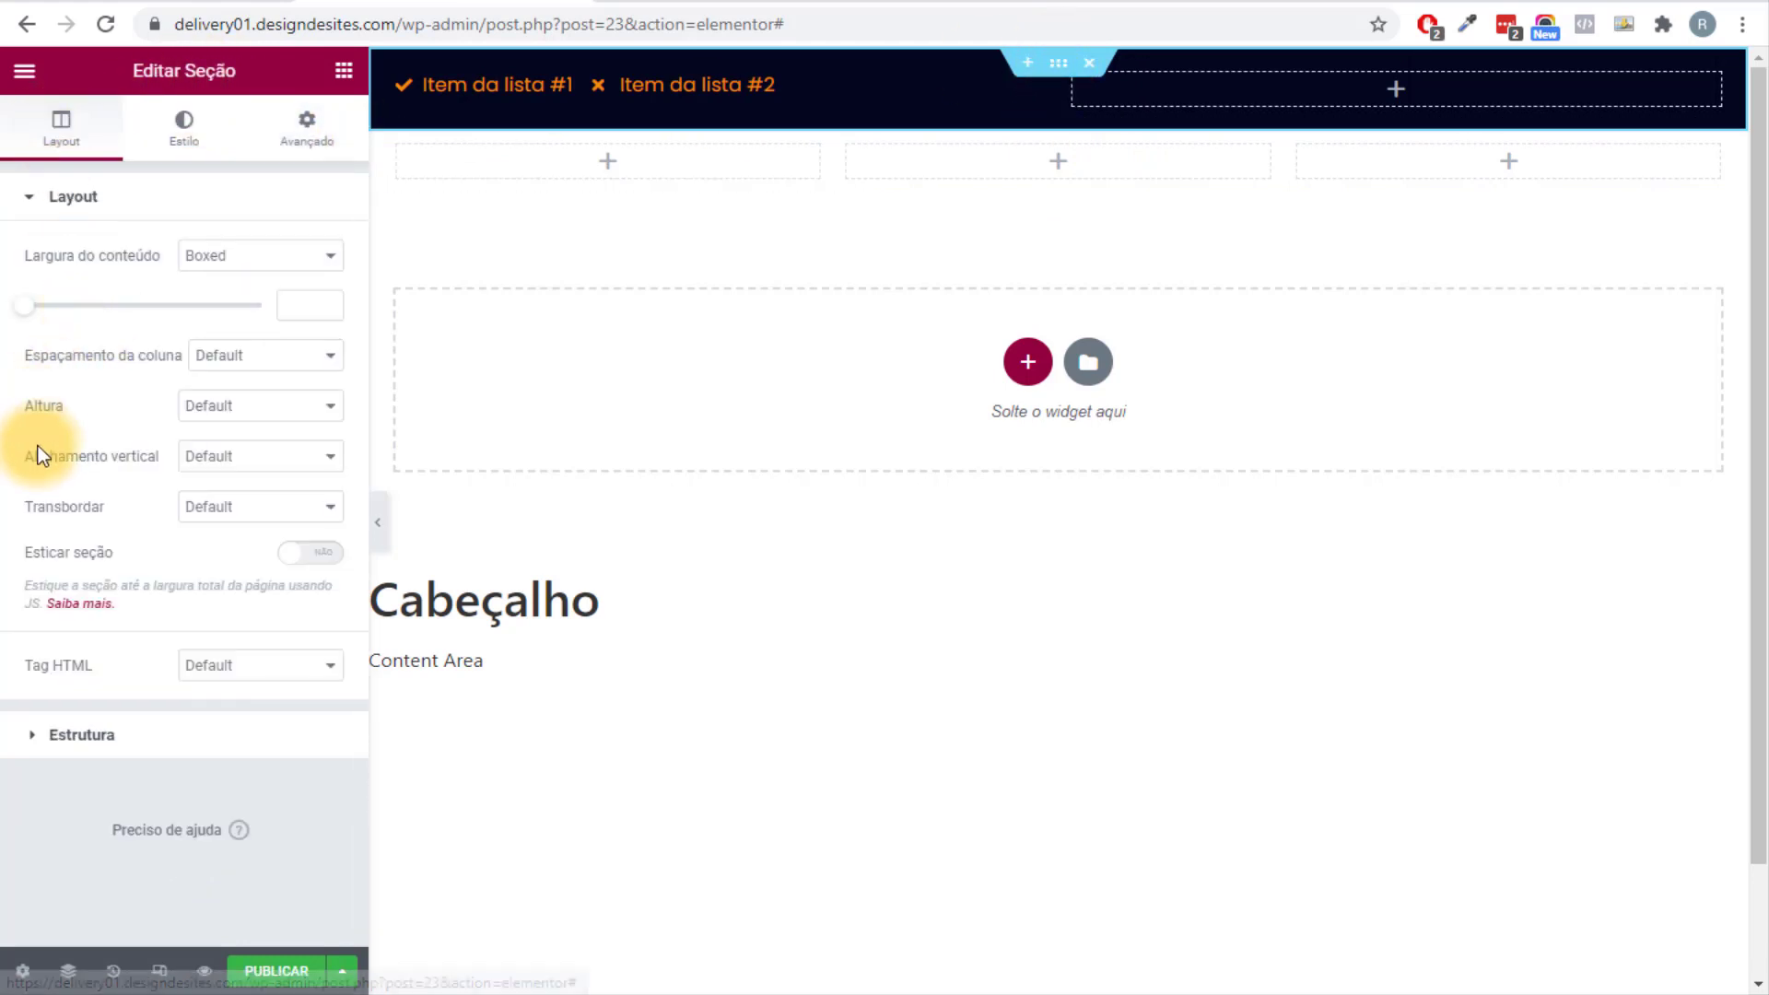
click(225, 455)
click(254, 517)
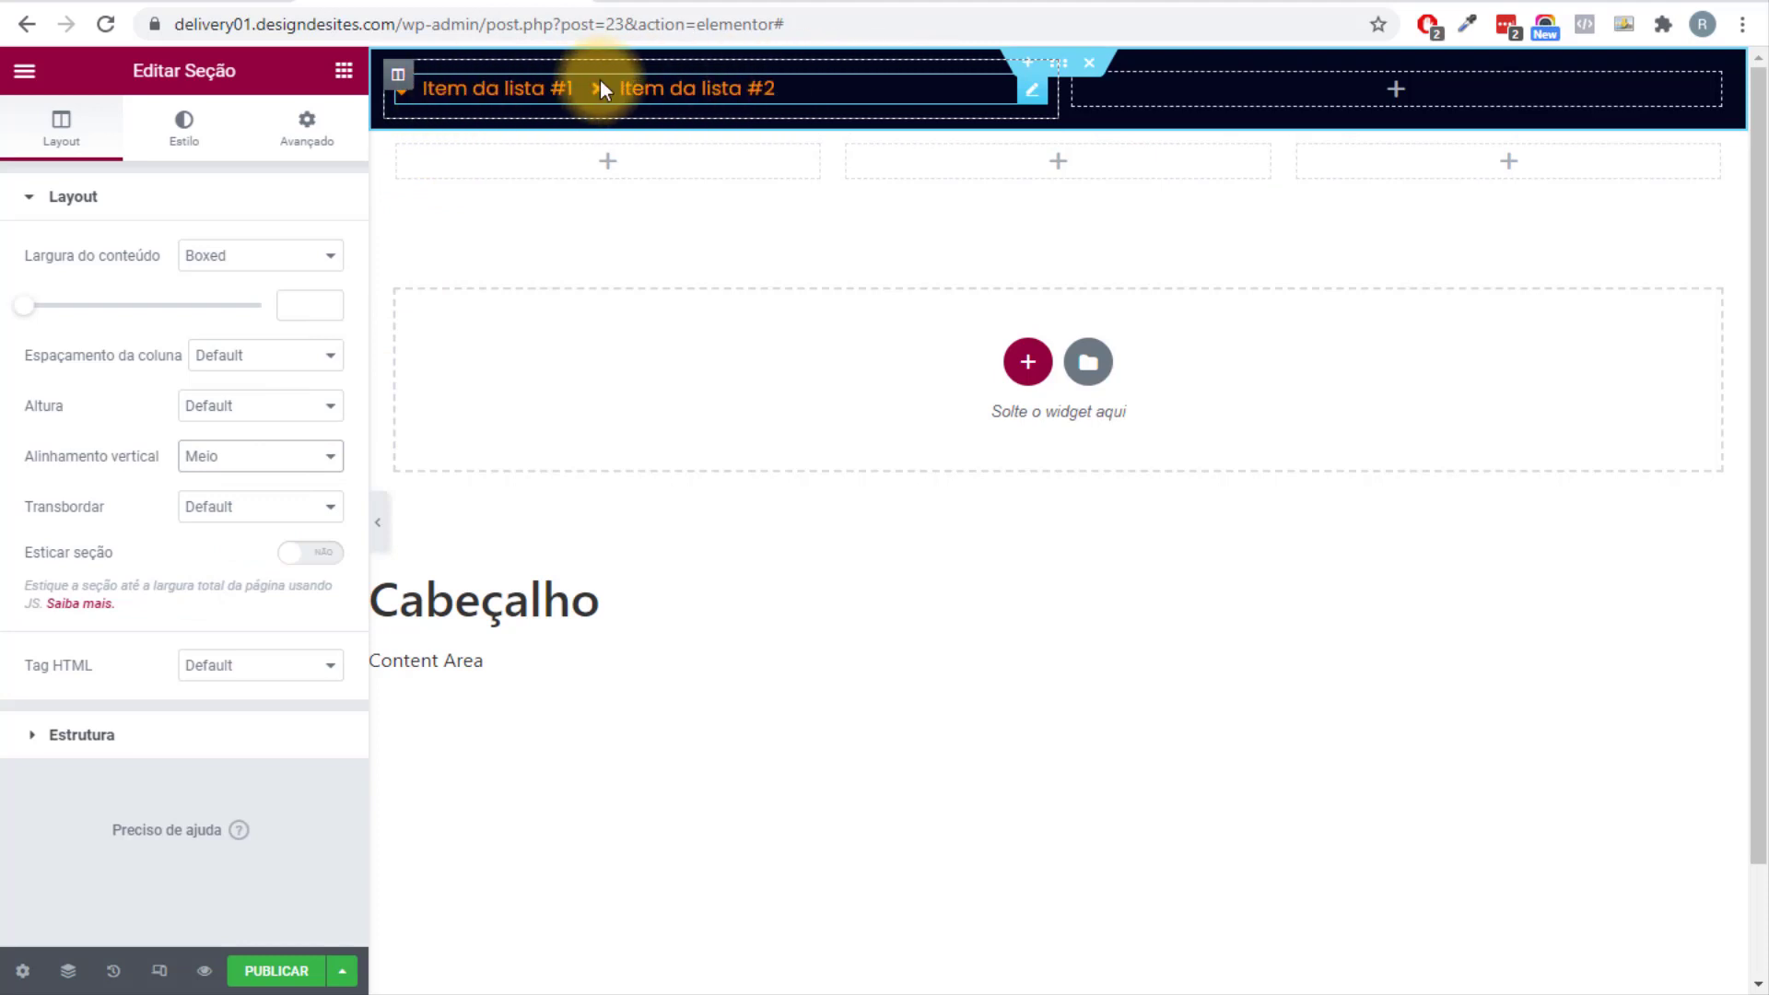
click(1032, 89)
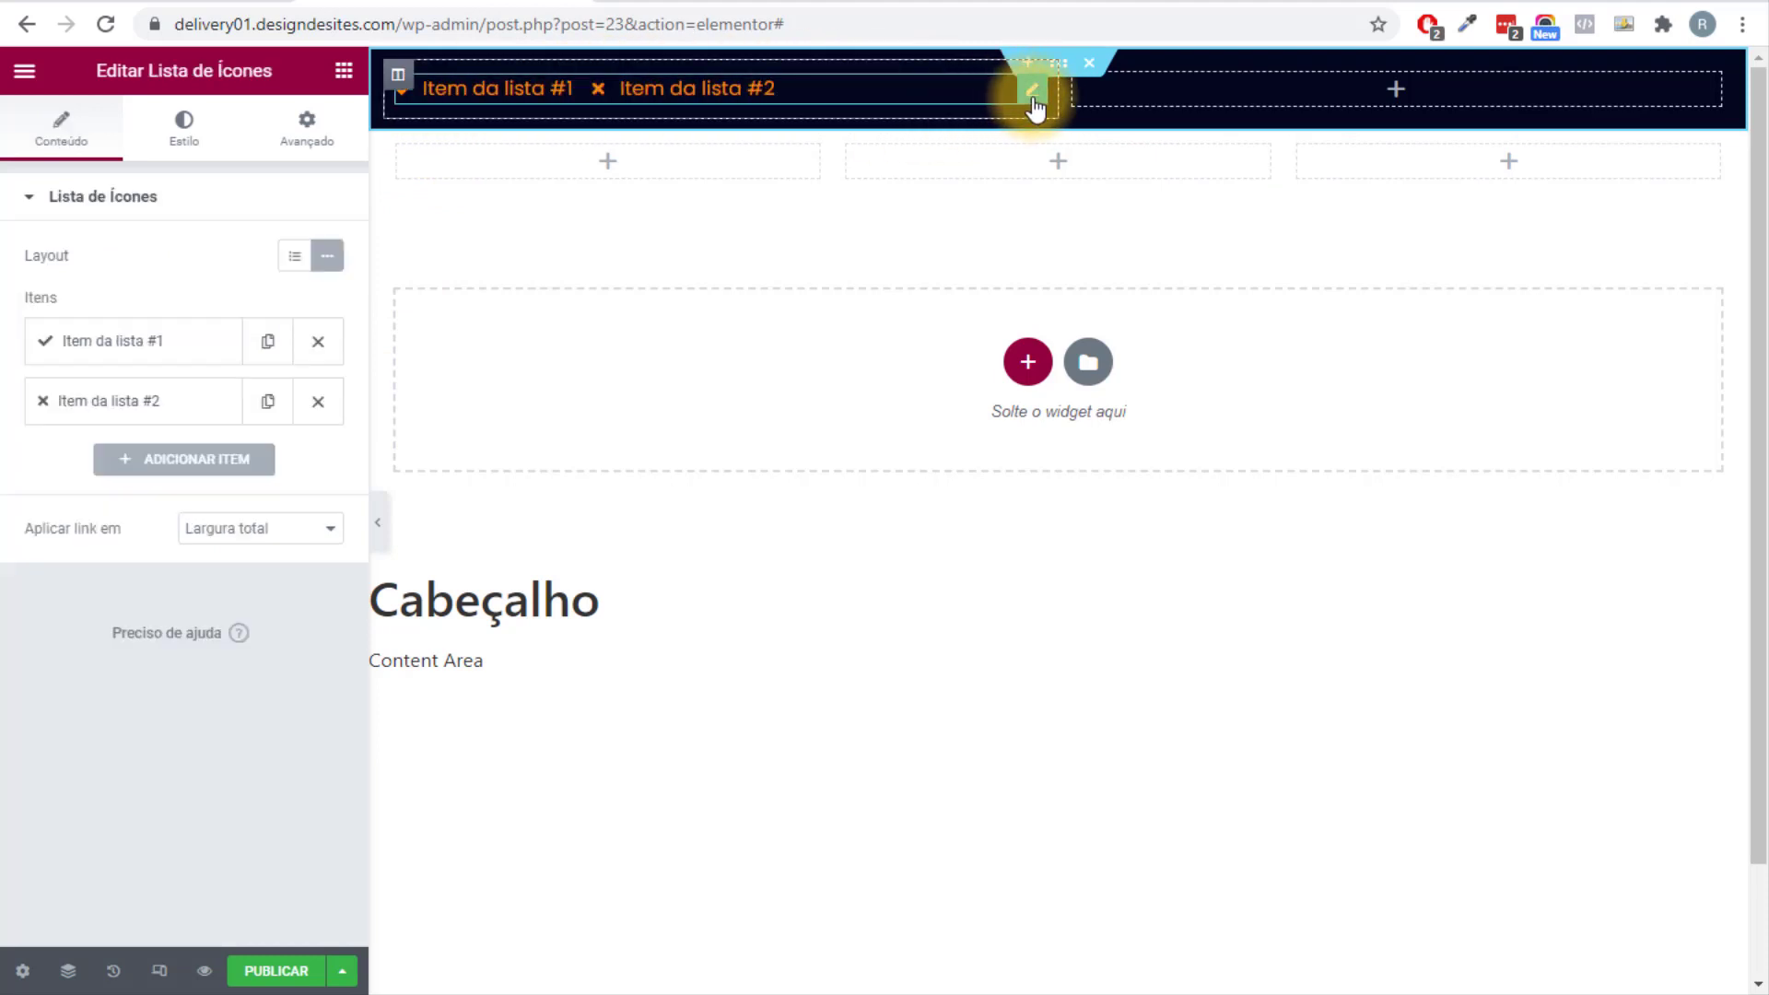
drag(149, 70, 265, 65)
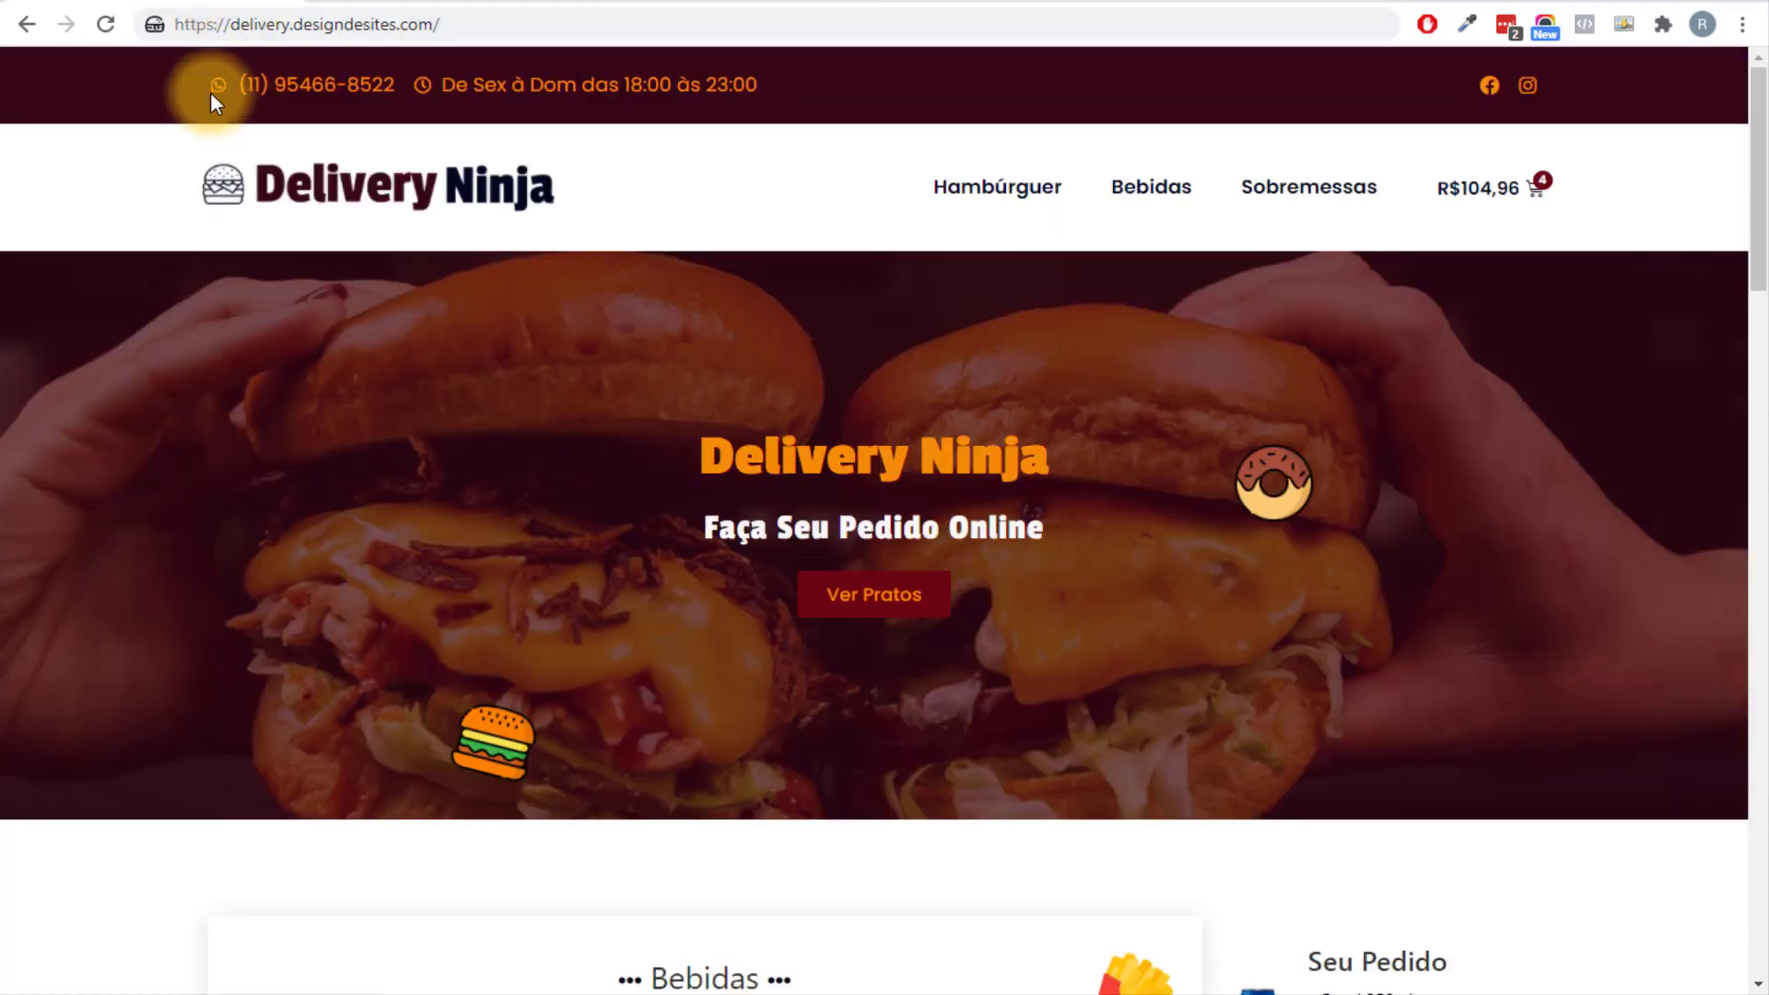
Make the first list item the site's phone number with a WhatsApp icon.
drag(242, 88, 379, 85)
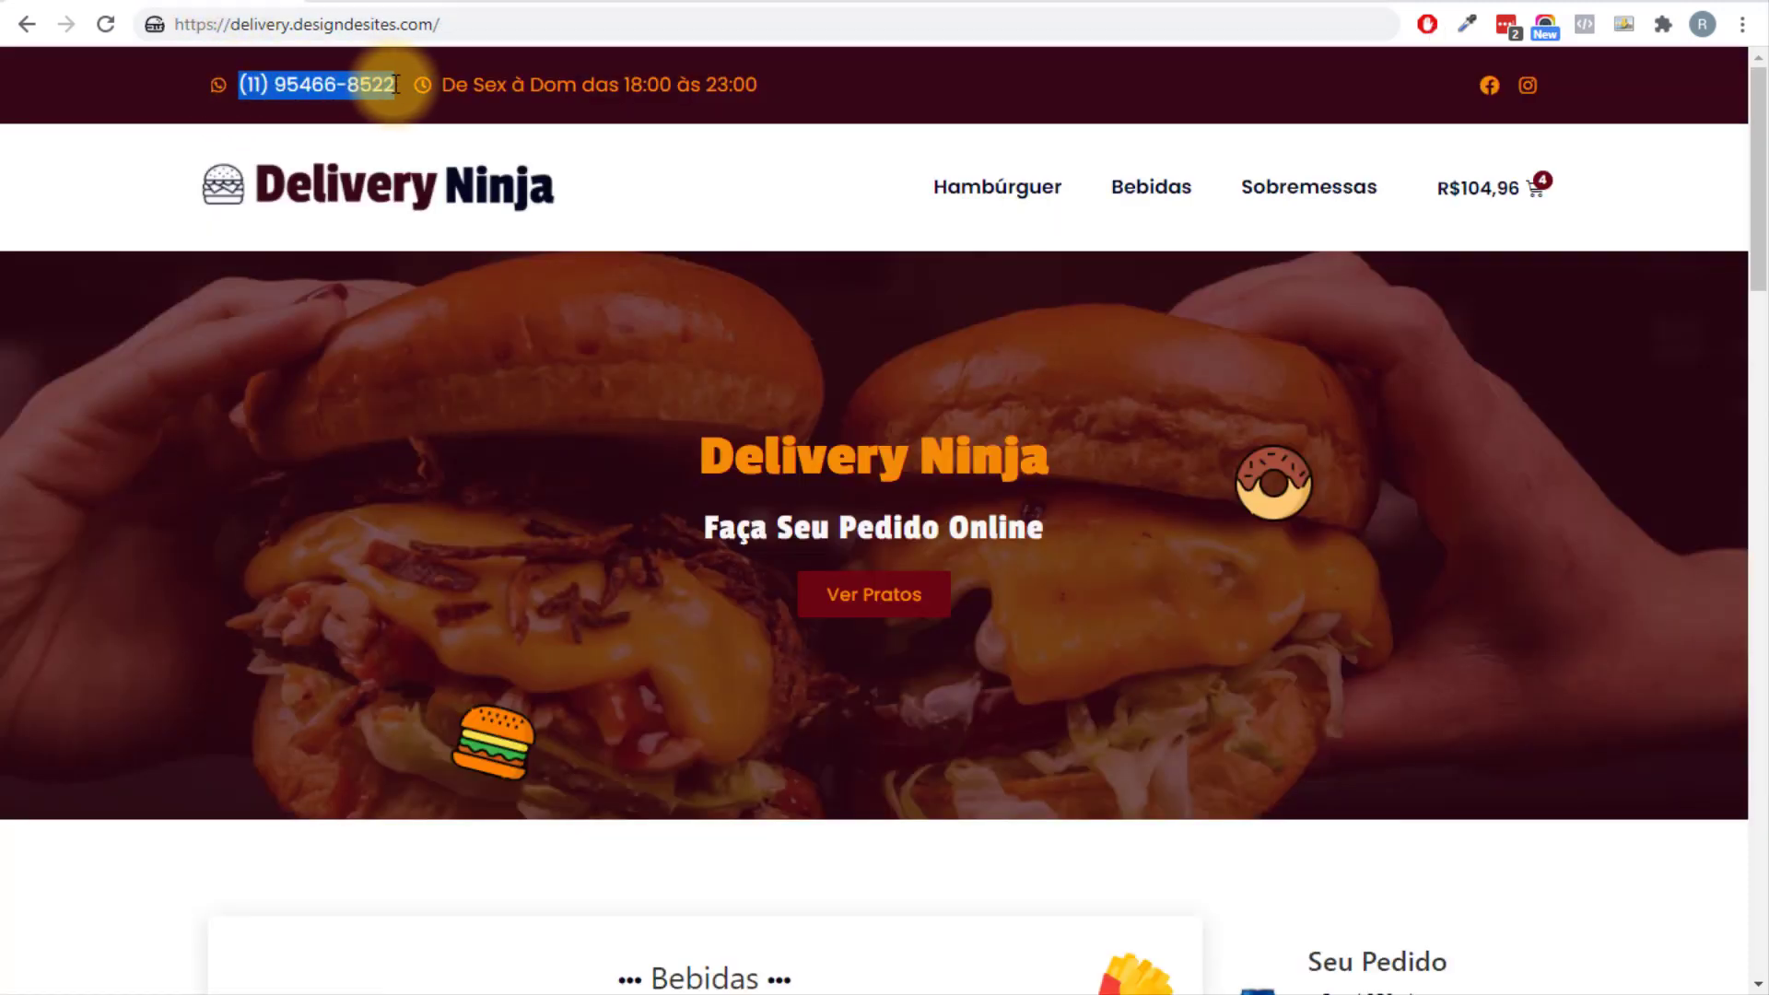
right_click(395, 85)
click(412, 103)
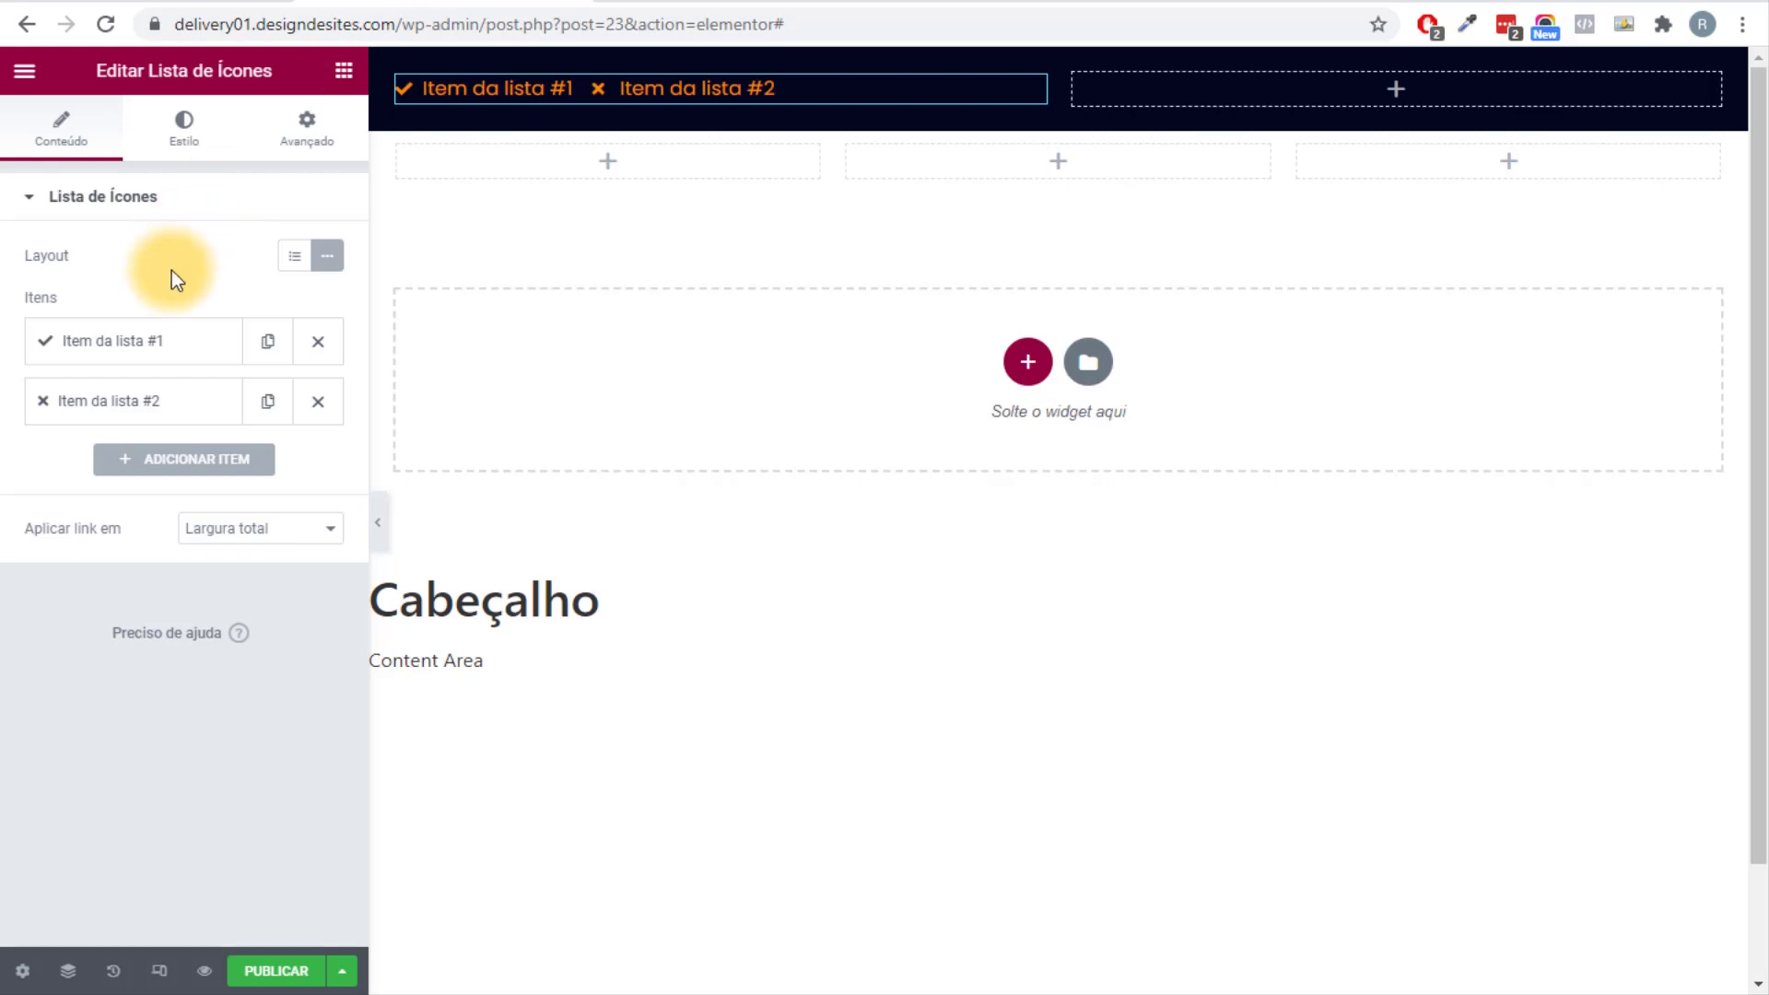
click(148, 341)
drag(158, 429, 8, 431)
key(ctrl+v)
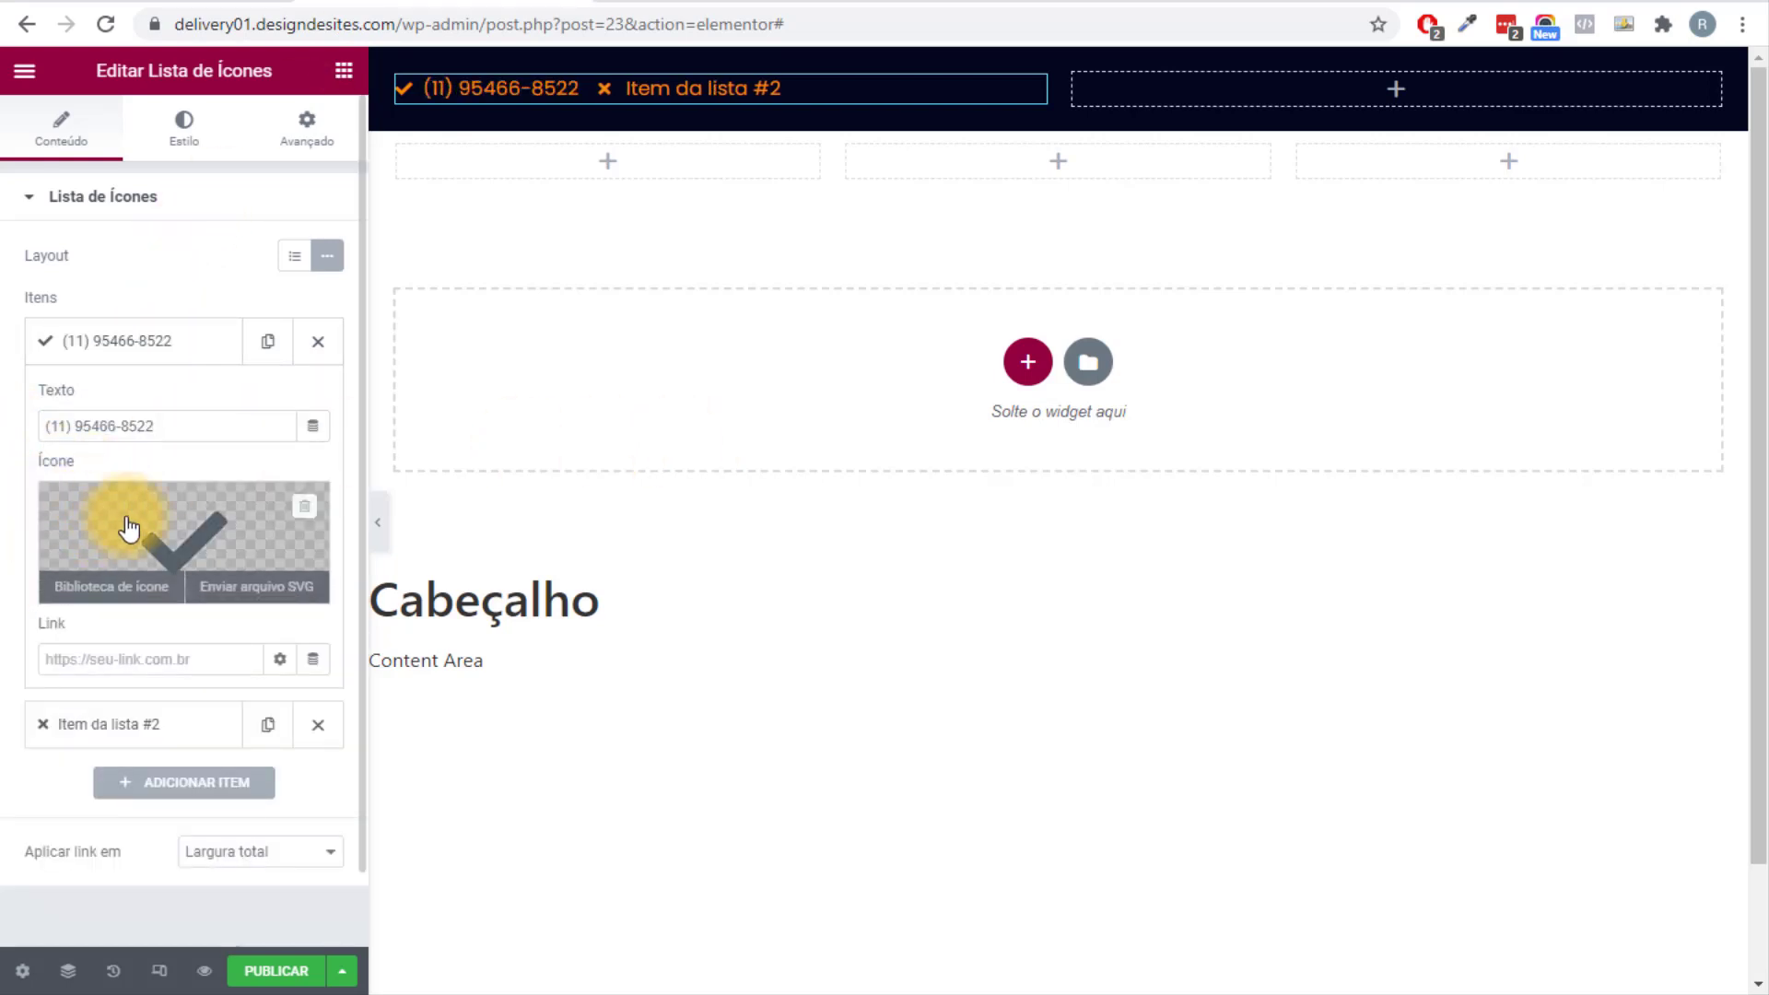
click(154, 537)
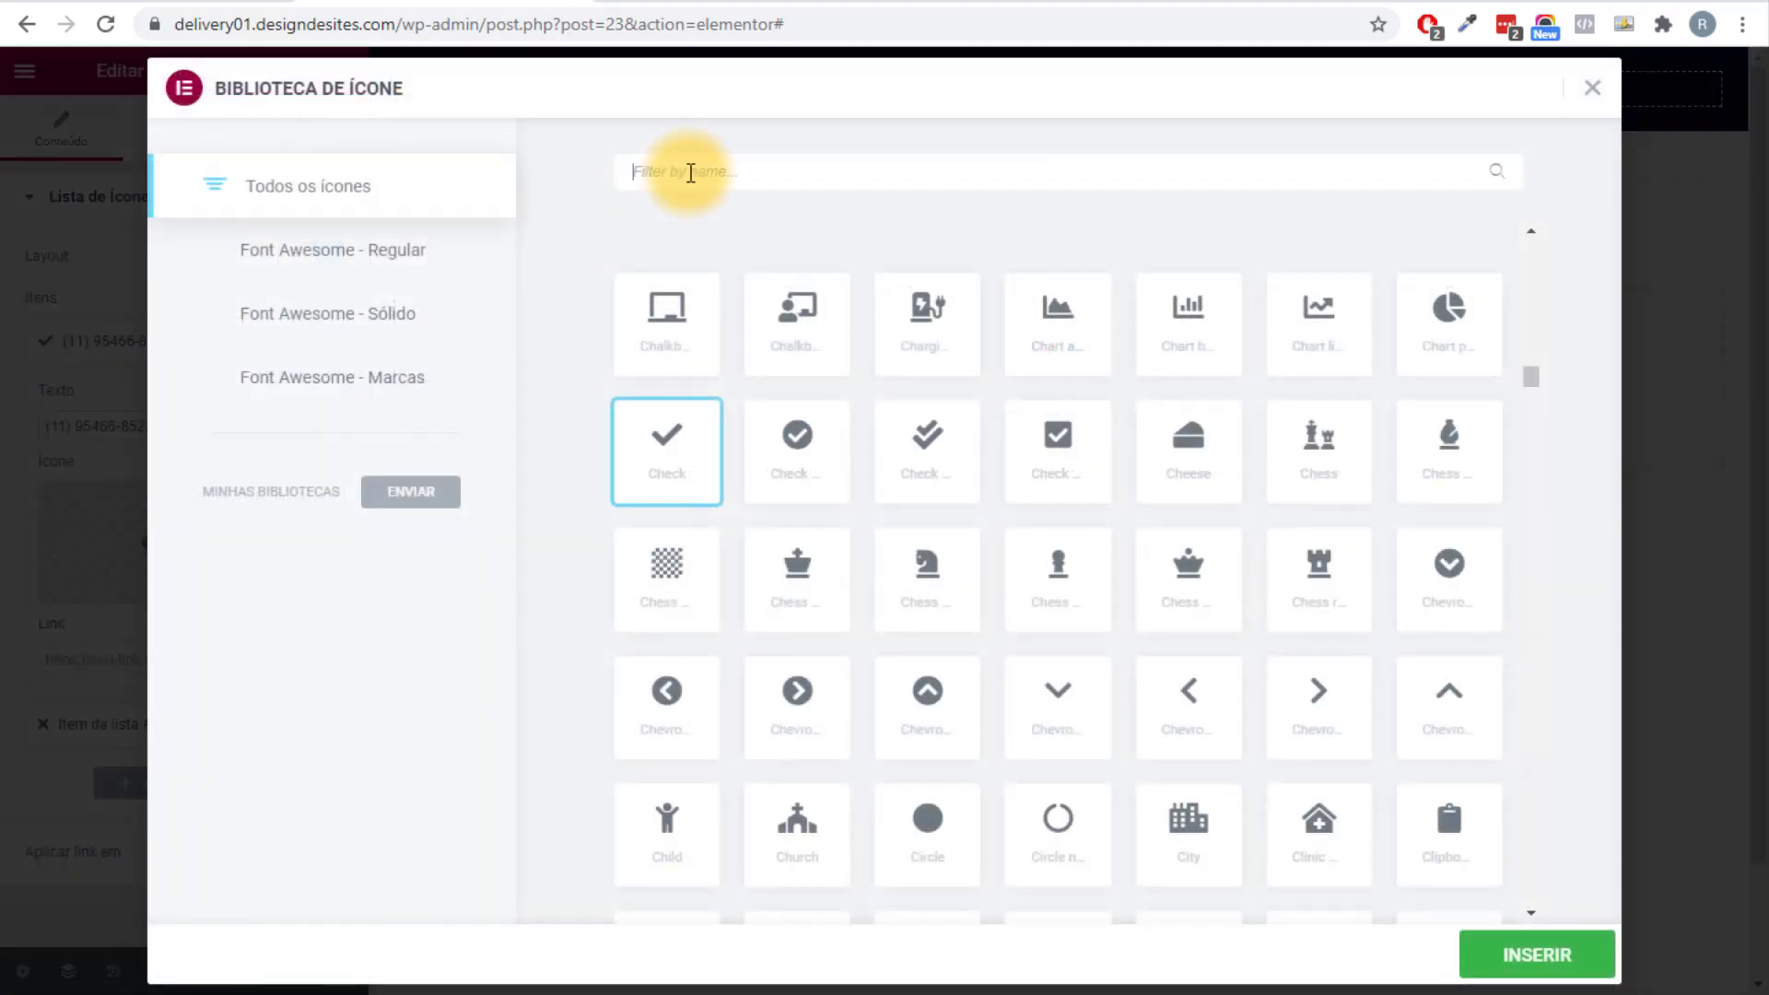
text(phone)
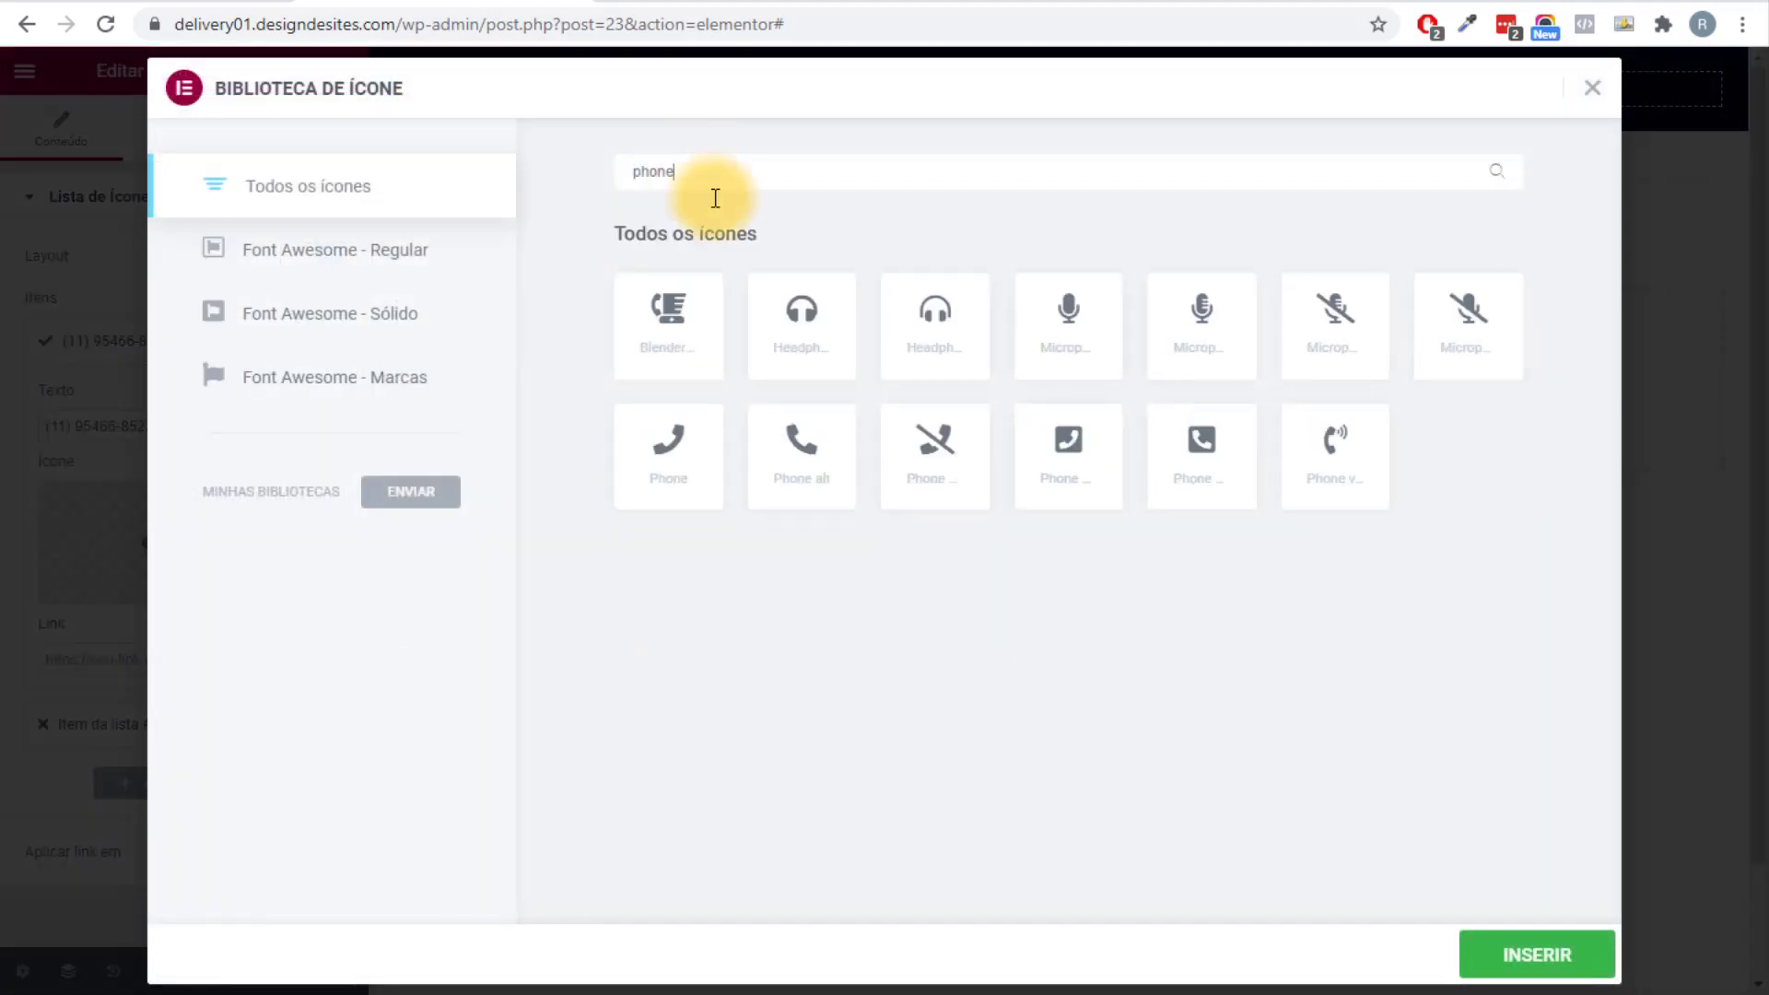
drag(708, 166, 577, 248)
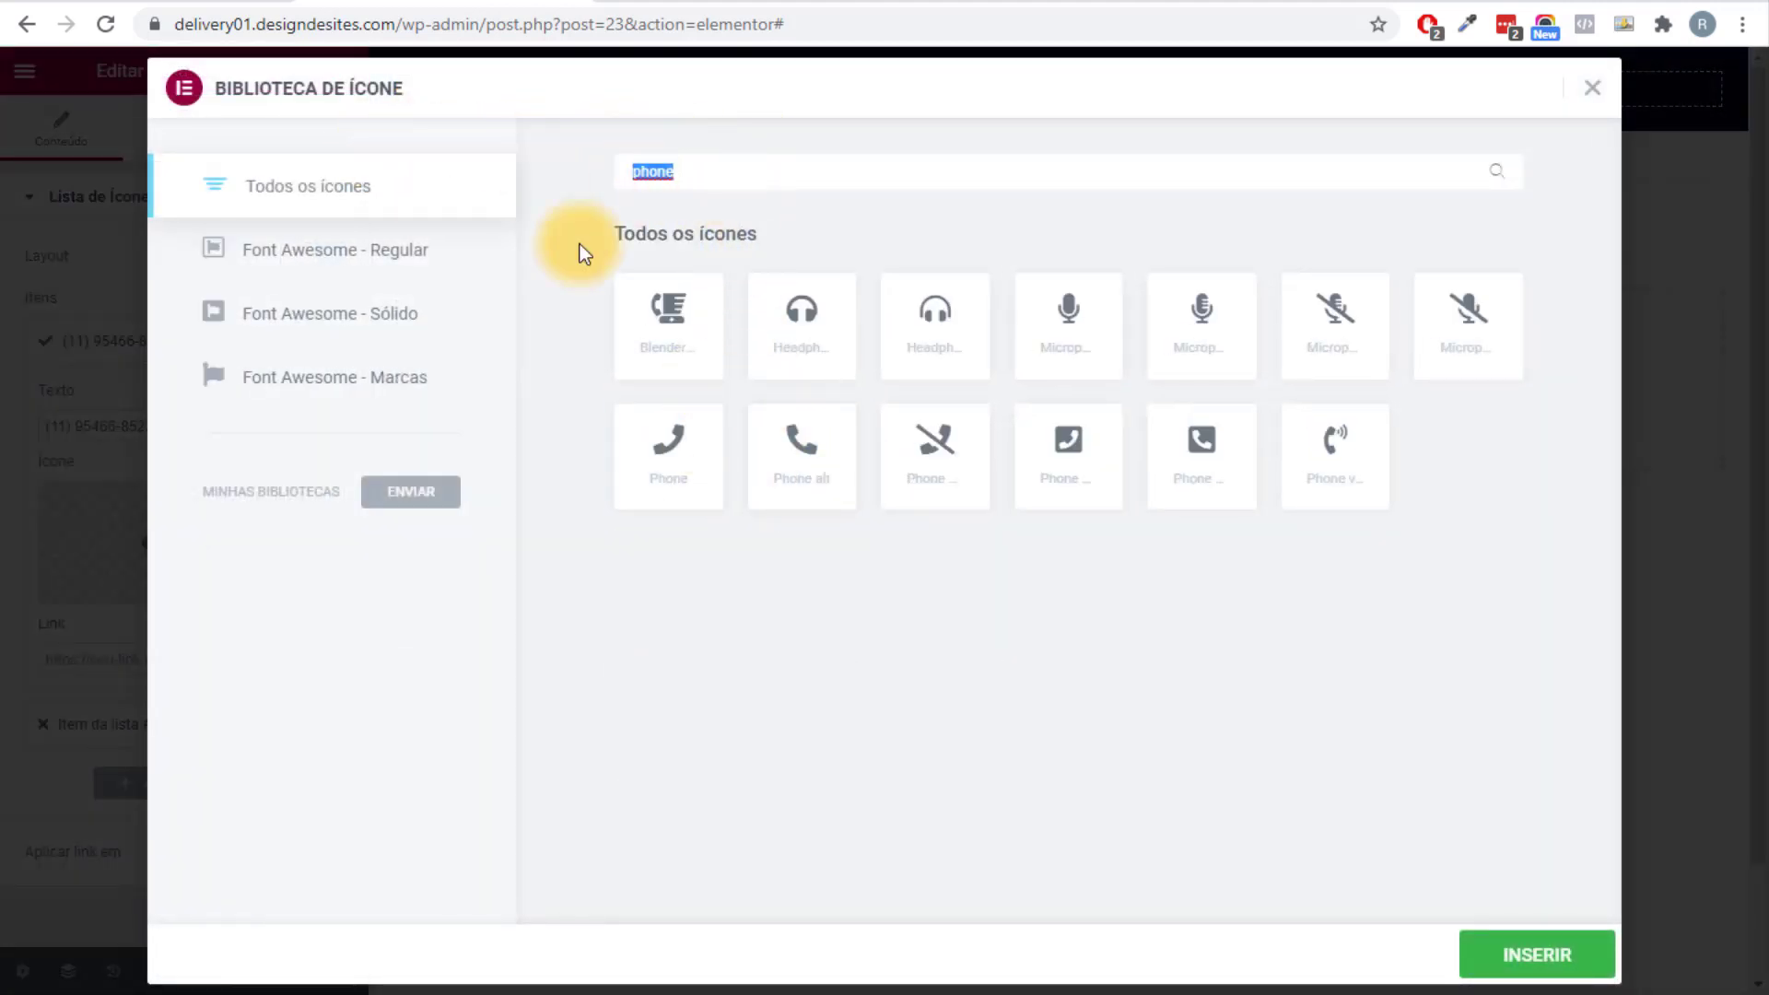
key(BackSpace)
text(wha)
click(666, 313)
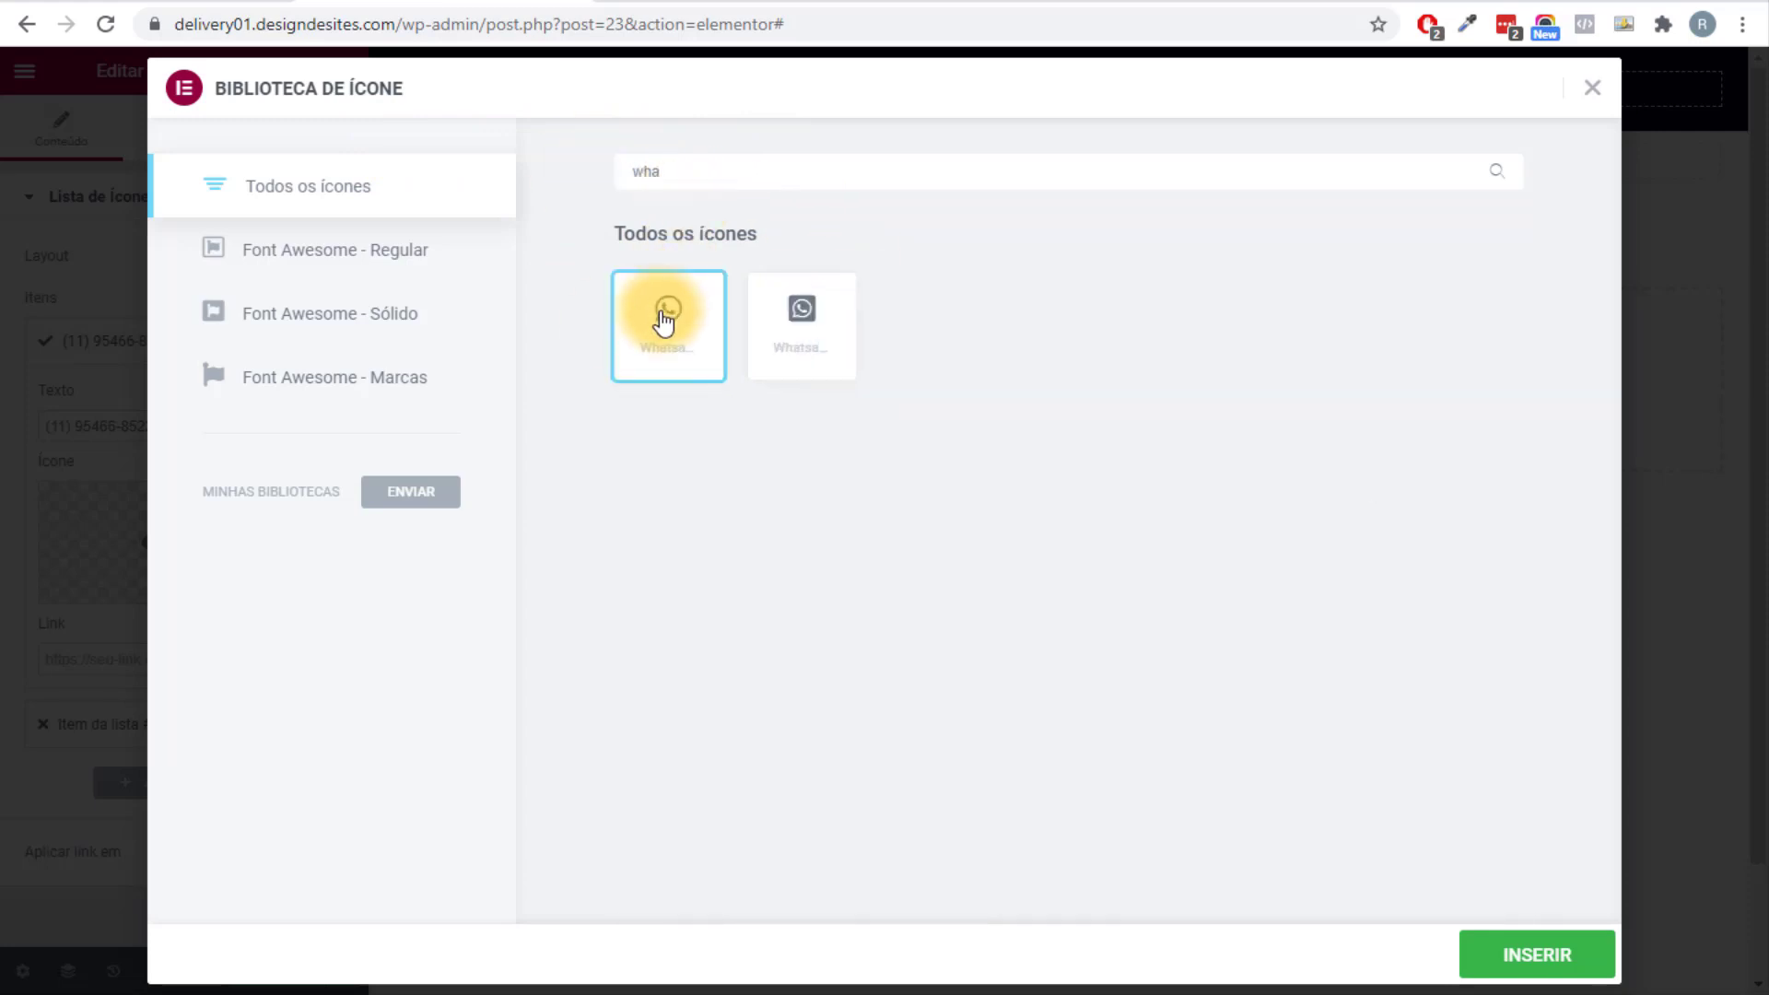
click(1510, 957)
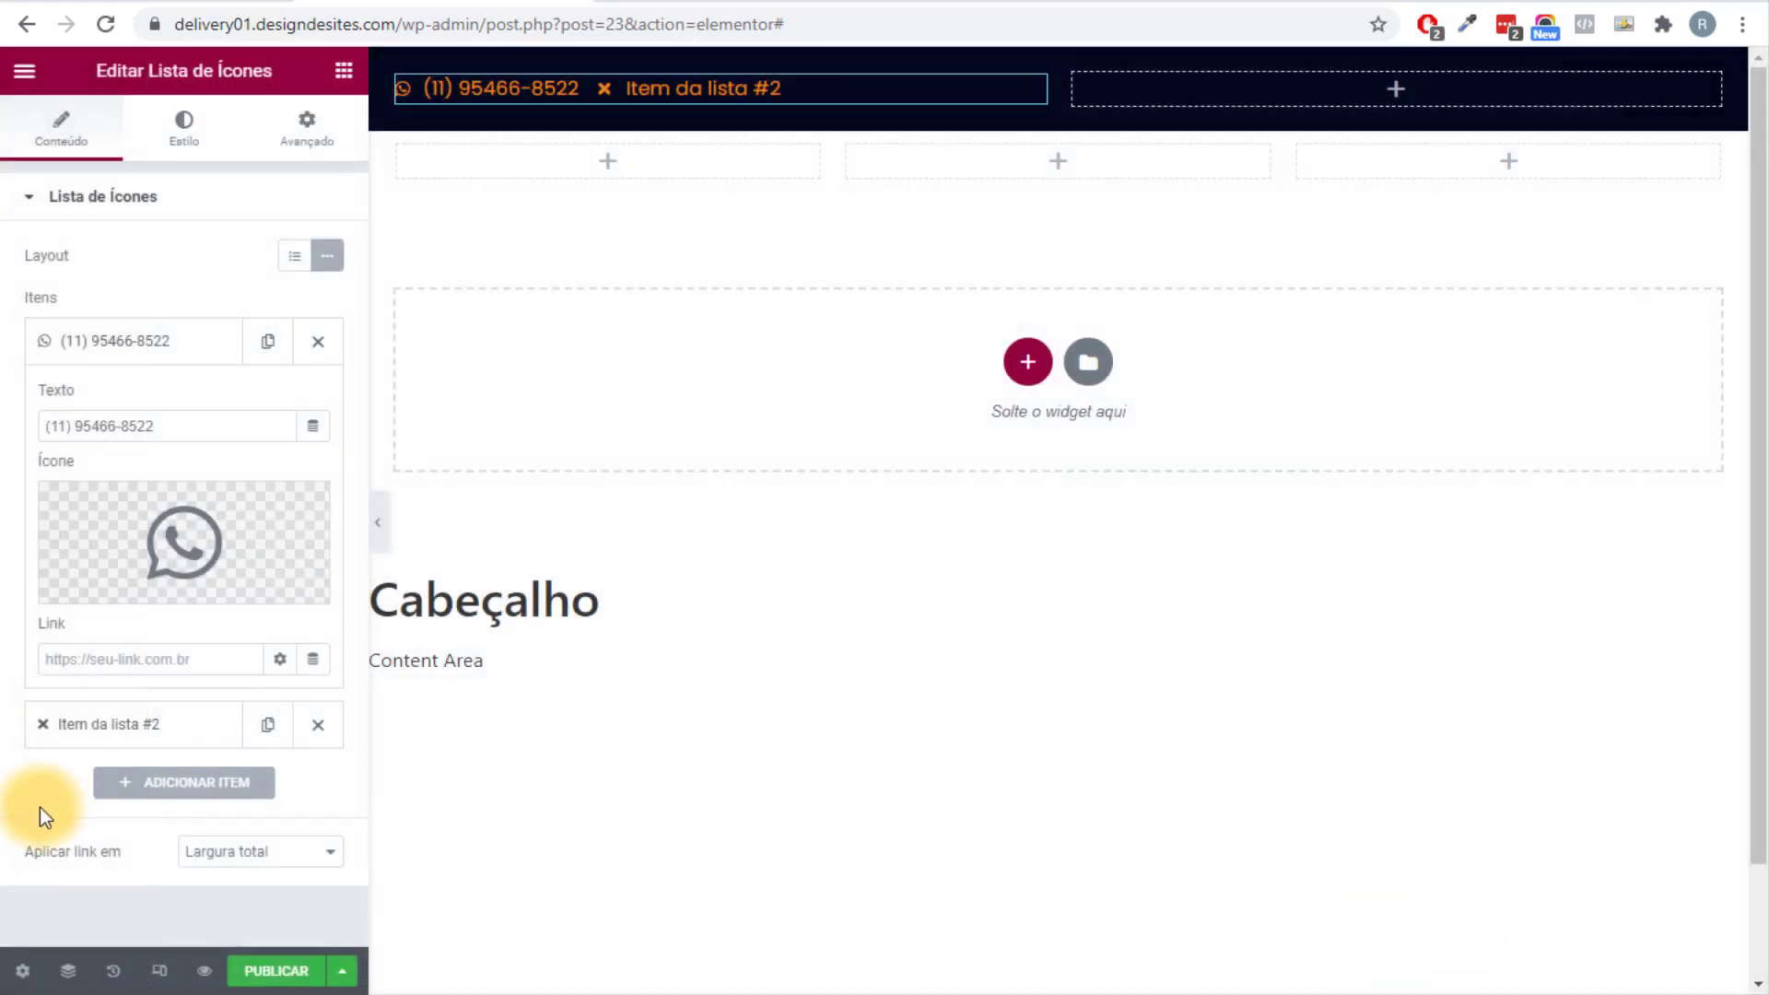
Make the second item the hours 'De Sex à Dom das 18:00 às 23:00' with a clock icon.
click(97, 725)
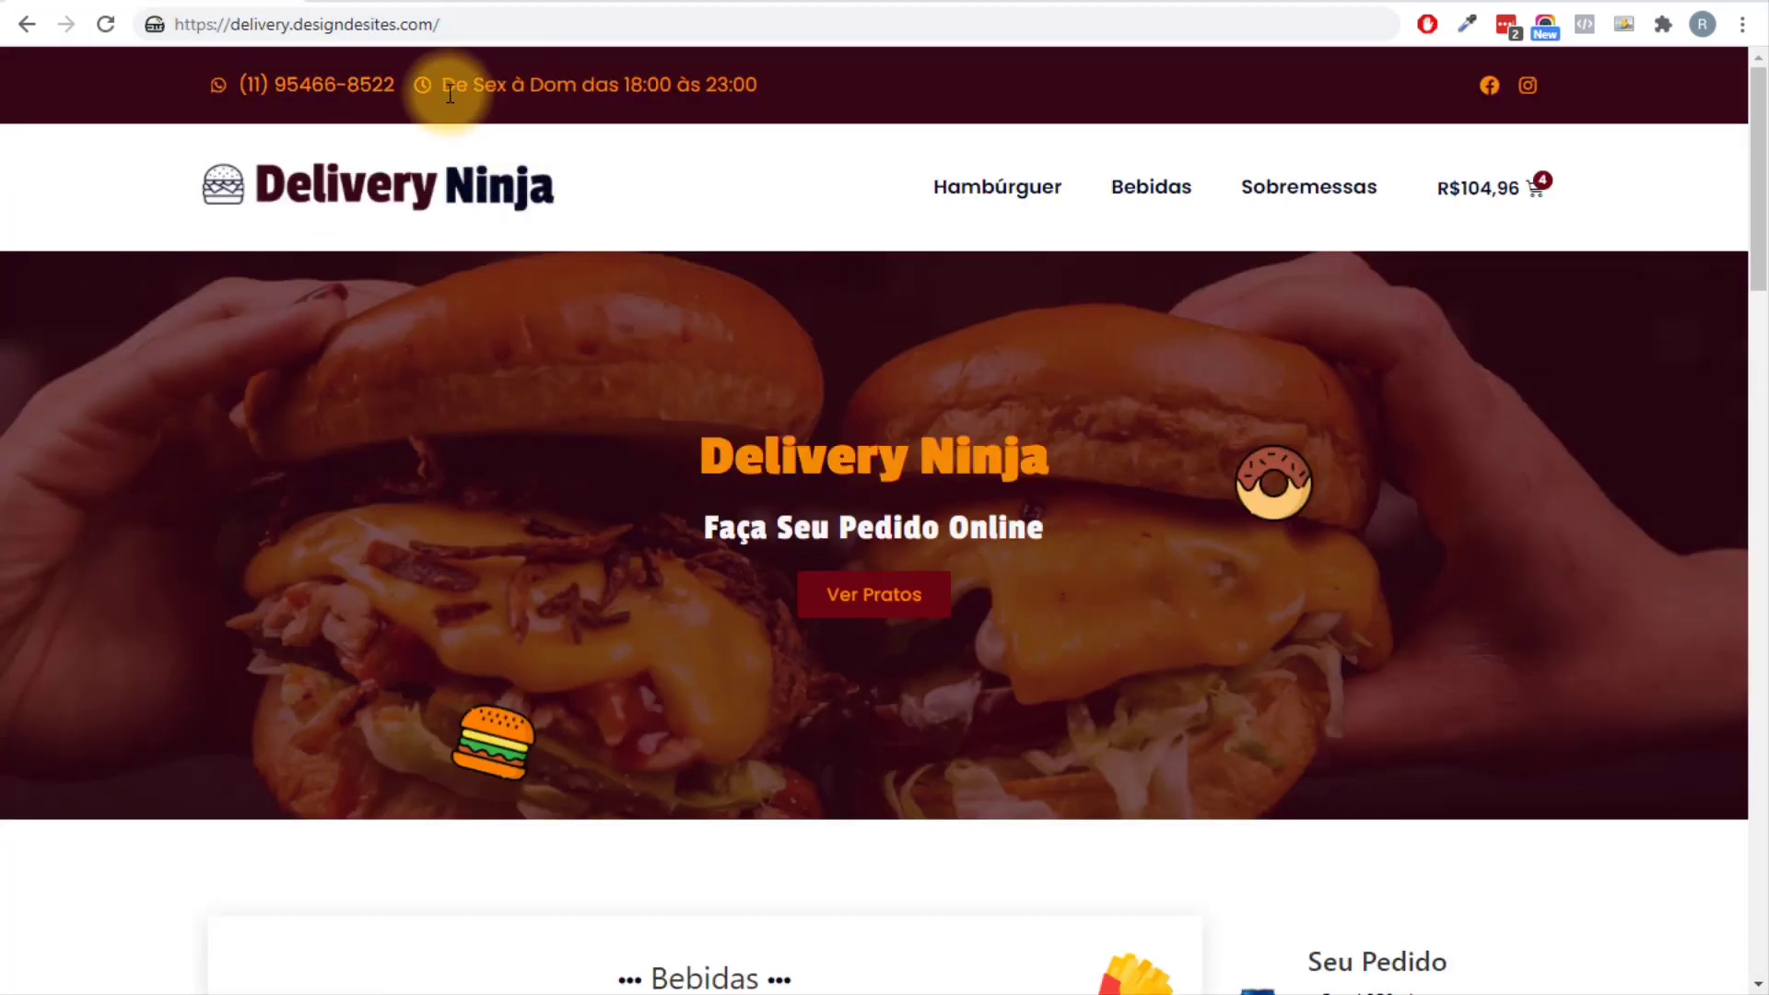
drag(442, 85, 757, 83)
right_click(723, 102)
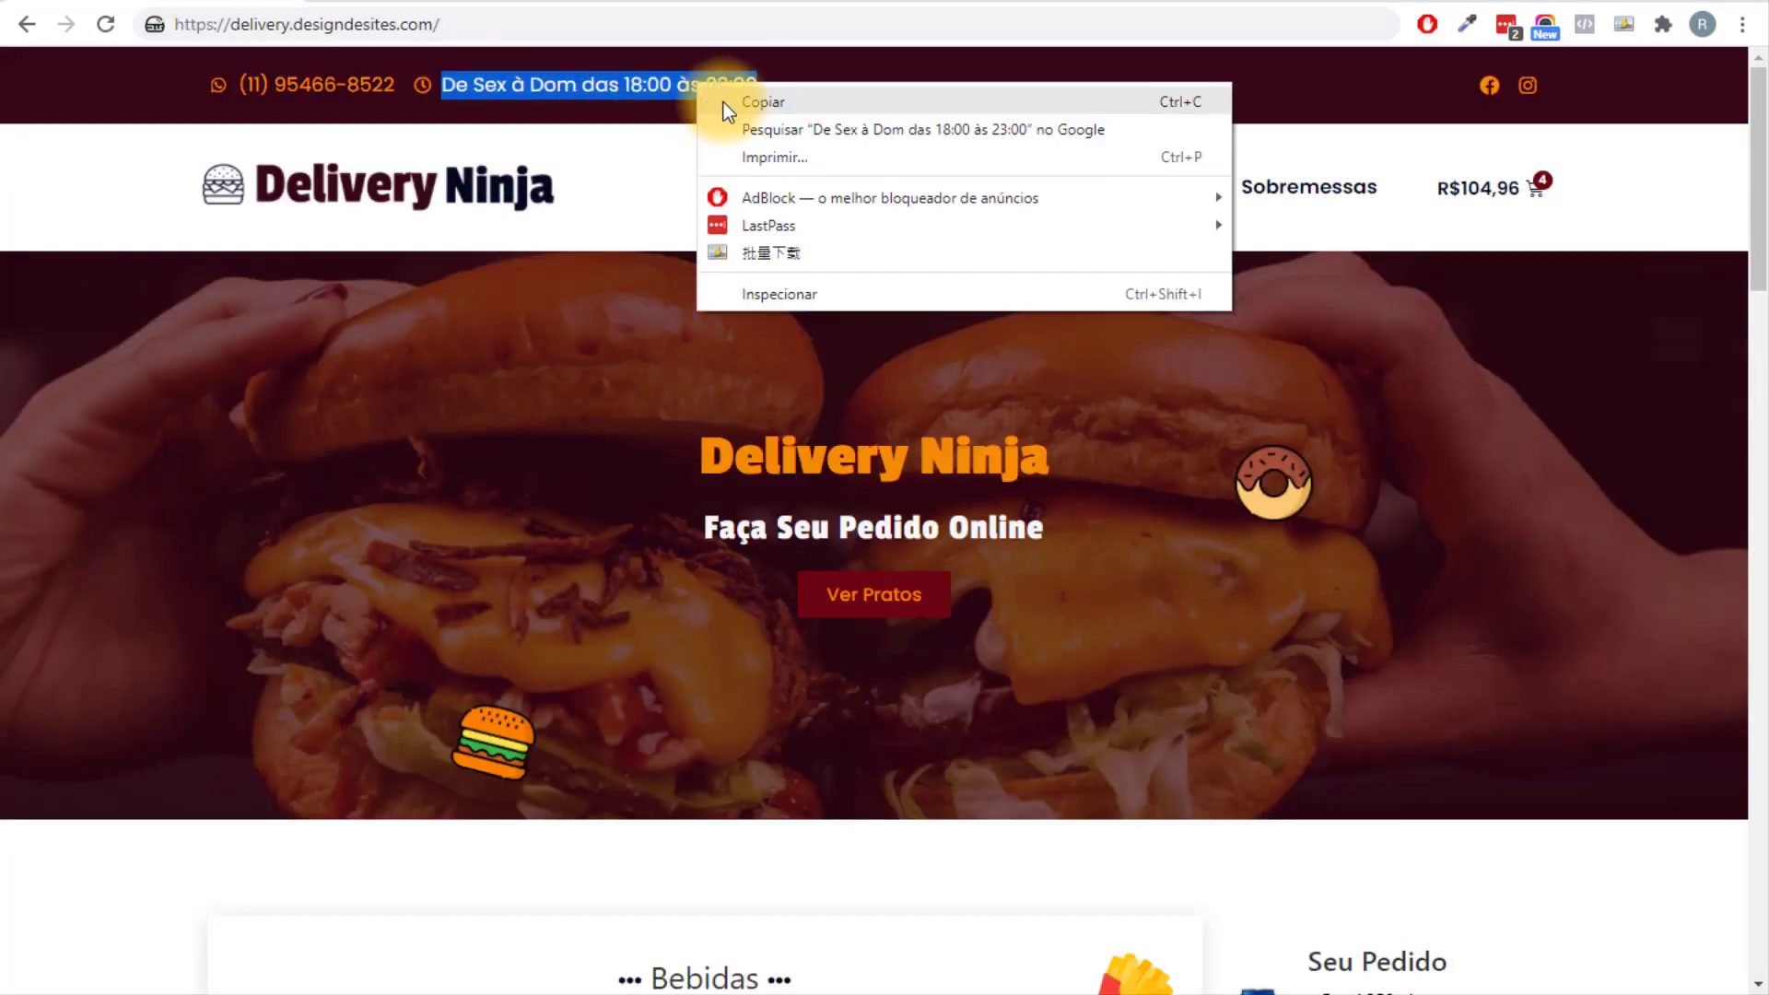
click(723, 102)
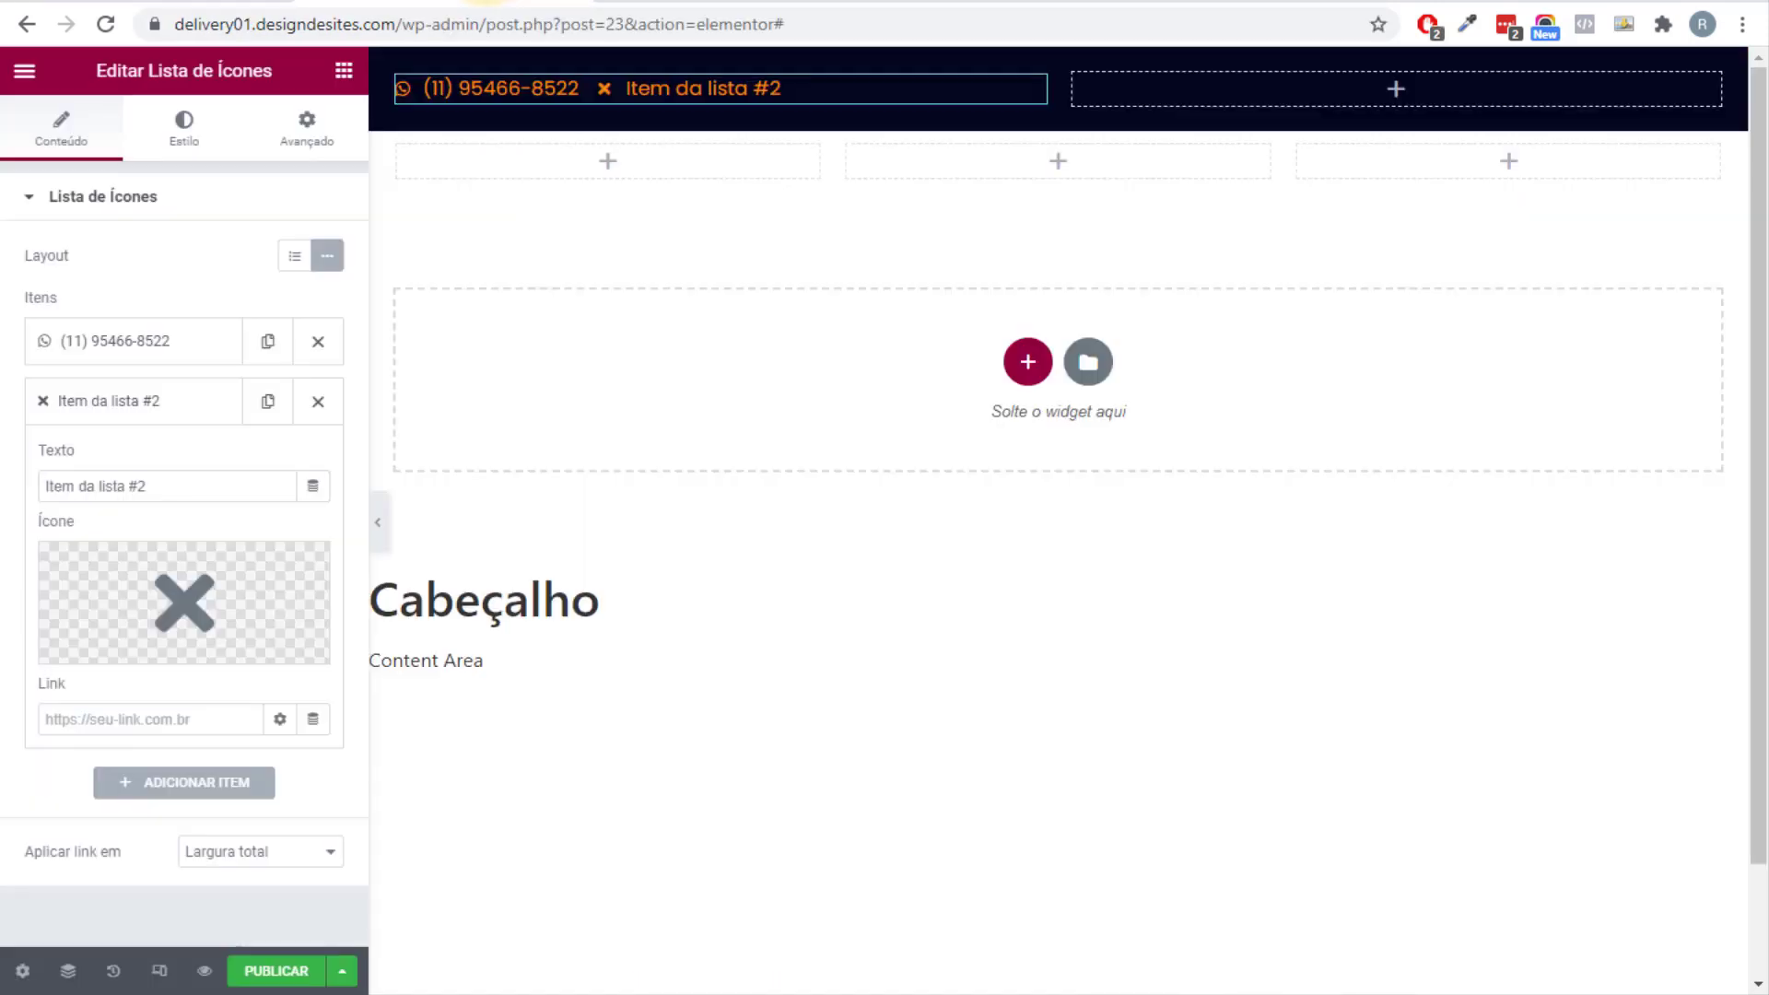
drag(161, 486, 12, 486)
key(ctrl+v)
mouse_move(207, 576)
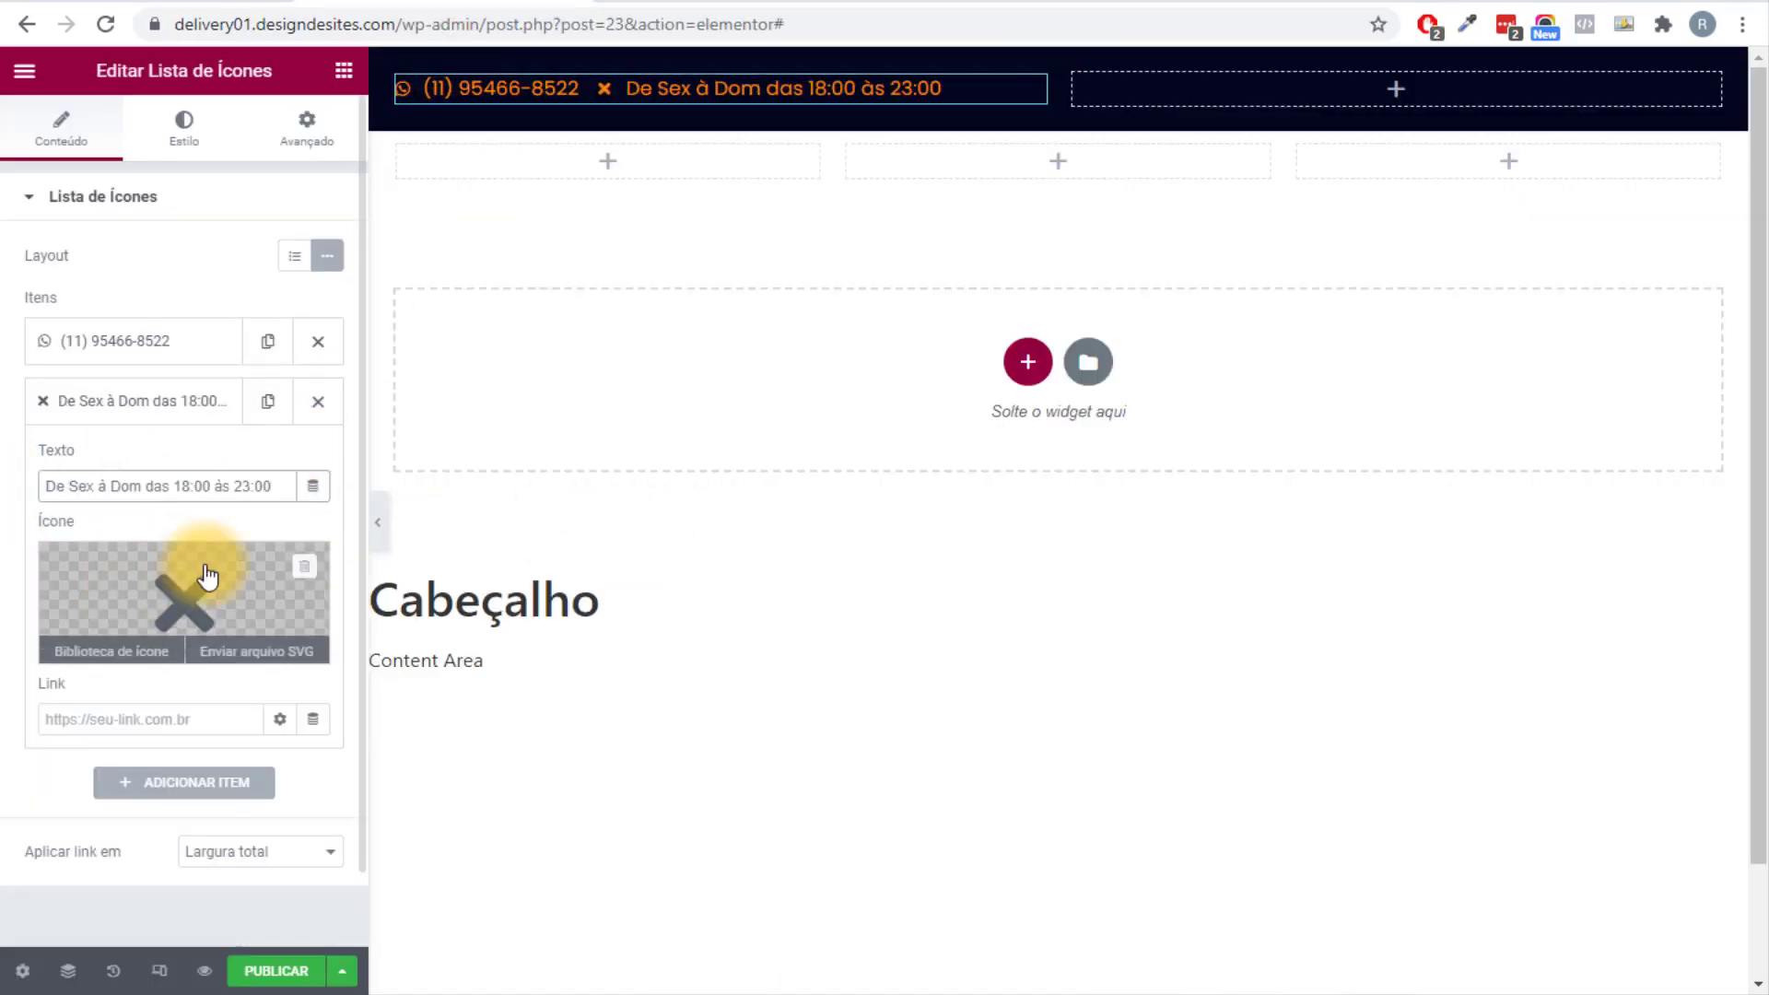
click(231, 603)
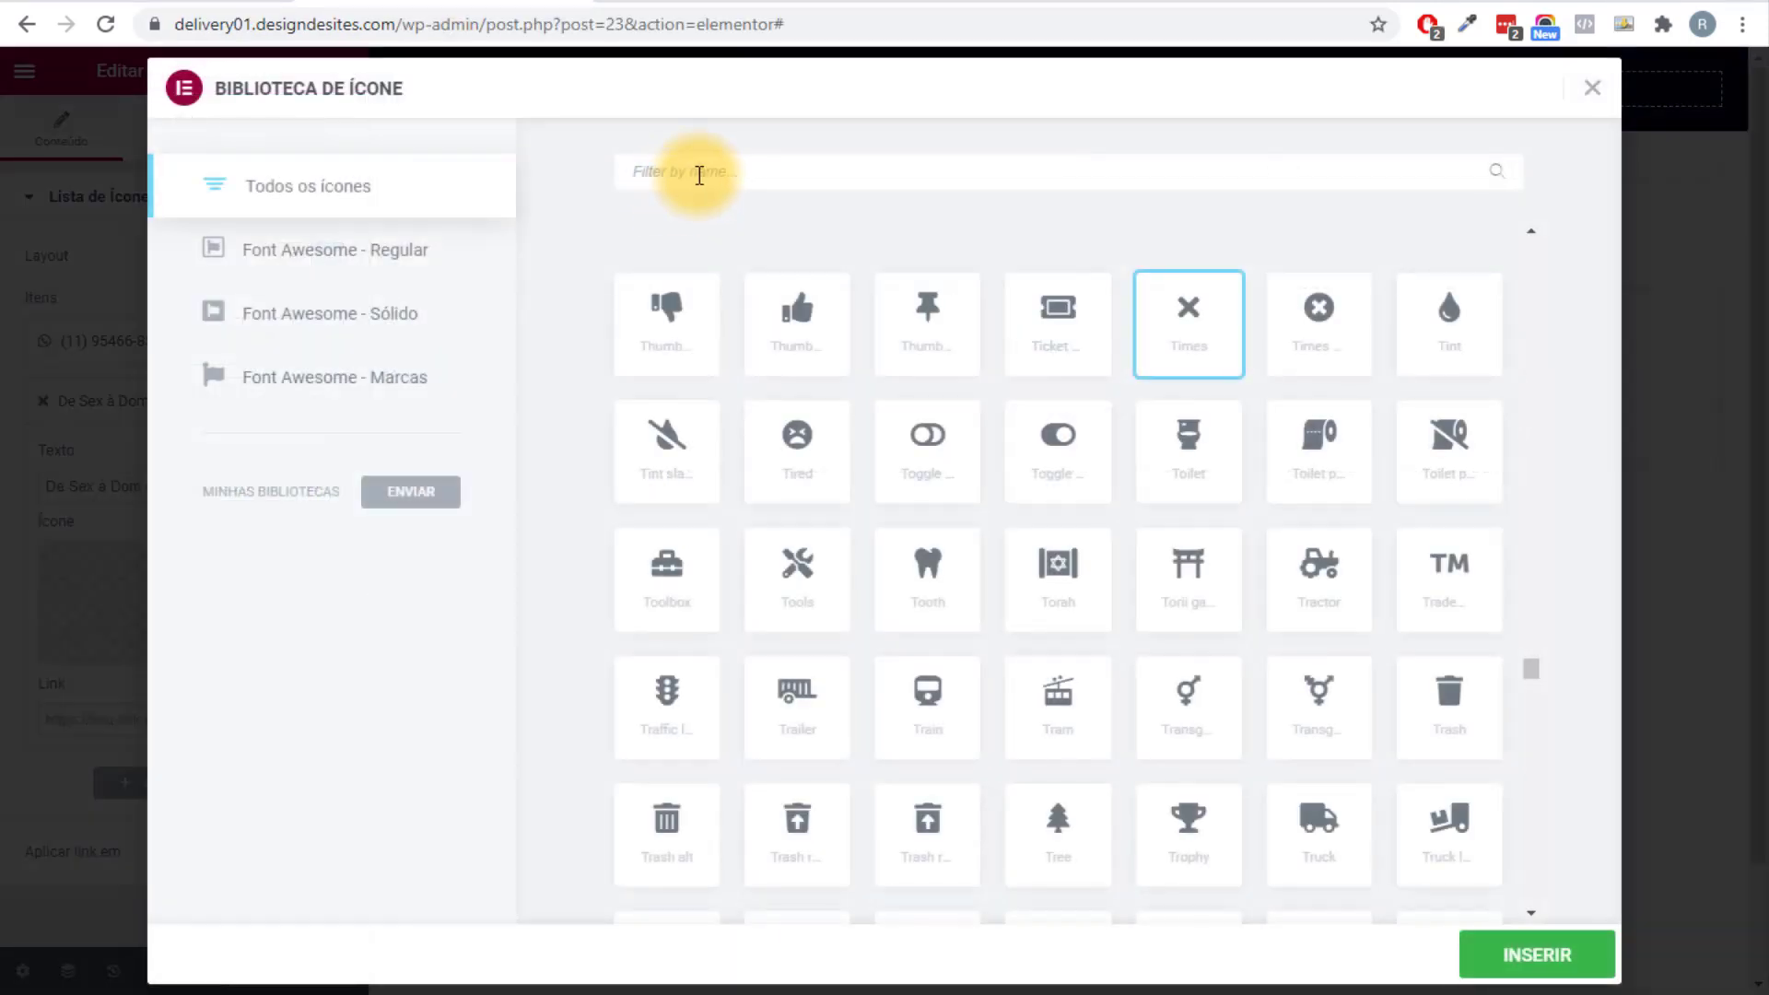
text(clo)
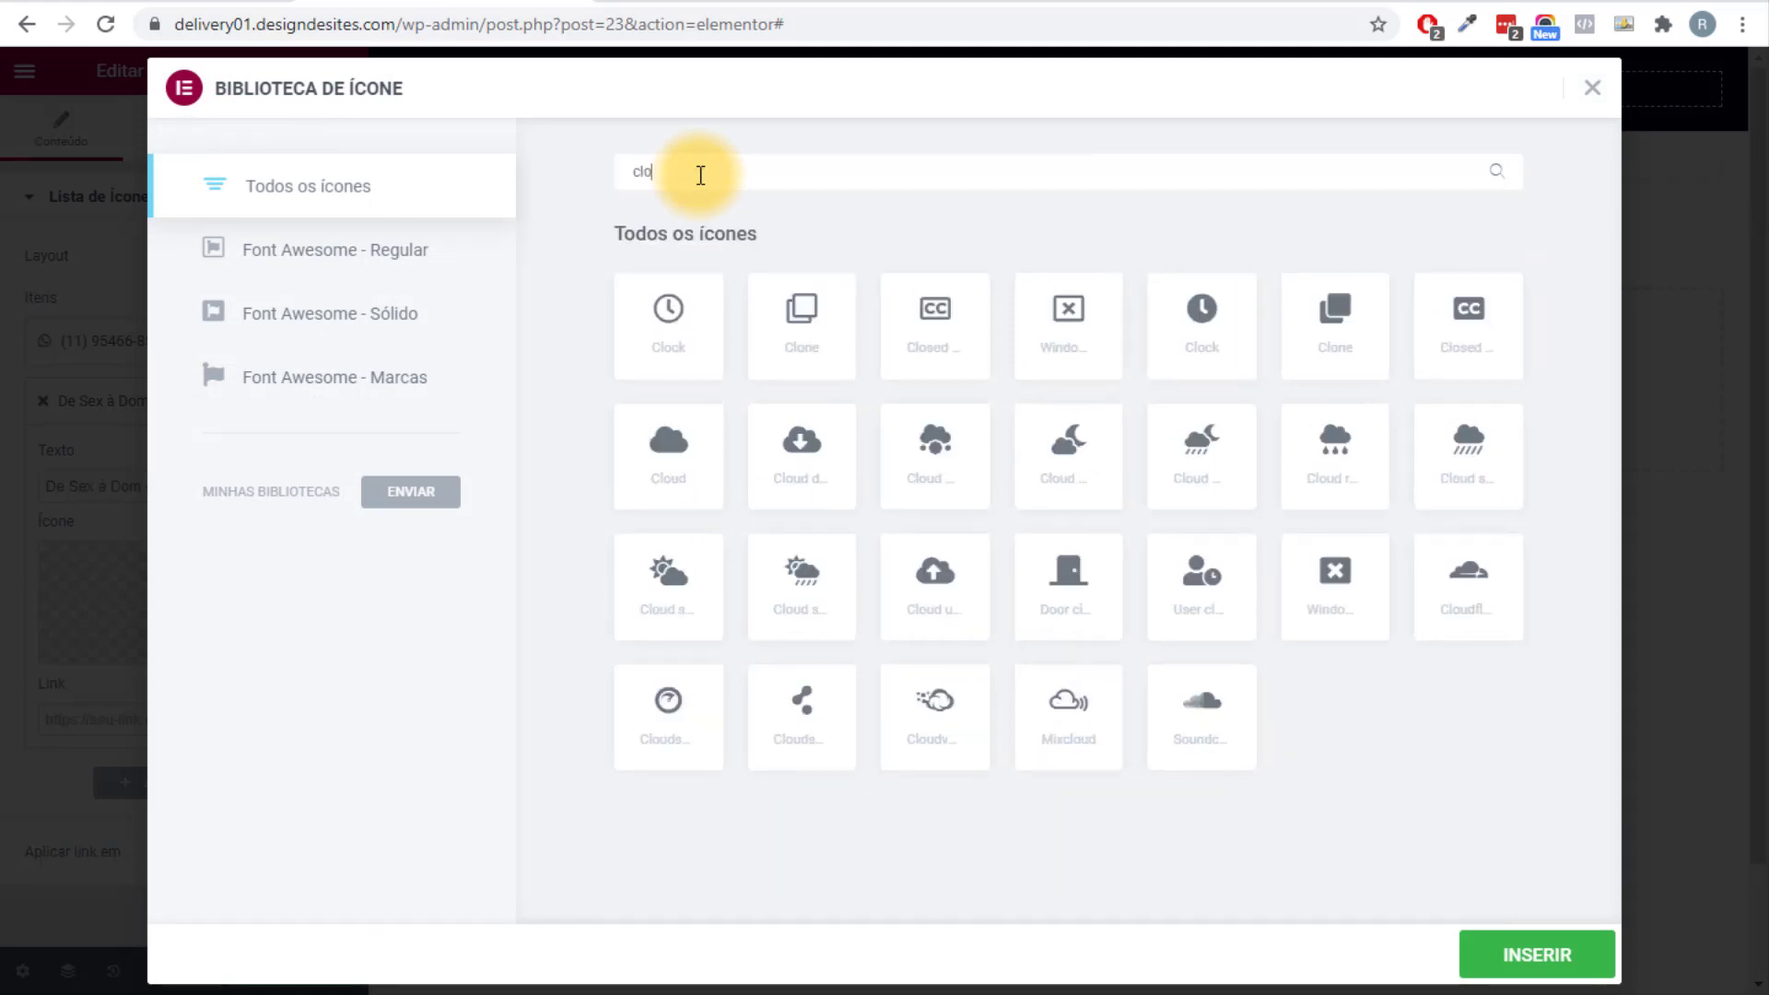
click(668, 322)
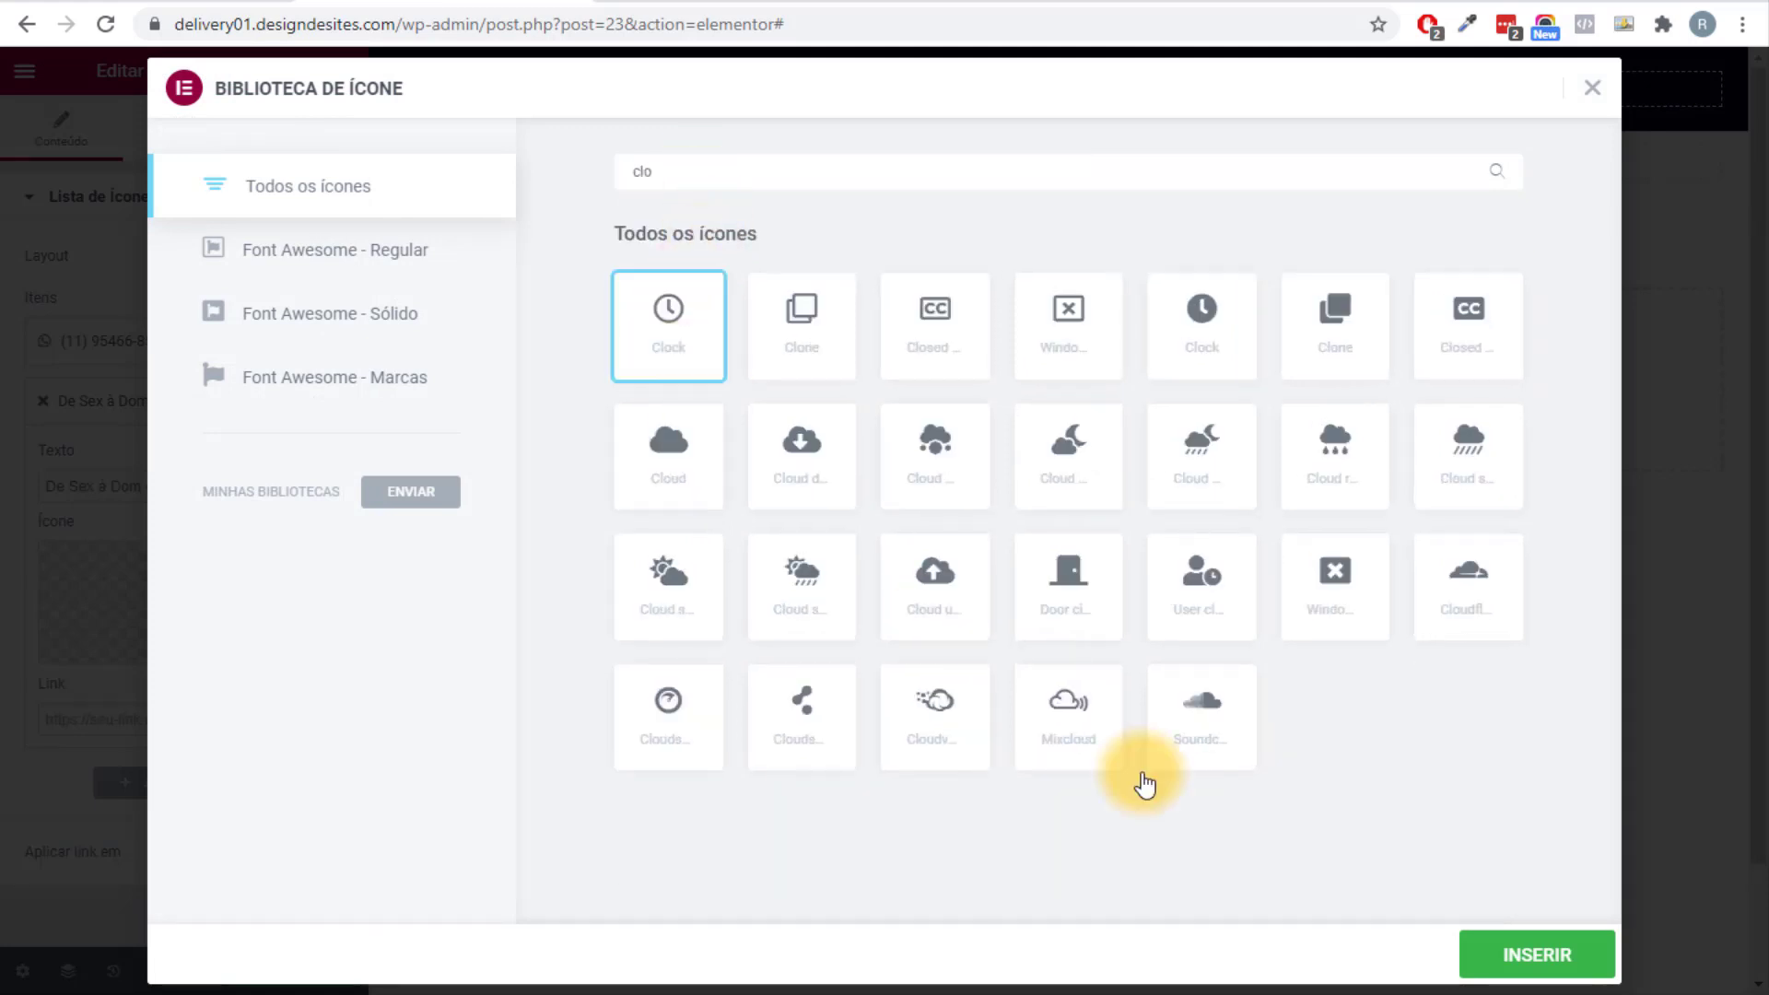
click(1524, 955)
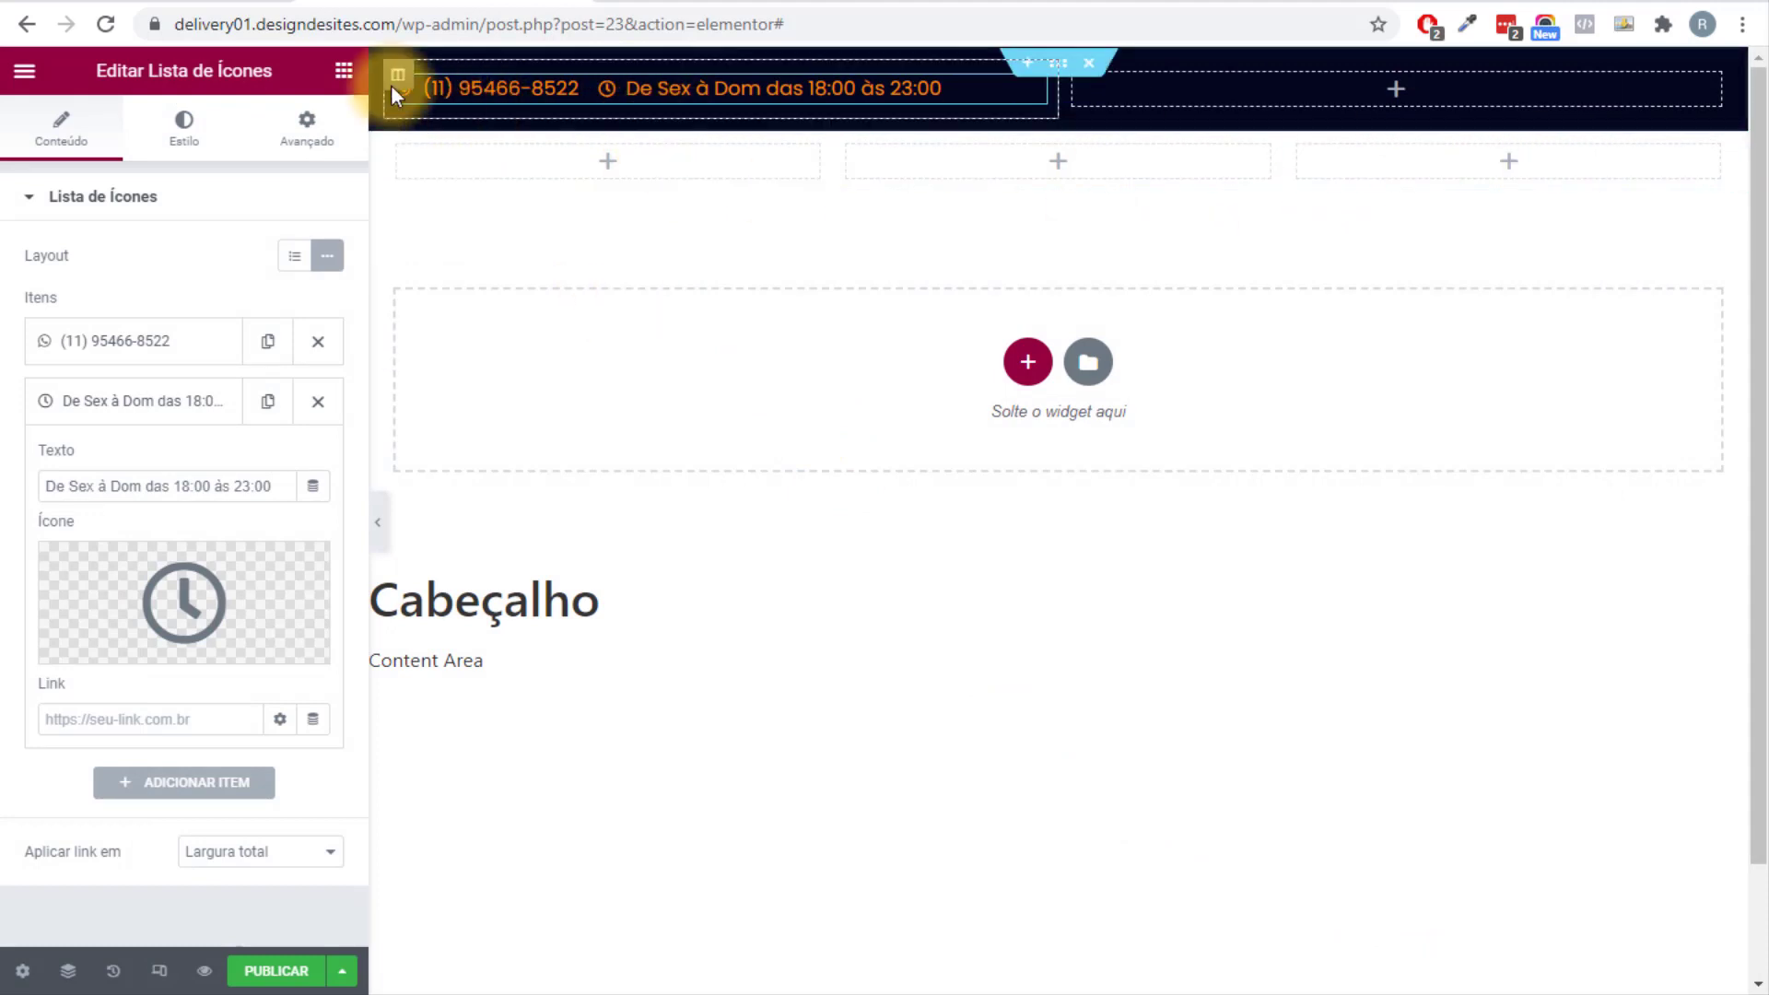
Add a Social Icons widget to the empty header column, aligned right.
click(344, 72)
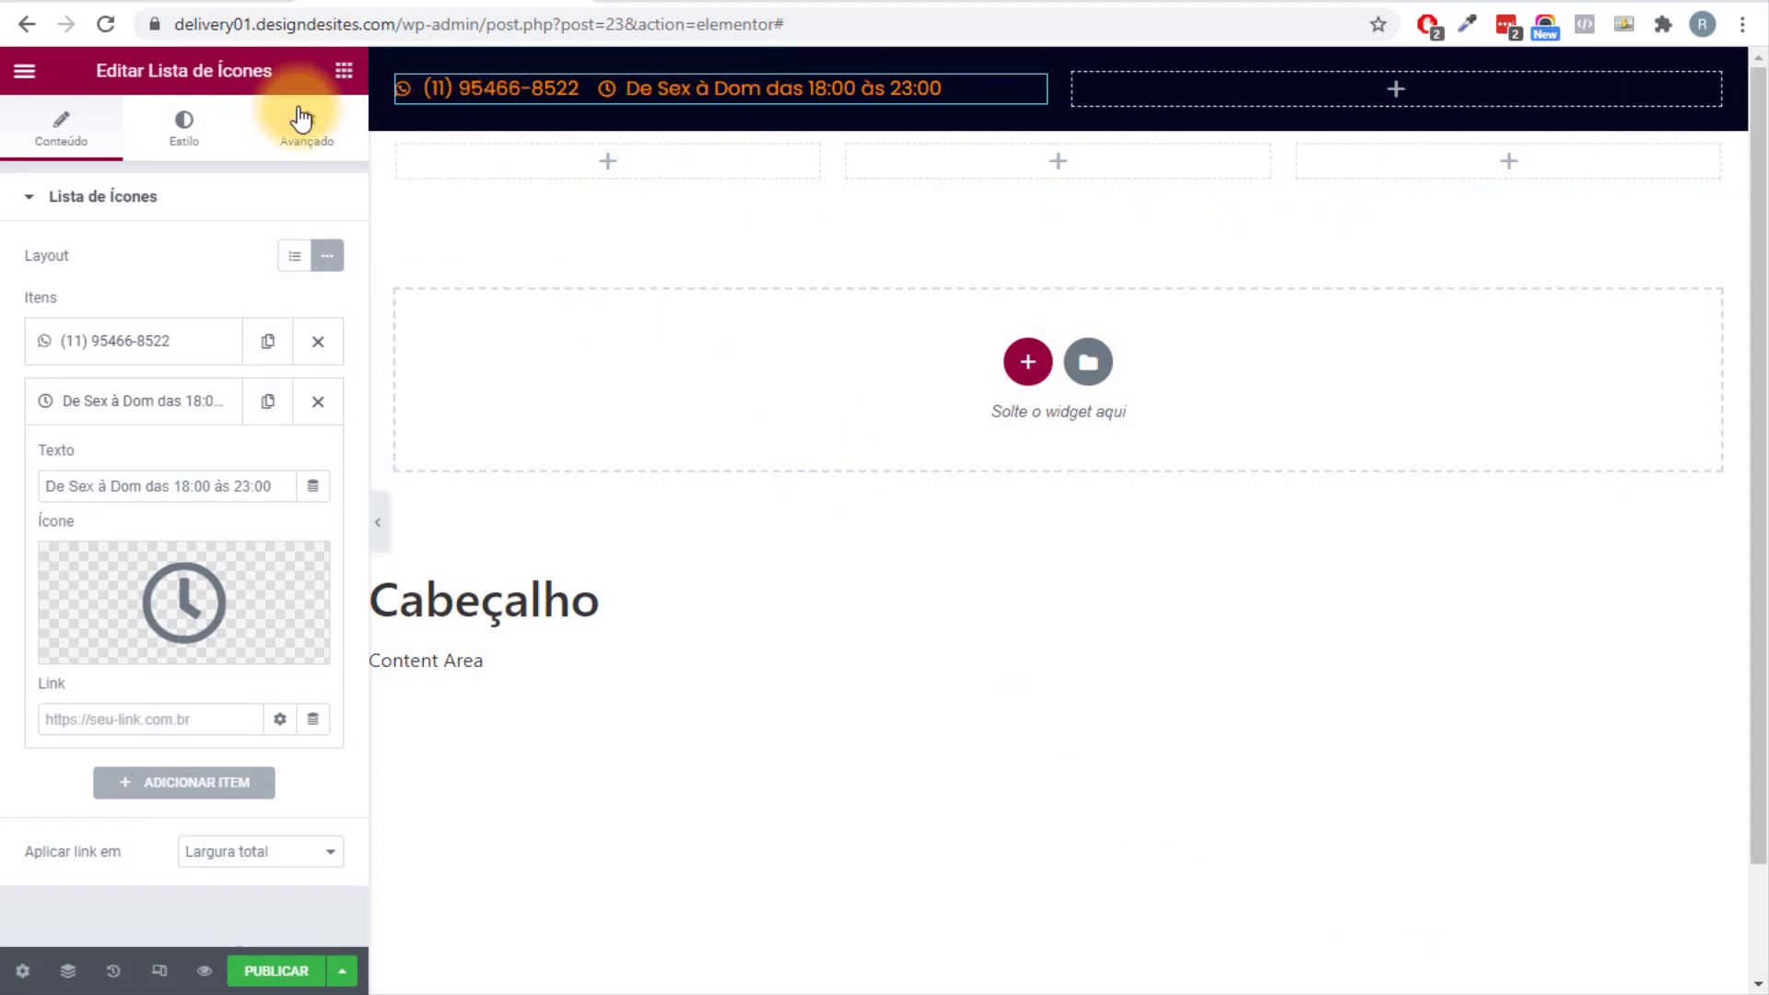
text(social)
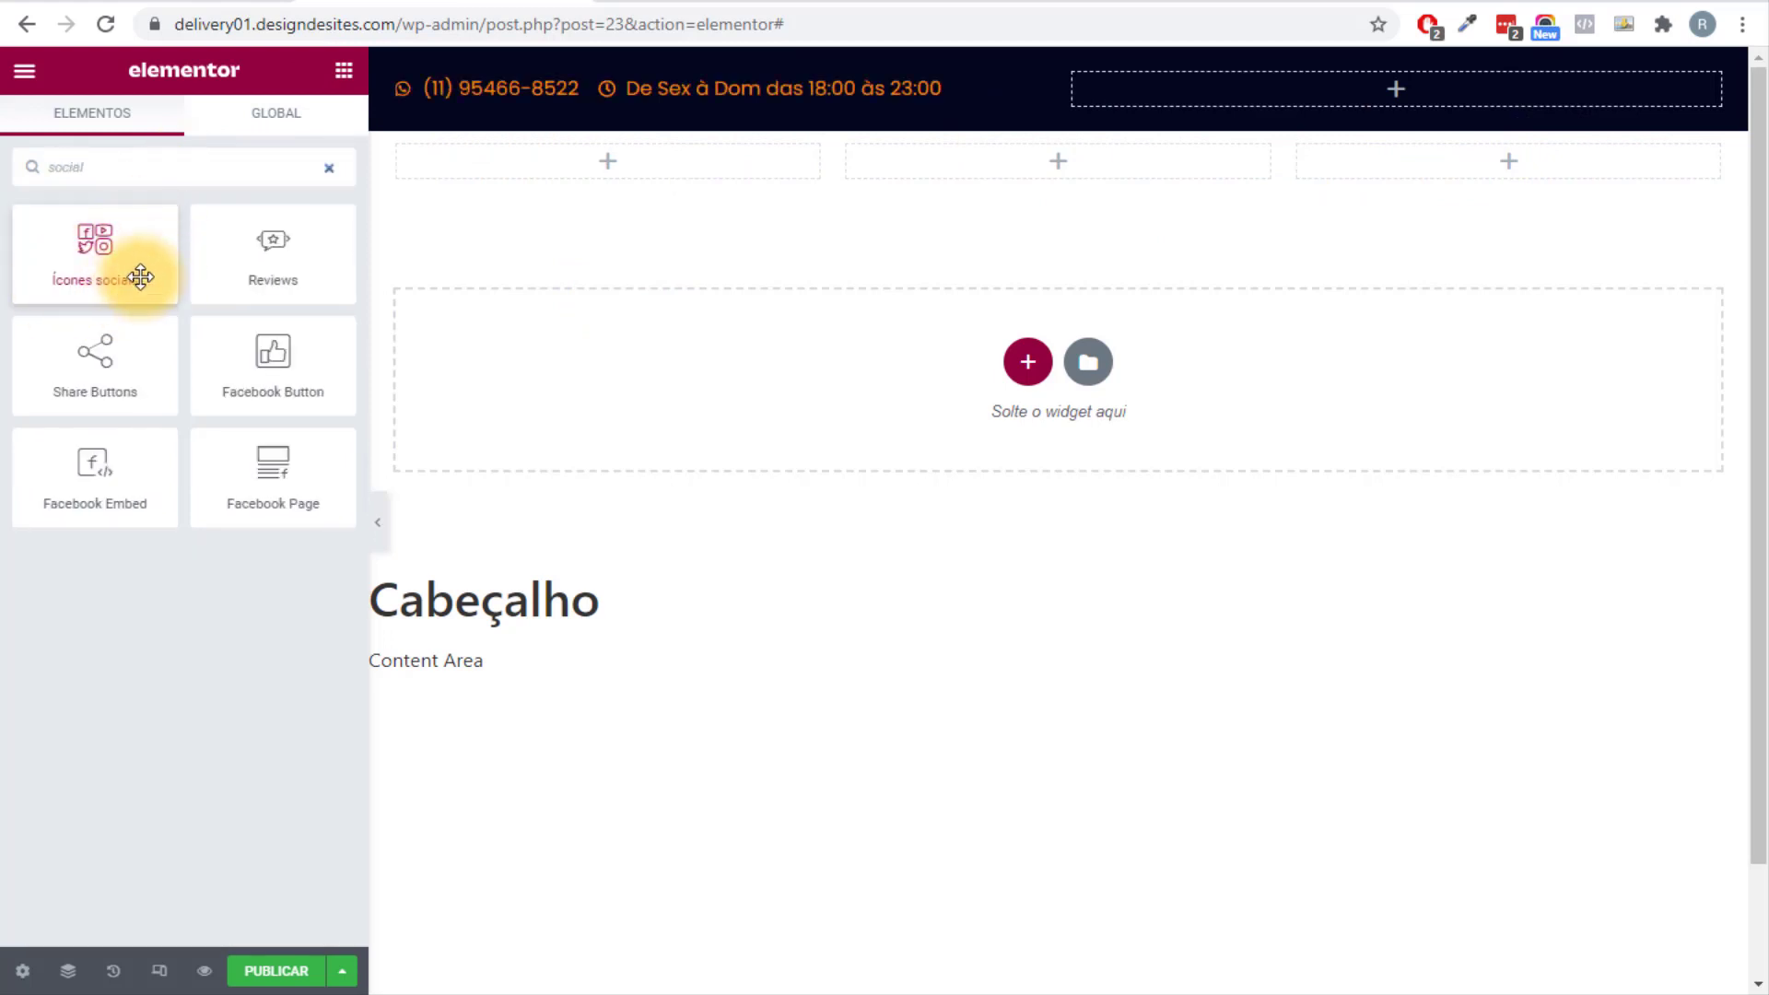
drag(65, 281, 1465, 85)
click(331, 623)
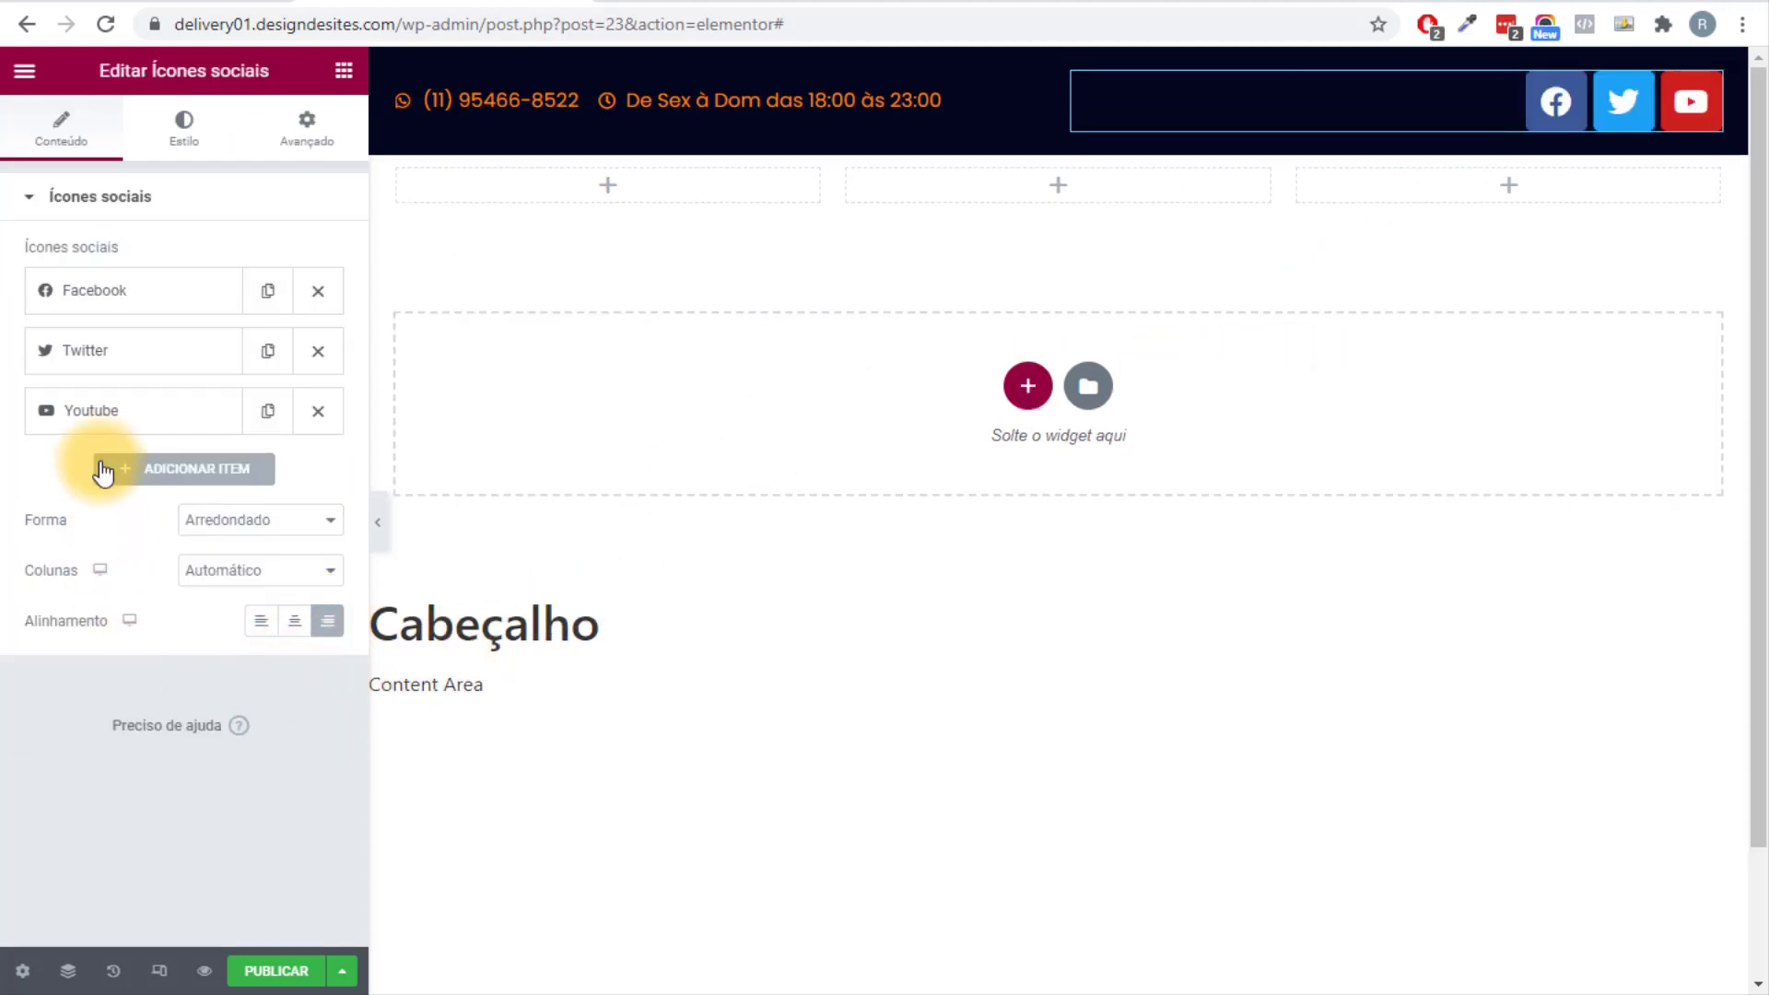
Replace the Twitter icon with Instagram from the icon library.
click(73, 355)
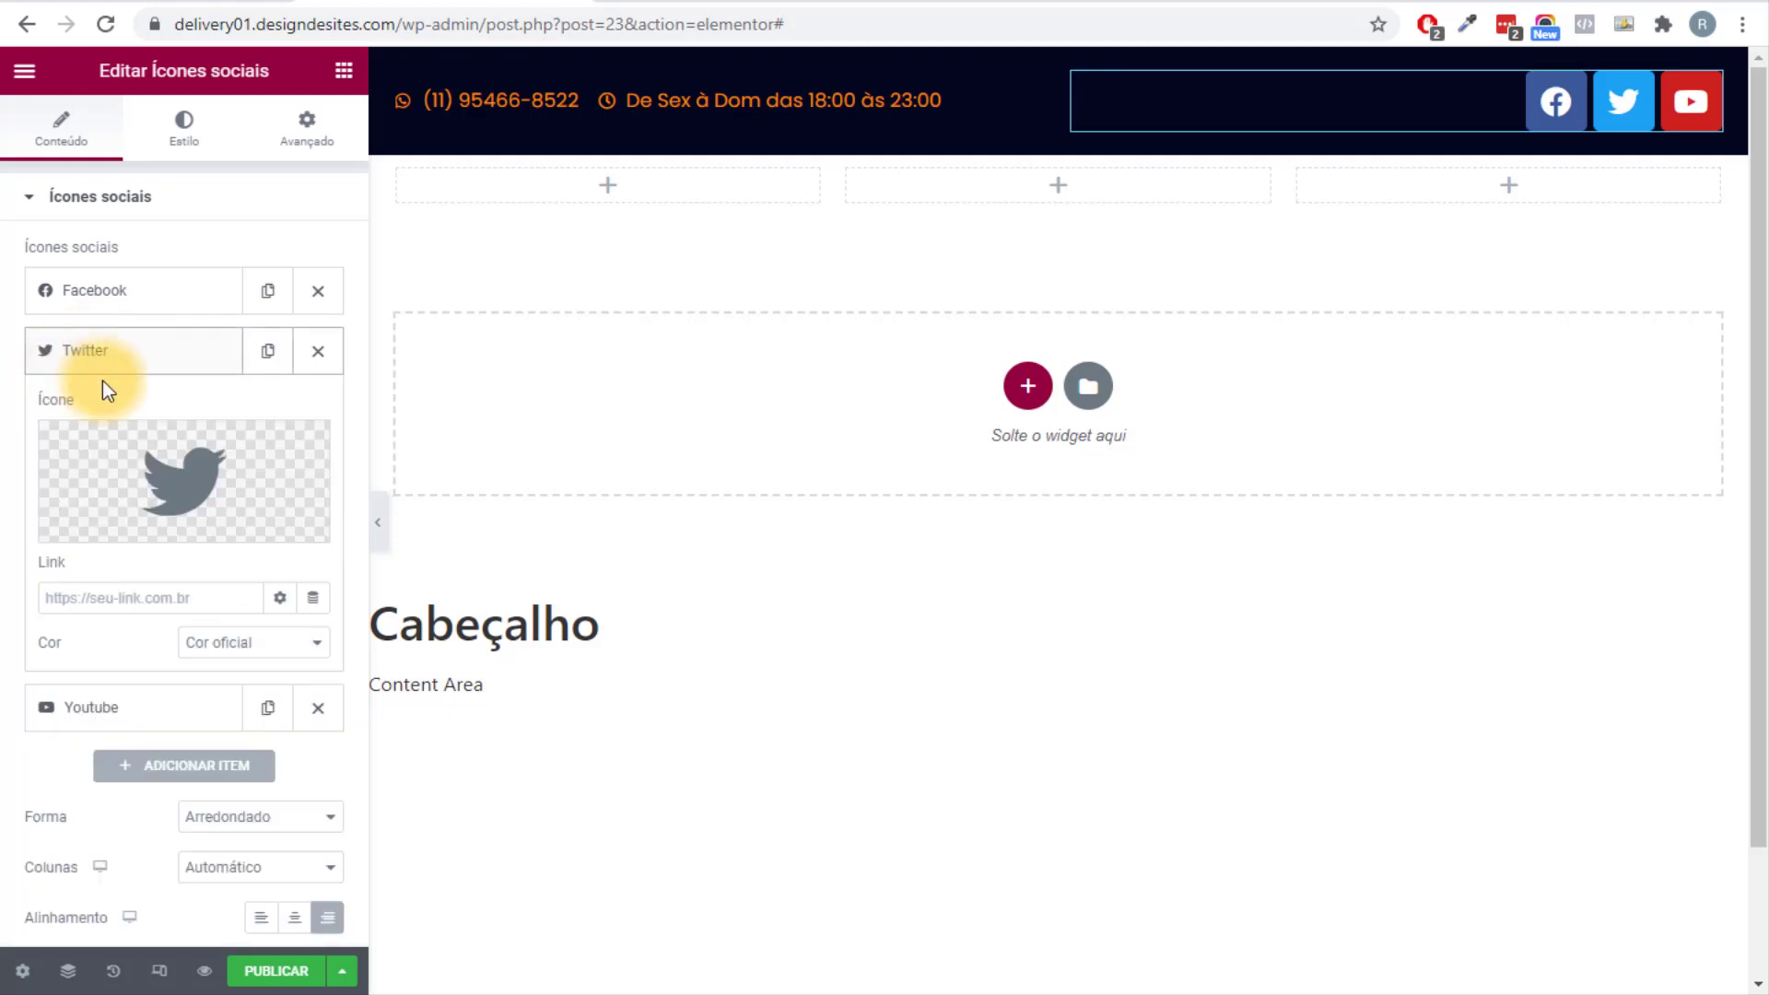
click(201, 477)
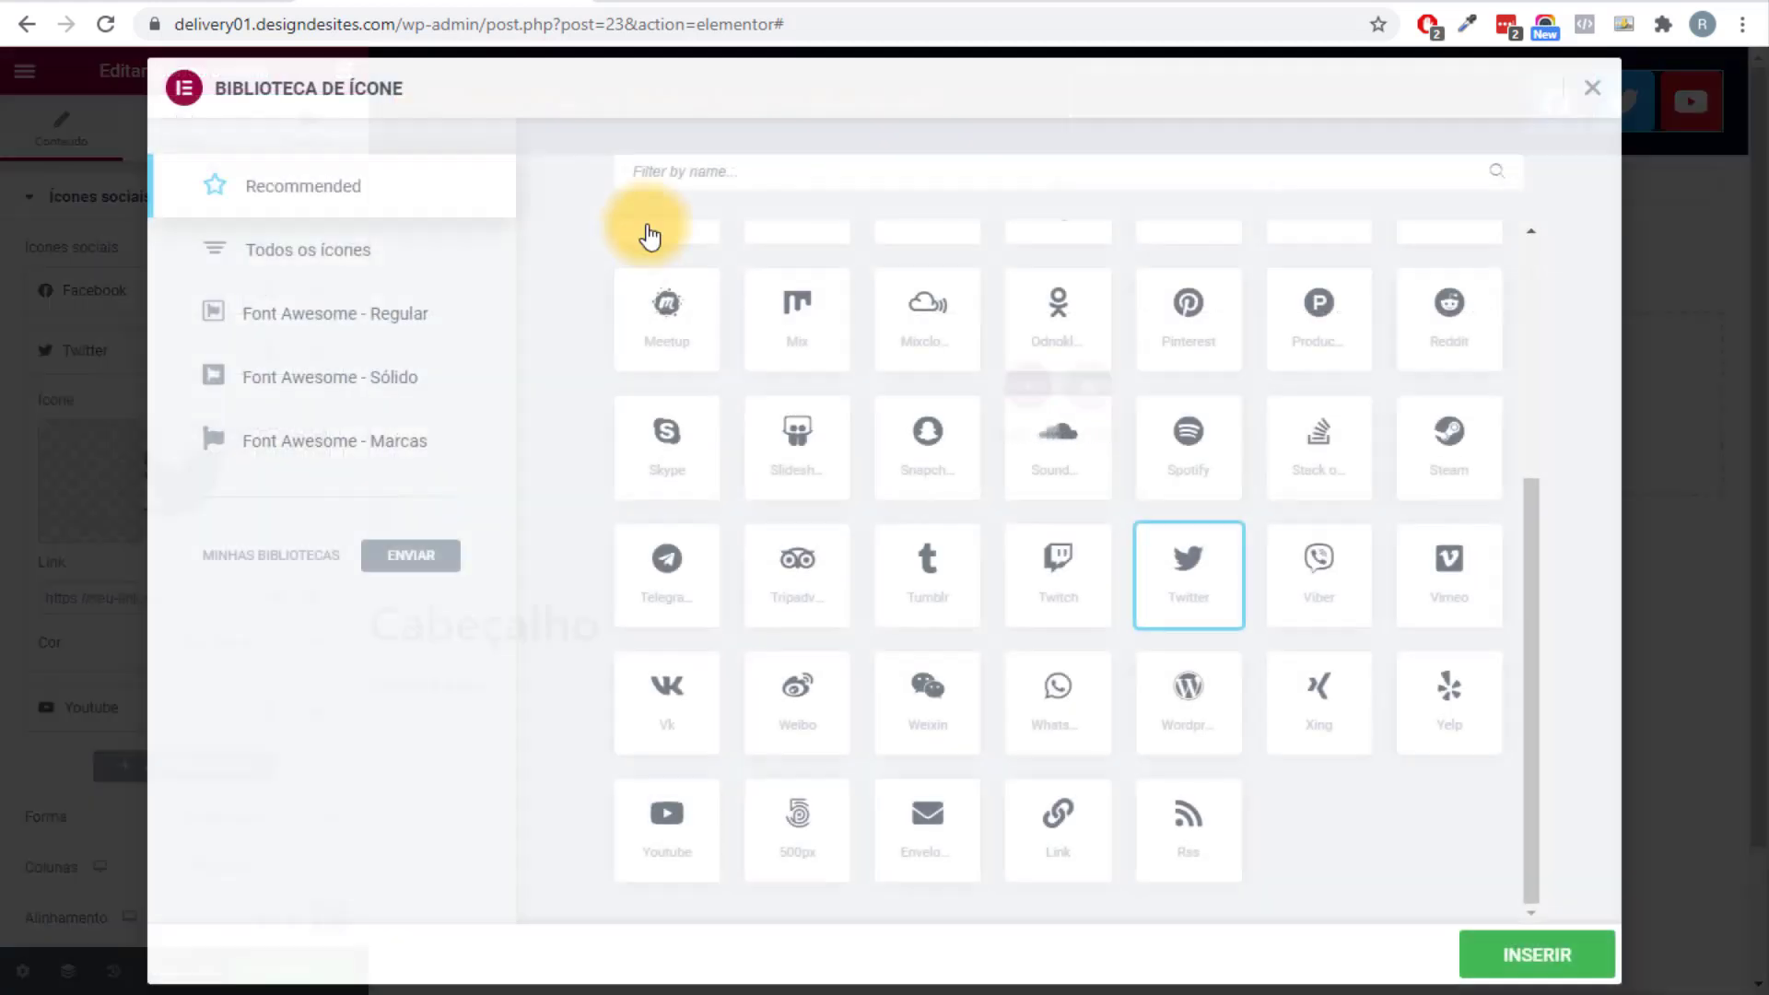
click(725, 171)
text(insta)
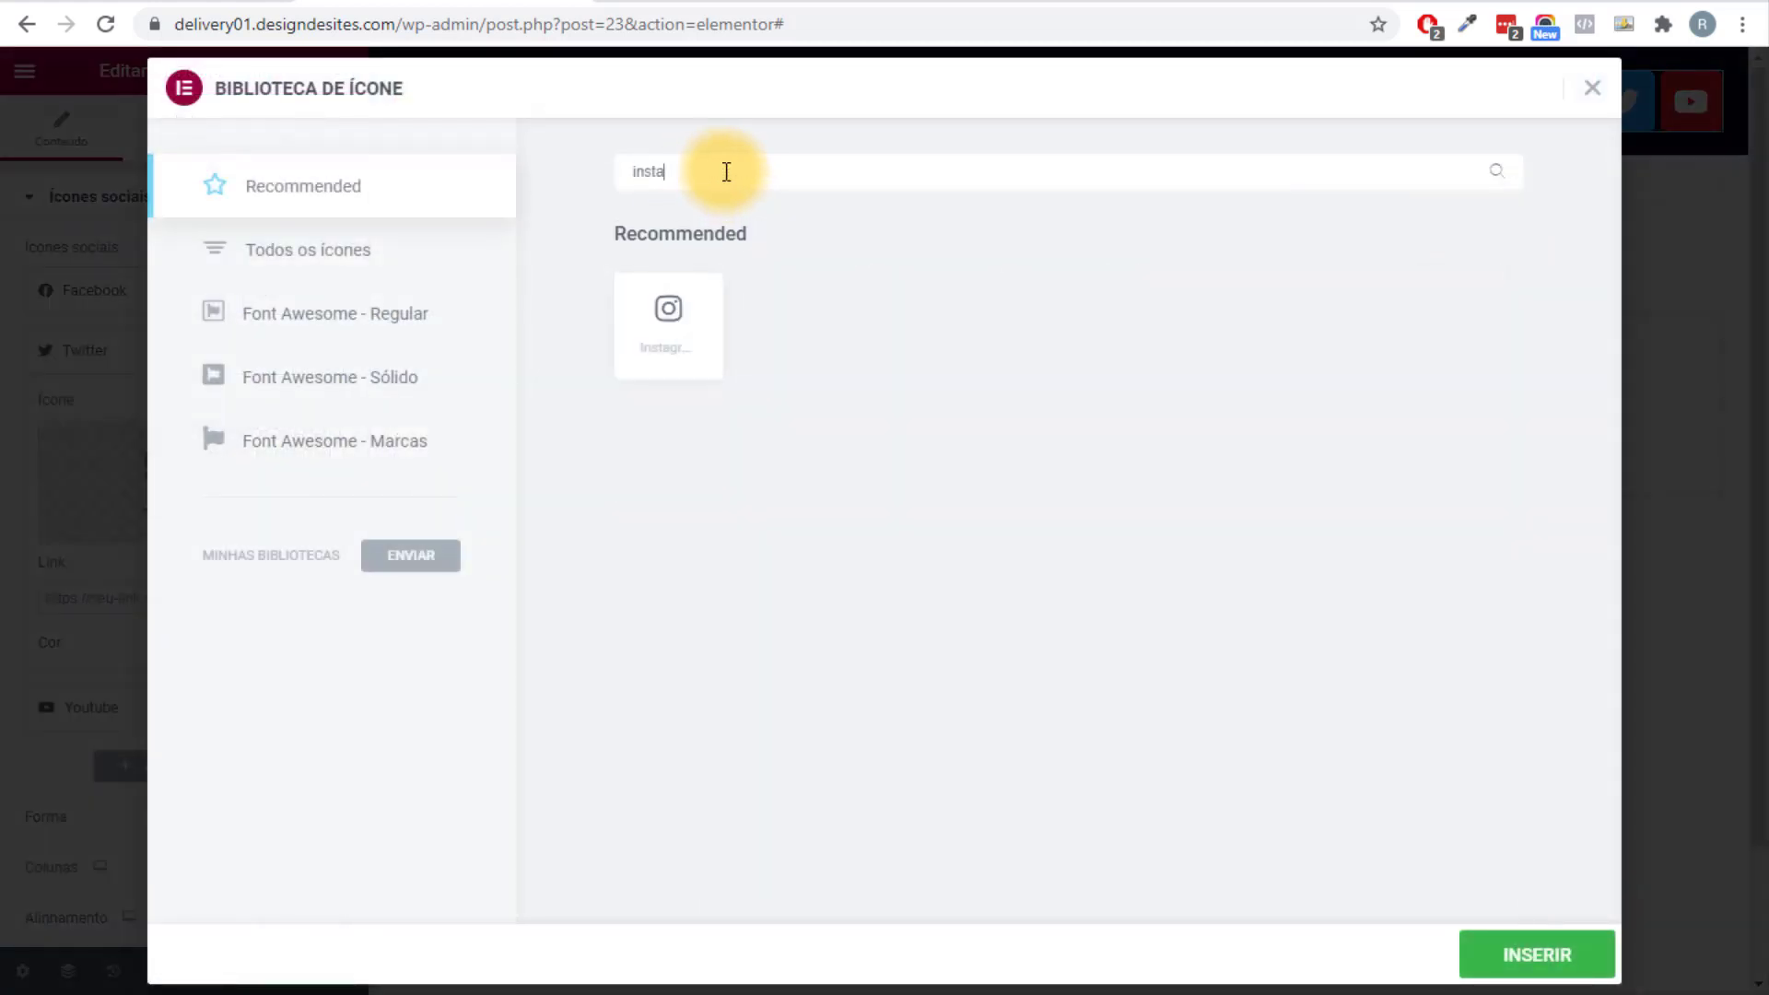
click(631, 367)
click(1529, 960)
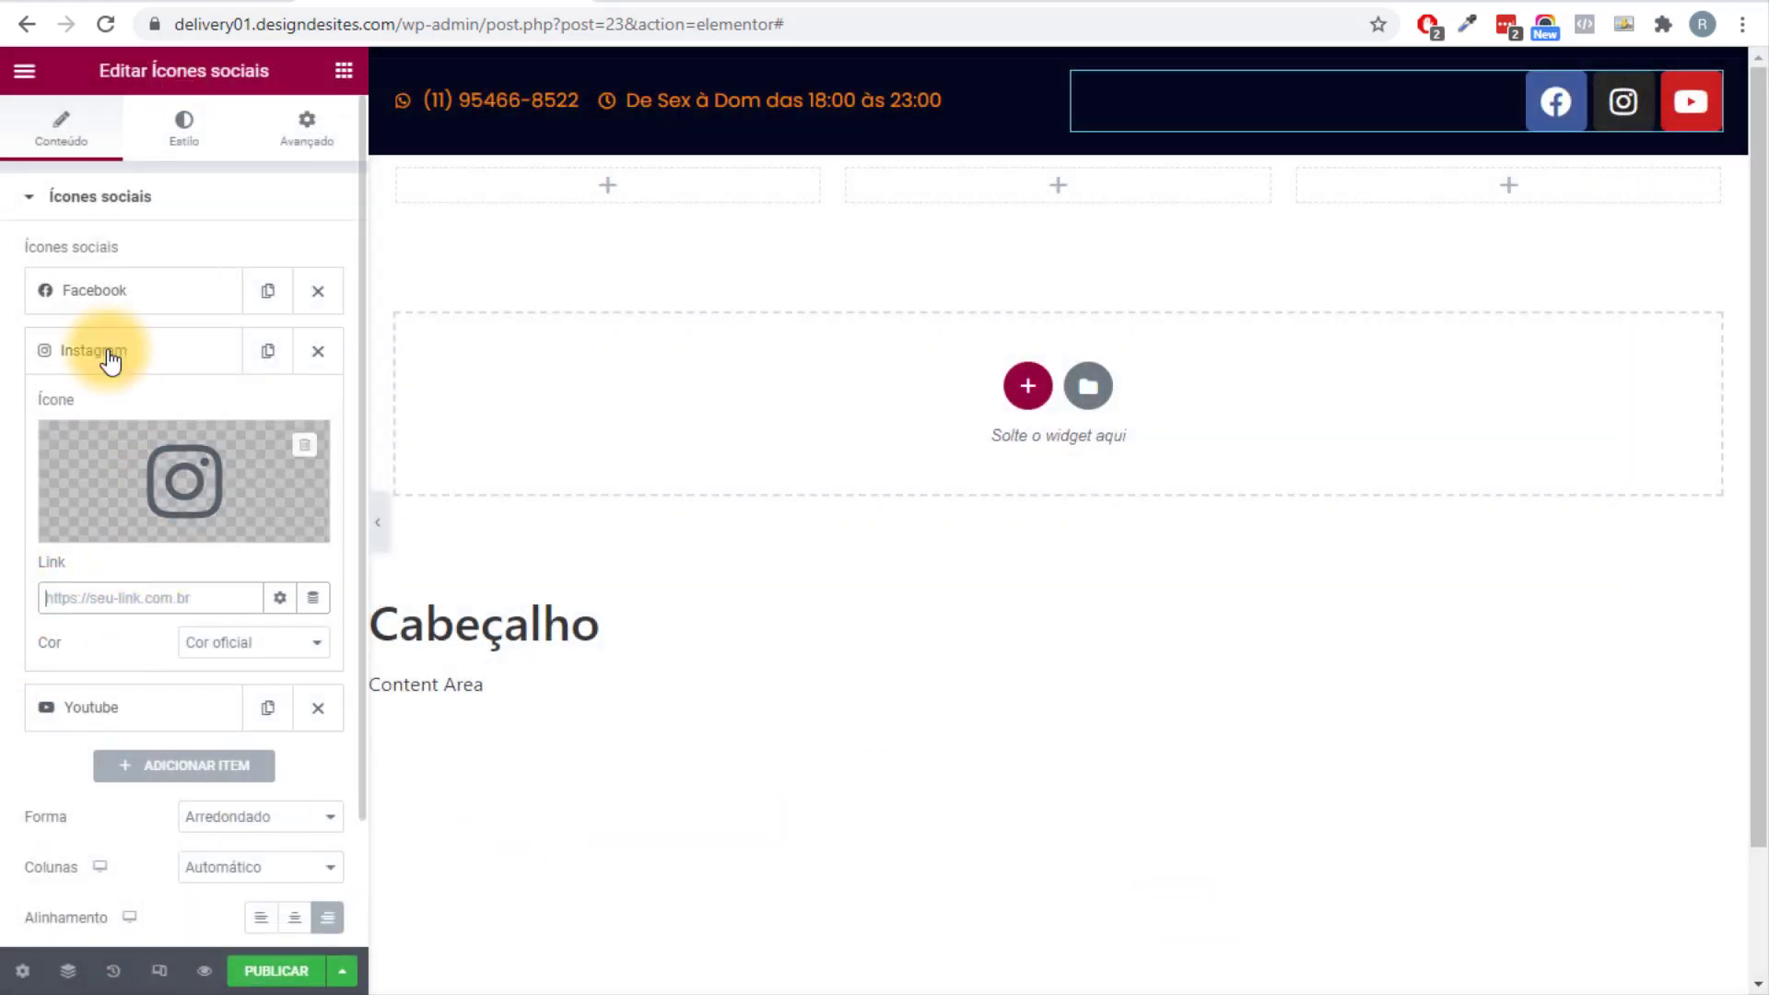
click(96, 290)
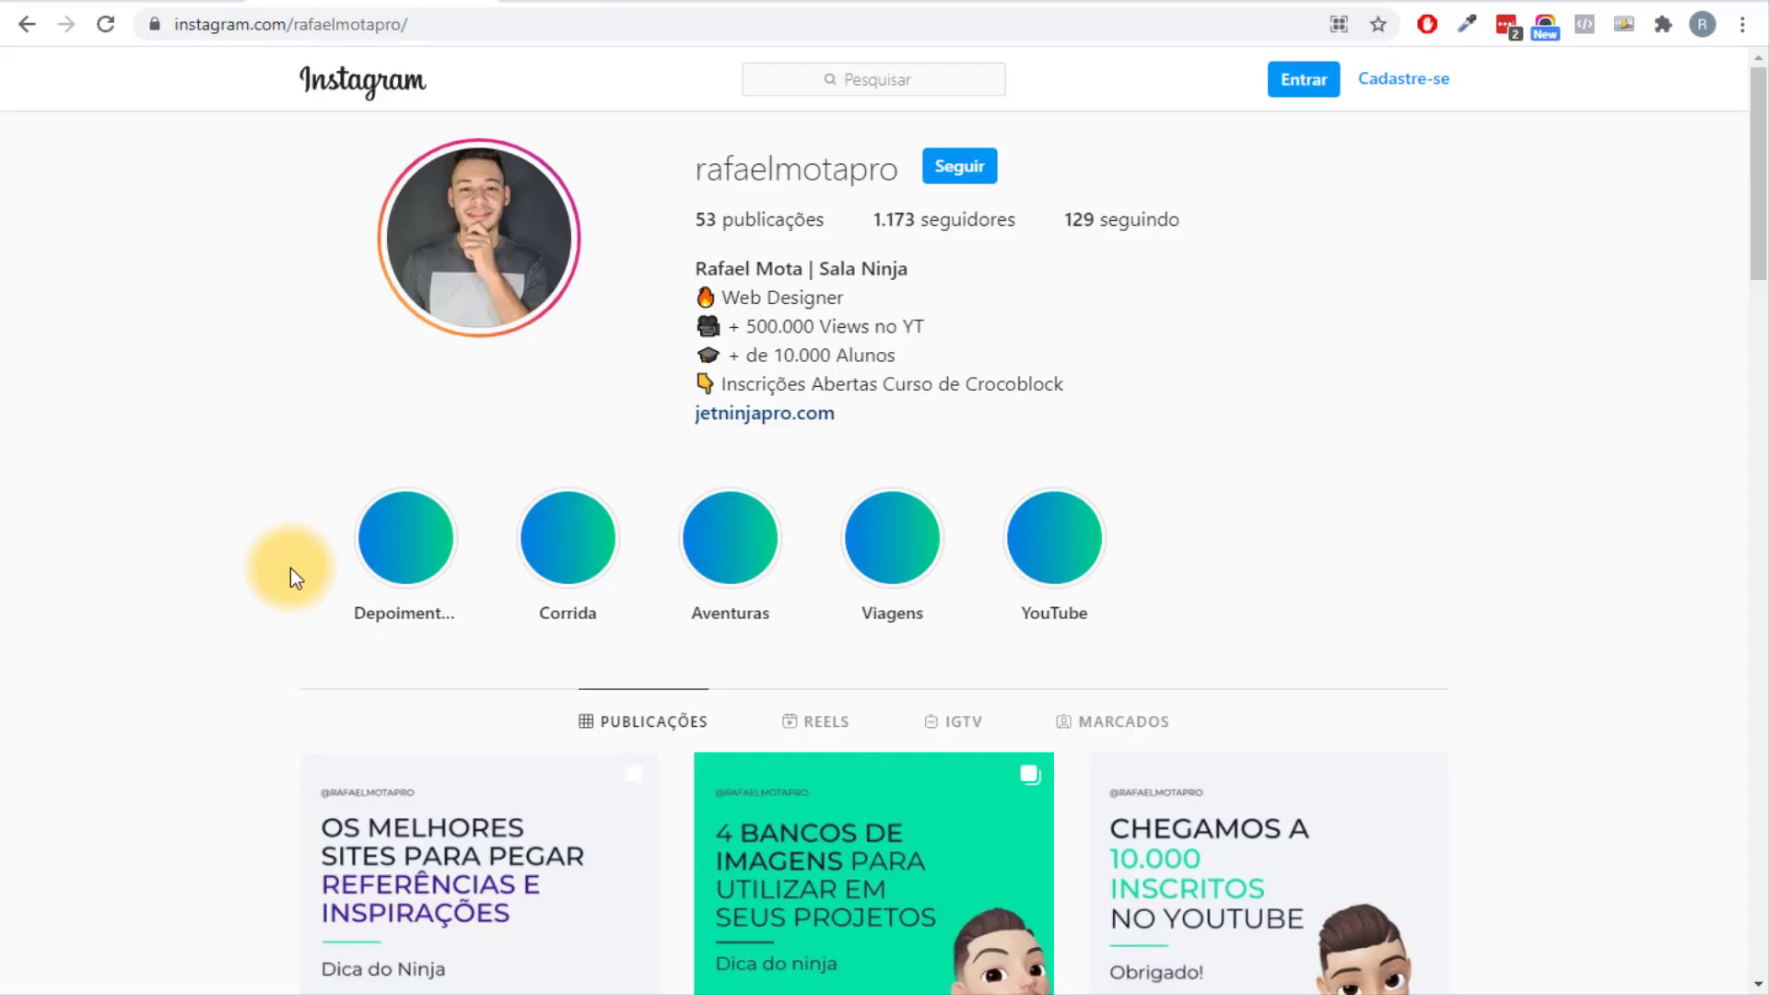
Copy the Instagram profile page's URL from the browser address bar.
scroll(466, 533, down, 5)
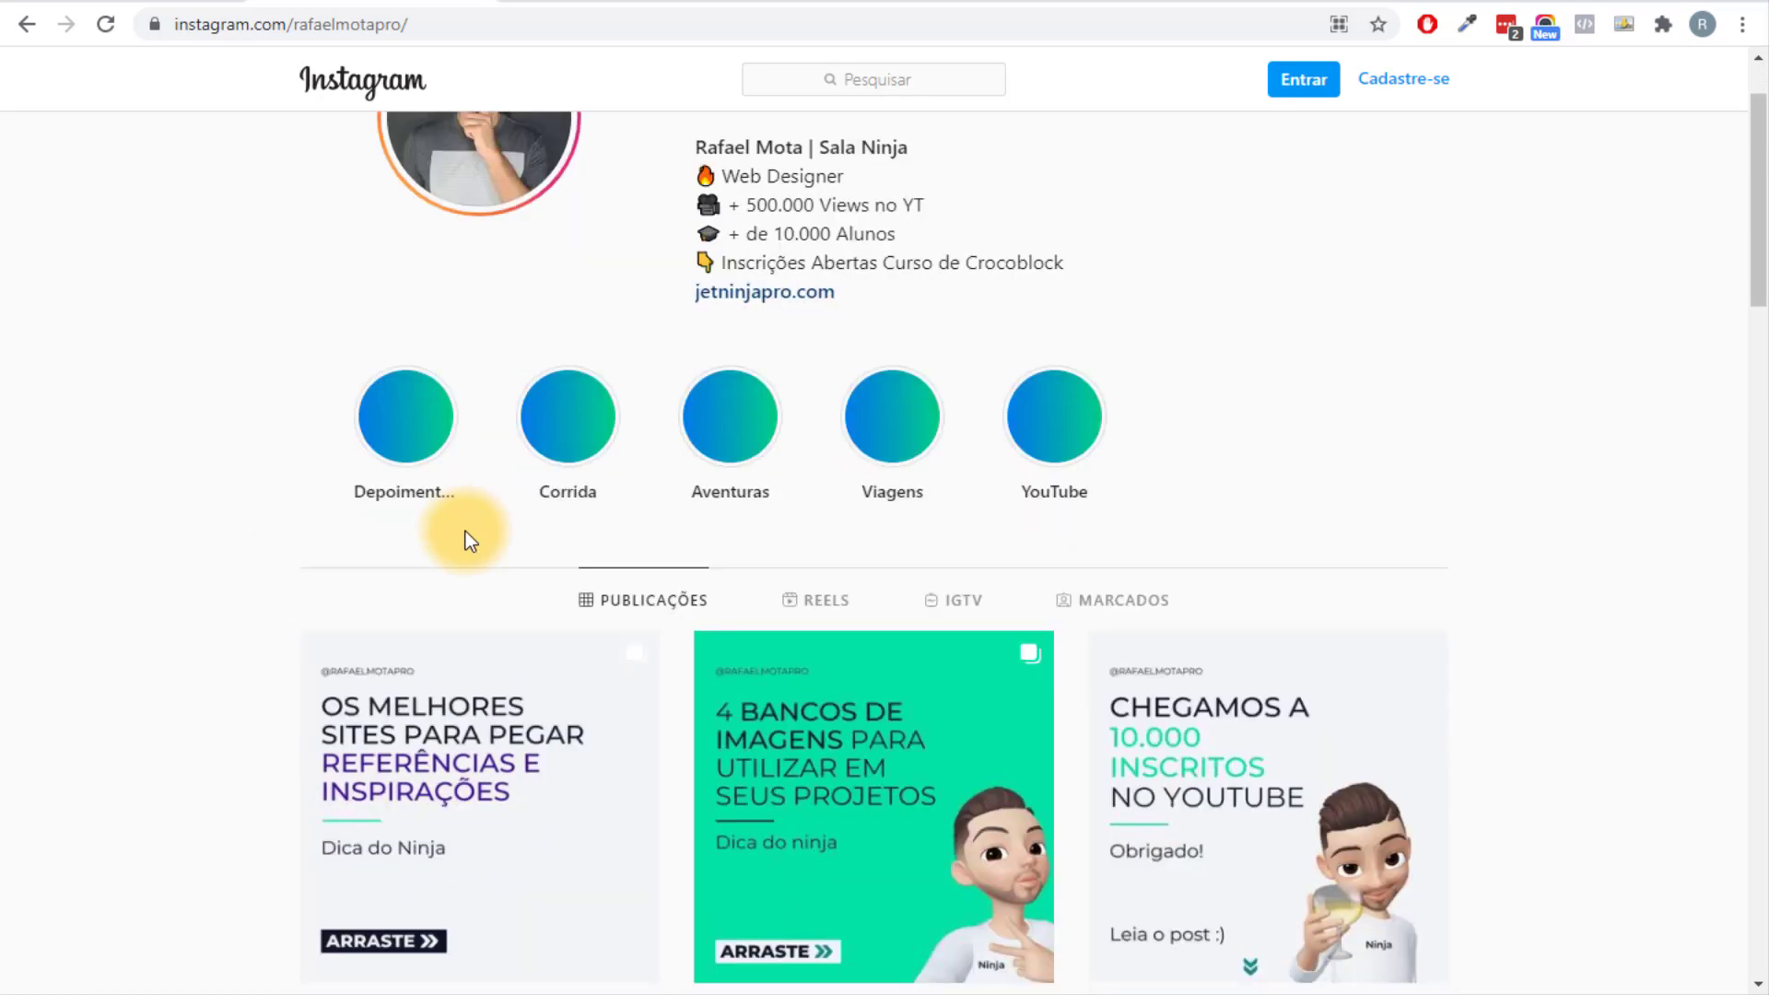
scroll(1058, 539, down, 3)
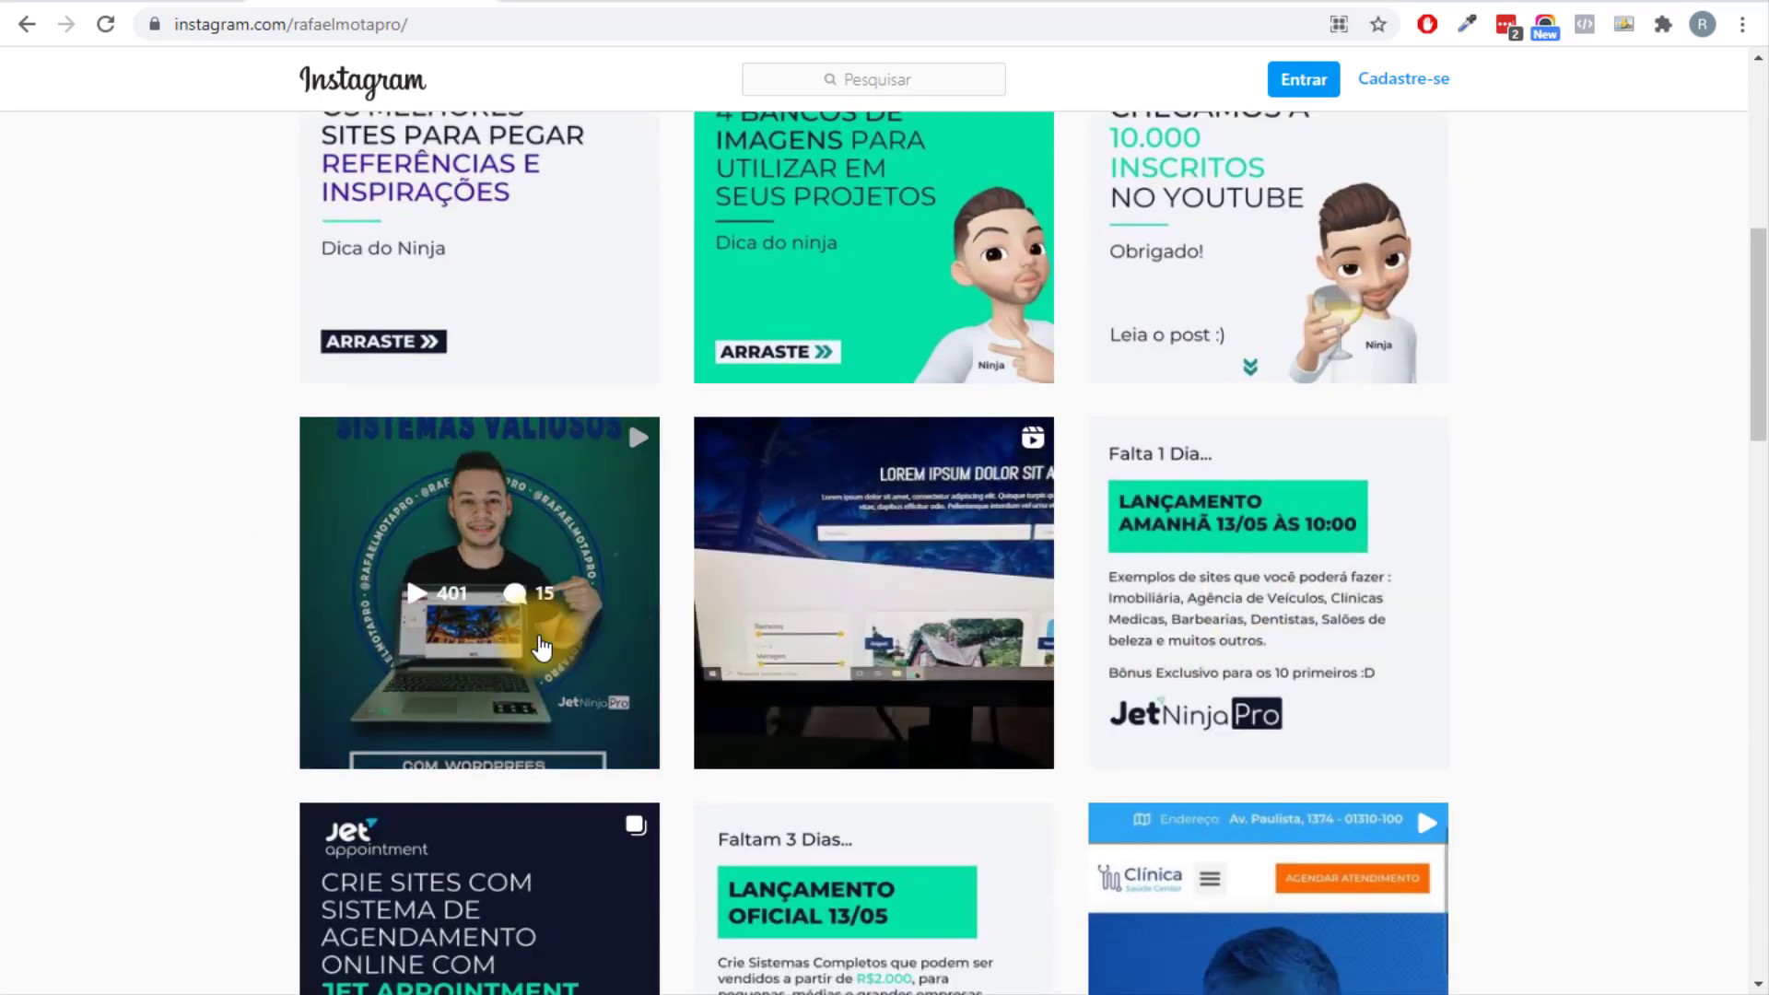
scroll(212, 640, up, 8)
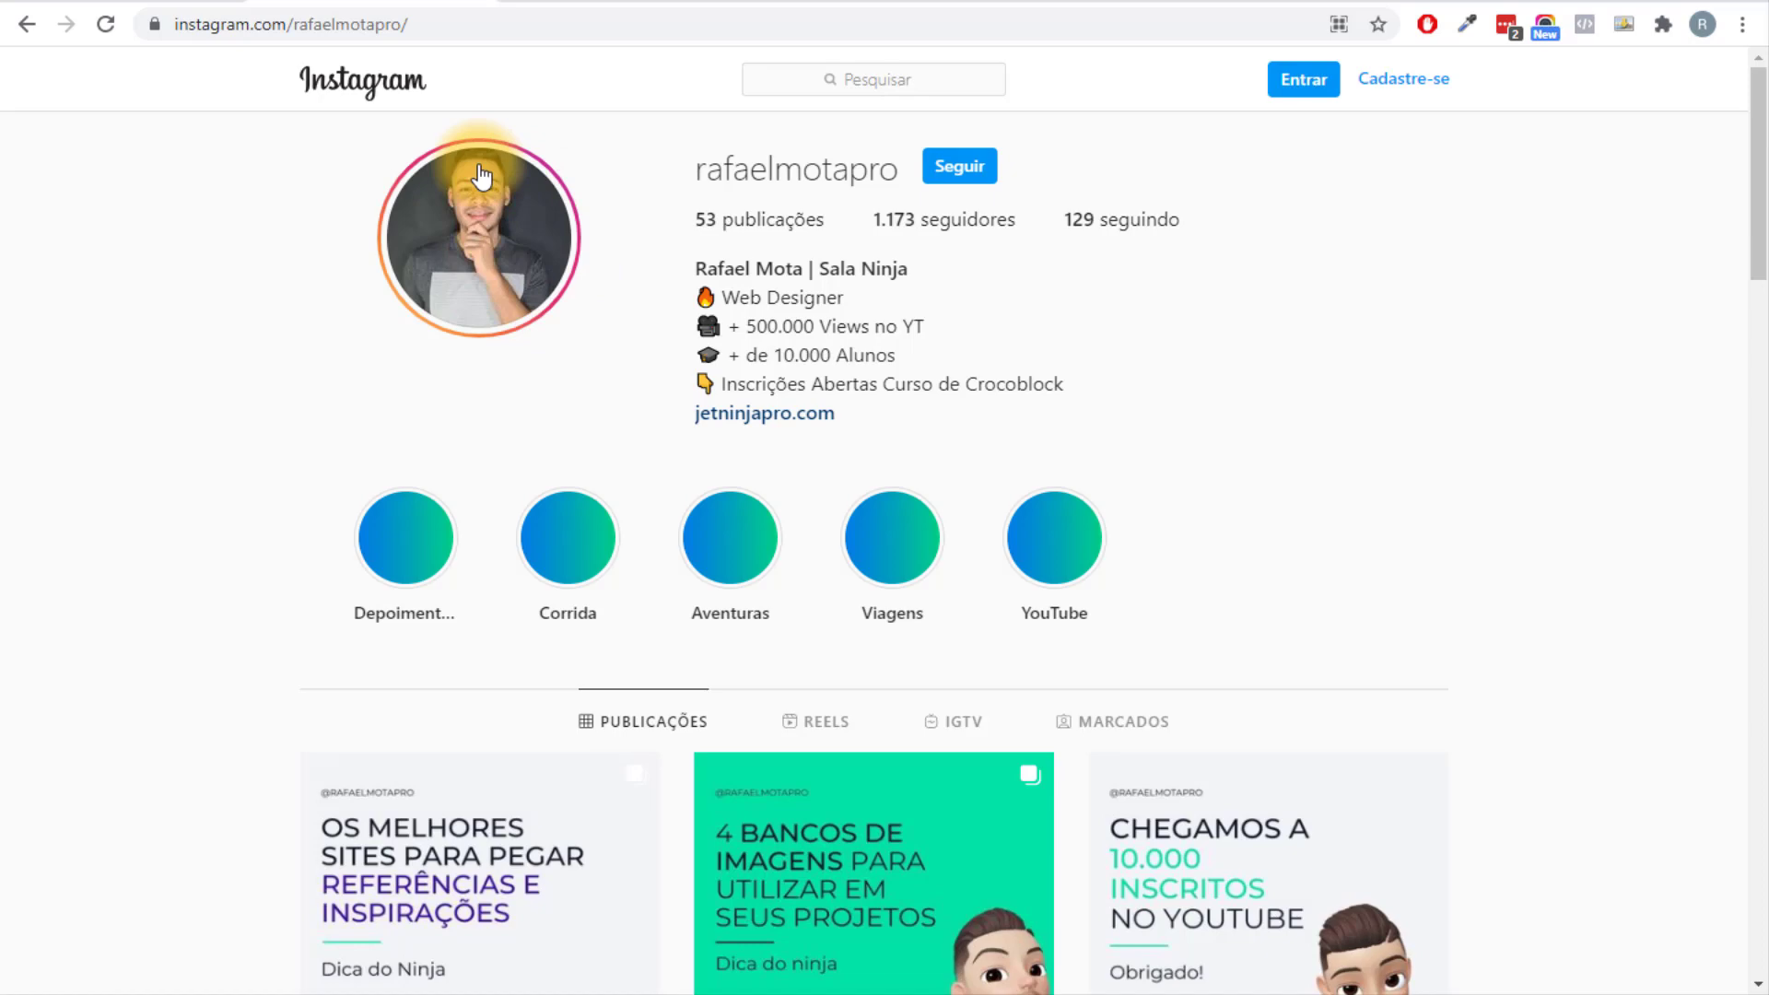
scroll(285, 391, down, 9)
scroll(277, 369, up, 7)
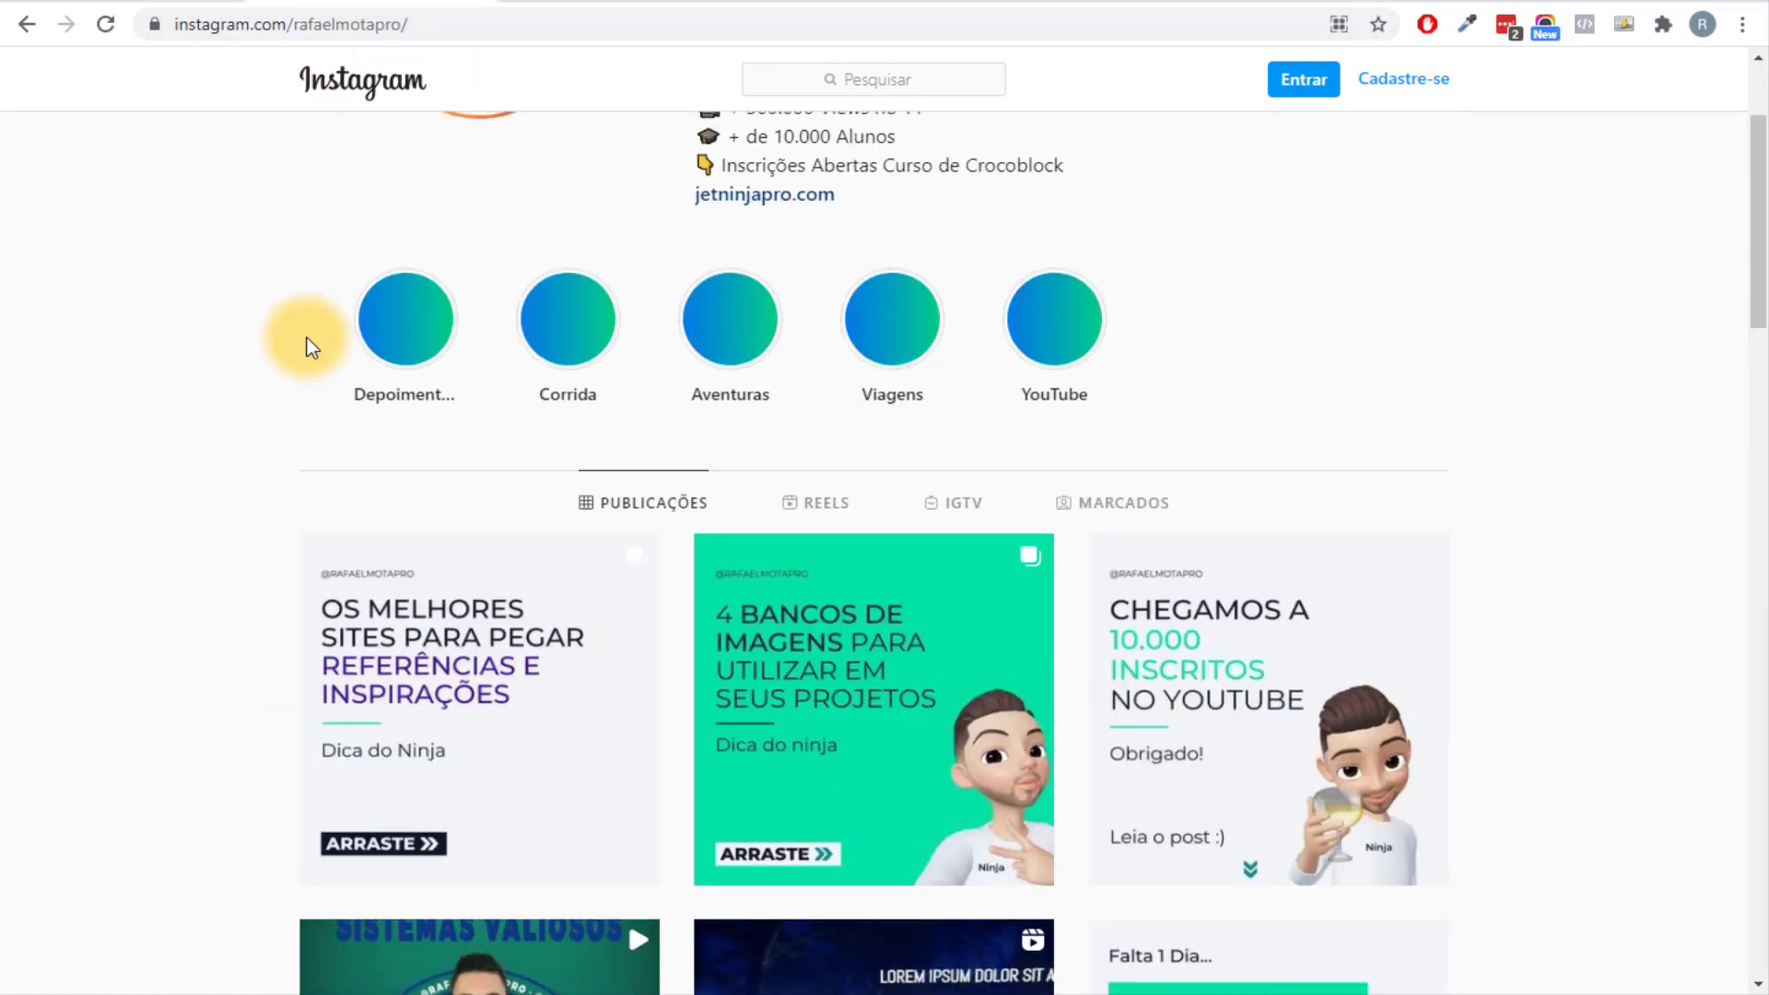
scroll(307, 346, up, 3)
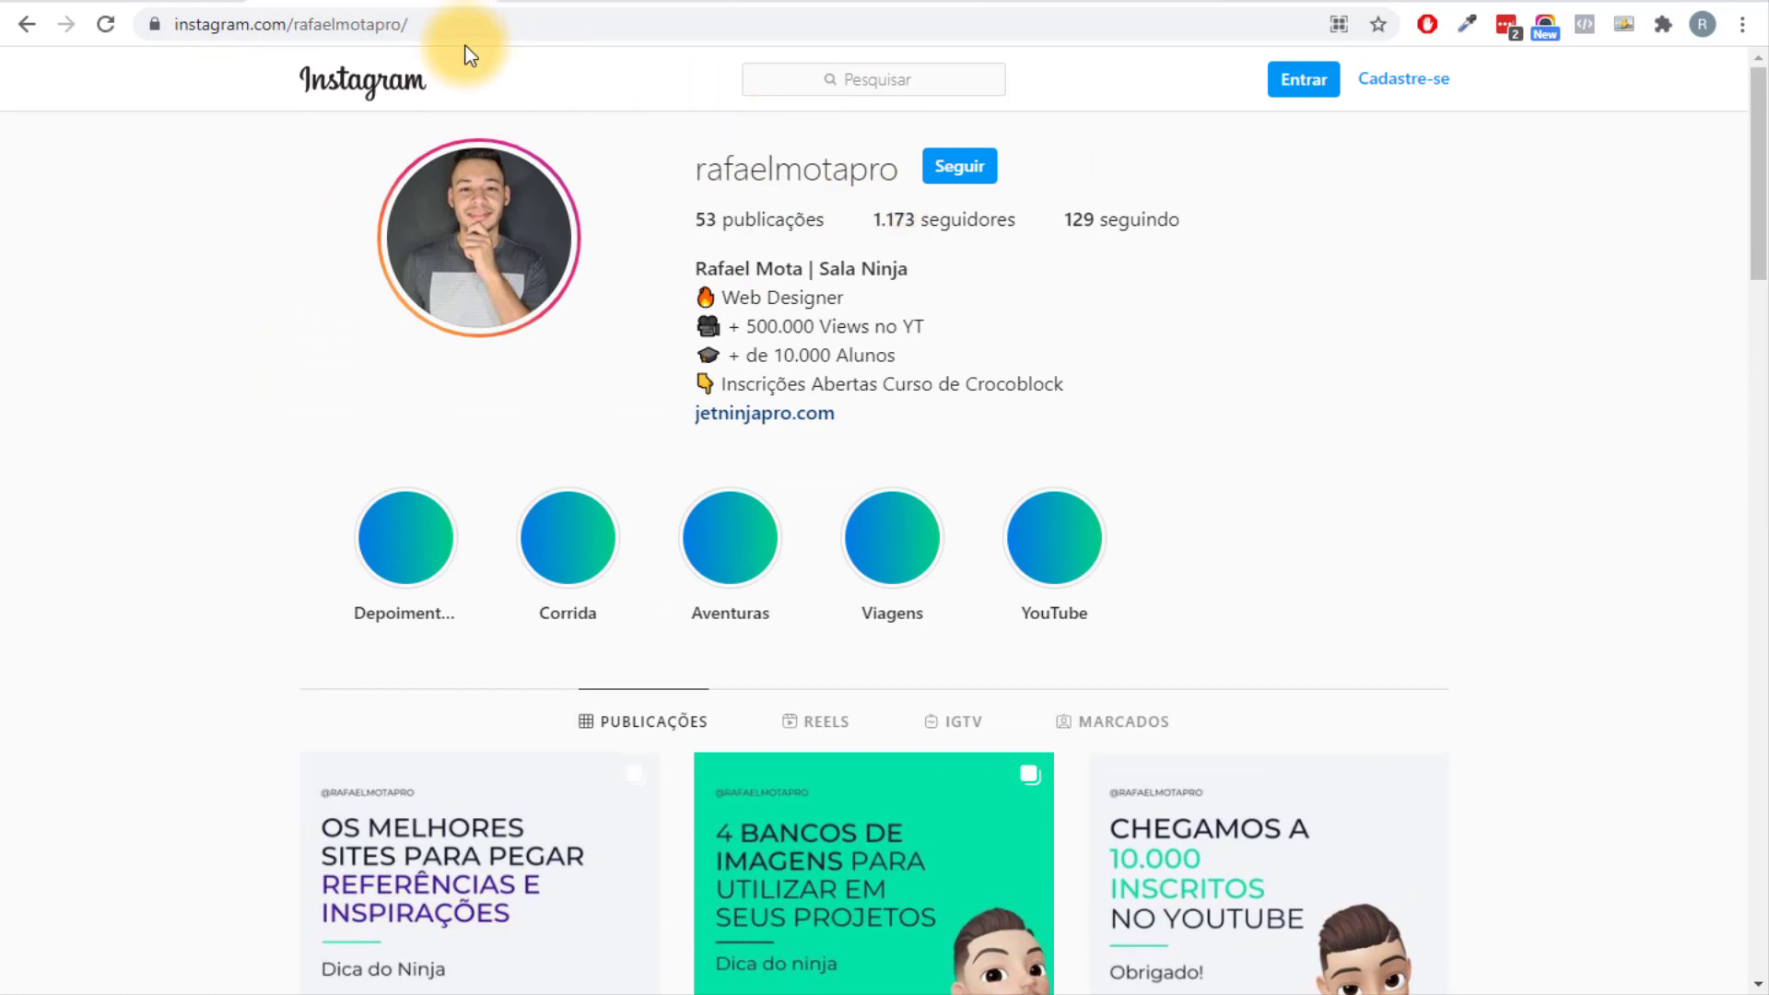
click(368, 27)
key(ctrl+c)
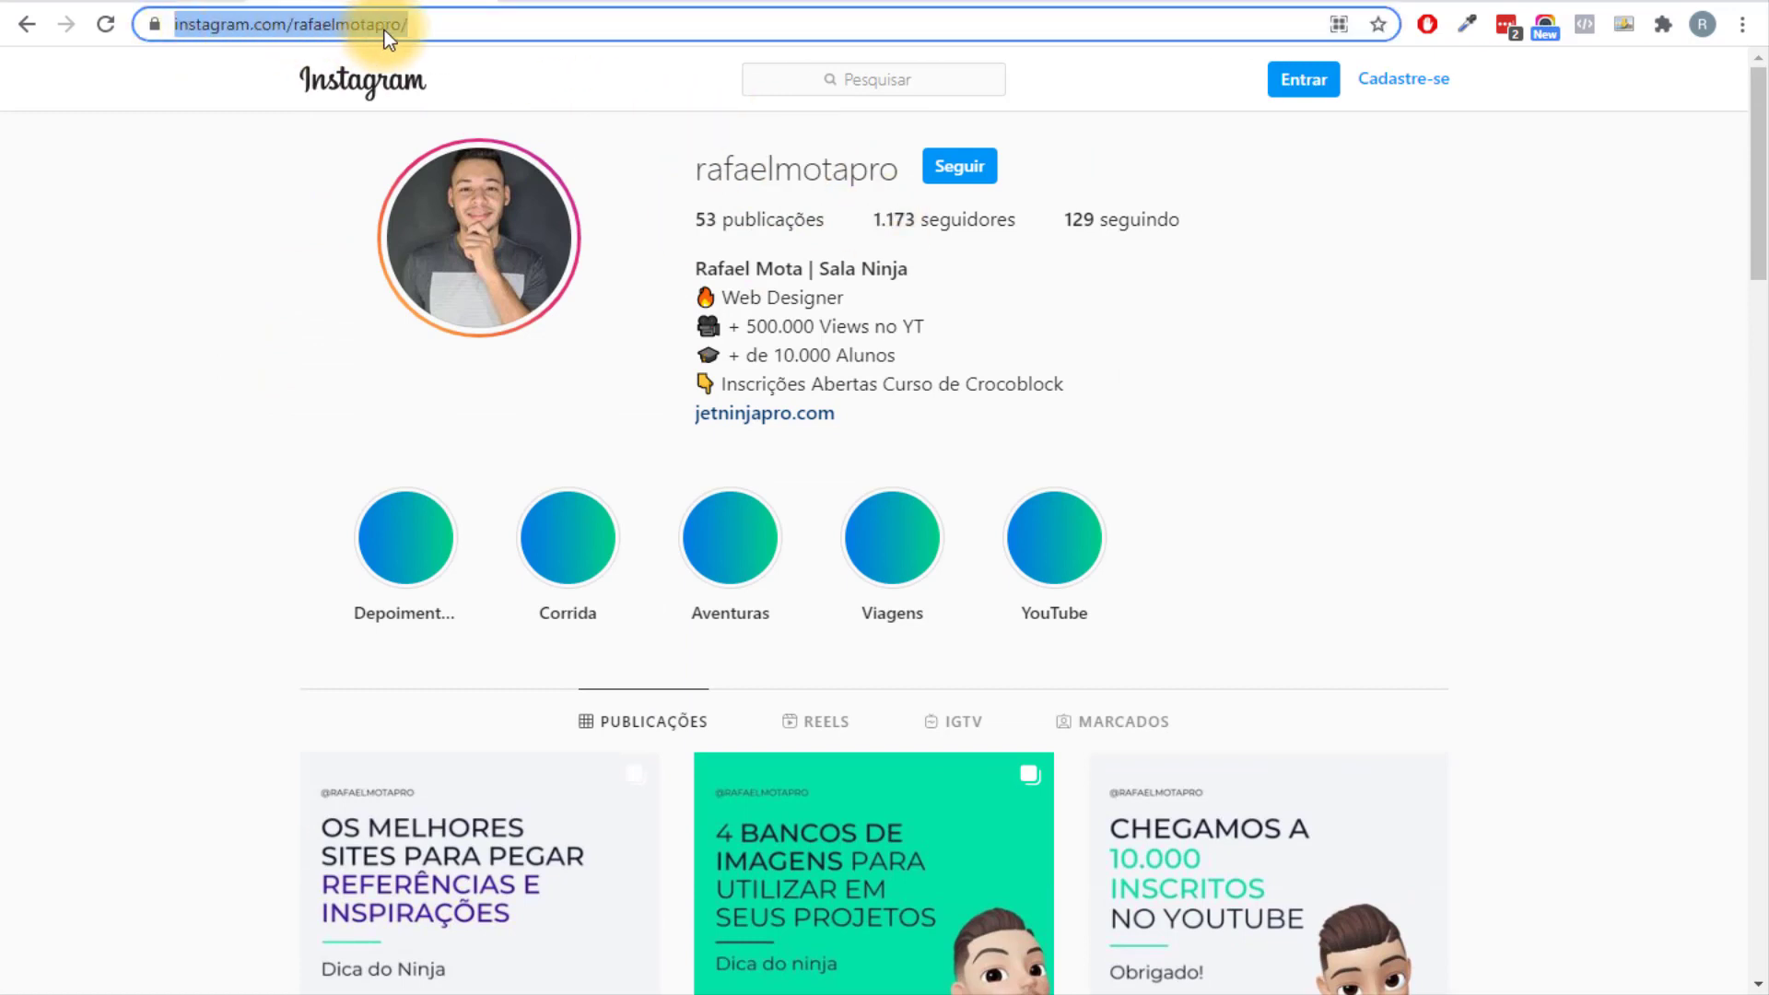
right_click(241, 25)
click(346, 158)
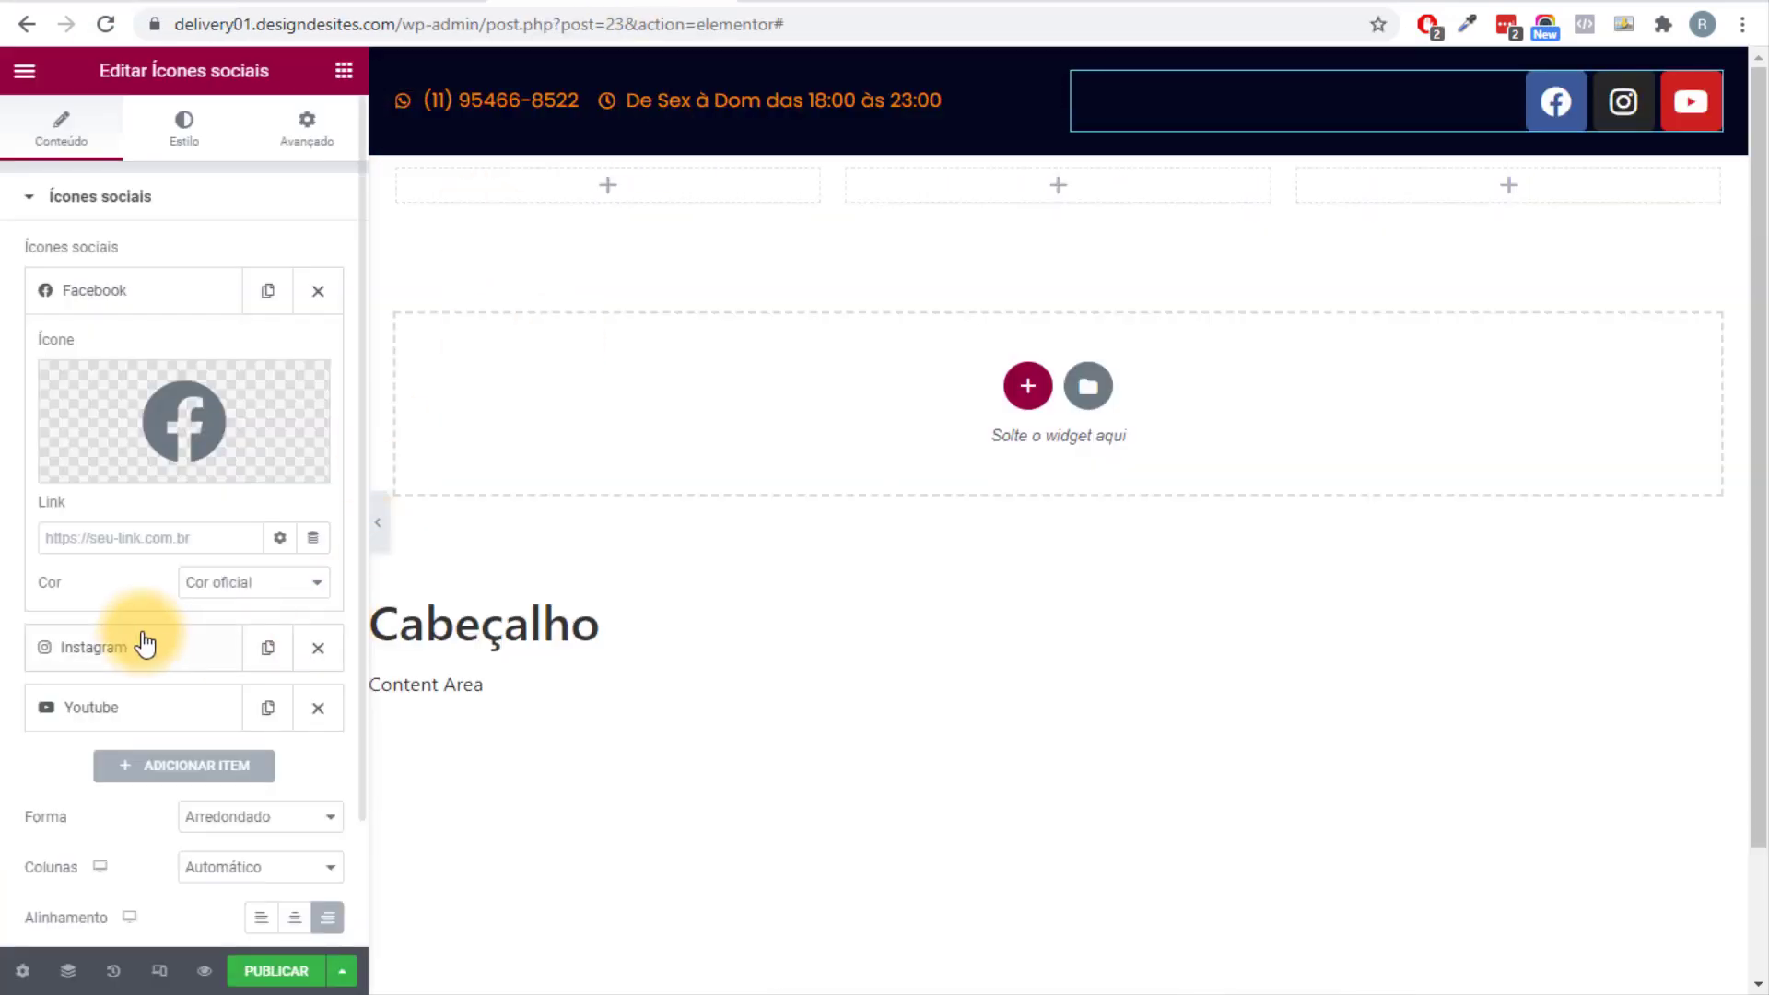
Paste the copied Instagram profile URL into the Instagram icon's Link field.
click(157, 543)
click(126, 647)
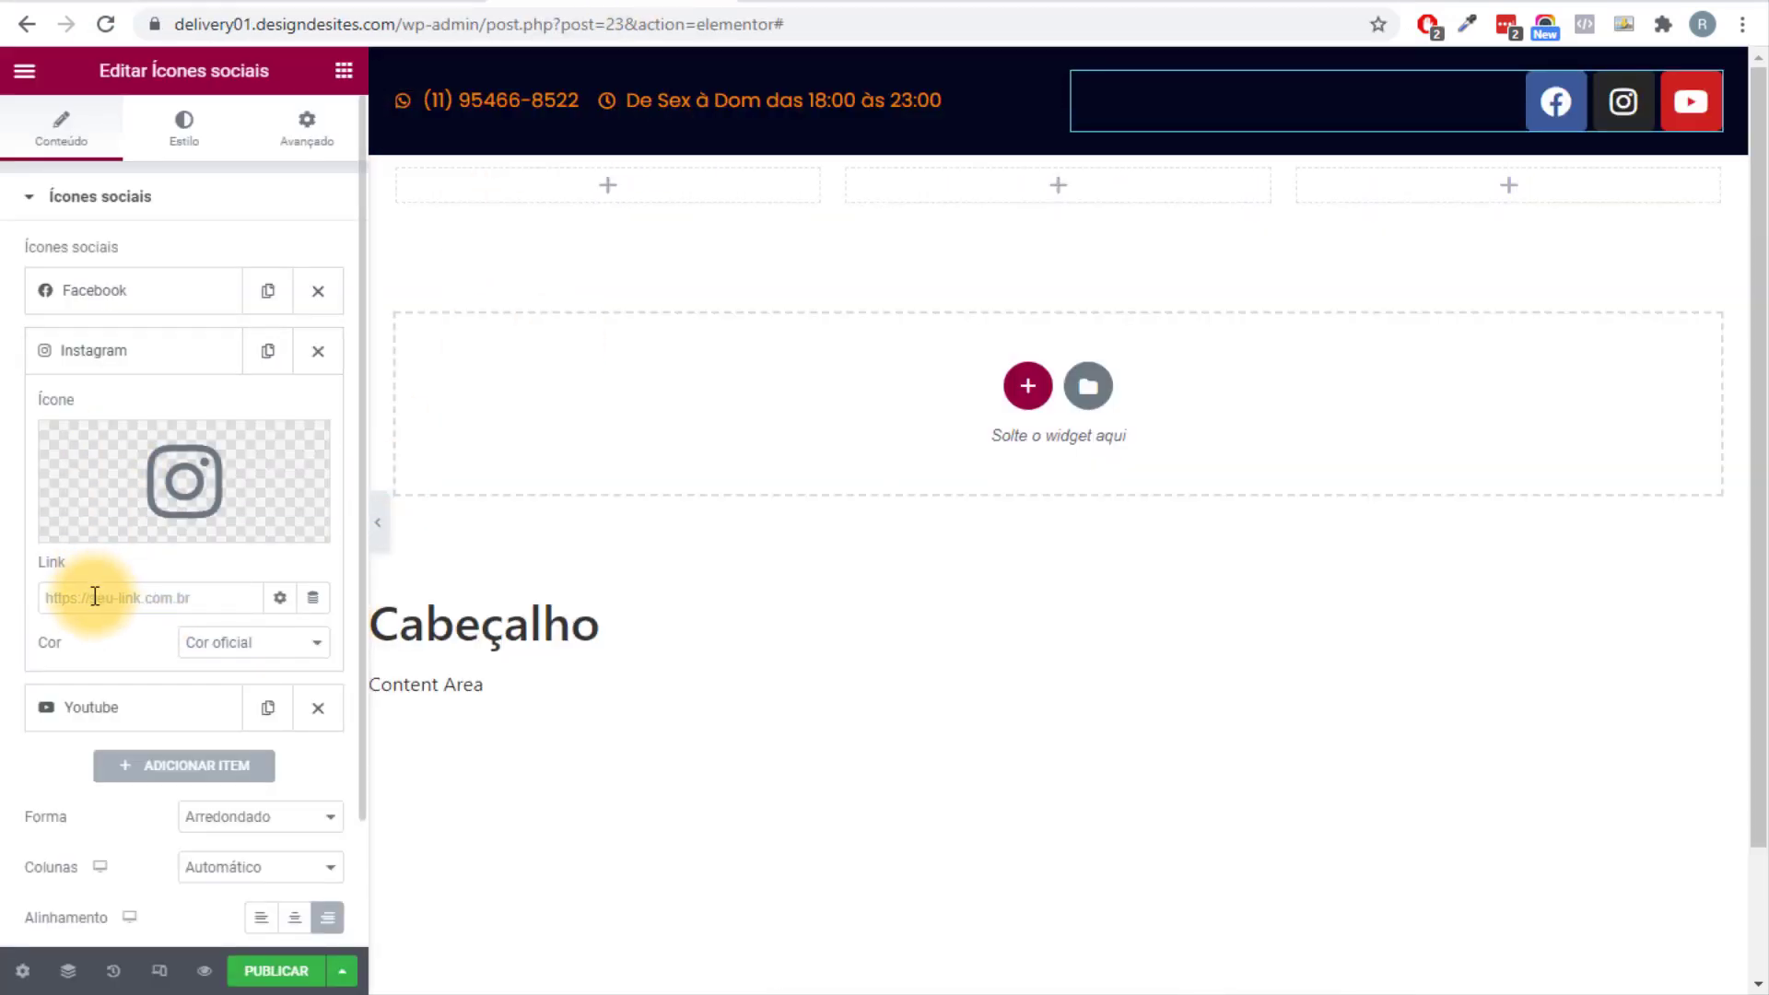
click(95, 597)
key(ctrl+v)
click(8, 671)
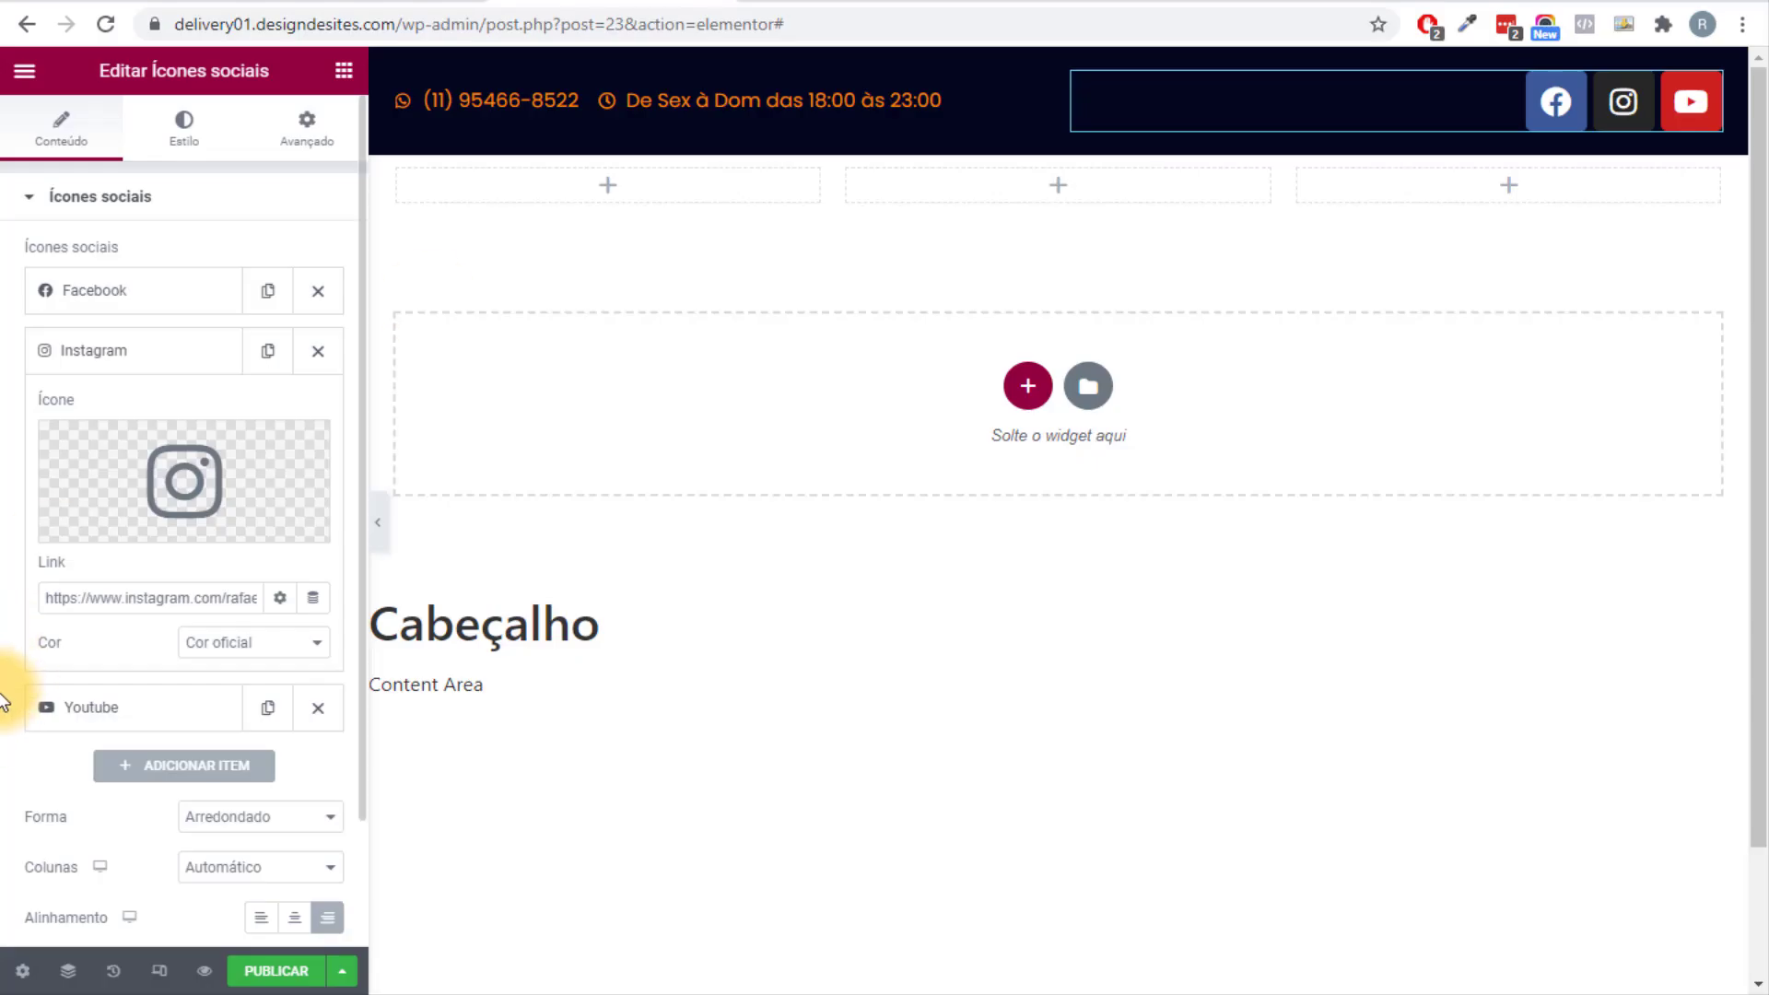
scroll(11, 671, down, 2)
scroll(12, 671, up, 2)
Set the social icons to custom colours: transparent primary and global orange secondary.
click(197, 143)
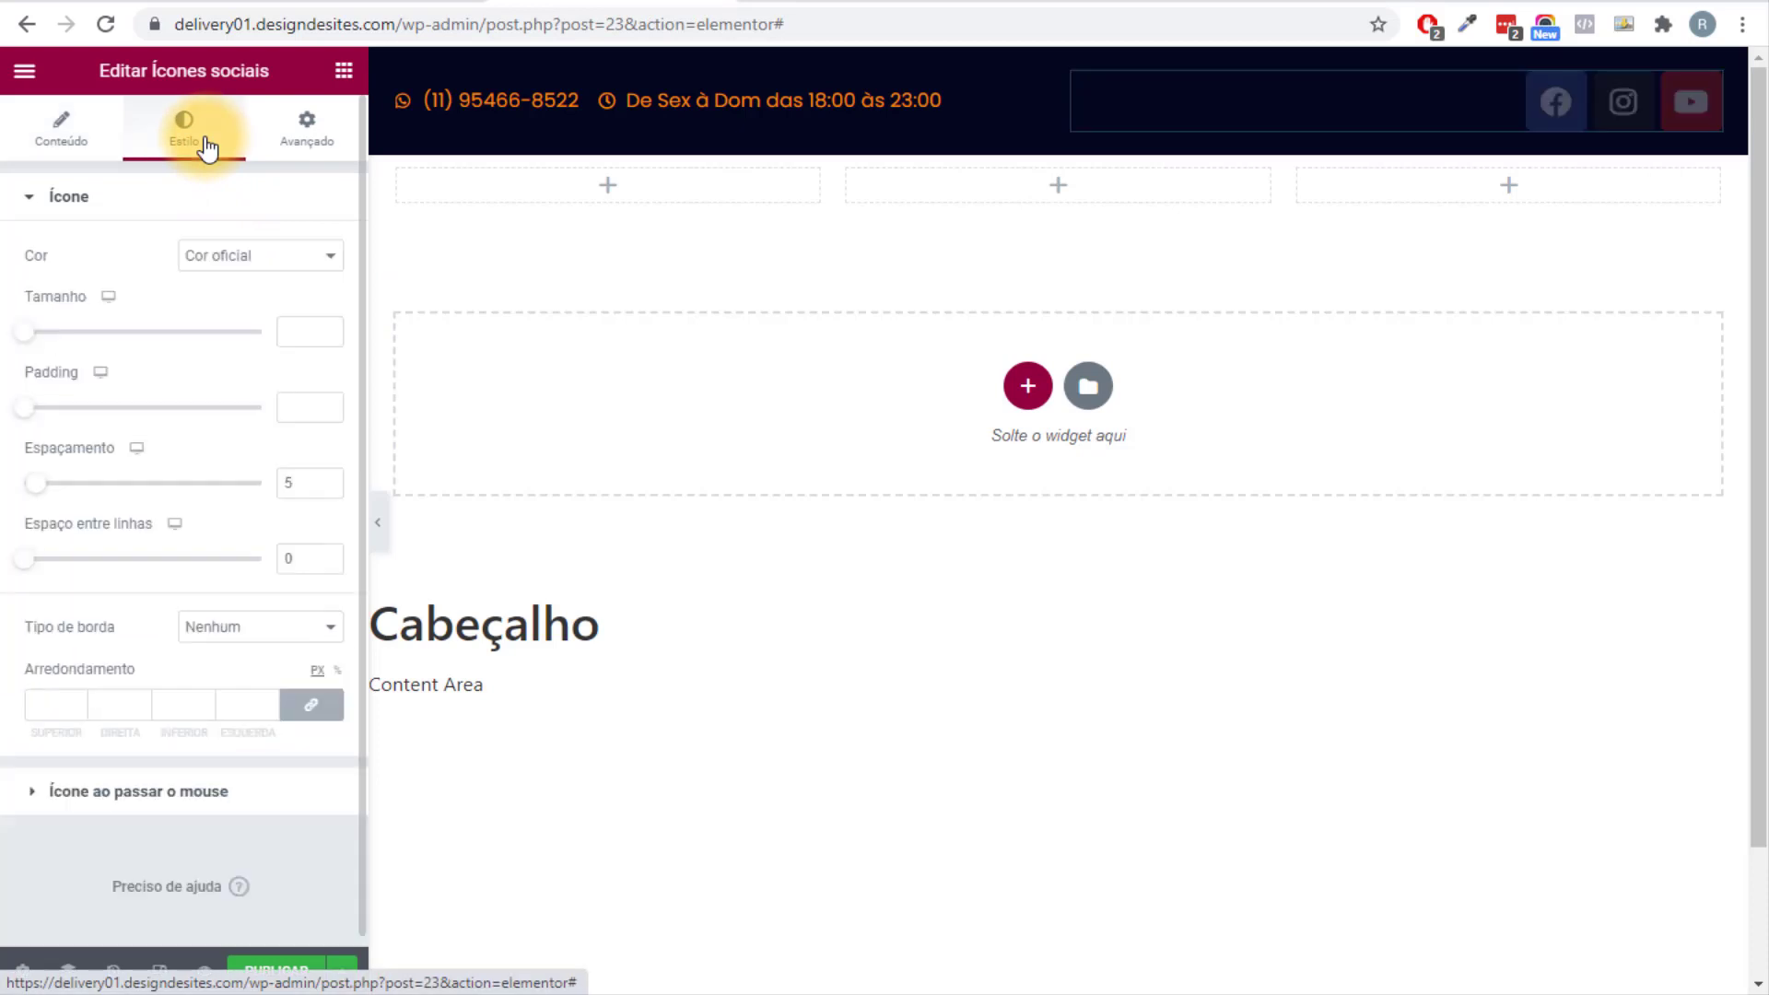
click(251, 262)
click(262, 299)
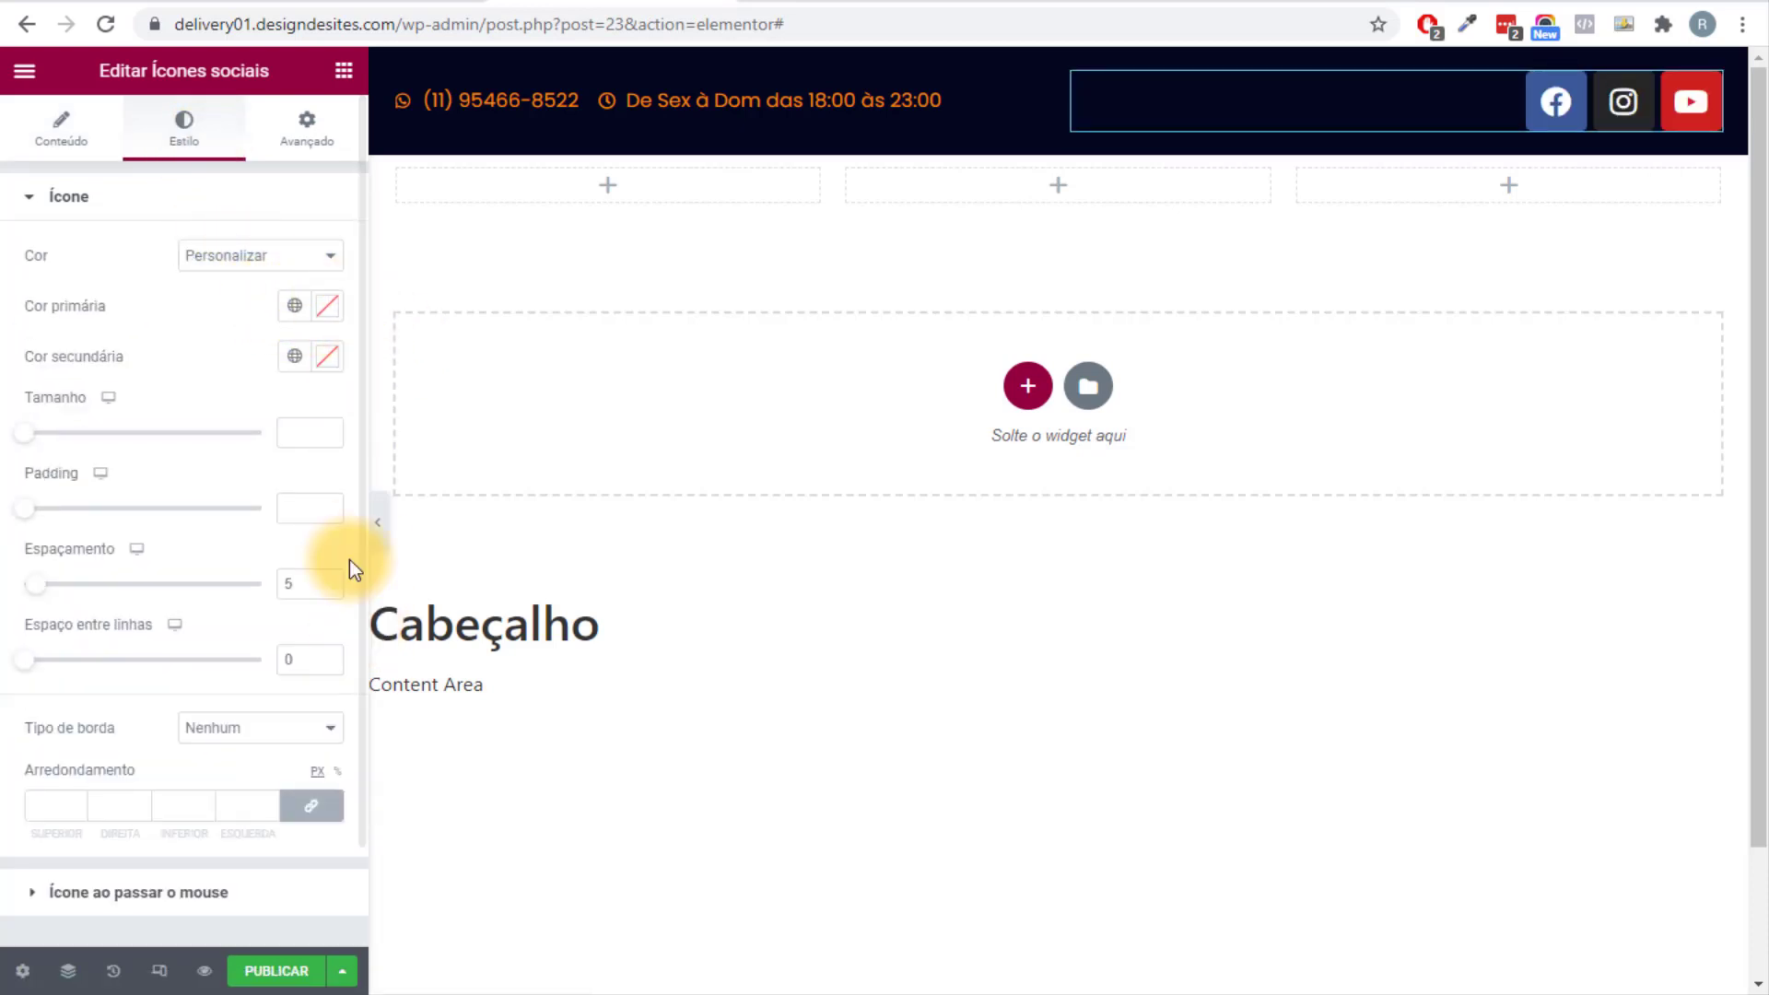
click(337, 317)
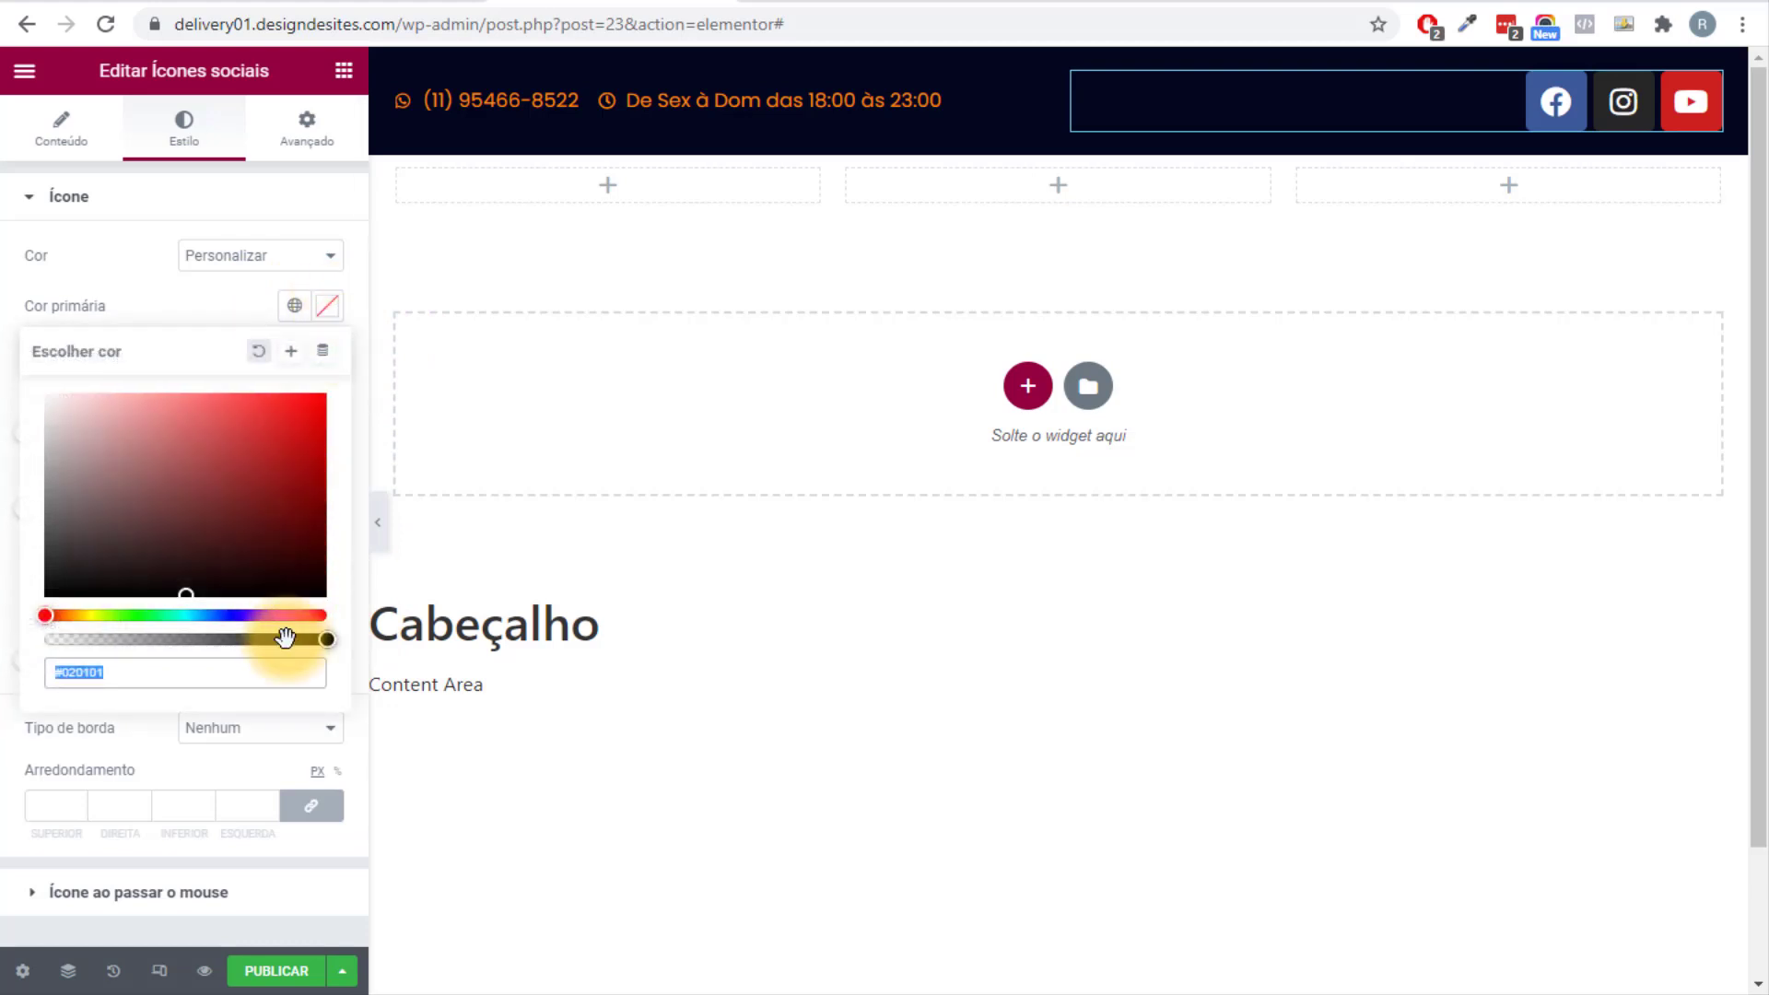
drag(286, 636, 4, 649)
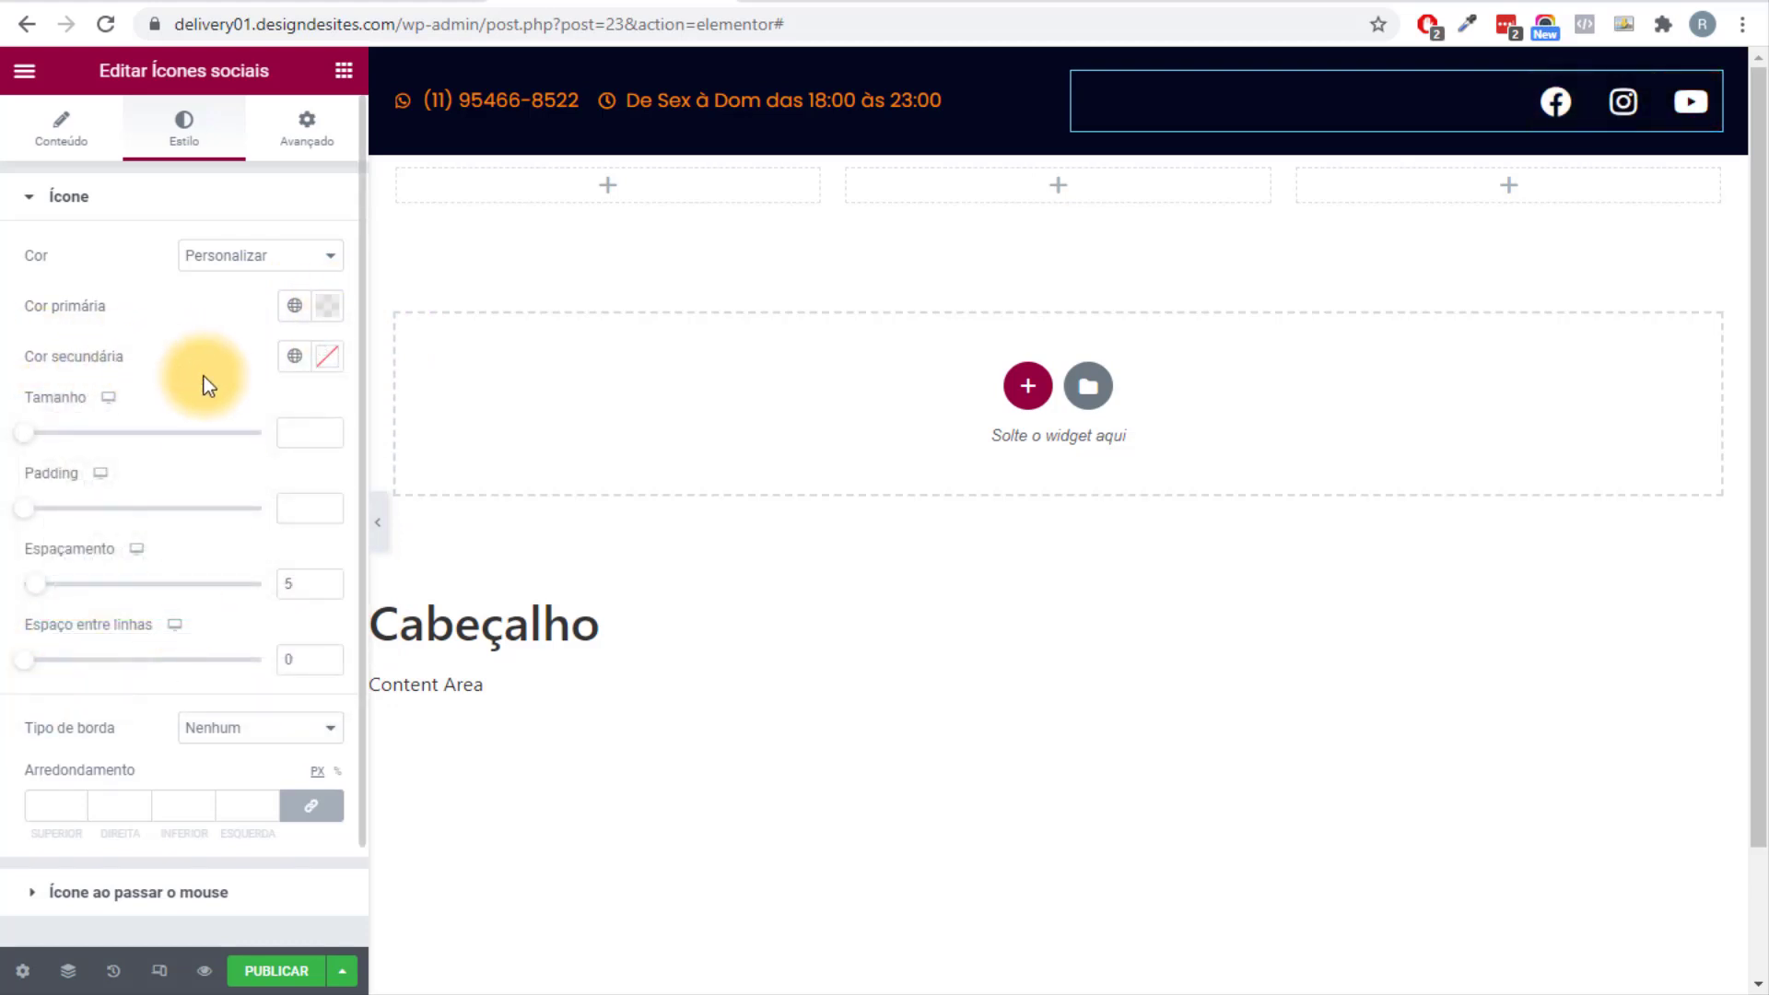
click(294, 356)
click(166, 632)
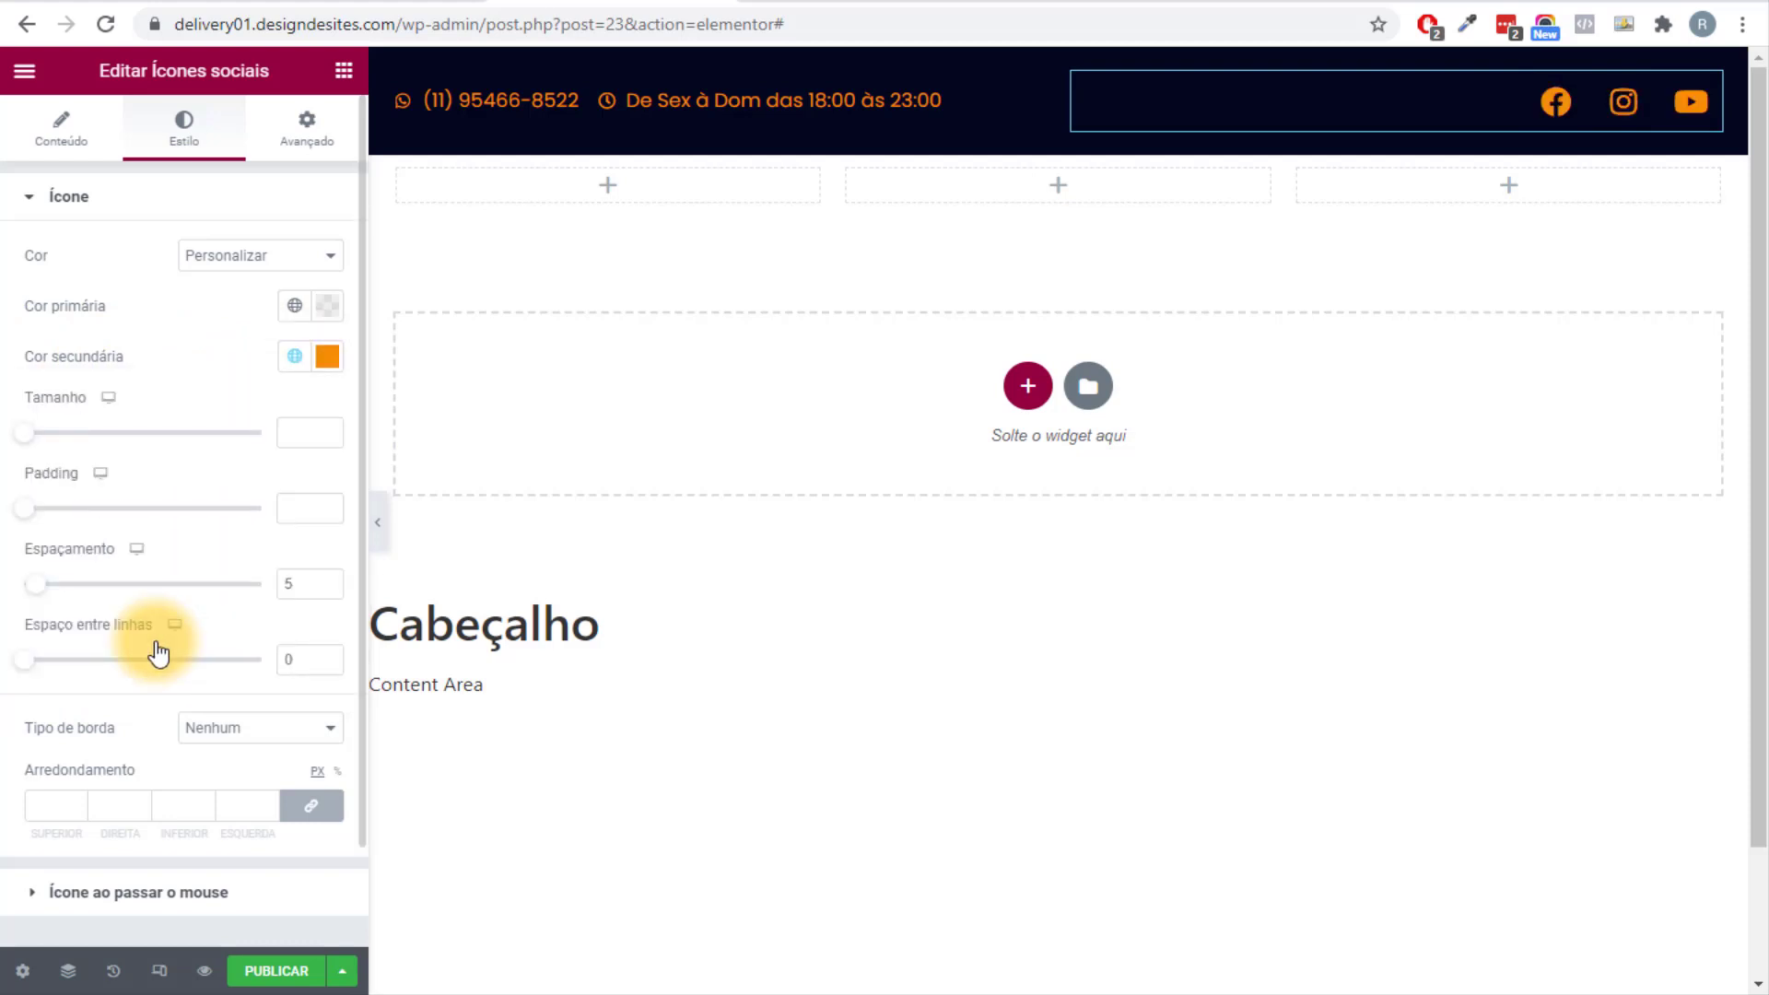
Set the social icons' padding to 0, spacing to 10 and size to 20.
mouse_move(20, 516)
mouse_down()
mouse_move(59, 514)
mouse_move(5, 514)
mouse_up()
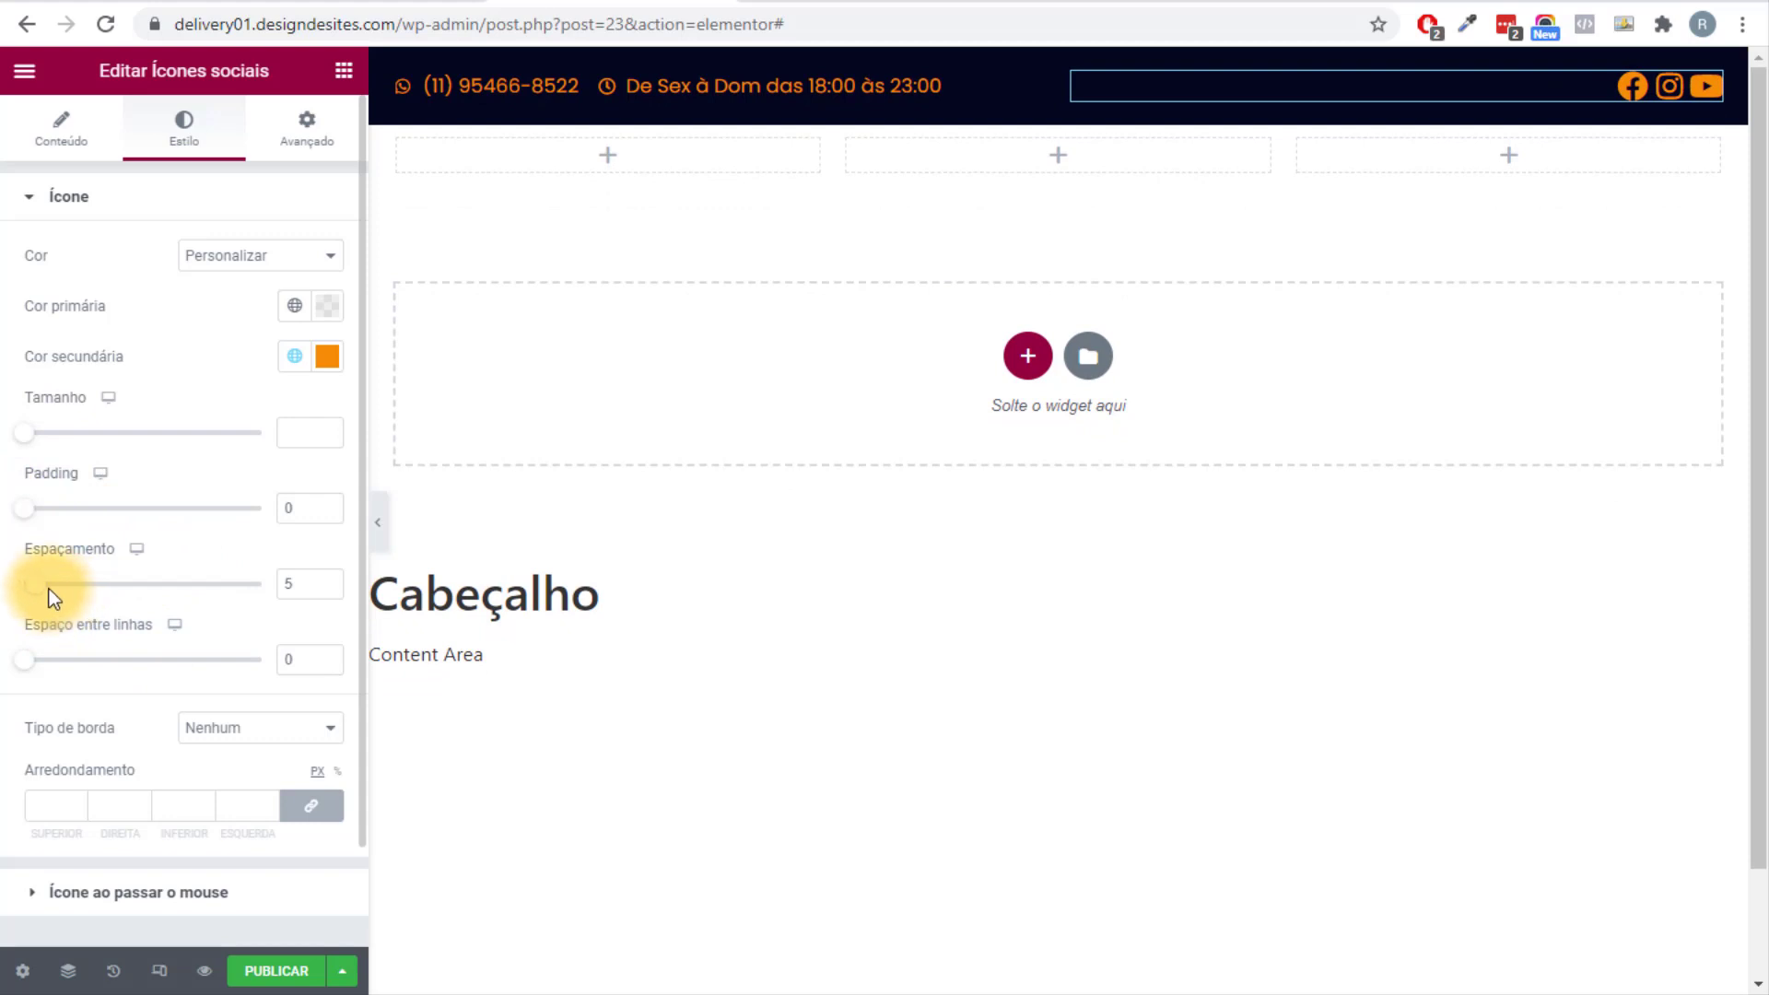
drag(48, 589, 54, 589)
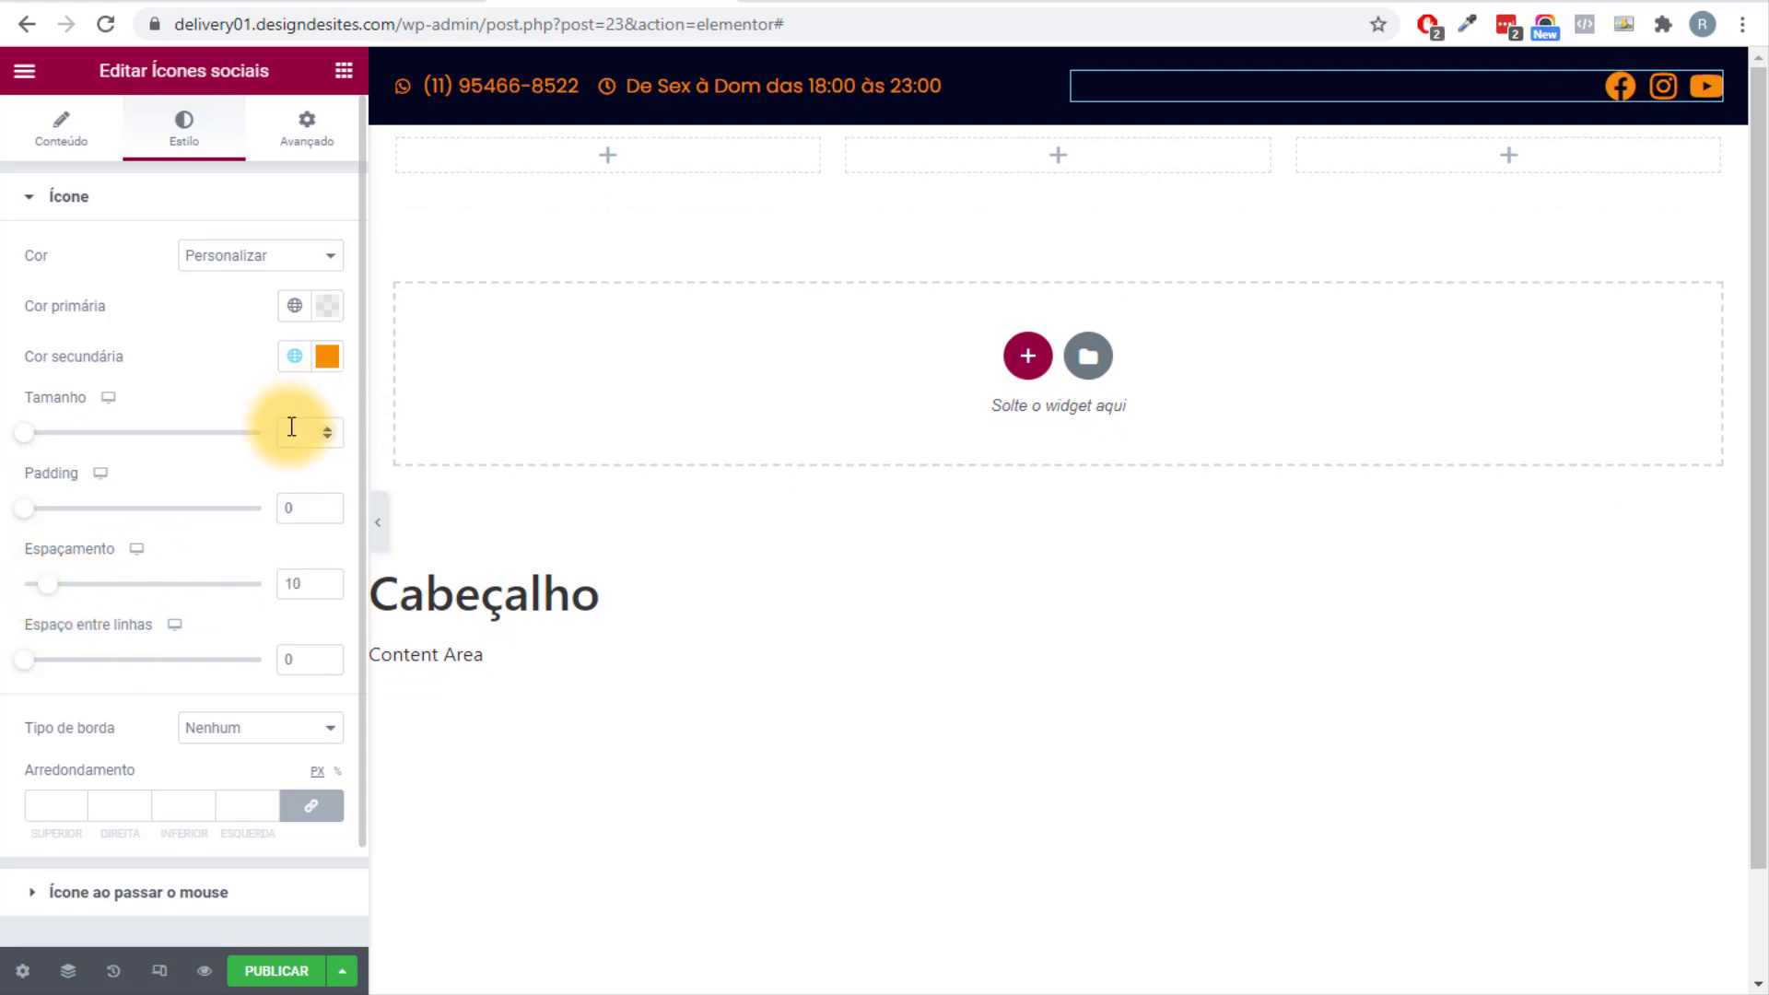
text(20)
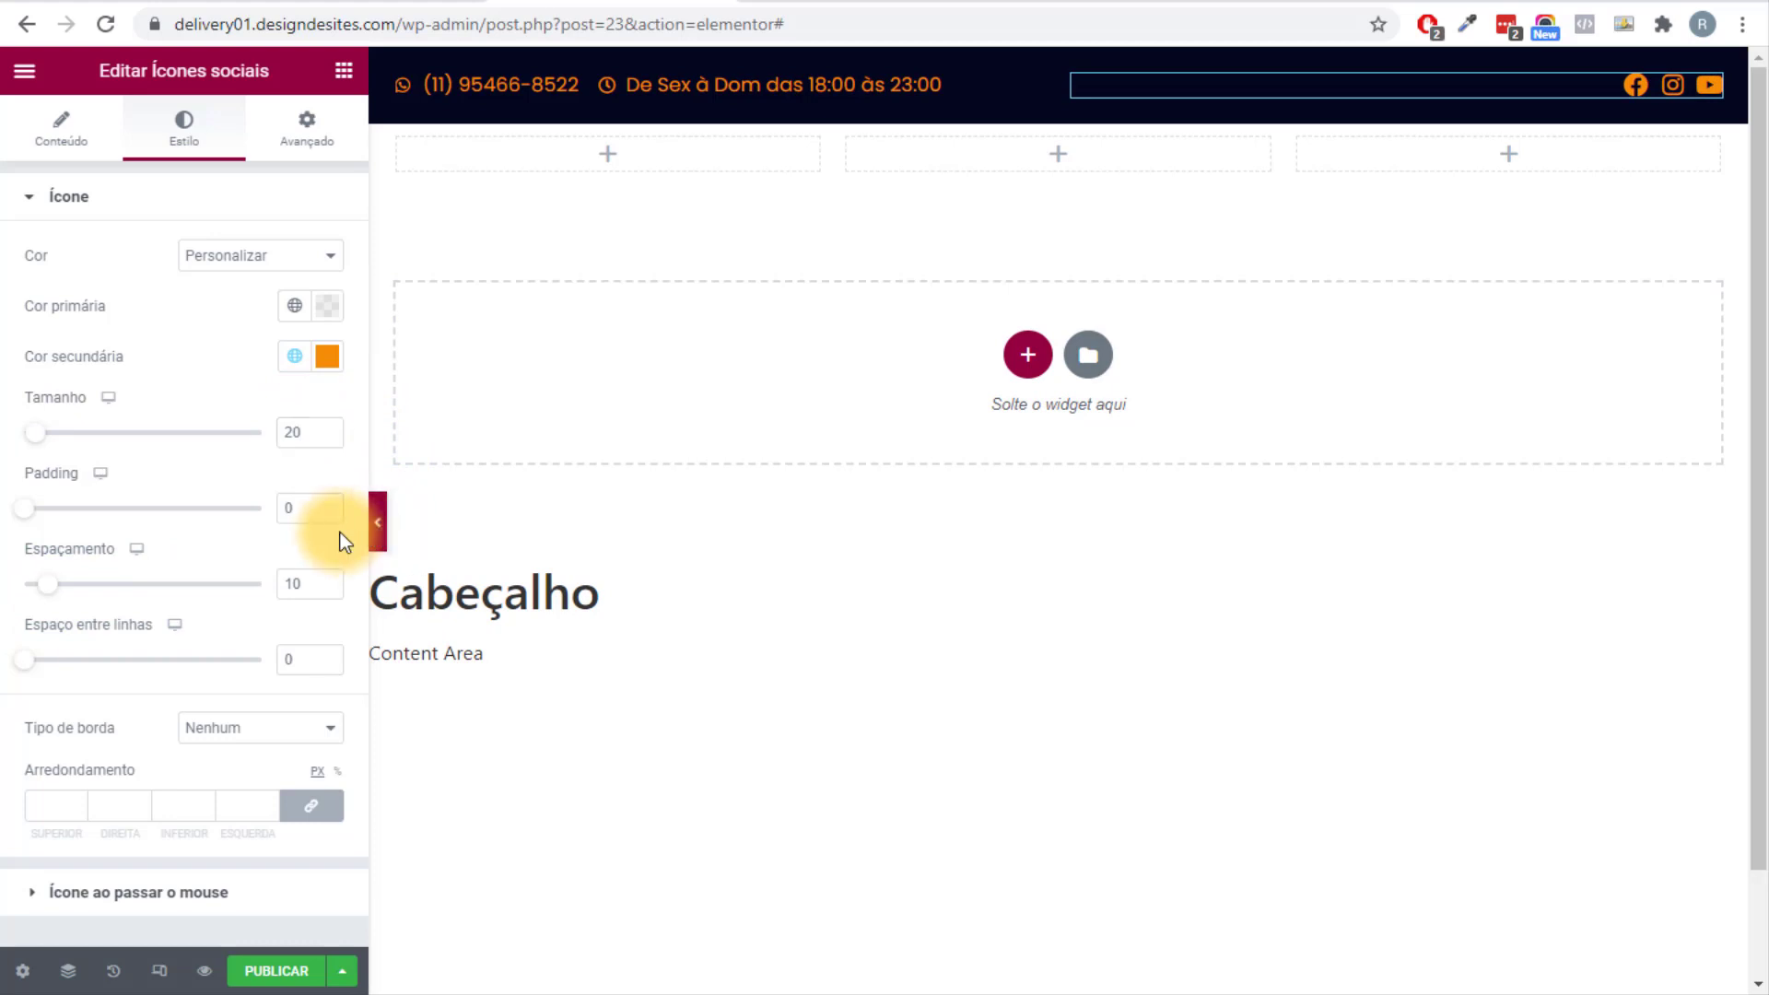
click(378, 522)
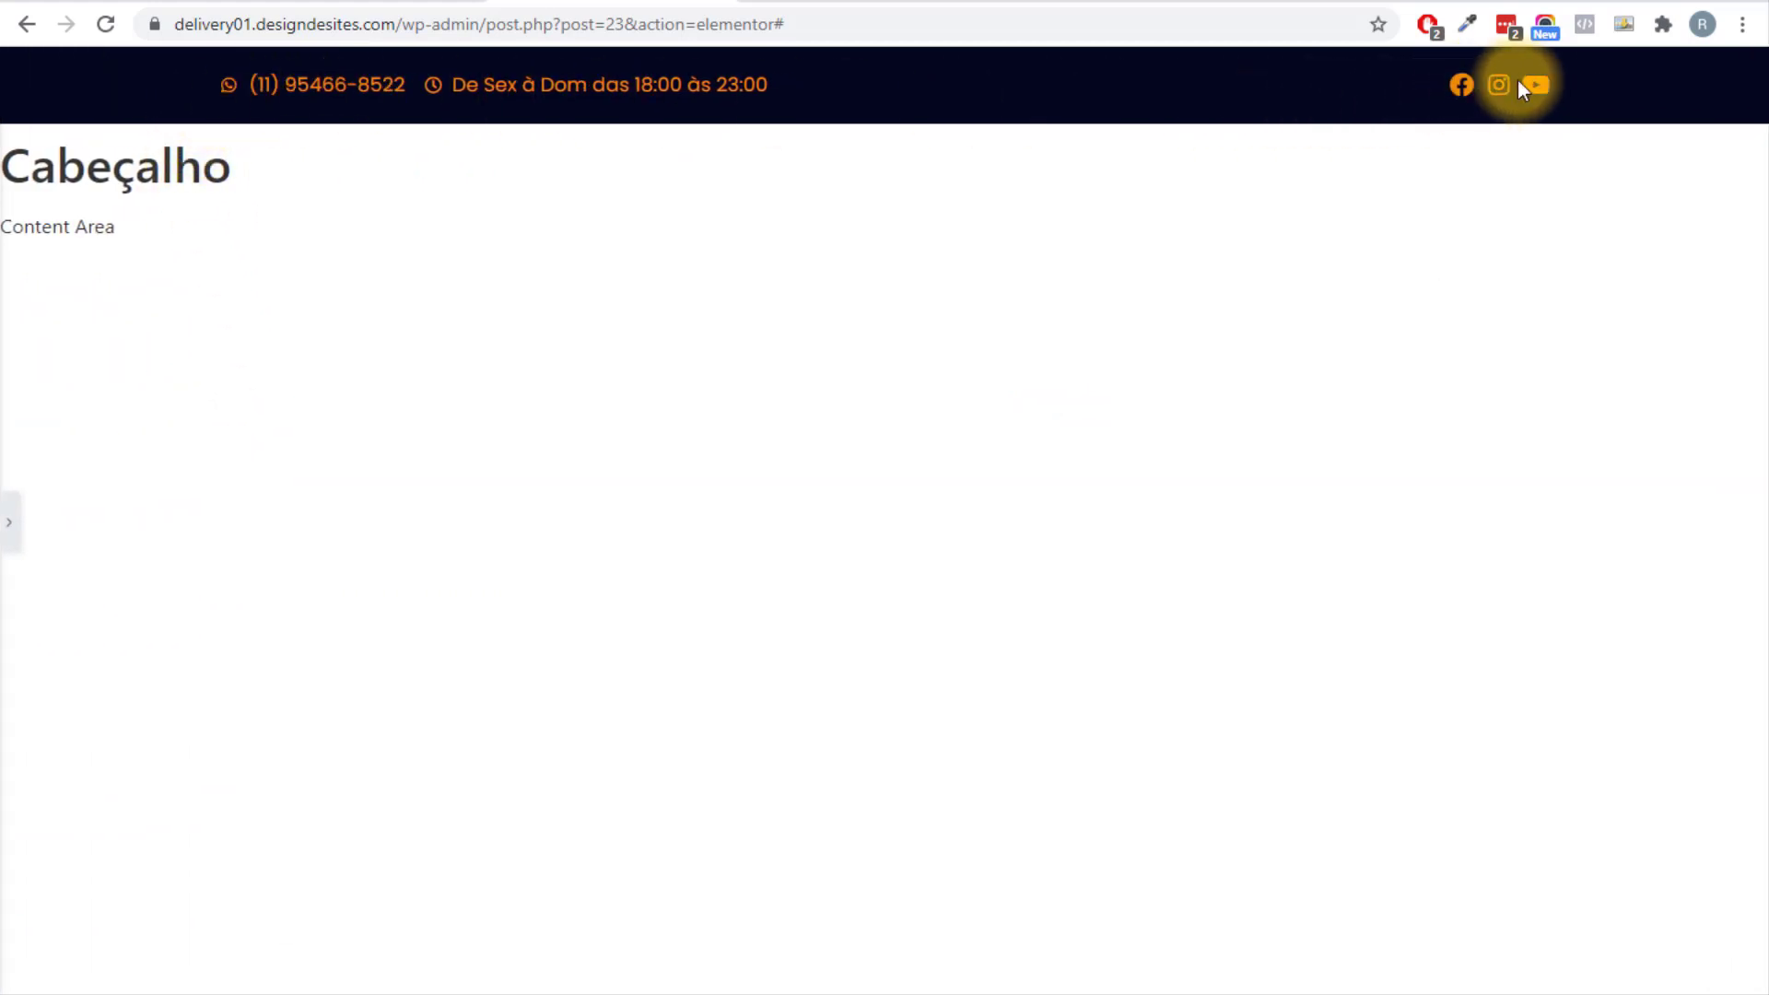
click(7, 523)
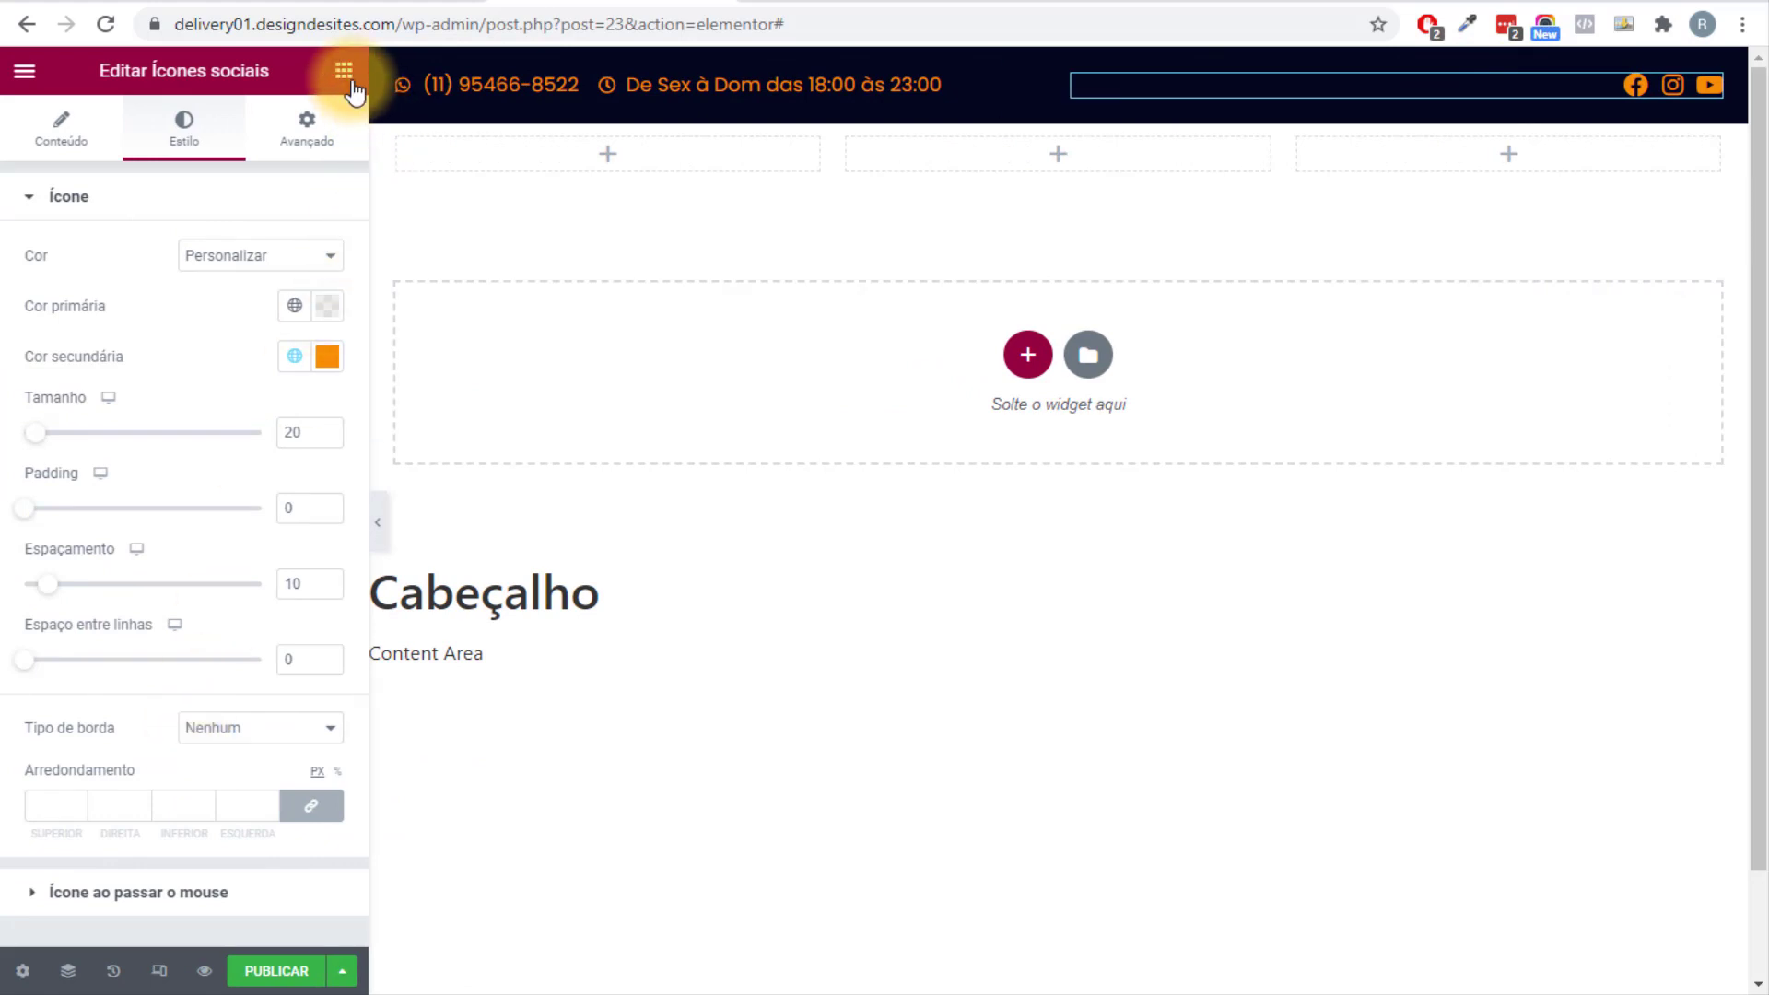
Place the Site Logo widget in the logo row's first column.
click(346, 73)
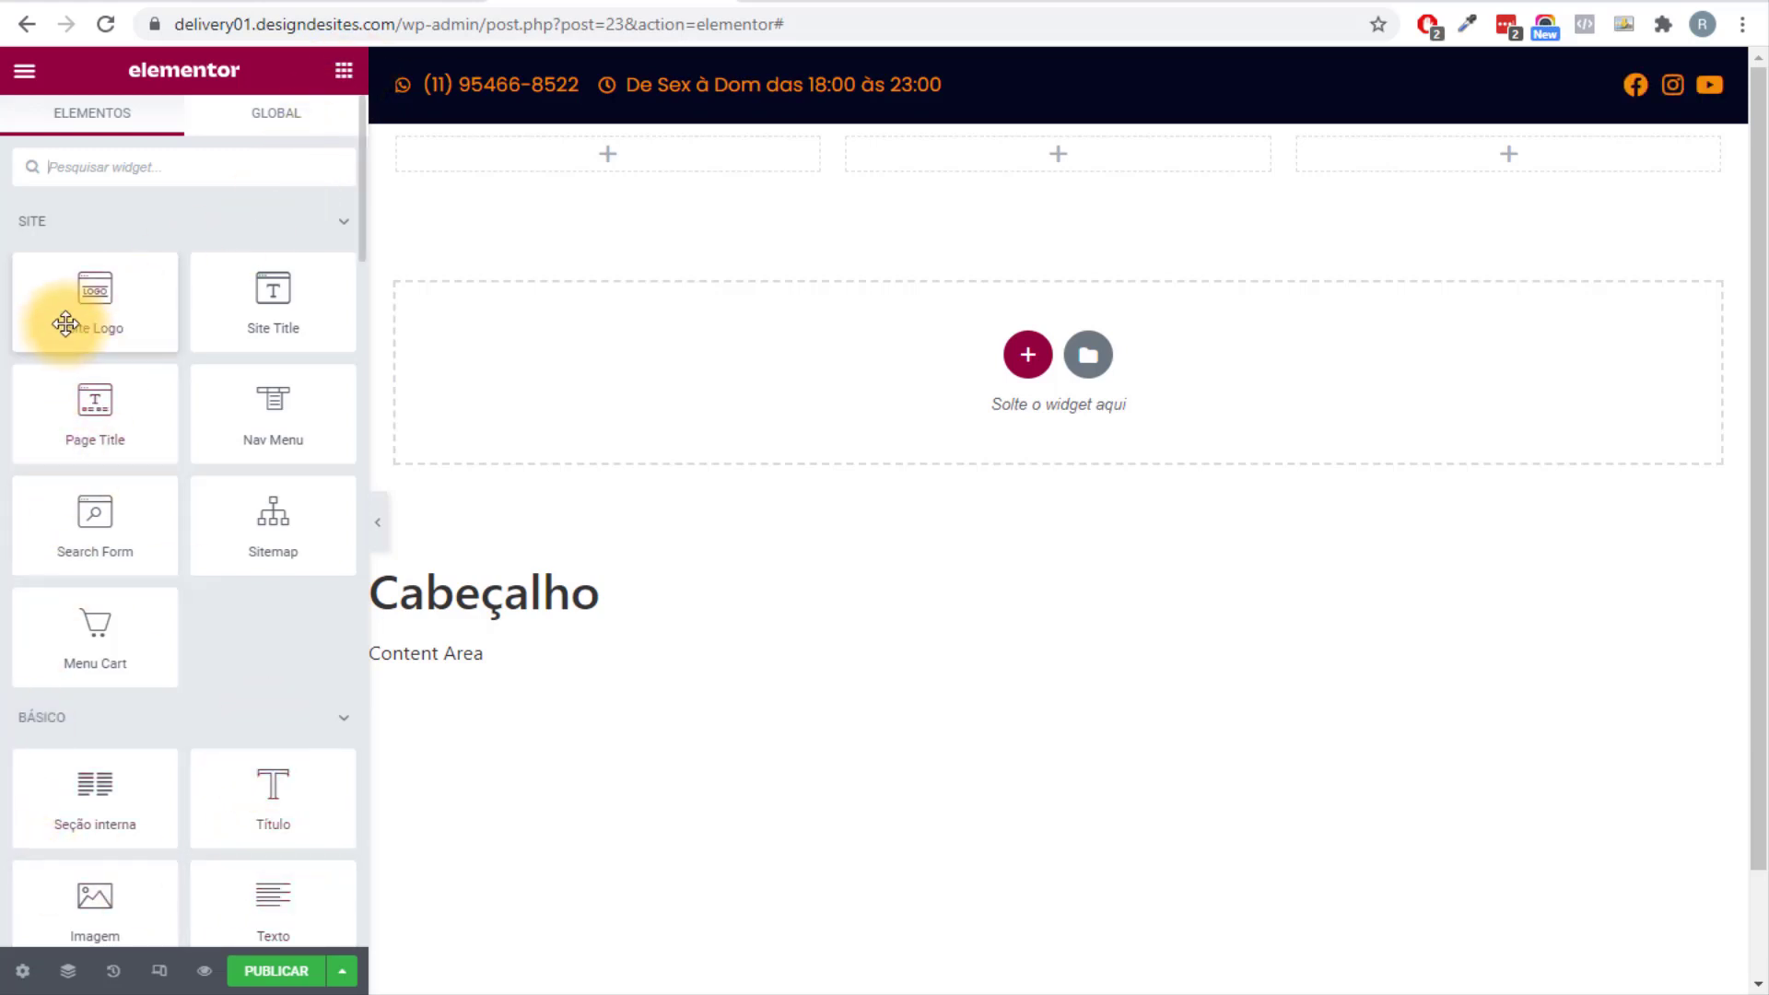
drag(174, 331, 571, 157)
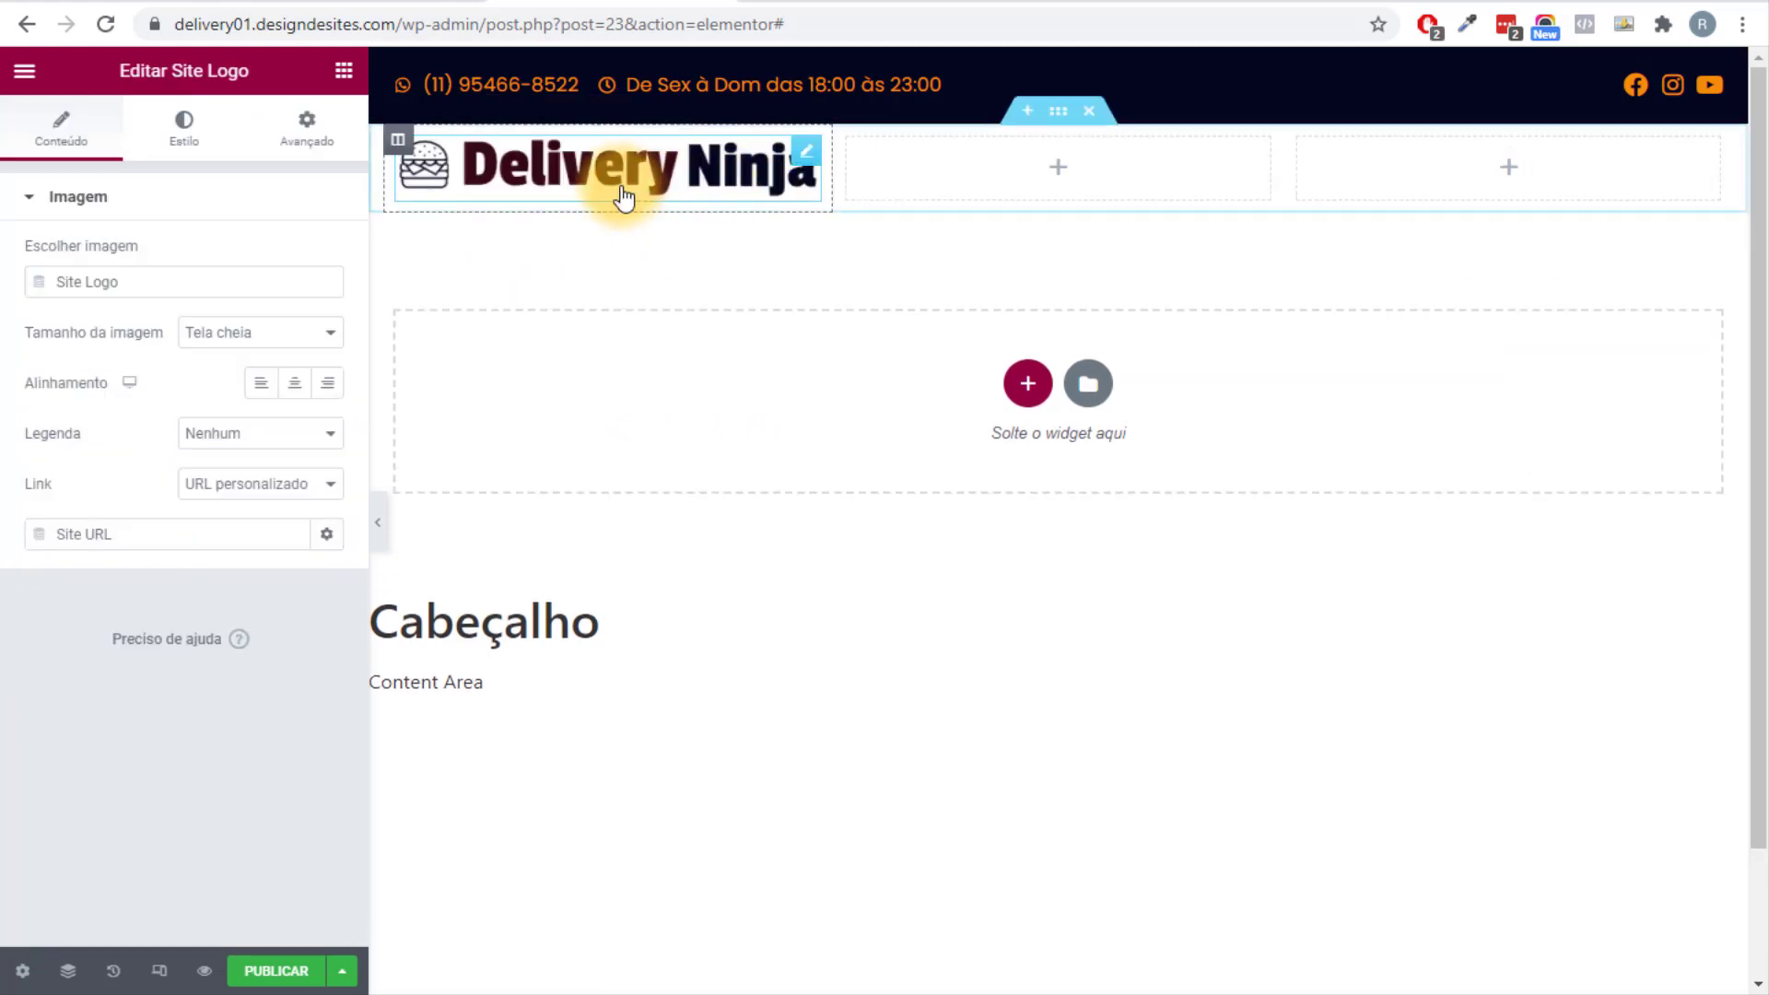
click(1057, 110)
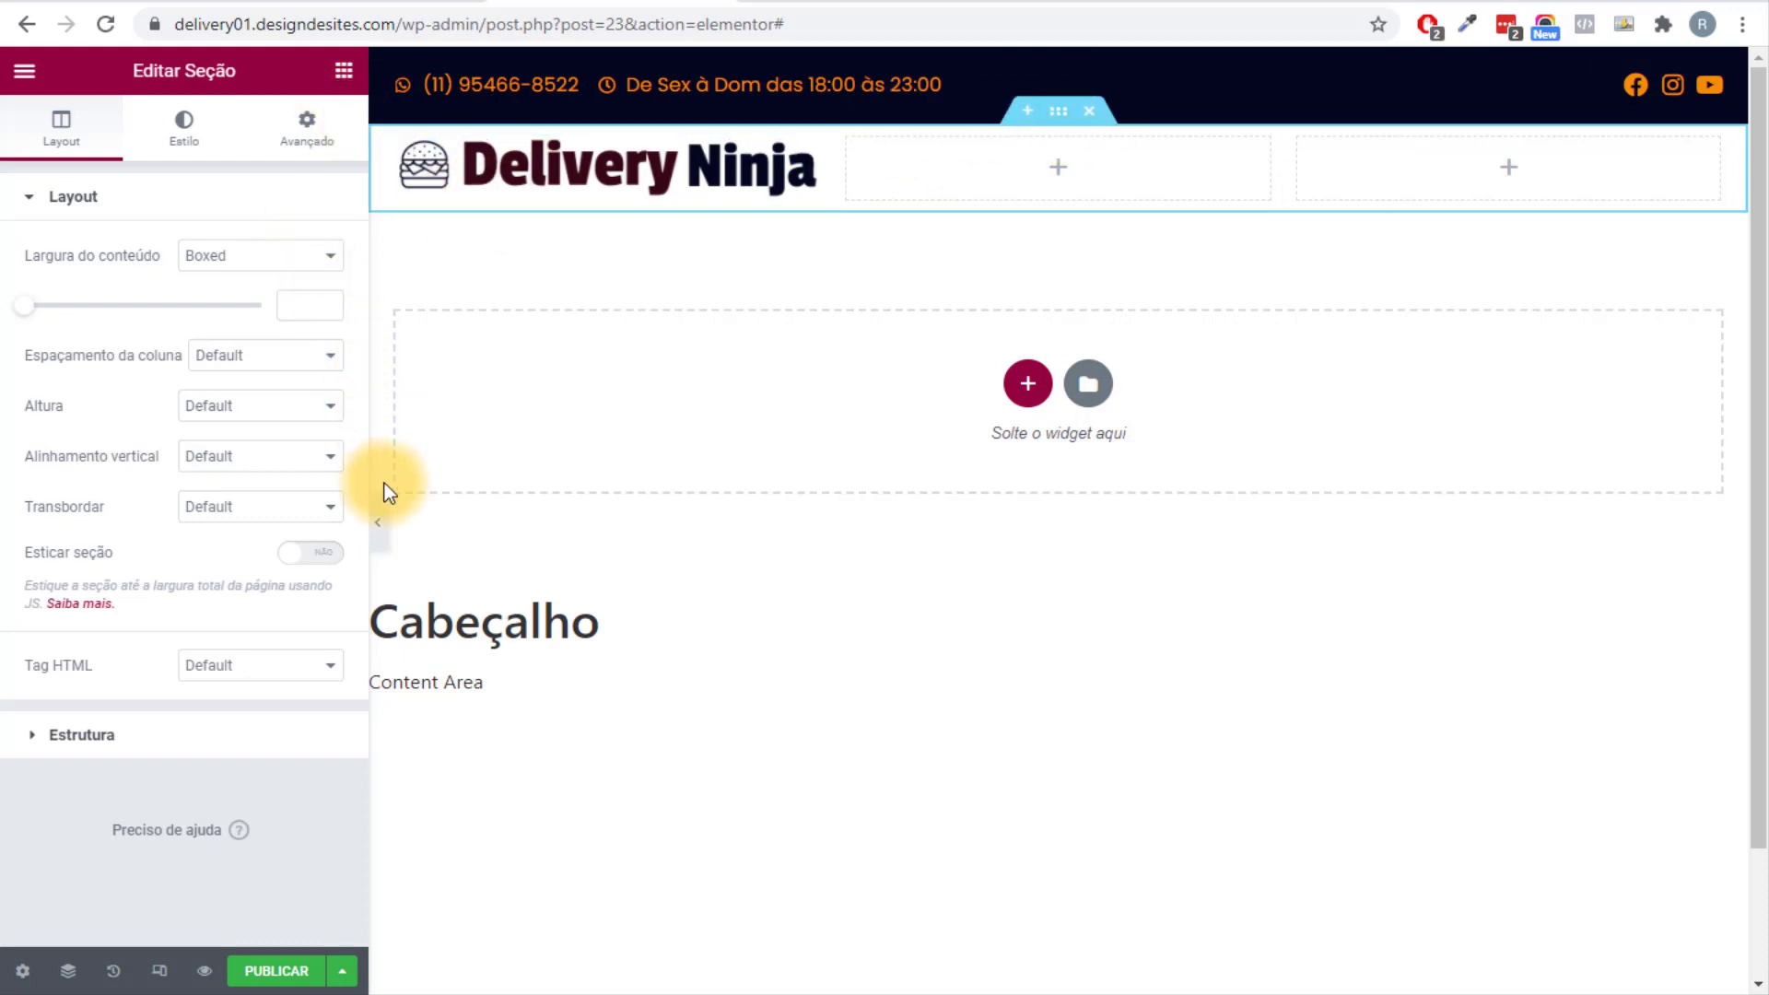
click(381, 527)
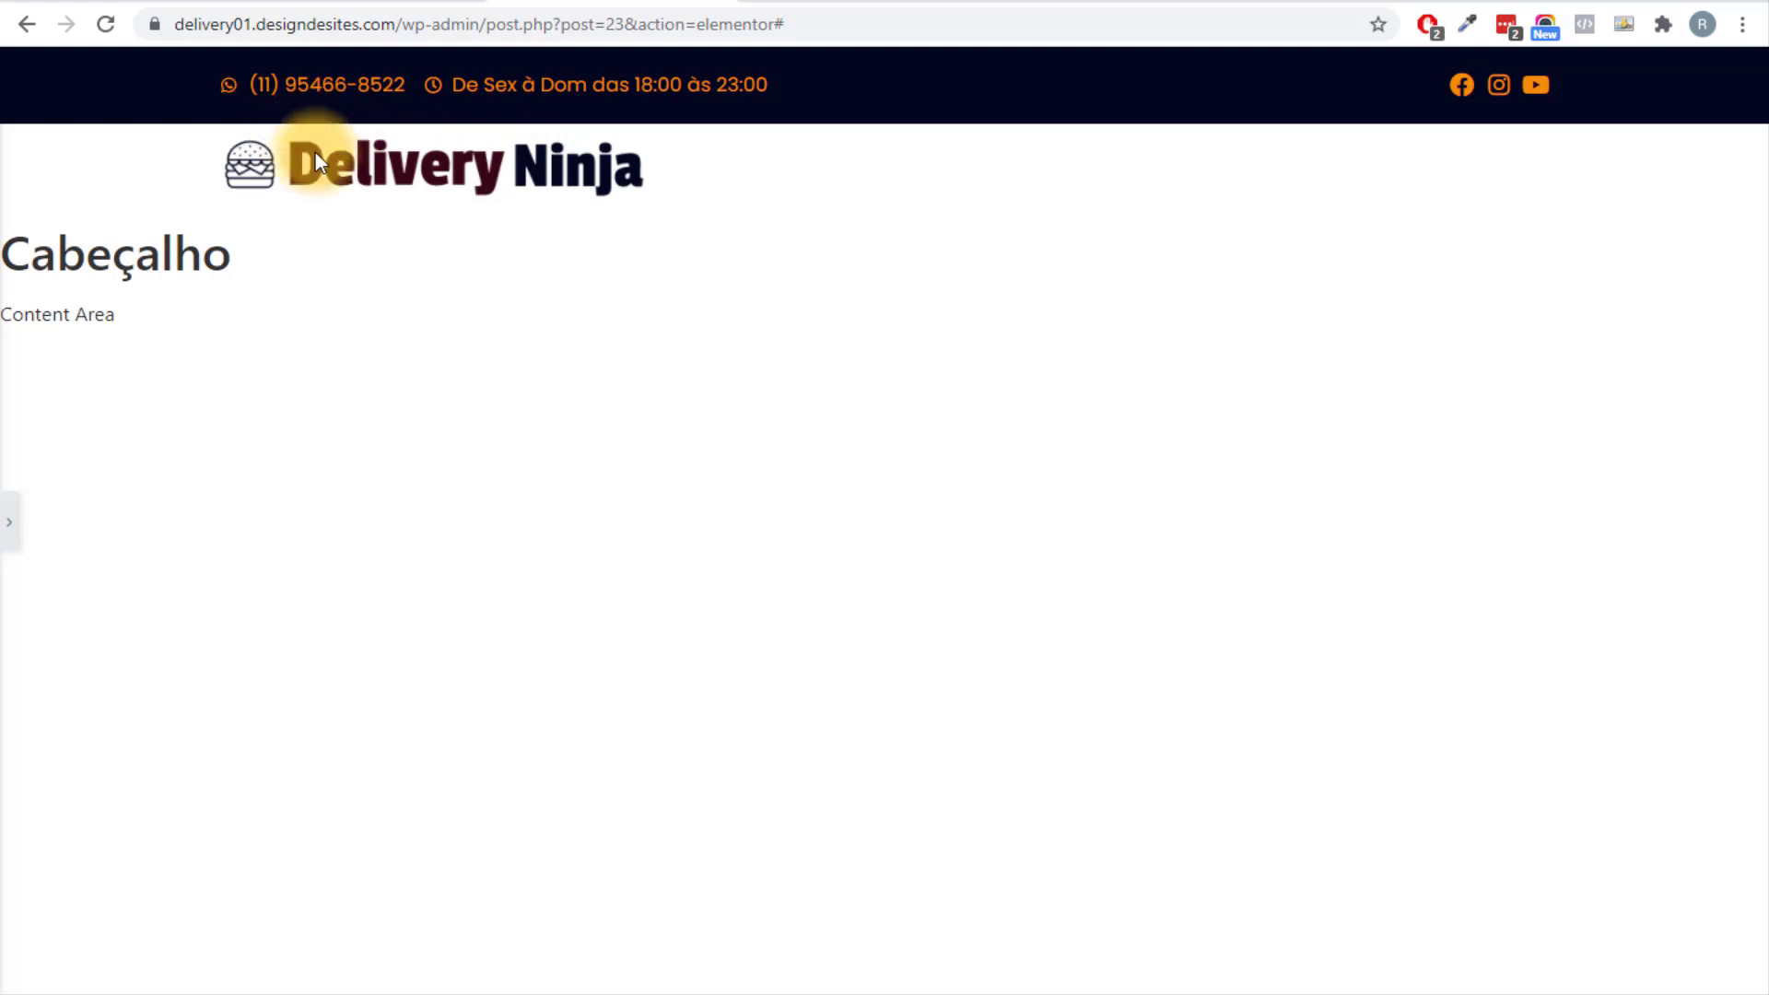
click(6, 539)
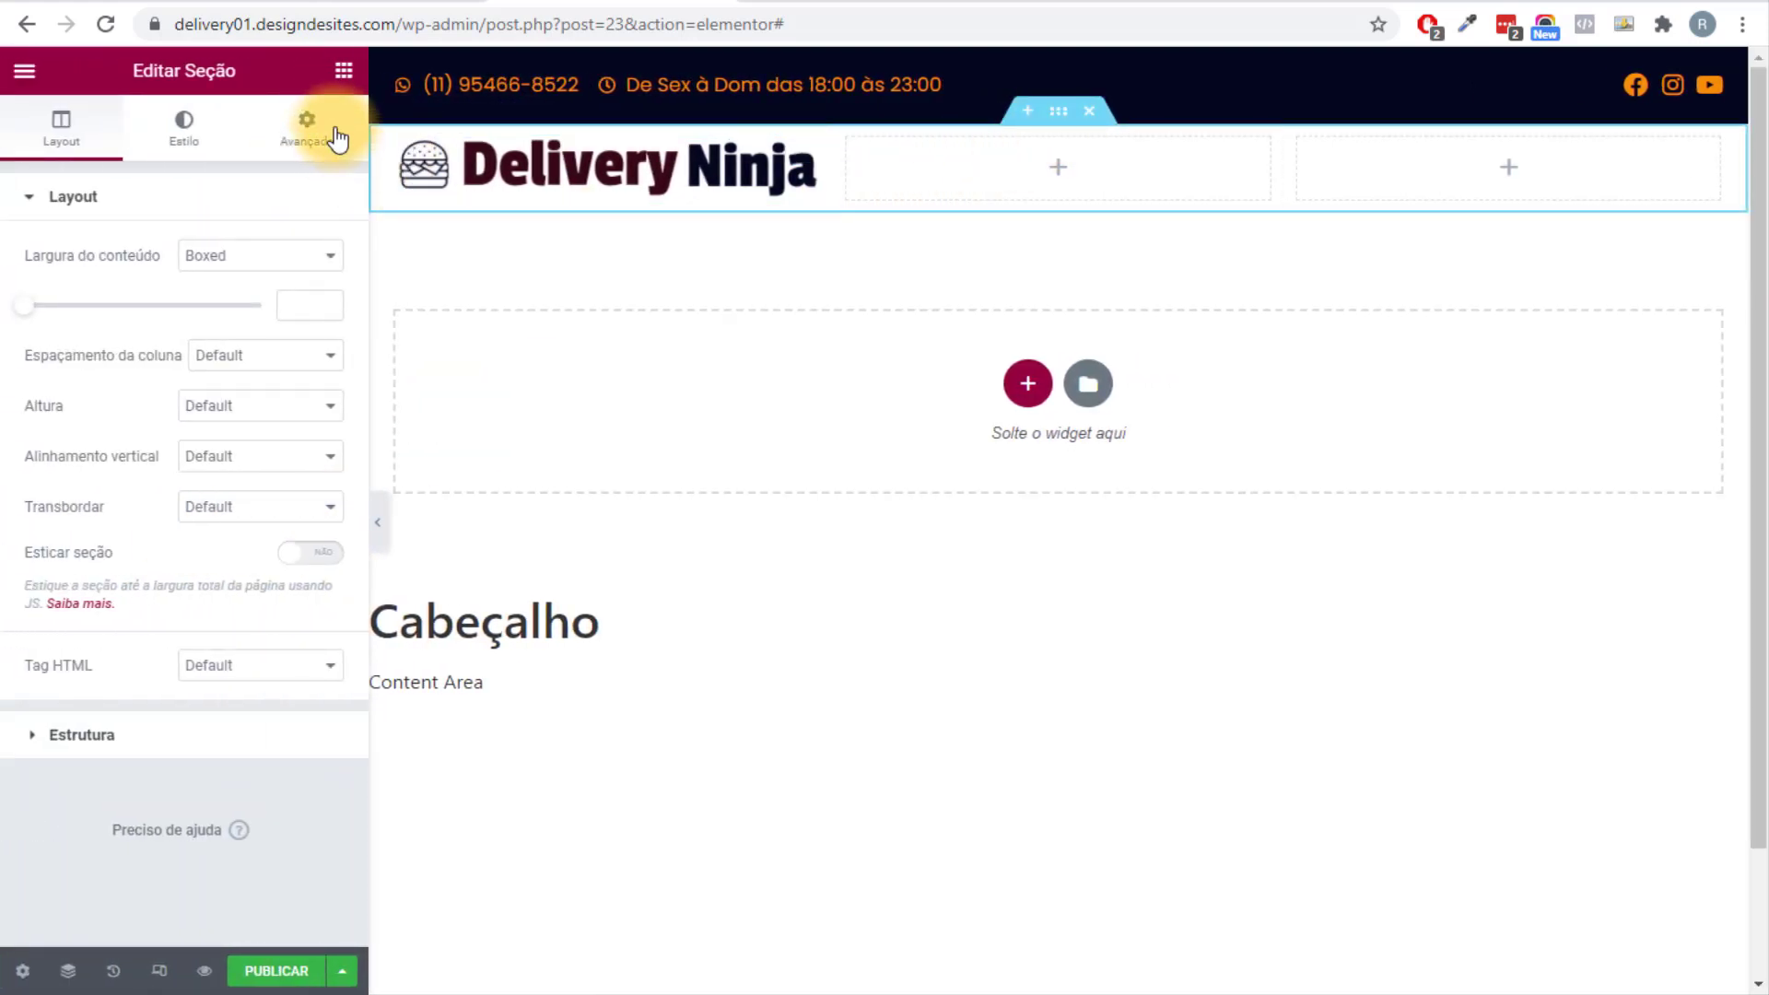
Unlink the logo row's padding and set top and bottom padding to 20 px.
click(307, 129)
click(311, 378)
click(47, 378)
text(20)
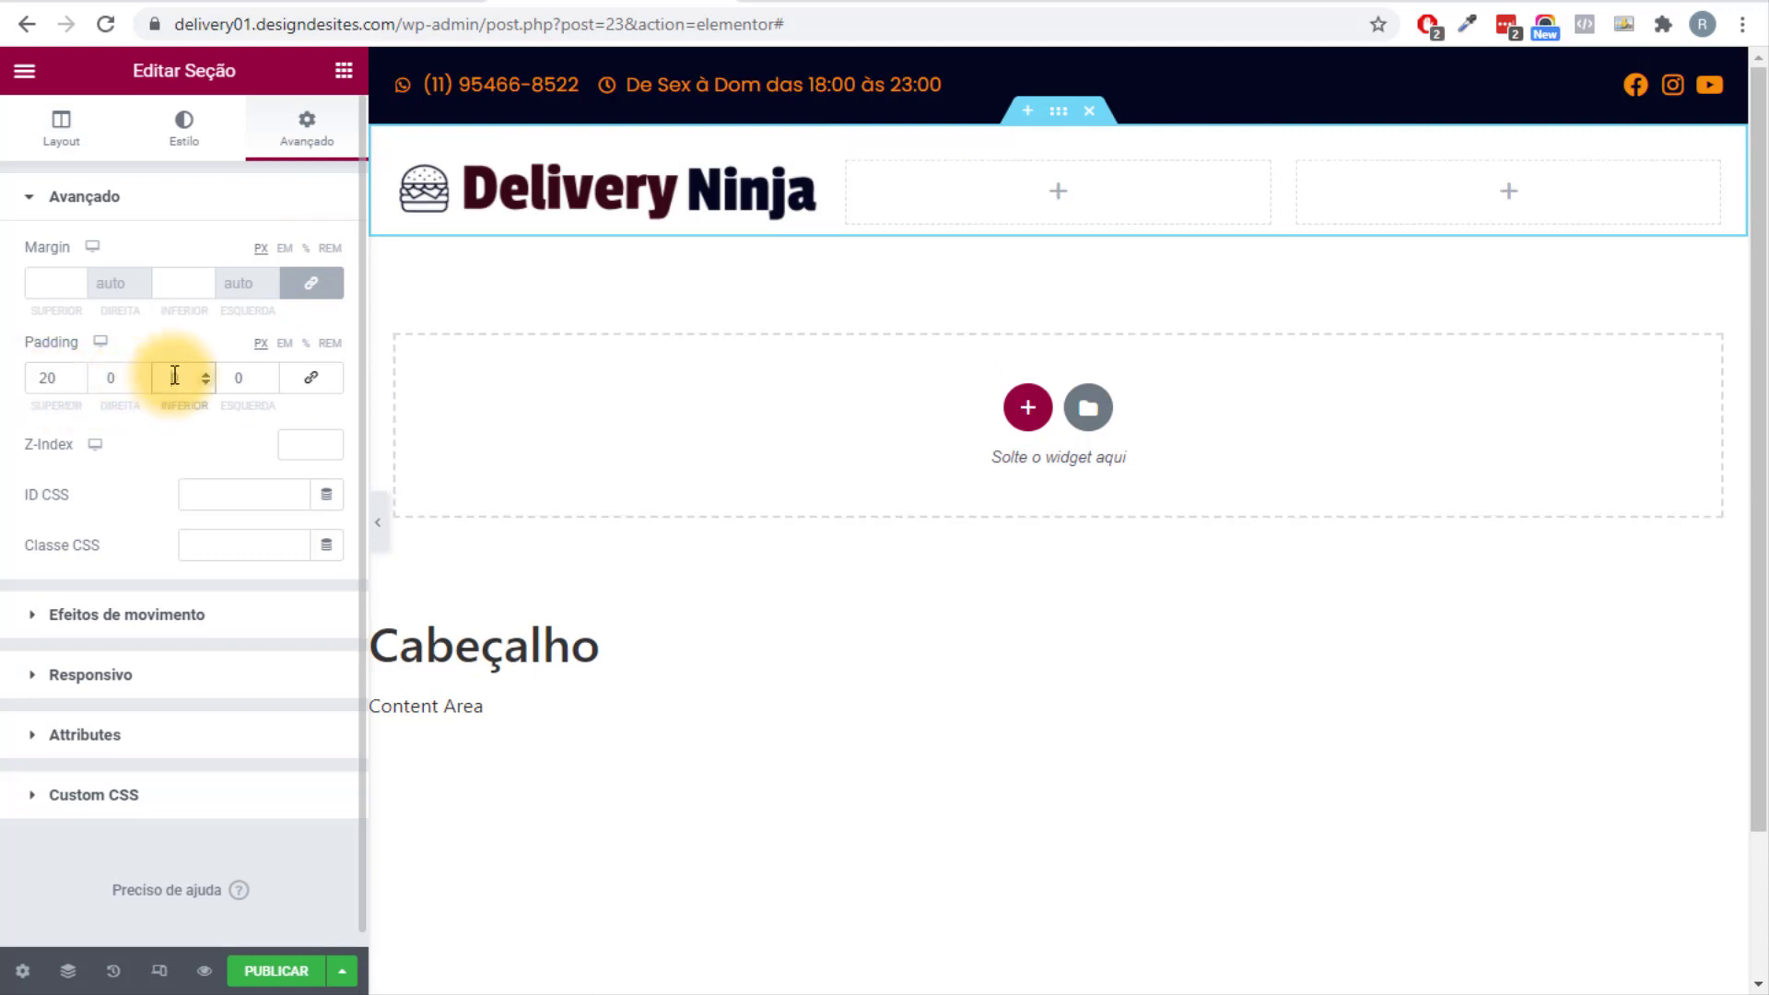
click(378, 521)
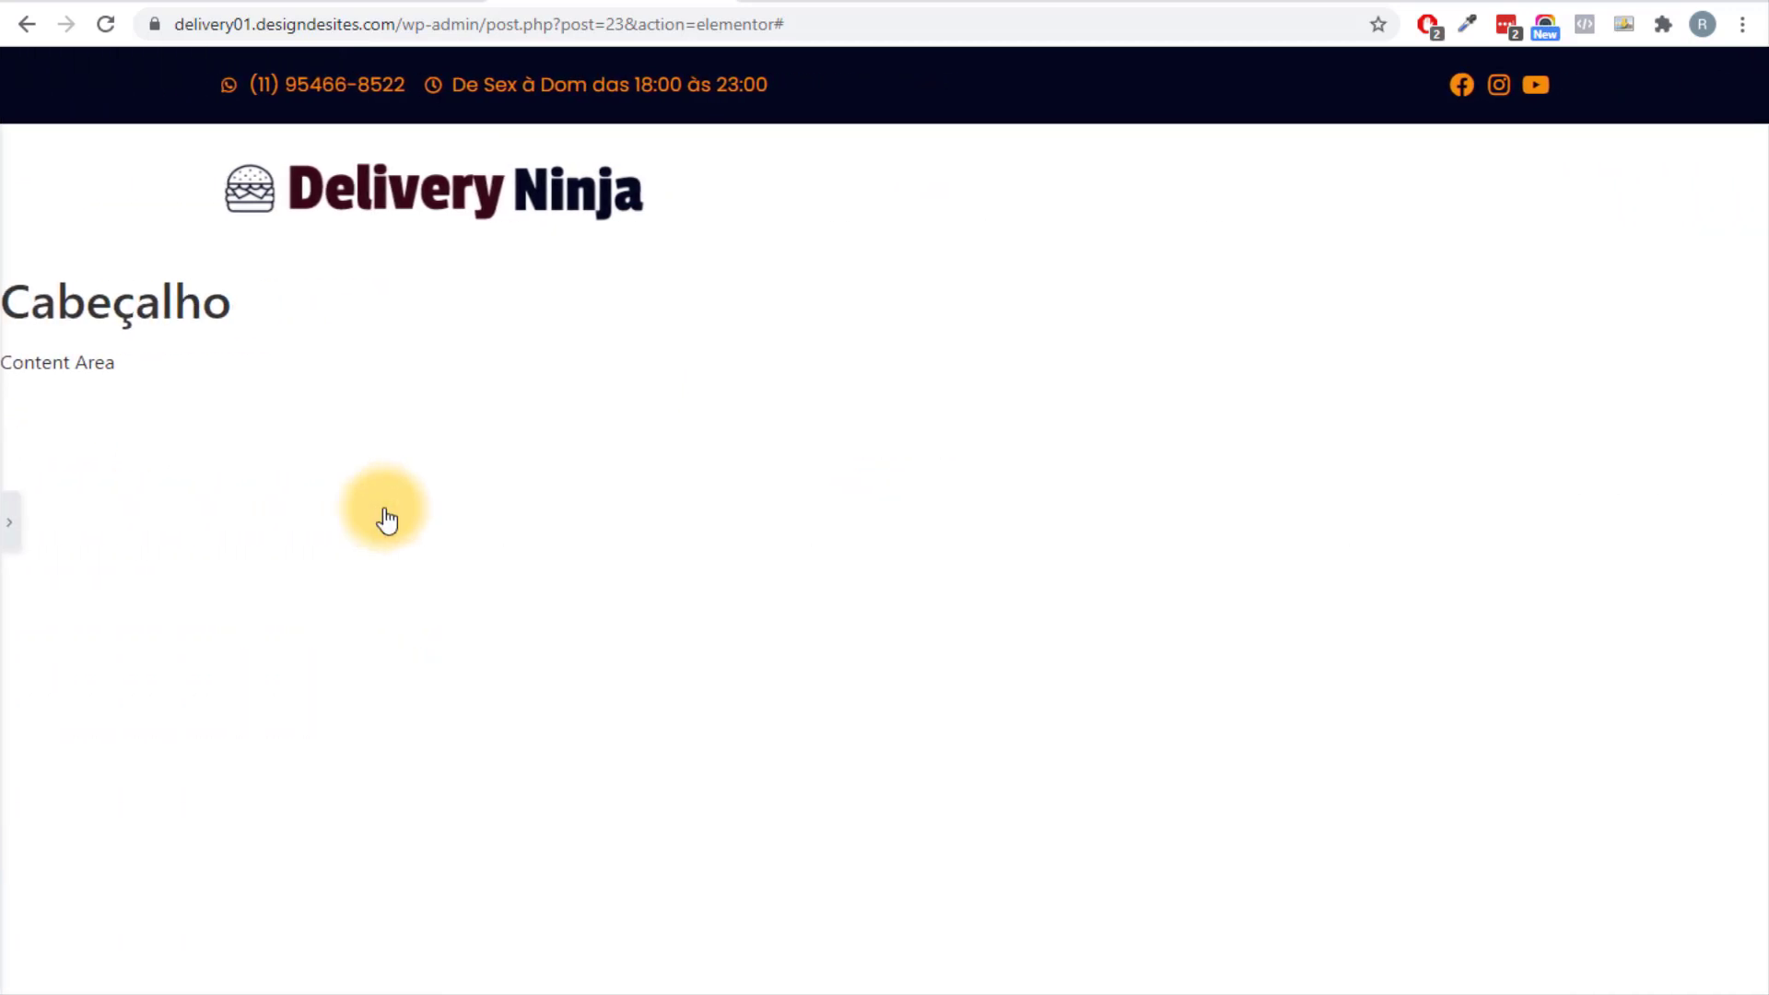
click(8, 522)
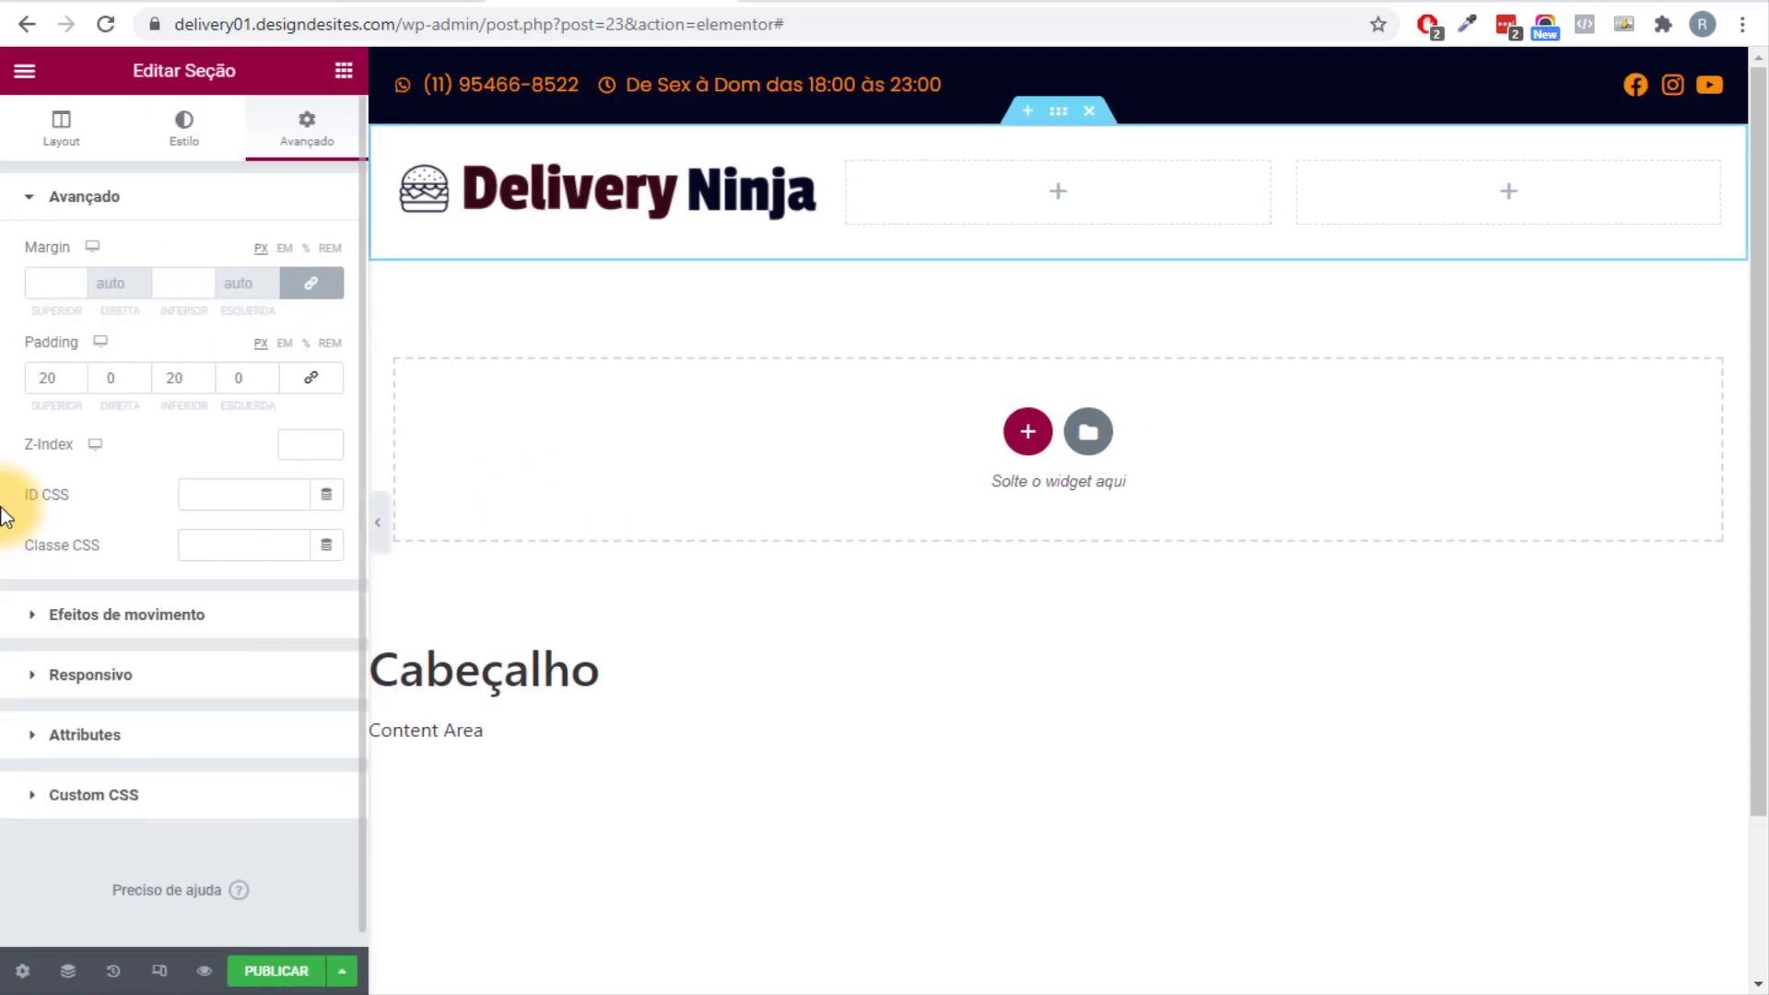
scroll(606, 490, down, 2)
scroll(606, 499, up, 2)
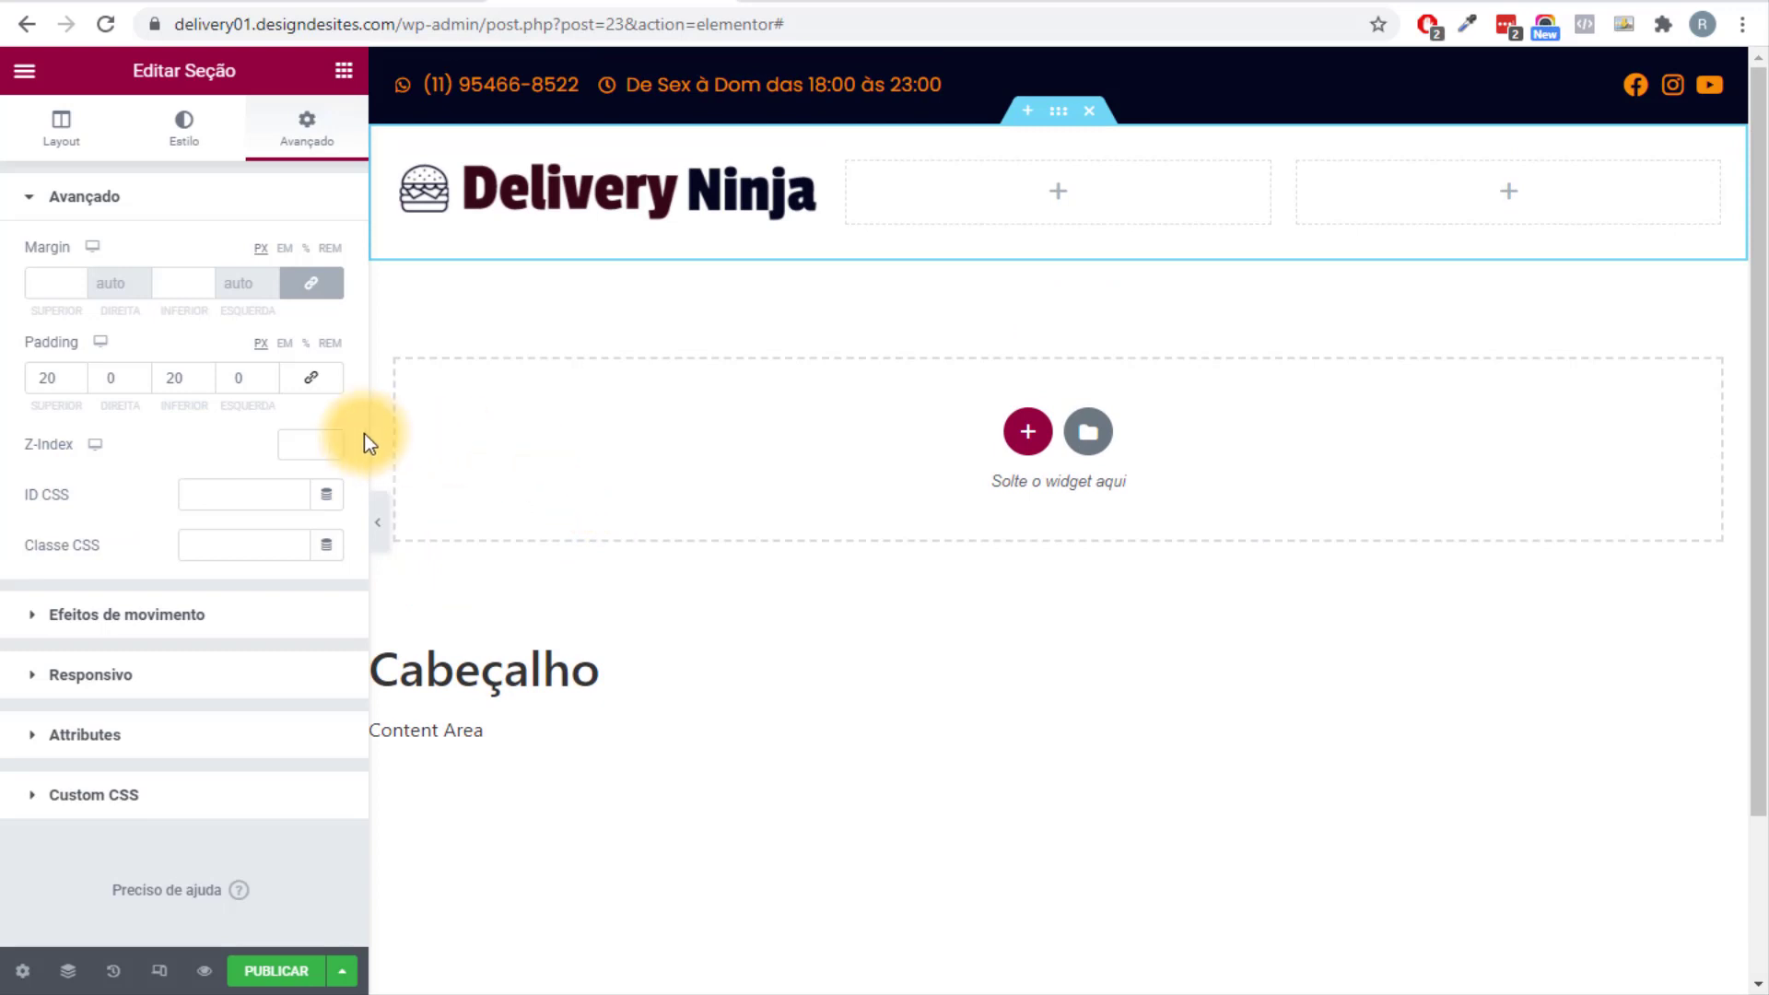
Add a Nav Menu to the header's middle column with Primário navy text.
click(344, 74)
text(nav)
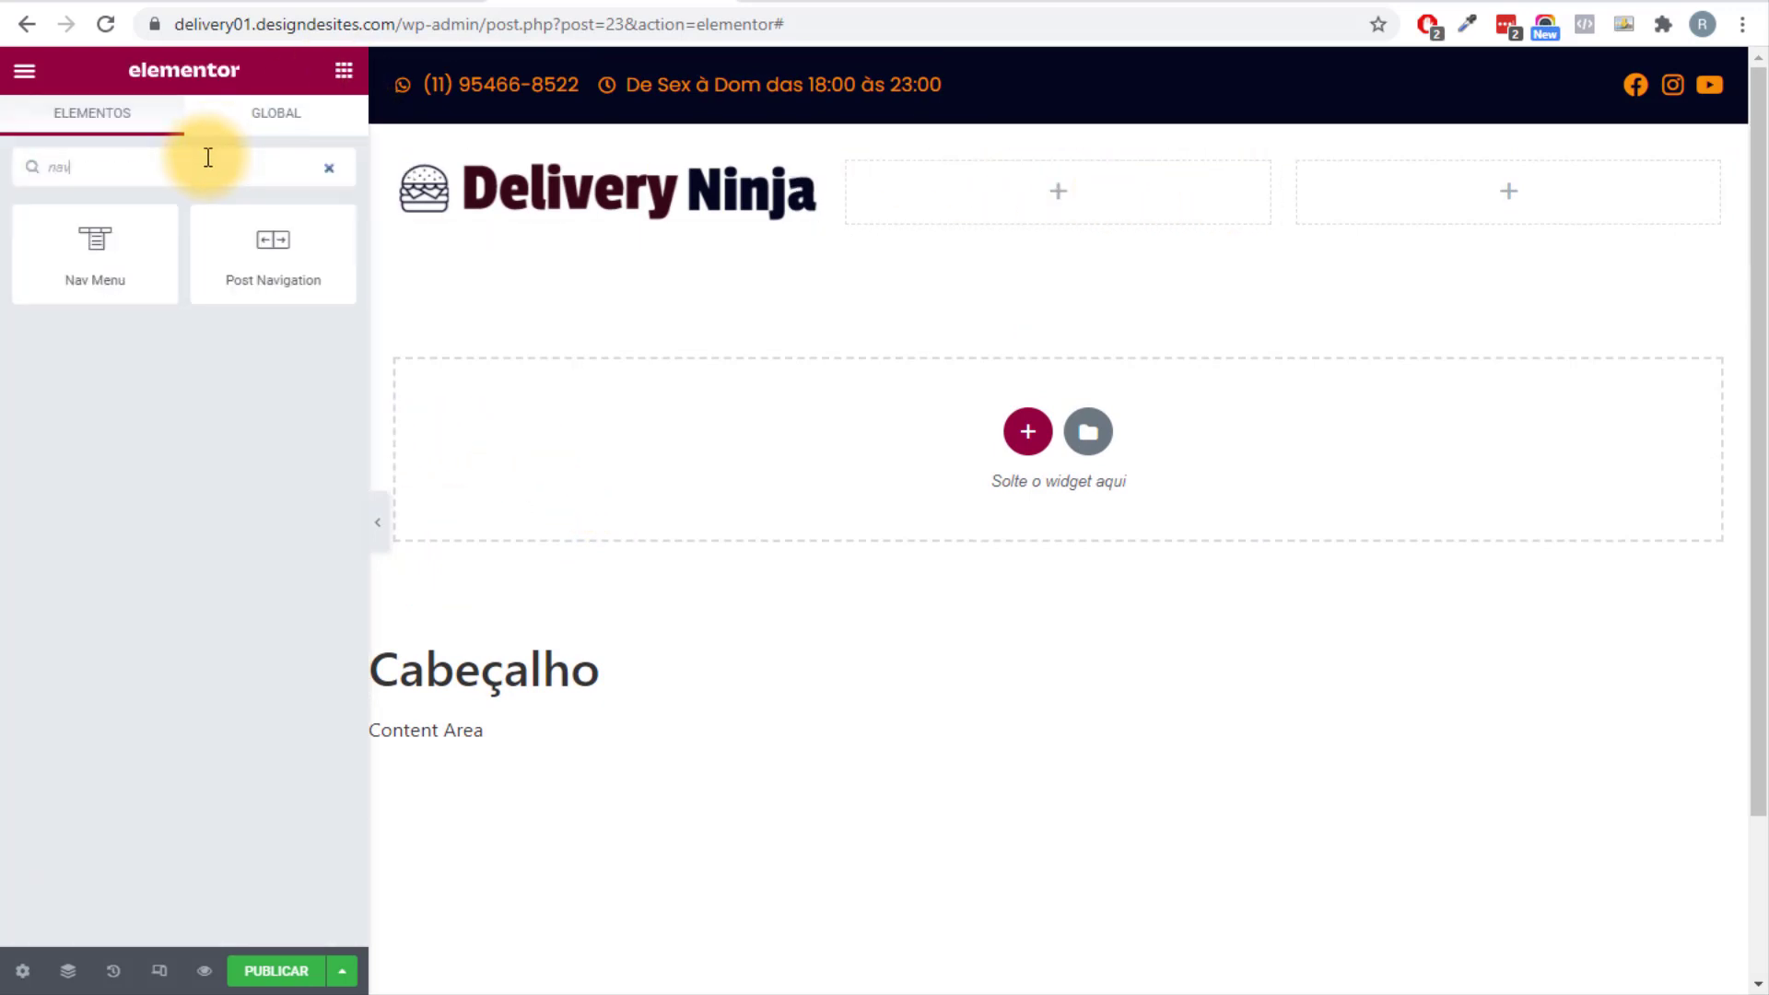
drag(107, 282, 1076, 230)
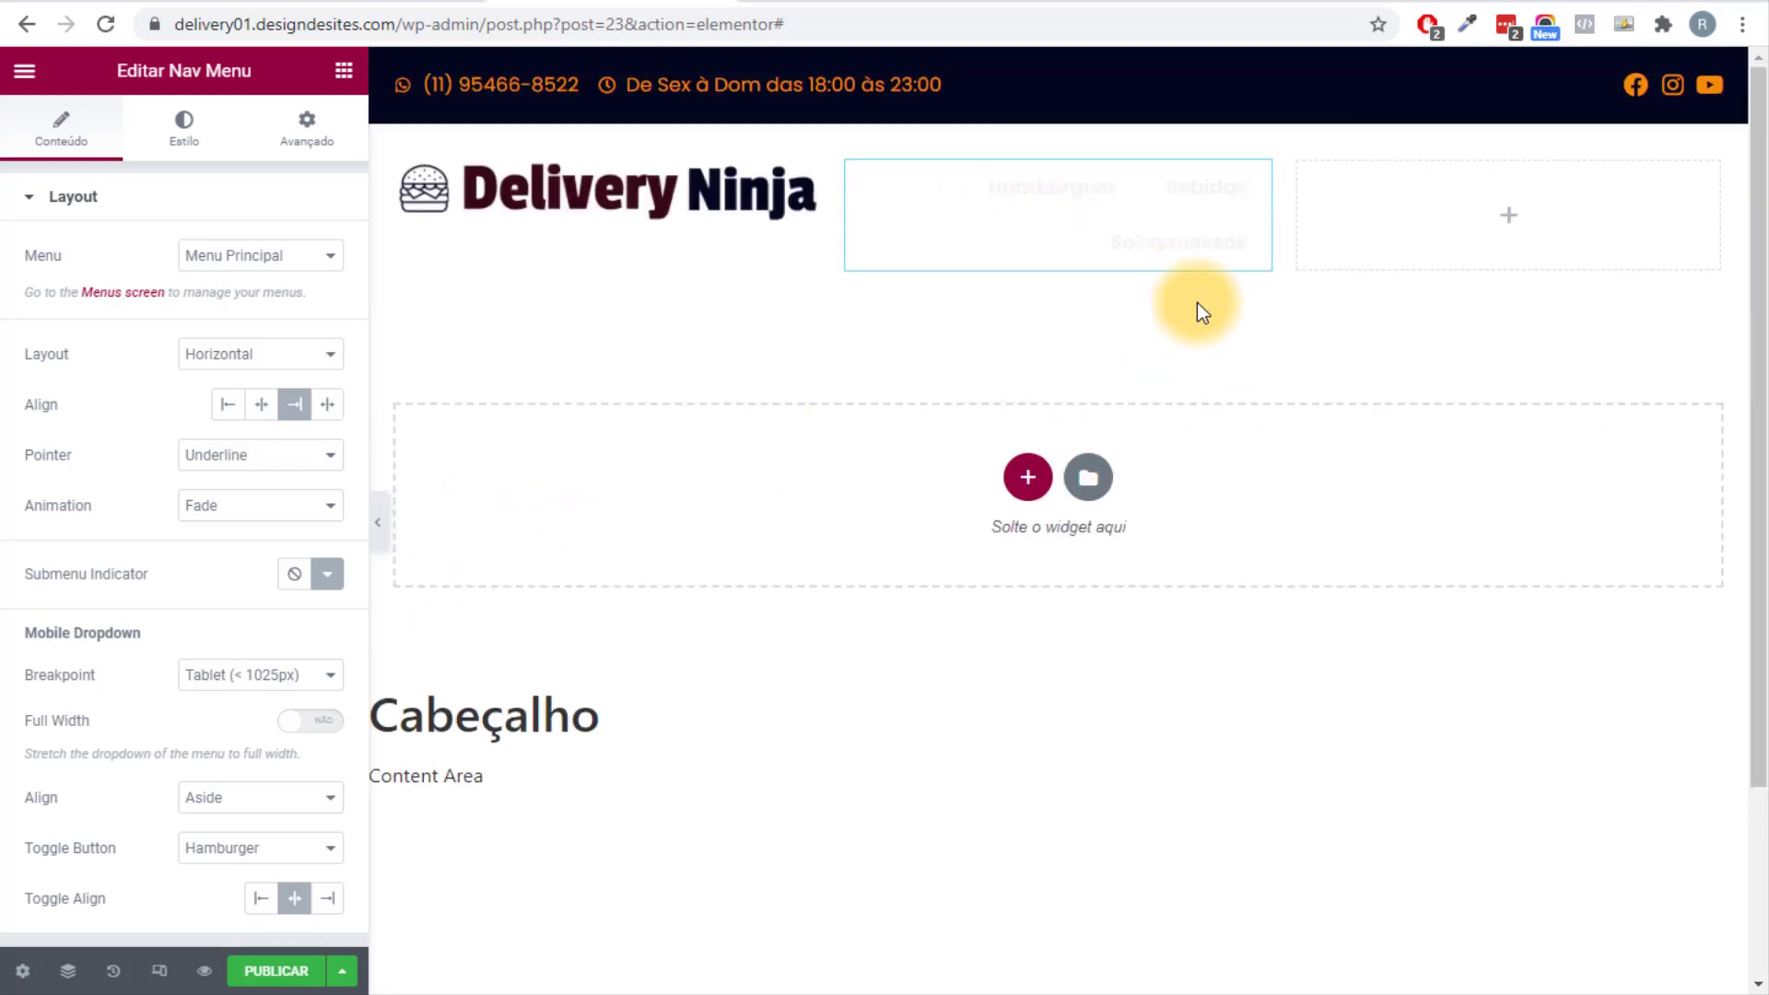
click(191, 147)
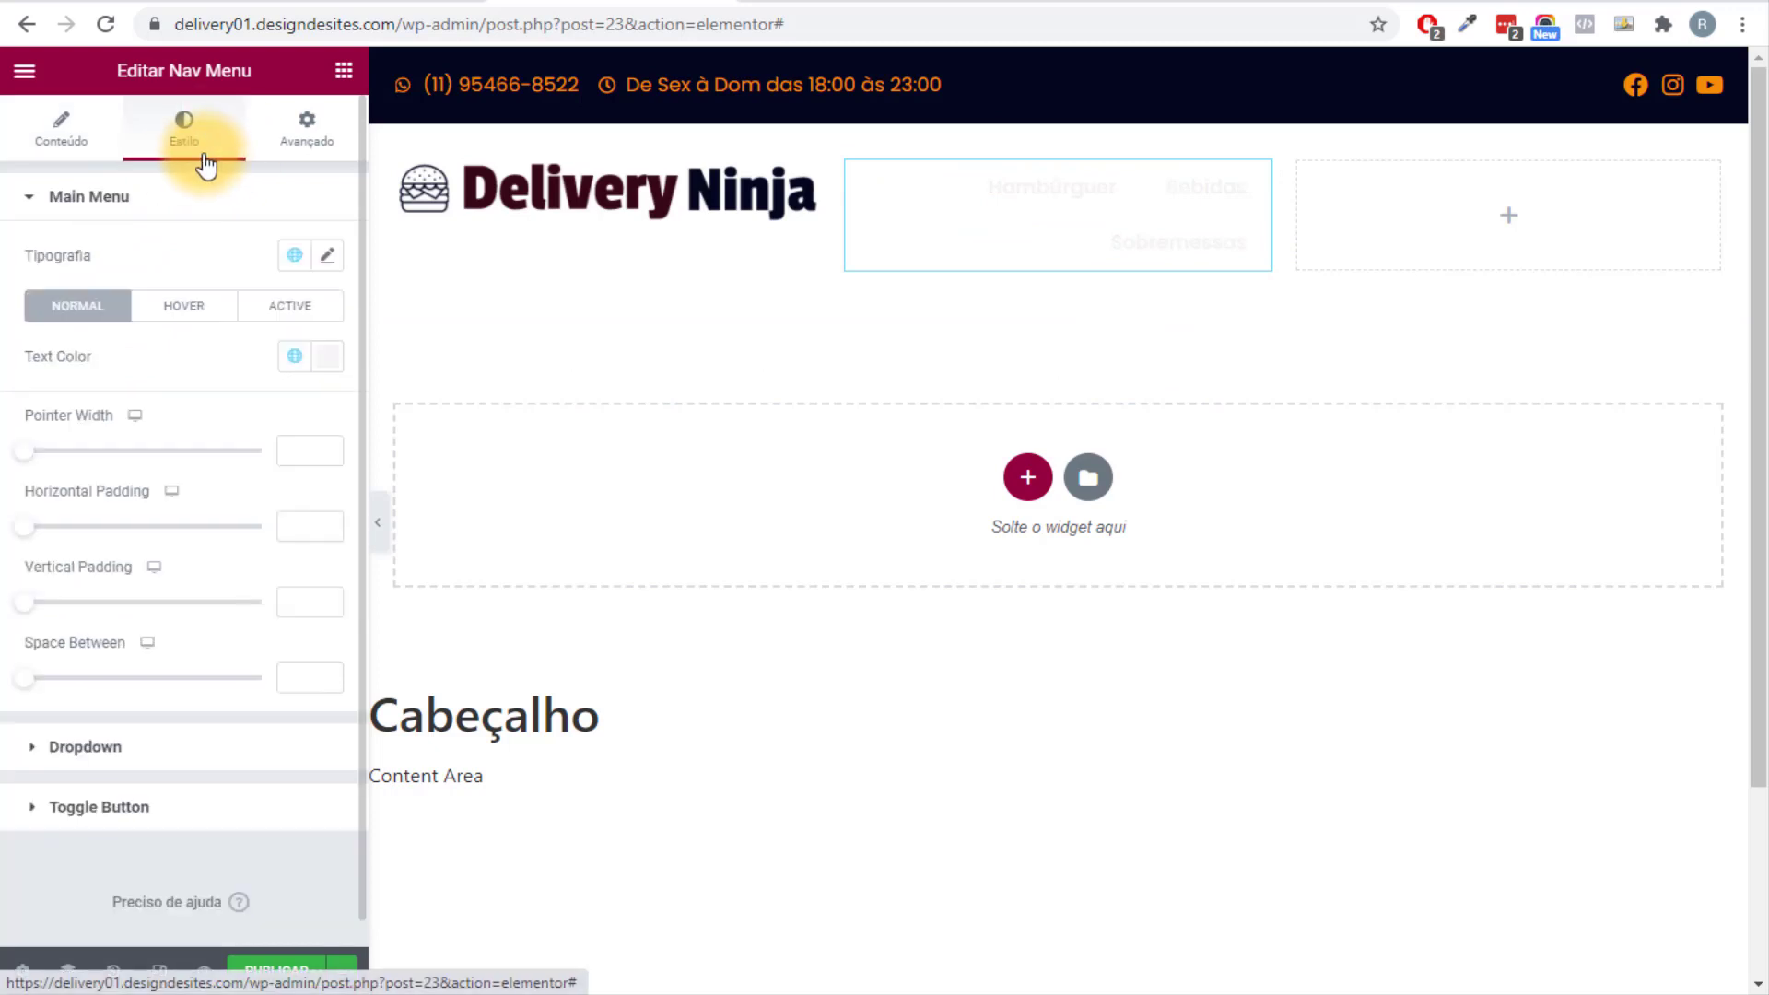
click(295, 357)
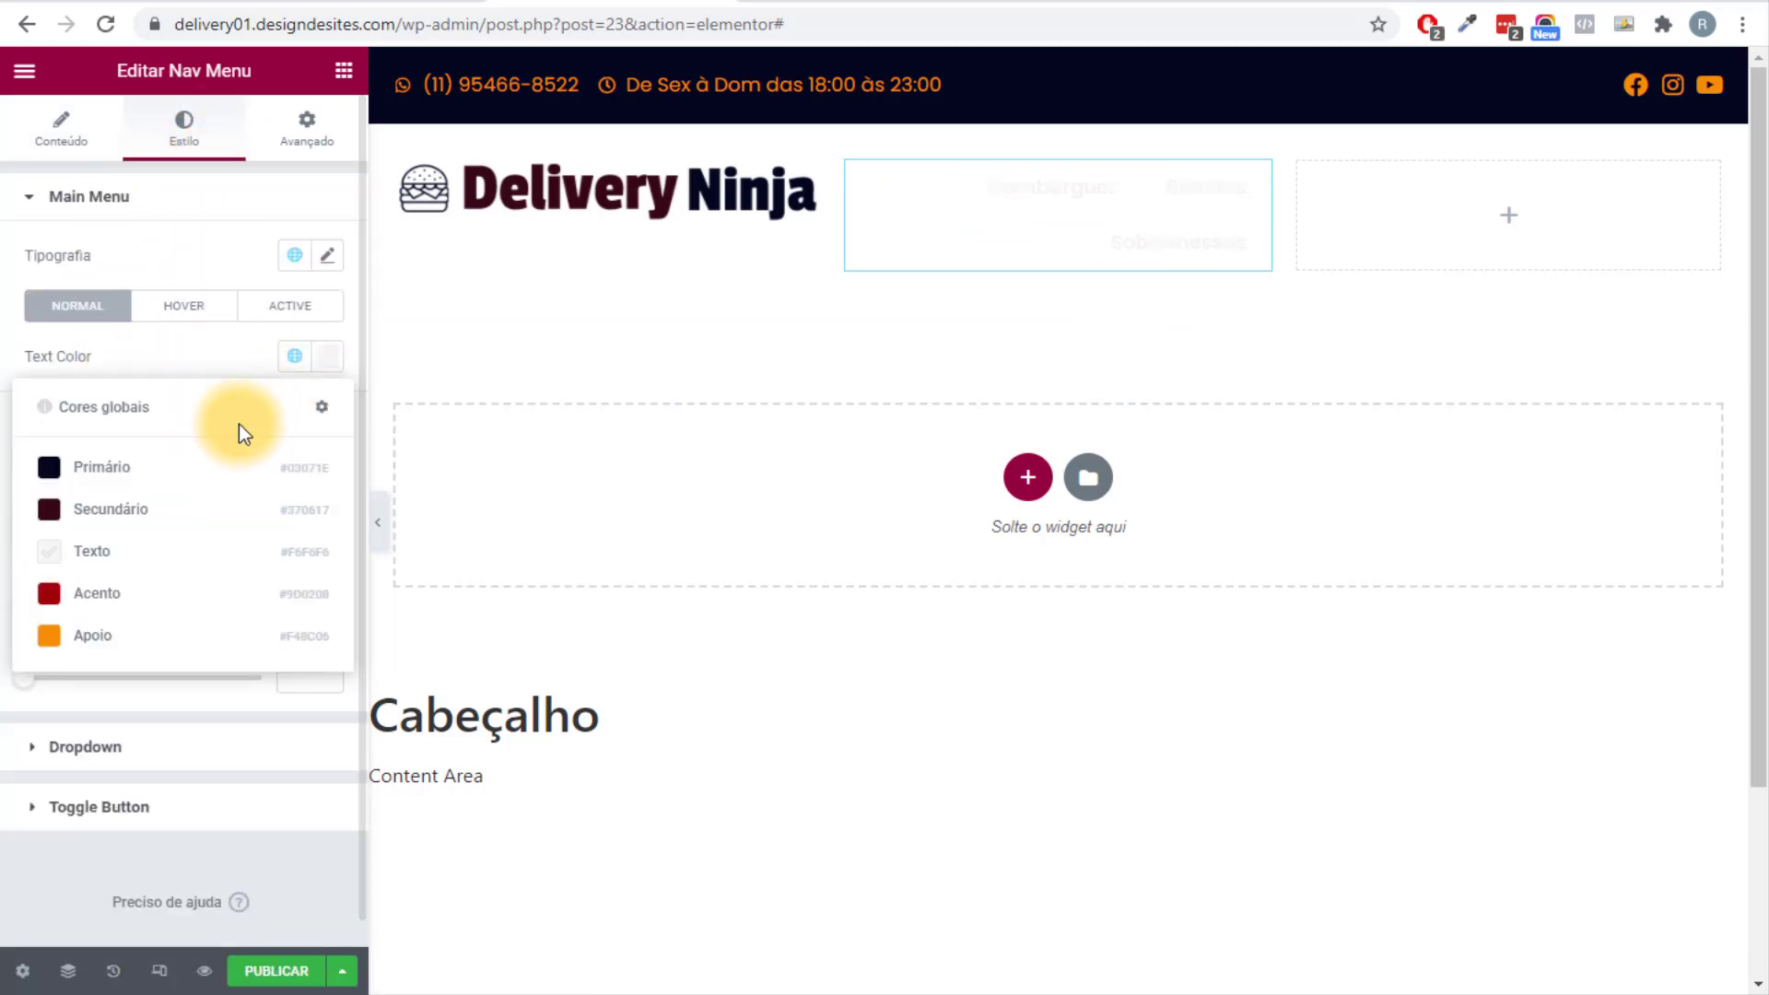
click(169, 472)
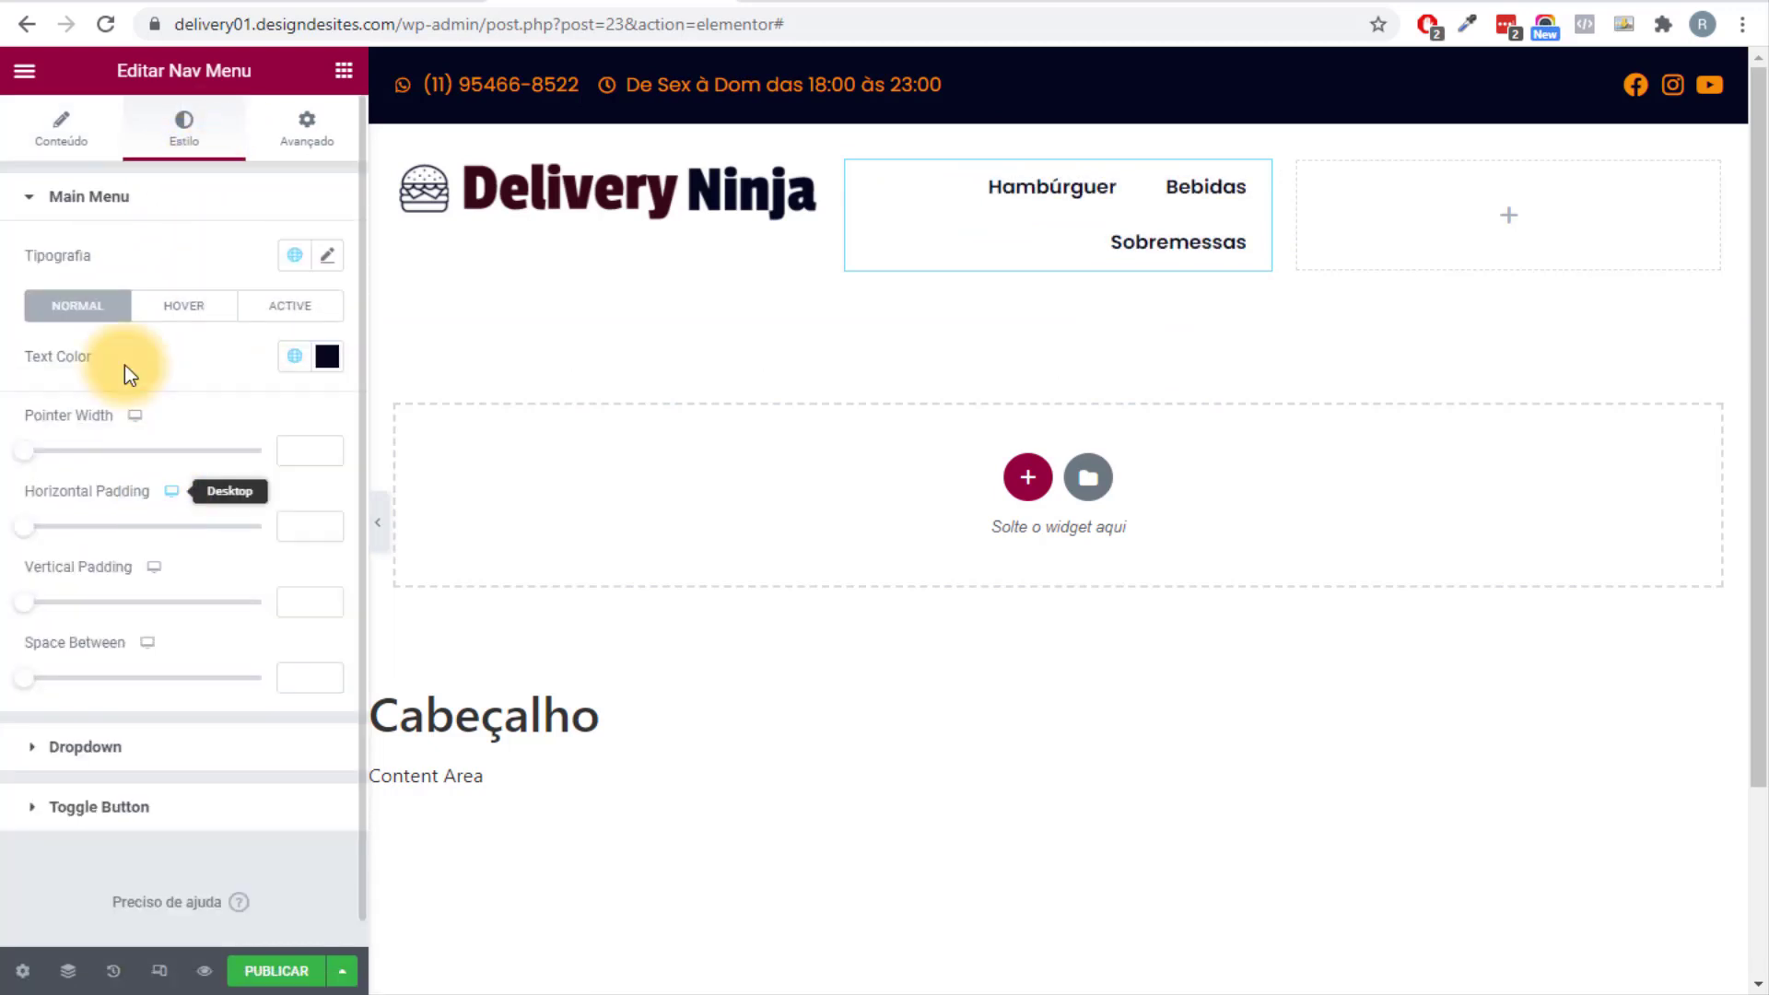
click(48, 127)
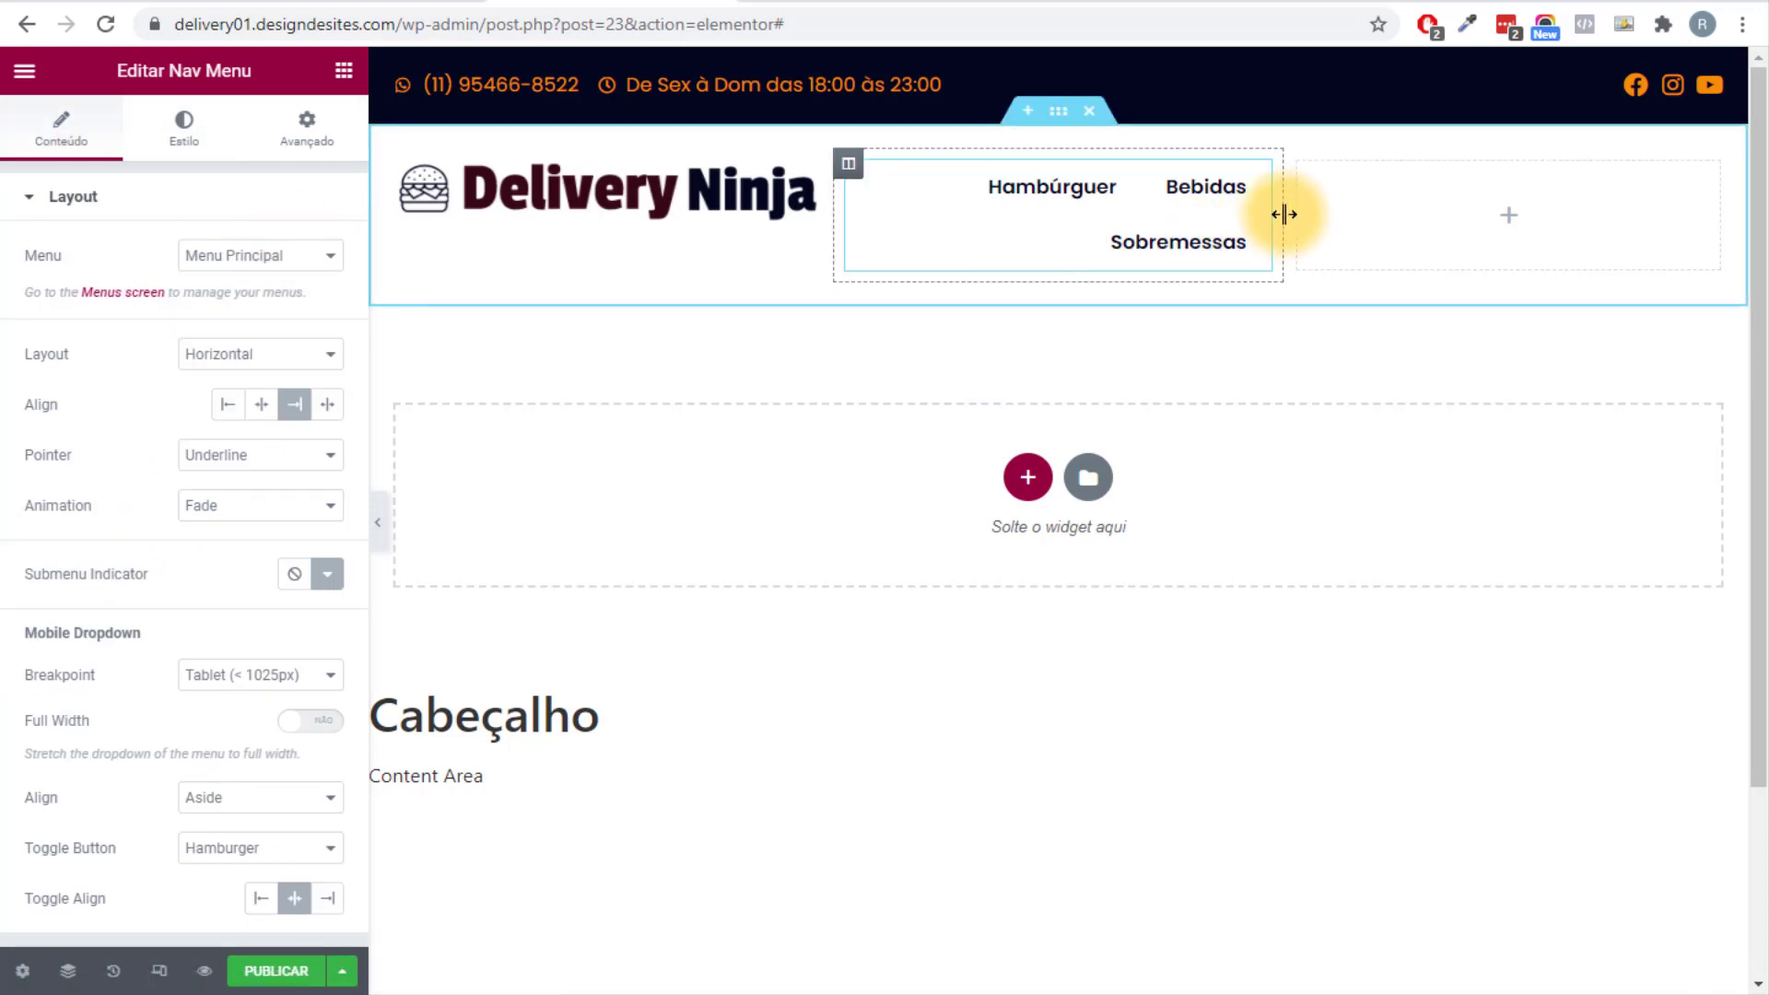
Widen the menu column, narrow the logo column and centre the row vertically.
drag(1283, 213, 1425, 196)
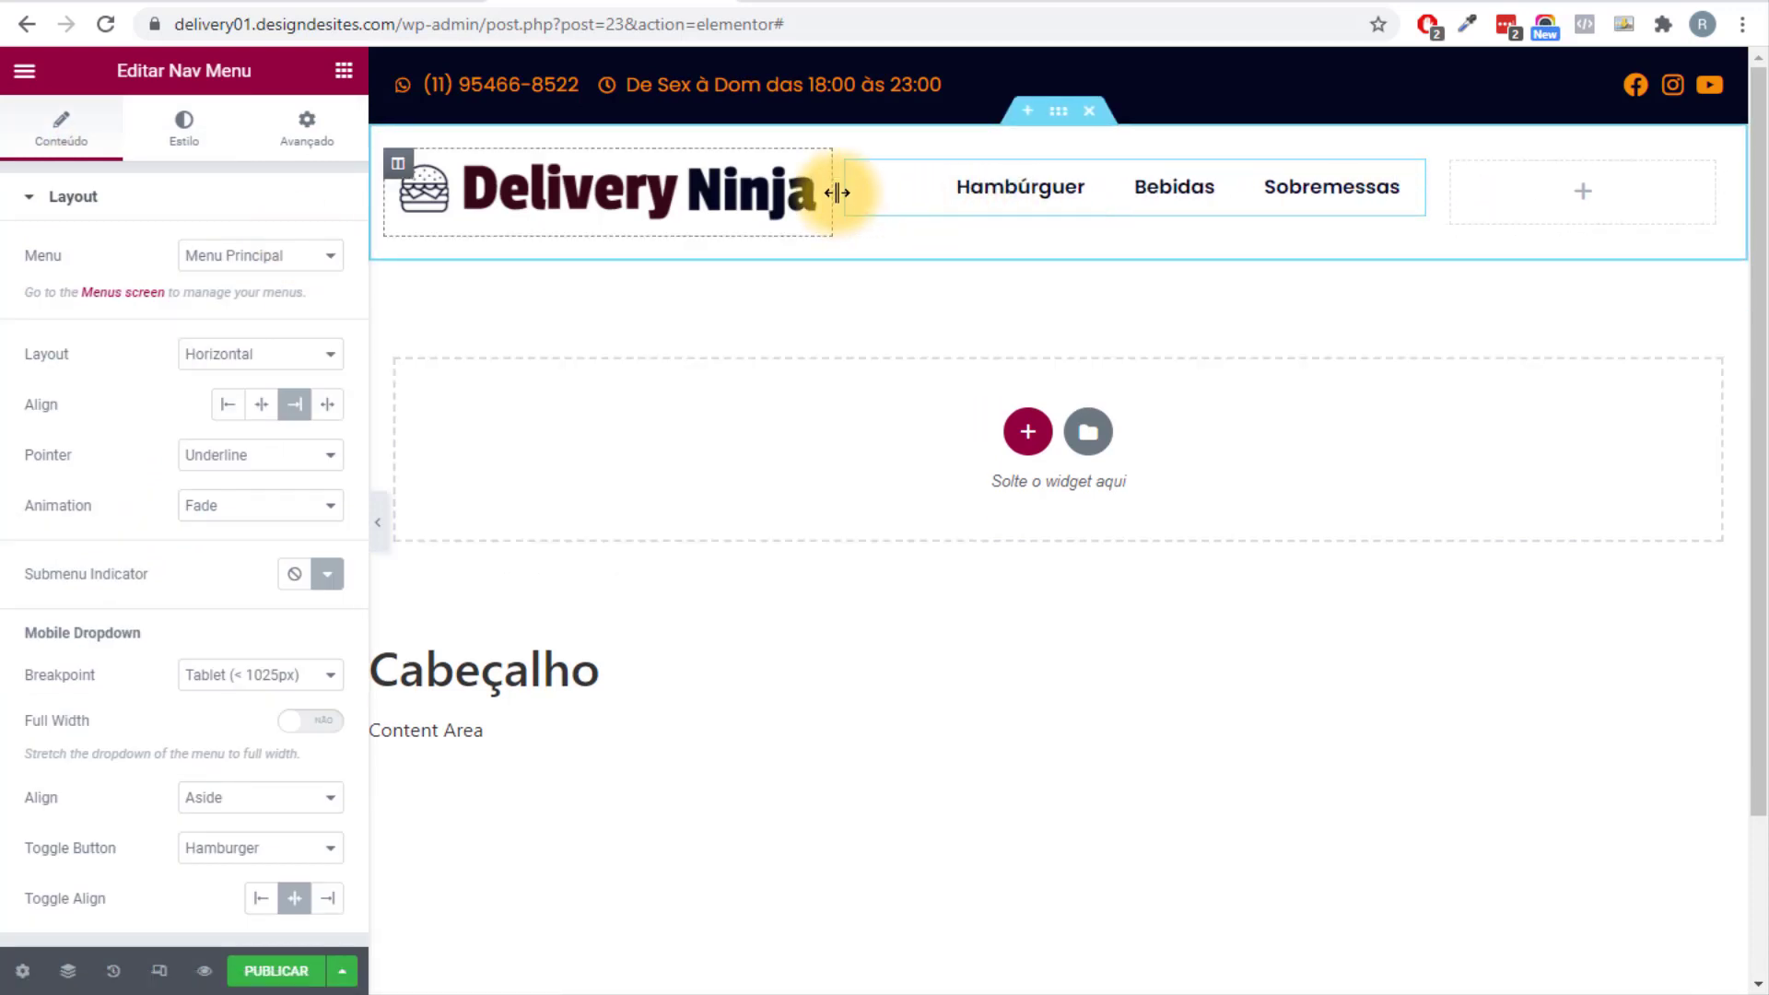
drag(837, 193, 743, 188)
click(1057, 112)
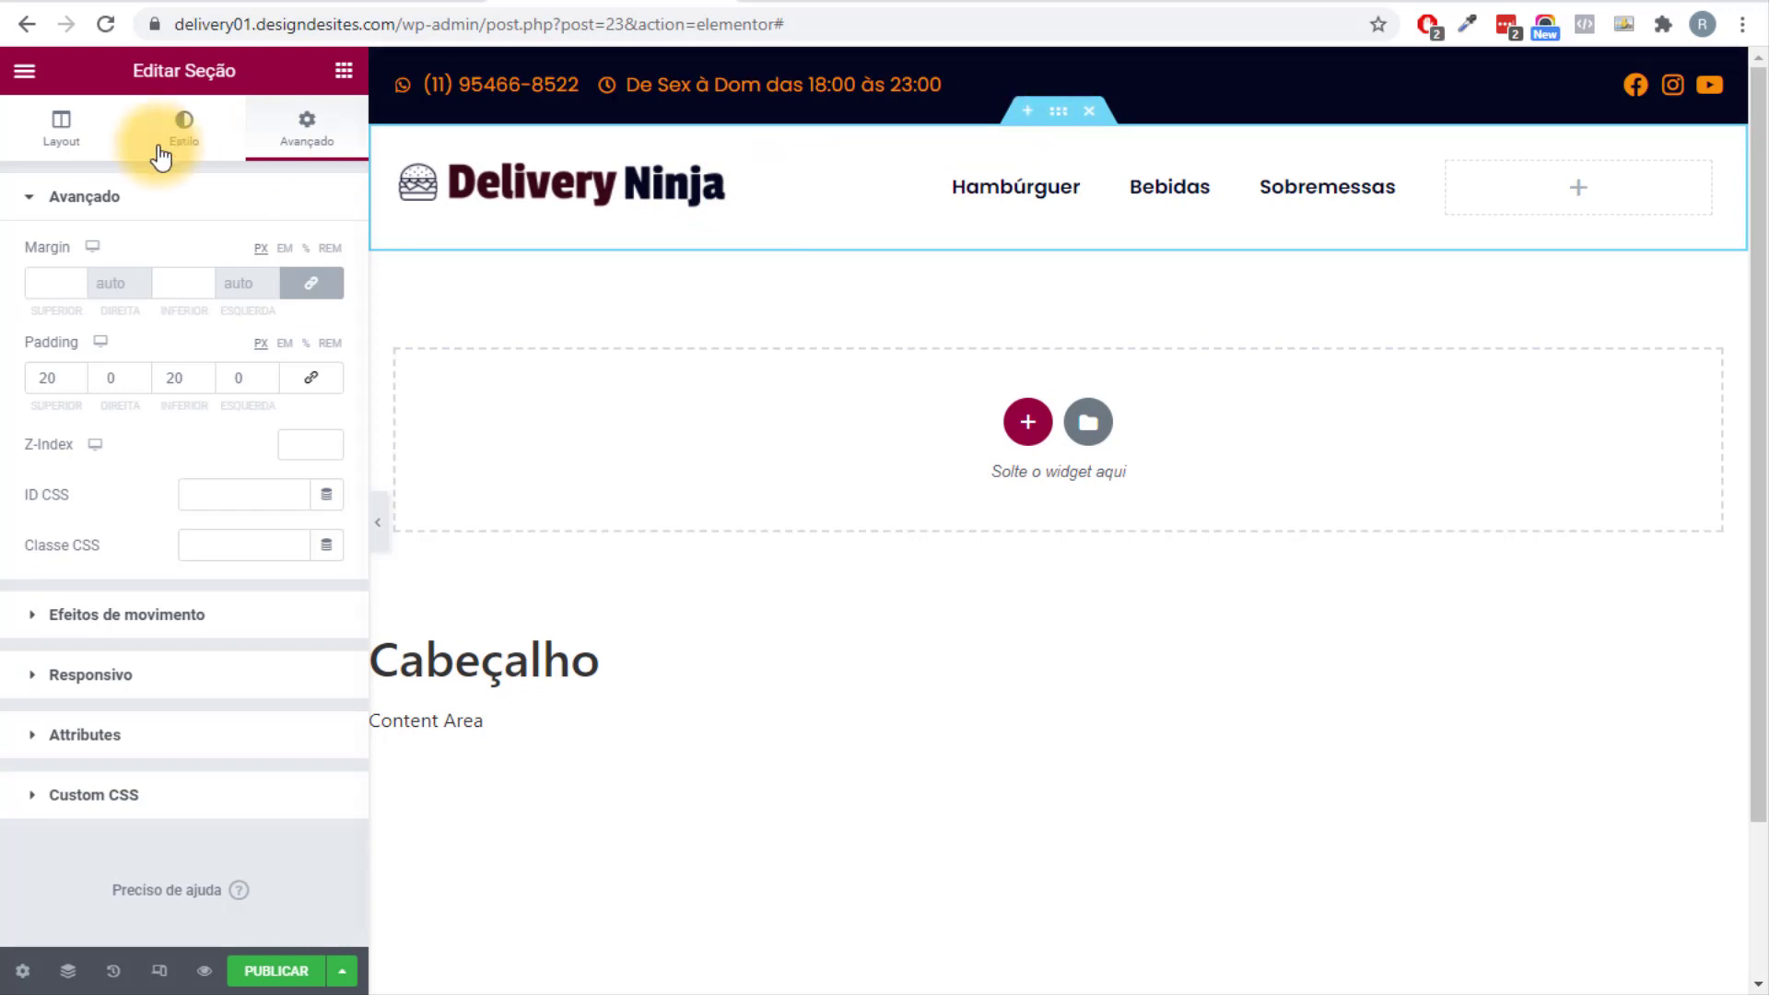
click(46, 133)
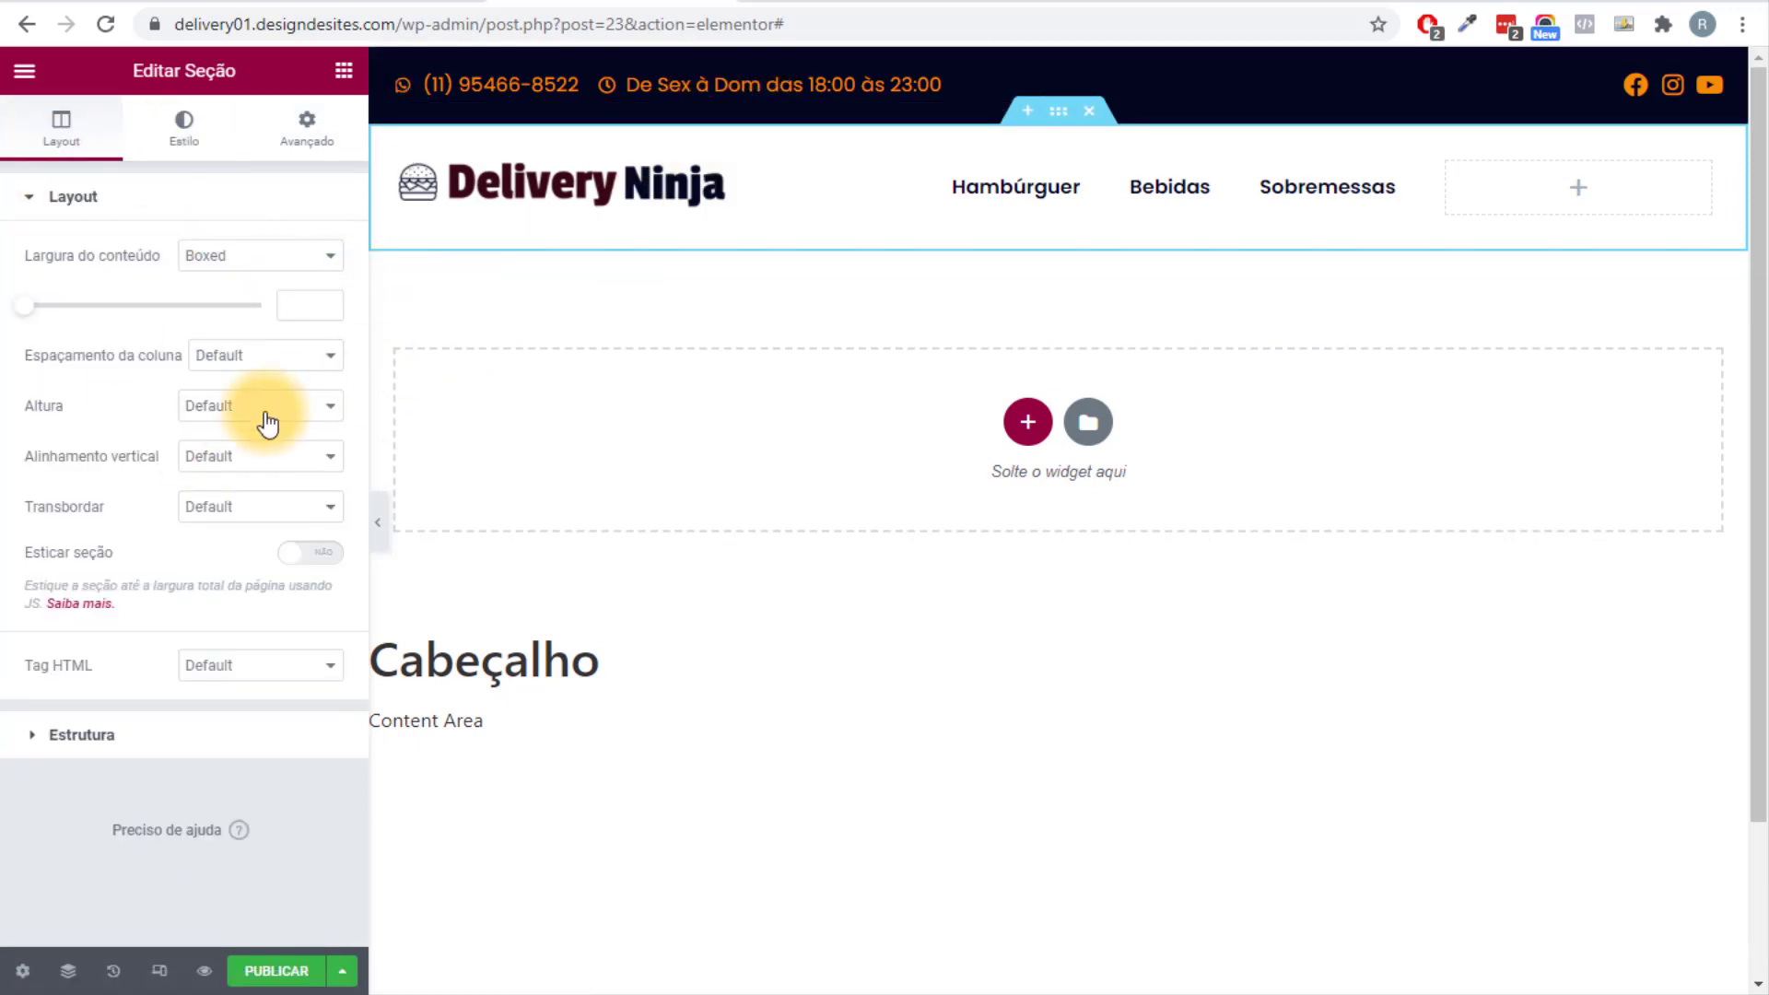
click(276, 455)
click(279, 517)
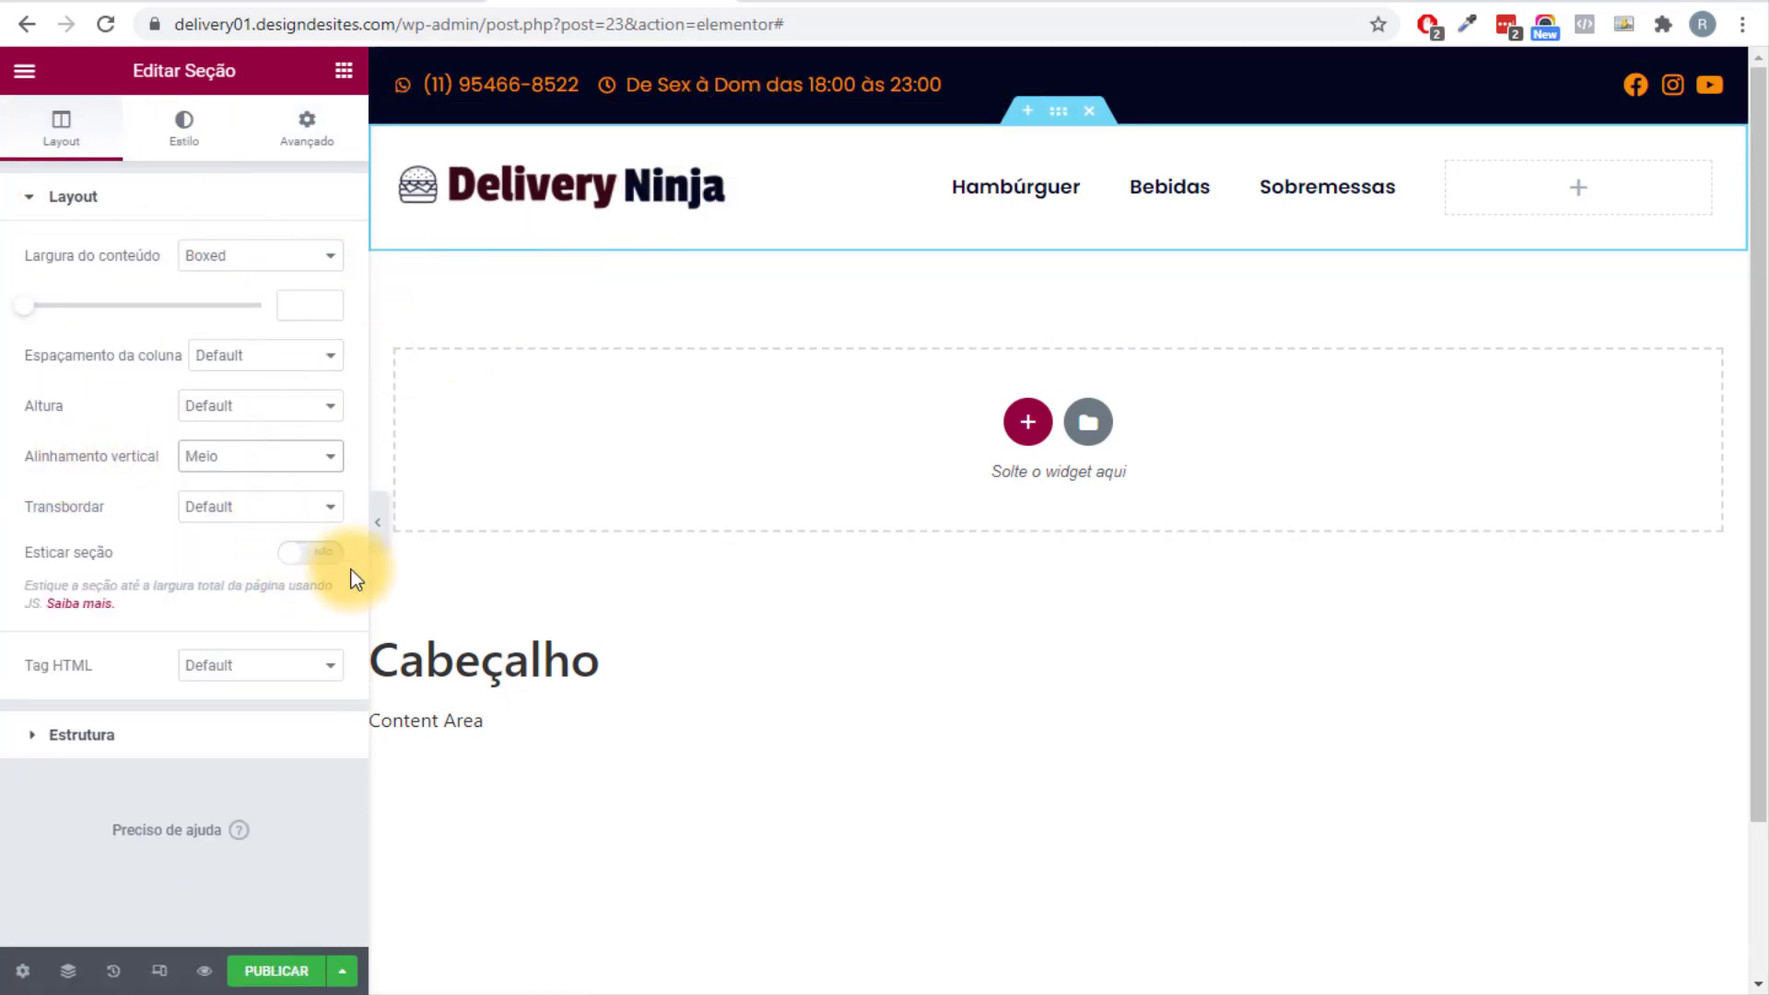
click(380, 527)
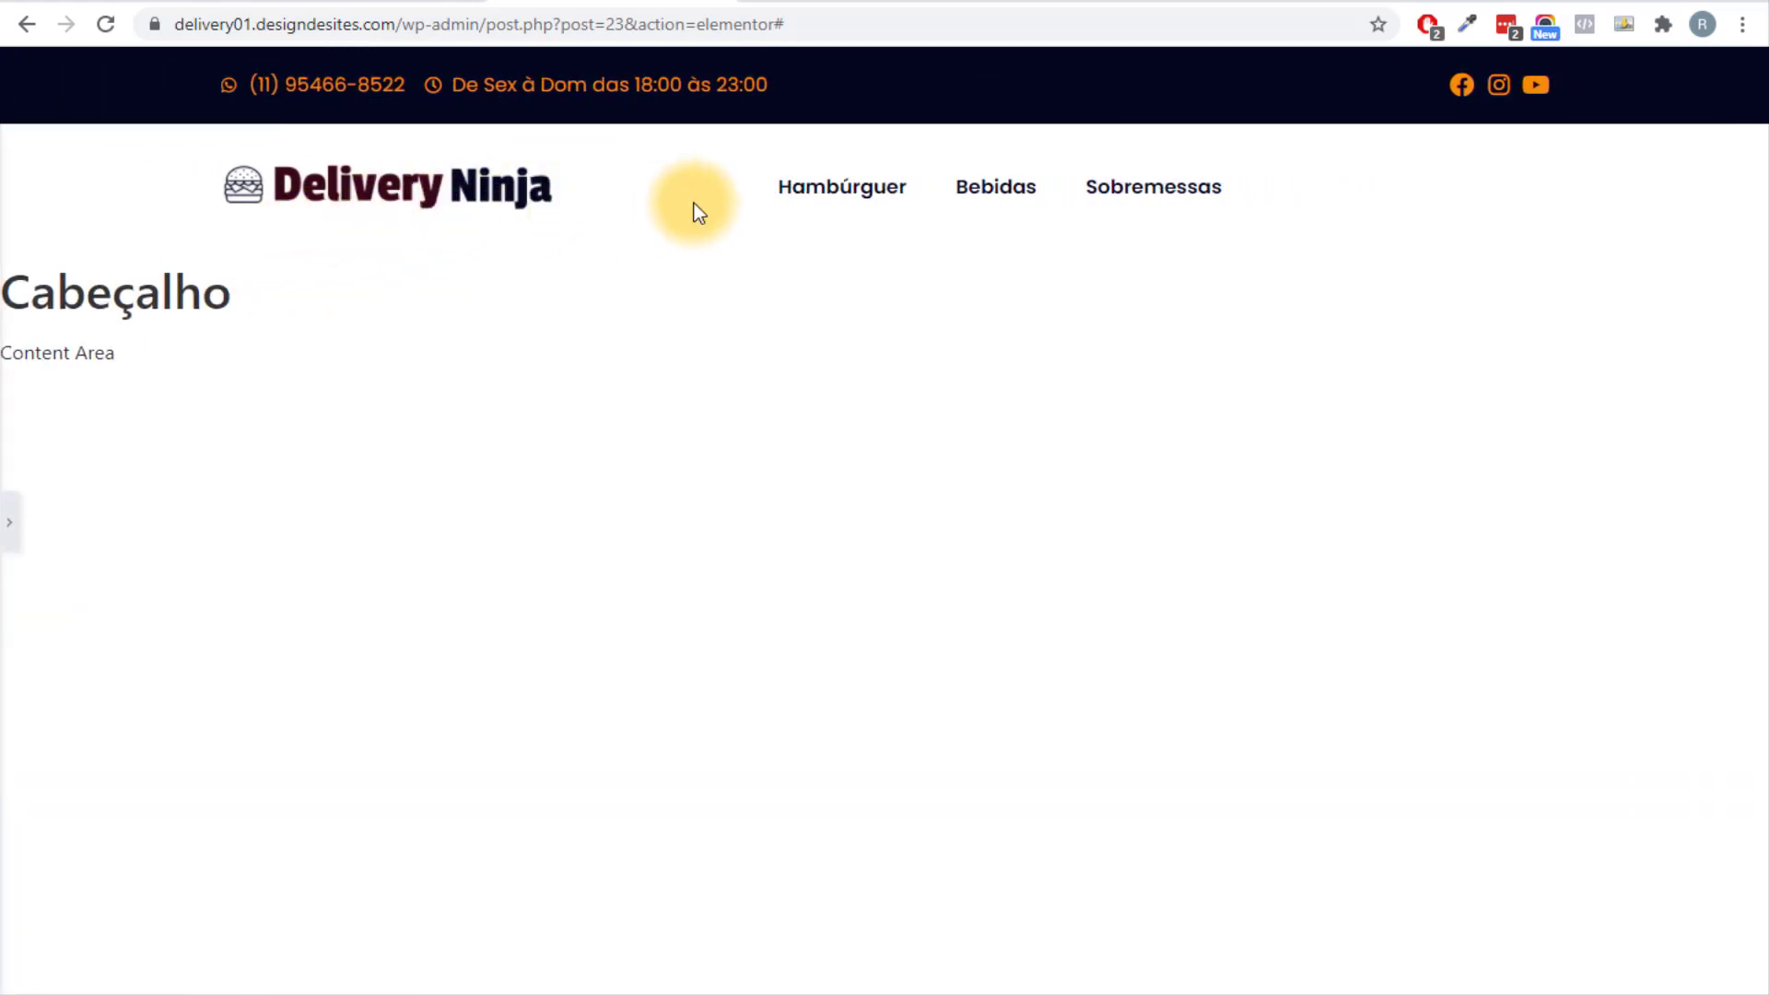
click(9, 522)
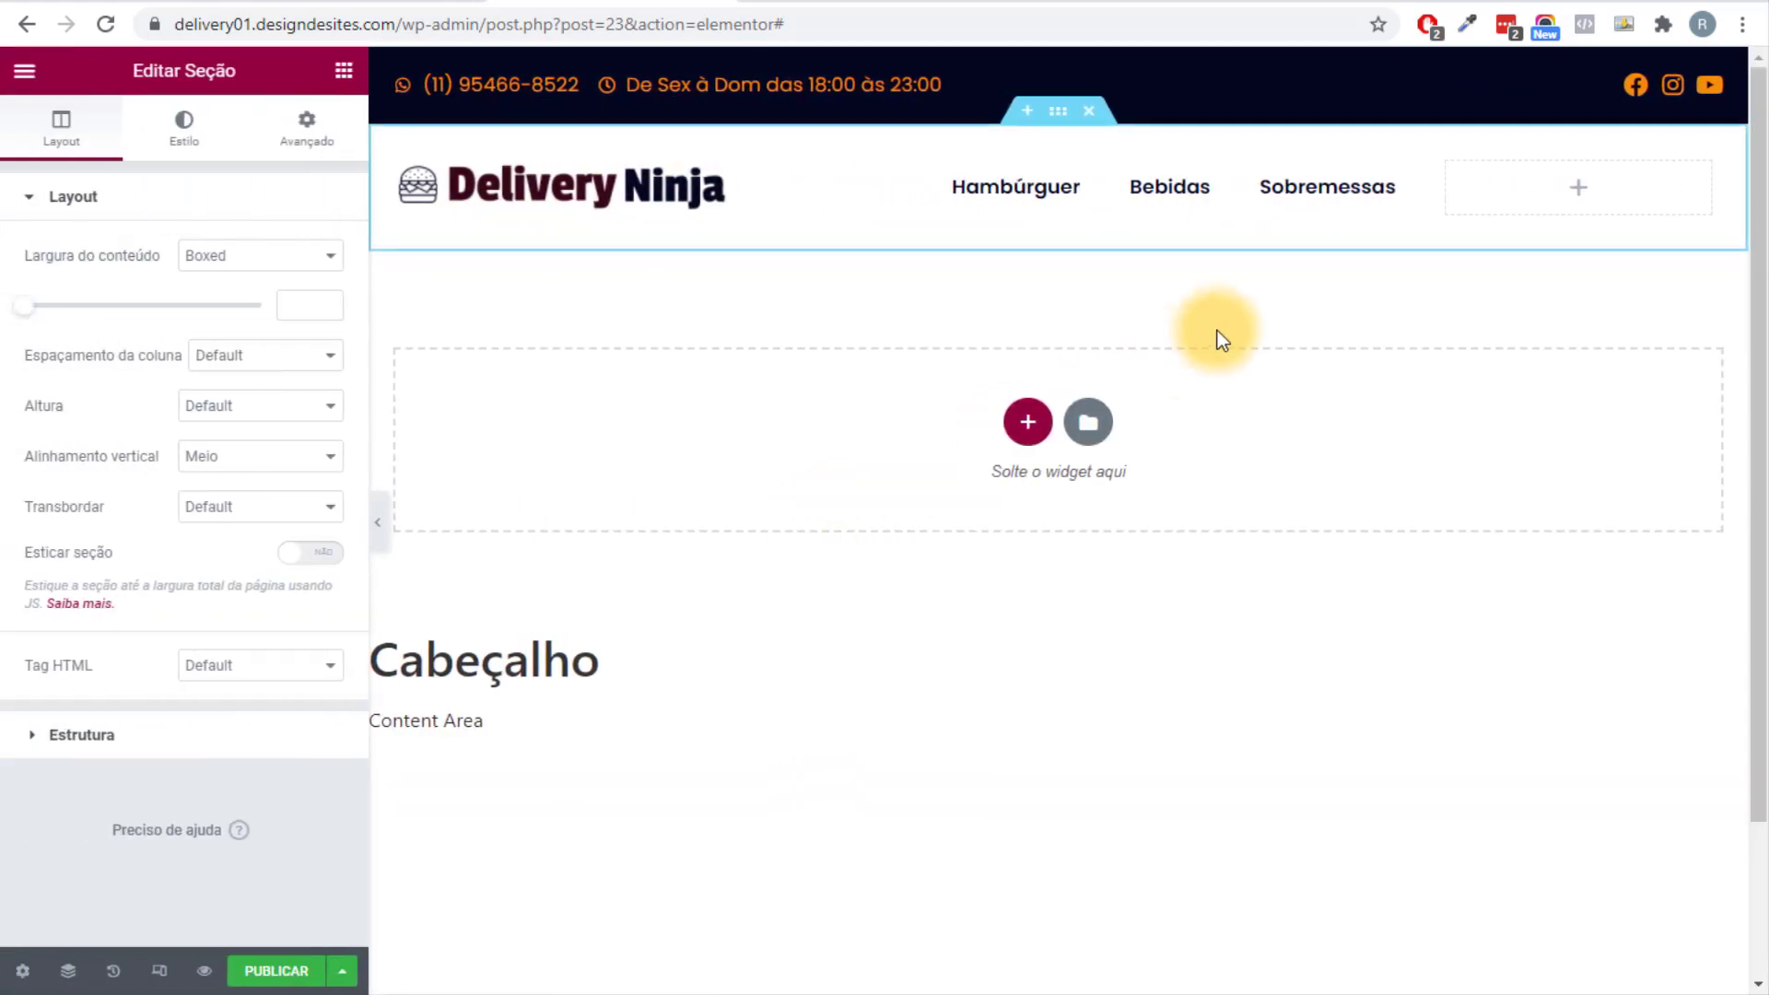
Widen the menu column further so the menu items fit on one line.
drag(1434, 185, 1518, 191)
click(1485, 187)
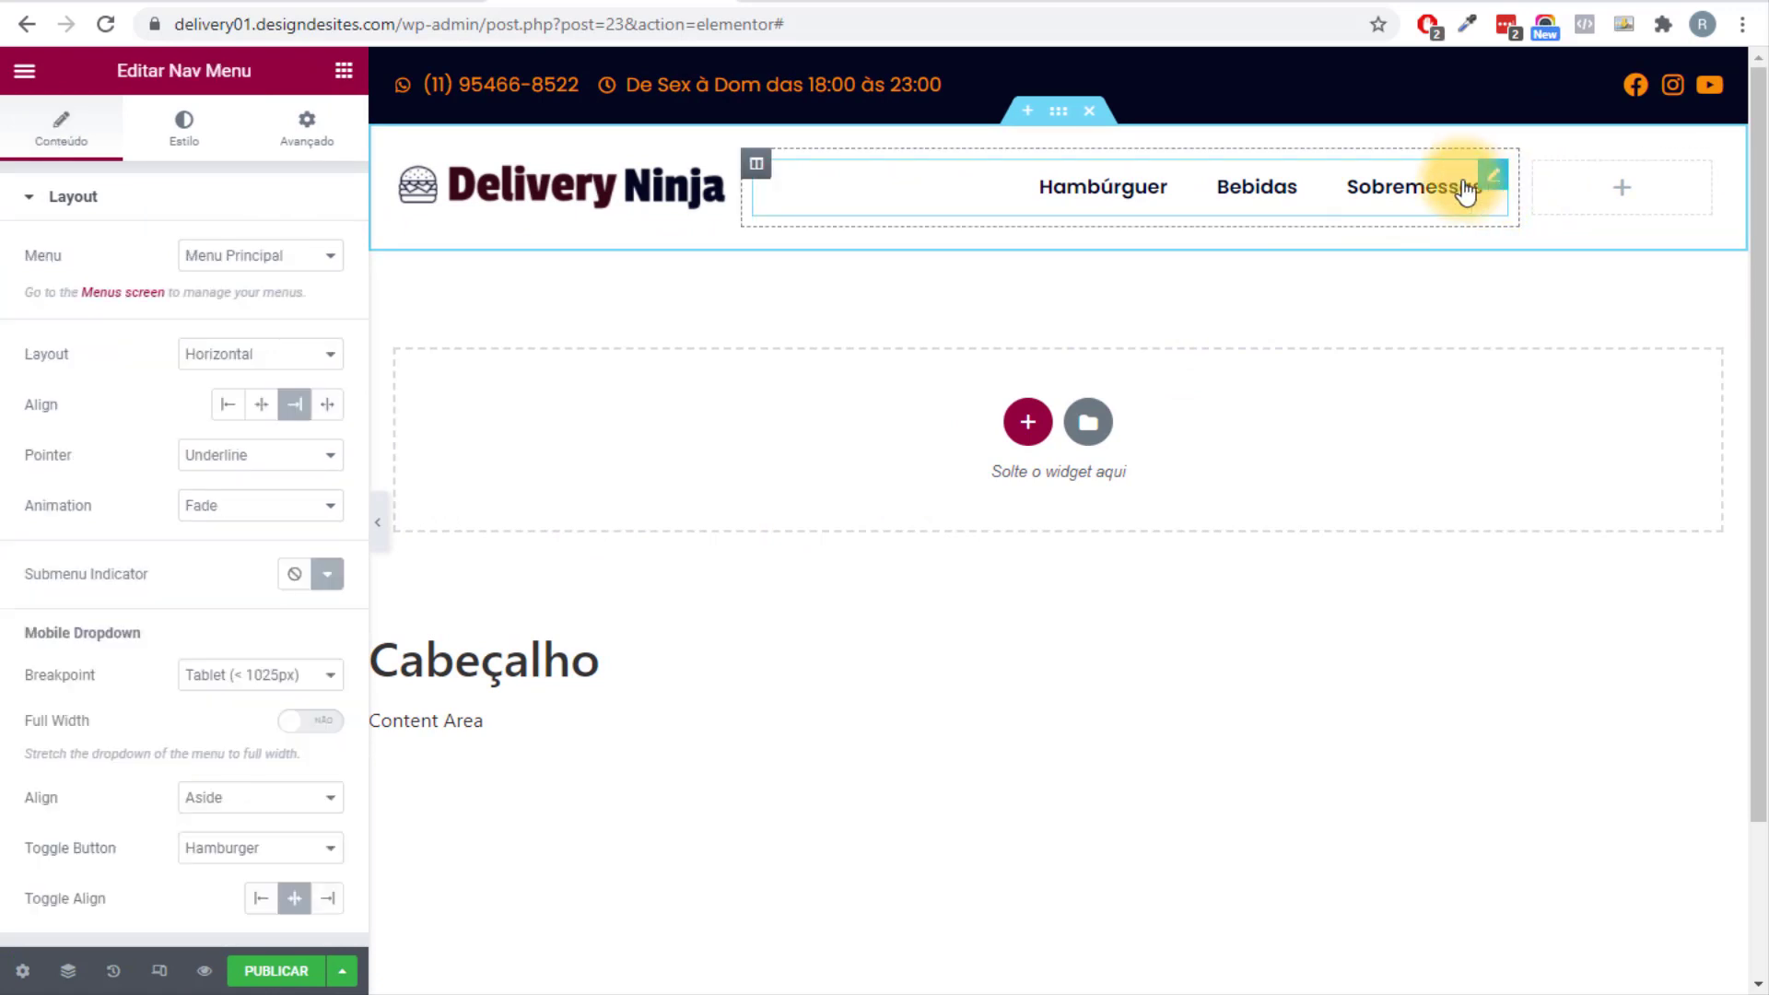
scroll(175, 529, down, 2)
scroll(799, 546, down, 1)
scroll(571, 442, up, 1)
scroll(131, 253, up, 2)
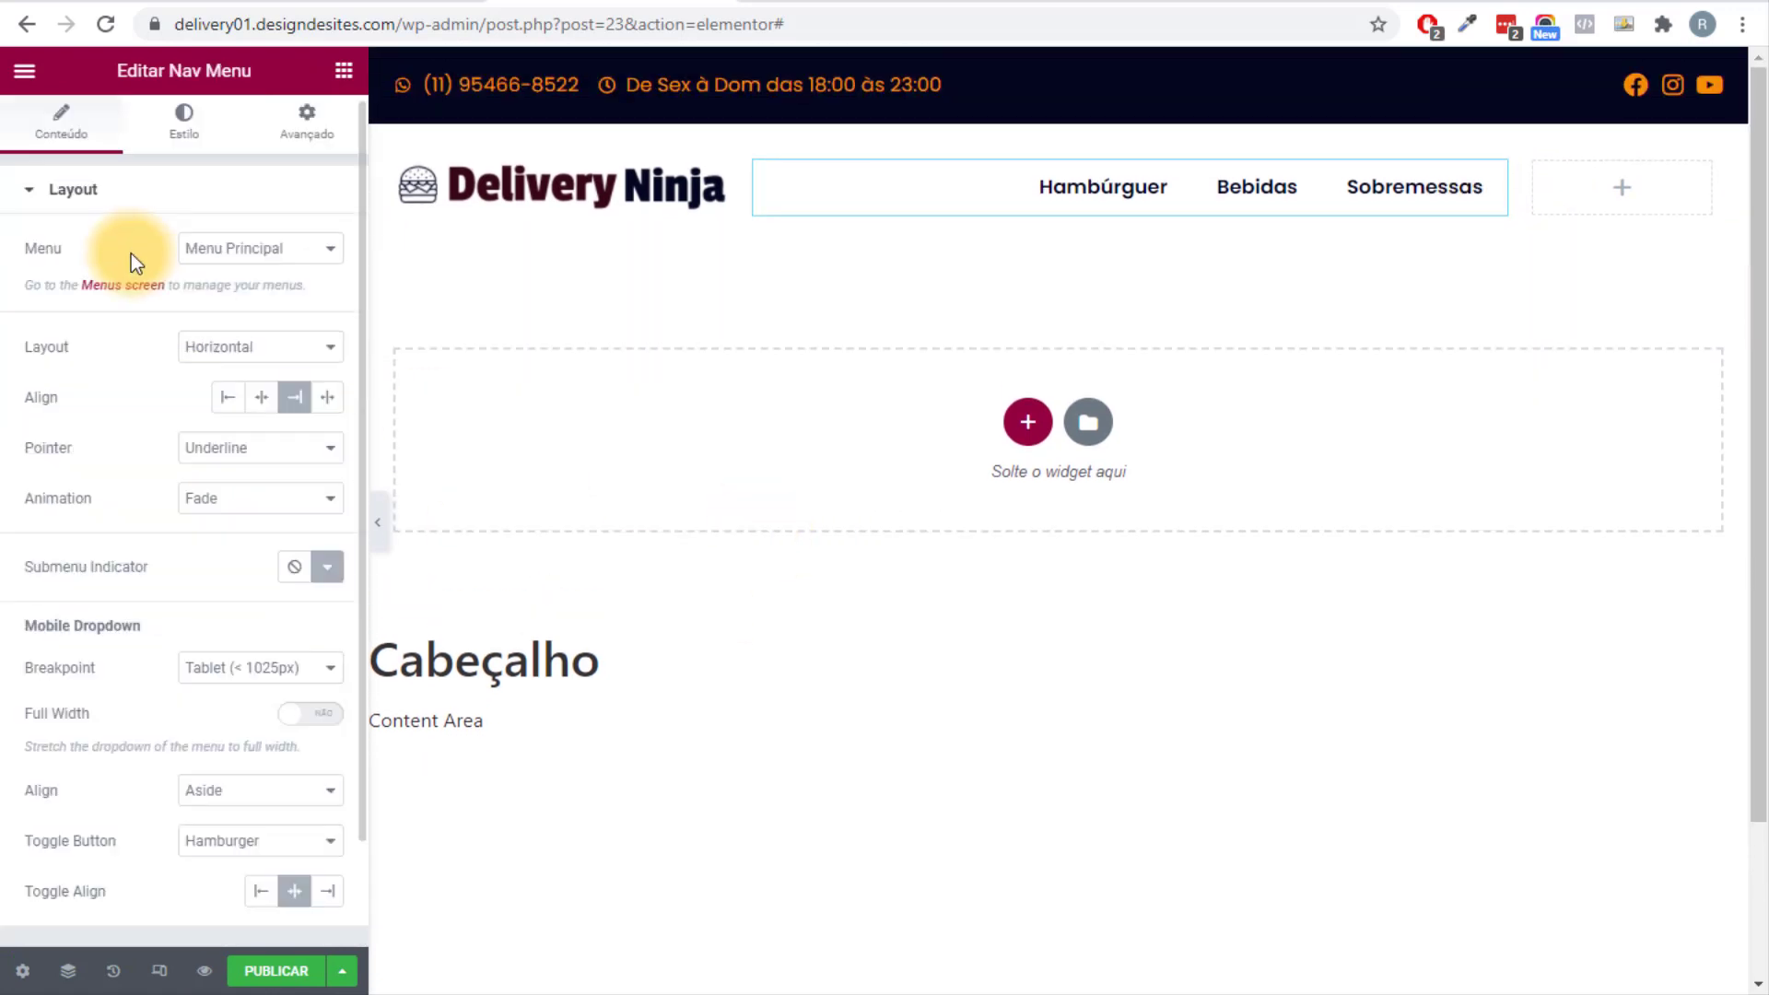
Drop a Menu Cart widget (R$0.00) into the header's third column and set its alignment to Right.
click(343, 71)
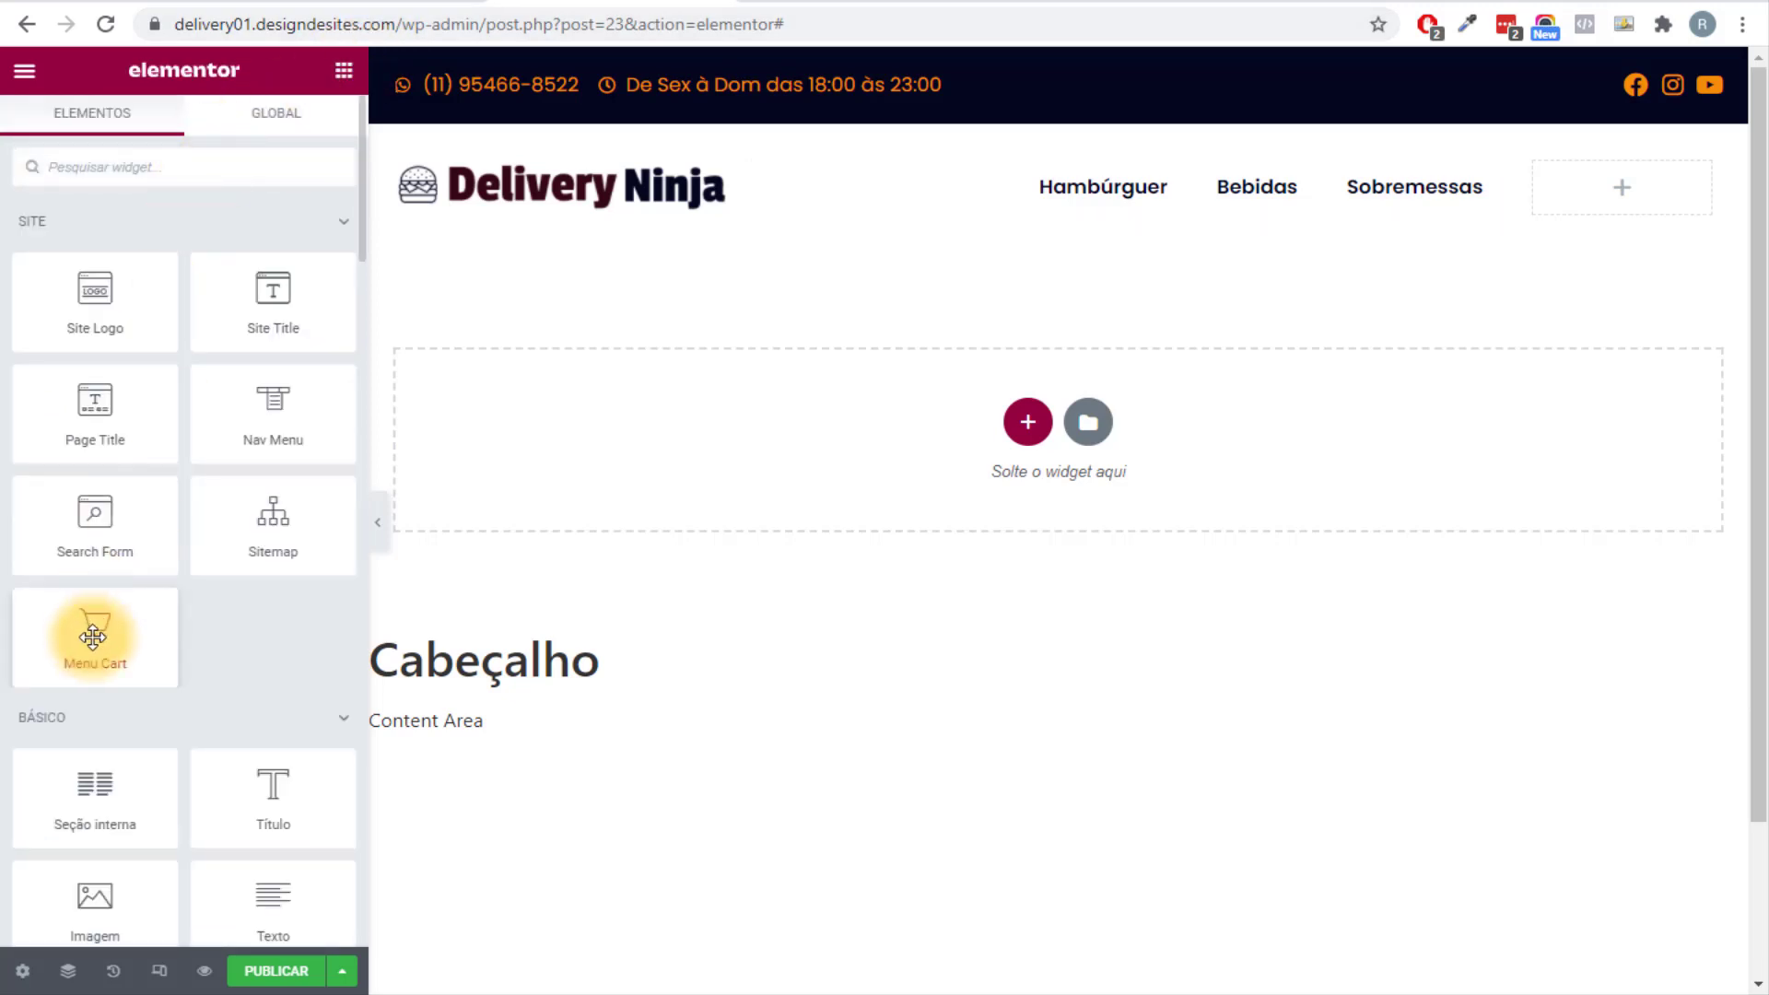
mouse_move(92, 636)
mouse_down()
mouse_move(1505, 284)
mouse_move(320, 715)
mouse_move(105, 626)
mouse_up()
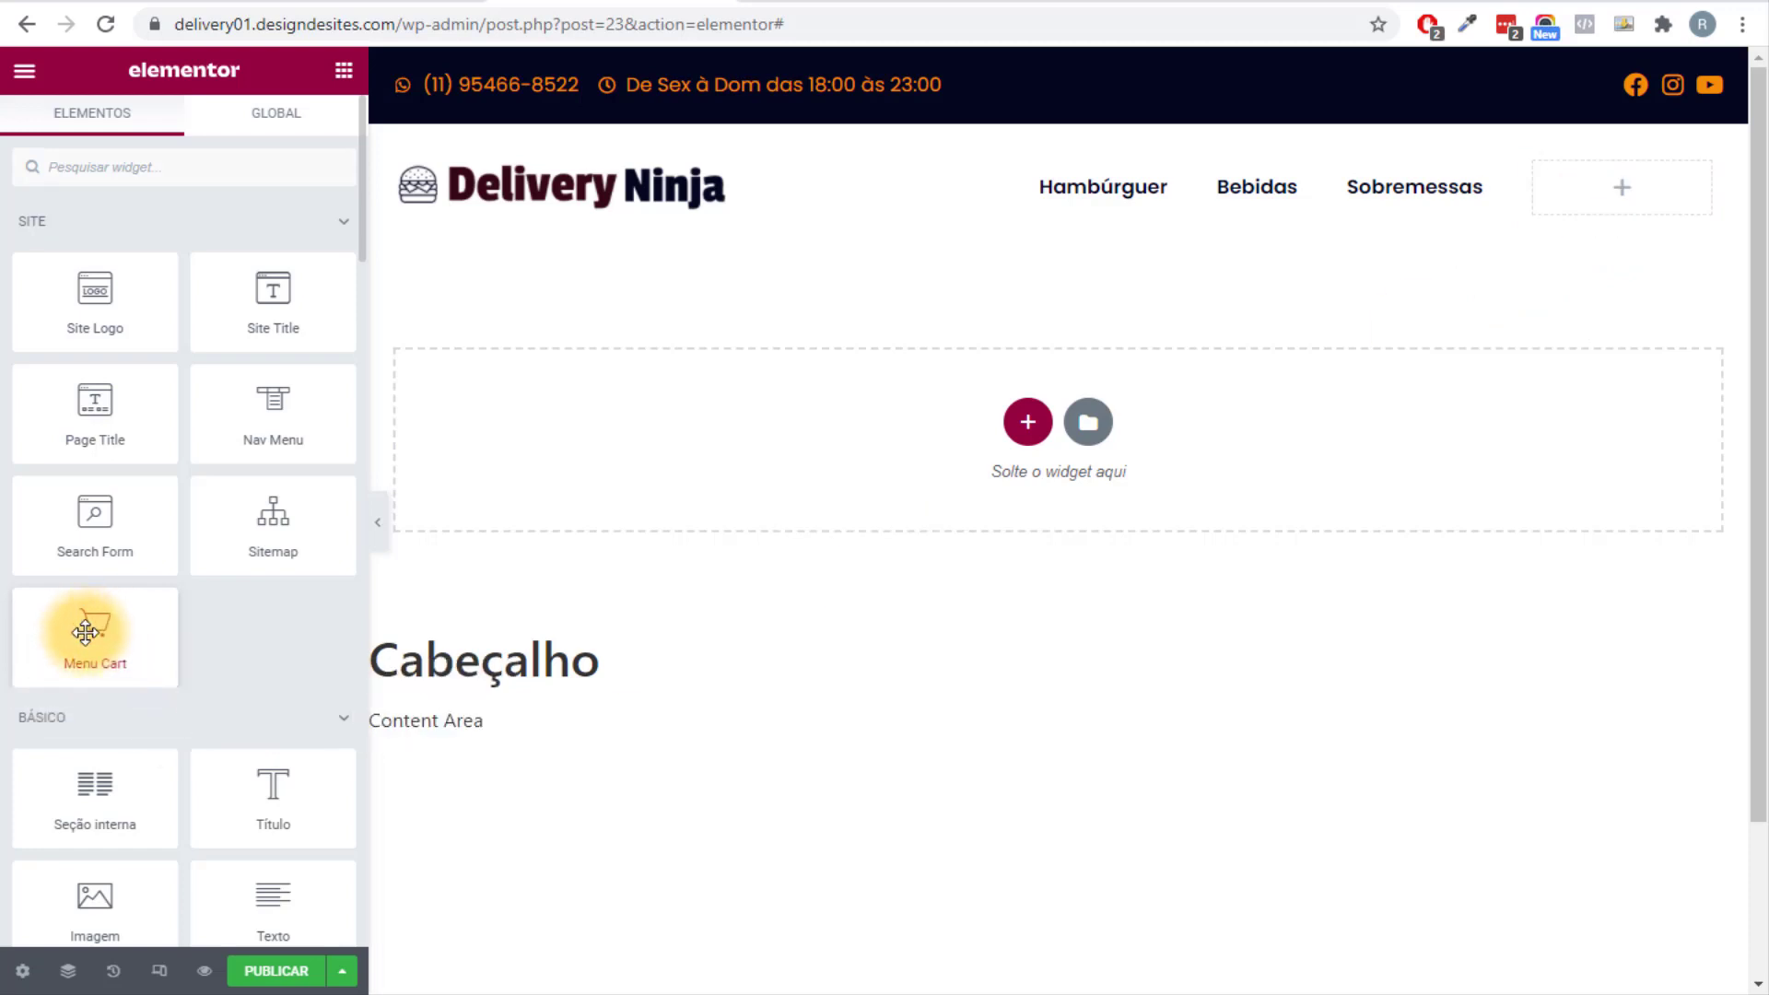
click(129, 167)
text(menu cart)
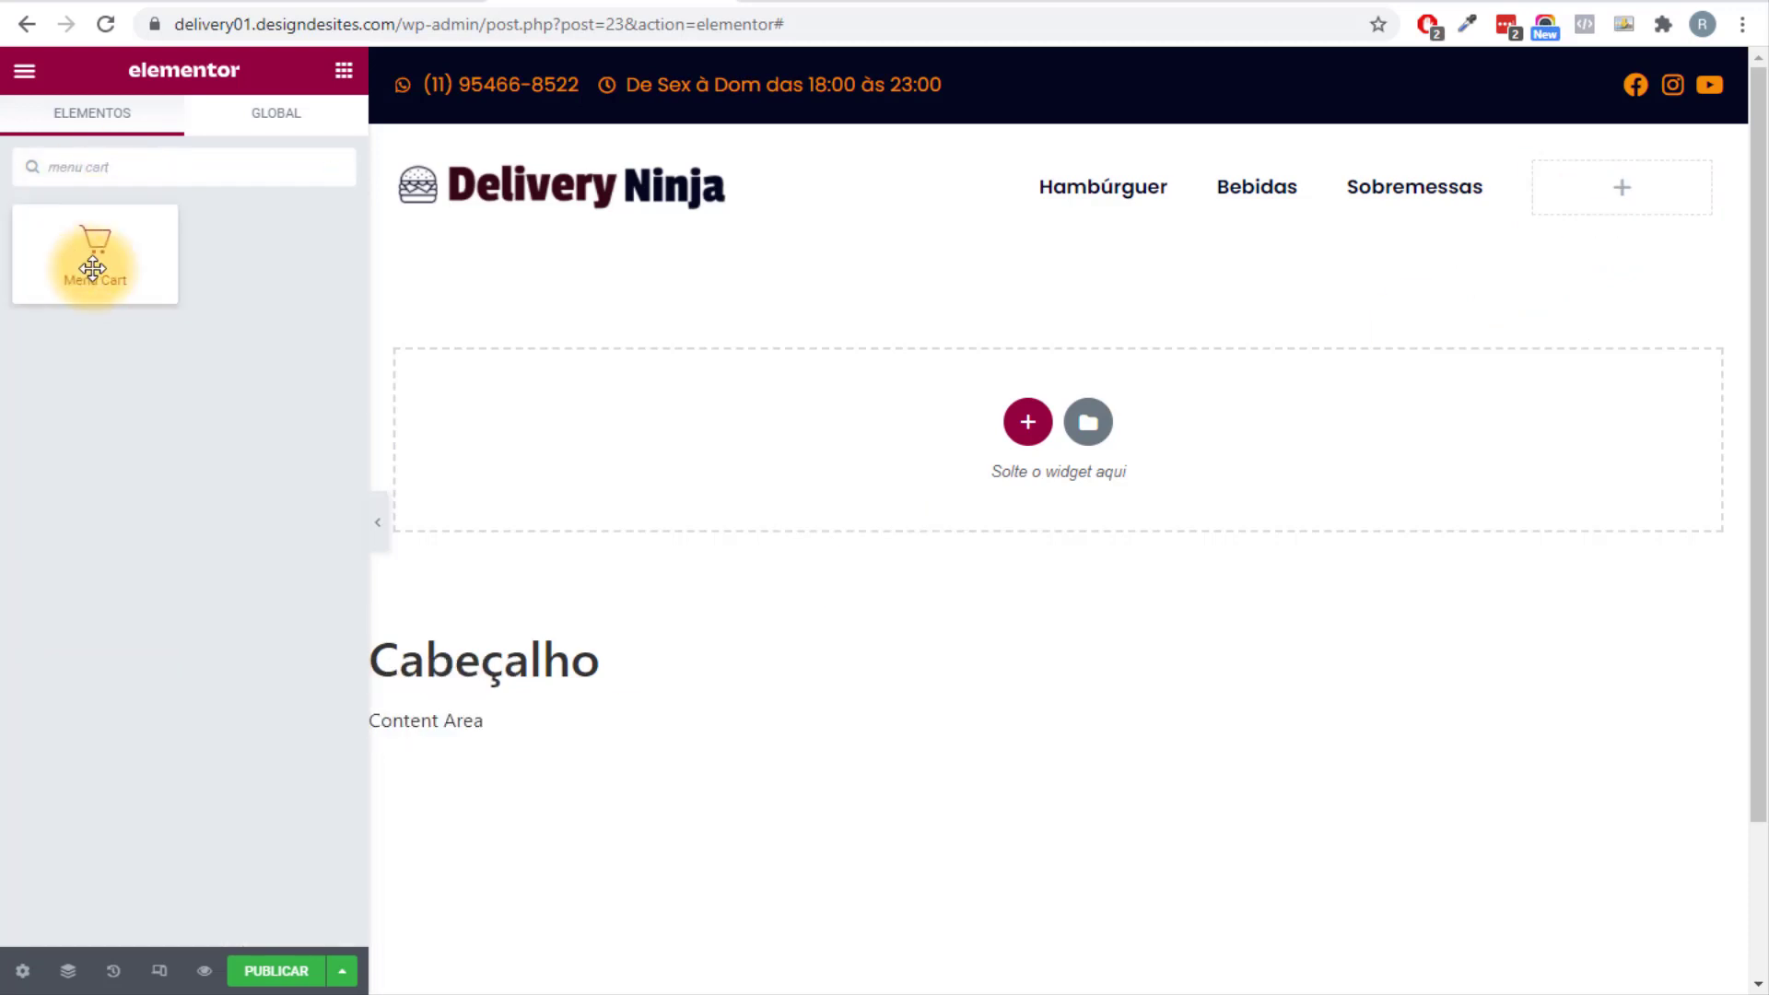
drag(92, 268, 1602, 207)
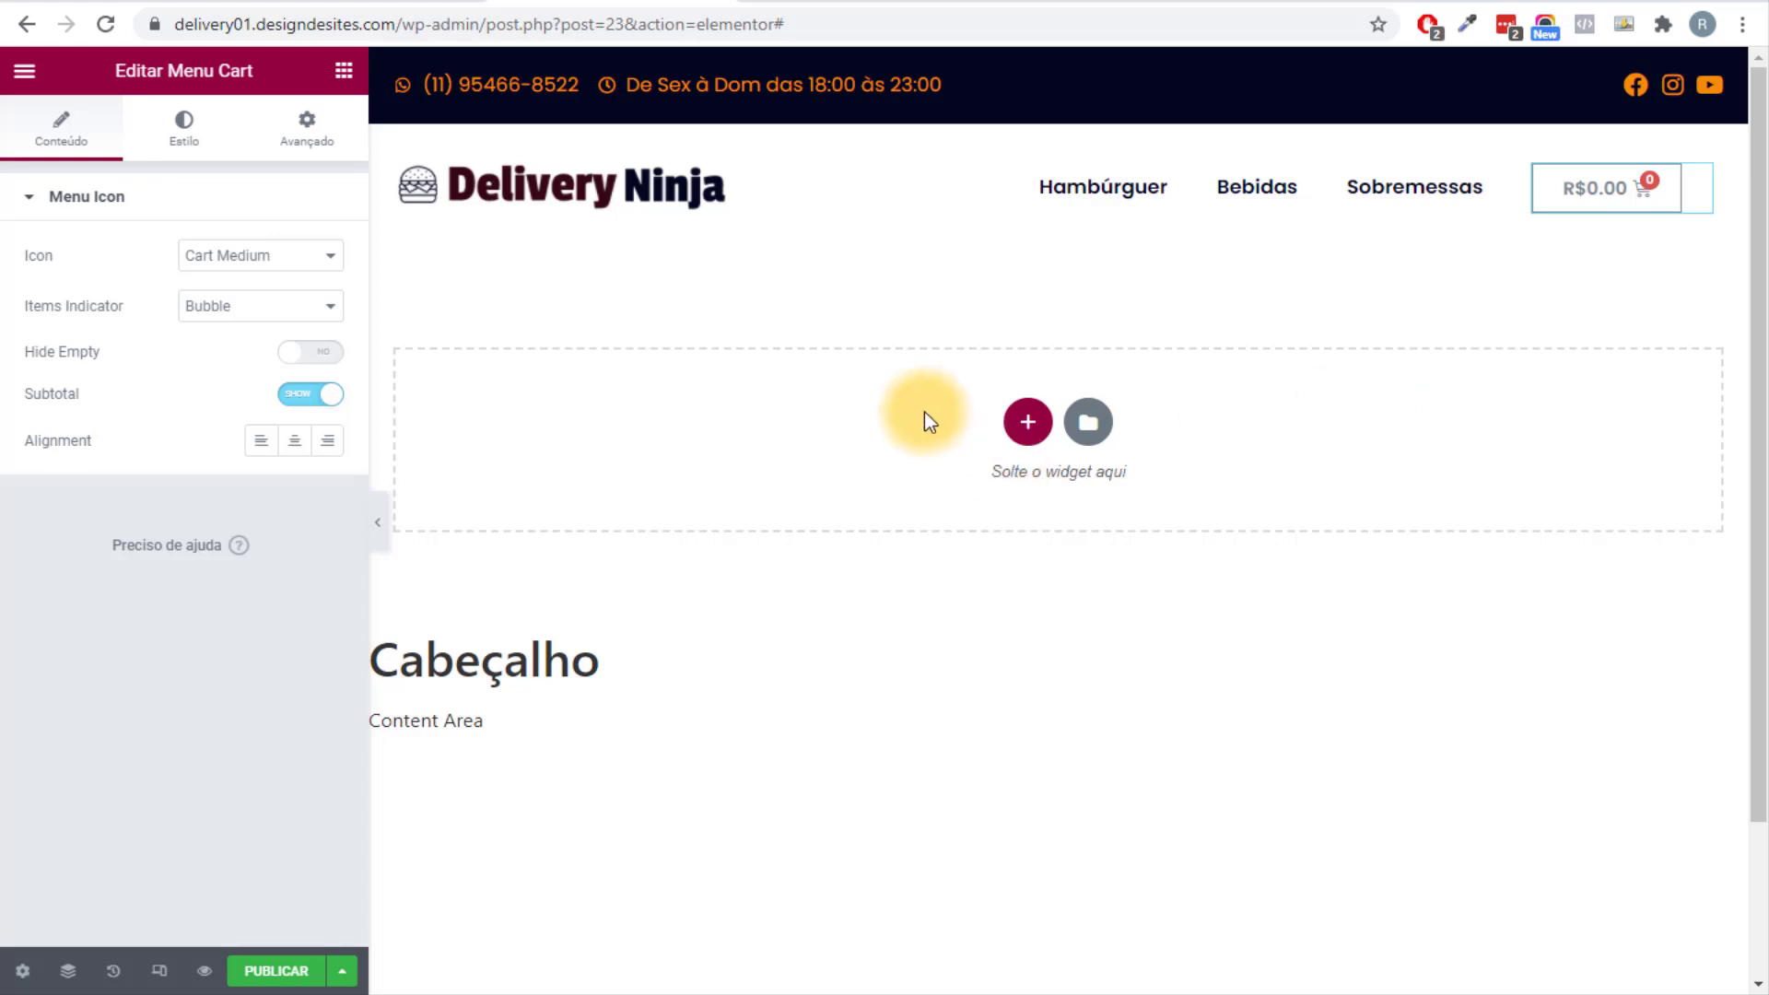
click(327, 442)
scroll(1197, 630, down, 2)
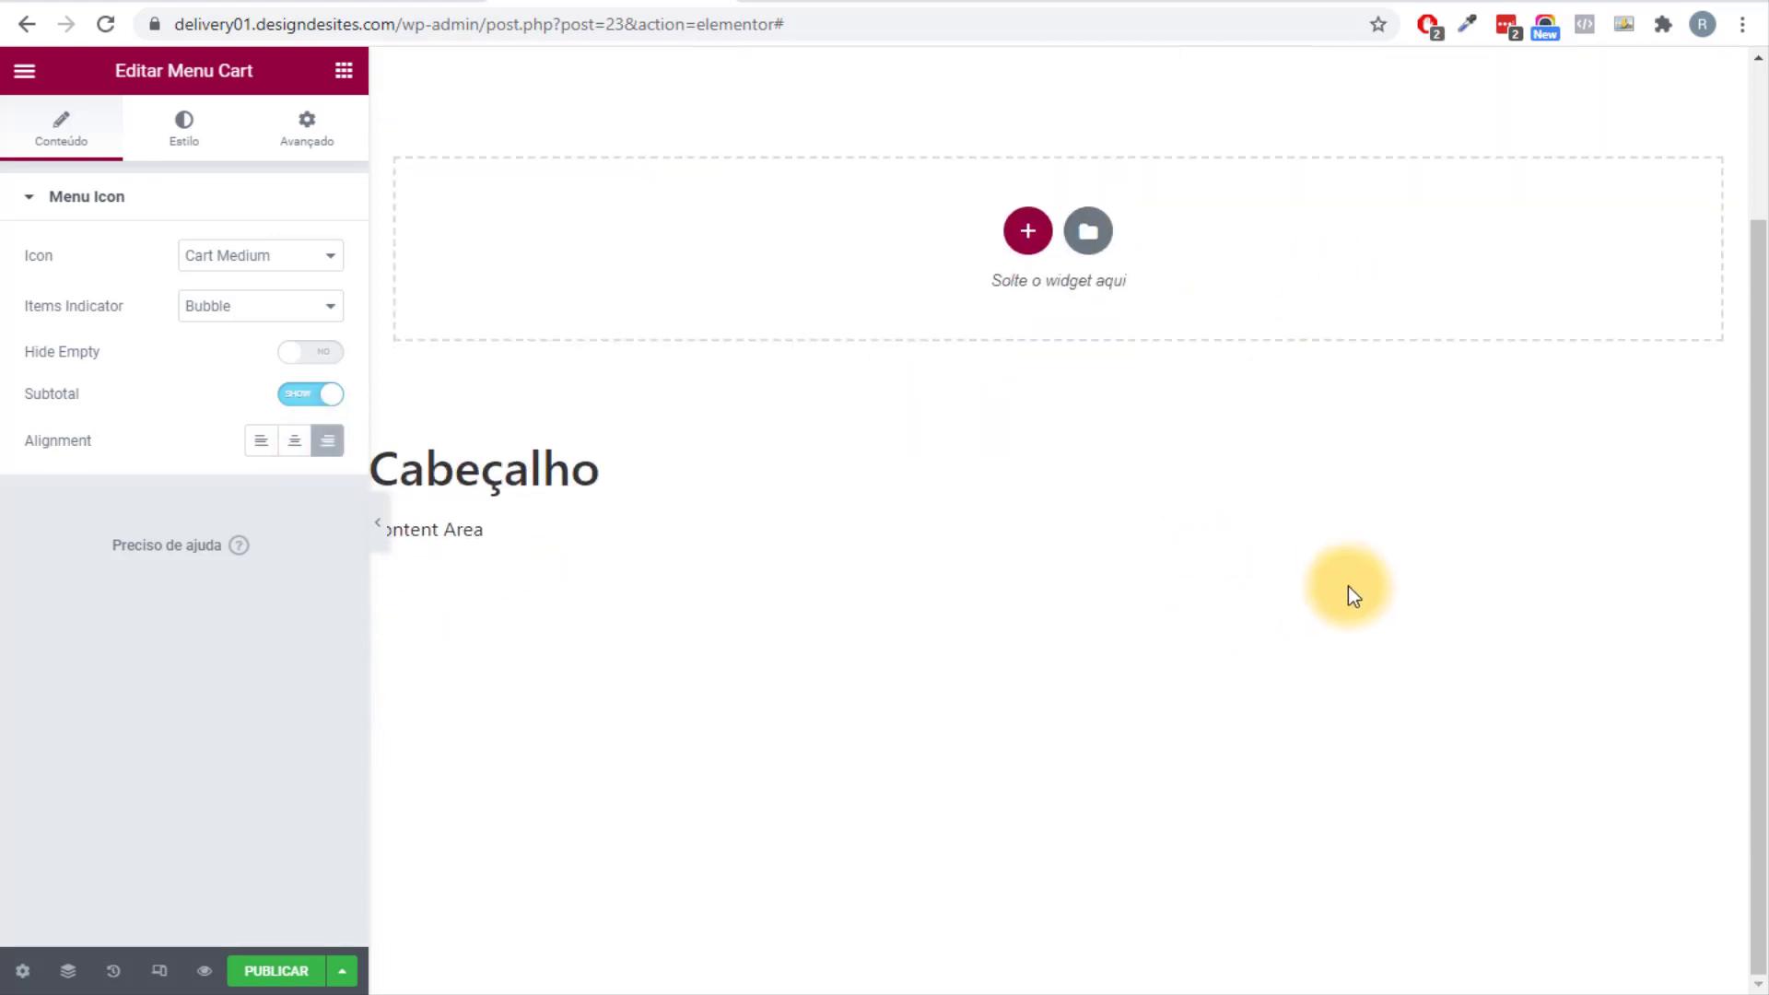
scroll(1347, 586, up, 2)
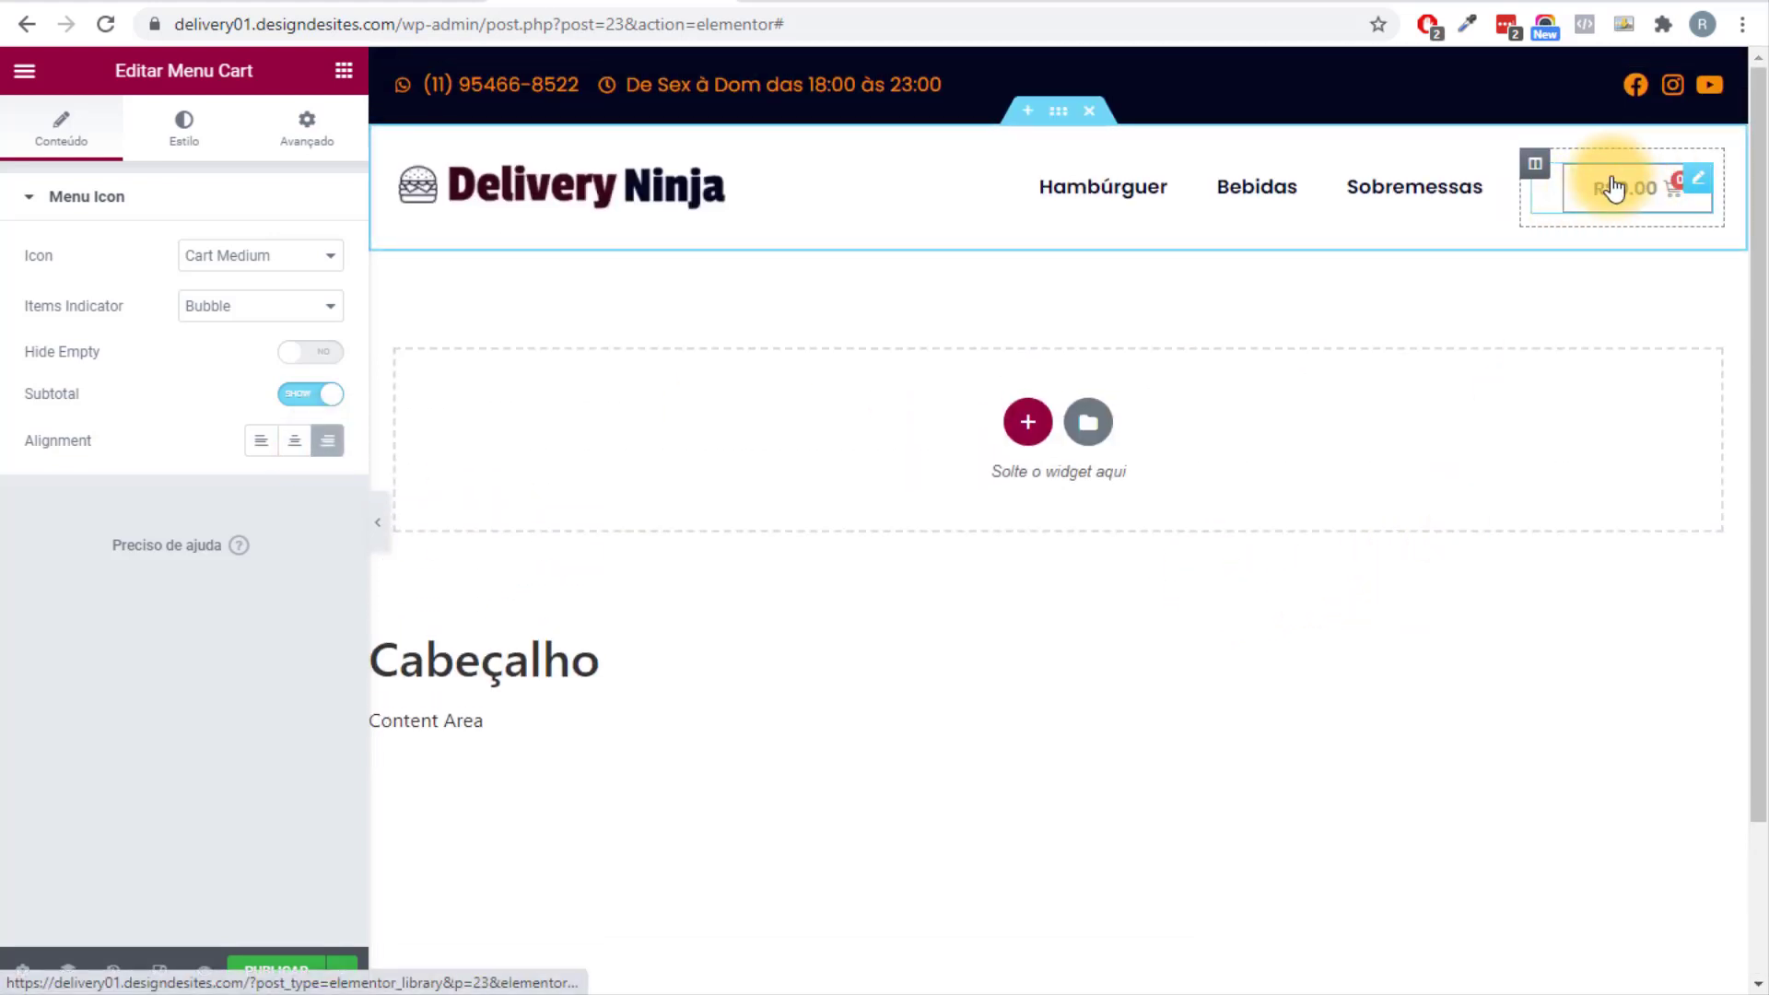
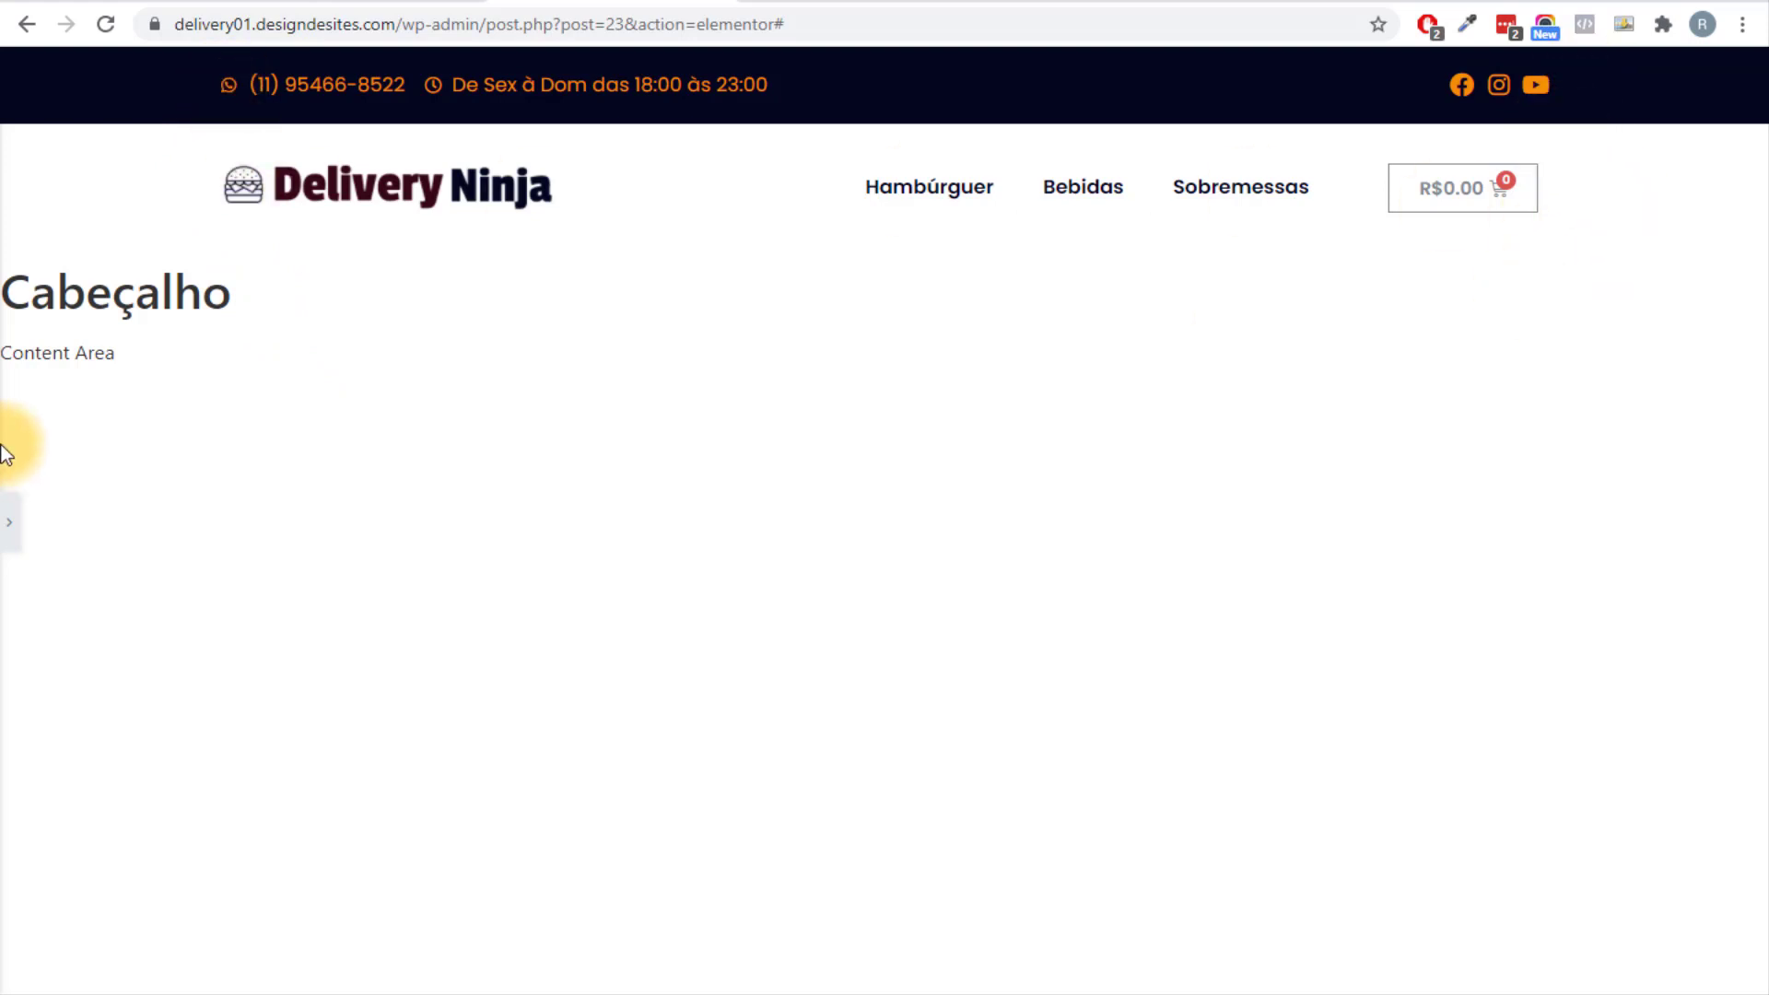
Set the logo column's padding to 0 in its Avançado settings.
click(7, 523)
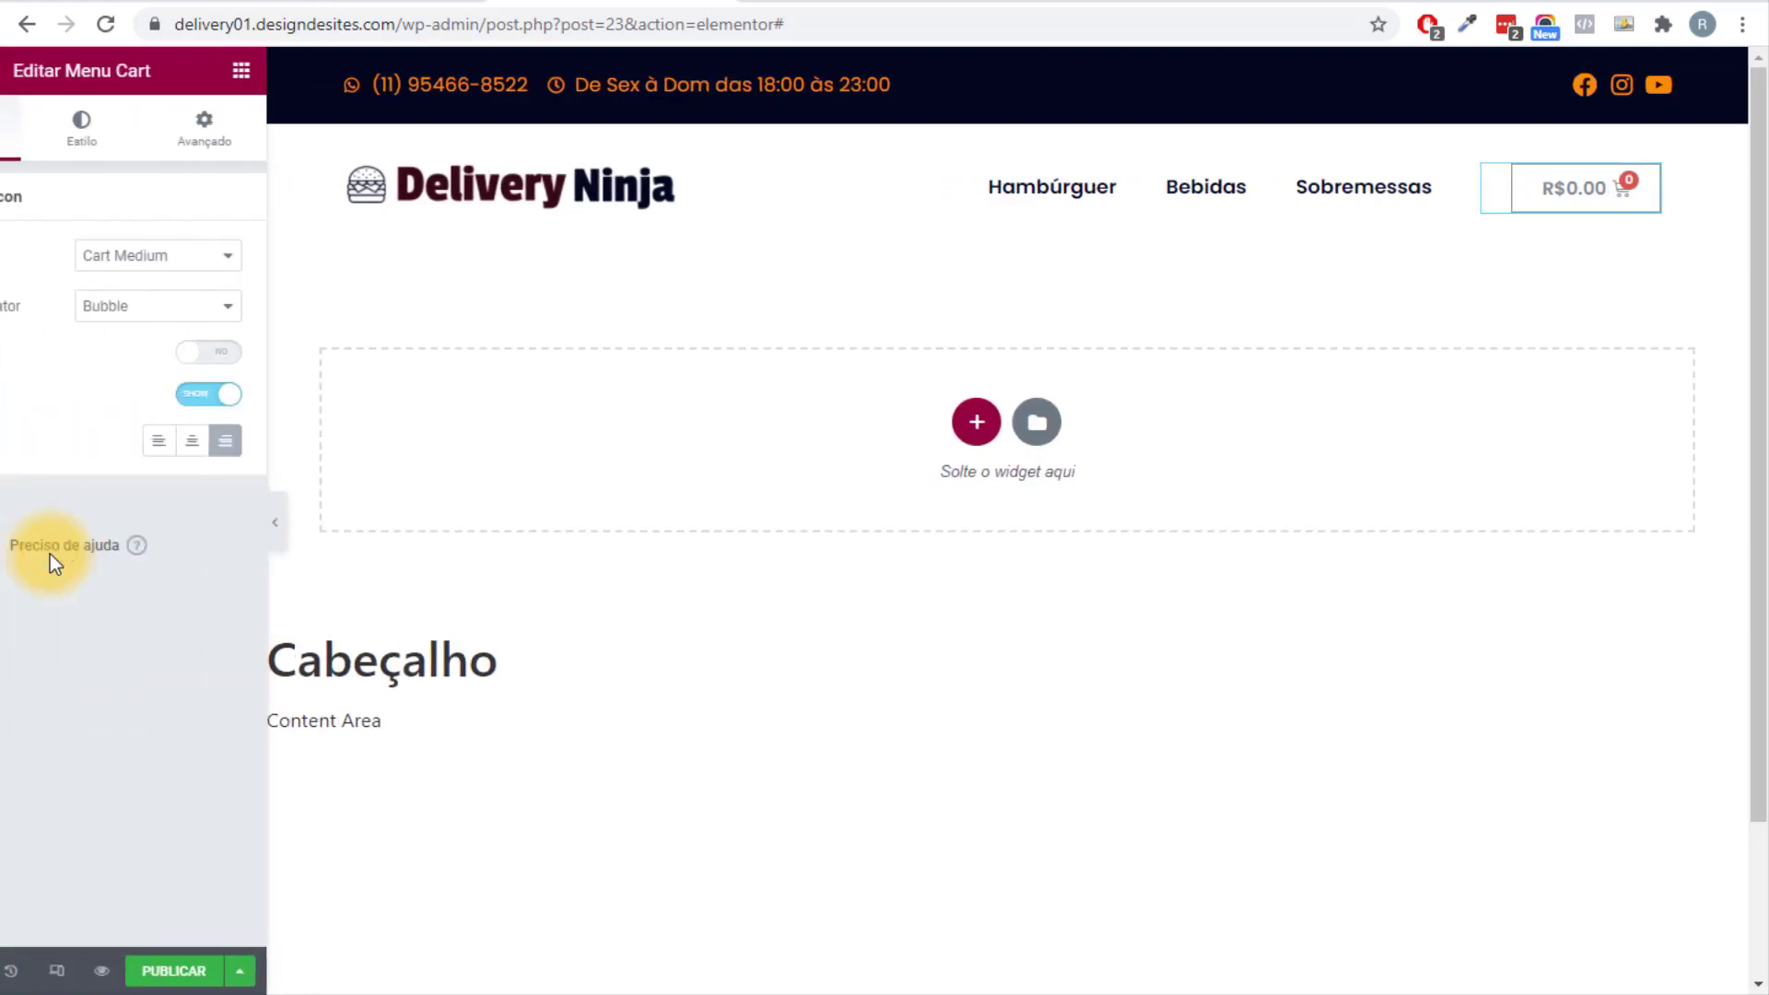
click(399, 184)
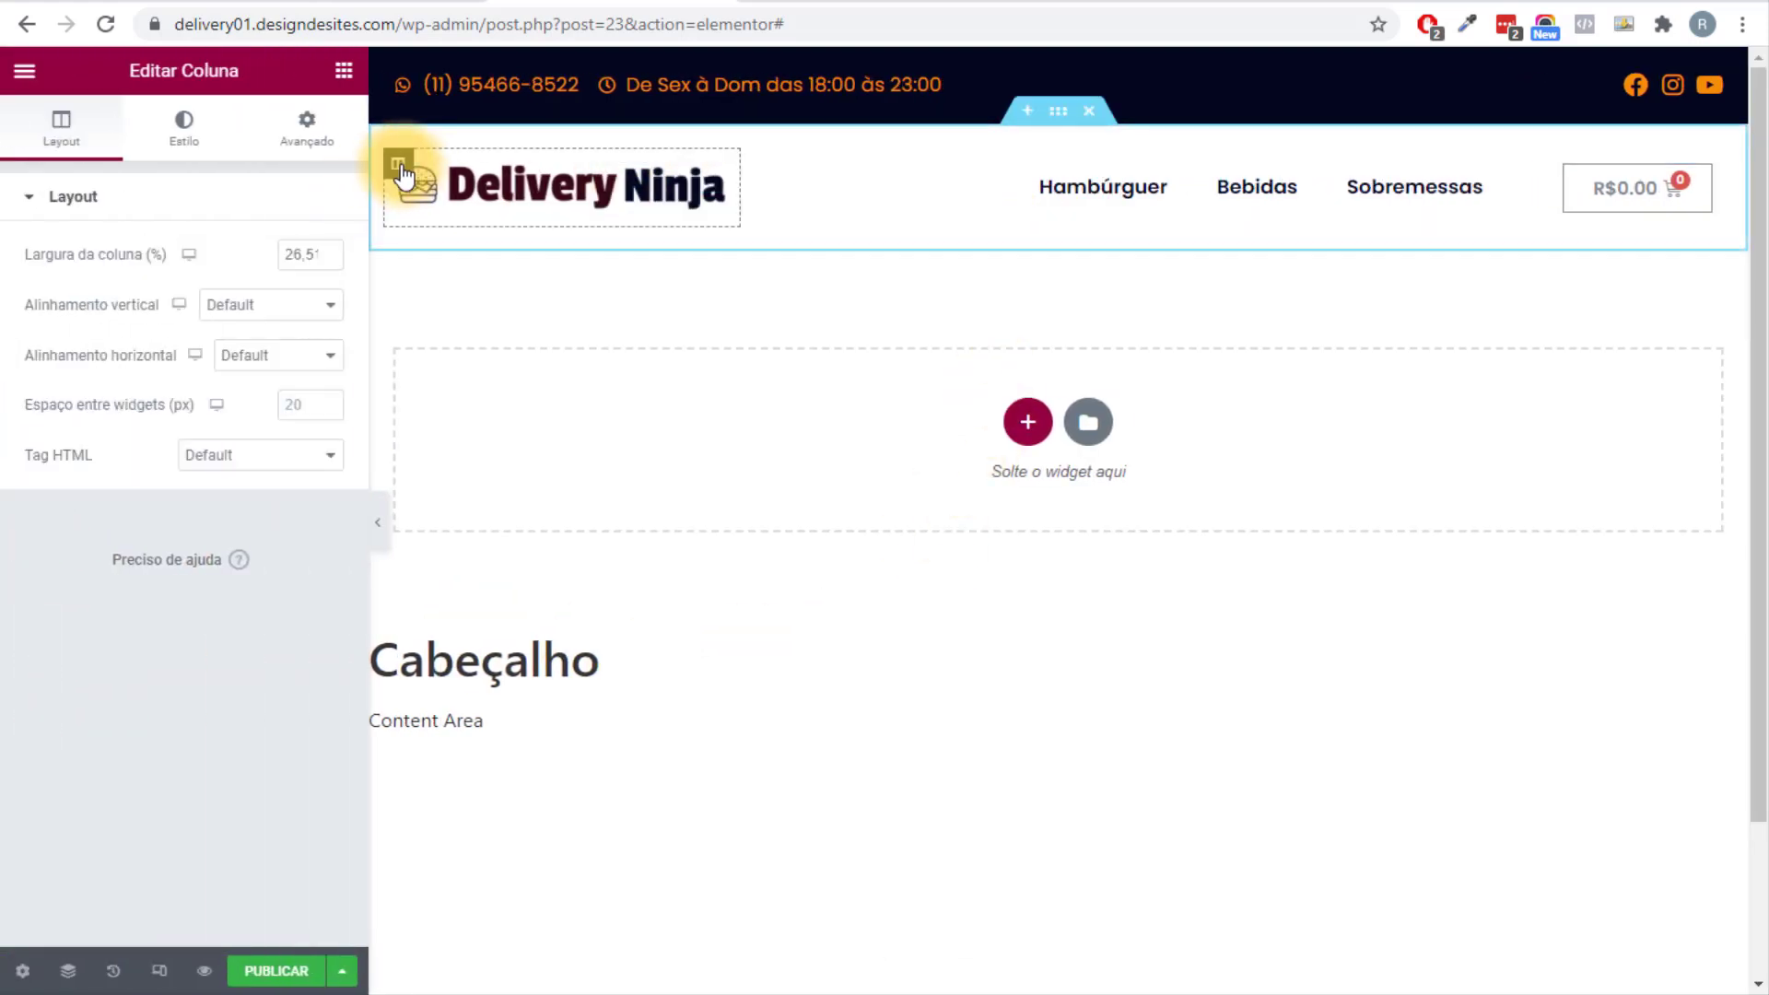
click(323, 147)
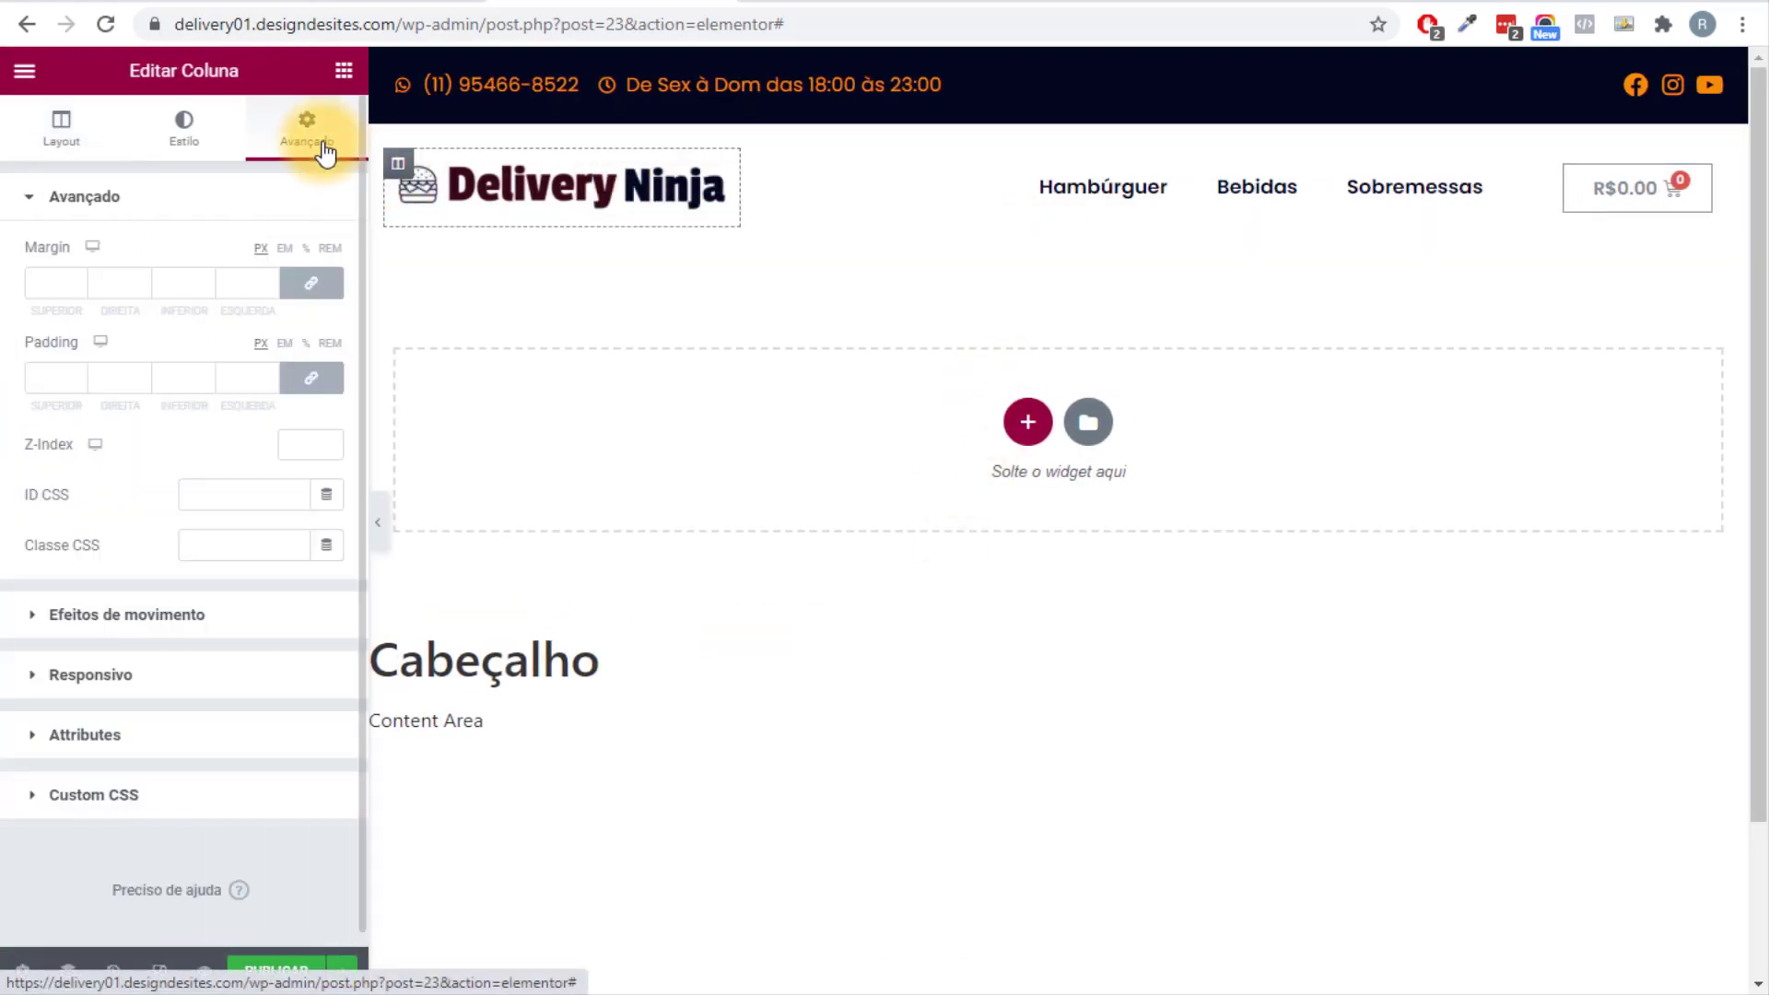
click(310, 377)
Set the cart column's padding to 0 as well, then preview the header.
click(1534, 171)
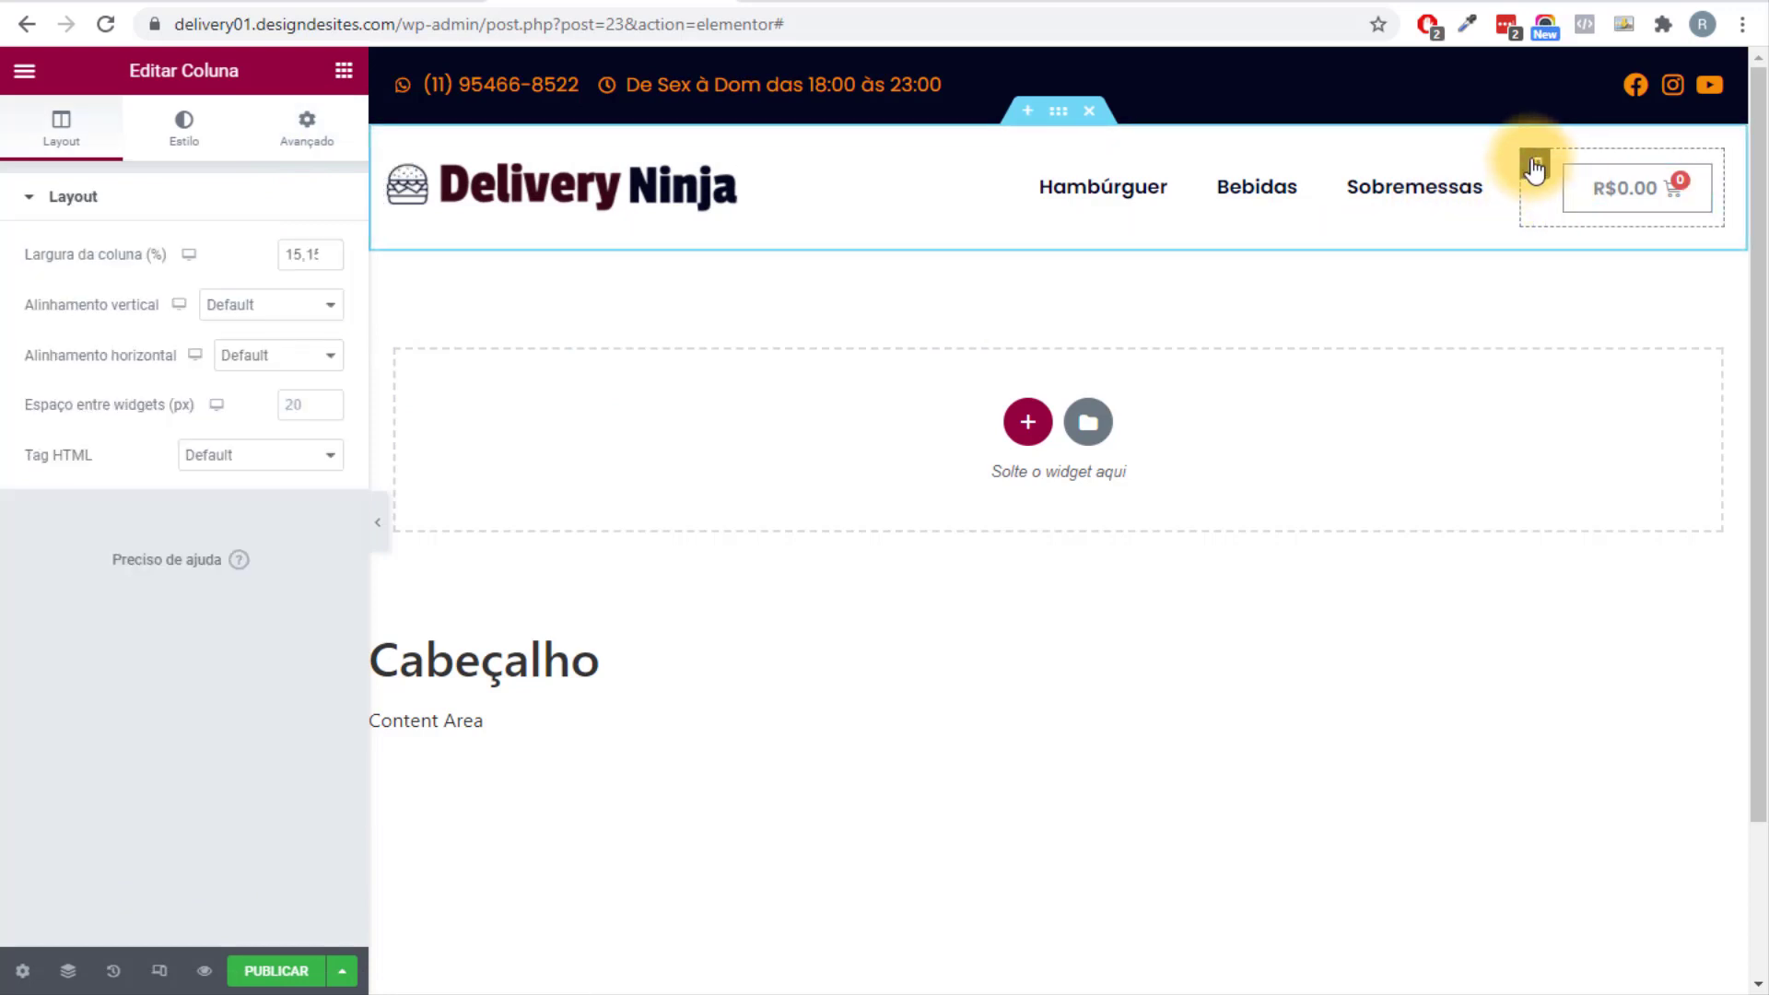
click(308, 138)
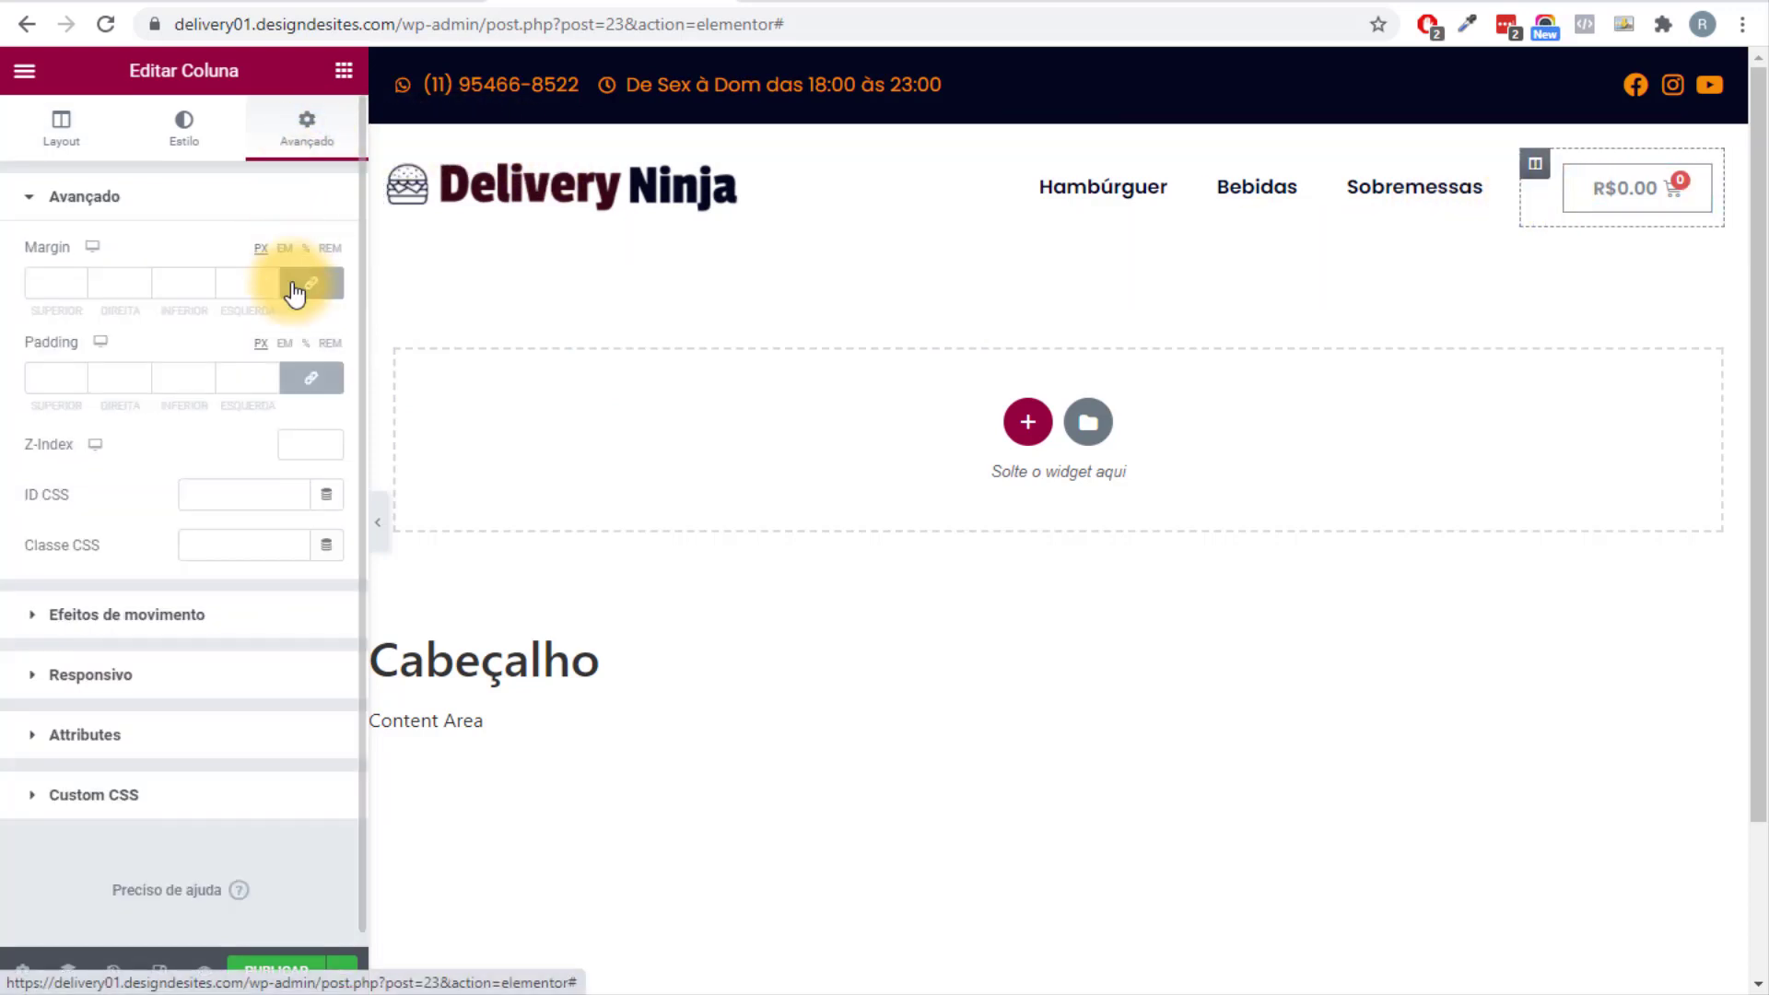
click(311, 377)
click(378, 522)
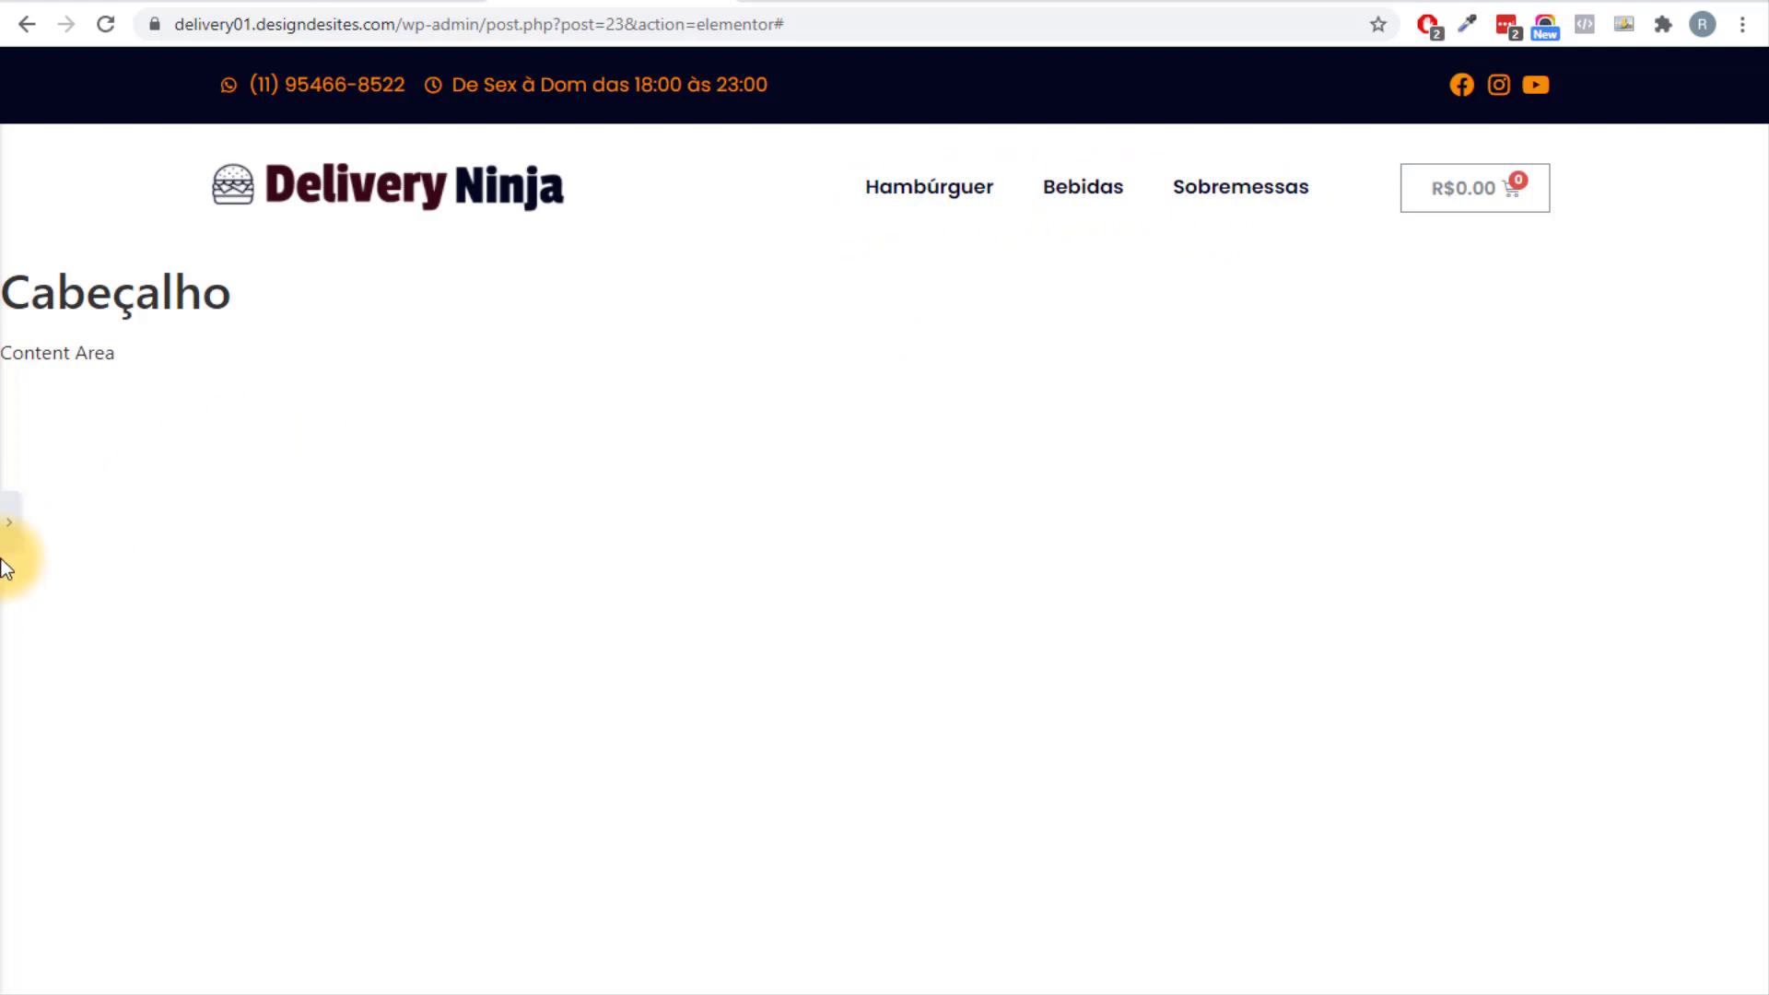
Set the Menu Cart text and icon colours to global Primário and border opacity to 0.
click(9, 522)
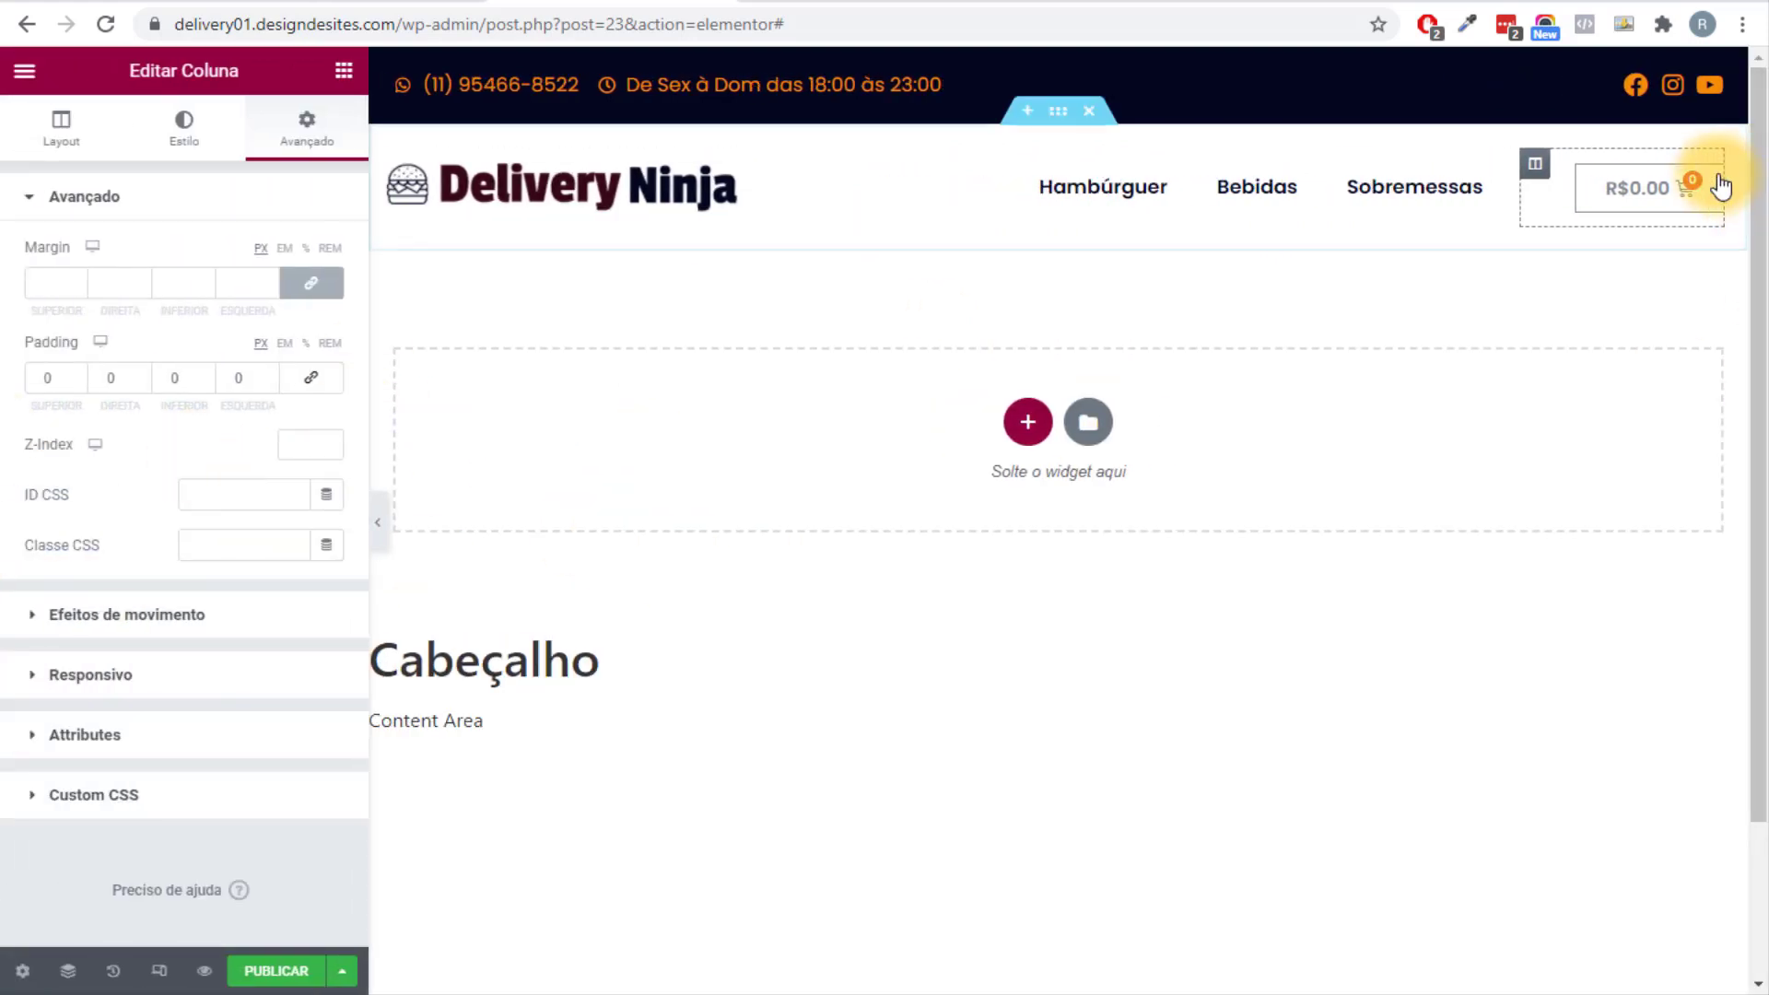
click(1704, 188)
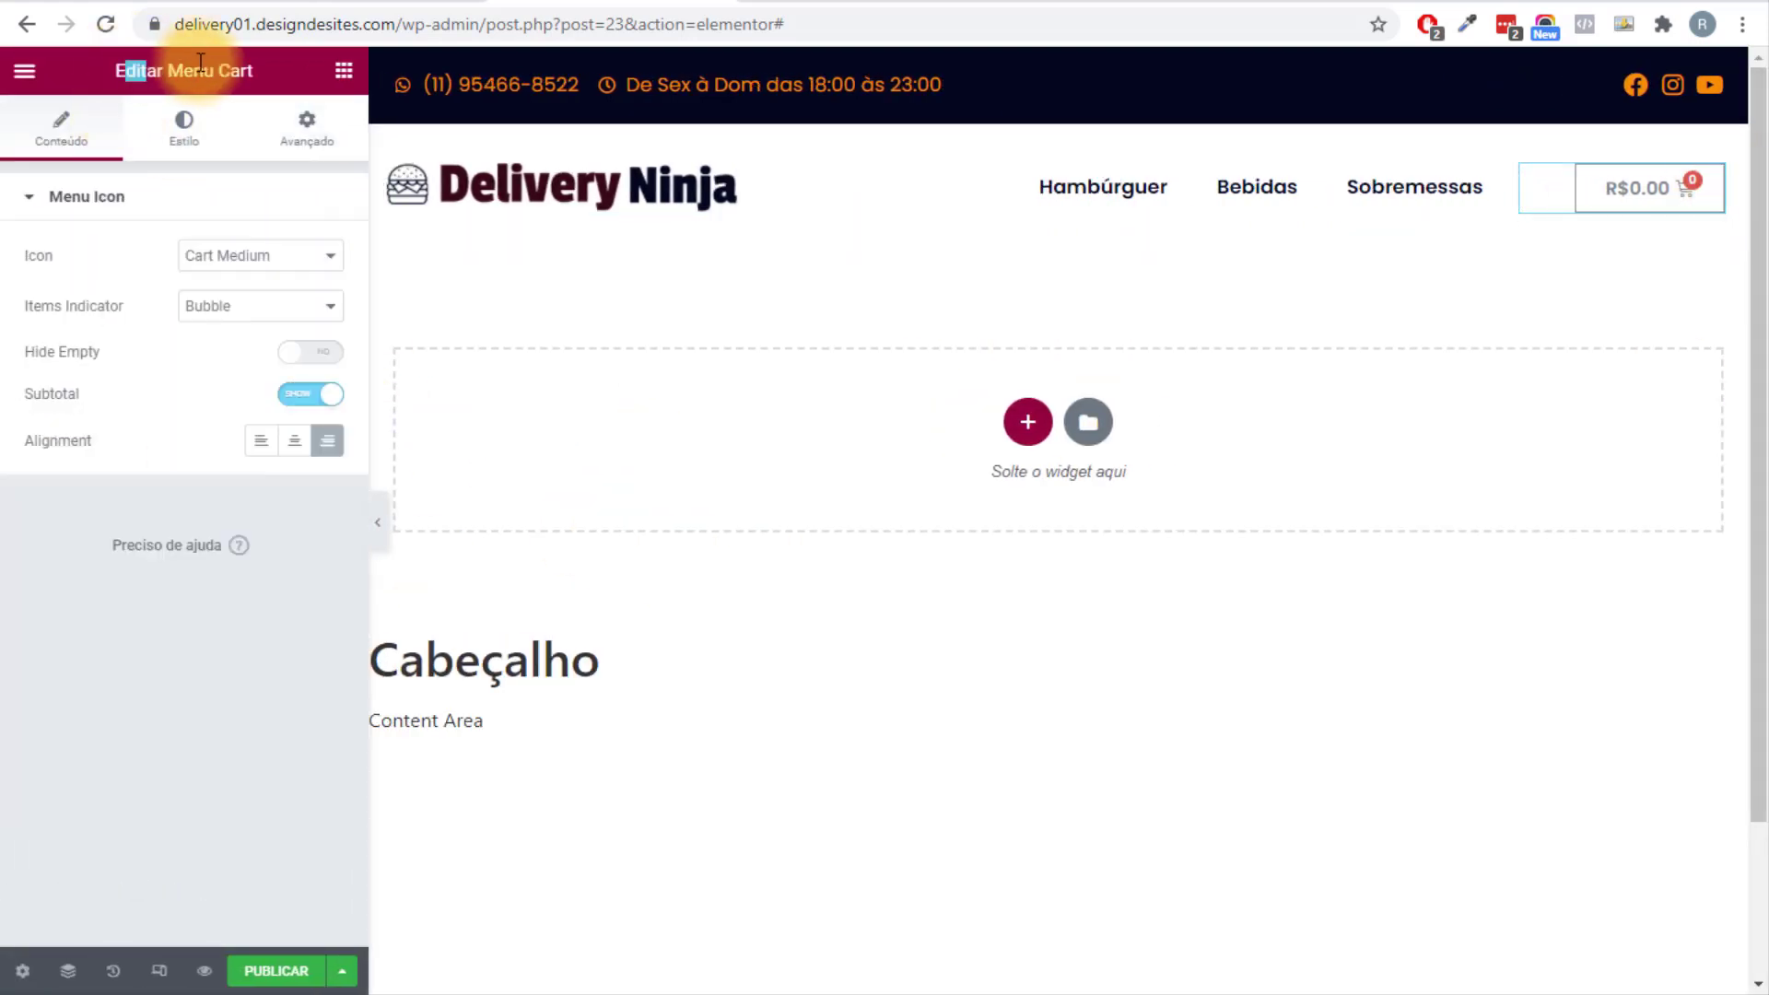
click(185, 124)
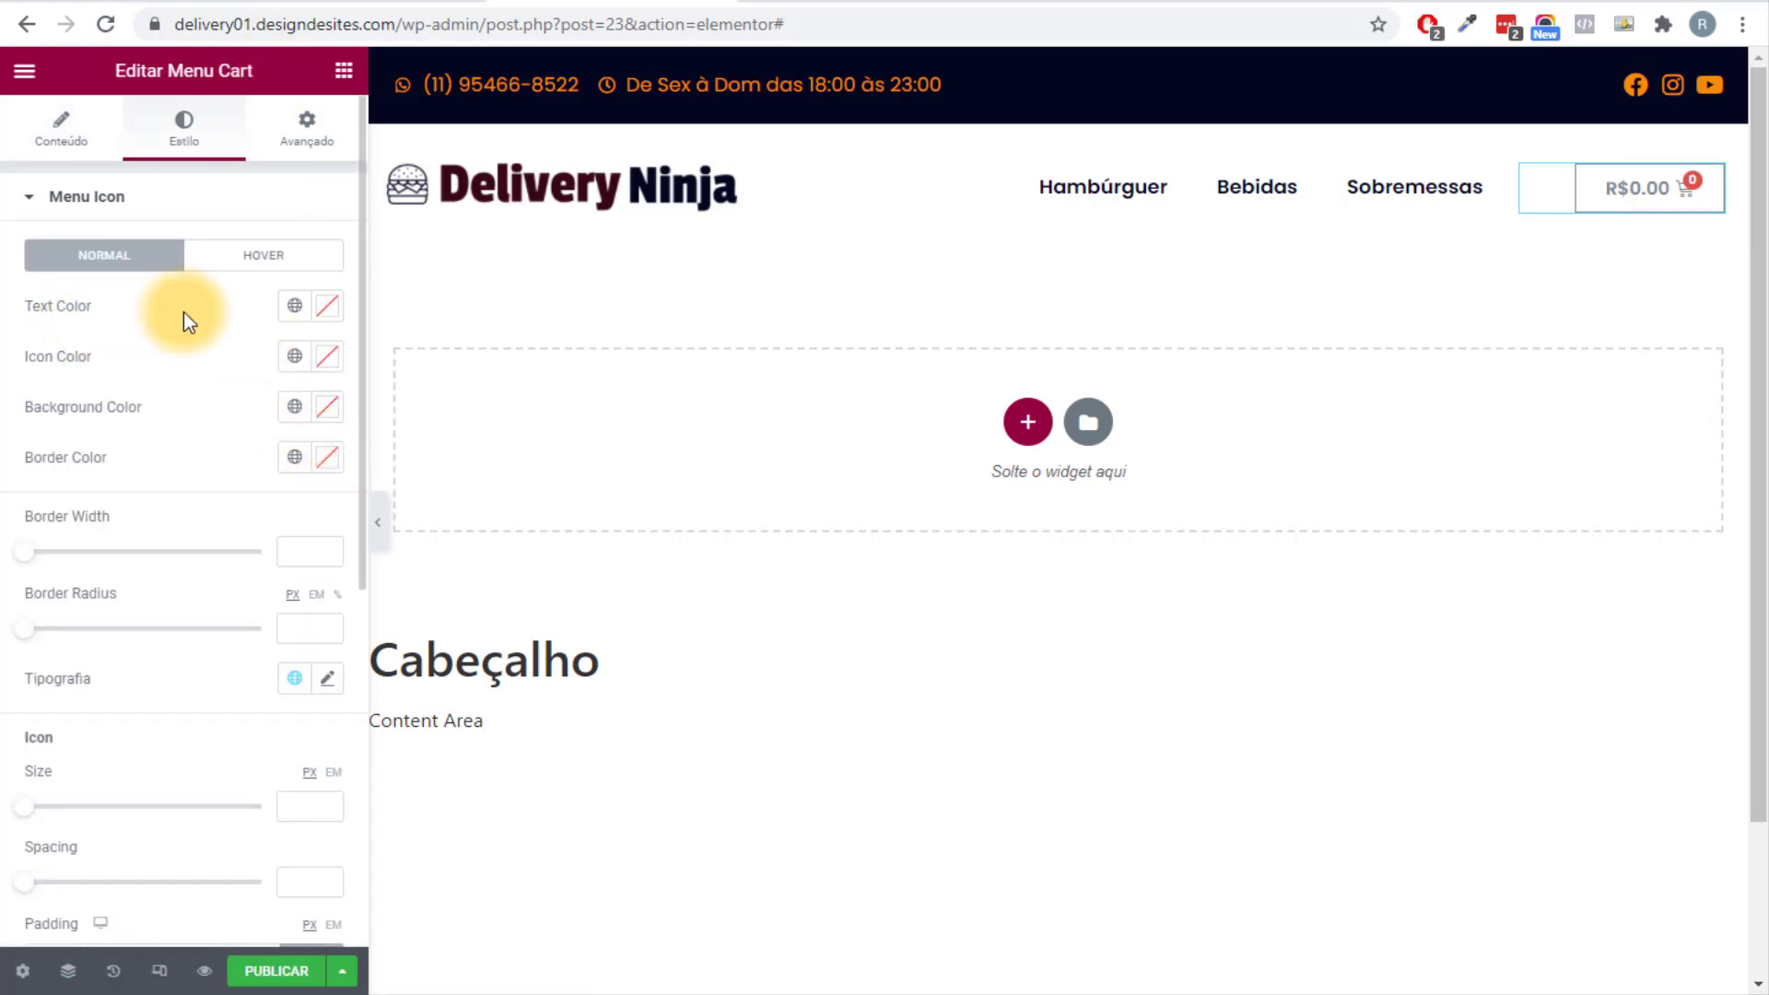
click(294, 311)
click(83, 411)
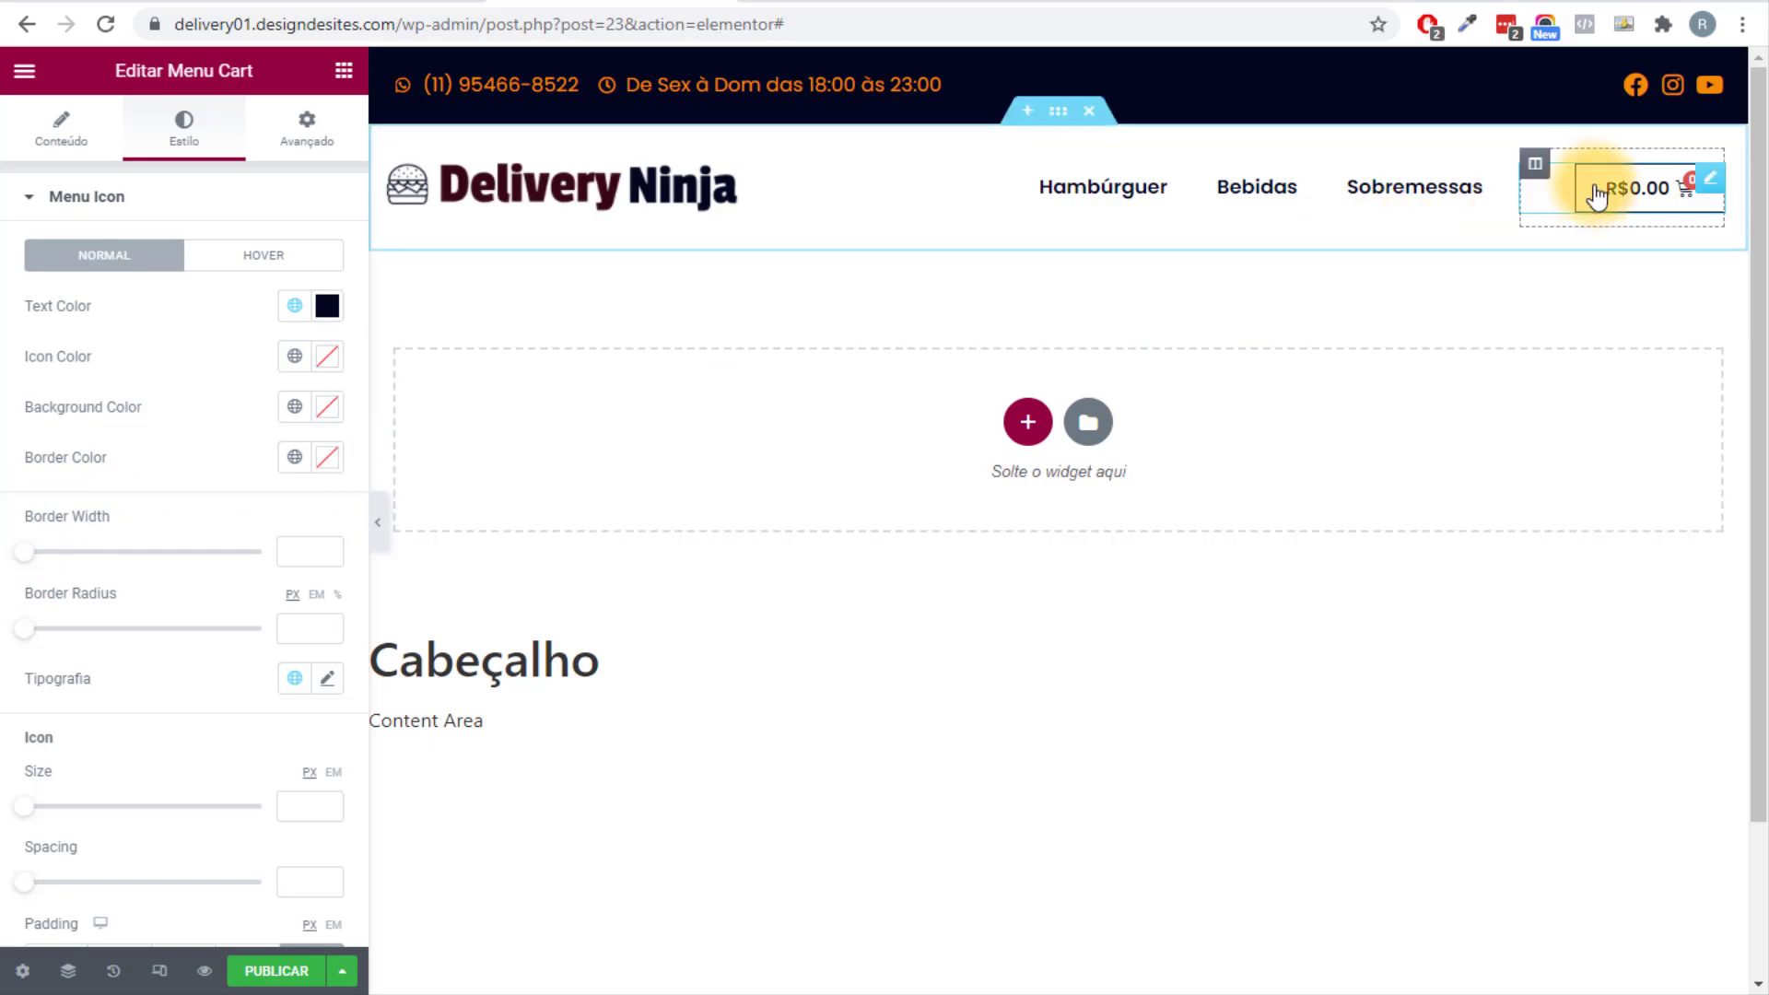
click(328, 462)
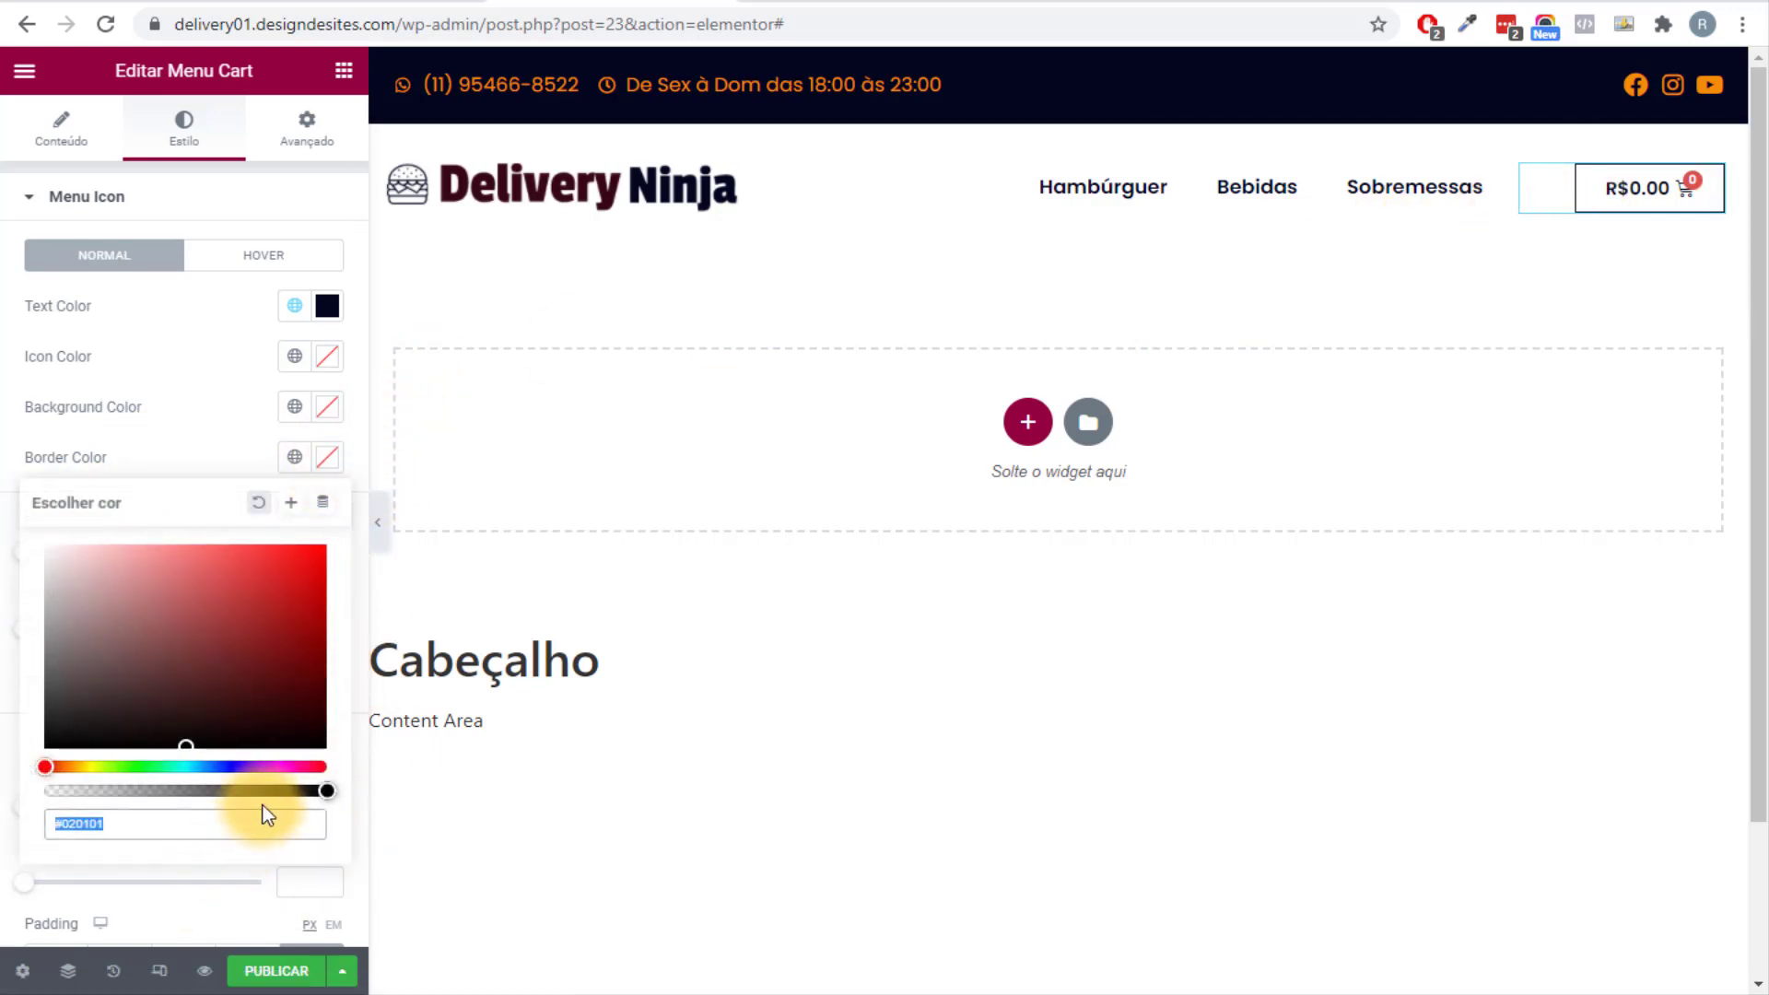
drag(273, 790, 2, 802)
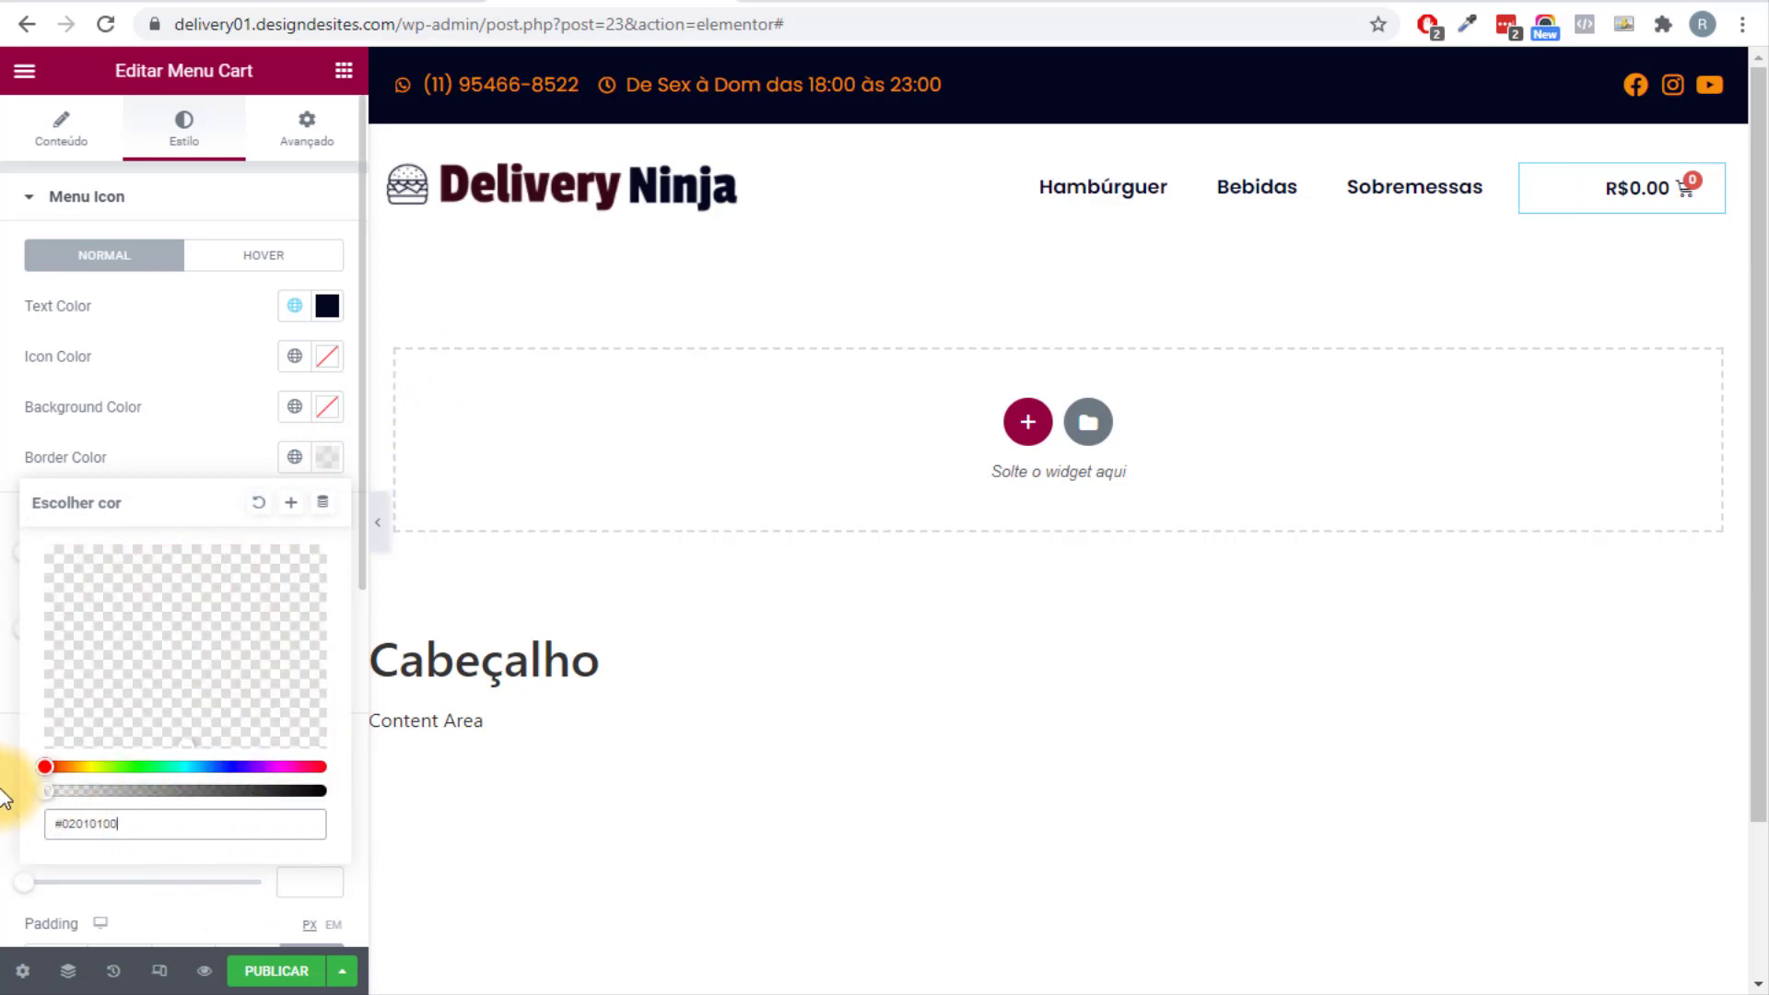
click(3, 800)
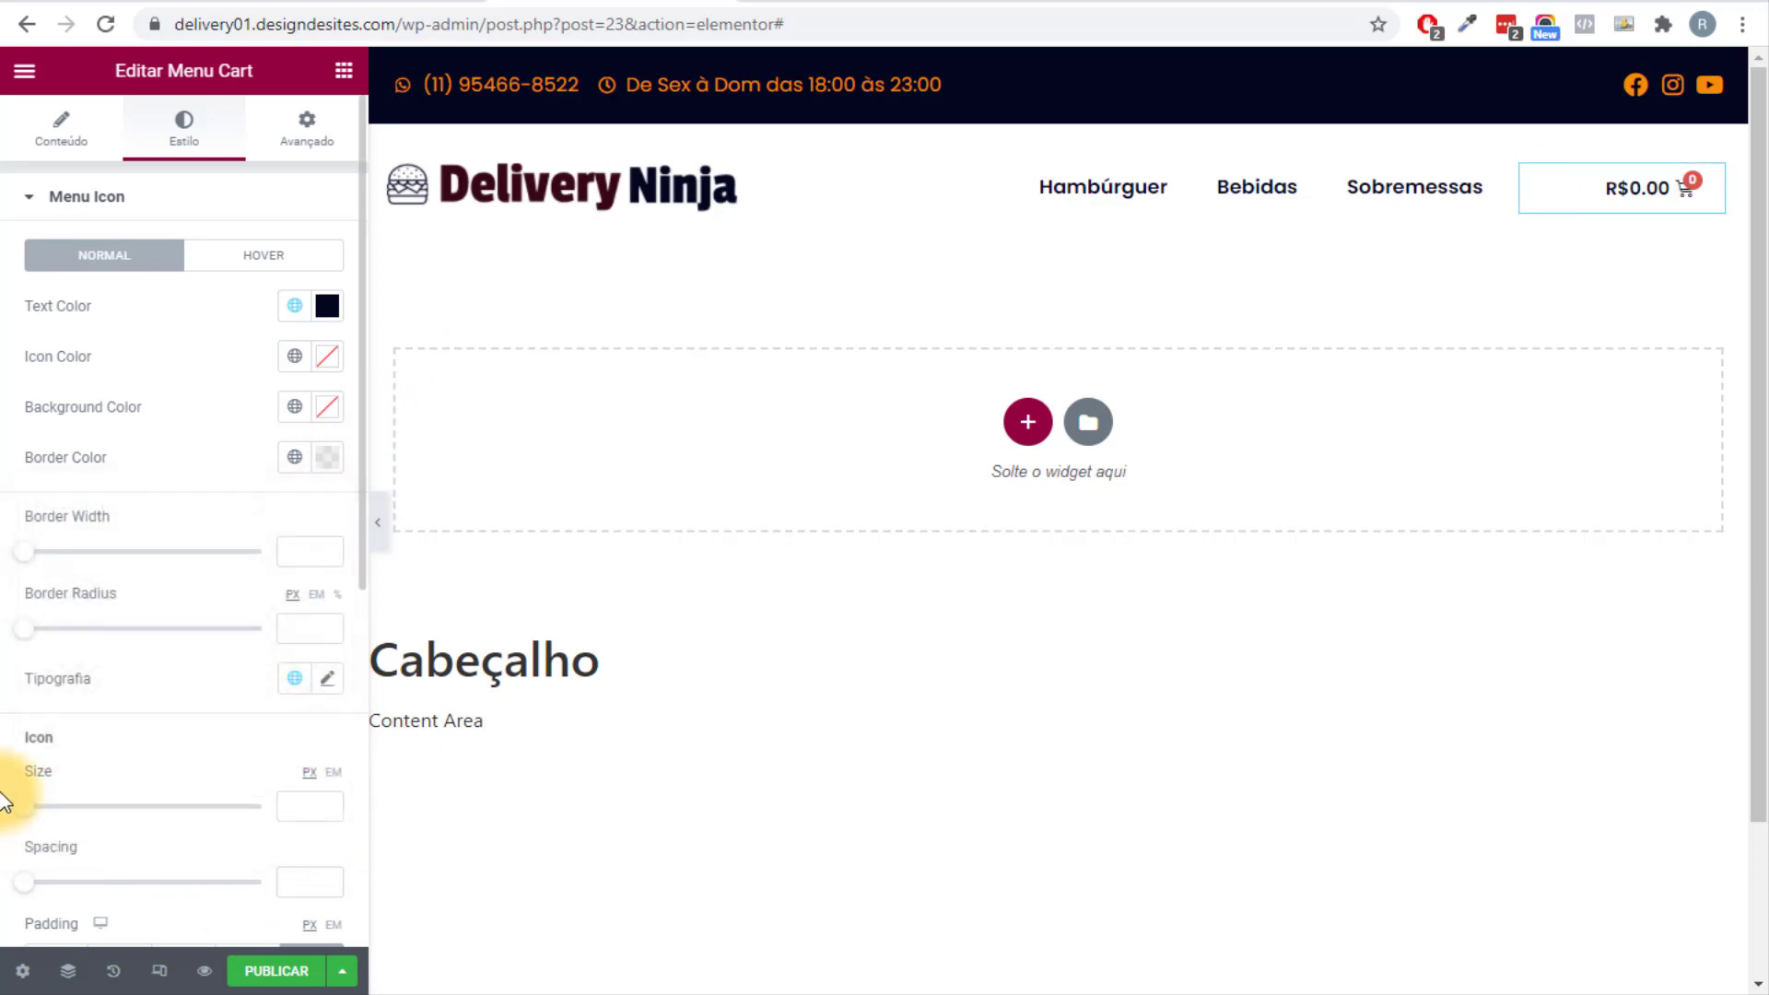
click(294, 357)
click(185, 475)
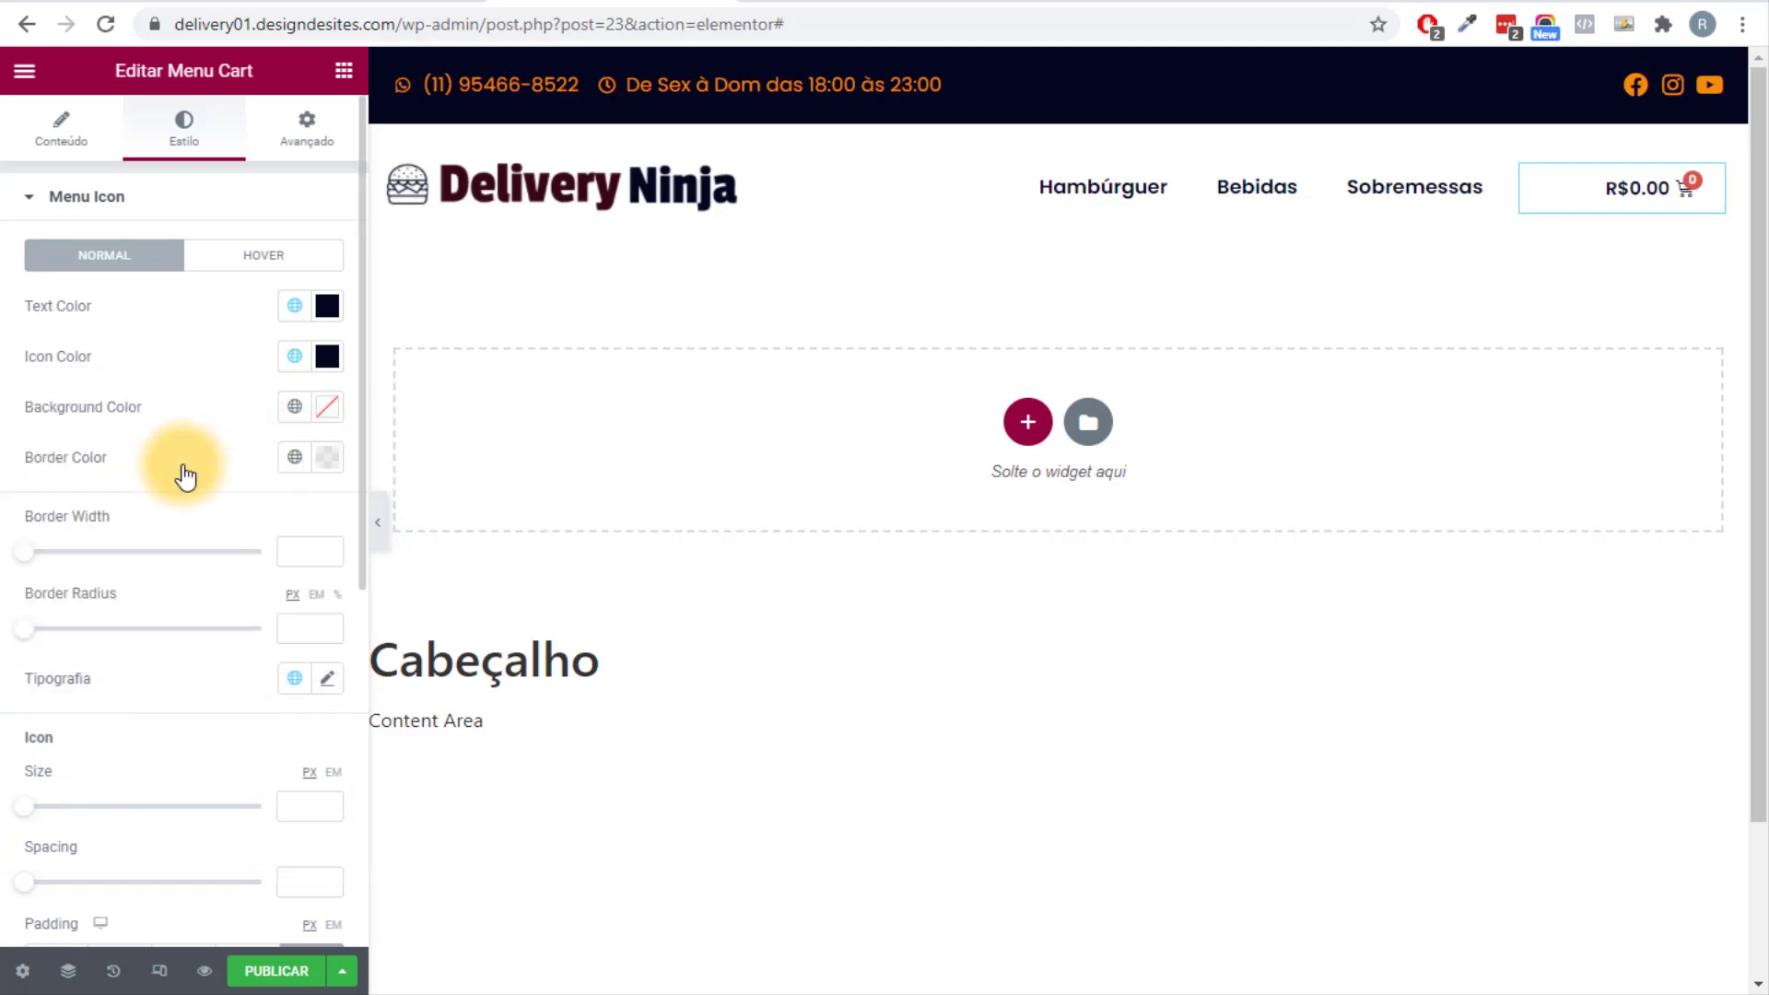
Give the Items Indicator a Secundário background and white number colour, then preview the header.
scroll(184, 474, down, 4)
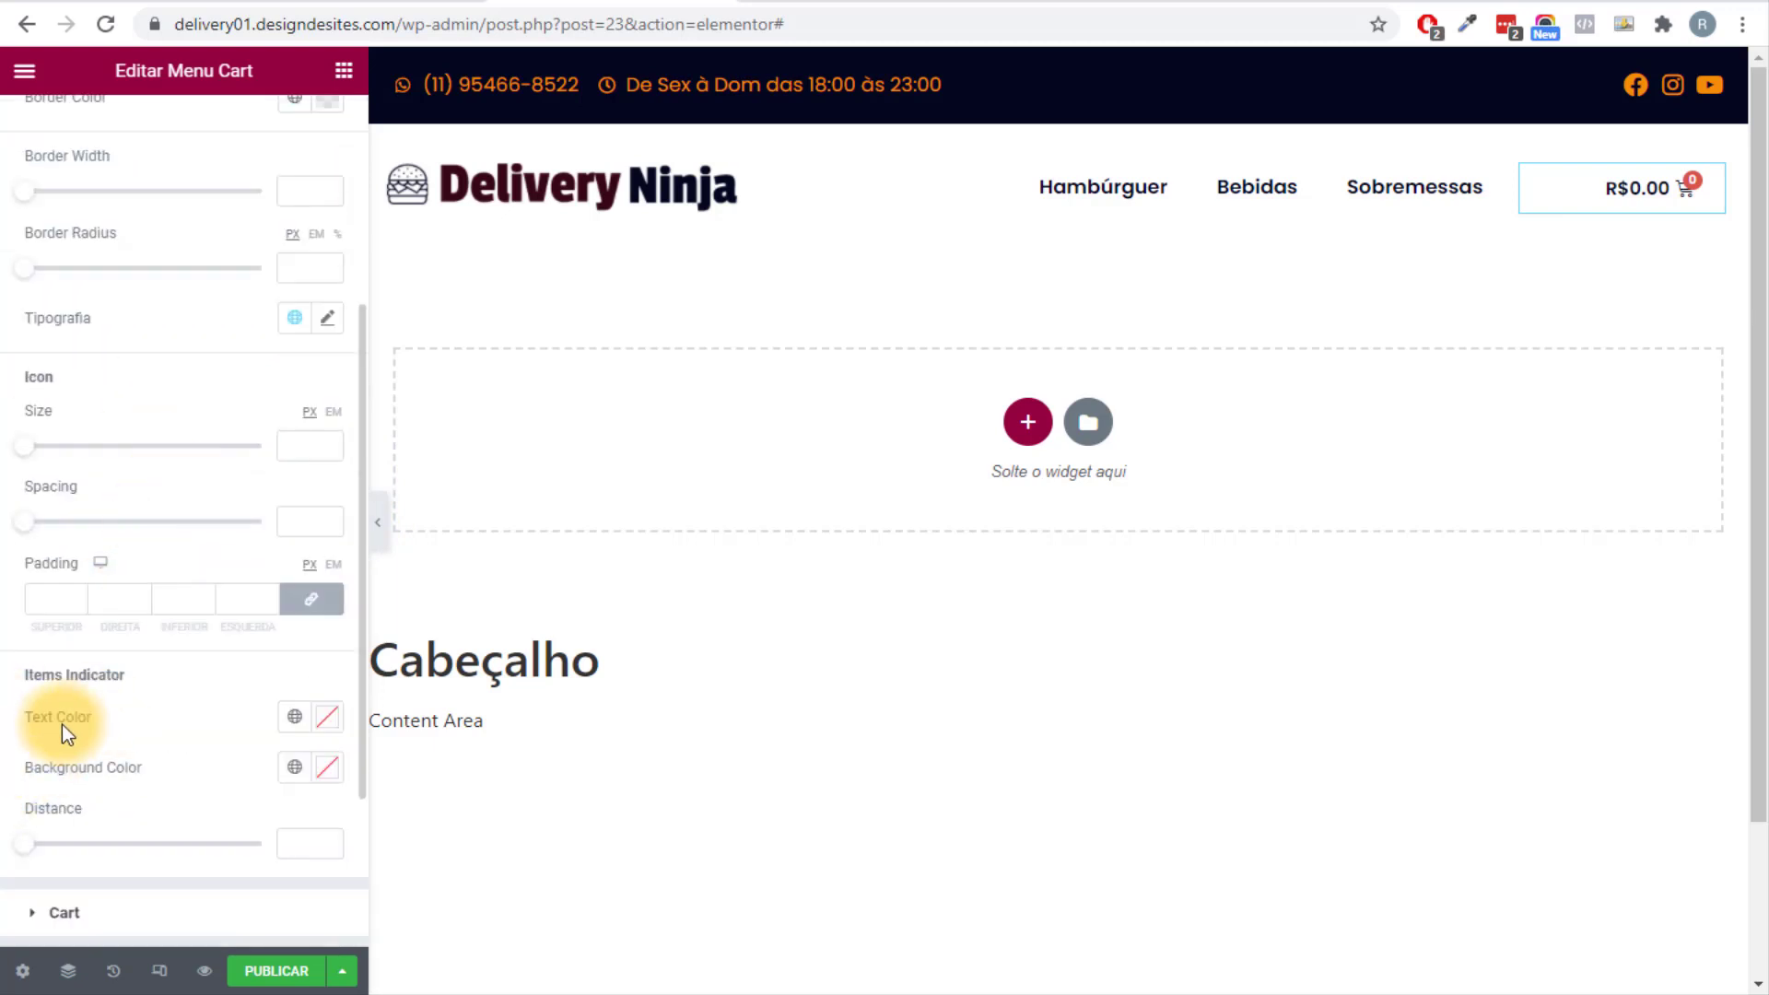
click(293, 768)
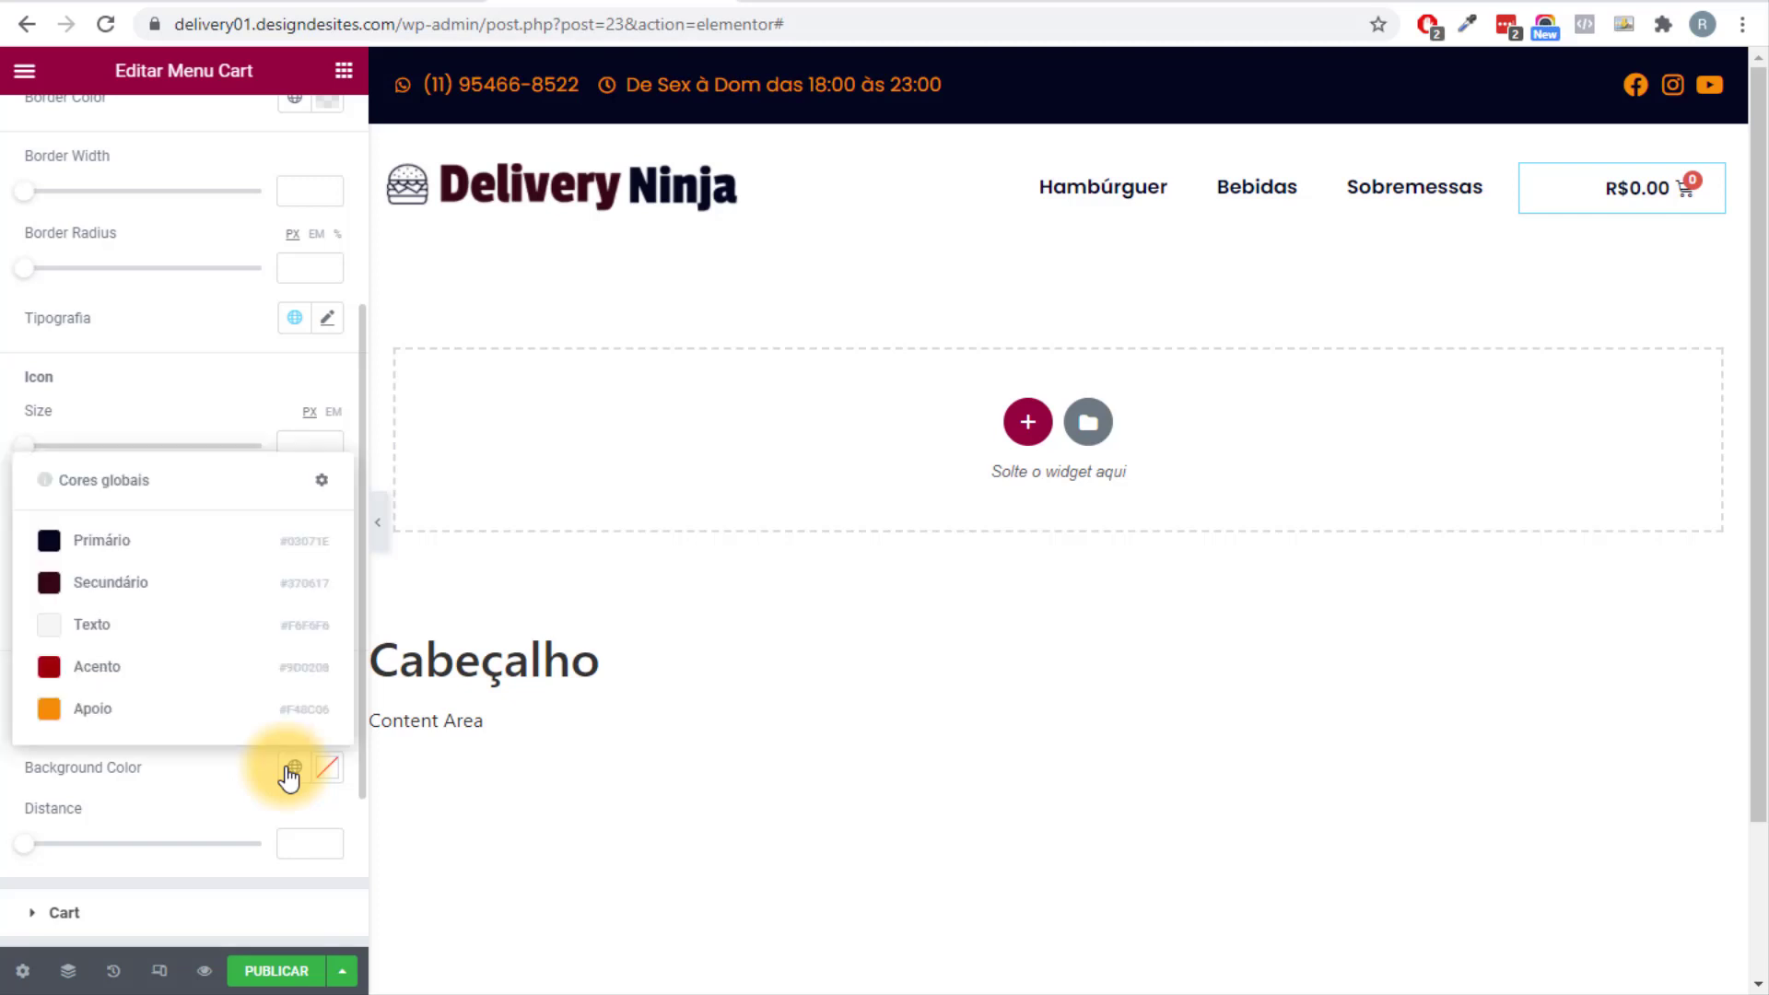
click(174, 589)
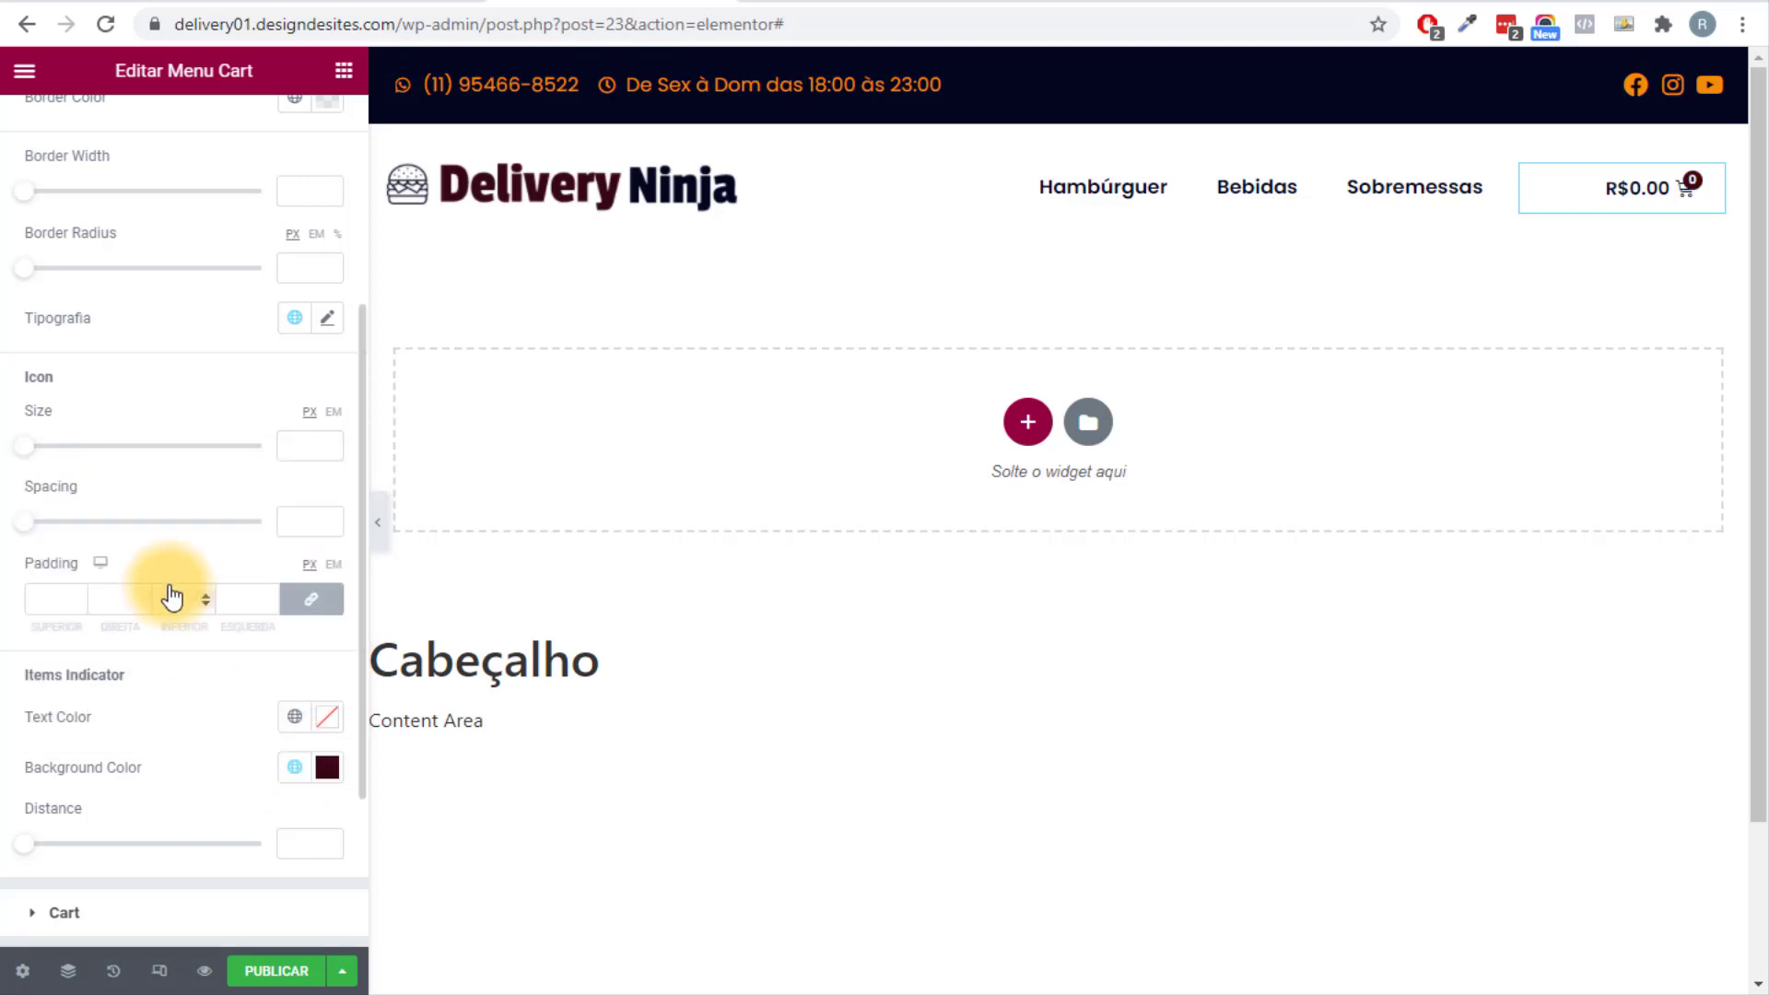
click(295, 768)
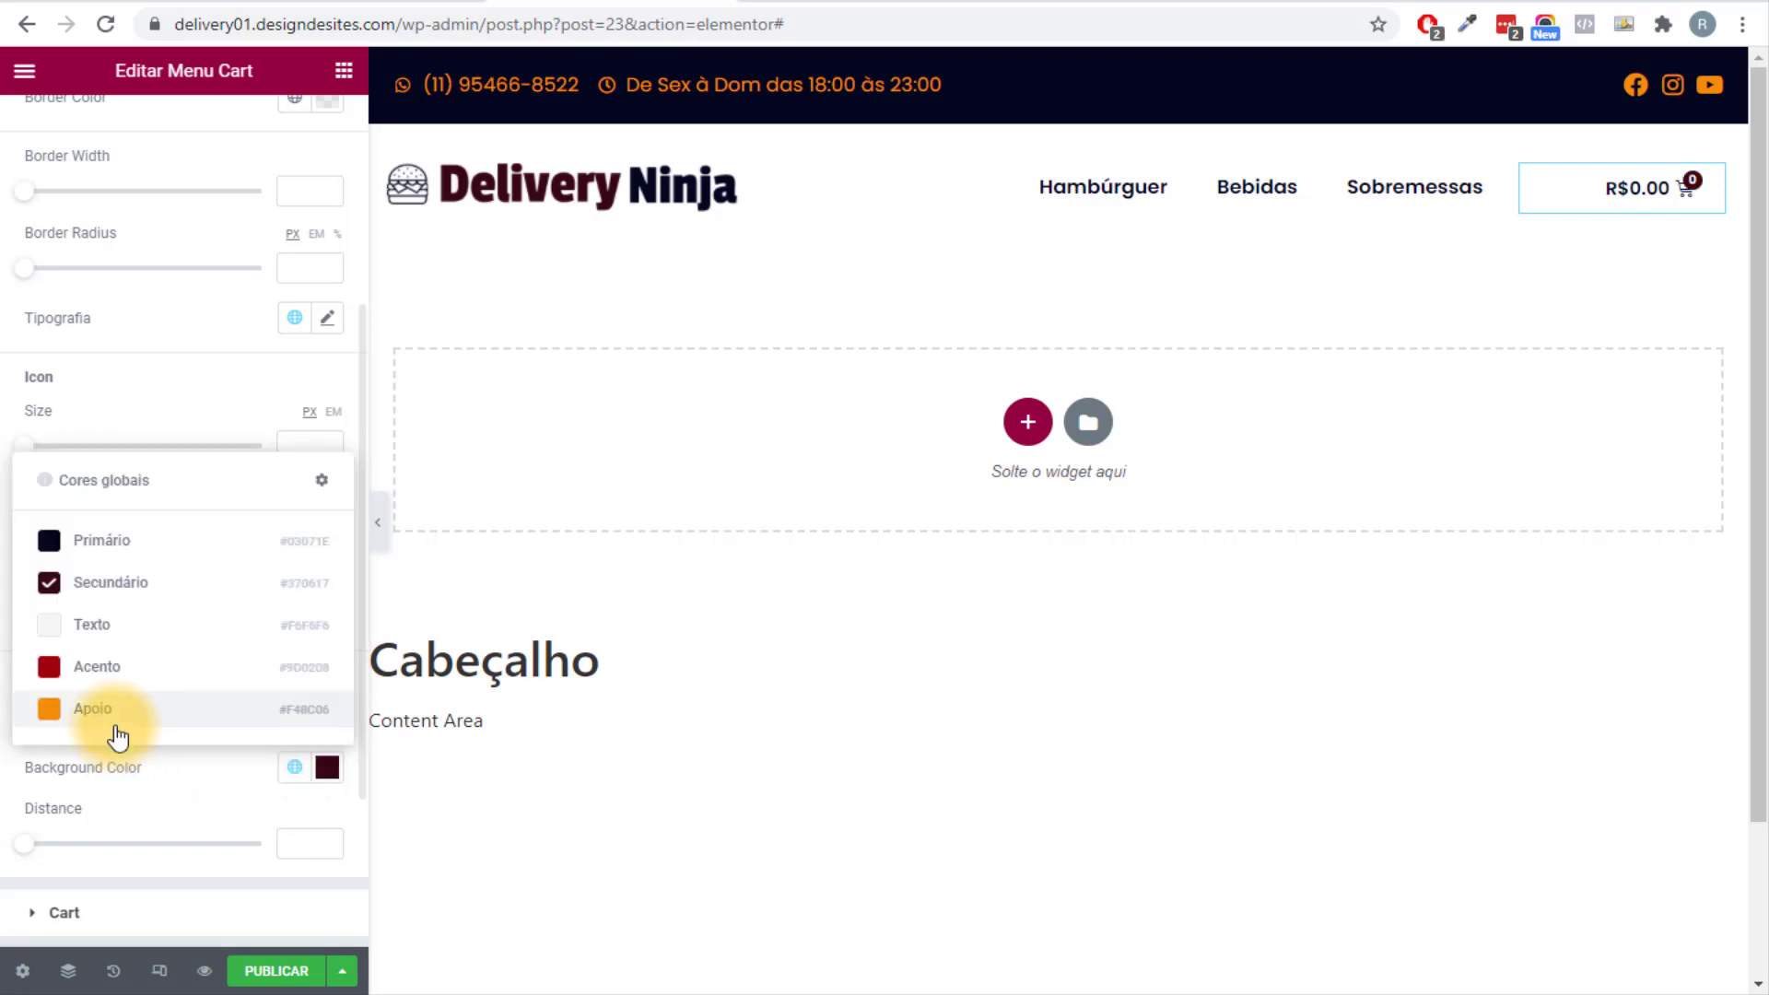
click(118, 724)
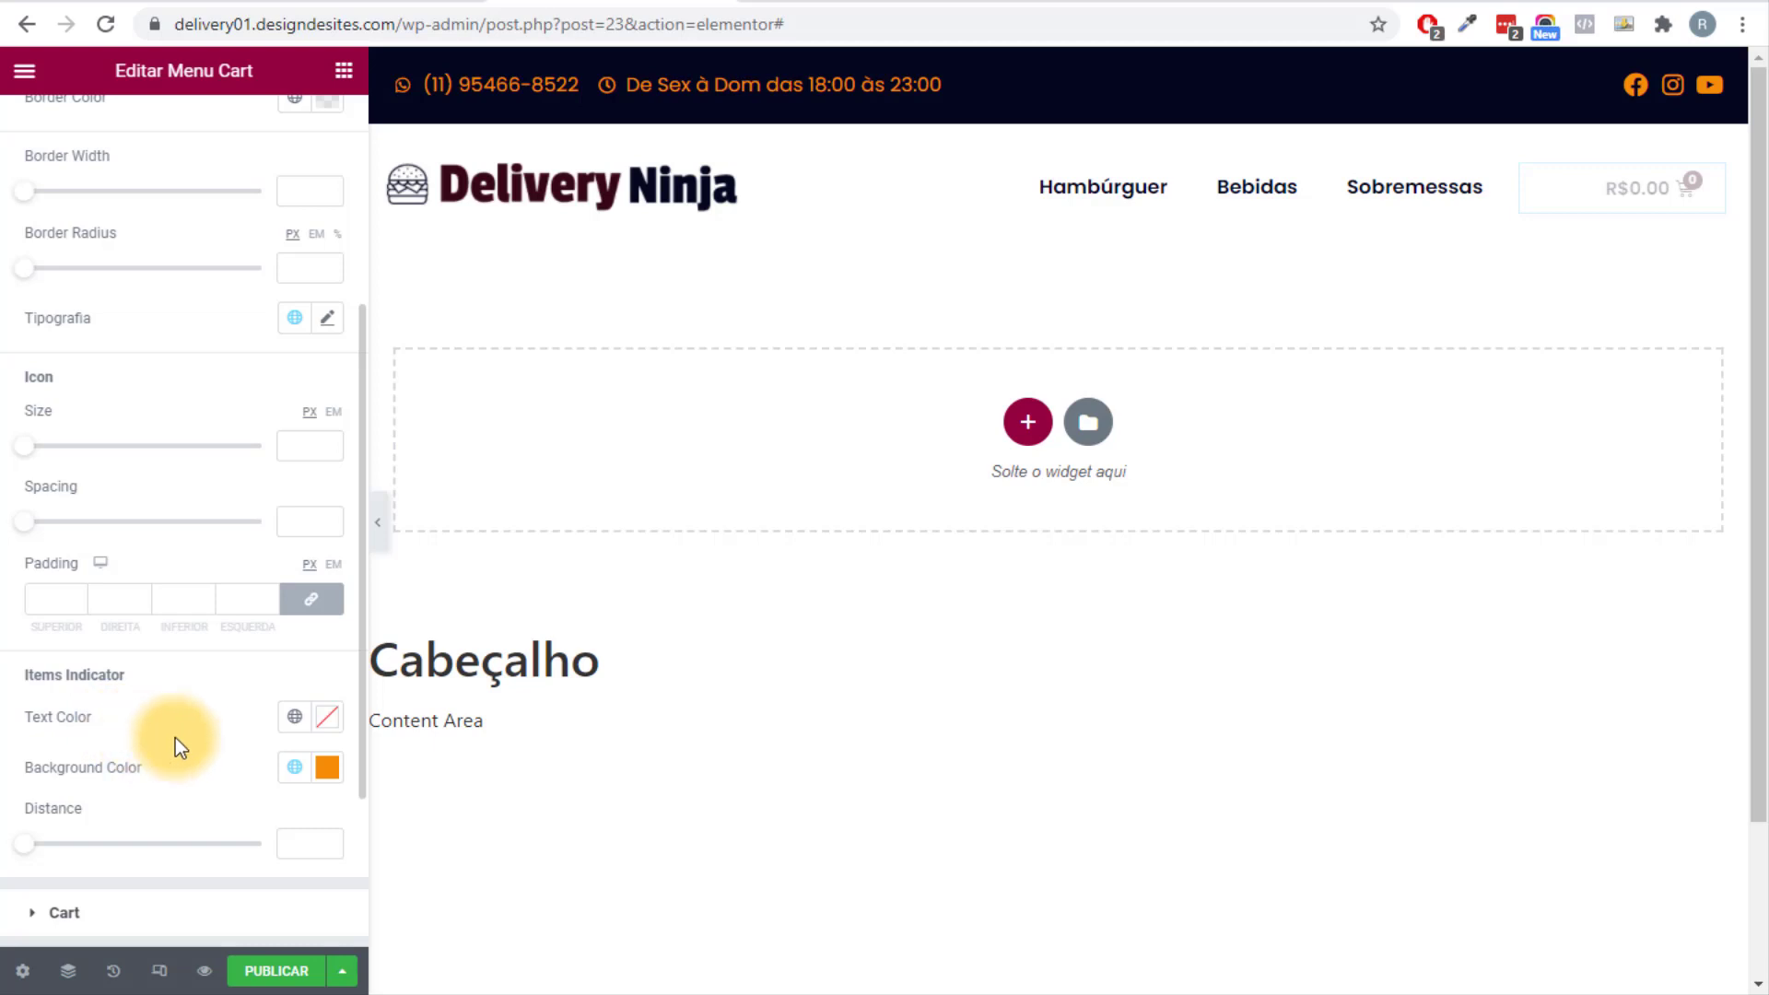
click(294, 767)
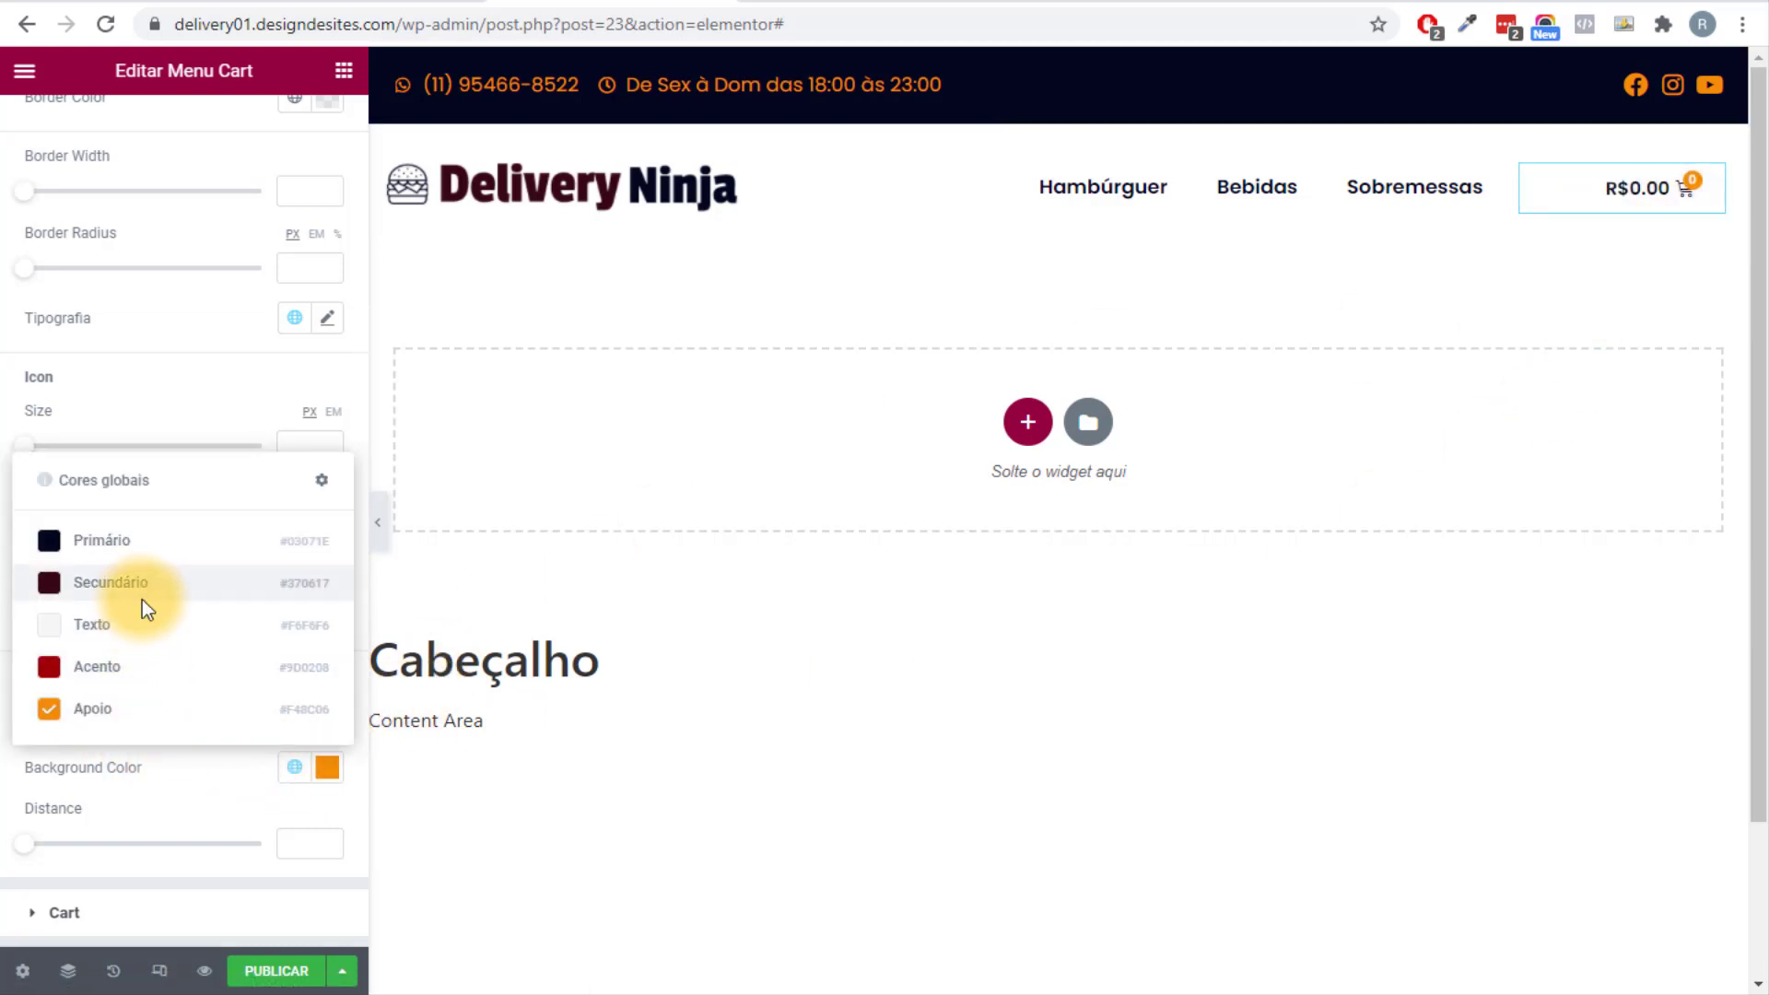
click(142, 599)
click(295, 717)
click(203, 675)
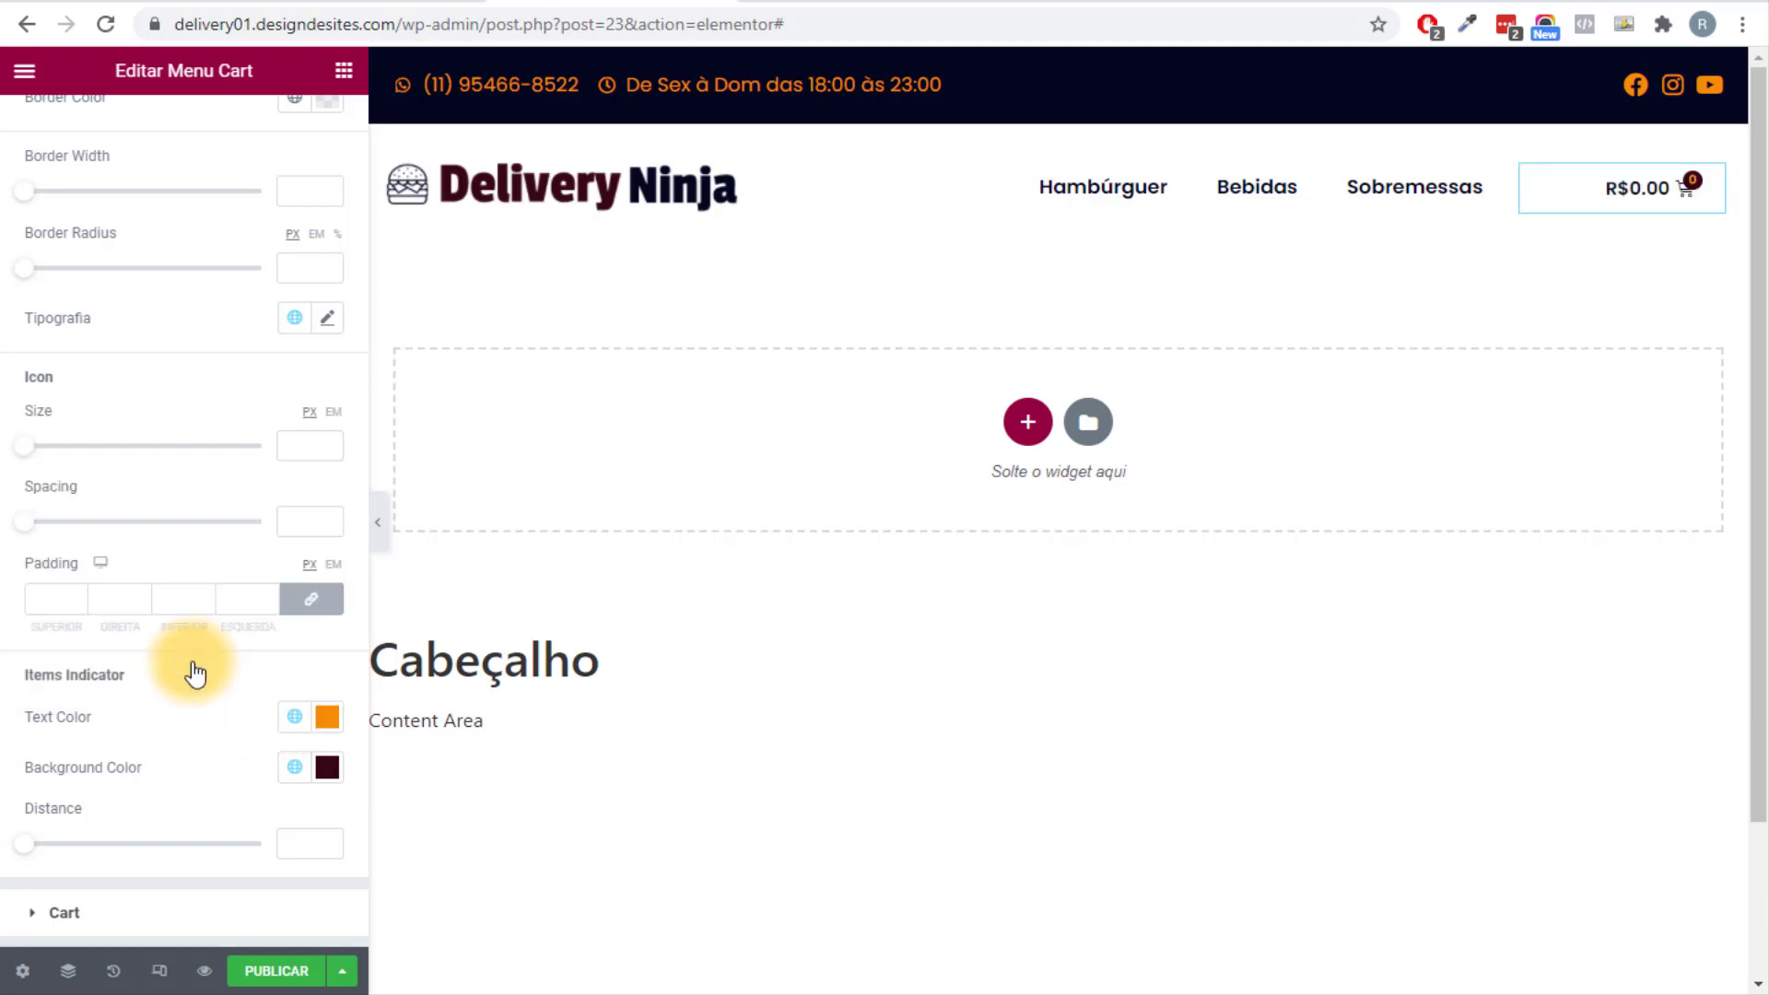
click(324, 717)
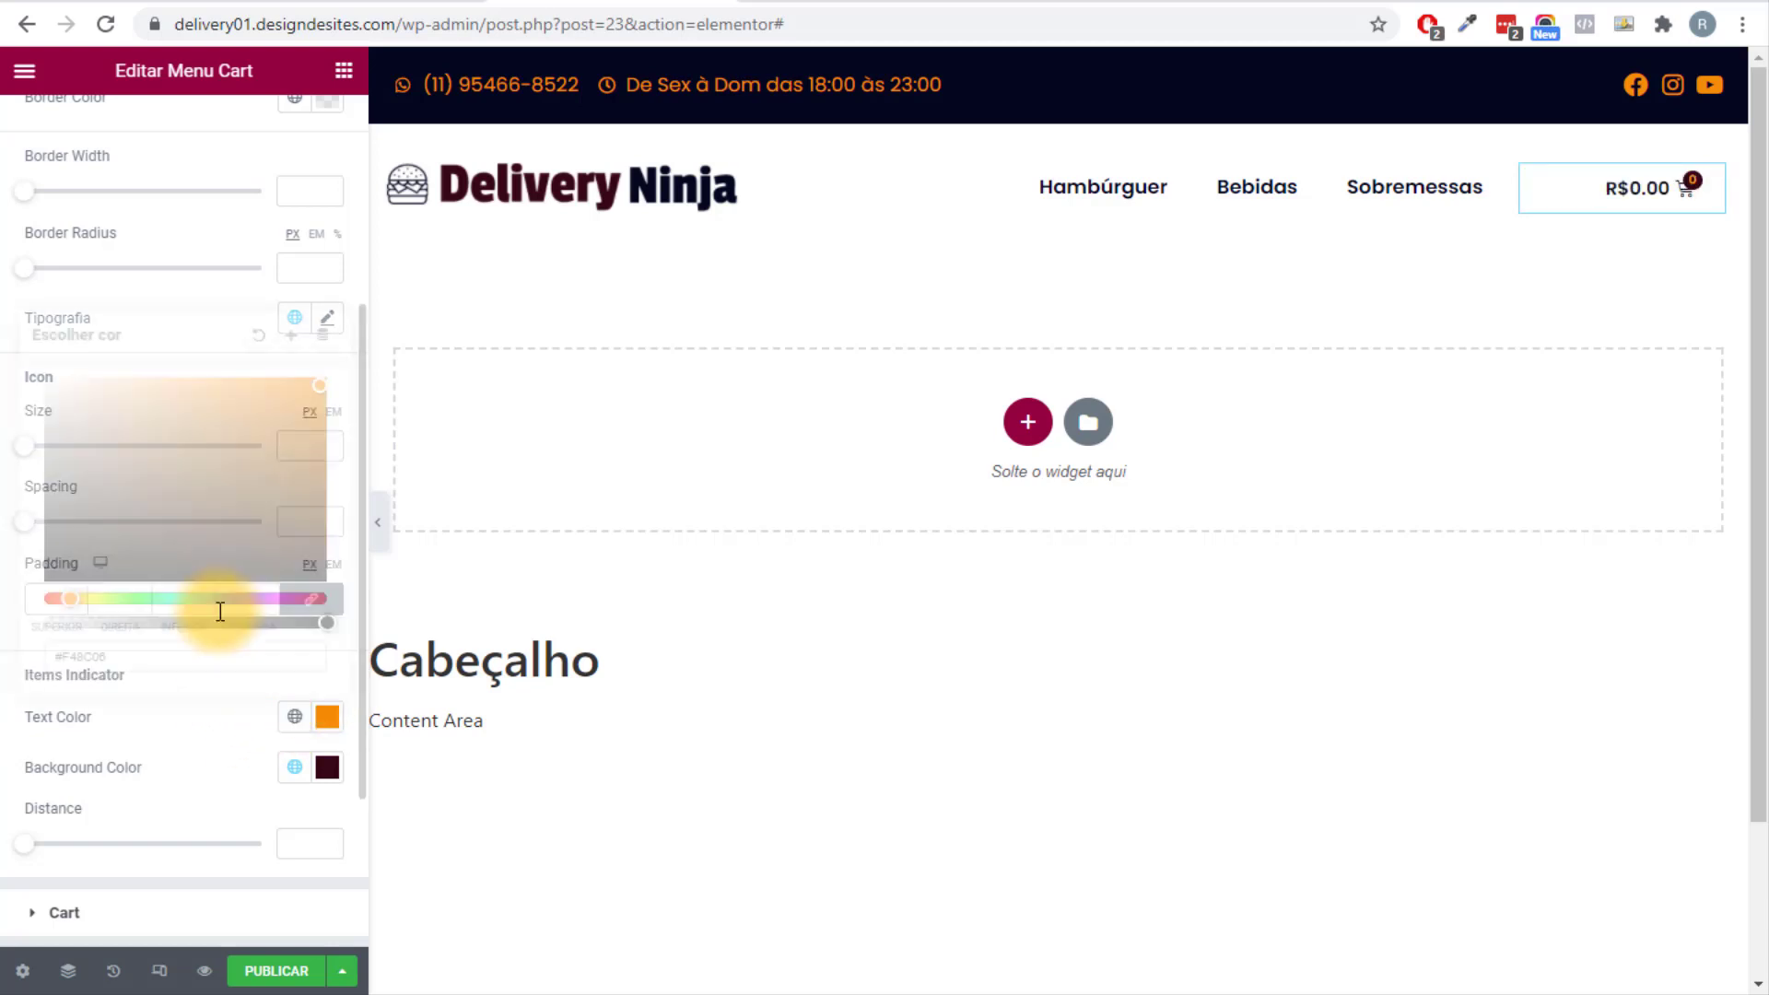
drag(241, 494, 7, 349)
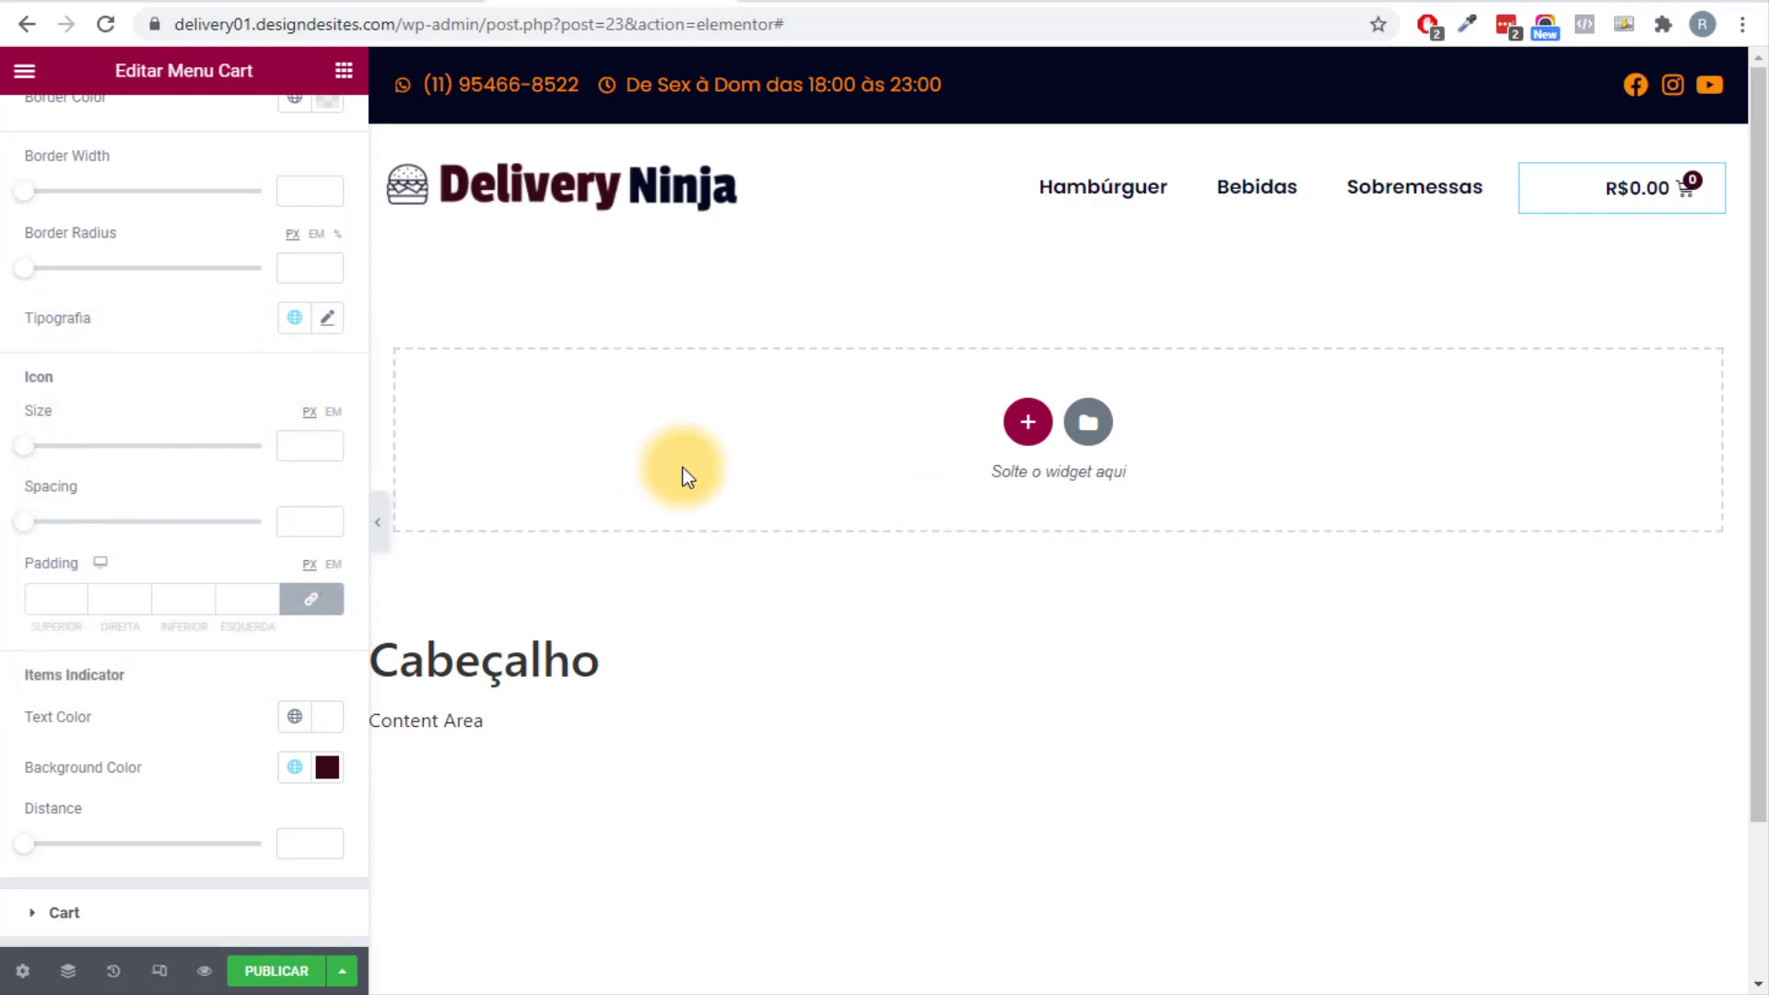
click(378, 523)
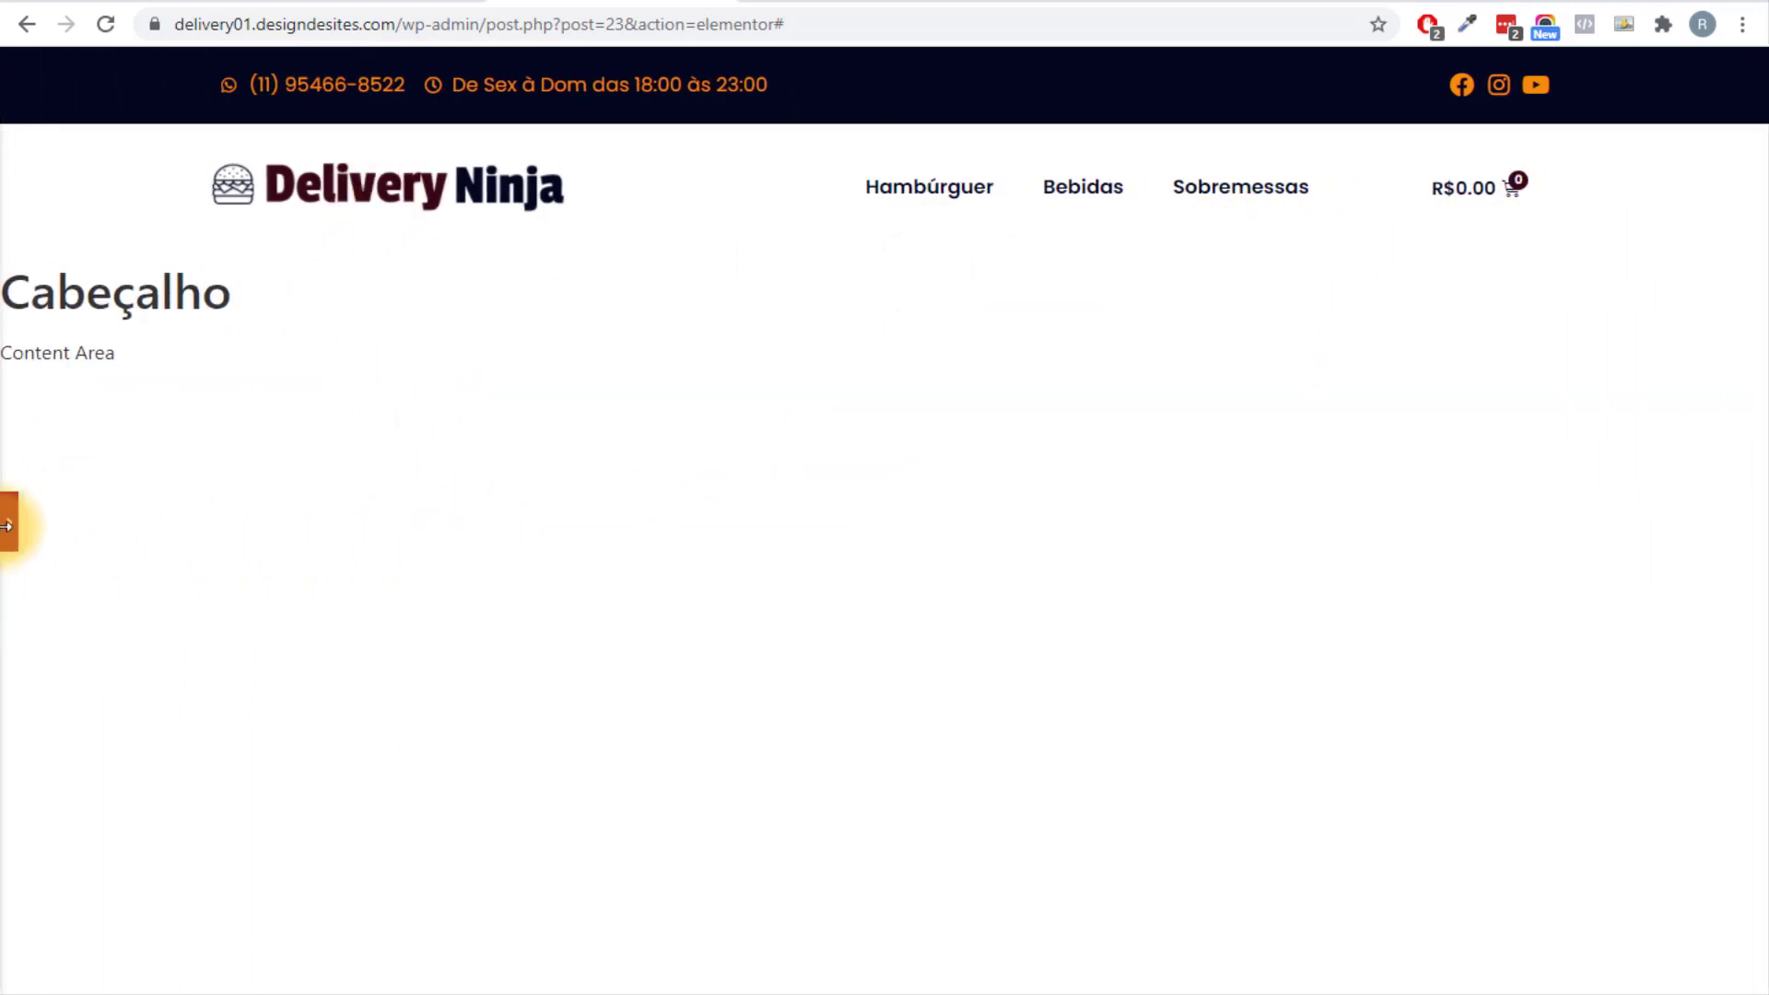
Open the empty off-canvas mini-cart from the header cart, then close it again.
click(6, 523)
scroll(124, 636, up, 3)
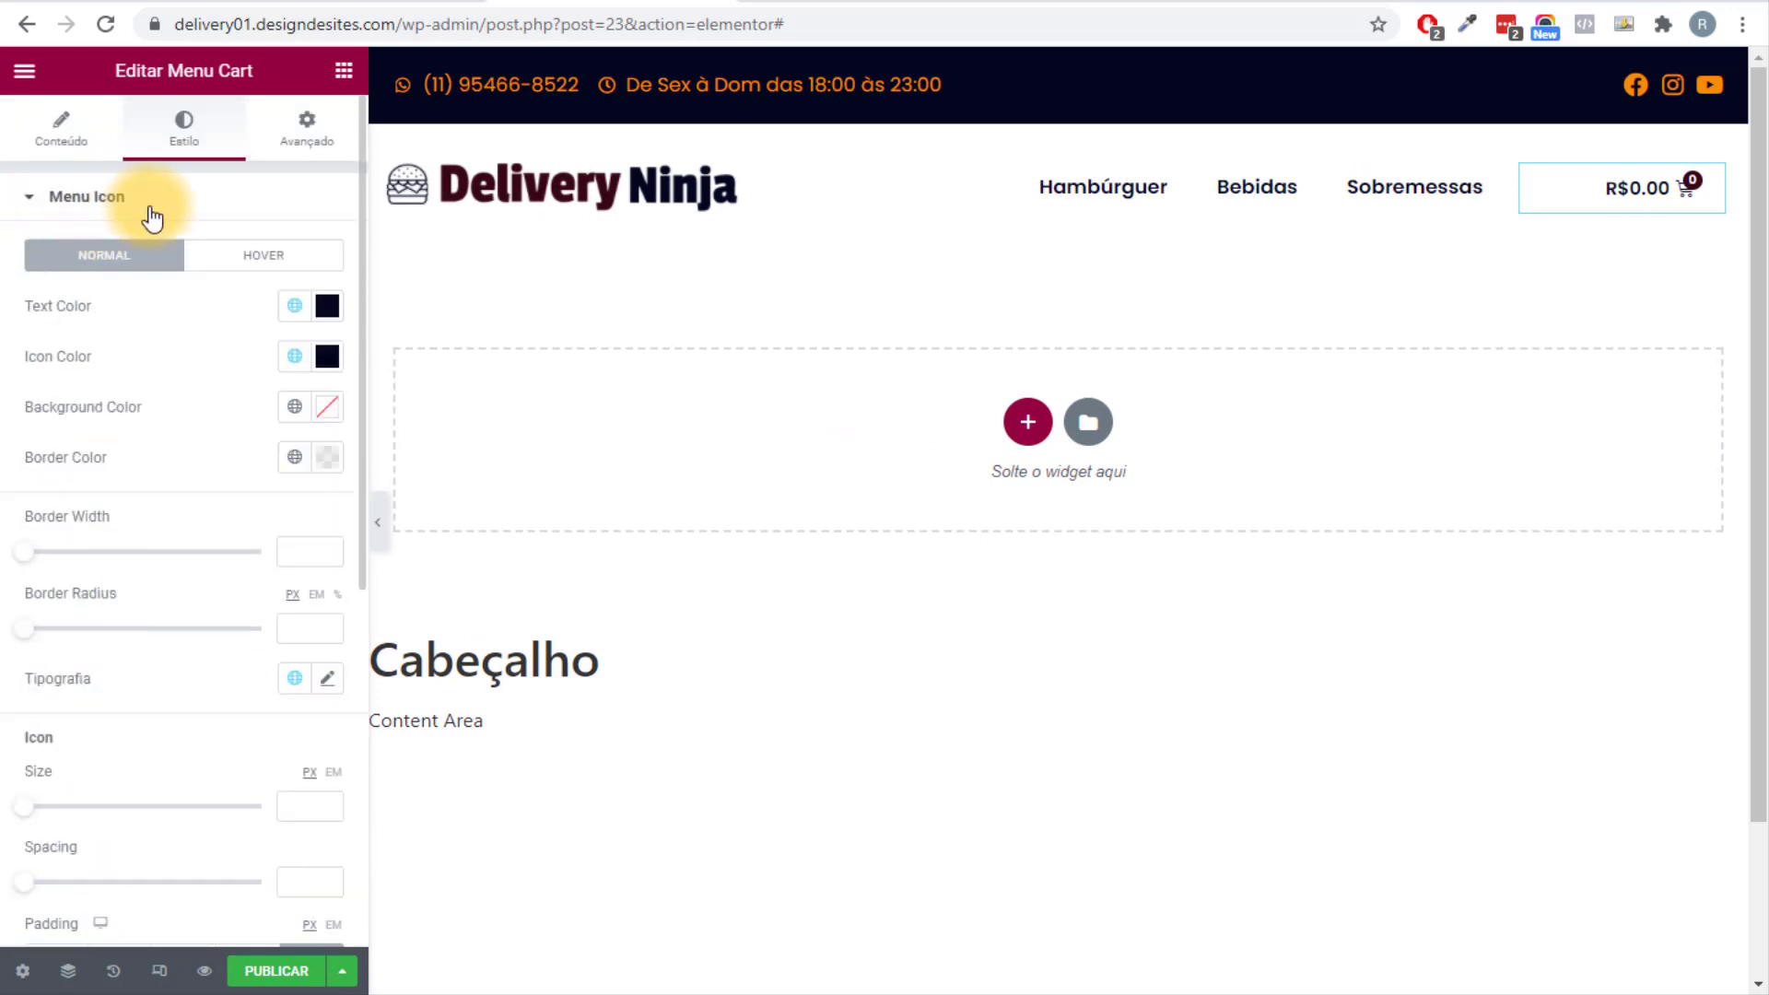
scroll(168, 388, down, 6)
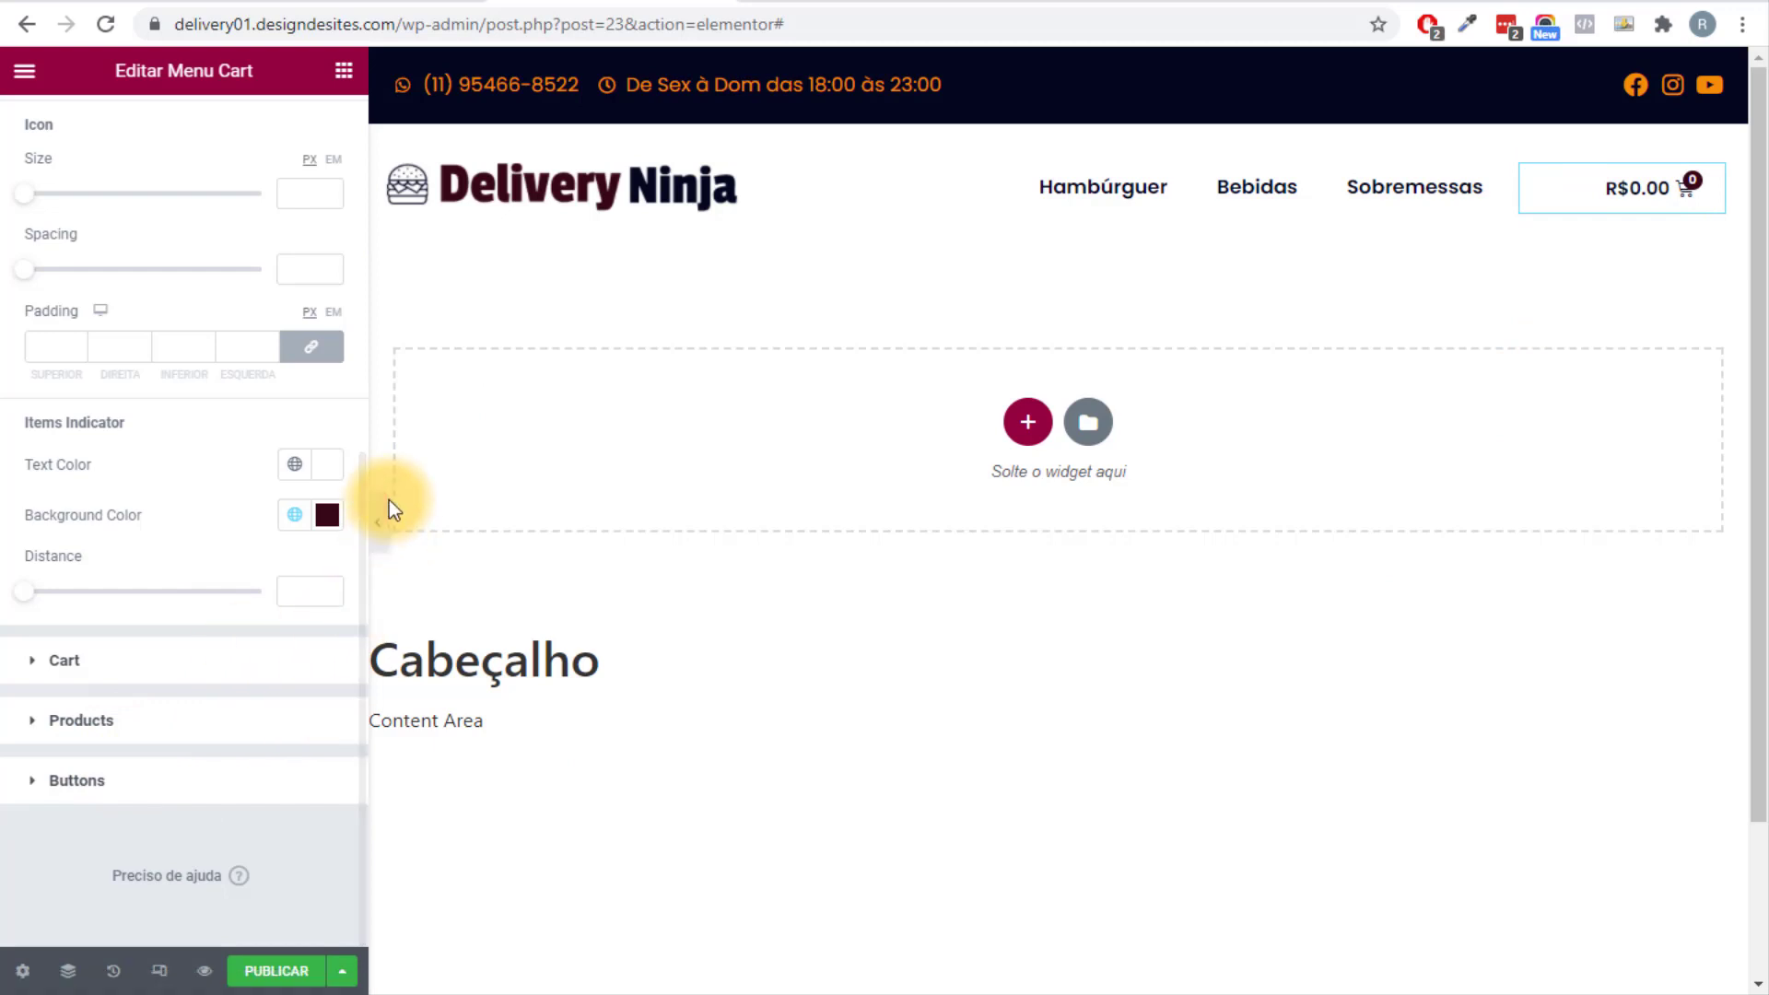
click(1654, 190)
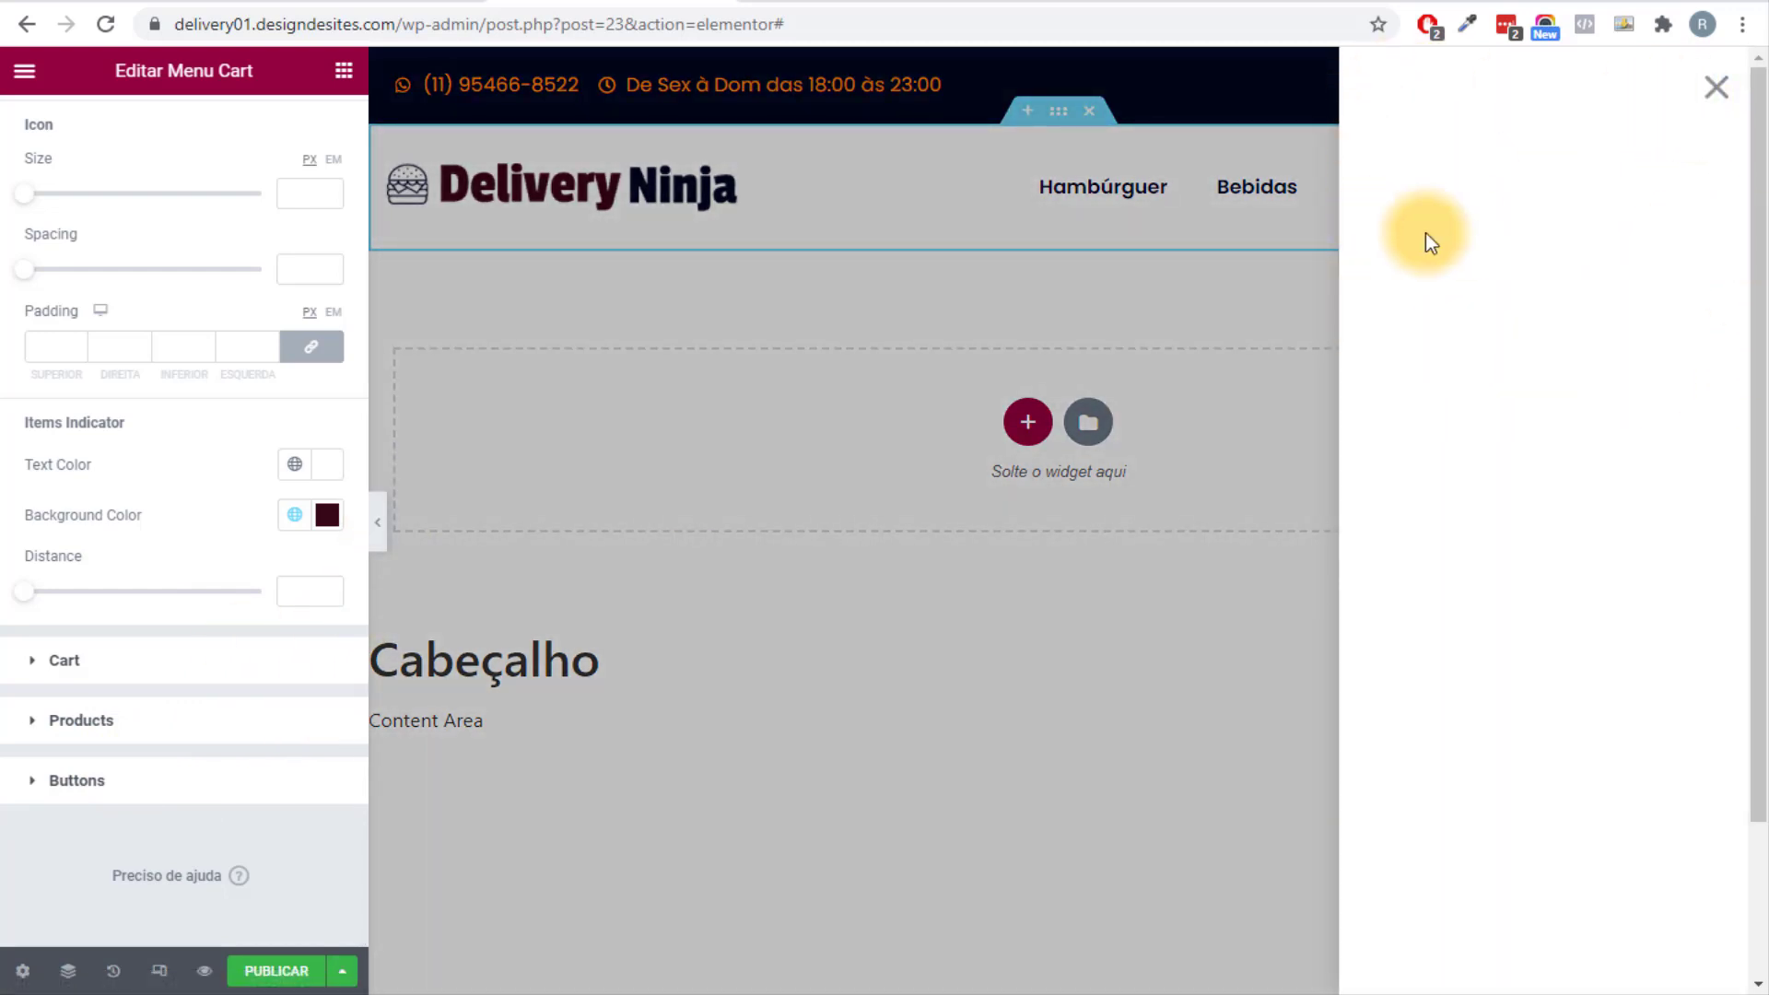
scroll(16, 679, up, 1)
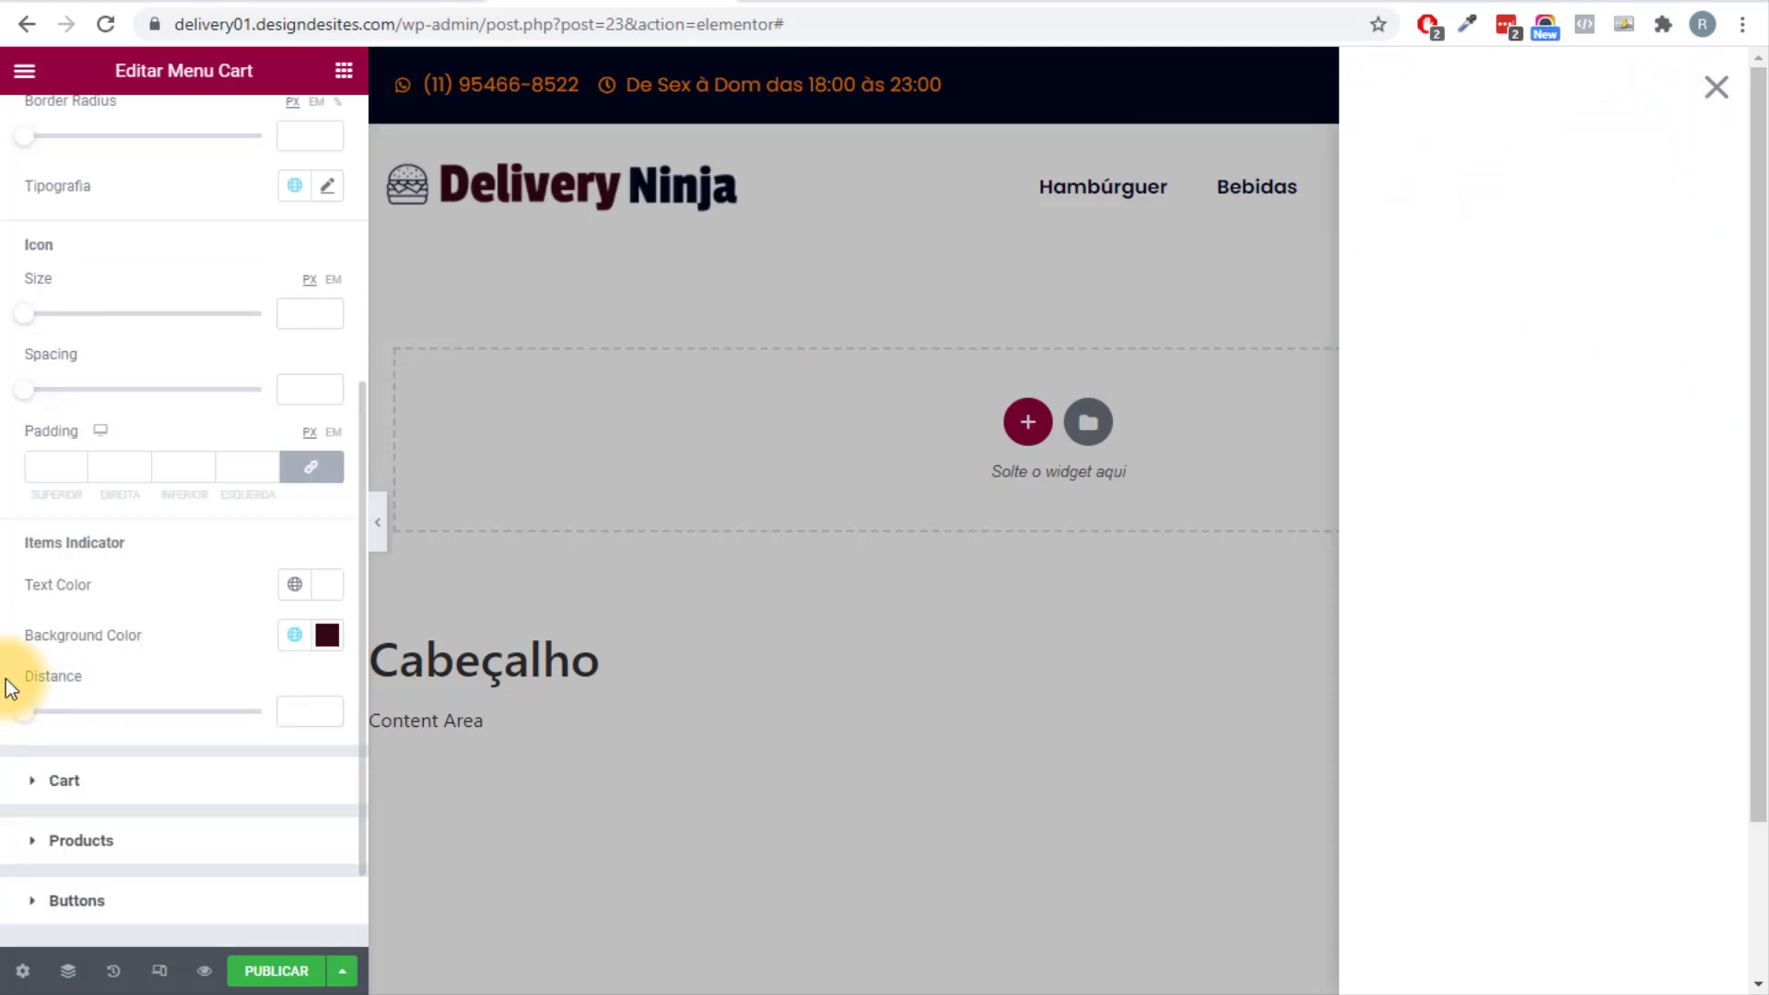
scroll(55, 686, down, 1)
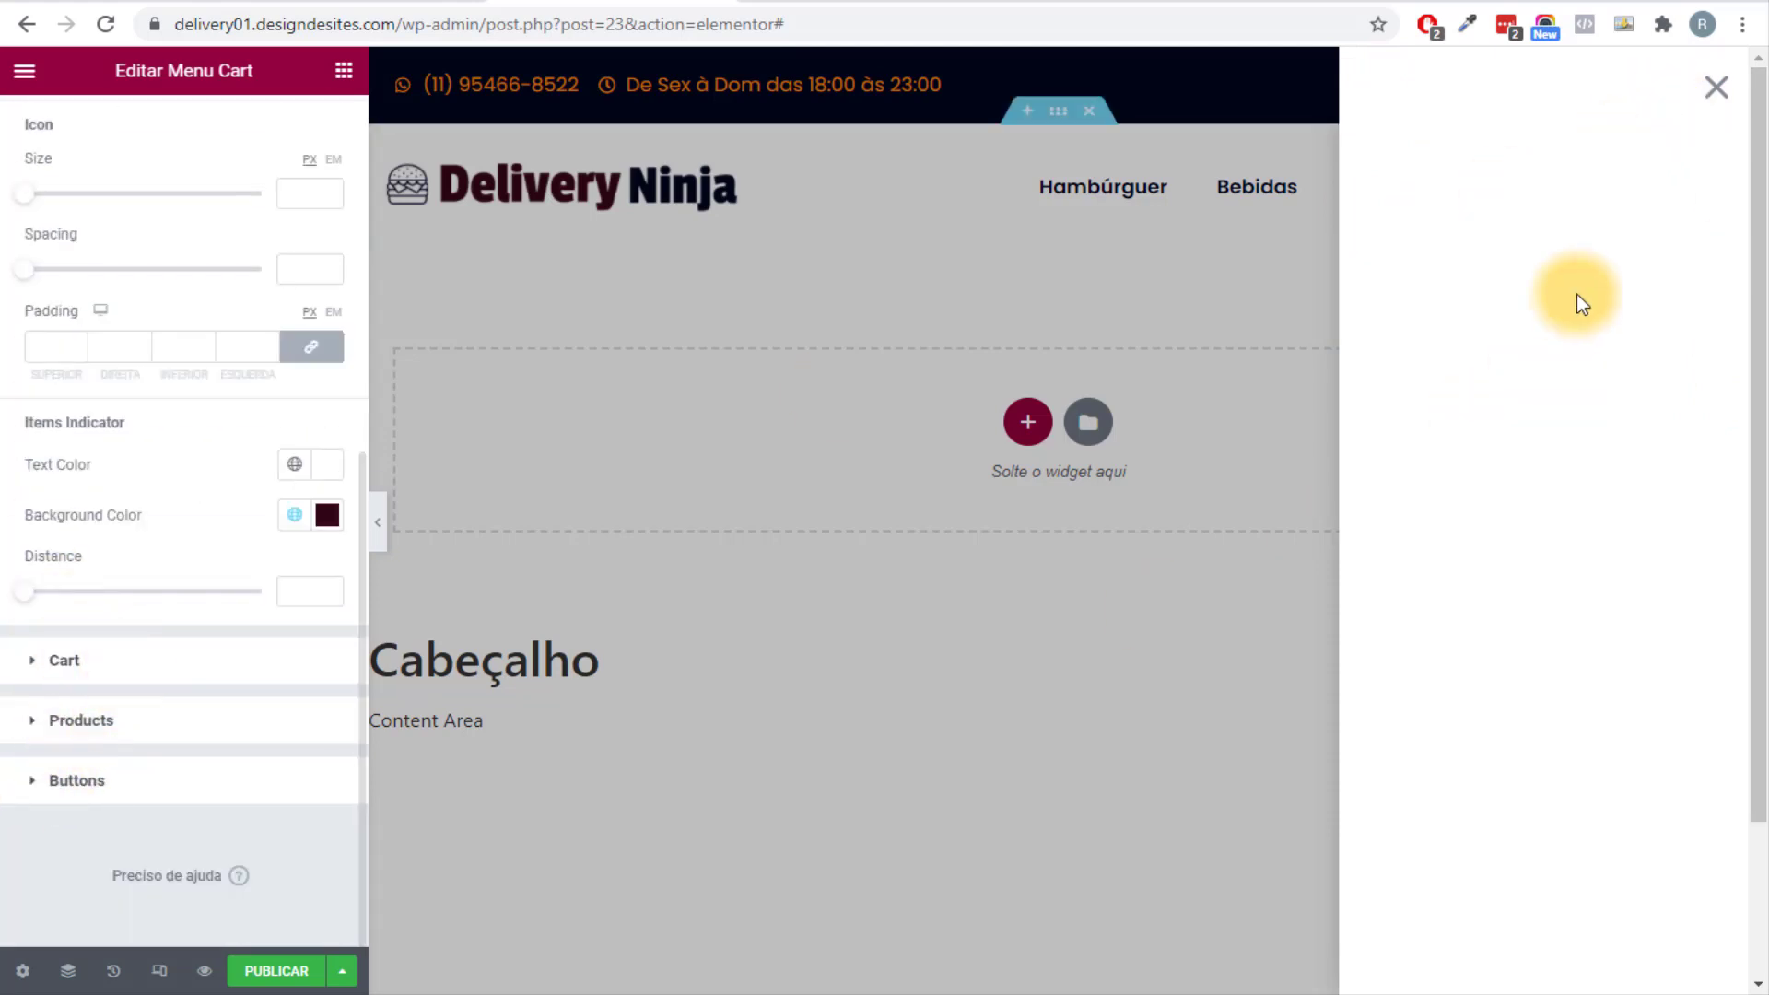
click(1714, 88)
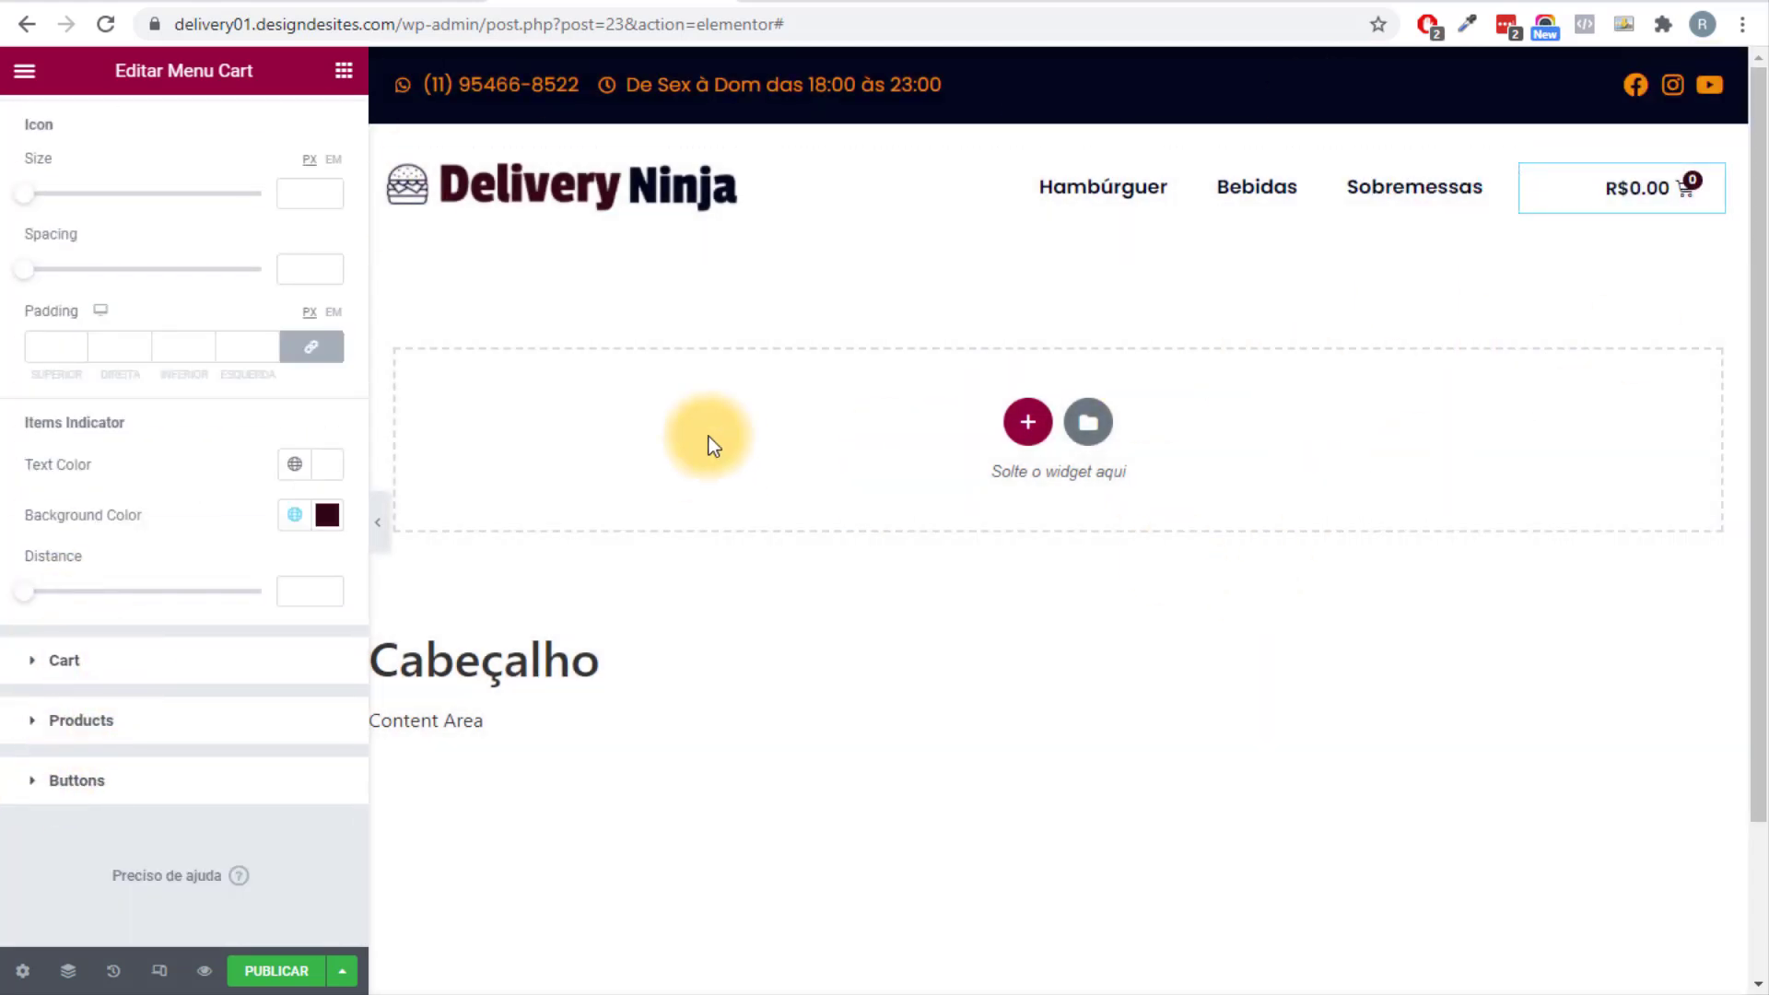
Give mini-cart product titles the Primário colour and prices the Secundário colour.
click(69, 663)
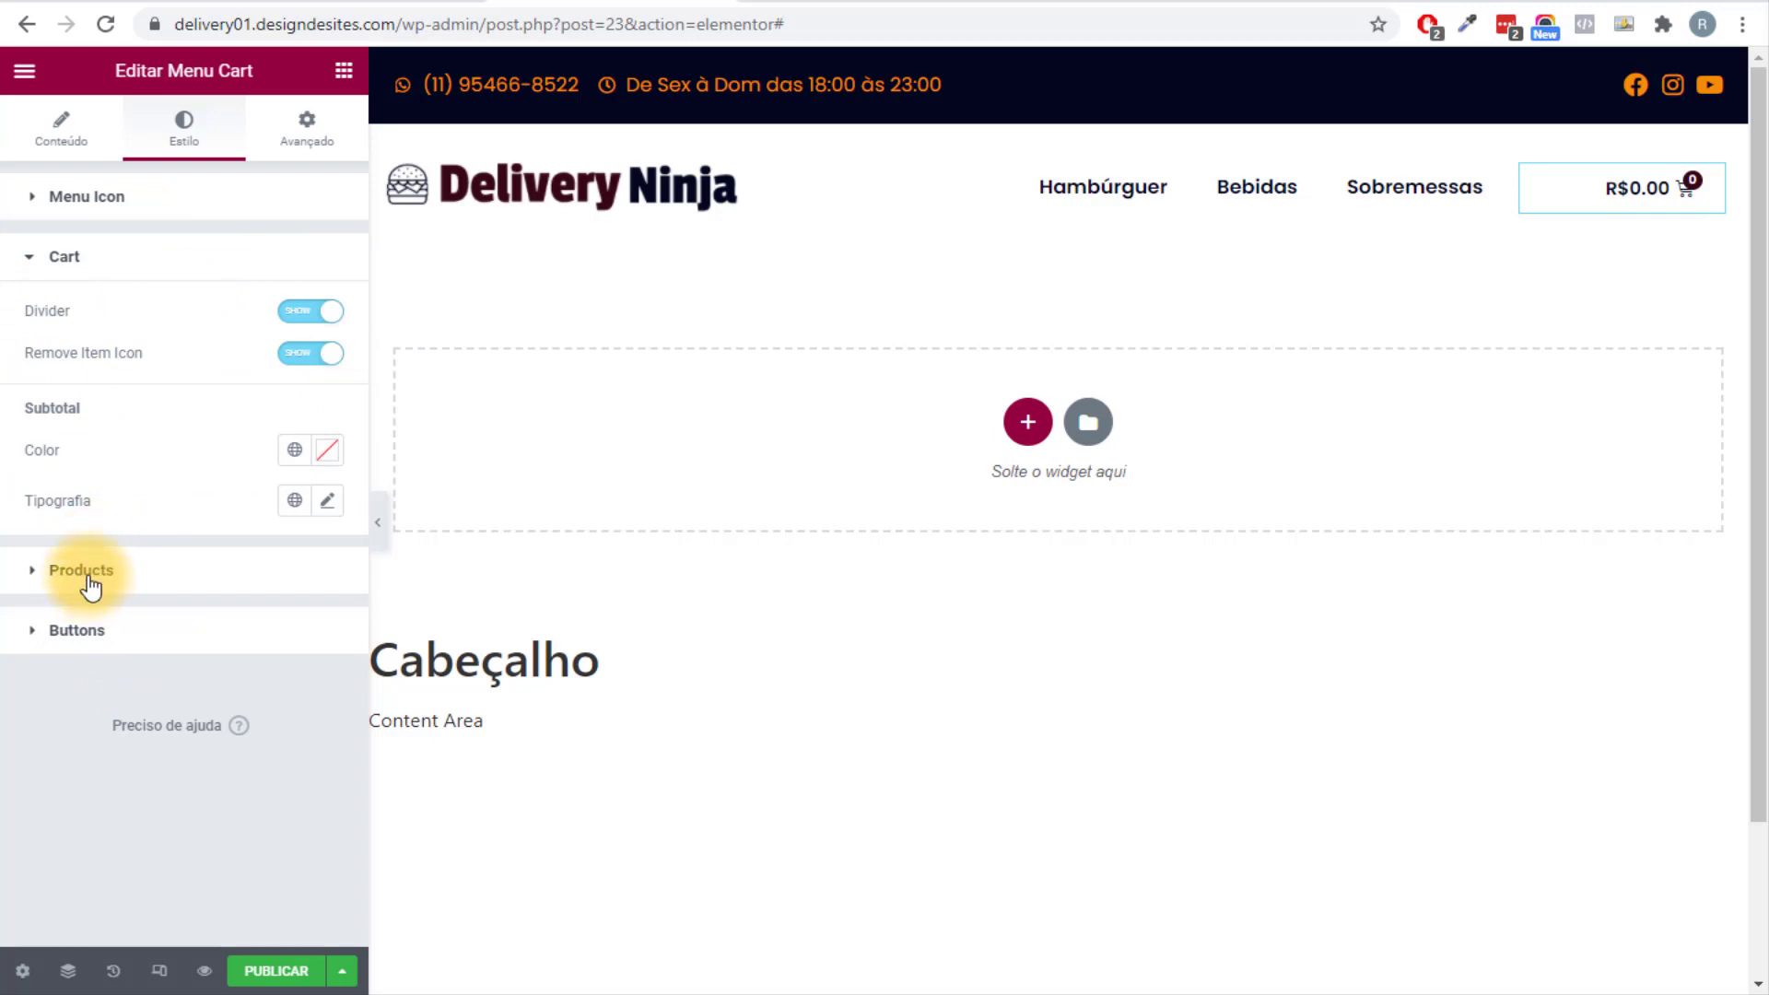
click(41, 571)
click(289, 428)
click(209, 537)
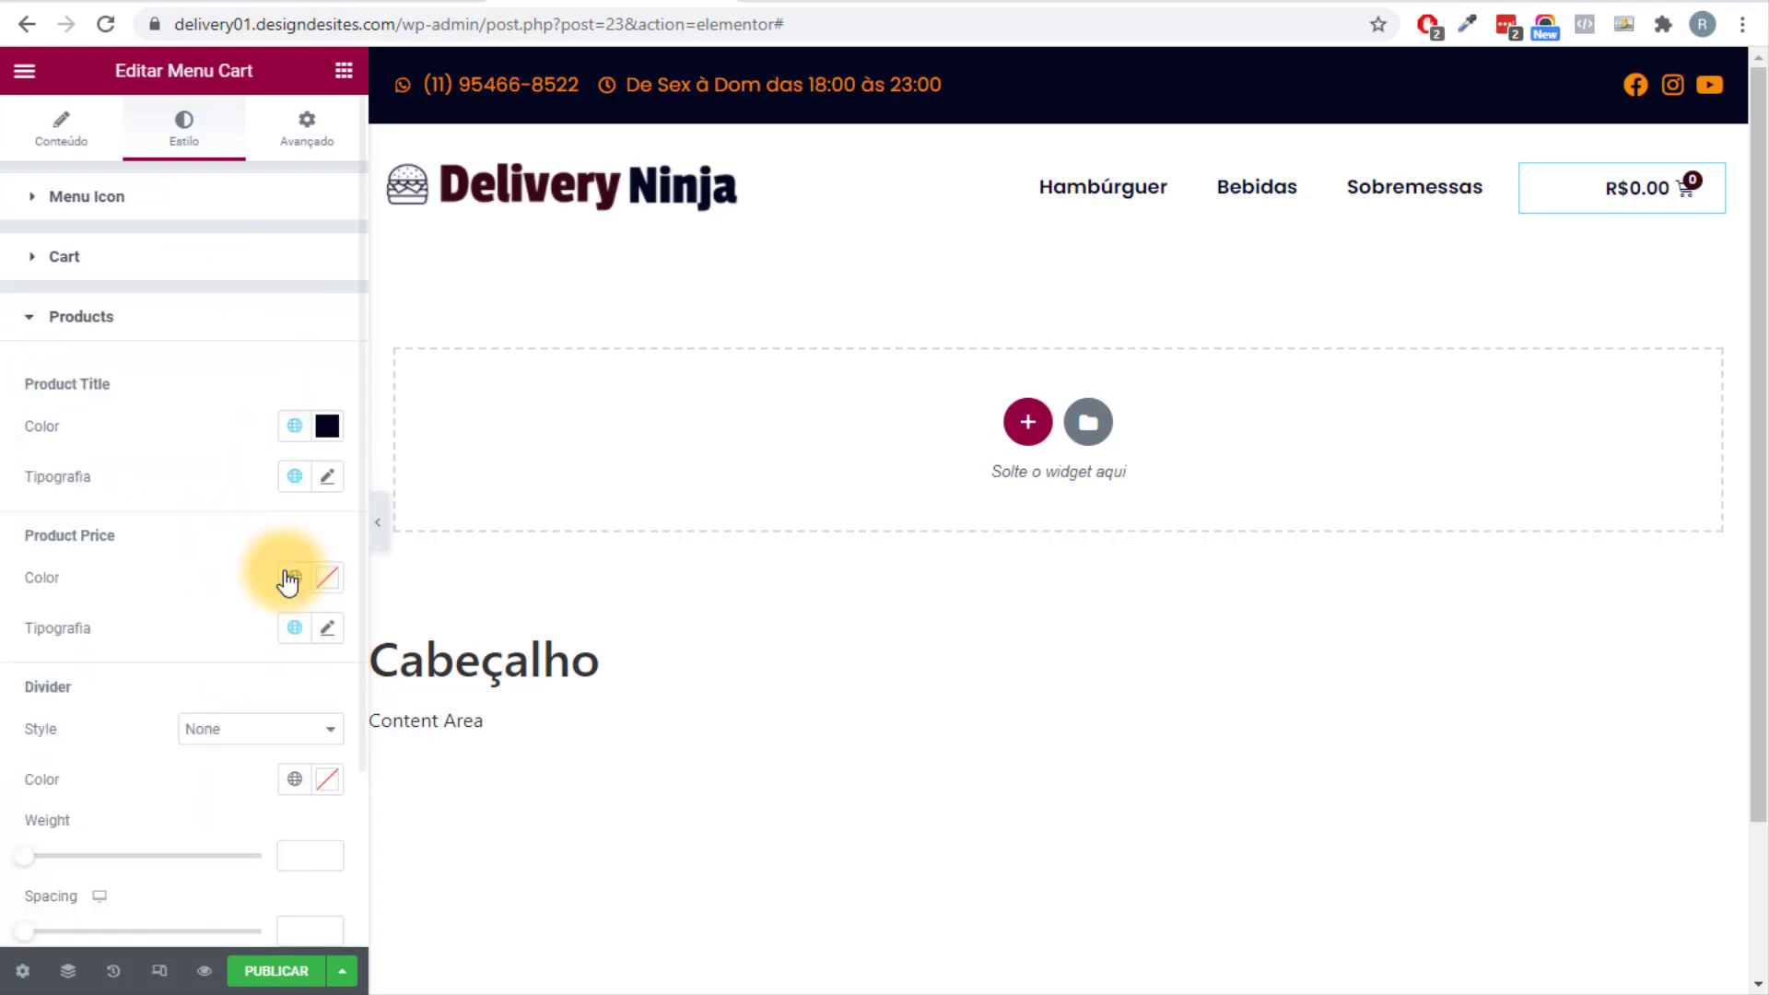
click(291, 580)
click(209, 683)
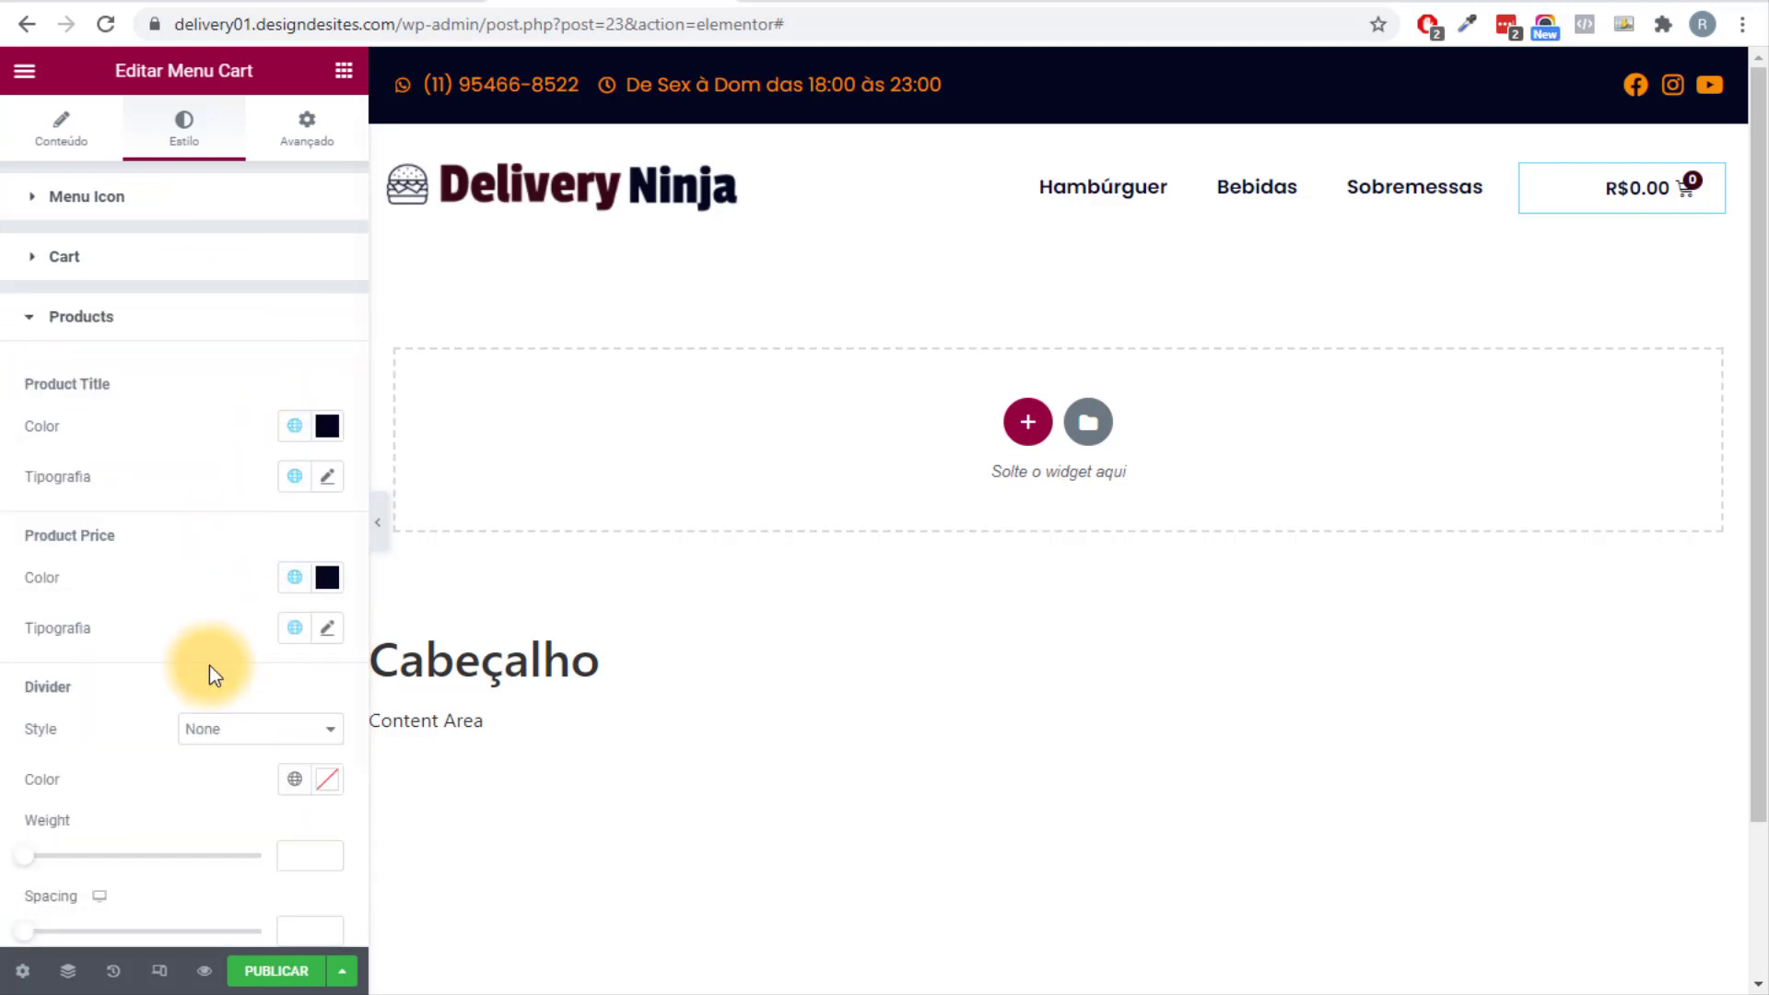
click(291, 587)
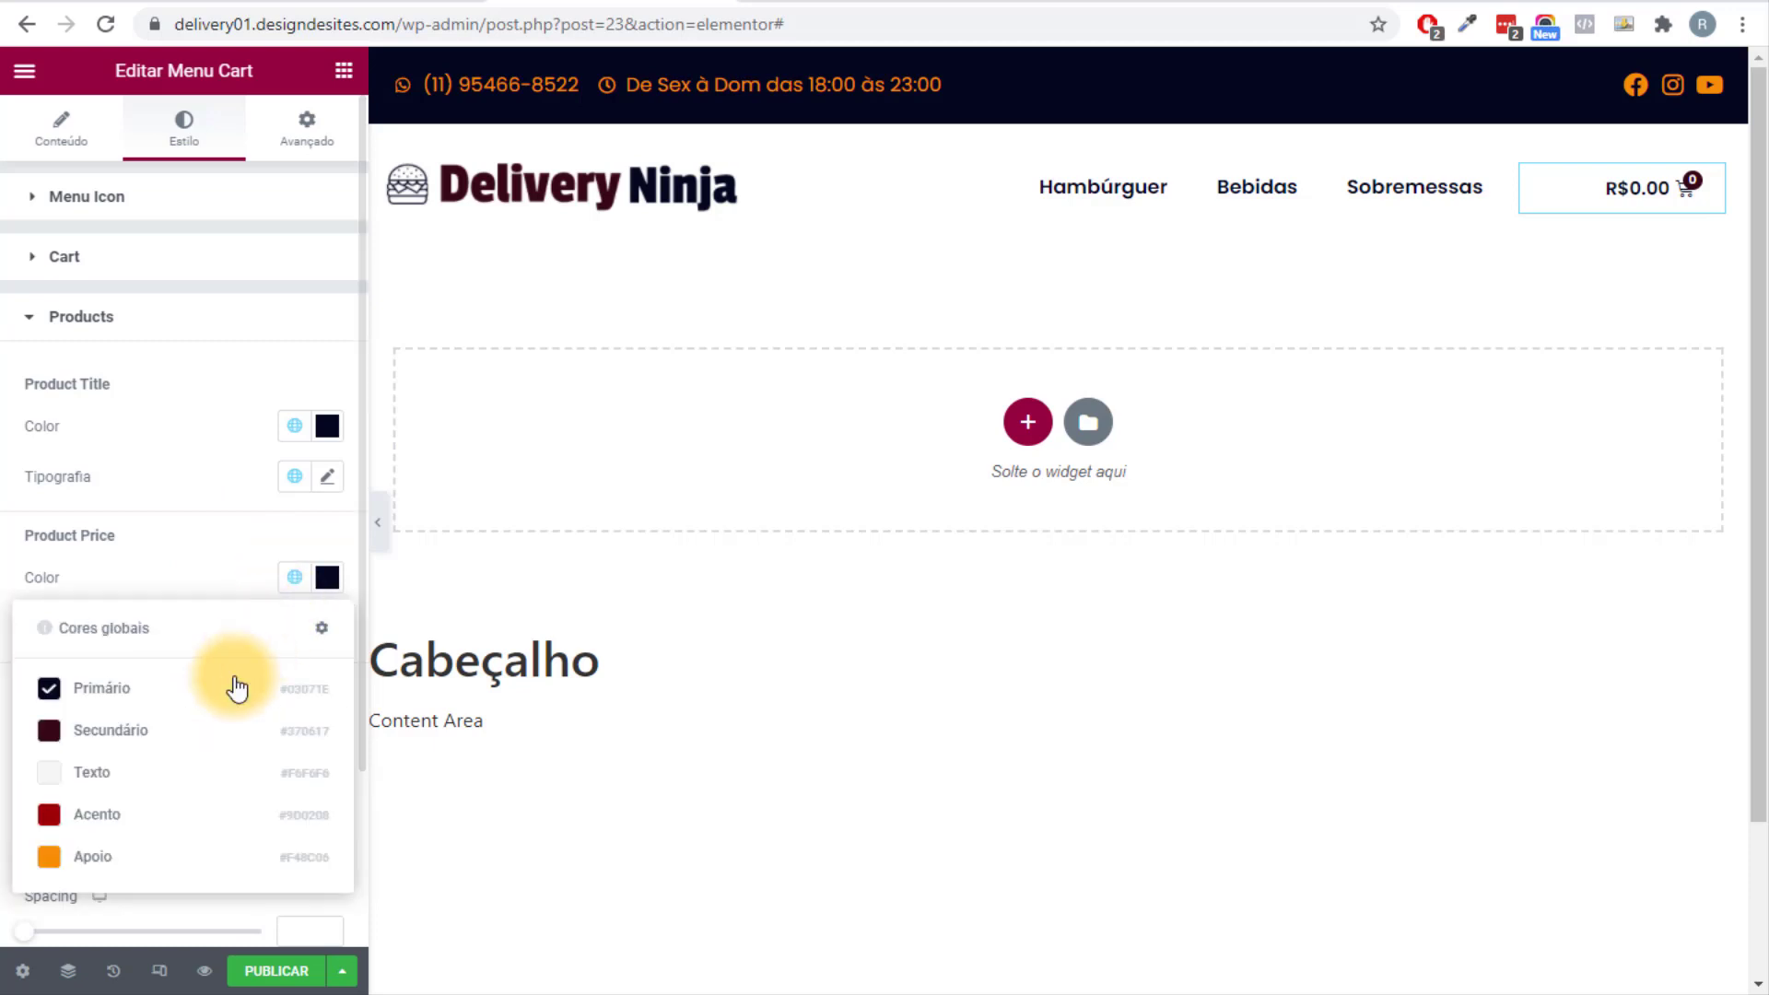
click(178, 732)
scroll(140, 689, down, 3)
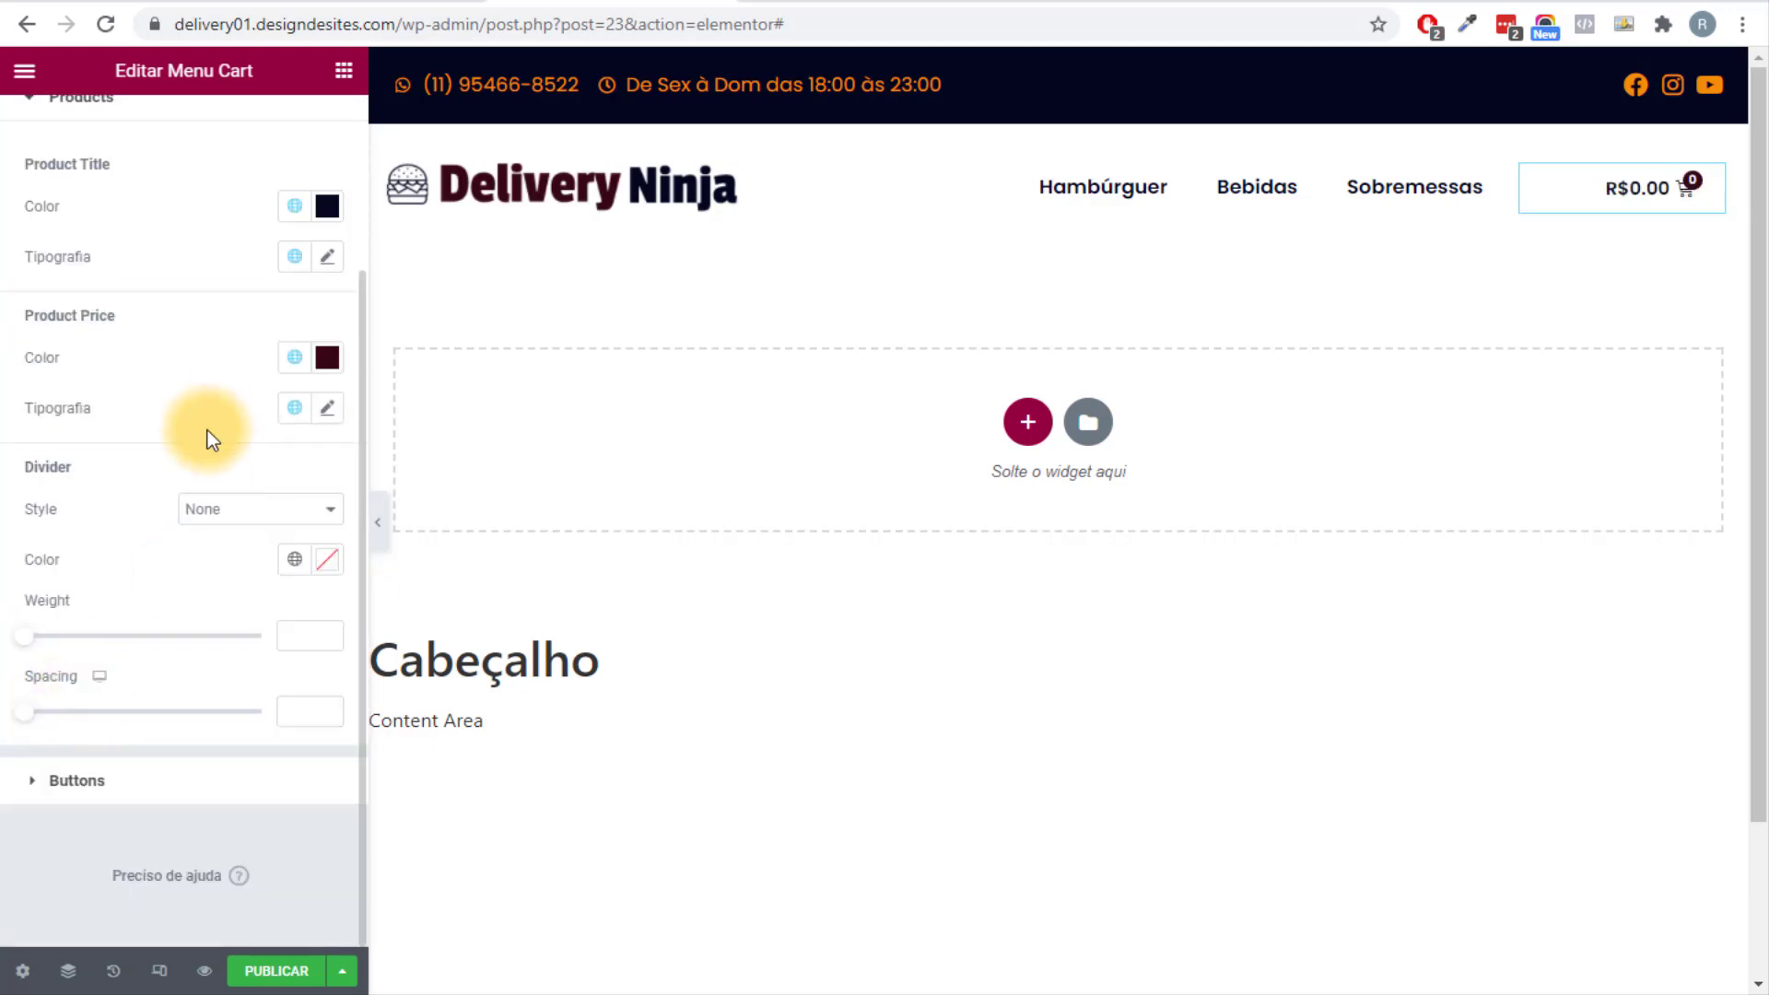
Style View Cart as Primário with Texto text, and Checkout as Secundário with Apoio text.
click(76, 780)
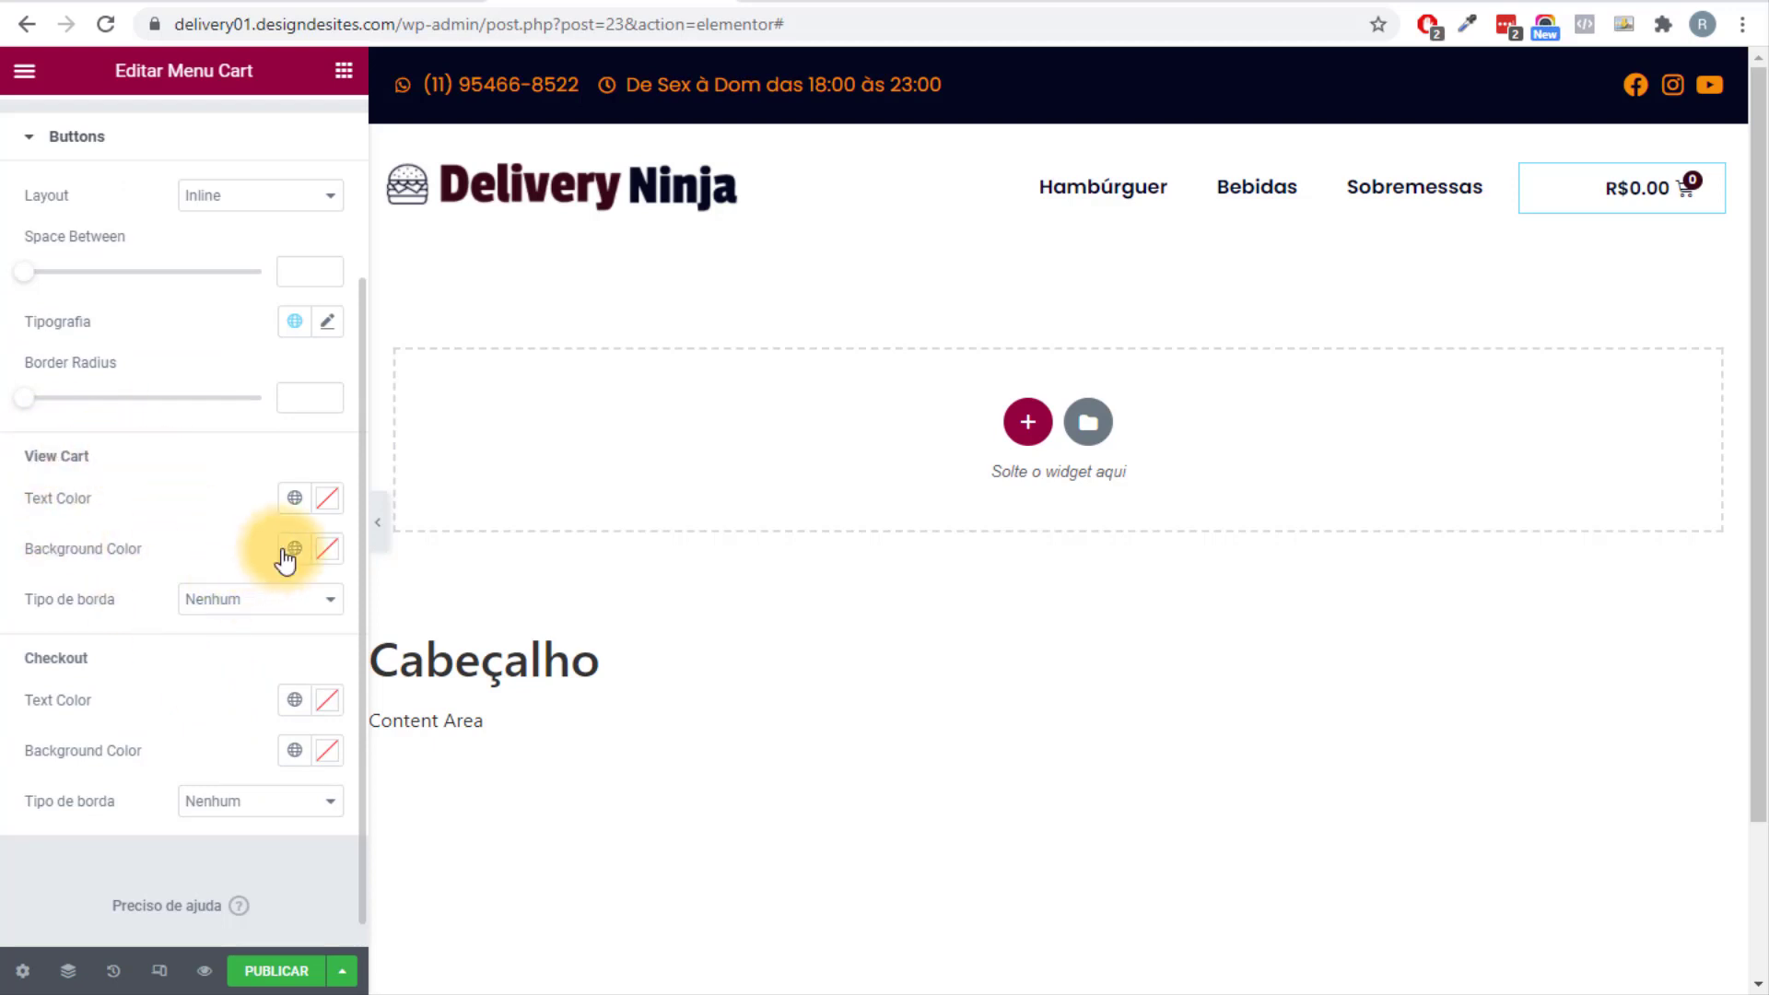
click(285, 553)
click(162, 665)
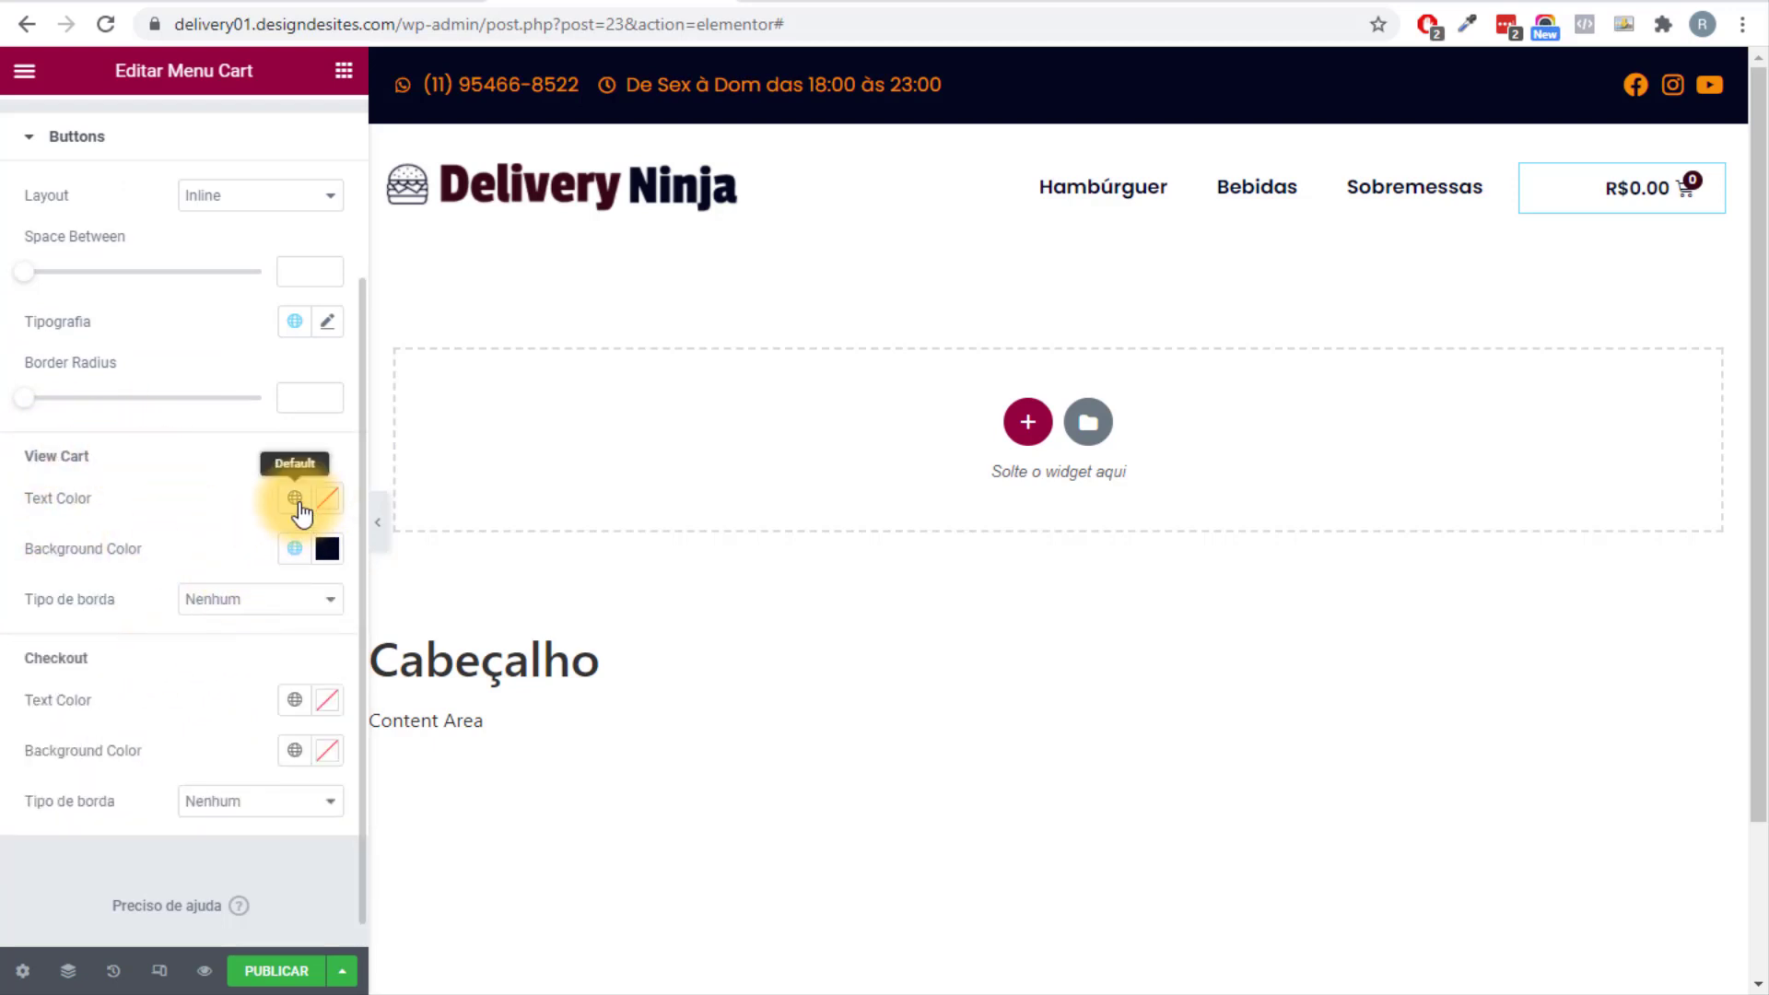
click(297, 502)
click(146, 692)
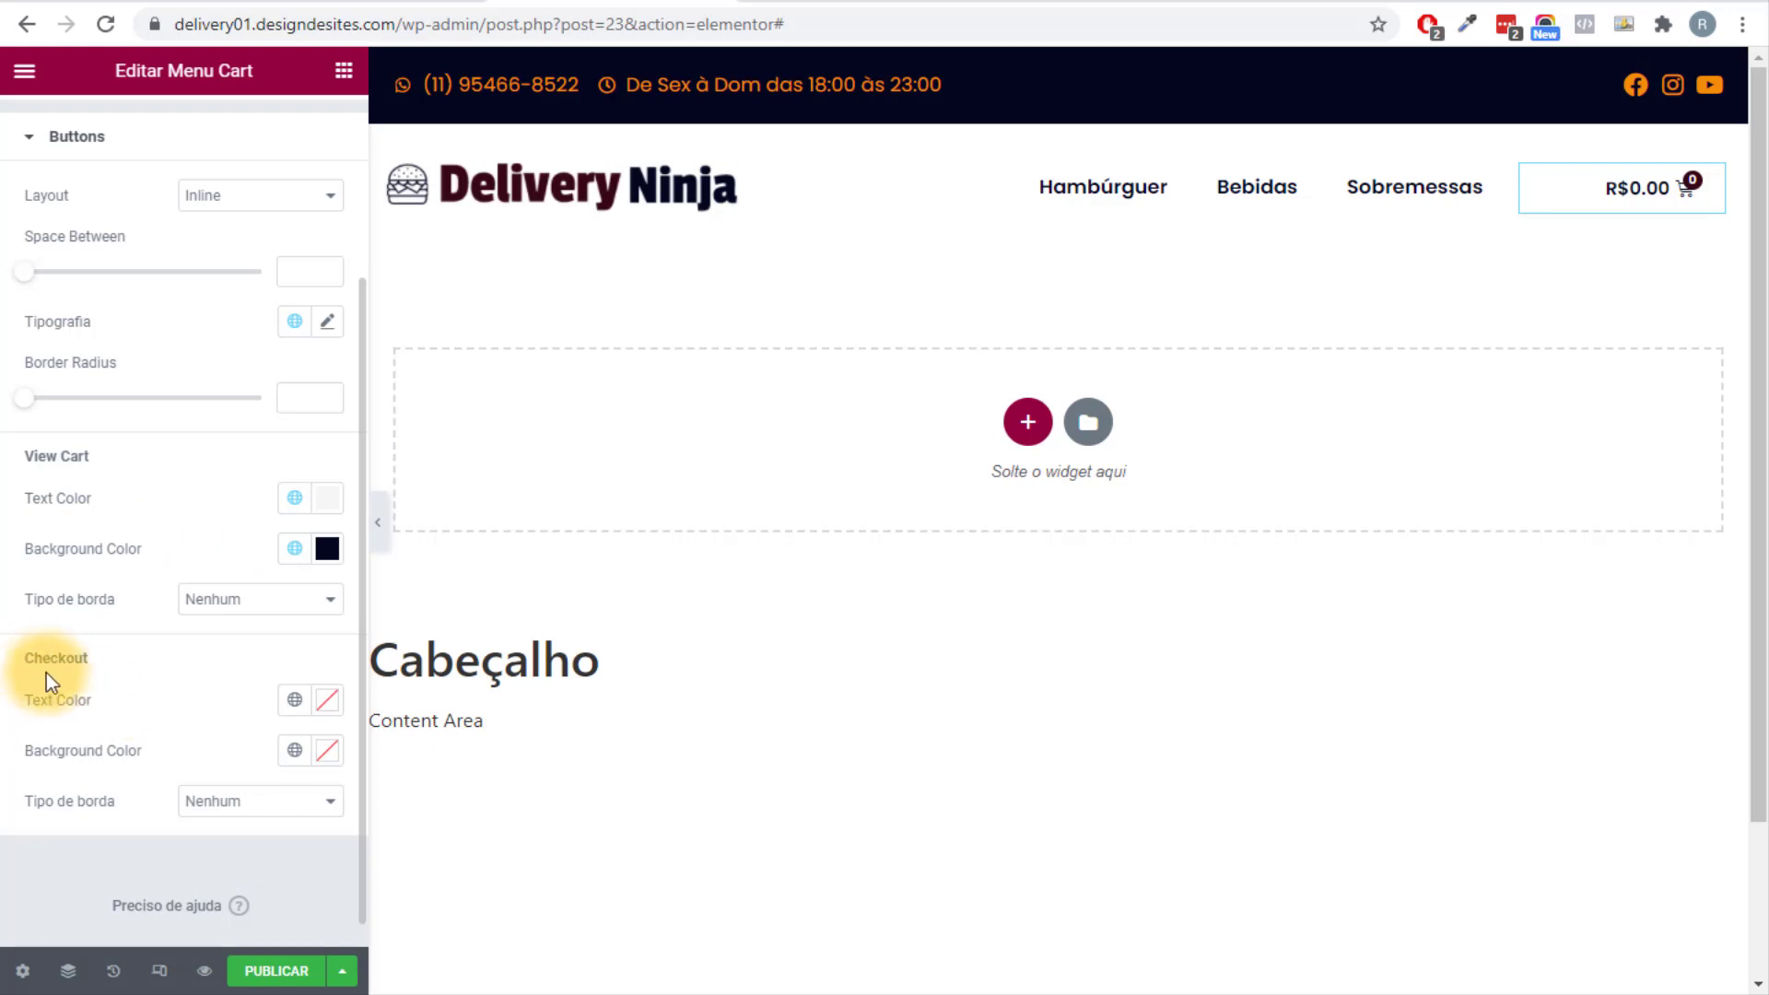
click(292, 753)
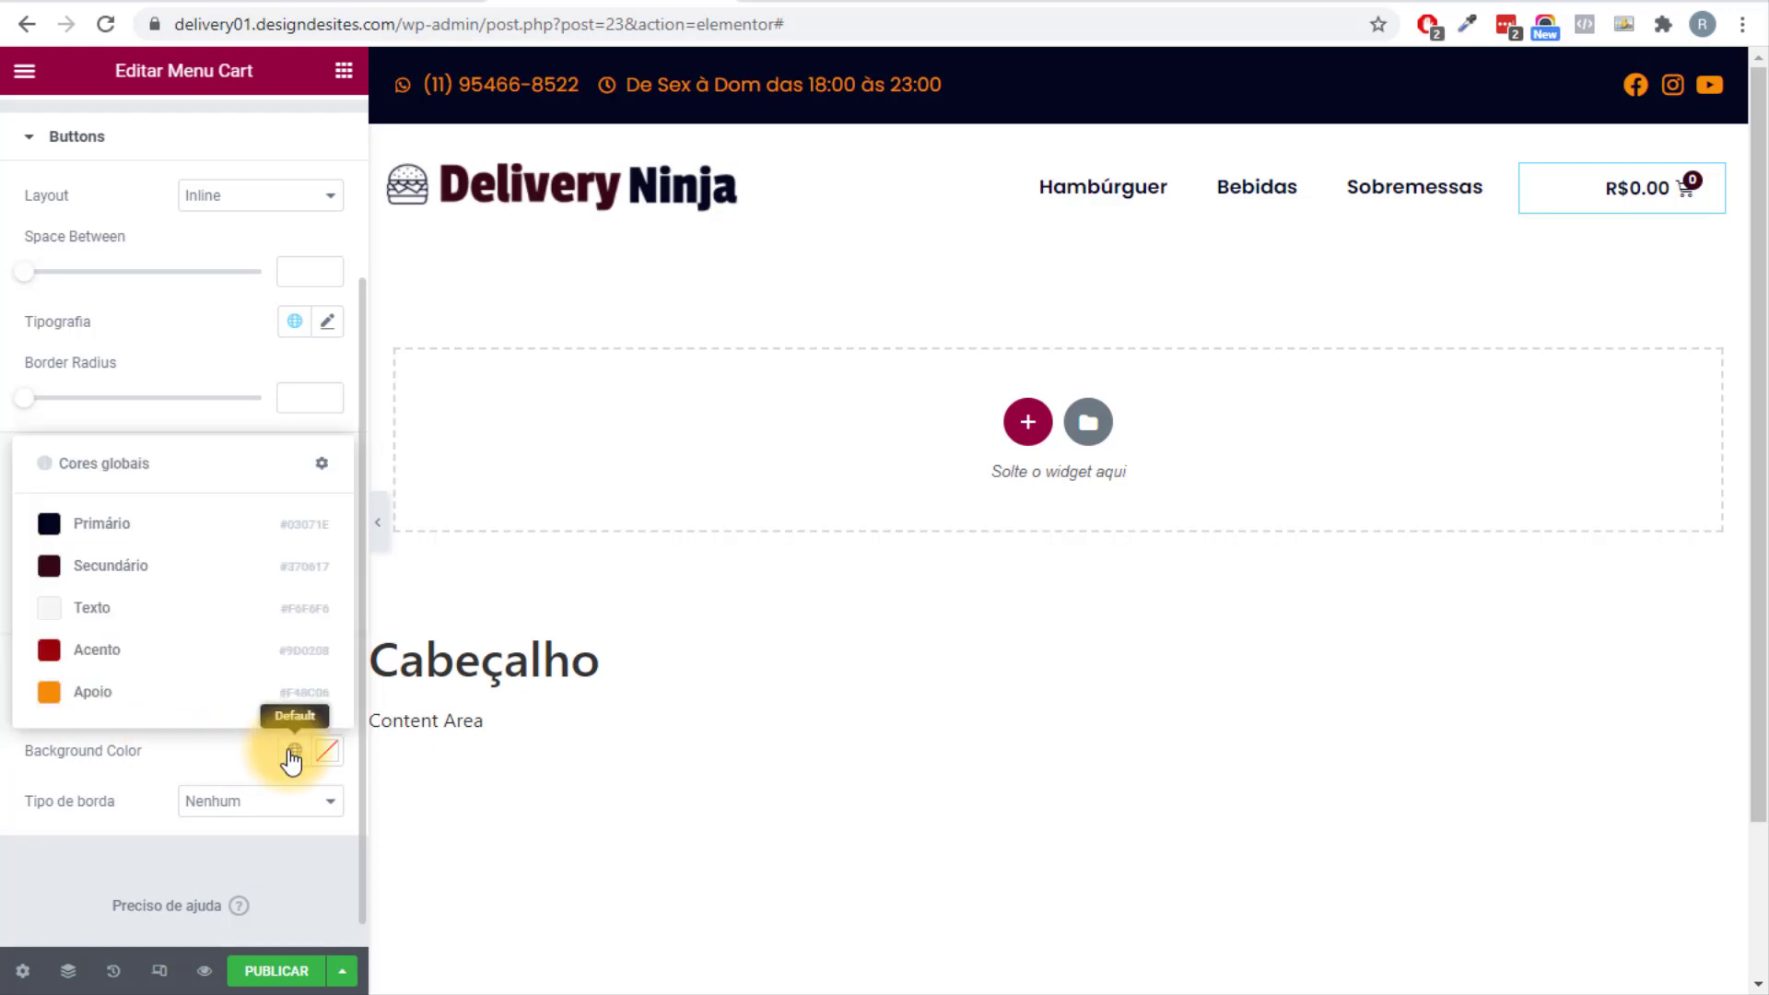
click(115, 568)
click(295, 702)
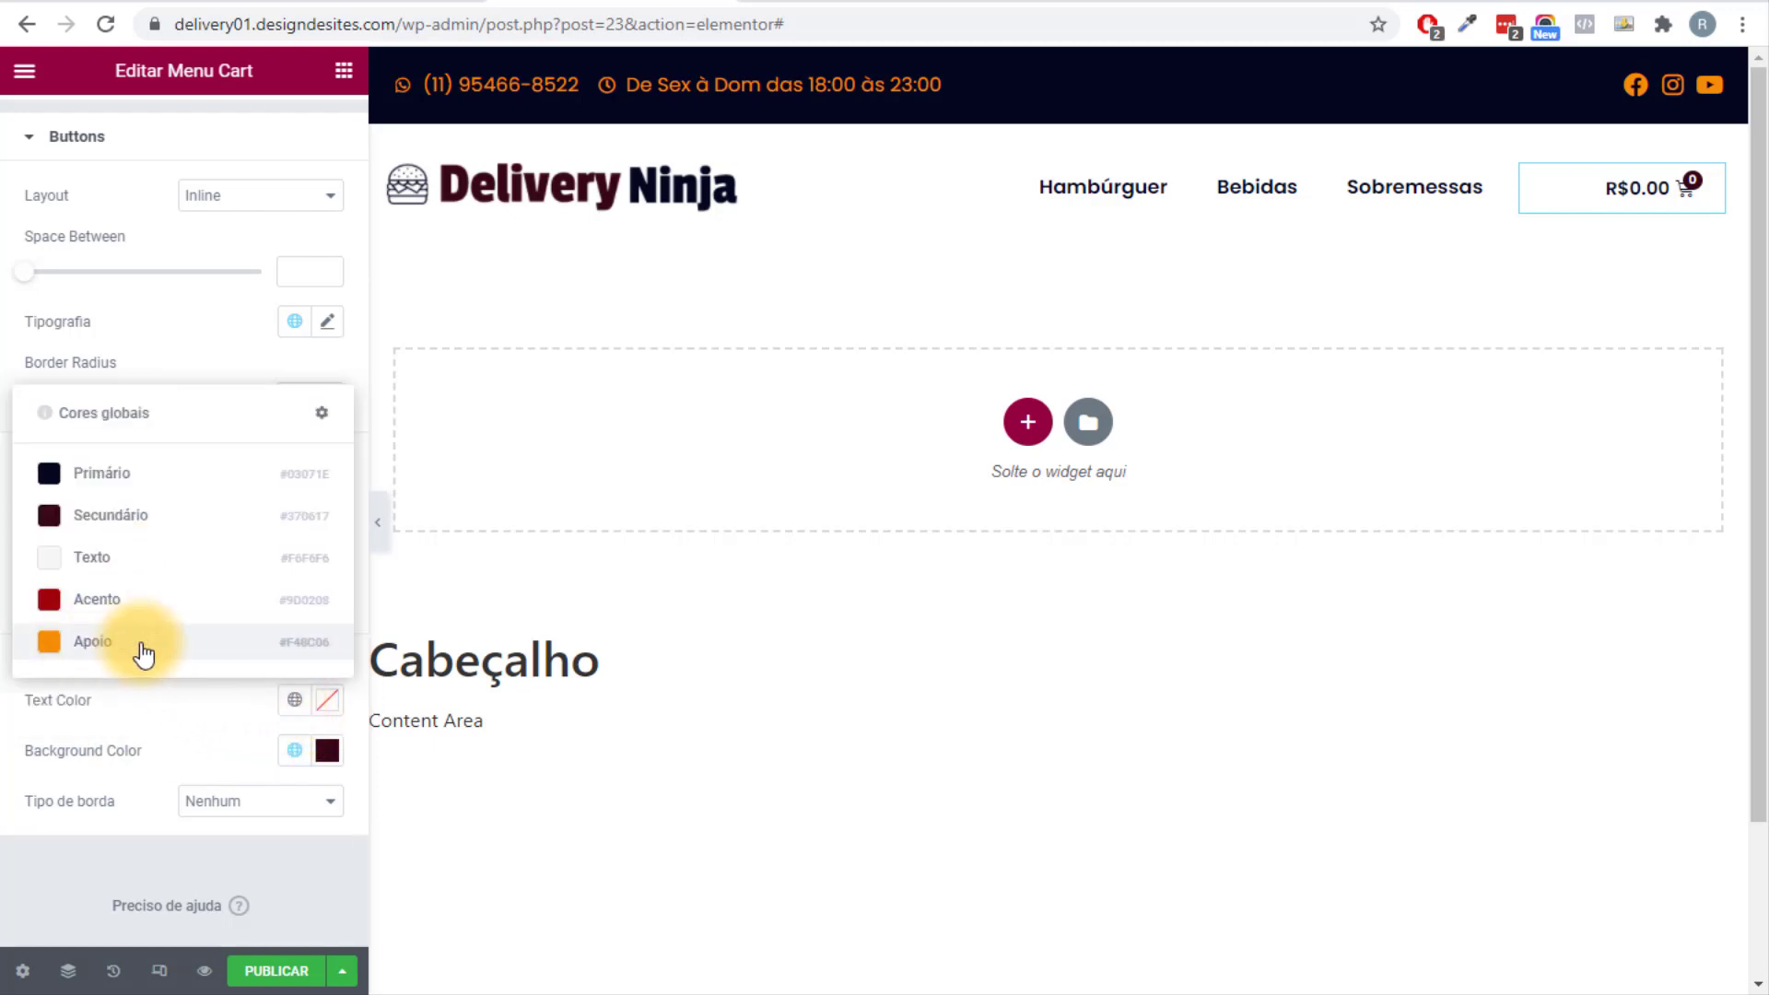
click(120, 649)
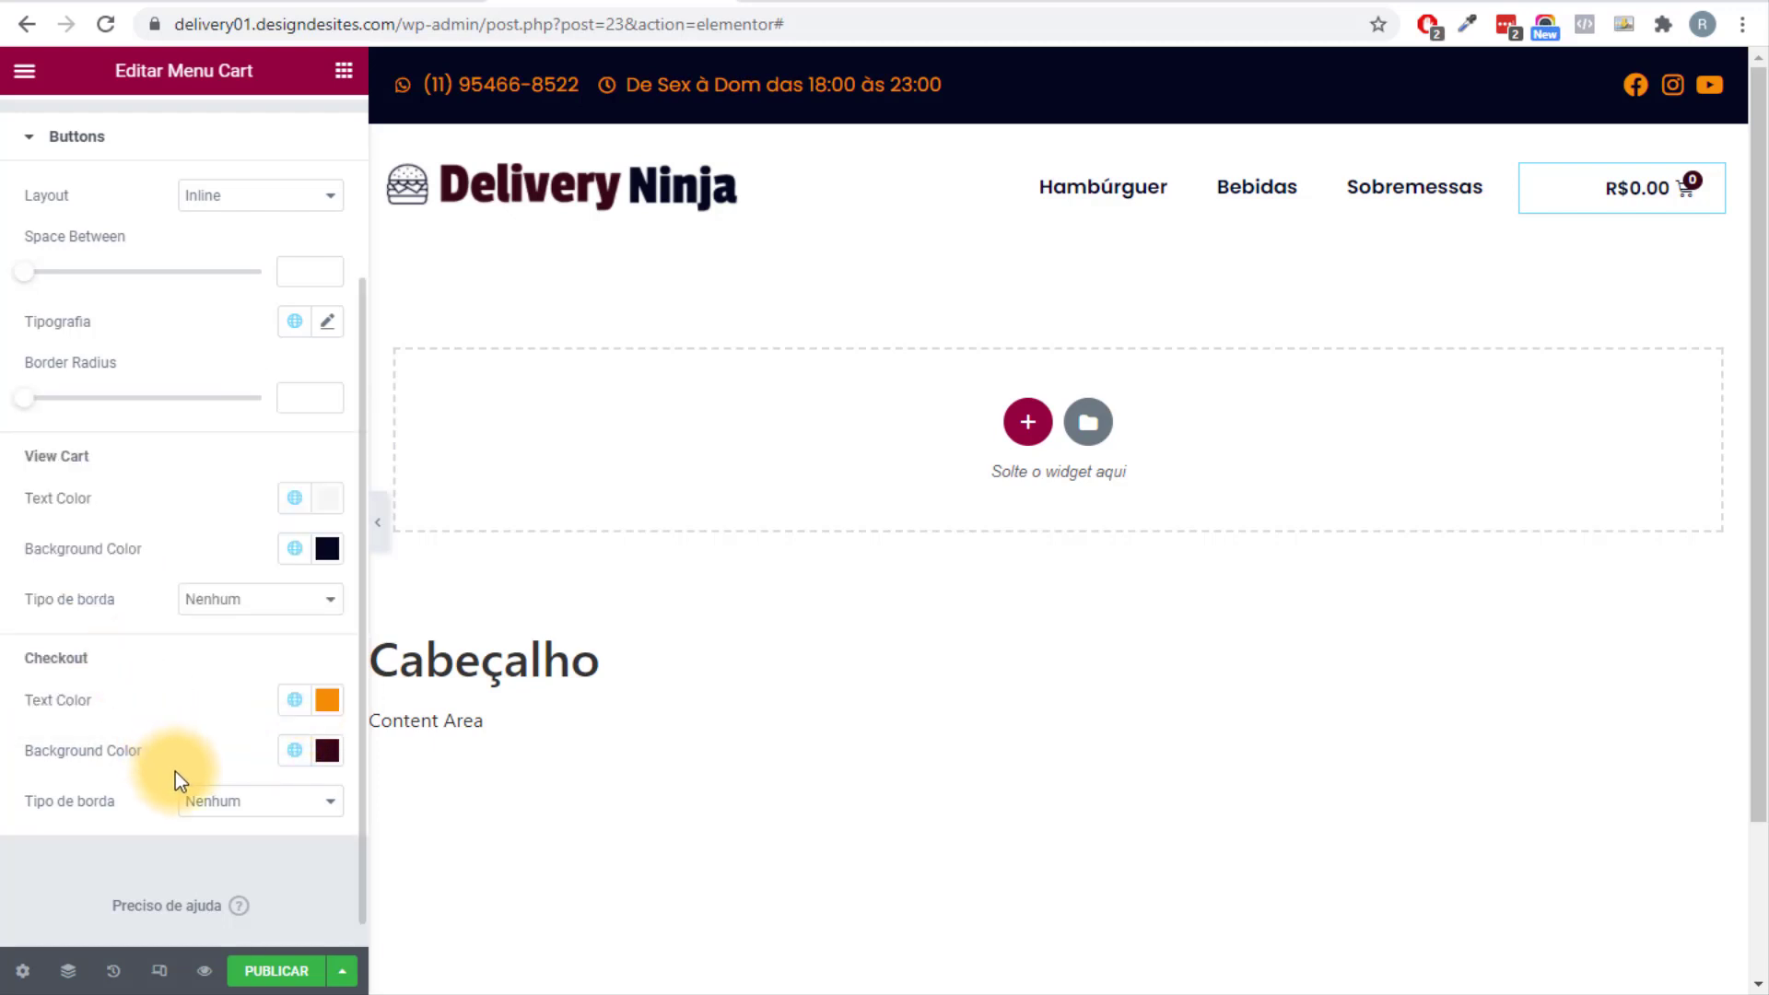
scroll(175, 771, up, 3)
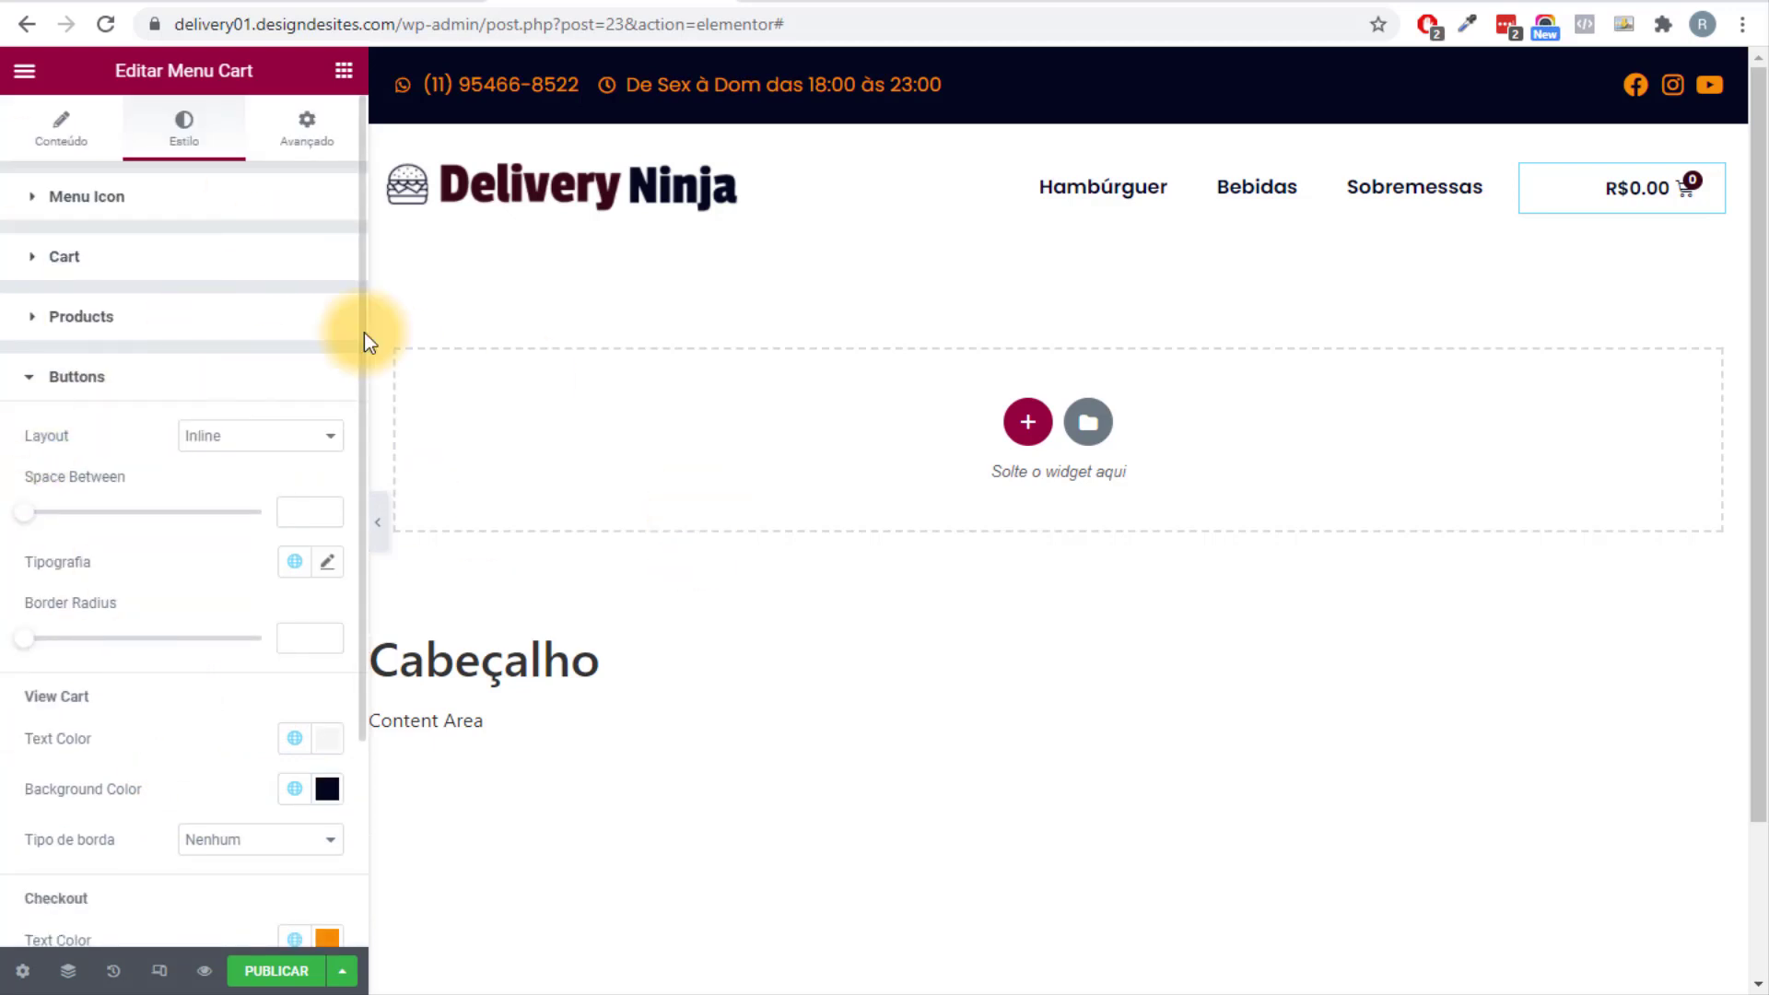
click(376, 521)
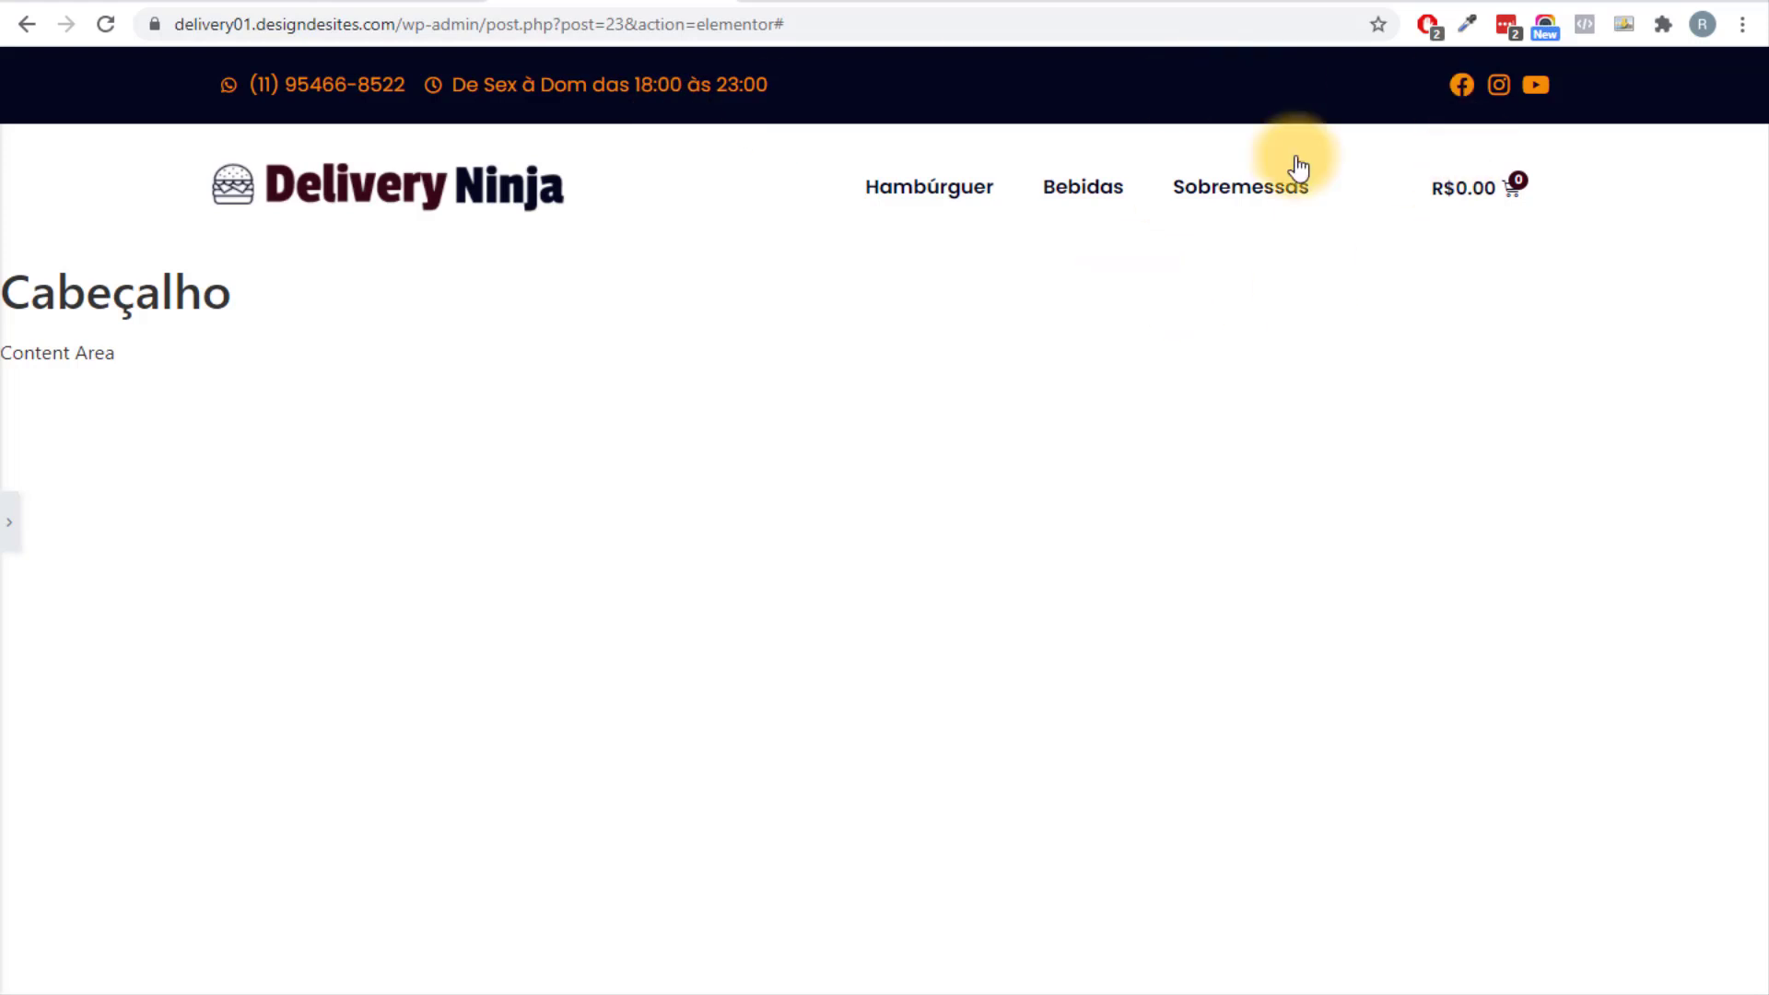
click(9, 523)
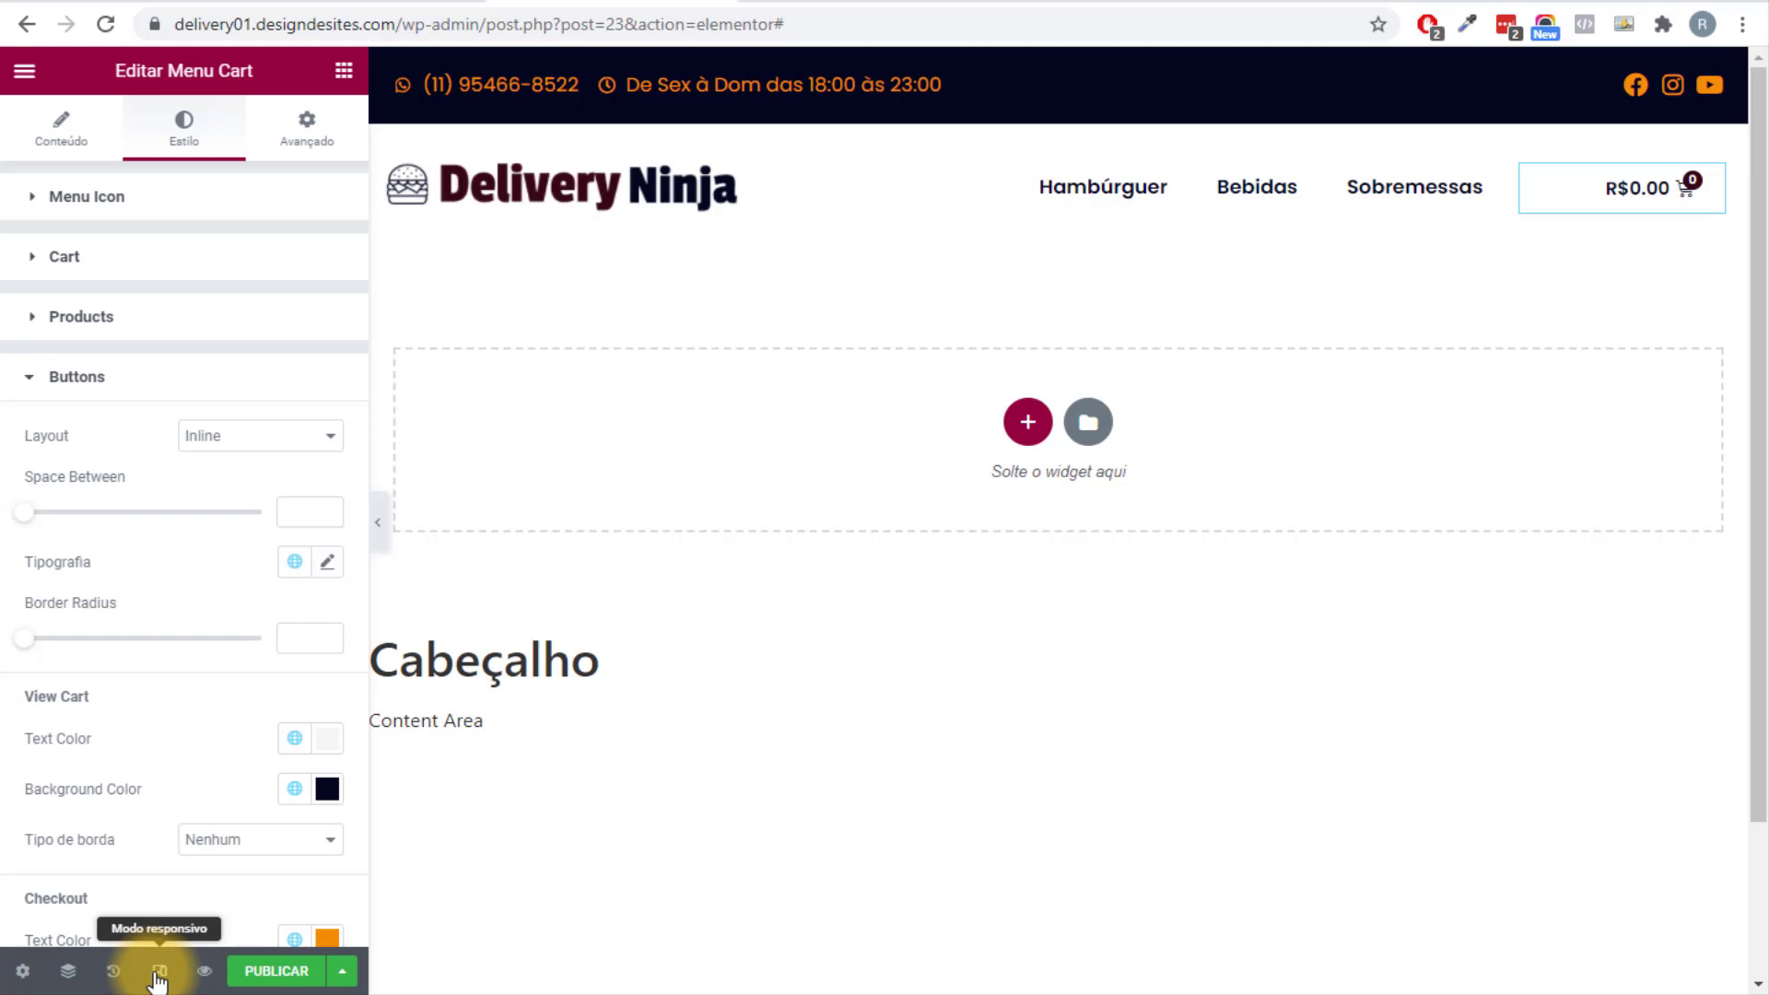
Switch to the mobile preview and select the top bar's social-icons column.
click(158, 972)
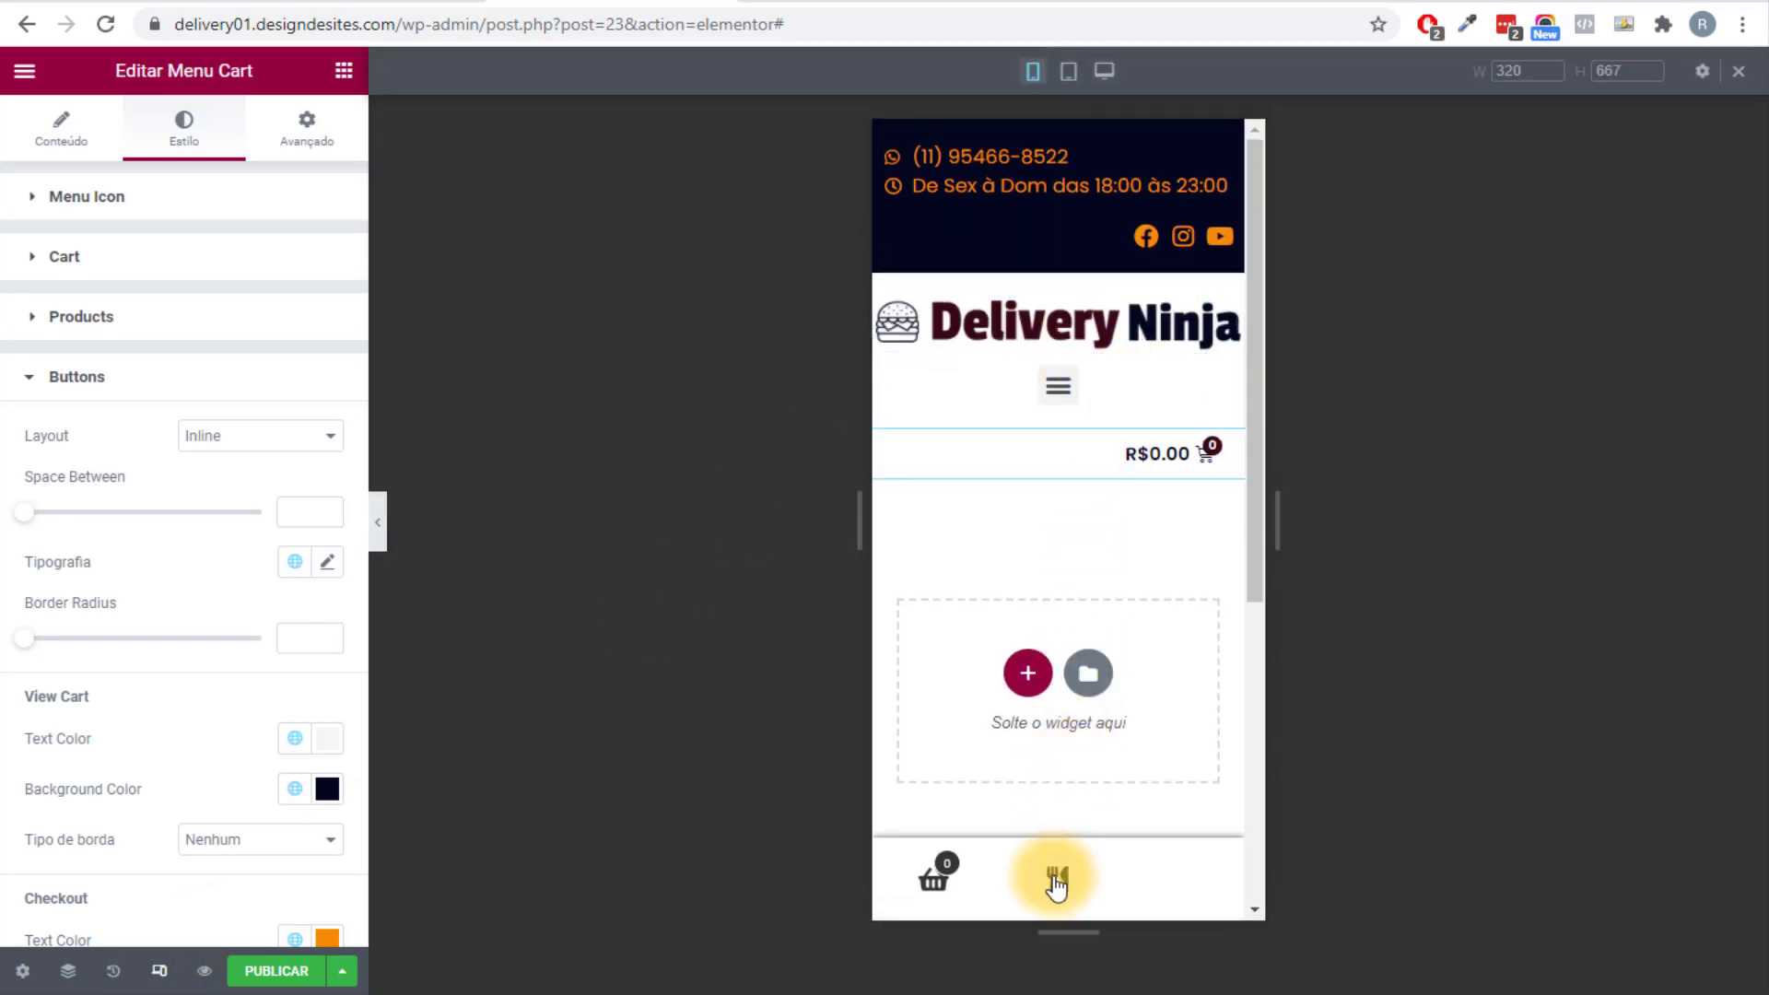
scroll(1050, 792, down, 3)
scroll(1060, 691, up, 3)
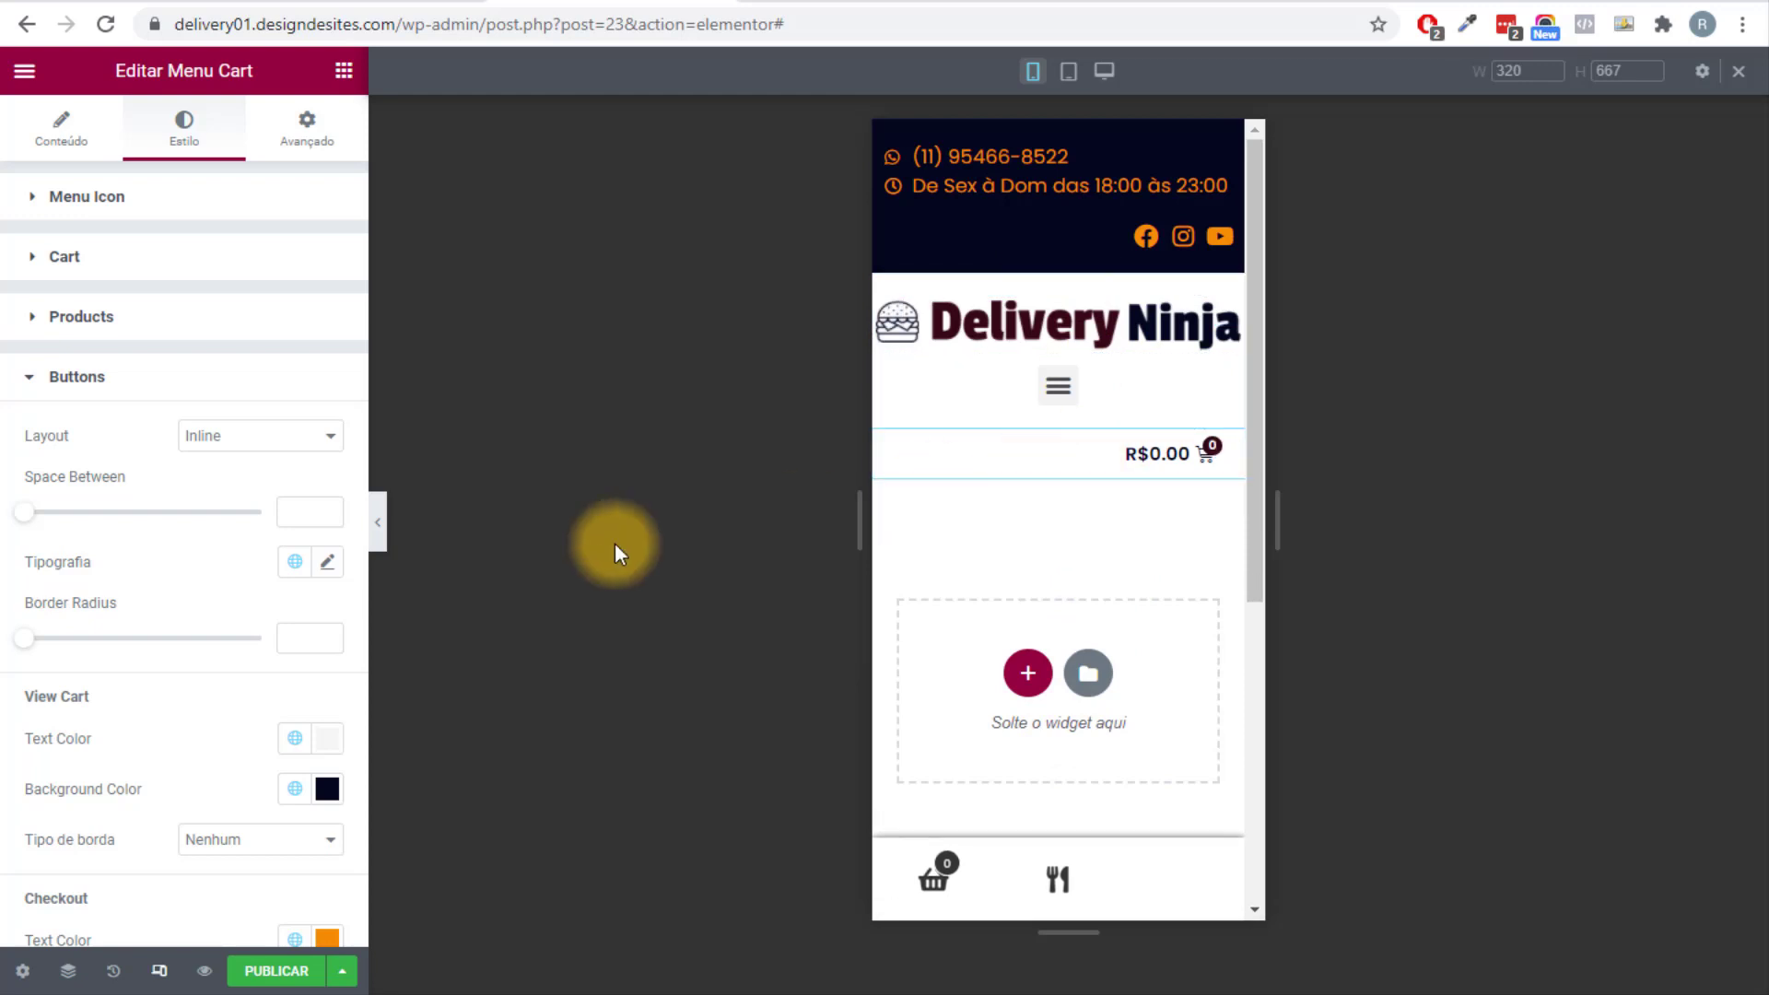
click(379, 521)
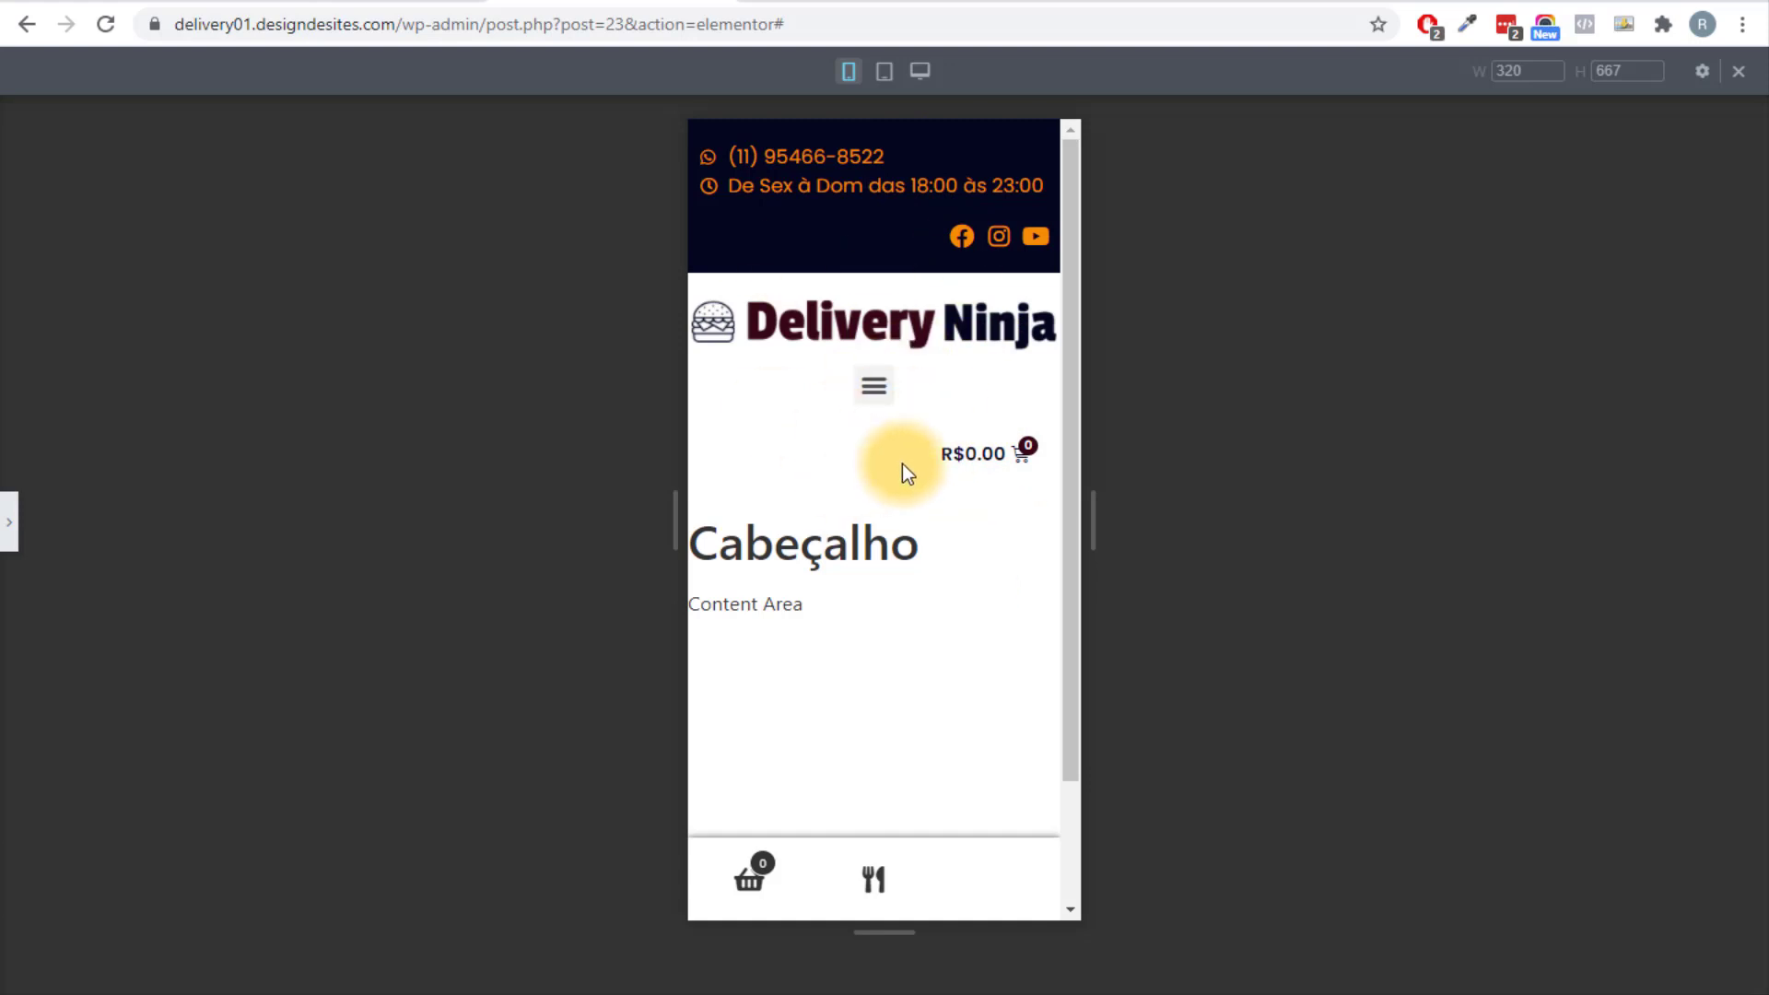
scroll(737, 444, down, 2)
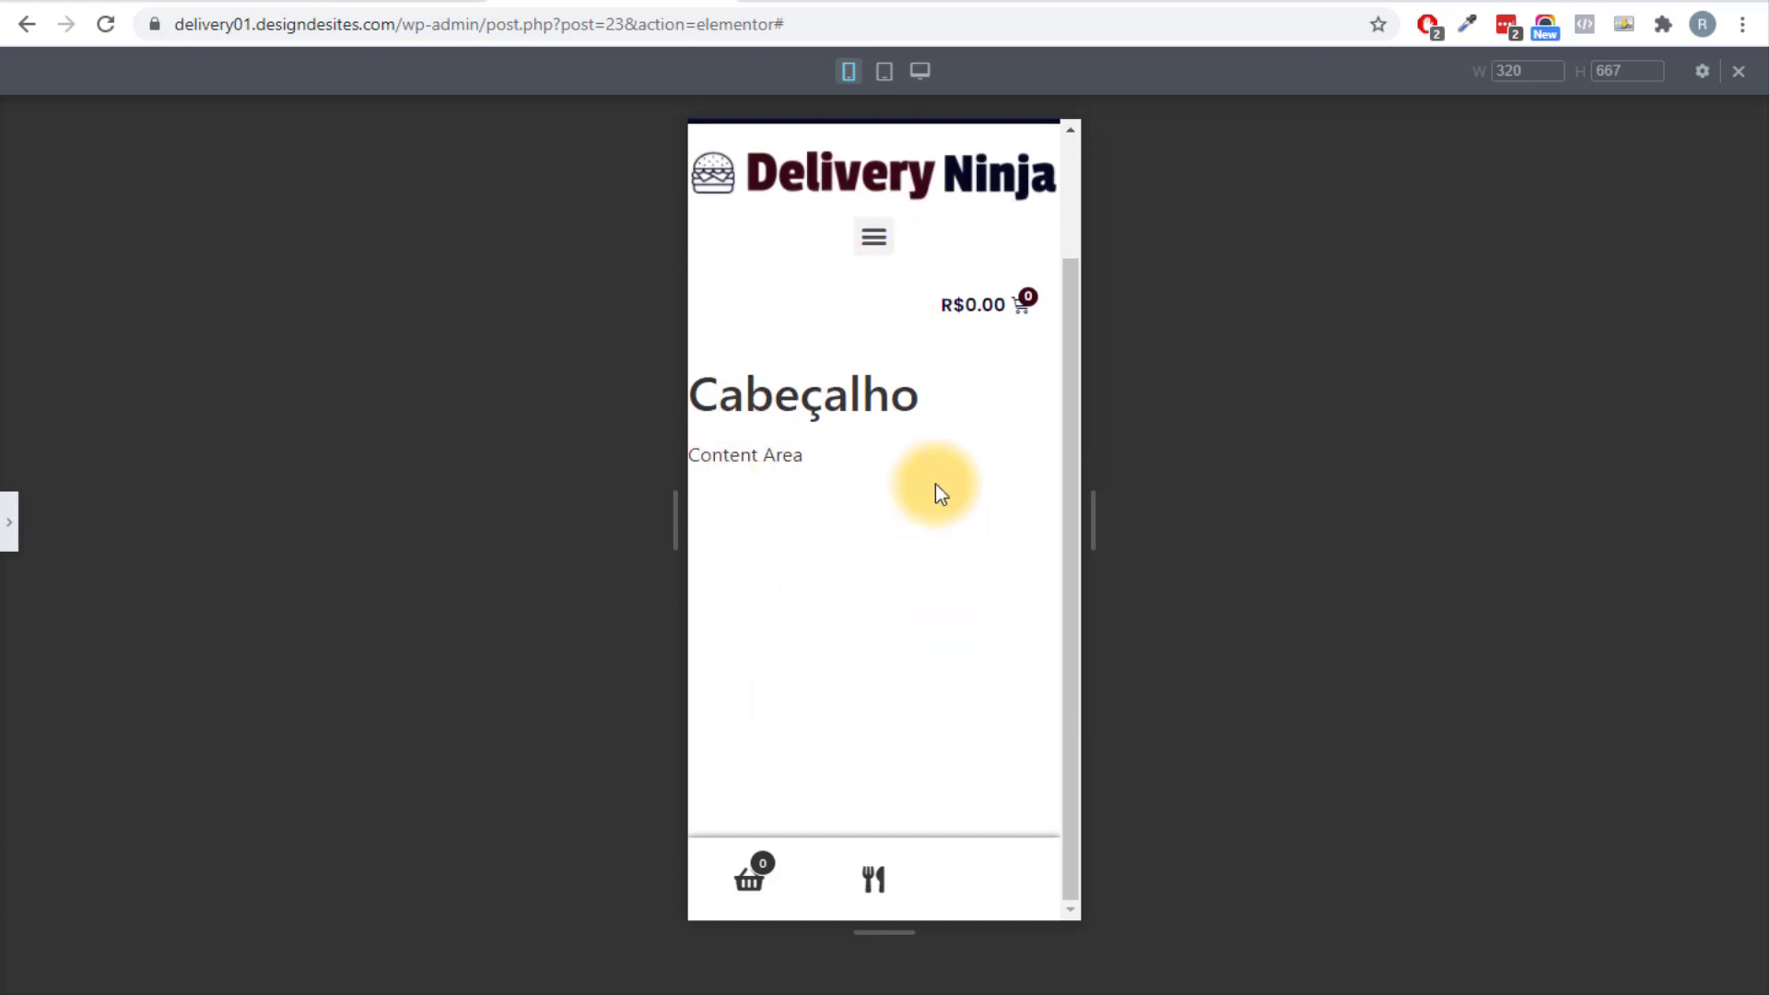
scroll(798, 663, up, 2)
click(8, 534)
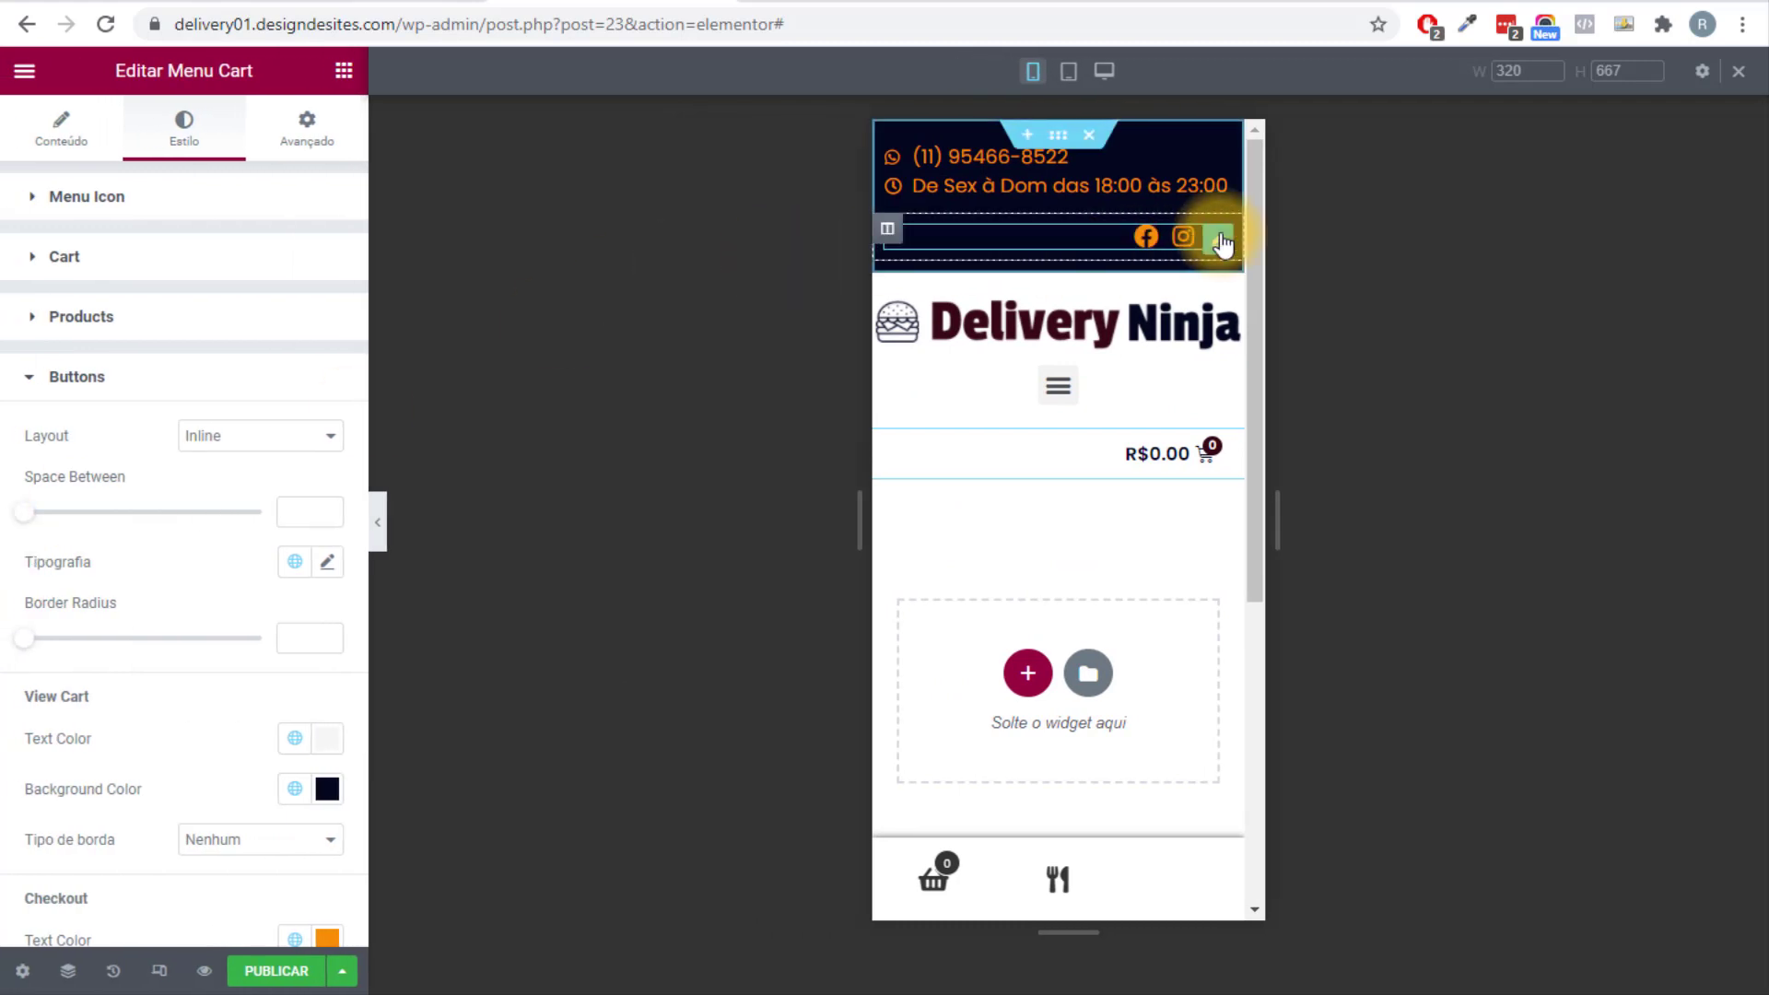
click(1119, 242)
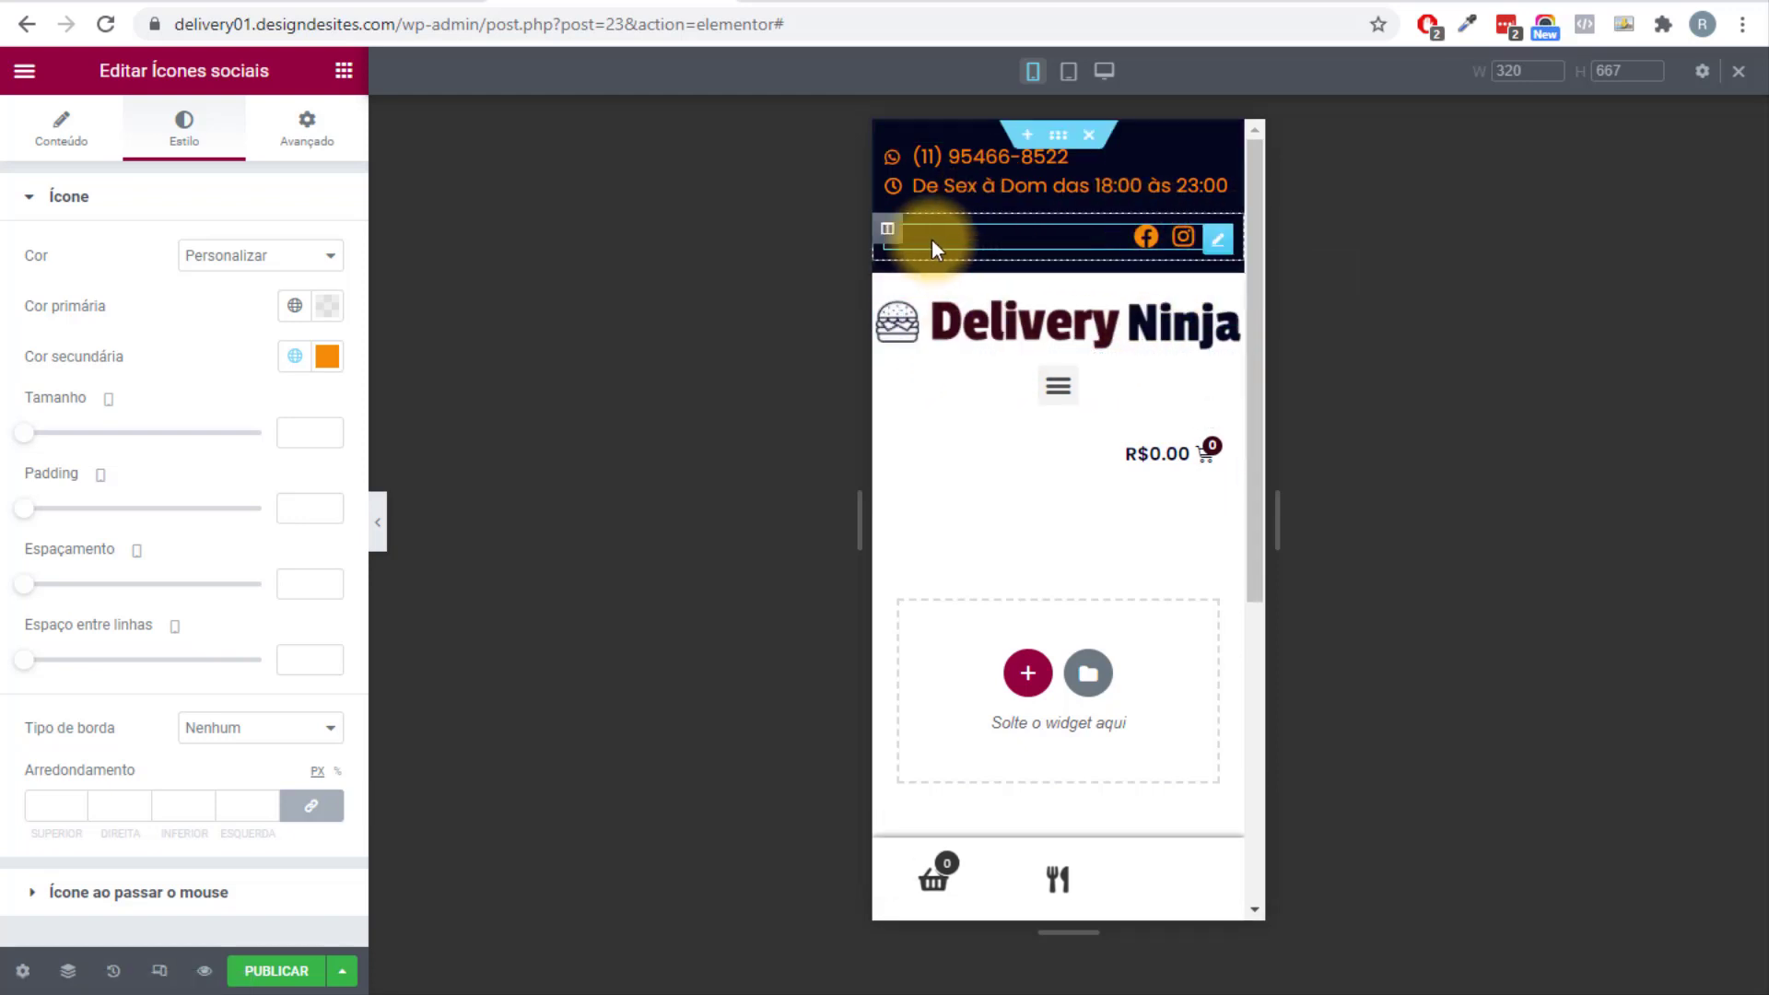
click(895, 234)
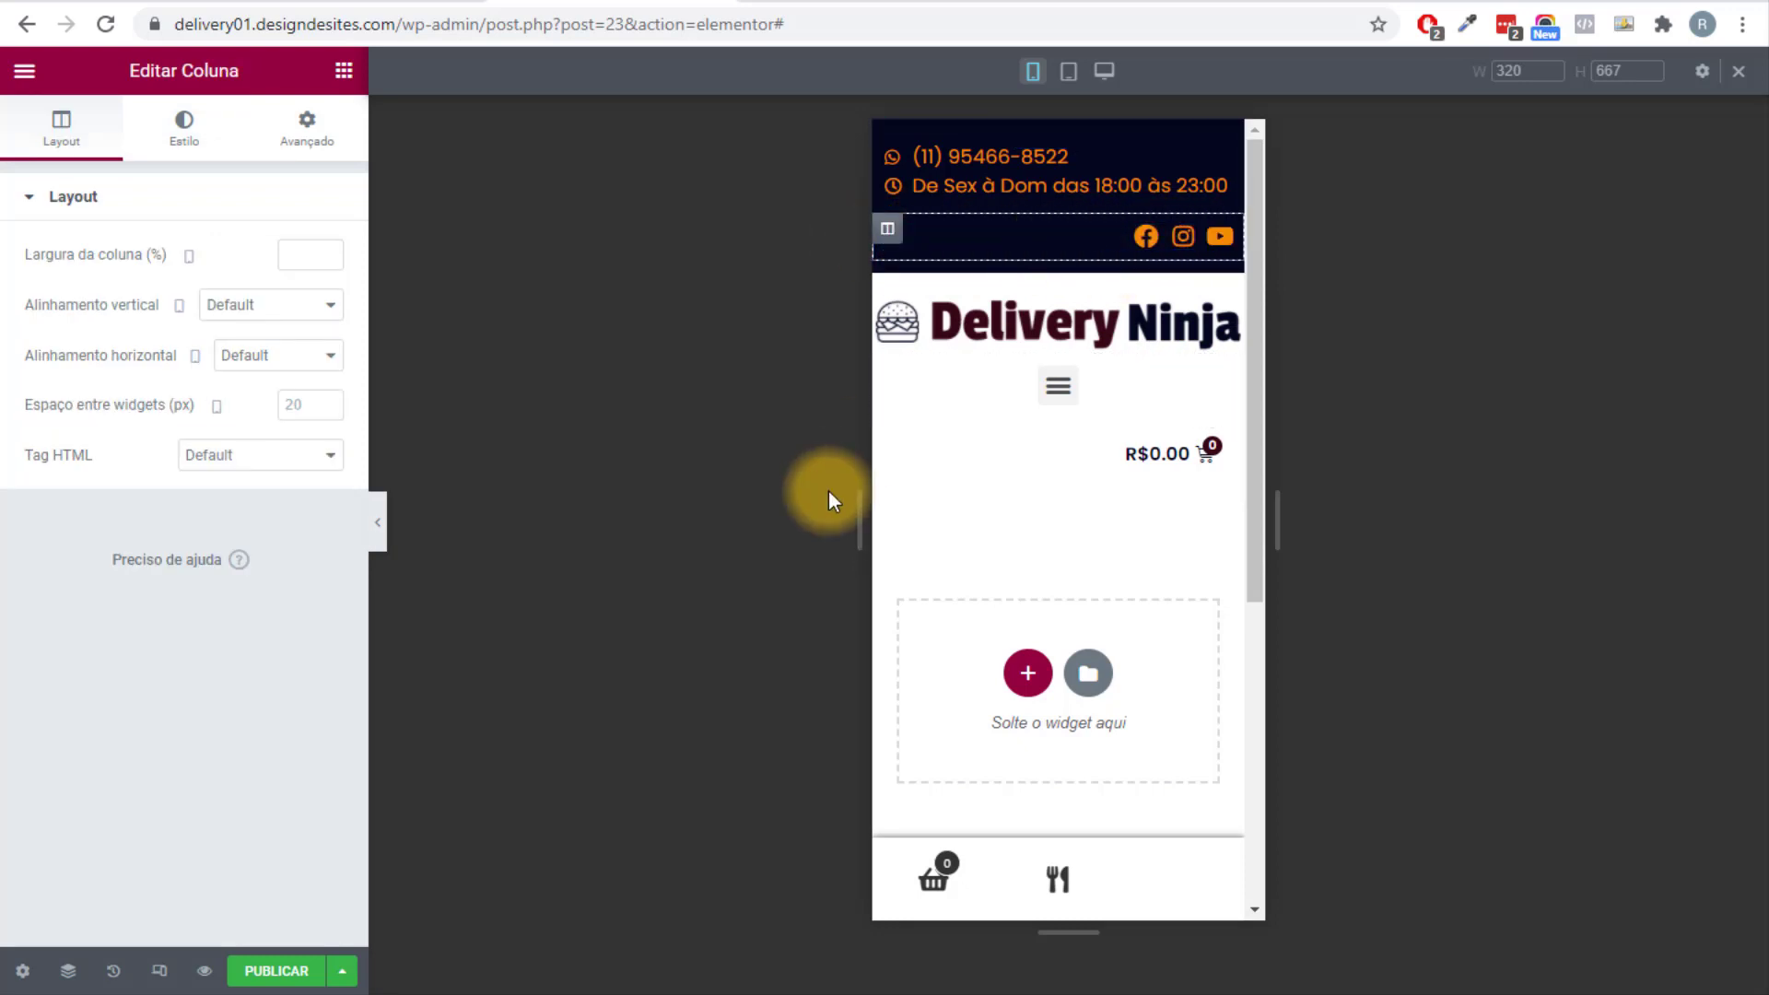
Via the Navegador, turn on Ocultar em celulares for the social-icons column.
click(67, 970)
drag(1579, 195, 1535, 286)
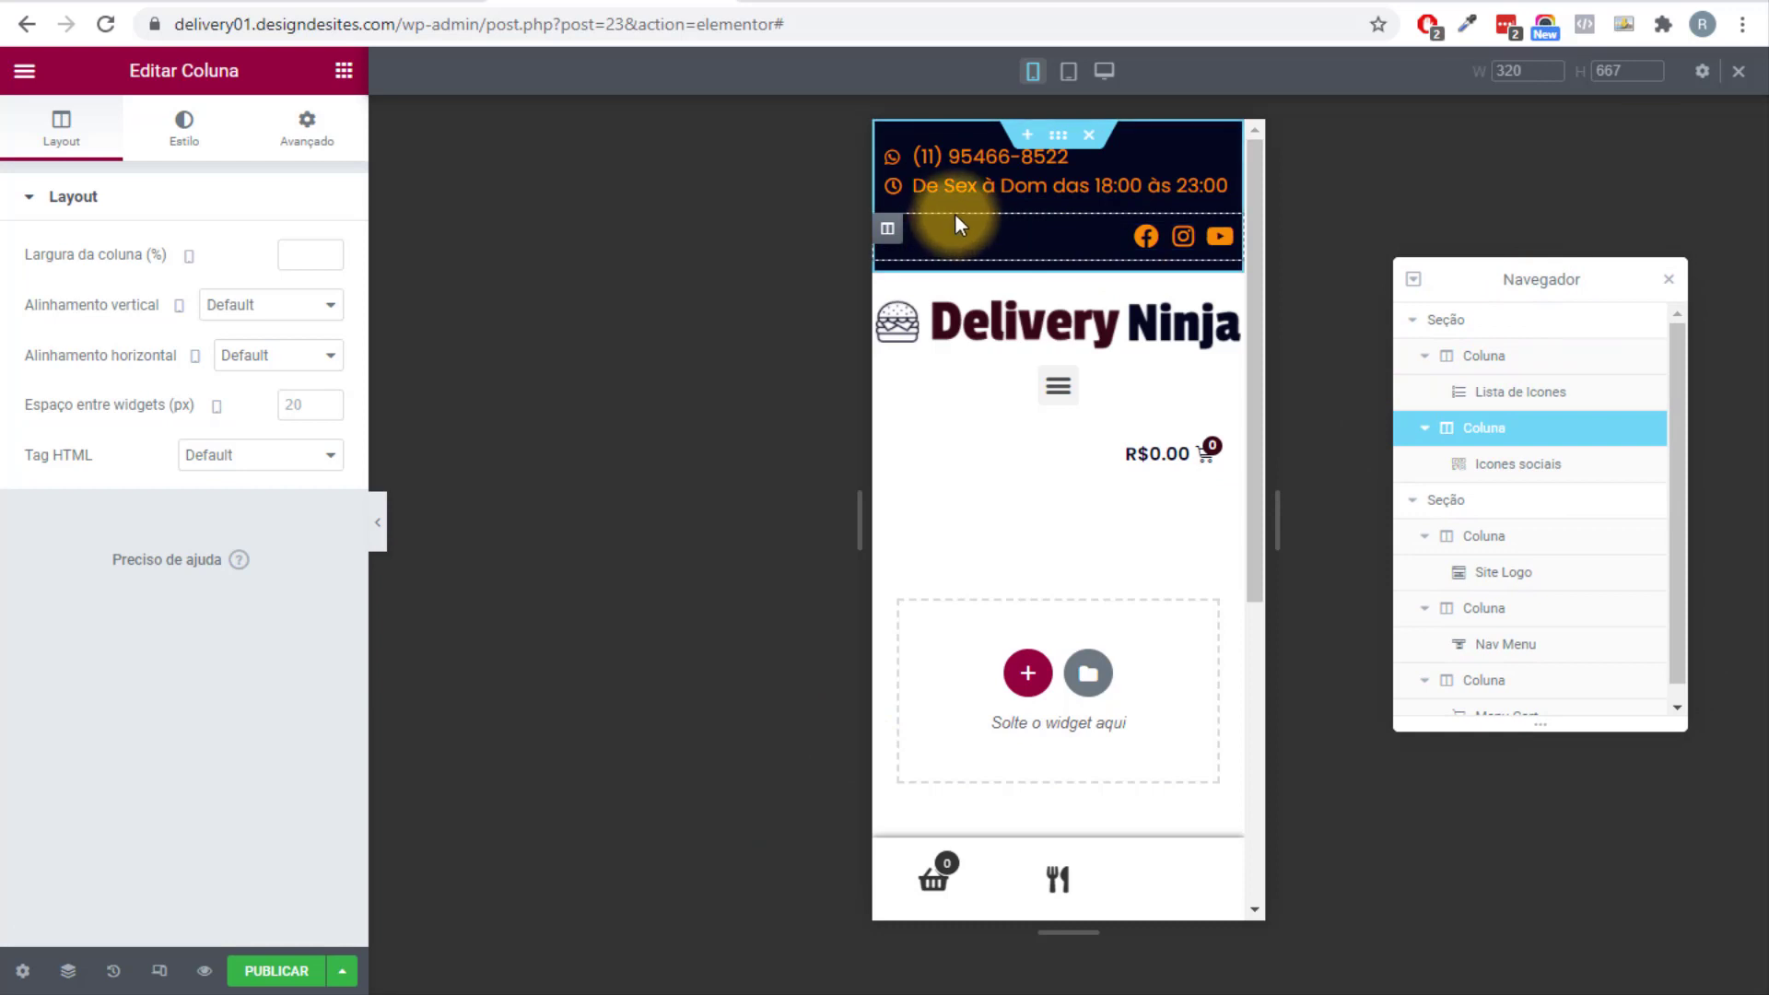
click(1524, 474)
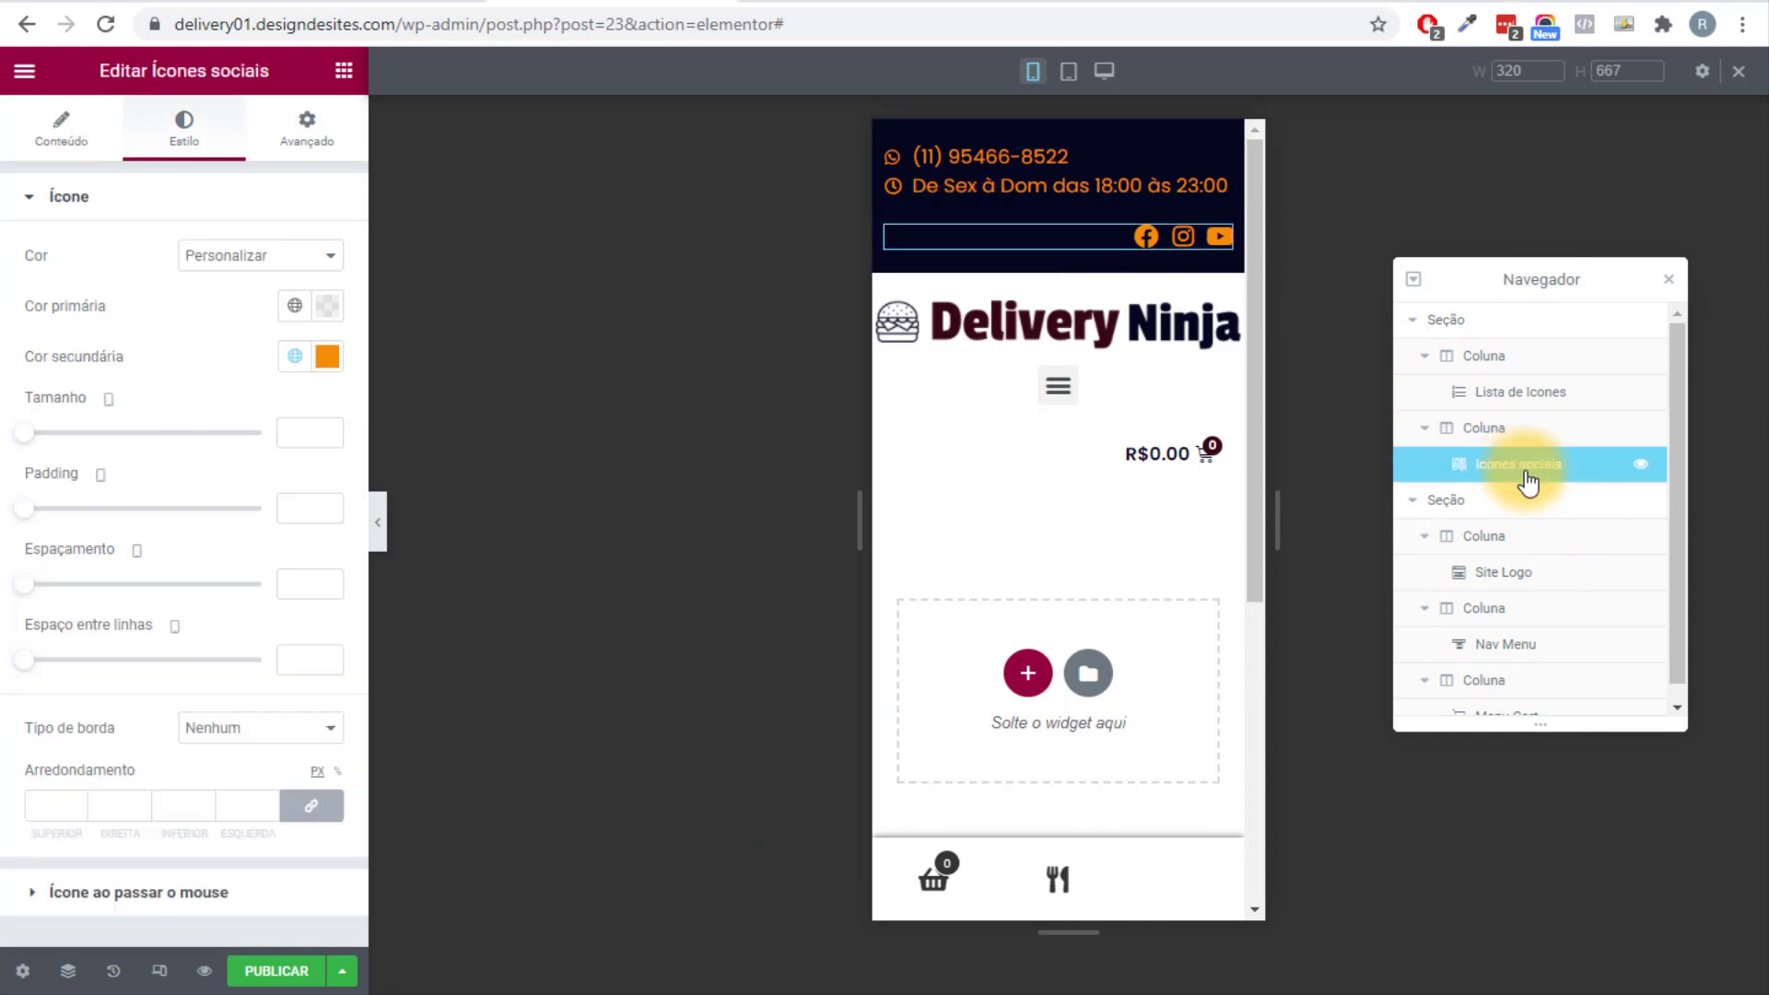
click(1487, 428)
click(323, 143)
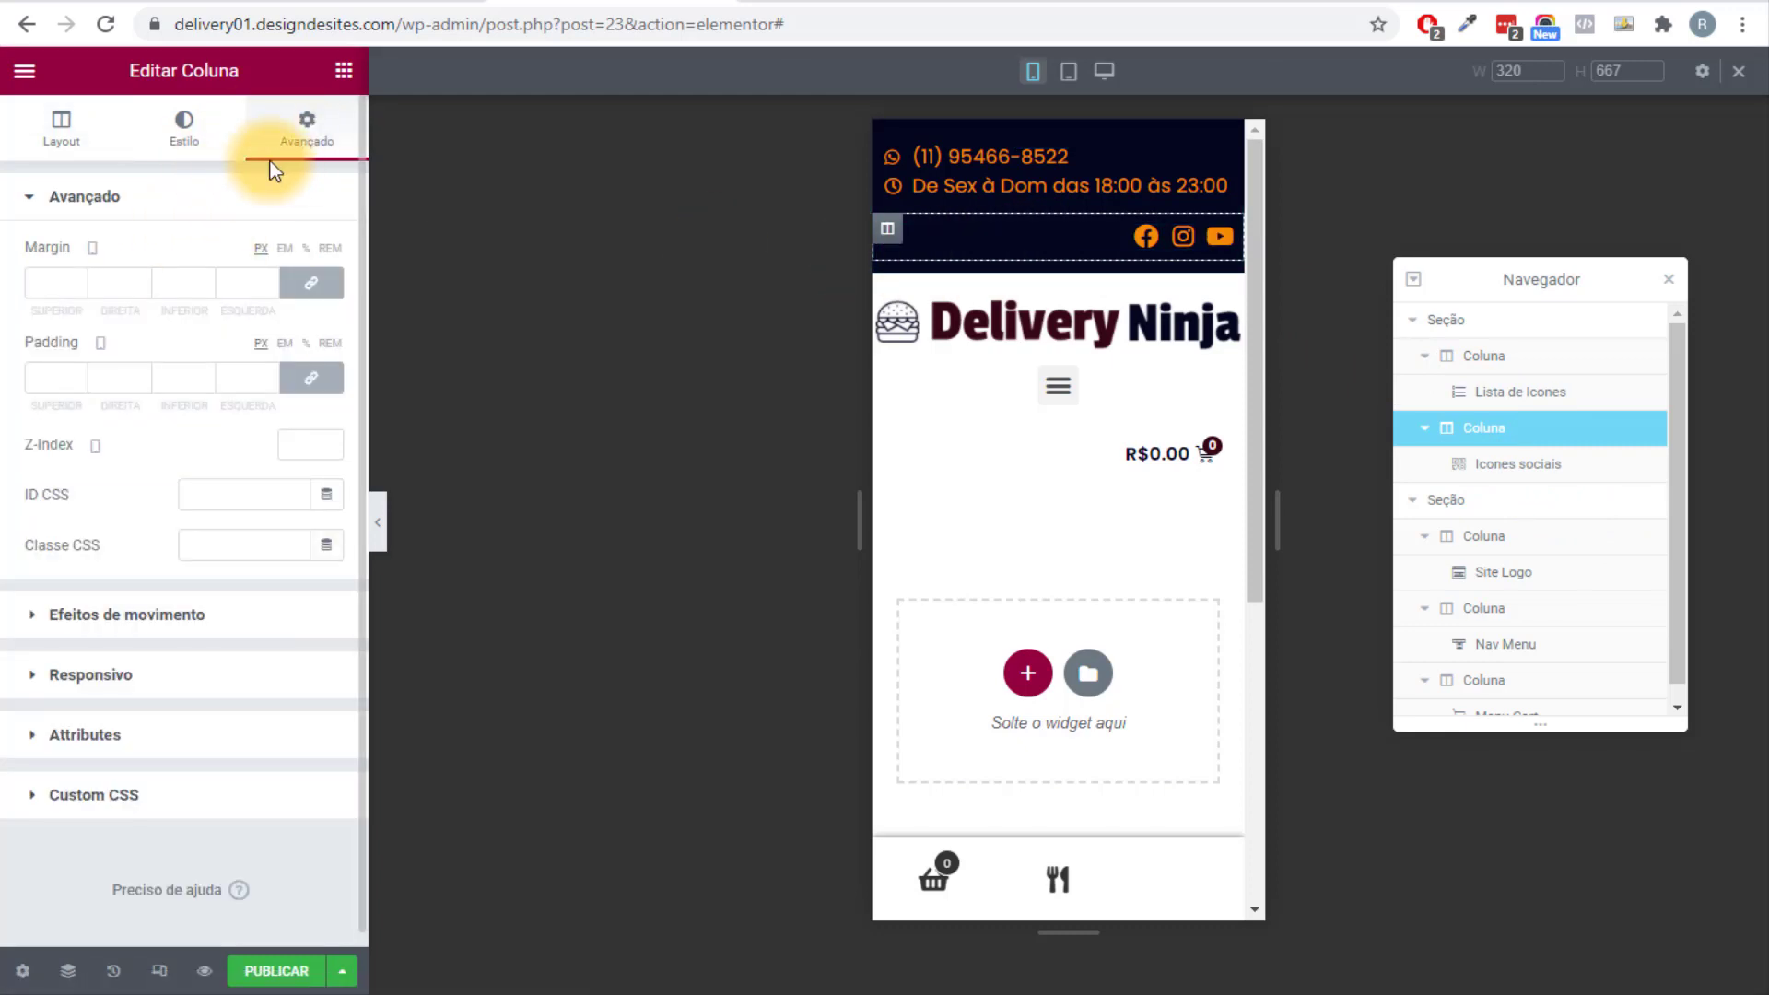
click(90, 676)
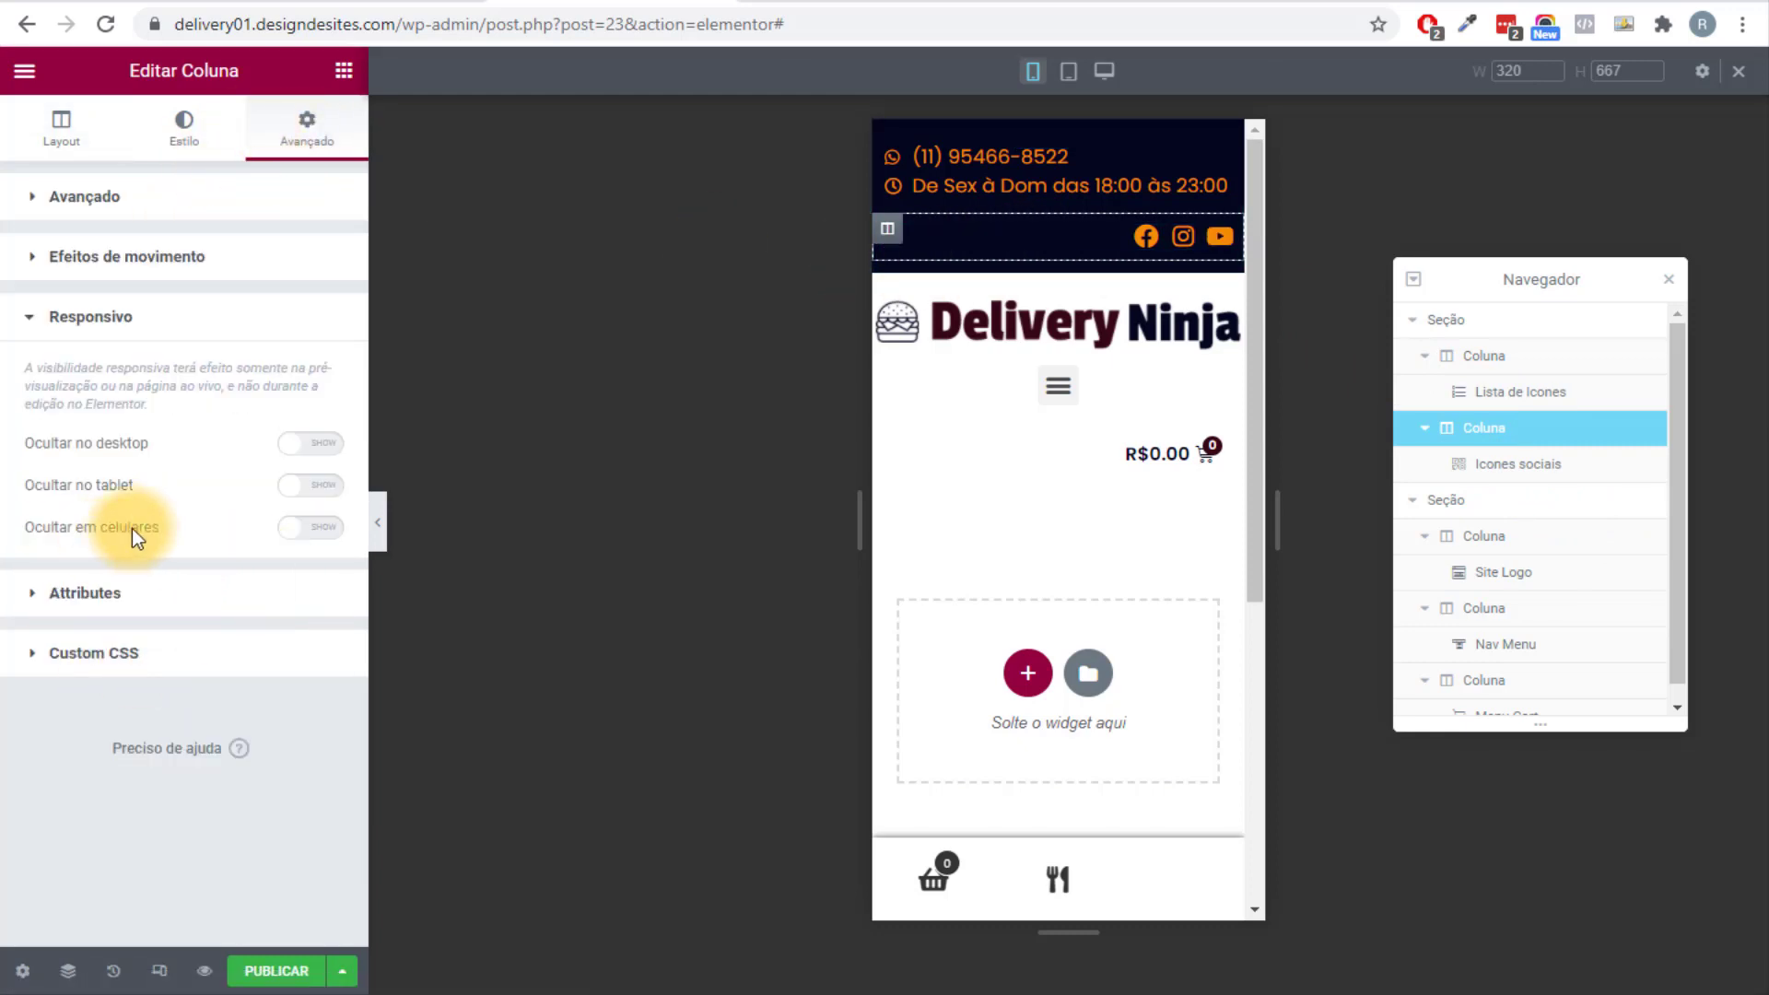
click(295, 536)
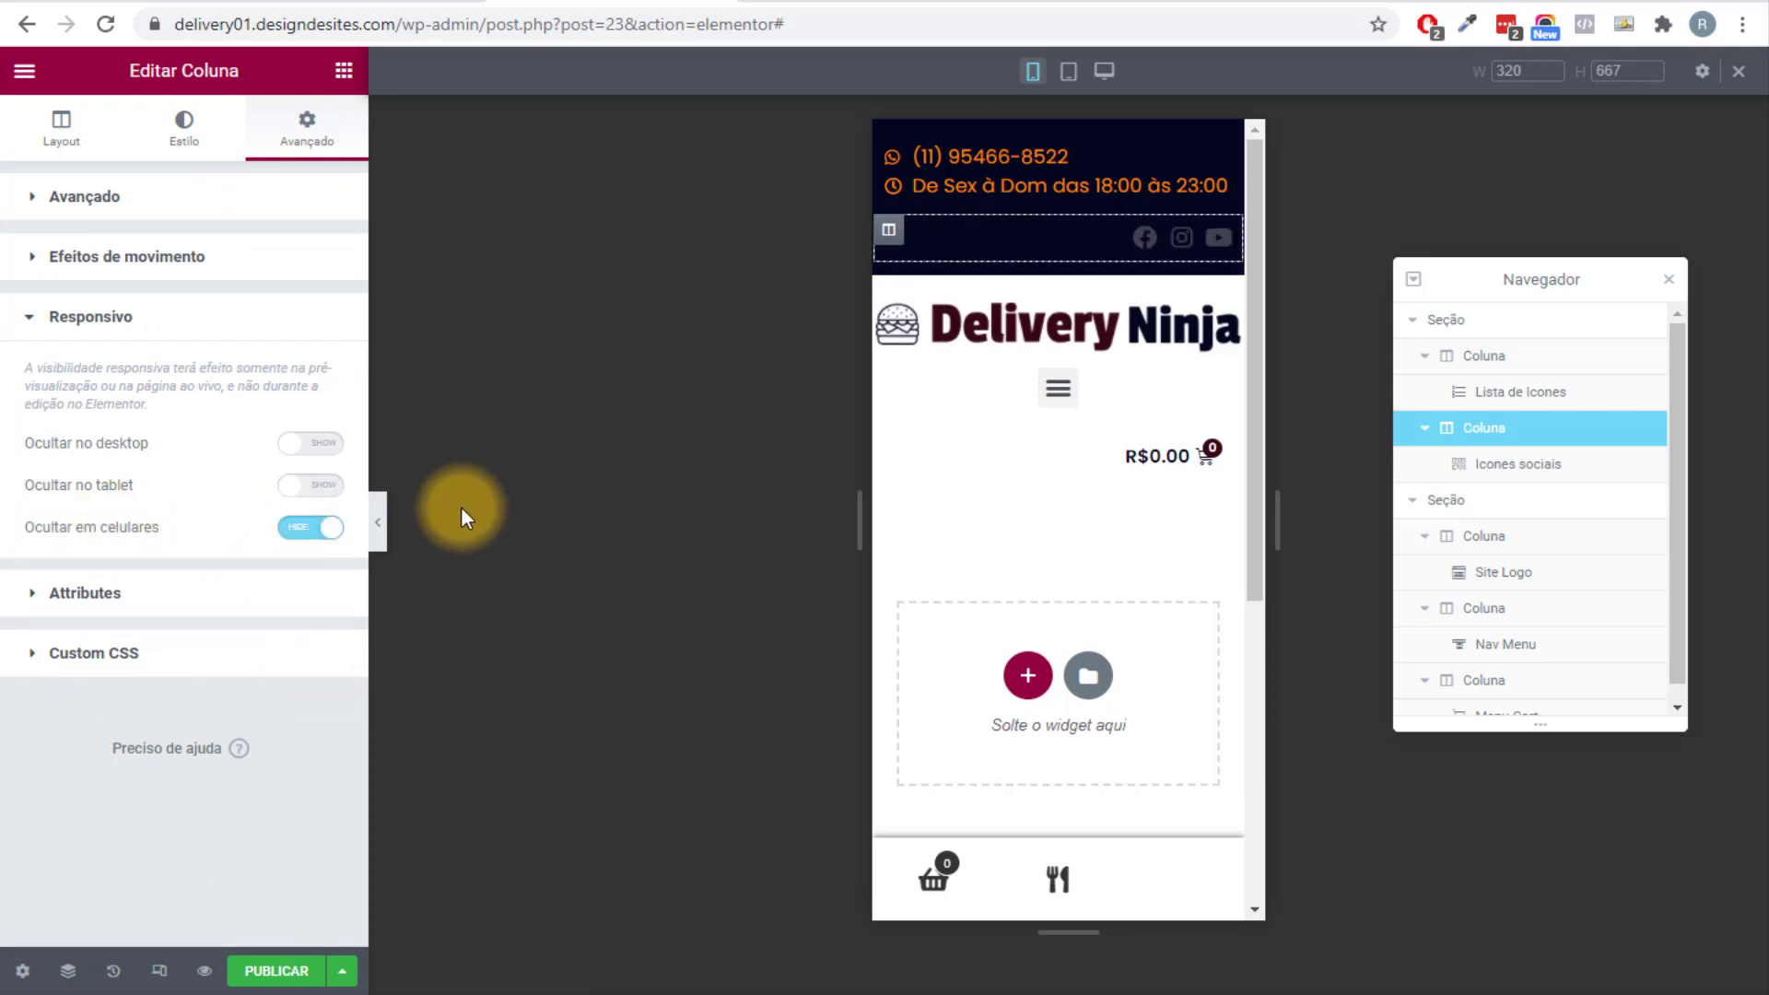
click(382, 531)
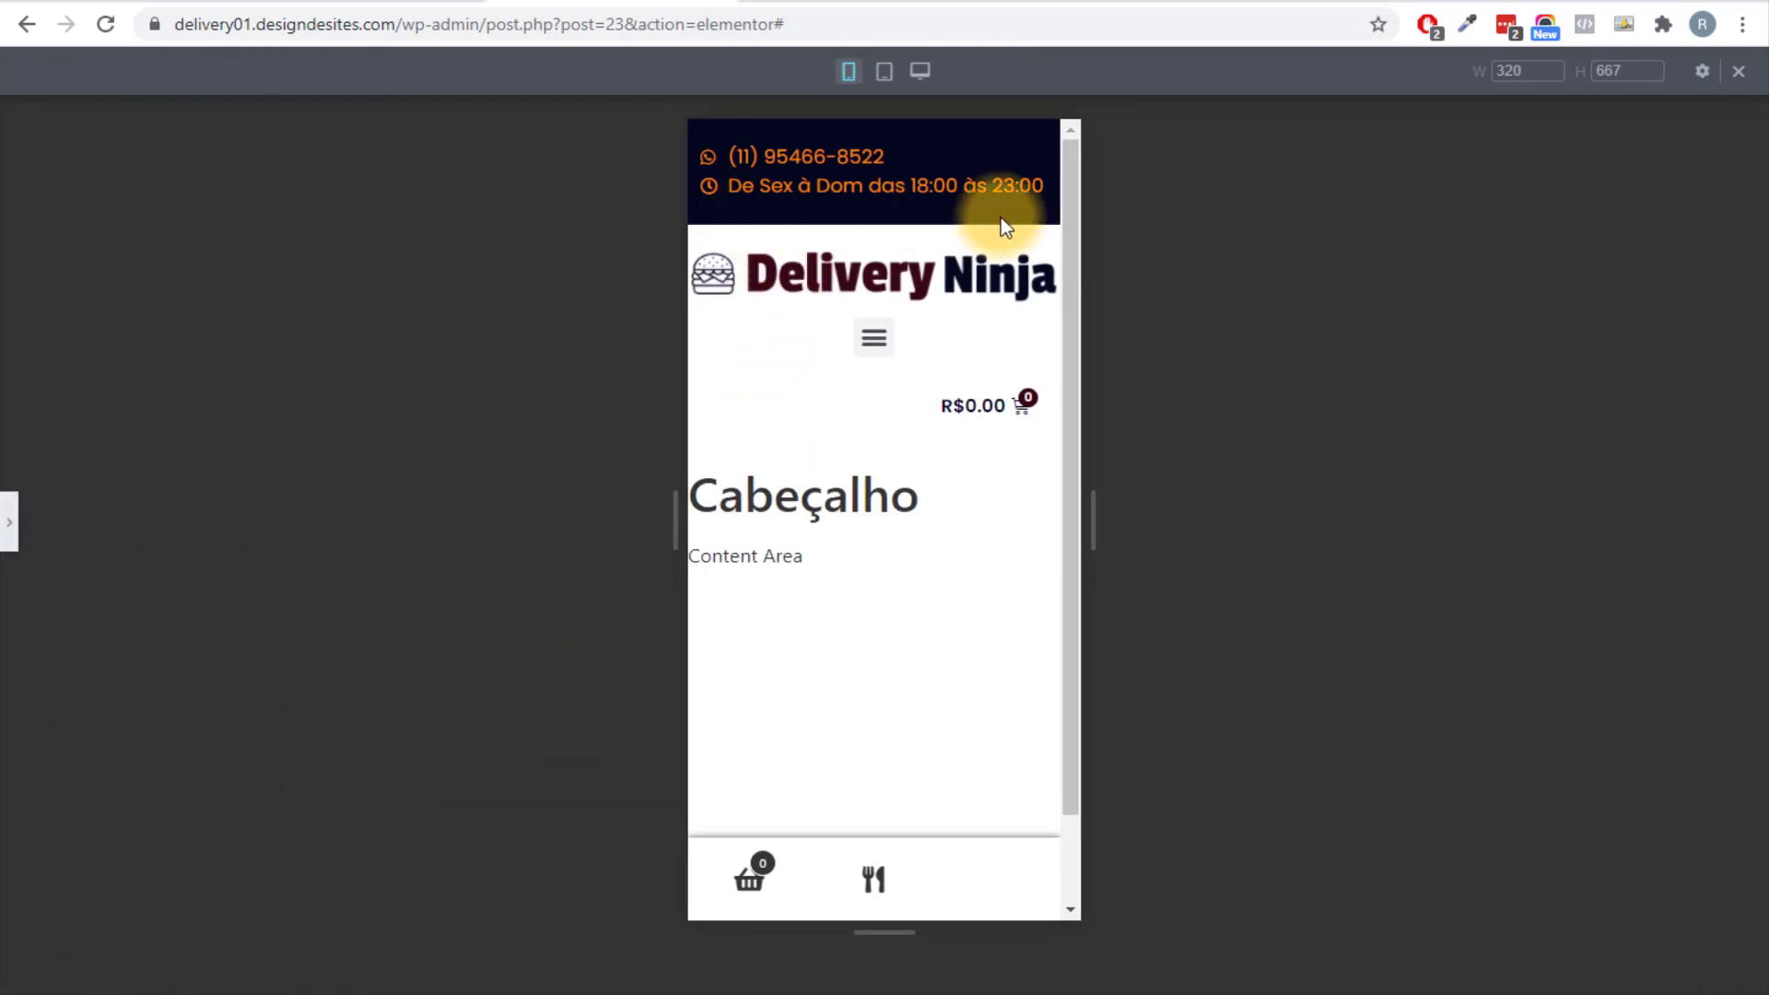
click(5, 520)
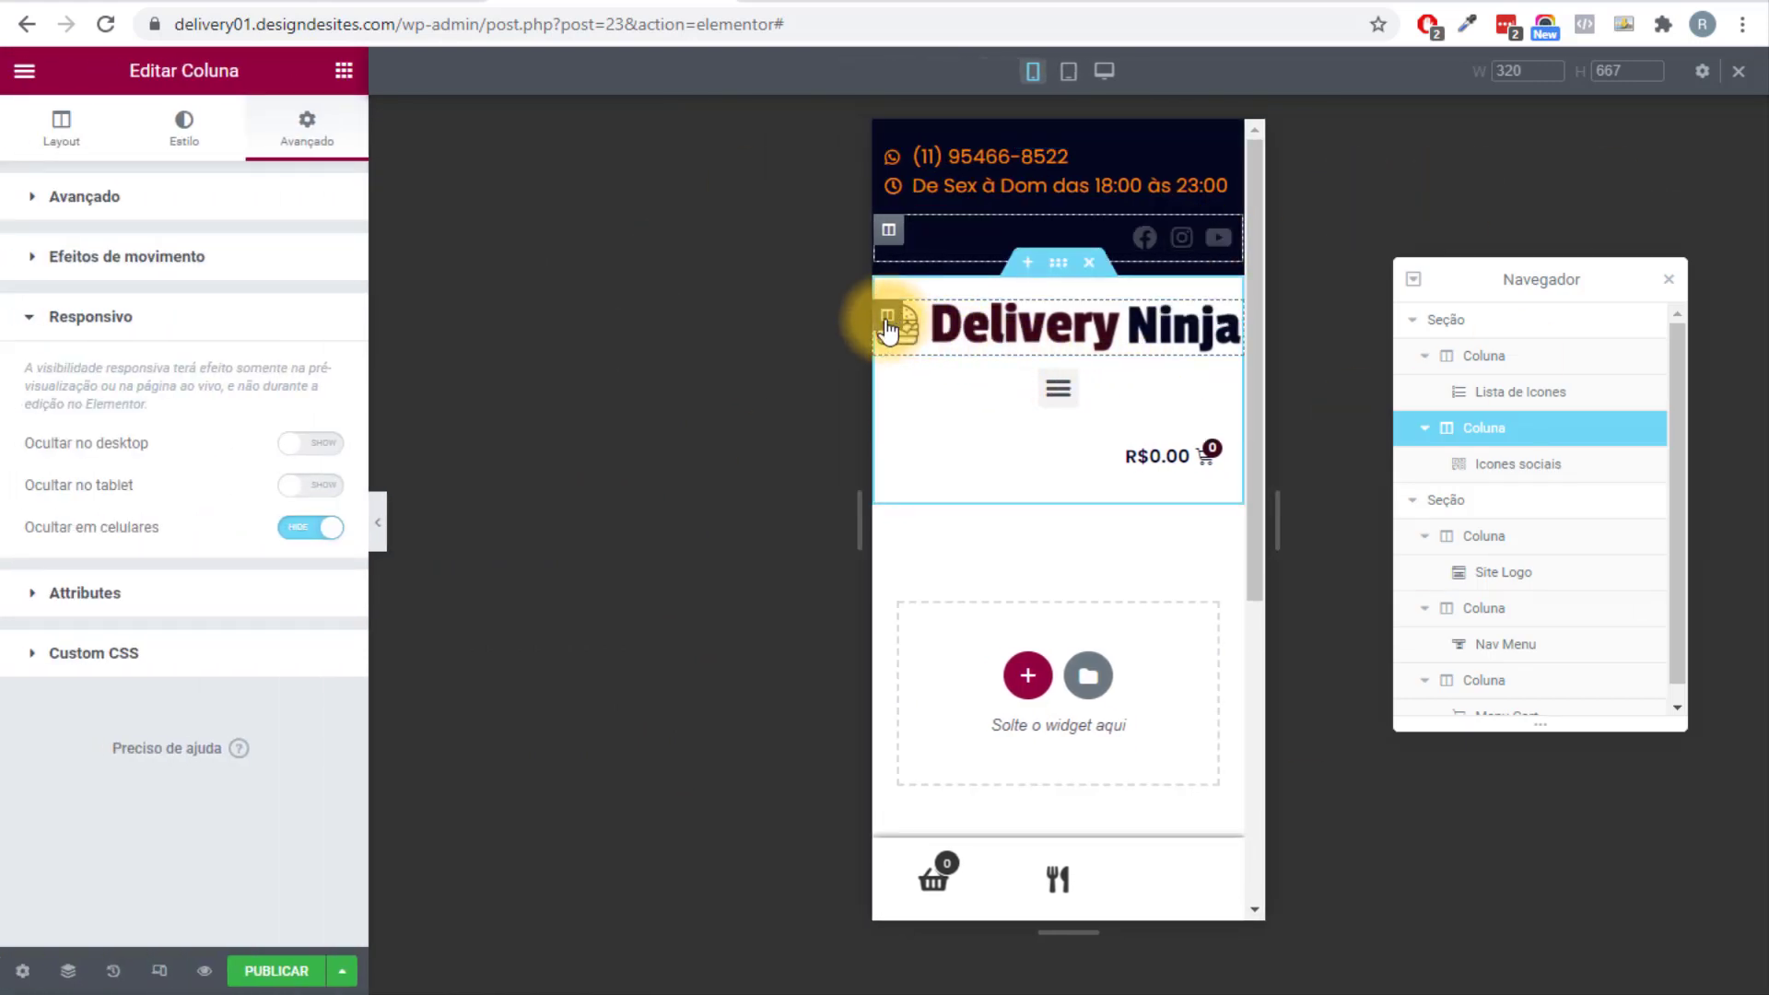
Set the logo column's Largura da coluna to 40% for mobile.
click(887, 324)
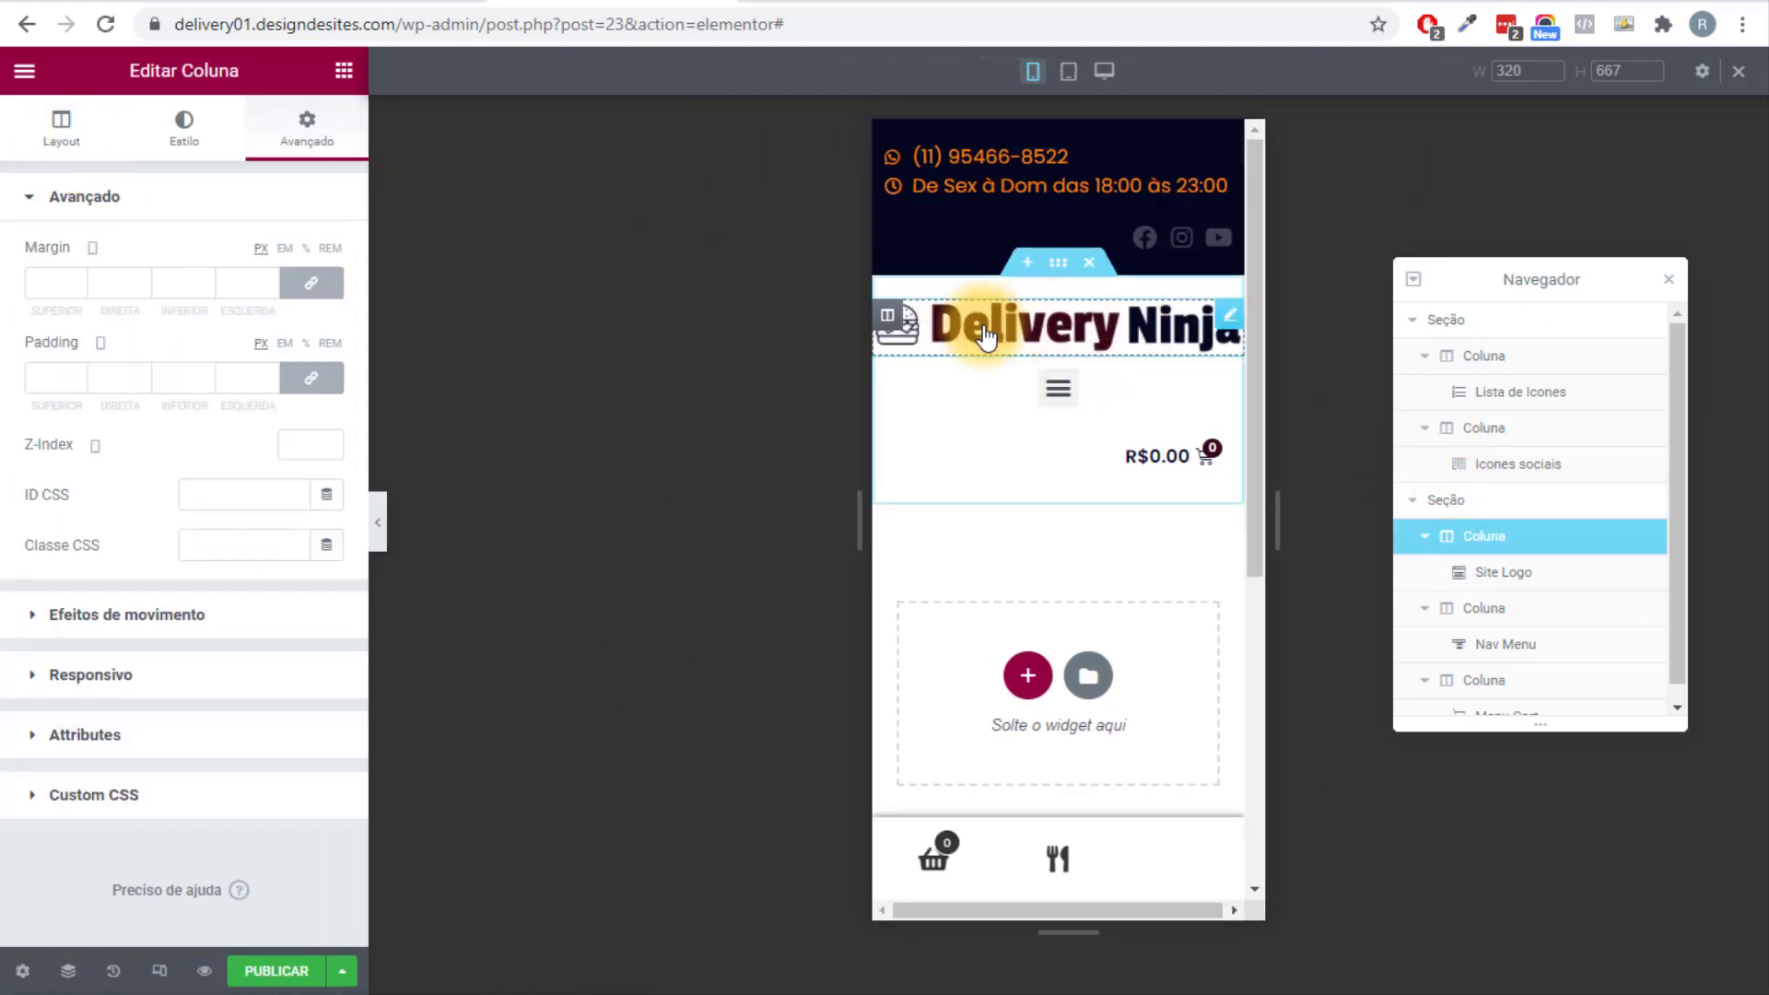
click(59, 123)
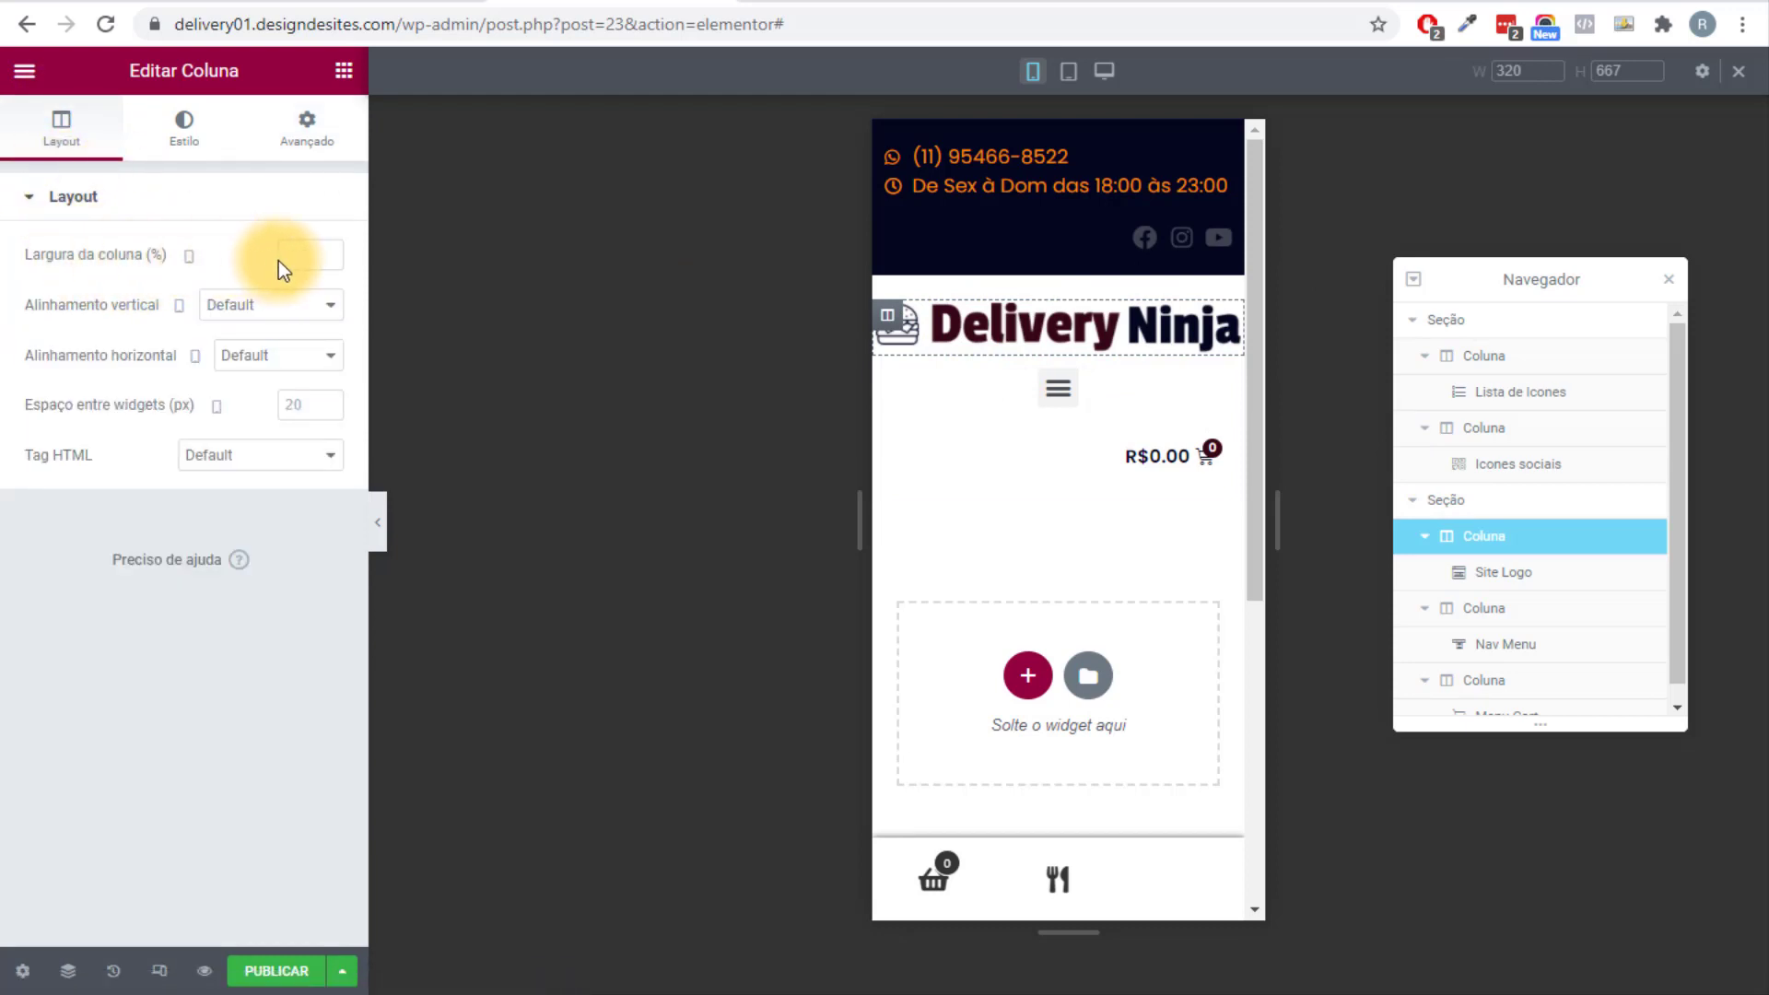
click(335, 254)
text(3)
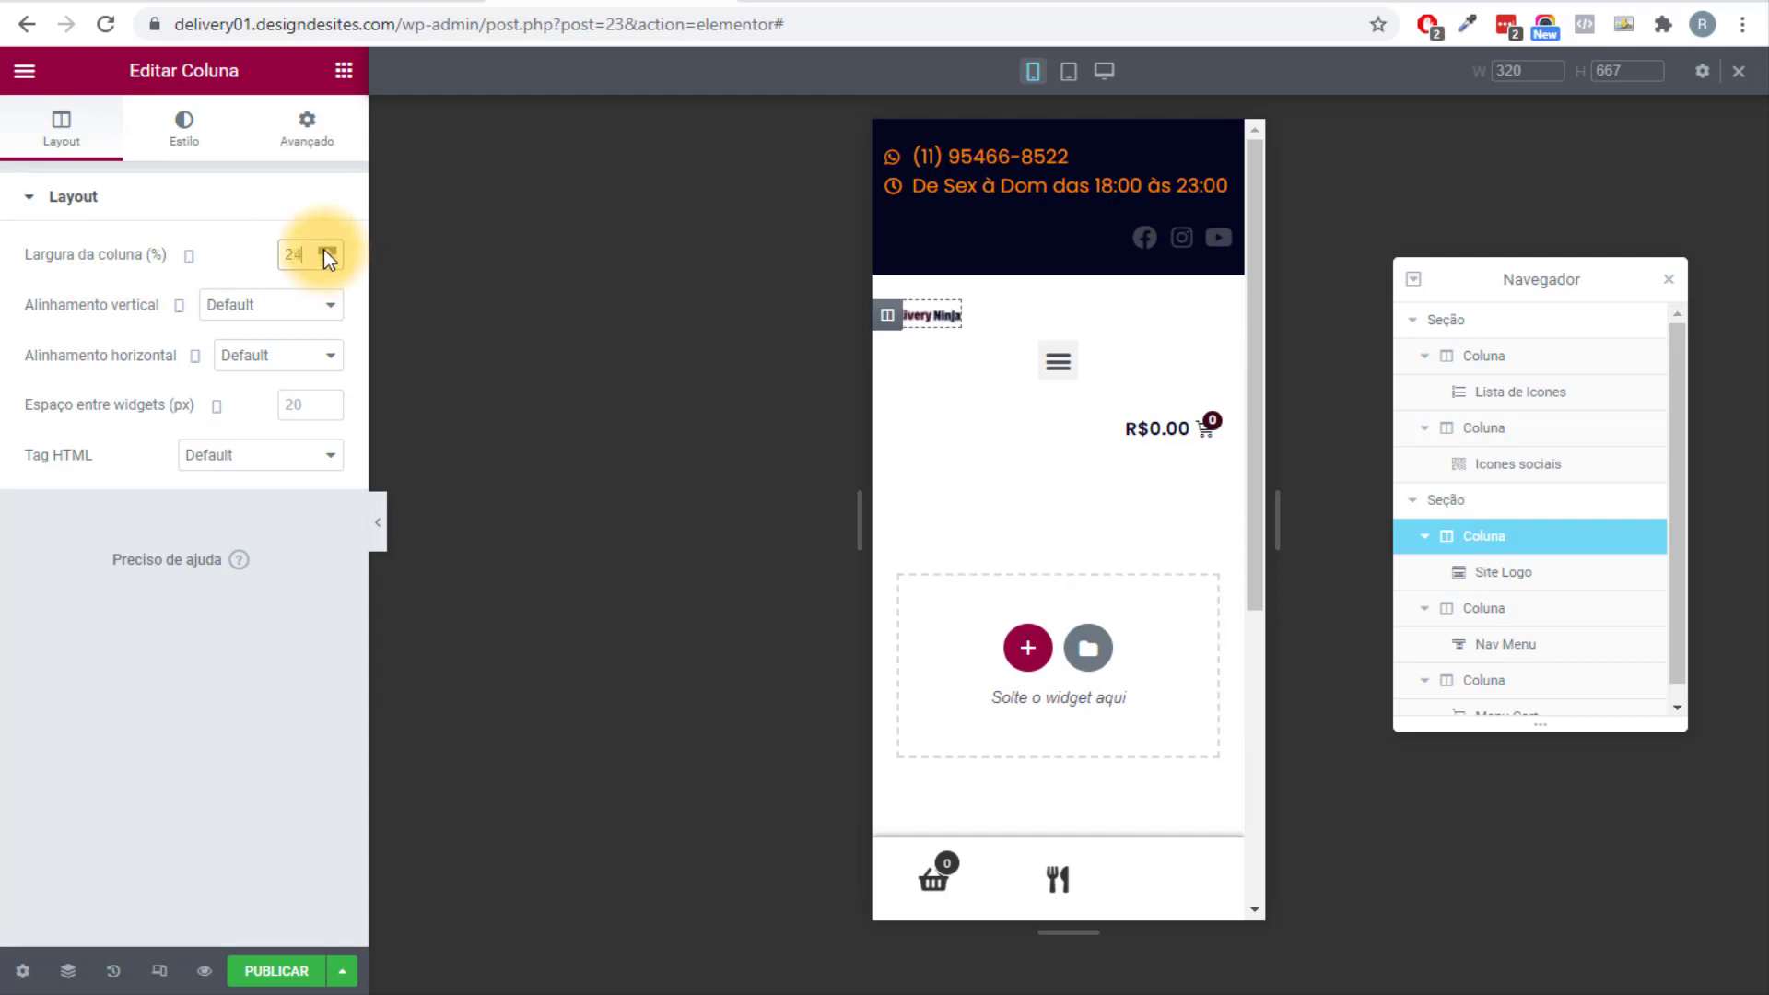
click(324, 250)
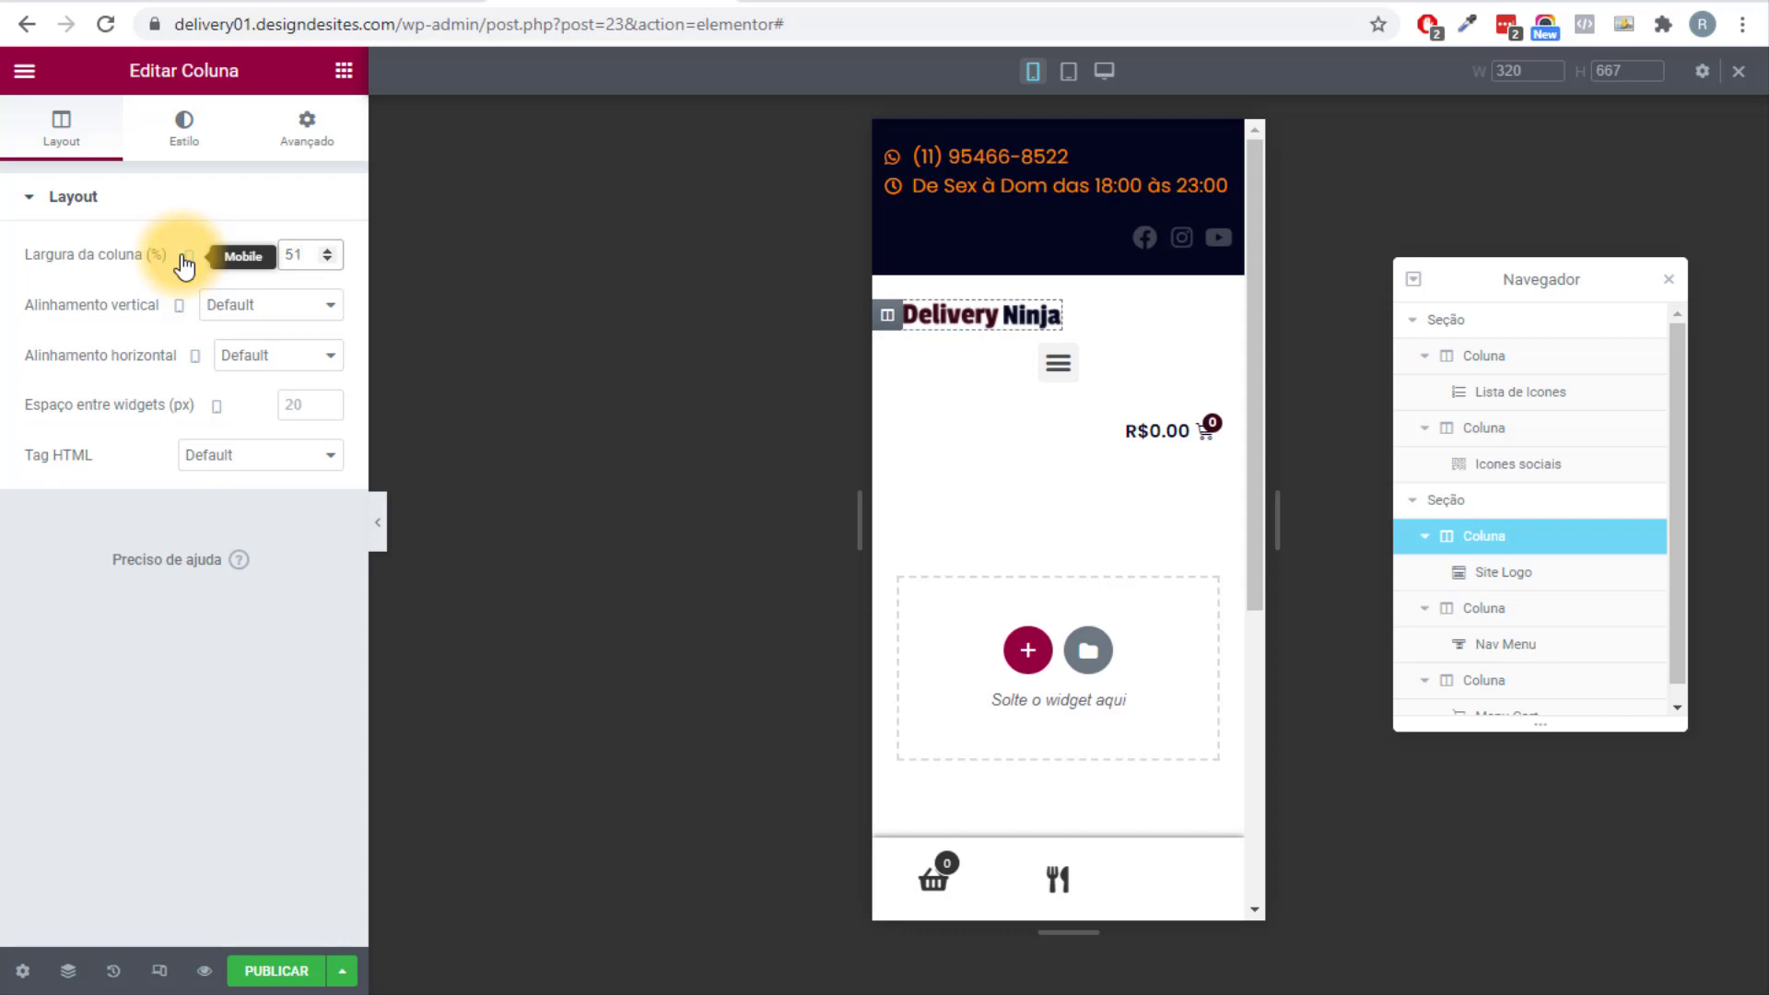
double_click(291, 254)
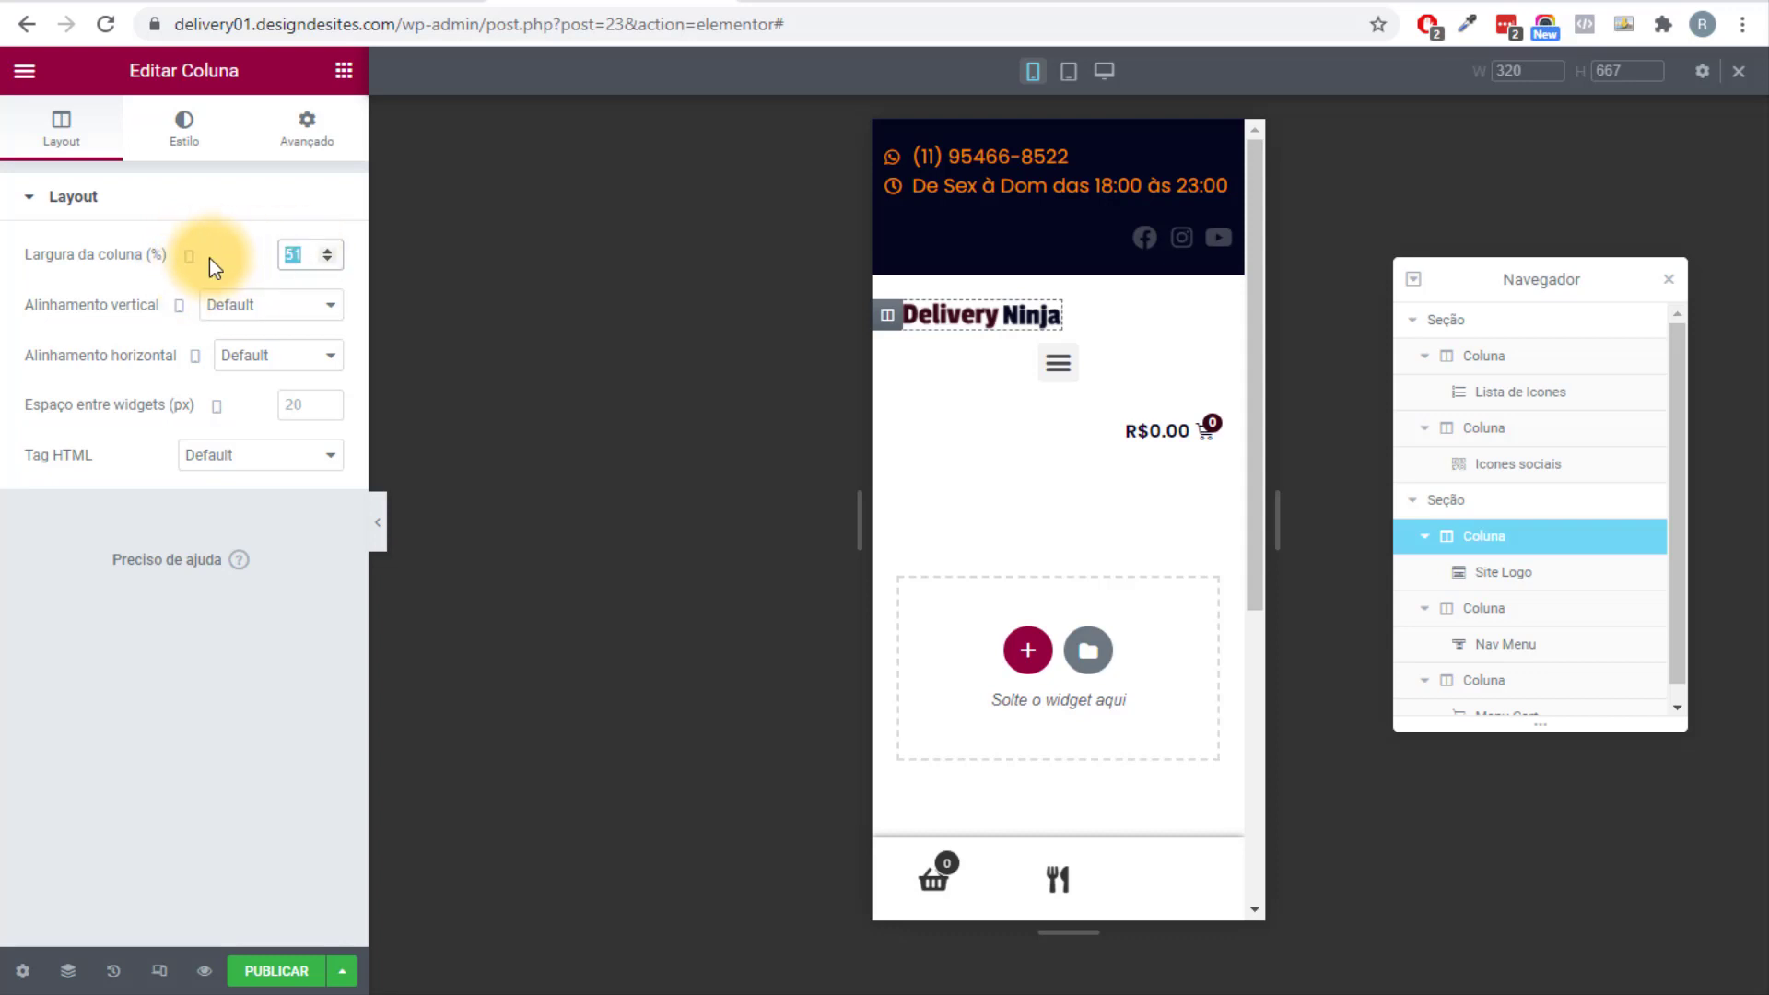
text(40)
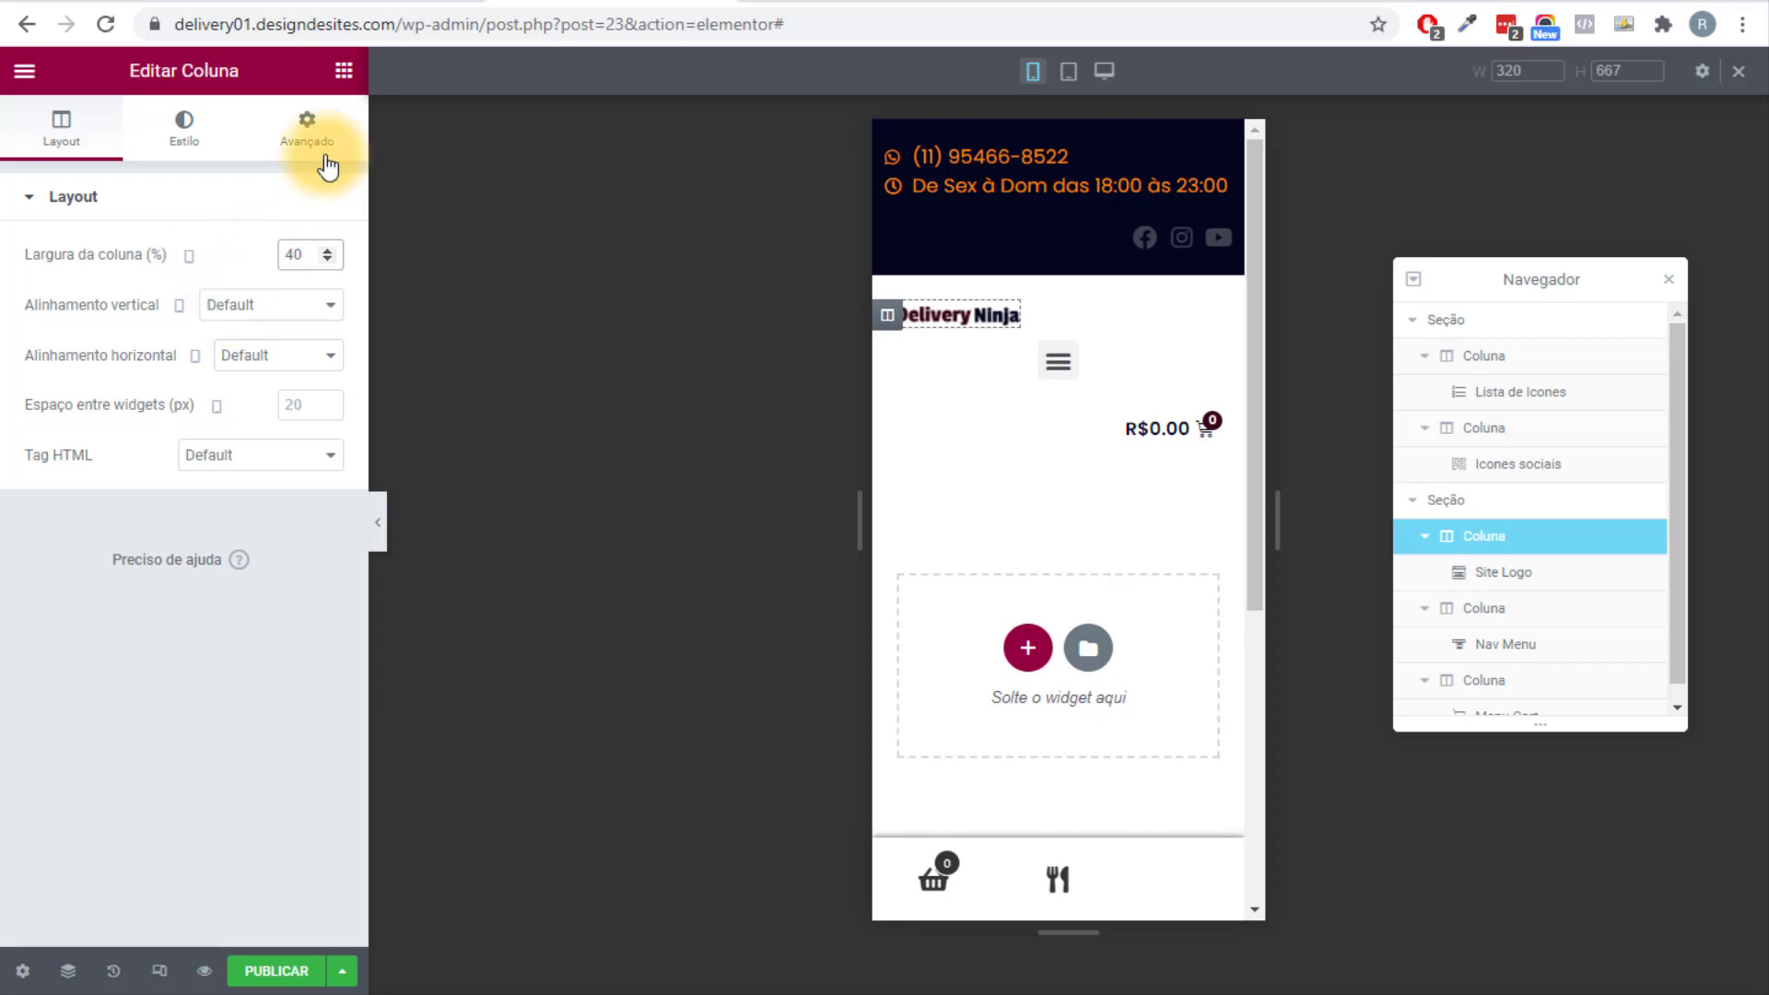
Set the mobile column widths: menu column 20%, cart column 40%.
click(884, 341)
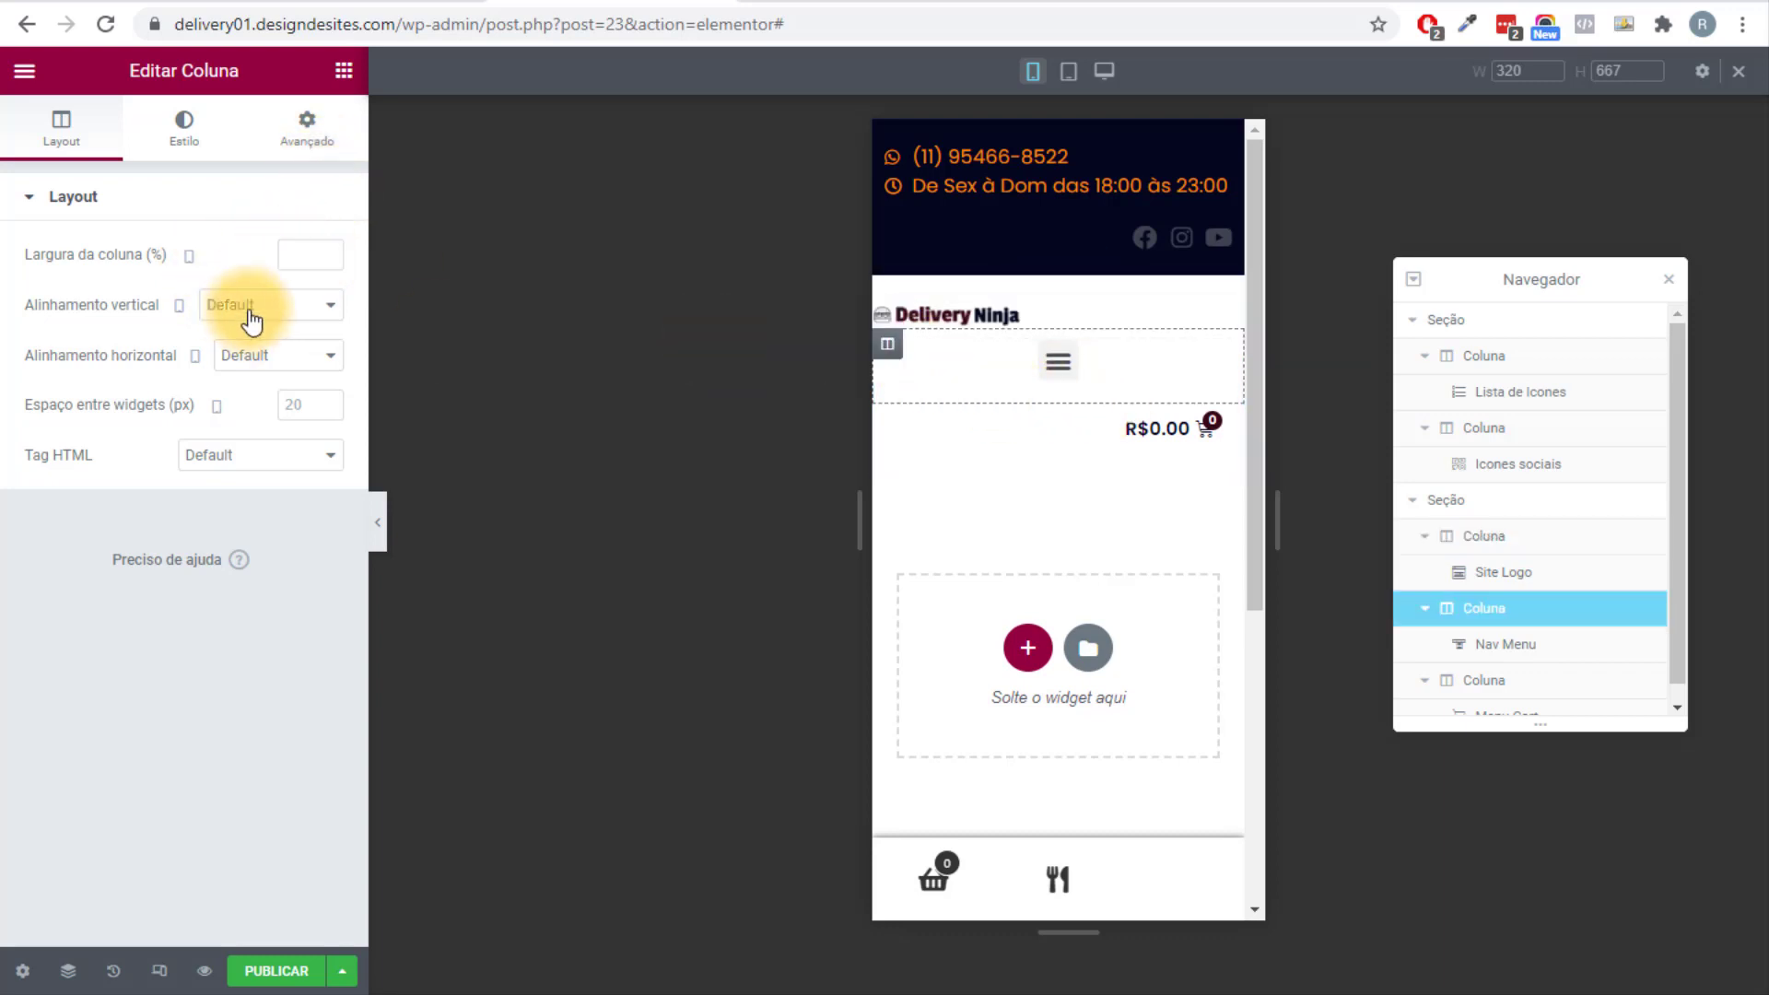
click(302, 257)
text(20)
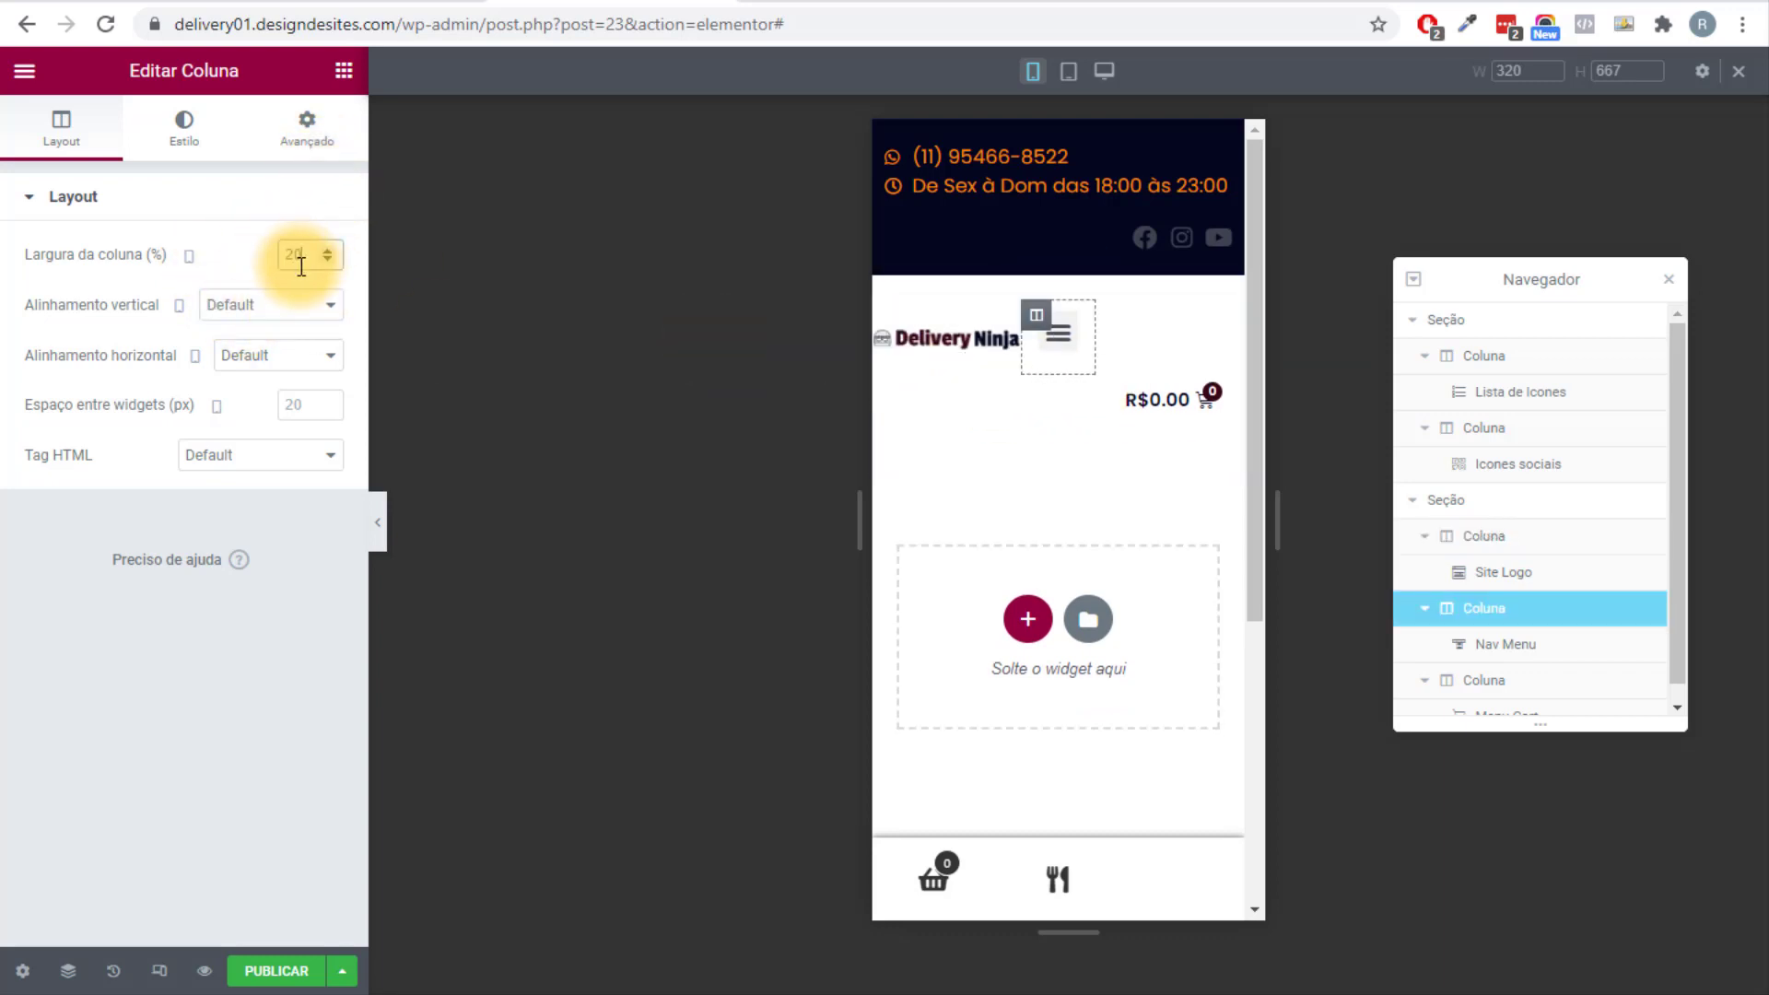
click(890, 410)
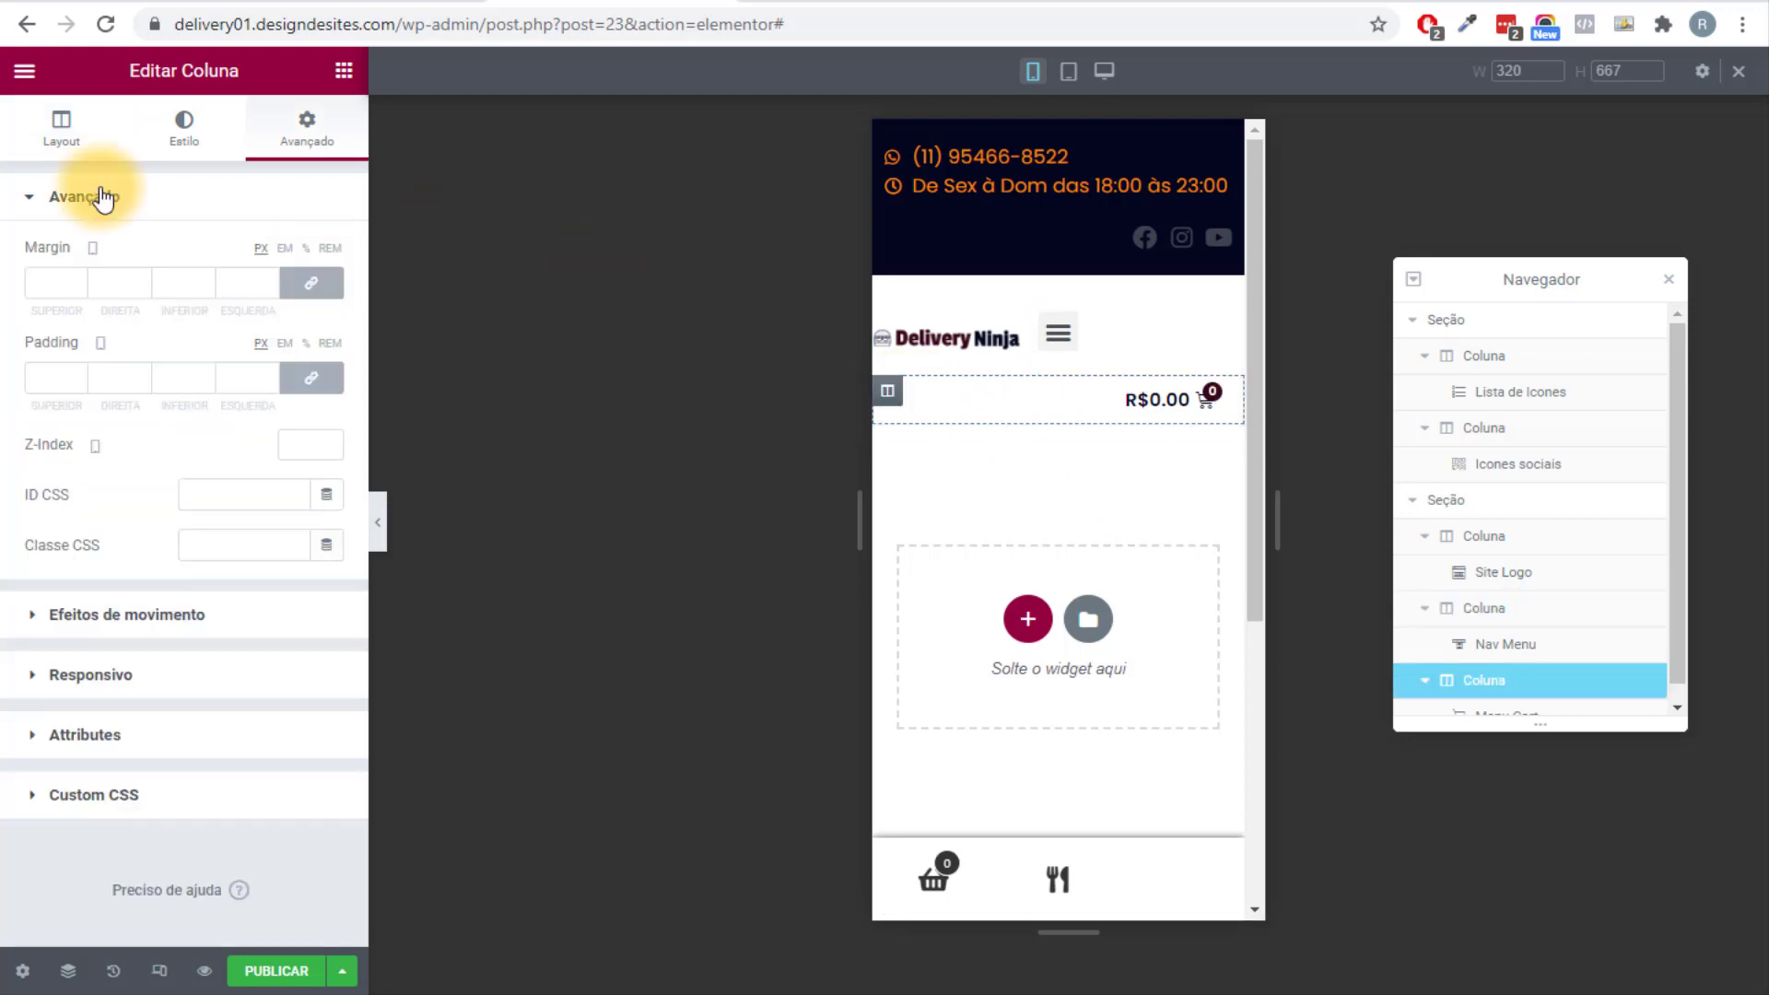
click(61, 127)
click(284, 254)
text(2)
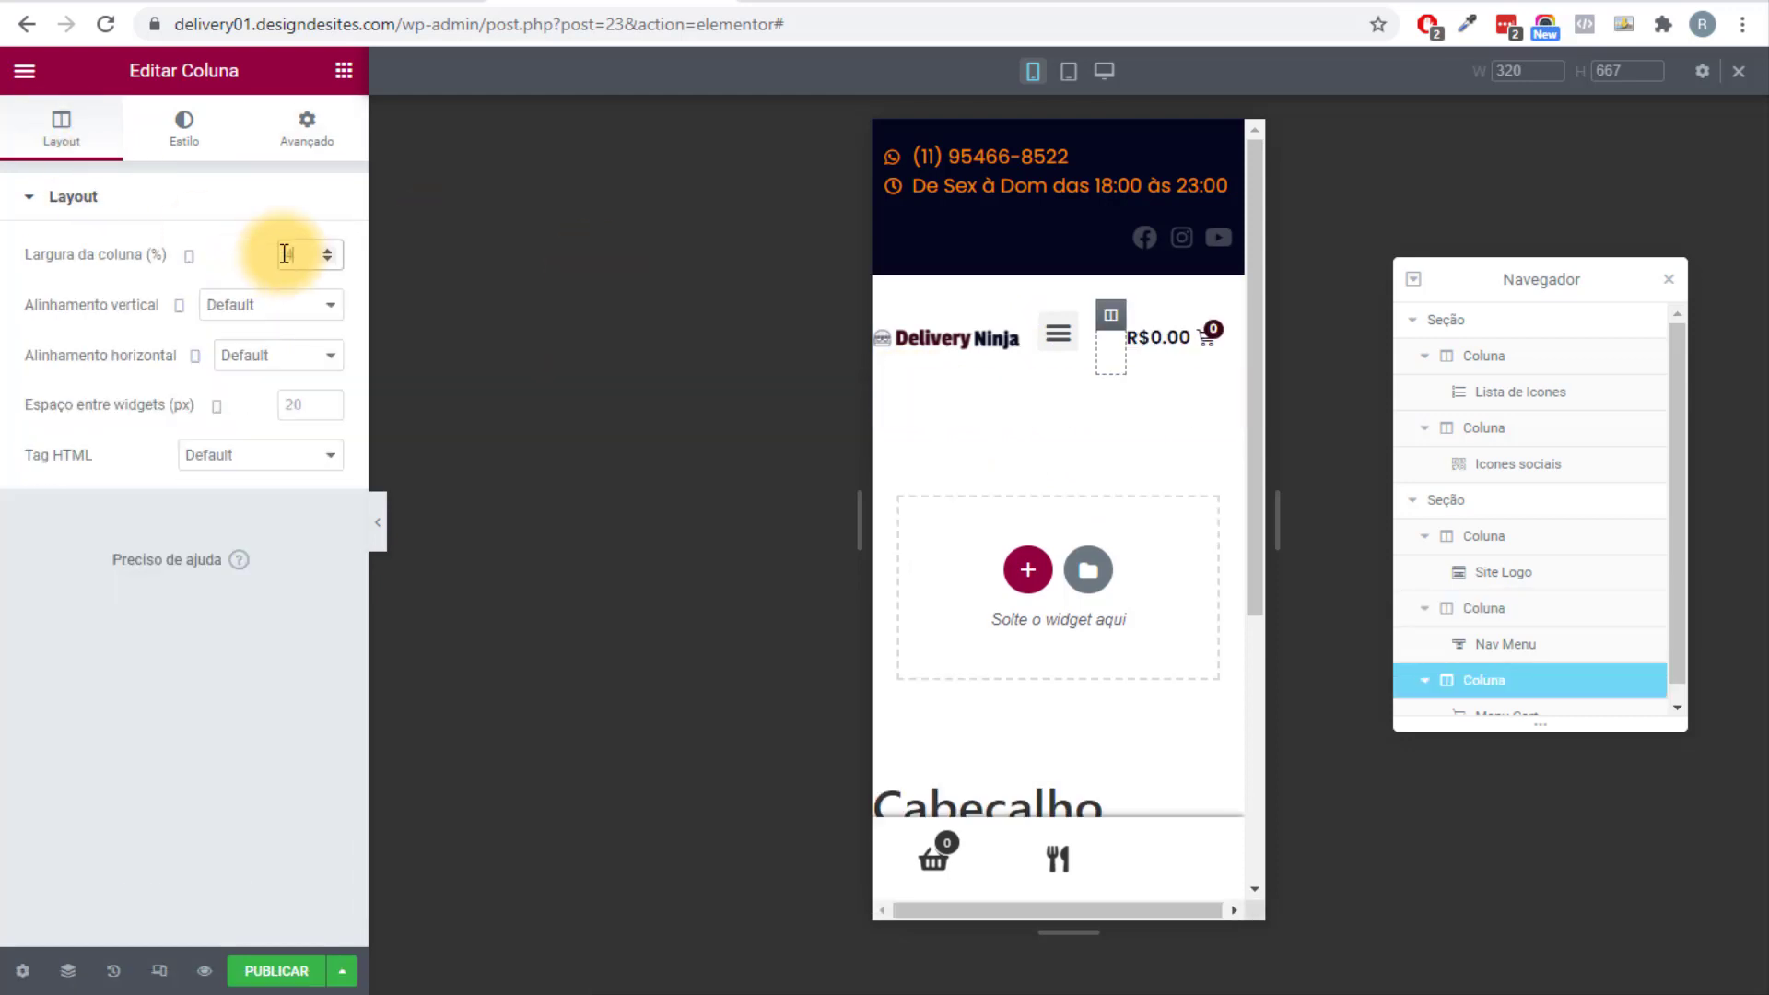
Preview the mobile header and test opening and closing the hamburger menu.
click(387, 527)
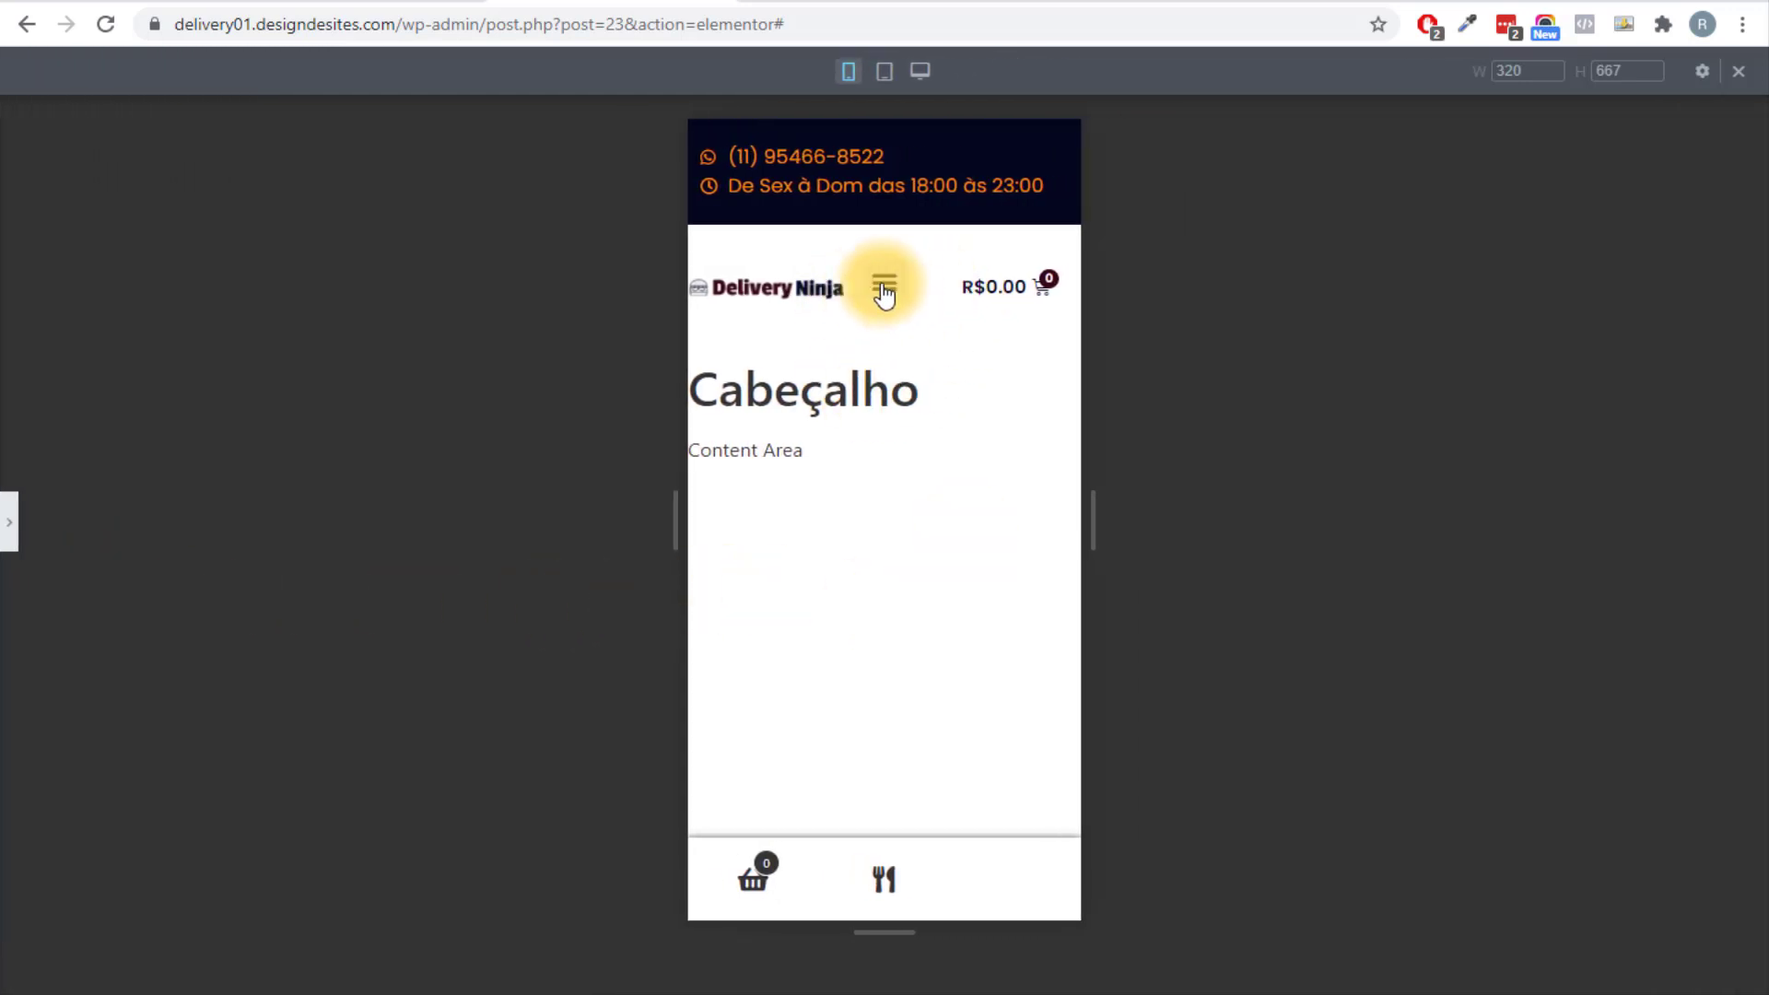
click(885, 290)
click(878, 286)
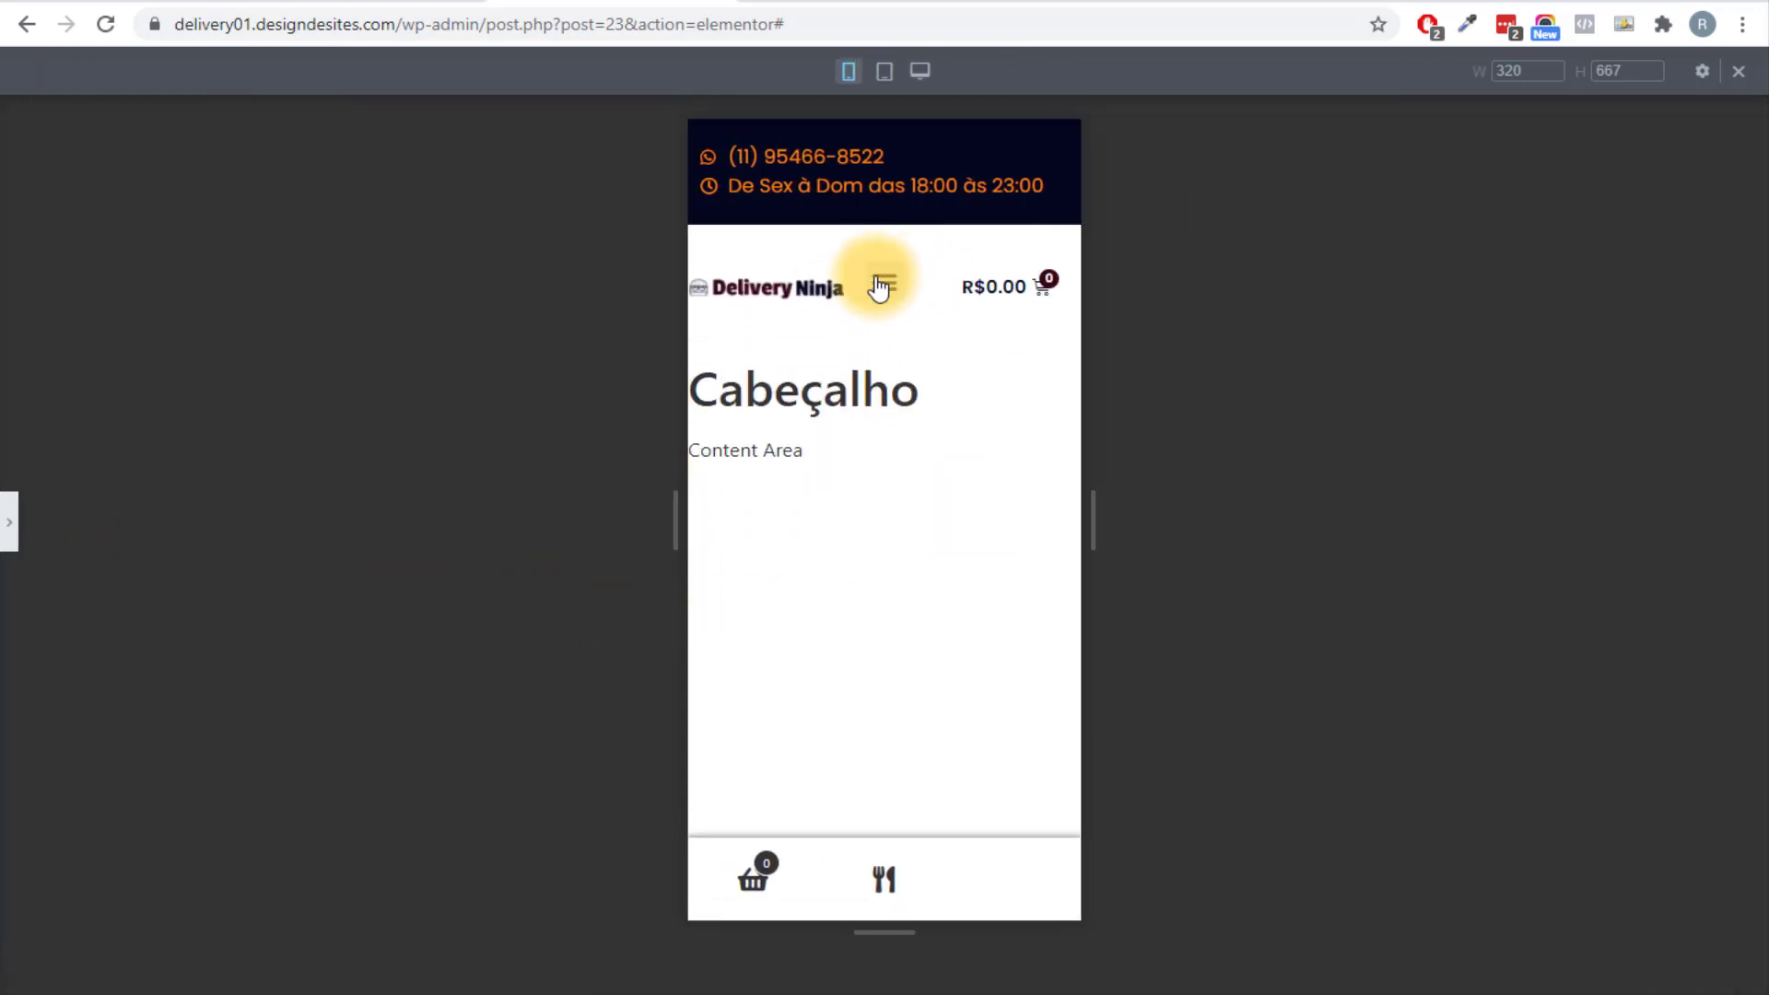
click(880, 285)
click(882, 284)
click(9, 521)
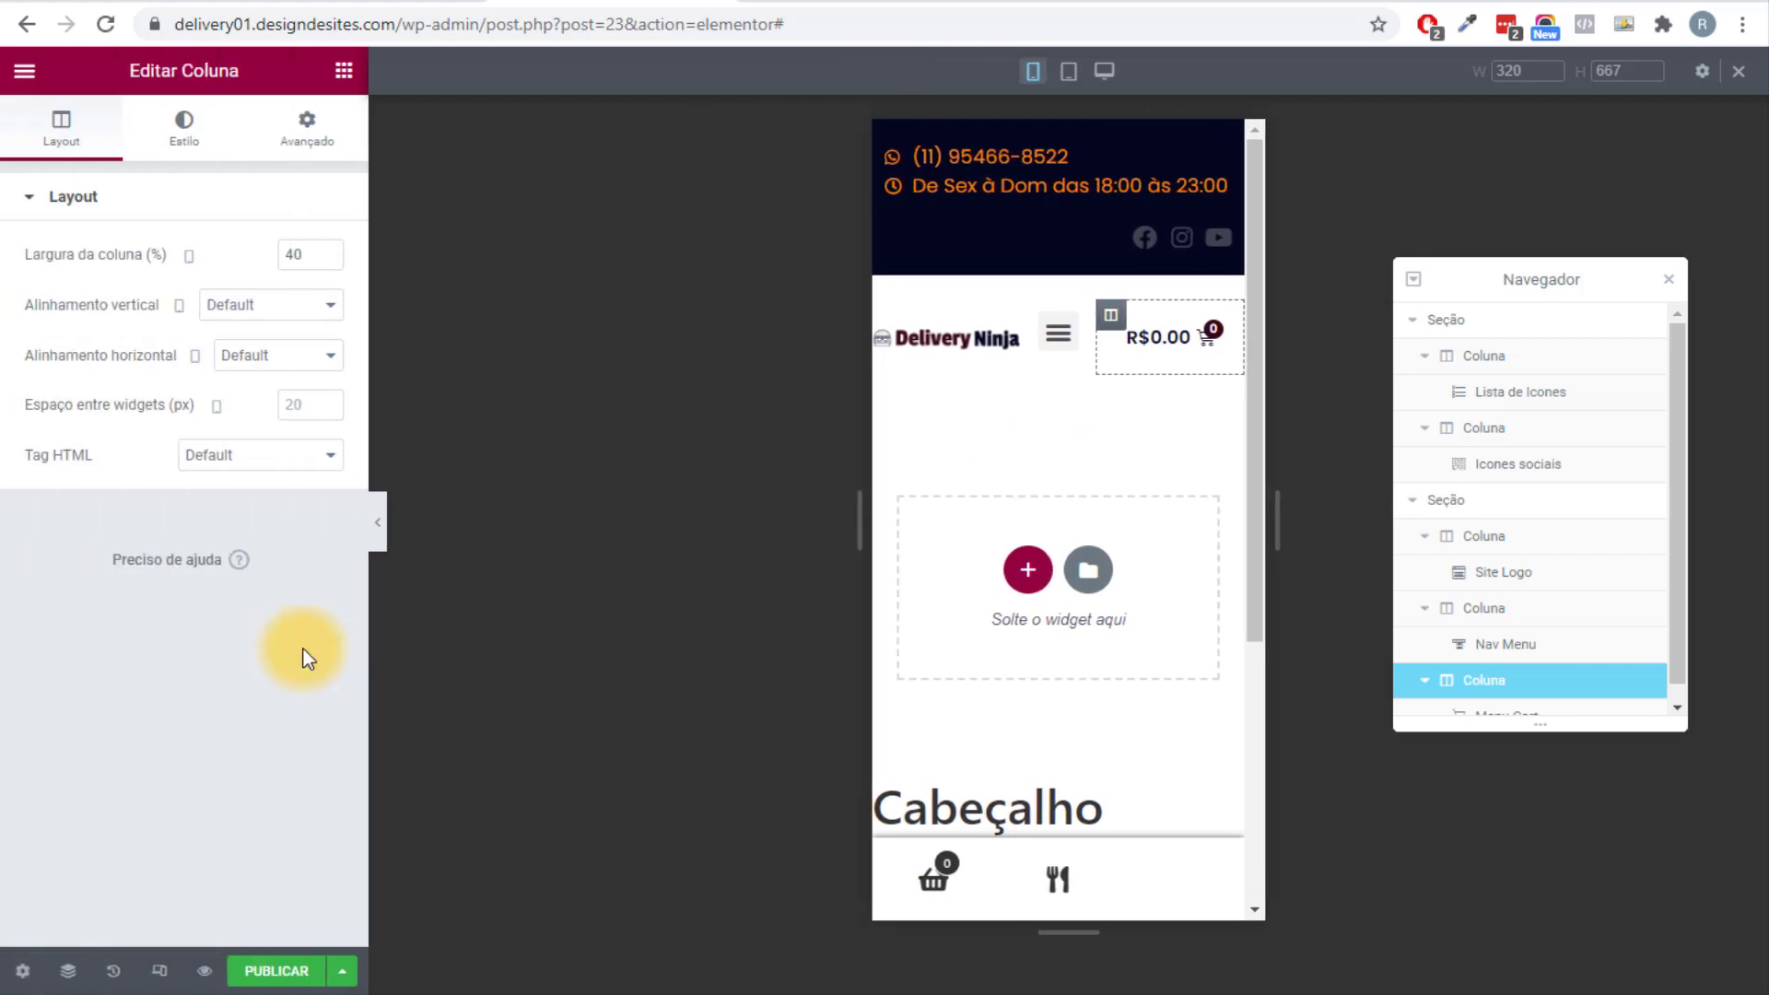
Set the Nav Menu's Mobile Dropdown Full Width to SIM and test the Hambúrguer, Bebidas, Sobremessas dropdown.
click(1069, 334)
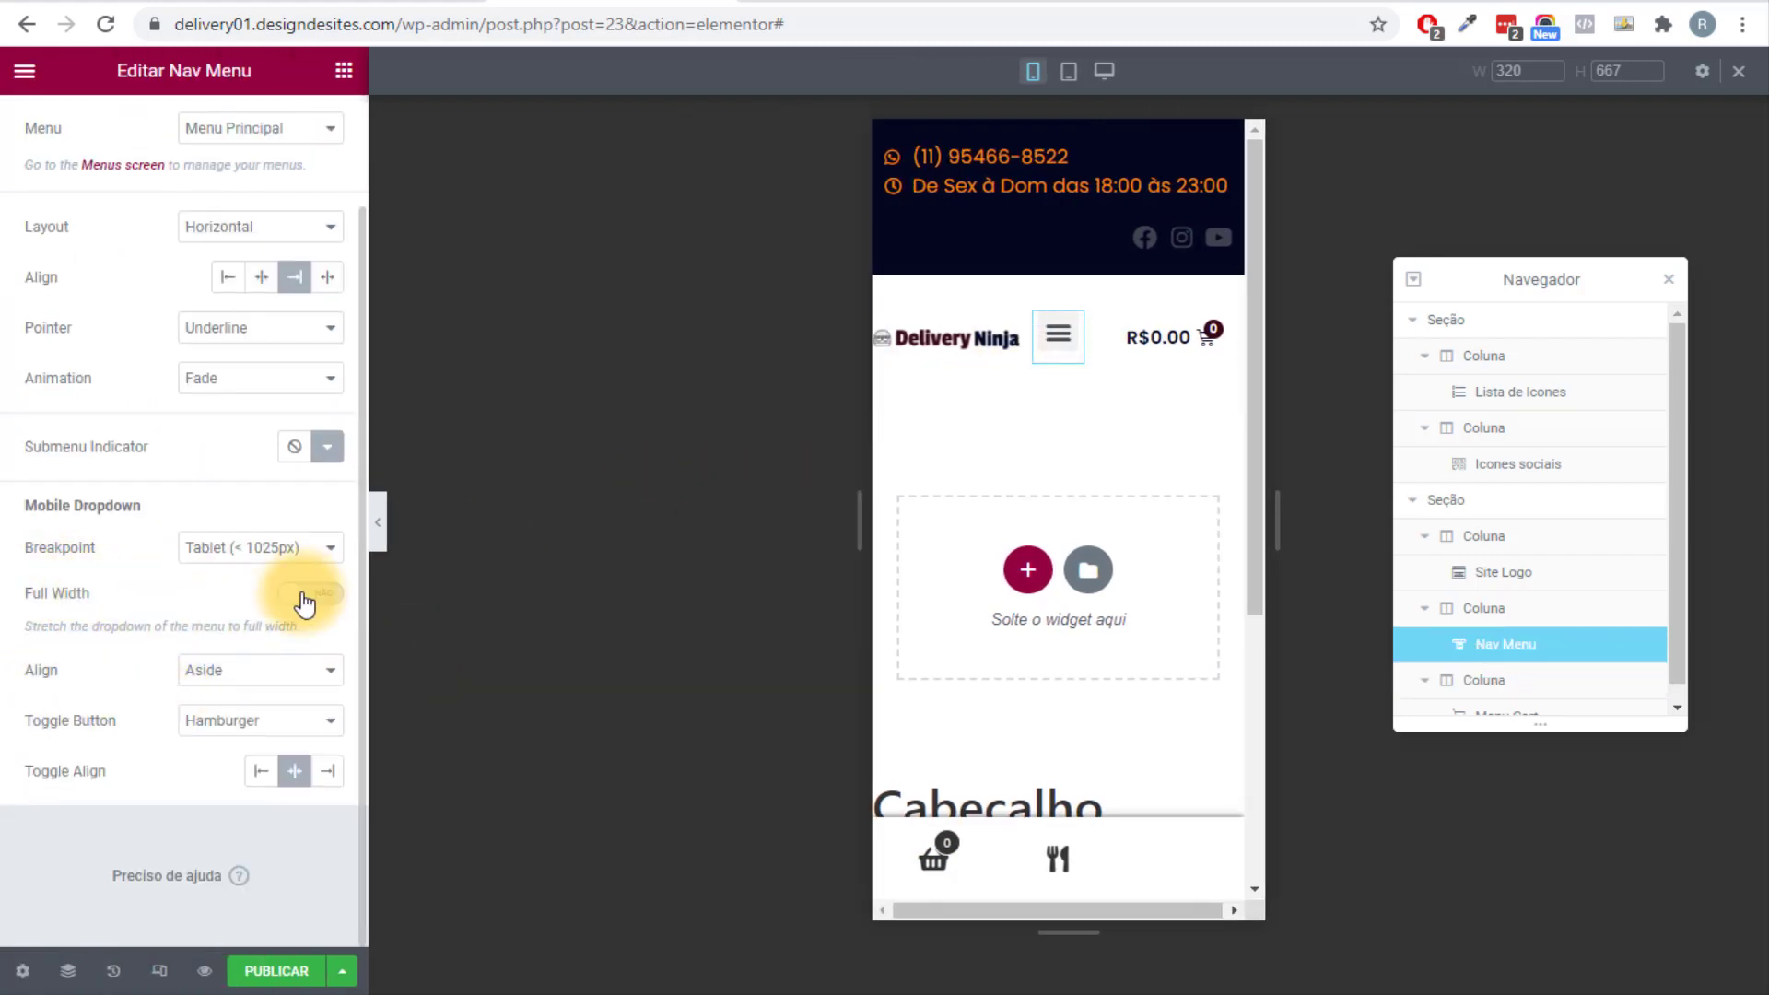
click(306, 594)
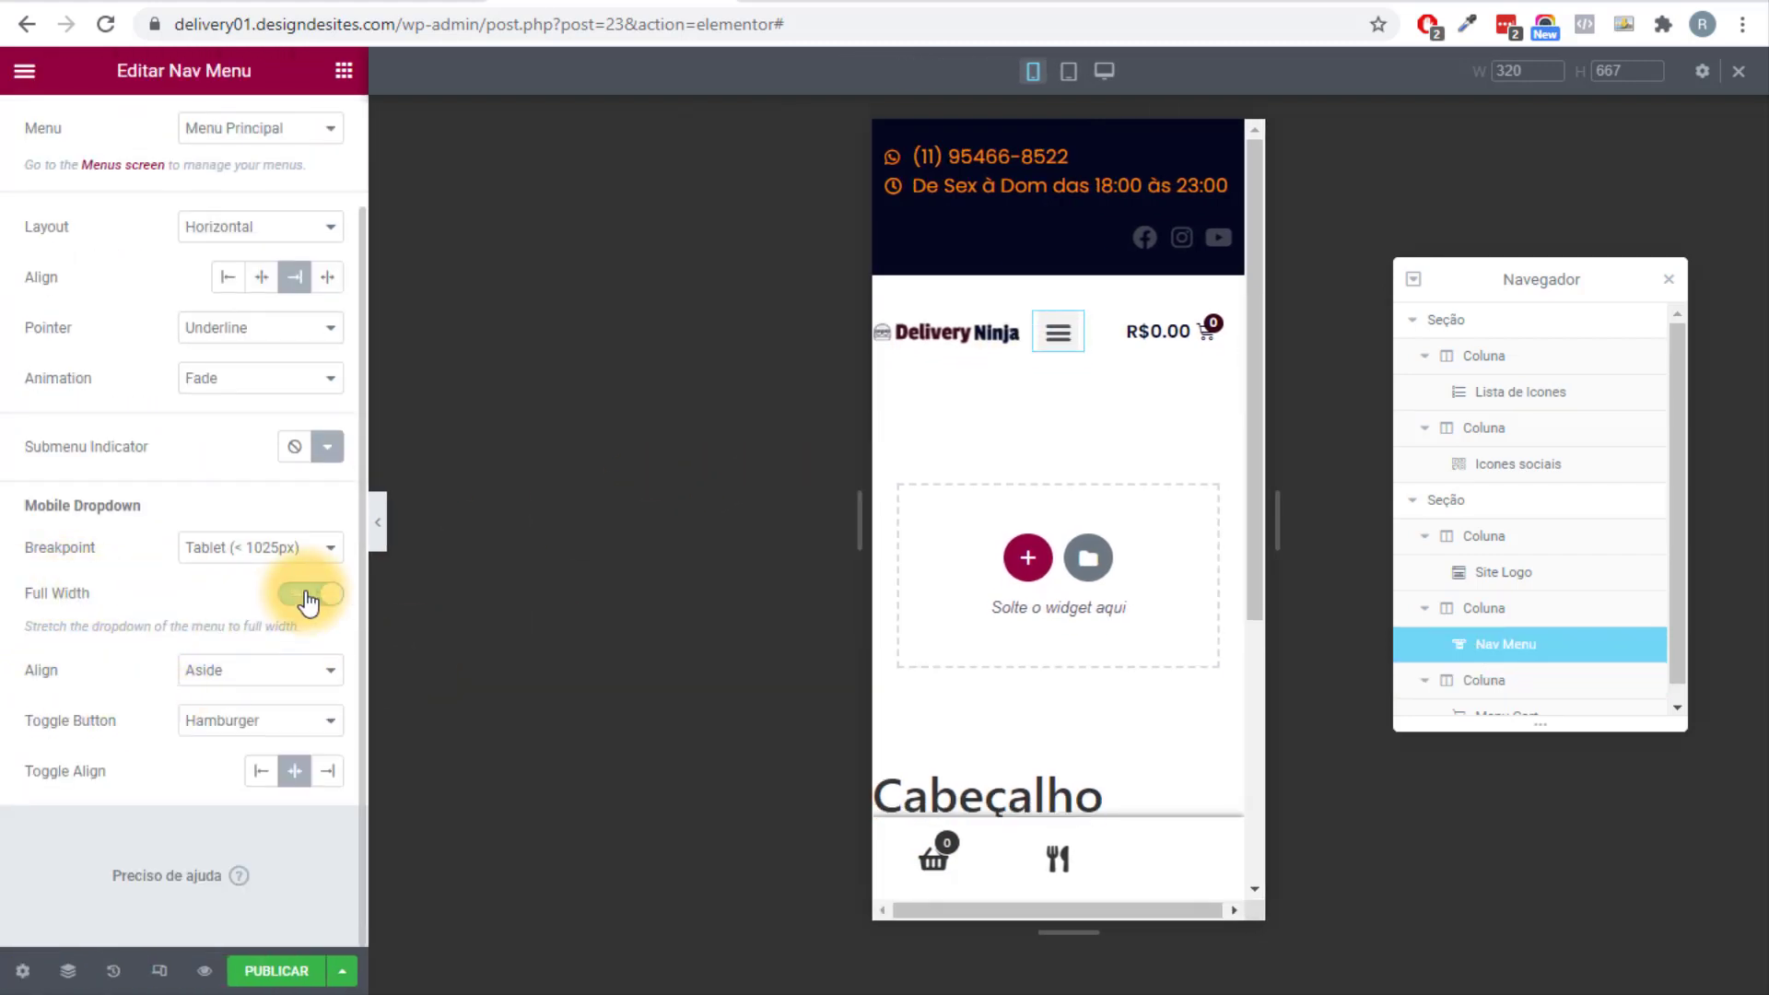
click(381, 525)
click(879, 302)
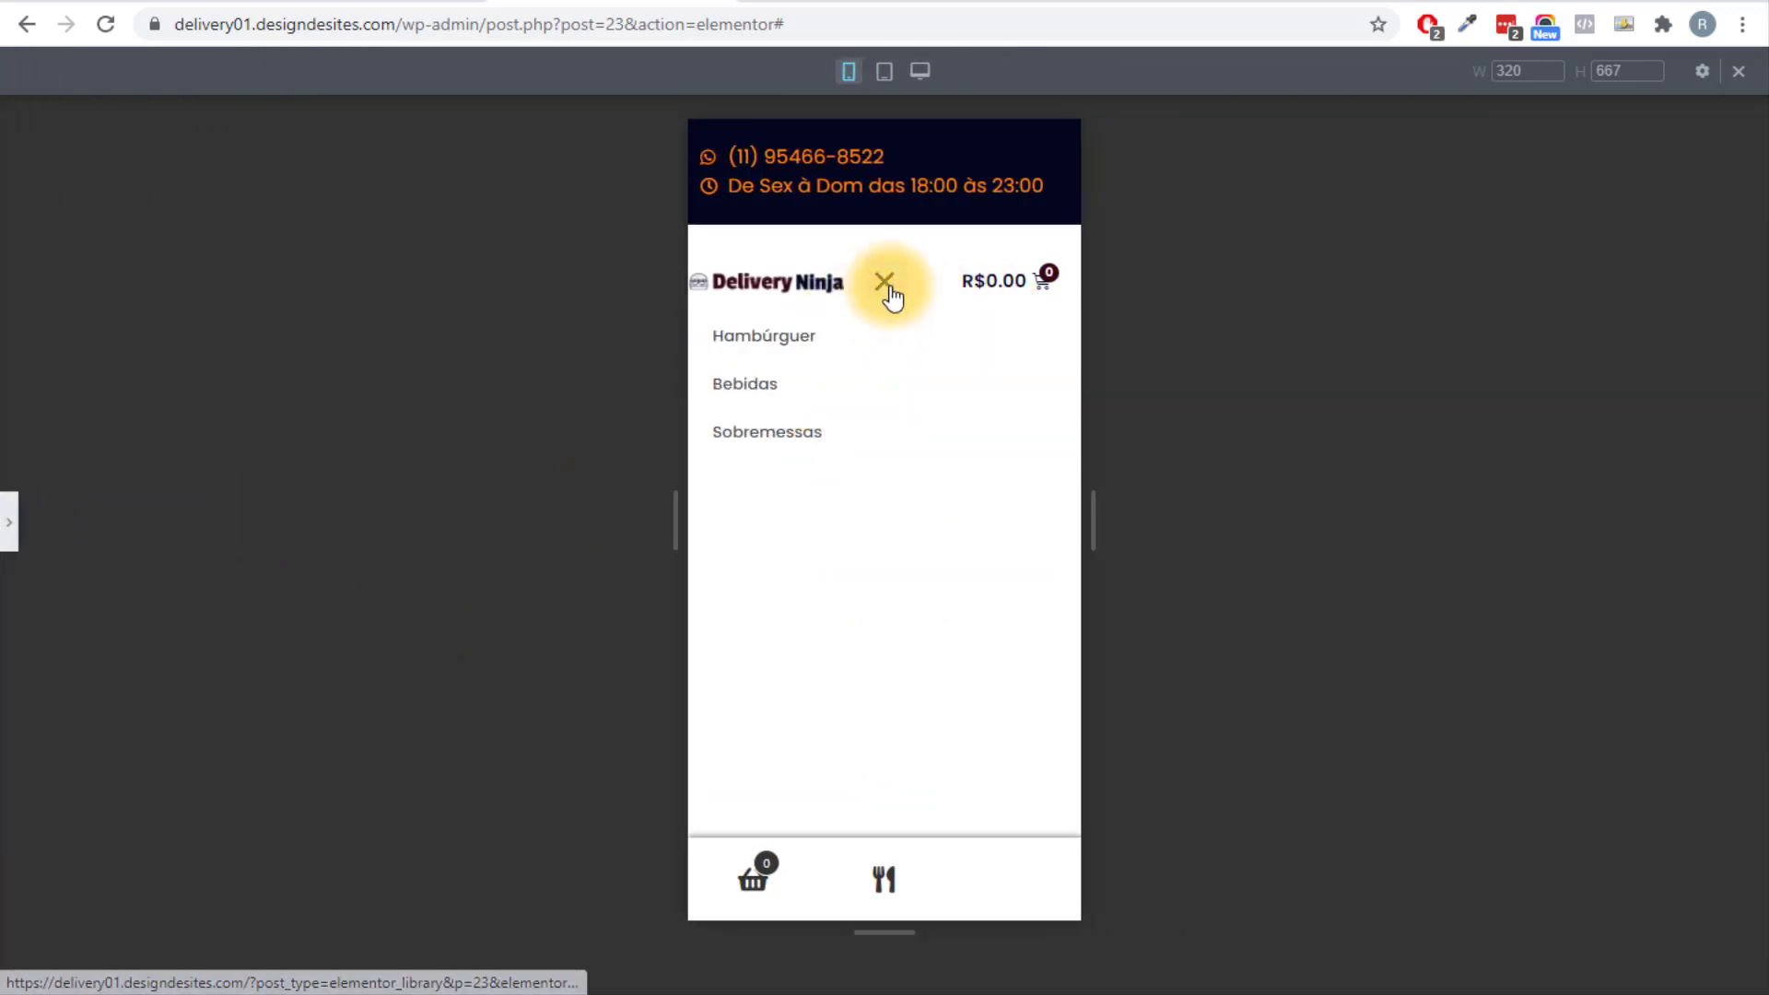
click(886, 282)
click(9, 522)
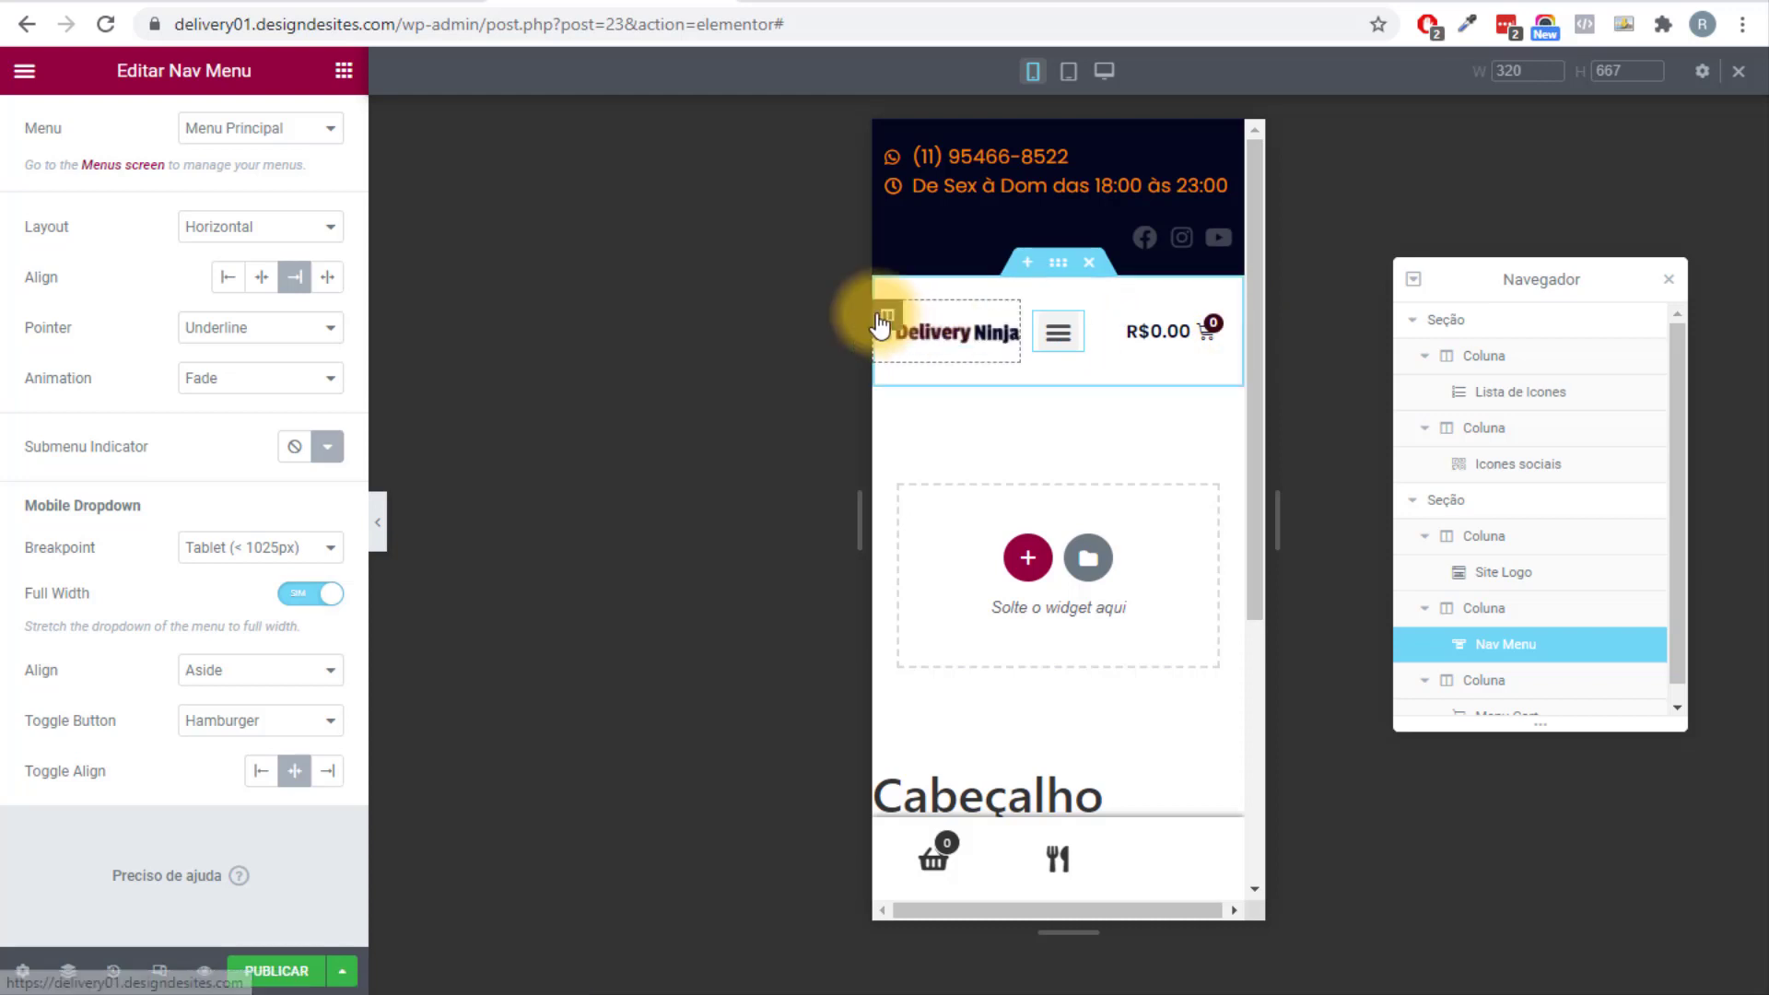
drag(886, 314, 837, 328)
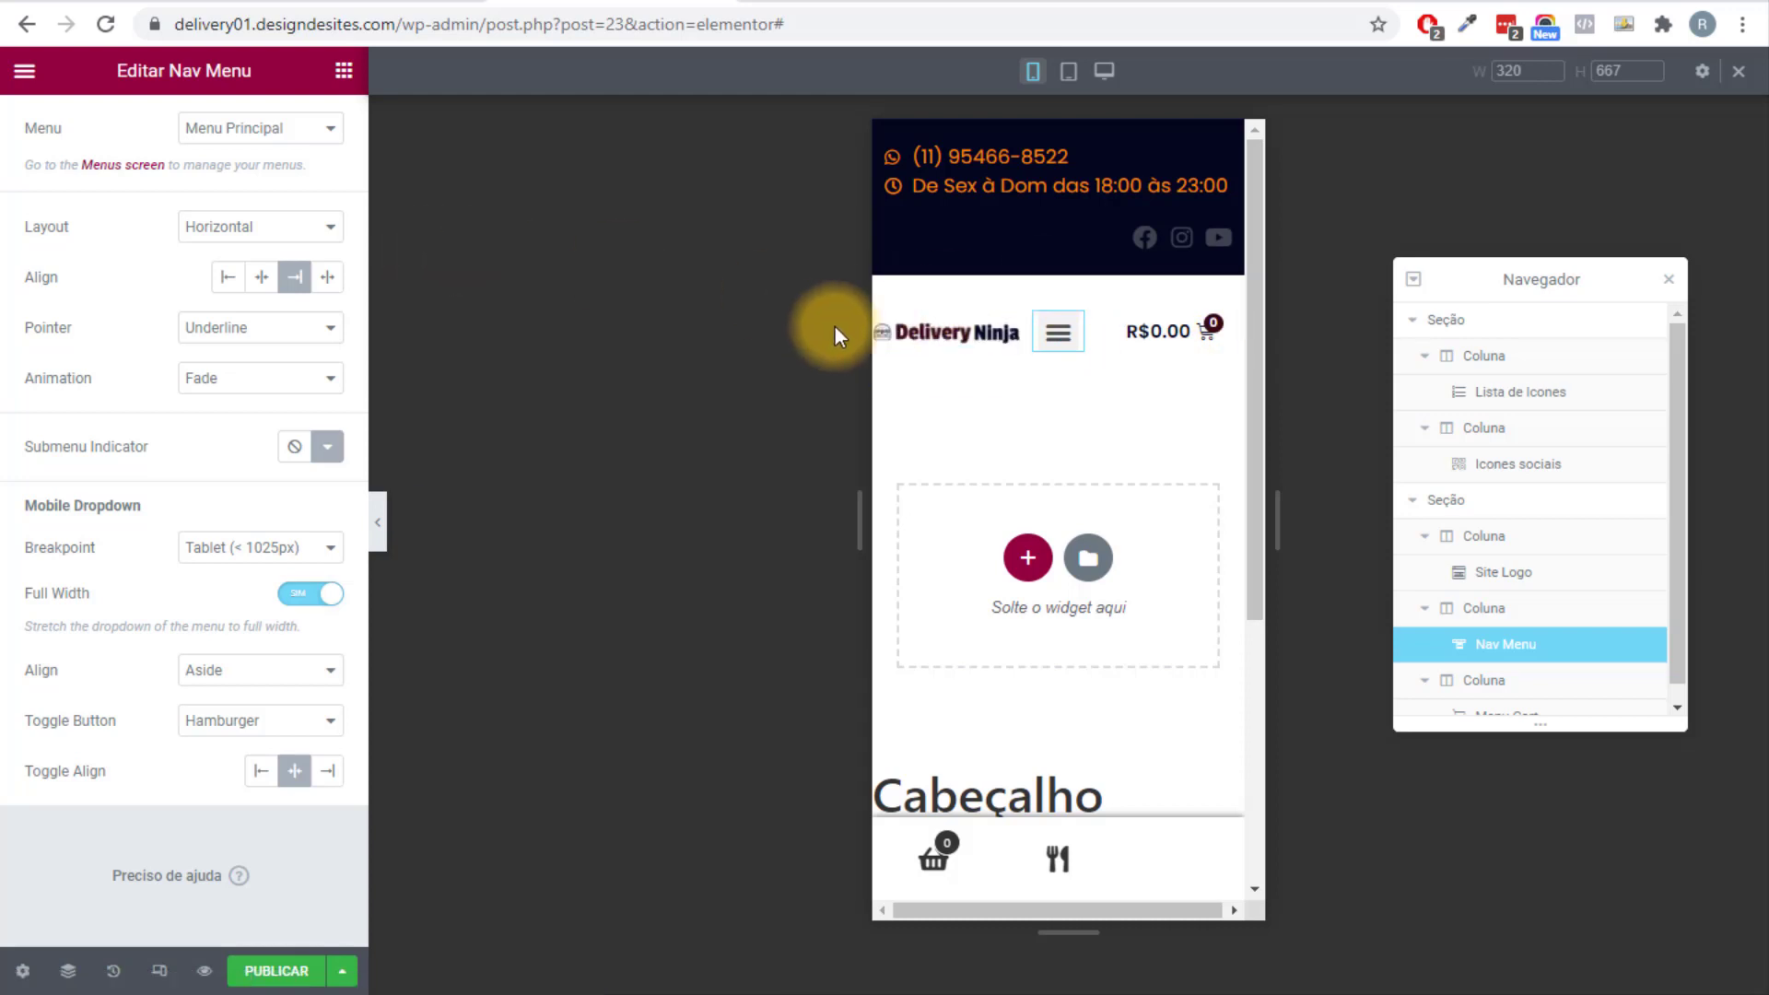
Set the mobile logo column's padding to 0, 0, 0, 10 px and preview the logo spacing.
click(886, 314)
click(355, 150)
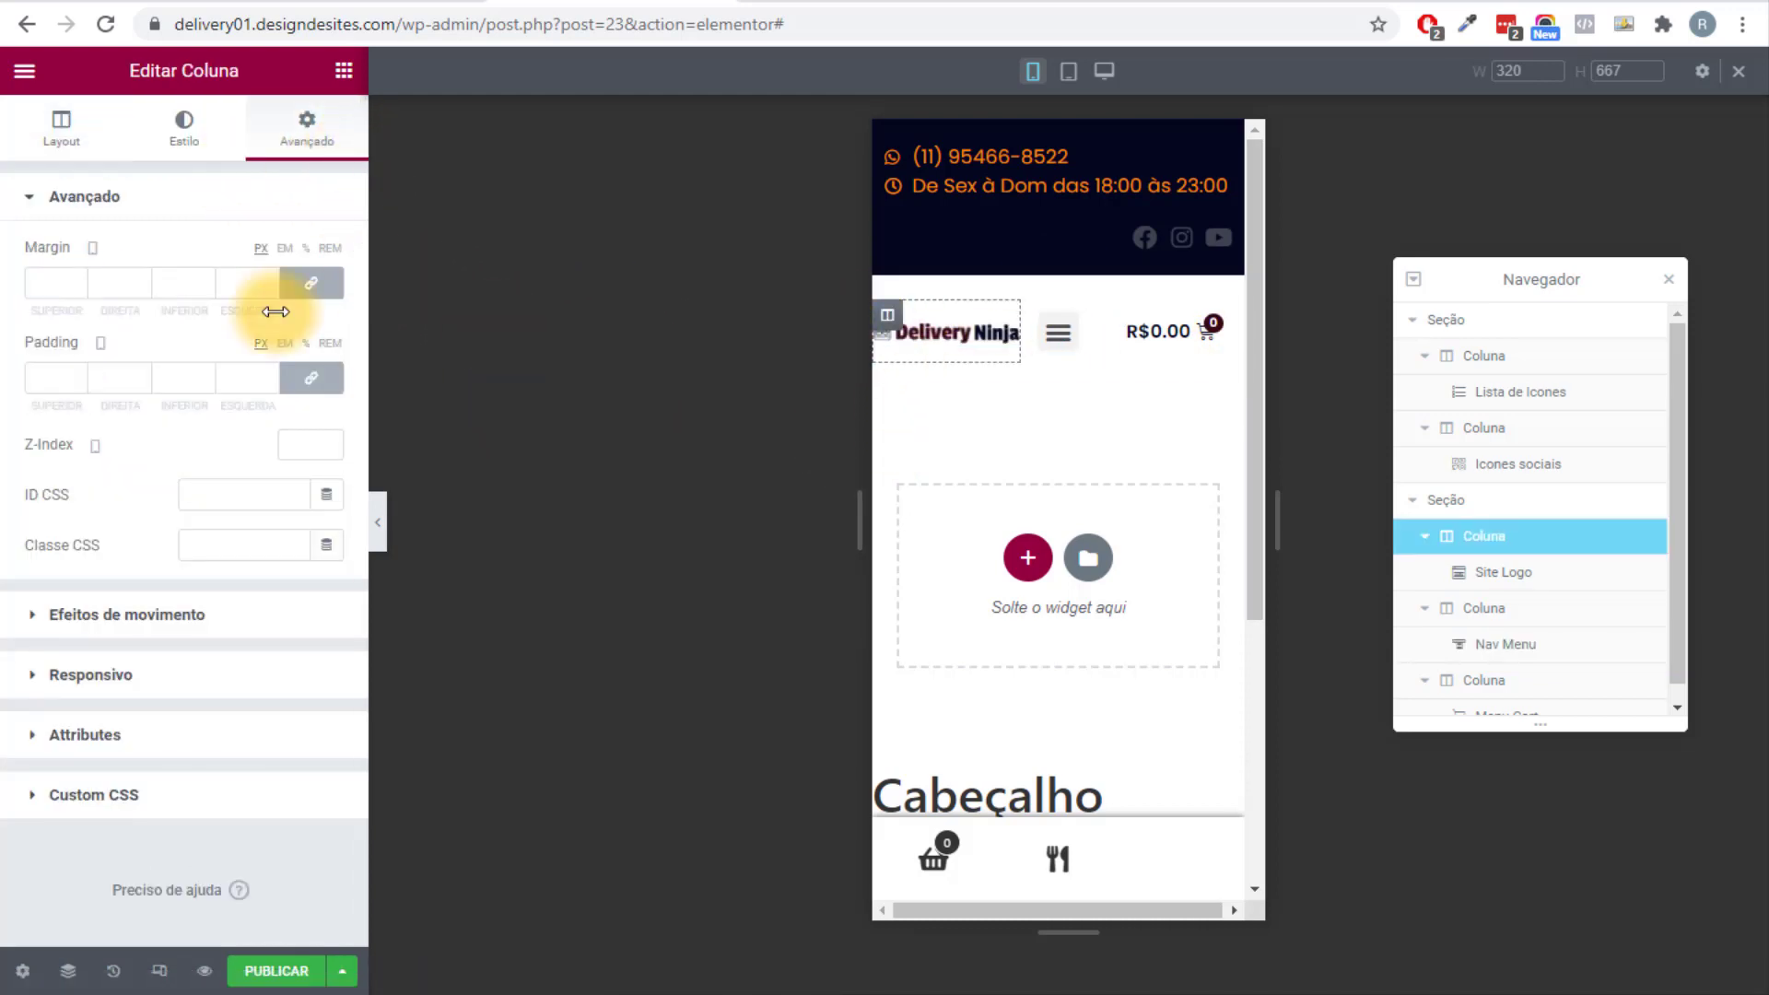
click(319, 381)
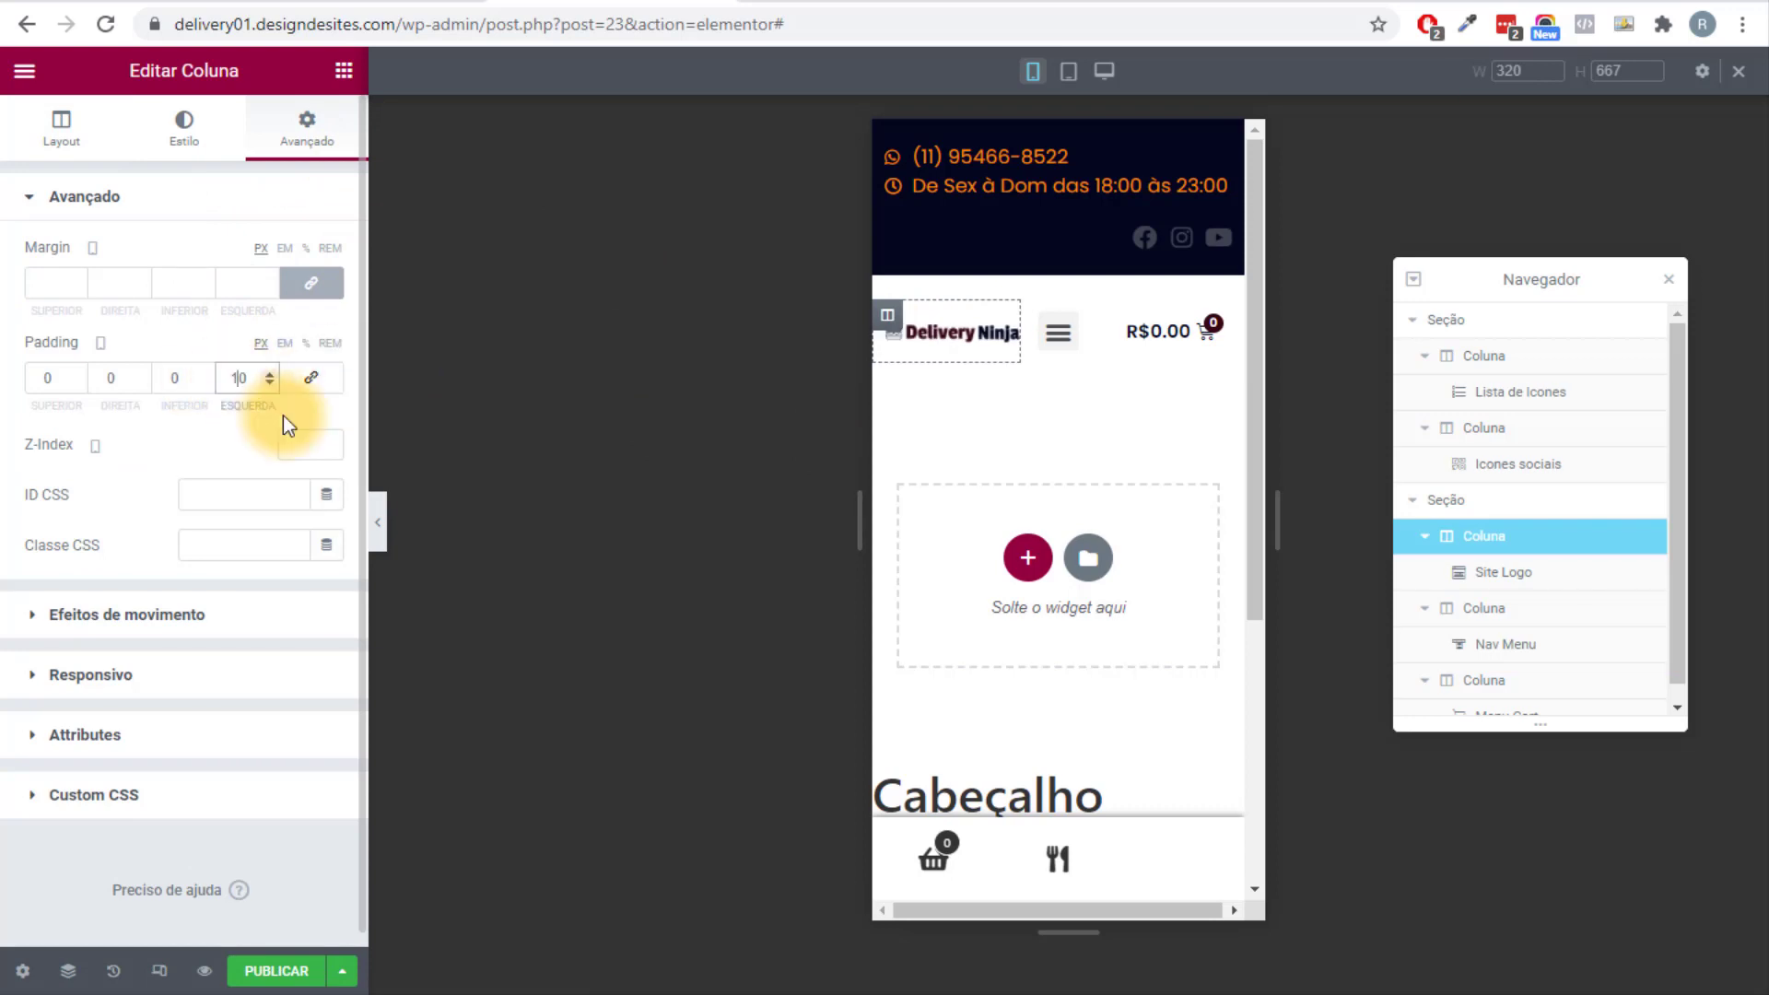
click(378, 522)
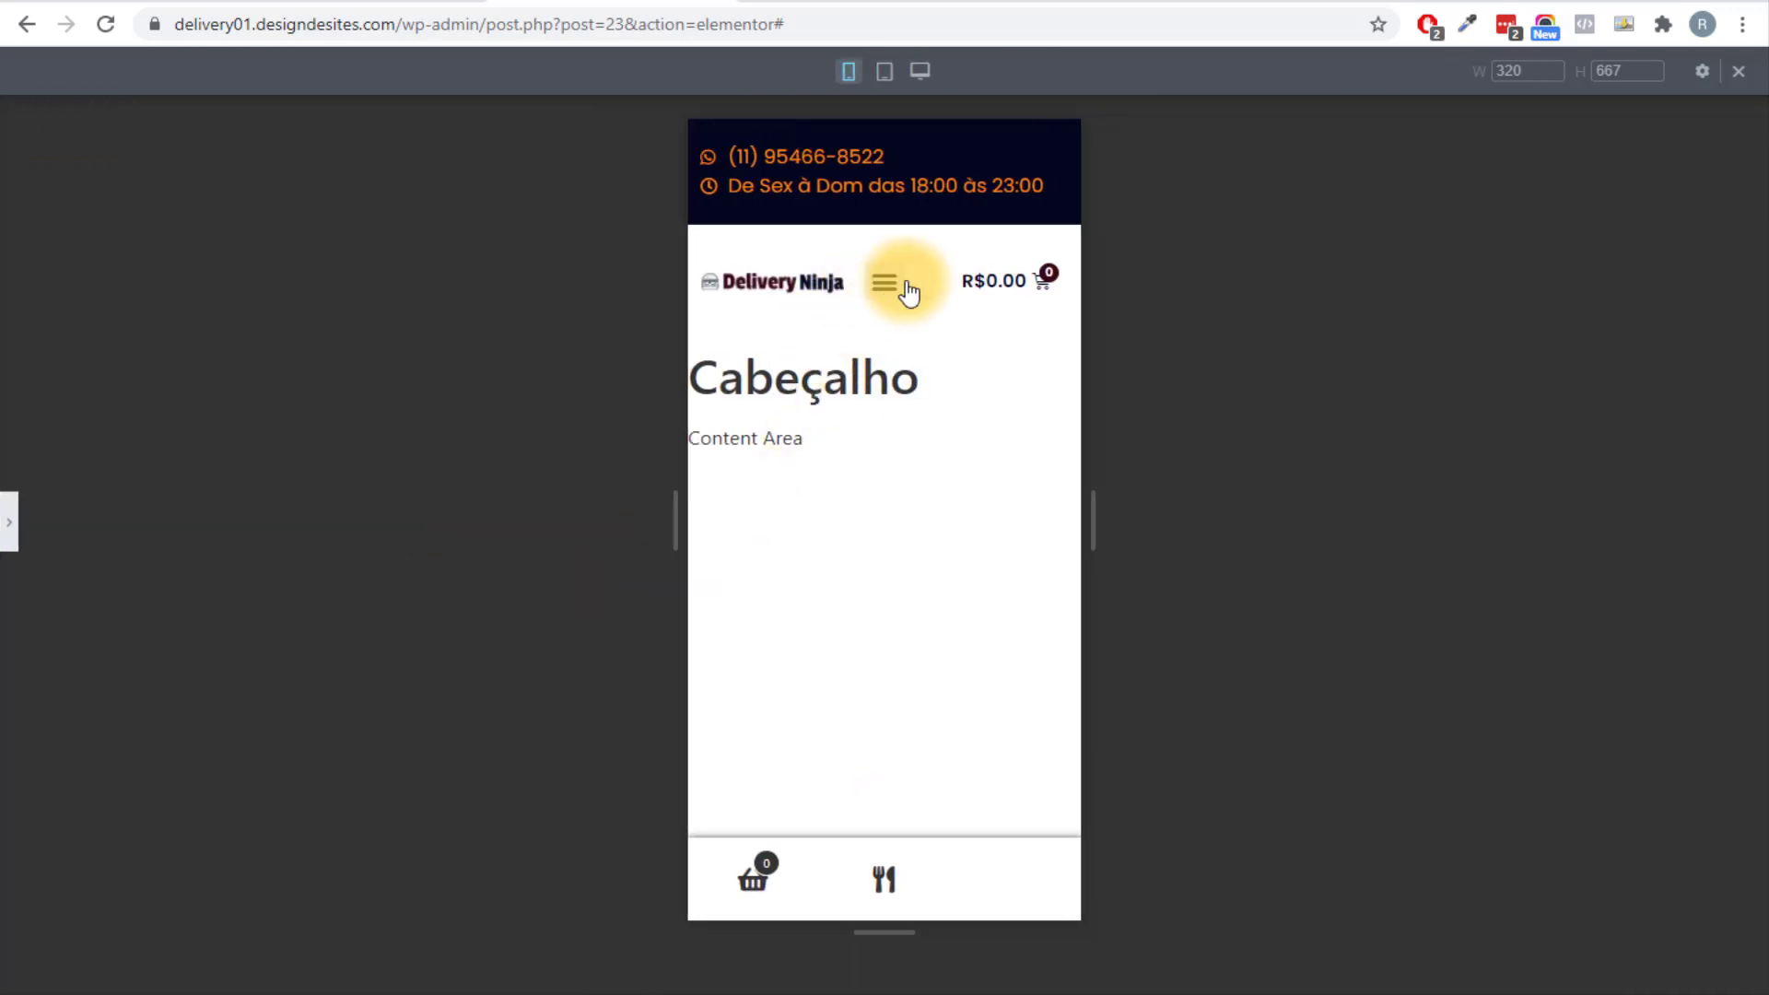
click(8, 522)
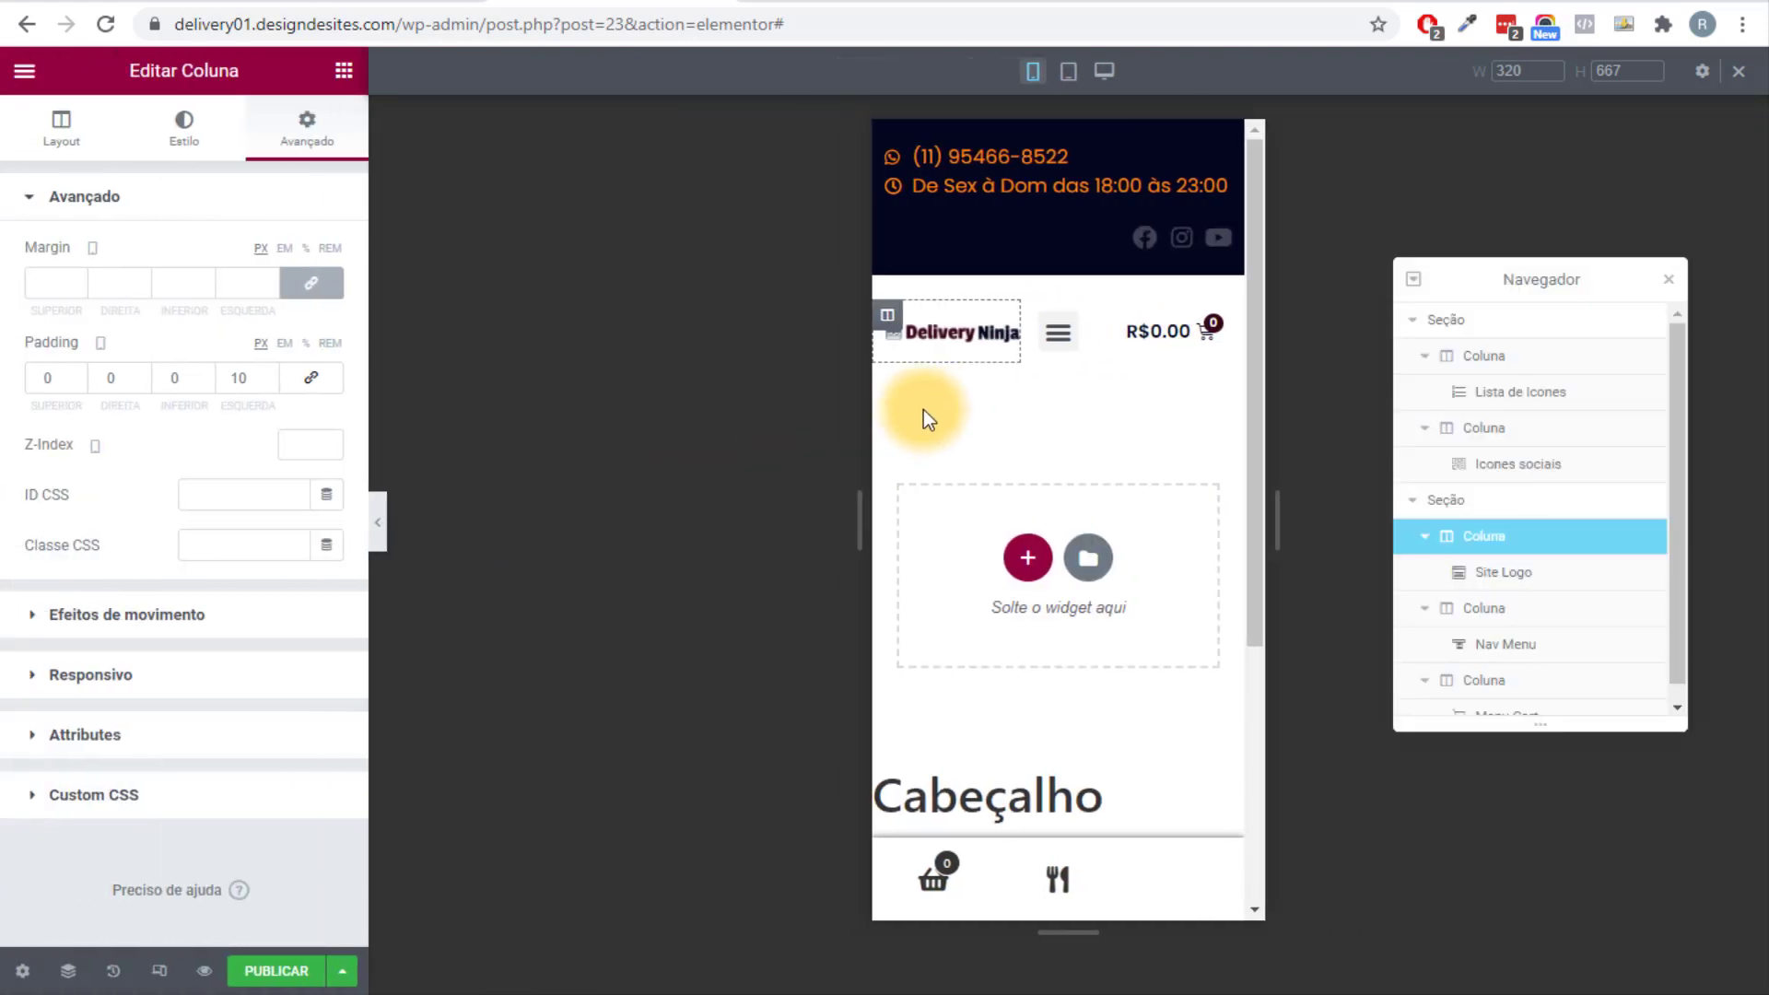
click(1071, 330)
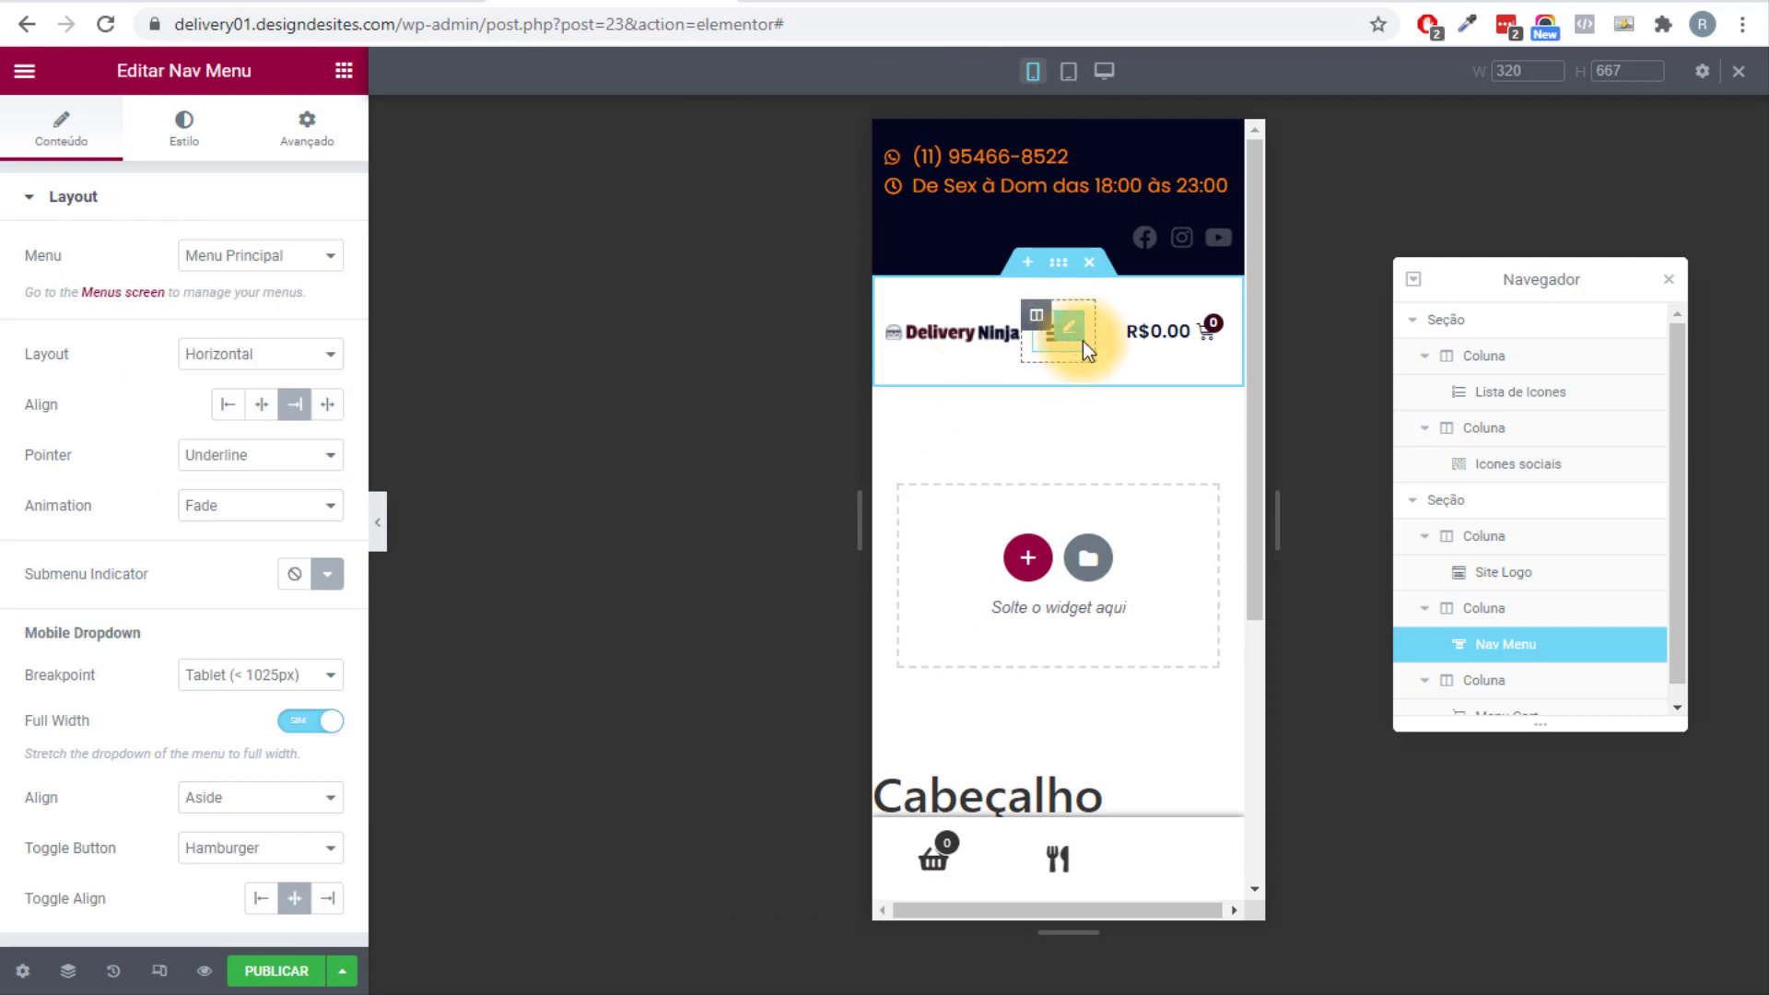
Set the Nav Menu toggle background to global Primário navy and its icon to global Apoio orange.
click(184, 130)
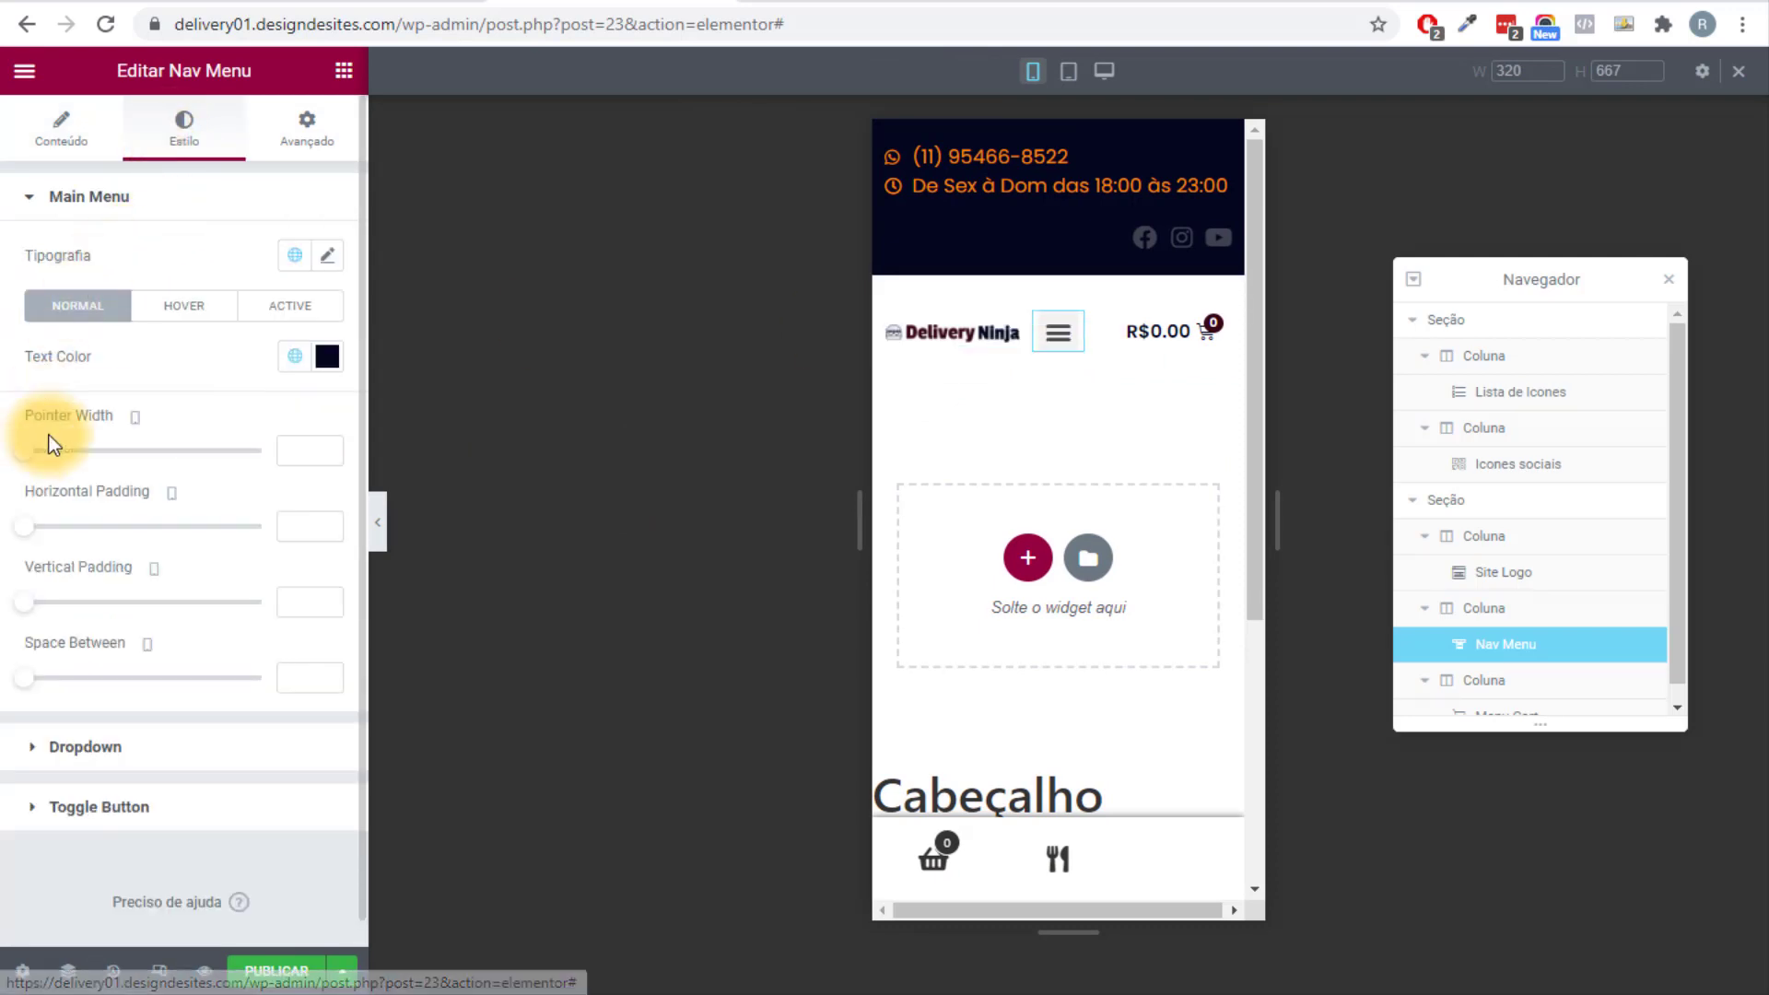
scroll(110, 645, down, 1)
click(134, 791)
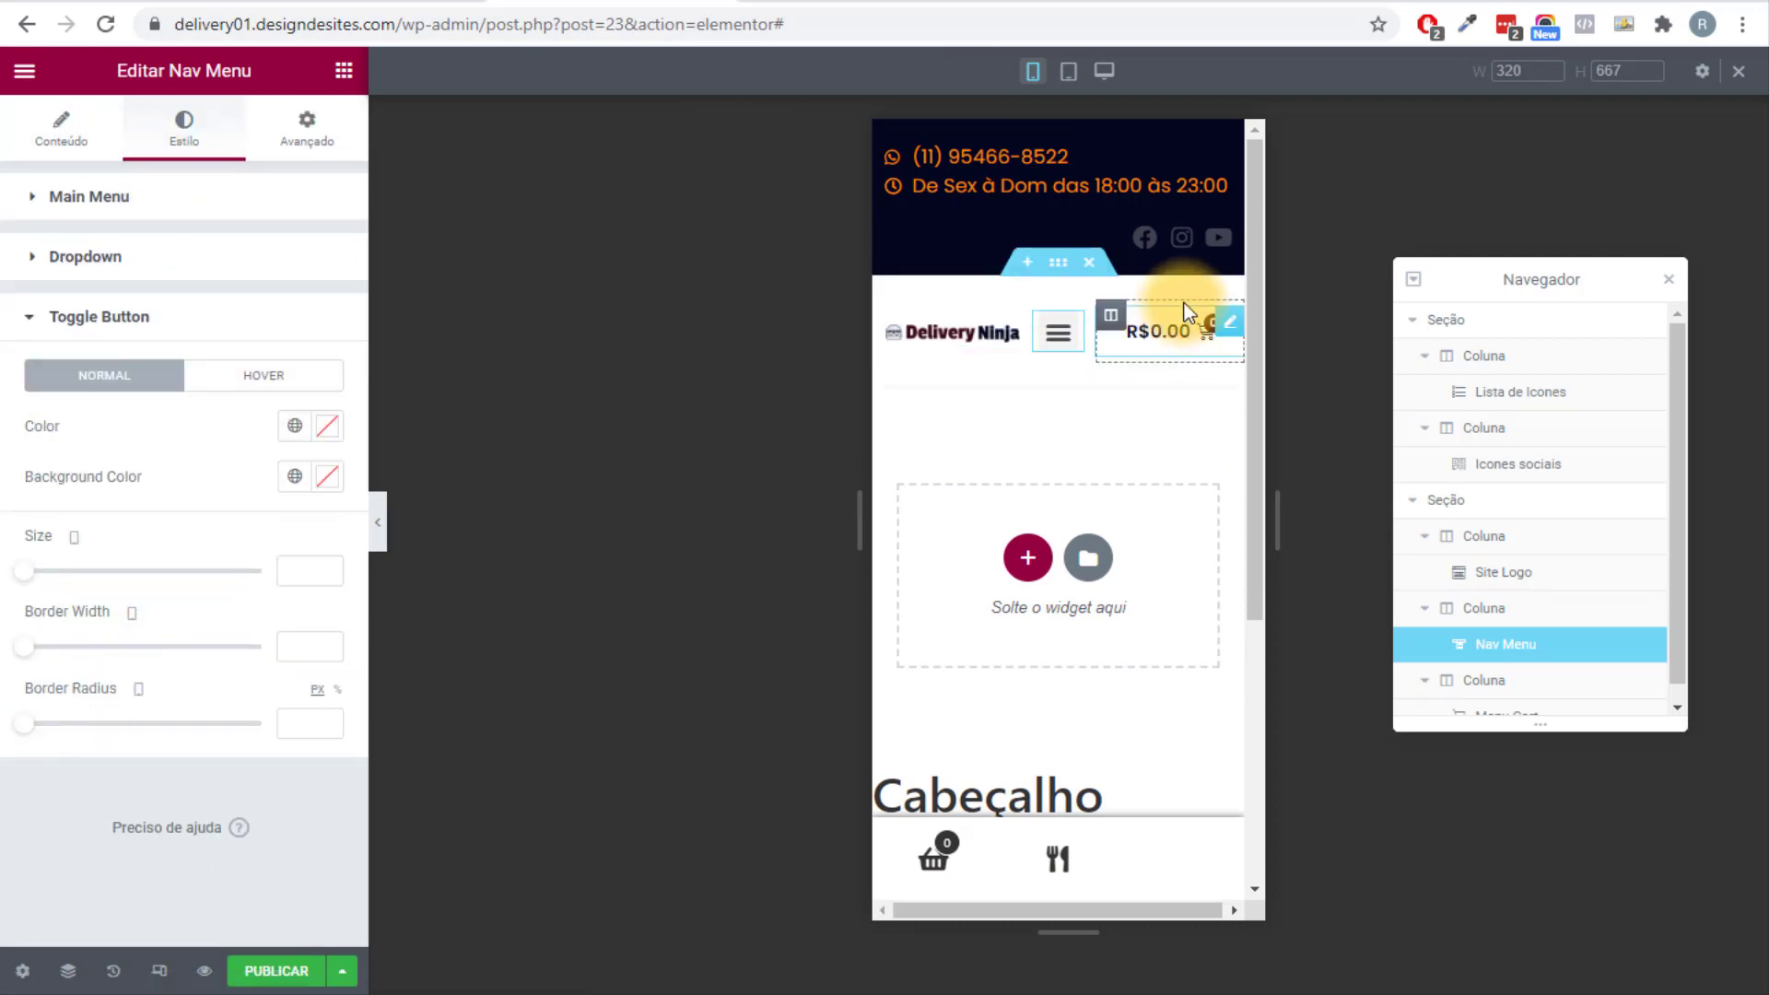
click(293, 476)
click(196, 594)
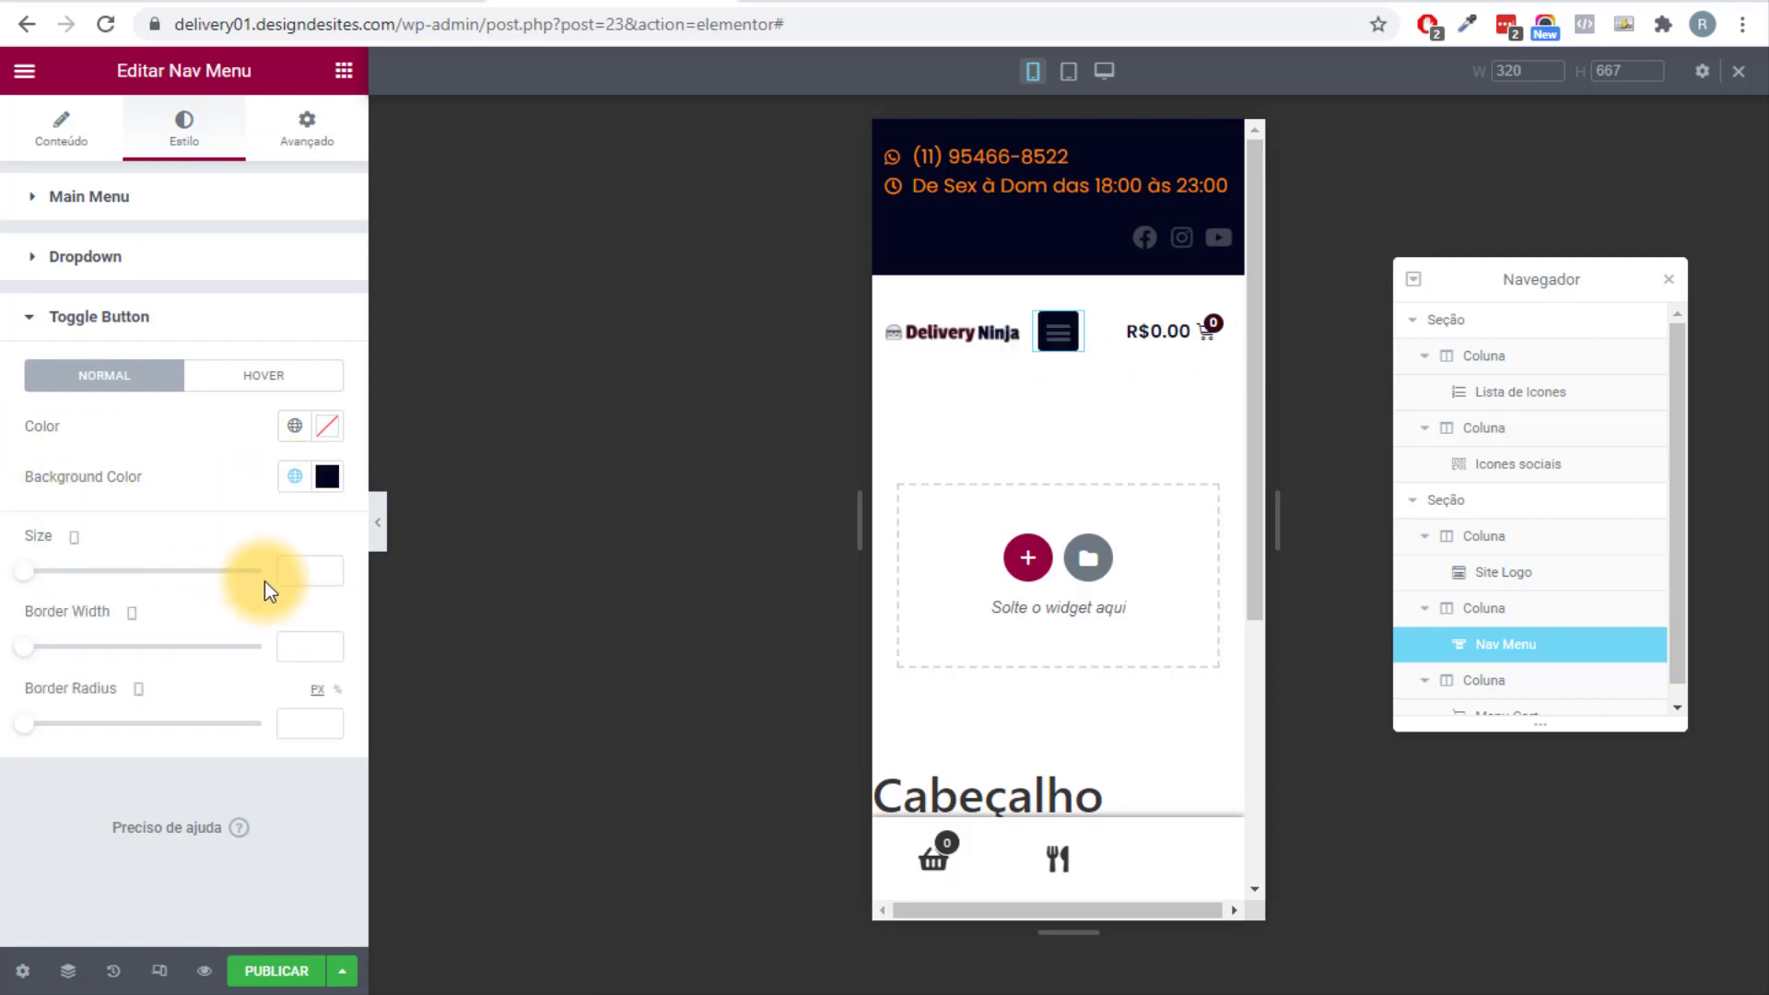
click(290, 429)
click(152, 710)
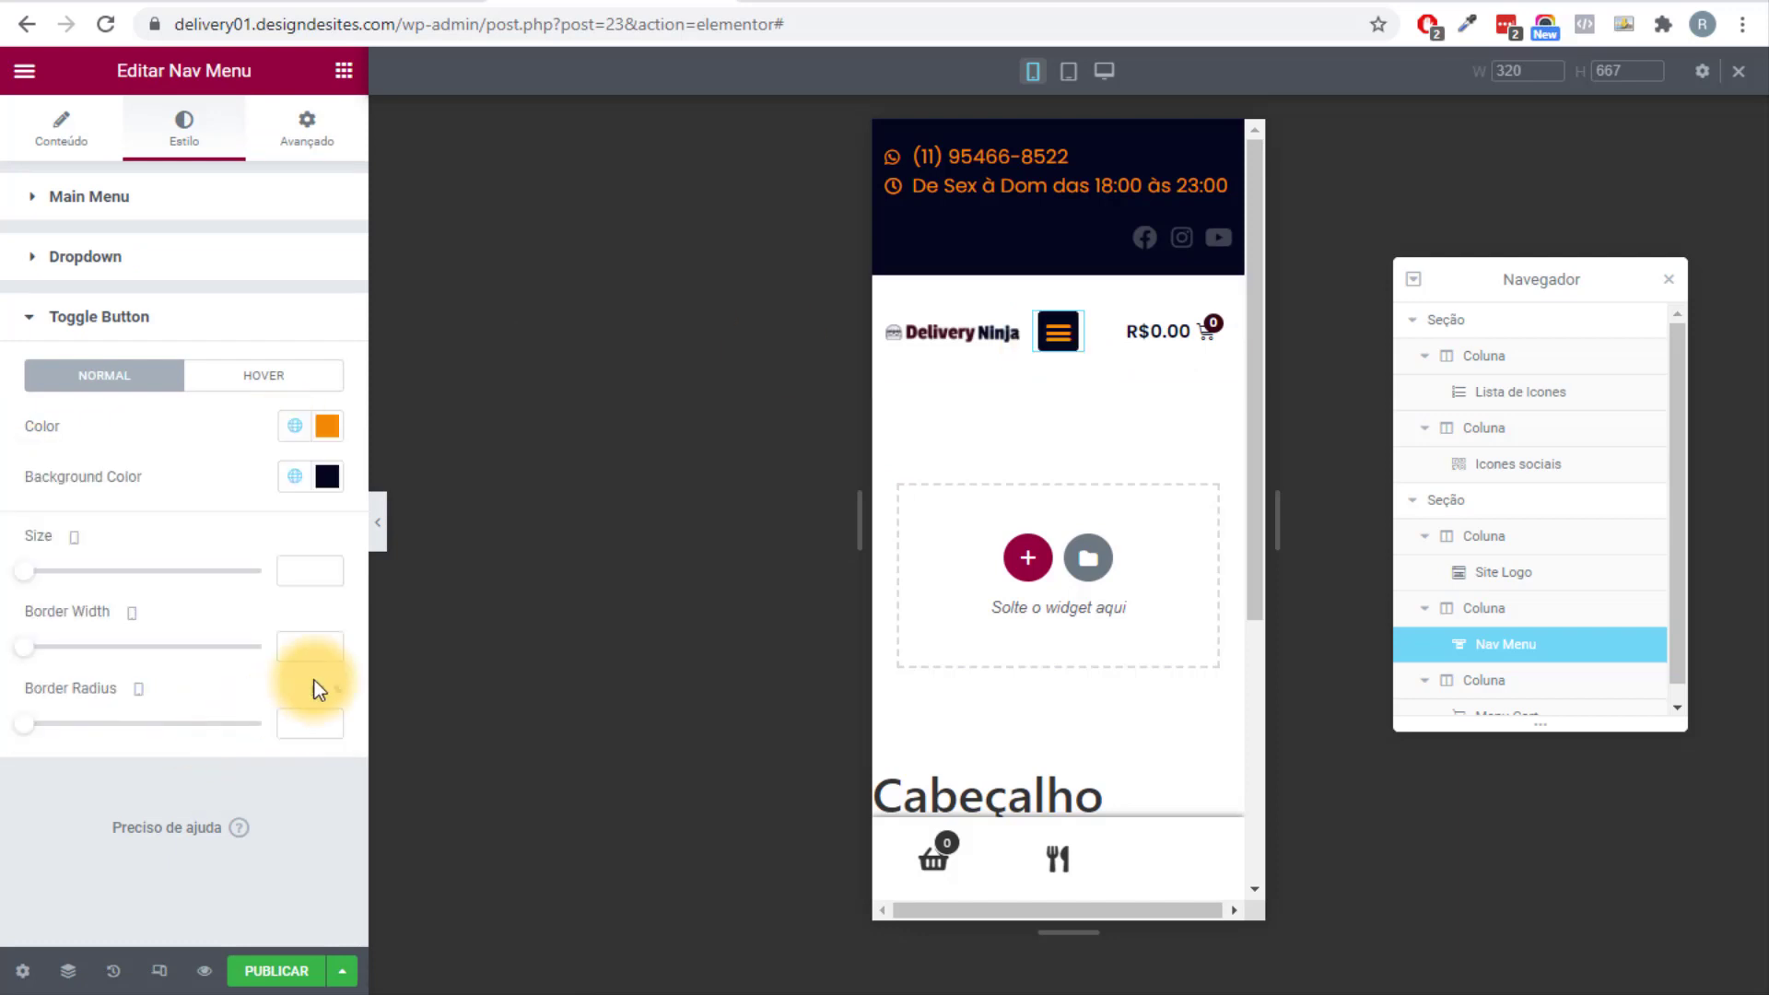
click(377, 527)
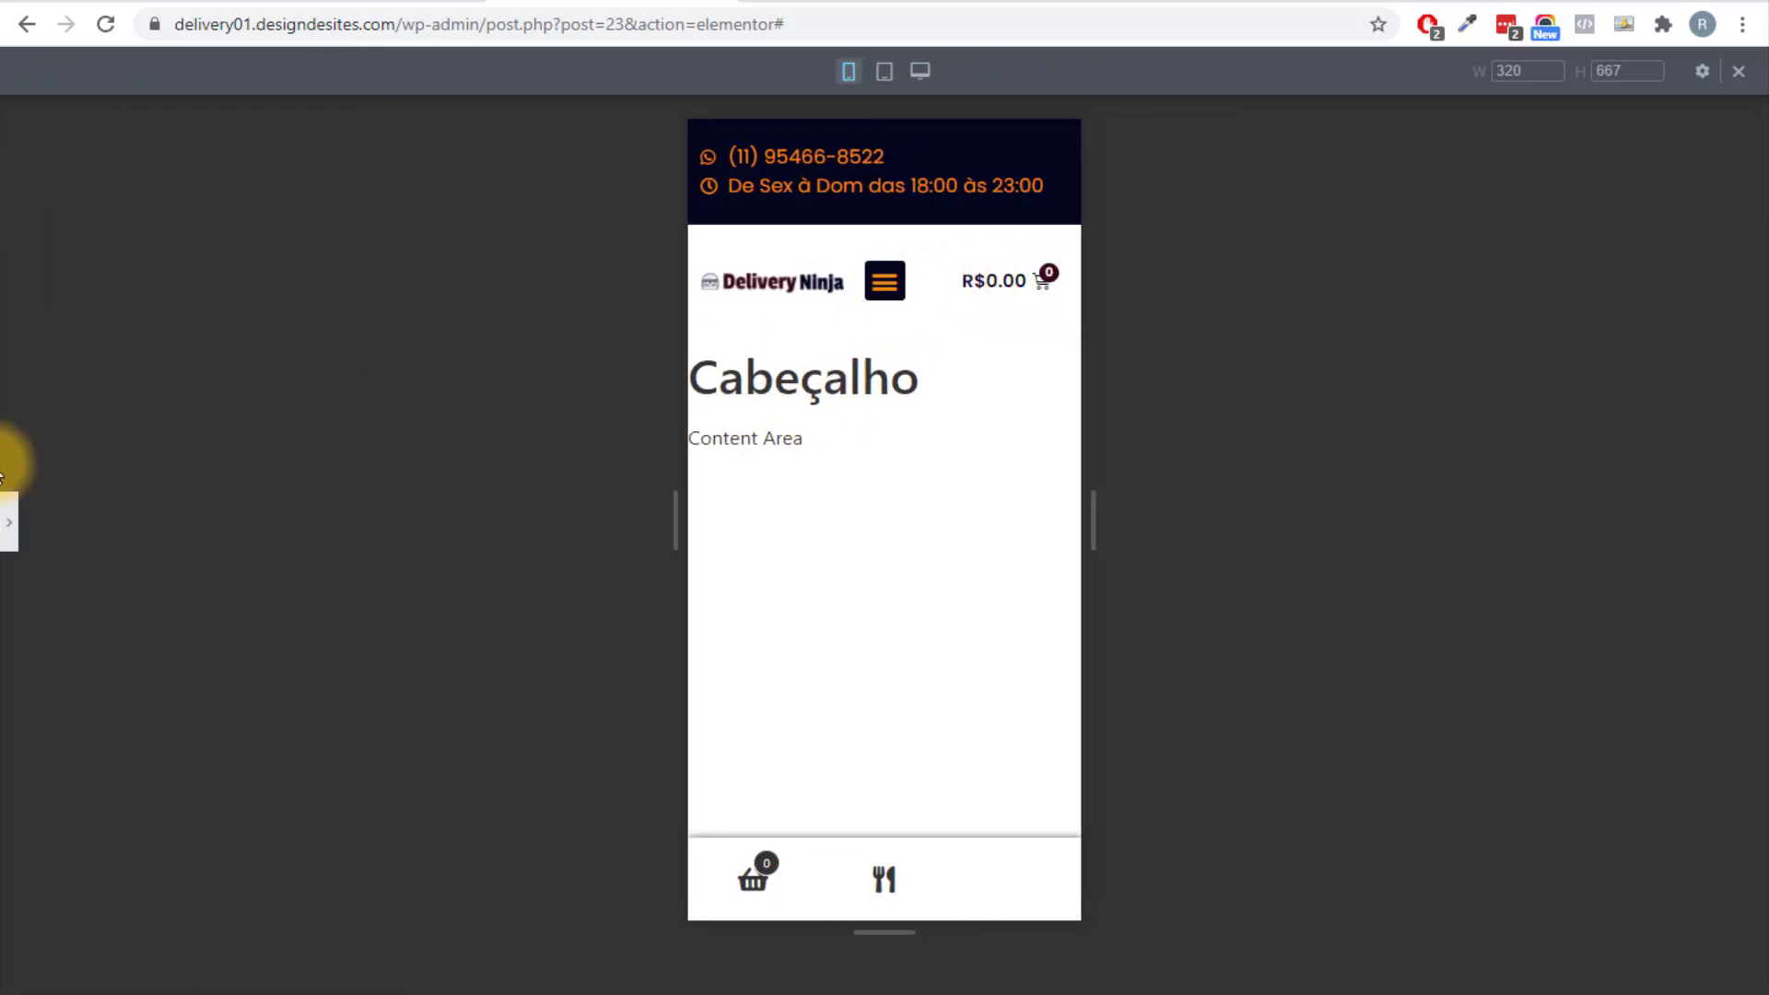
click(5, 527)
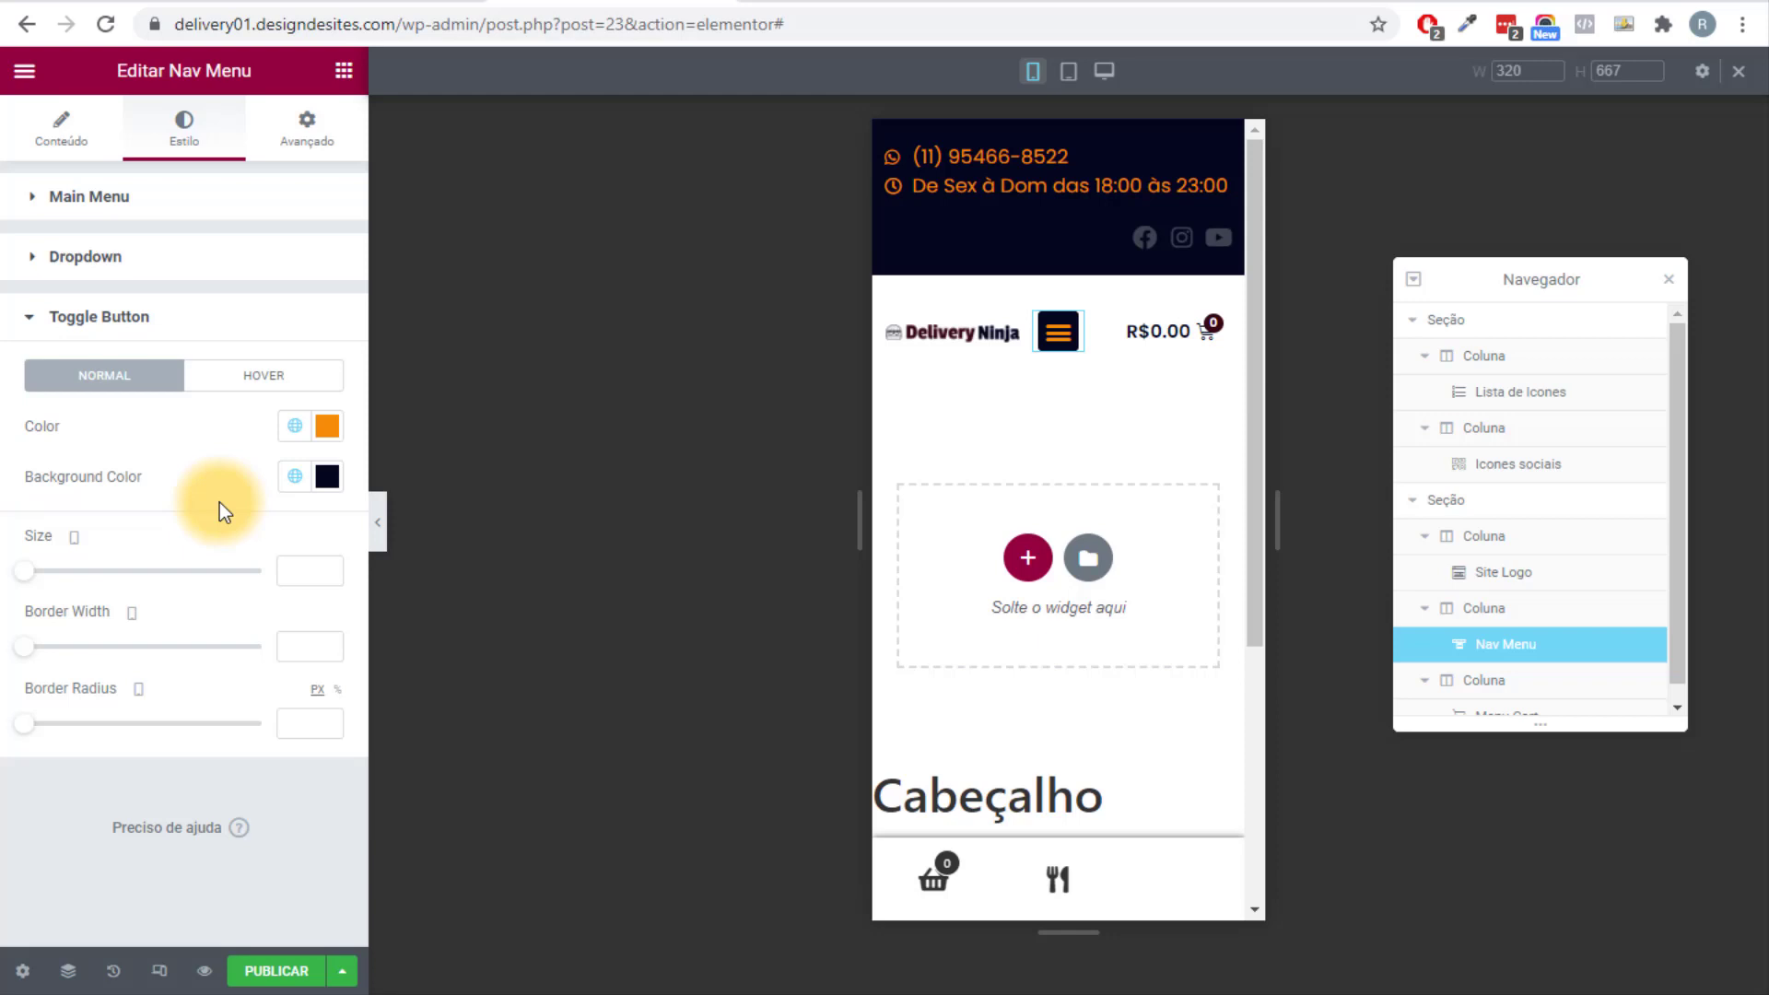
At tablet width, set the top bar contact column to 80% and the social icons column to 20%.
click(1069, 71)
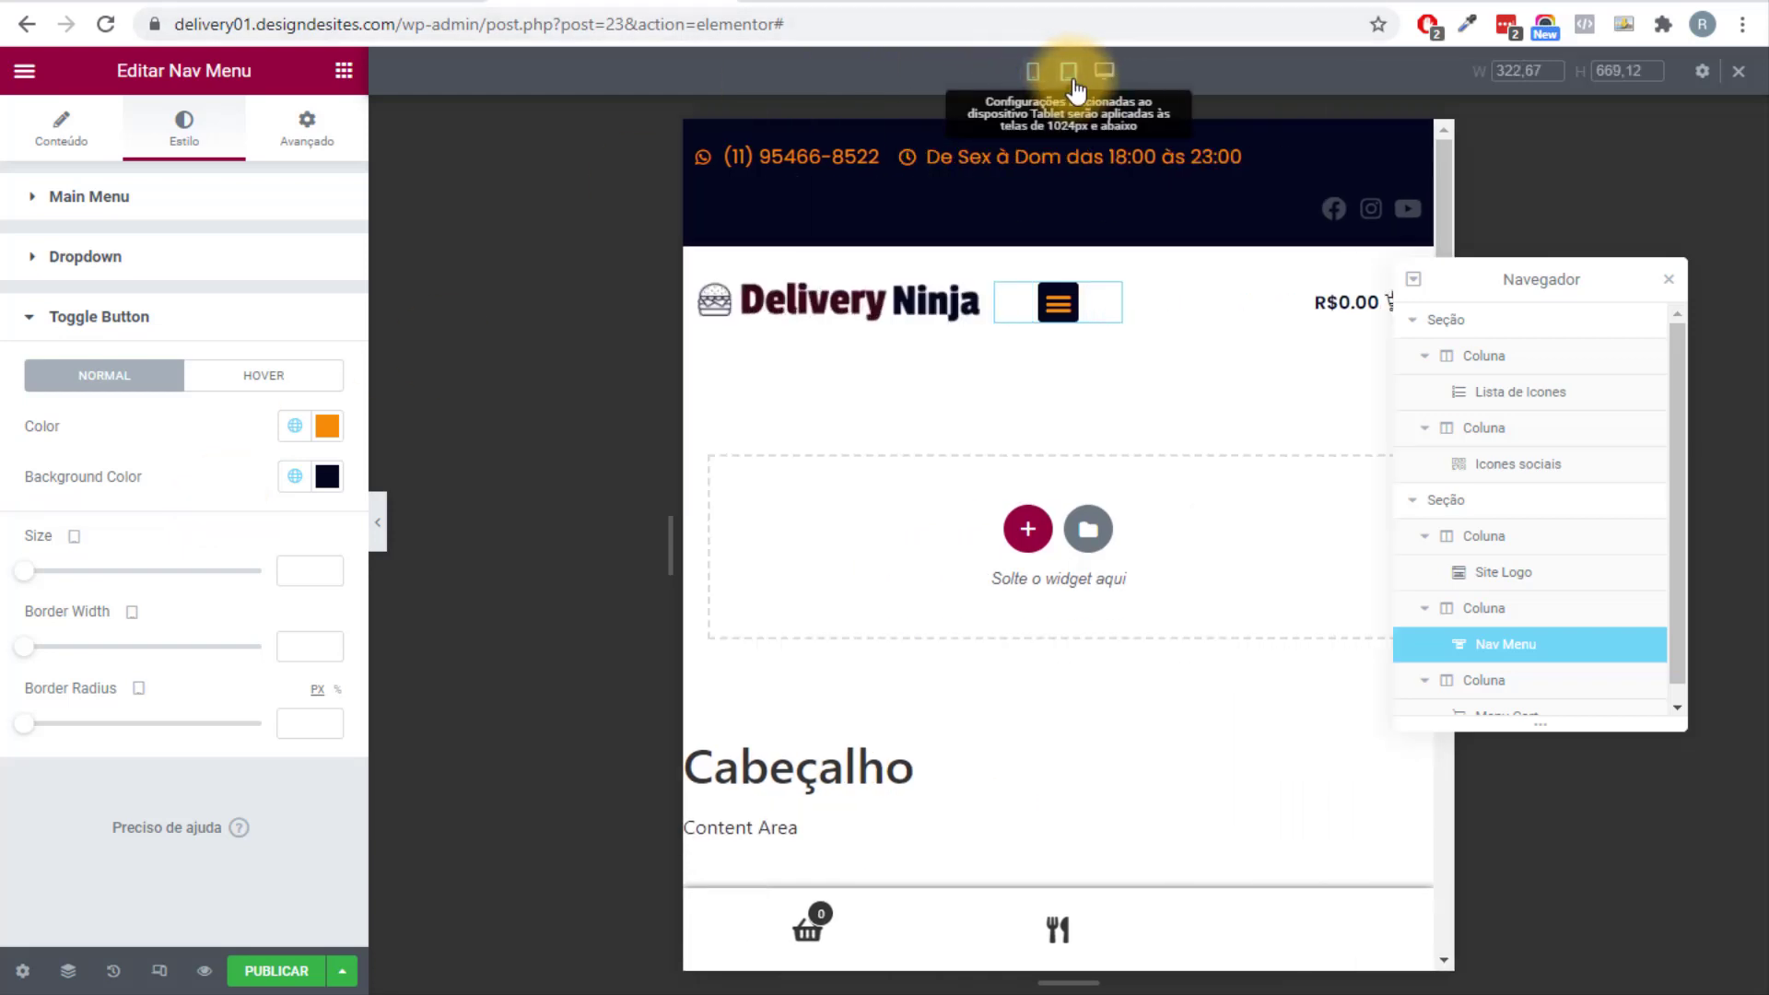
drag(1606, 284, 1402, 593)
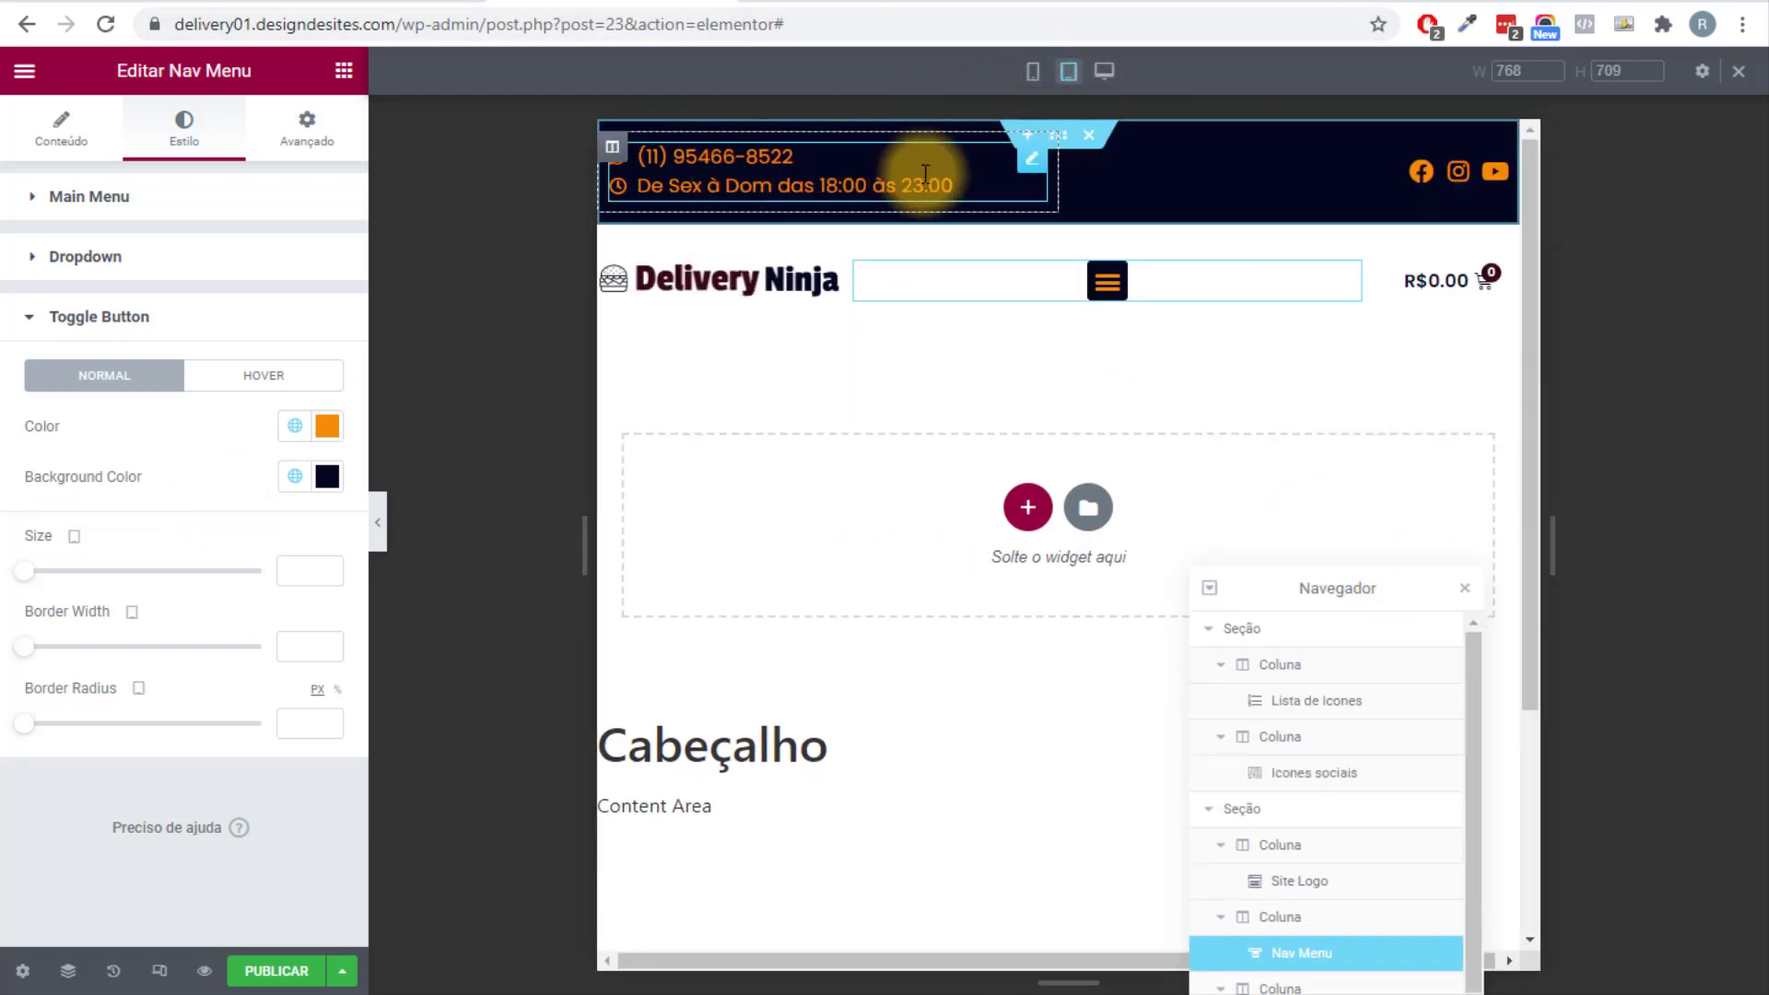
click(621, 160)
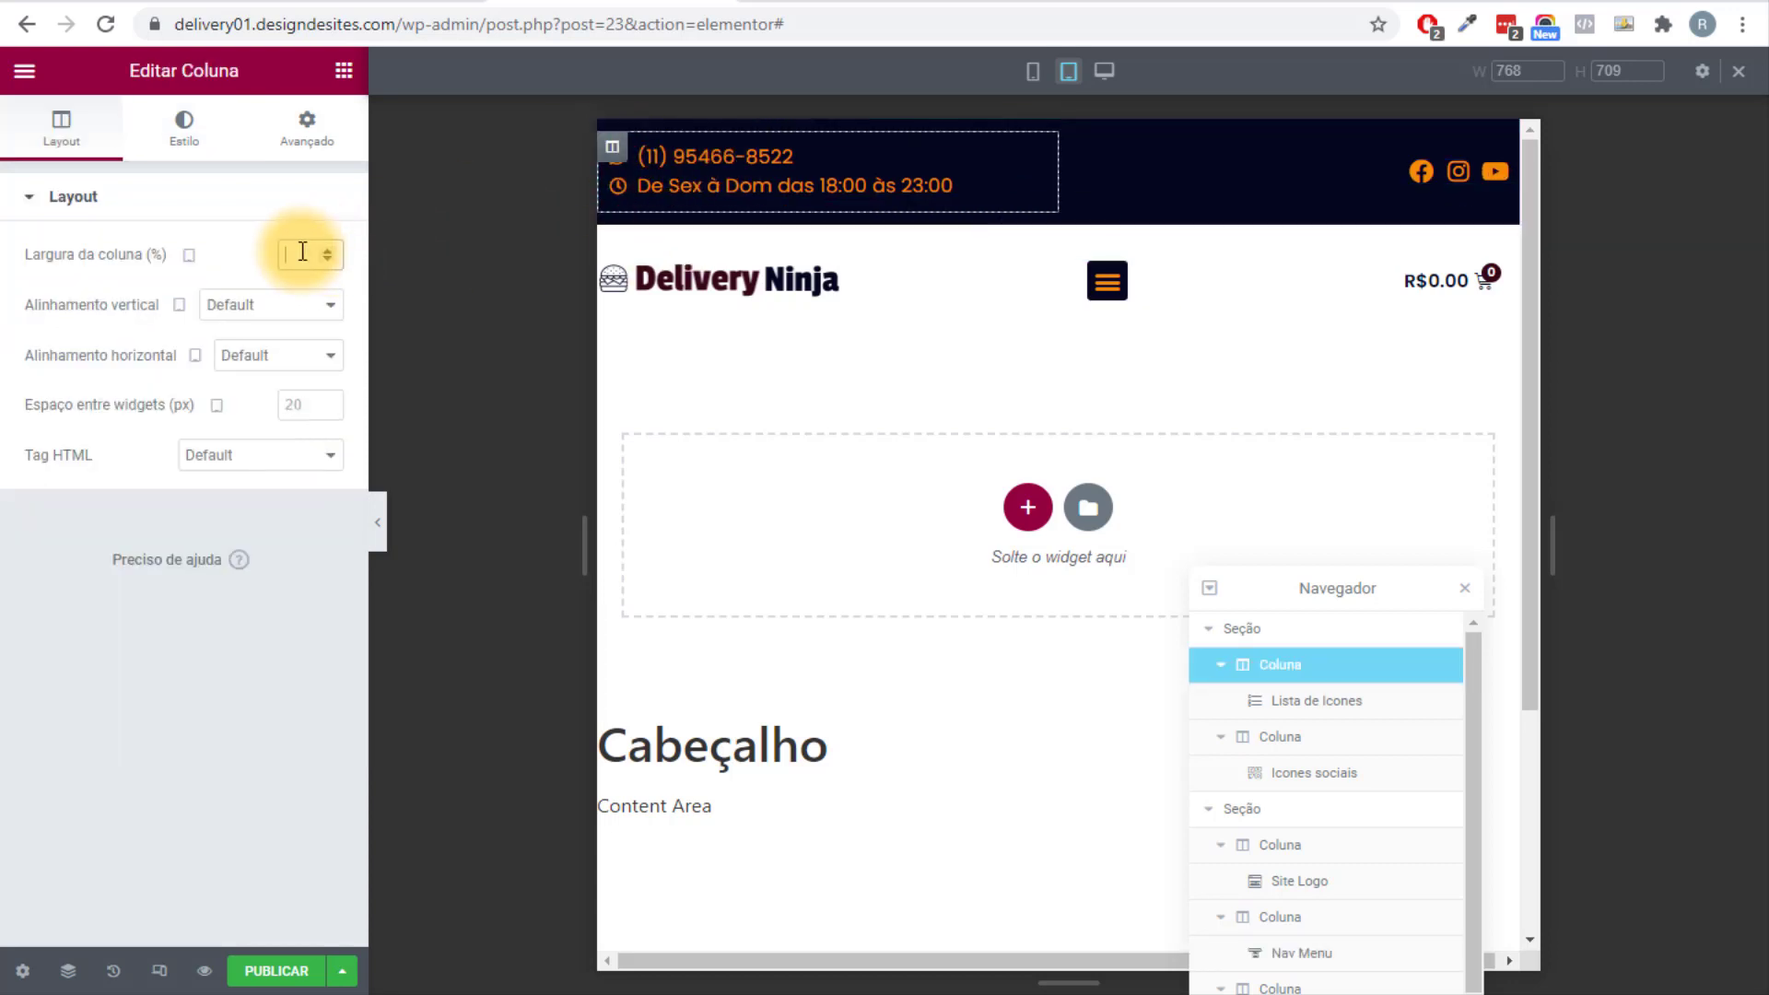
text(80)
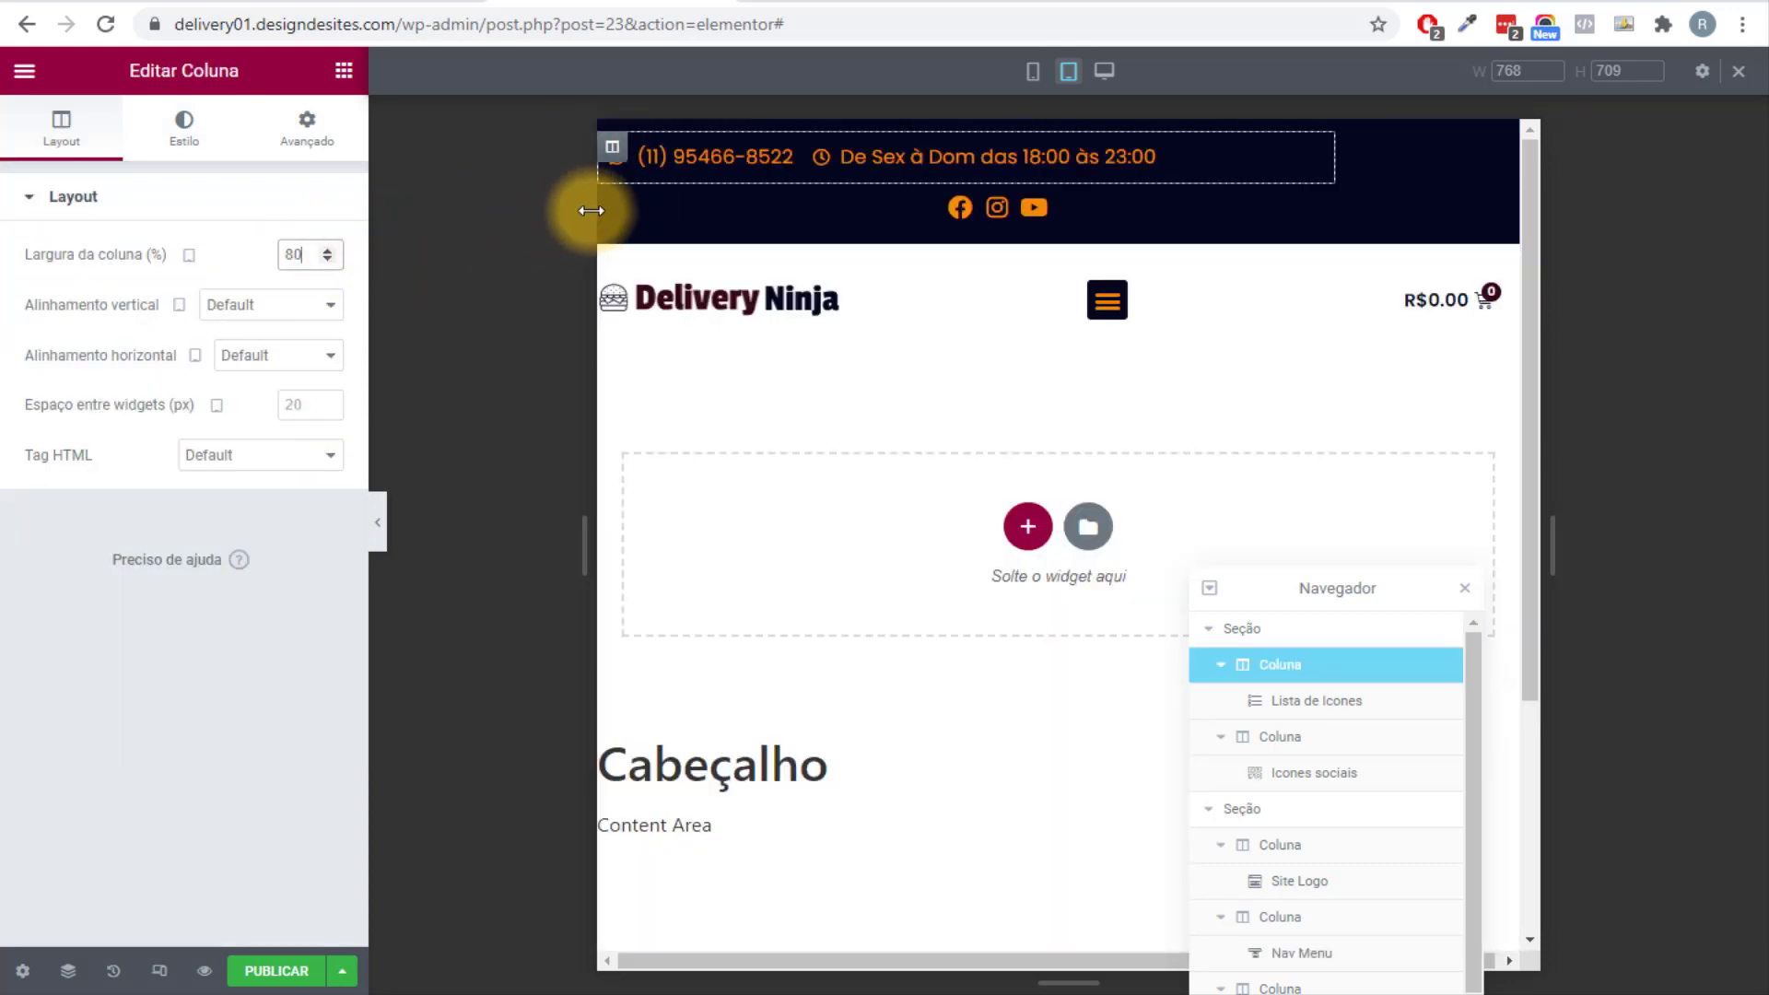
click(617, 208)
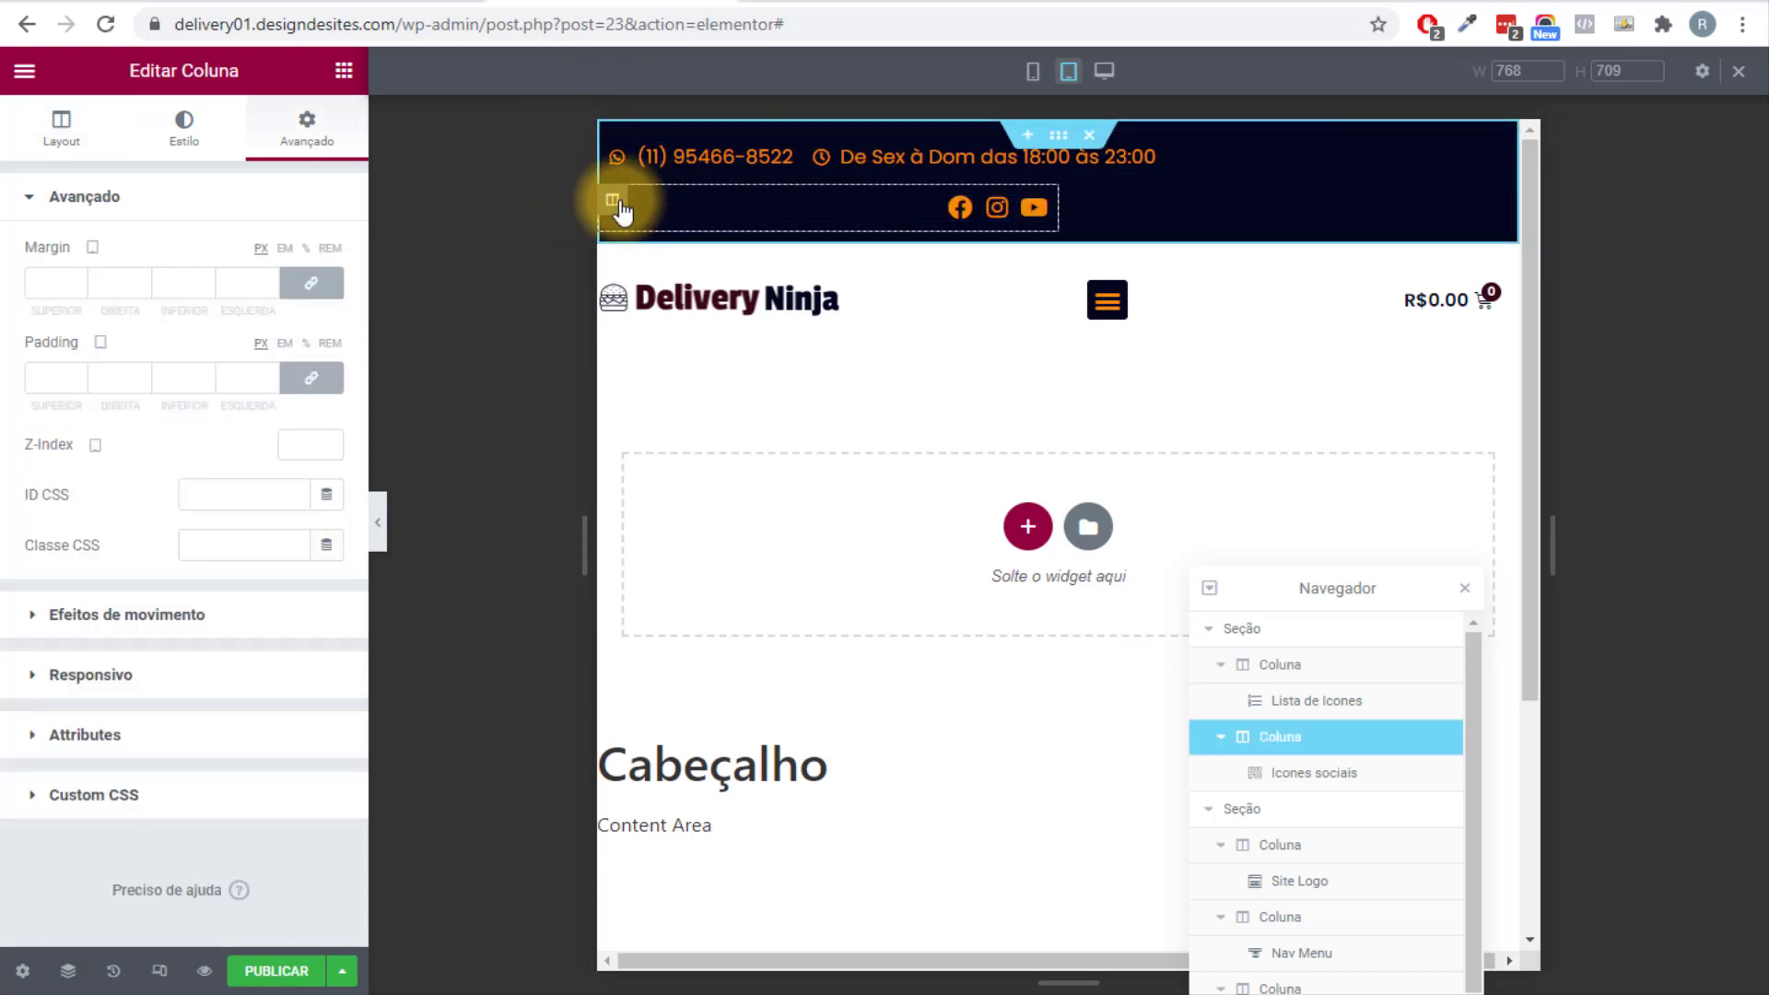
click(61, 133)
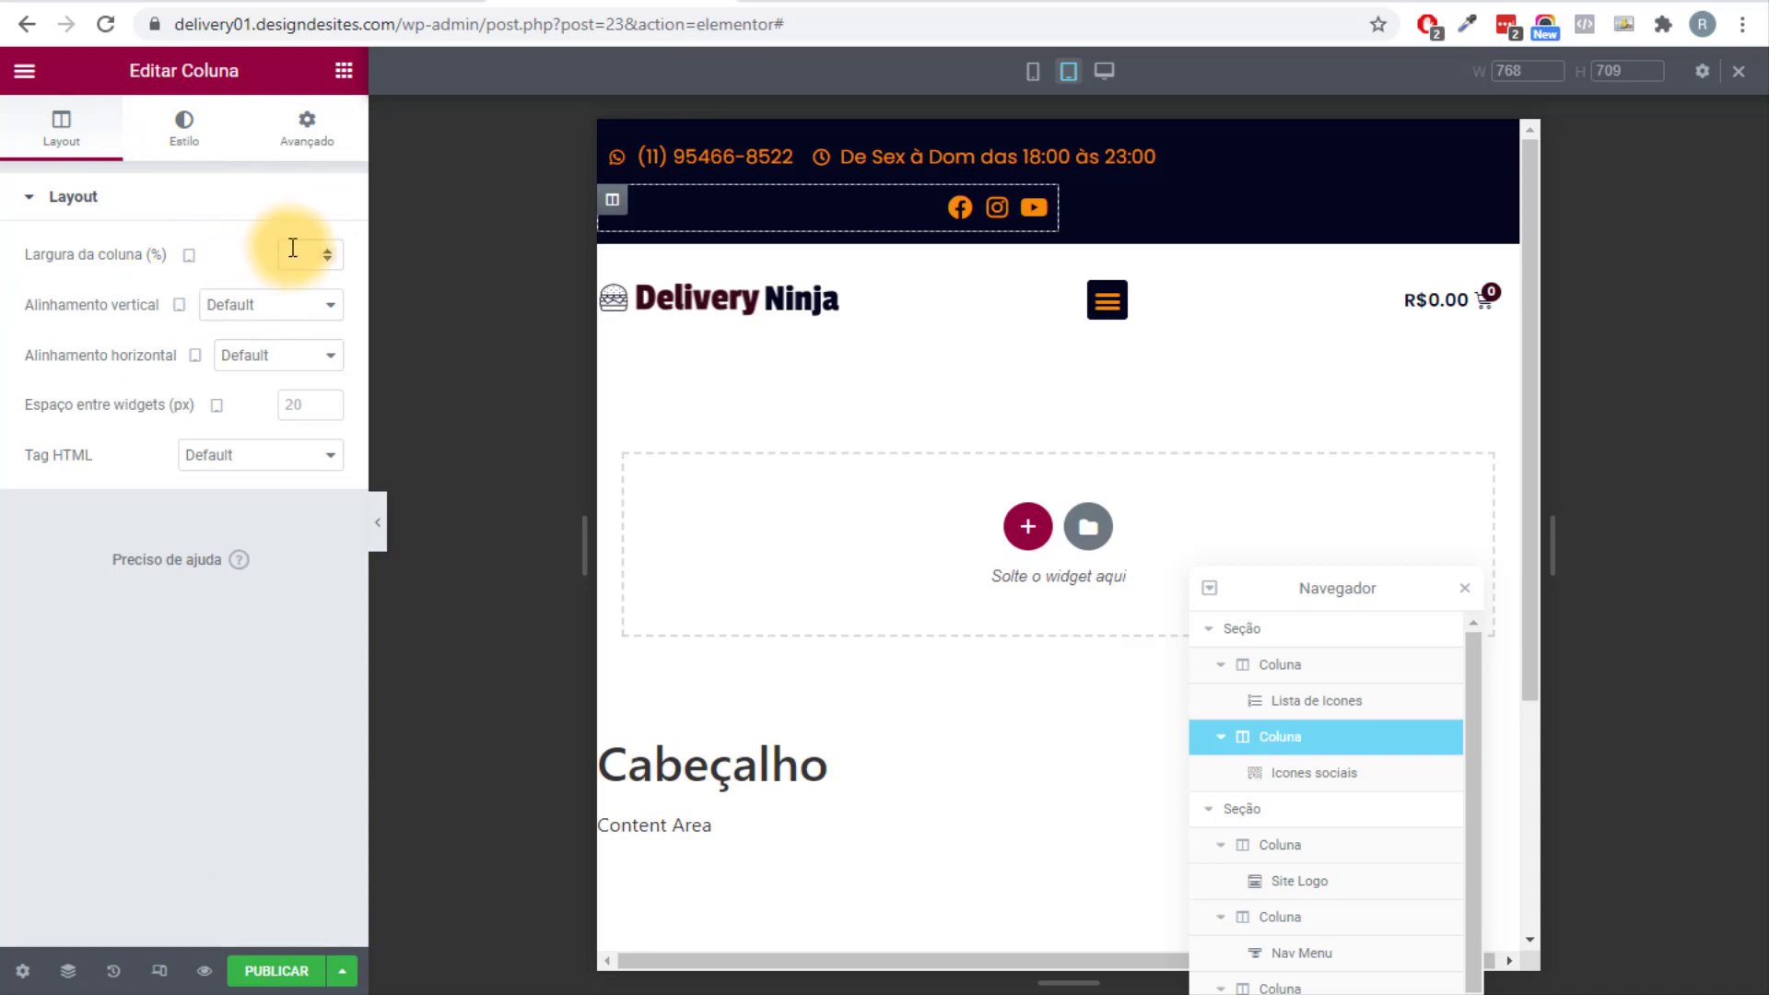
text(20)
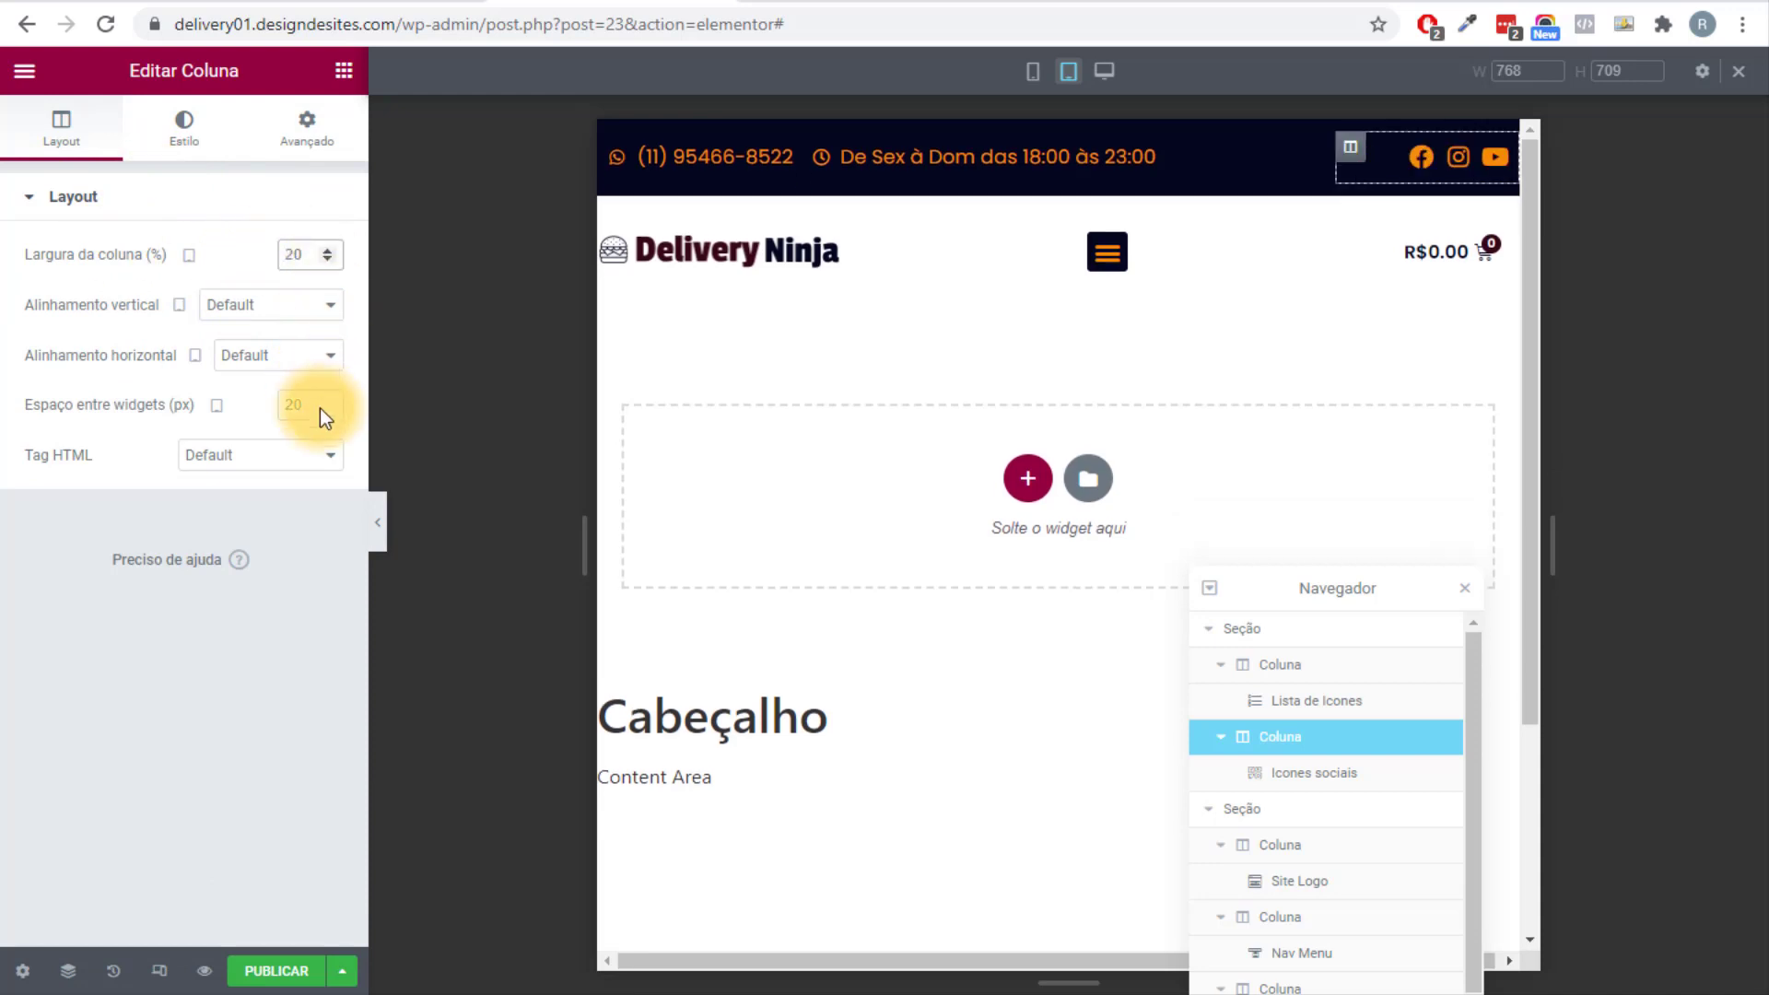
Preview the tablet header, then switch back to desktop width.
click(387, 527)
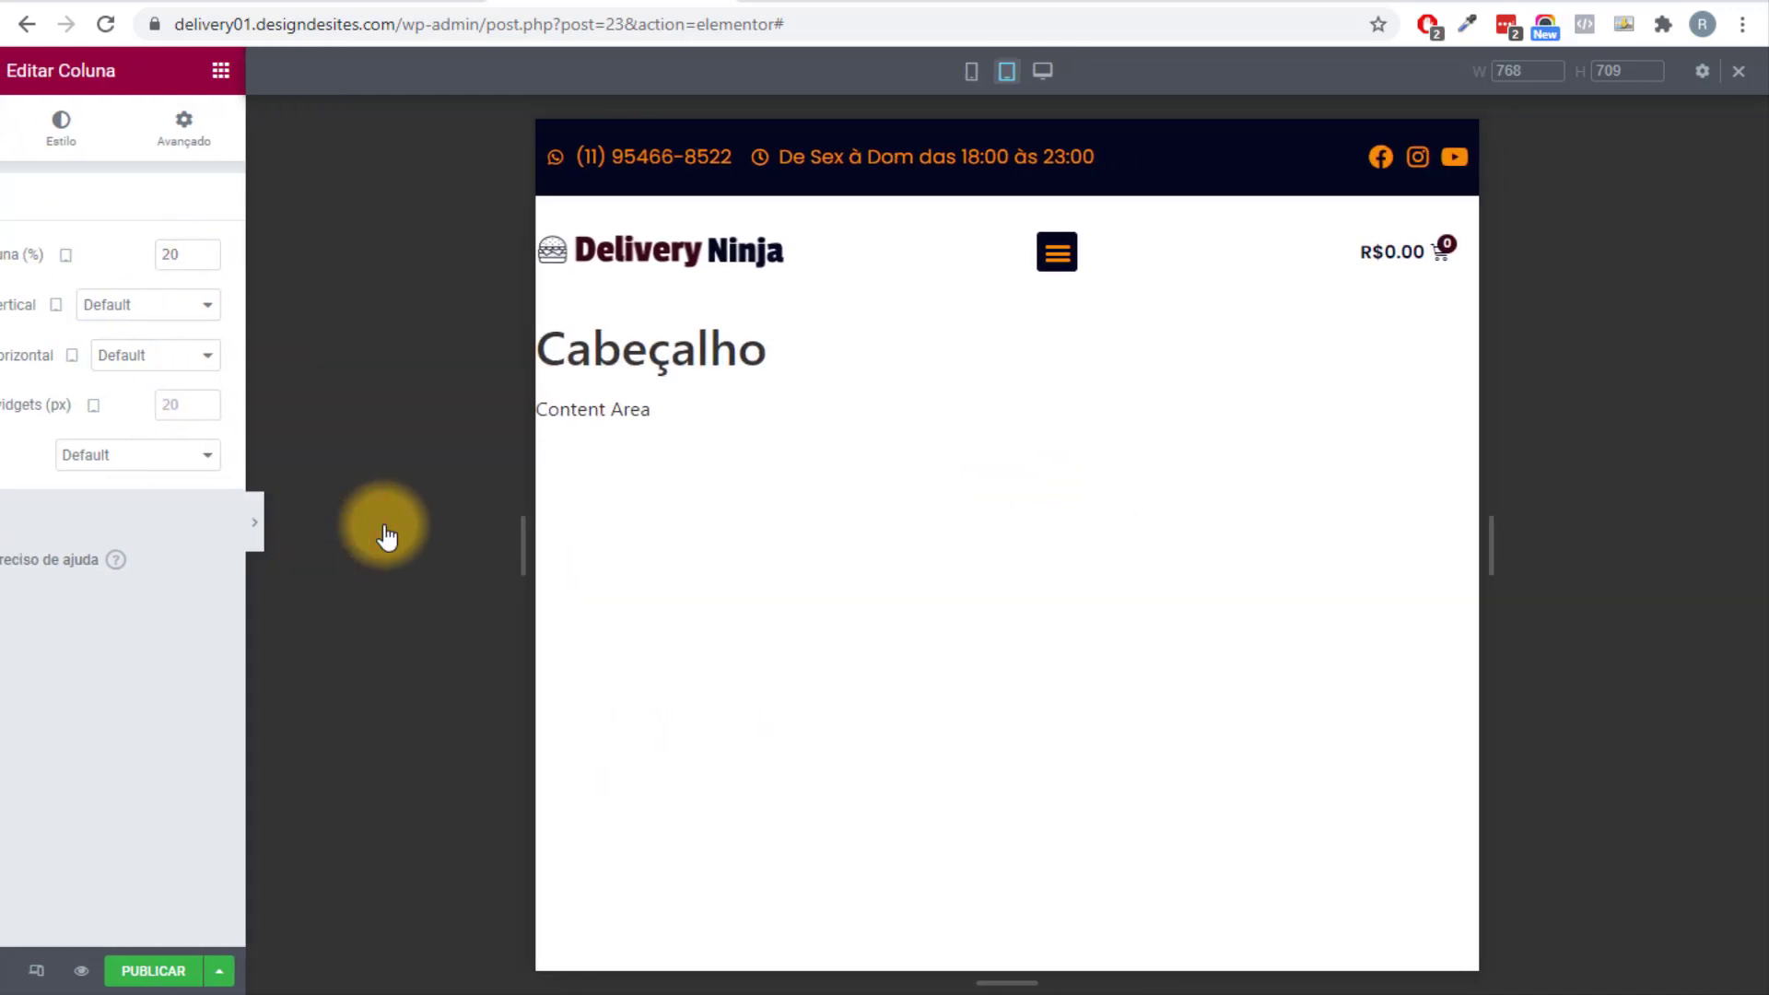
click(7, 522)
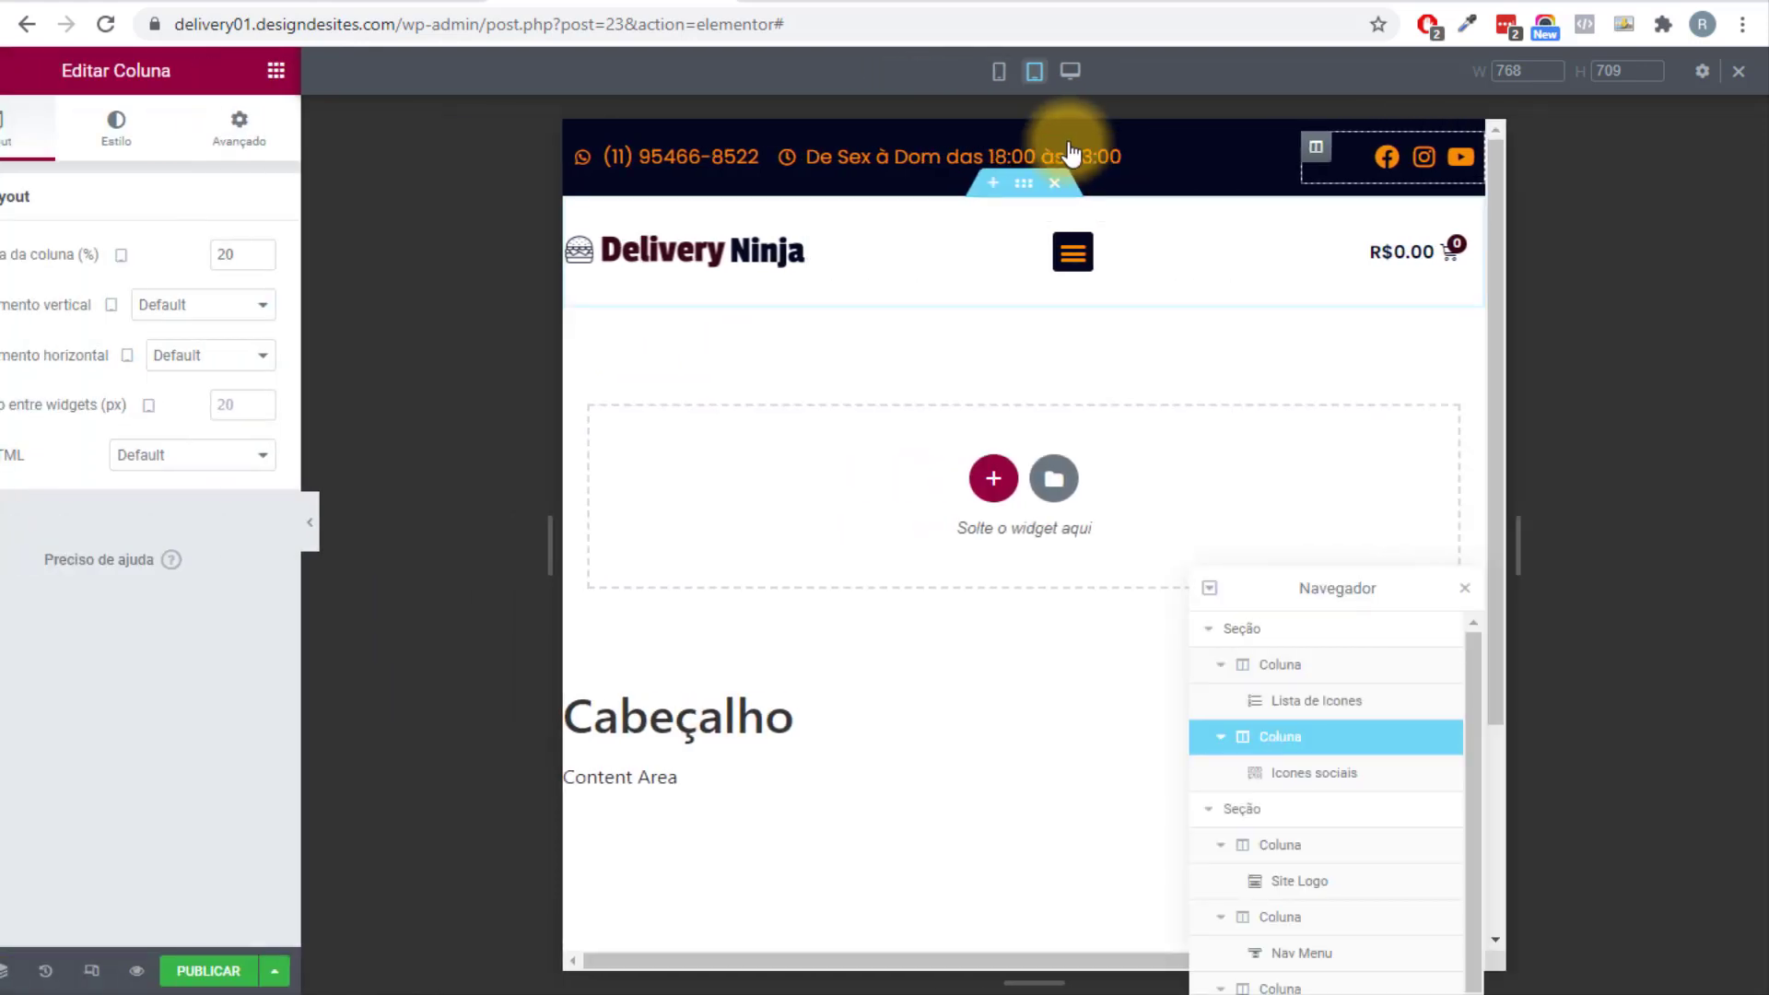
click(1737, 74)
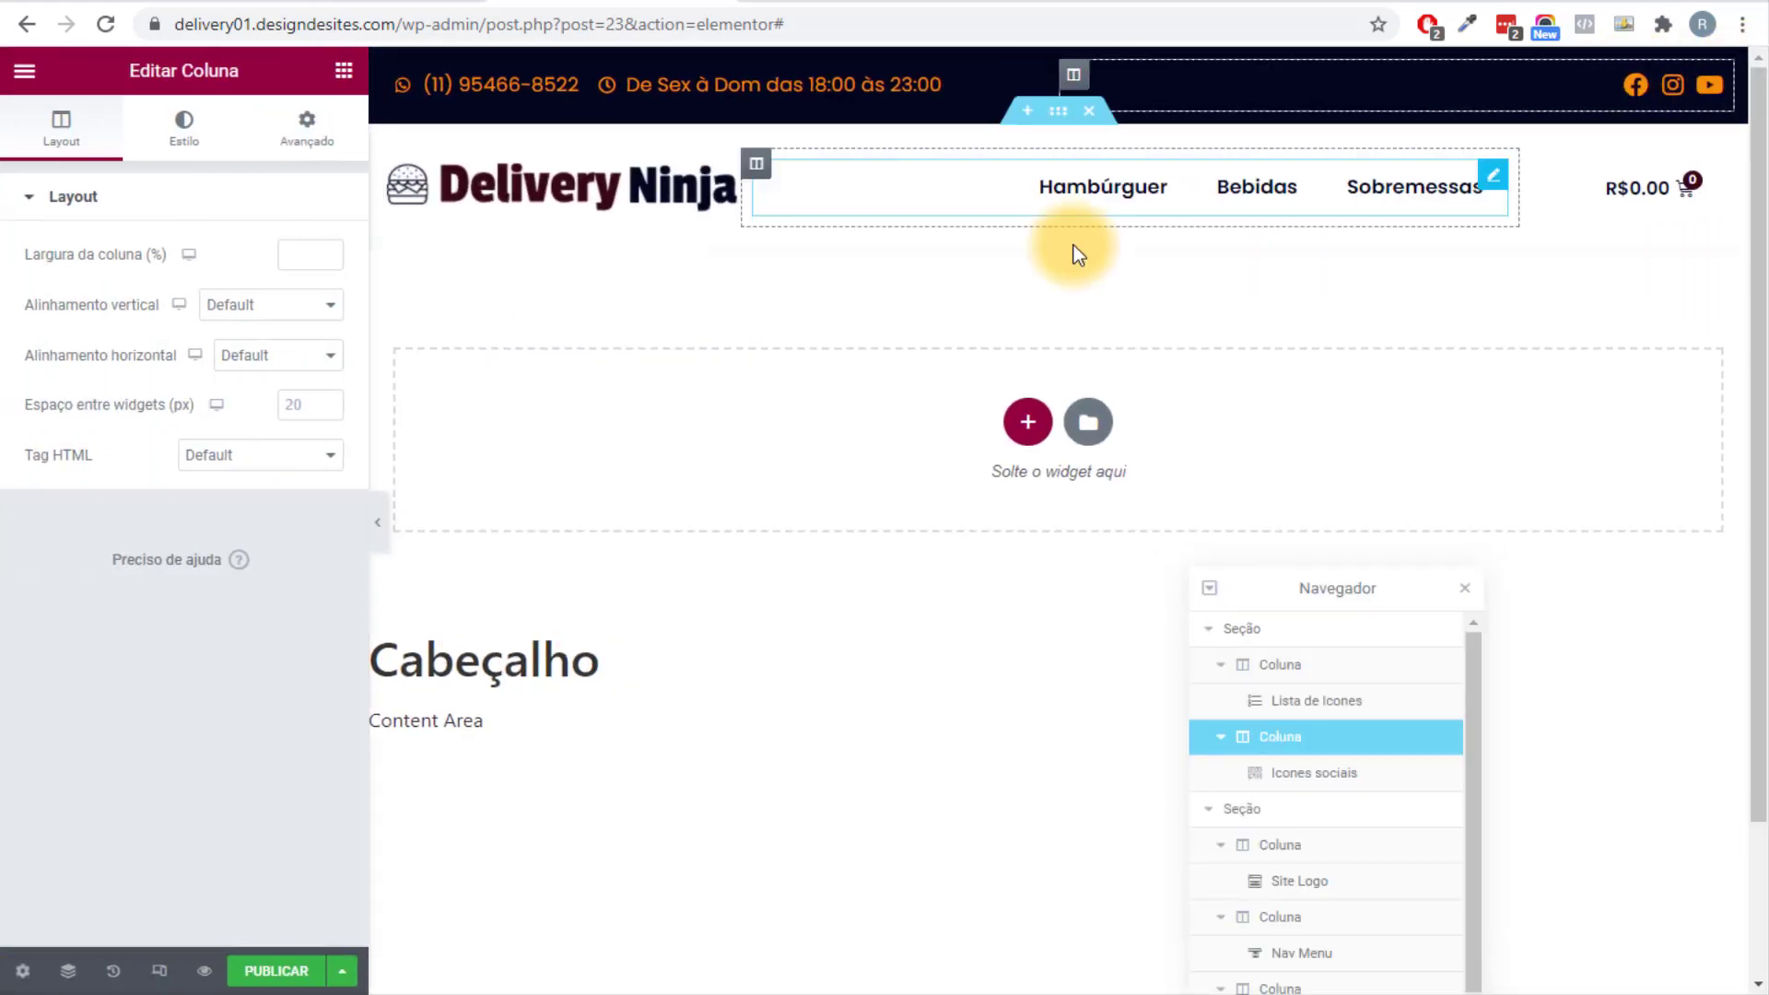
Publish the Cabeçalho header template with an Include / Entire Site display condition.
click(379, 522)
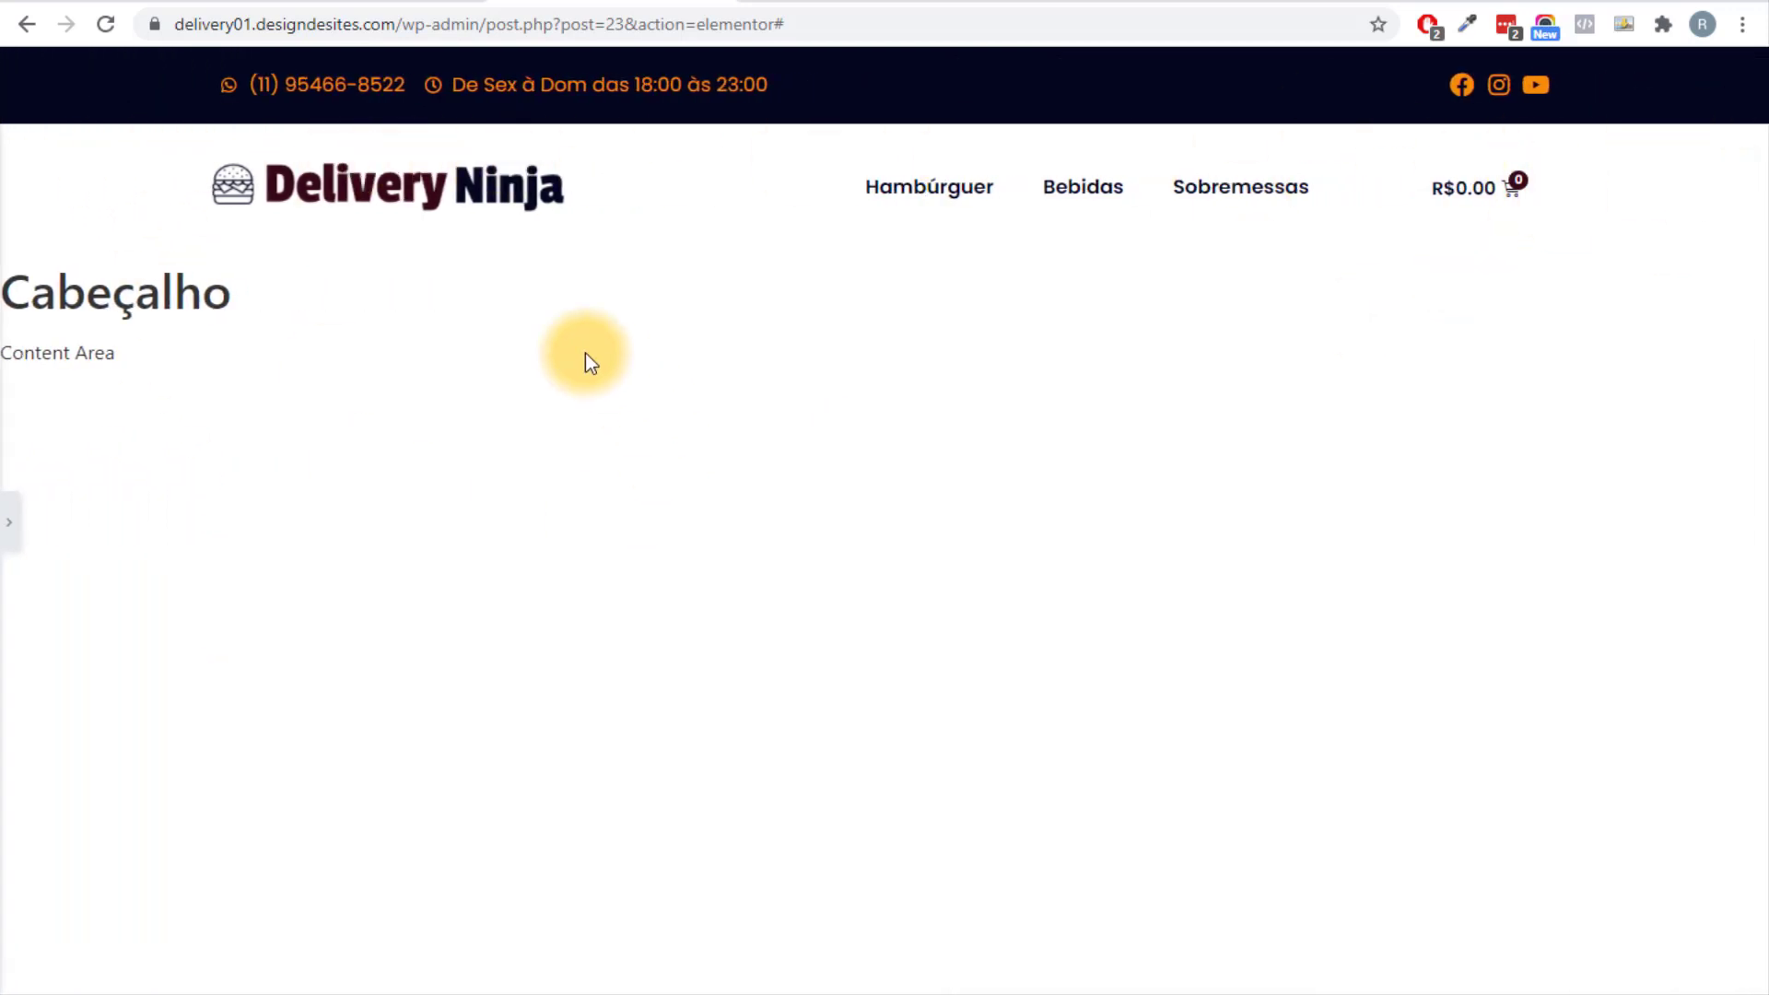
click(8, 521)
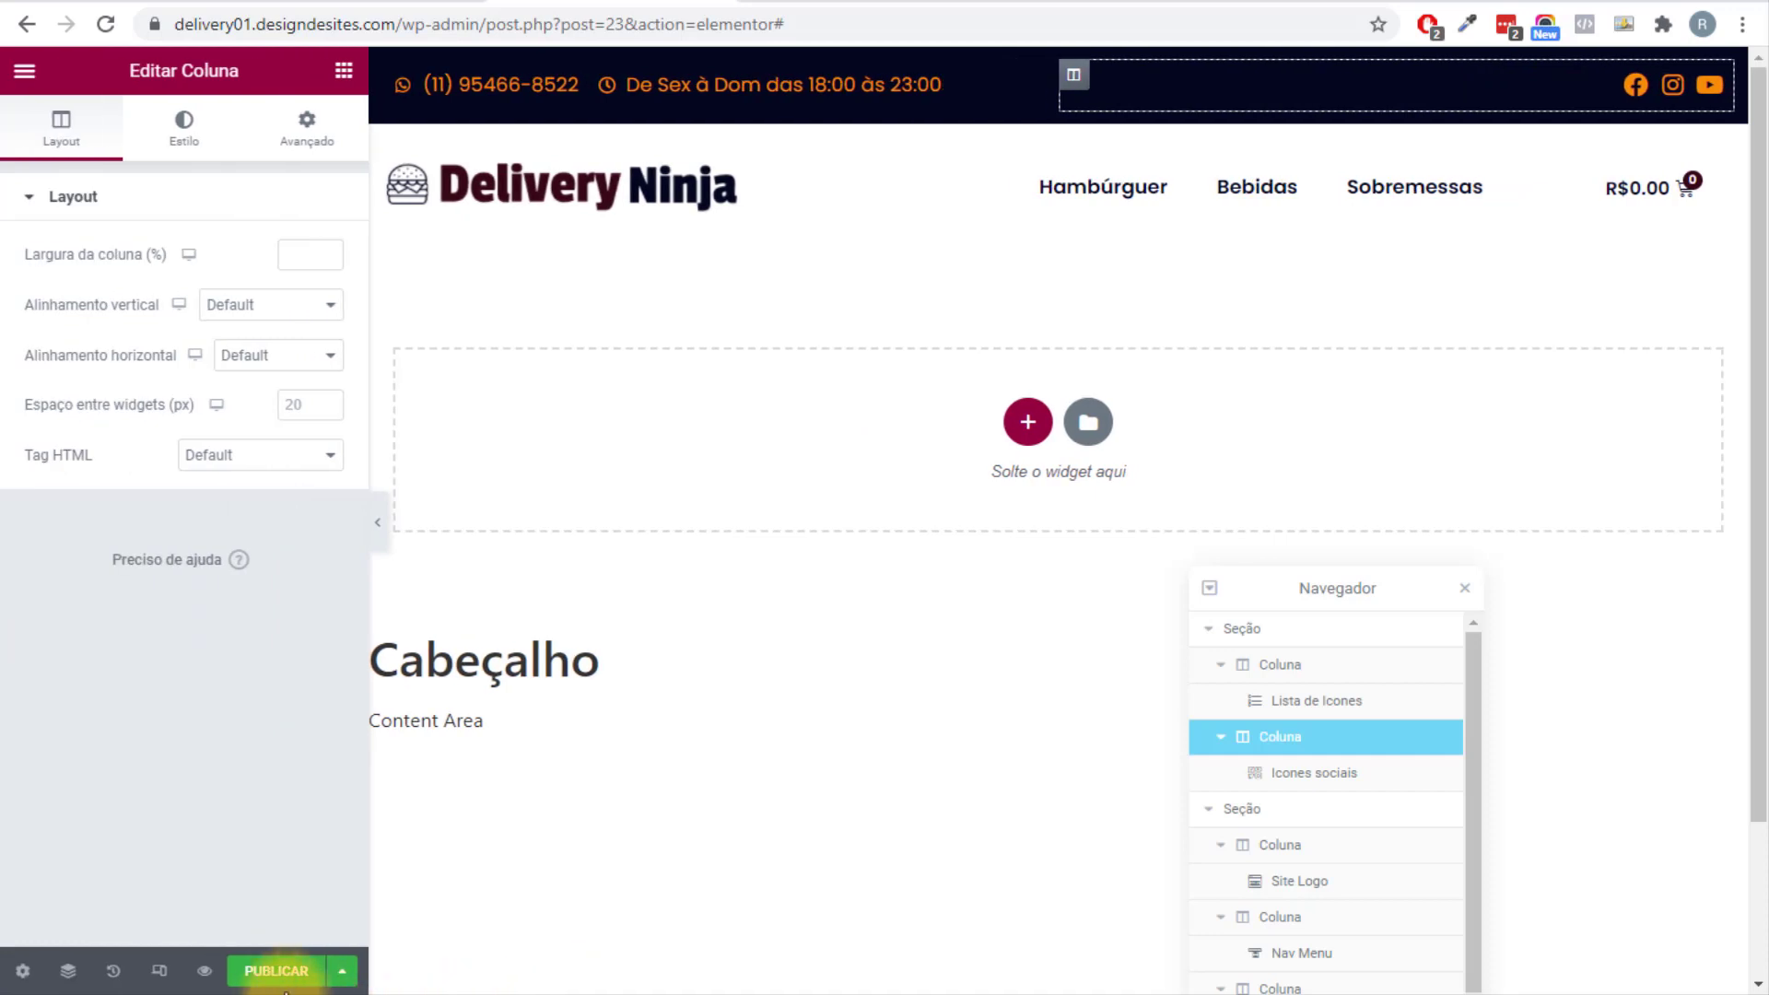
click(274, 972)
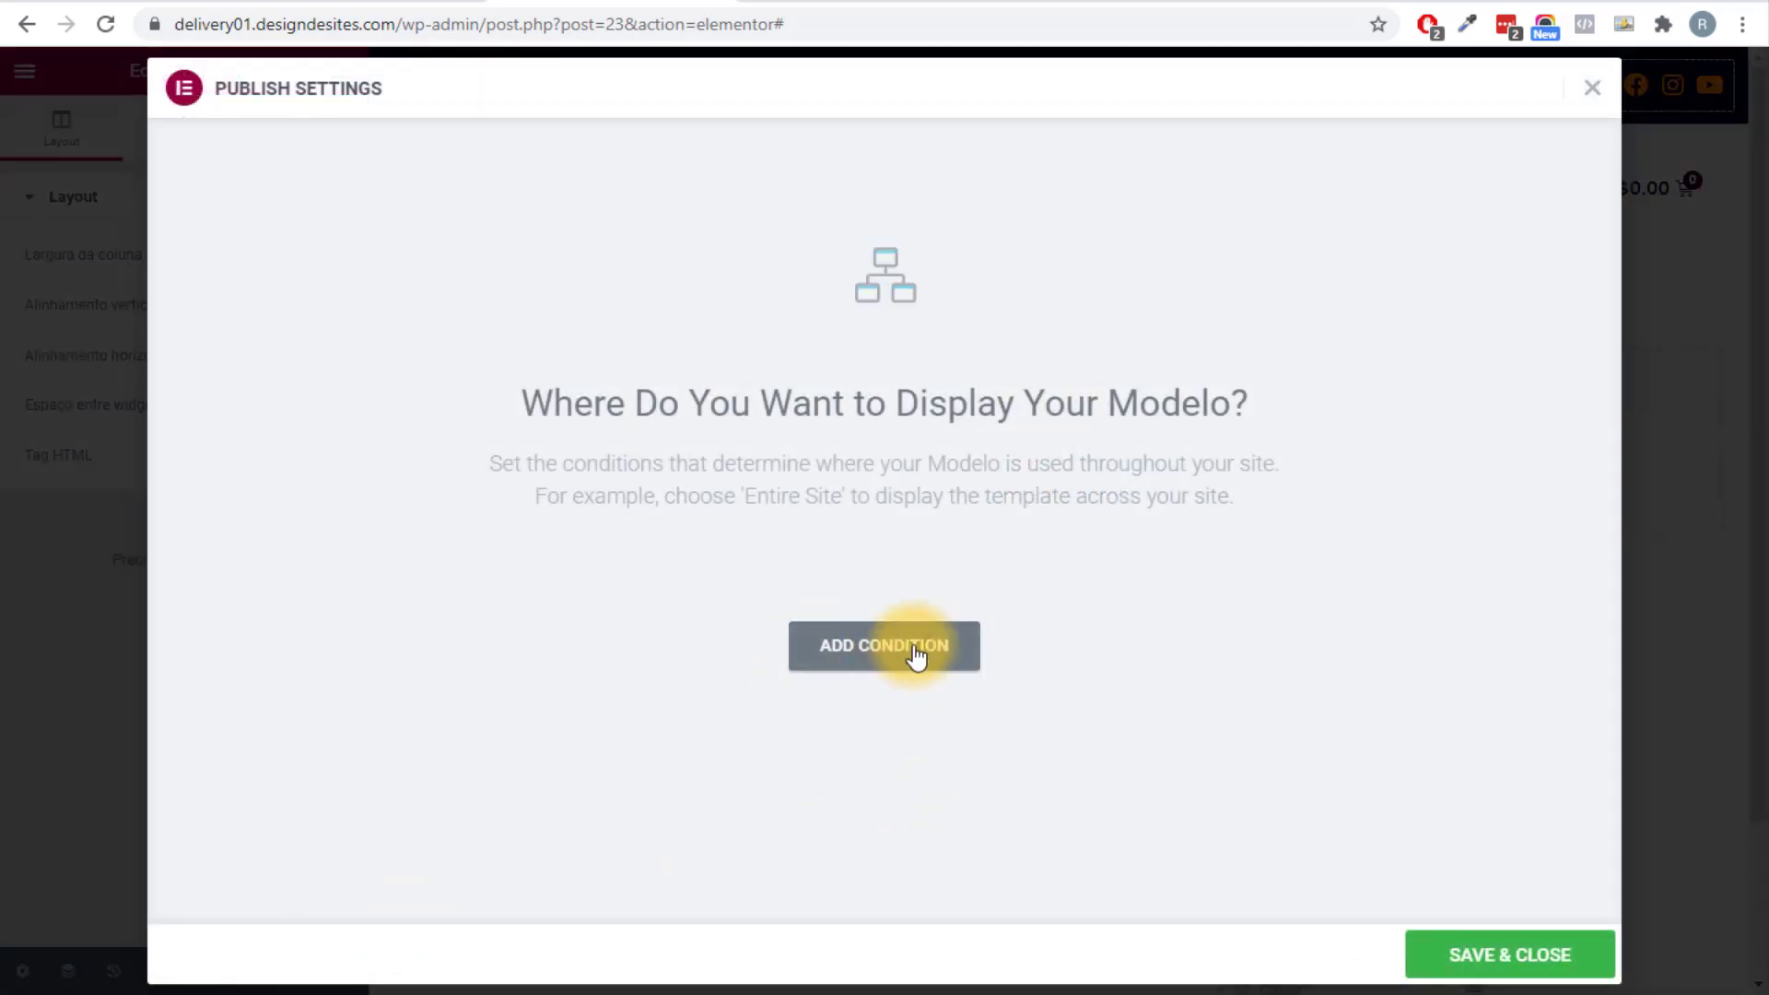
click(915, 656)
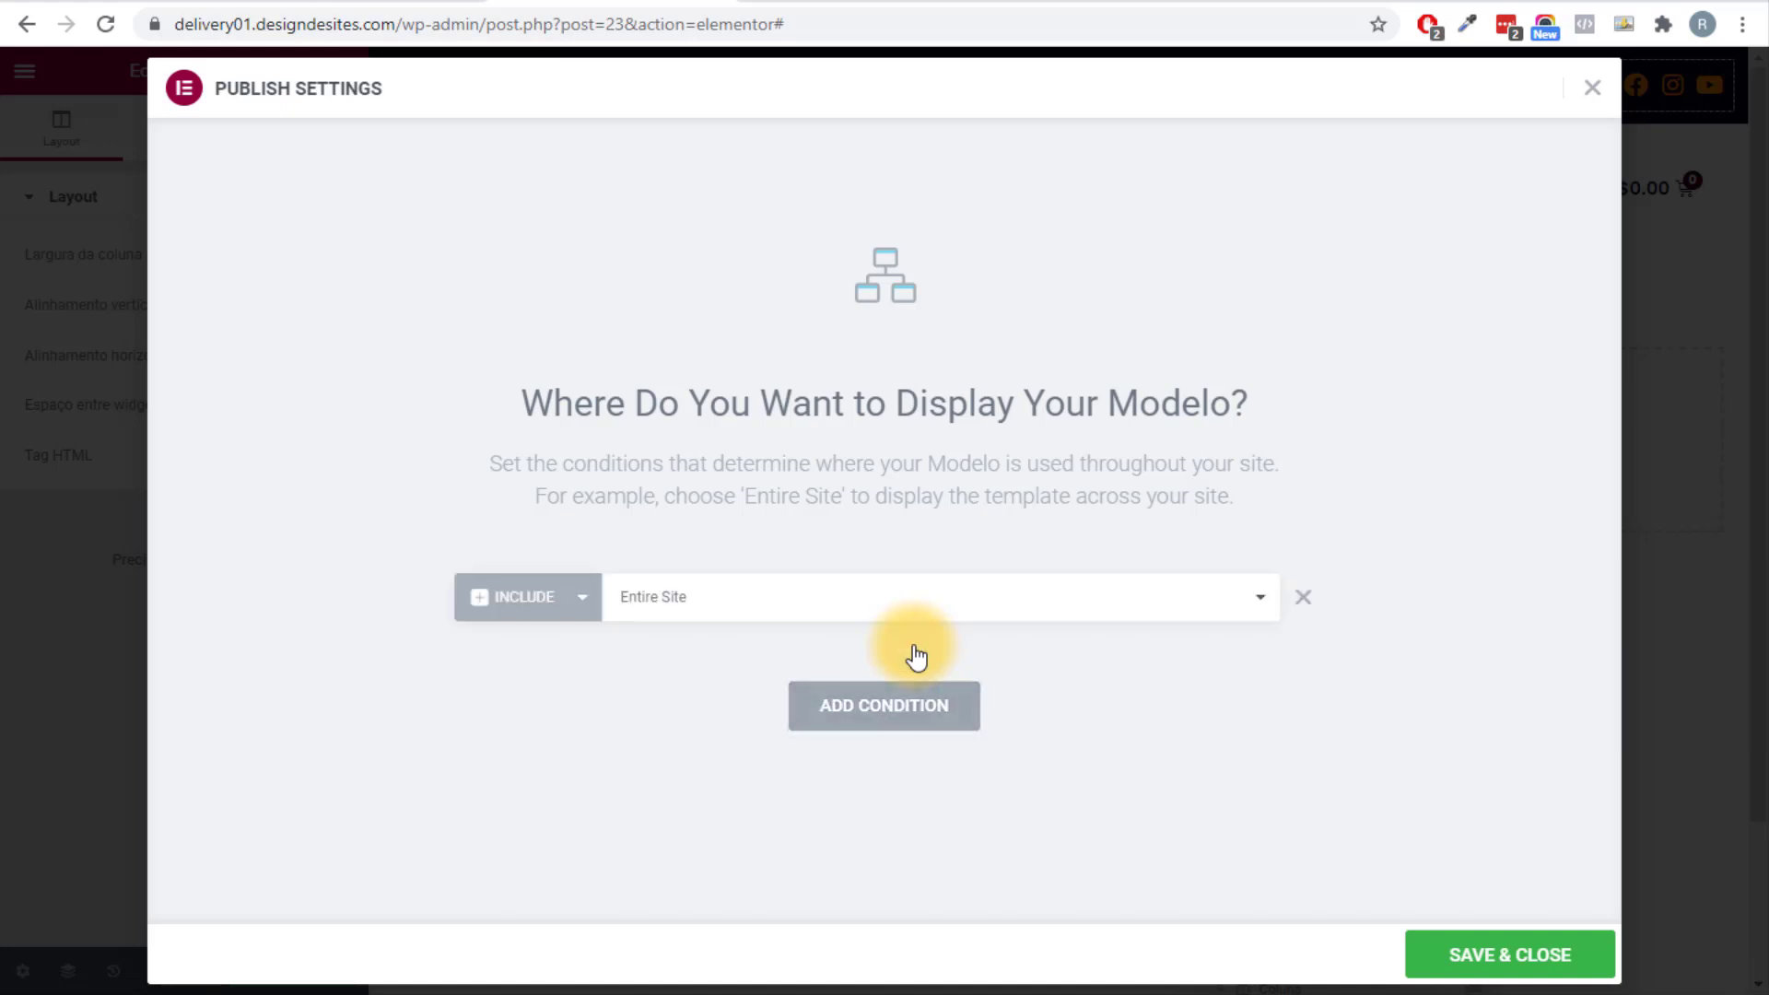
click(723, 626)
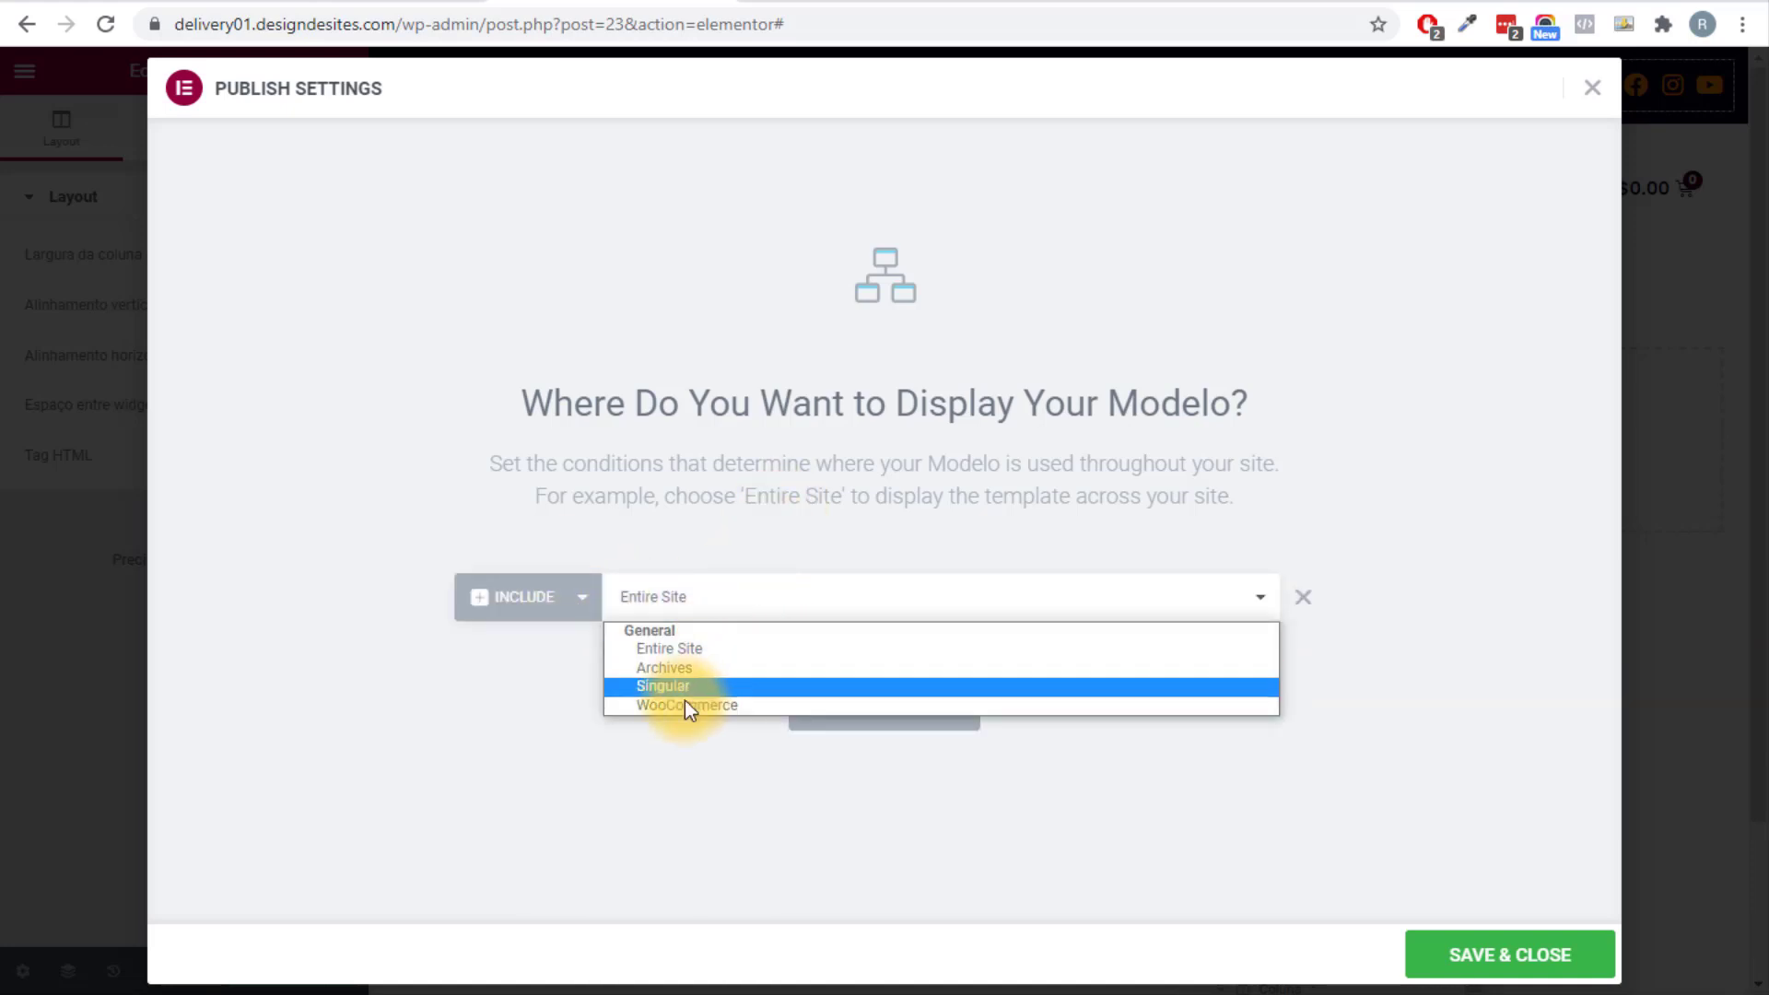
click(728, 833)
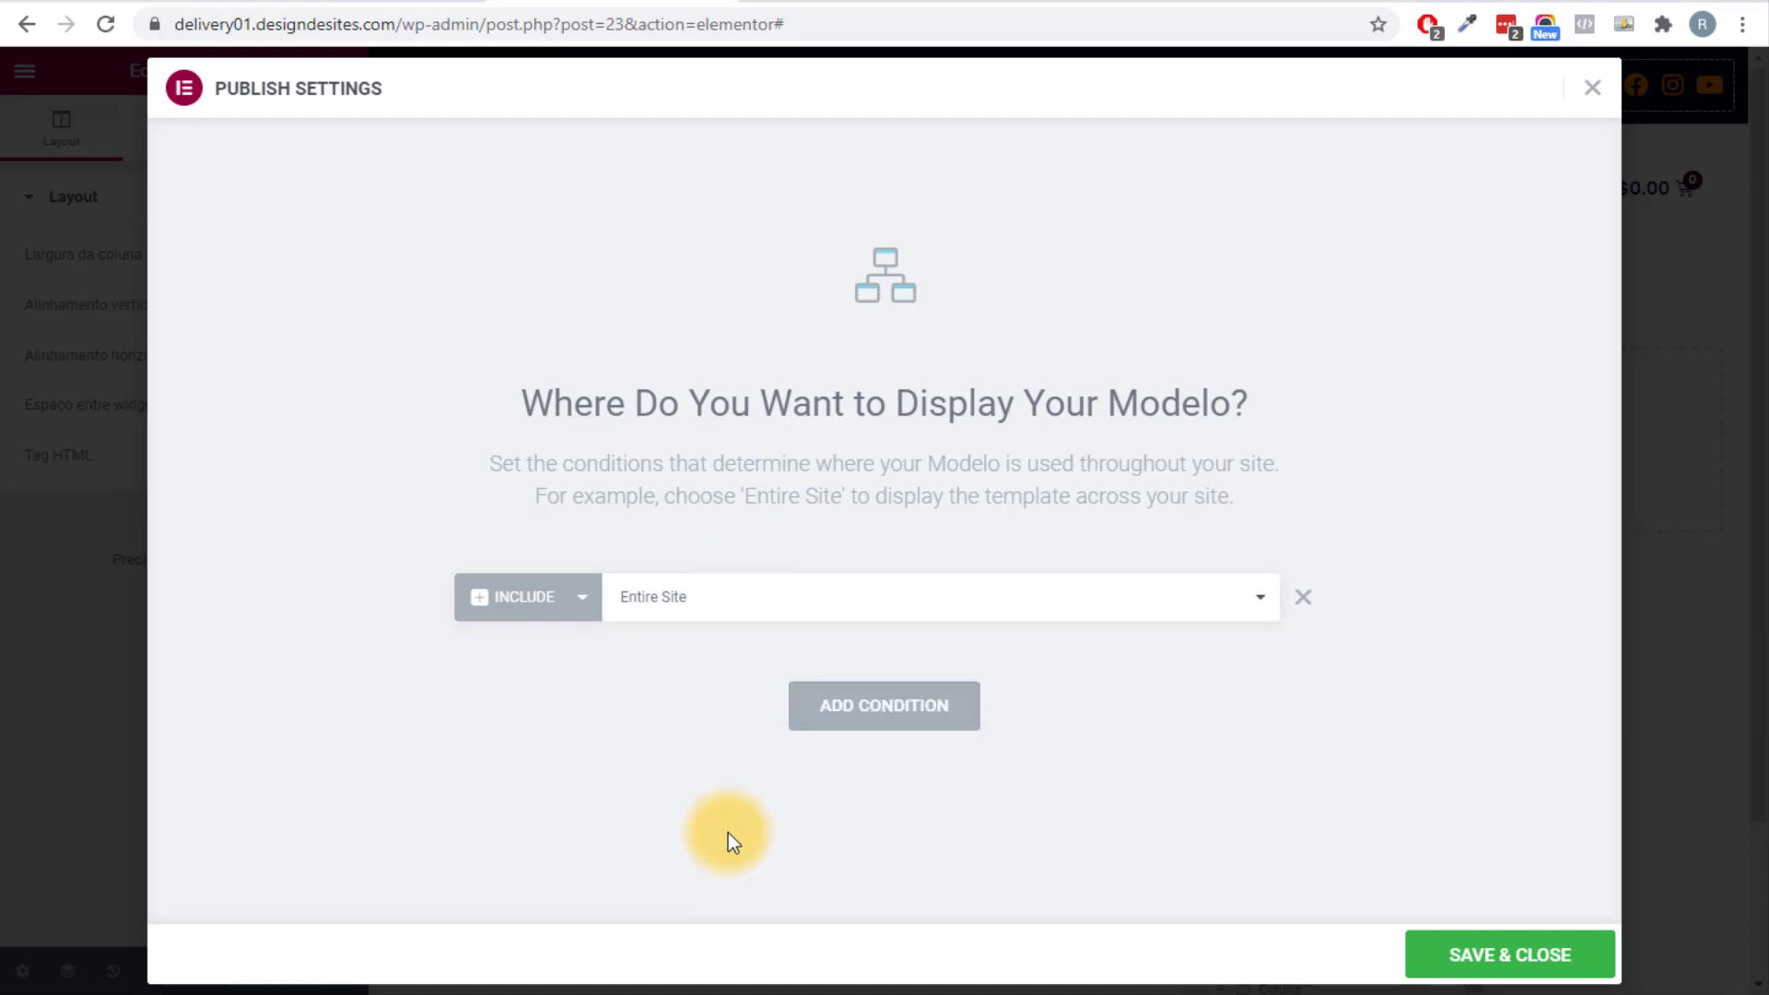
click(1508, 954)
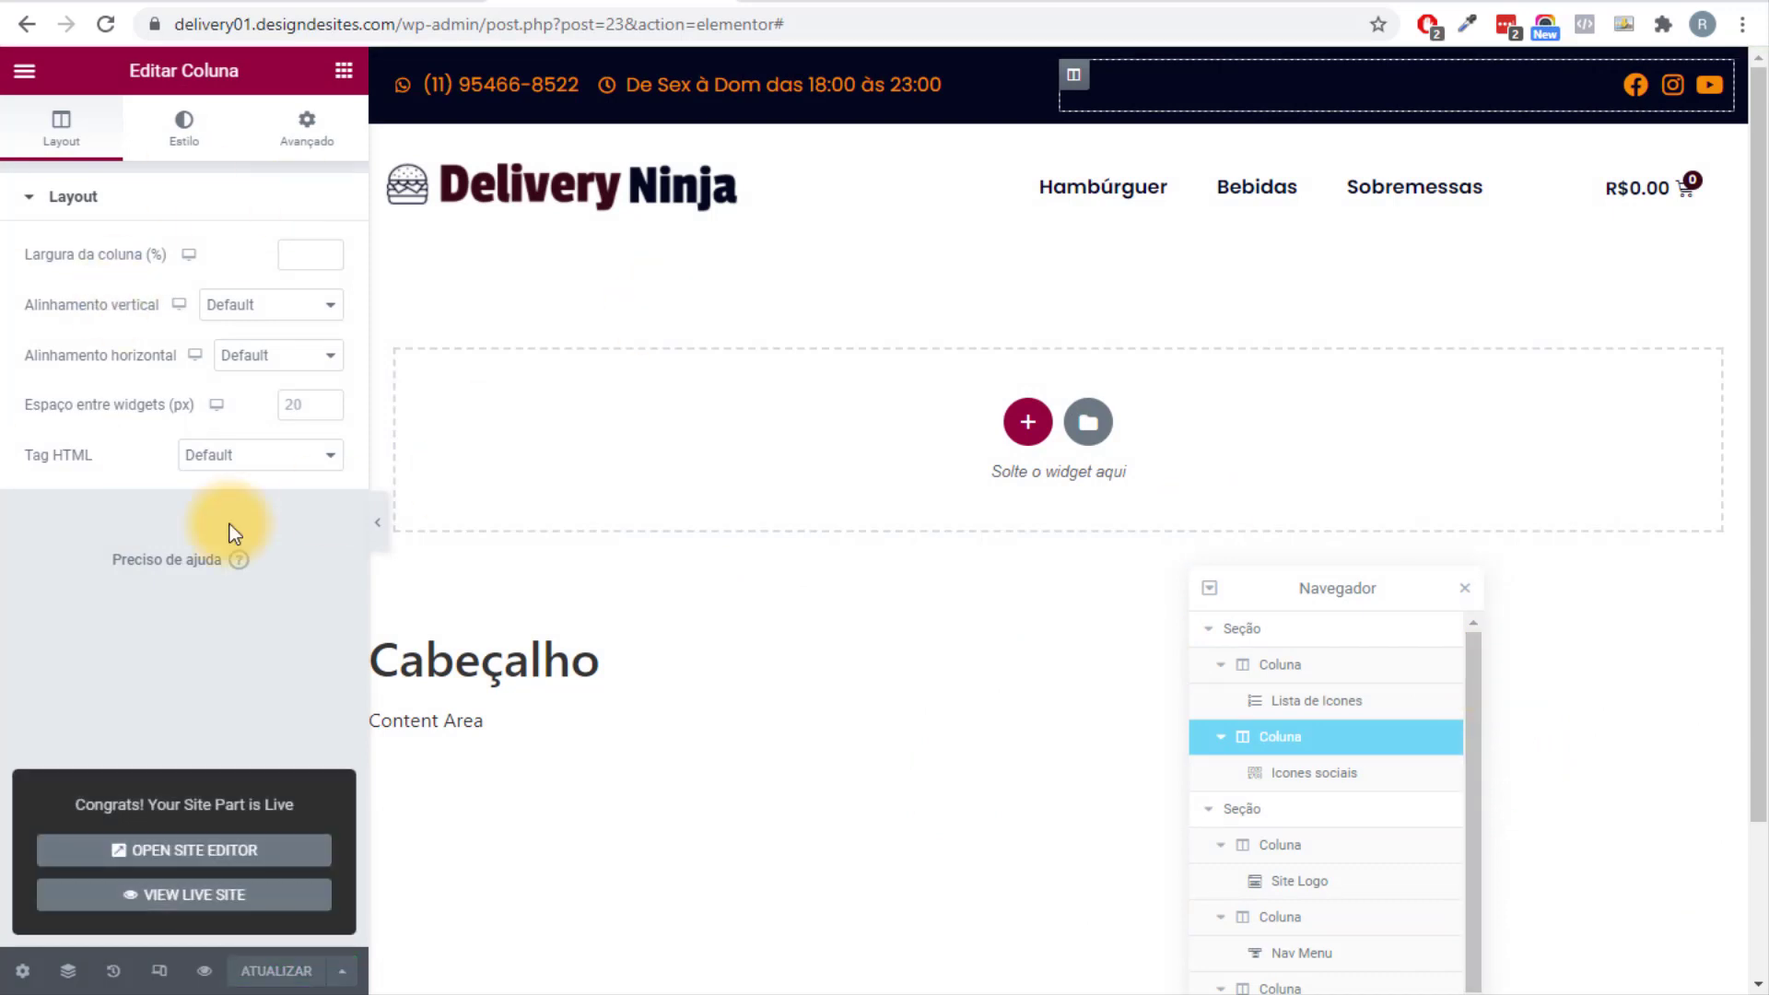
Open the WordPress dashboard in a new tab and show the Theme Builder's Footer templates.
click(27, 74)
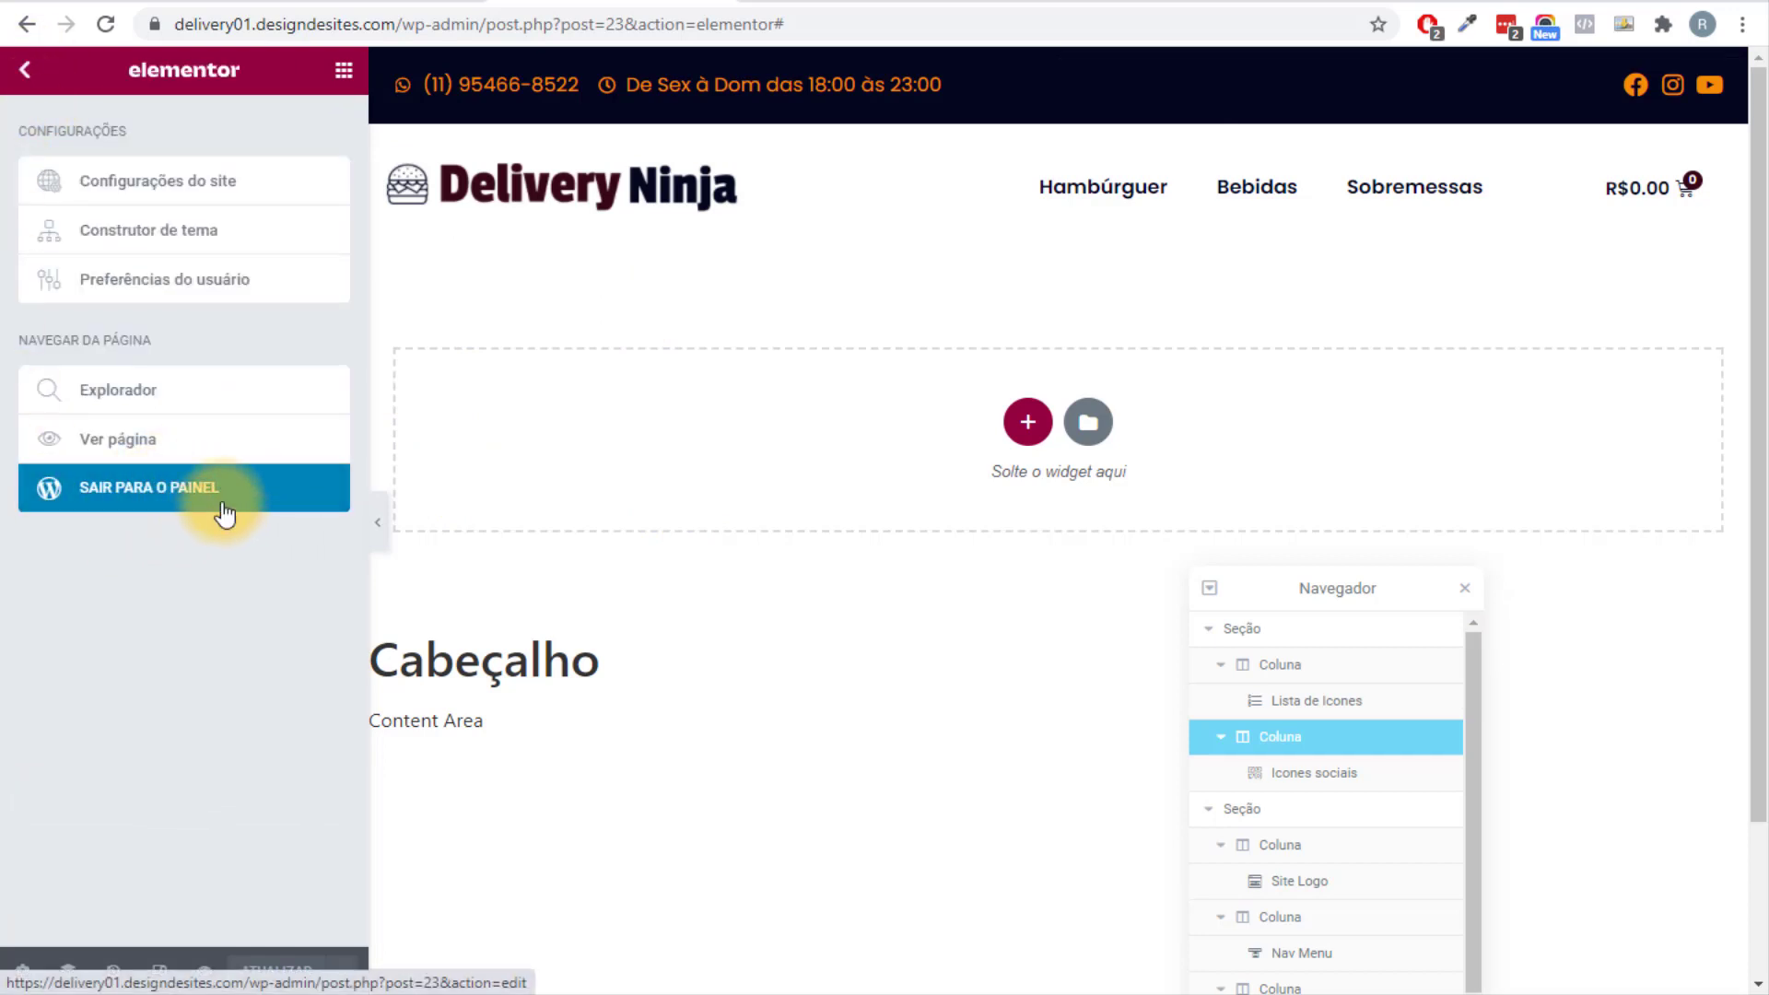
right_click(158, 487)
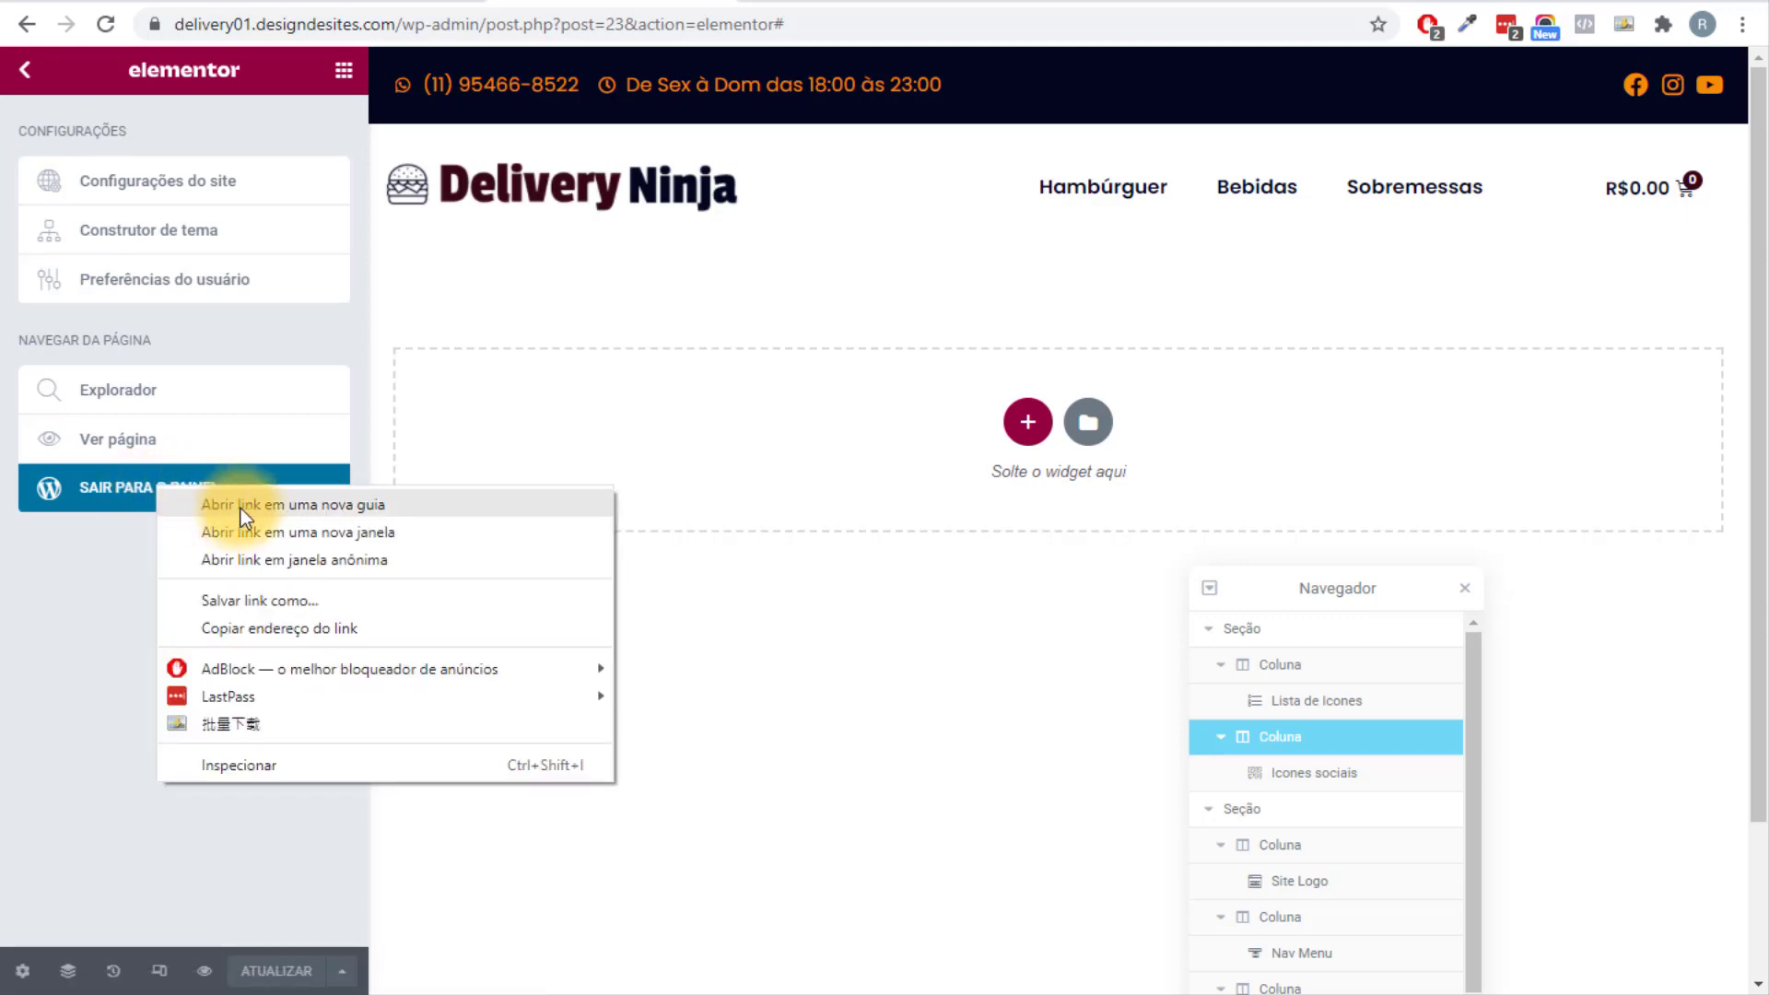
click(240, 508)
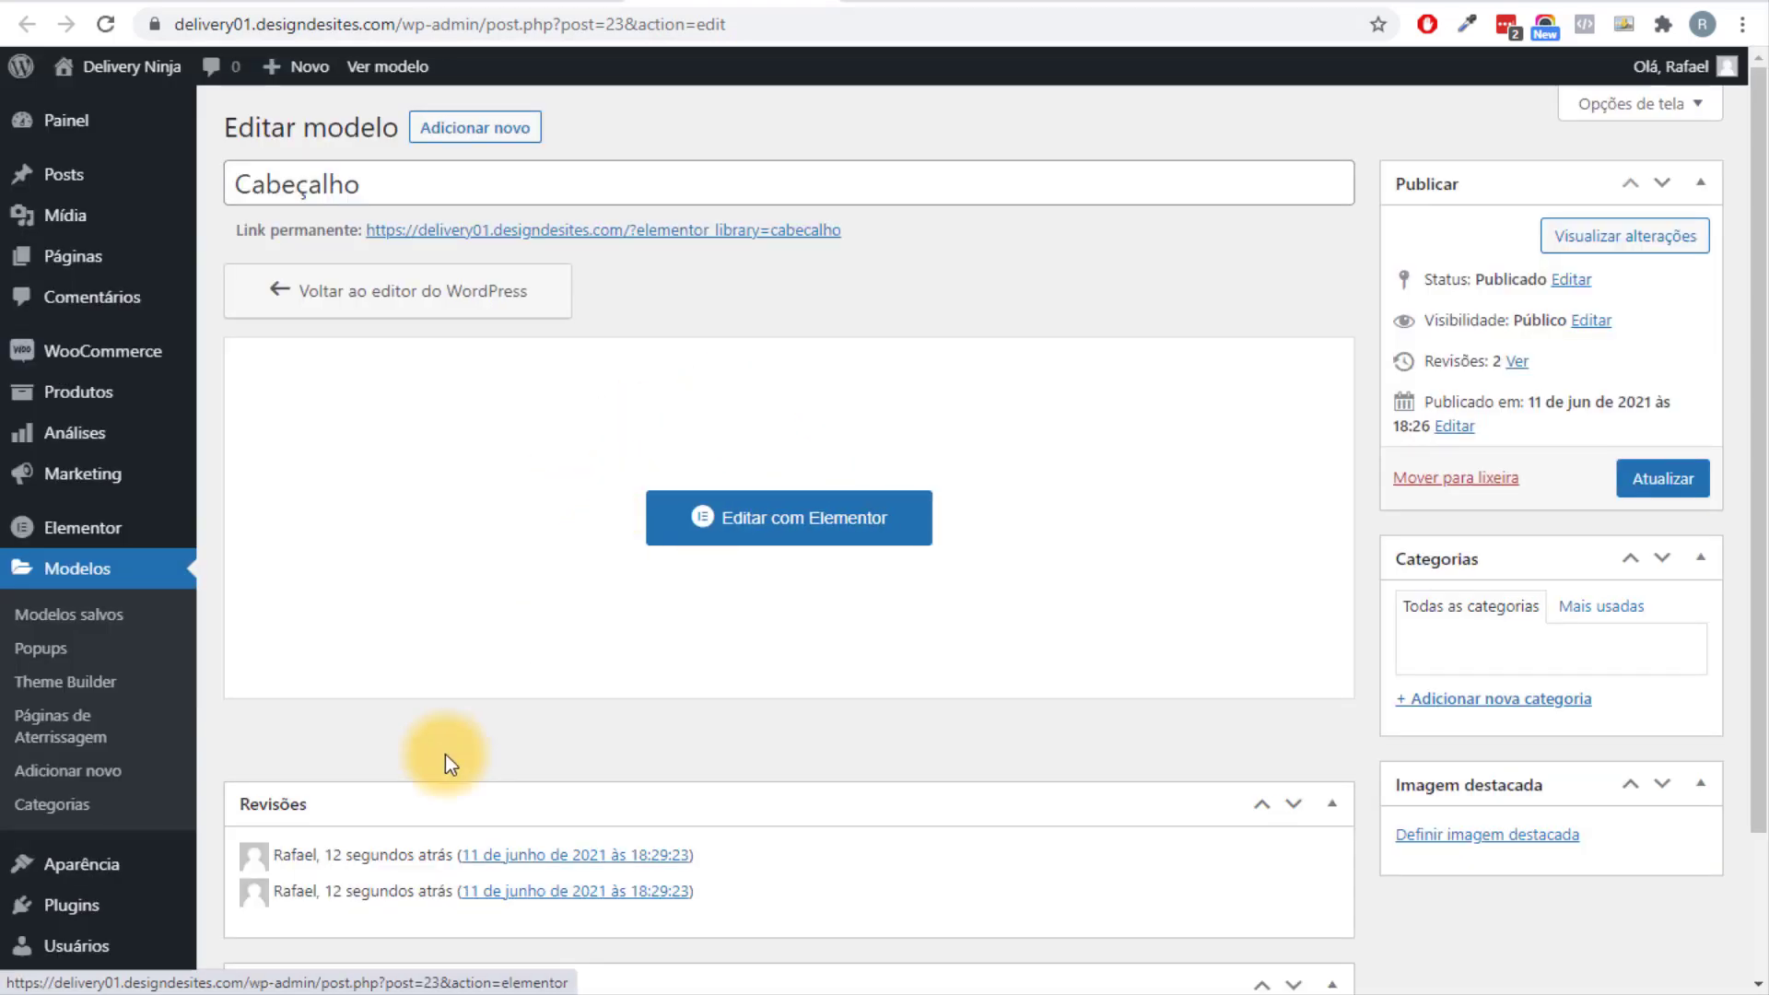
click(112, 684)
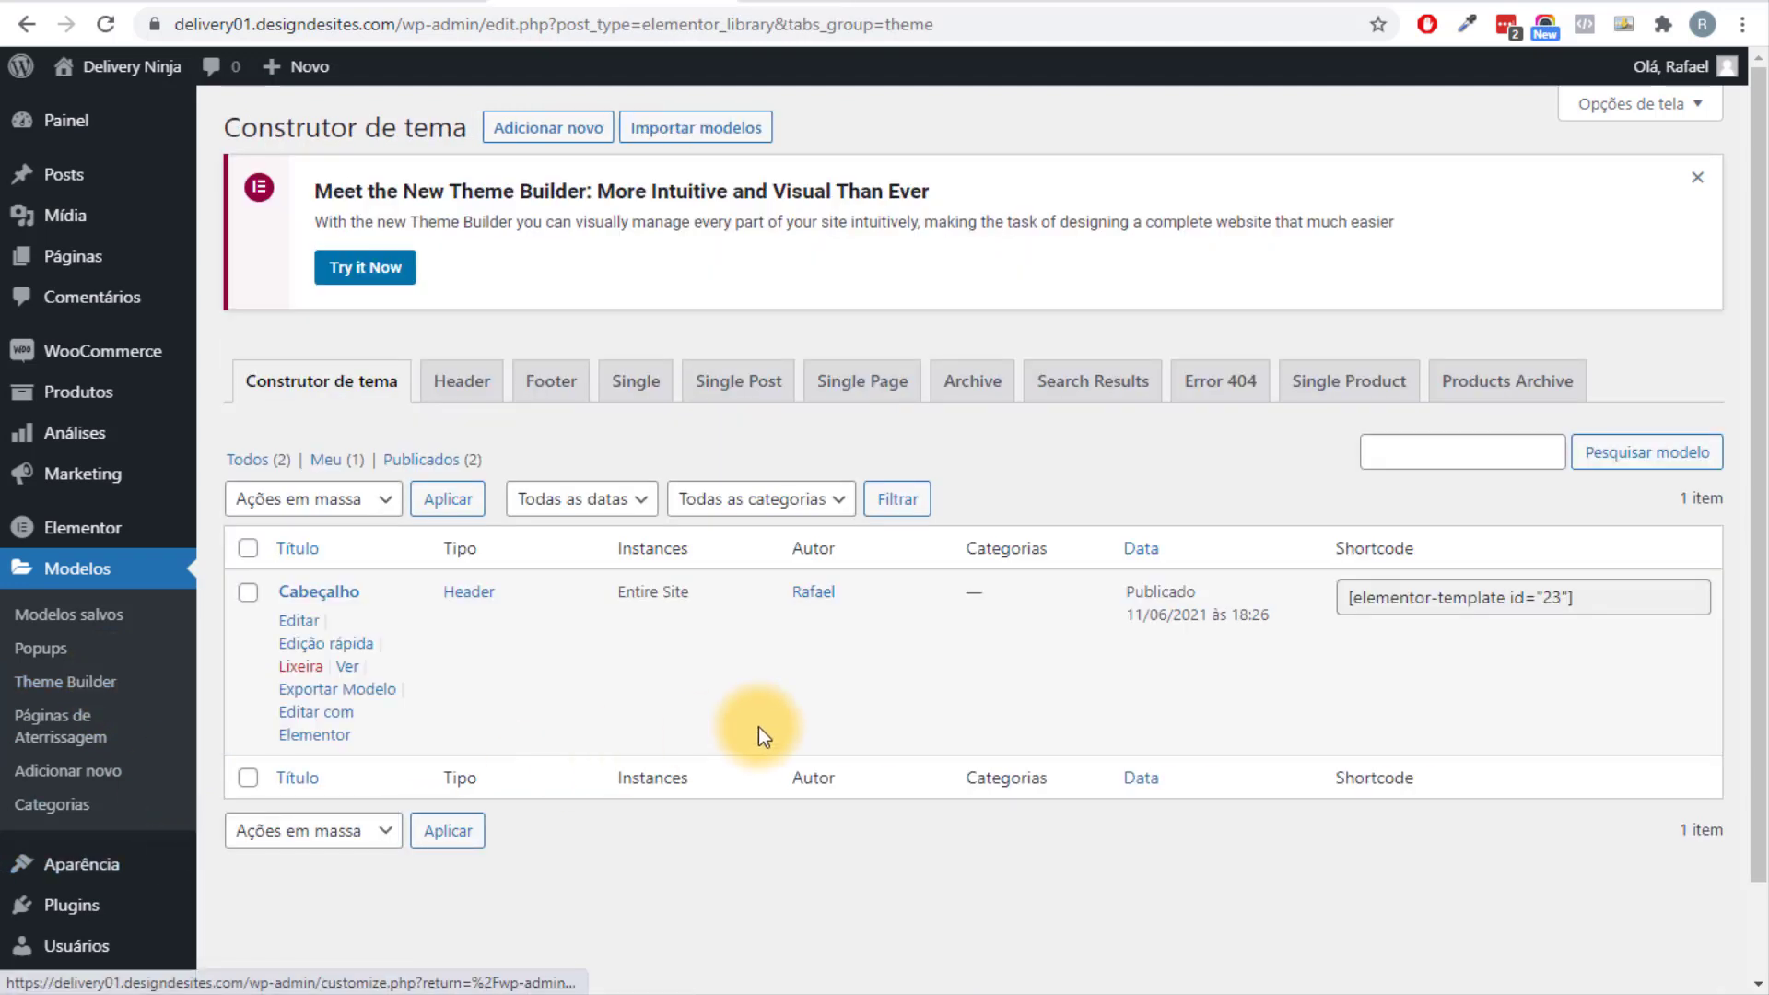
click(551, 380)
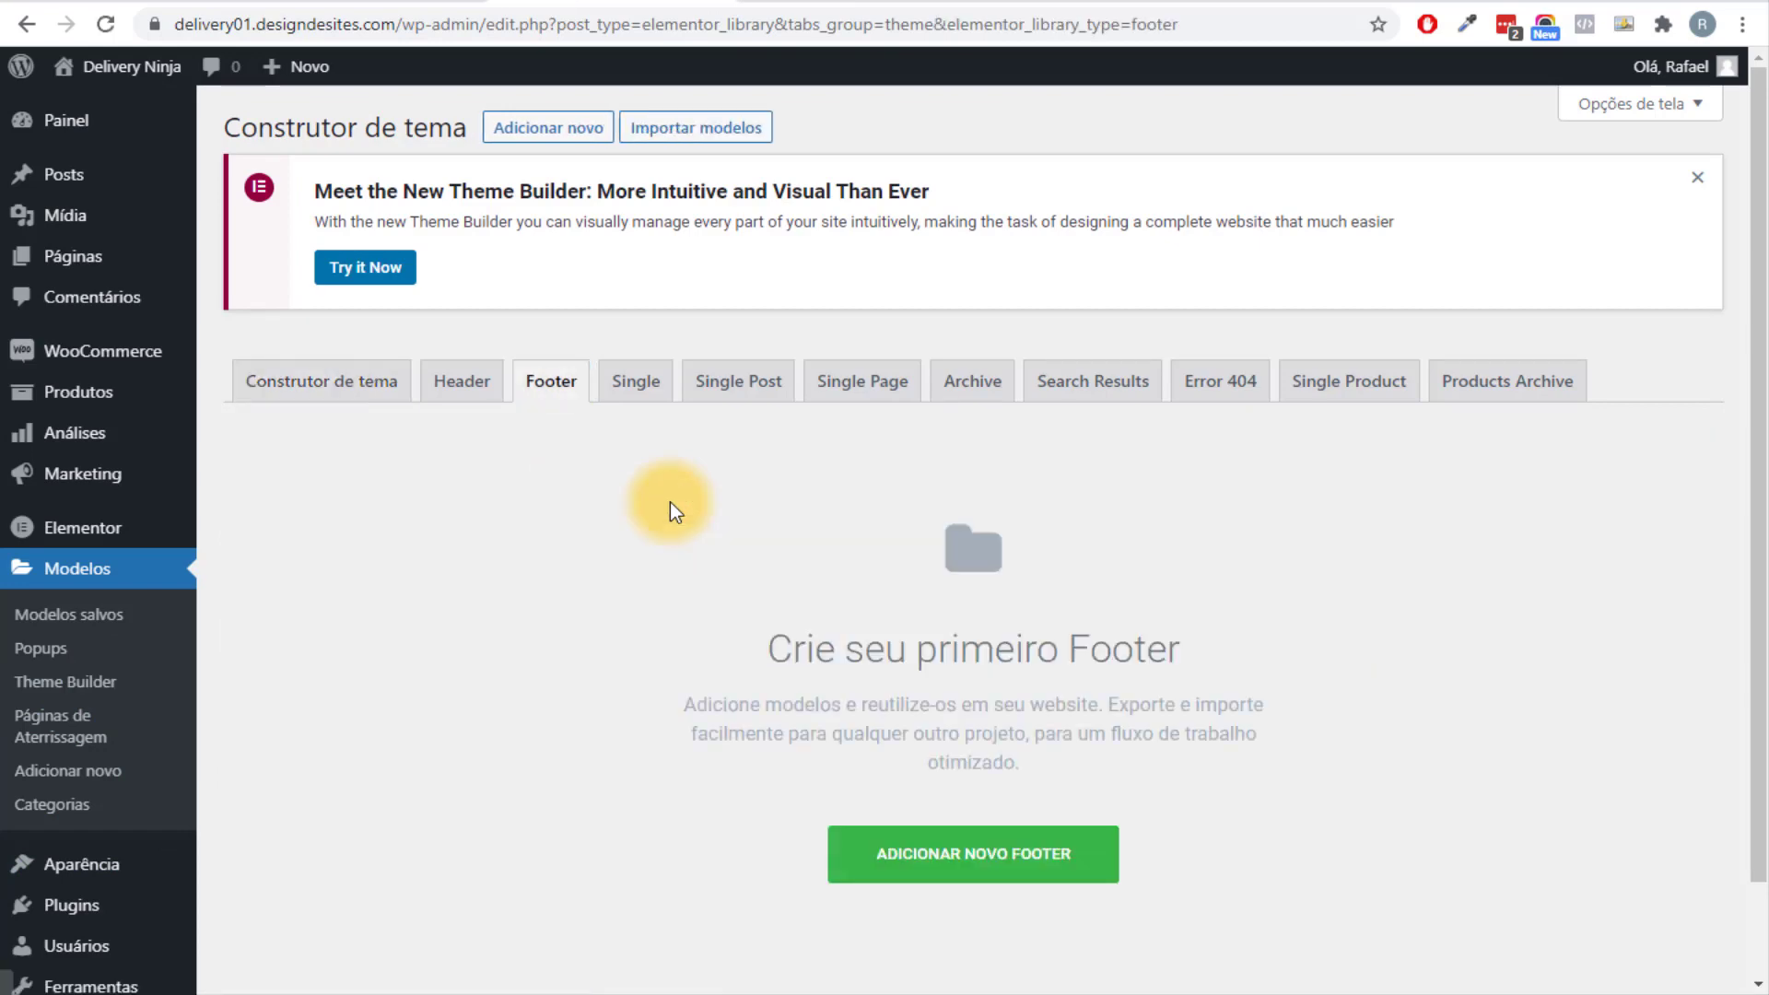
Create a footer template named Rodapé and close the Biblioteca without inserting any block.
click(923, 886)
click(1019, 633)
text(R)
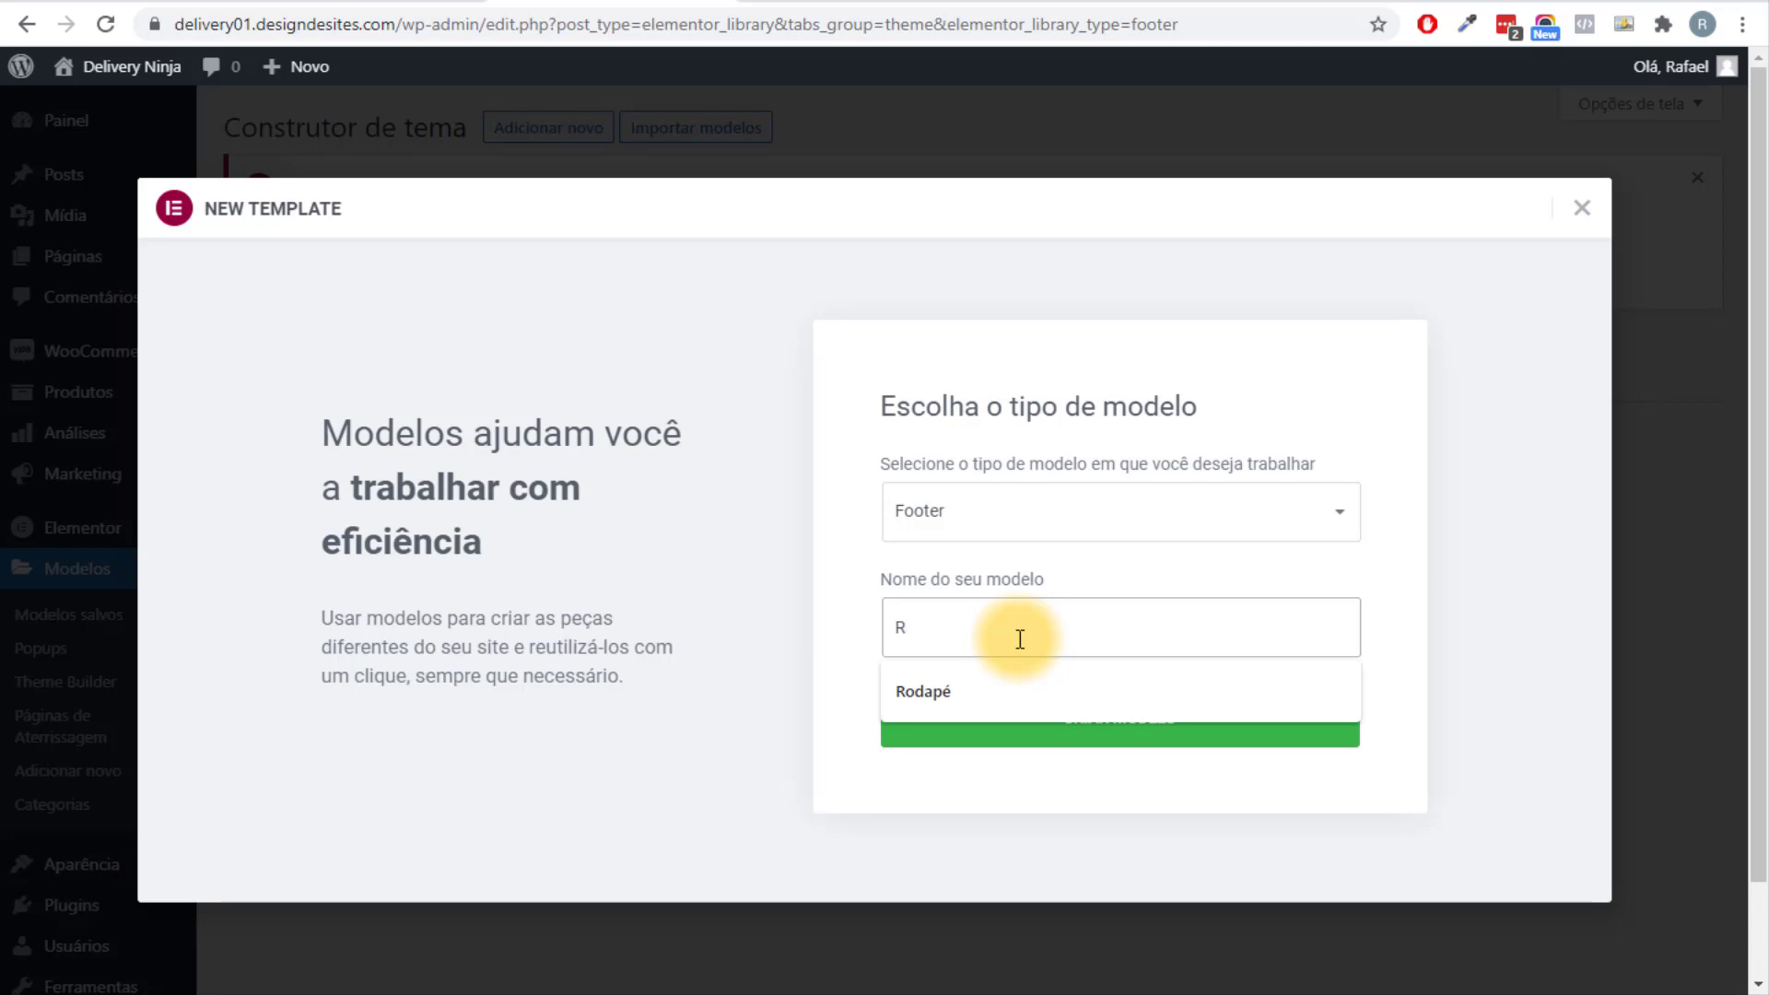
click(1030, 682)
click(1165, 733)
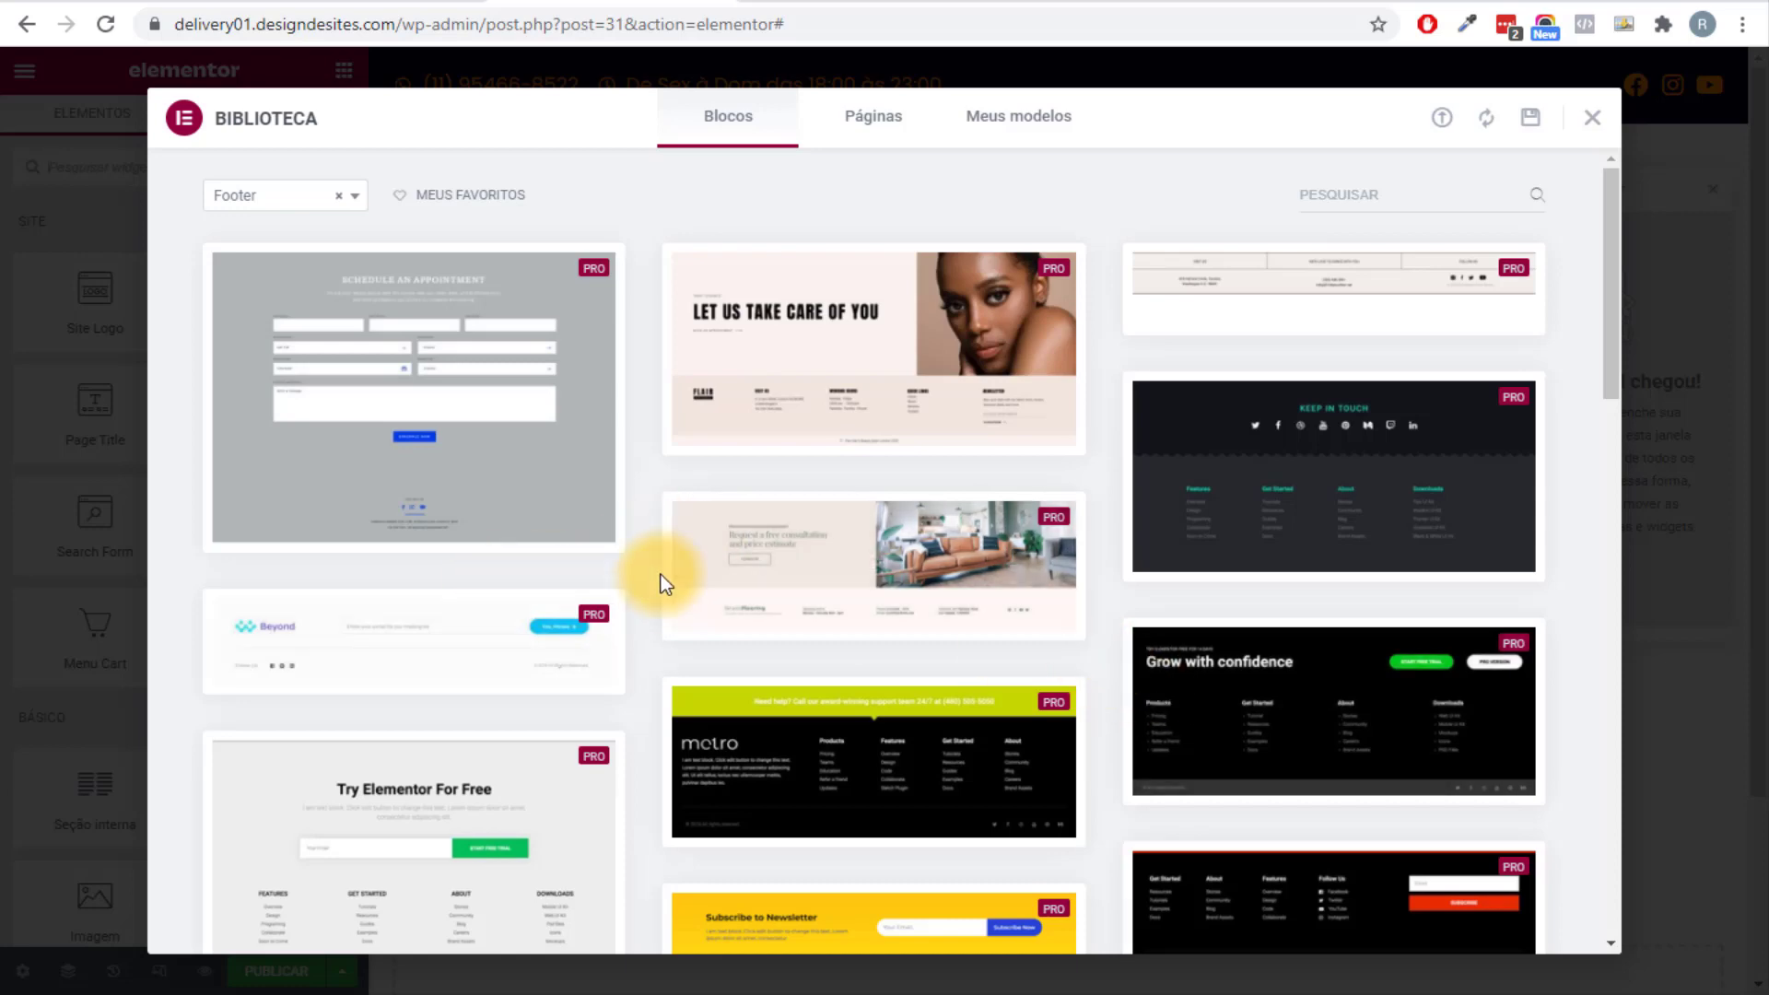
scroll(1221, 525, down, 15)
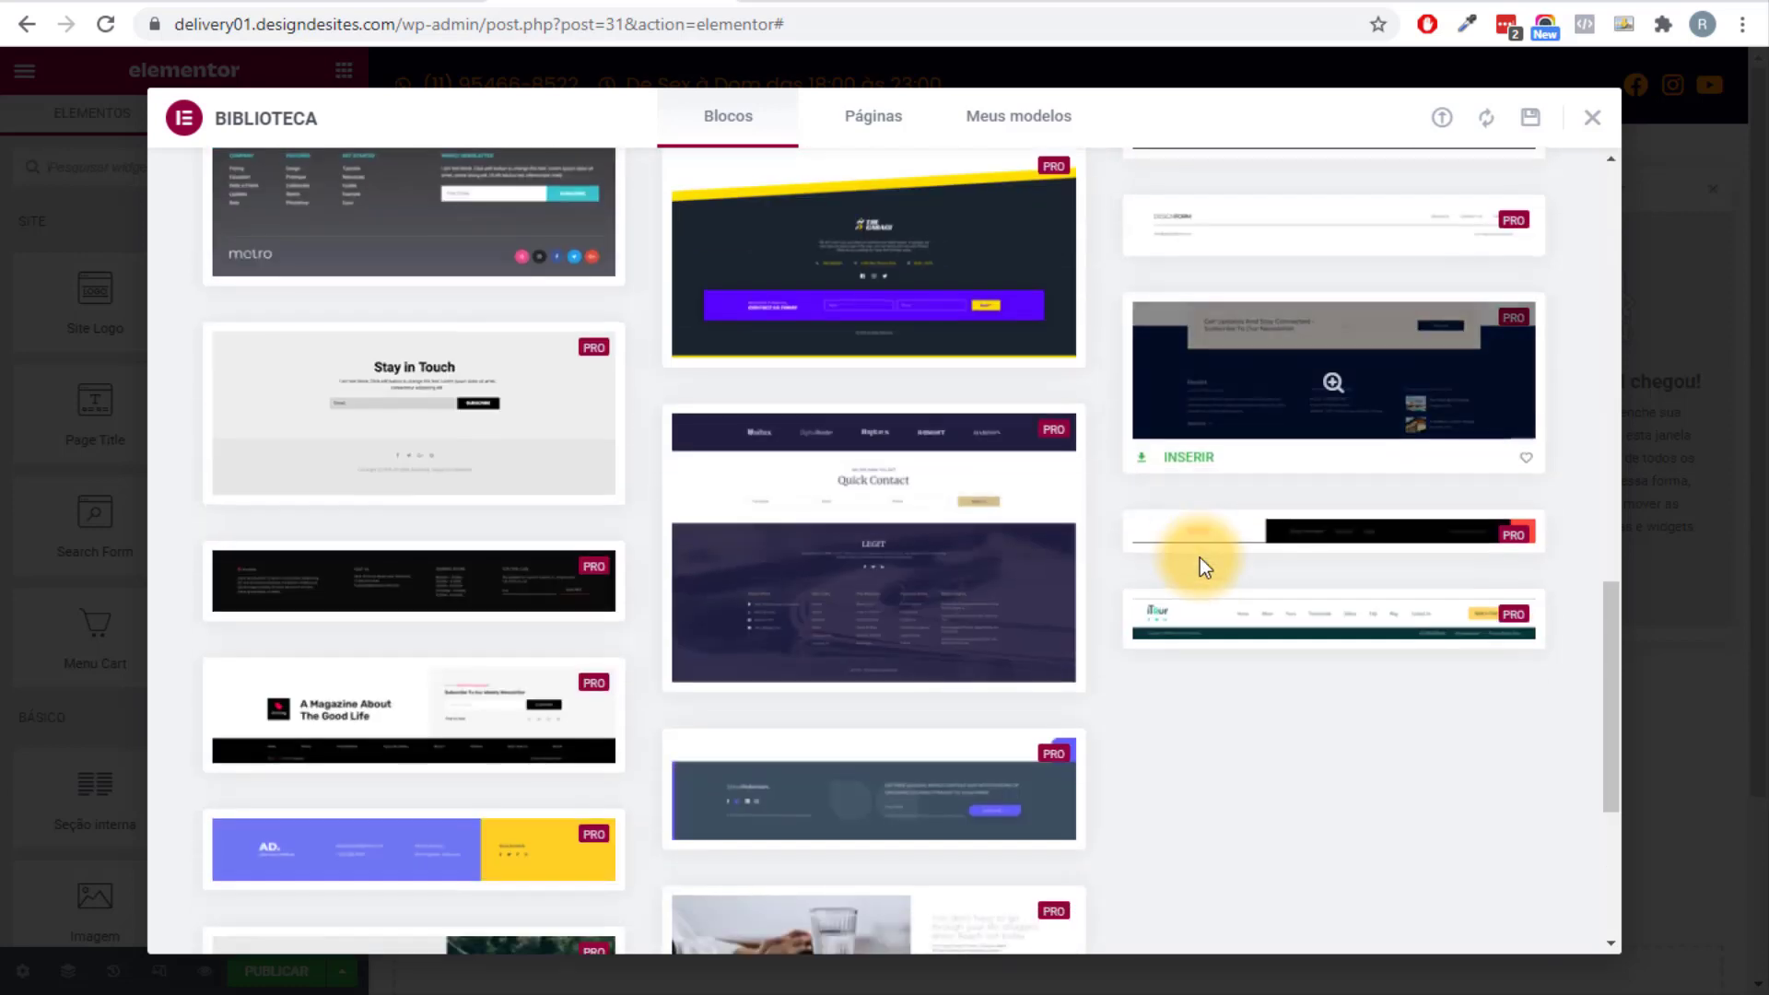
scroll(645, 293, up, 15)
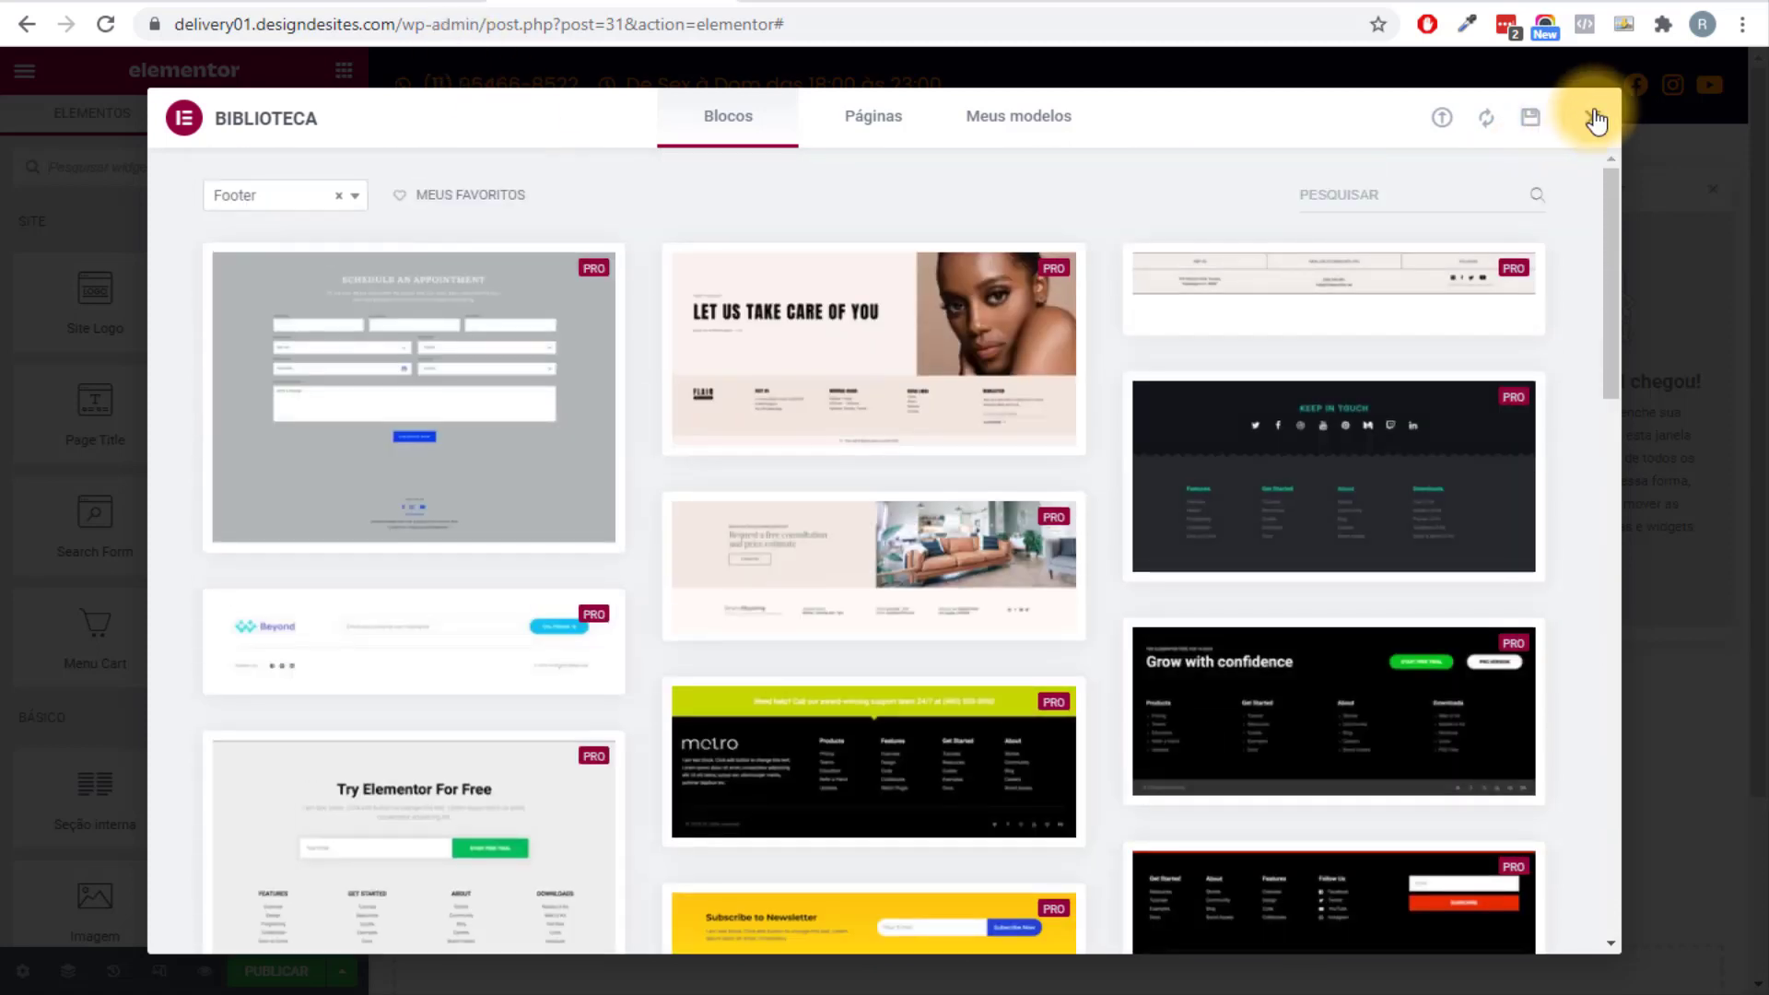
click(1592, 117)
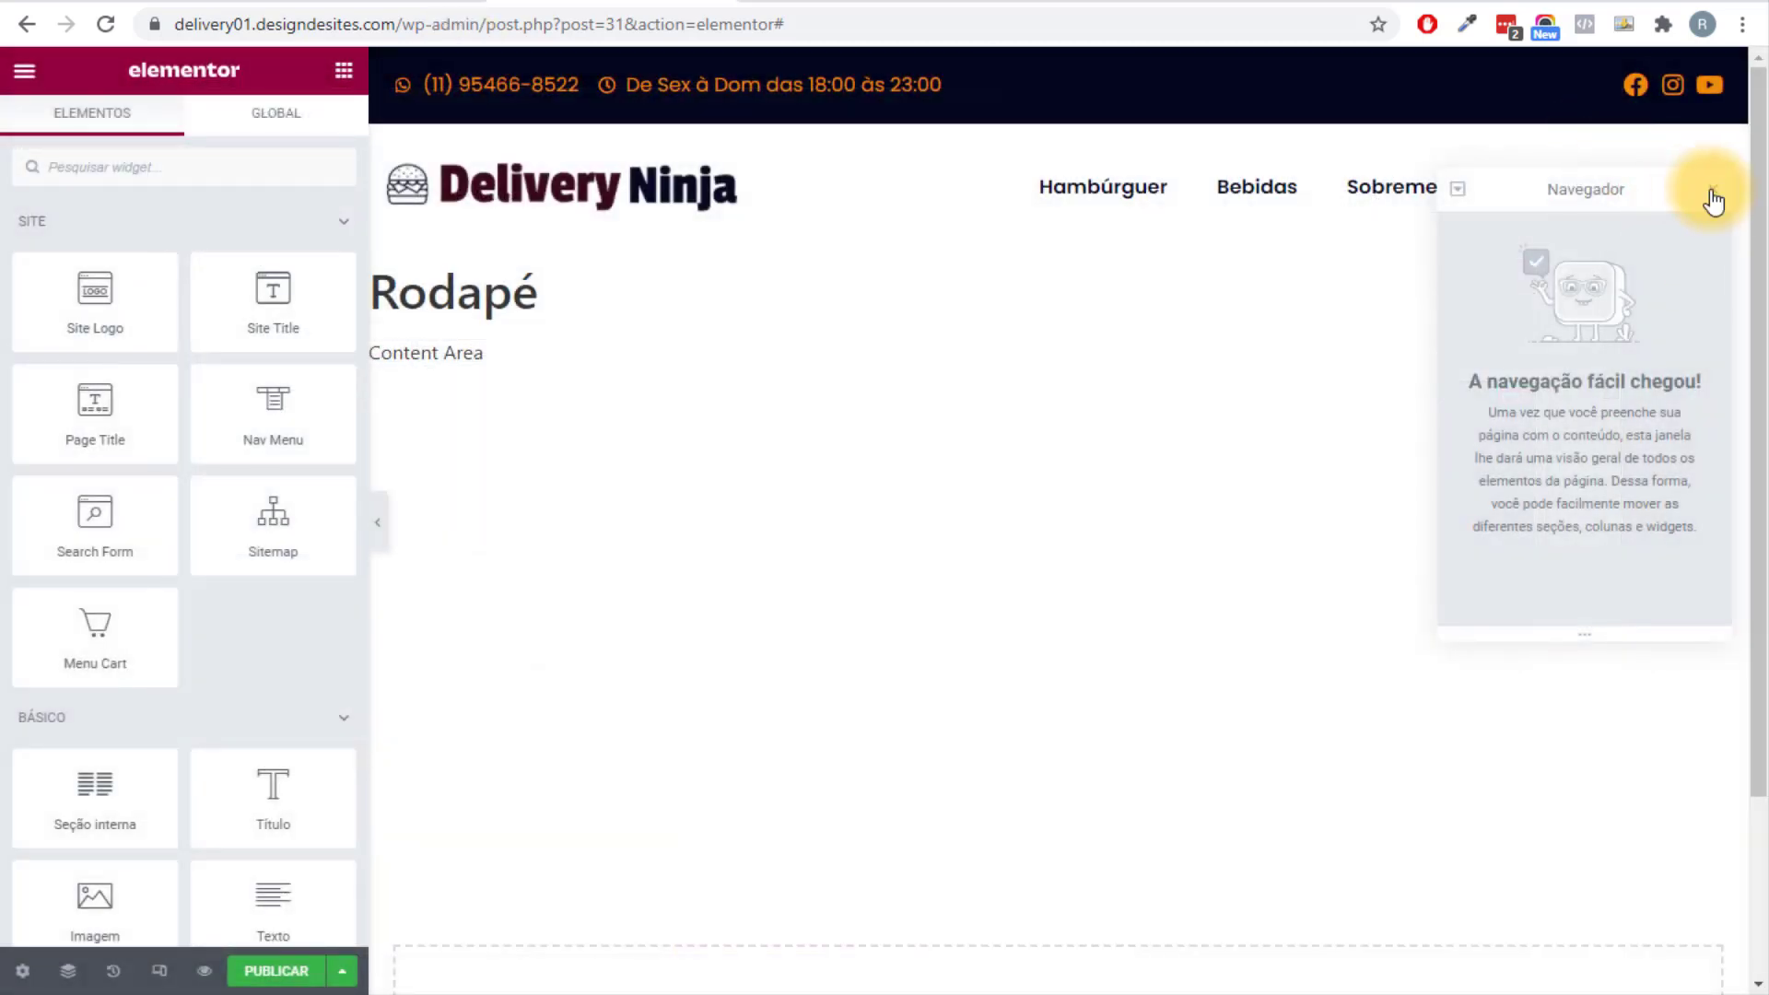
Close the Navegador overlay and look over the empty Rodapé canvas.
click(1713, 189)
scroll(882, 704, down, 3)
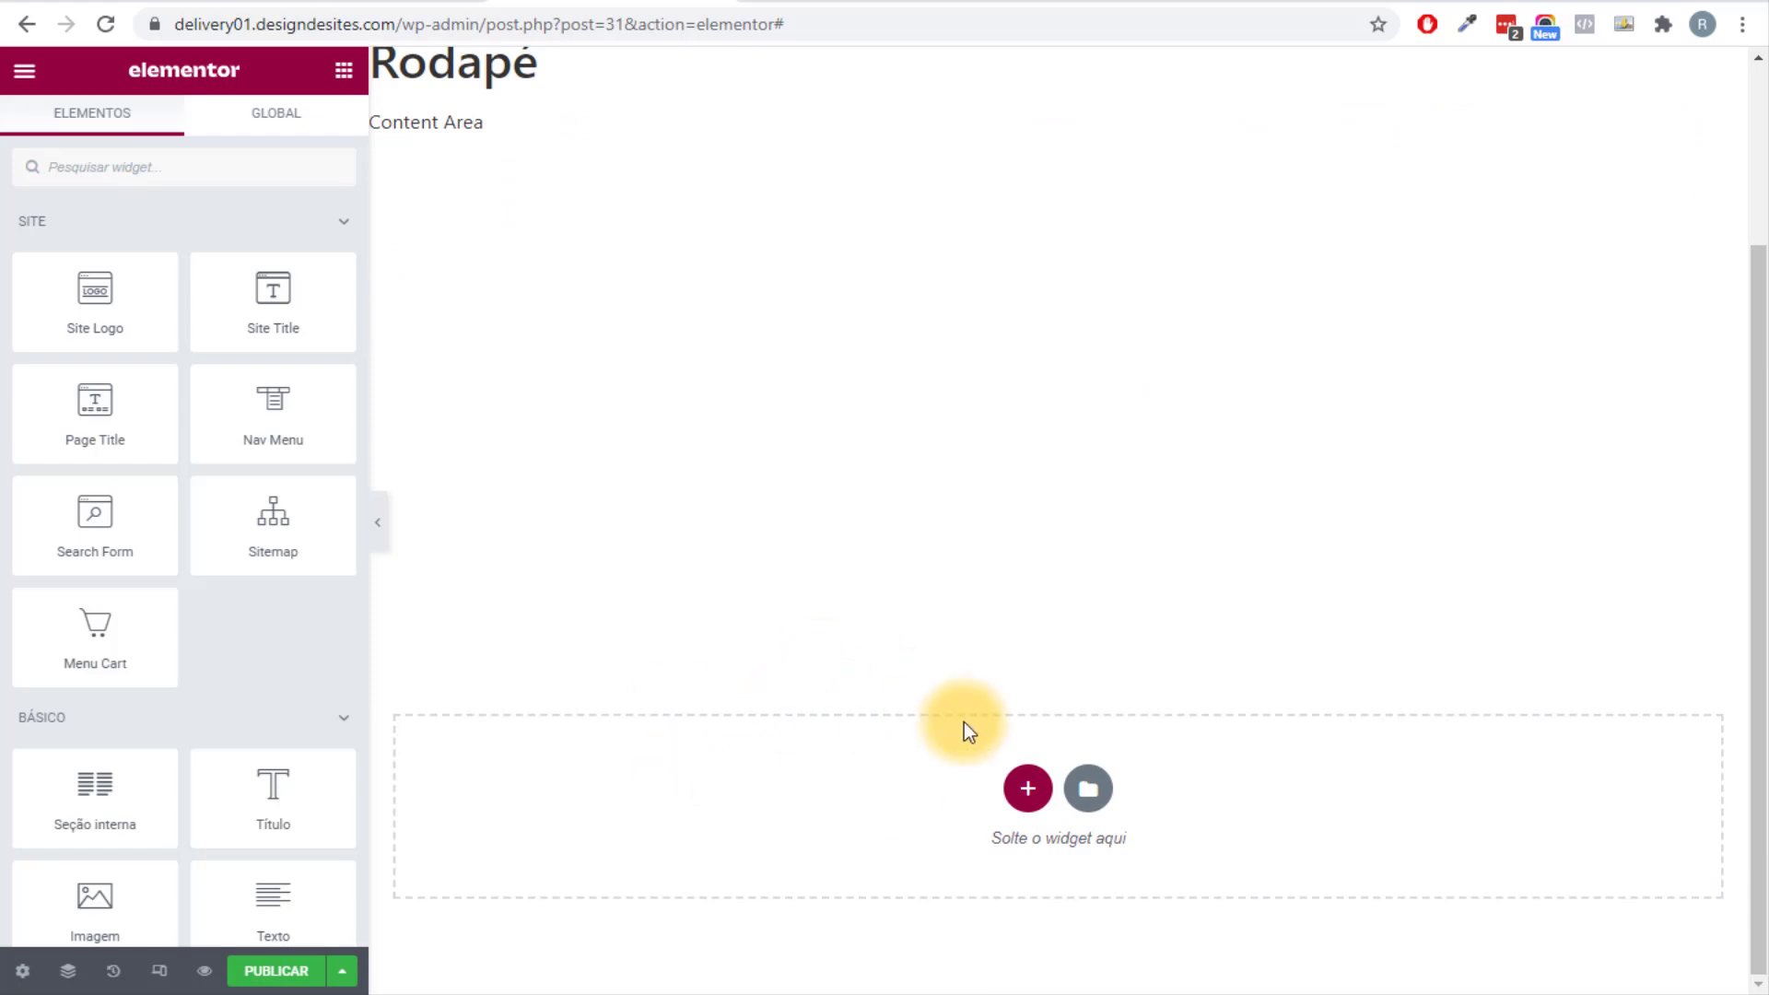
scroll(486, 344, up, 3)
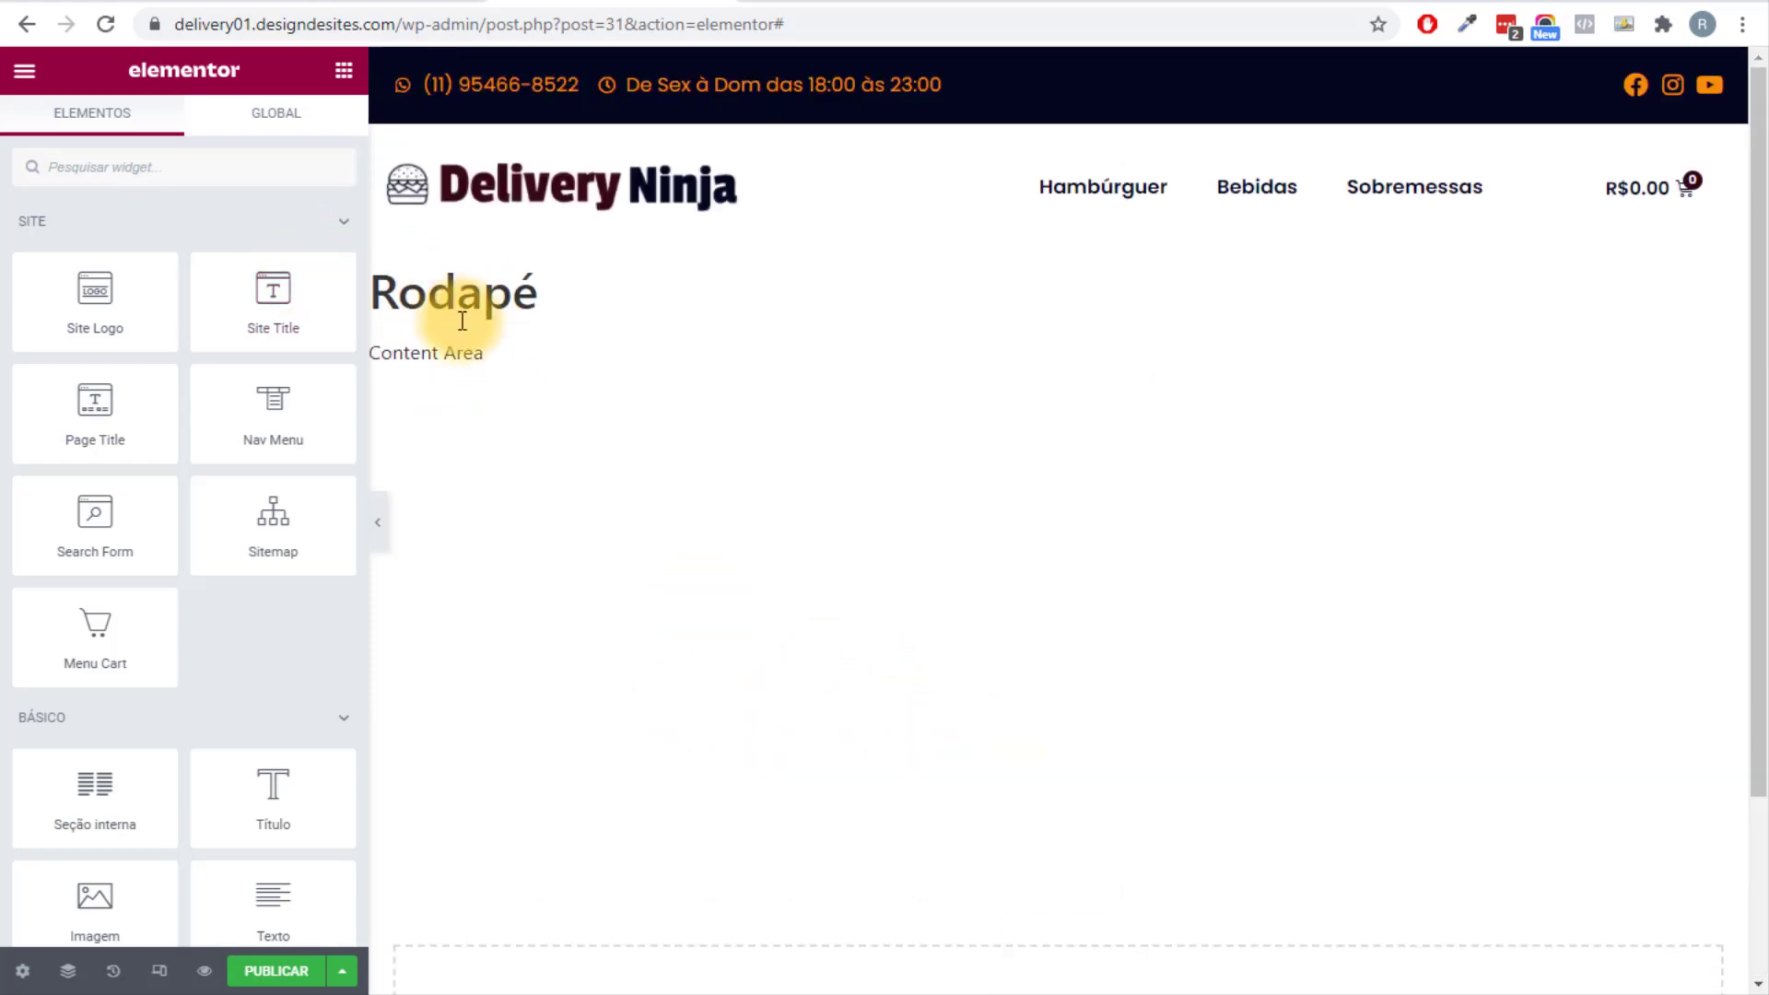
drag(426, 295, 474, 362)
click(496, 324)
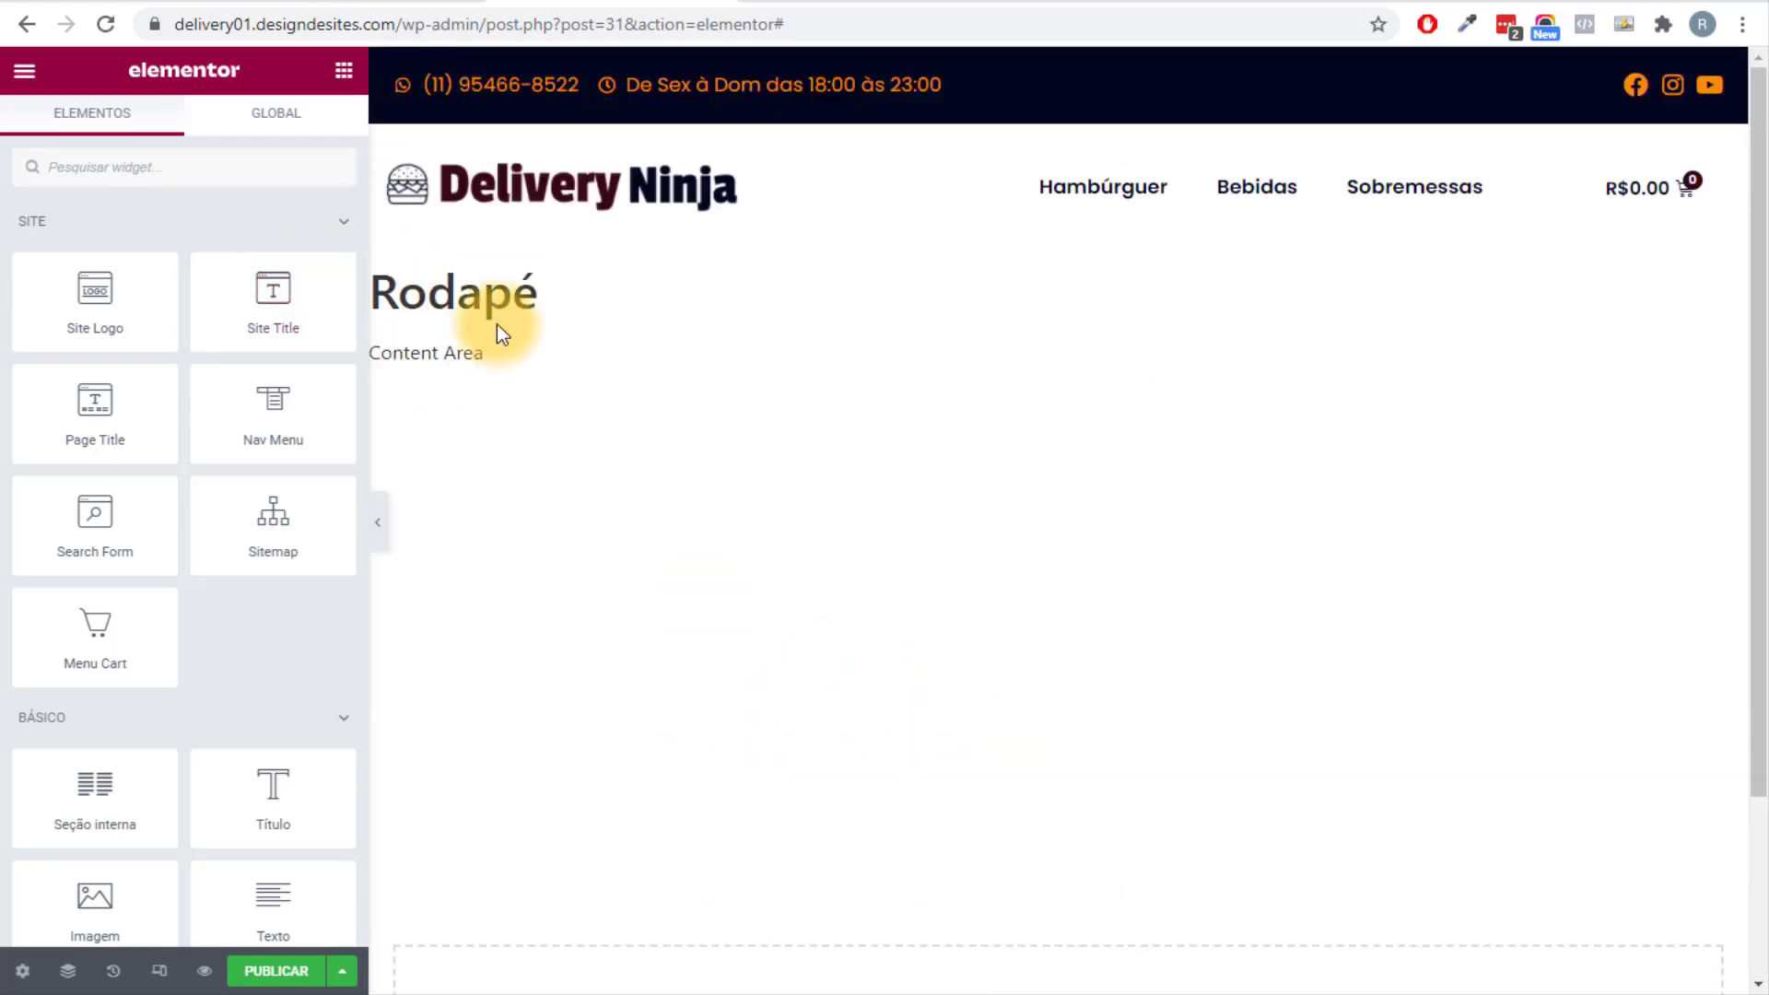
shift+click(484, 356)
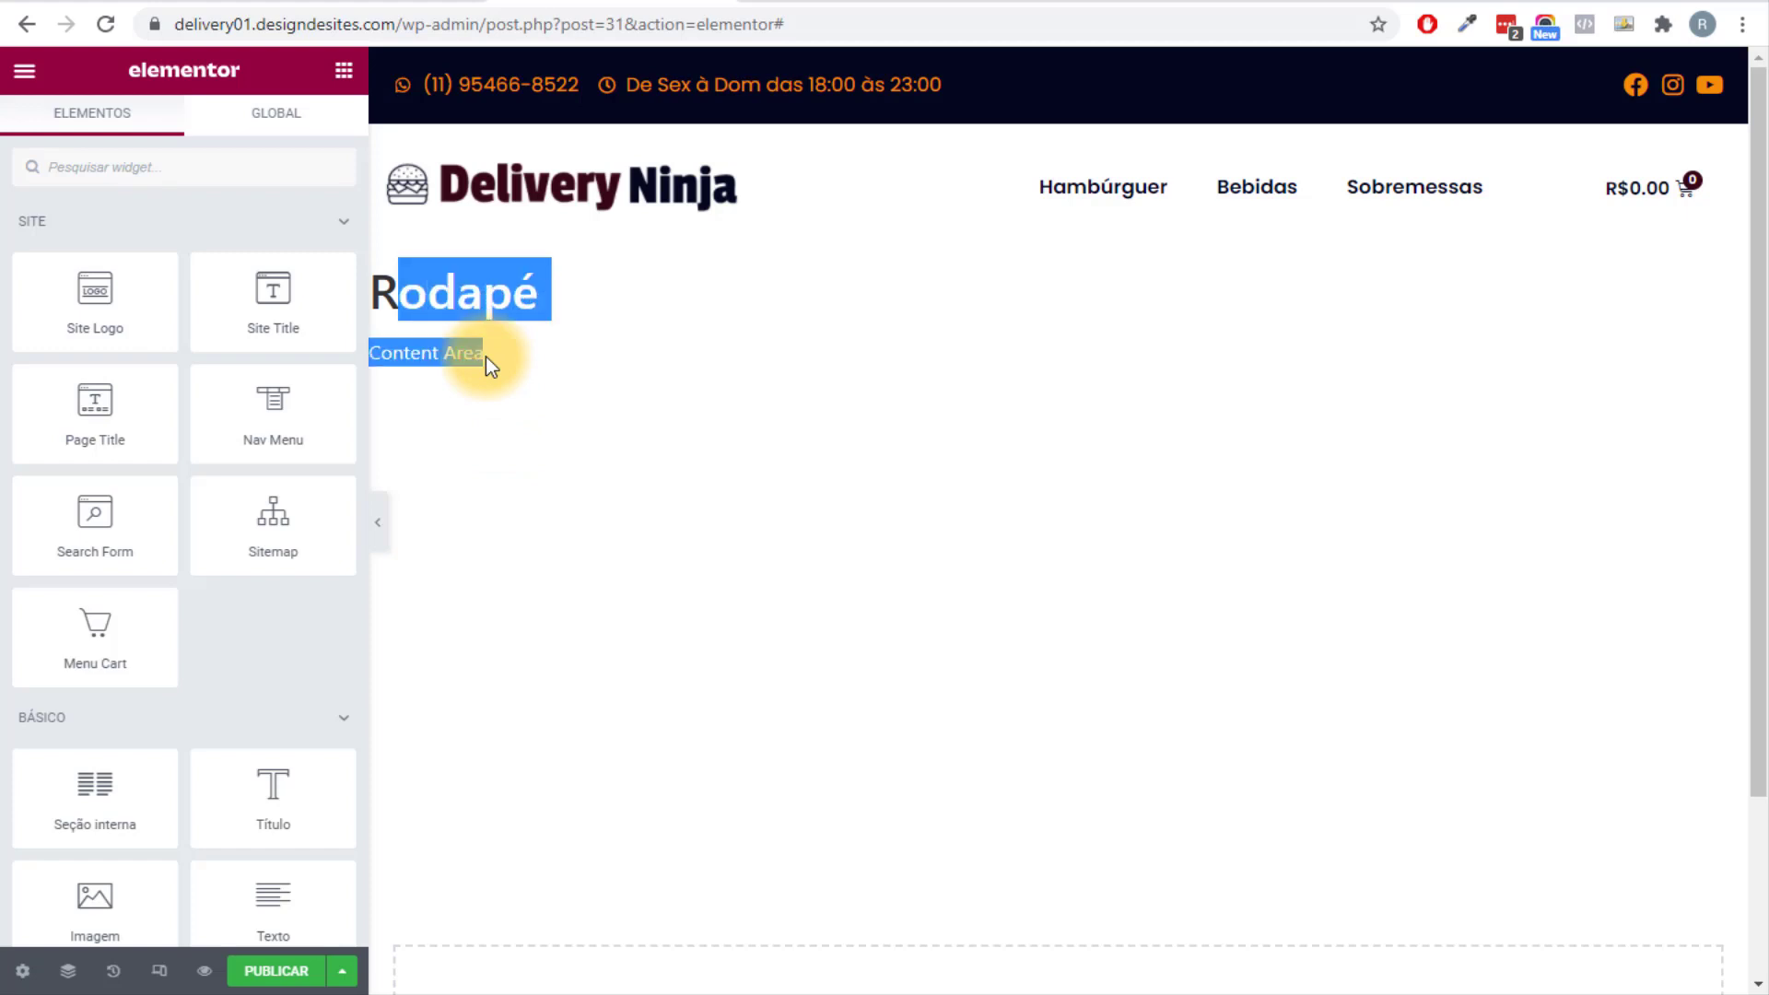
click(484, 356)
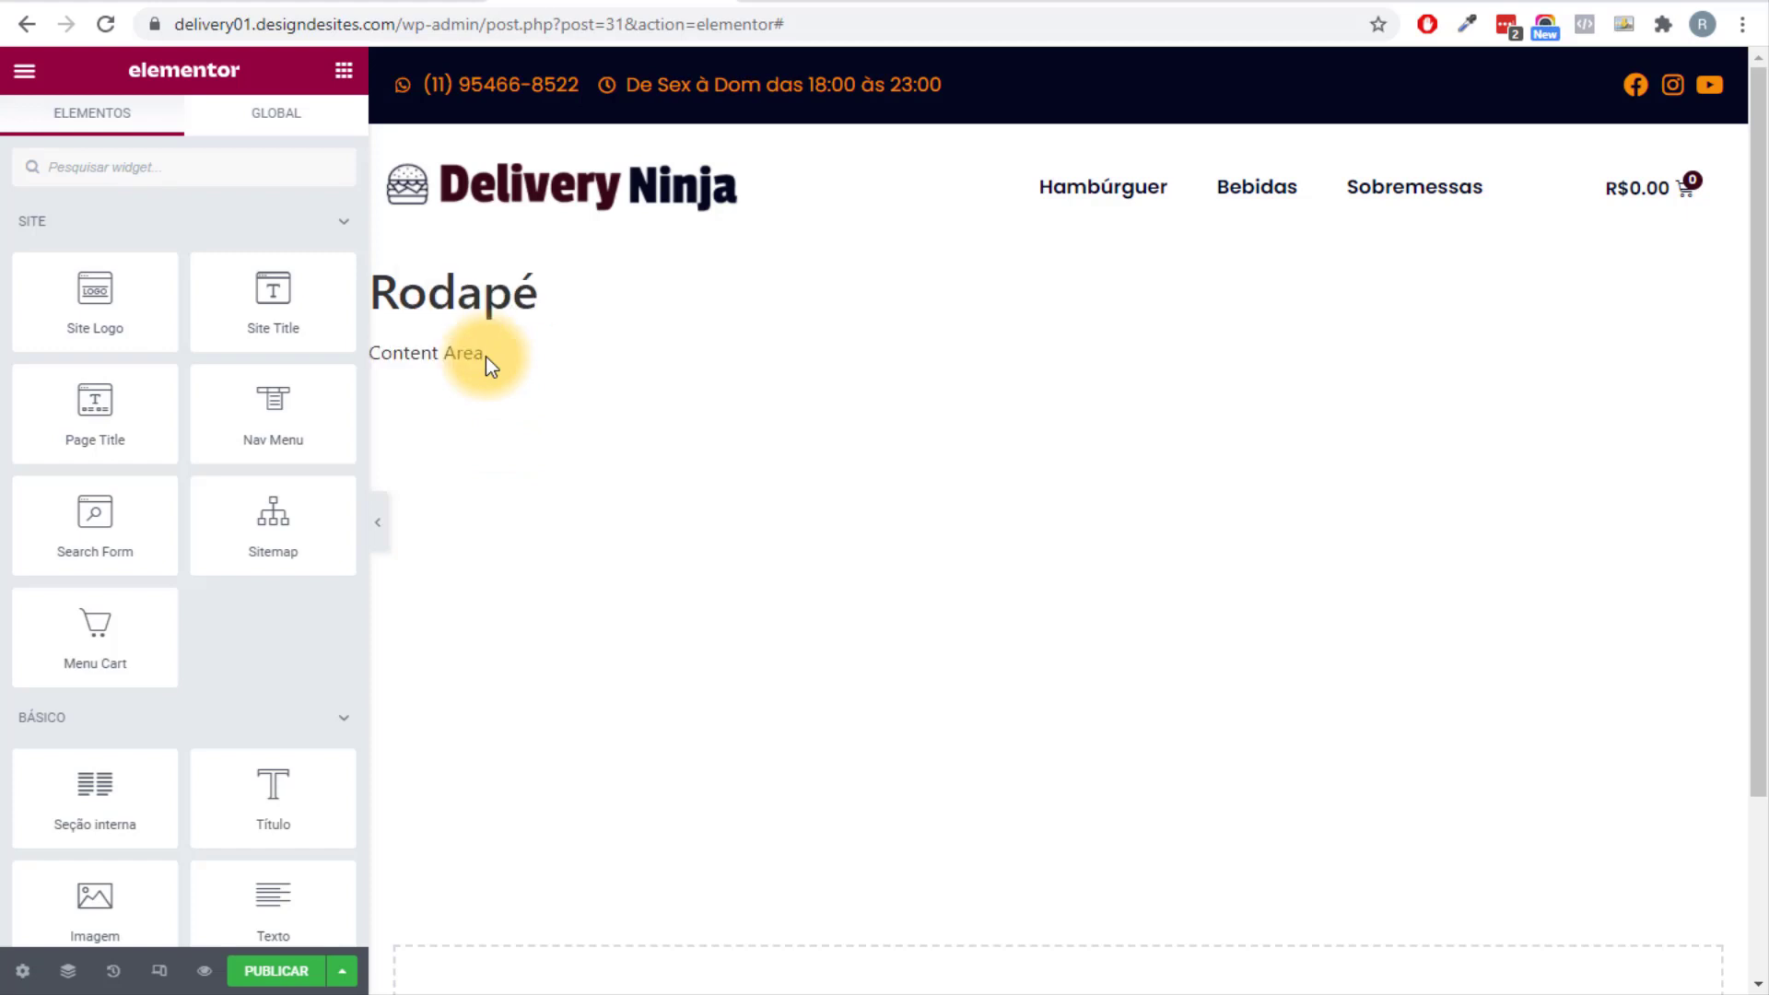
scroll(485, 359, down, 3)
Check the live site's footer in the other tab, then start adding a new section.
key(ctrl+Tab)
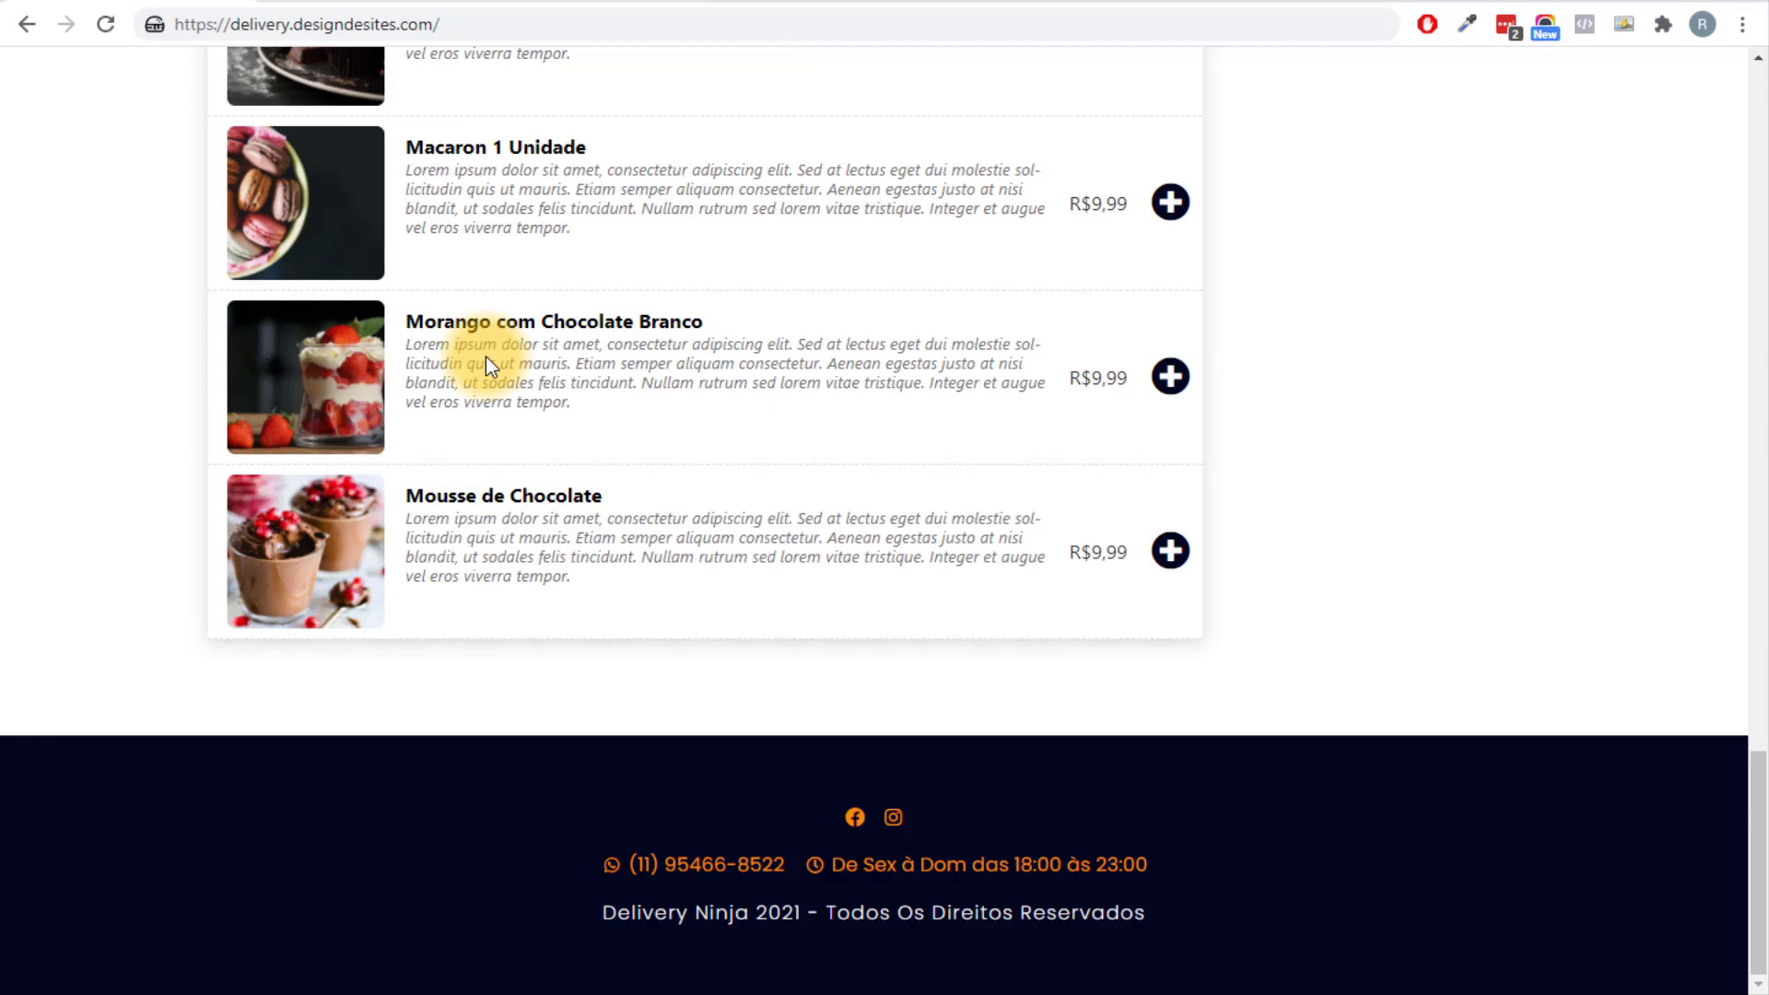
key(ctrl+Tab)
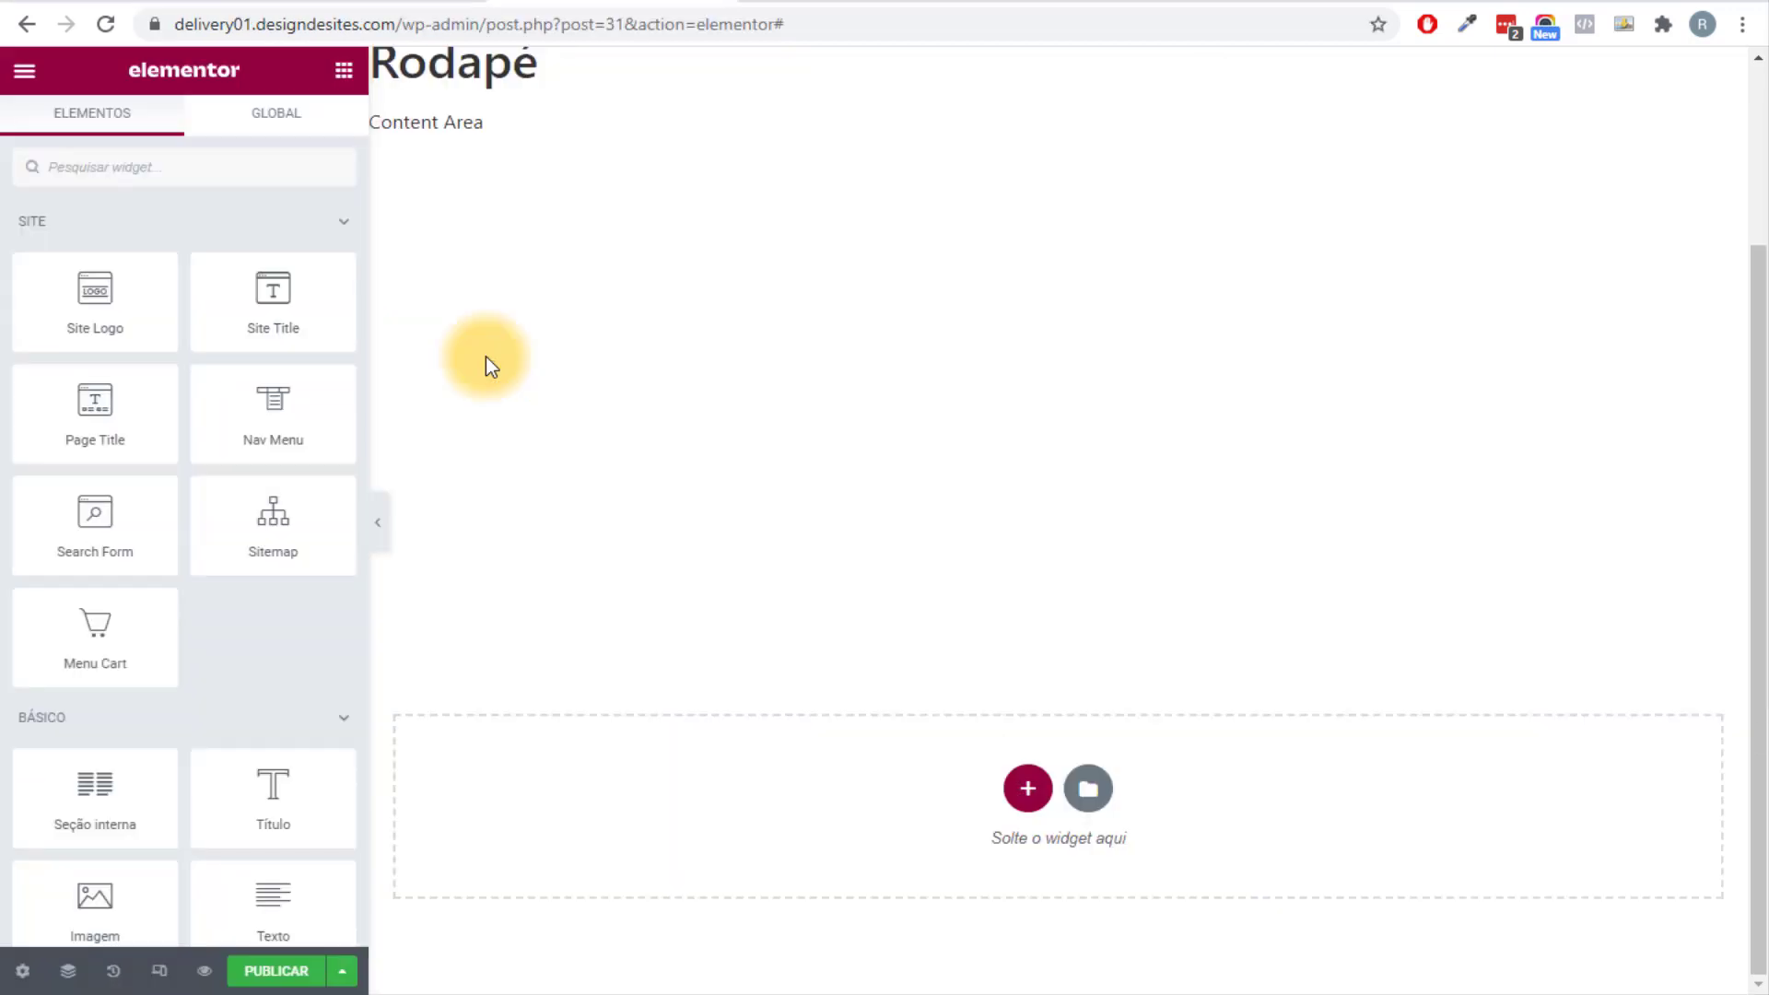
click(1028, 788)
Add a one-column section to Rodapé with 80 px top and bottom padding.
click(722, 844)
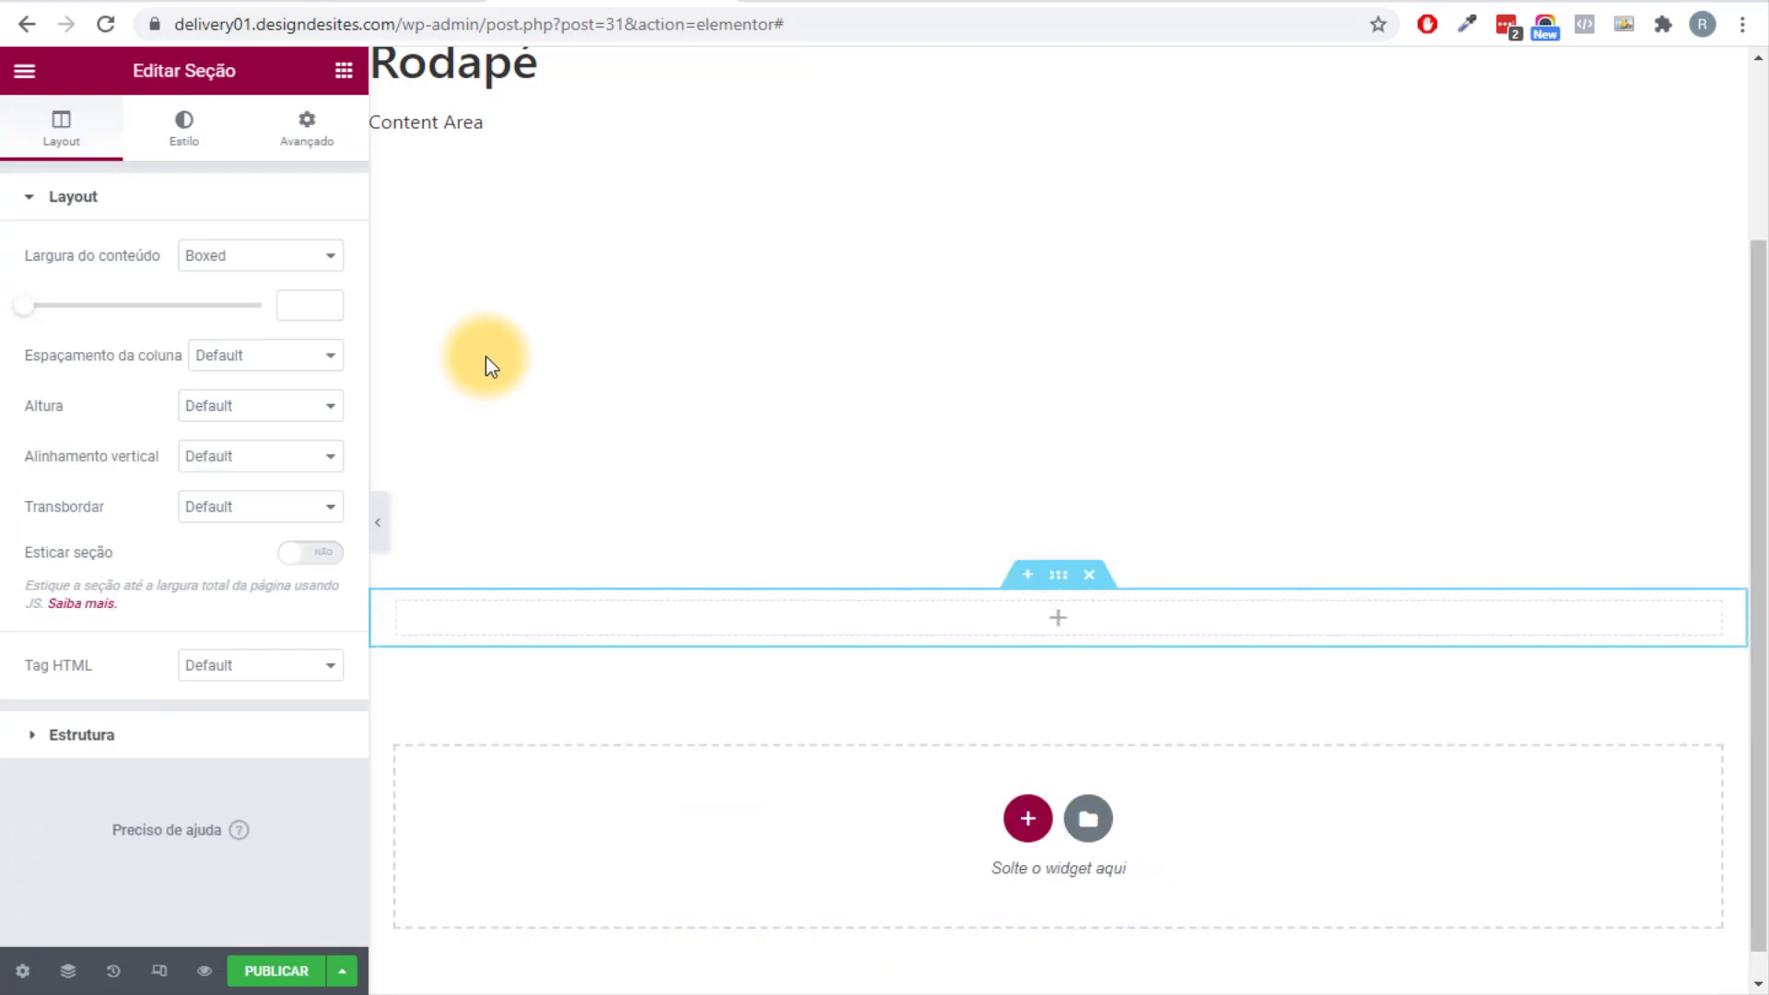
click(307, 129)
click(311, 378)
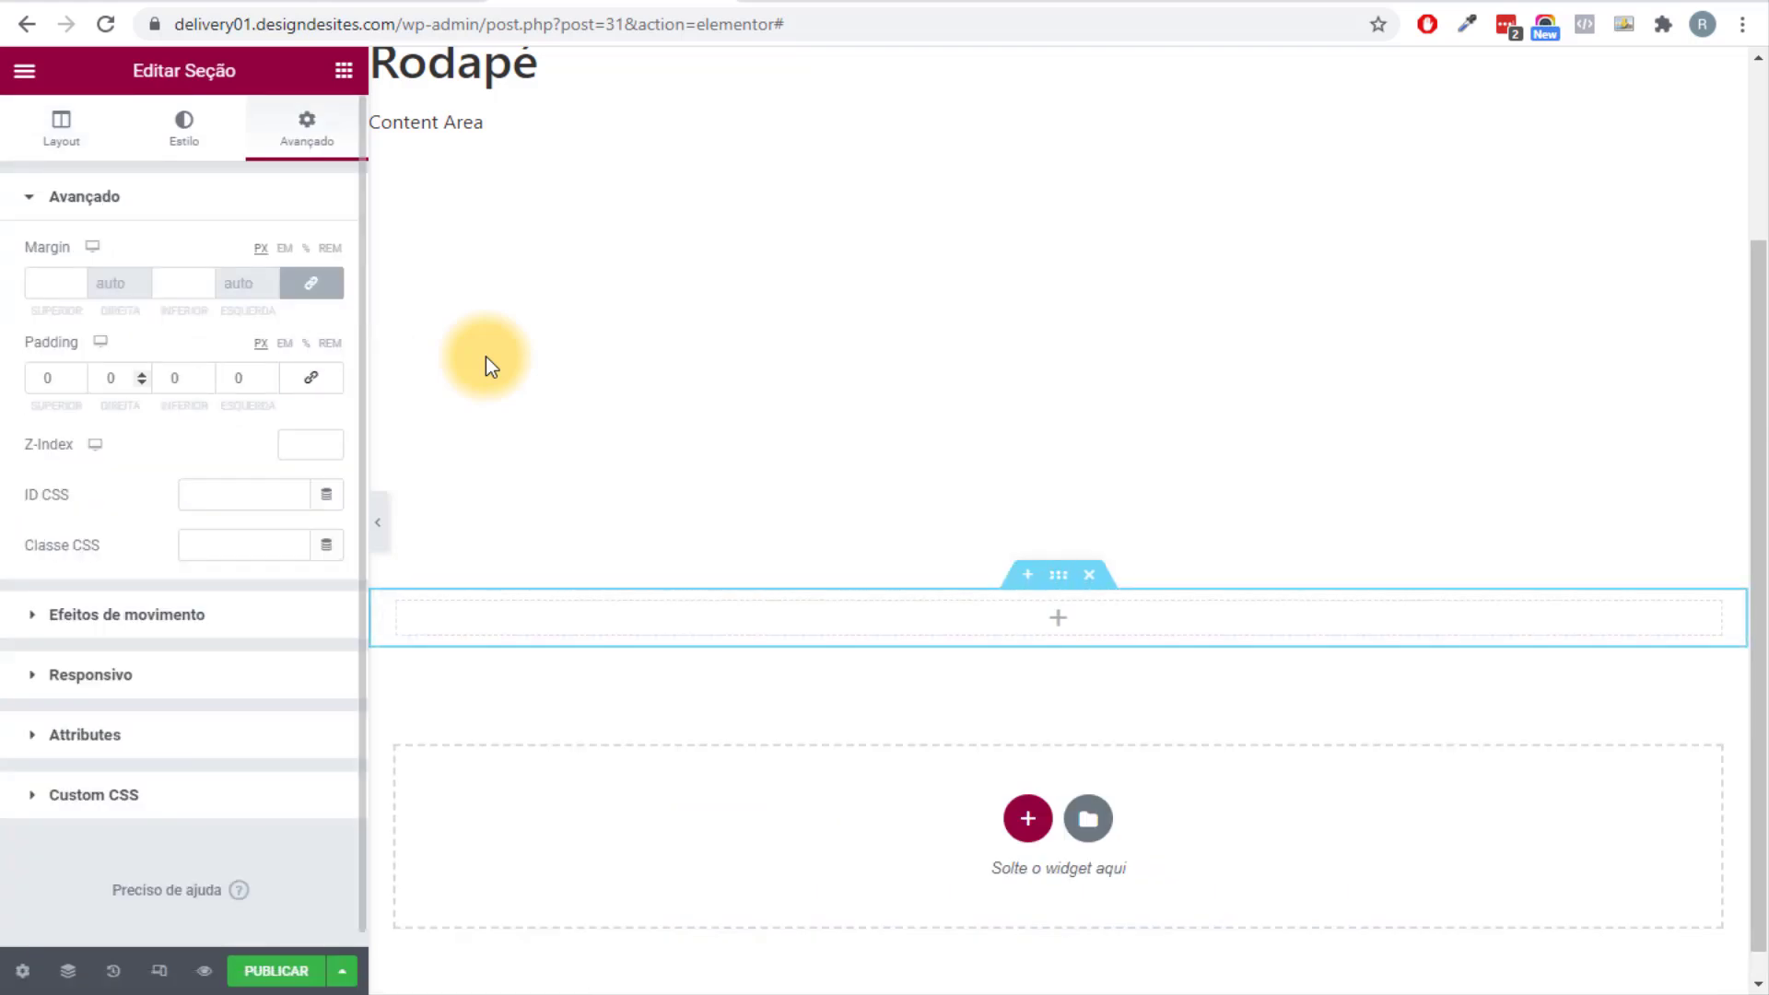
click(46, 377)
text(8)
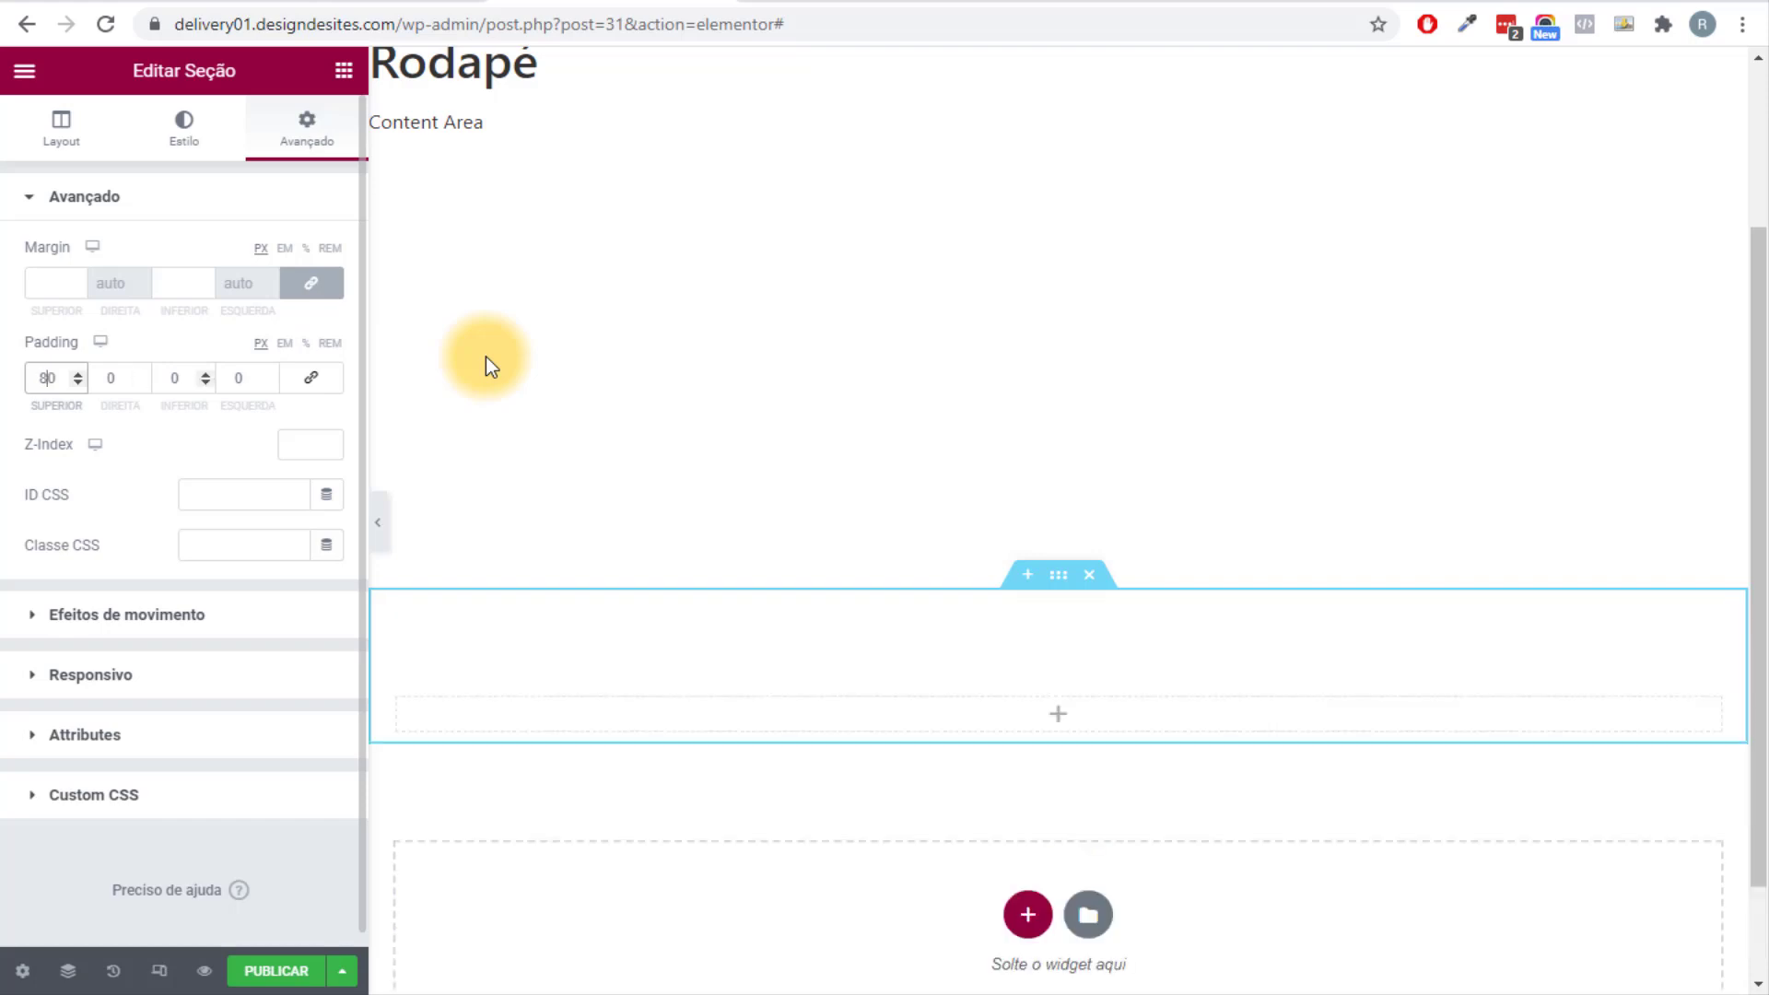
click(167, 378)
text(8)
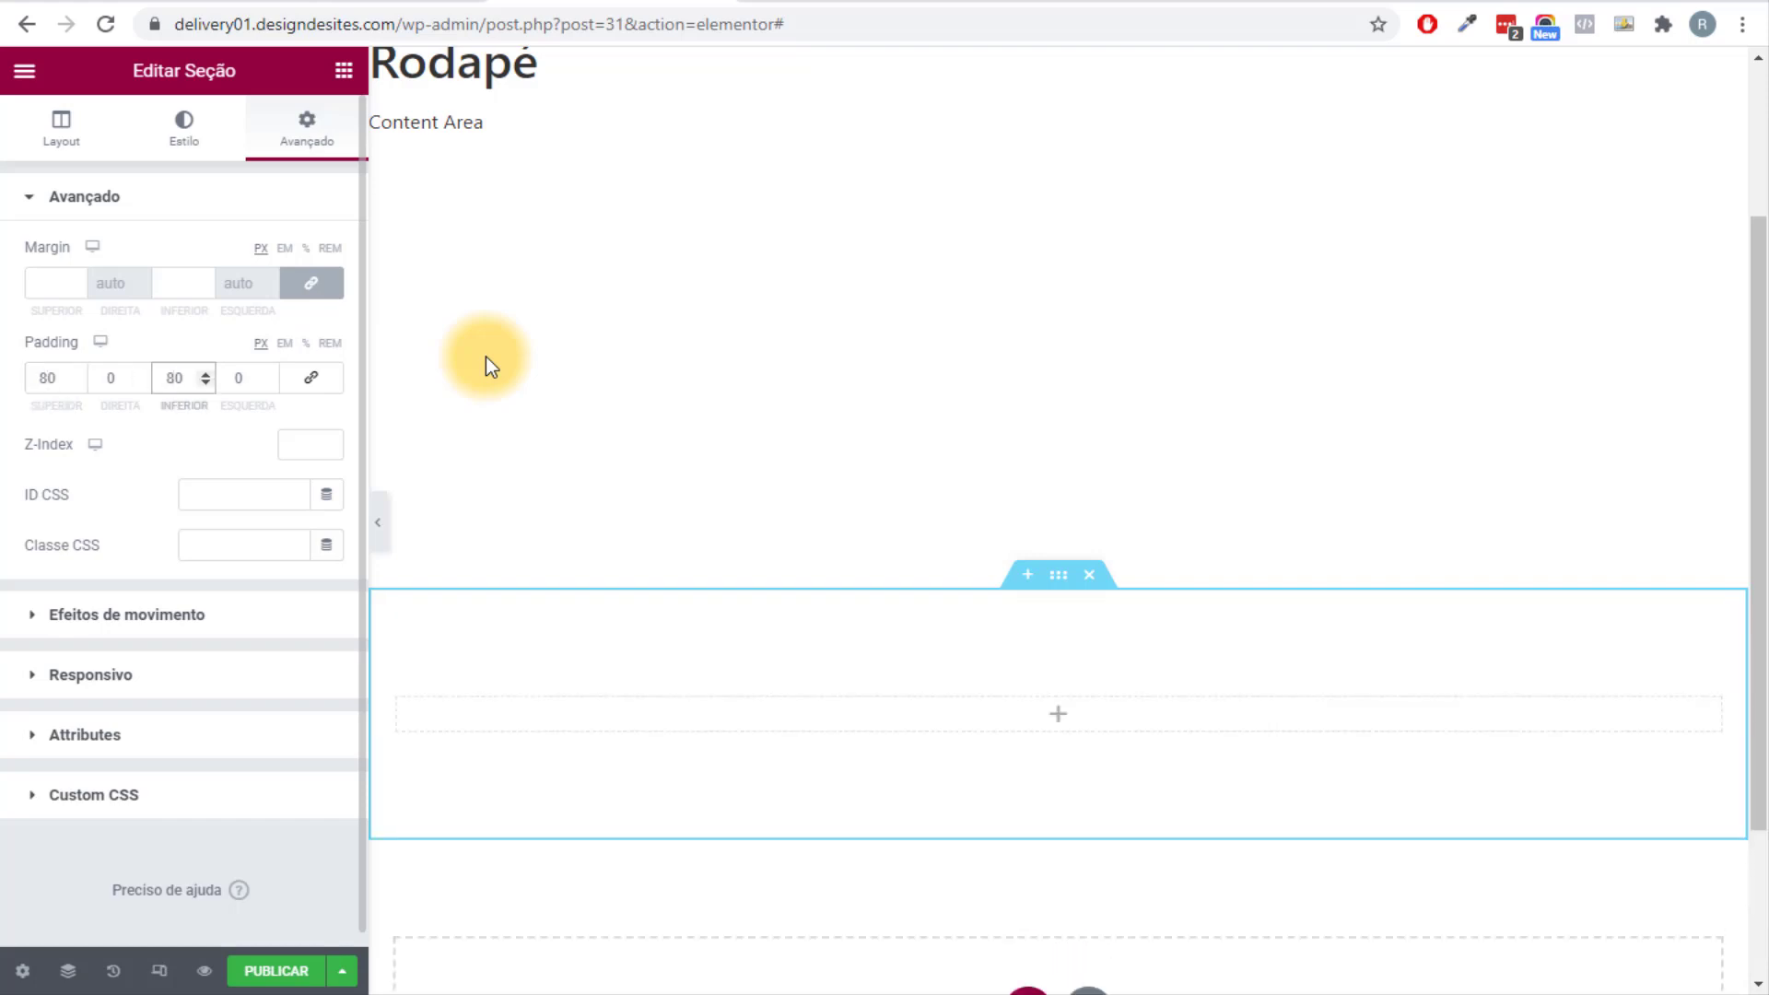
click(61, 129)
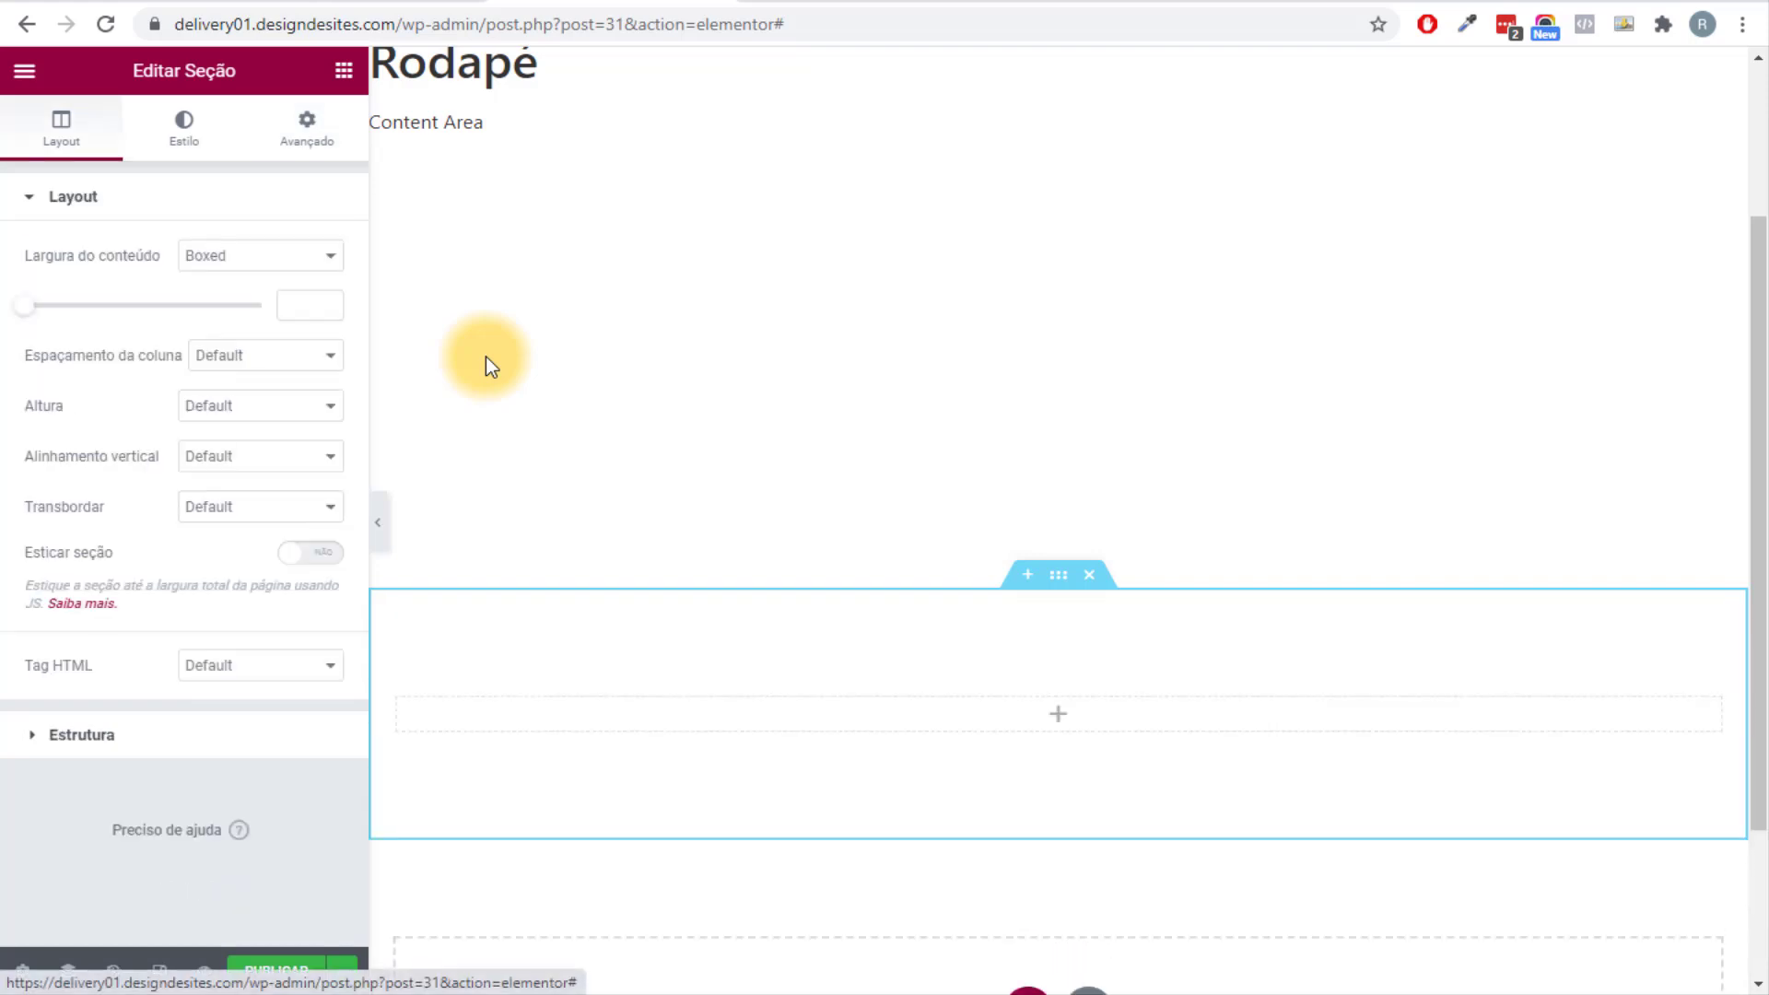
Give the footer section a classic Primário navy background and copy the header's phone and hours list into it.
click(184, 129)
click(228, 306)
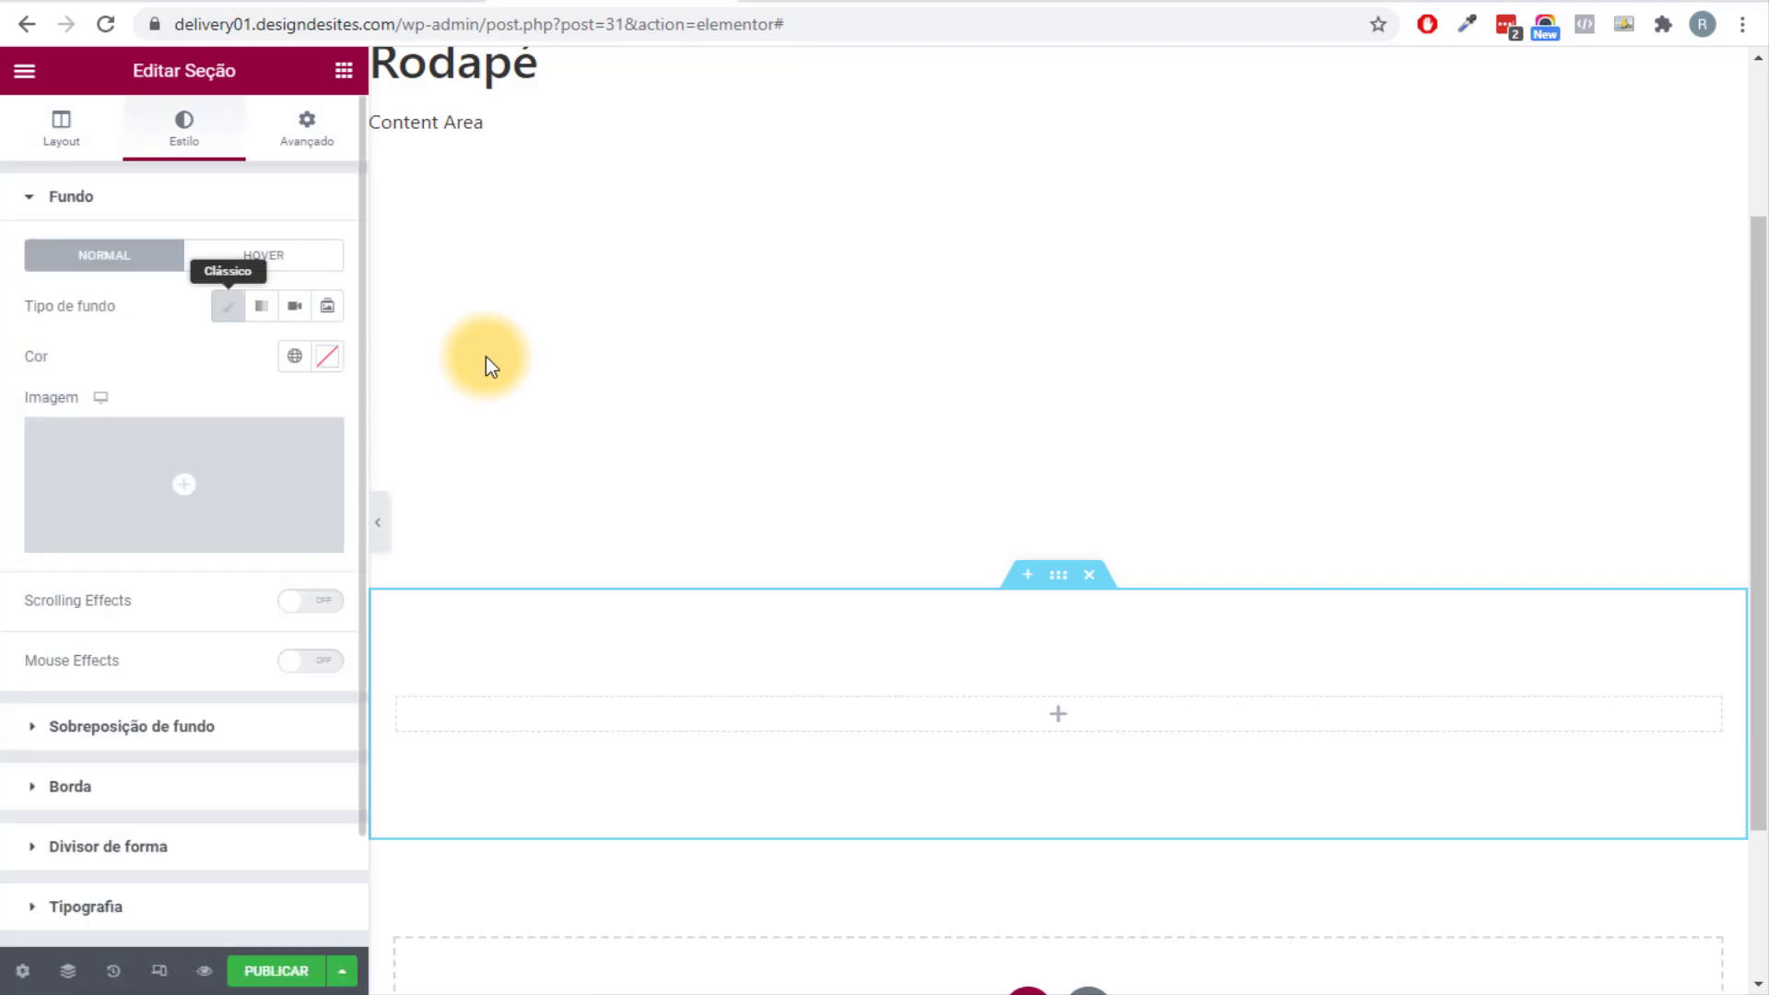
click(294, 355)
click(101, 466)
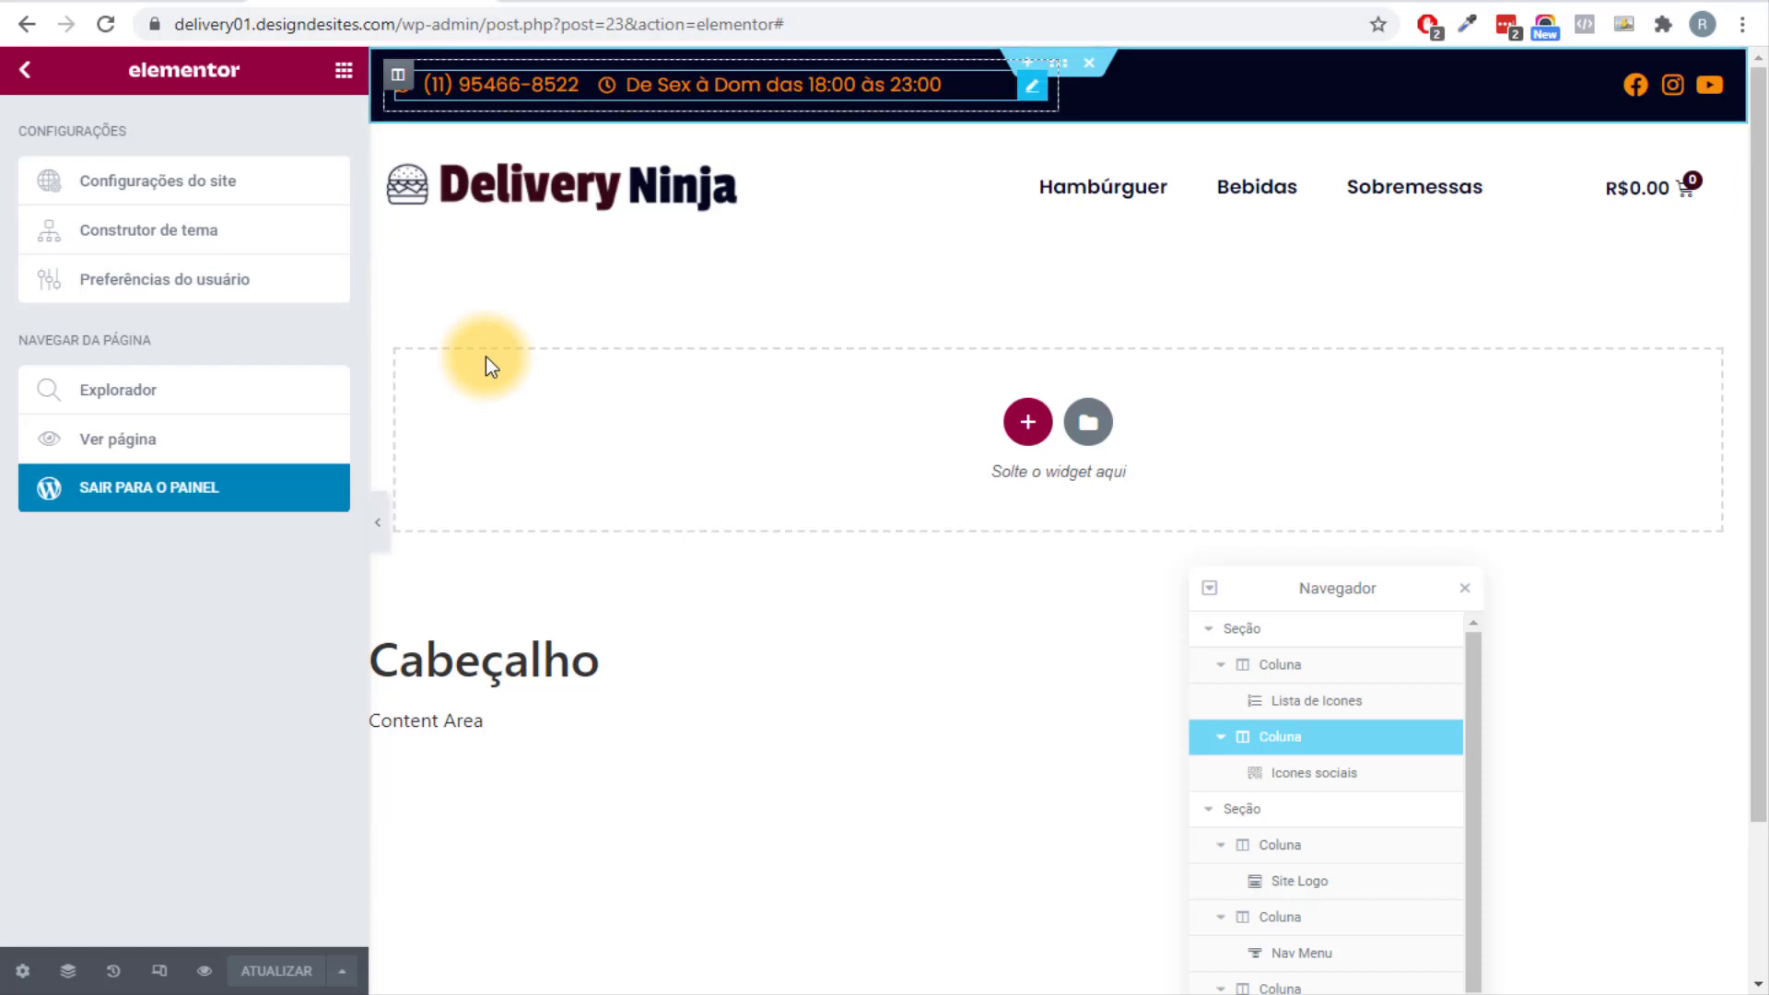
right_click(1033, 86)
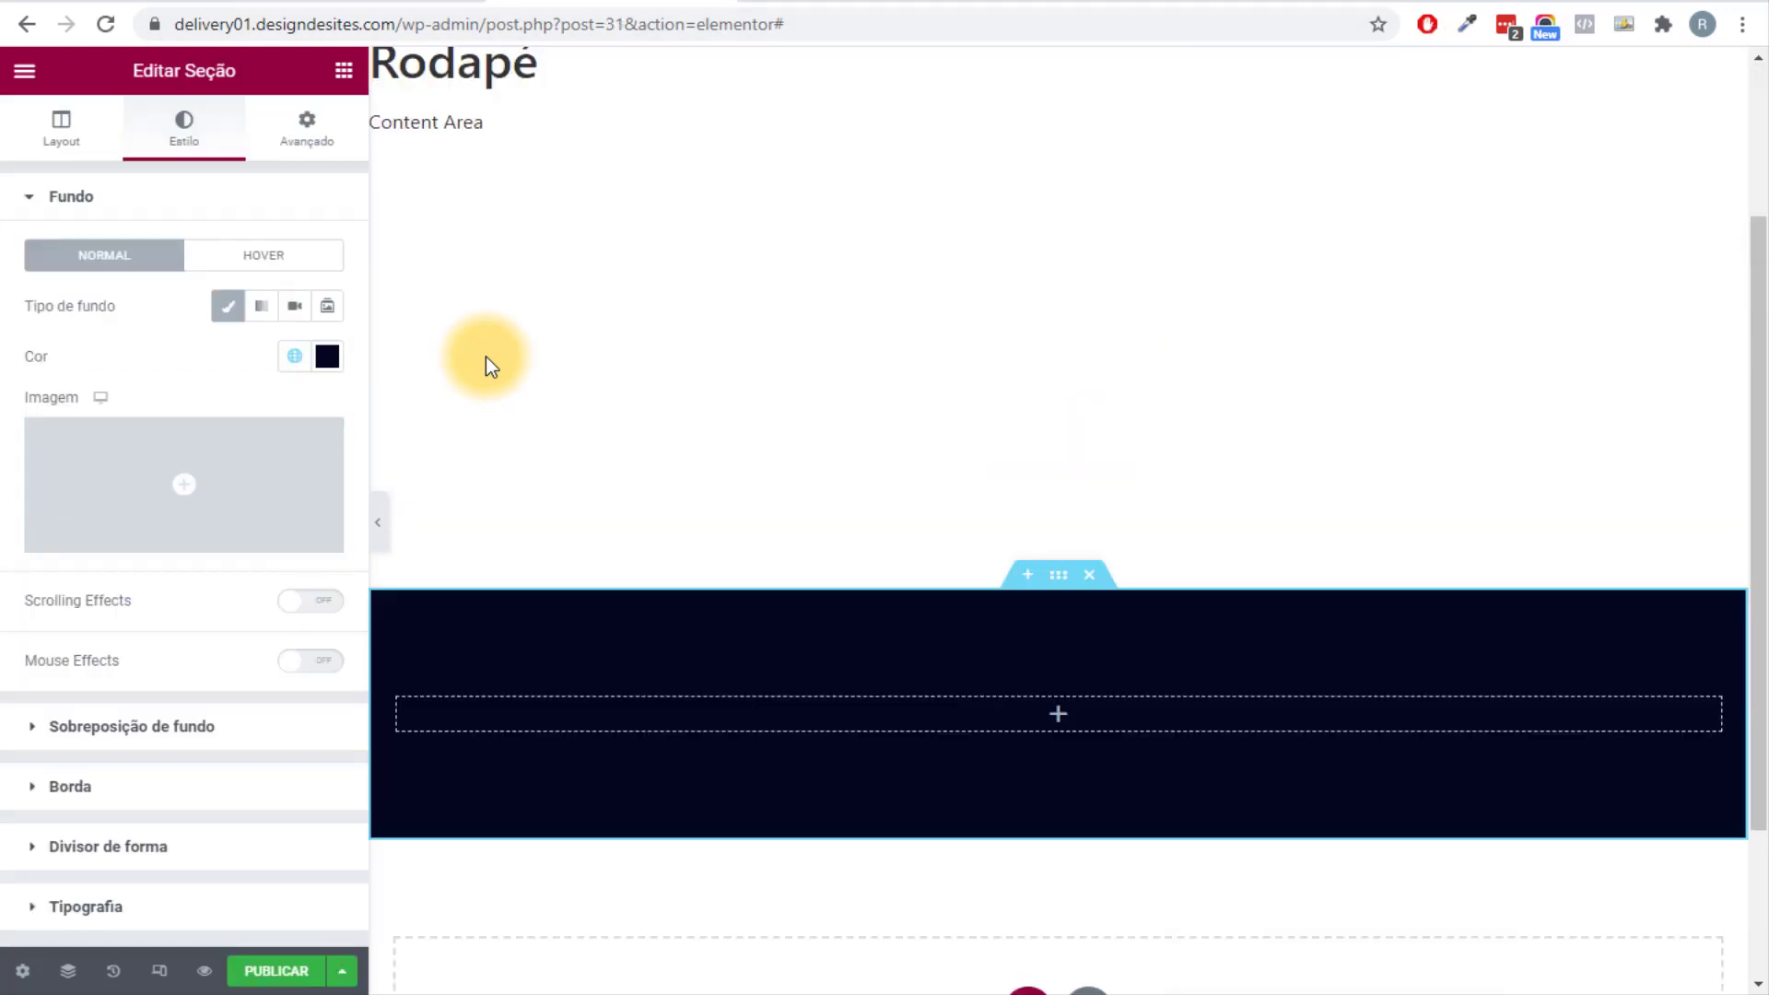
right_click(1060, 626)
Paste the phone and hours list, then copy the header's social icons above it, centred.
click(1124, 805)
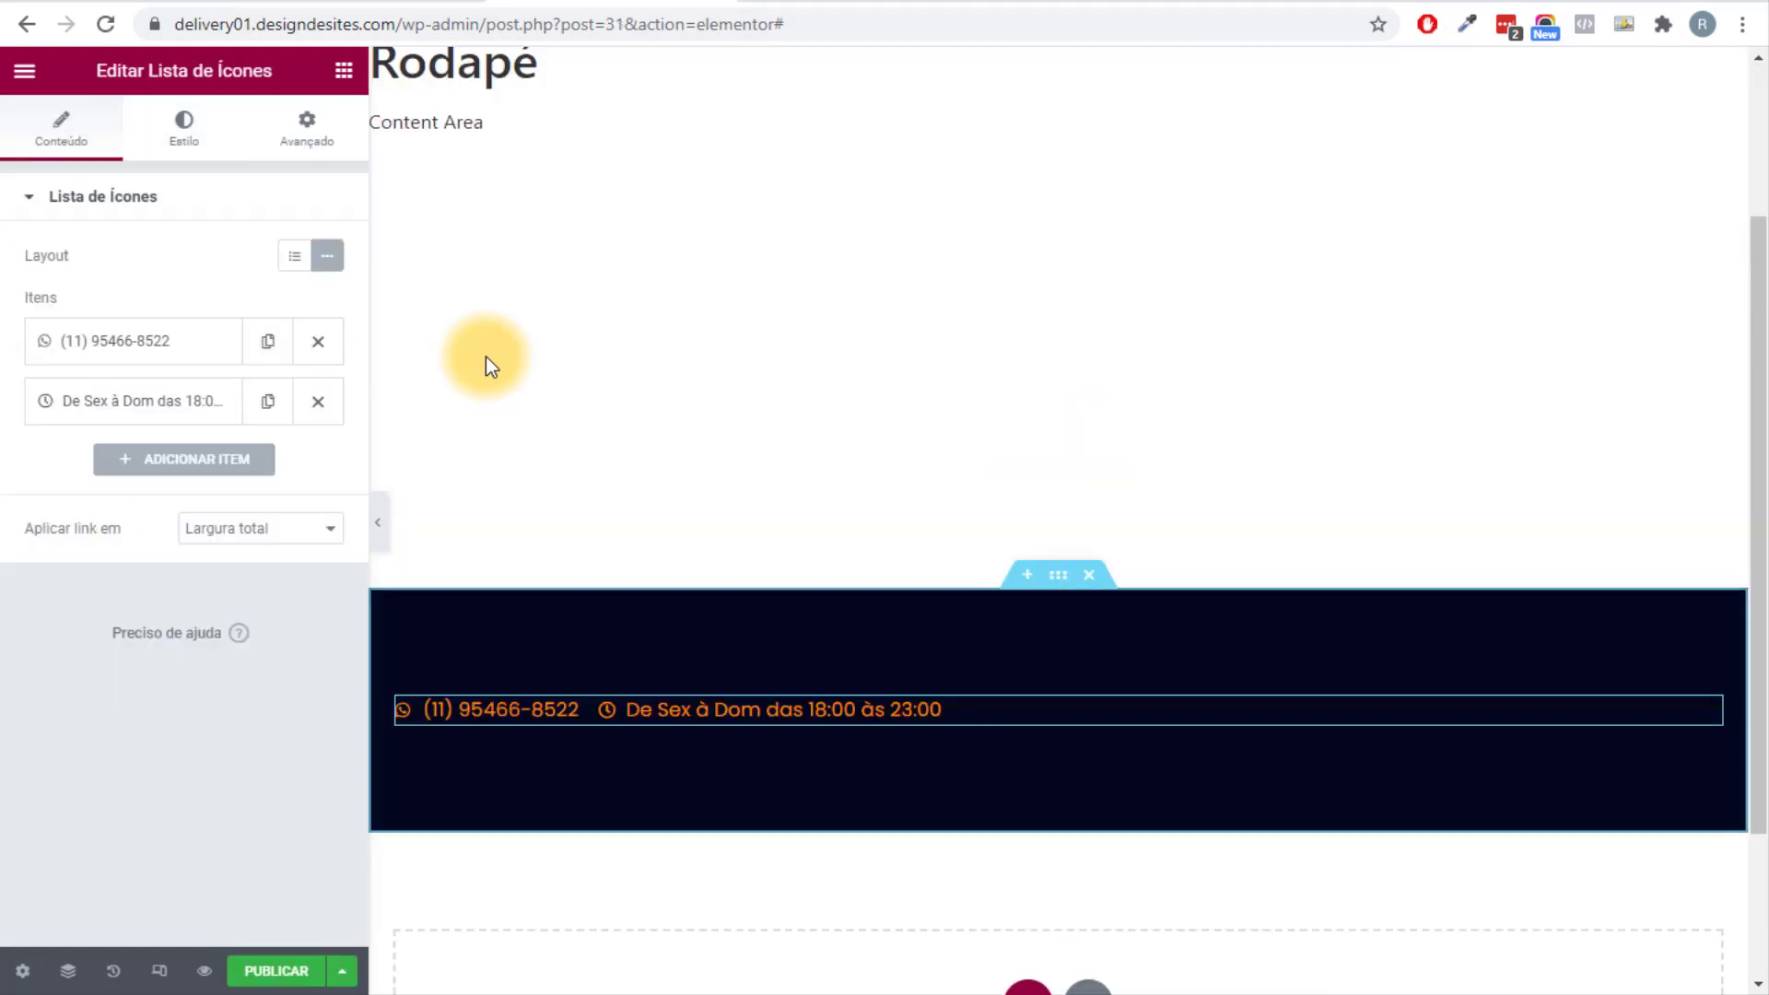
click(184, 129)
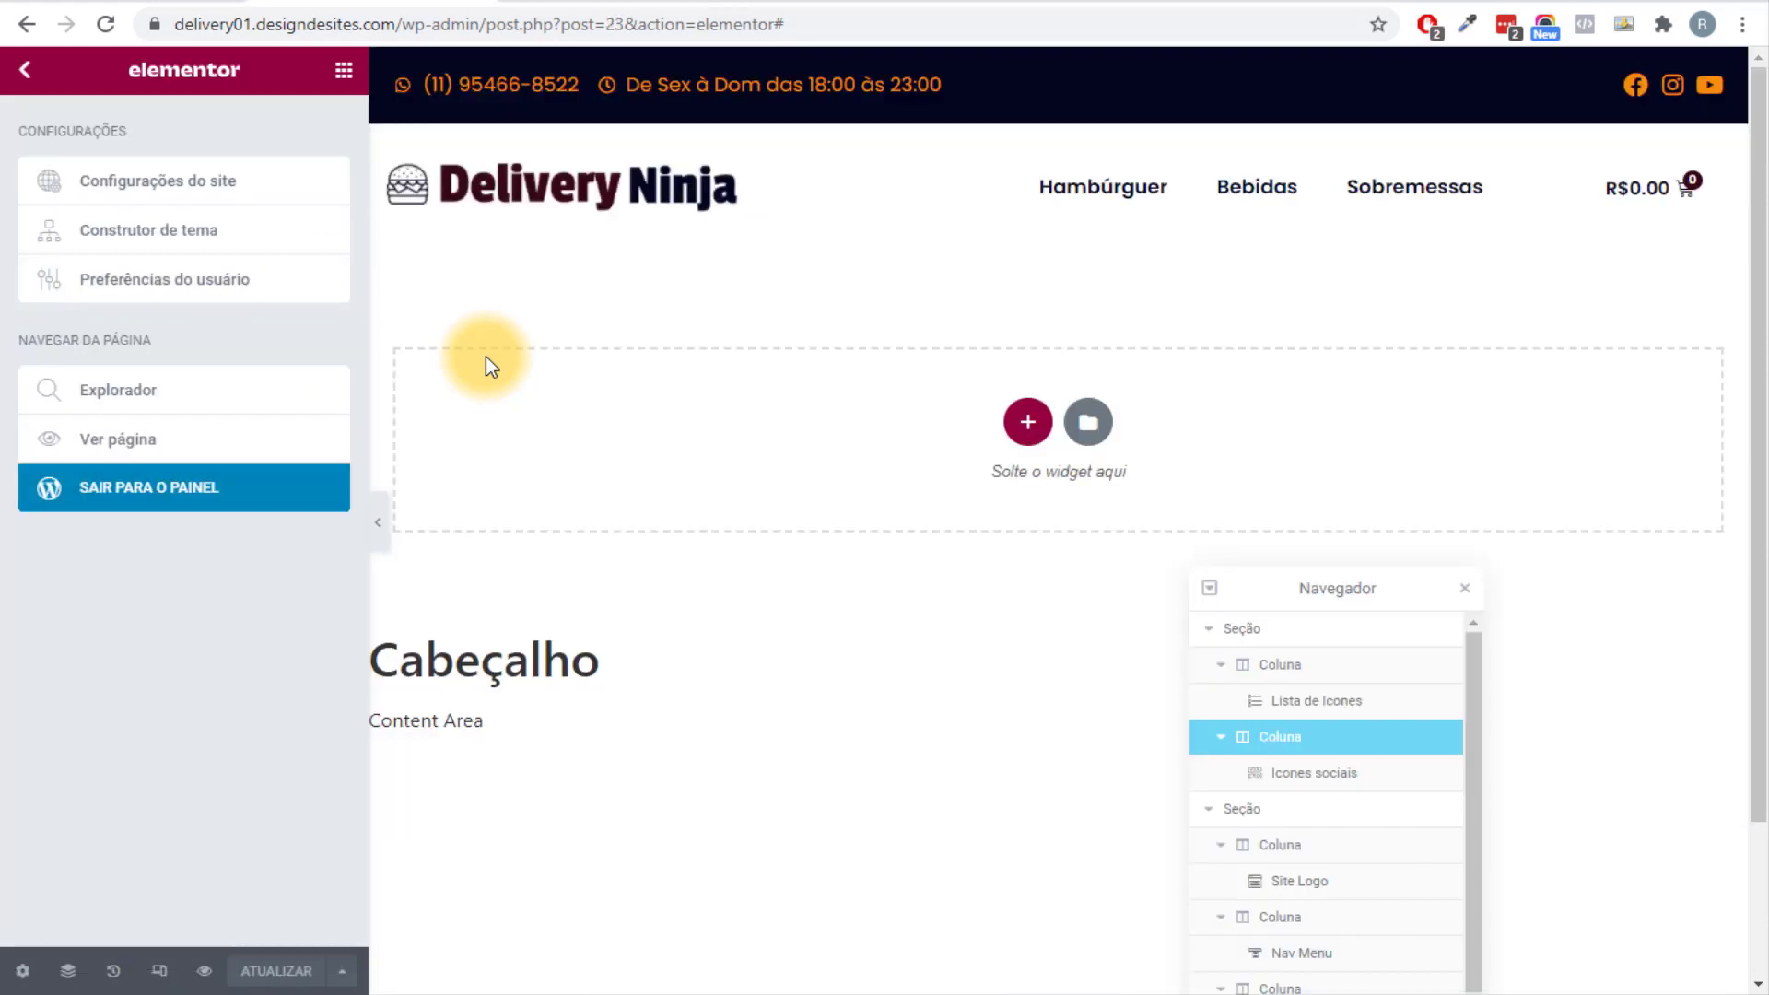
right_click(1672, 84)
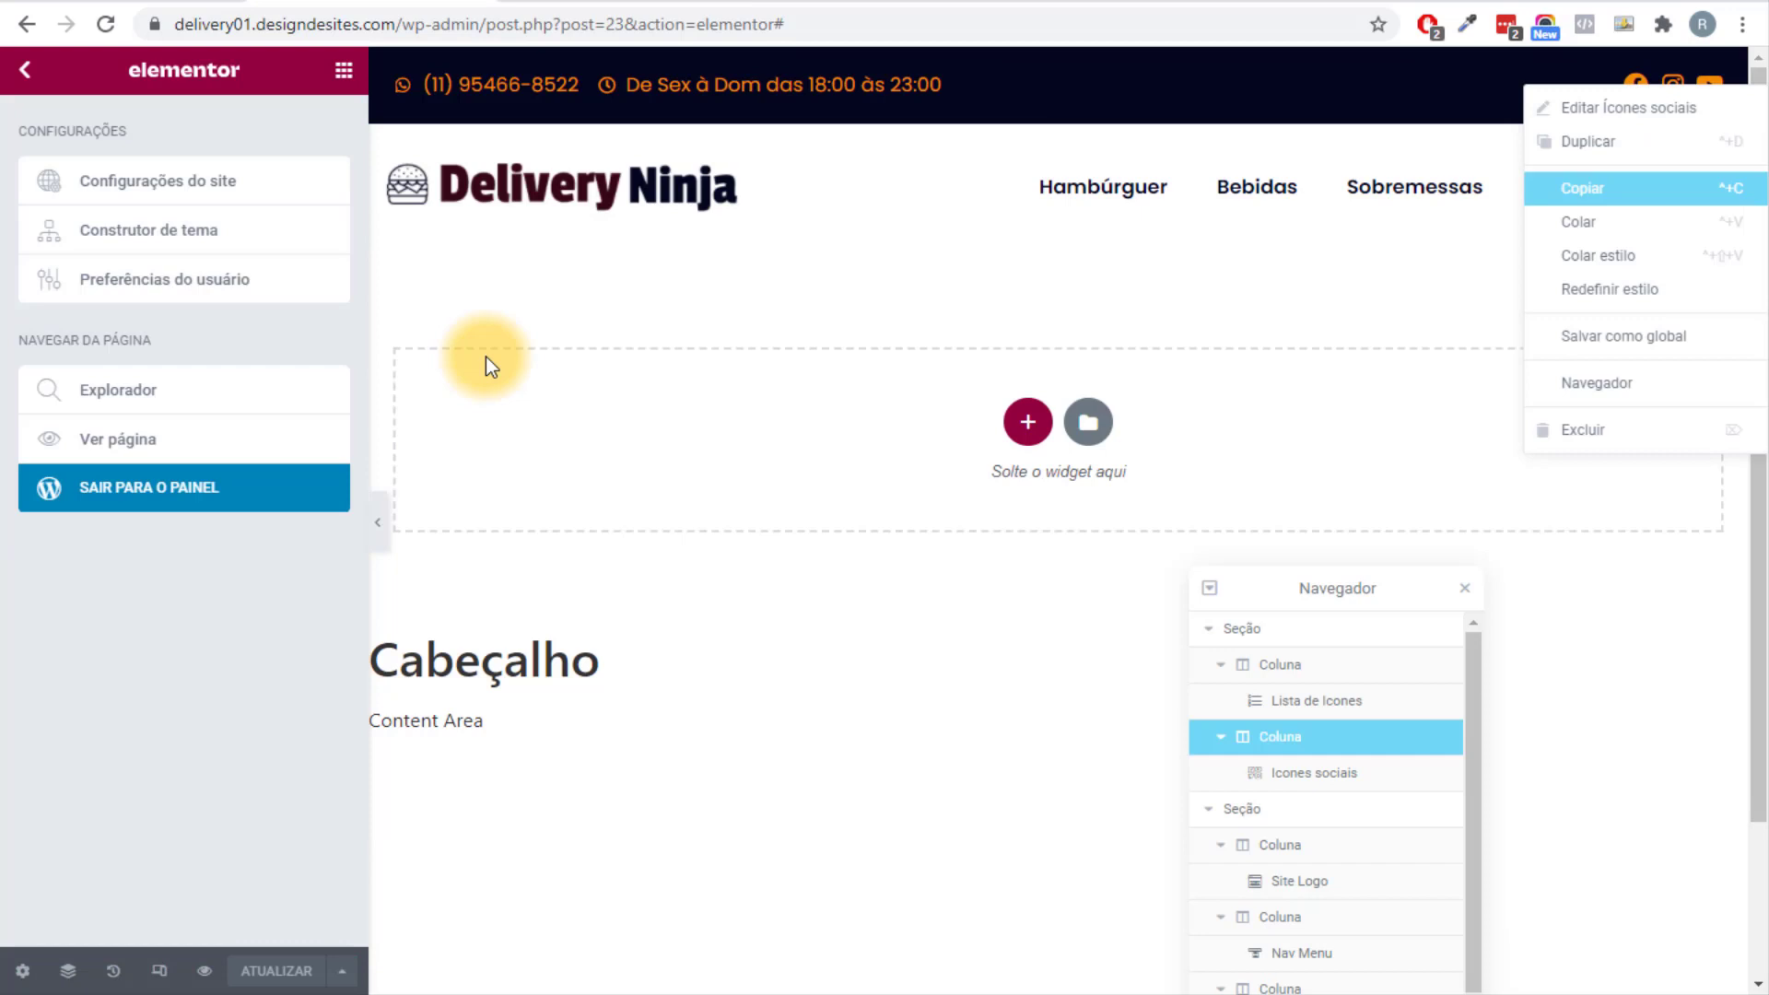
key(ctrl+c)
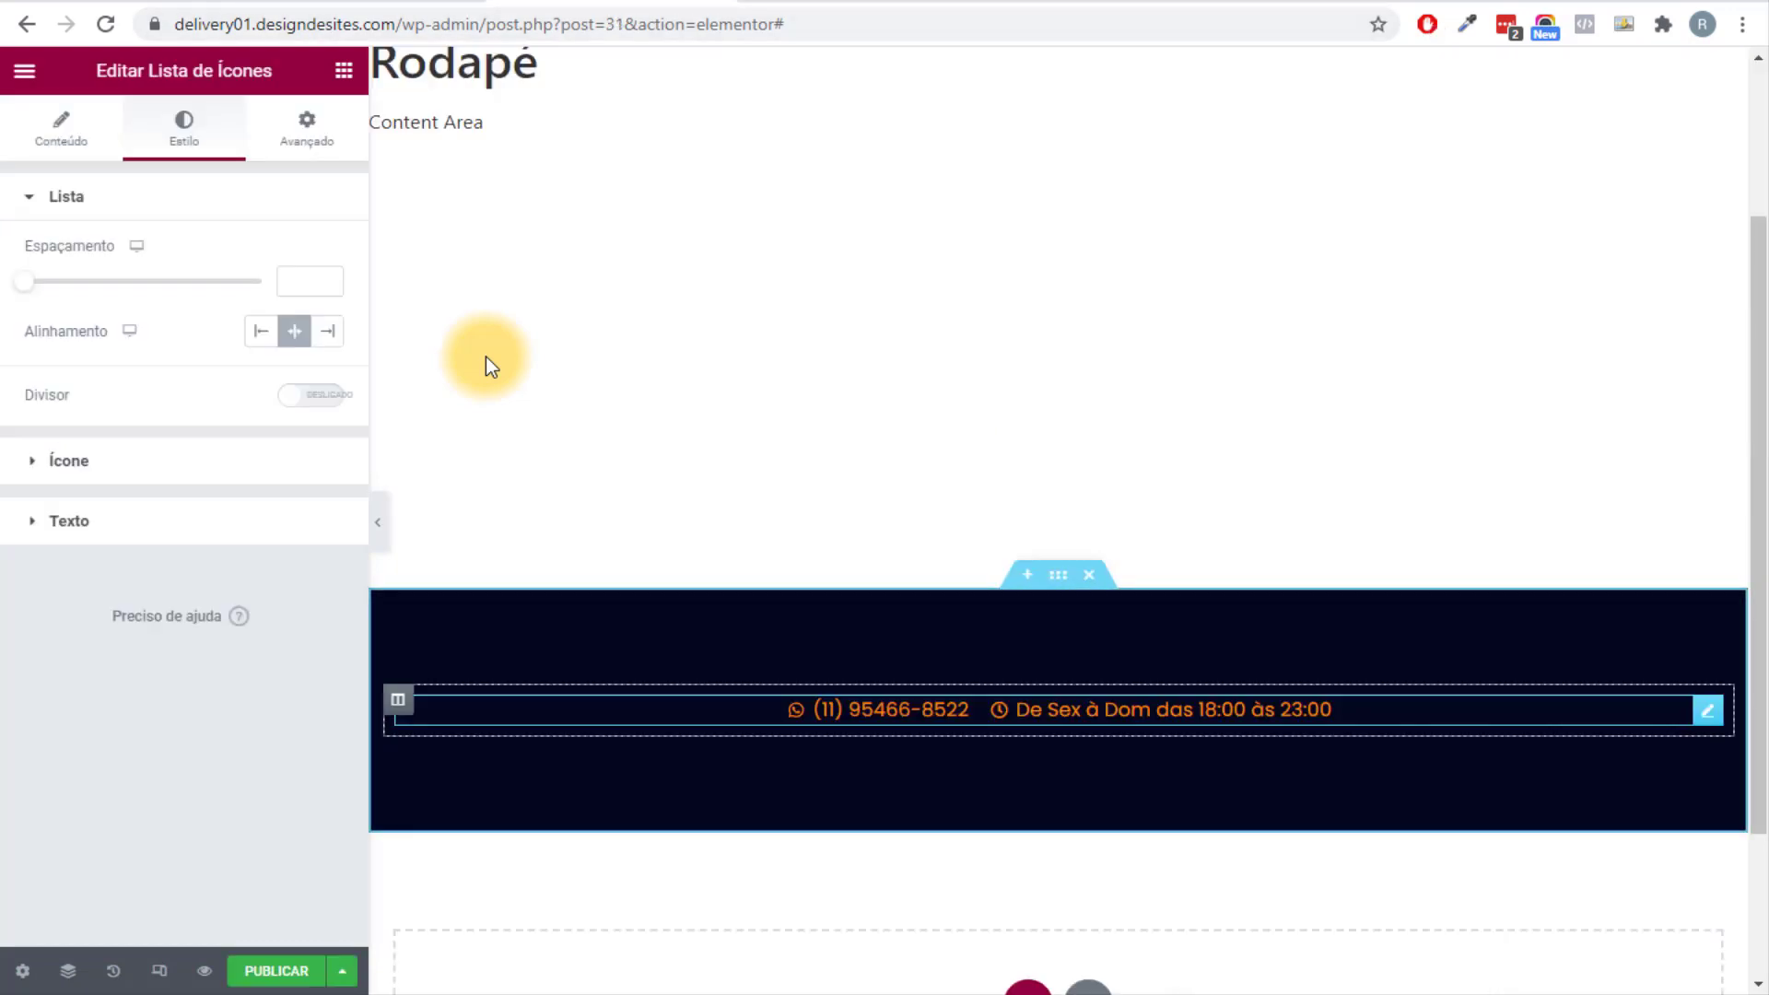
key(ctrl+v)
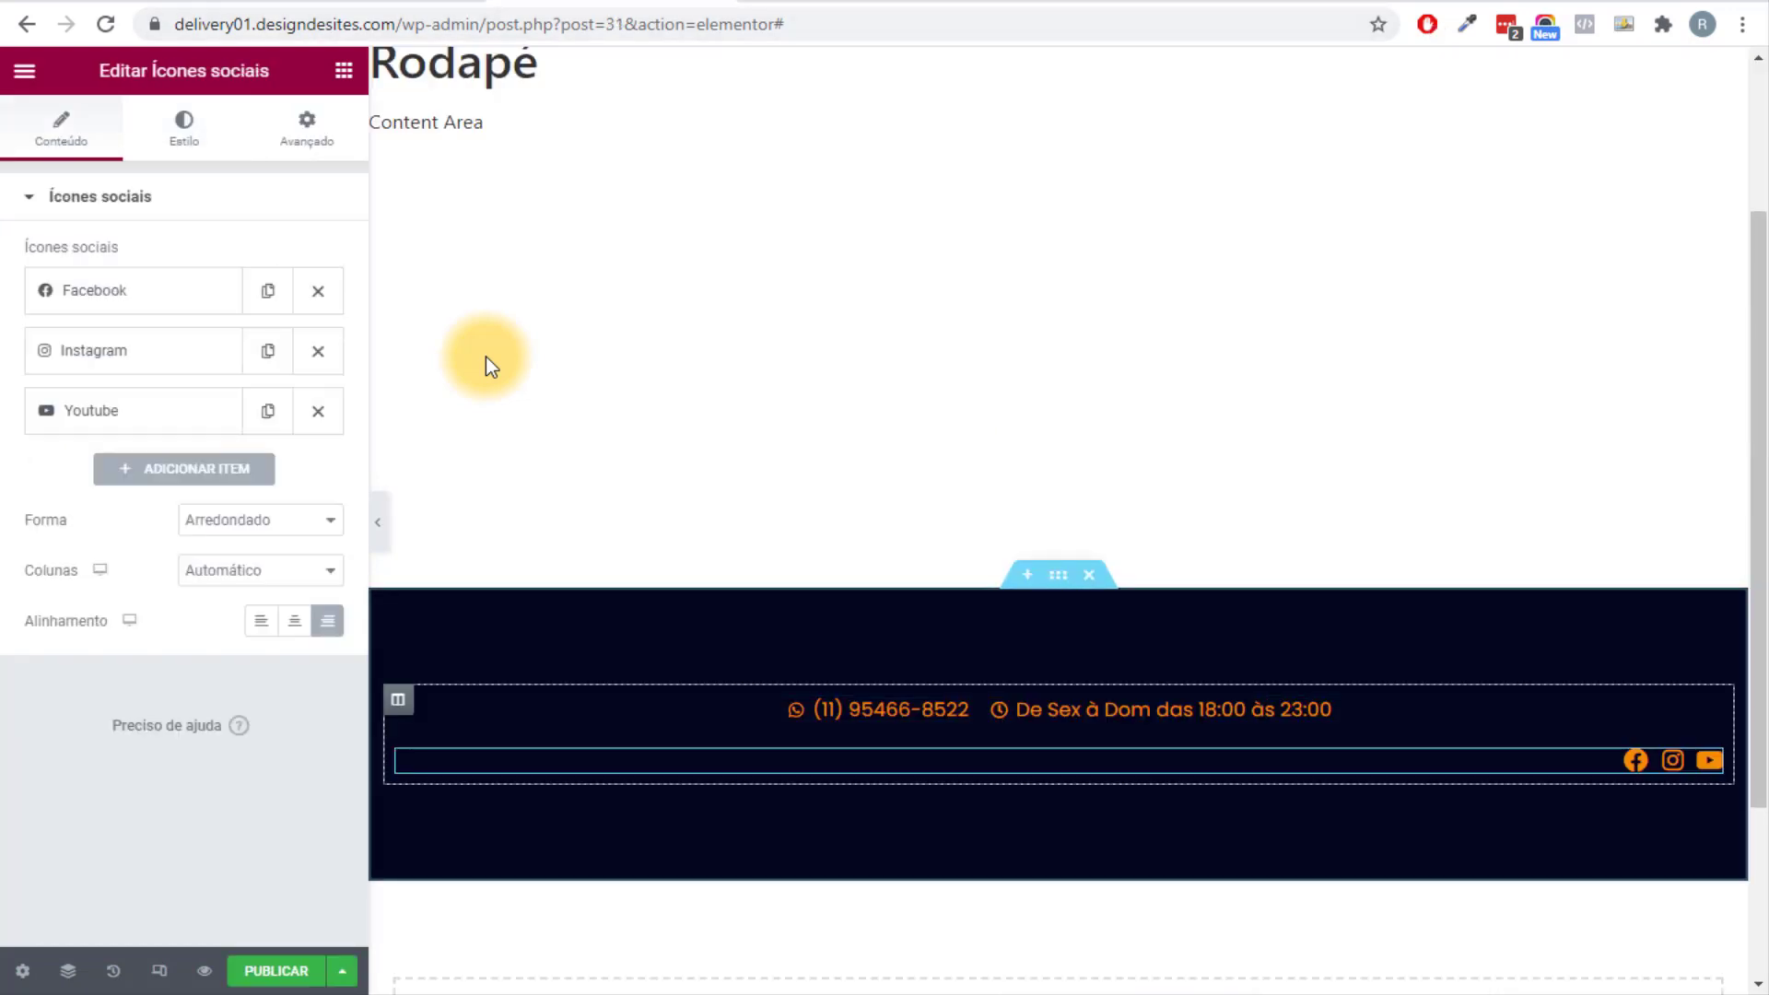
drag(1671, 759, 1290, 704)
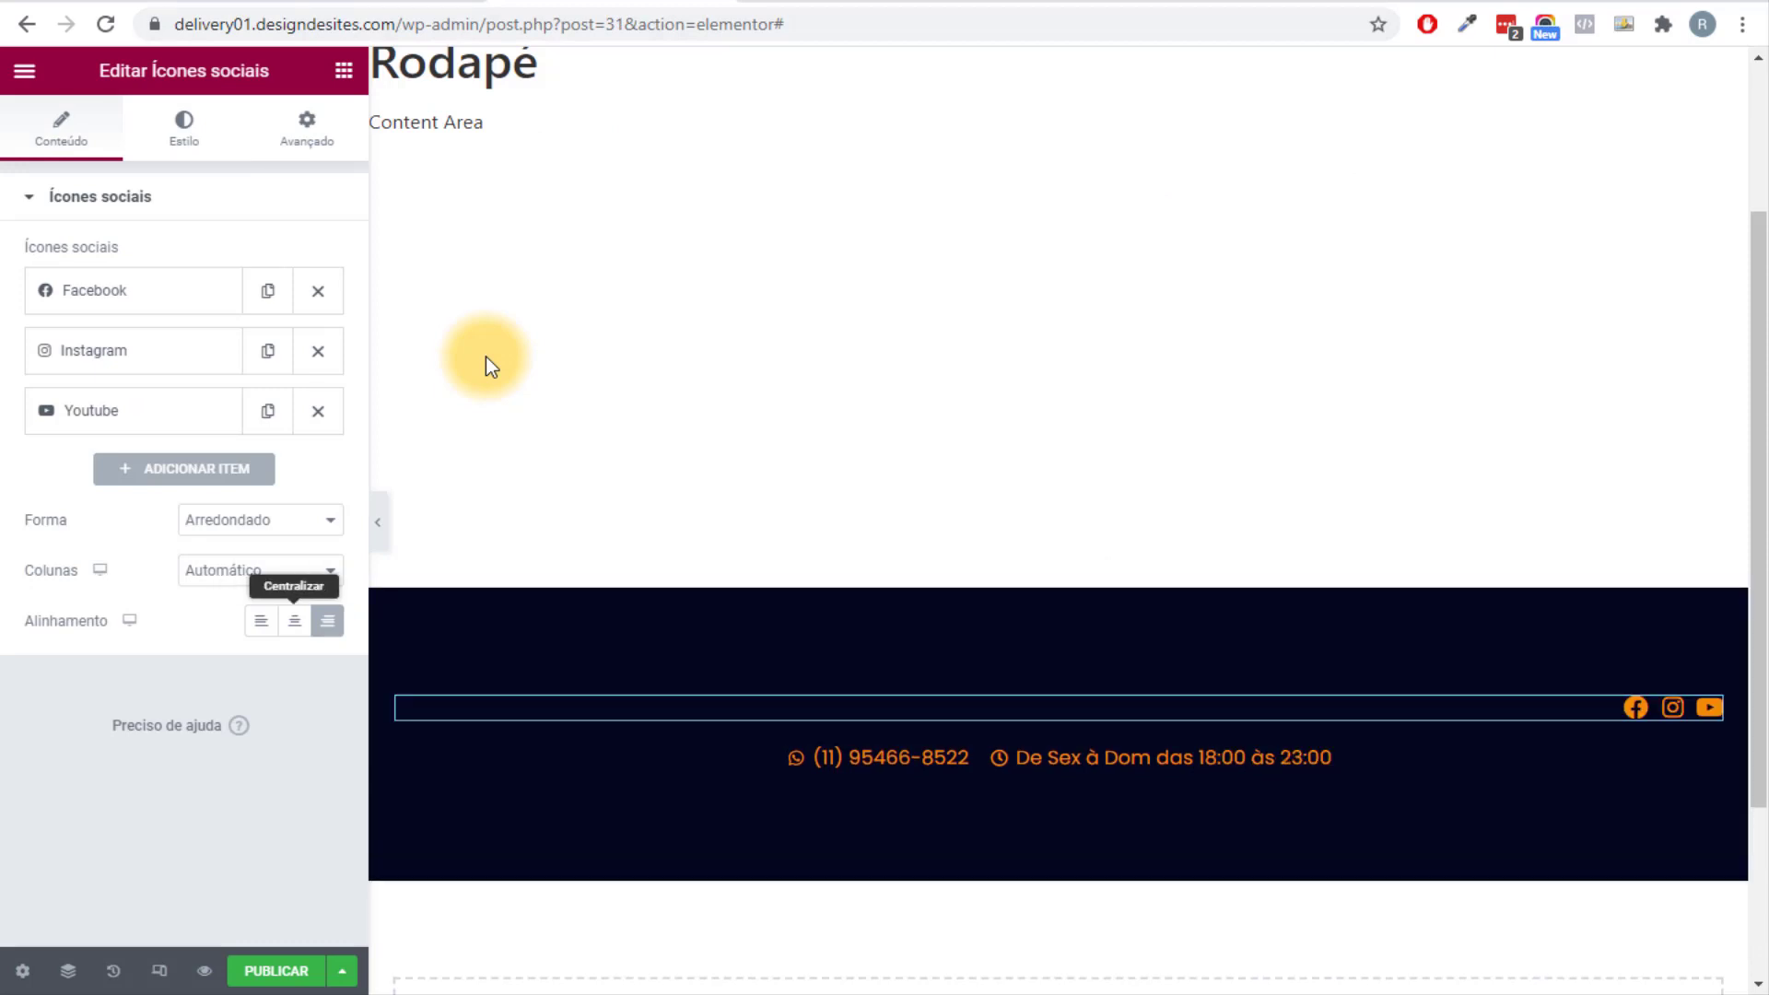
click(295, 620)
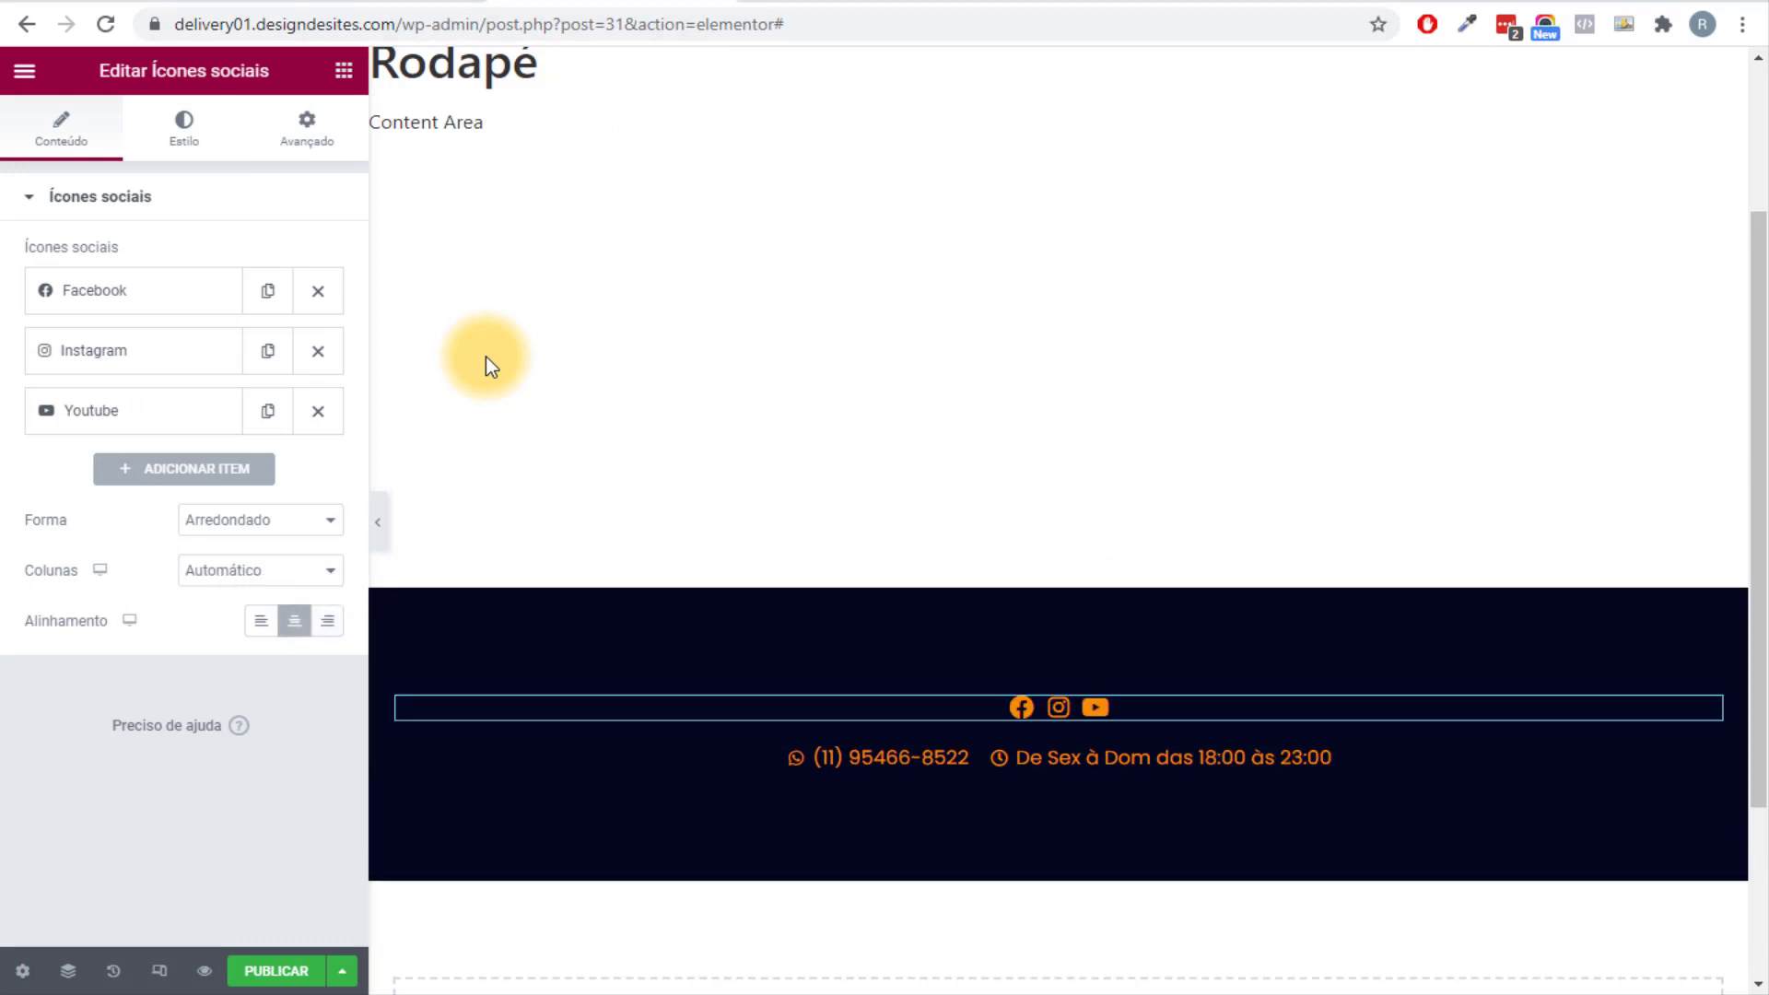
Drag a Título heading widget below the footer's contact line.
click(344, 70)
scroll(184, 461, down, 2)
drag(272, 557, 1032, 794)
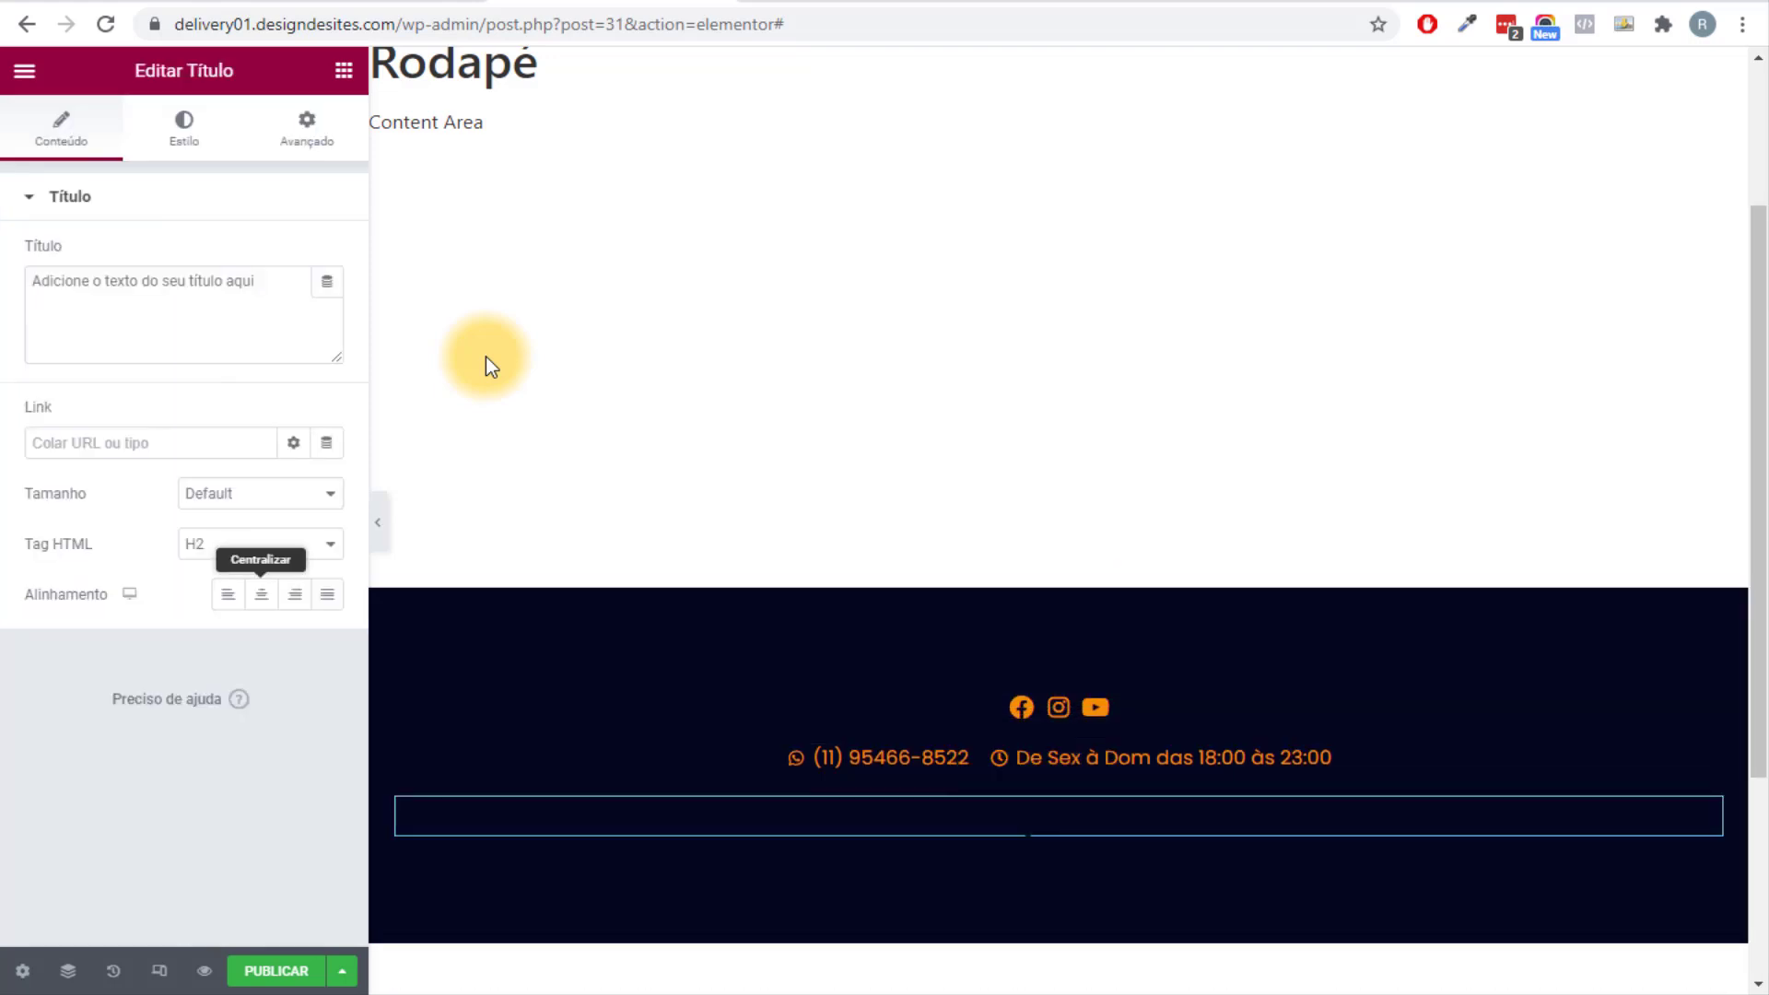
Make the heading a p element reading 'Delivery Ninja 2021 - Todos Os Direitos Reservados'.
click(259, 543)
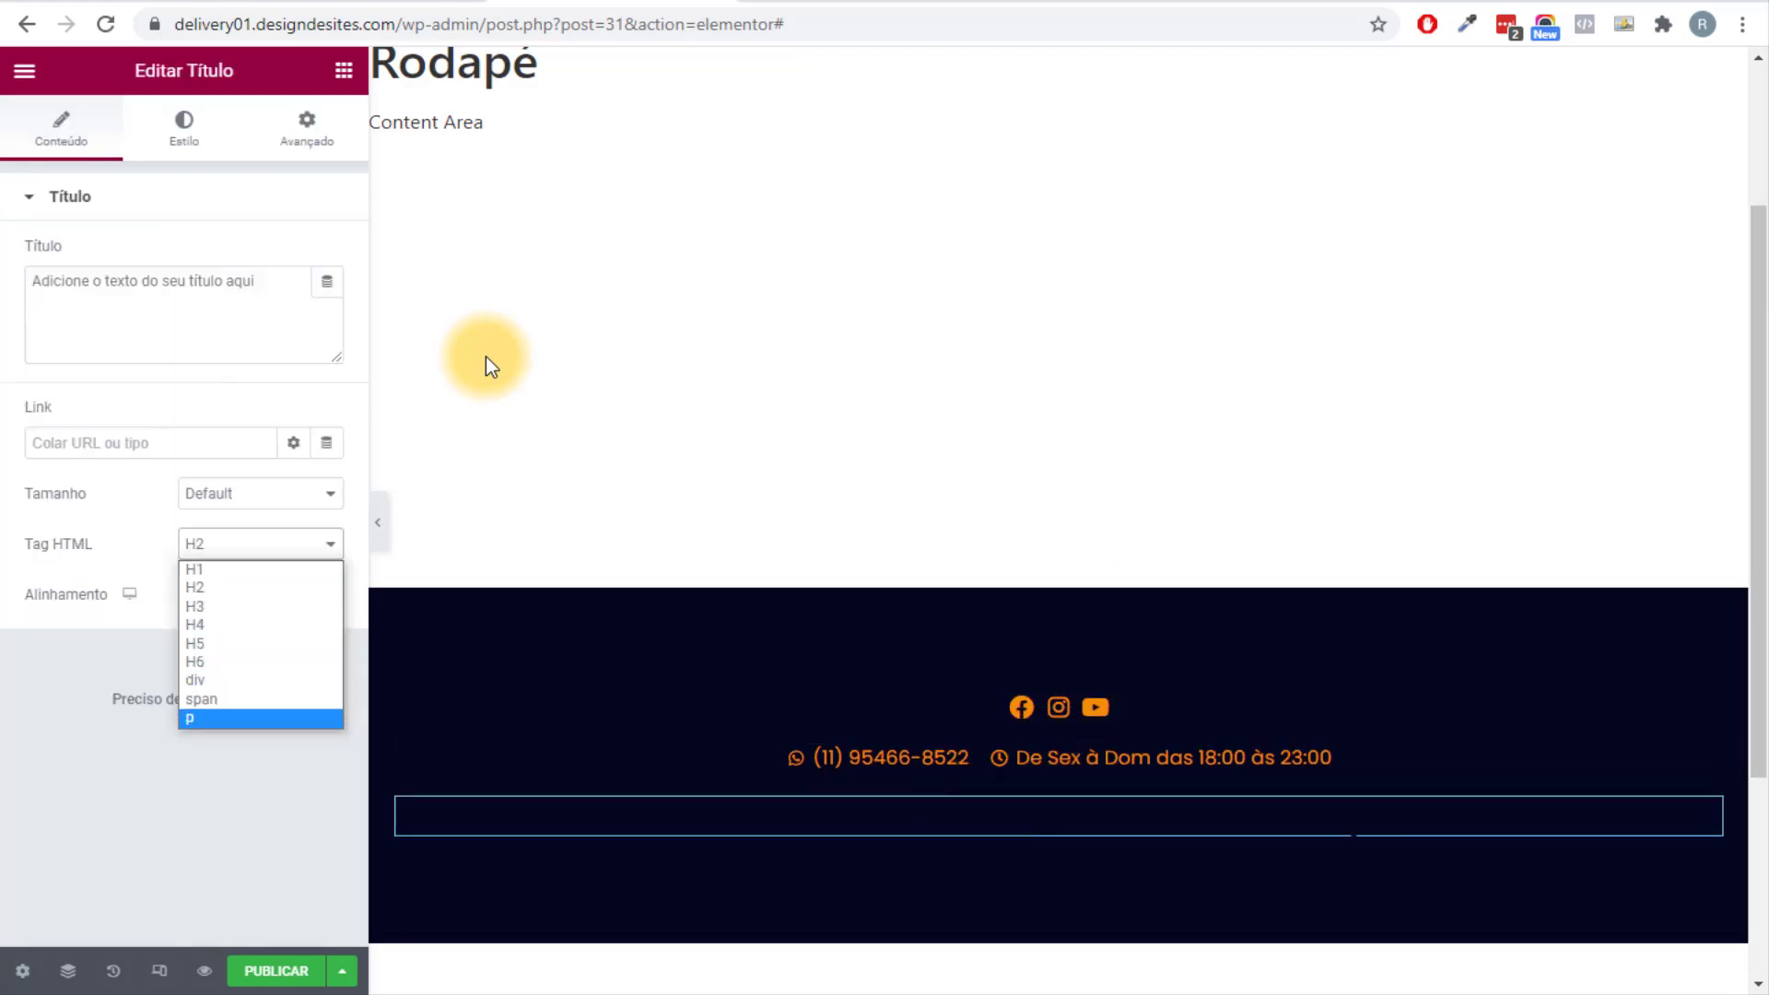
key(Return)
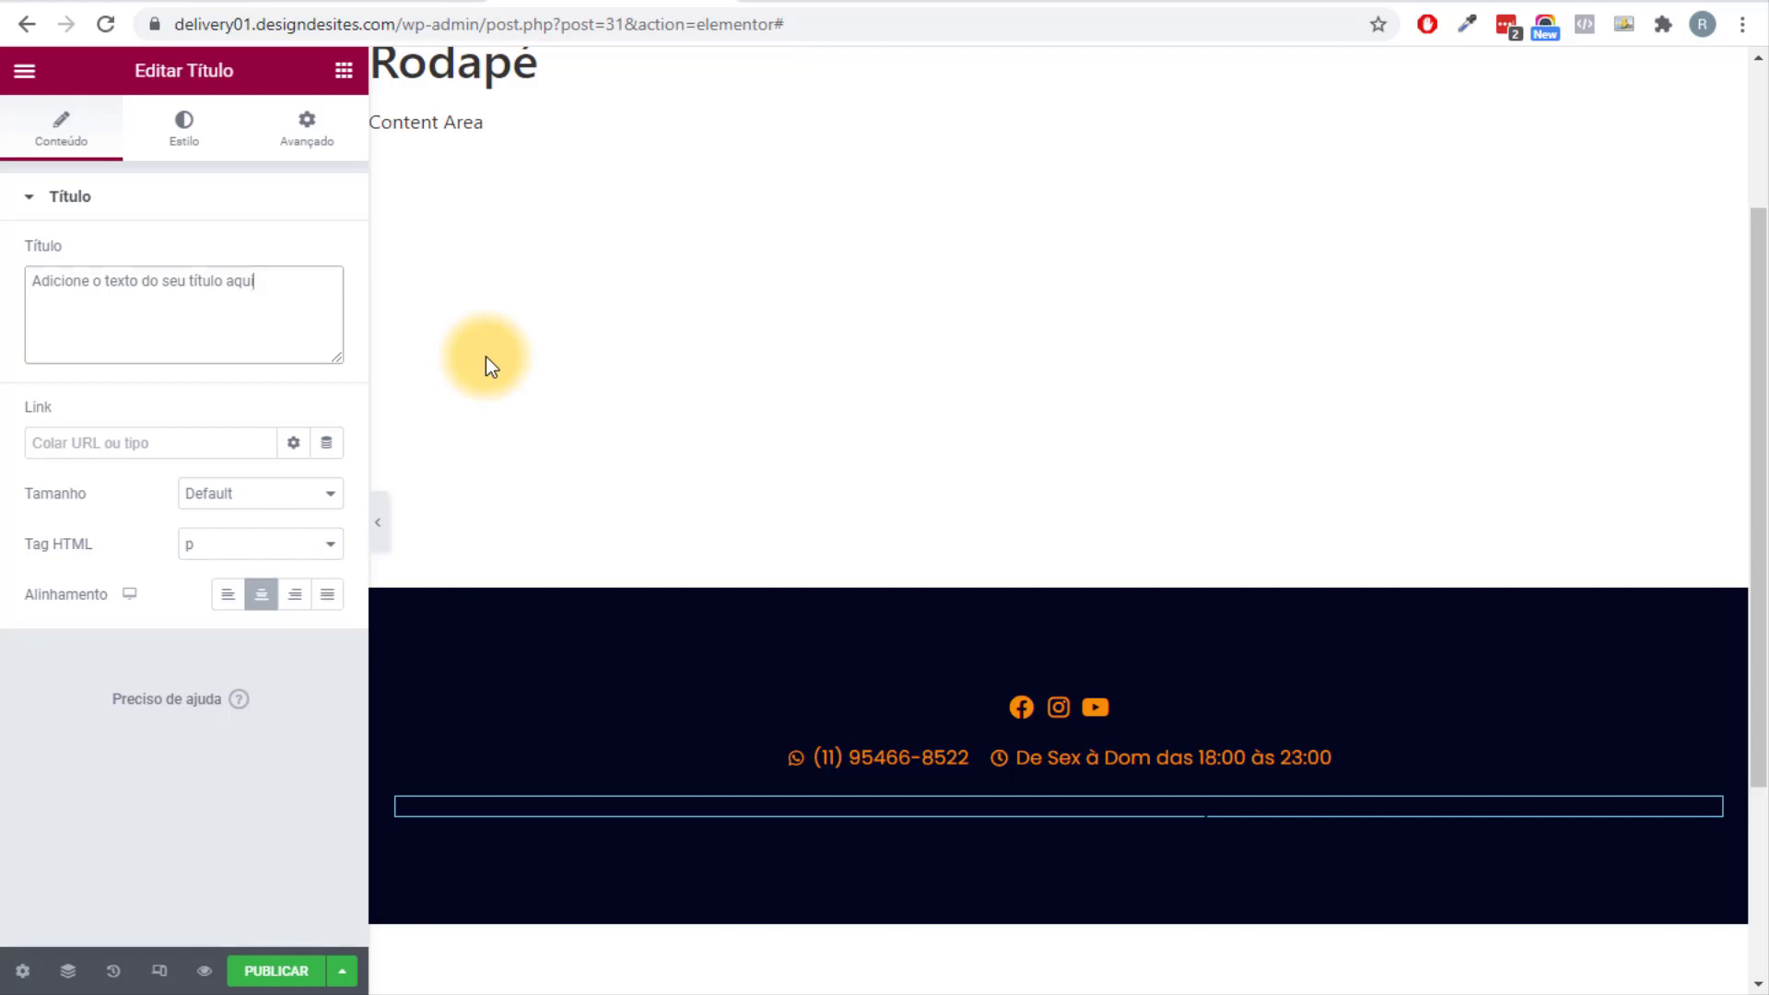
key(ctrl+a)
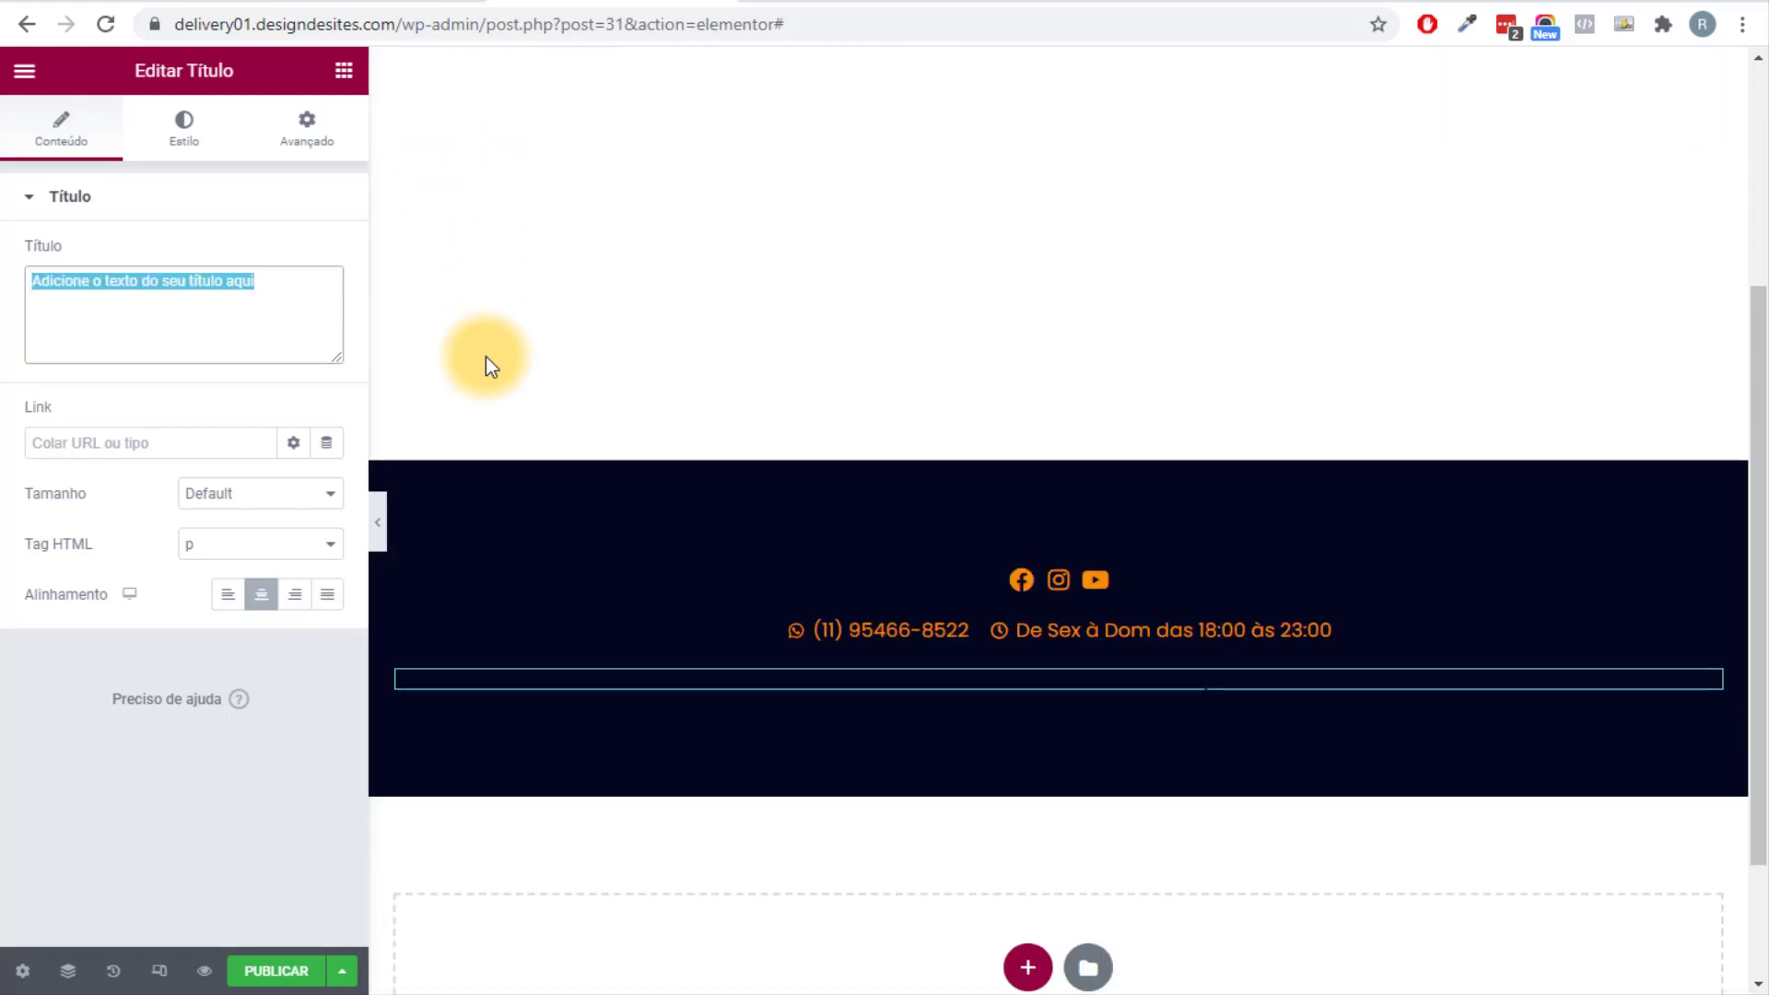
text(Delivery Ninja 2021 - Todos Os Direitos Re)
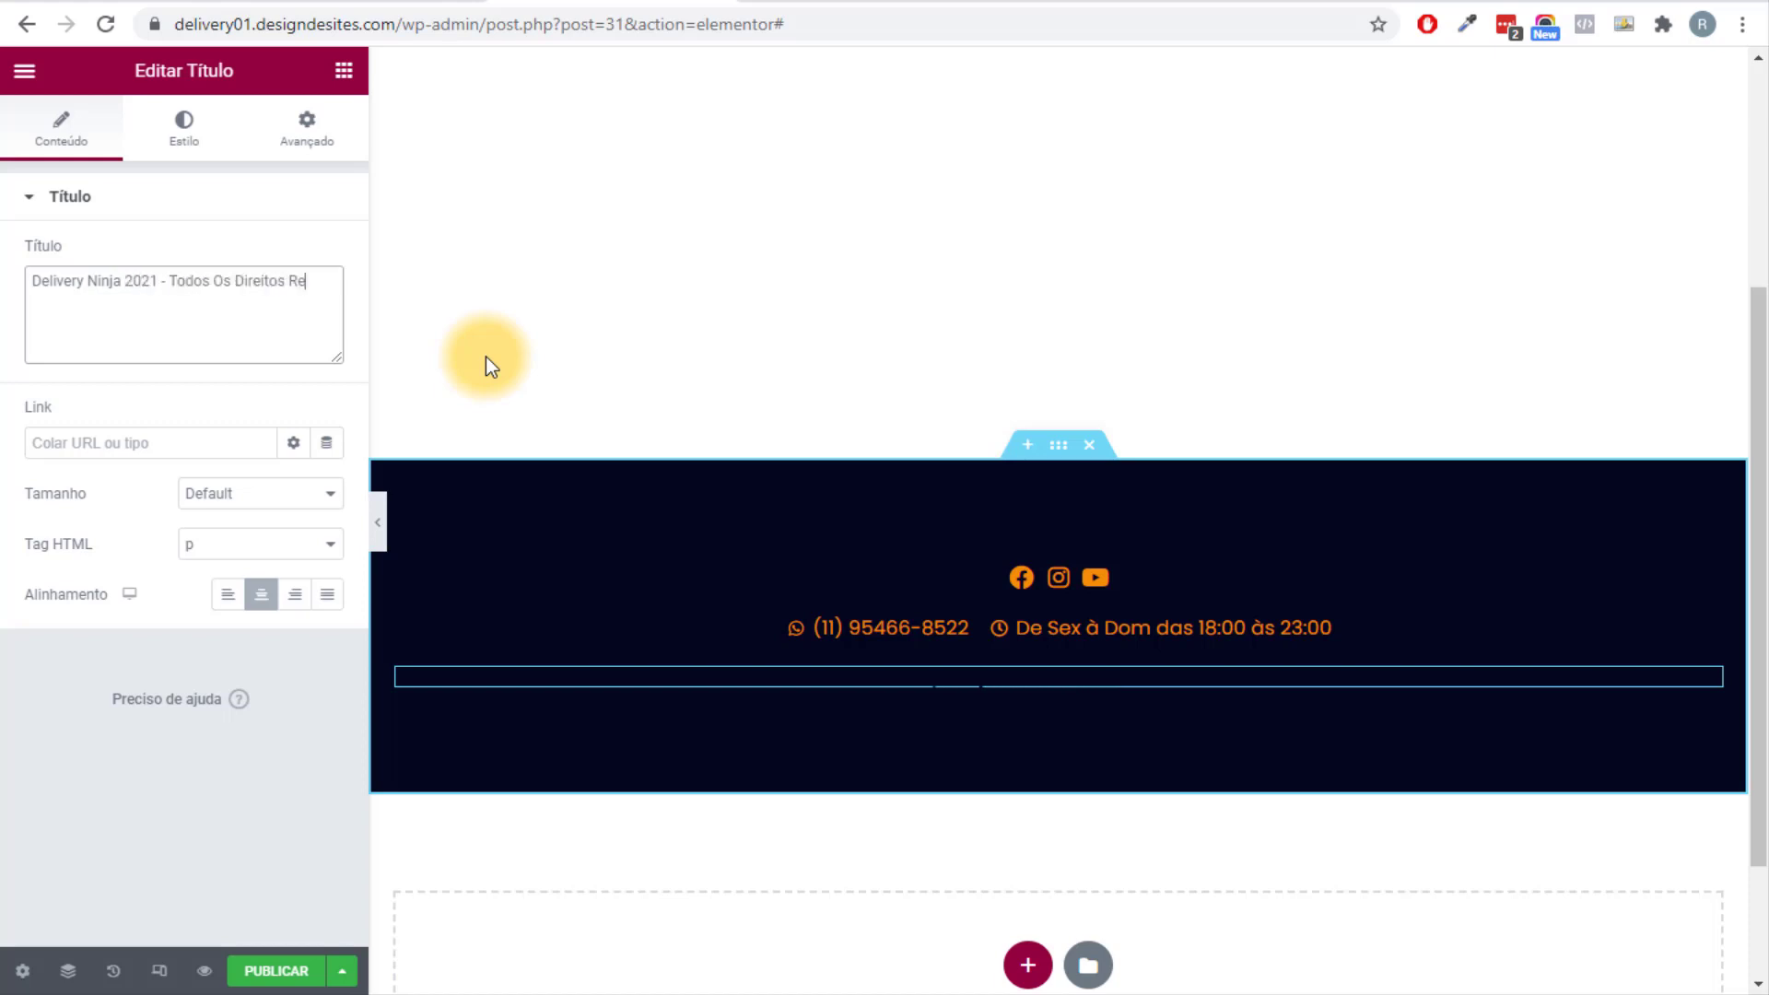
text(servados)
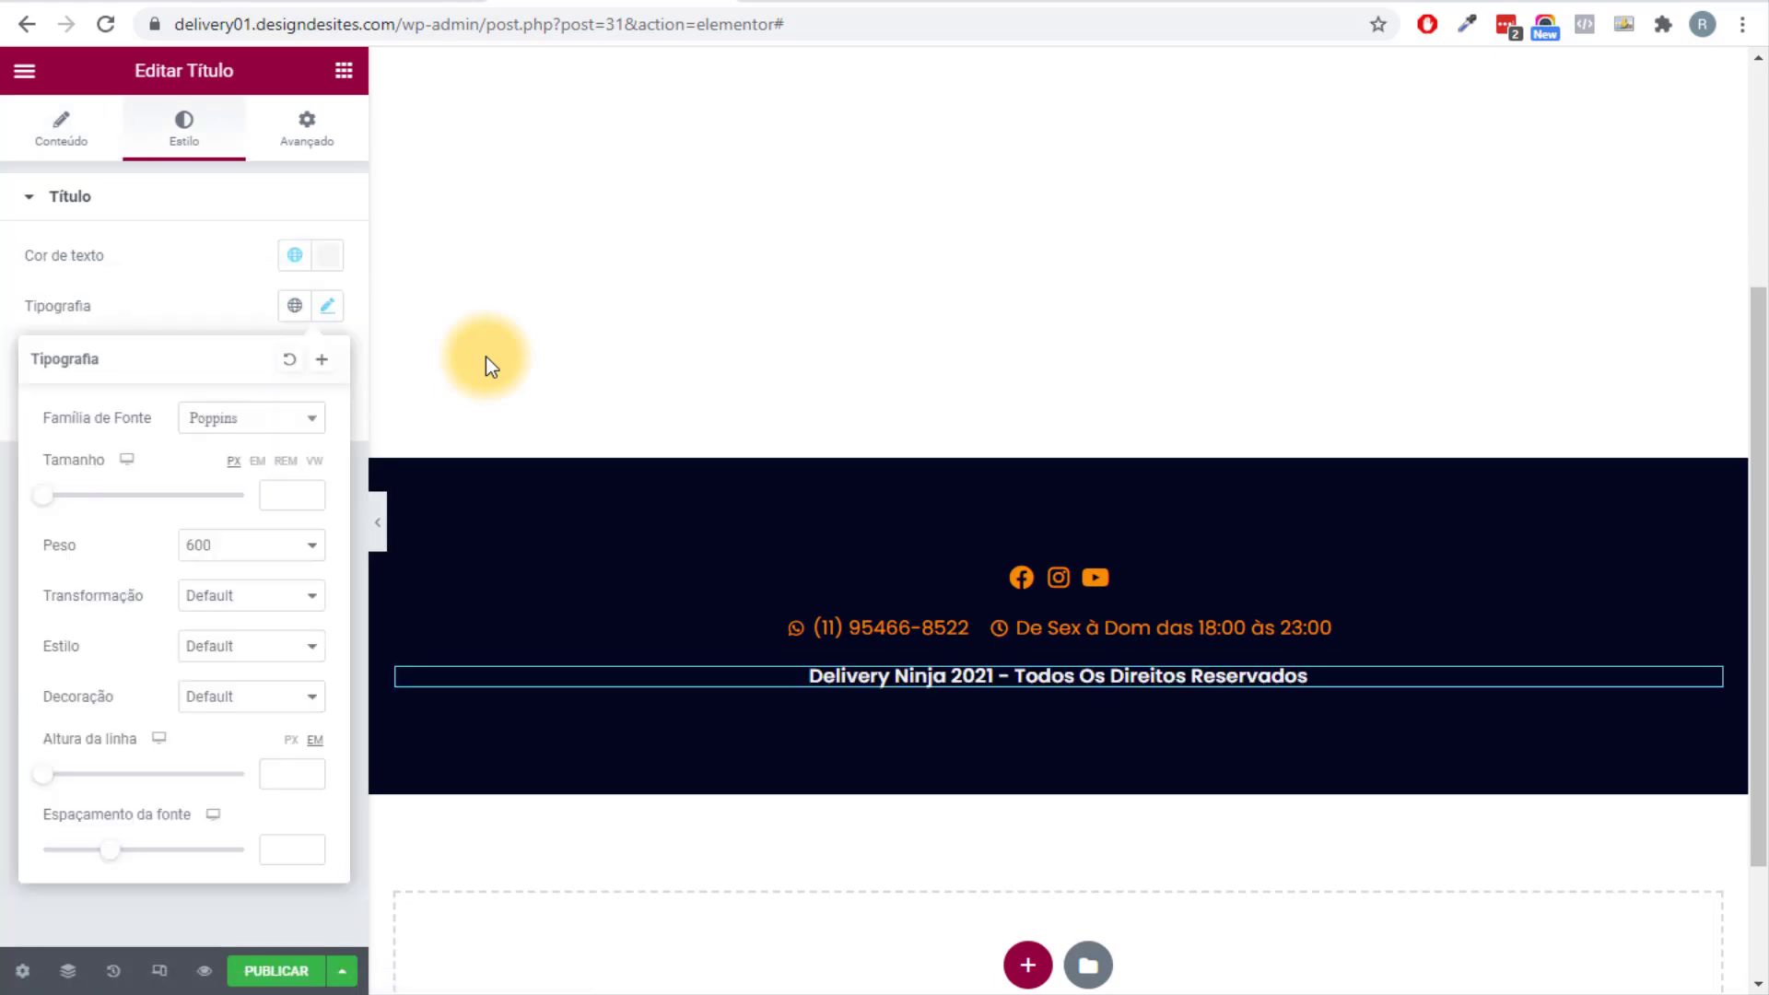
Set the footer line's typography to weight 400 and letter spacing 1, then preview it.
key(alt+Down)
key(Up)
key(Up)
key(Return)
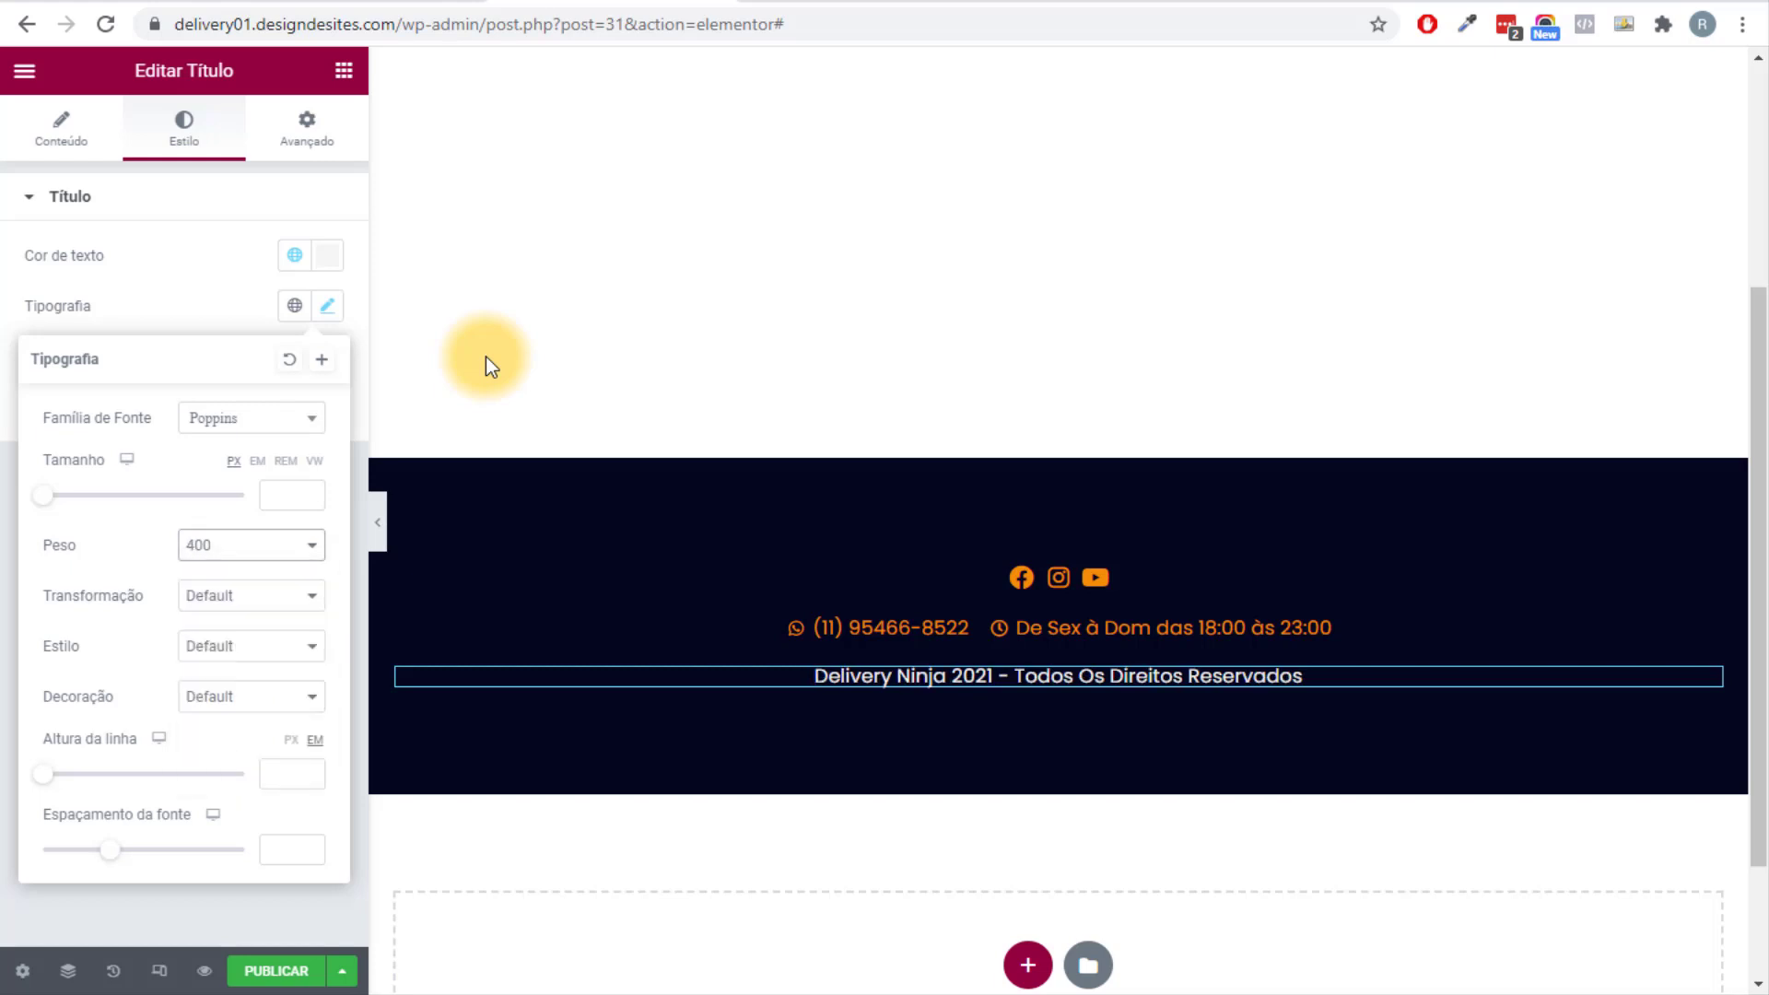
text(1)
key(Escape)
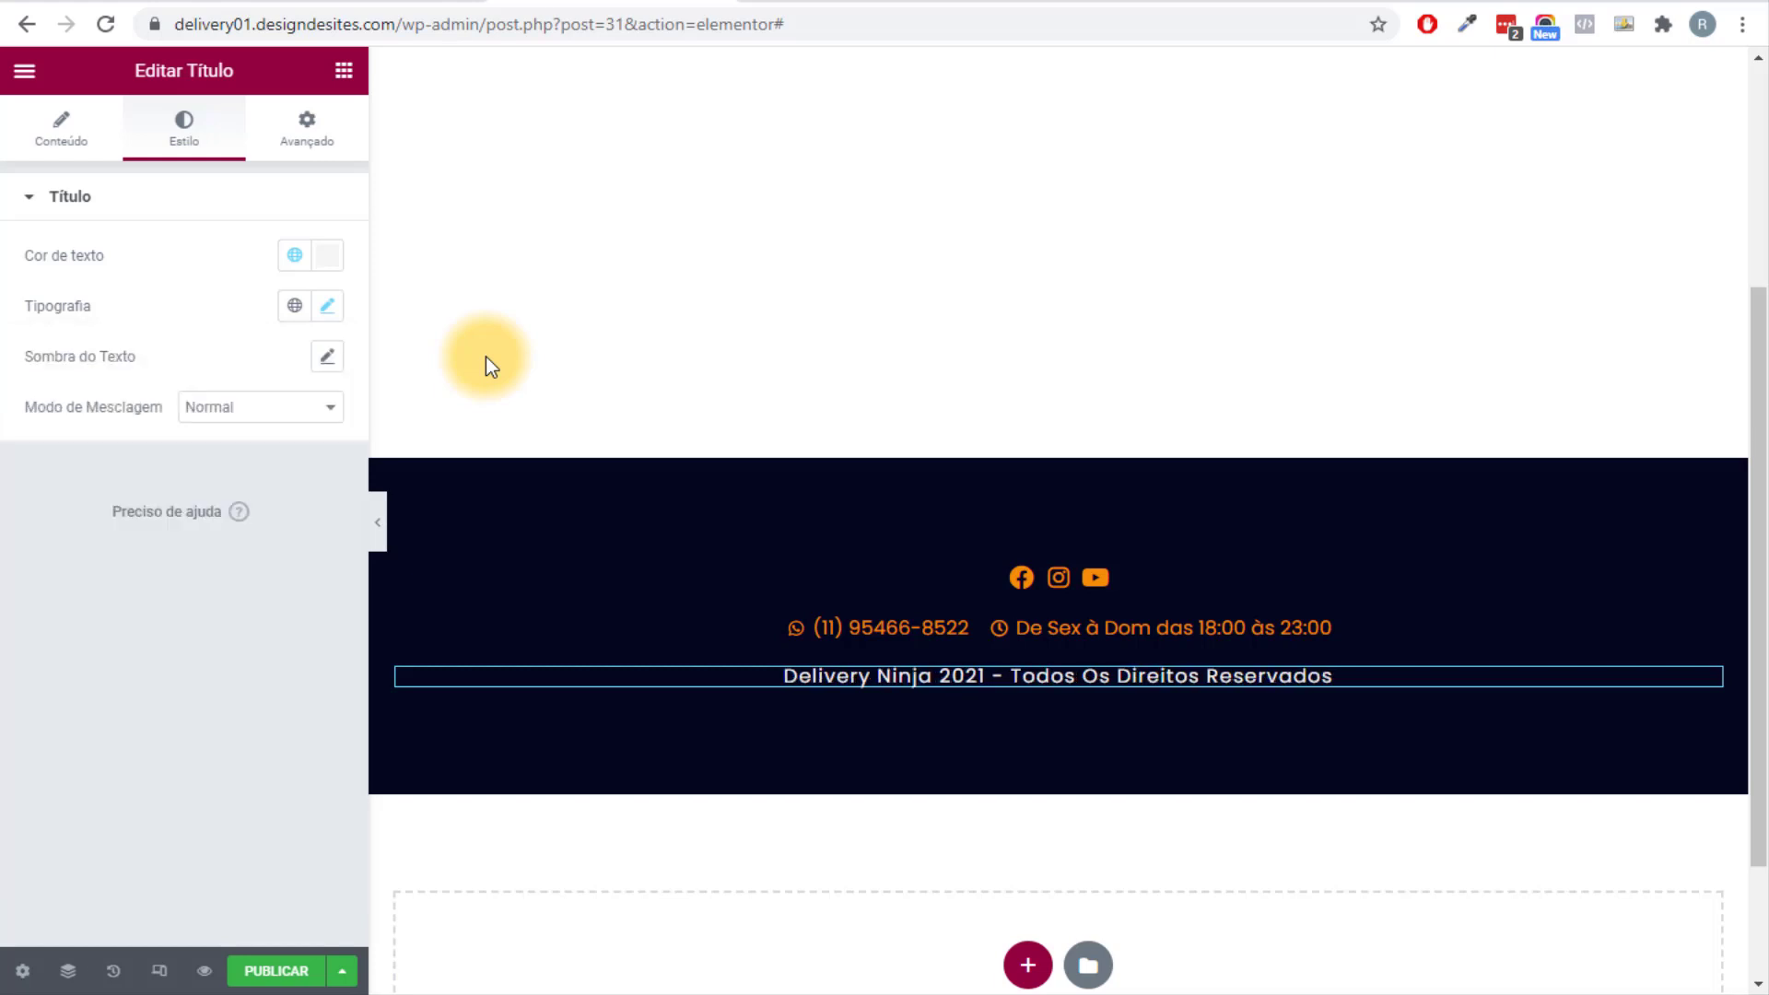
key(ctrl+p)
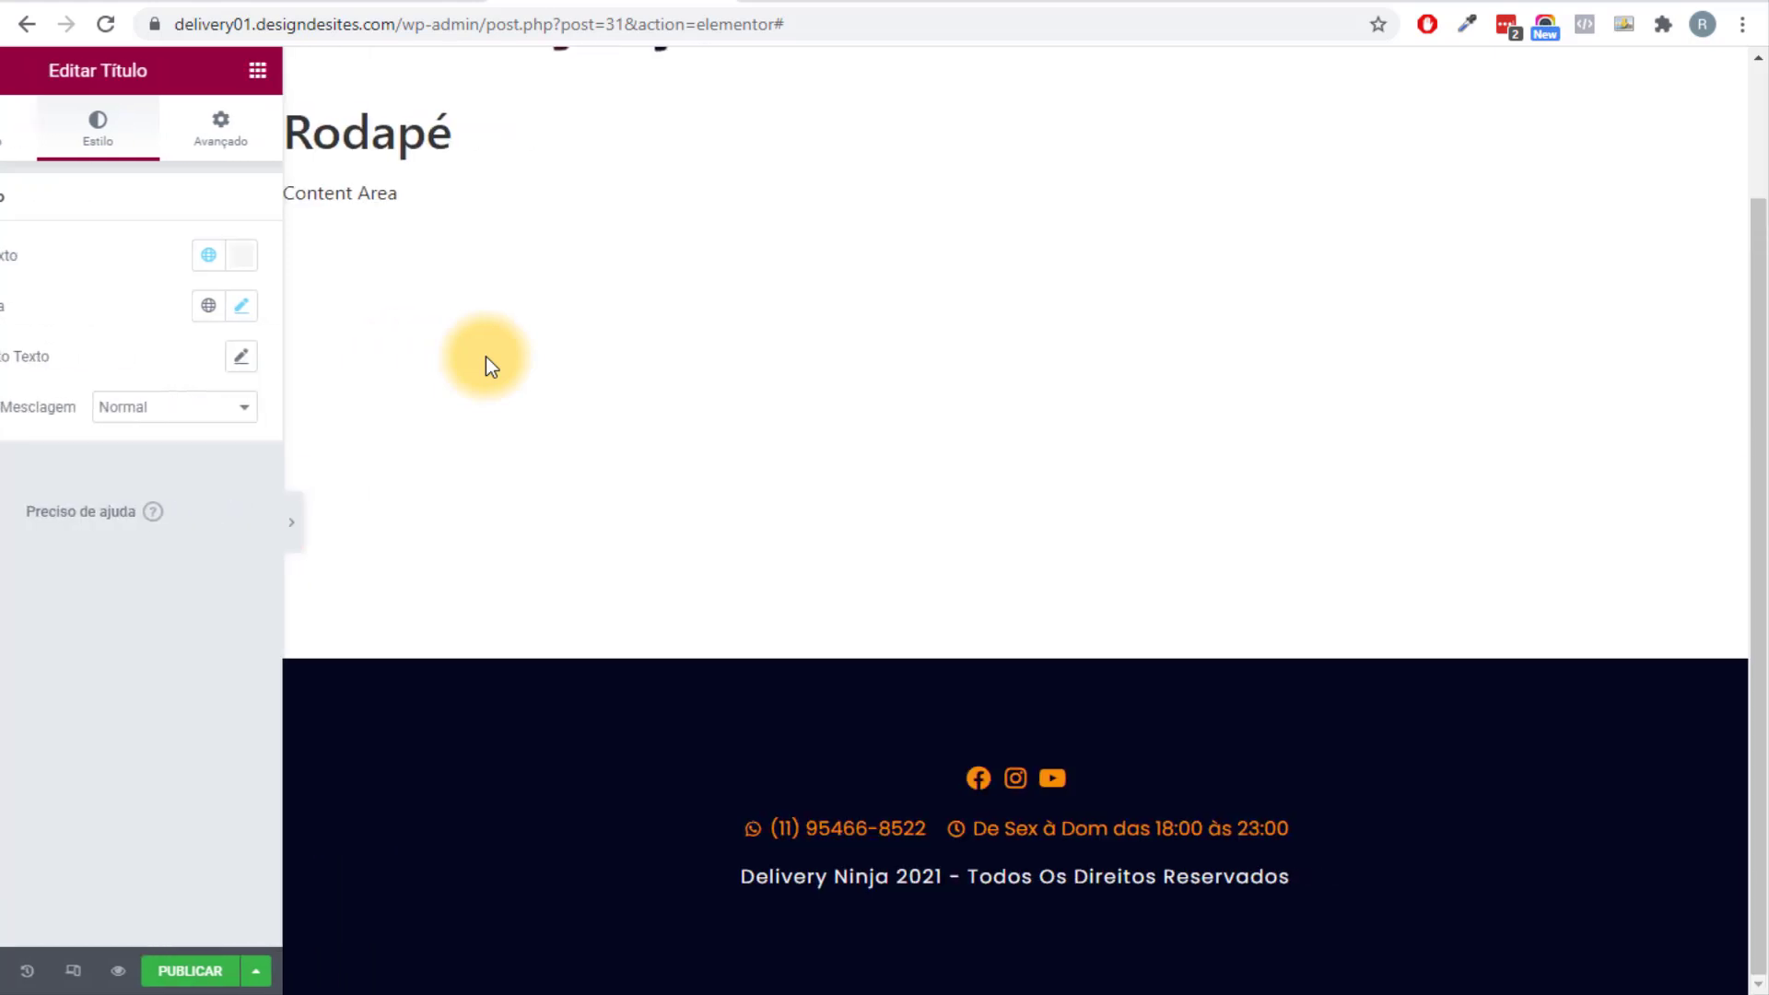
Publish the Rodapé footer template with an Include / Entire Site display condition.
scroll(491, 367, down, 2)
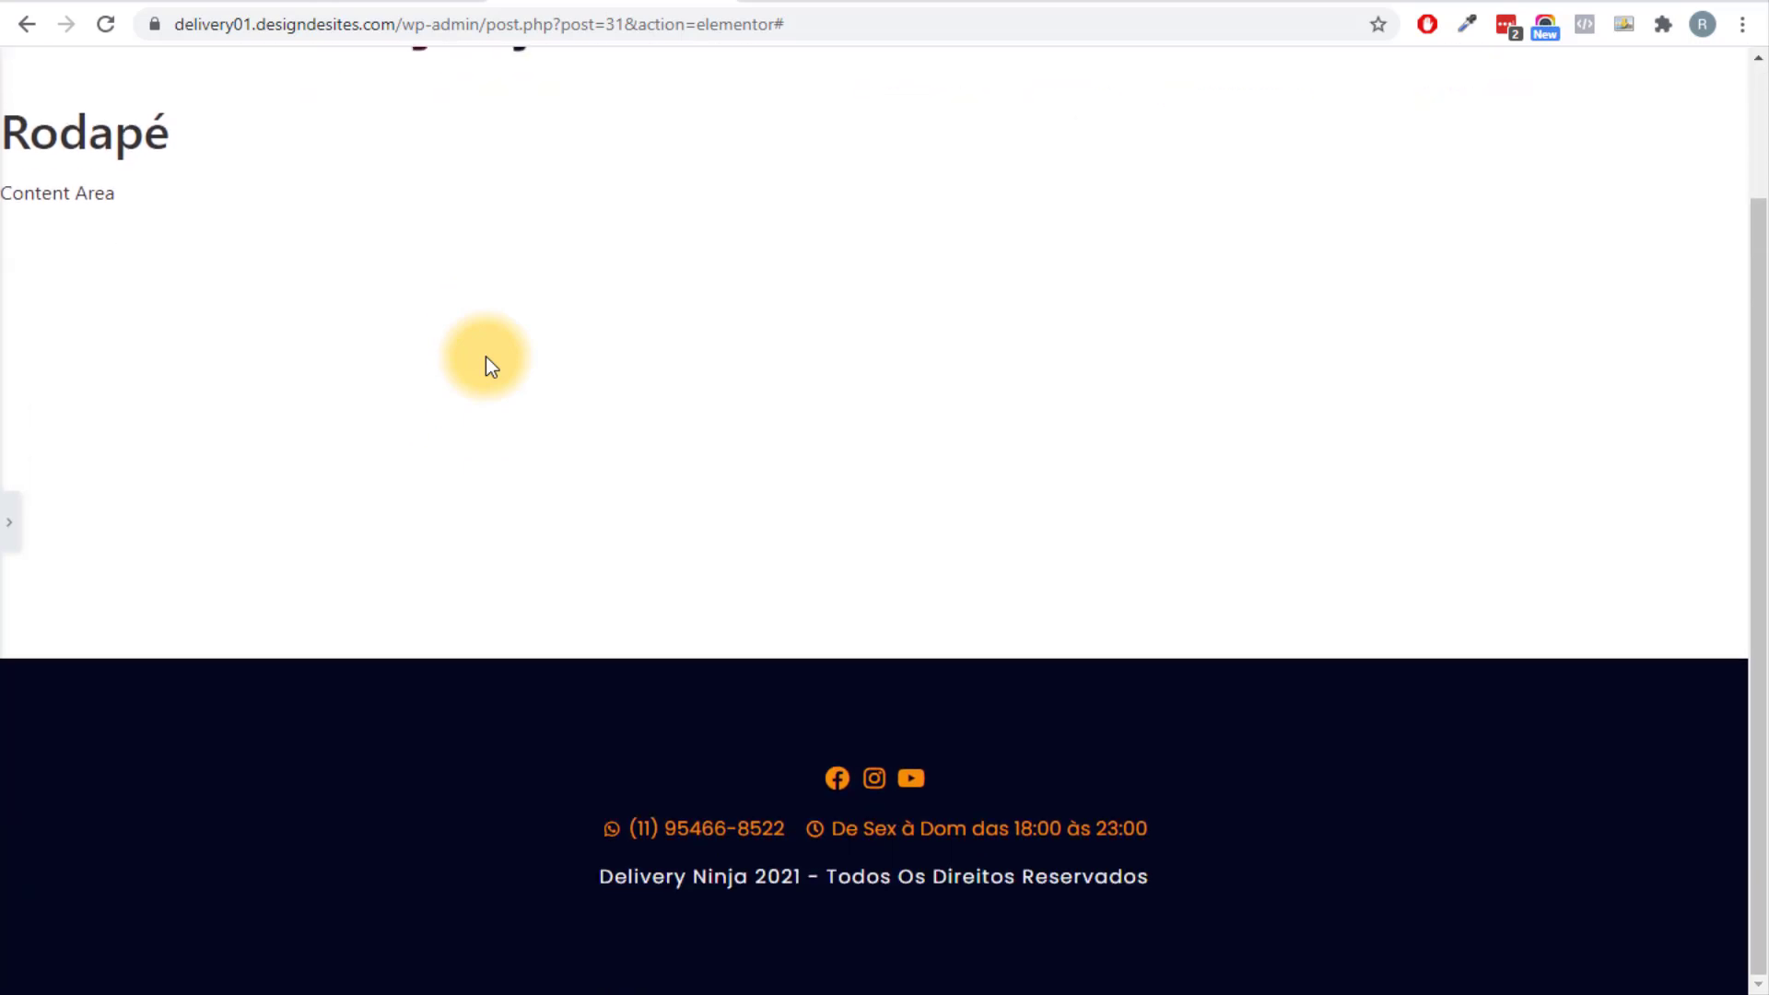
key(ctrl+p)
key(ctrl+s)
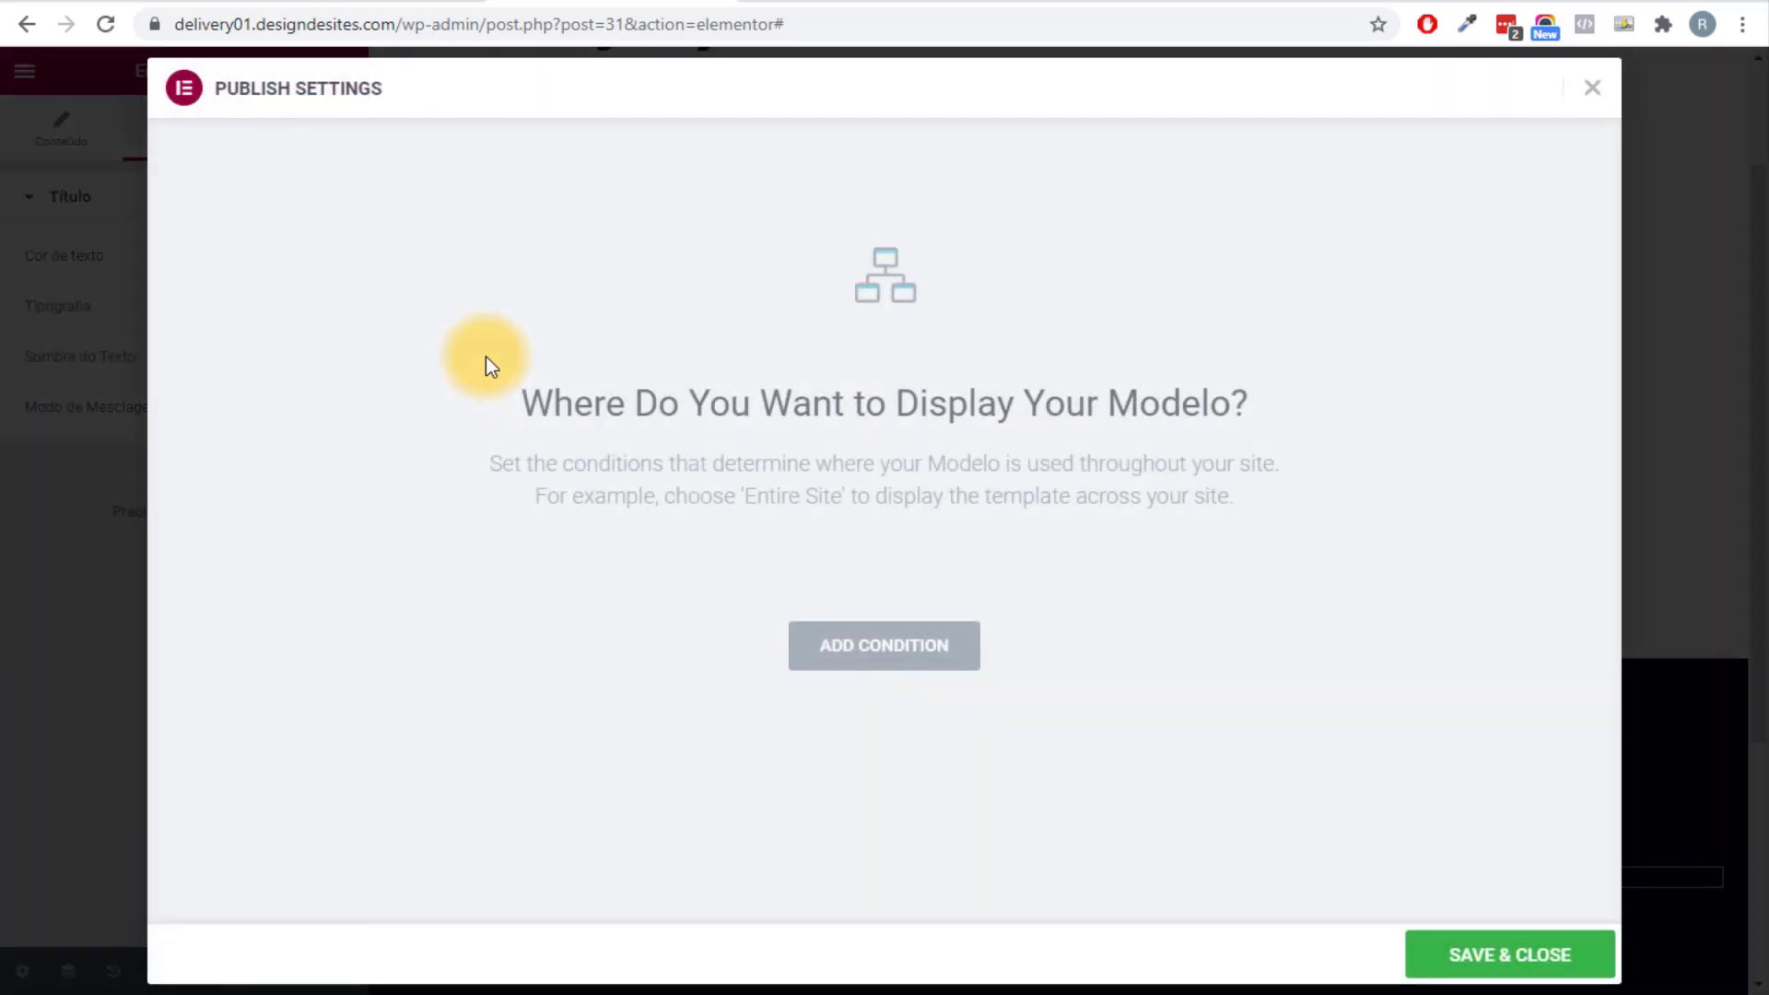
key(Return)
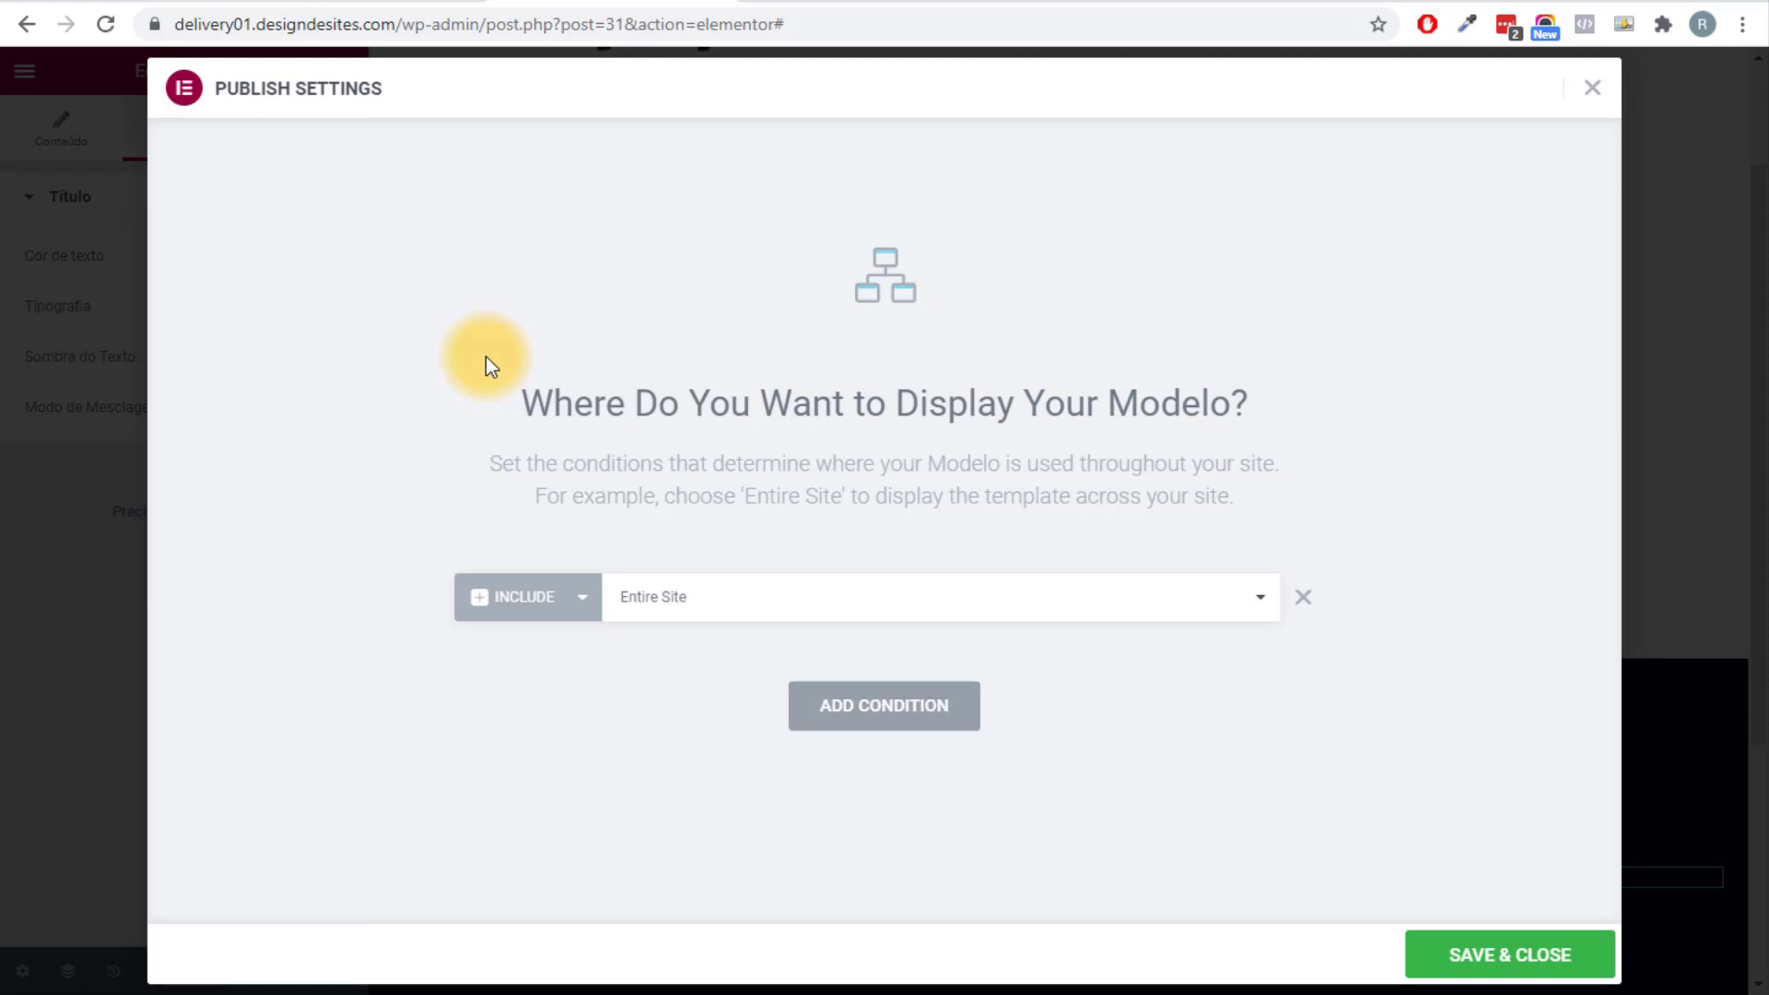
key(Return)
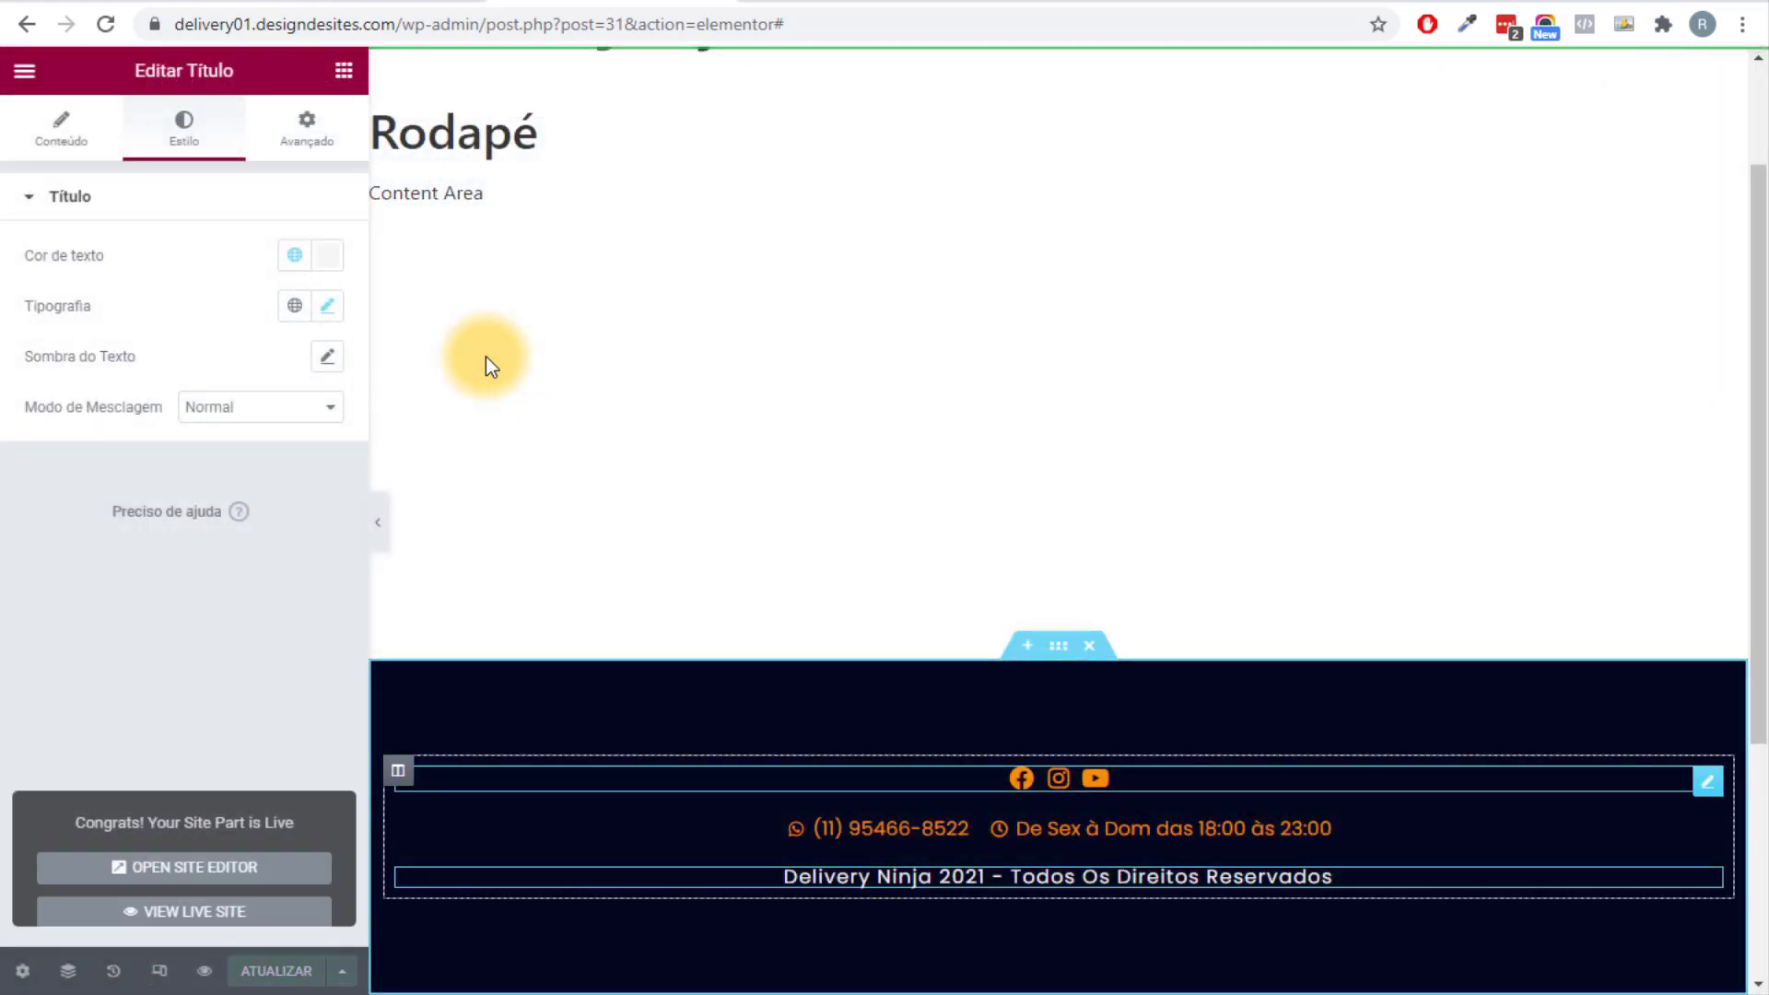
key(alt+Tab)
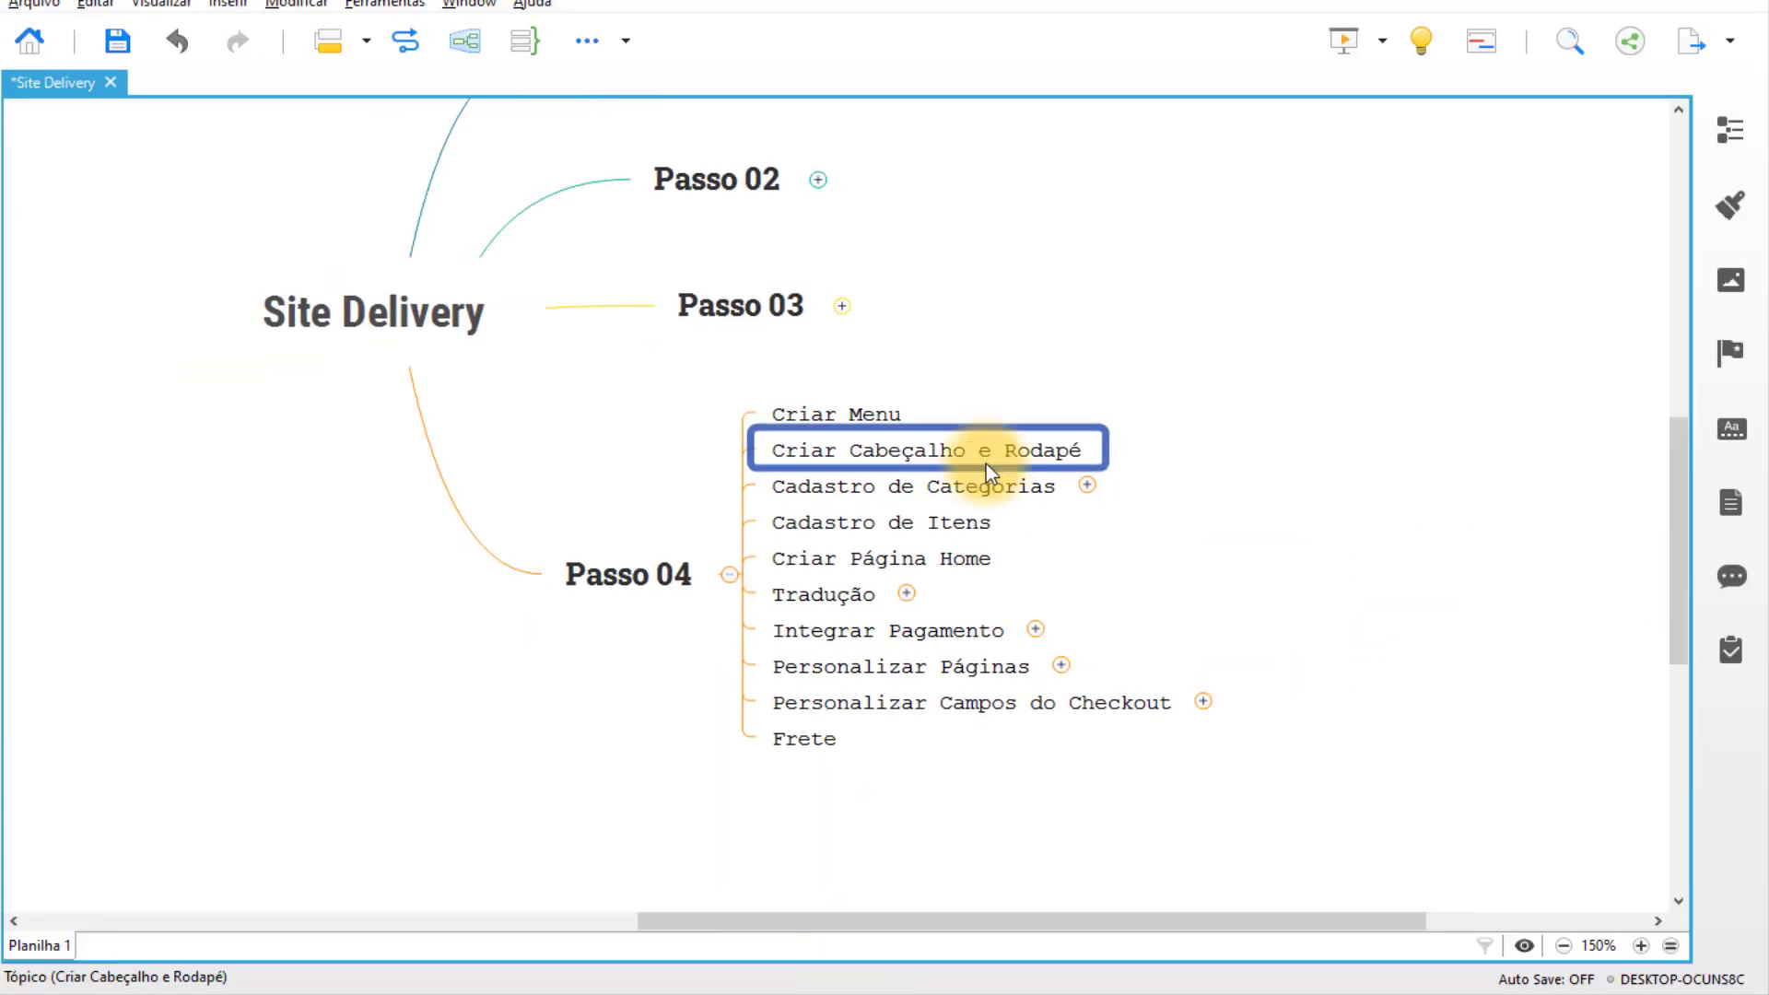
Expand Cadastro de Categorias under Passo 04 to show Hamburguer, Bebidas and Sobremessas.
click(843, 405)
drag(959, 389, 904, 477)
click(1124, 558)
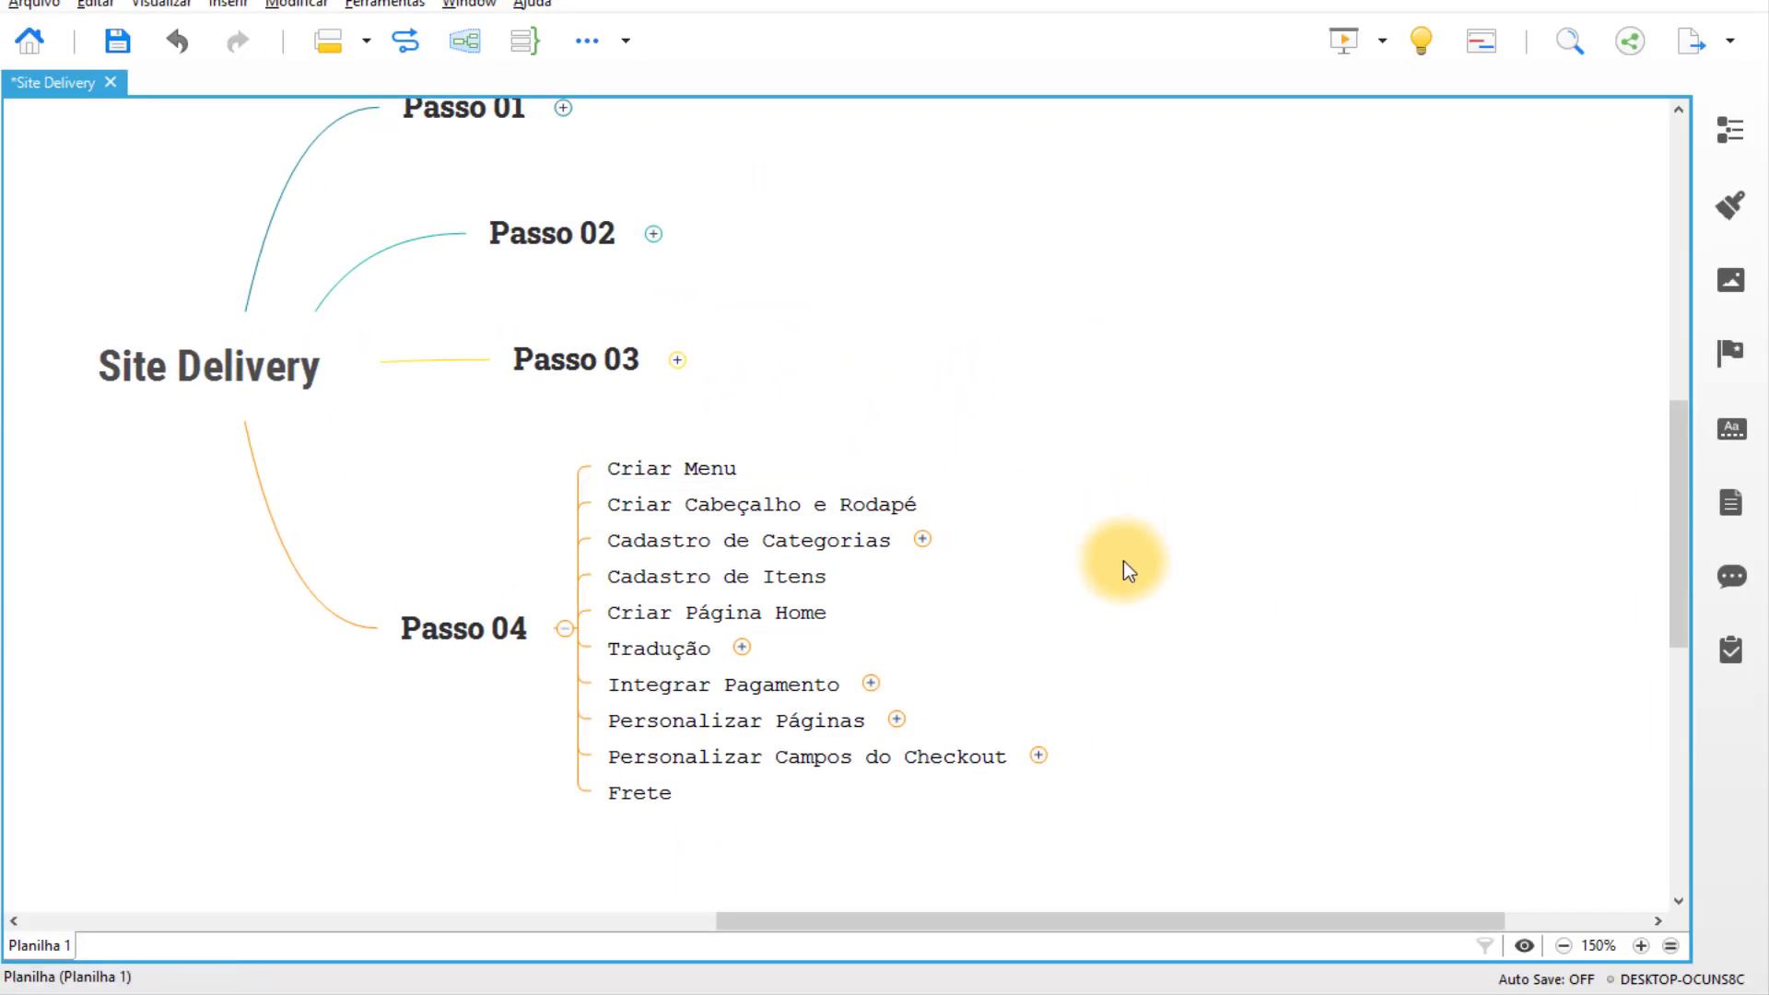
click(823, 545)
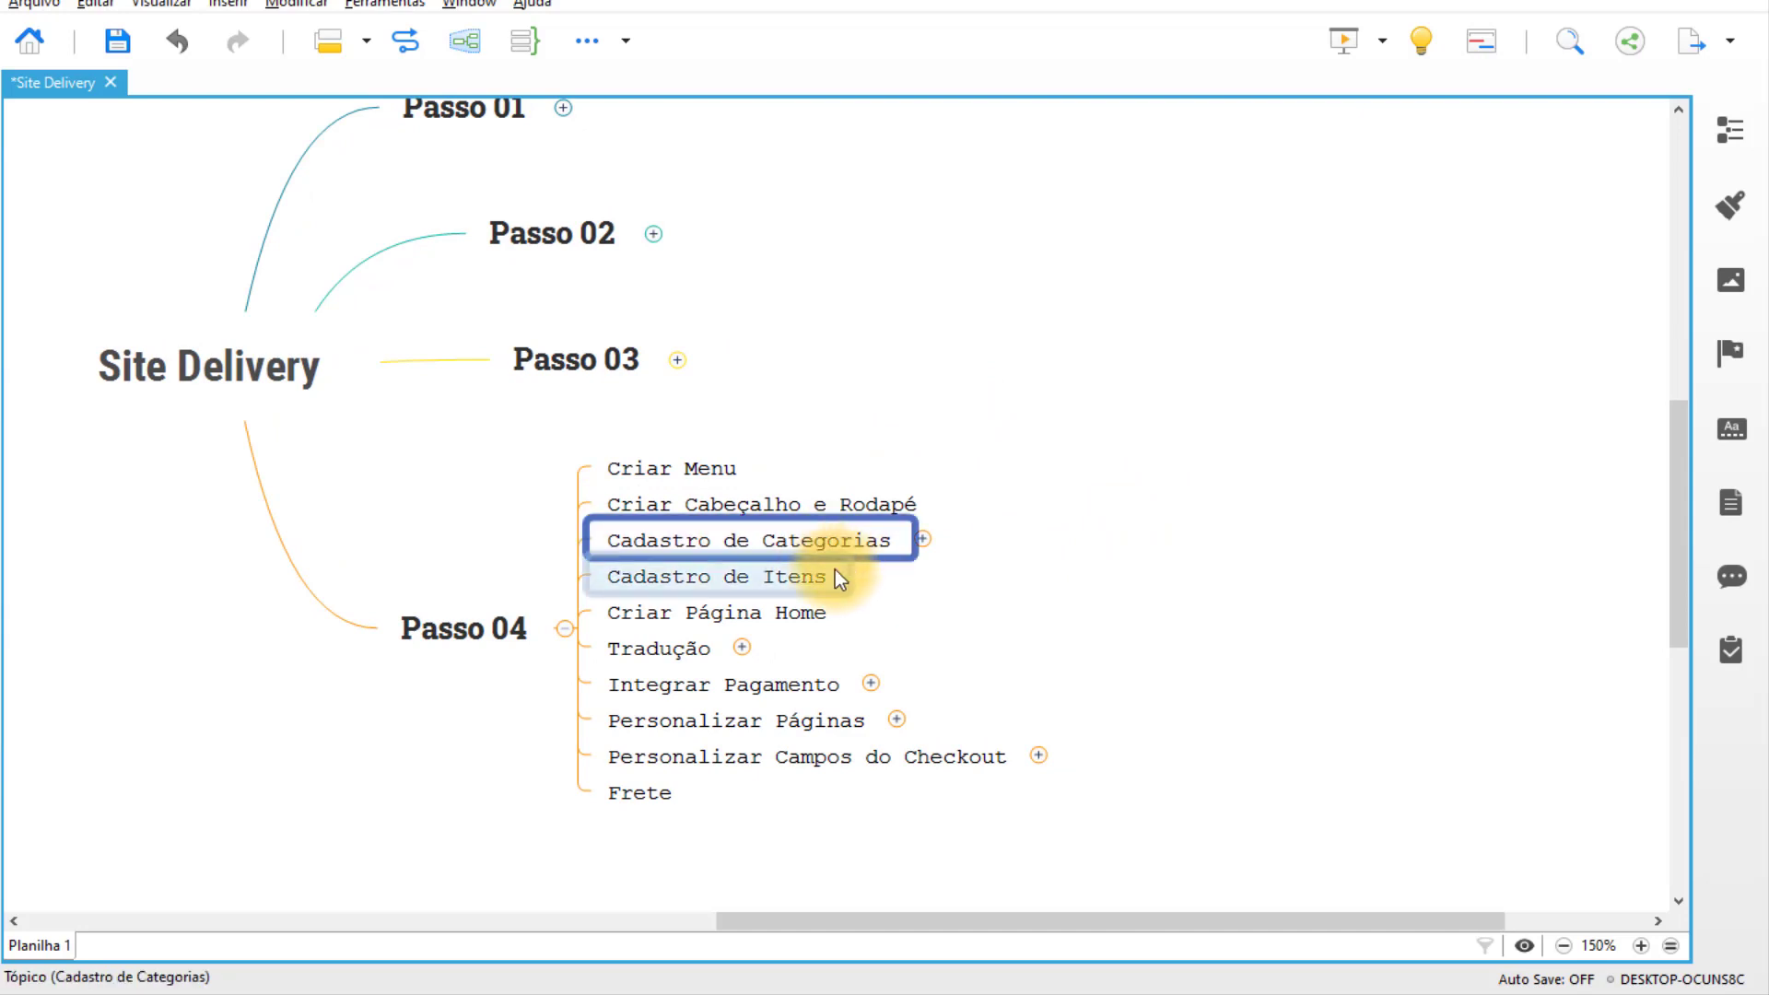
click(793, 573)
drag(948, 586, 846, 575)
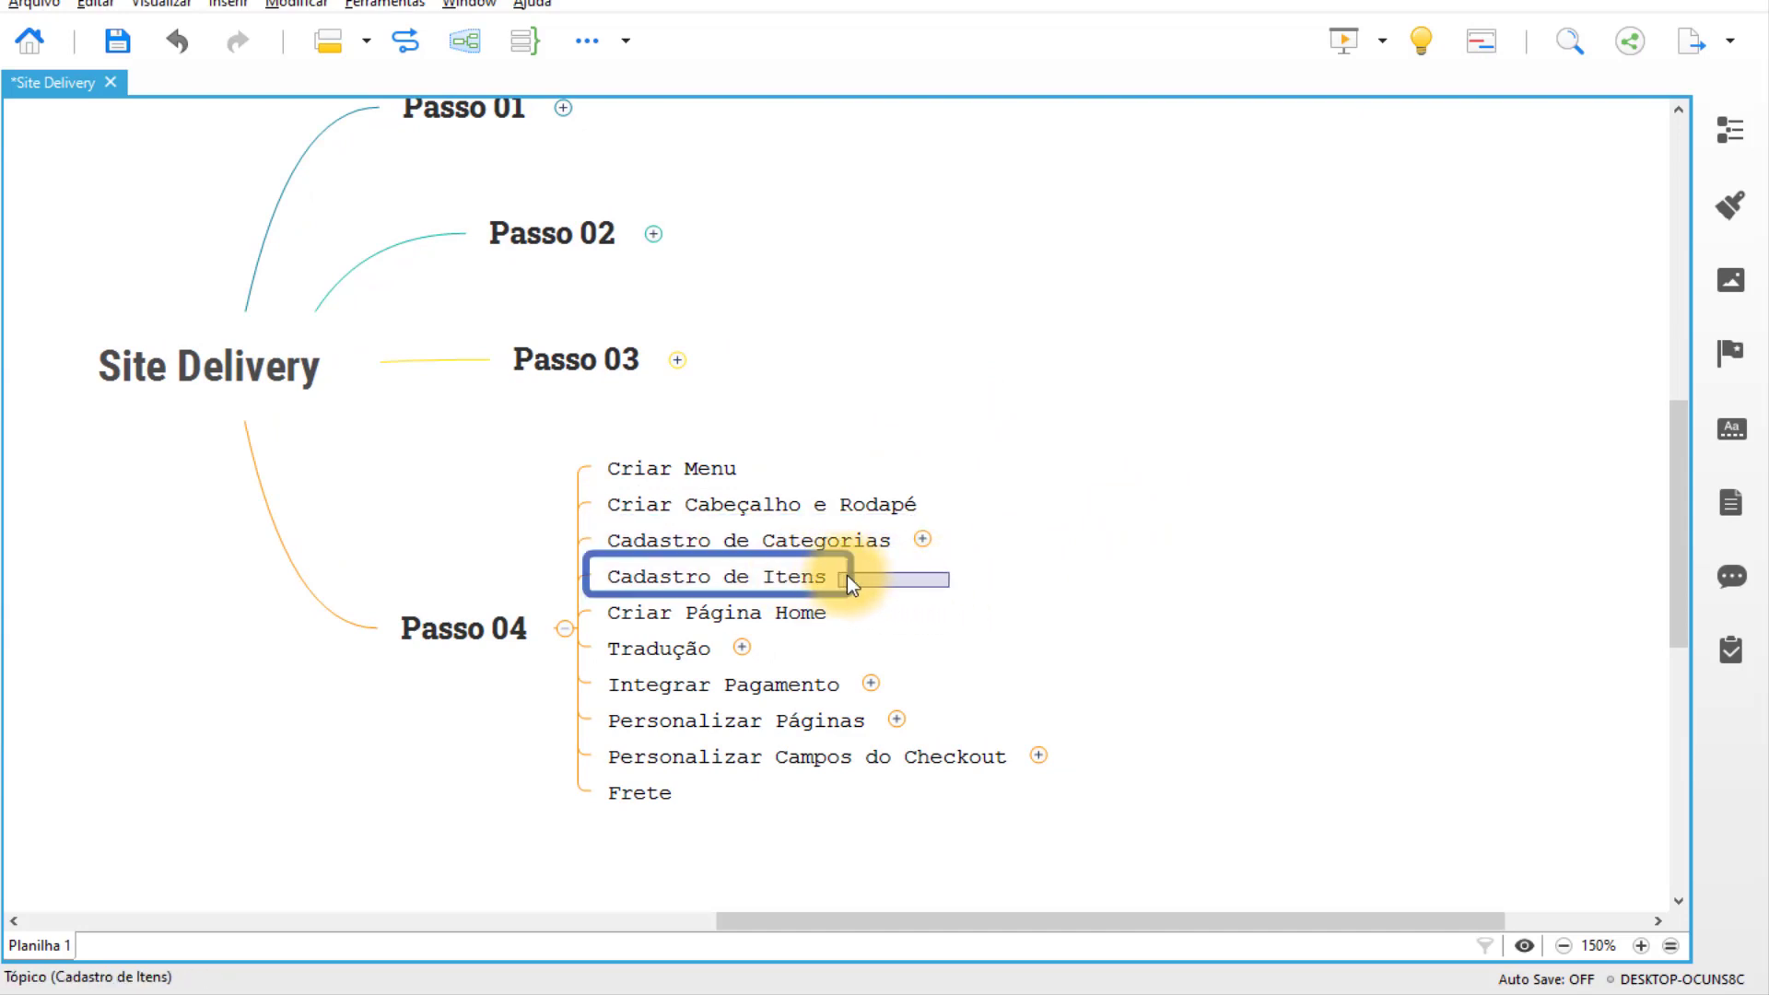
click(904, 588)
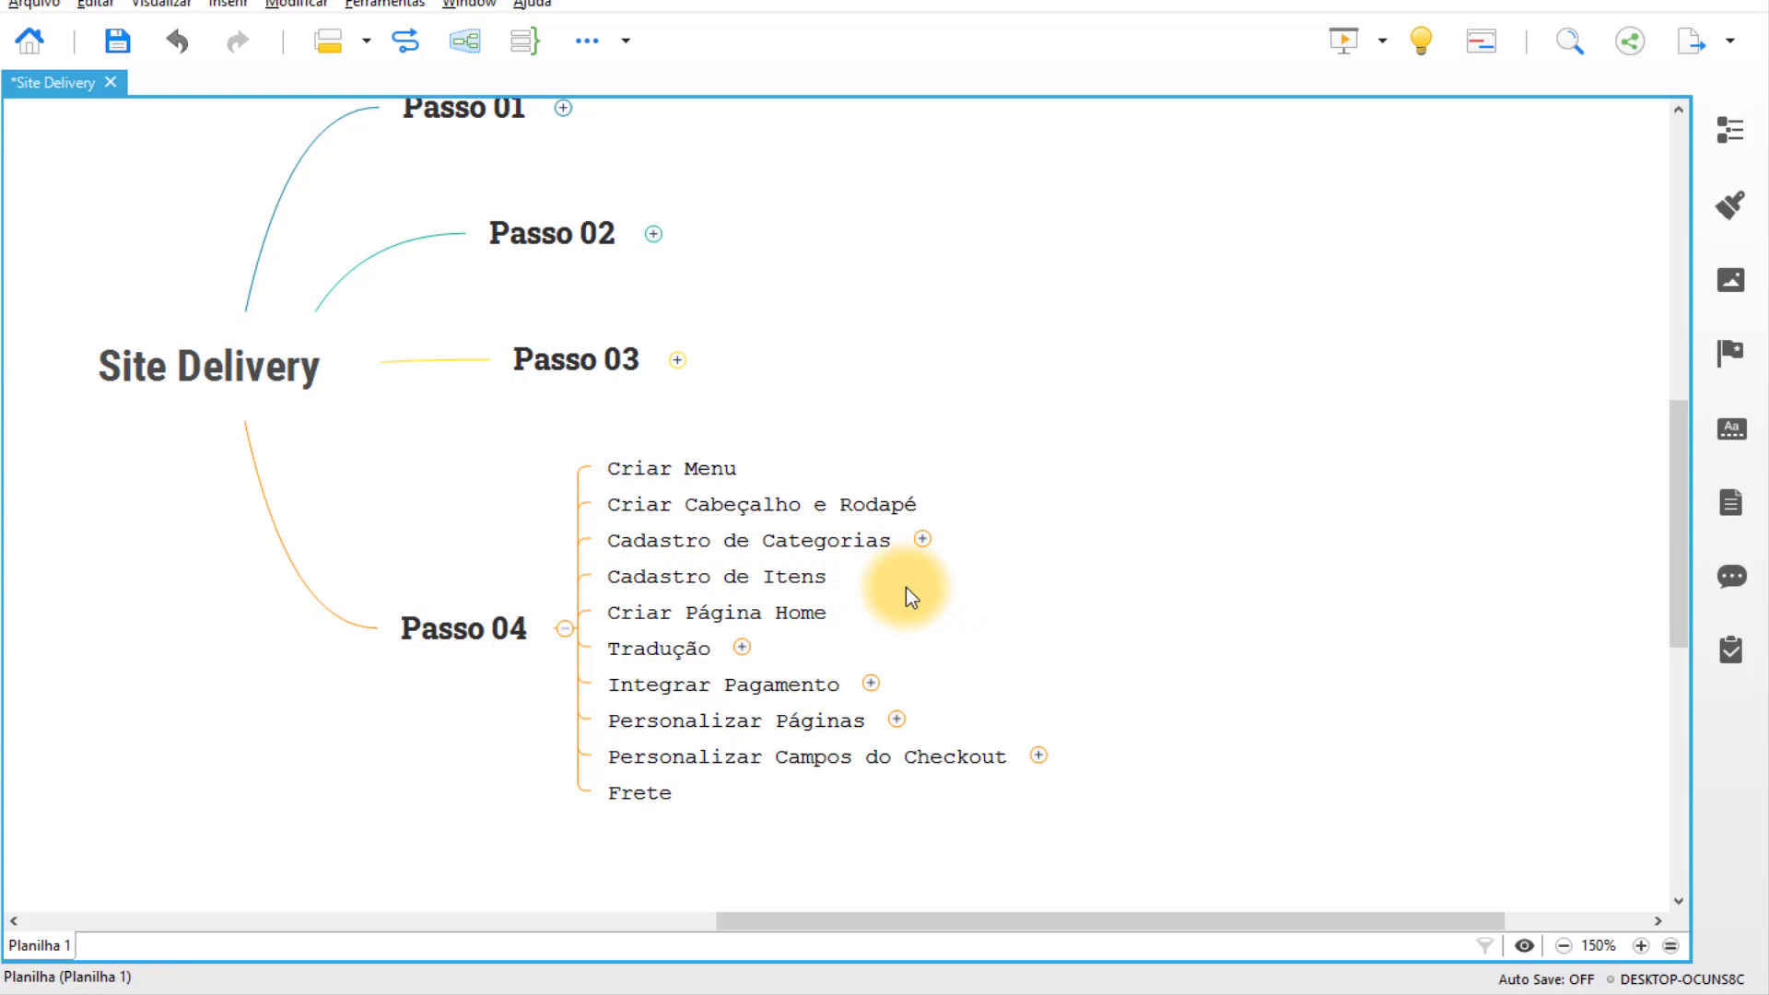
key(Up)
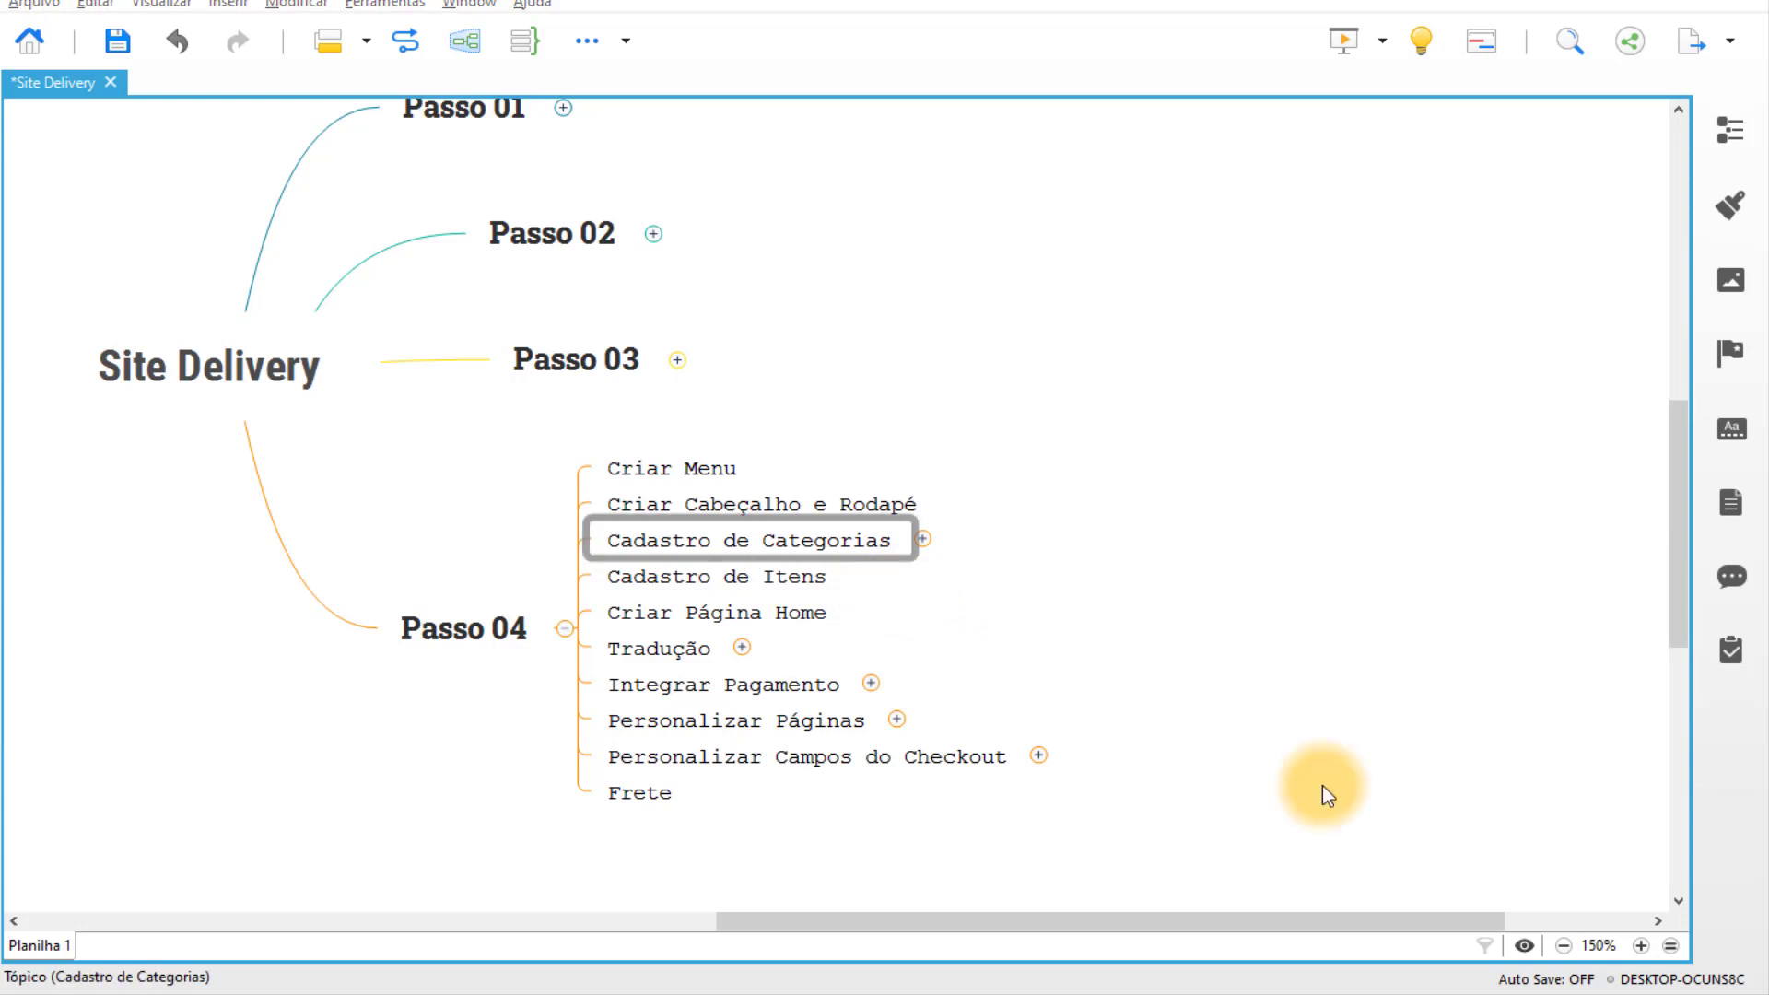
click(923, 540)
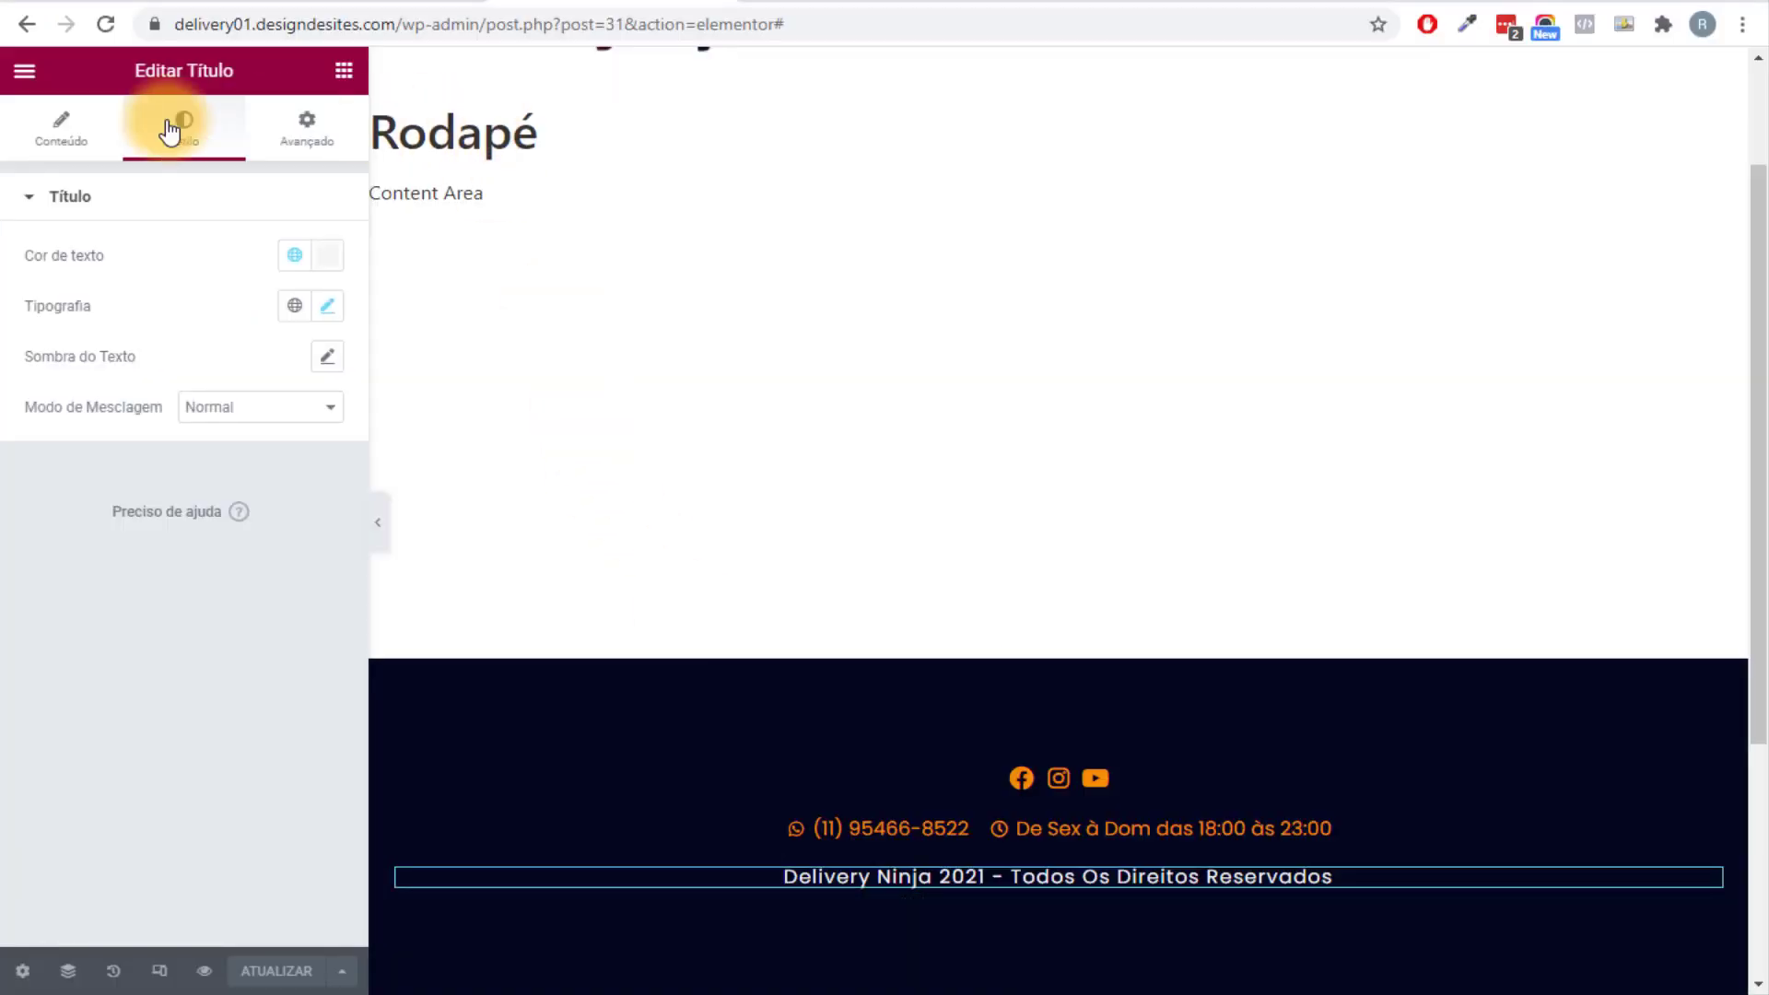
Exit the Elementor editor to the dashboard and go to Produtos > Categorias.
click(24, 72)
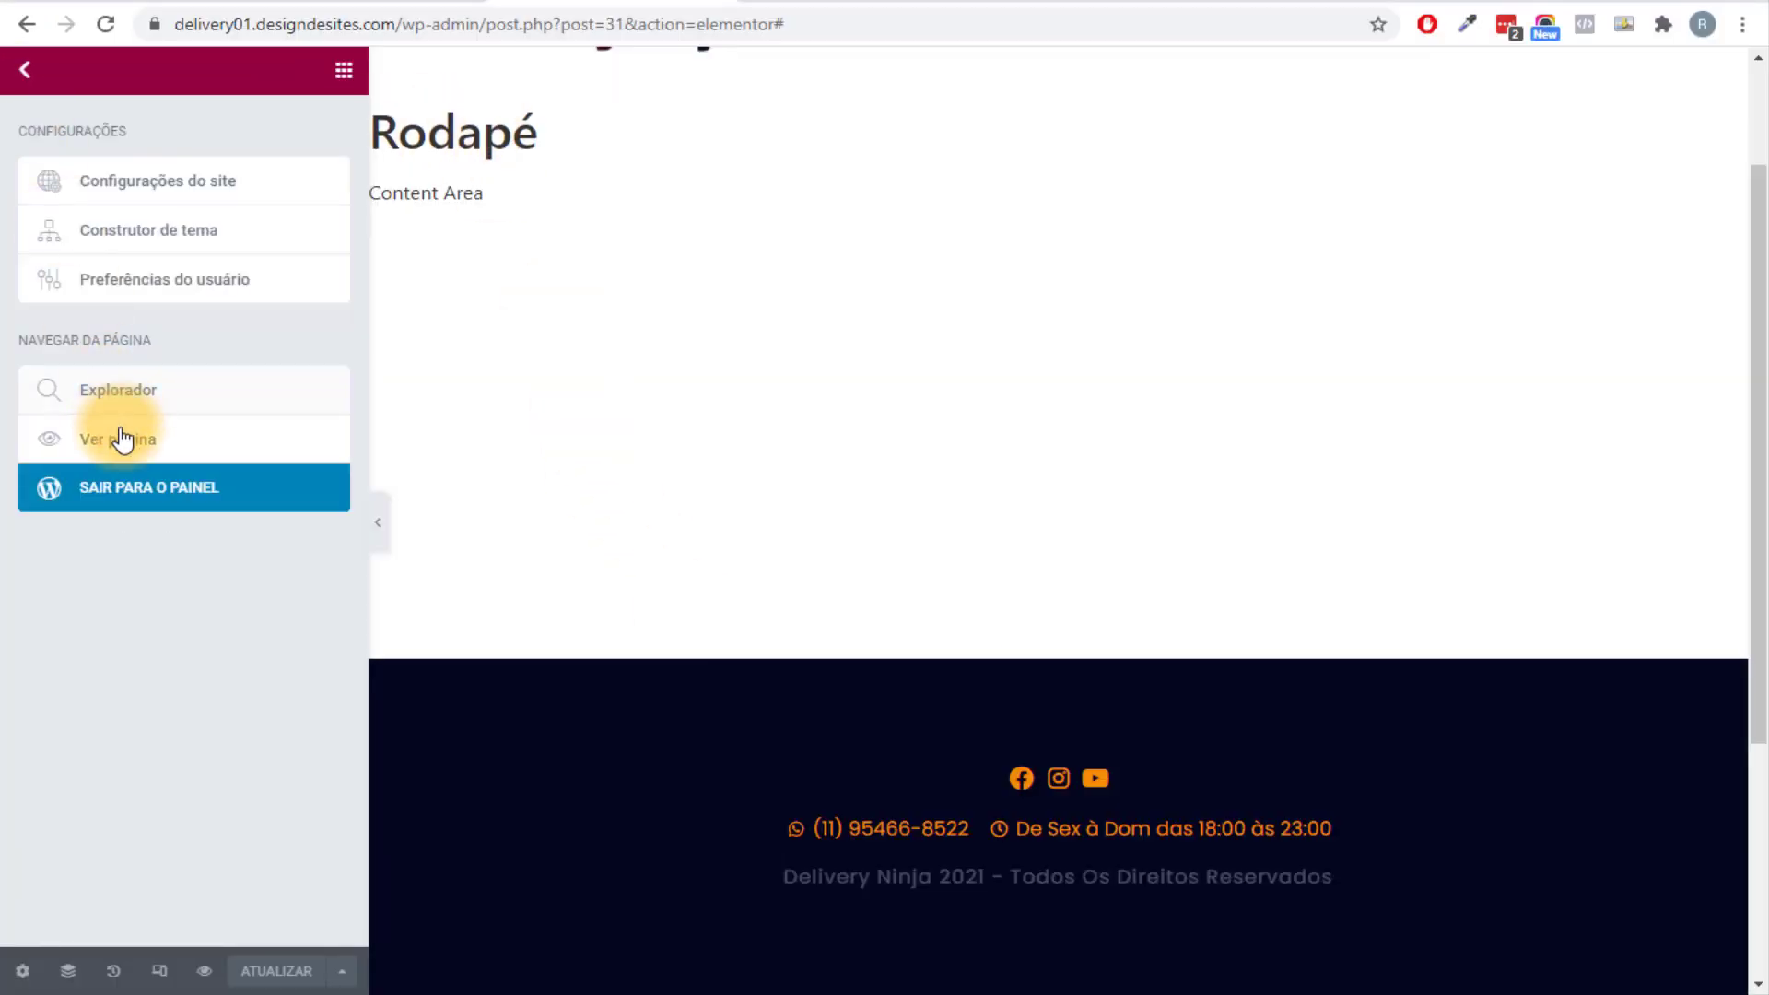
click(130, 489)
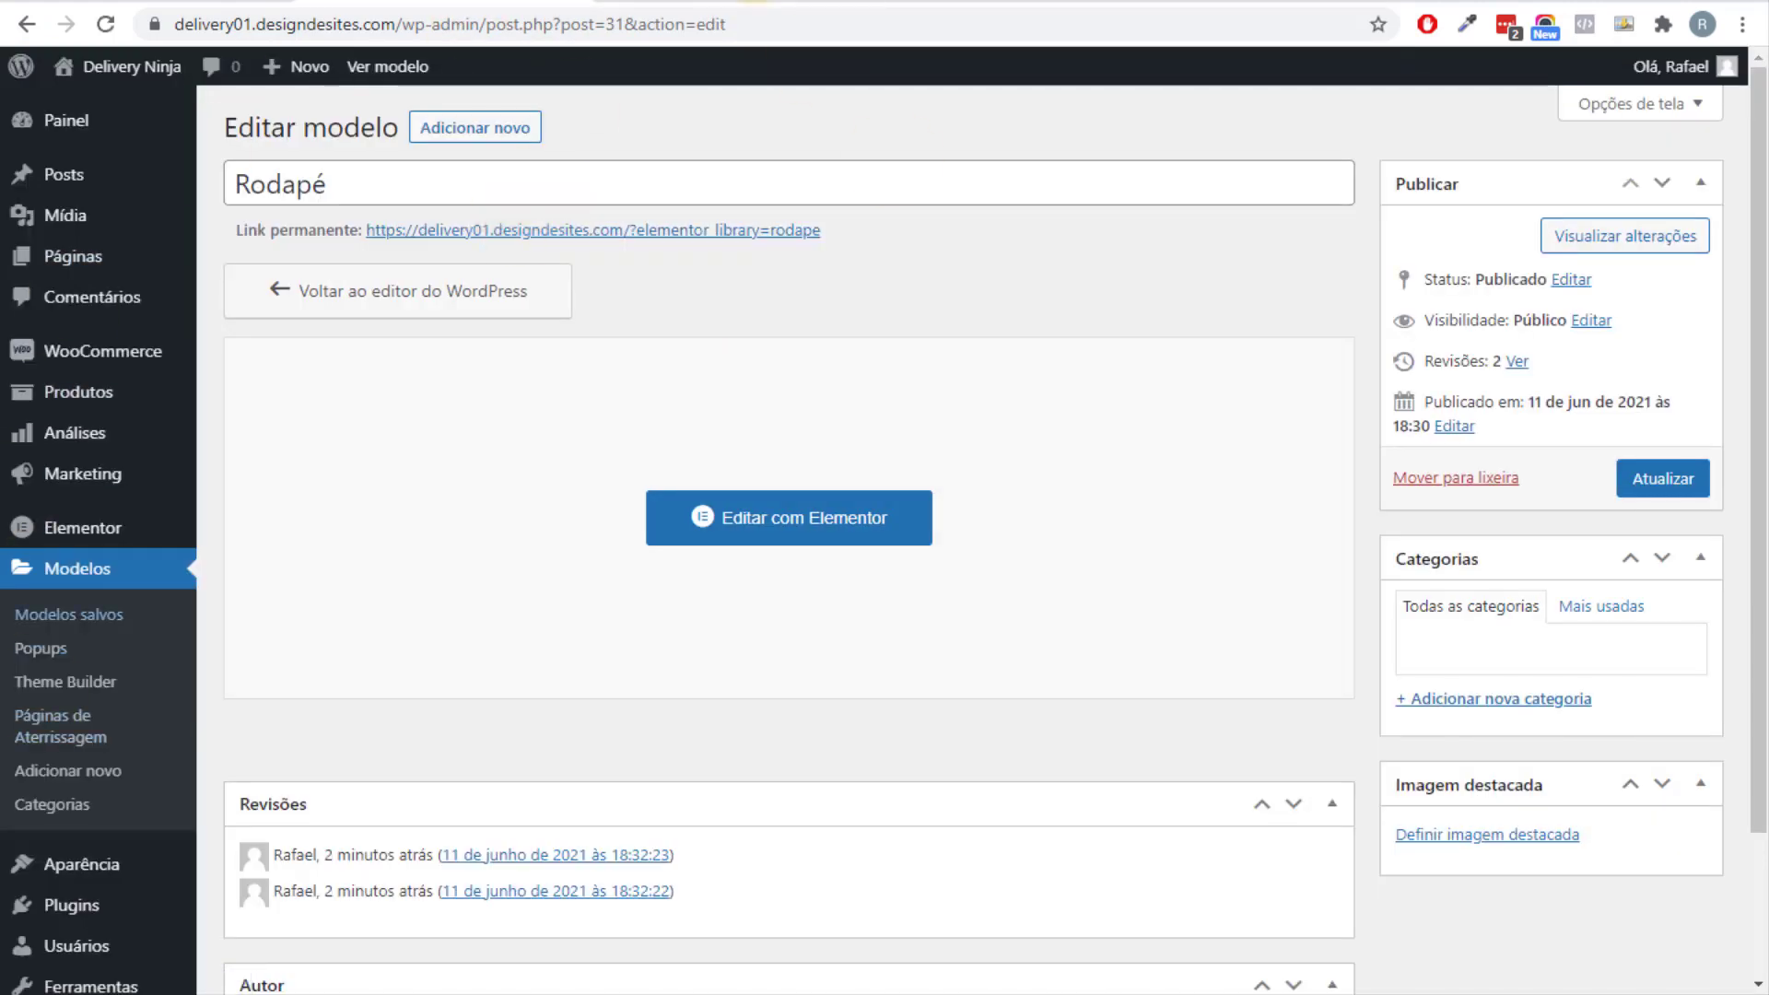
mouse_move(95, 395)
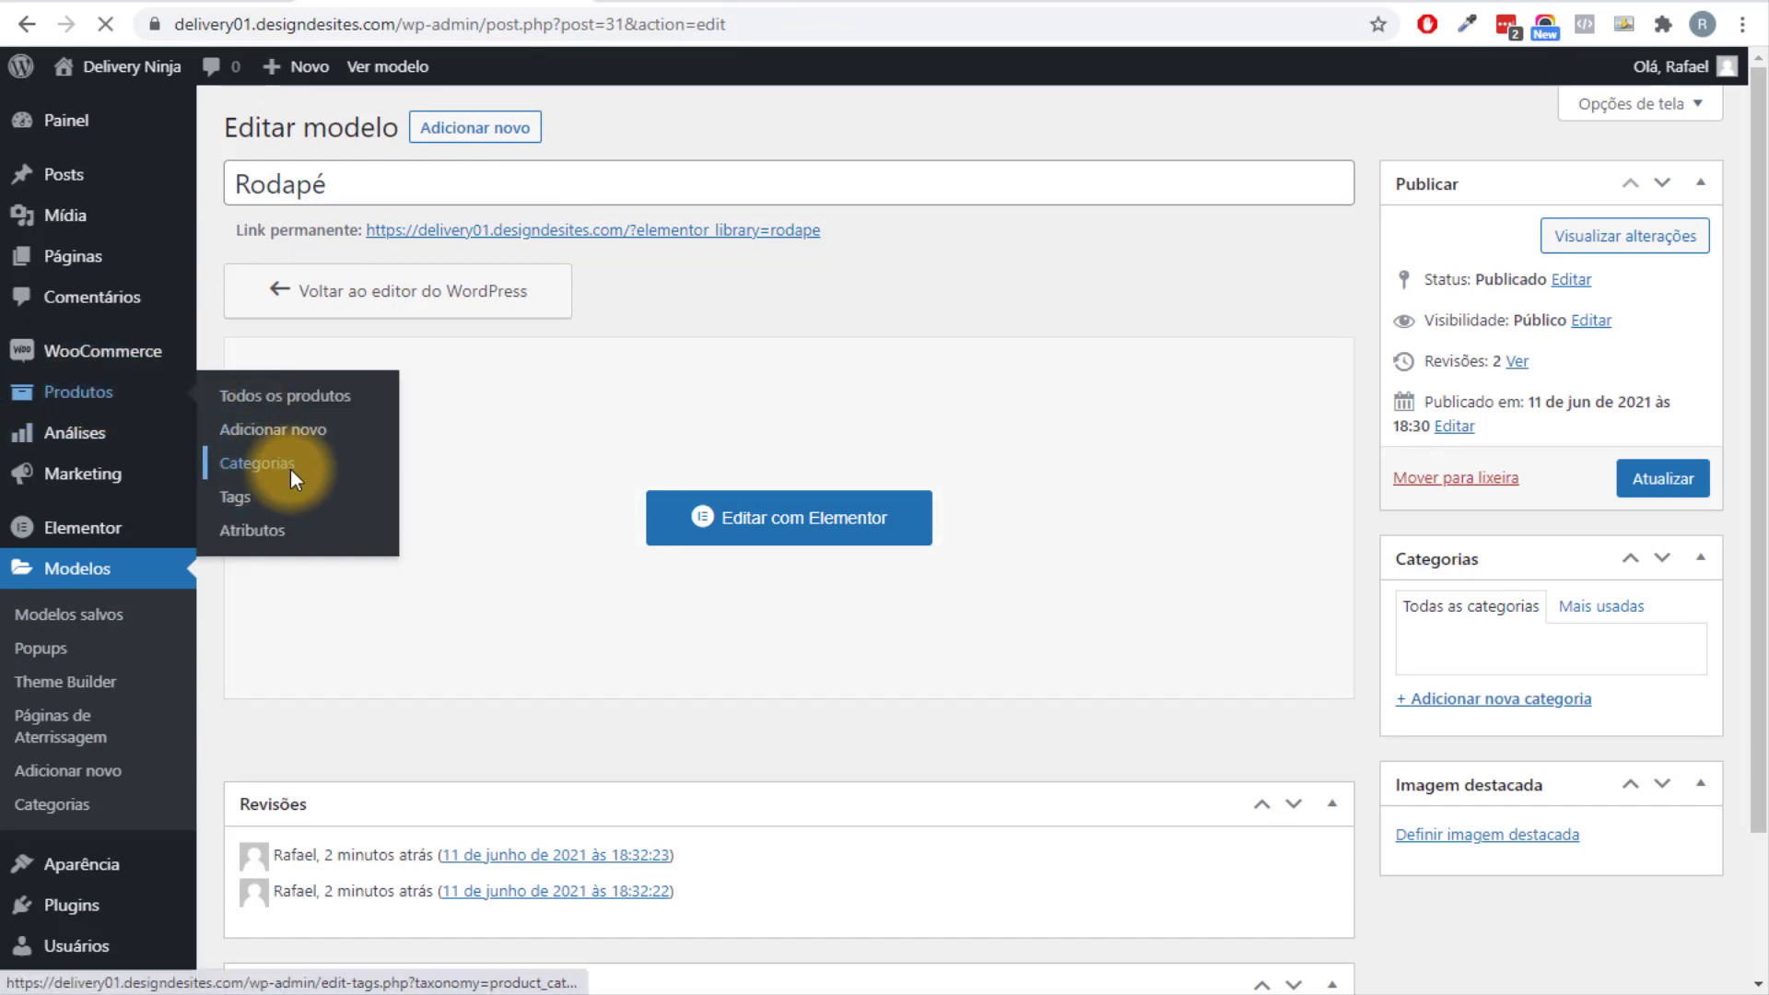
click(322, 464)
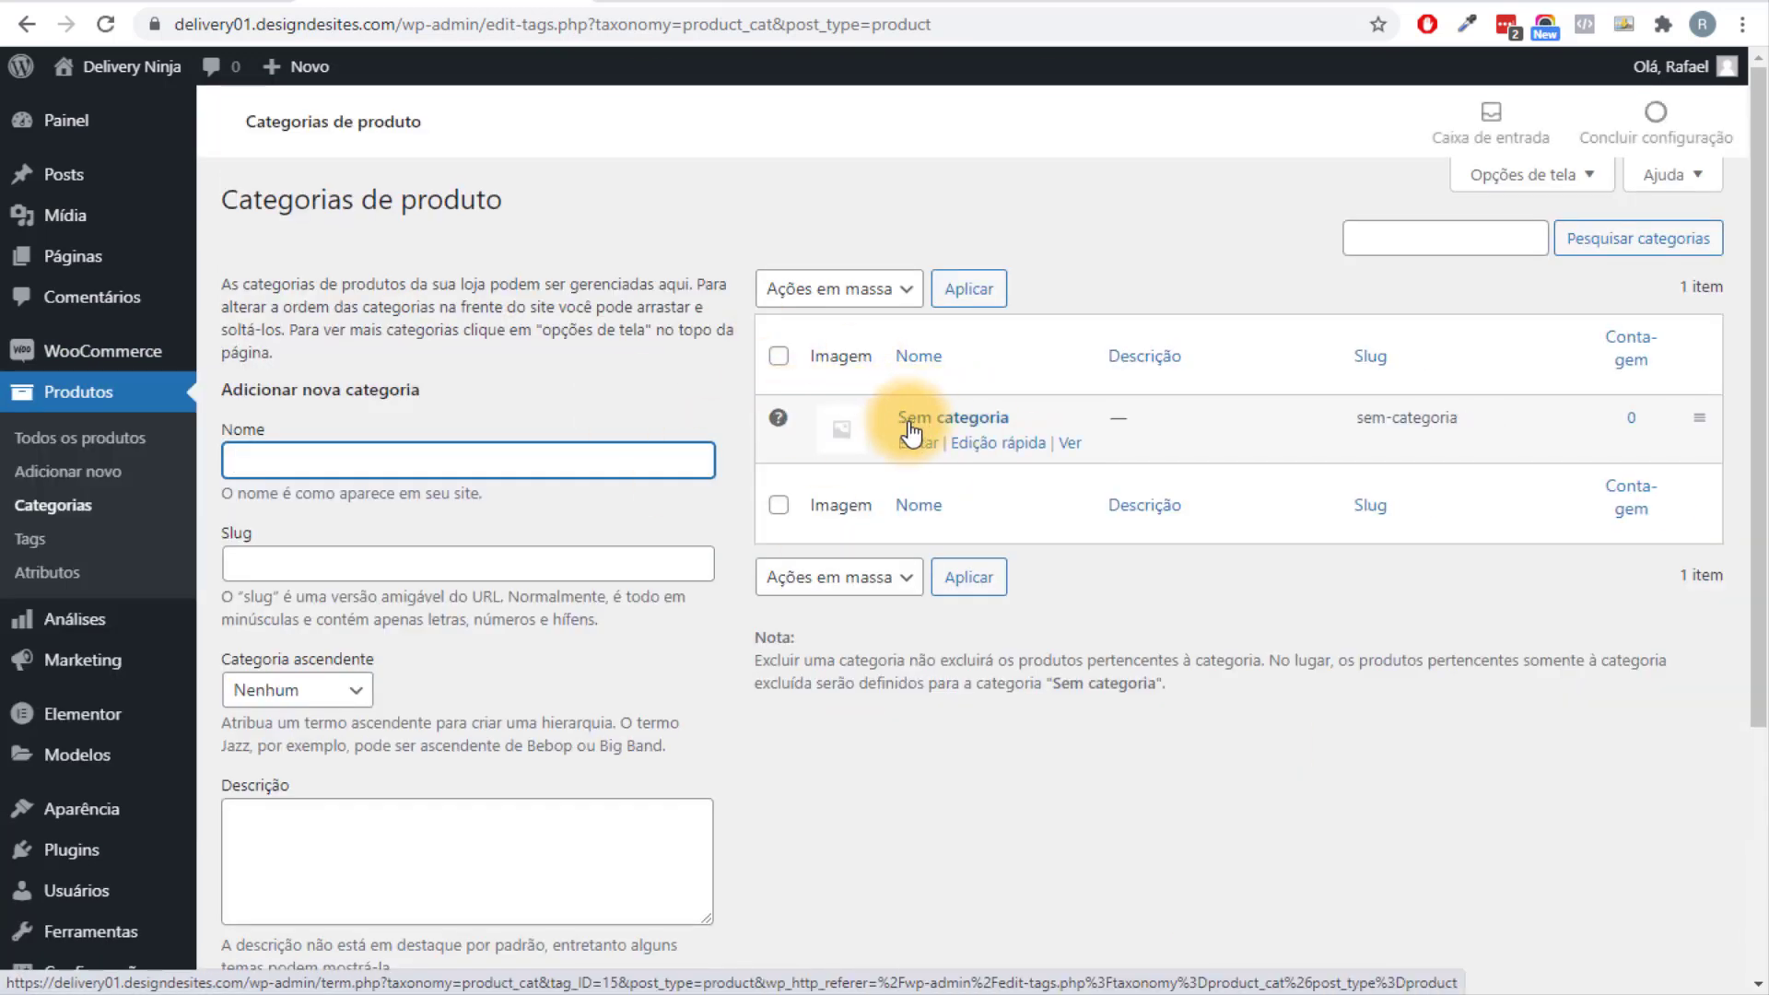
Quick-edit 'Sem categoria' into Hambúrguer with slug hamburguer and save it.
click(996, 444)
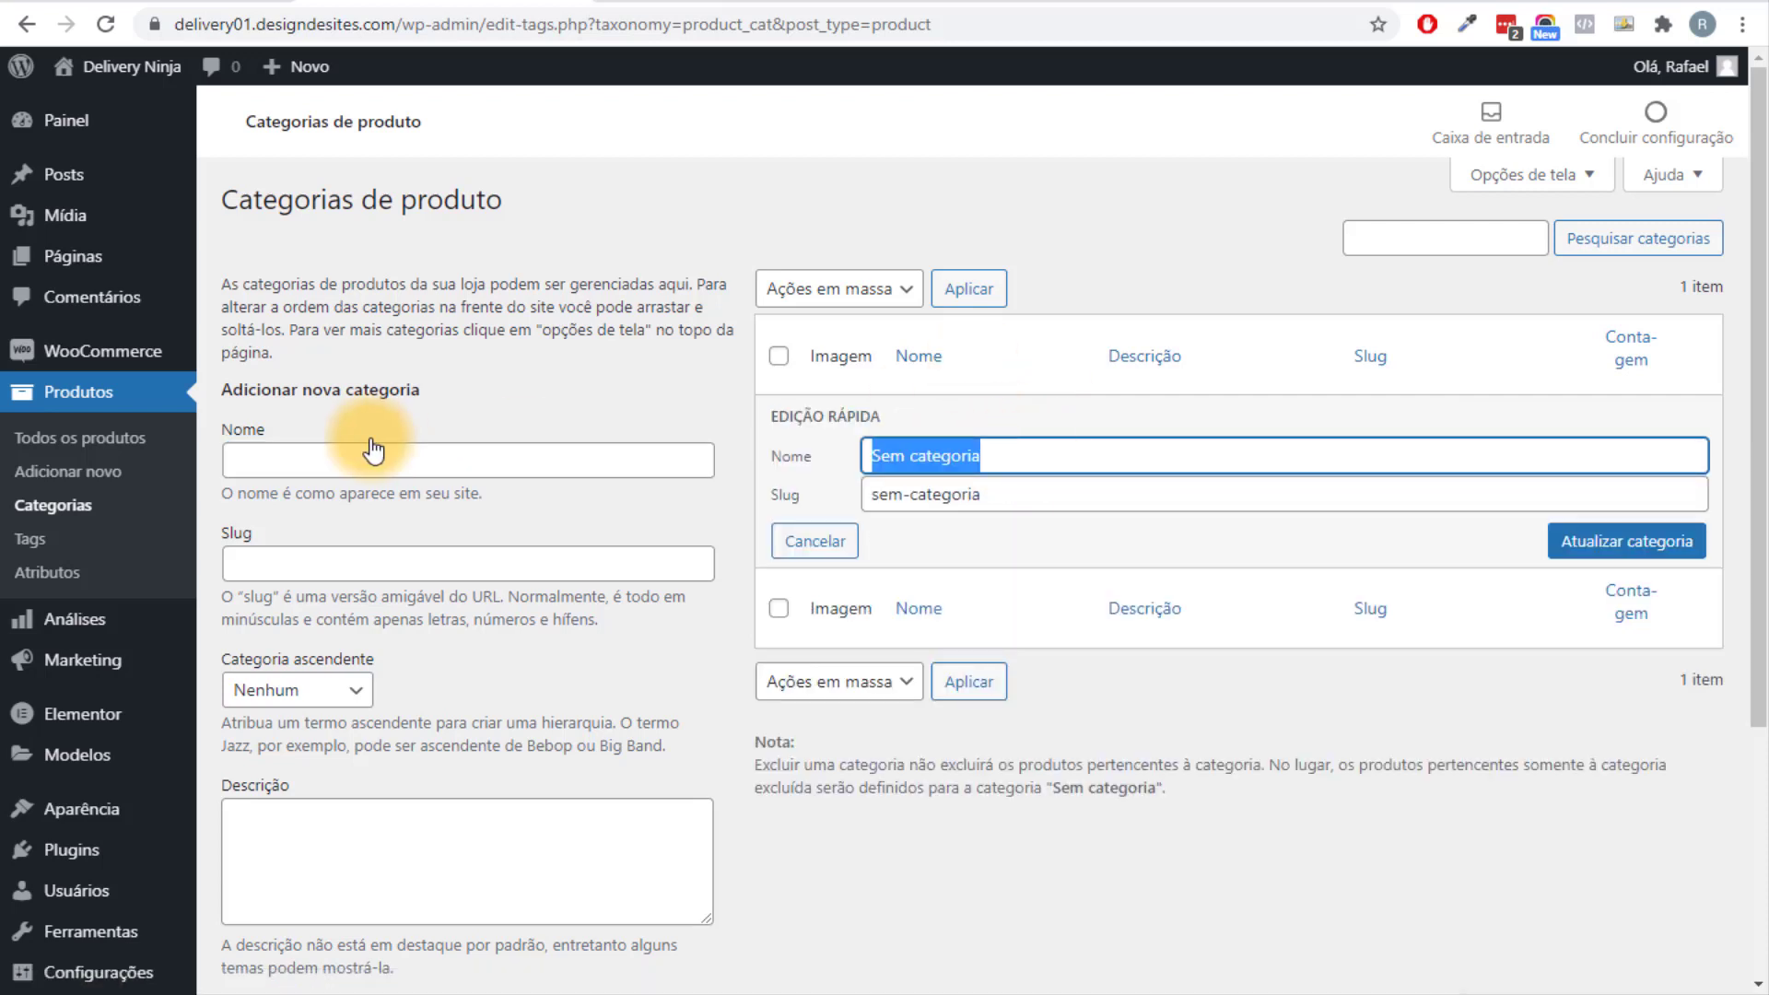
text(Ha)
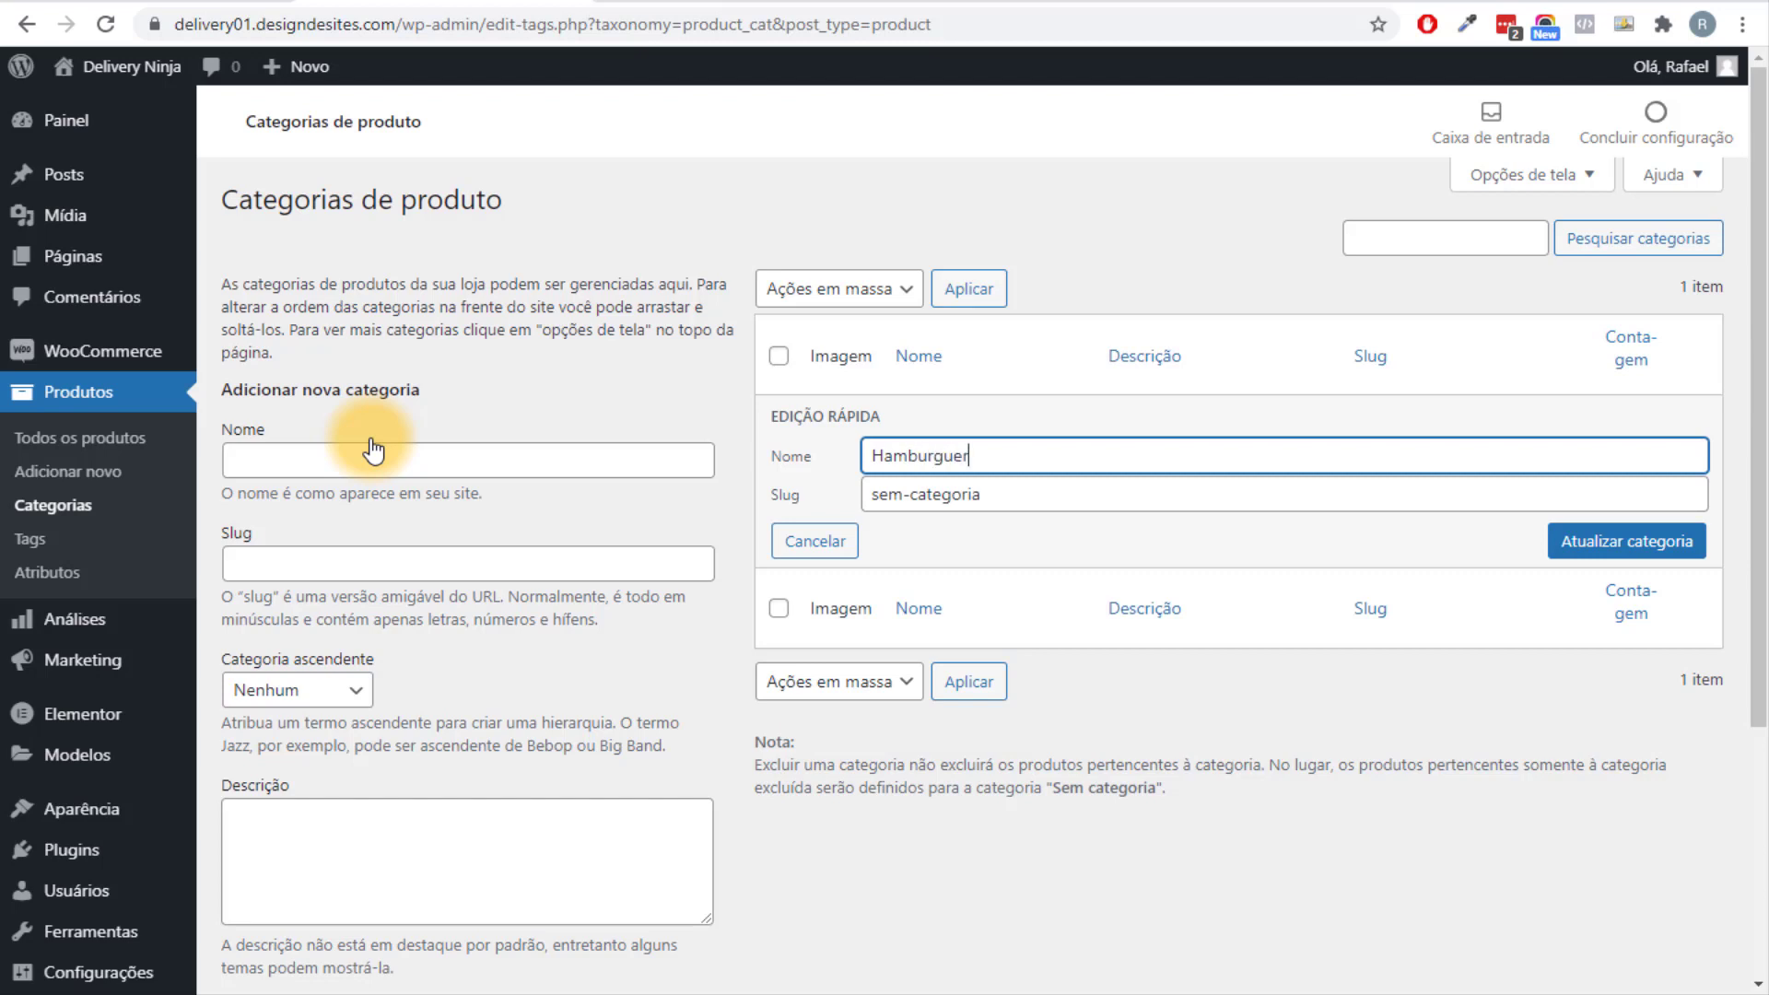
text(mburguer)
double_click(940, 458)
key(ctrl+c)
drag(1117, 494, 863, 505)
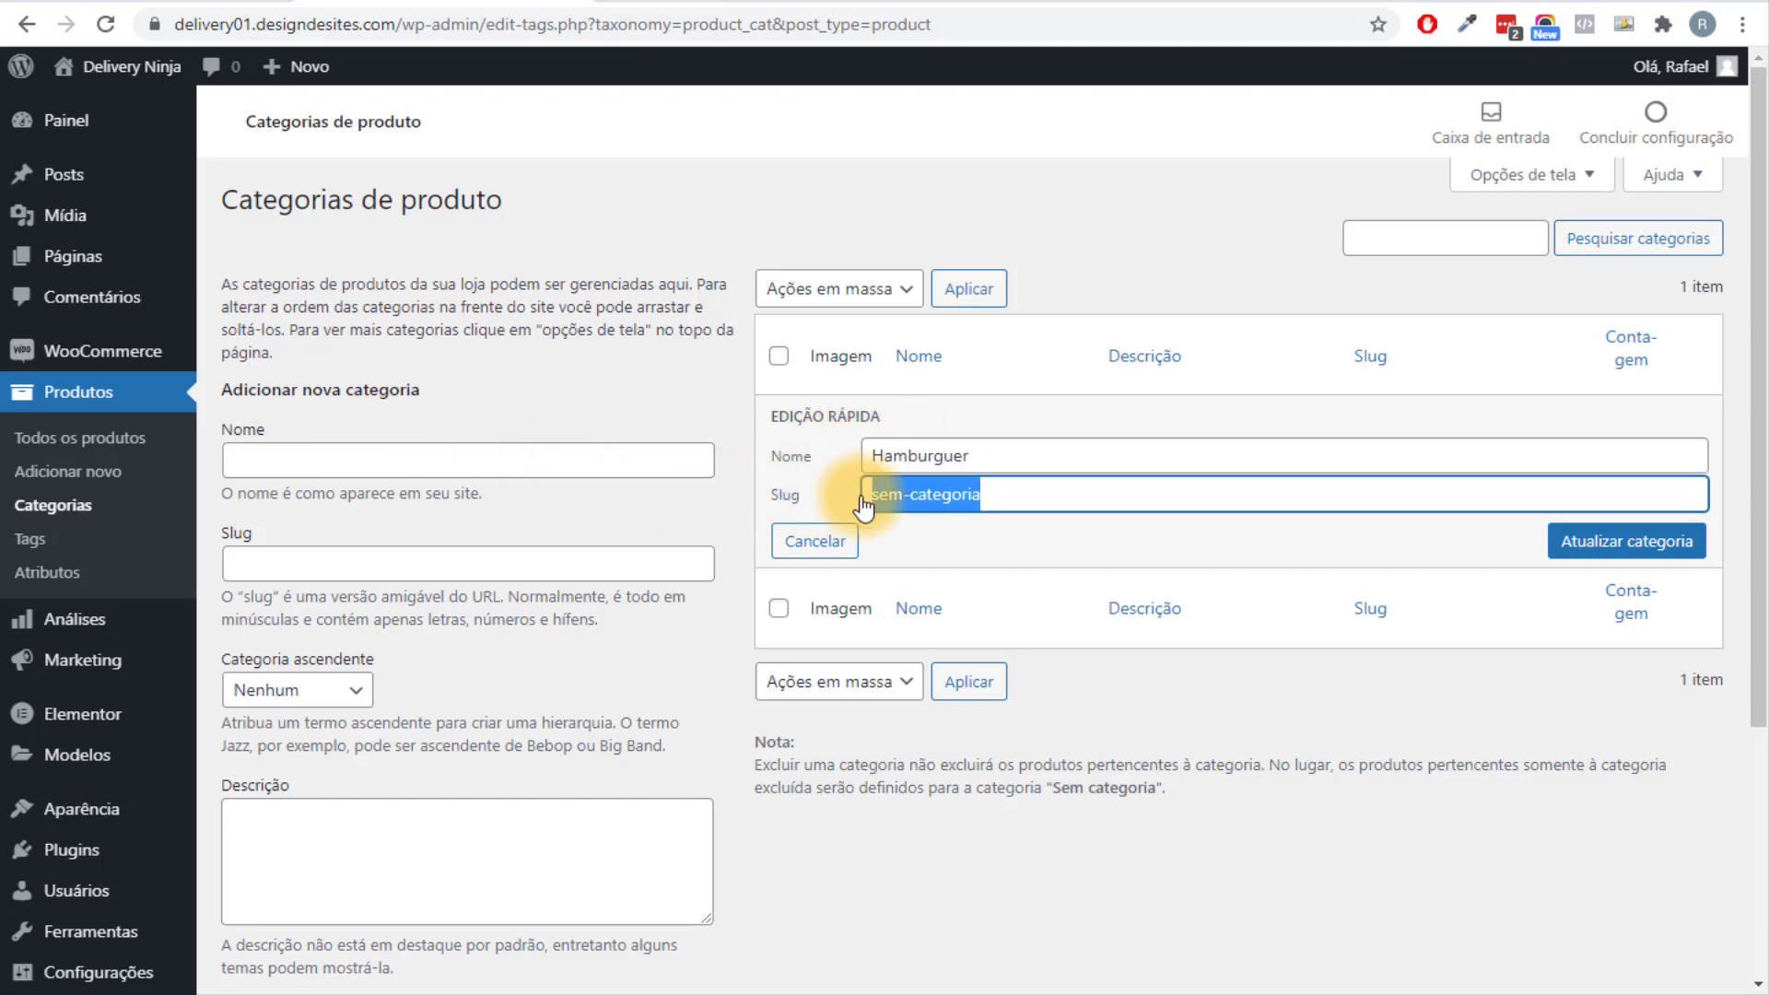
key(ctrl+v)
right_click(926, 457)
click(949, 467)
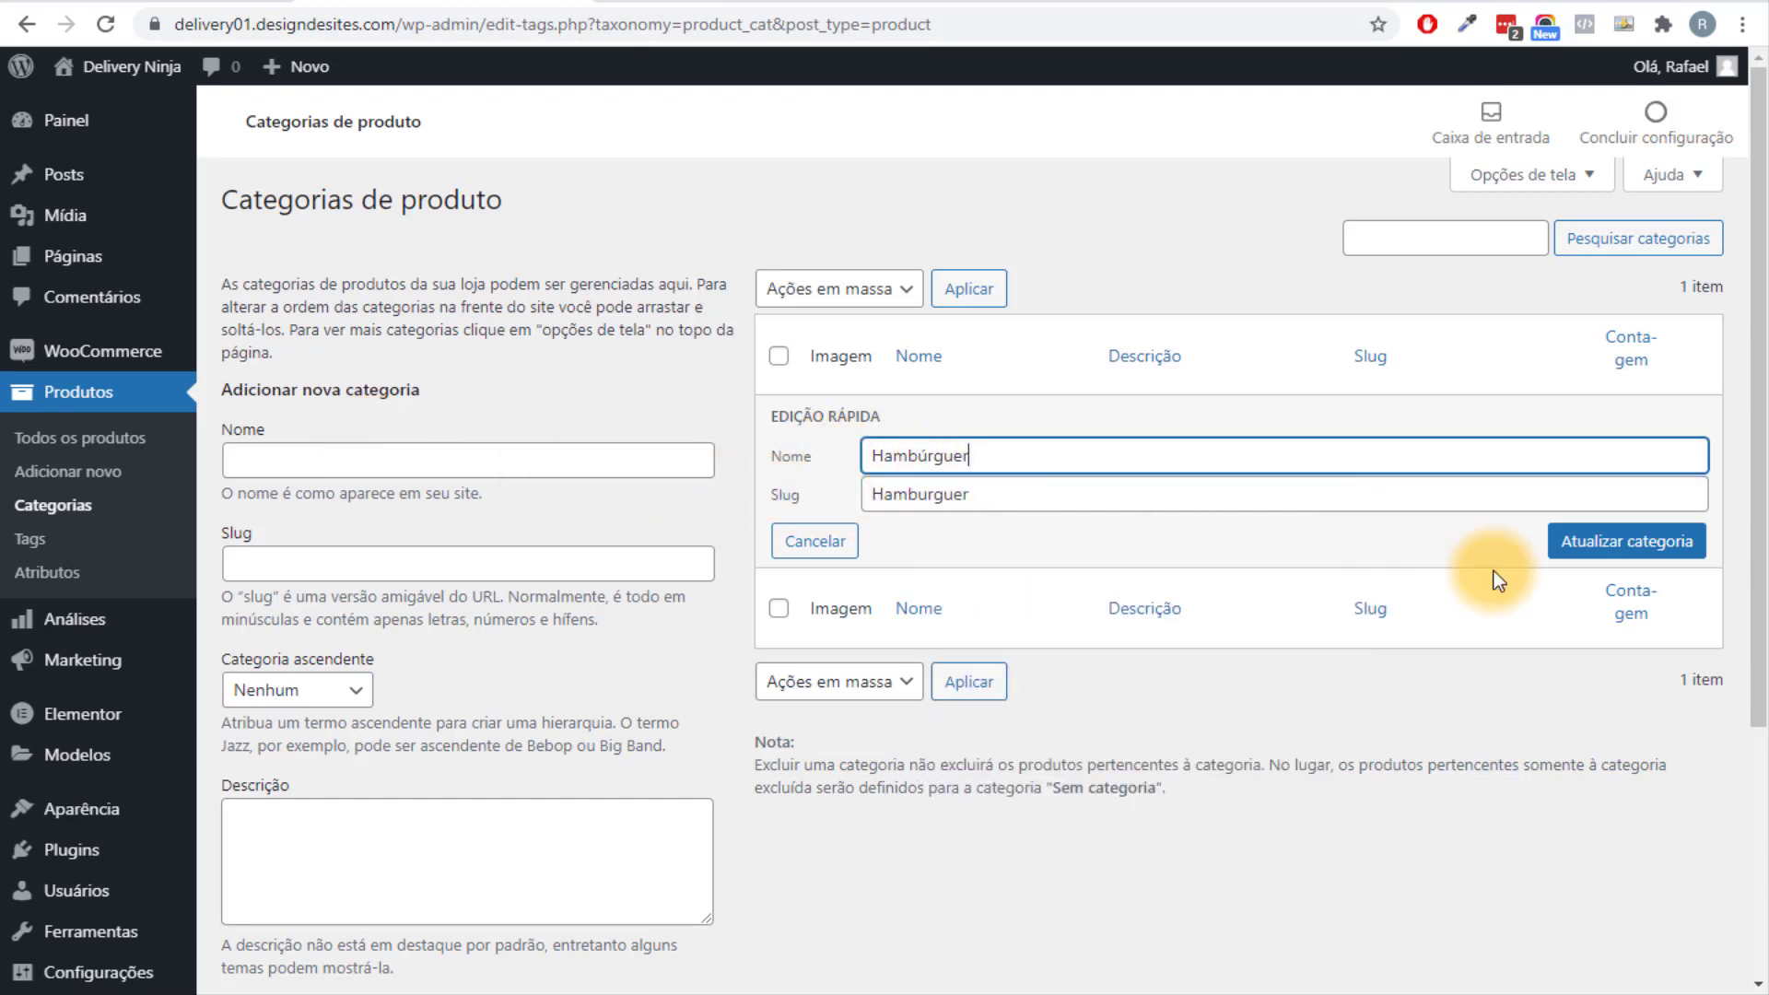
click(1627, 543)
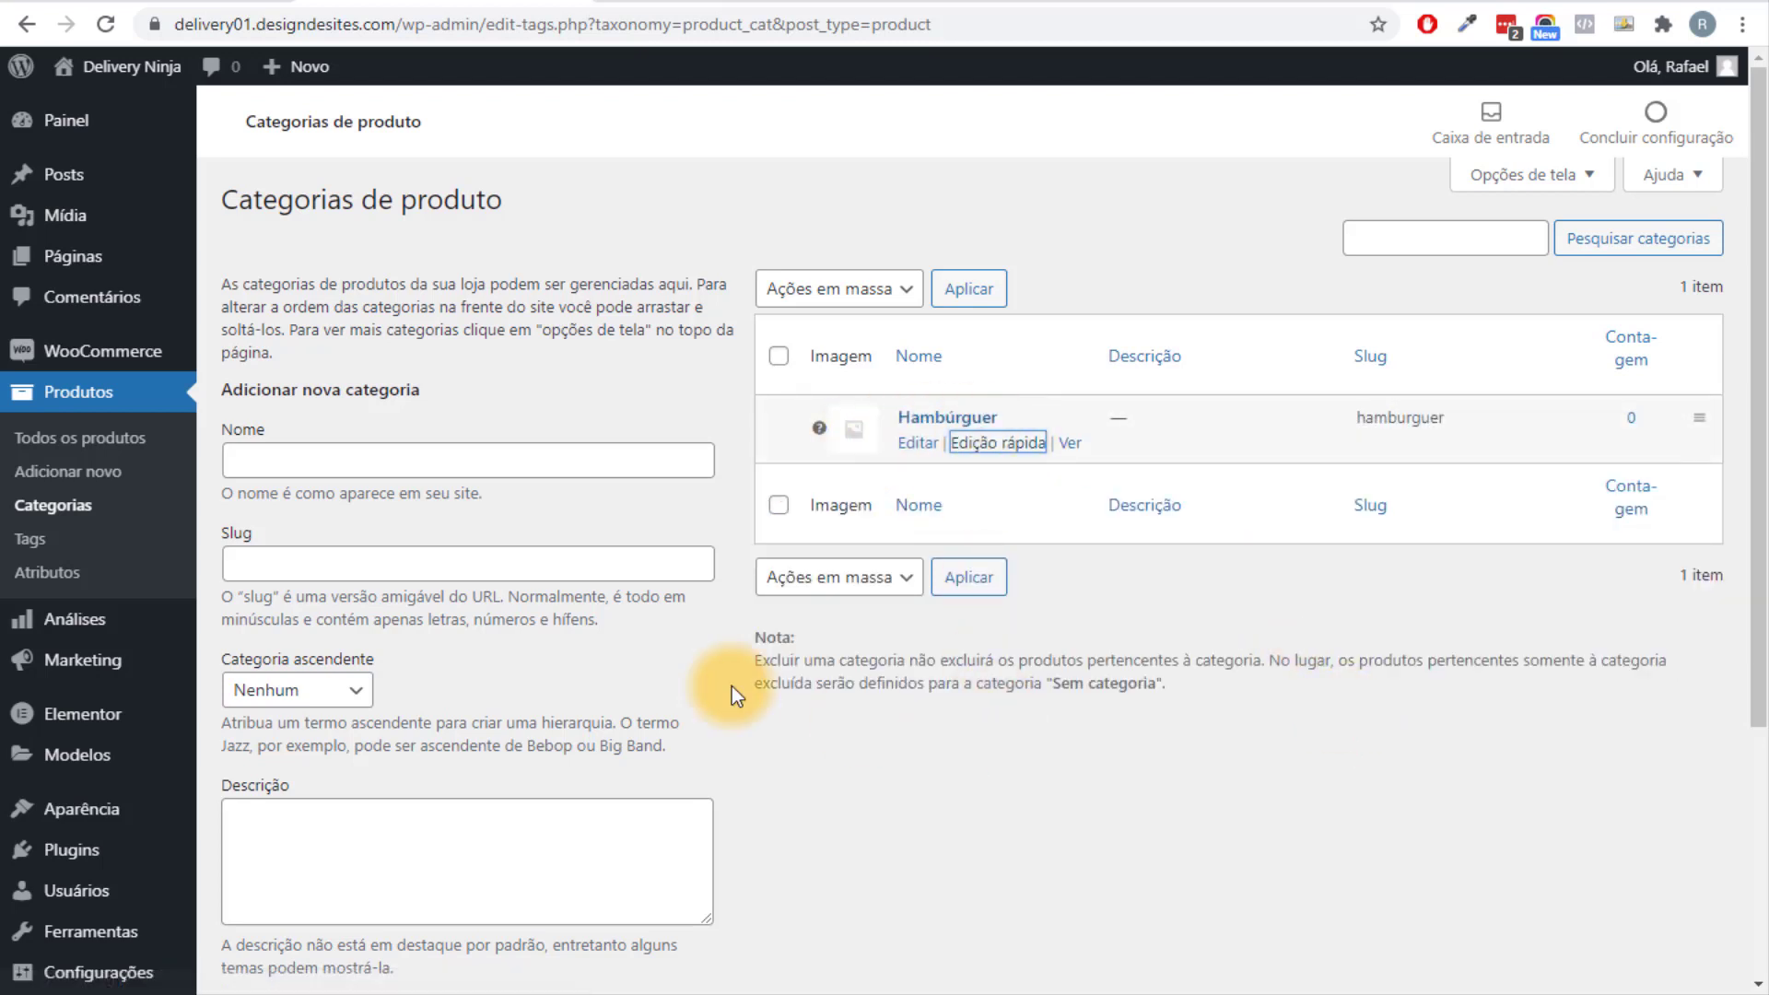
Add the new product categories Bebidas and Sobremessas.
click(464, 467)
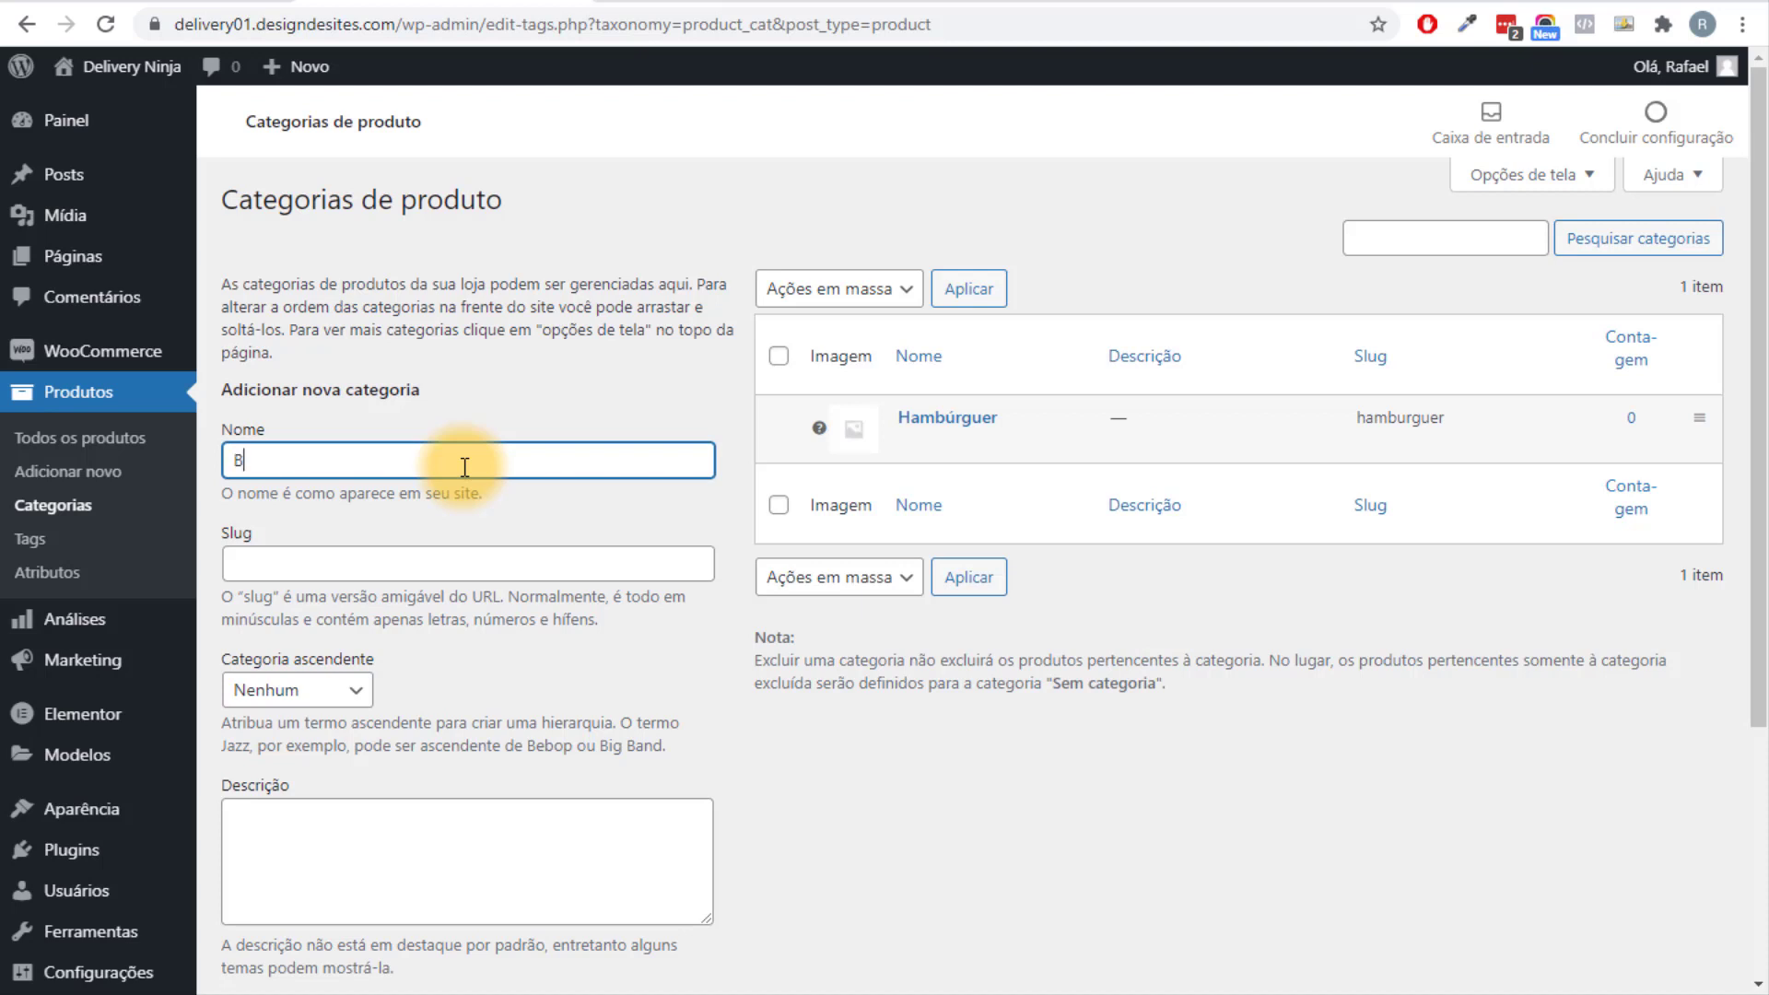
text(Bebidas)
scroll(438, 451, down, 3)
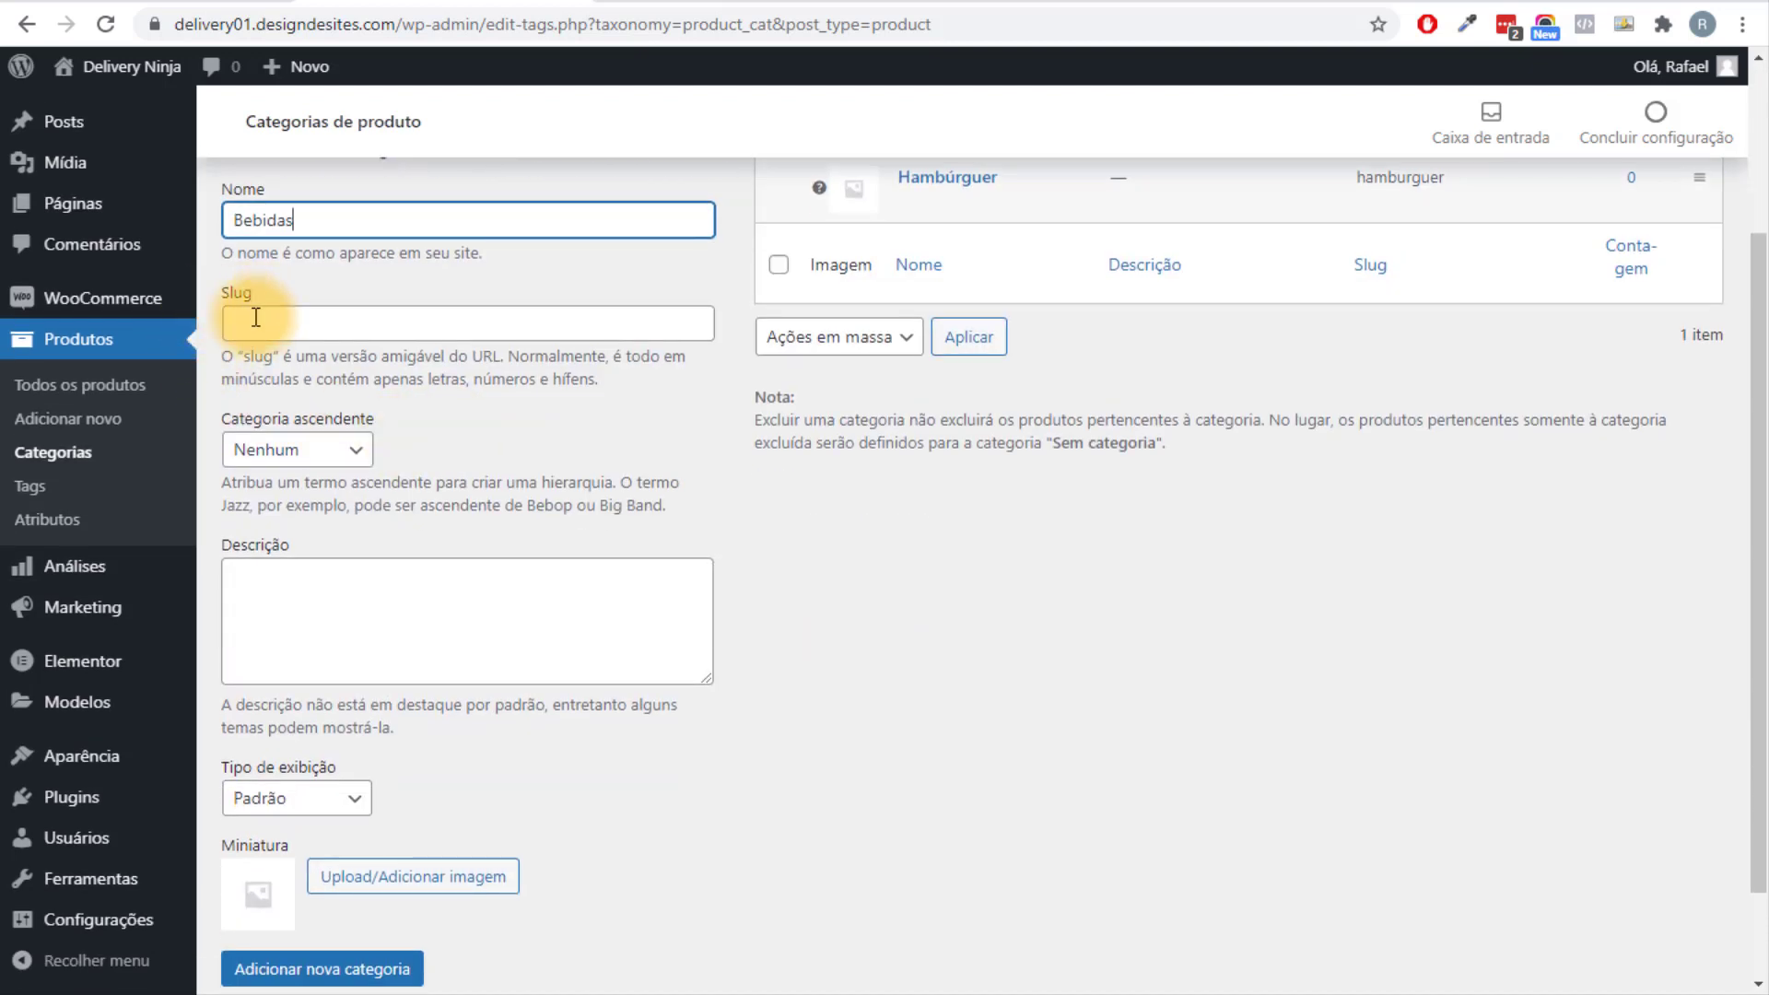
scroll(433, 433, down, 1)
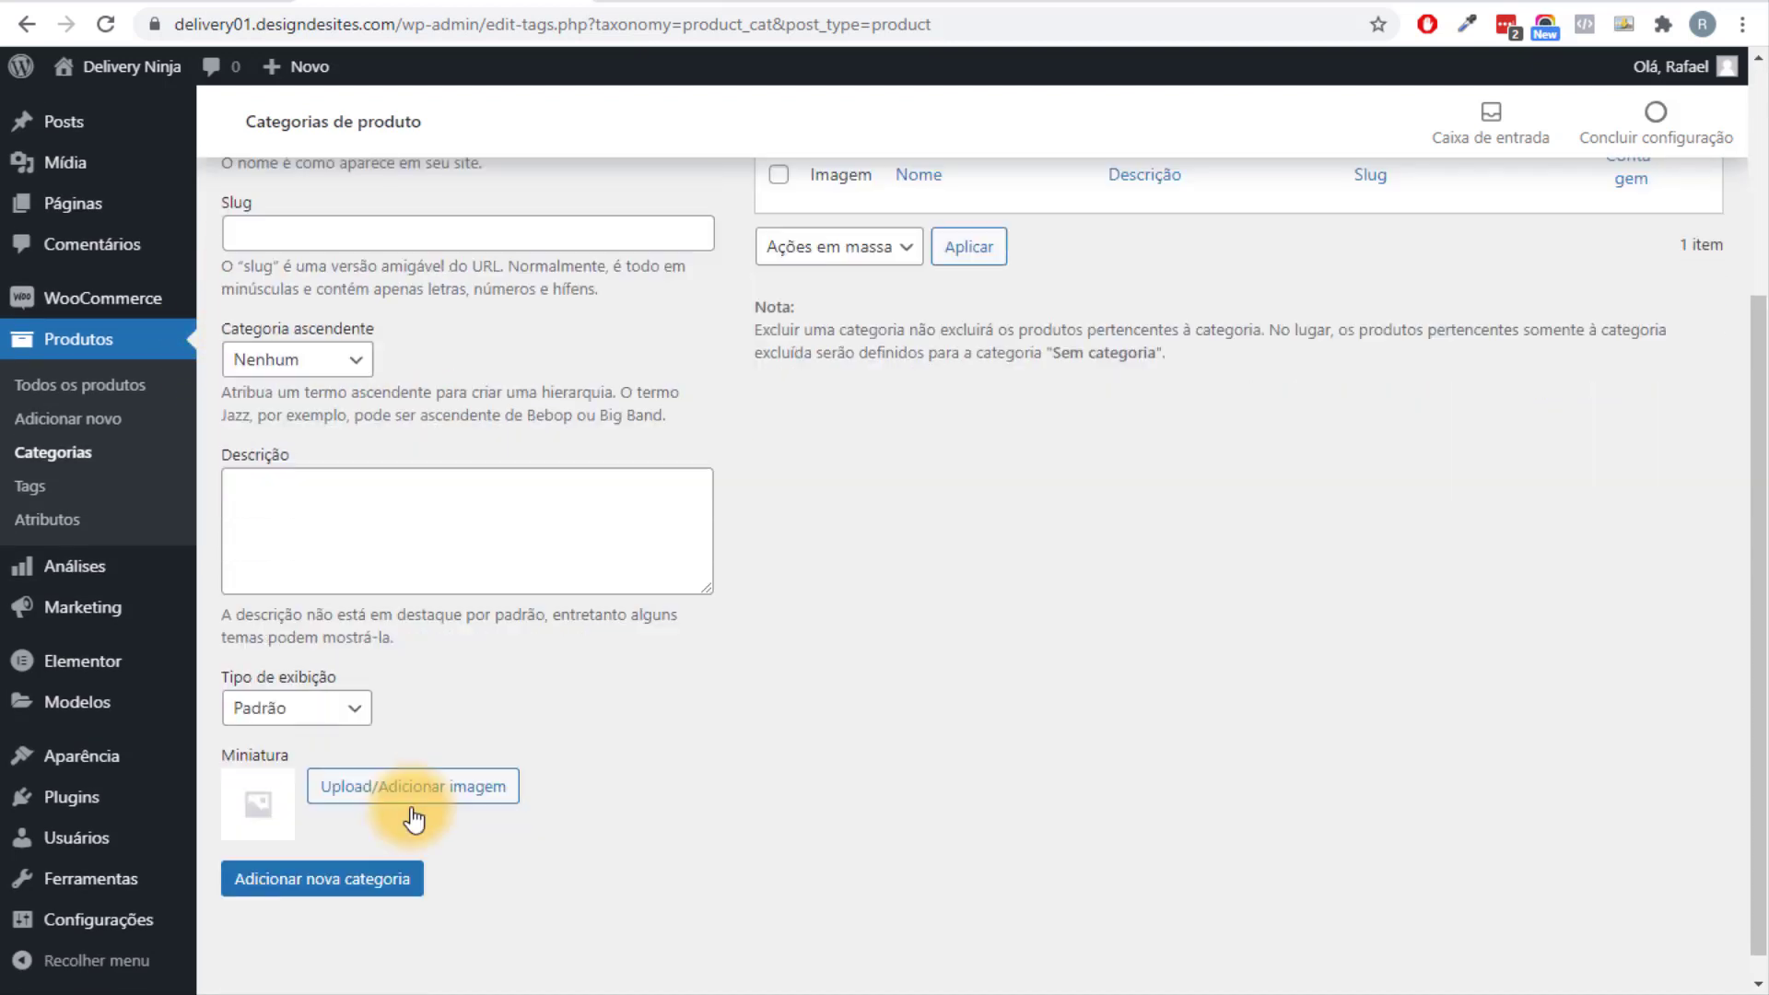
click(369, 865)
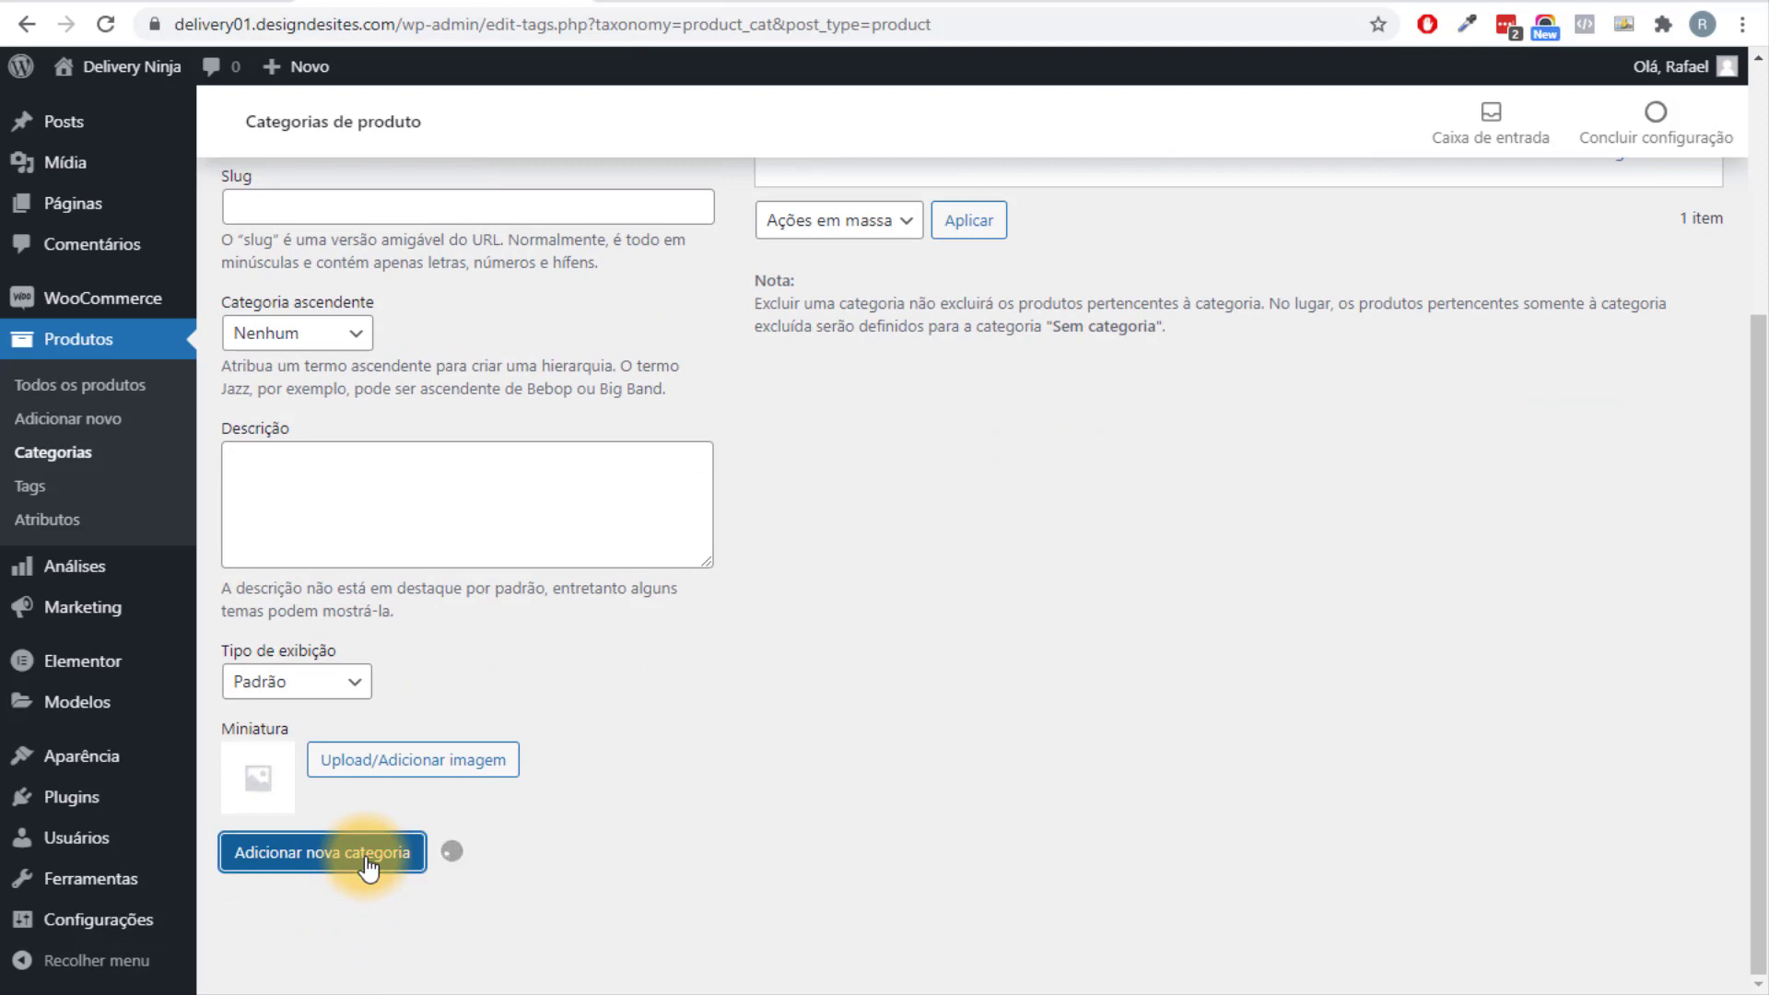
scroll(323, 474, up, 5)
click(346, 457)
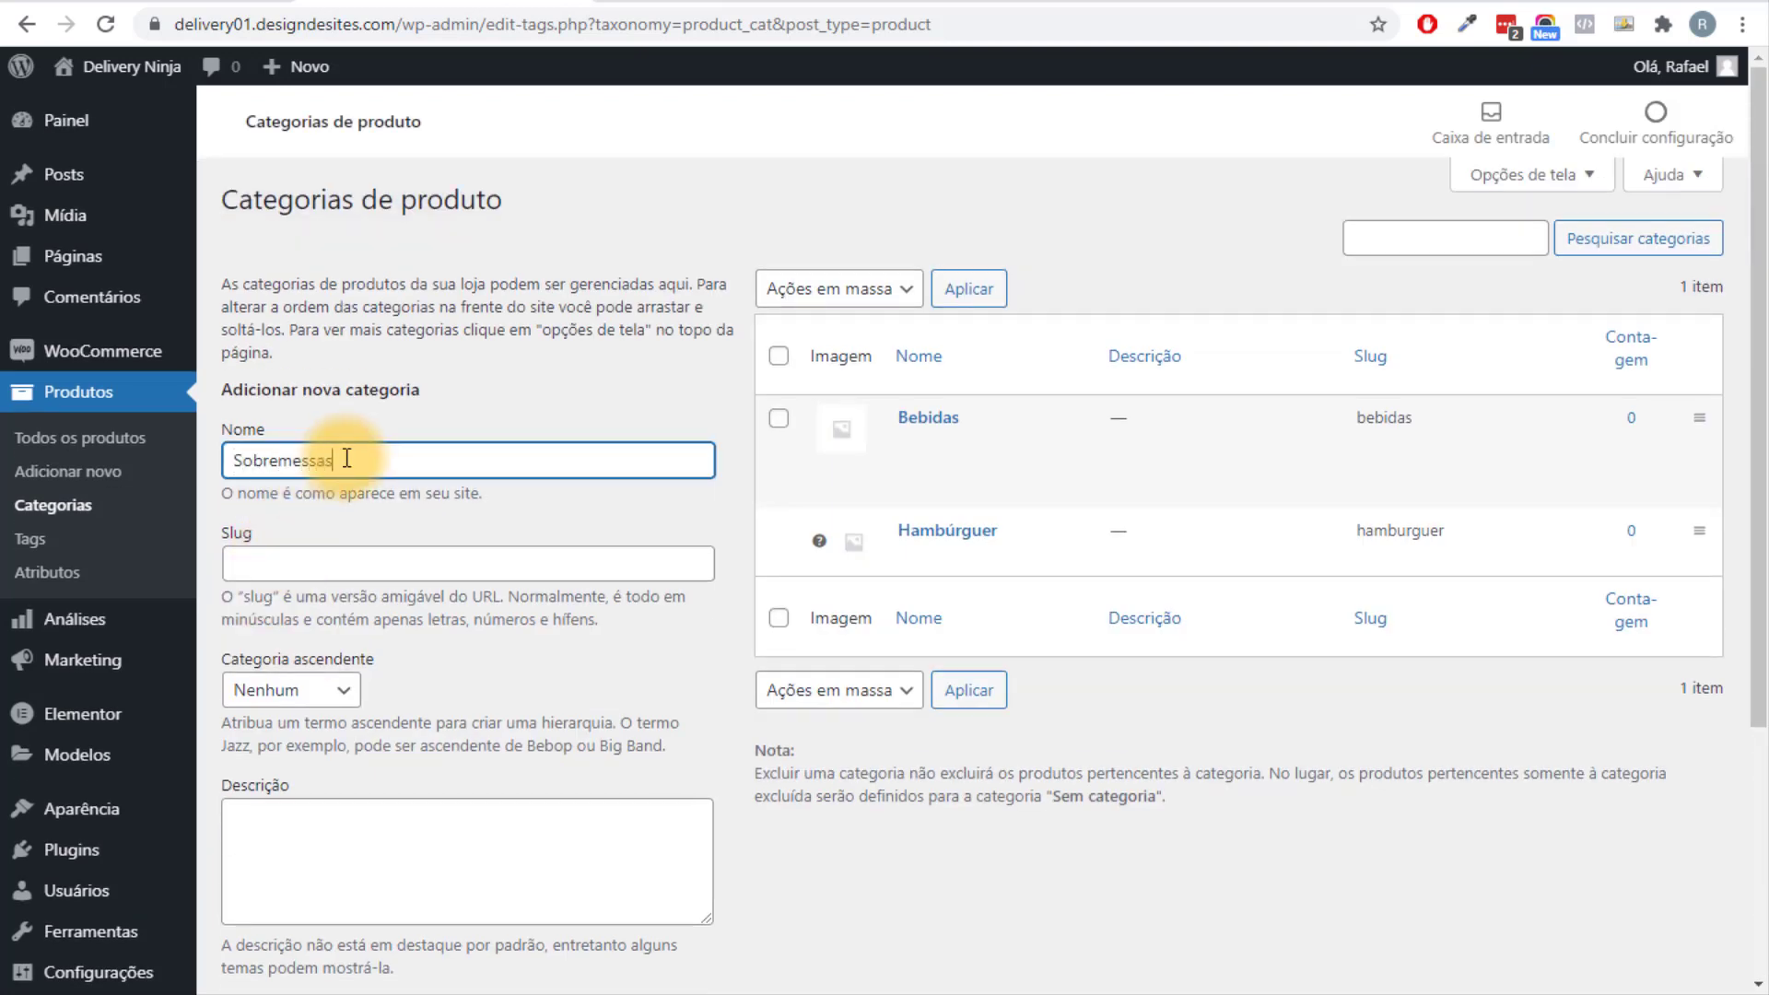
text(Sobremessas)
scroll(406, 466, down, 3)
click(319, 866)
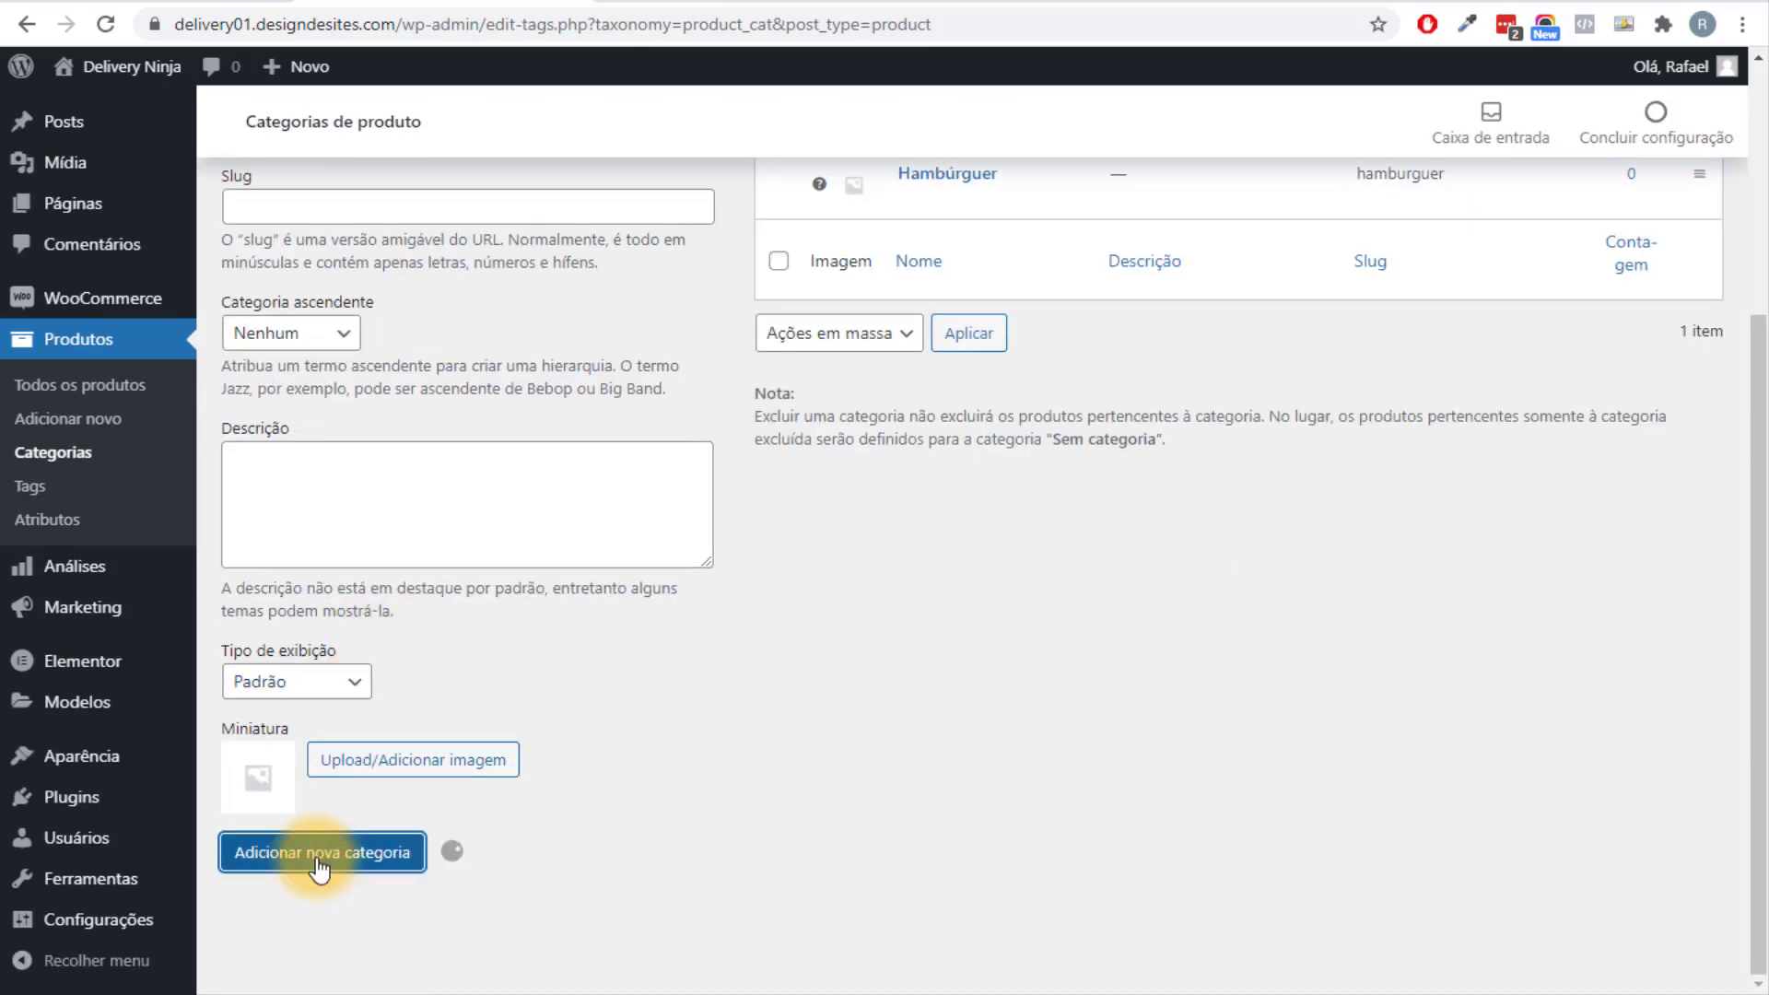
scroll(617, 798, up, 3)
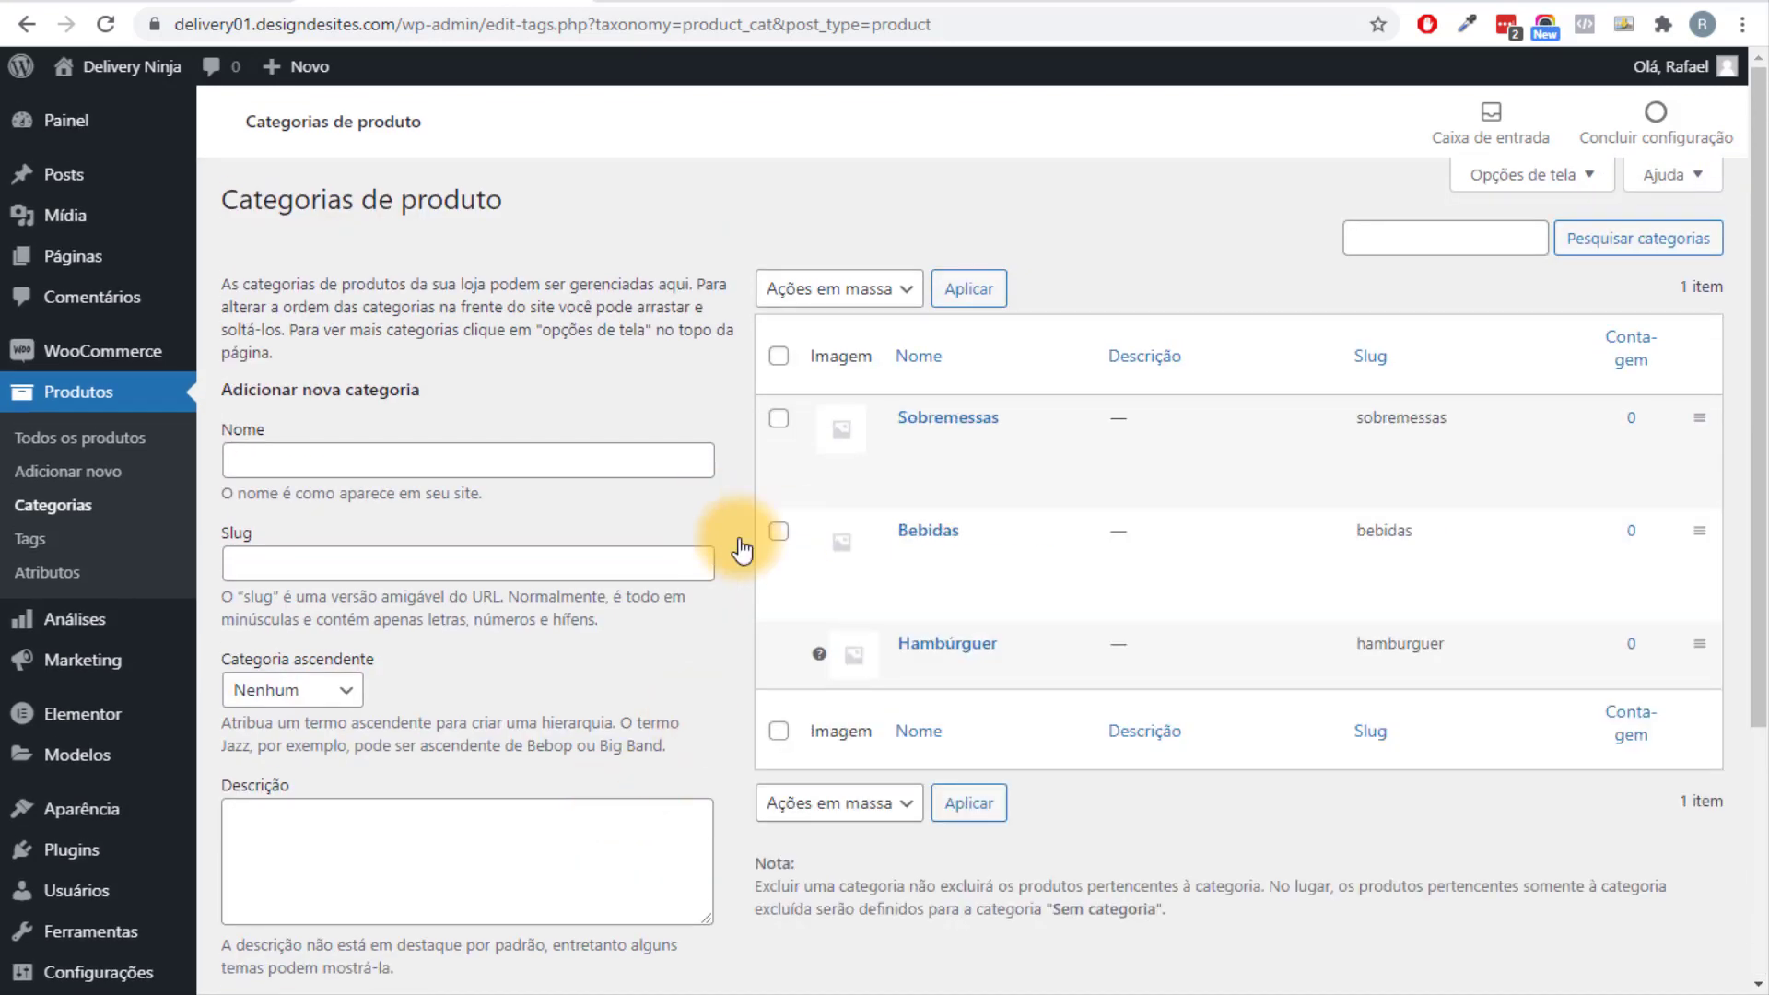
scroll(828, 557, down, 3)
scroll(815, 483, up, 3)
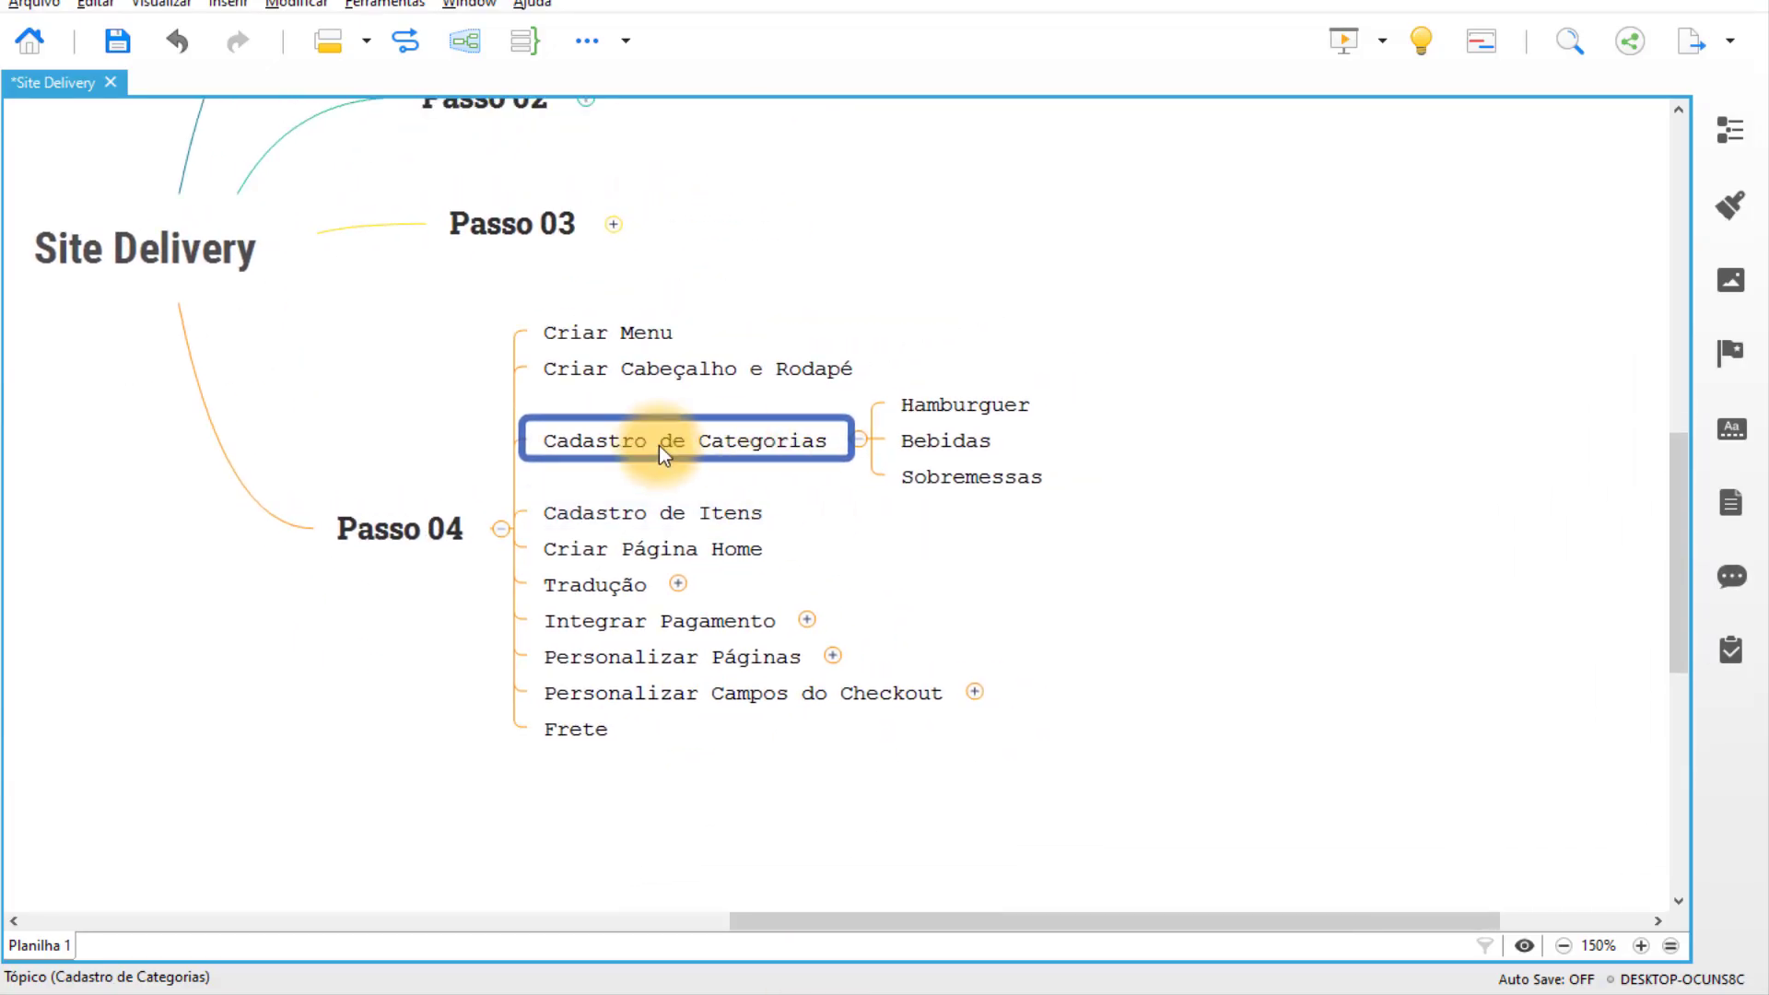
click(728, 513)
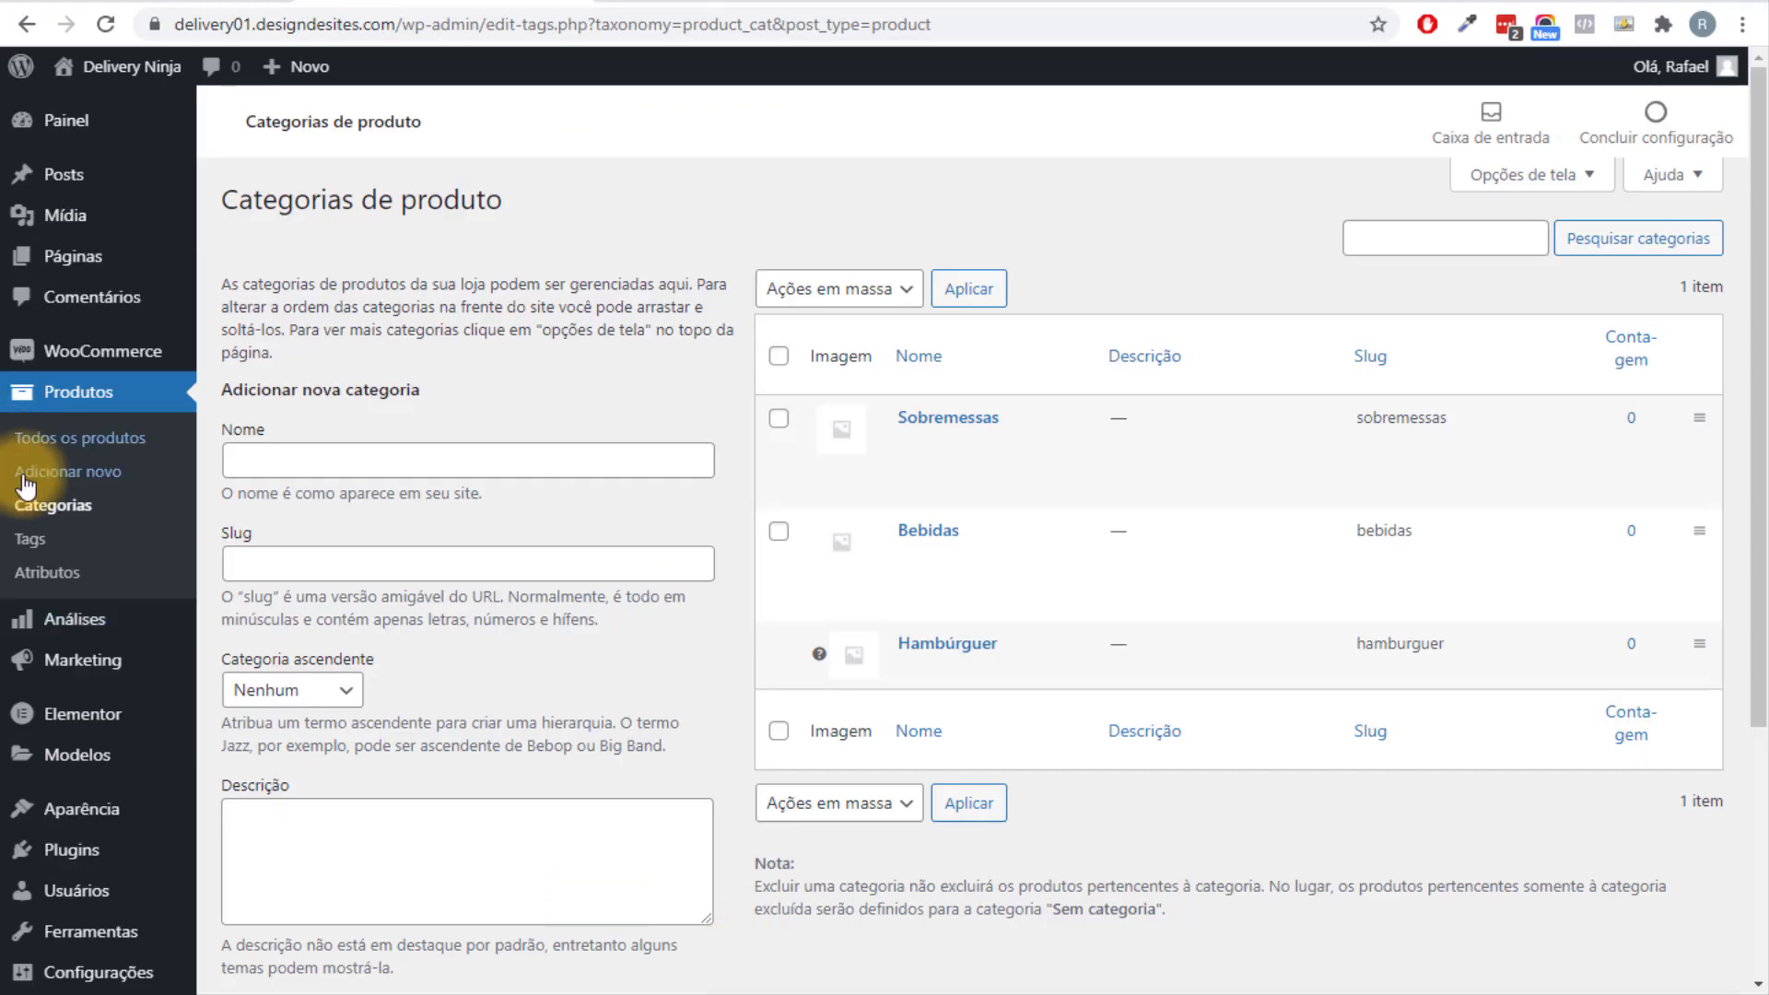
Start a new product titled 'Hambúrguer', fixing the accent via spelling suggestion.
click(100, 487)
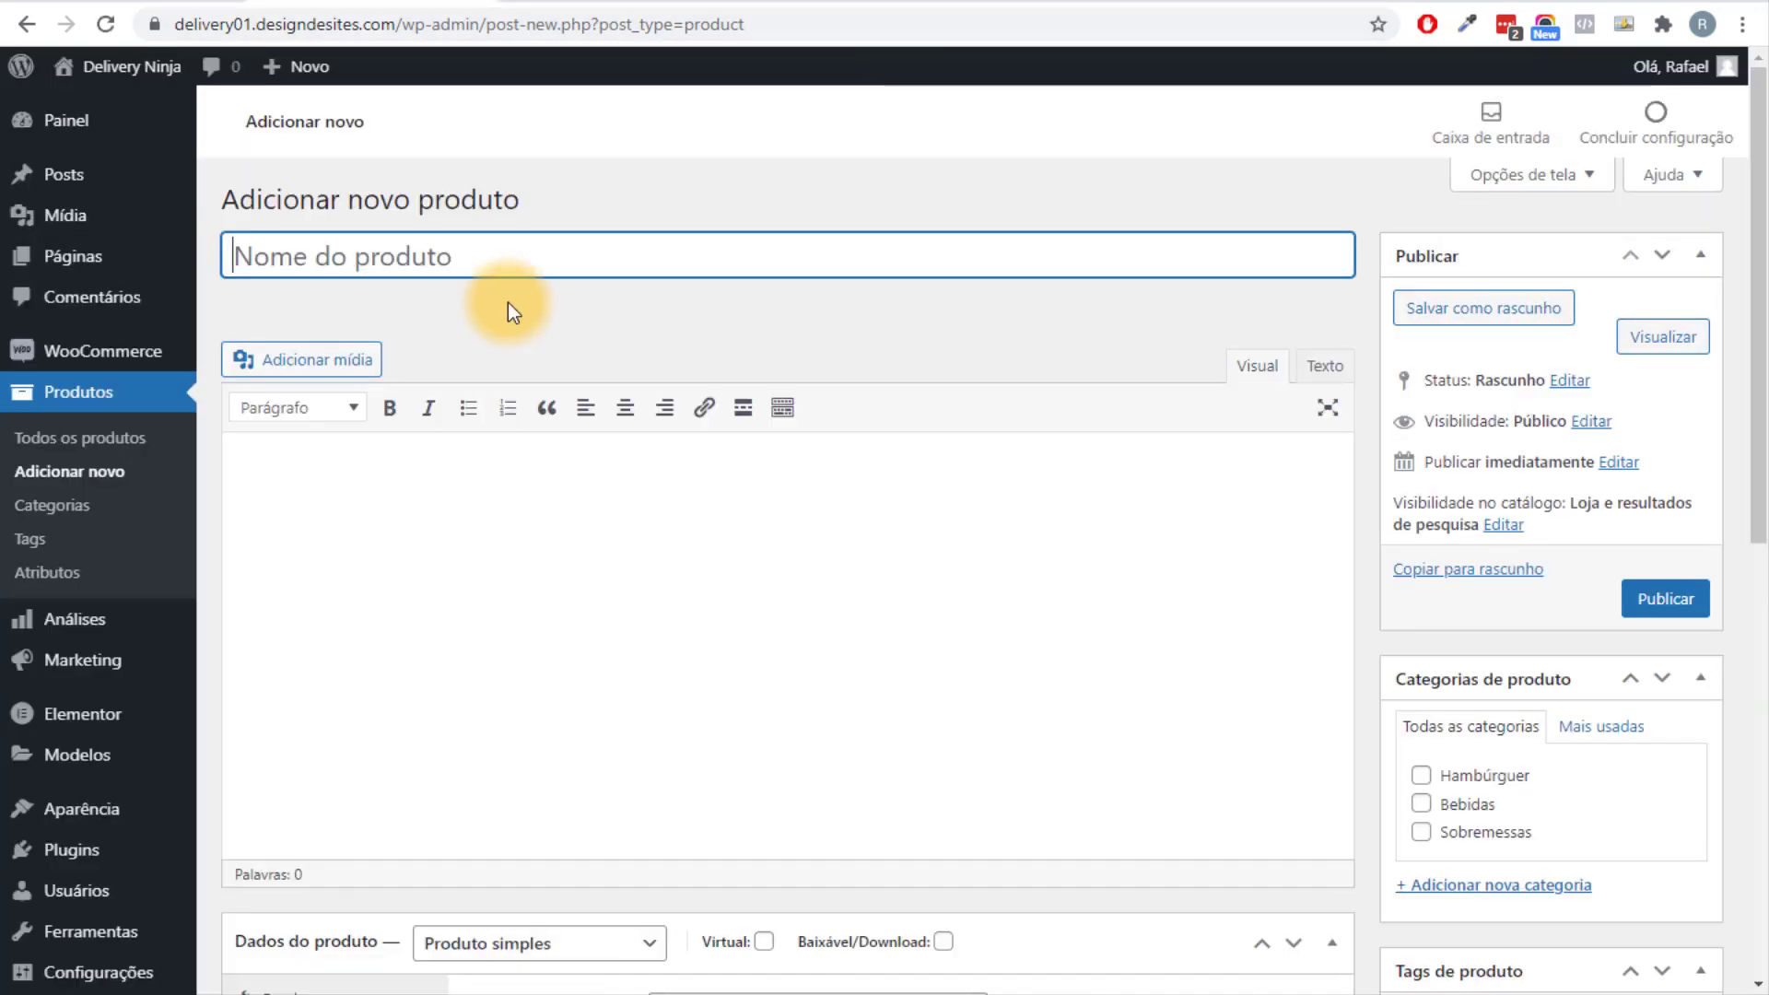
text(H)
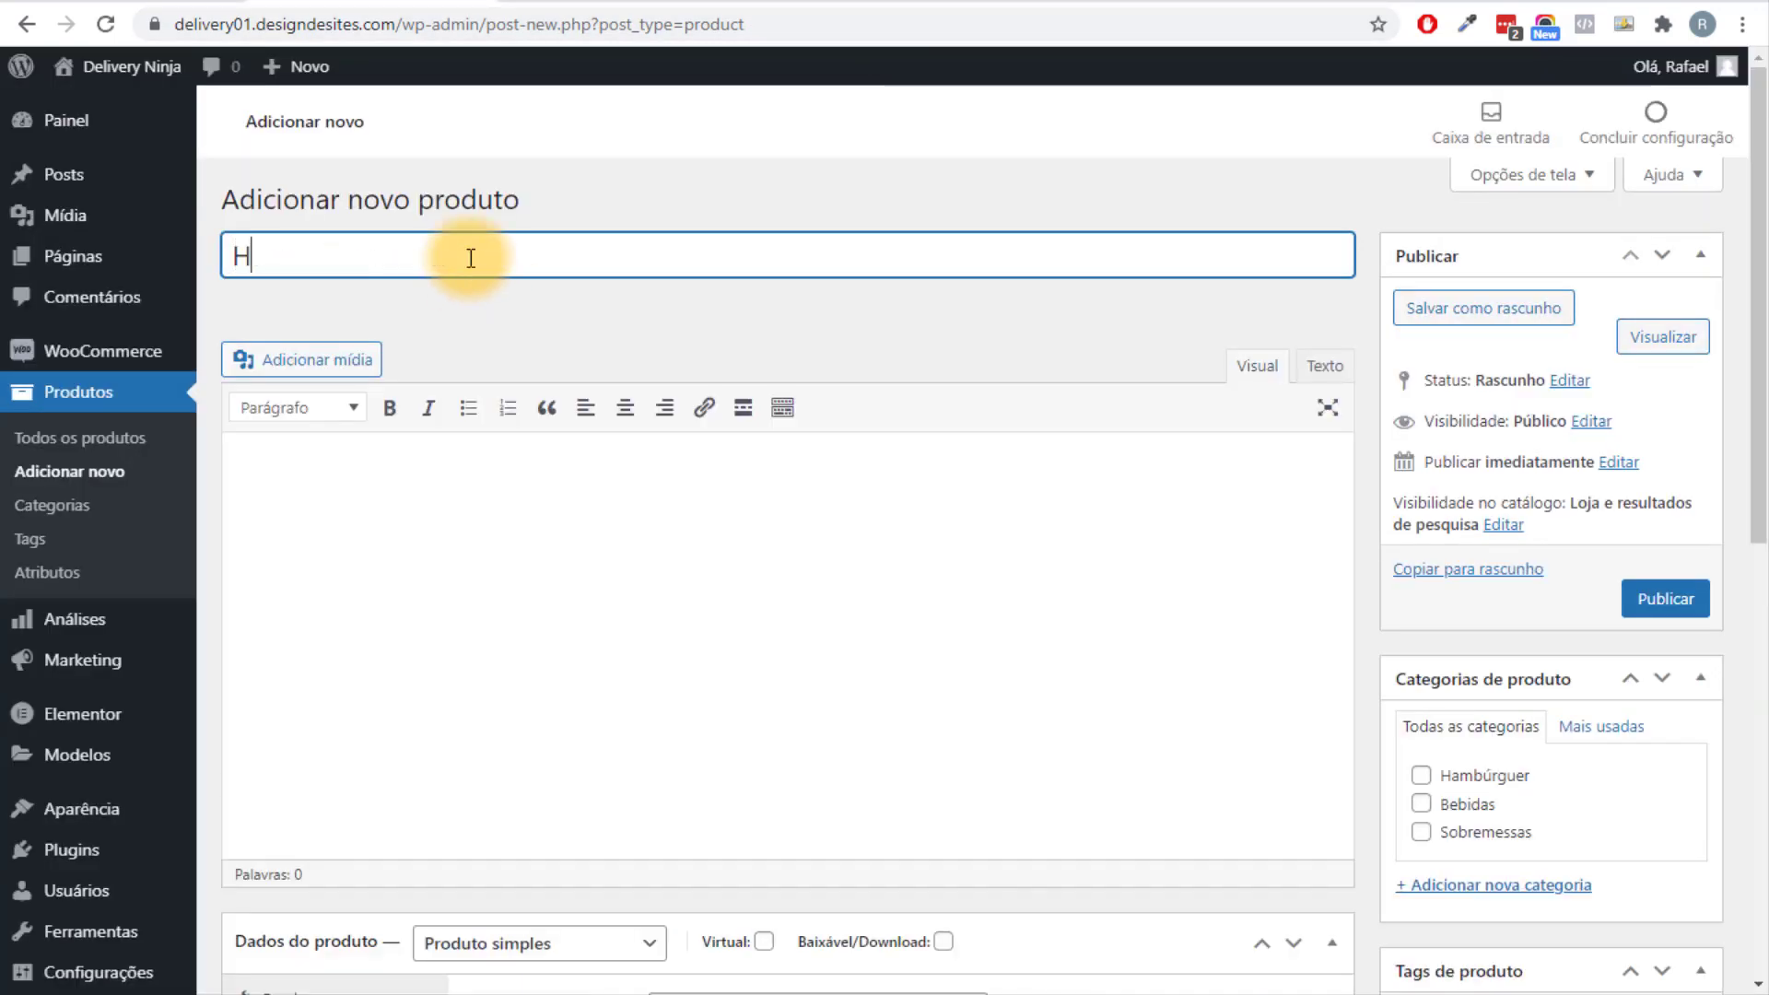
text(amburguer)
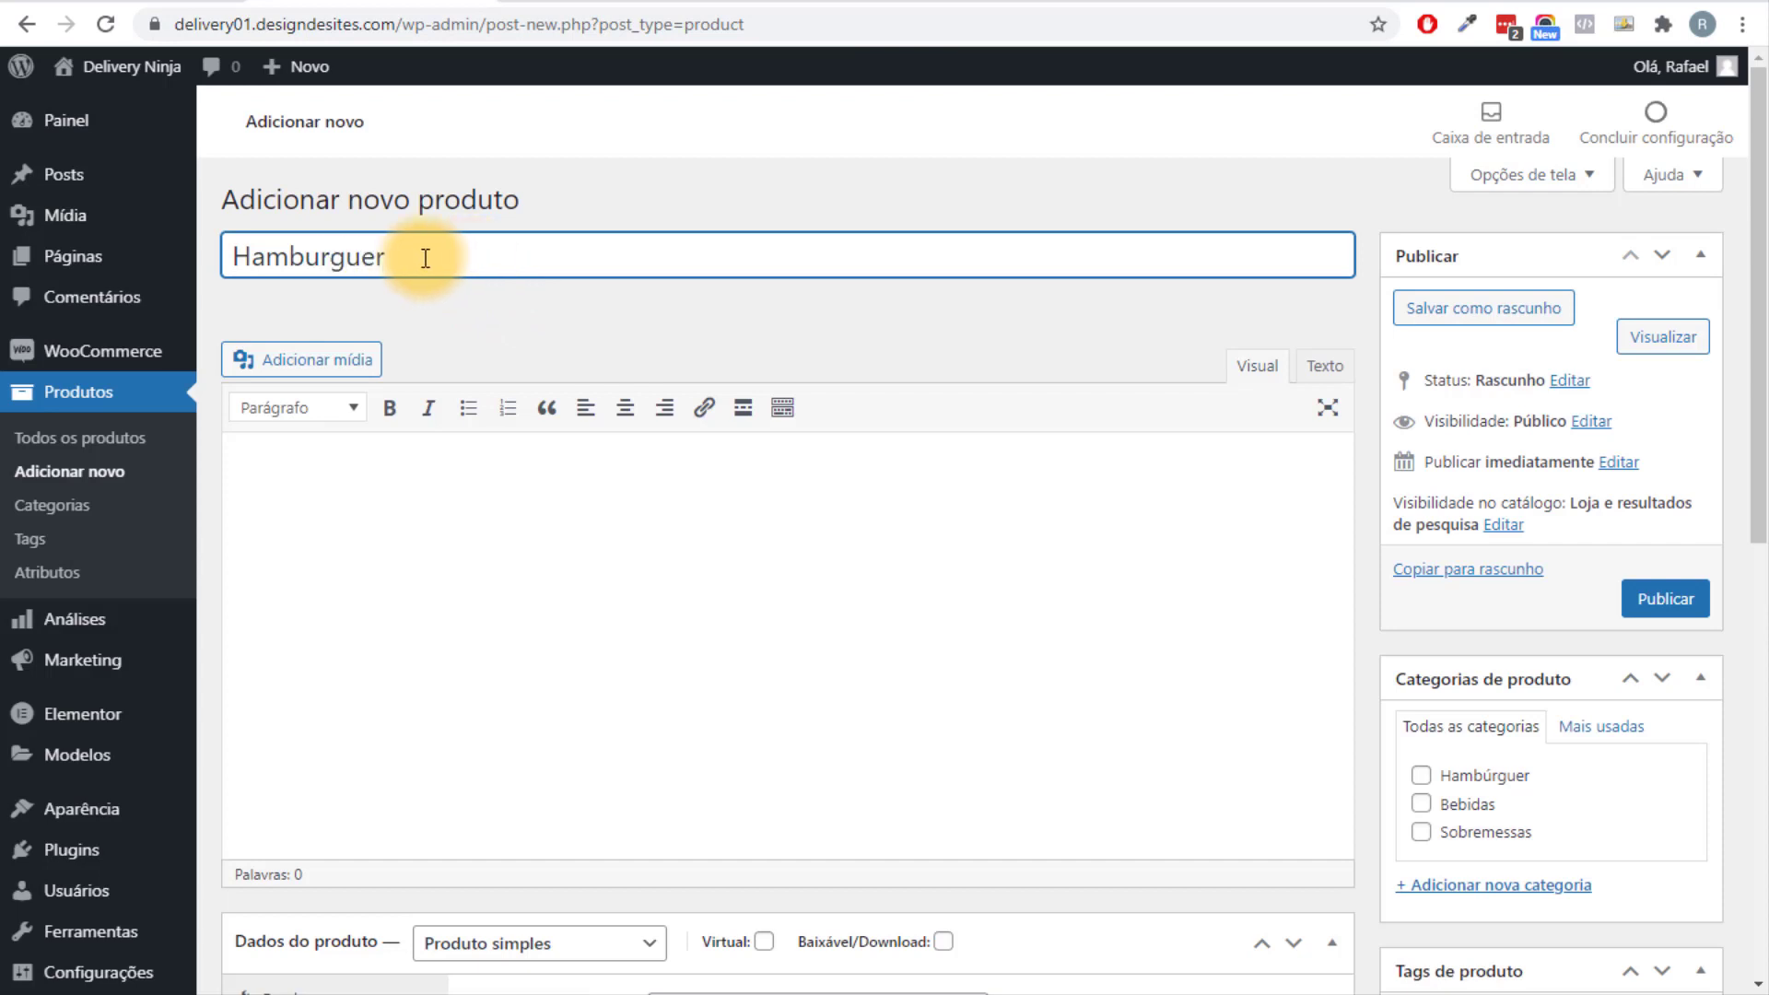
right_click(354, 255)
click(465, 256)
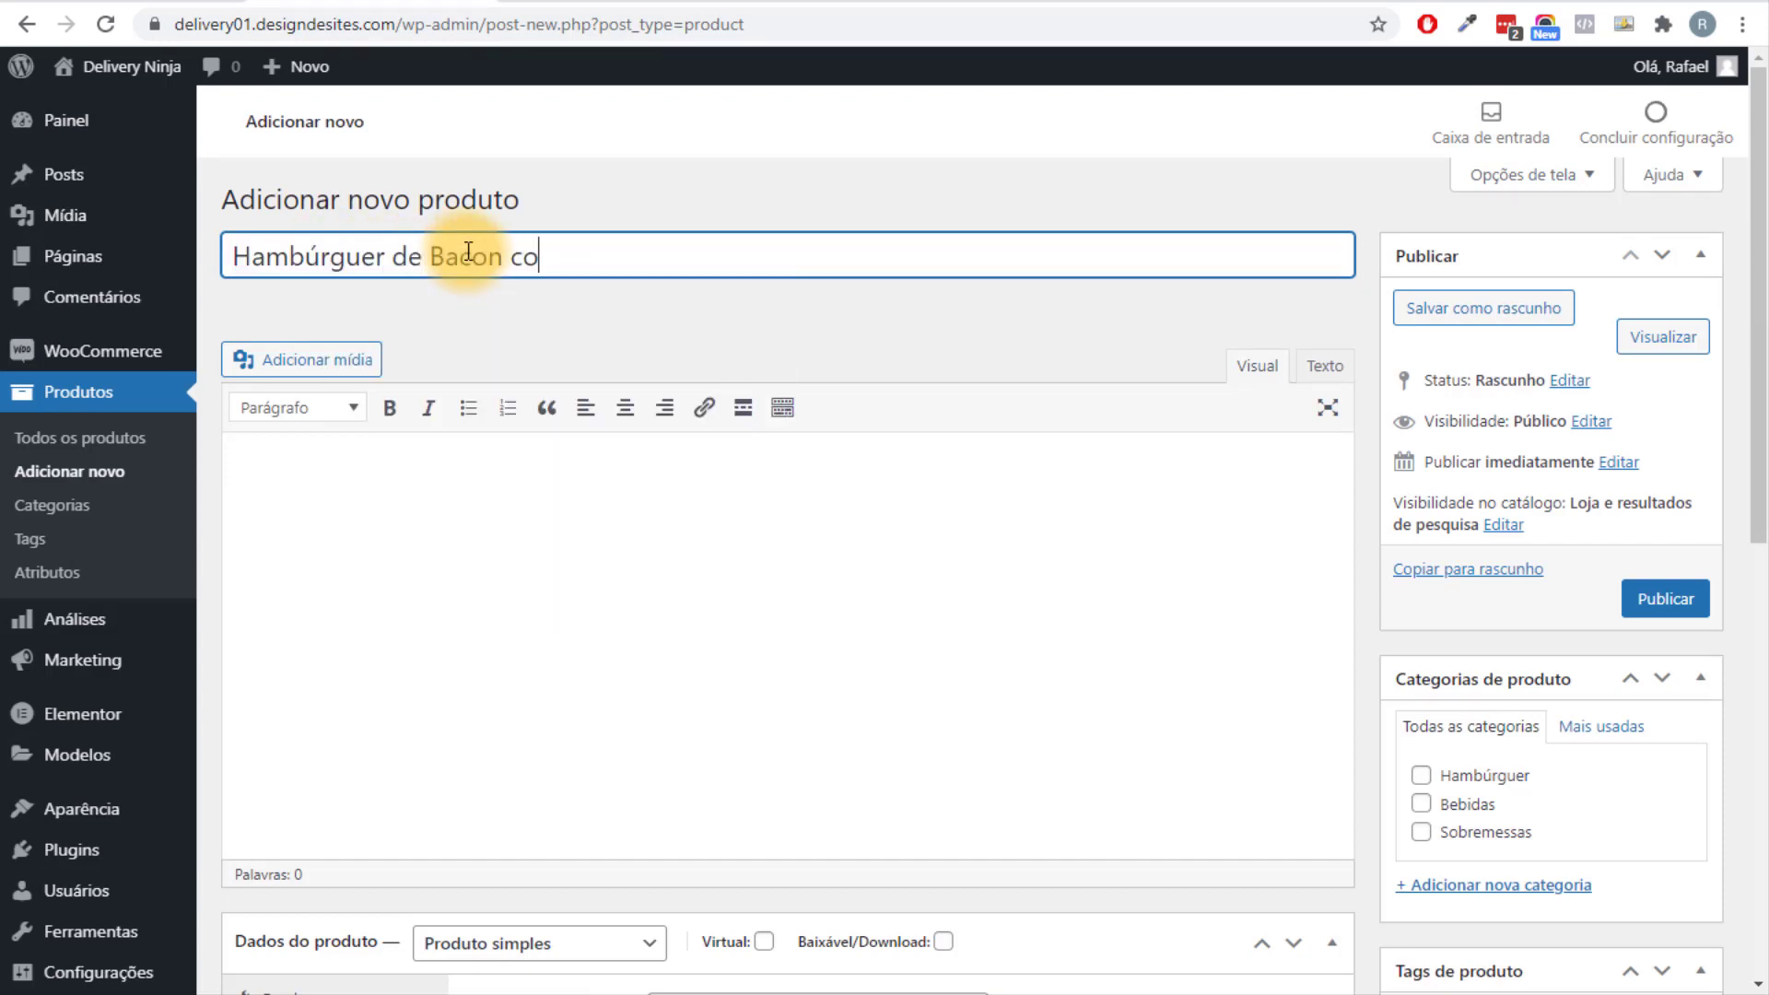
Copy the opening of Lipsum.com's first Lorem Ipsum paragraph and return to the product page.
scroll(513, 354, down, 9)
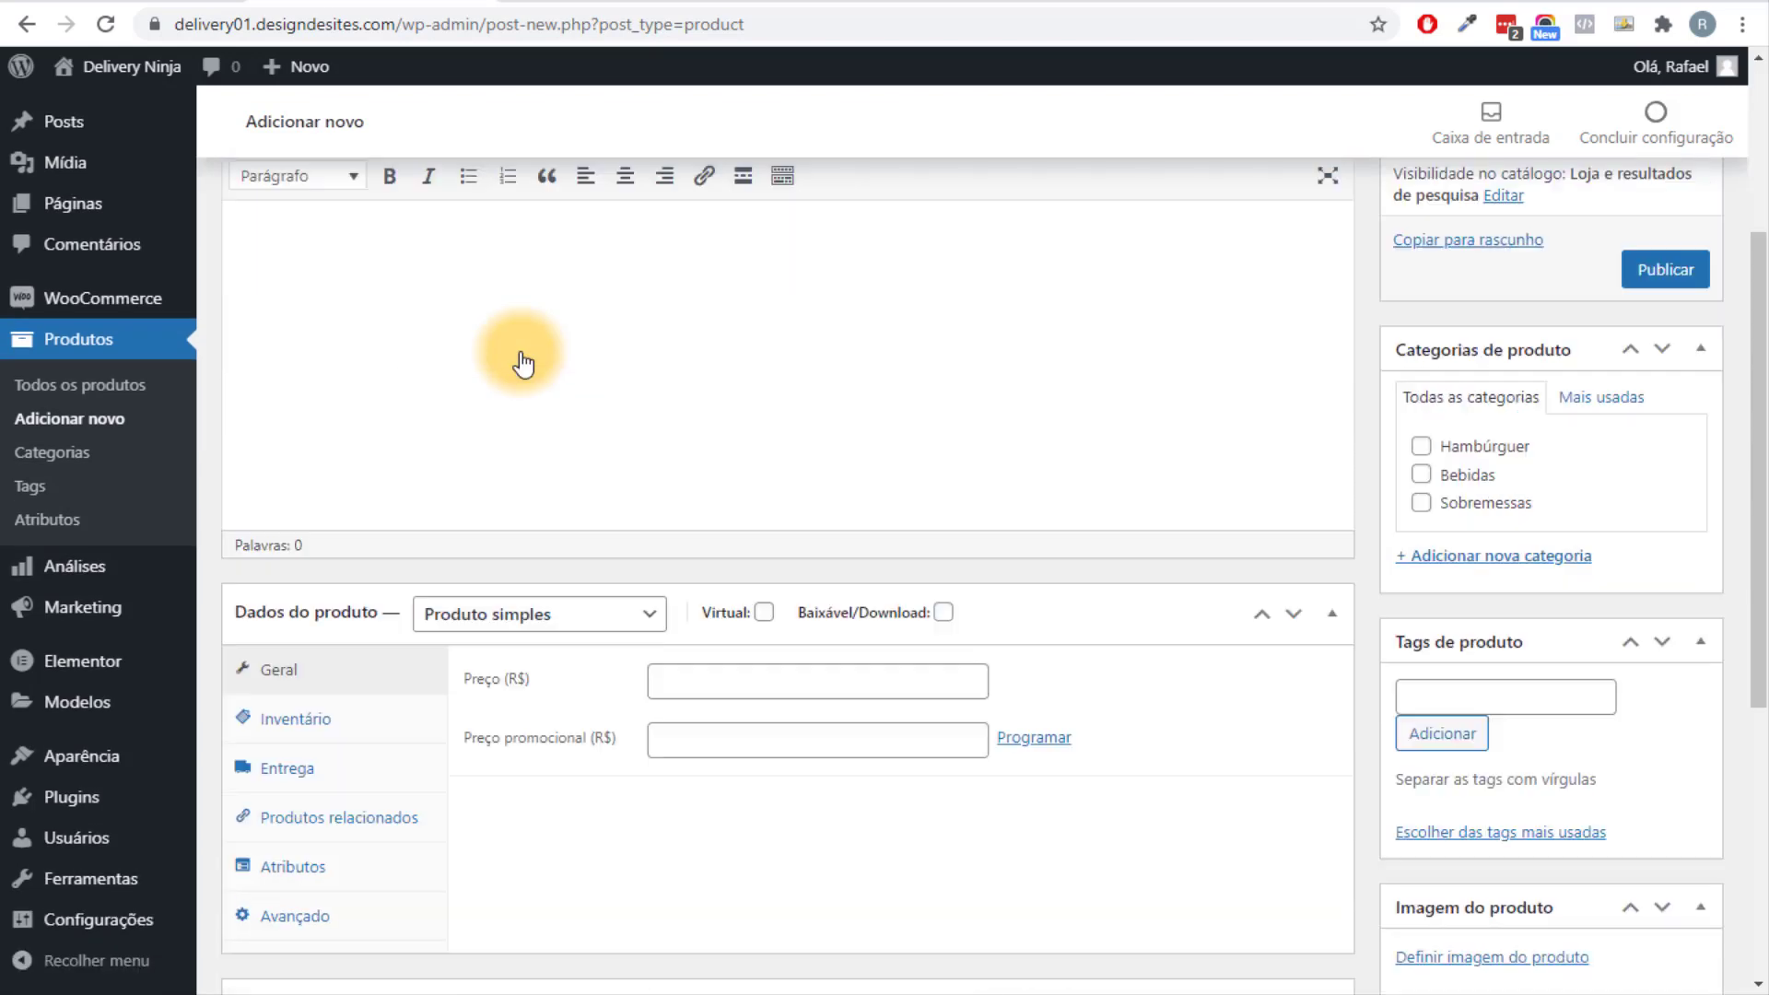
scroll(514, 387, up, 8)
scroll(515, 398, up, 1)
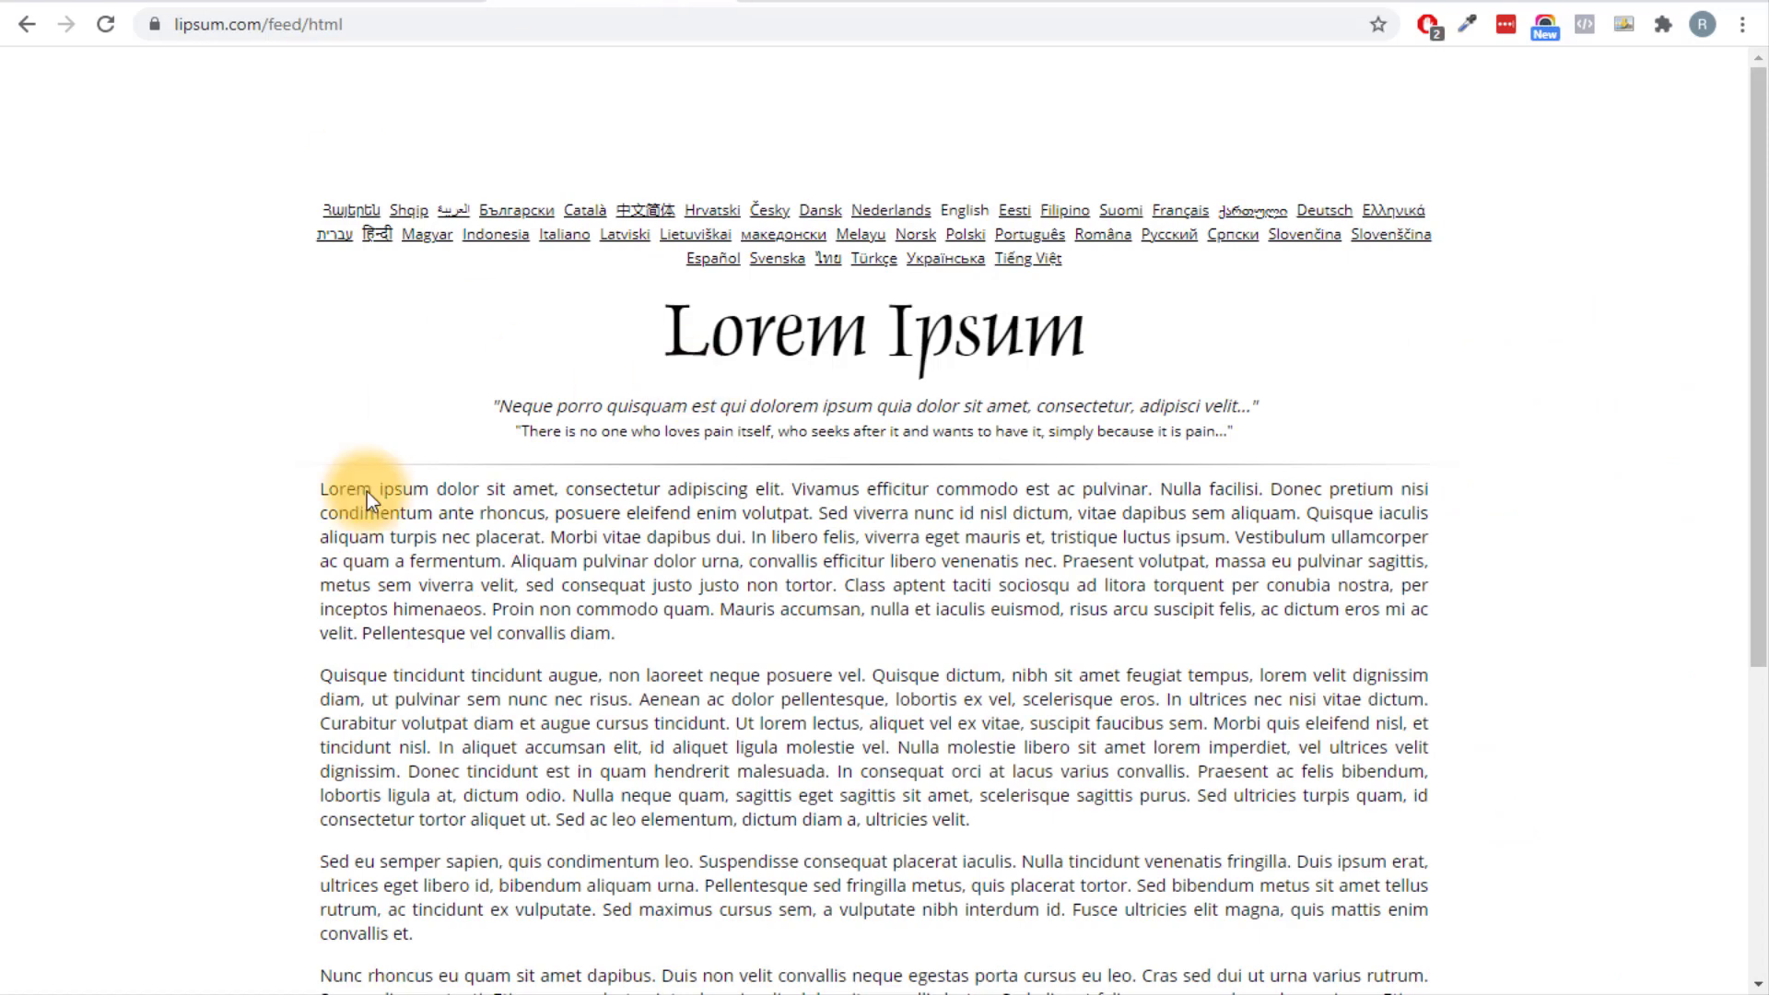
drag(322, 490, 498, 543)
key(ctrl+c)
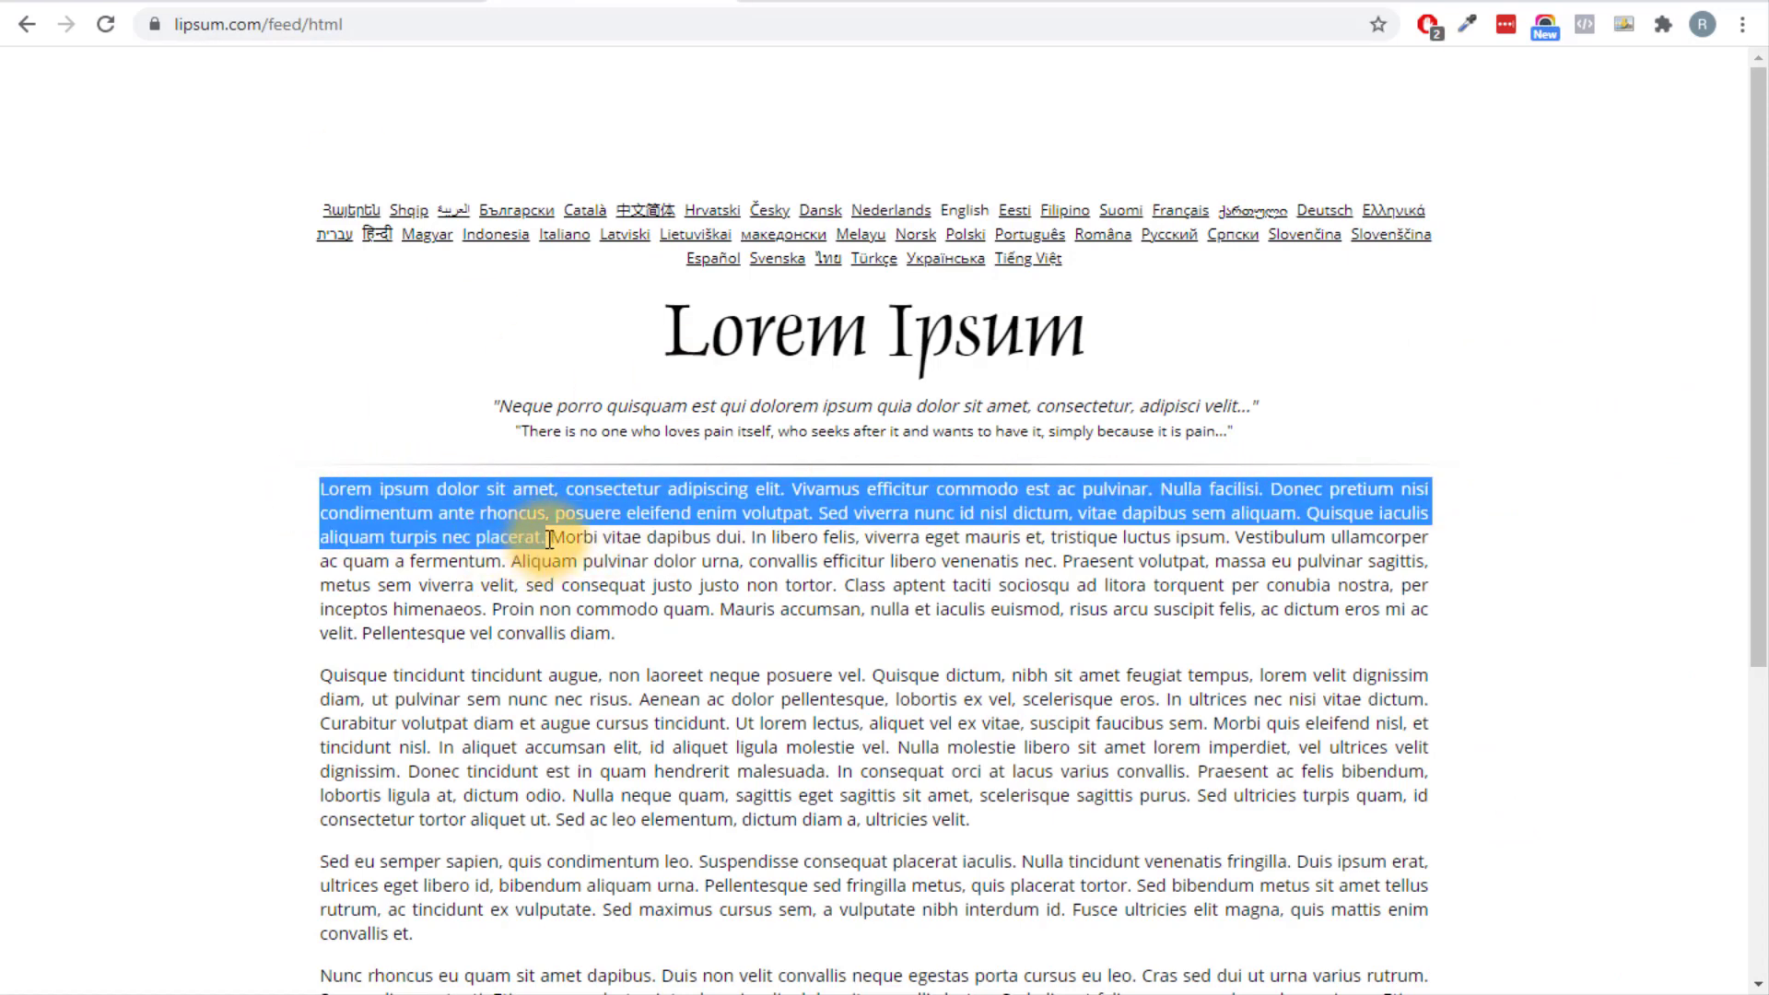
right_click(518, 521)
click(553, 534)
click(370, 8)
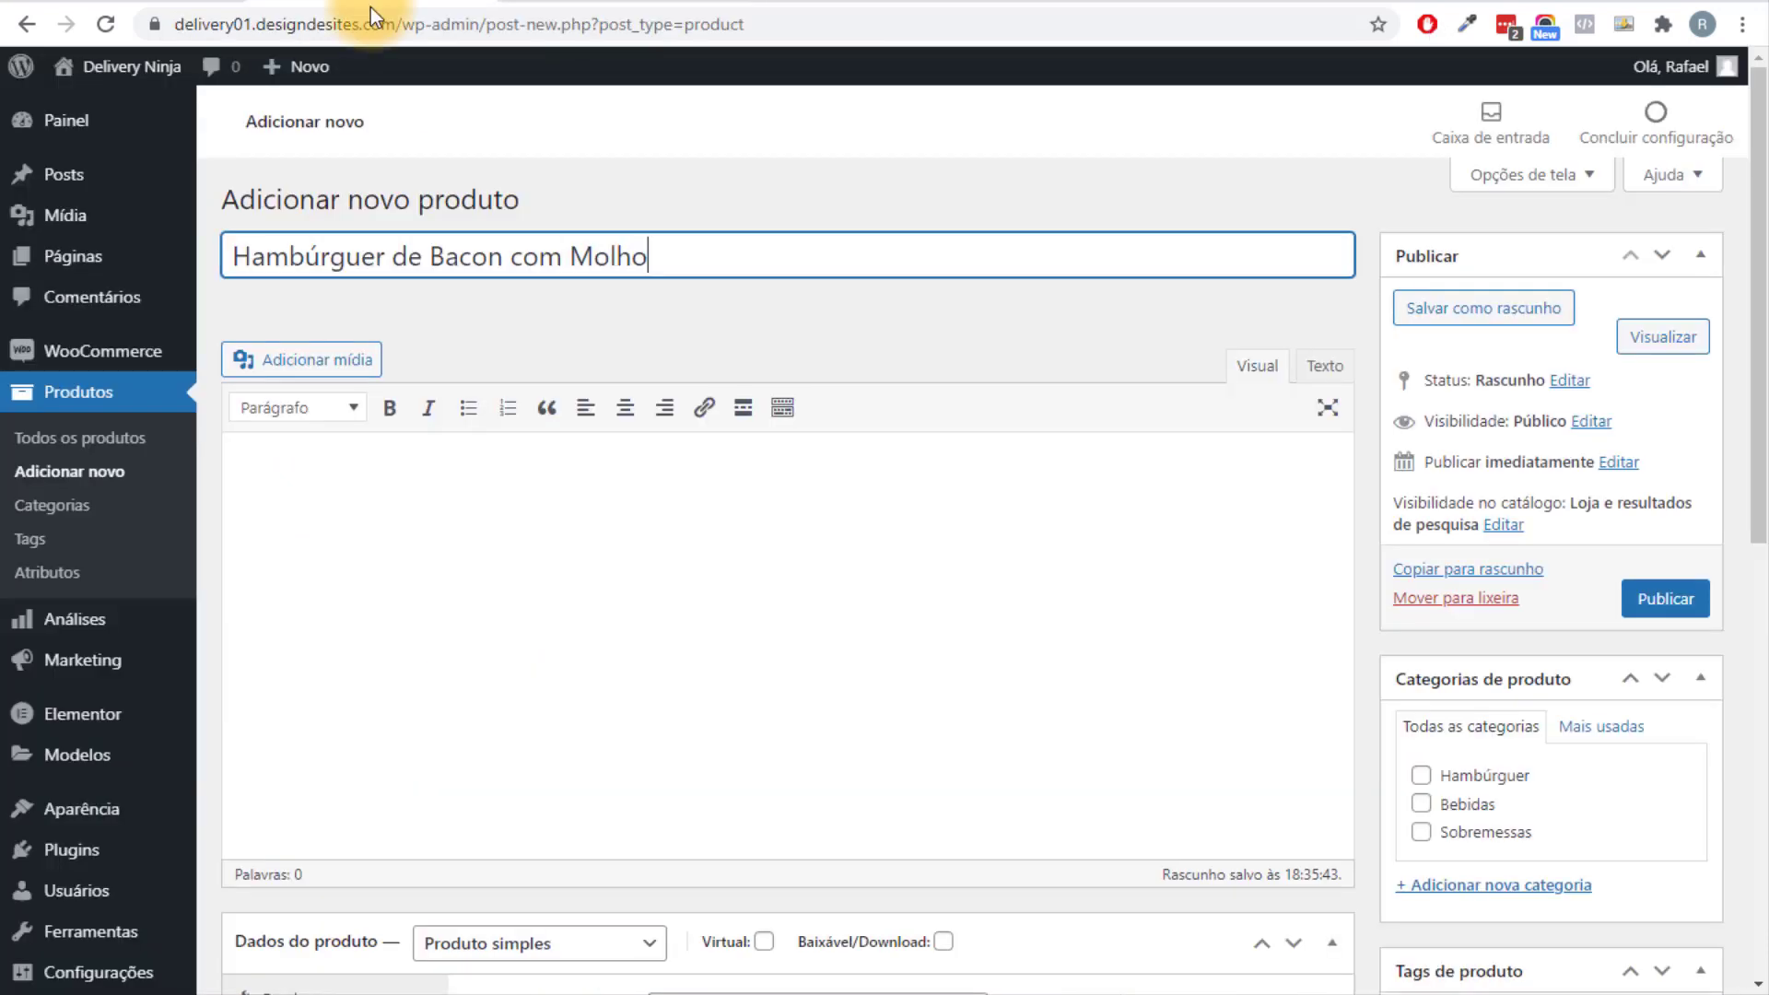
Paste the Lorem Ipsum text into the product's Breve descrição field.
scroll(589, 612, down, 3)
scroll(434, 612, up, 3)
click(367, 502)
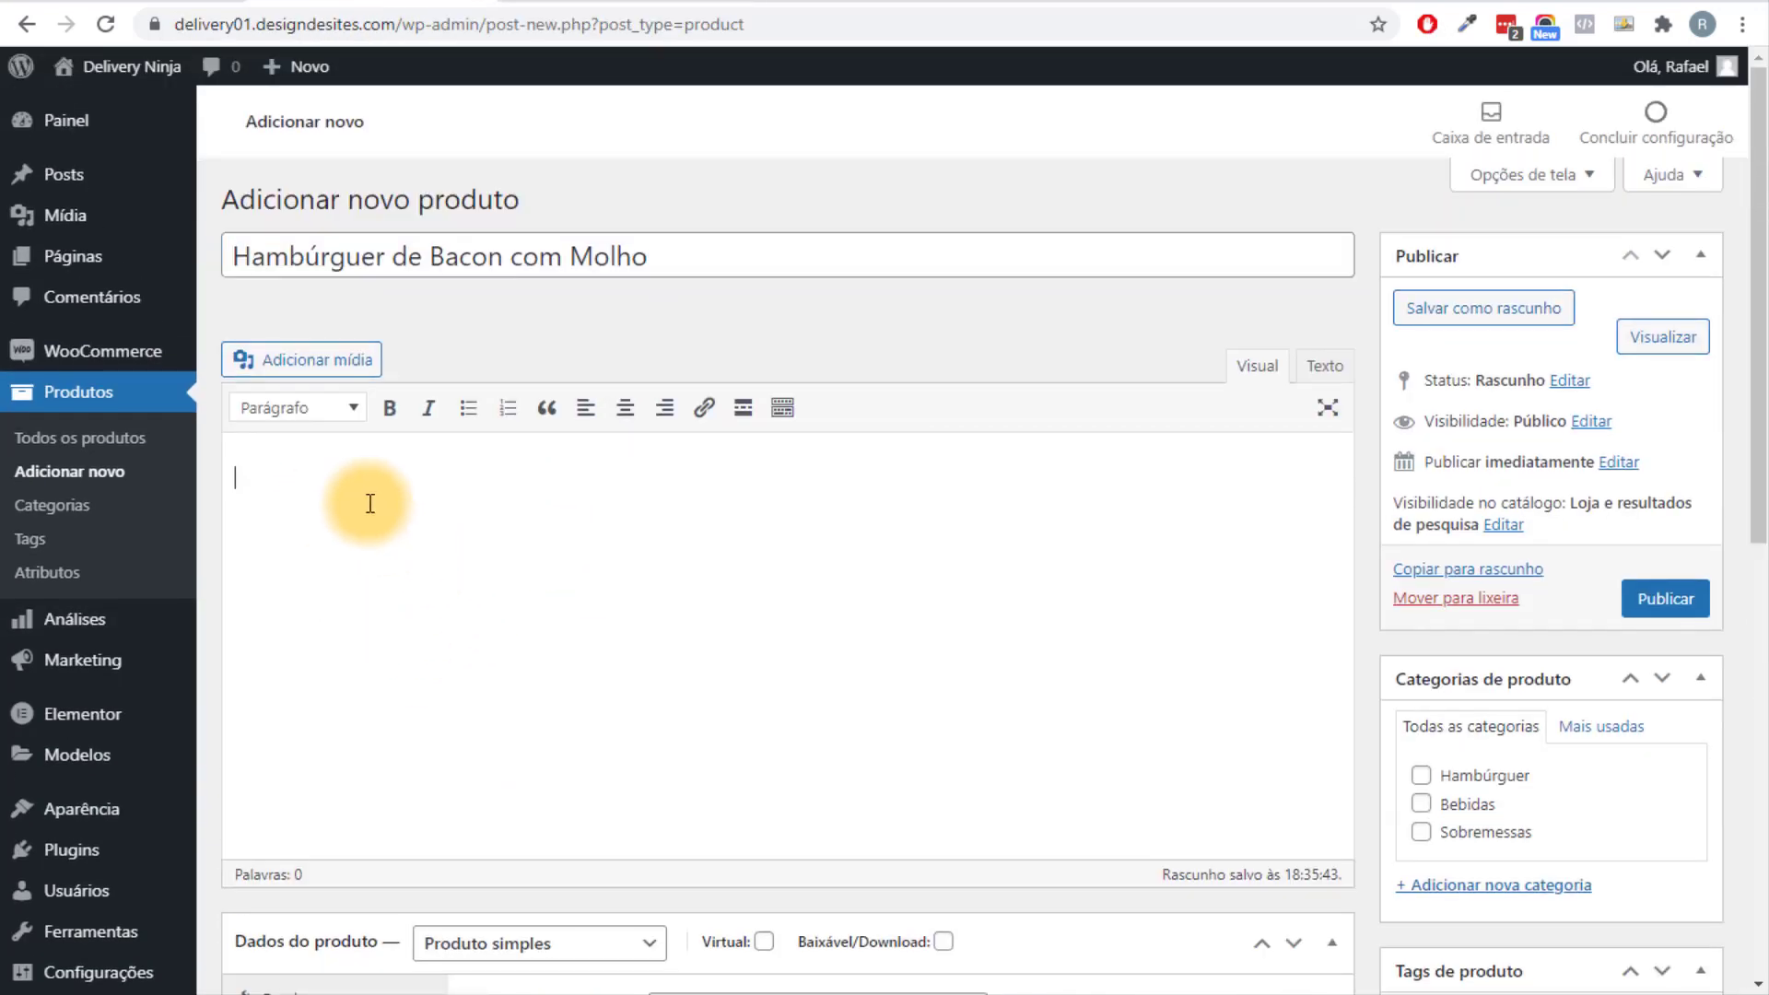
scroll(529, 608, down, 10)
click(284, 687)
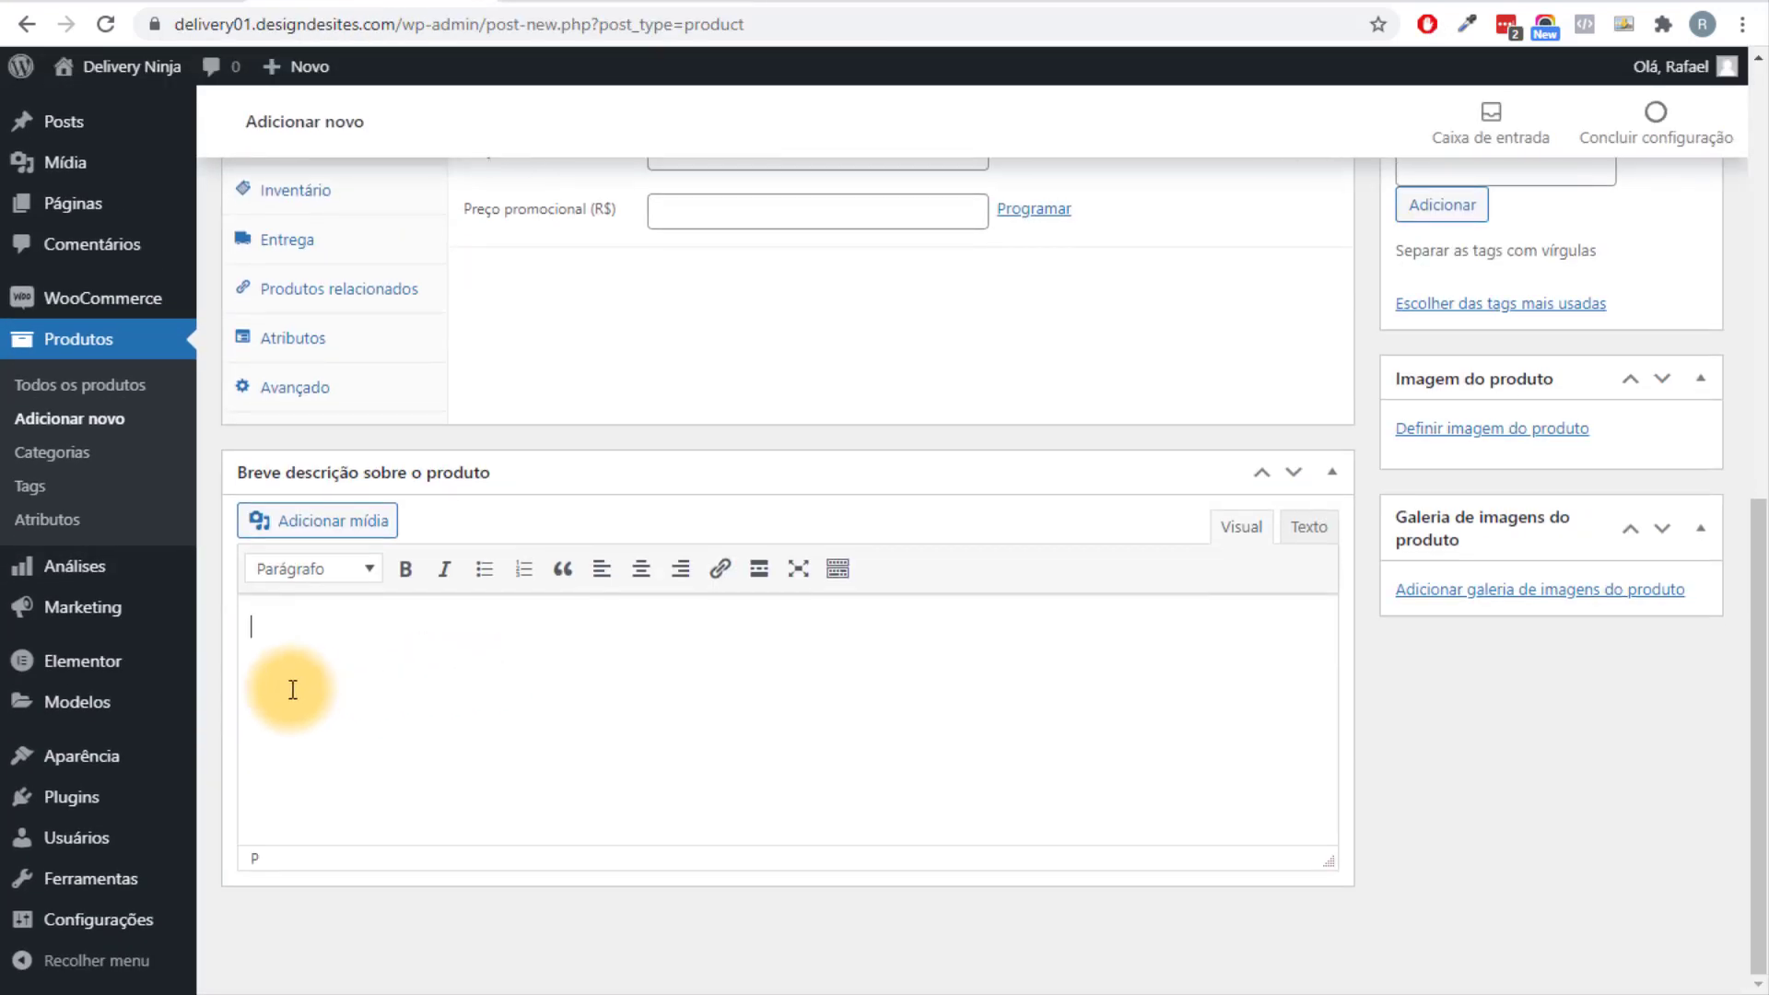
key(ctrl+v)
scroll(592, 736, up, 4)
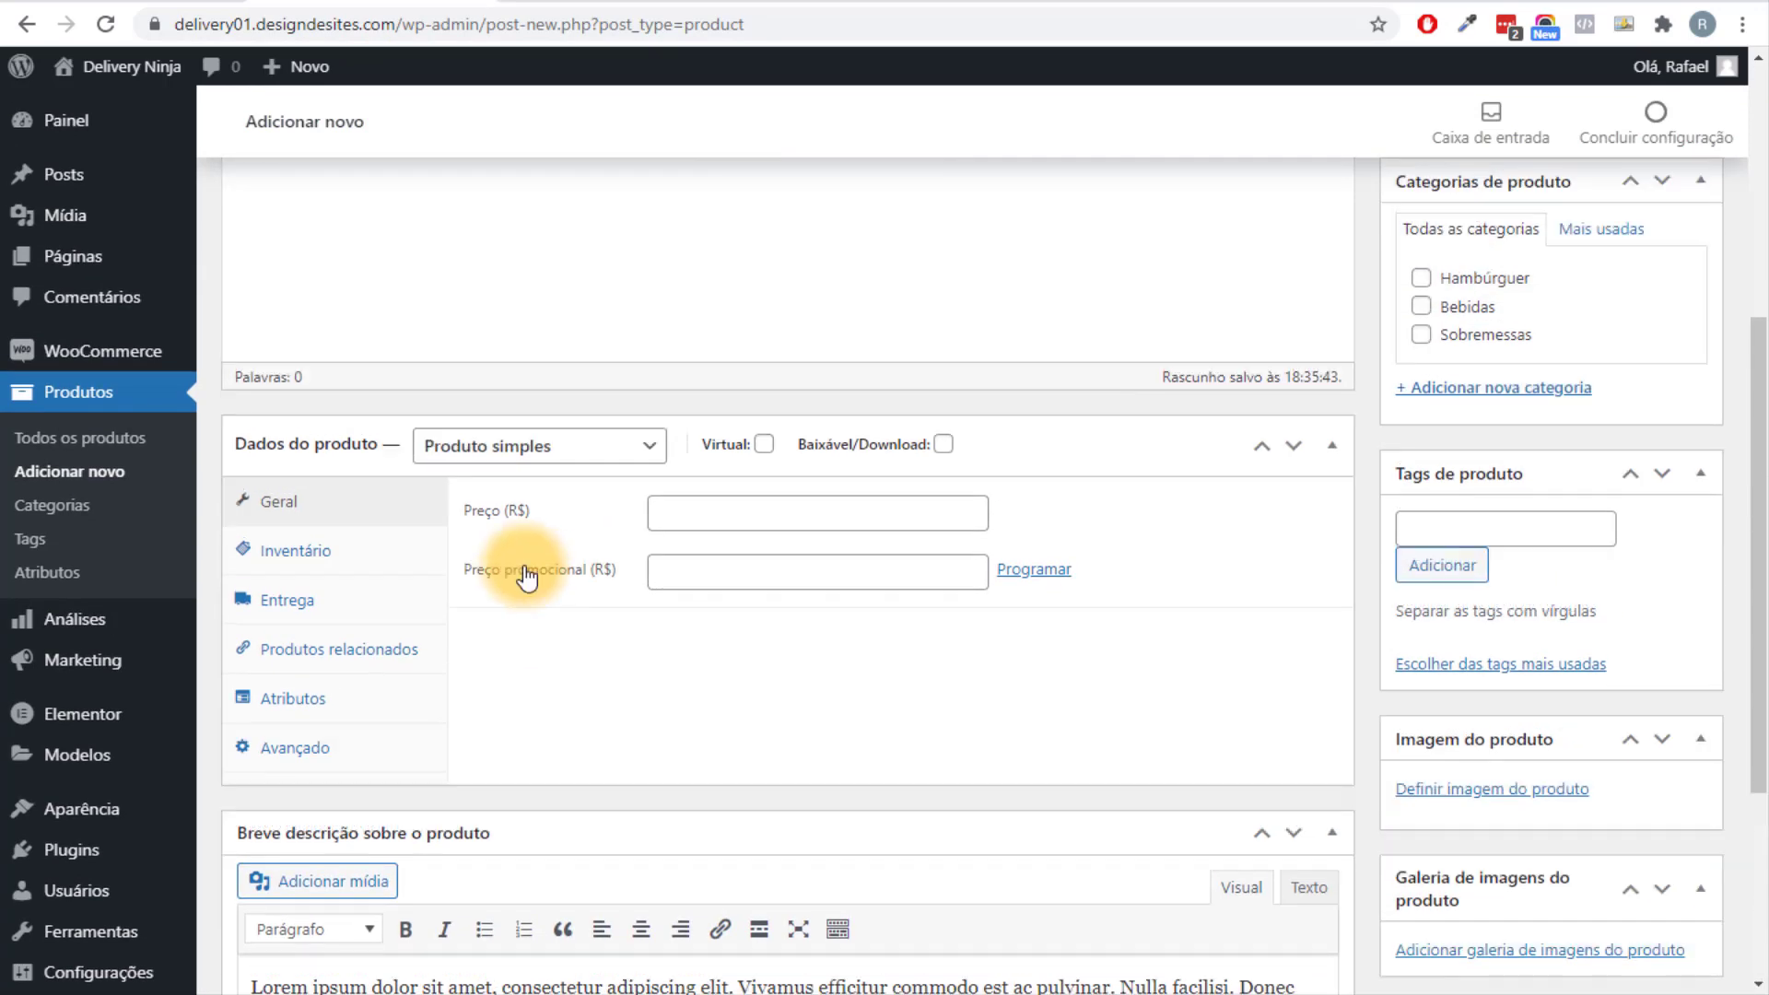
Set the product price (R$) to 29.99.
click(739, 514)
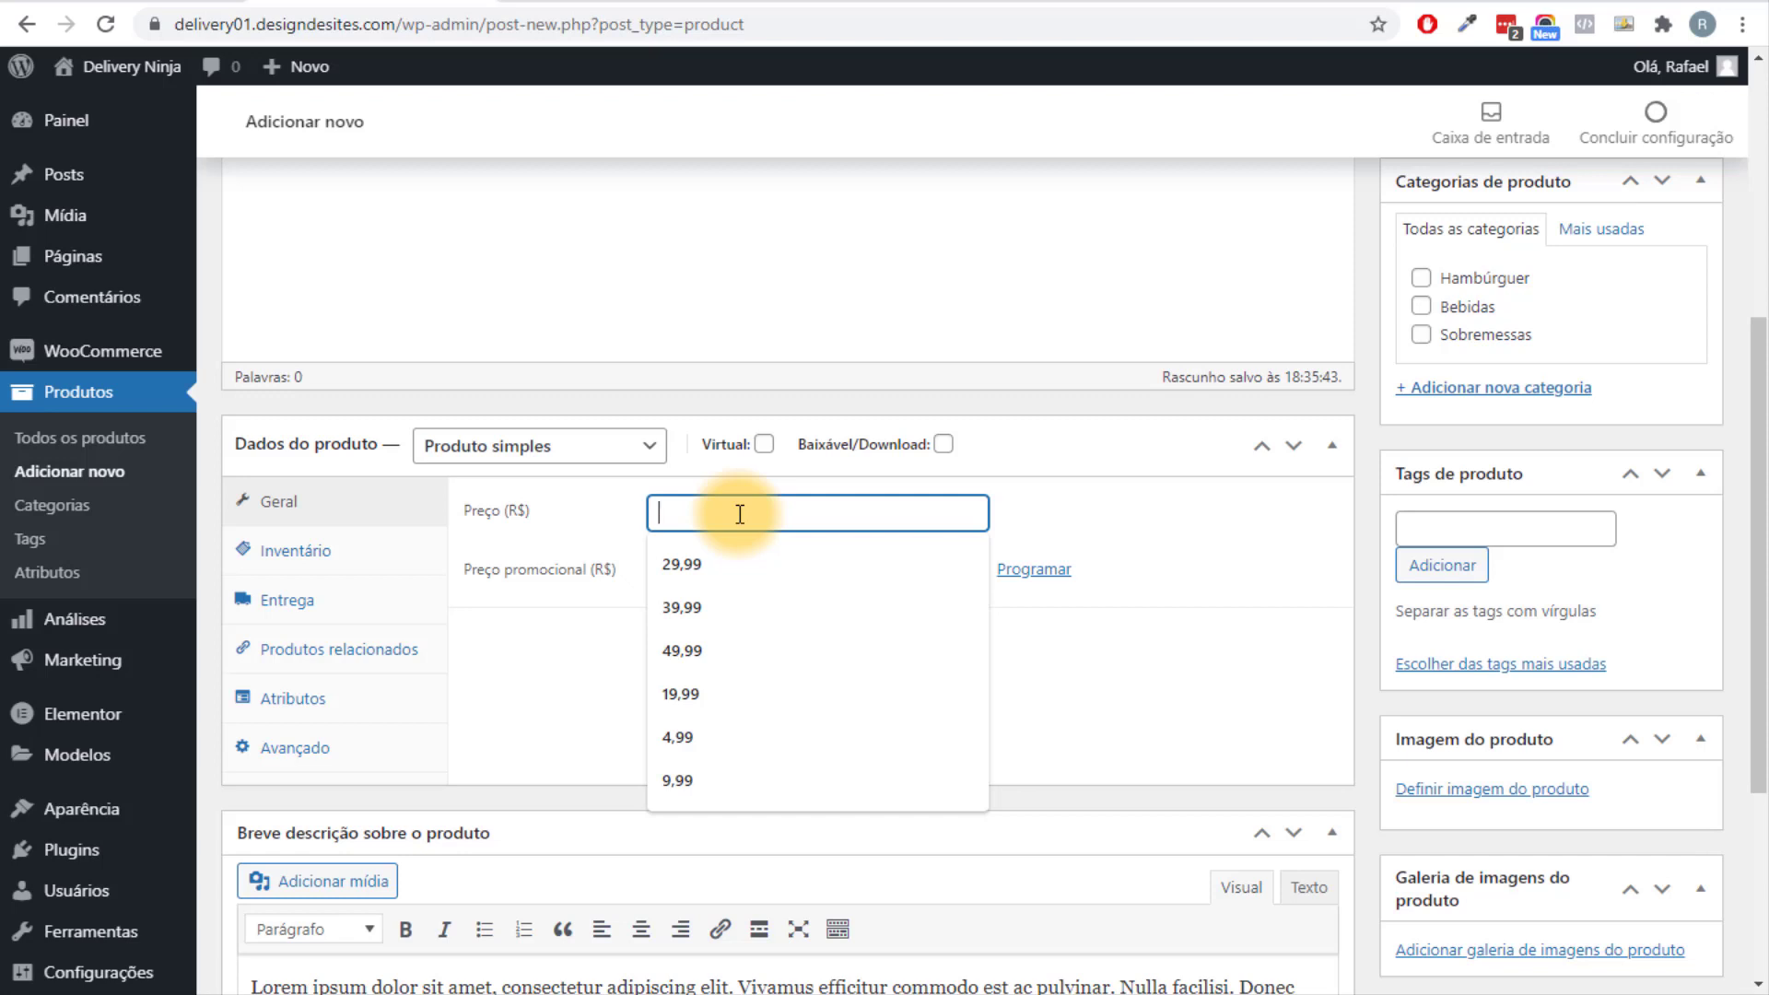
text(29,99)
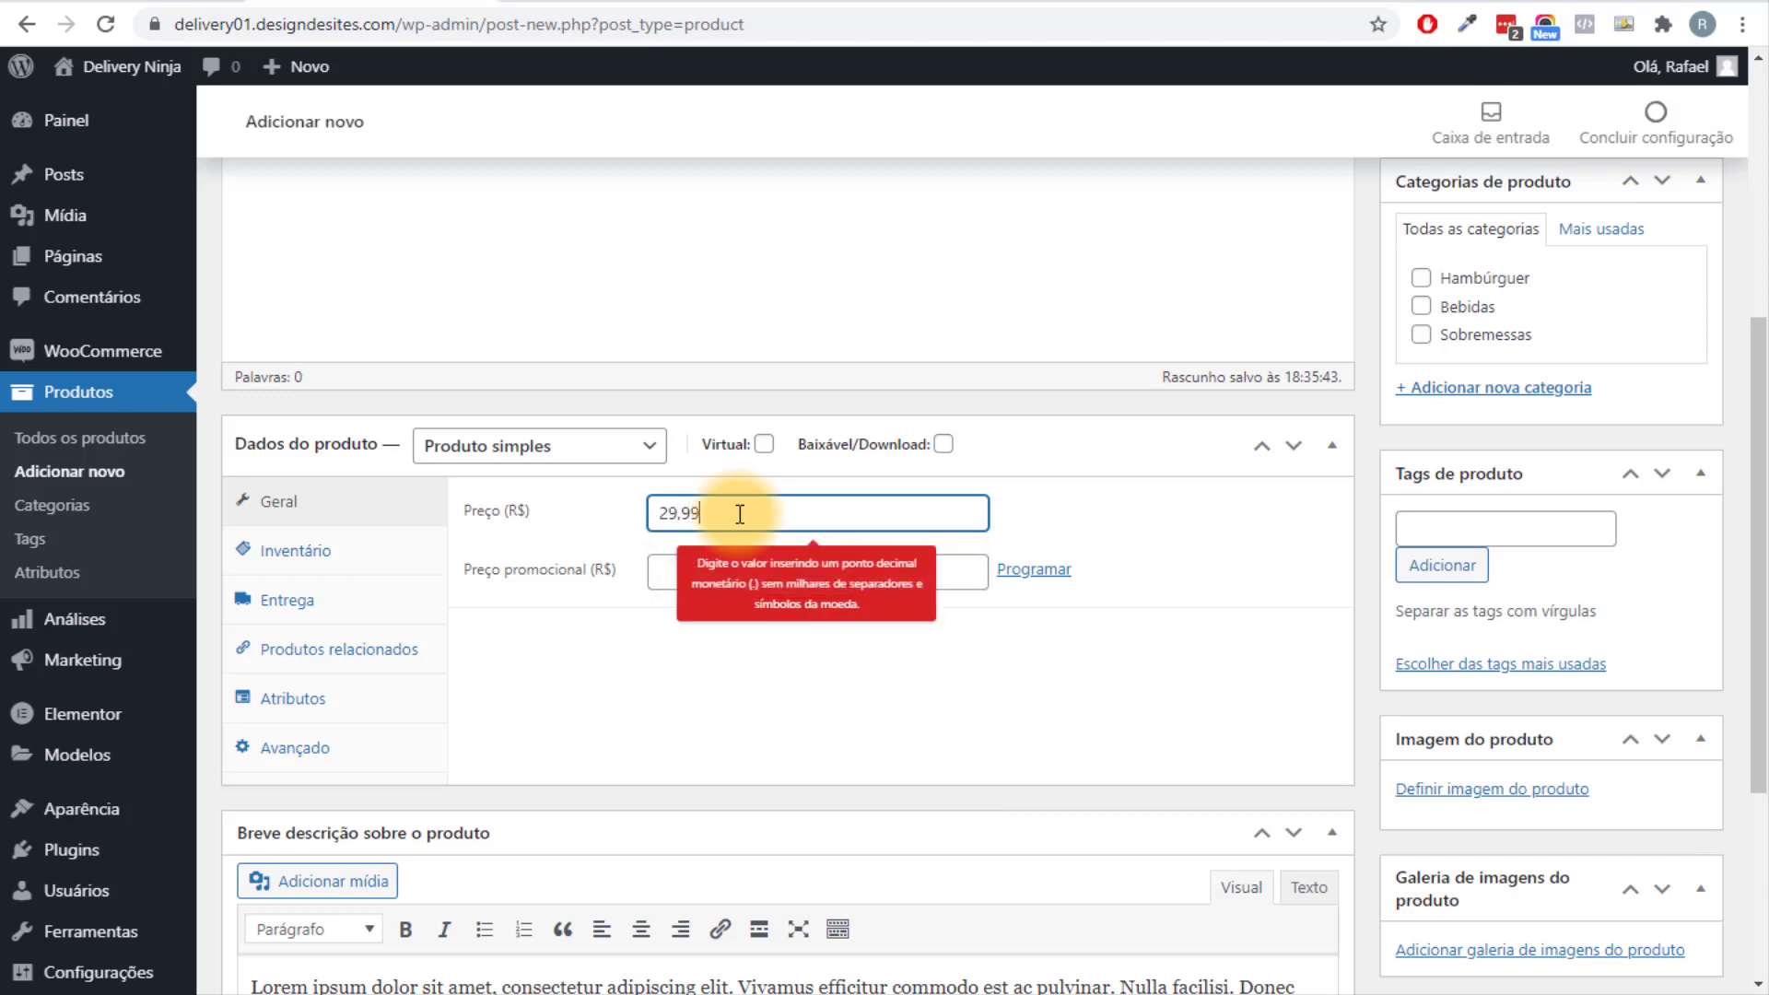
click(698, 599)
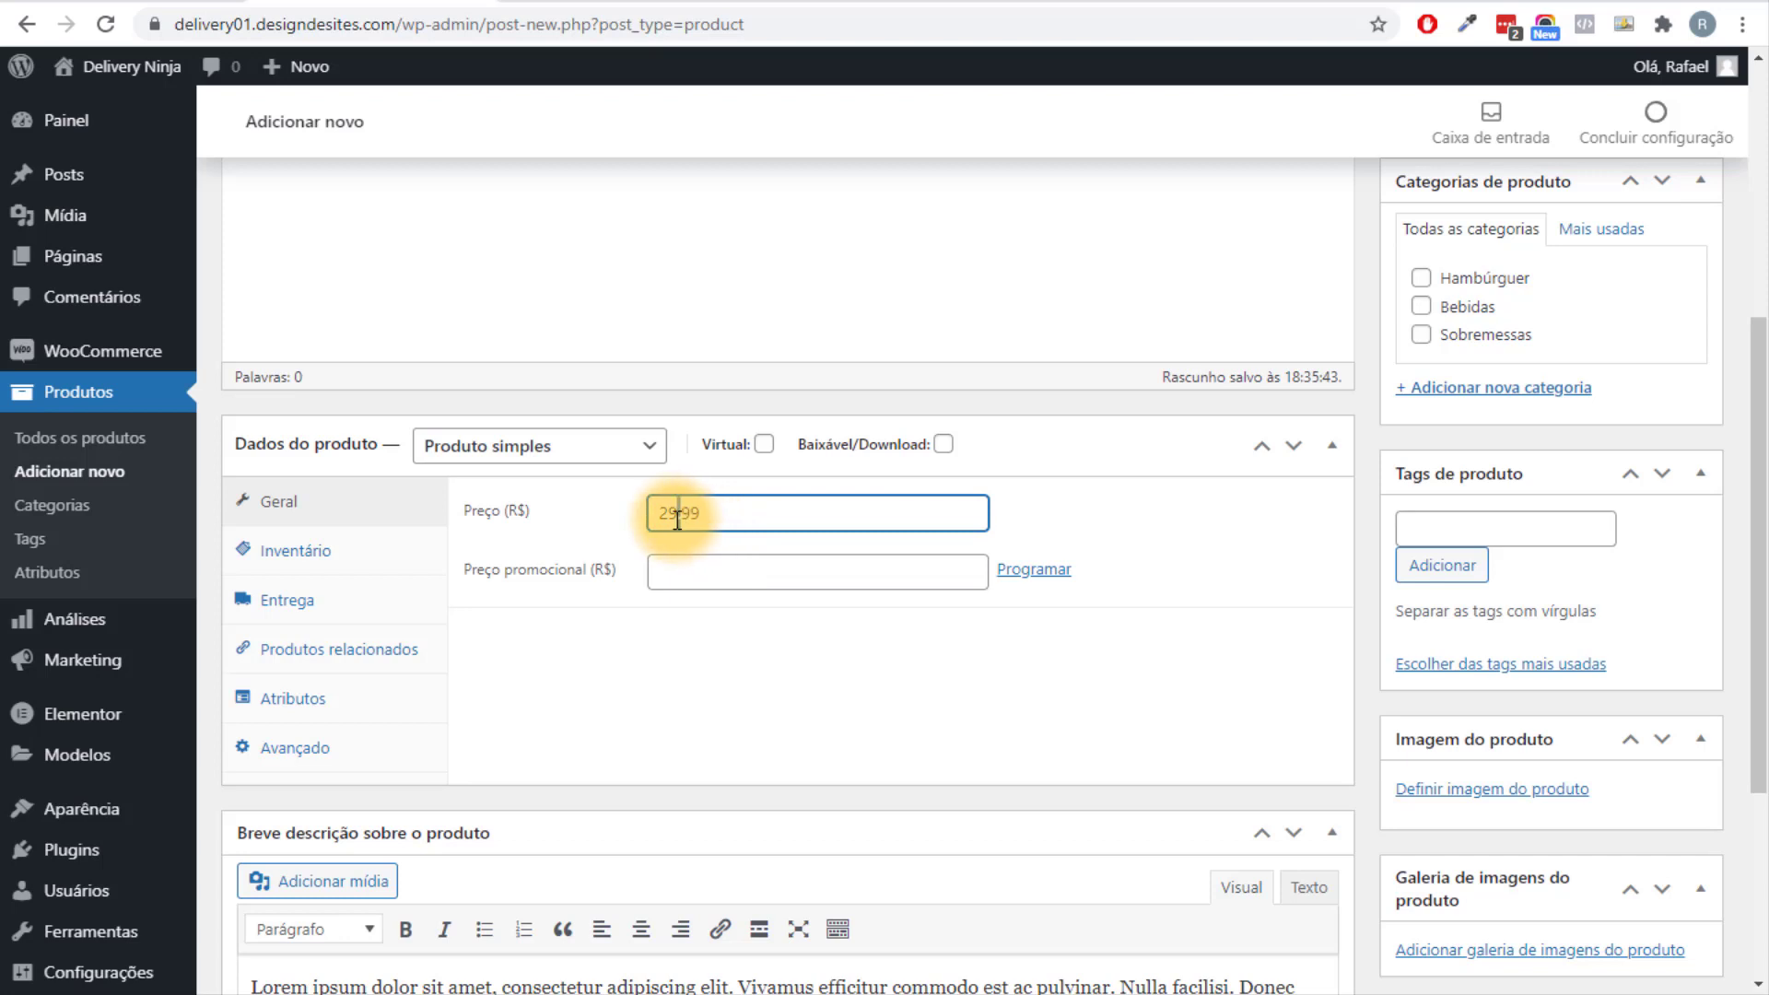
text(.99)
click(695, 661)
Leave Gerenciar estoque unchecked in the Inventário settings and view the Entrega settings.
click(261, 546)
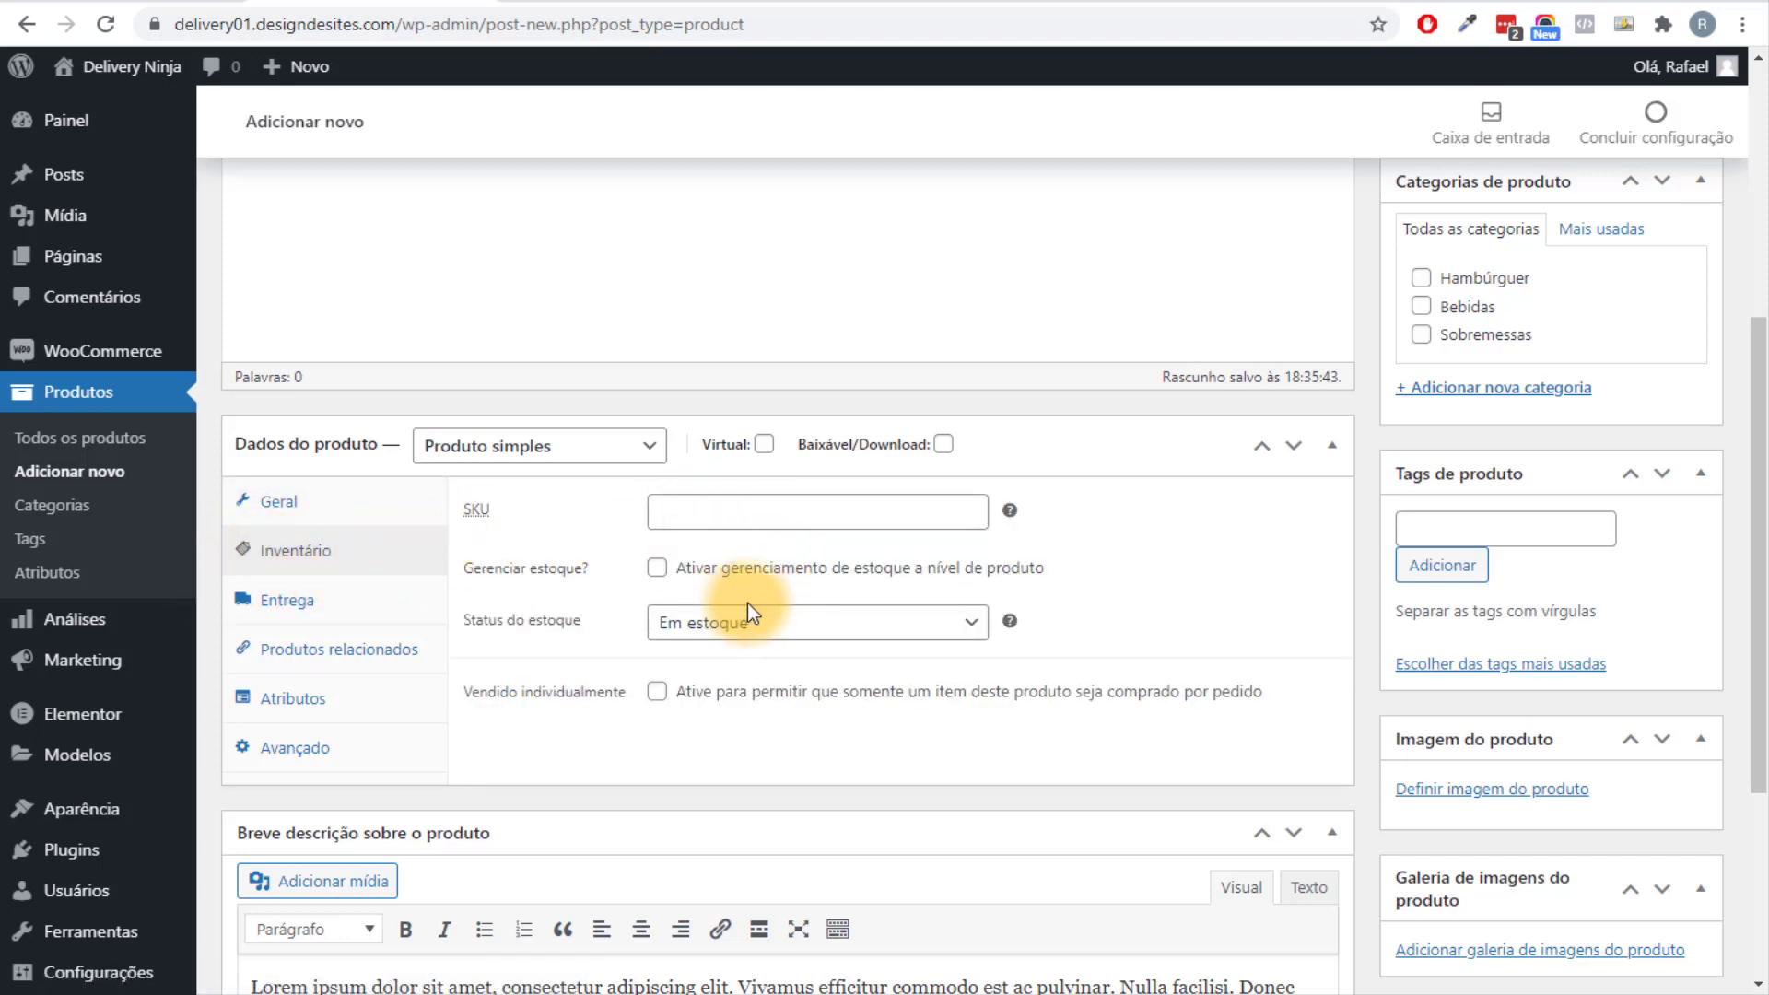
click(657, 567)
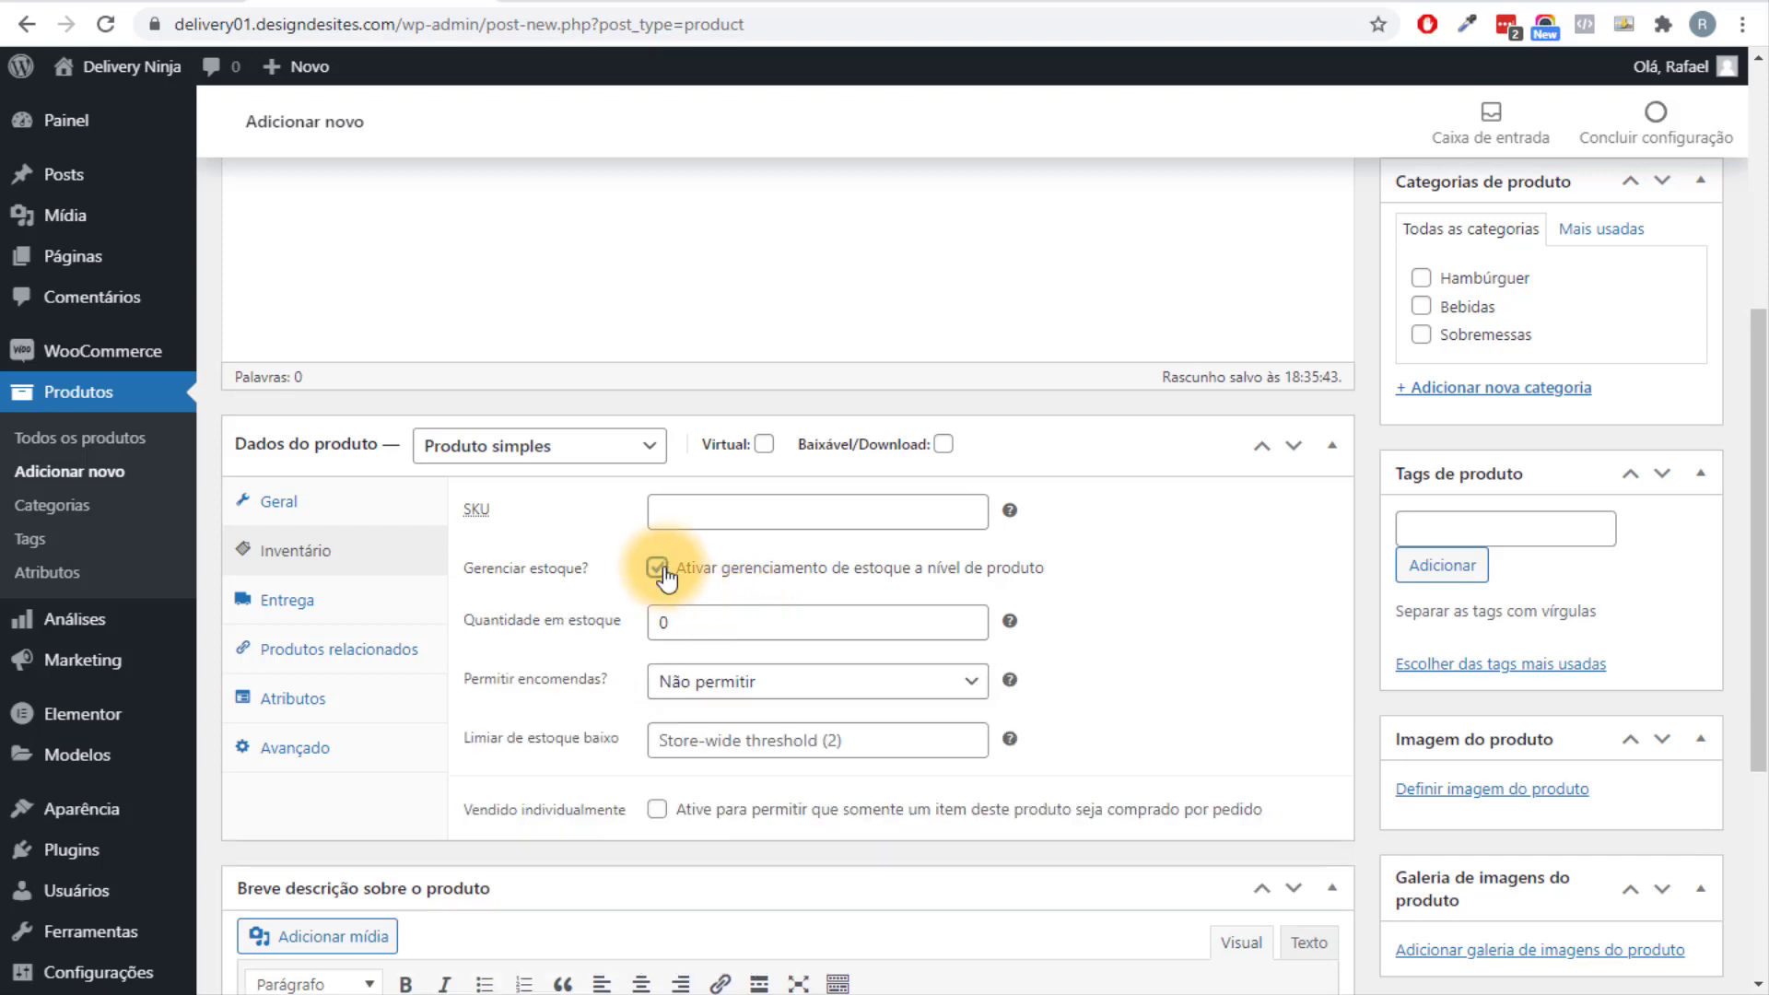
double_click(678, 620)
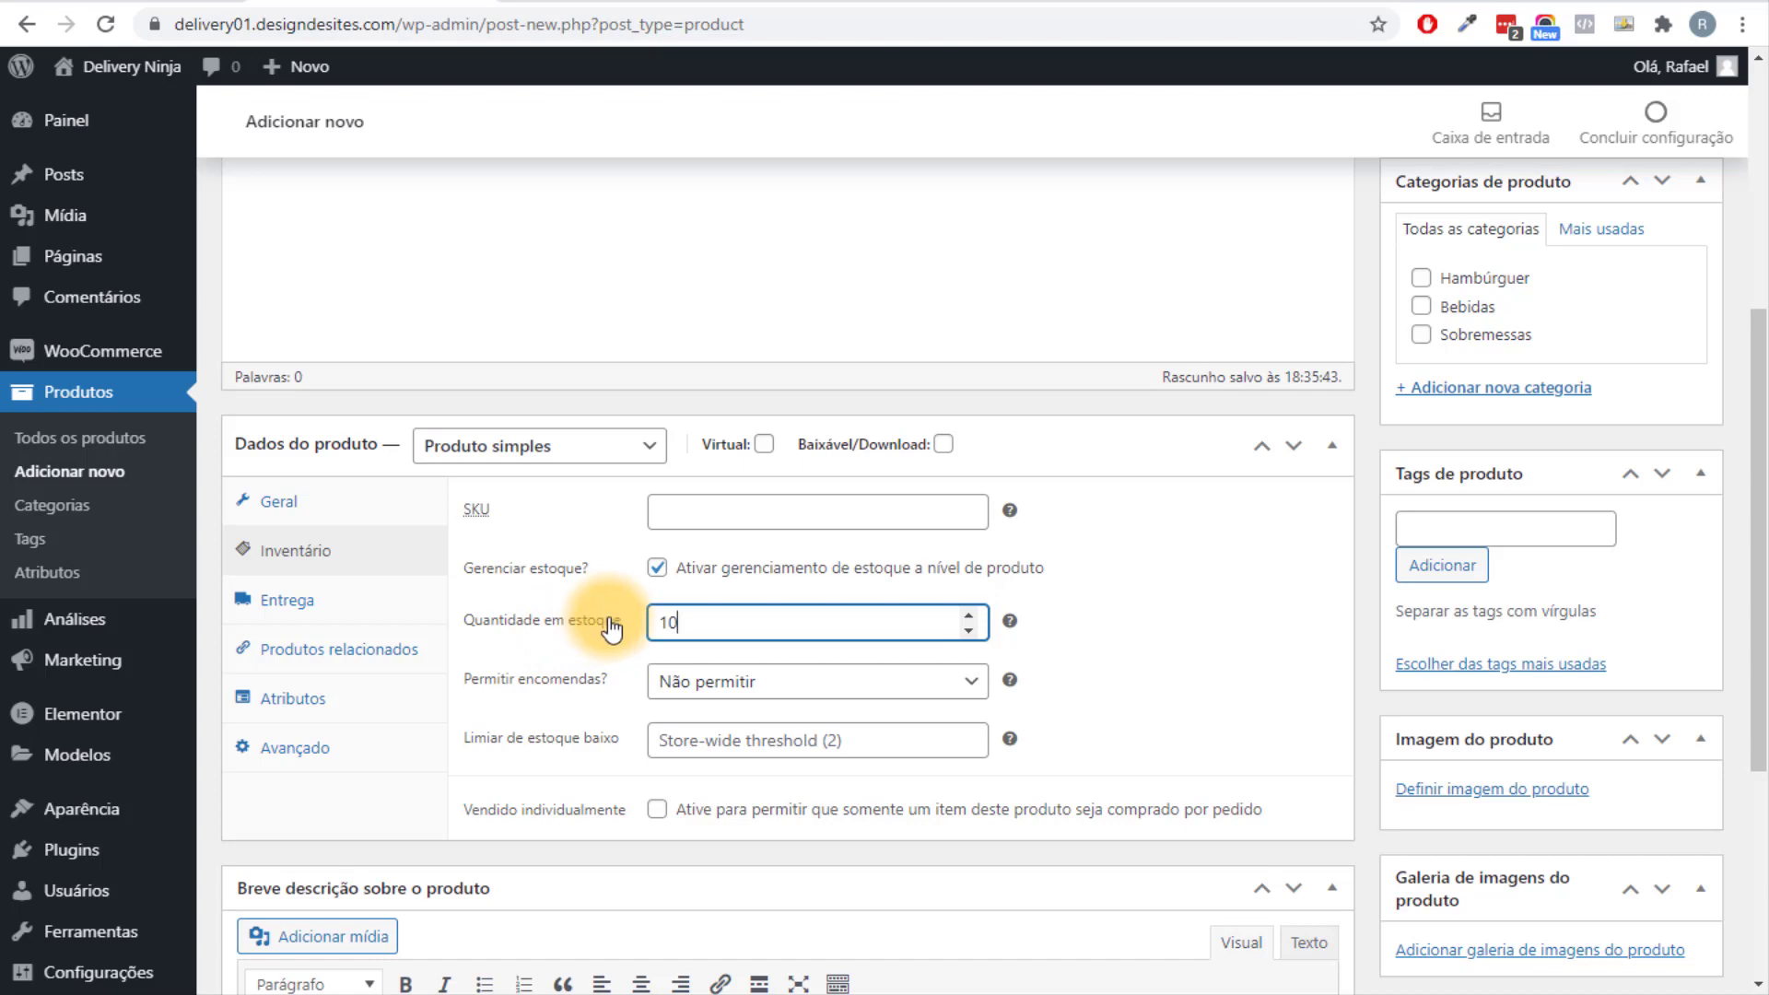
scroll(676, 588, up, 2)
scroll(672, 581, down, 3)
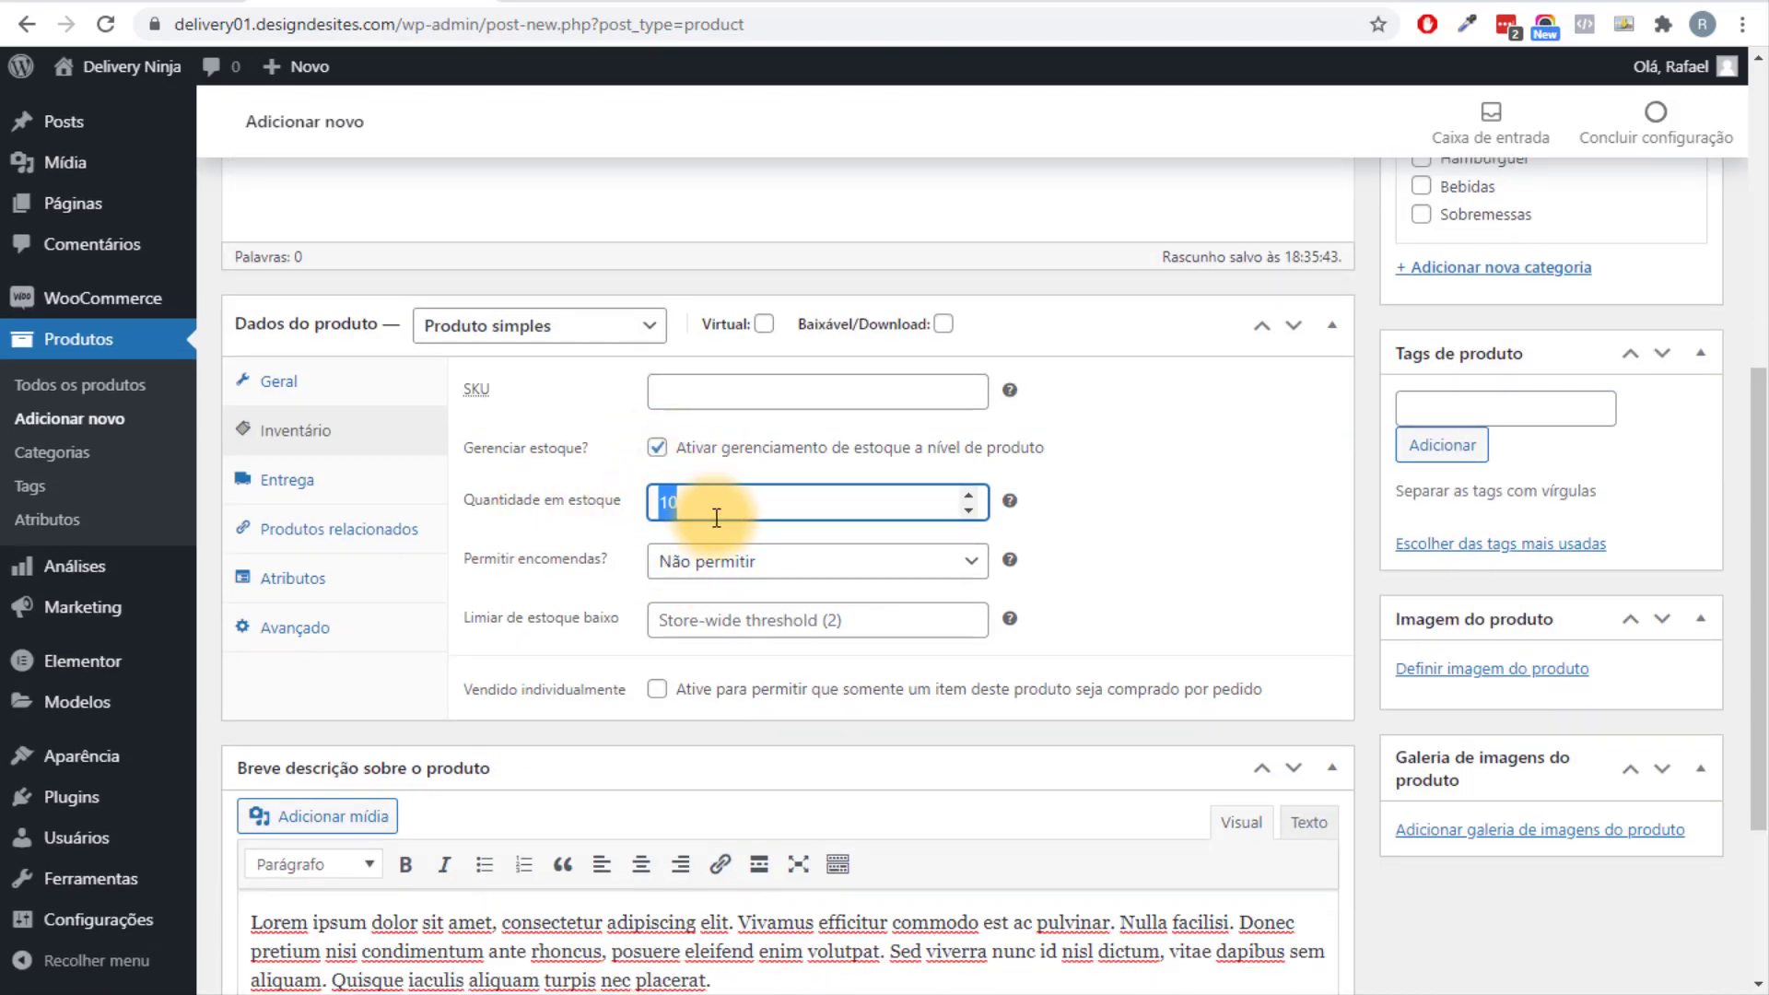
double_click(682, 504)
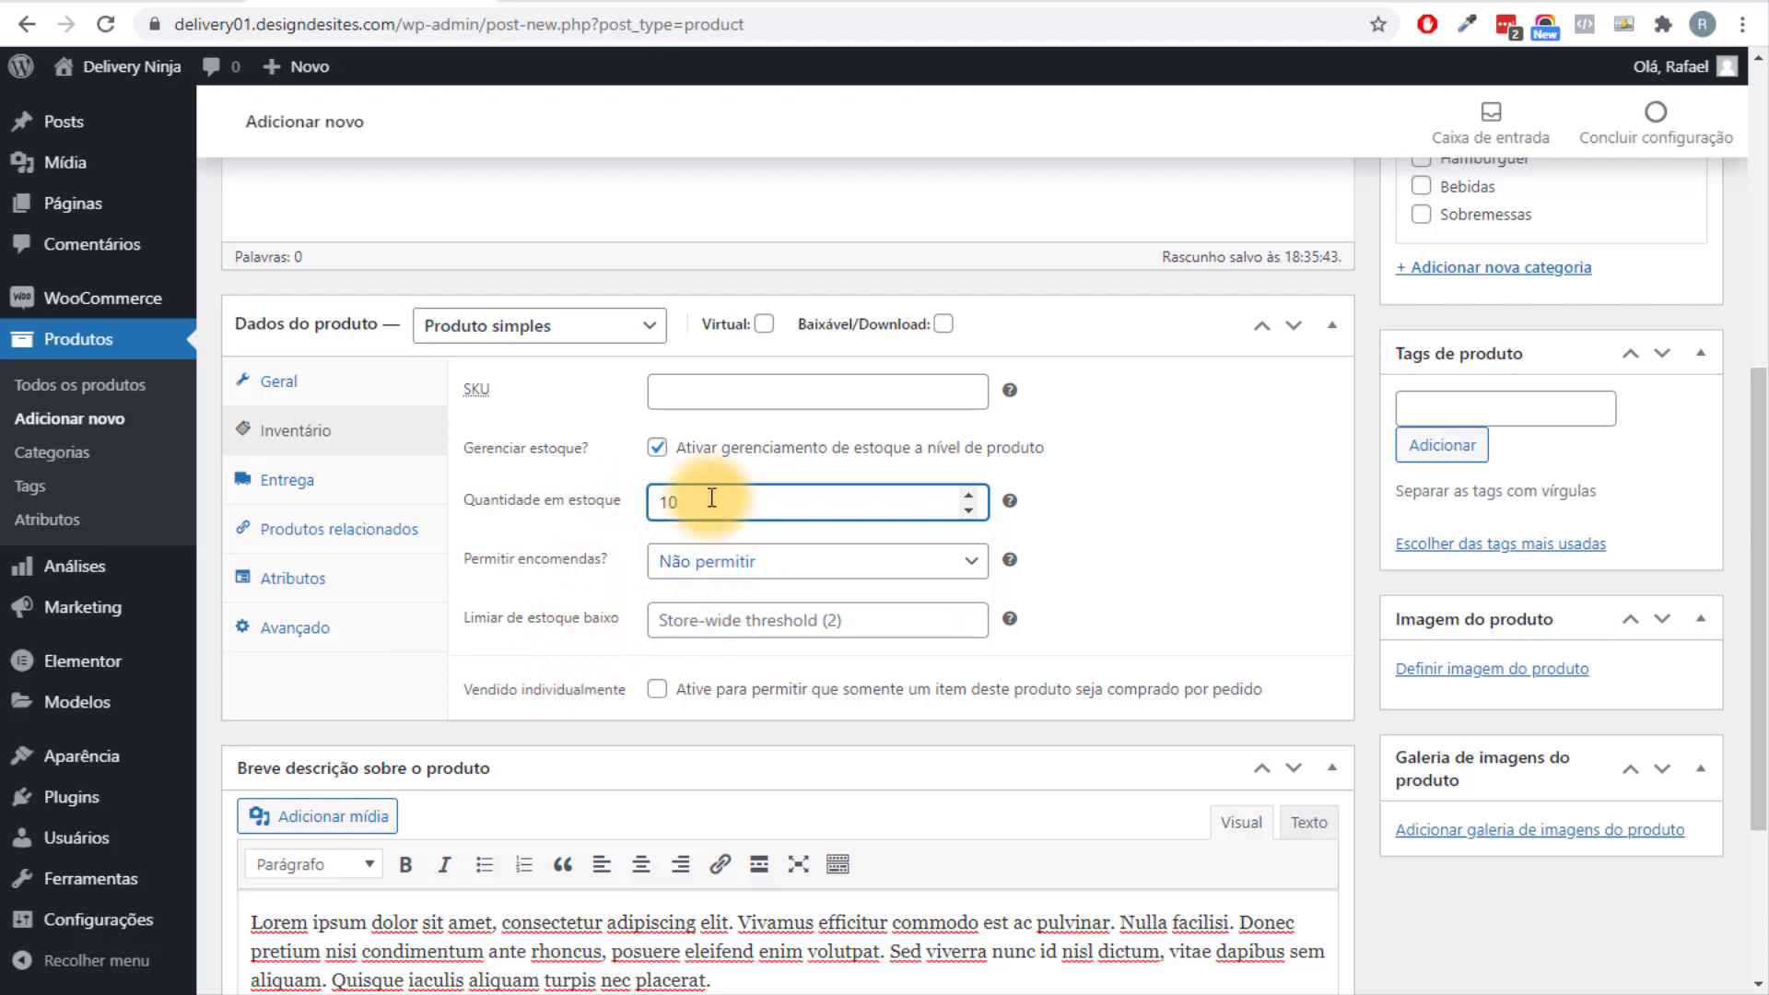
click(658, 450)
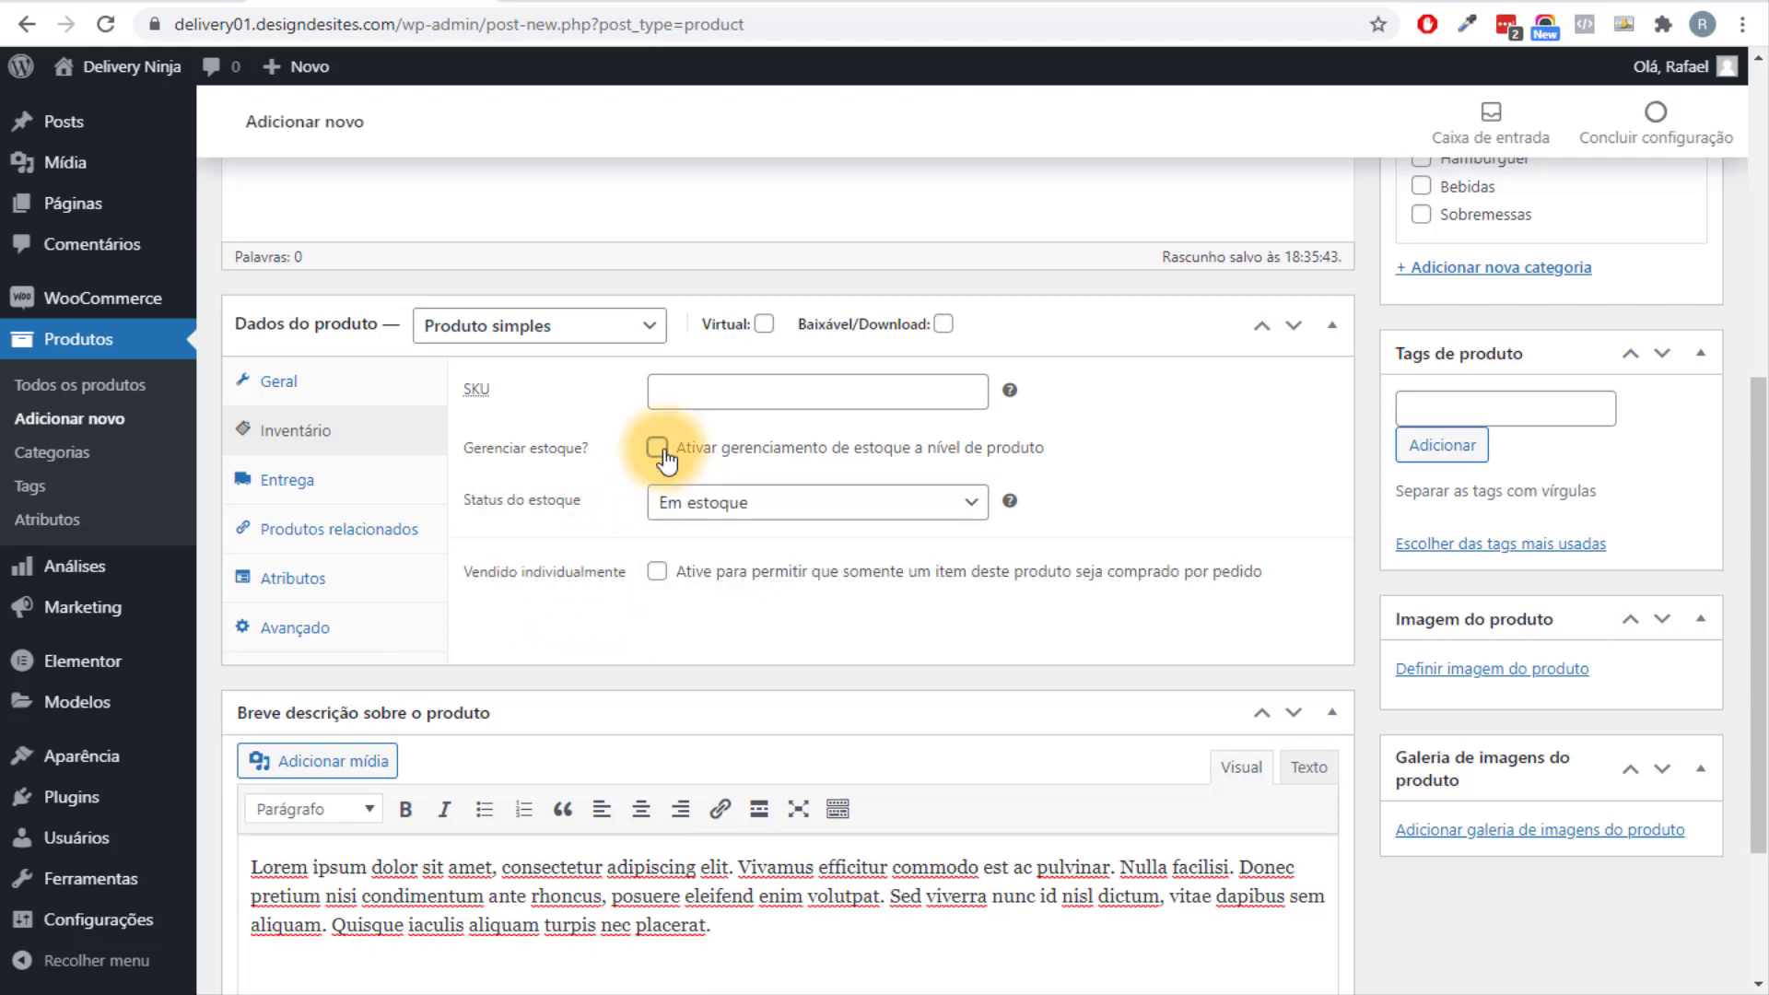
click(336, 474)
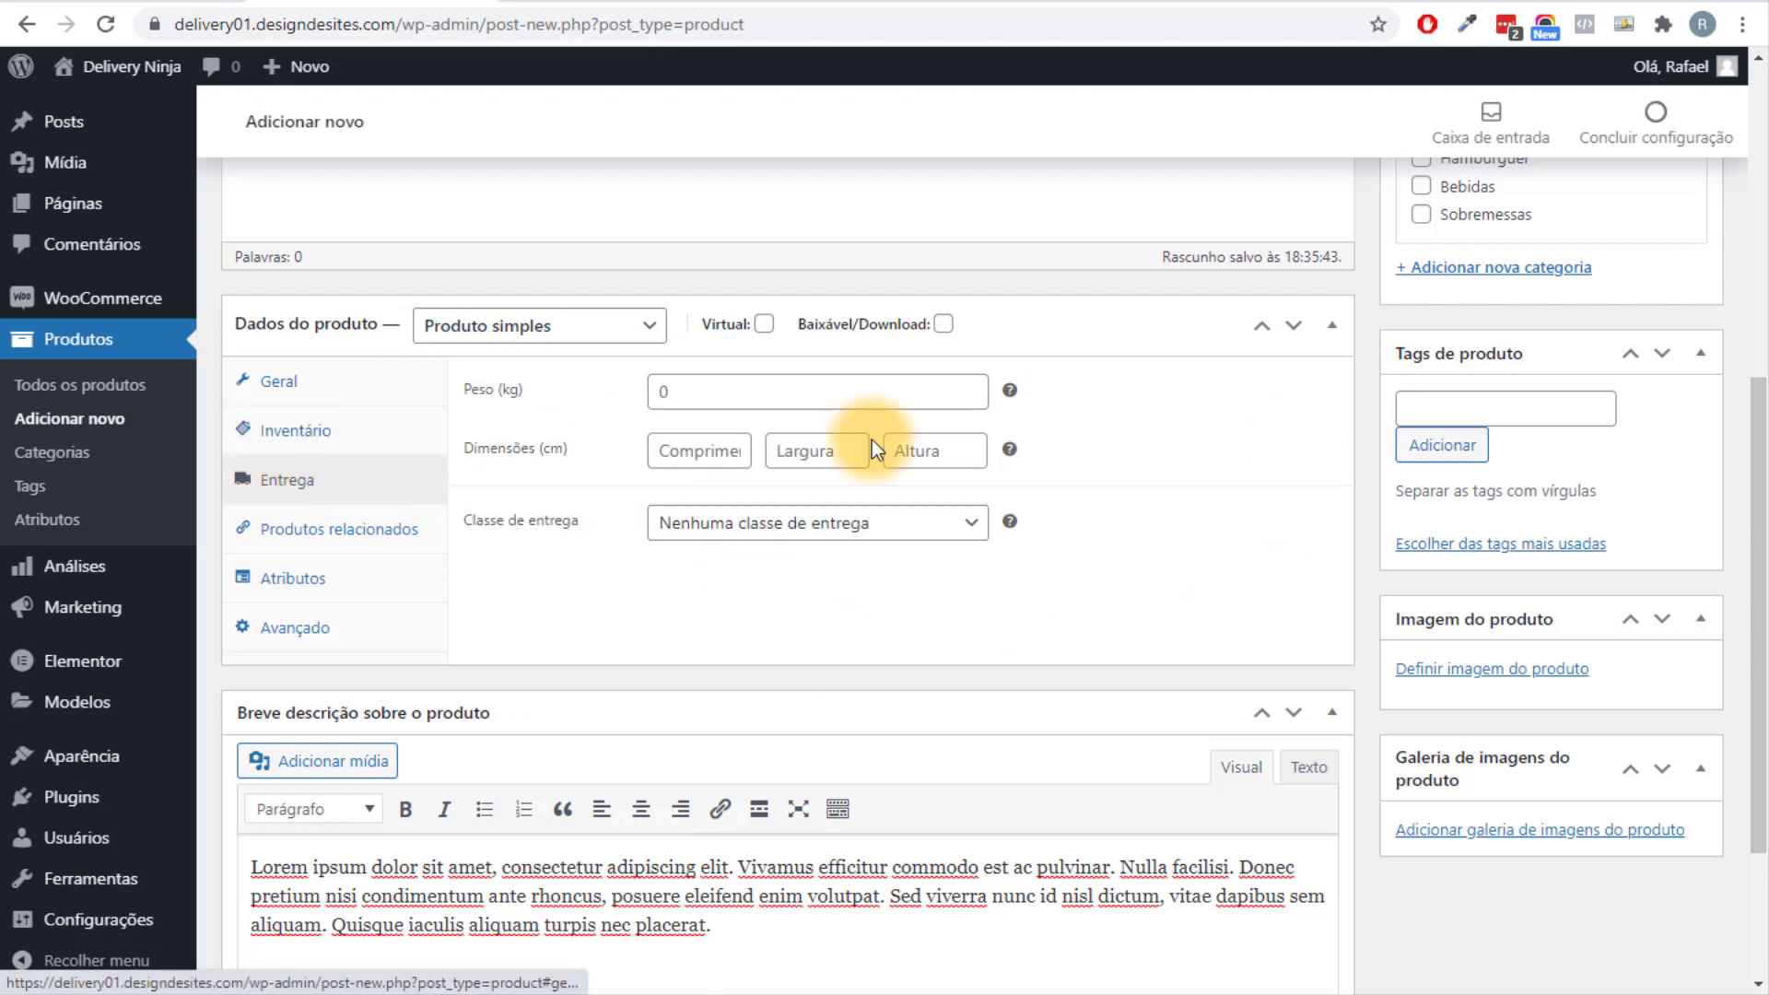
Check the Produtos relacionados upsell search, leaving it empty.
click(346, 544)
click(743, 398)
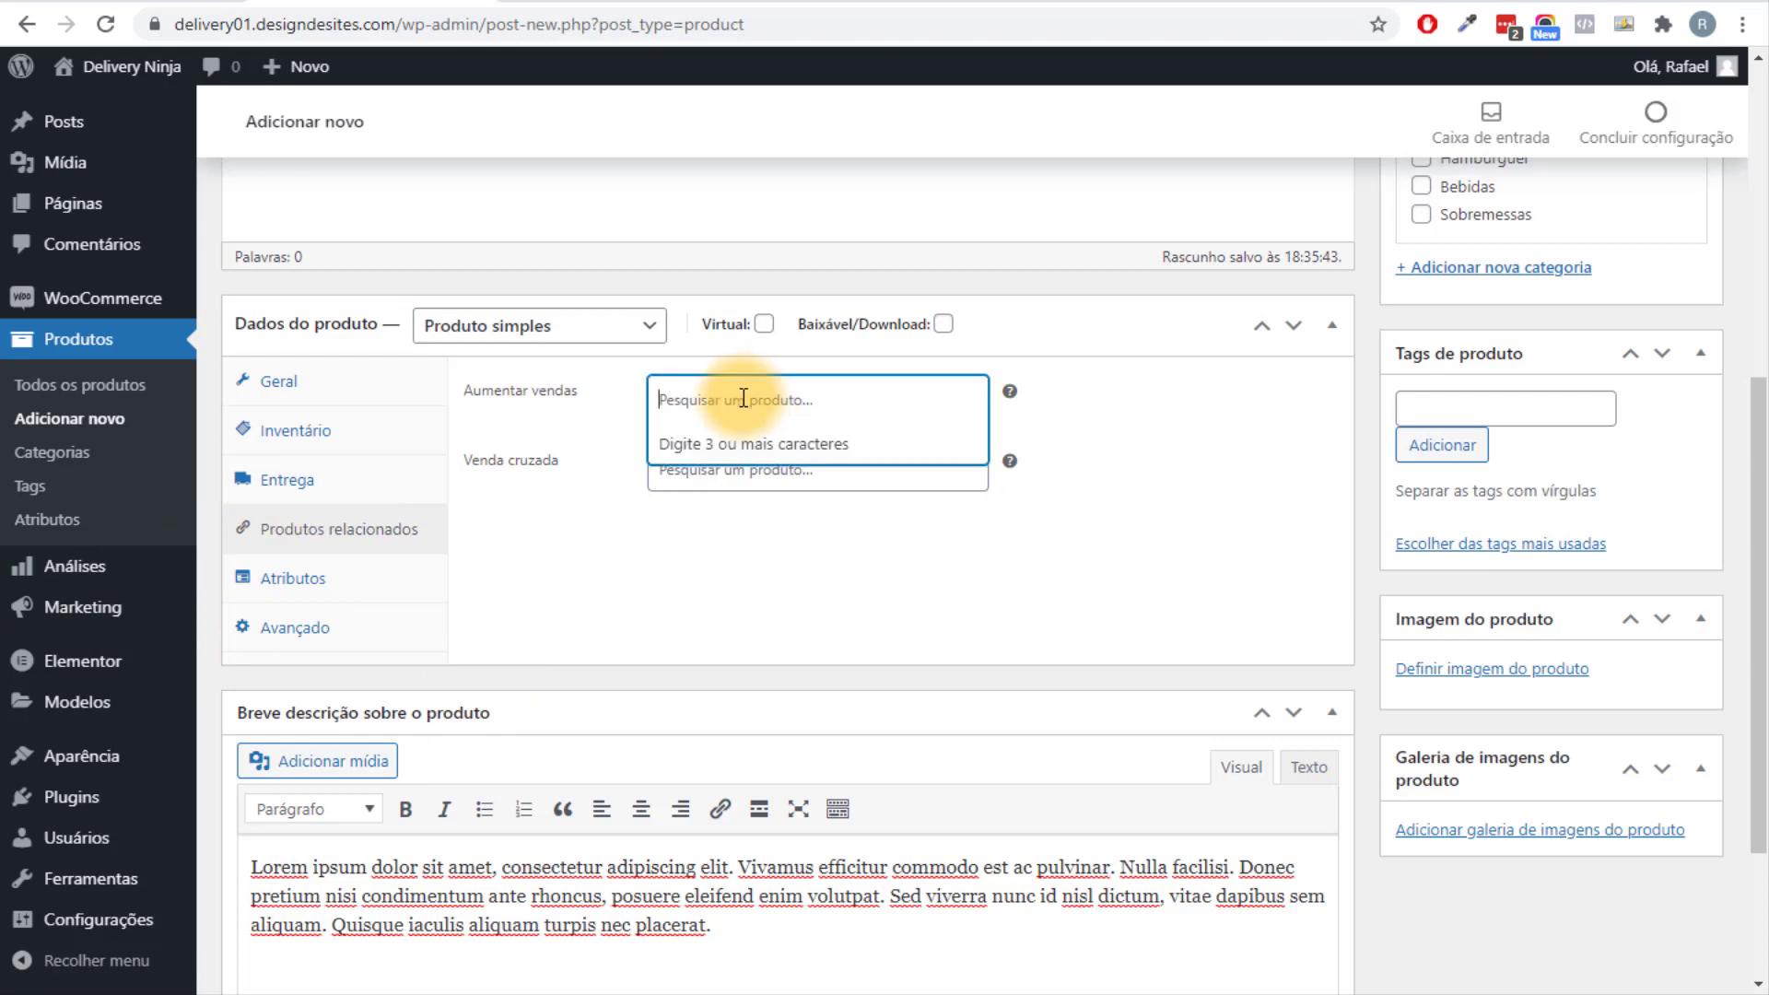
scroll(750, 543, up, 7)
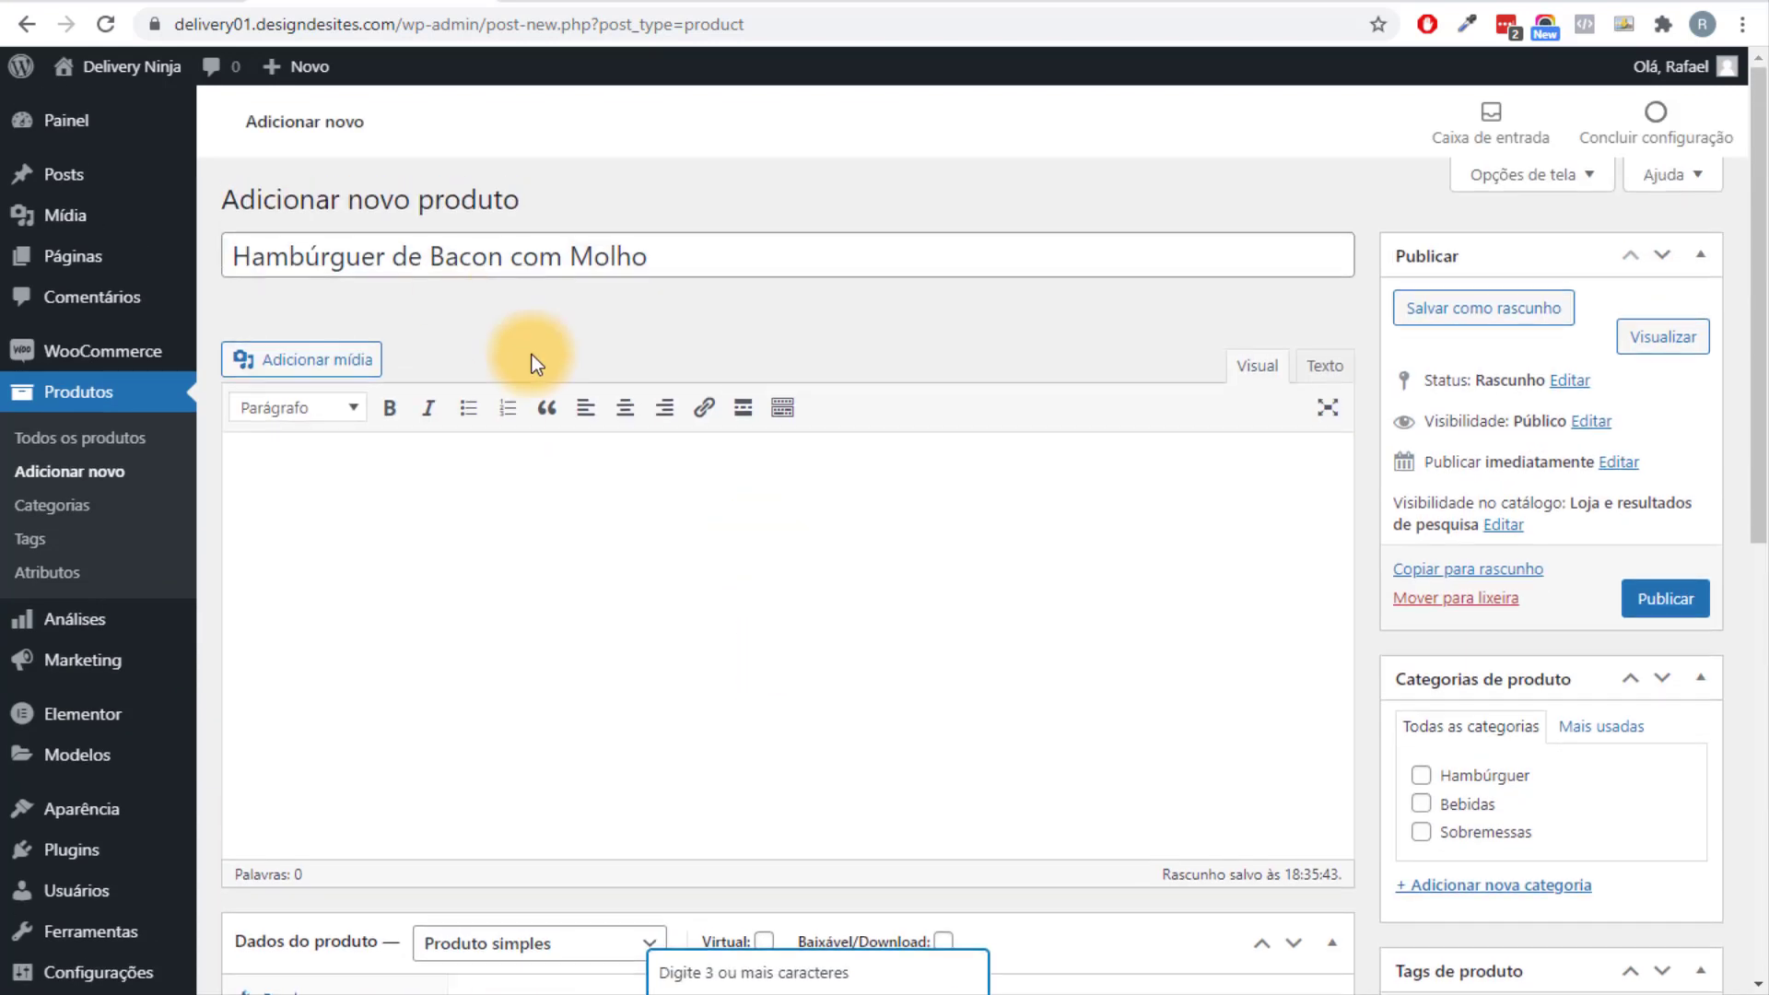
scroll(743, 434, down, 5)
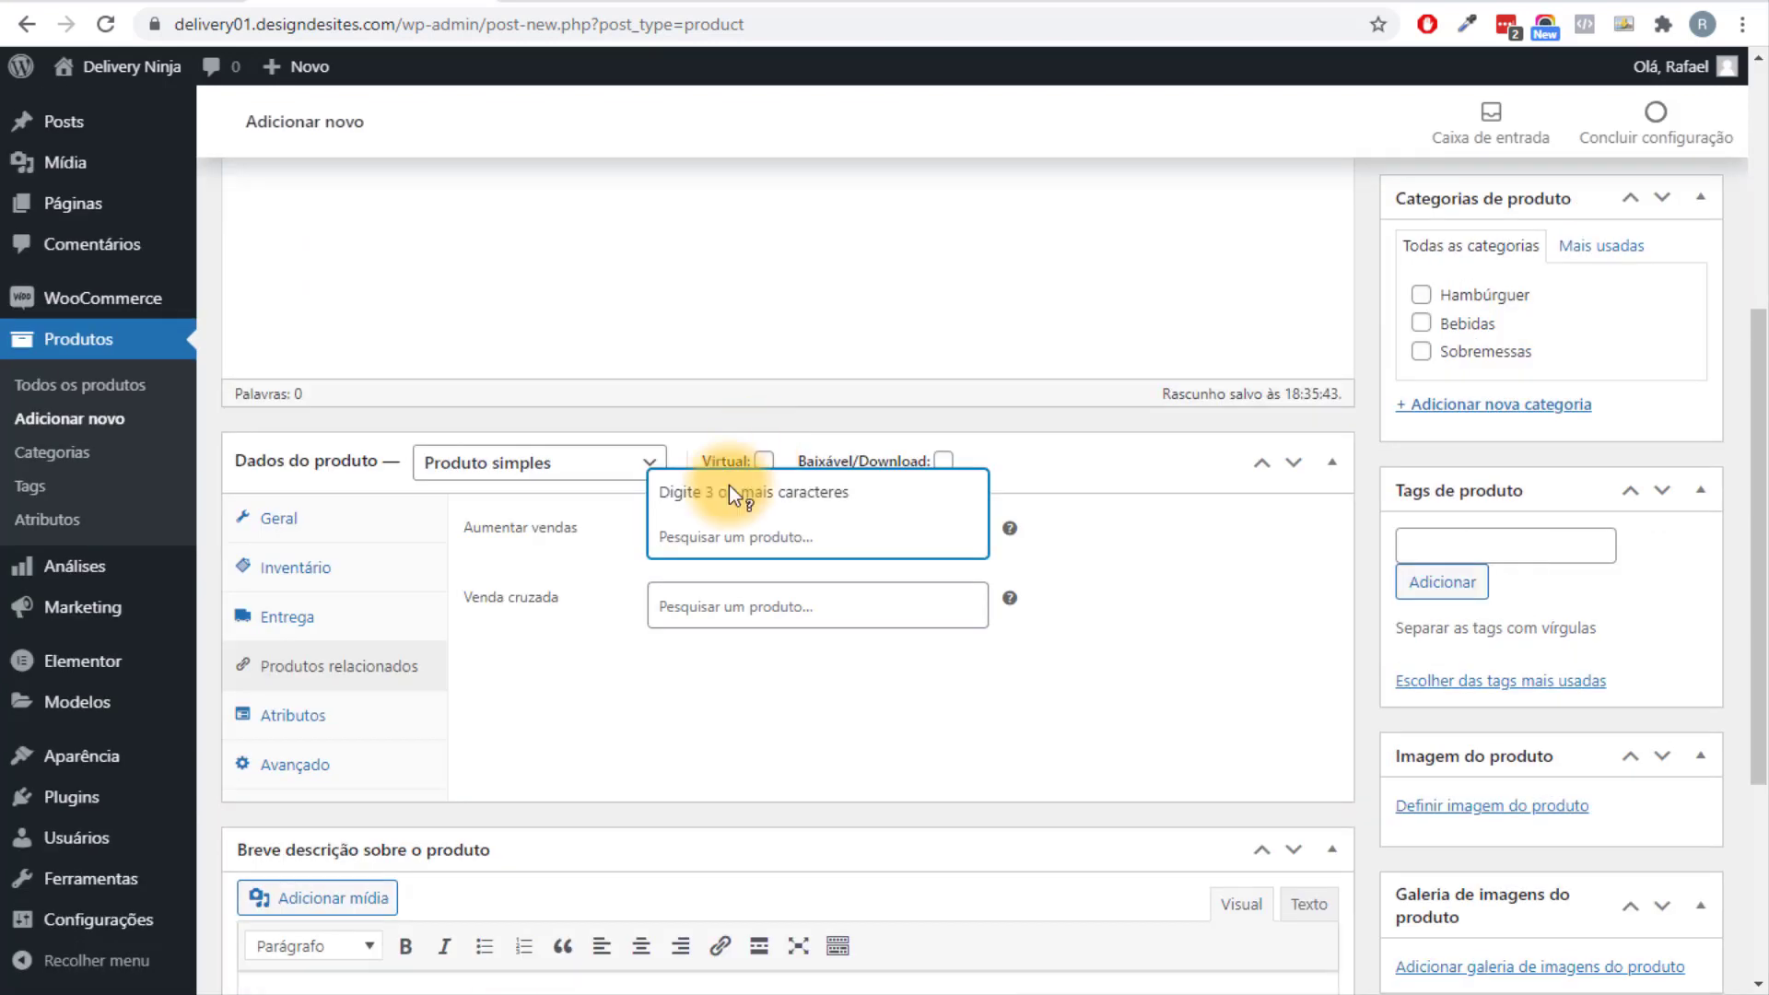
click(741, 660)
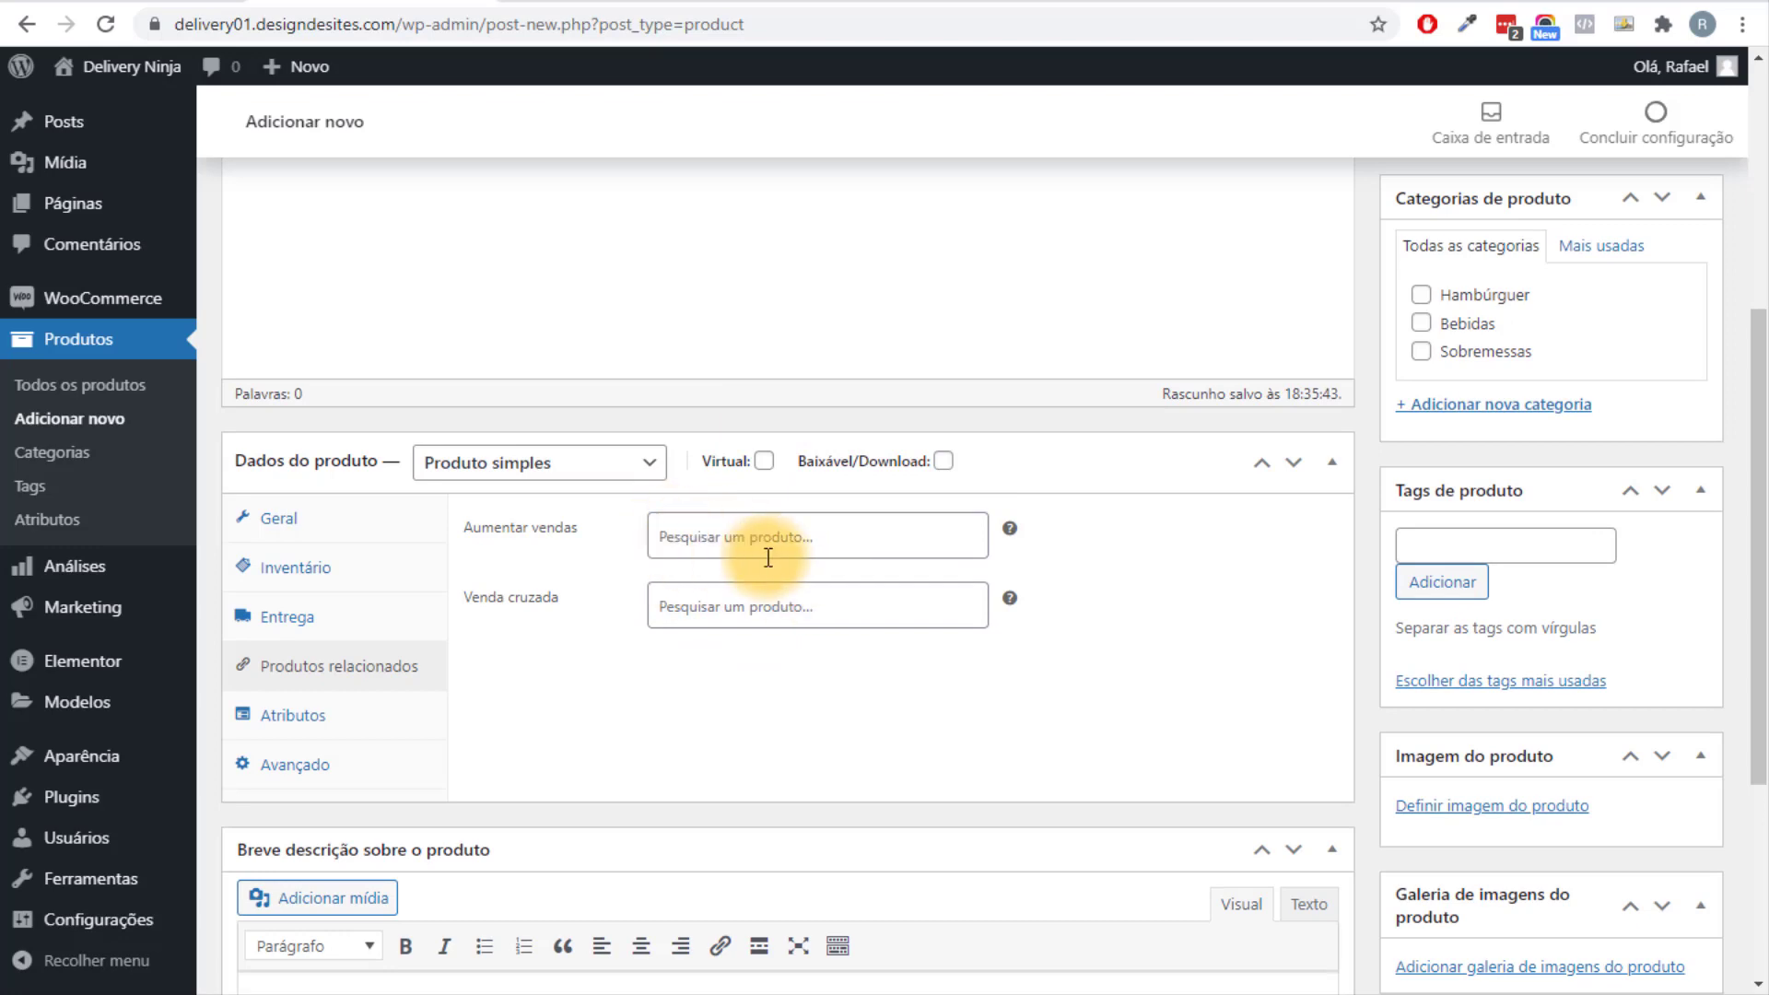
Tick the Hambúrguer checkbox under Categorias de produto.
scroll(805, 587, down, 4)
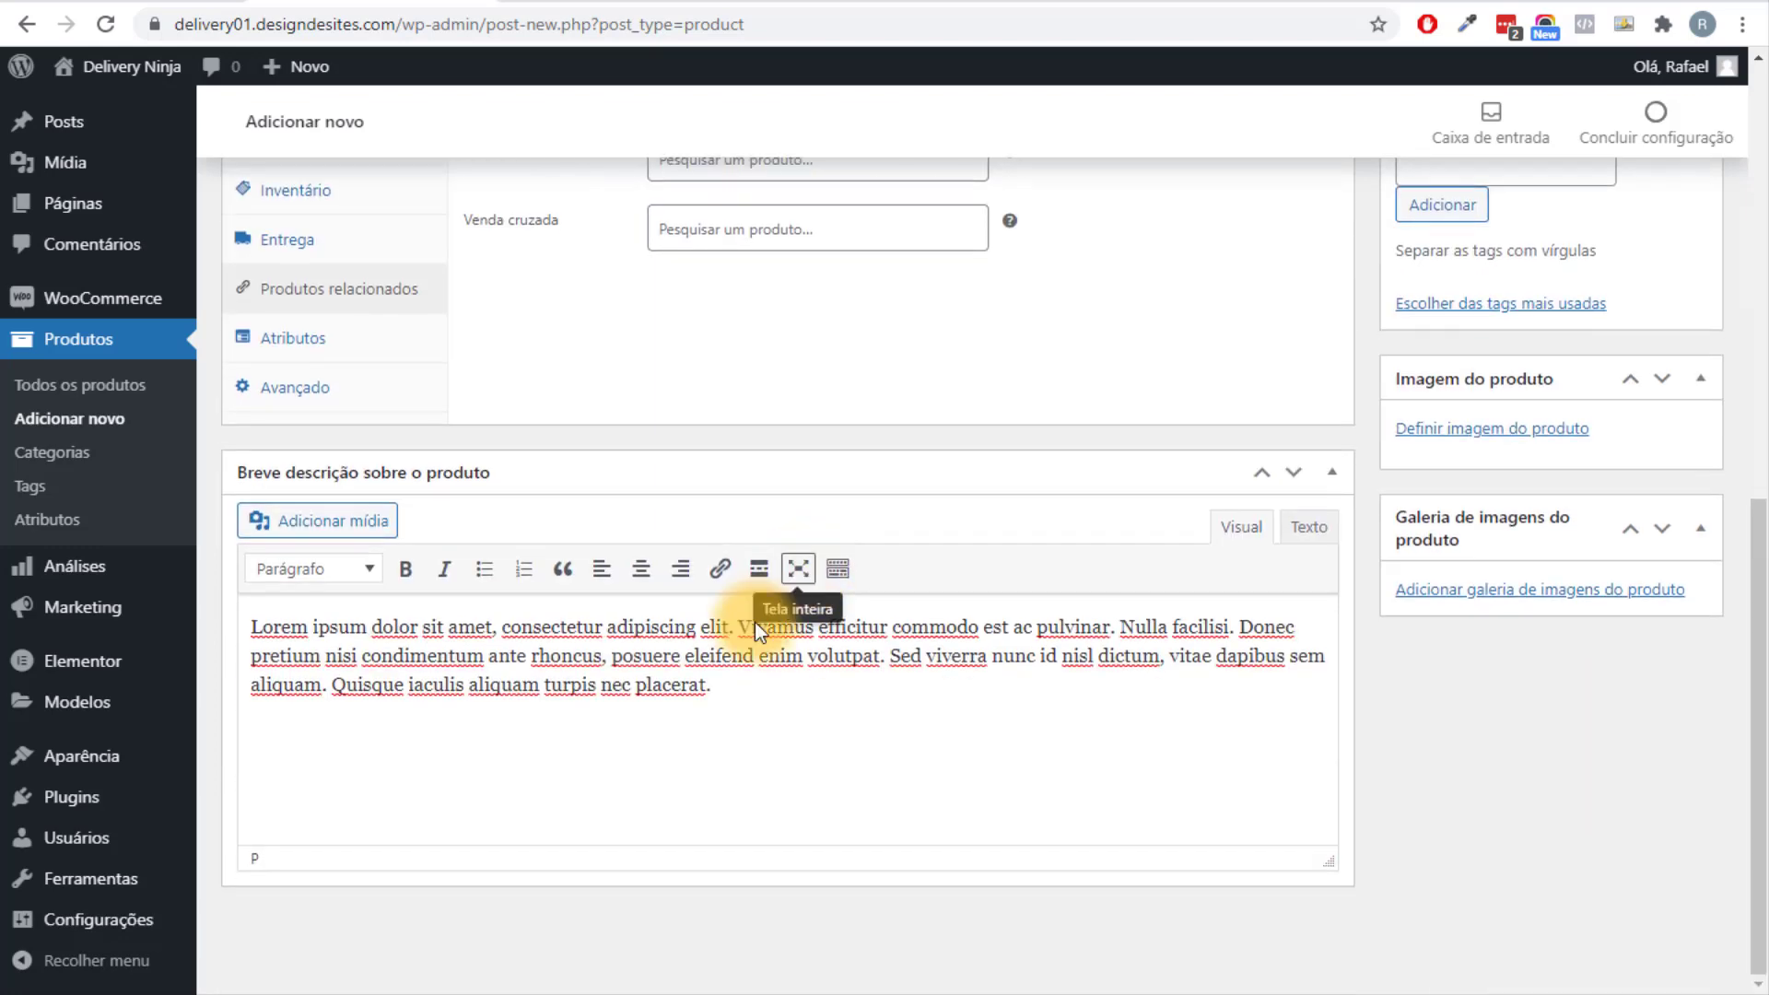
scroll(1336, 571, up, 9)
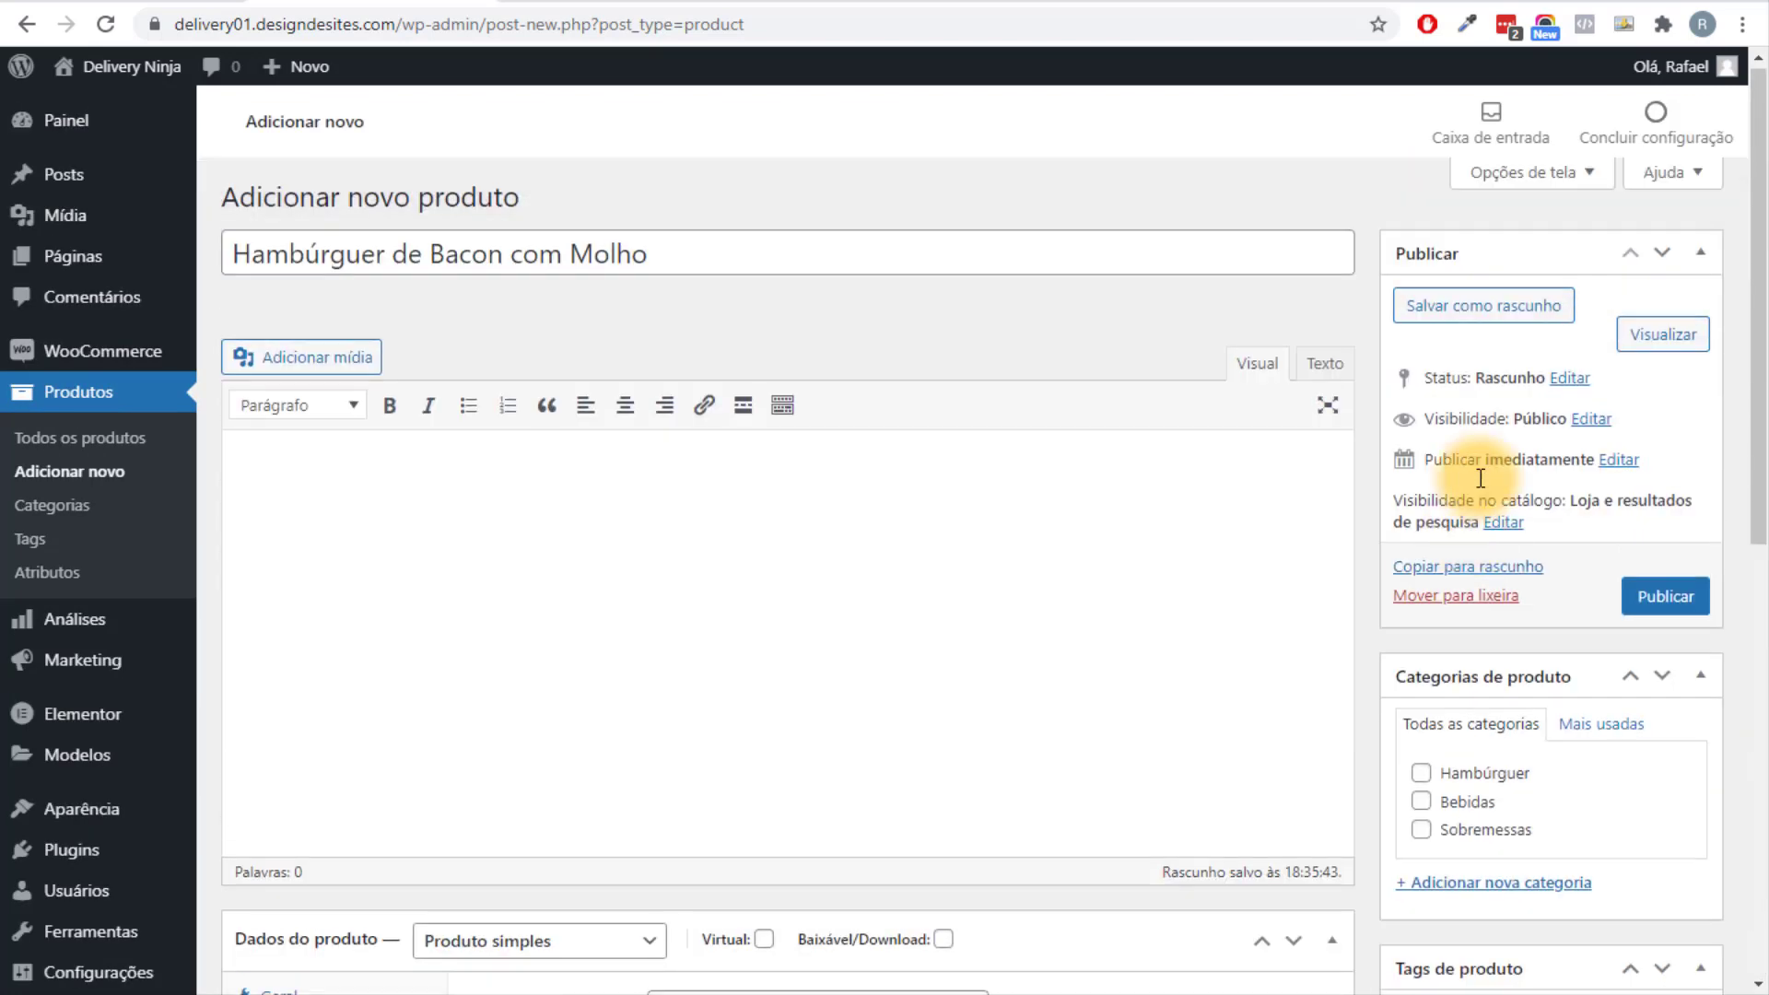
scroll(1494, 441, down, 4)
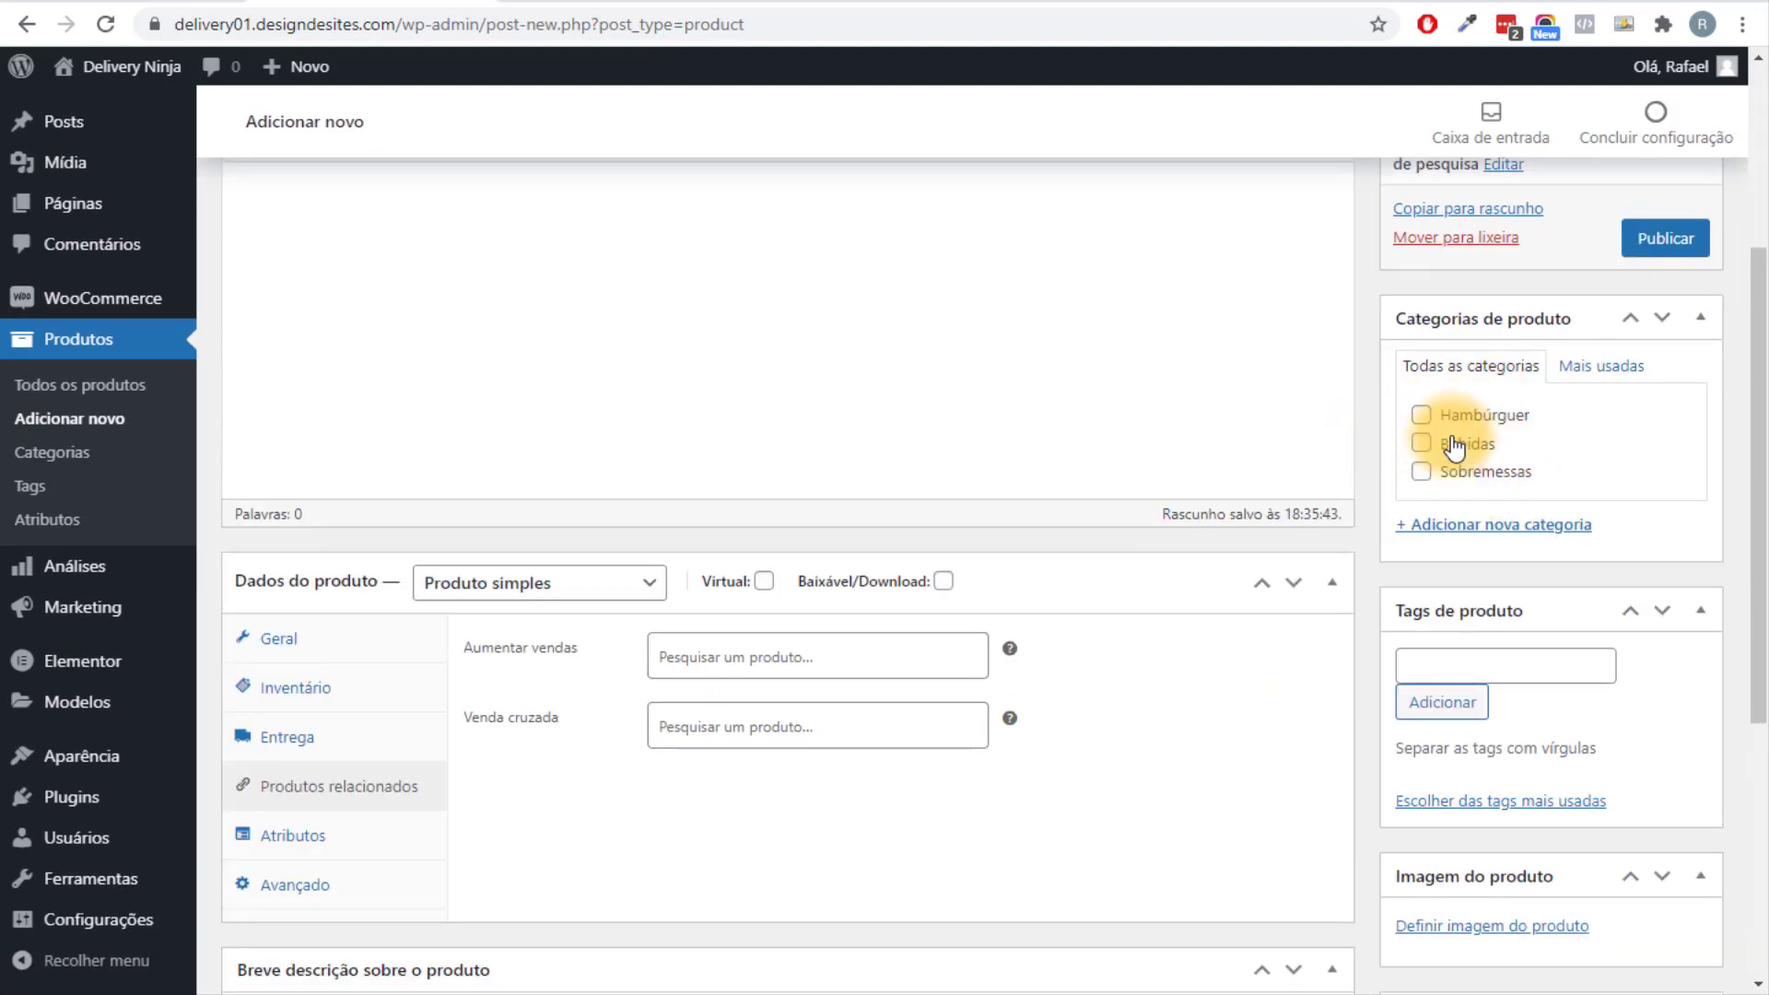
click(1460, 414)
scroll(1682, 498, down, 5)
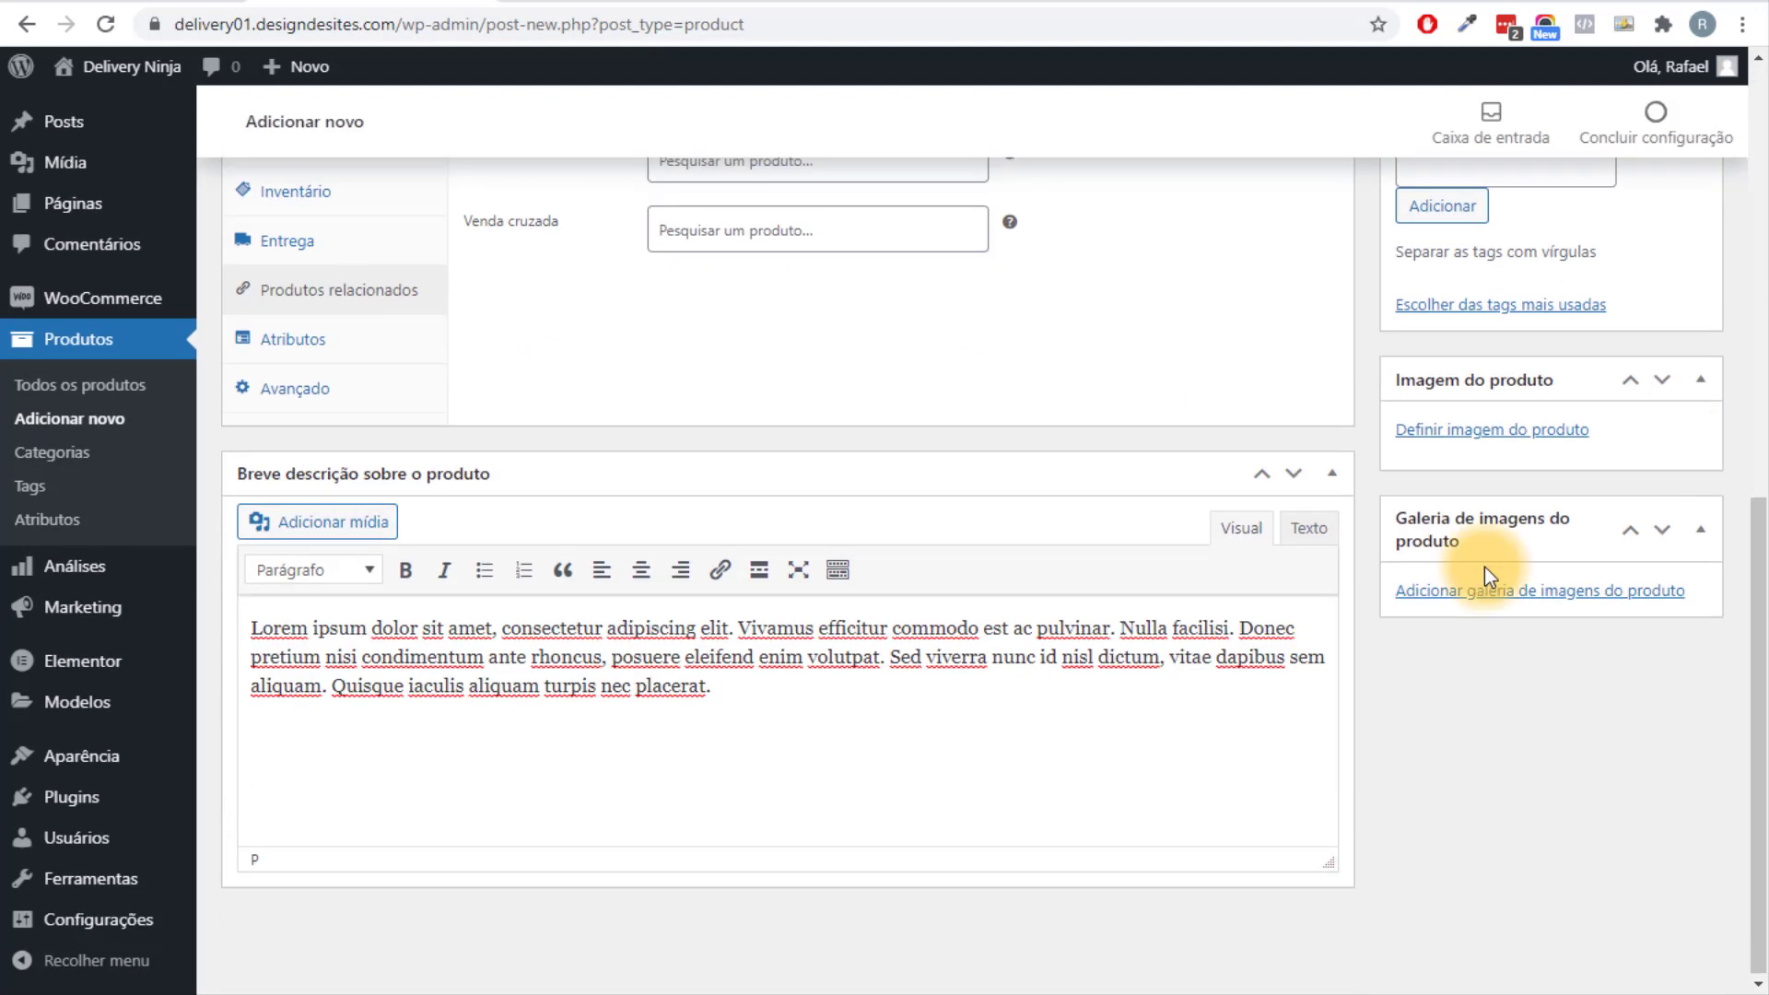
click(1475, 429)
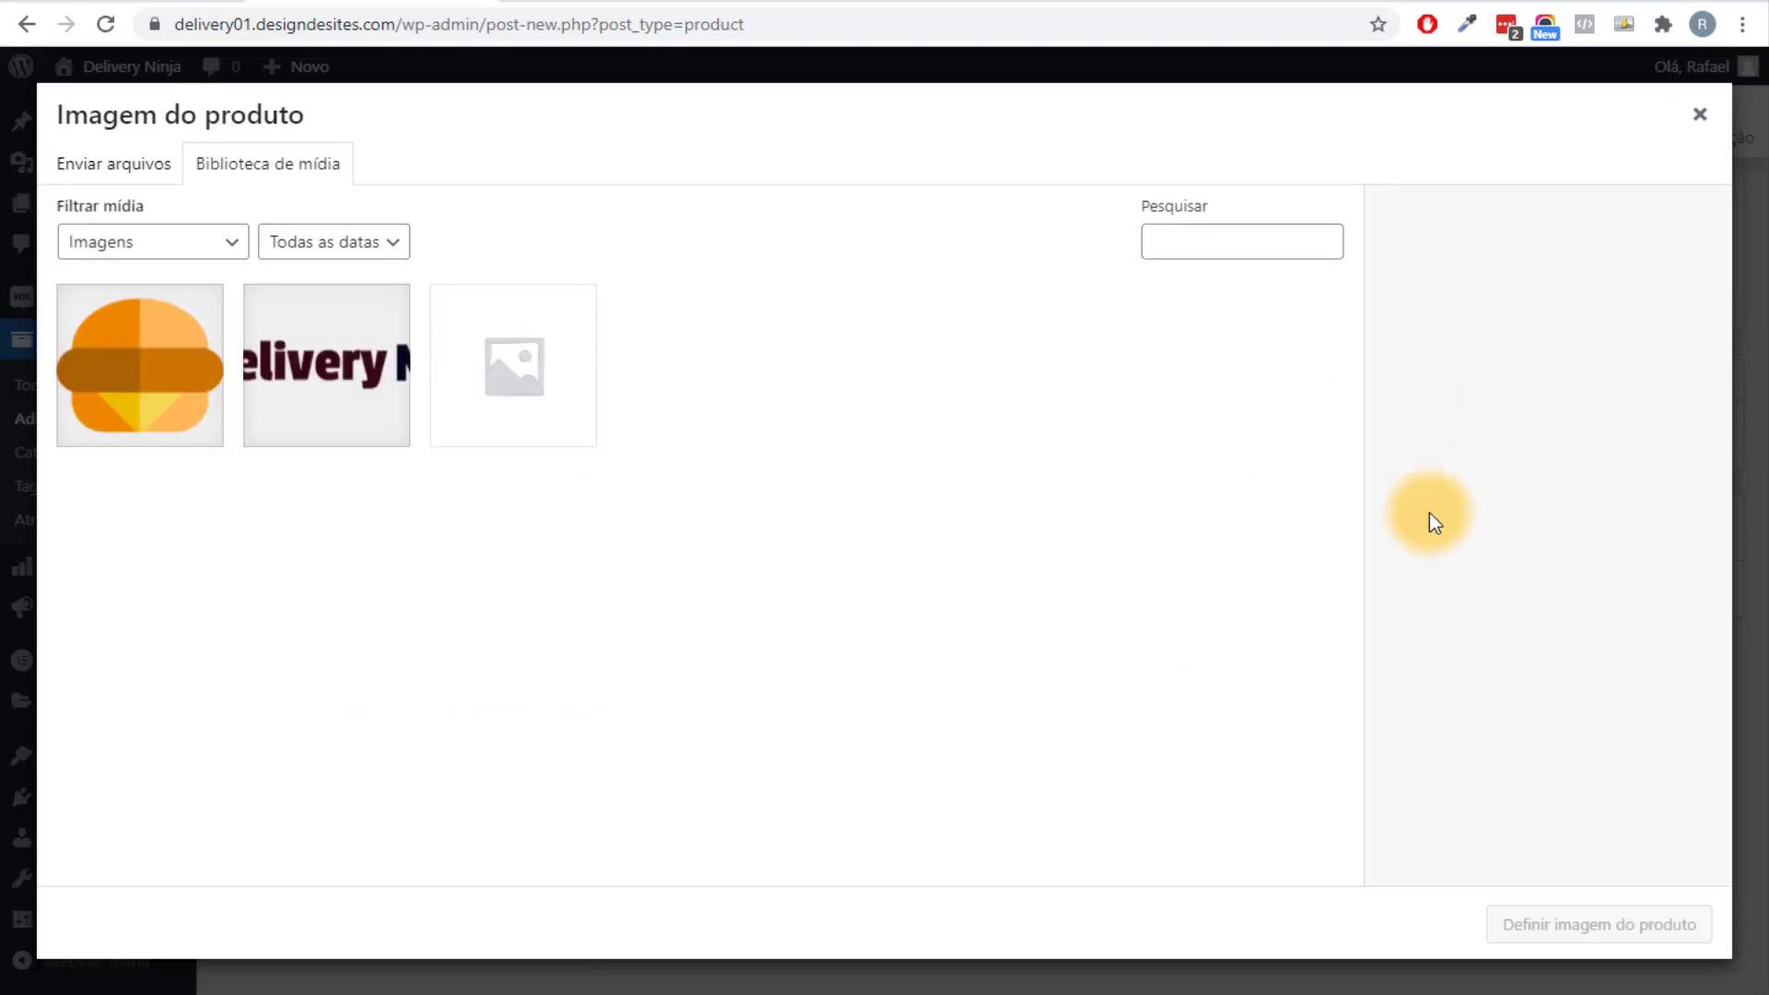
Upload the 13 burger photos from the Hamburguer folder to the media library.
key(alt+Tab)
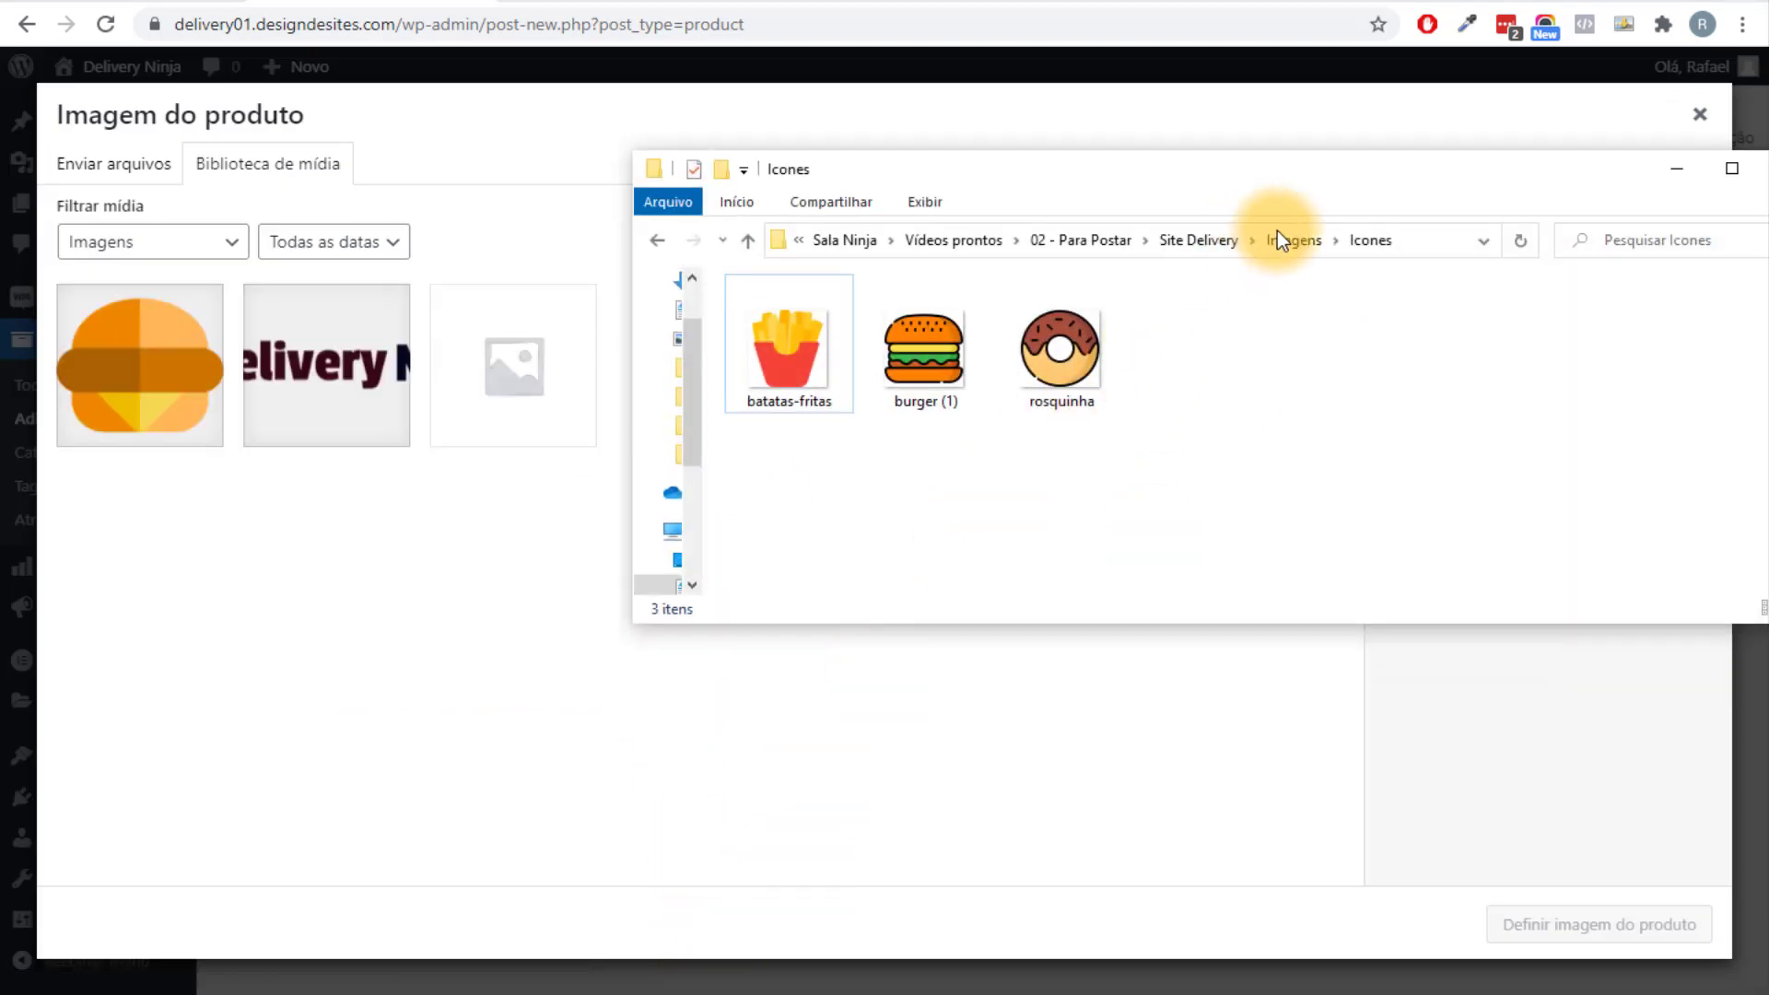
click(1293, 241)
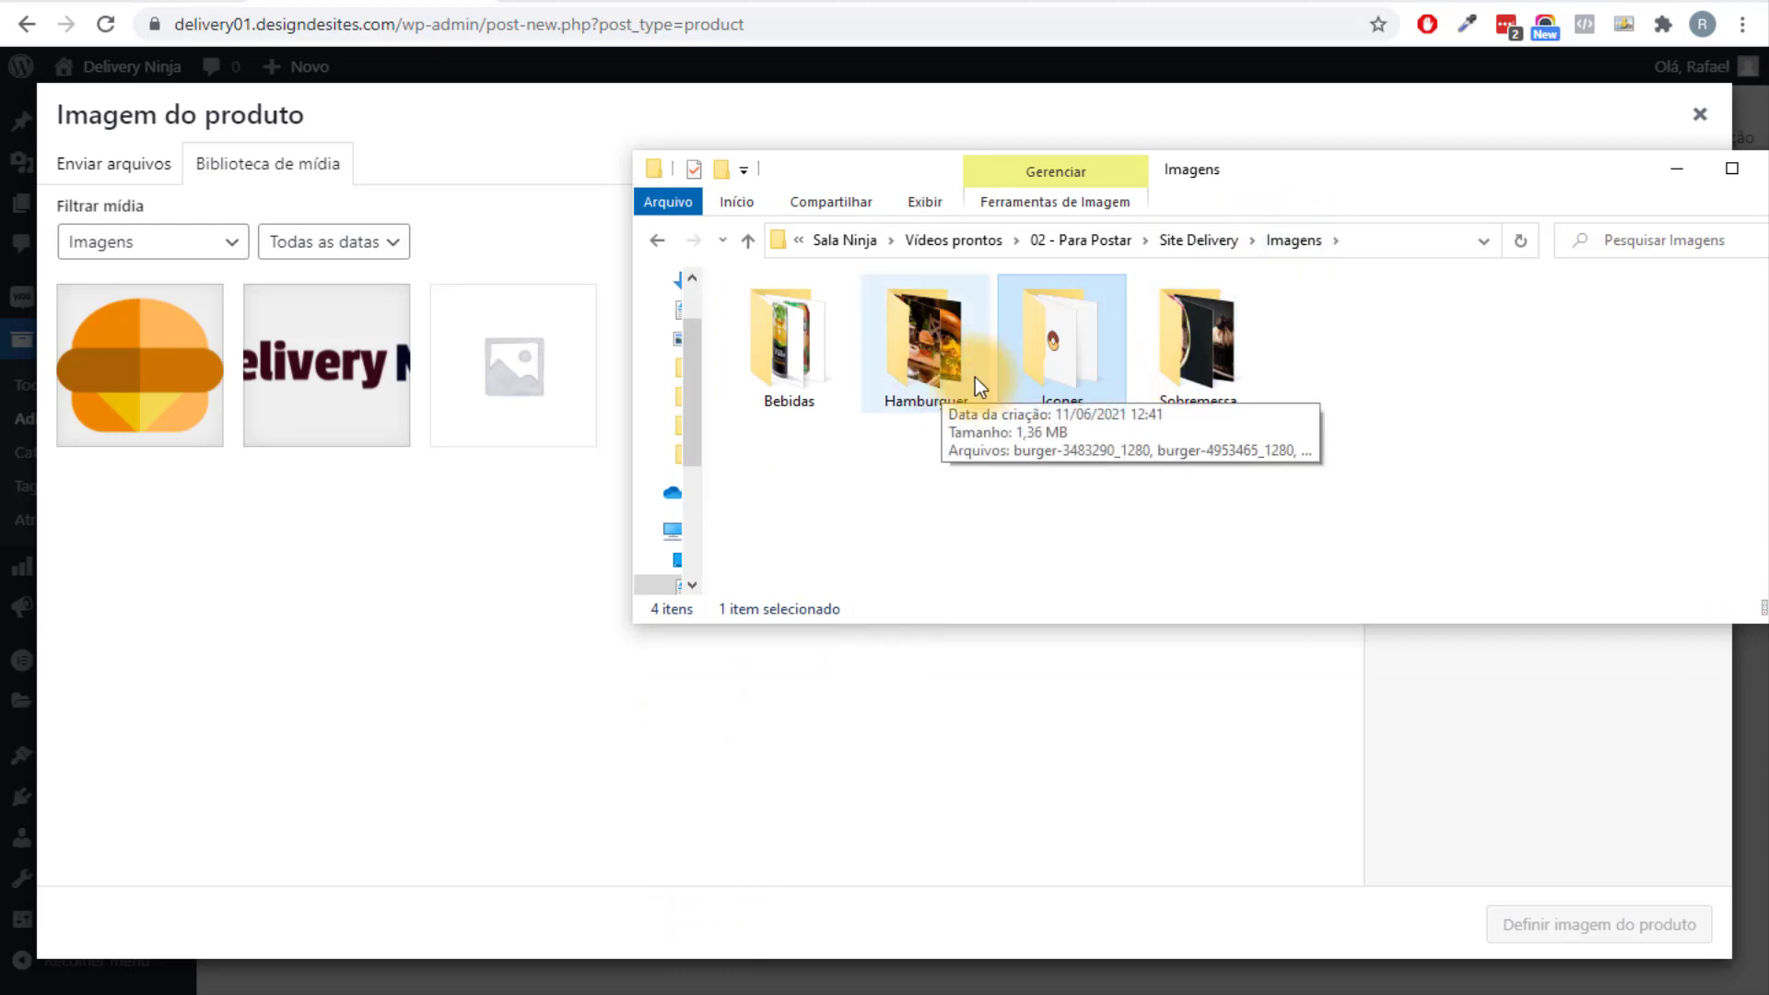
double_click(925, 379)
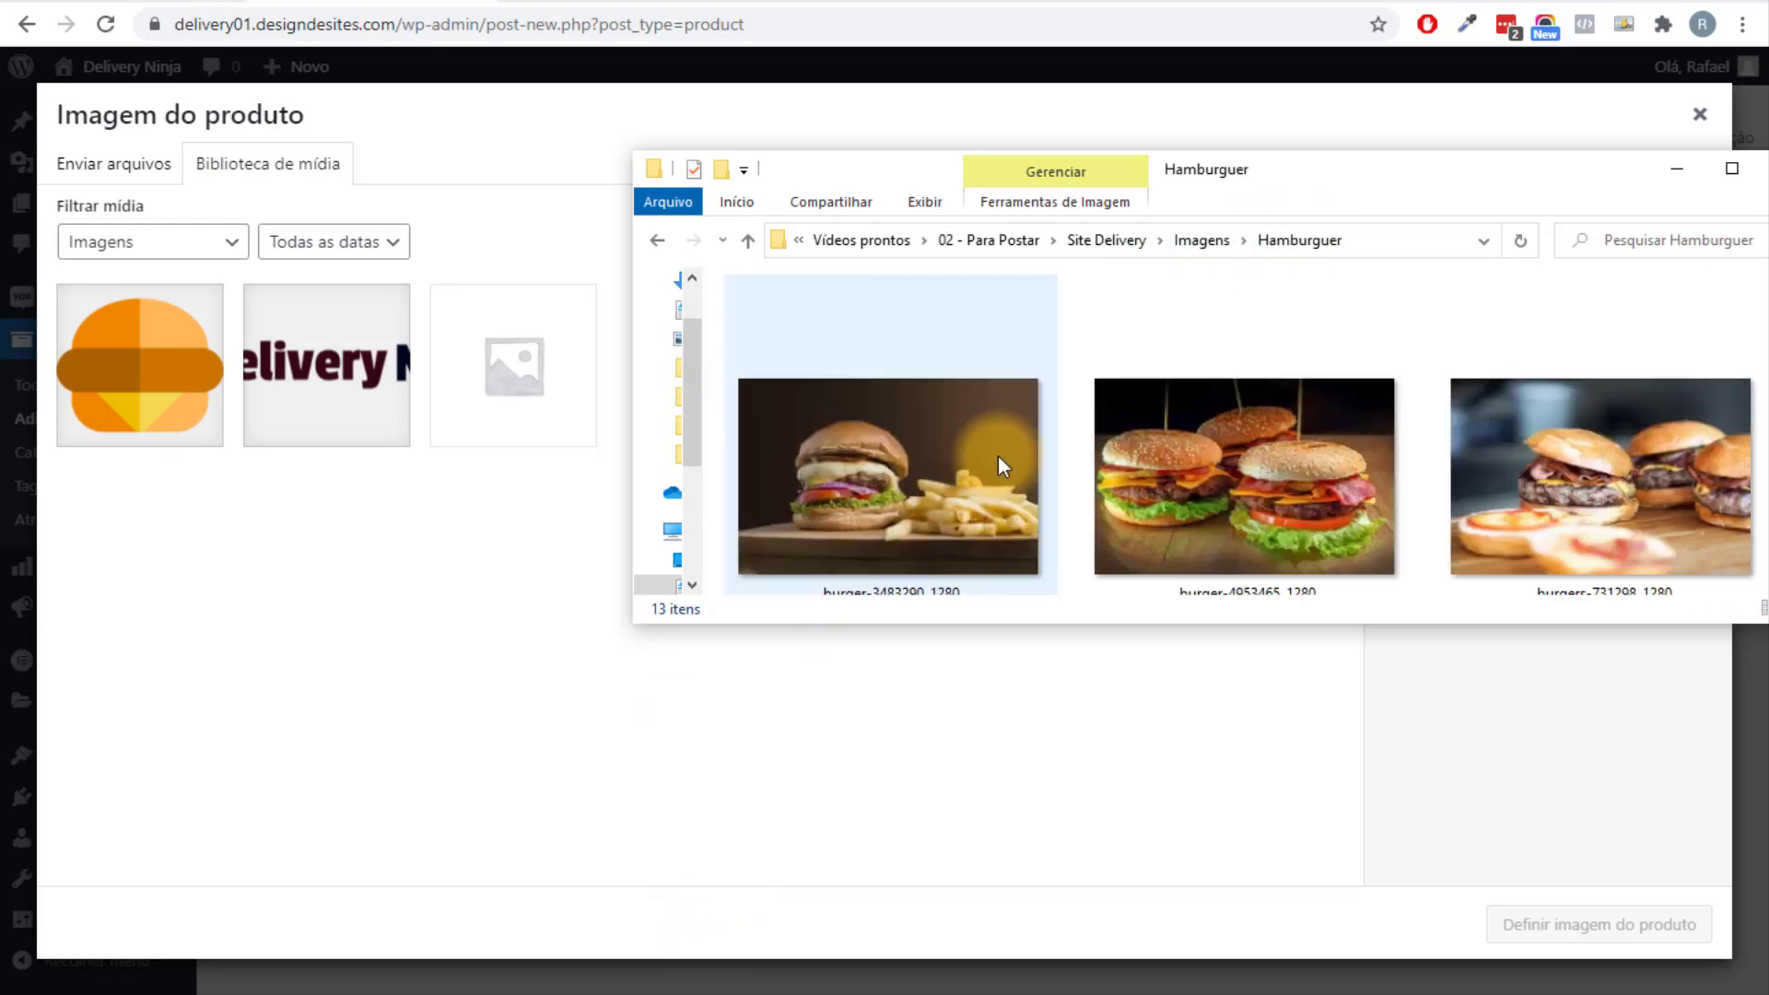
drag(1361, 179, 1021, 143)
scroll(1296, 402, down, 5)
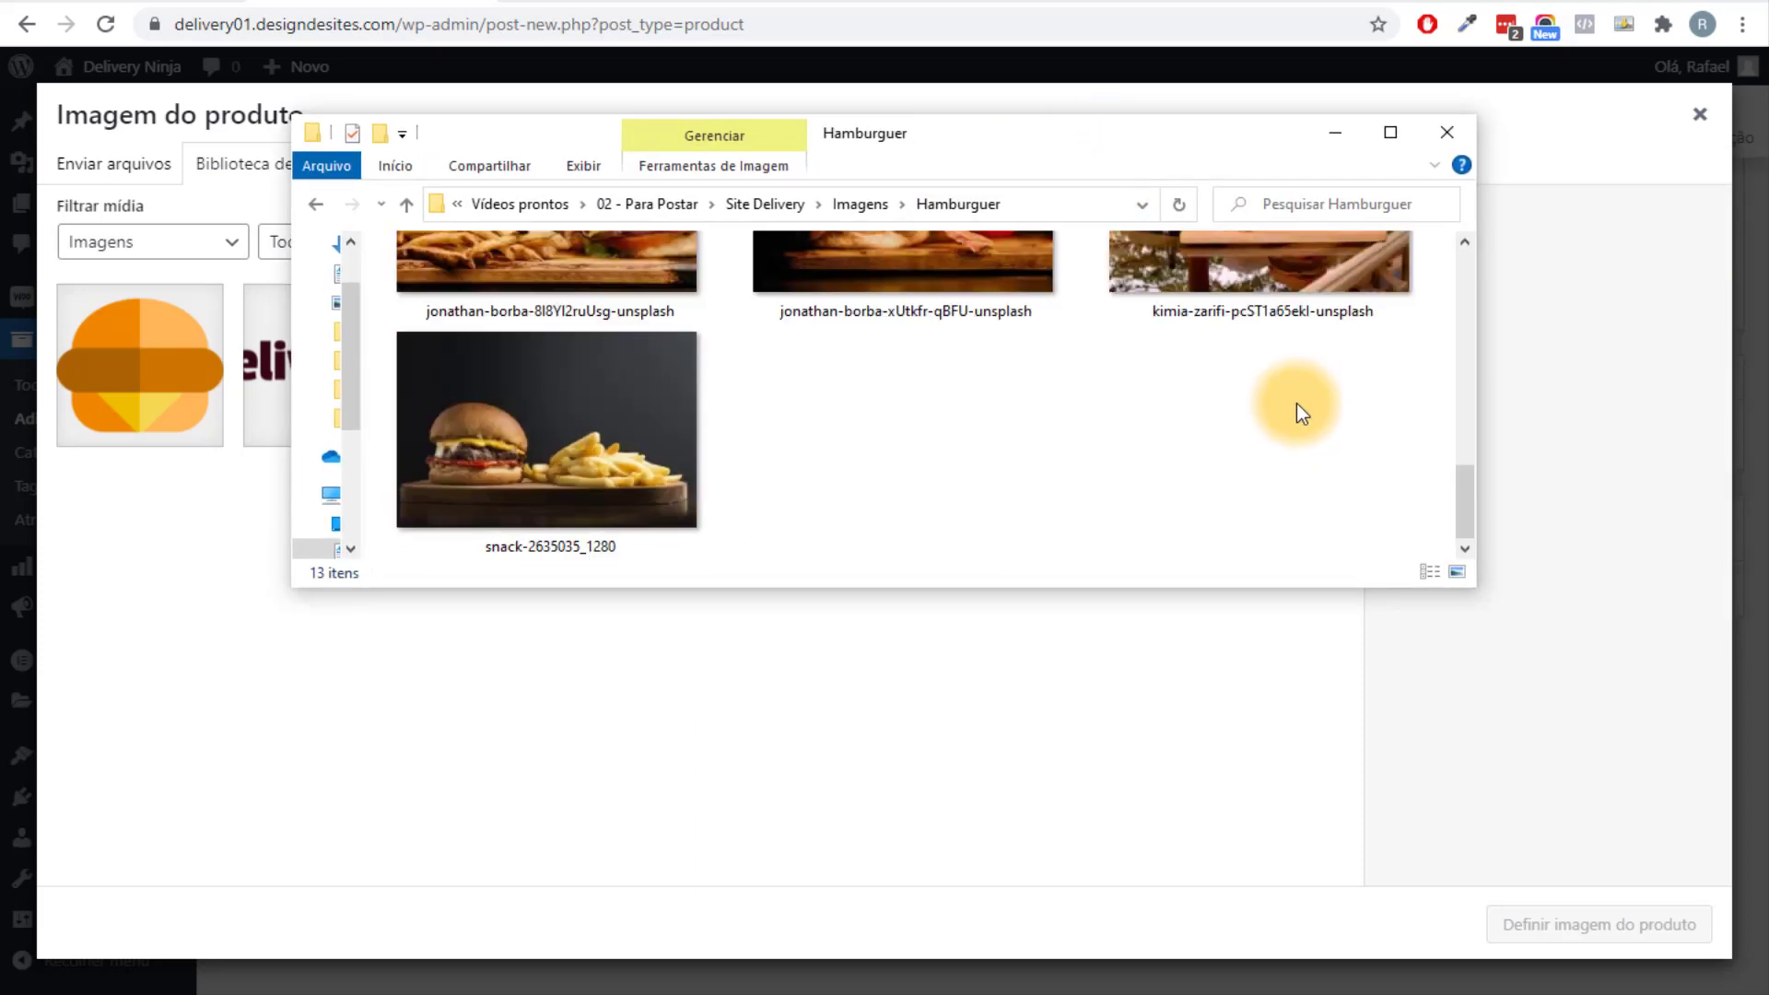
drag(1312, 525, 677, 234)
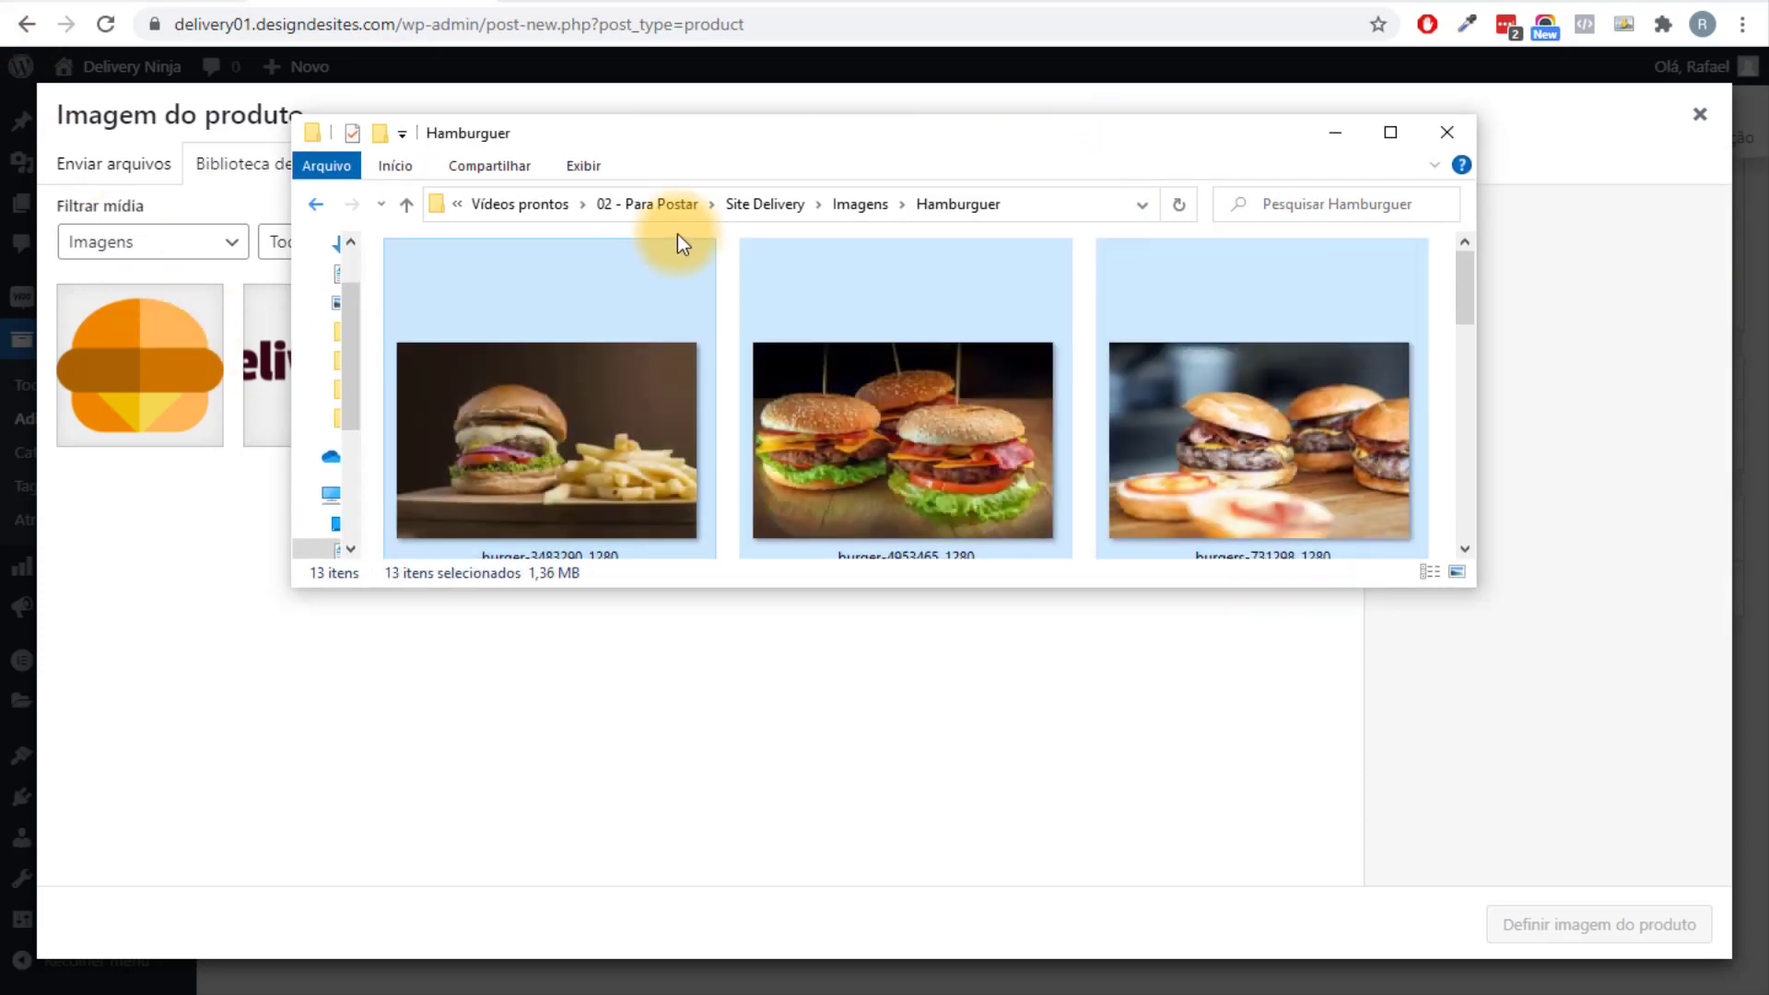
drag(805, 141, 1007, 153)
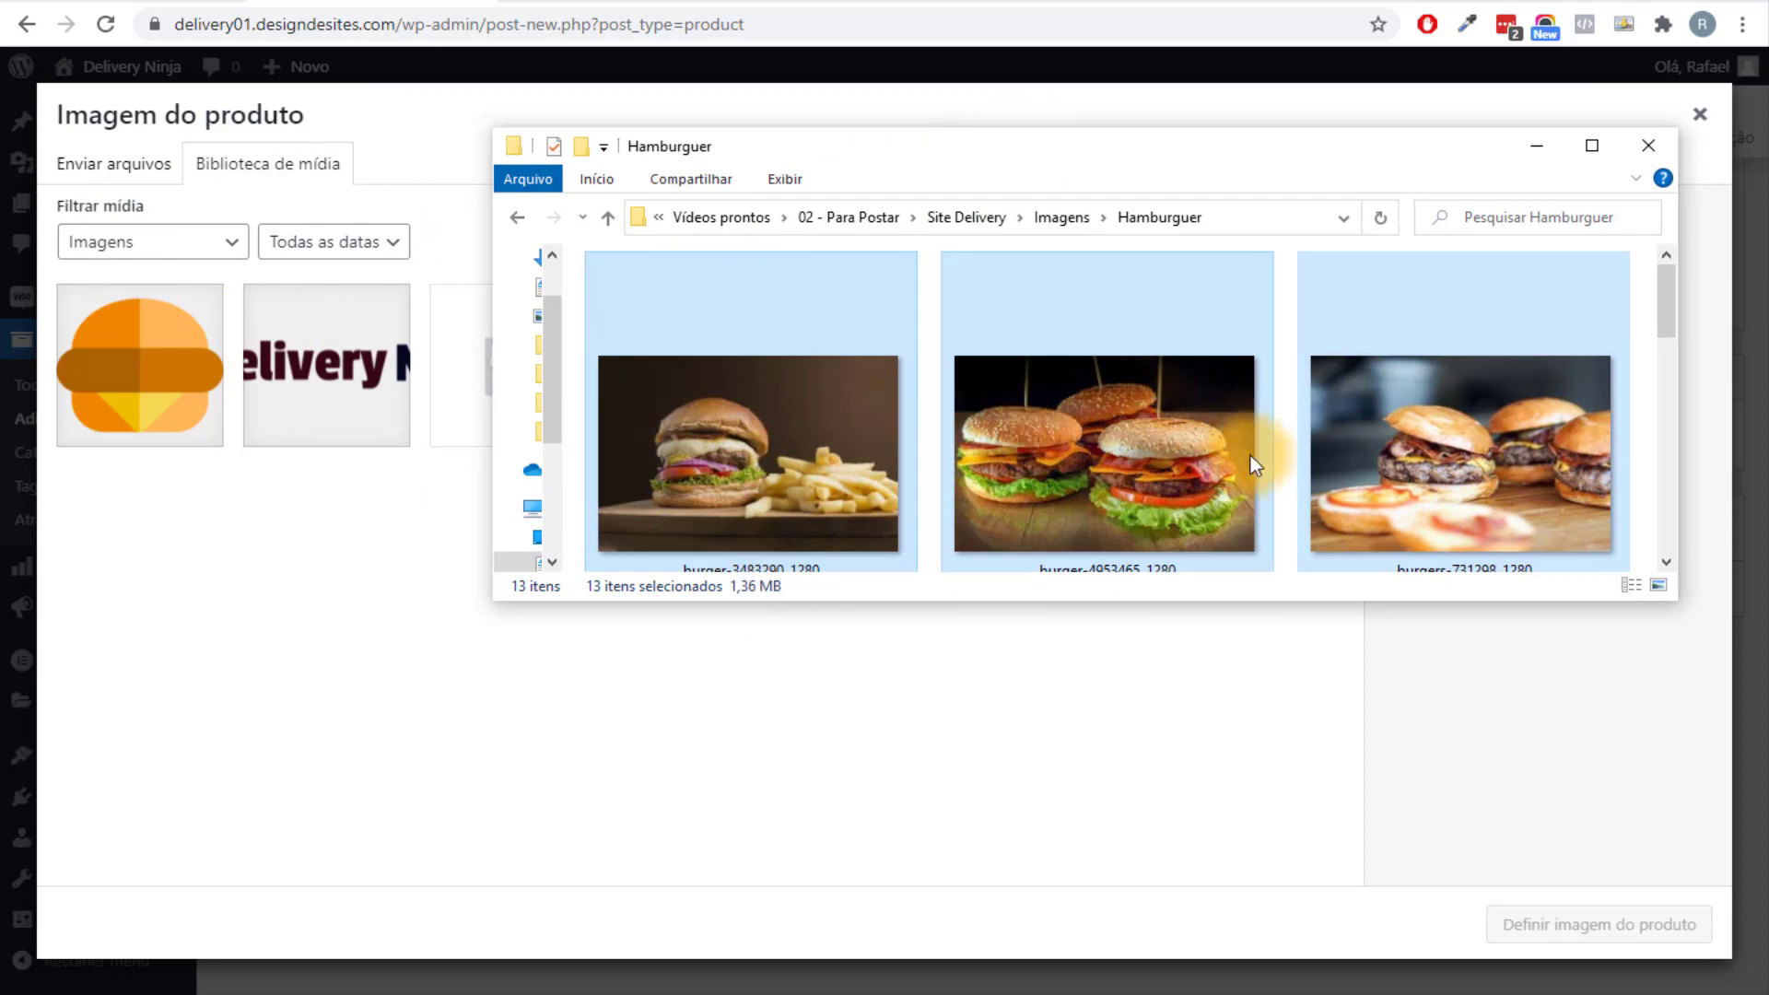
drag(1186, 433, 229, 533)
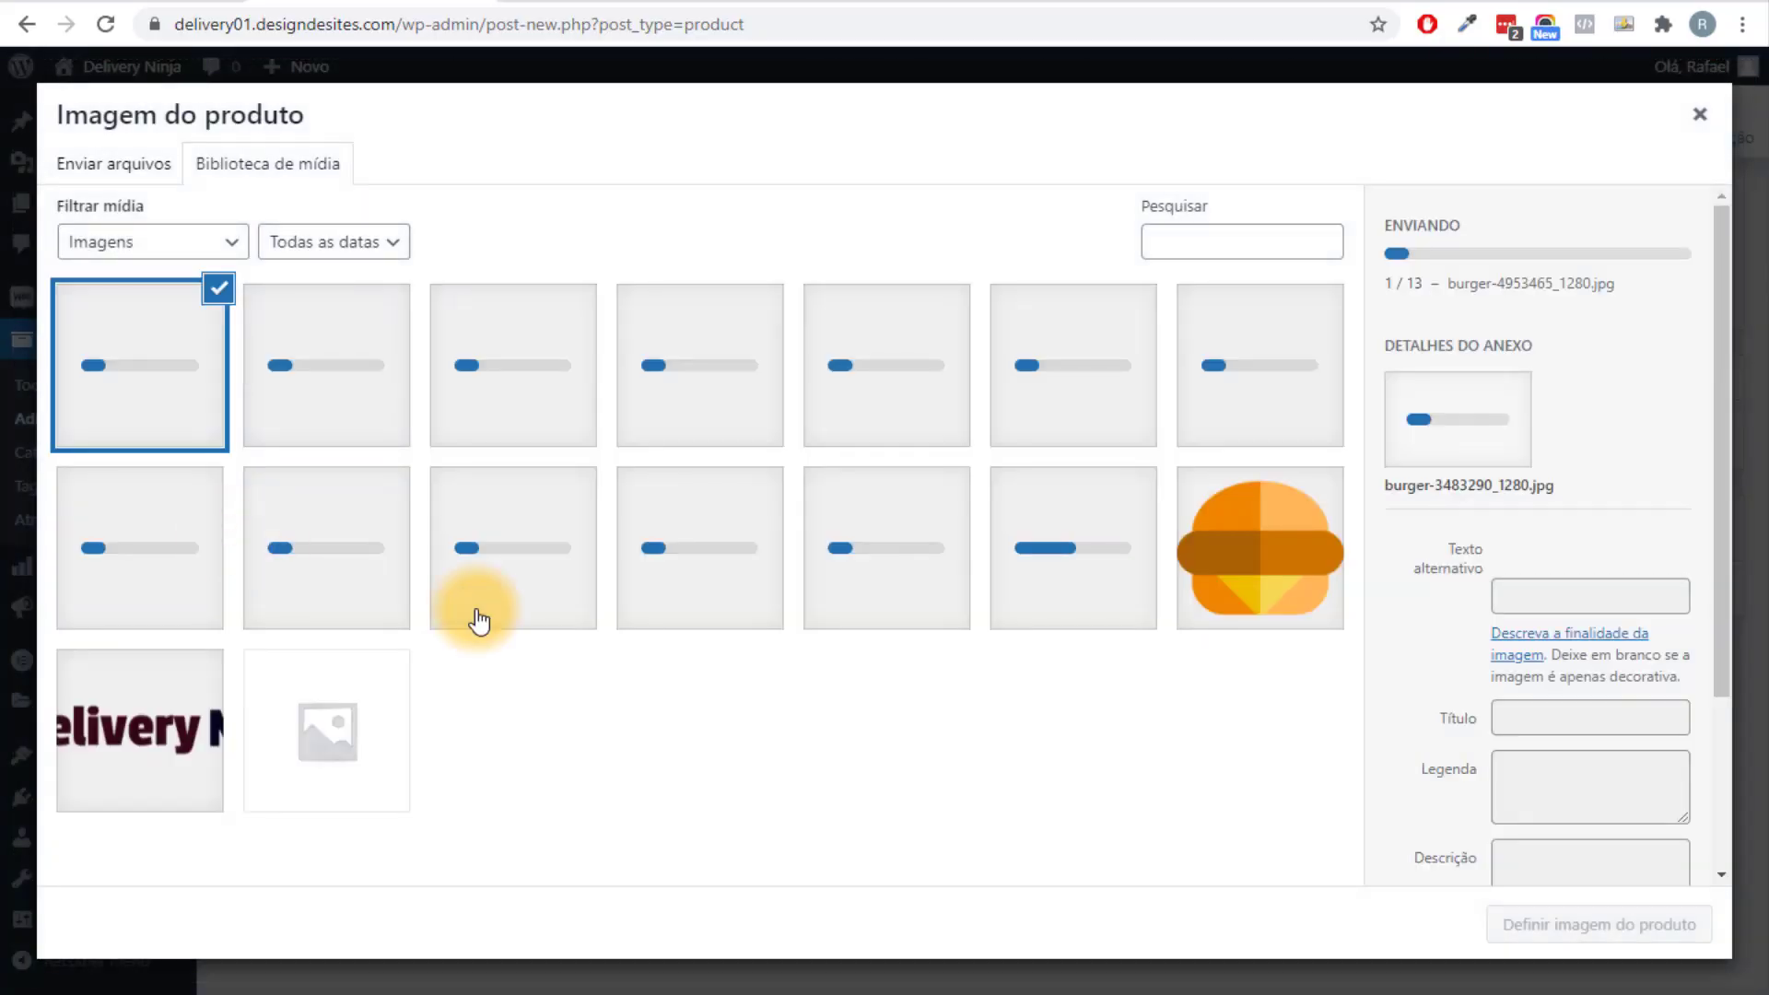
Upload the three icon images from the Icones folder to the media library.
key(alt+Tab)
click(1059, 217)
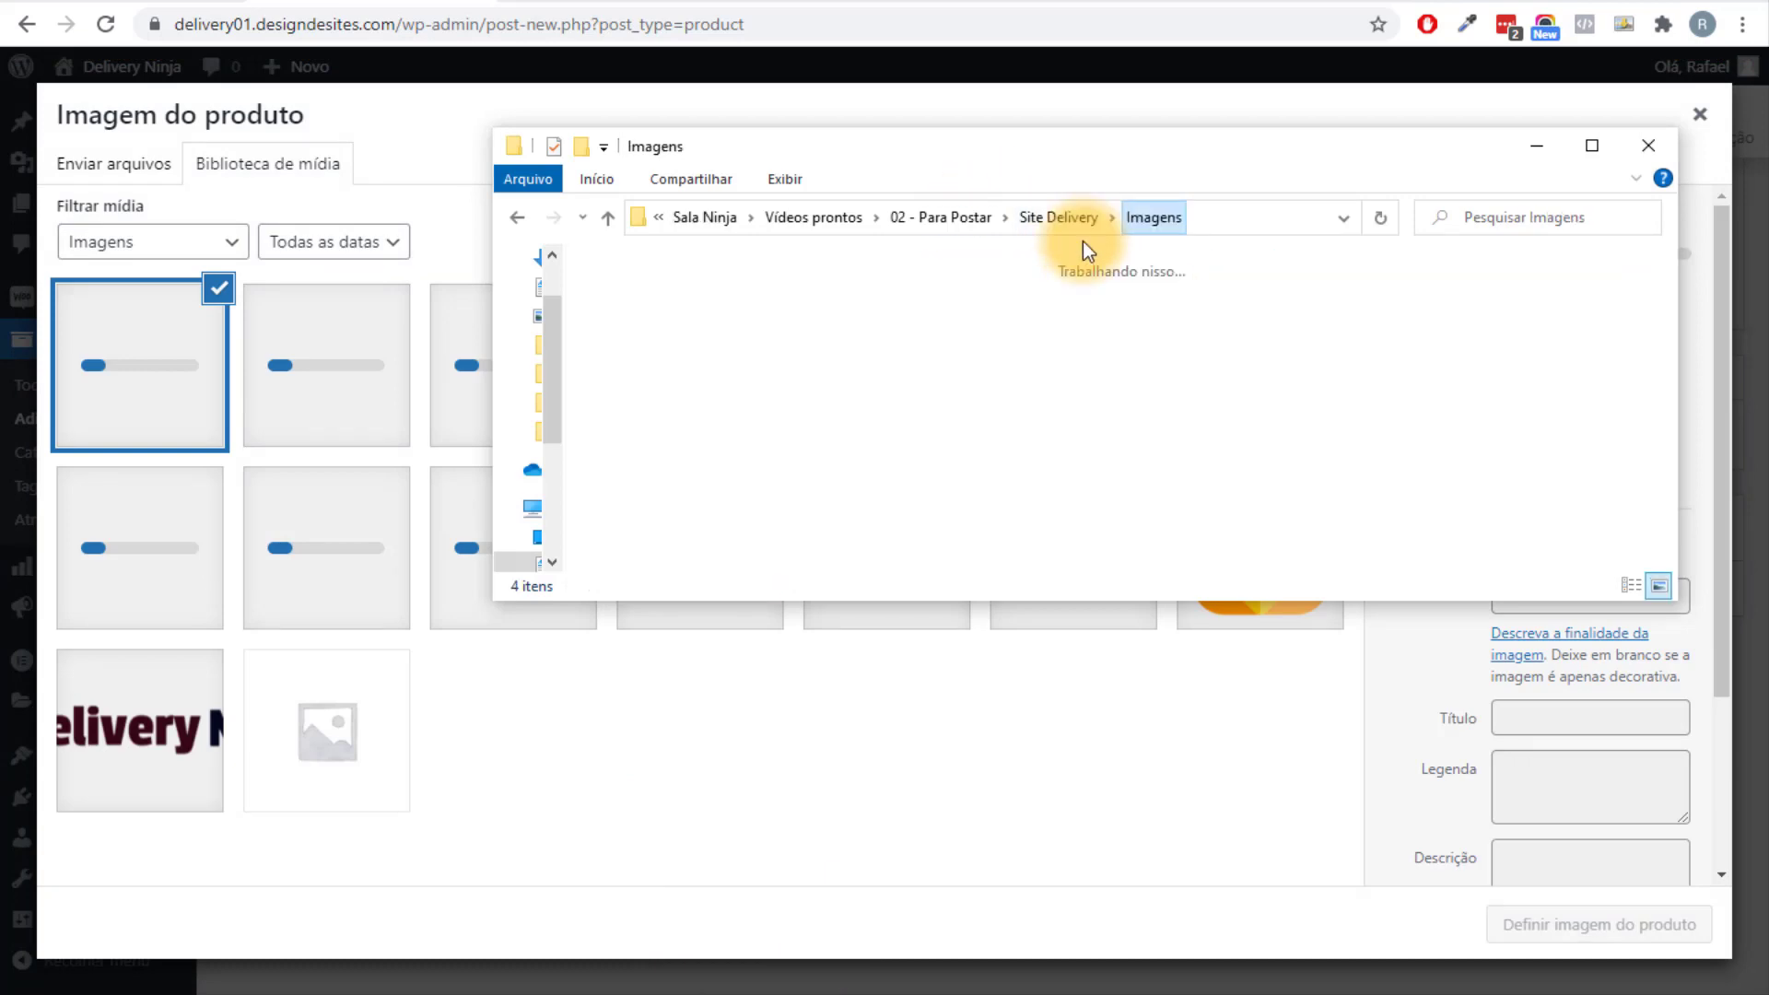
double_click(982, 391)
drag(1042, 451, 643, 312)
drag(643, 311, 225, 511)
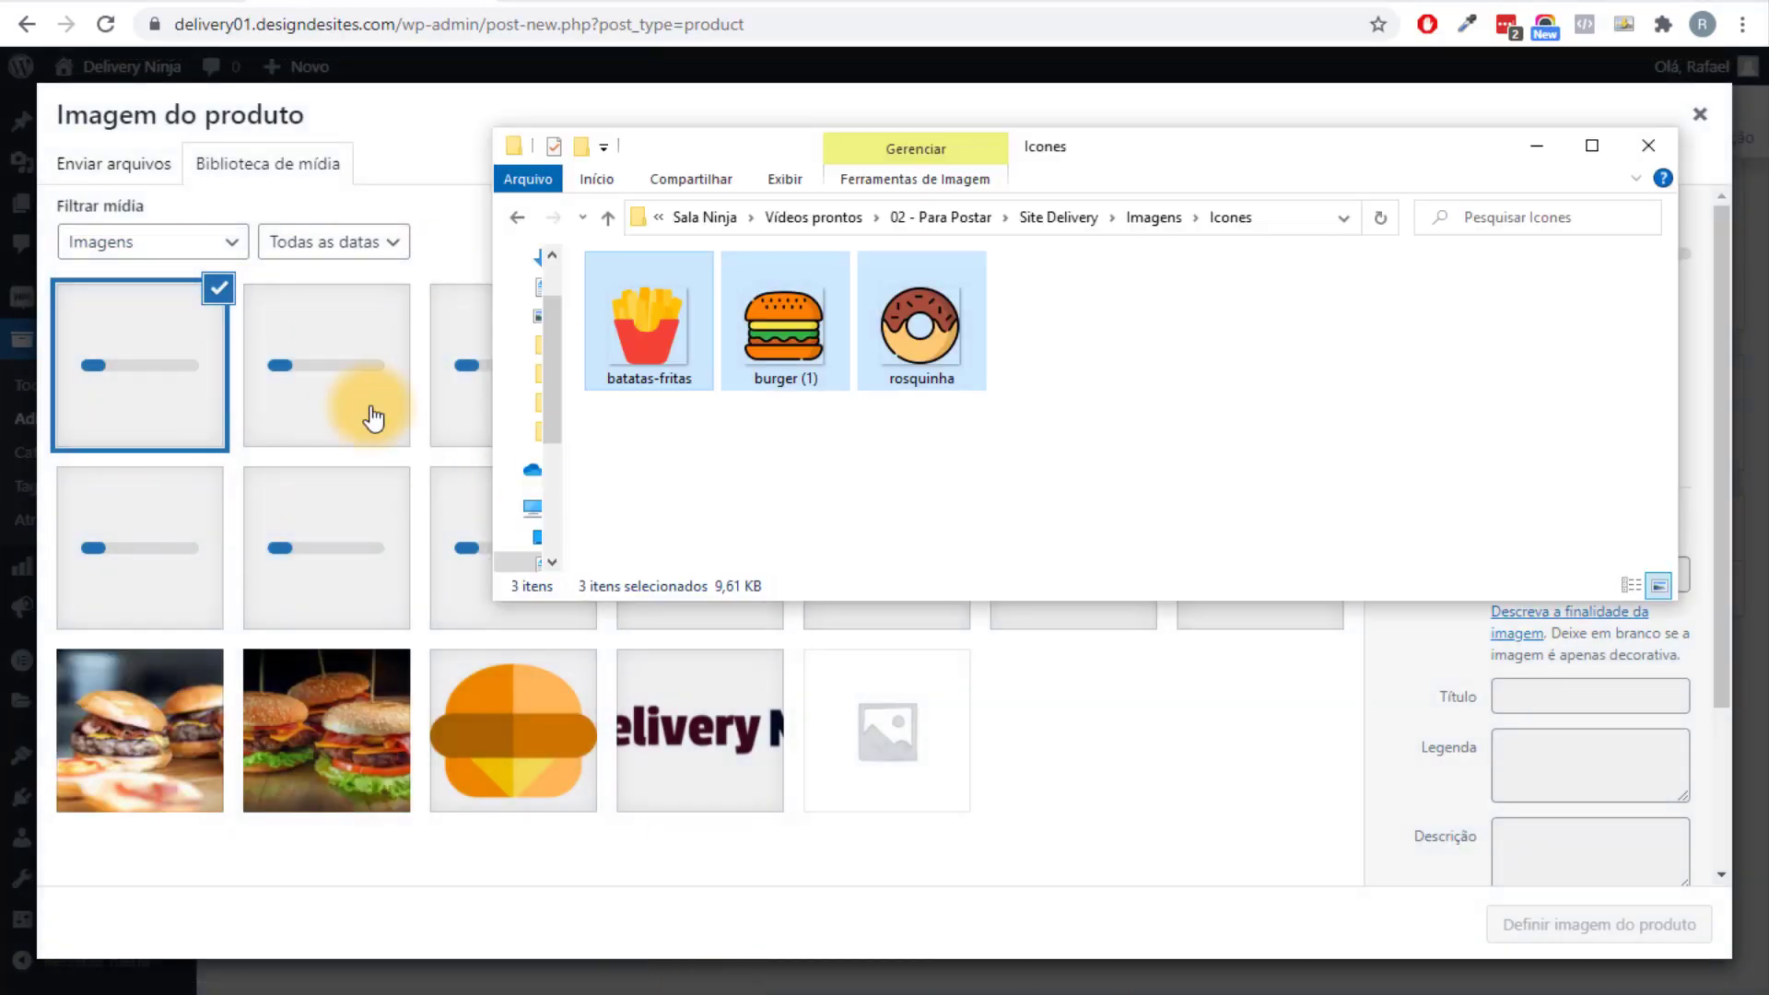
Upload the 8 dessert photos from the Sobremessa folder to the media library.
click(1141, 217)
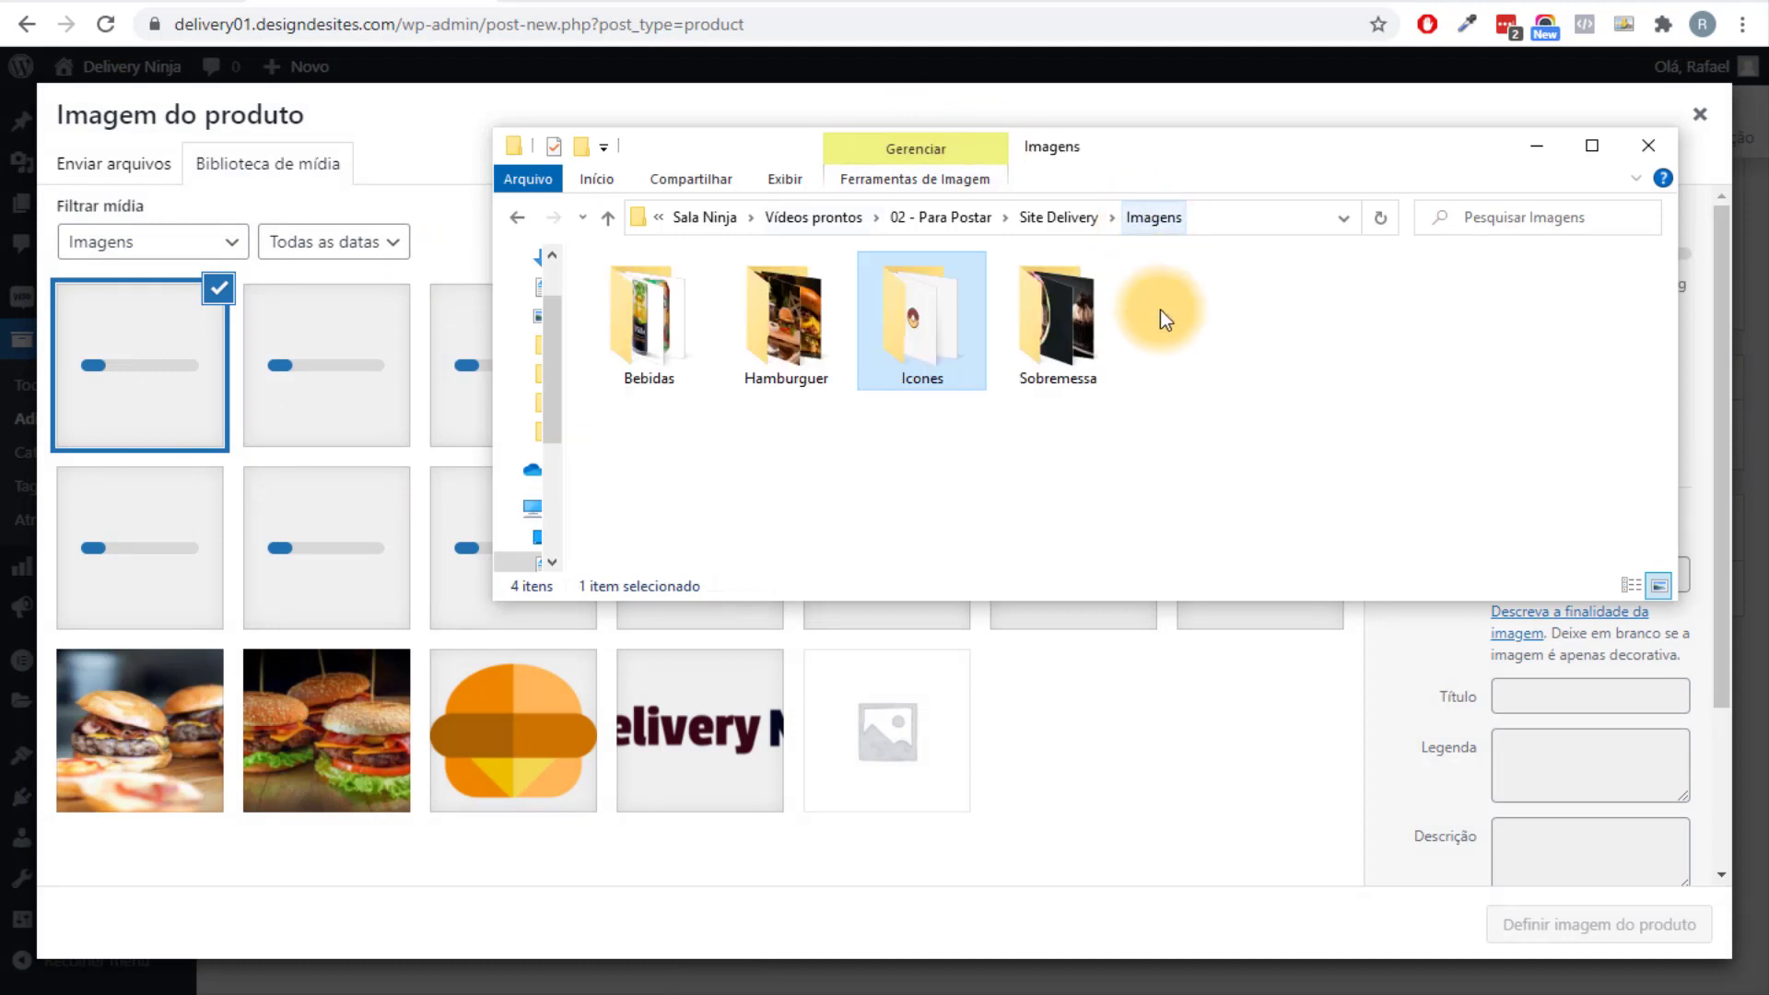
double_click(1093, 350)
scroll(1529, 470, down, 5)
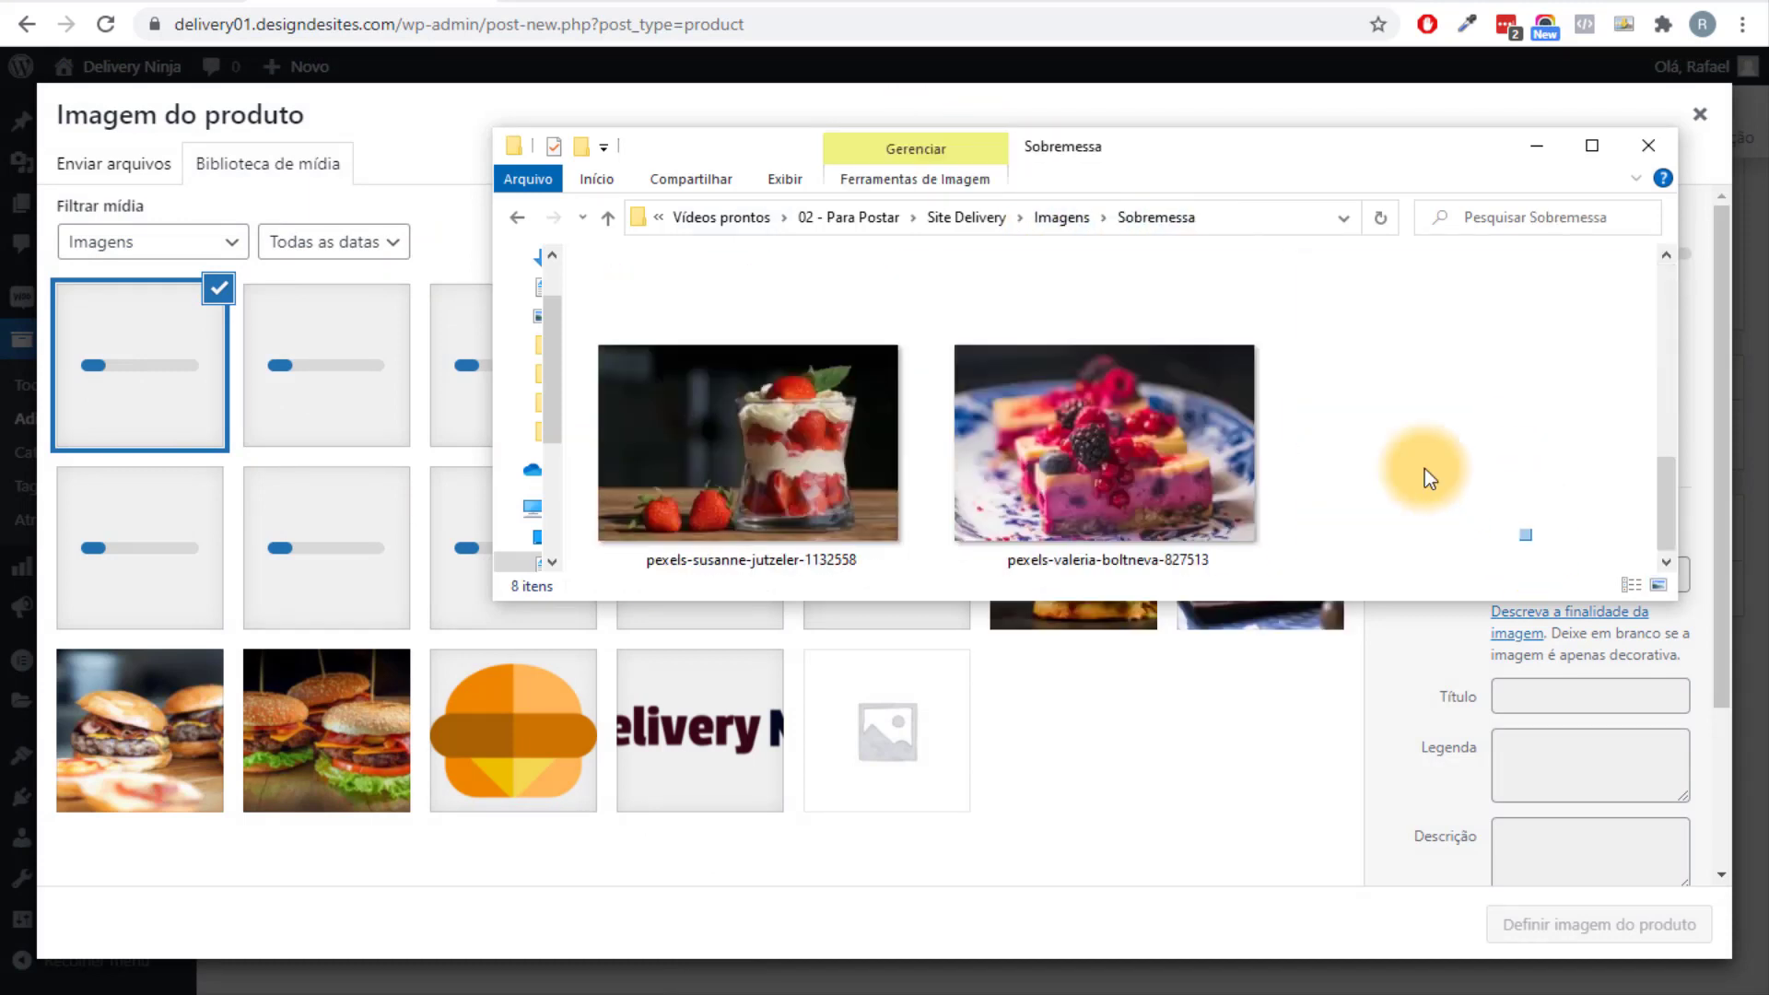
drag(1424, 468, 599, 253)
drag(711, 356, 190, 472)
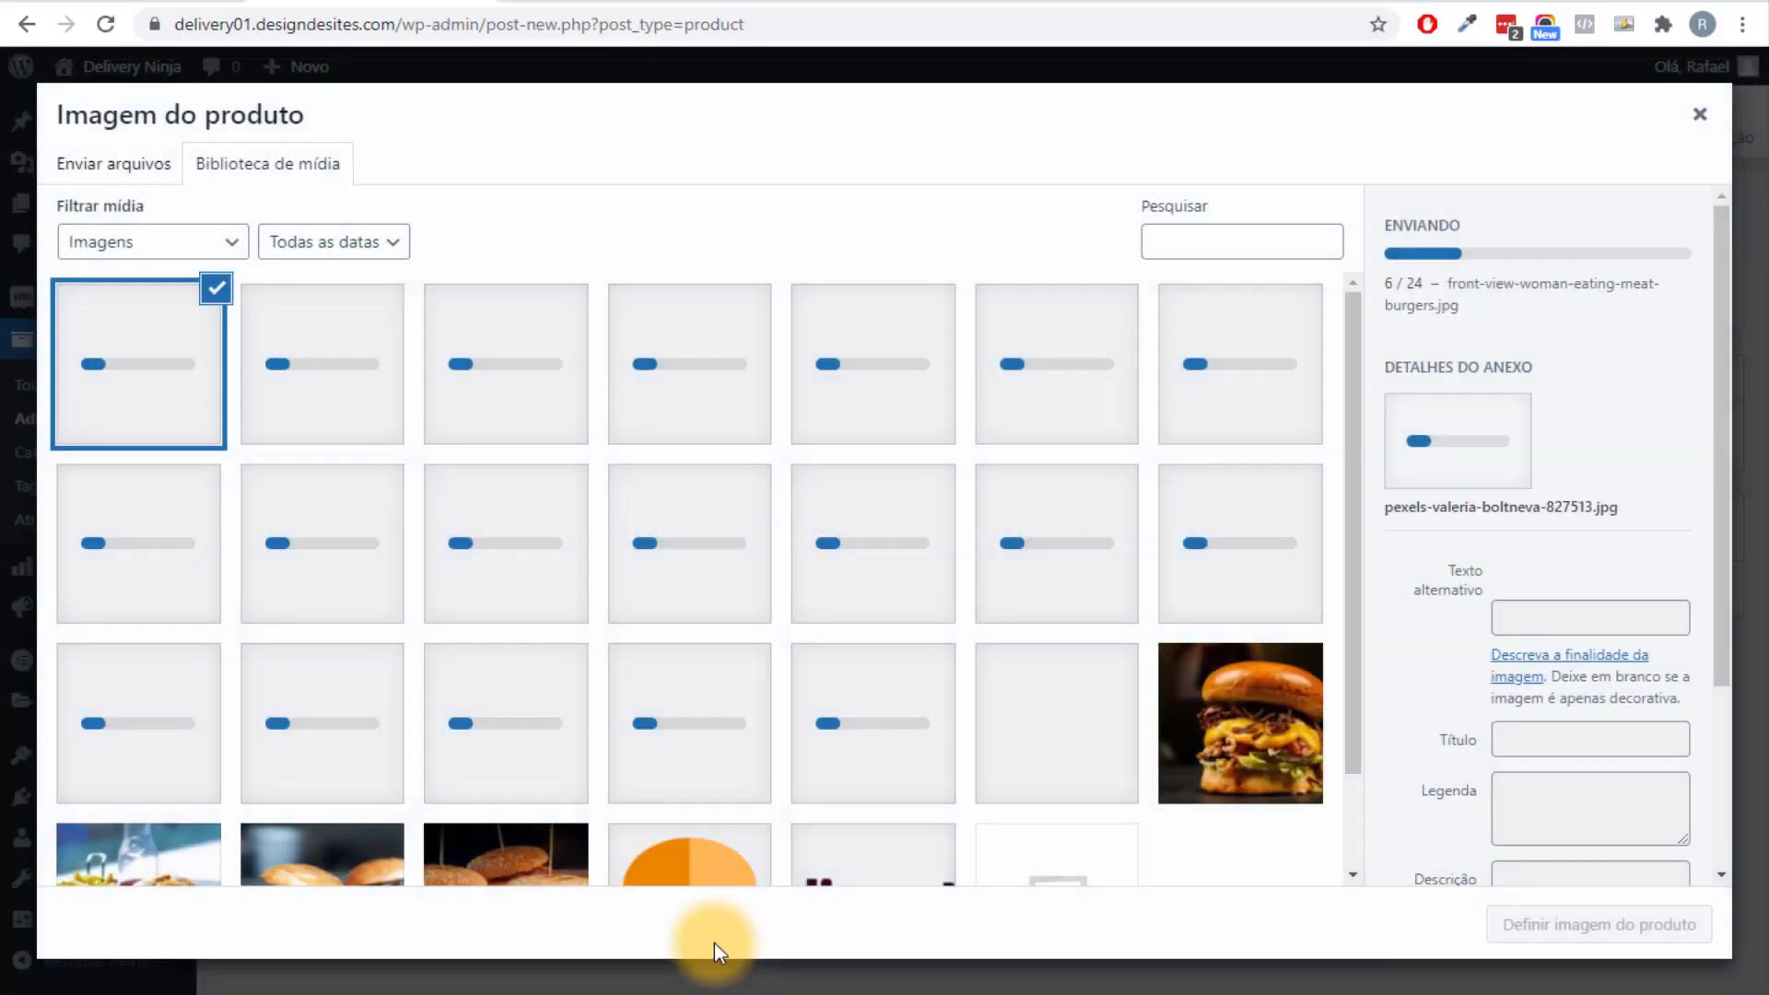
Upload the six drink images from the Bebidas folder to the media library.
click(758, 970)
click(1037, 208)
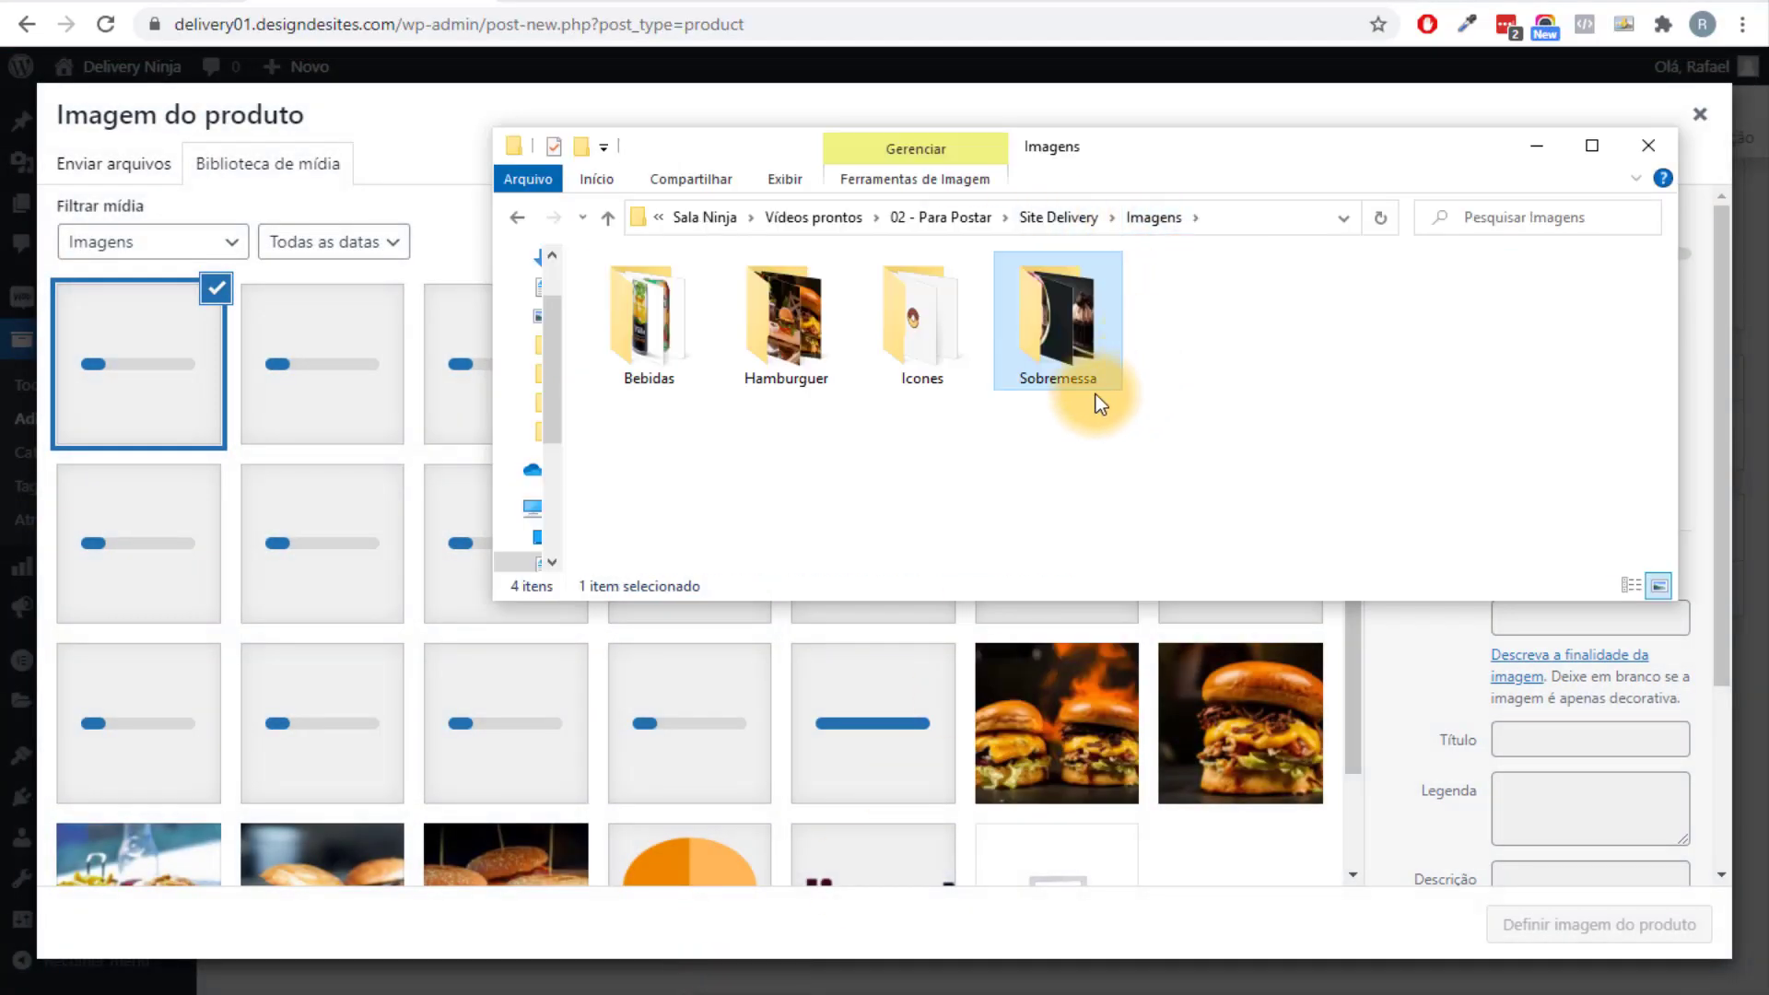
double_click(644, 334)
drag(1409, 475, 516, 276)
drag(641, 364, 703, 639)
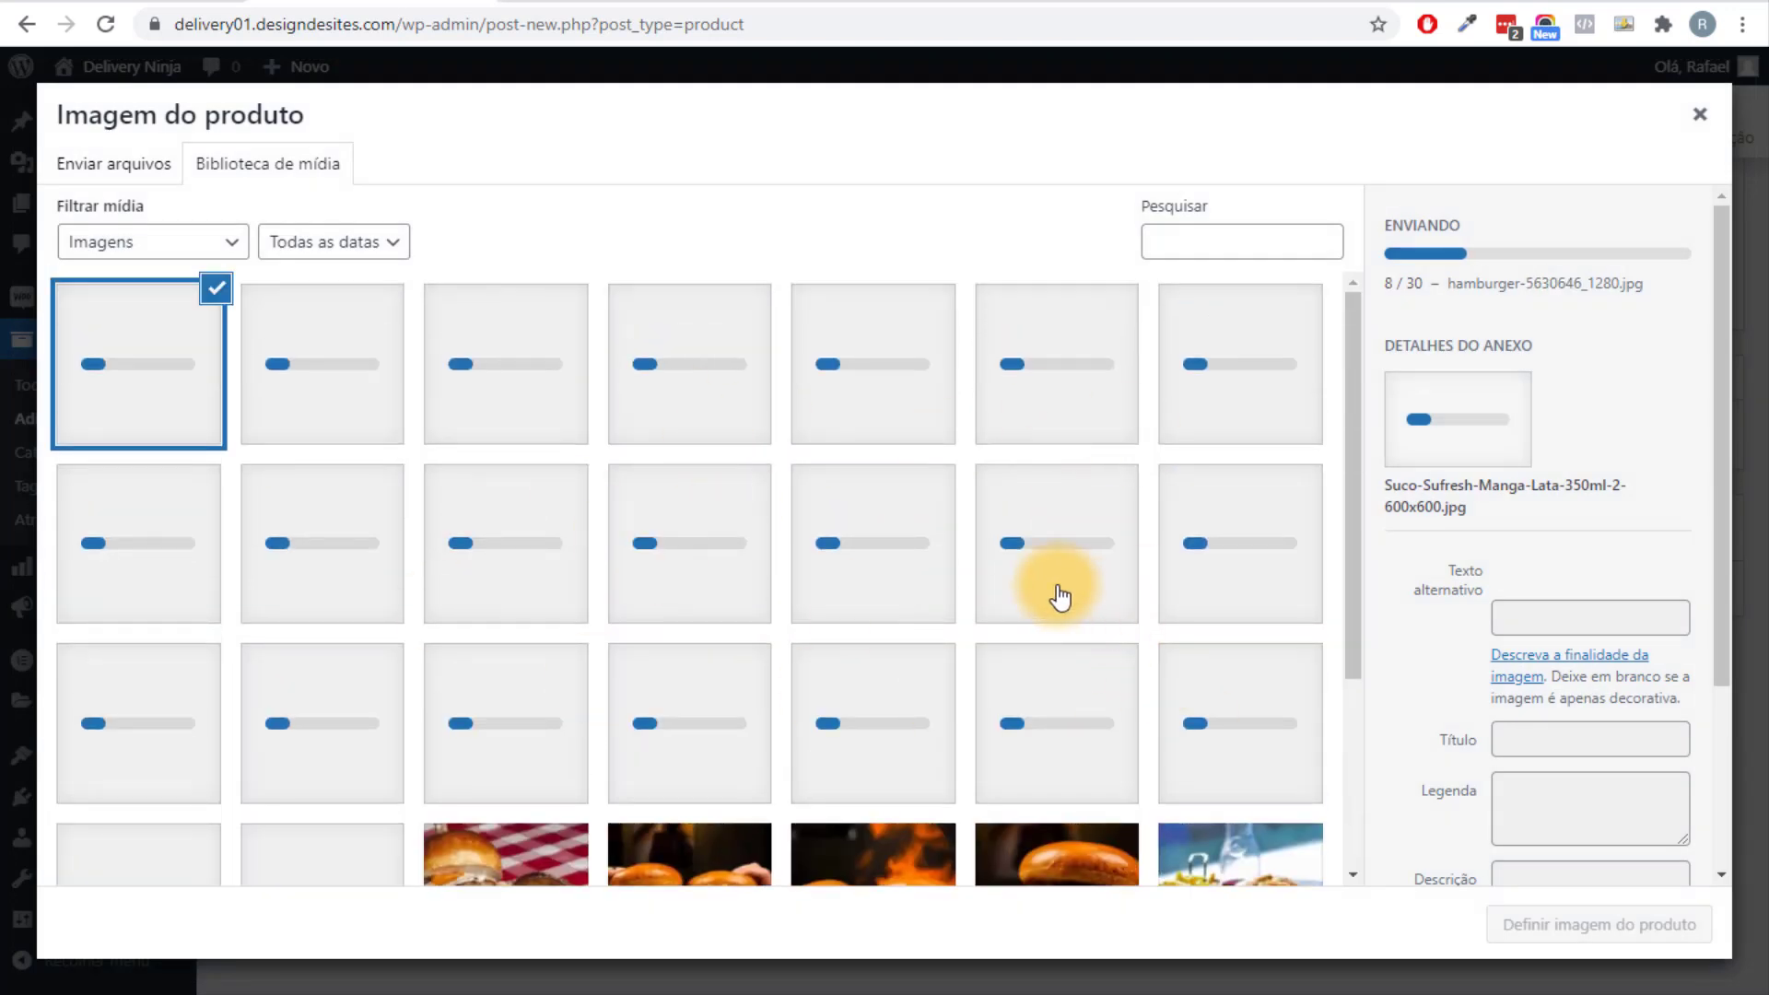
Set hamburger-1281855_1280 as the product image.
scroll(773, 589, down, 3)
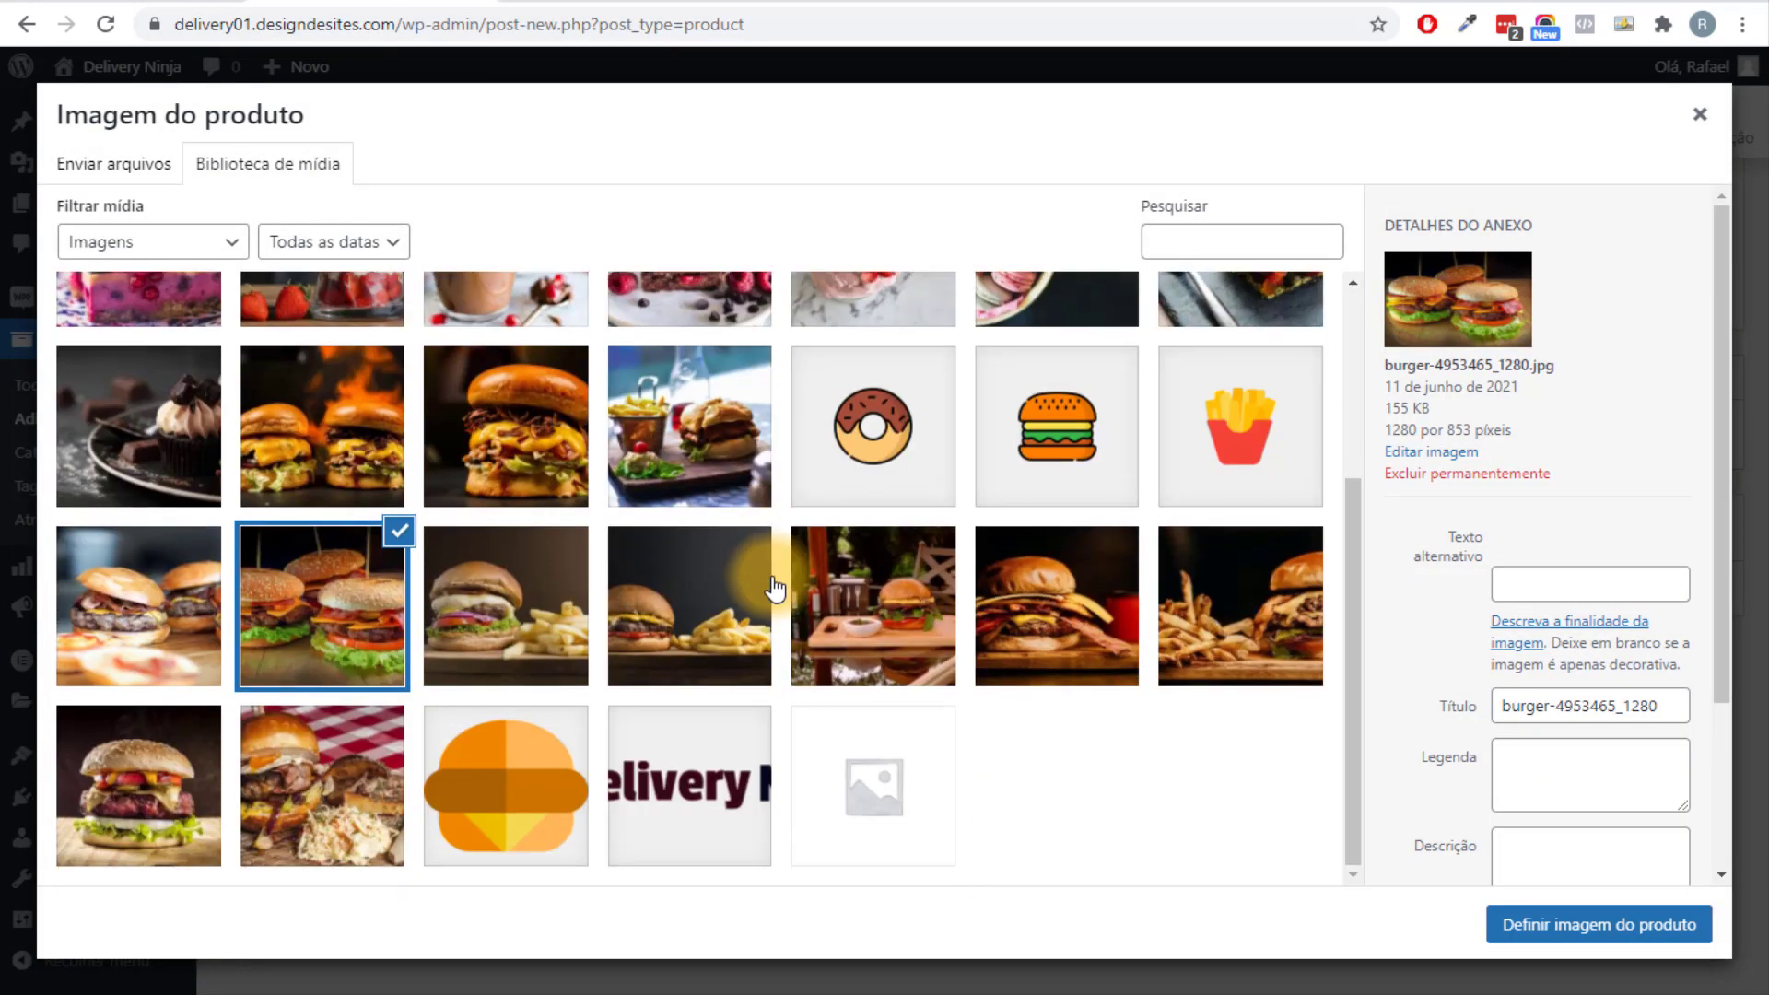
click(311, 794)
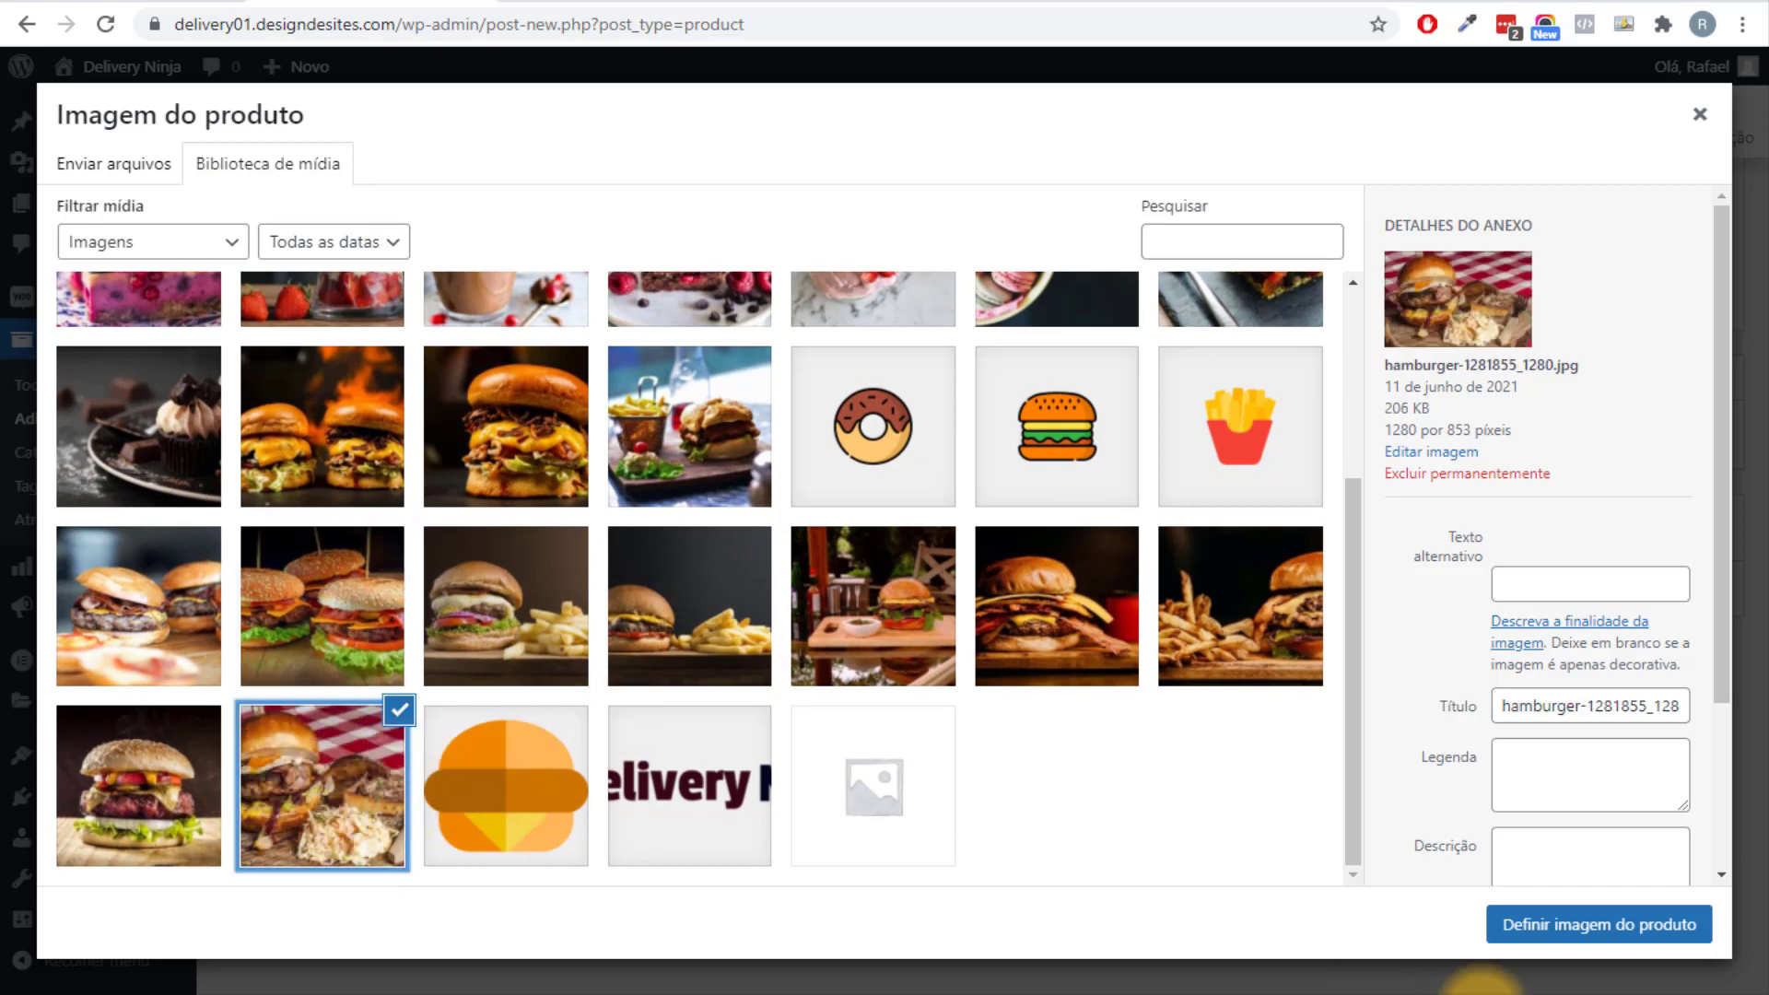
click(1566, 921)
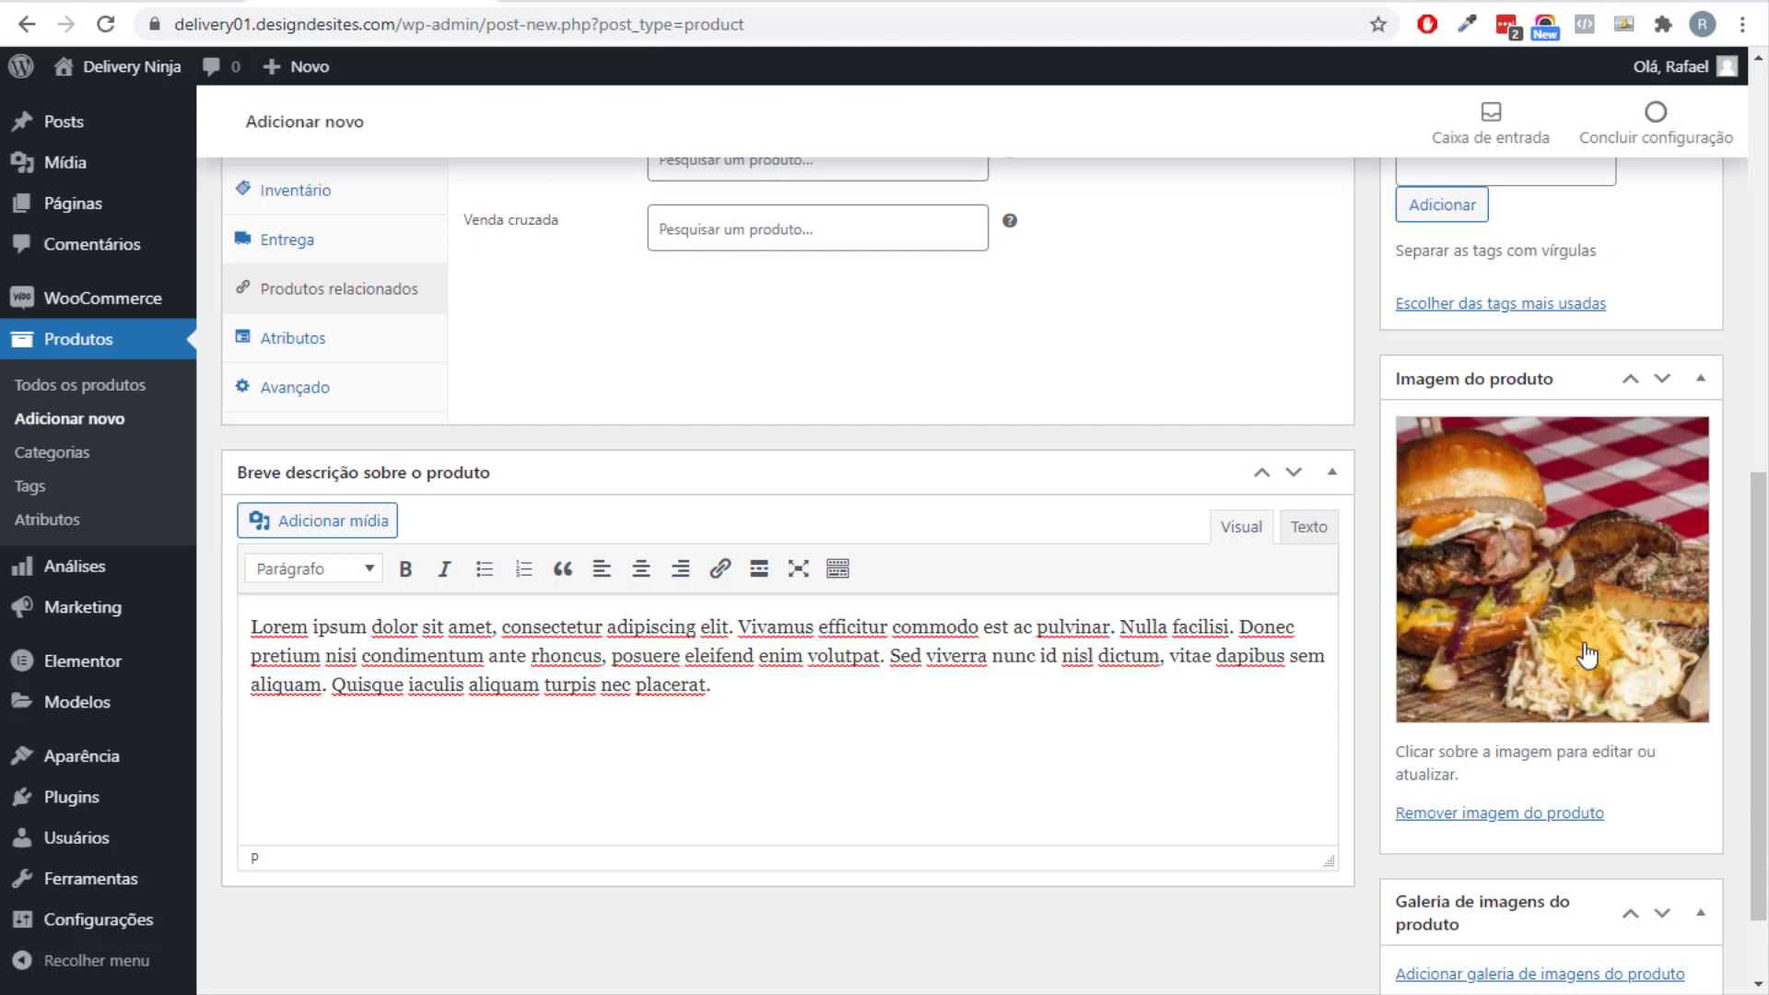
Check the price in General settings and publish Hambúrguer de Bacon com Molho.
drag(1753, 750, 1761, 364)
click(337, 841)
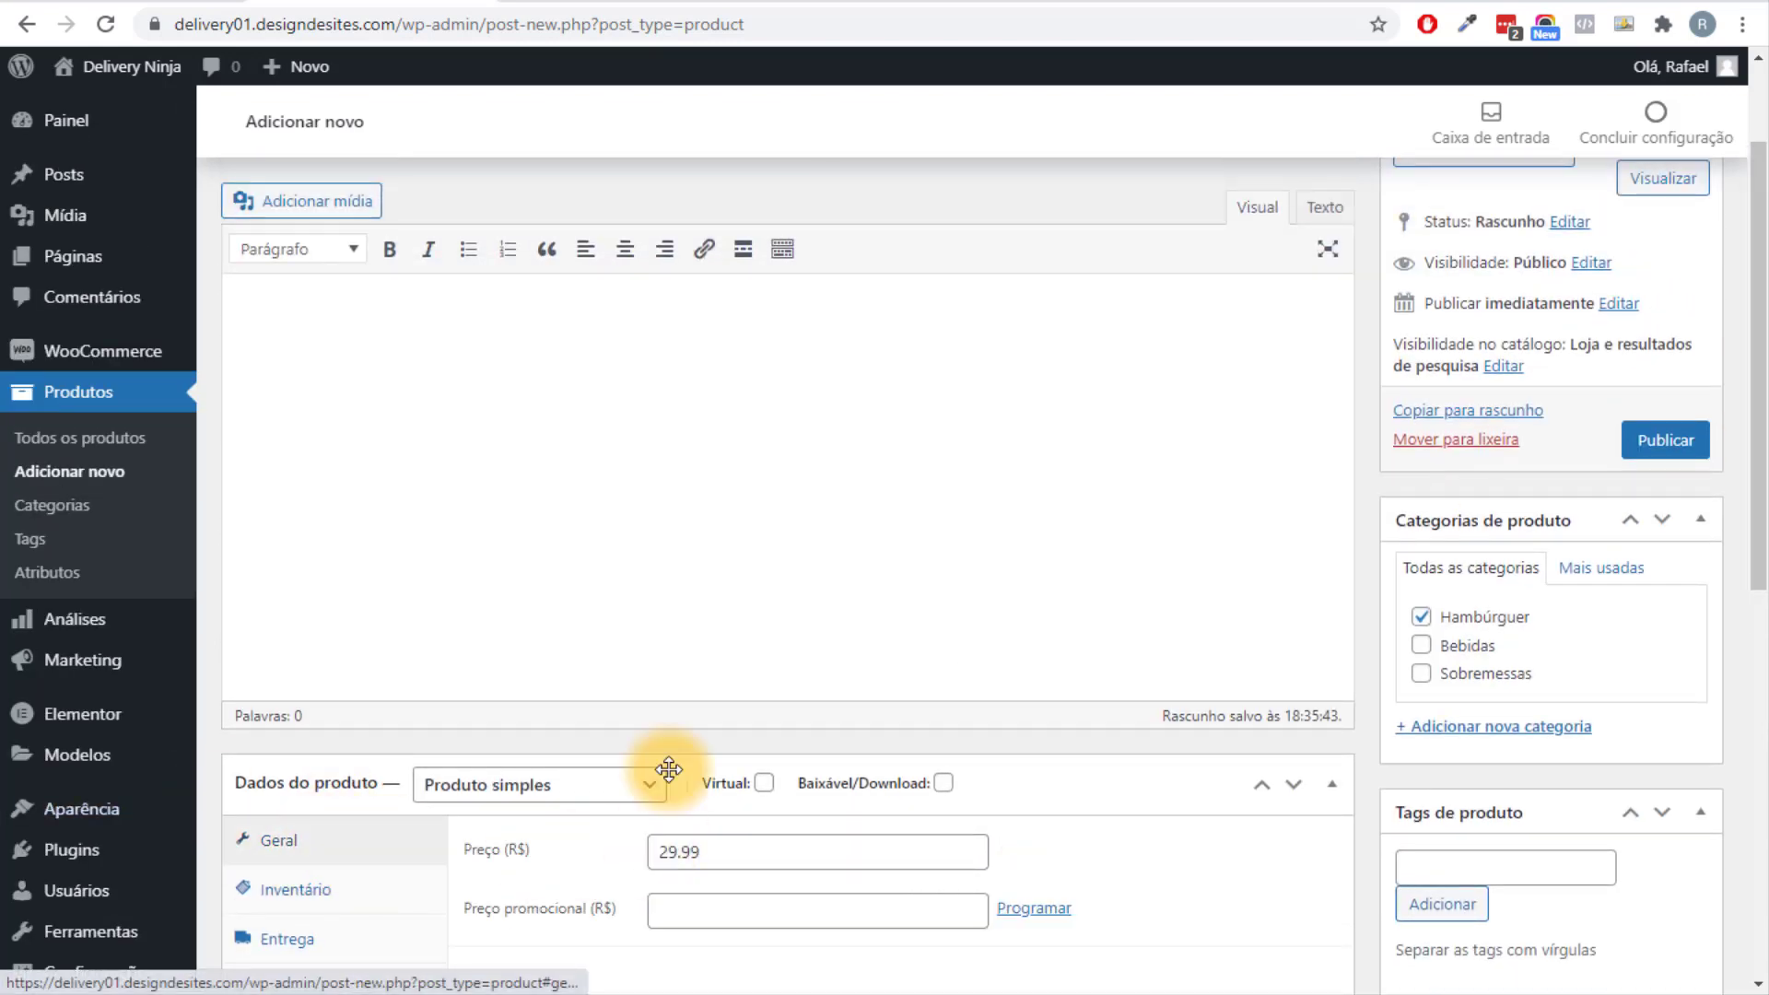
scroll(644, 553, up, 3)
click(1663, 599)
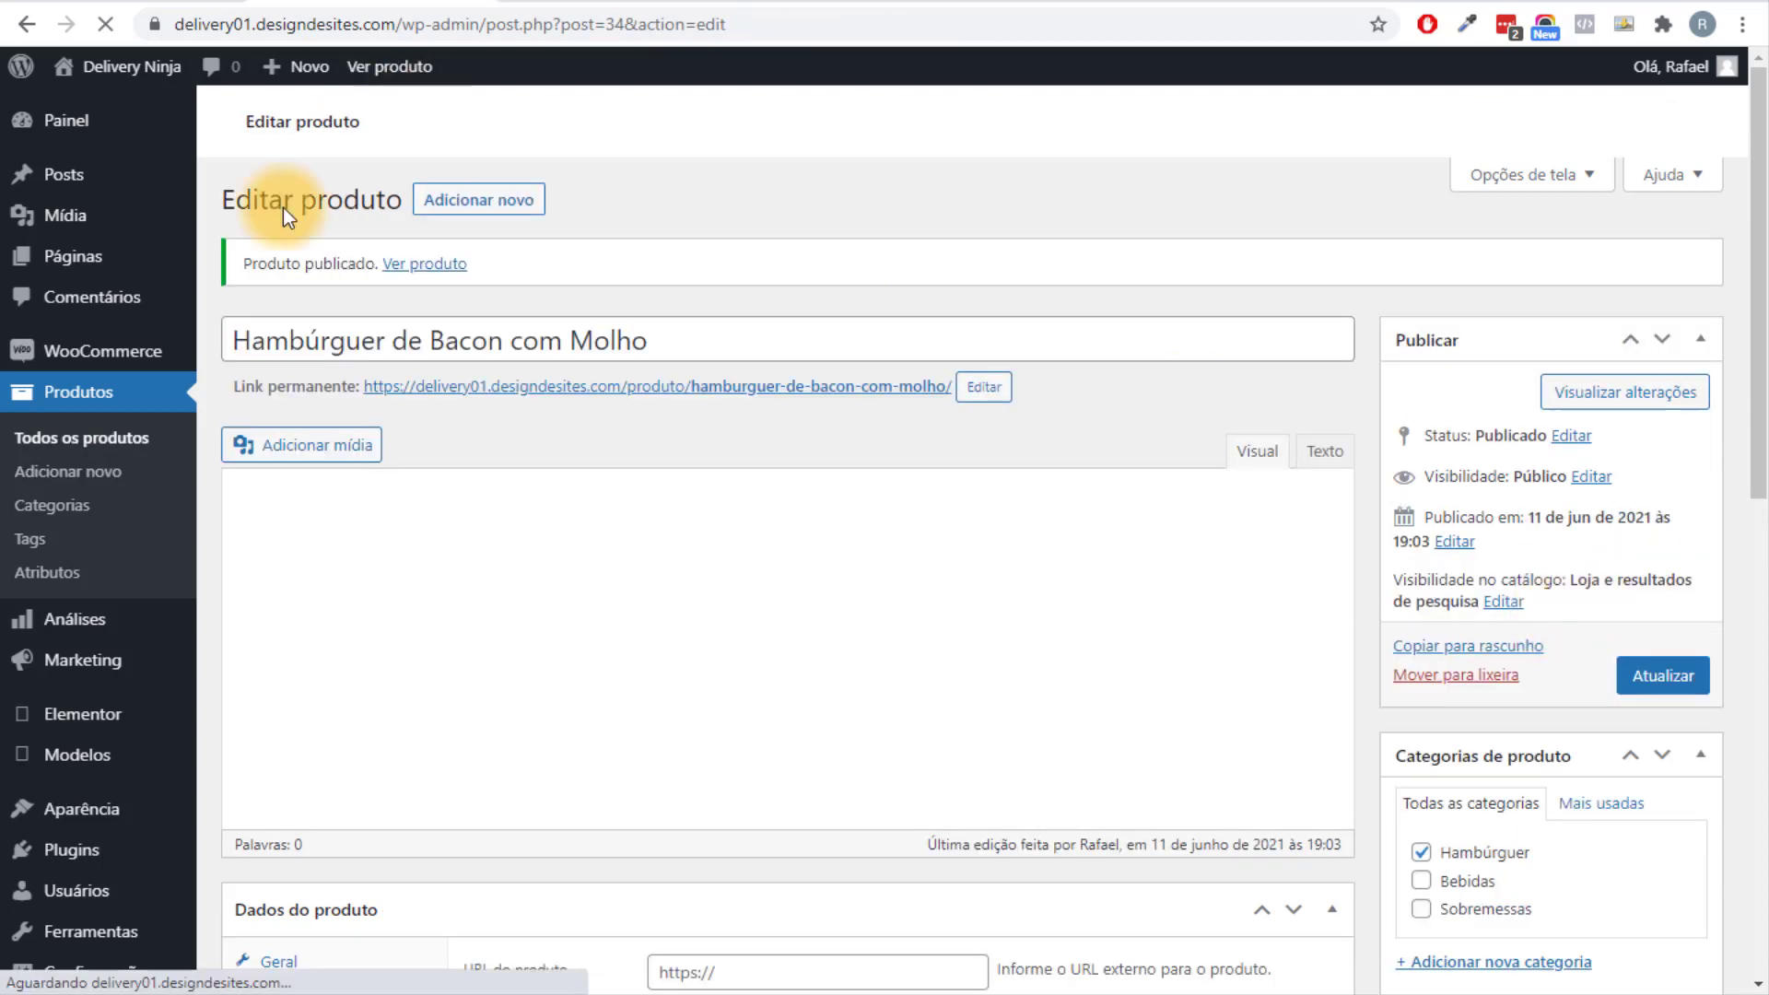
scroll(734, 317, down, 3)
scroll(735, 317, up, 5)
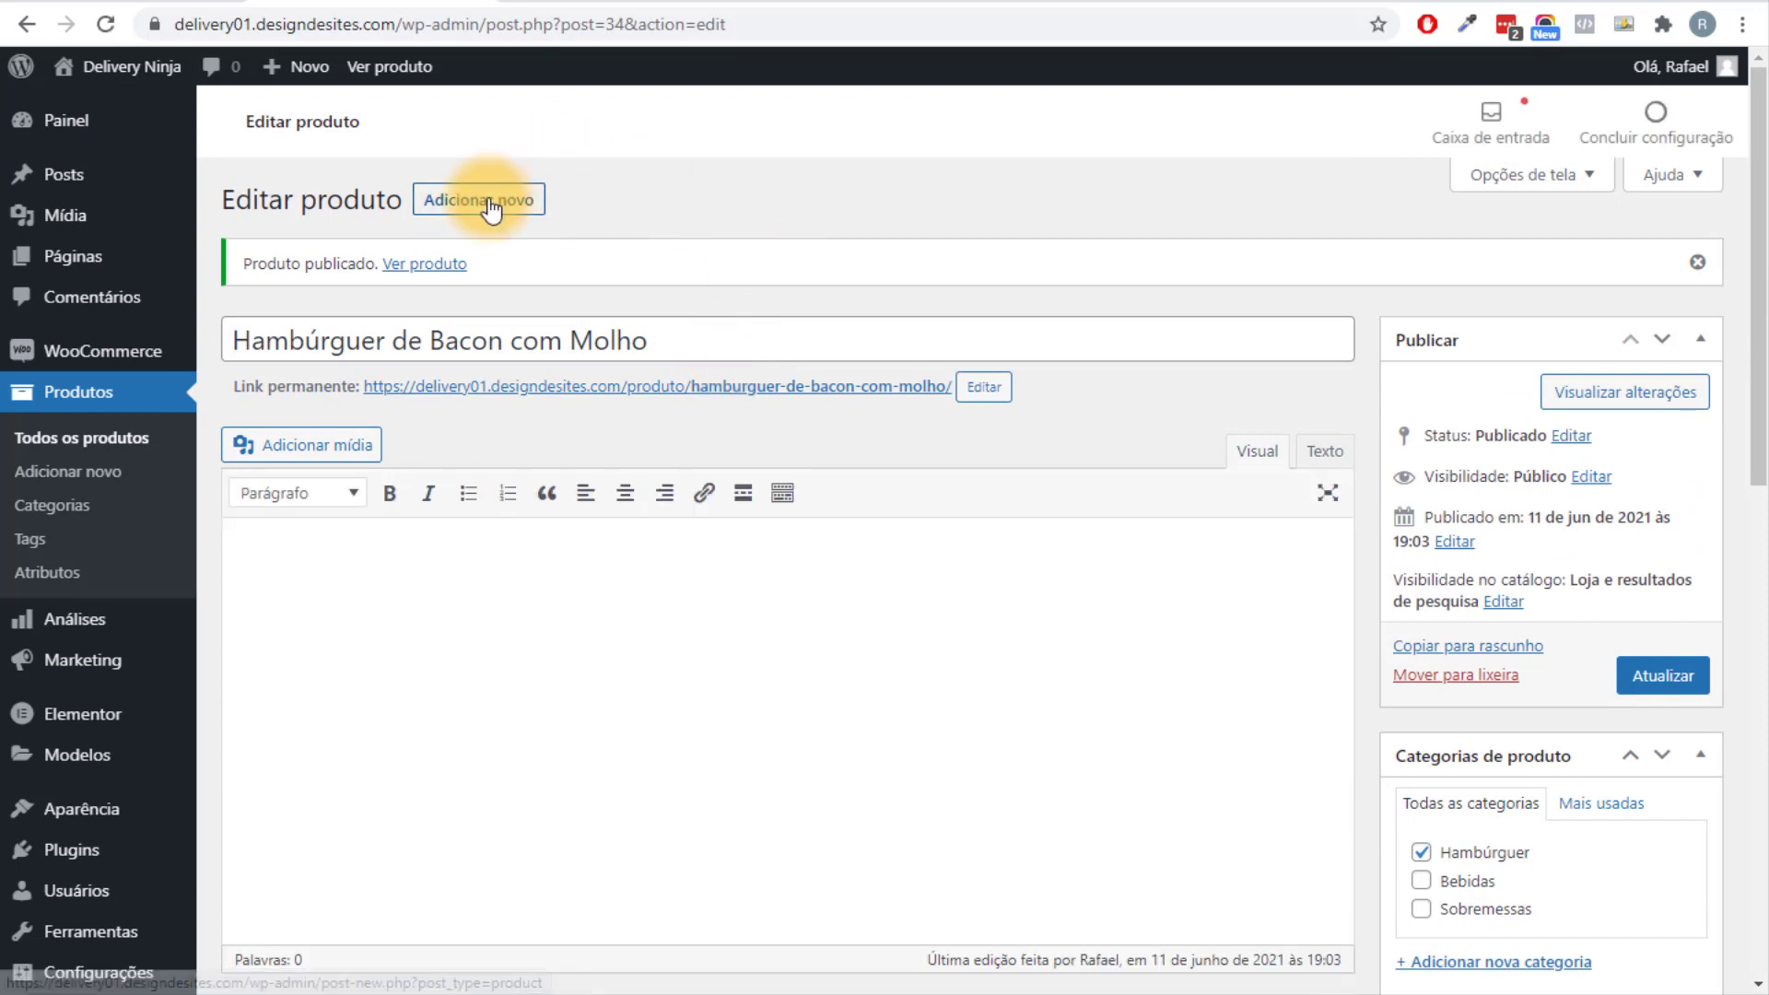
Search new plugins for 'duplicate', then install and activate Duplicar página.
mouse_move(74, 852)
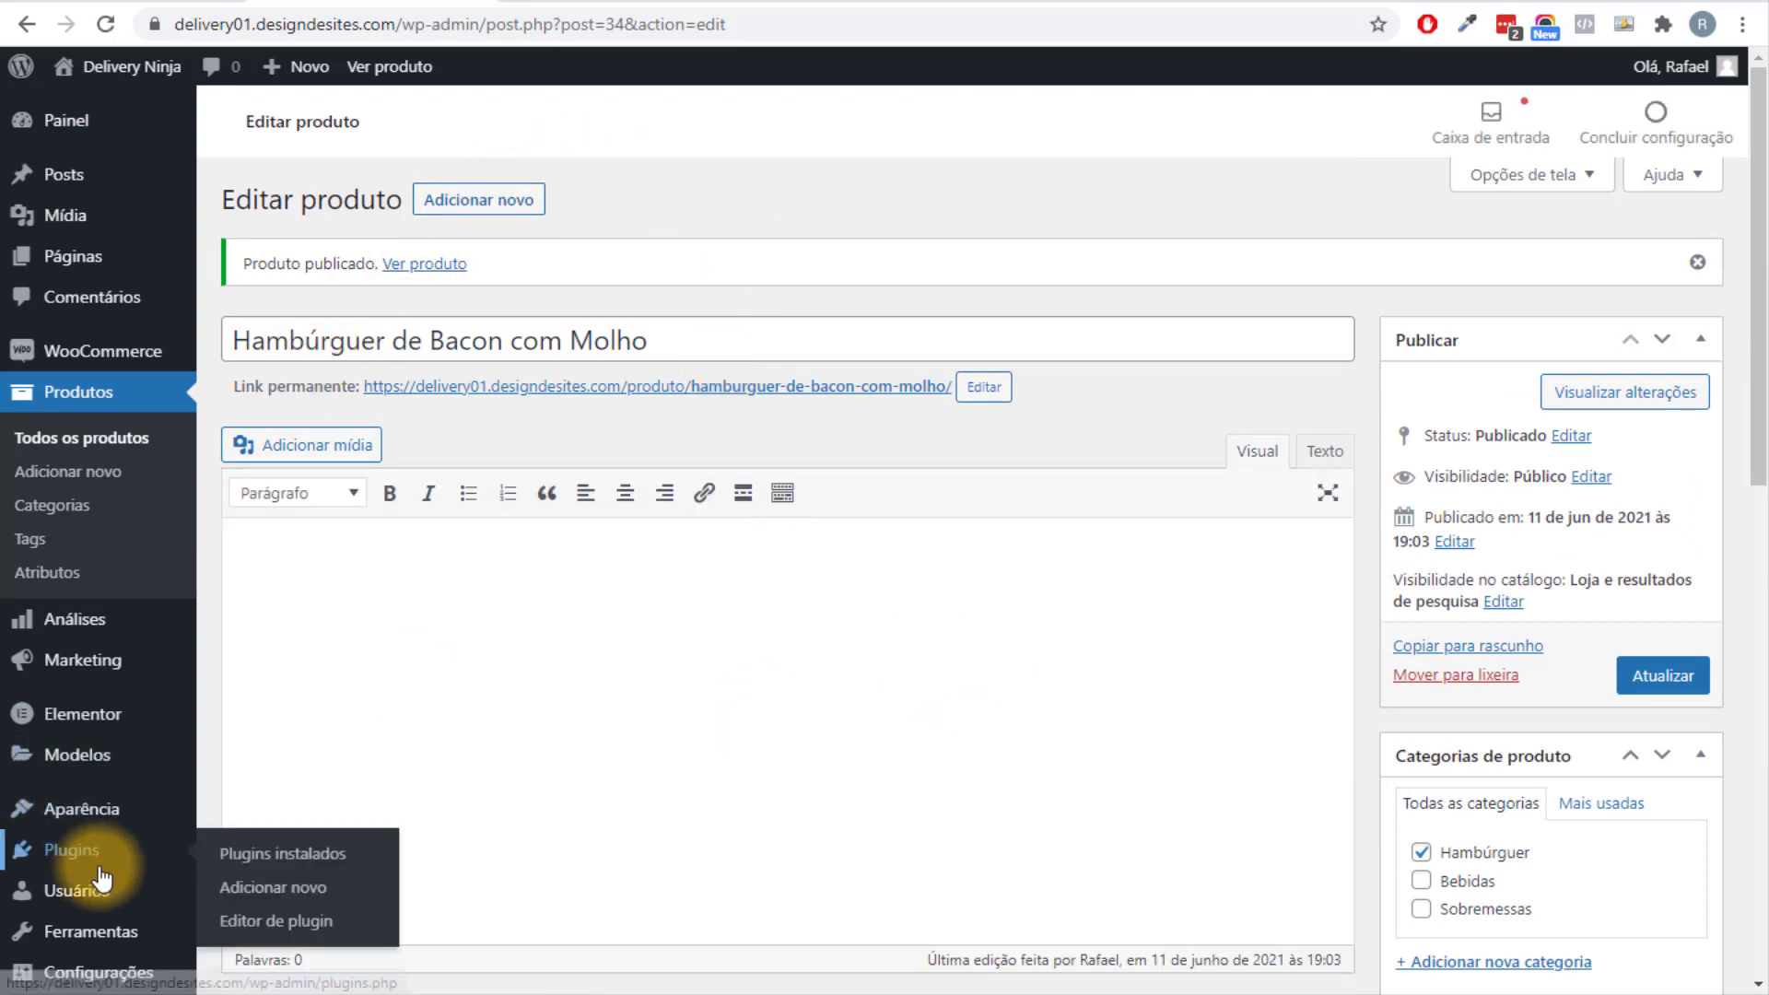
click(300, 890)
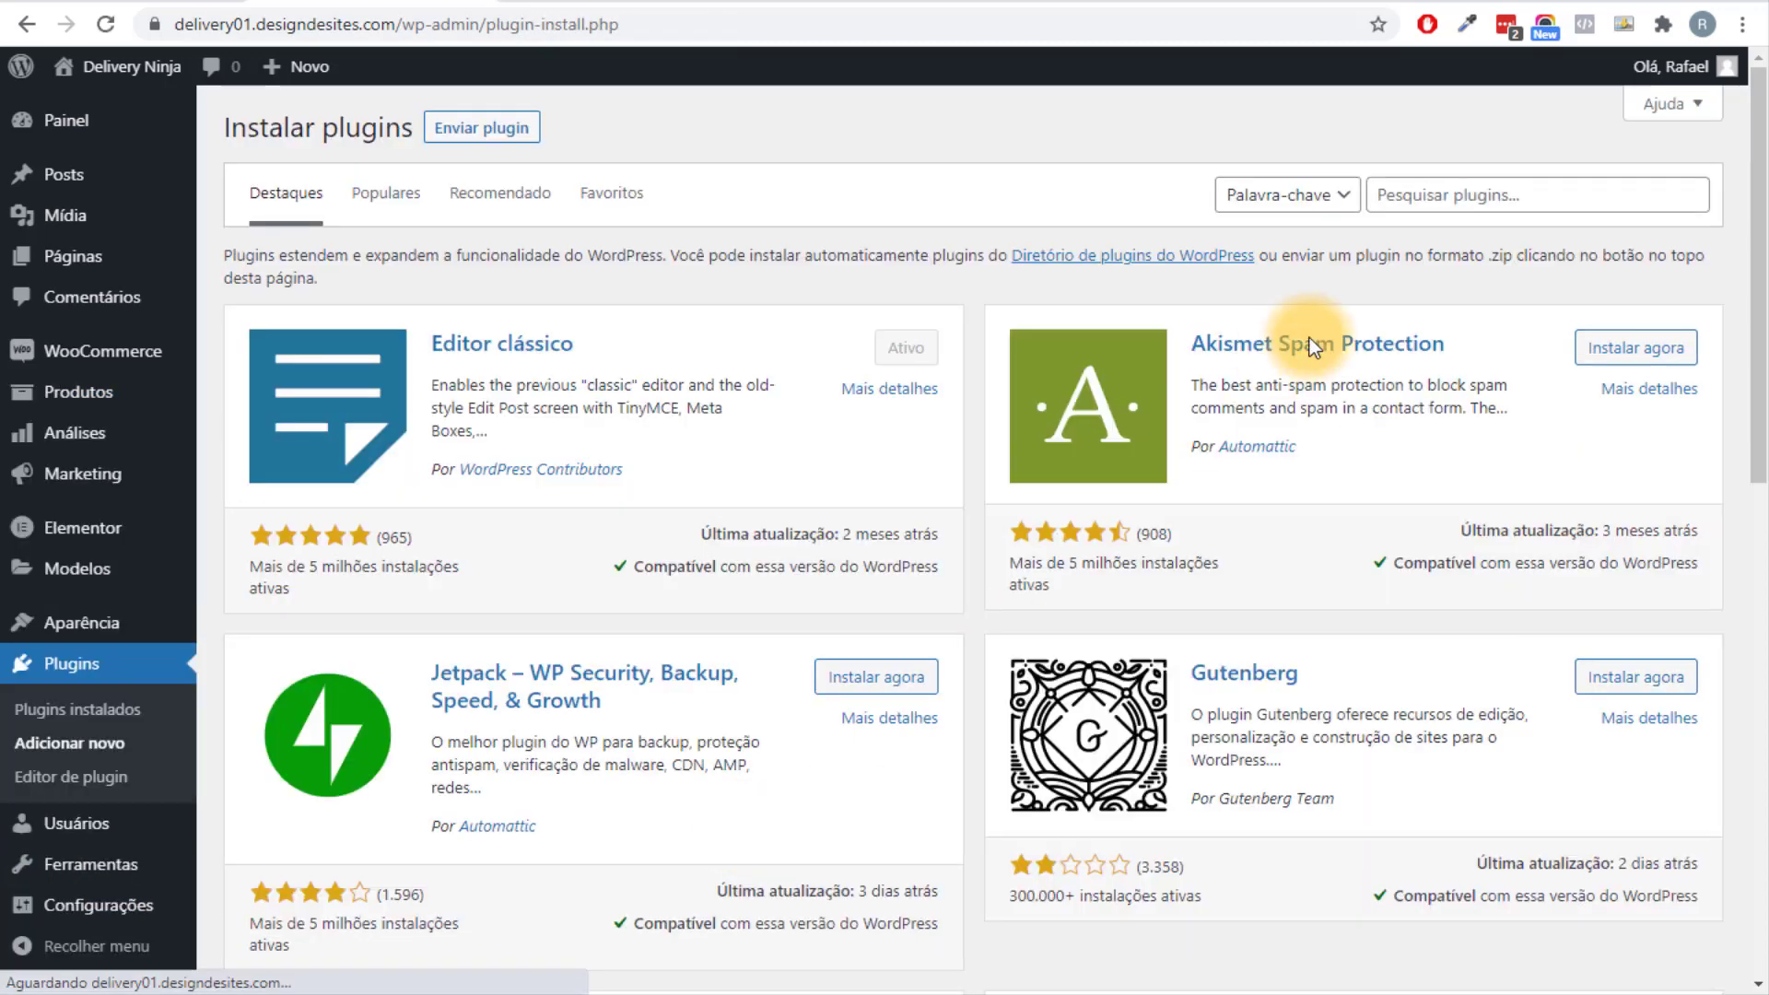
click(1443, 208)
text(du)
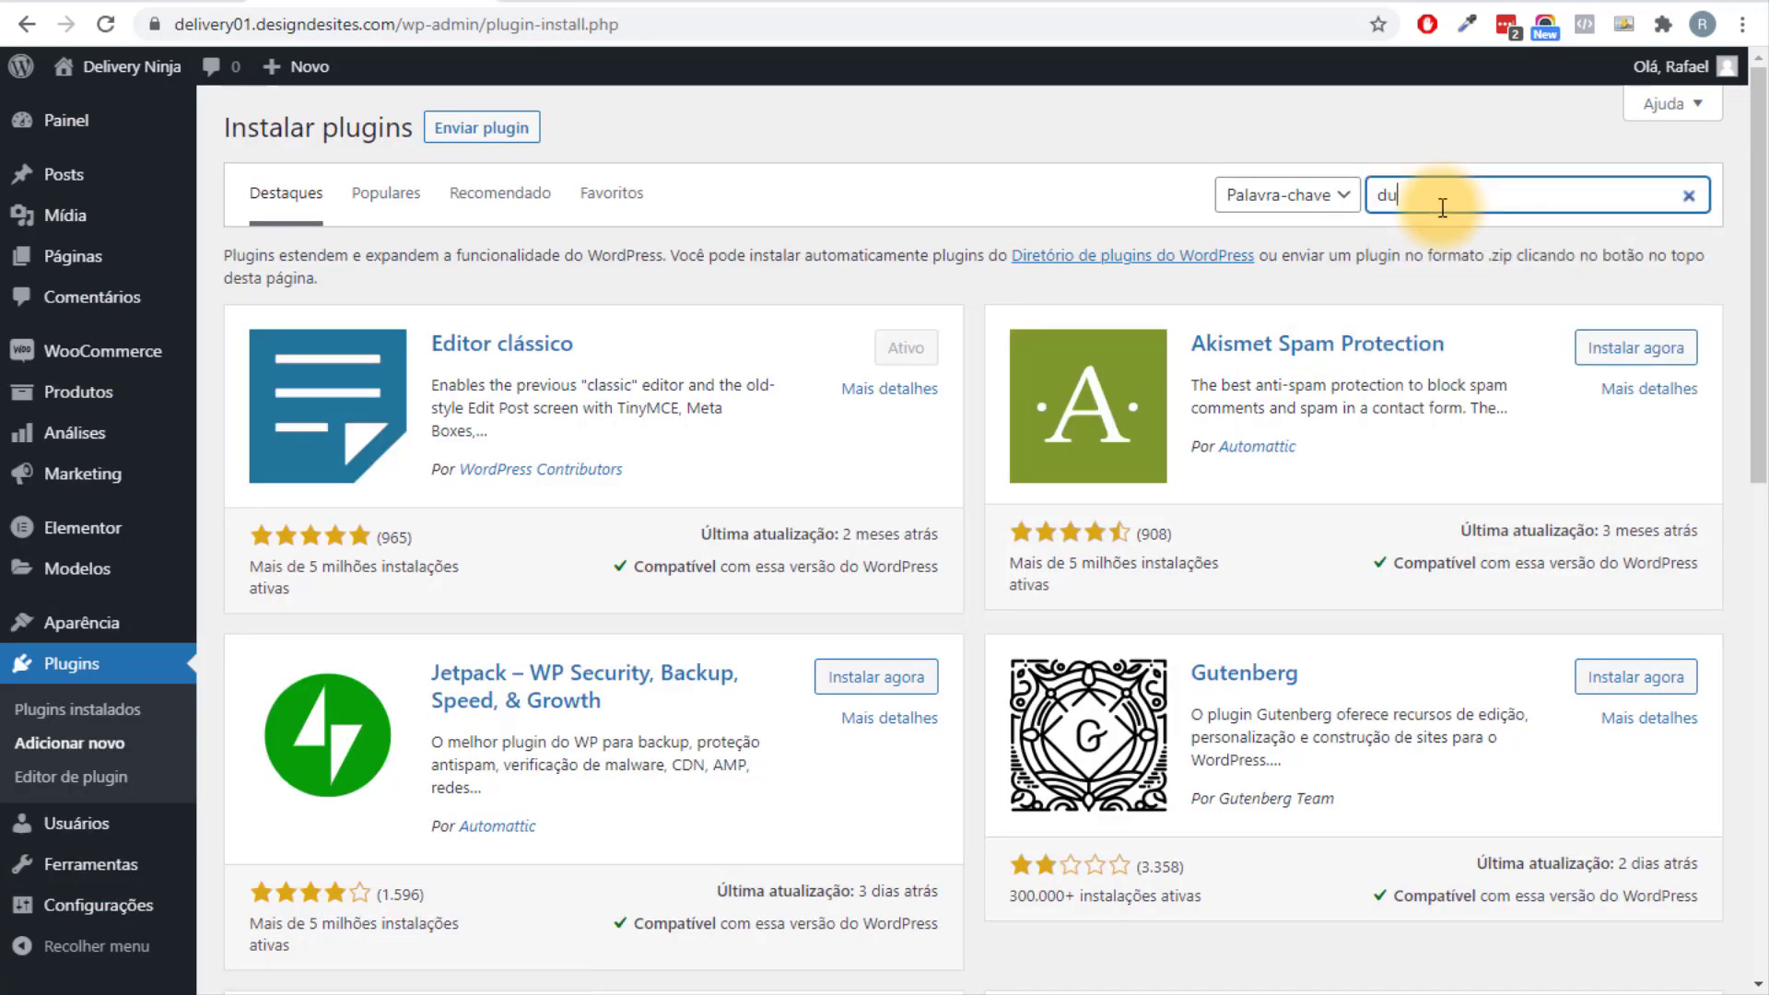
text(p)
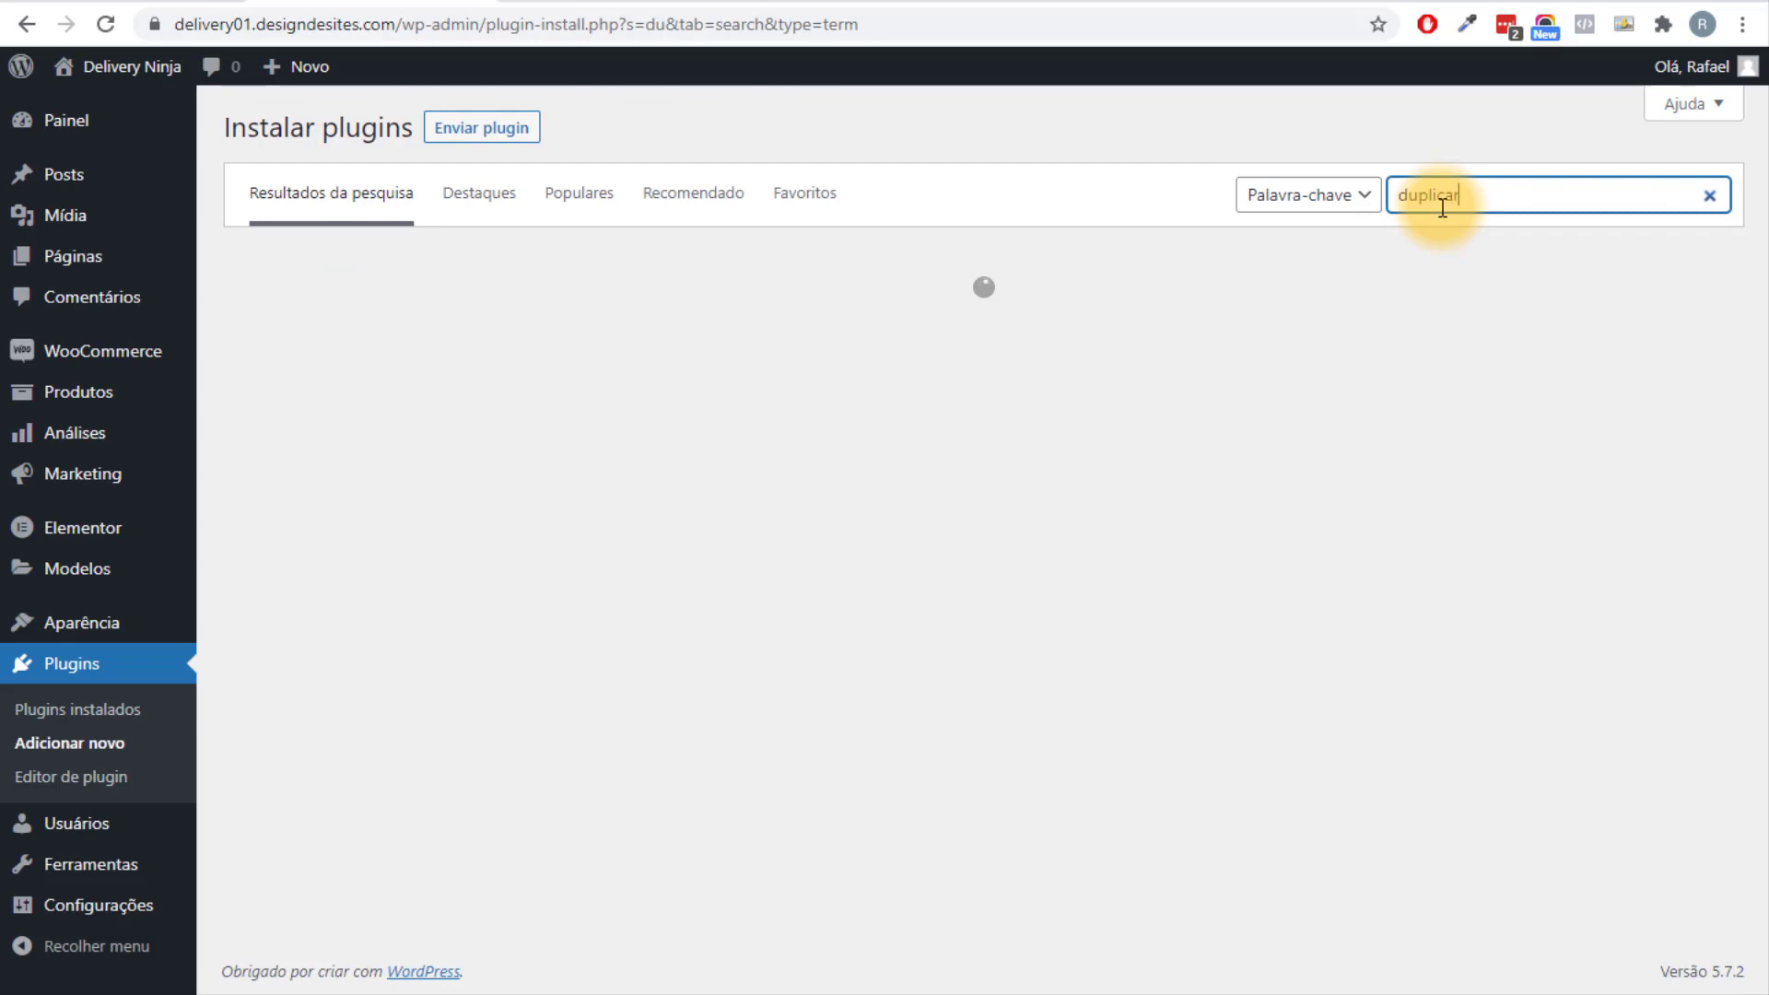
text(licar)
key(BackSpace)
key(BackSpace)
text(ate)
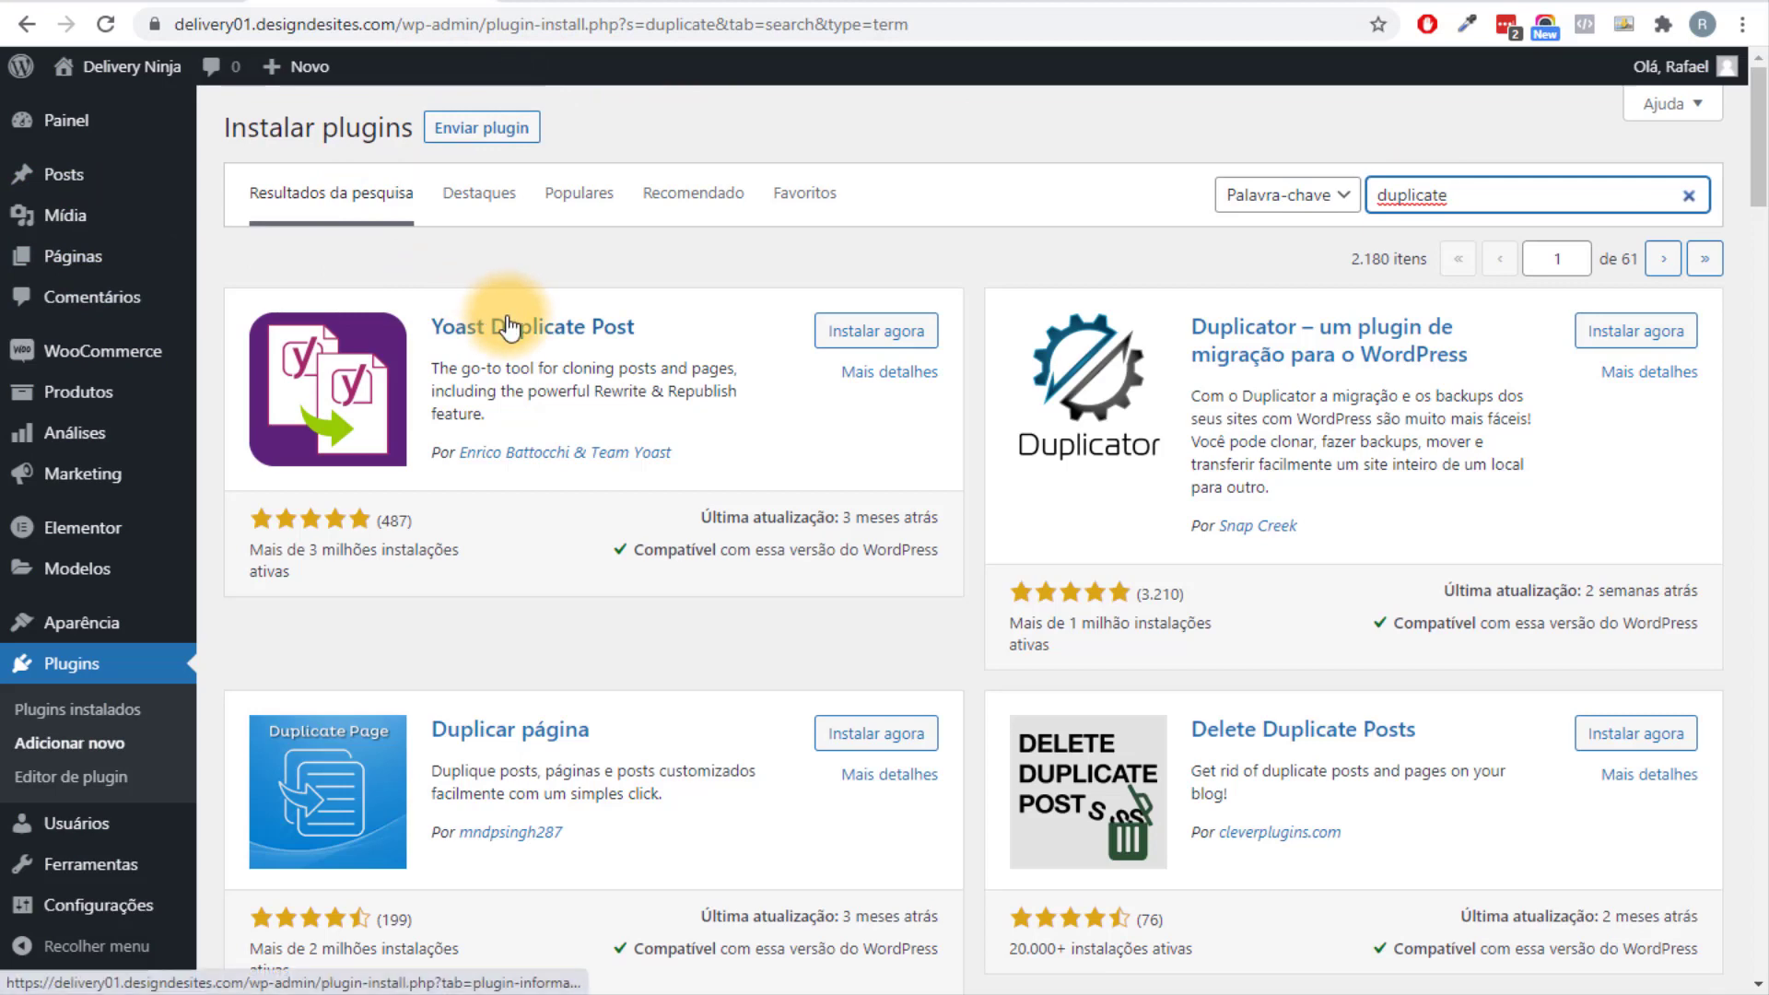
scroll(506, 327, down, 3)
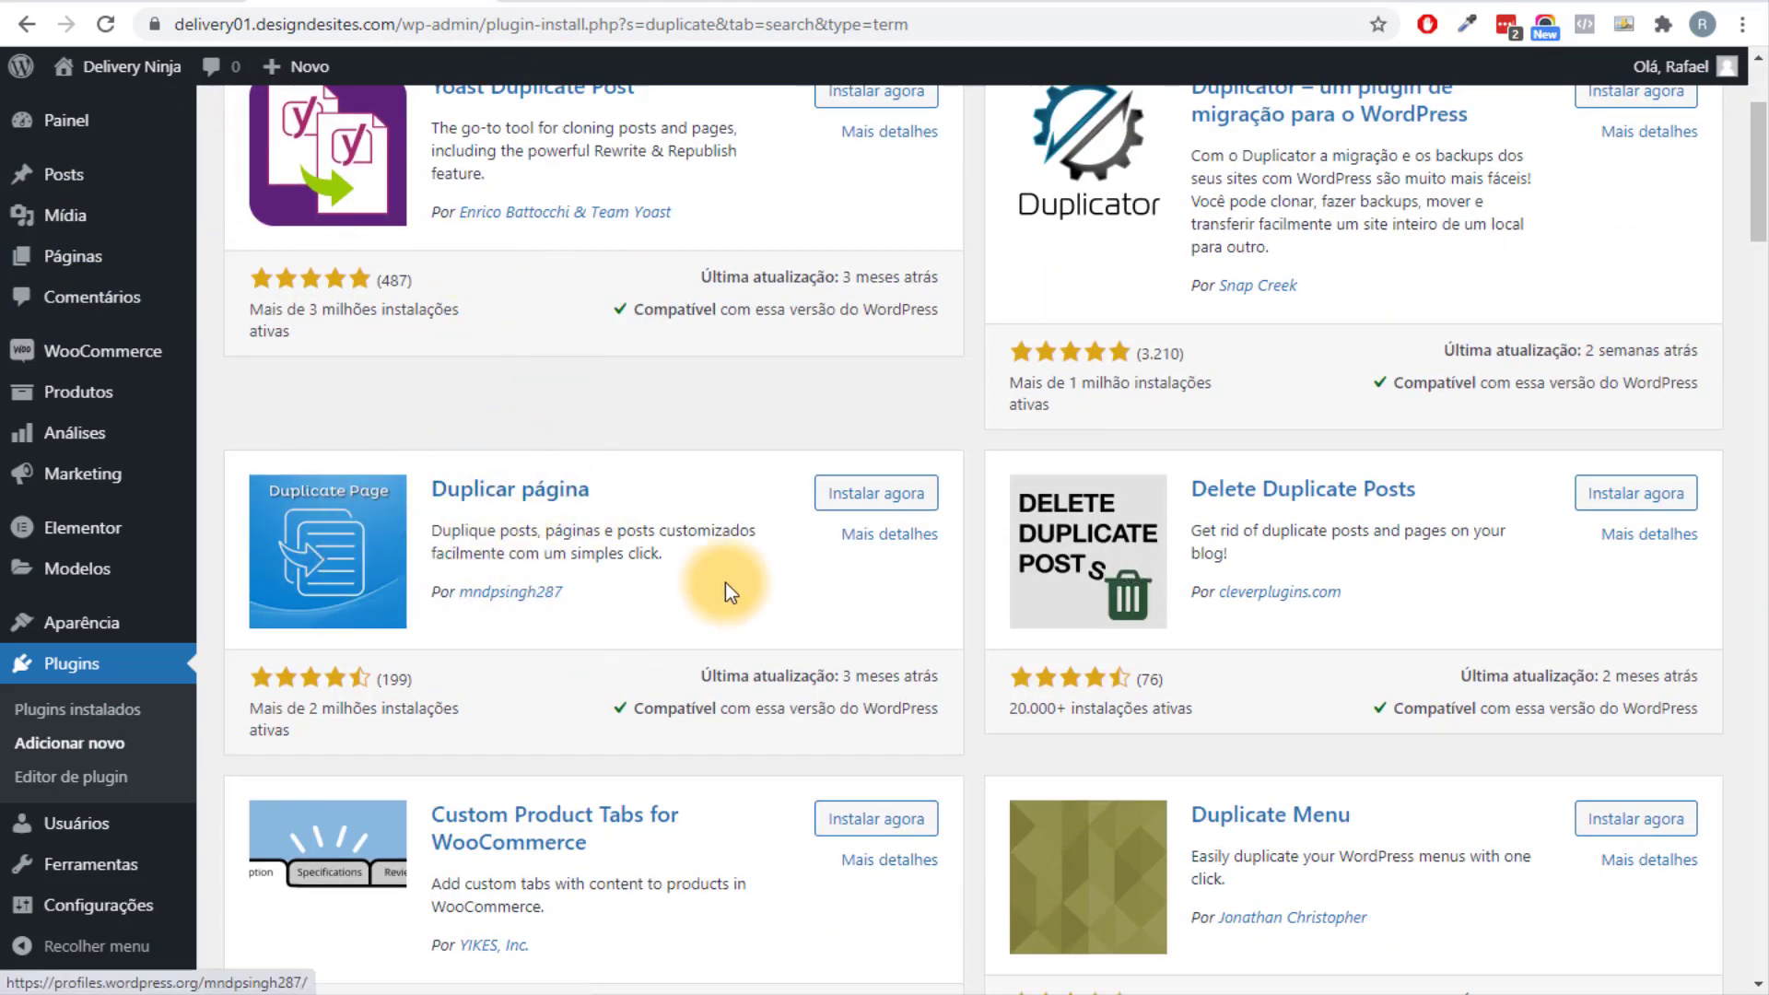
click(876, 493)
scroll(748, 788, up, 3)
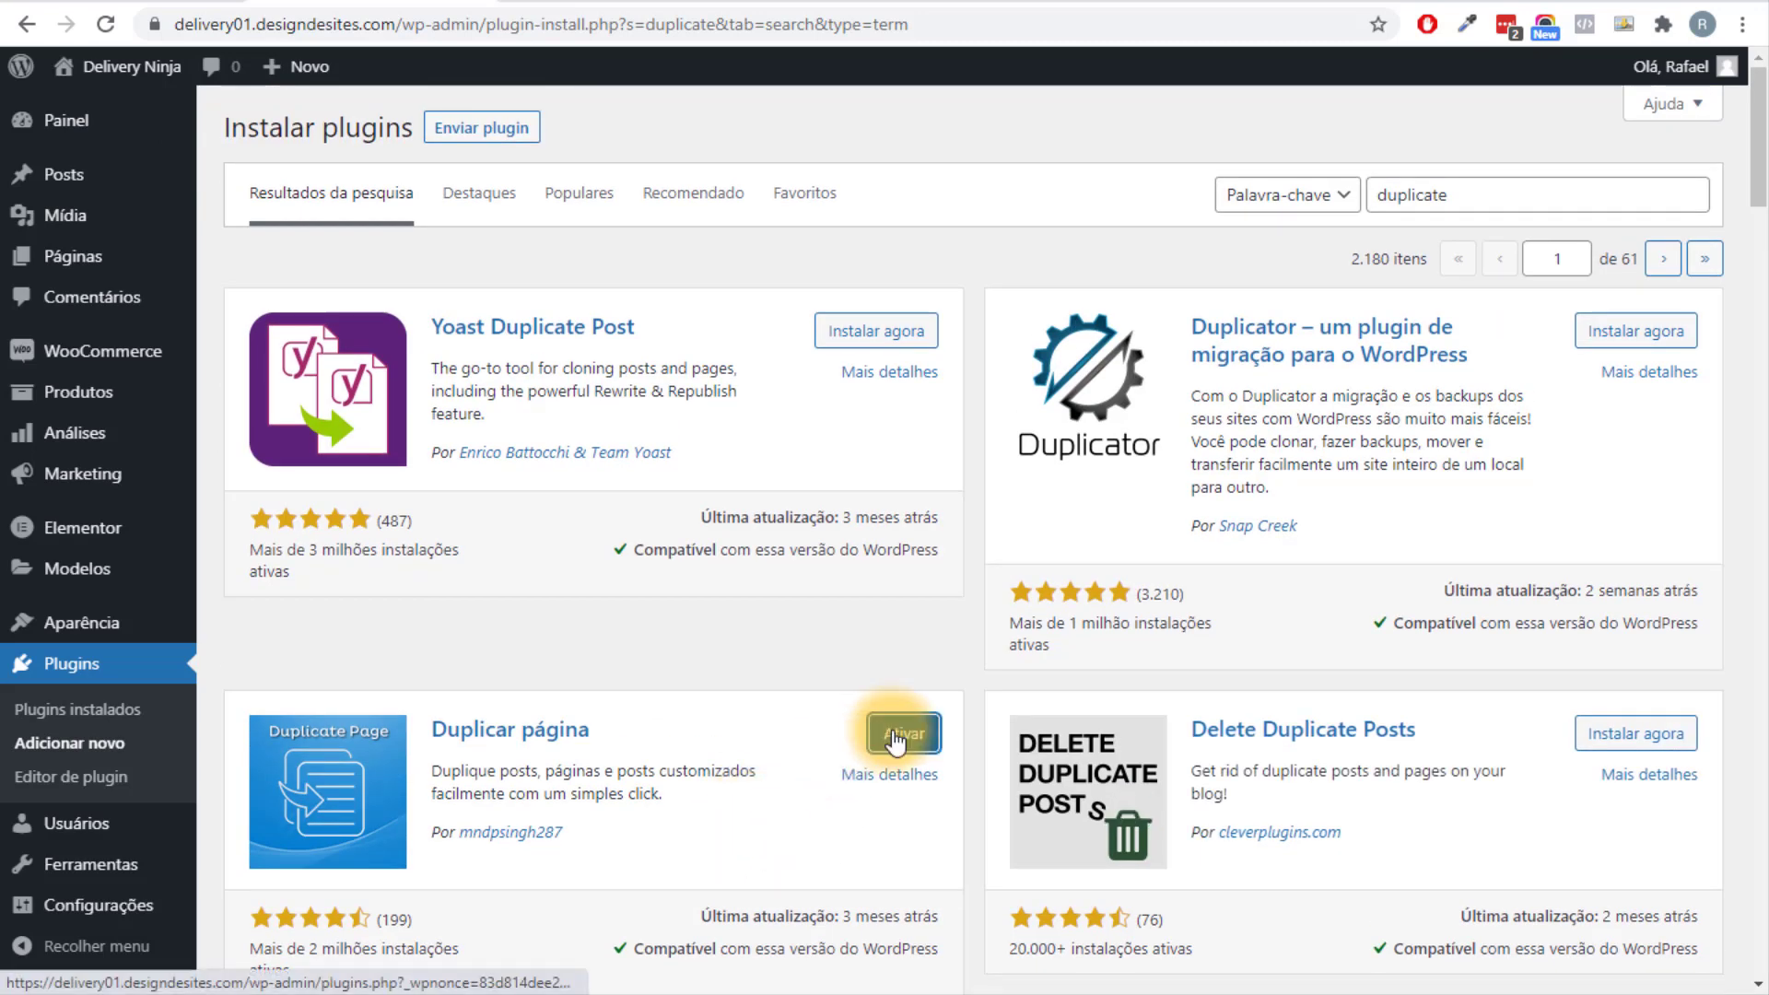
click(894, 737)
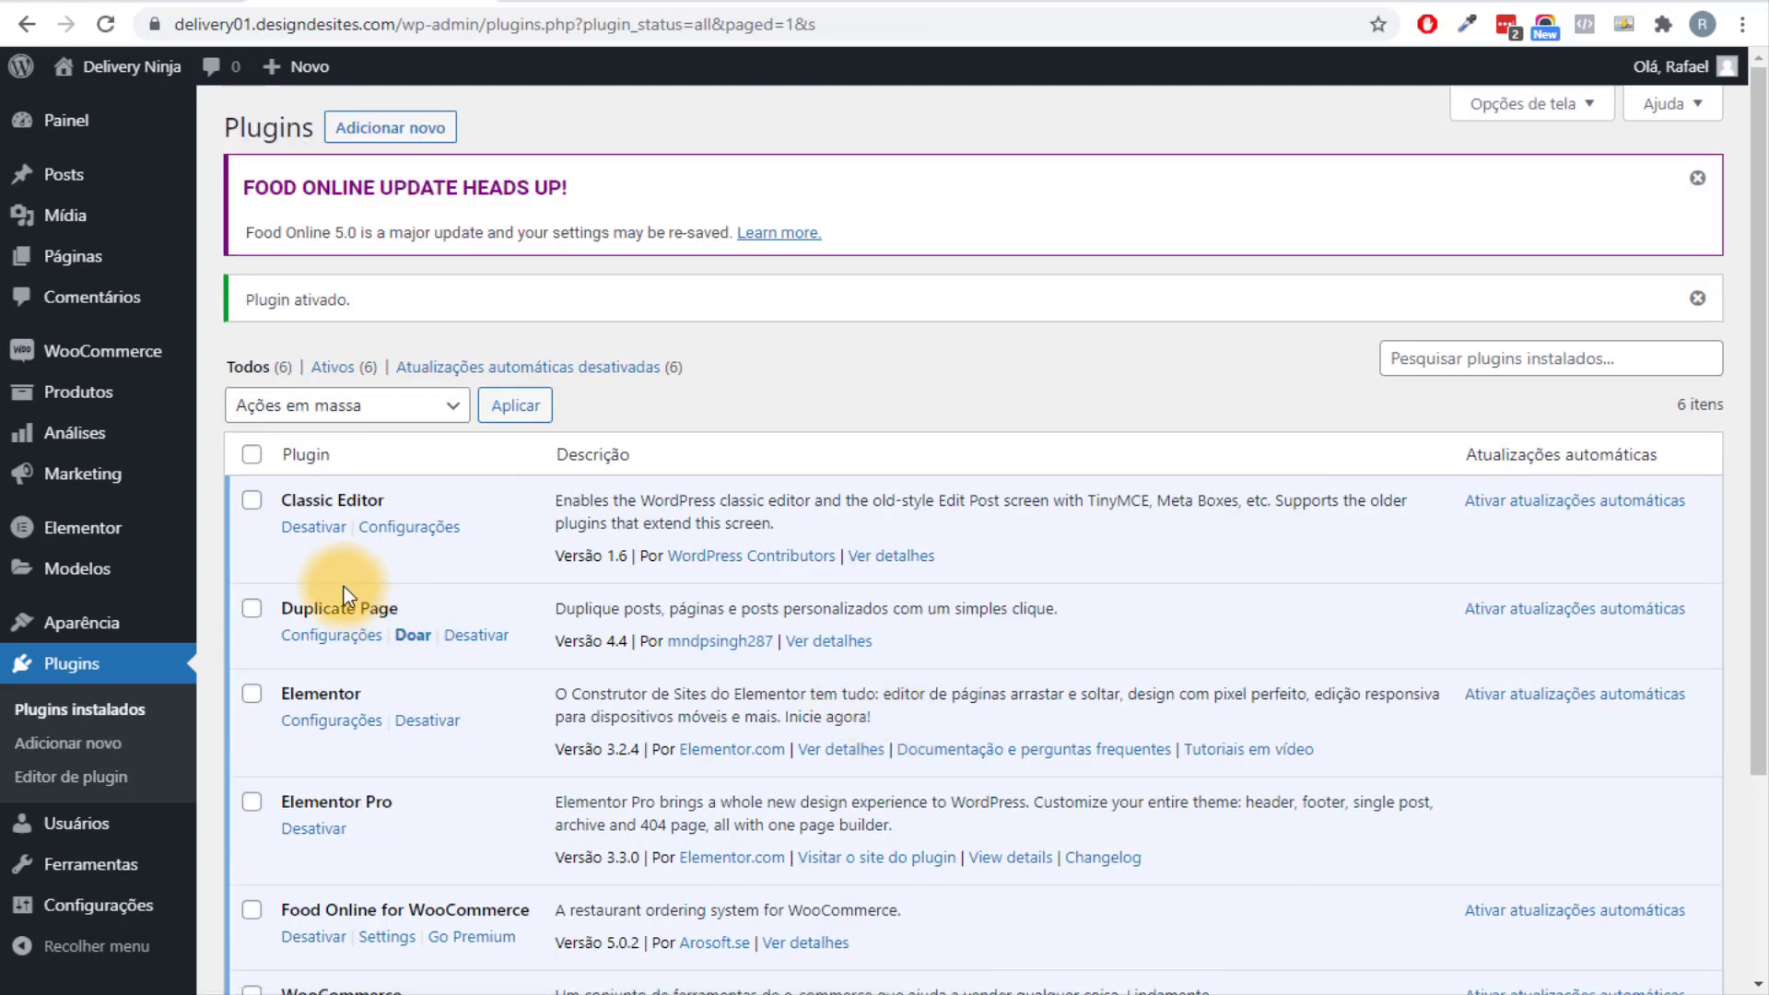
mouse_move(185, 387)
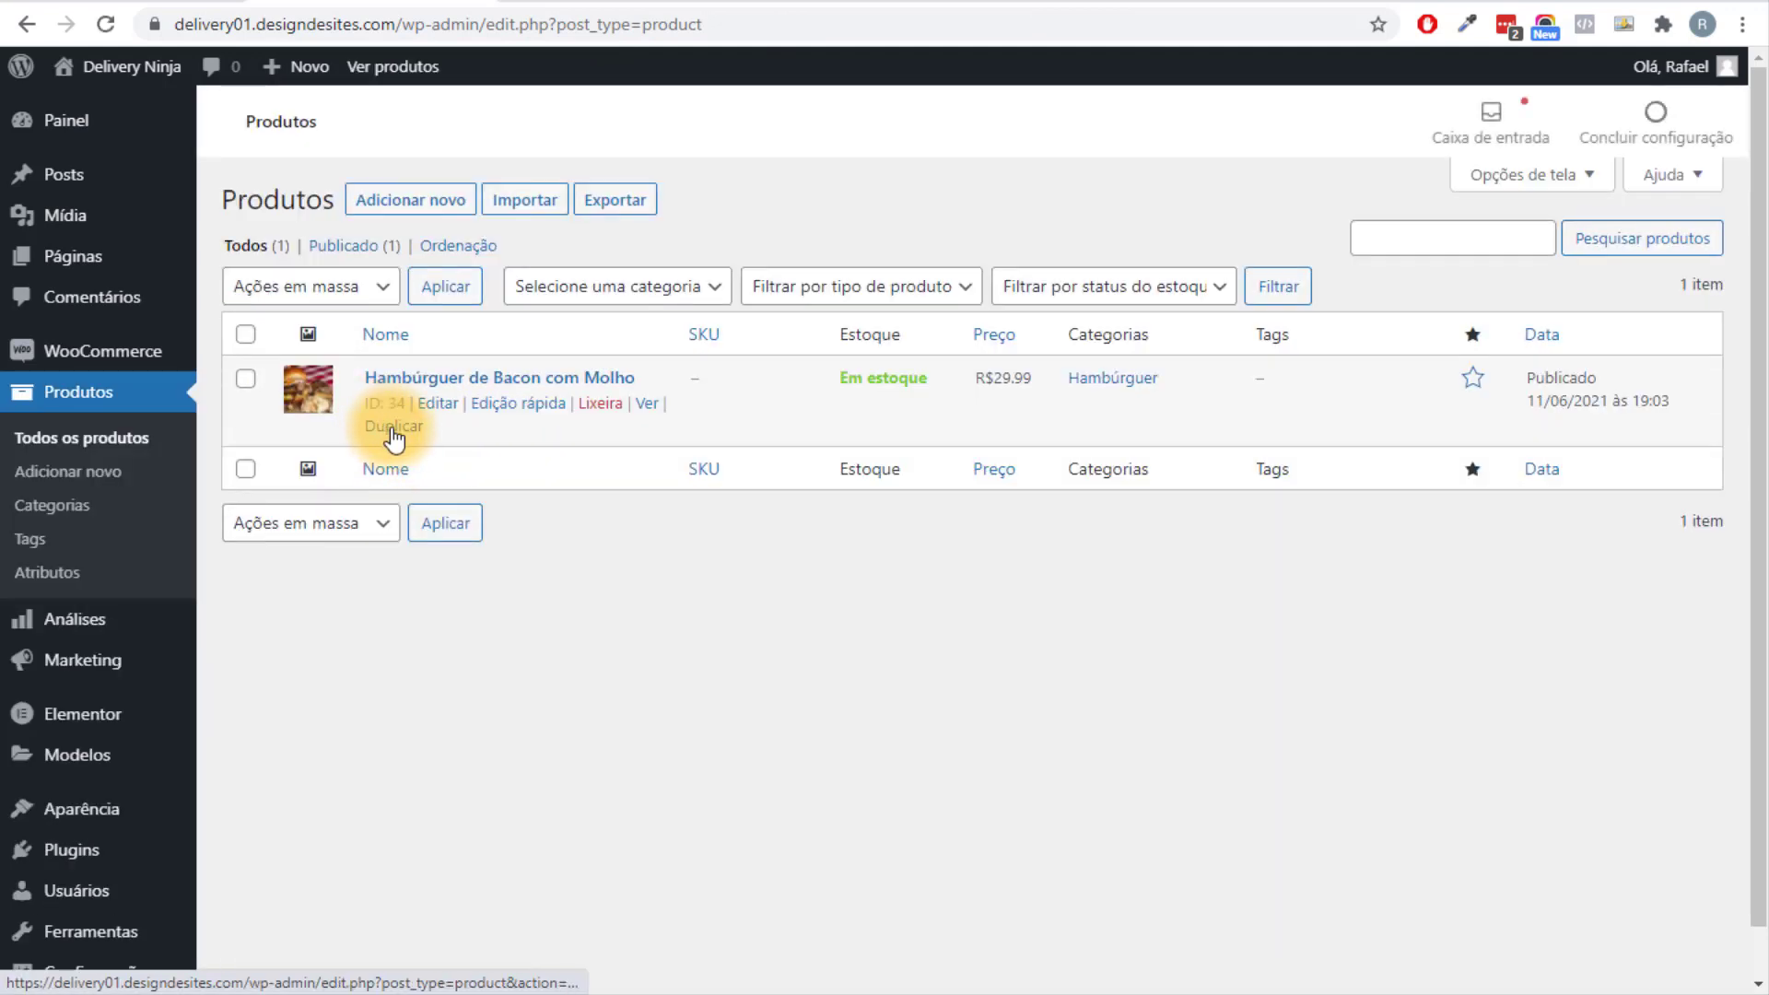
Duplicate the bacon burger, retitle the copy 'Hambúrguer de Frango' and paste that name into its permalink.
drag(424, 428, 373, 429)
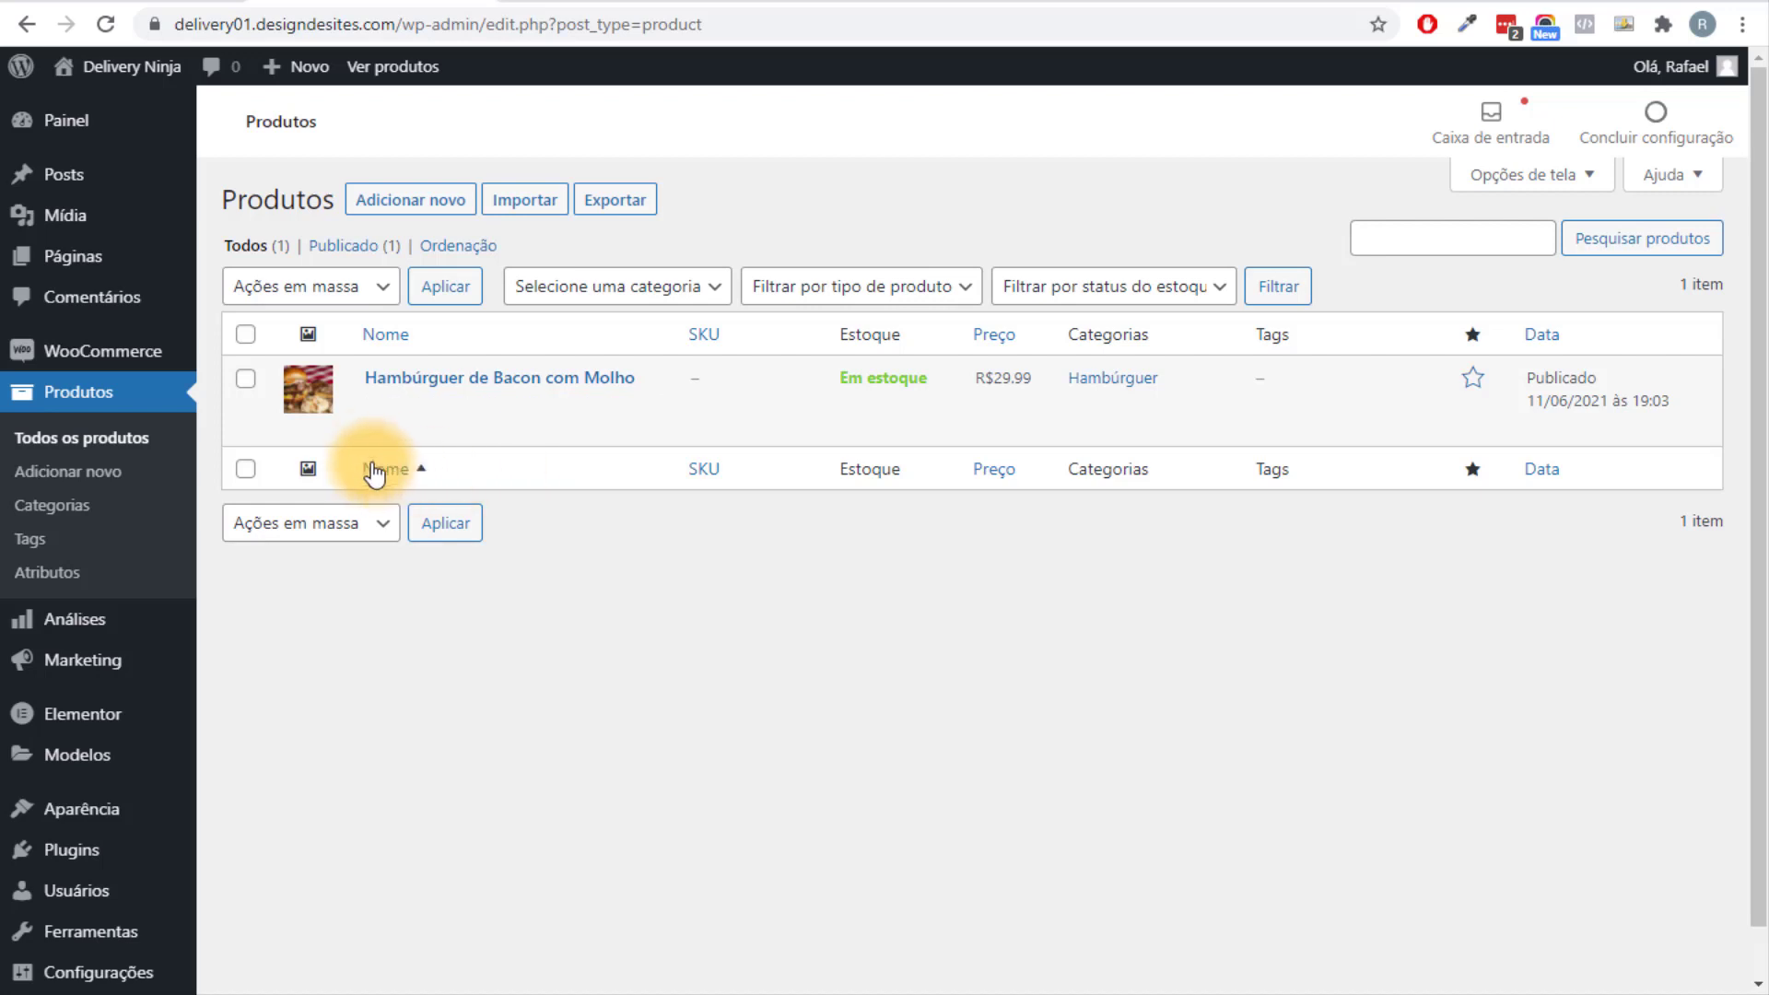
click(395, 427)
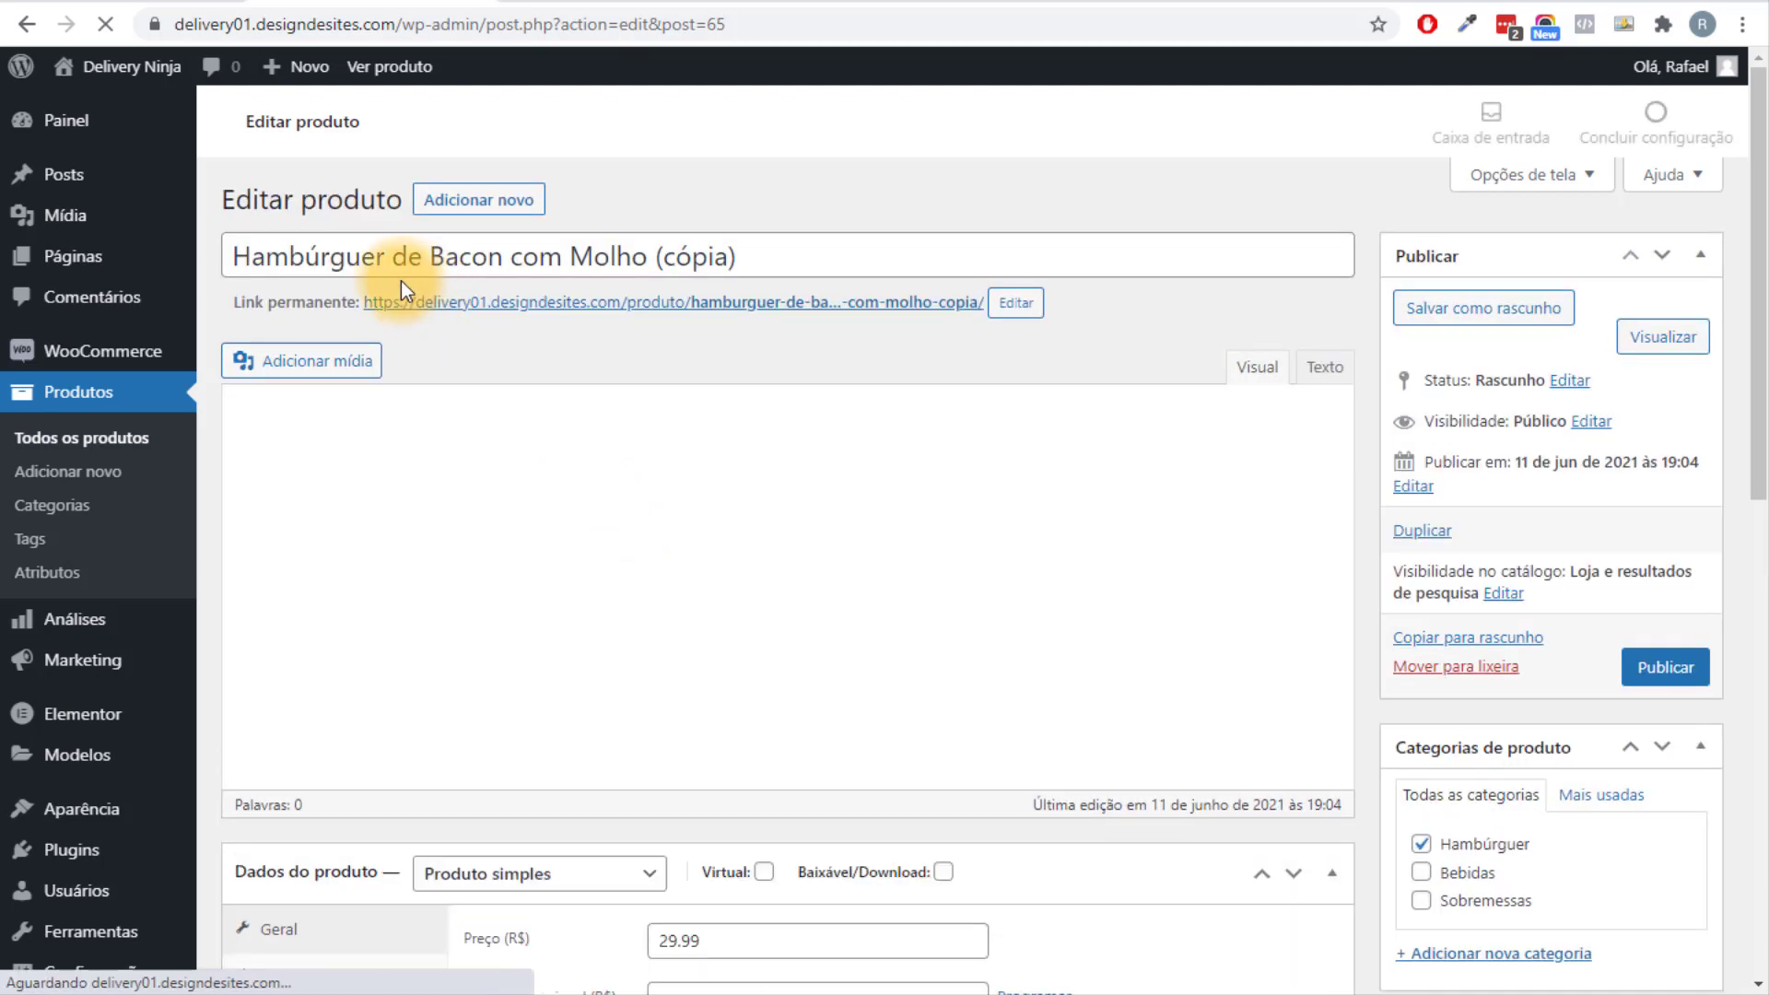
drag(736, 257, 407, 255)
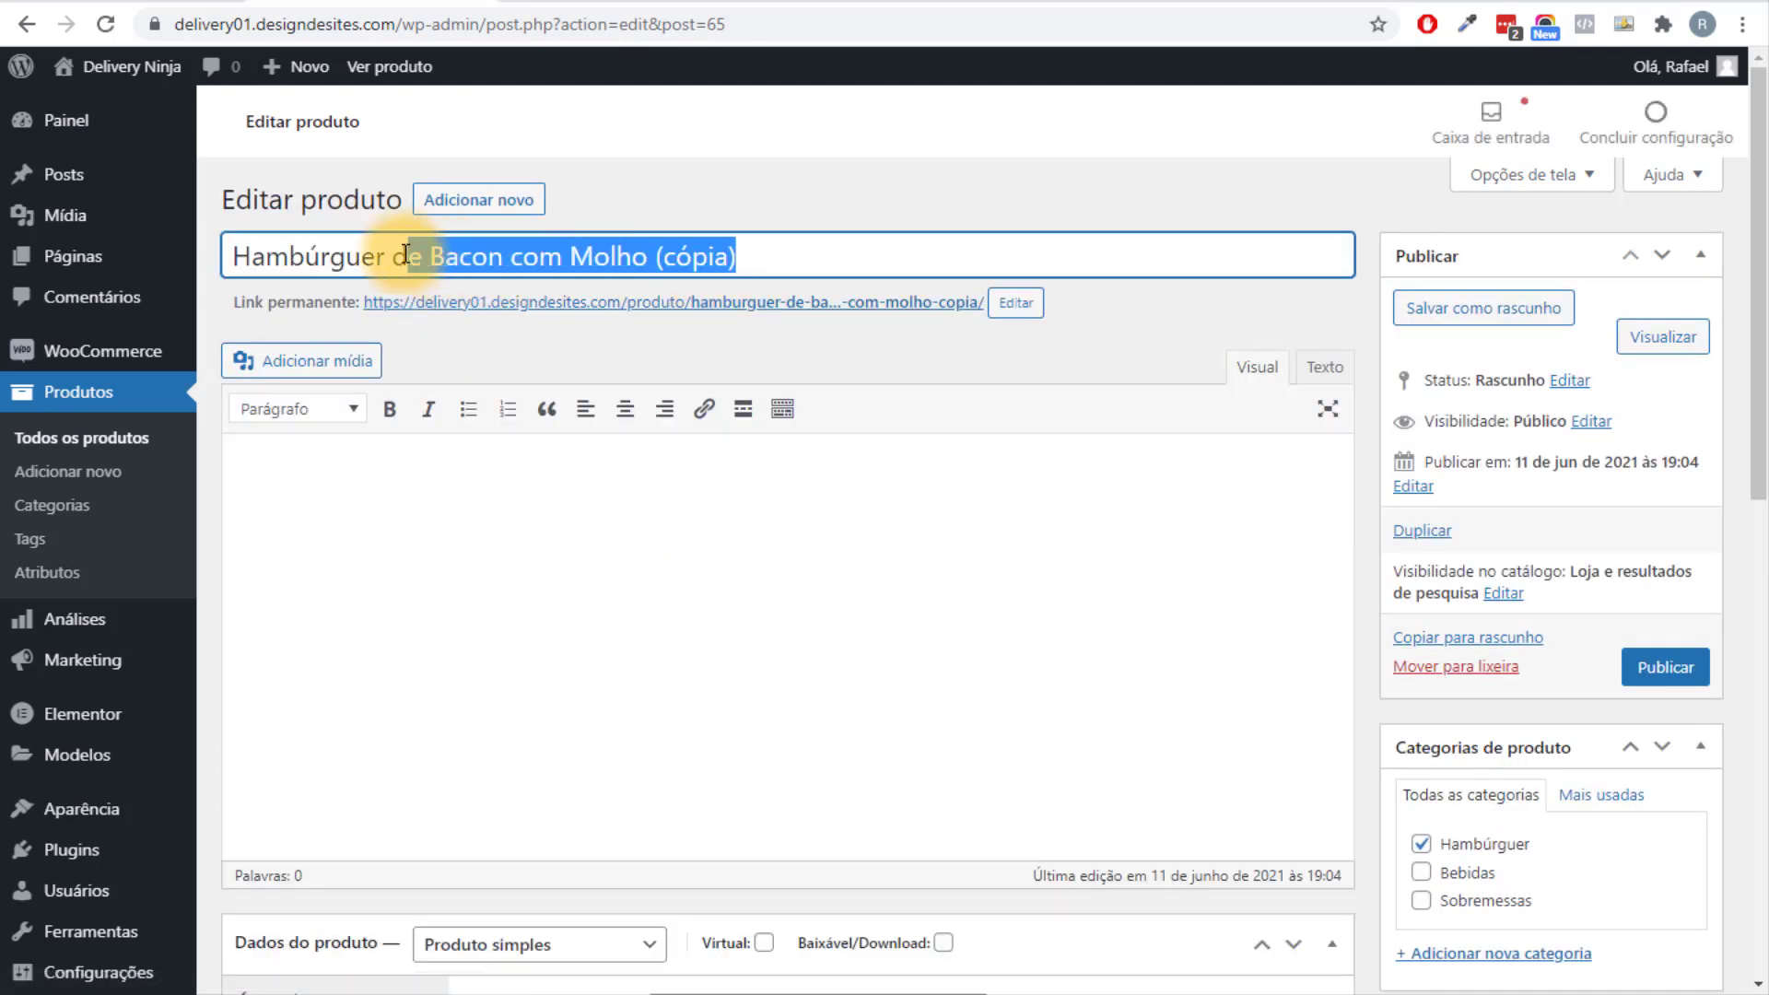
text(Frango)
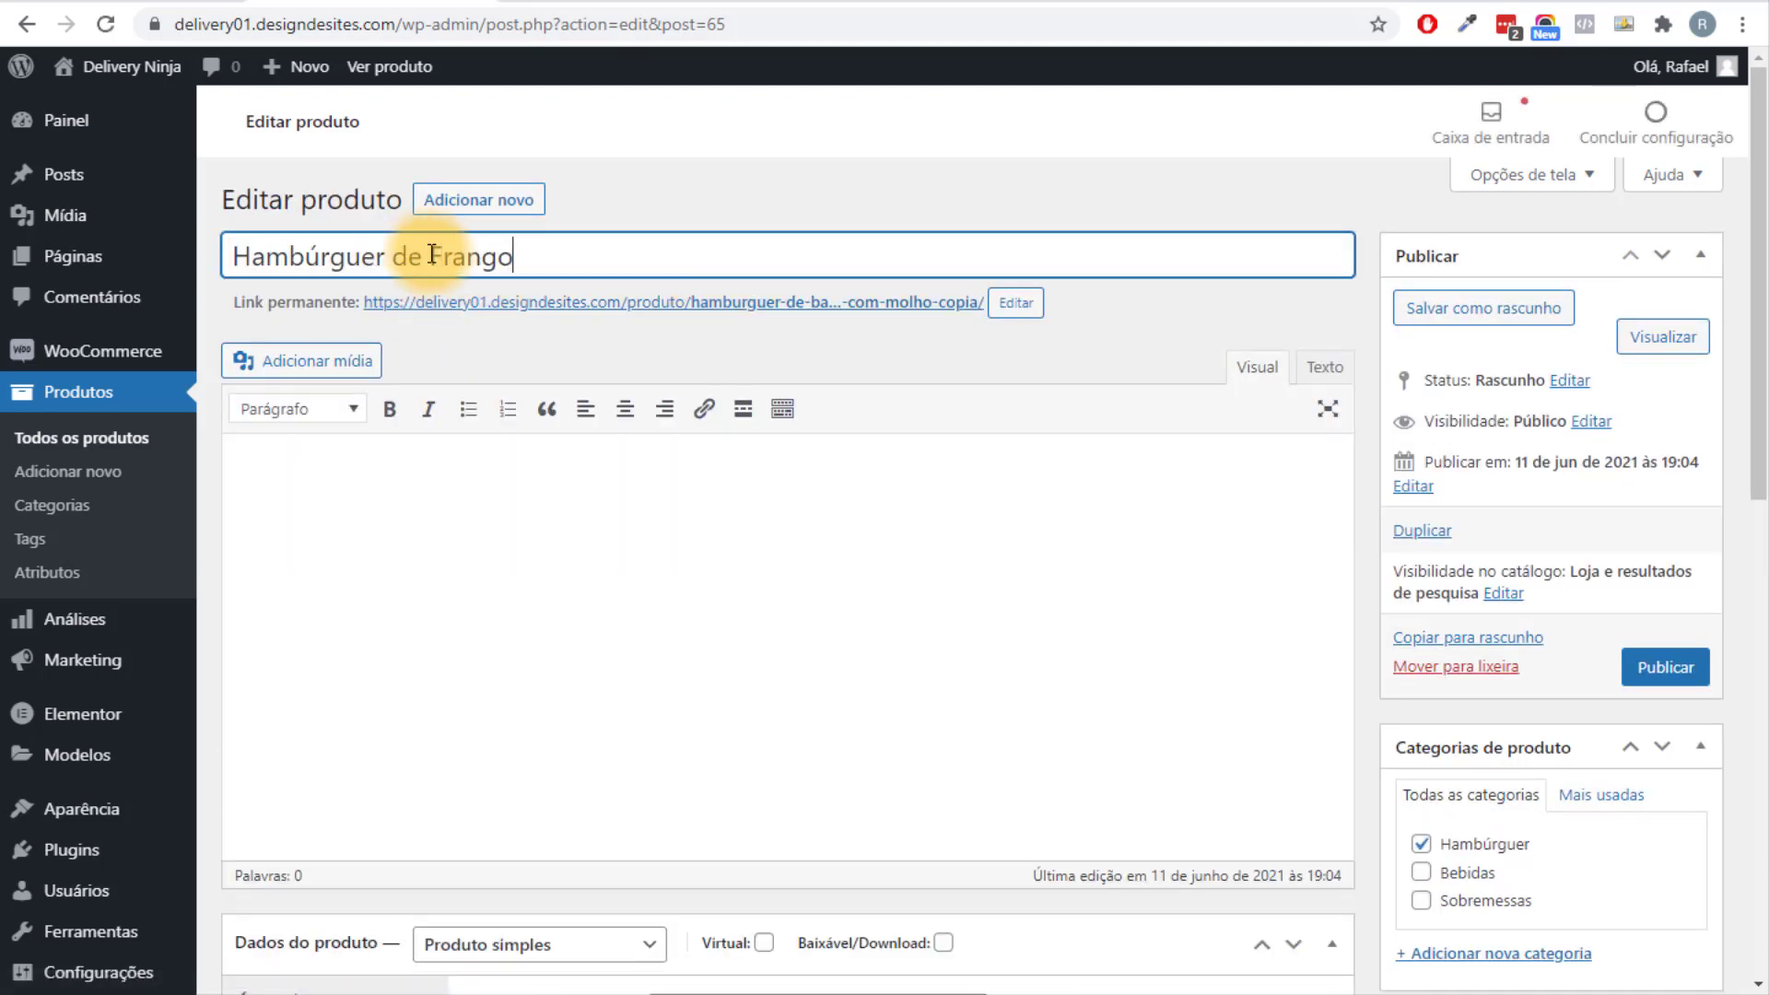
key(ctrl+a)
key(ctrl+c)
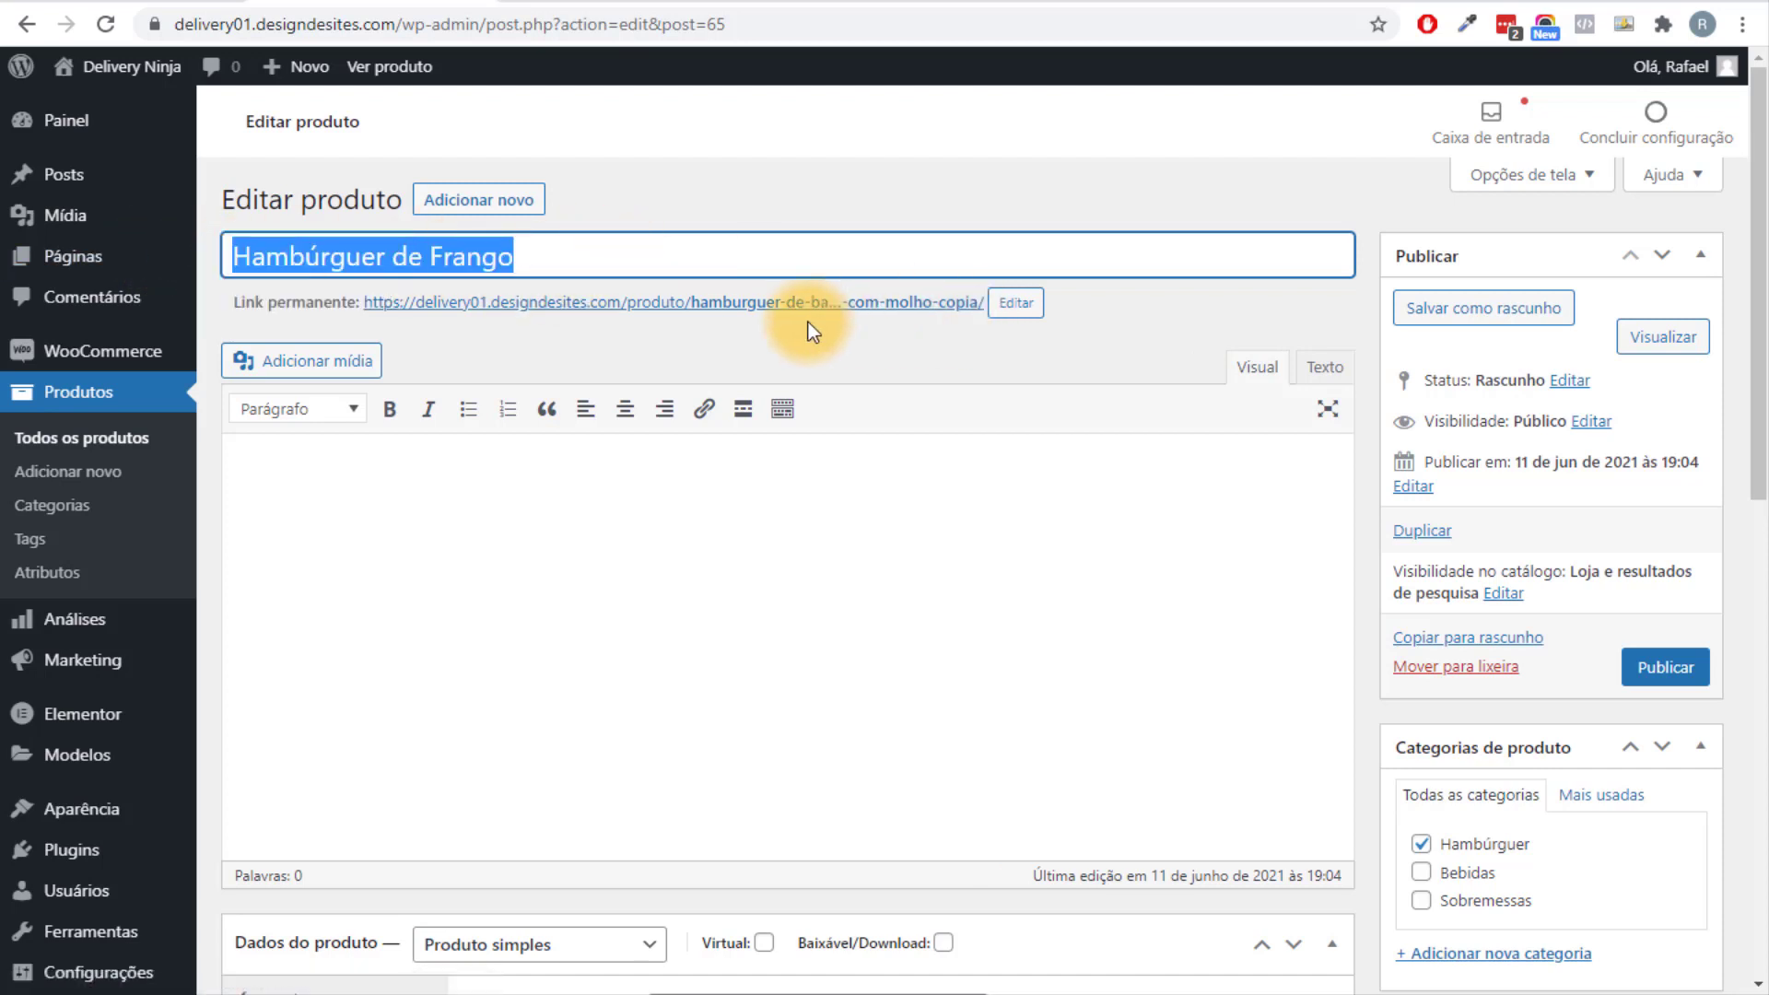
click(1016, 304)
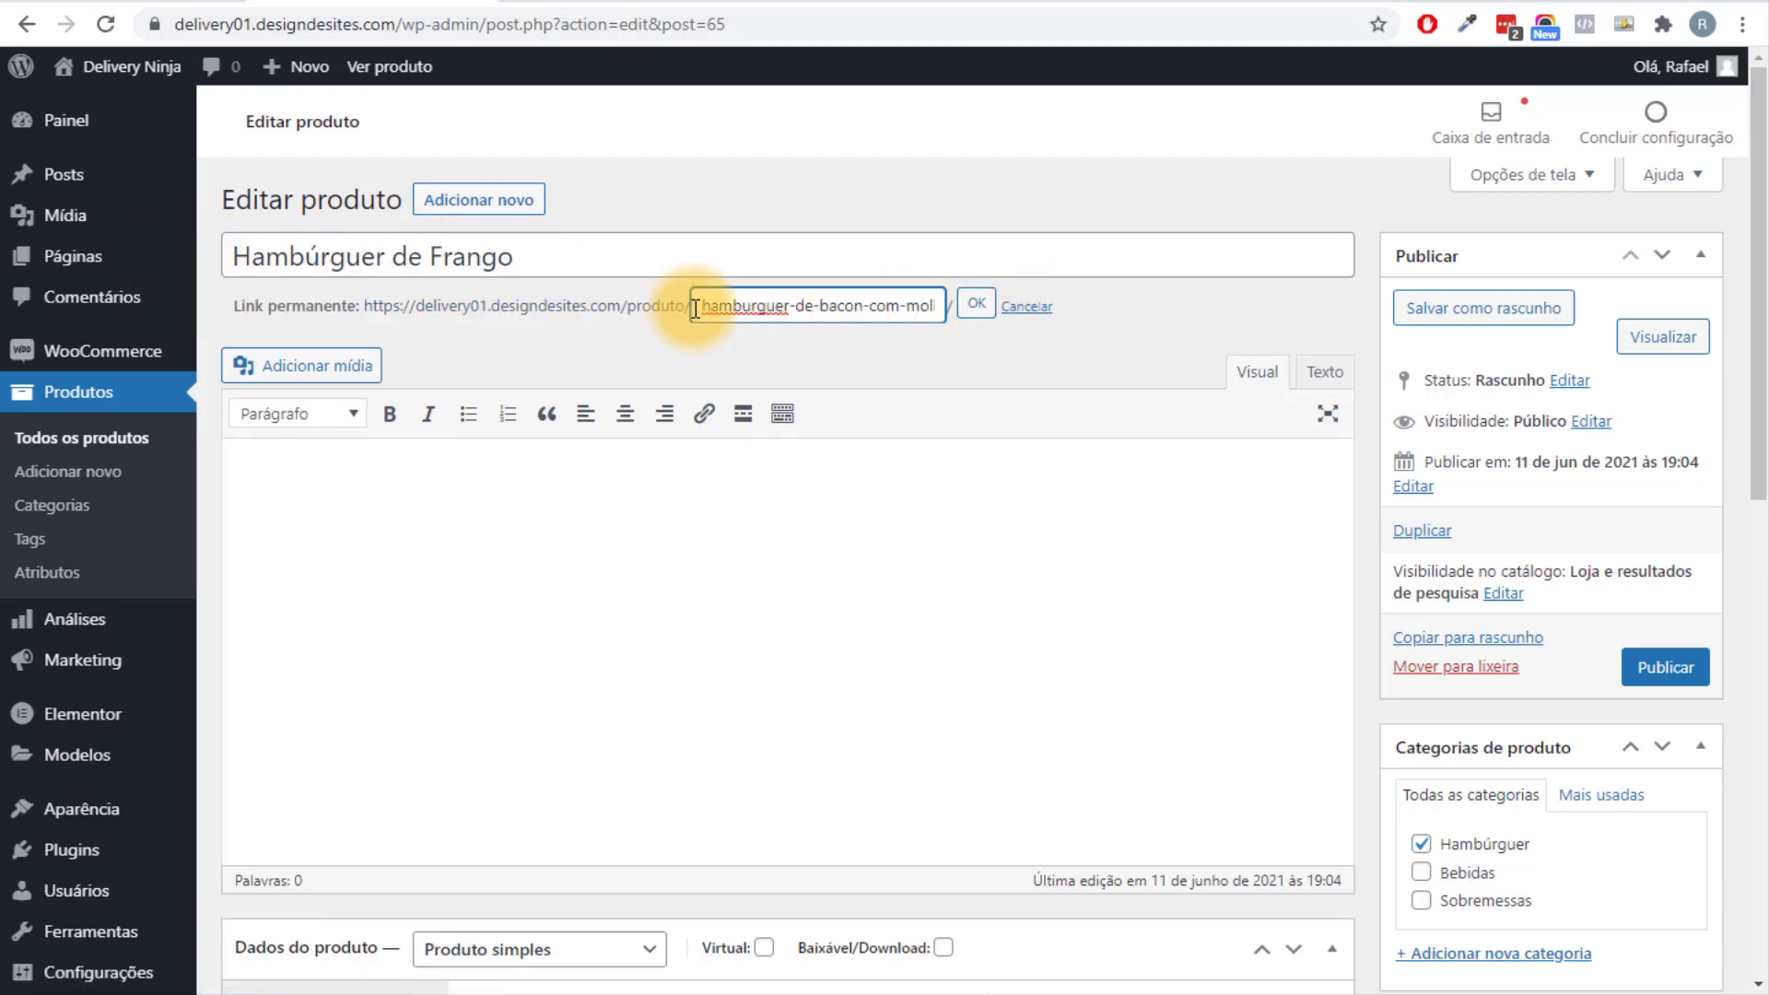
key(ctrl+a)
key(ctrl+v)
click(974, 303)
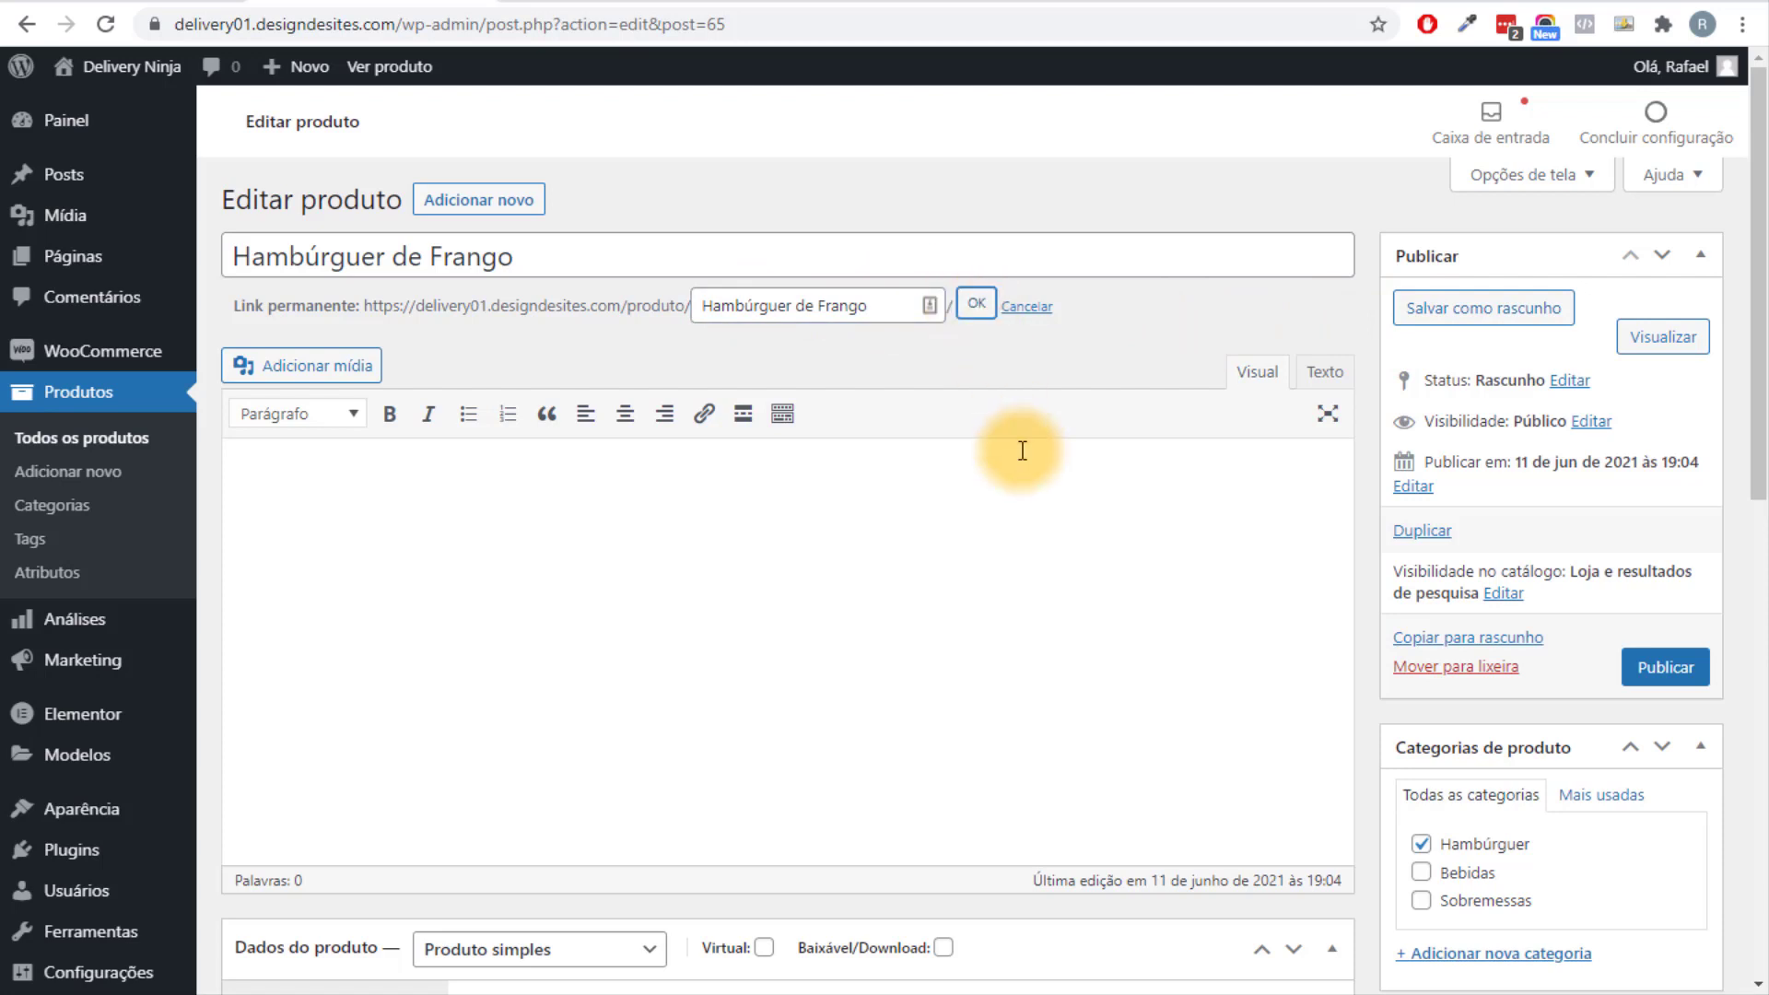
Set the price to 39.99 and make the front-view cheeseburger photo the product image.
scroll(829, 507, down, 4)
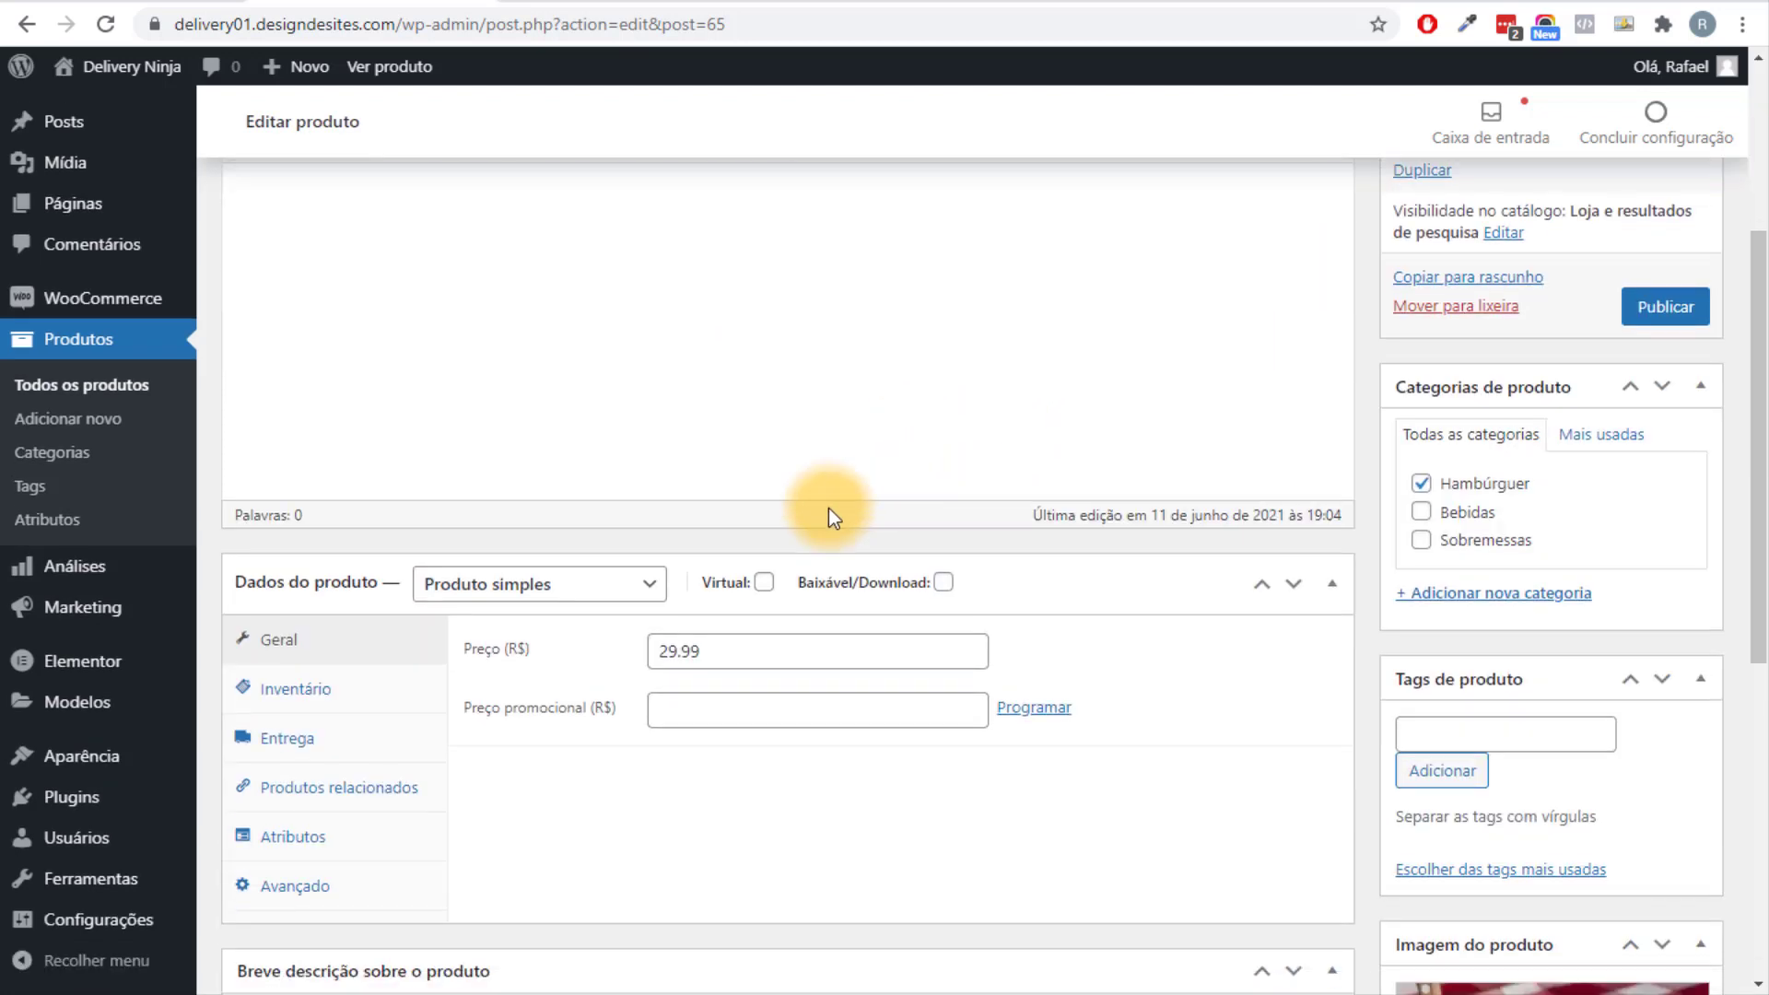
drag(671, 651, 632, 660)
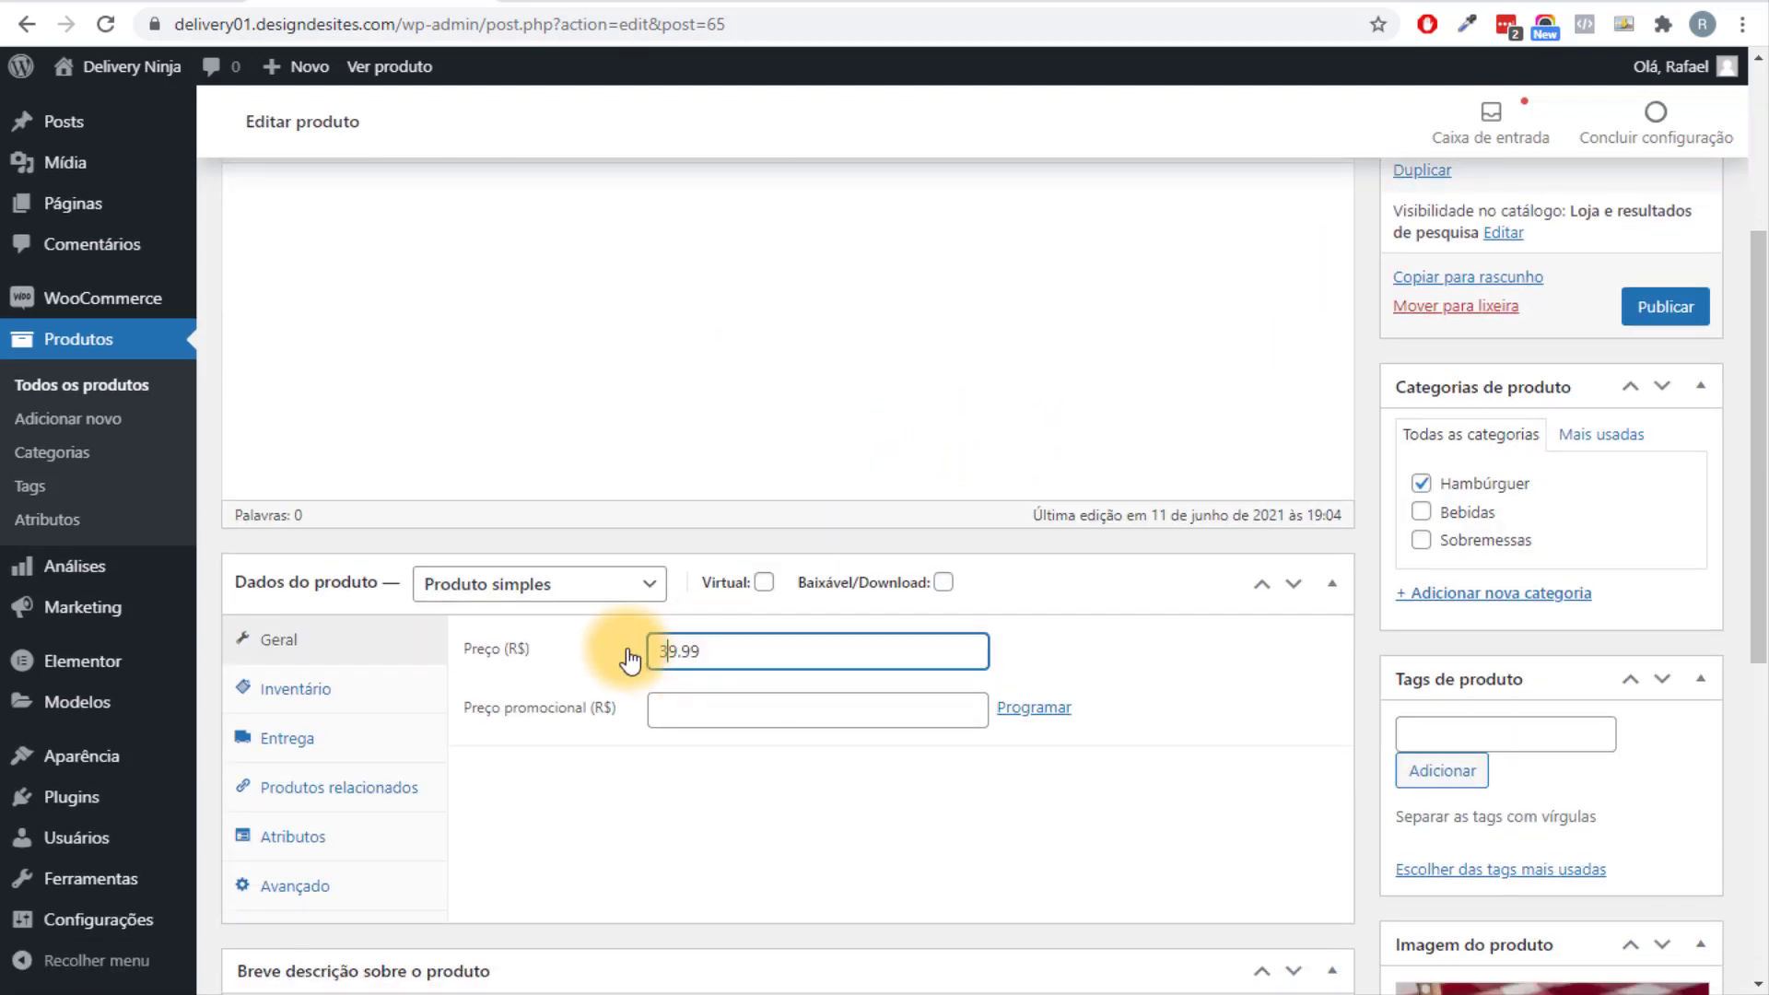
scroll(709, 782, down, 7)
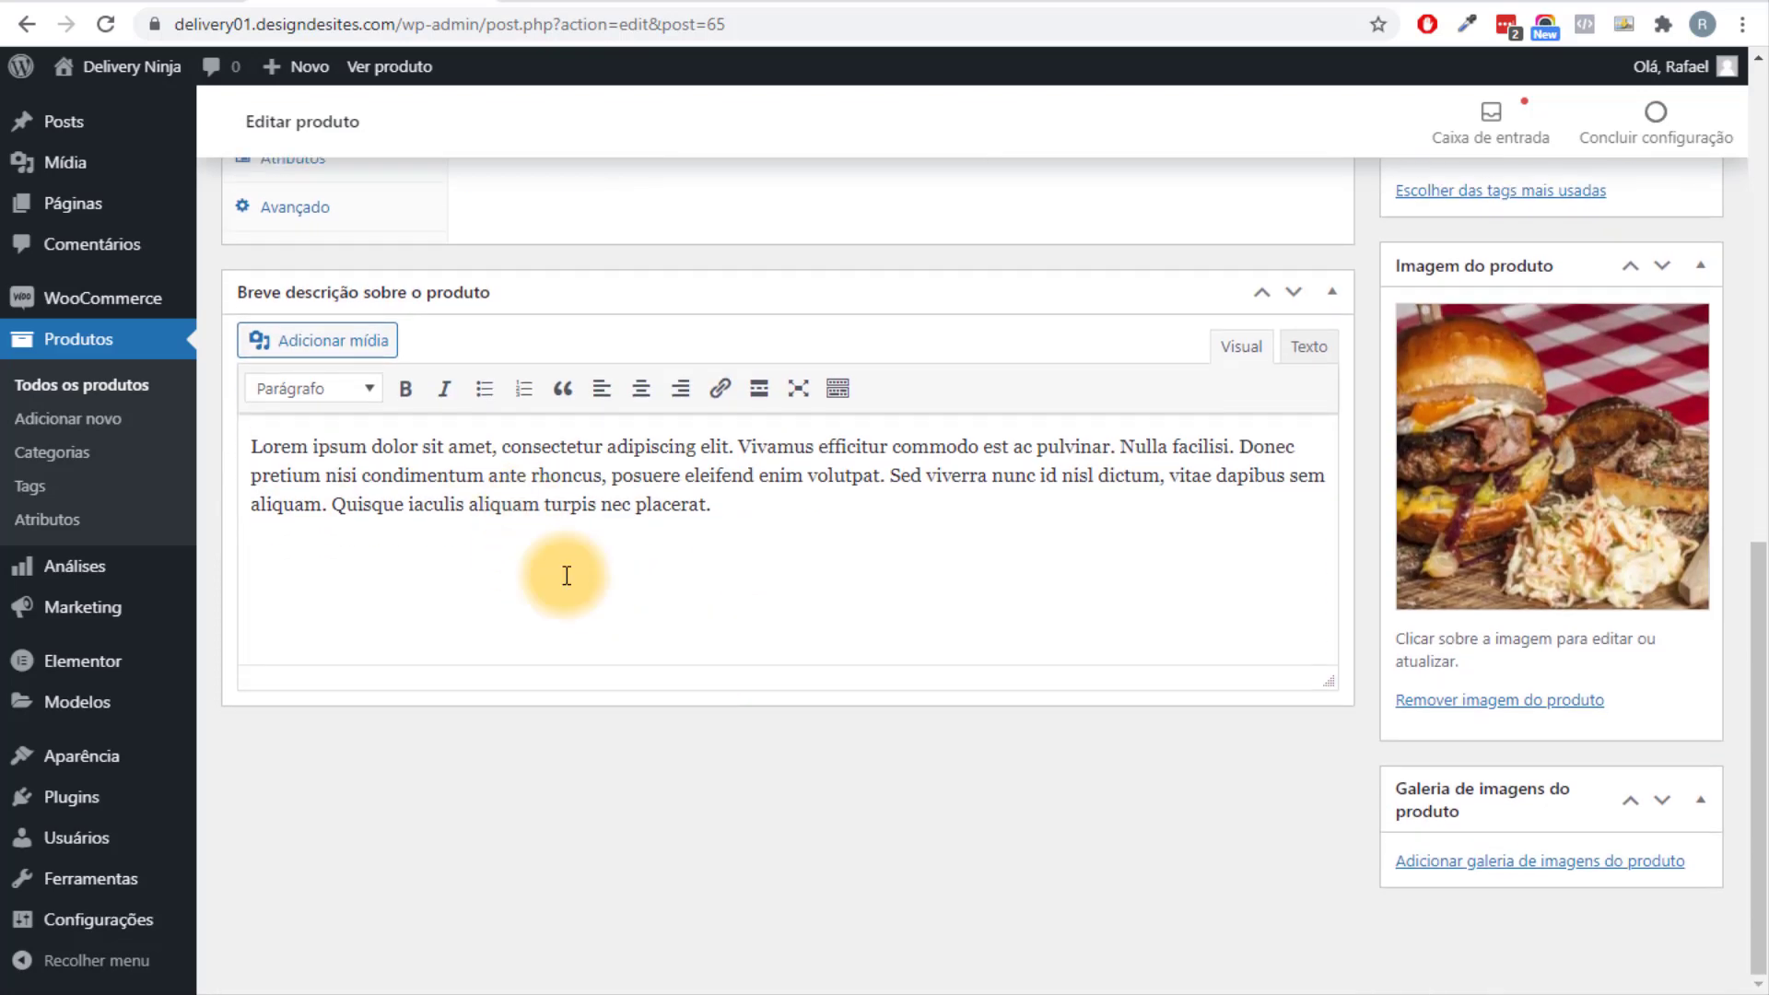
scroll(1423, 599, up, 1)
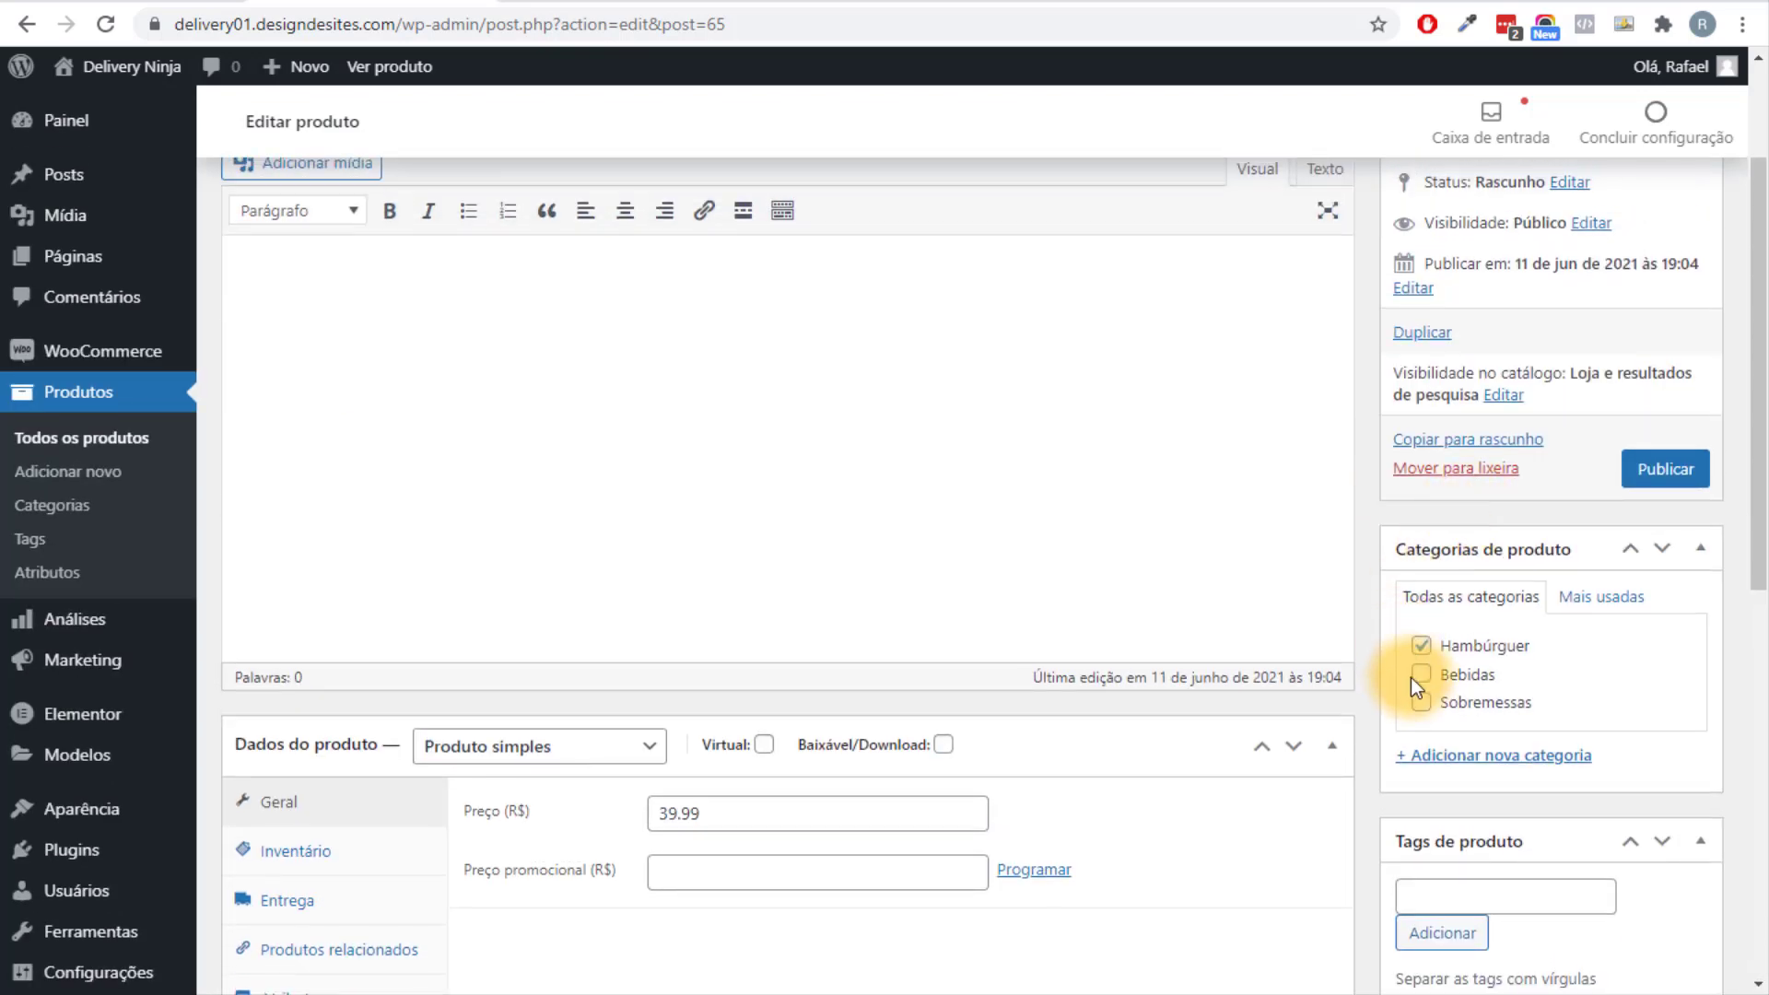
scroll(1522, 657, down, 9)
click(1556, 461)
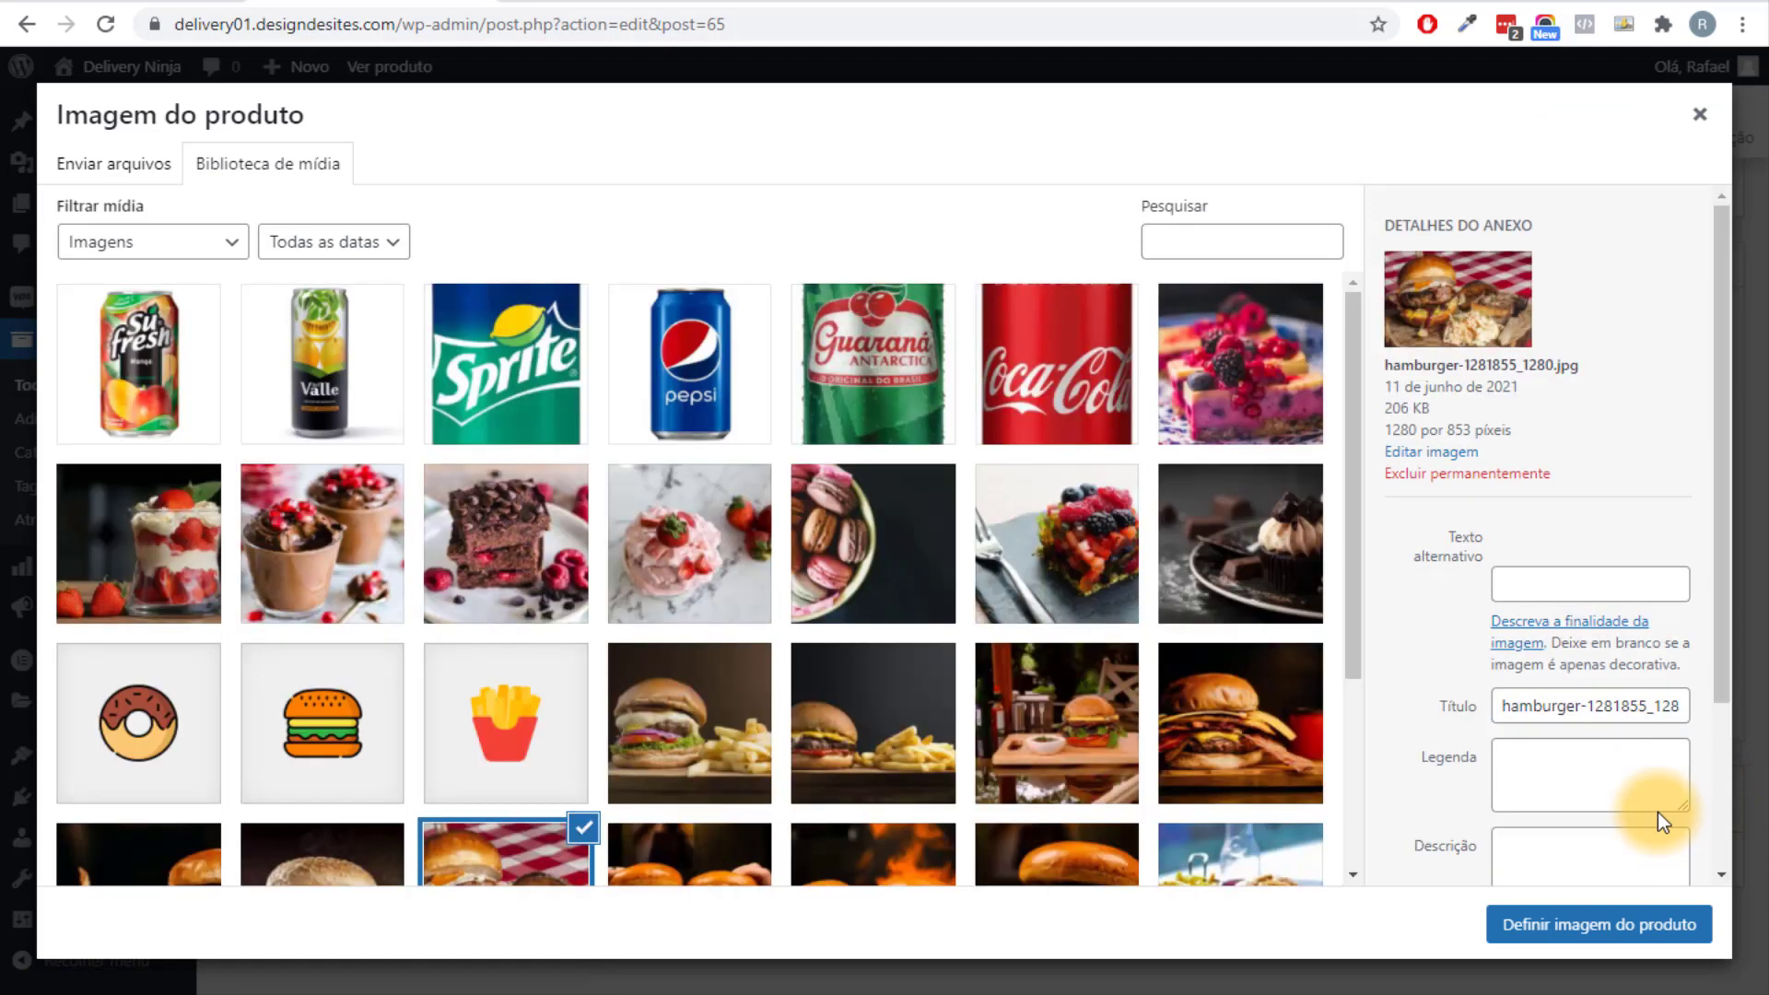
scroll(605, 645, down, 3)
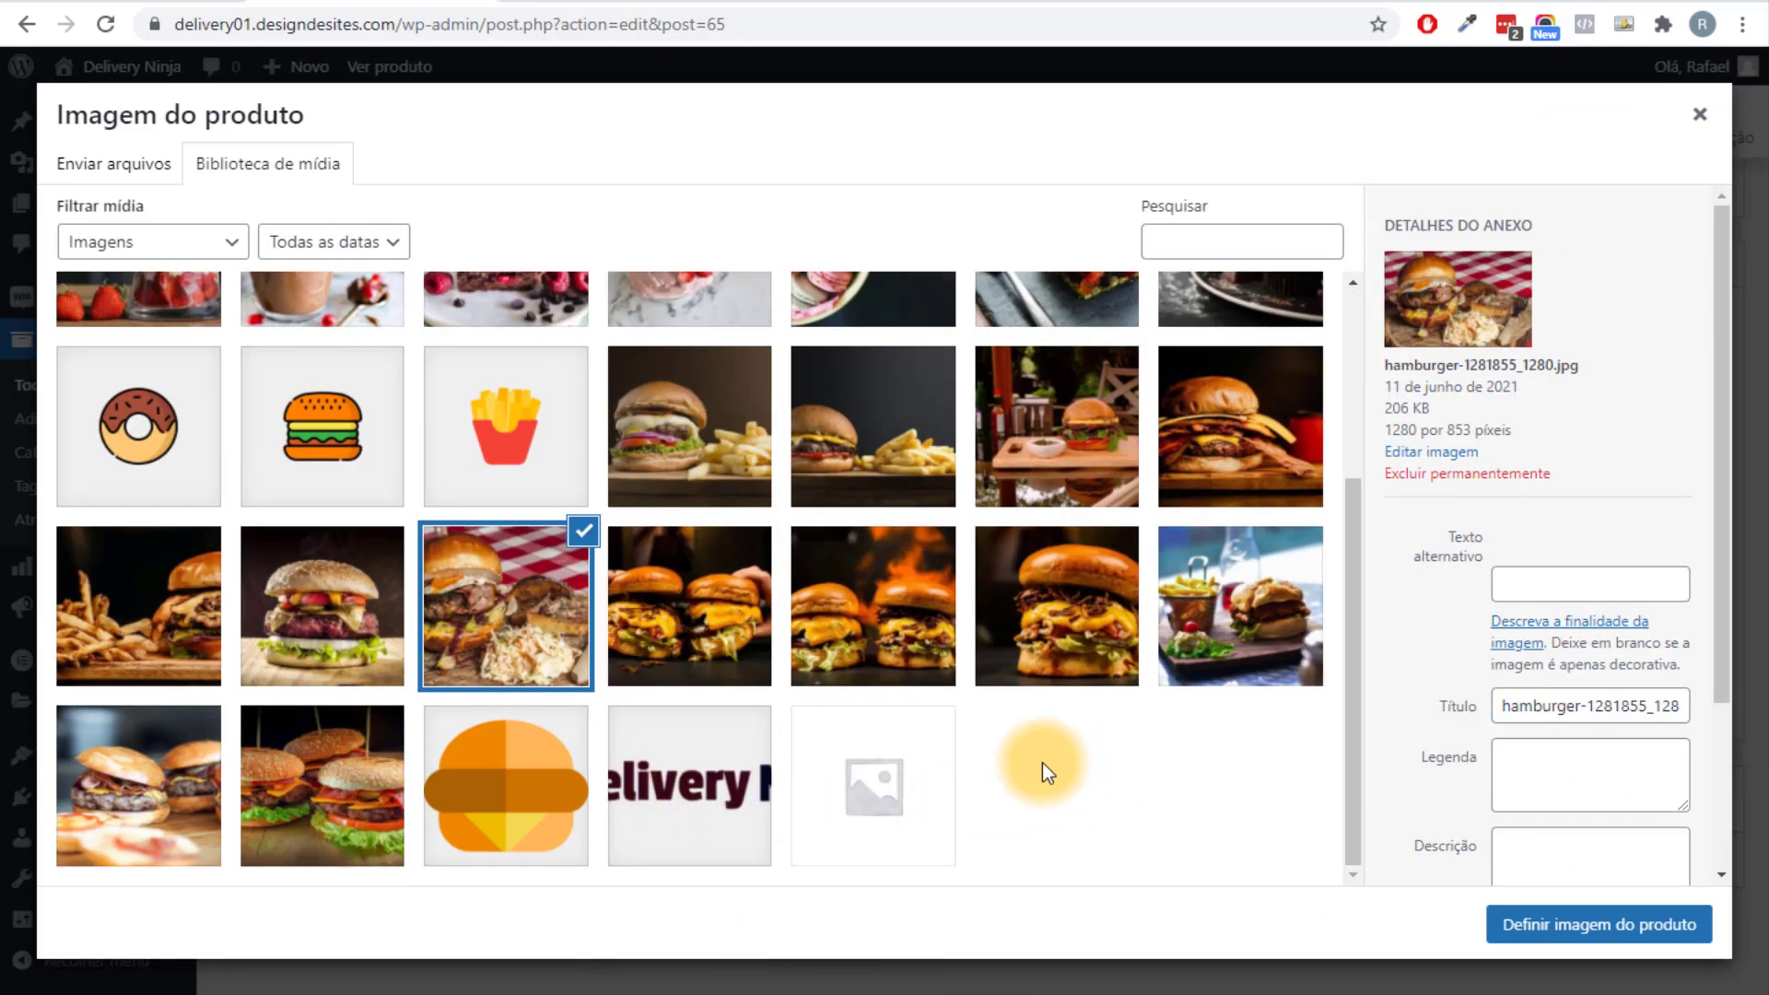
click(1115, 668)
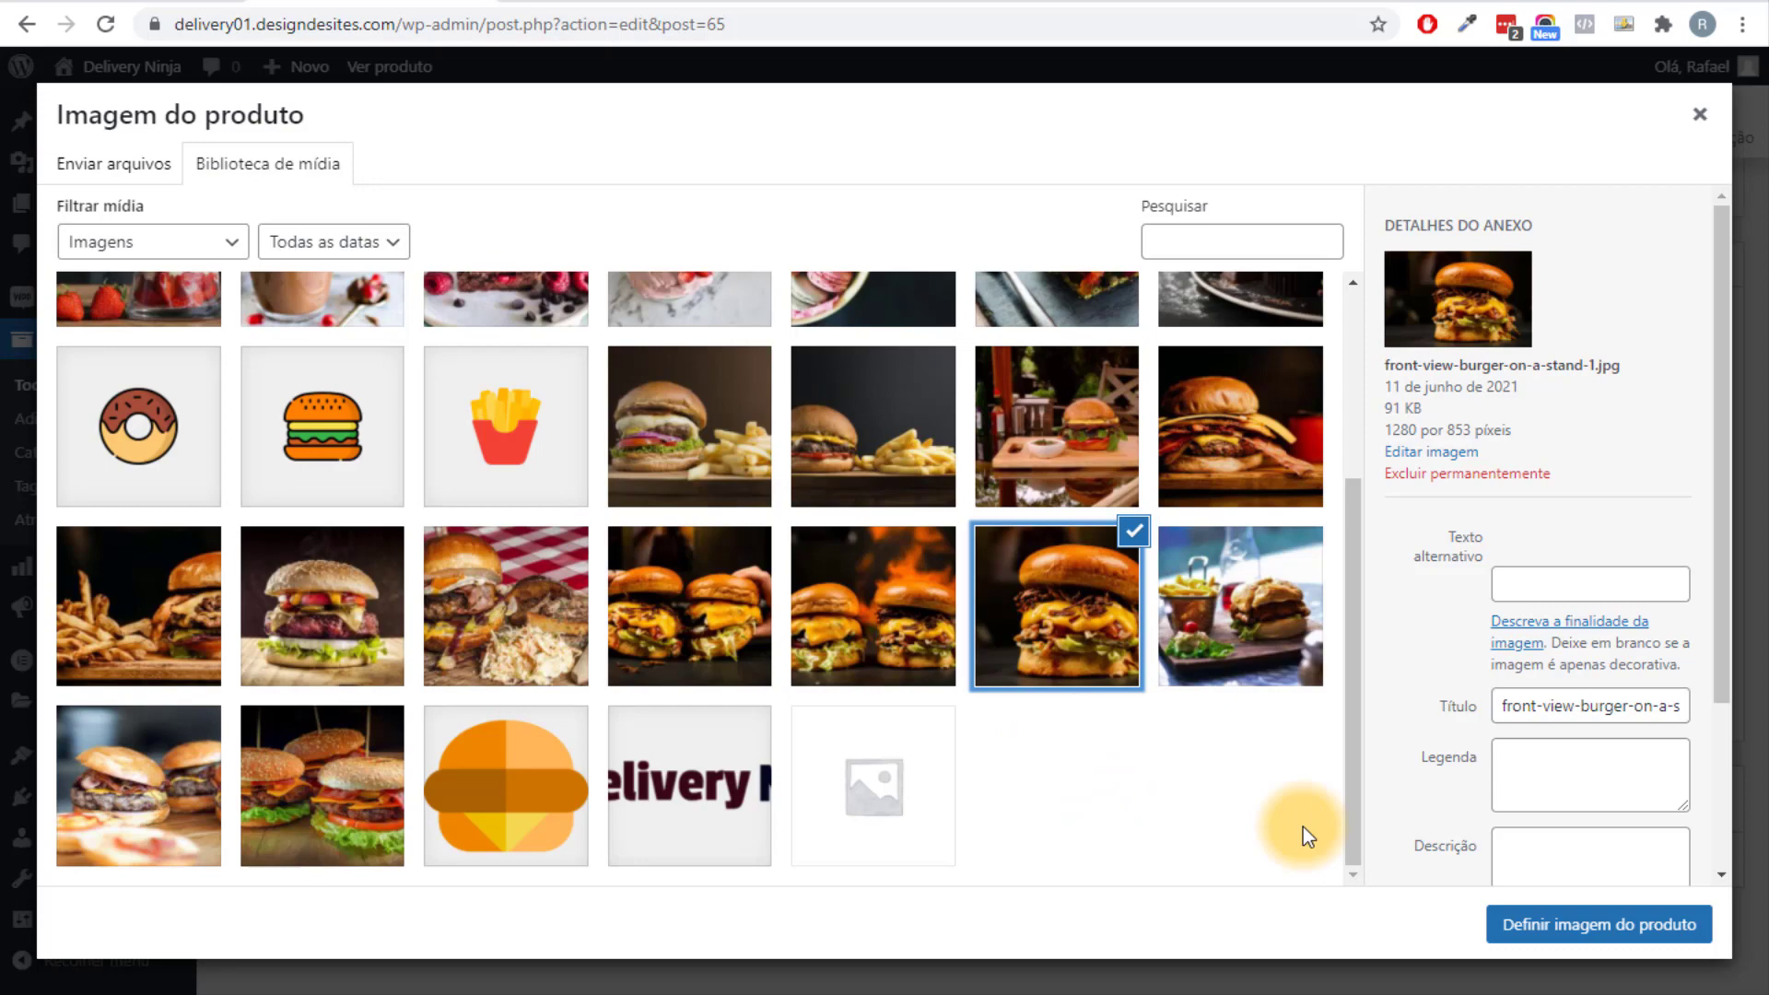
click(1566, 921)
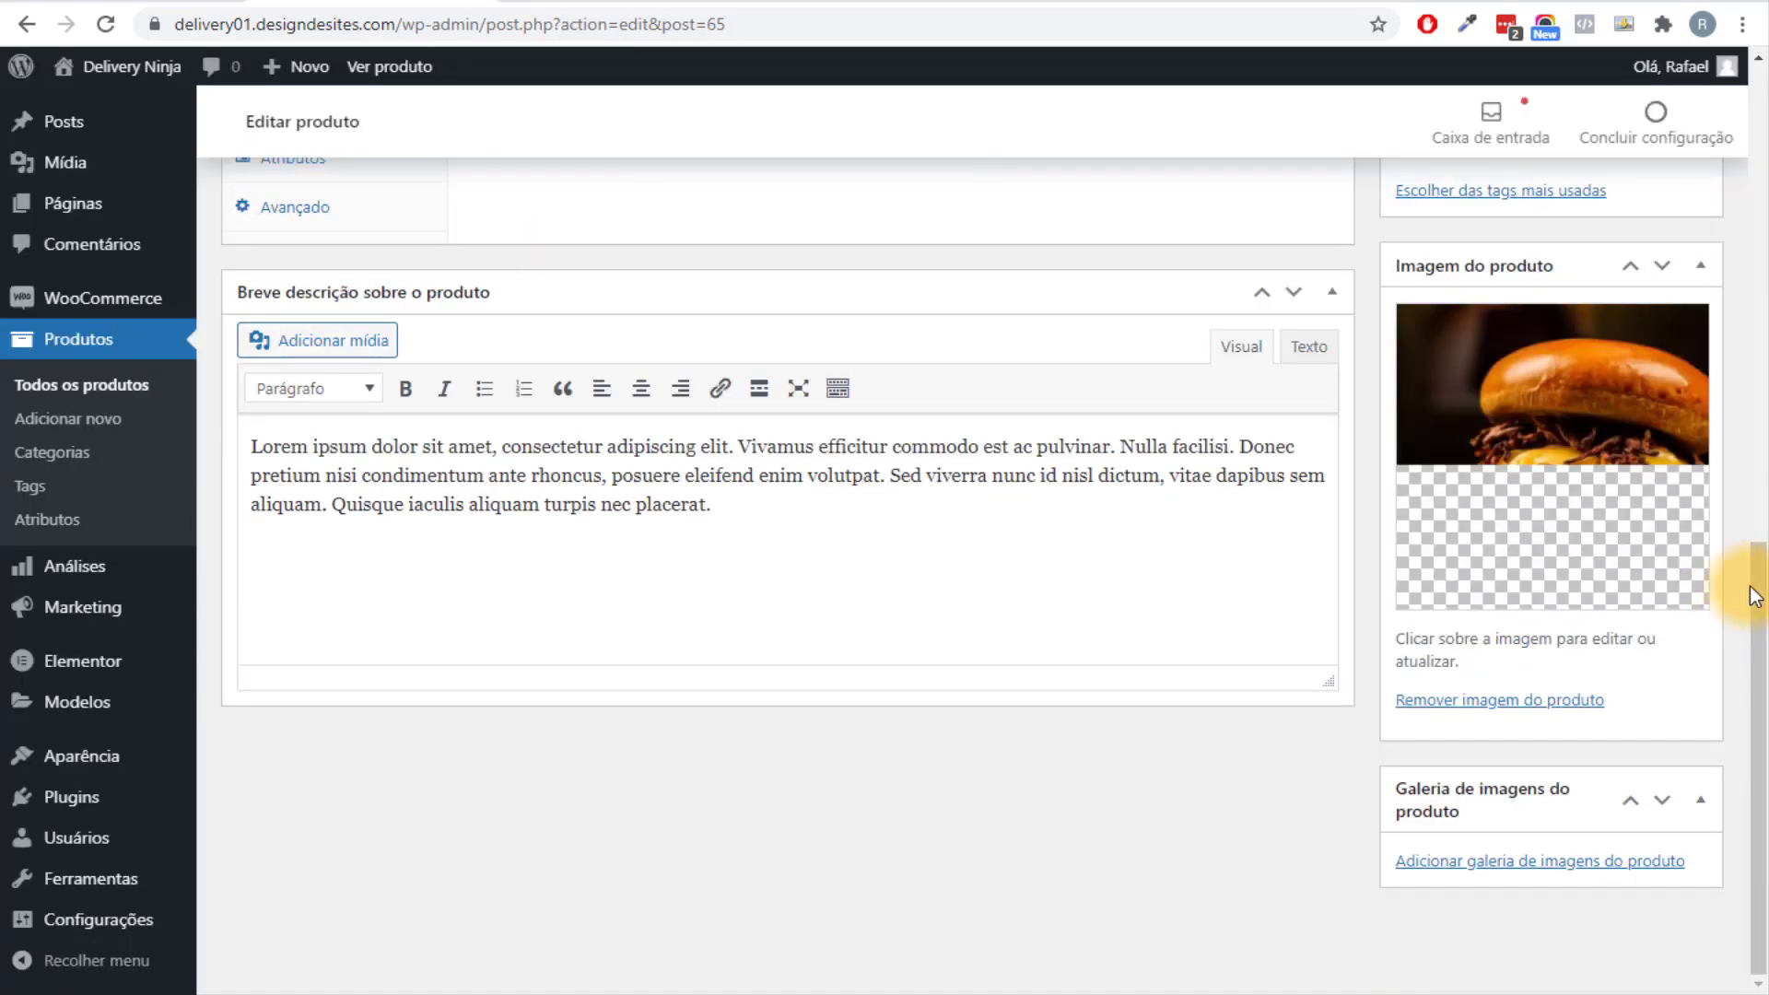
Publish the Hambúrguer de Frango product.
drag(1748, 592, 1764, 136)
click(1685, 644)
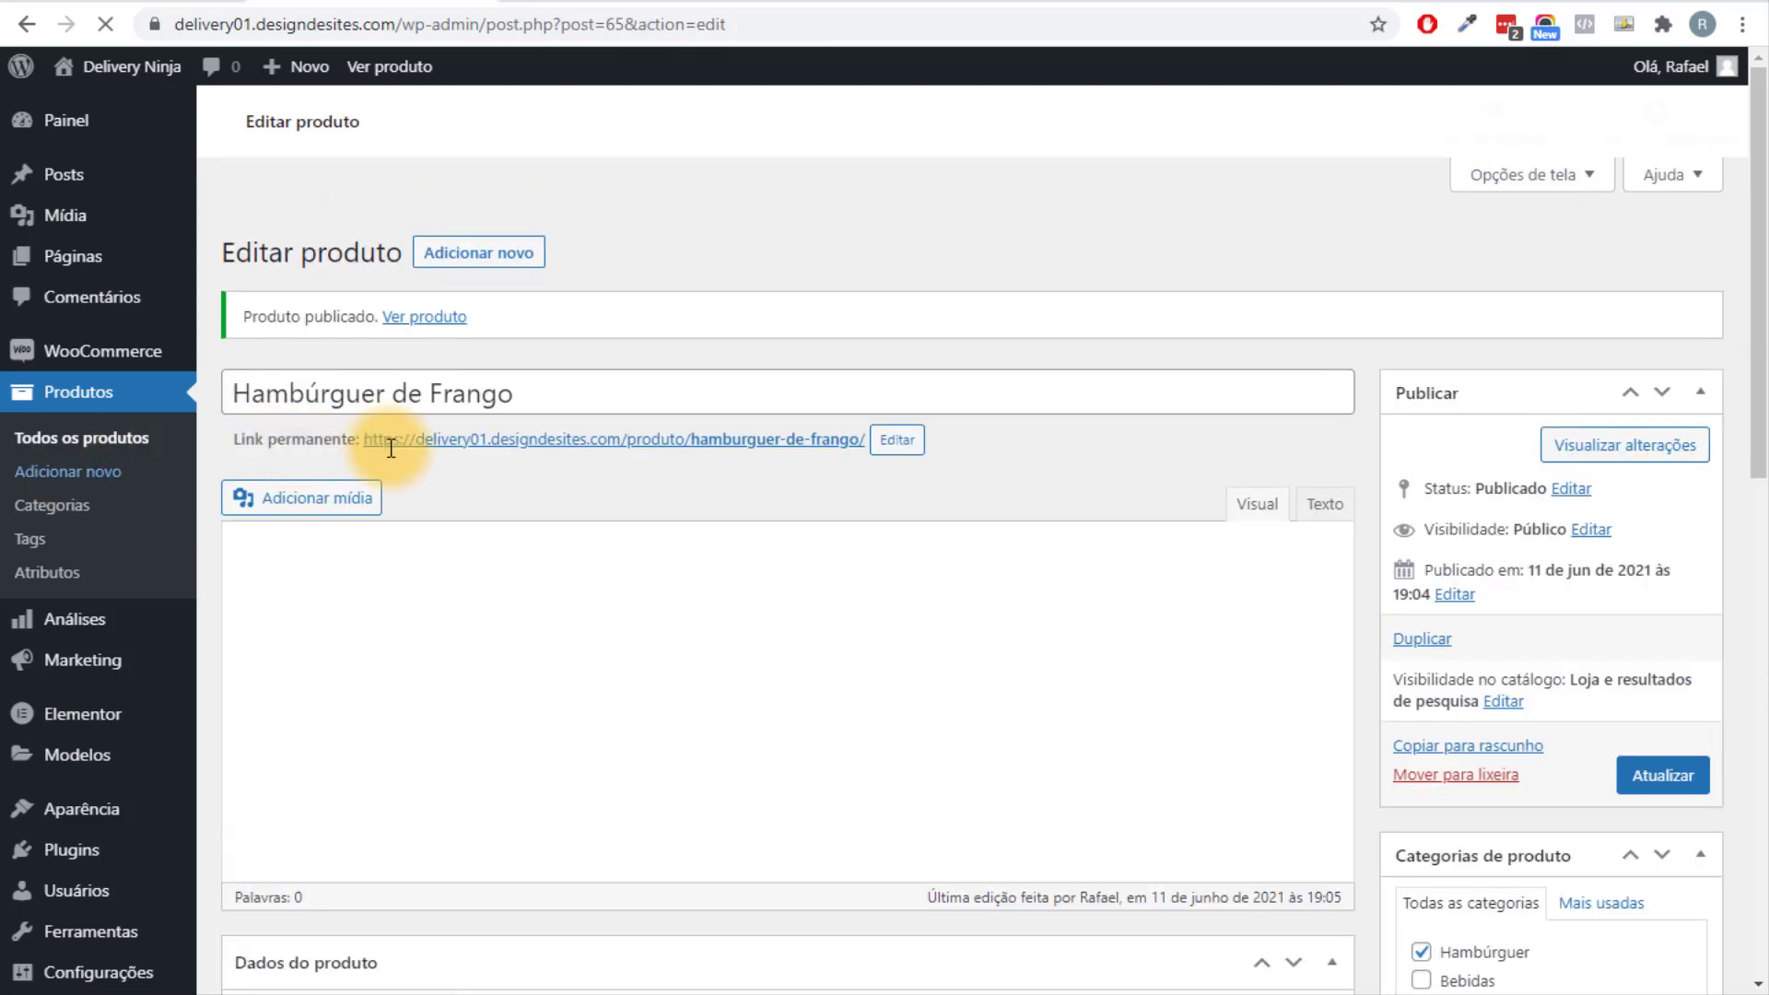
scroll(390, 448, down, 10)
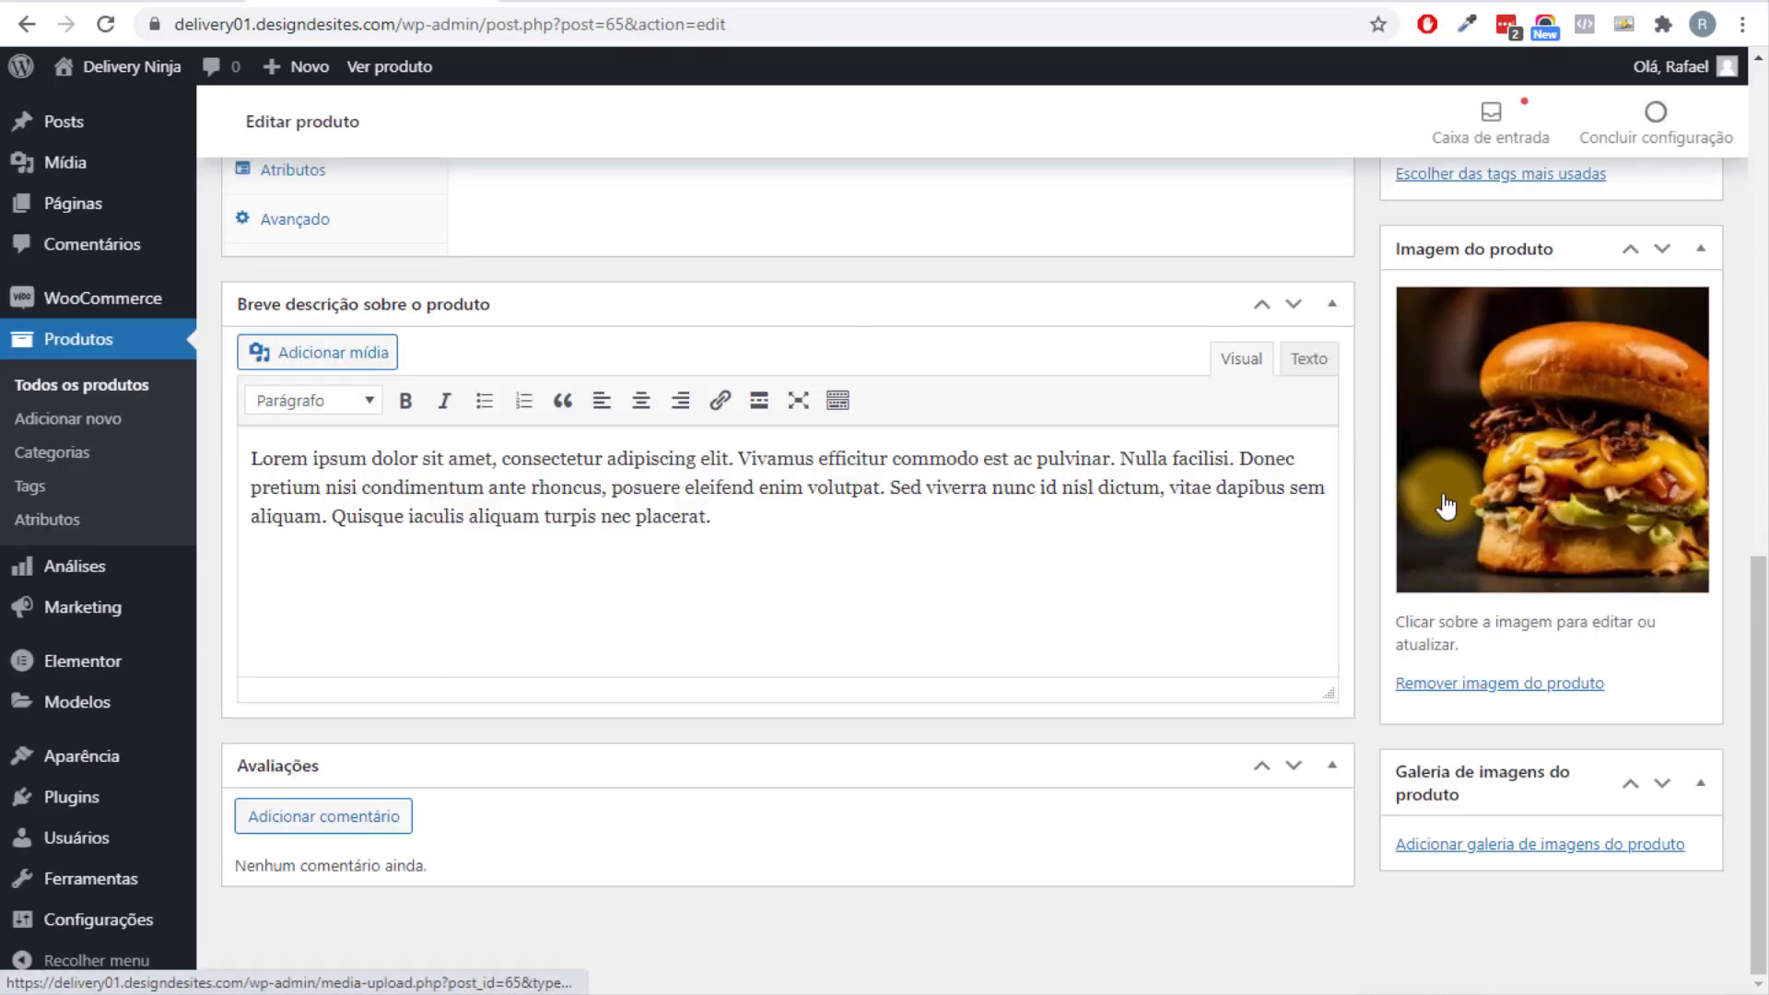
scroll(1447, 506, up, 7)
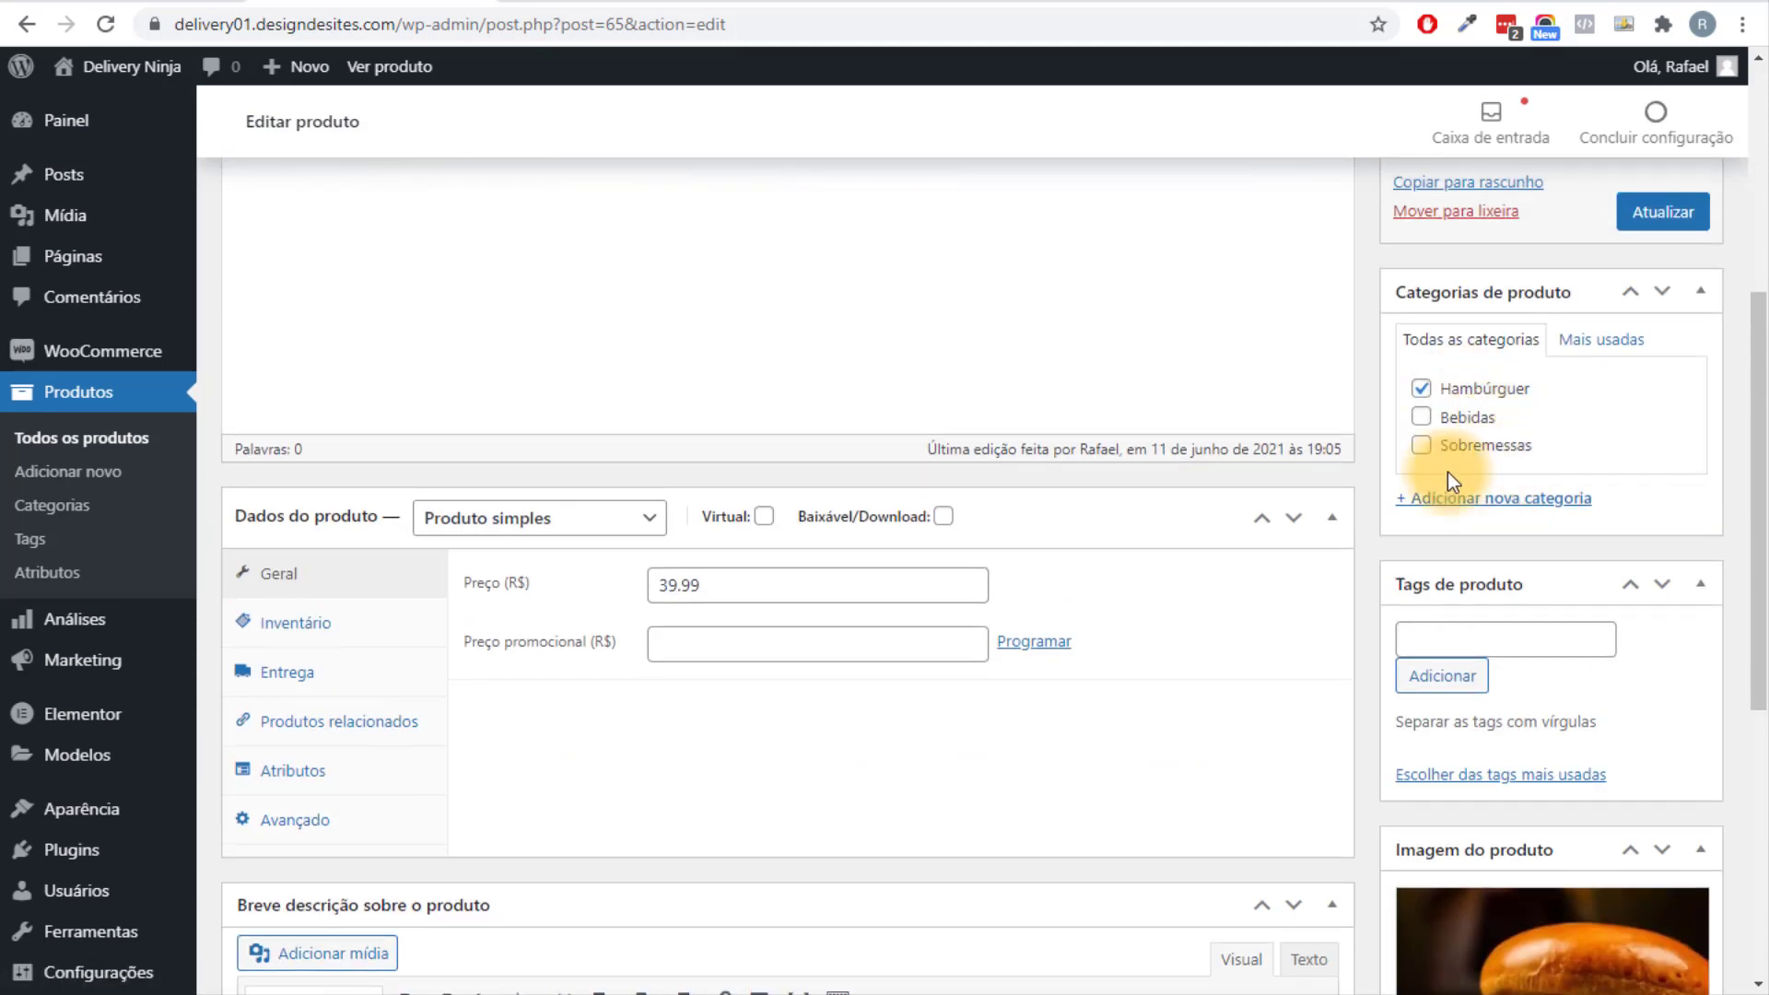
scroll(1103, 541, up, 6)
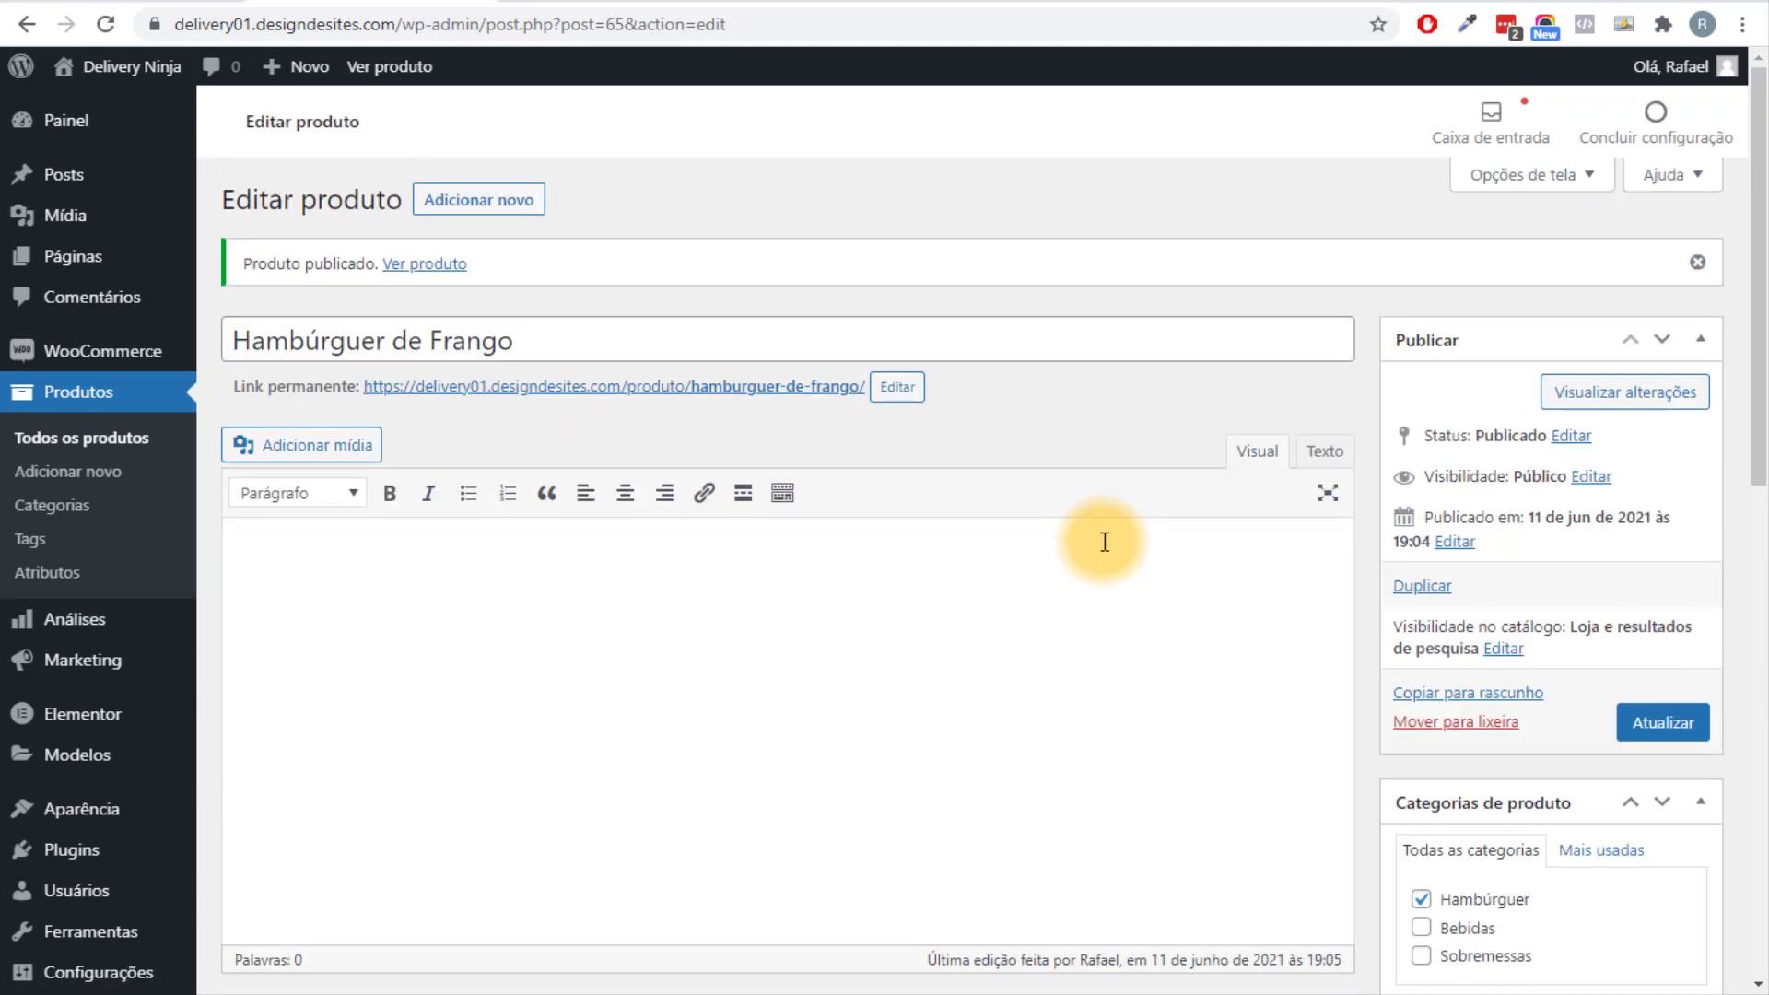
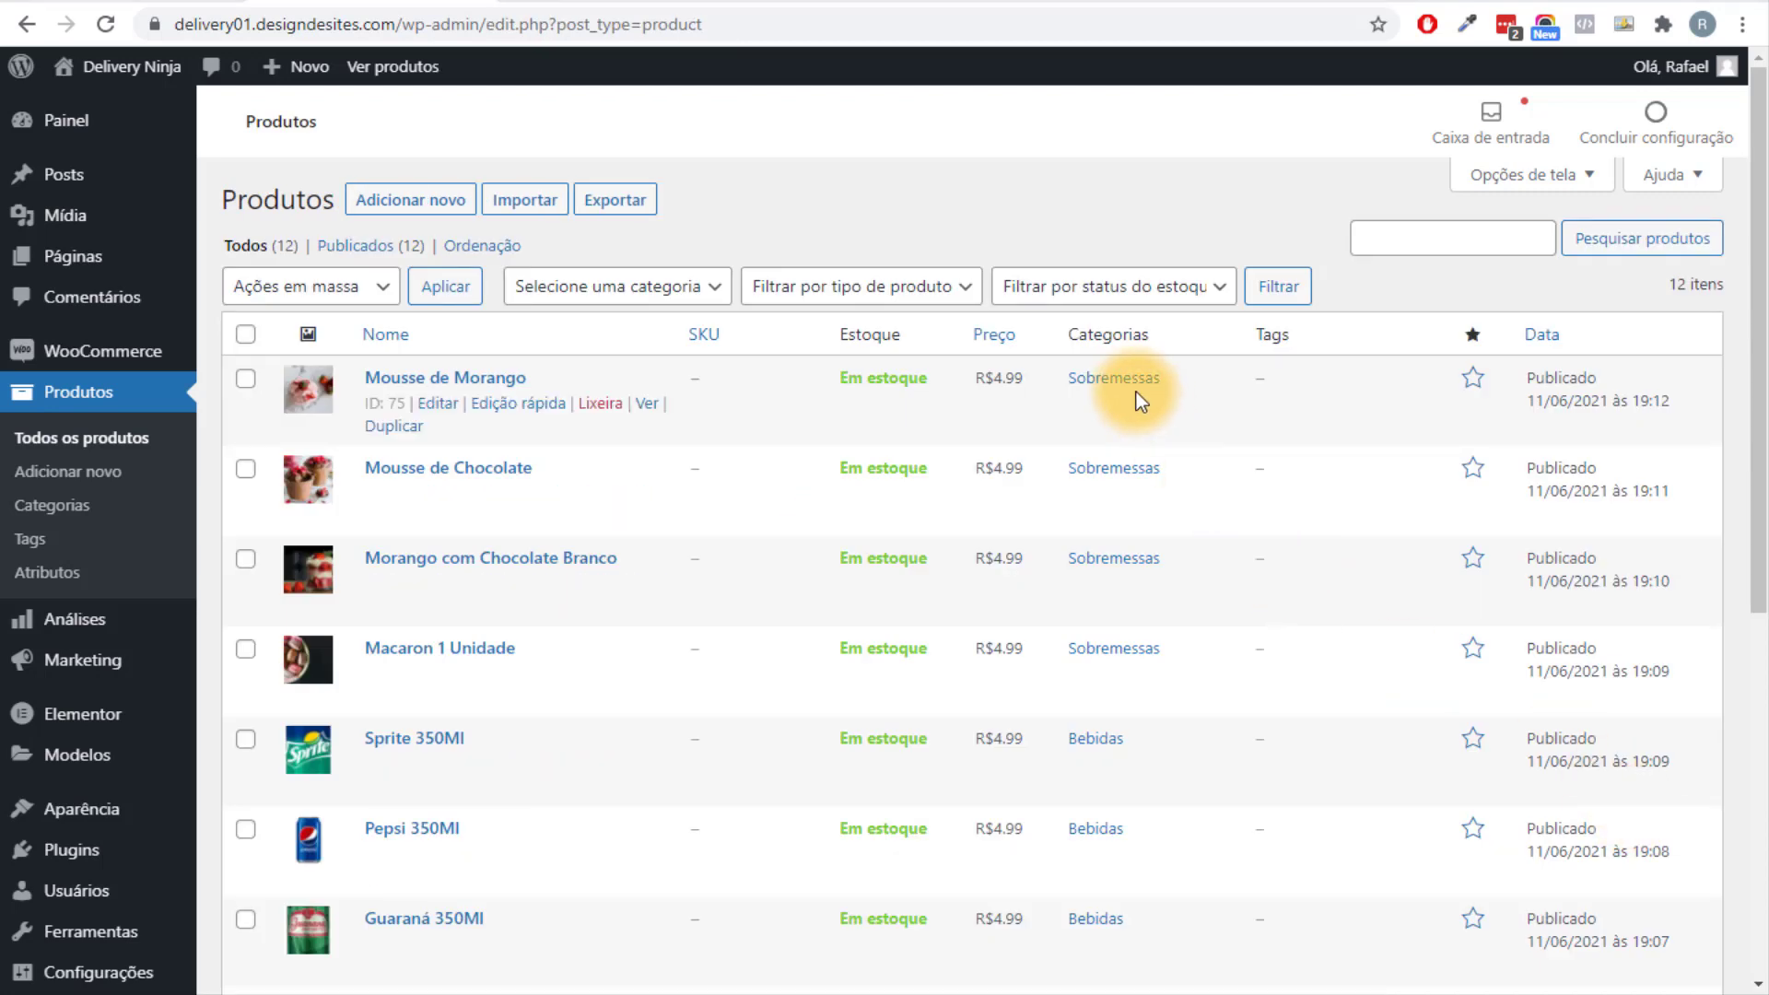
Glance at the project plan mind map, then return to the store's product list.
scroll(1133, 686, down, 4)
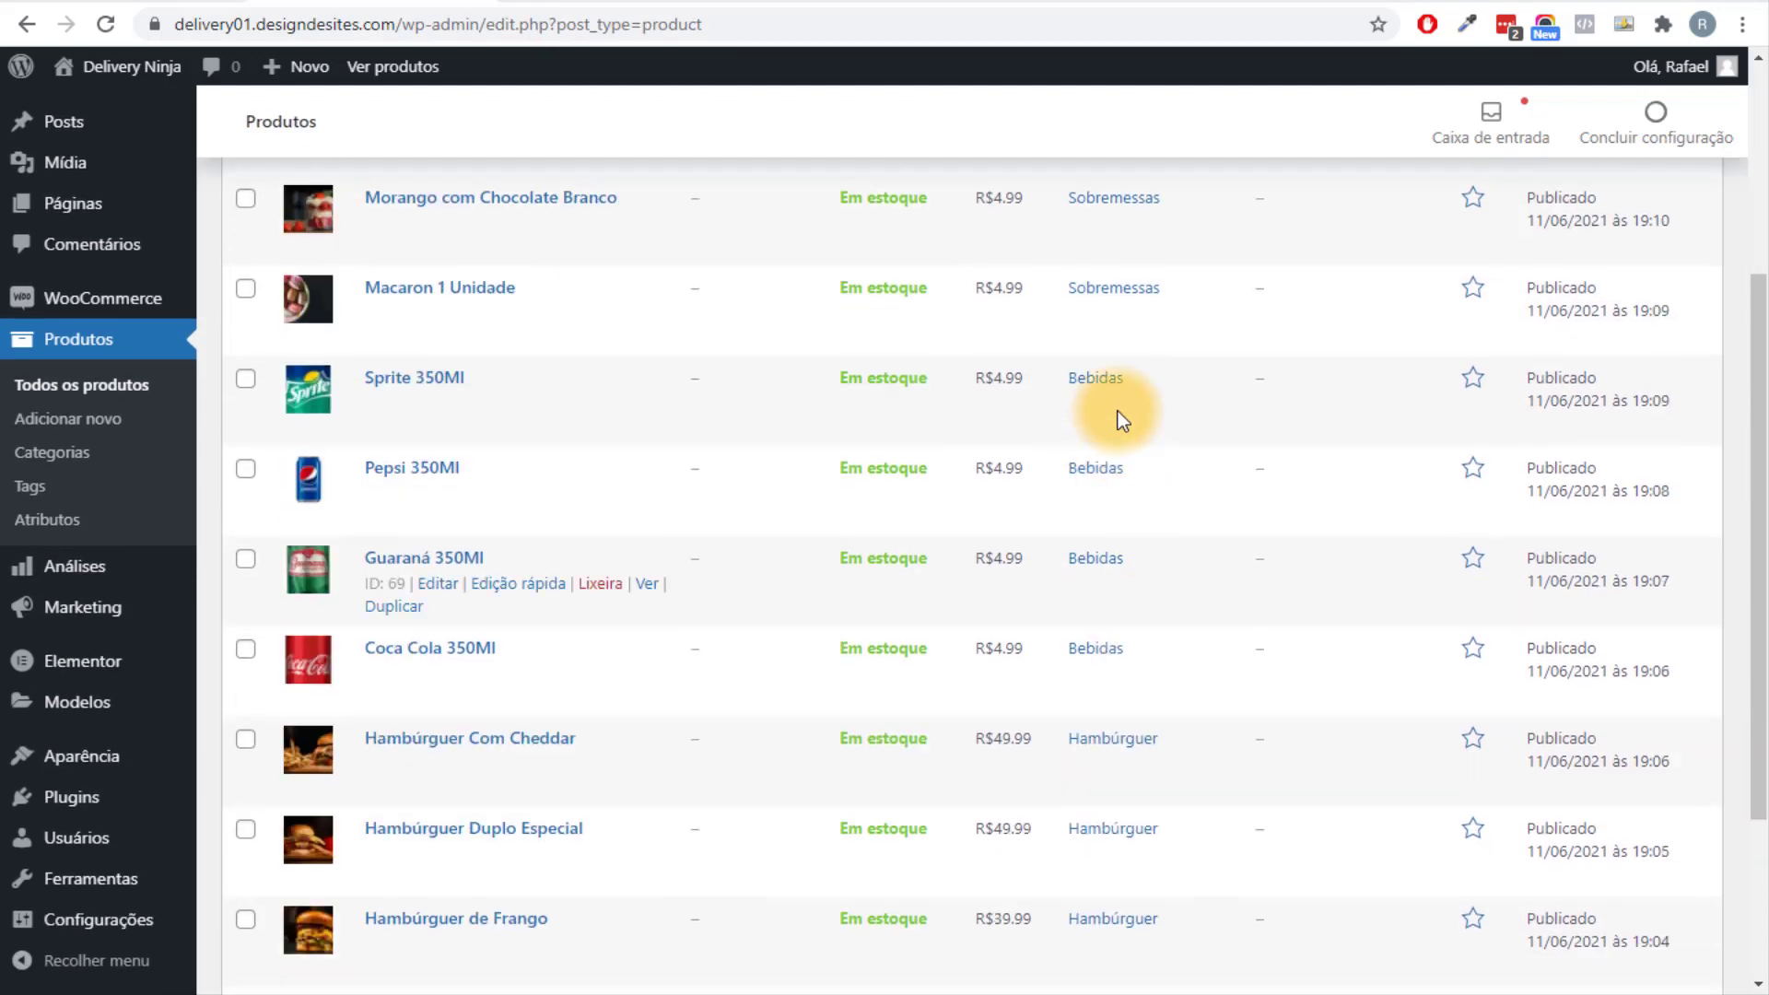
scroll(1074, 643, down, 3)
scroll(847, 552, up, 7)
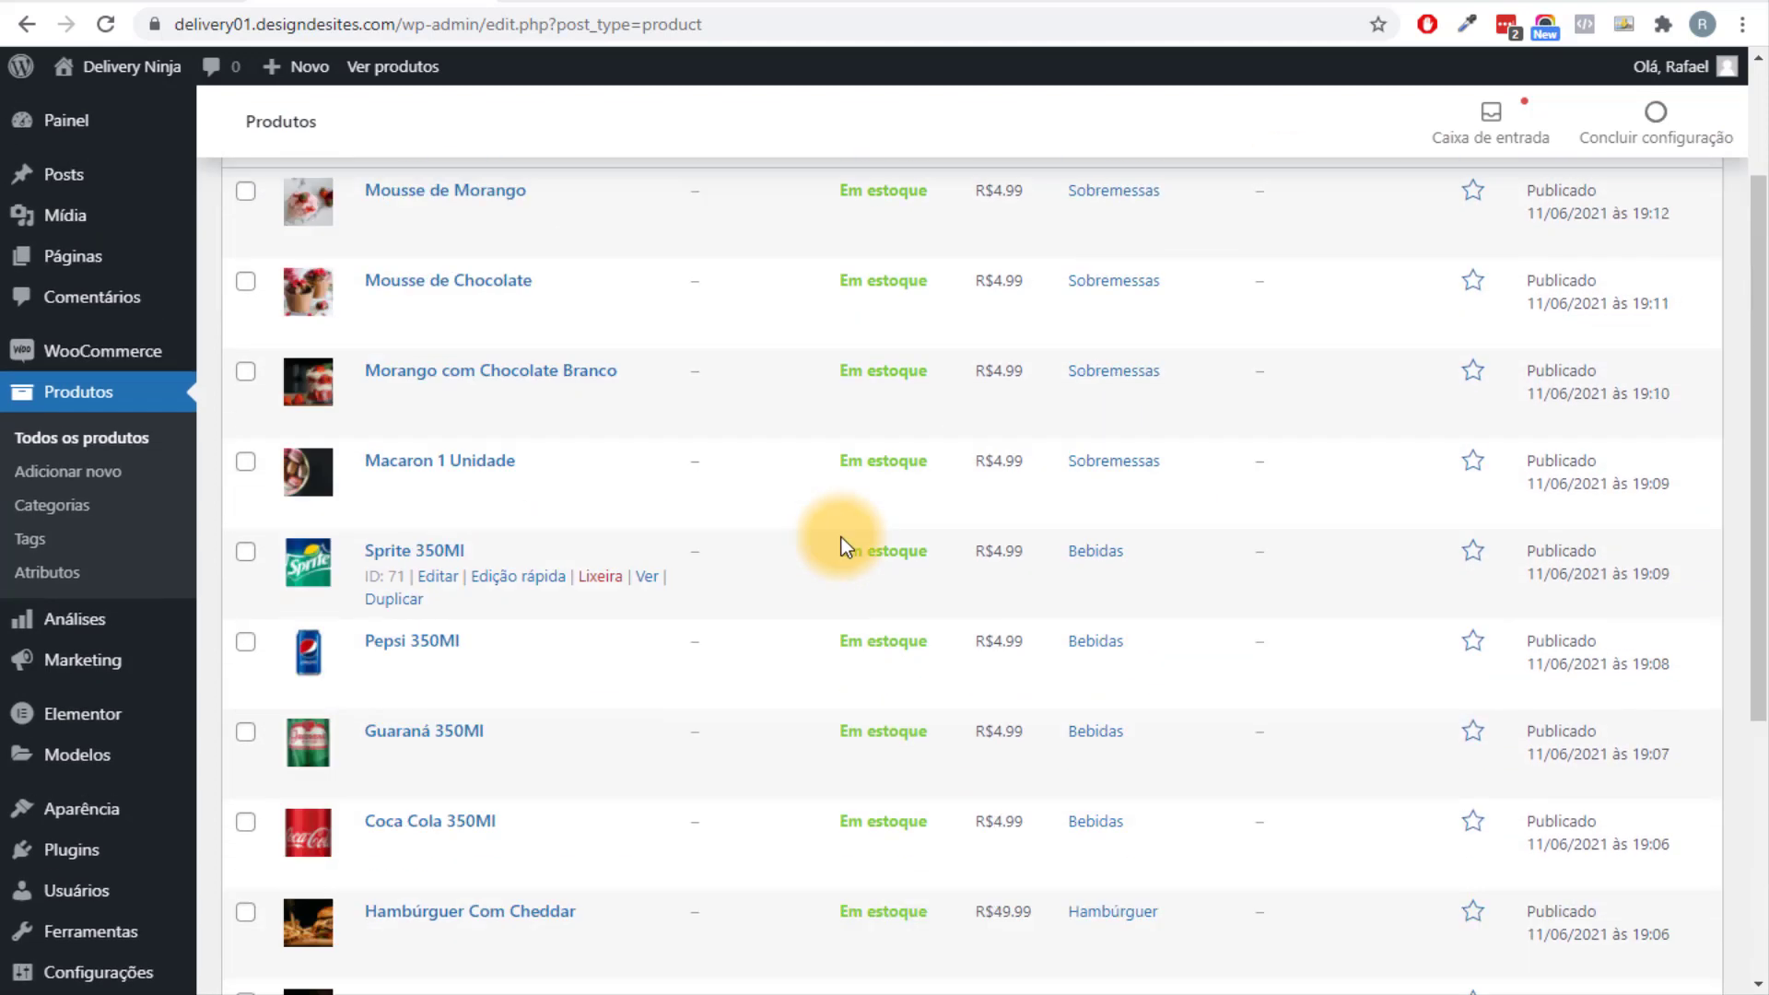
scroll(1369, 510, down, 5)
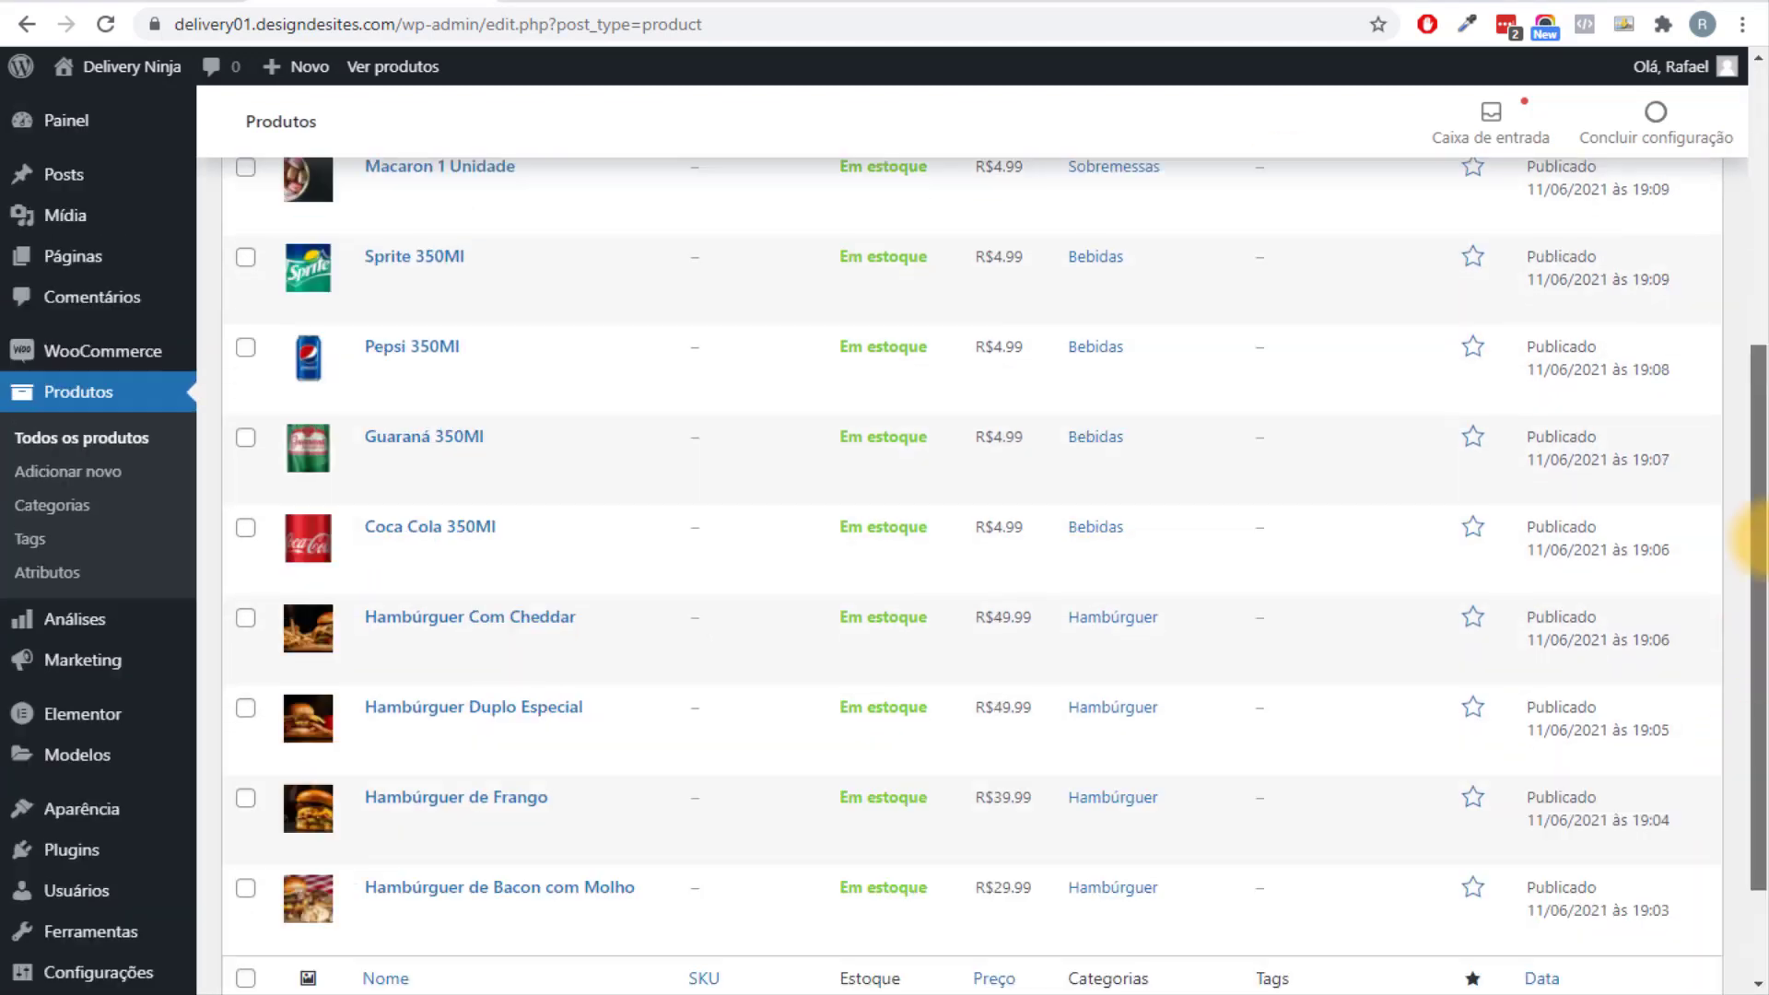
scroll(901, 919, up, 5)
click(794, 993)
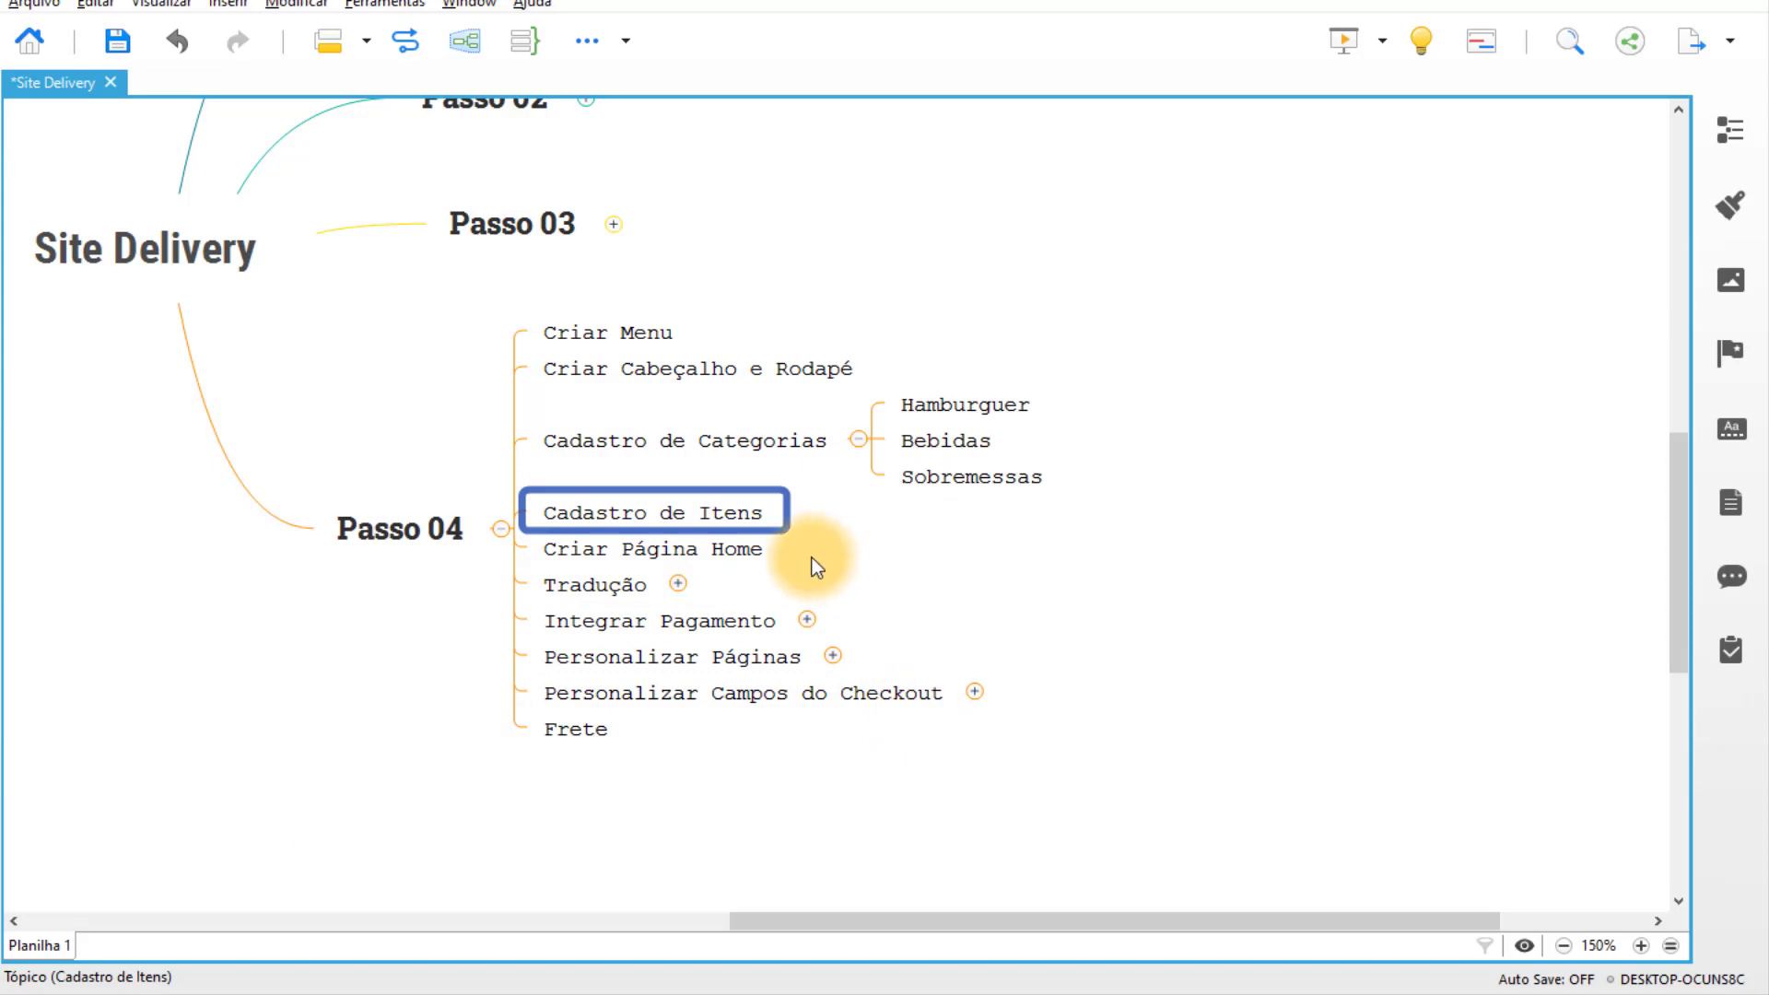
click(750, 981)
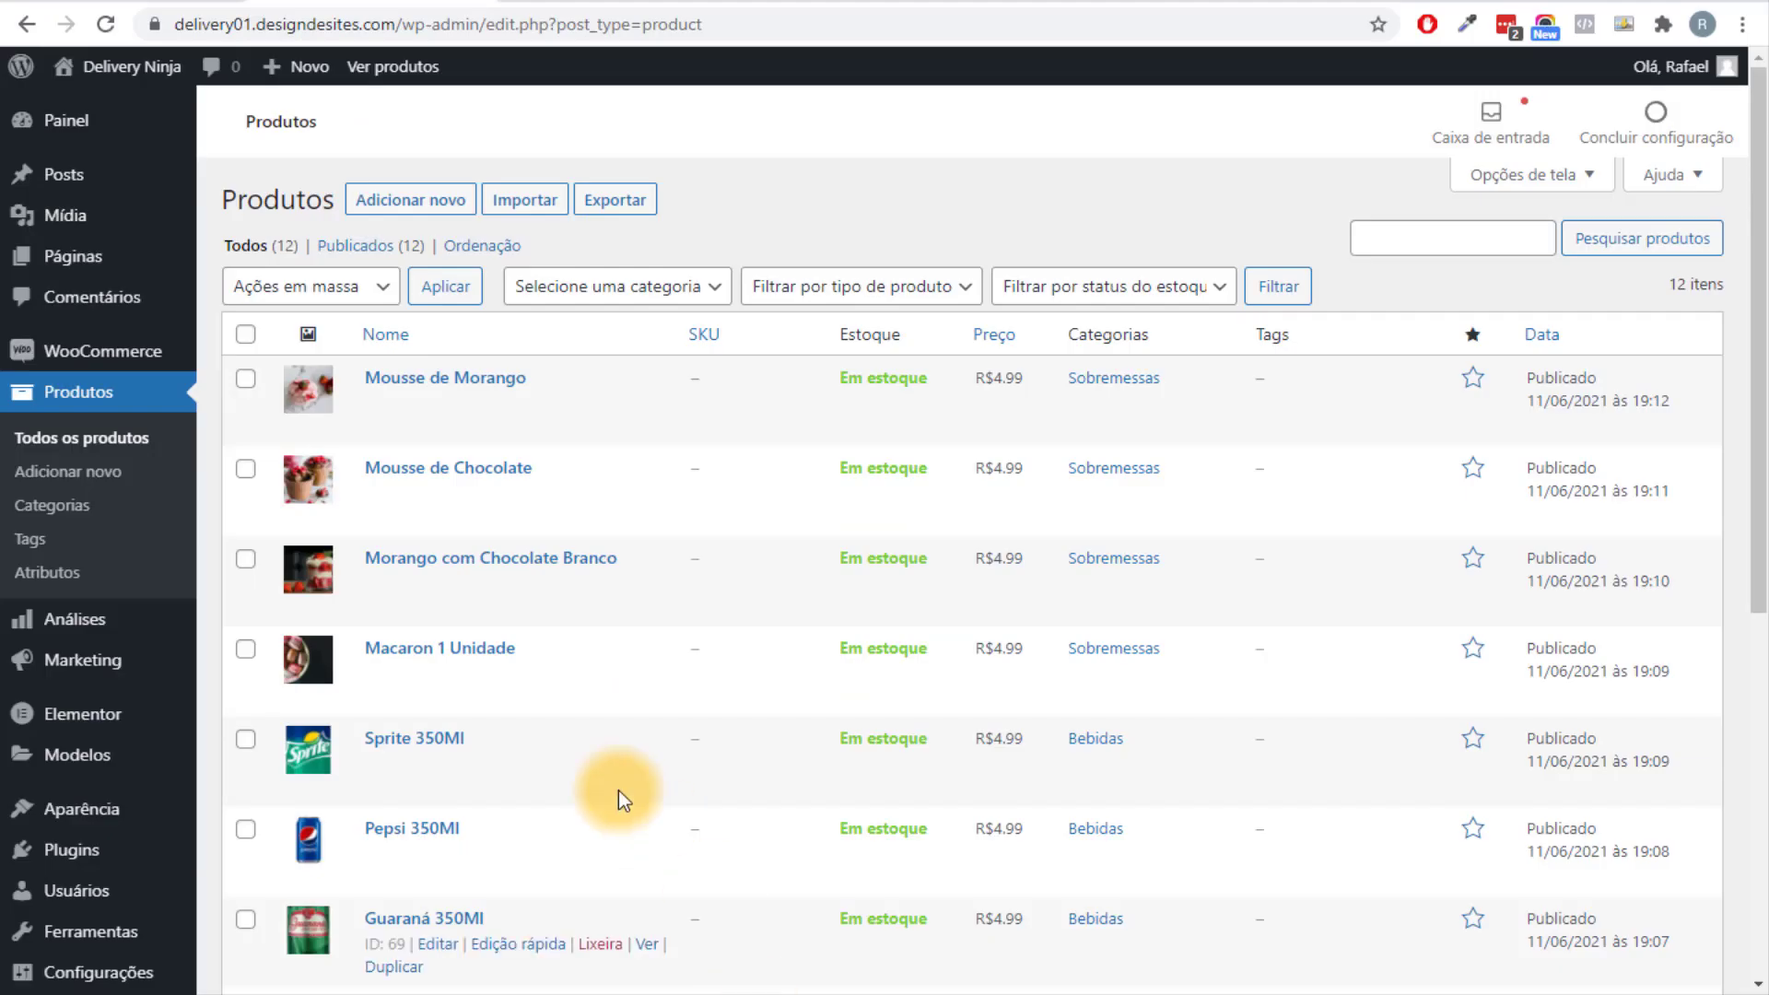
Create and publish a new page titled 'Home', then visit the live site.
mouse_move(148, 271)
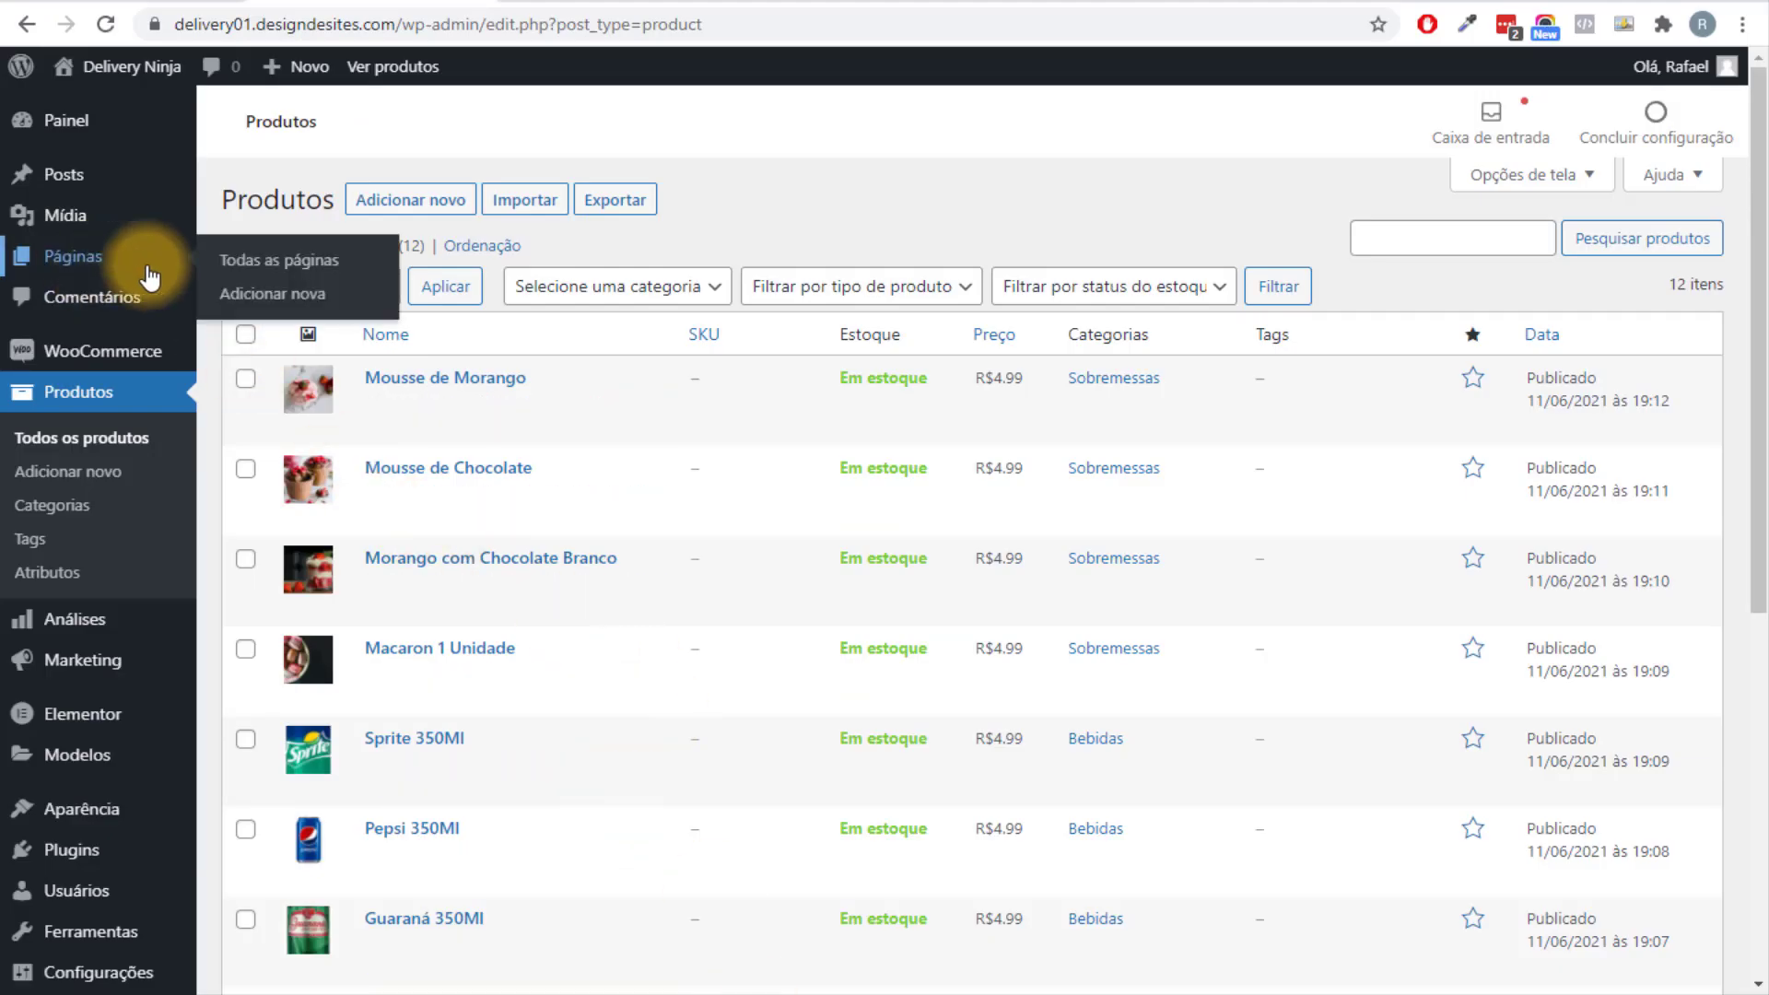
click(274, 296)
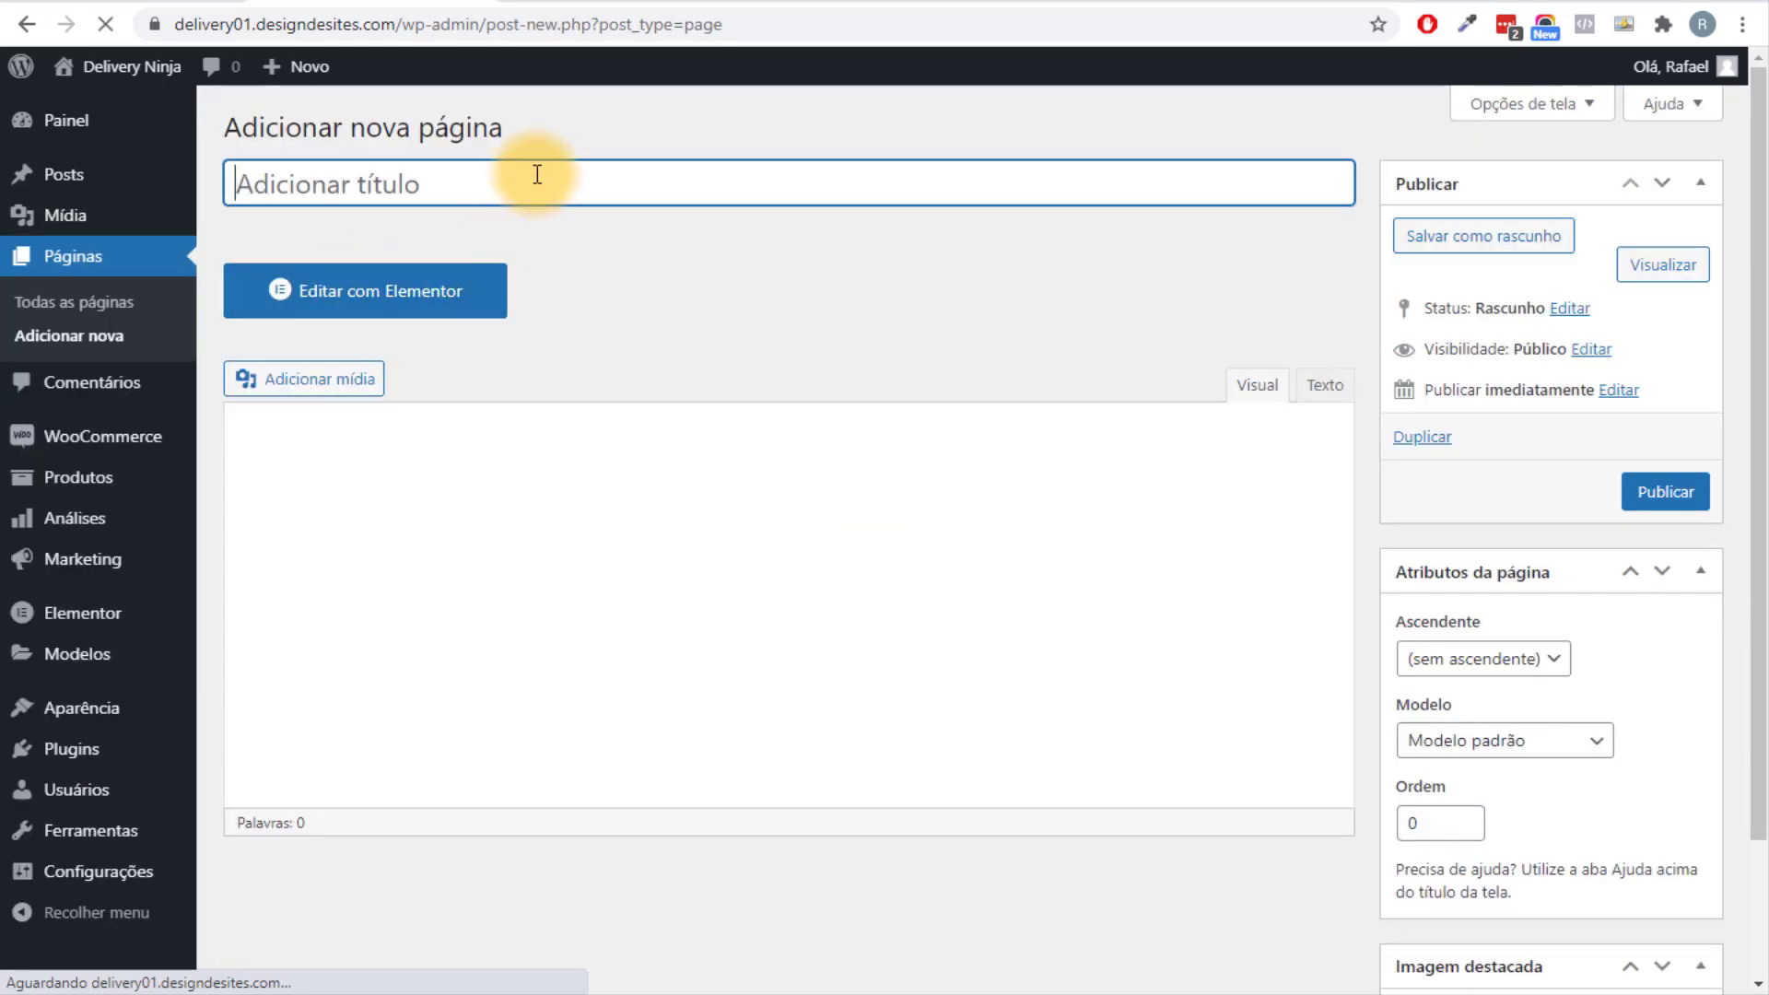
text(Home)
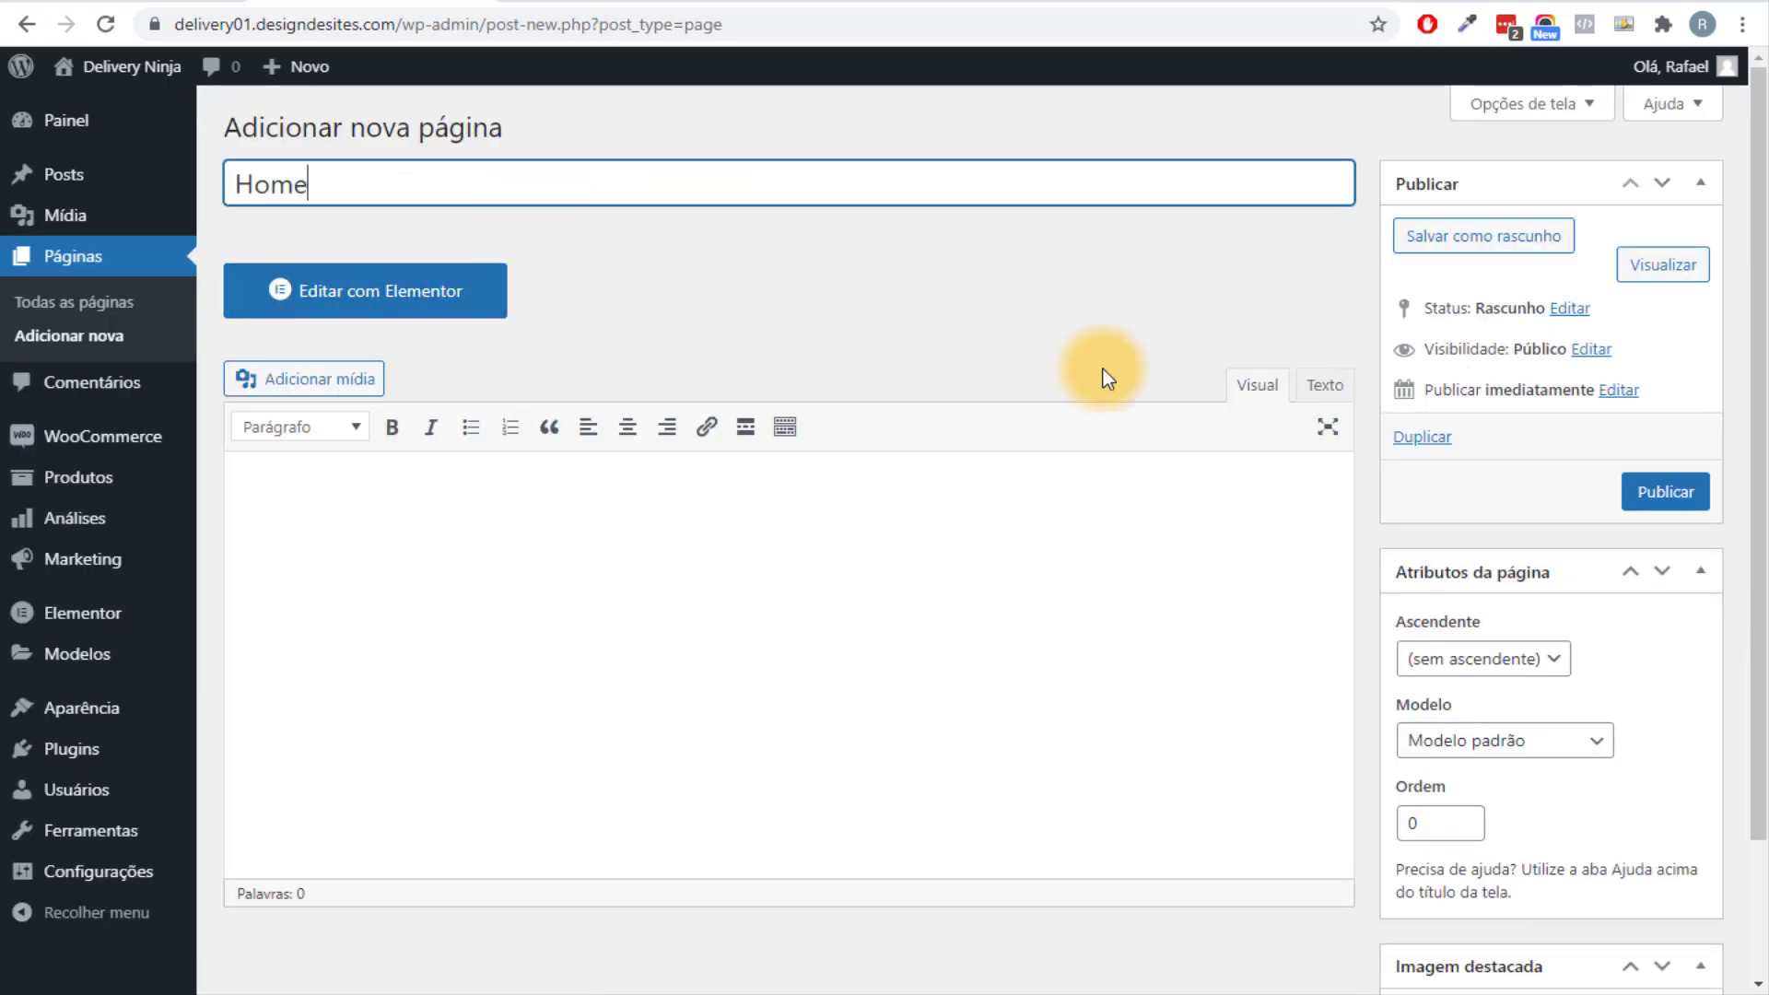
click(1664, 492)
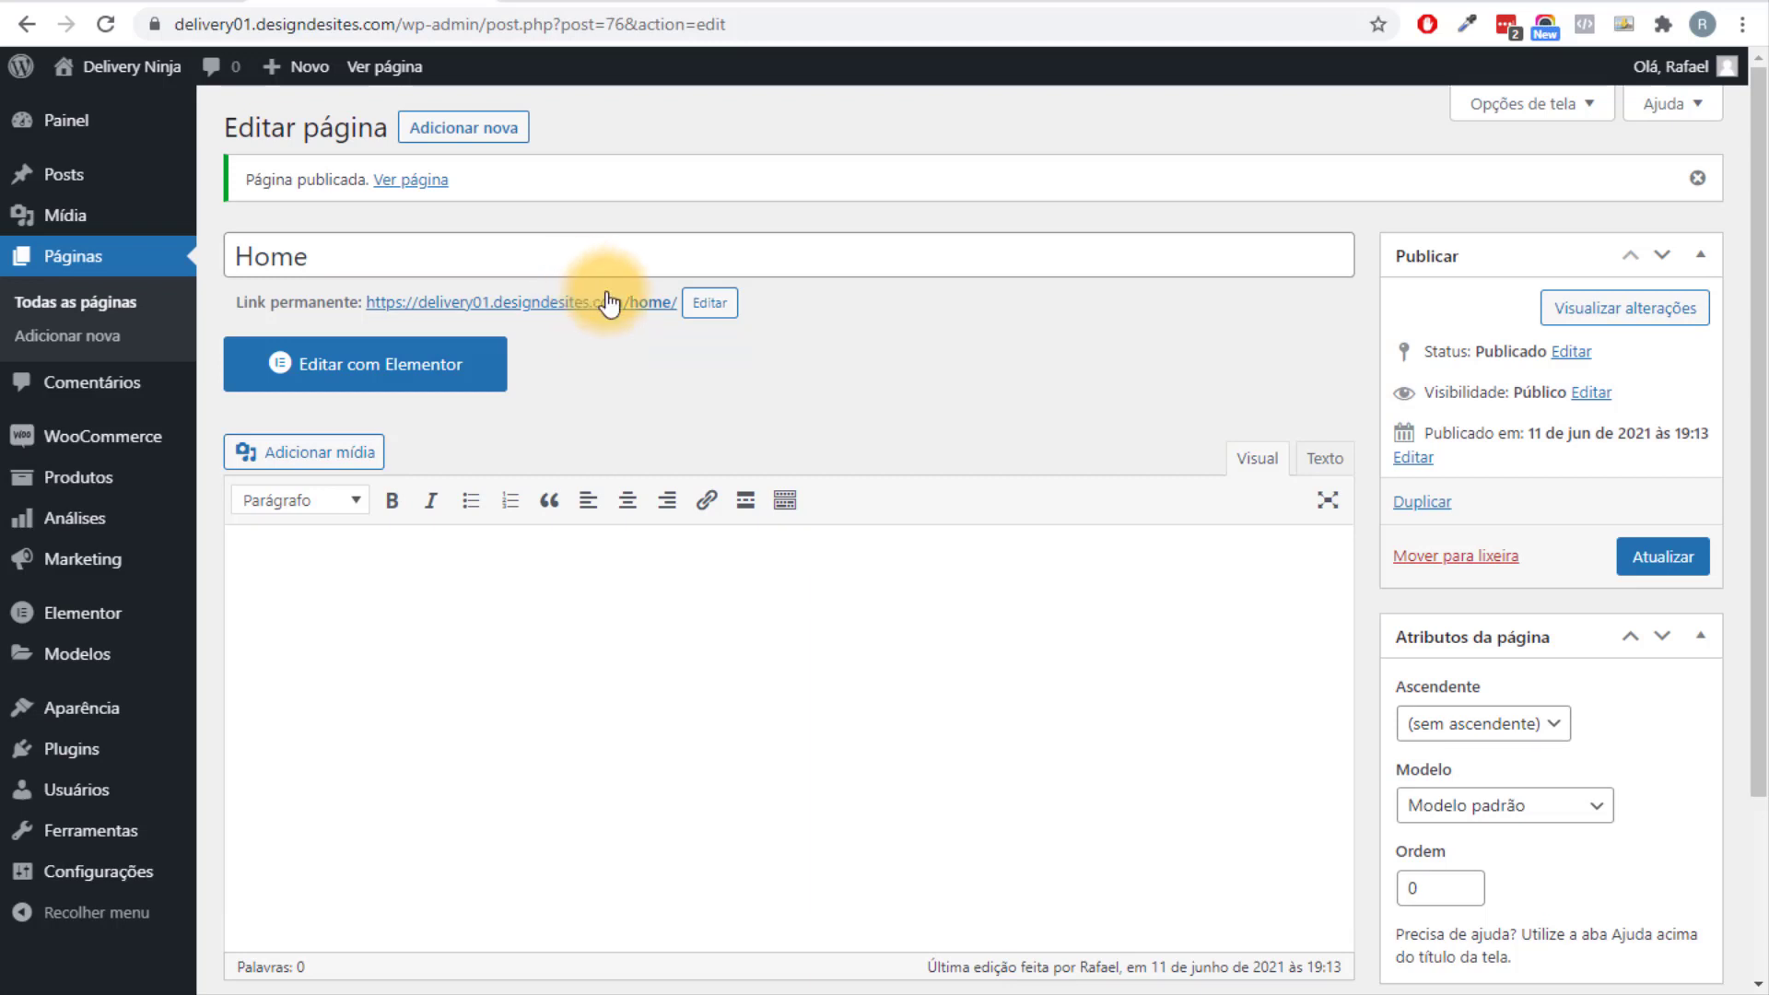
click(138, 101)
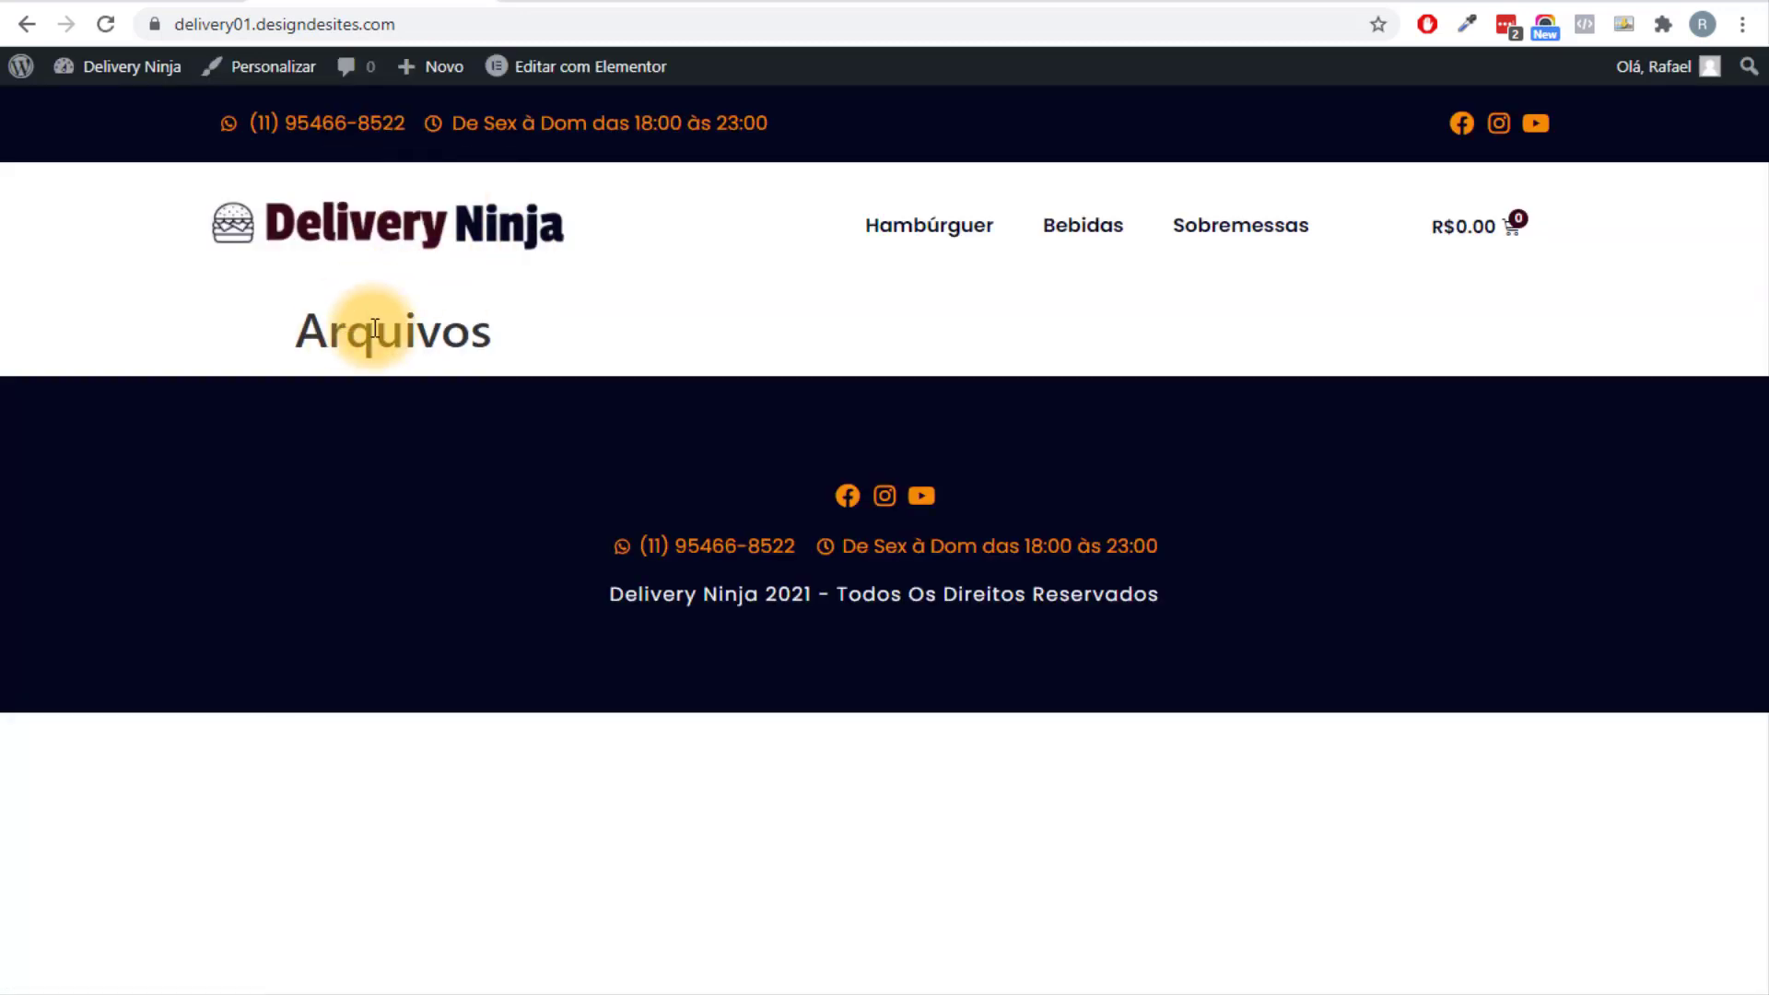
In Leitura settings, make the front page a static page set to Home and save.
drag(346, 332, 491, 332)
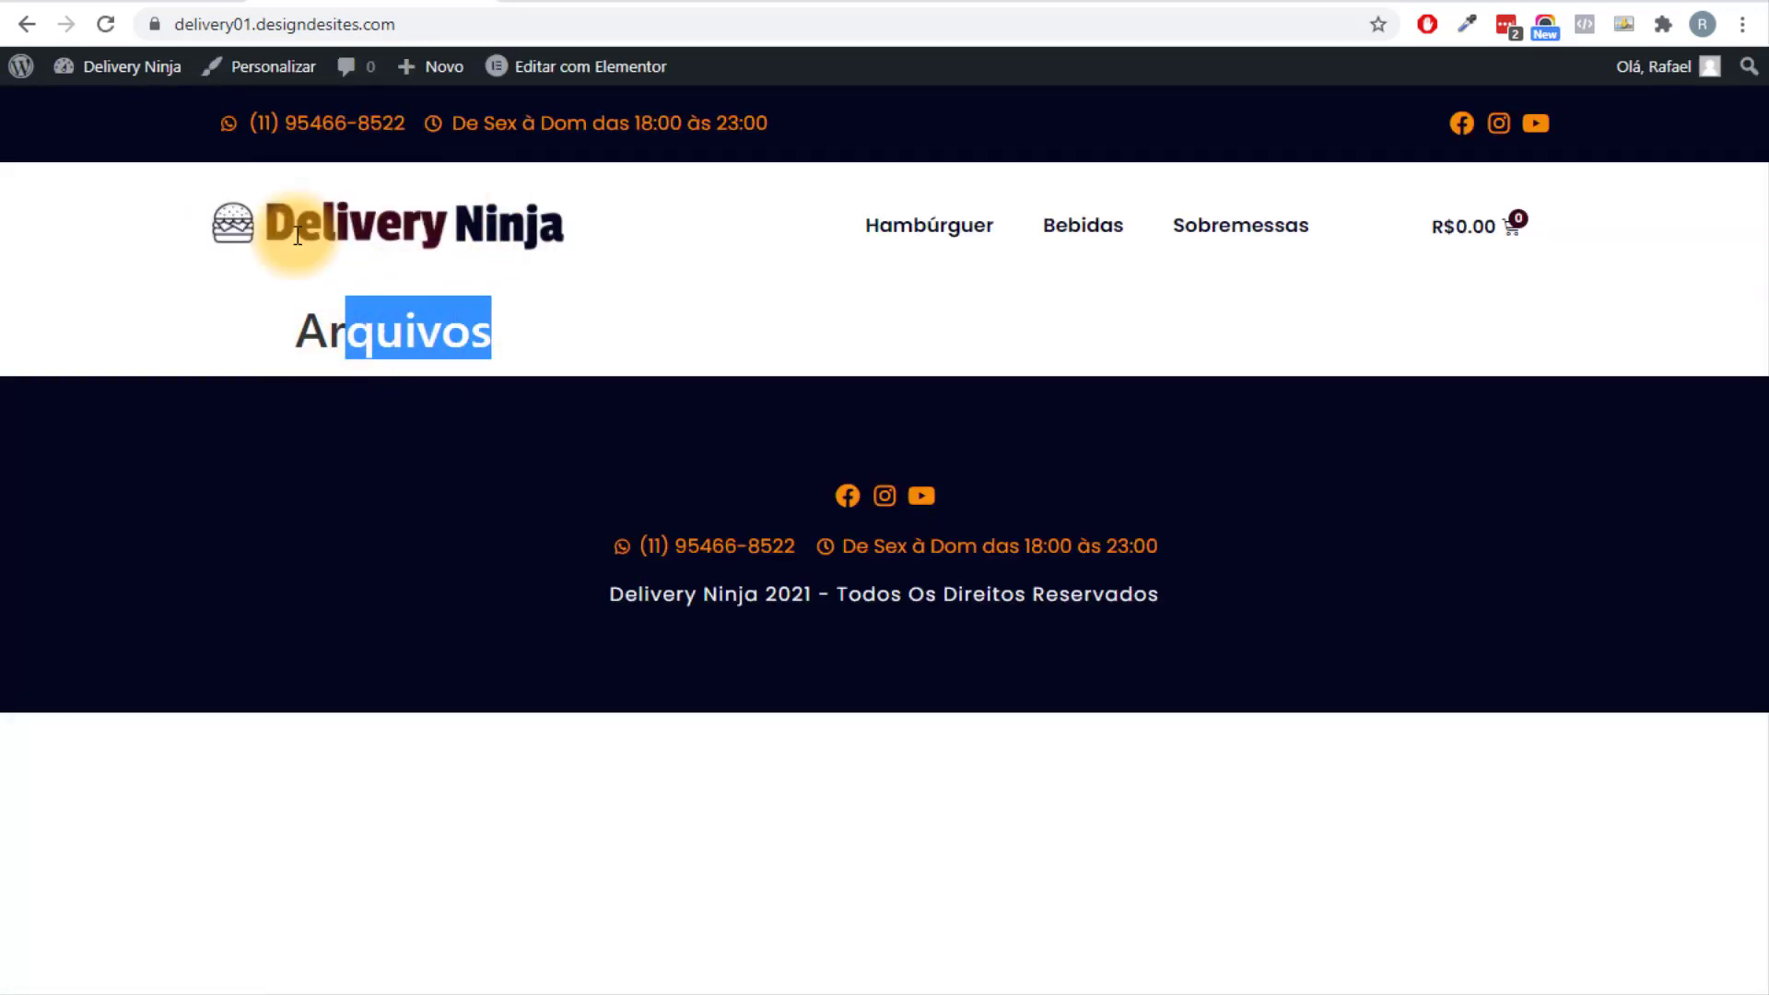
mouse_move(117, 97)
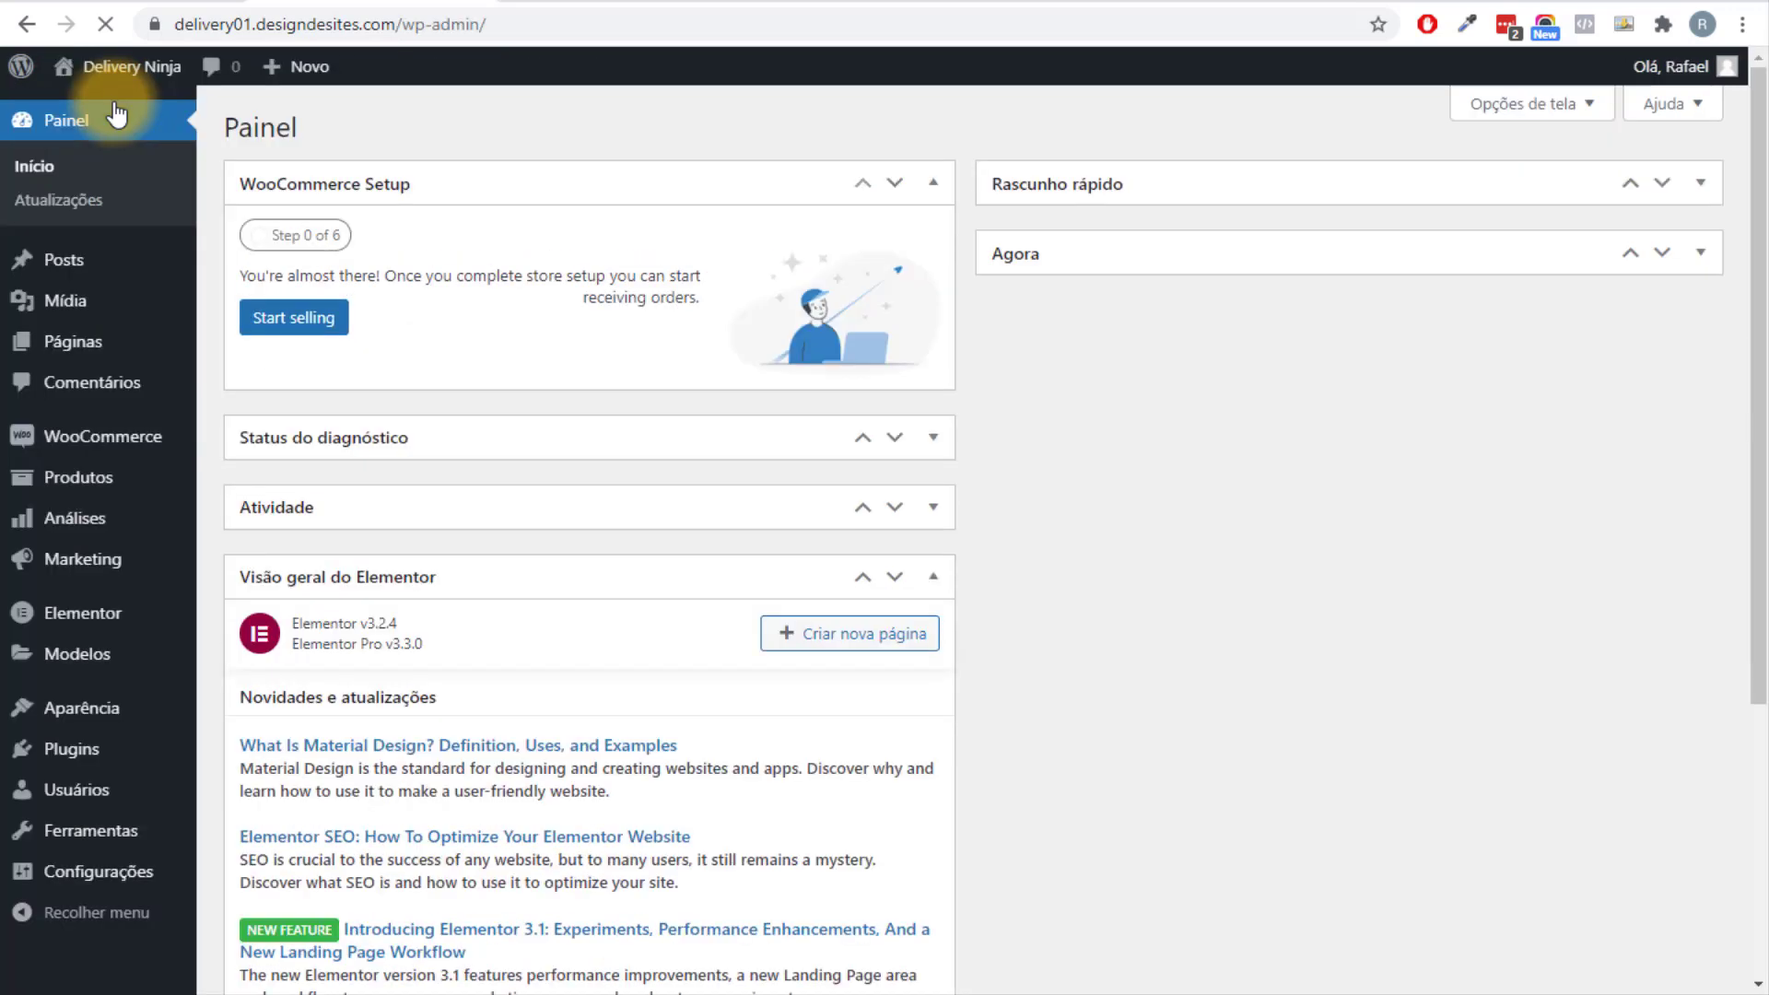
mouse_move(127, 873)
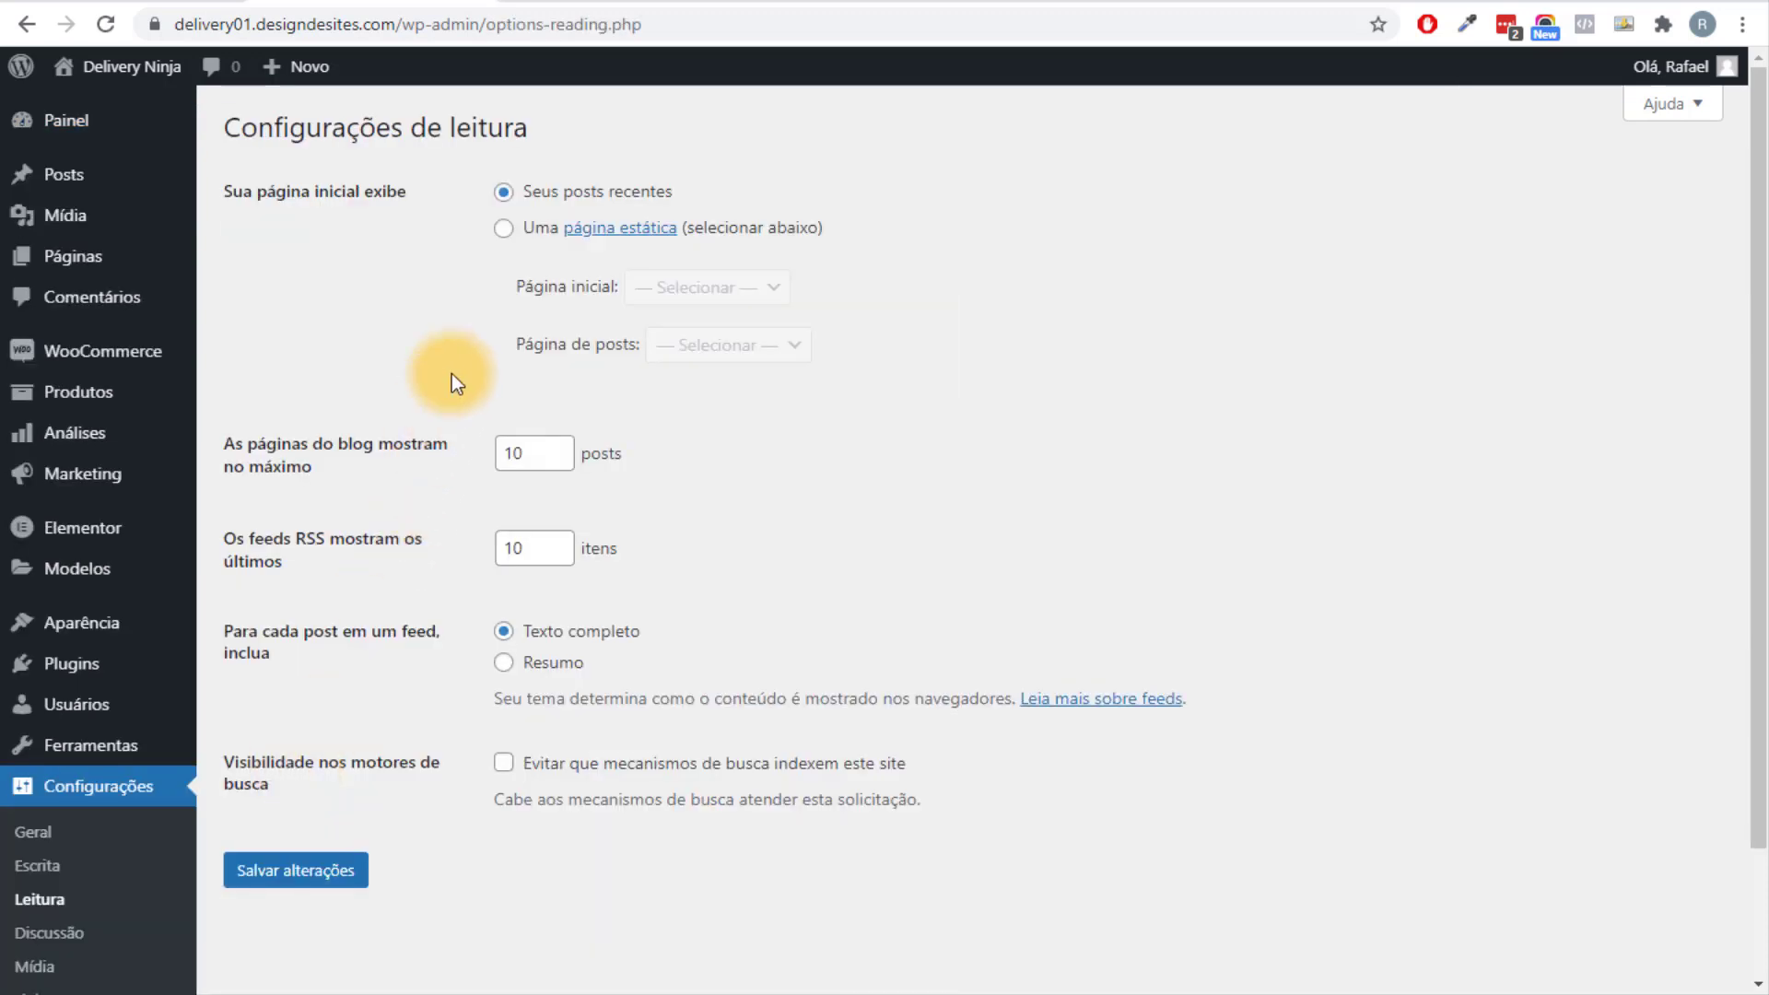
click(505, 236)
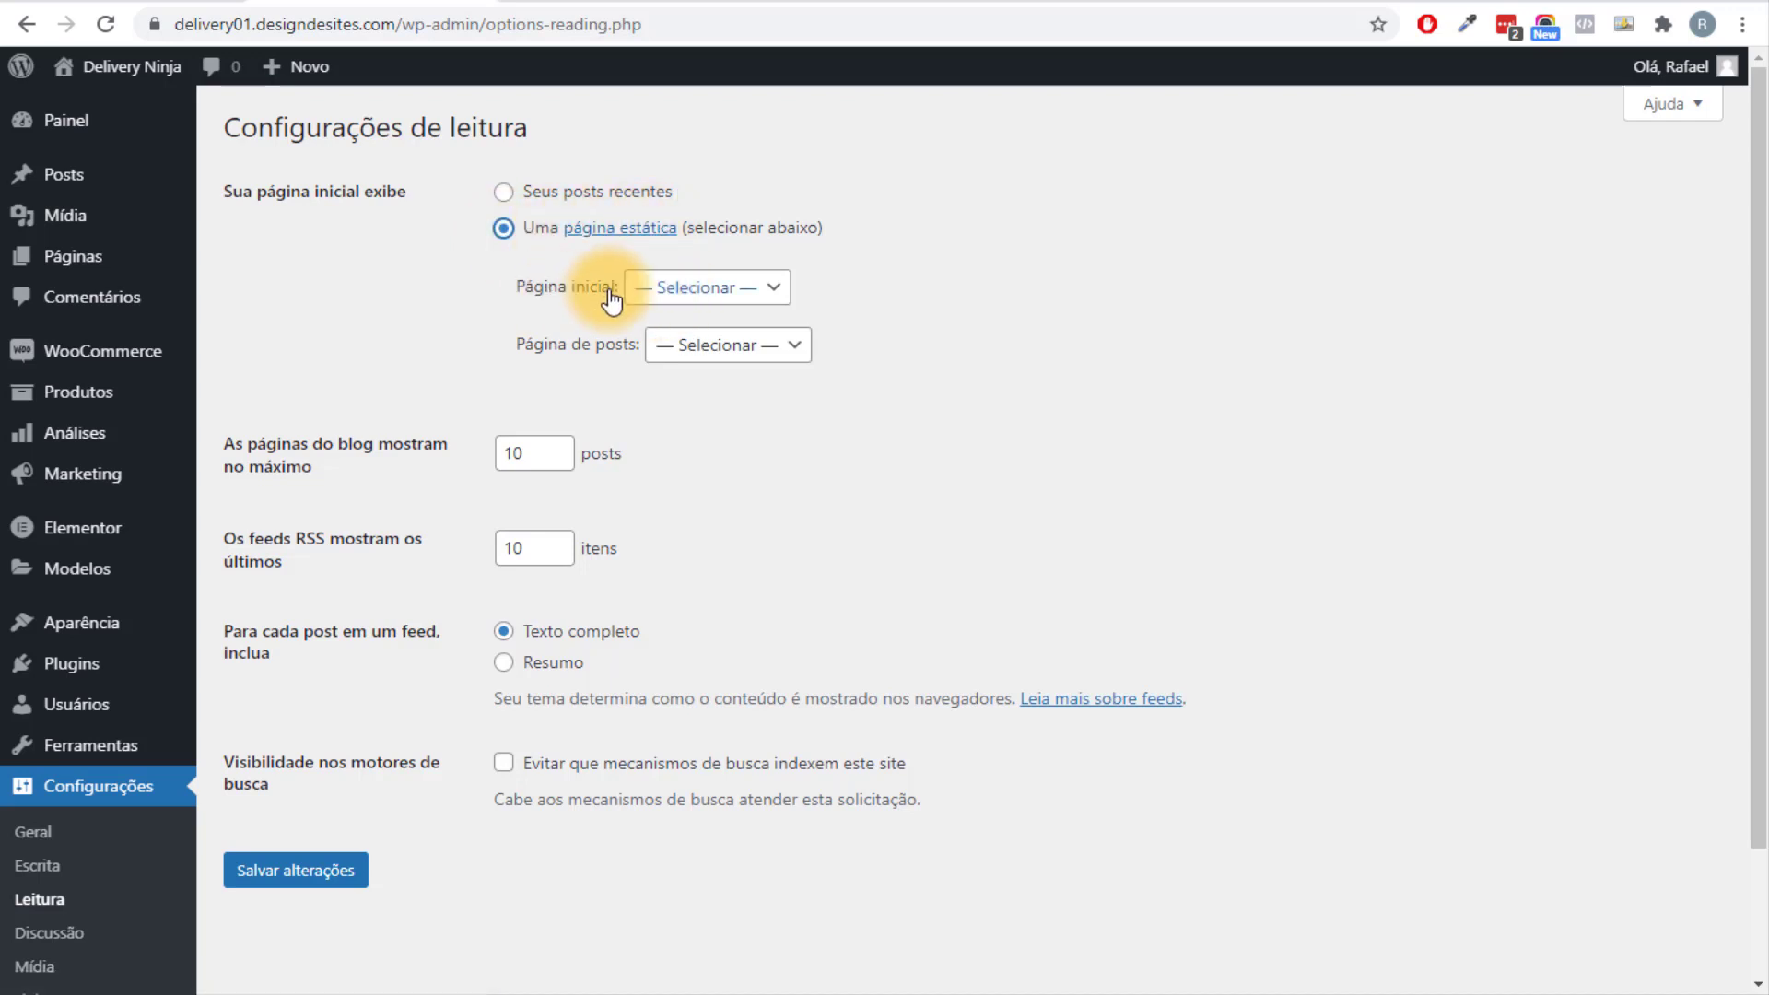
click(645, 293)
click(688, 396)
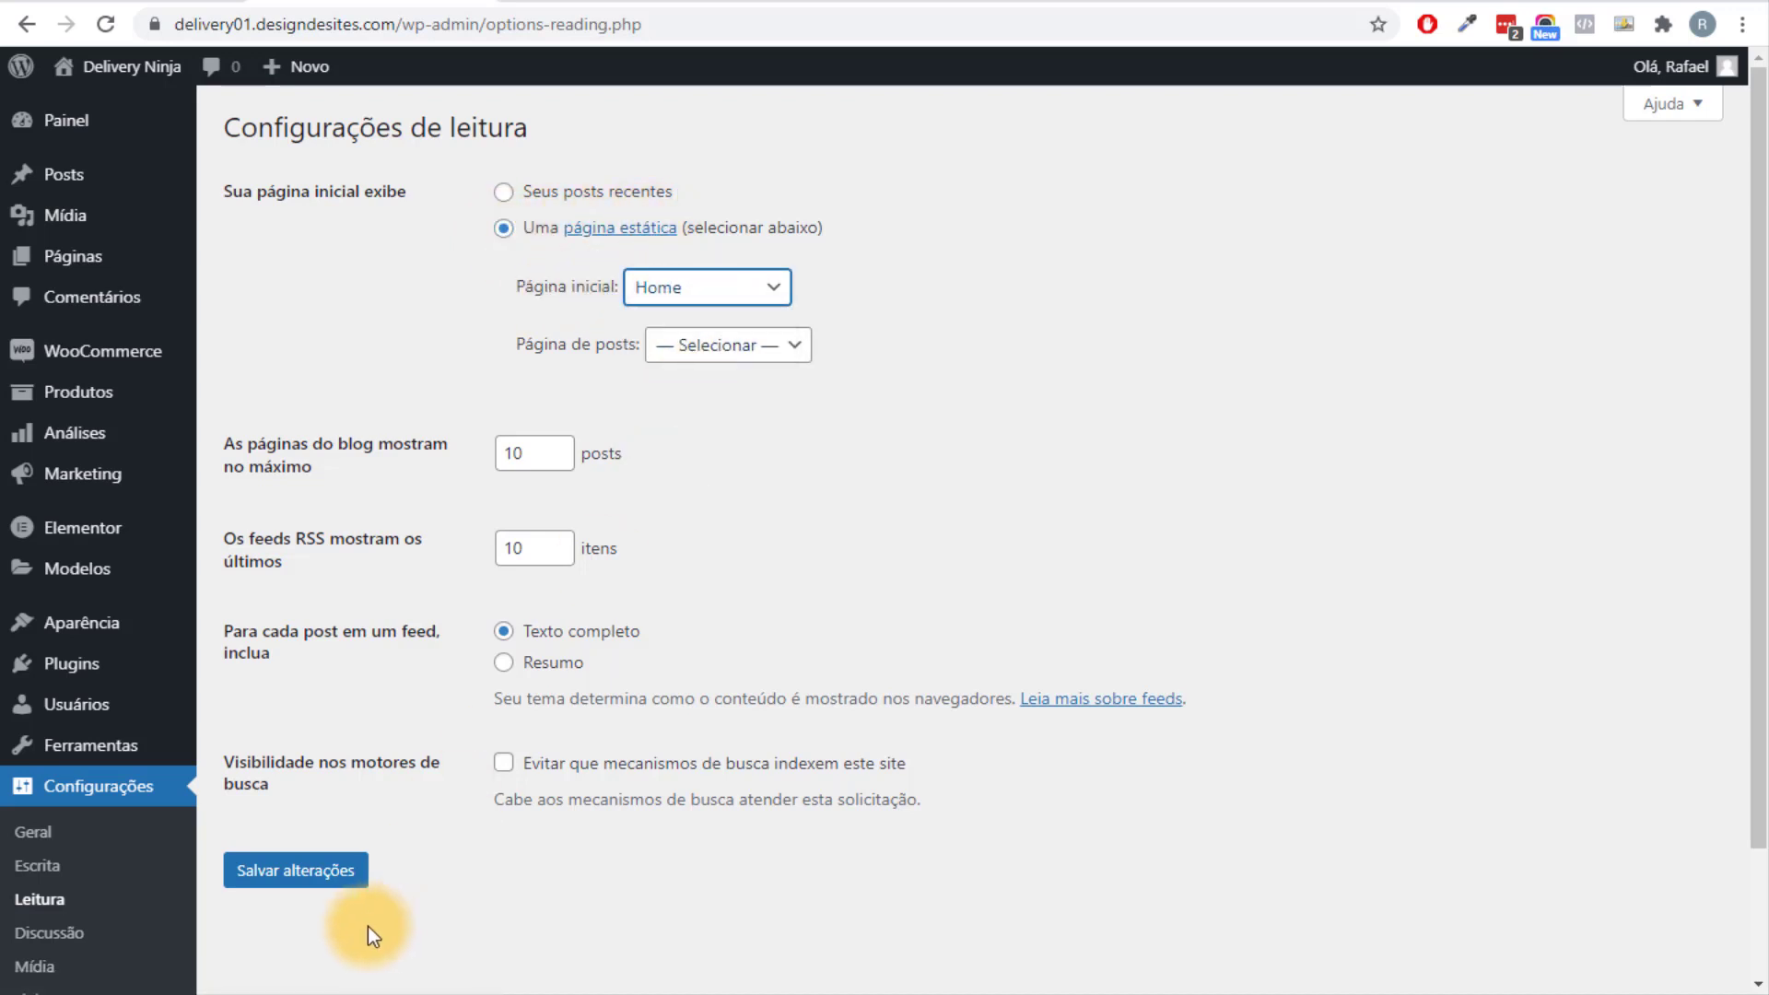
click(349, 883)
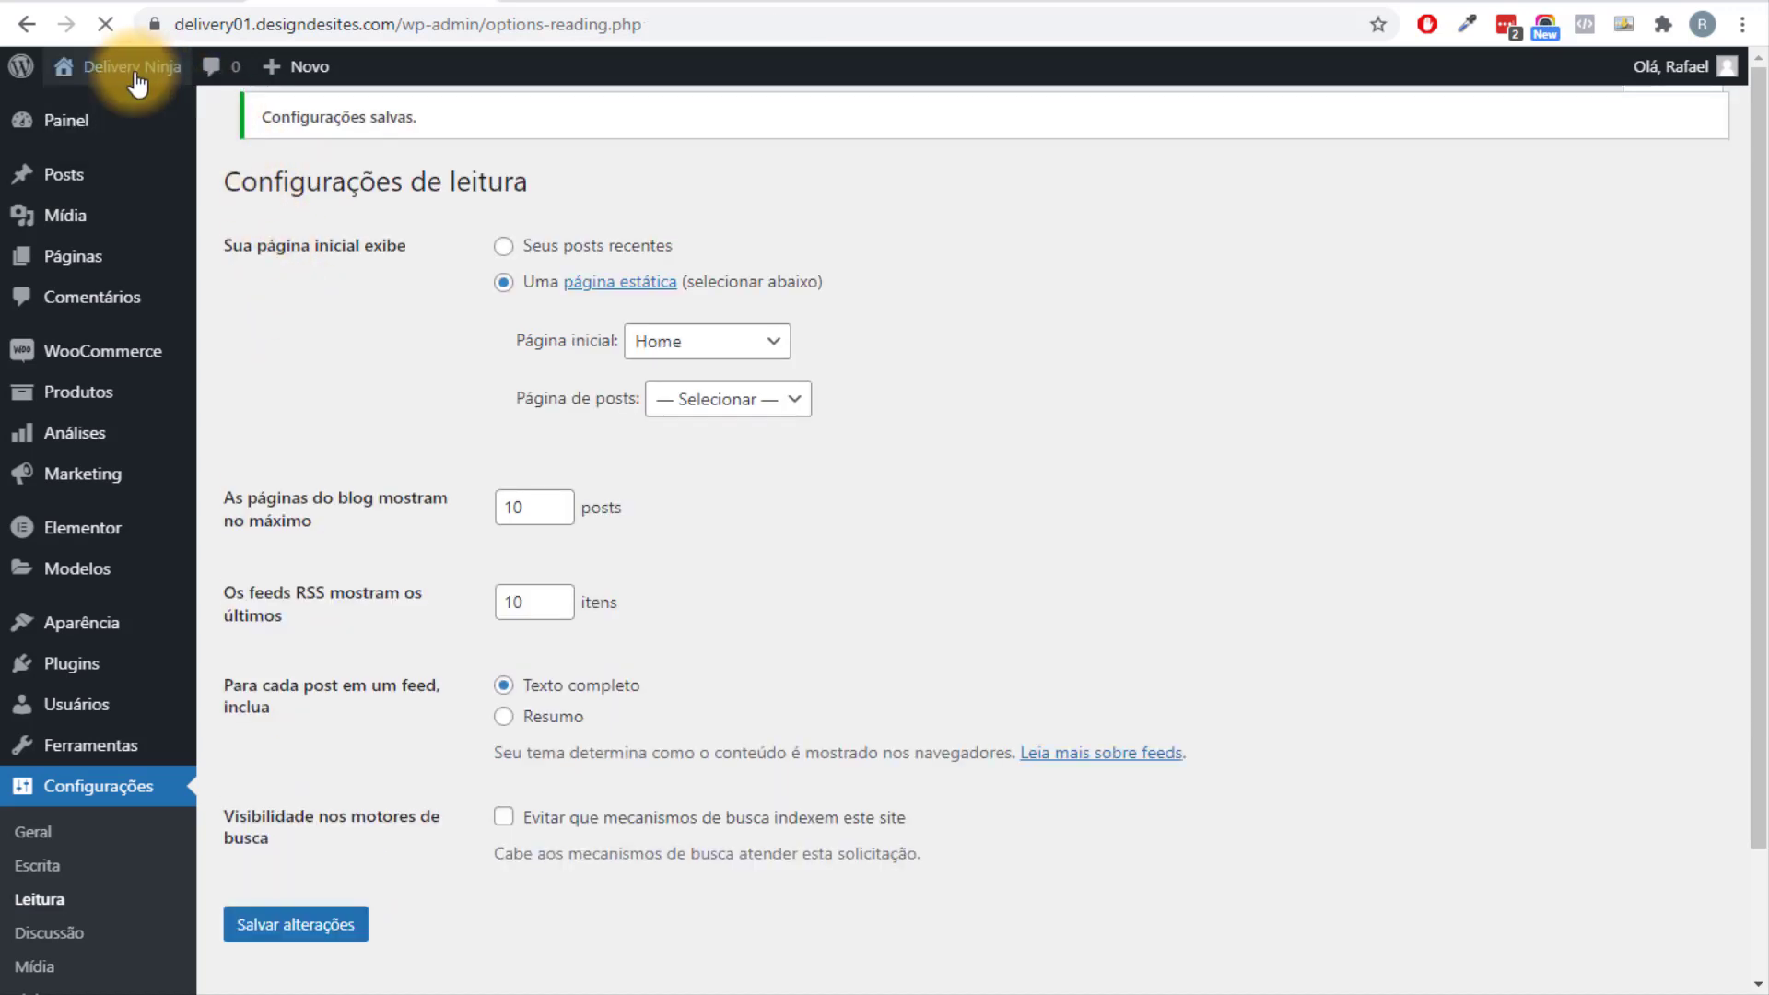
Visit the live site and confirm the front page now shows the Home title.
click(117, 108)
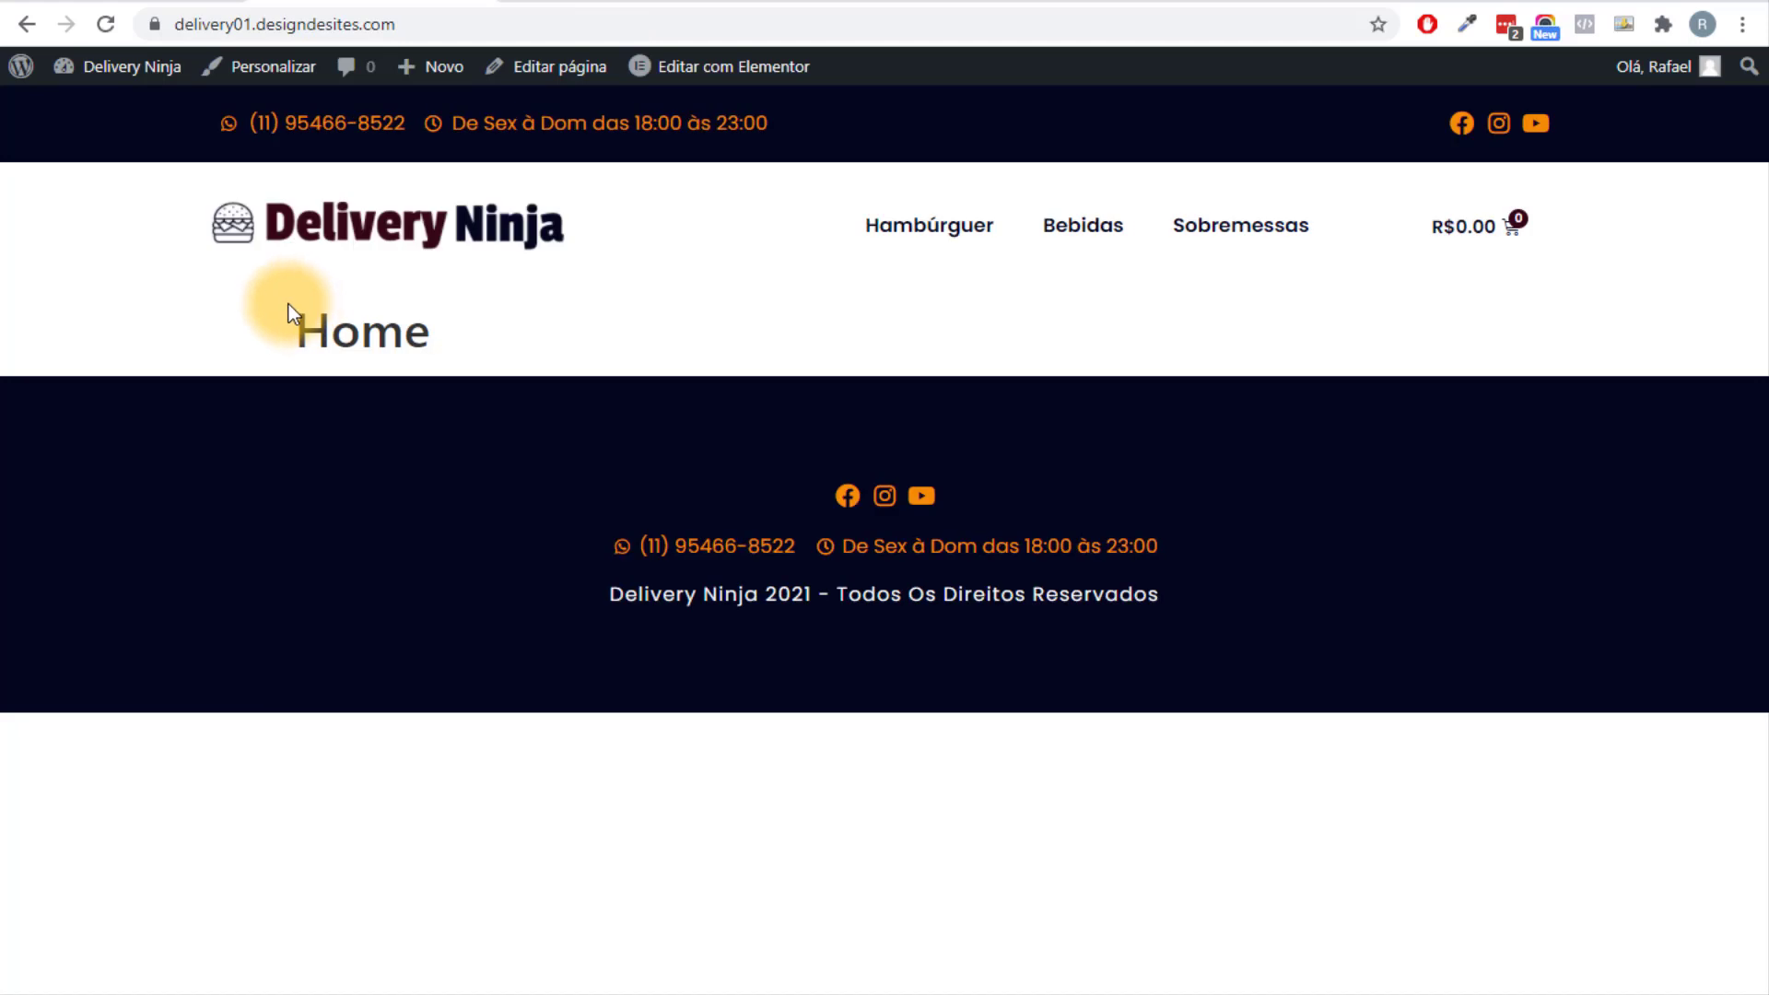
drag(289, 303, 423, 325)
click(435, 389)
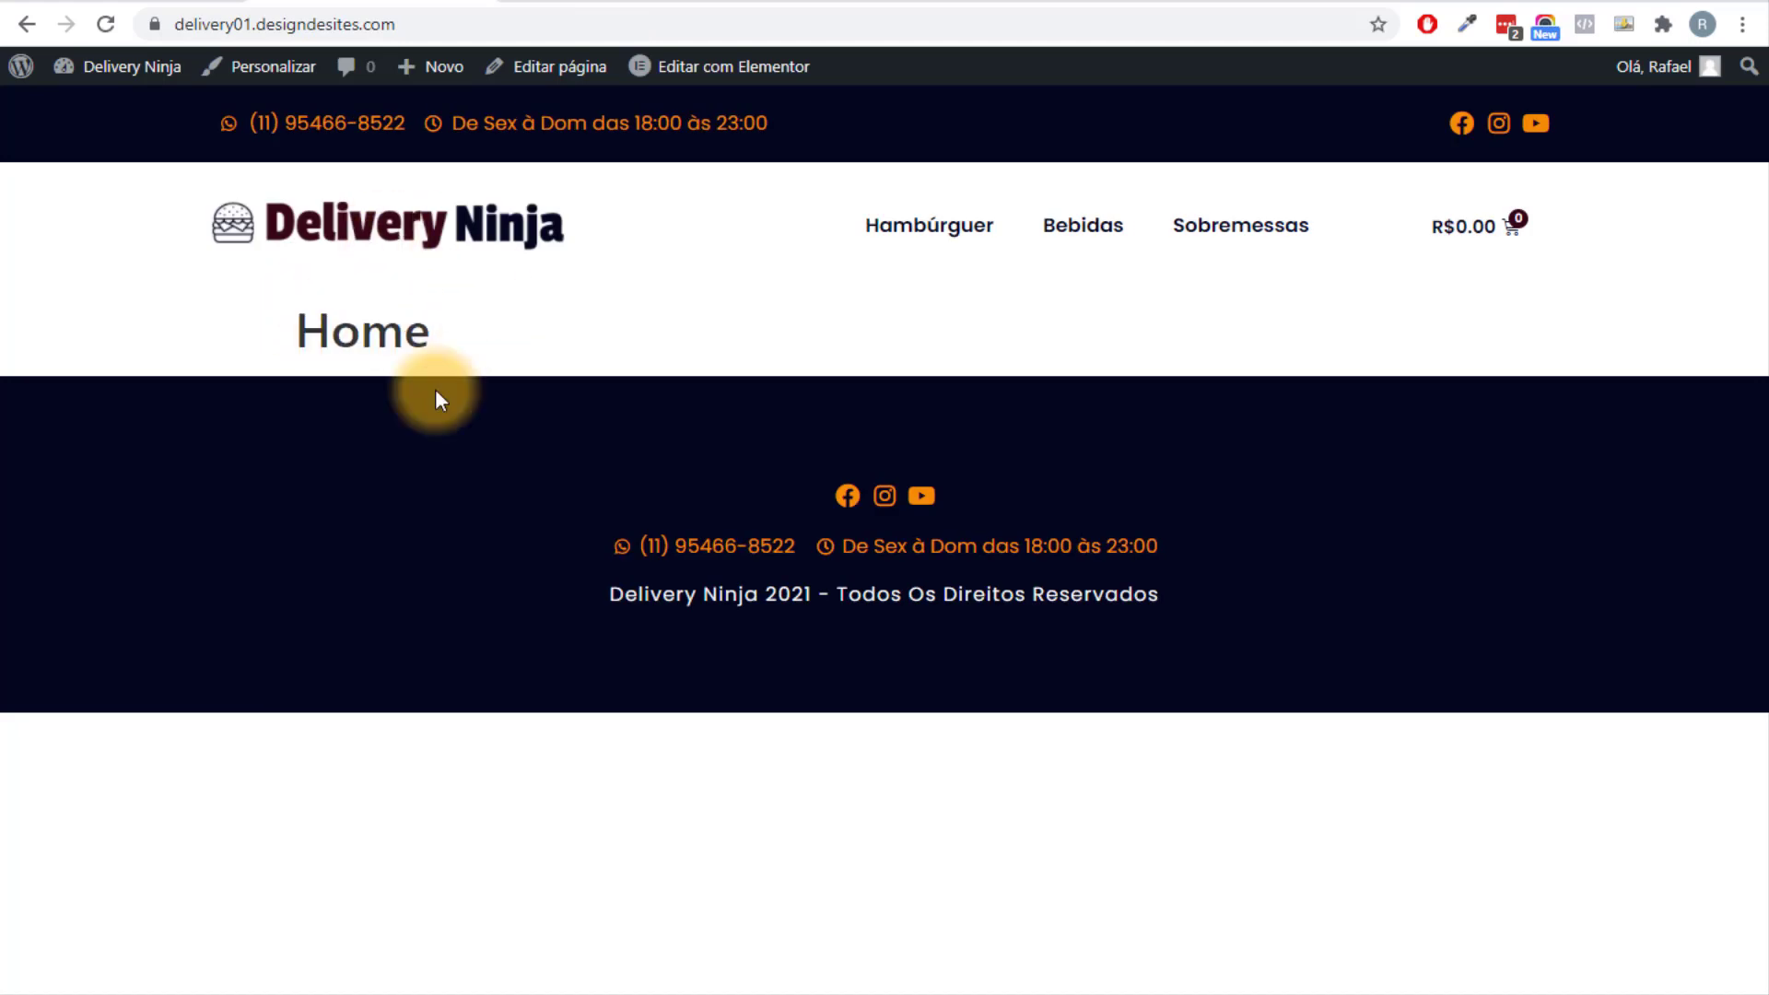
double_click(363, 327)
click(687, 367)
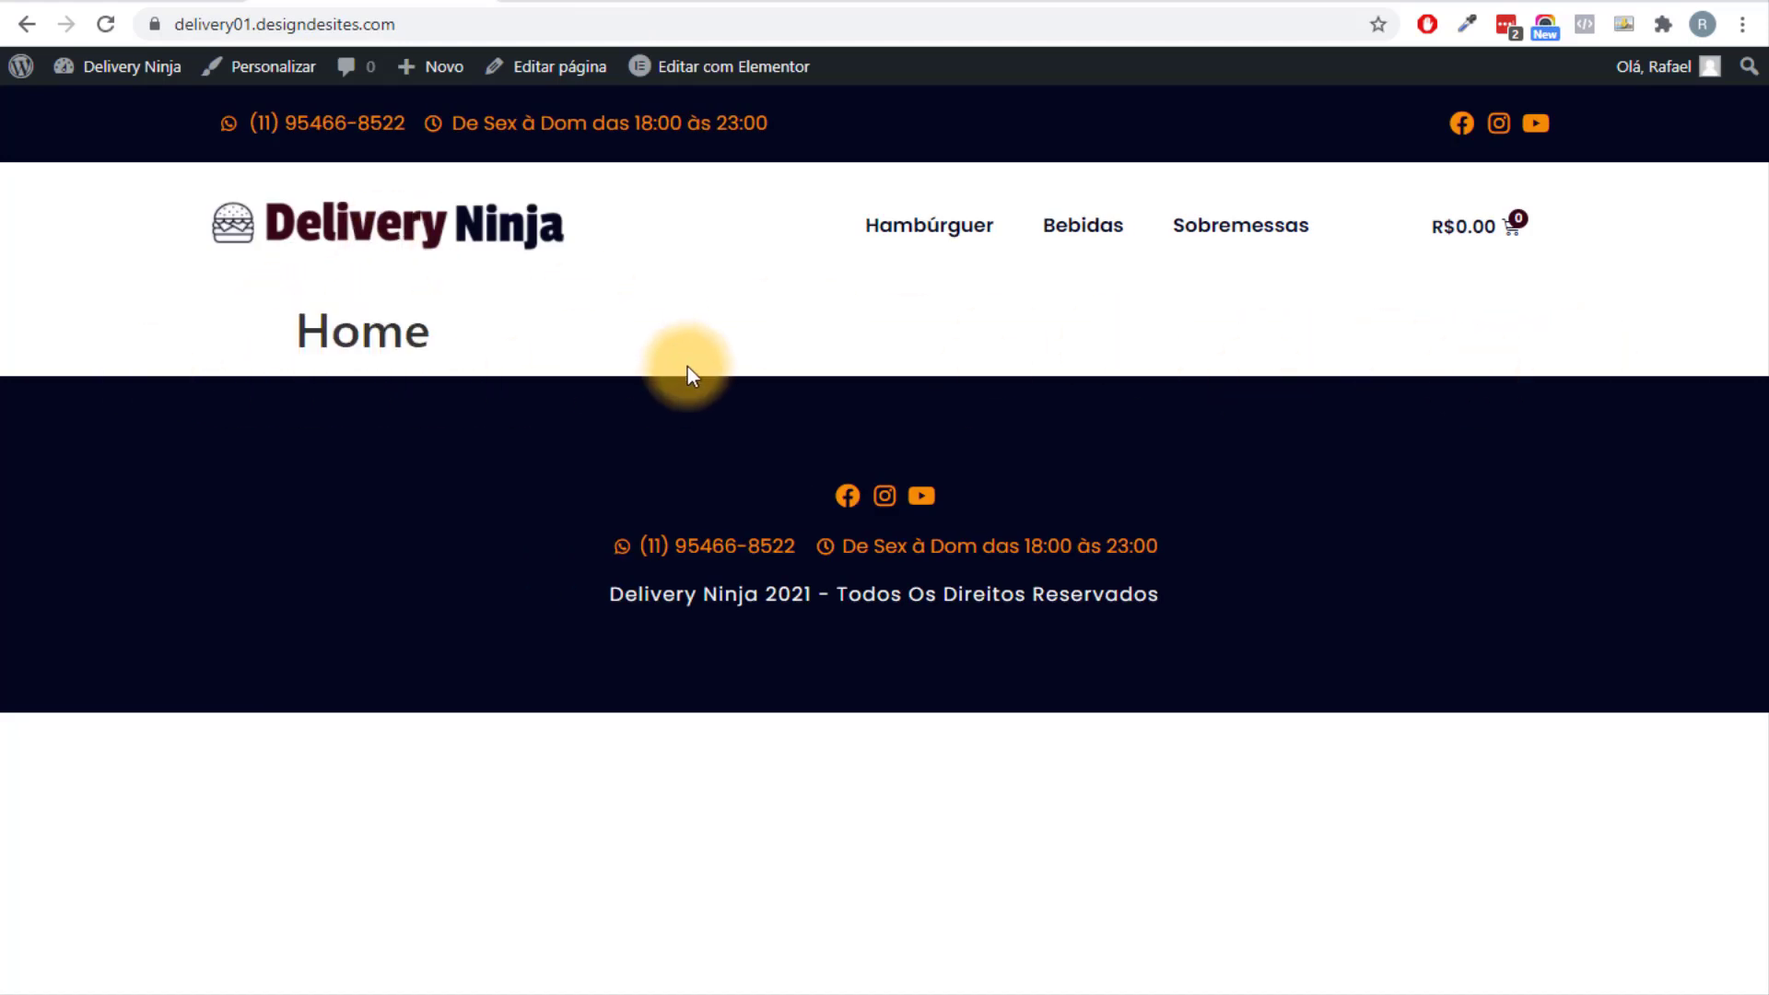
Open the Home page for editing from the Todas as páginas list.
mouse_move(119, 70)
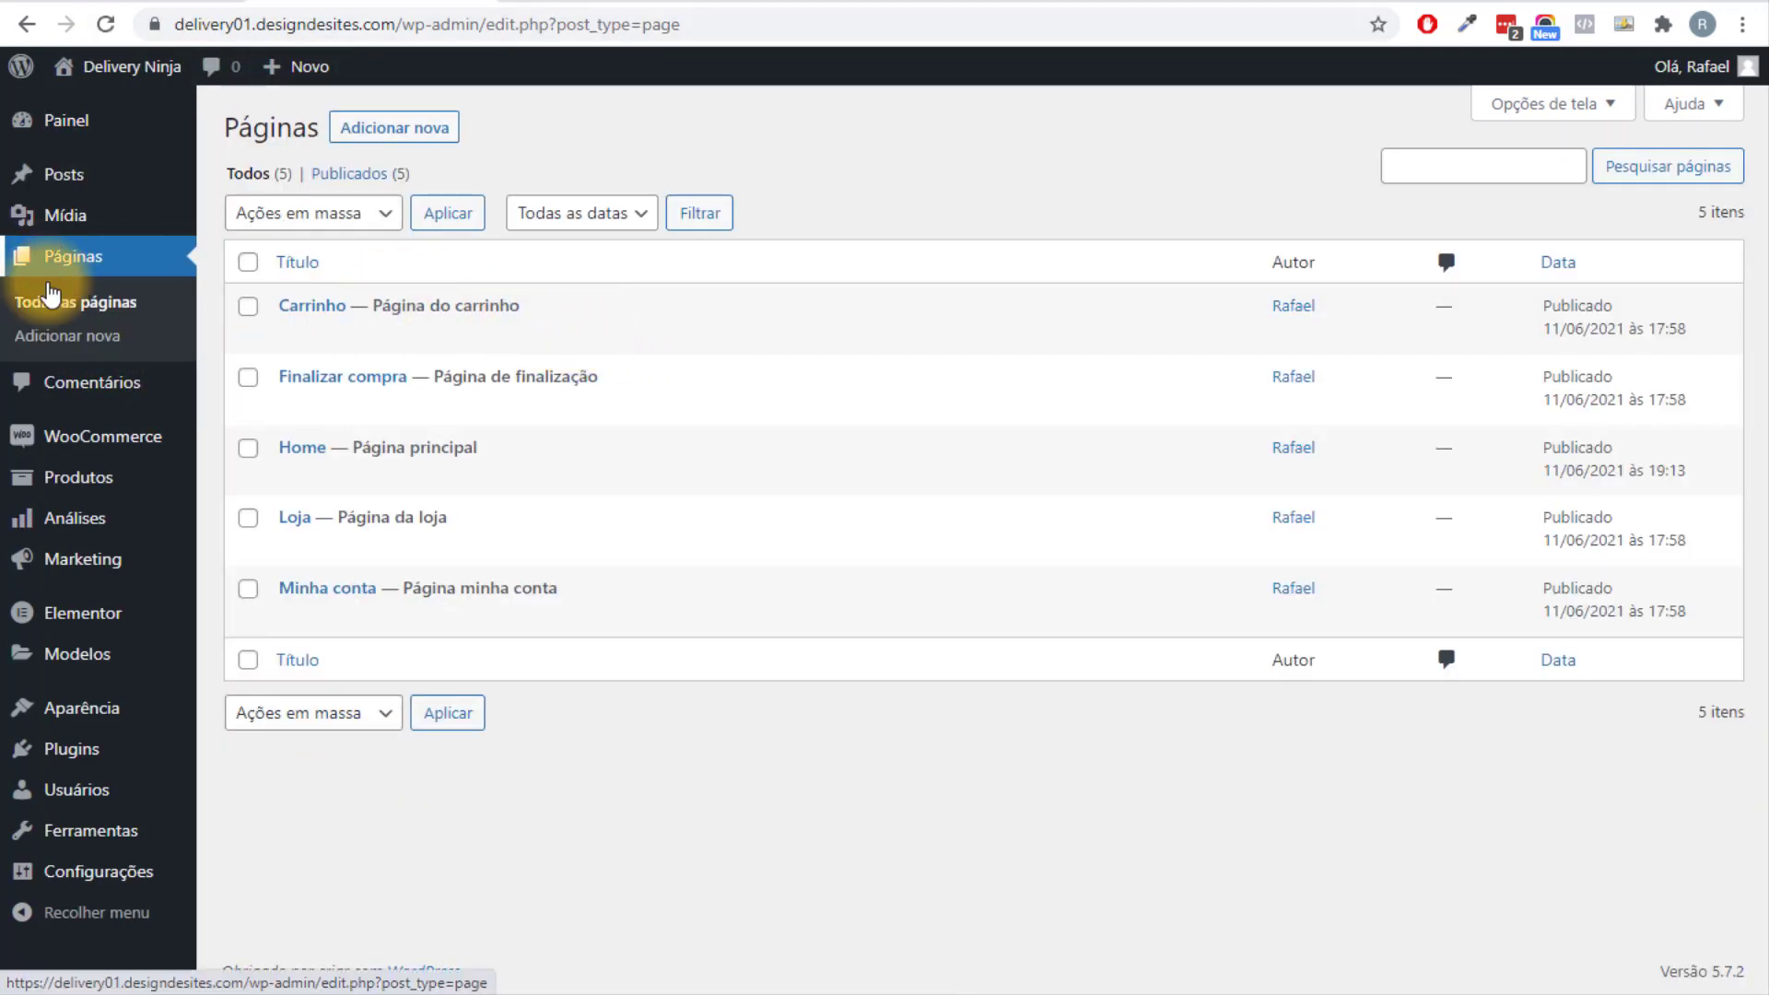
mouse_move(347, 608)
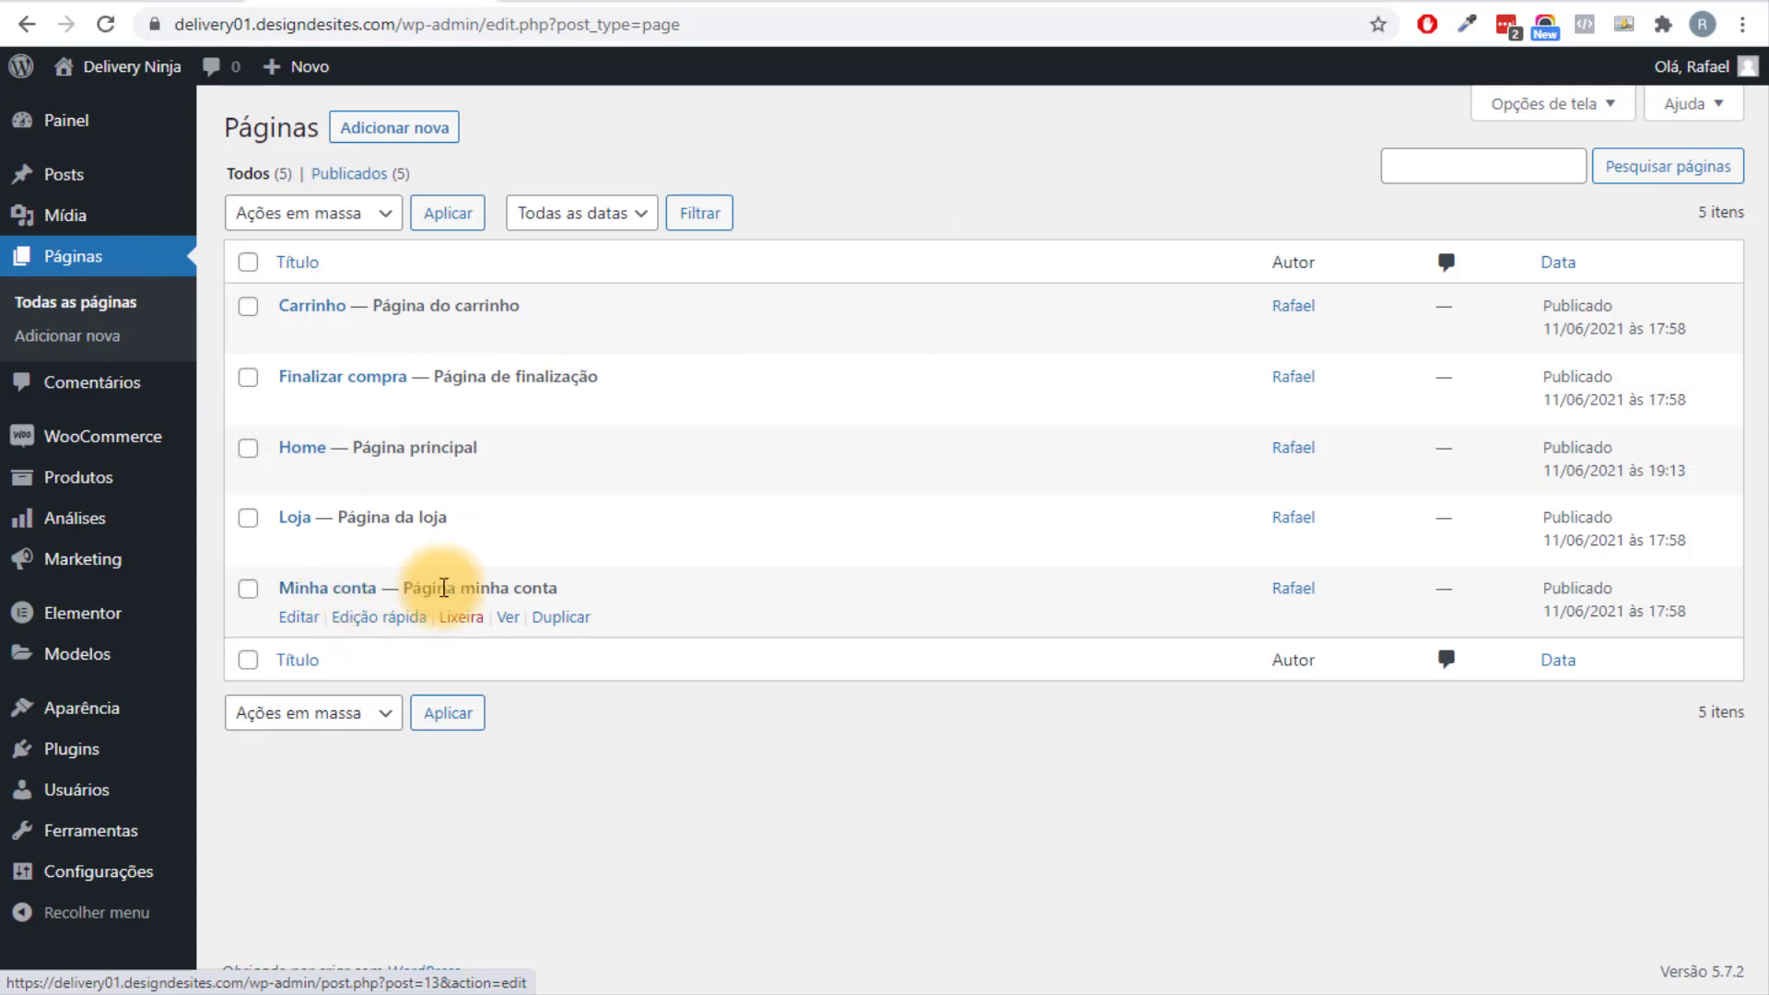
mouse_move(341, 341)
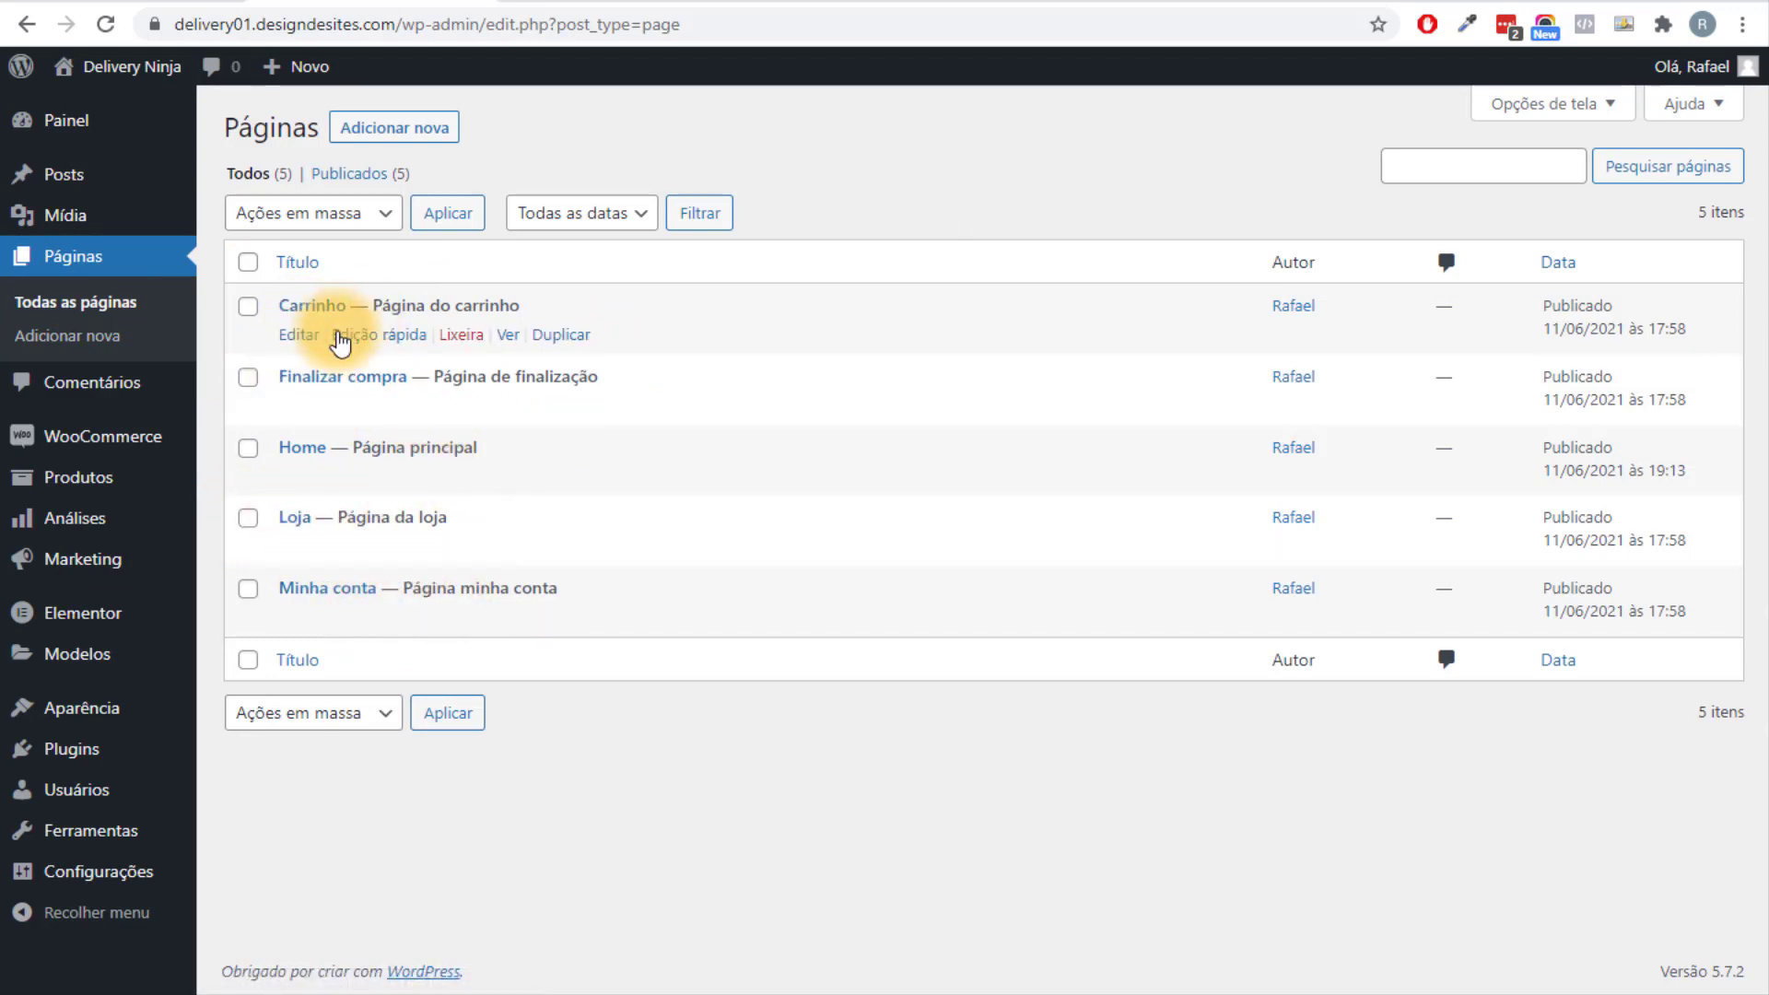
mouse_move(474, 520)
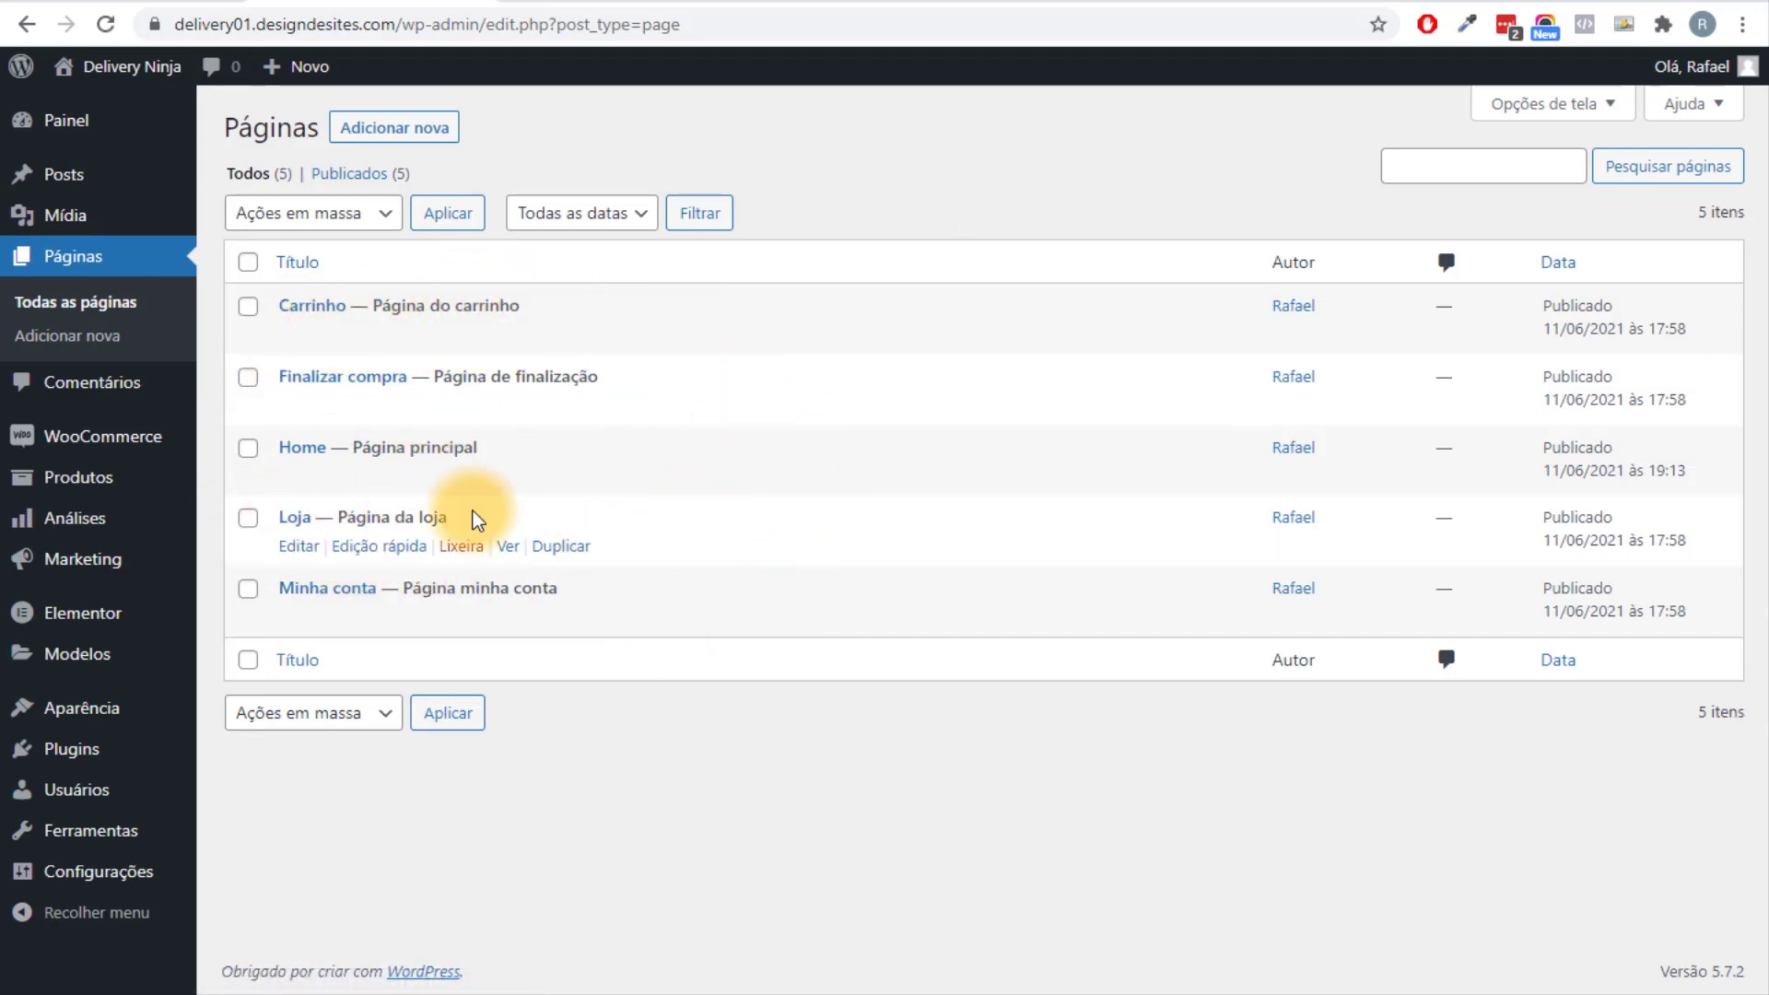
mouse_move(661, 429)
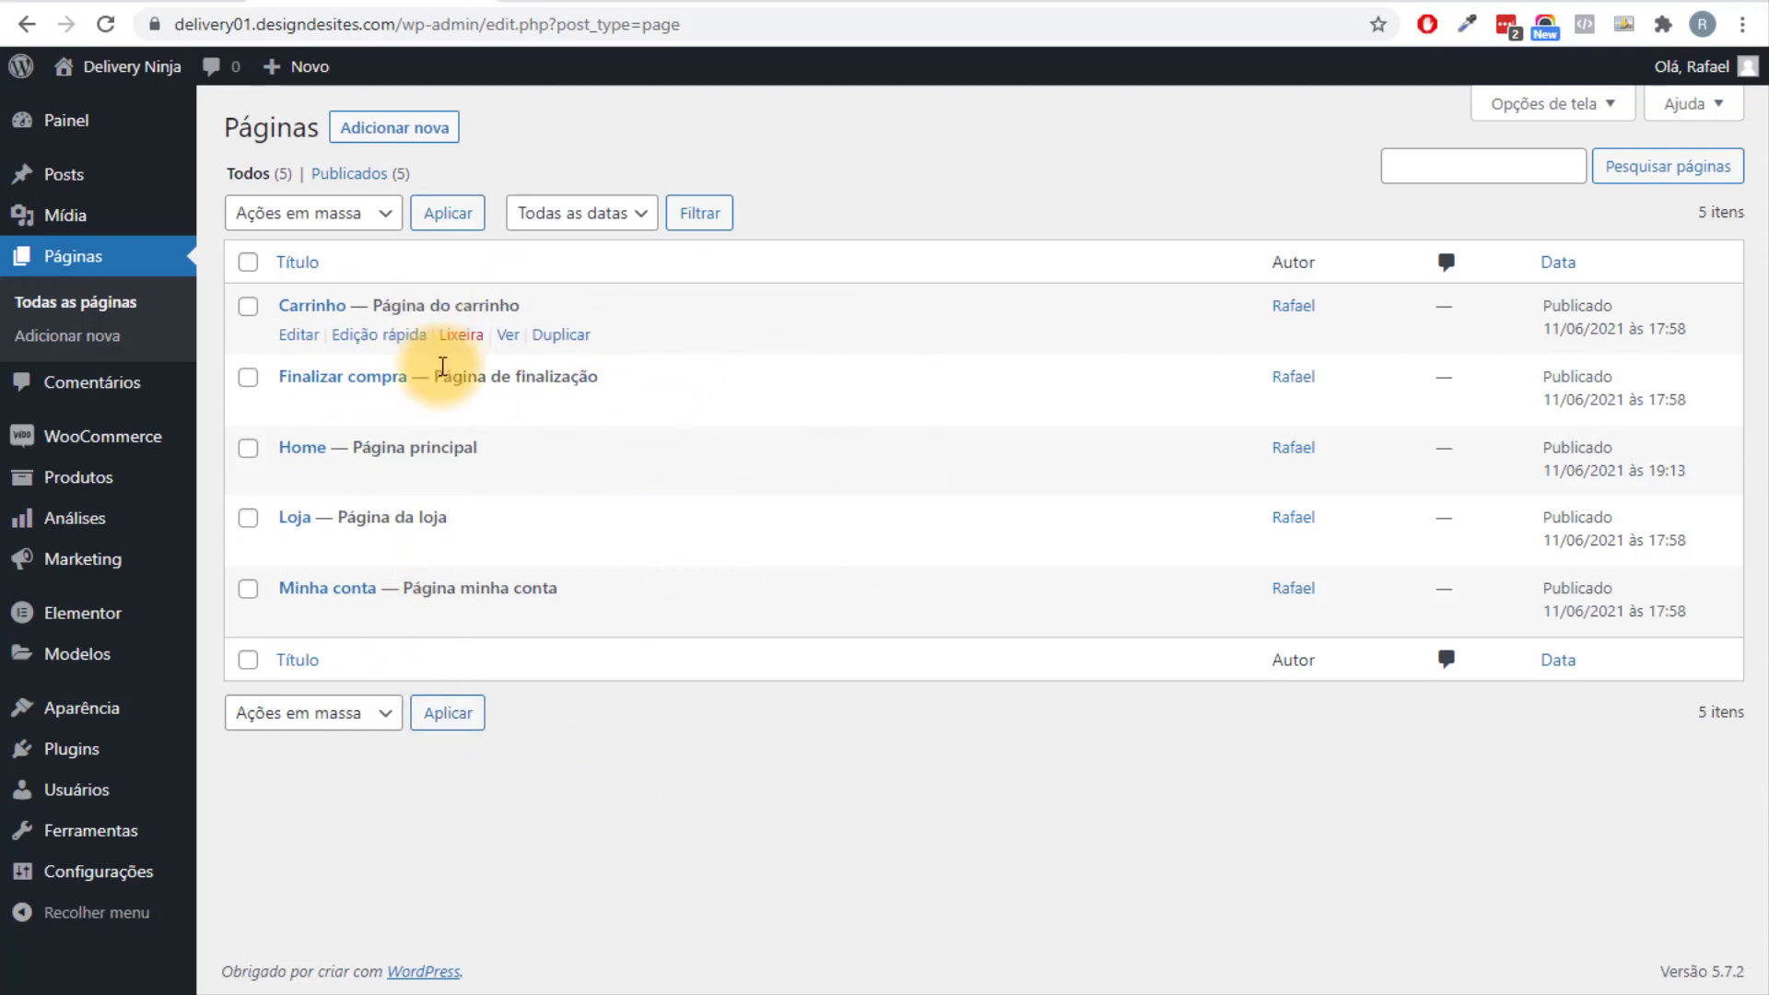
mouse_move(520, 639)
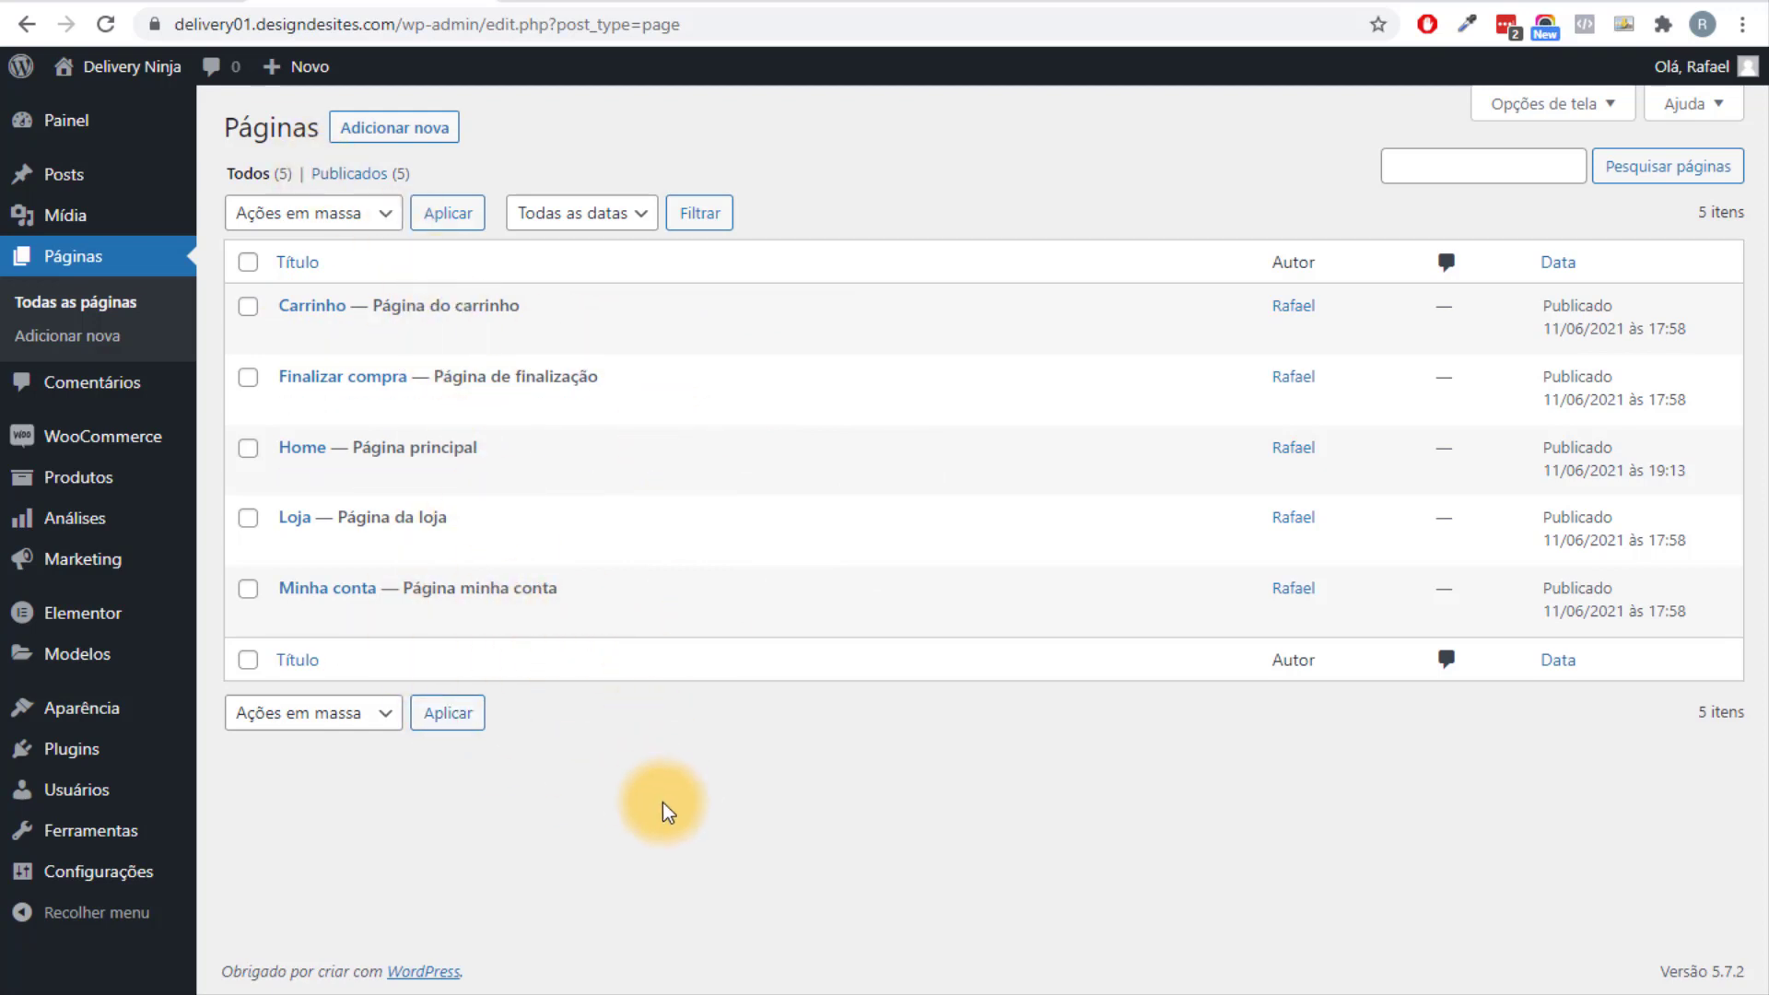
click(313, 452)
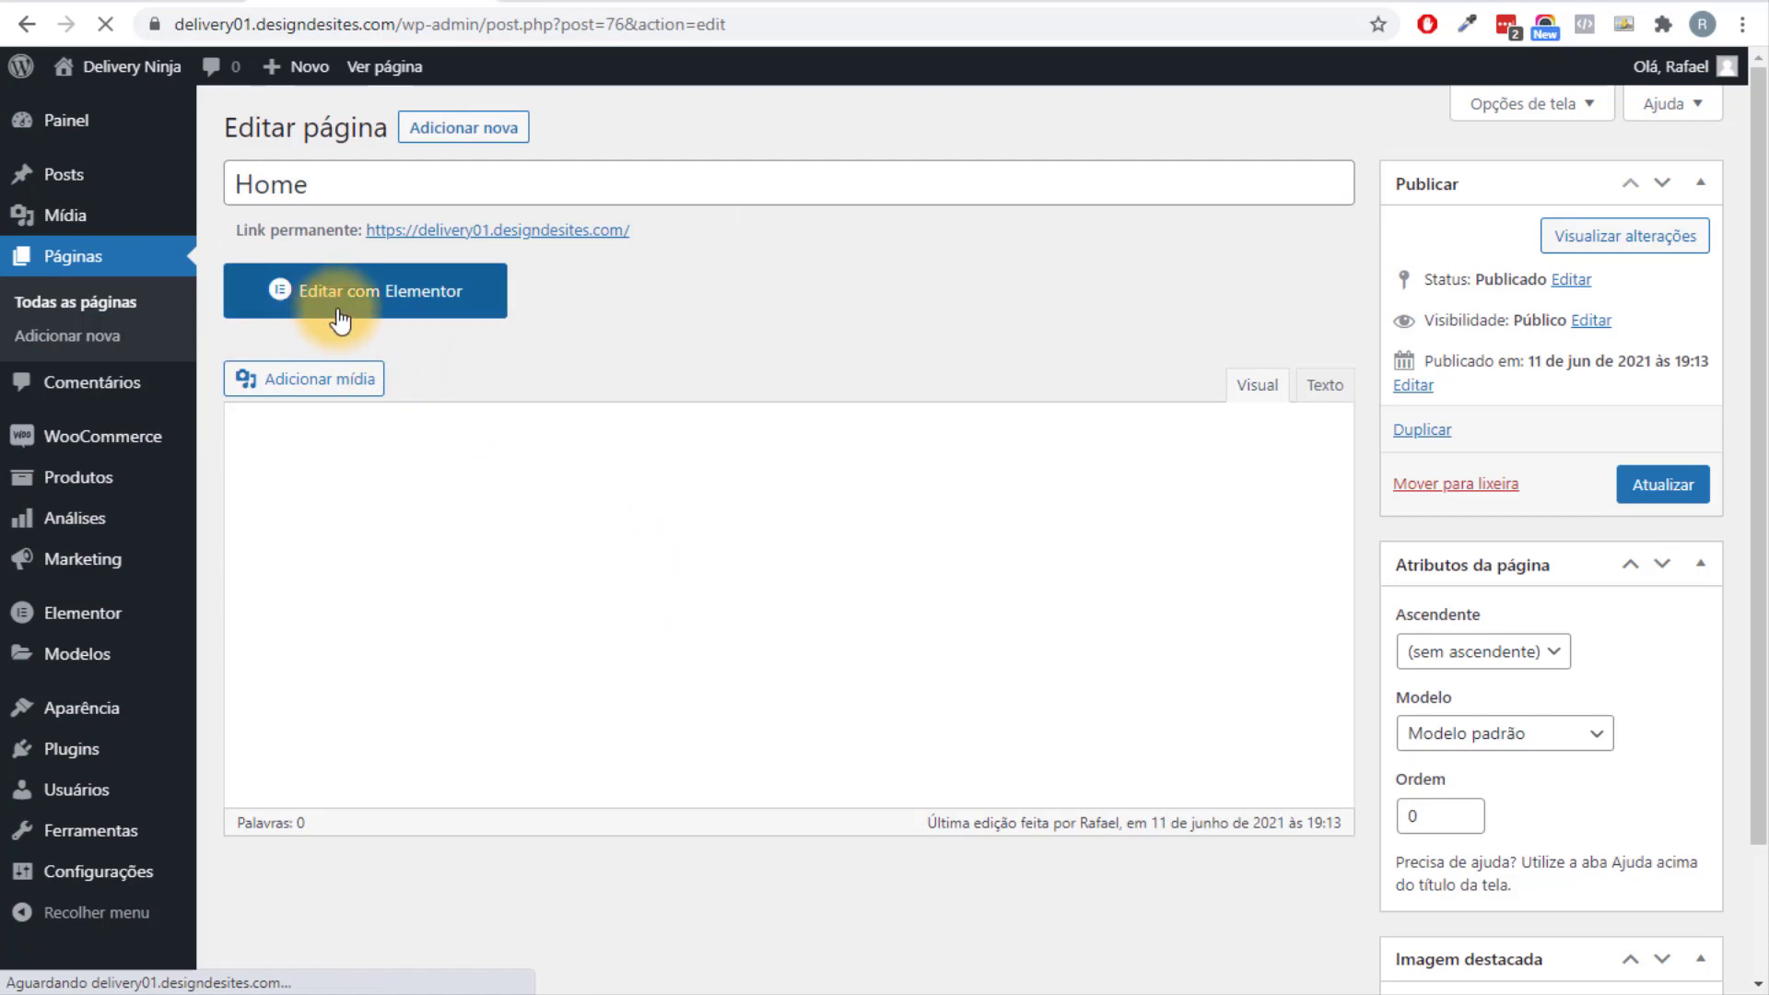
Open the Home page in Elementor and hide its page title in page settings.
click(434, 313)
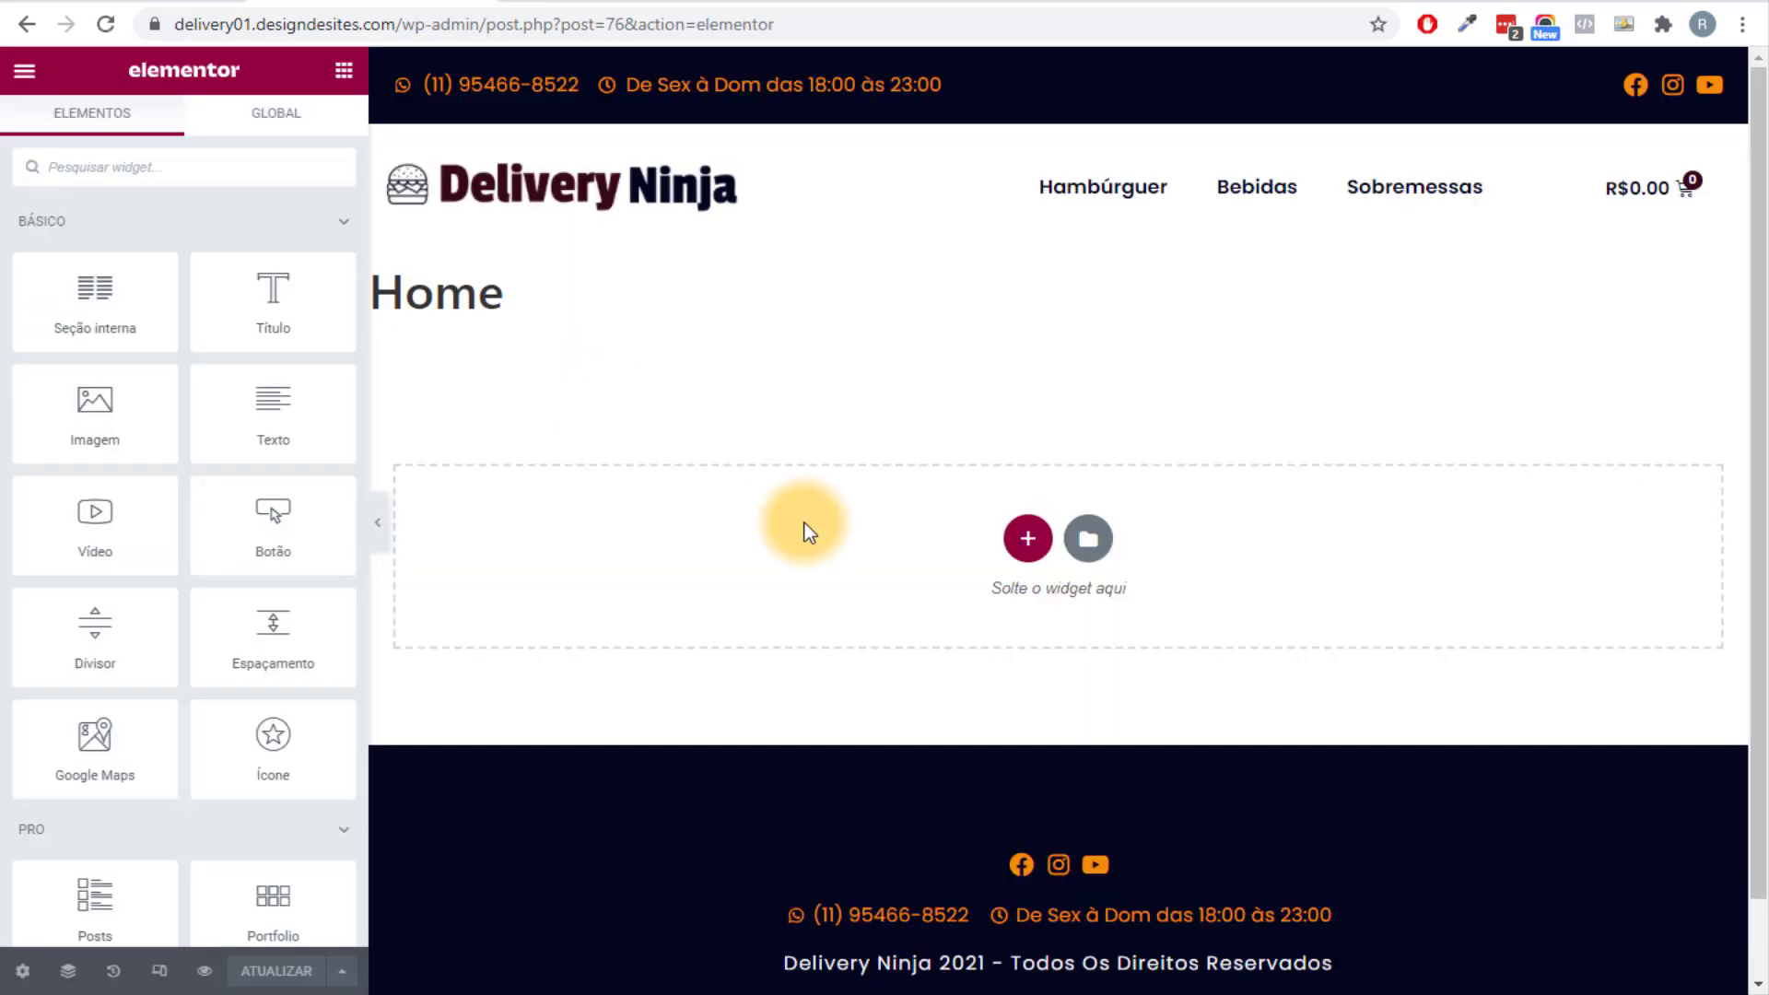
click(23, 970)
click(337, 562)
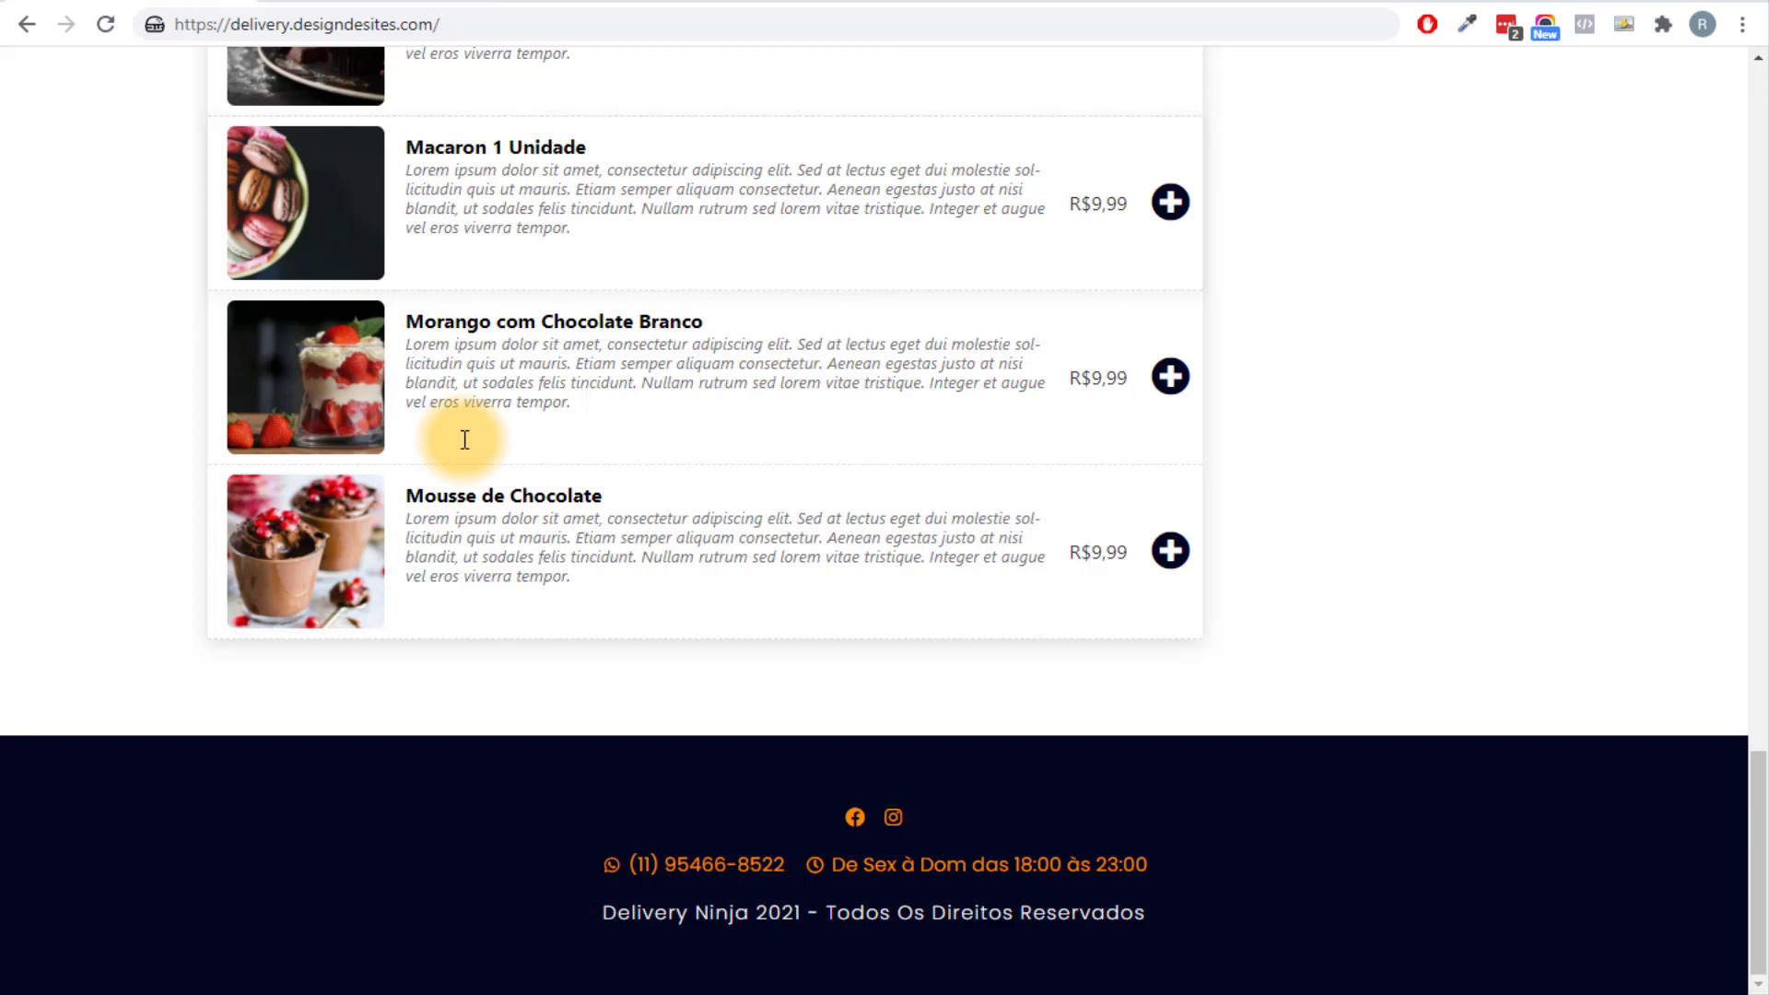
middle_click(67, 285)
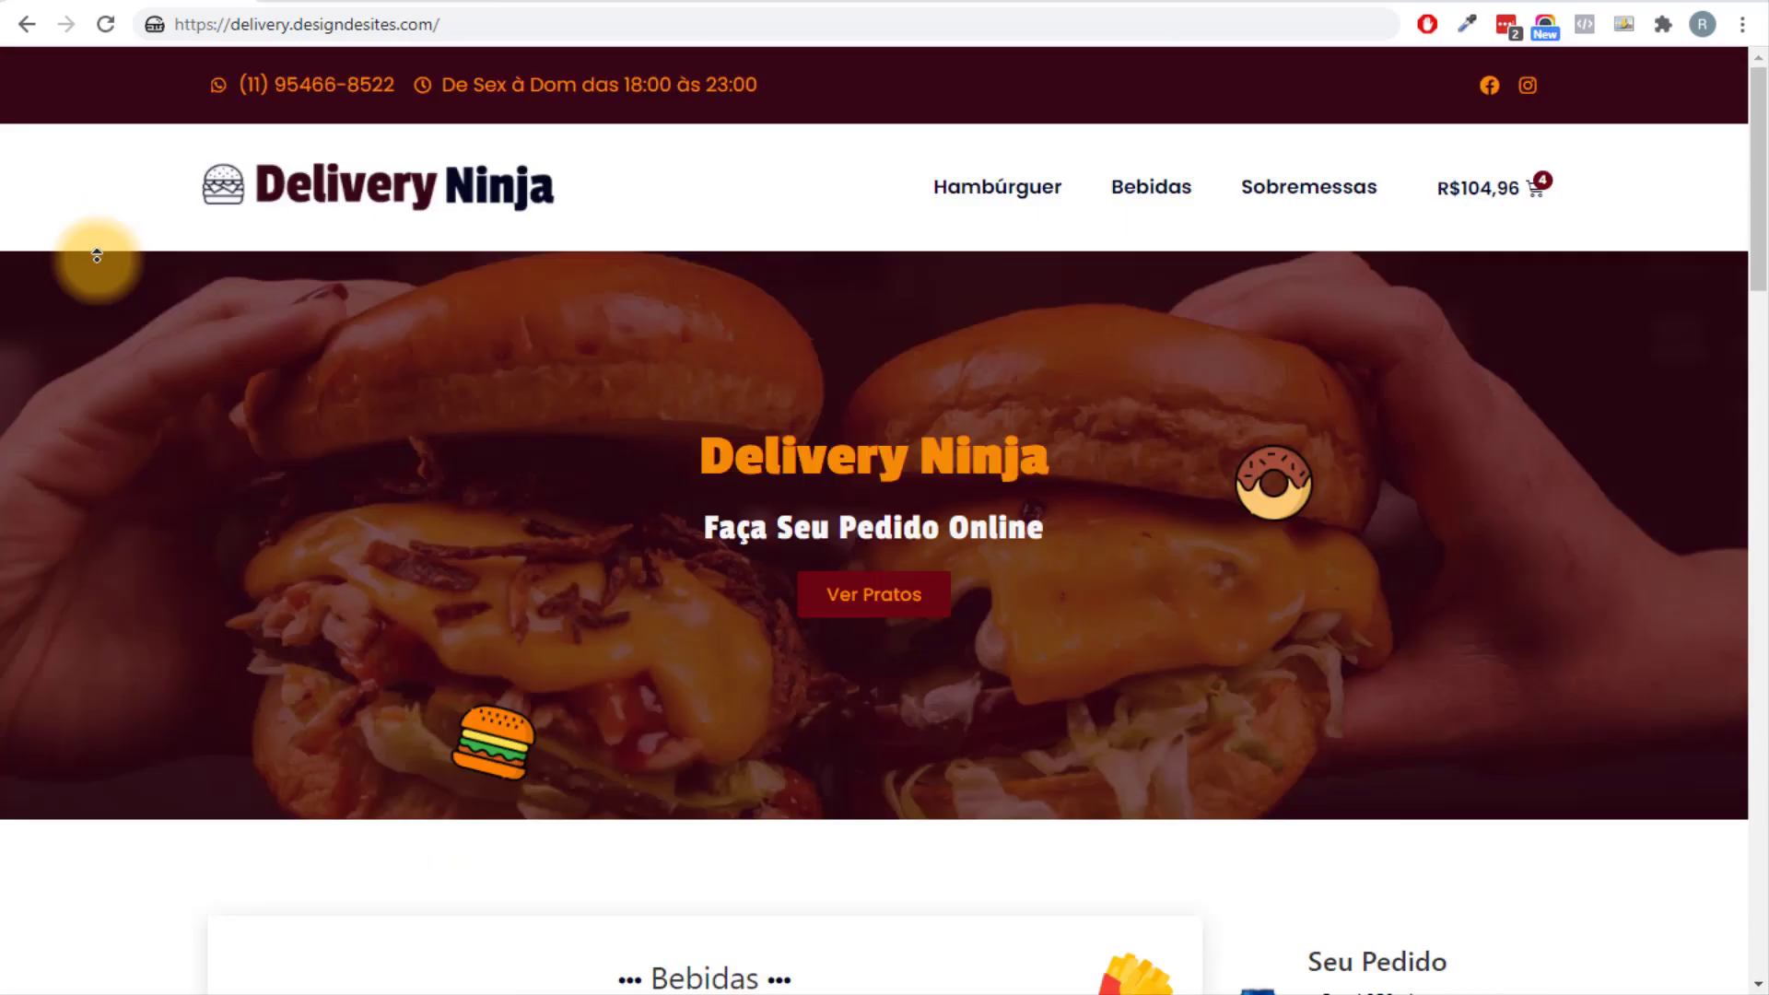
middle_click(97, 256)
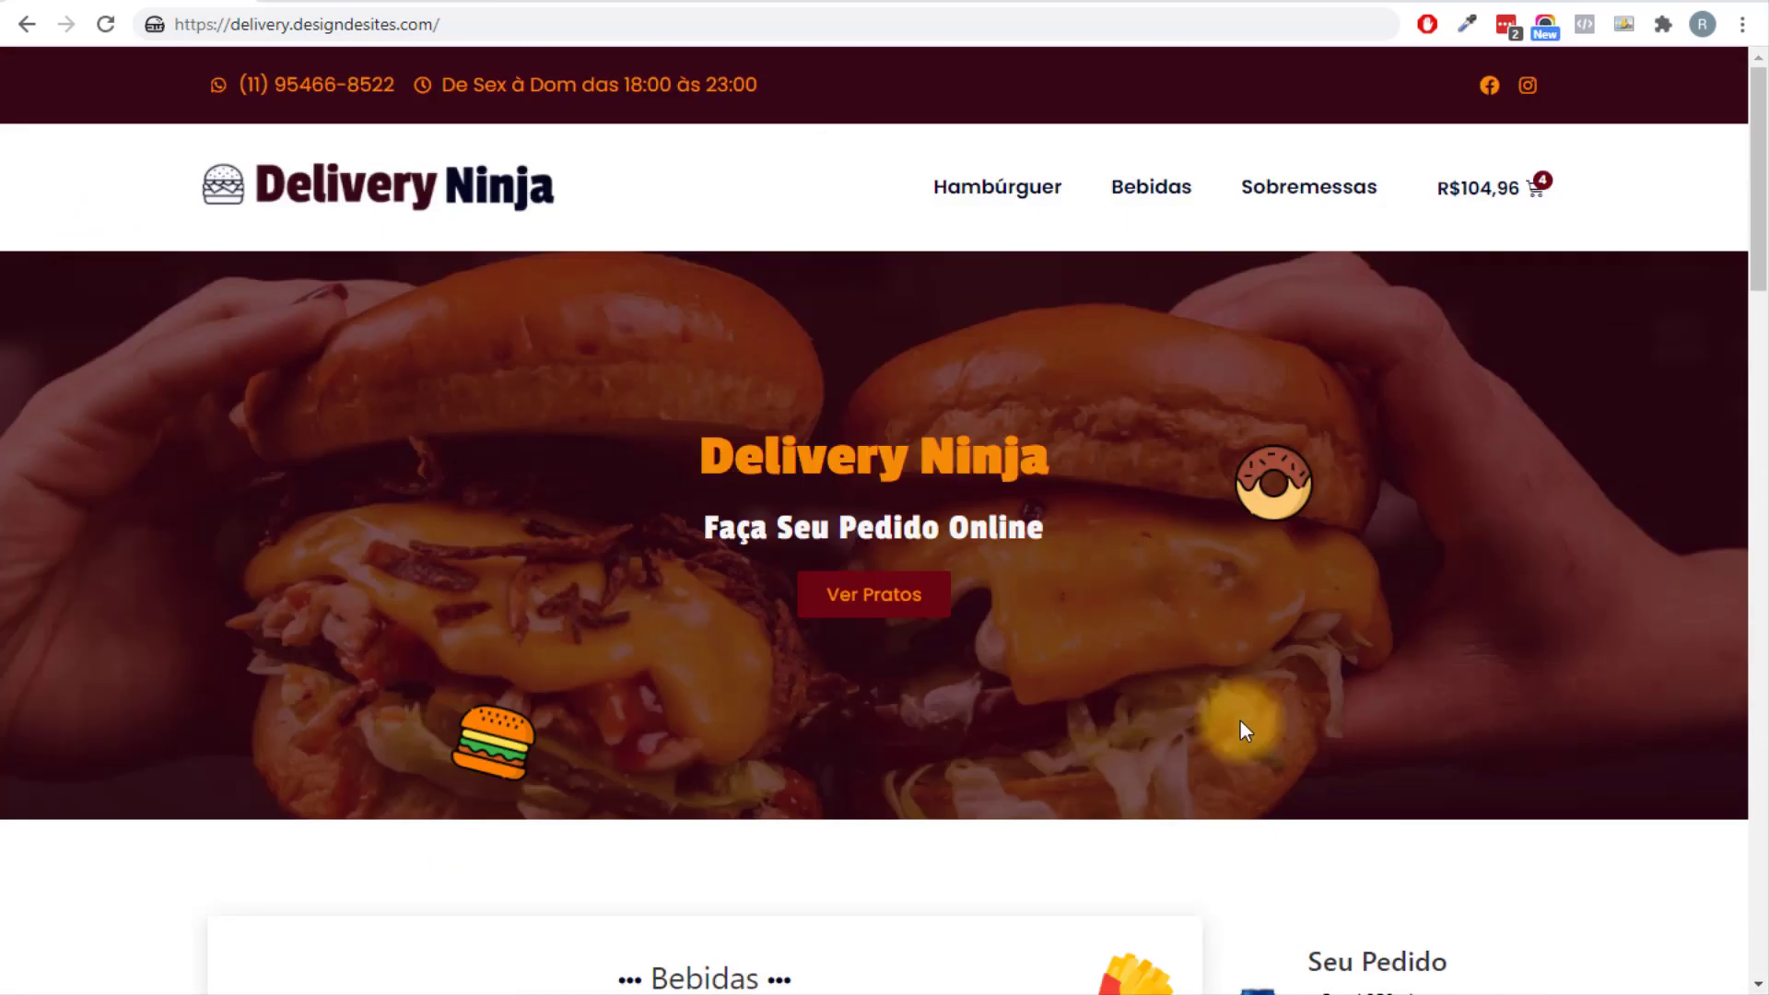
scroll(1075, 554, down, 10)
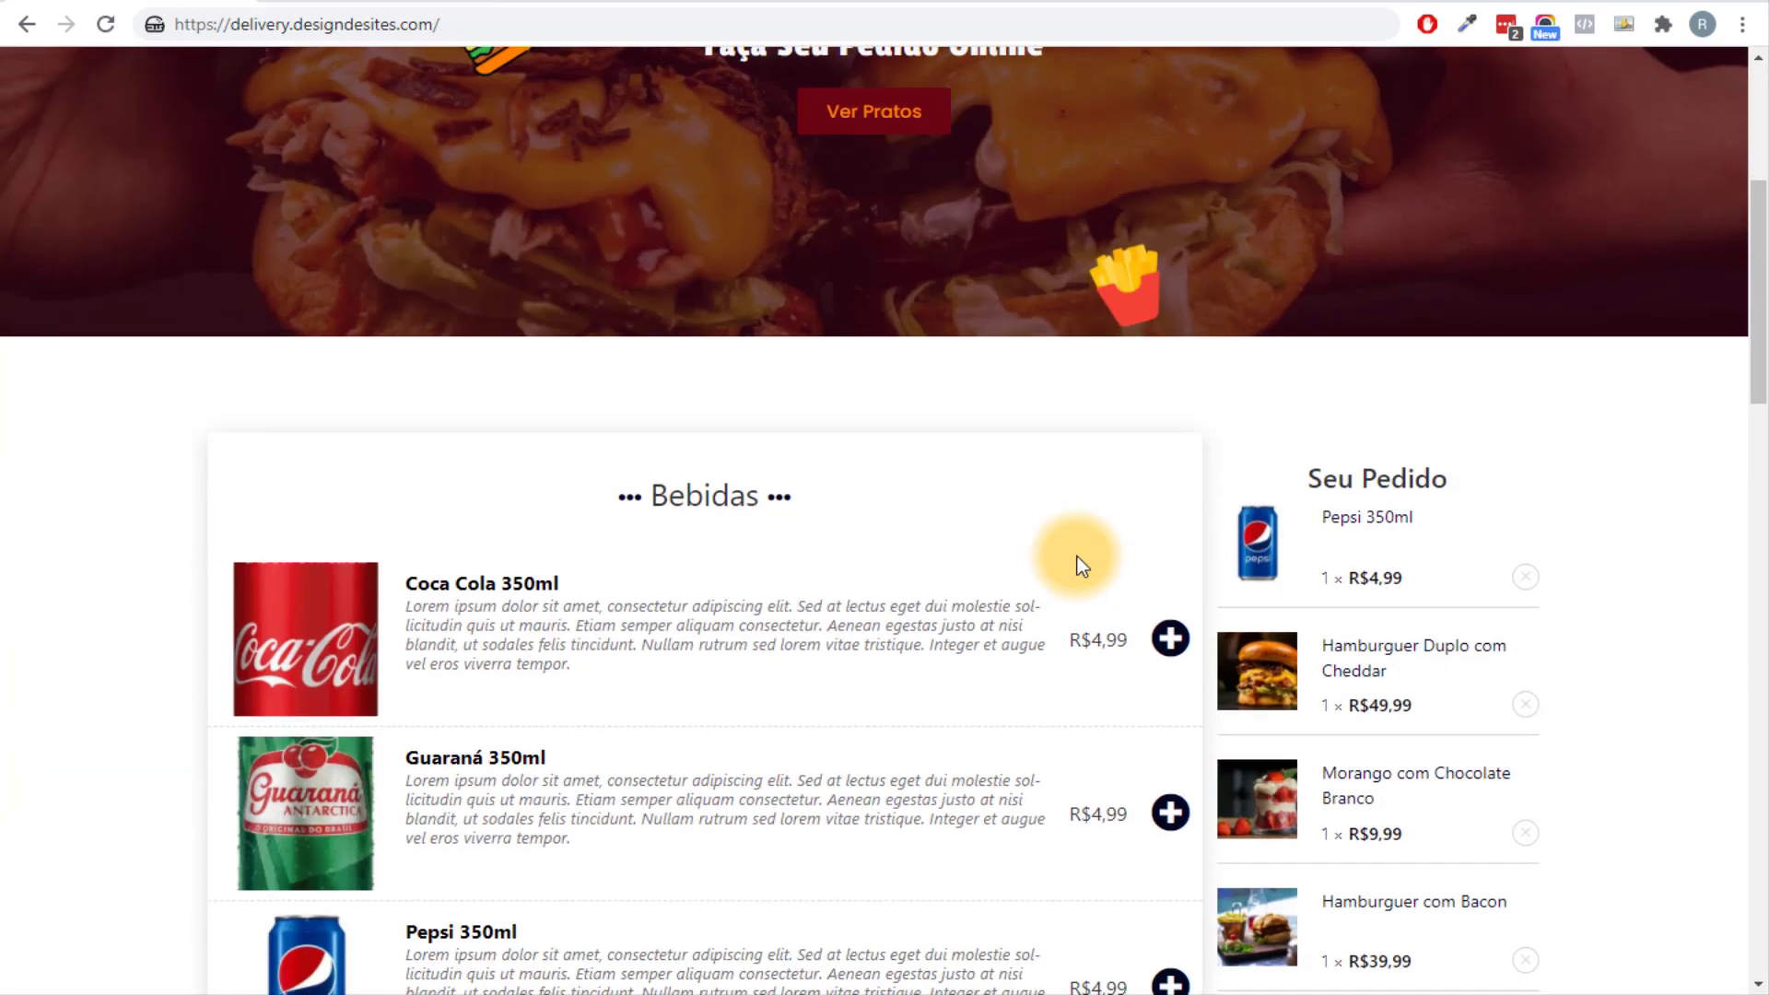
scroll(1059, 529, up, 10)
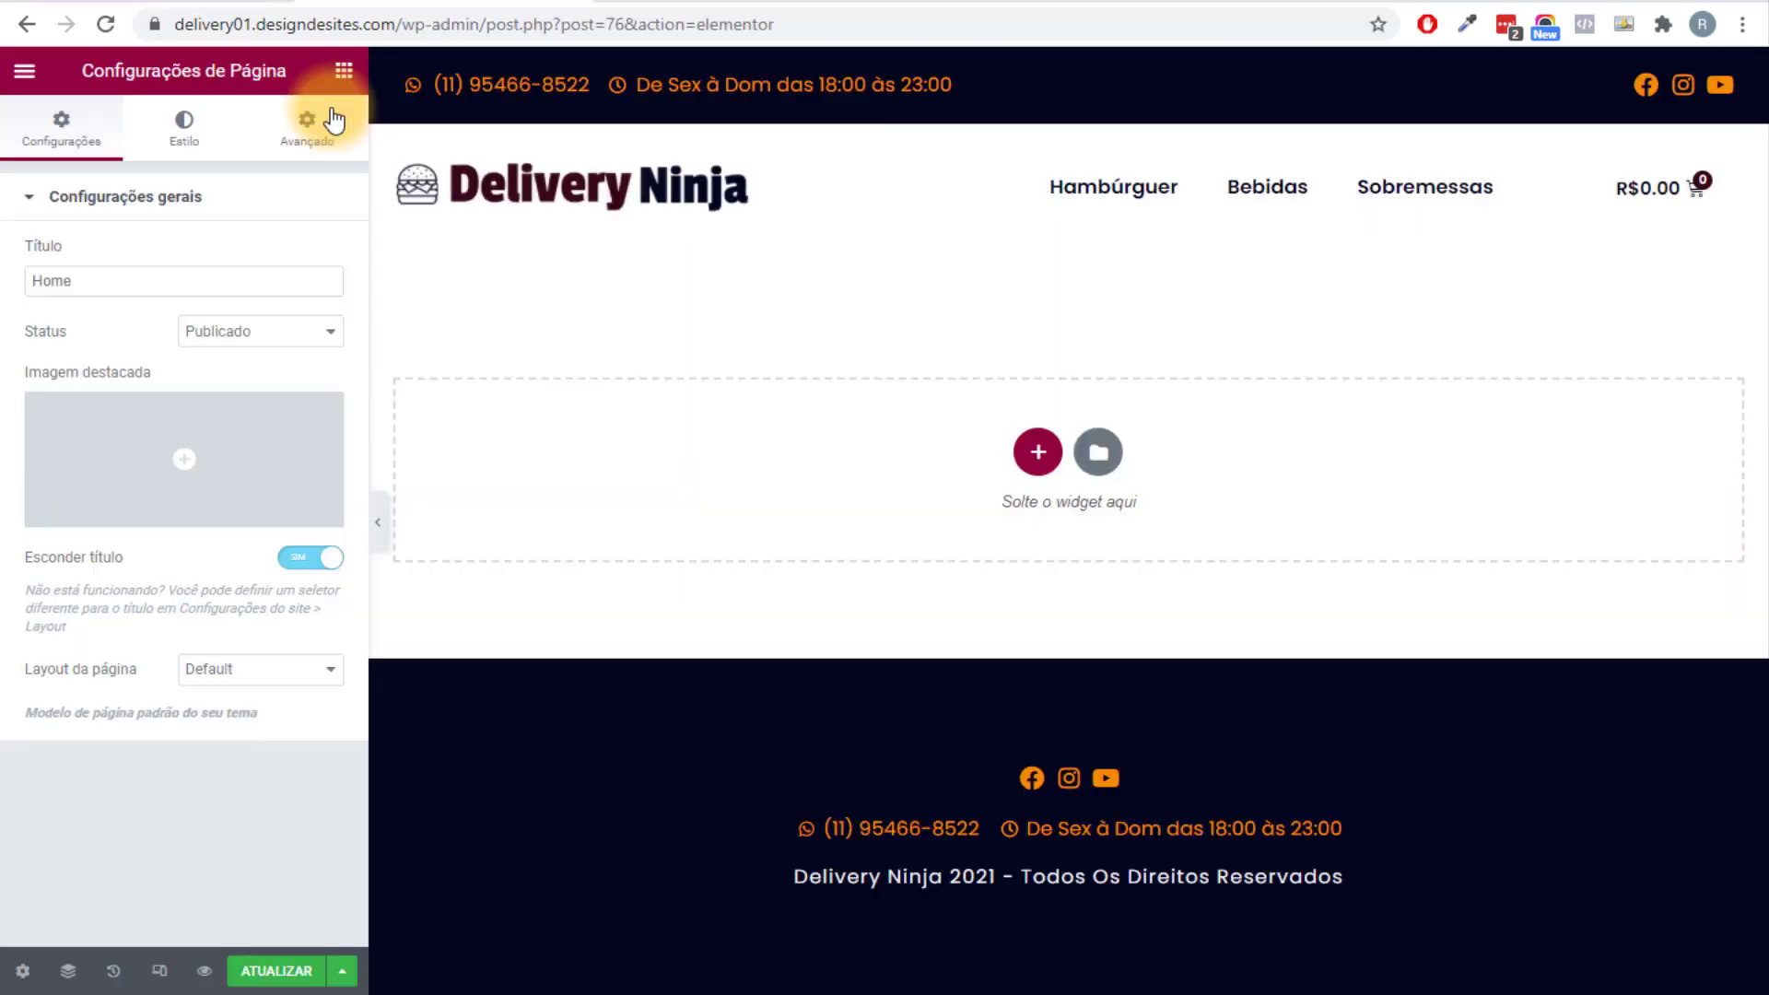
Show the widgets panel and start a new section in the empty drop zone.
click(344, 71)
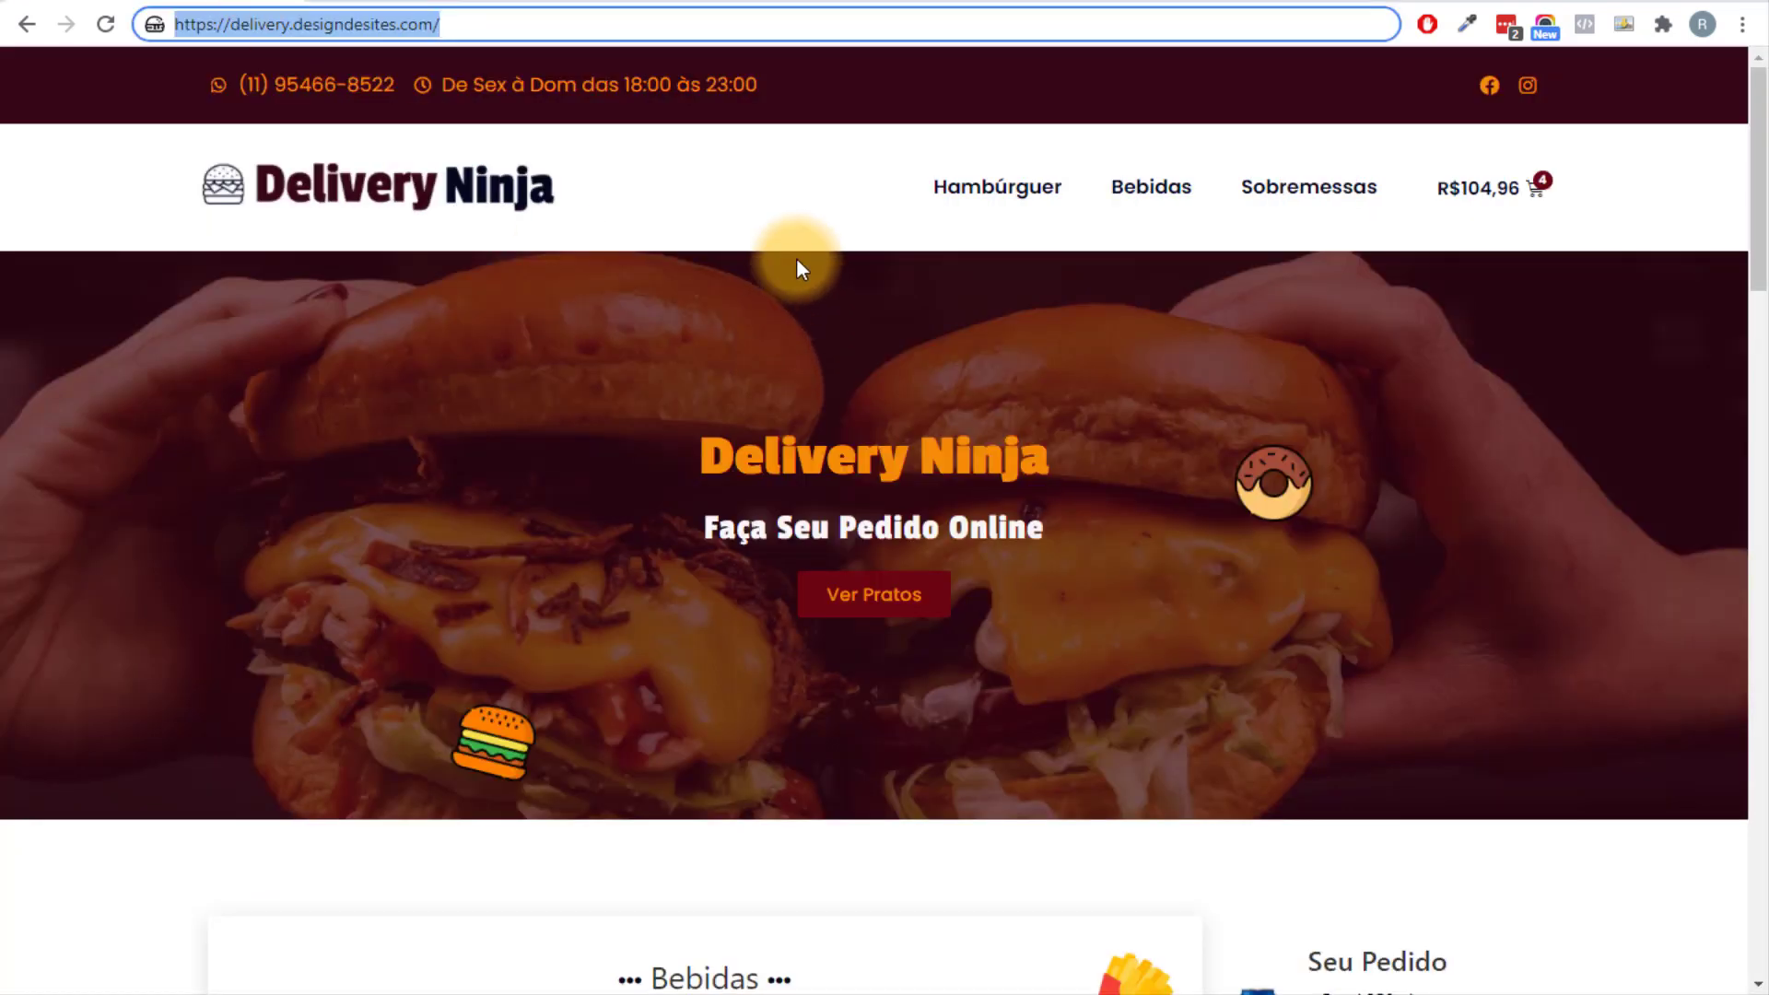
click(265, 295)
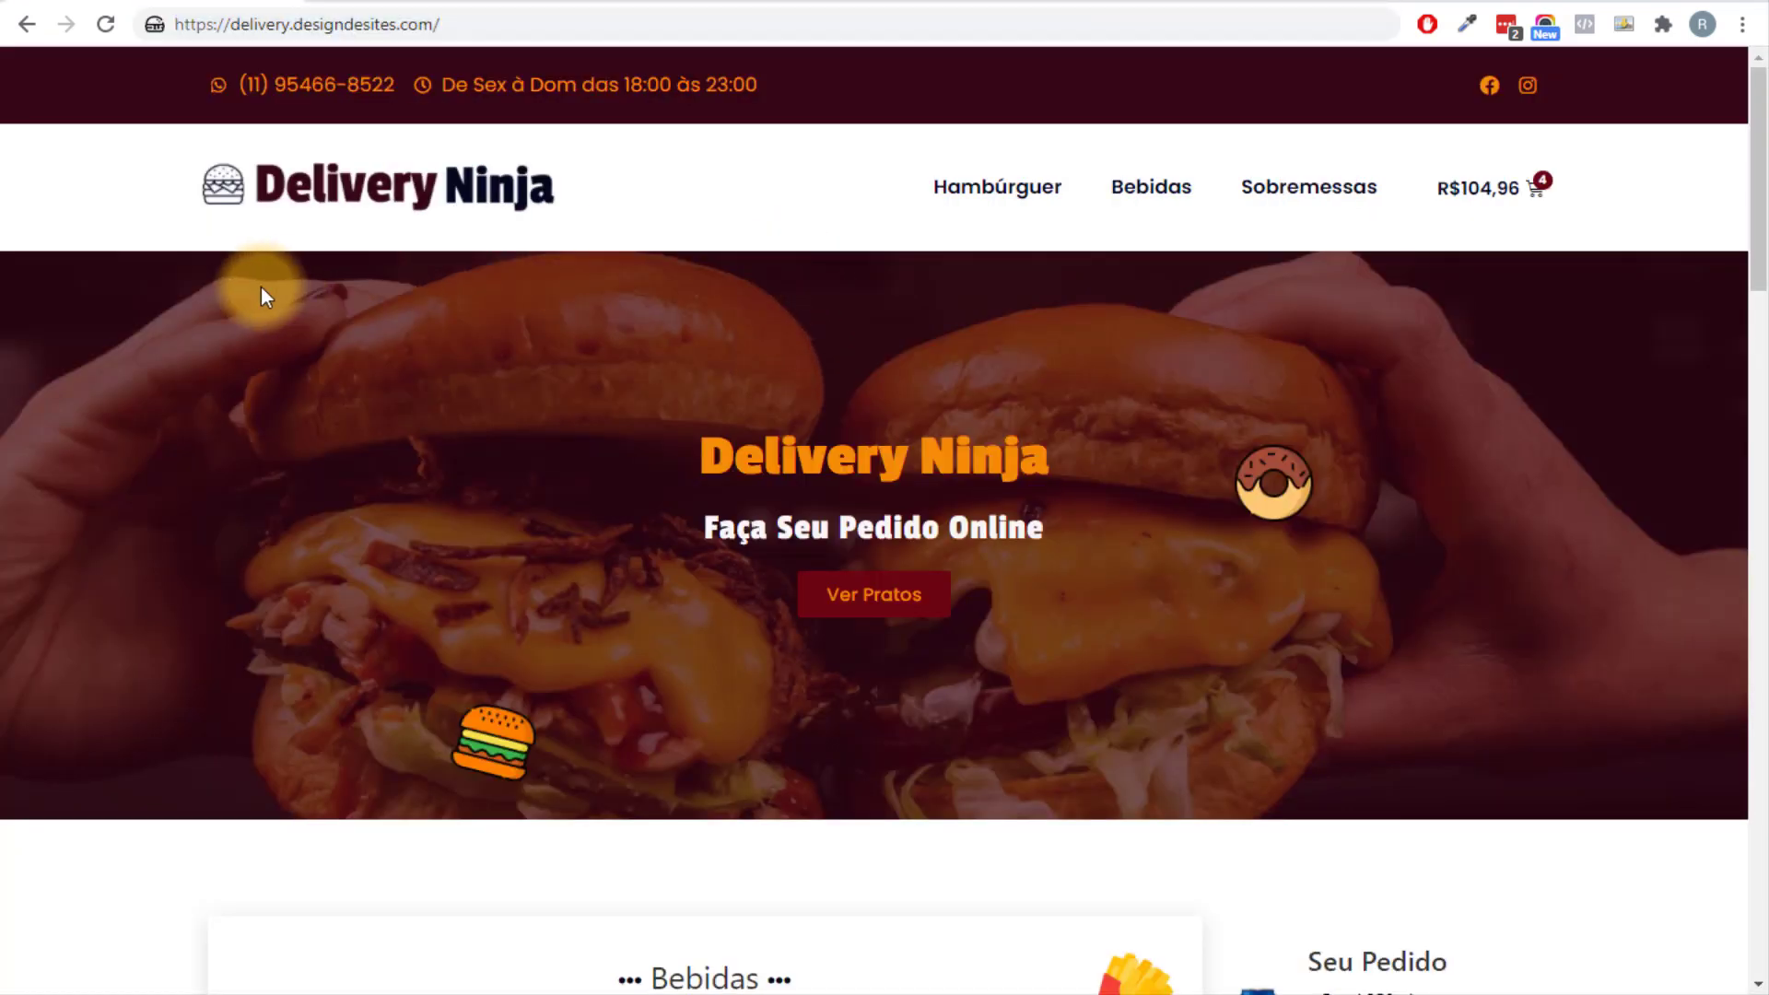
scroll(1100, 434, down, 3)
scroll(1080, 608, up, 1)
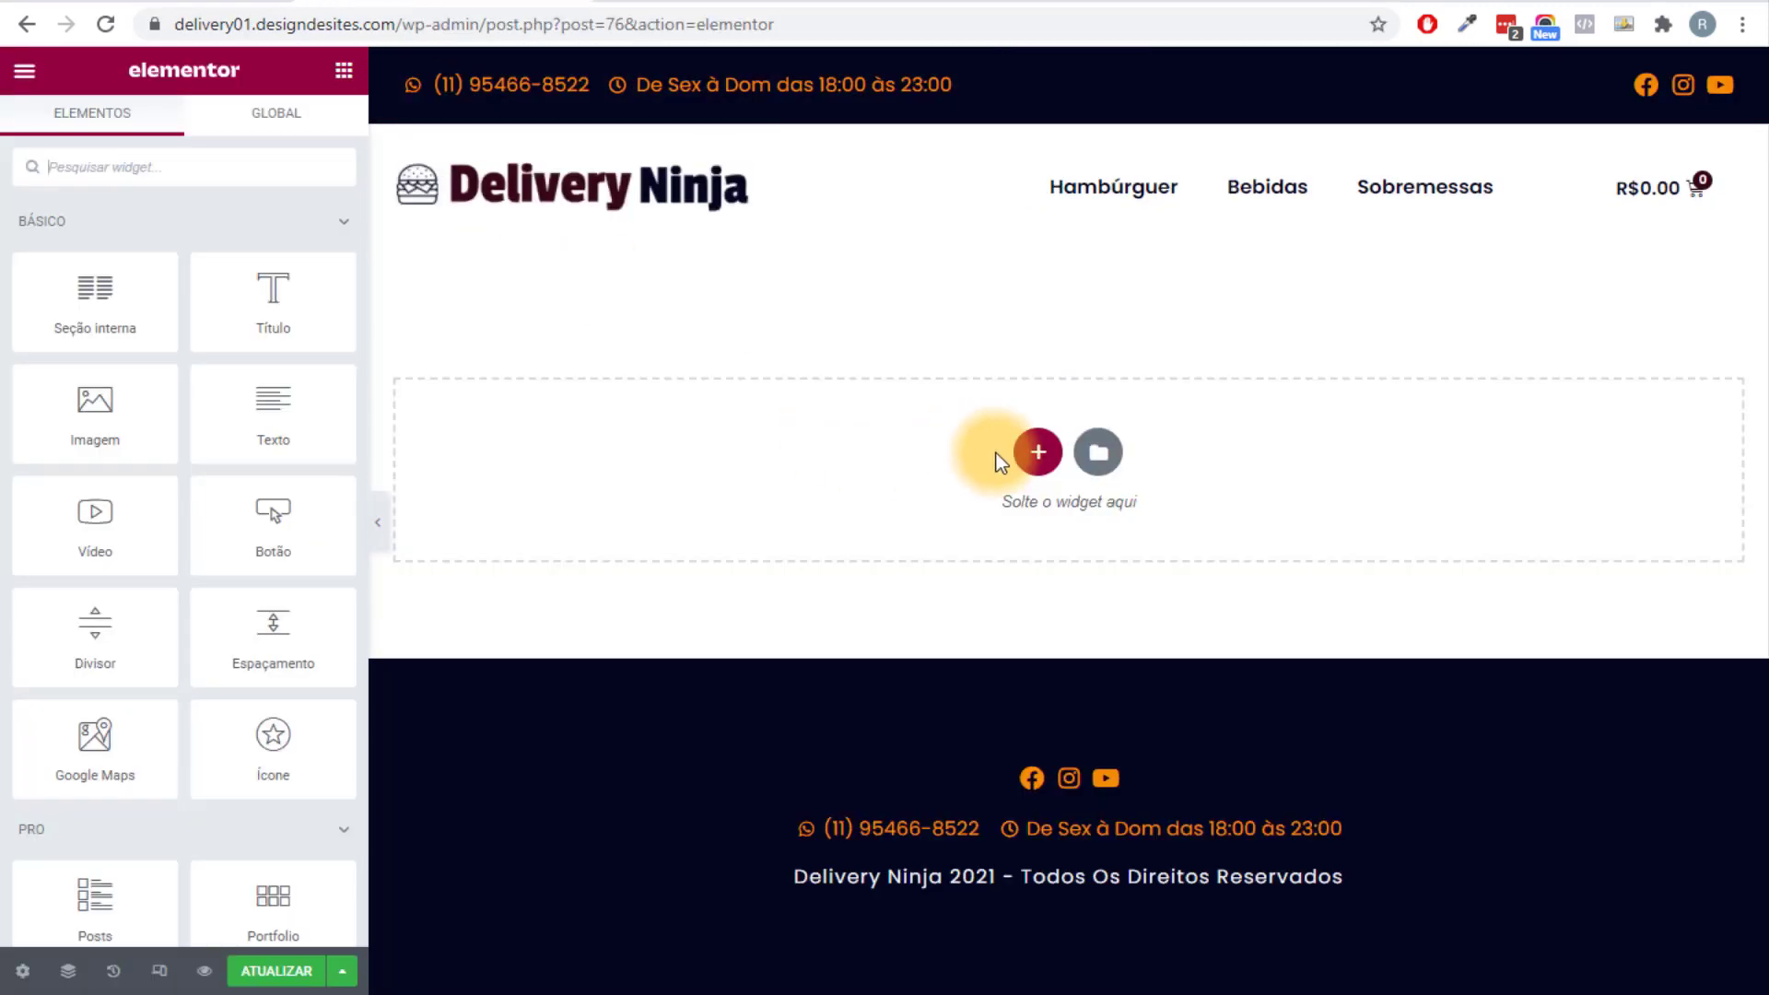
click(1024, 453)
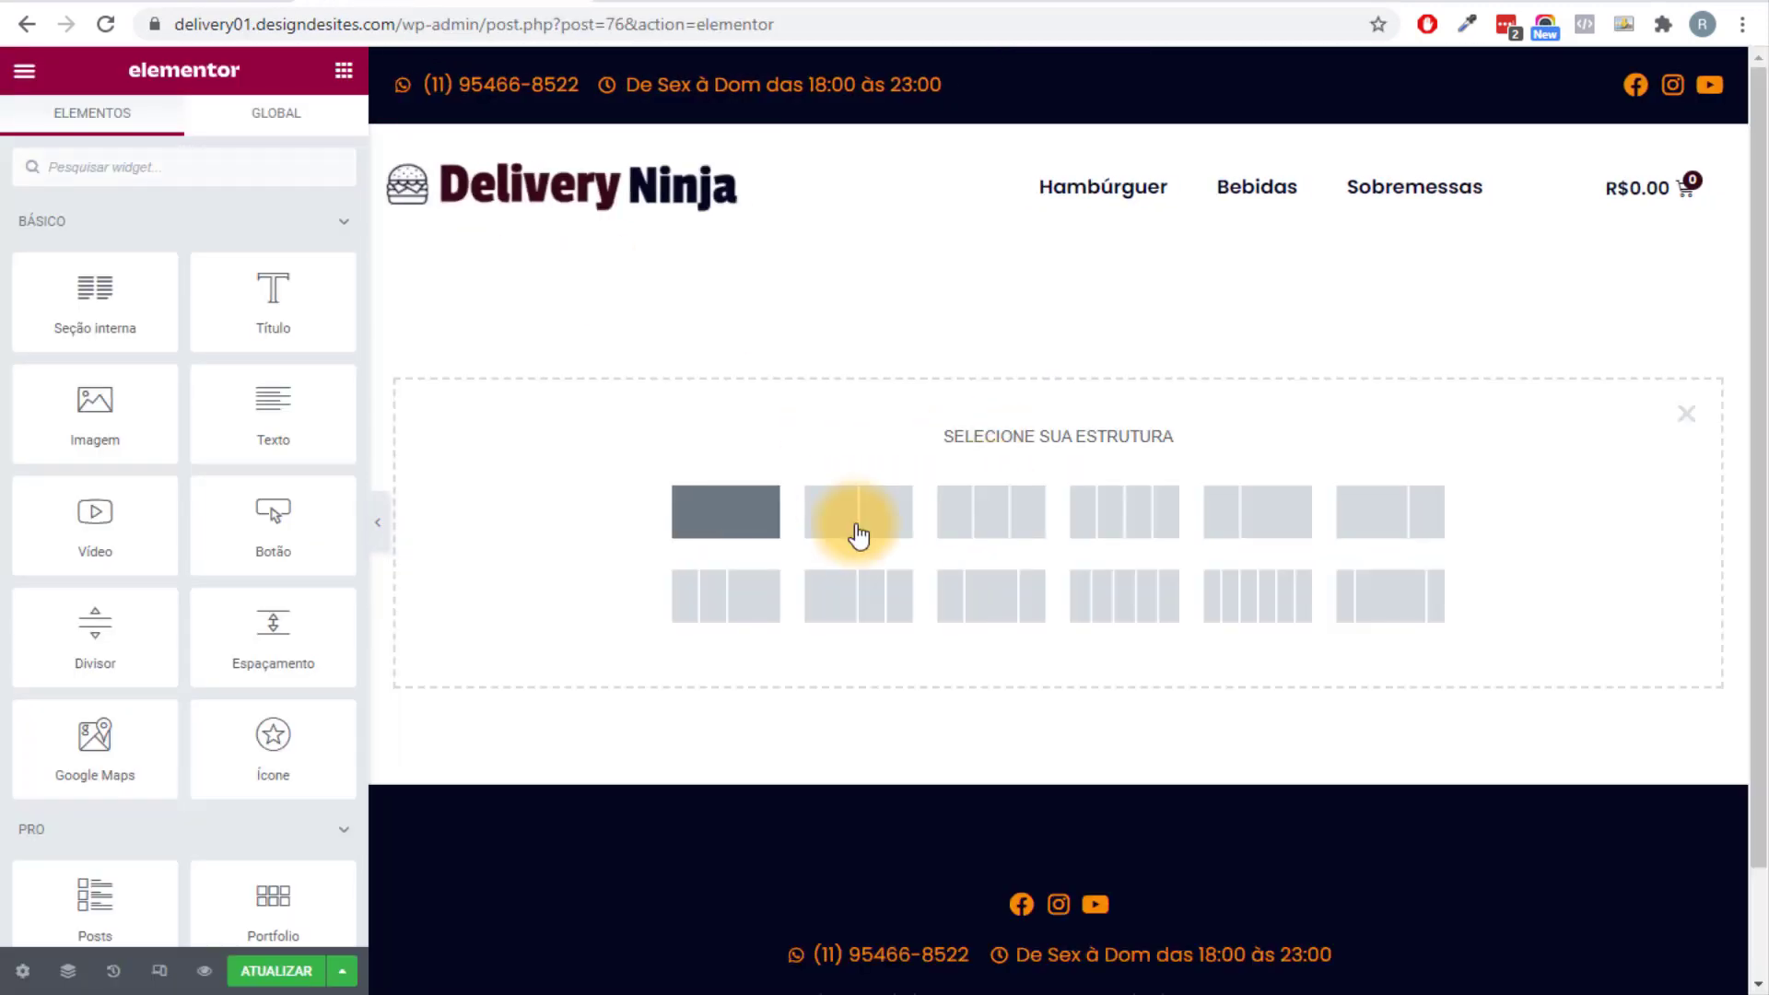
Add a one-column section with Altura mínima set to 60 VH.
click(727, 511)
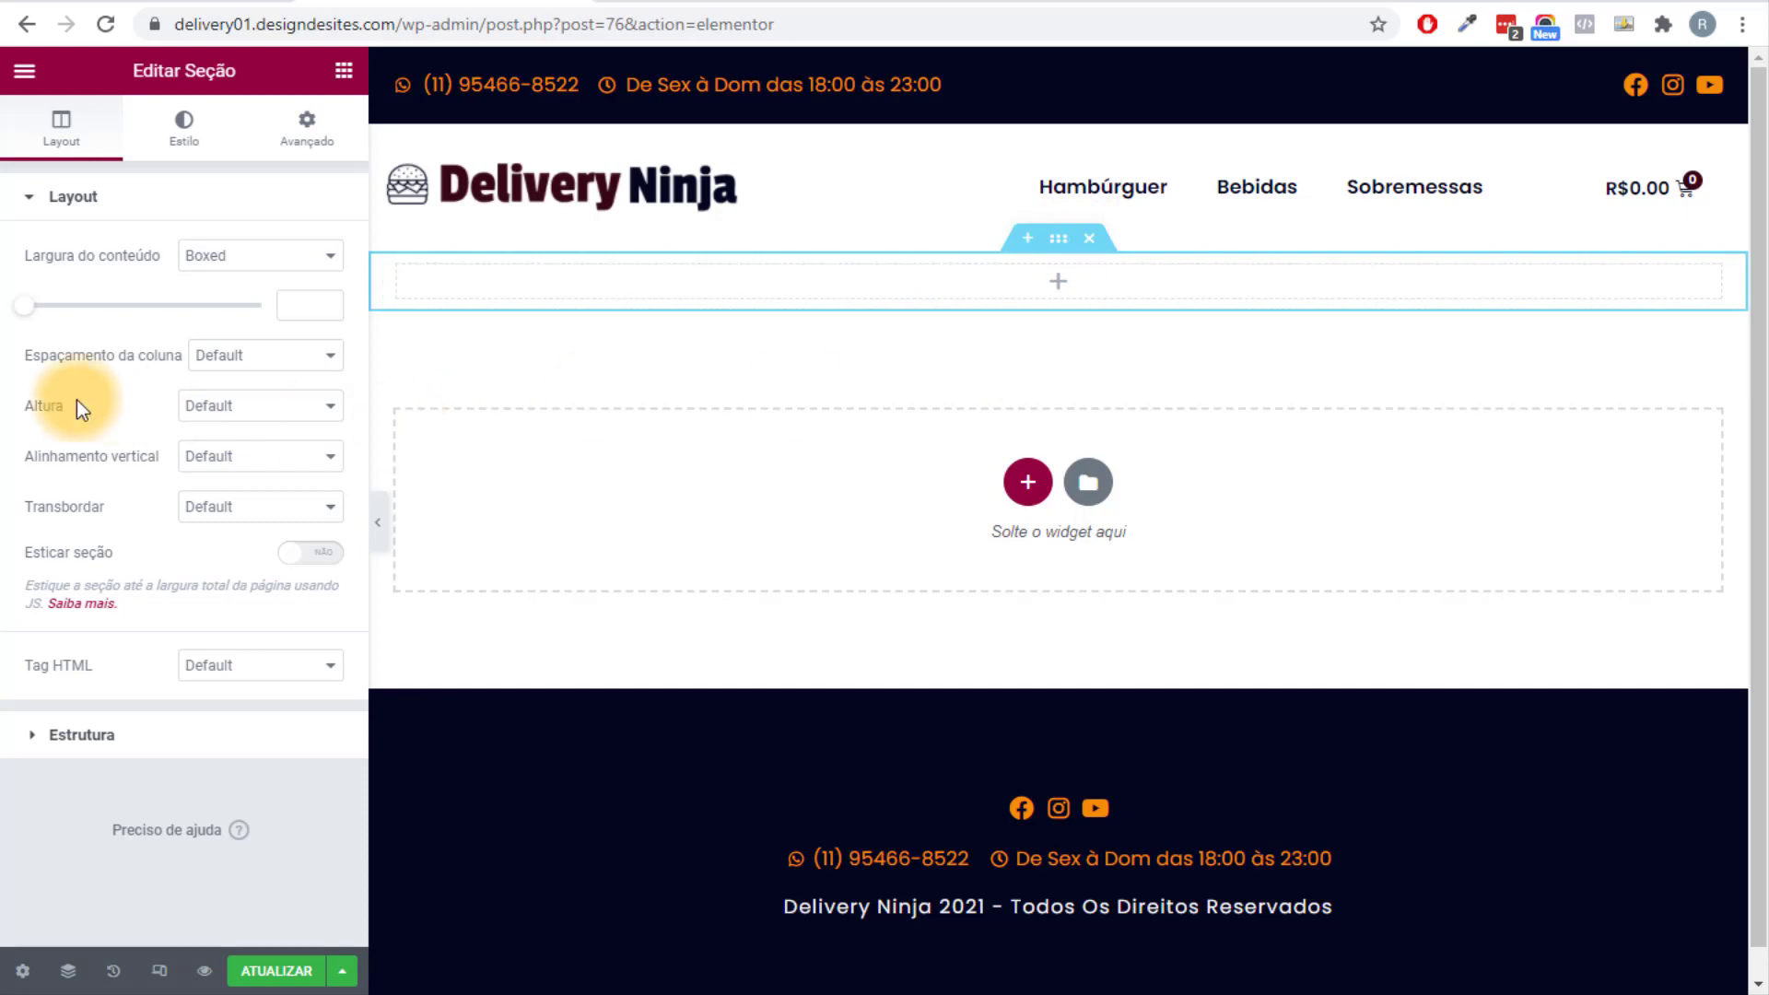
click(237, 407)
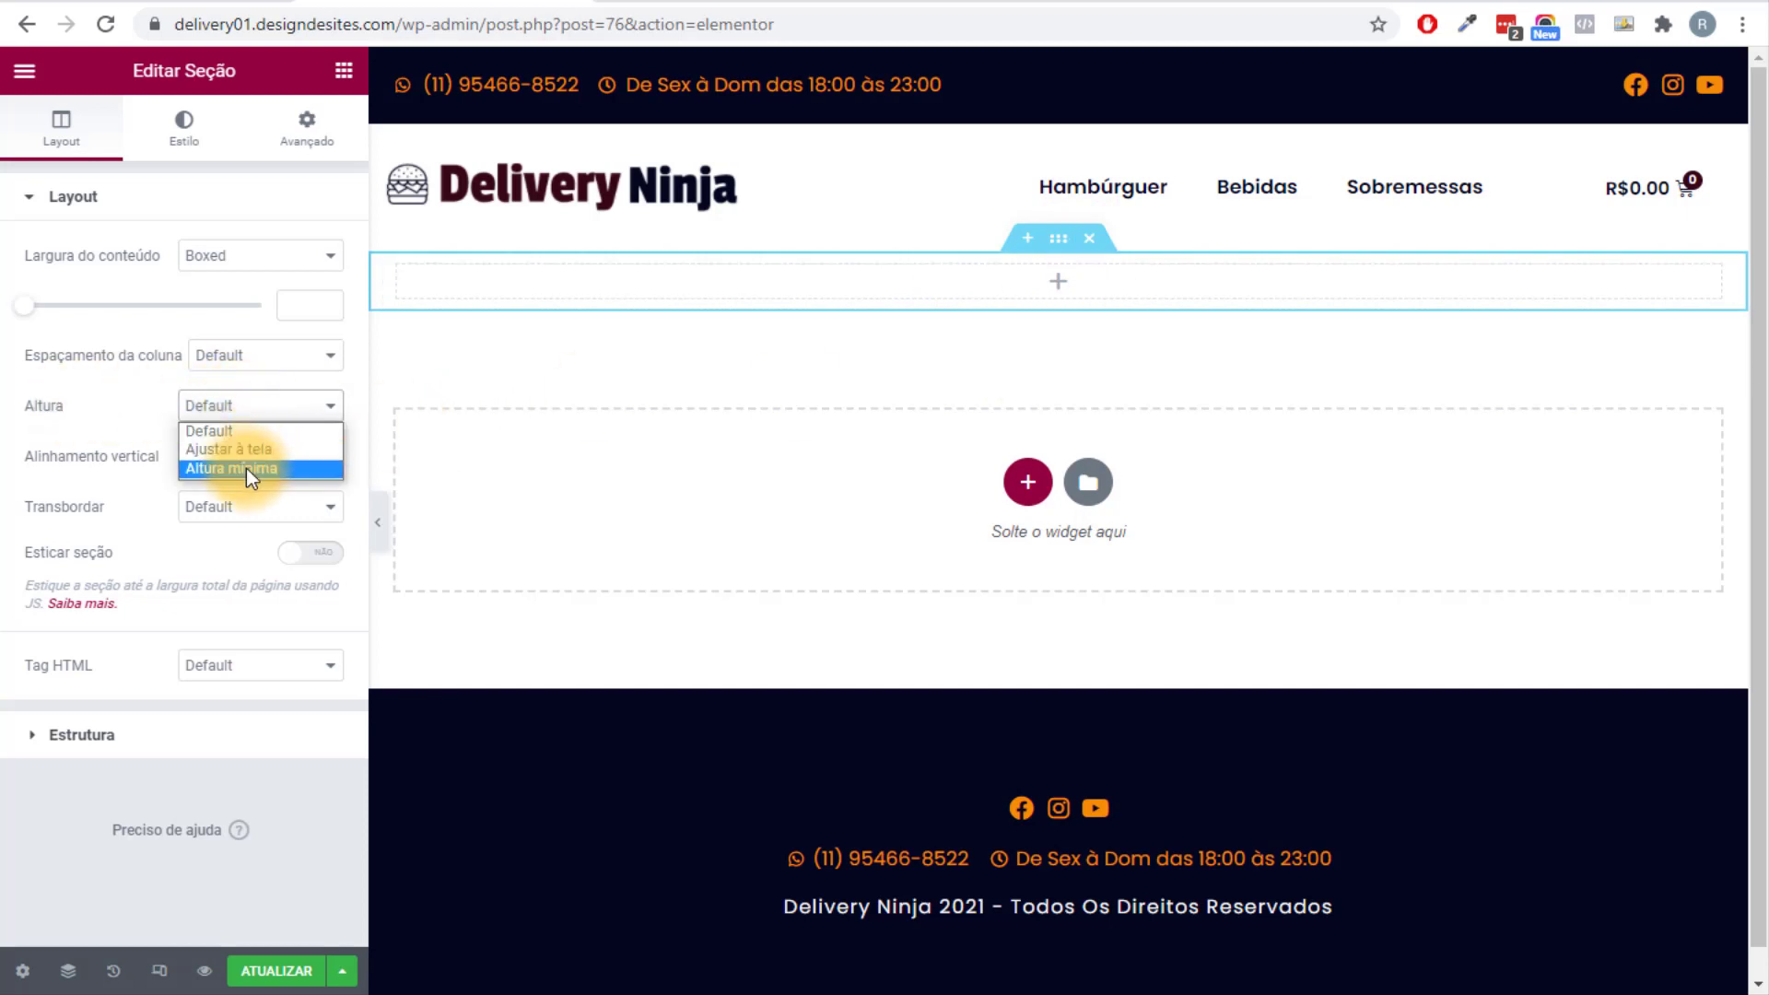
click(246, 468)
mouse_move(109, 492)
mouse_down()
mouse_move(158, 497)
mouse_move(95, 501)
mouse_move(240, 489)
mouse_move(93, 494)
mouse_up()
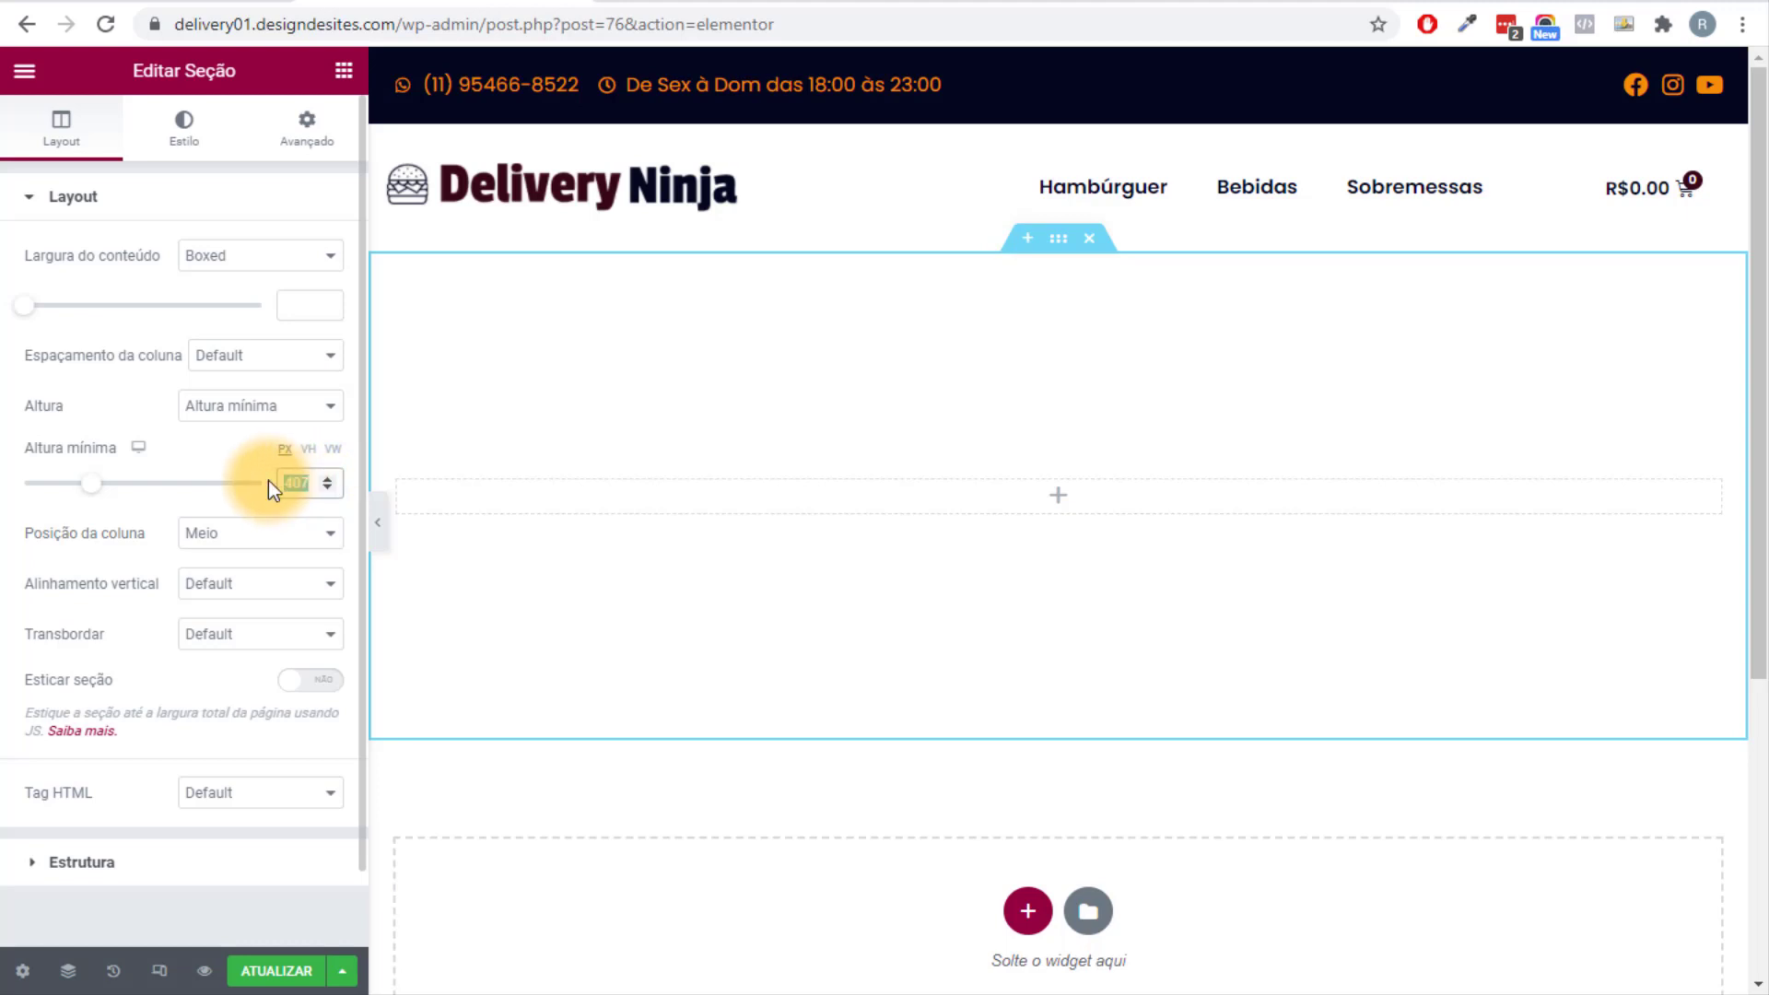
click(308, 449)
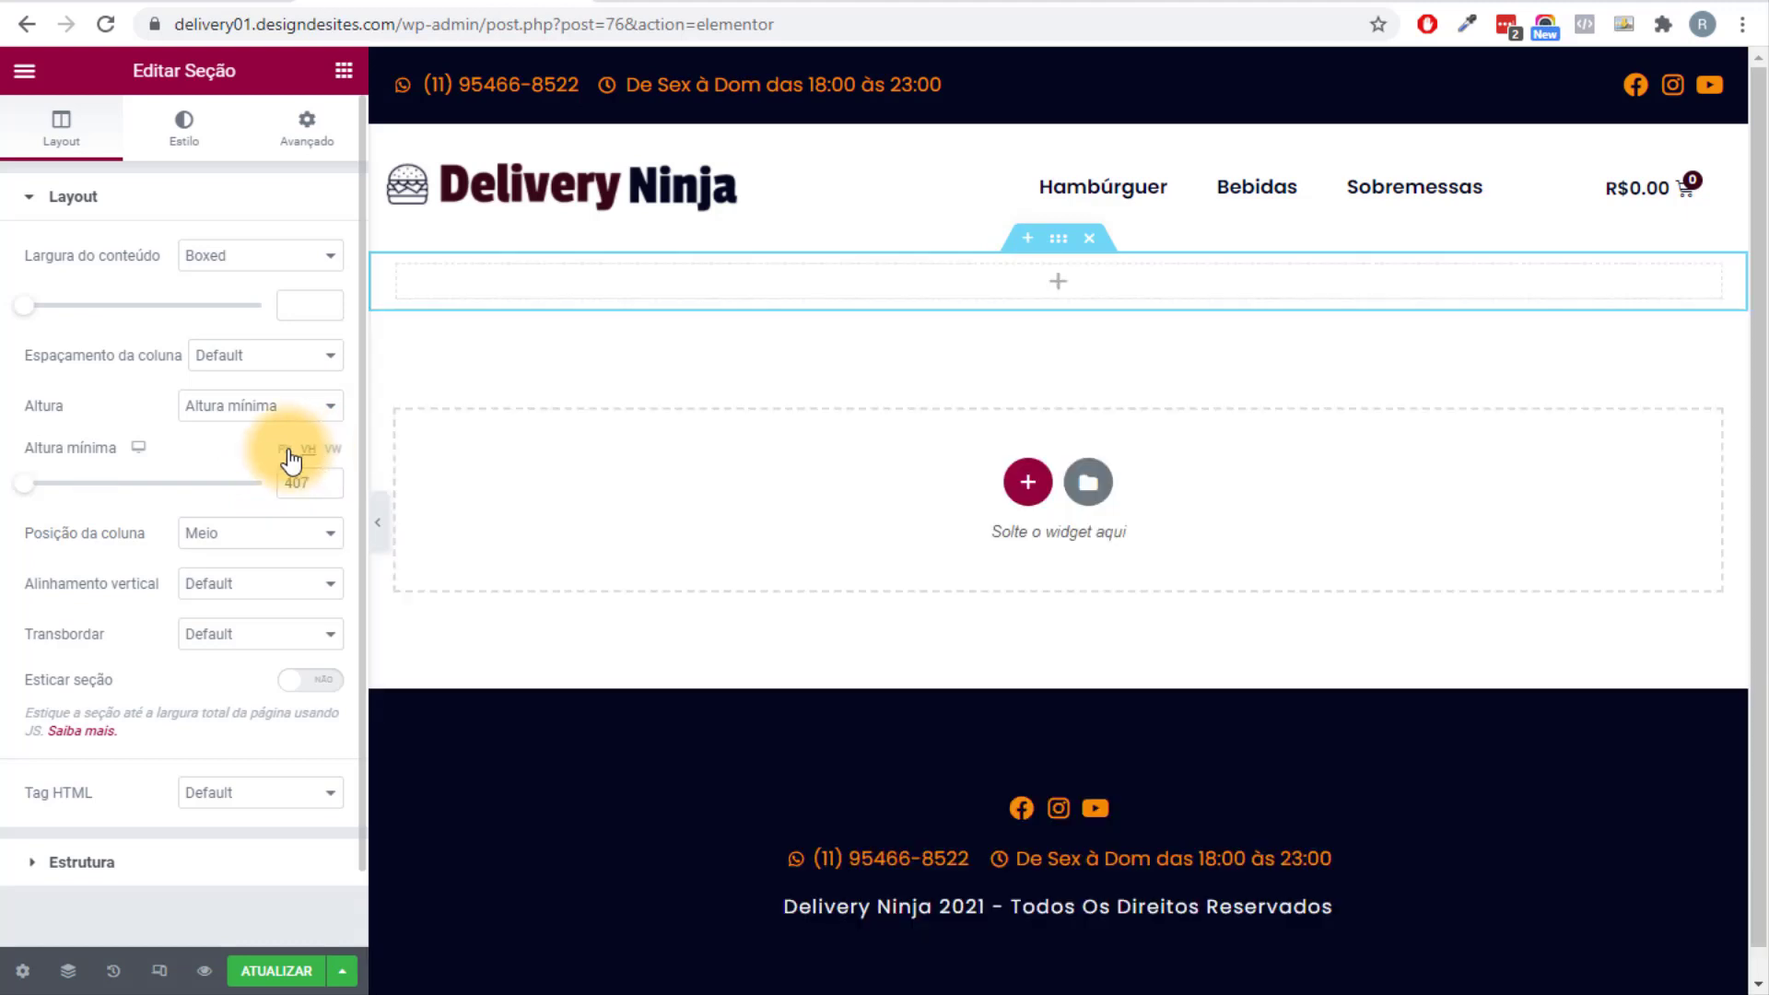
drag(22, 483, 166, 502)
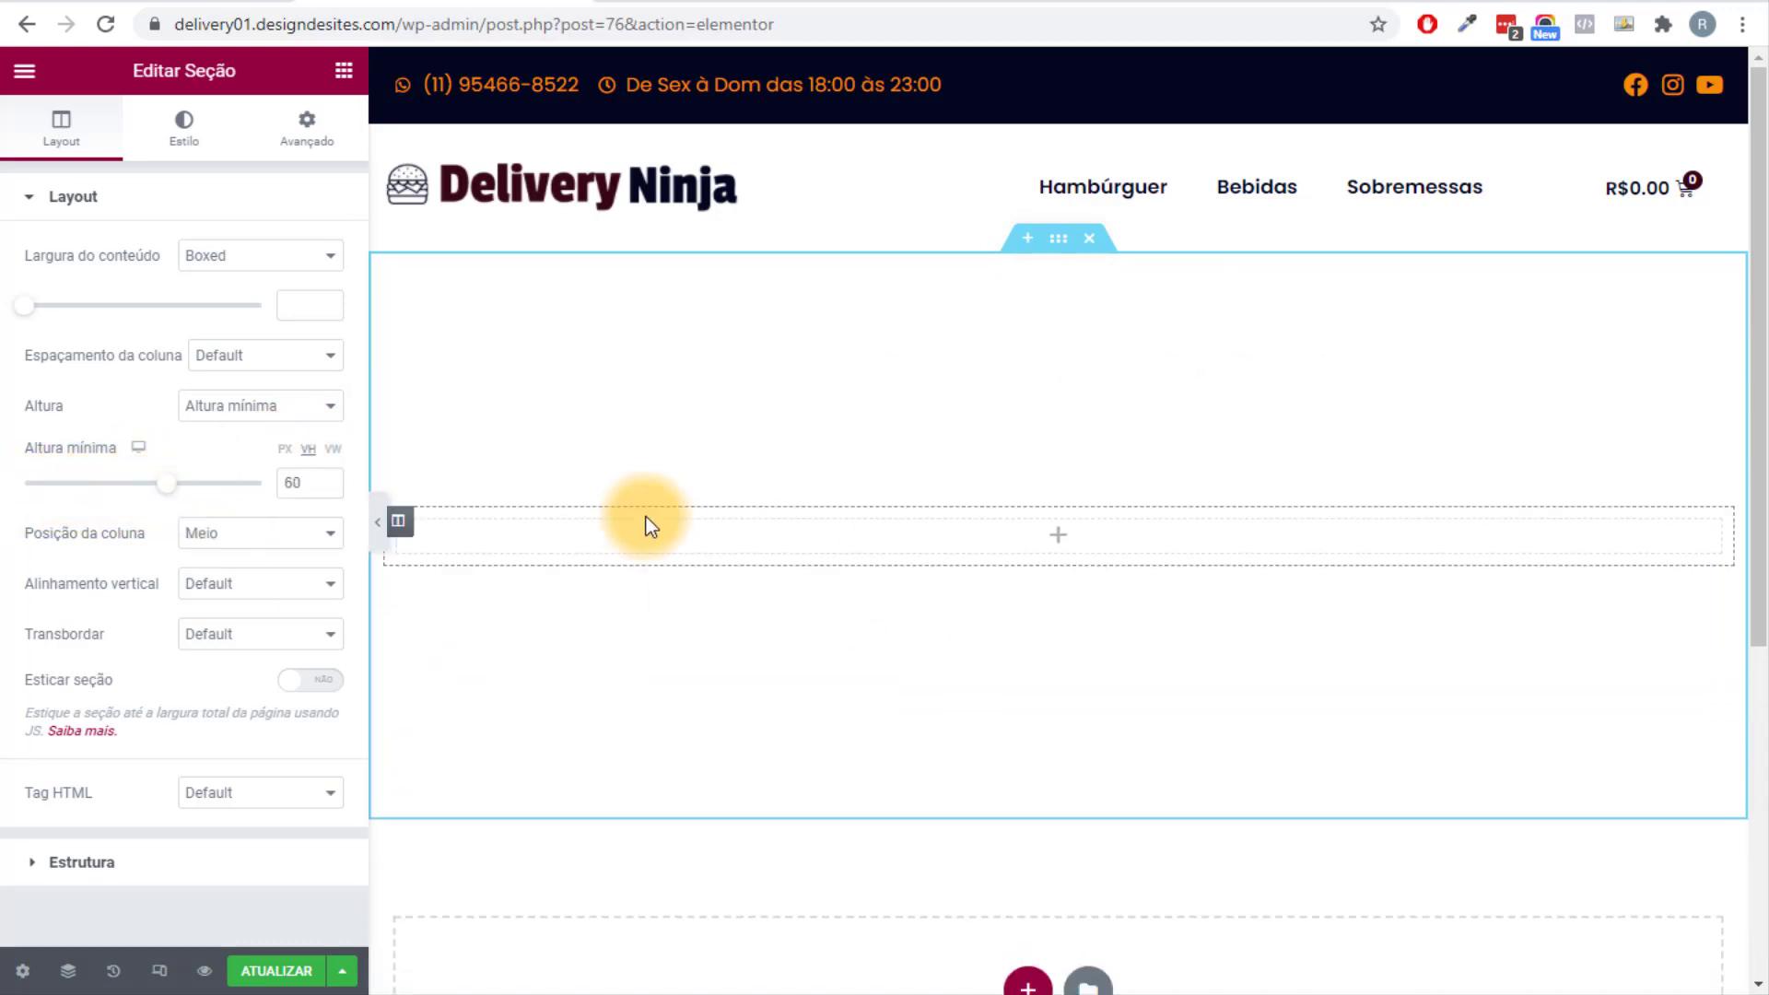
double_click(304, 483)
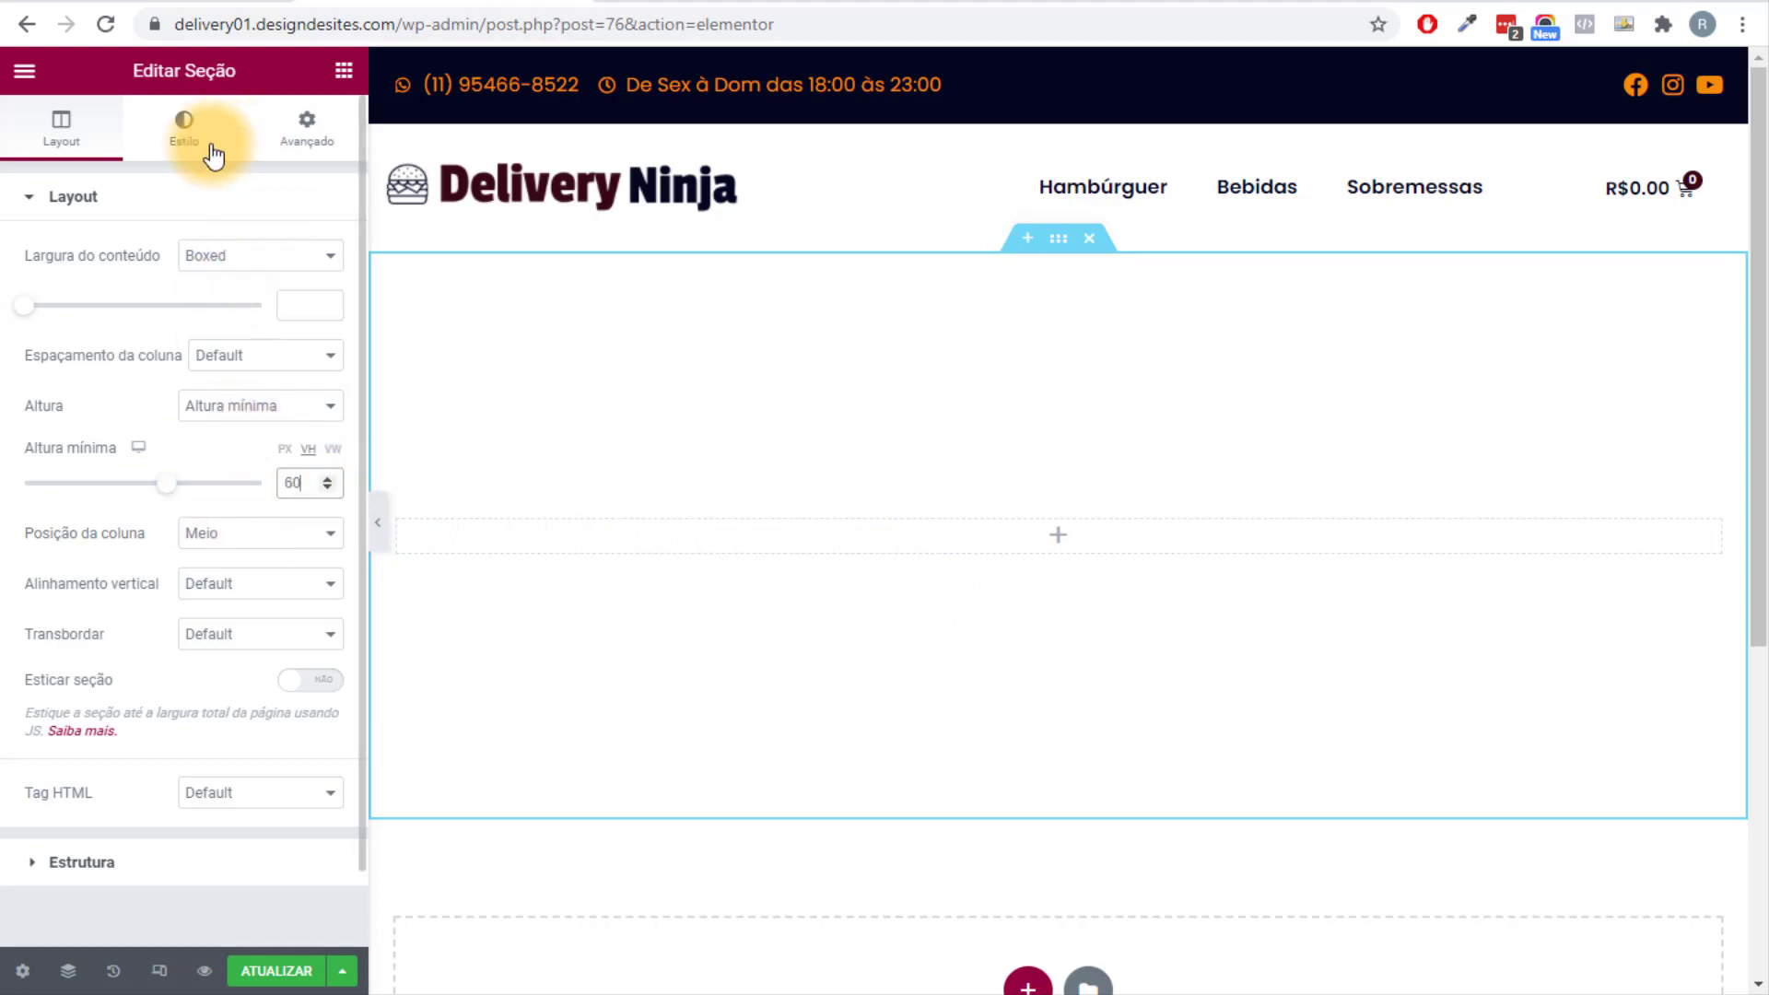
Set a classic background of the two-burgers photo, sized cover and centred.
click(184, 127)
click(228, 305)
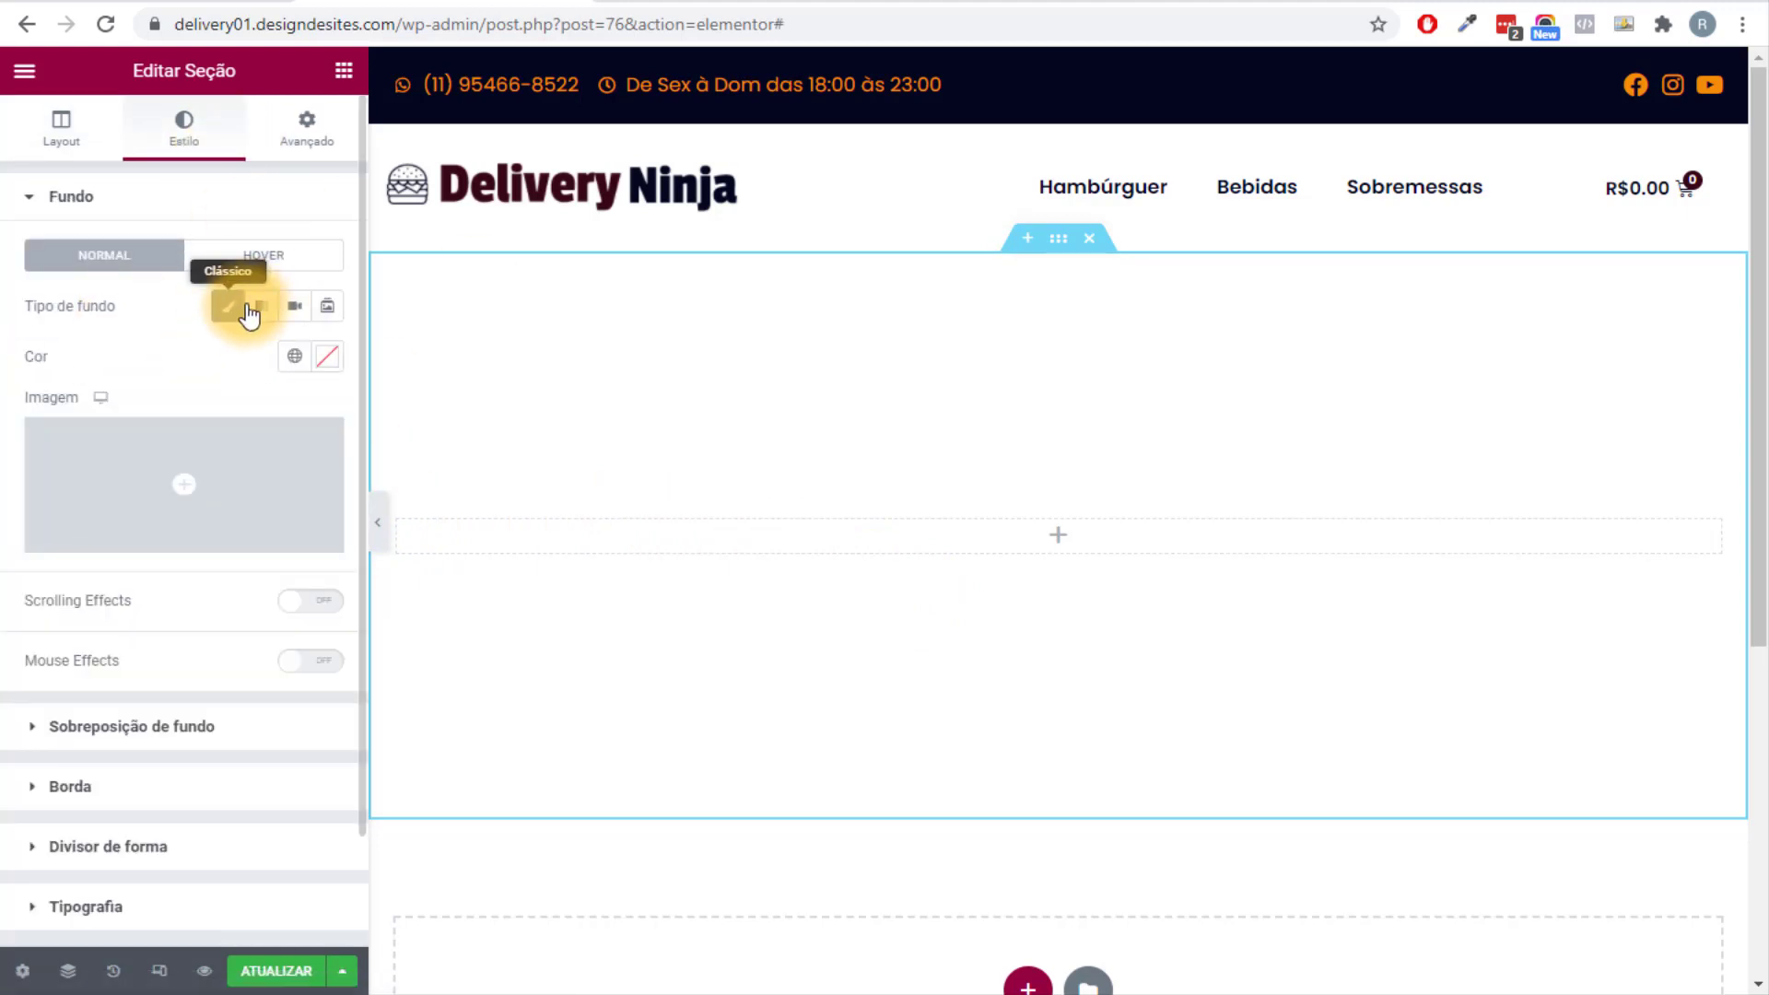
click(238, 455)
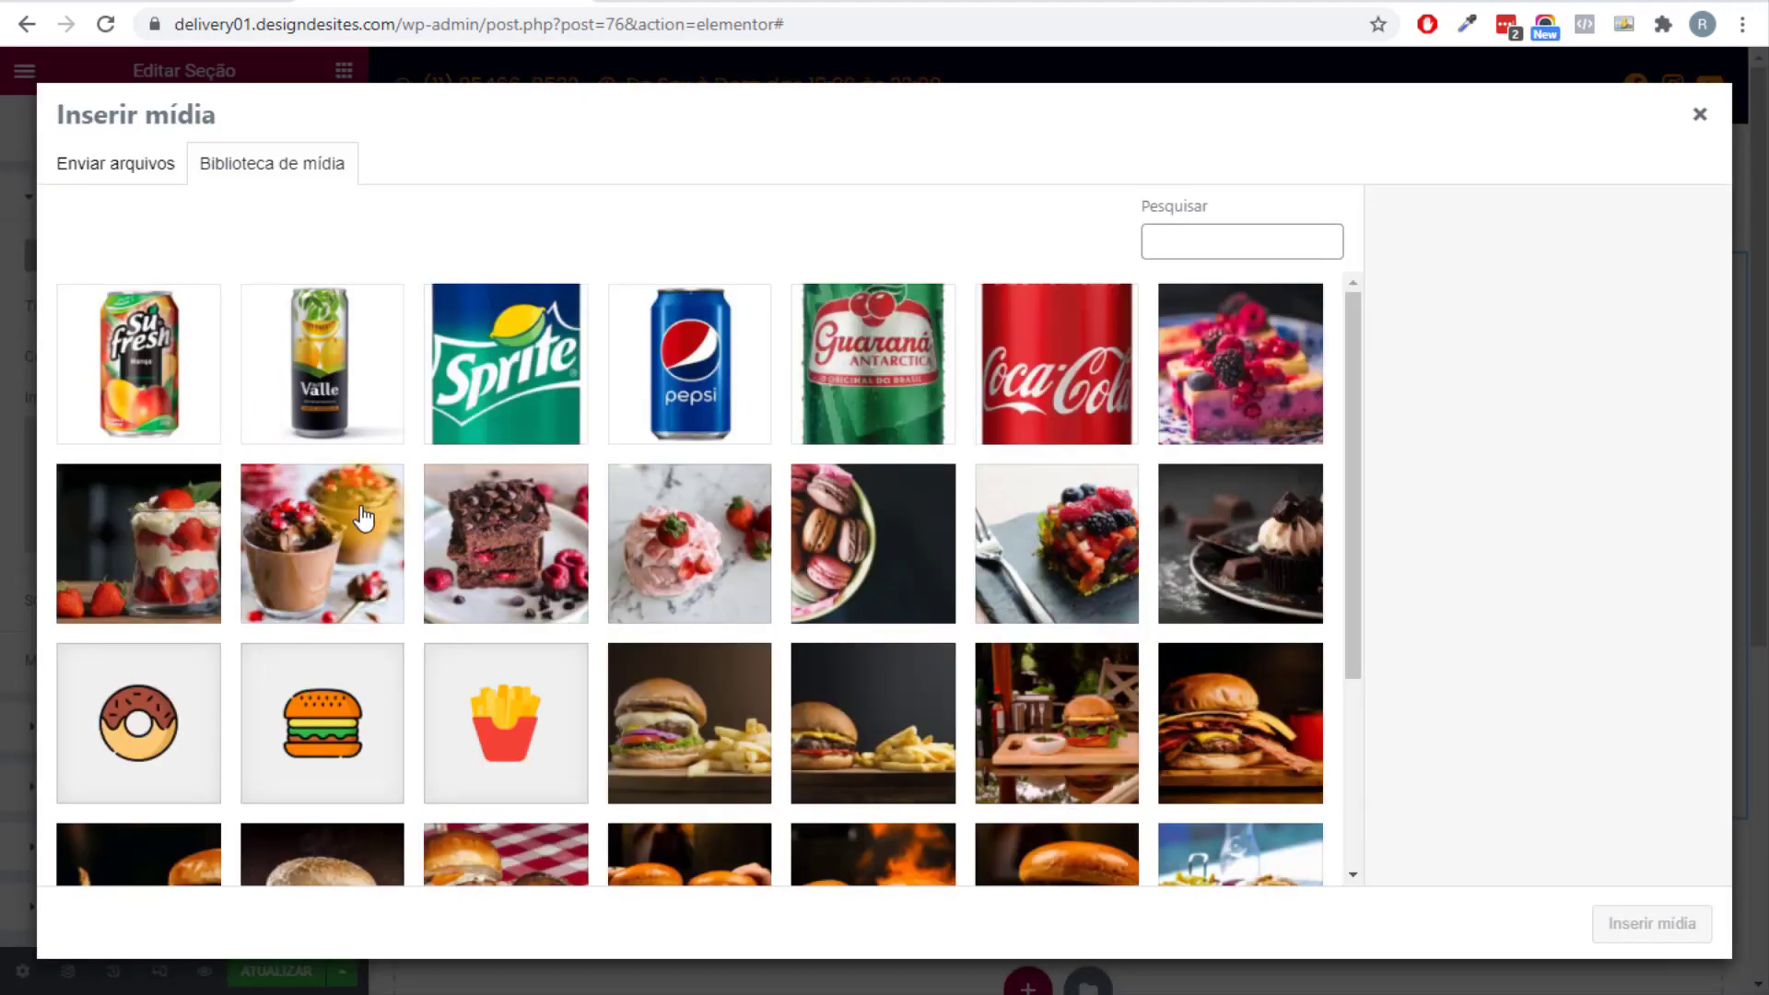
scroll(498, 537, down, 3)
click(693, 609)
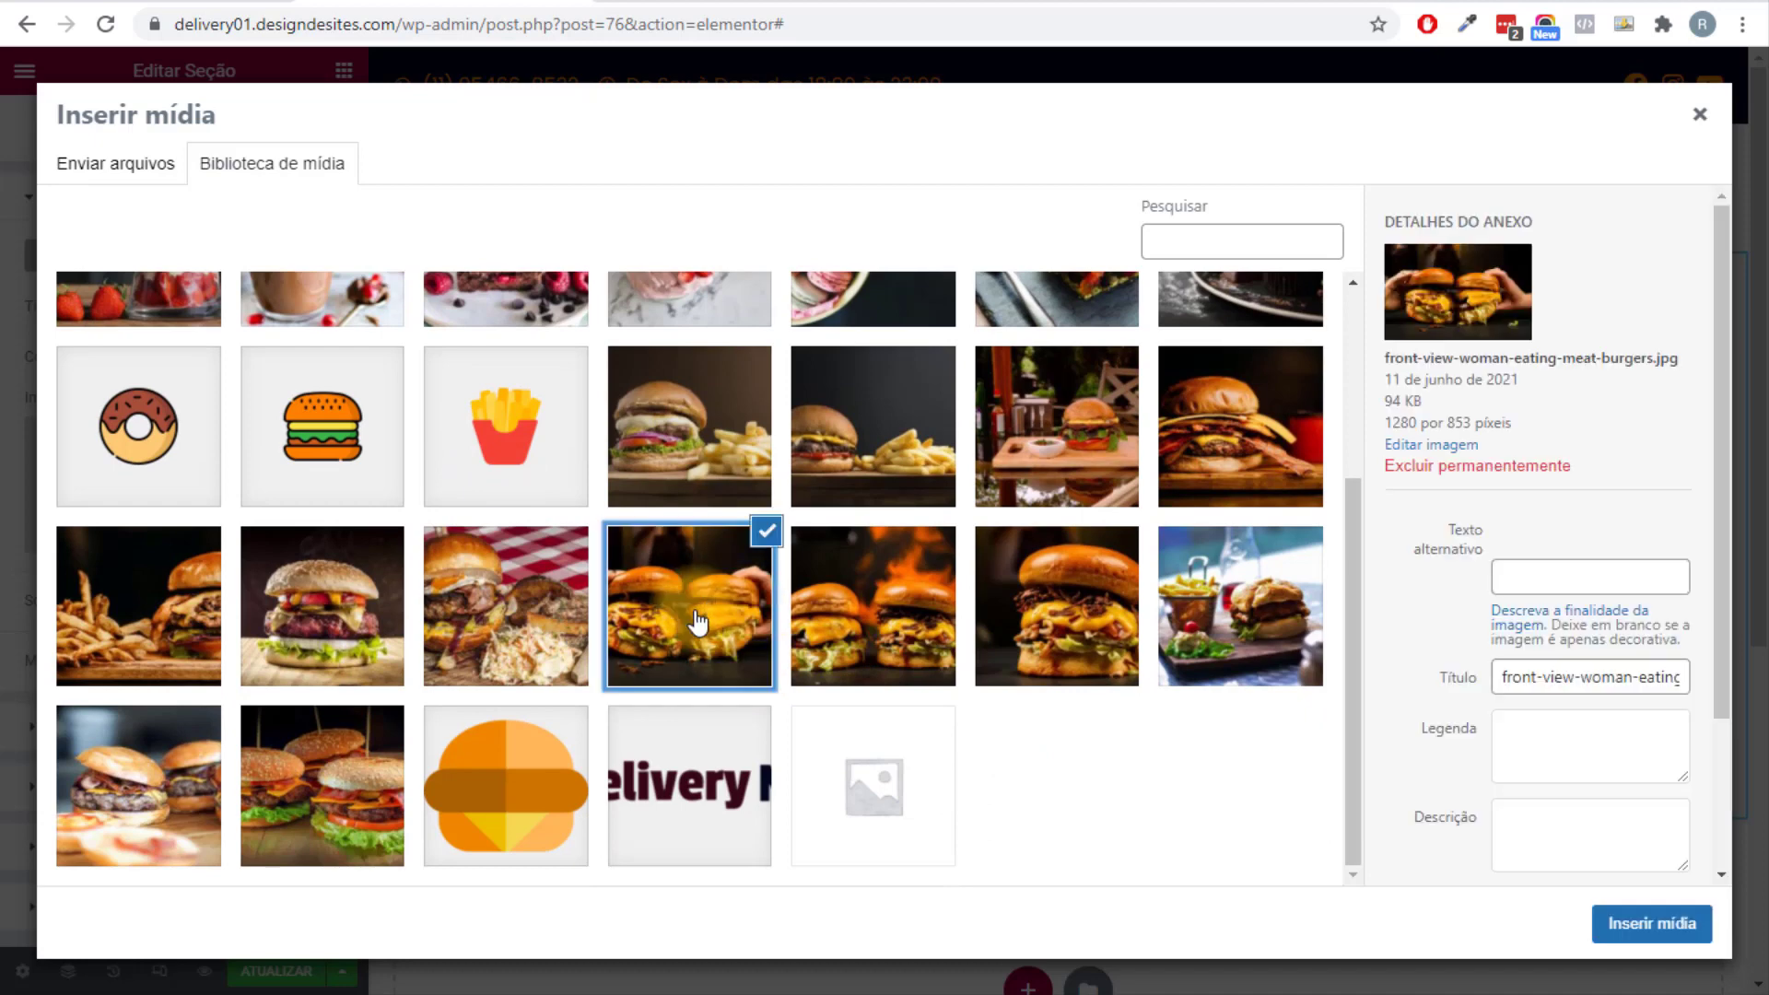
click(1672, 929)
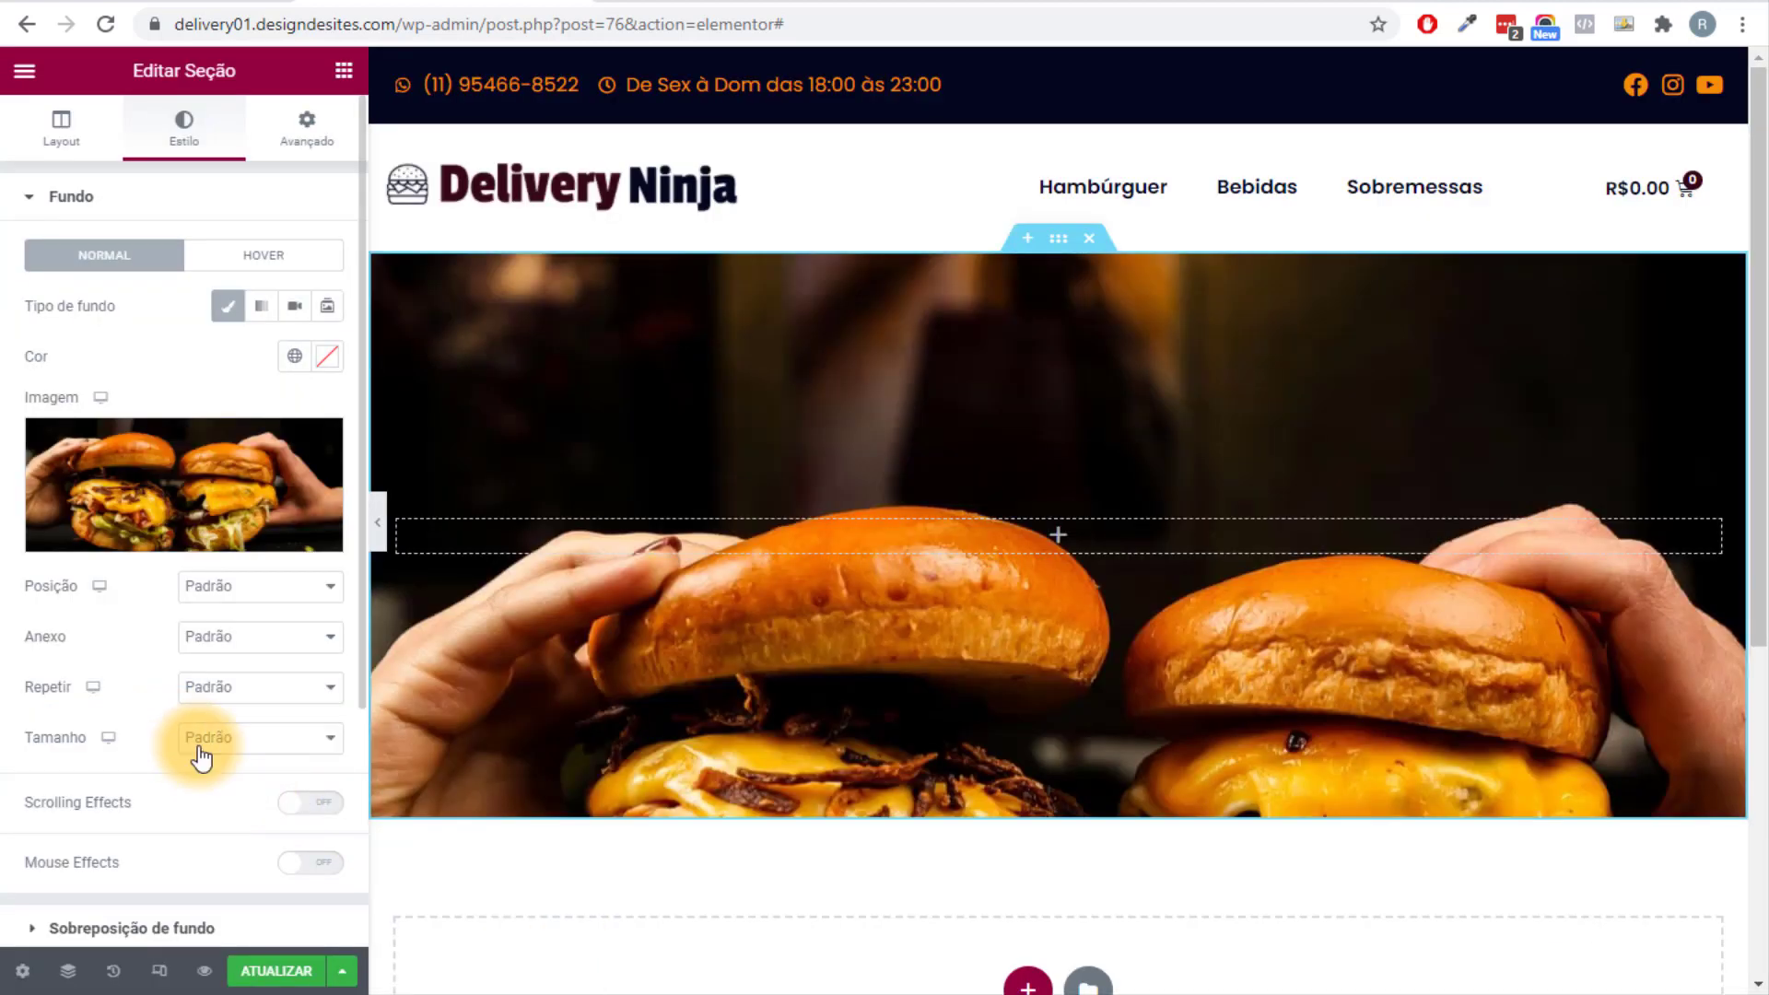
click(208, 737)
click(268, 801)
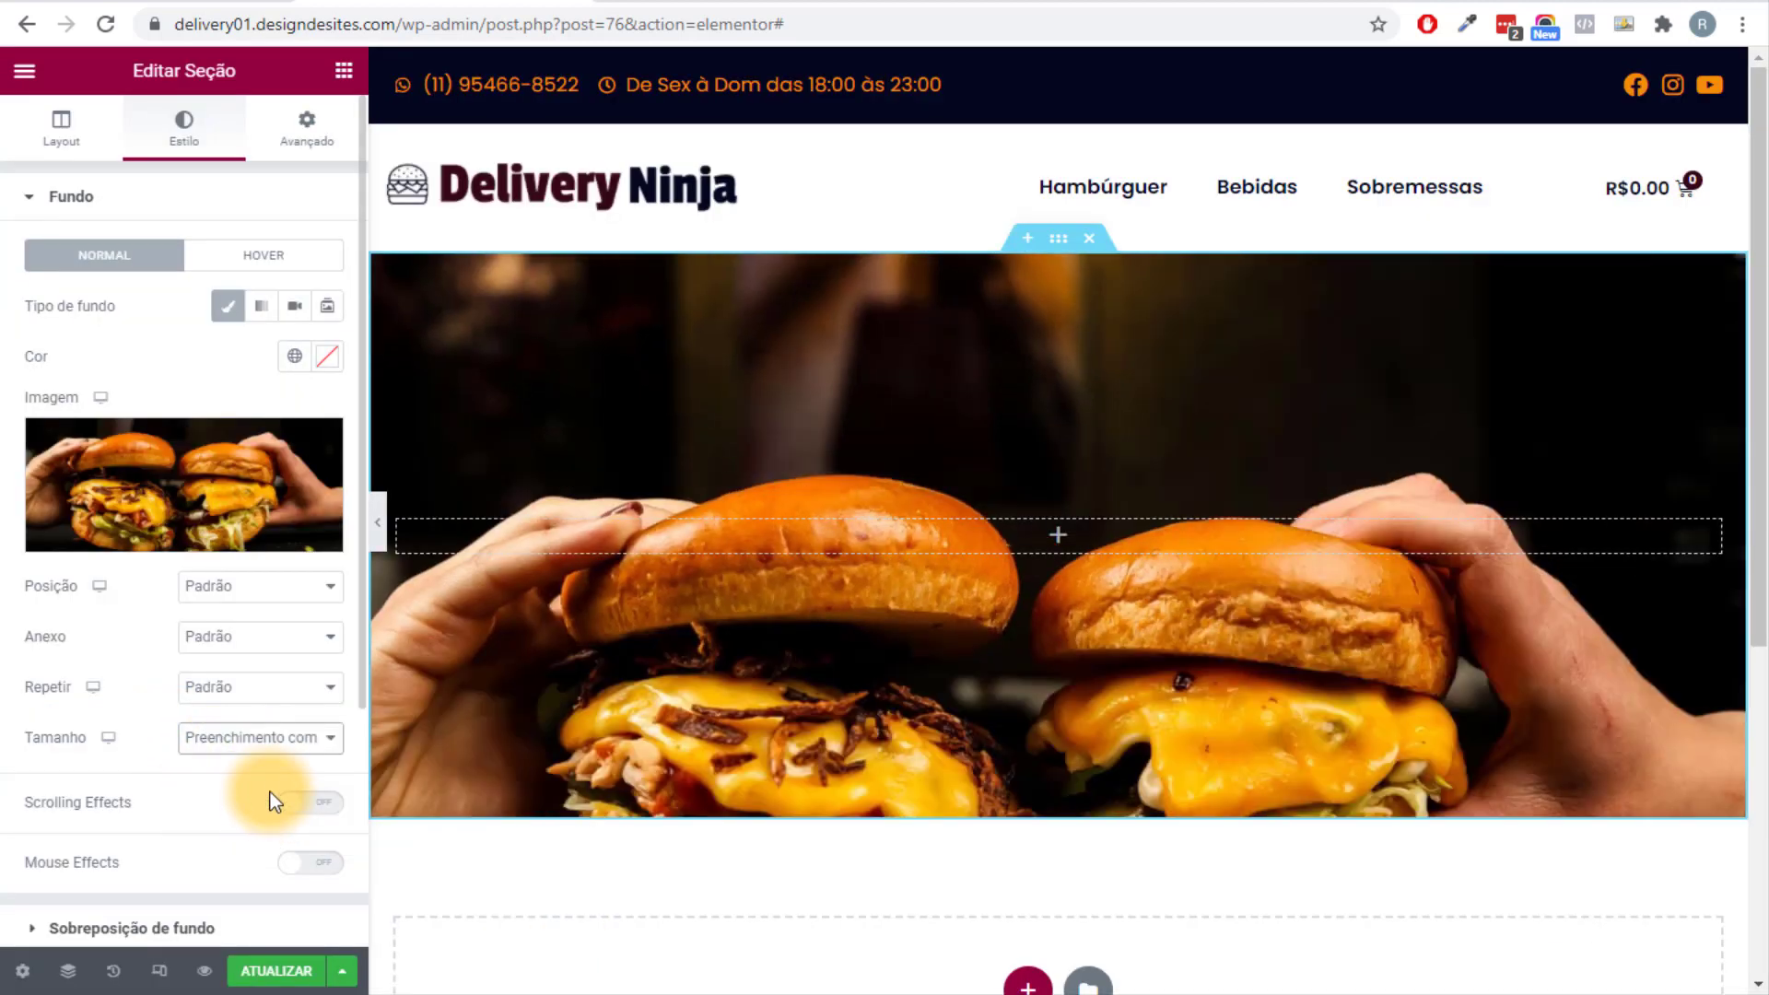
click(235, 587)
click(259, 618)
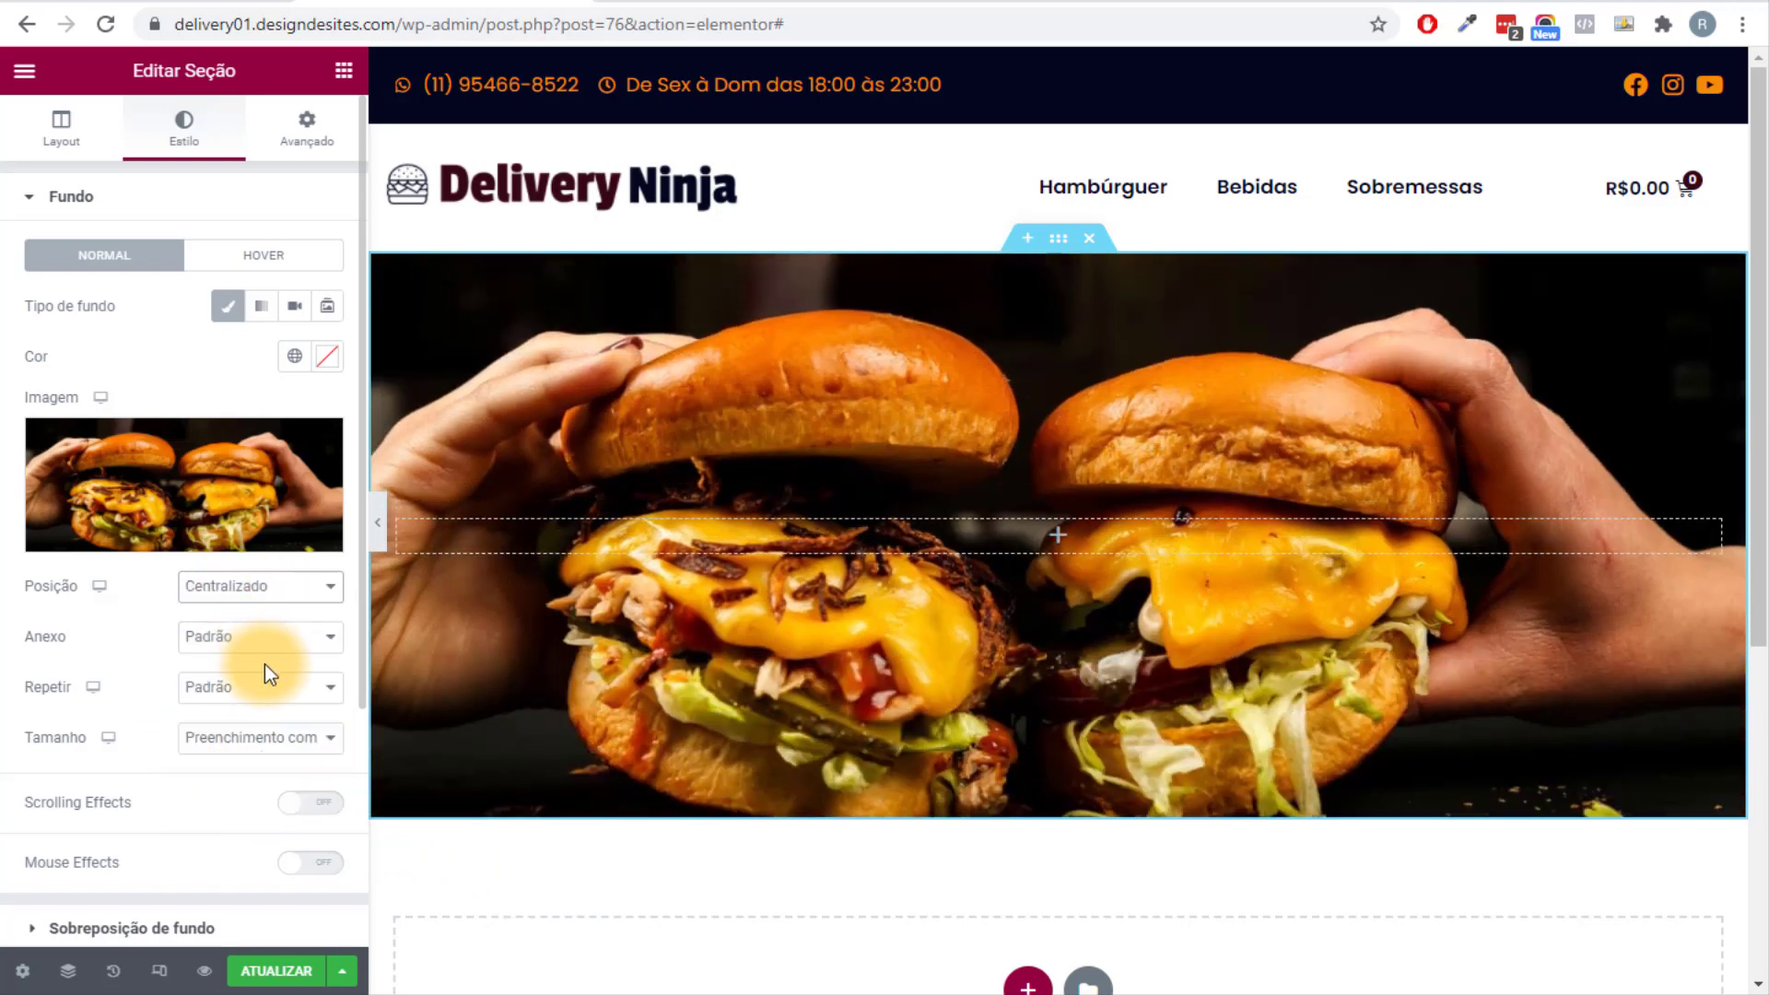
Add a Secundário colour background overlay at 0.7 opacity.
click(83, 925)
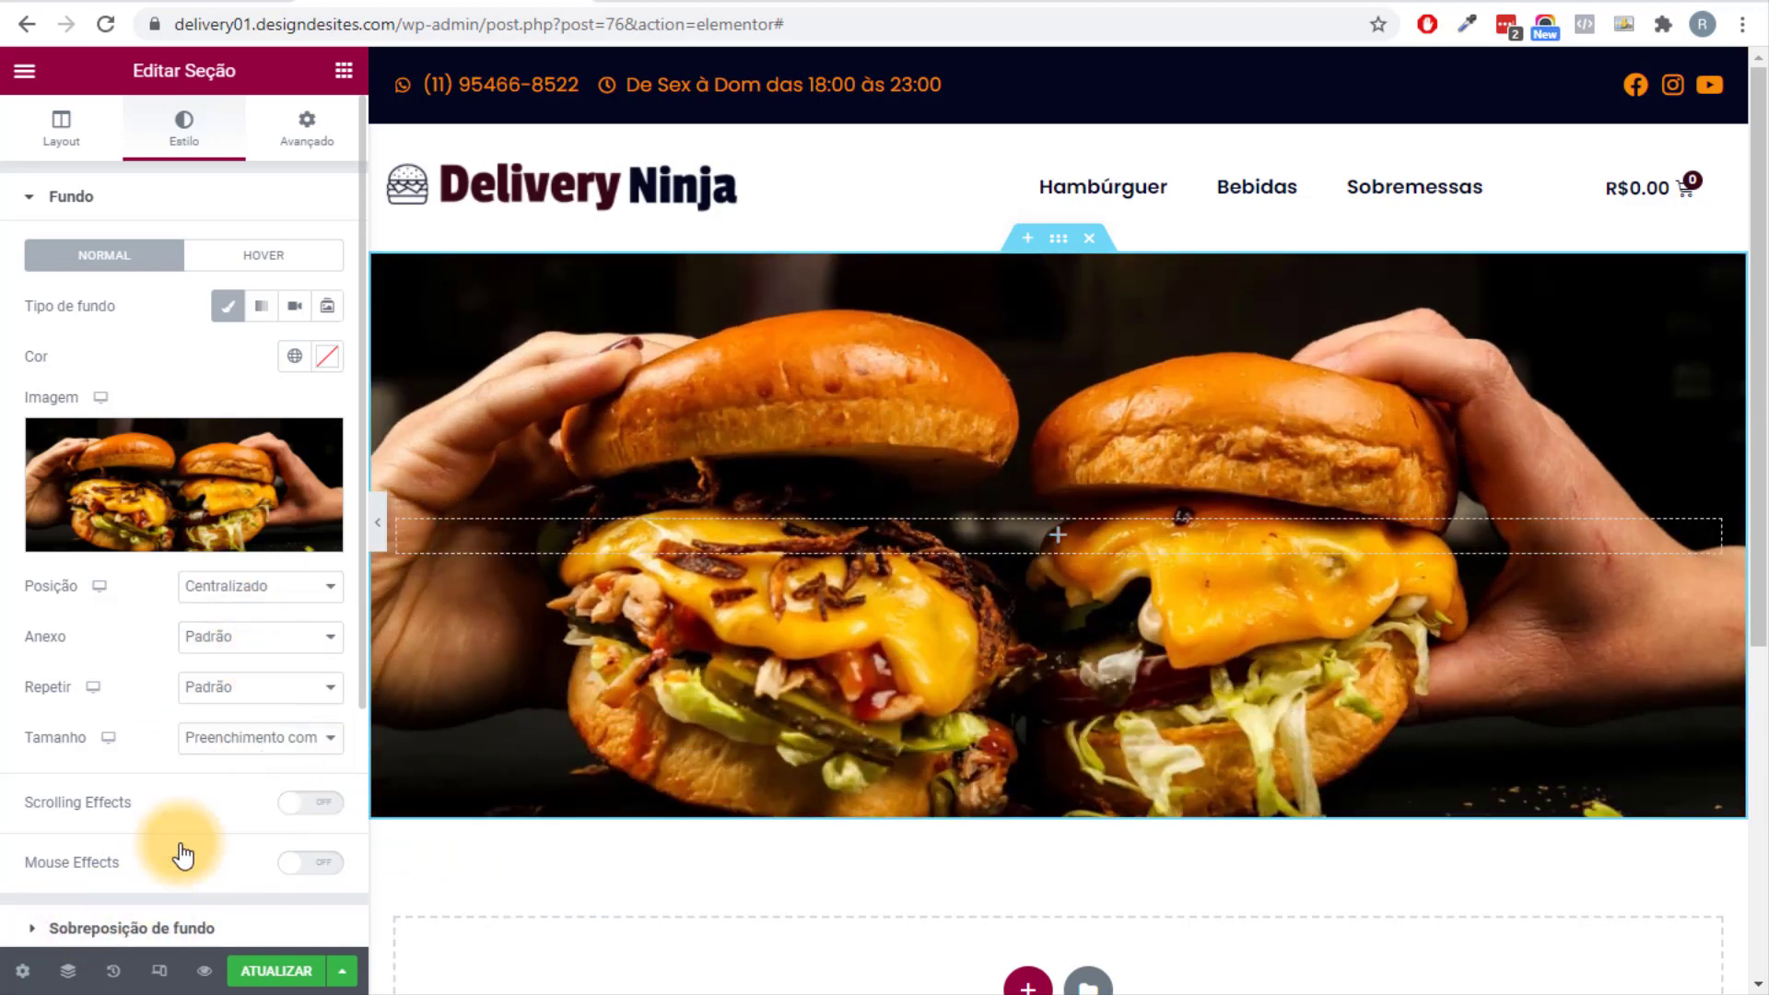
click(294, 365)
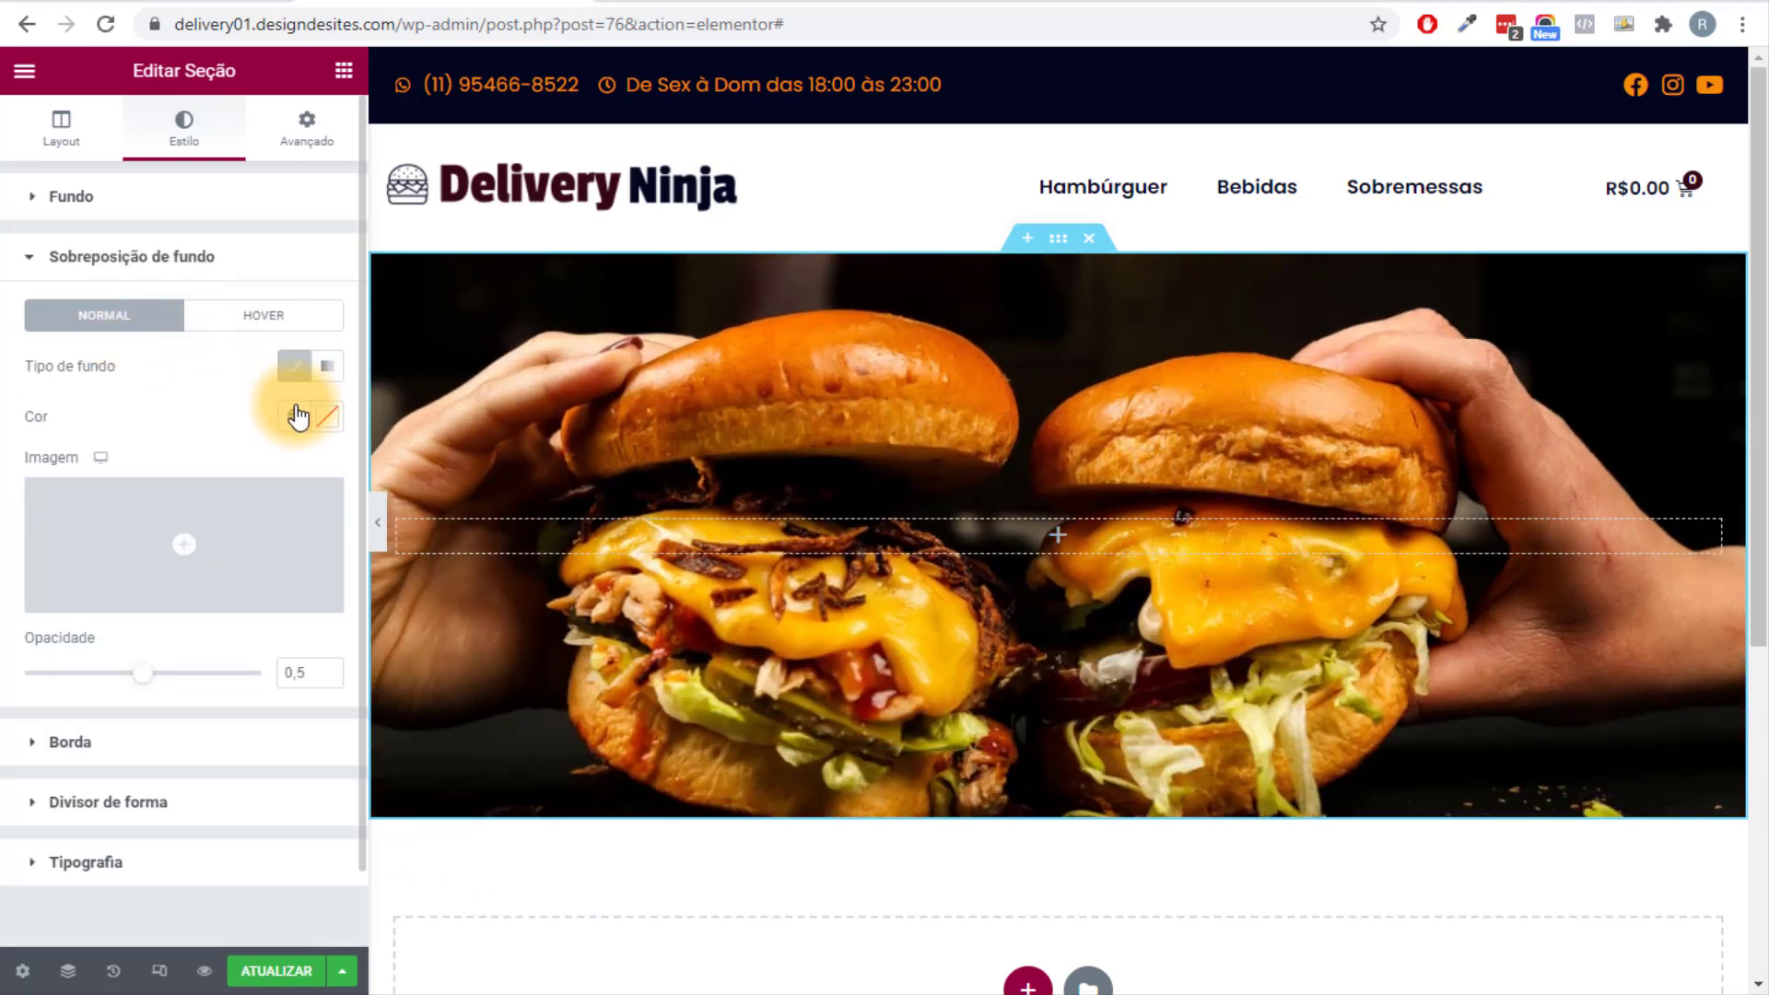
click(293, 416)
click(70, 573)
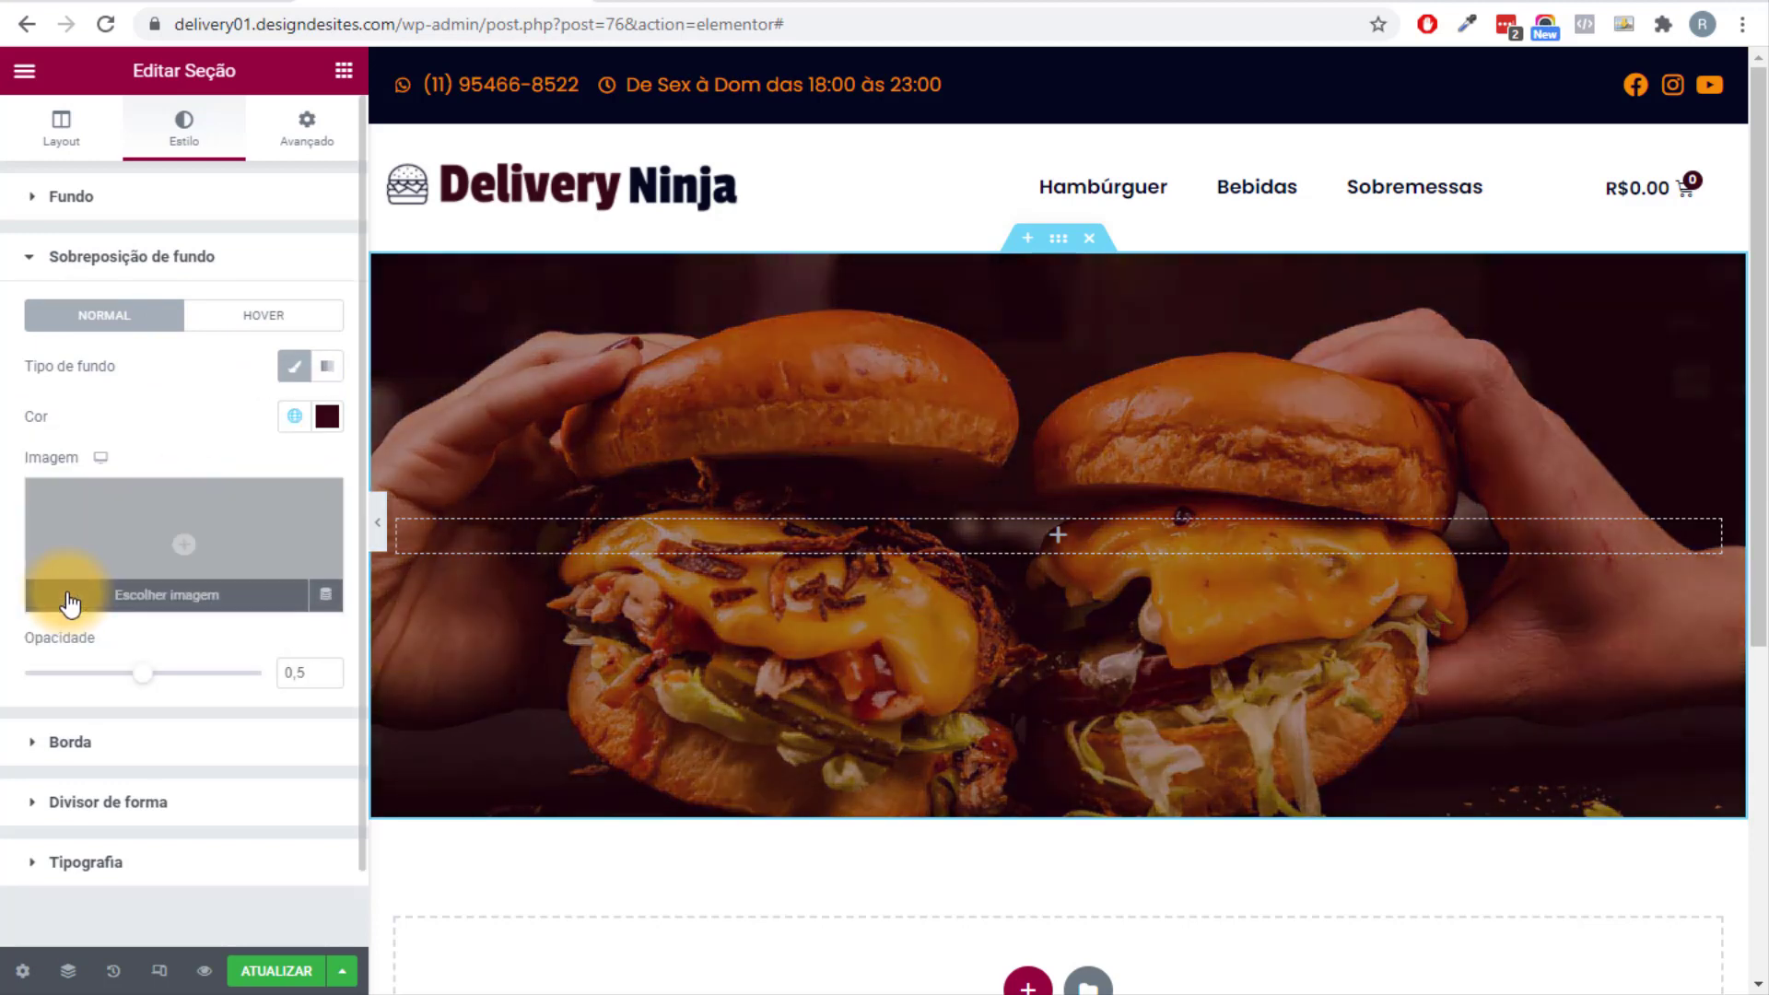
drag(142, 673, 220, 685)
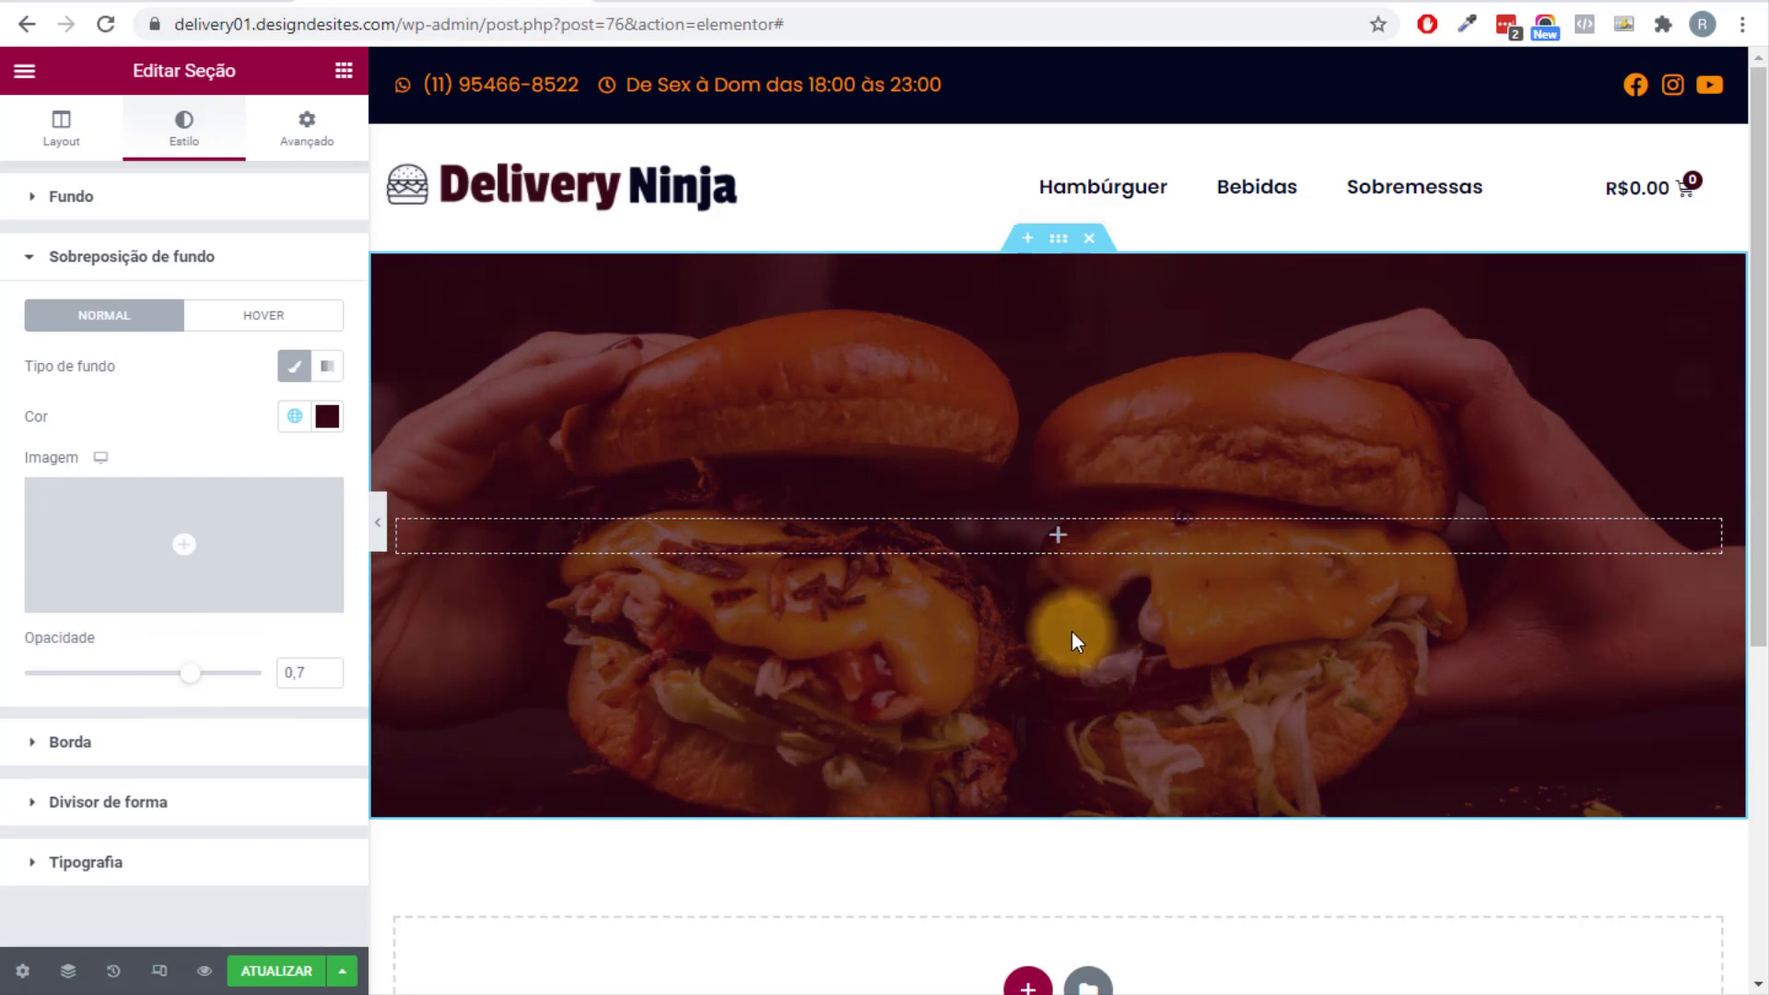
click(344, 70)
Add a centred H1 heading reading 'Delivery Ninja' to the section.
drag(272, 295, 1059, 538)
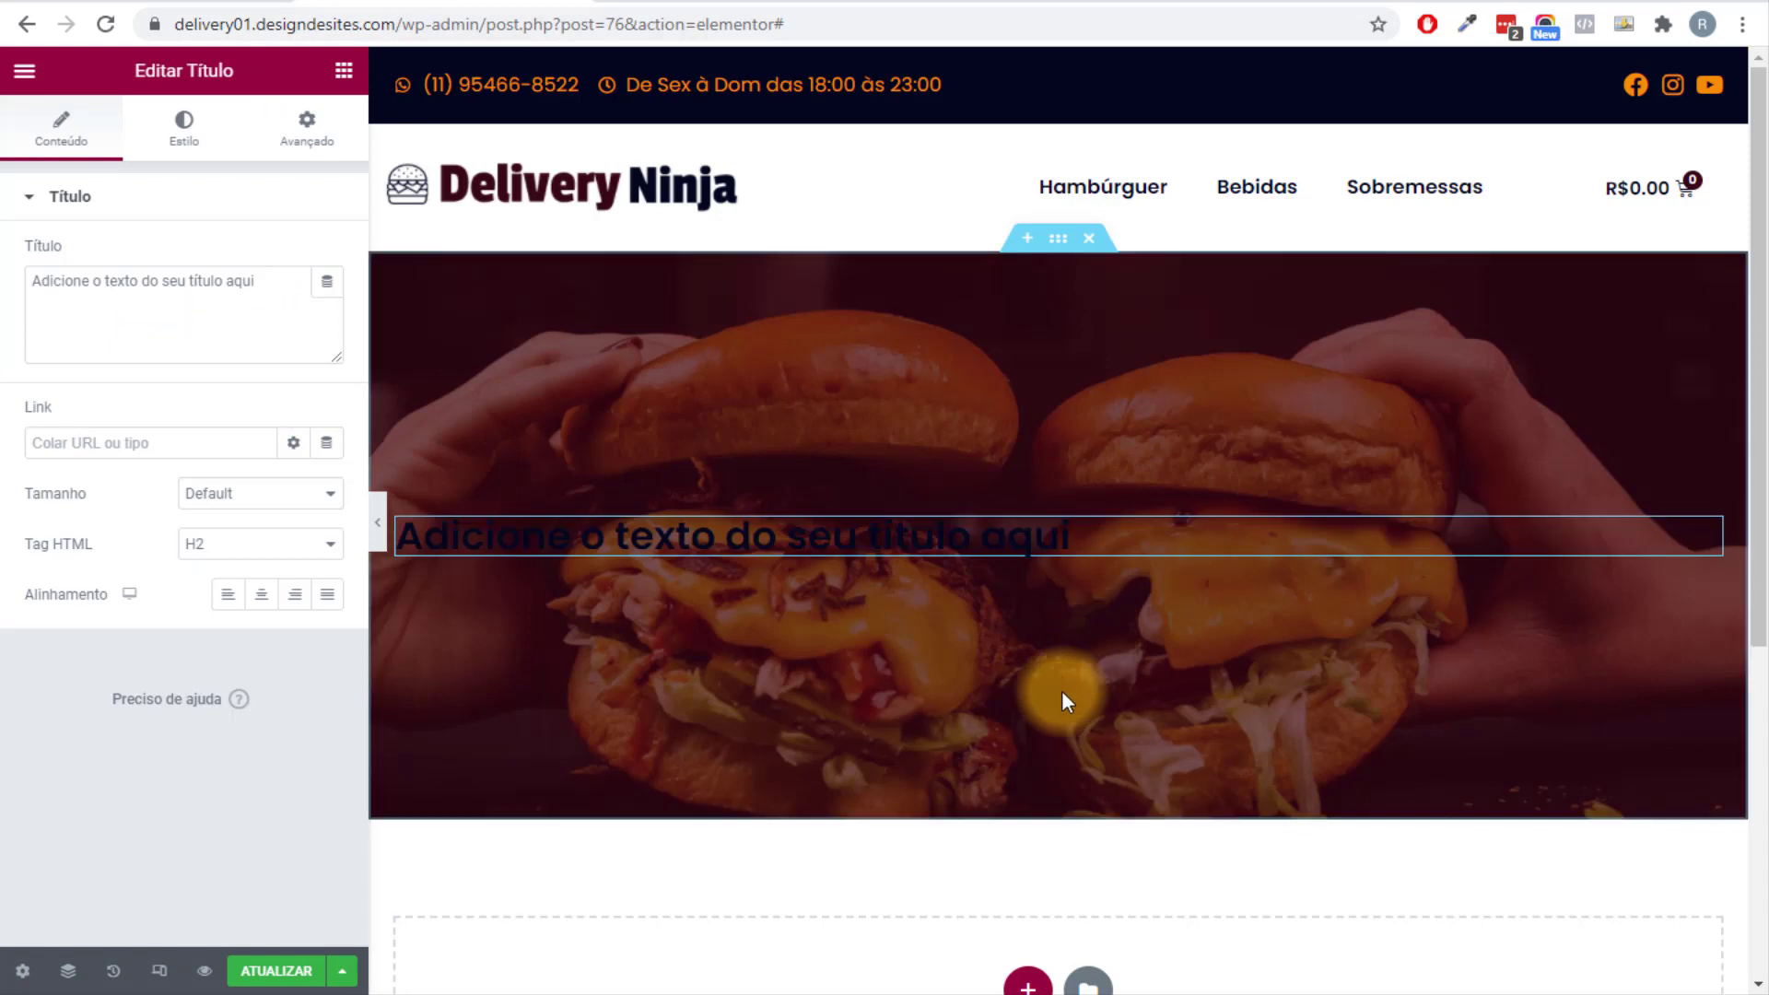
click(263, 597)
click(253, 545)
click(249, 566)
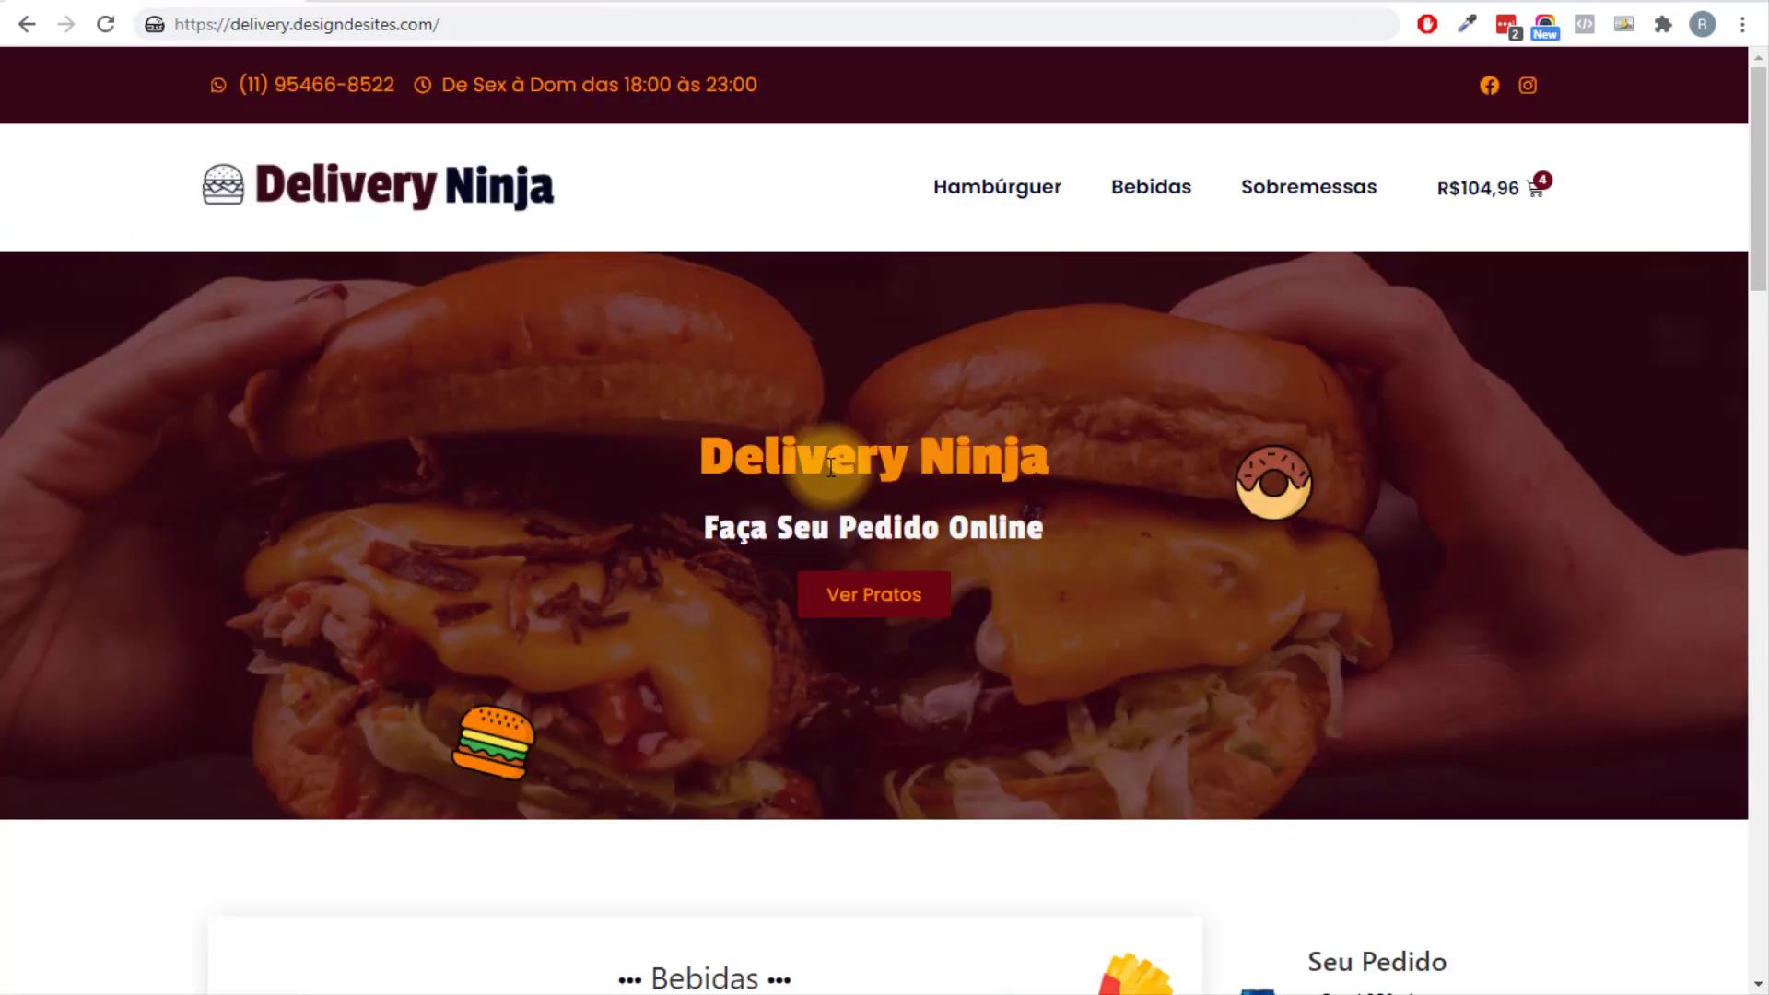
drag(700, 455, 1048, 456)
right_click(829, 458)
click(854, 470)
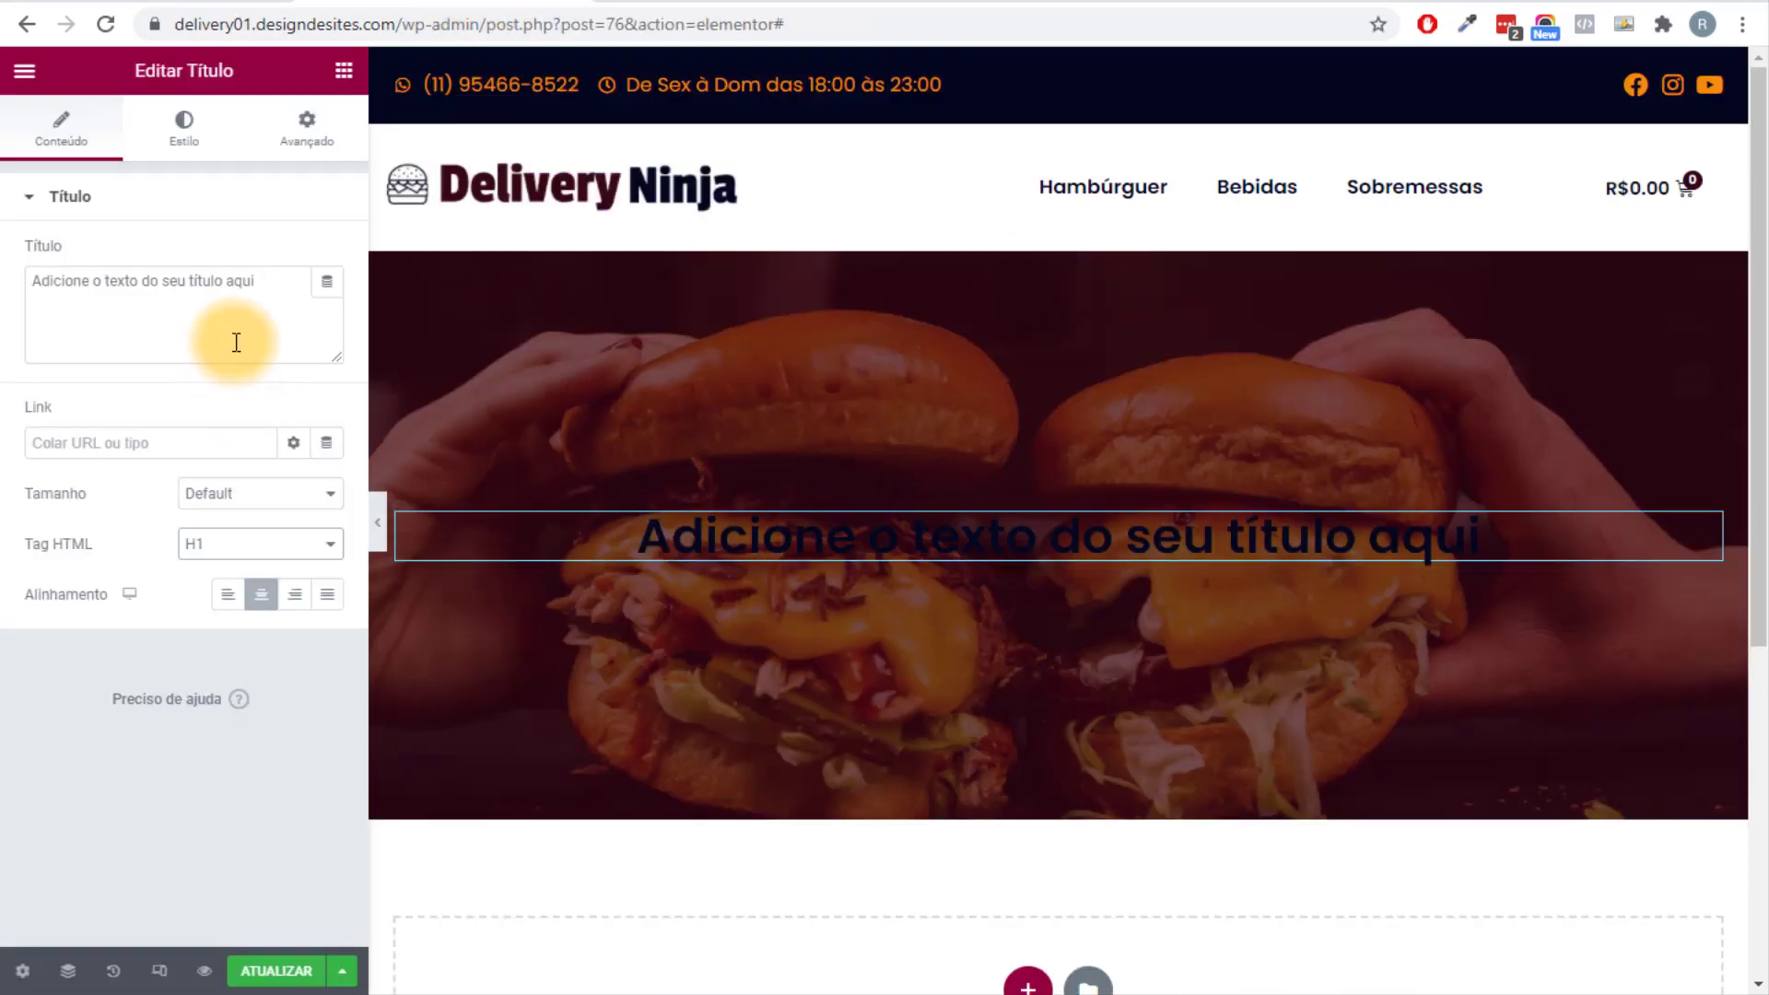
drag(262, 280, 4, 288)
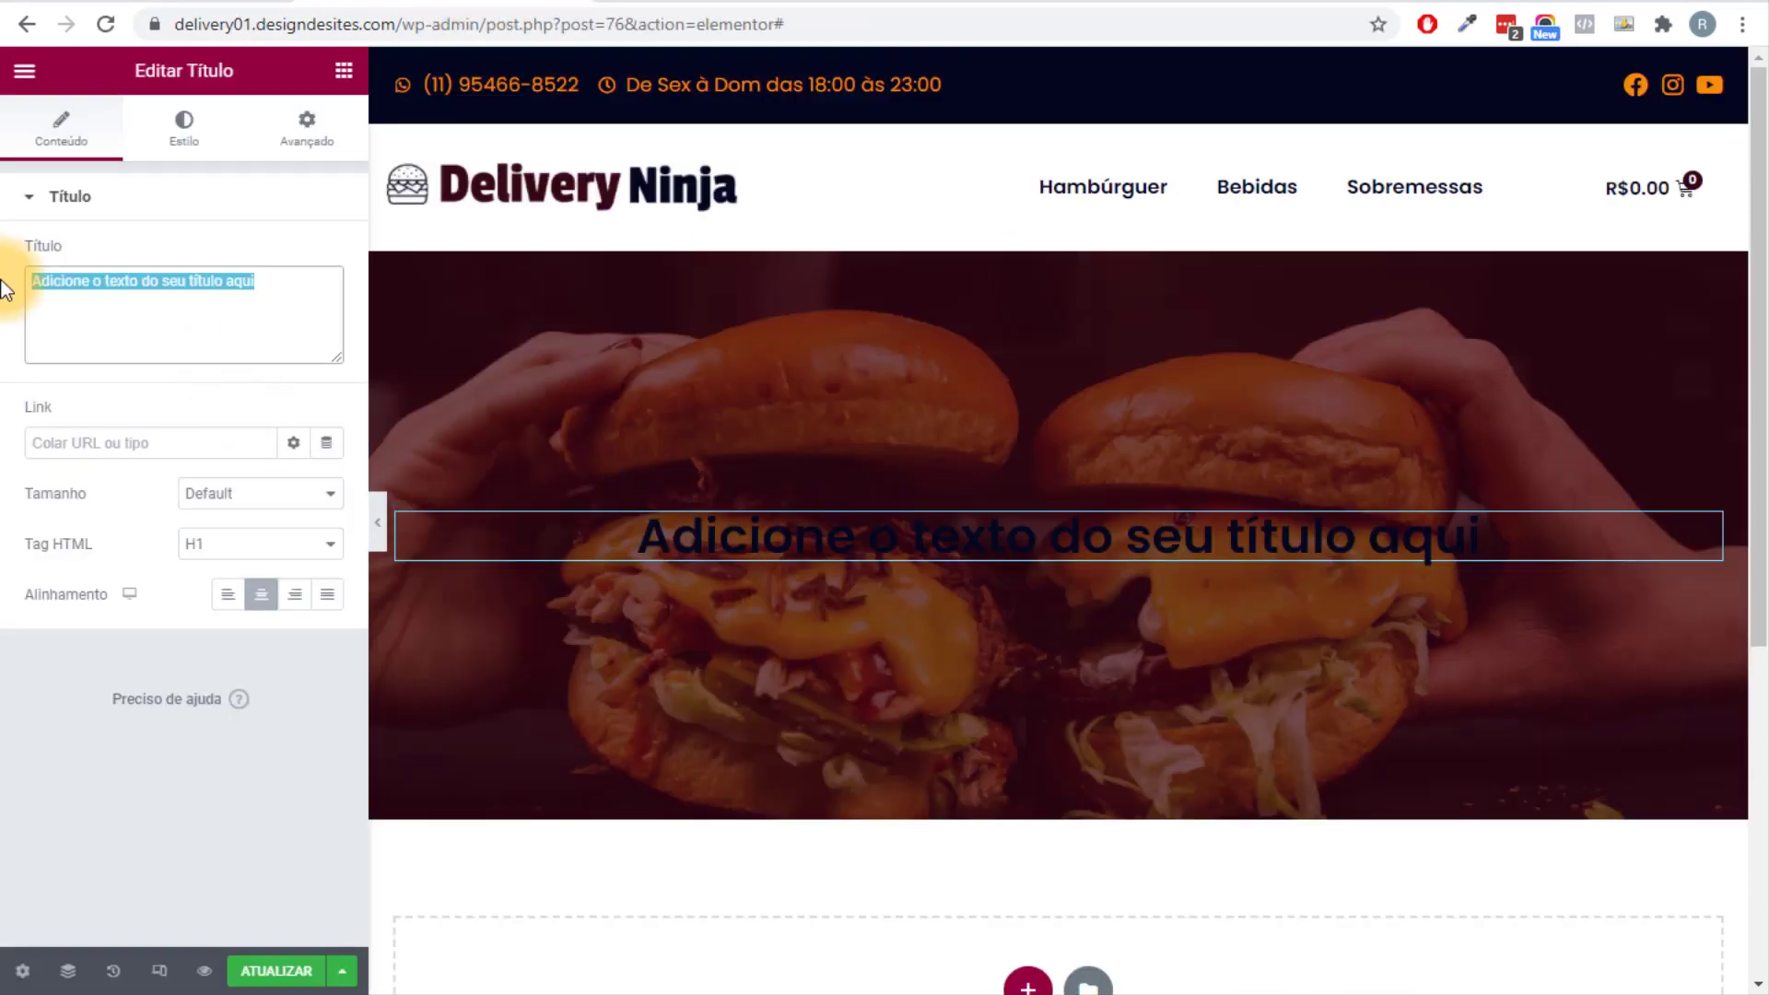
key(ctrl+v)
Style the heading orange in Passion One font at size 60.
click(198, 138)
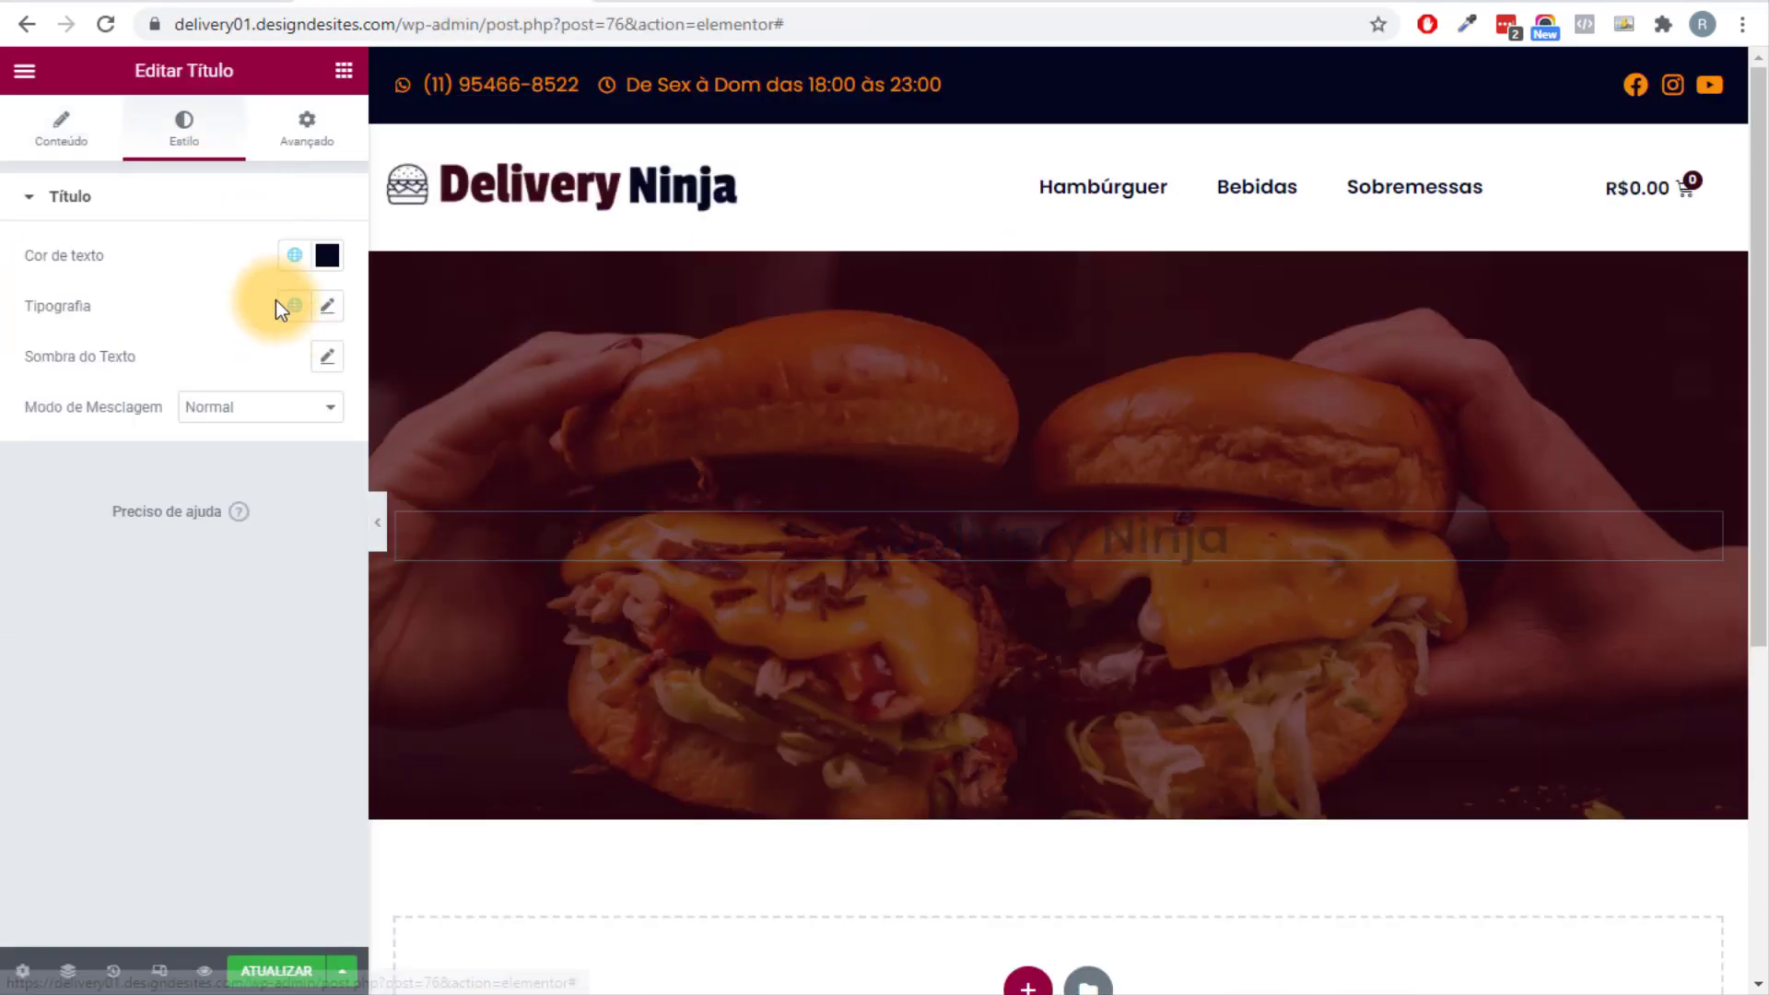
click(293, 255)
click(167, 534)
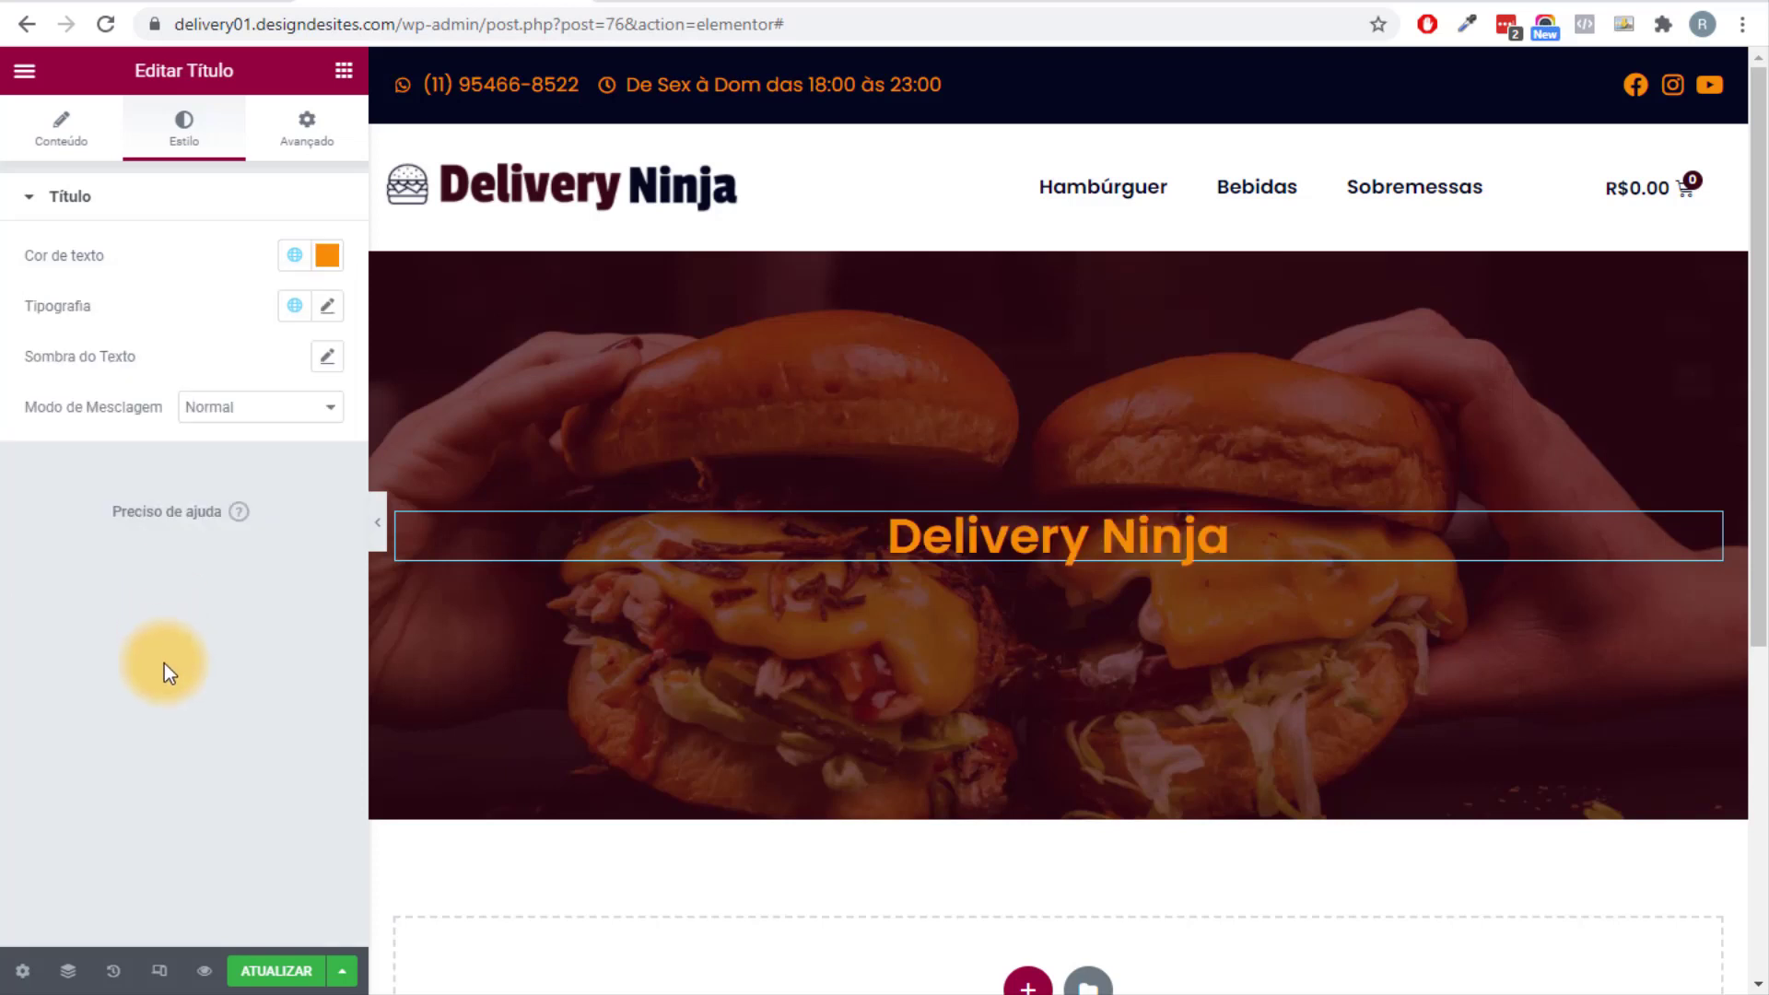
click(327, 307)
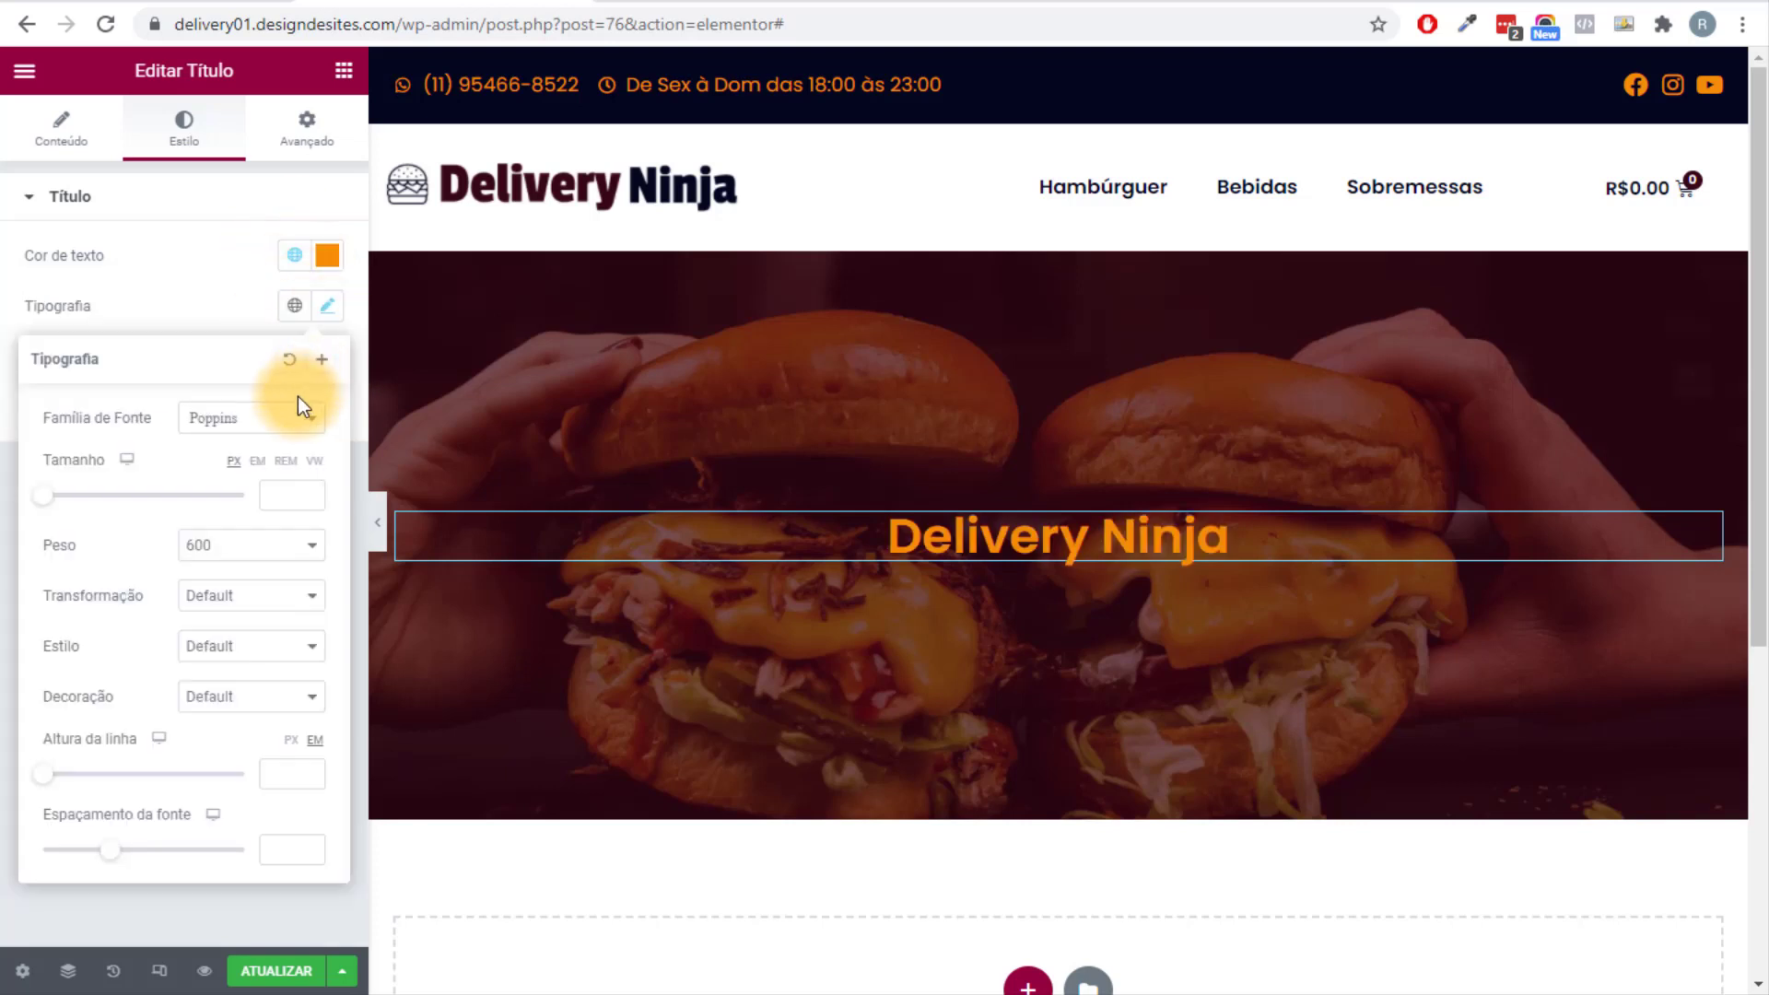
click(283, 444)
text(pass)
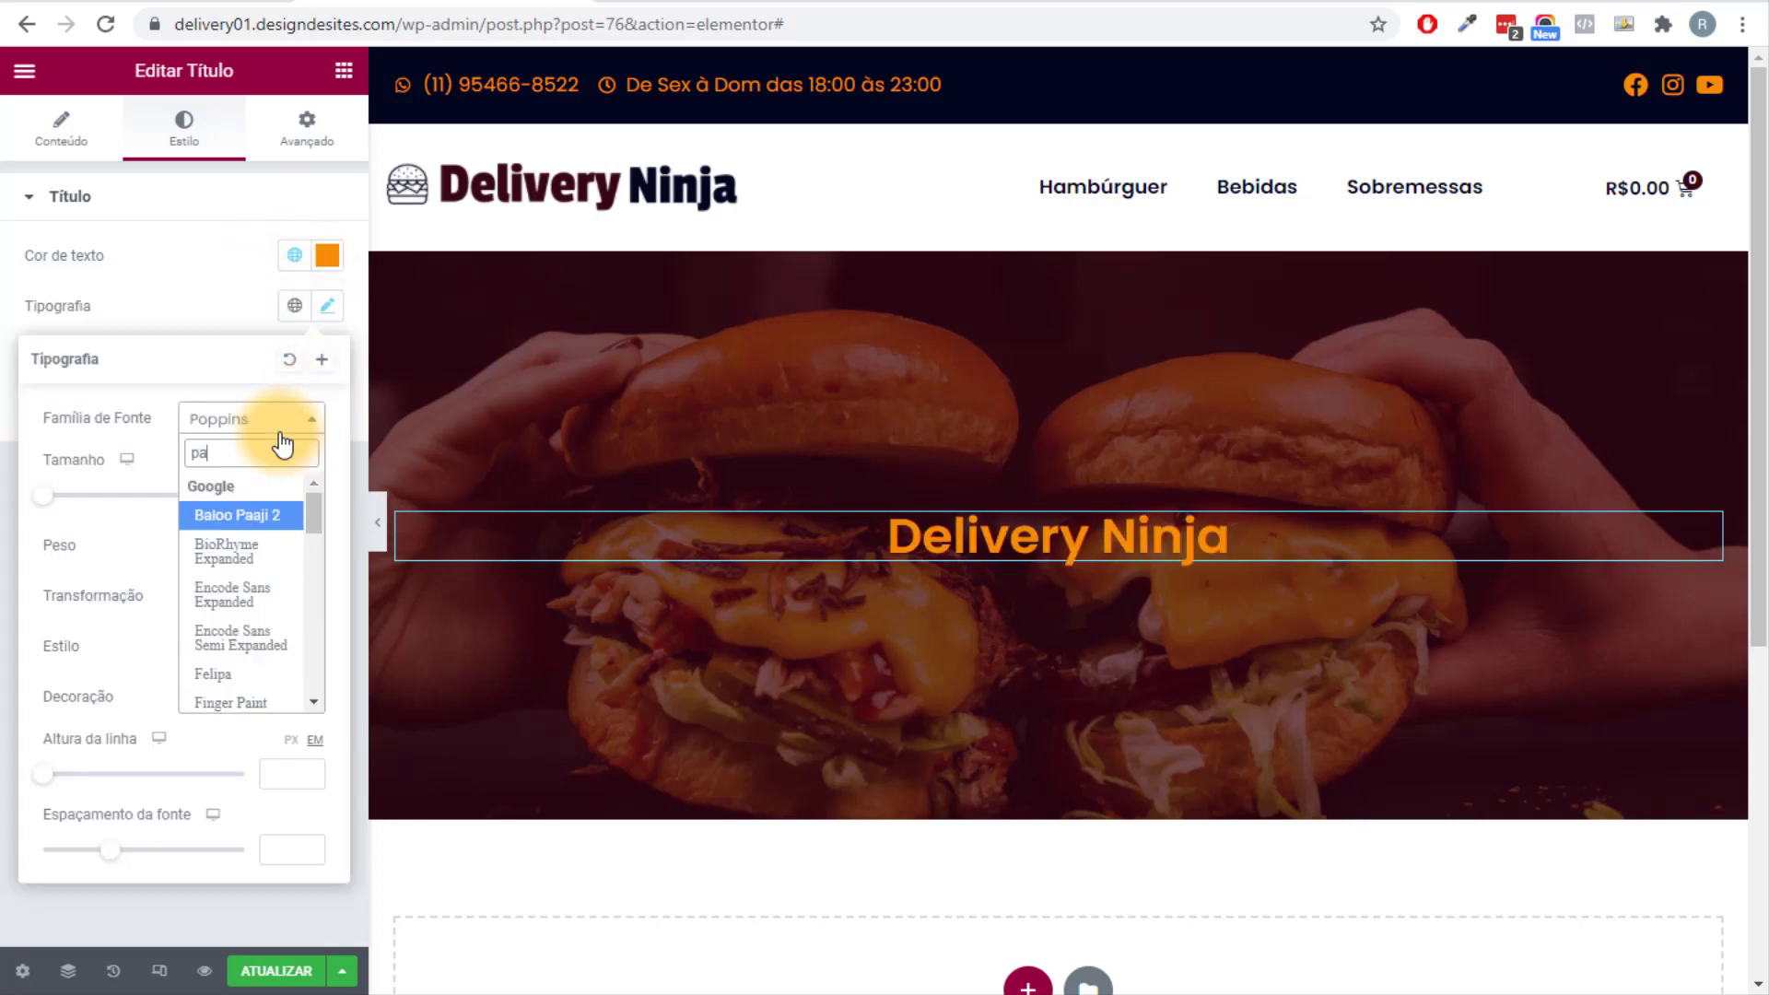
click(263, 608)
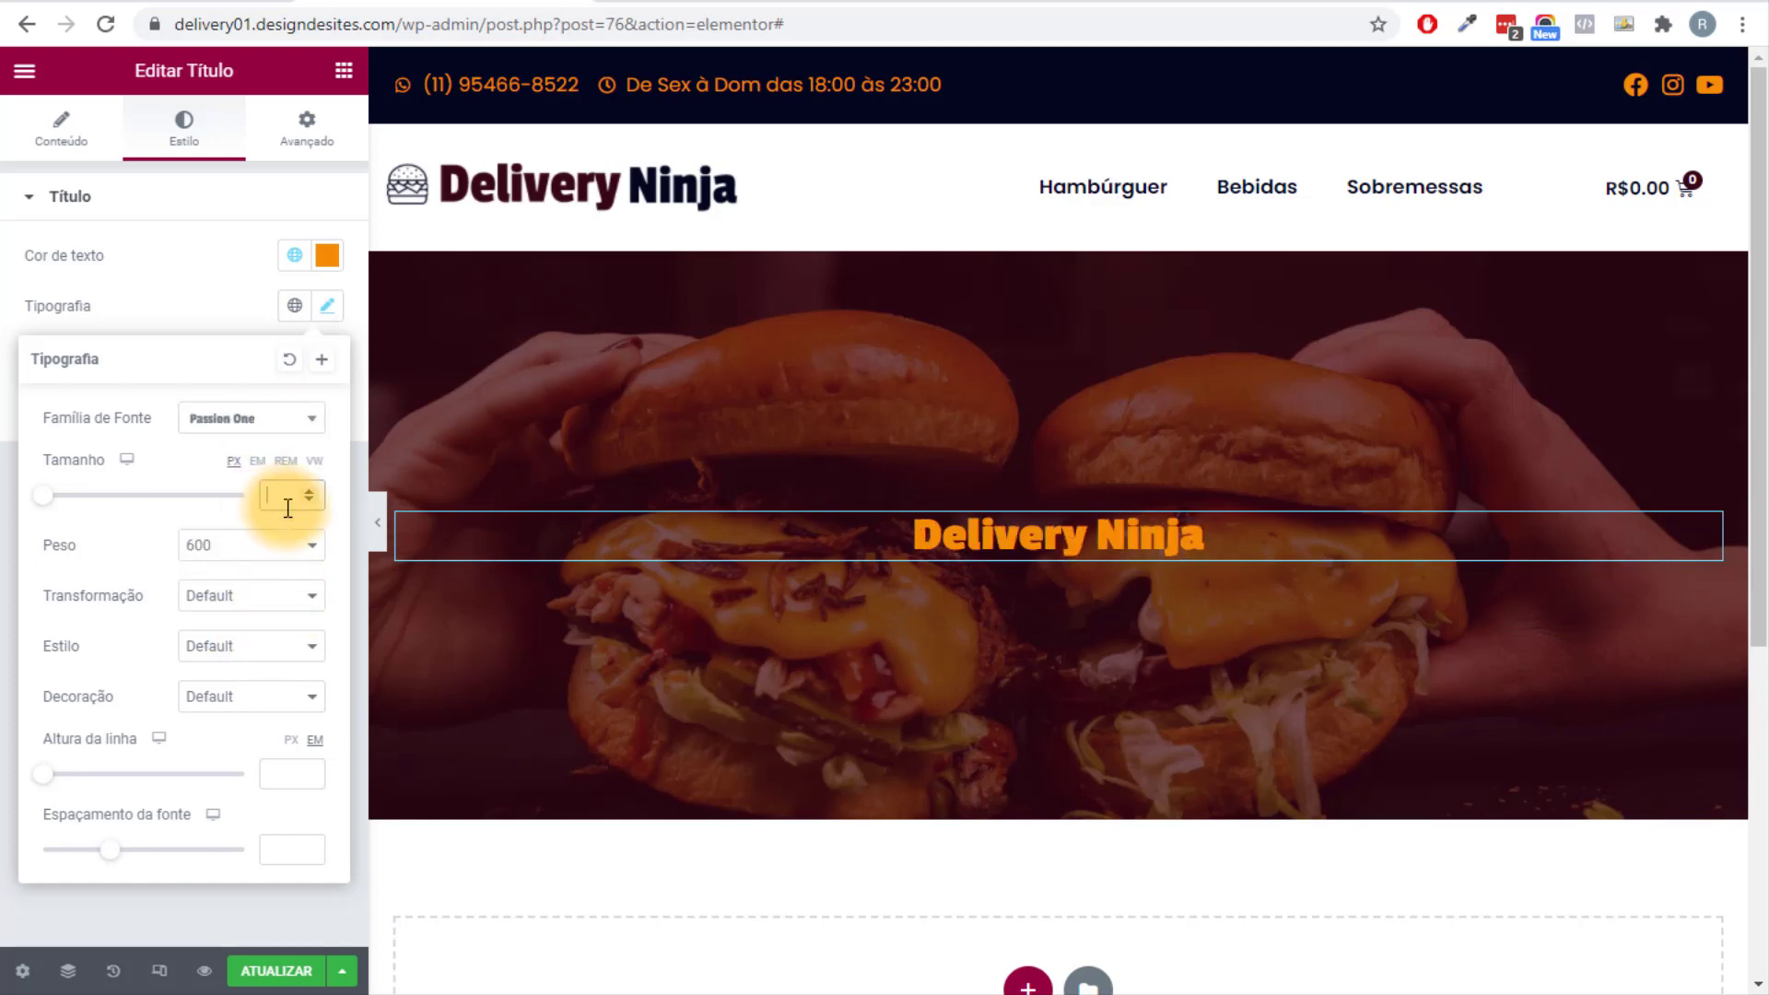
text(60)
click(10, 465)
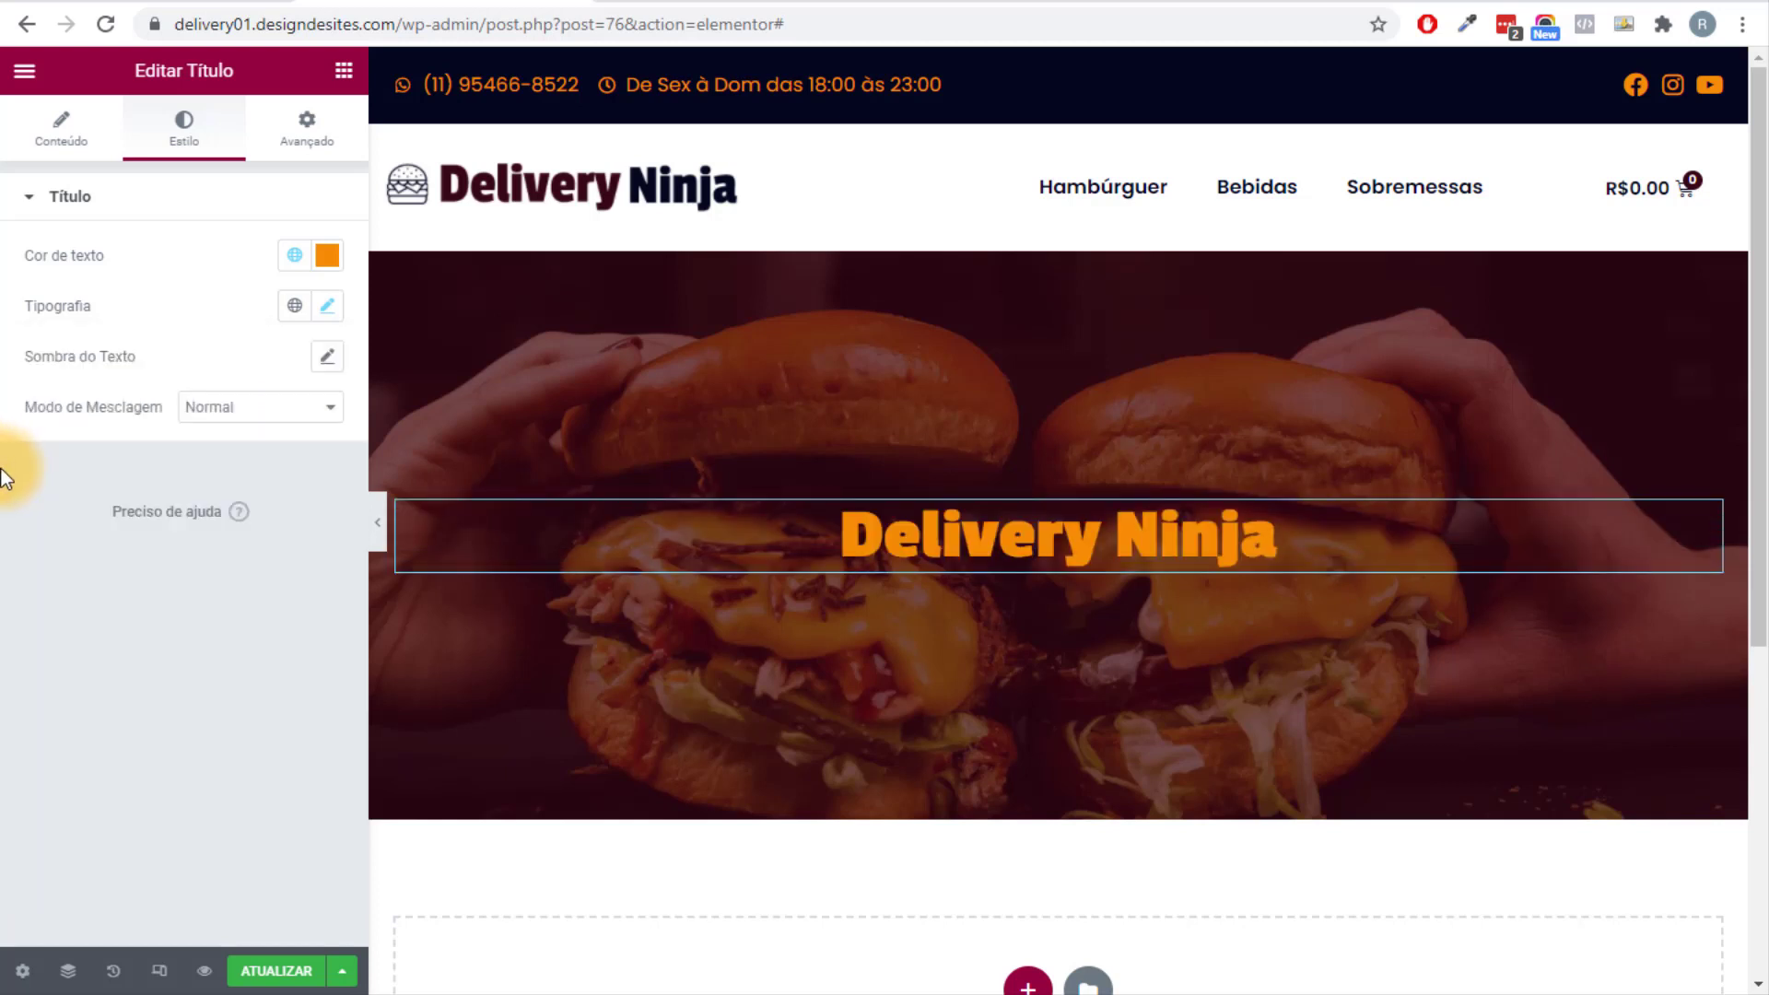
Duplicate the title as an H2 heading with the text 'Faça Seu Pedido Online'.
right_click(1024, 545)
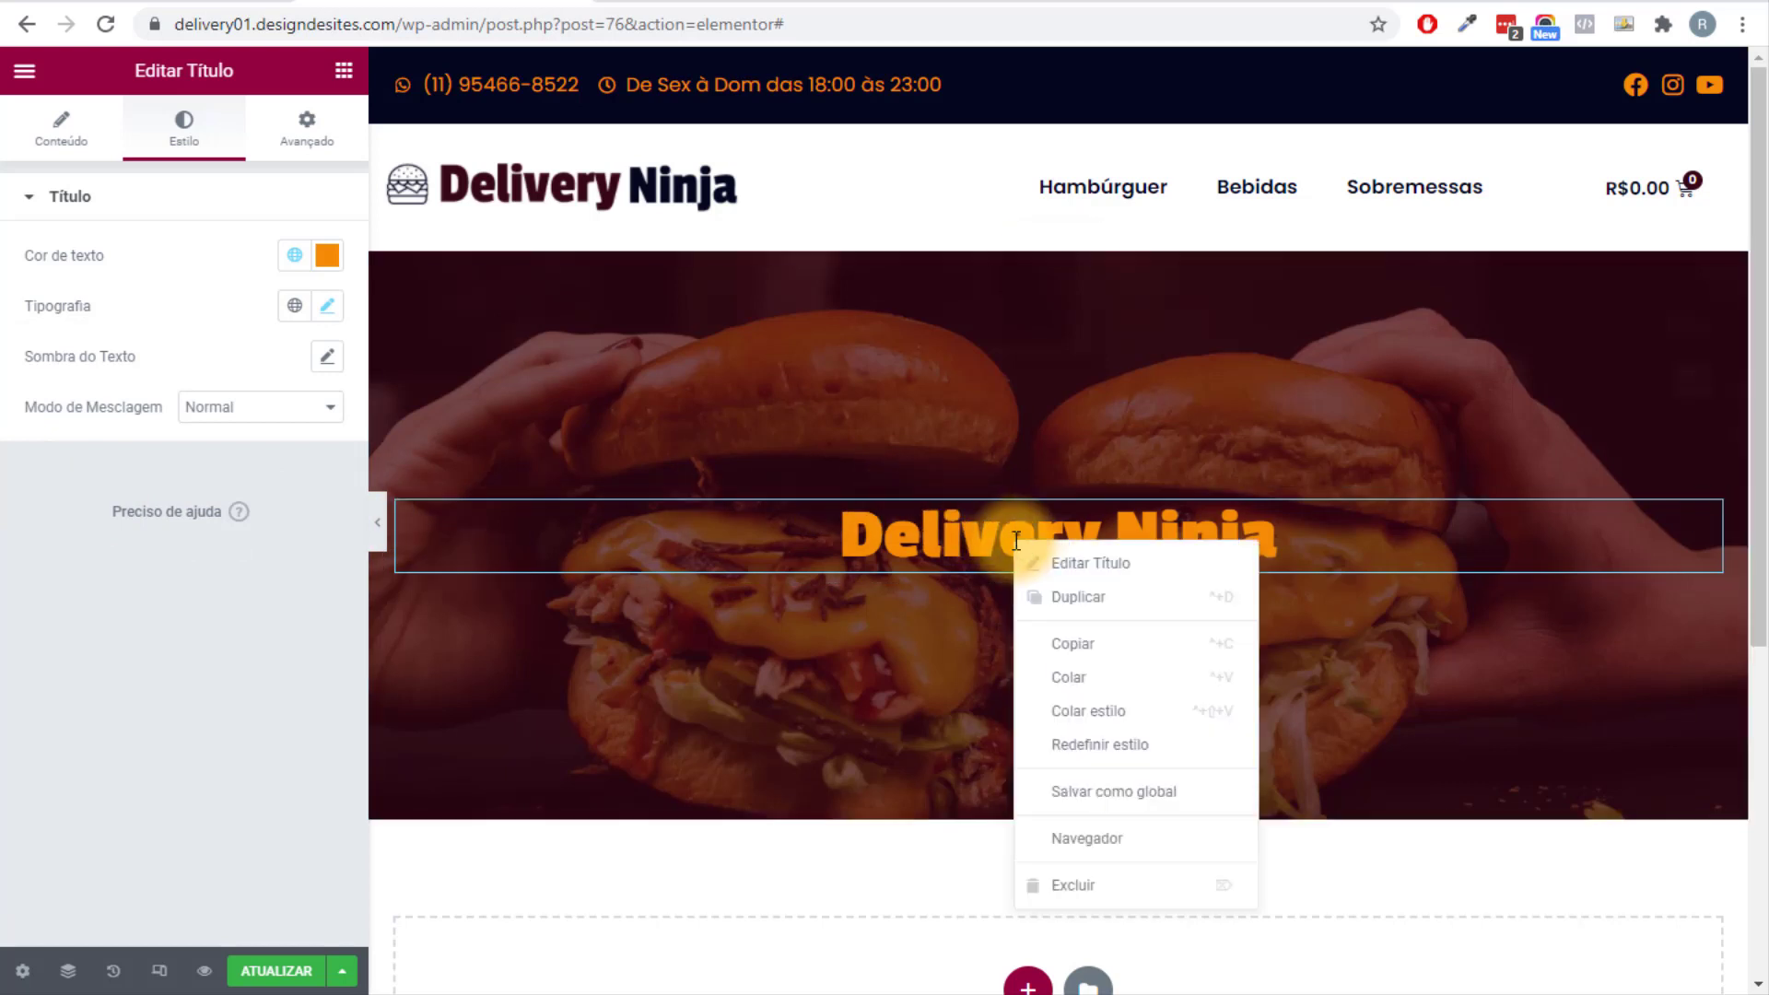
click(1073, 597)
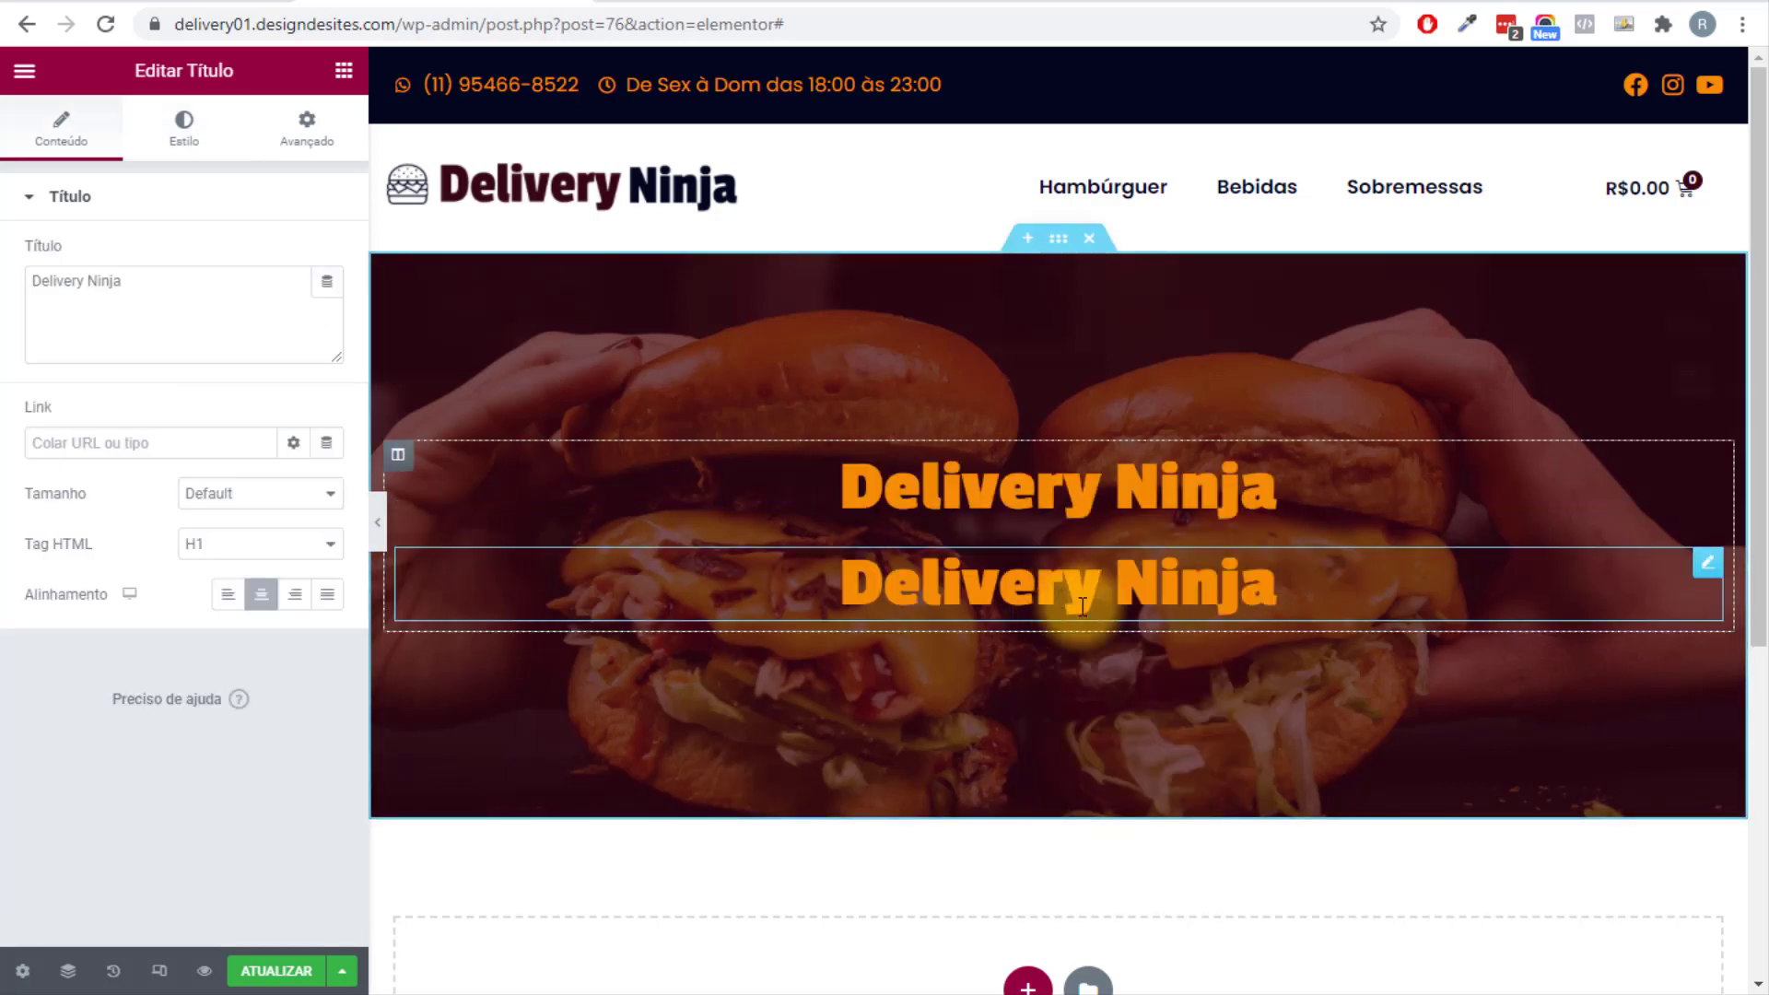
right_click(1083, 607)
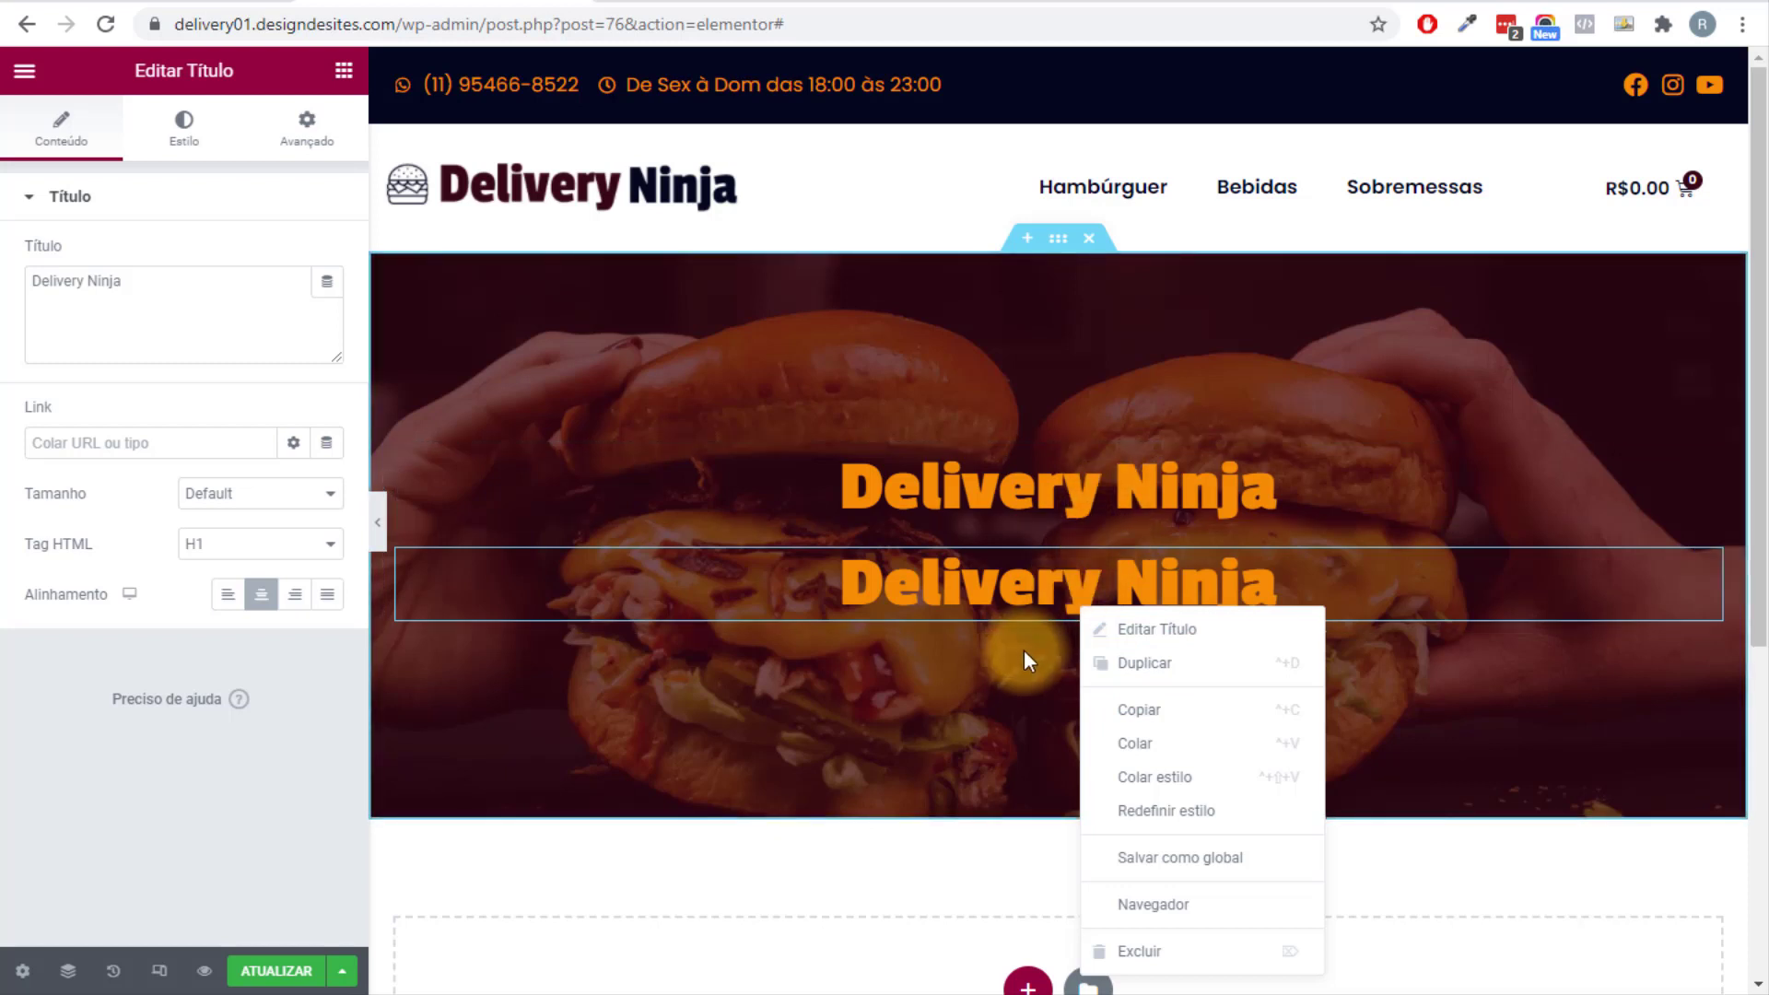
key(Escape)
click(244, 544)
click(244, 606)
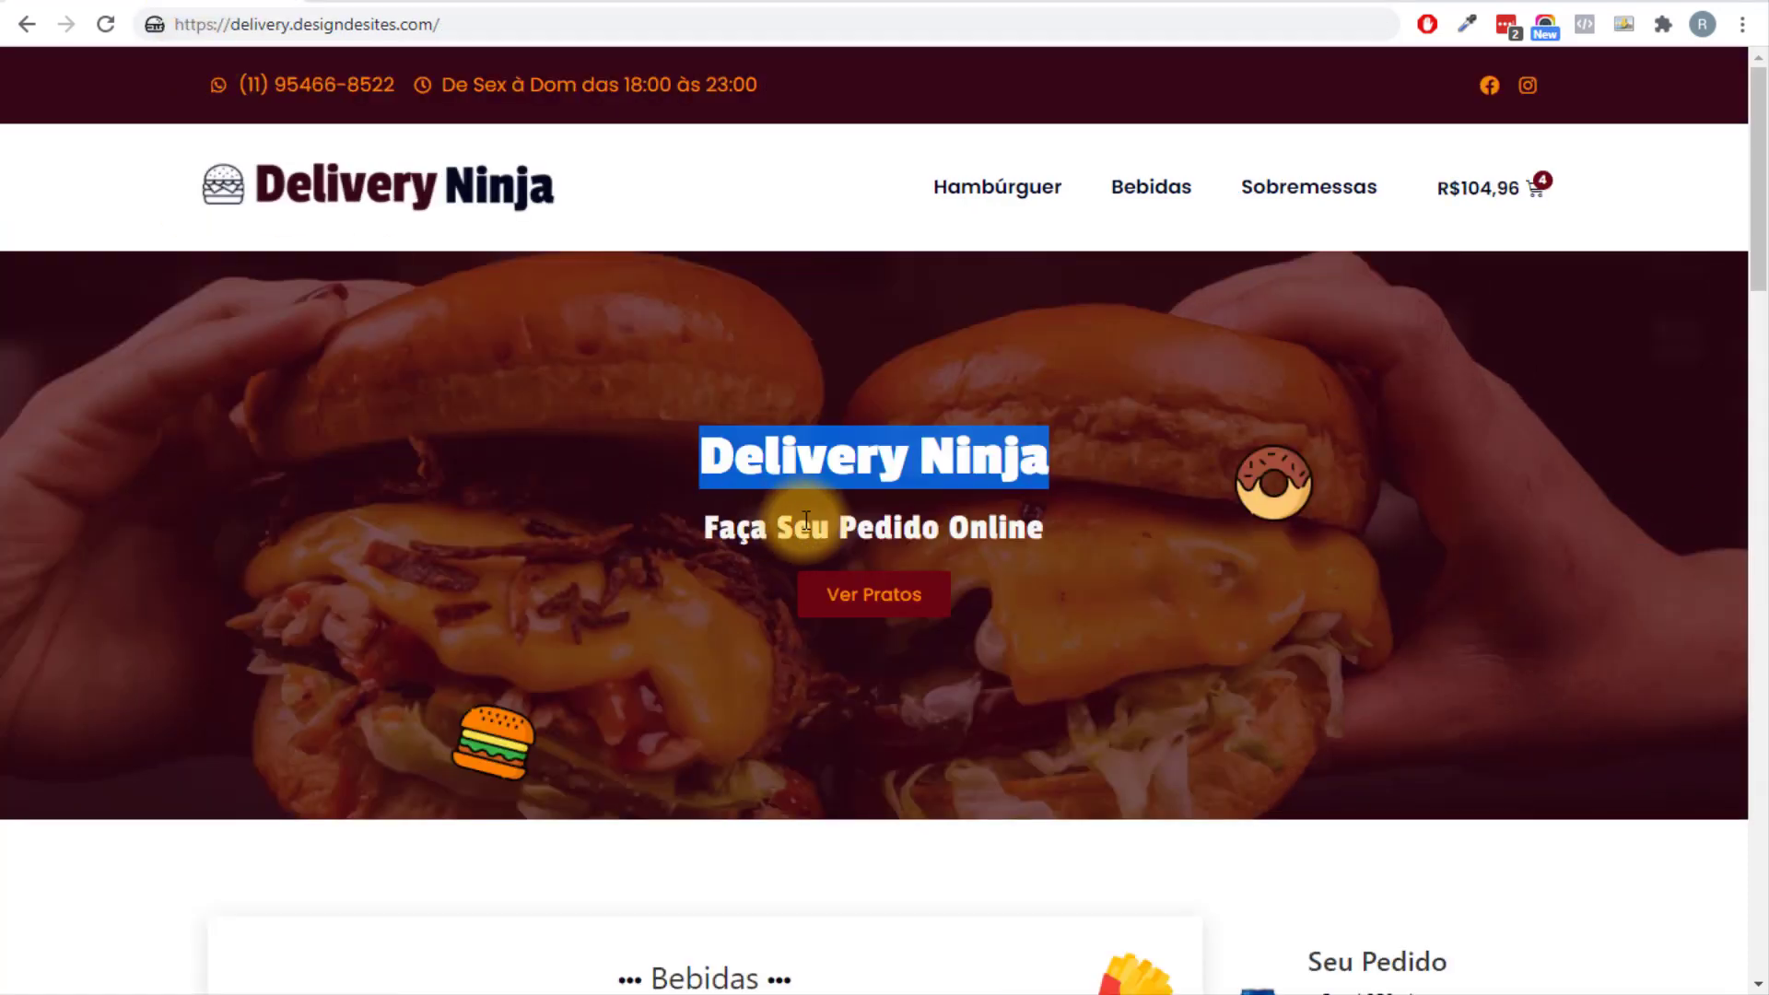
triple_click(806, 521)
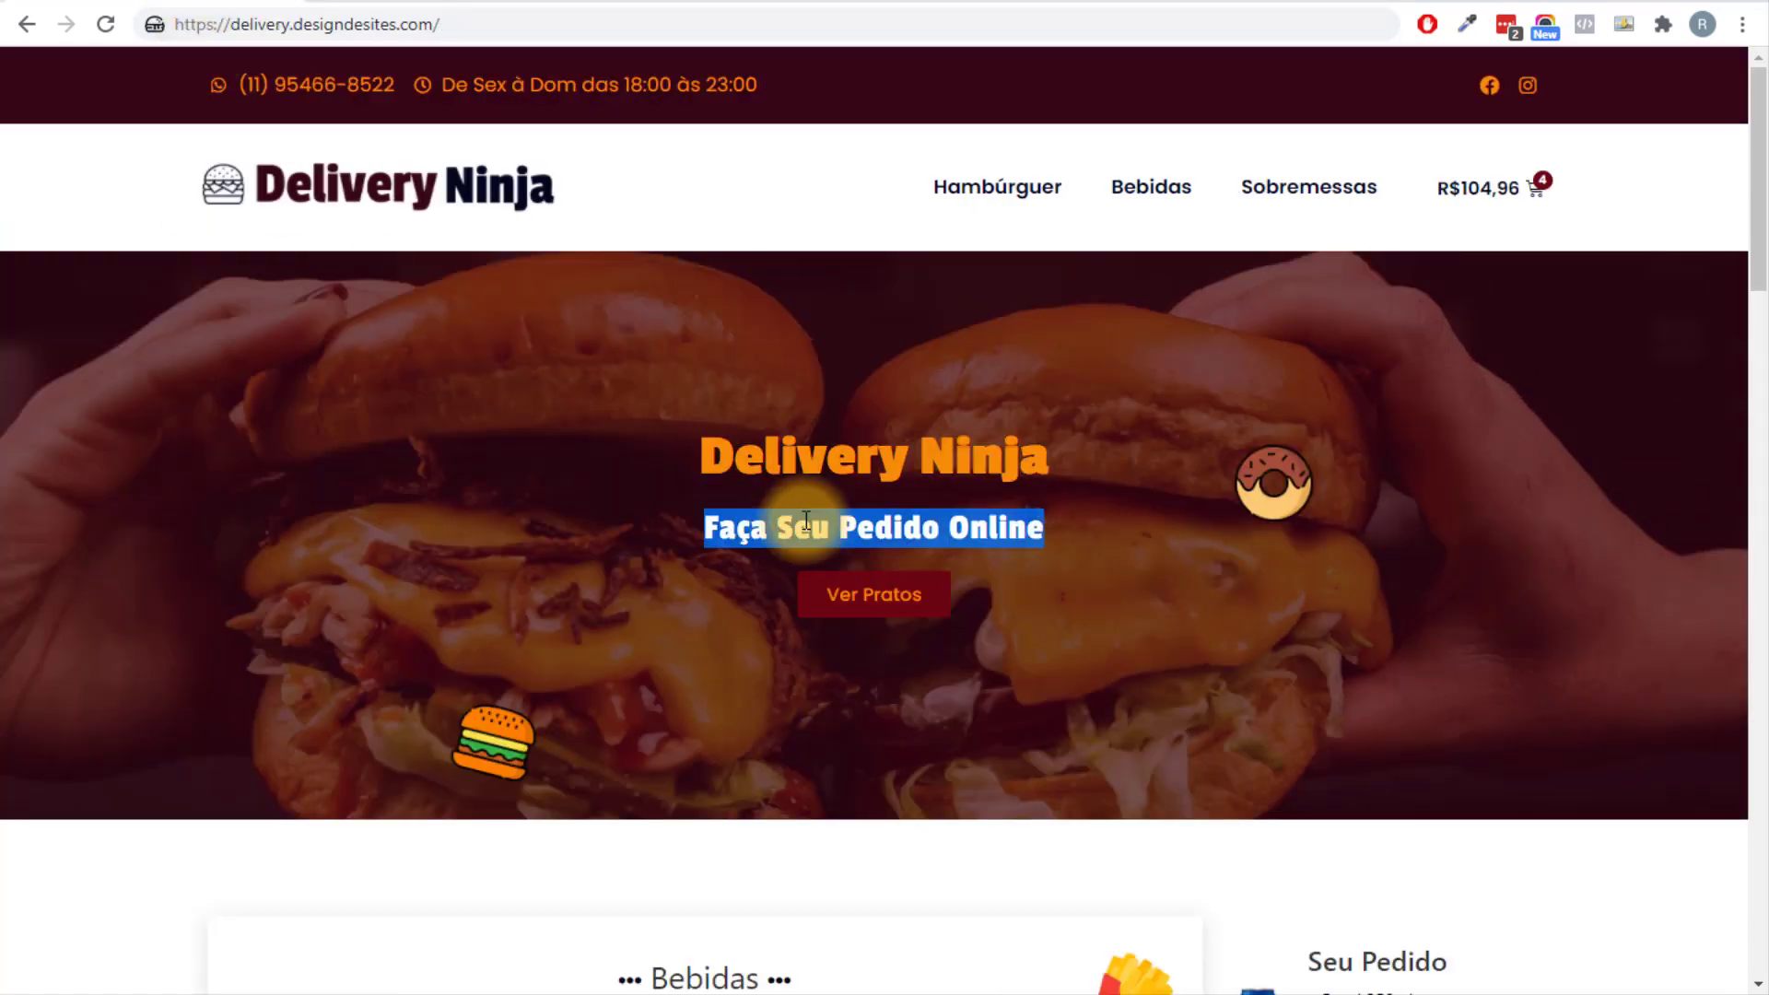
right_click(807, 521)
click(838, 540)
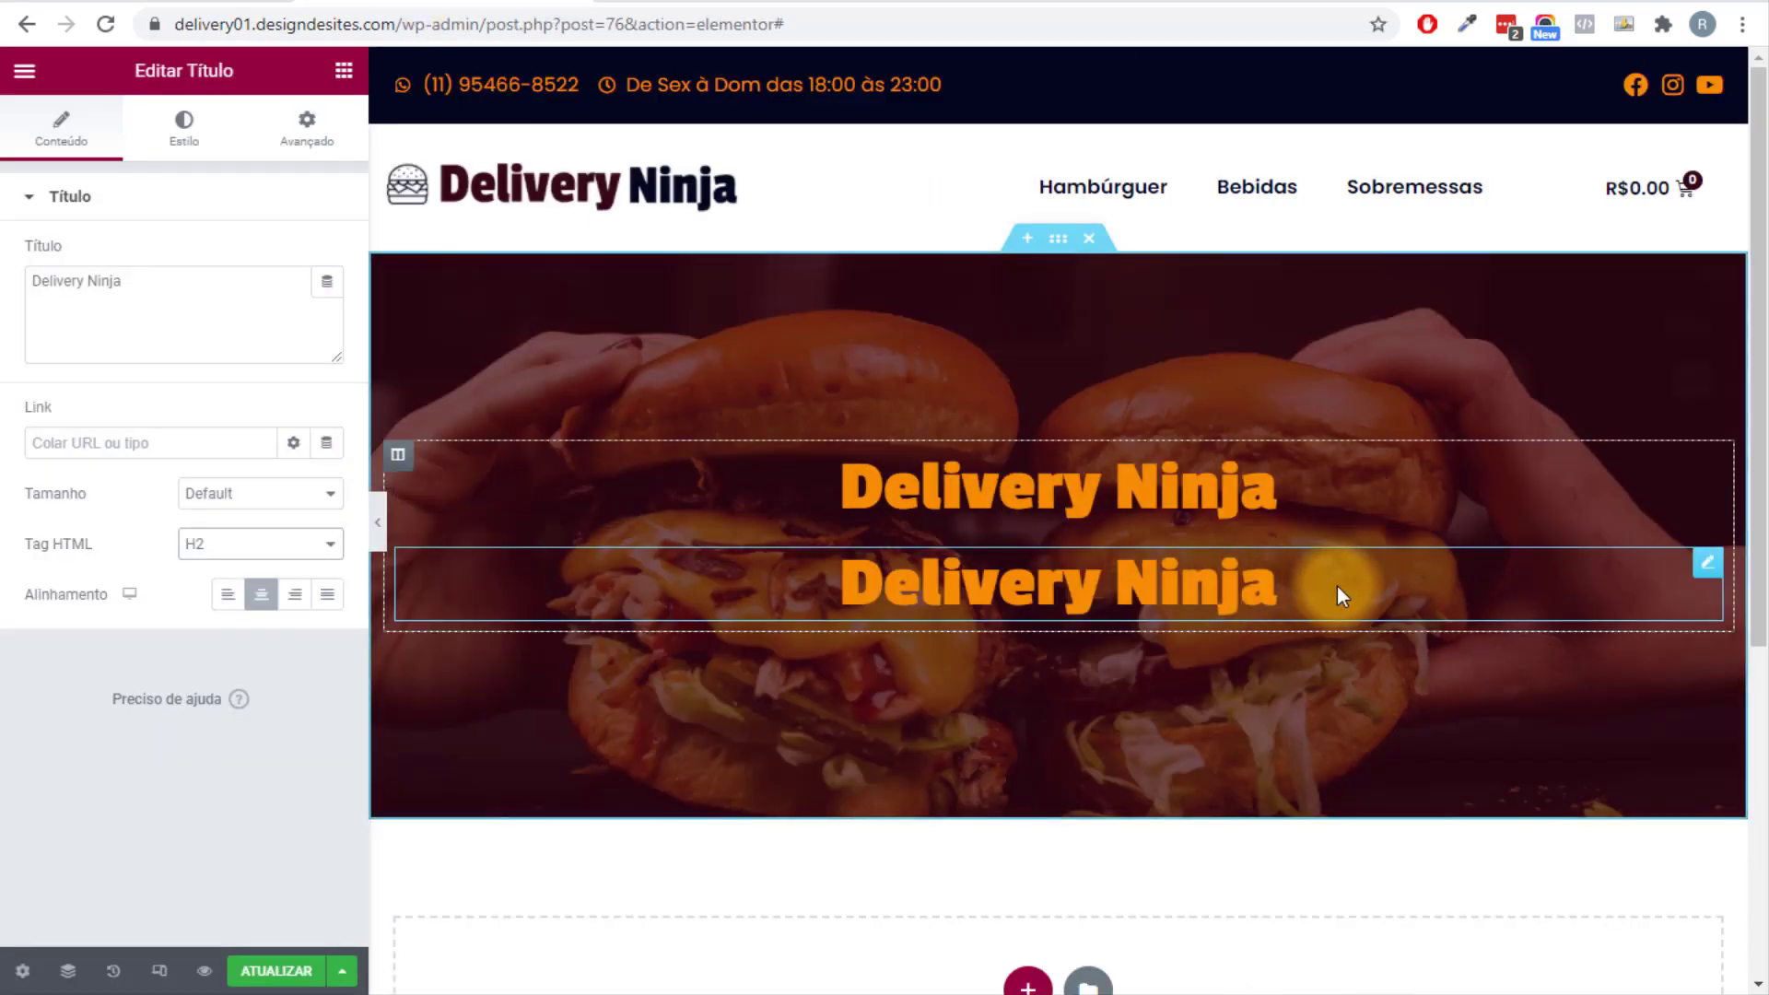
click(90, 279)
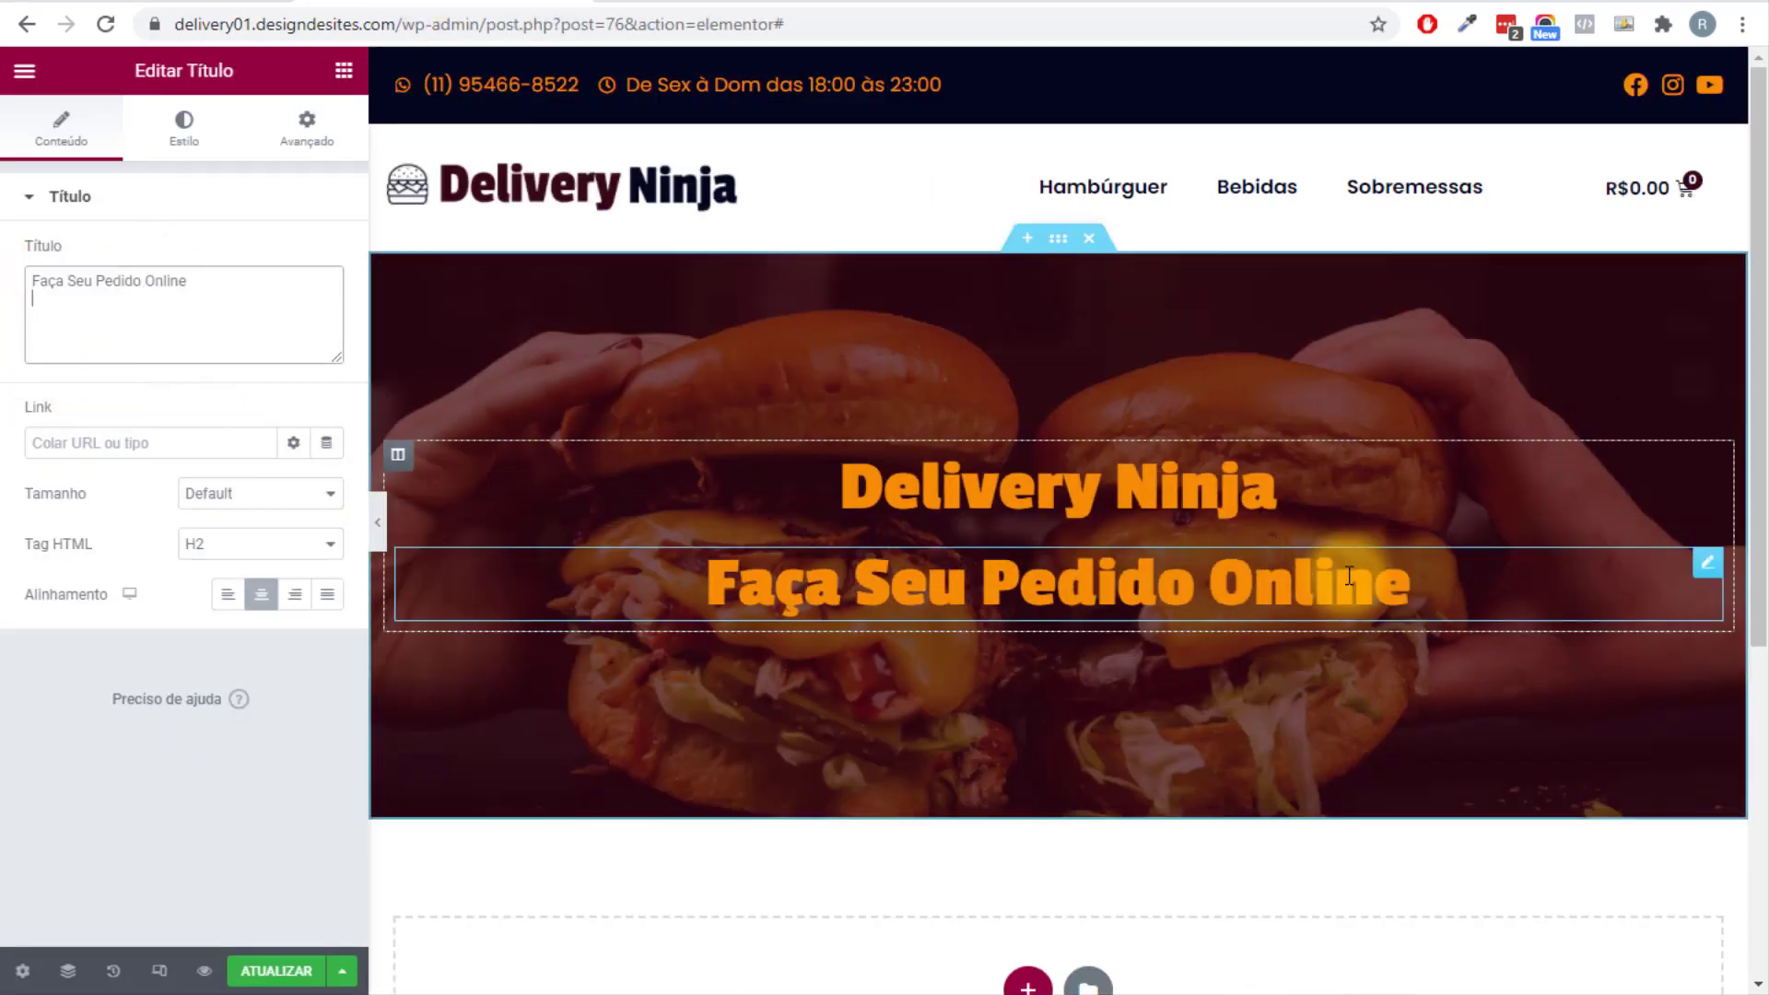
Style the subtitle in the white Texto colour, size 30, font weight 300.
click(184, 129)
click(295, 256)
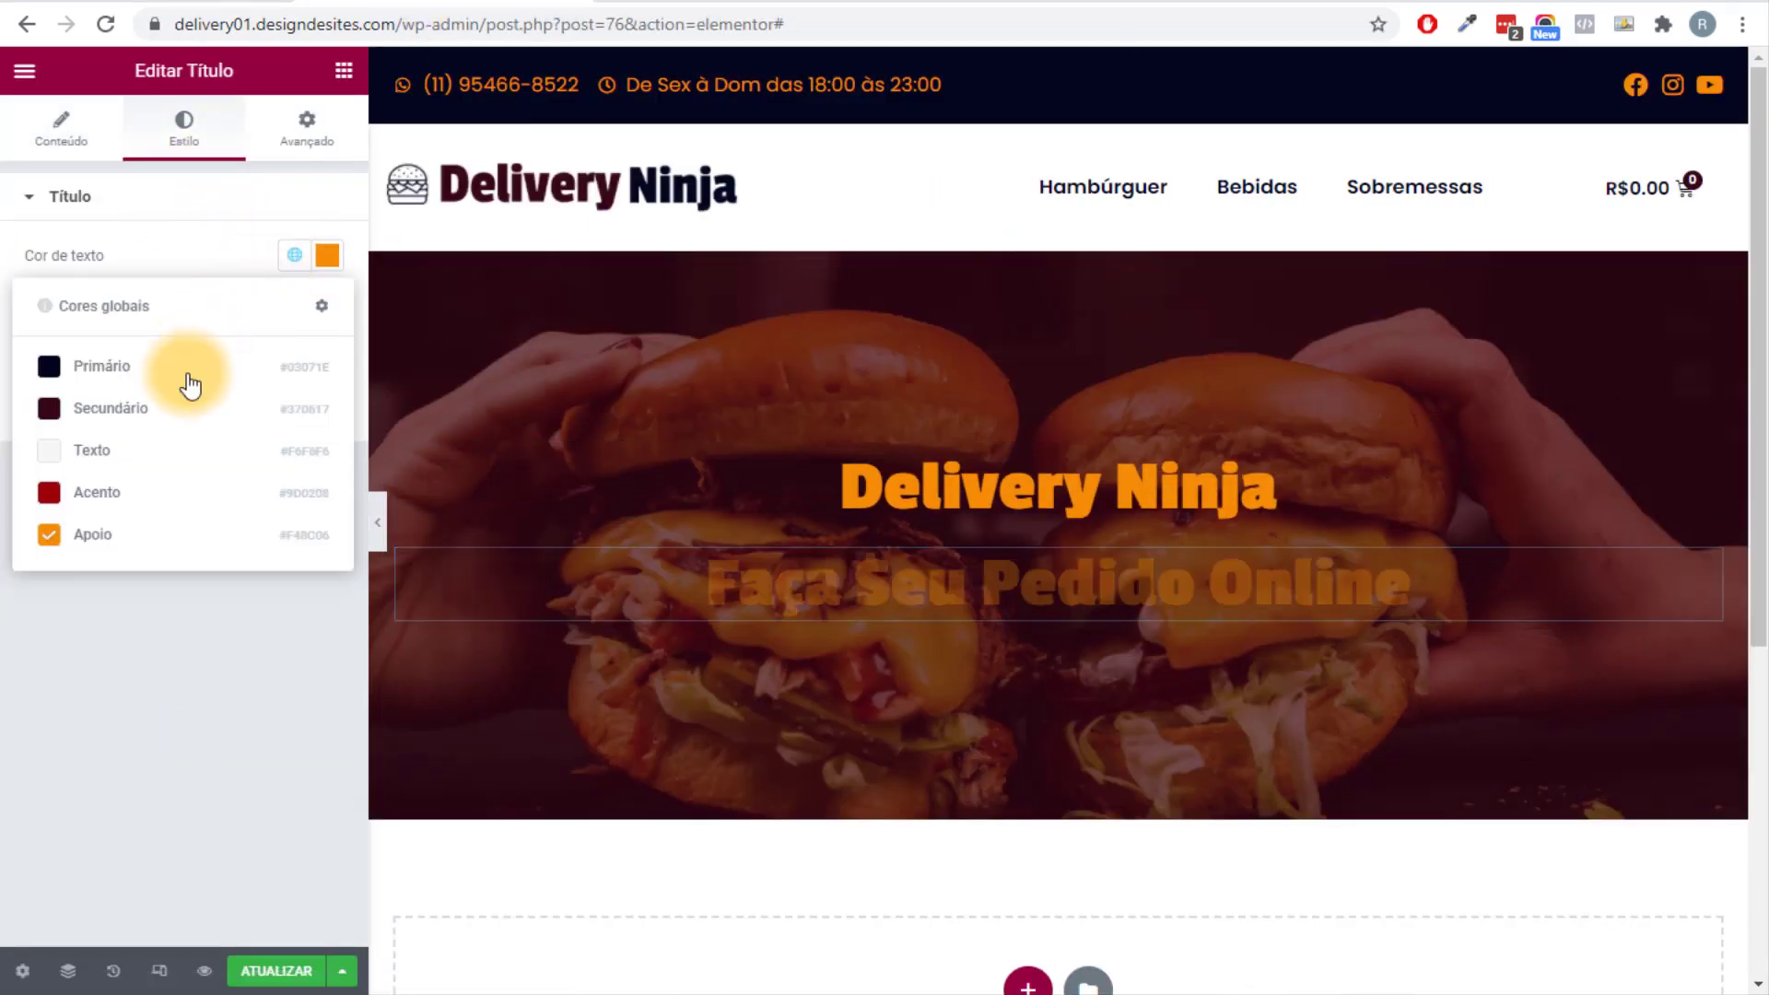
click(108, 446)
click(326, 305)
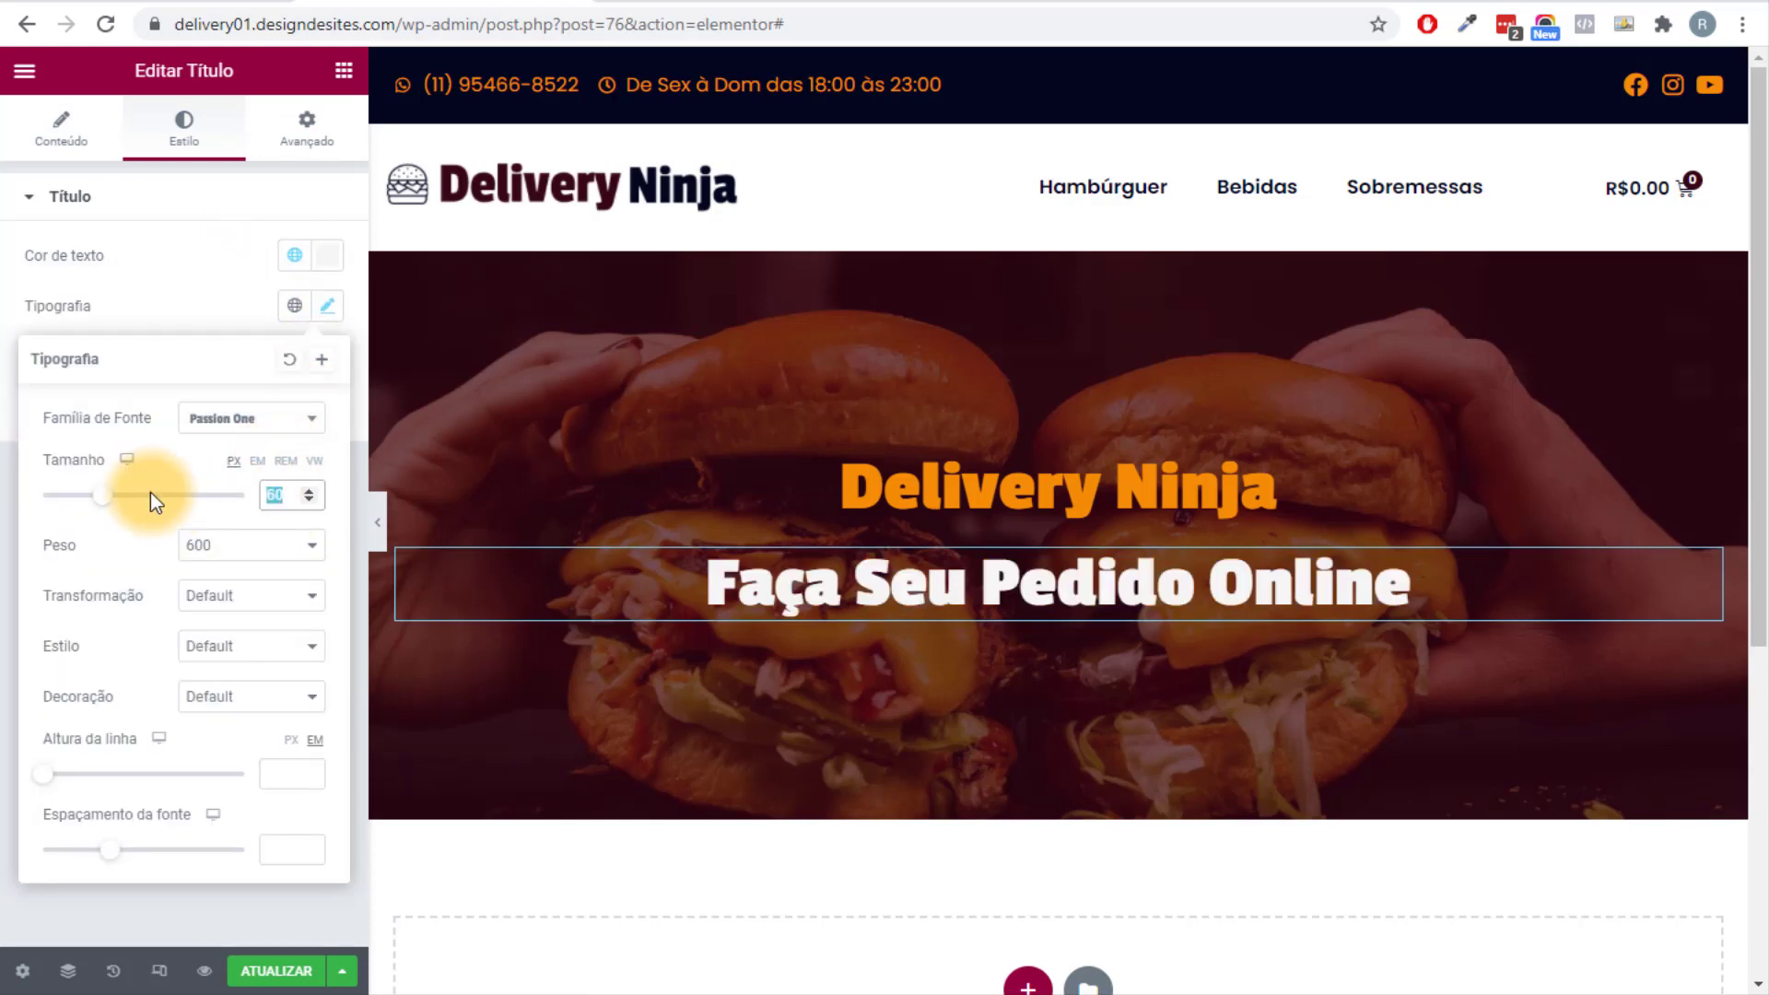
text(30)
click(275, 553)
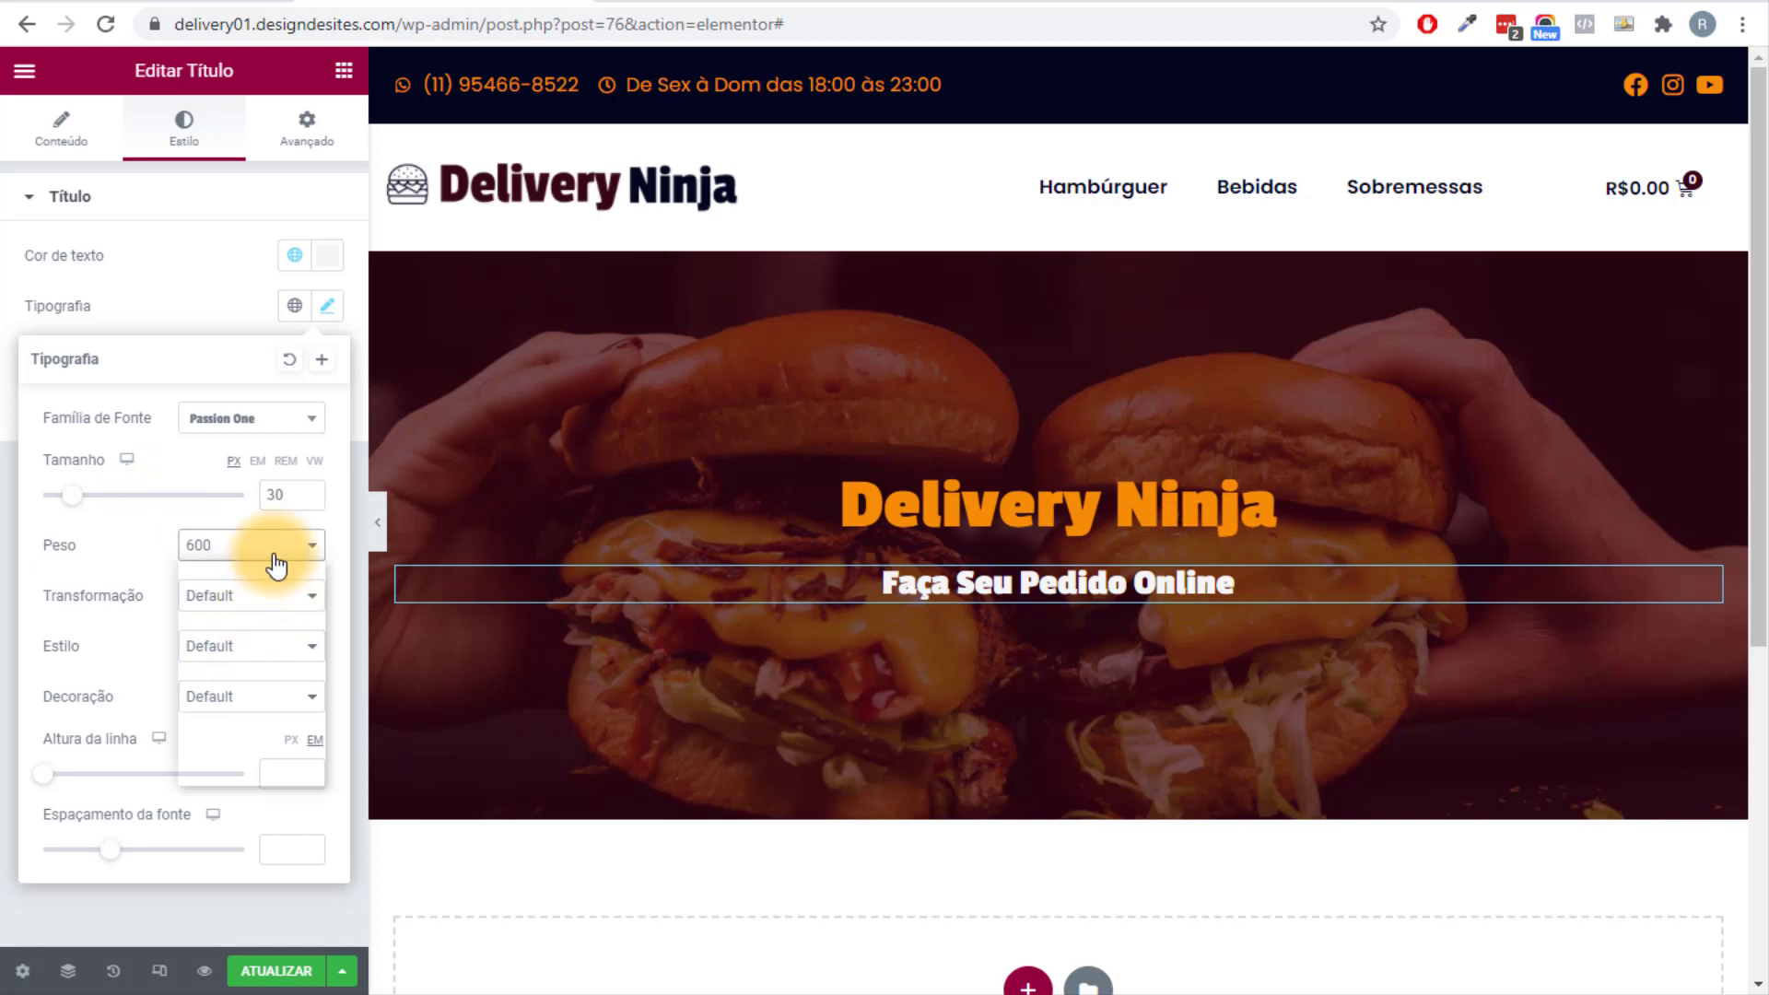
click(251, 611)
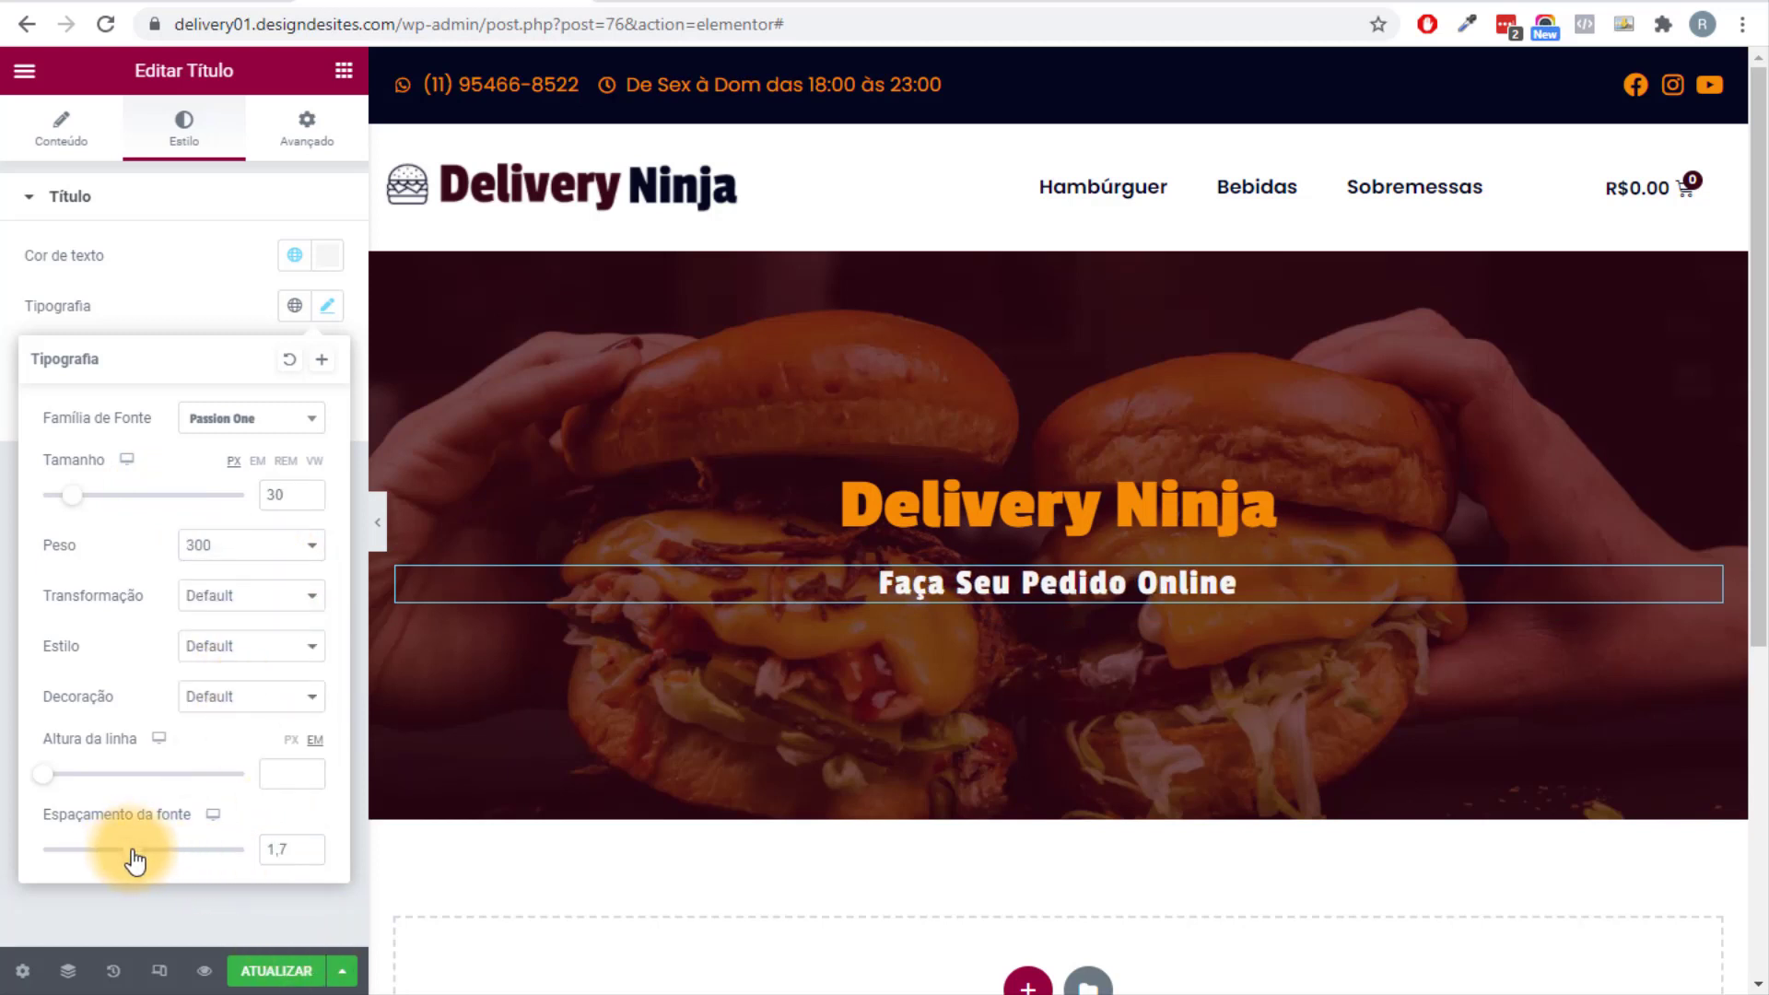
click(18, 658)
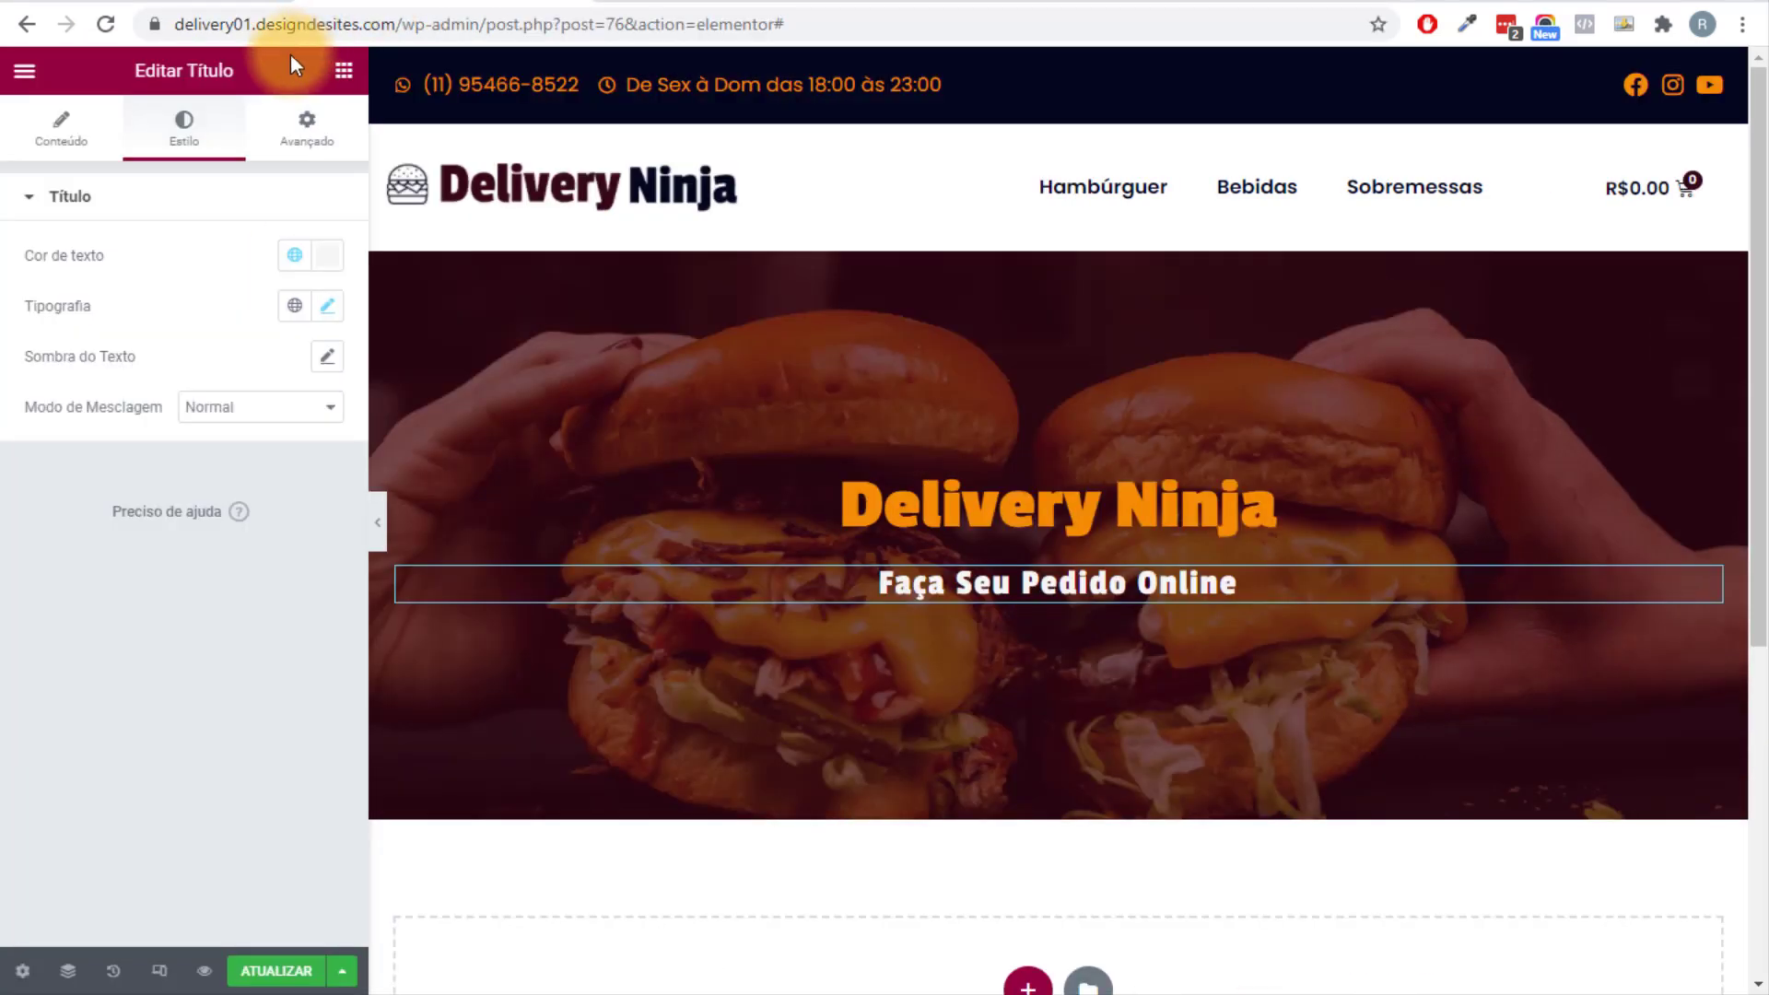
click(342, 73)
Add a centred button below the subtitle and preview the hero at full width.
drag(268, 565, 1169, 603)
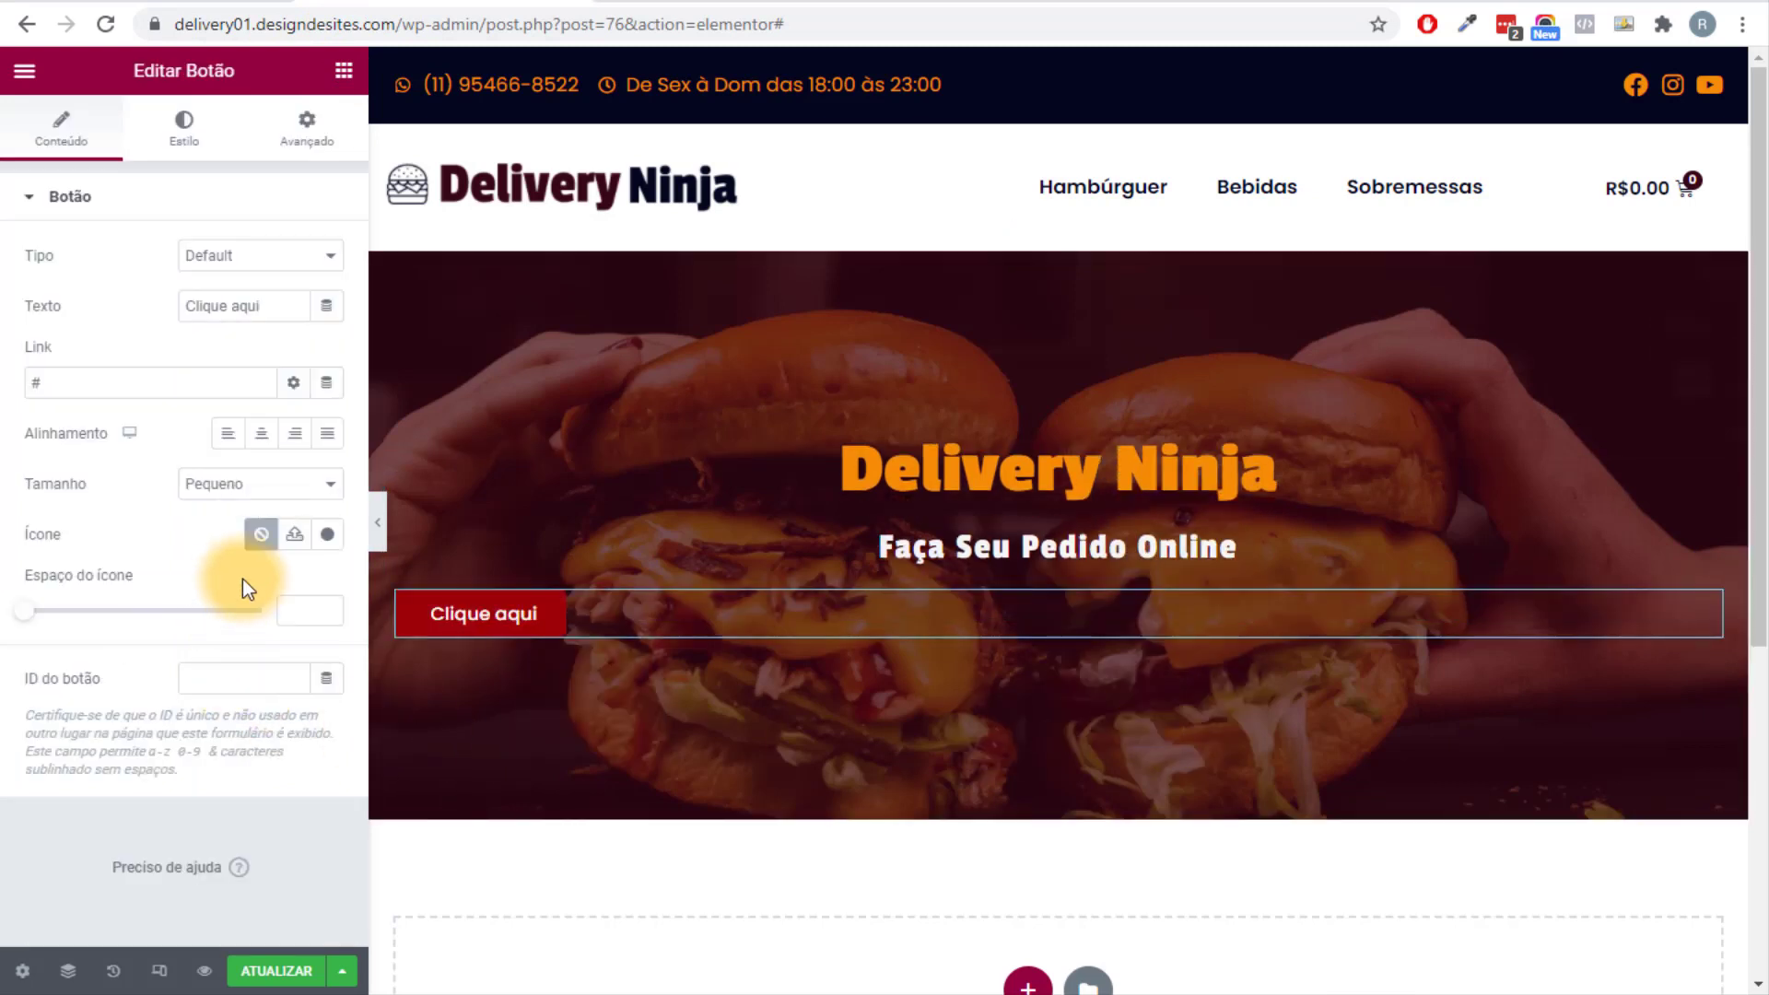
click(263, 435)
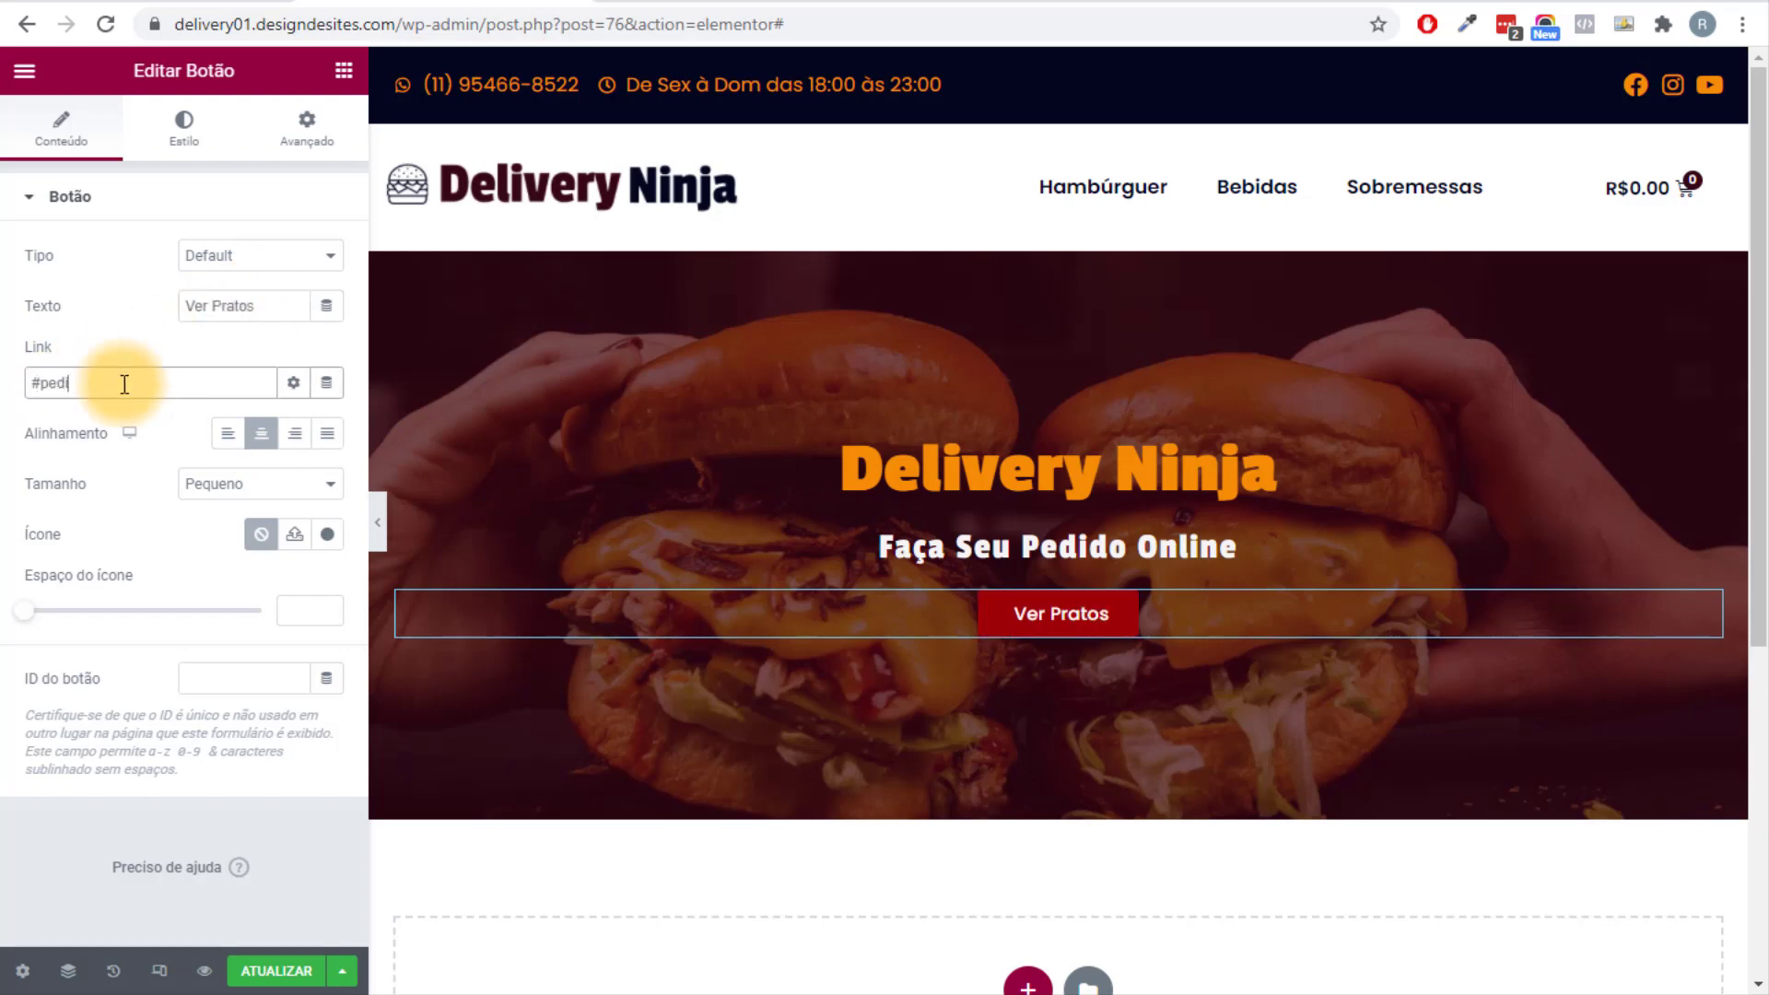
scroll(1538, 816, down, 4)
scroll(1234, 510, up, 4)
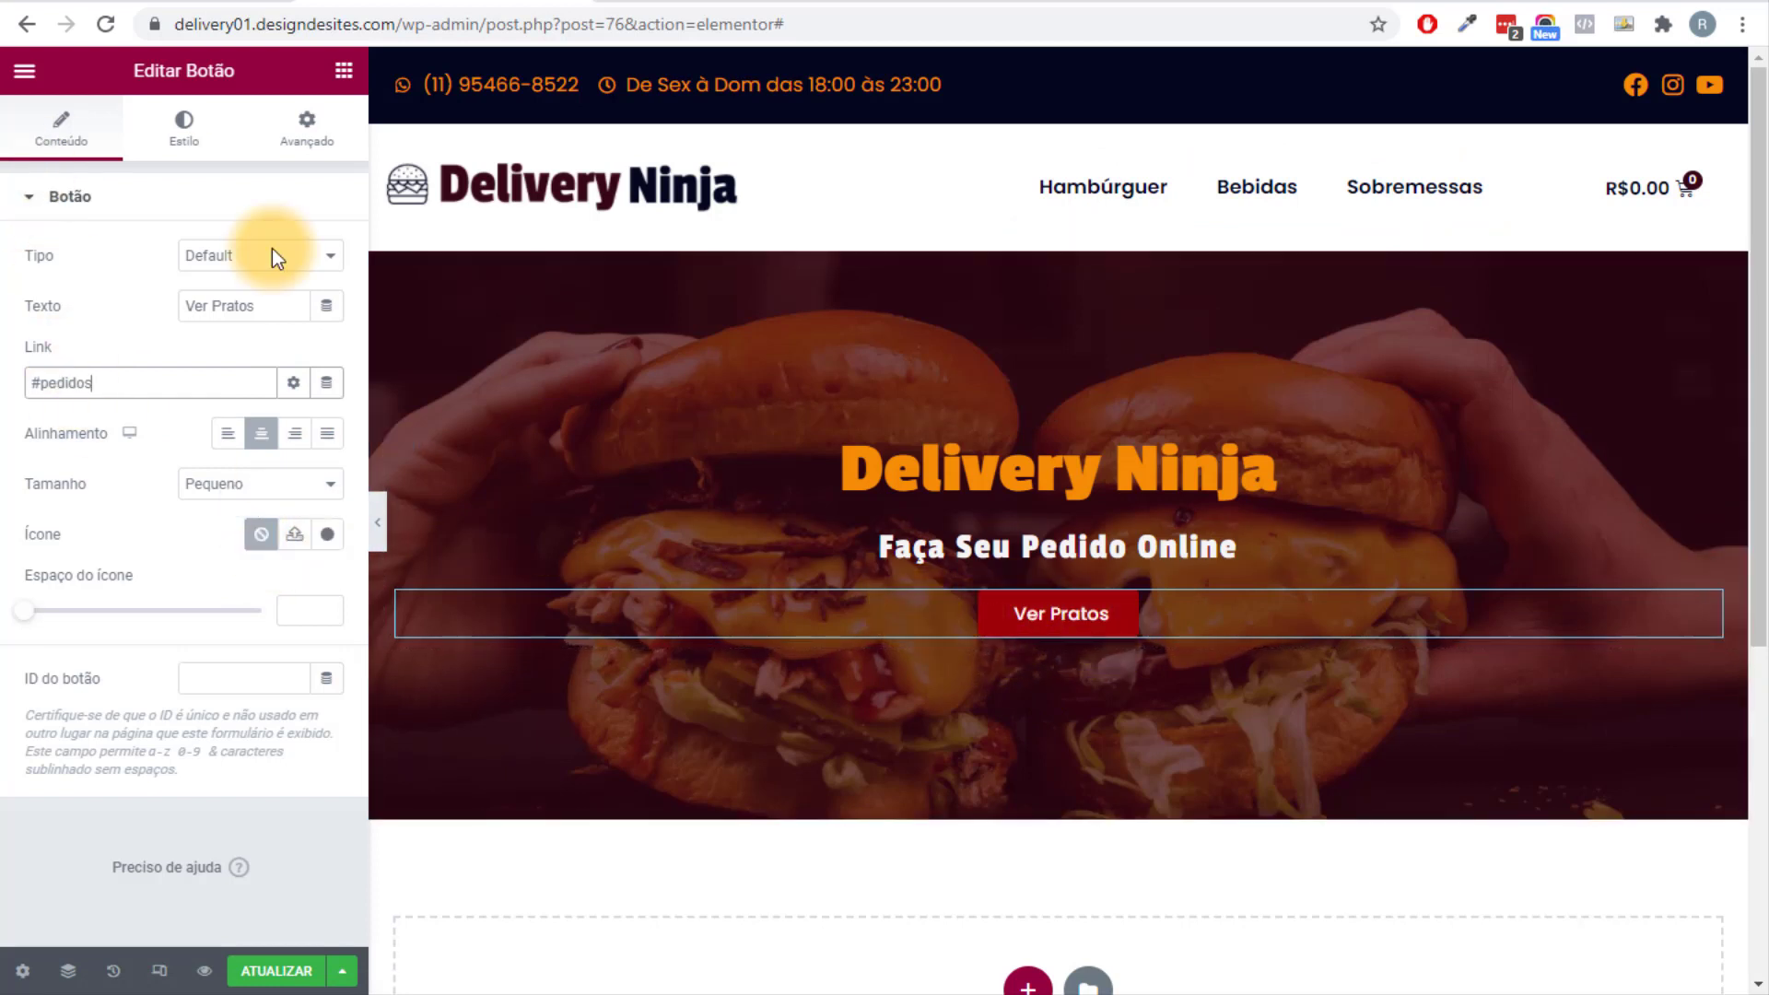
click(373, 529)
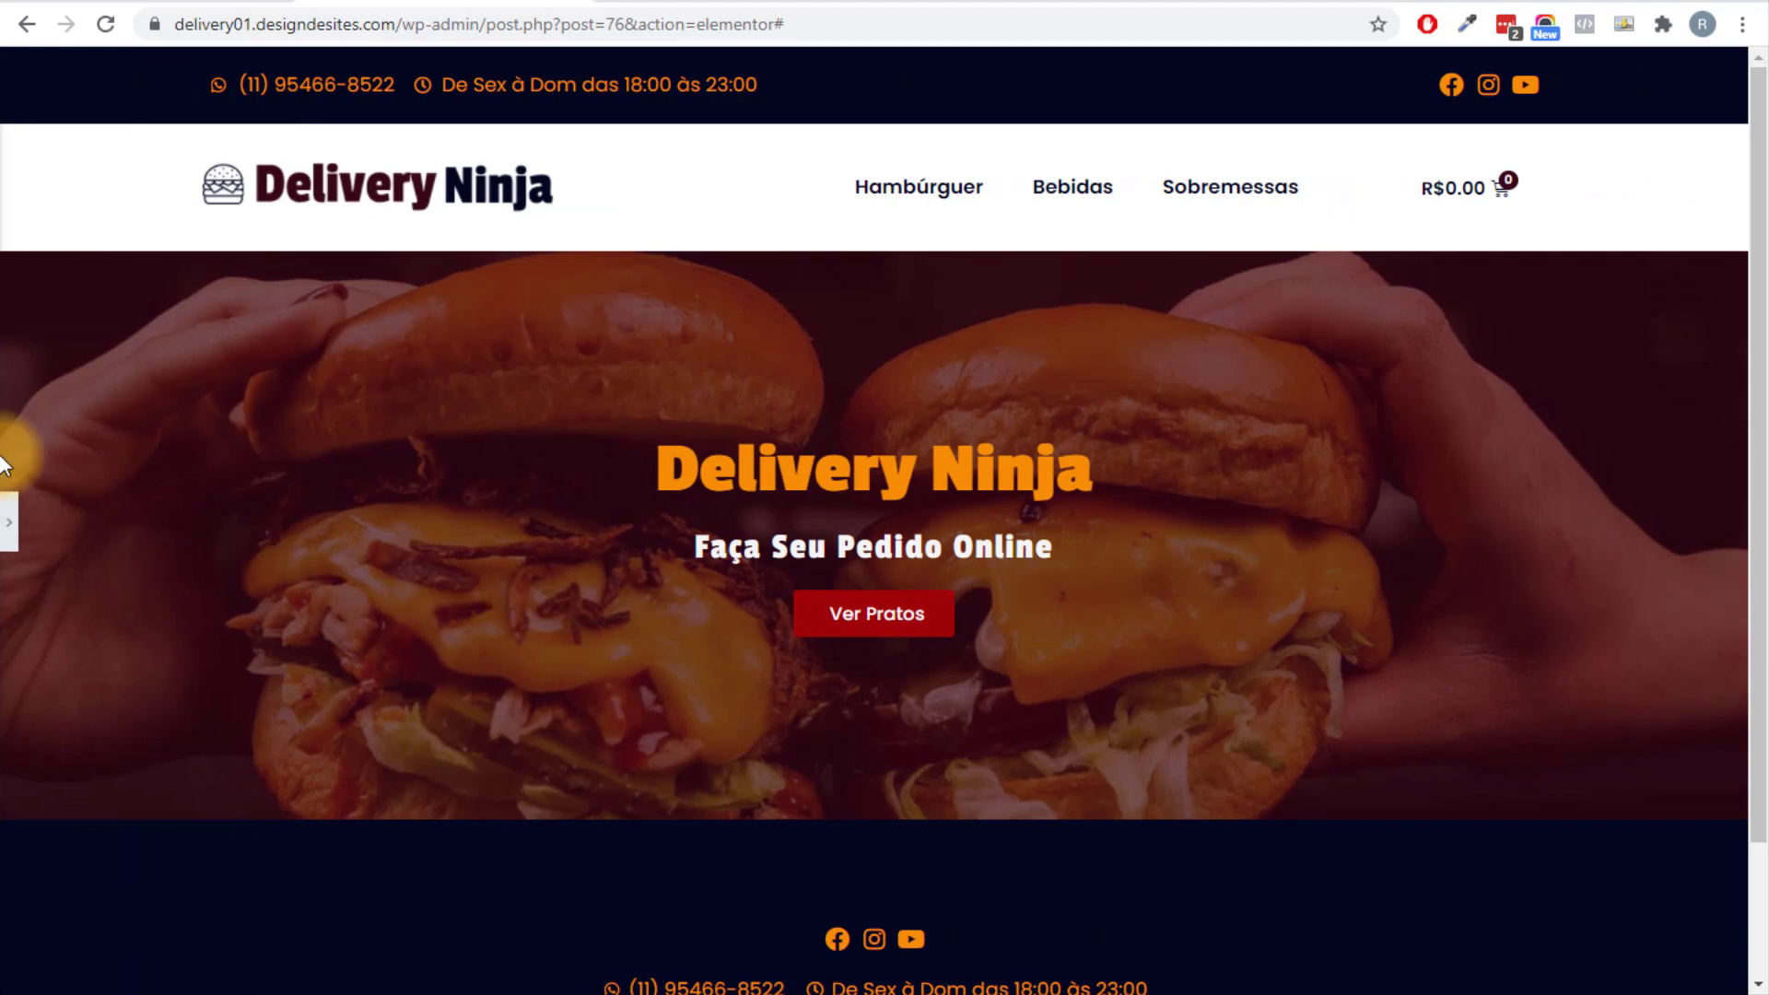
click(7, 527)
Start a new empty section below the hero.
scroll(650, 859, down, 3)
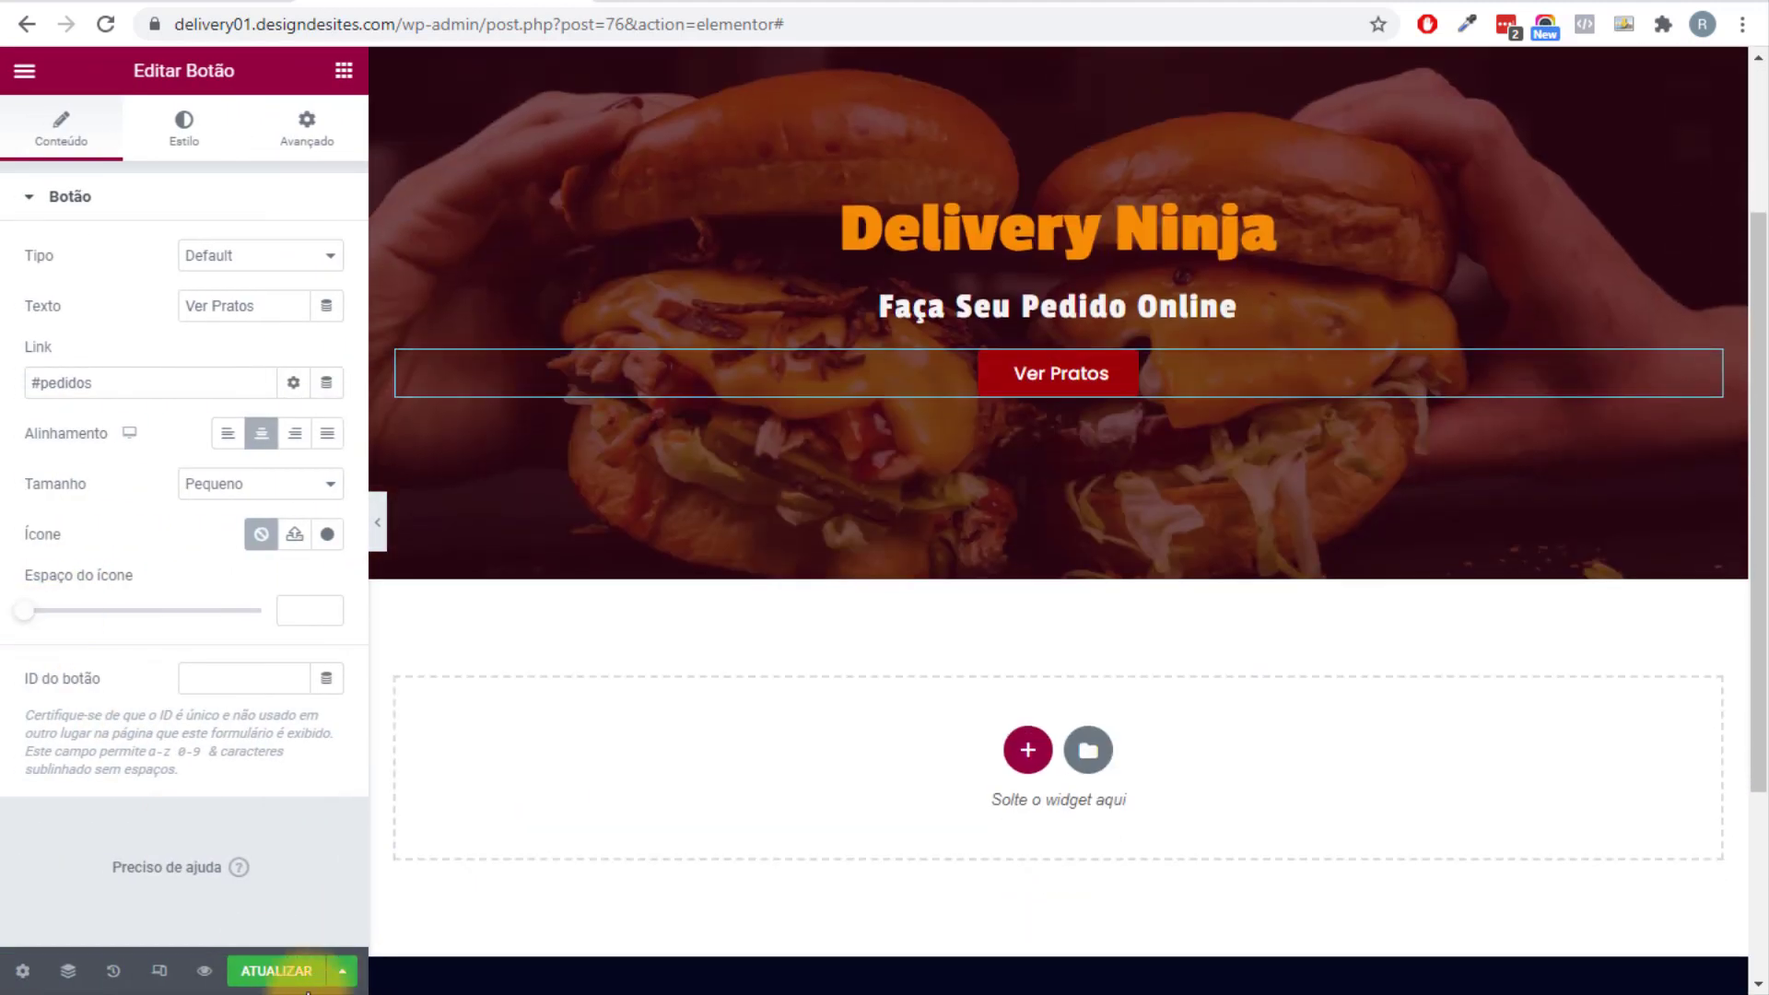
scroll(815, 827, down, 4)
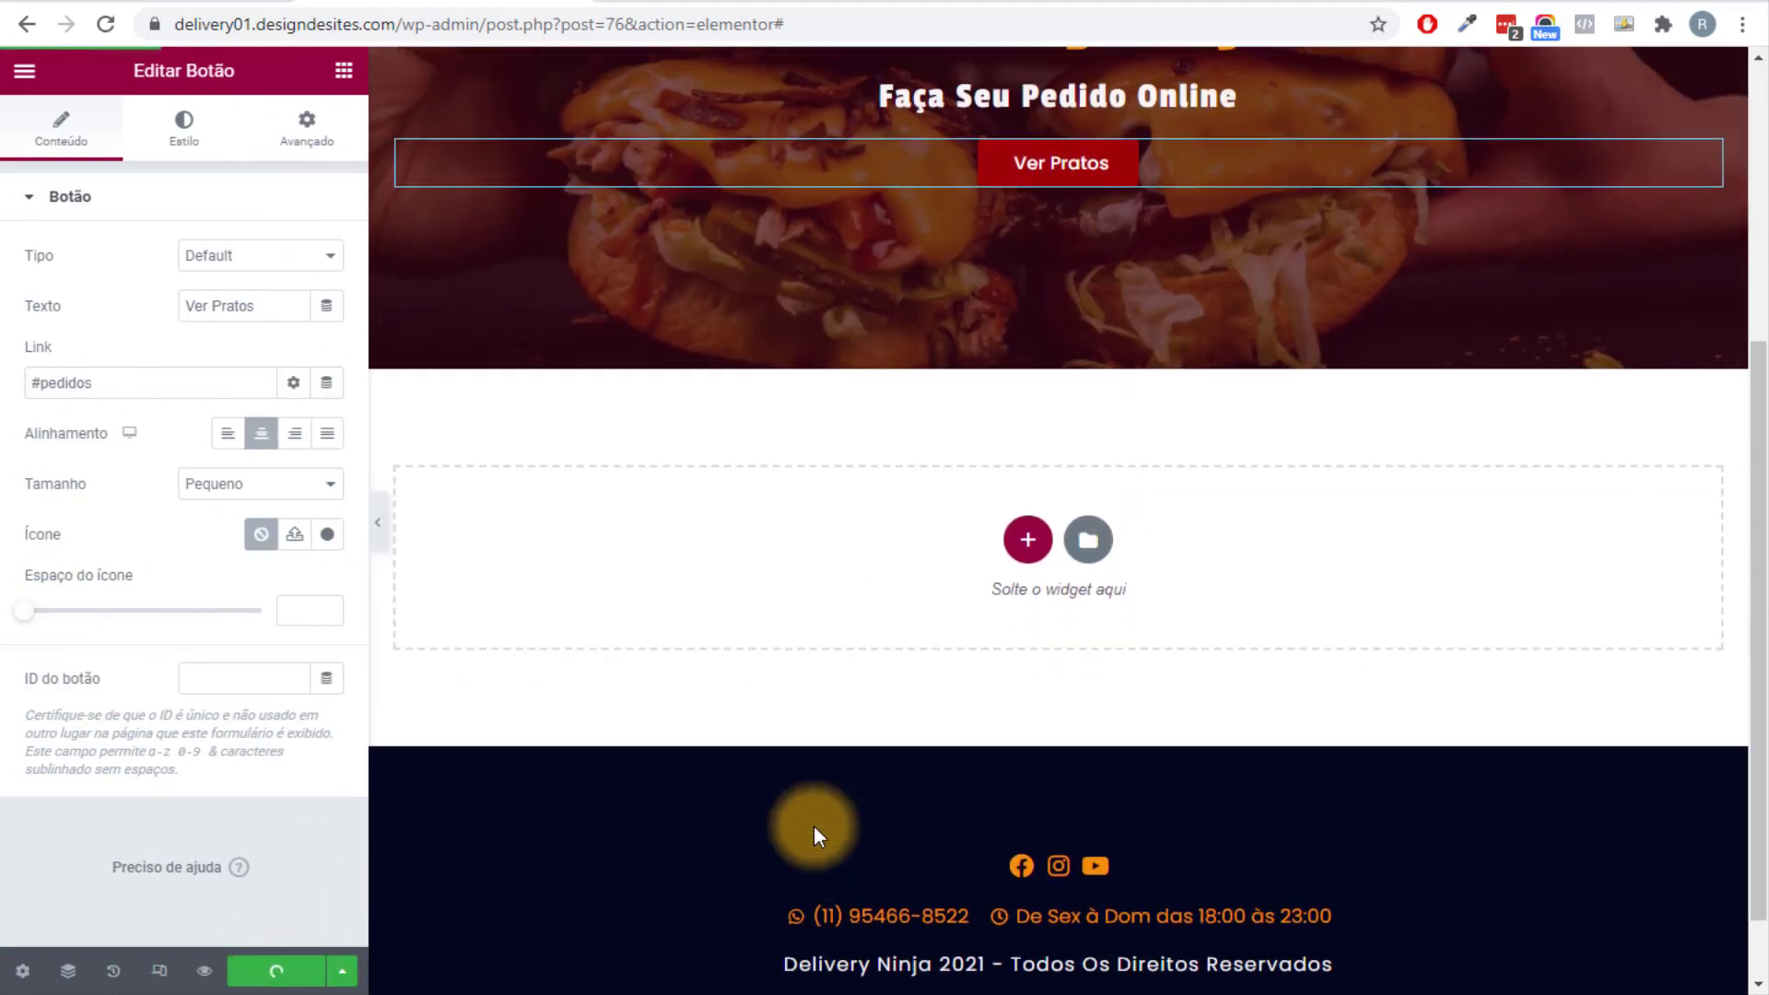
scroll(814, 826, up, 6)
scroll(814, 825, down, 5)
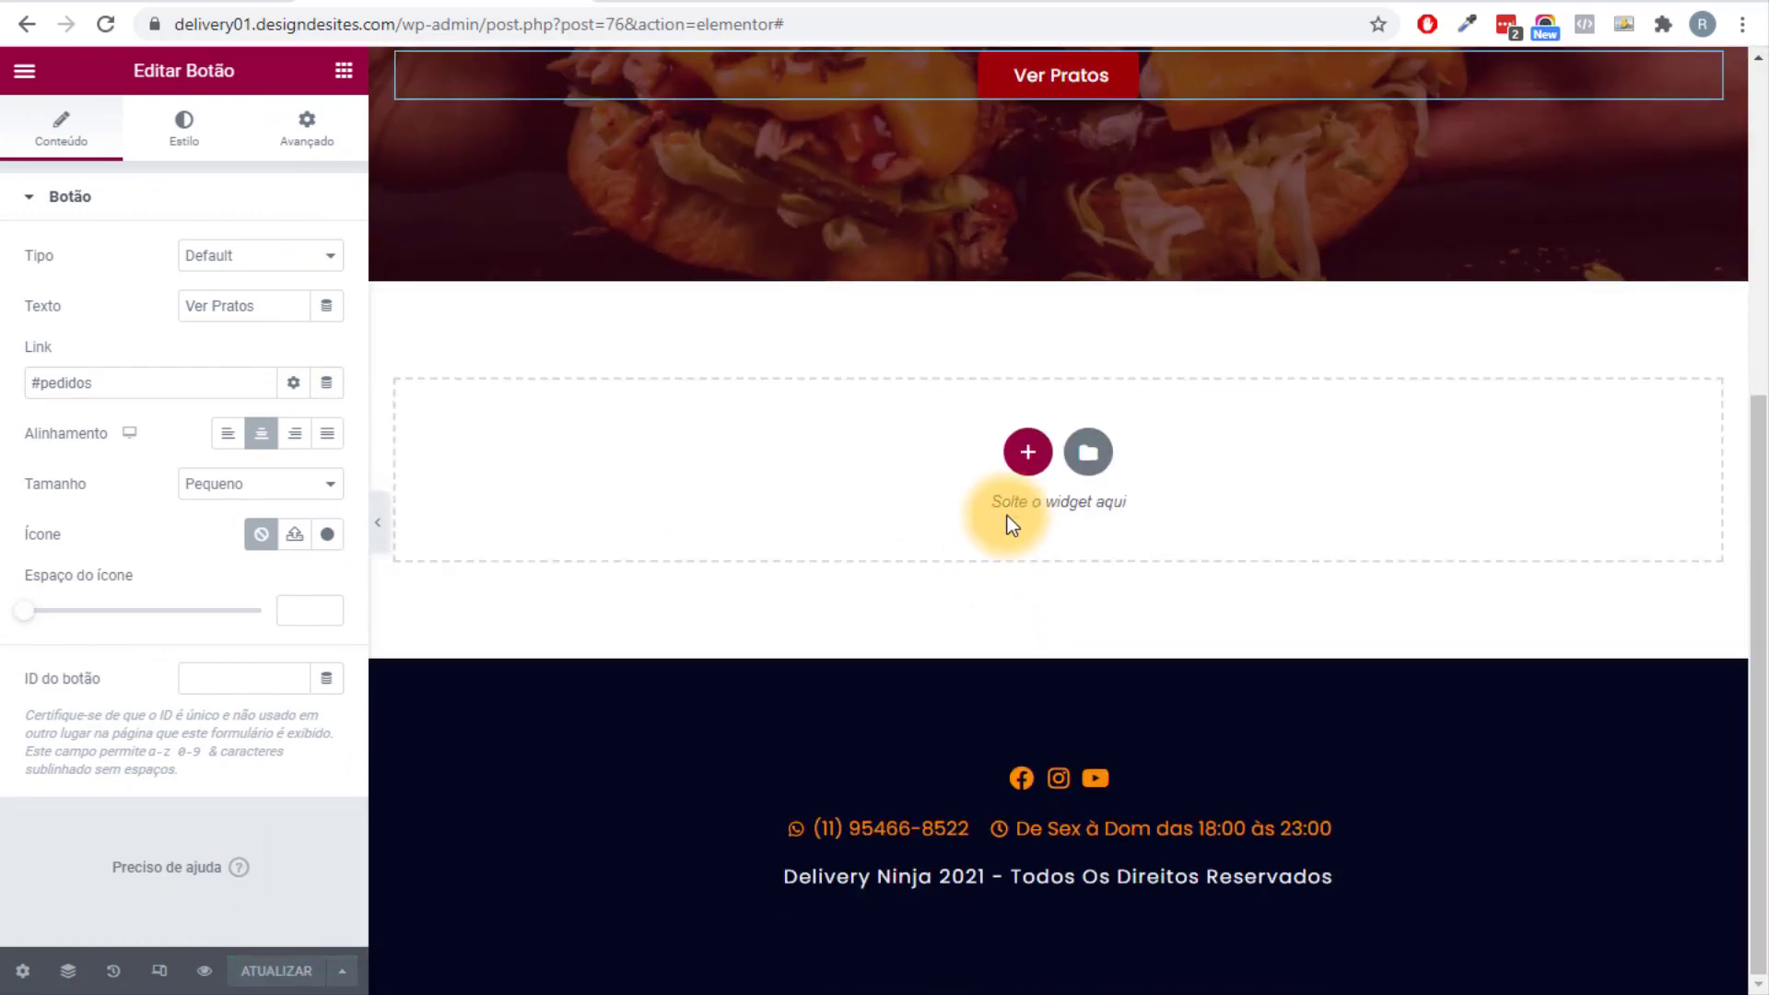
click(1026, 448)
Add a single-column section below the hero with 50 px top and bottom padding.
click(748, 524)
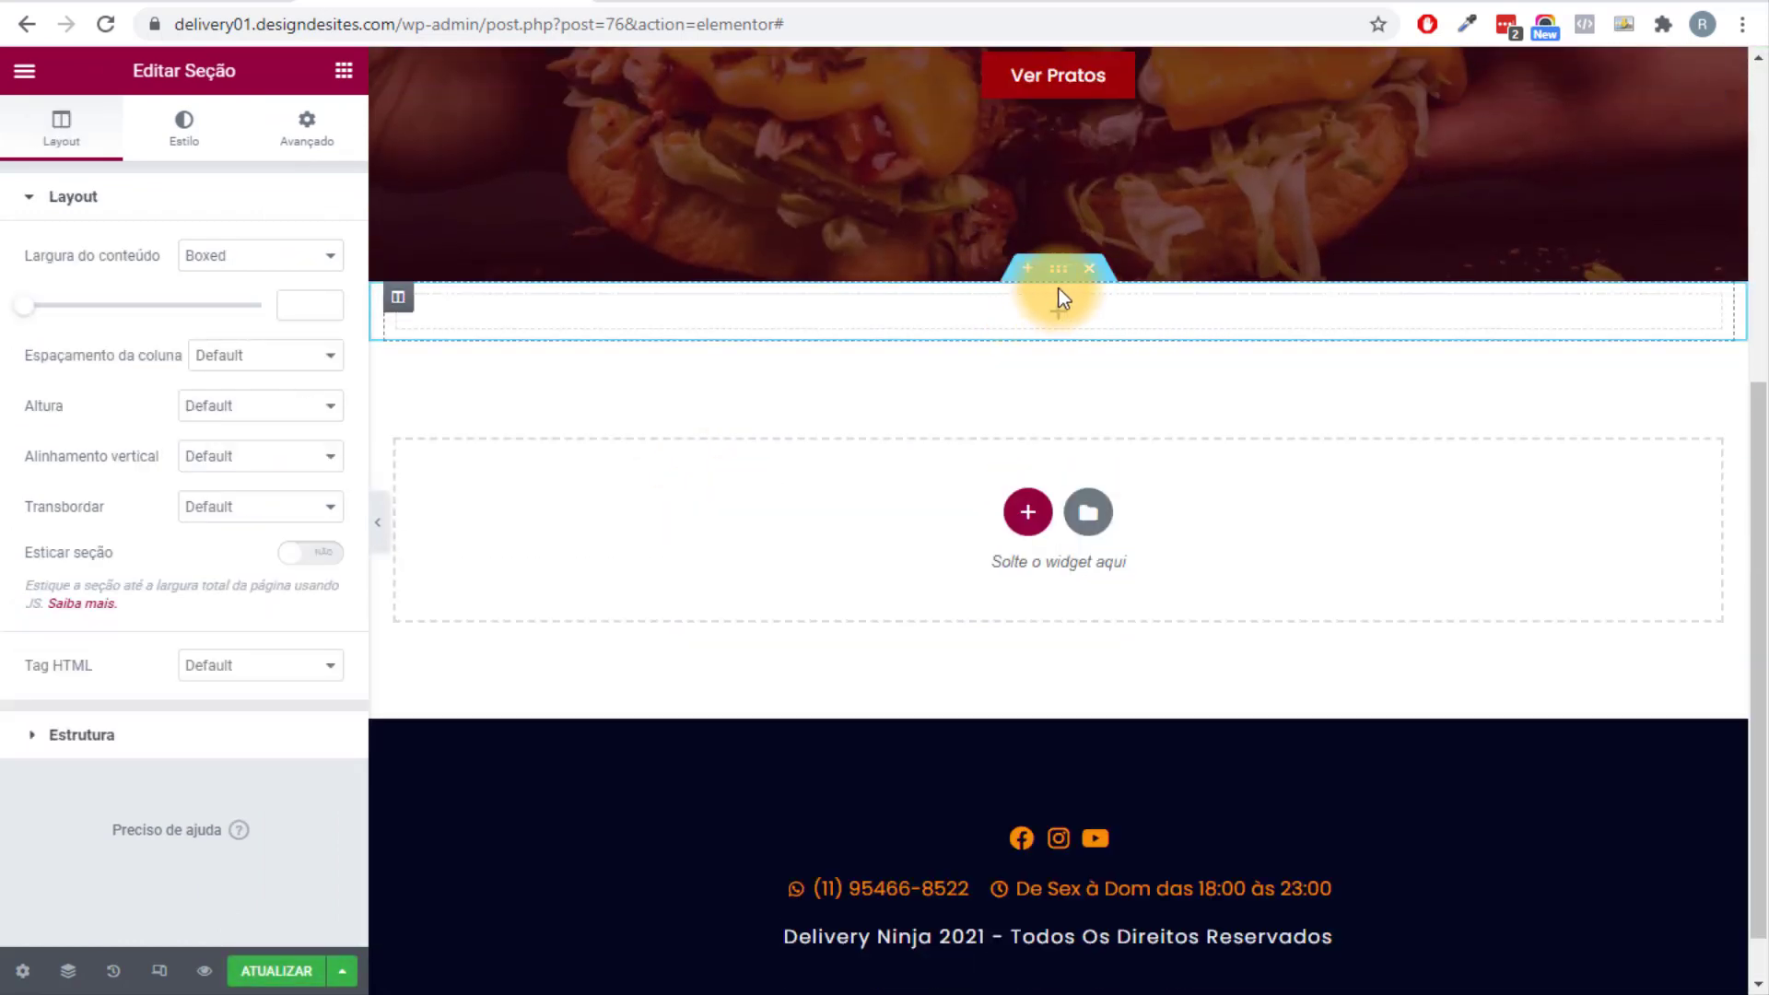
click(306, 126)
click(32, 380)
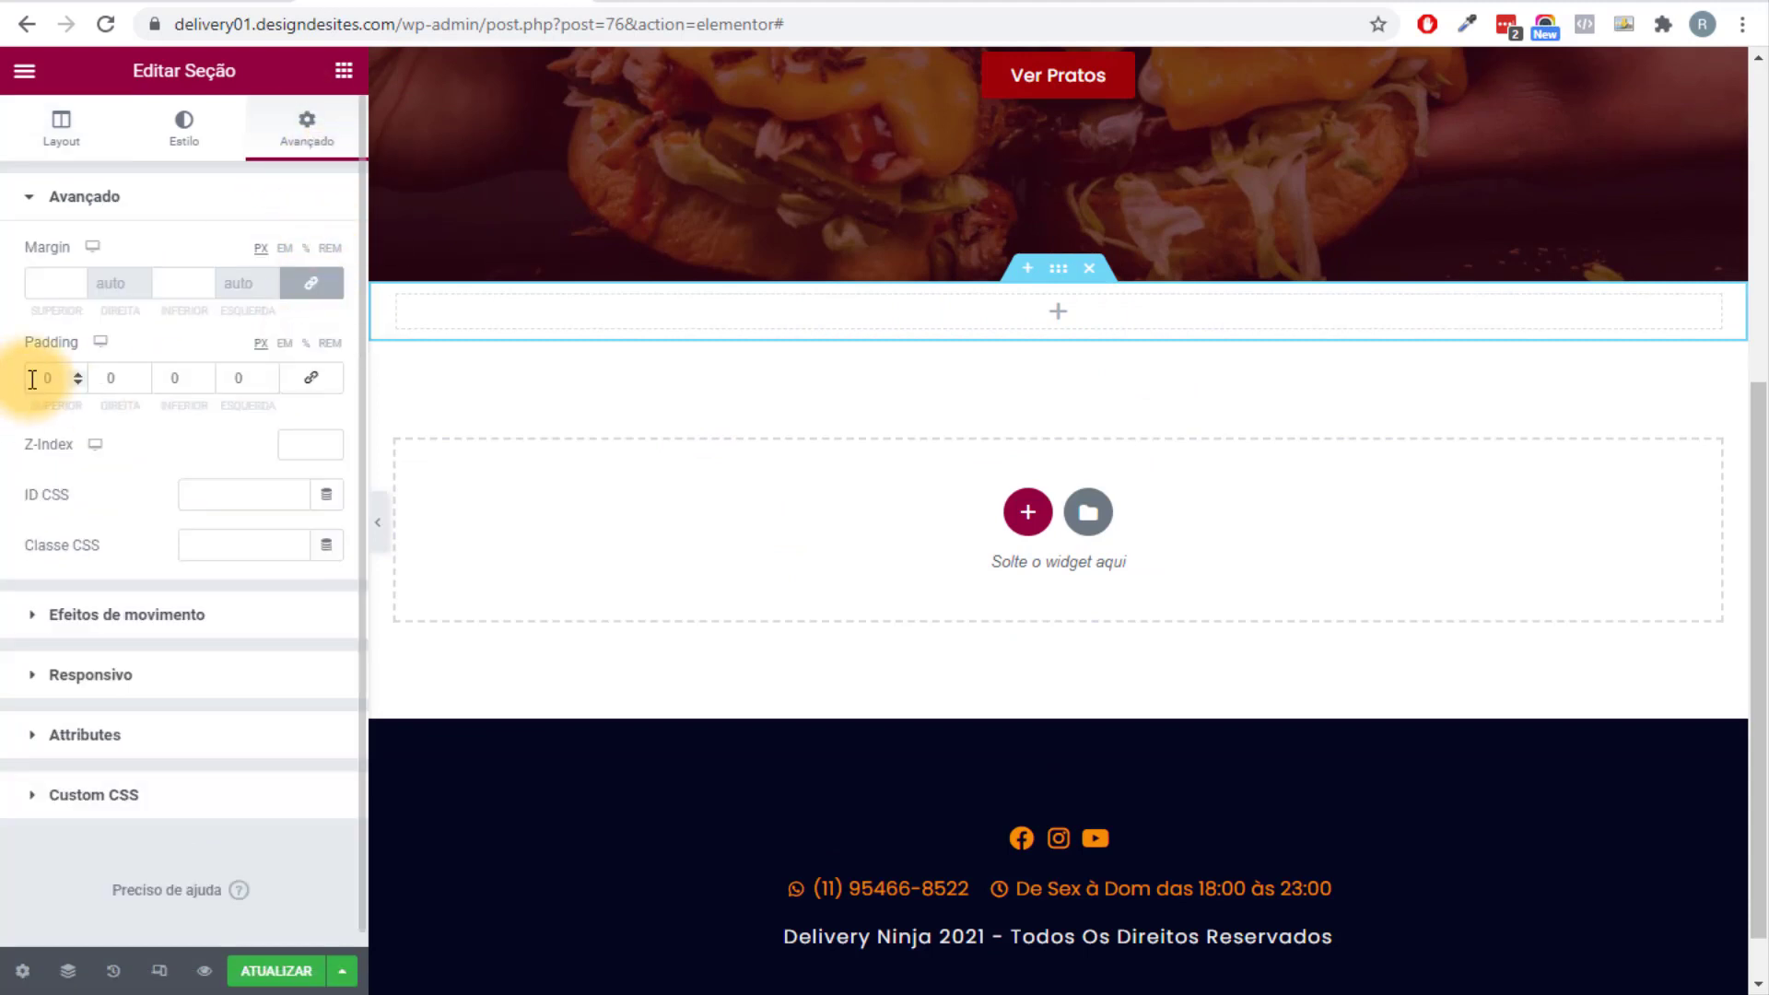
text(5)
click(158, 385)
text(5)
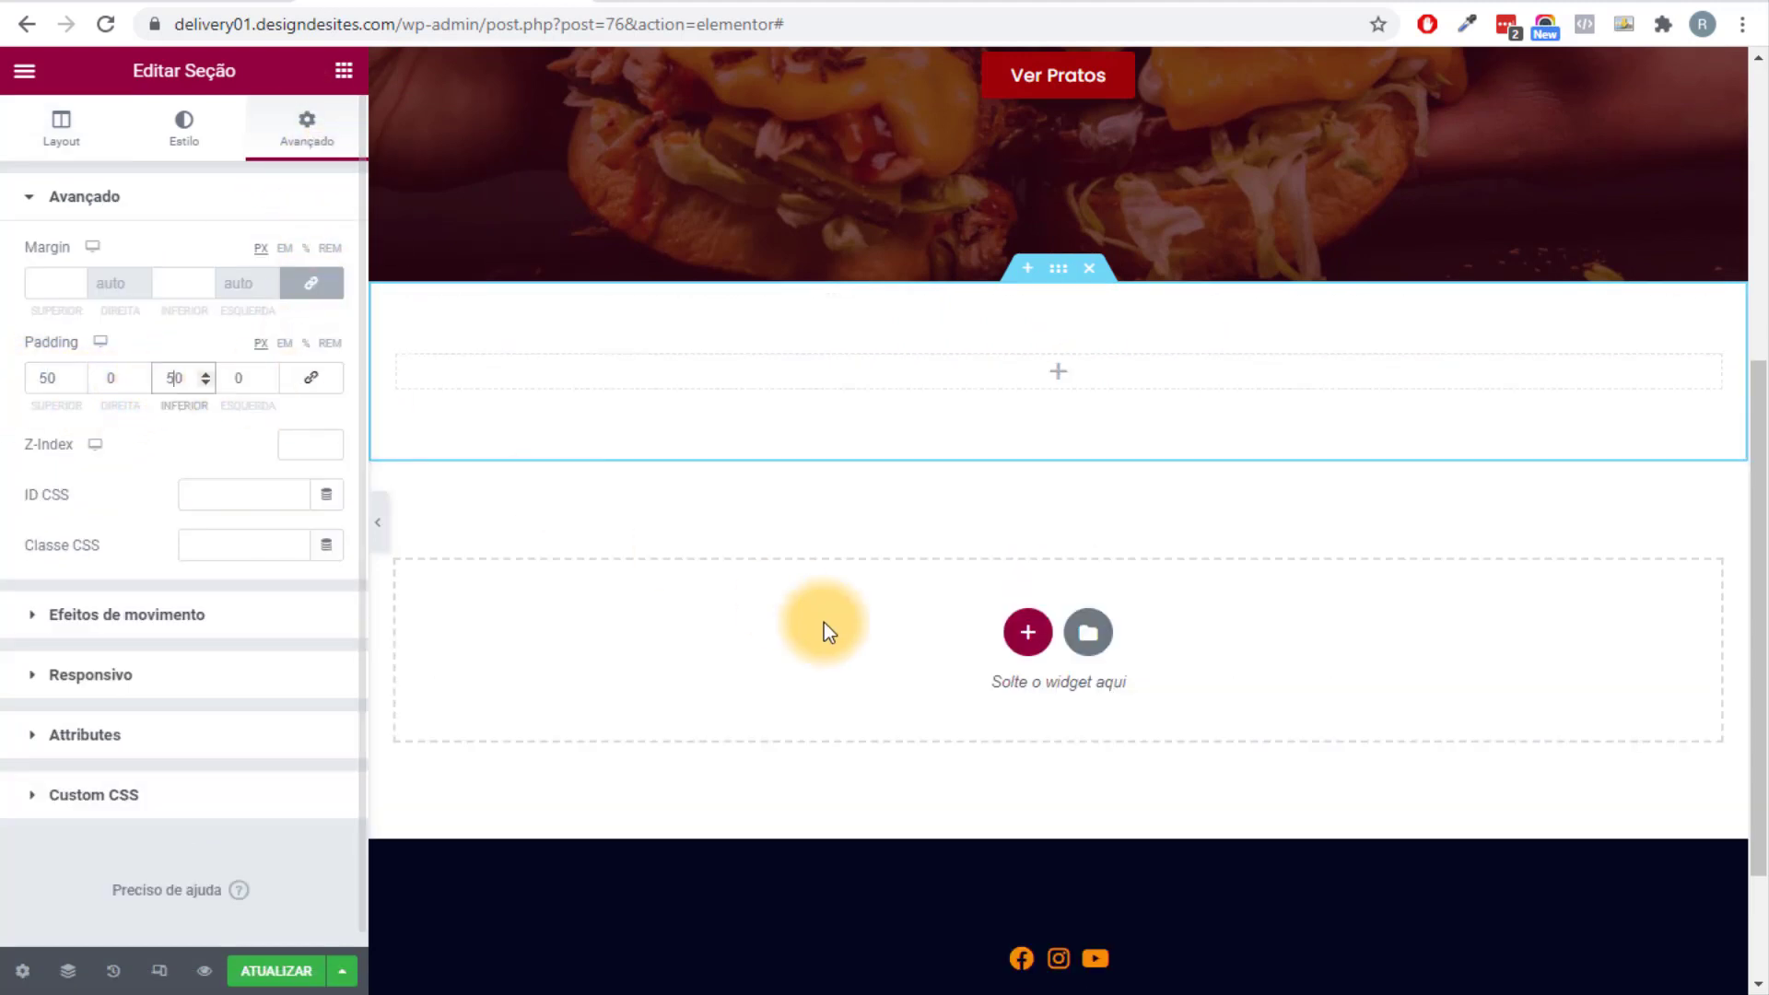
scroll(824, 631, up, 3)
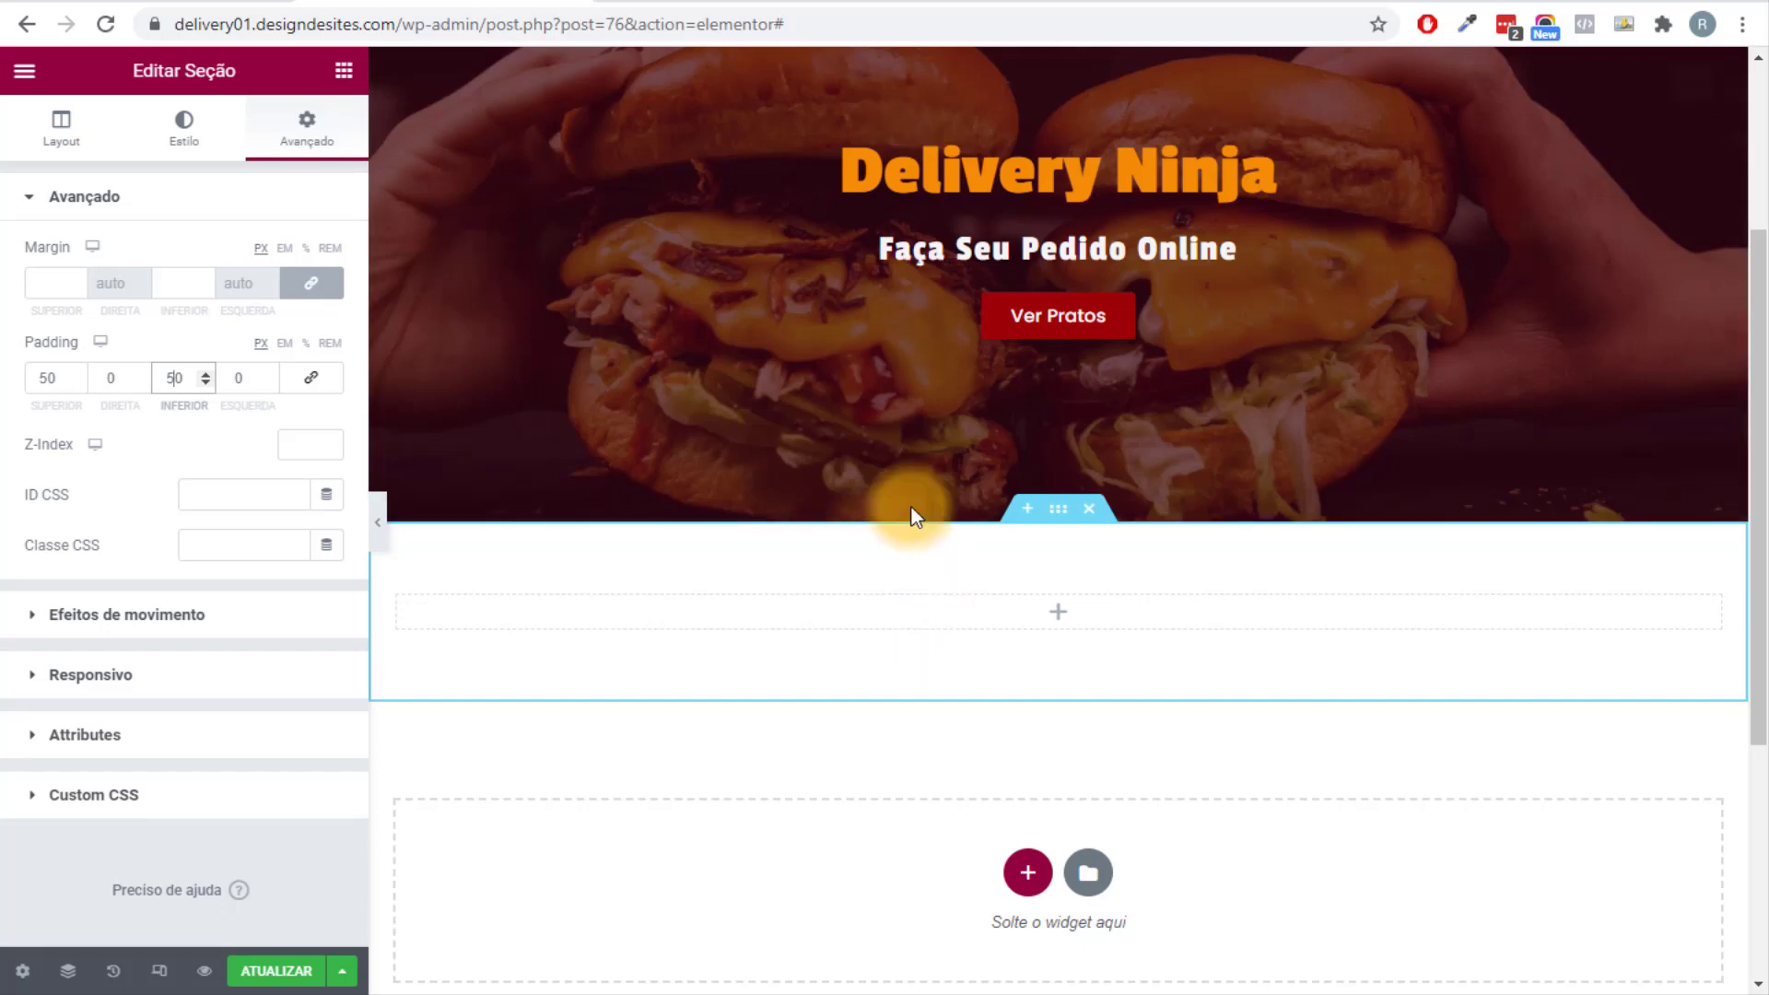
scroll(910, 506, up, 3)
scroll(903, 242, down, 6)
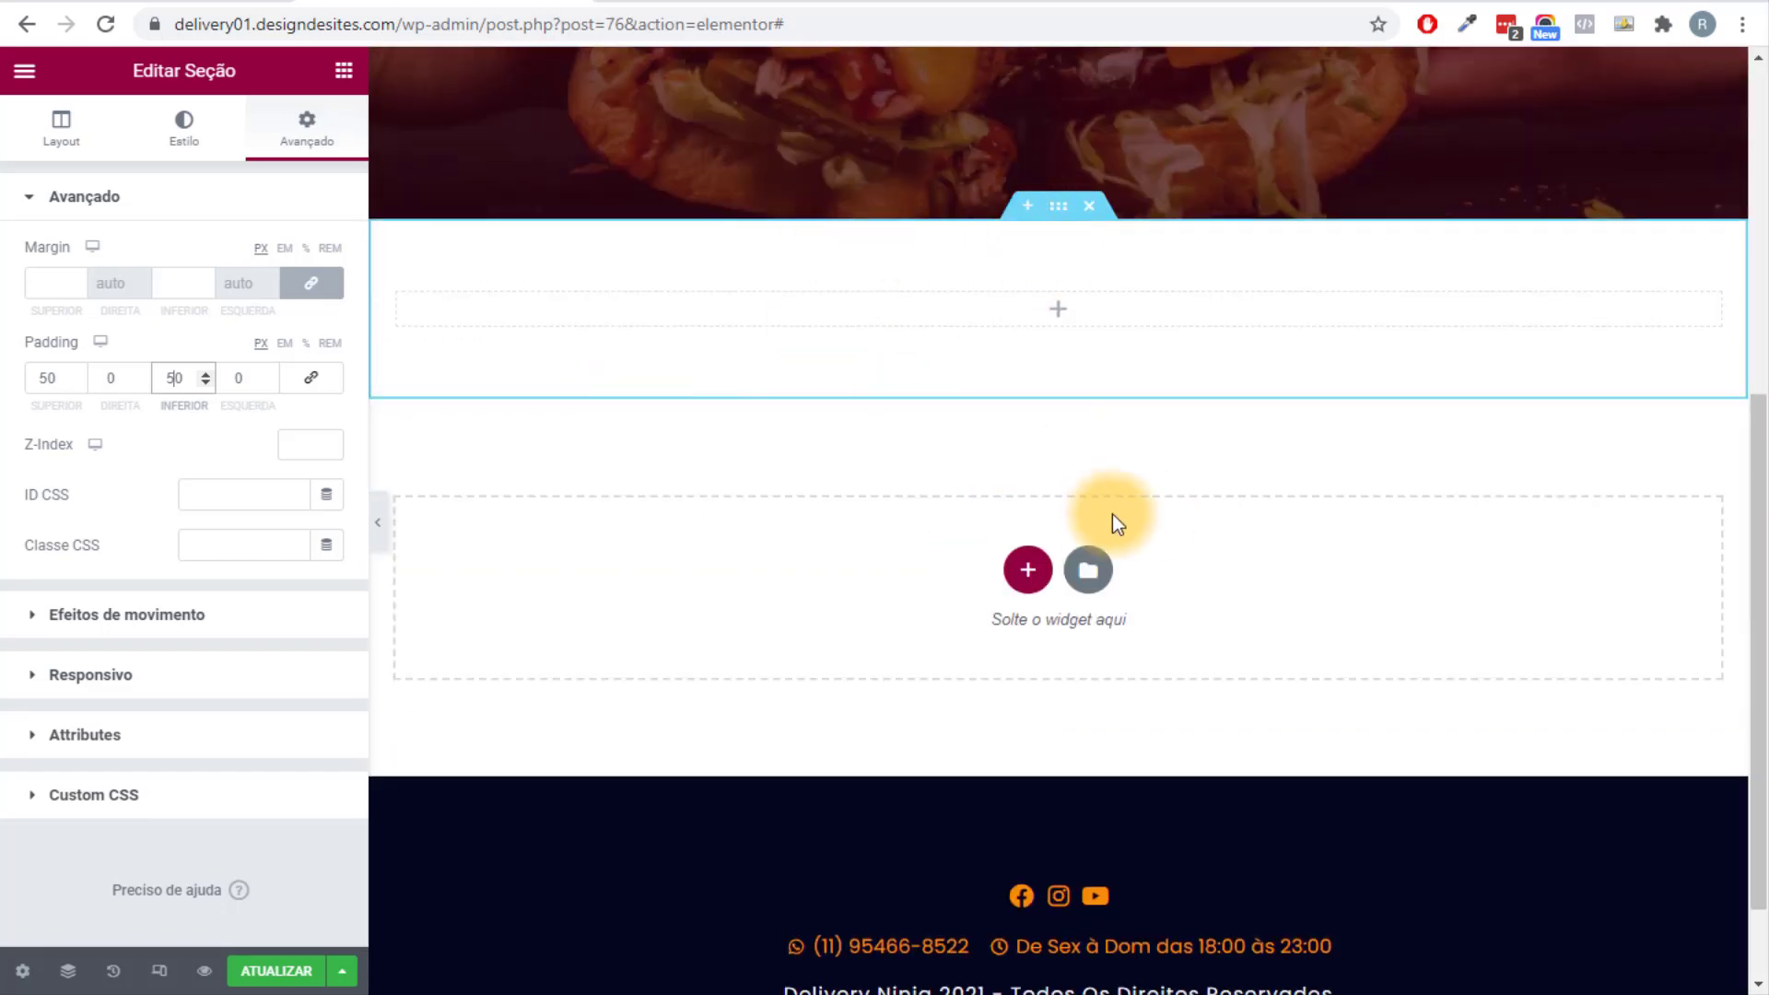
scroll(838, 649, up, 6)
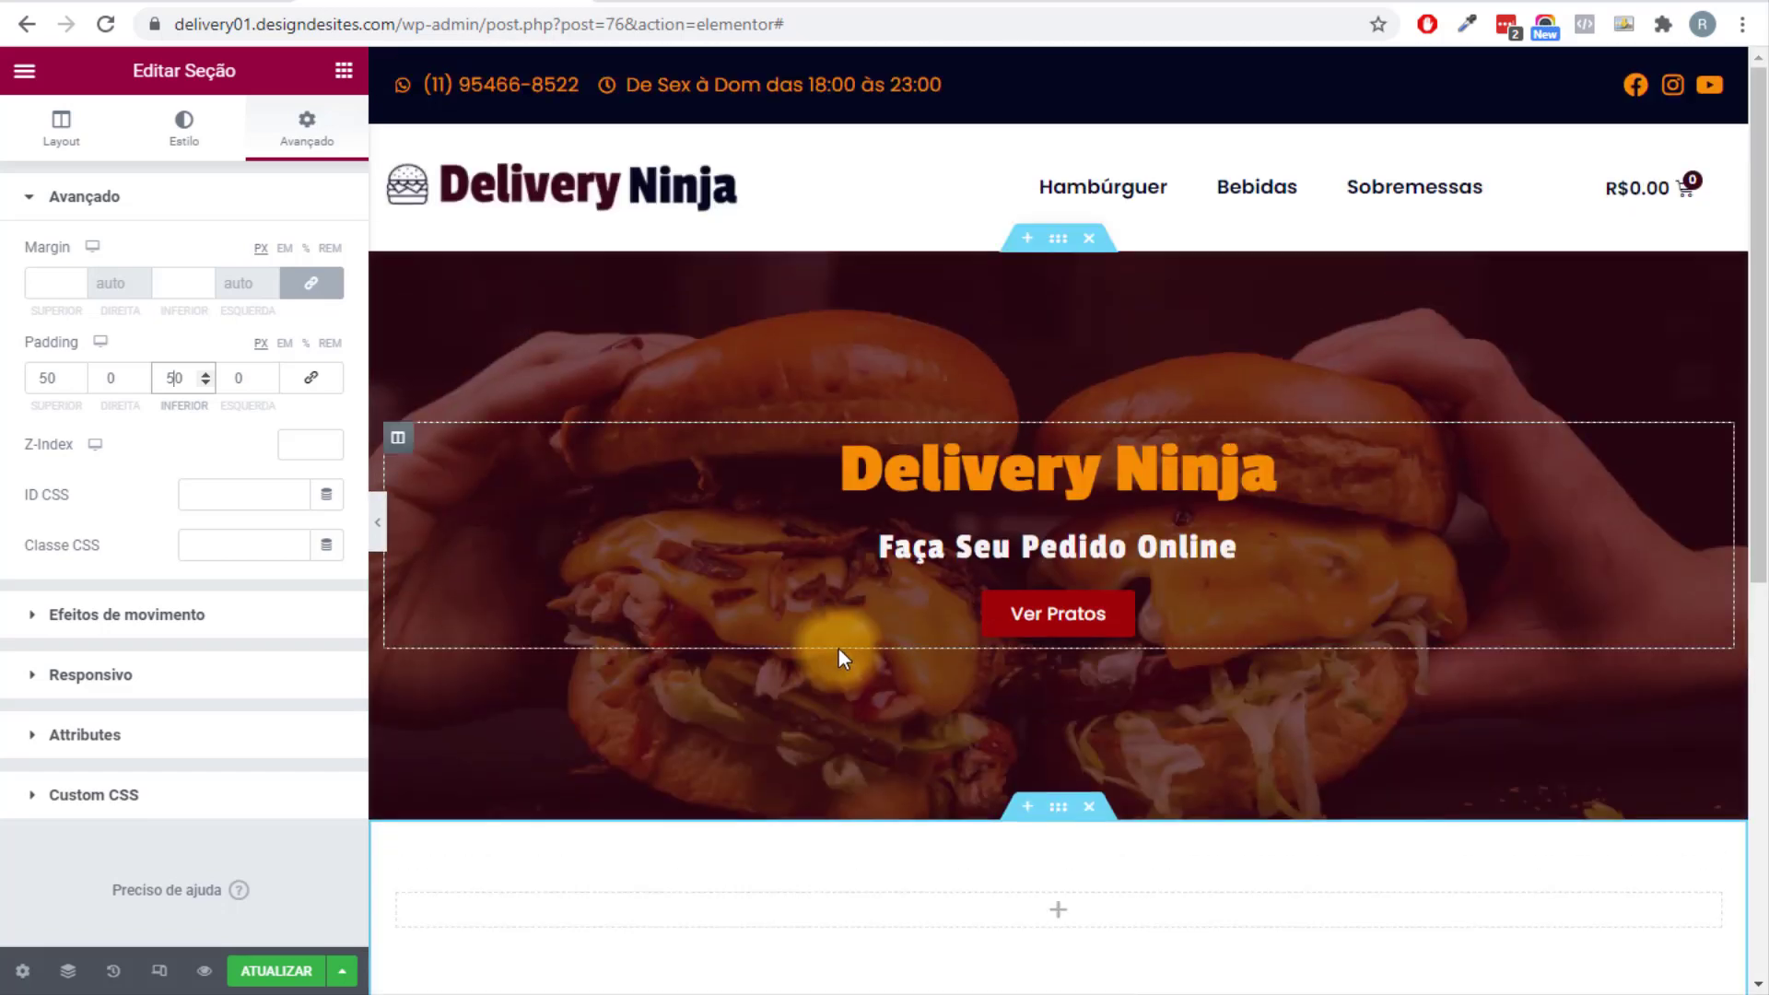
scroll(838, 649, down, 4)
scroll(838, 649, up, 2)
scroll(838, 649, down, 2)
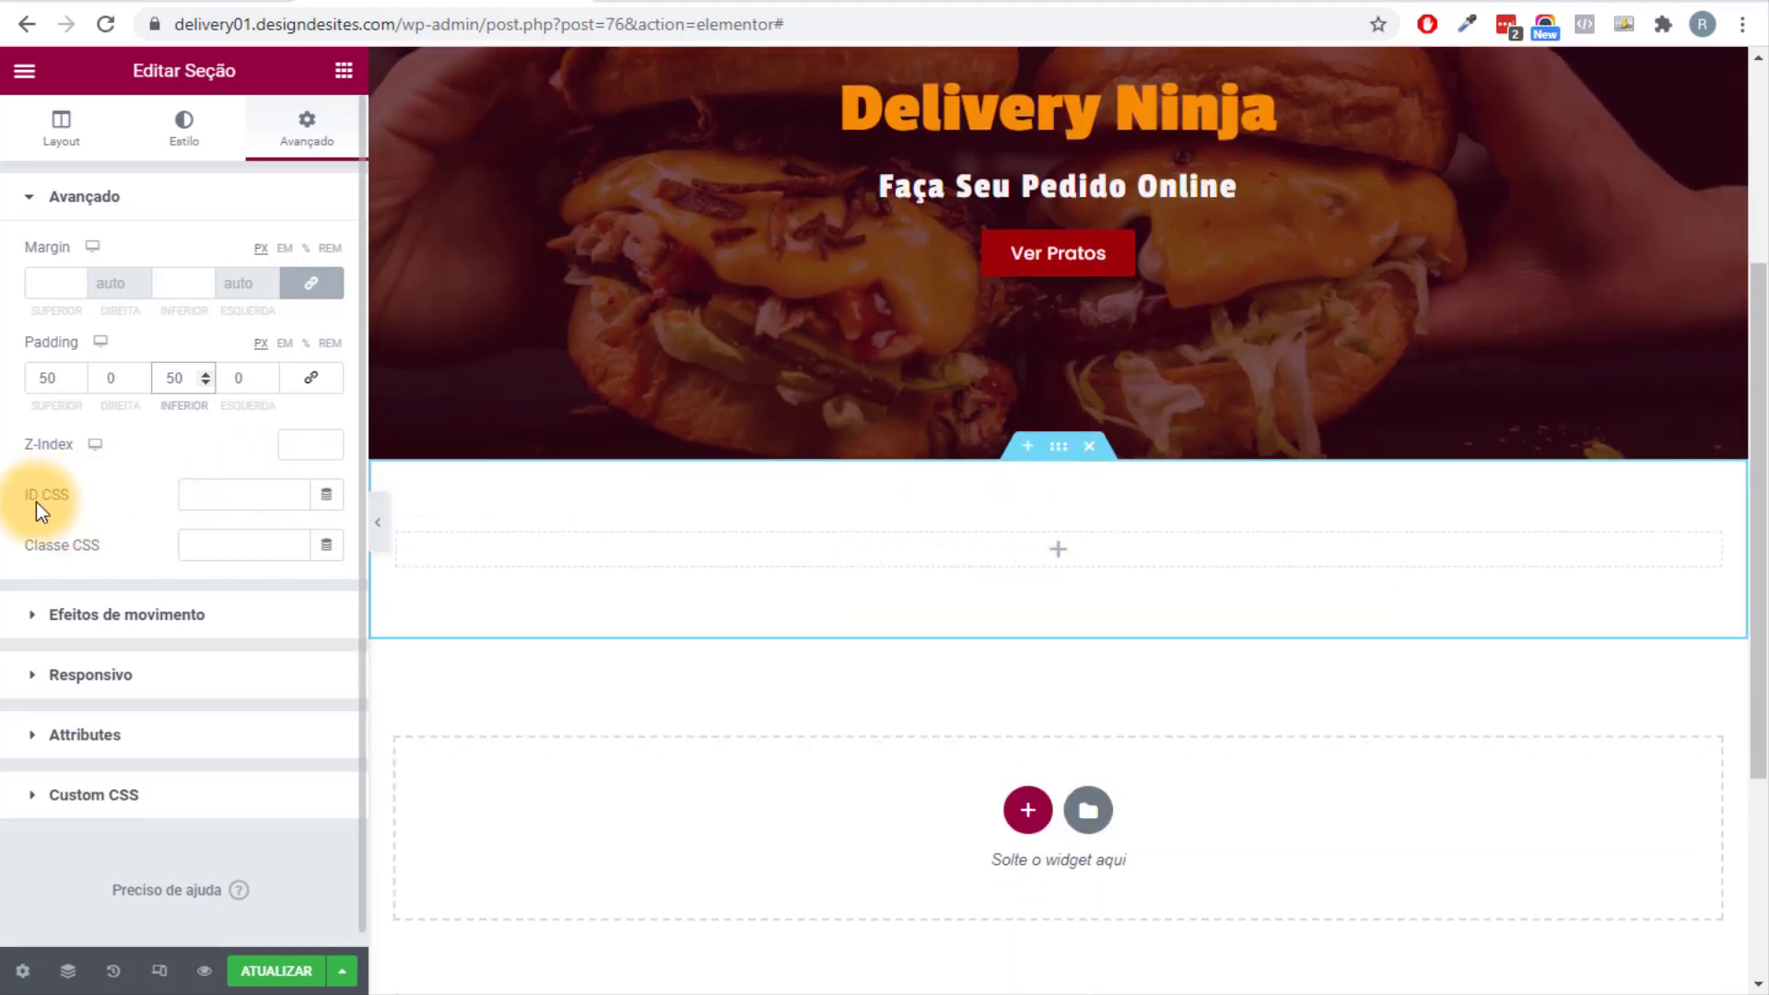
Give the new section the CSS ID 'pedidos'.
click(189, 498)
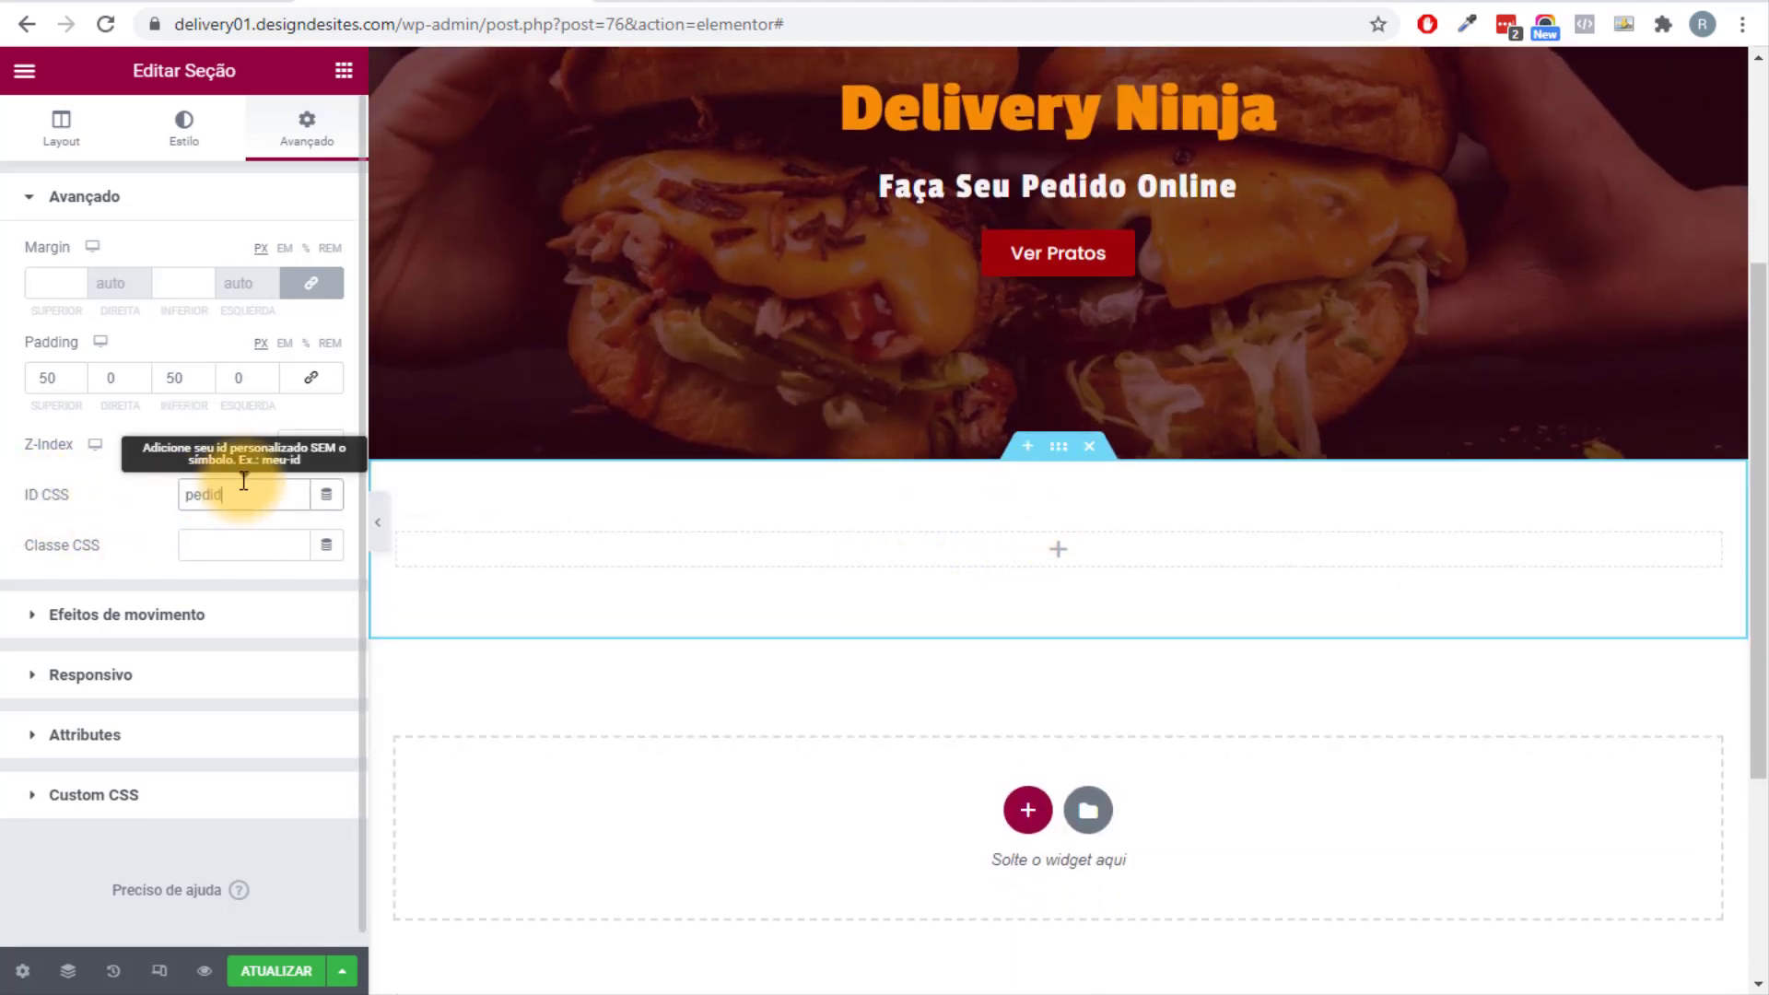
text(pedidos)
scroll(1222, 367, up, 4)
Test the Ver Pratos button jump in a preview with the editing panel hidden.
click(1065, 610)
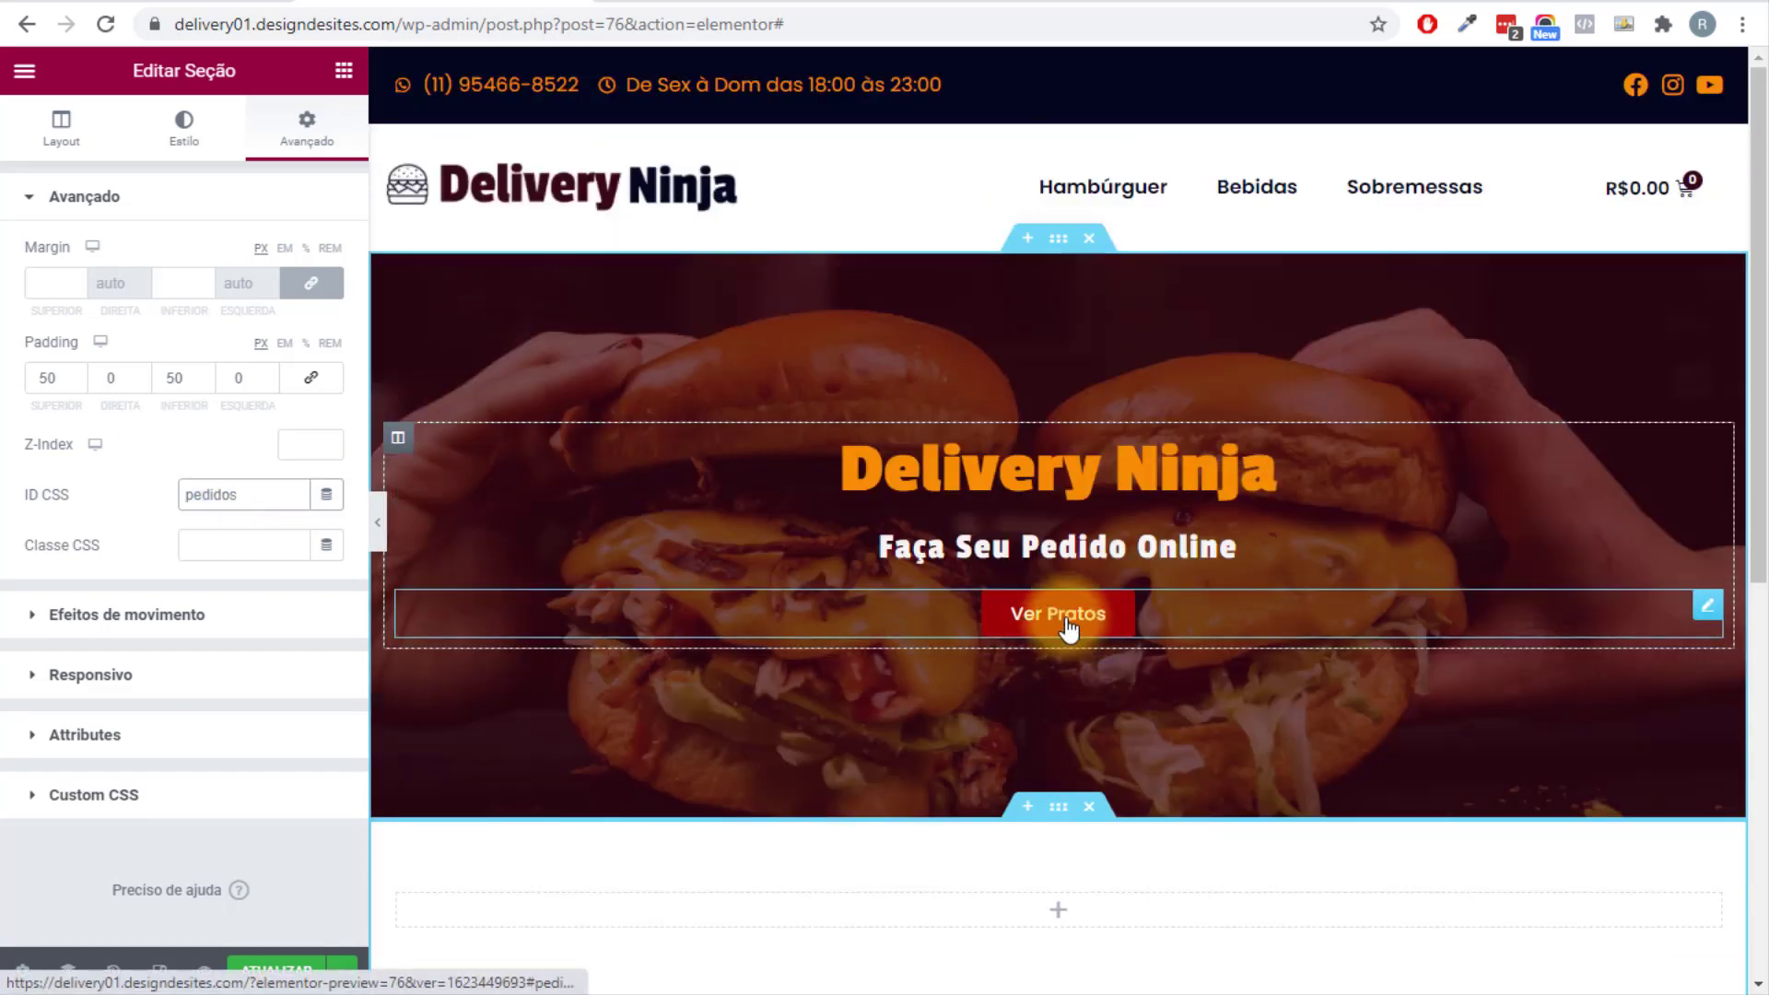
scroll(1014, 497, down, 4)
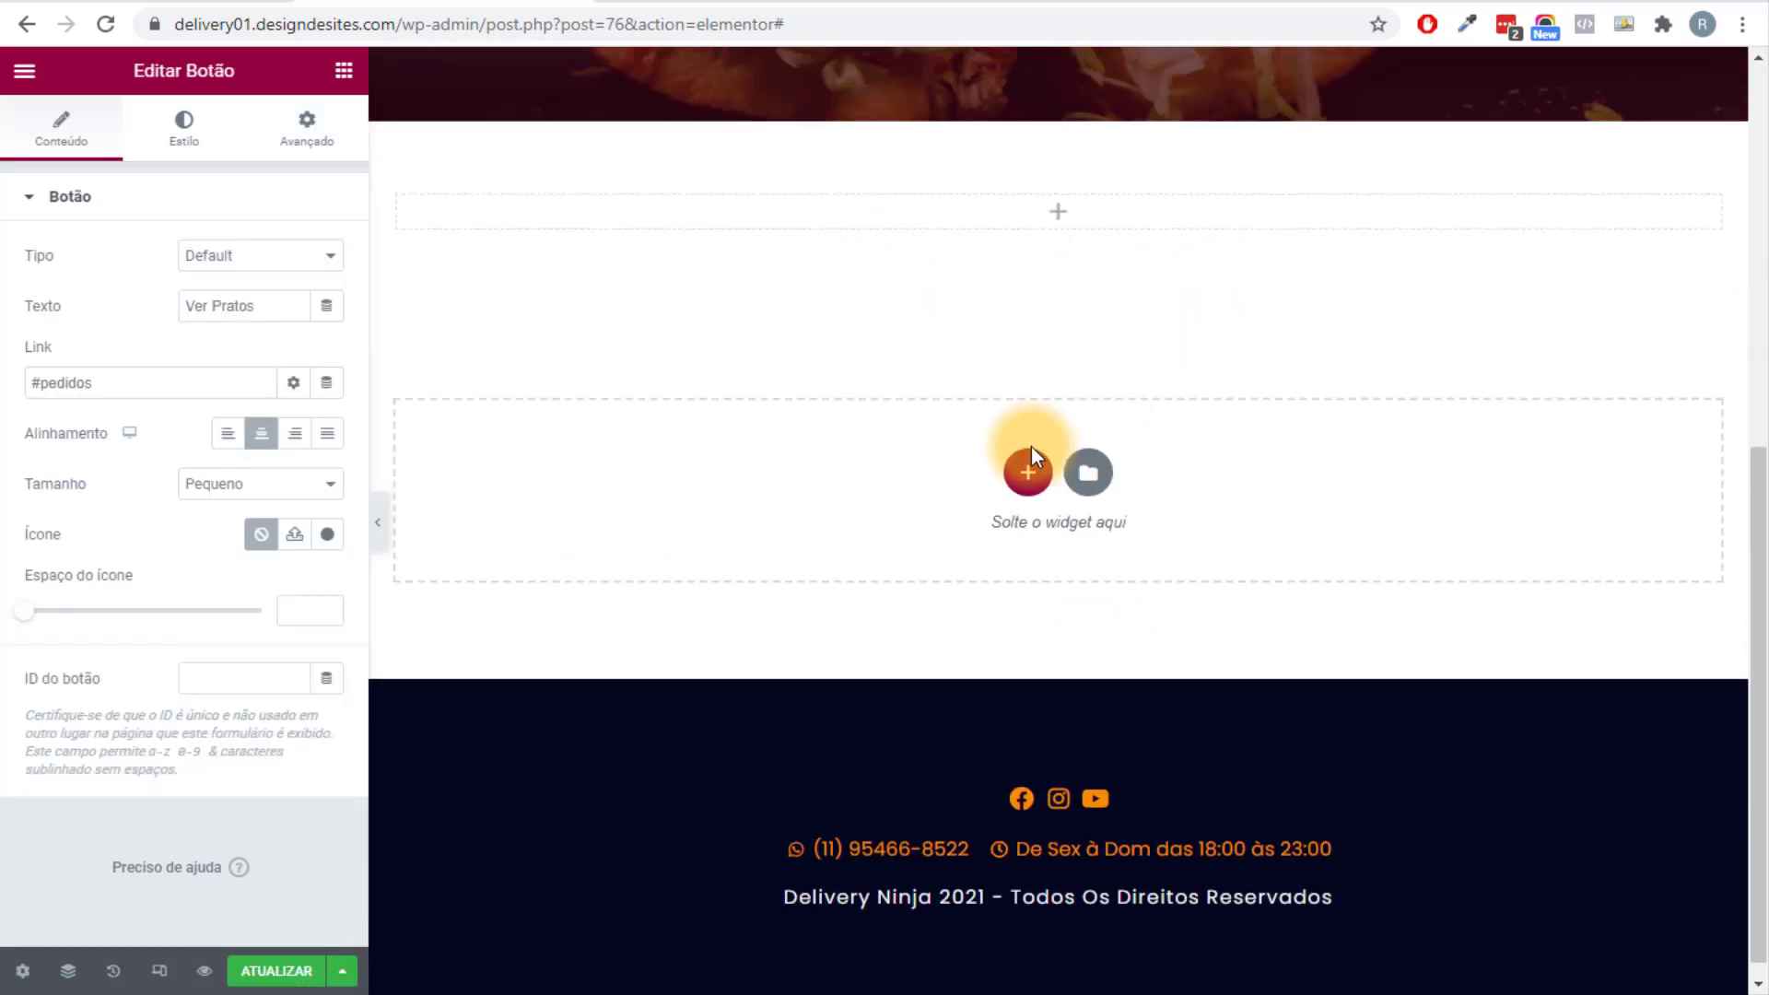
scroll(1059, 446, up, 8)
click(379, 525)
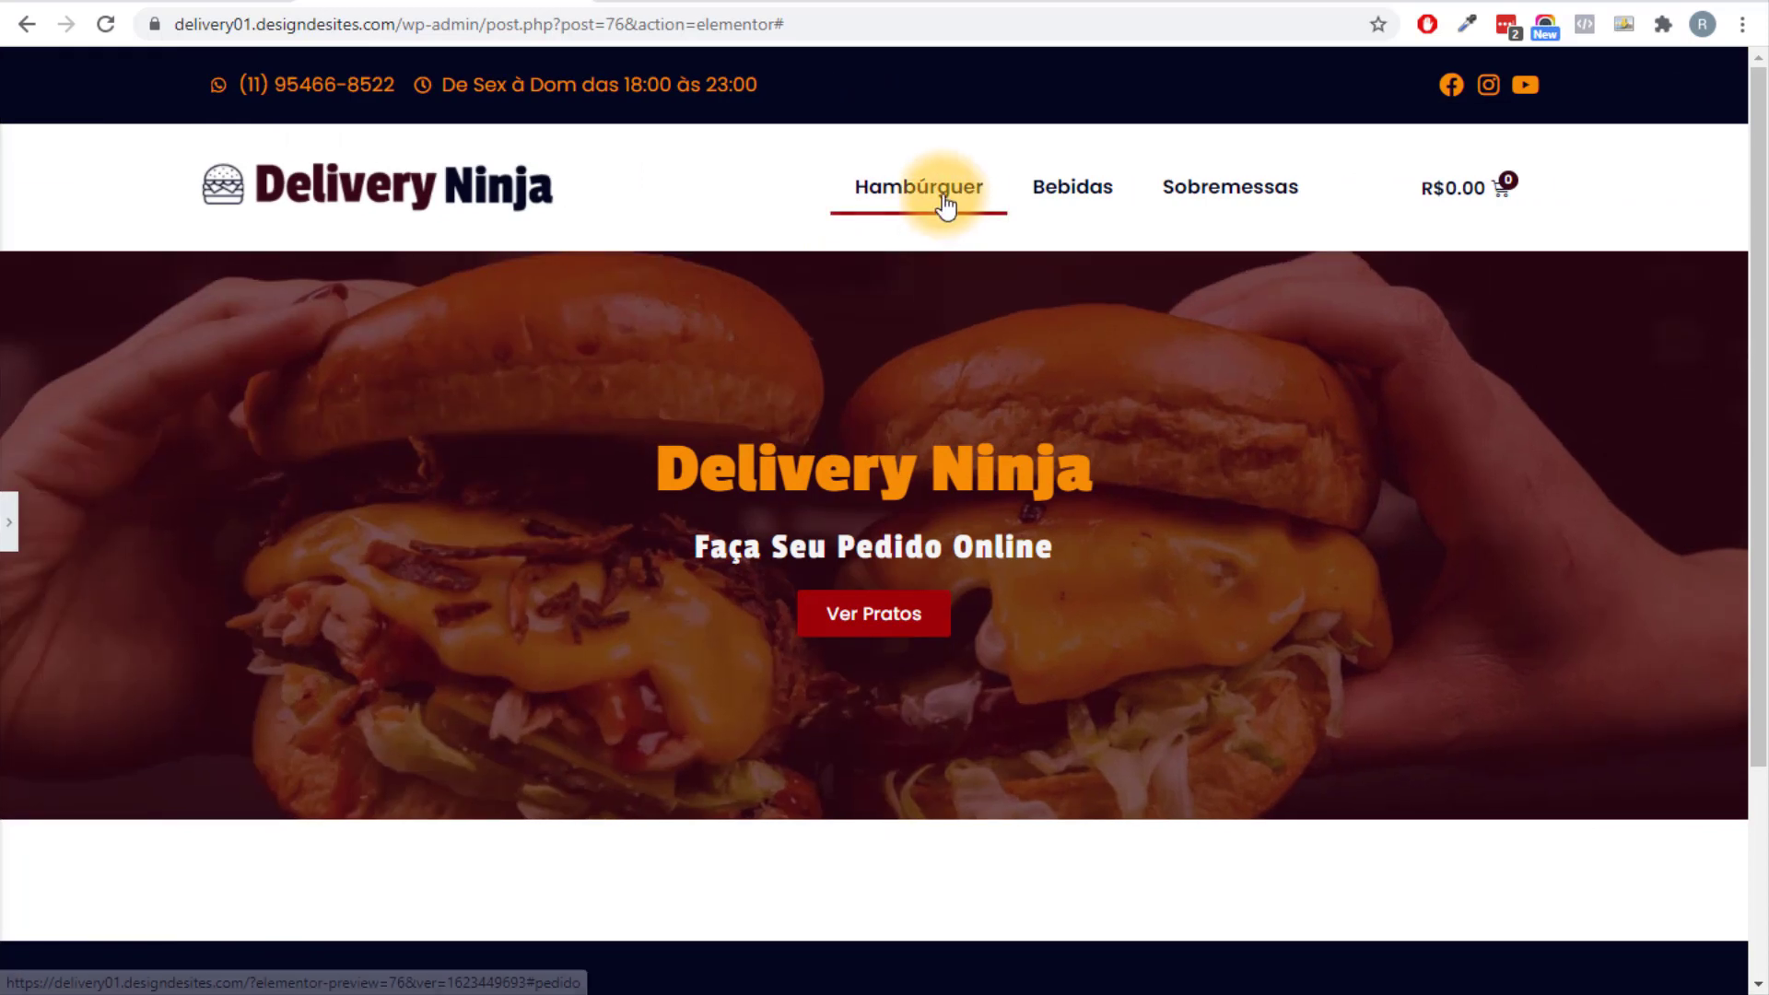
scroll(31, 458, down, 3)
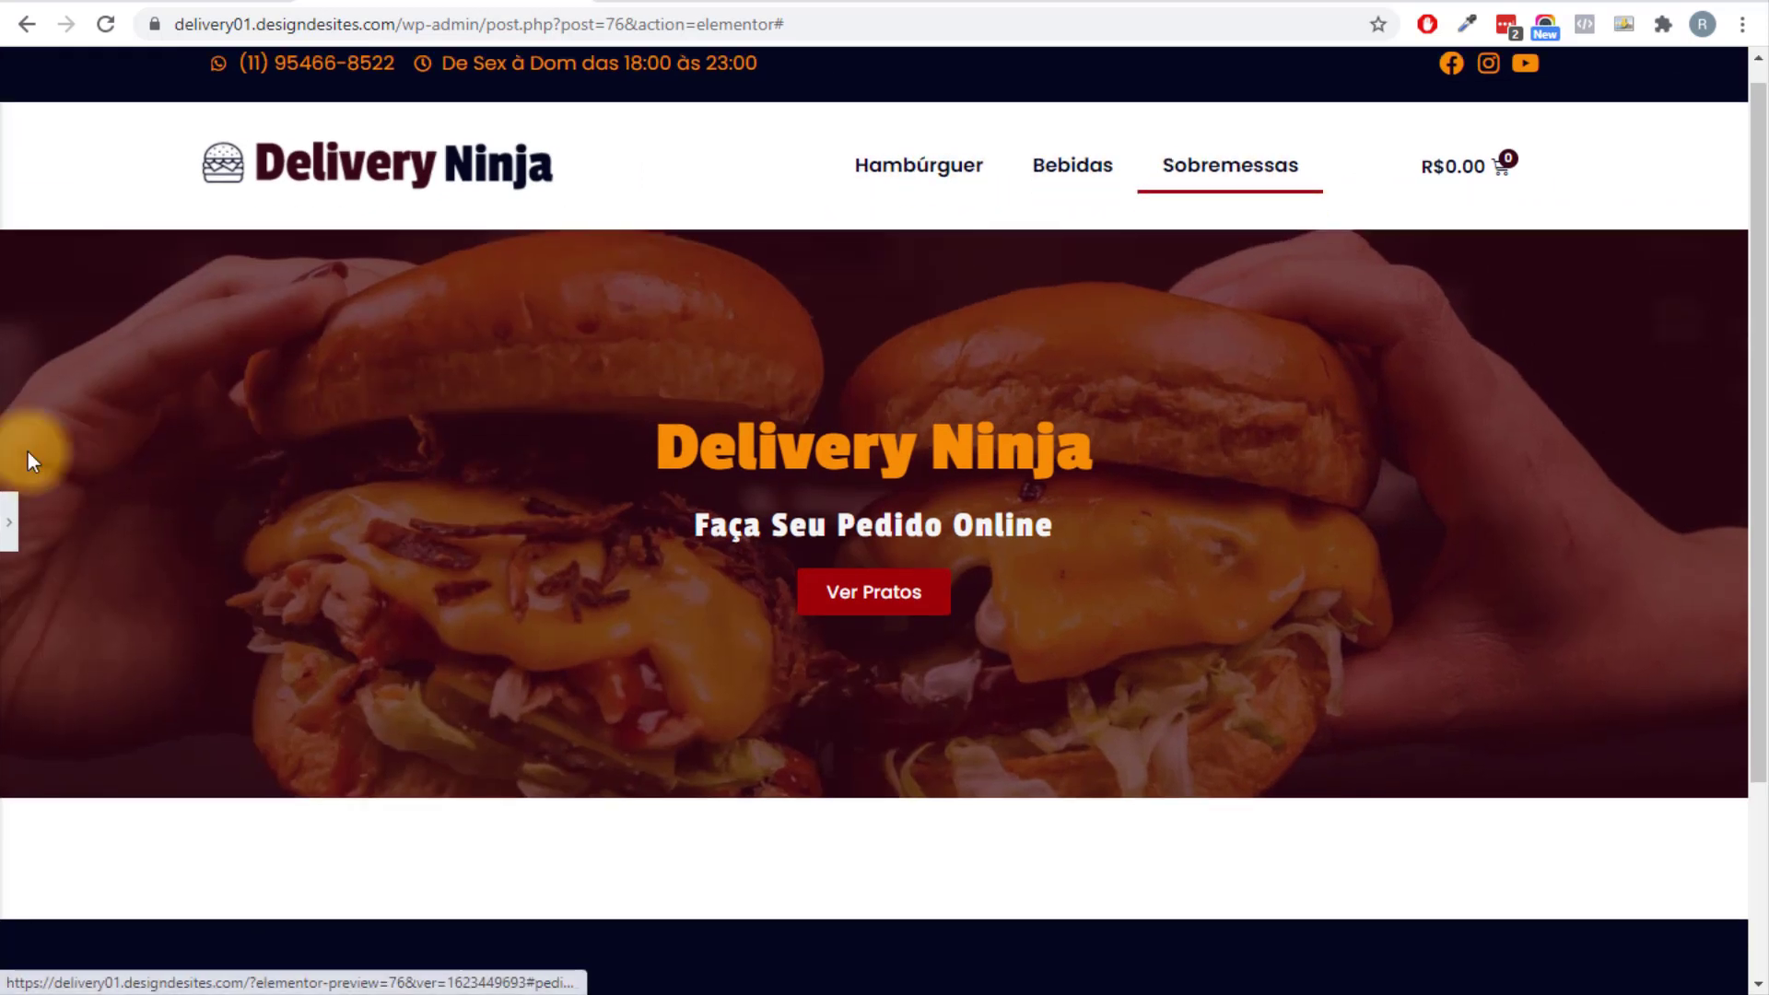
click(5, 529)
scroll(921, 564, up, 4)
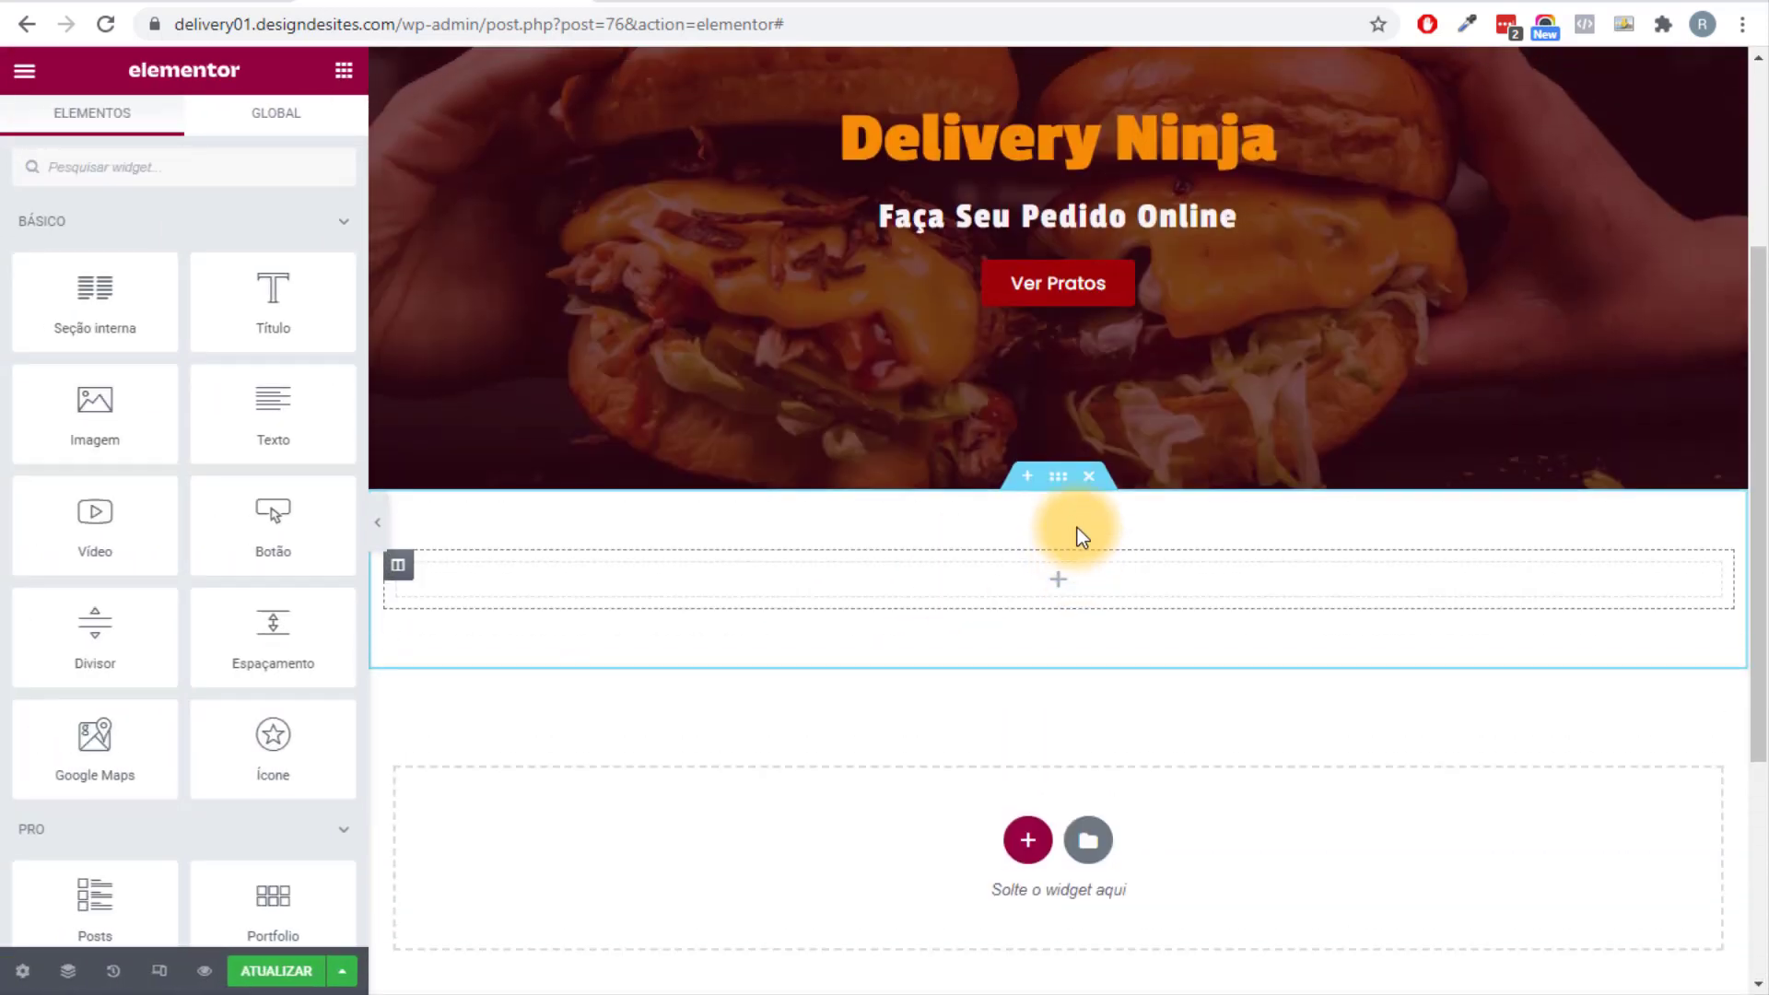
scroll(1075, 530, down, 2)
scroll(1058, 450, down, 1)
Recheck the section's pedidos ID and the button's link, then test the jump again.
click(1058, 209)
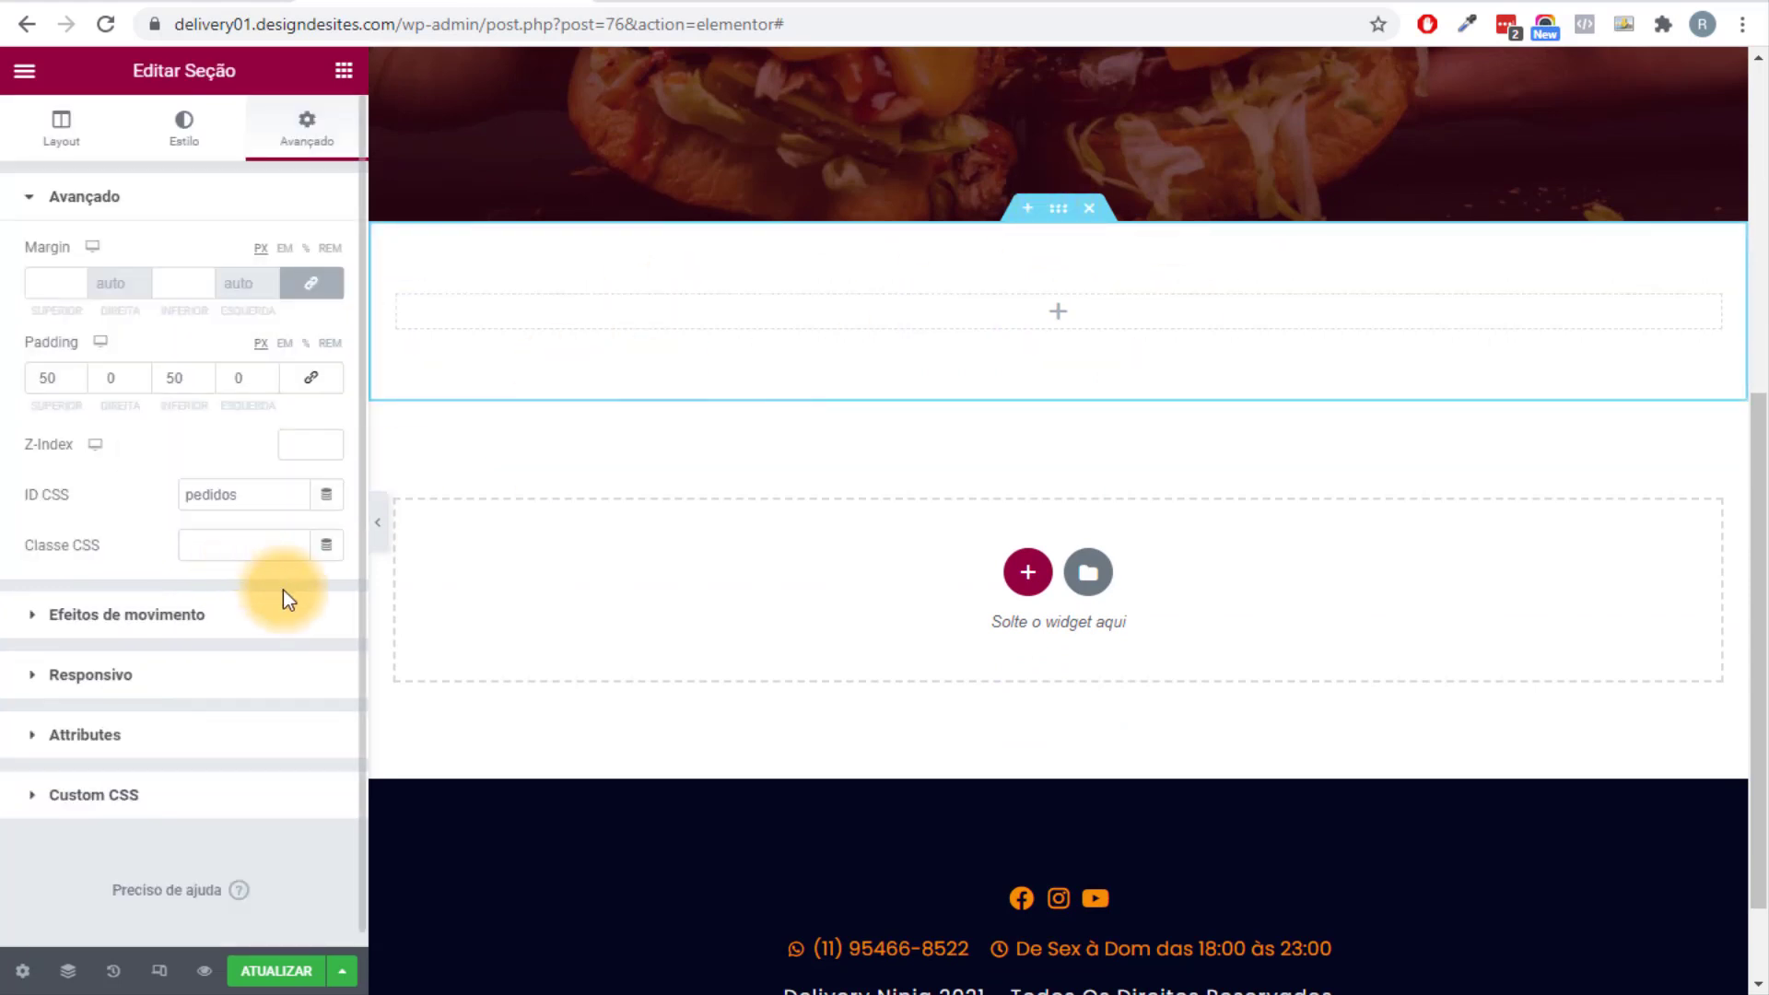
double_click(206, 498)
scroll(884, 635, up, 4)
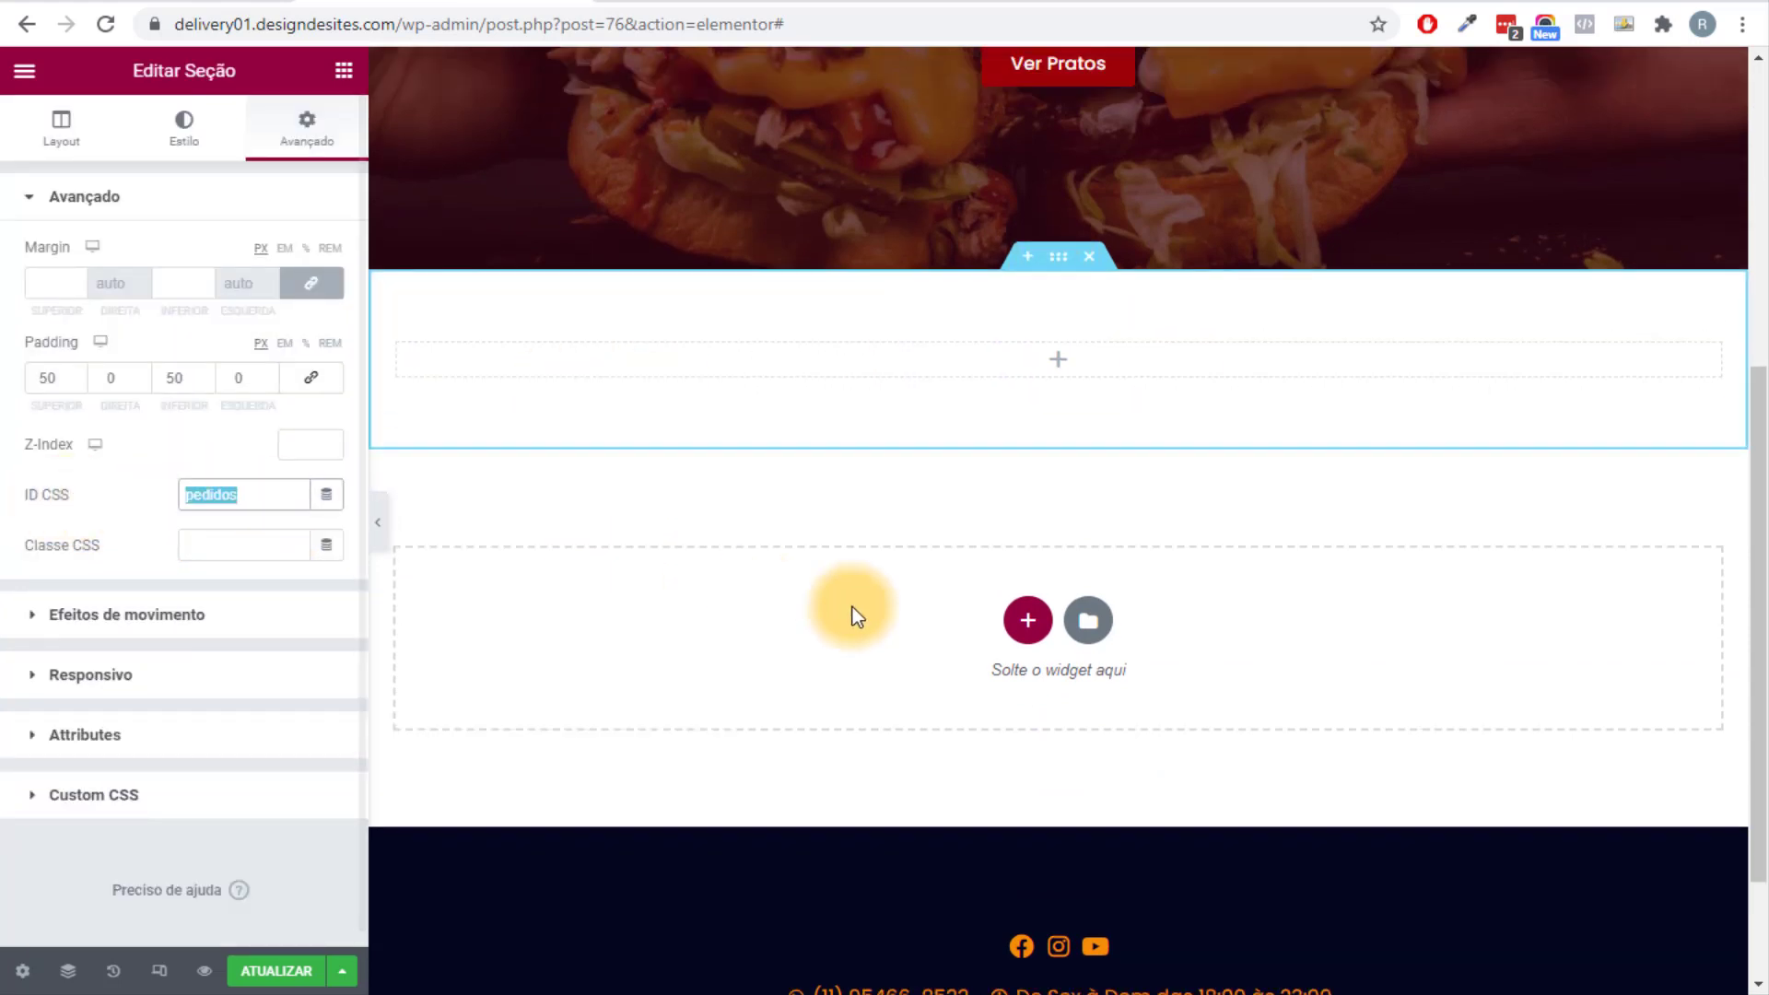
click(1197, 366)
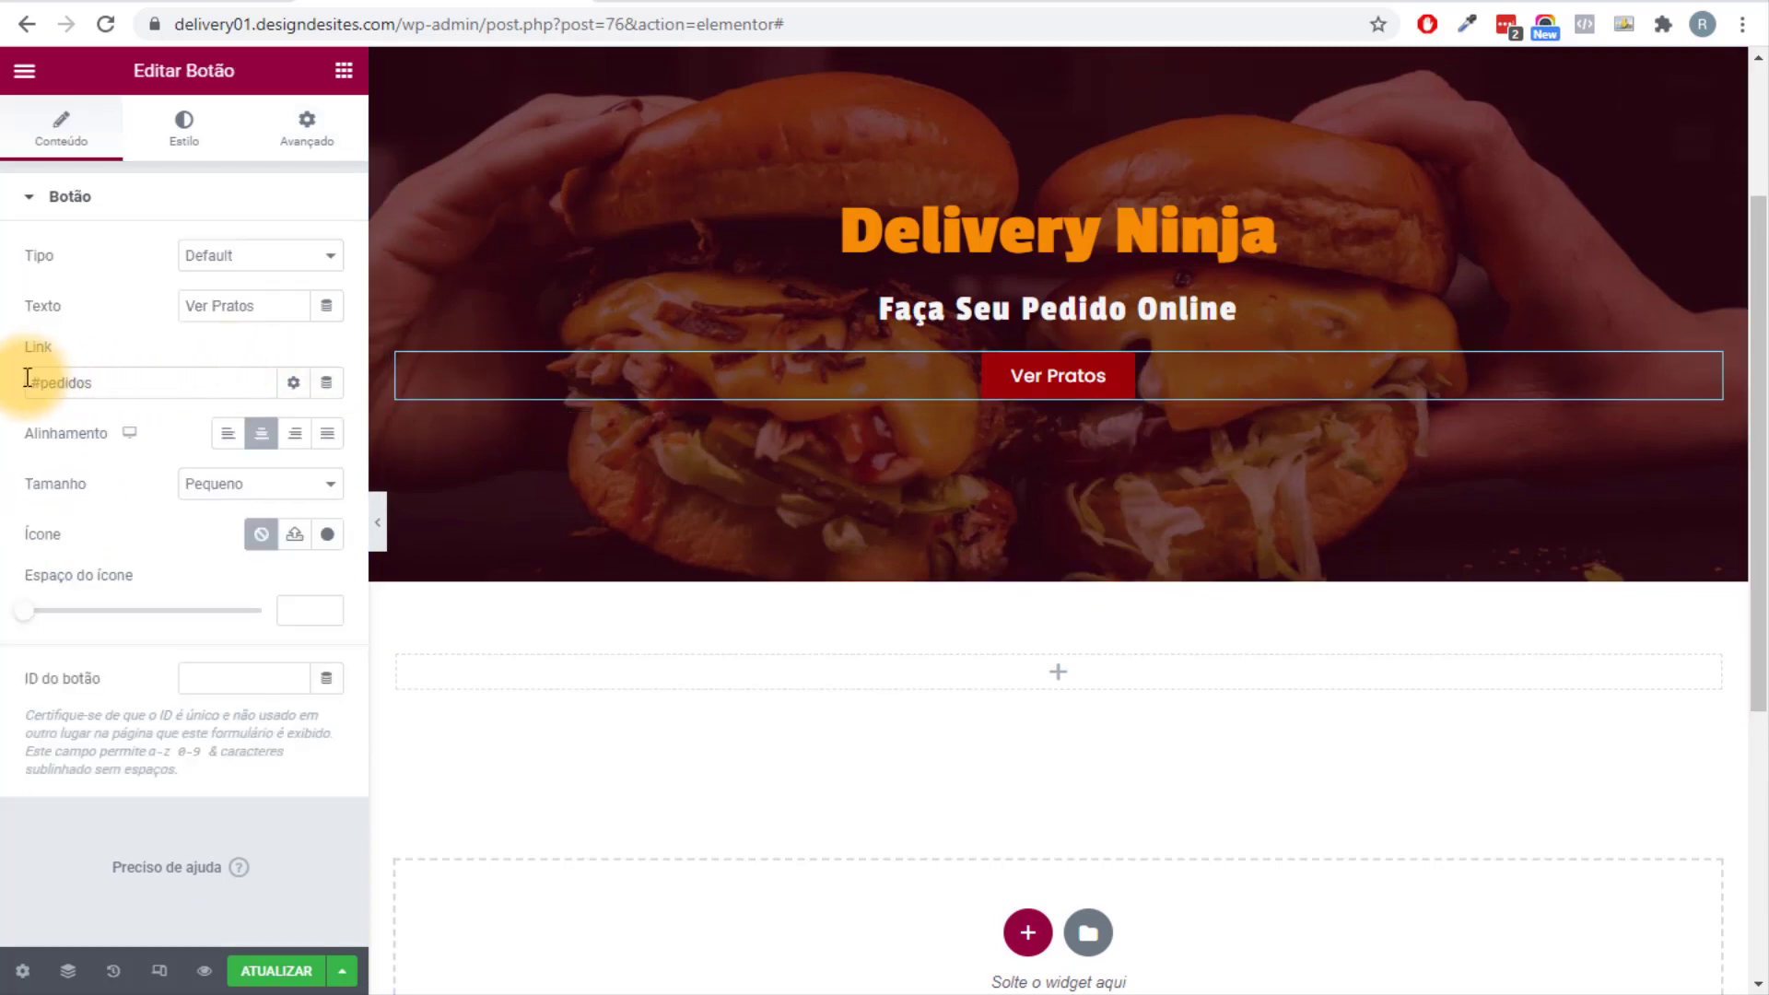
scroll(783, 516, up, 3)
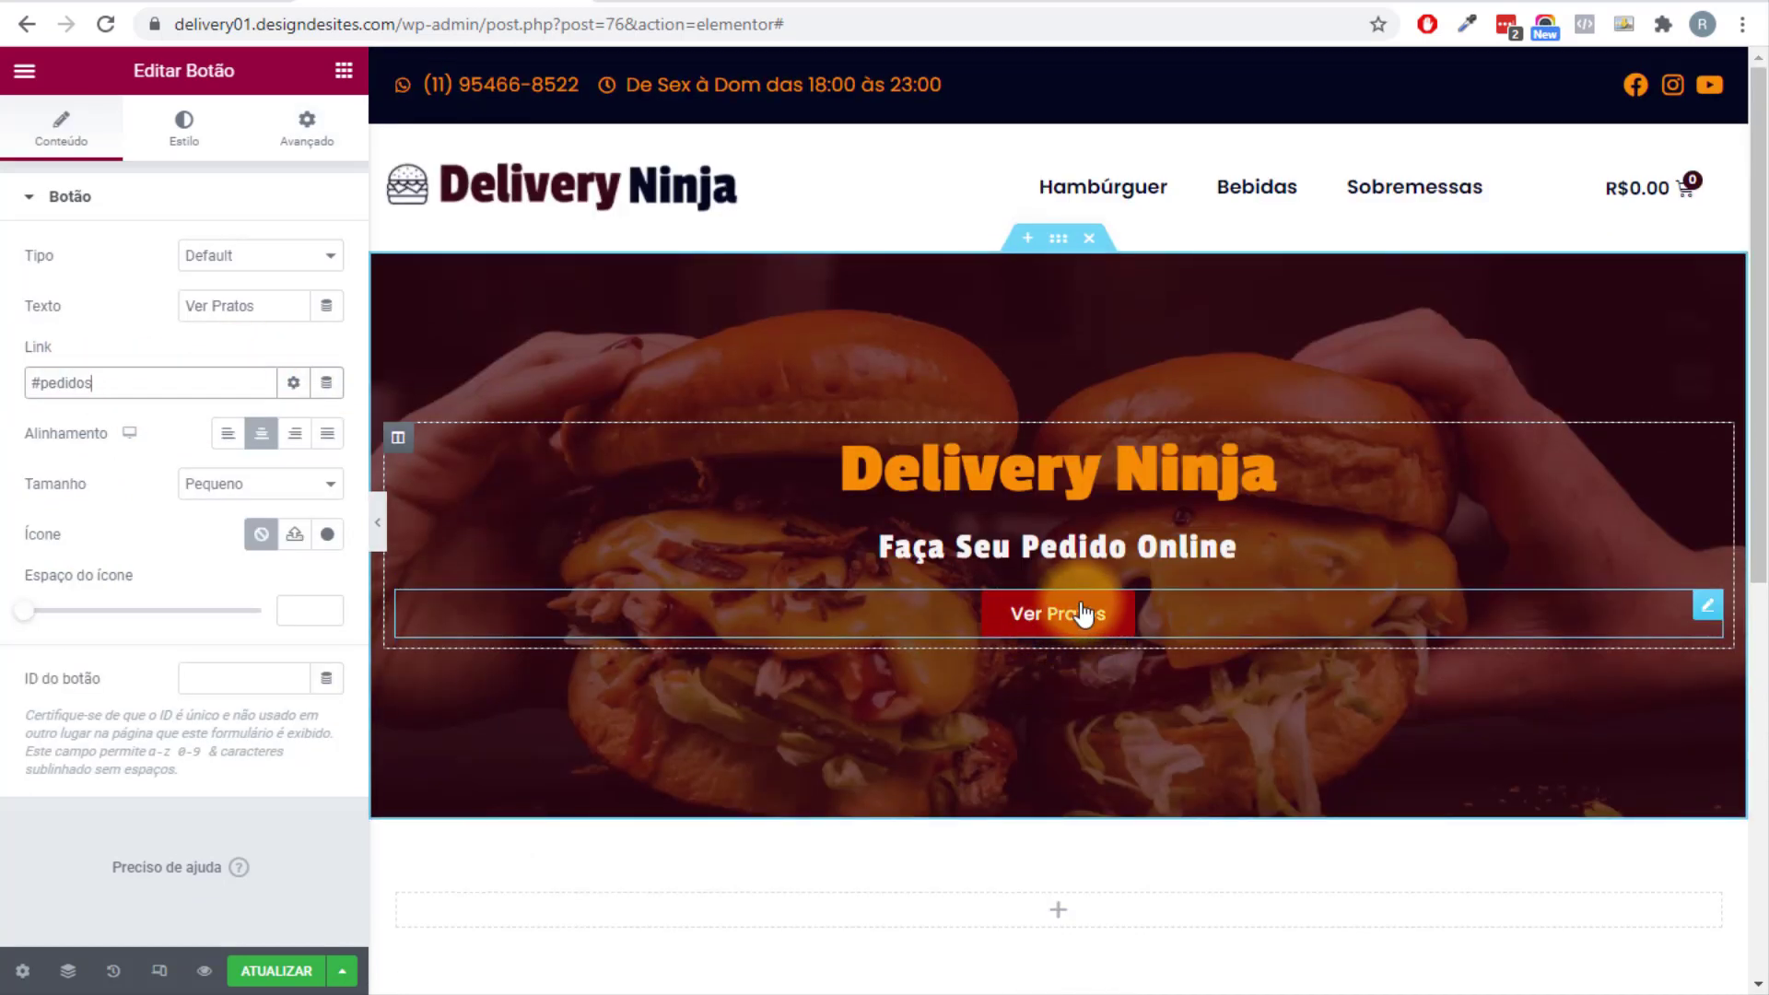
click(1078, 612)
scroll(983, 737, up, 5)
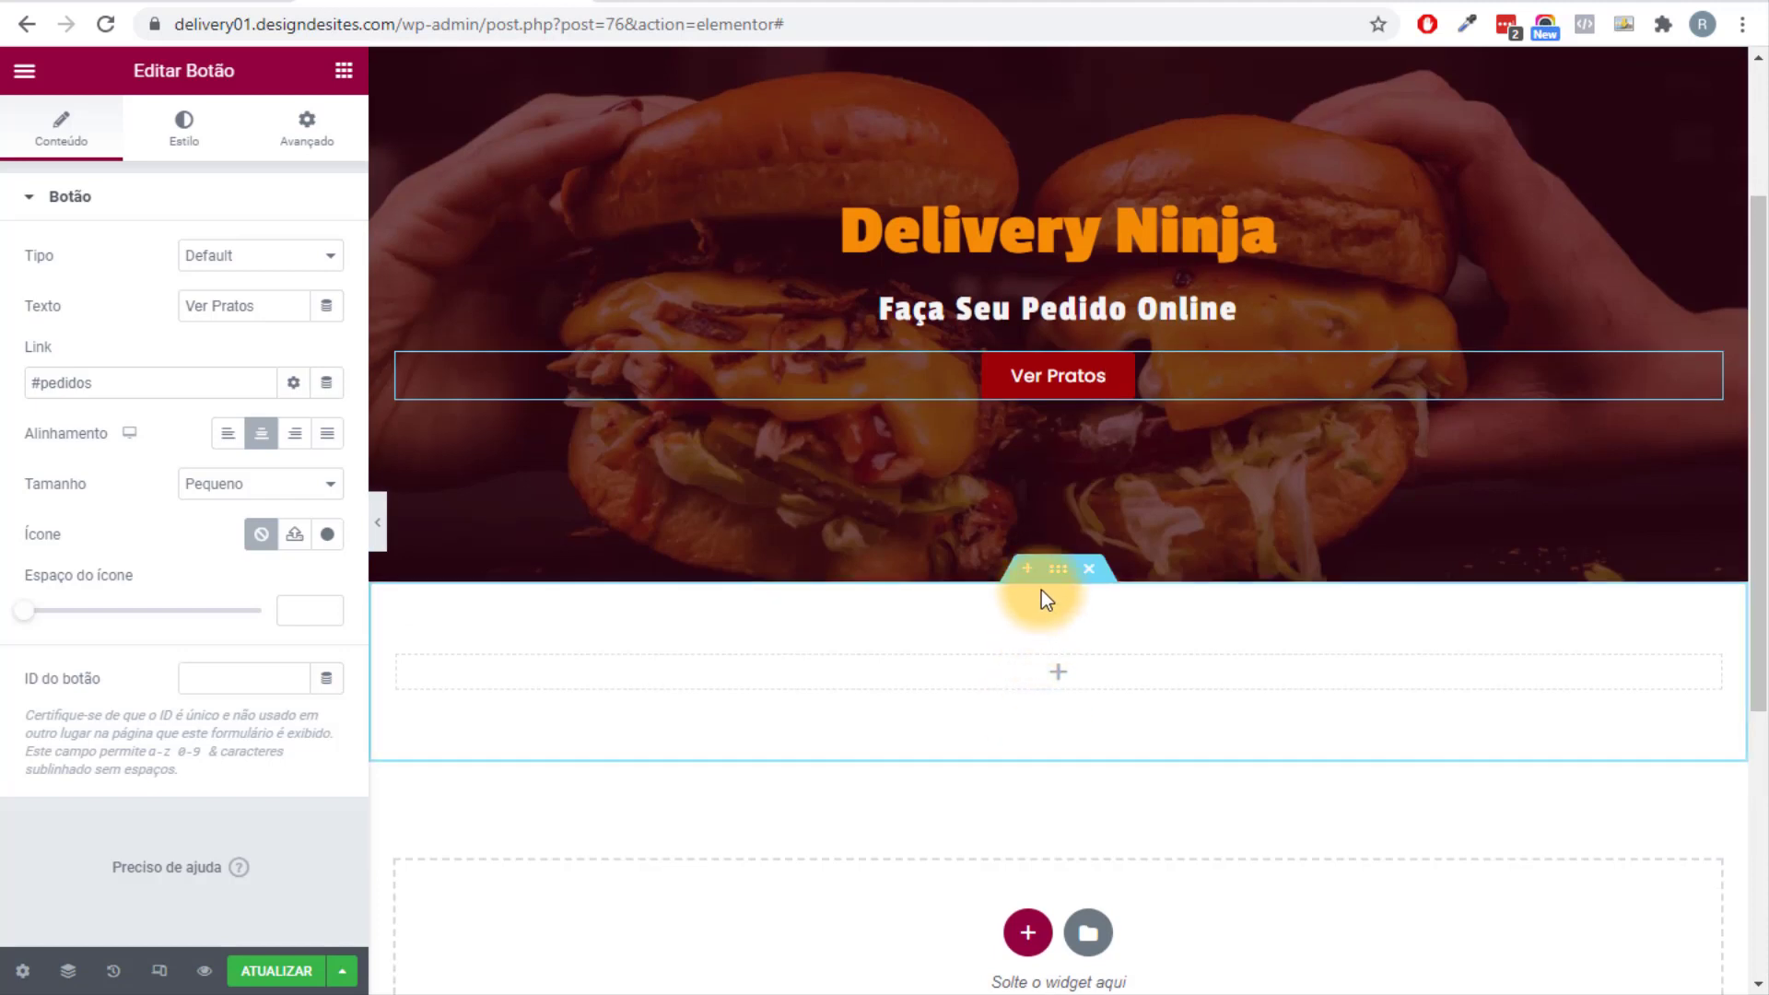
click(1059, 572)
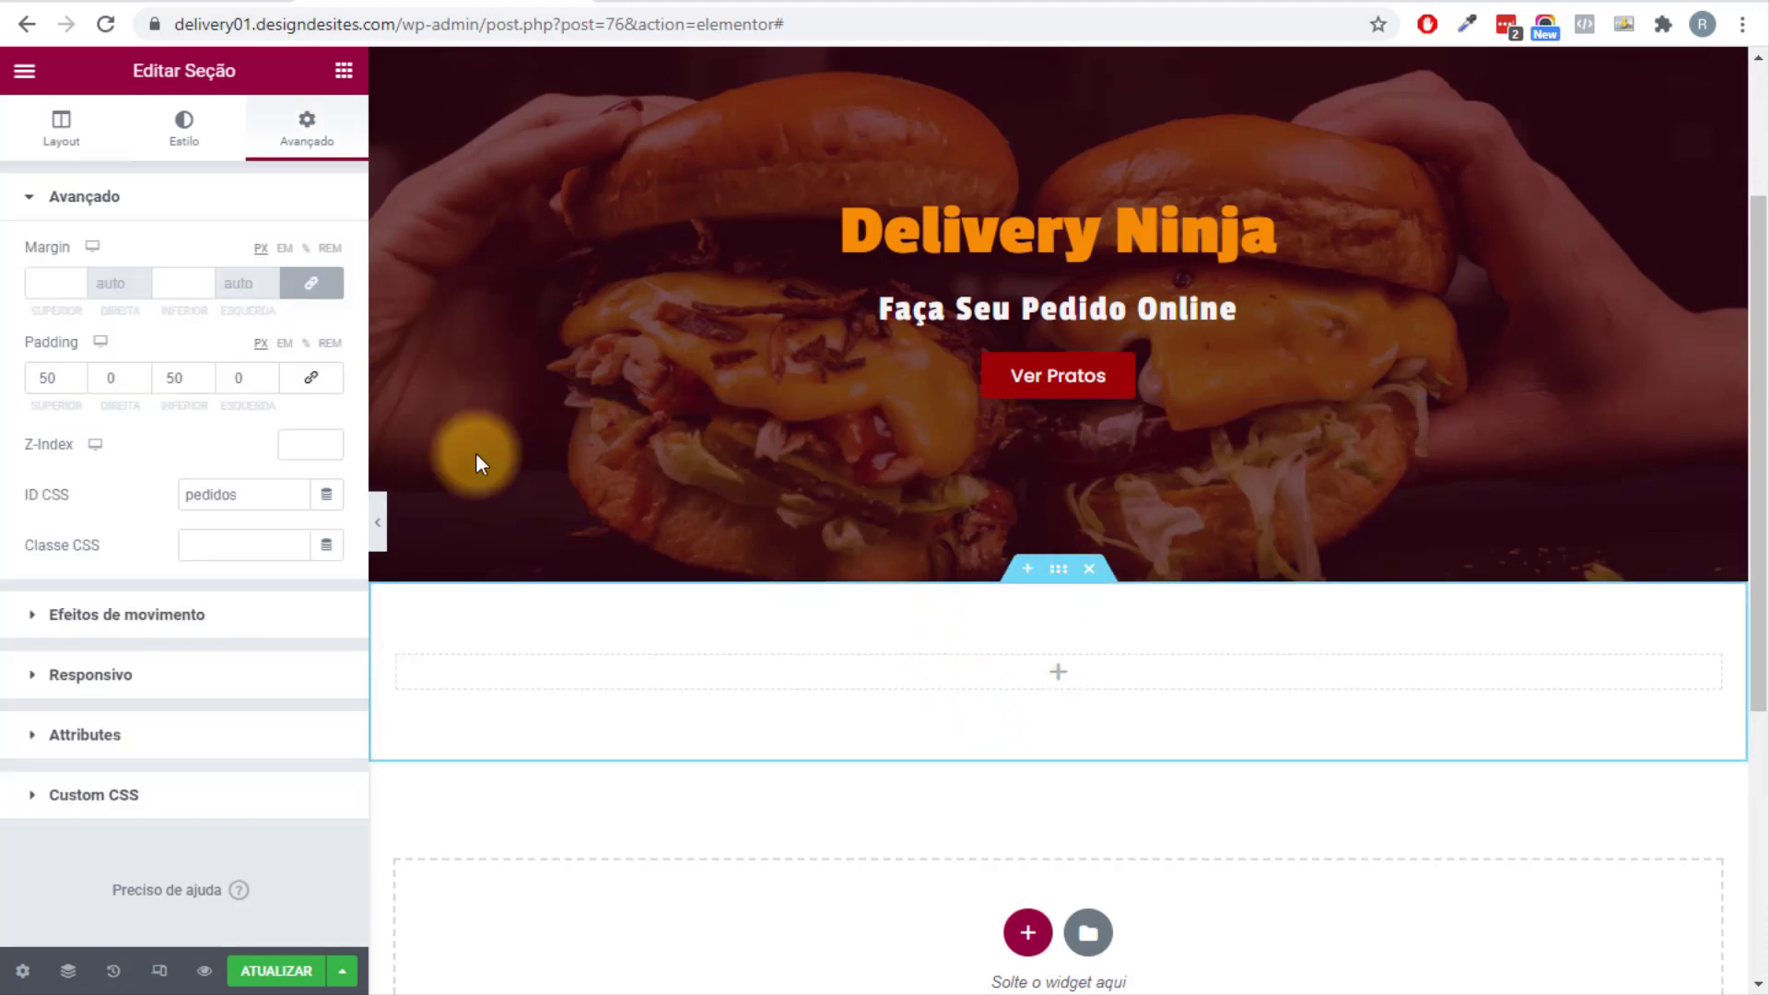
Drag an empty Shortcode widget, found by searching 'shor', into the pedidos section.
click(344, 71)
click(189, 180)
text(short)
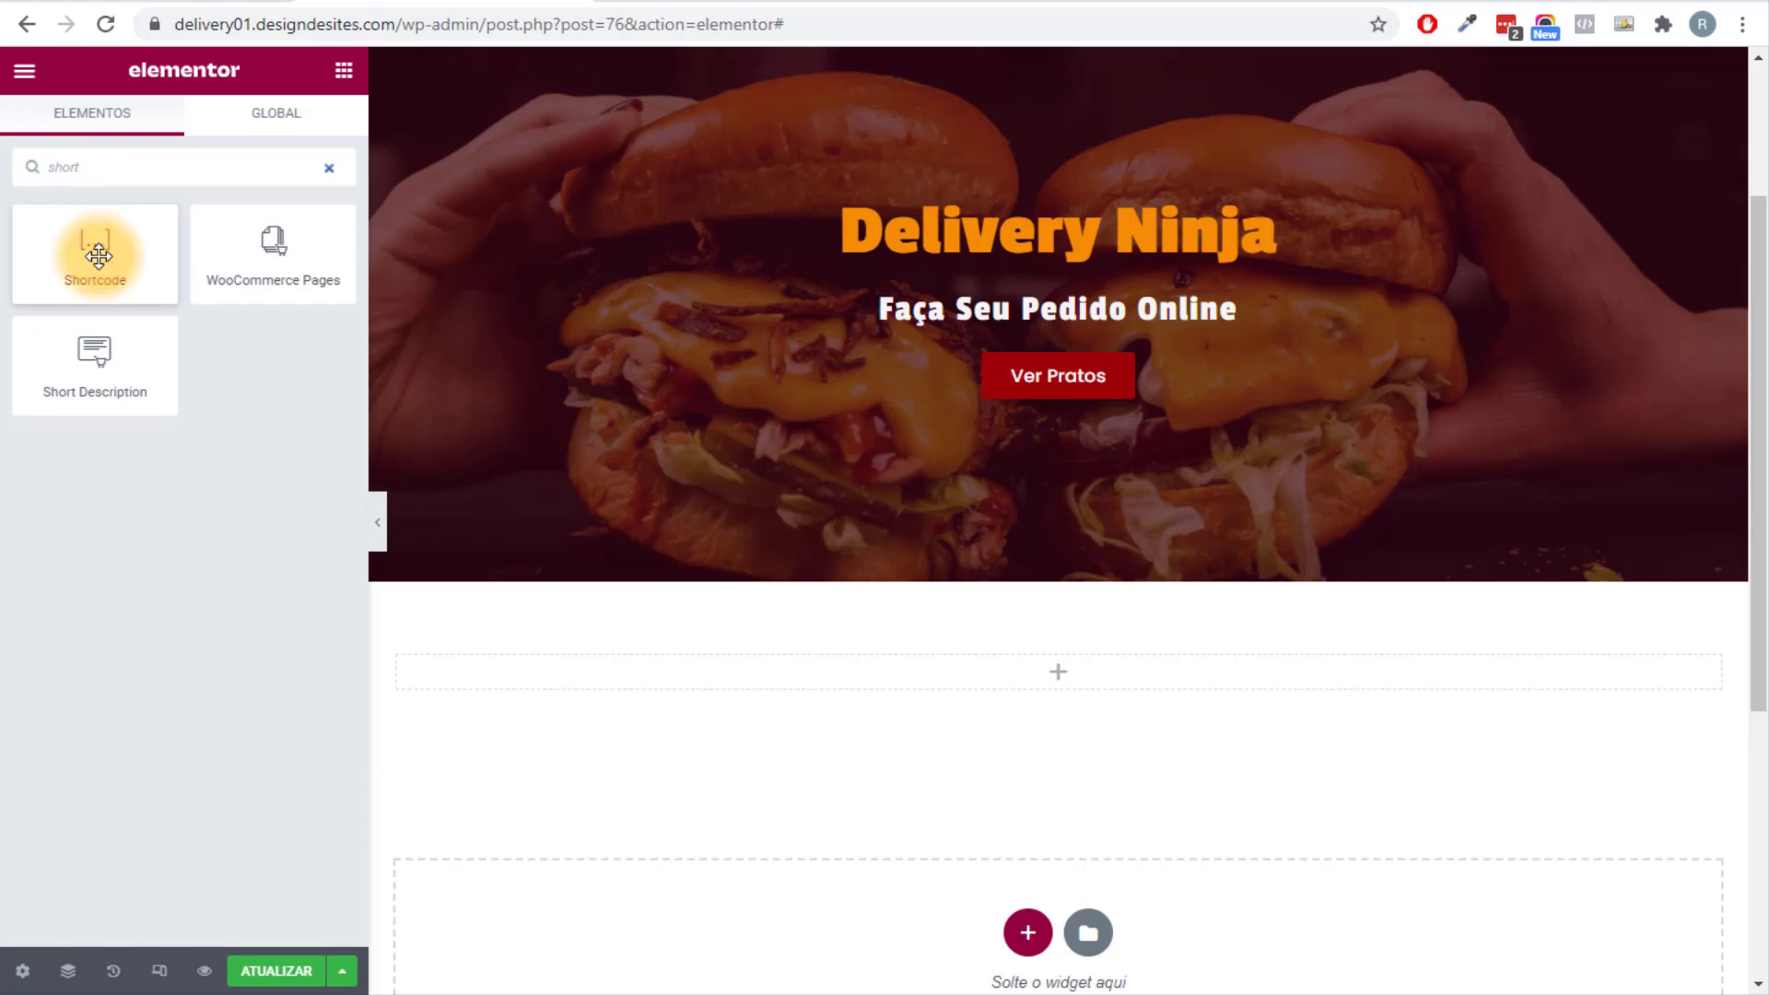
drag(95, 247, 1115, 677)
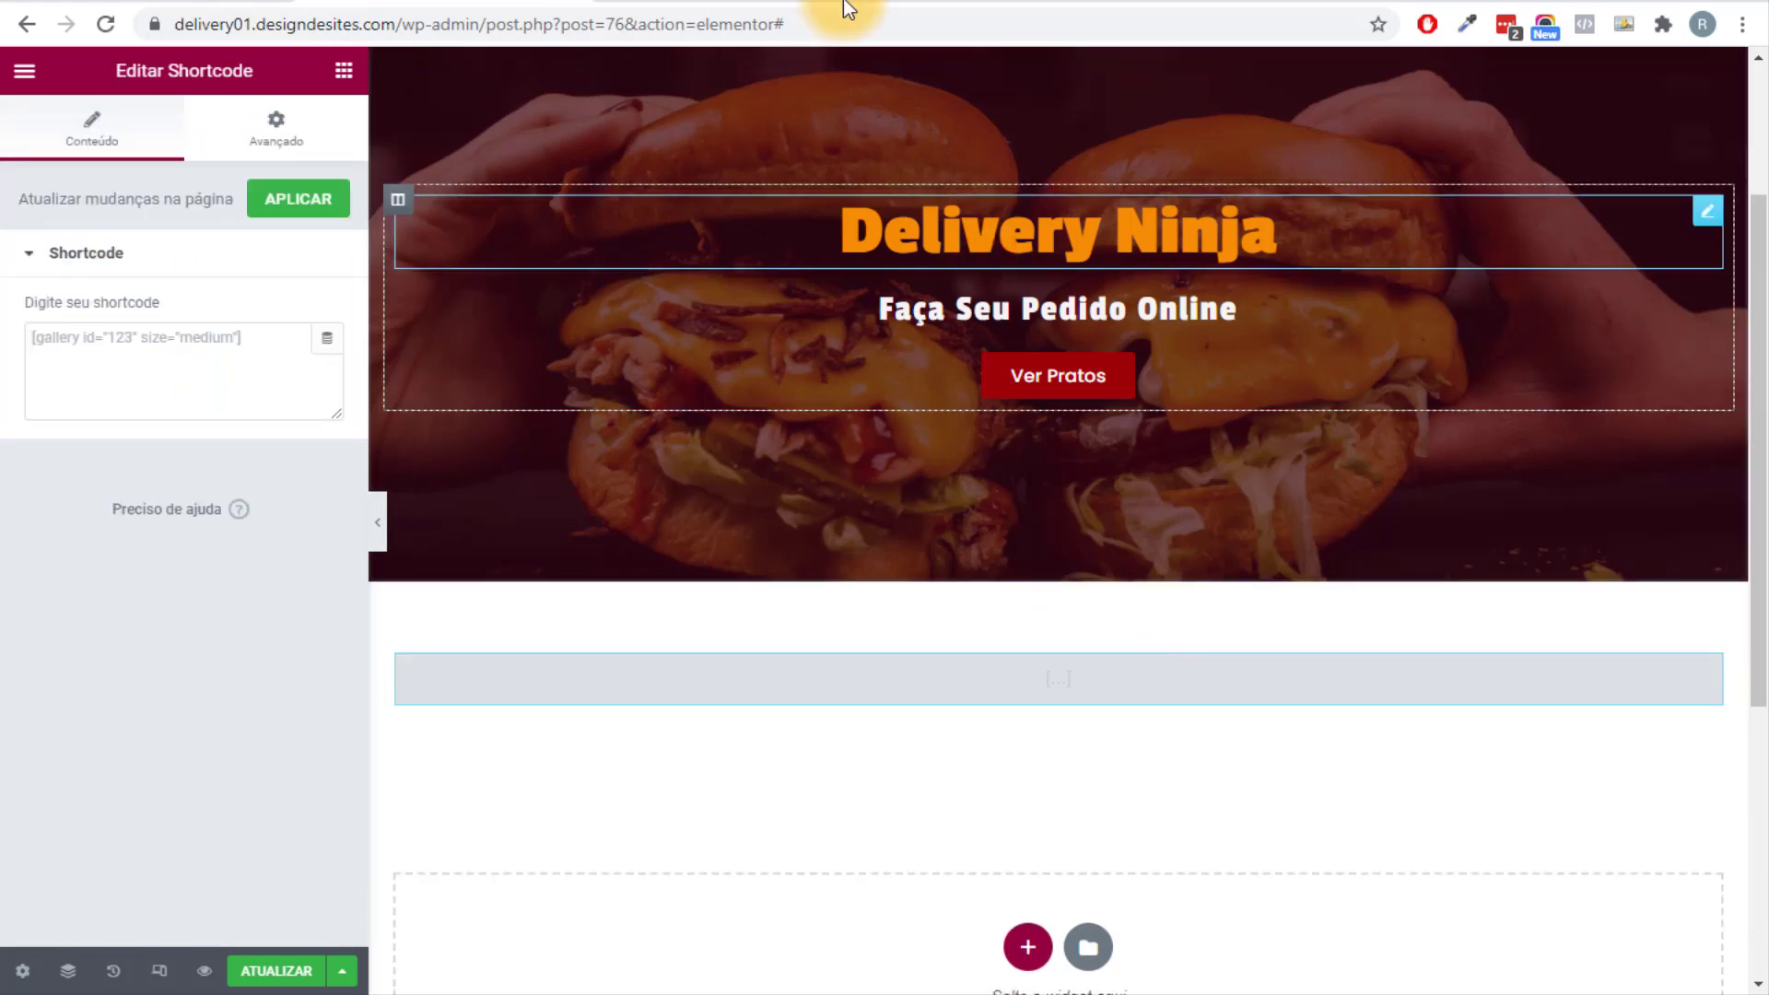
click(687, 2)
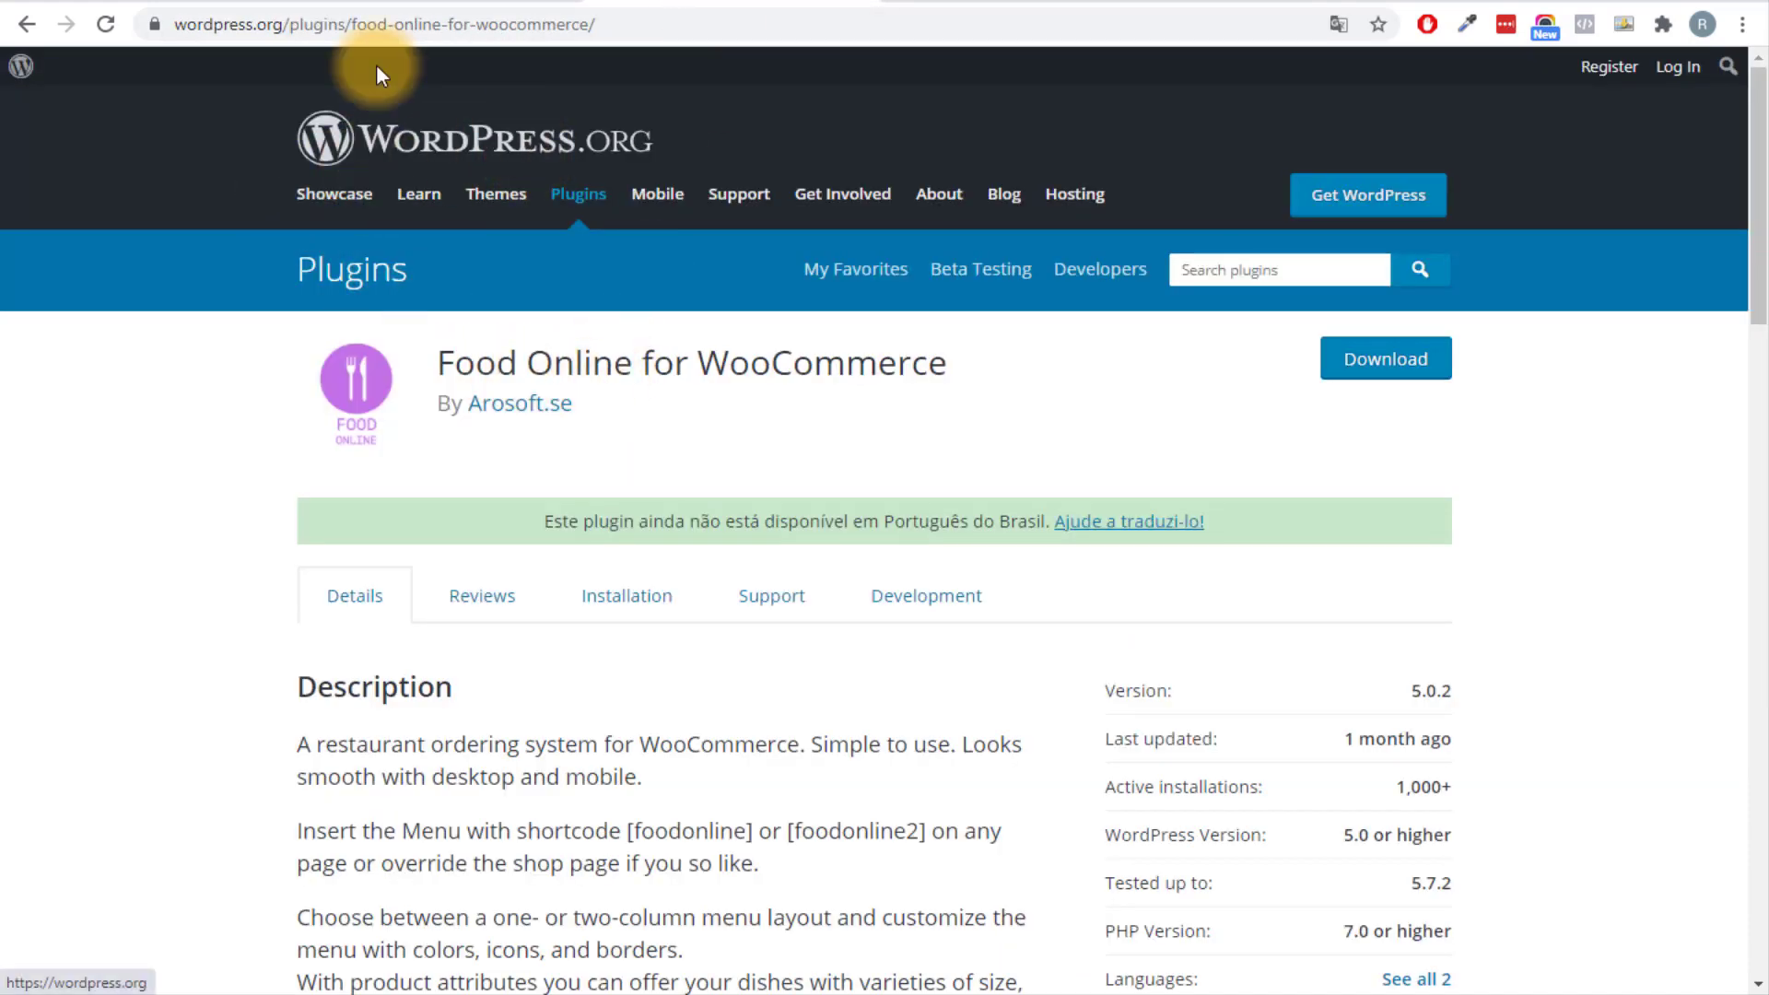
Copy the [foodonline] shortcode from the plugin description and return to Elementor.
scroll(444, 479, down, 4)
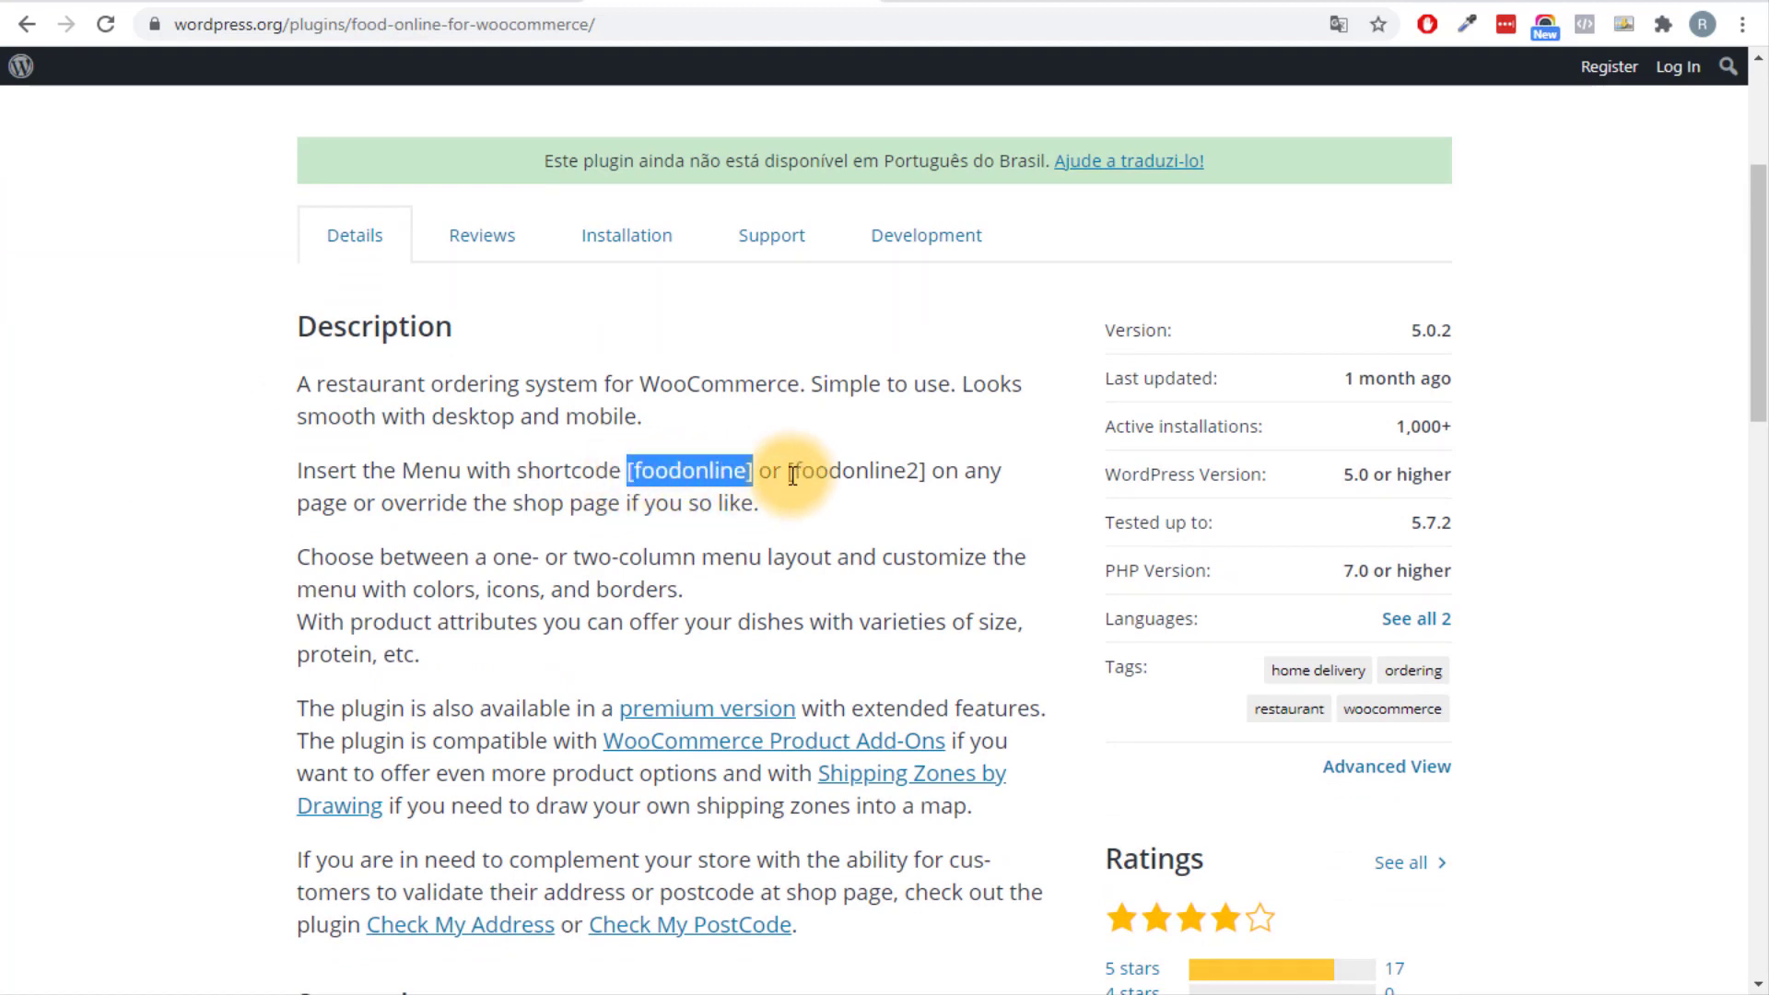
drag(792, 474, 932, 486)
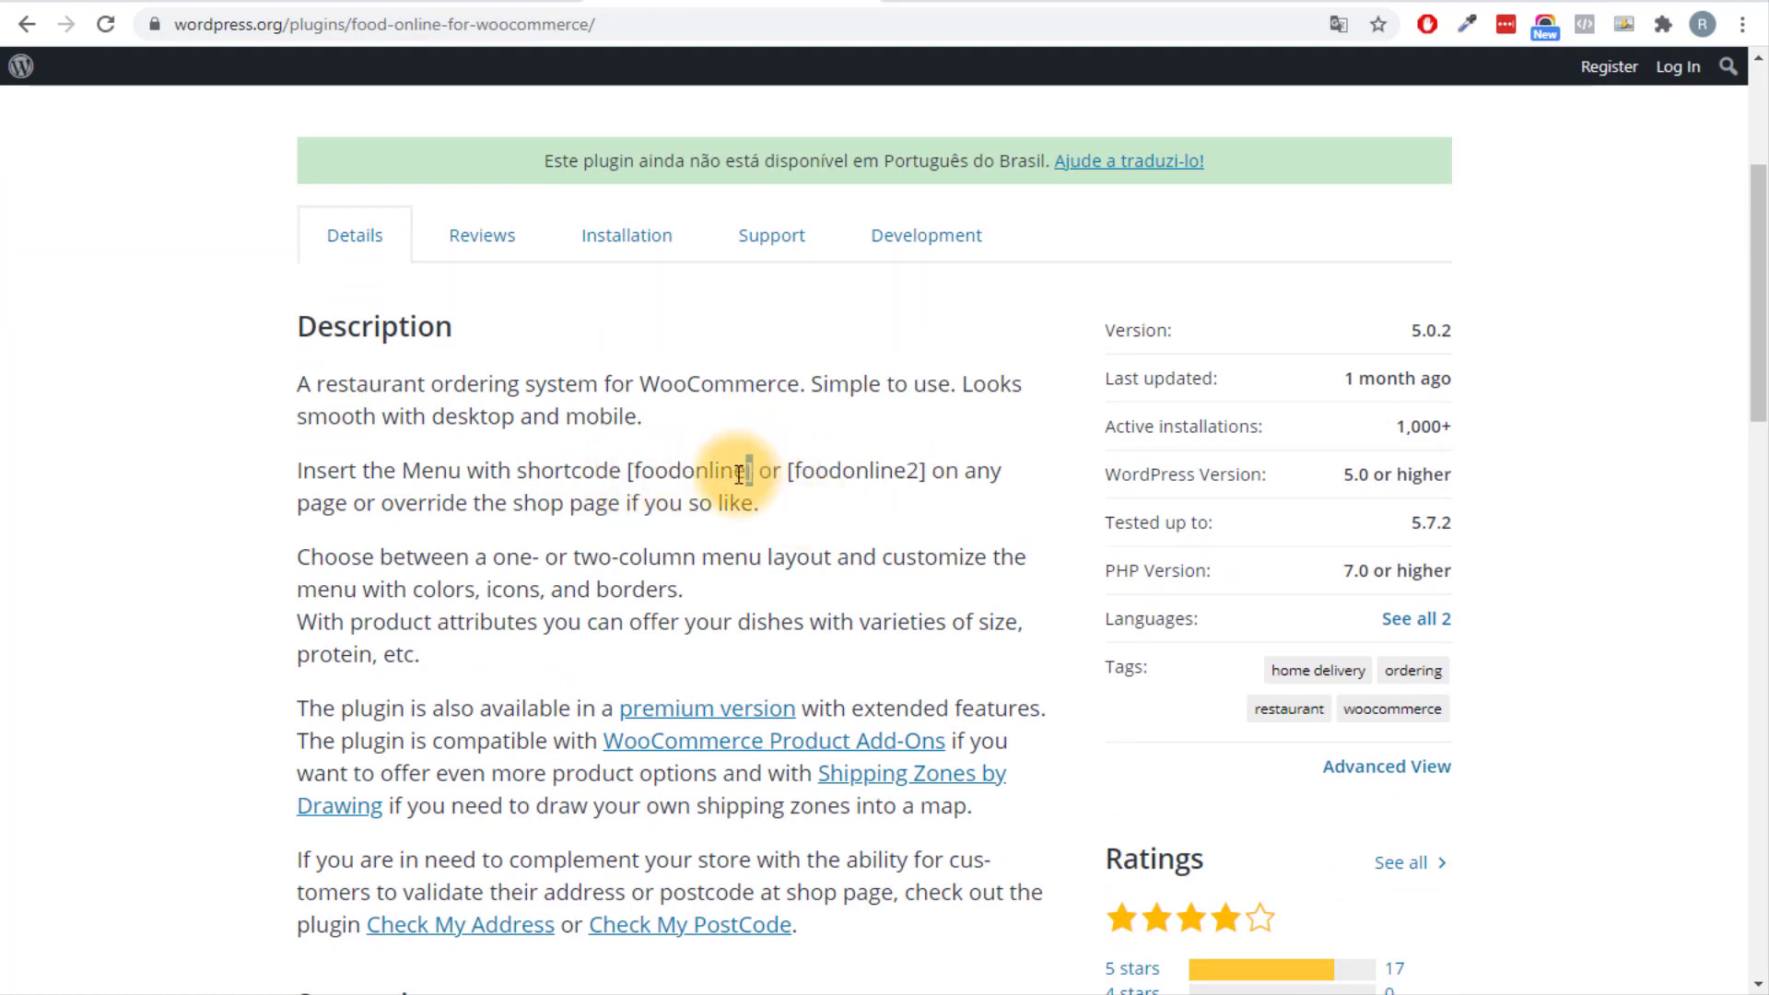
drag(748, 472, 699, 466)
right_click(700, 470)
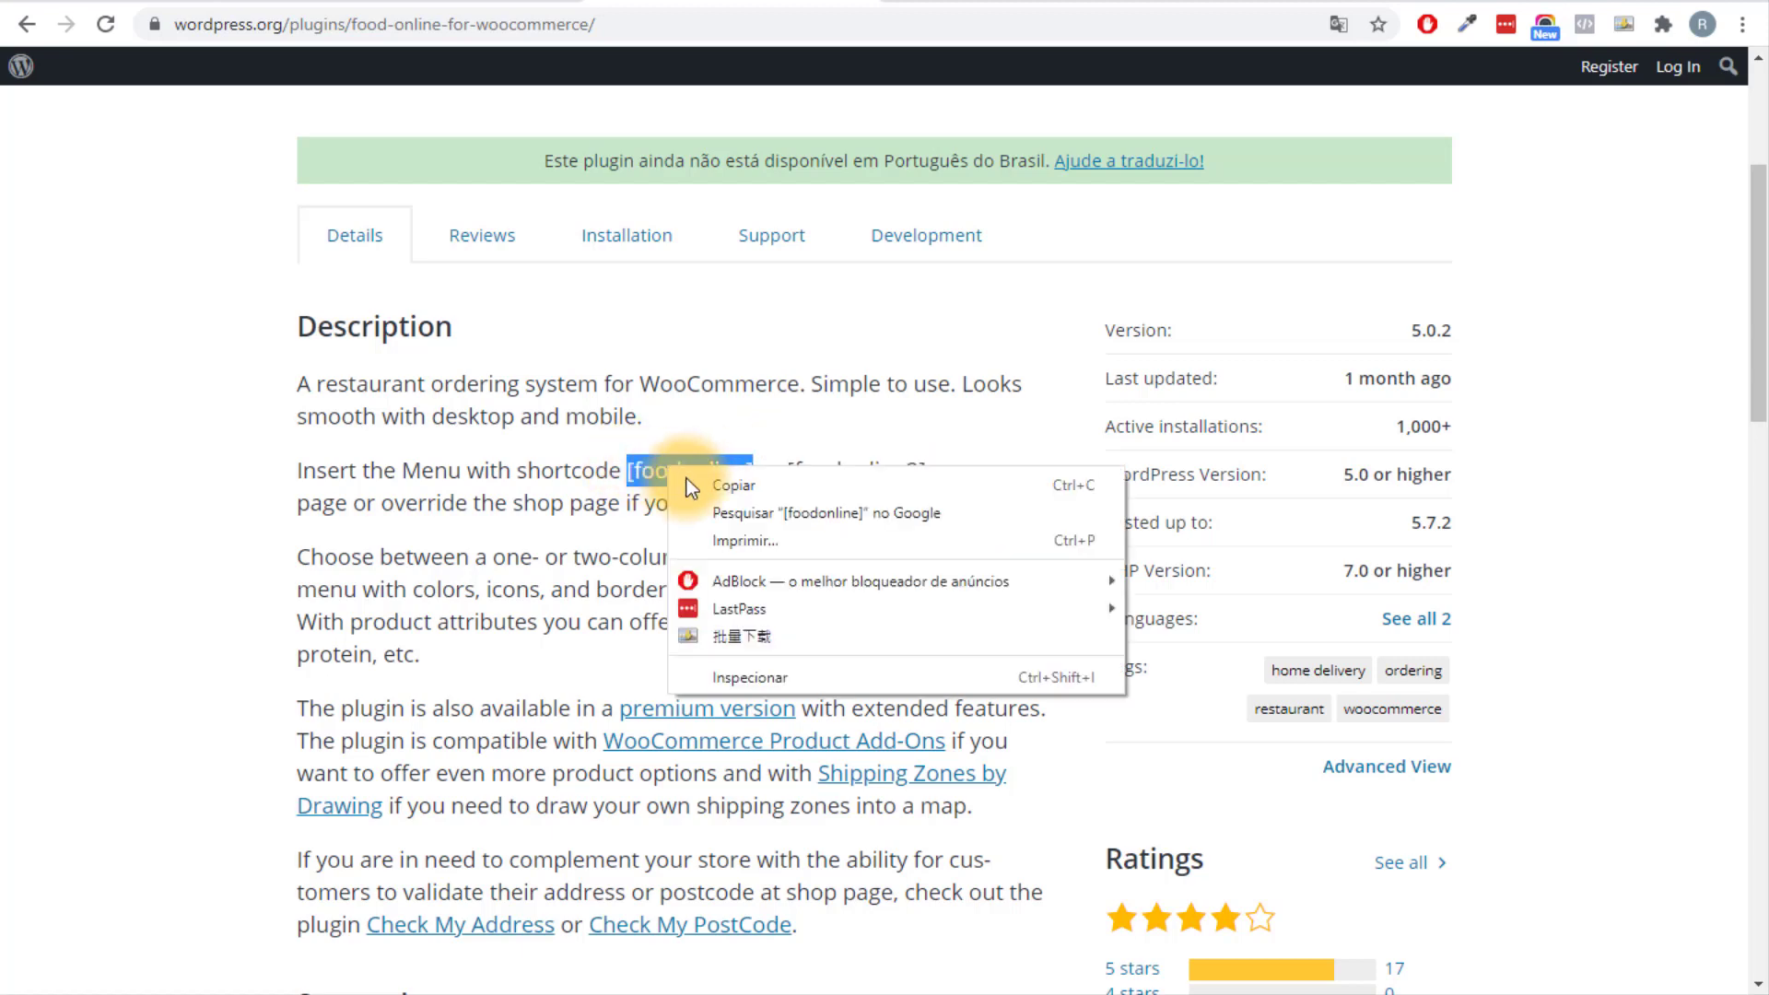
click(711, 486)
click(466, 3)
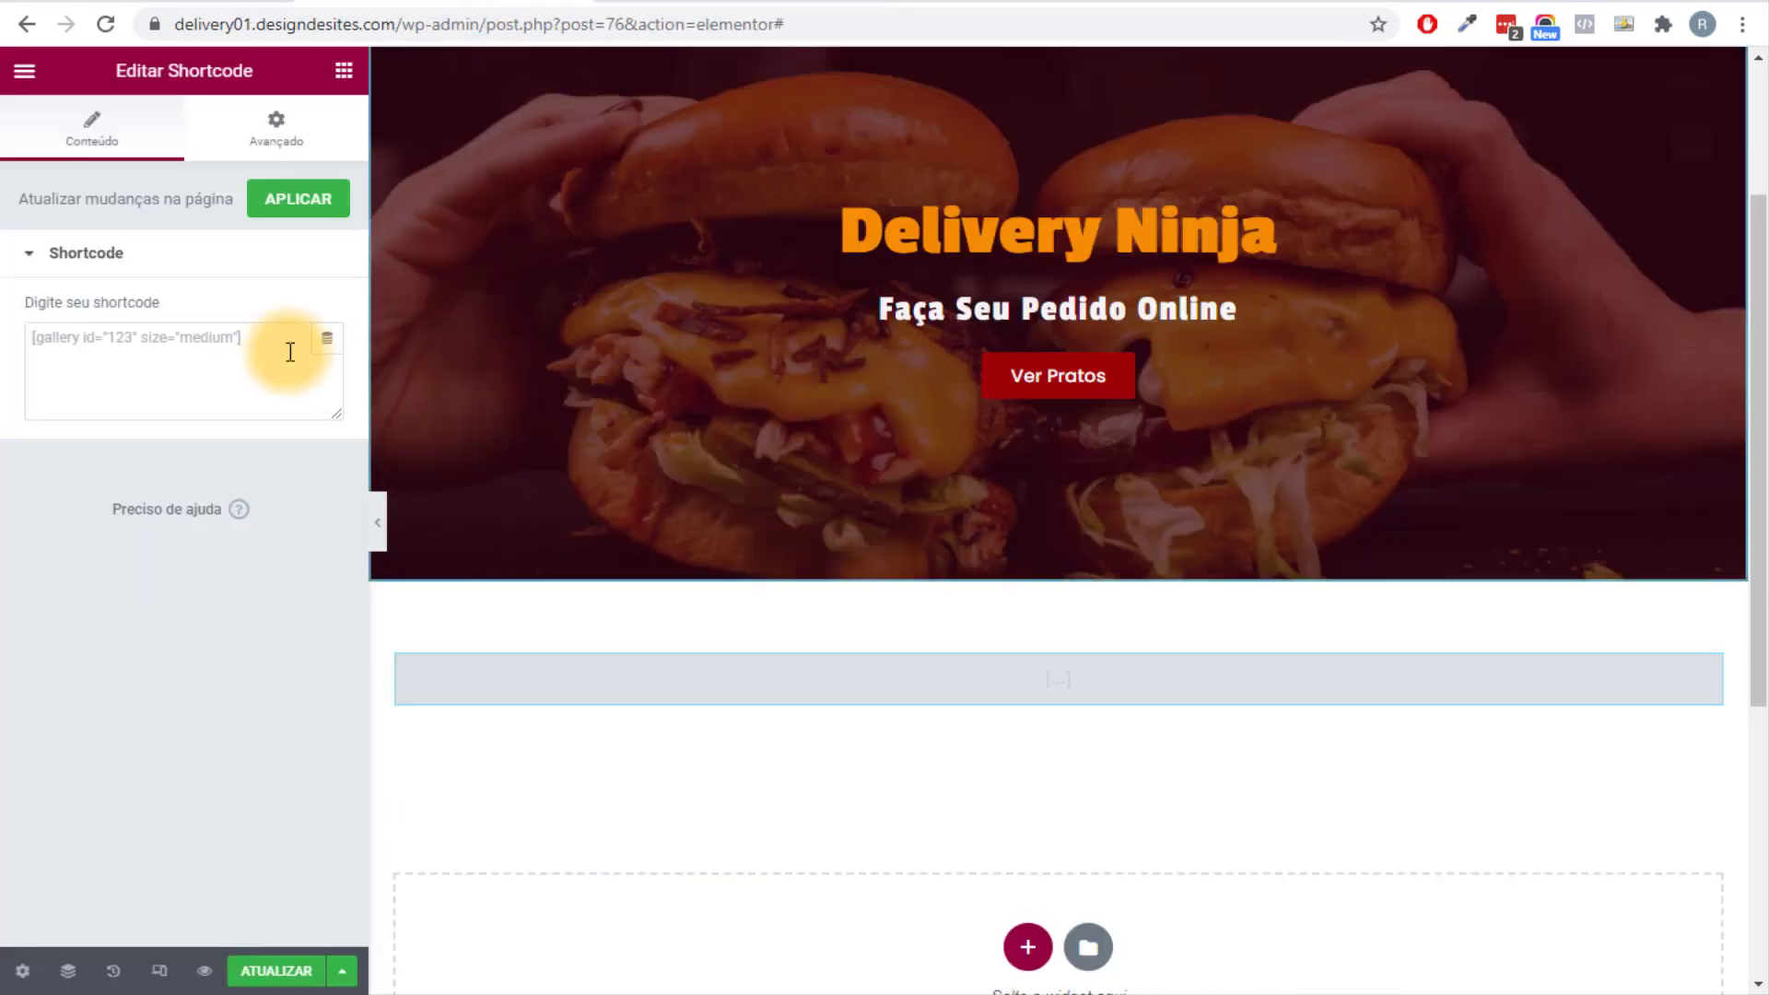
Paste [foodonline] into the Shortcode widget, apply it, and update the page.
click(209, 356)
key(ctrl+v)
click(298, 199)
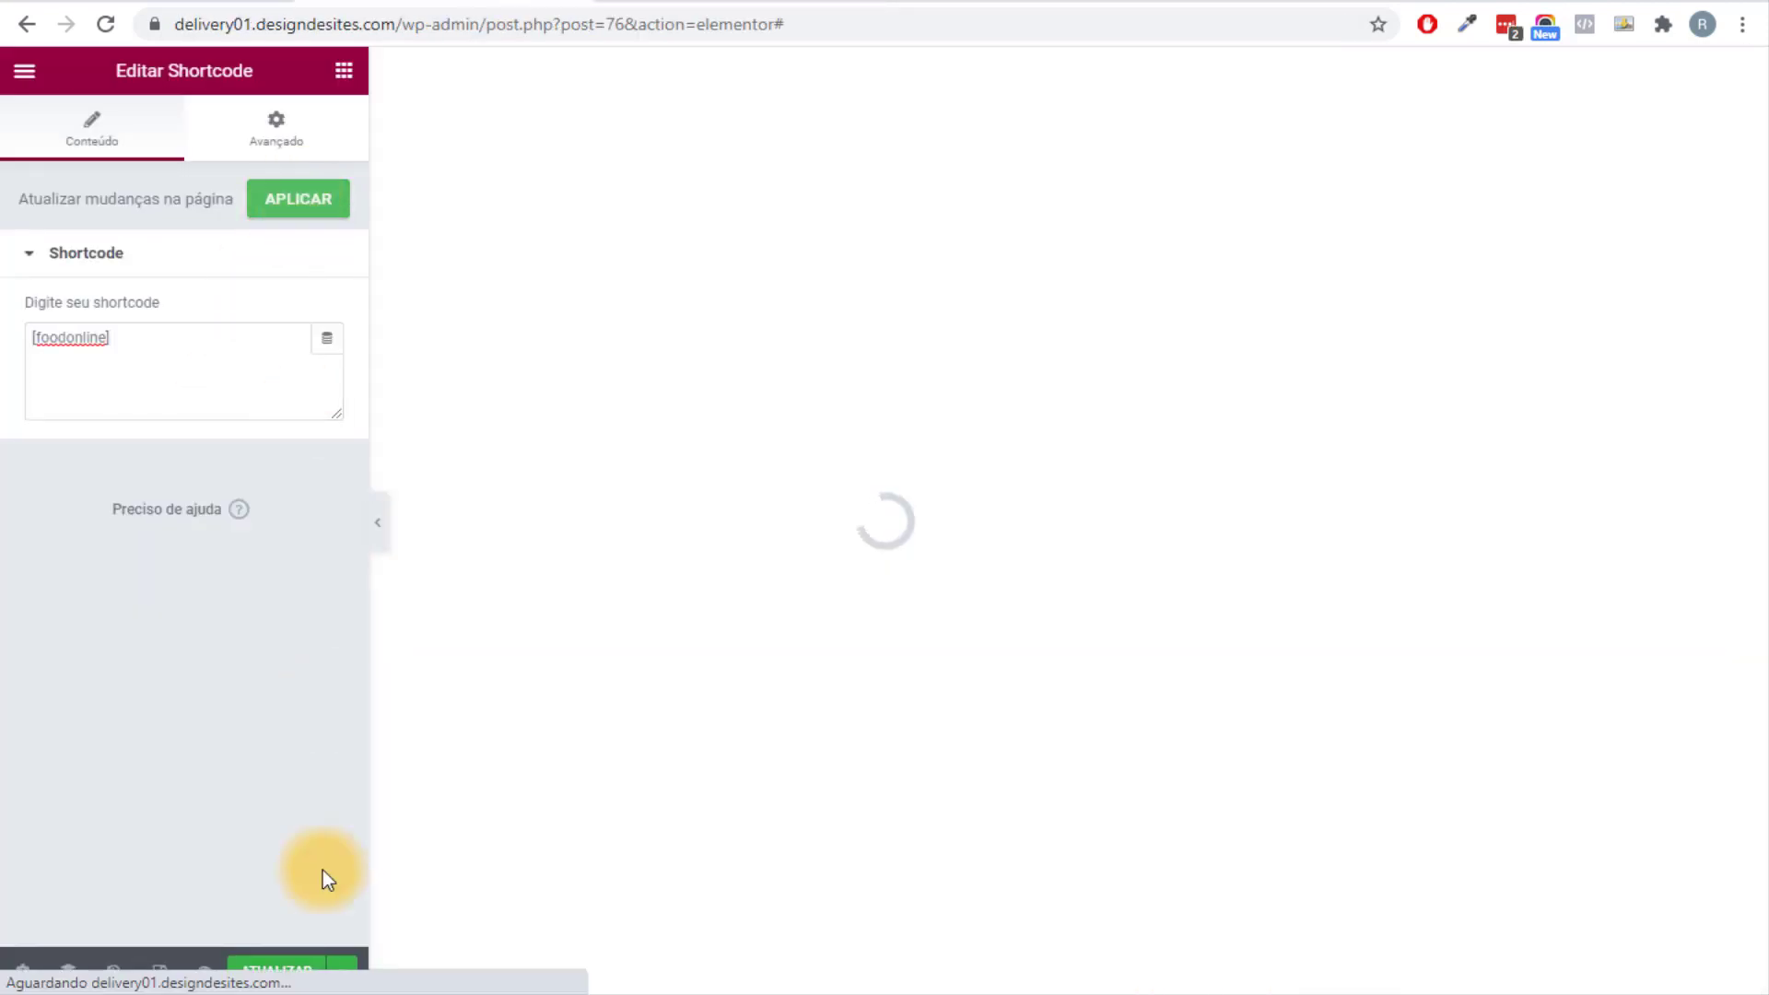
click(277, 970)
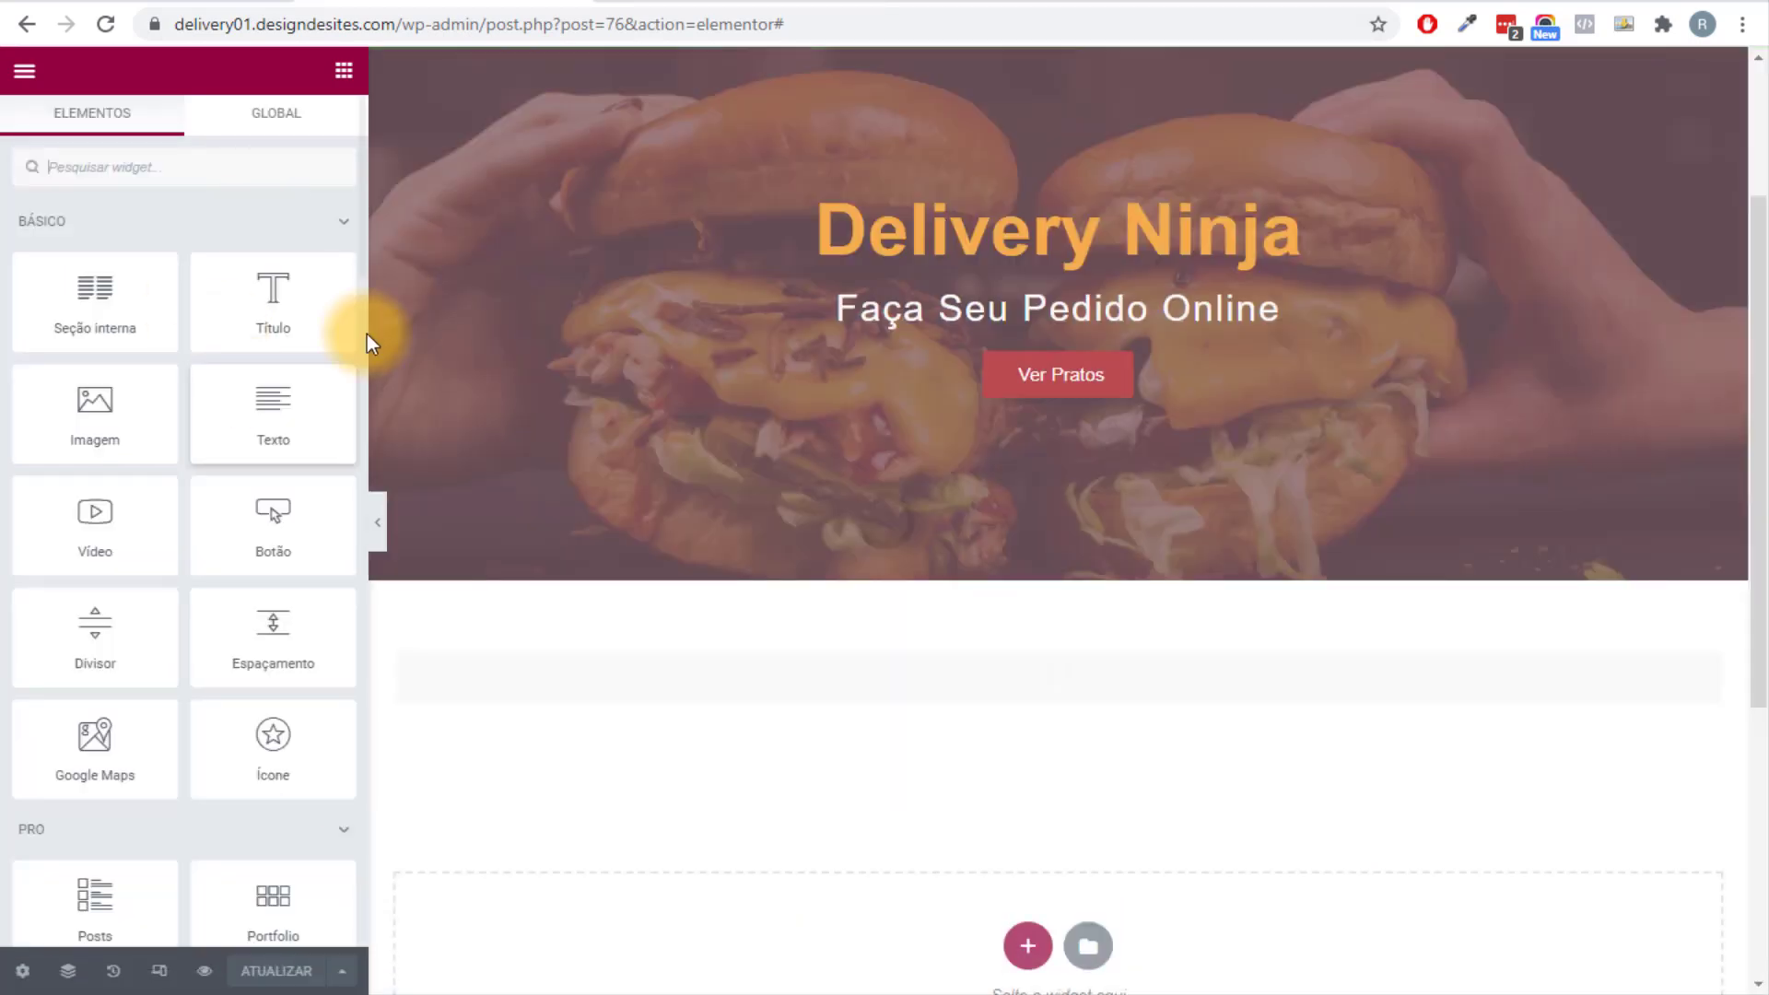
scroll(699, 683, down, 5)
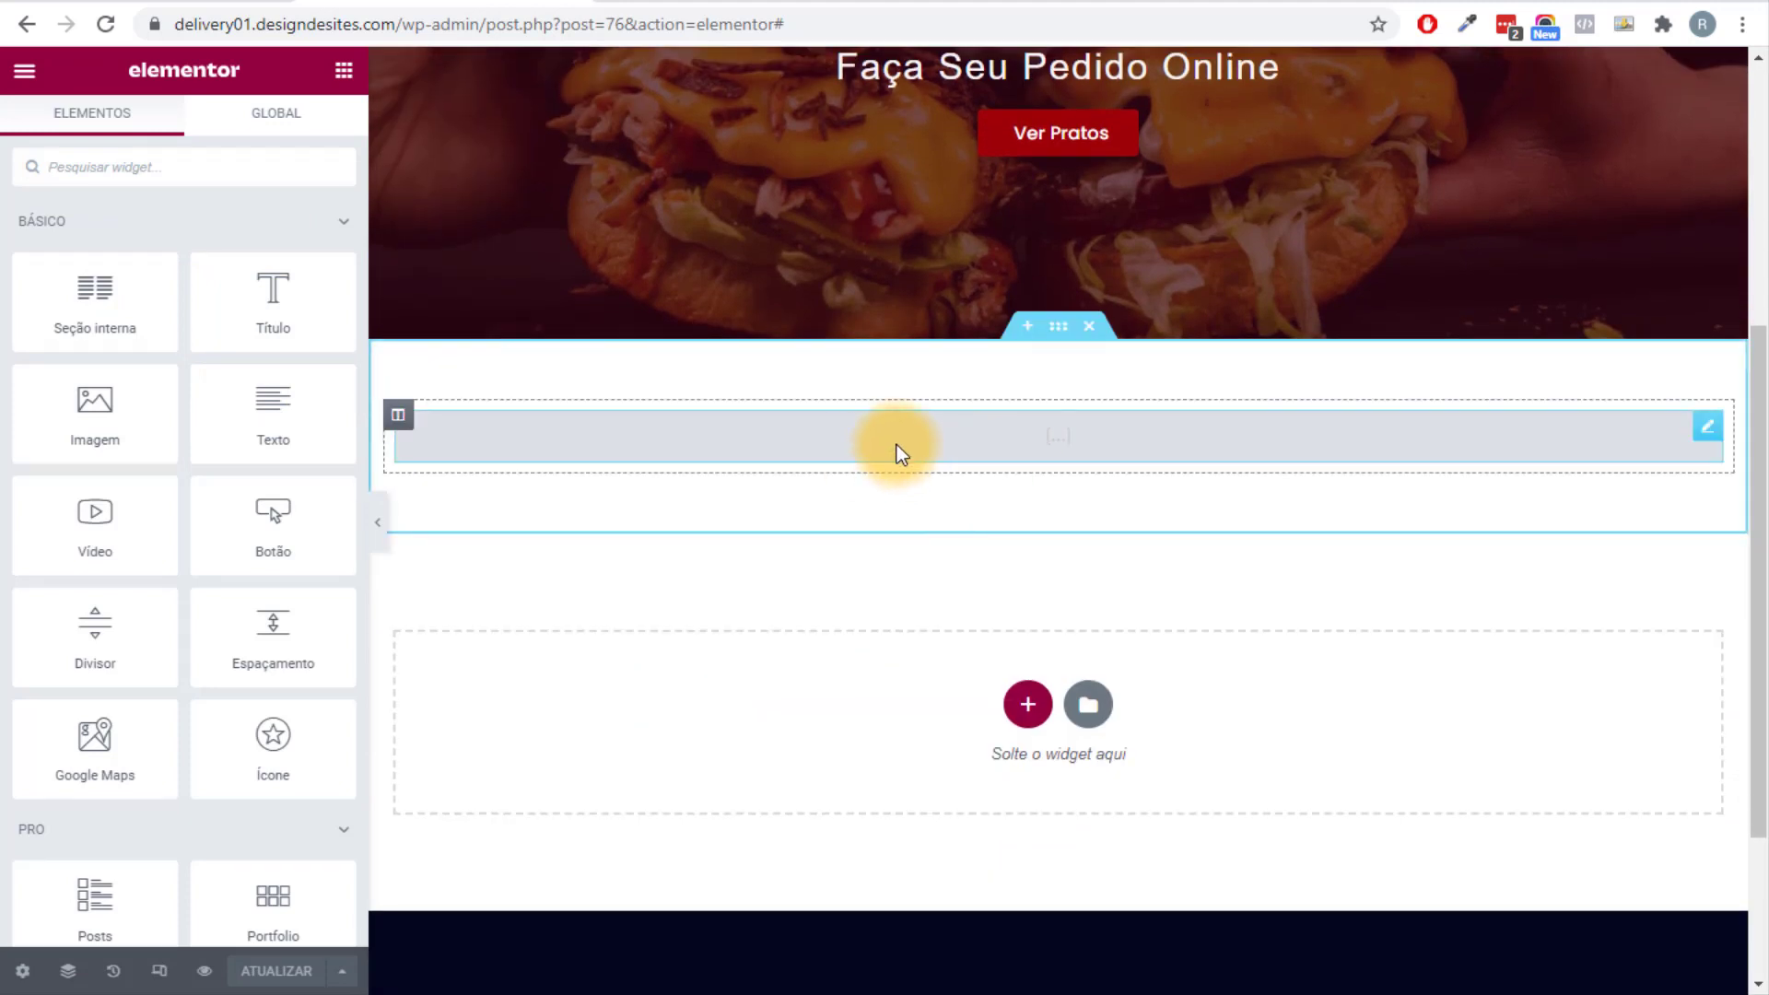
scroll(1096, 457, up, 5)
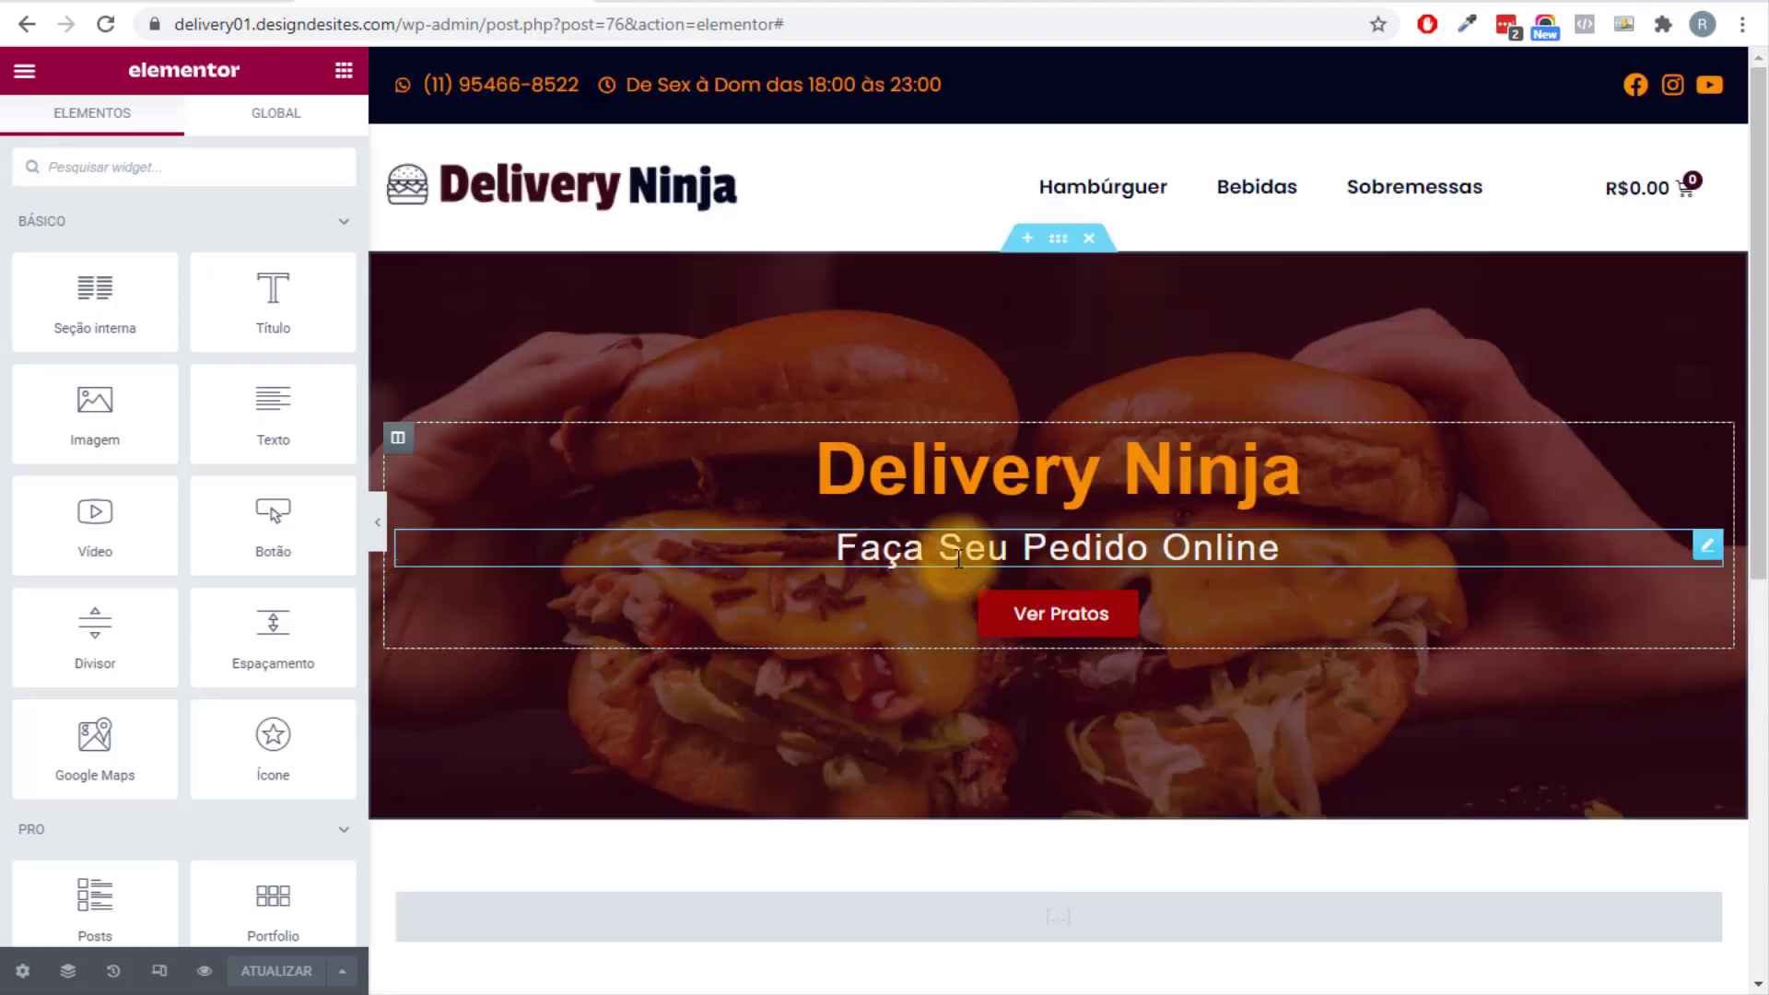
scroll(949, 567, down, 3)
scroll(949, 566, down, 2)
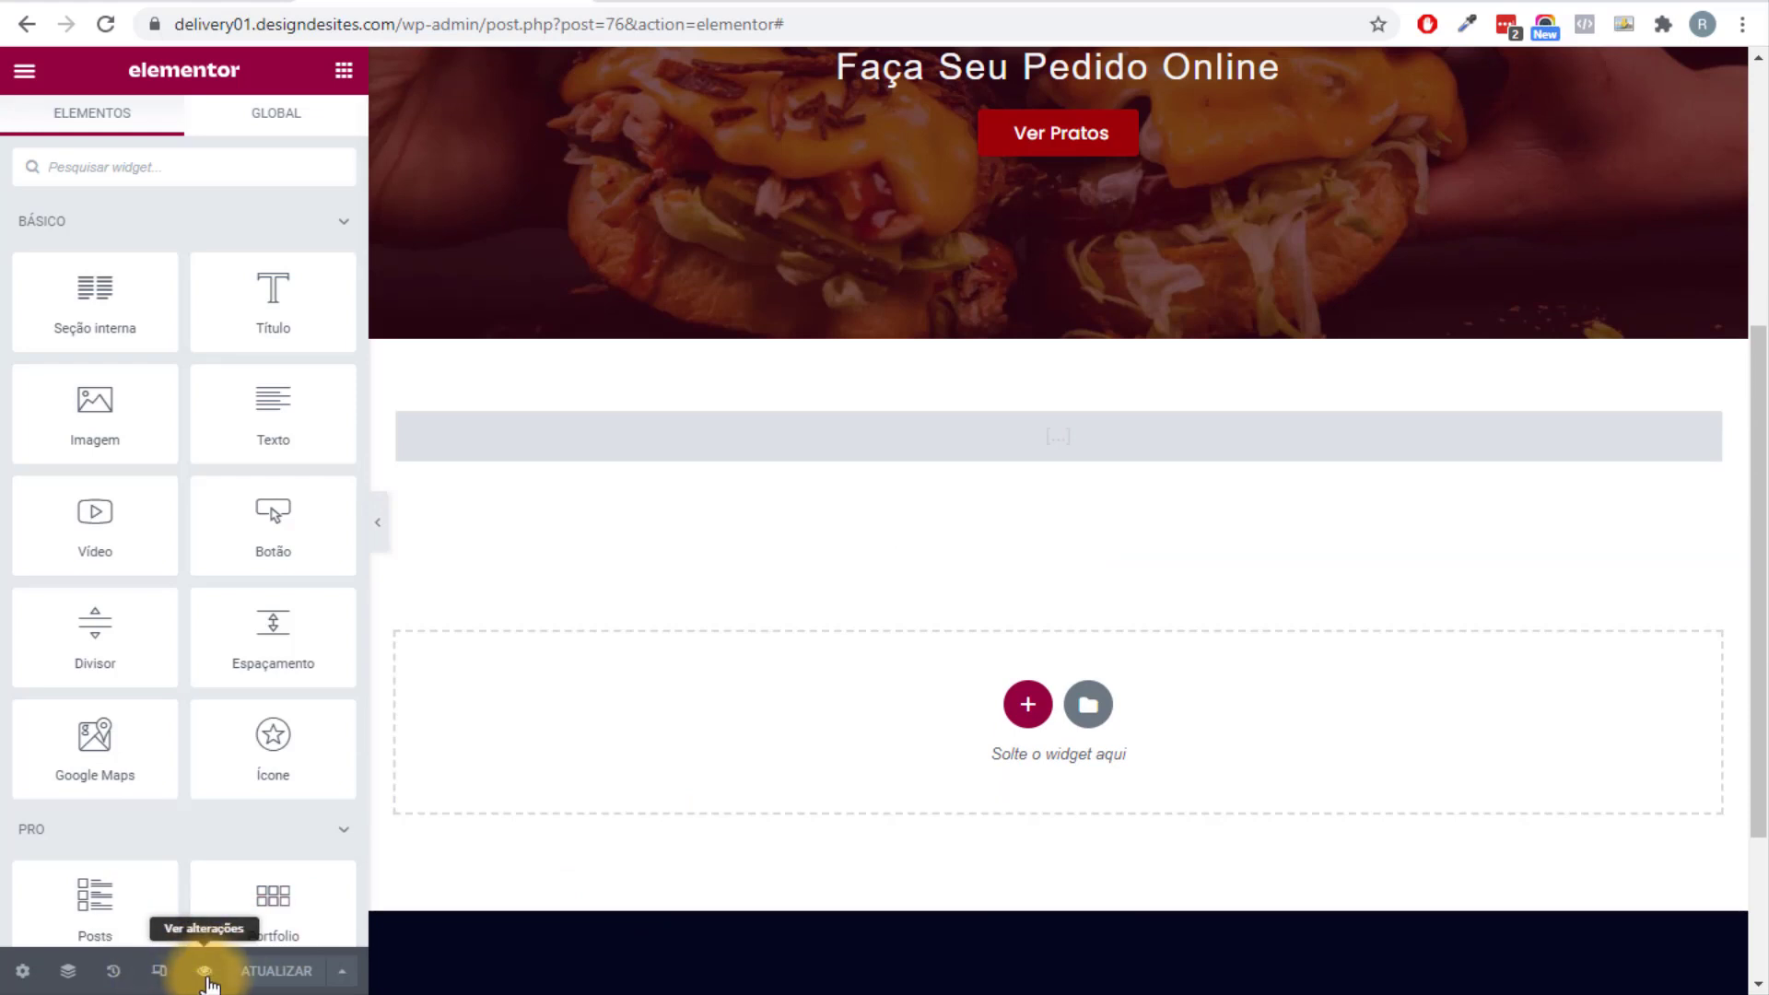
Preview the Food Online menu and Your Order cart, then bring up the Painel link options.
click(205, 972)
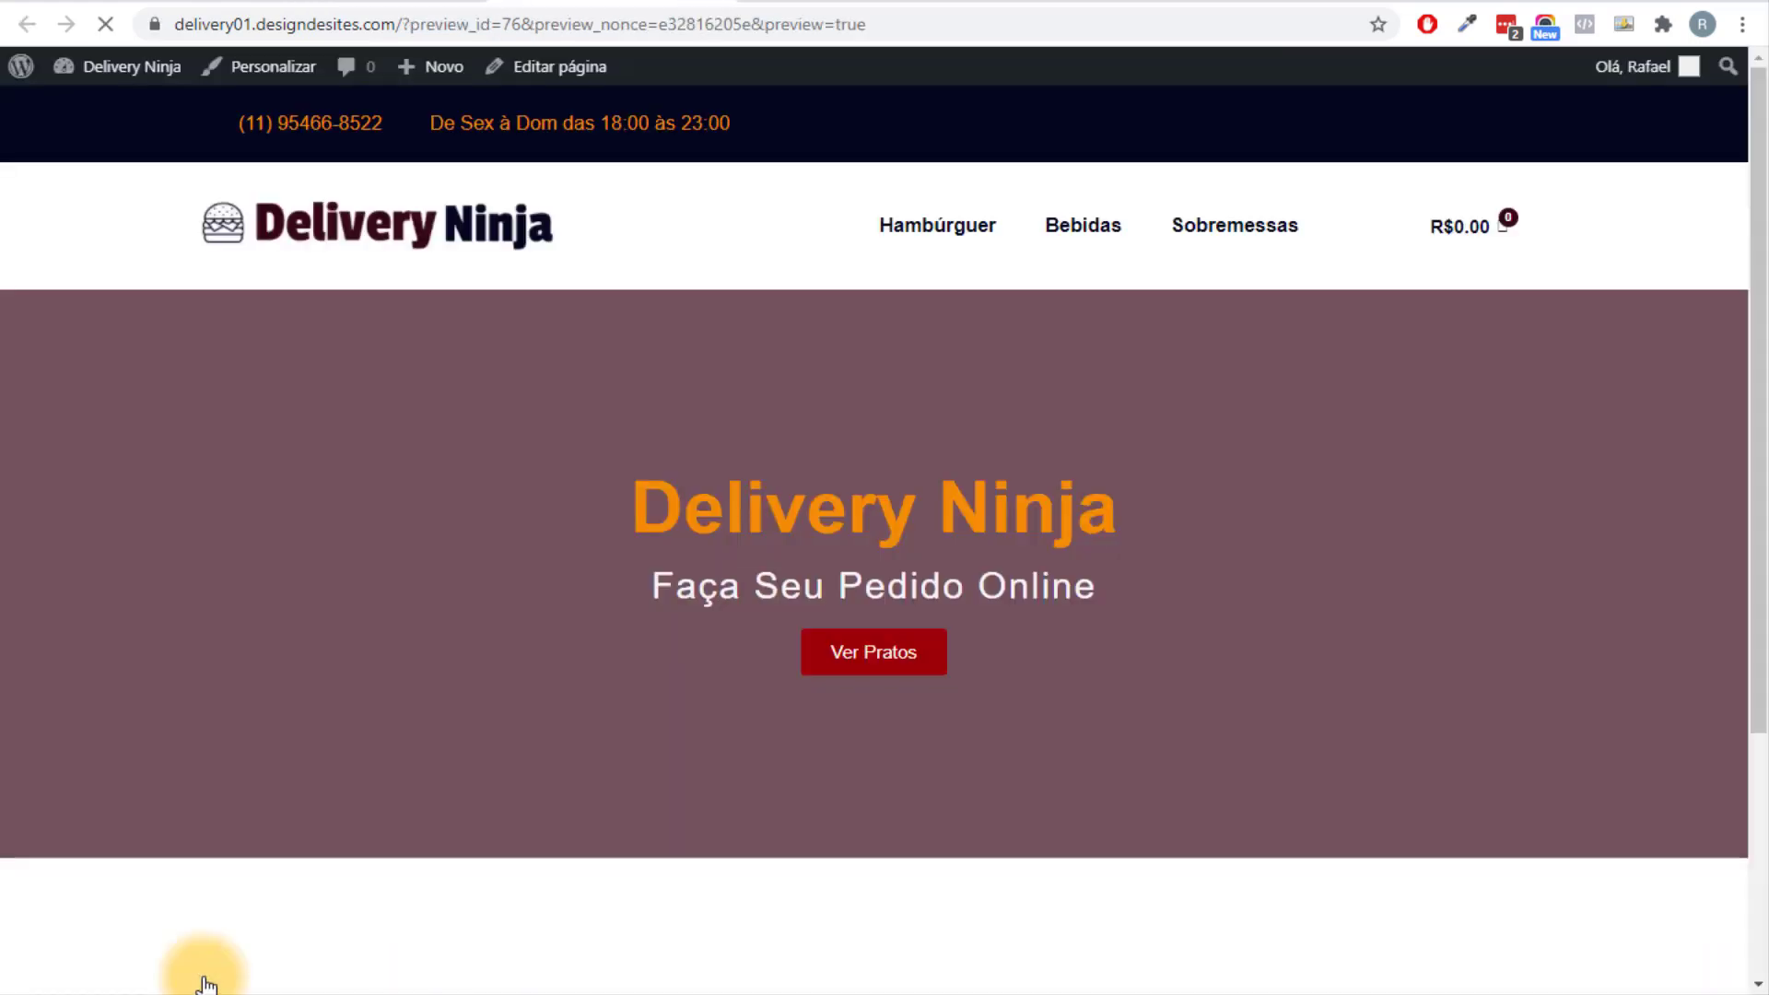
scroll(60, 700, down, 5)
scroll(60, 700, down, 3)
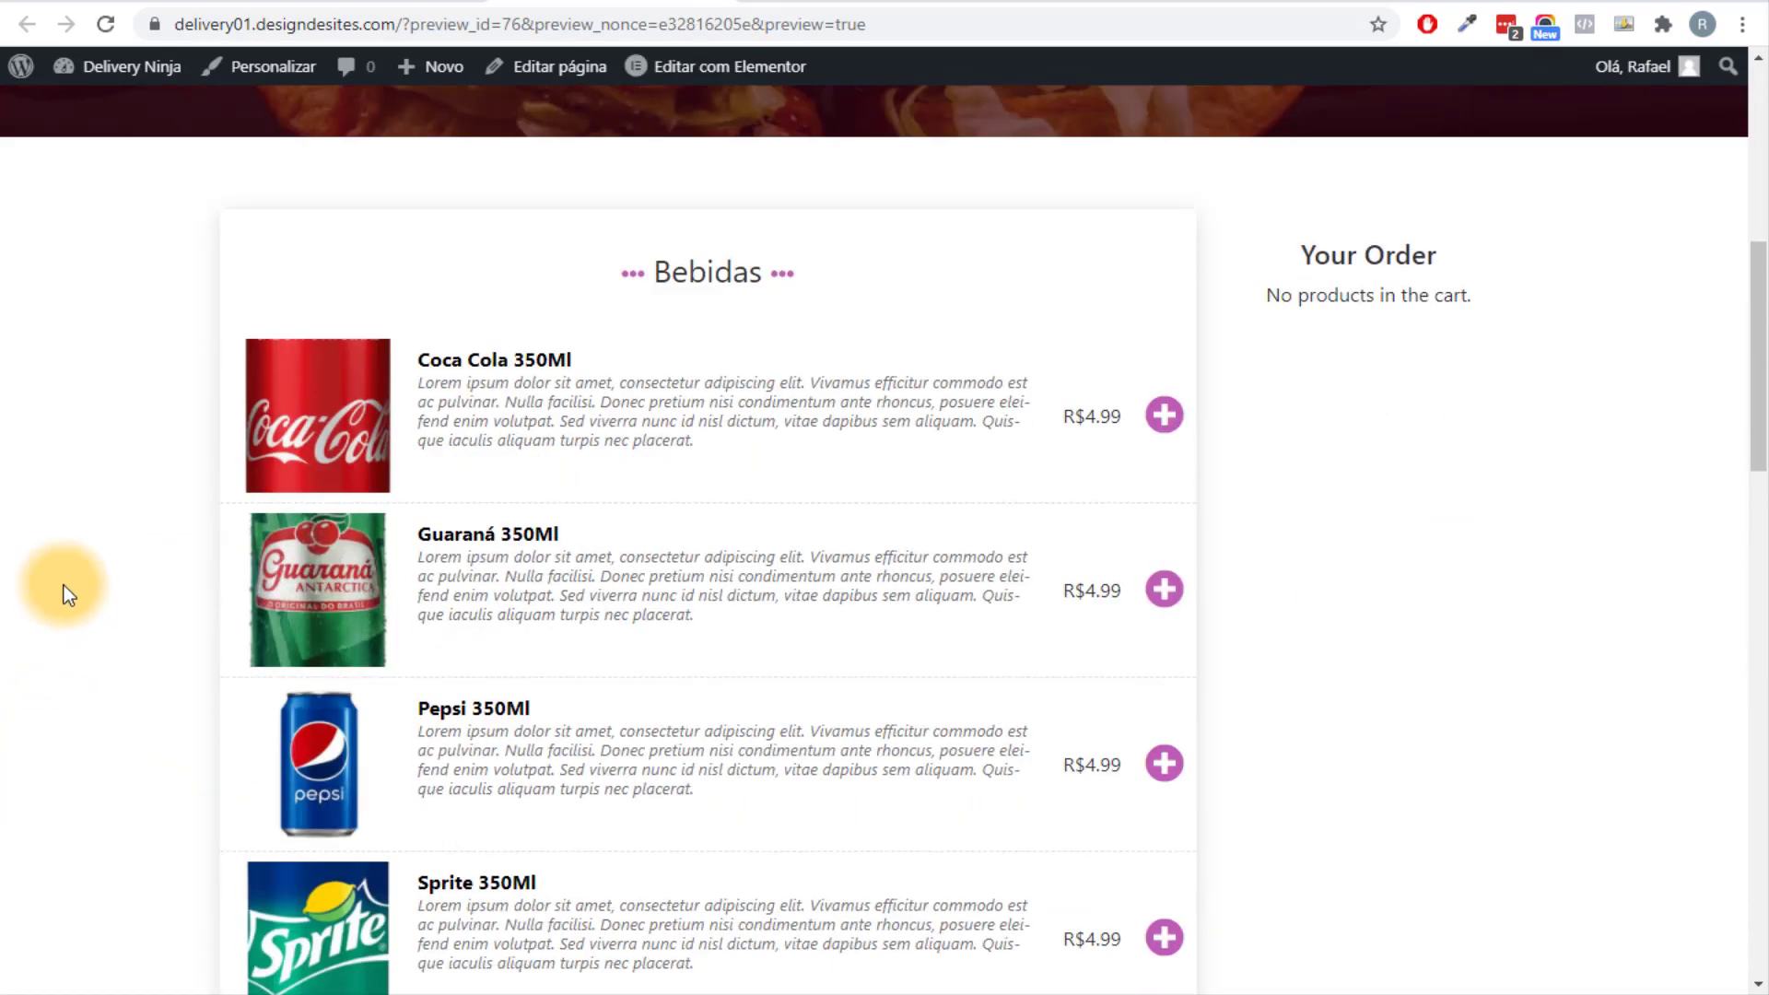
scroll(404, 535, down, 6)
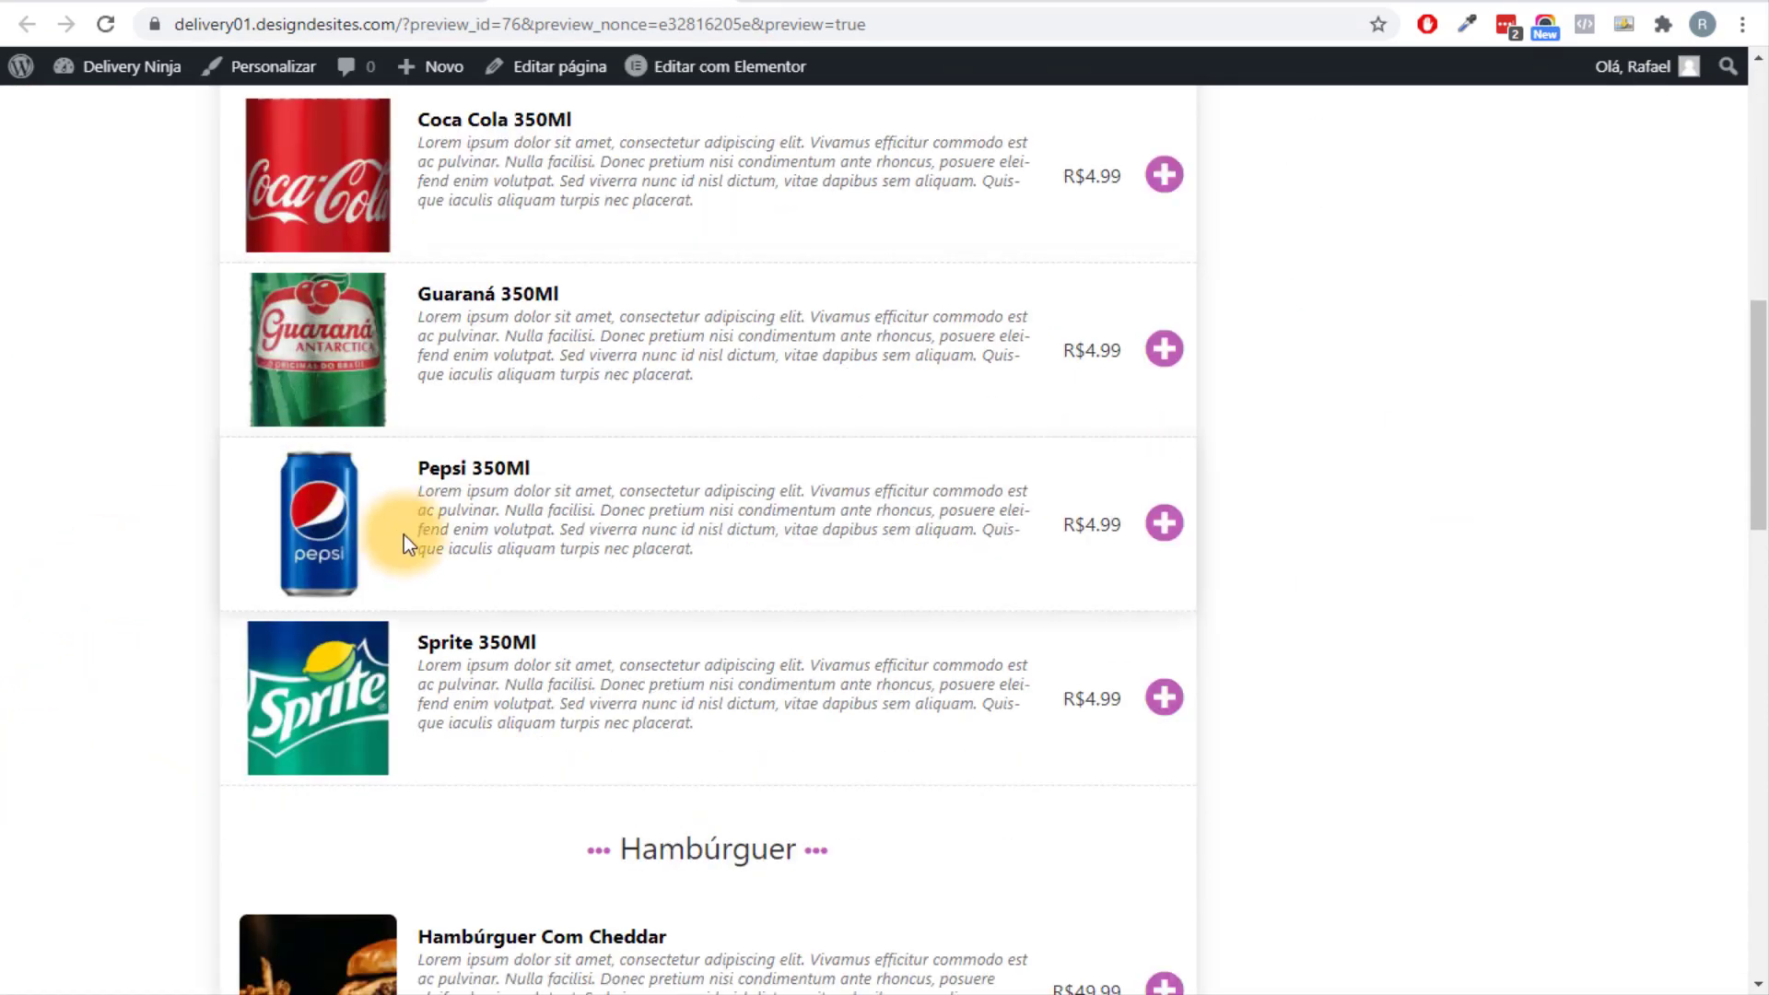
scroll(400, 546, down, 14)
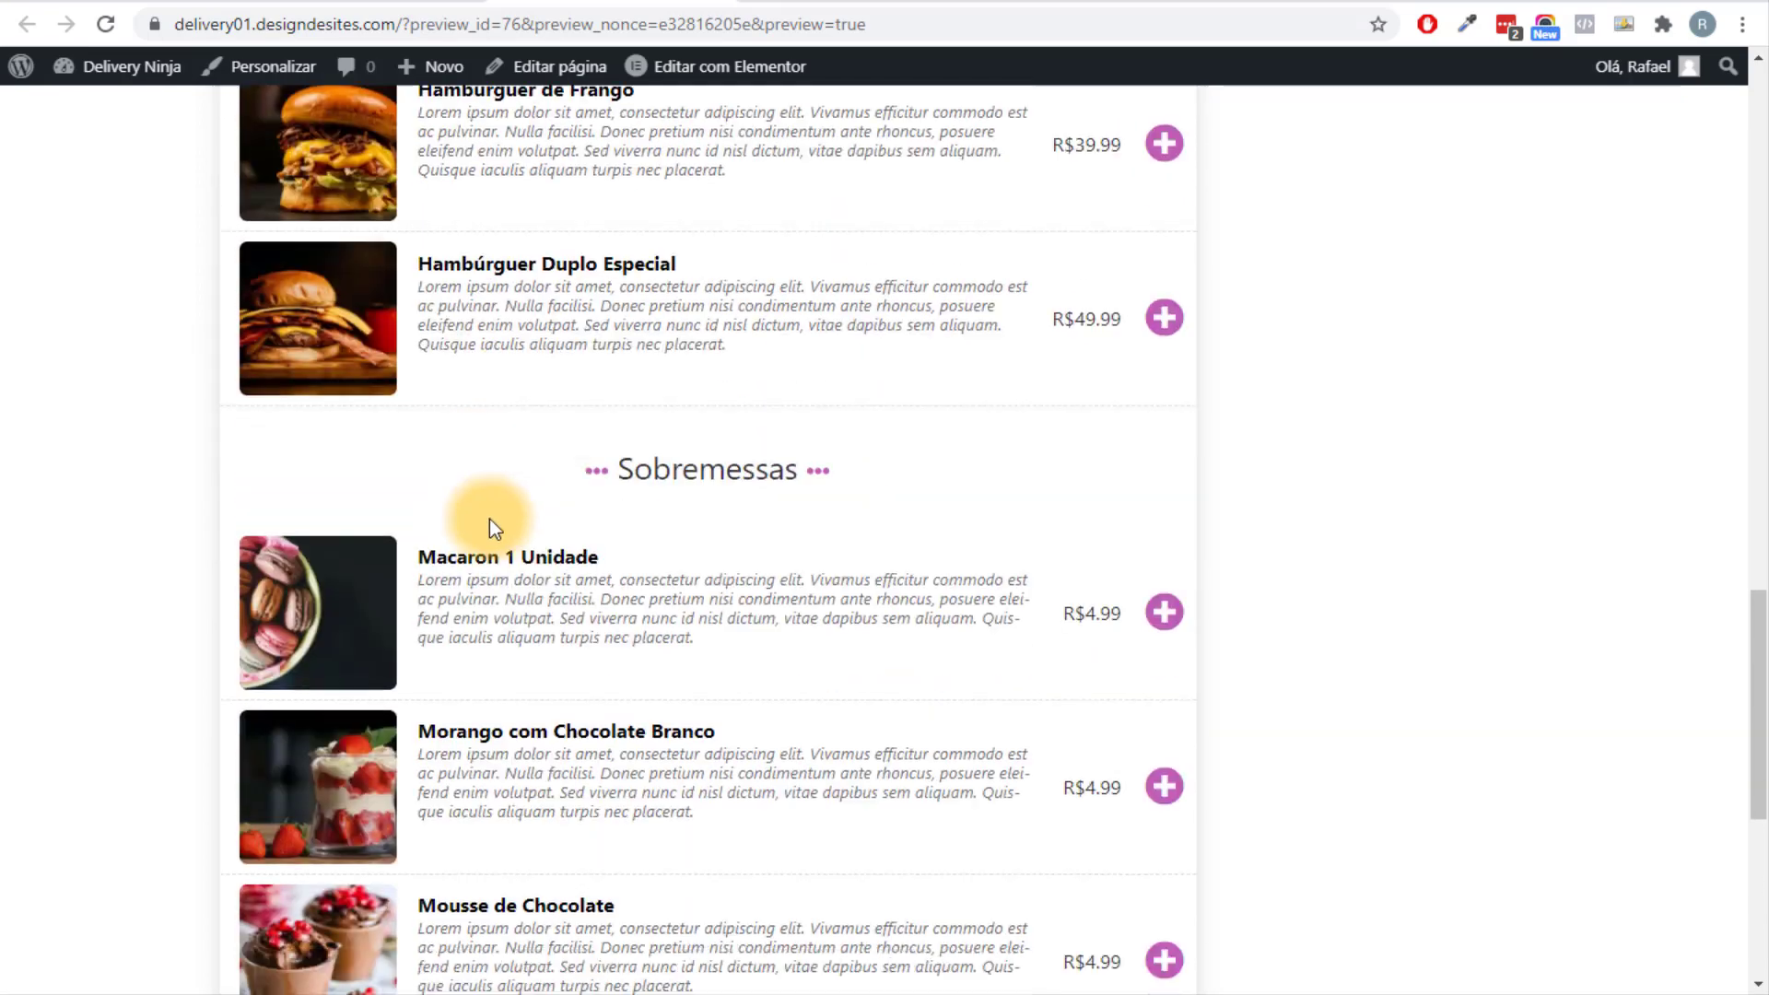
scroll(1394, 586, up, 20)
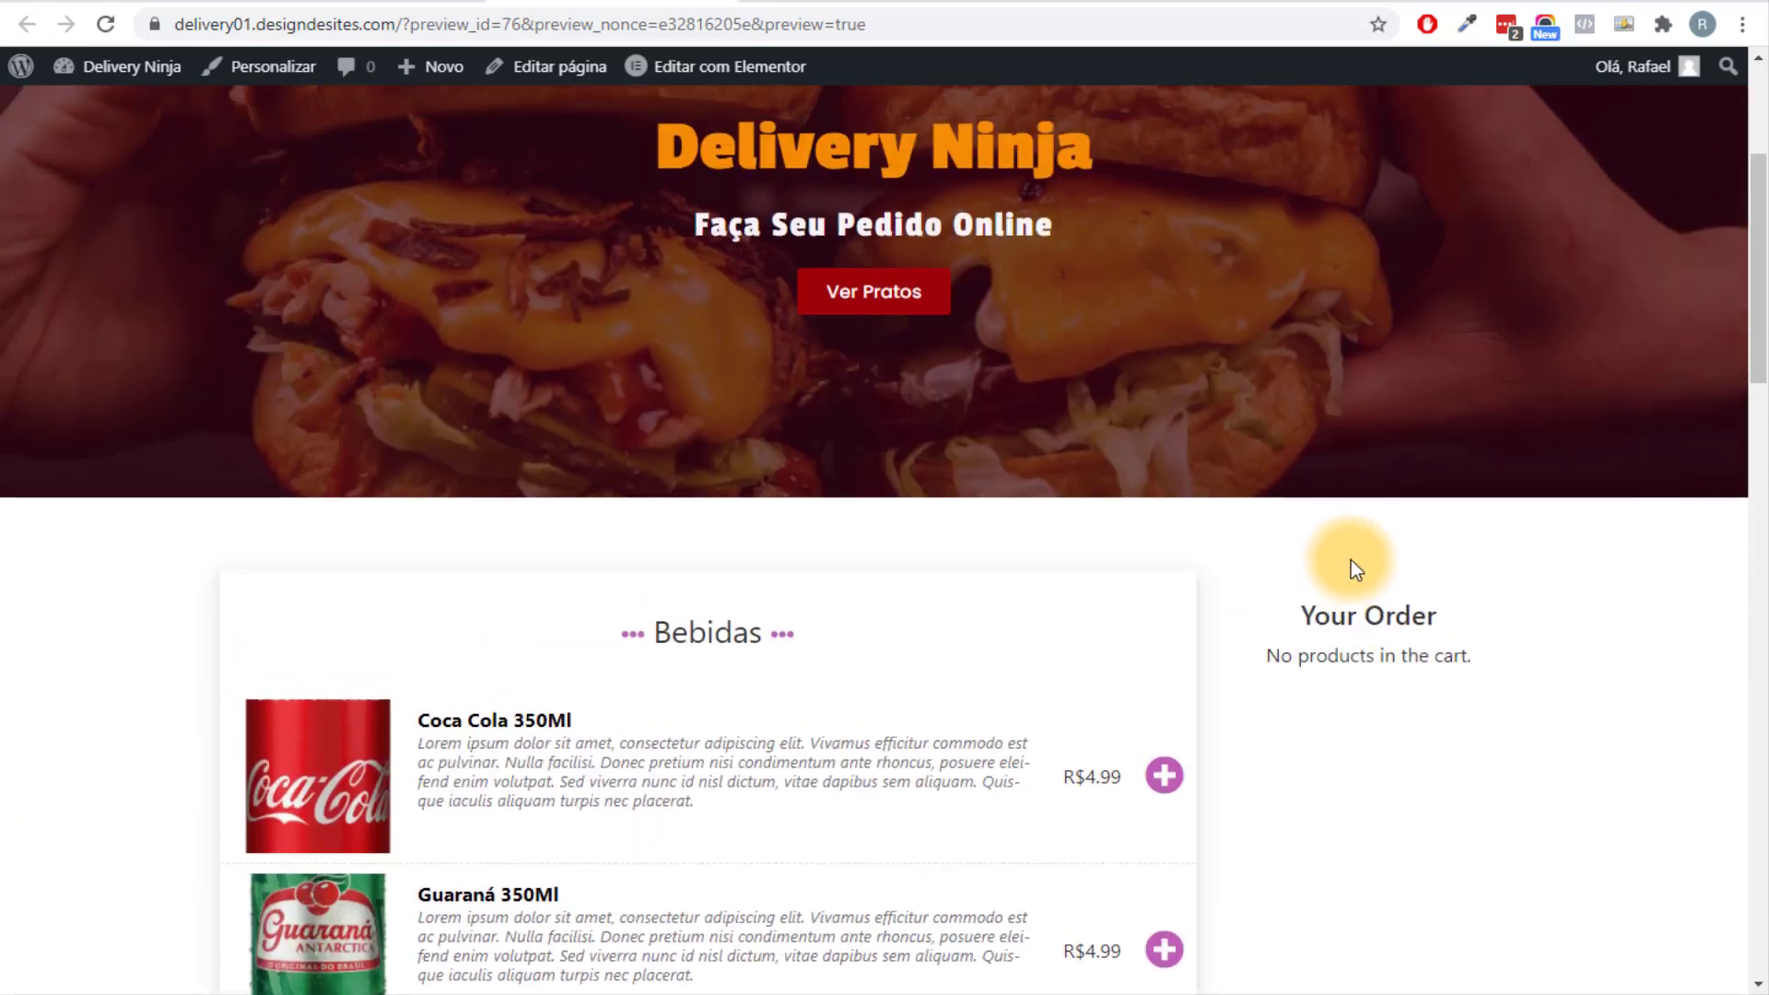
scroll(1335, 627, down, 6)
scroll(1330, 624, up, 7)
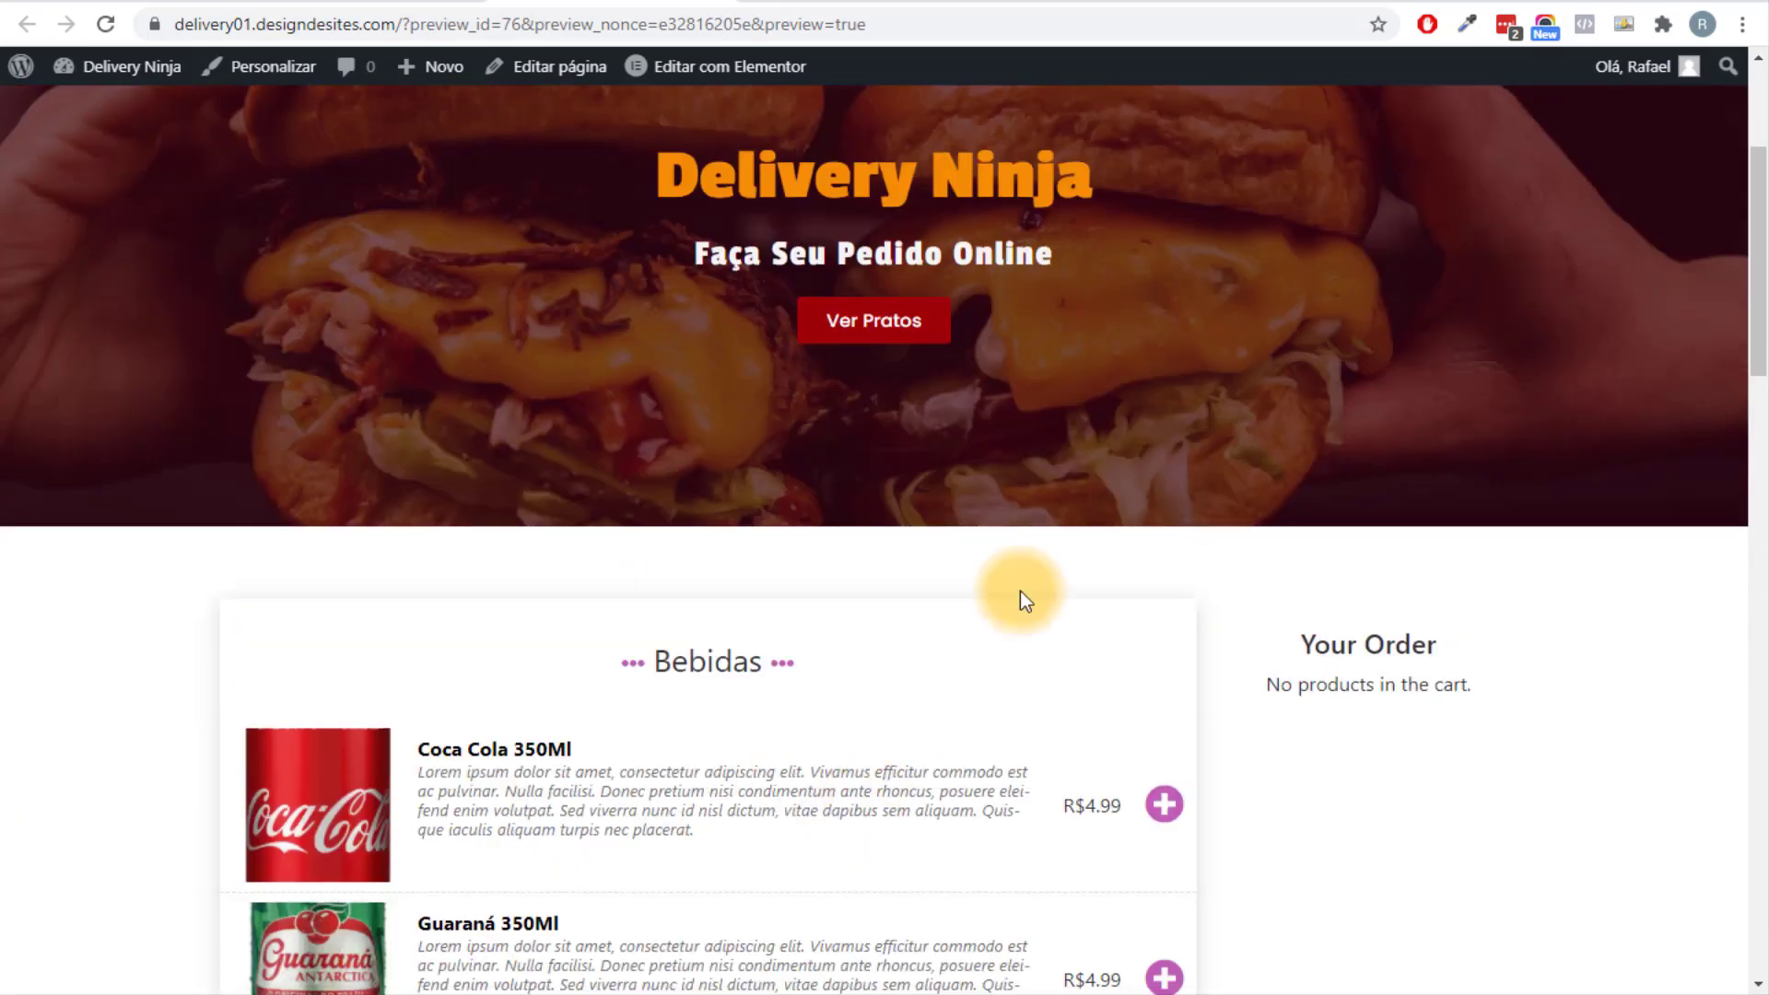
scroll(1020, 594, down, 1)
scroll(909, 705, down, 3)
scroll(673, 534, up, 10)
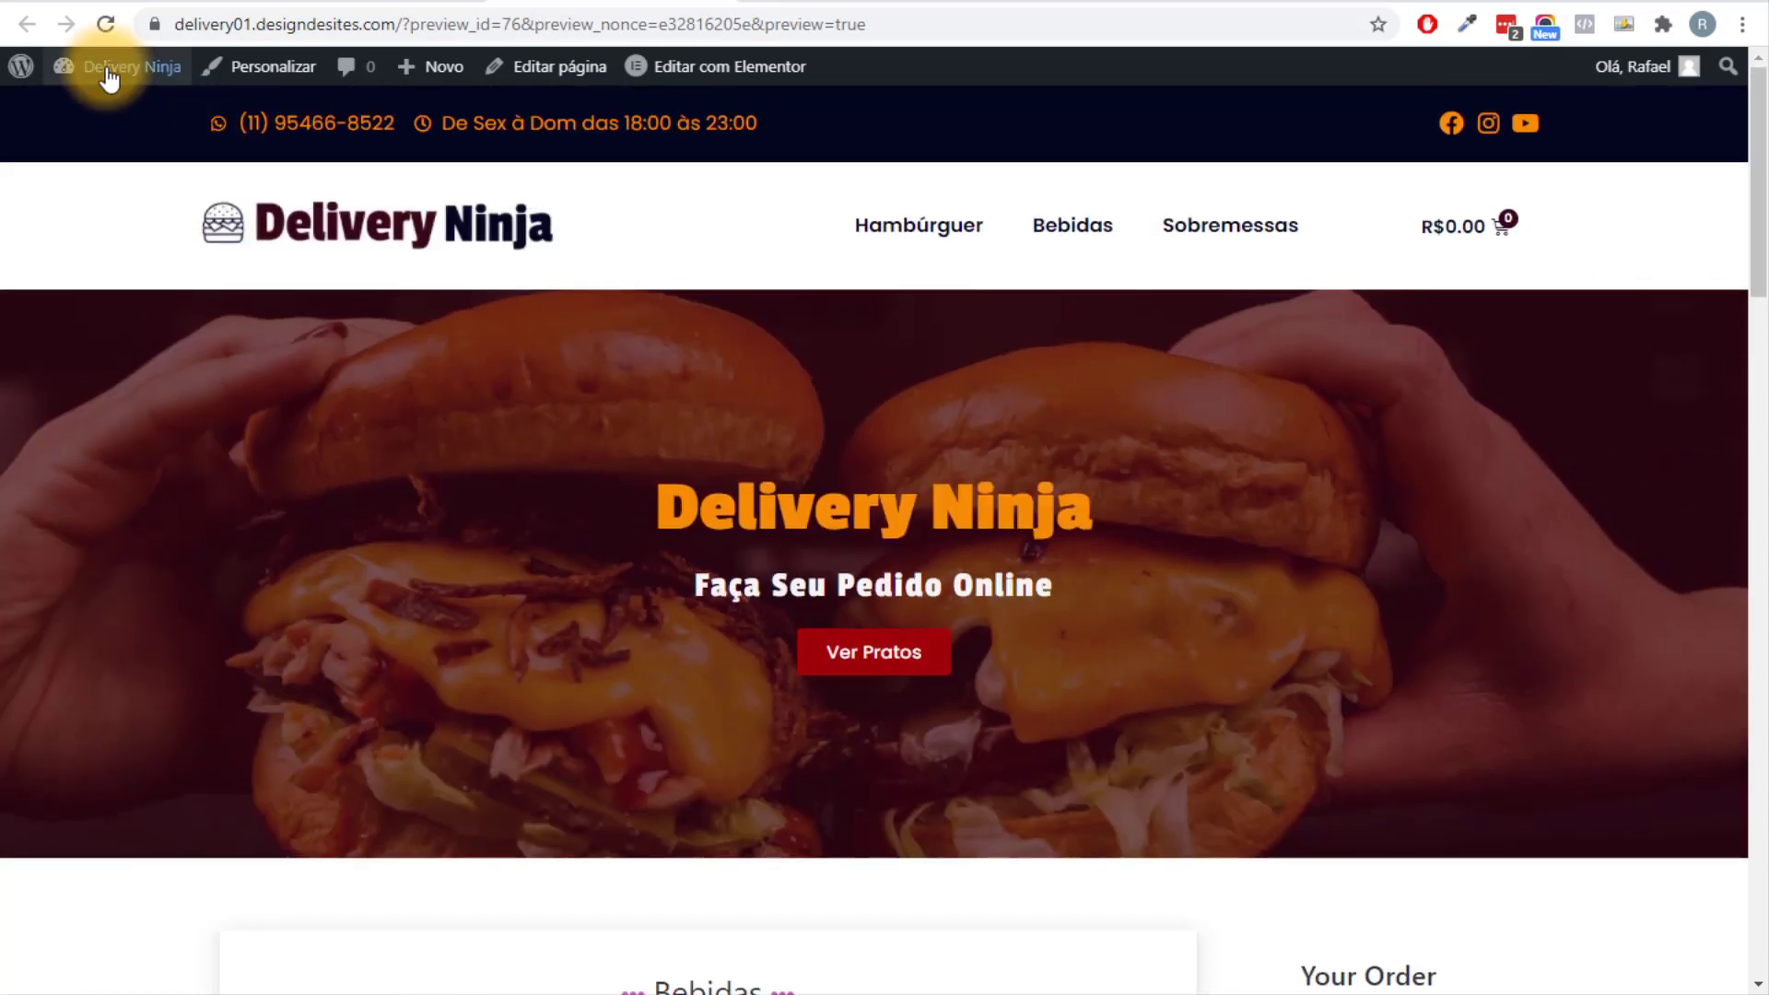
mouse_move(88, 69)
right_click(87, 108)
Open the dashboard in a new tab and reach Food Online's Menu Layout & Styling settings.
click(179, 131)
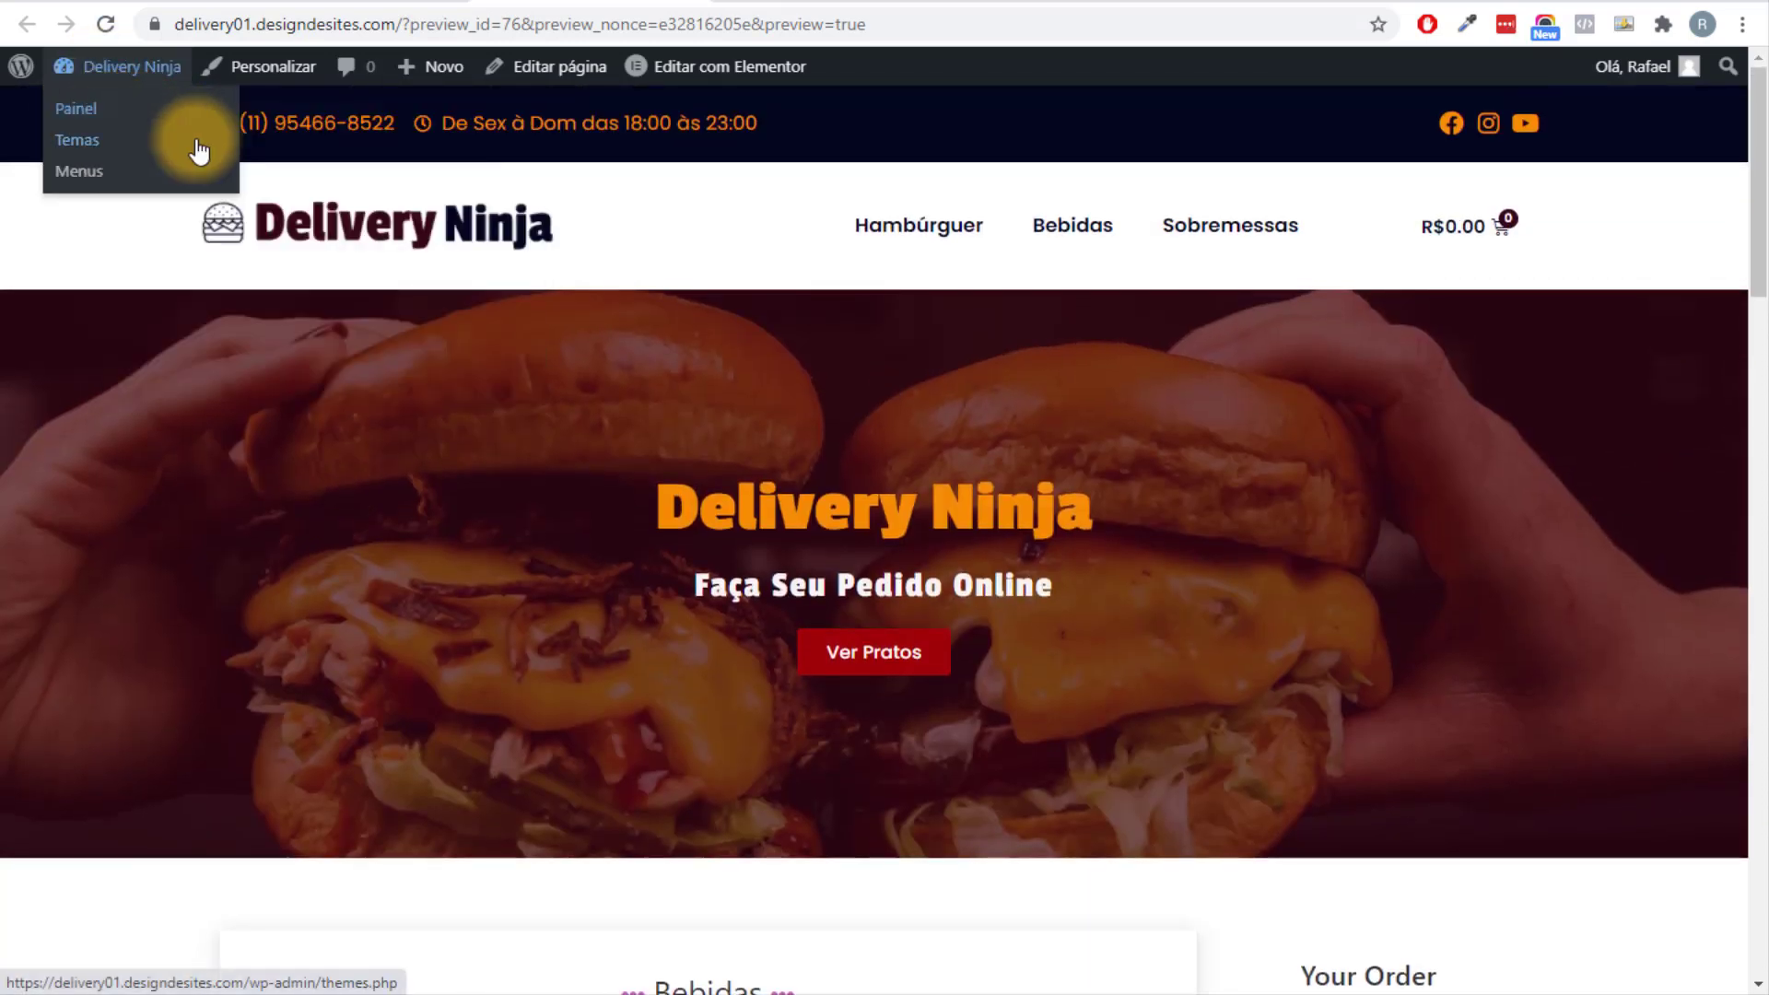
scroll(658, 161, down, 4)
click(492, 1)
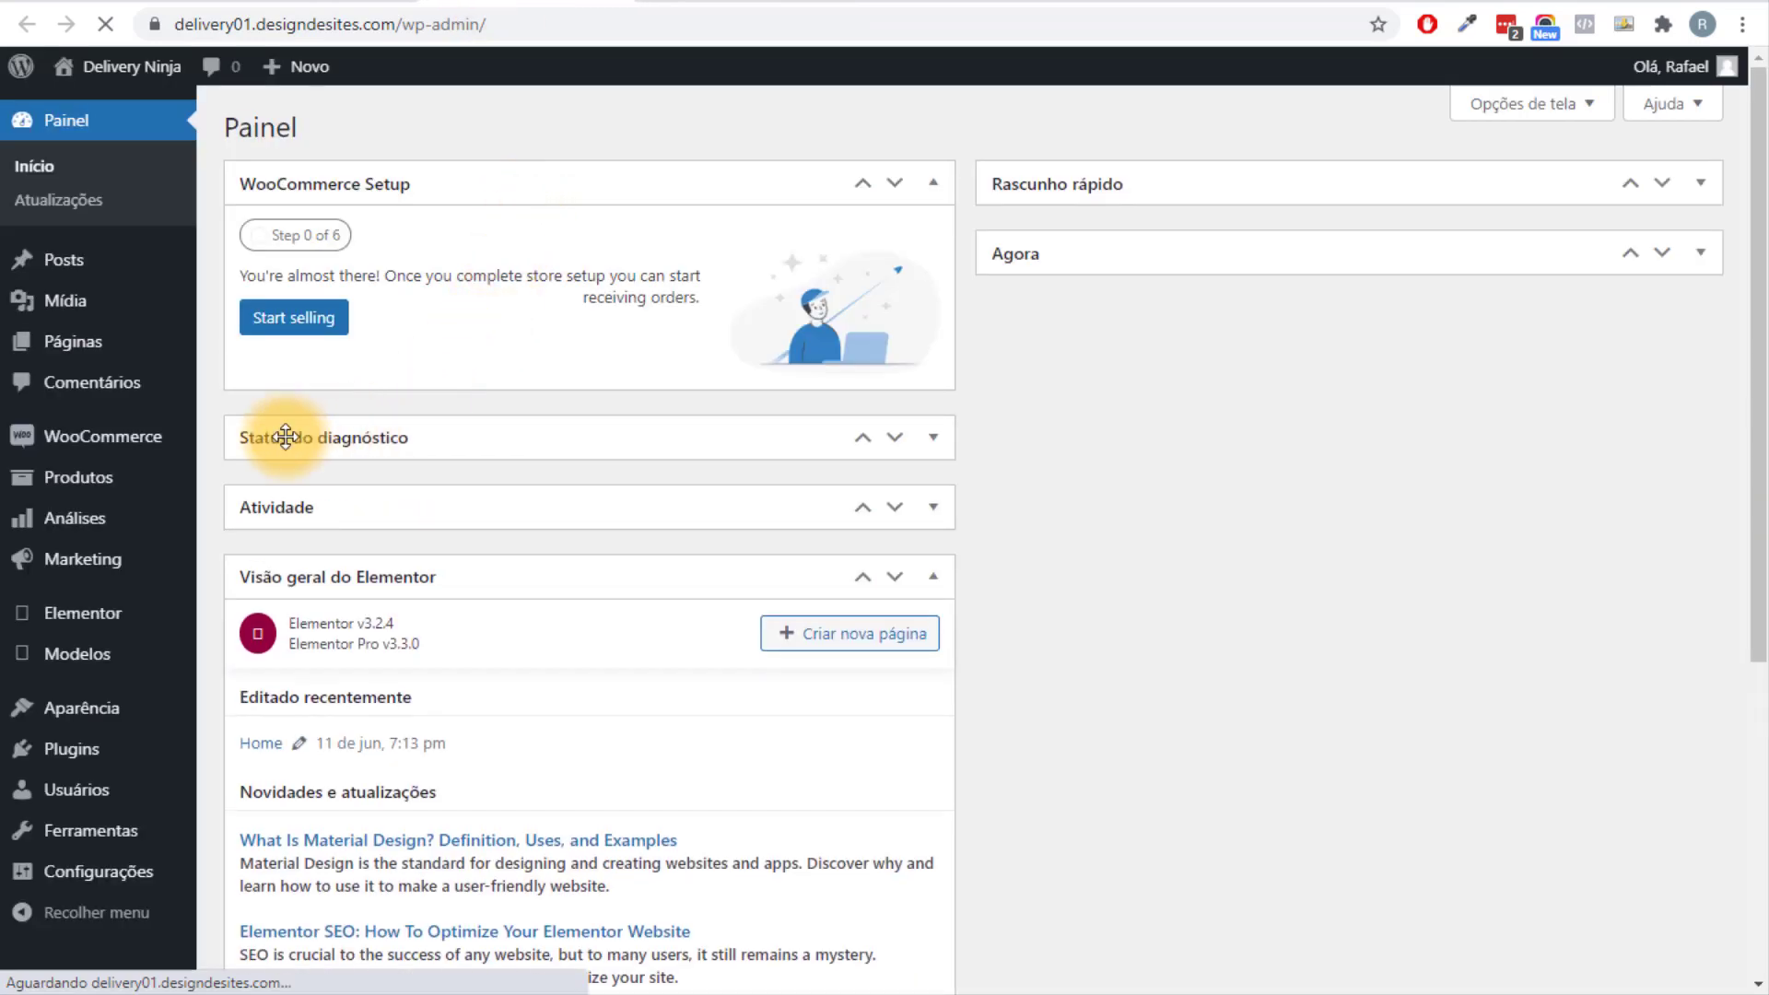
mouse_move(140, 452)
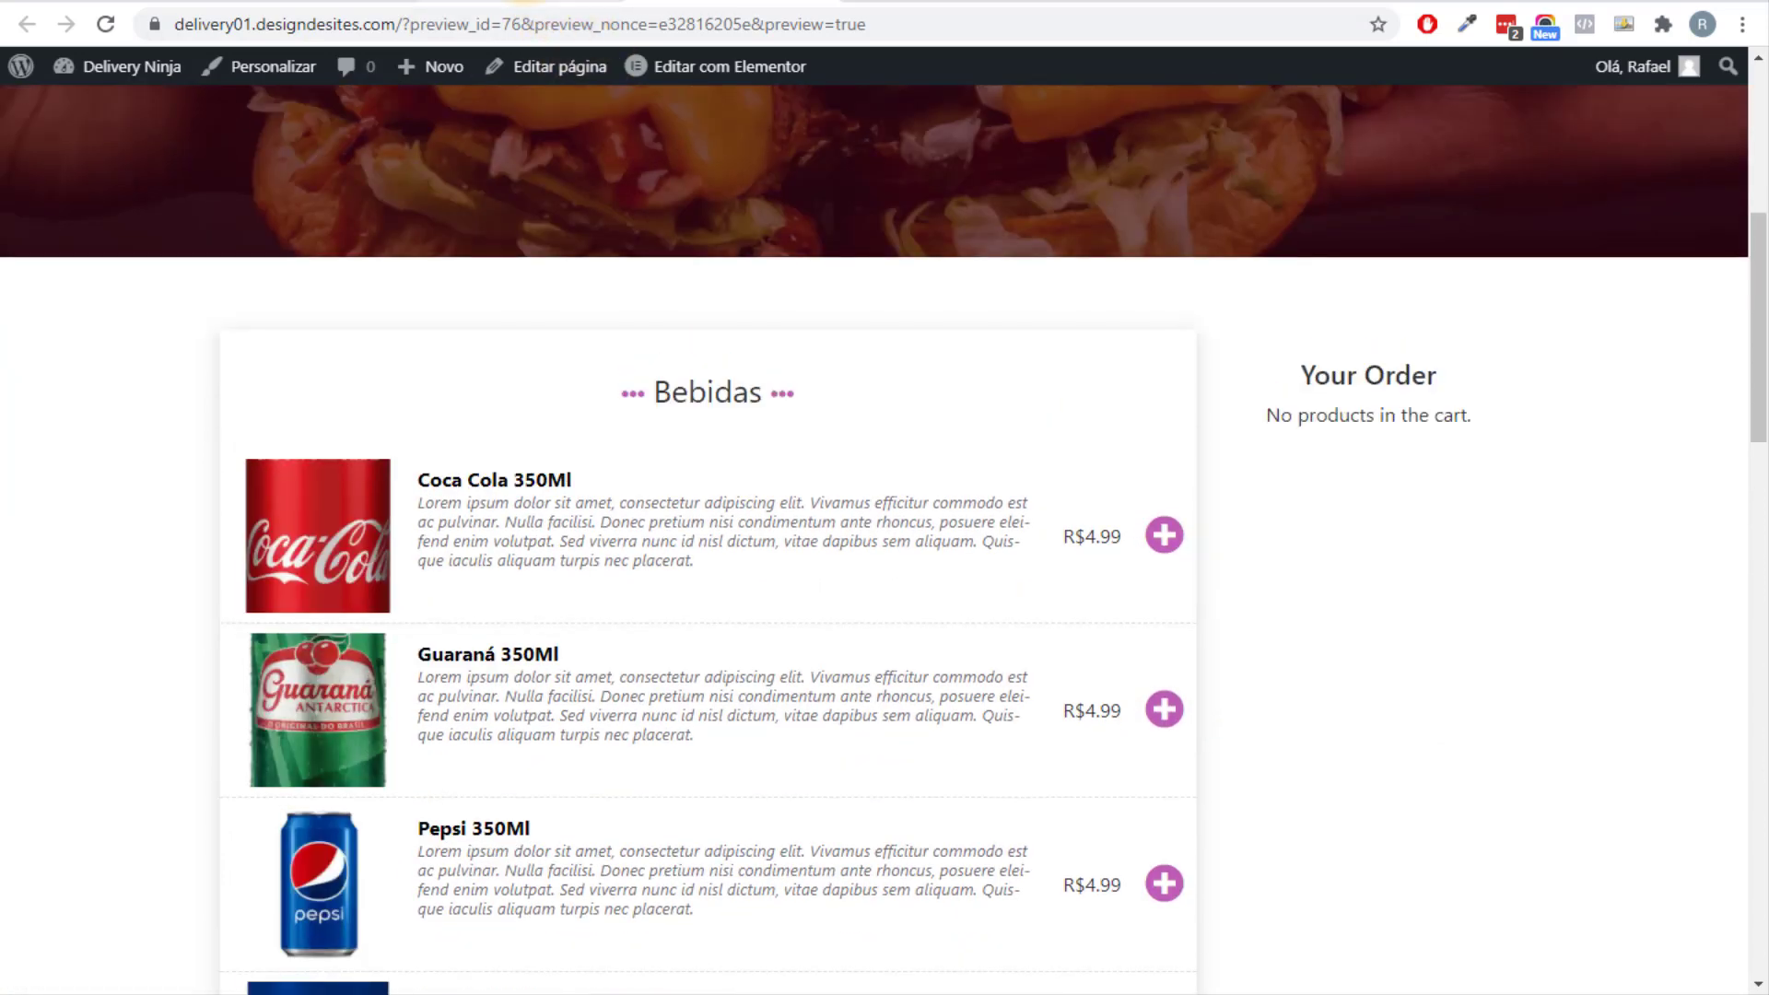
click(550, 4)
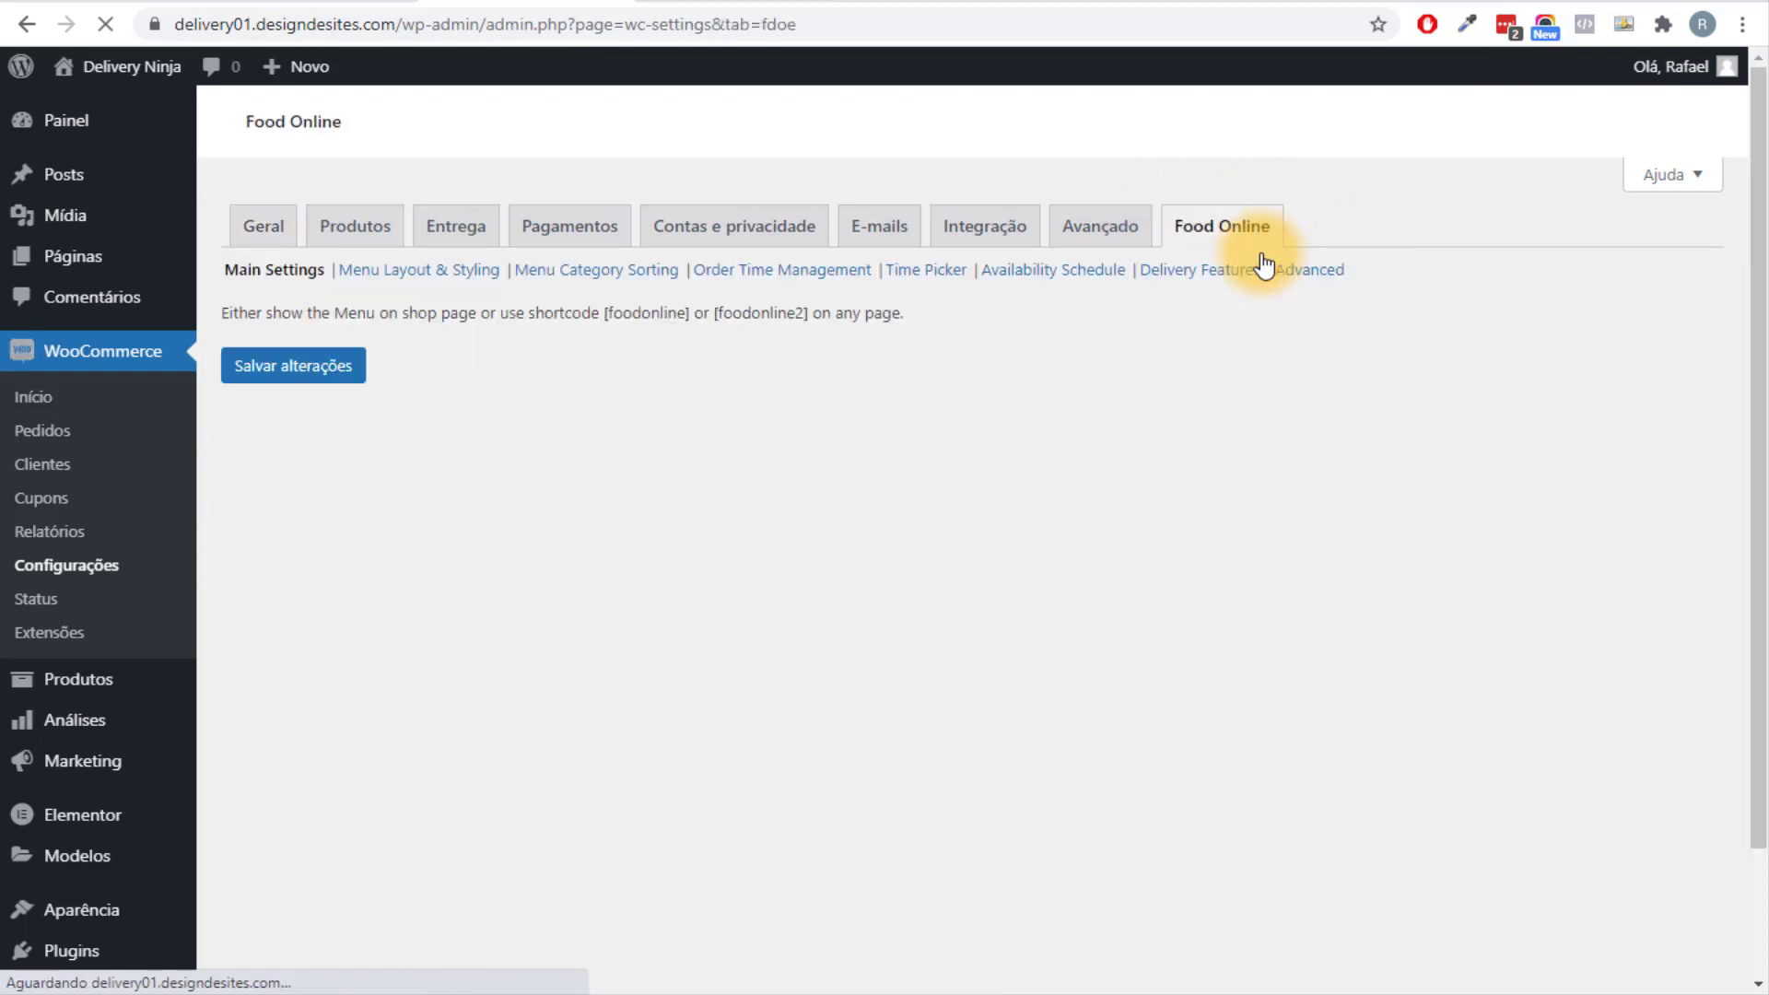
scroll(1168, 466, down, 15)
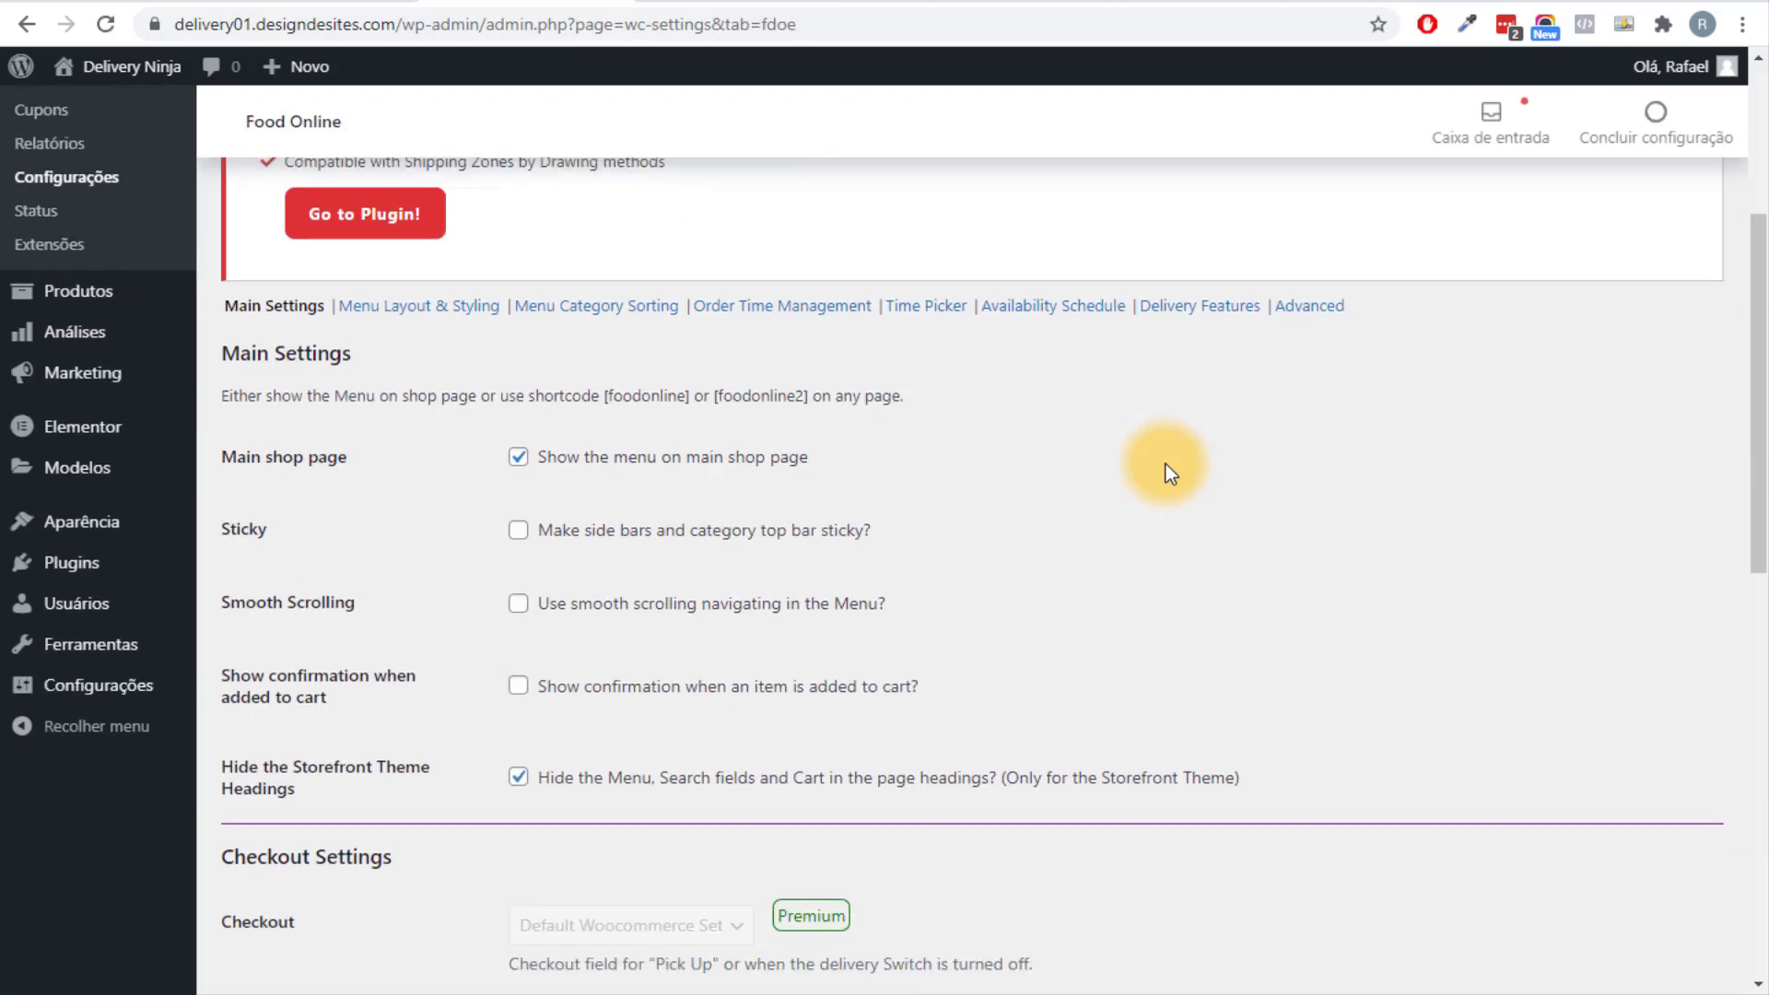
scroll(605, 612, up, 15)
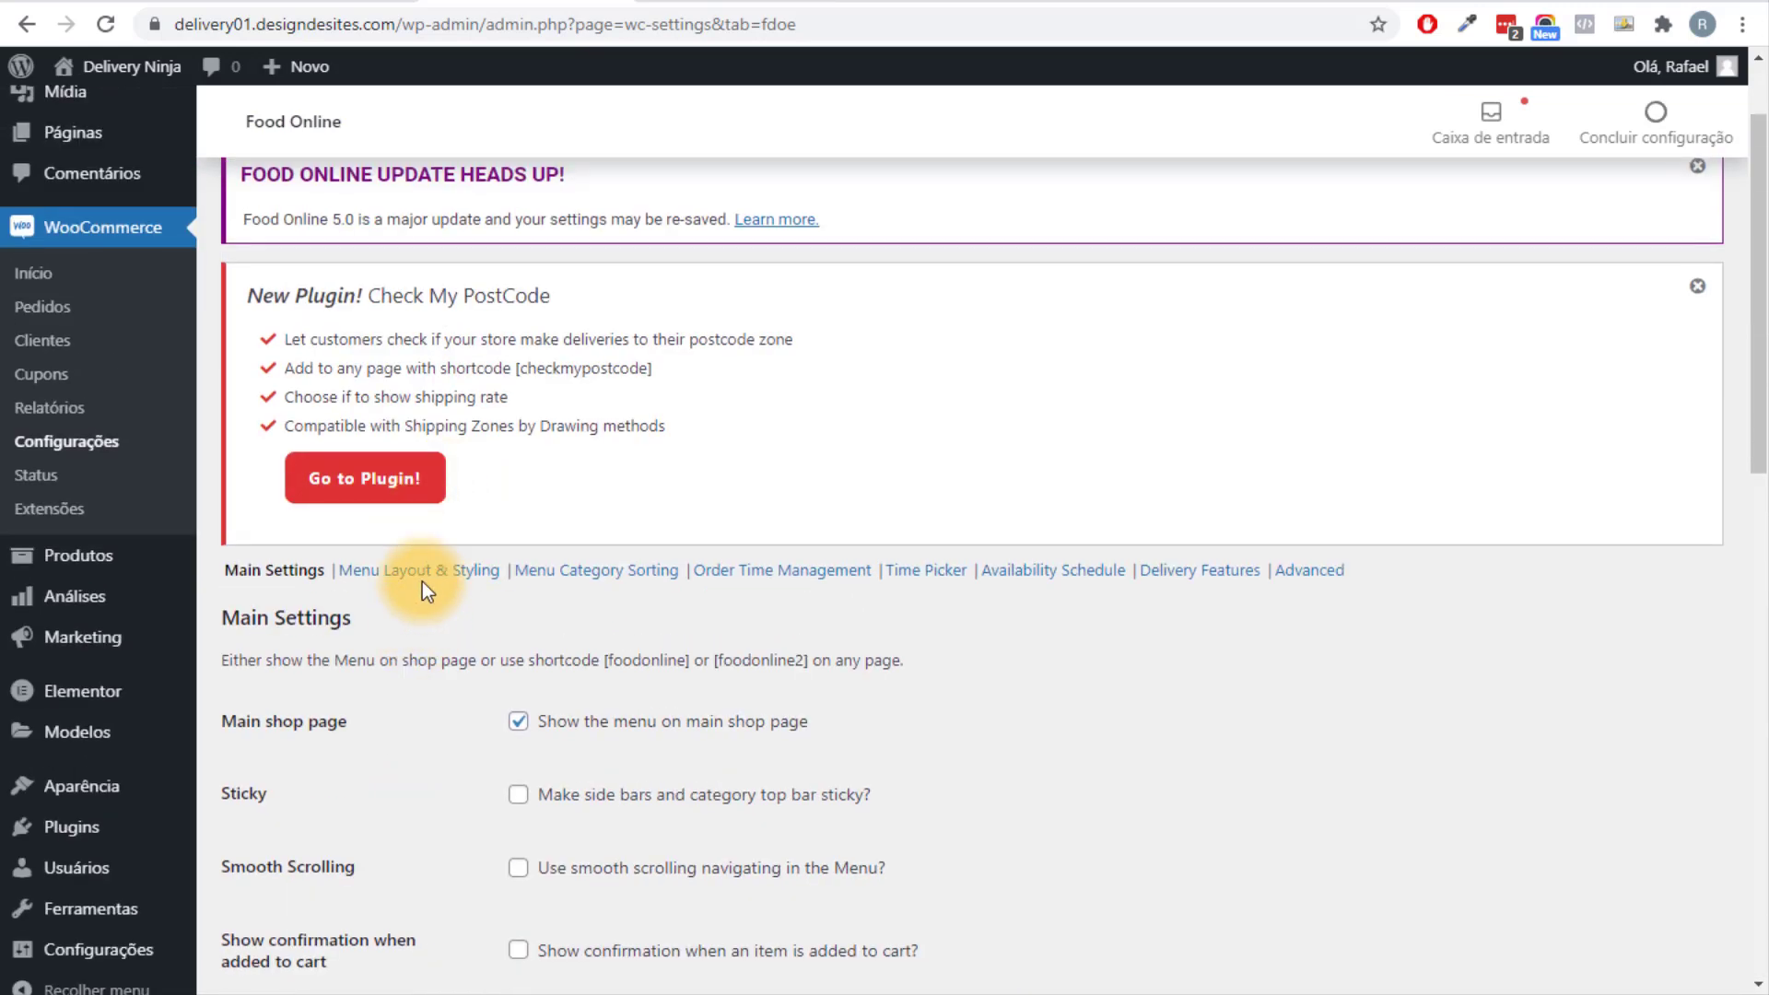
click(422, 573)
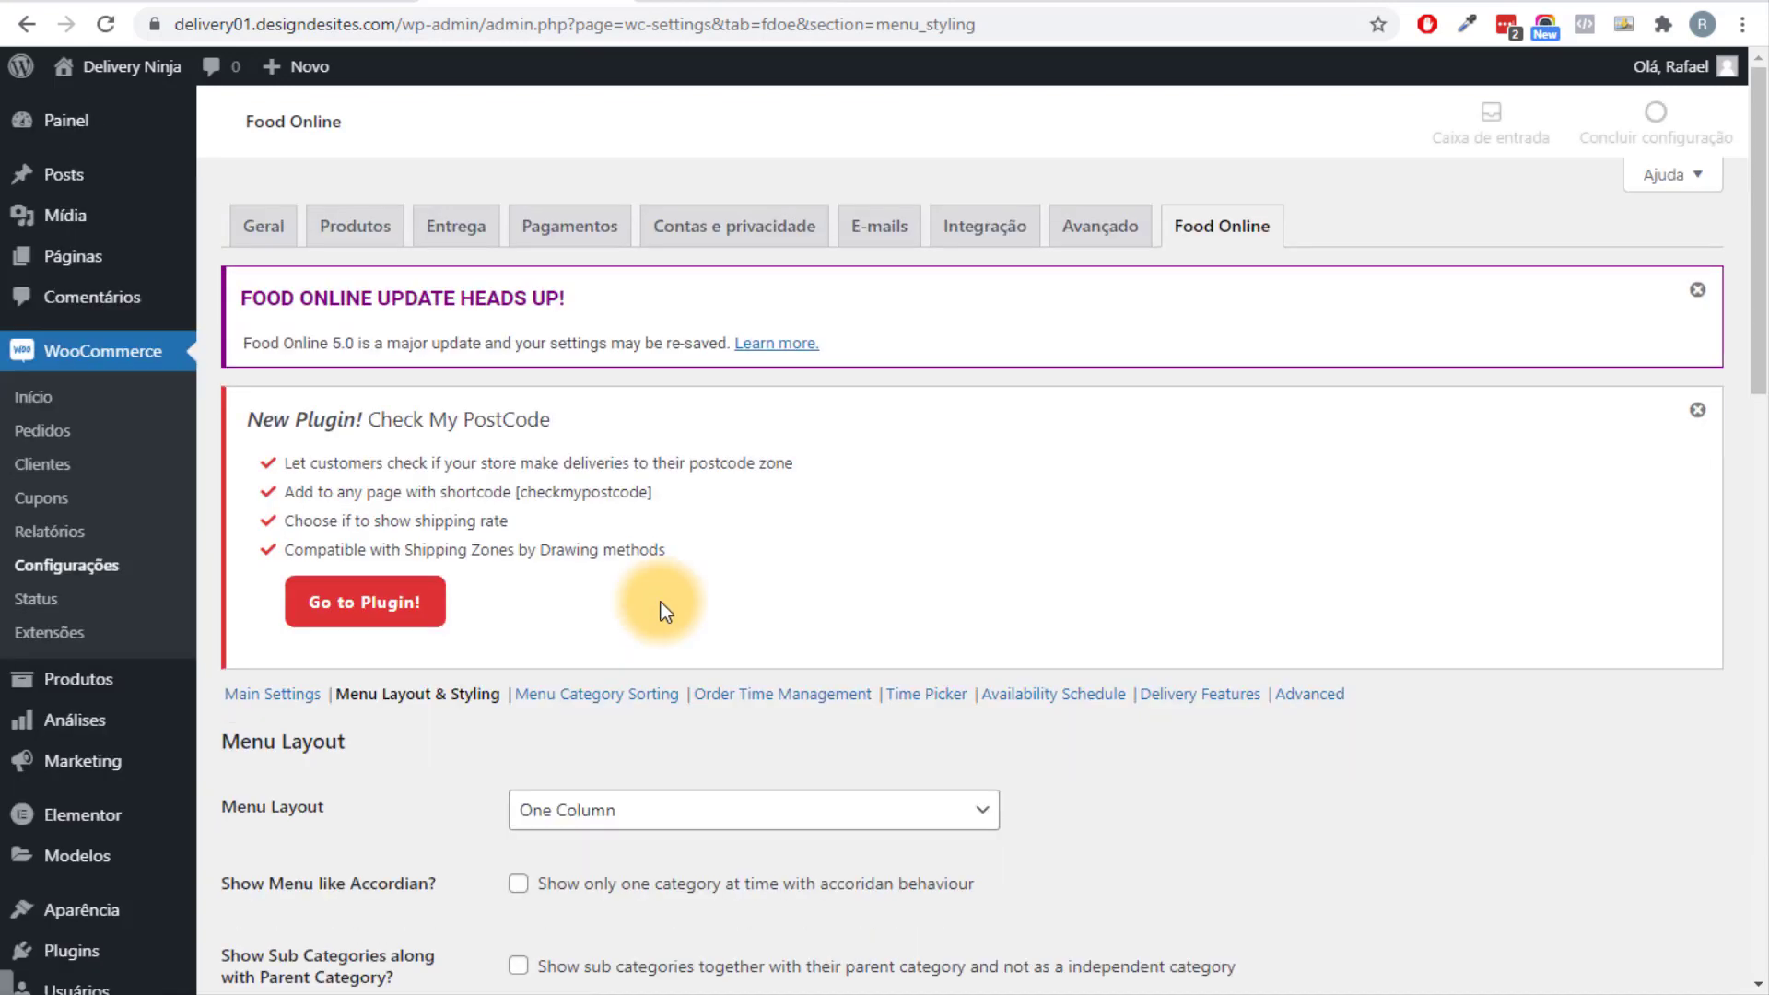
Replace the pink #bf5bb6 Menu Color with a palette's dark navy and save.
scroll(661, 600, down, 3)
scroll(660, 601, down, 7)
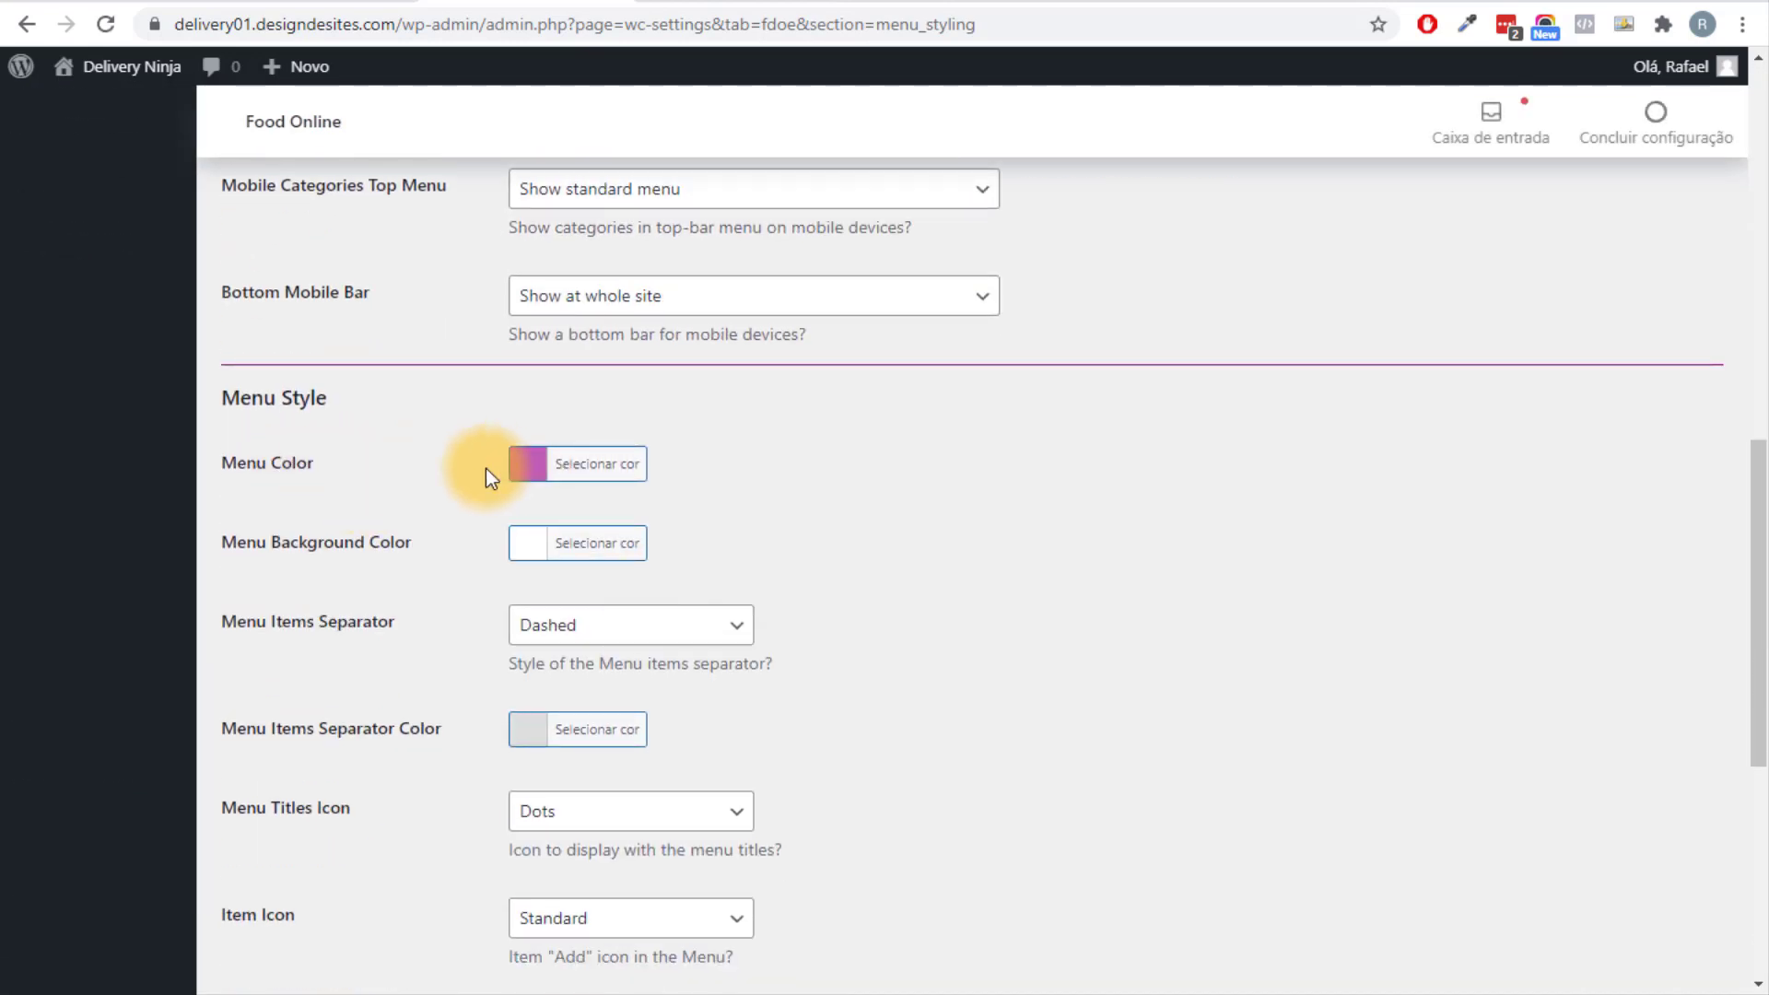
click(1367, 2)
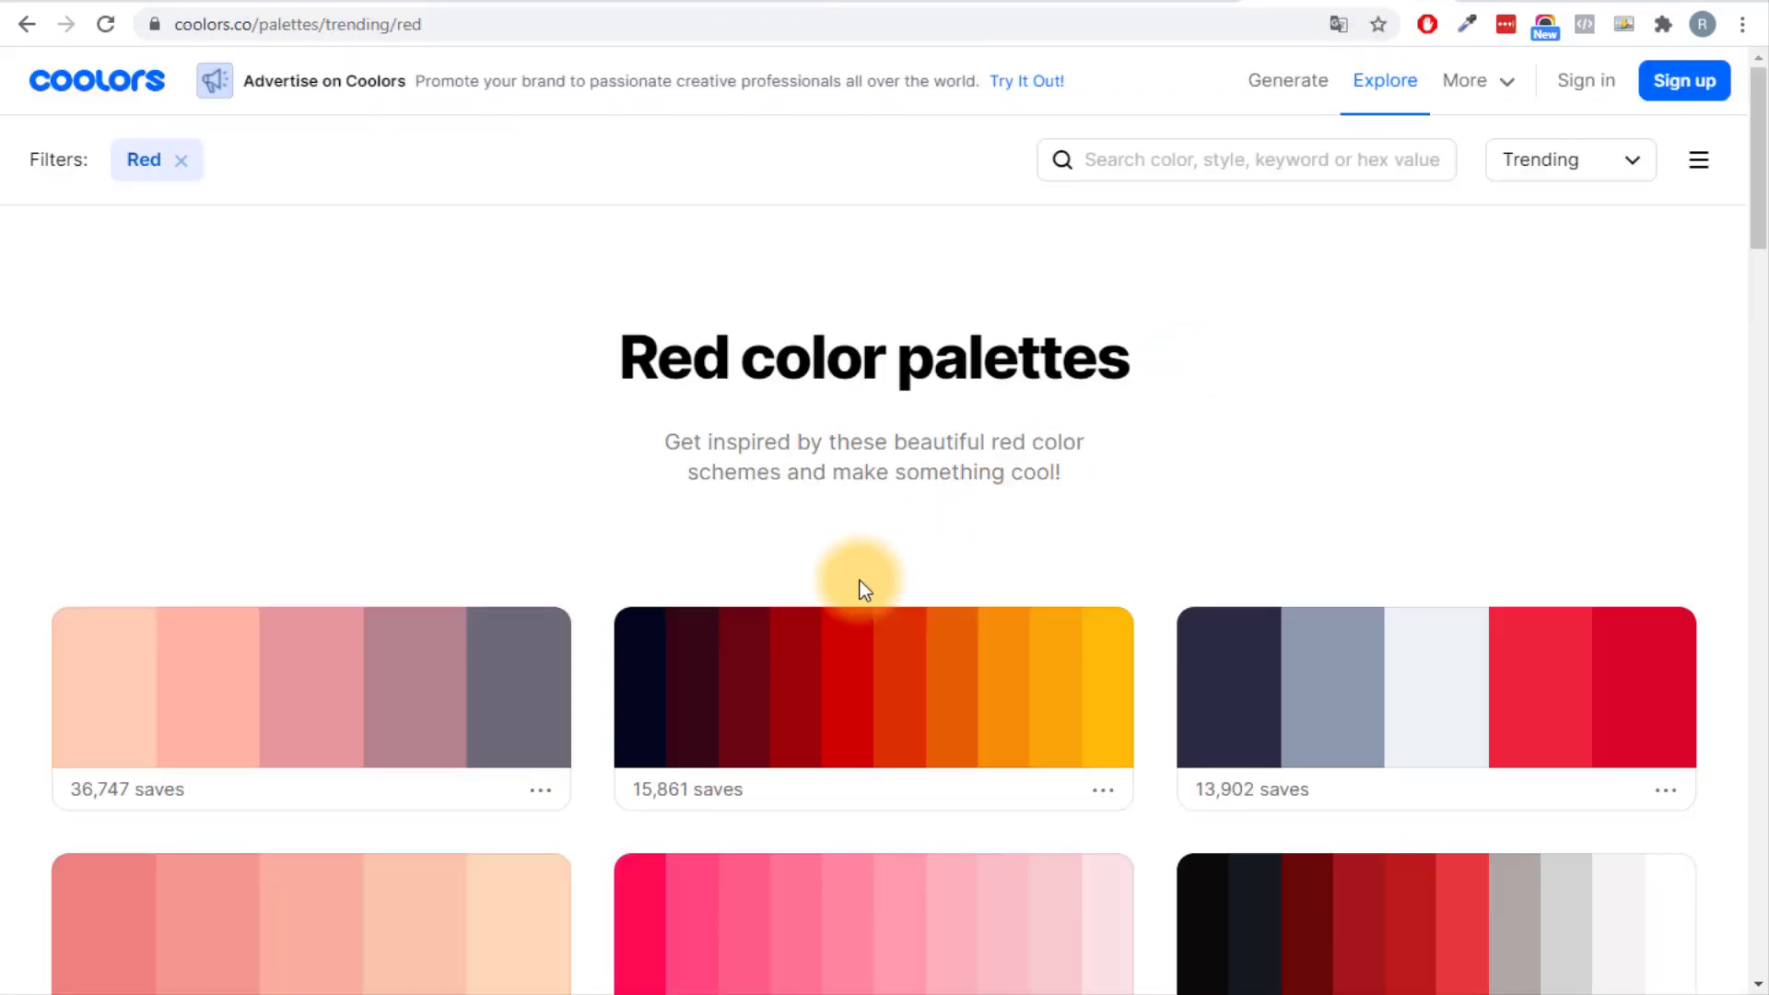
click(672, 694)
click(470, 1)
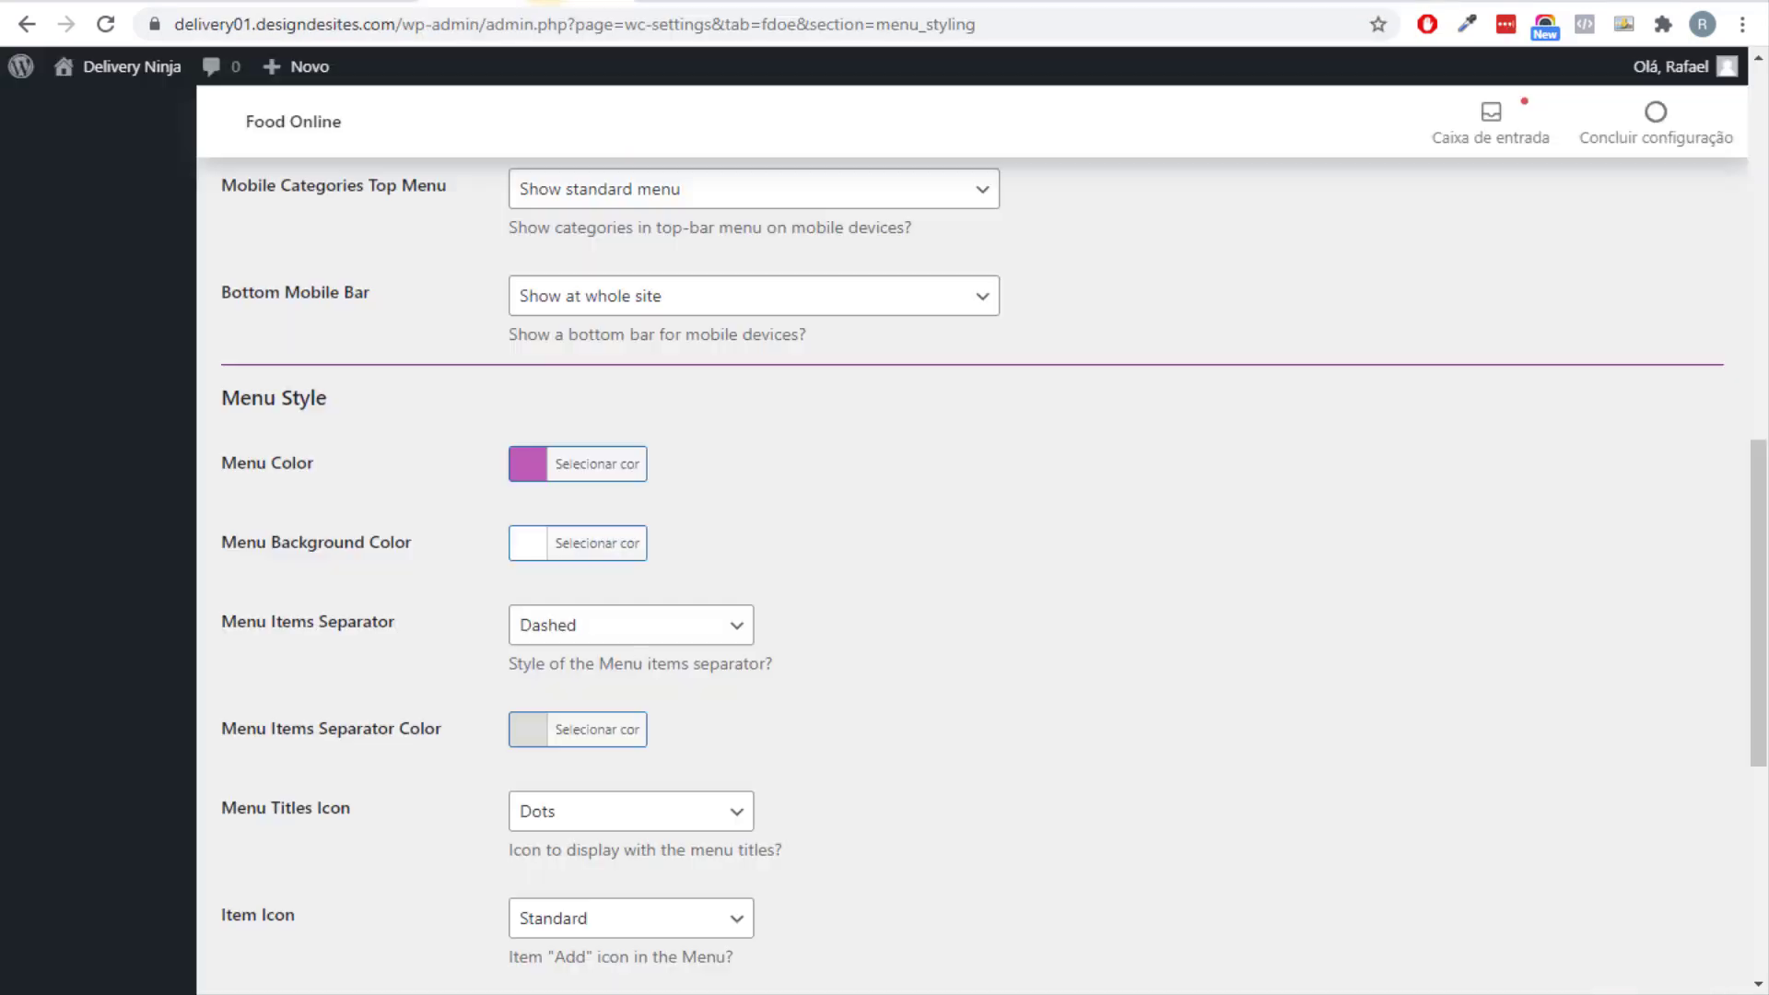
click(586, 476)
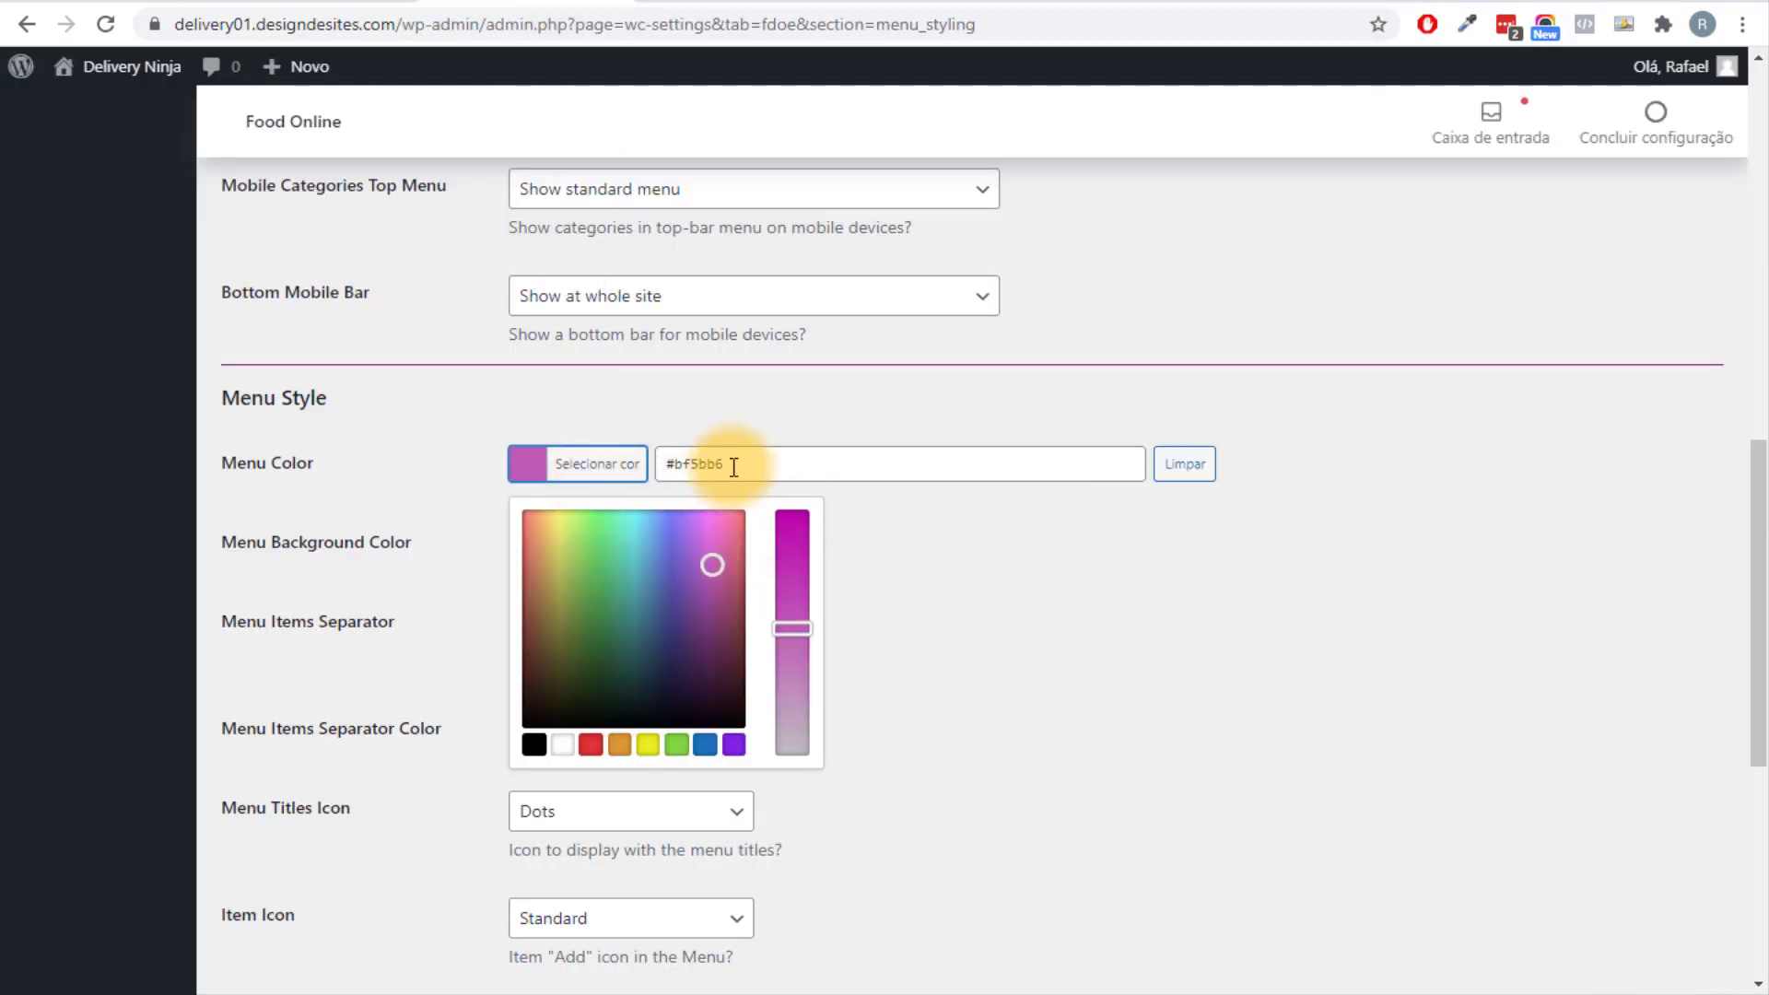
drag(734, 467, 669, 460)
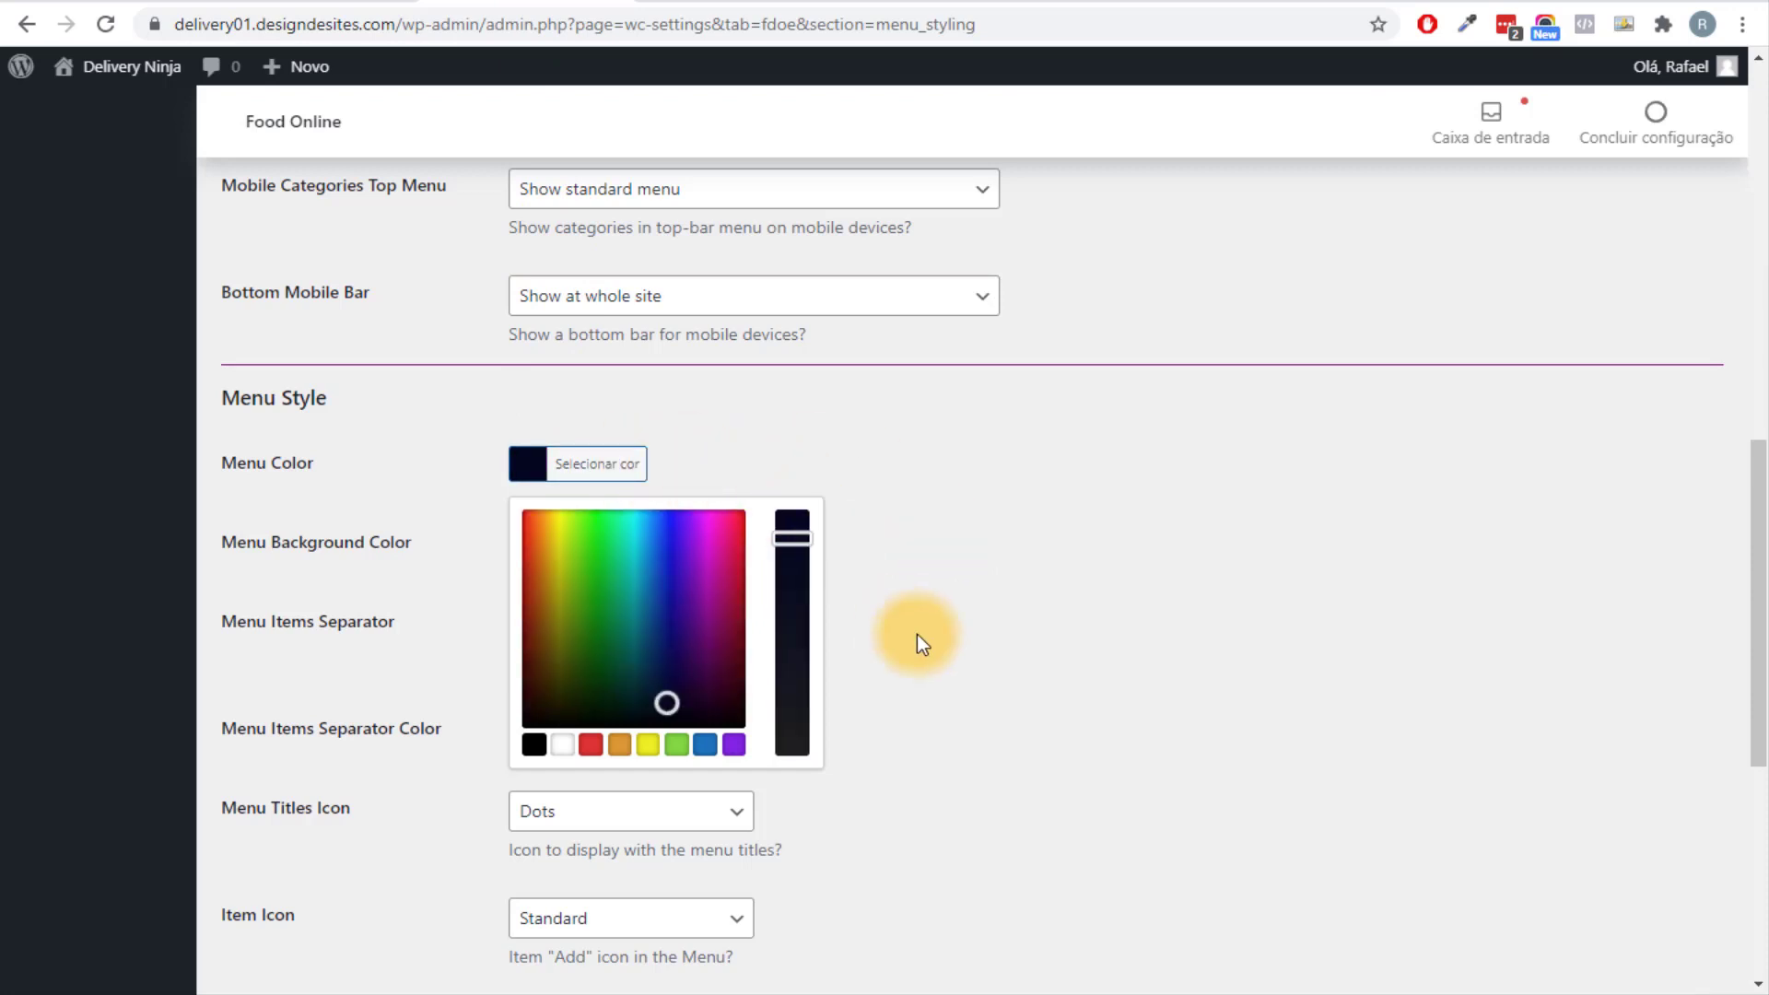
click(1025, 644)
scroll(1024, 643, down, 1)
scroll(1025, 650, down, 5)
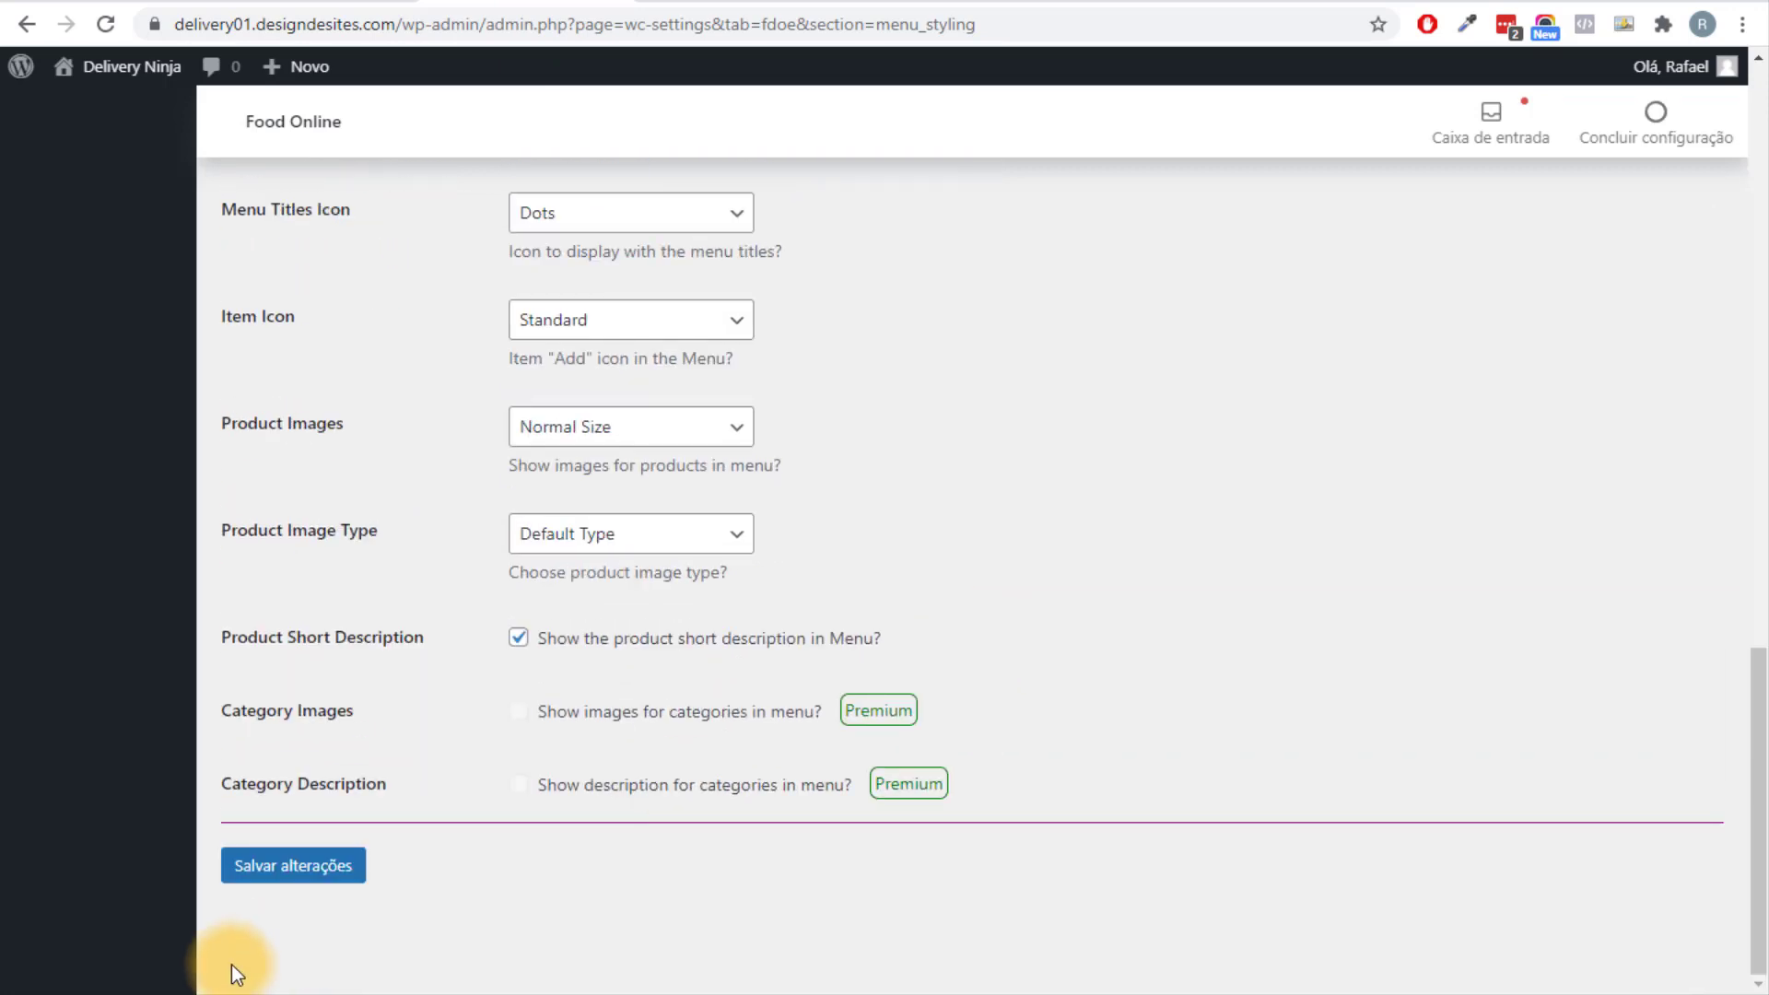
click(286, 866)
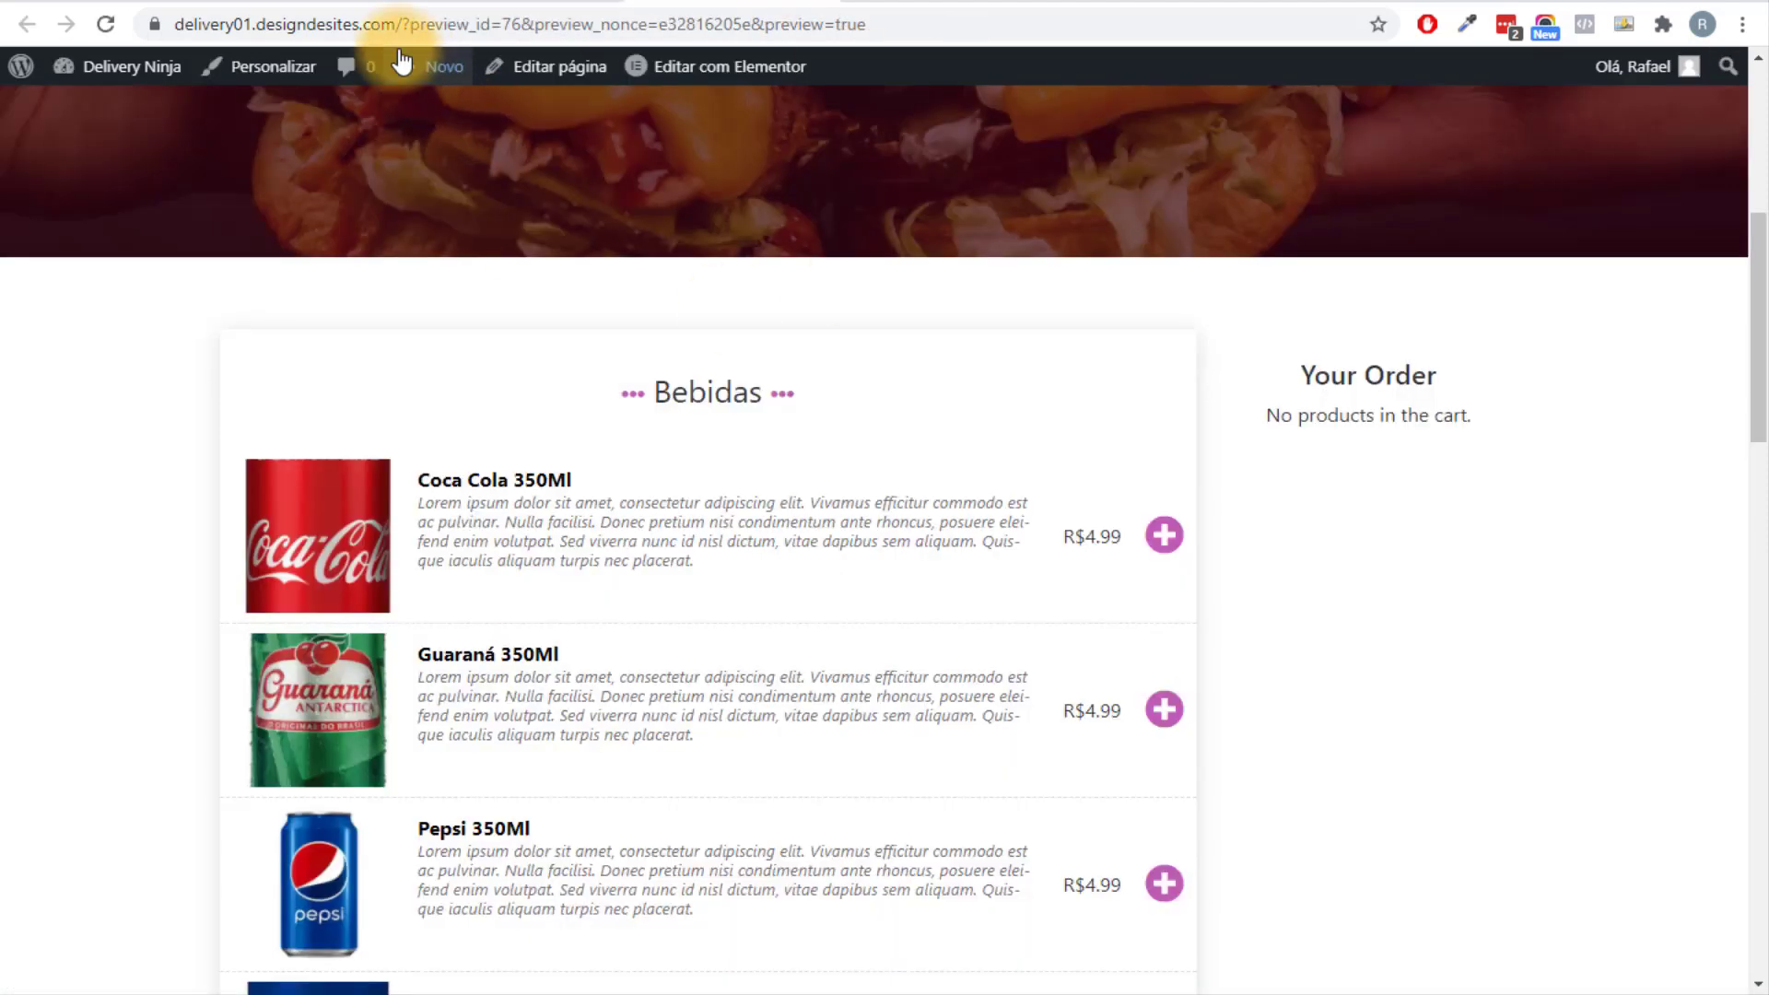
Reload the storefront preview and confirm the menu's add icons now show dark navy.
drag(402, 24, 875, 24)
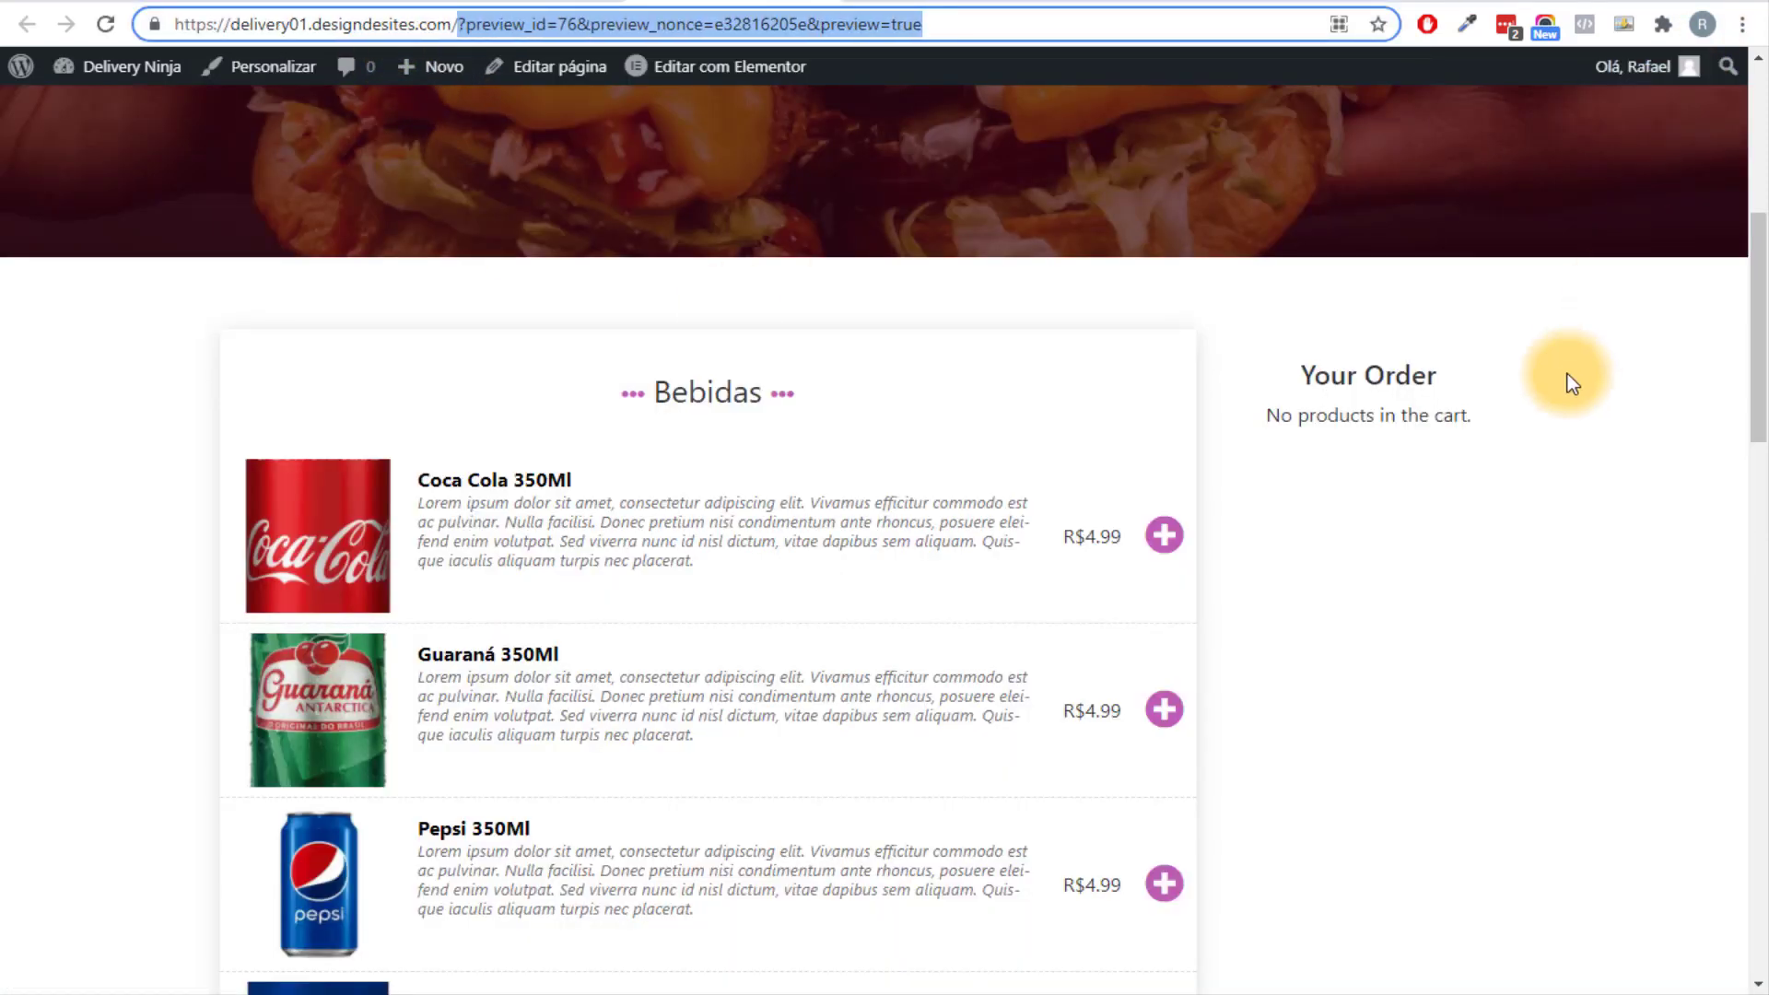
key(BackSpace)
key(Return)
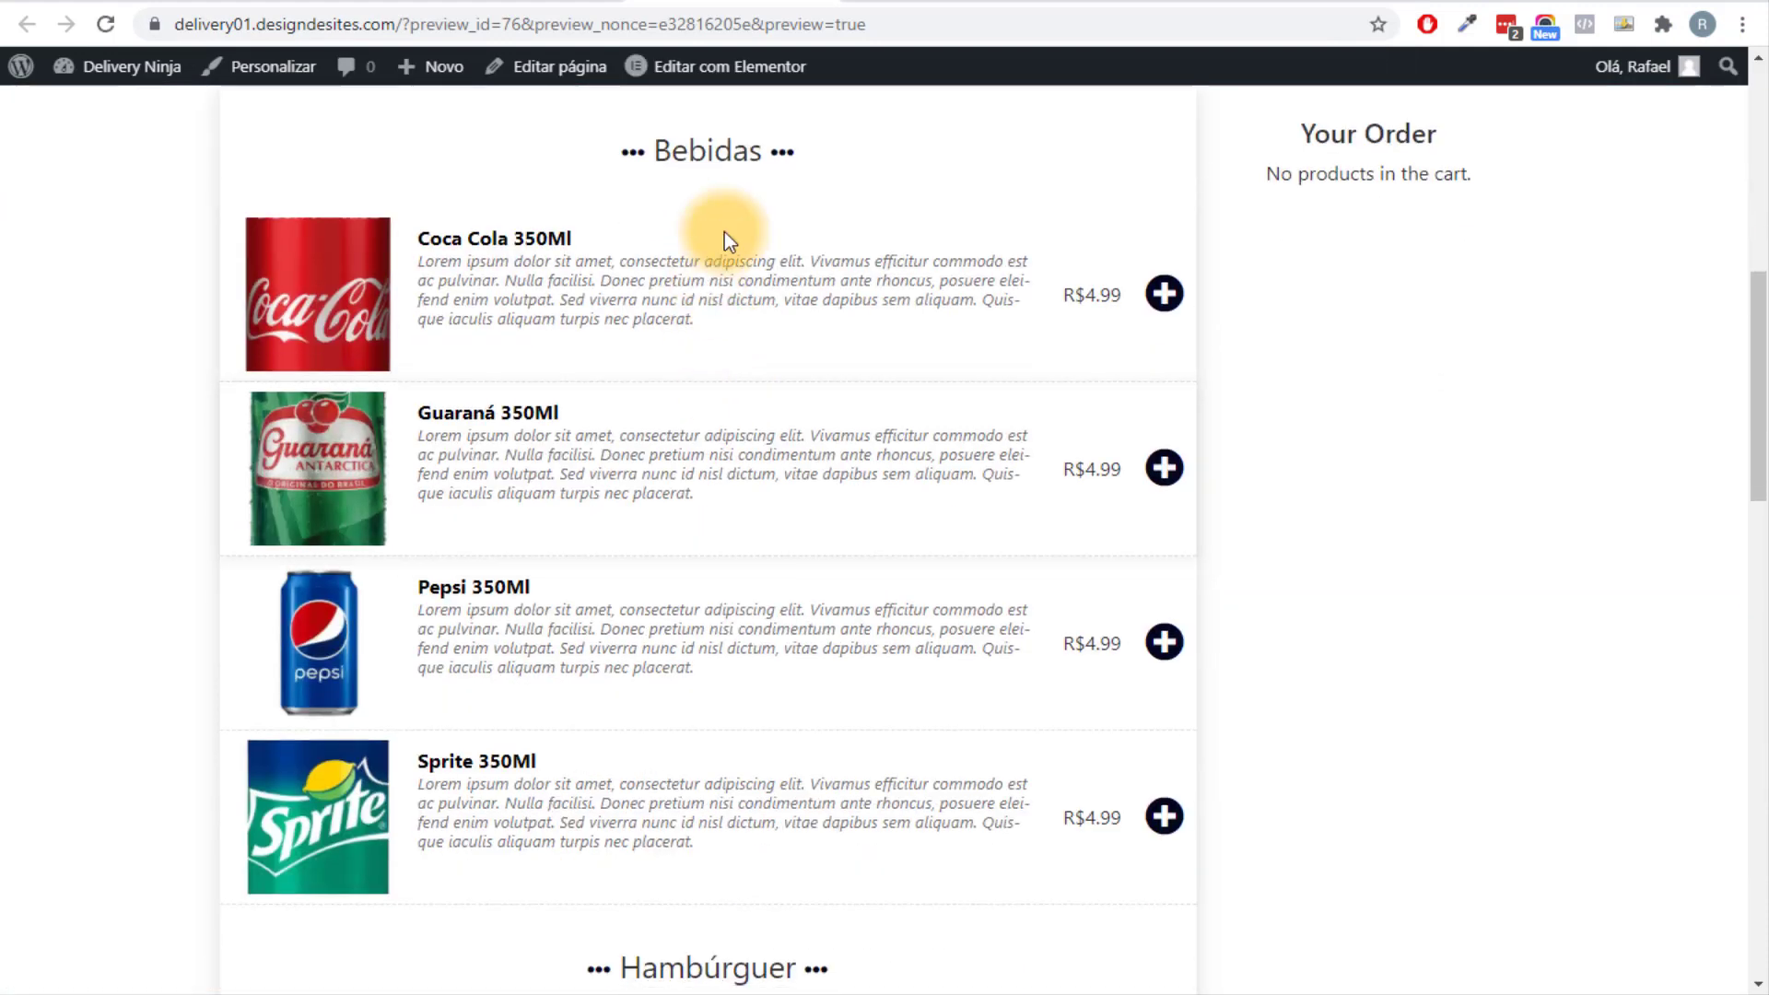
middle_click(4, 530)
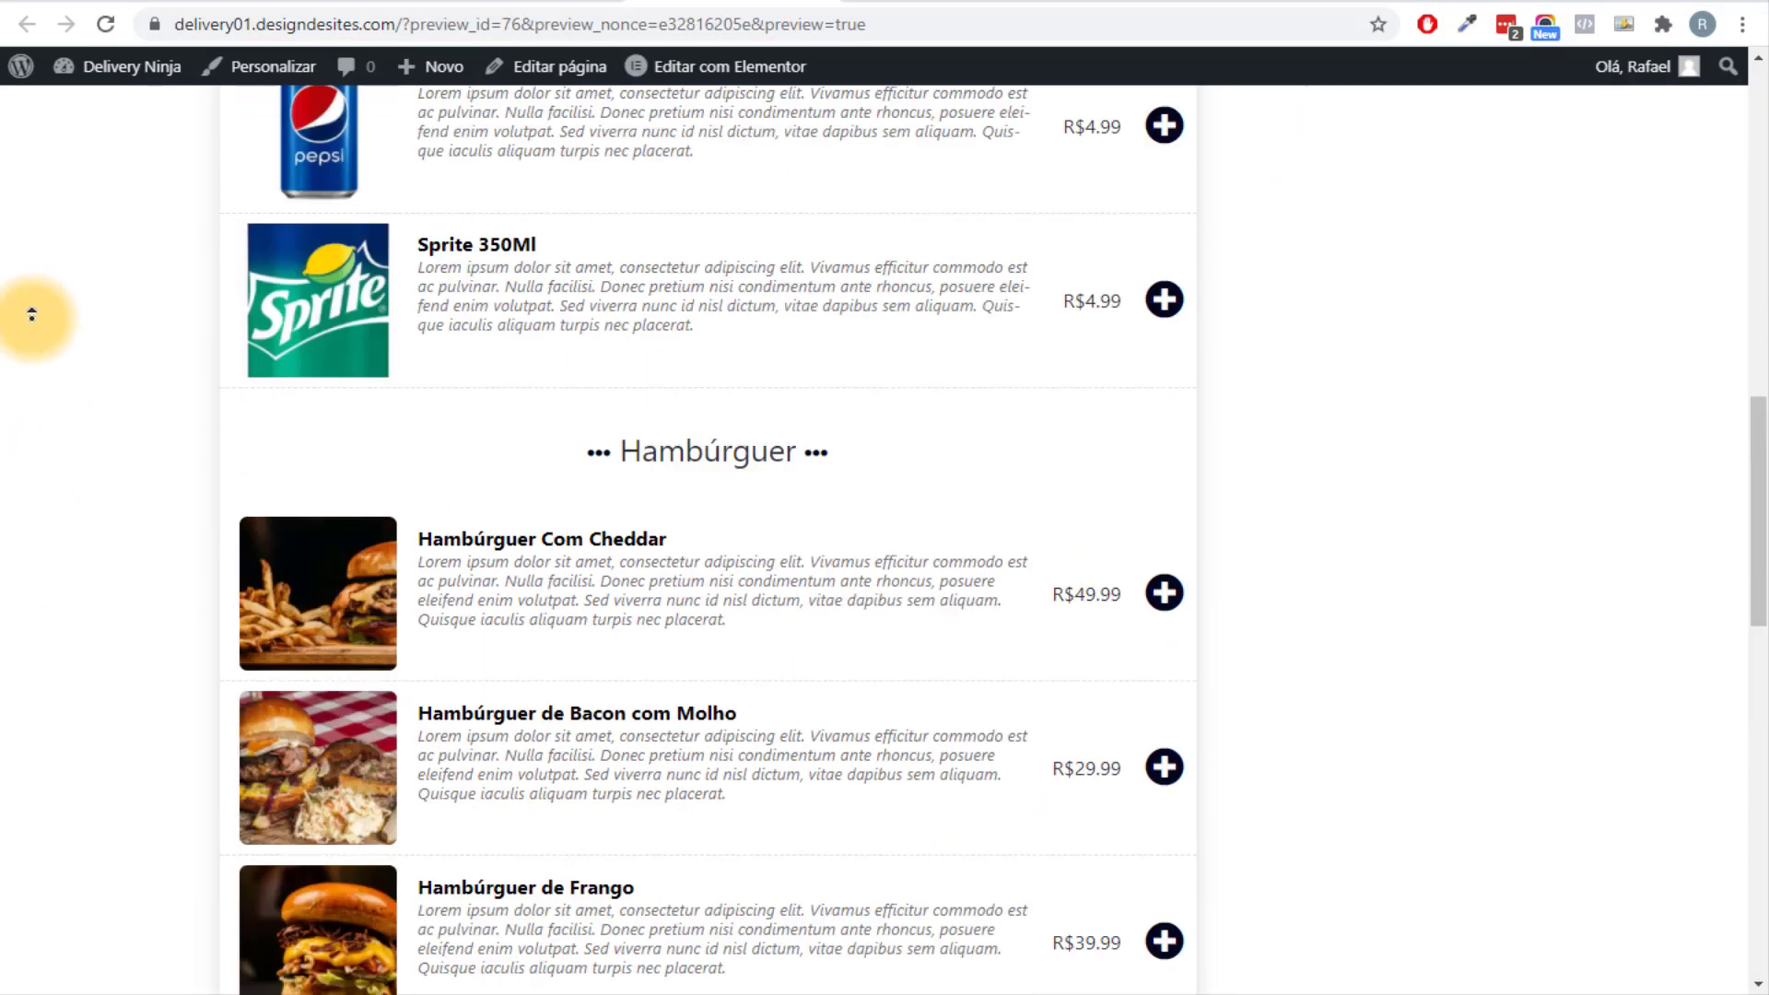
scroll(197, 532, up, 4)
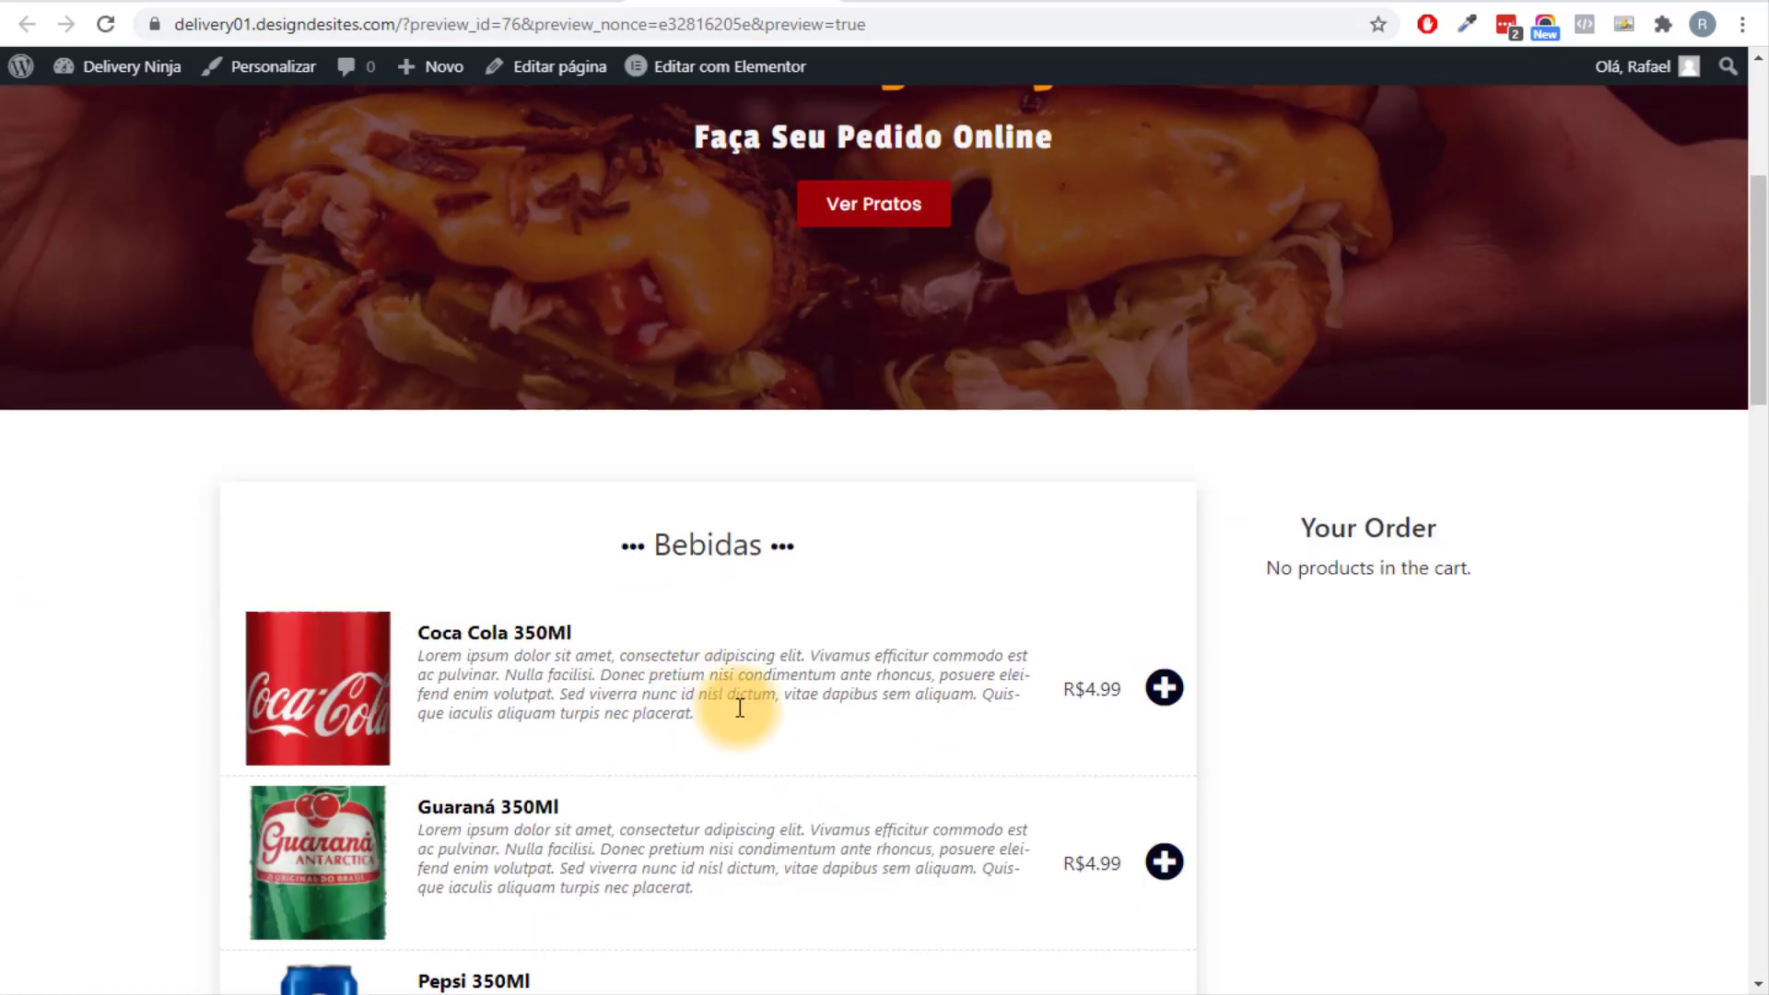
Set Food Online's Menu Layout to Two Columns and save.
key(ctrl+Tab)
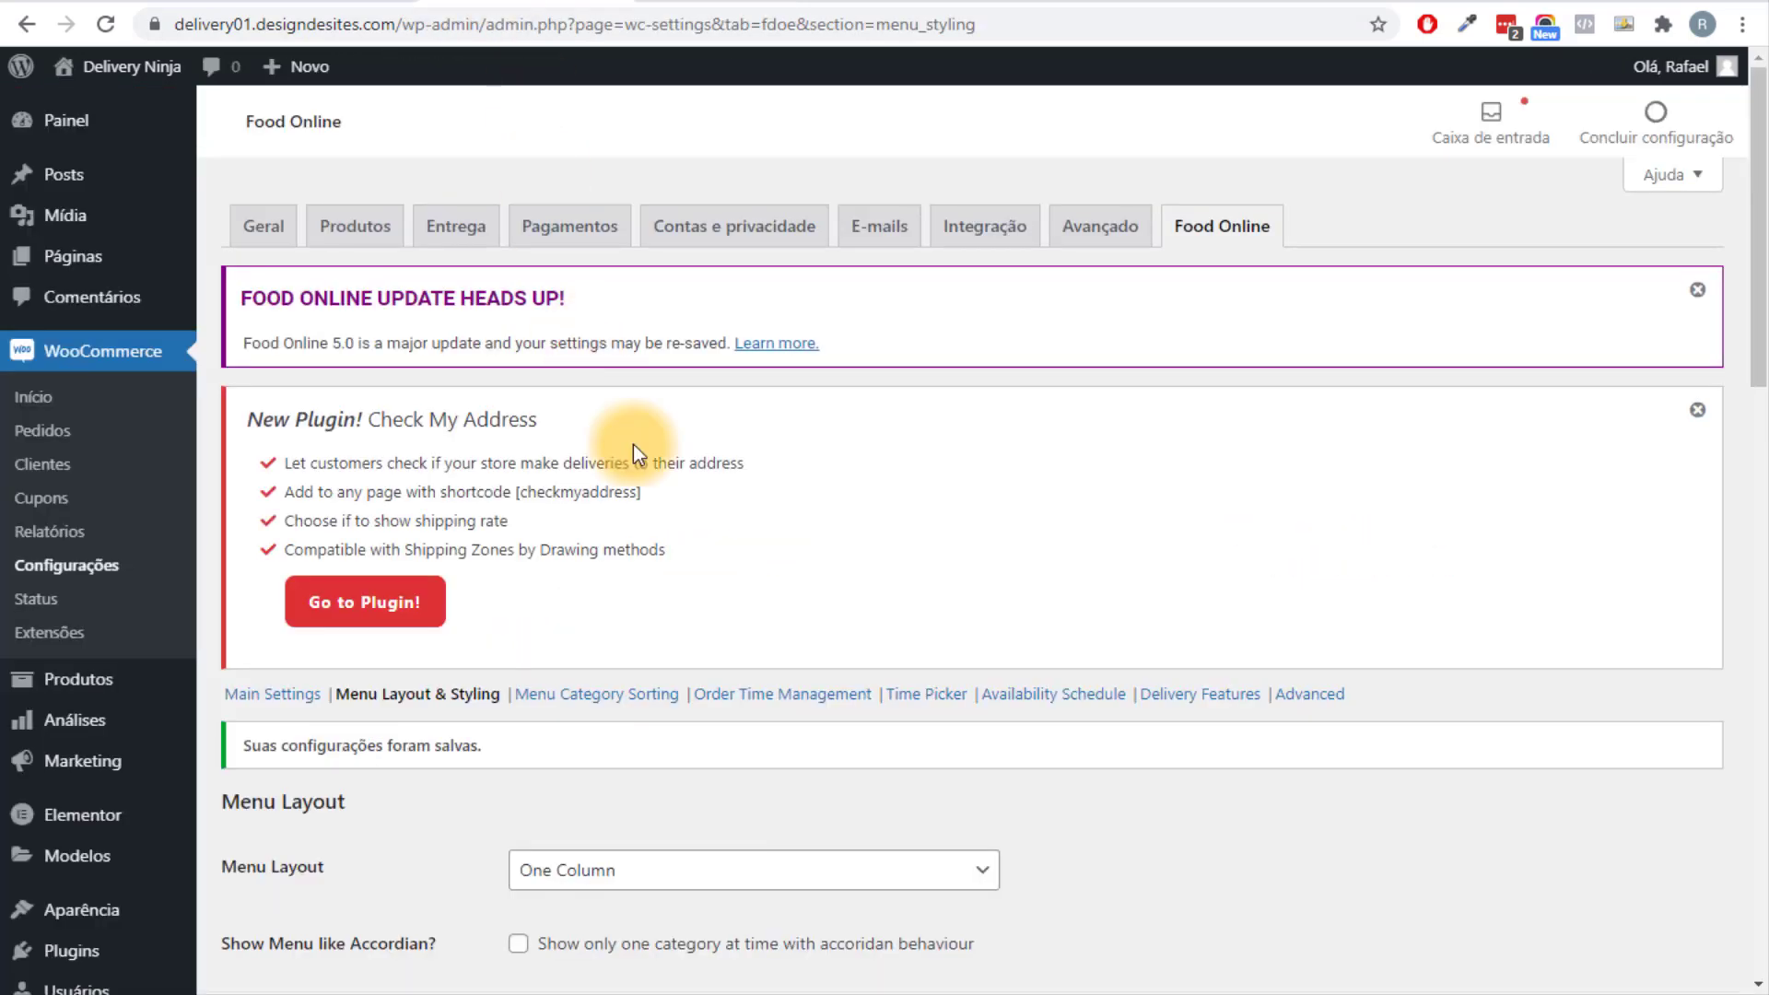
scroll(633, 444, down, 3)
click(632, 509)
click(632, 568)
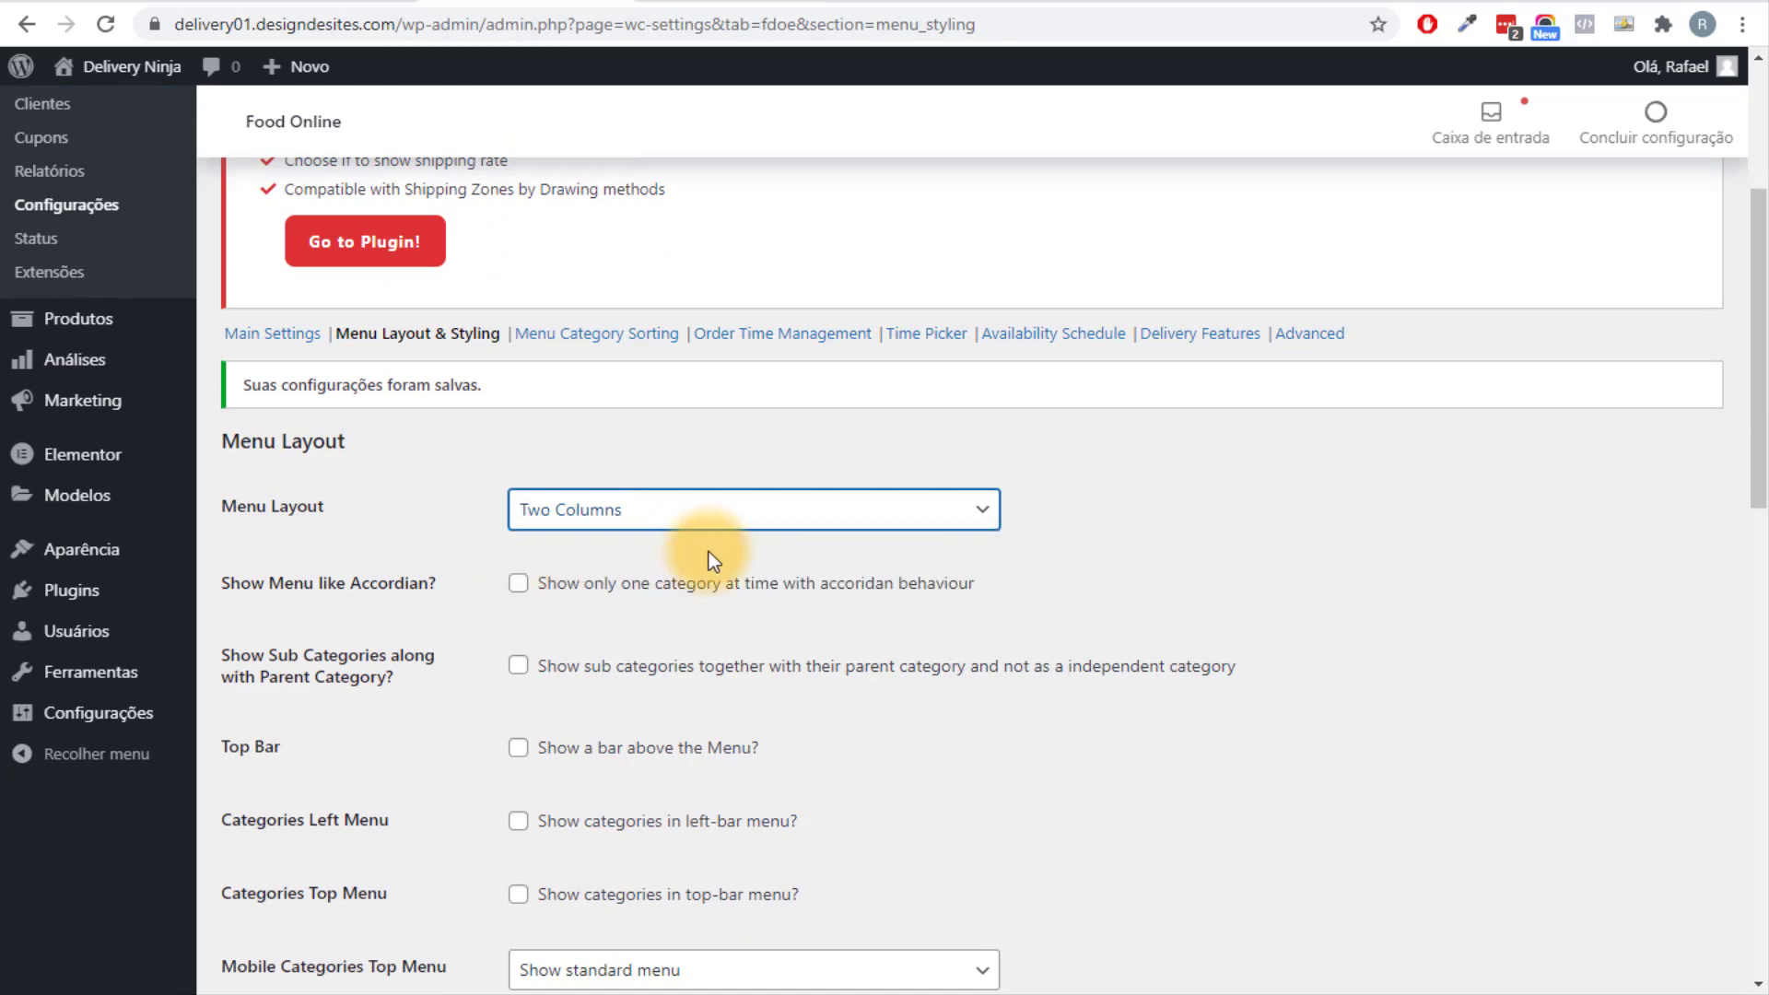
drag(1758, 350, 1755, 816)
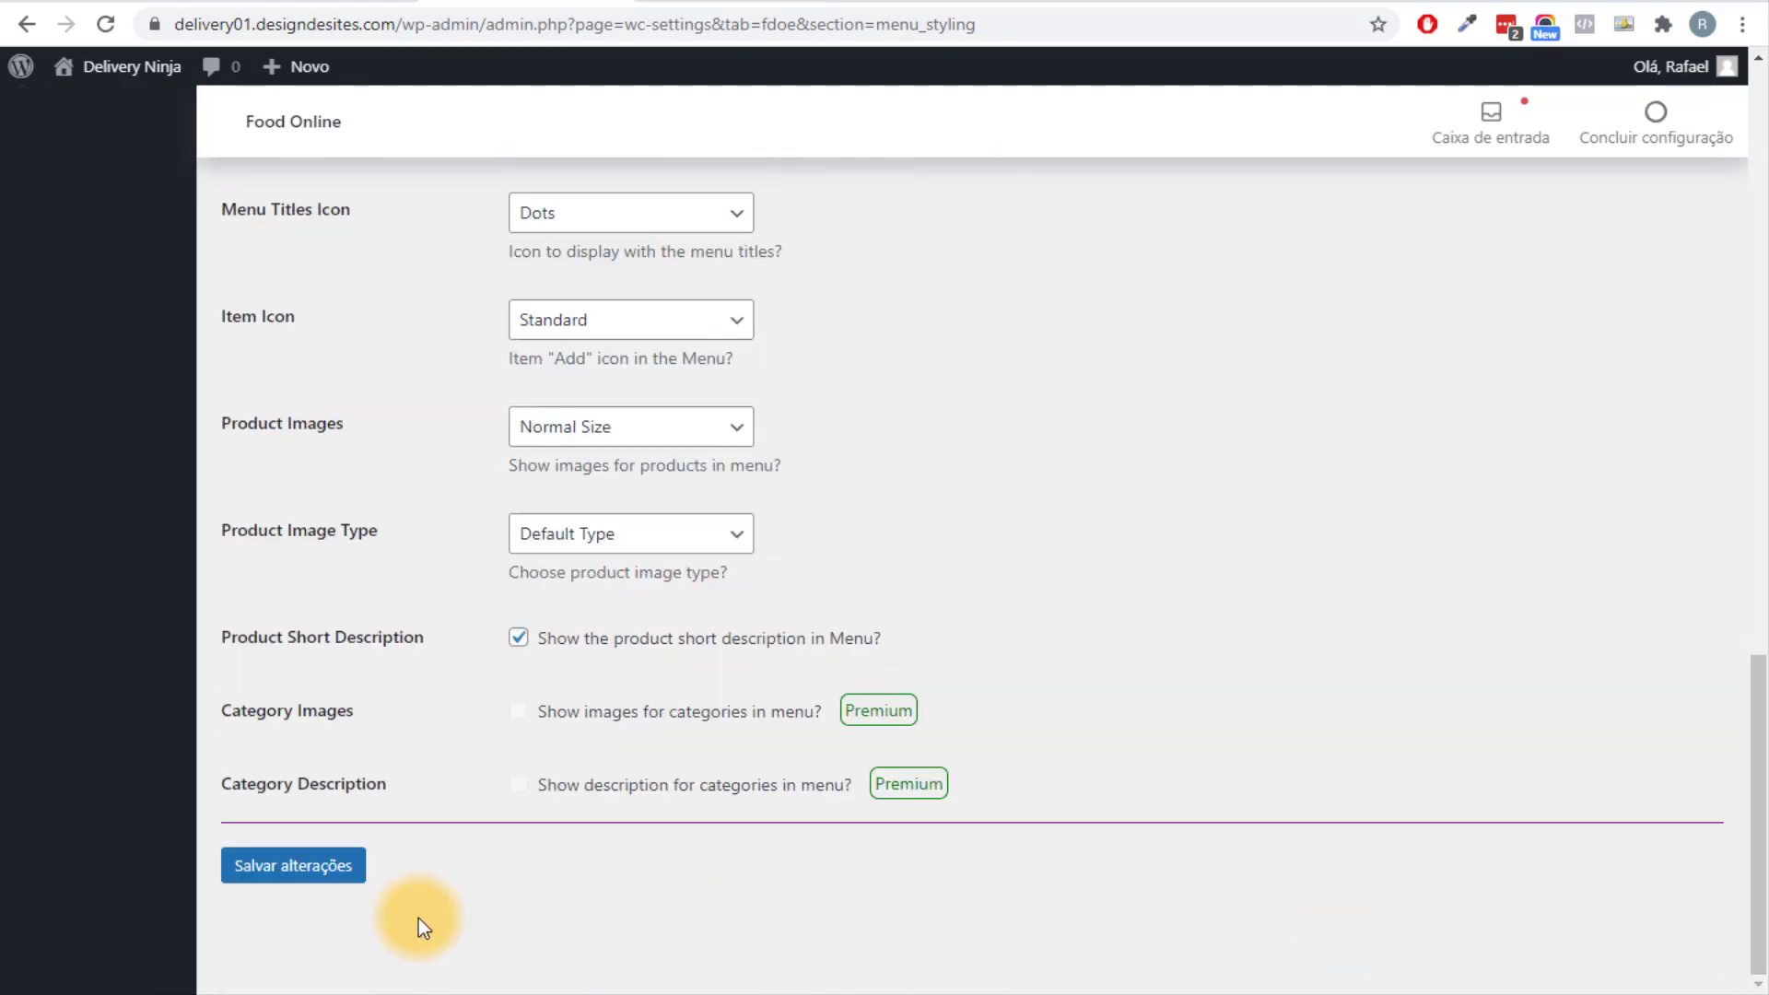
click(339, 864)
Reload the storefront preview and scroll through the two-column product grid.
key(ctrl+Tab)
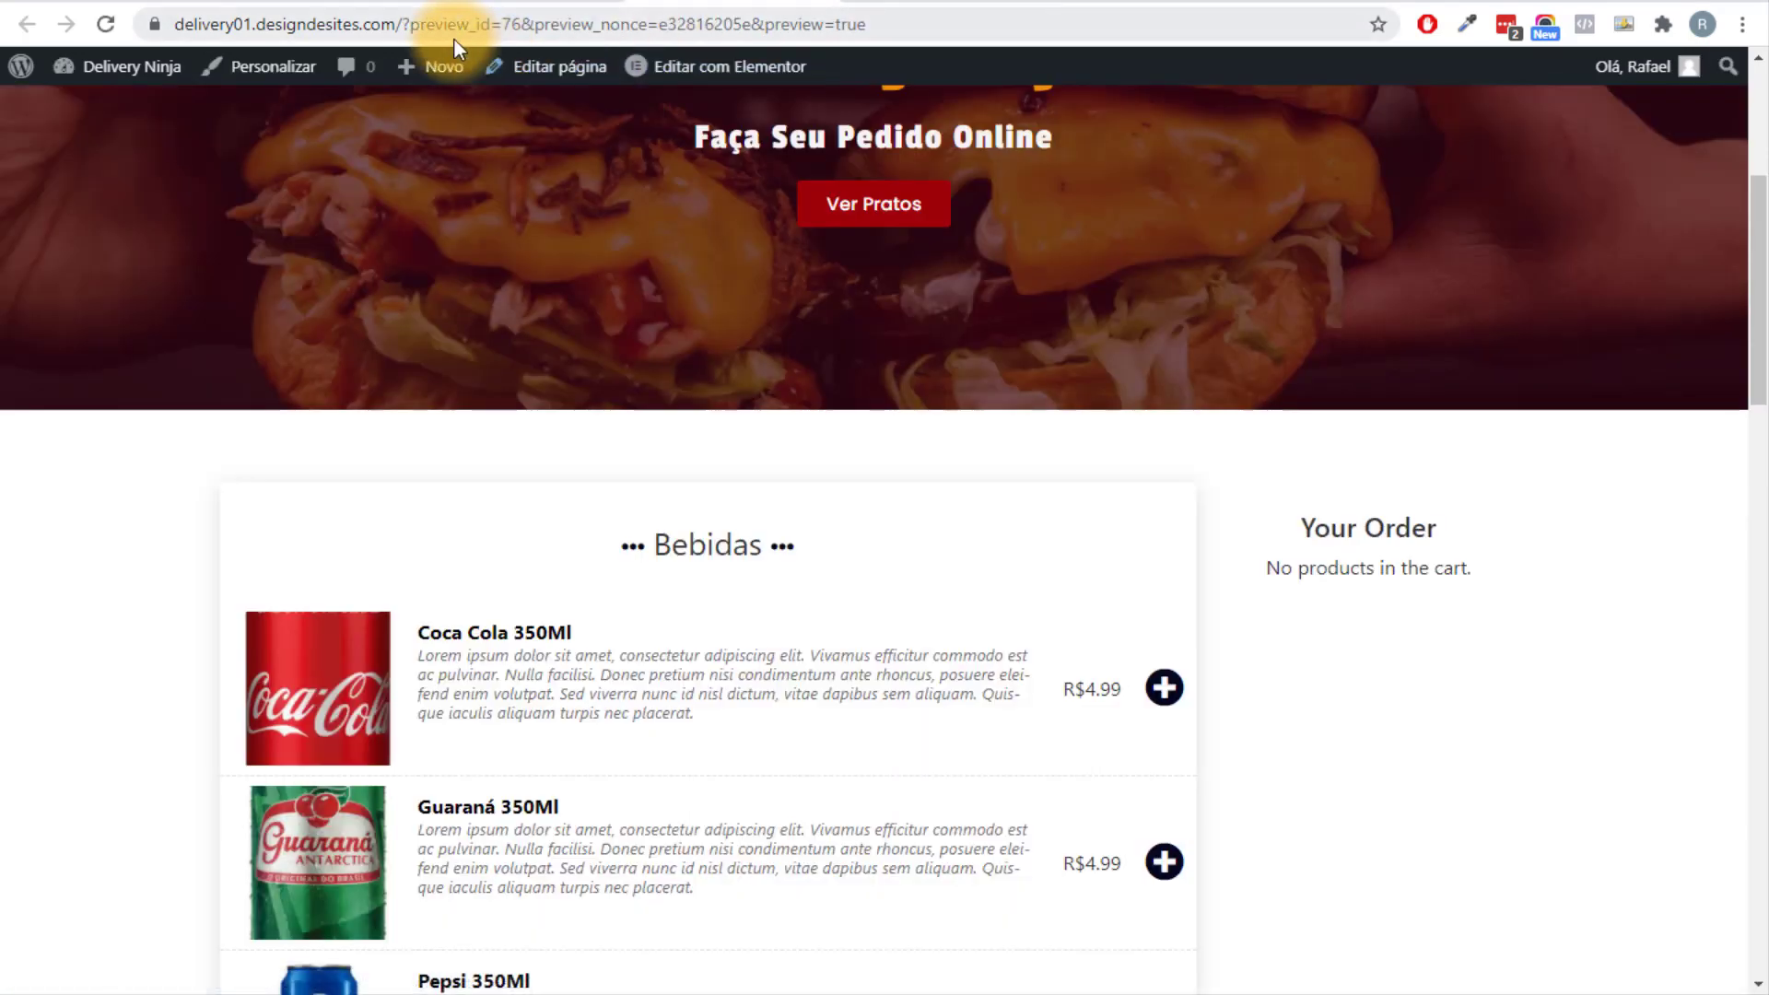
click(385, 26)
key(Return)
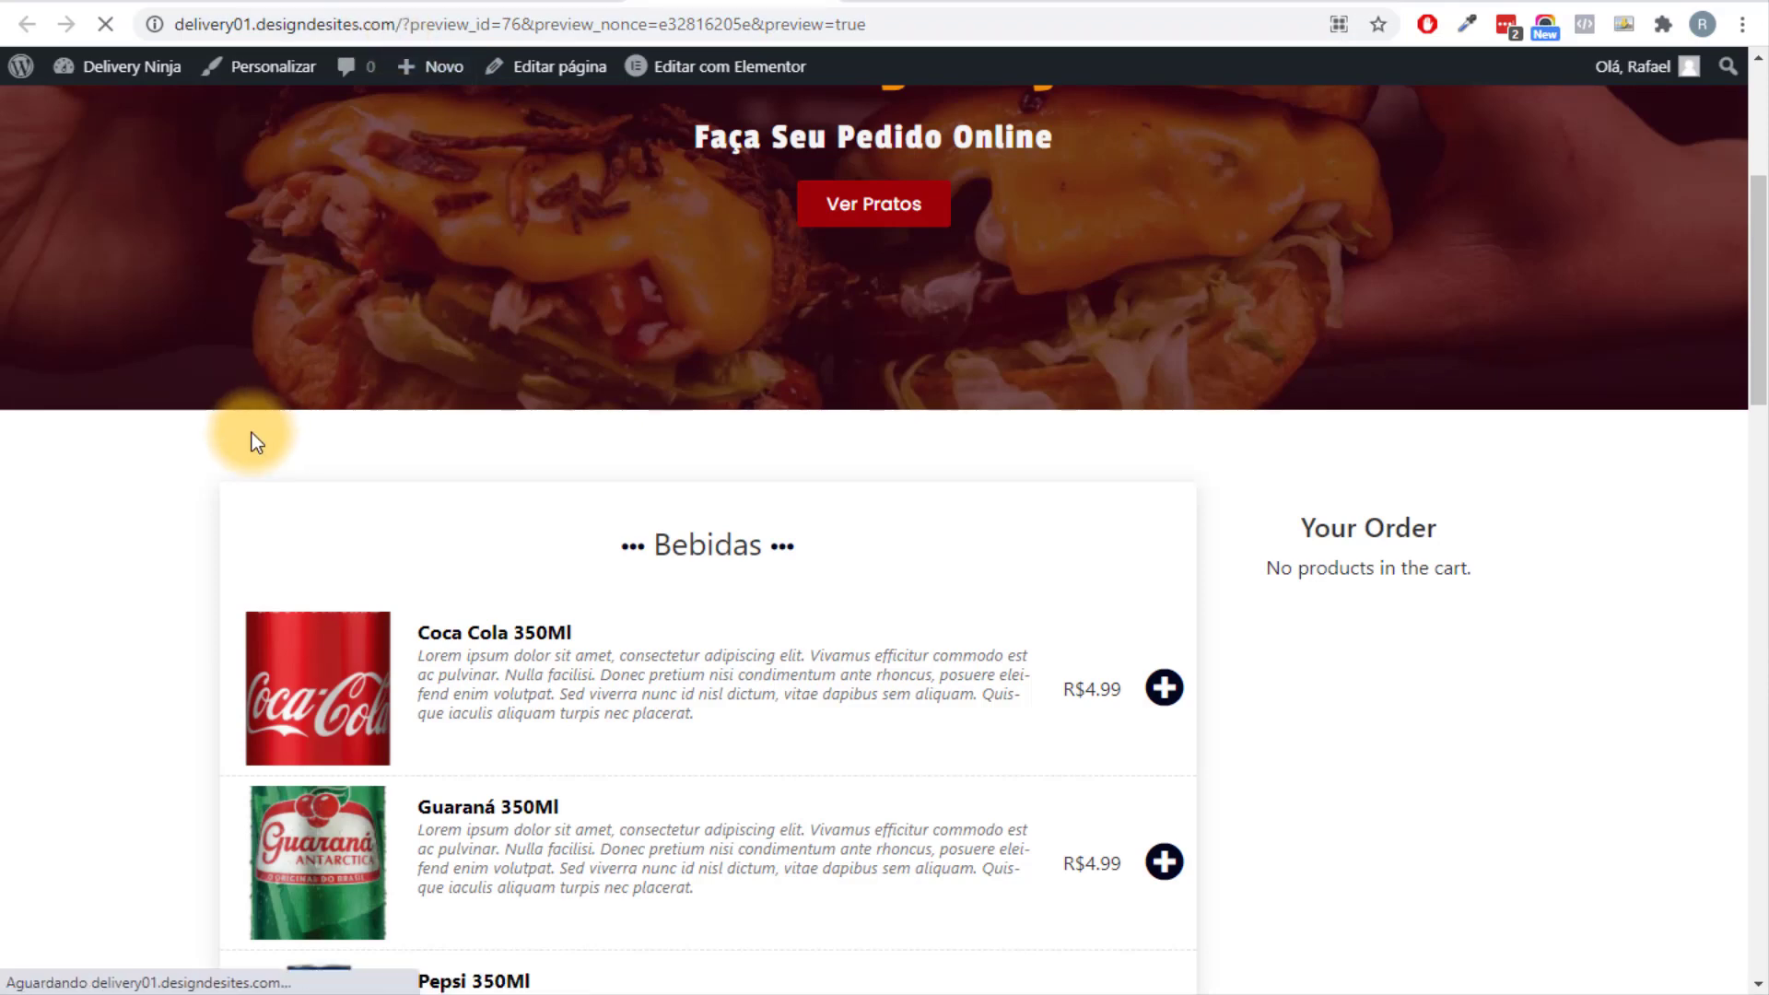
scroll(179, 532, down, 6)
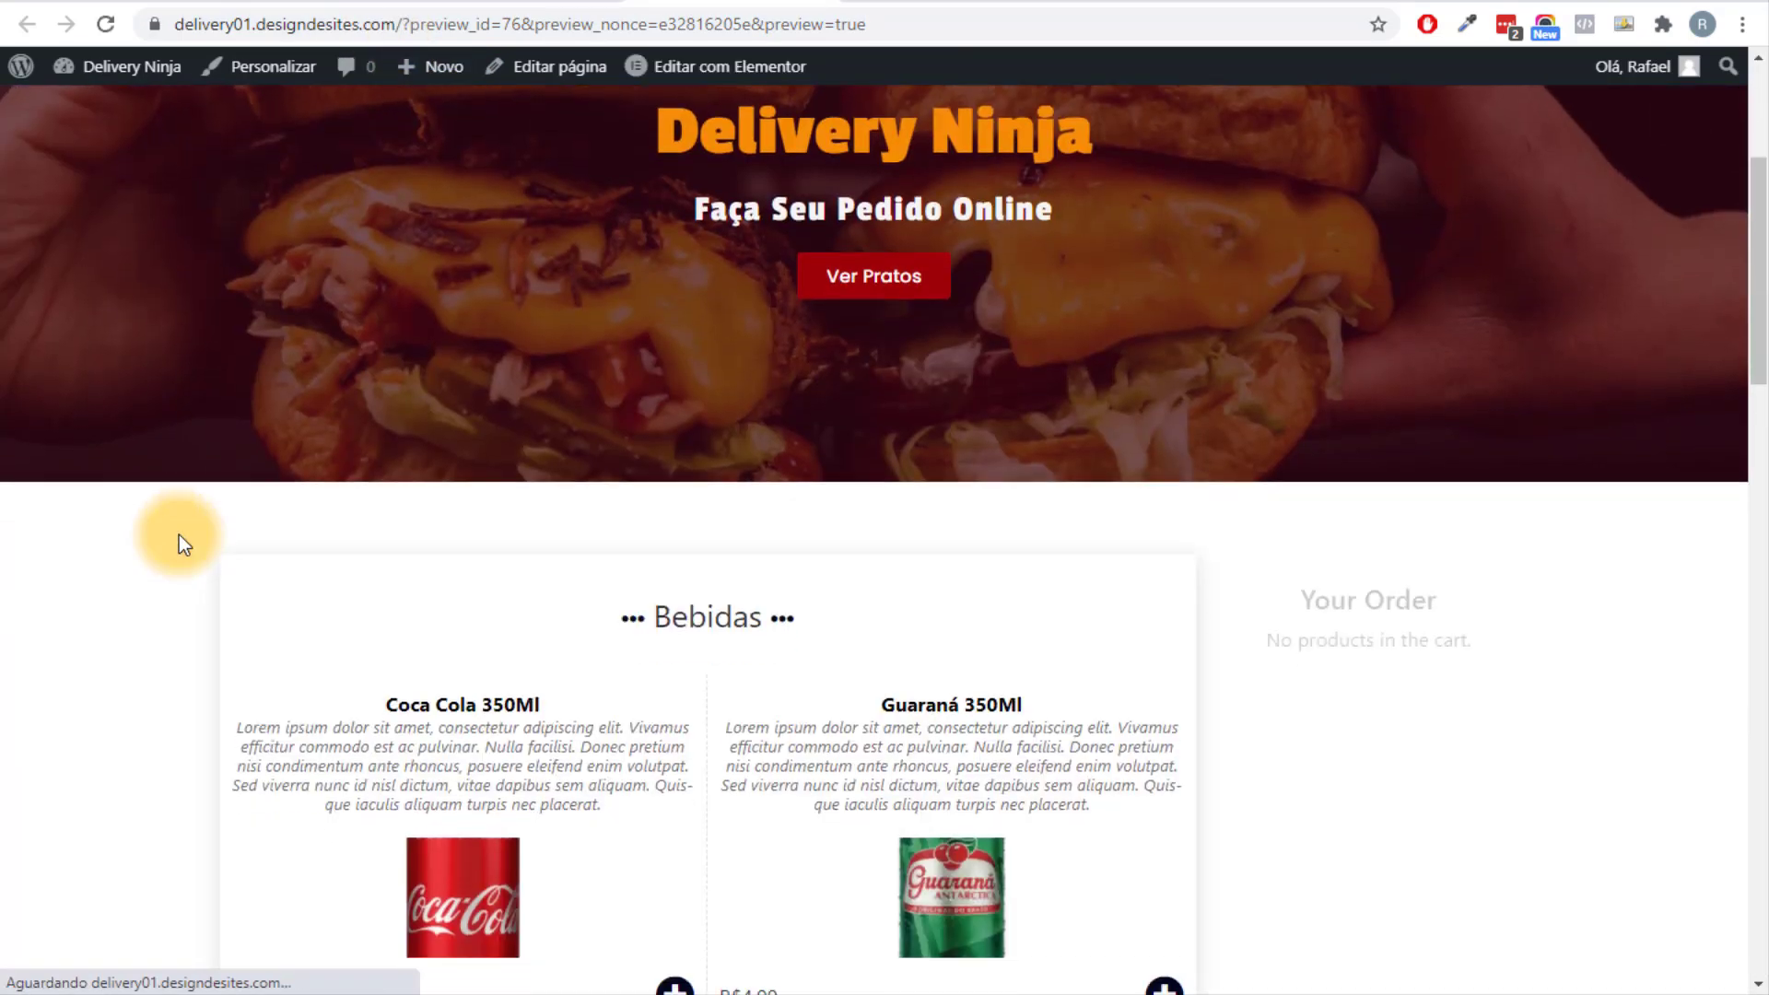
scroll(783, 589, down, 5)
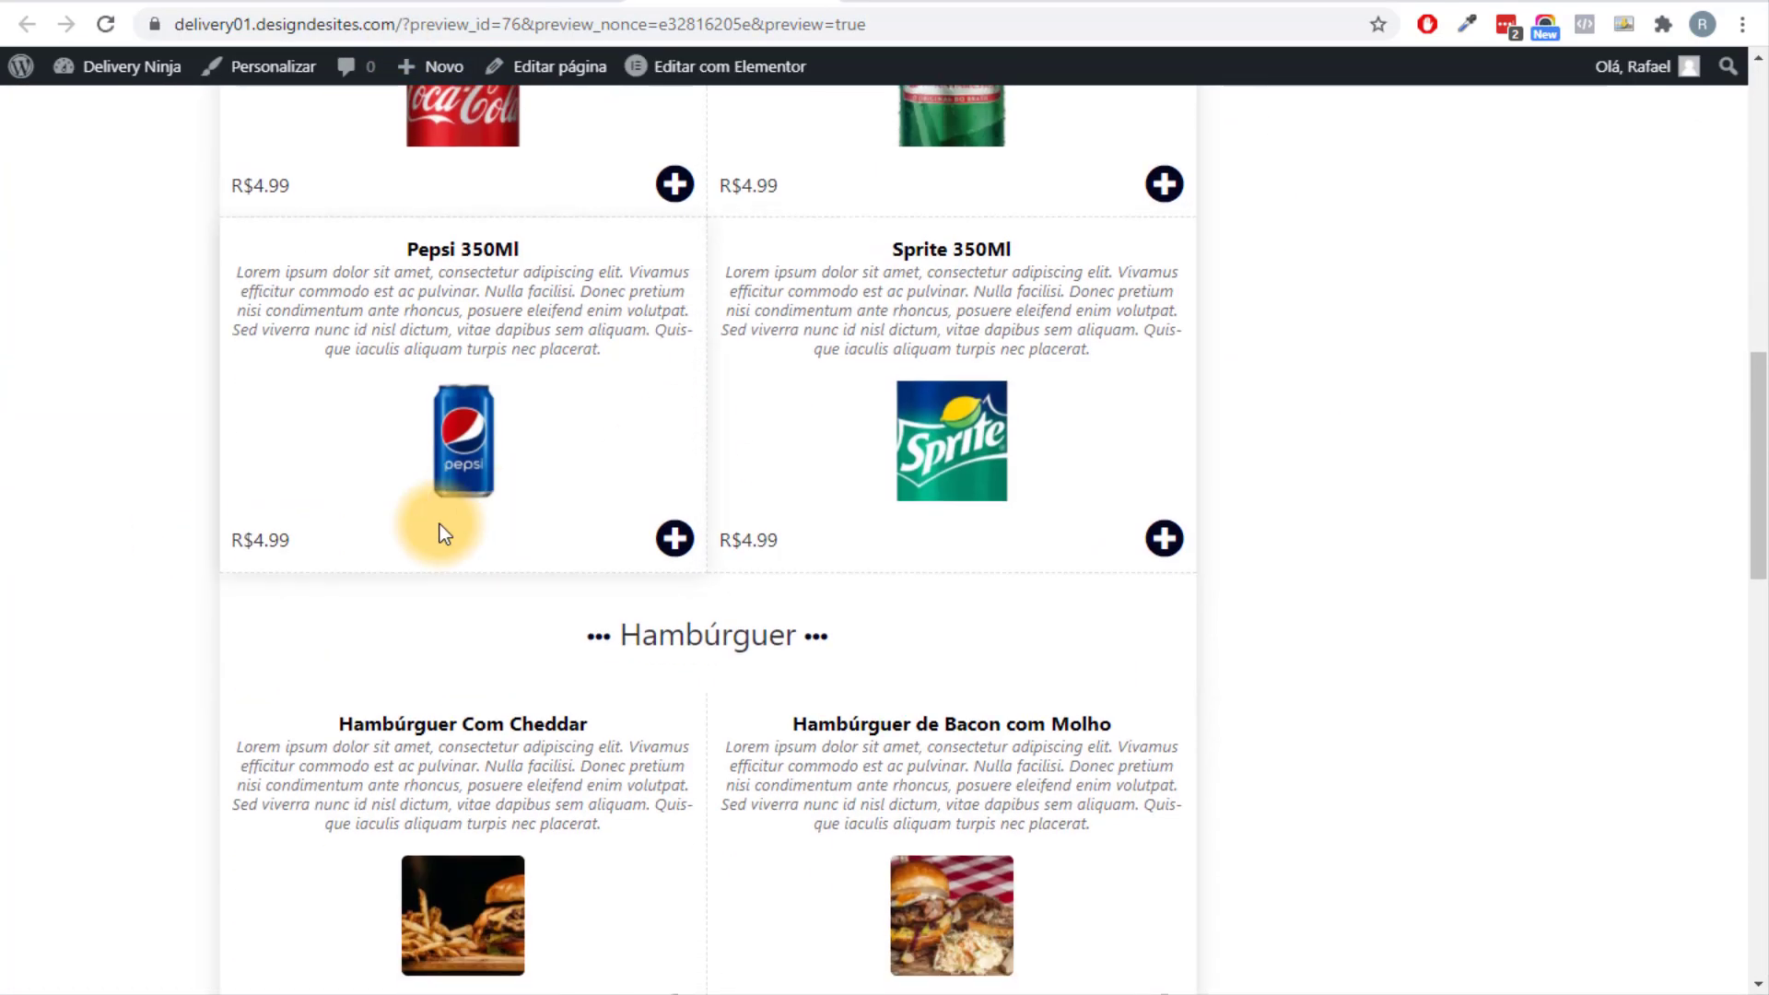
scroll(921, 571, down, 1)
scroll(743, 584, down, 14)
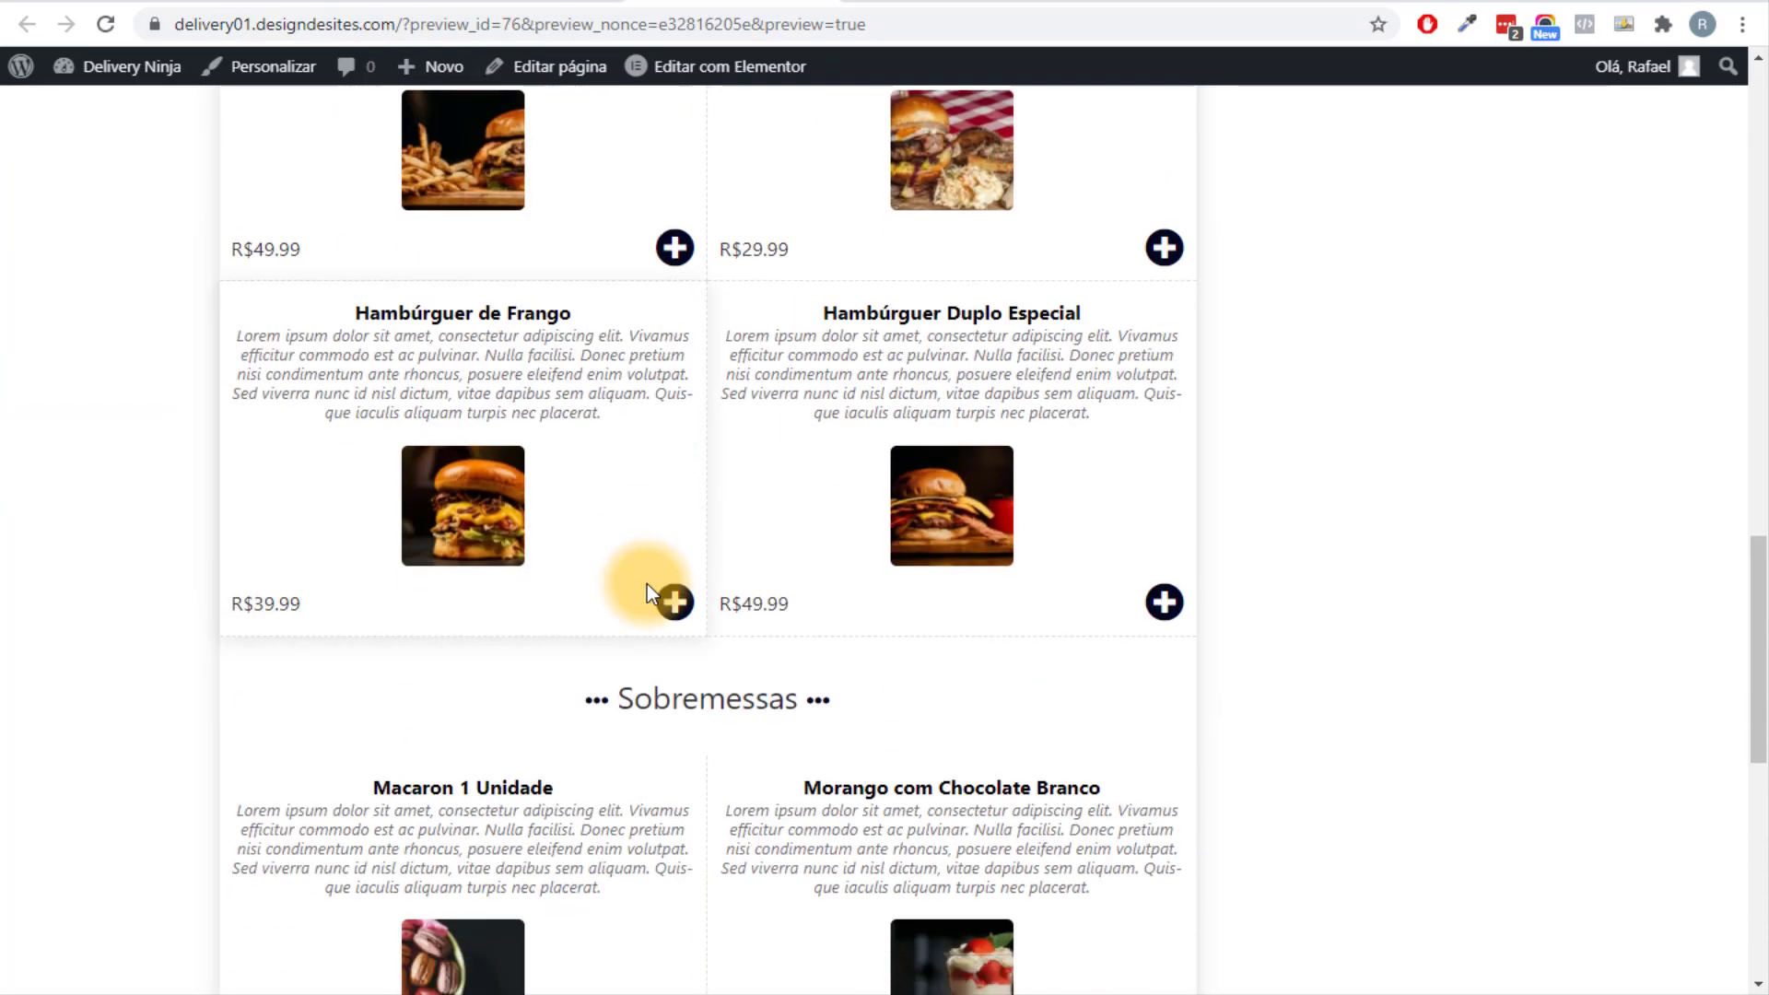
scroll(650, 572, down, 3)
Set Food Online's Menu Layout to 2020 Template and save.
key(ctrl+w)
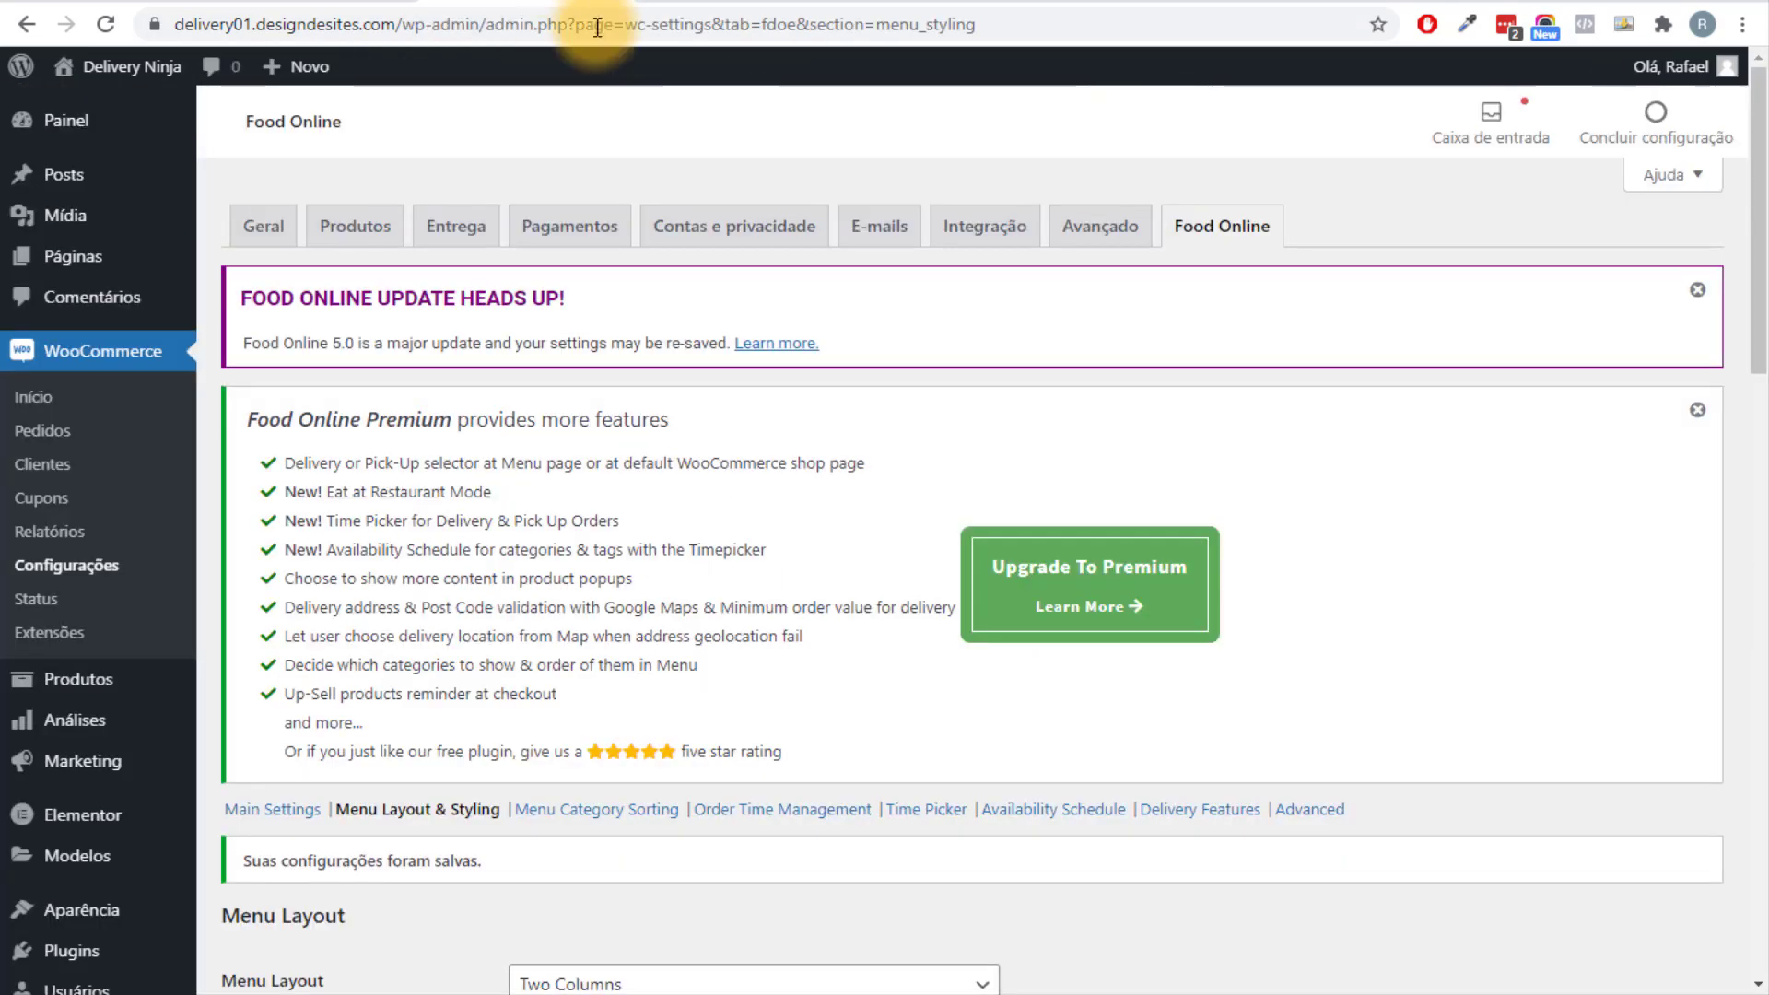
scroll(671, 553, down, 5)
click(668, 624)
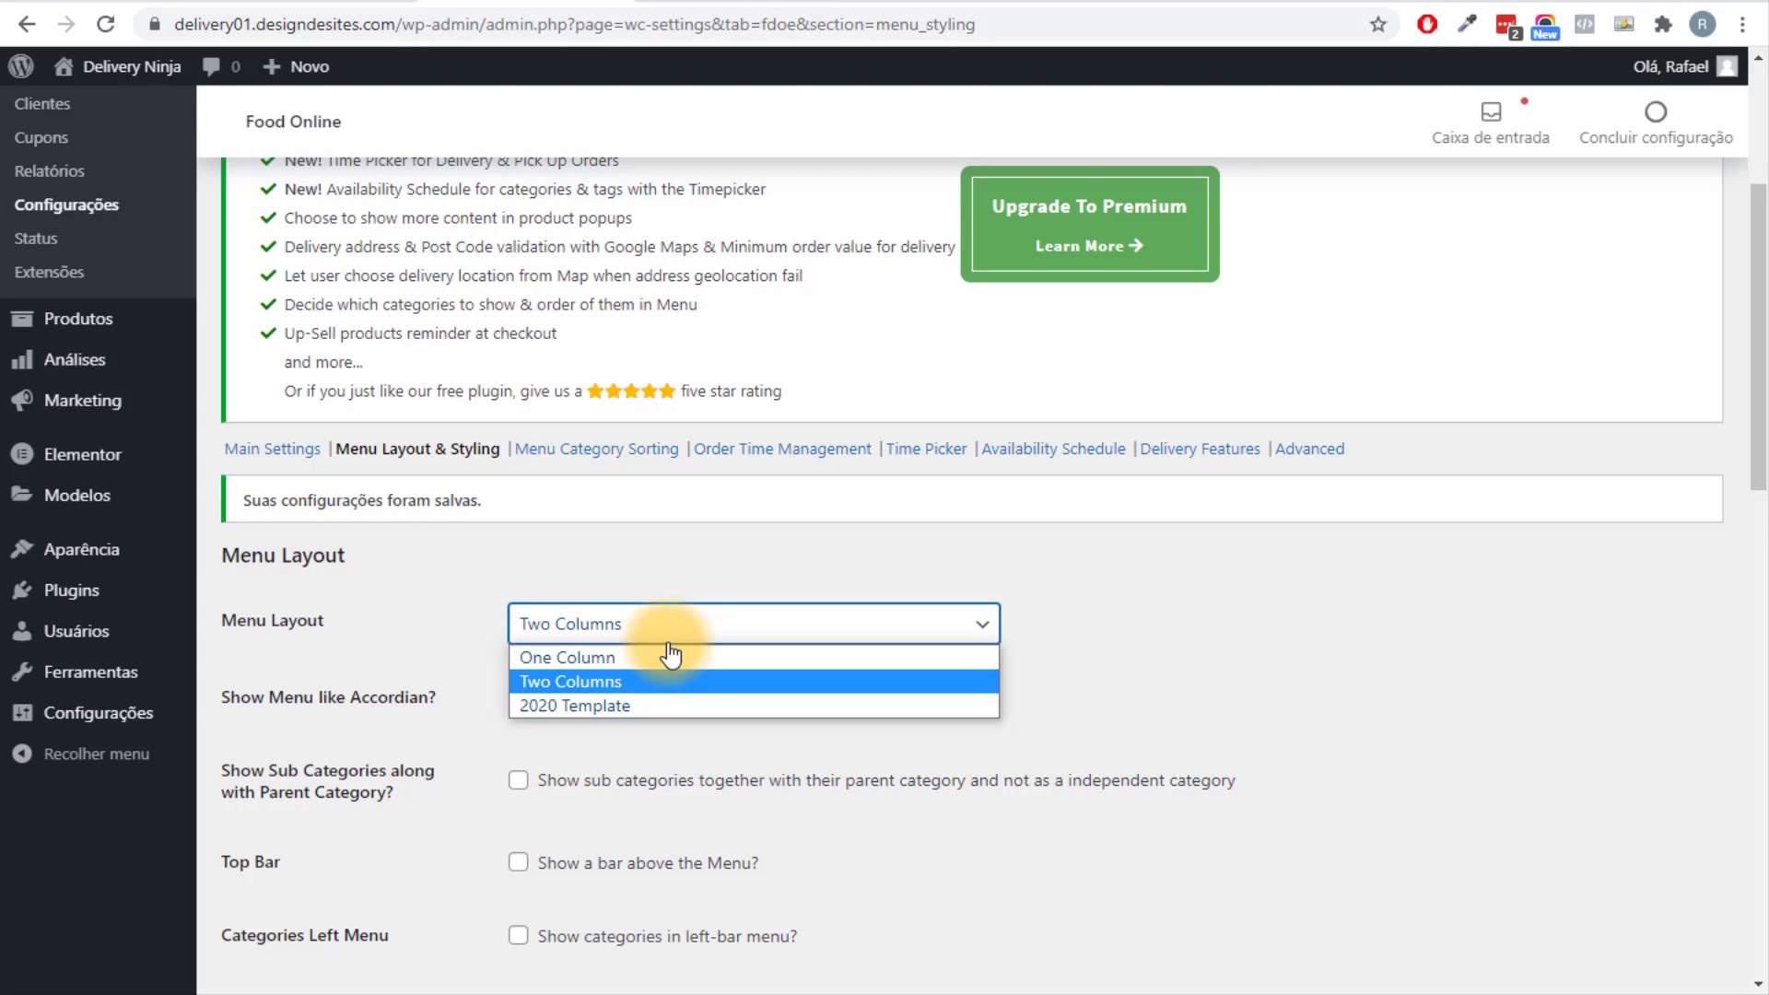
click(599, 710)
scroll(461, 755, down, 15)
click(332, 868)
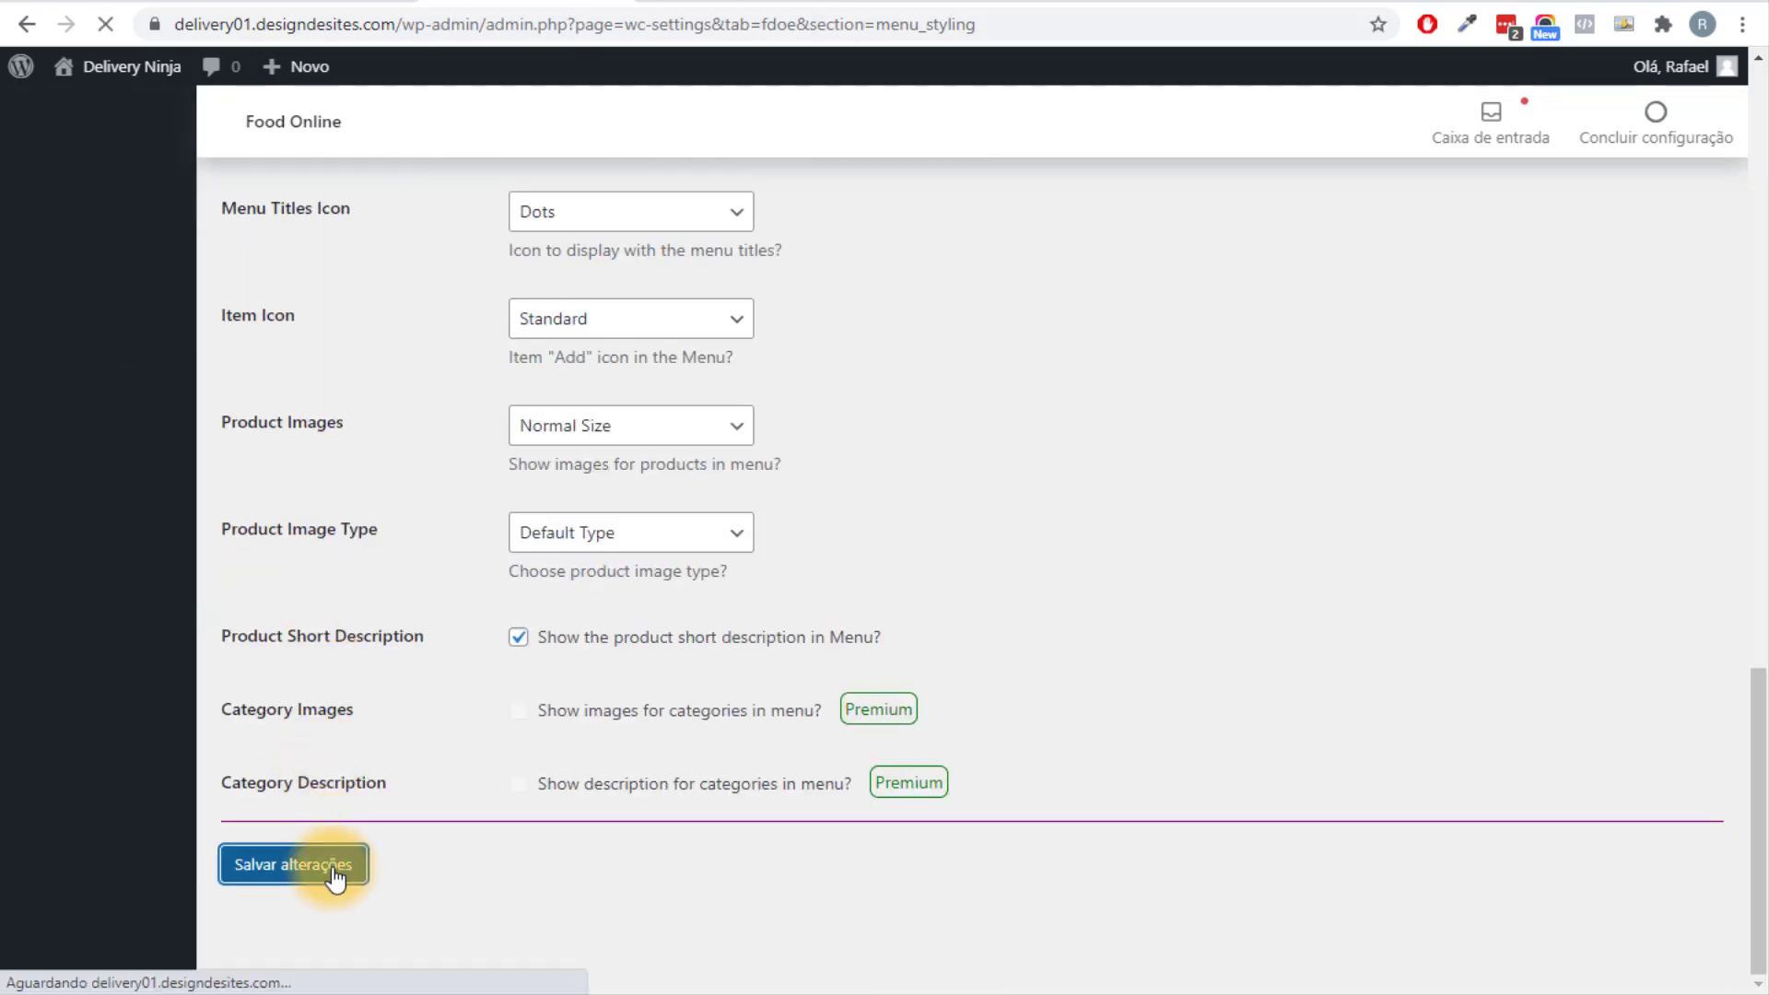
Reload the storefront preview to review the compact 2020 Template menu, then return to settings.
key(ctrl+Tab)
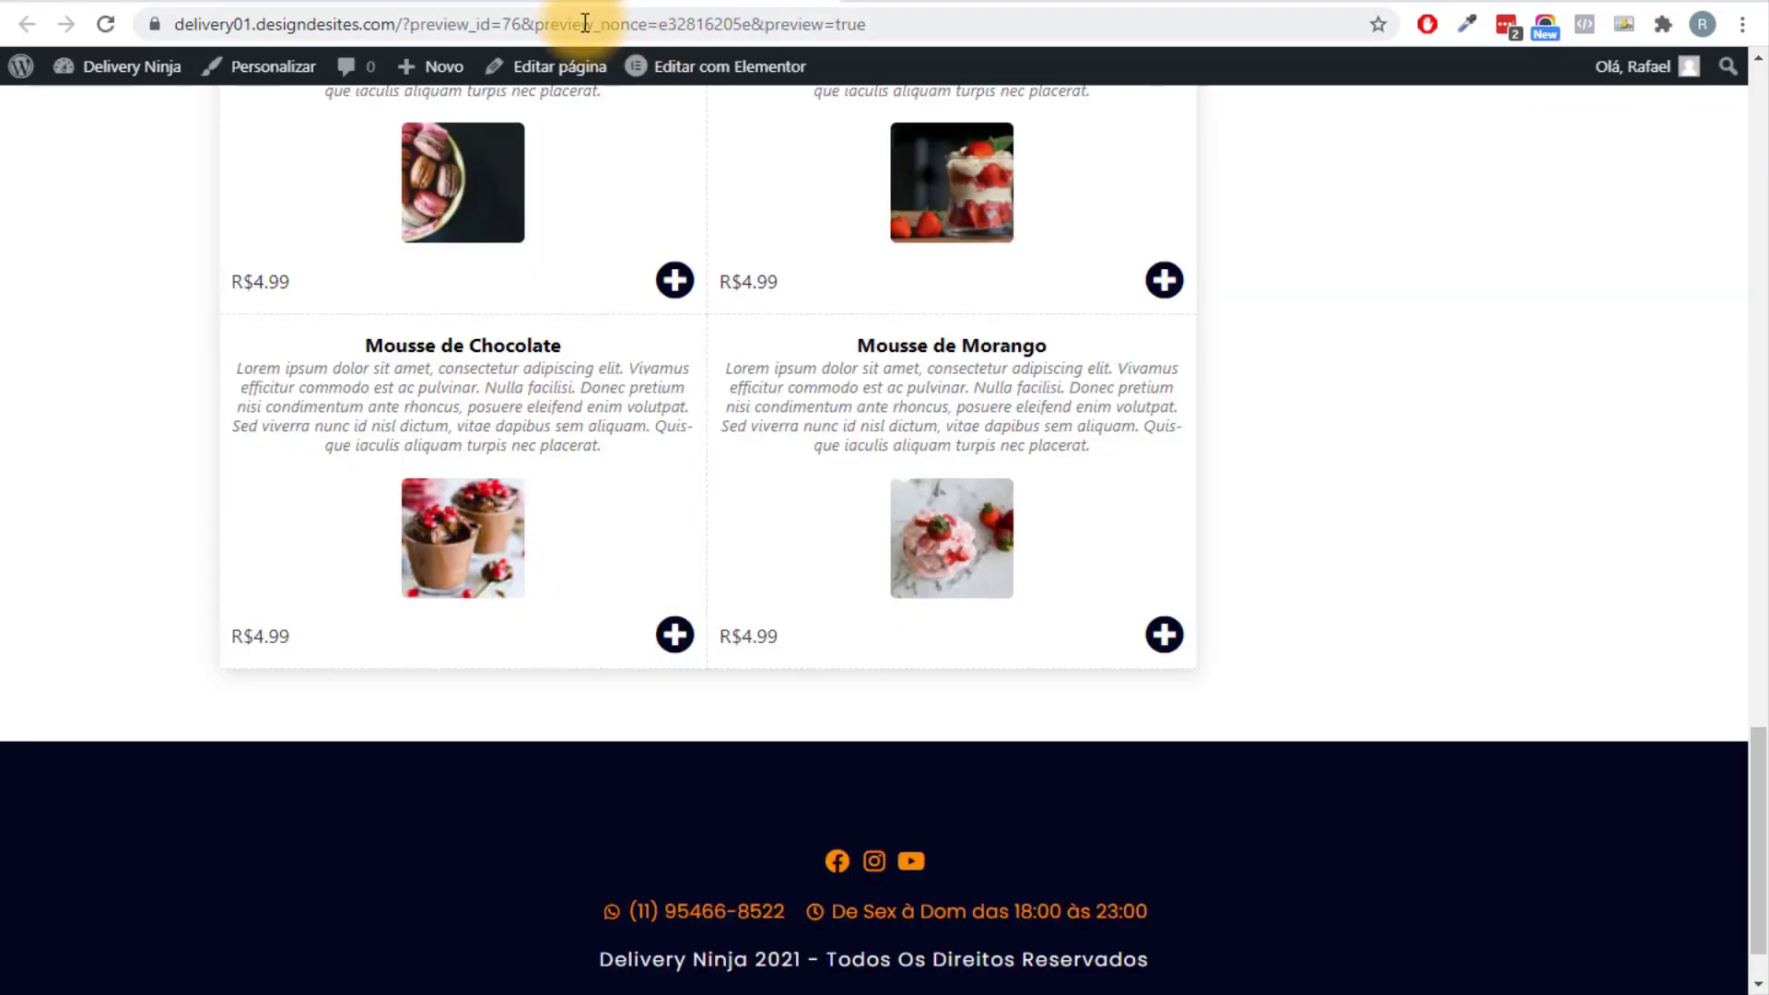
click(578, 22)
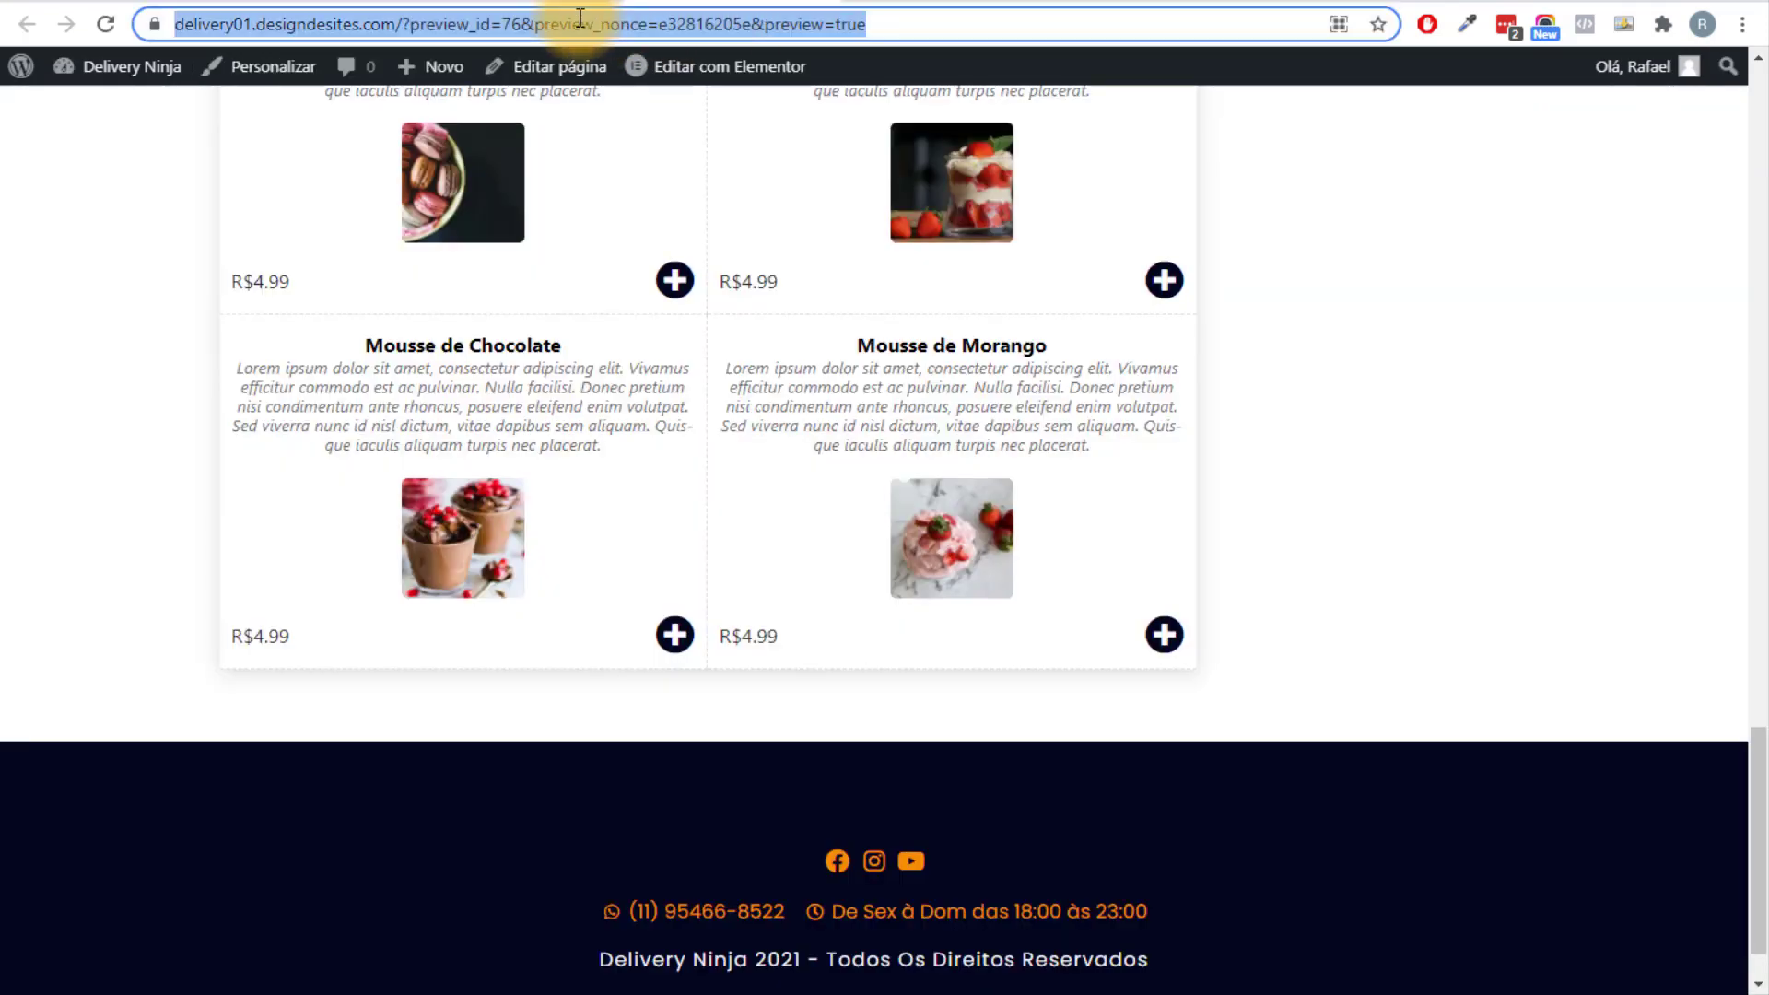
click(108, 24)
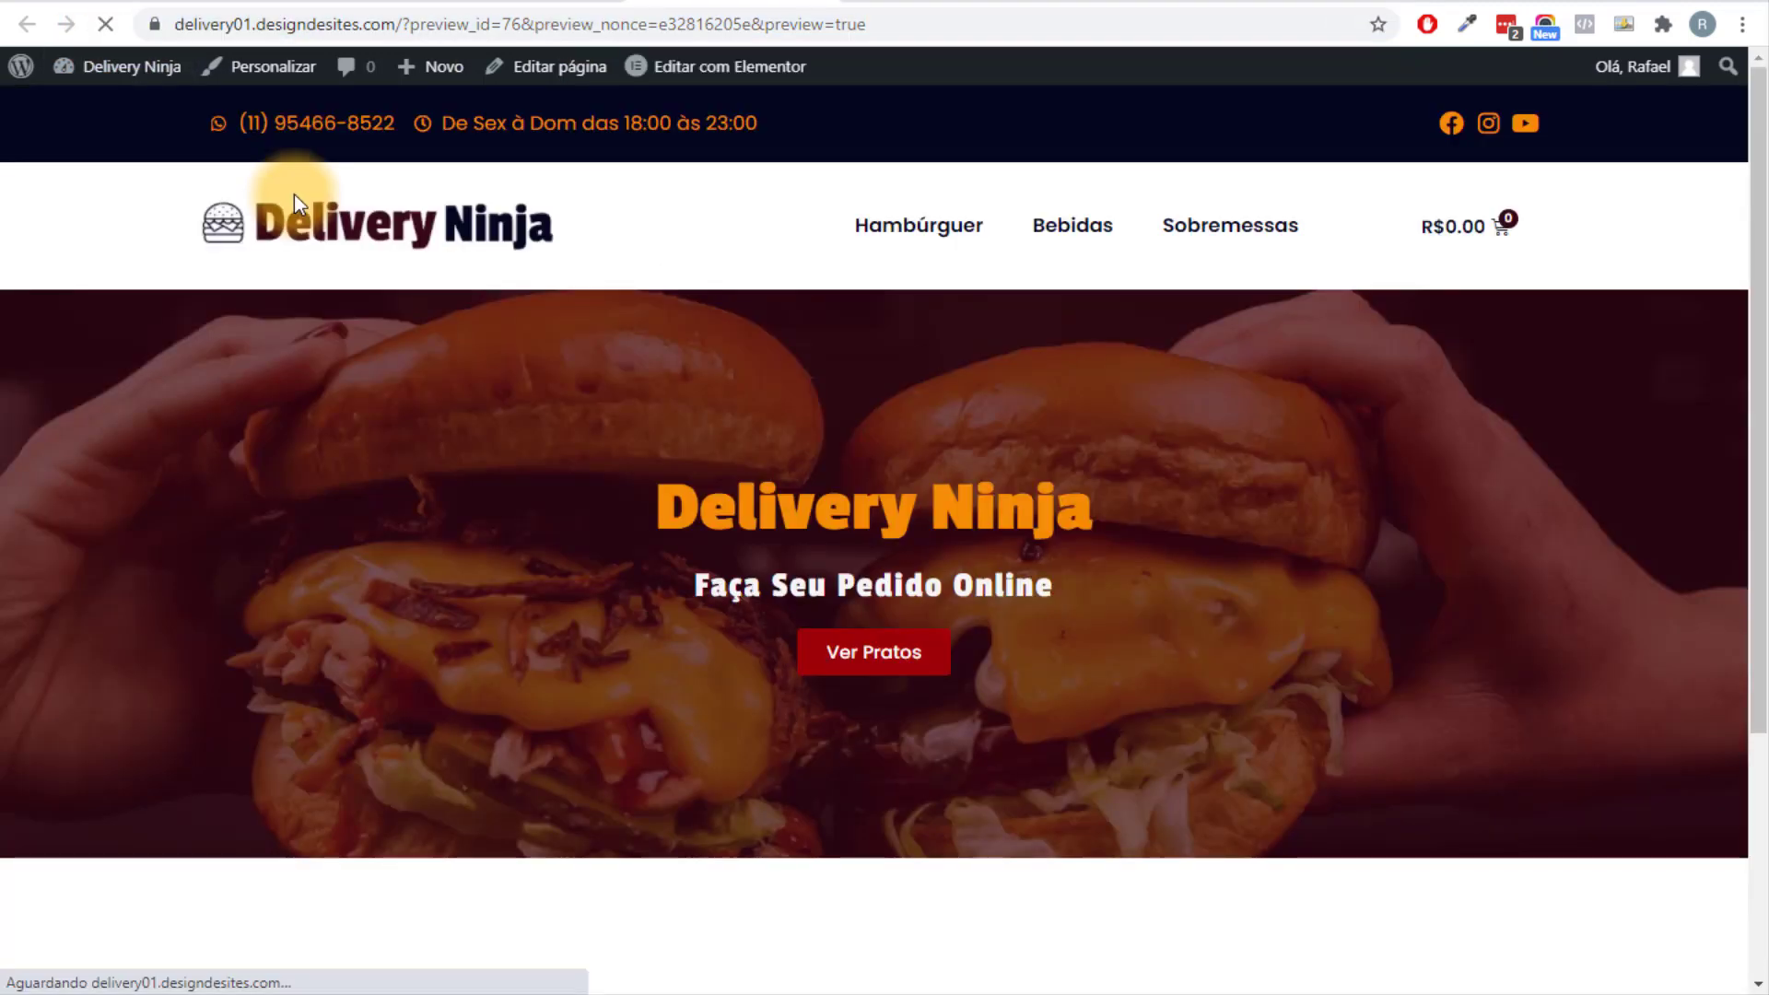
scroll(621, 424, up, 18)
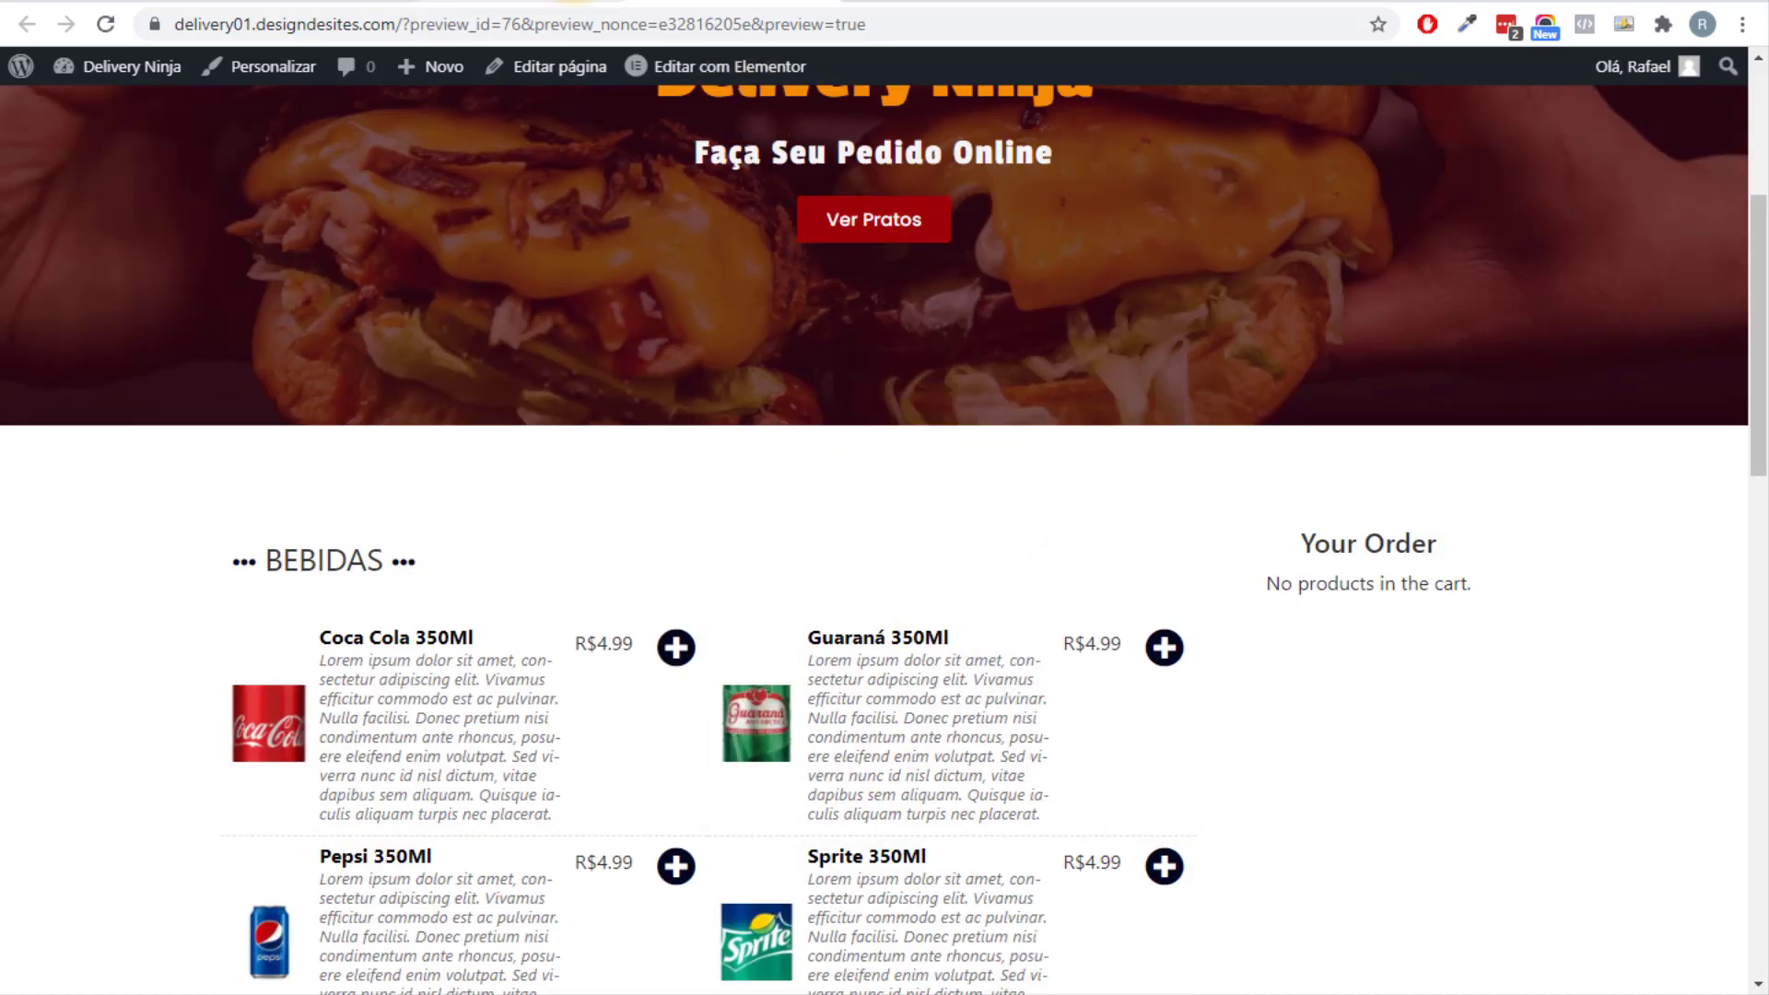
key(ctrl+shift+Tab)
scroll(598, 652, down, 5)
Set the menu layout to One Column and enable sub categories, the top bar and the left category menu.
click(611, 391)
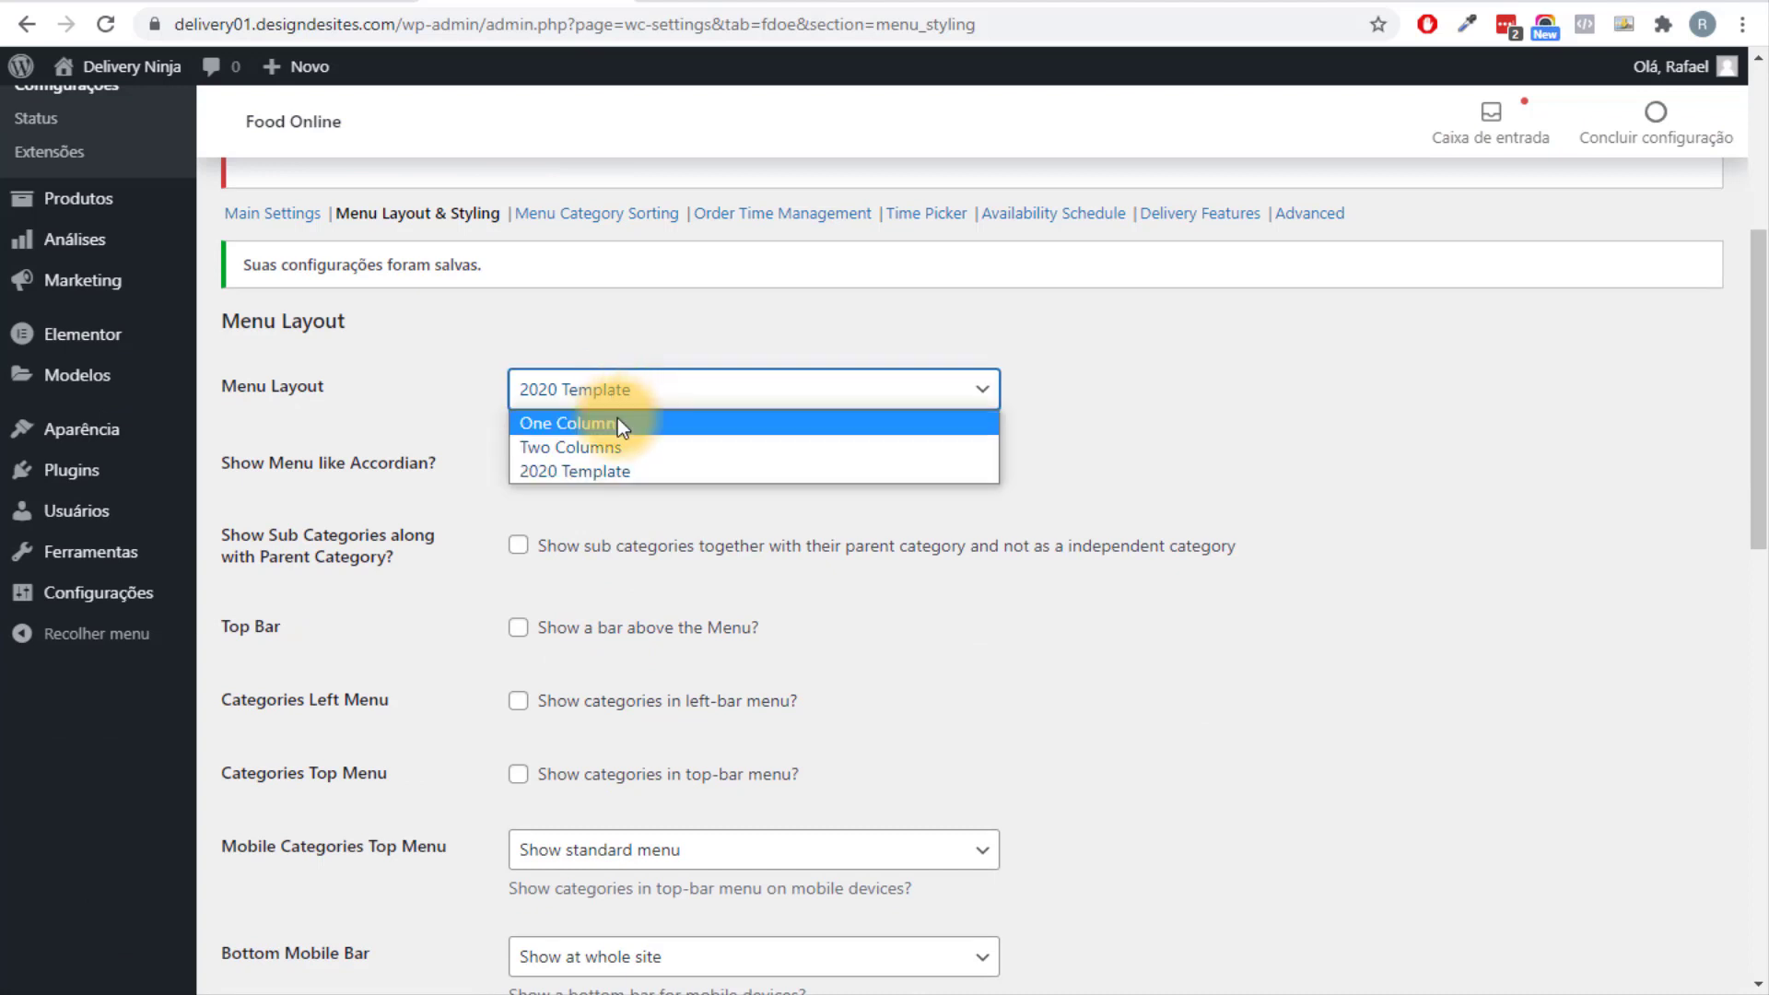
click(620, 424)
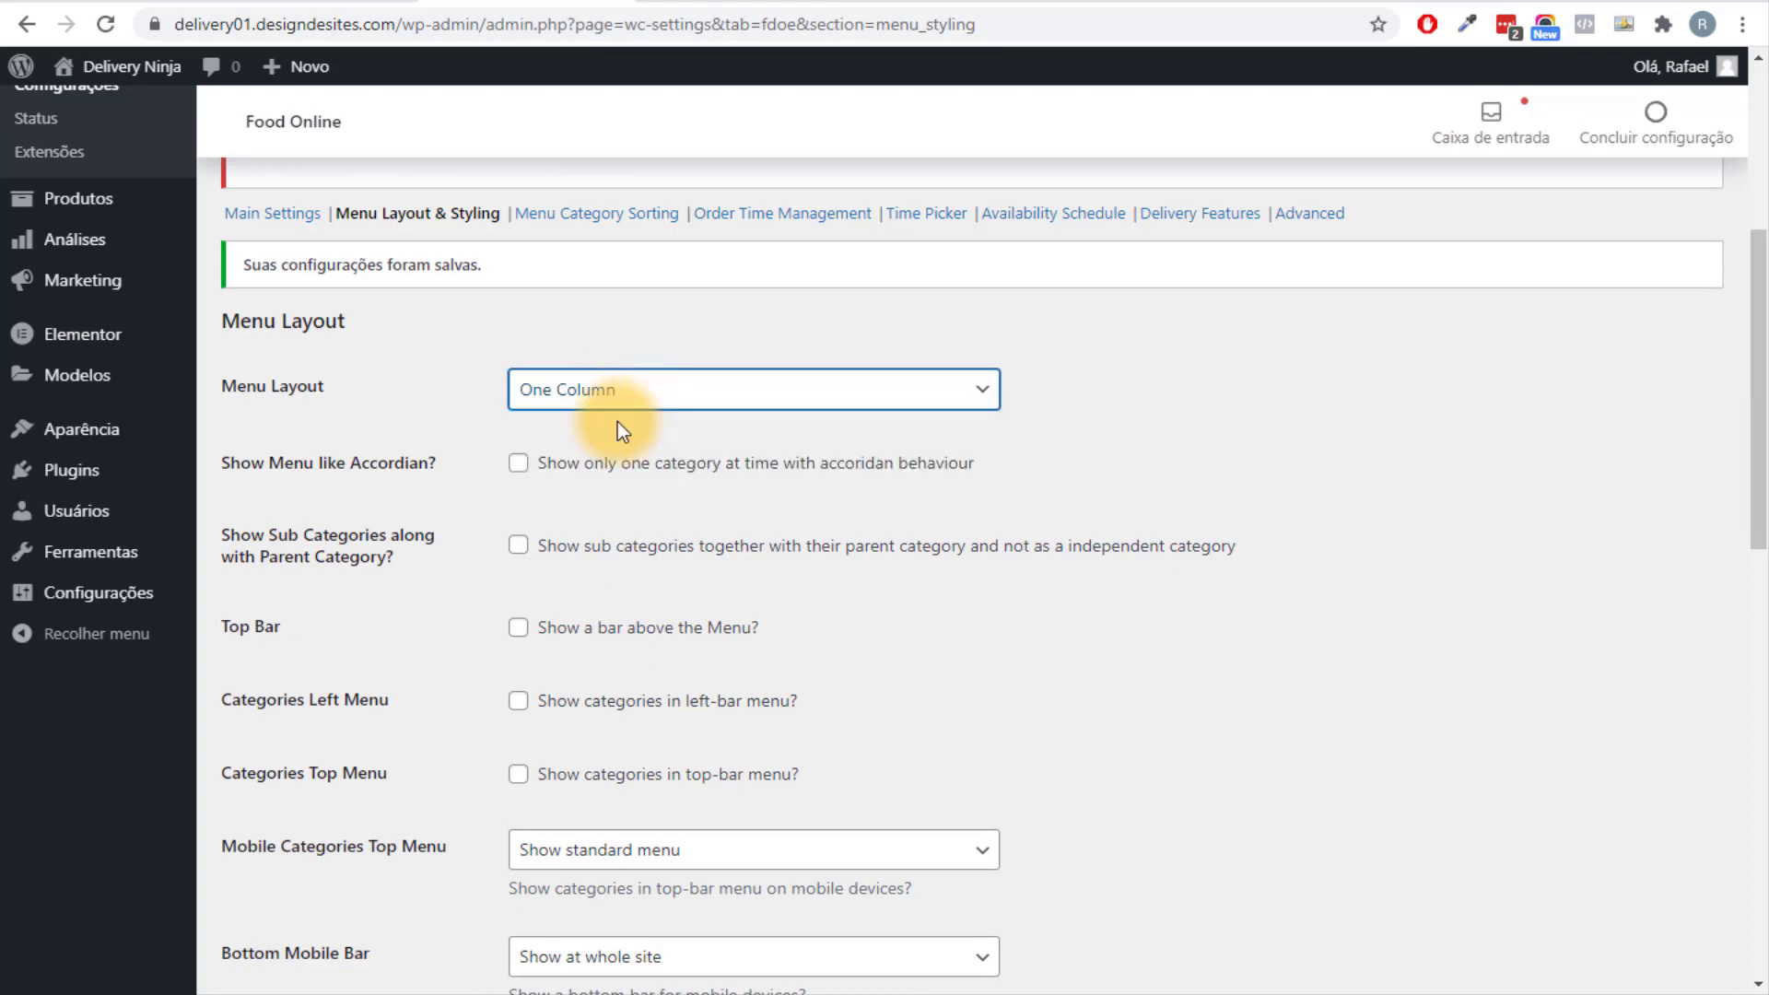
click(1345, 628)
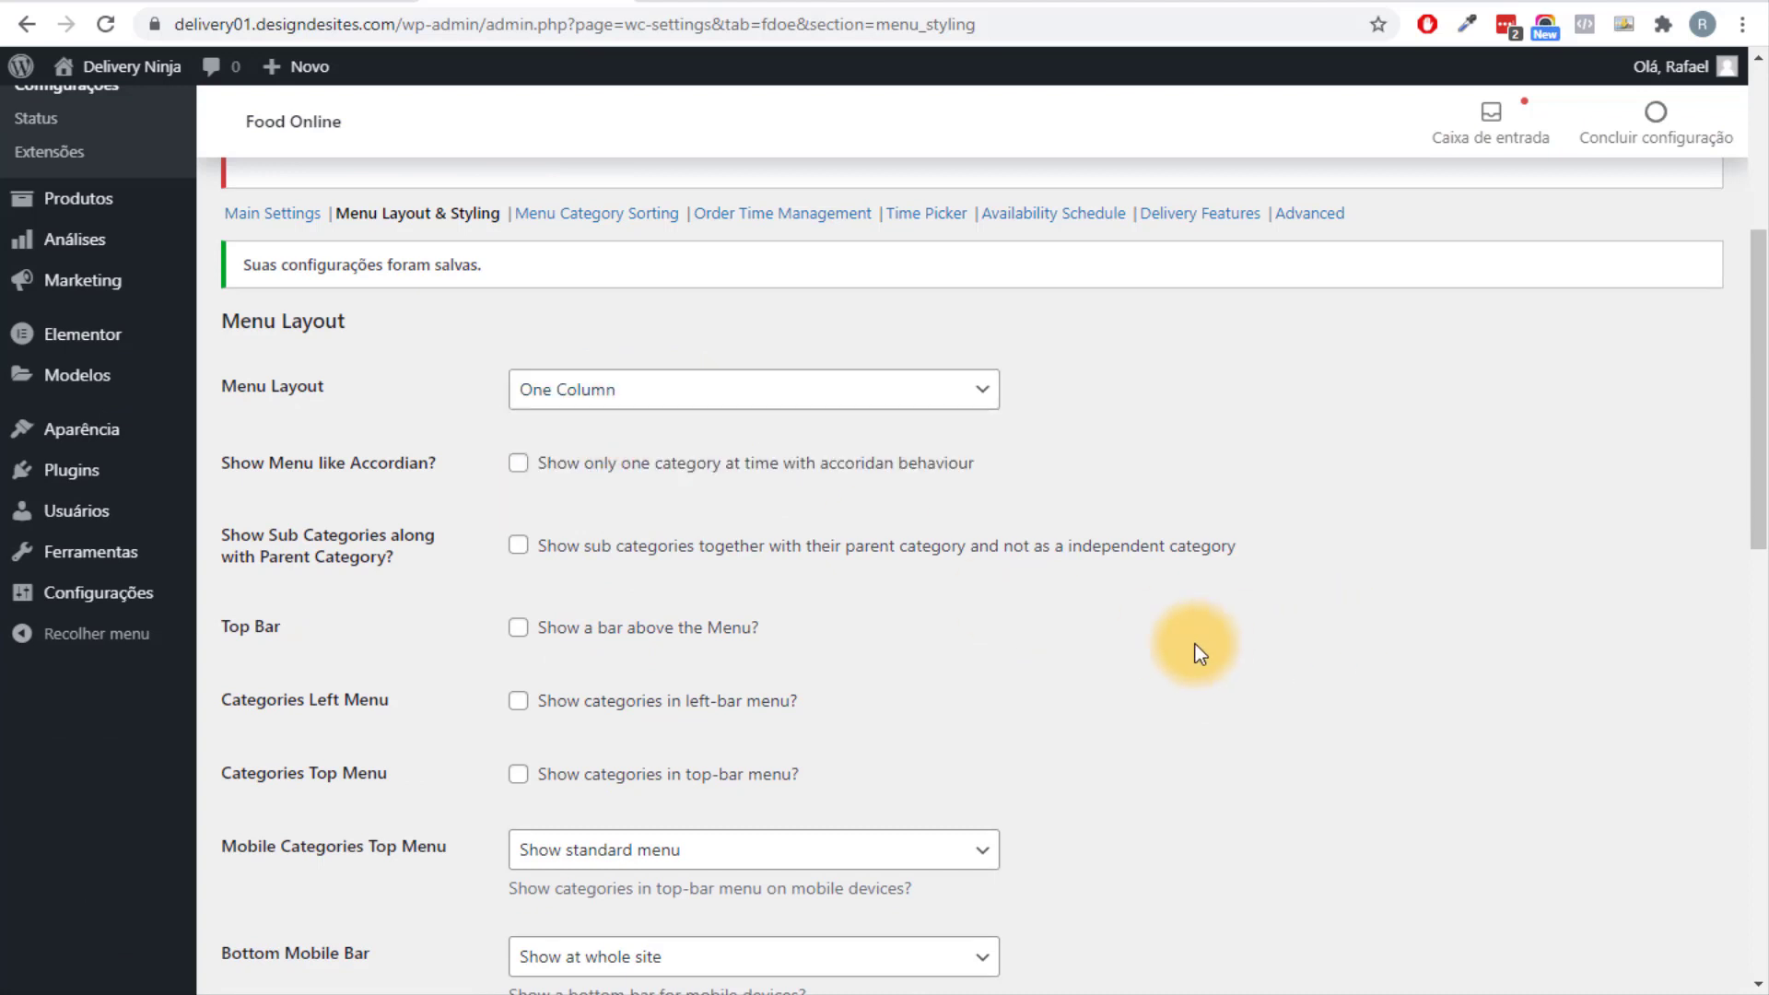
click(593, 564)
click(597, 631)
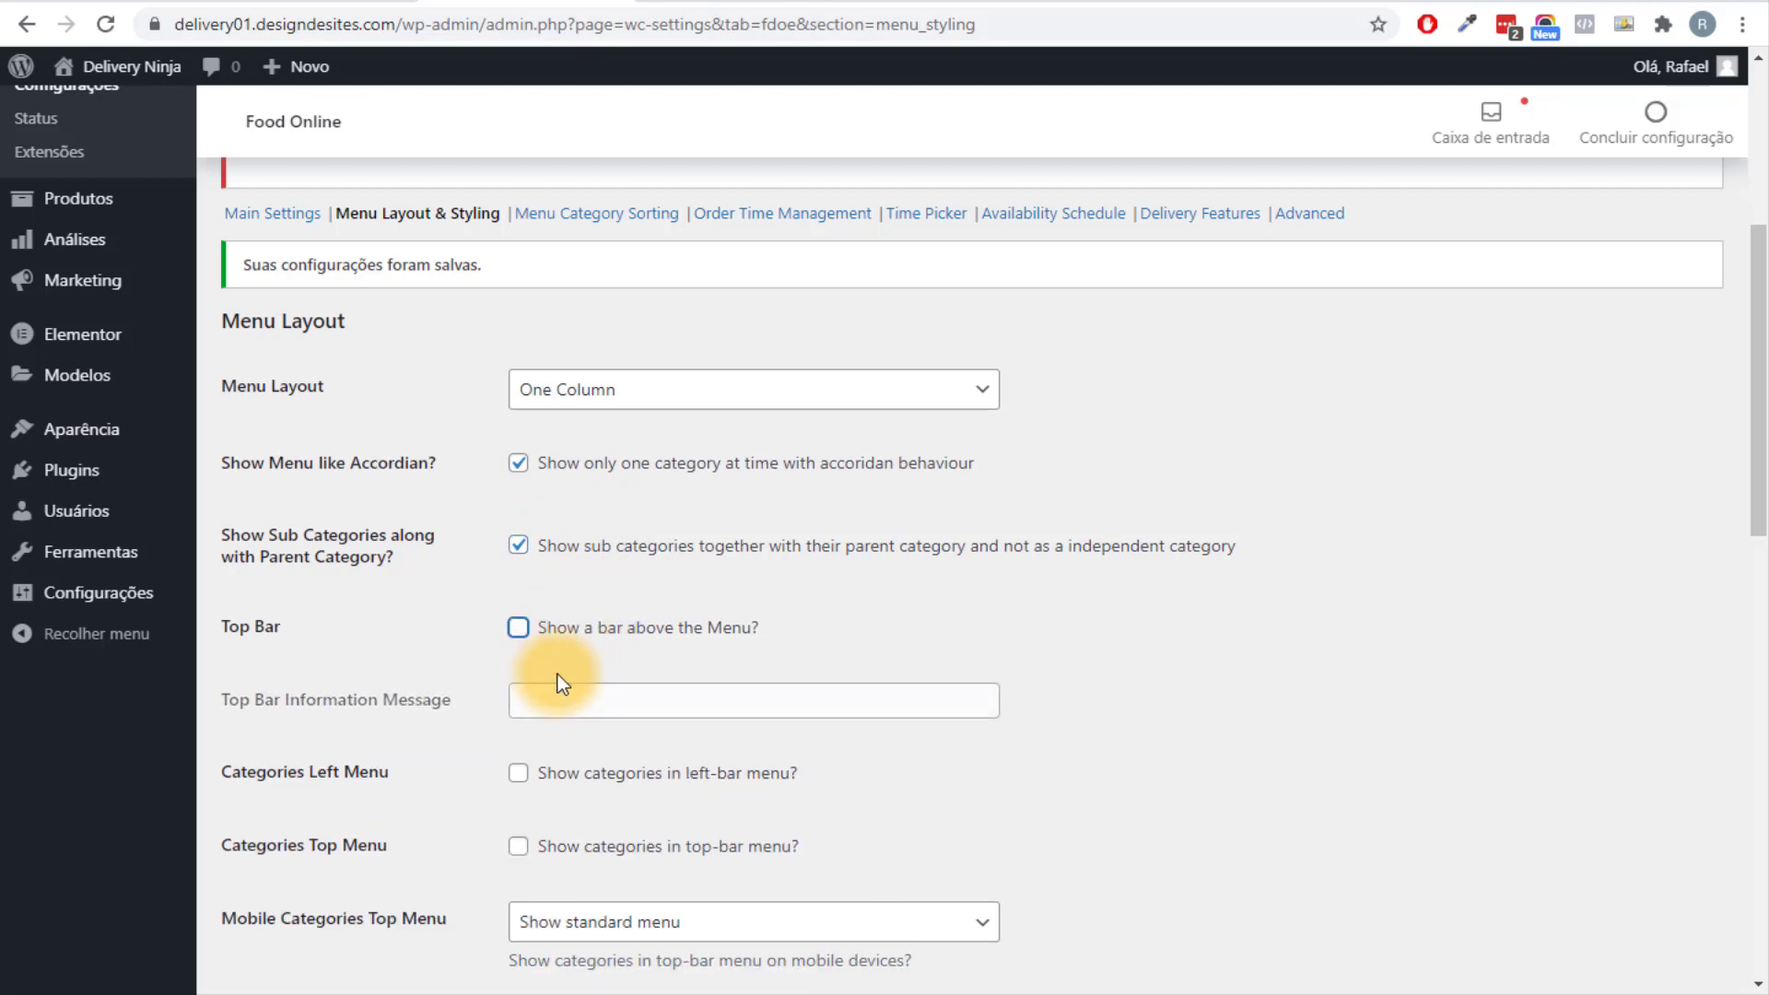
click(572, 625)
click(587, 772)
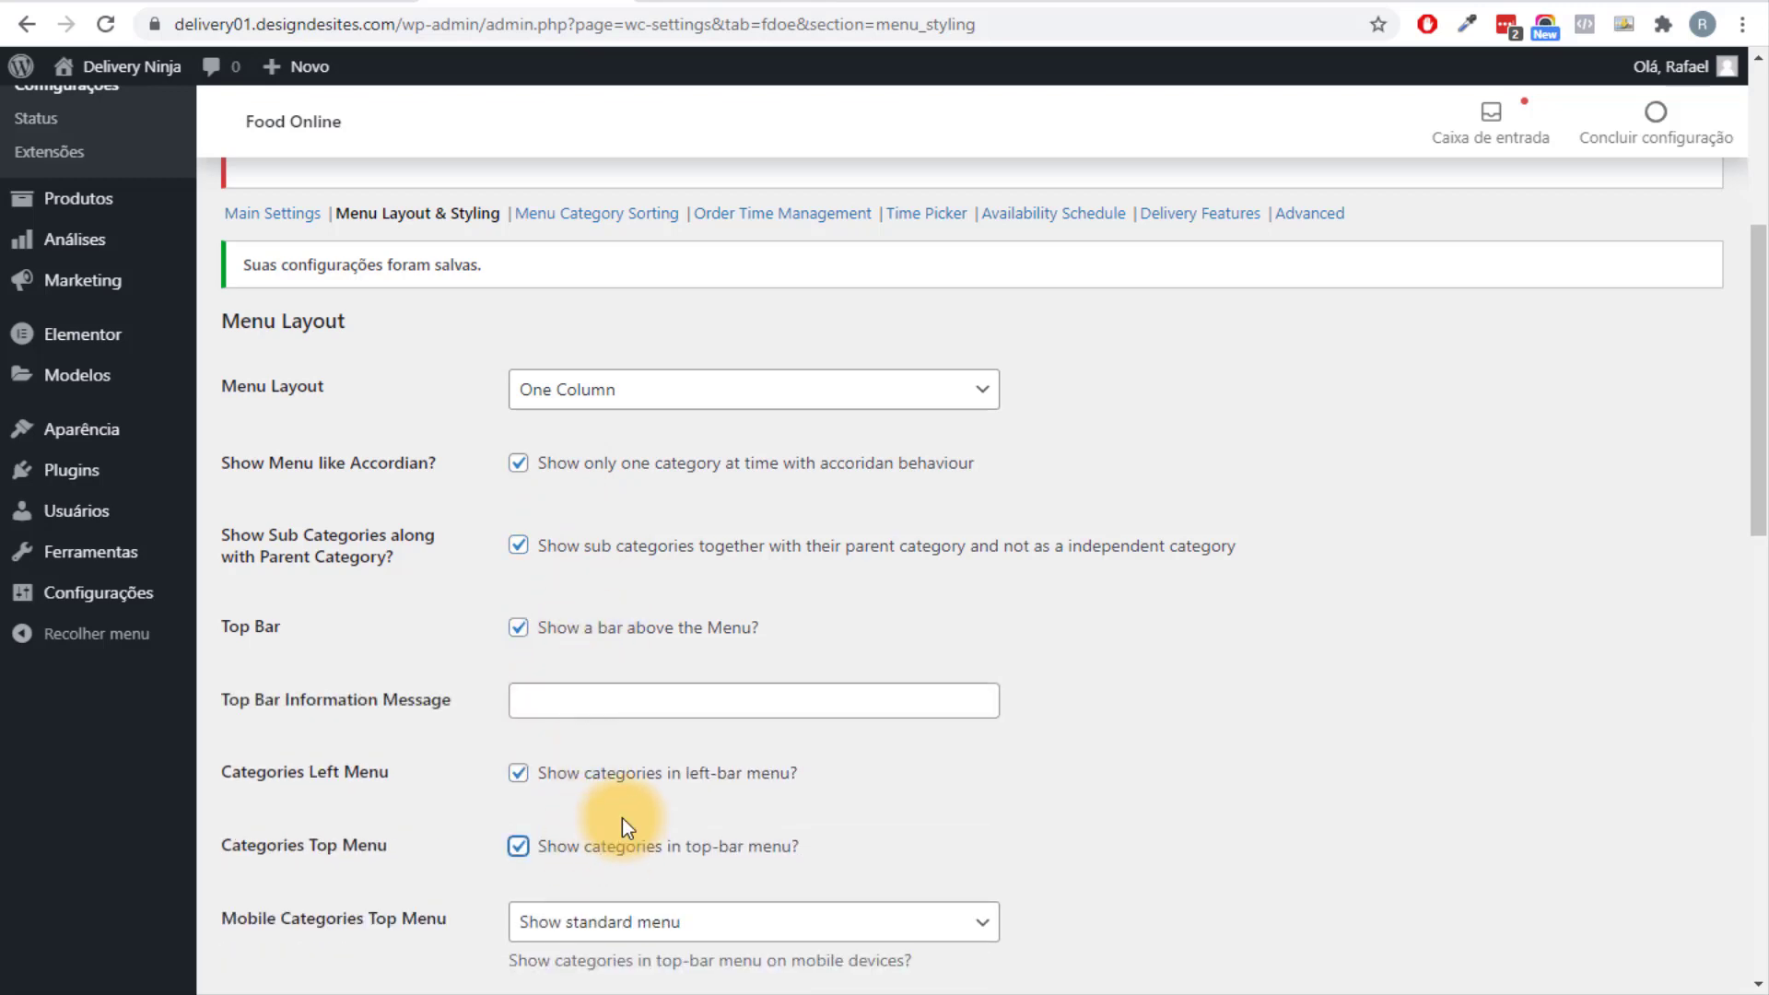
Save the menu layout settings and reload the storefront to review the new menu.
scroll(622, 816, down, 14)
click(281, 875)
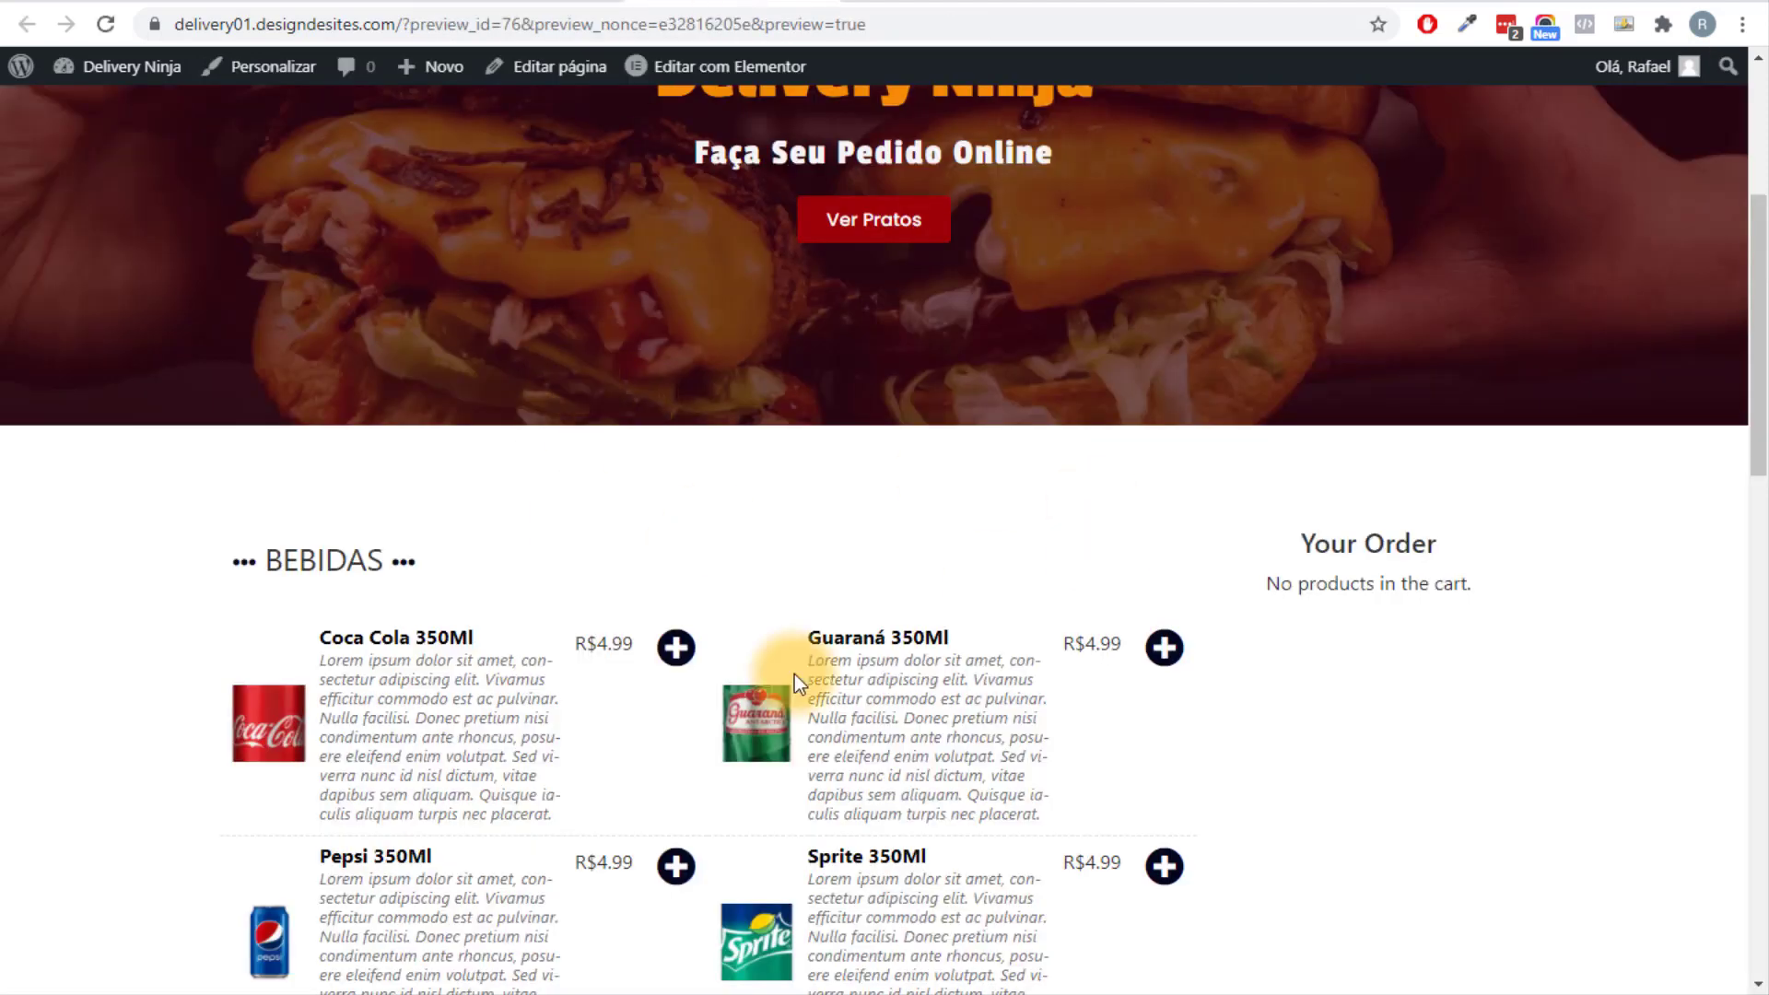
key(F5)
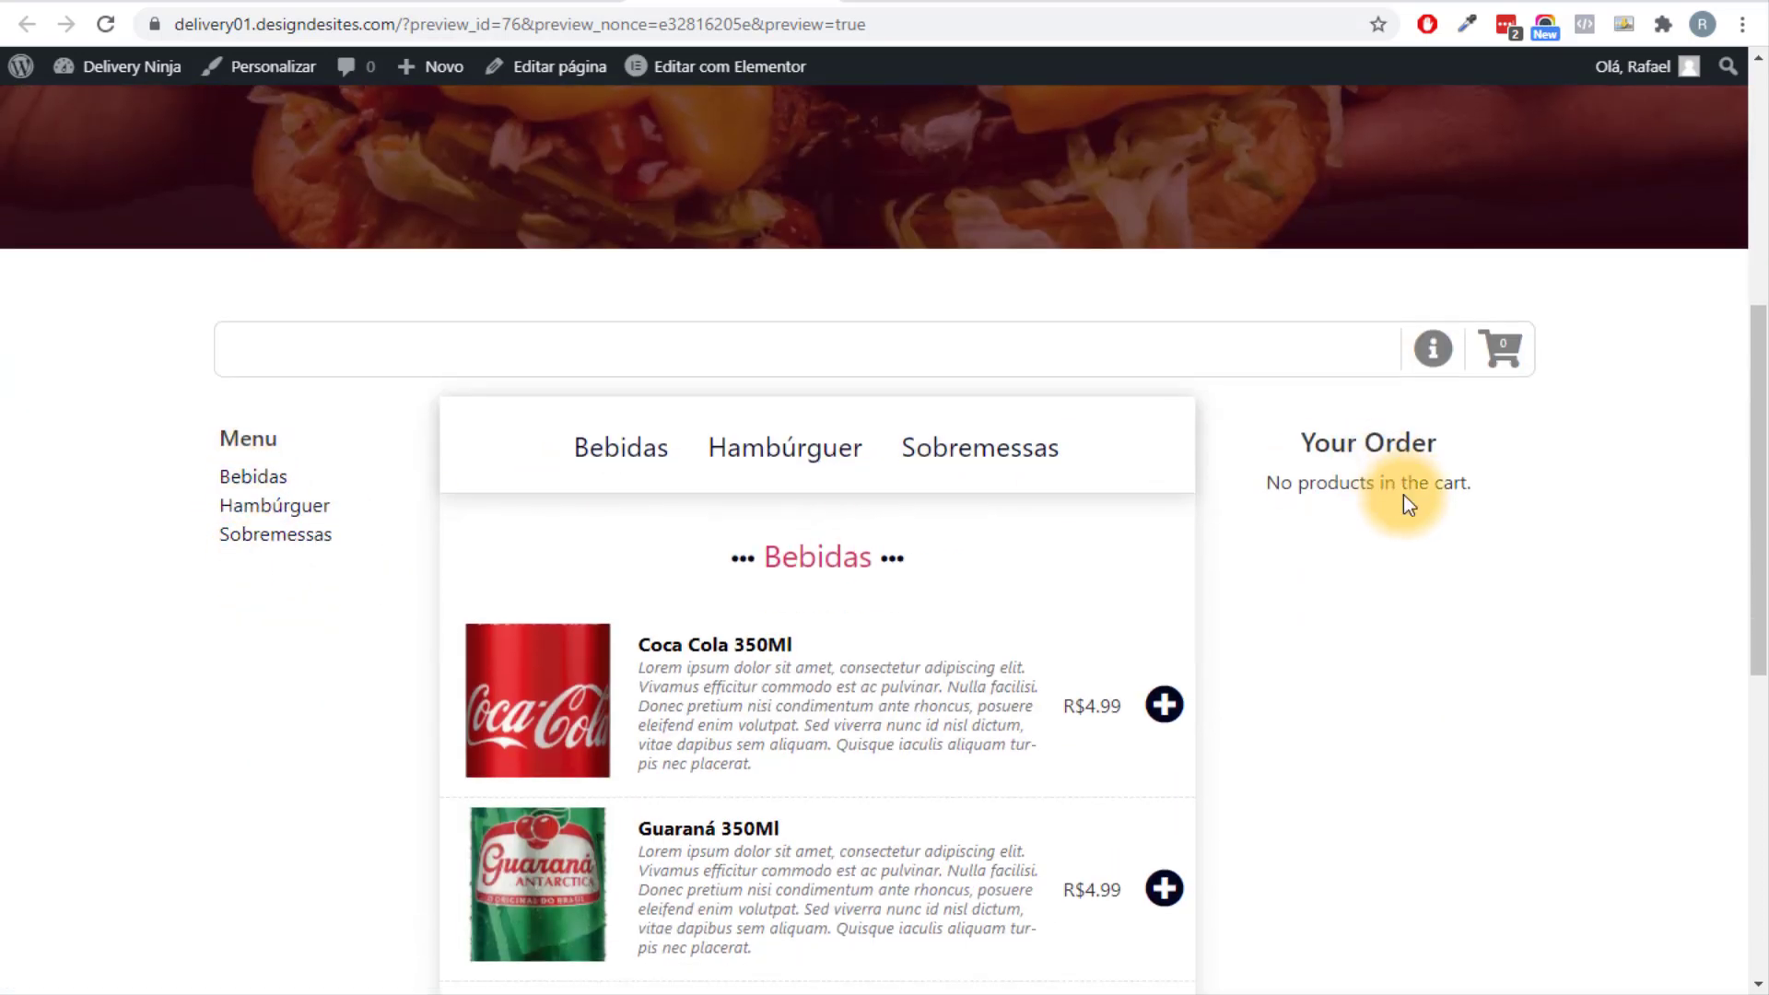
scroll(1405, 494, down, 2)
scroll(1406, 495, up, 2)
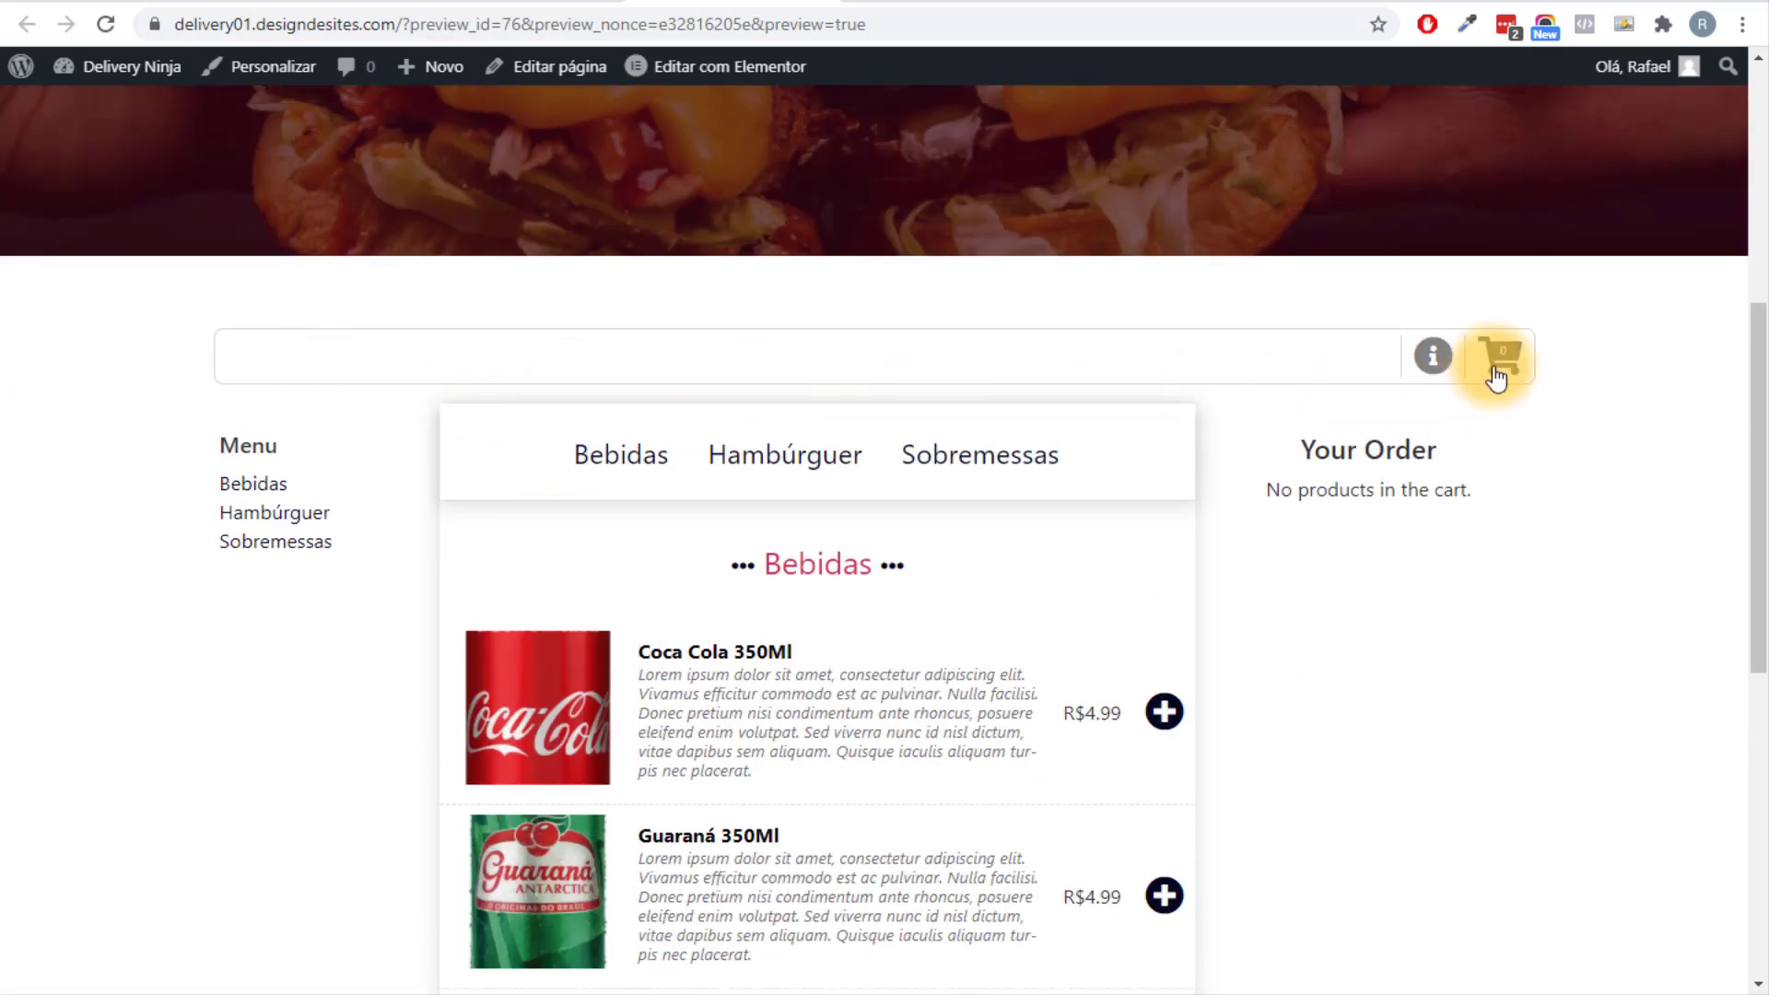
scroll(1390, 561, down, 7)
scroll(1450, 512, up, 8)
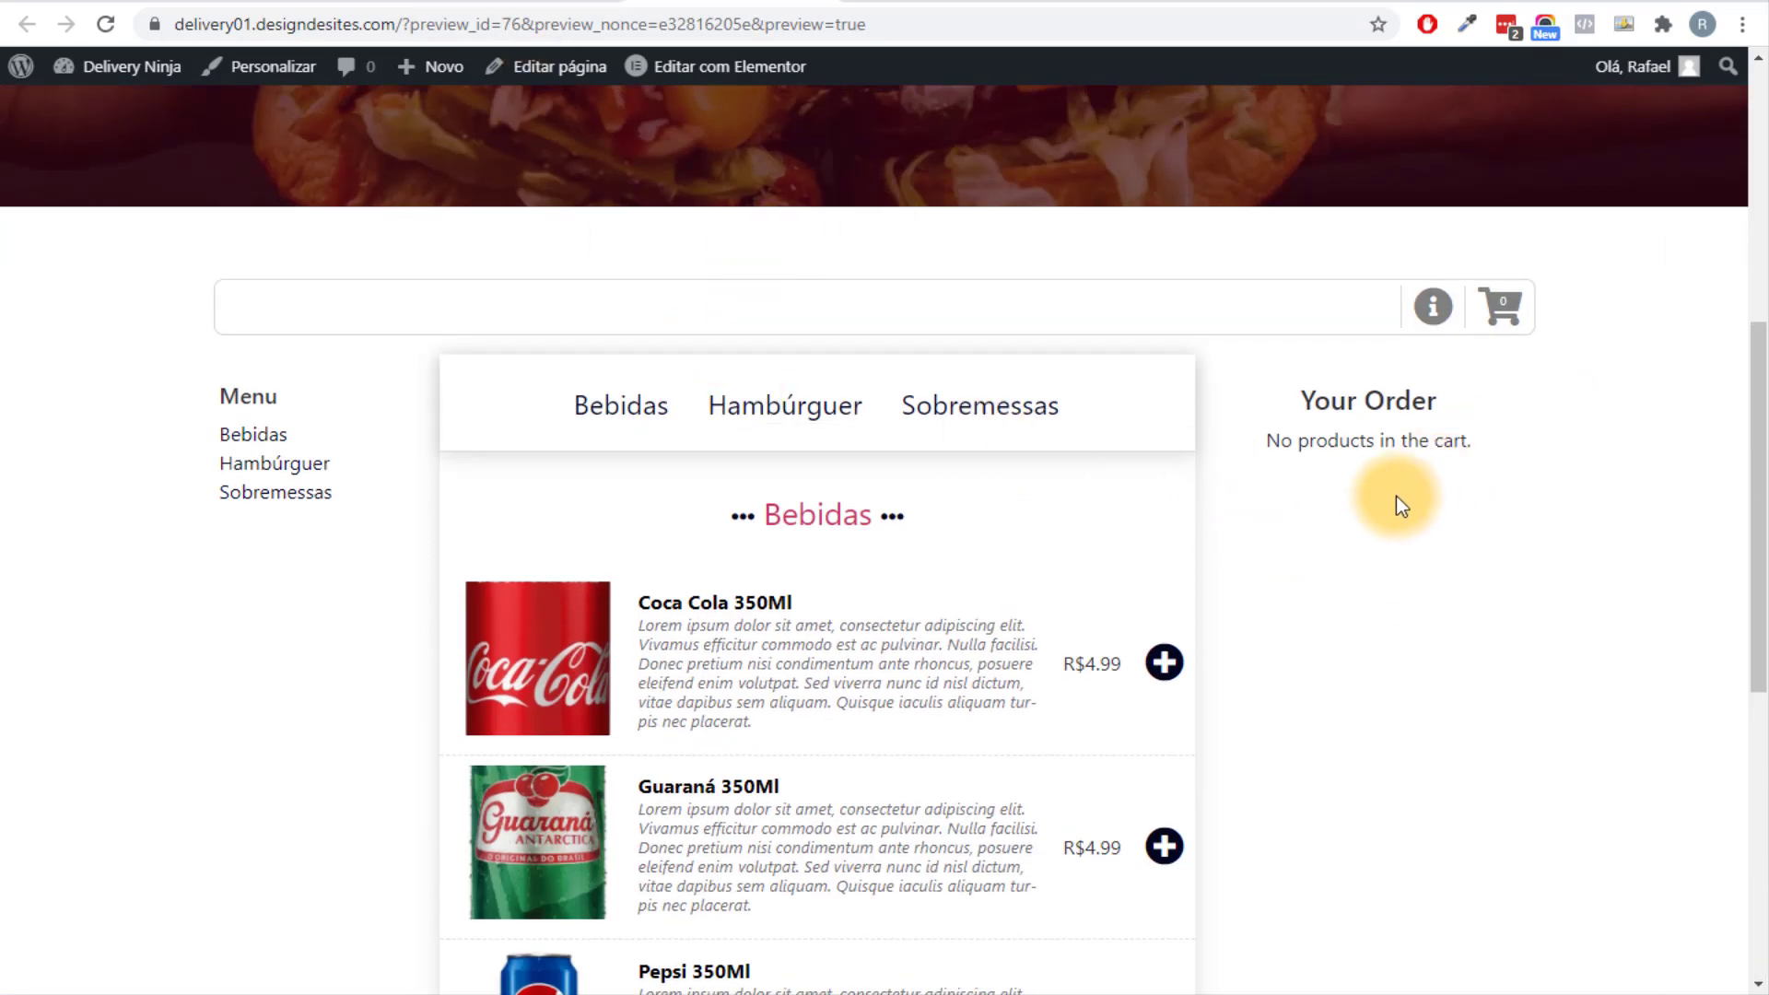
scroll(1401, 501, down, 1)
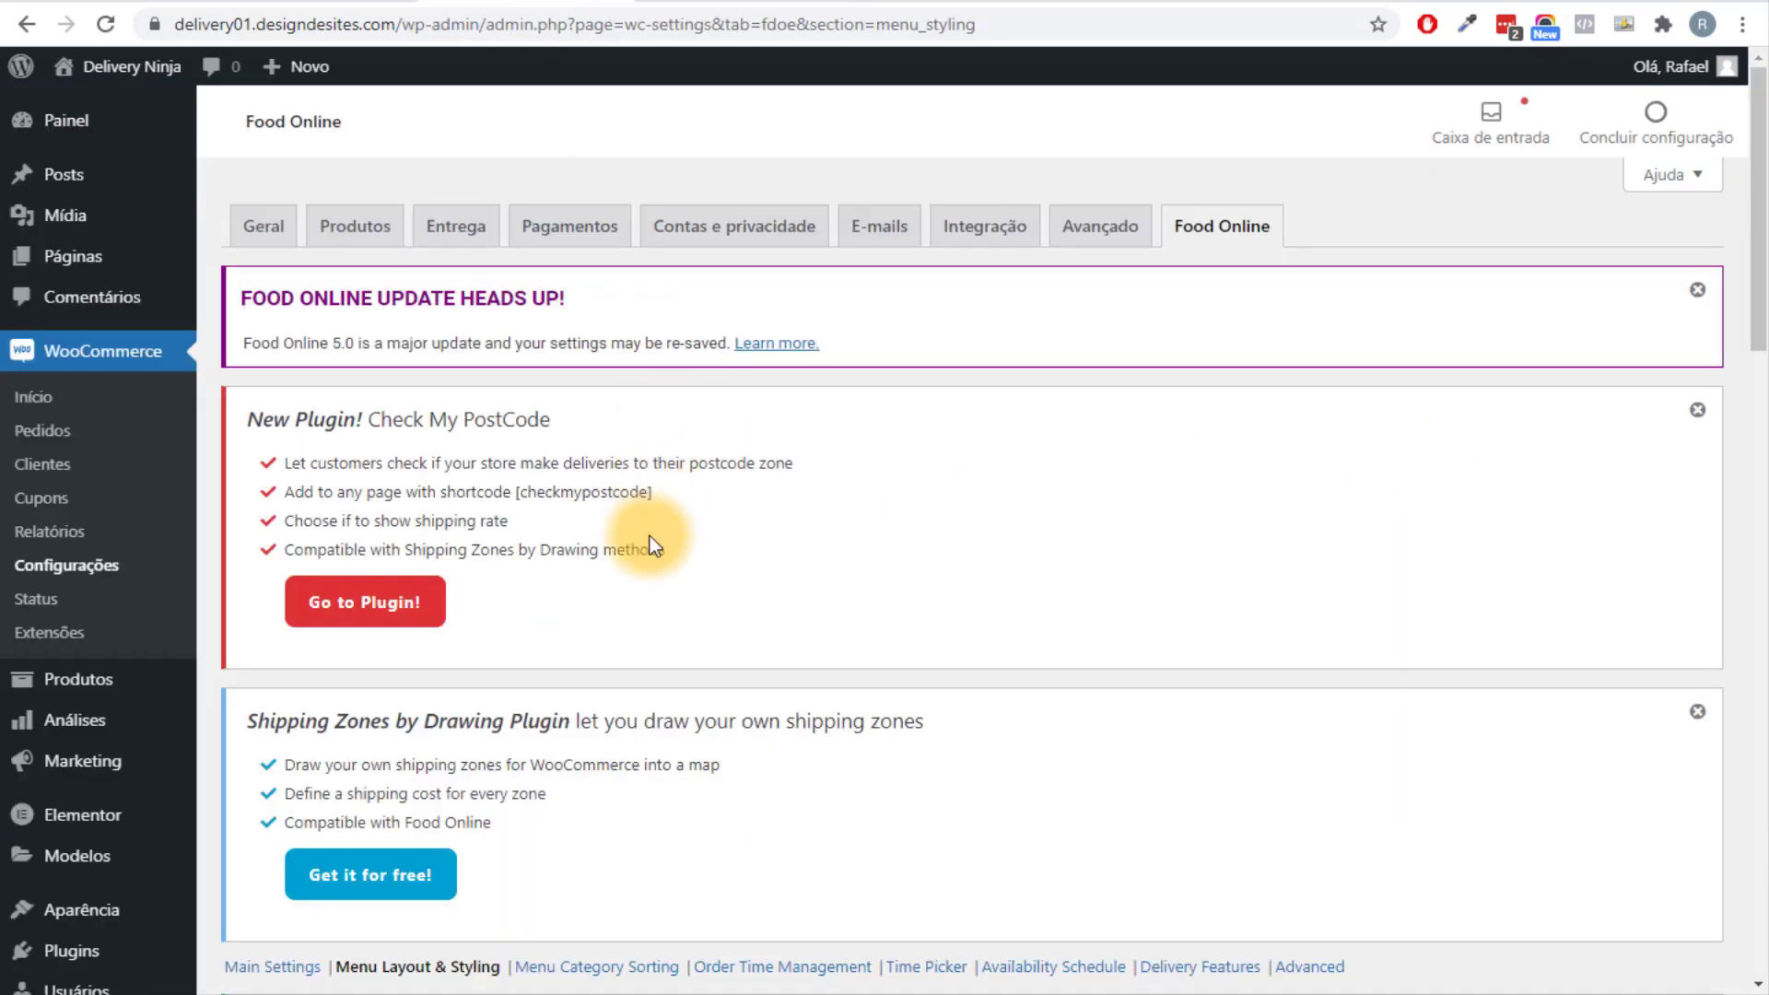
scroll(651, 525, down, 10)
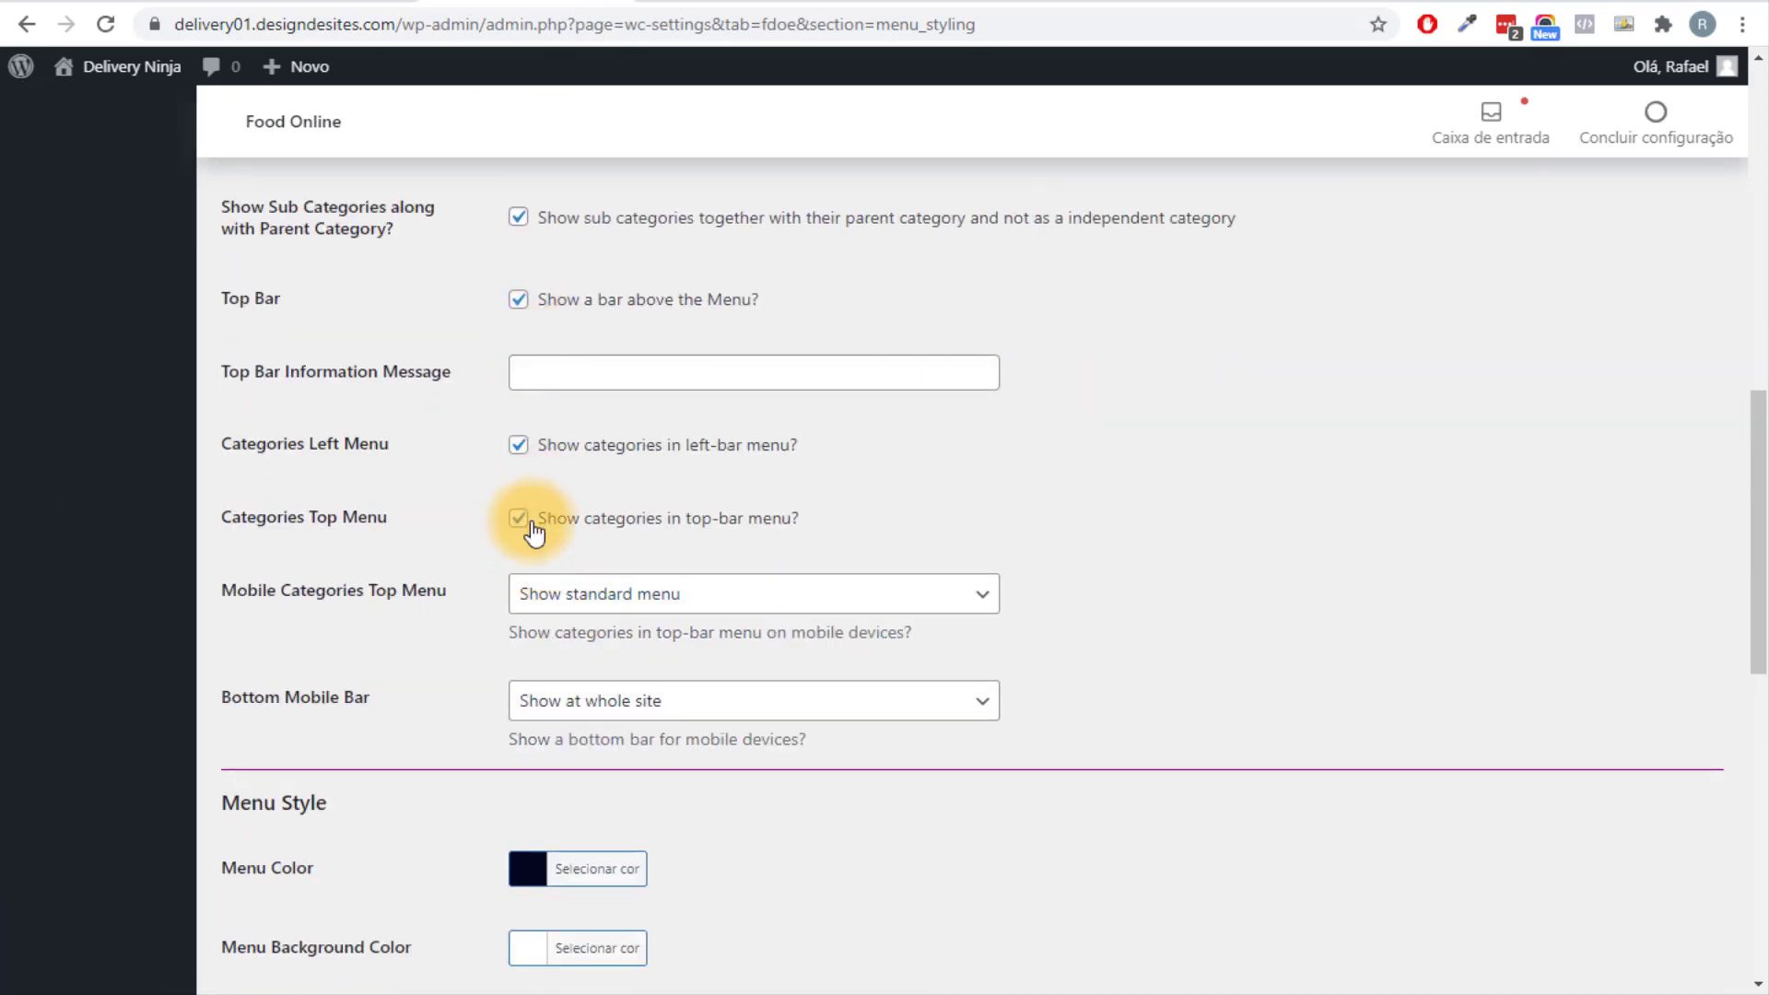
Turn off the left category menu and the top bar, save, and reload the storefront.
click(518, 445)
click(518, 299)
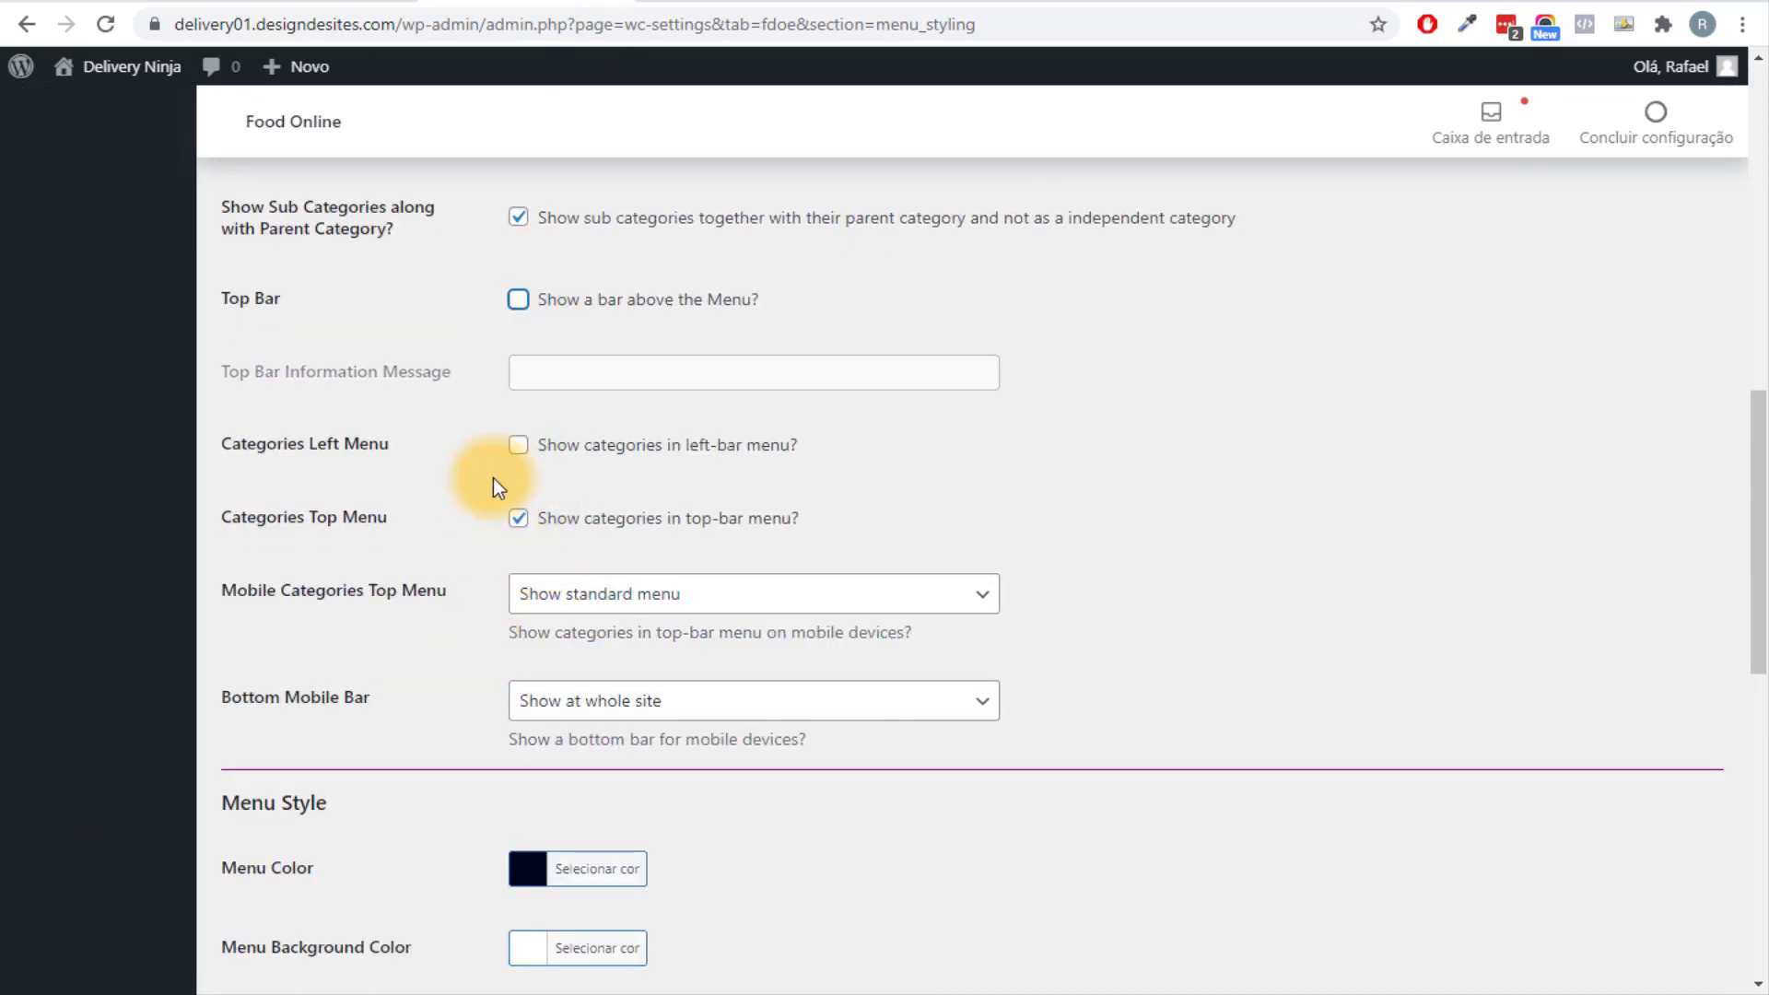
scroll(494, 479, down, 3)
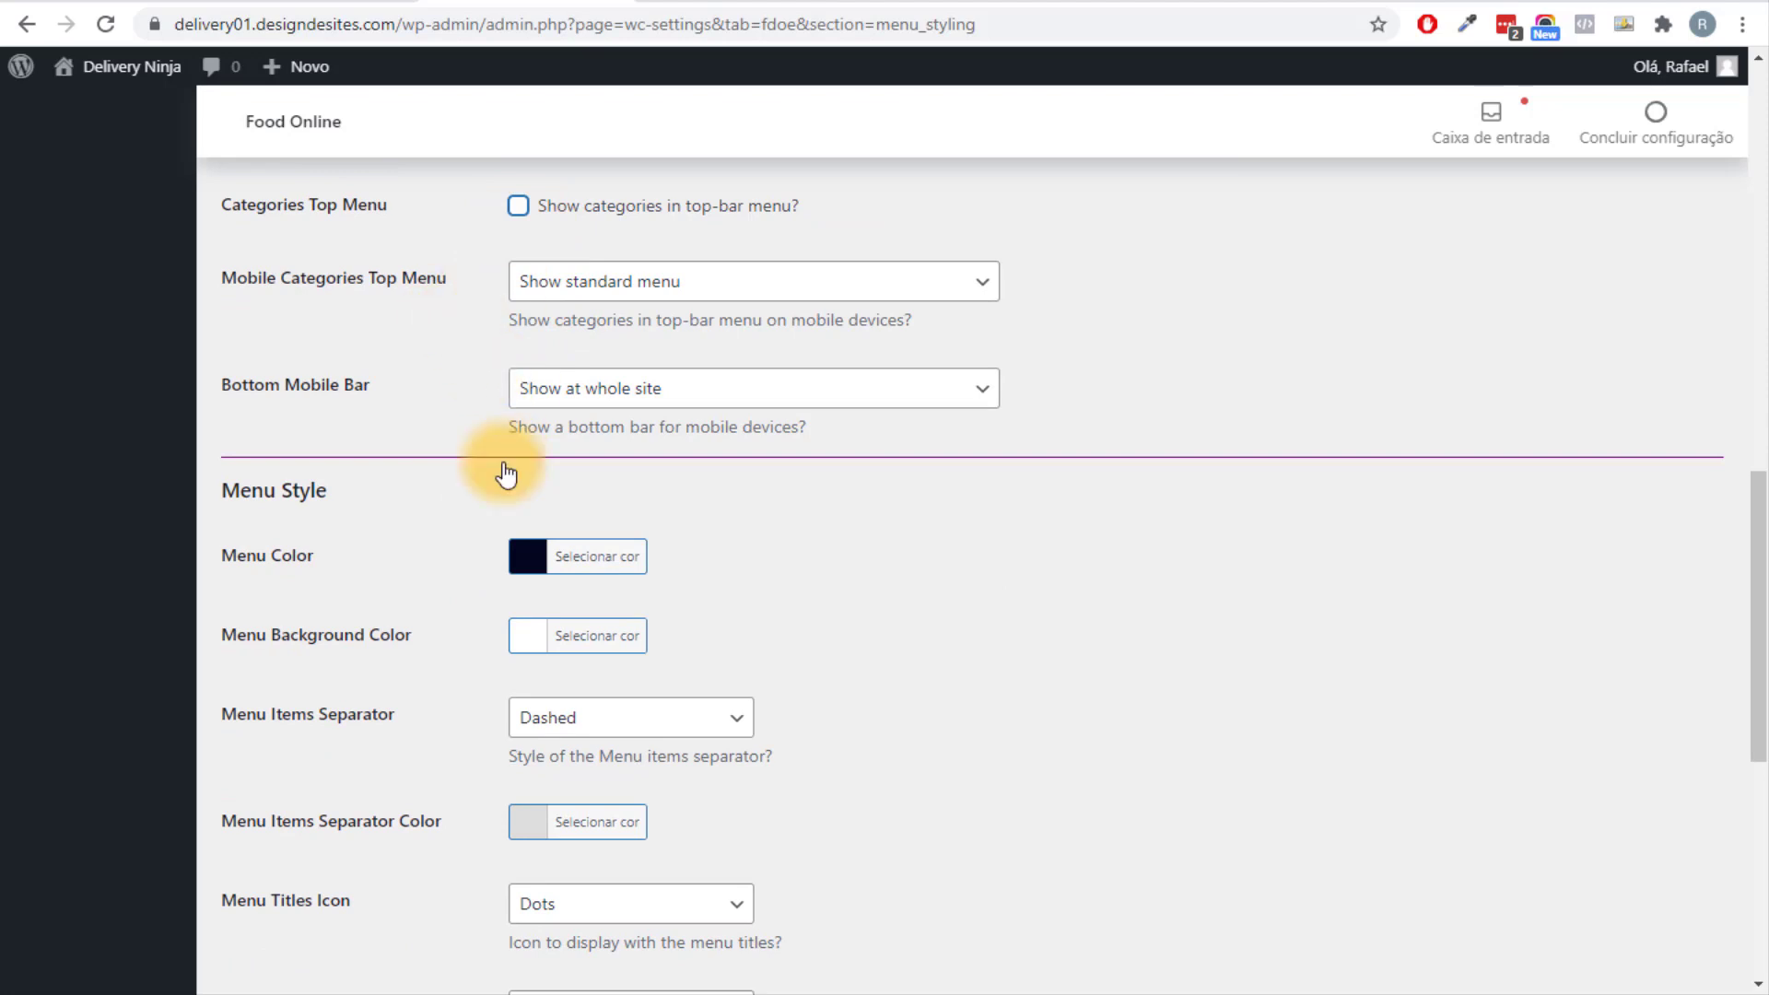
scroll(506, 475, down, 7)
click(332, 862)
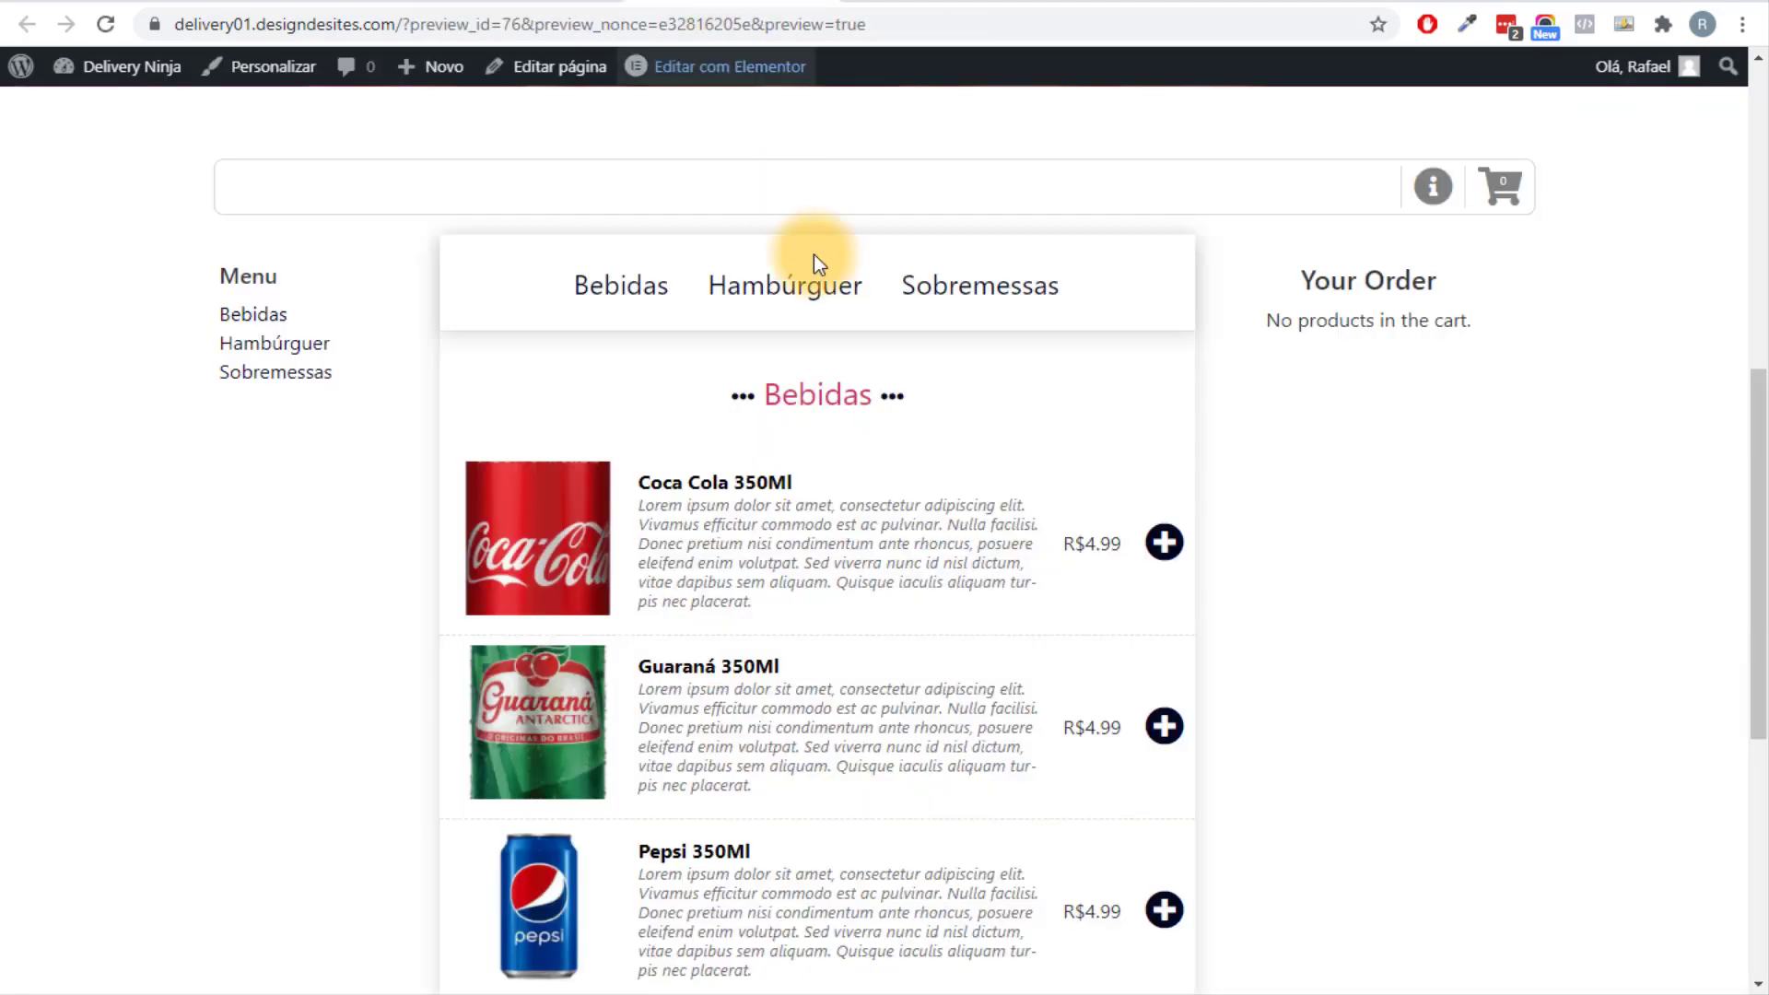
key(F5)
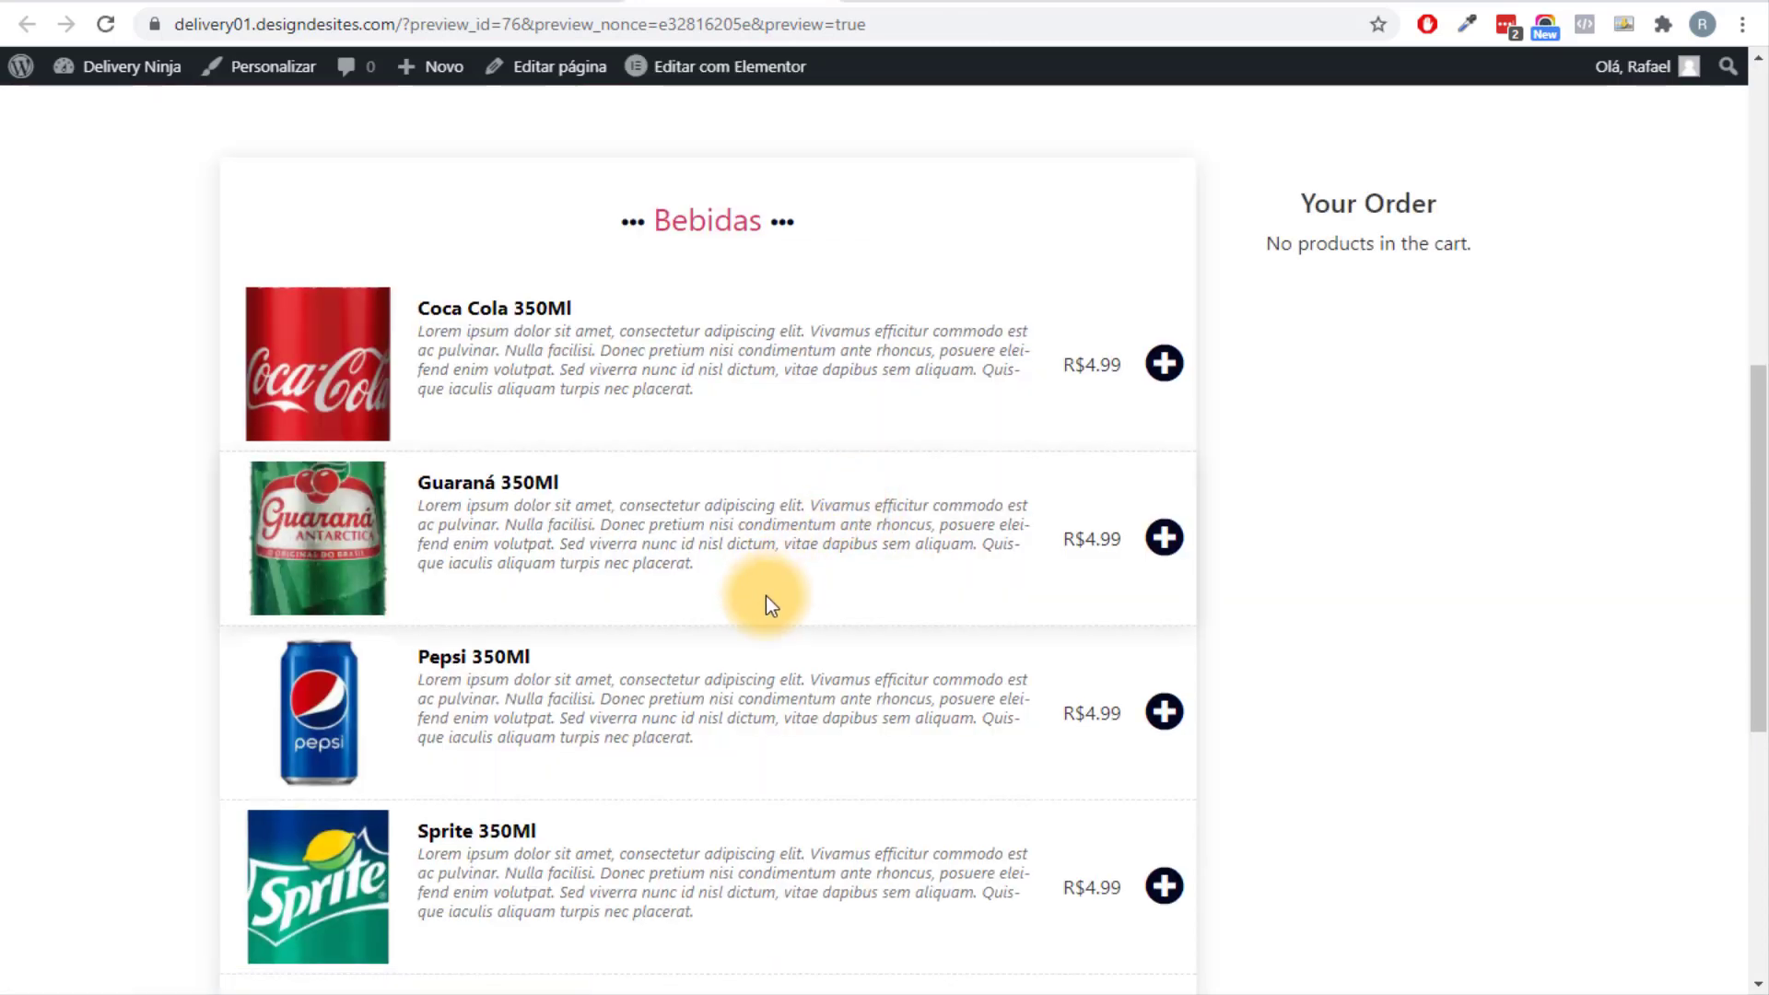
scroll(773, 594, up, 4)
scroll(792, 571, down, 10)
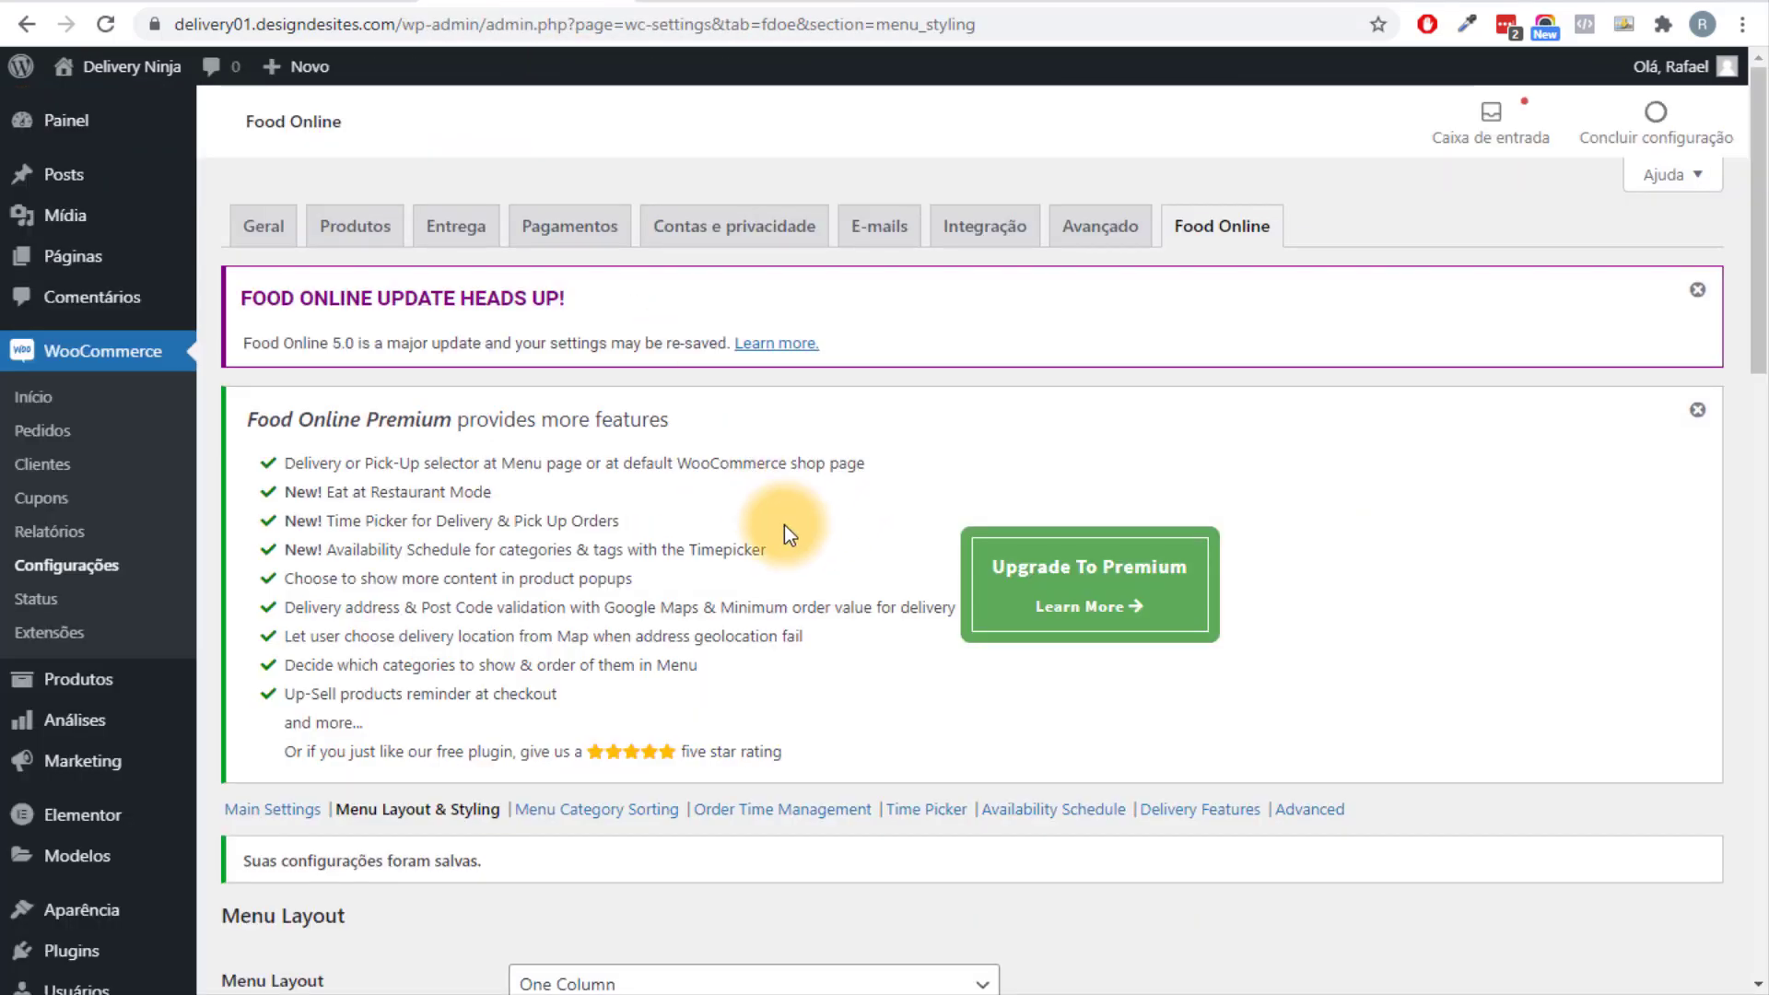
scroll(737, 521, down, 8)
Disable the accordion menu behaviour, save, and recheck the storefront menu.
click(534, 420)
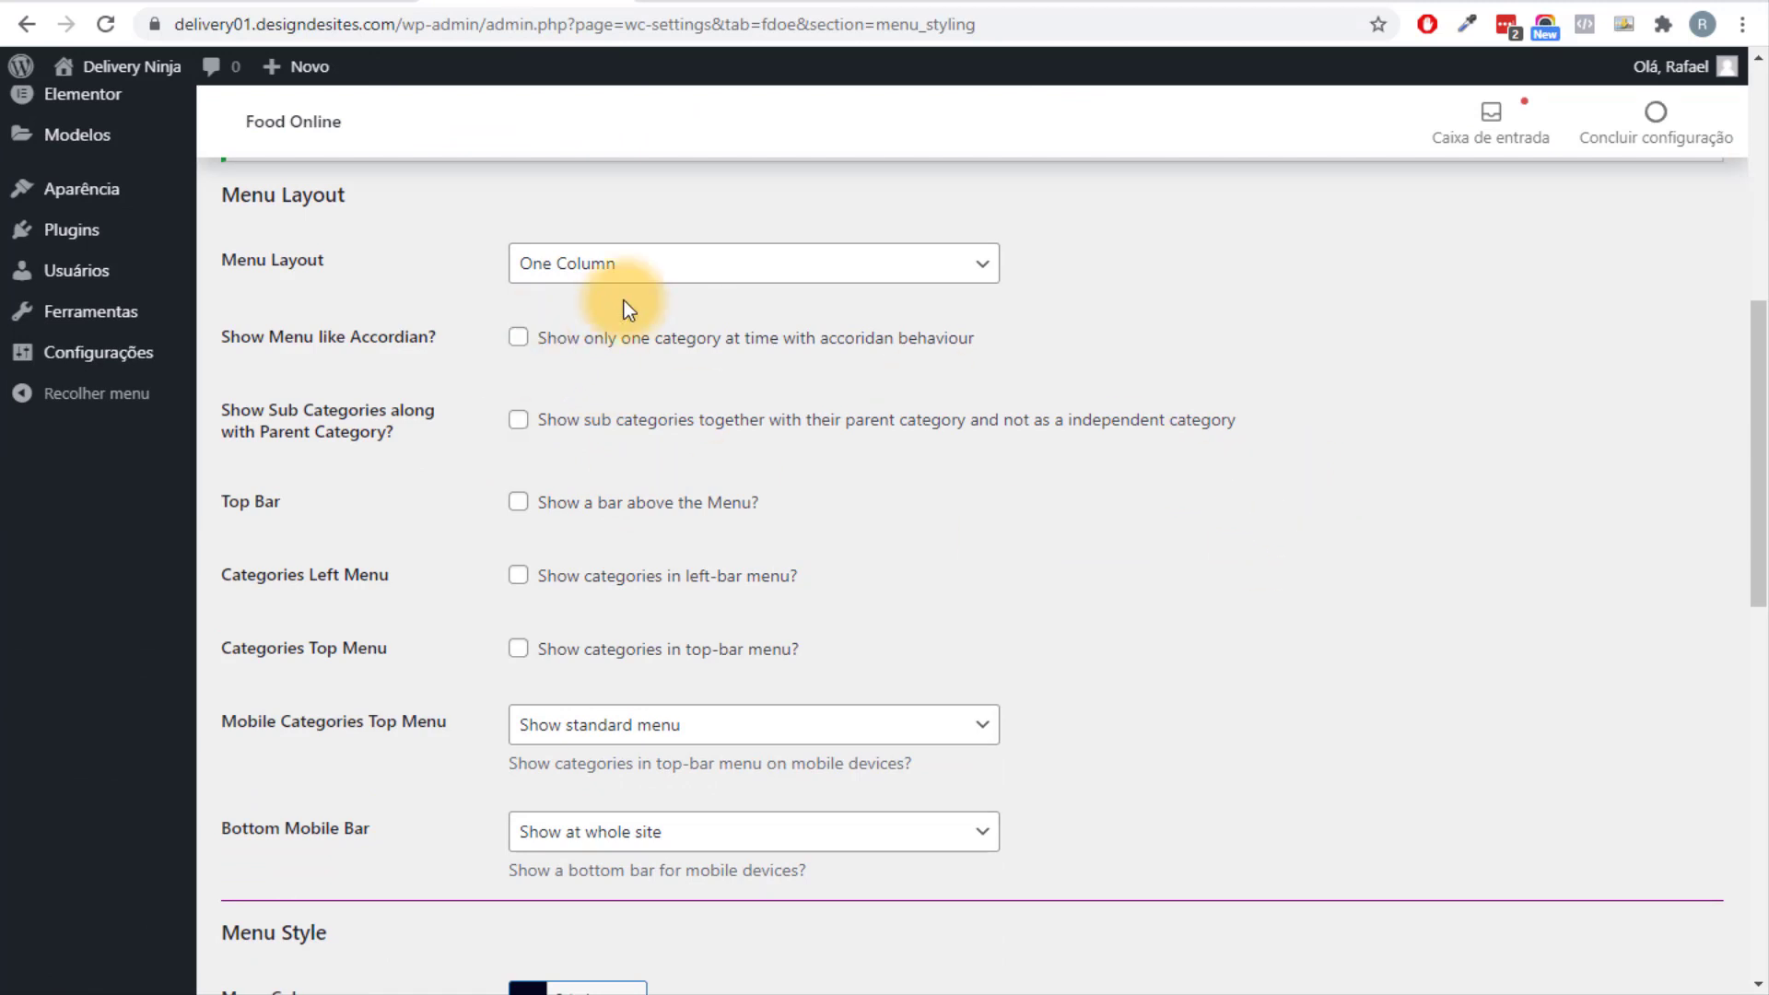
scroll(699, 332, down, 10)
click(284, 862)
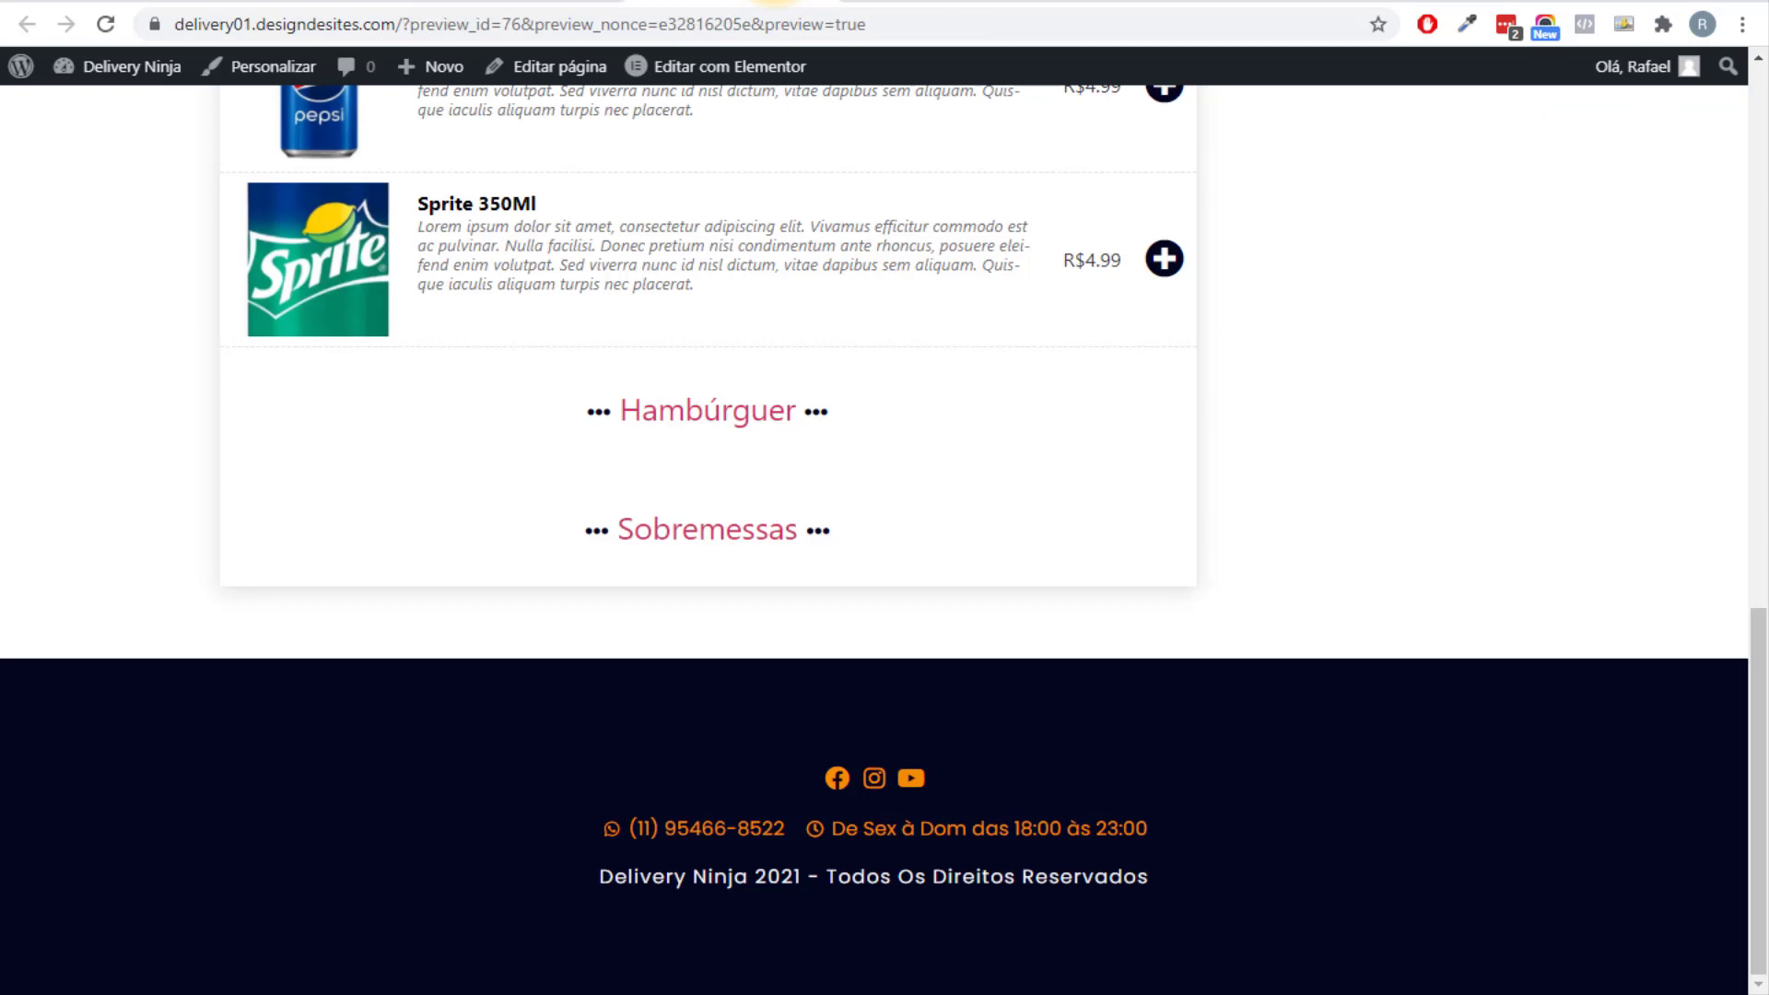
key(F5)
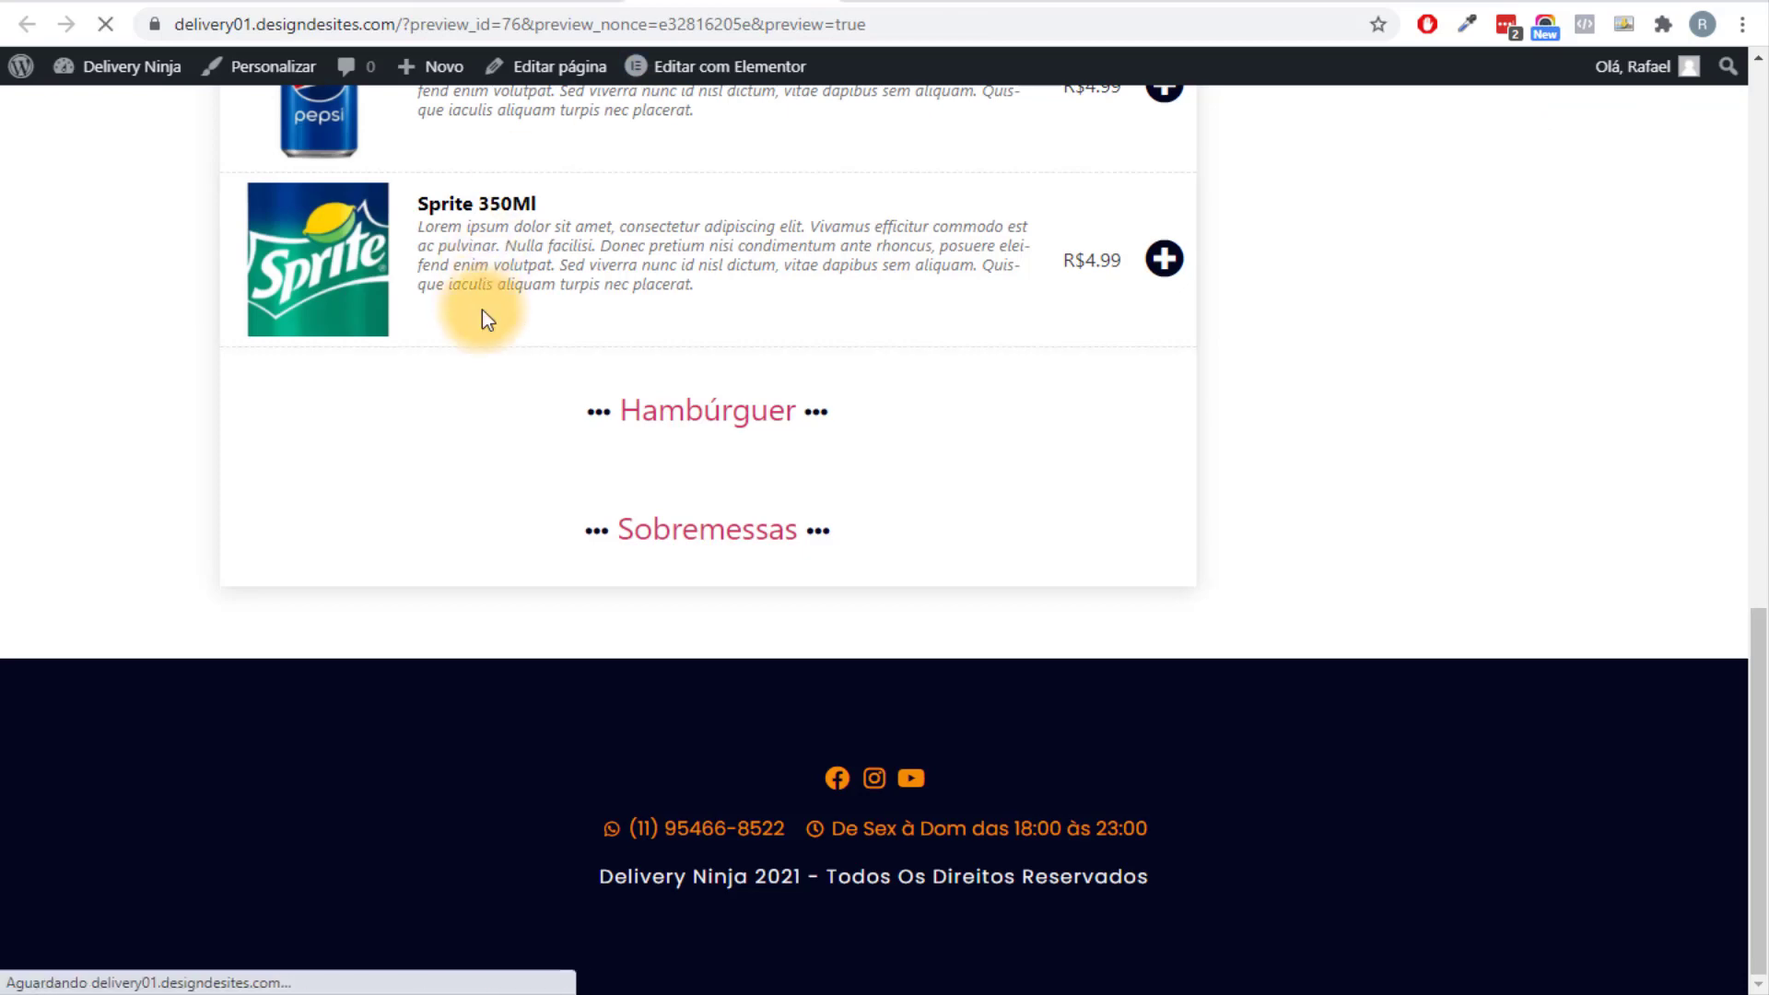
scroll(441, 361, up, 15)
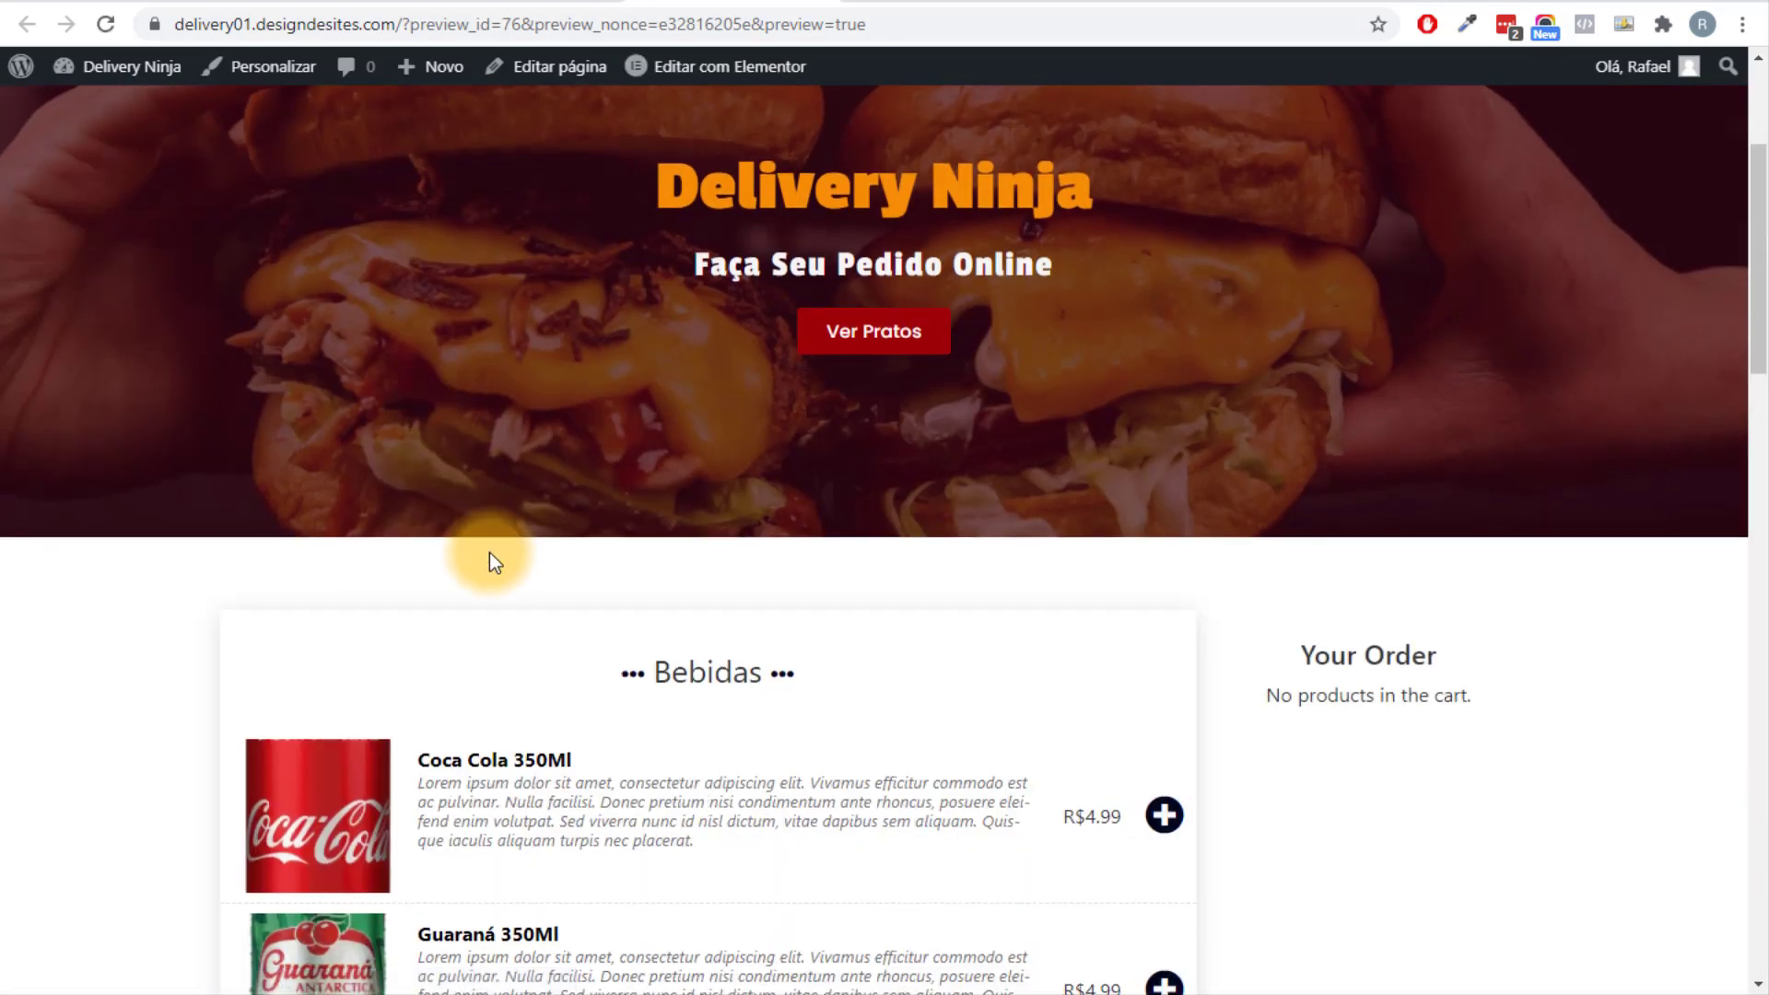
scroll(489, 550, down, 15)
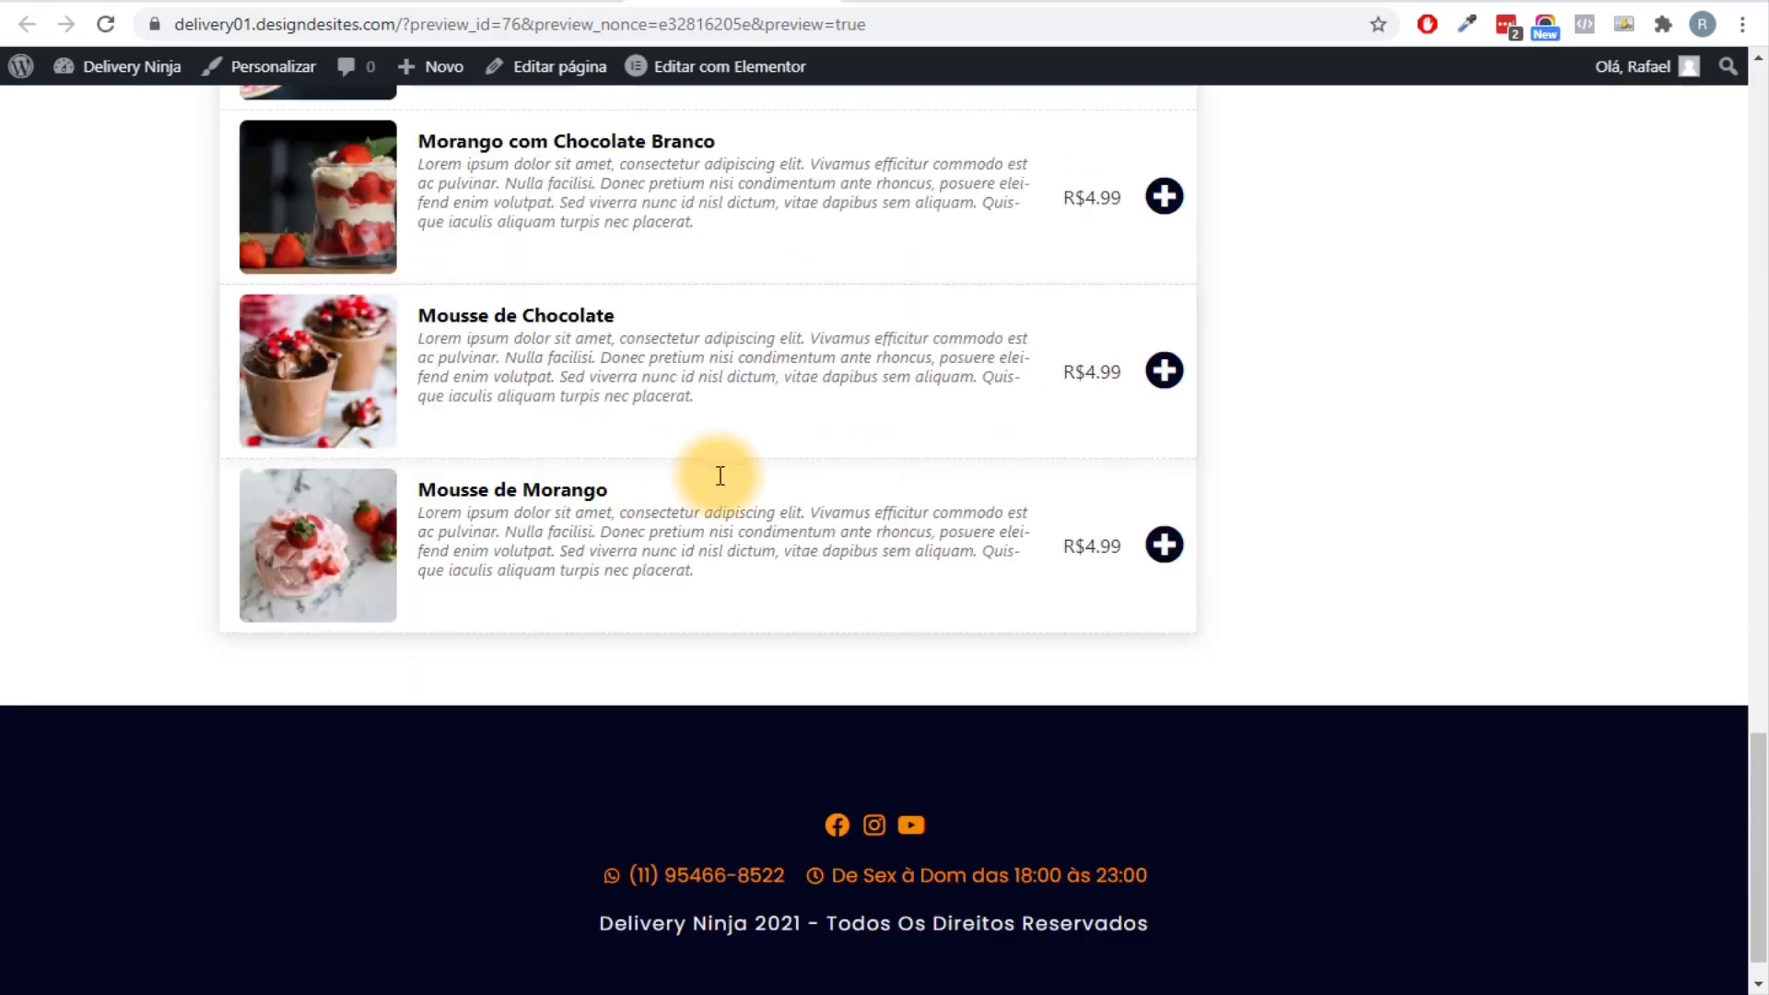
scroll(720, 475, up, 15)
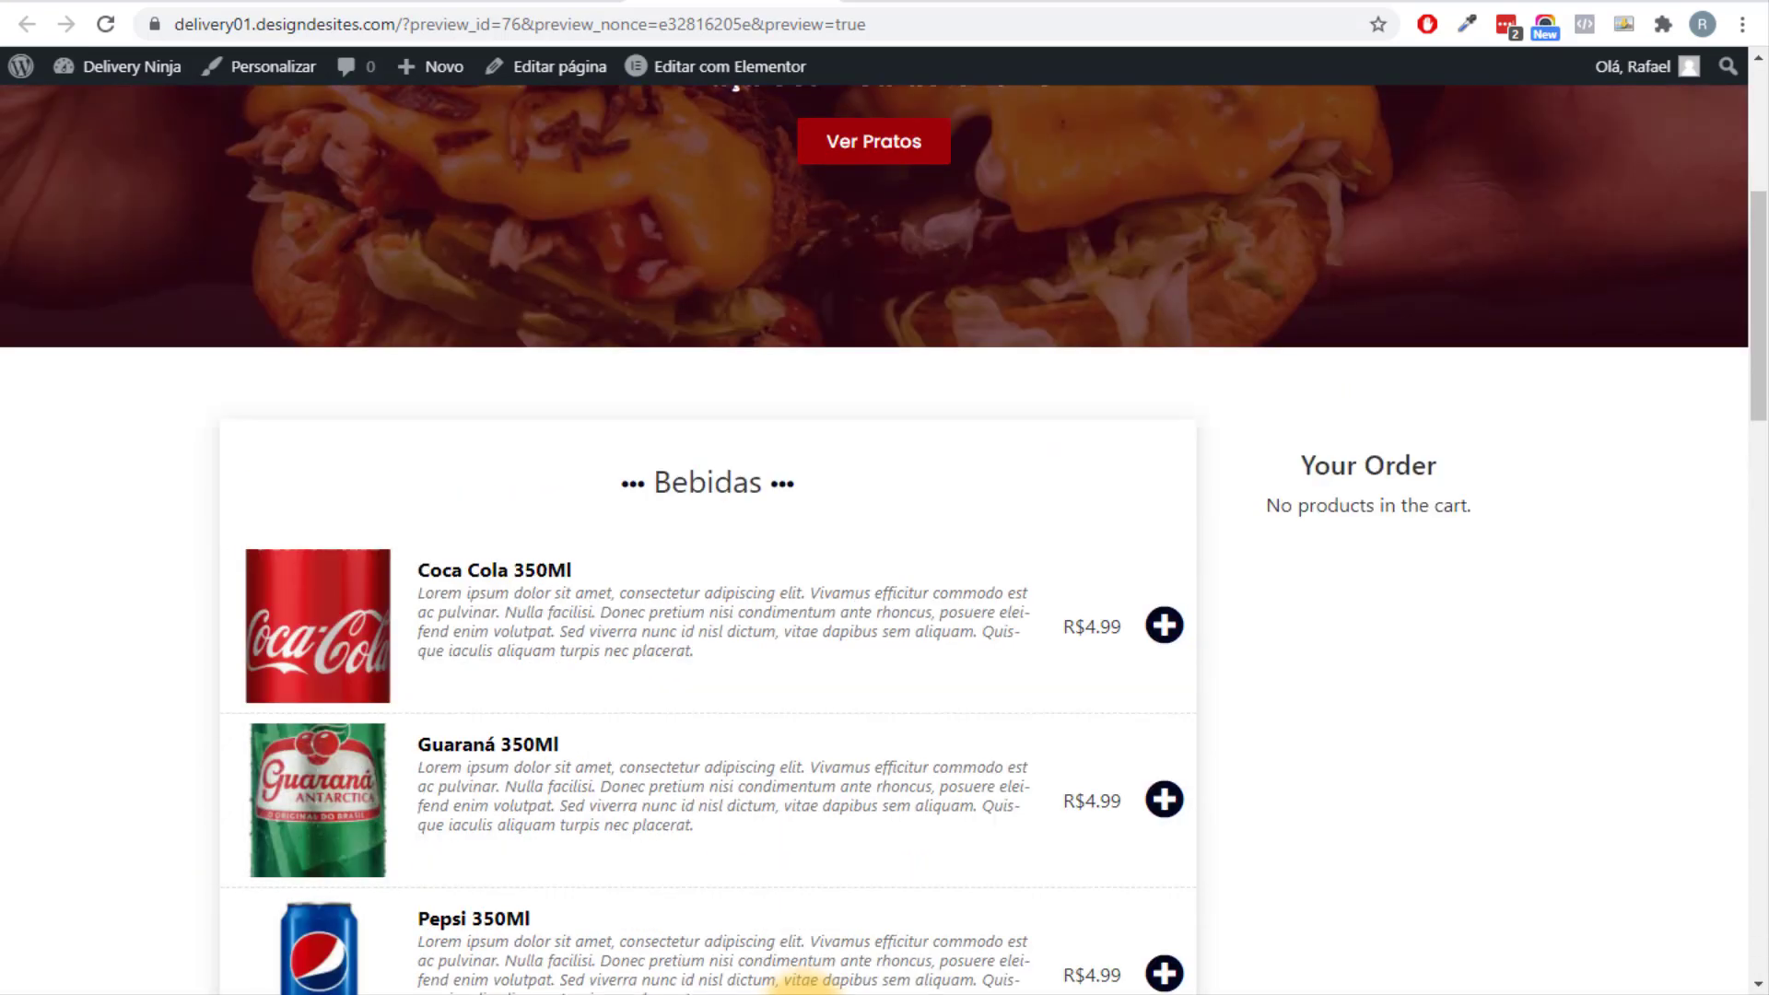
click(806, 993)
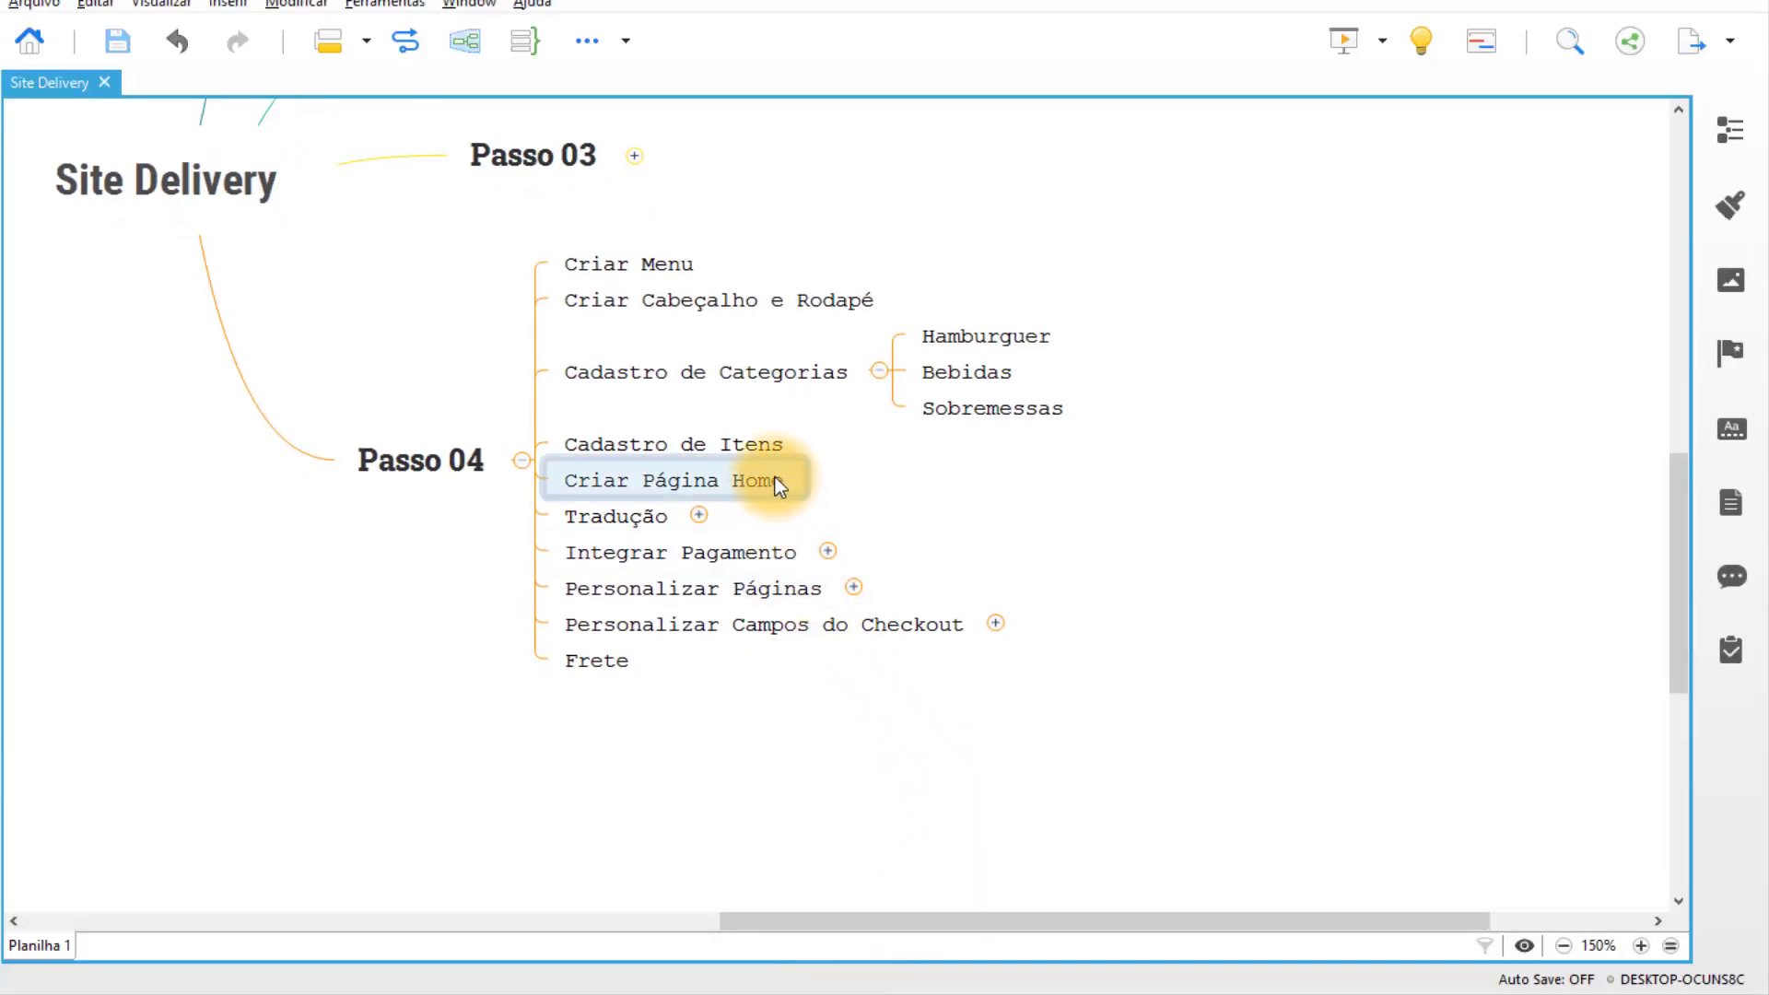
Select Criar Página Home in the plan, then add Coca Cola 350Ml to the order.
click(775, 477)
click(746, 987)
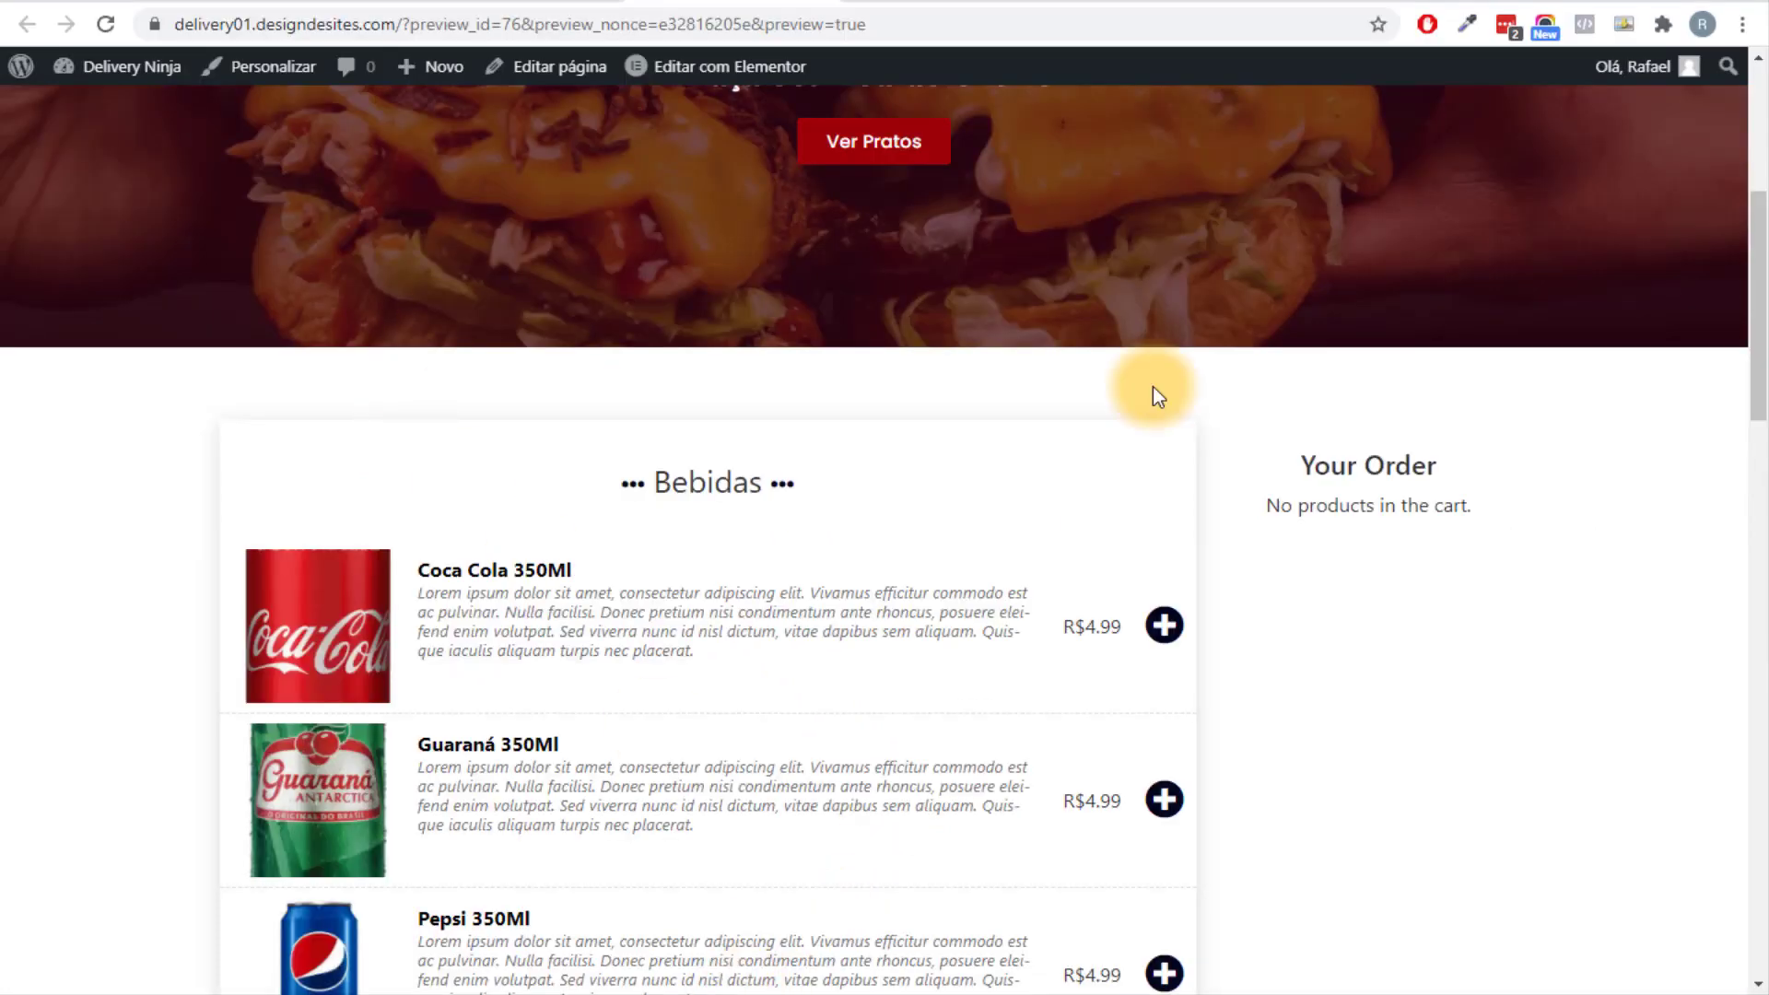
scroll(955, 427, up, 1)
scroll(999, 466, down, 2)
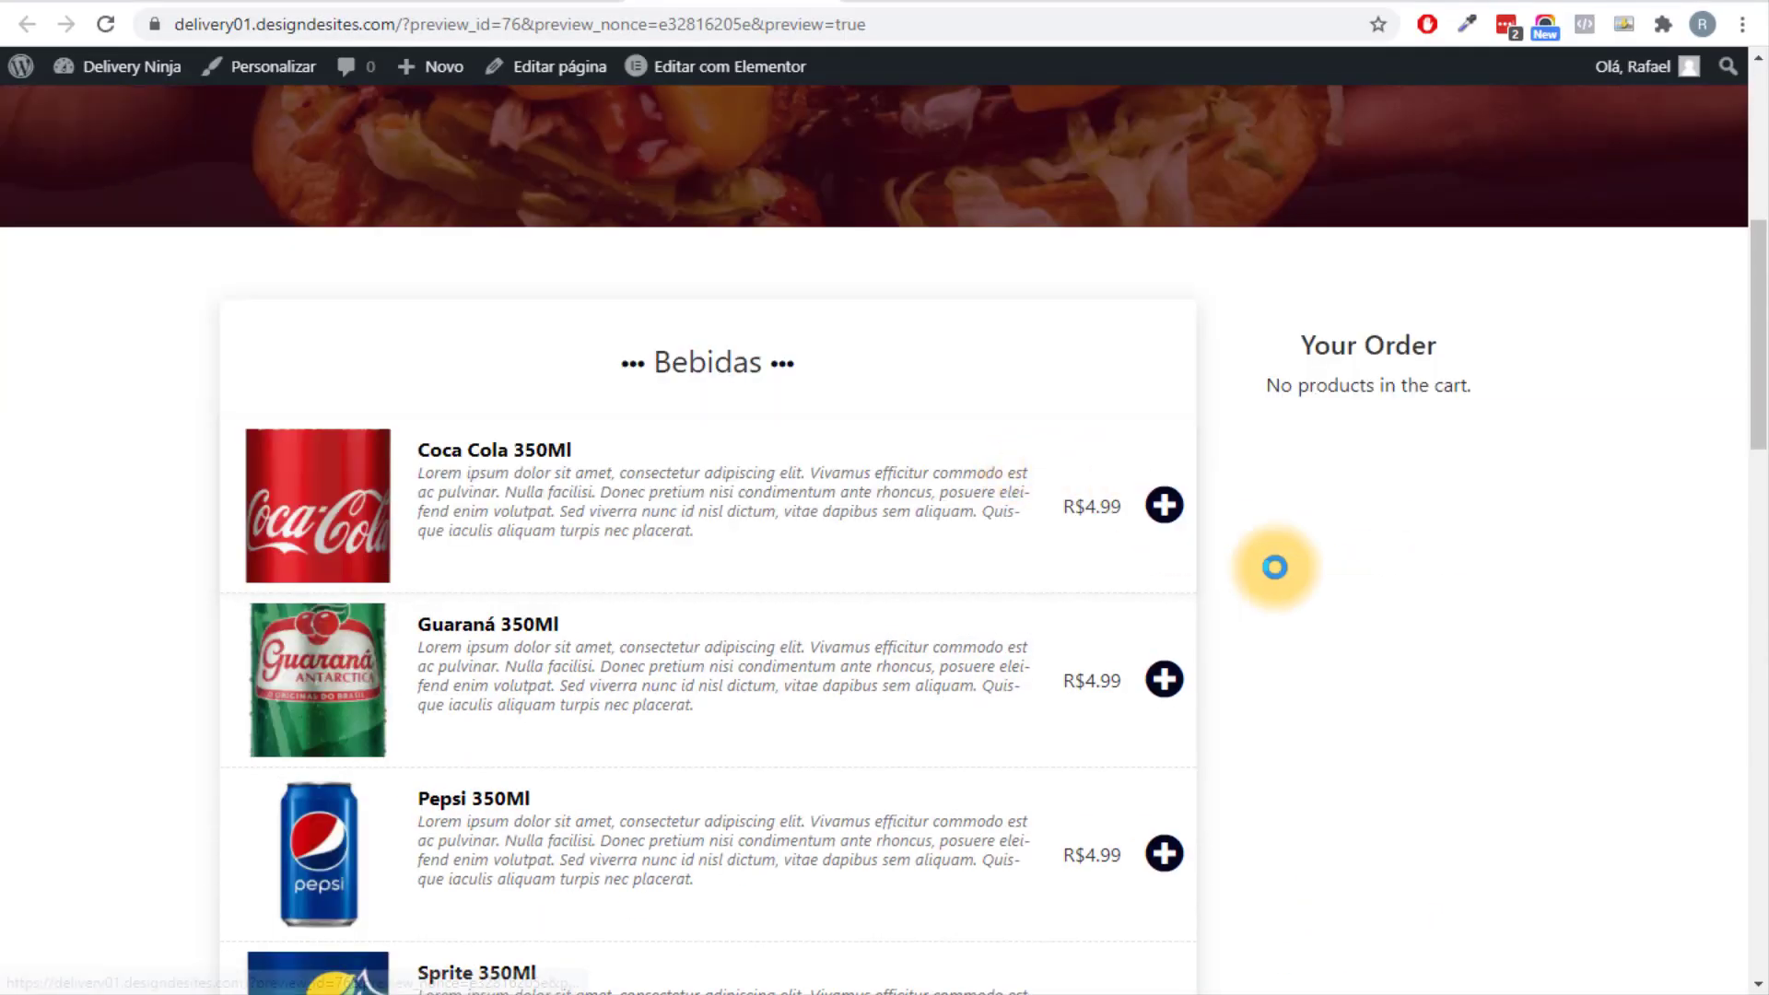
click(1163, 505)
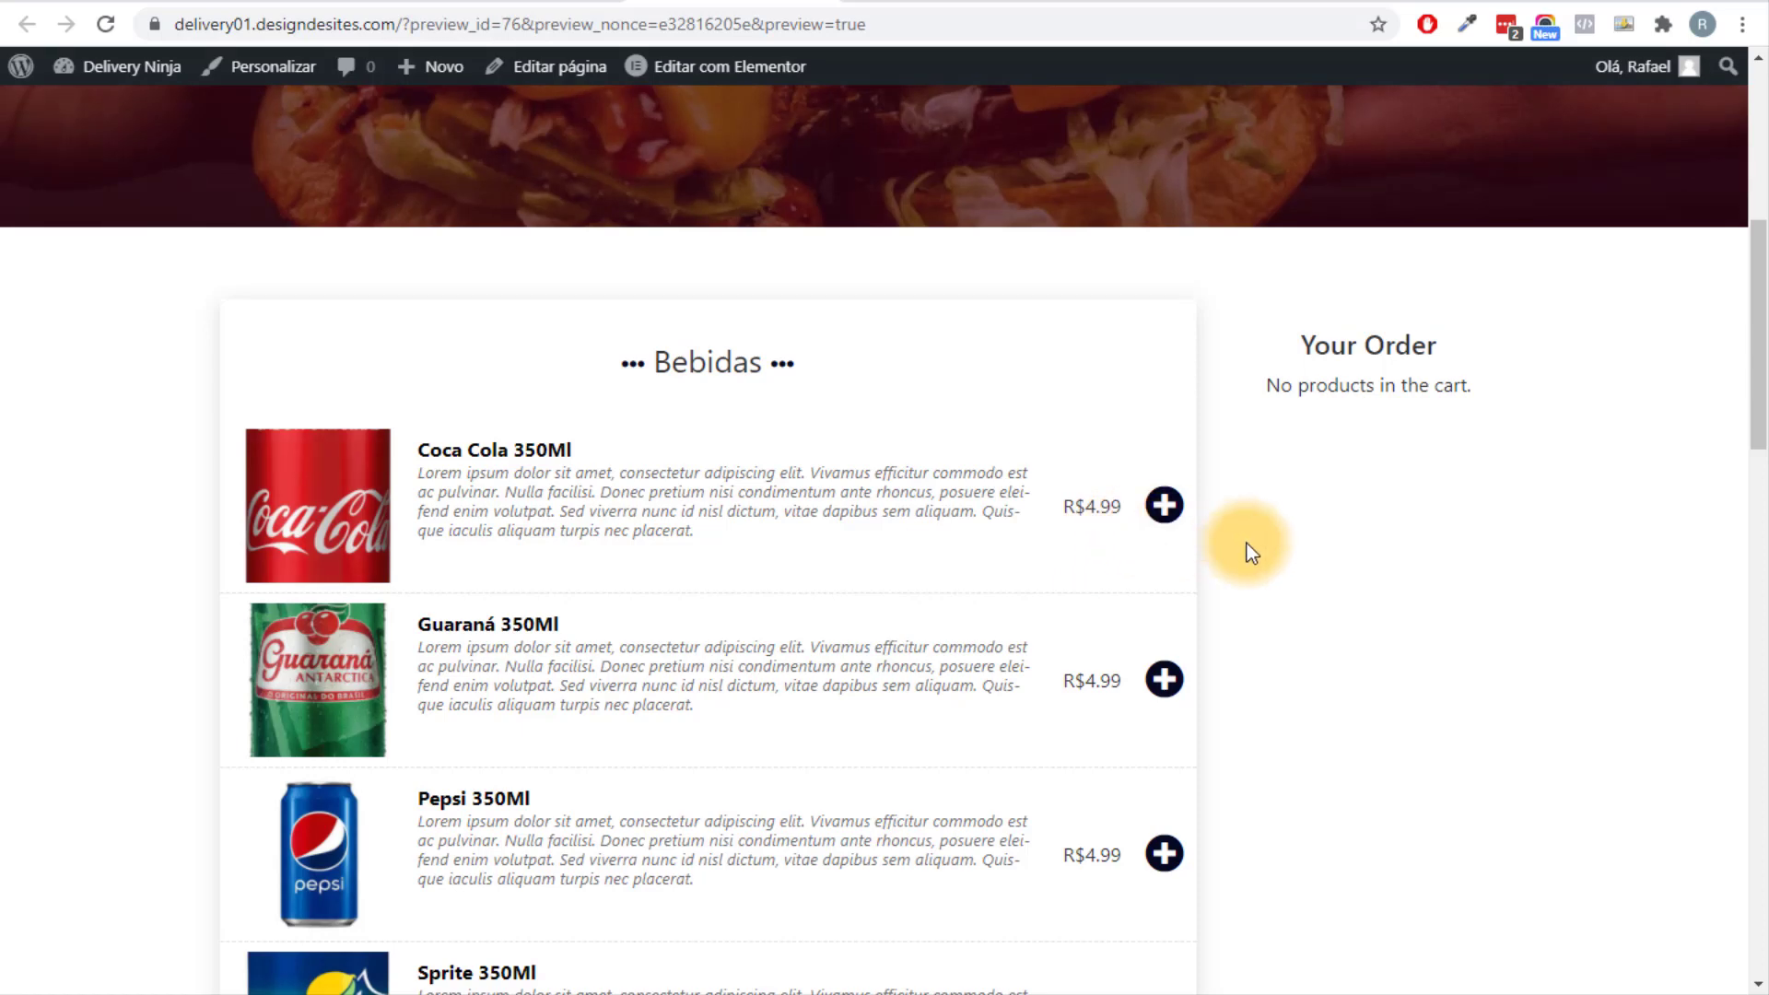
scroll(1236, 613, down, 8)
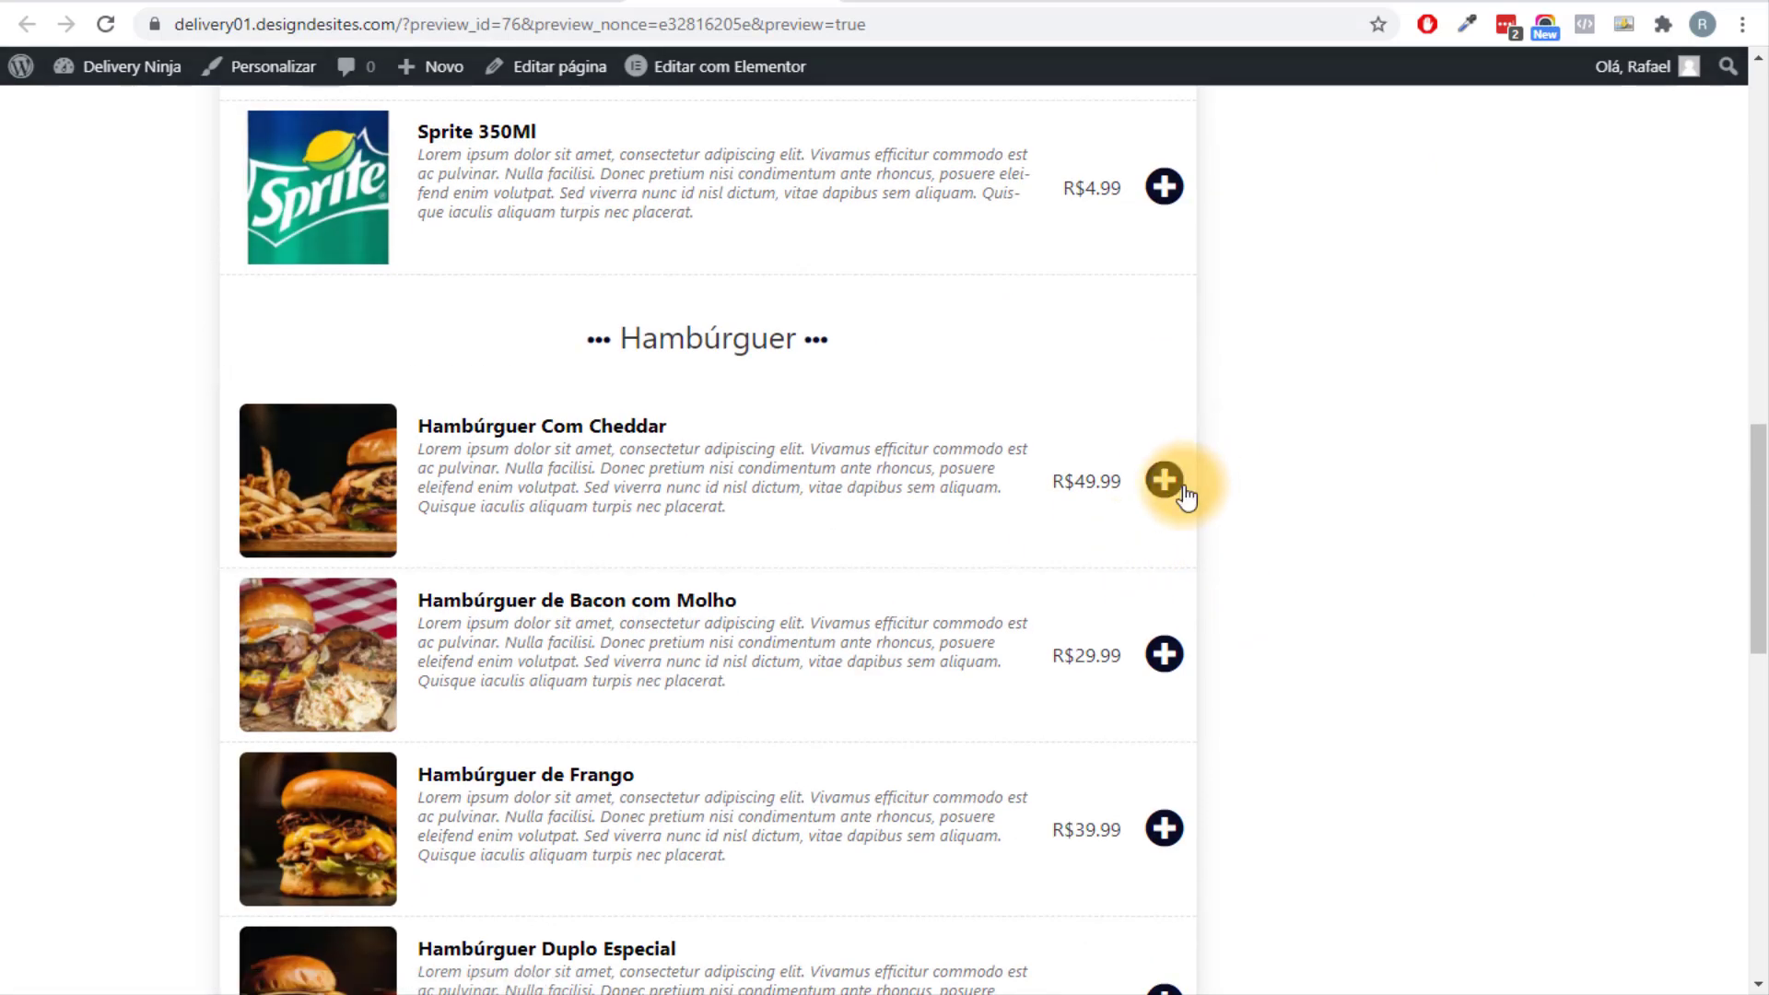
Add Hambúrguer Com Cheddar, bringing the cart subtotal to R$54.98.
click(1182, 488)
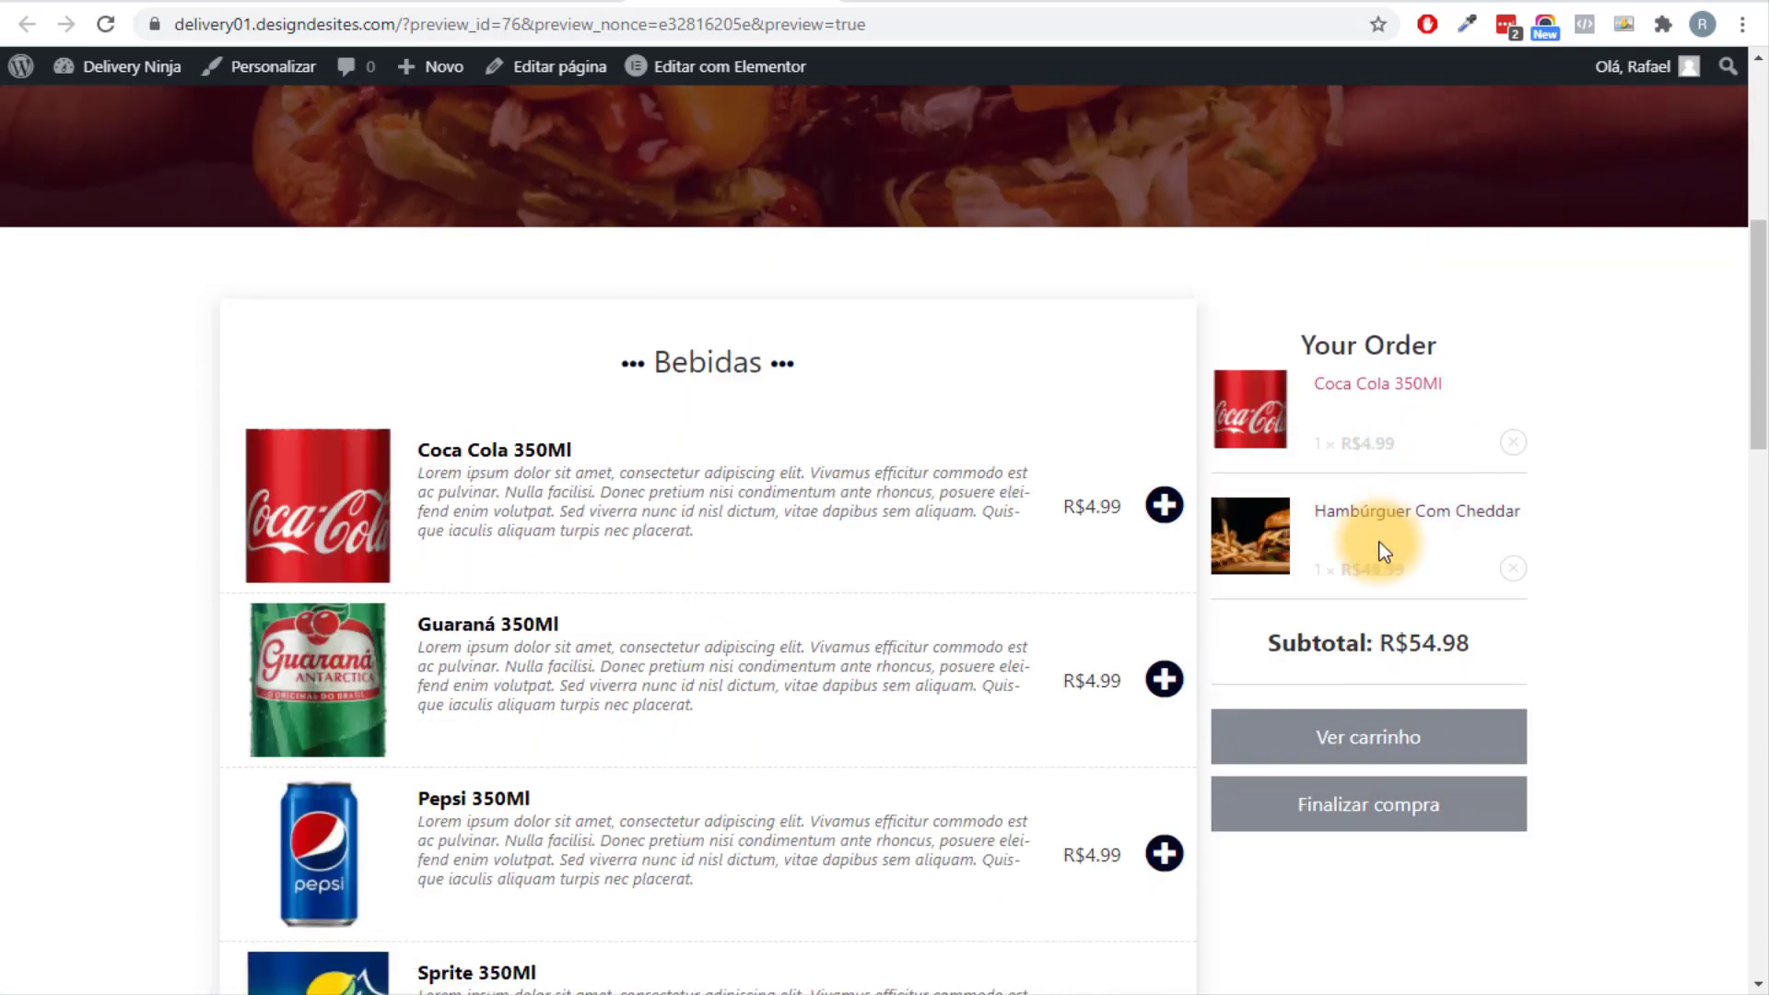
scroll(1324, 595, down, 5)
scroll(1323, 589, down, 15)
scroll(1324, 525, up, 12)
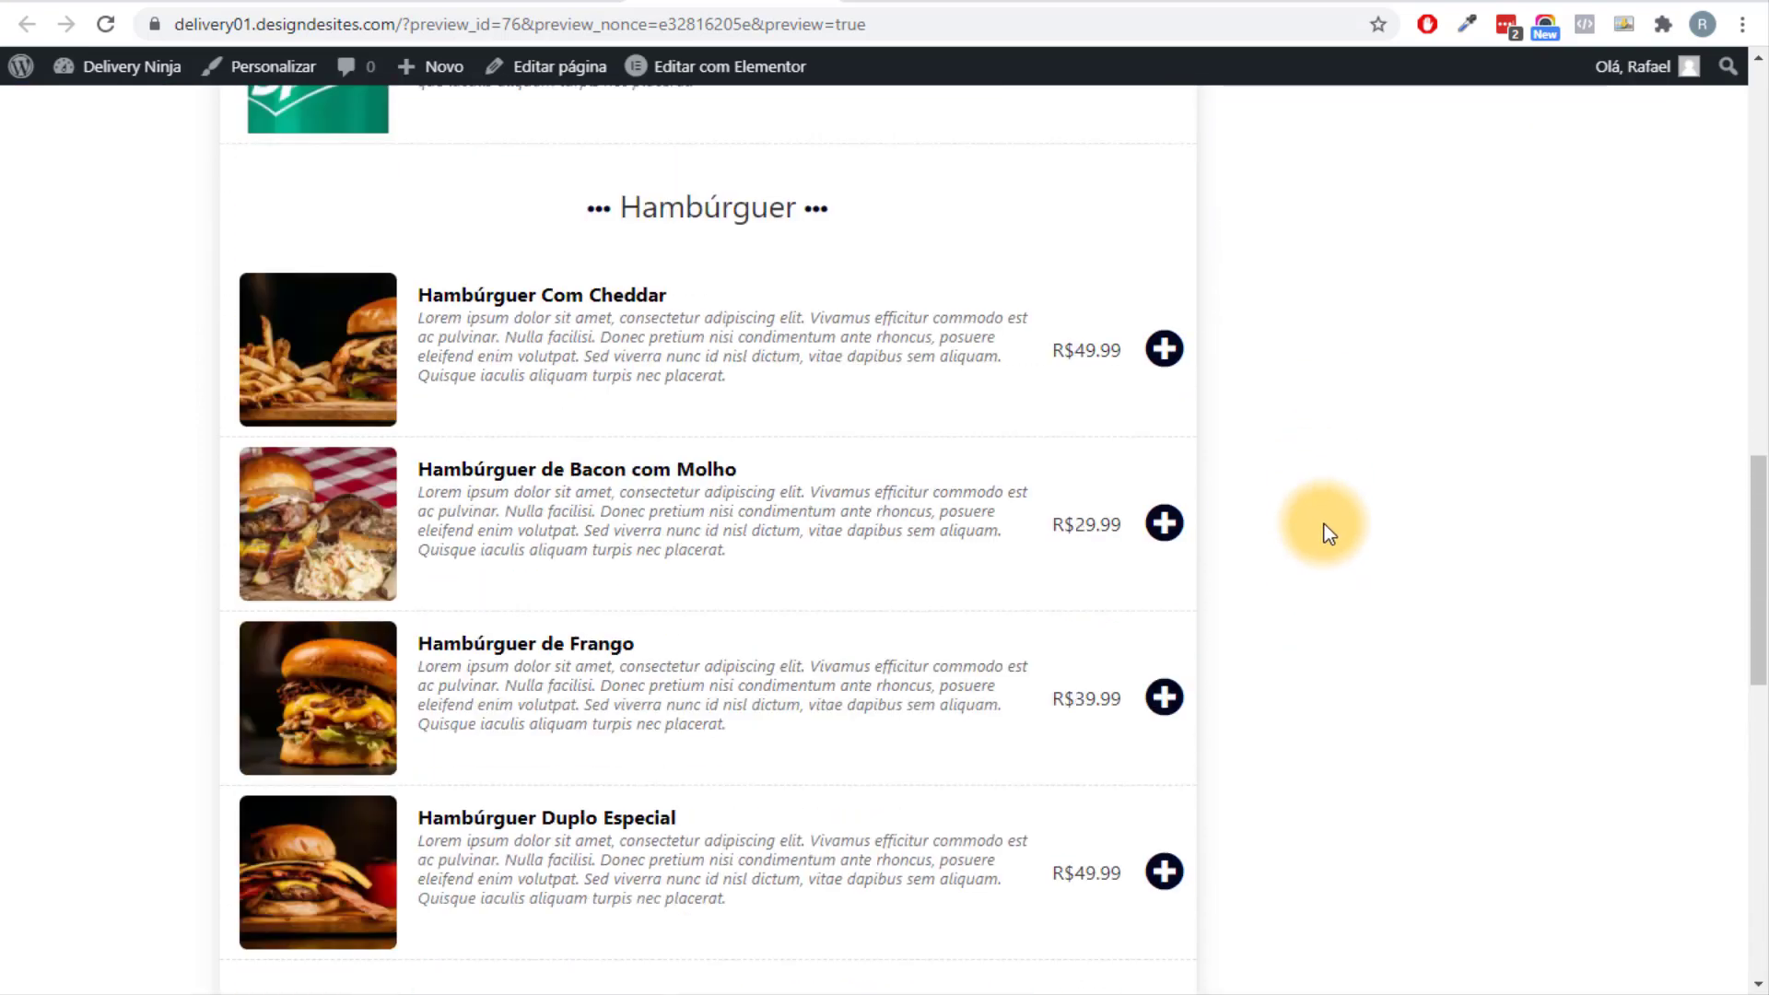
scroll(1324, 527, up, 9)
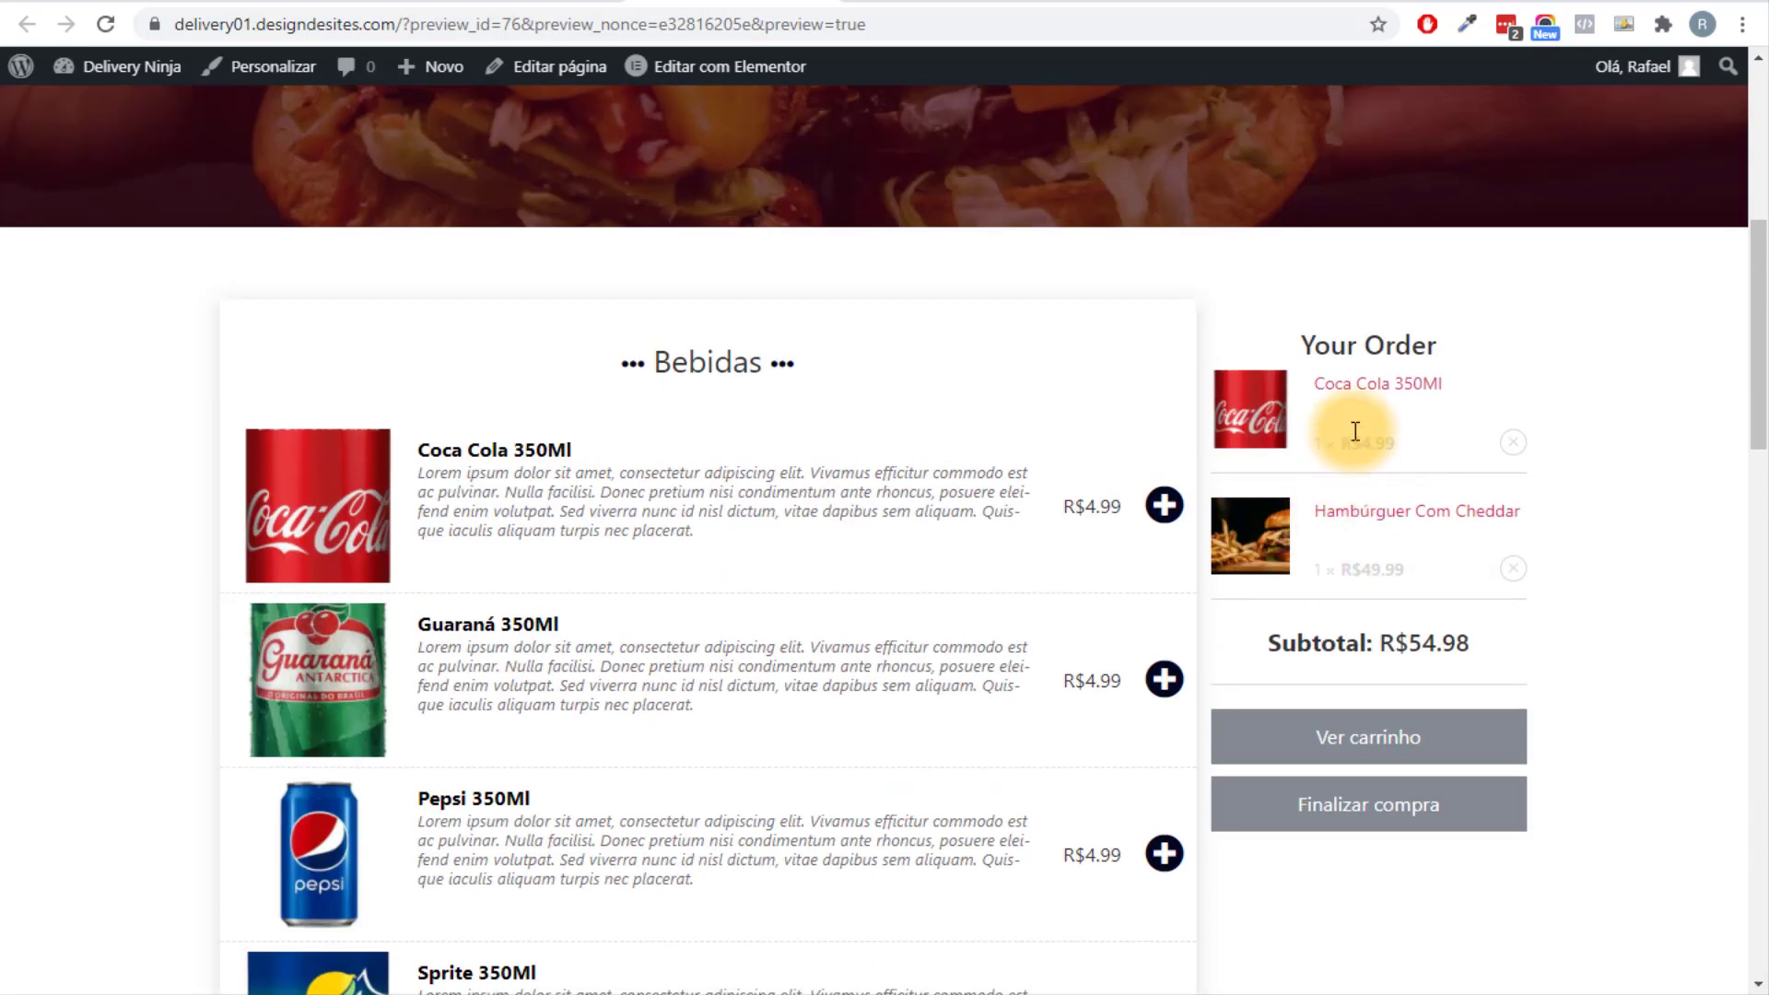
mouse_move(1314, 353)
mouse_down()
mouse_move(1460, 348)
mouse_move(1284, 341)
mouse_up()
click(1461, 348)
scroll(1342, 876, down, 9)
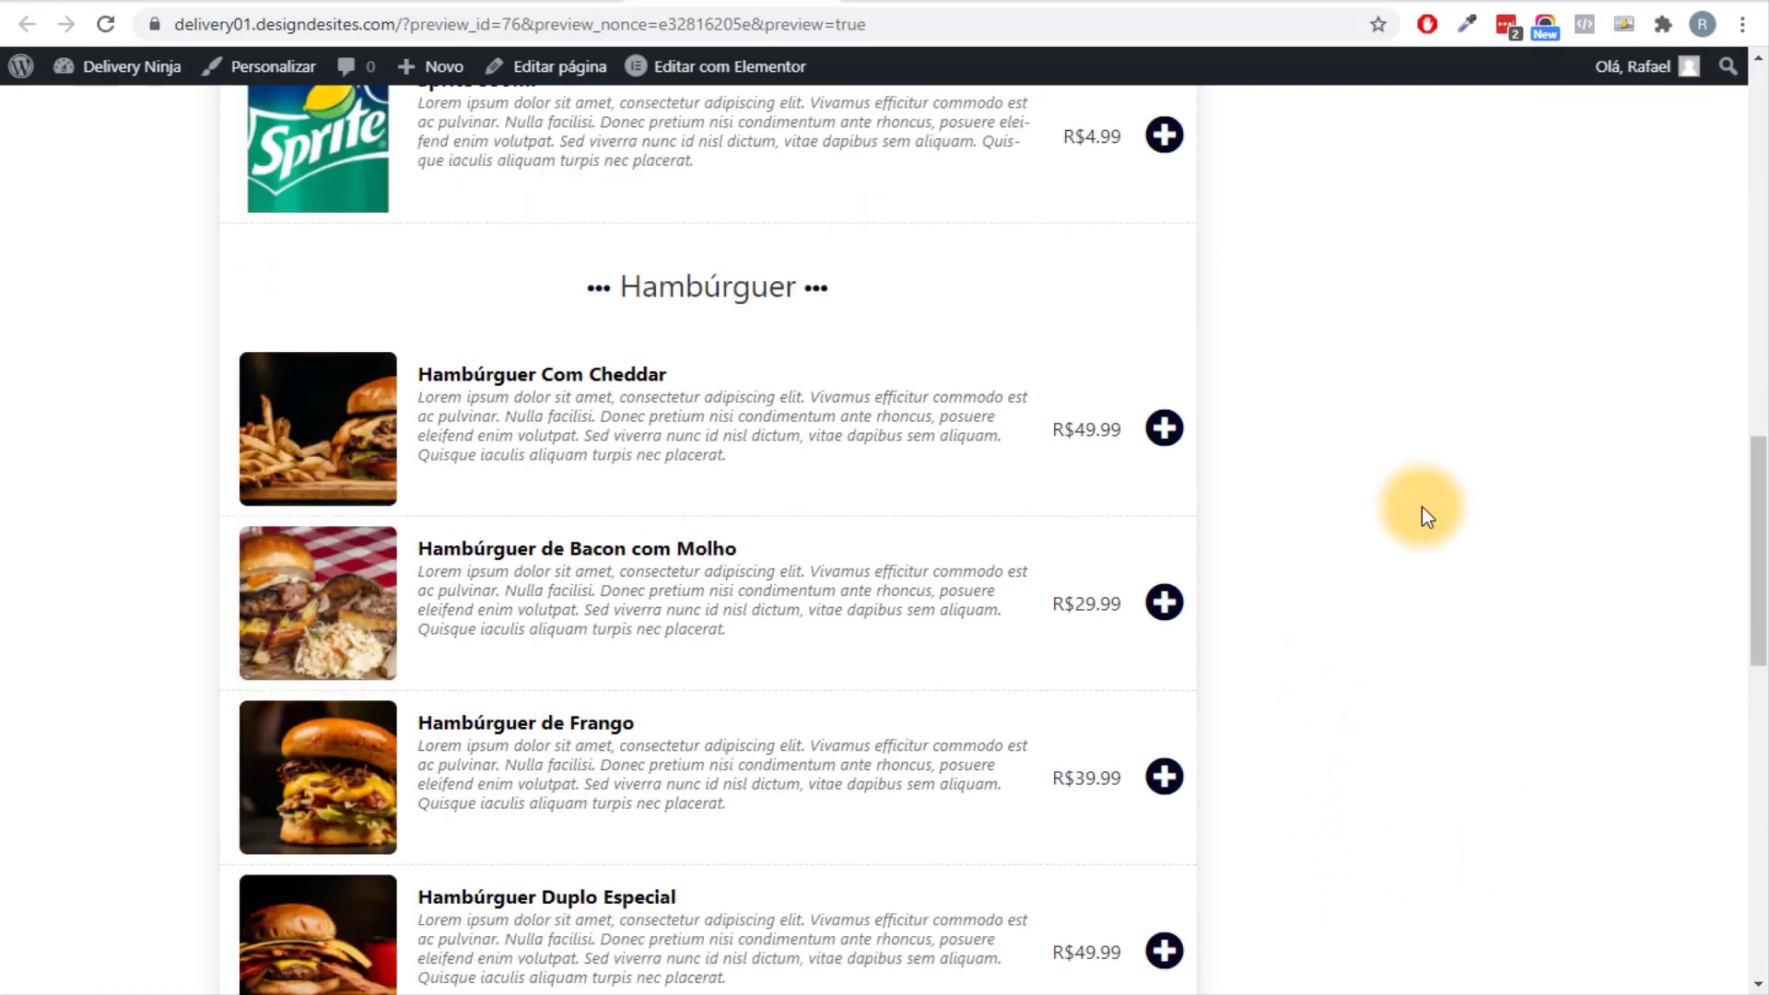
scroll(1422, 509, up, 3)
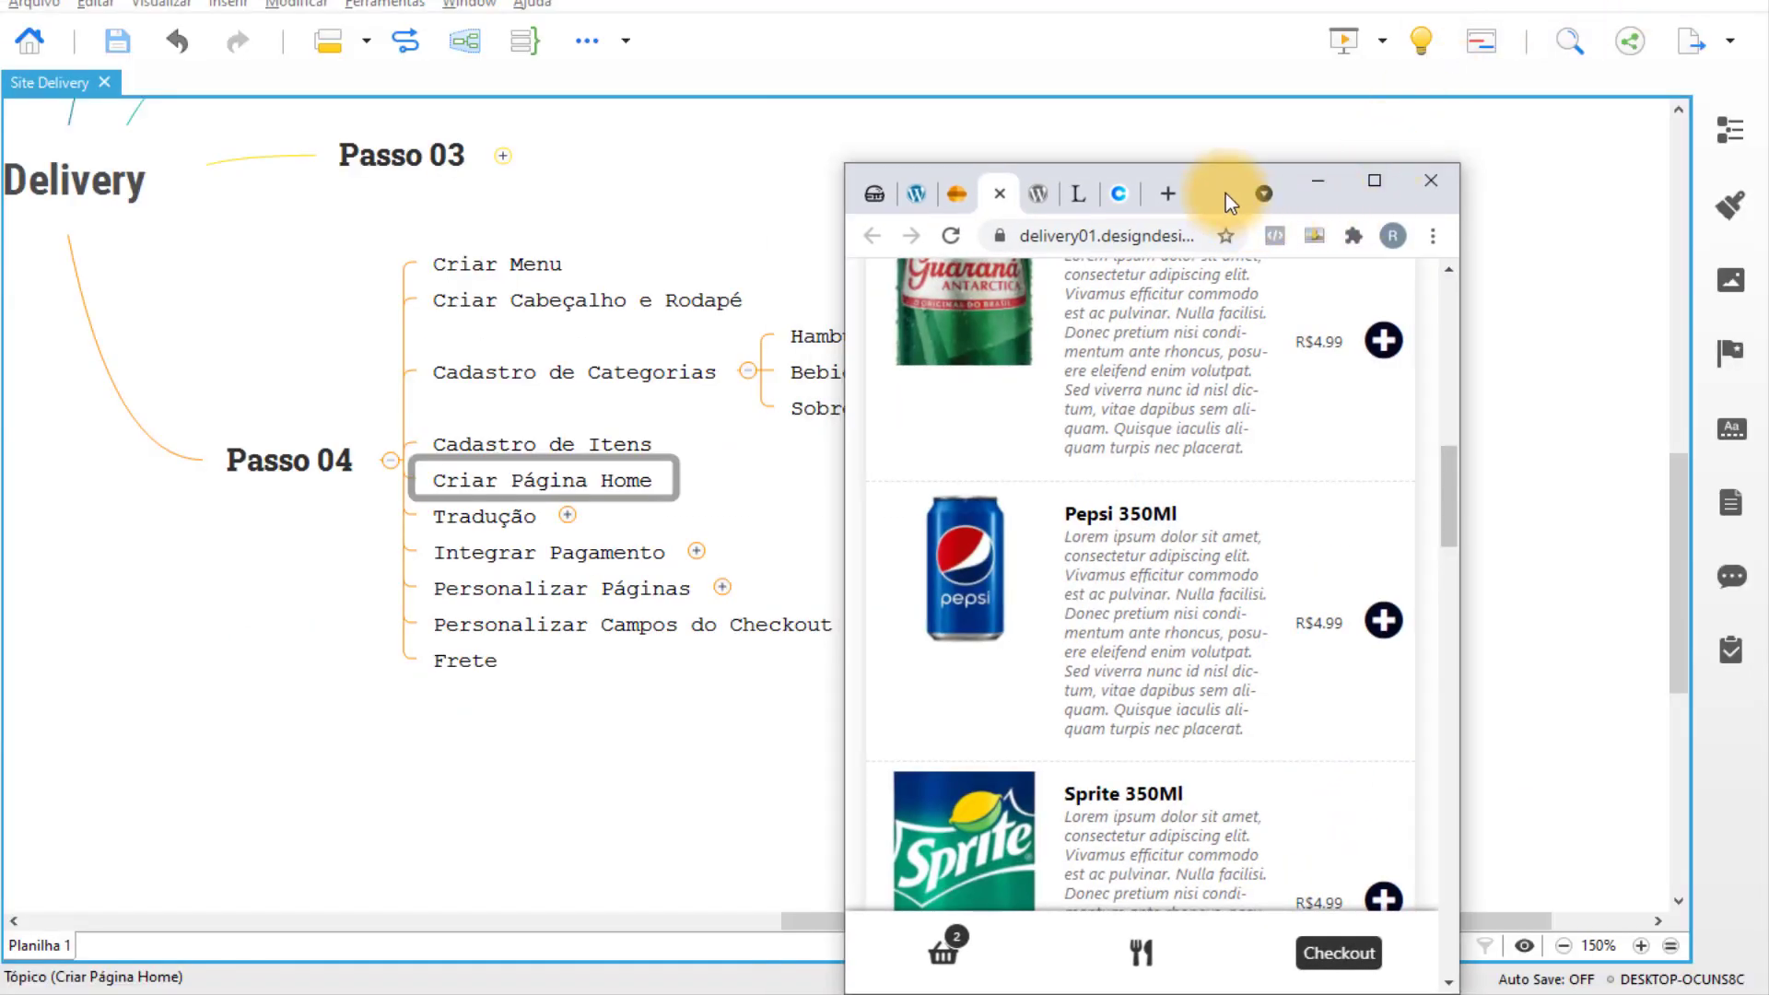
Add Sprite 350Ml to the order as the cart's third item.
drag(1225, 193, 944, 15)
scroll(1059, 396, down, 5)
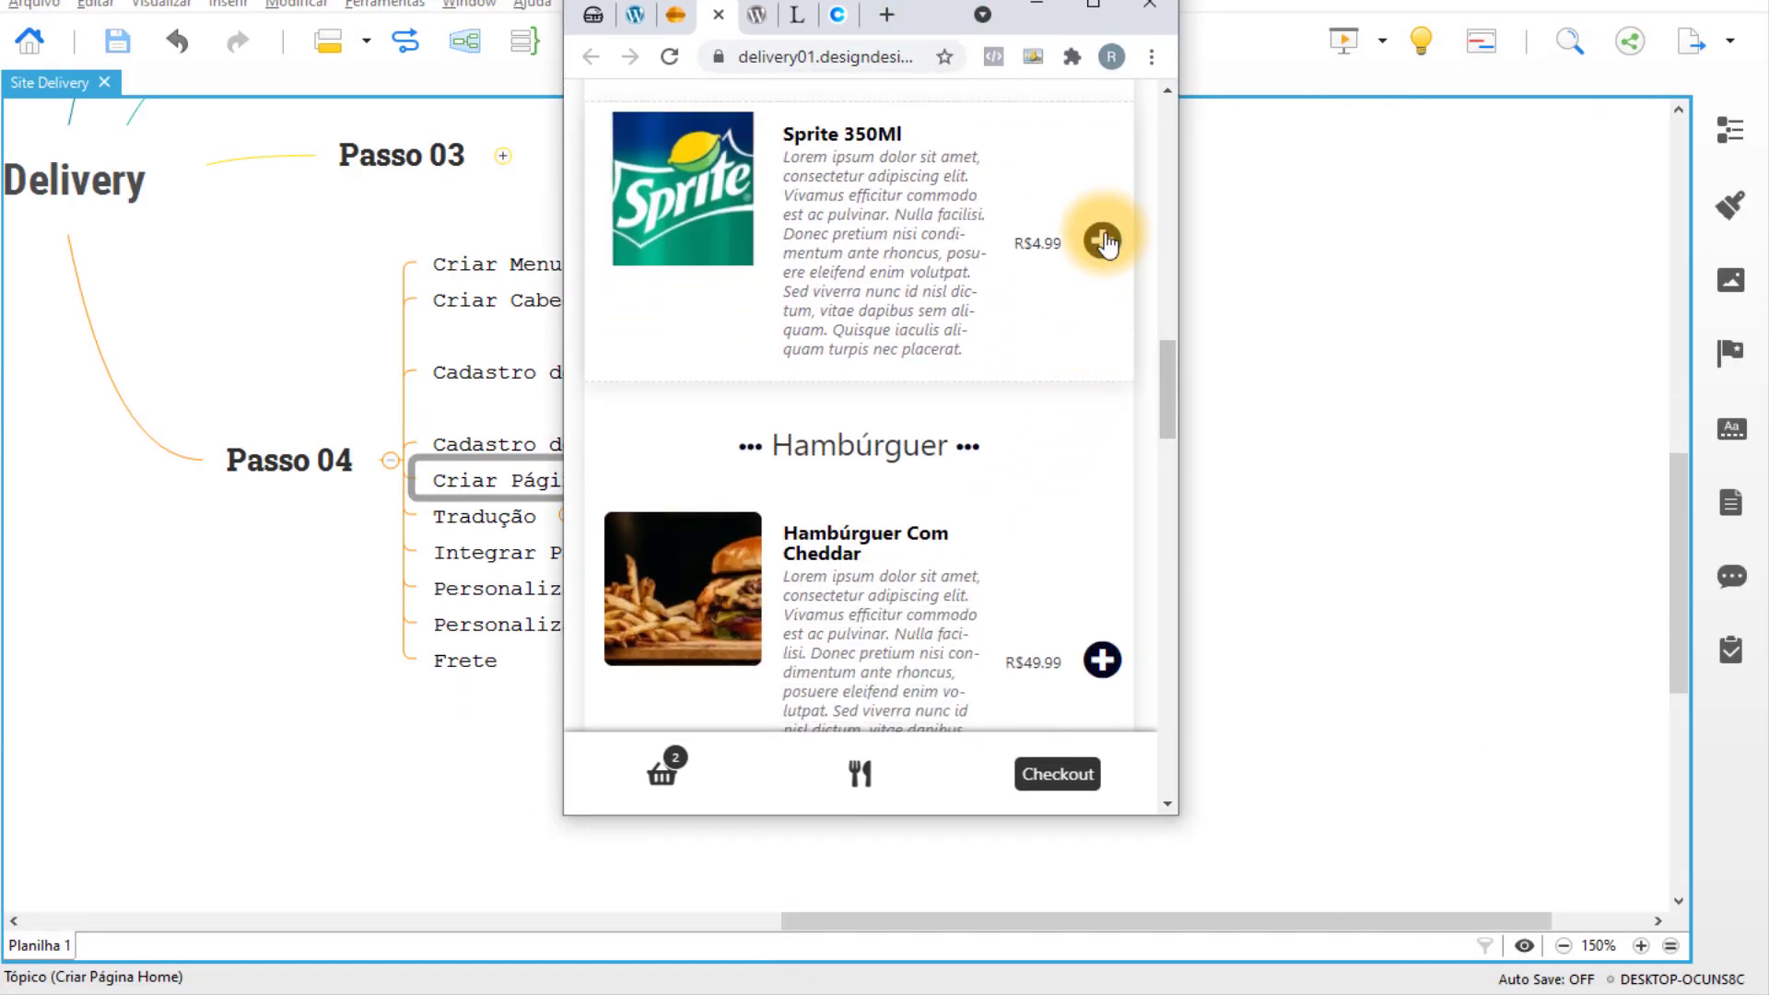
click(1104, 242)
scroll(1059, 313, up, 2)
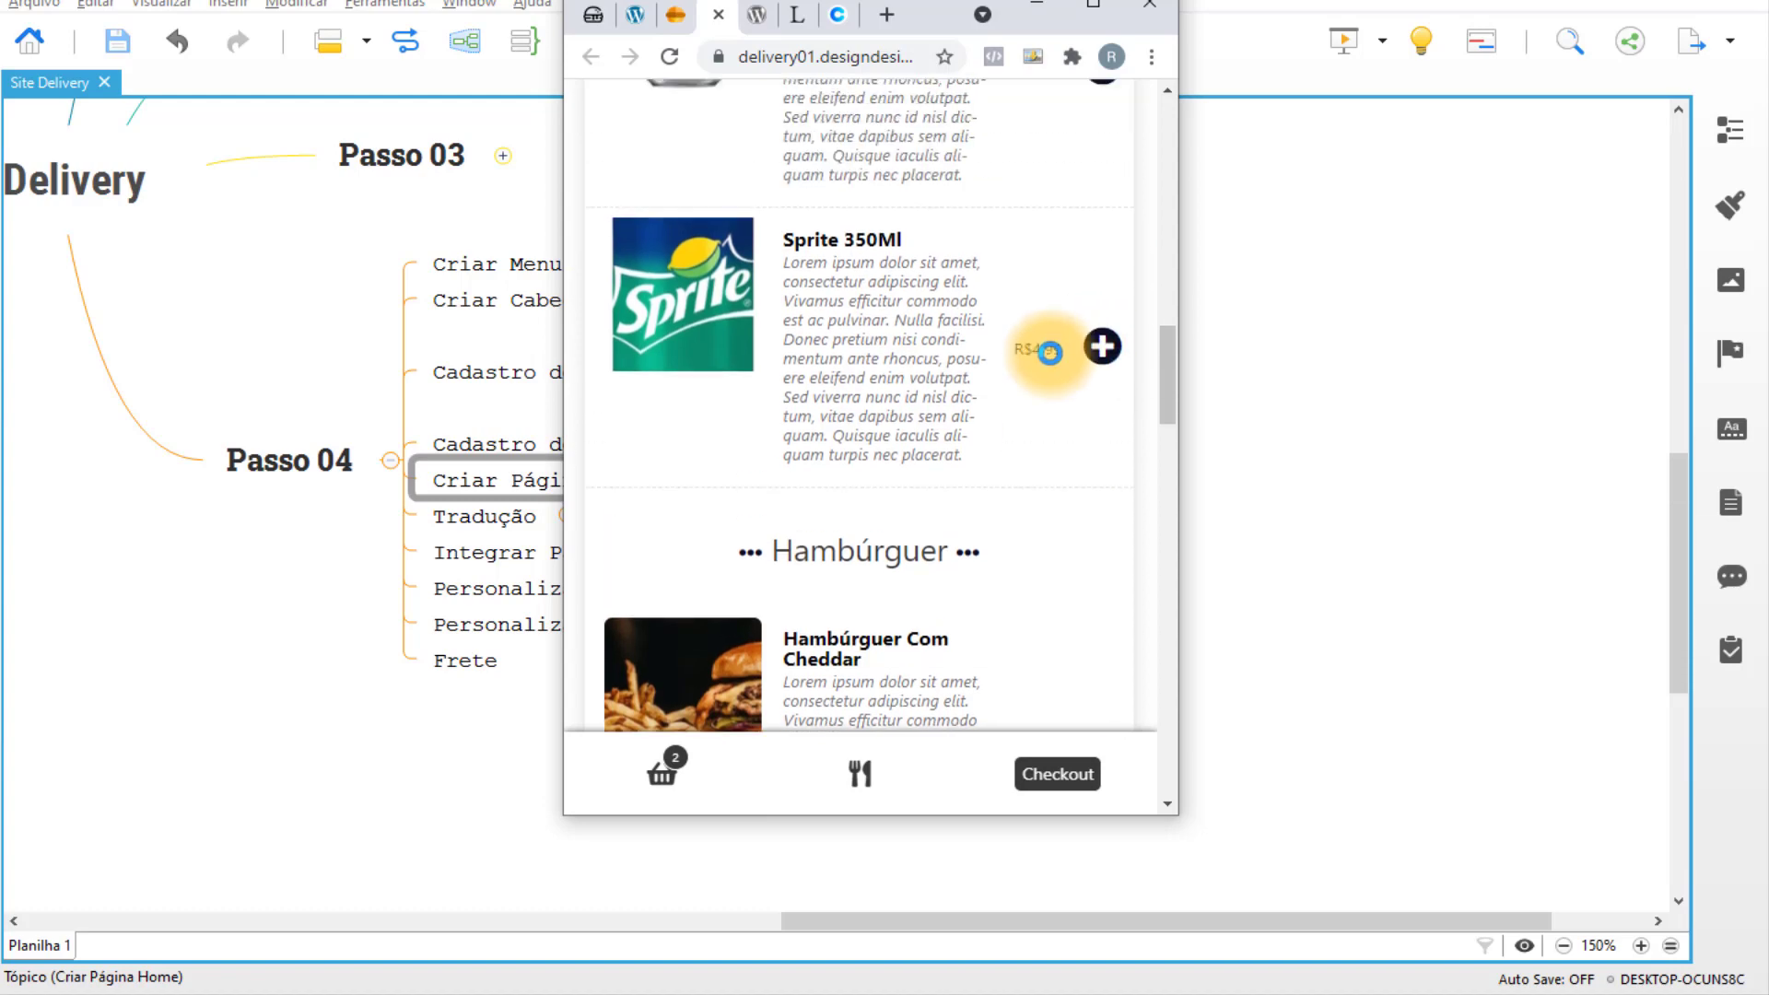
scroll(1041, 414, up, 2)
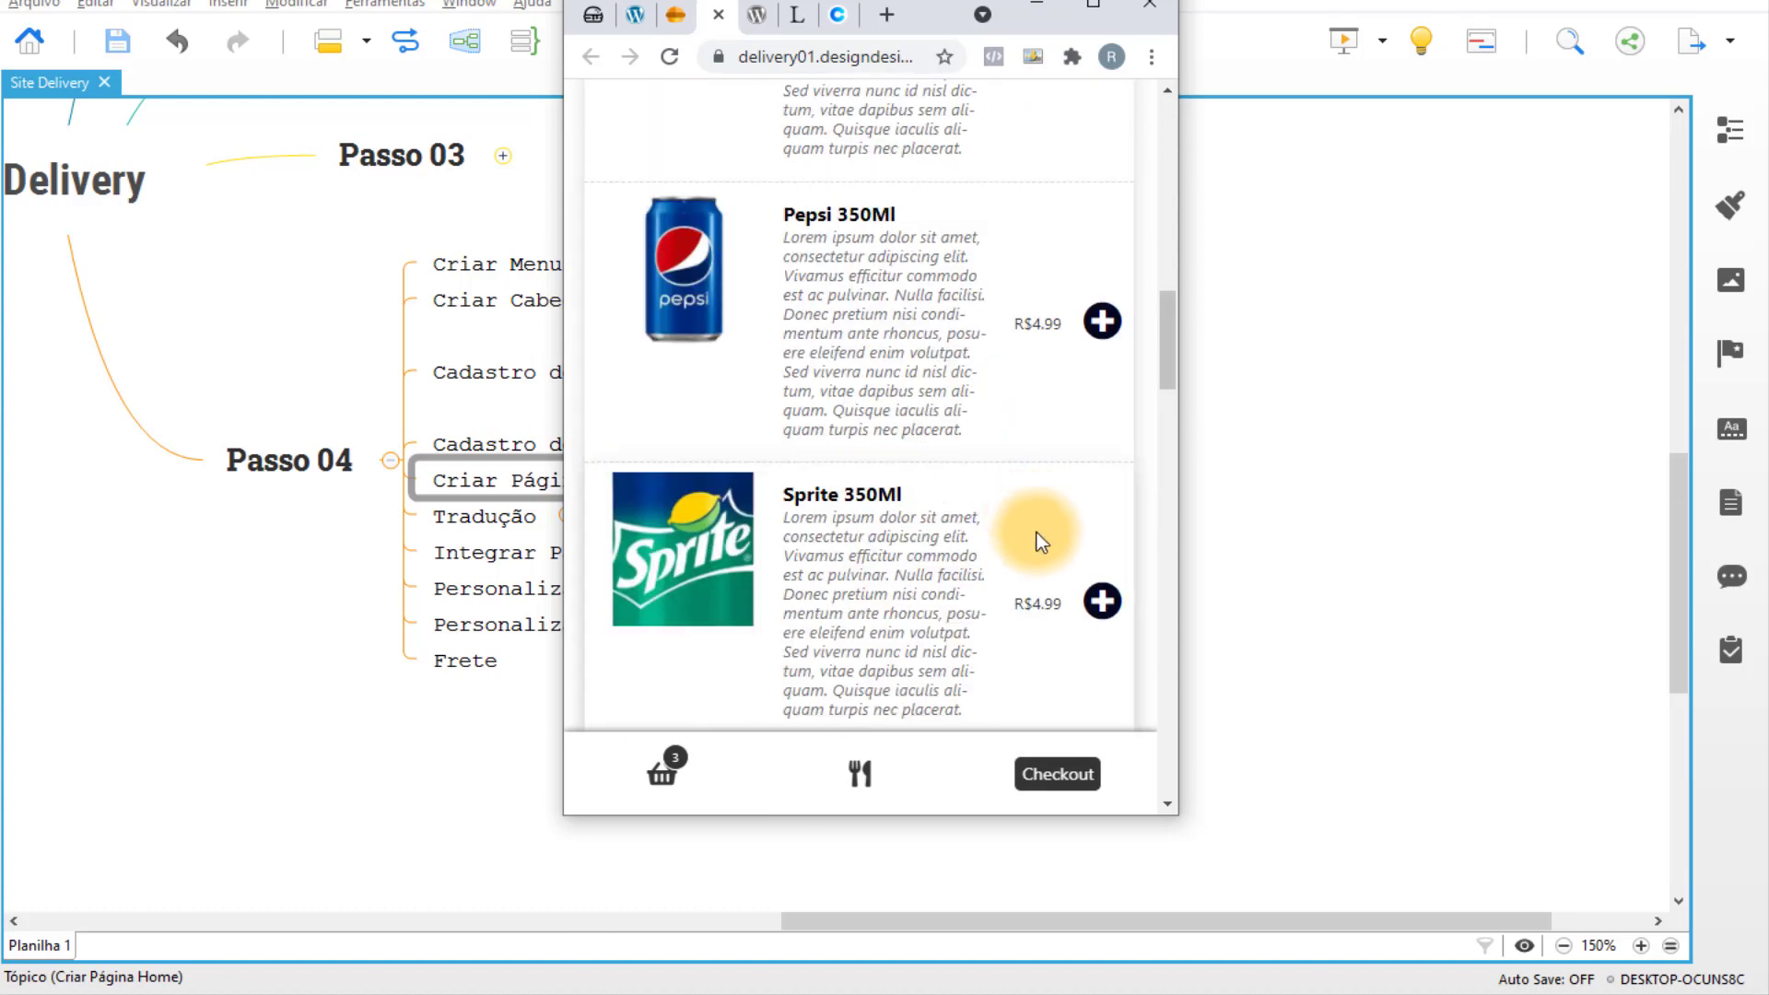
scroll(1014, 460, down, 3)
scroll(930, 323, up, 1)
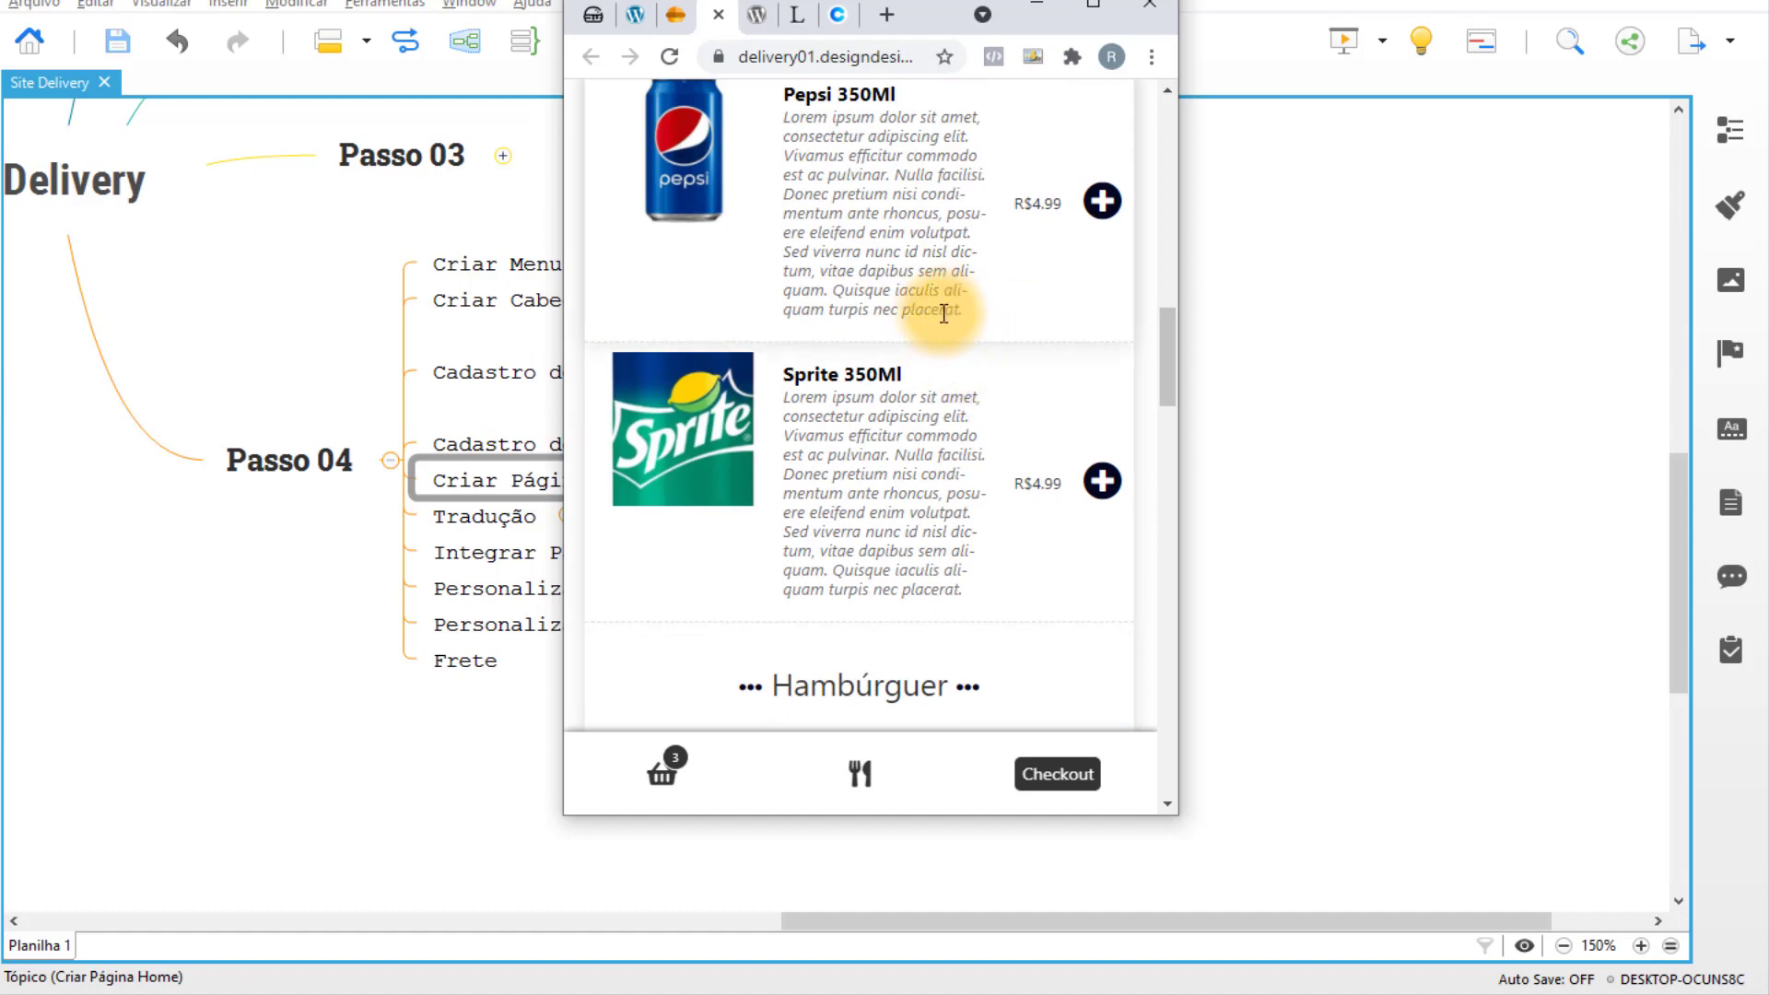
scroll(949, 332, down, 1)
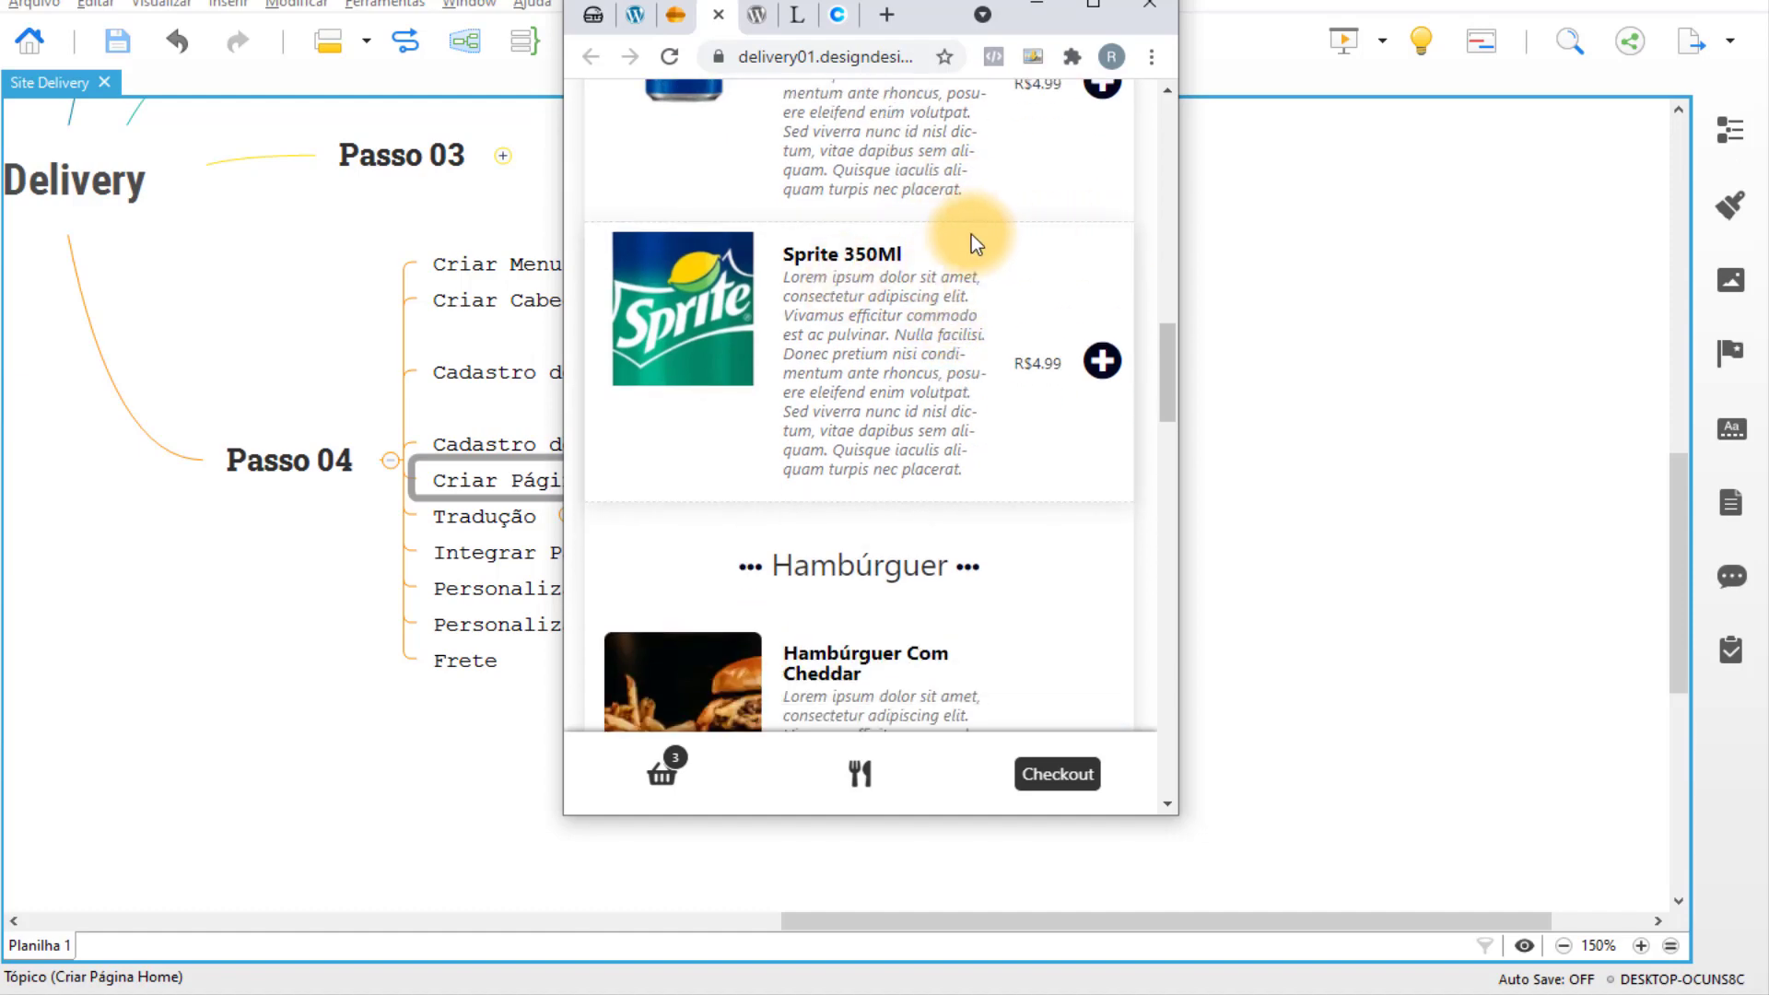
scroll(1078, 300, down, 15)
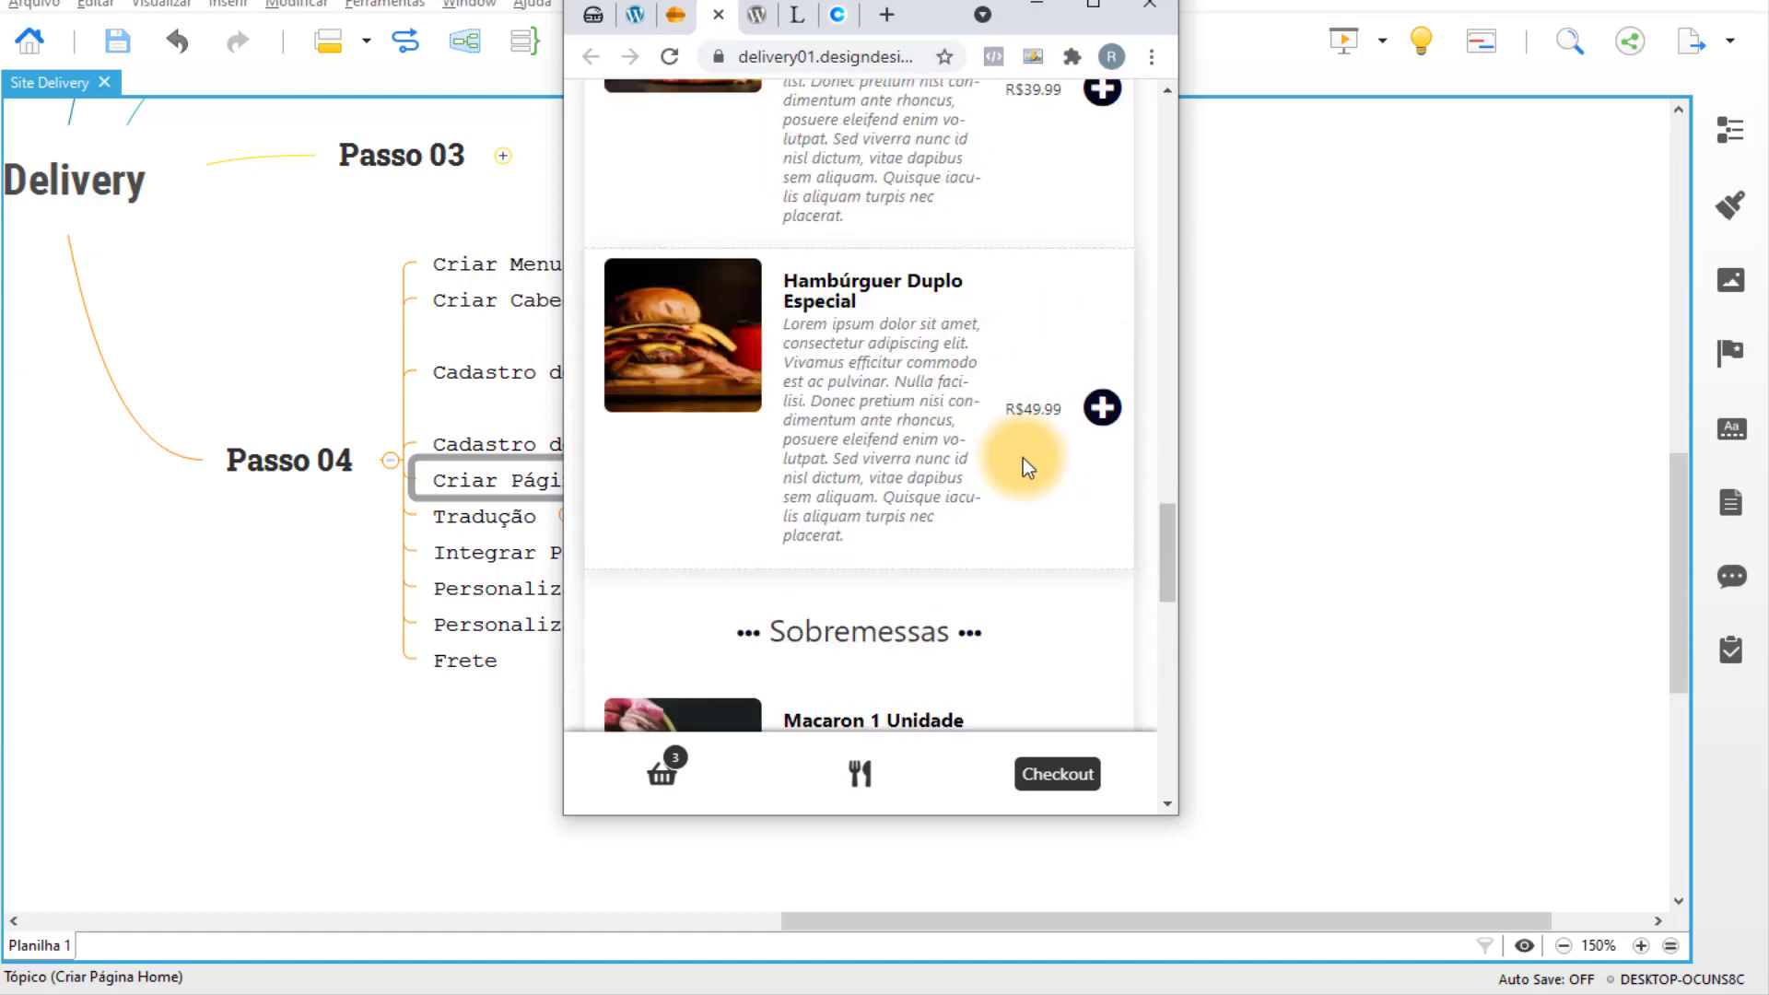
scroll(1048, 453, down, 5)
Minimize the store preview to view the mind map, then restore it maximized.
click(1039, 5)
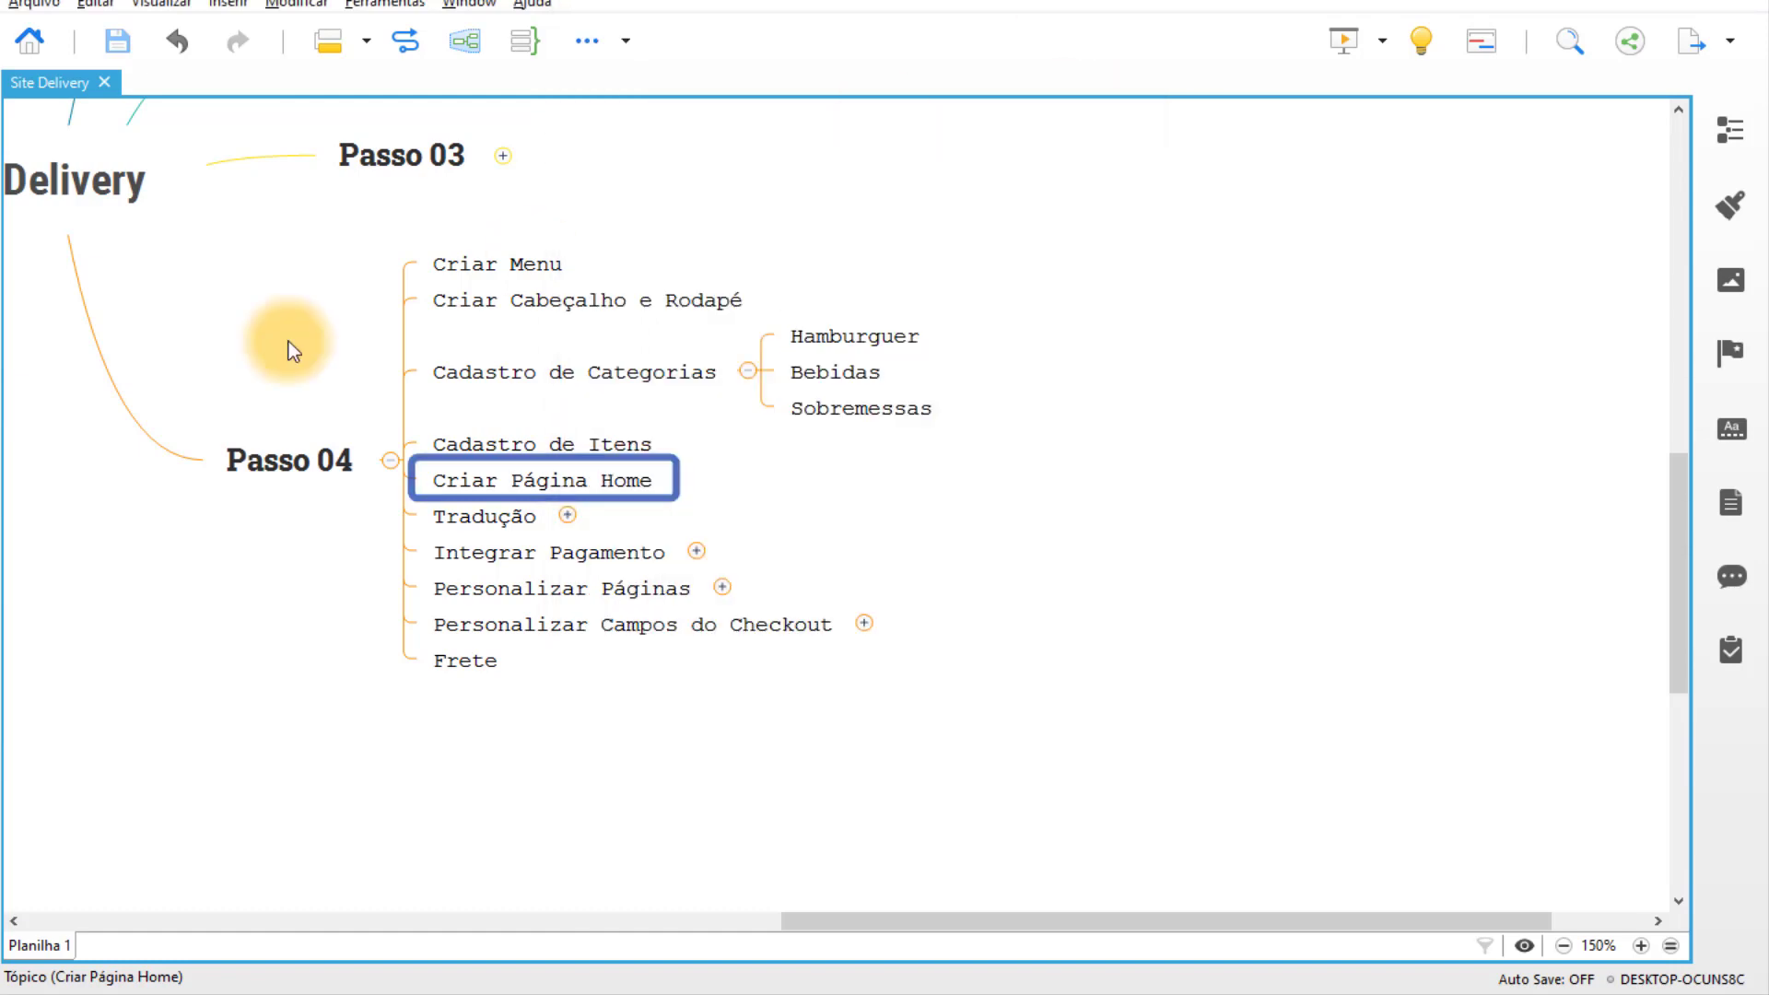
click(760, 991)
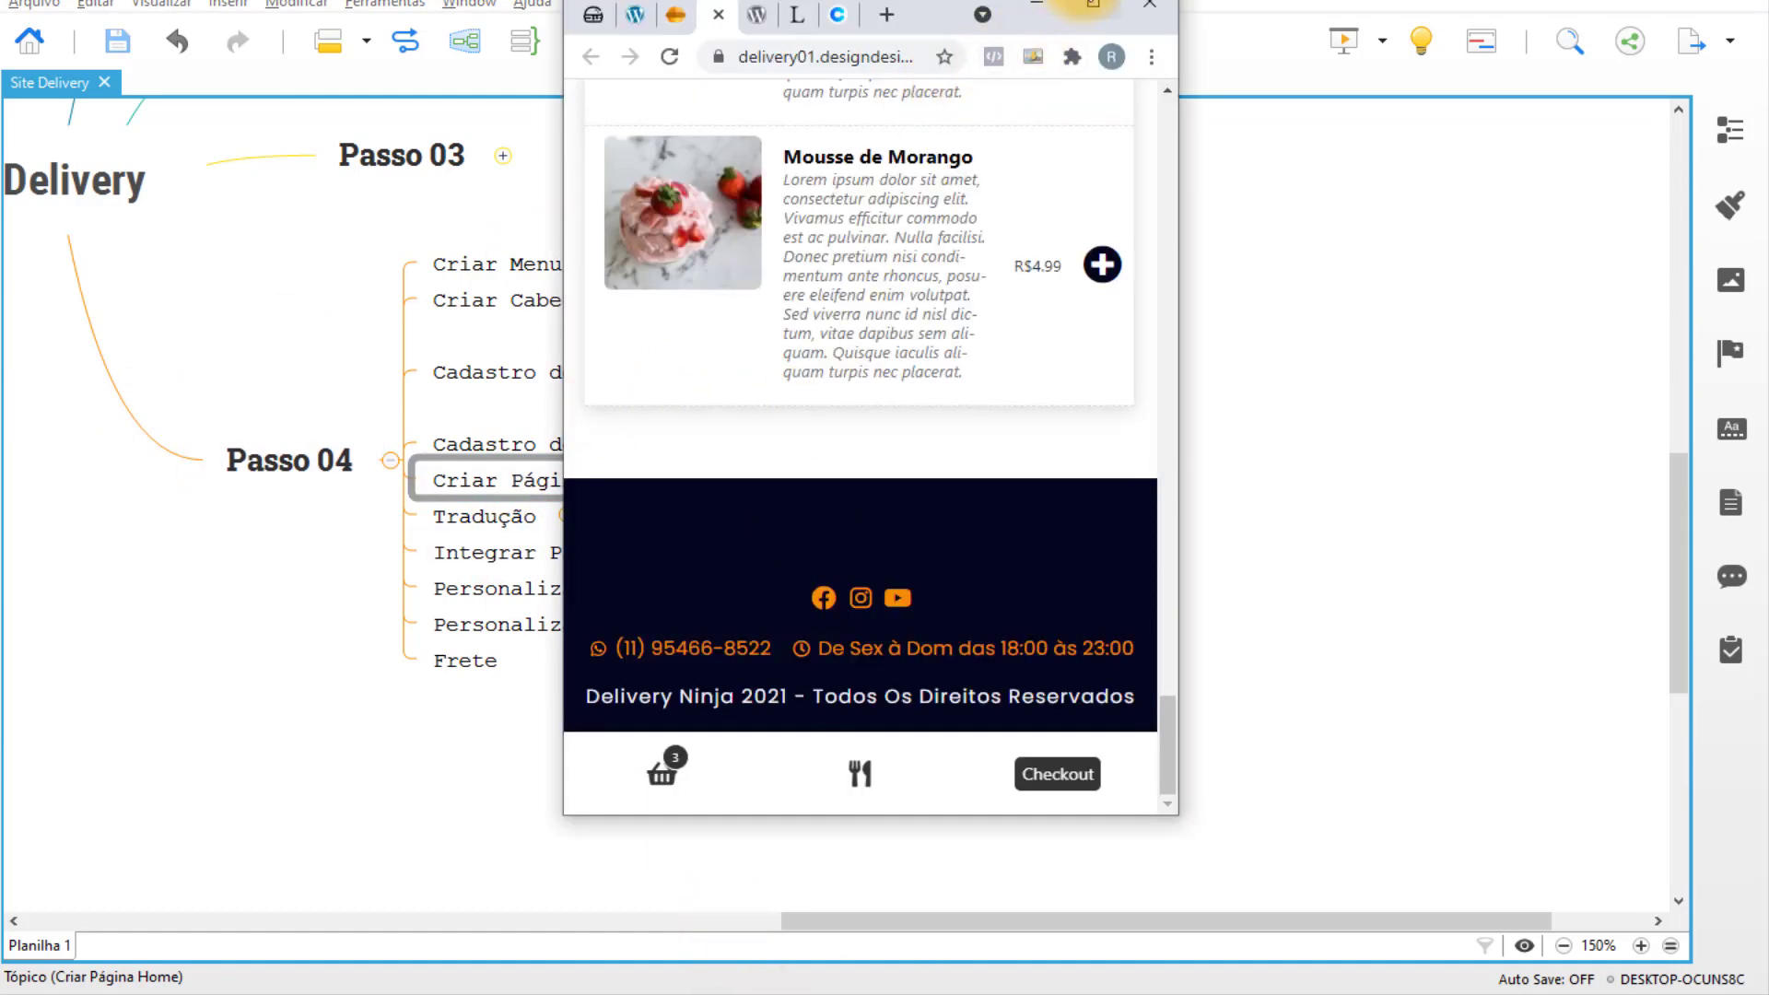
click(1092, 5)
scroll(1002, 581, up, 20)
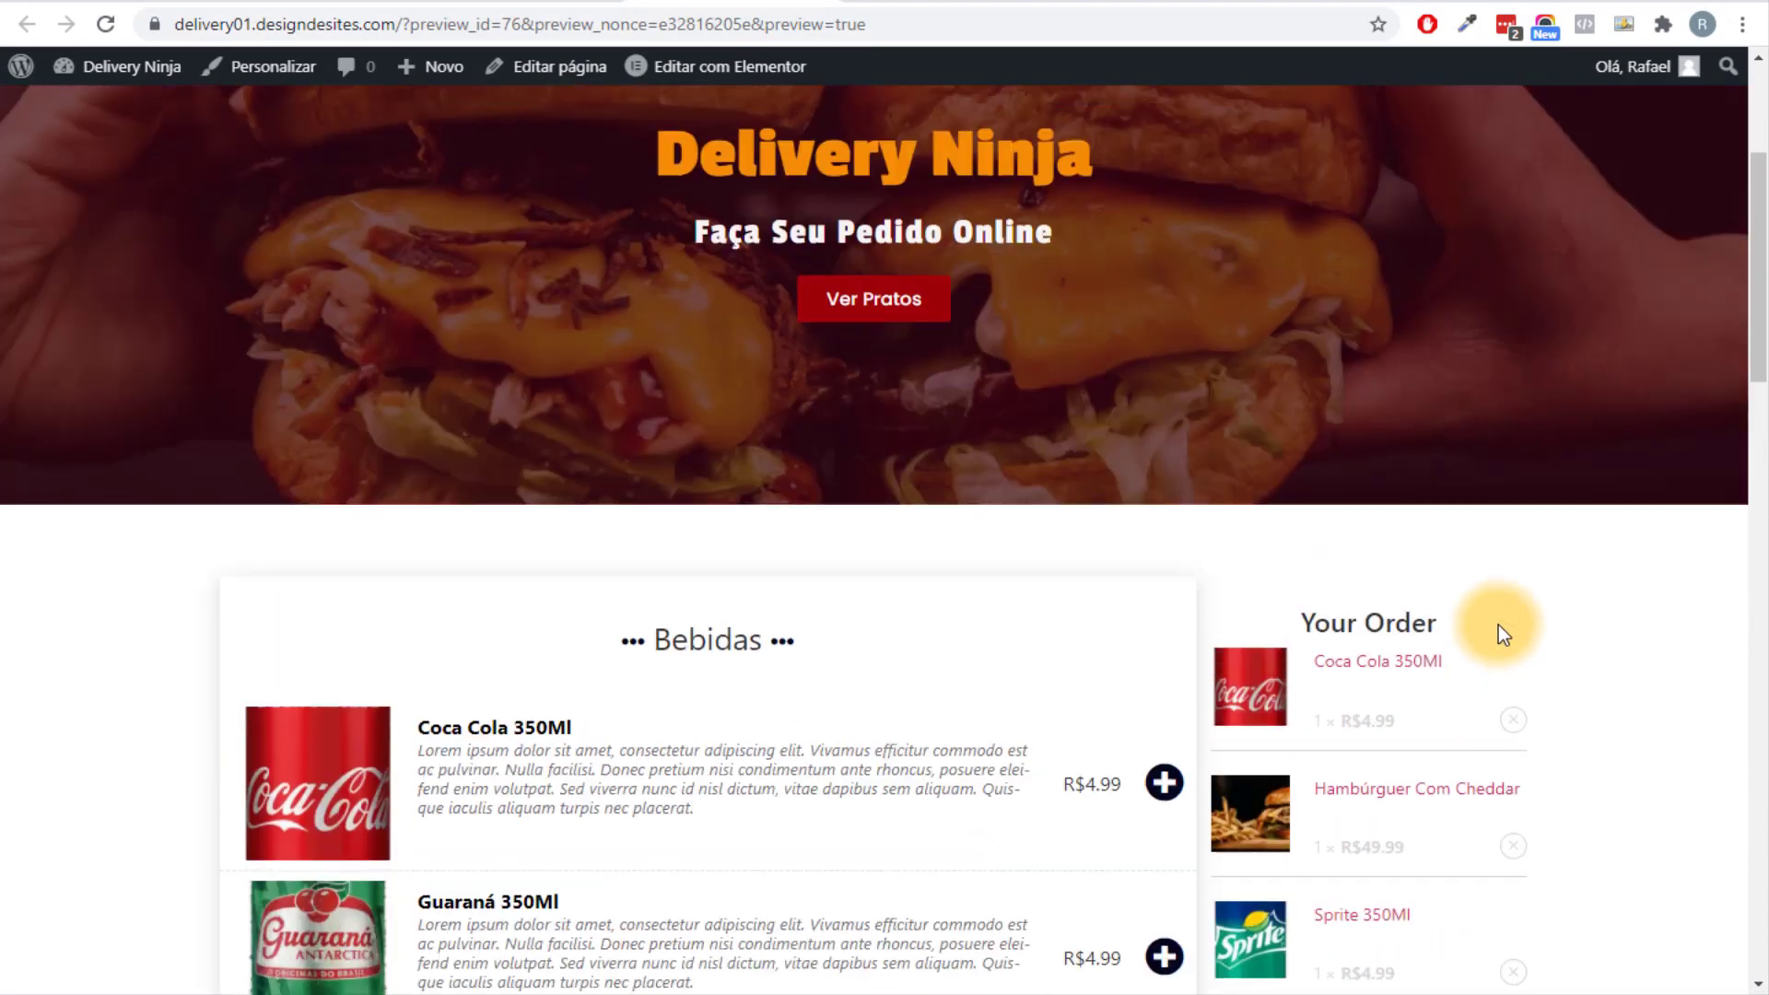
Go to Plugins > Adicionar novo in WP-admin.
scroll(1287, 391, down, 2)
scroll(1345, 816, down, 4)
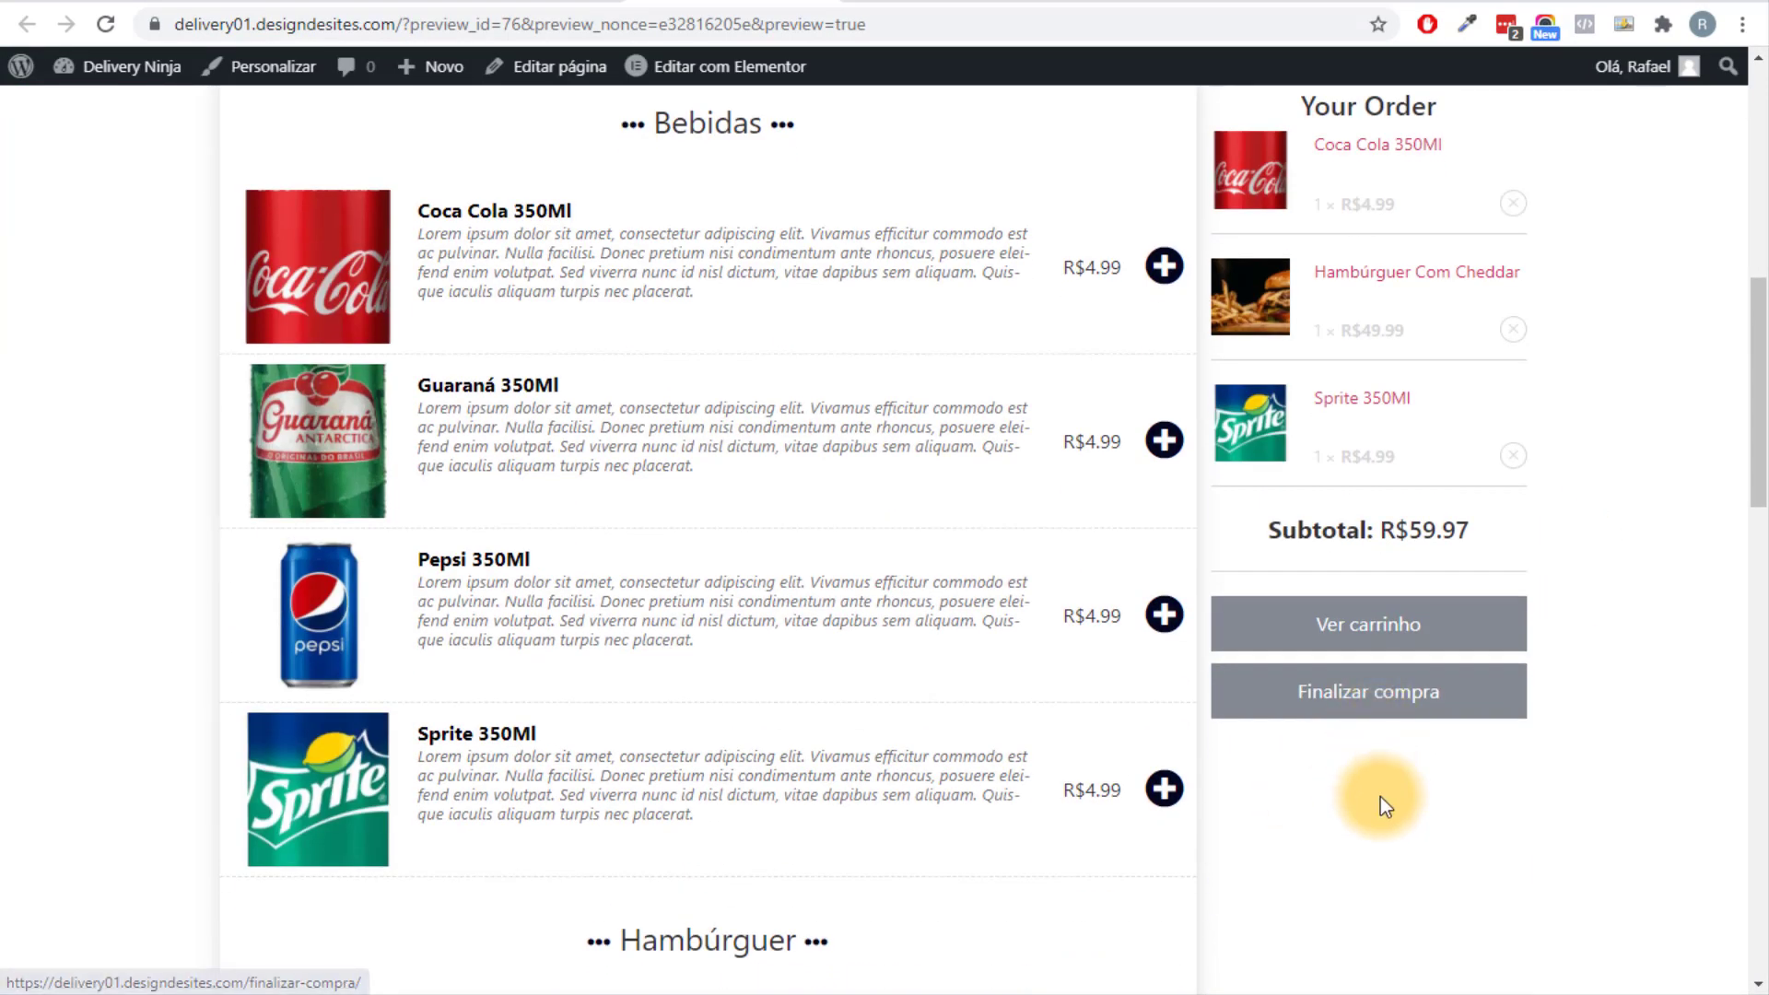
scroll(1022, 564, up, 2)
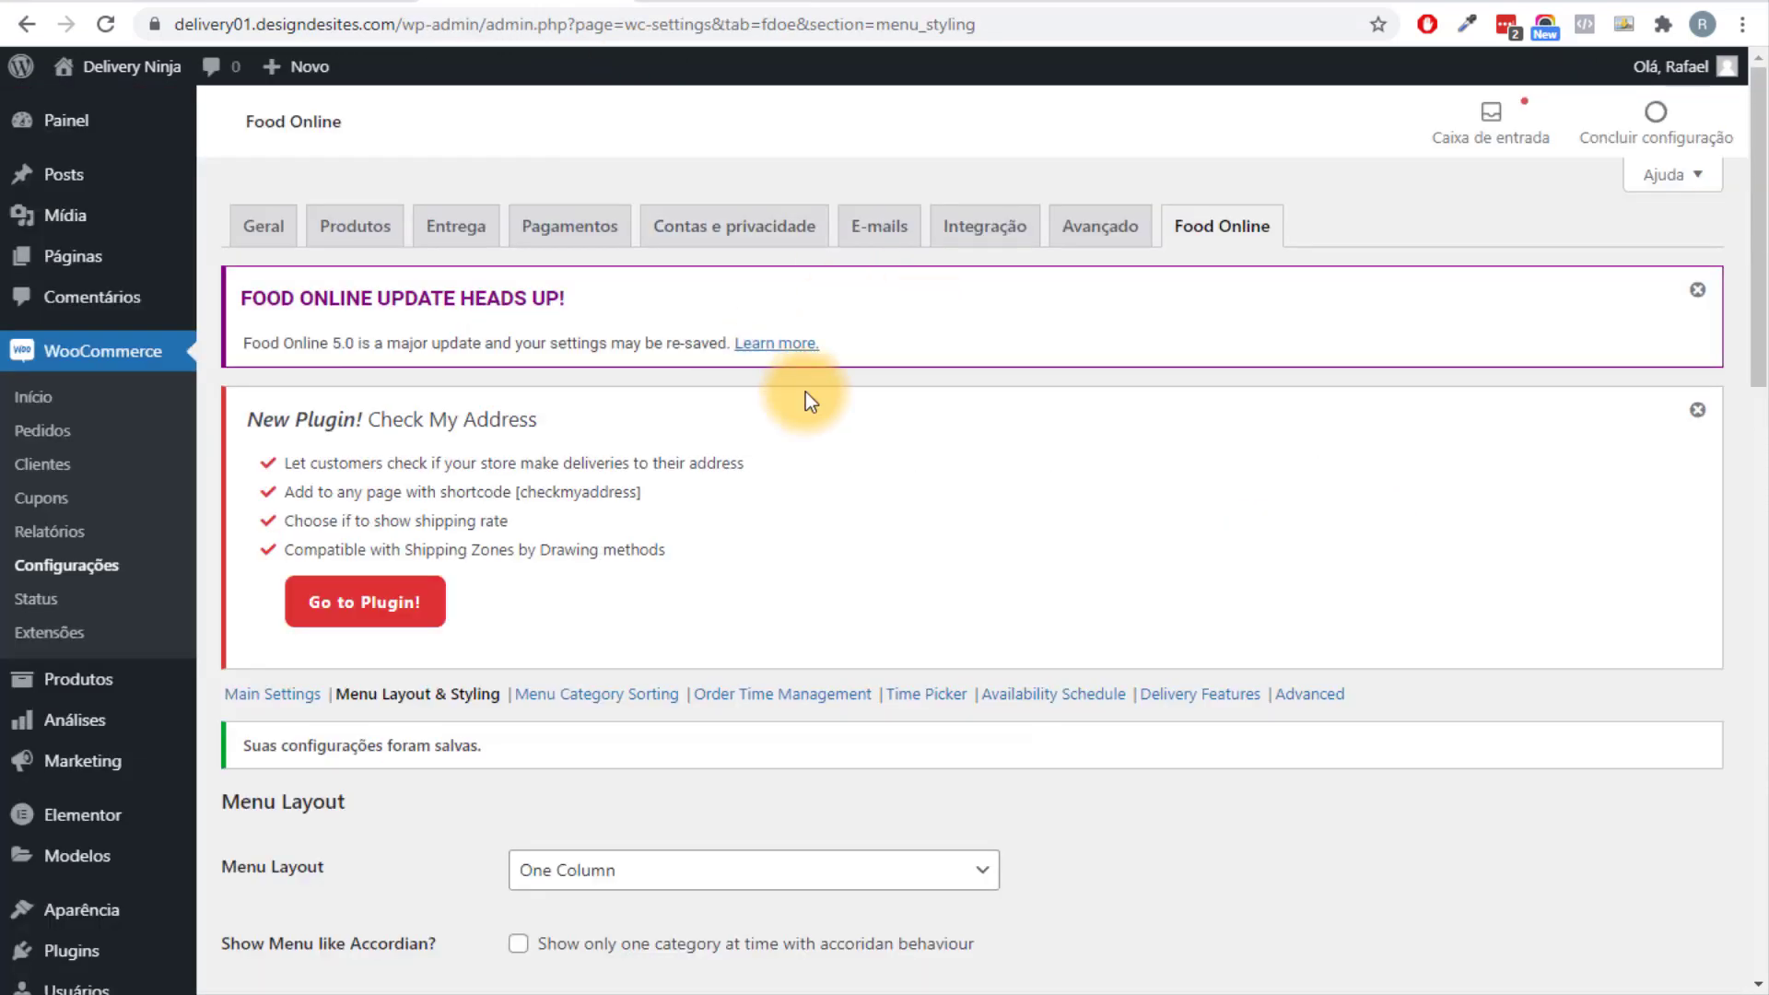
mouse_move(138, 953)
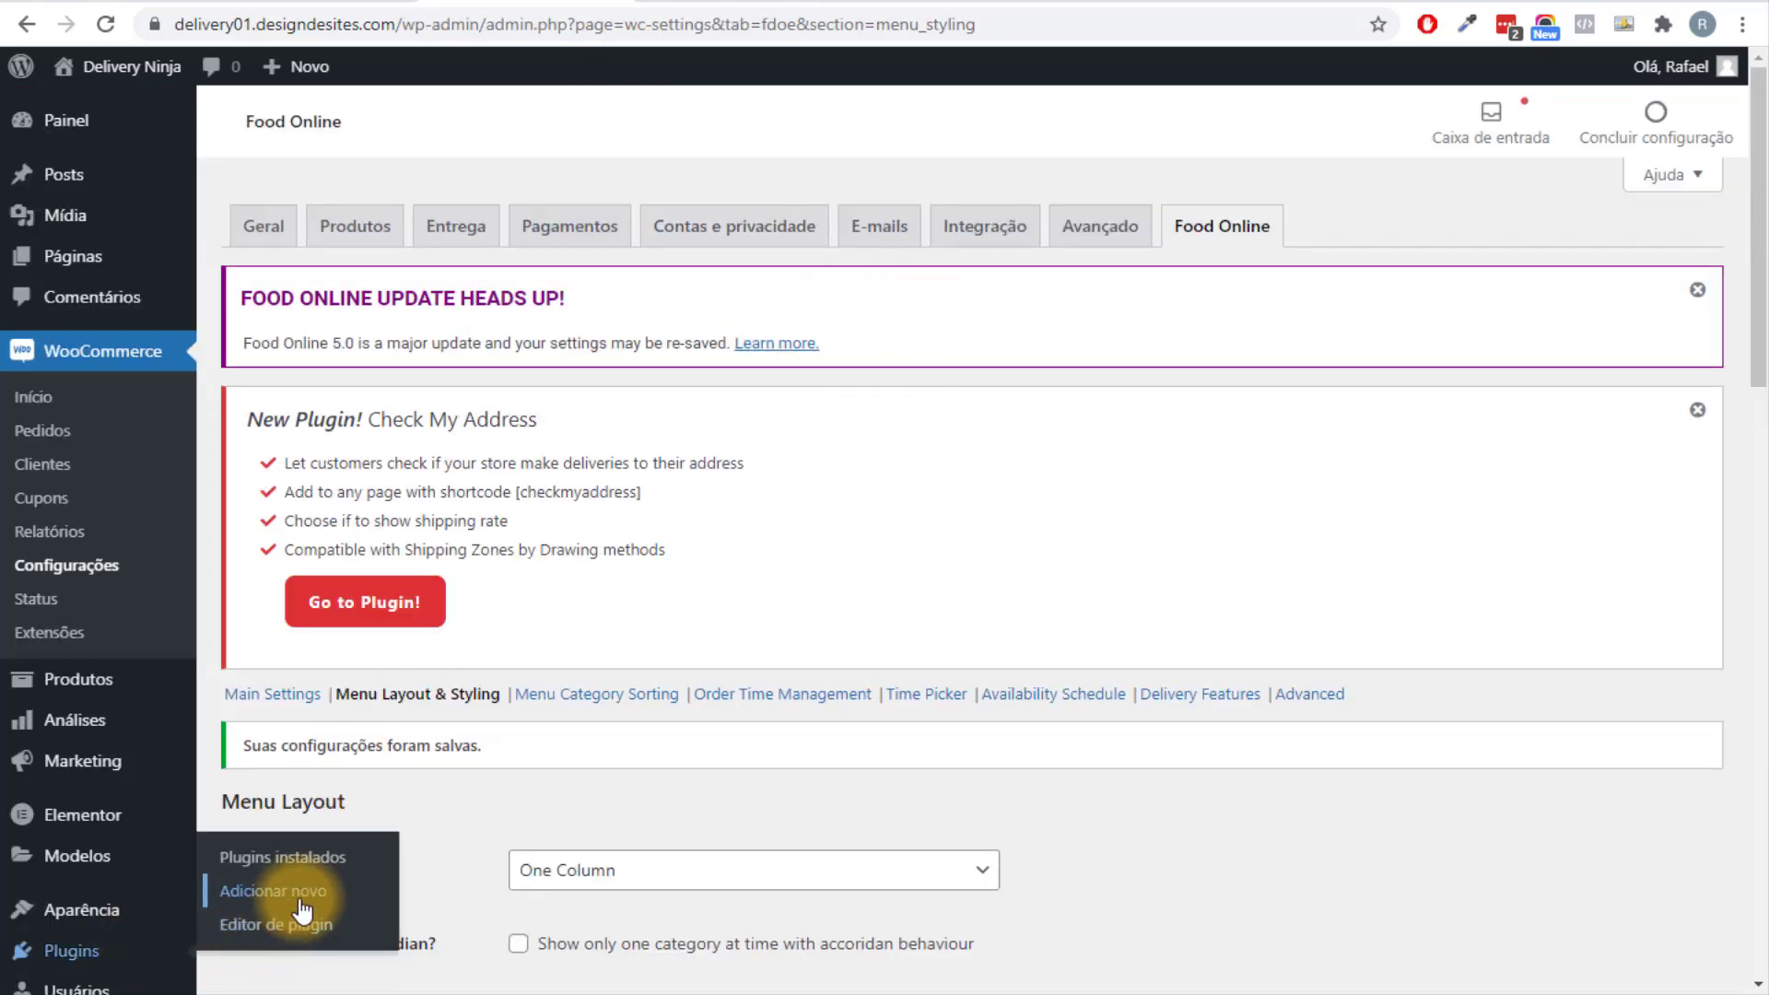
click(273, 890)
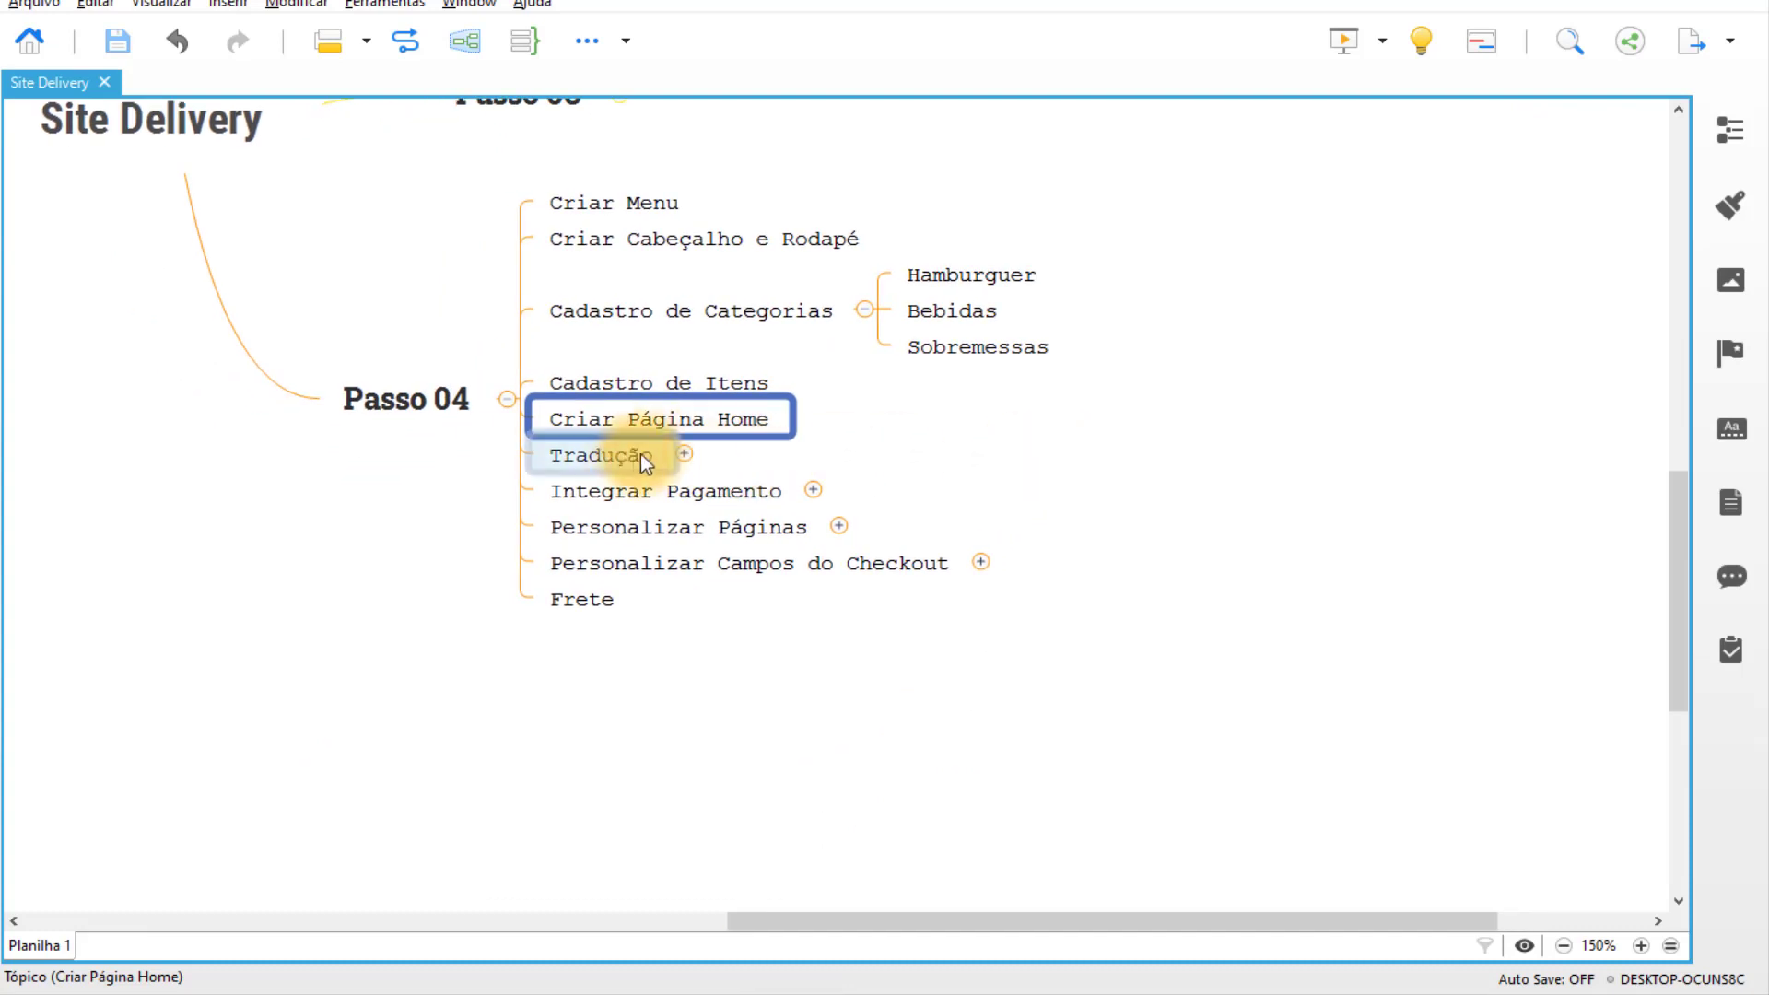
Expand Tradução > Plugin in the mind map down to Loco Translate, then return to Chrome.
click(645, 455)
click(685, 453)
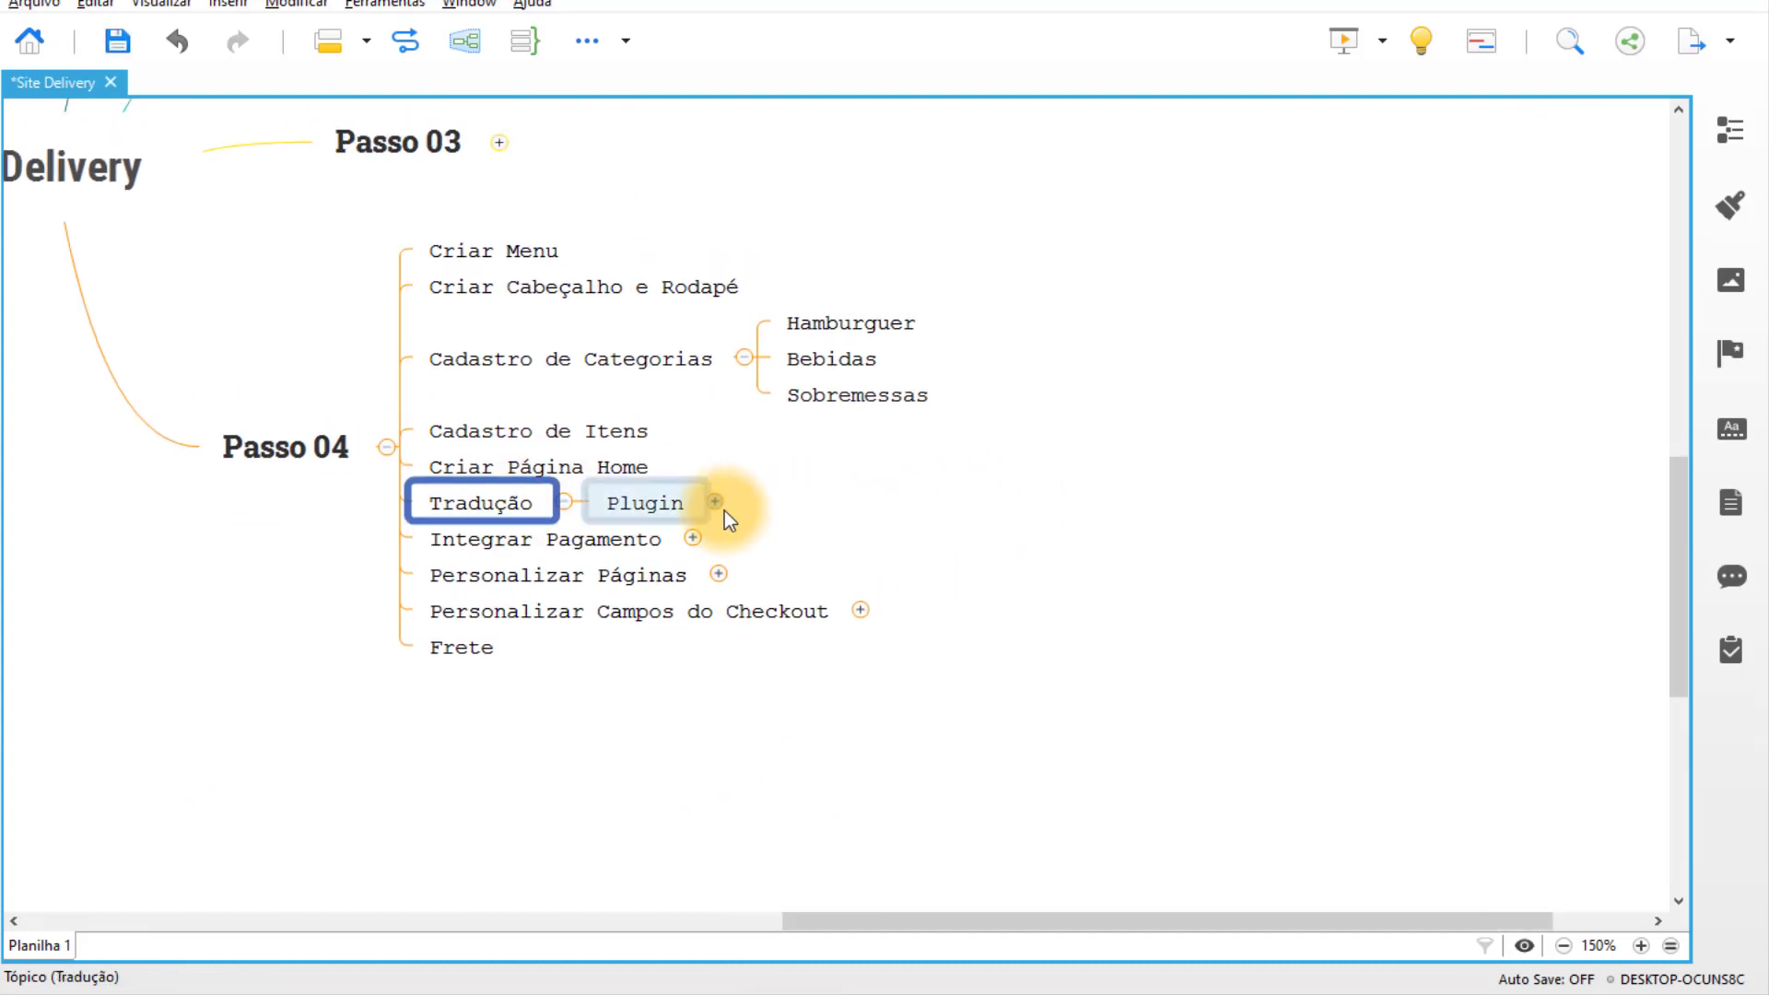
click(715, 502)
click(882, 513)
click(795, 987)
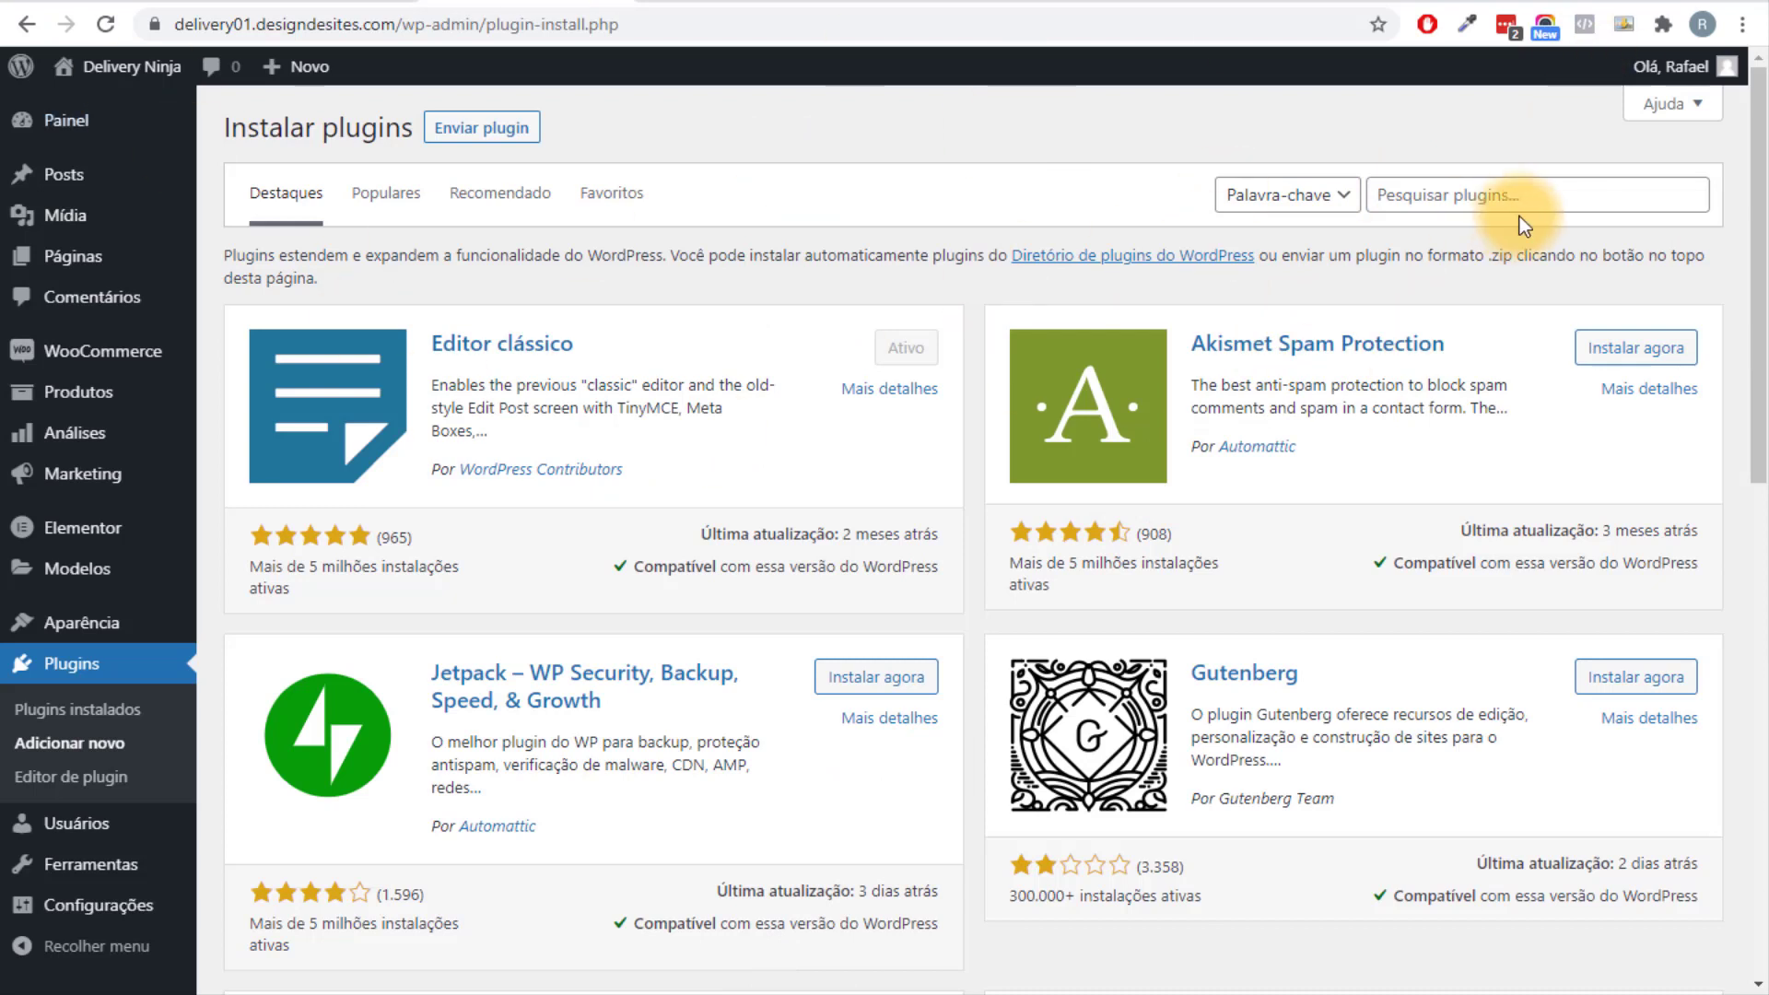
Search the plugin directory for 'loco translate'.
click(1545, 194)
text(loco t)
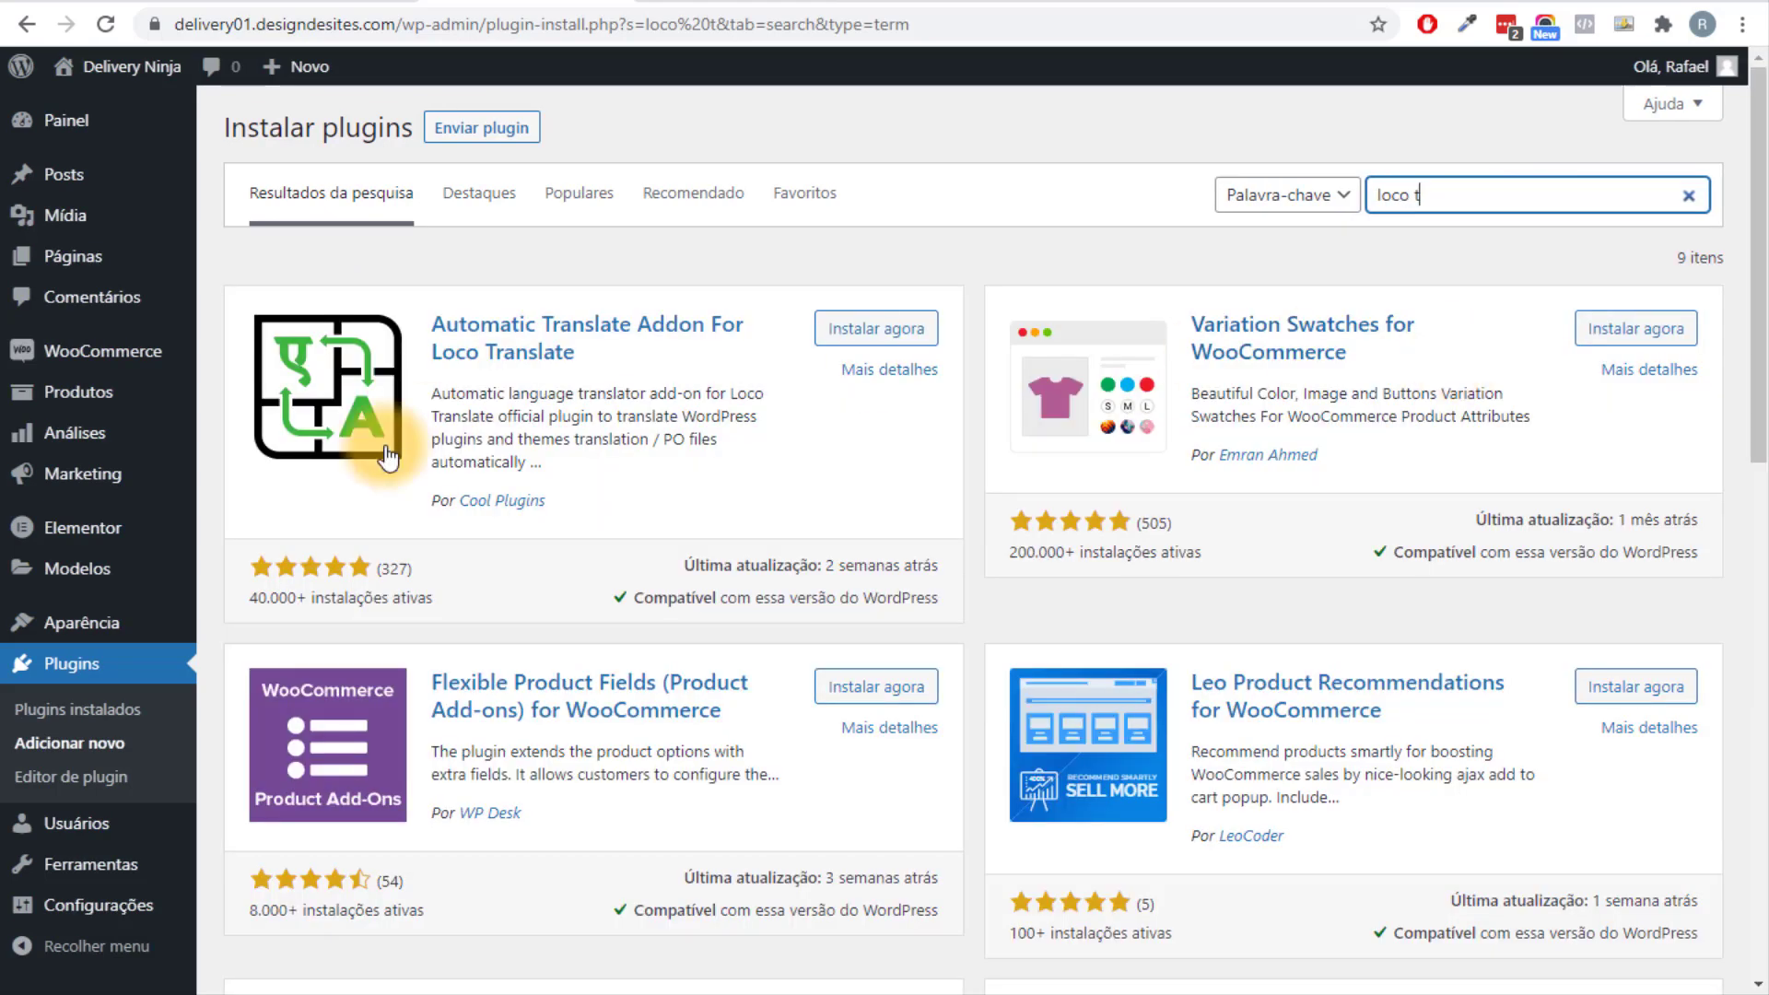
scroll(940, 479, down, 4)
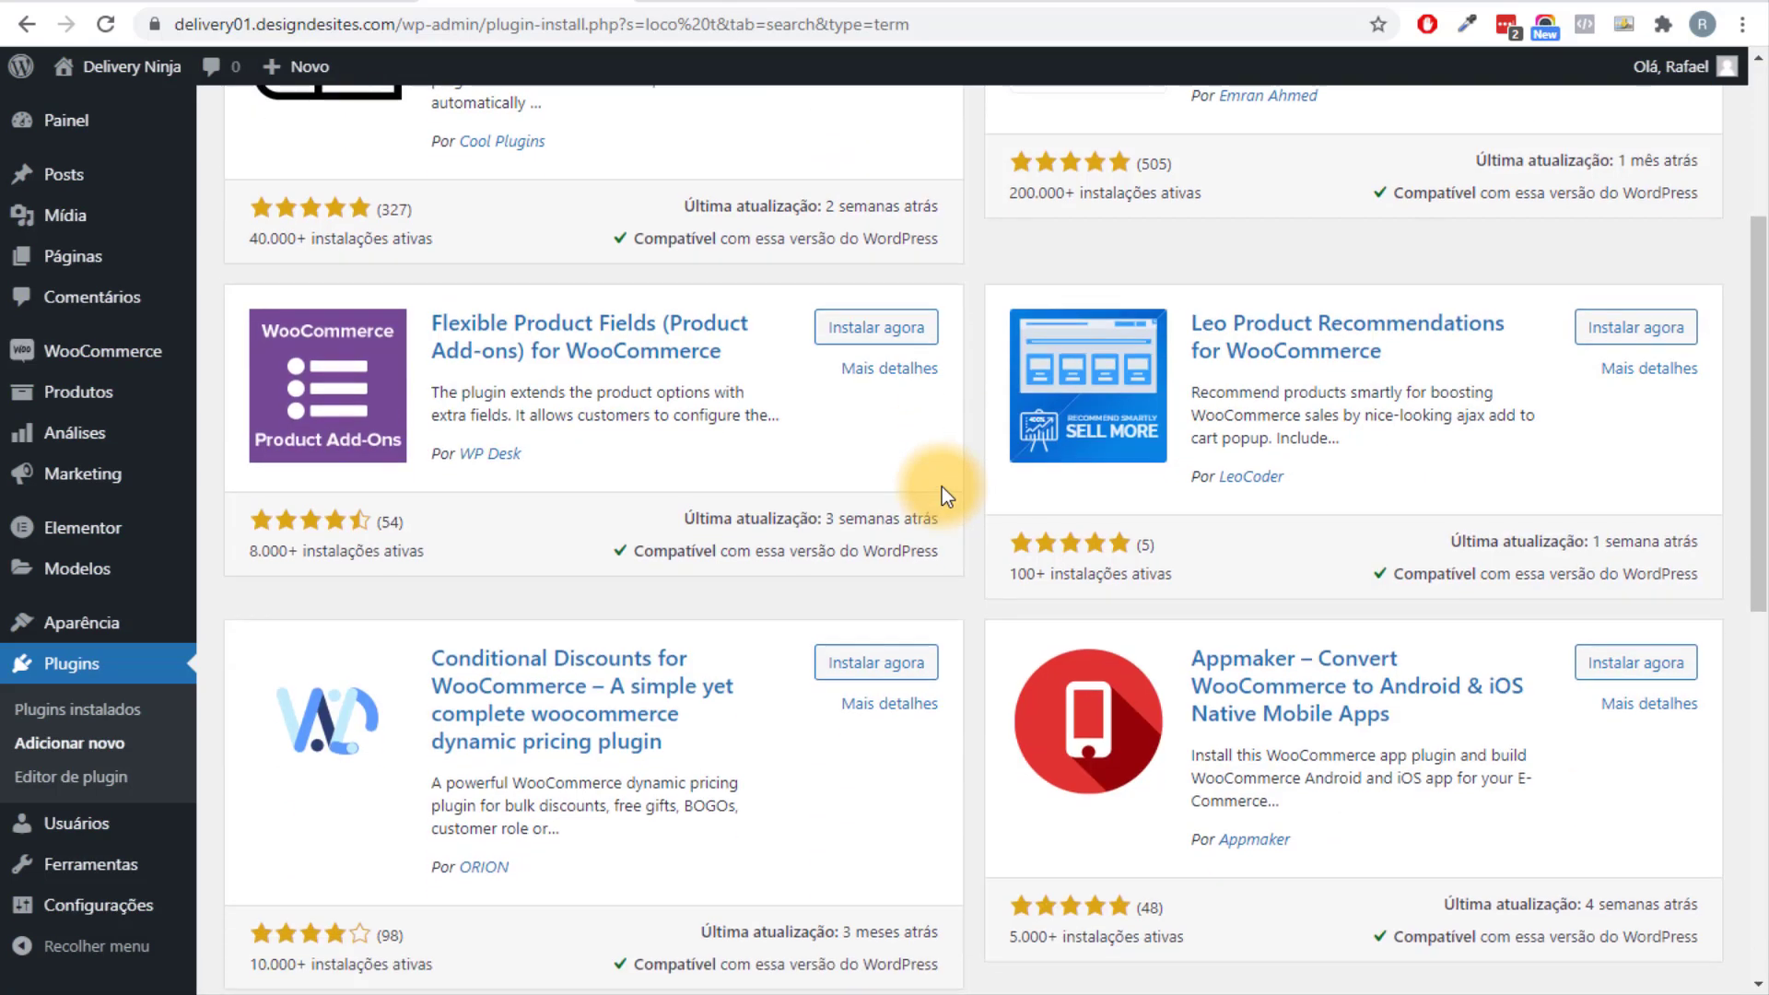
scroll(941, 486, up, 4)
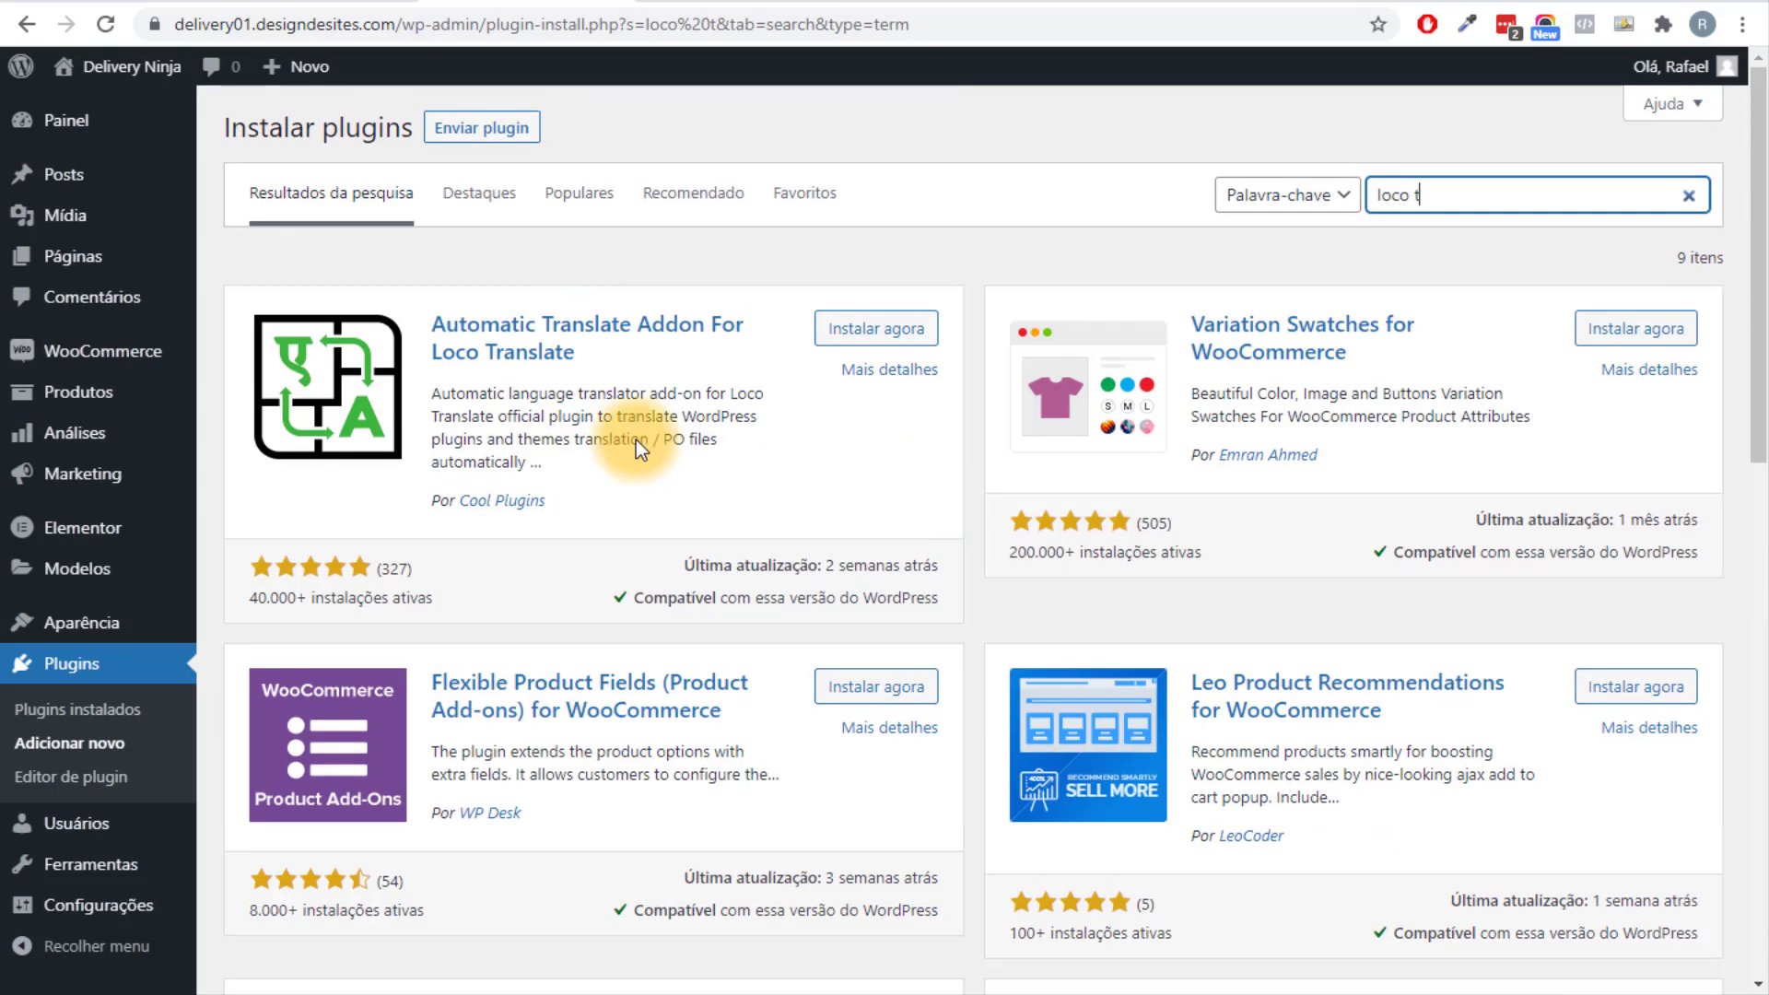
click(1461, 189)
click(1464, 235)
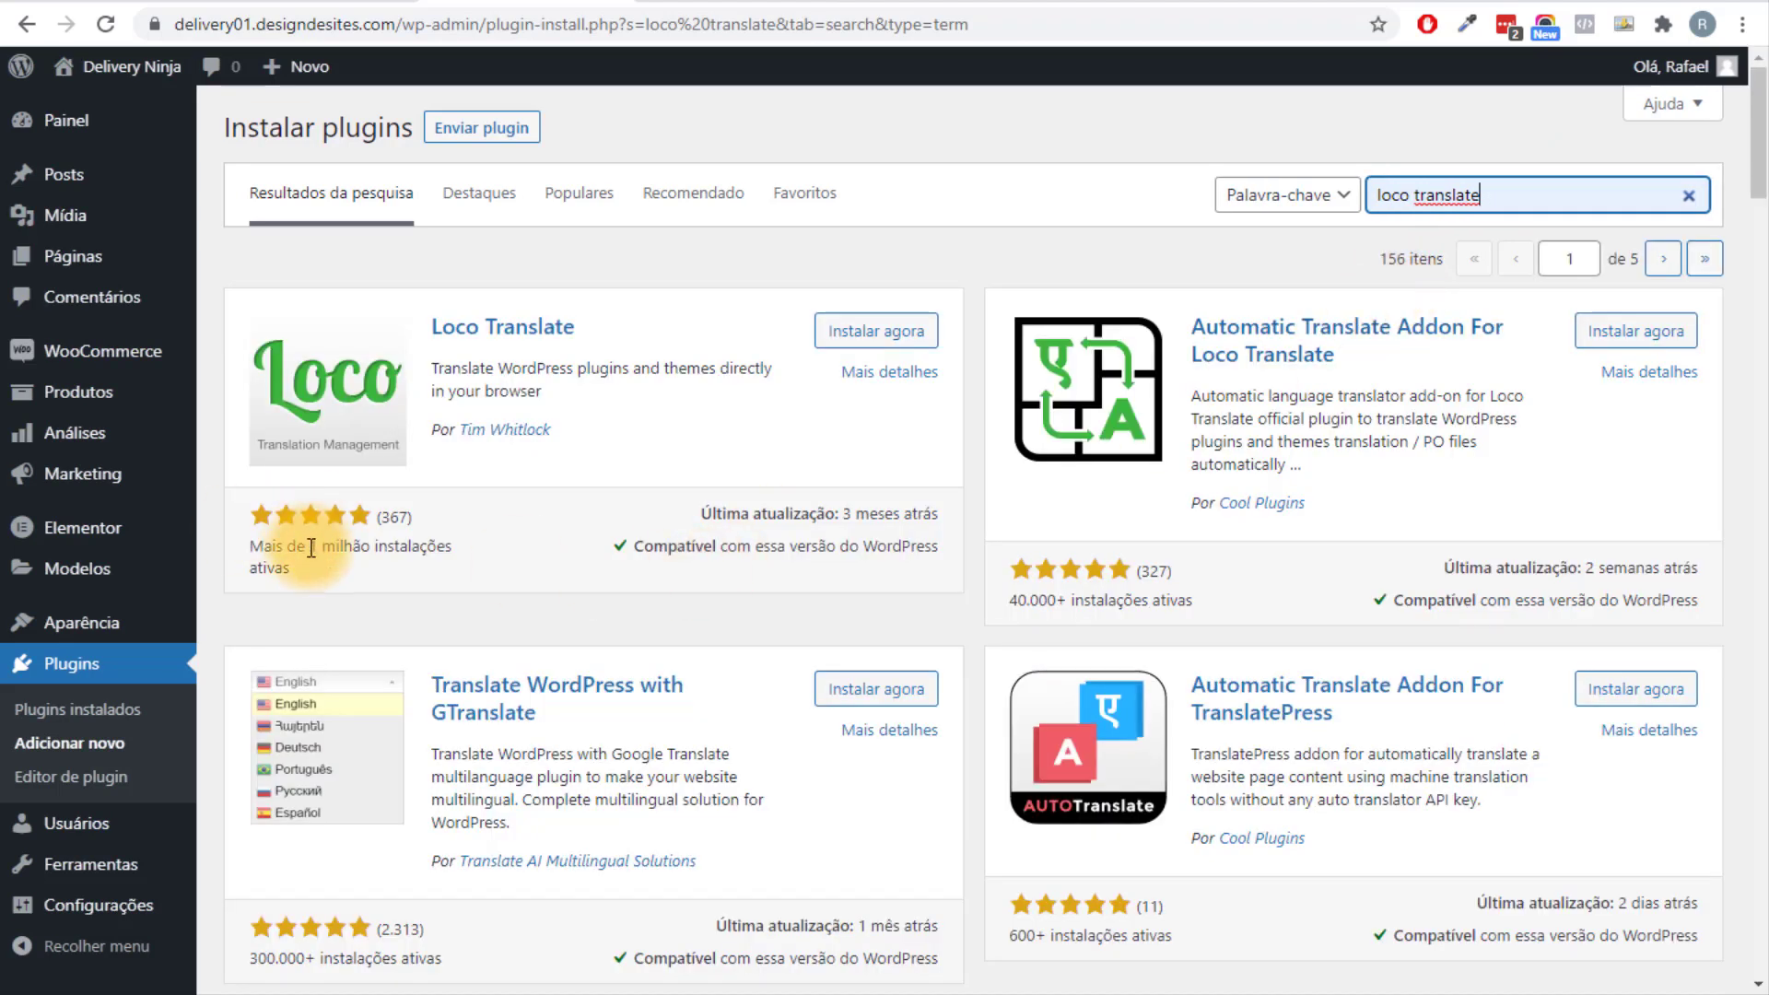
Install and activate the Loco Translate plugin.
click(880, 330)
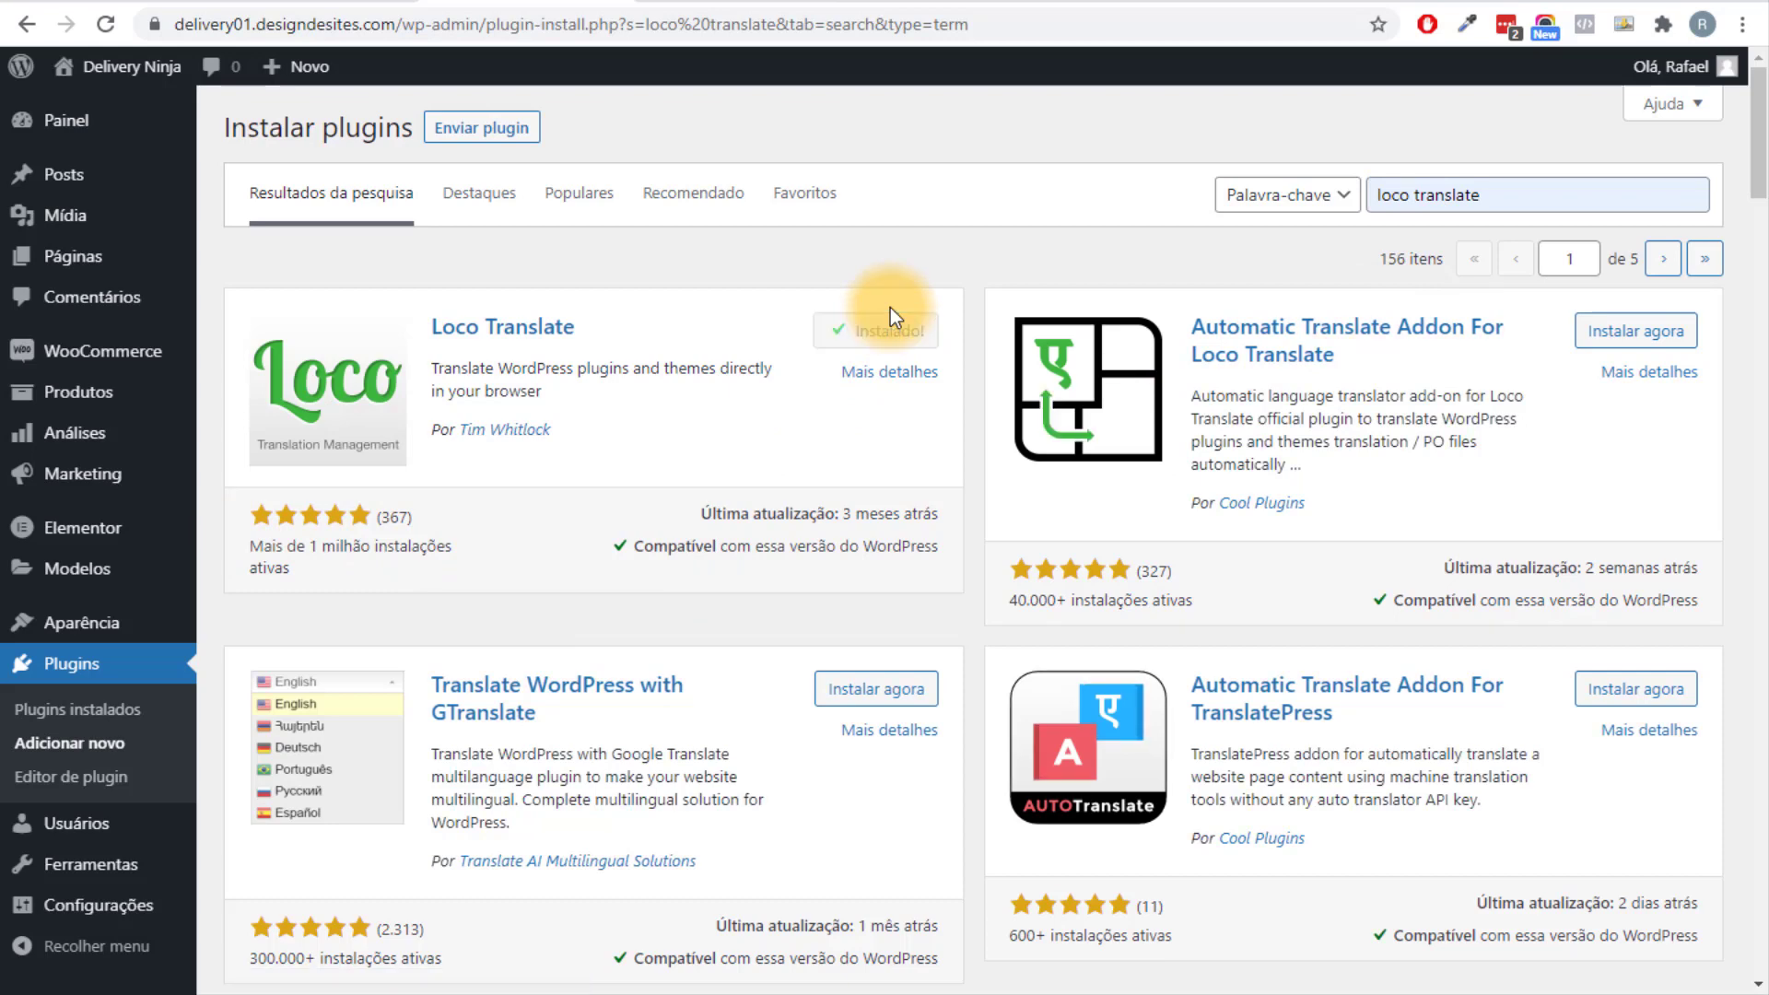
click(919, 331)
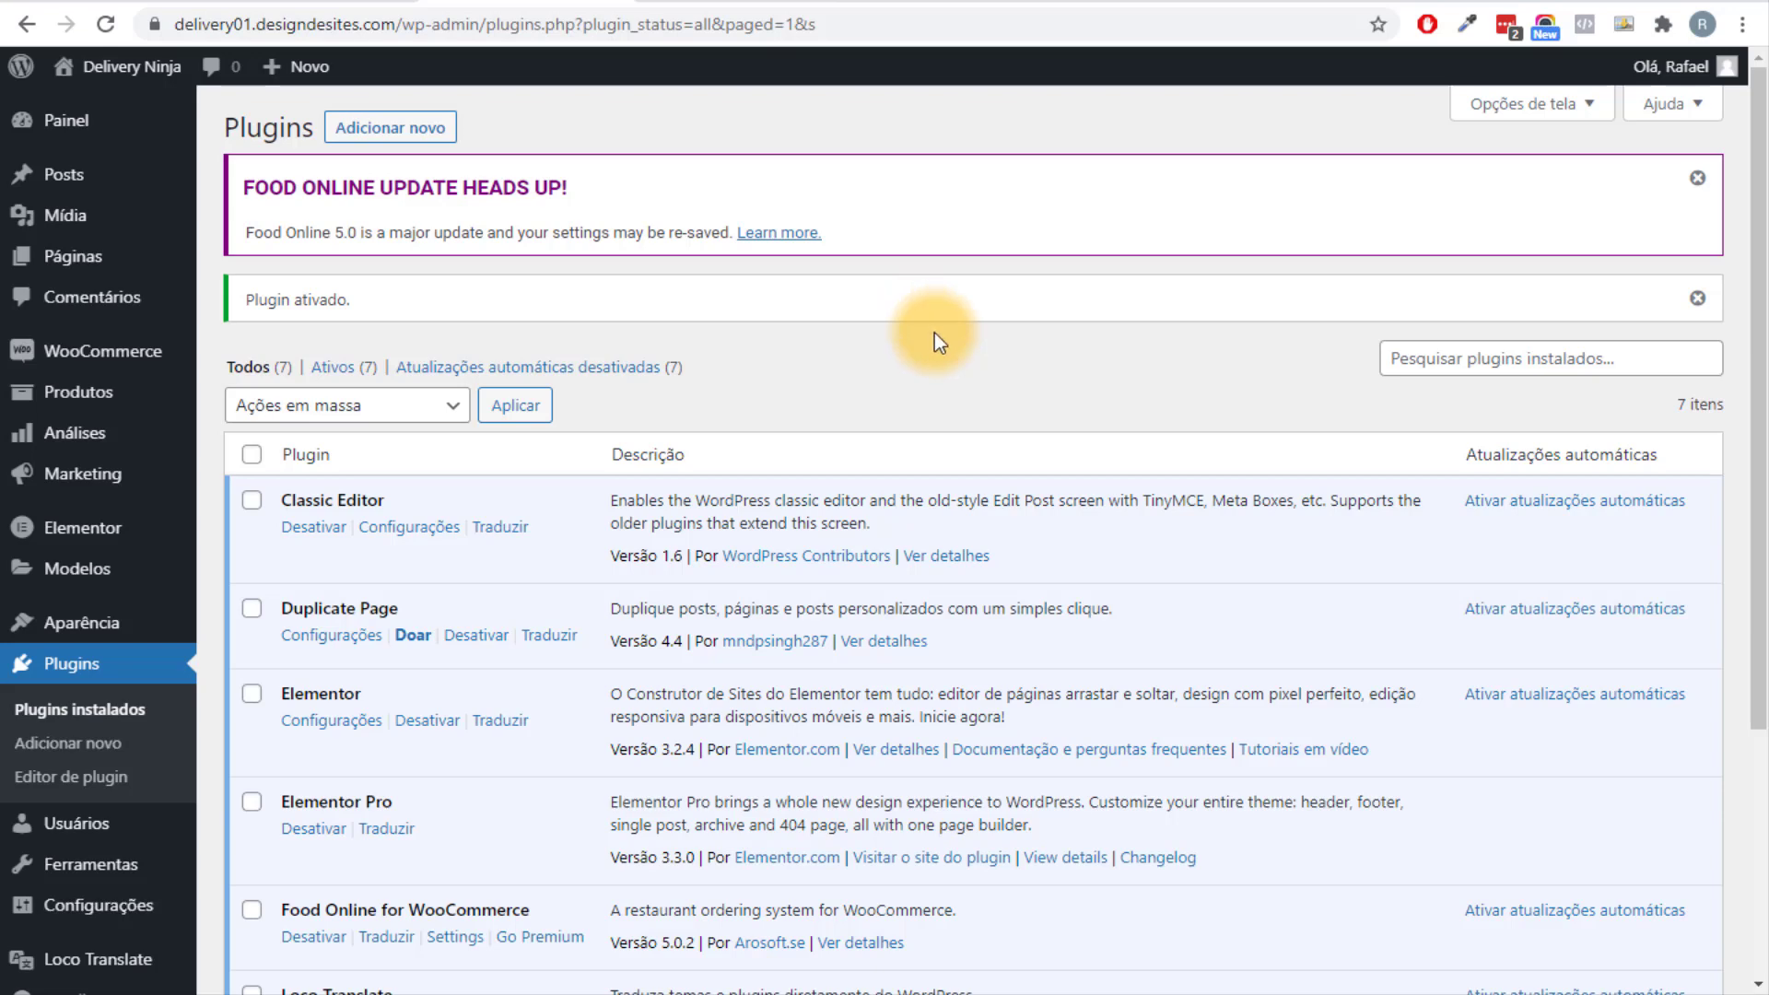
scroll(934, 333, down, 4)
mouse_move(60, 926)
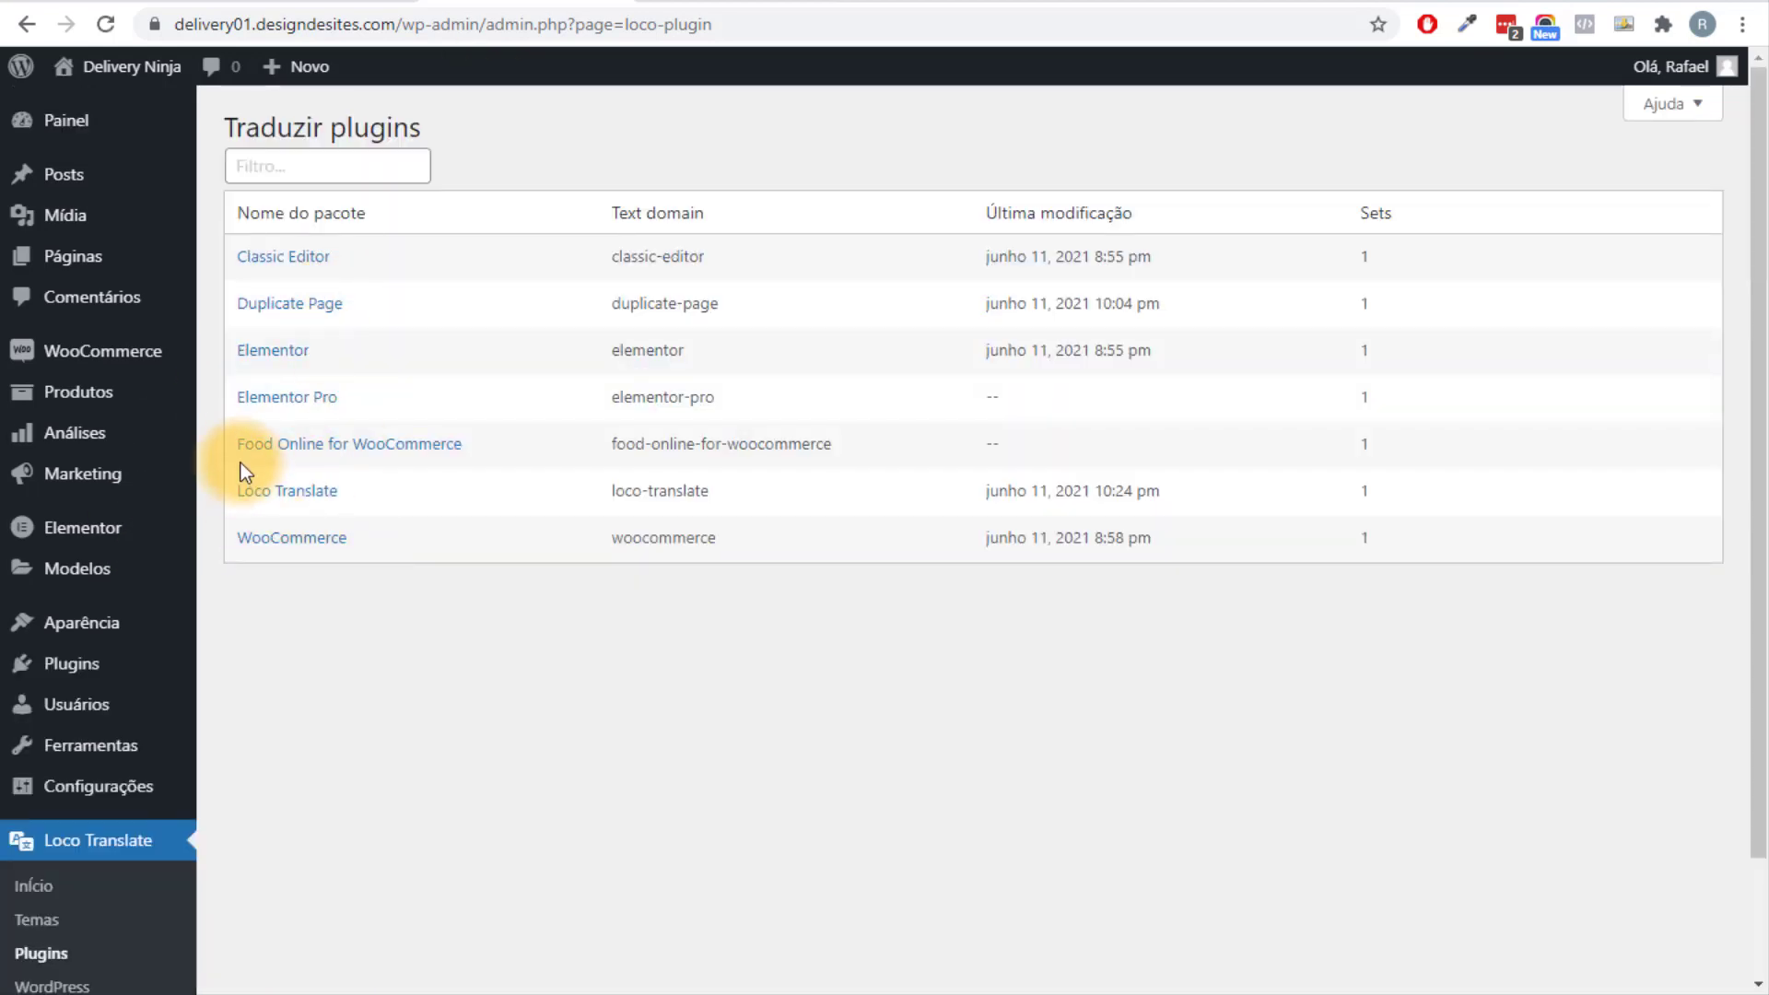
Create a template and a Portuguese (Brazil) translation file for Food Online for WooCommerce.
click(394, 453)
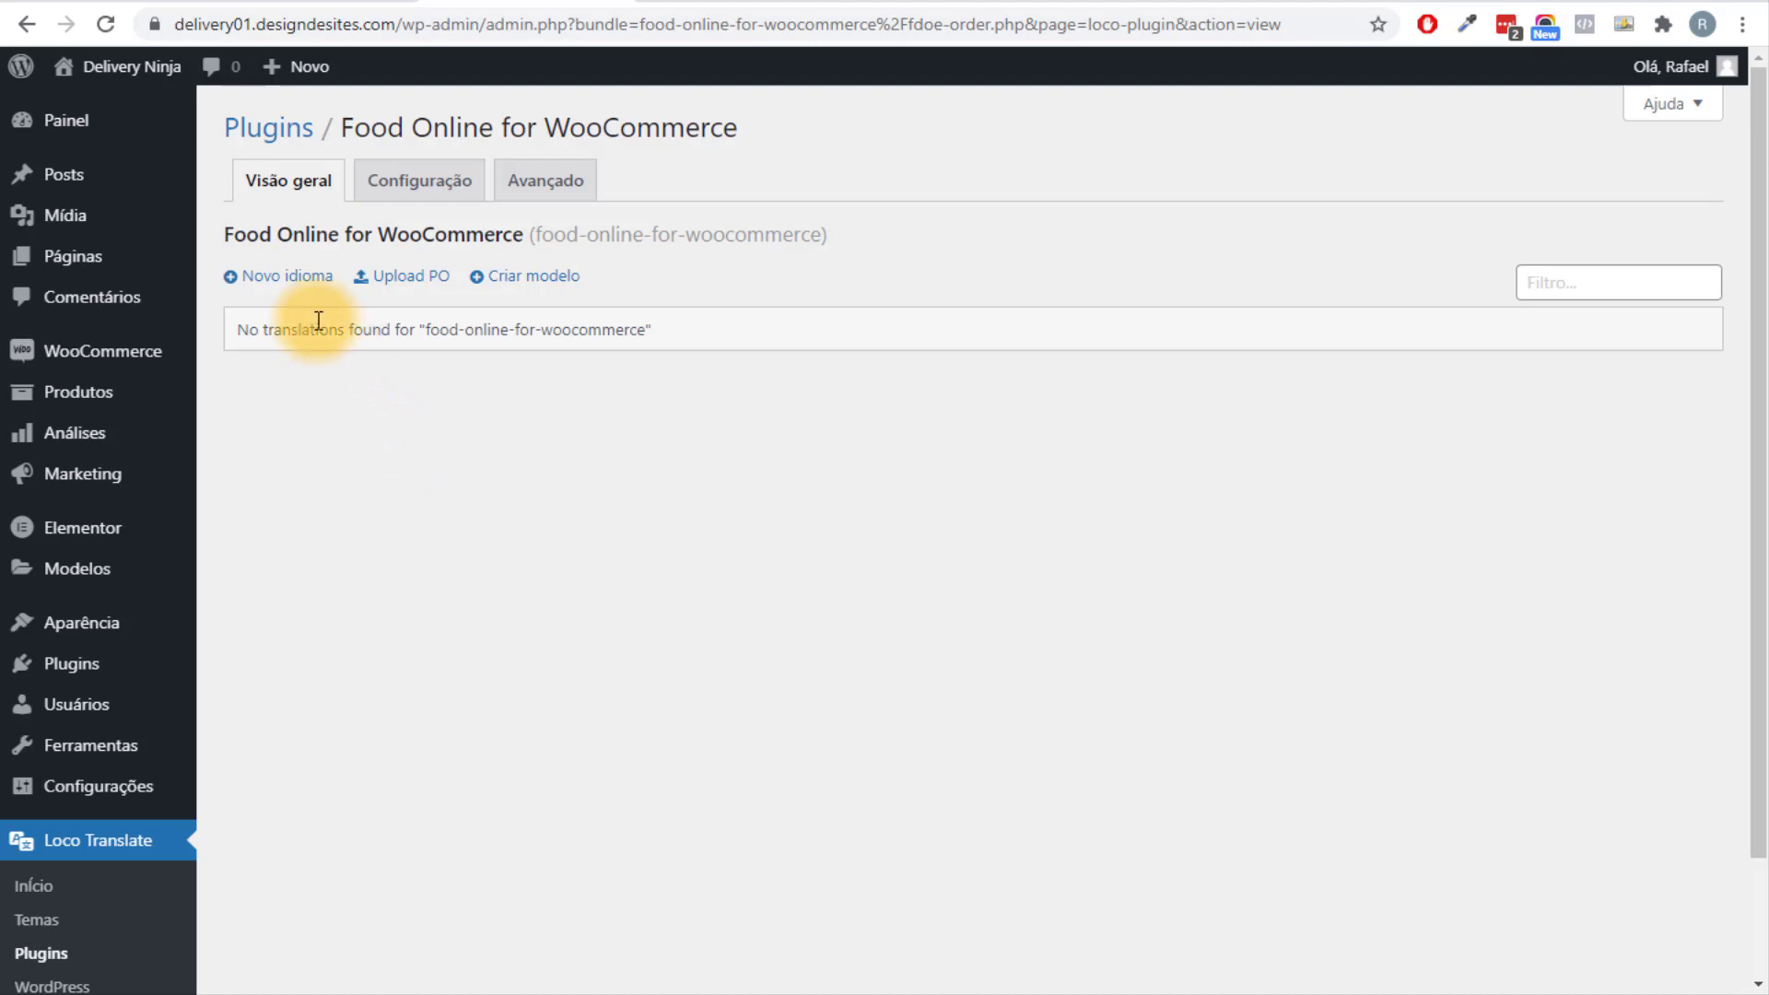
click(278, 283)
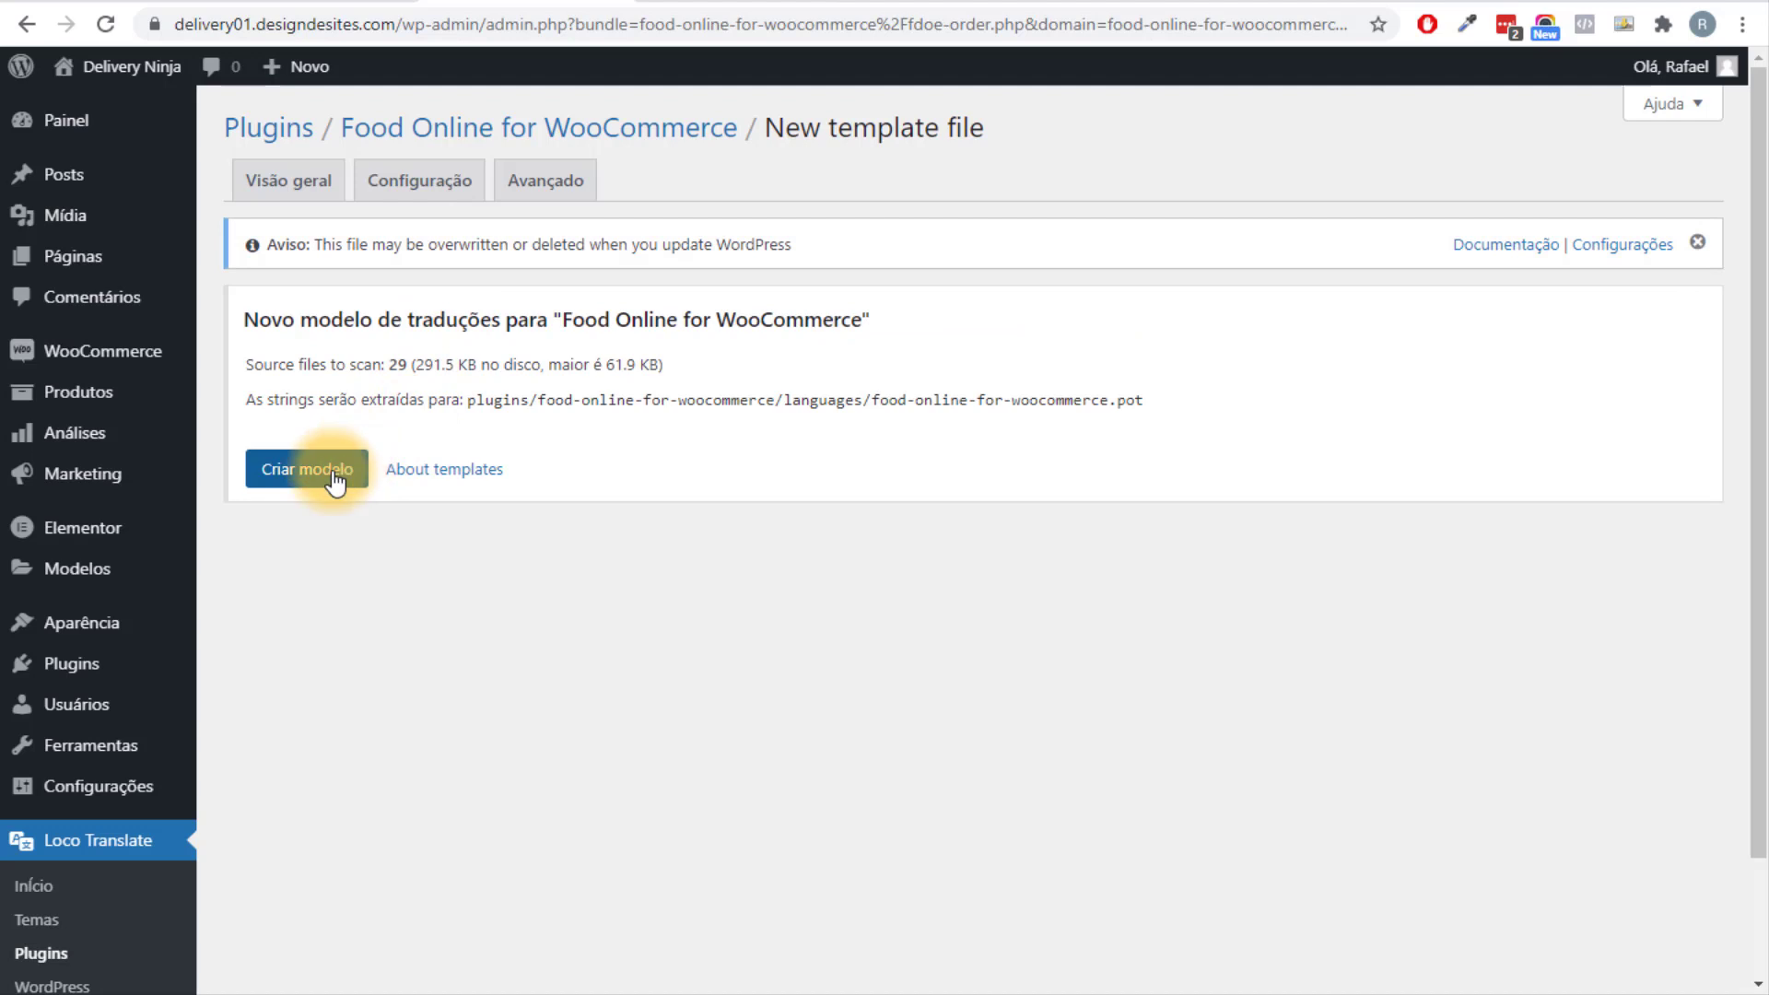
click(337, 471)
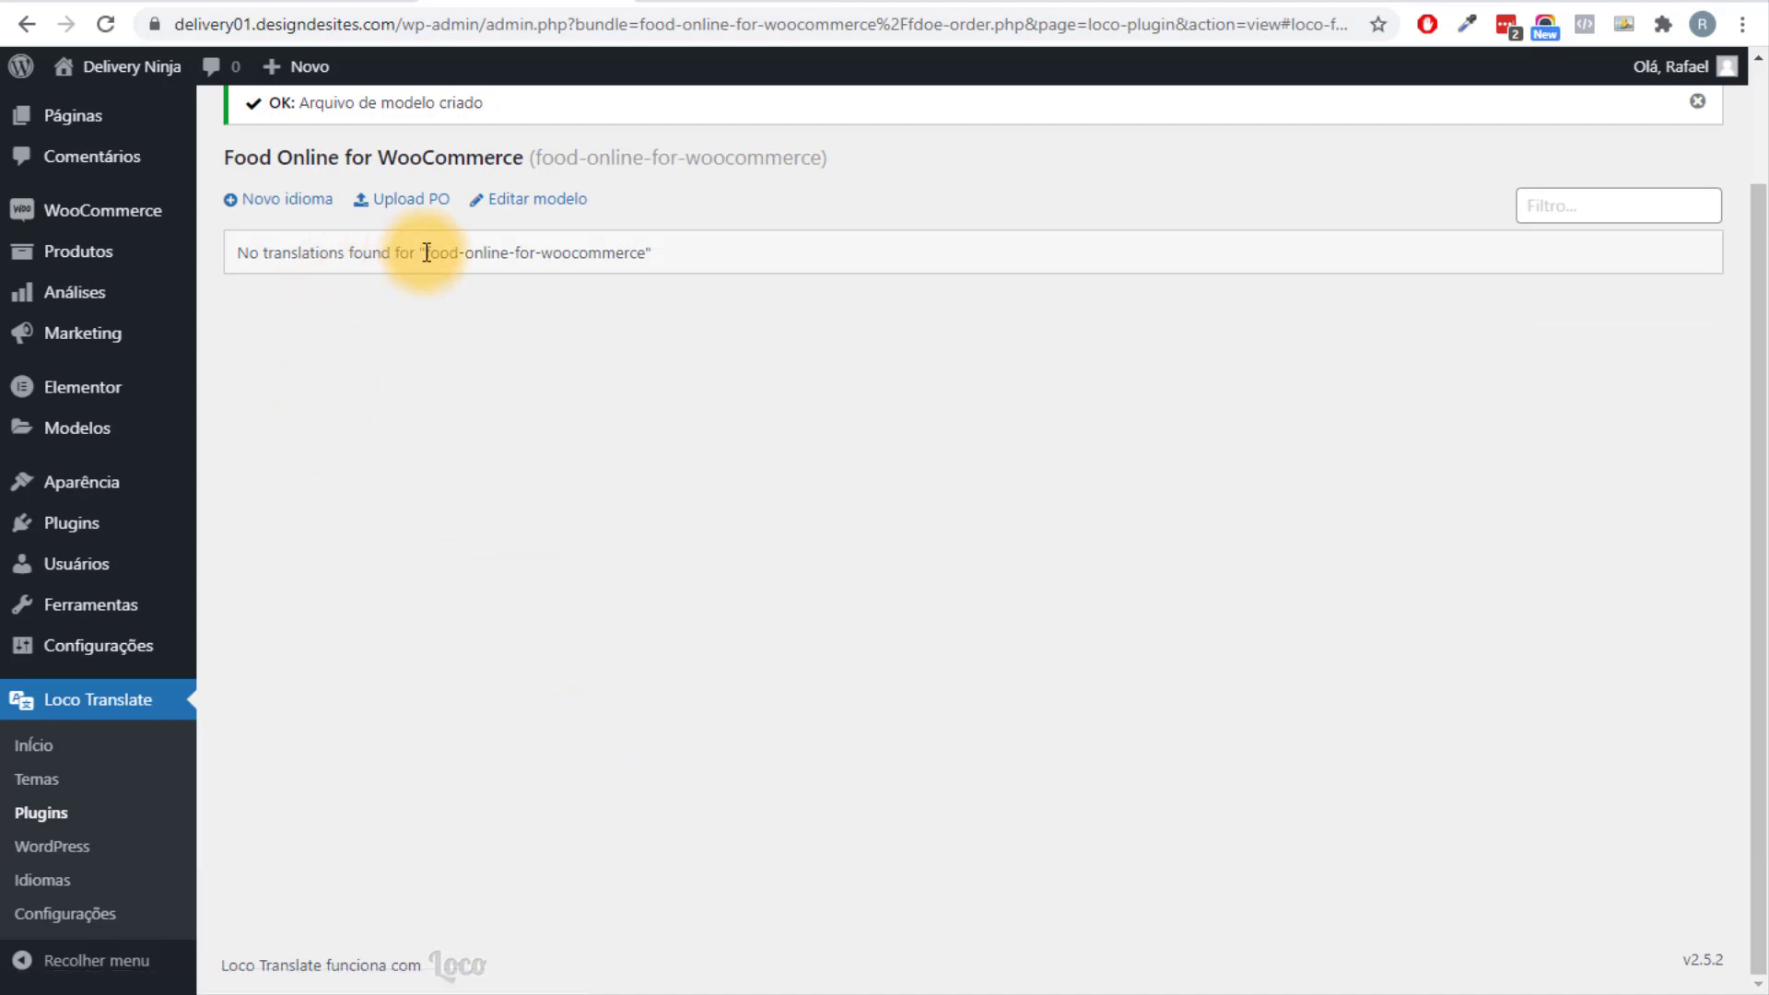
click(286, 201)
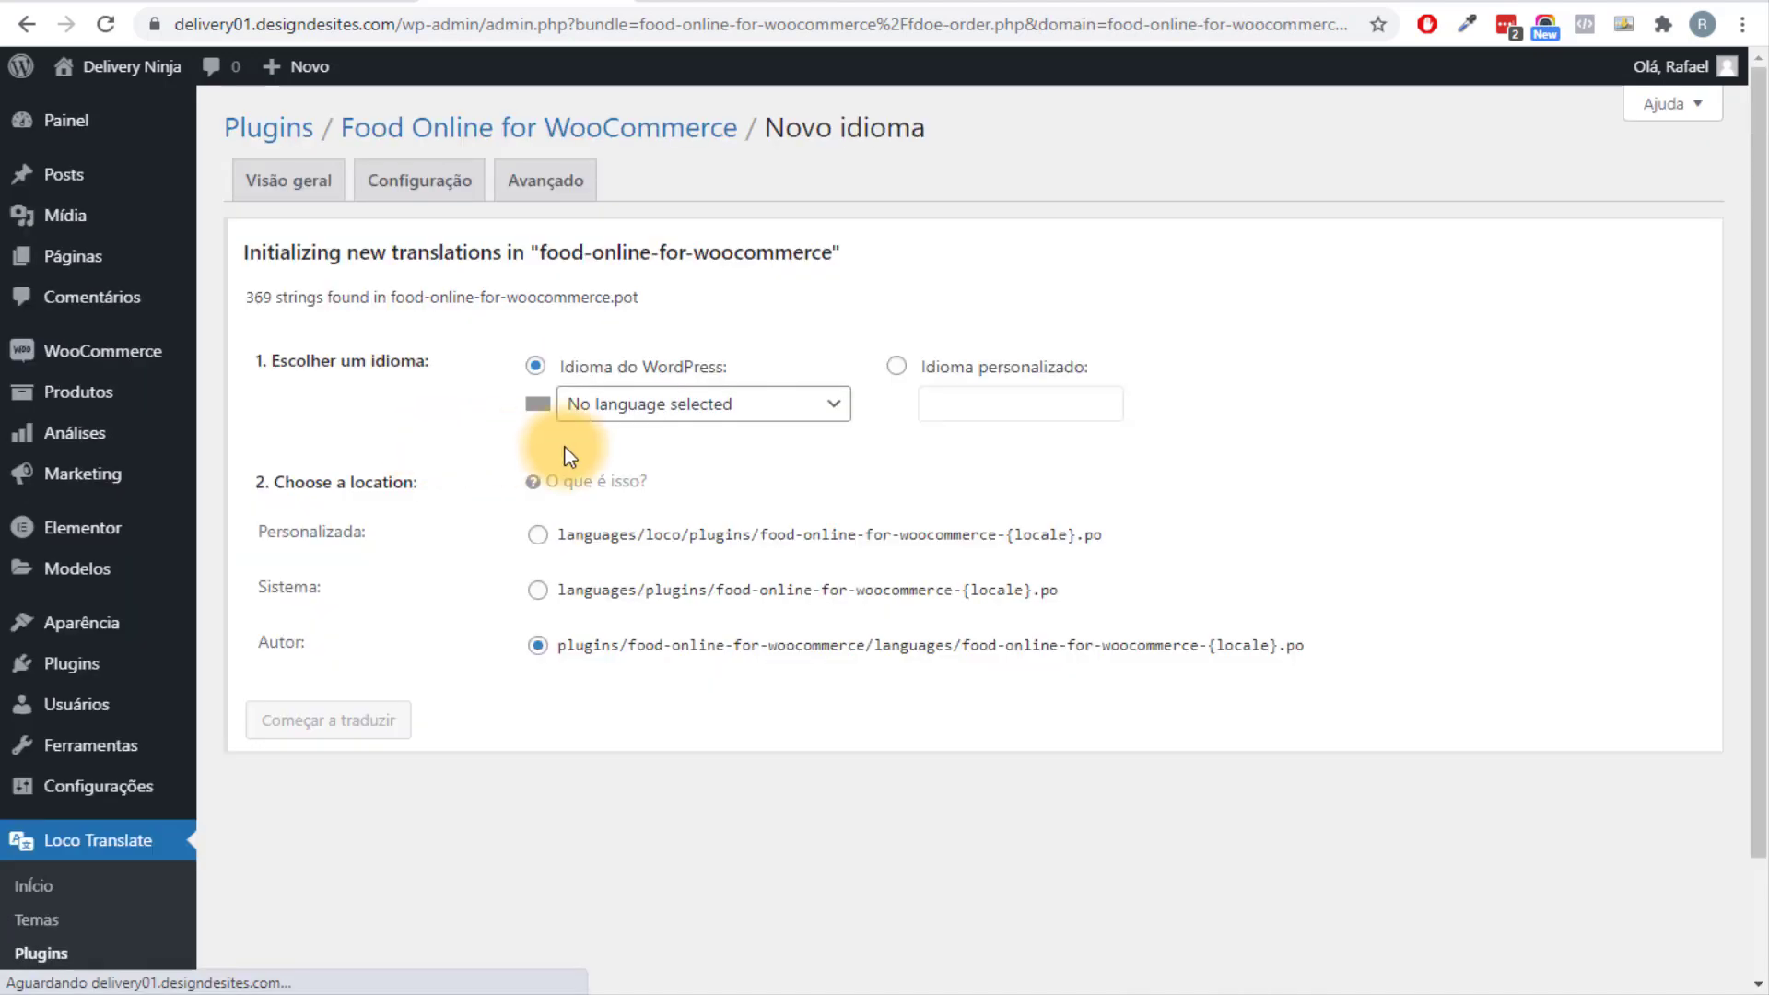
click(669, 421)
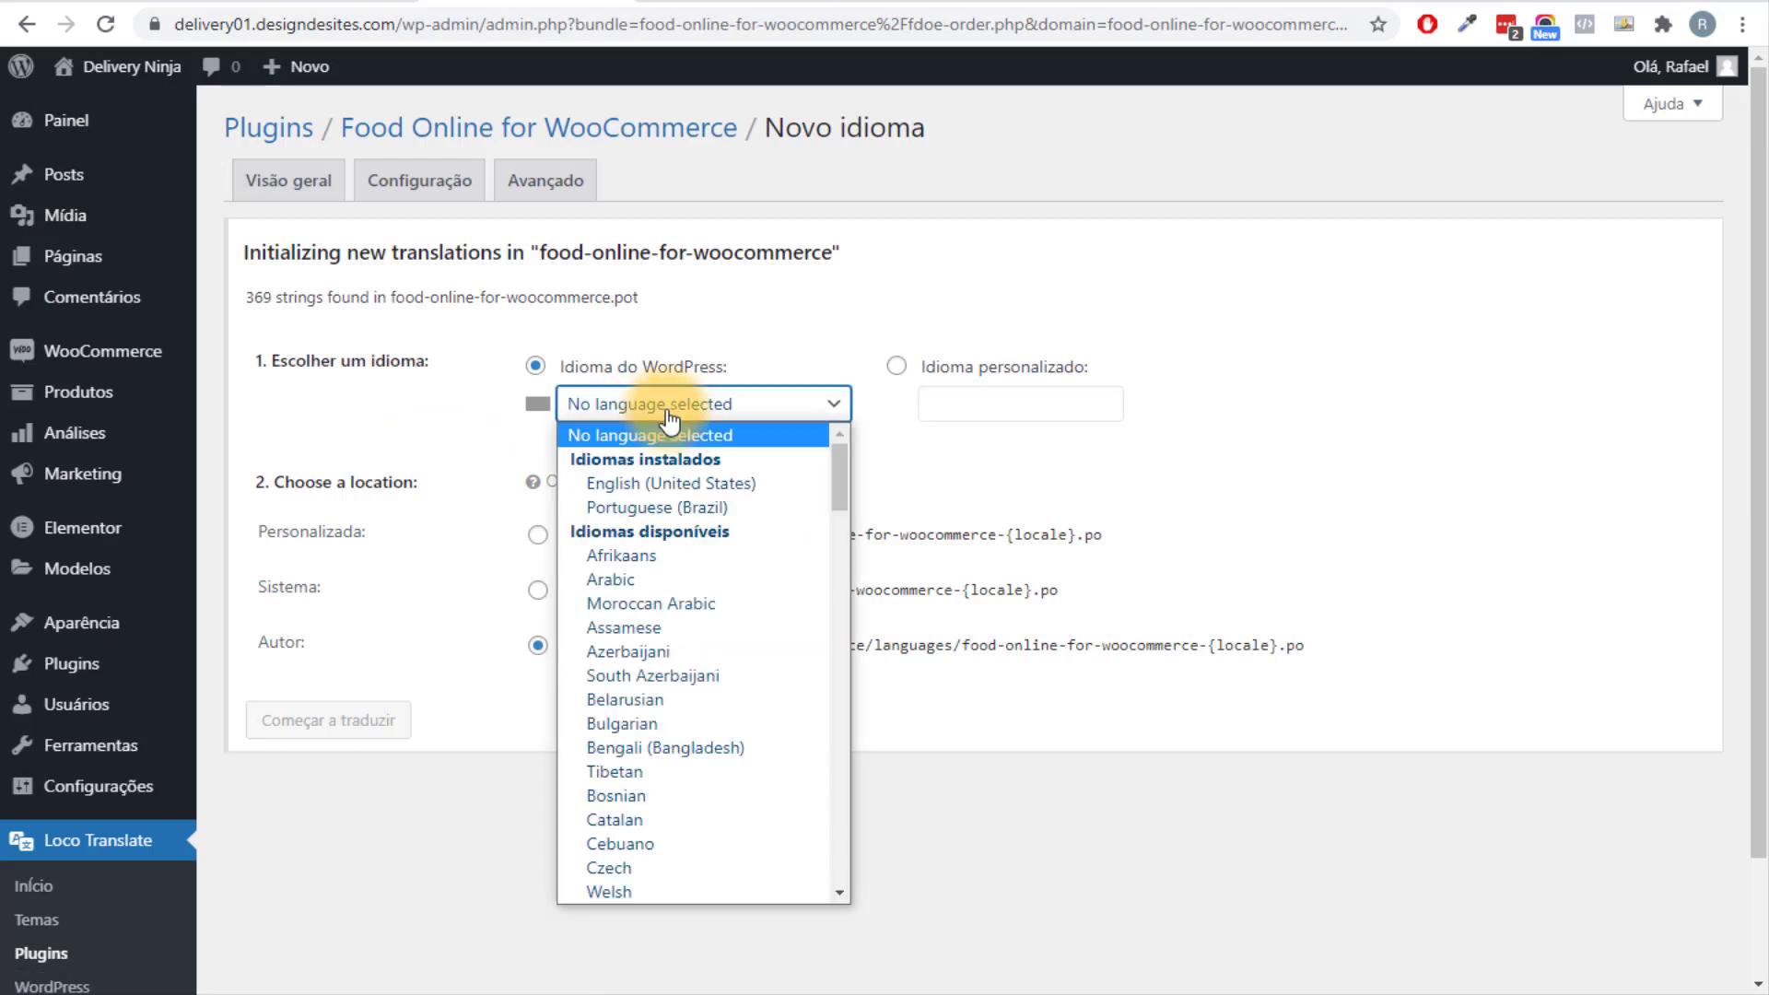
click(733, 508)
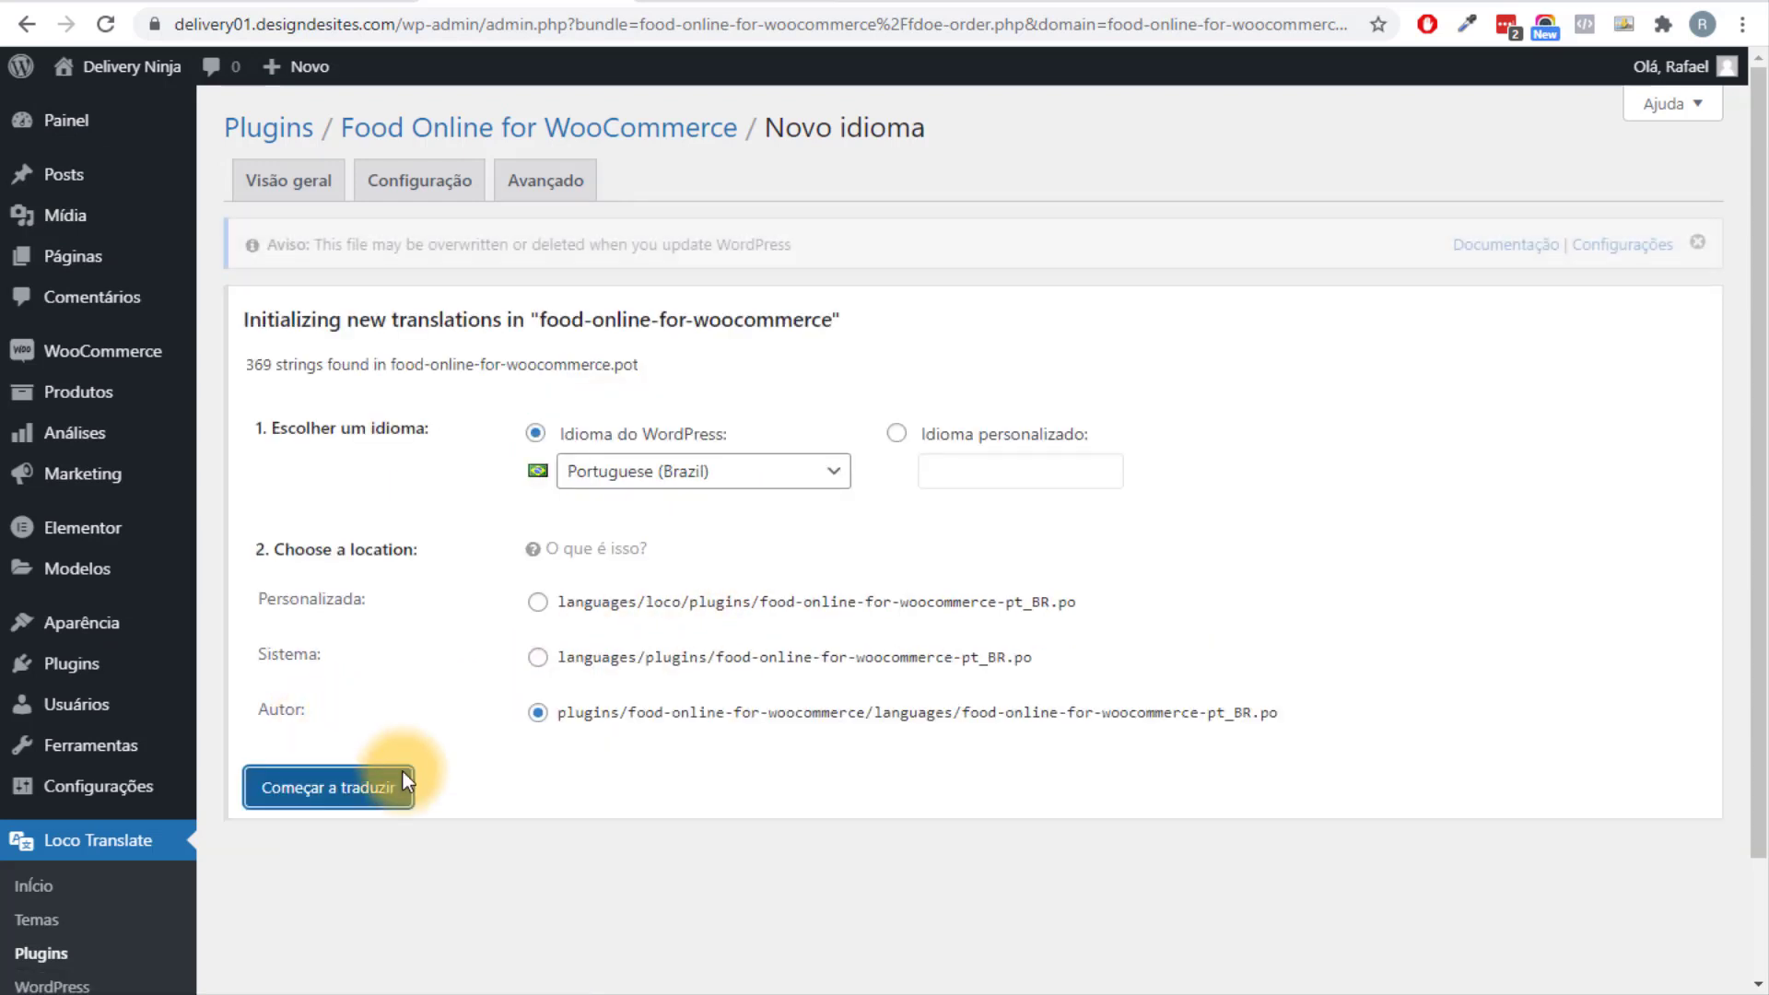
click(380, 786)
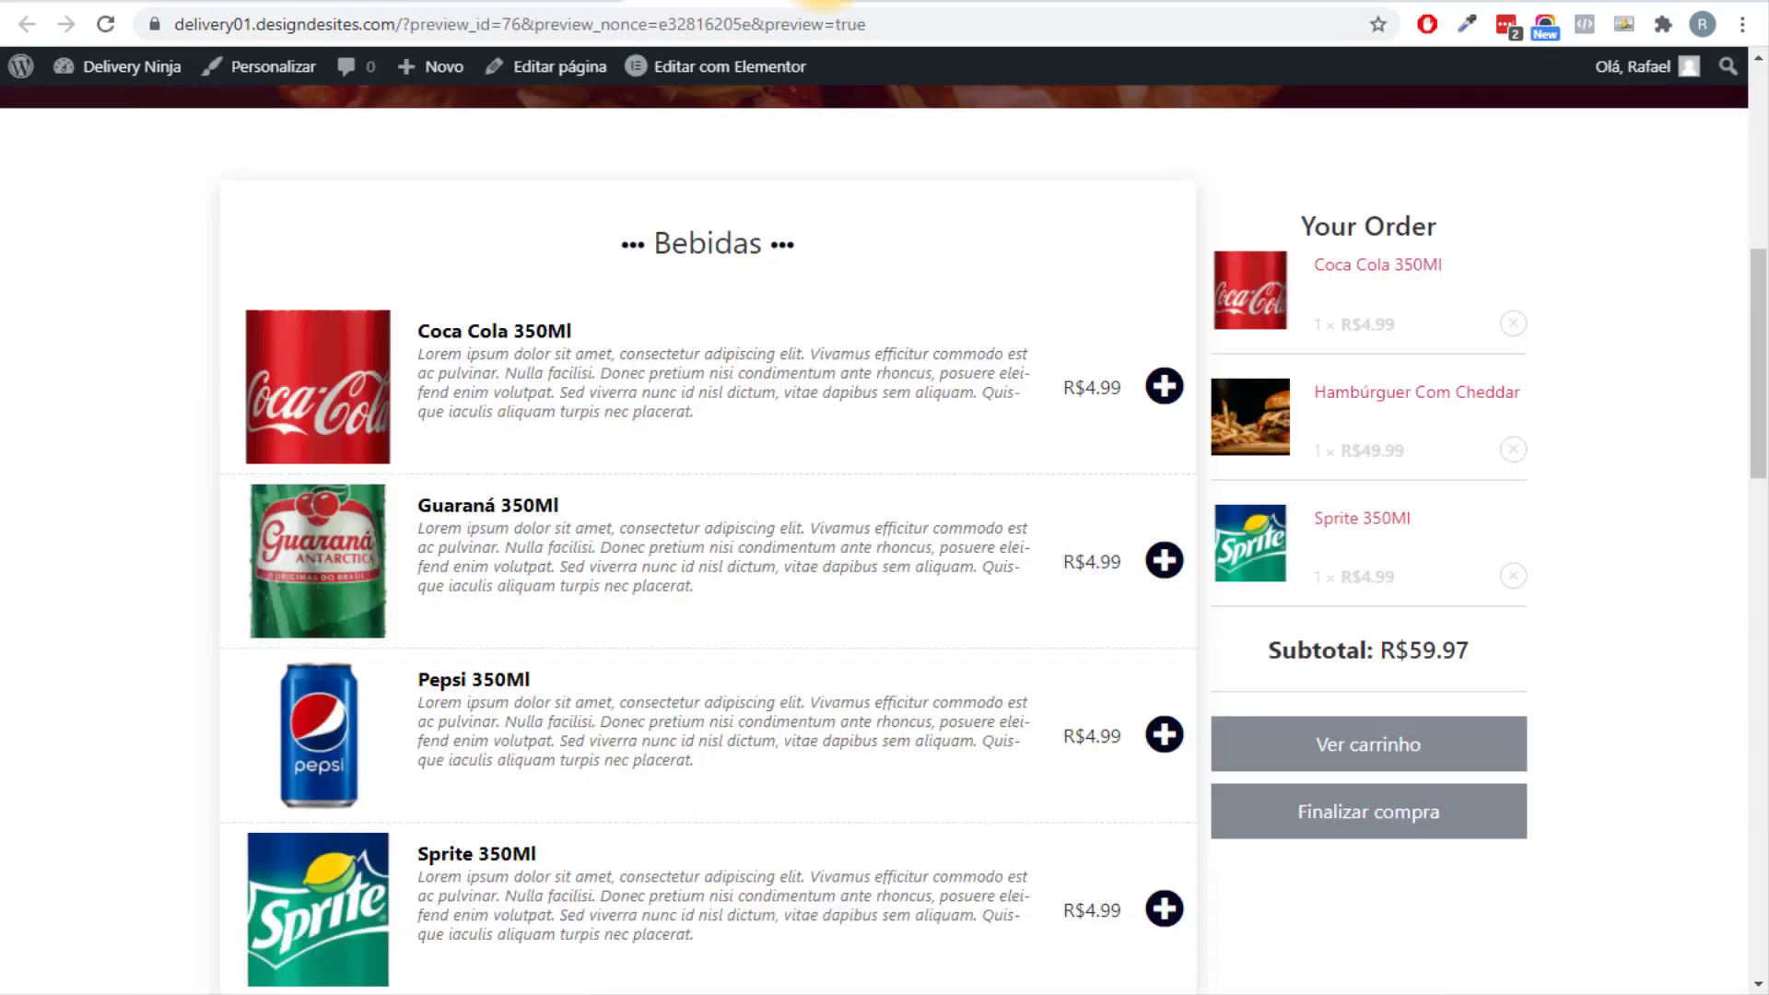
Copy the Your Order heading from the preview and filter the translation strings to it.
drag(1298, 221, 1492, 219)
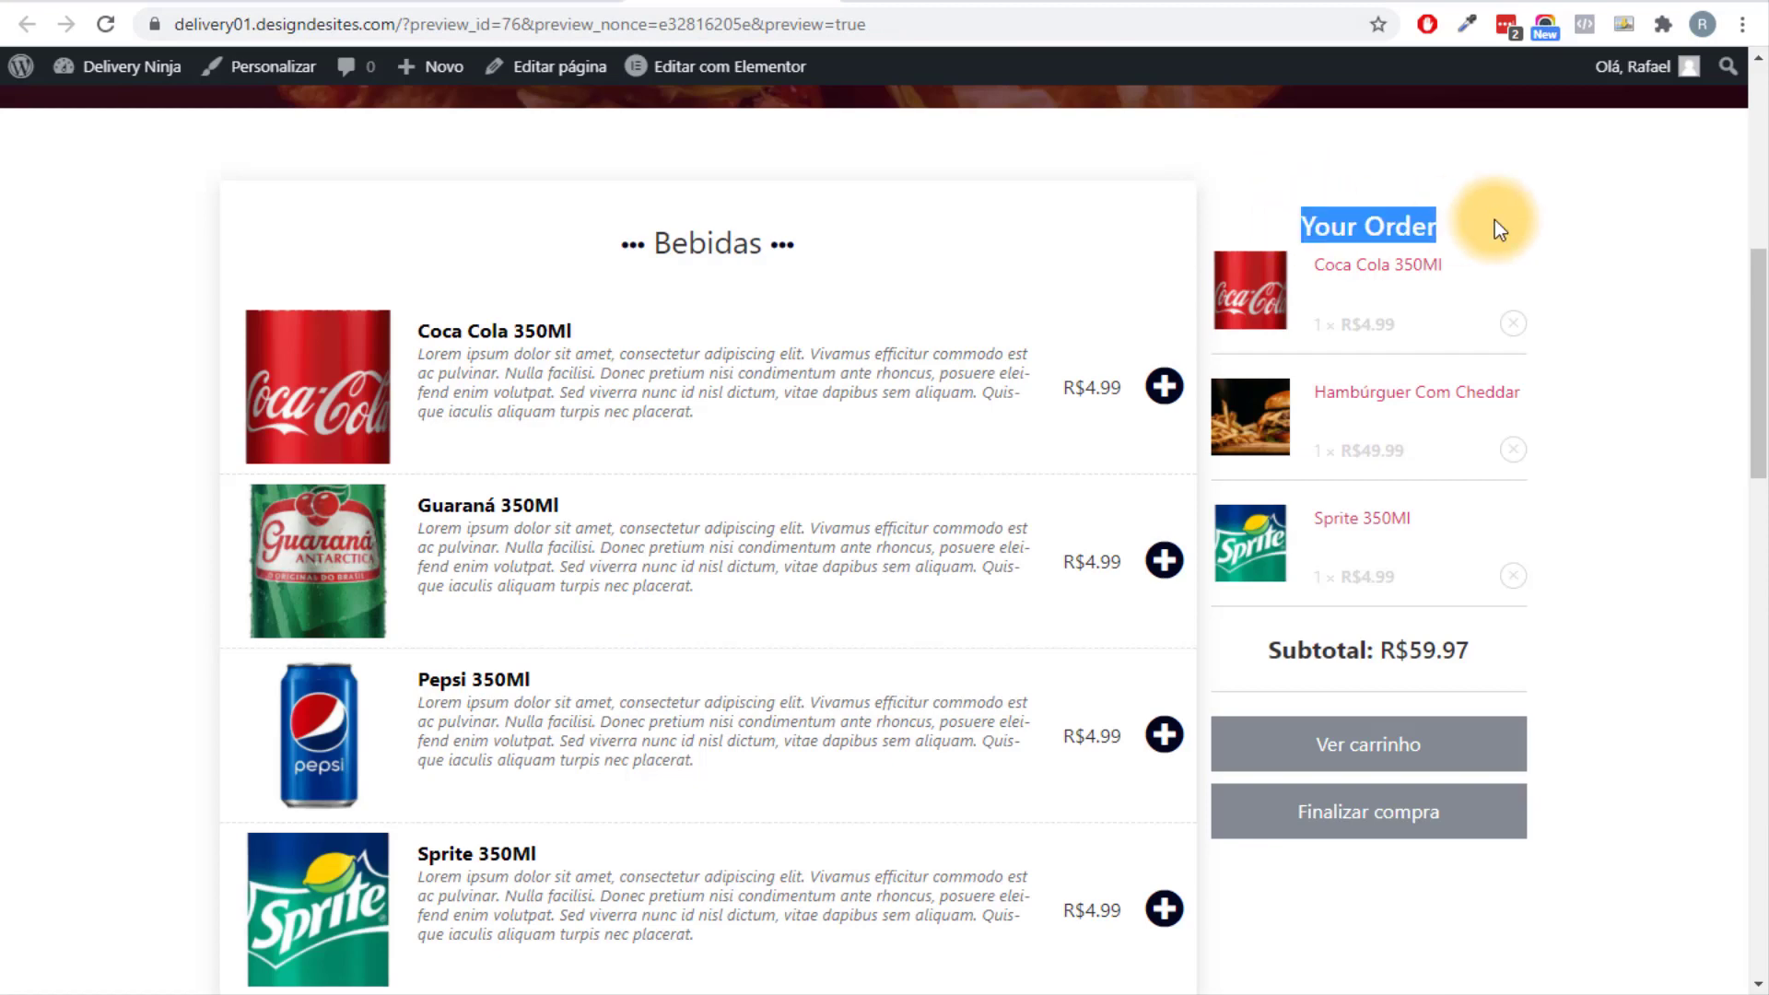
right_click(1432, 241)
click(1431, 247)
click(822, 4)
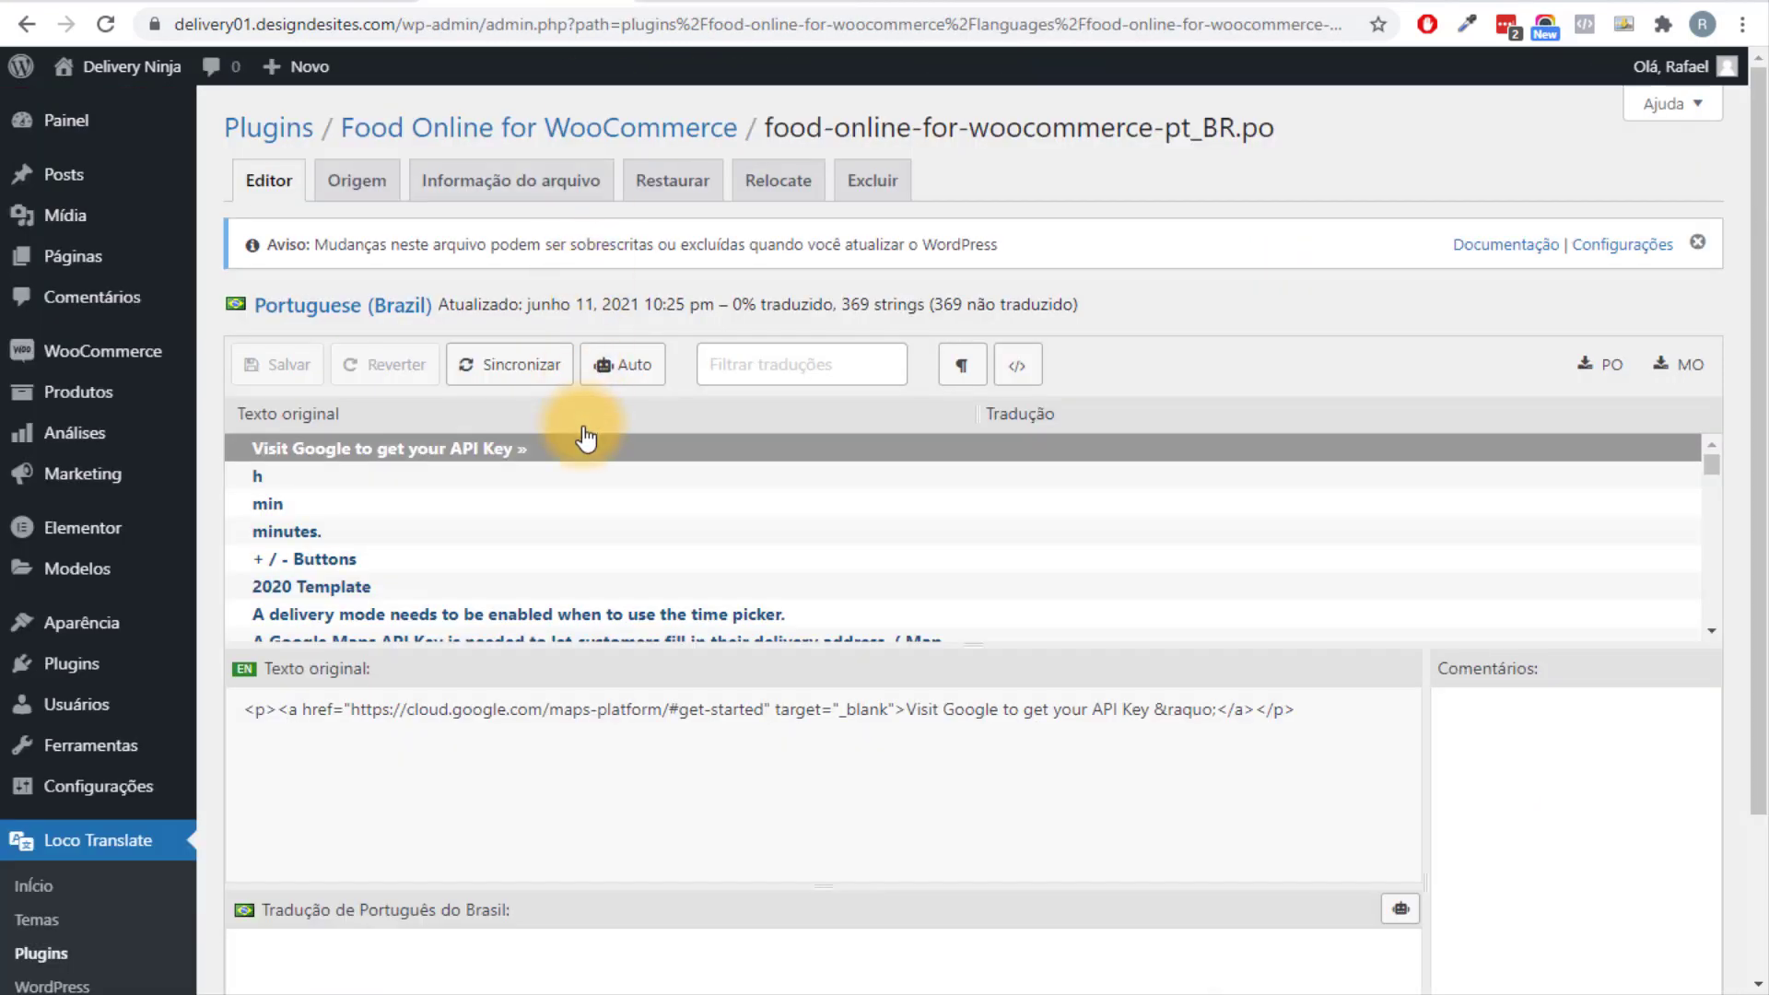
click(801, 364)
key(ctrl+v)
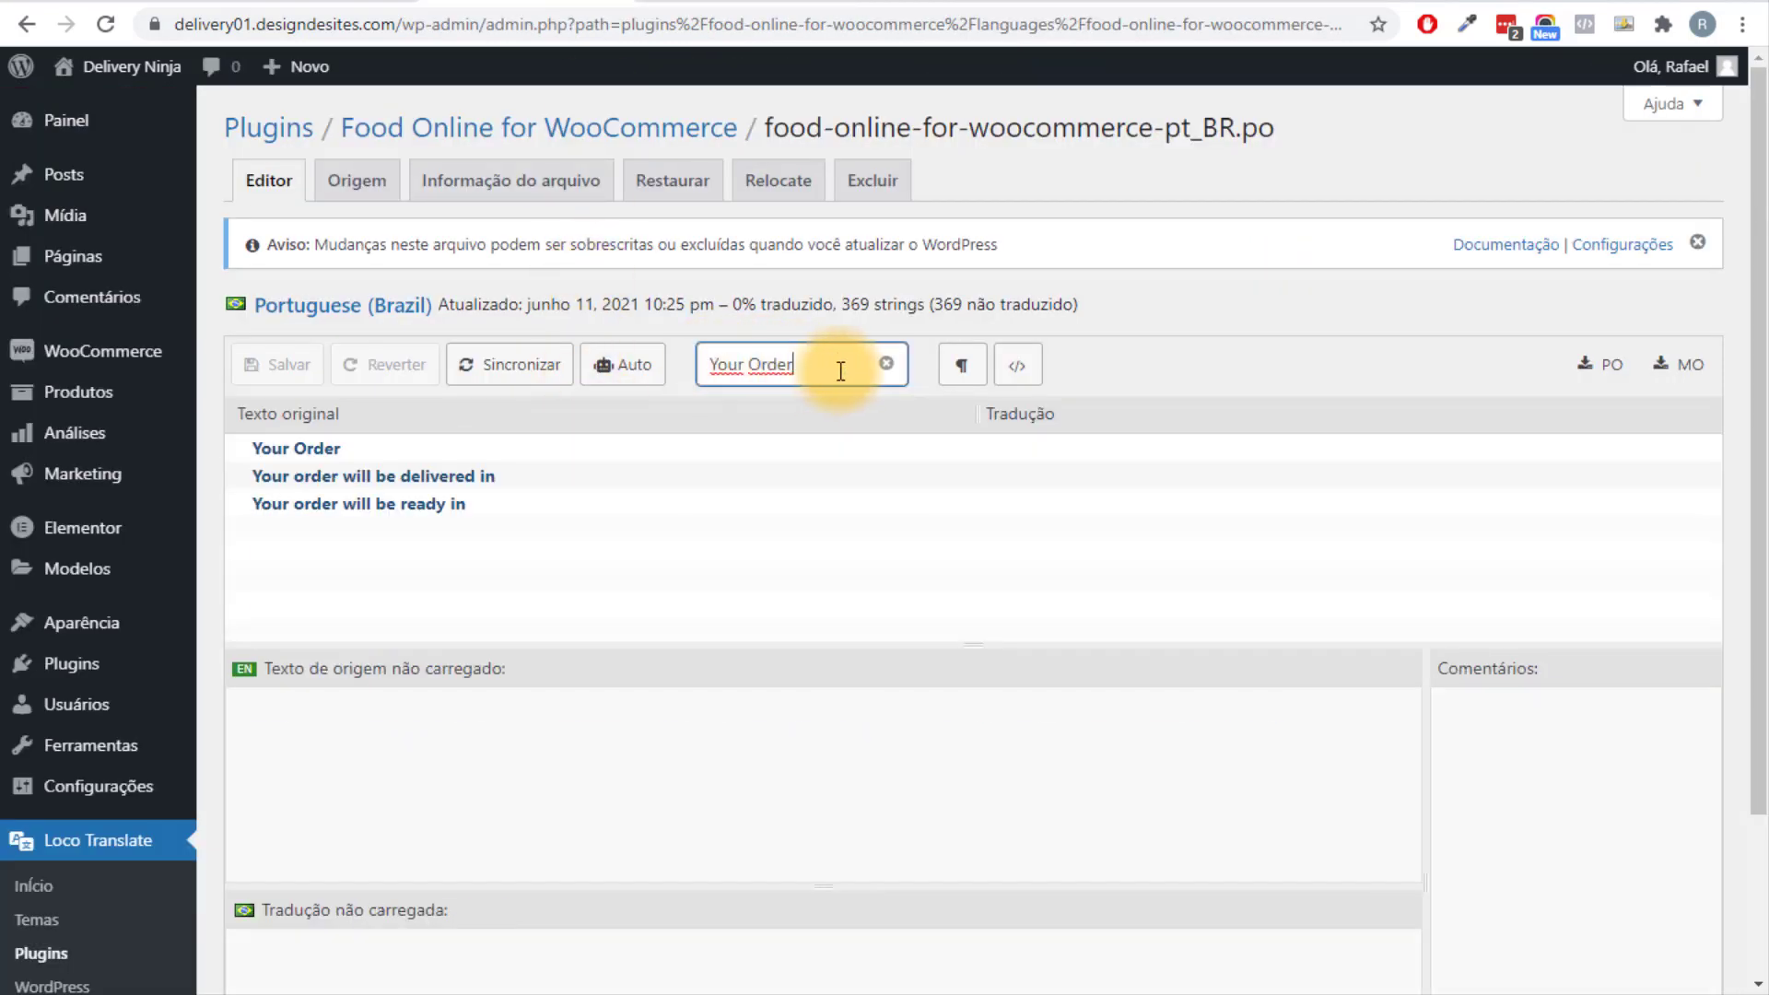
click(319, 447)
Translate 'Your Order' as 'Seu Pedido' and save the pt_BR file.
scroll(494, 553, down, 2)
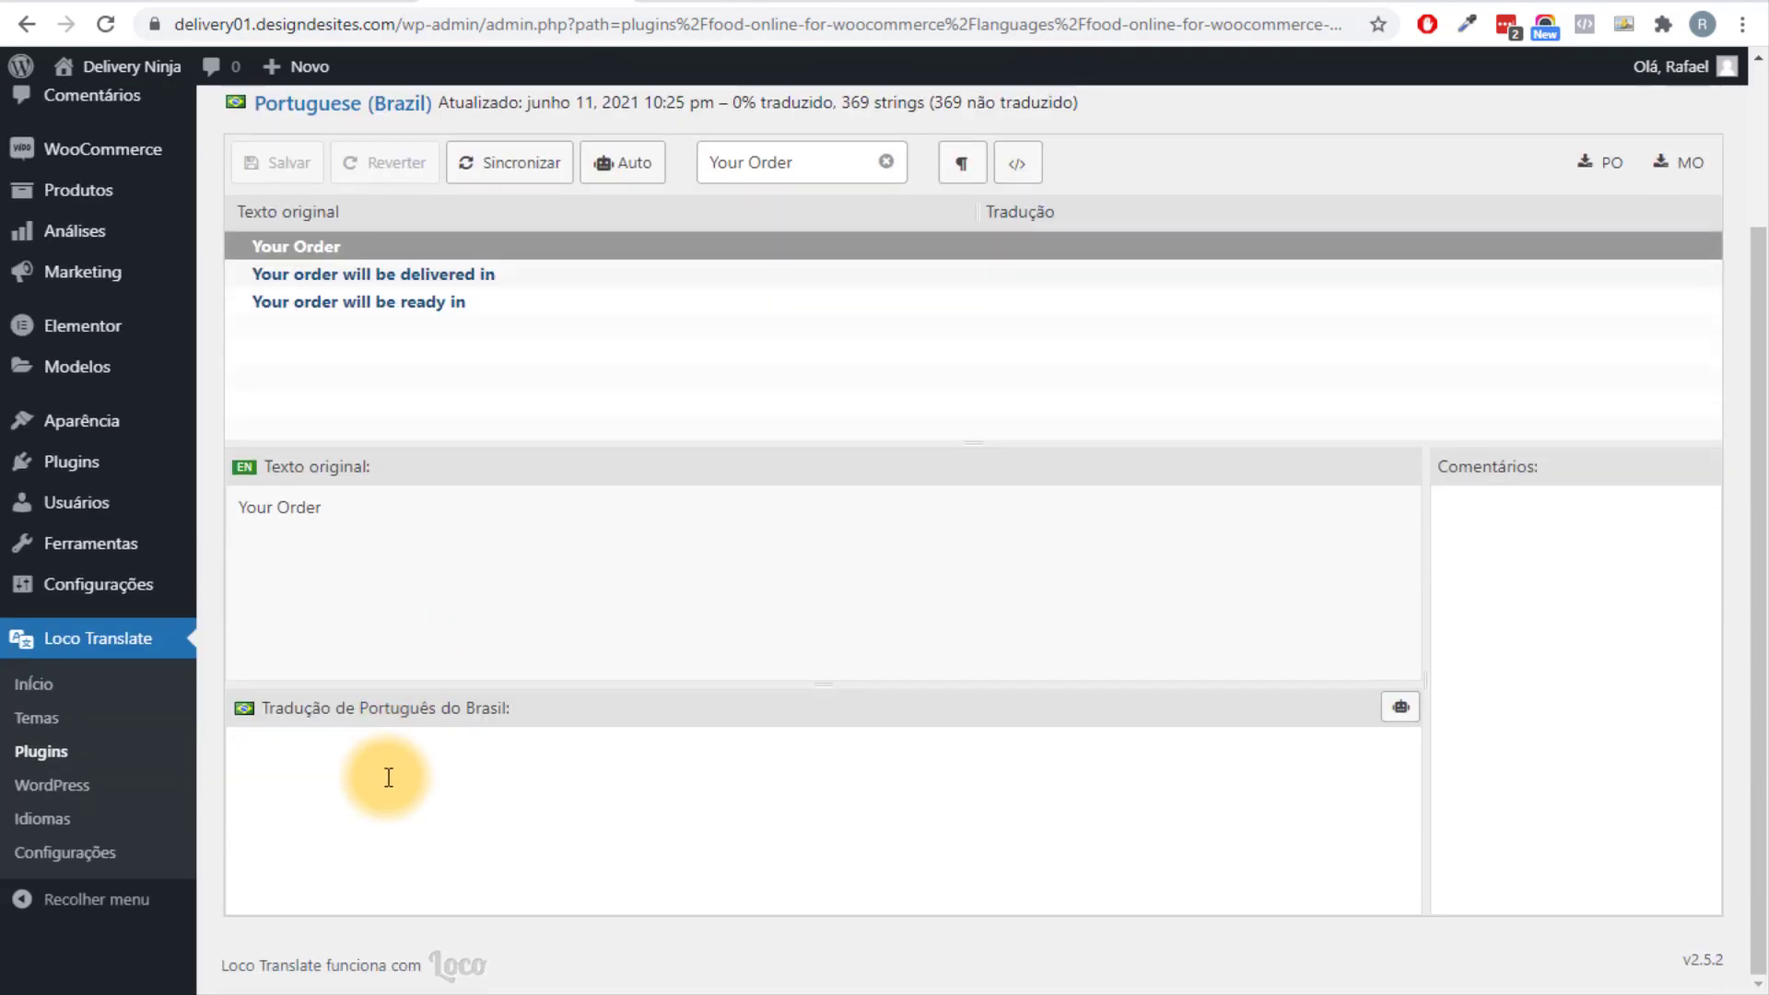
click(388, 776)
text(Seu Pedido)
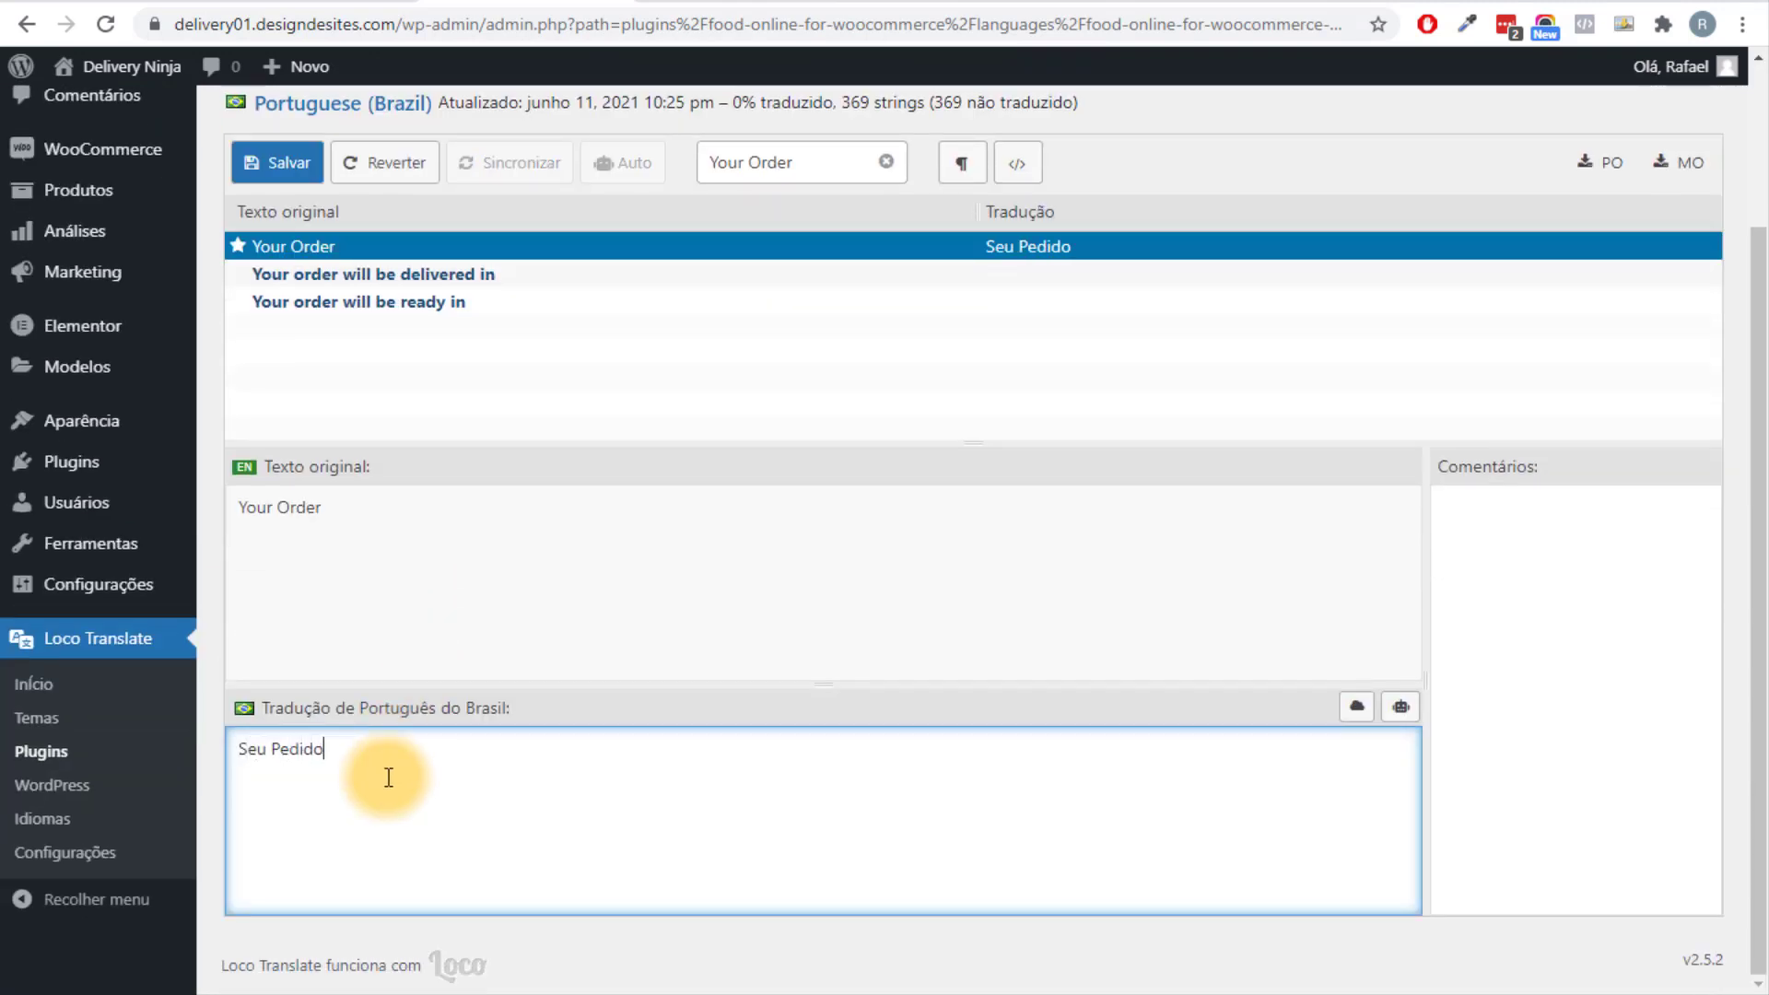
drag(340, 770, 316, 750)
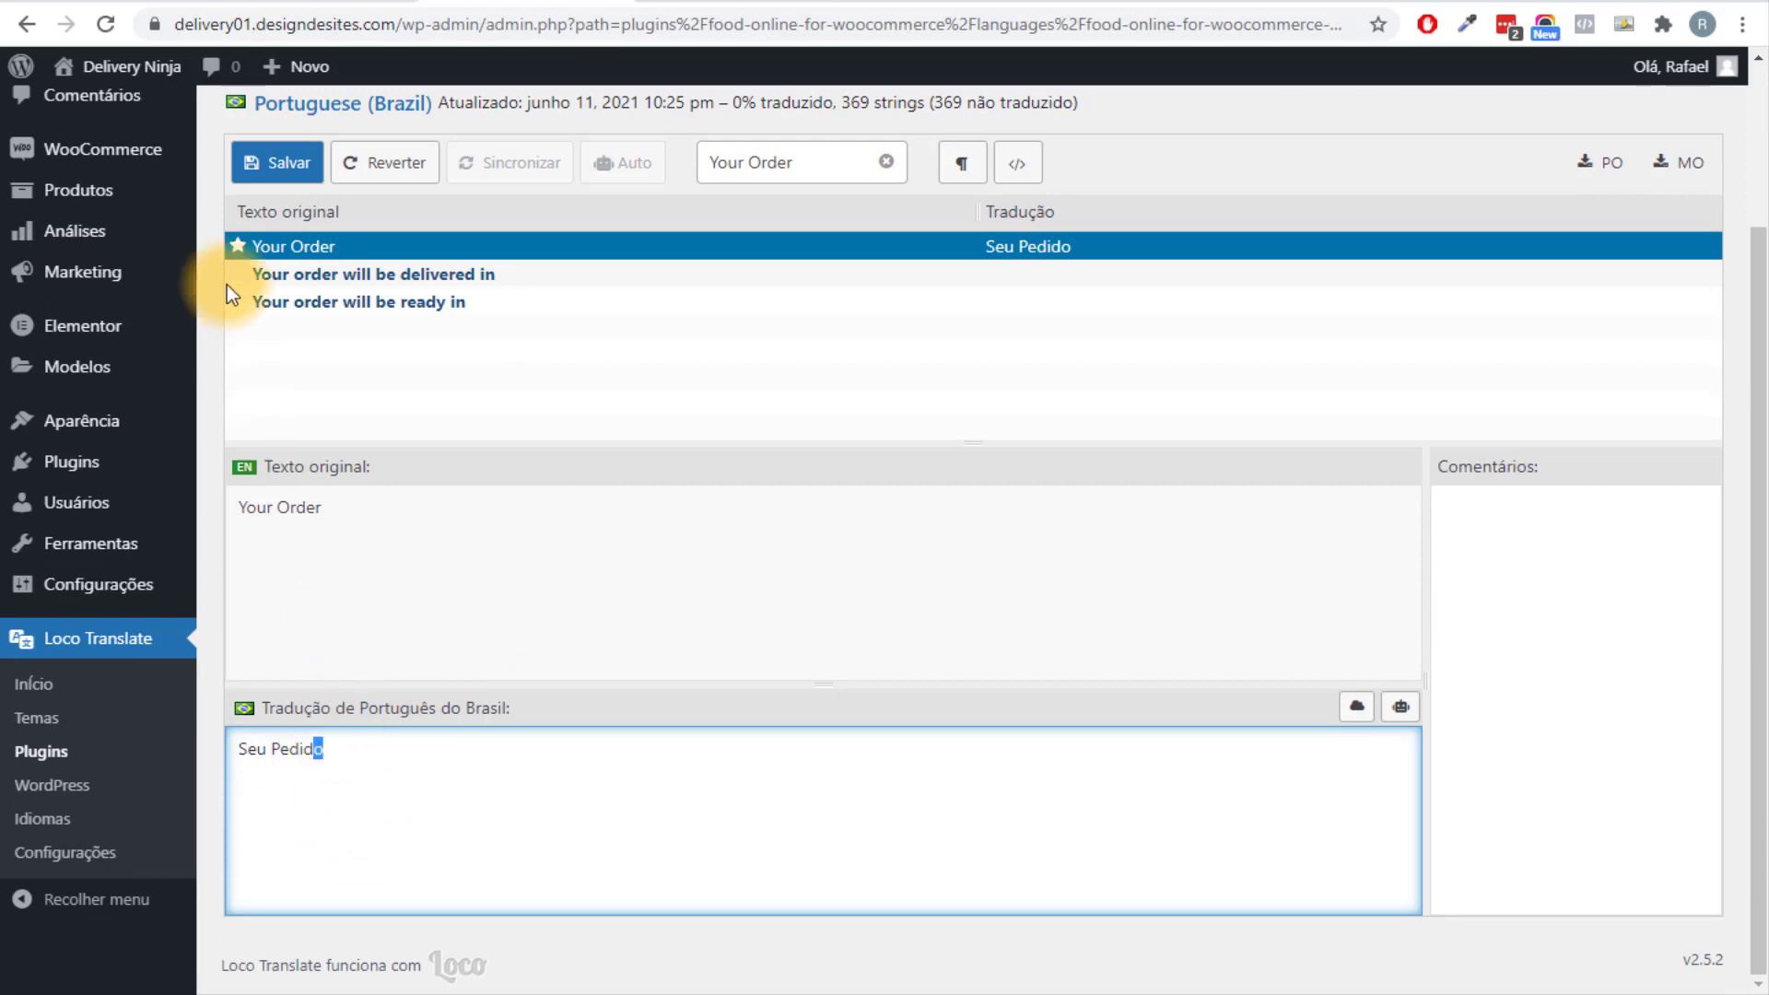
click(283, 170)
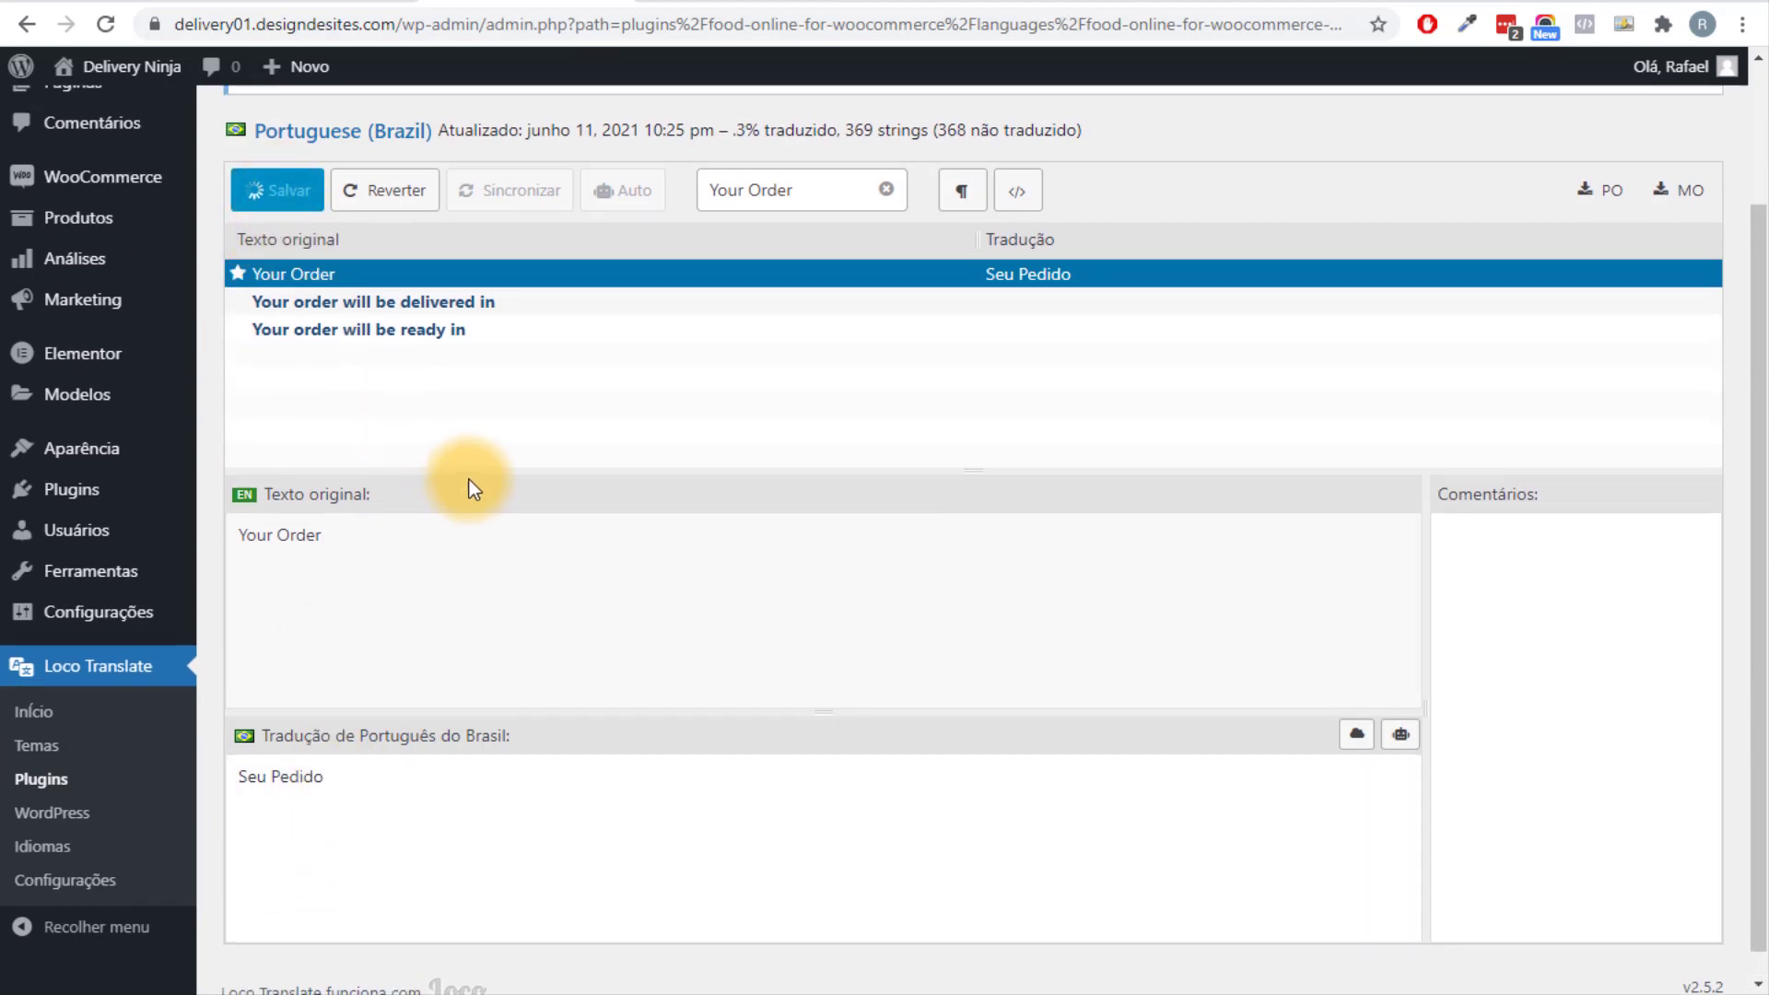
scroll(468, 479, up, 3)
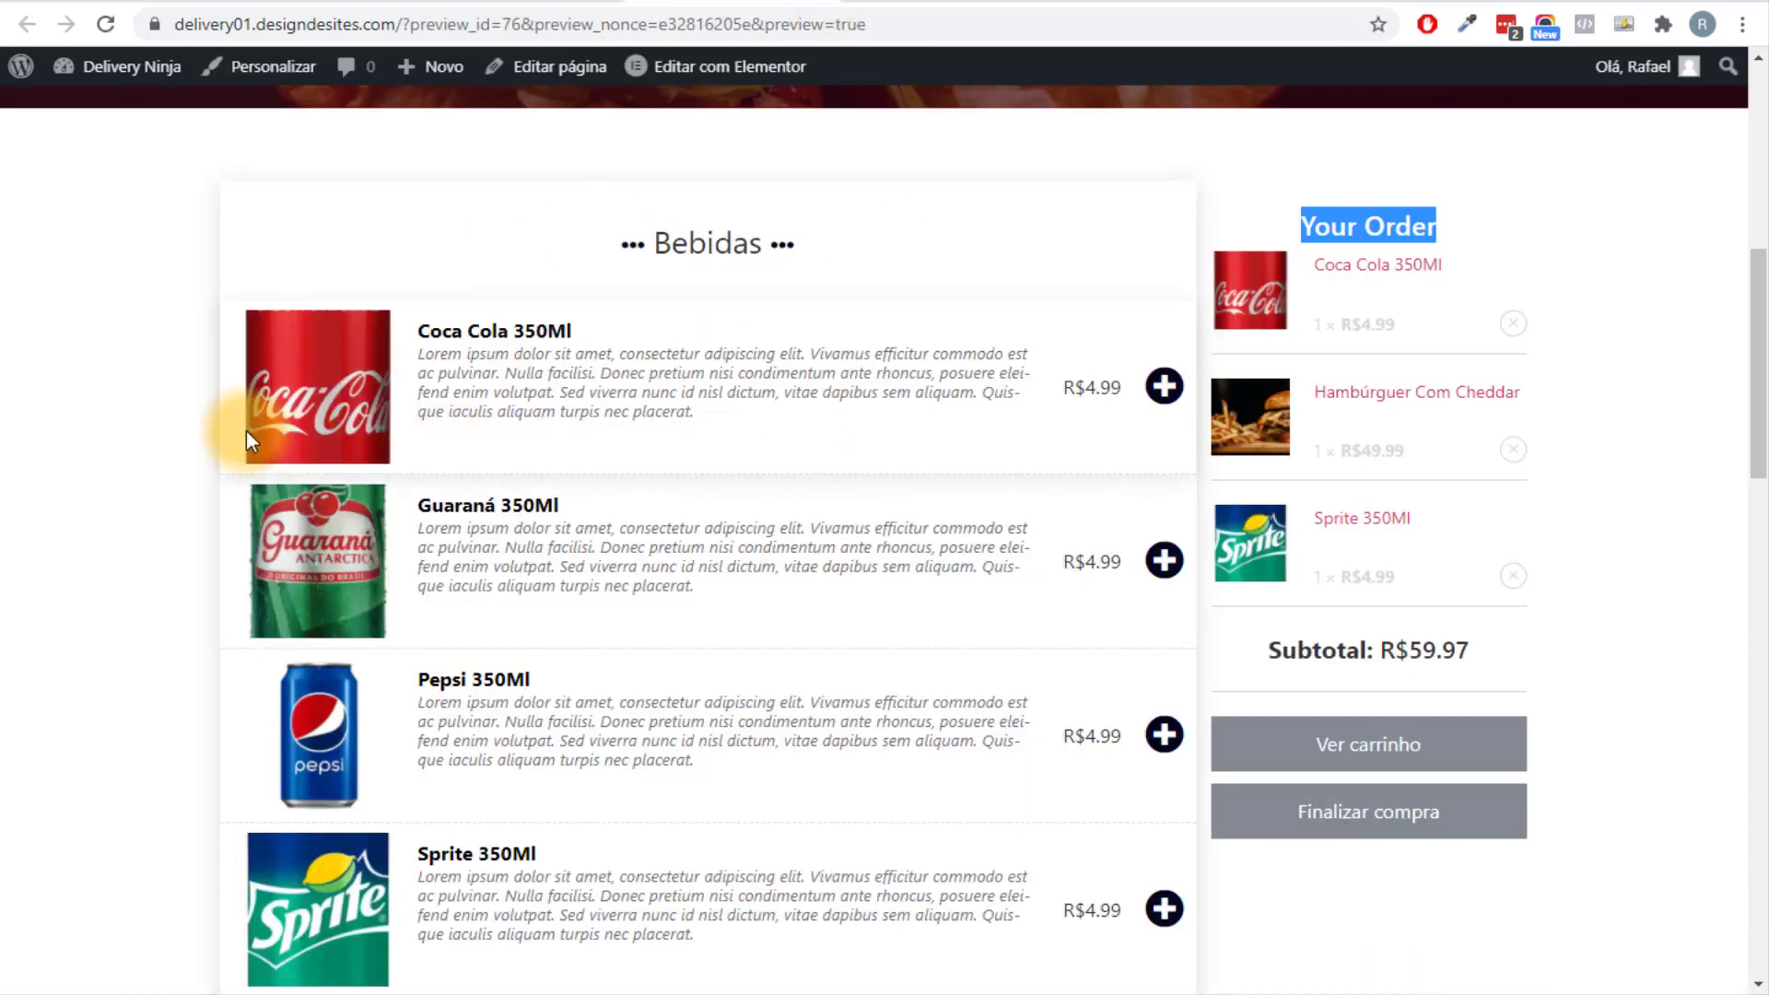
Reload the menu preview to confirm the order sidebar reads Seu Pedido.
key(F5)
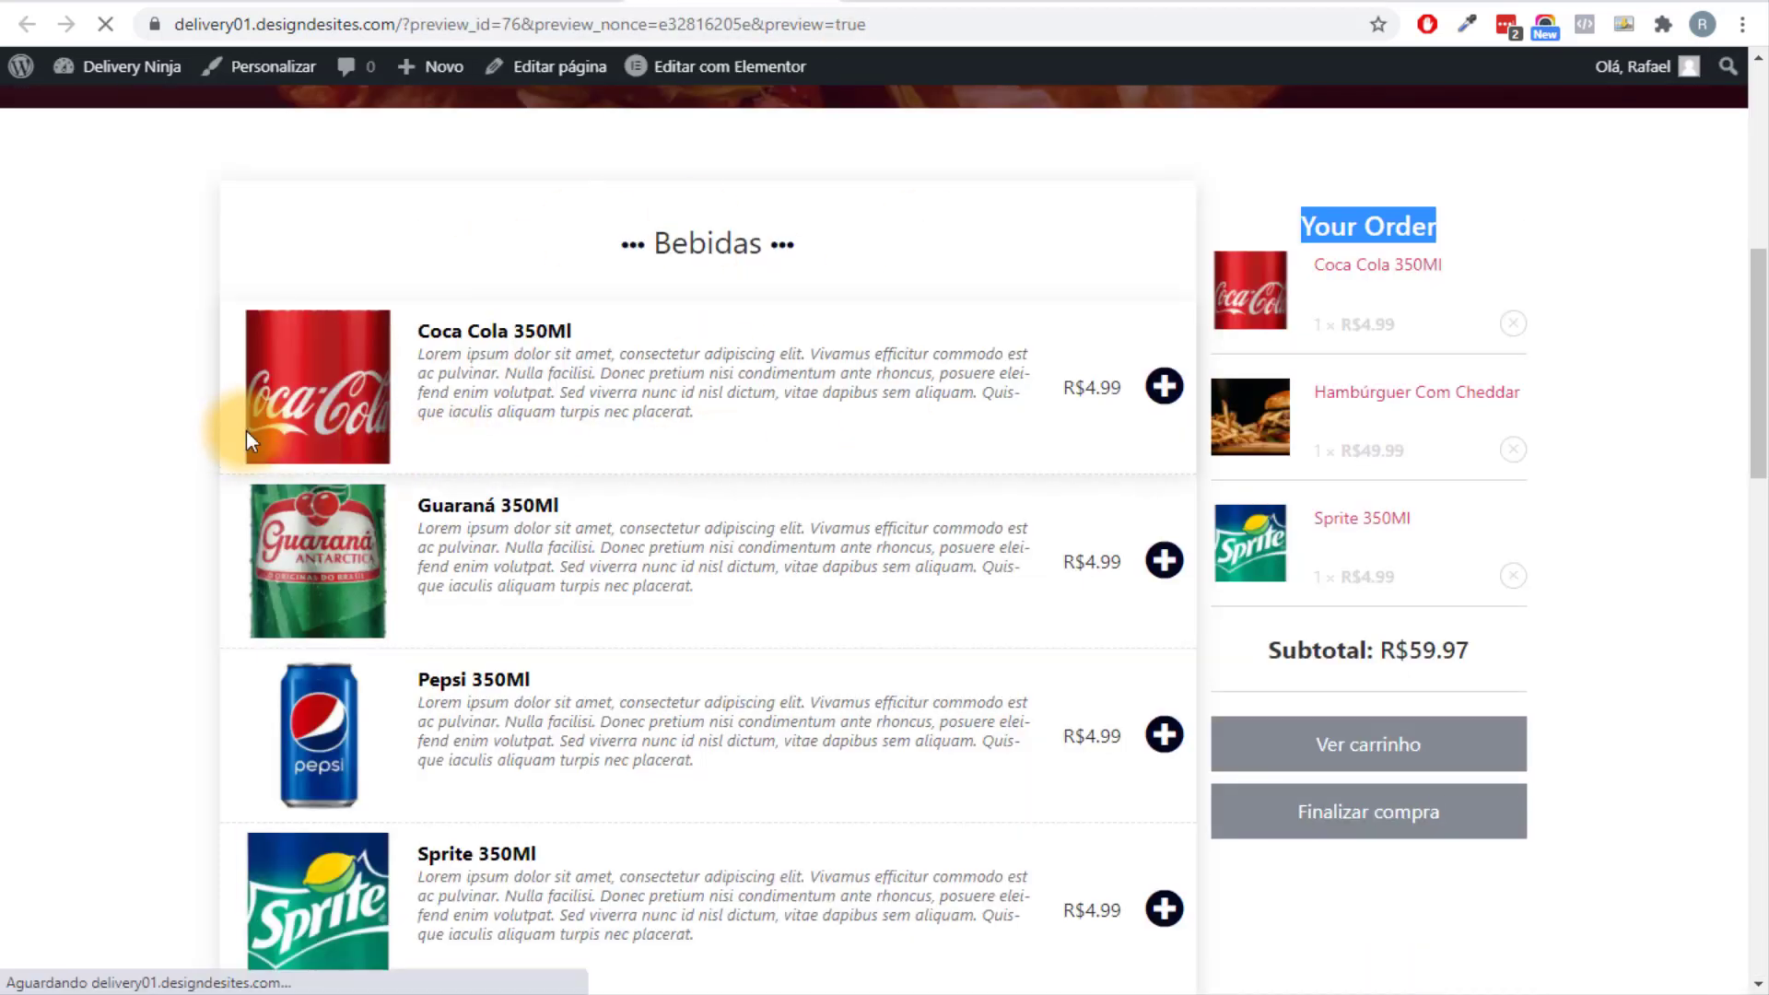
scroll(598, 459, up, 3)
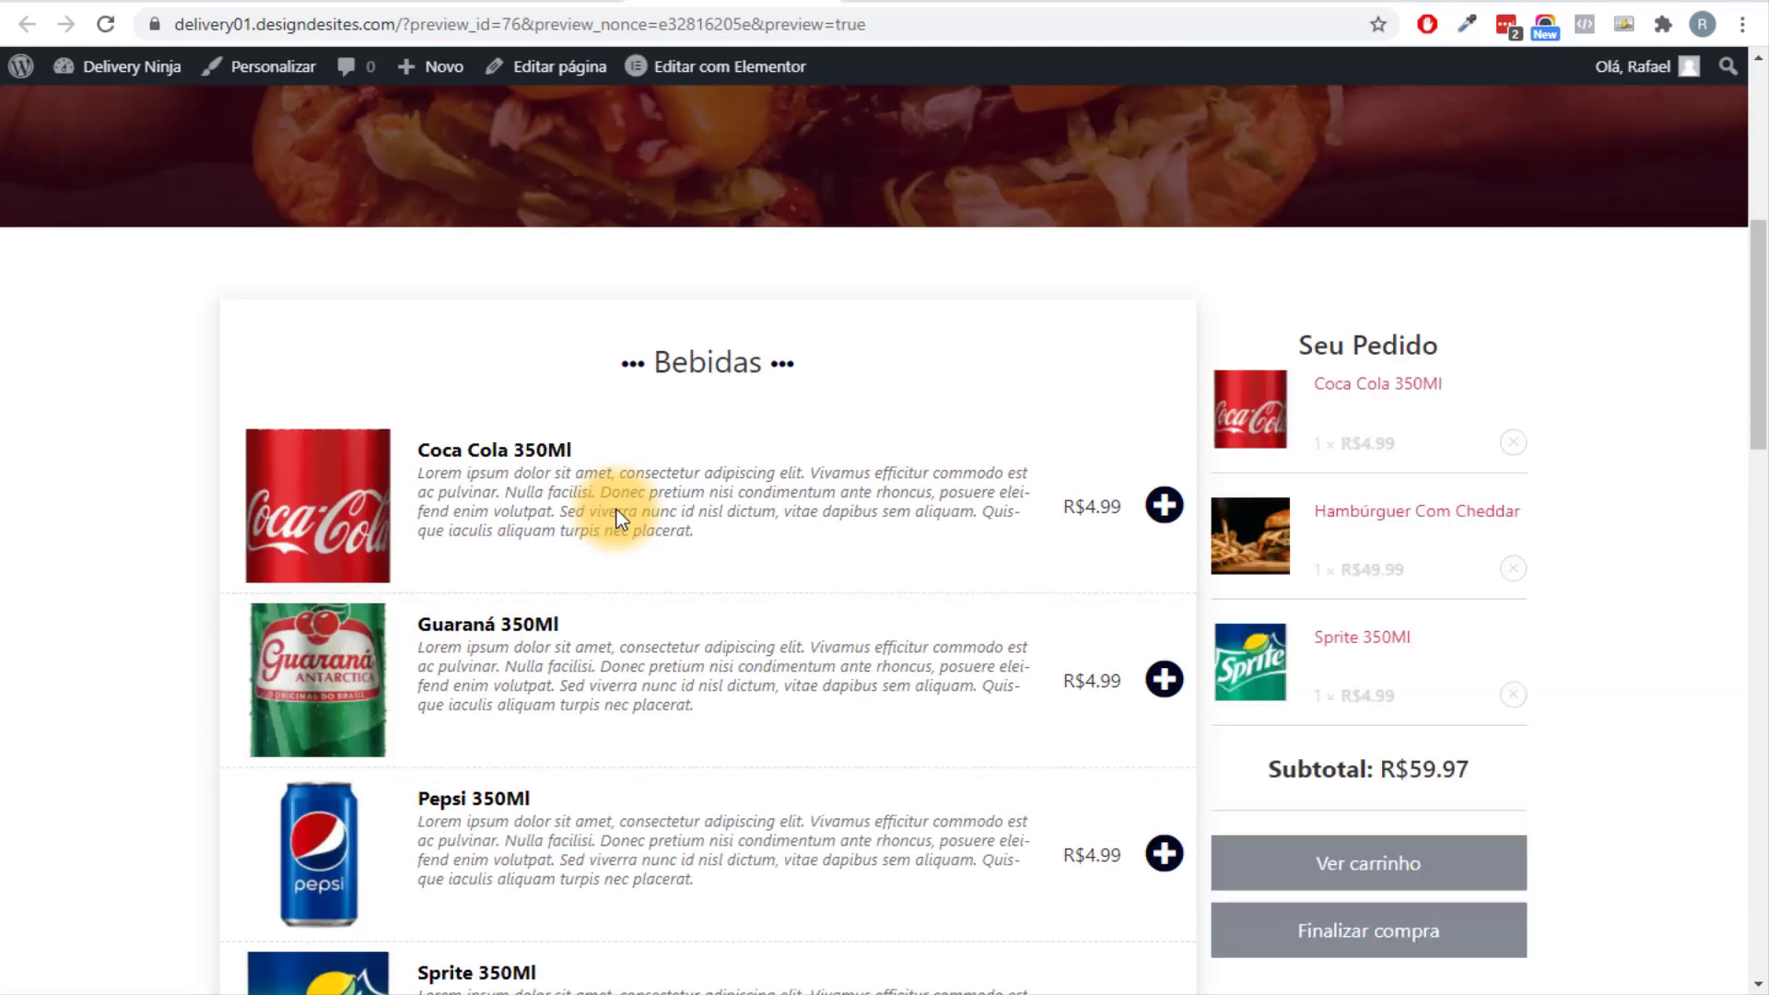
scroll(617, 511, down, 8)
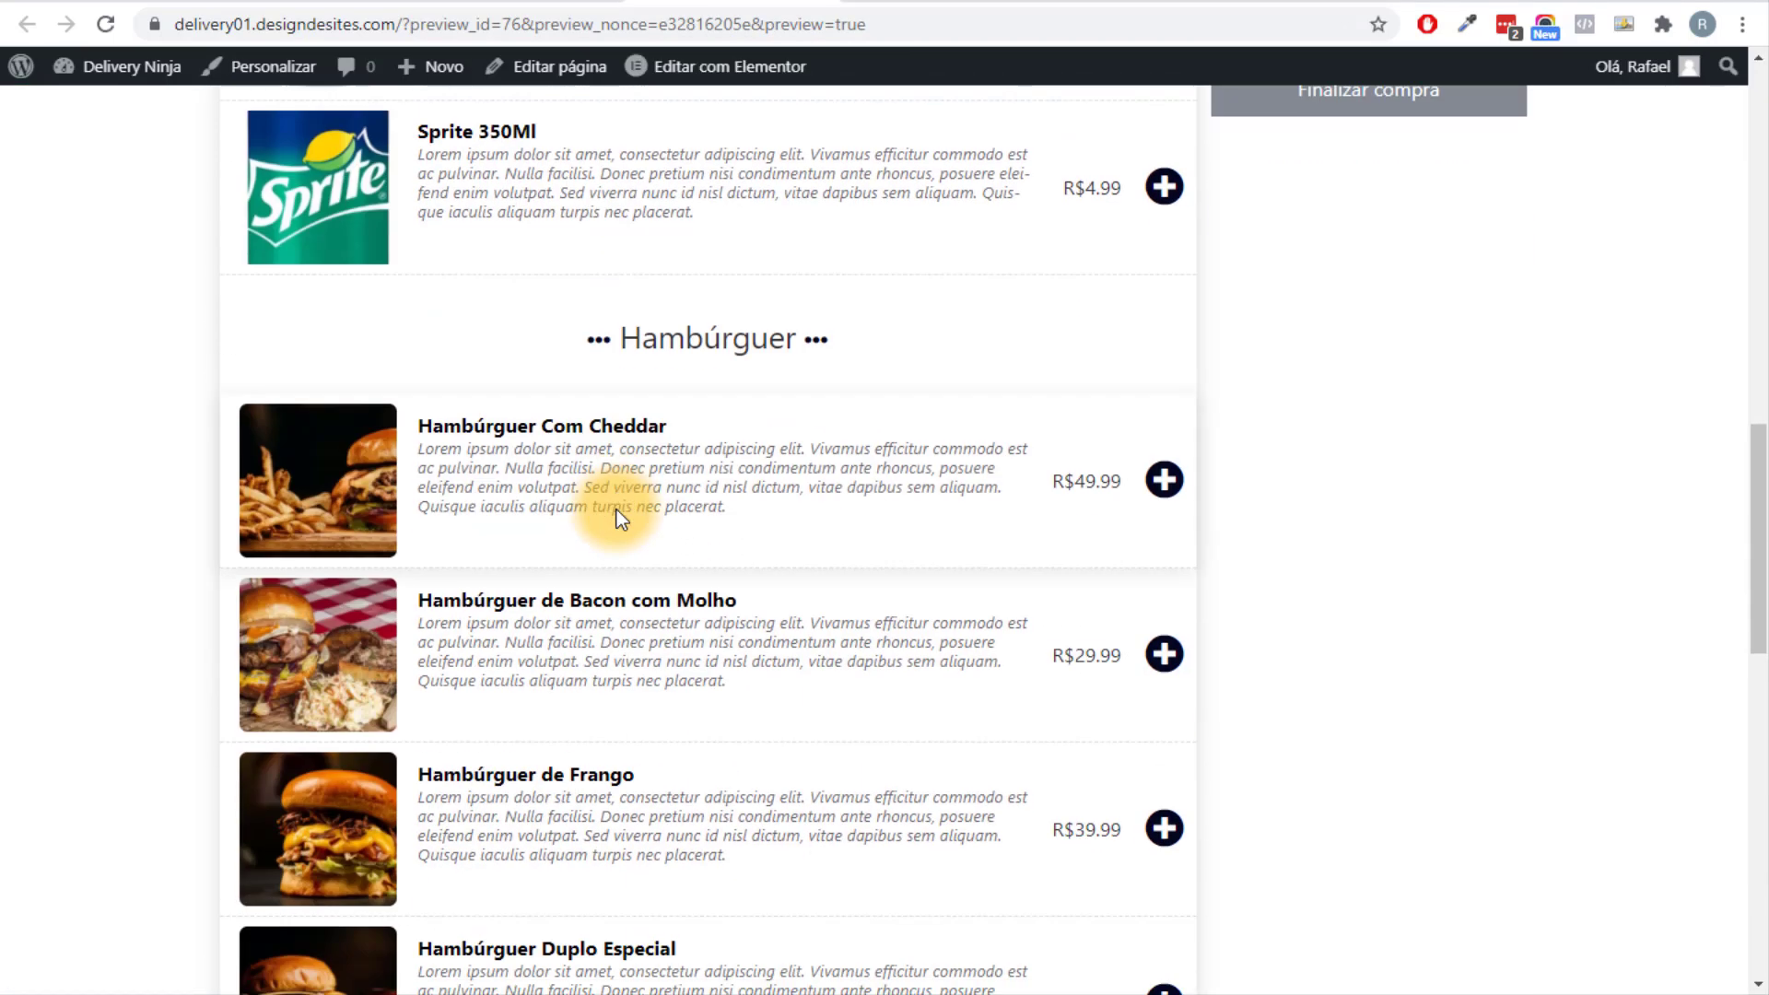
scroll(616, 510, up, 3)
scroll(616, 510, down, 14)
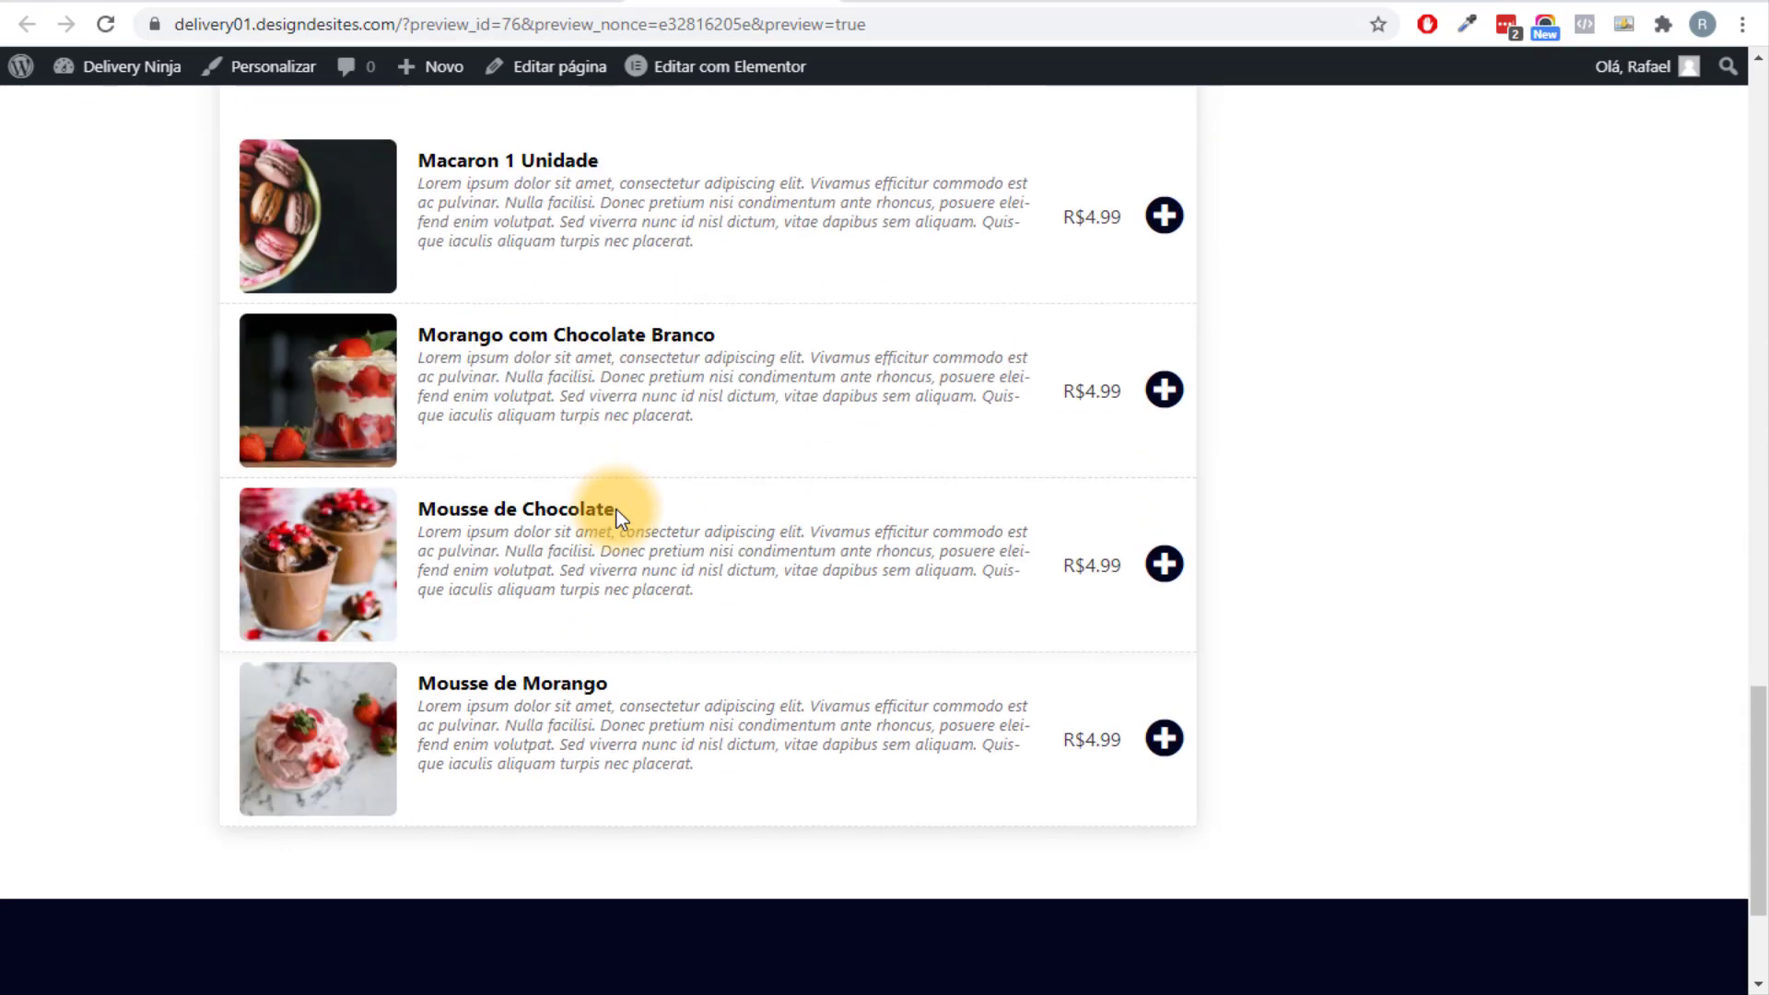
scroll(616, 511, up, 6)
Clear the Your Order filter in Loco Translate and browse all Food Online strings.
key(ctrl+Tab)
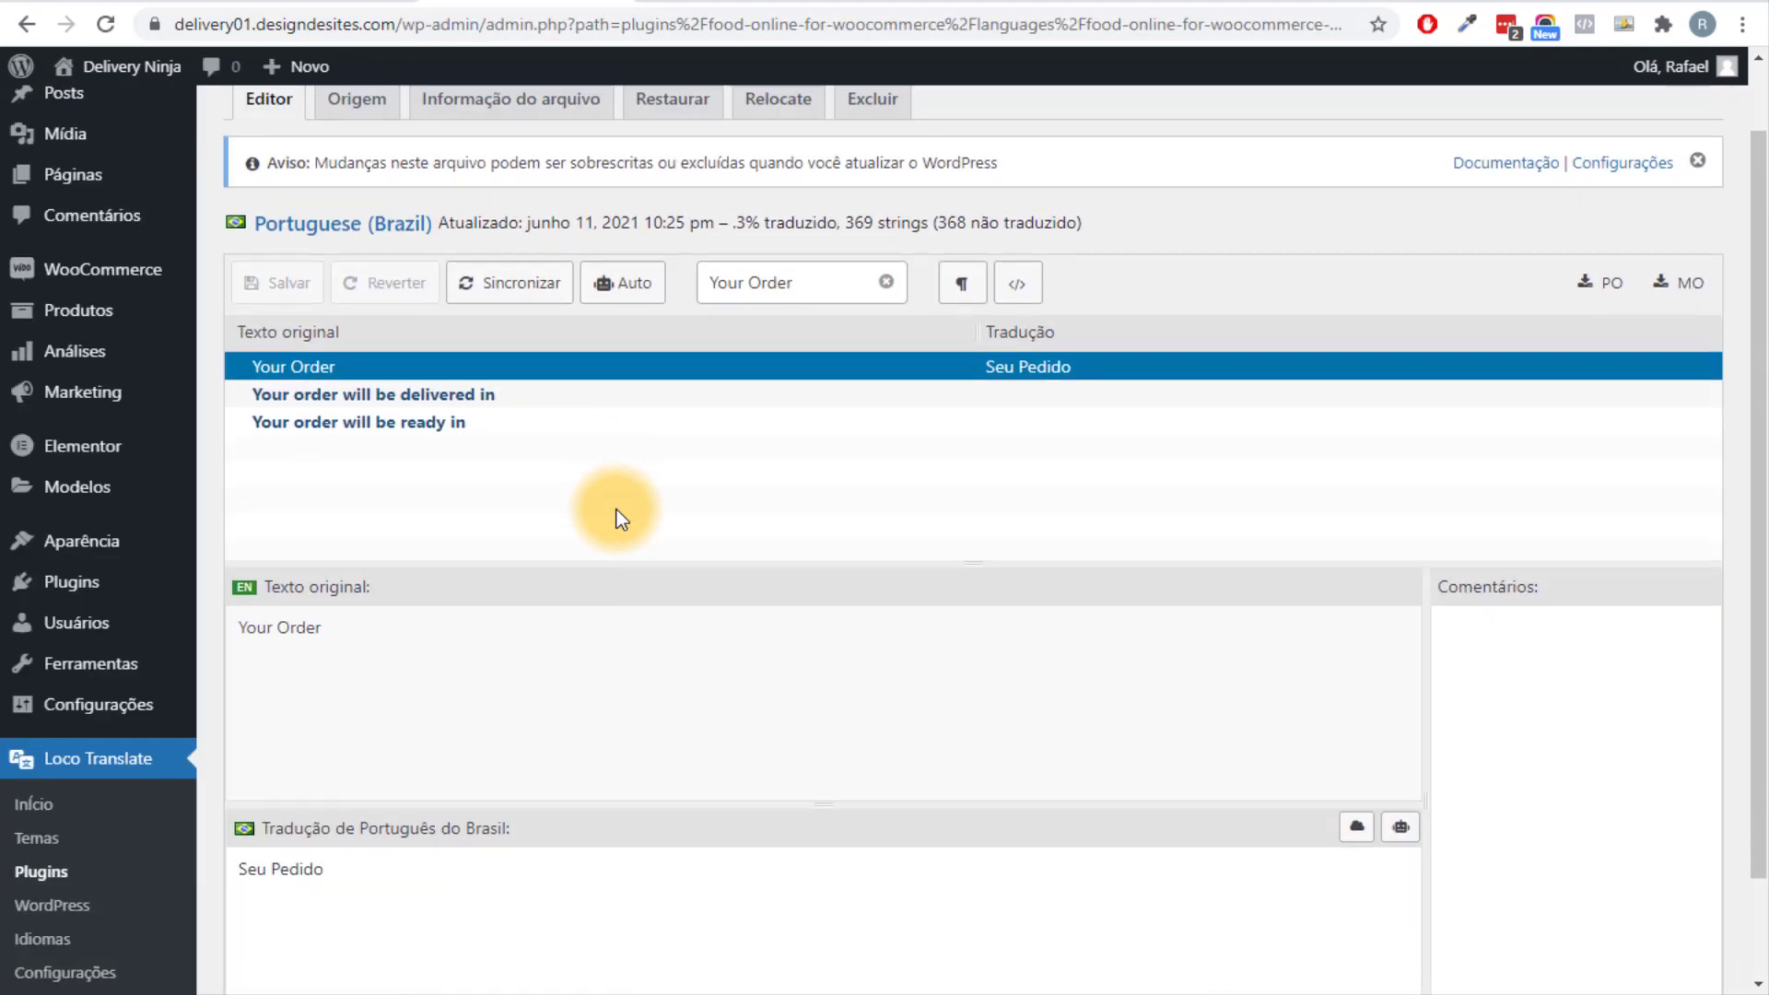
key(Escape)
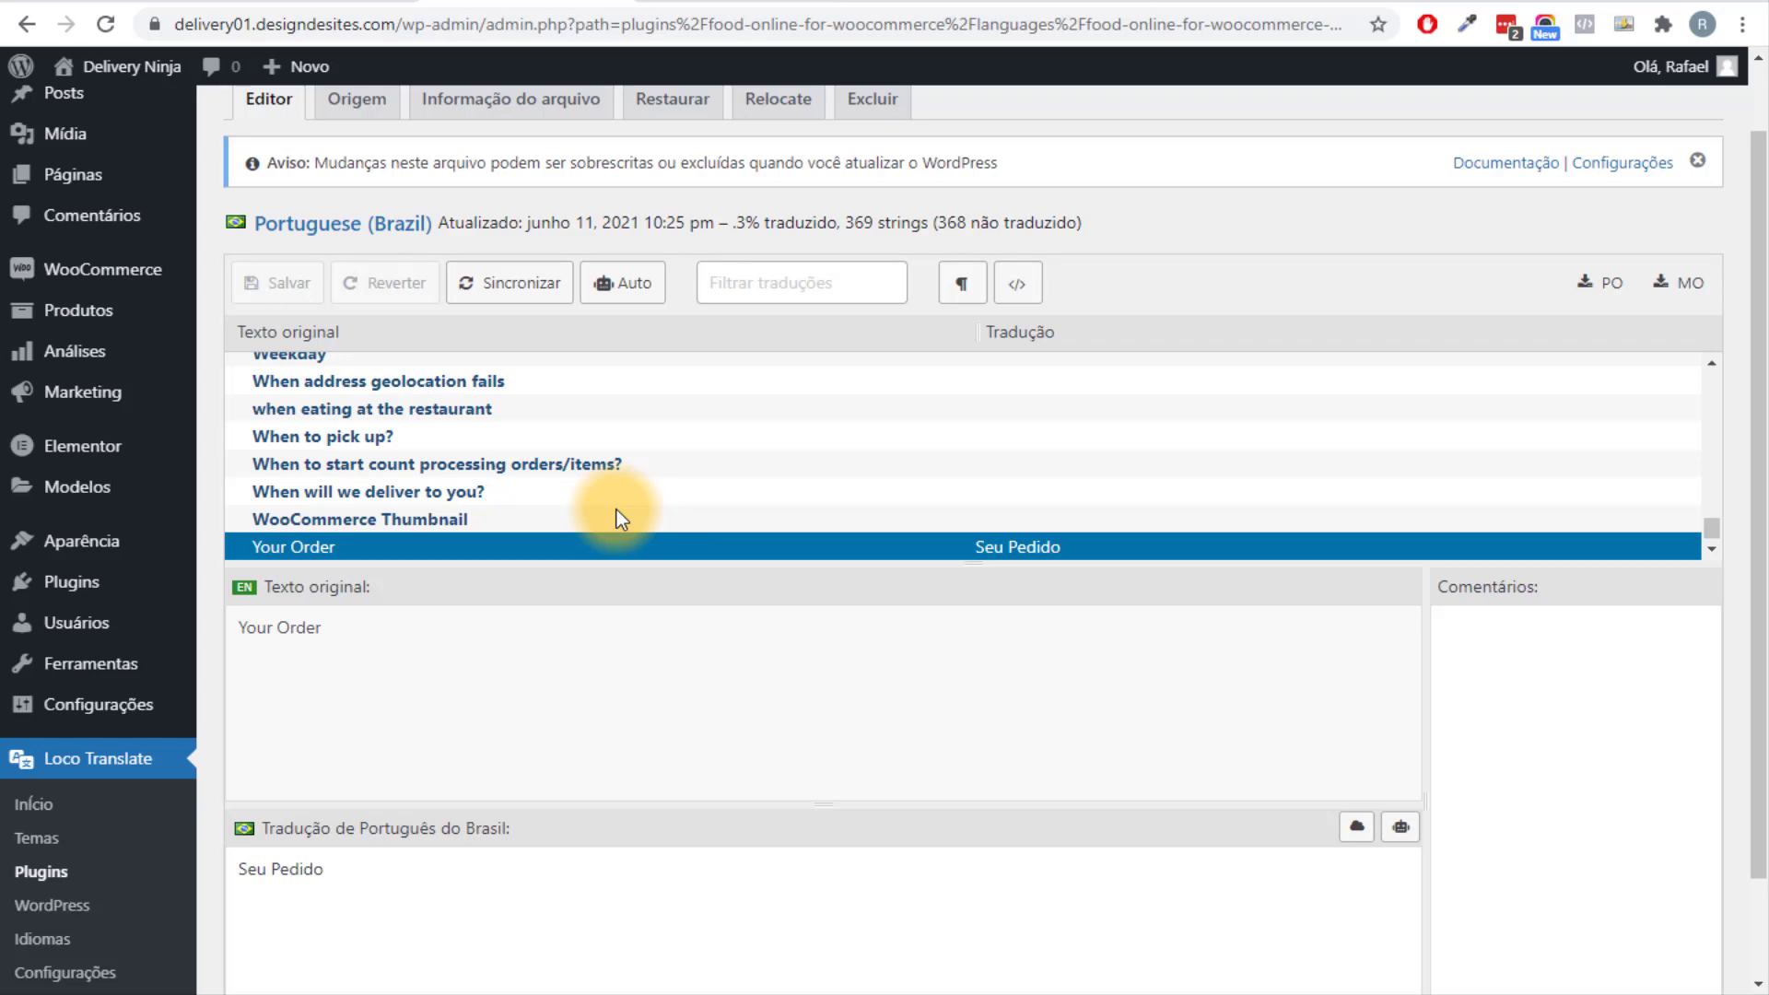
scroll(617, 510, down, 1)
scroll(616, 510, up, 5)
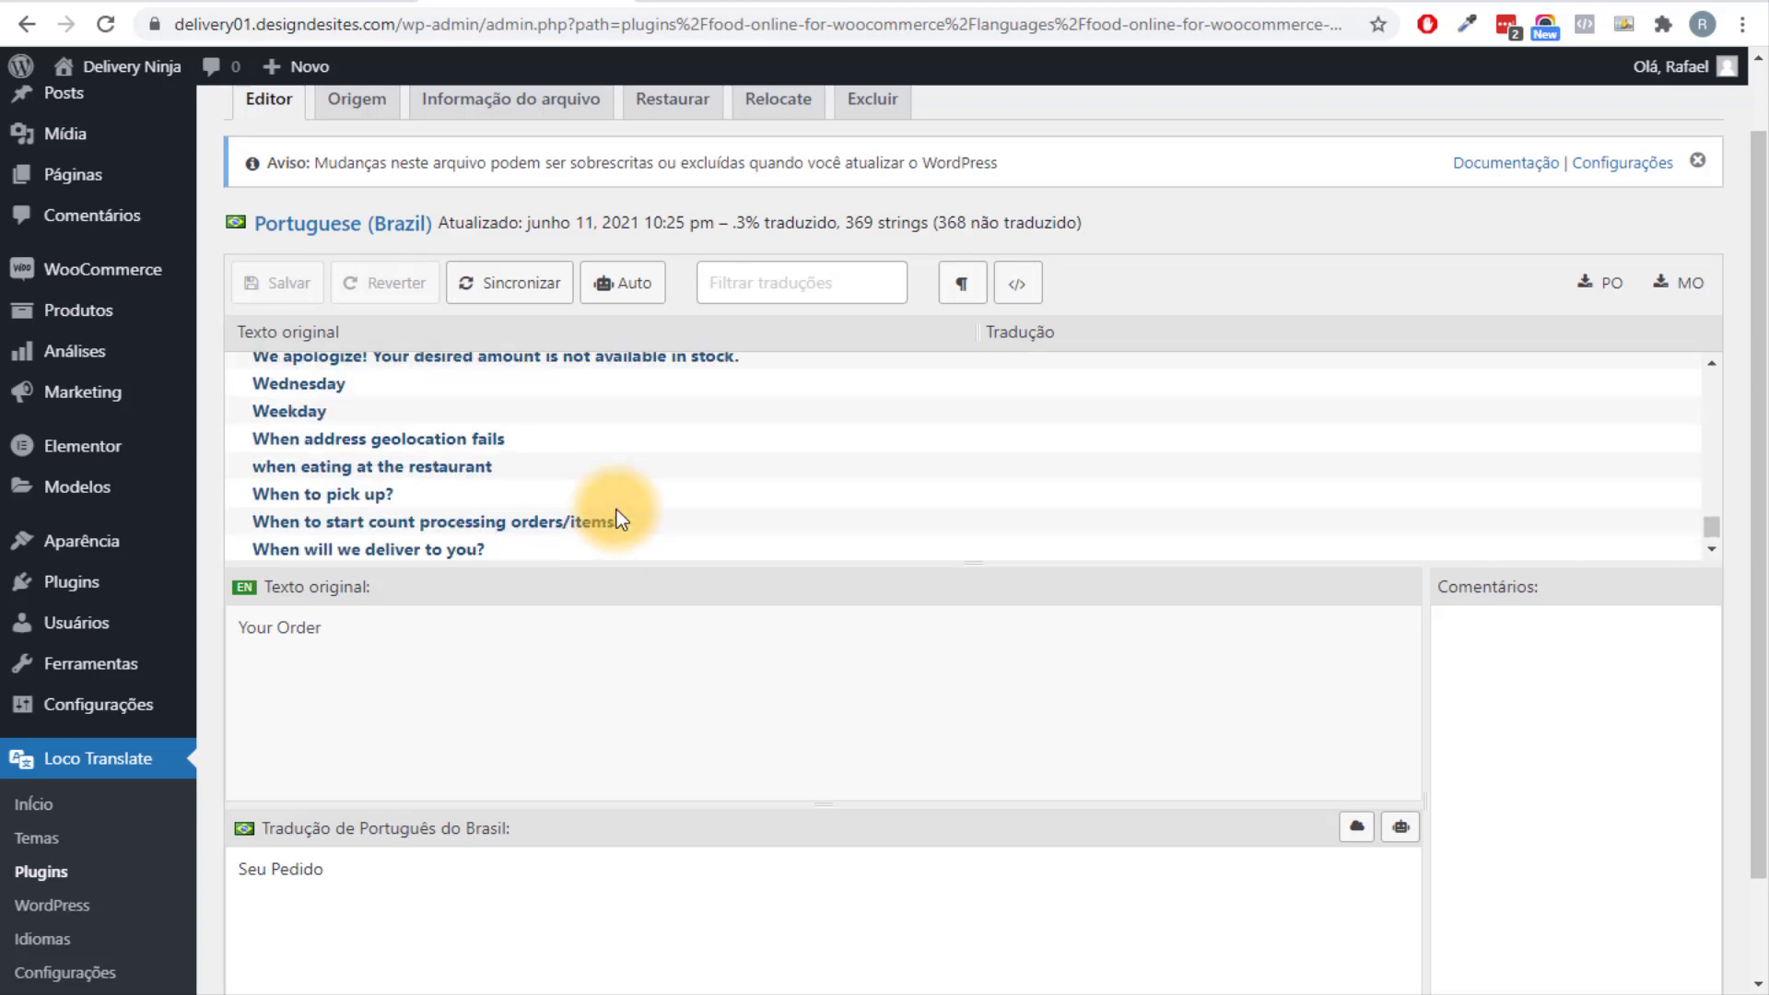
scroll(616, 510, down, 2)
key(ctrl+f)
scroll(616, 510, down, 1)
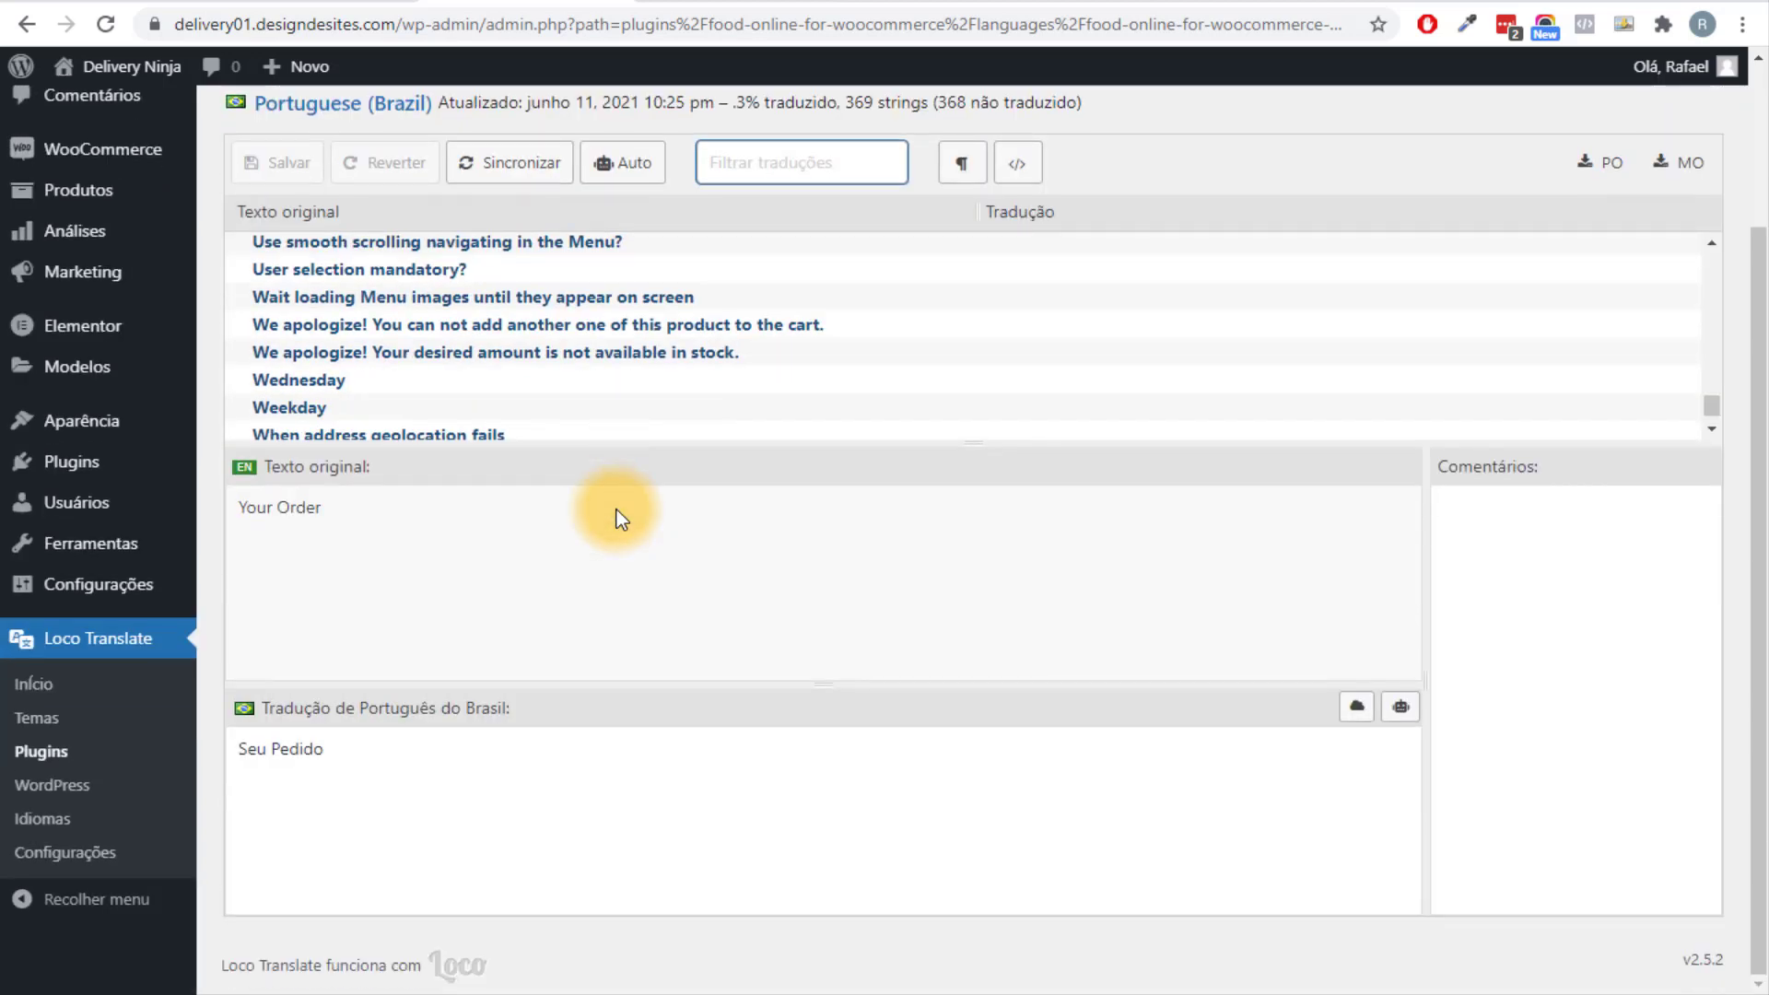
scroll(616, 510, up, 8)
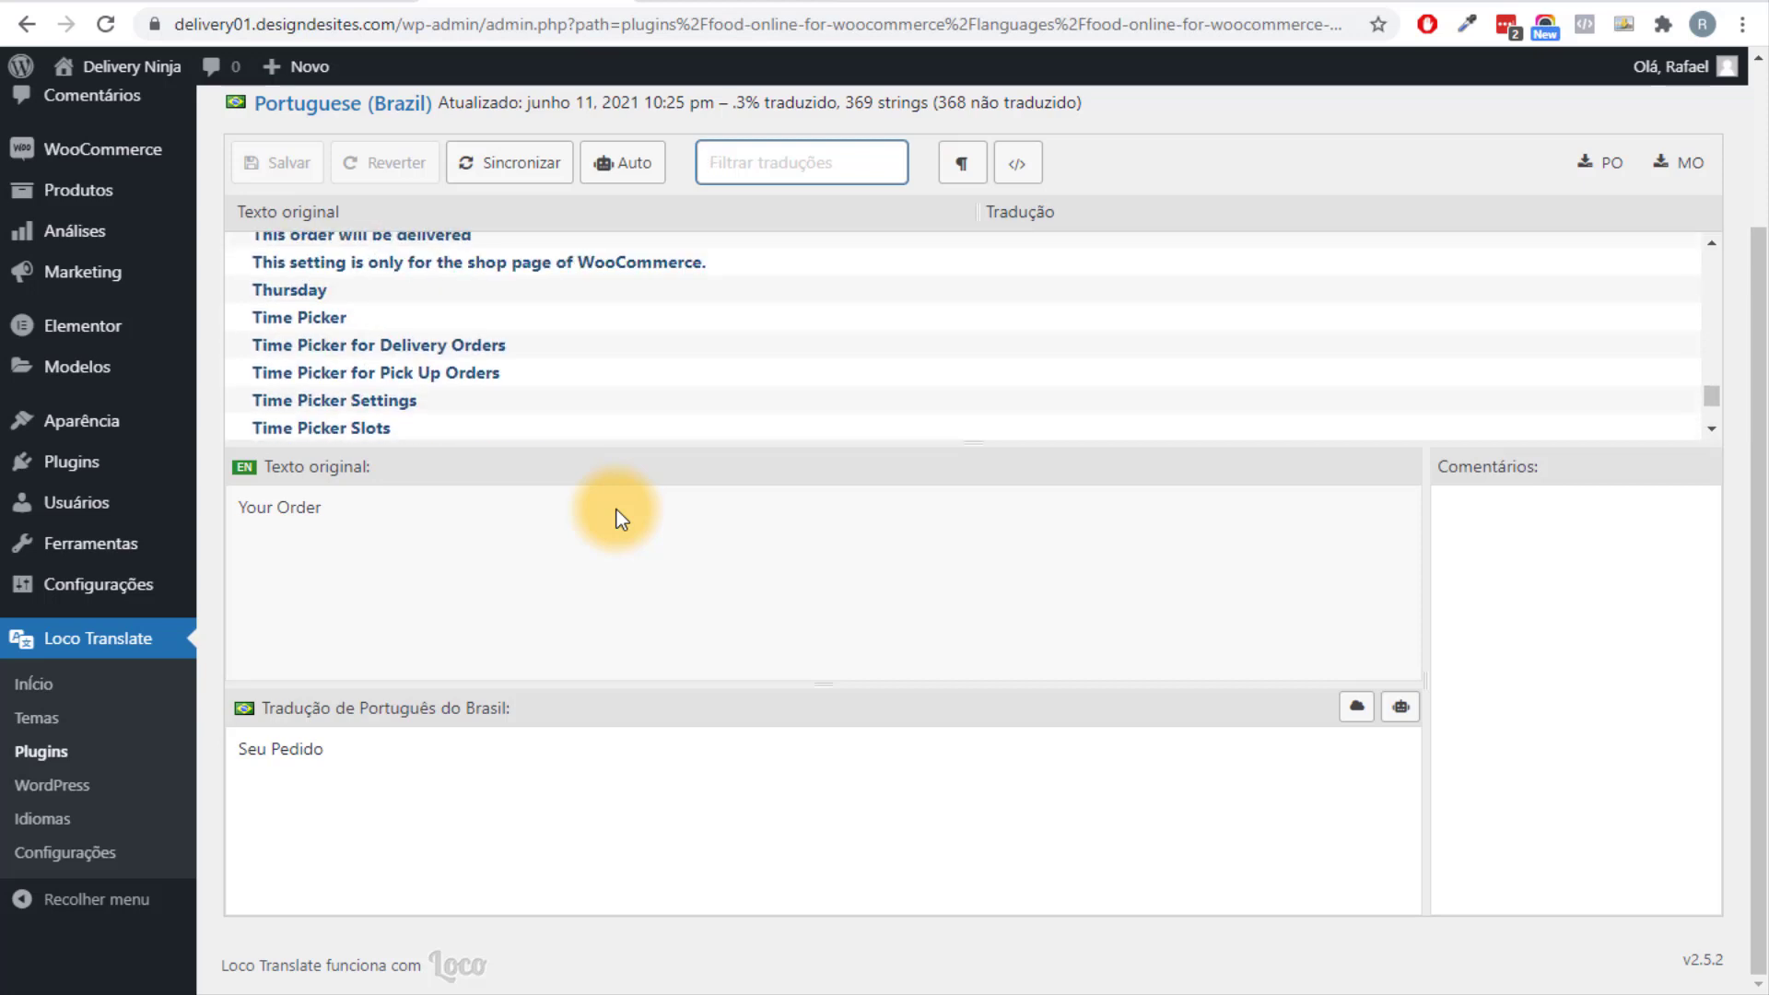
scroll(616, 511, up, 3)
scroll(616, 511, down, 3)
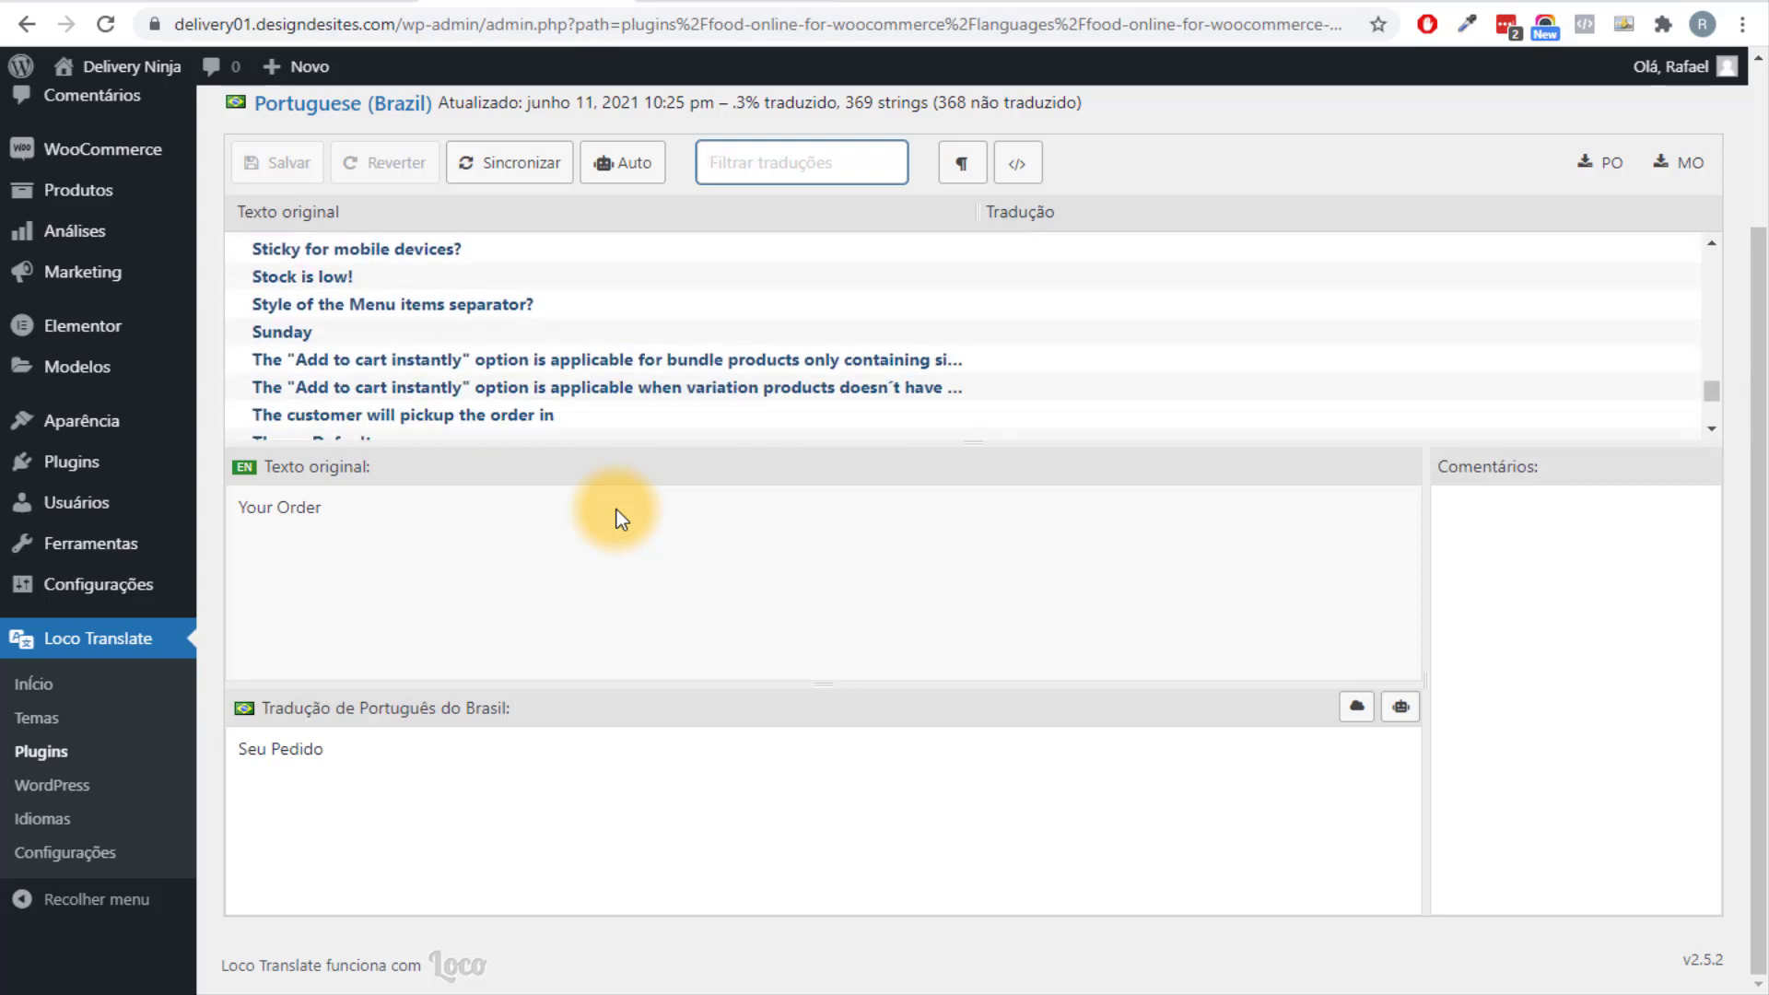
key(Down)
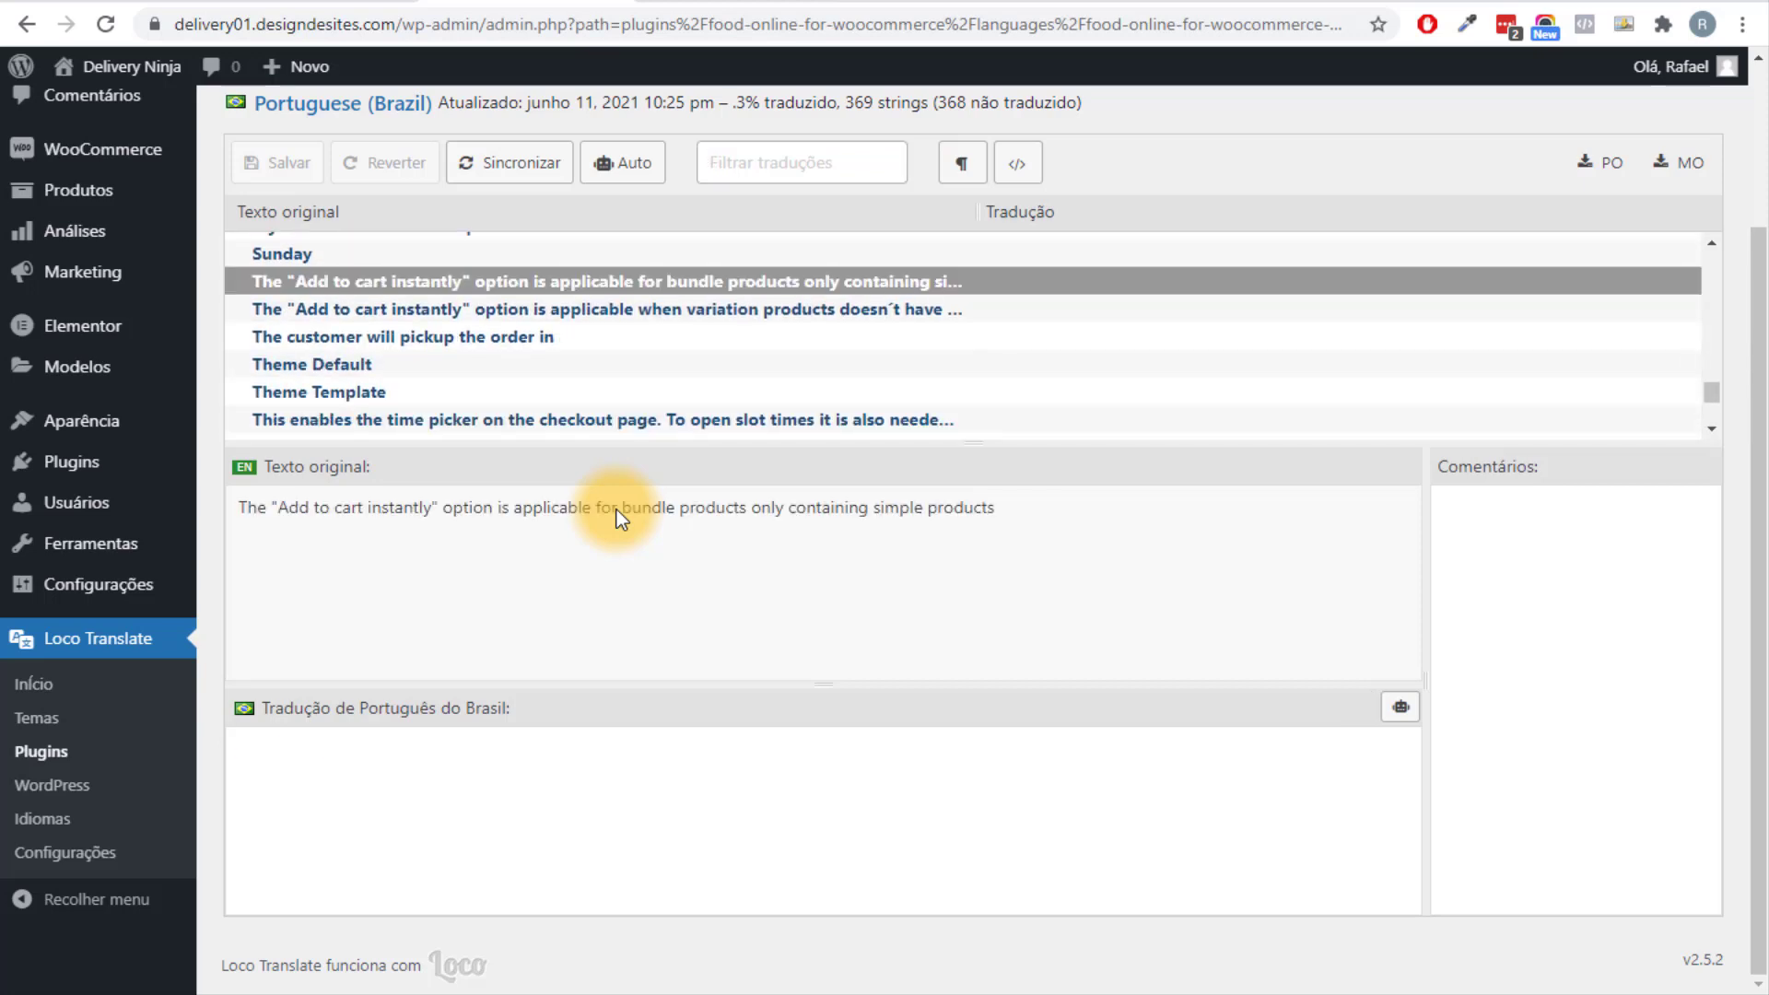
scroll(617, 510, up, 4)
scroll(616, 510, up, 10)
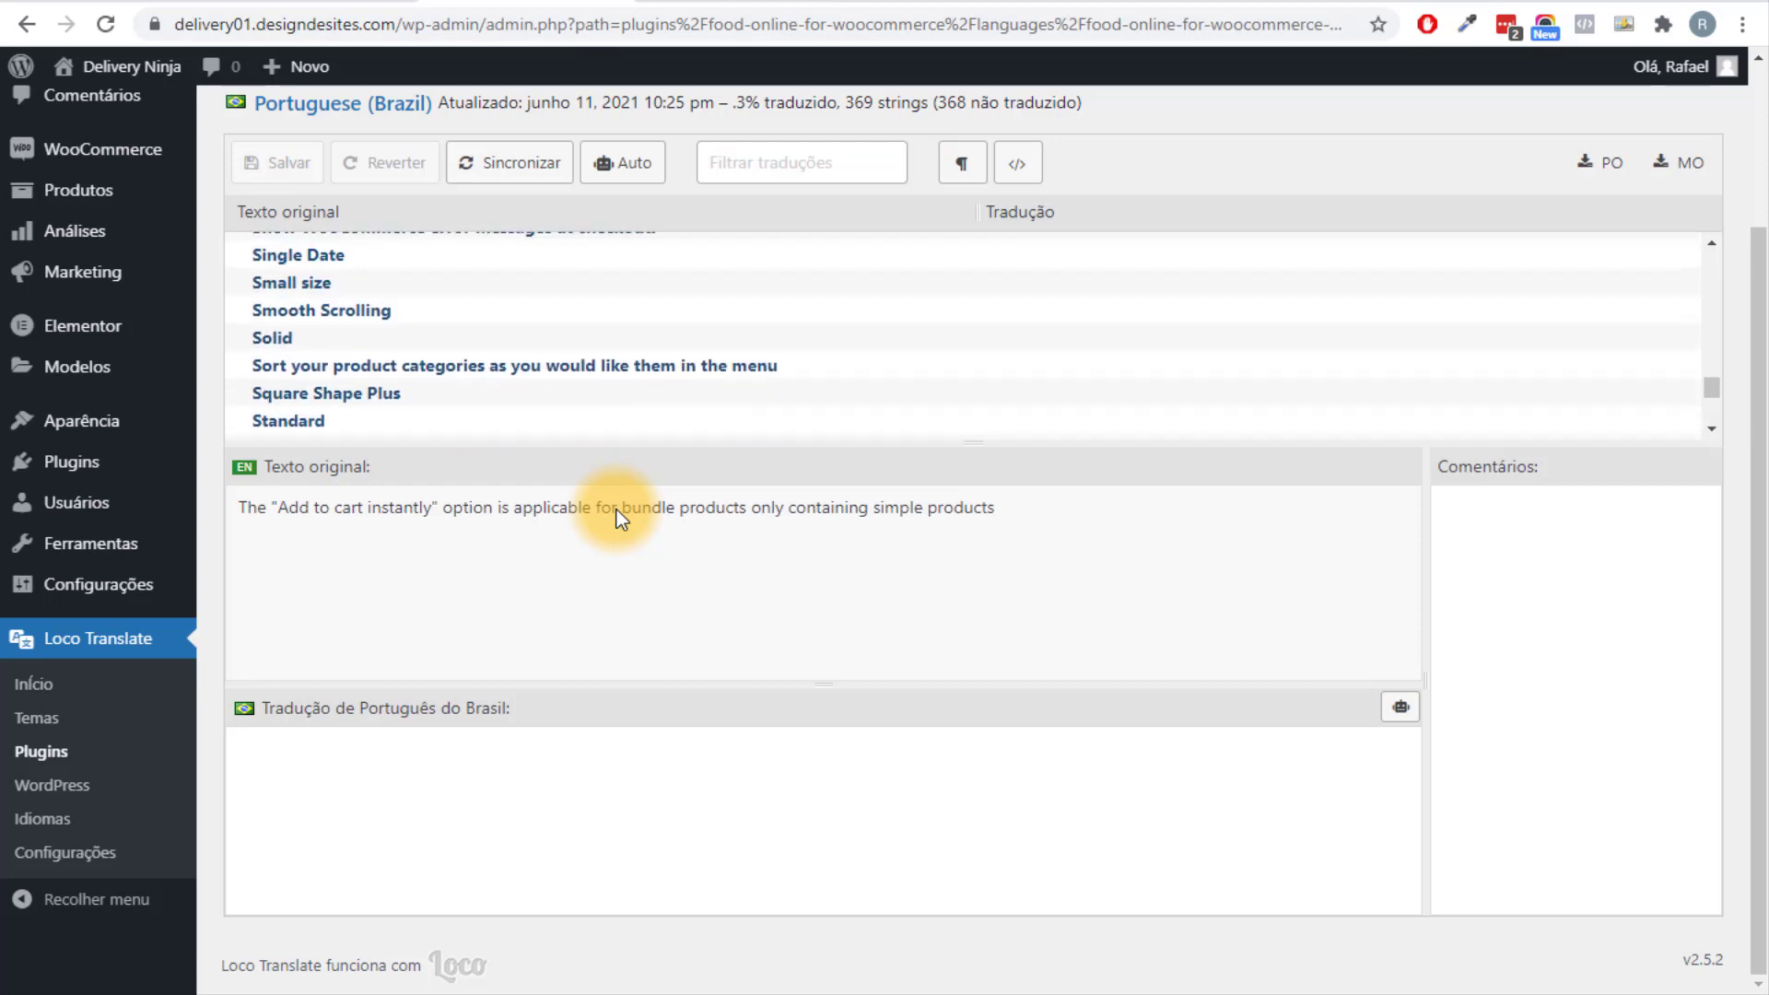
scroll(616, 510, up, 15)
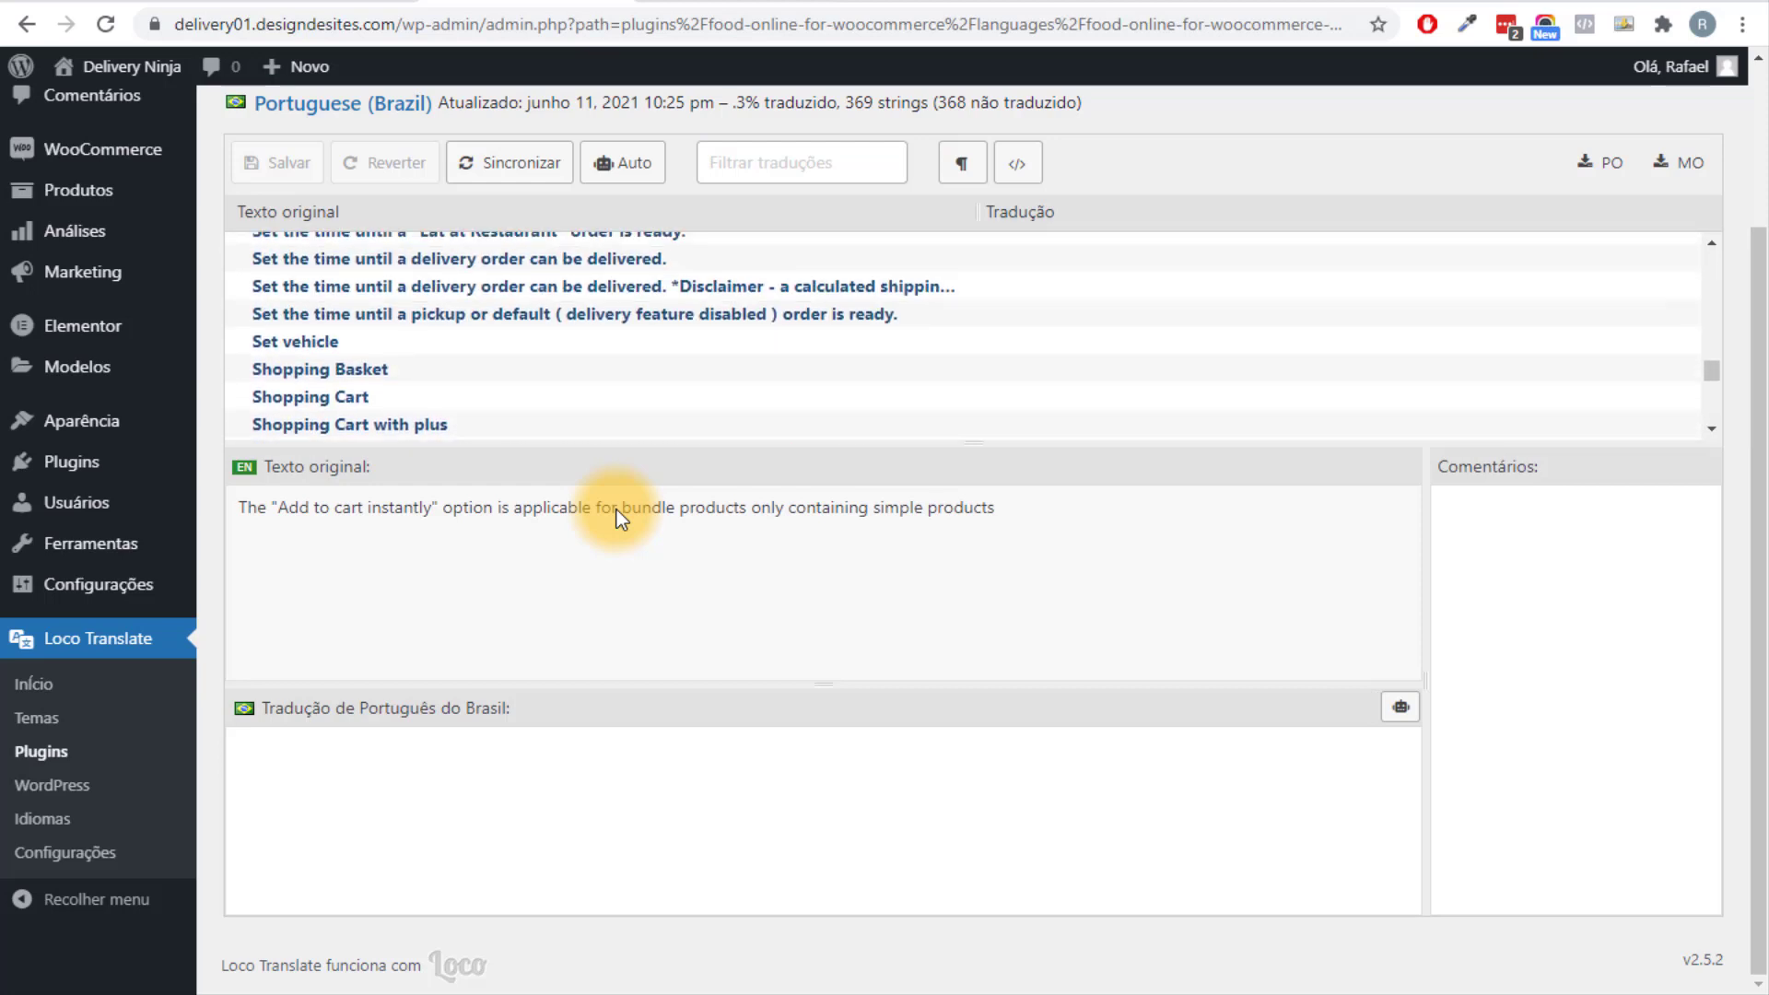
scroll(616, 511, up, 8)
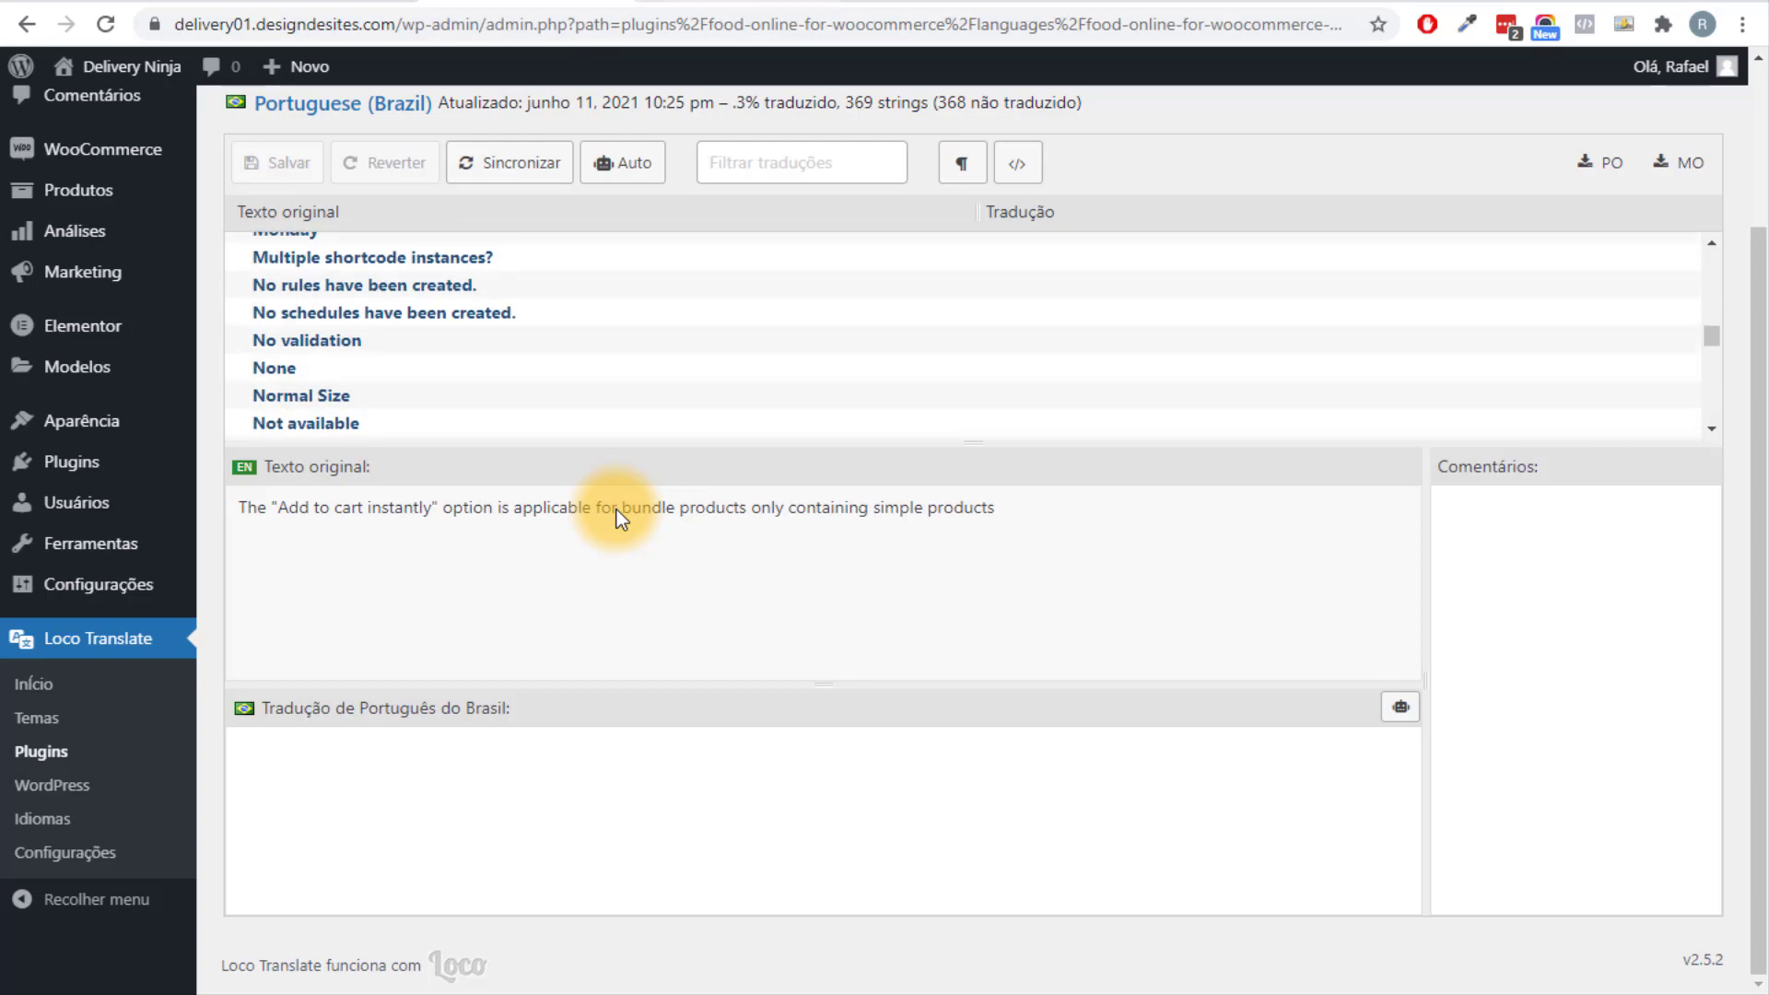
Return to the menu preview page and scroll through it.
key(ctrl+Tab)
scroll(616, 510, up, 13)
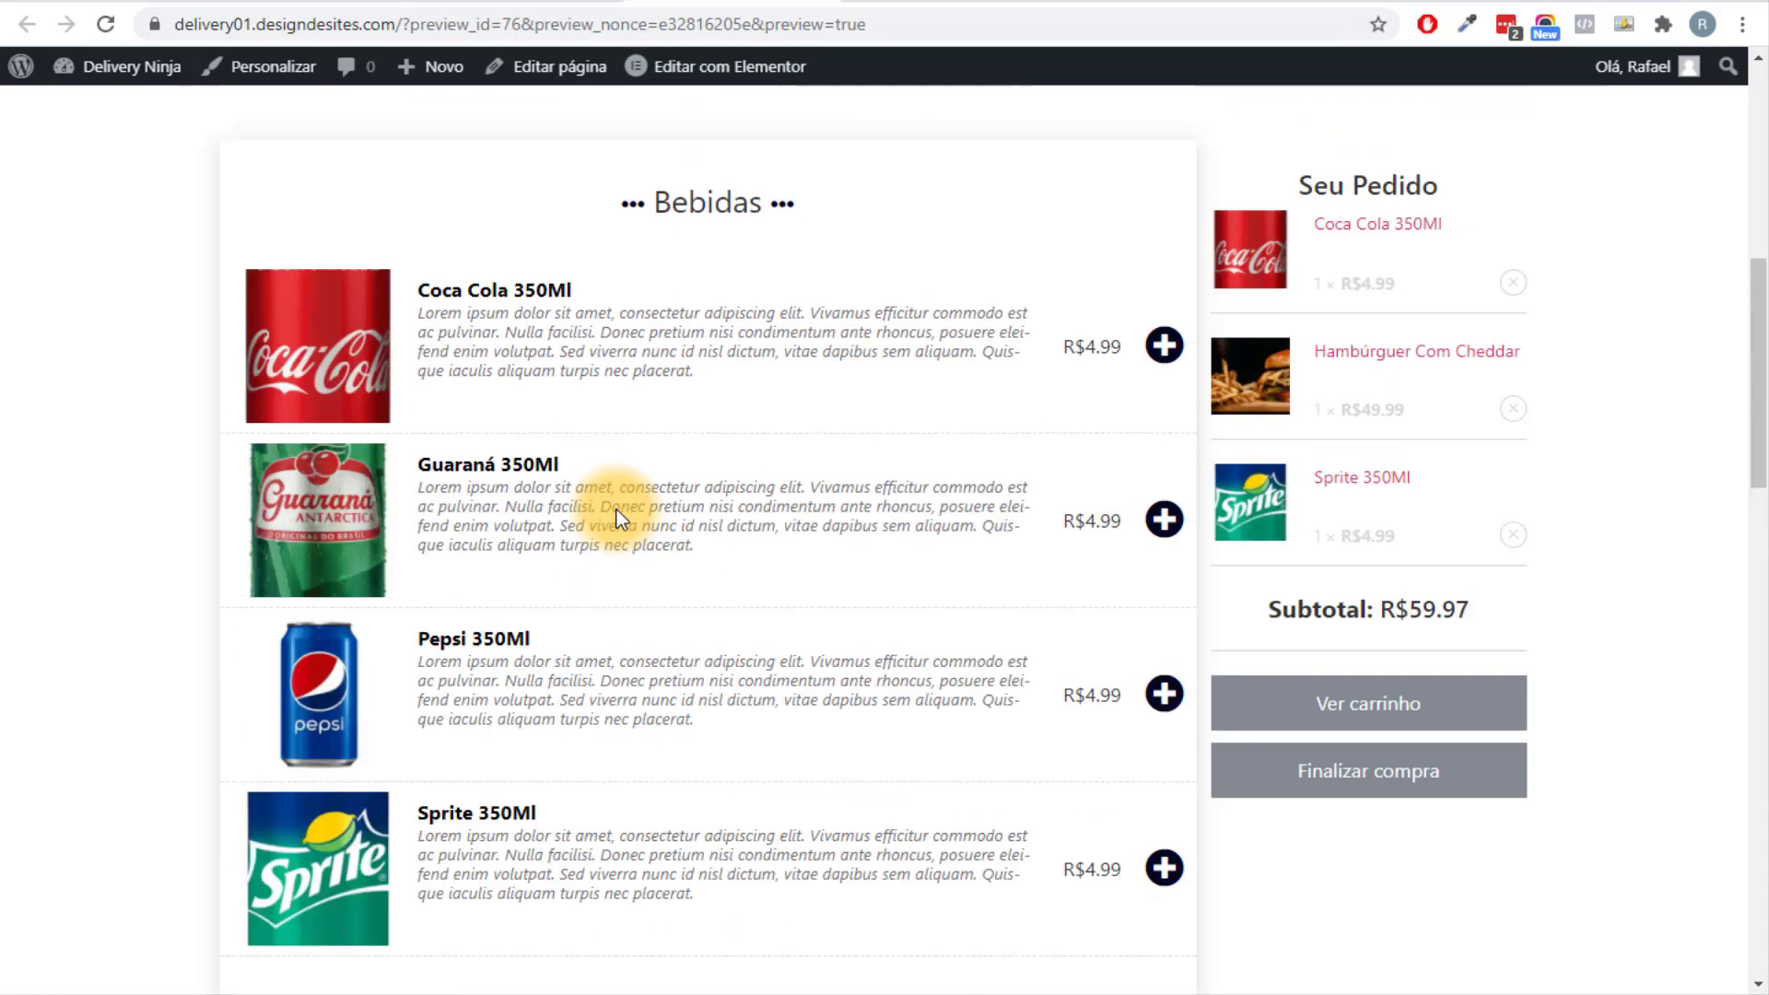
scroll(617, 510, down, 20)
scroll(616, 511, up, 5)
scroll(616, 511, up, 10)
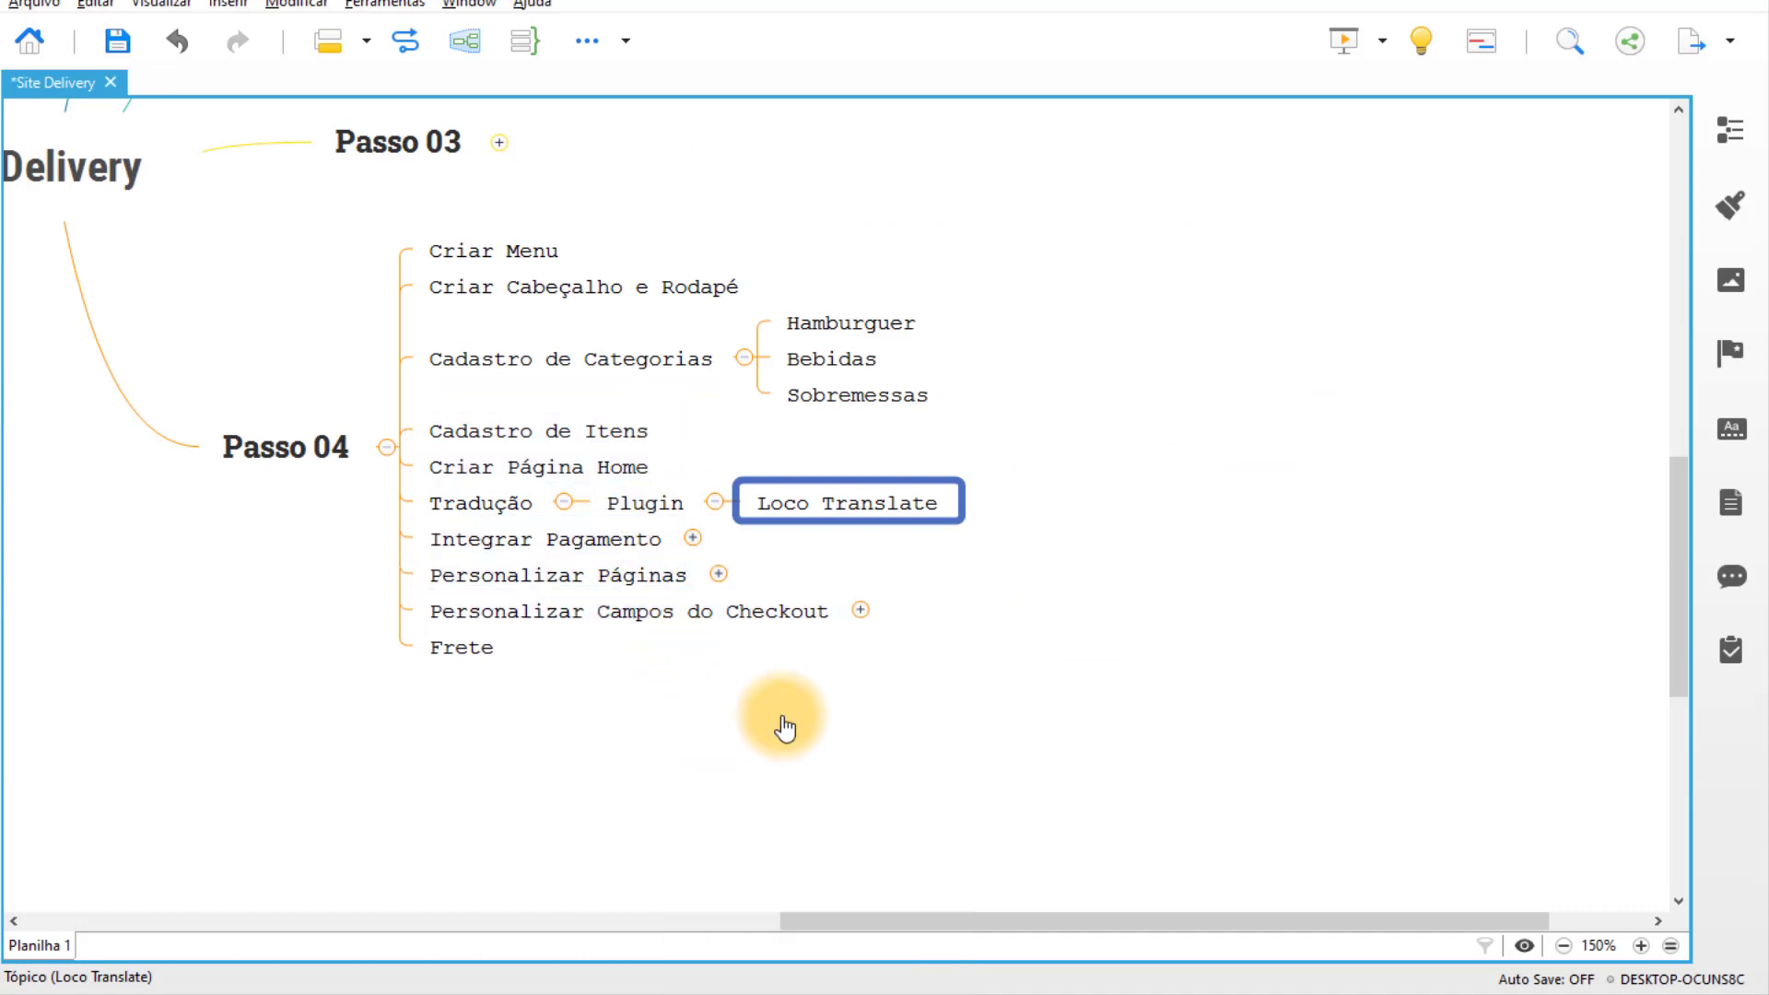
Collapse Tradução and expand Integrar Pagamento down to its Plugin and Pix topics.
click(926, 457)
click(777, 455)
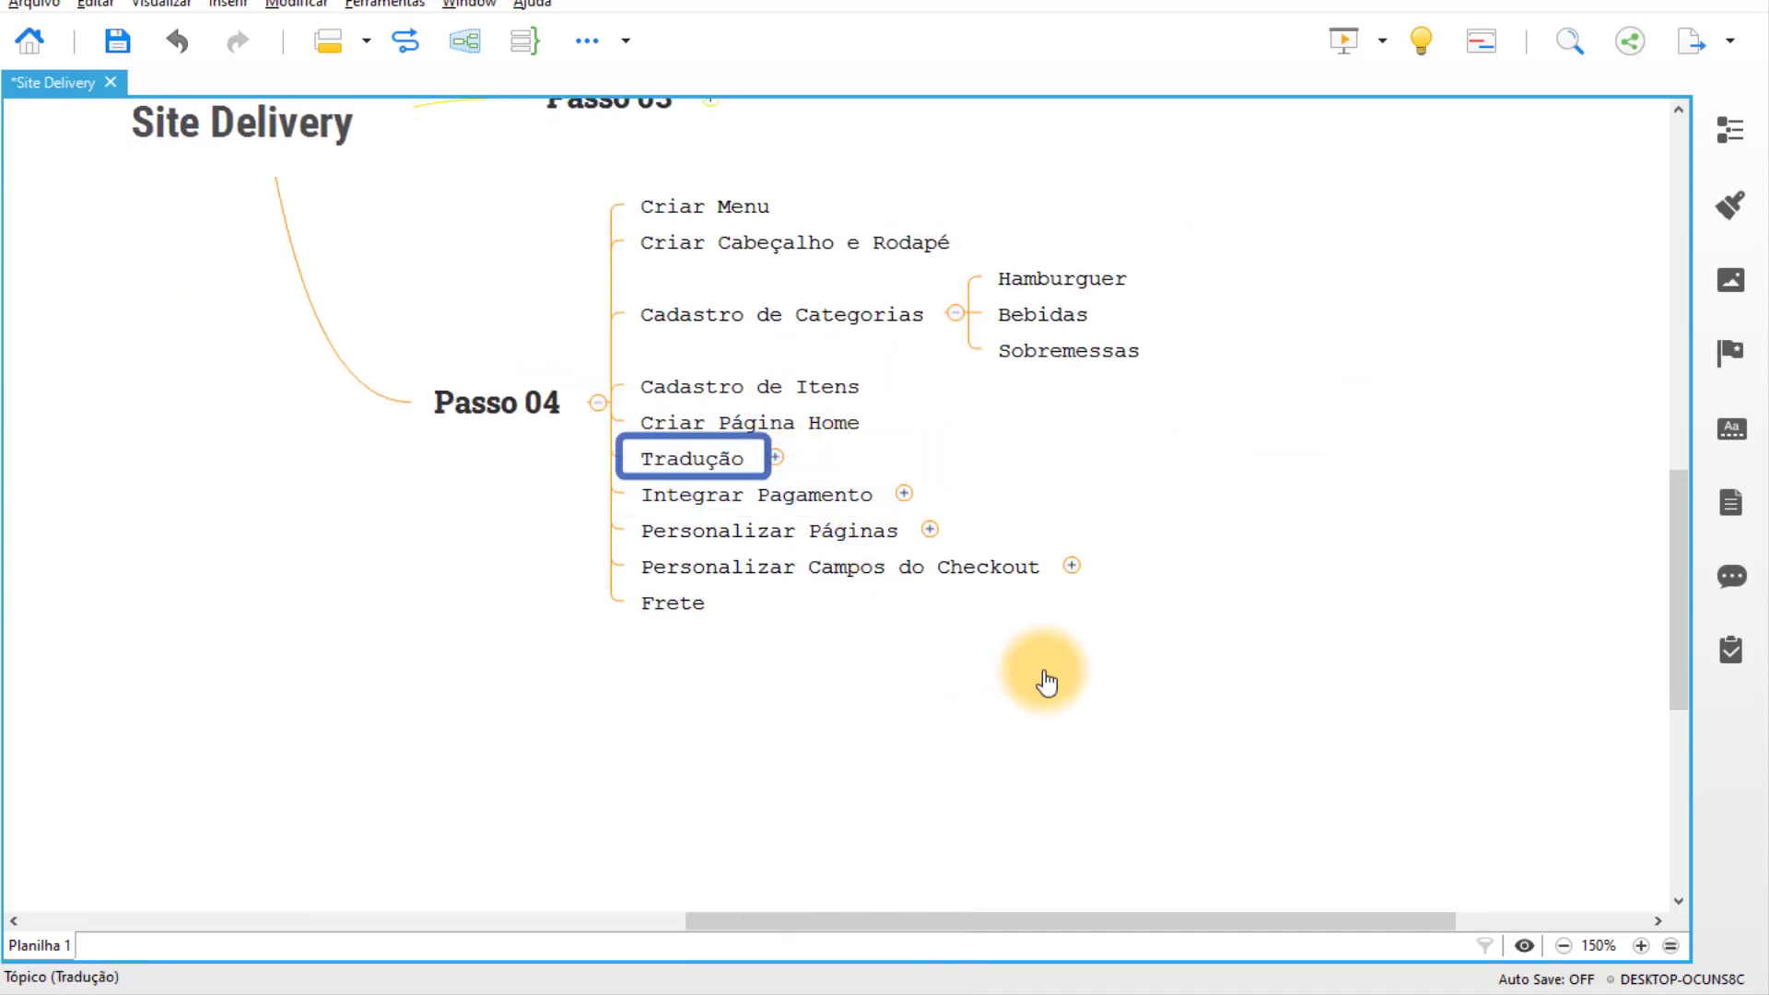
click(1012, 467)
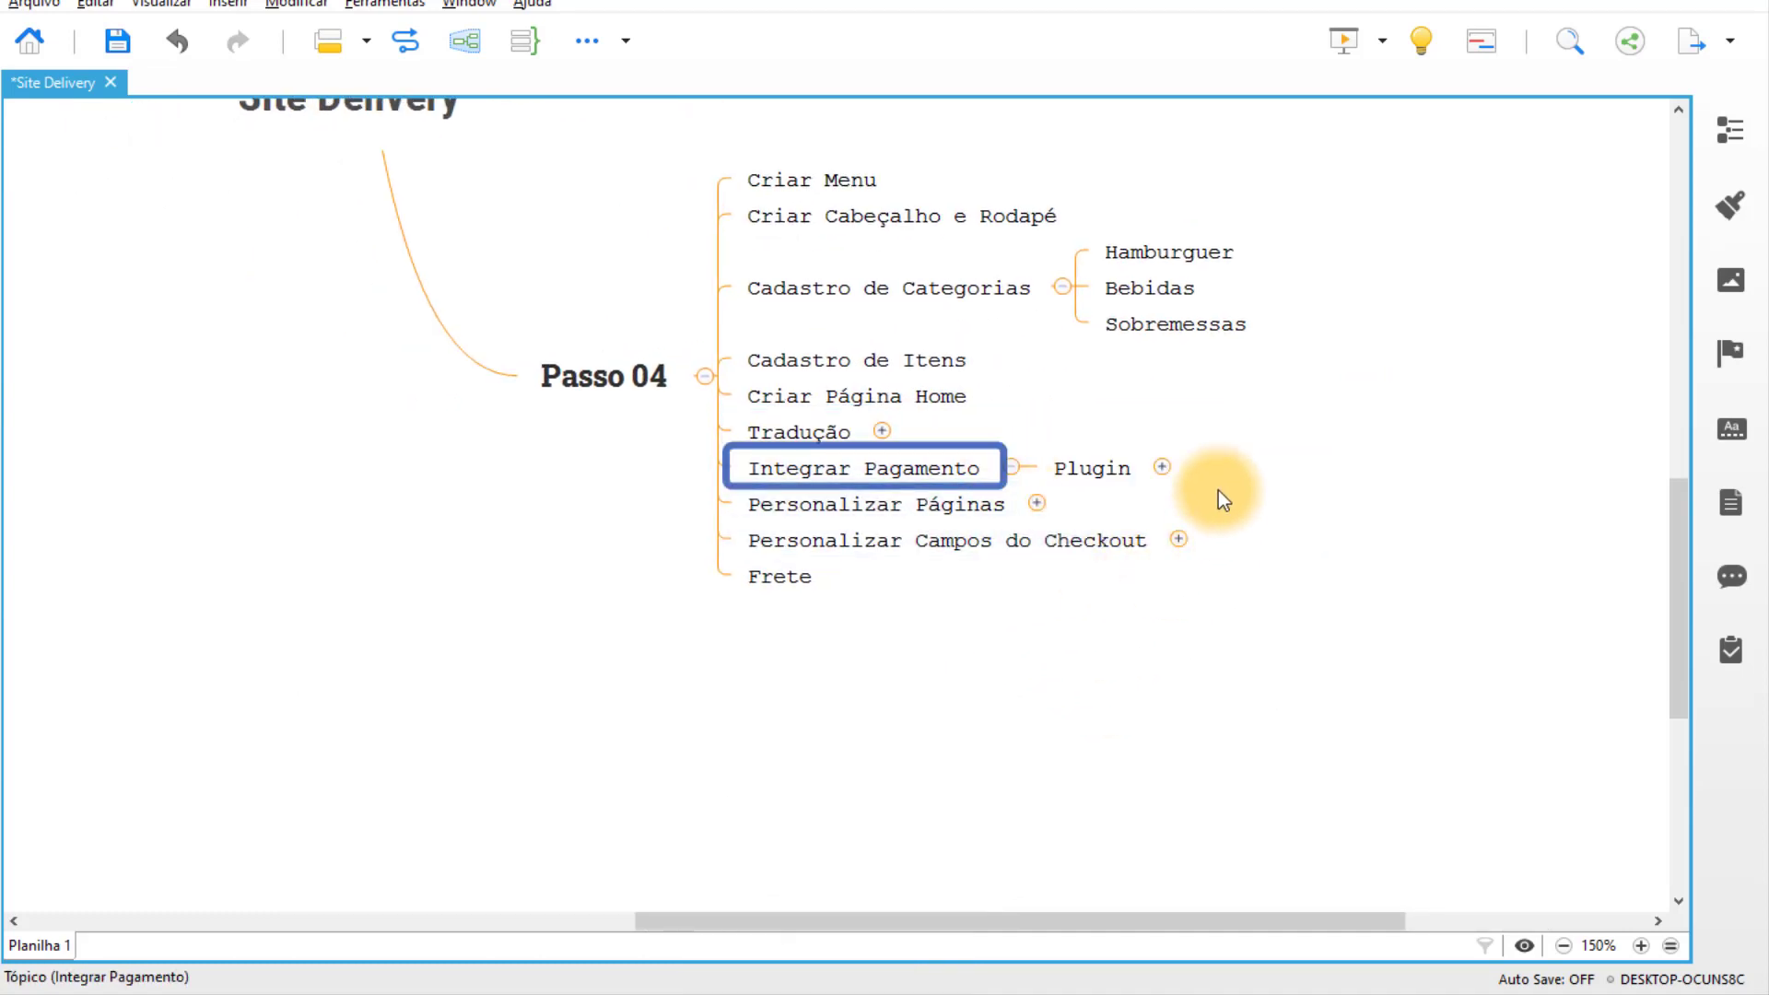
click(1161, 467)
key(Right)
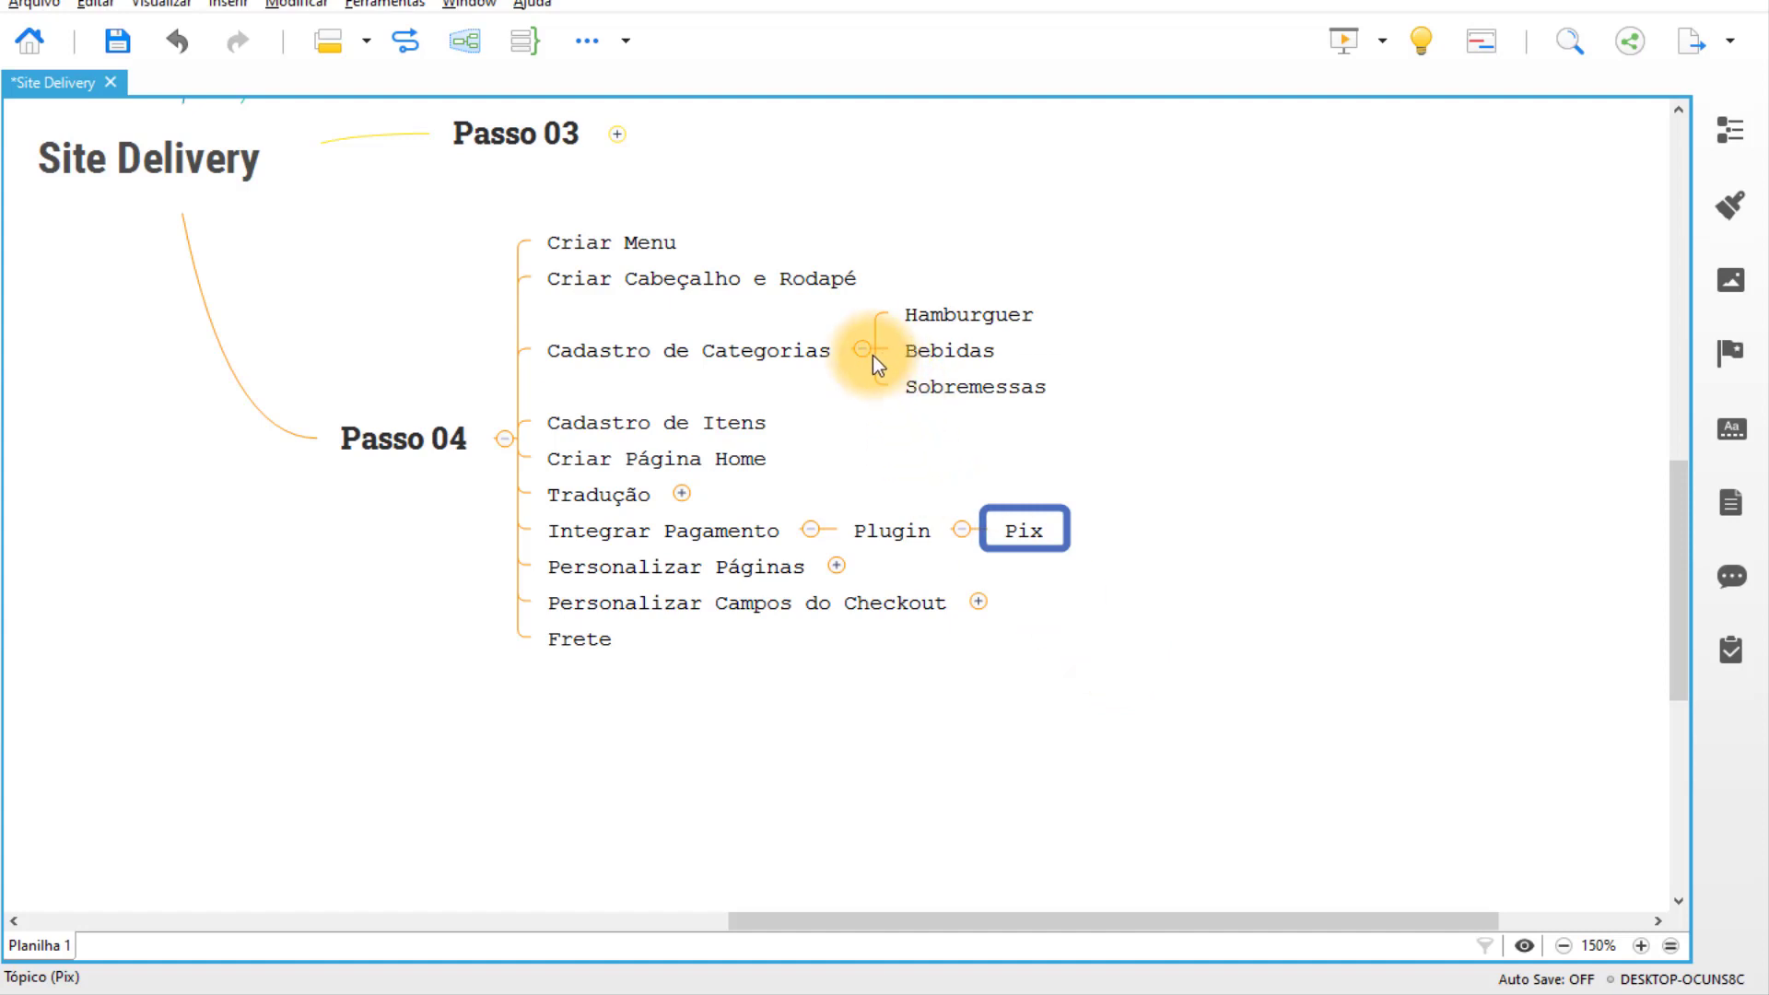
Collapse Cadastro de Categorias and select the Pix topic.
click(864, 350)
click(1024, 476)
click(1109, 632)
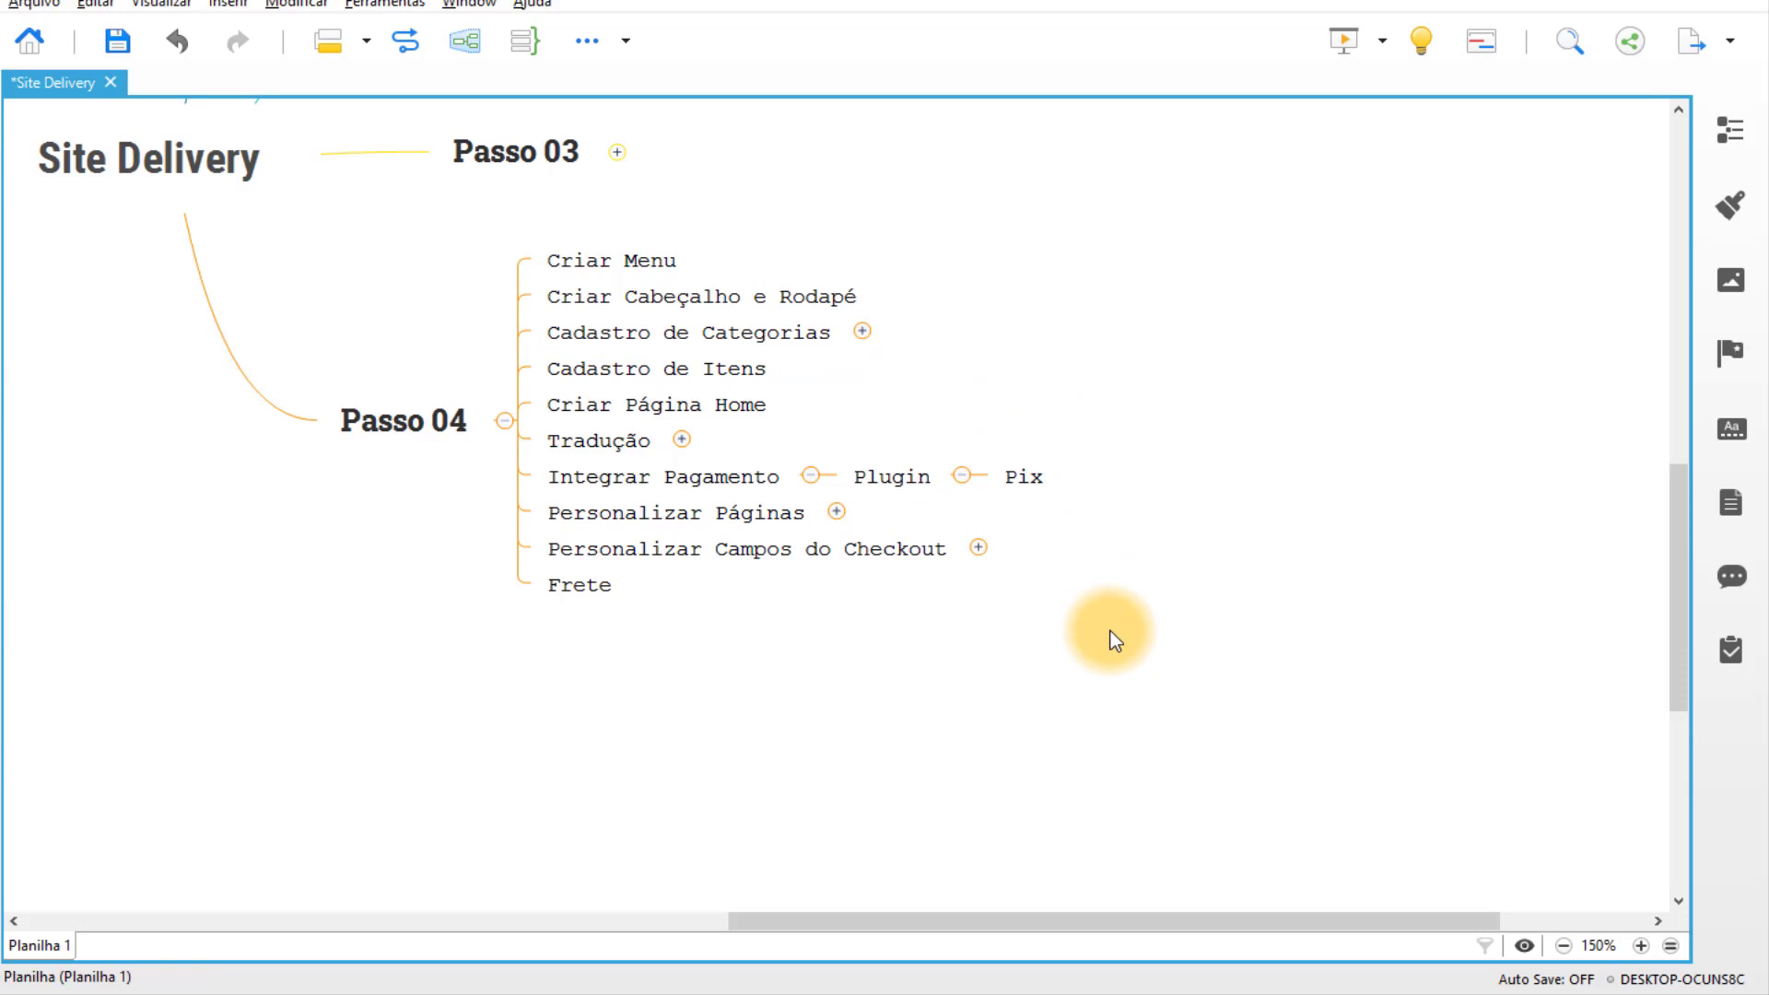
click(1030, 478)
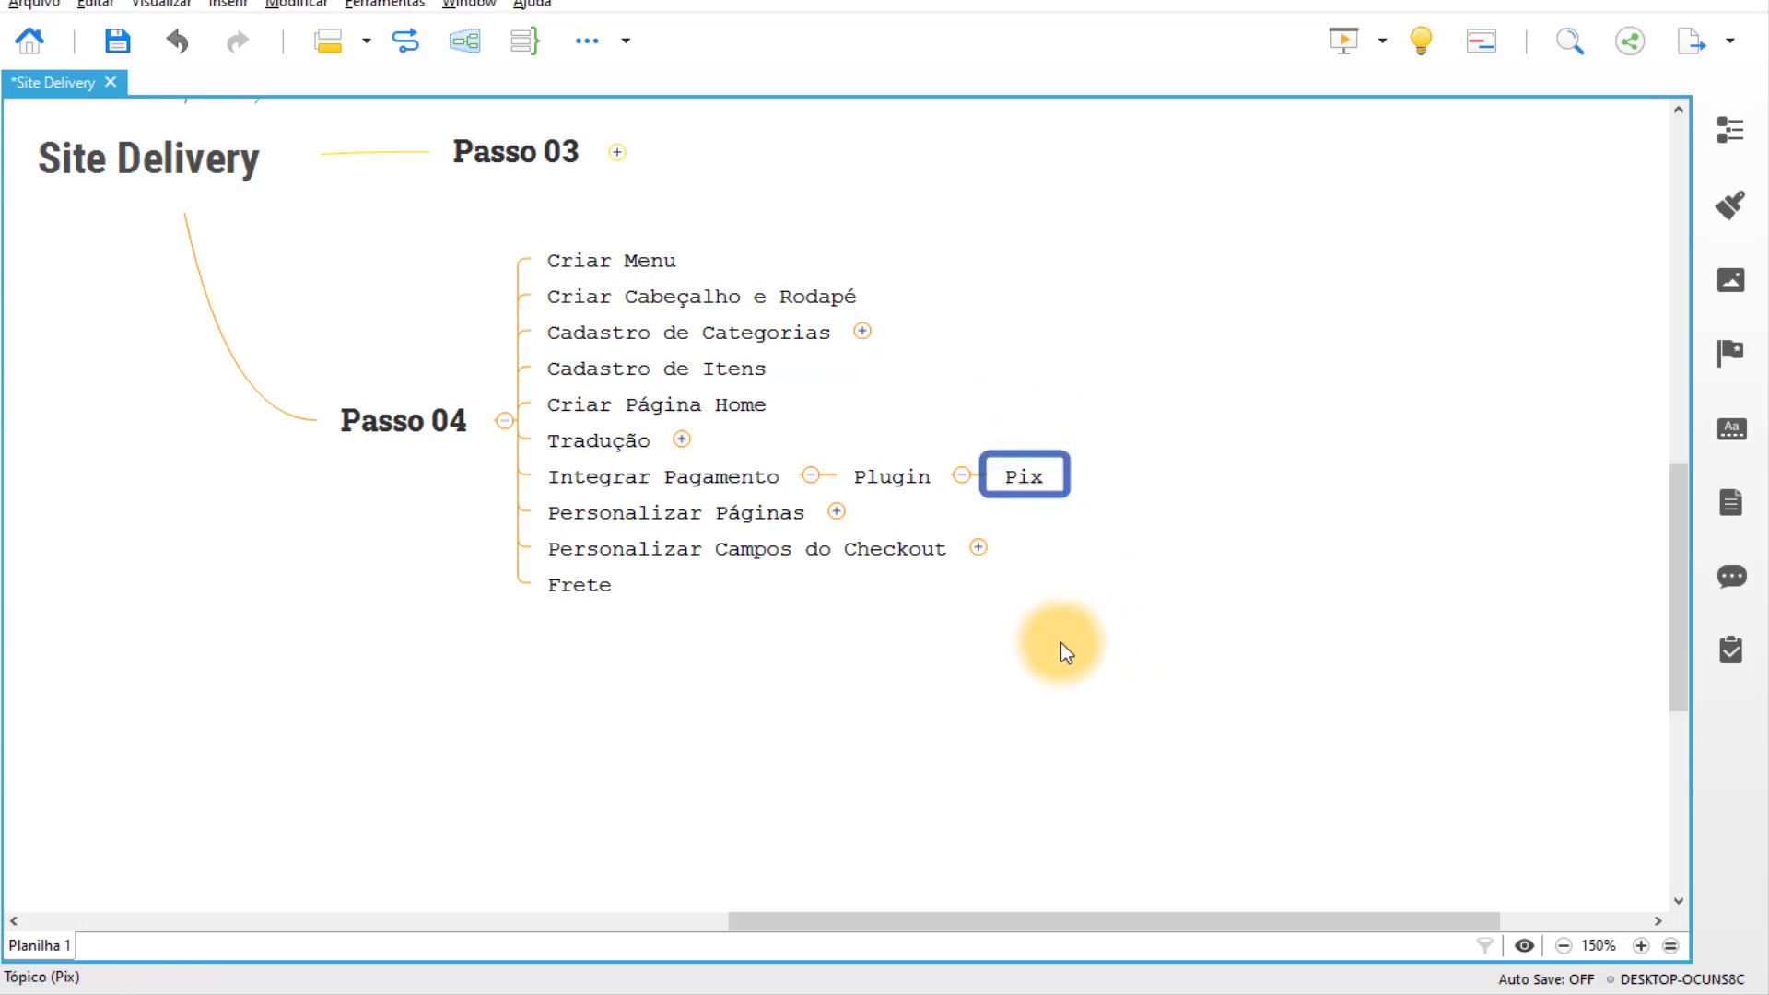
Install and activate the Pix for WooCommerce plugin found by searching 'Pix'.
click(746, 991)
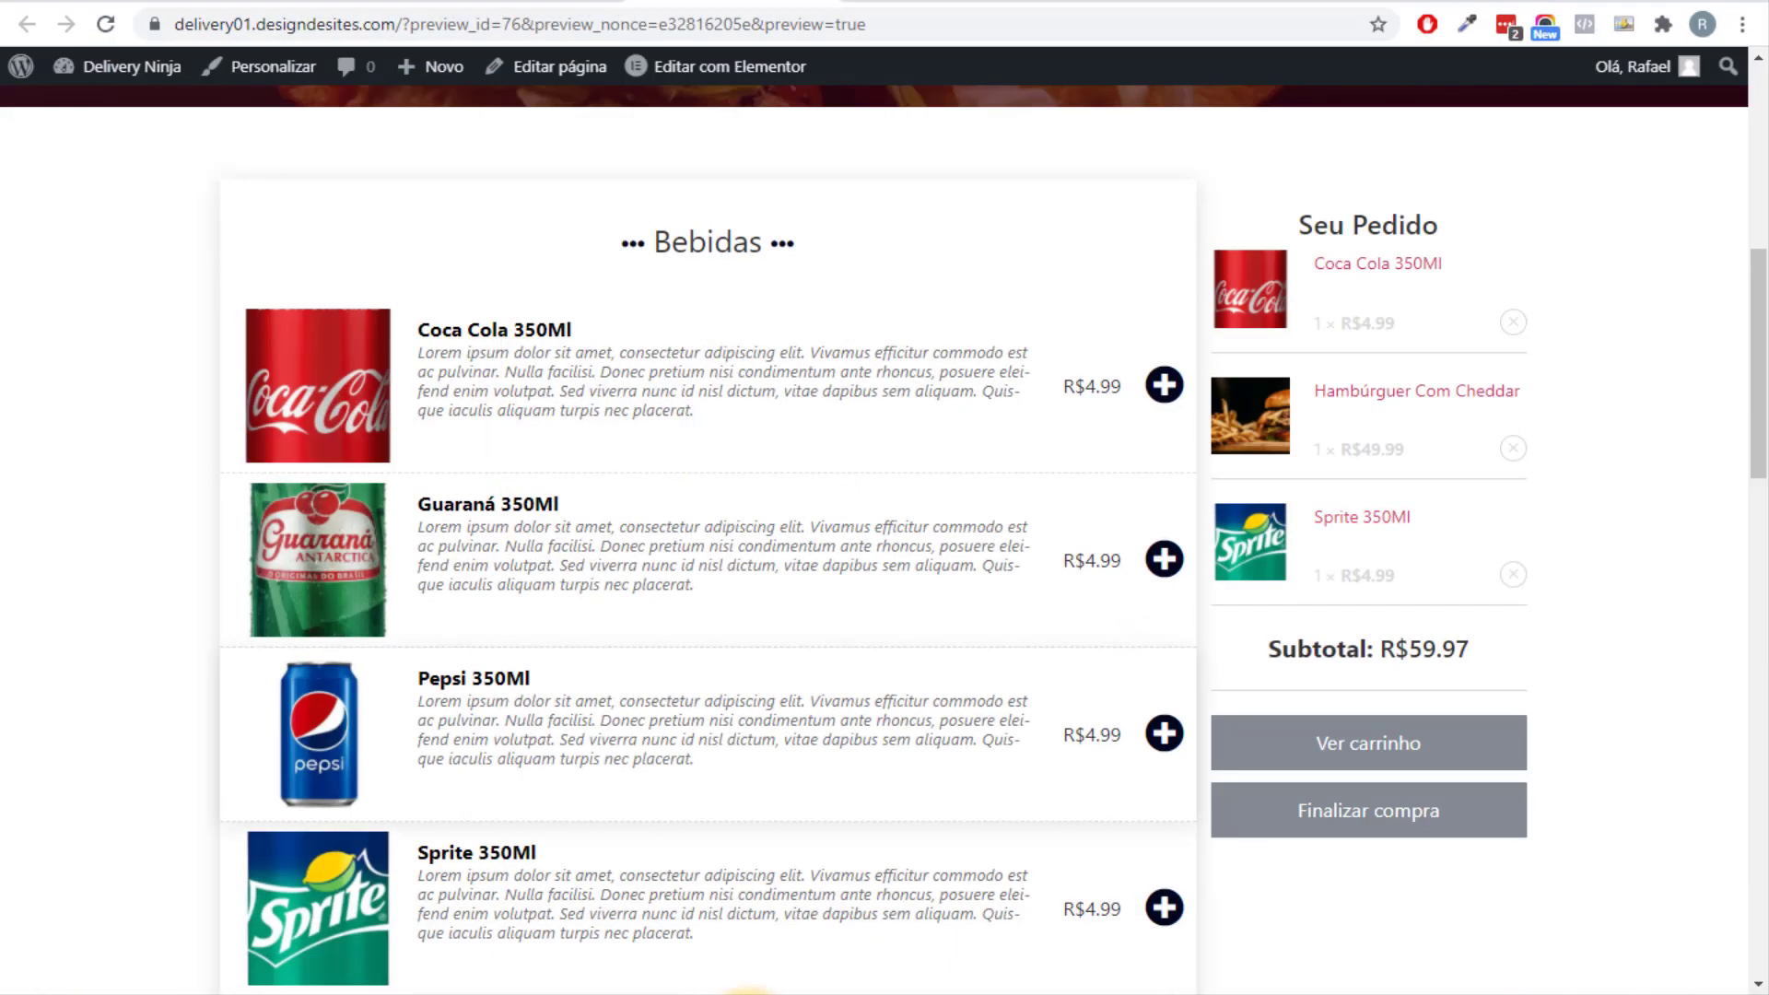
click(747, 990)
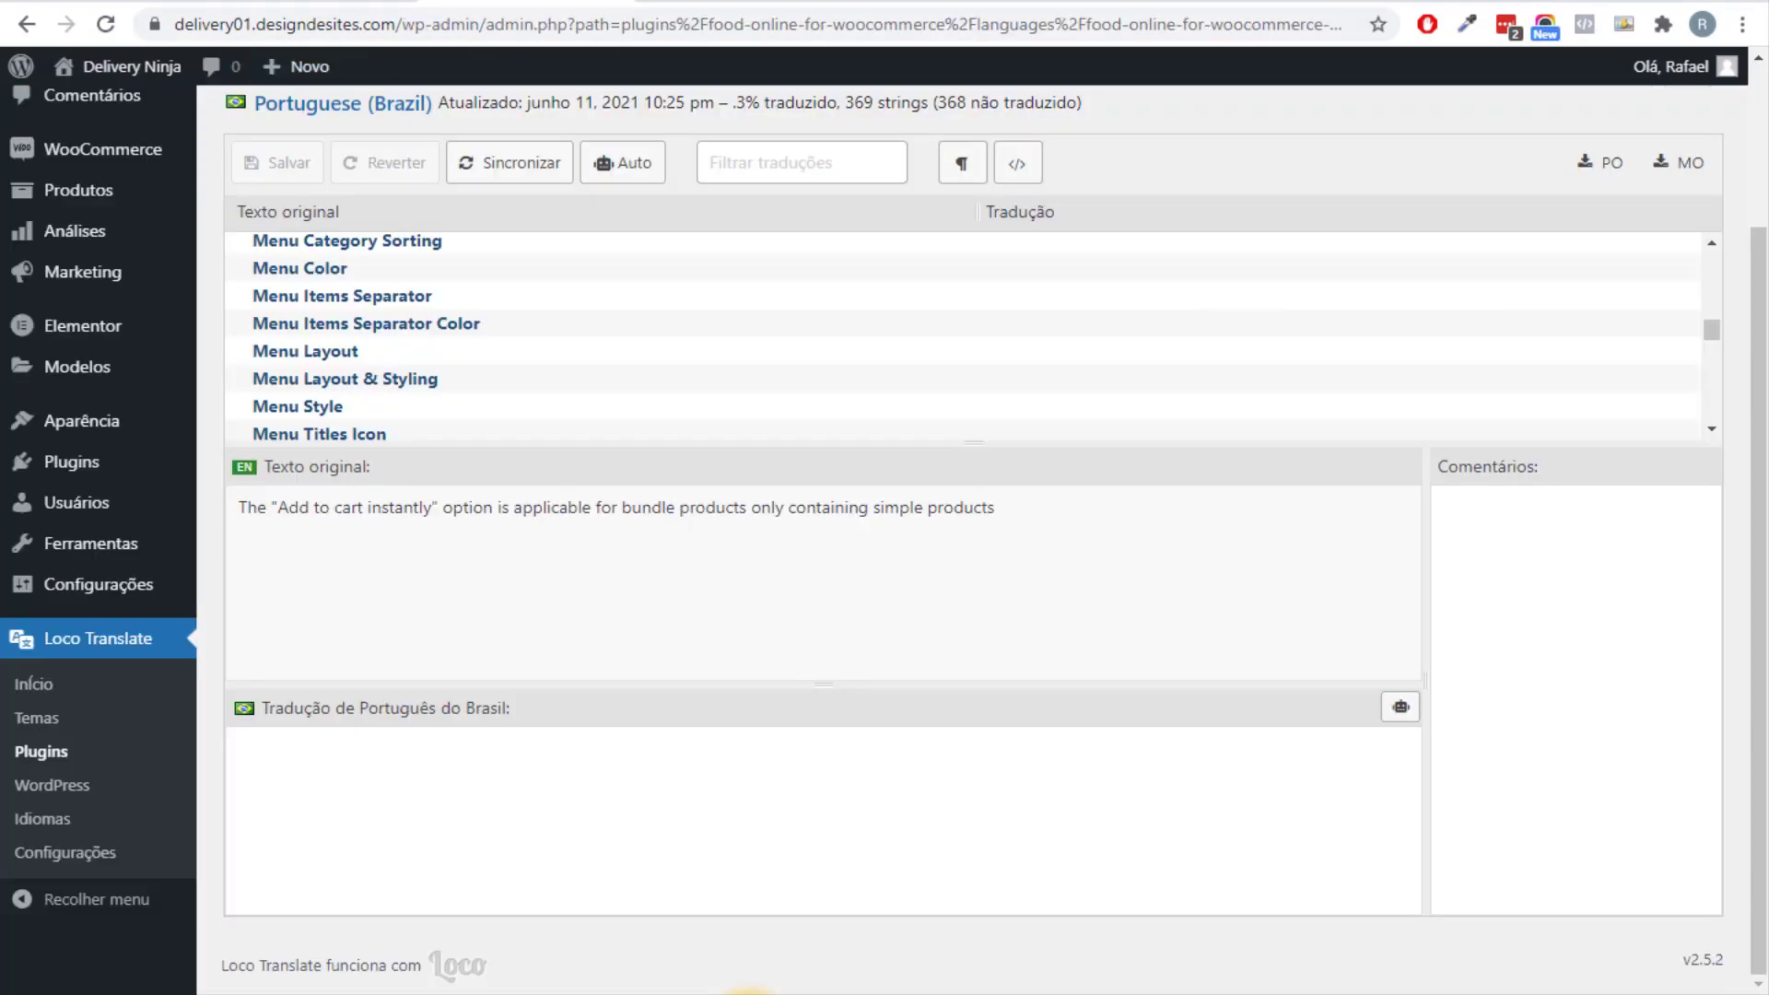
mouse_move(71, 462)
click(273, 498)
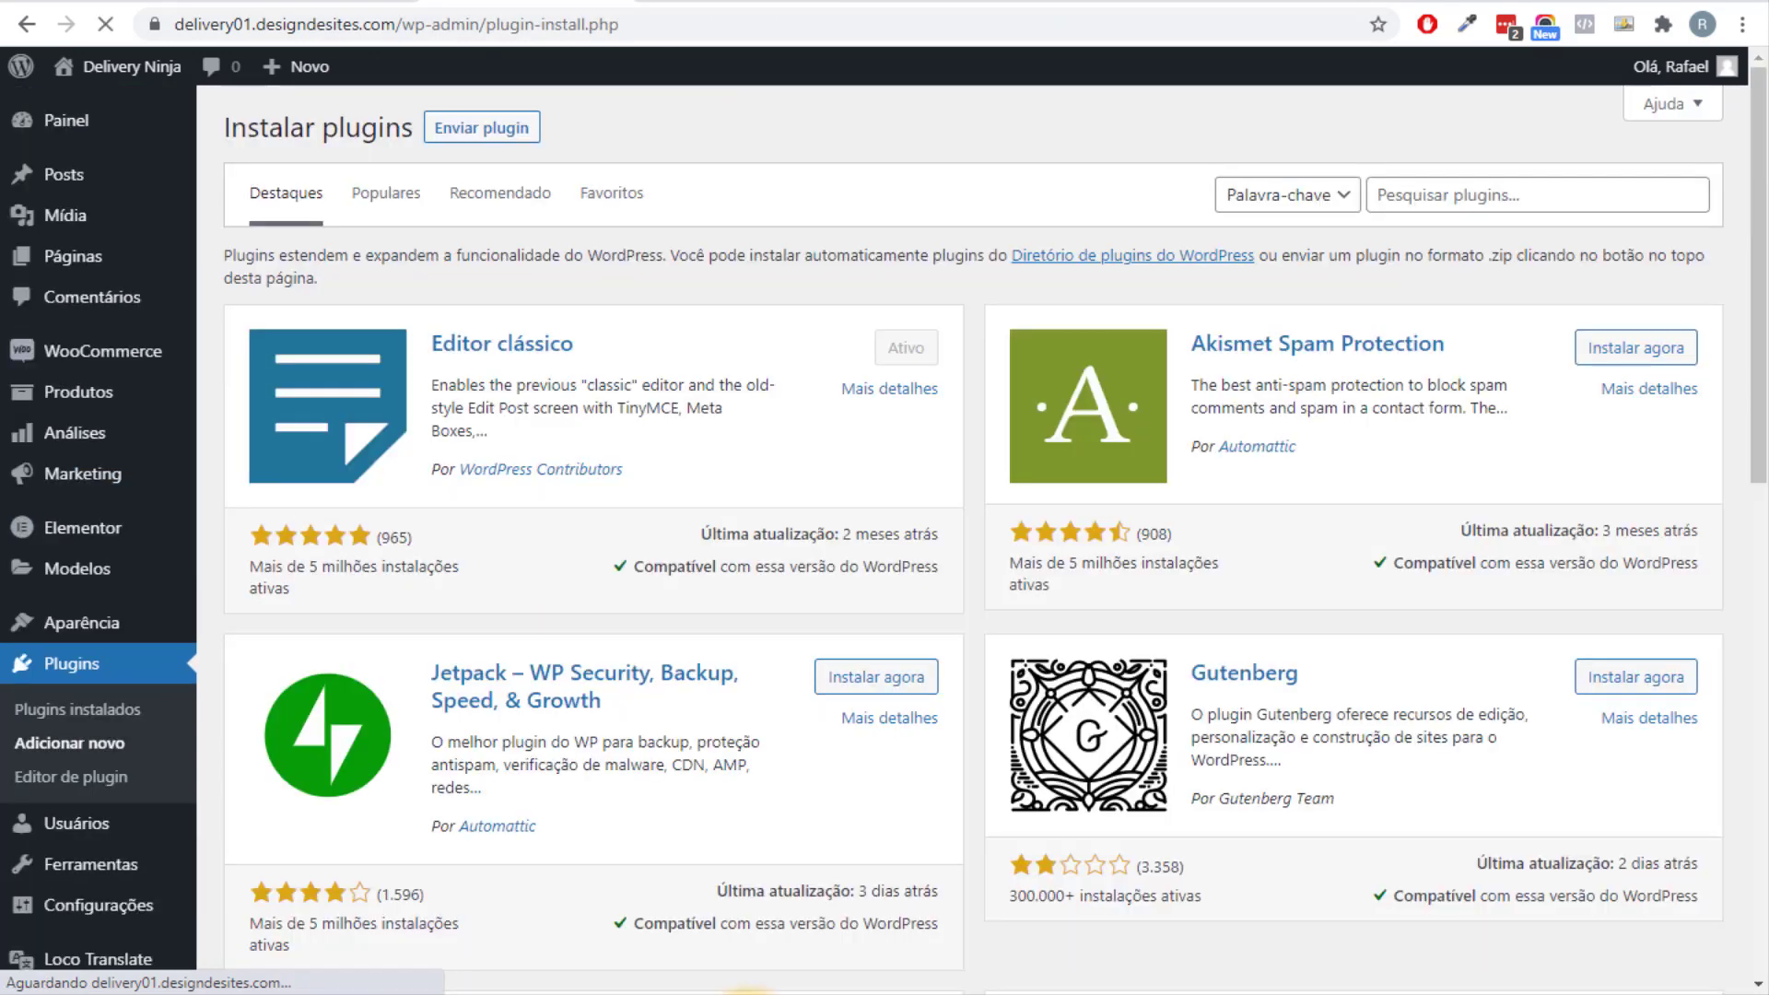
text(Pix)
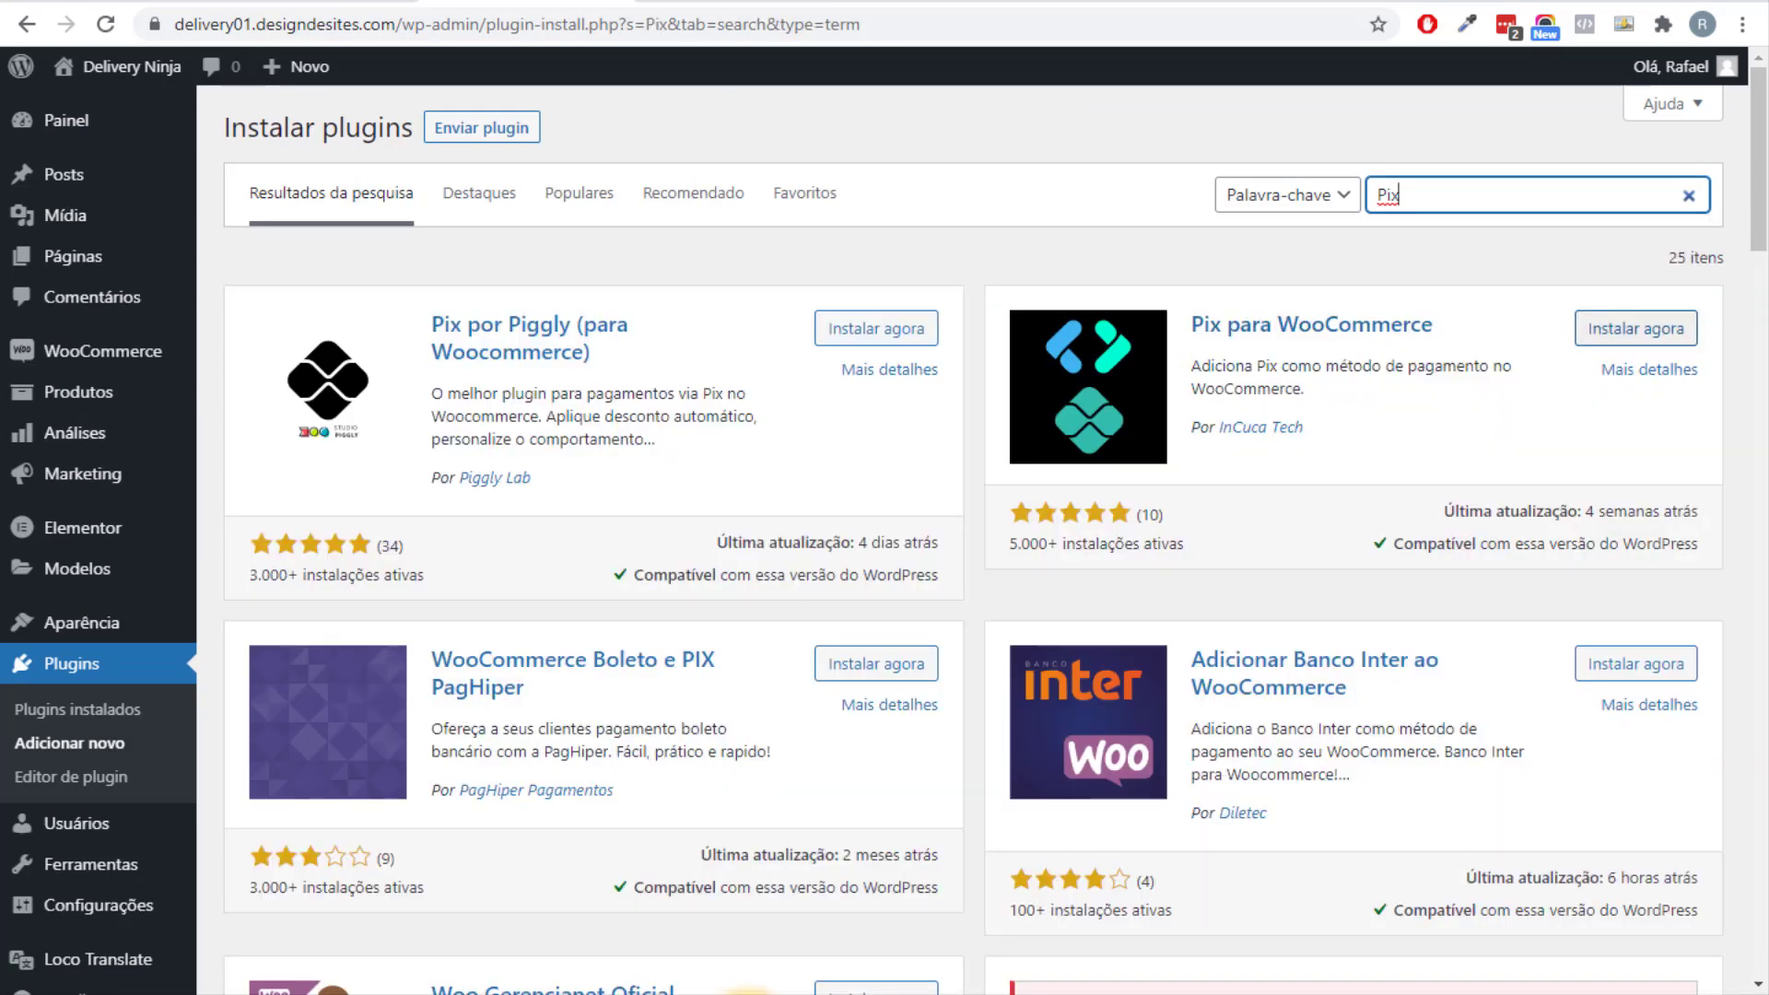
click(1635, 328)
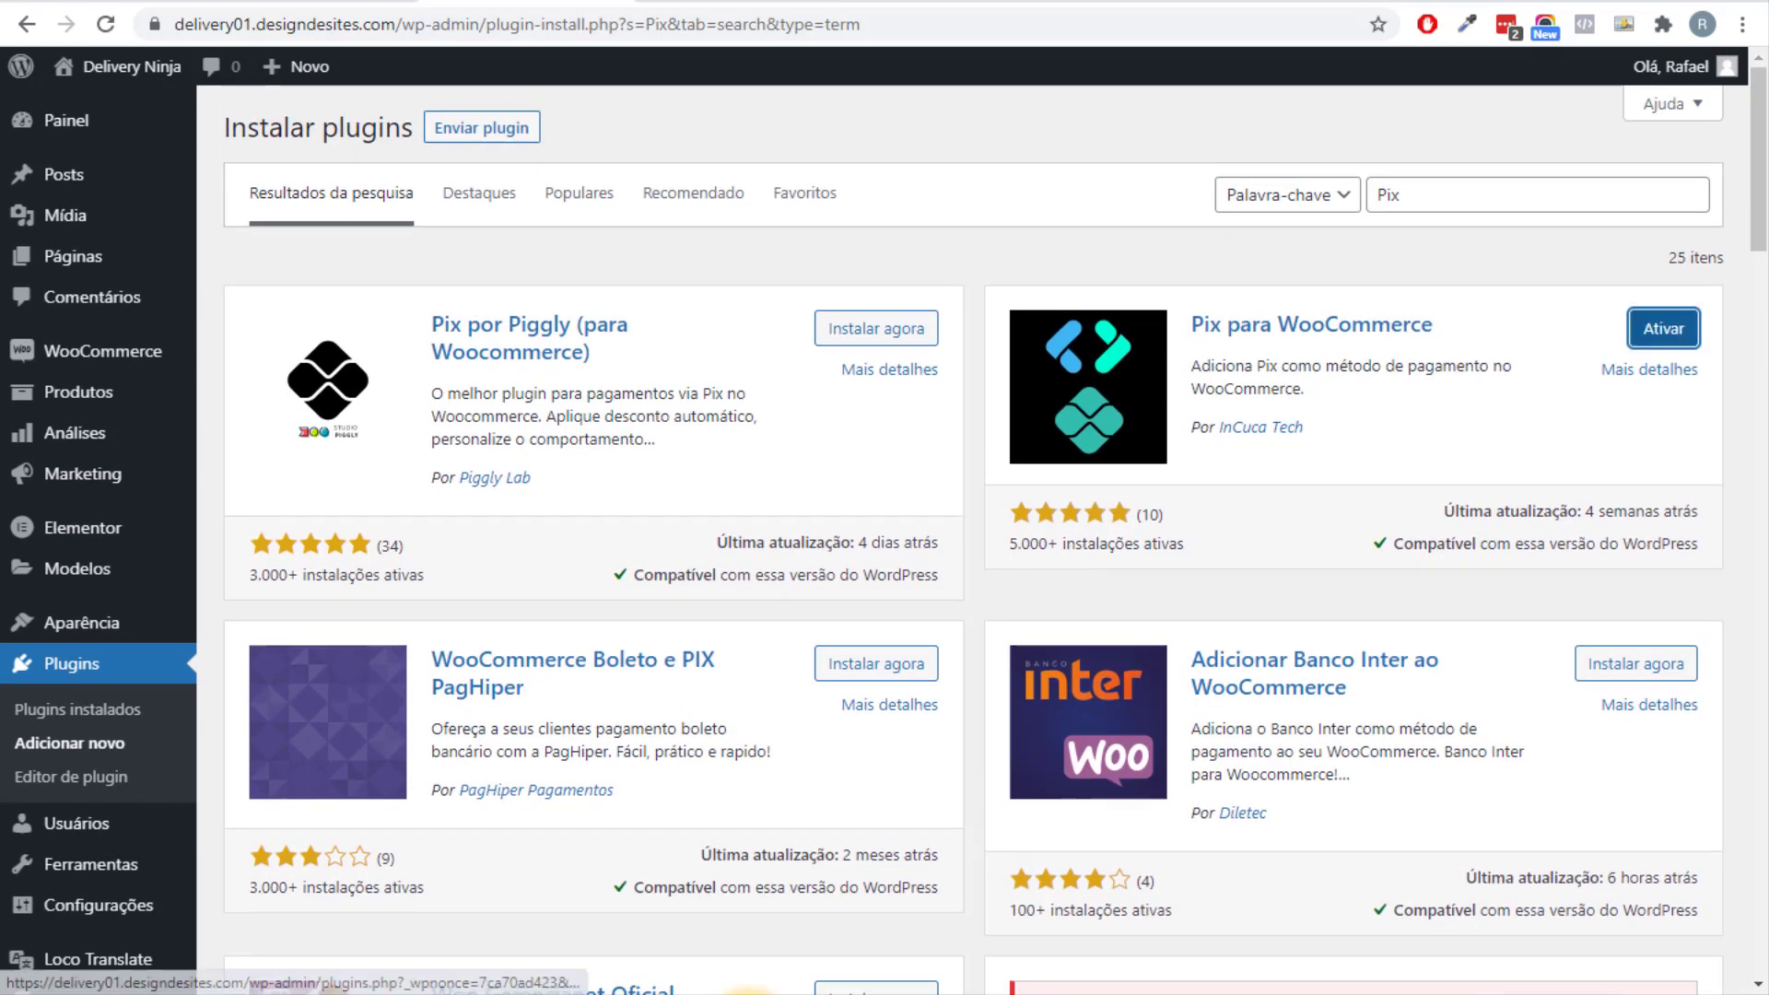
click(1662, 328)
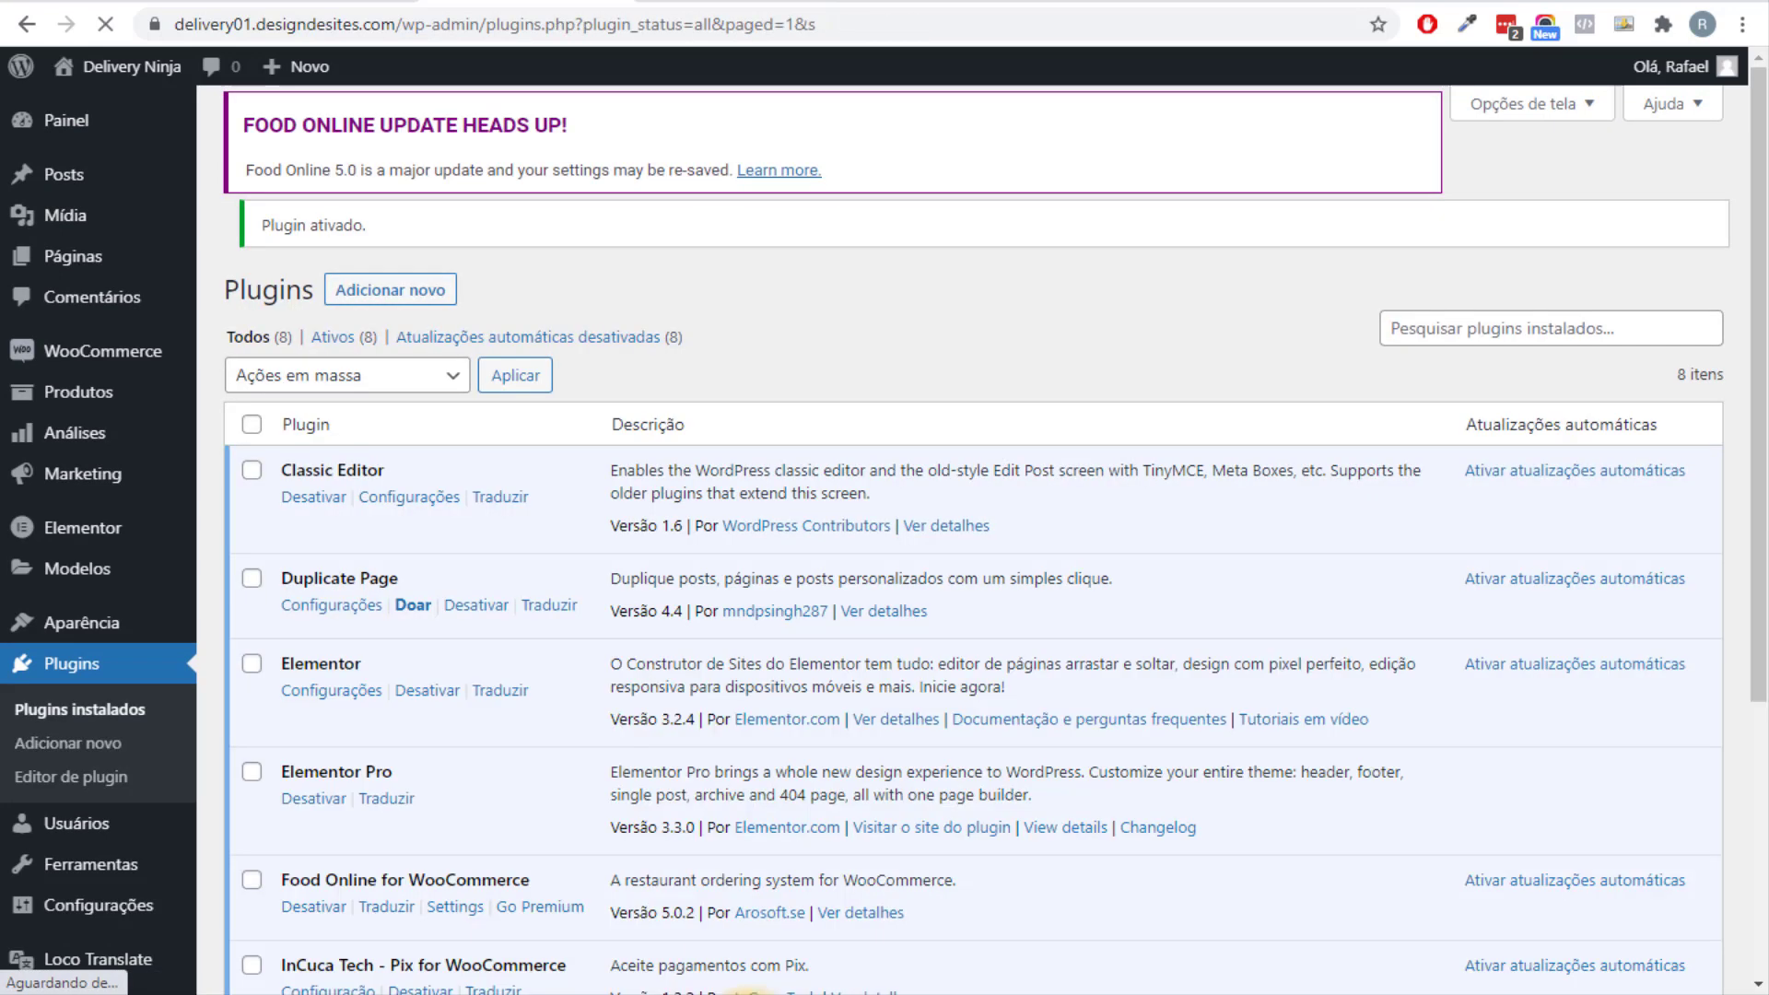
Open the Configuração settings of InCuca Tech - Pix for WooCommerce.
scroll(751, 992, down, 5)
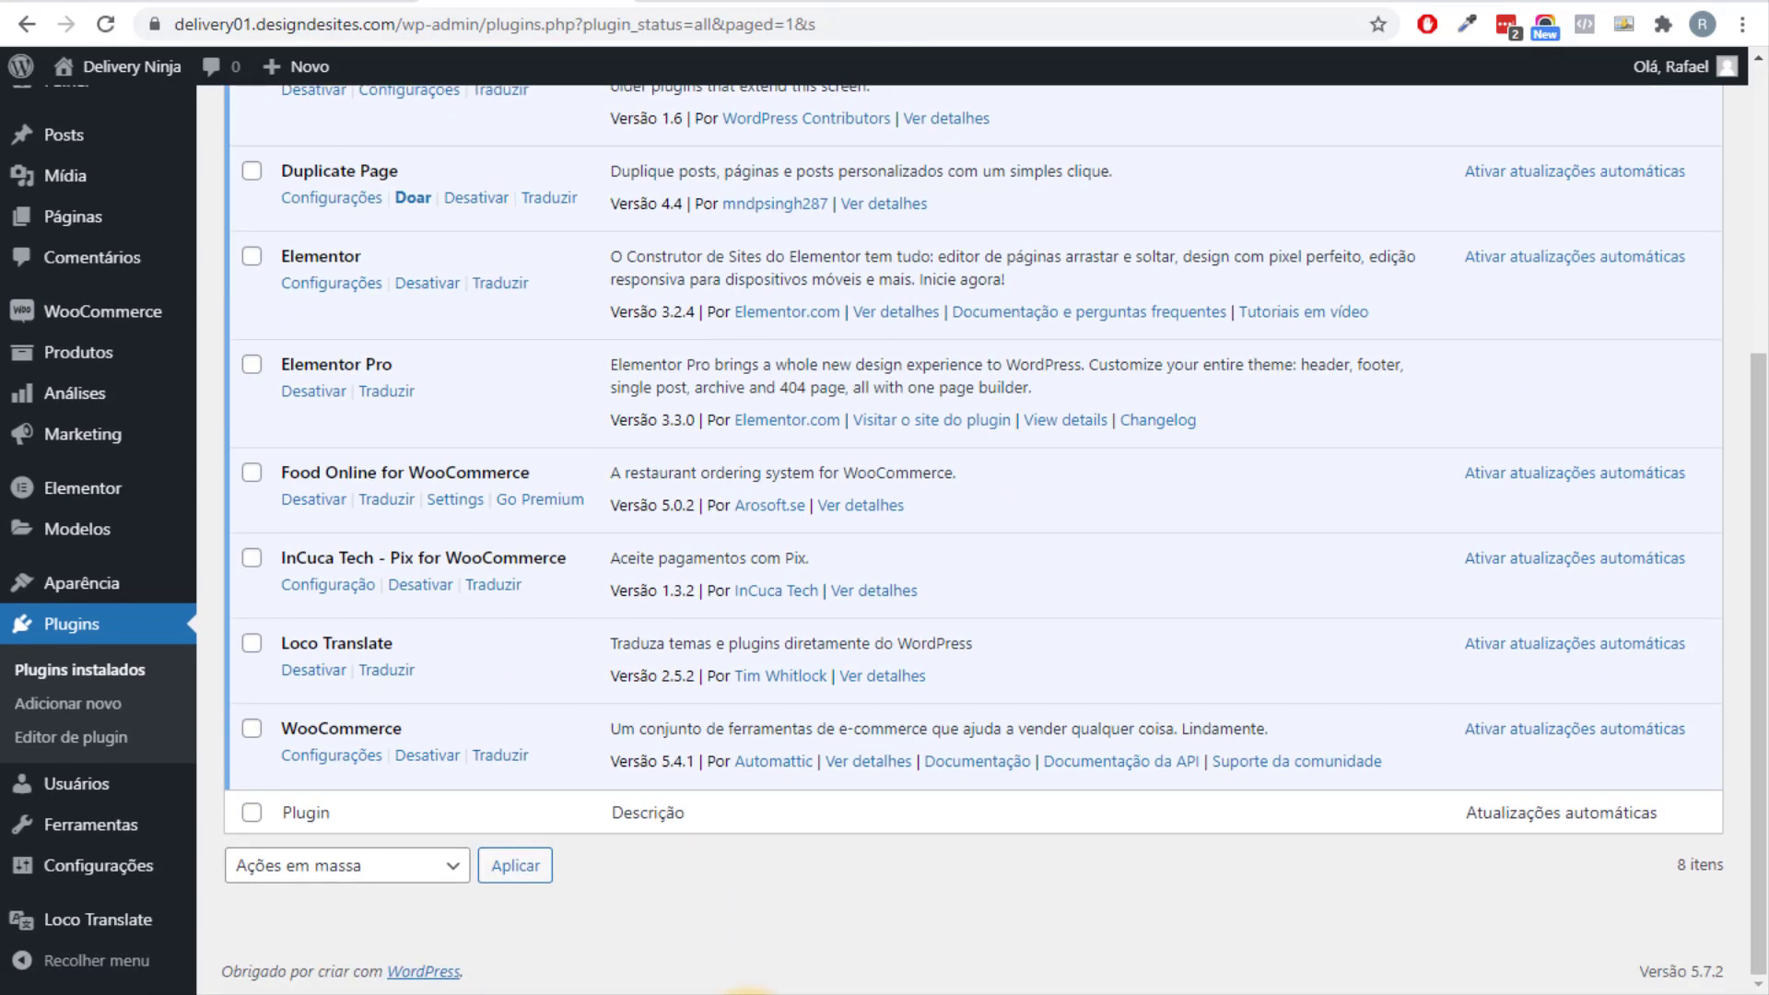
drag(306, 557, 481, 557)
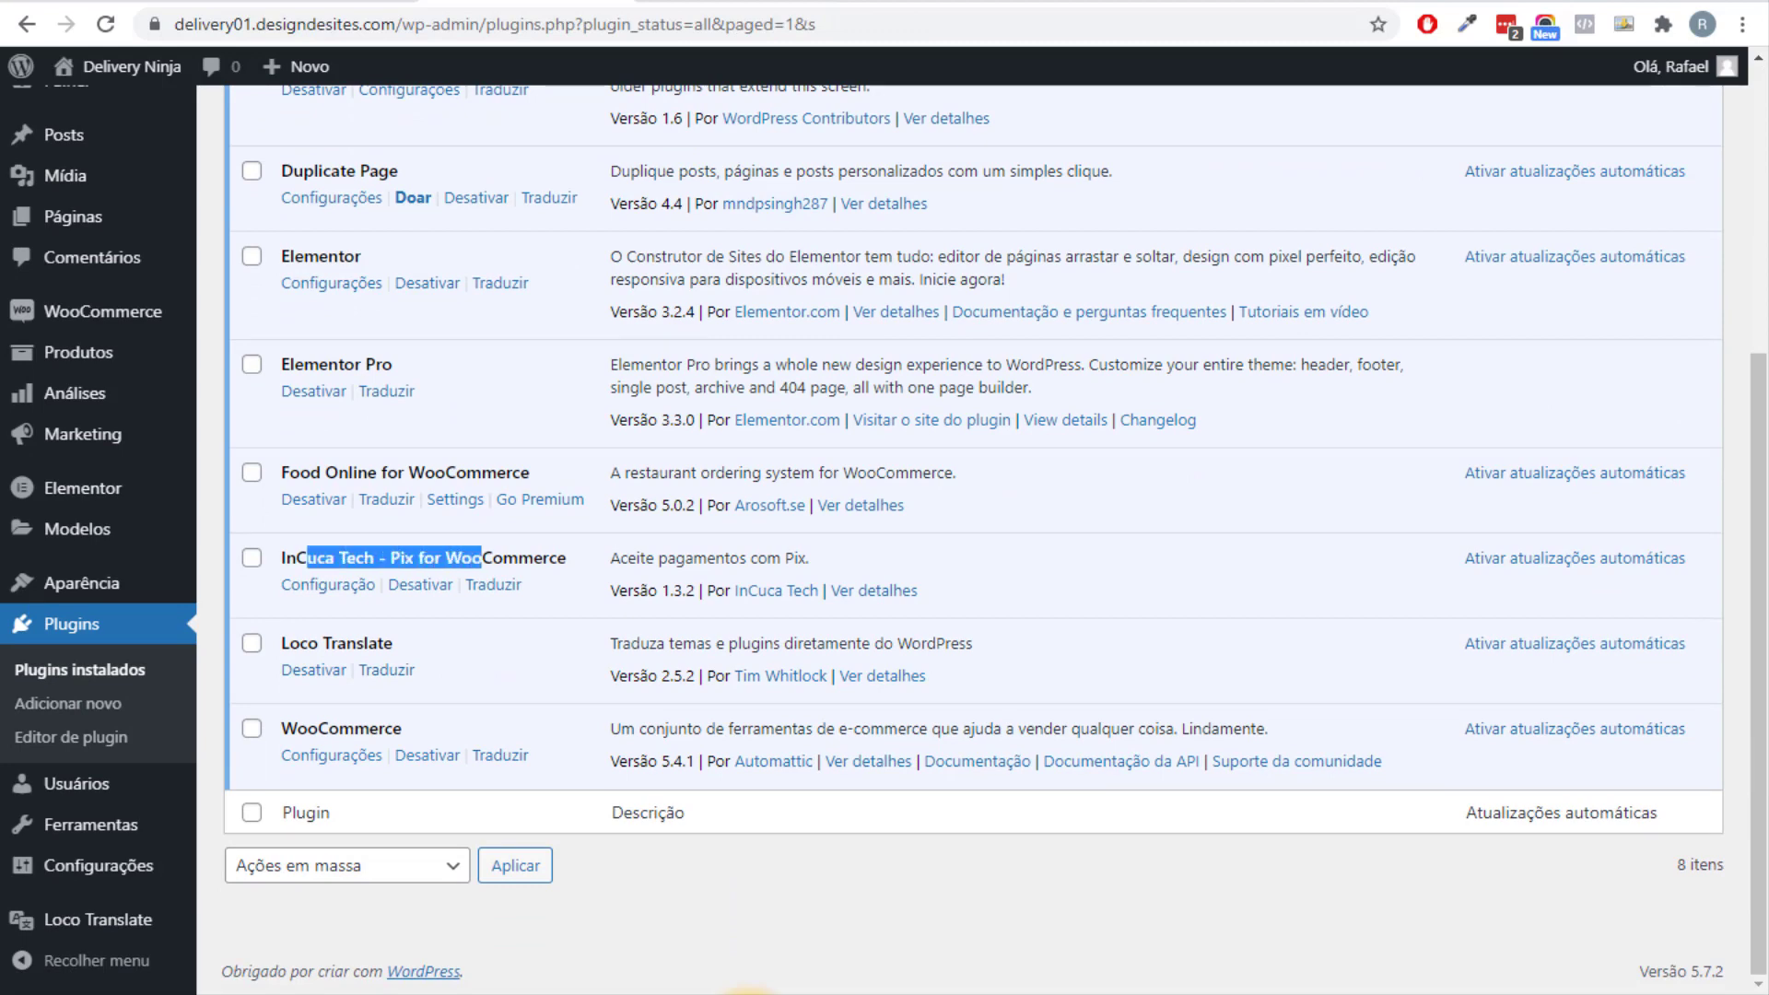
key(Tab)
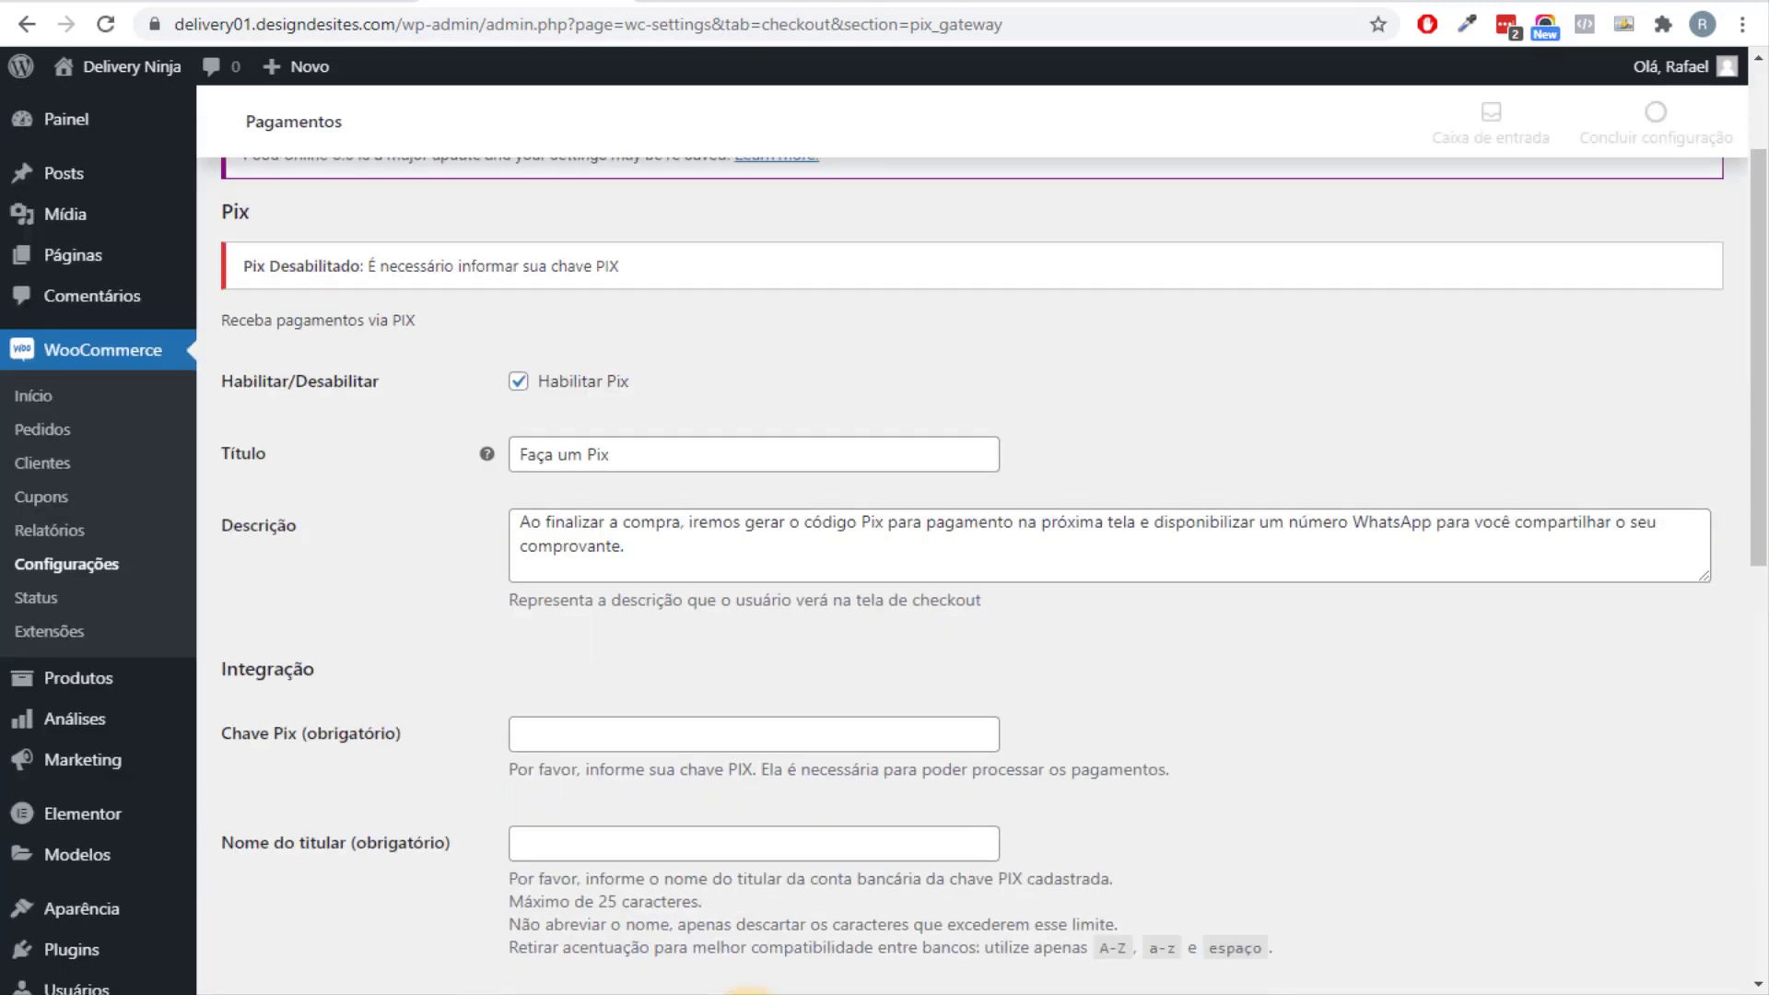
Autofill the Chave Pix and Nome do titular fields from saved suggestions.
click(753, 734)
key(Down)
key(Return)
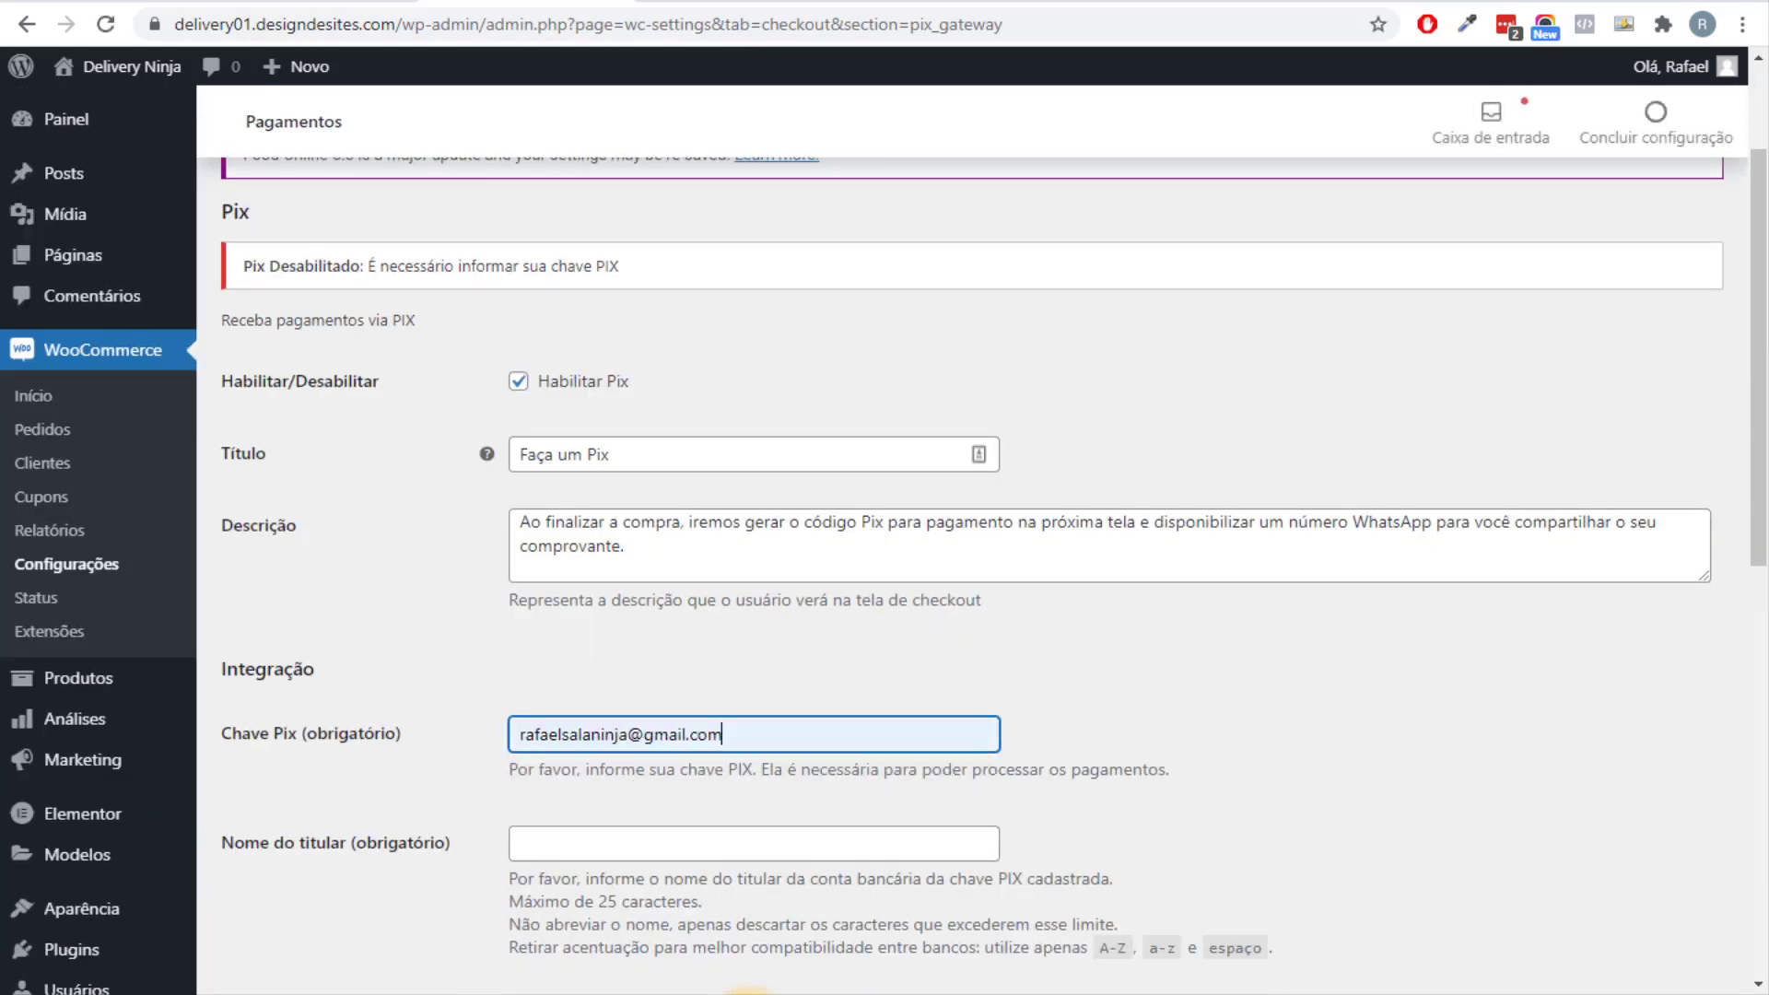
scroll(884, 543, down, 1)
key(Tab)
key(Down)
key(Return)
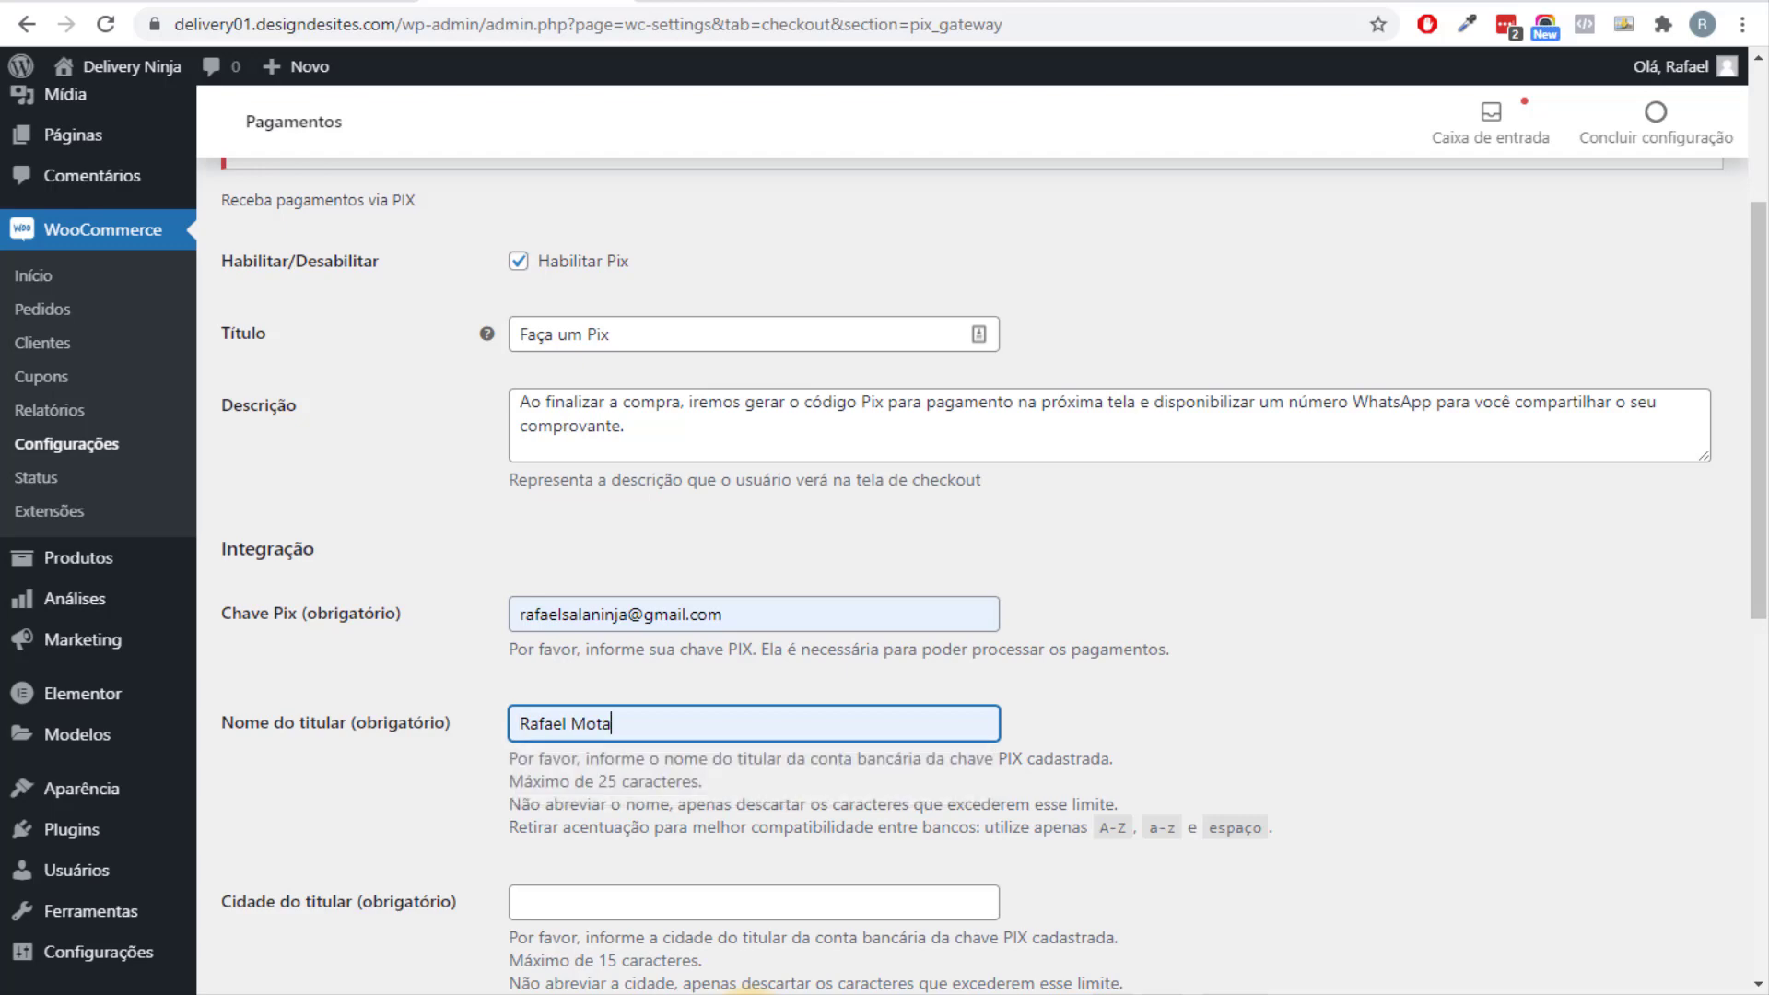
scroll(884, 543, down, 3)
Set Cidade do titular to São Paulo and save the Pix gateway settings.
key(Tab)
key(Down)
key(Return)
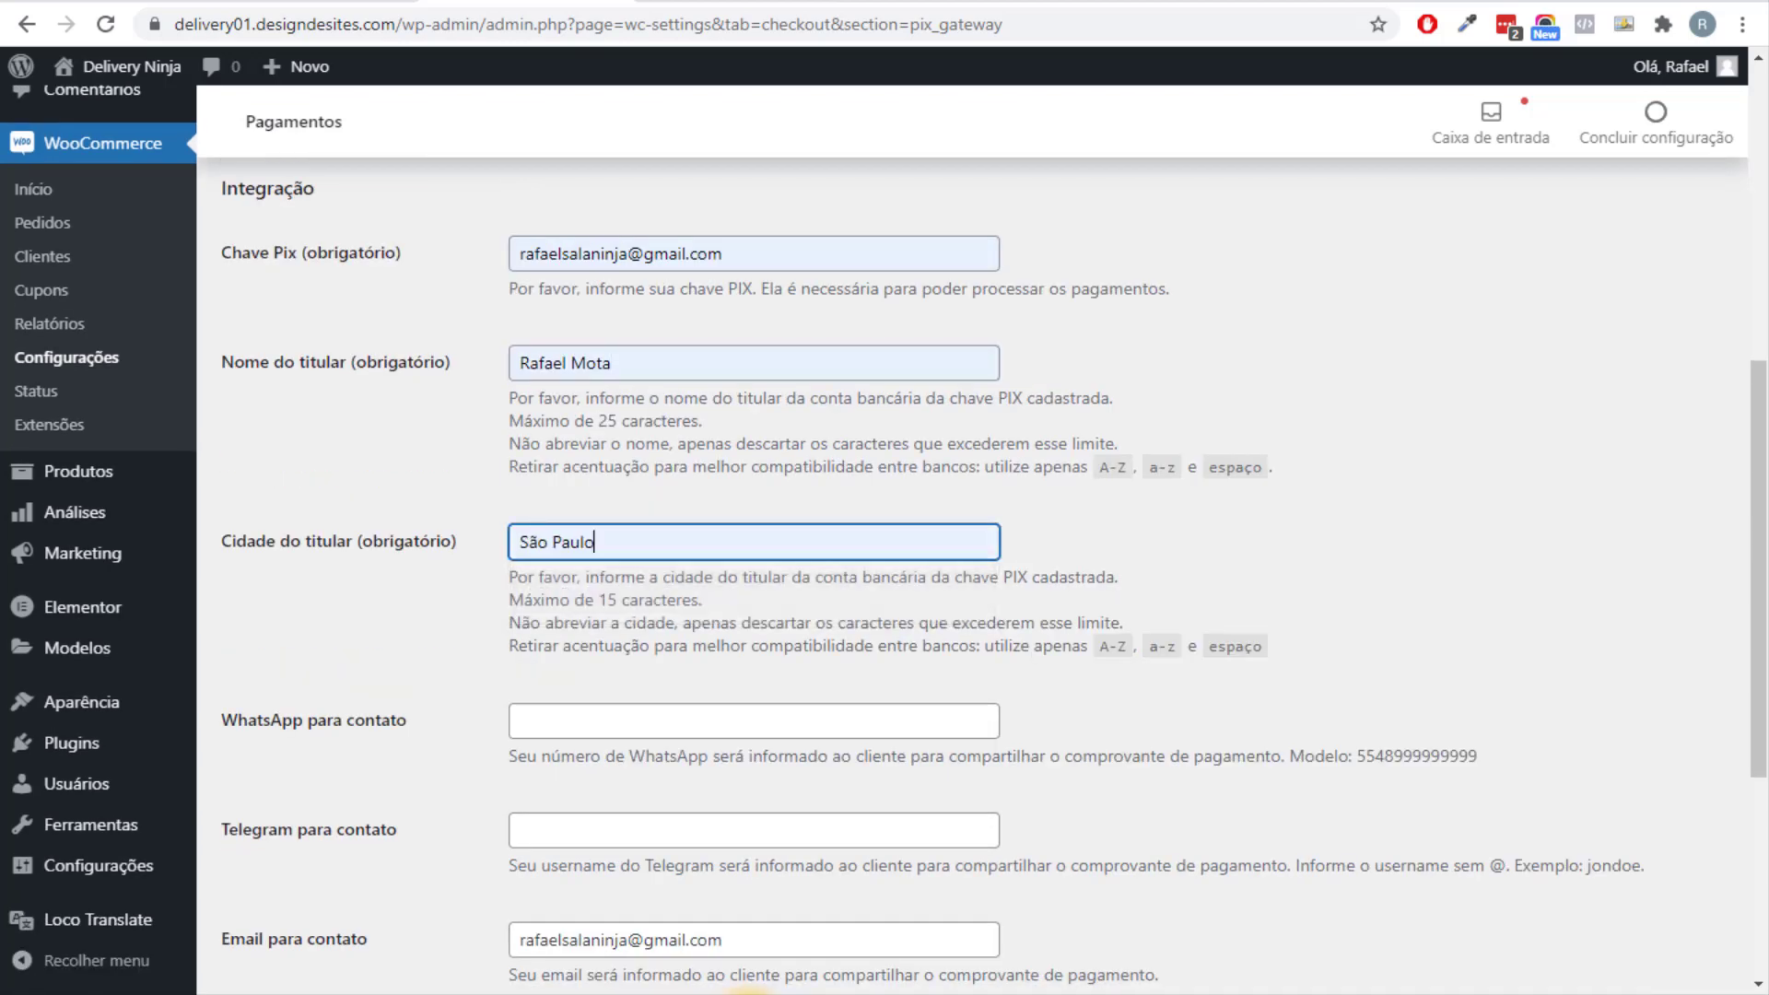
scroll(884, 543, down, 2)
scroll(884, 544, down, 2)
scroll(884, 544, up, 3)
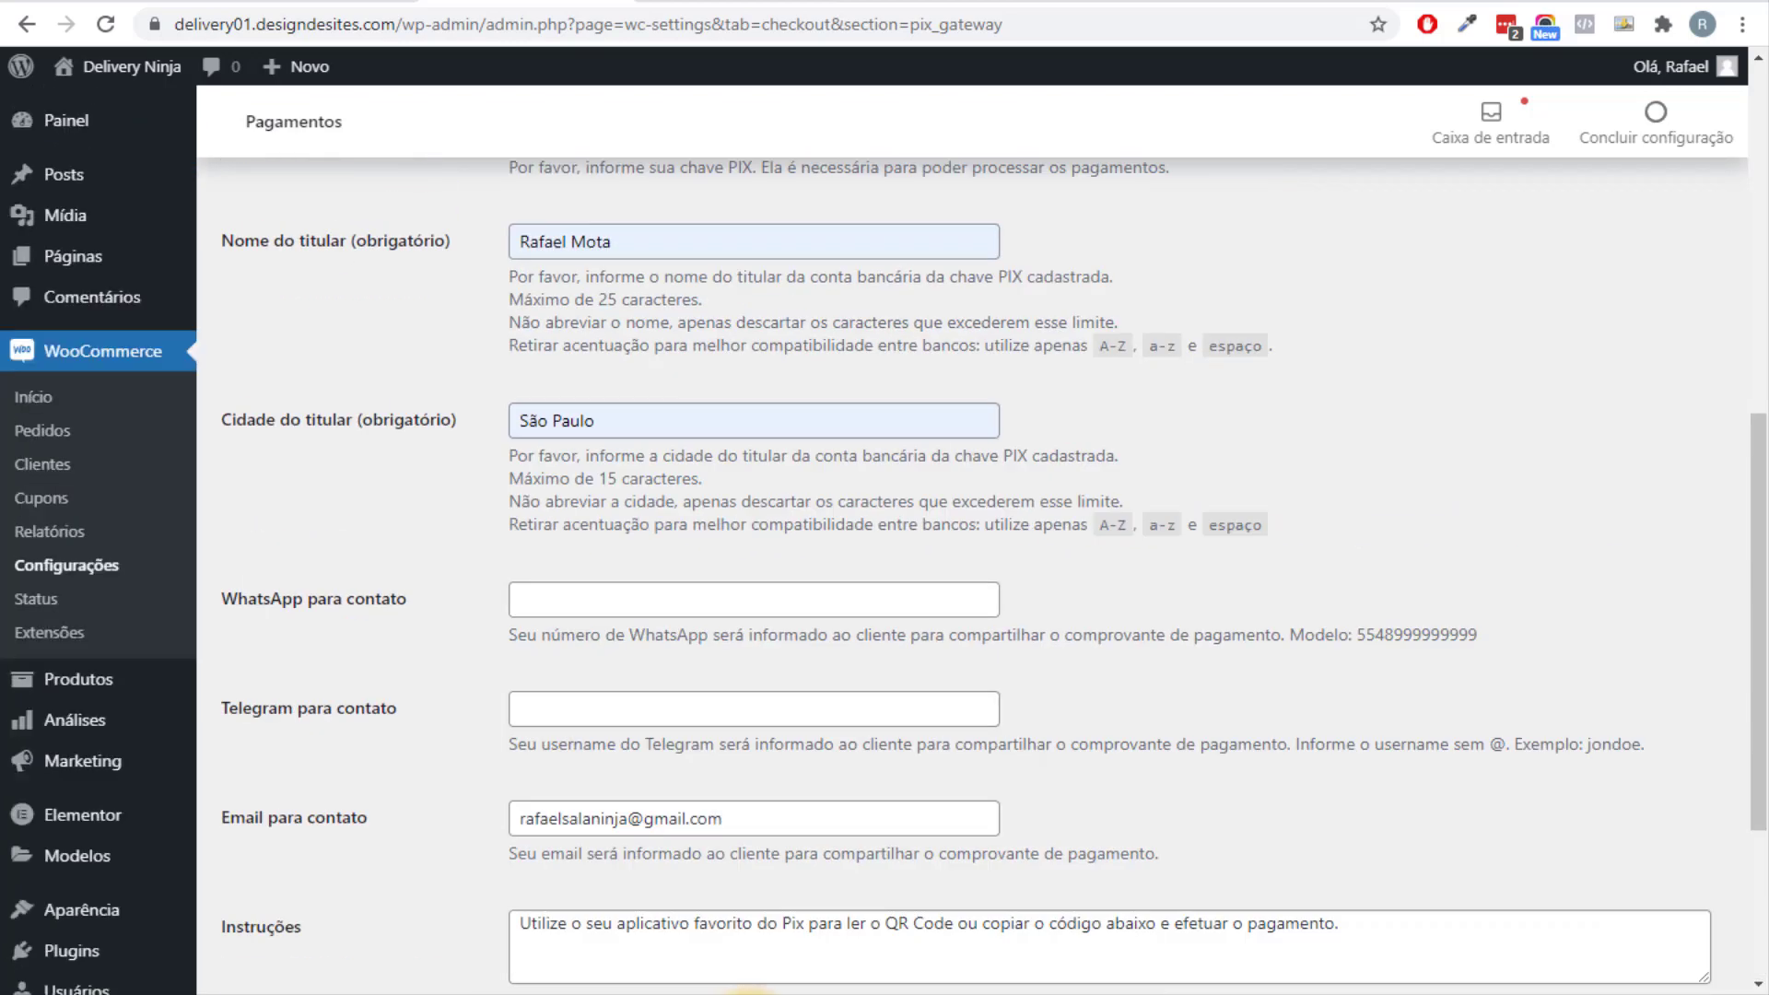
key(shift+Tab)
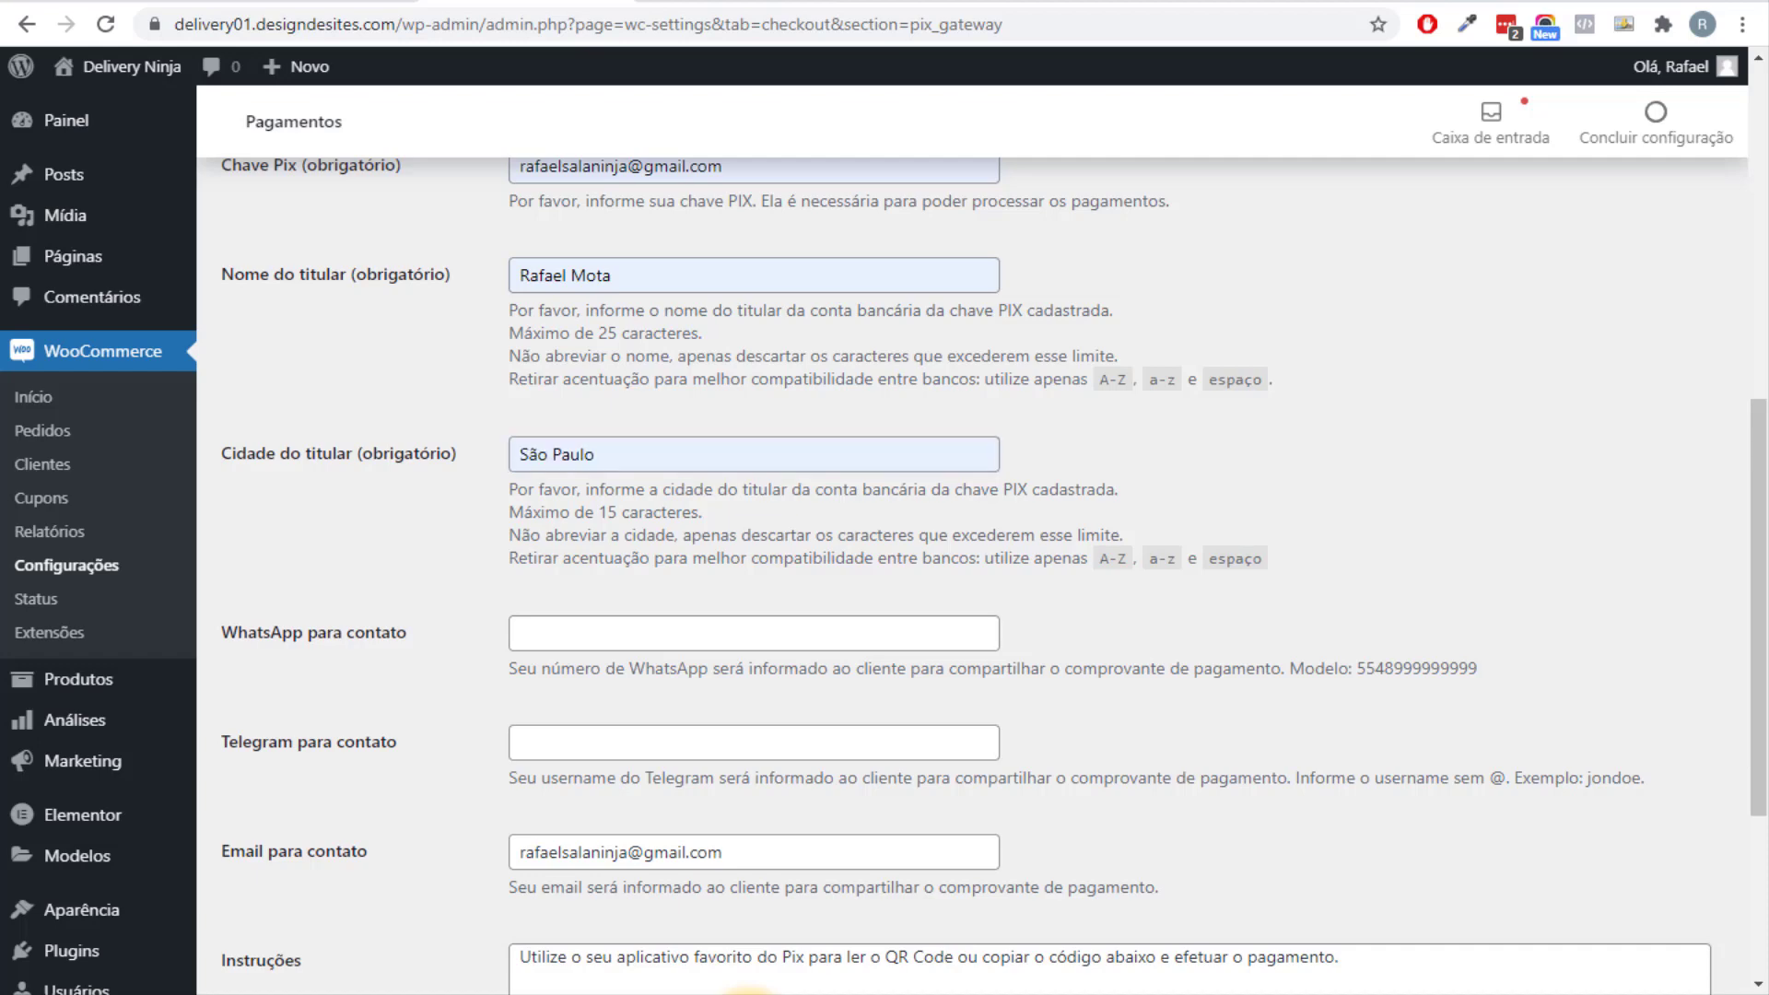
scroll(884, 544, down, 4)
scroll(884, 544, up, 10)
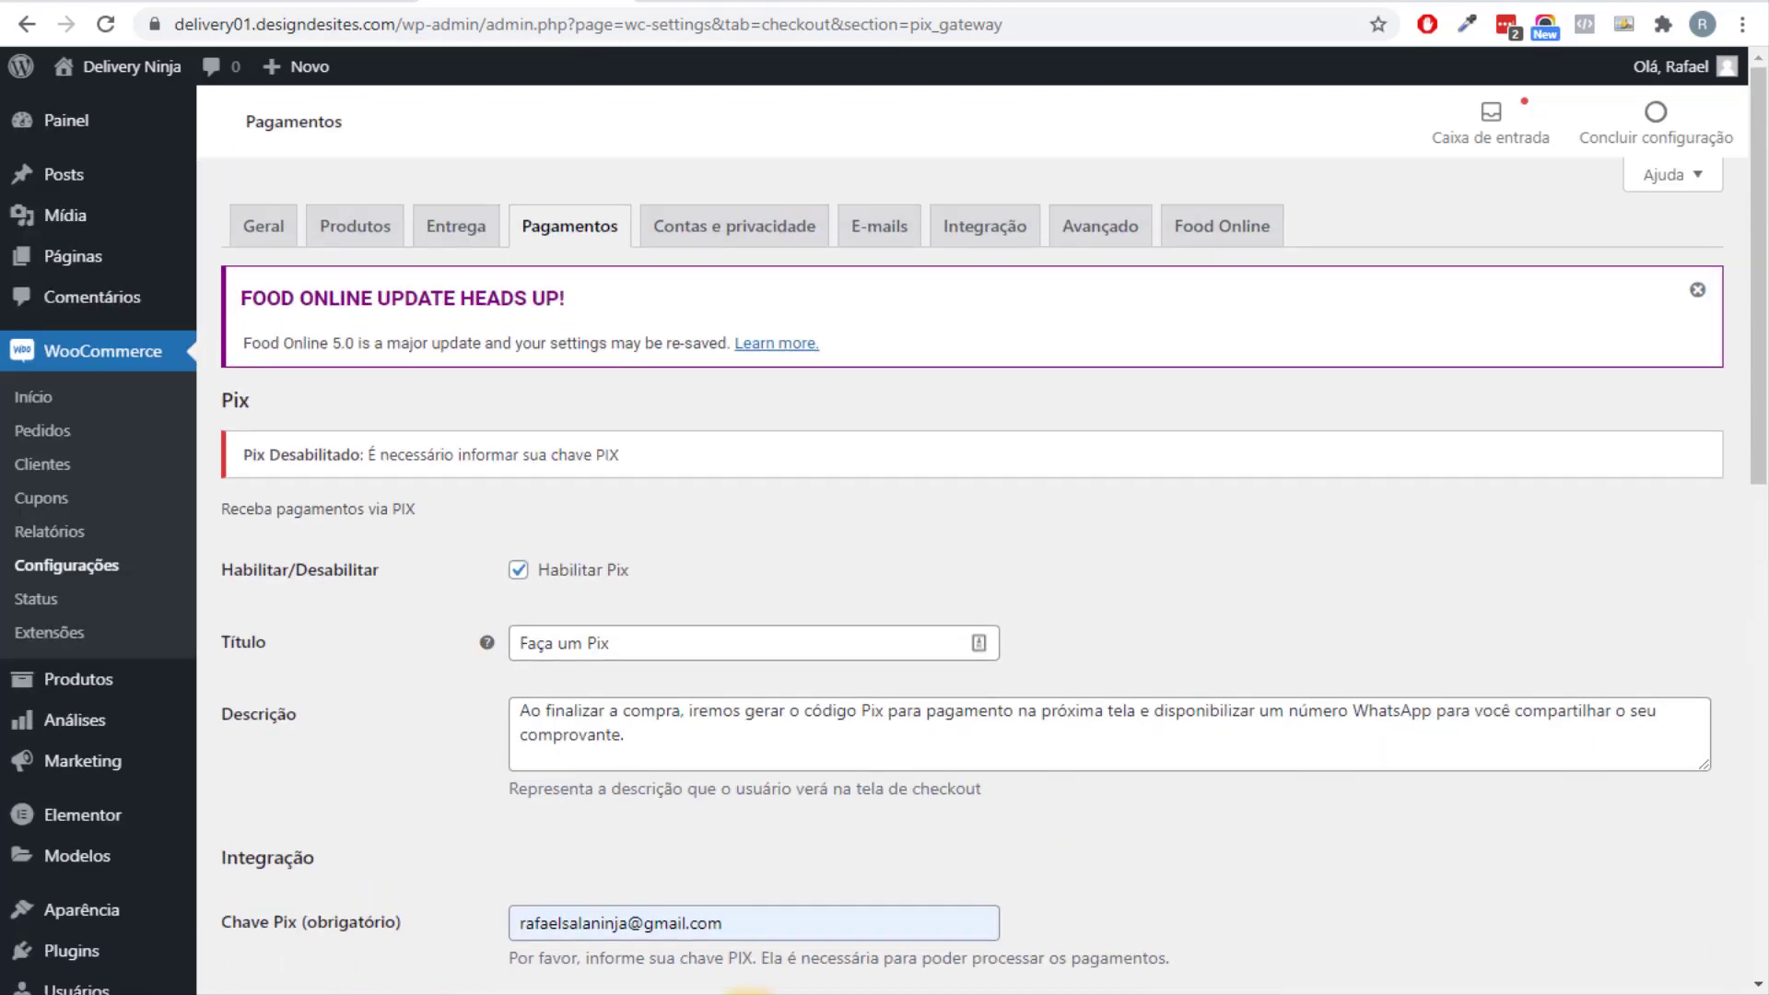
scroll(884, 543, down, 10)
click(293, 865)
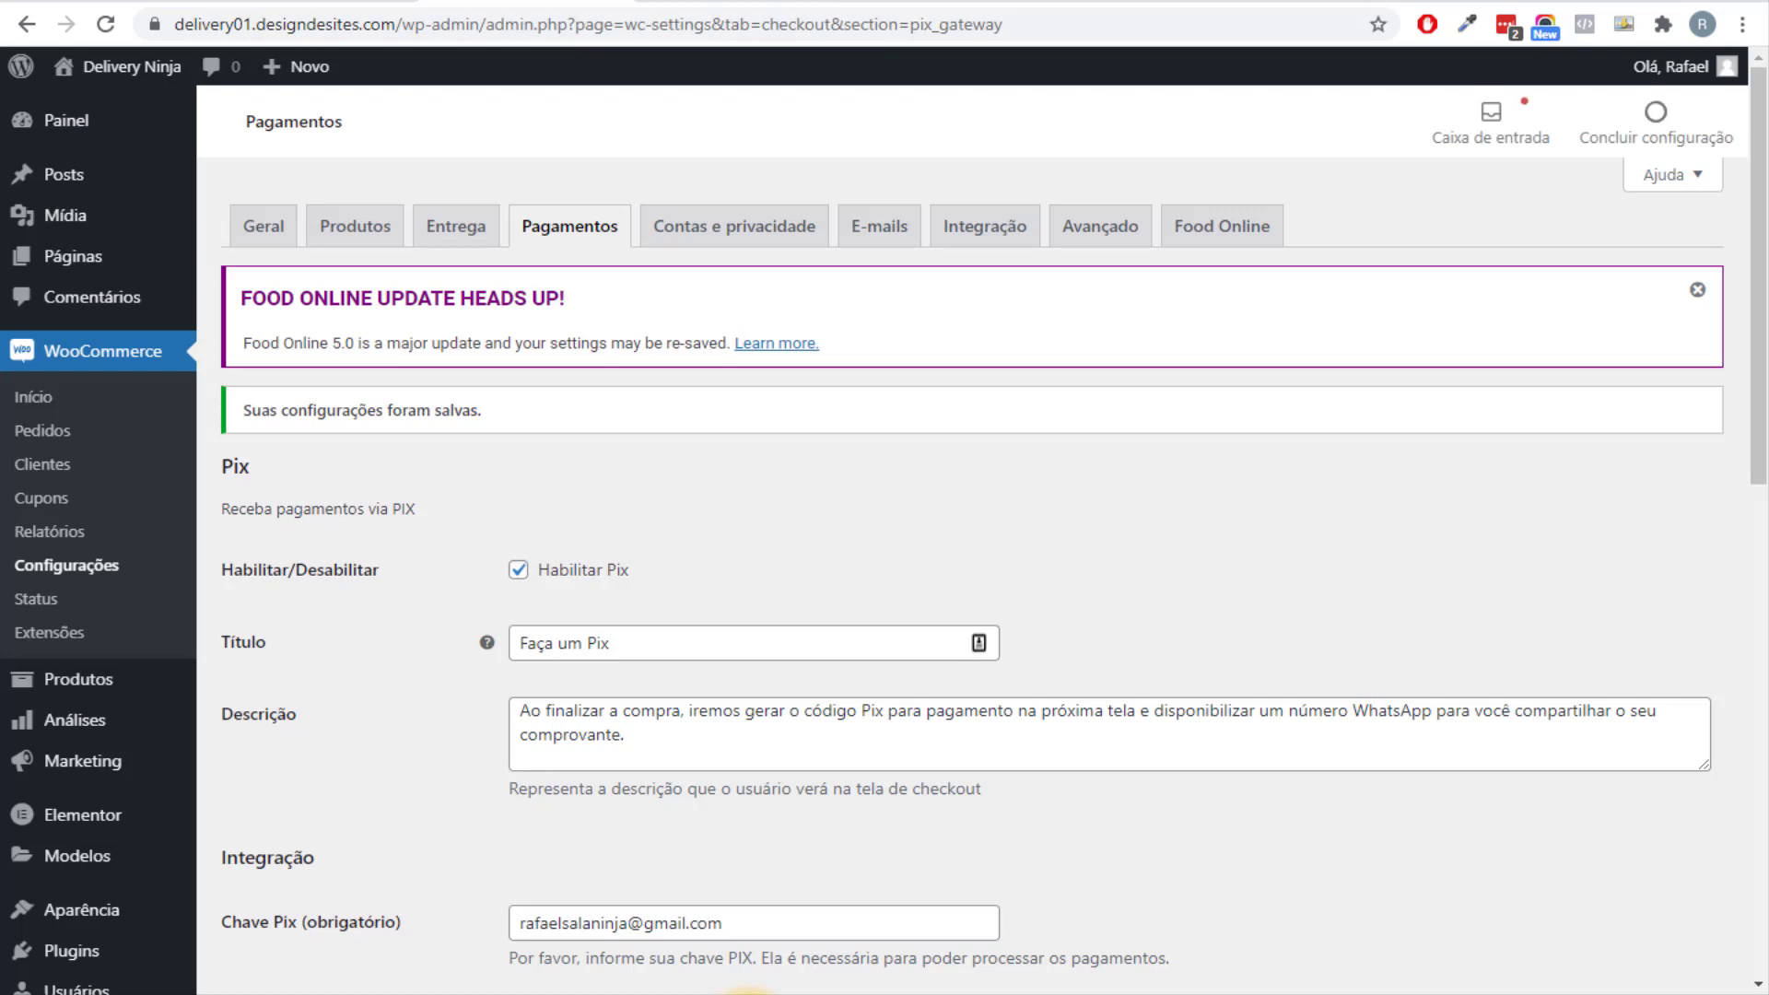
click(809, 990)
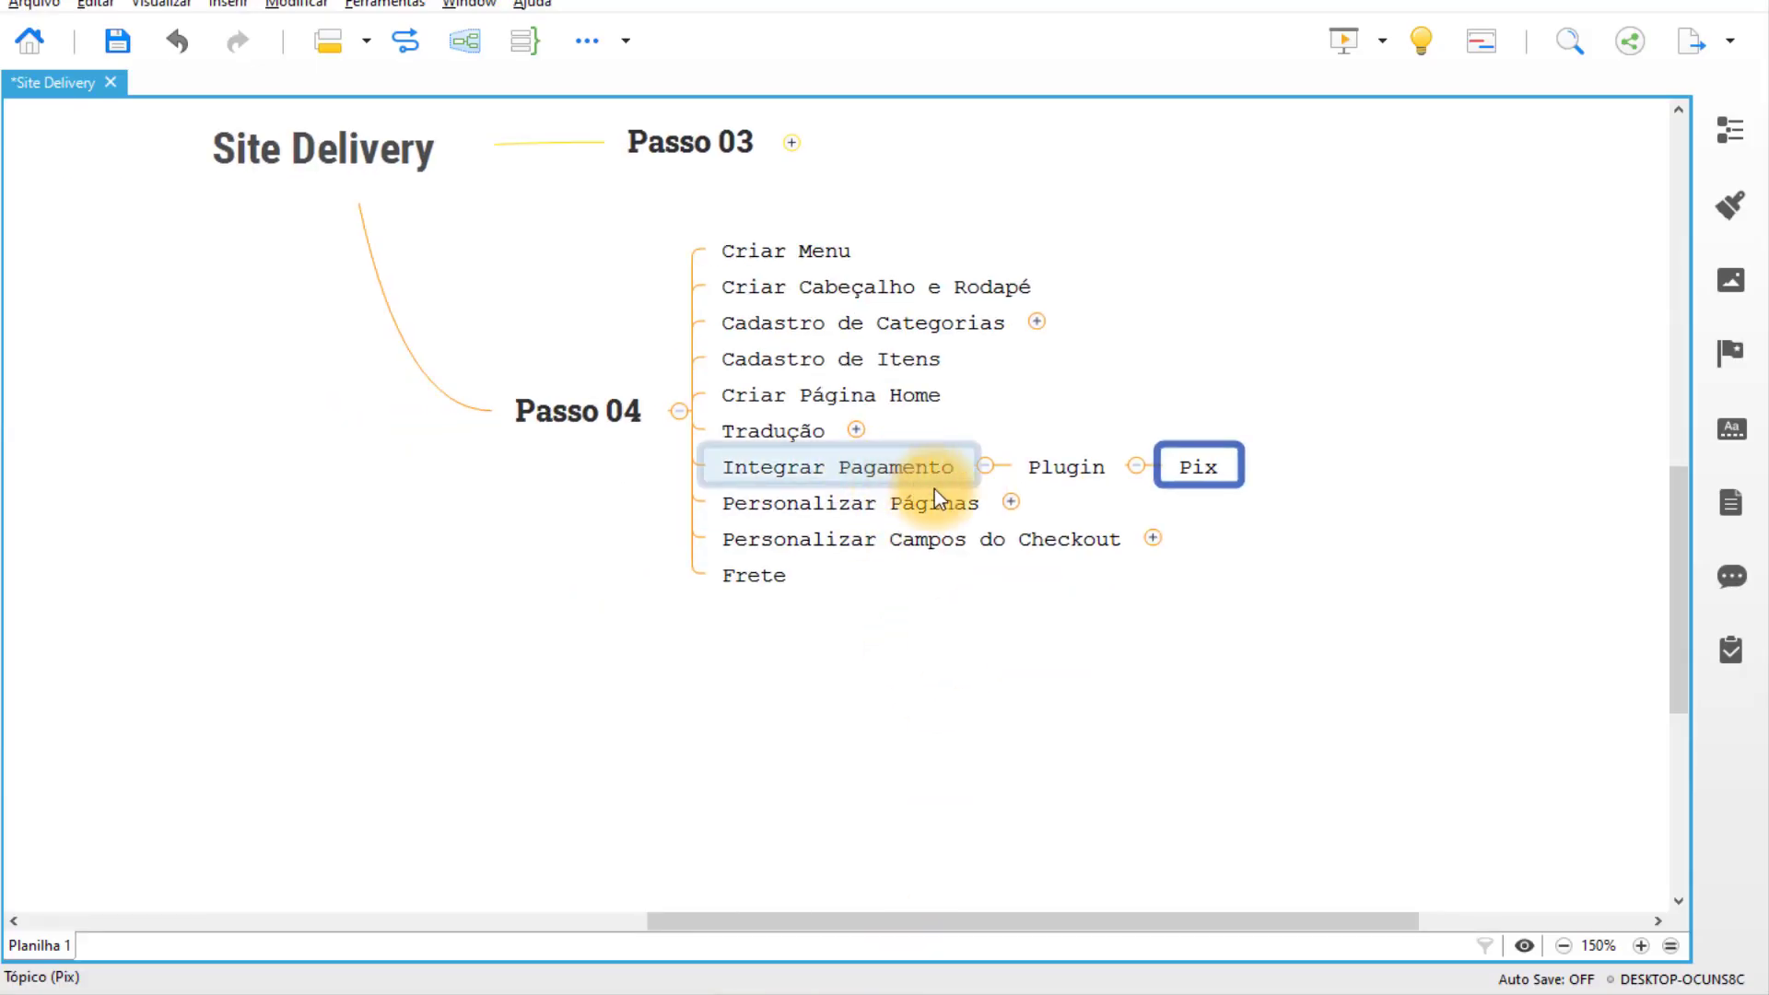
Expand the Personalizar Páginas topic to reveal its subtopics.
click(984, 502)
drag(1092, 473, 1075, 529)
click(1246, 571)
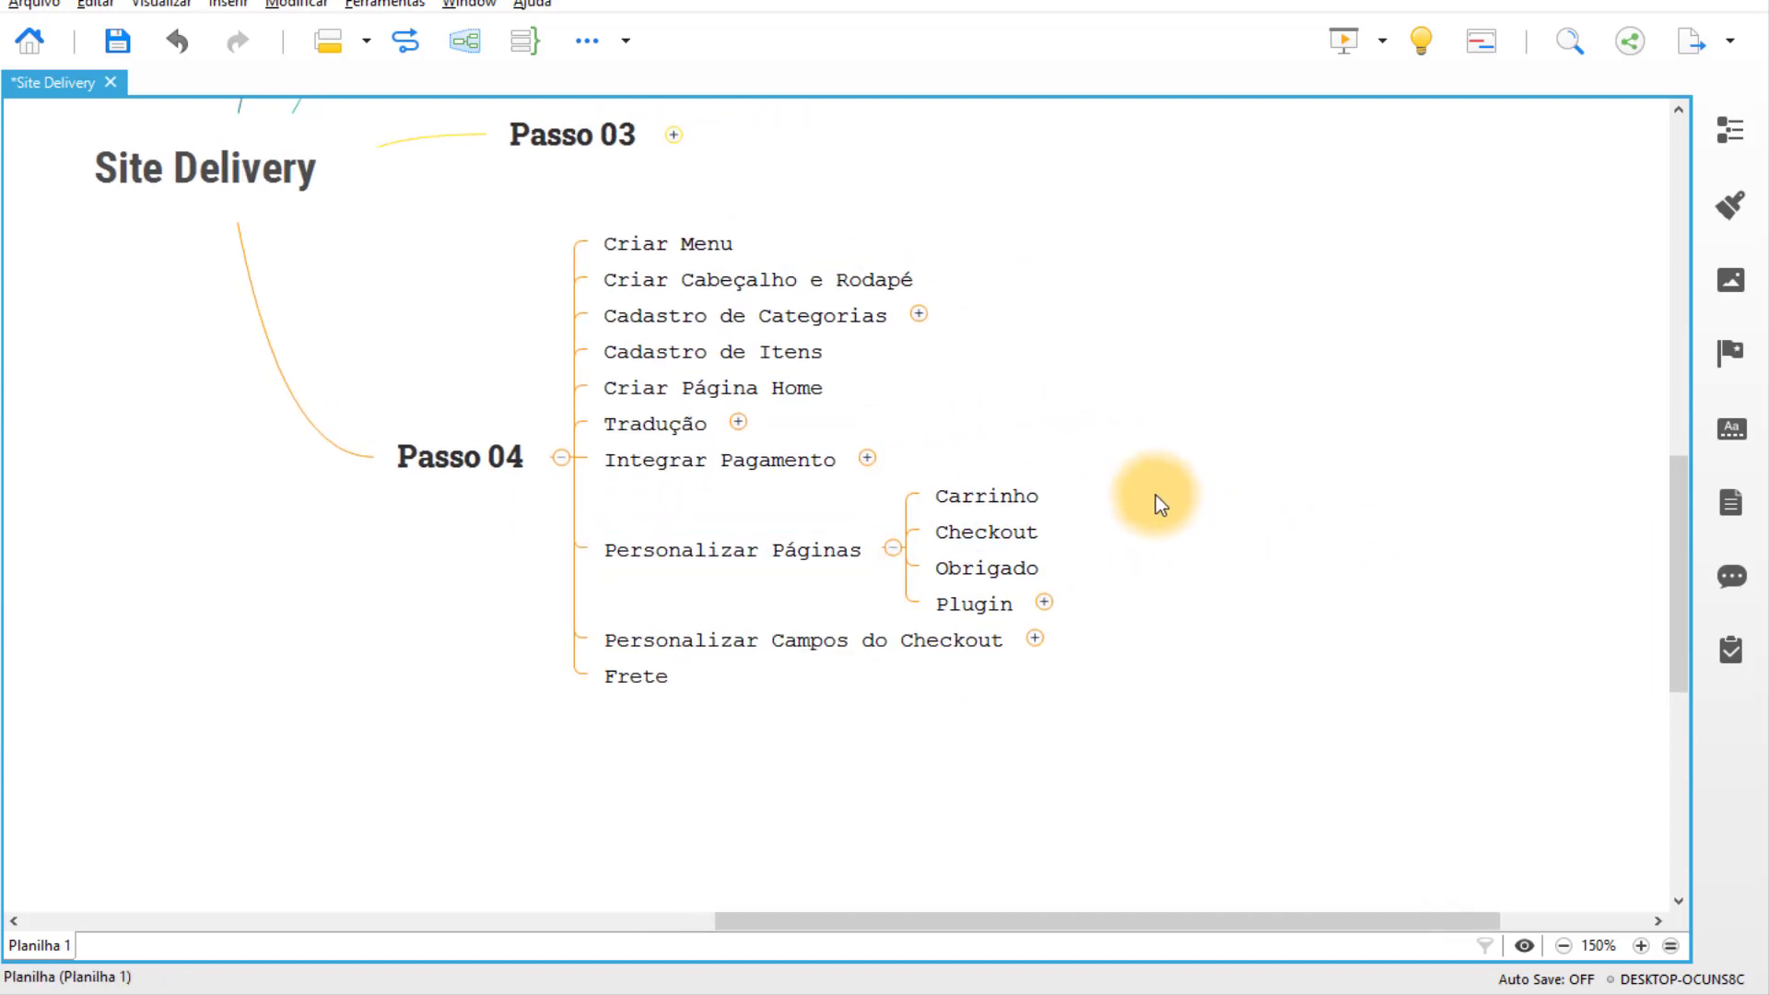
Expand the Plugin topic under Personalizar Páginas to show the Cartflows child topic.
click(1031, 534)
click(1025, 569)
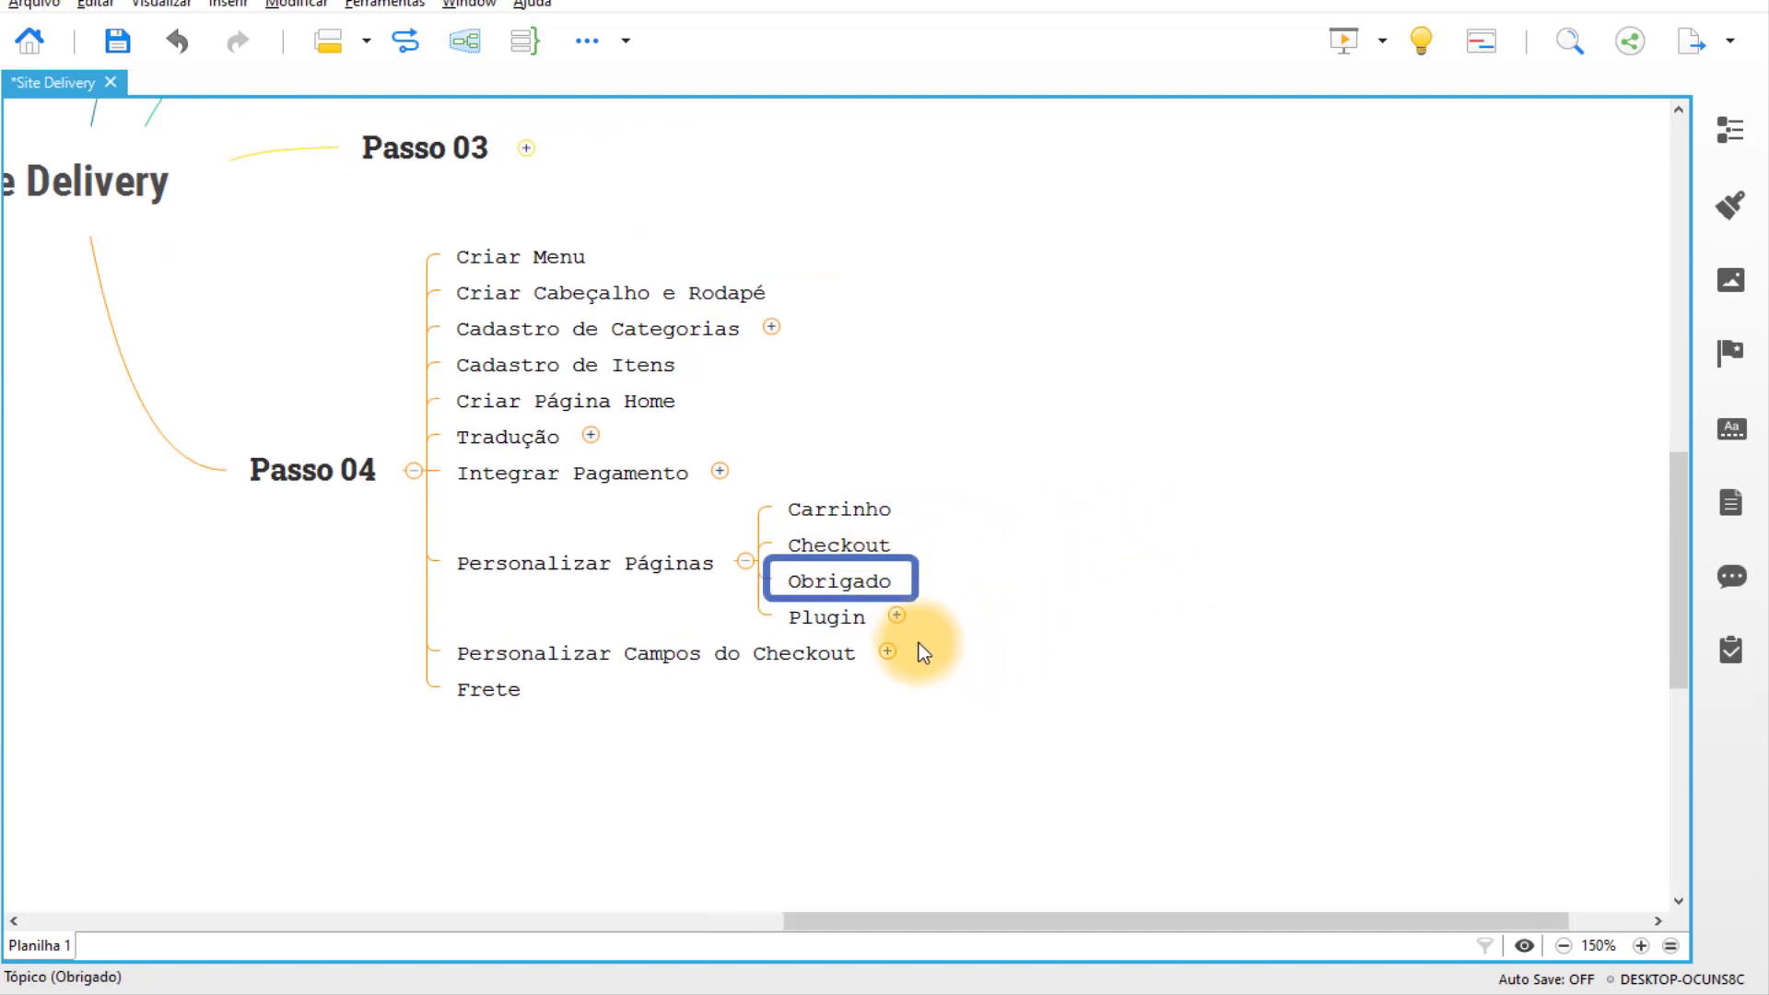
click(898, 619)
click(858, 621)
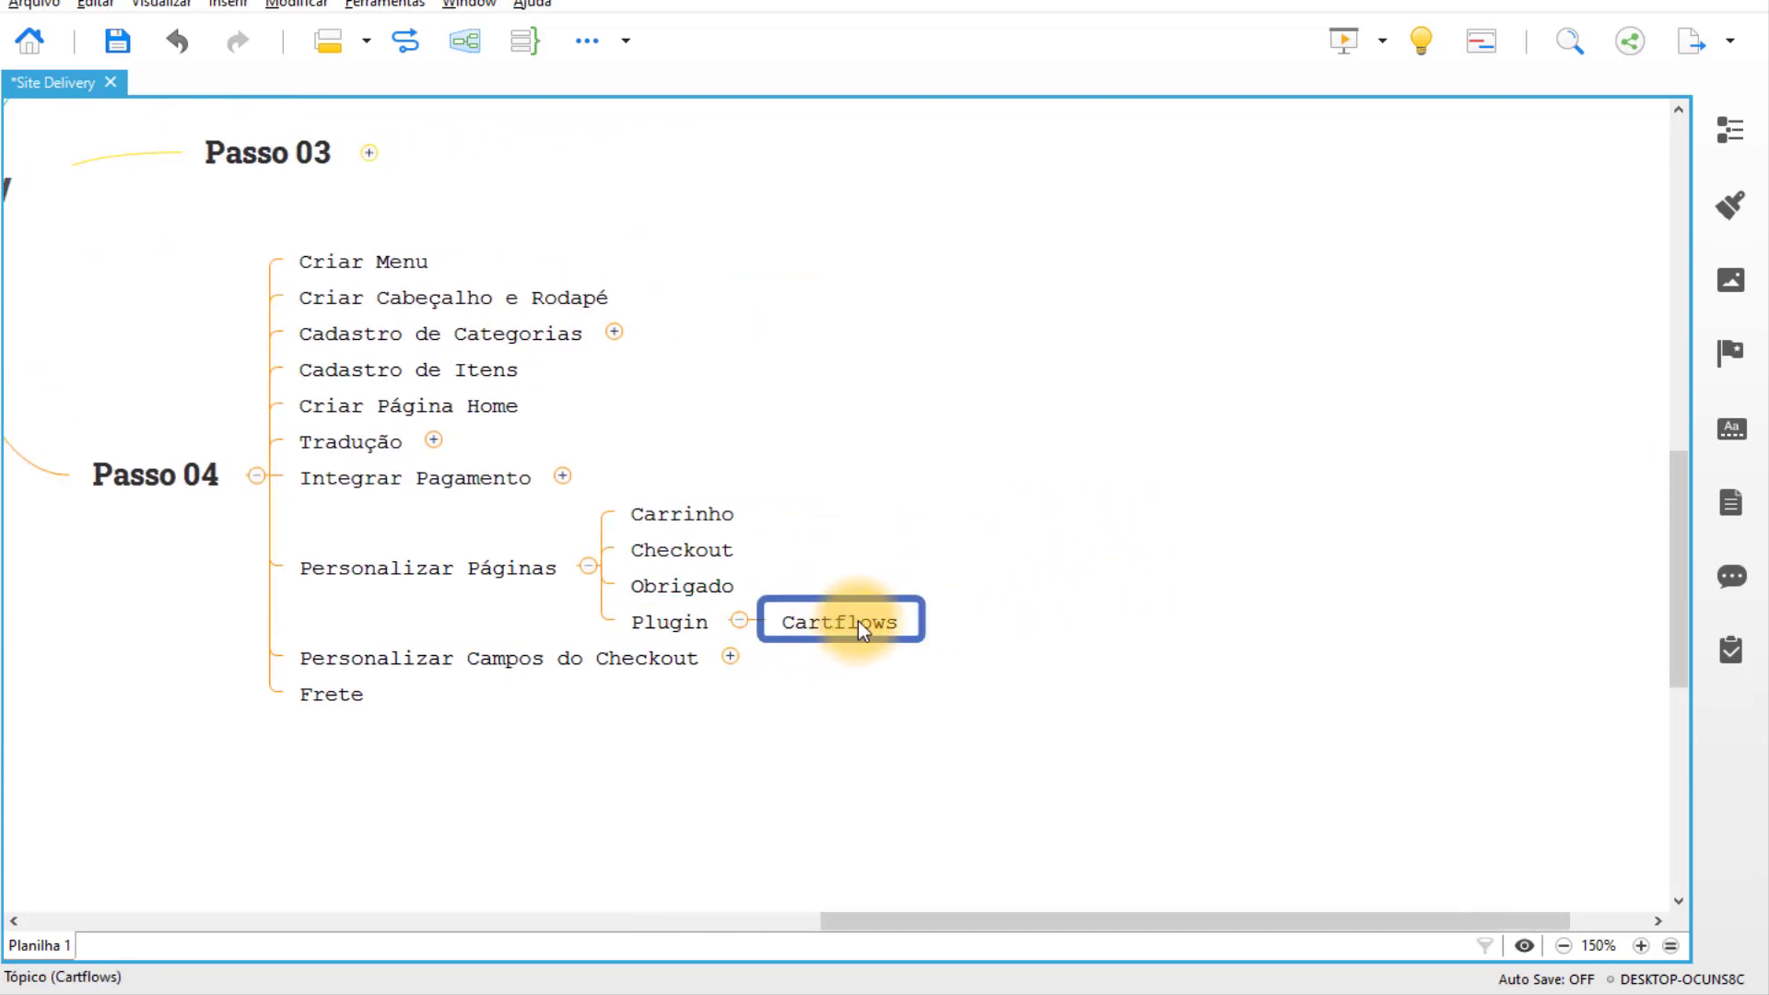
click(858, 621)
click(893, 720)
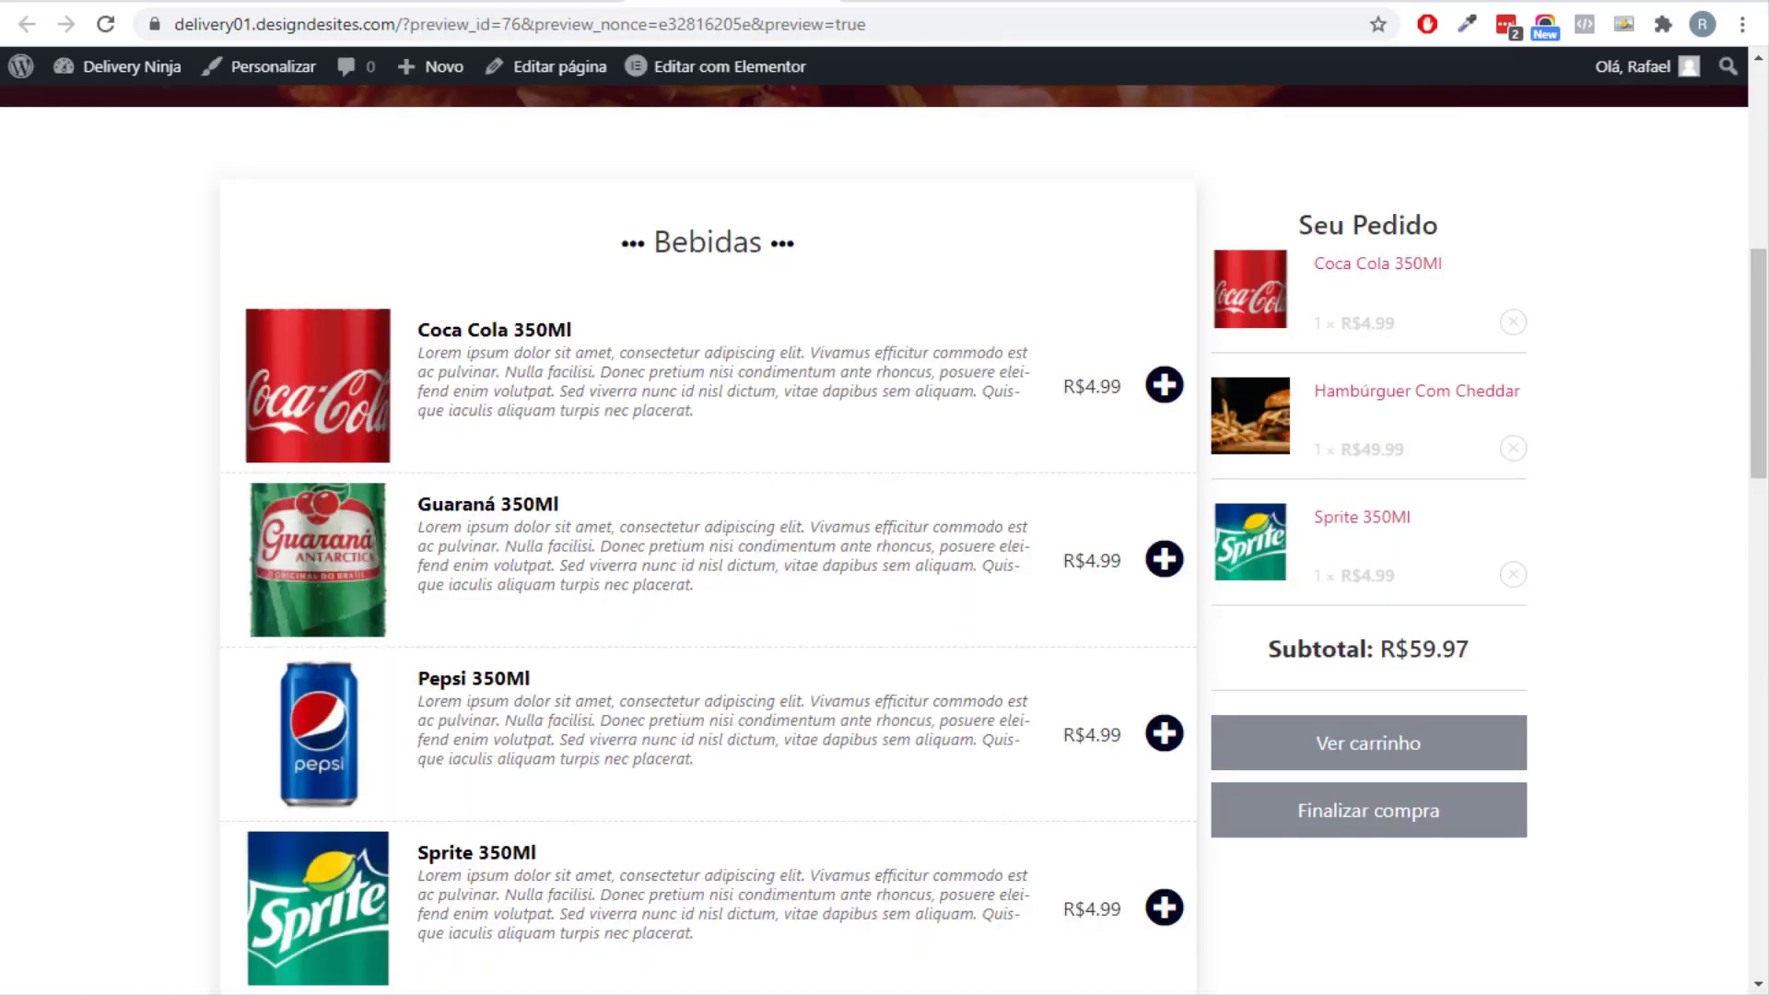
Reload the store's Finalizar compra page and check the Faça um Pix option.
scroll(884, 534, down, 2)
key(F5)
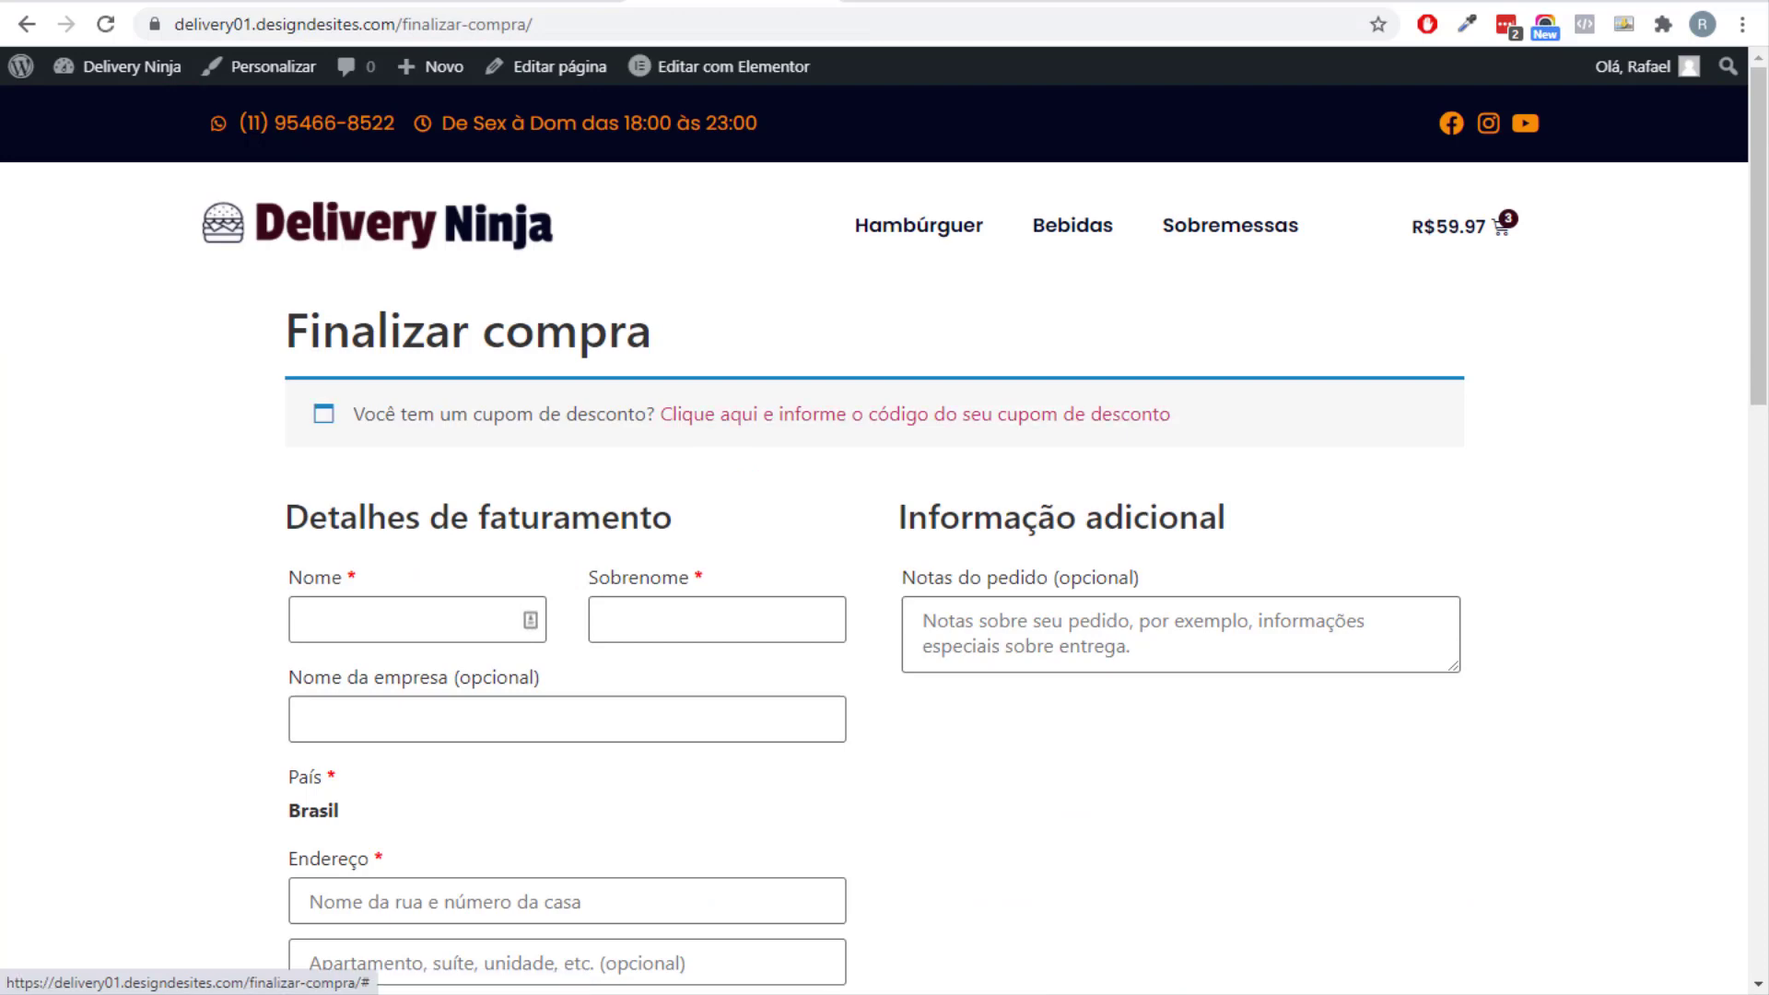
scroll(884, 534, down, 15)
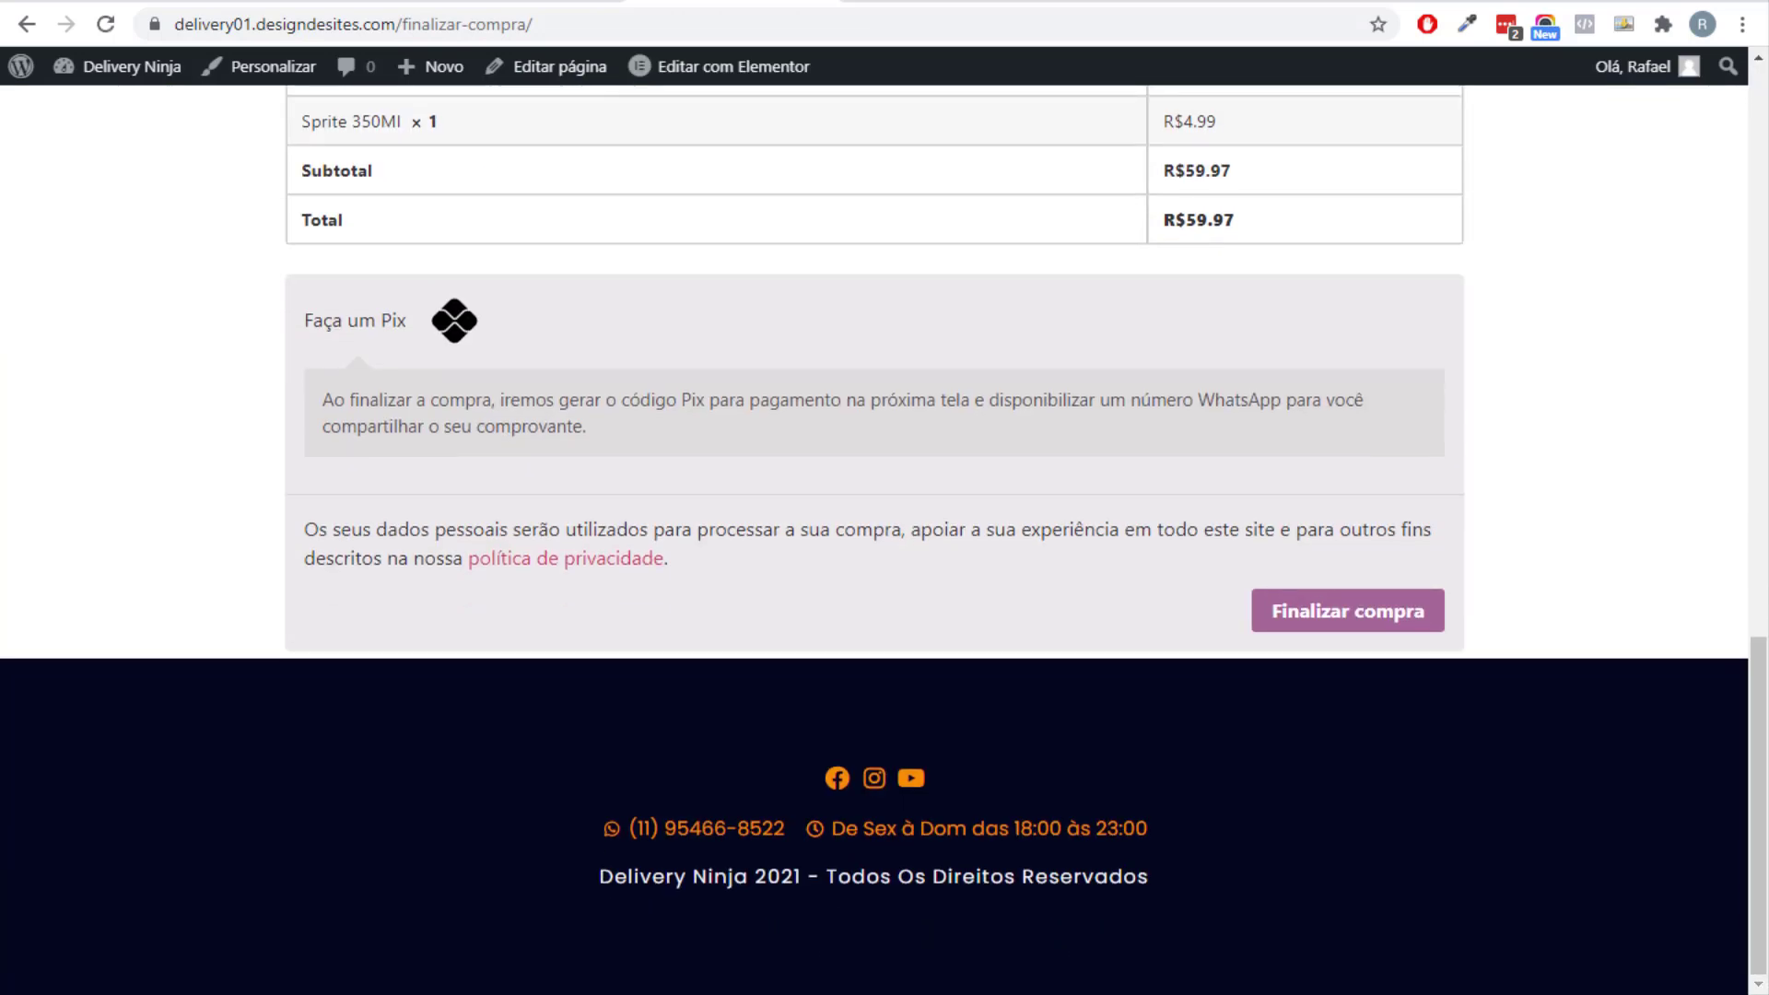
scroll(885, 534, up, 15)
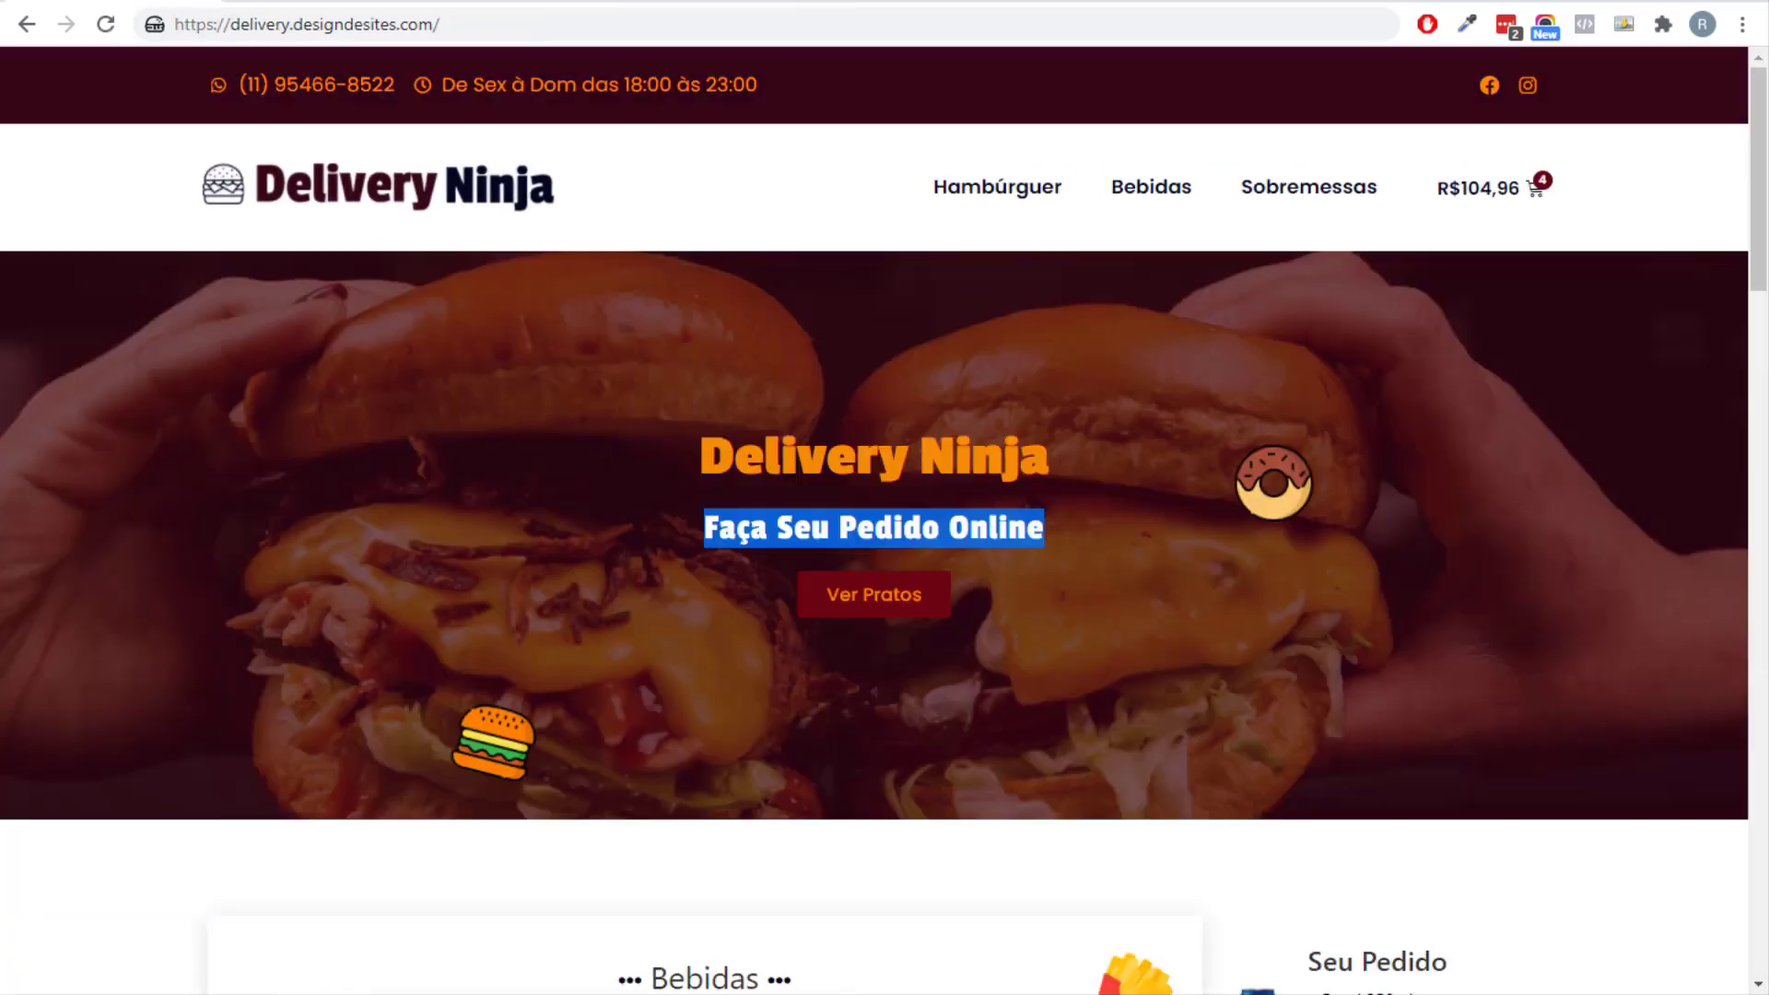
Compare with the demo site's cart and checkout page.
click(1534, 187)
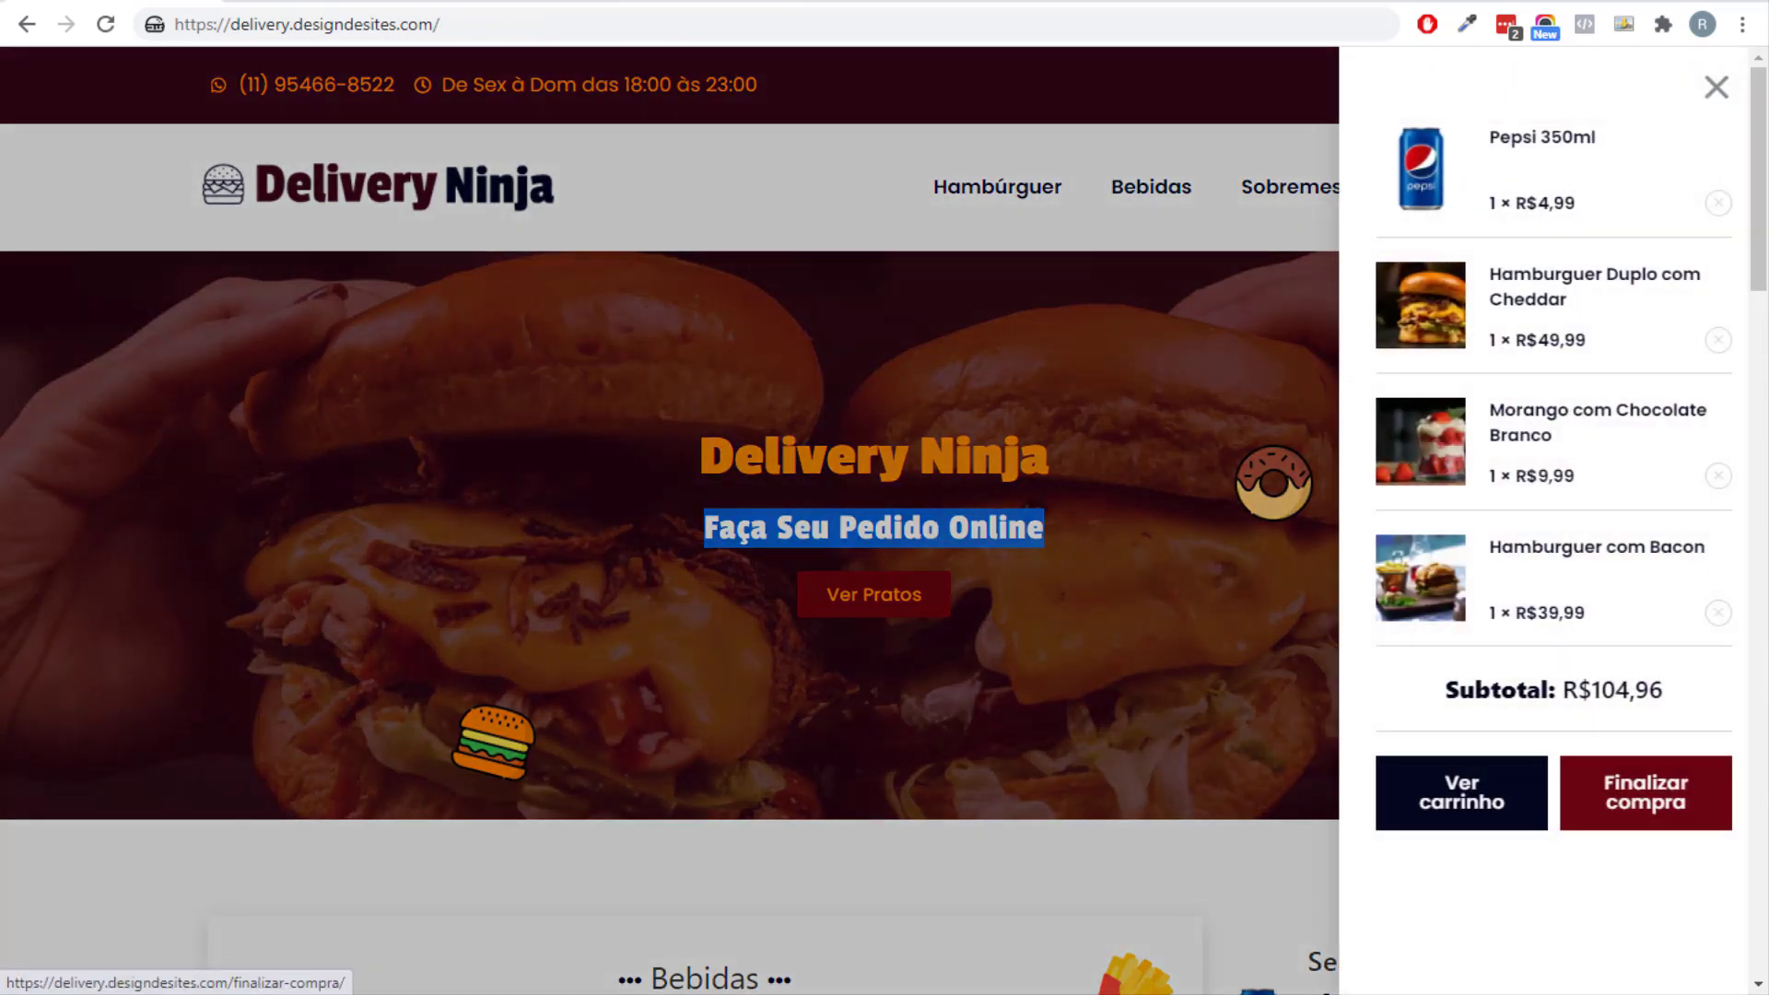
click(1645, 792)
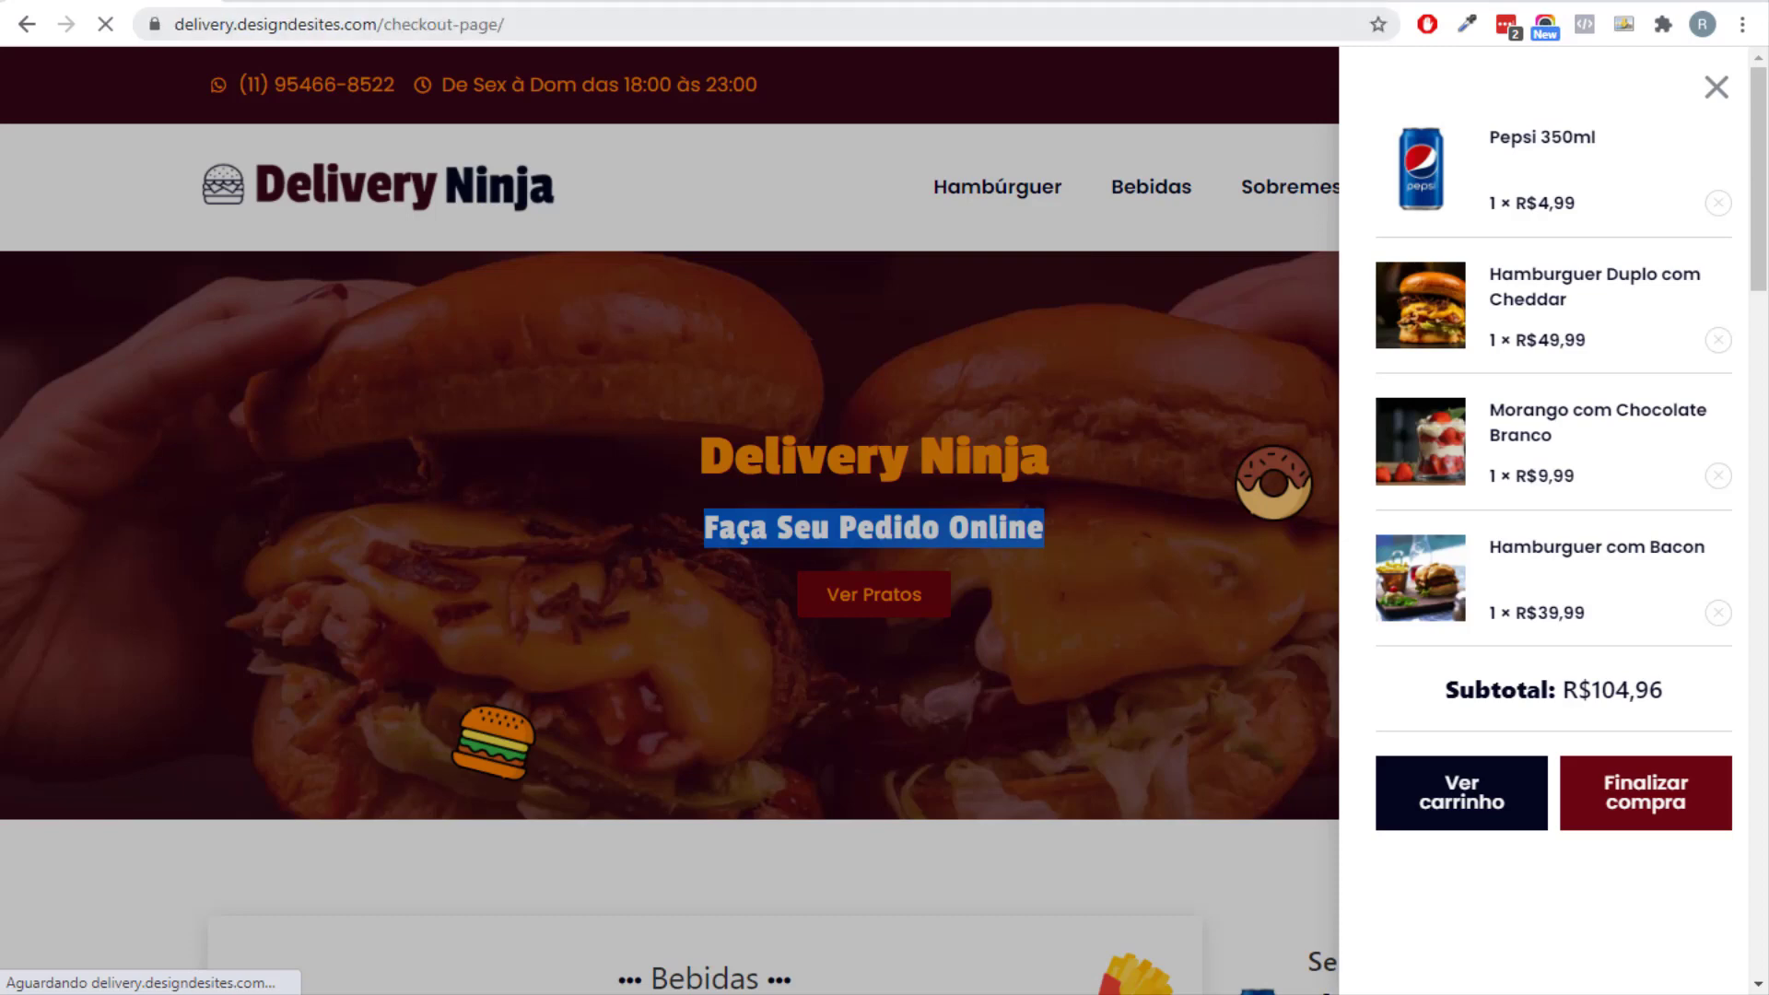
scroll(1240, 506, down, 10)
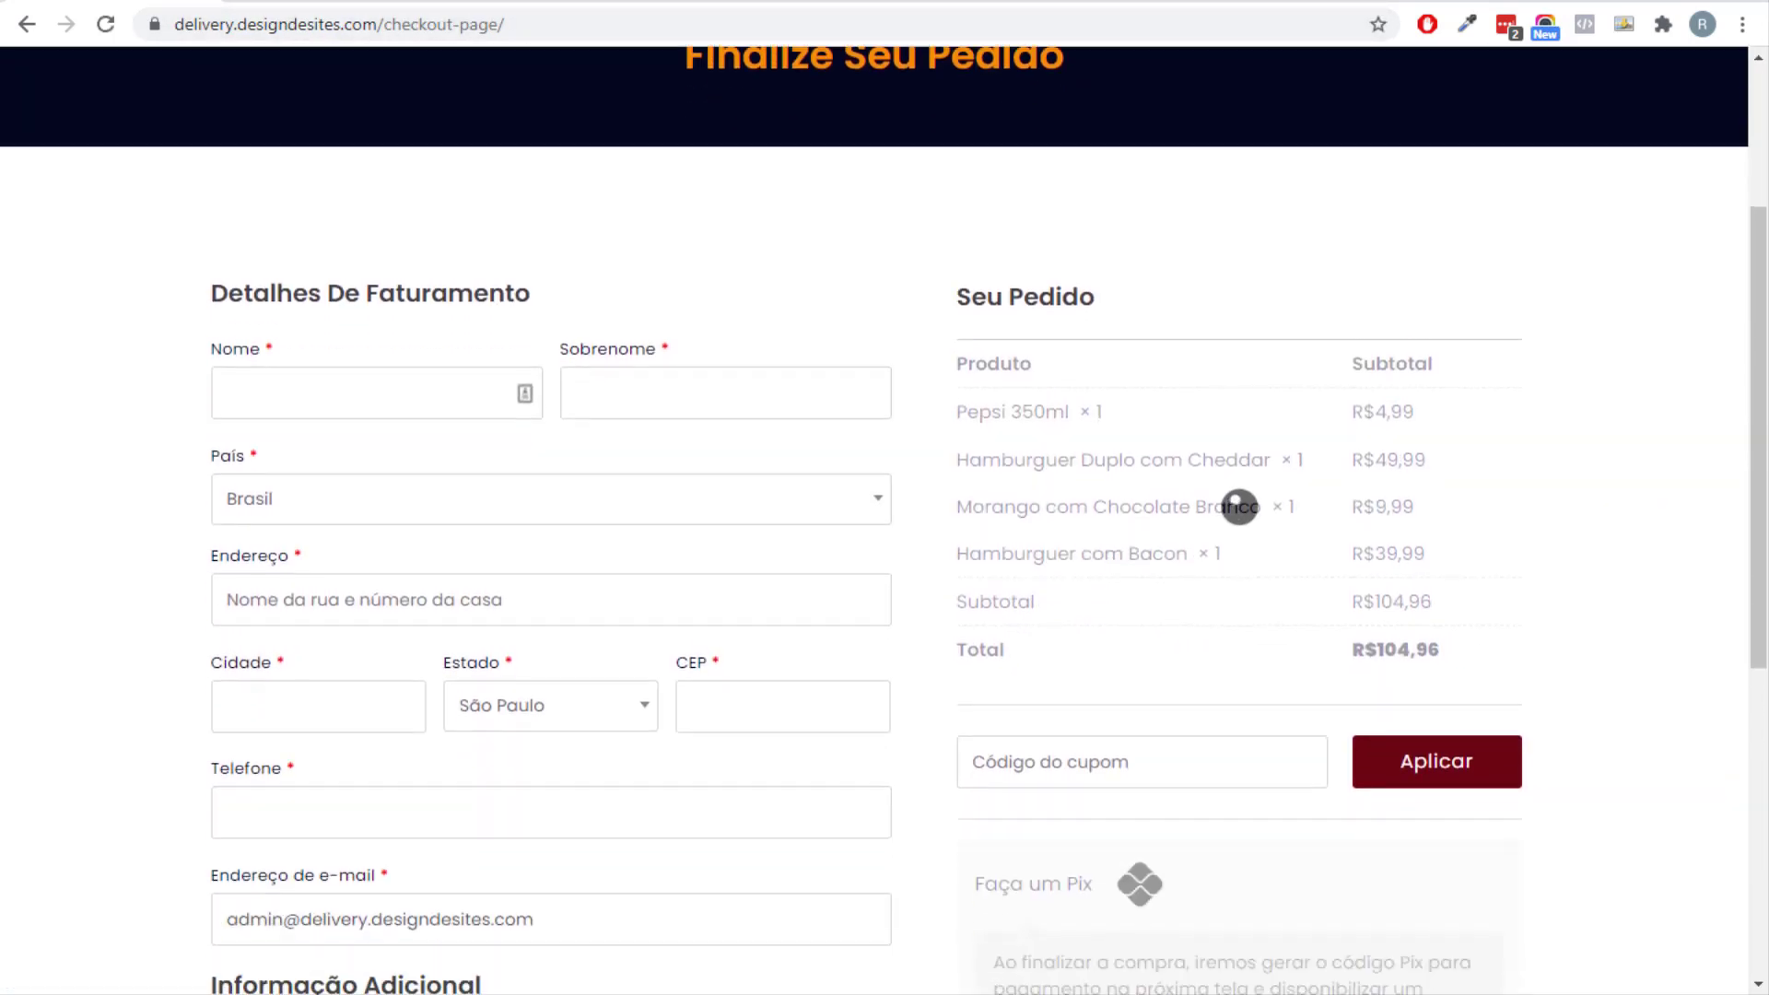
scroll(1240, 506, up, 9)
scroll(1240, 506, up, 1)
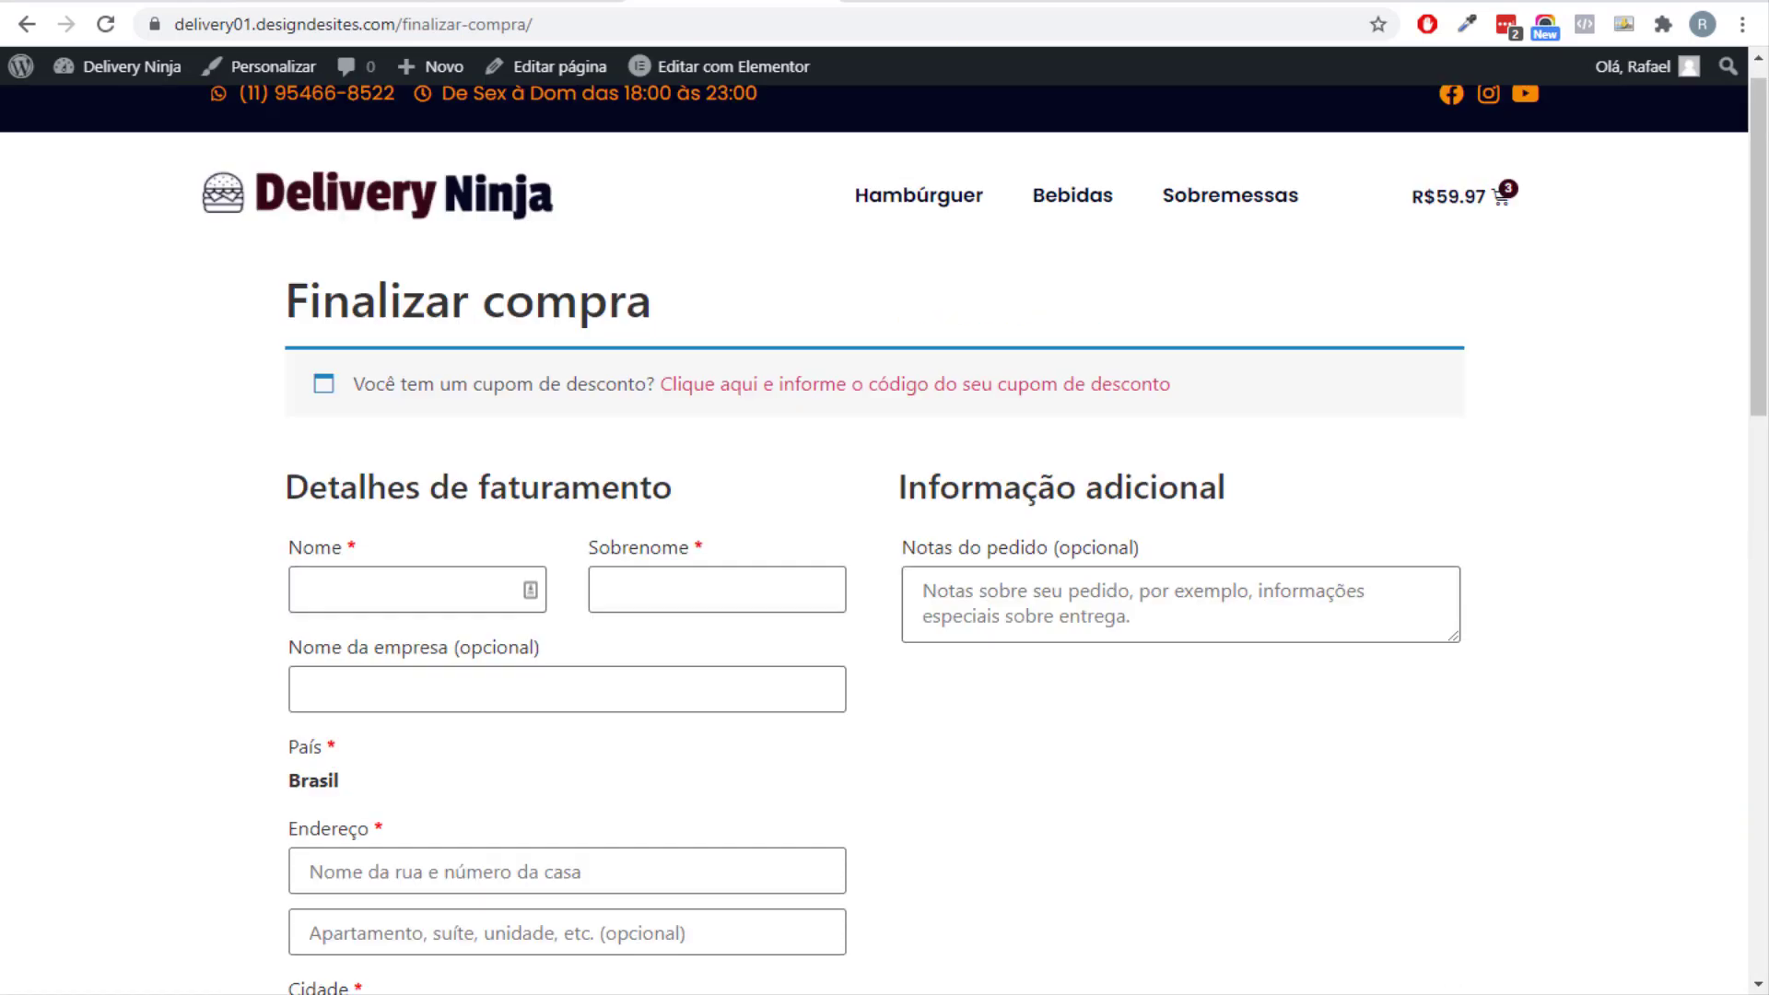
scroll(884, 535, up, 1)
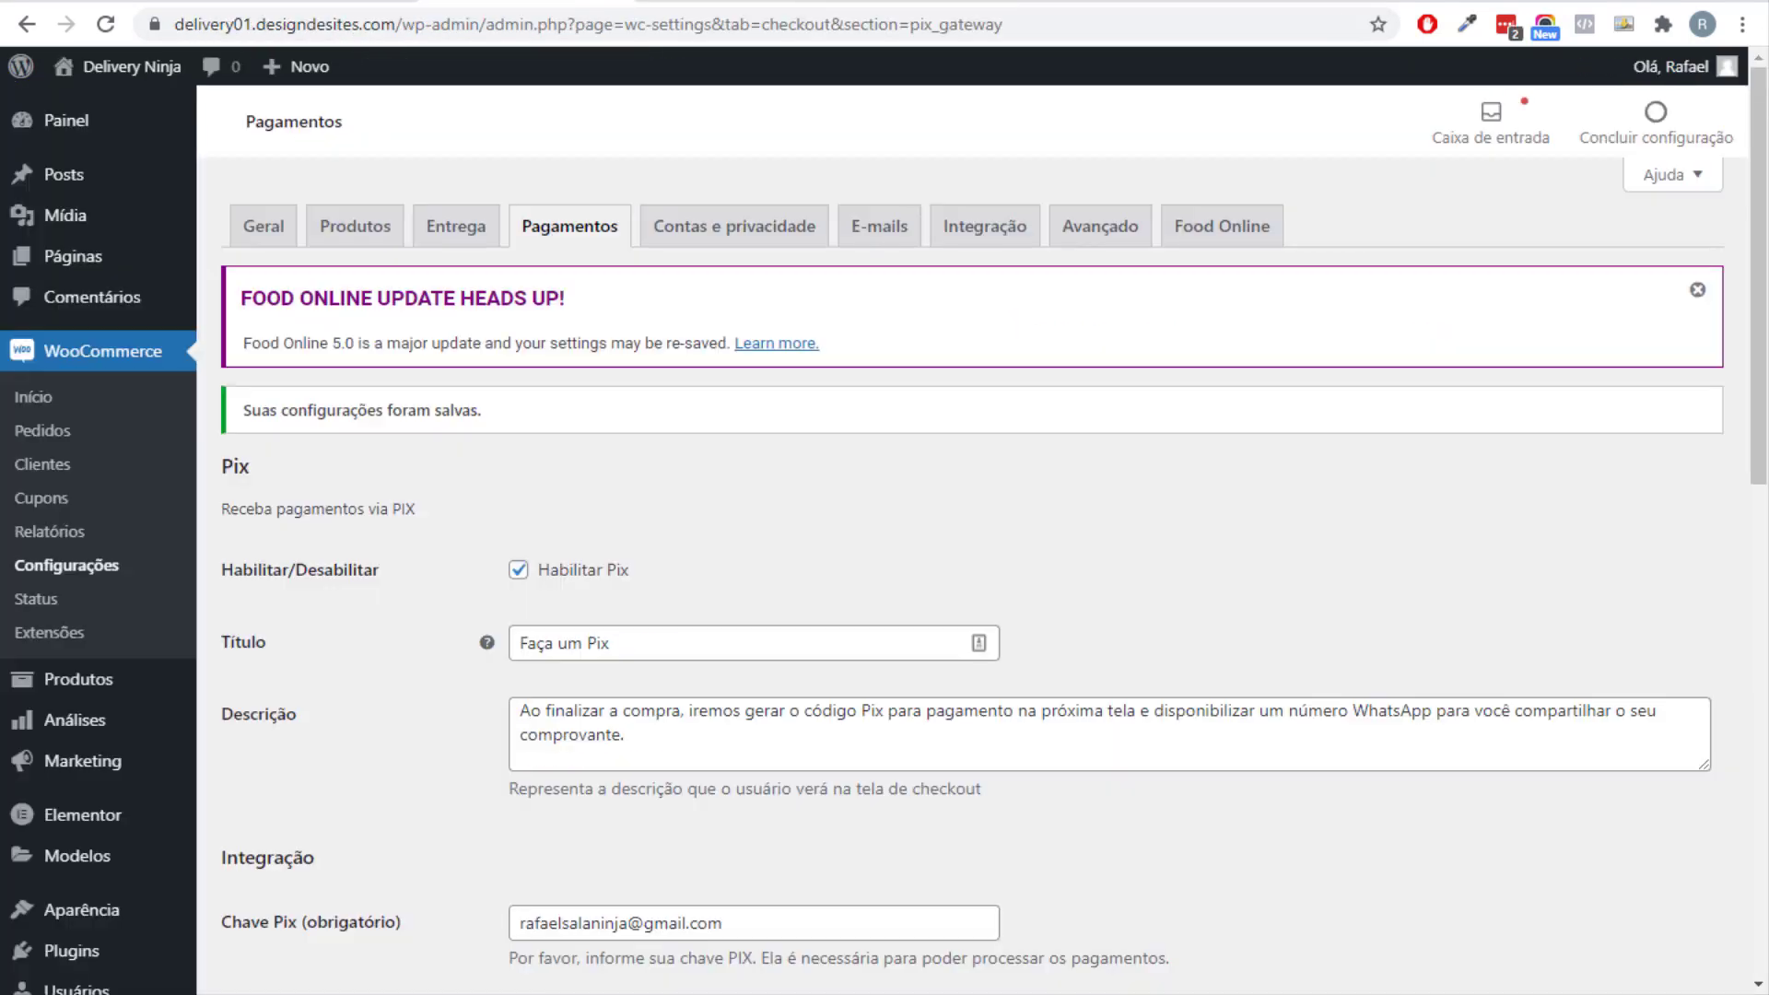
Search plugins for 'cartf', then install and activate Funnel Builder by CartFlows.
scroll(885, 552, down, 3)
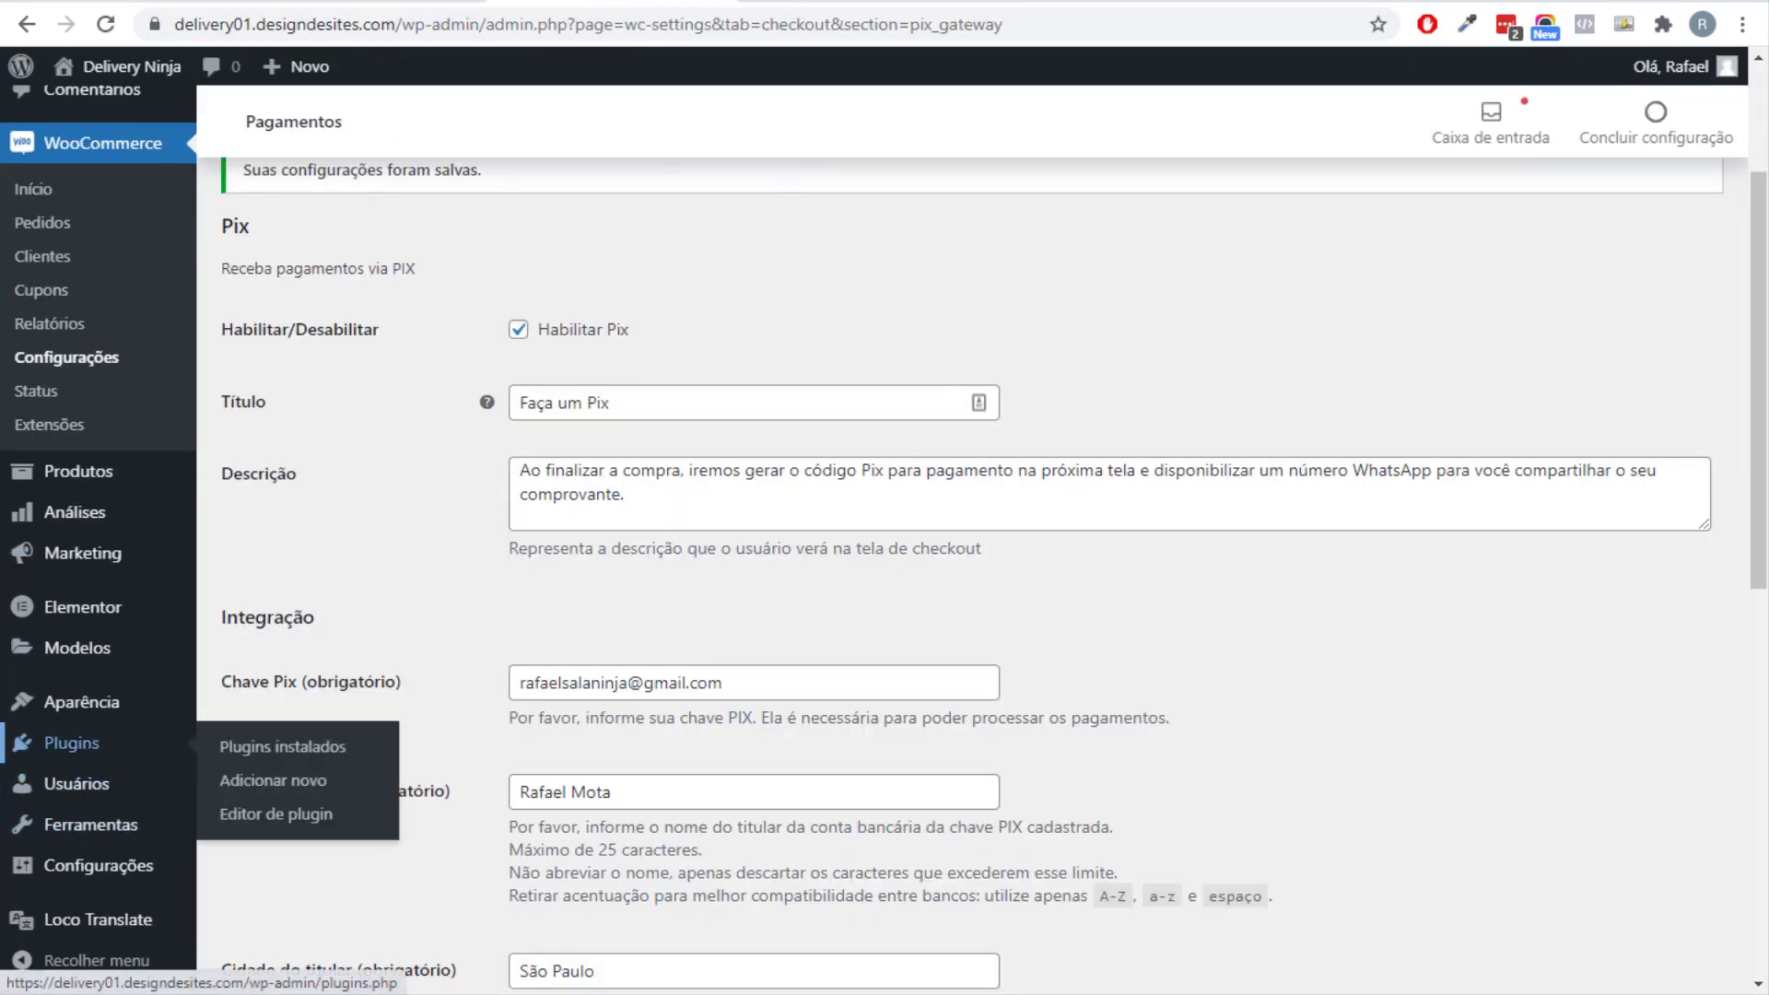
click(273, 780)
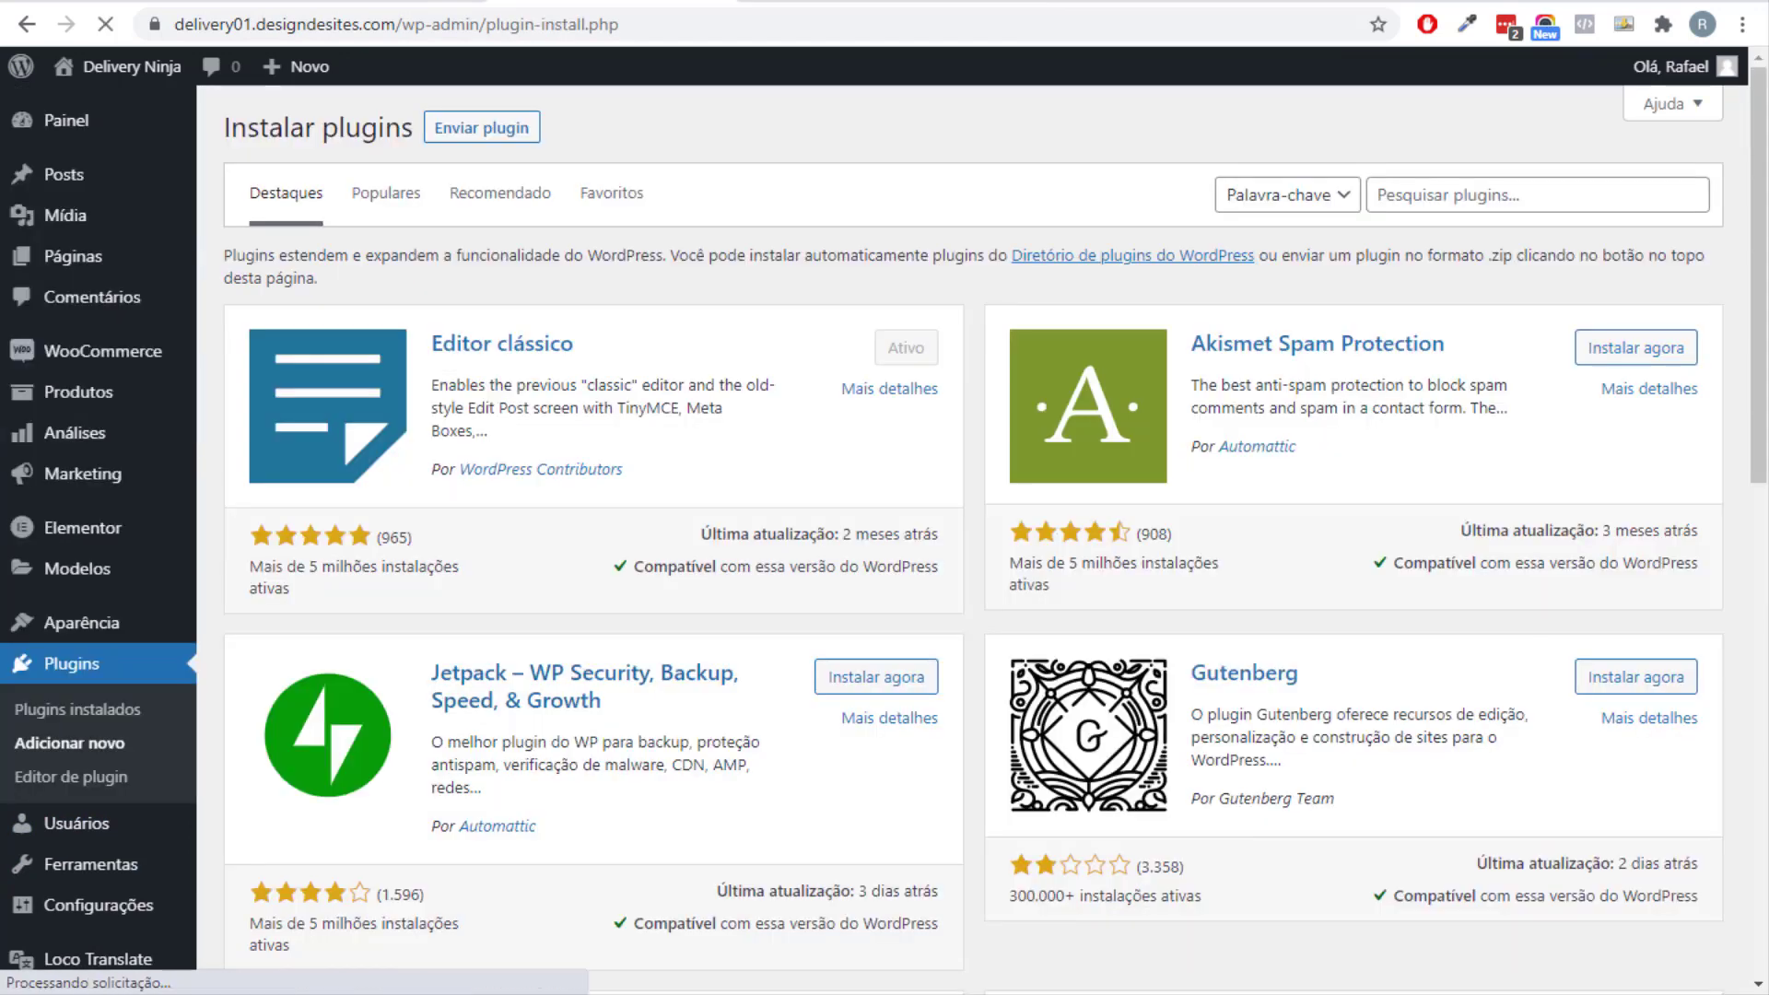
click(1474, 195)
text(cart)
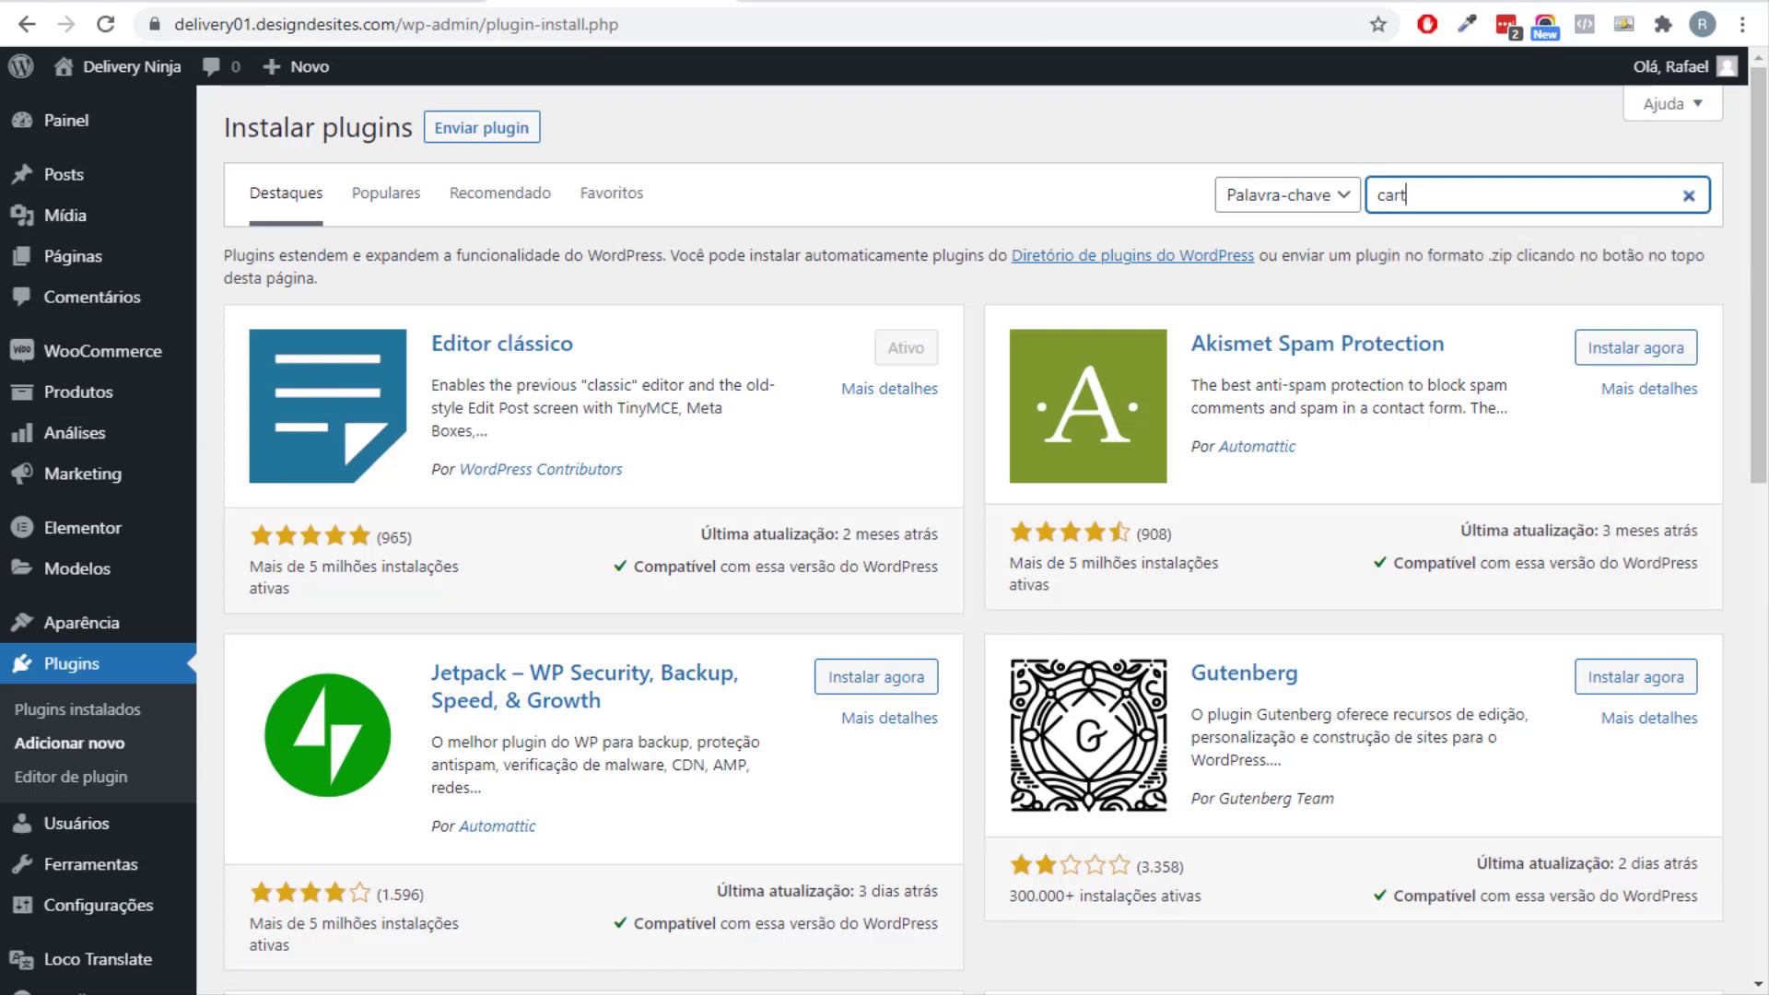
text(flows)
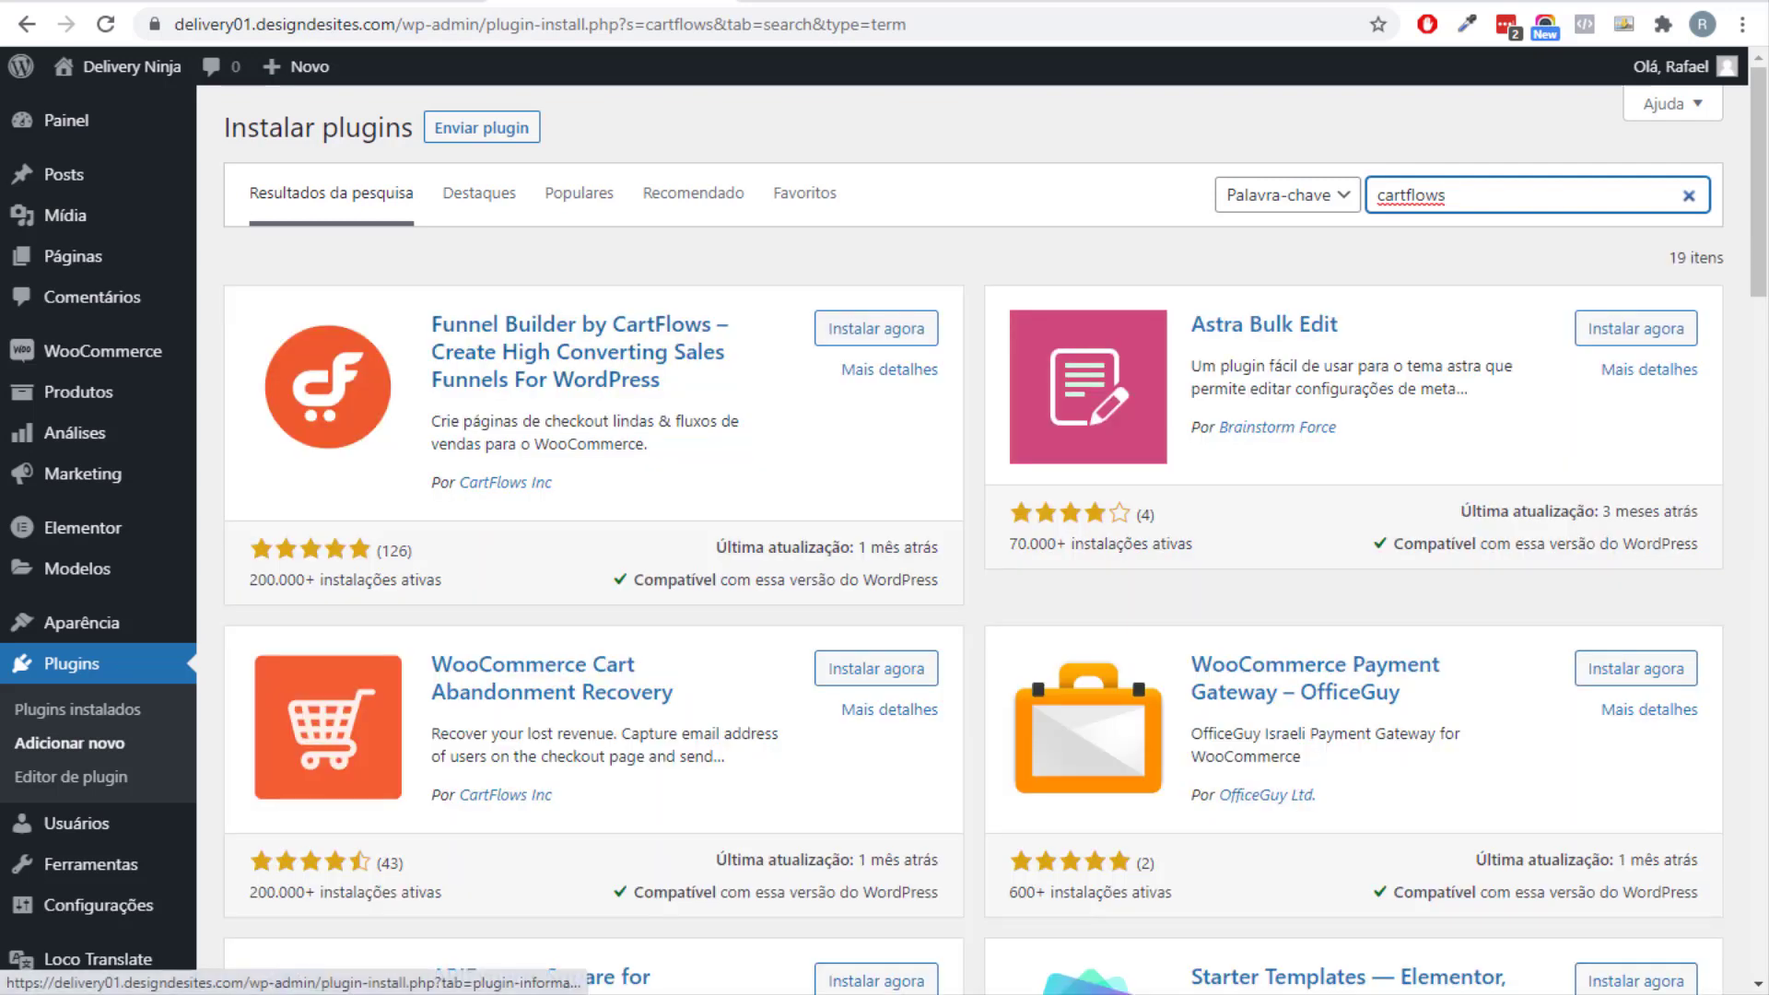
click(875, 327)
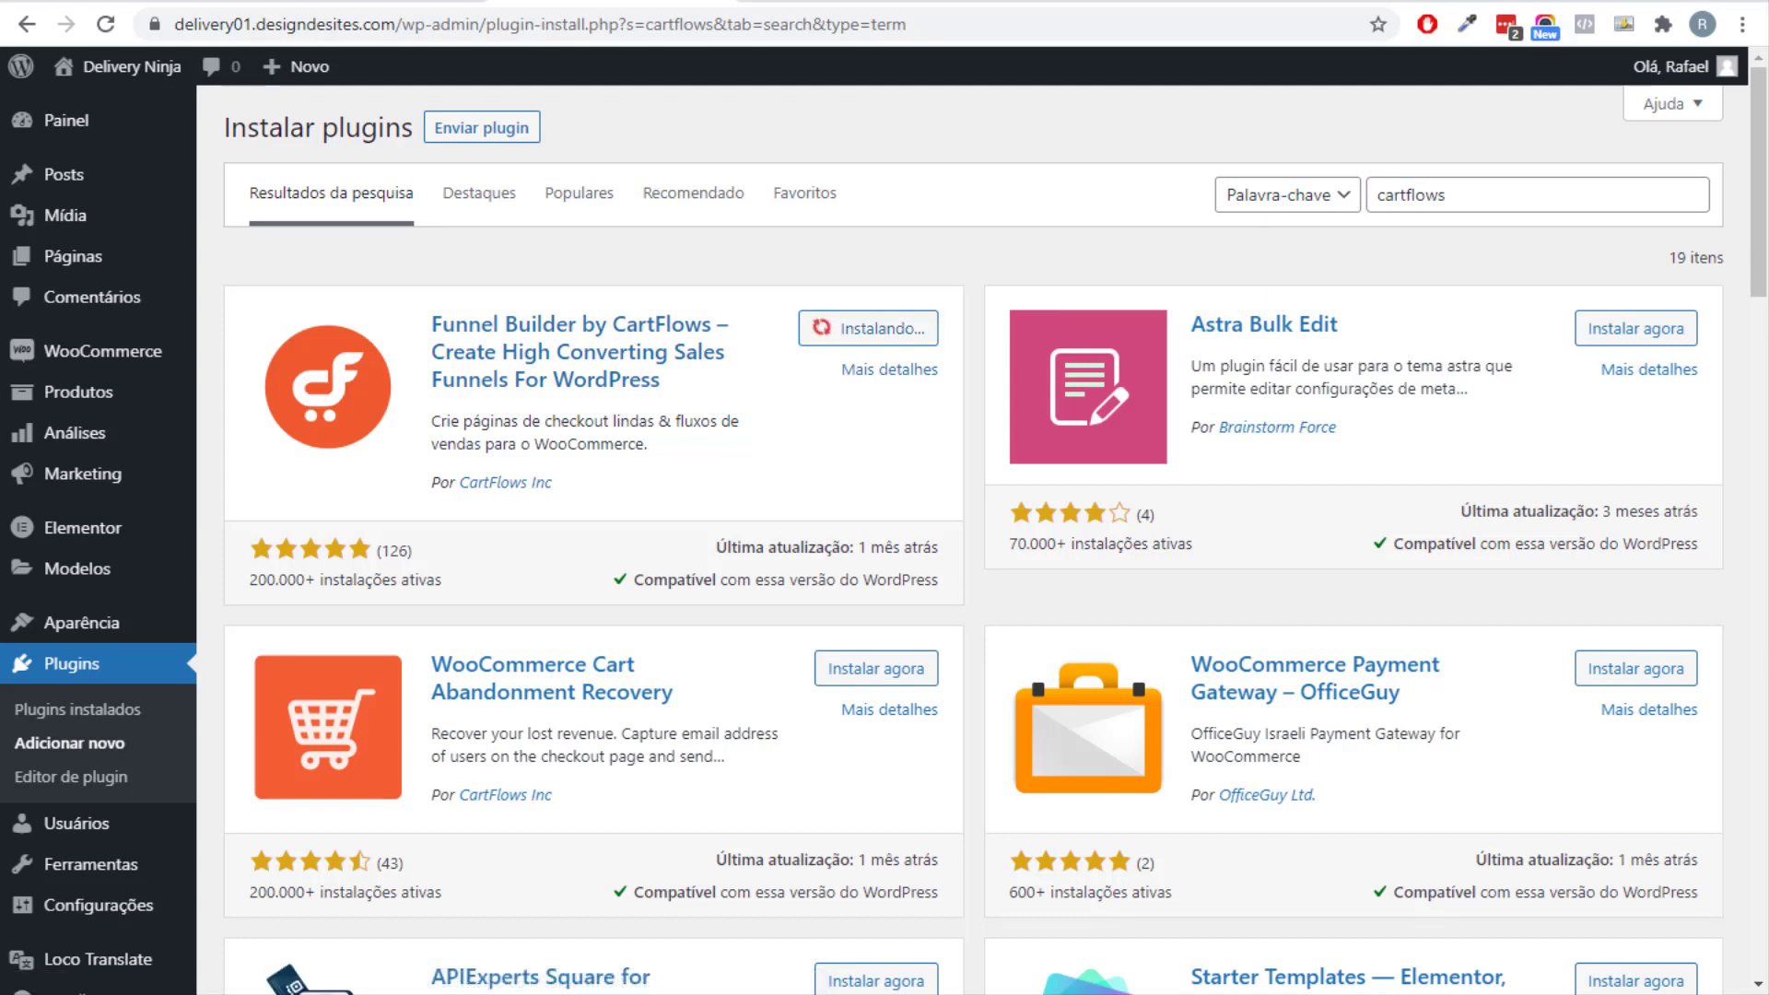
click(875, 328)
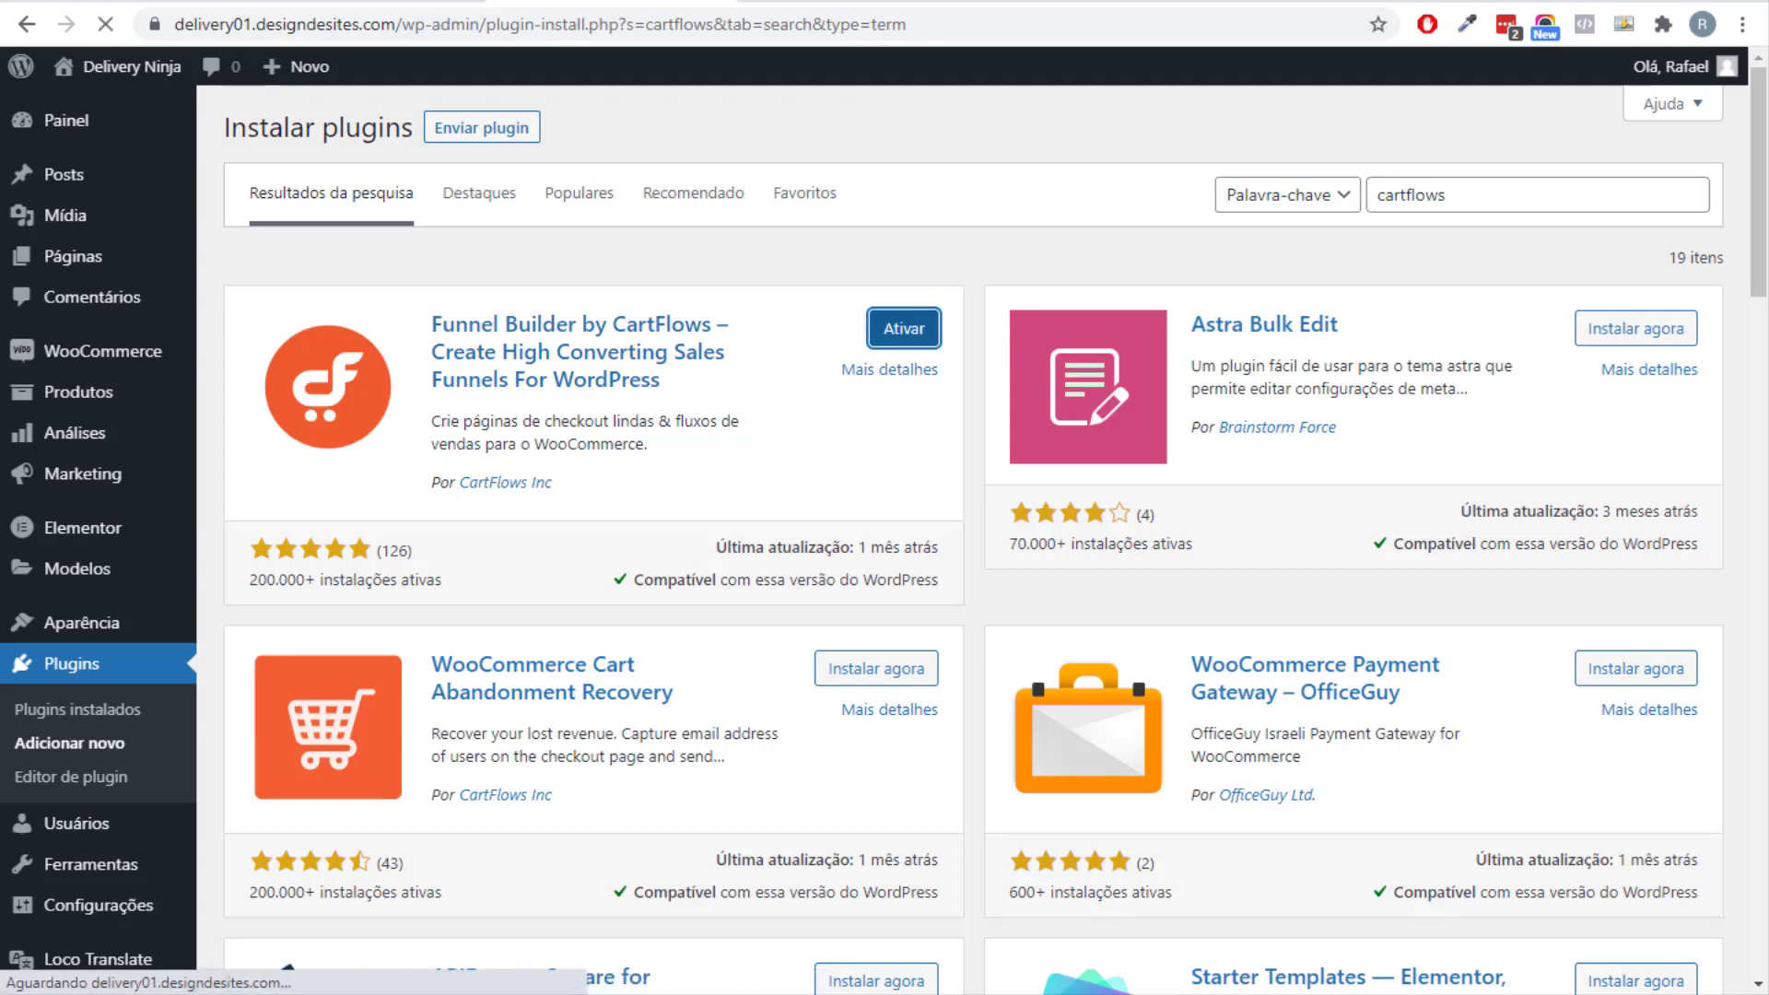
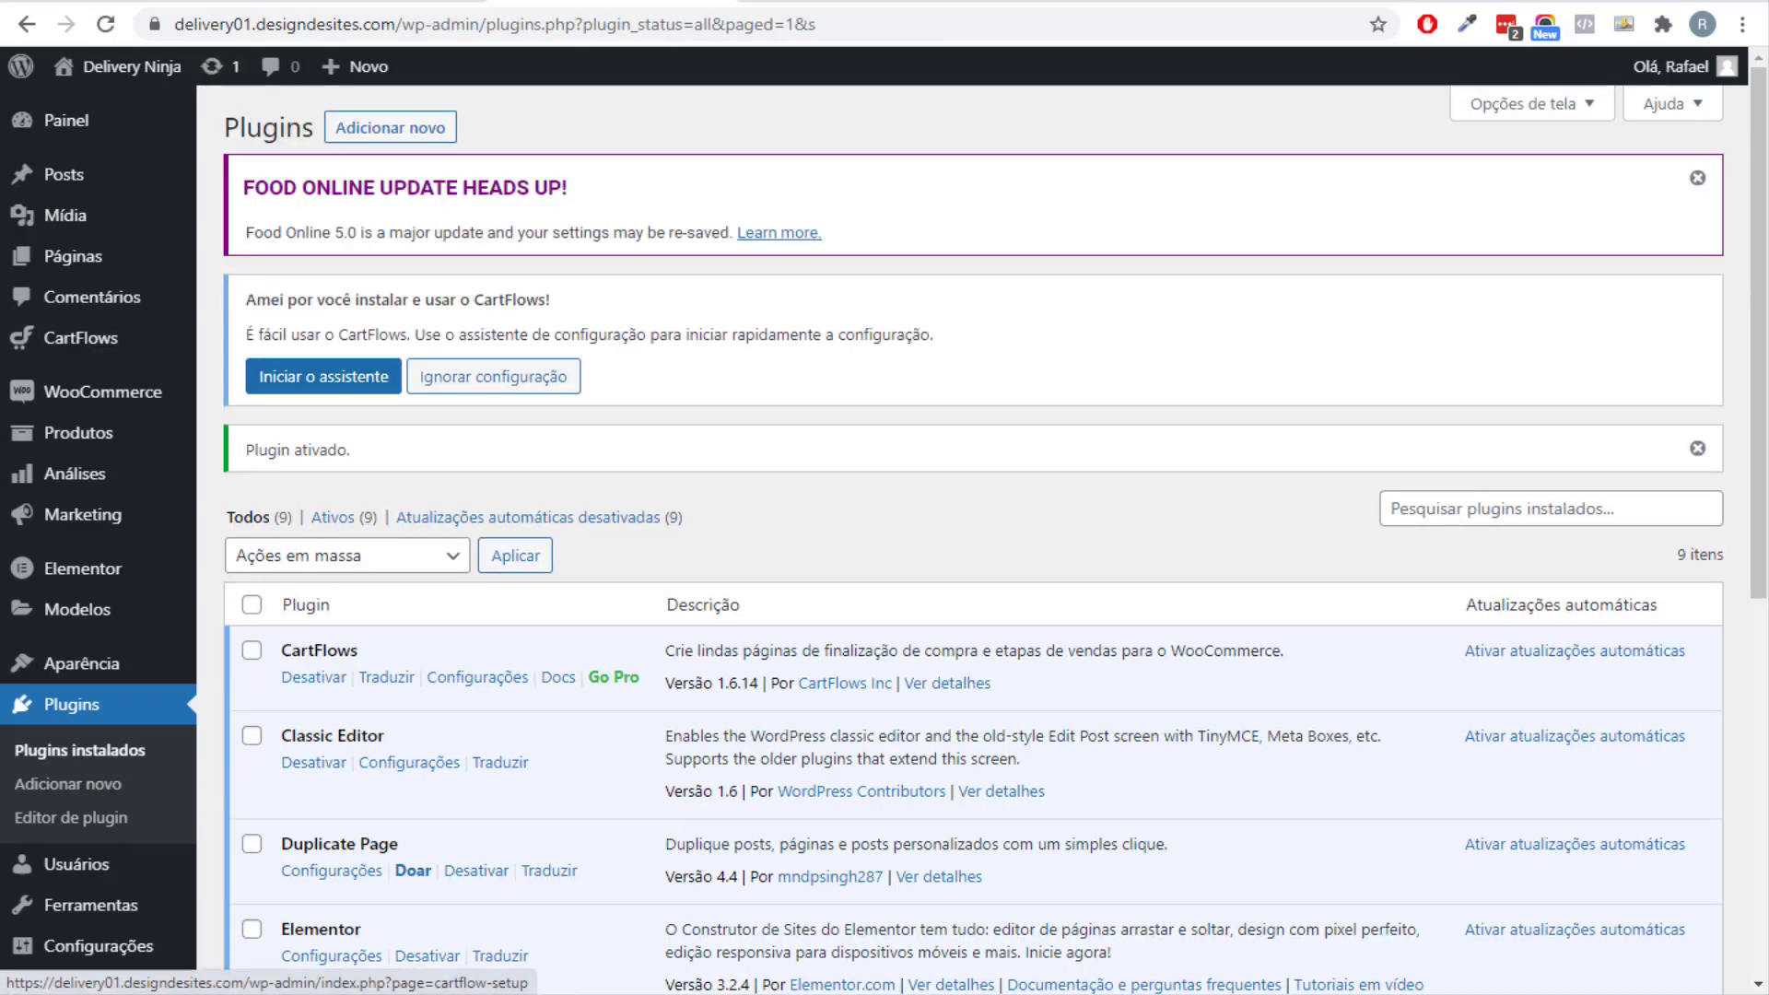
Skip the CartFlows setup wizard and open the flow templates library under Etapas.
click(493, 376)
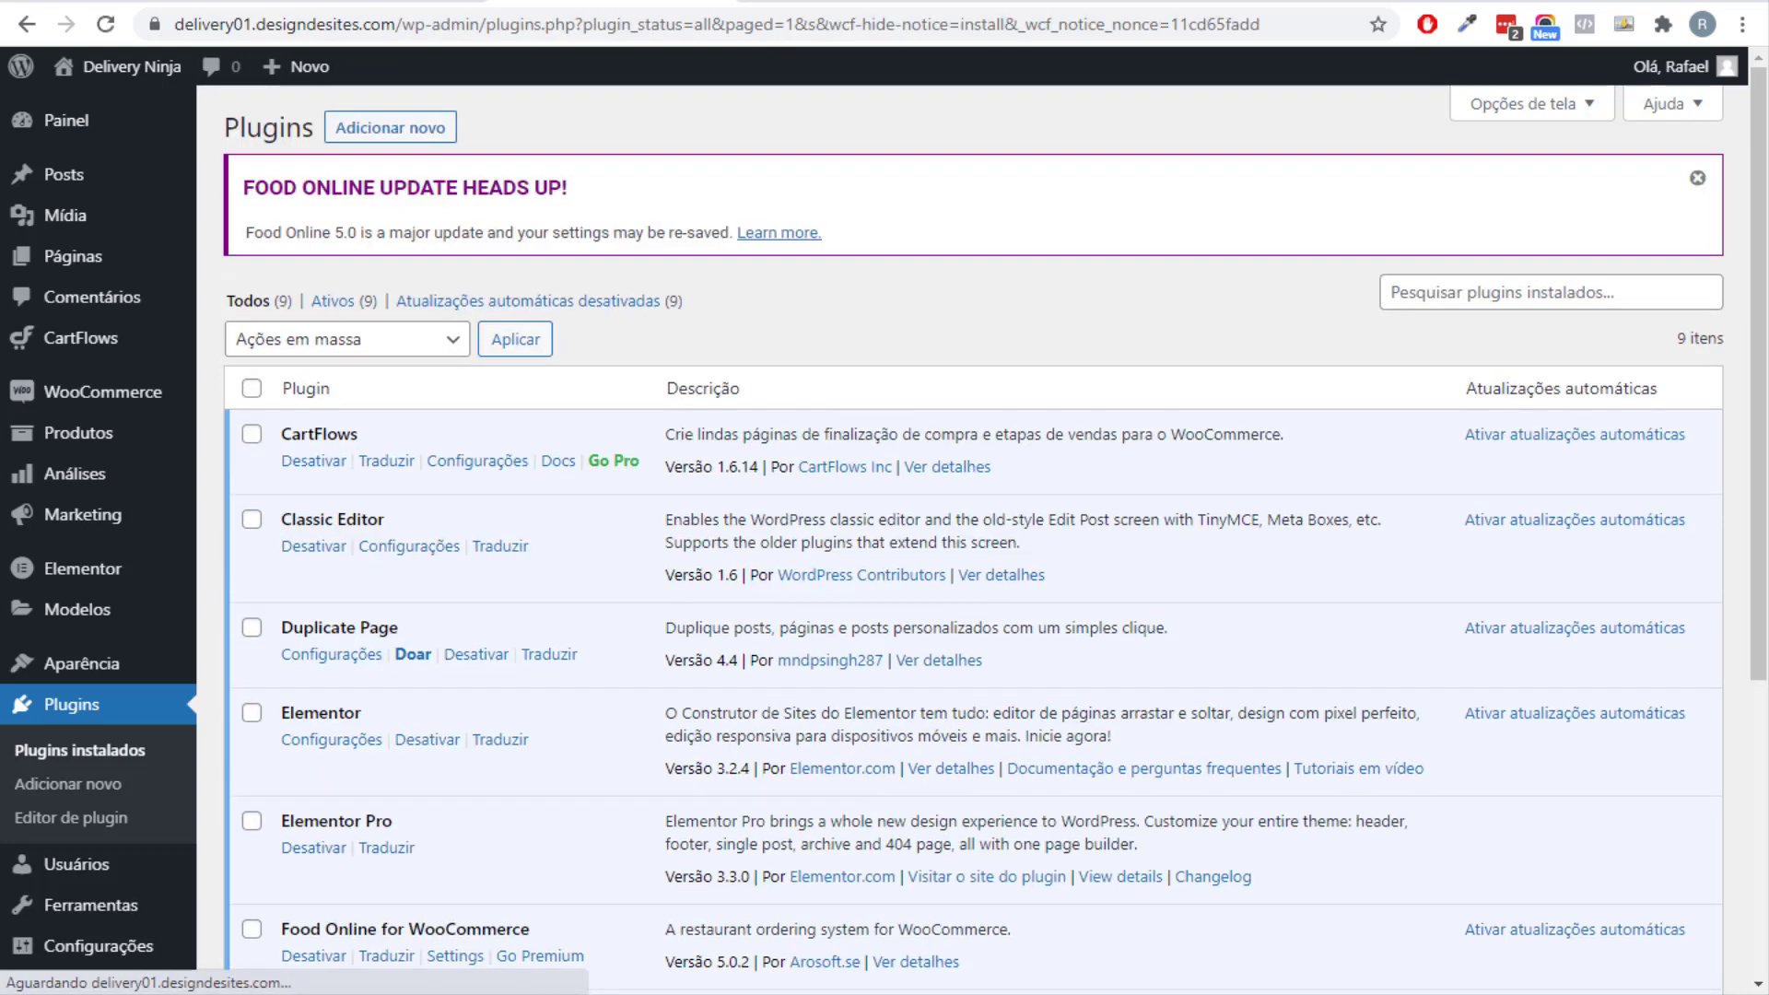
mouse_move(81, 338)
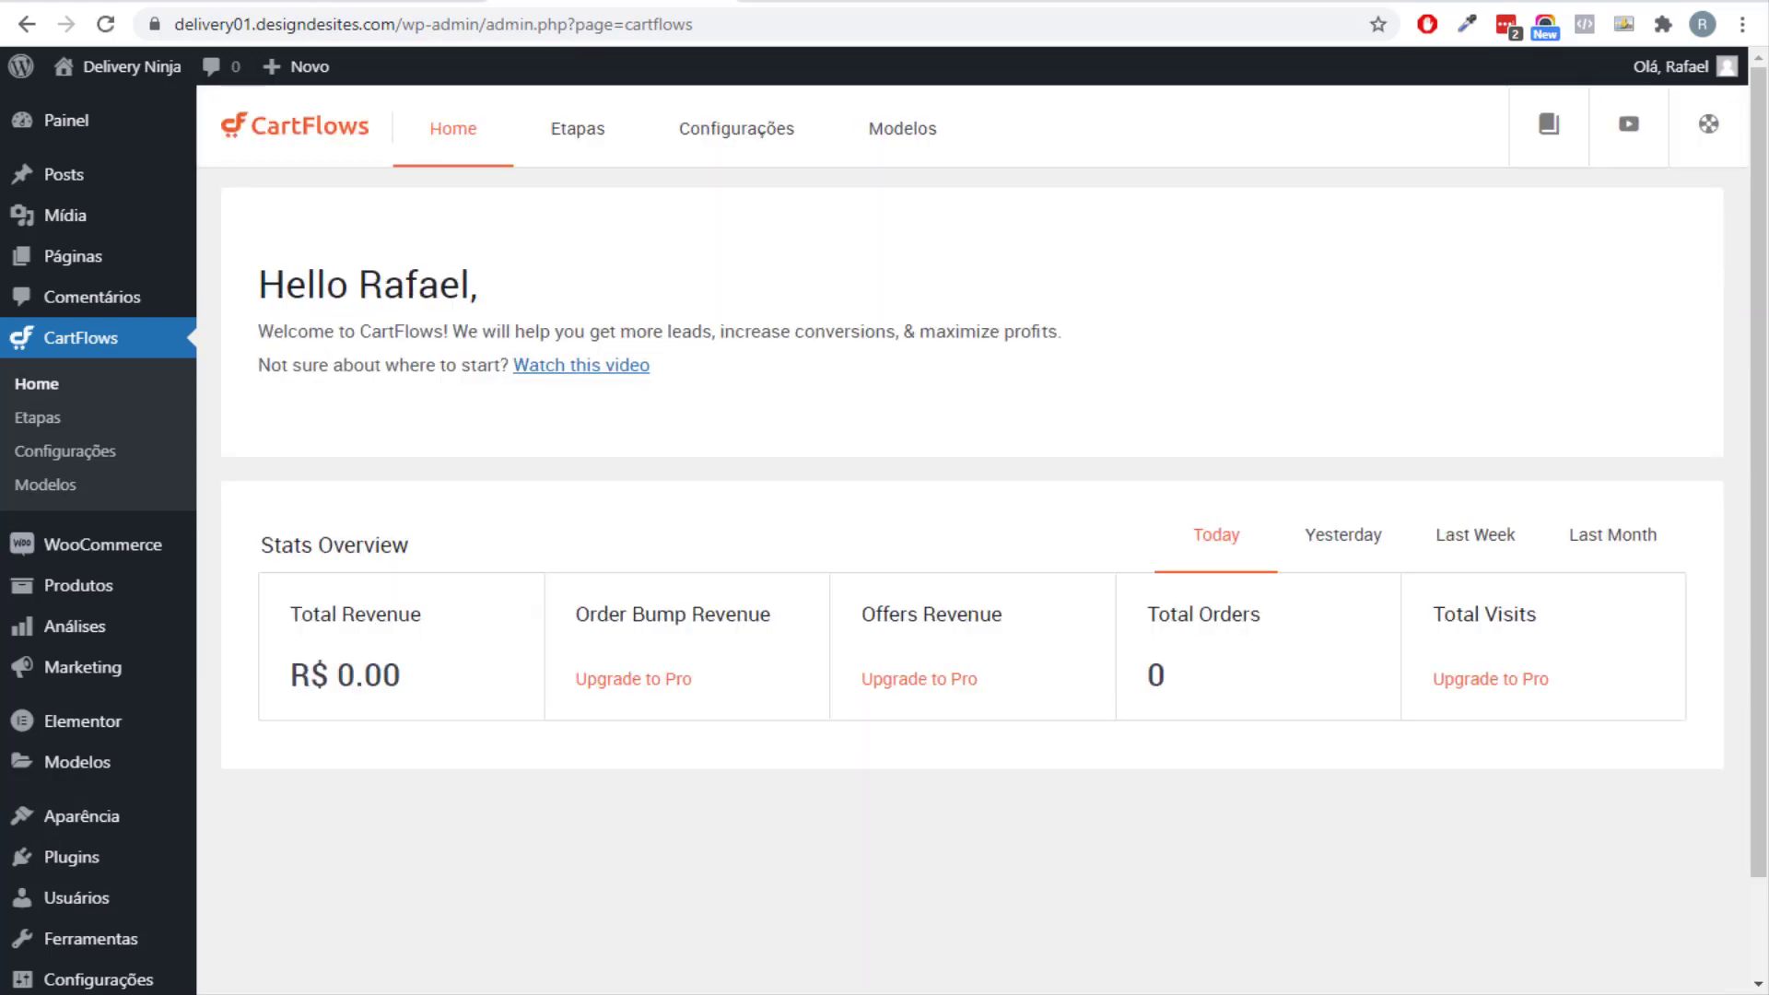
click(578, 128)
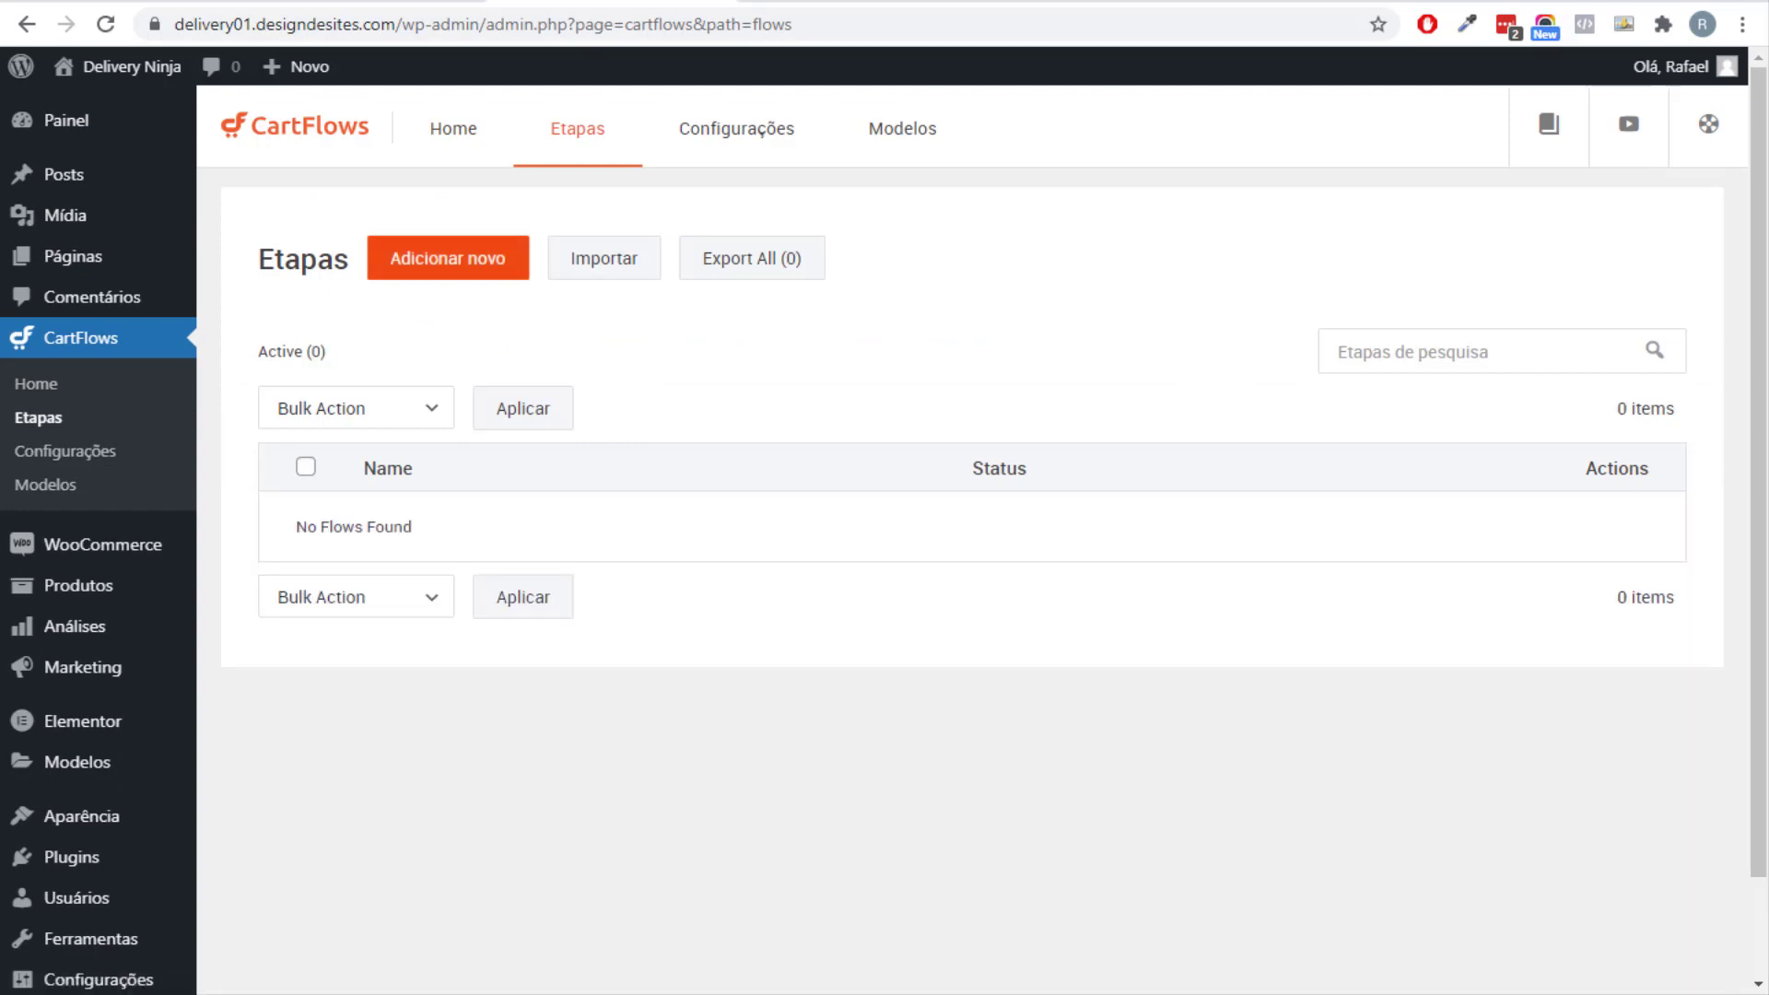
click(447, 258)
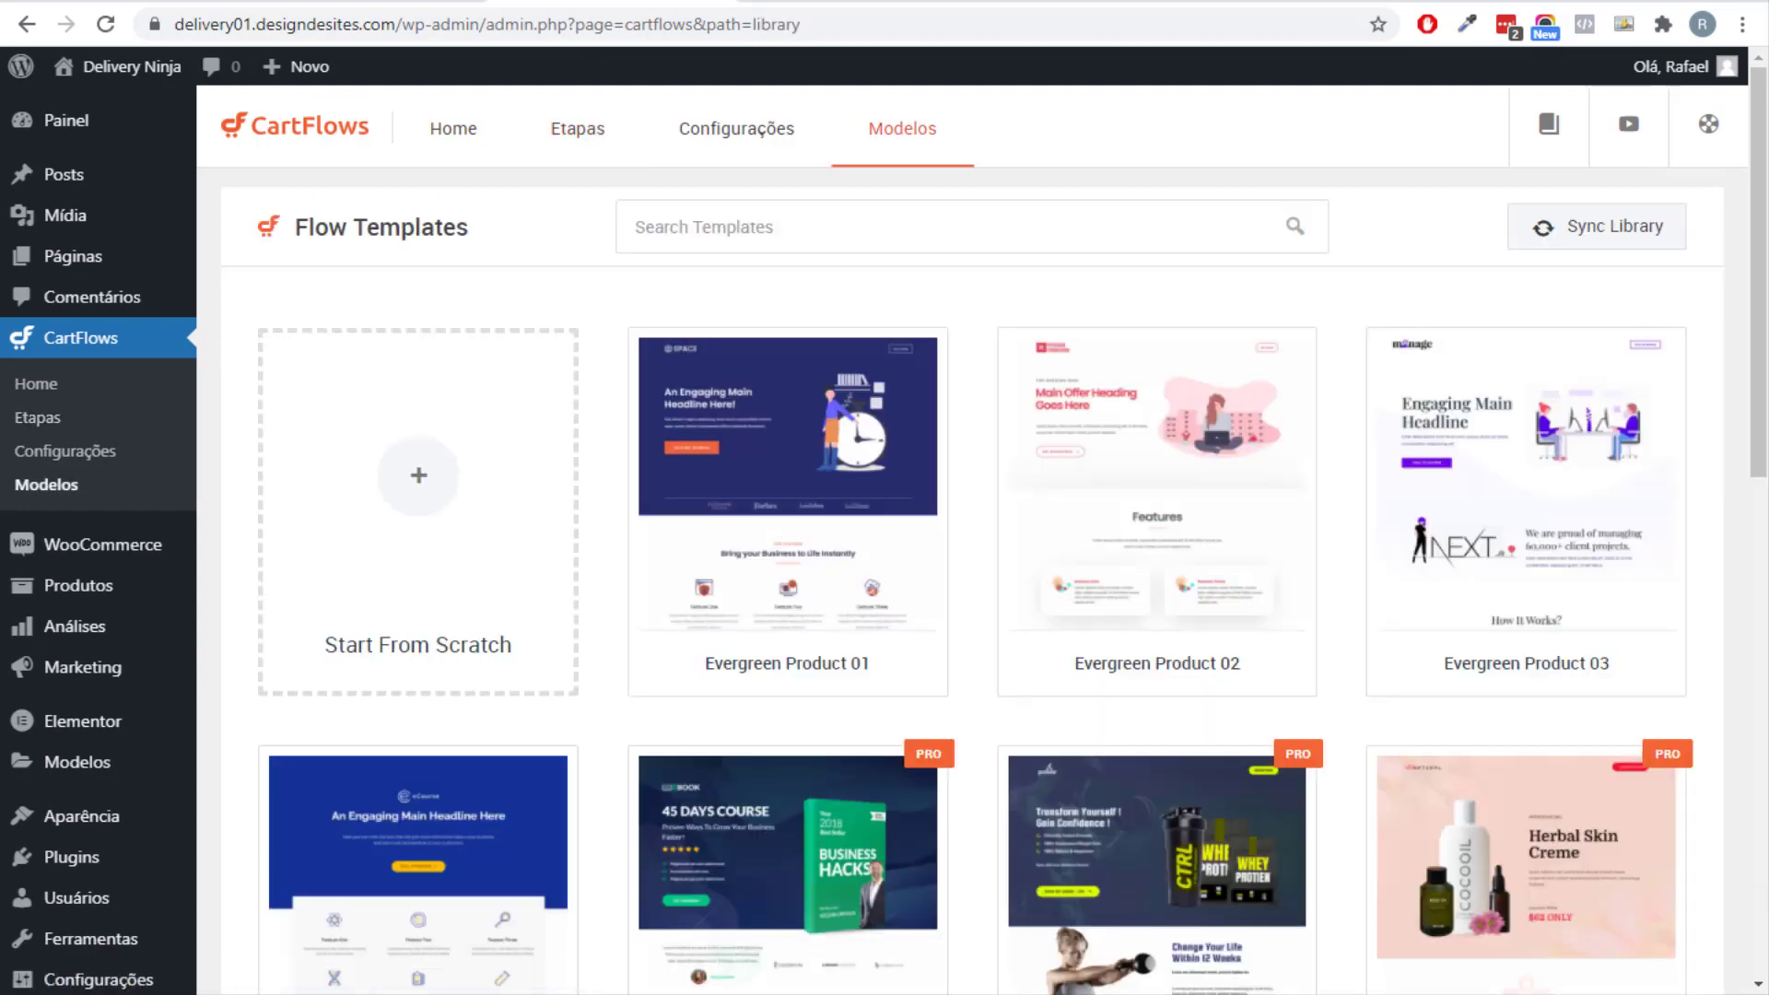
Preview the Inline Checkout template's steps, then return to the Flow Templates grid.
scroll(1525, 608, down, 8)
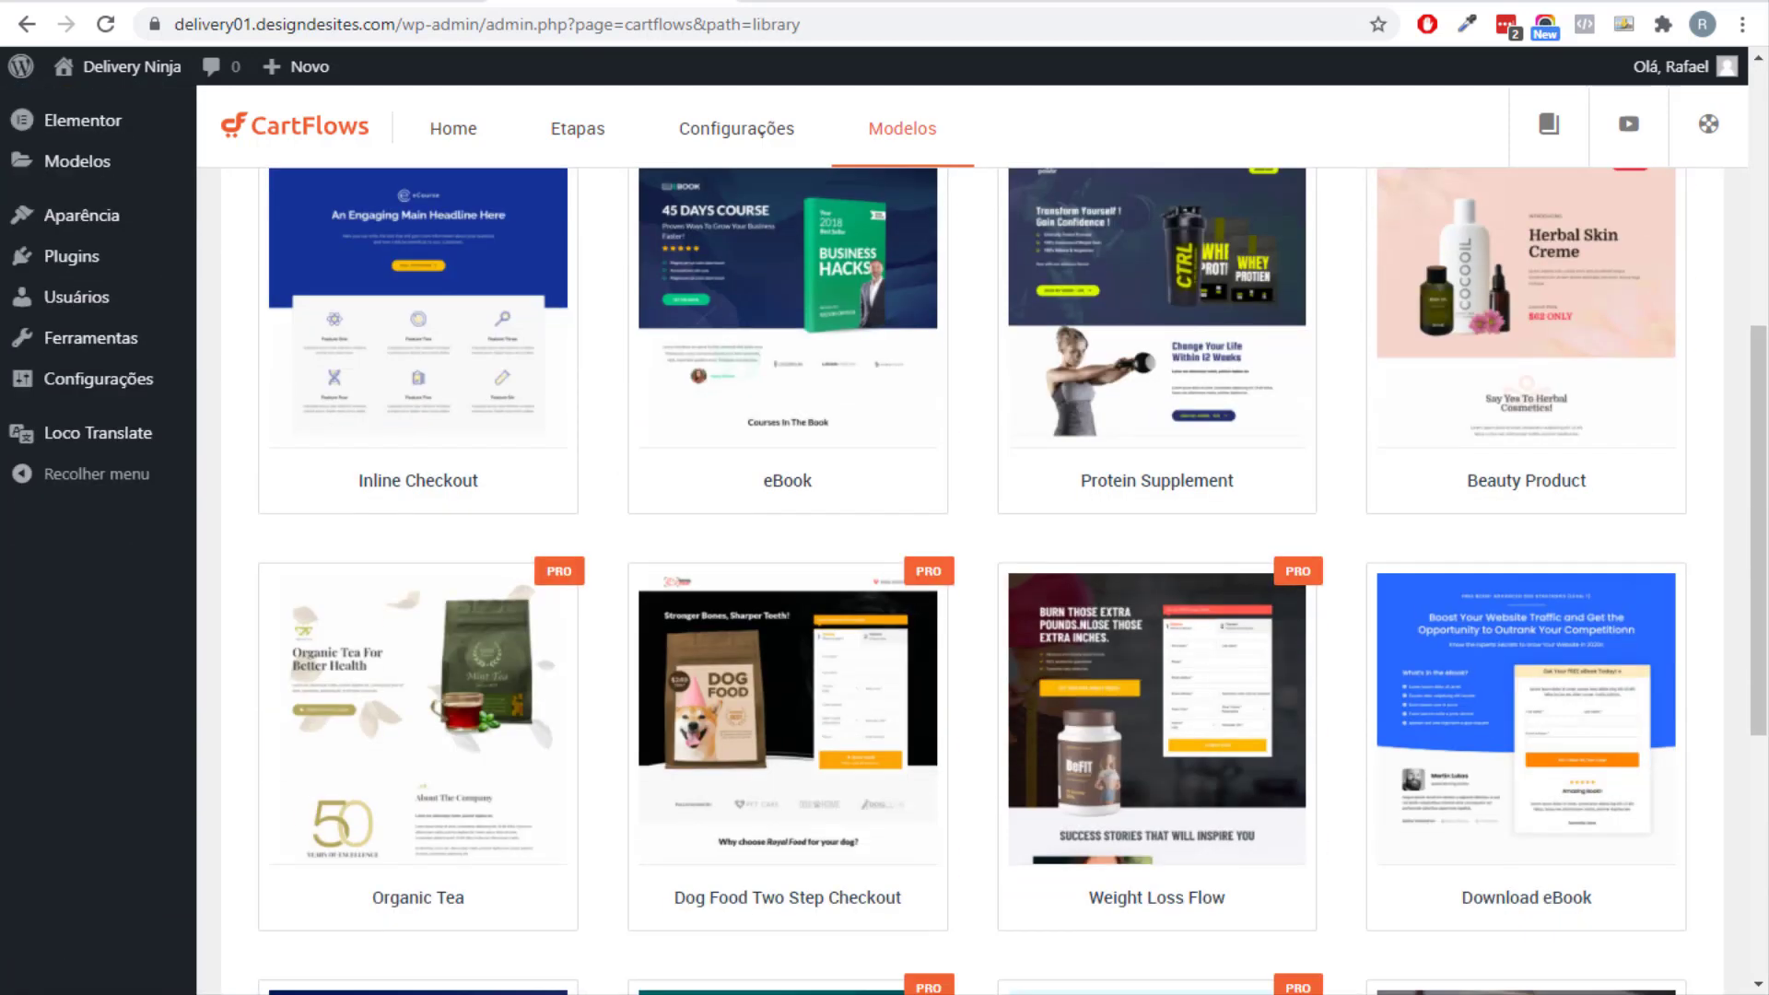
scroll(1525, 608, up, 4)
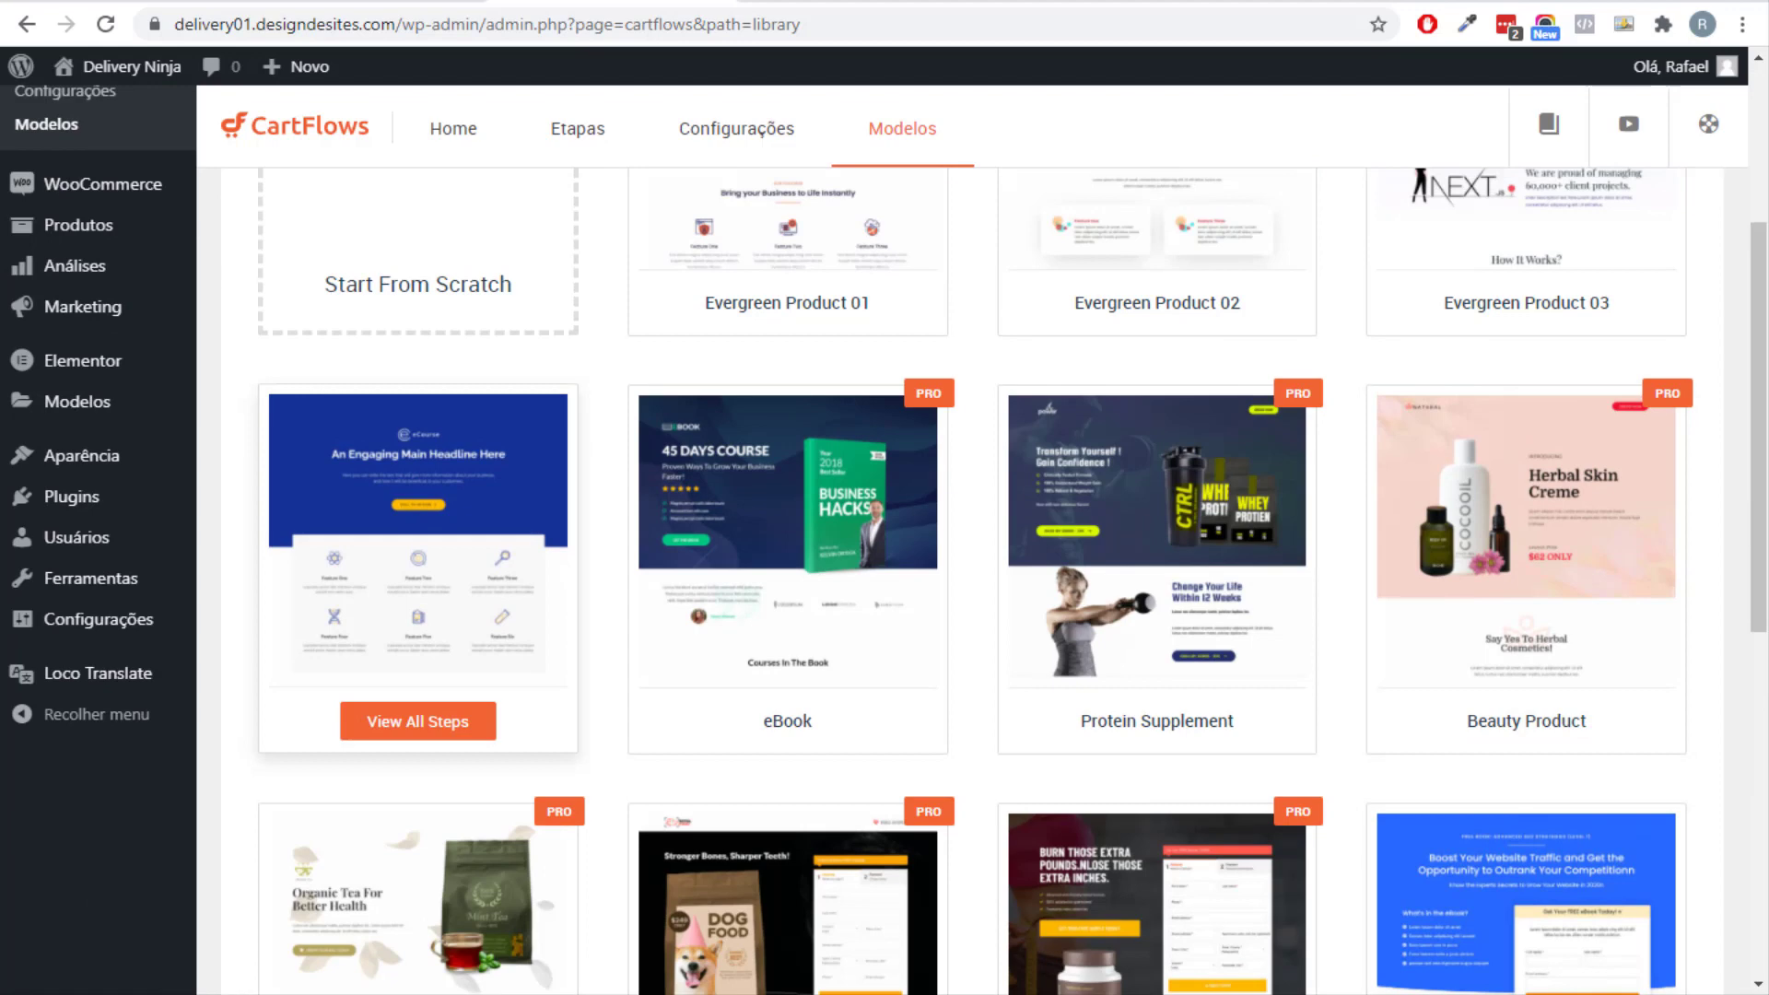
click(418, 721)
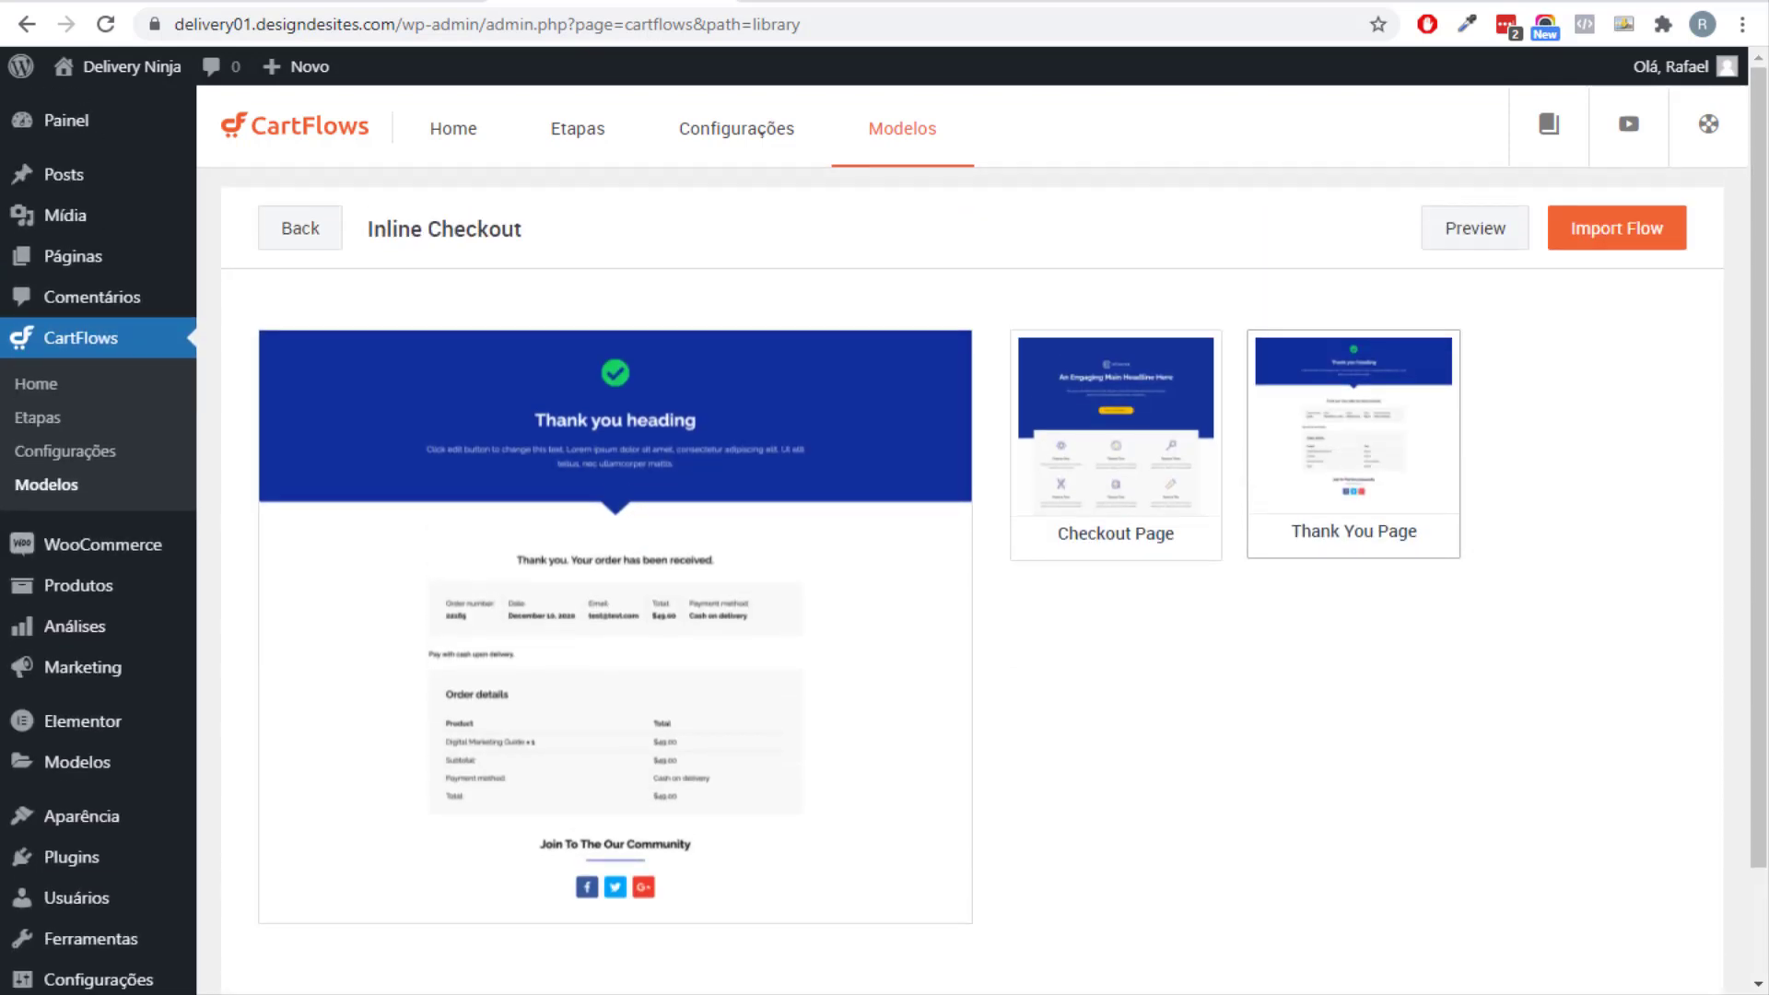
click(299, 227)
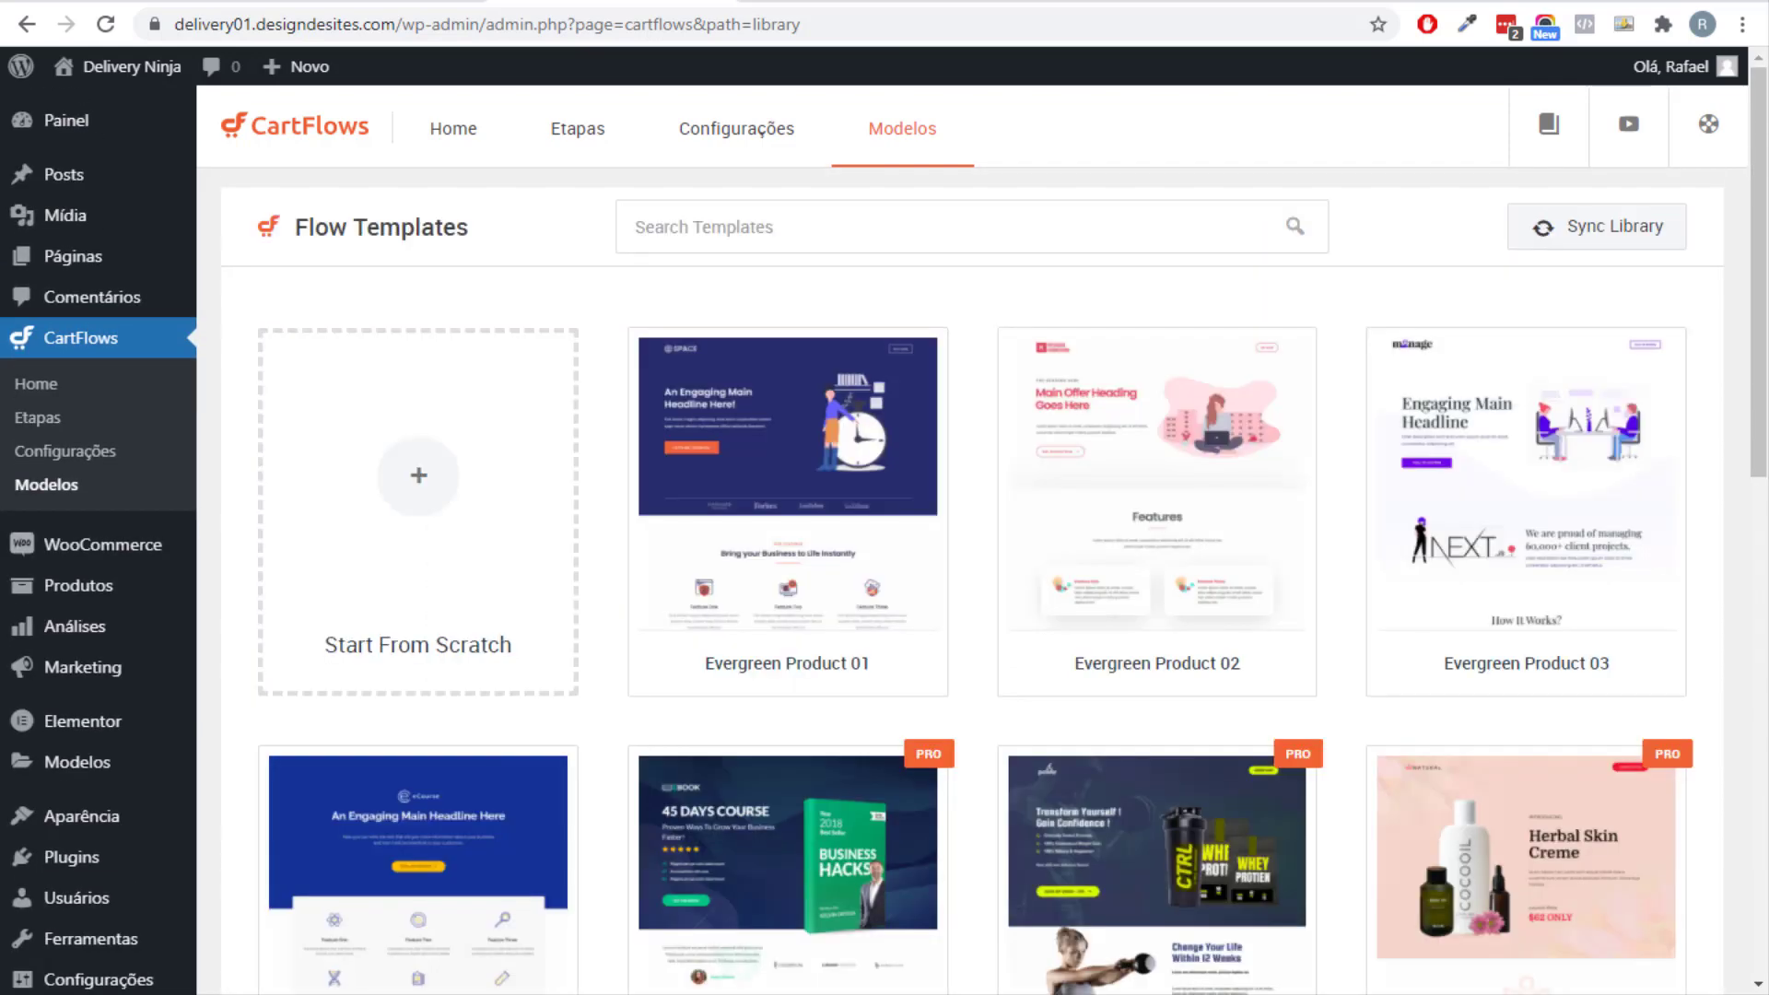
scroll(1151, 553, down, 8)
scroll(1156, 535, up, 5)
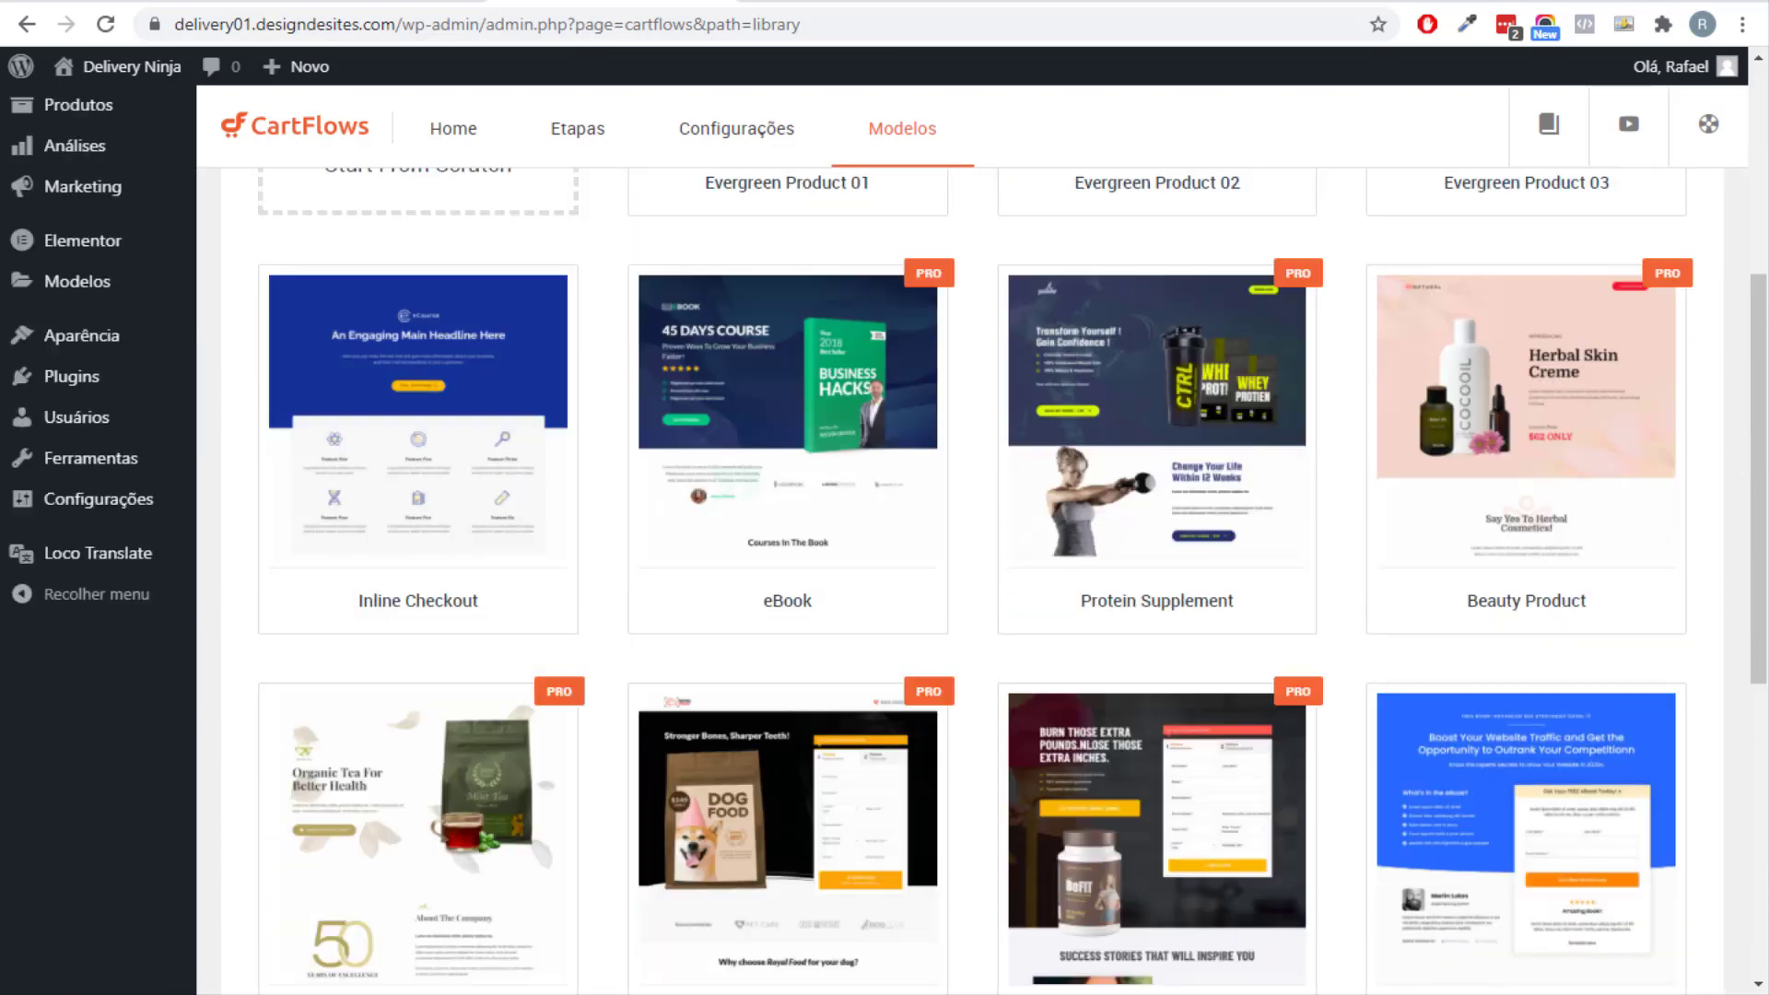
scroll(783, 598, up, 4)
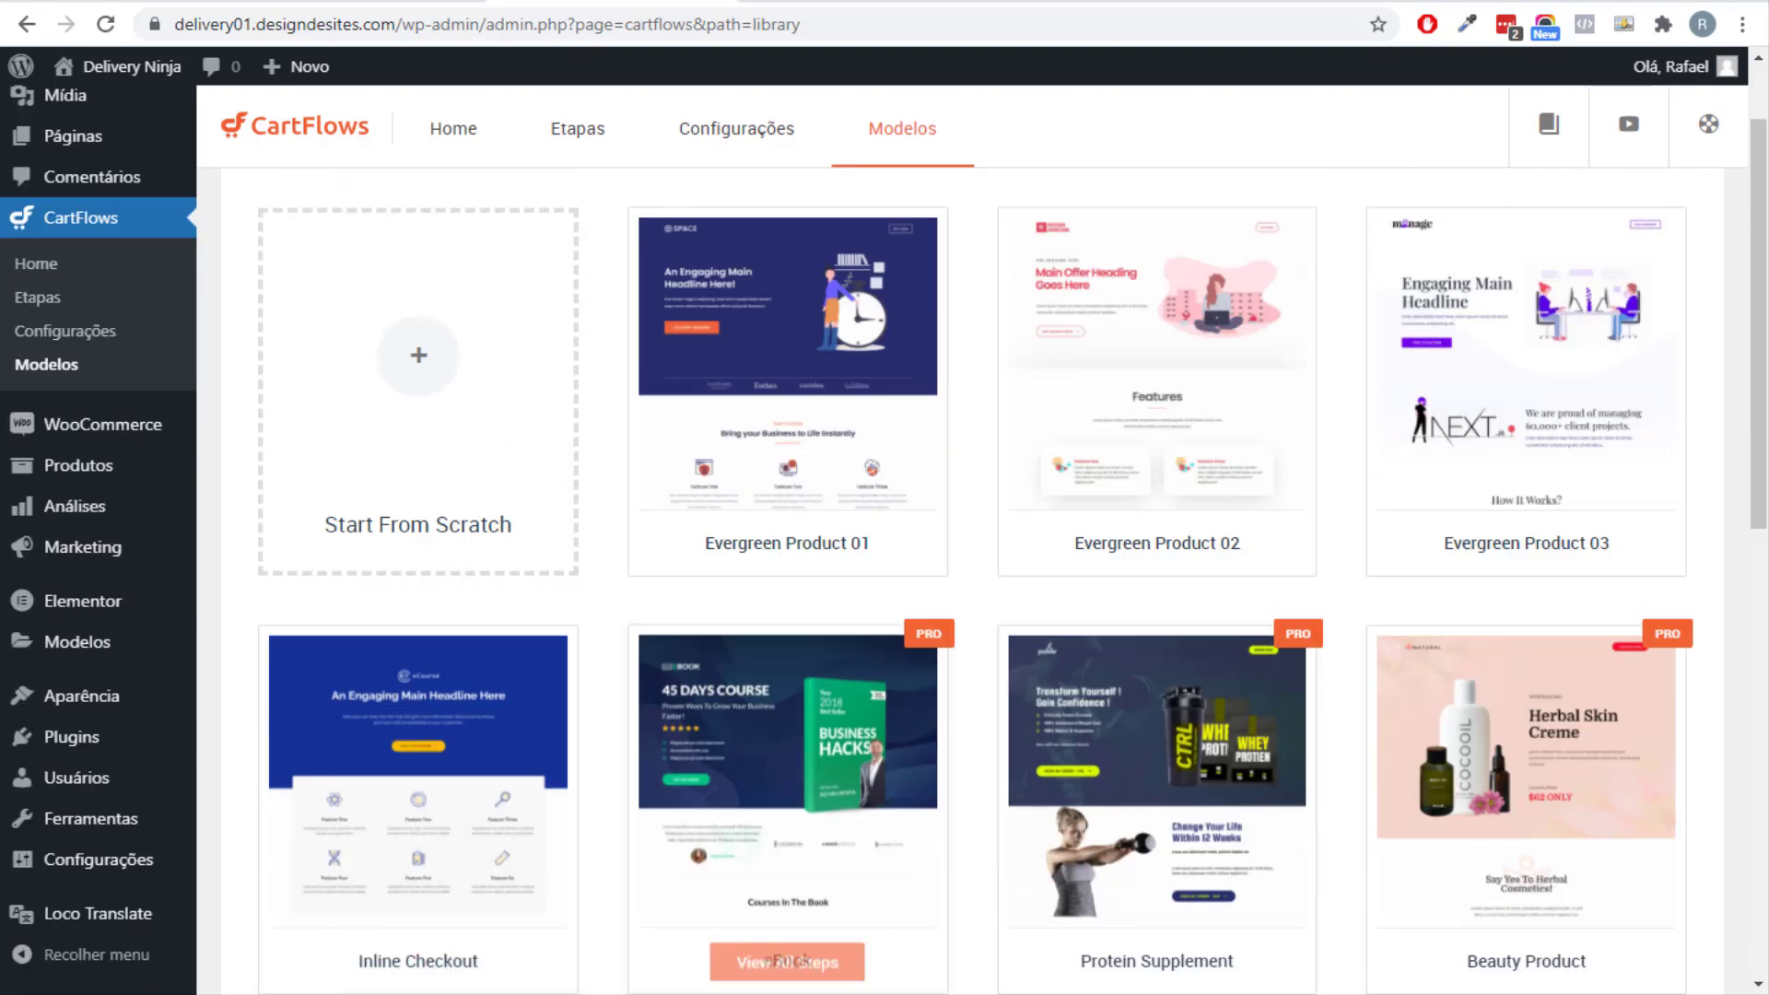
scroll(783, 599, down, 11)
scroll(1156, 552, up, 10)
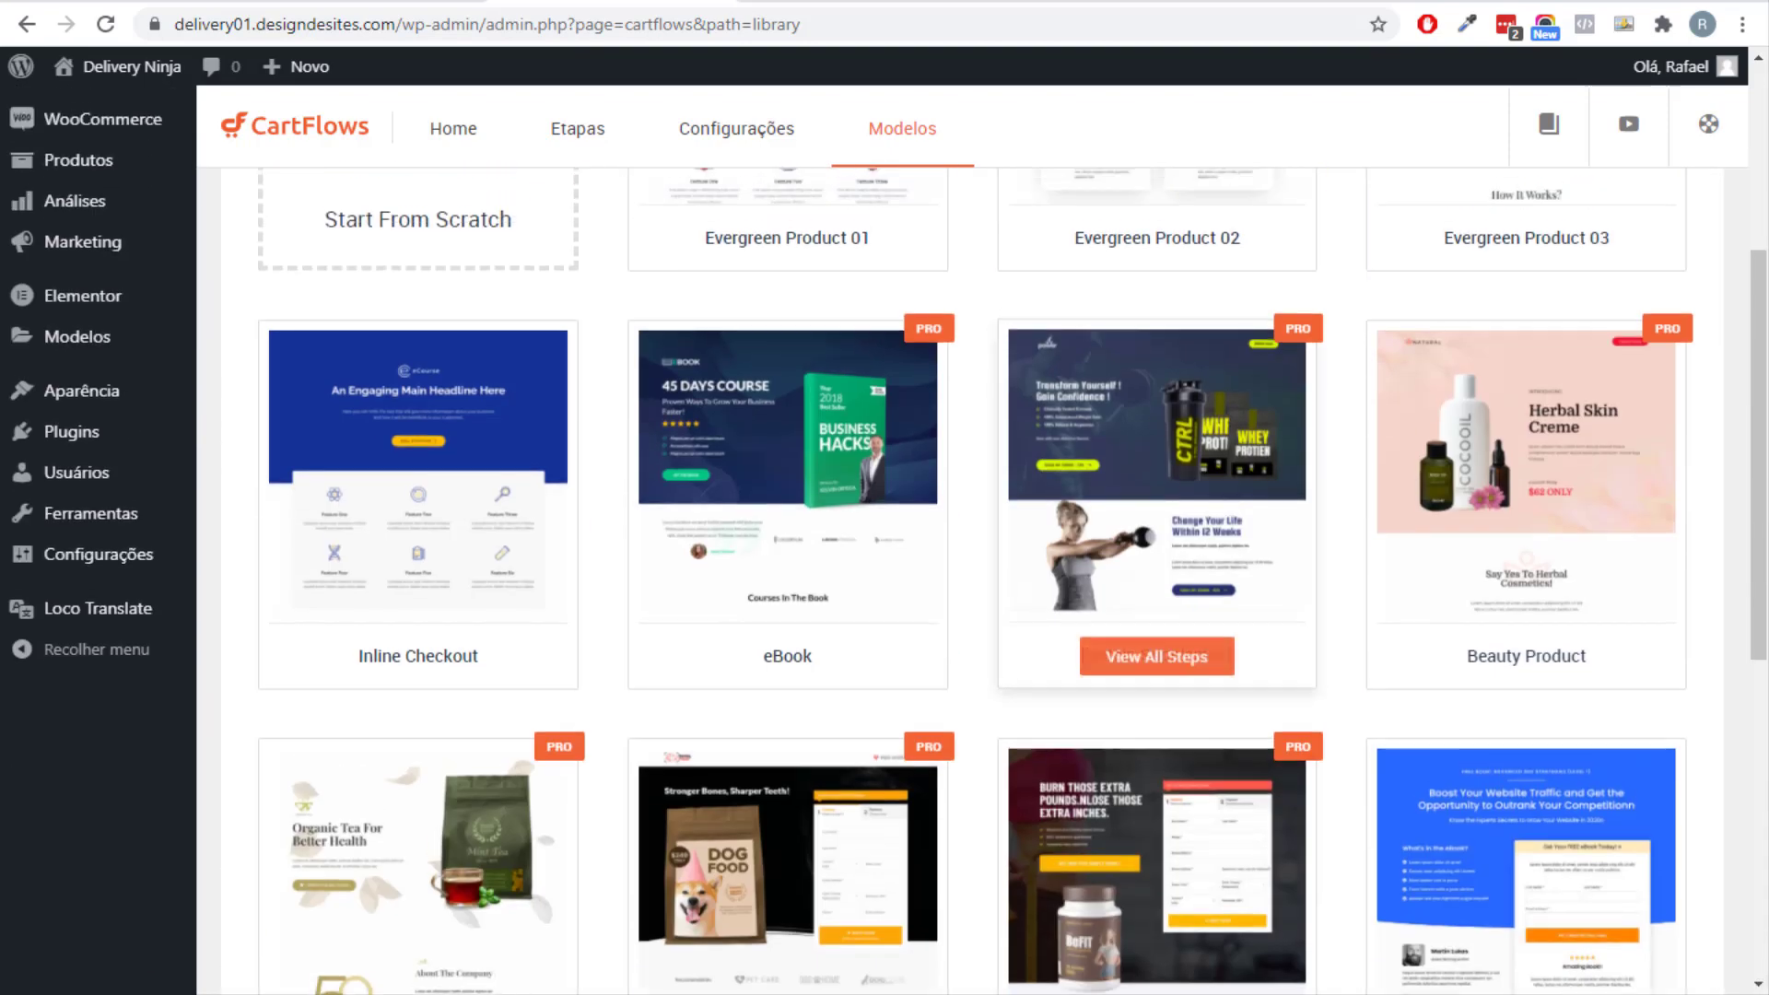
Open the Evergreen Product 02 template and preview its Checkout, Thank You and Landing pages.
click(1156, 590)
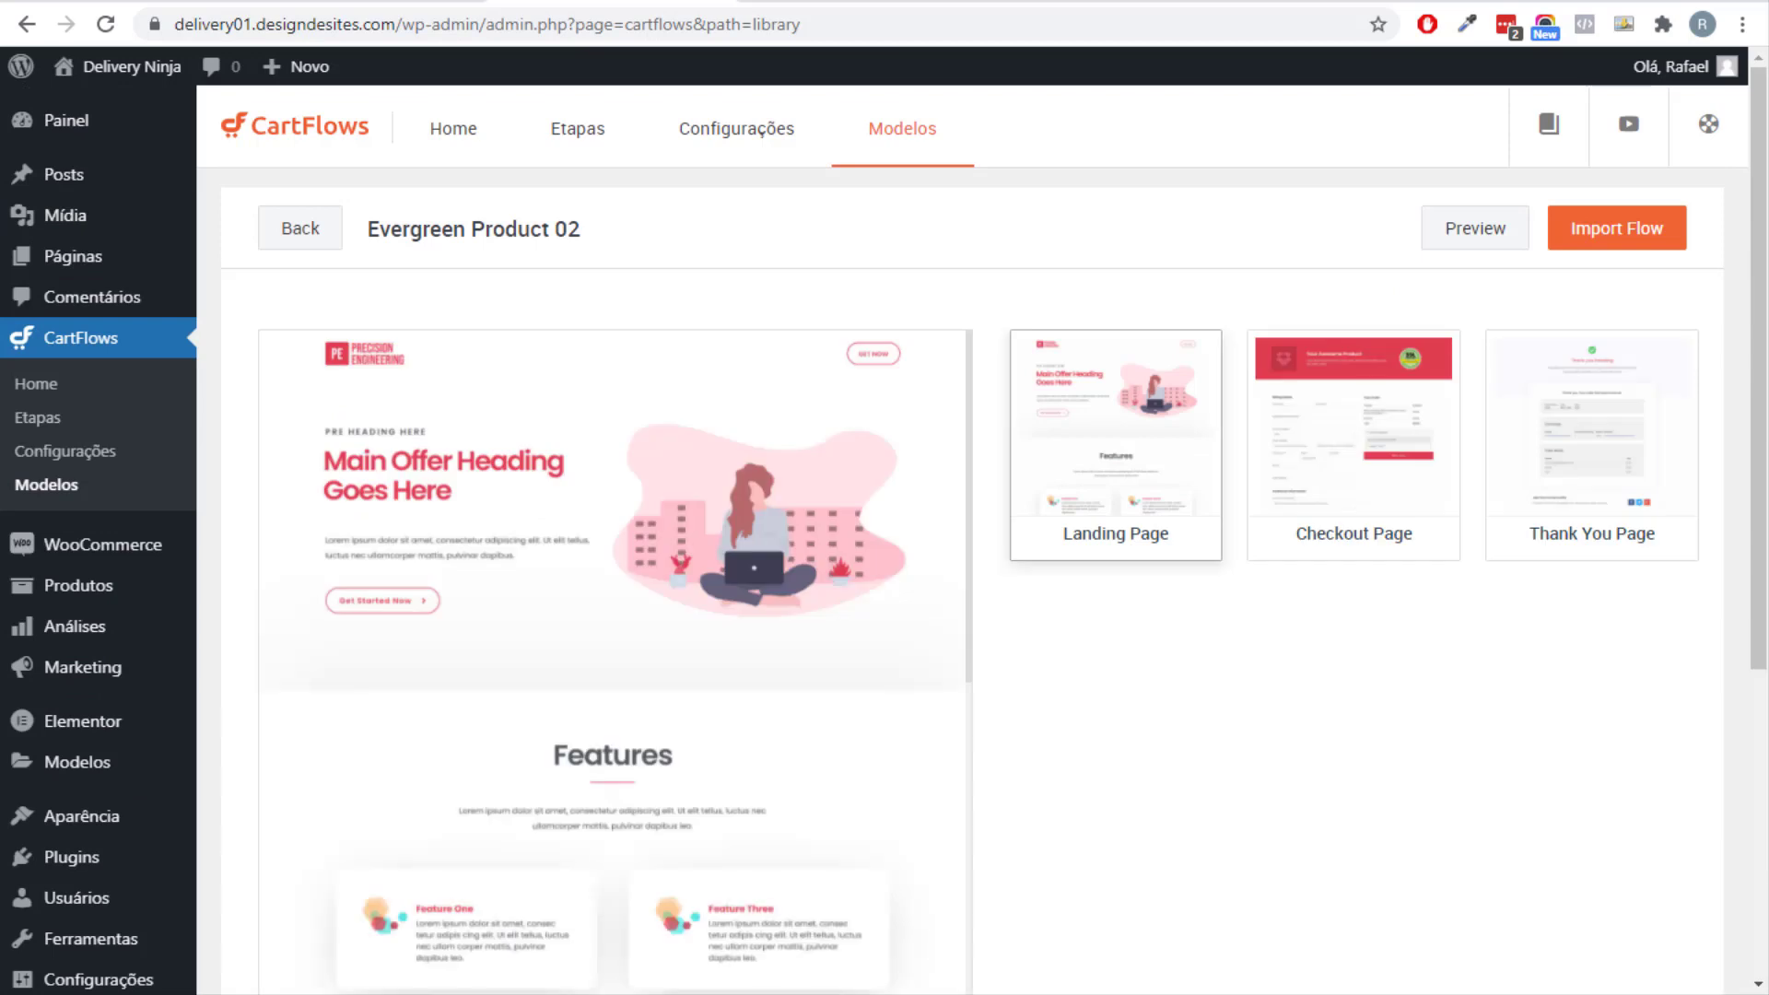
click(1353, 442)
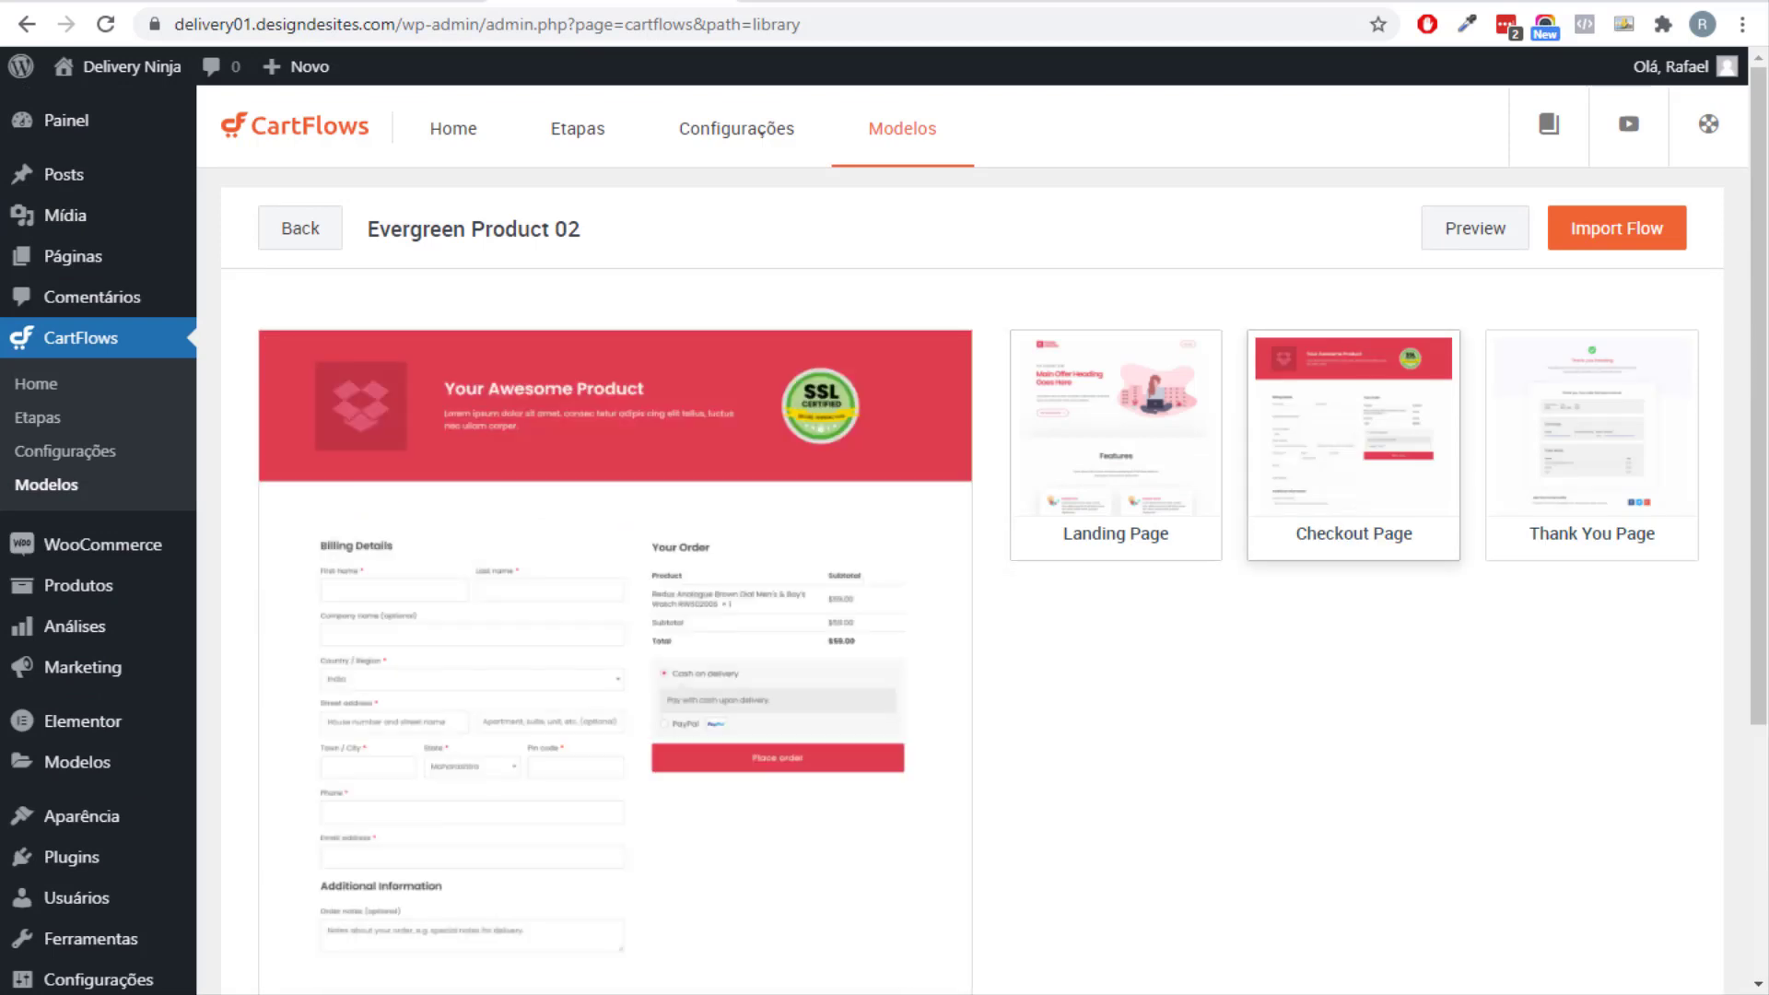
click(1591, 443)
click(1116, 442)
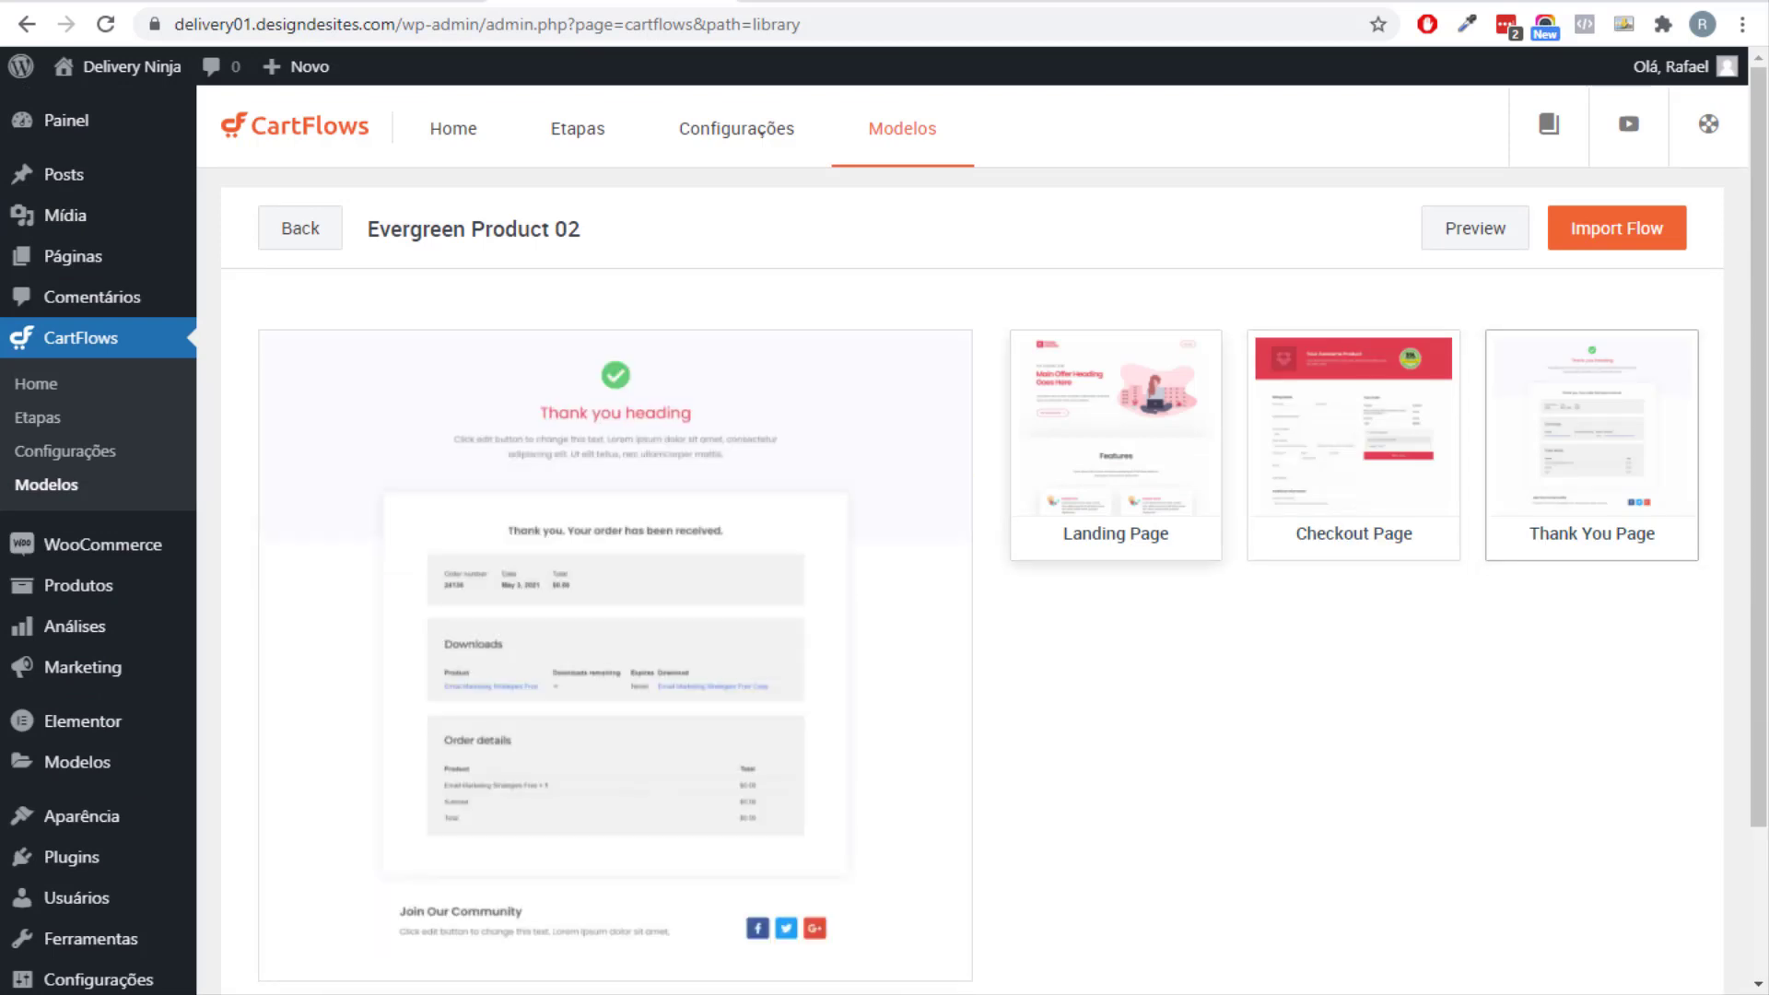
scroll(614, 645, down, 10)
scroll(615, 645, up, 10)
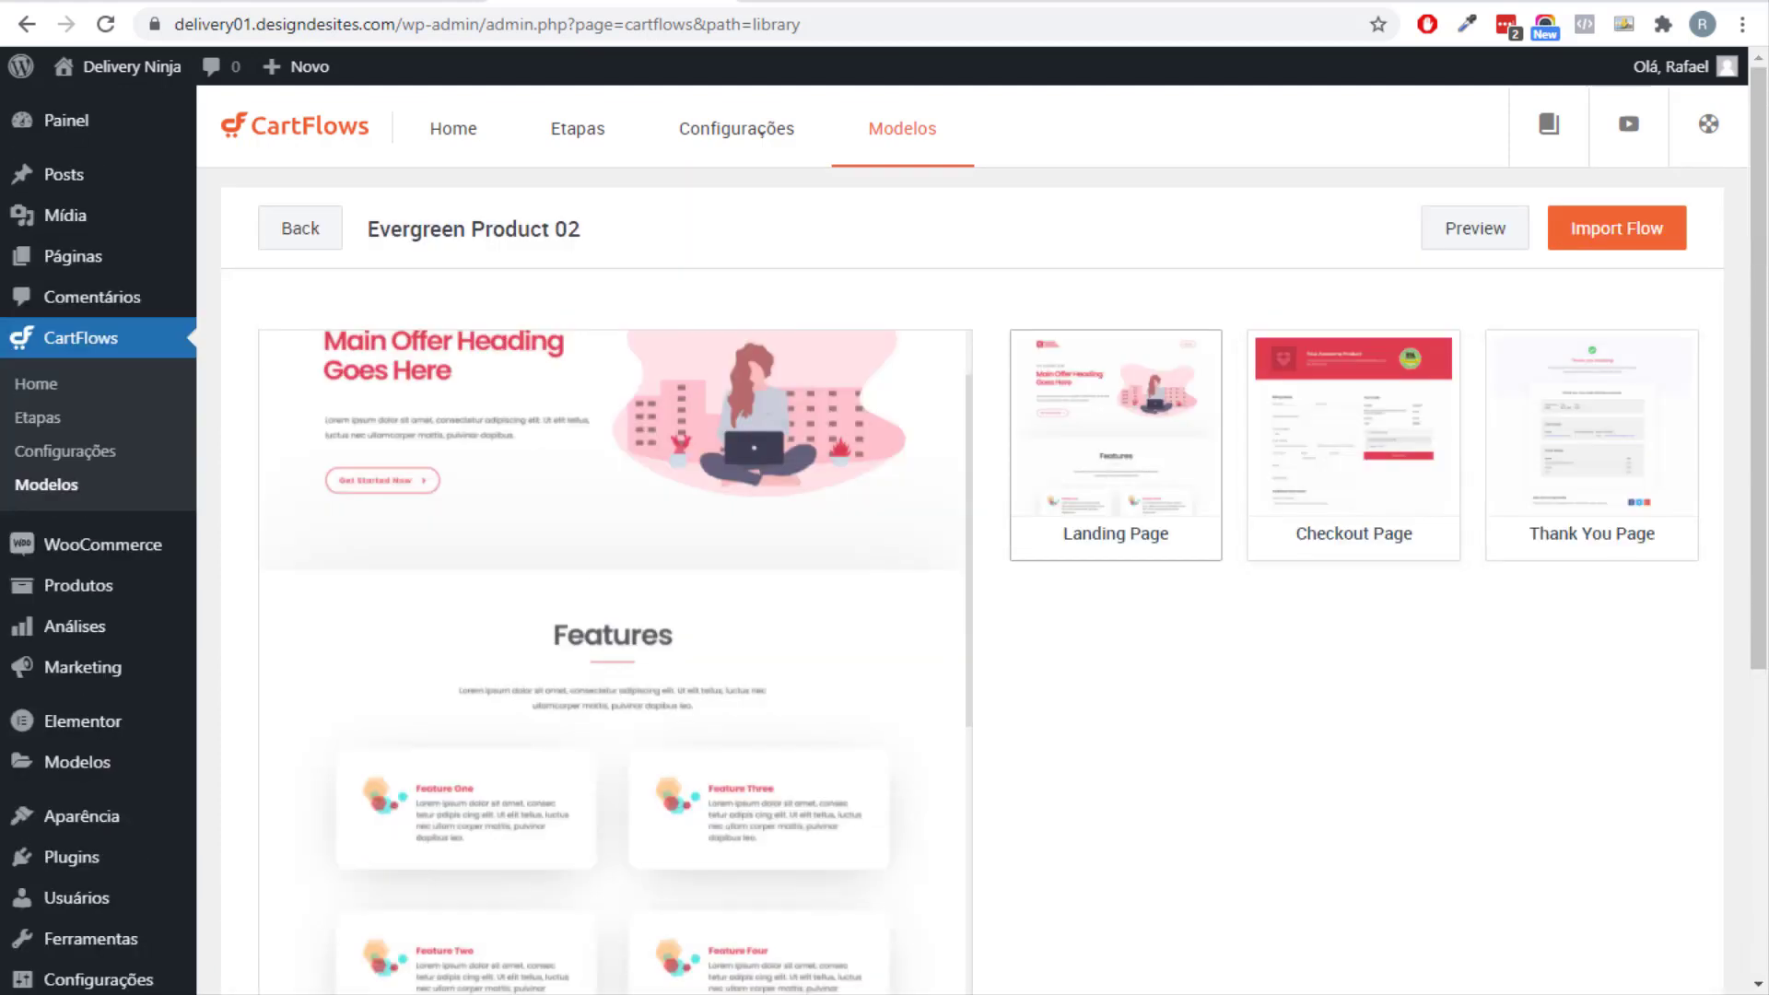
Import the template as a new flow named 'Checkout Funnel'.
click(1617, 228)
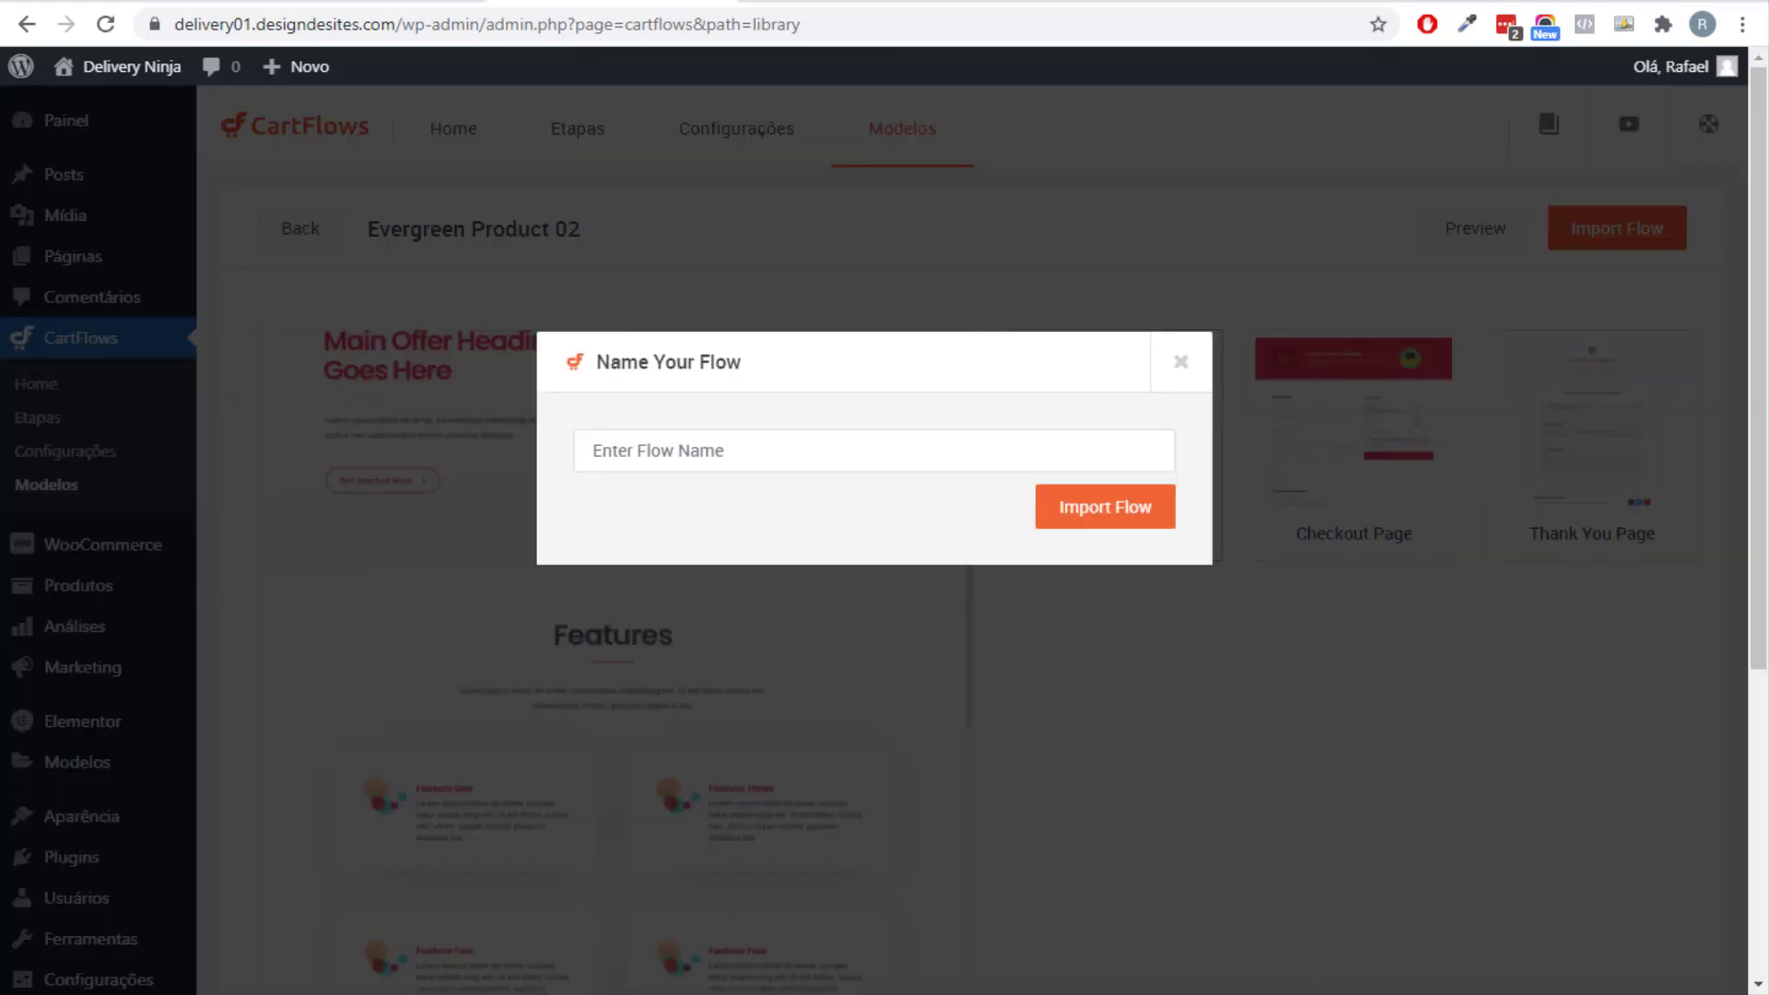
click(873, 449)
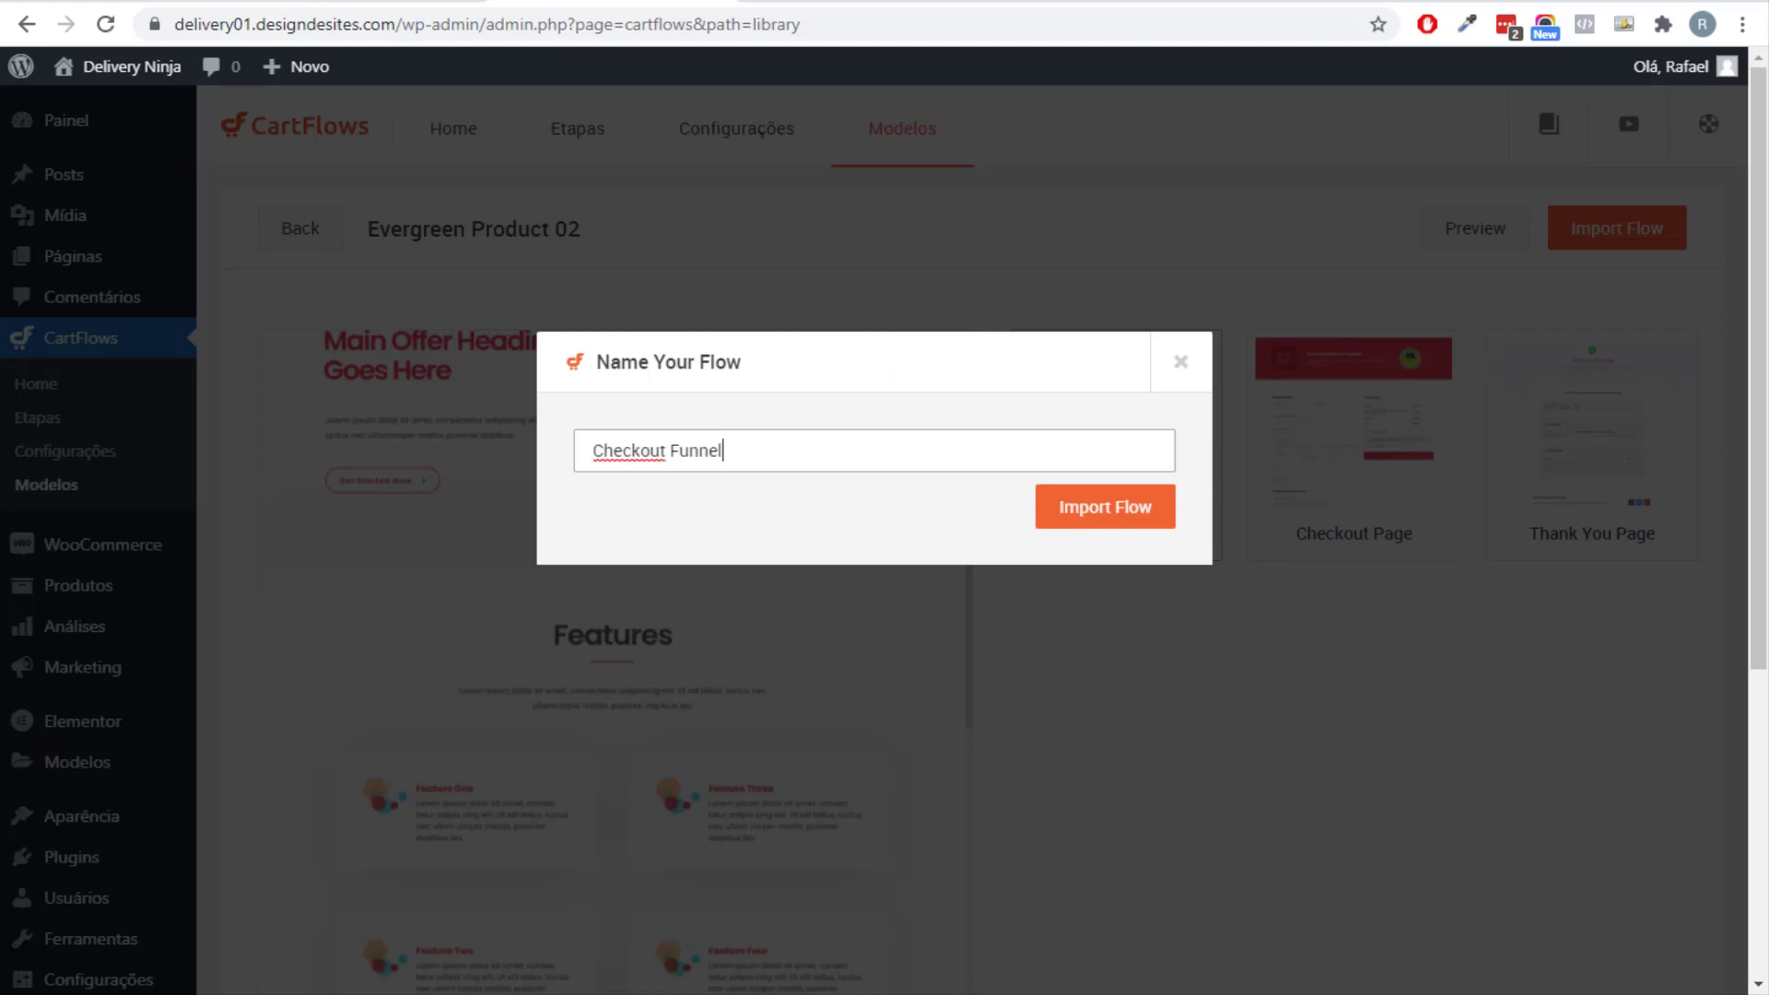
key(Return)
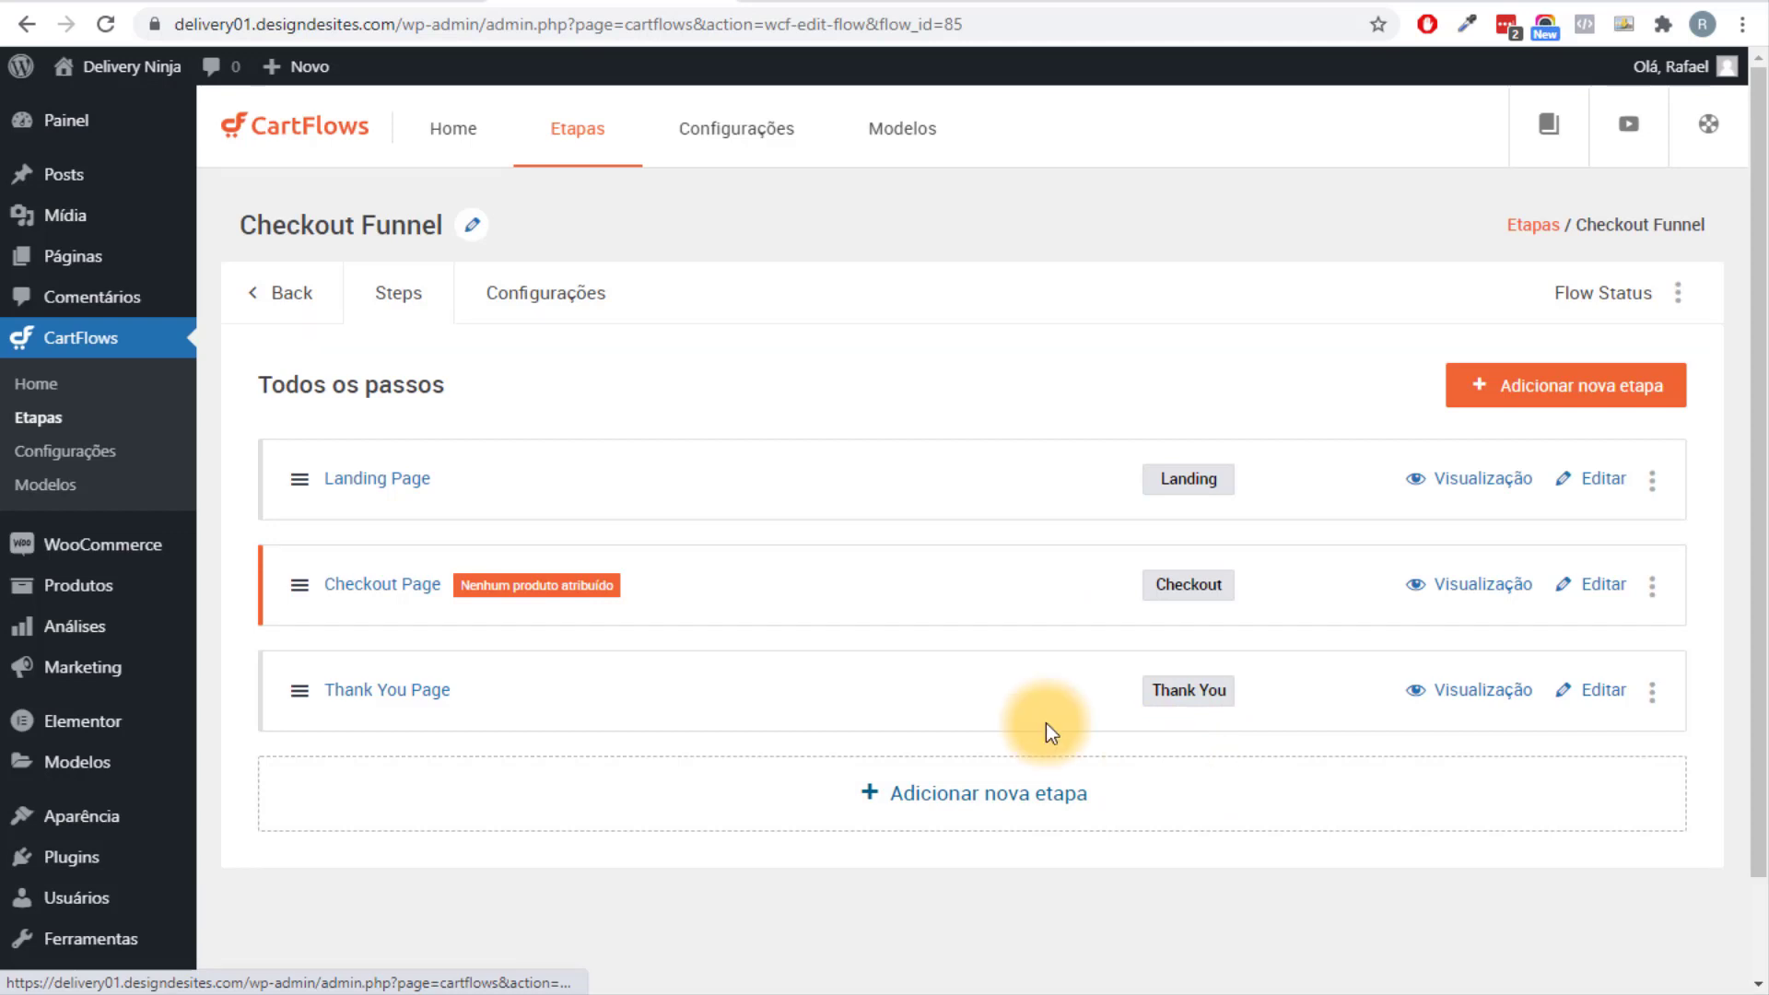
Delete the Landing Page step from the Checkout Funnel flow.
click(1652, 481)
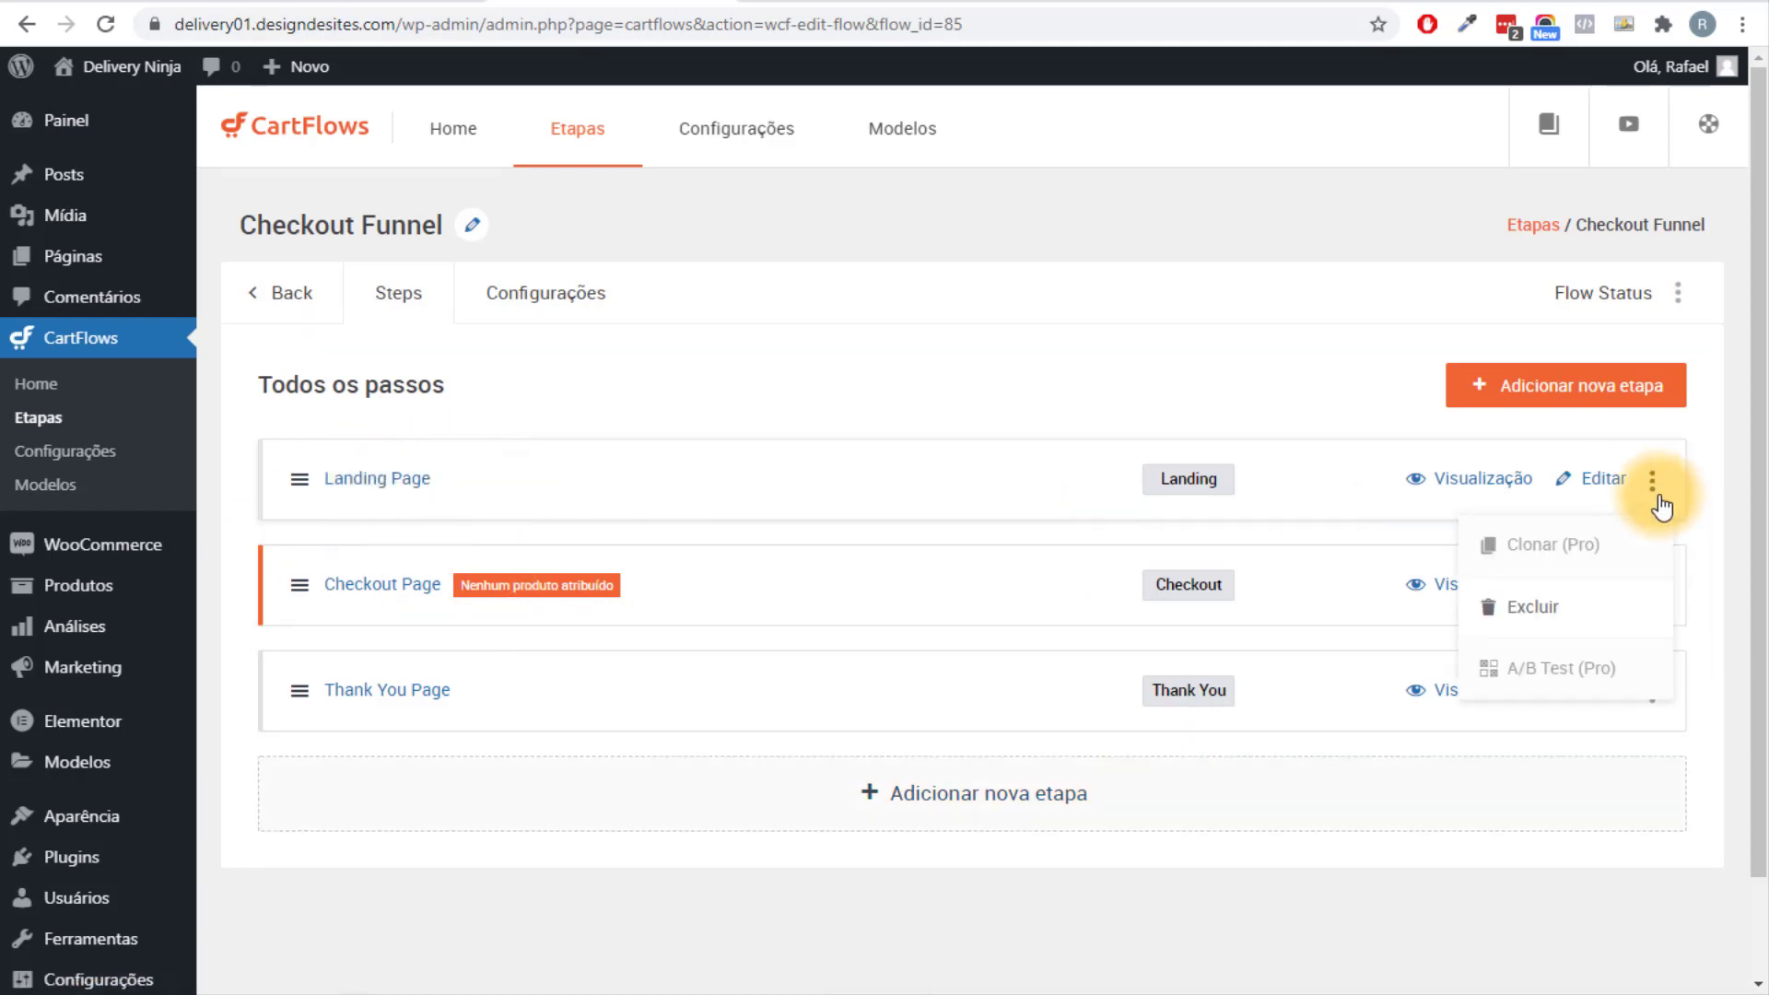
click(1566, 608)
click(983, 160)
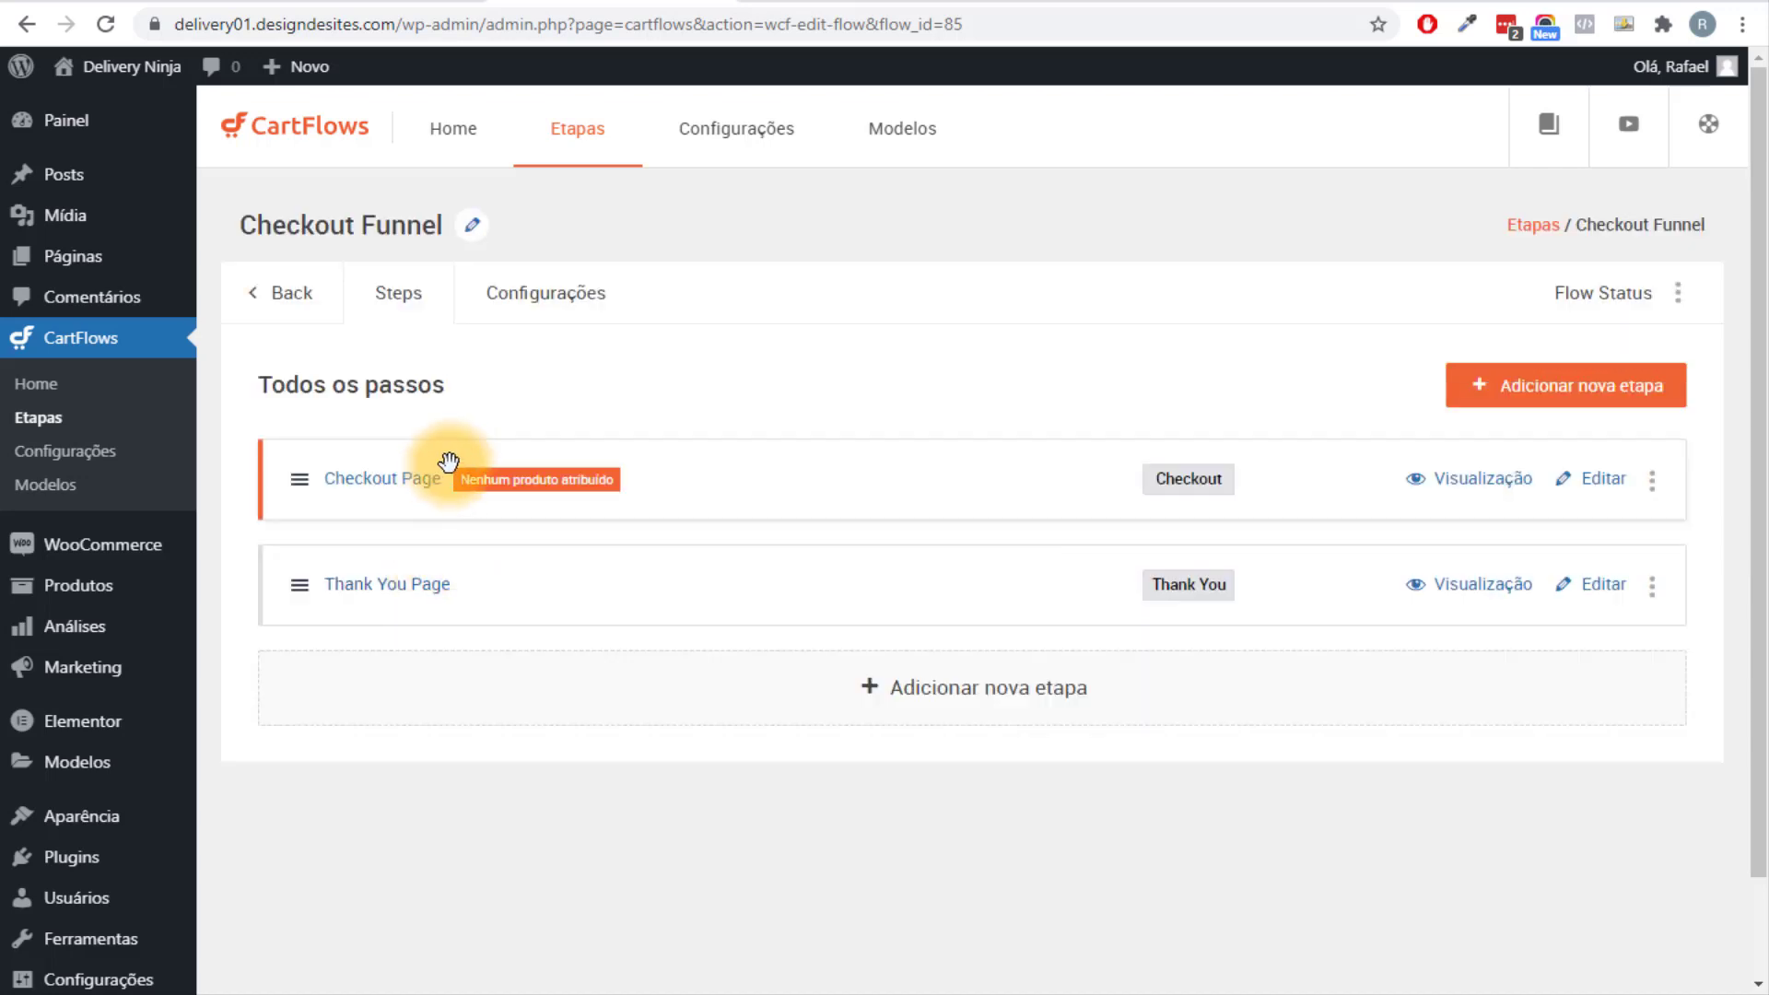
Edit the Checkout Page step and tick Enable Design Settings.
click(1588, 485)
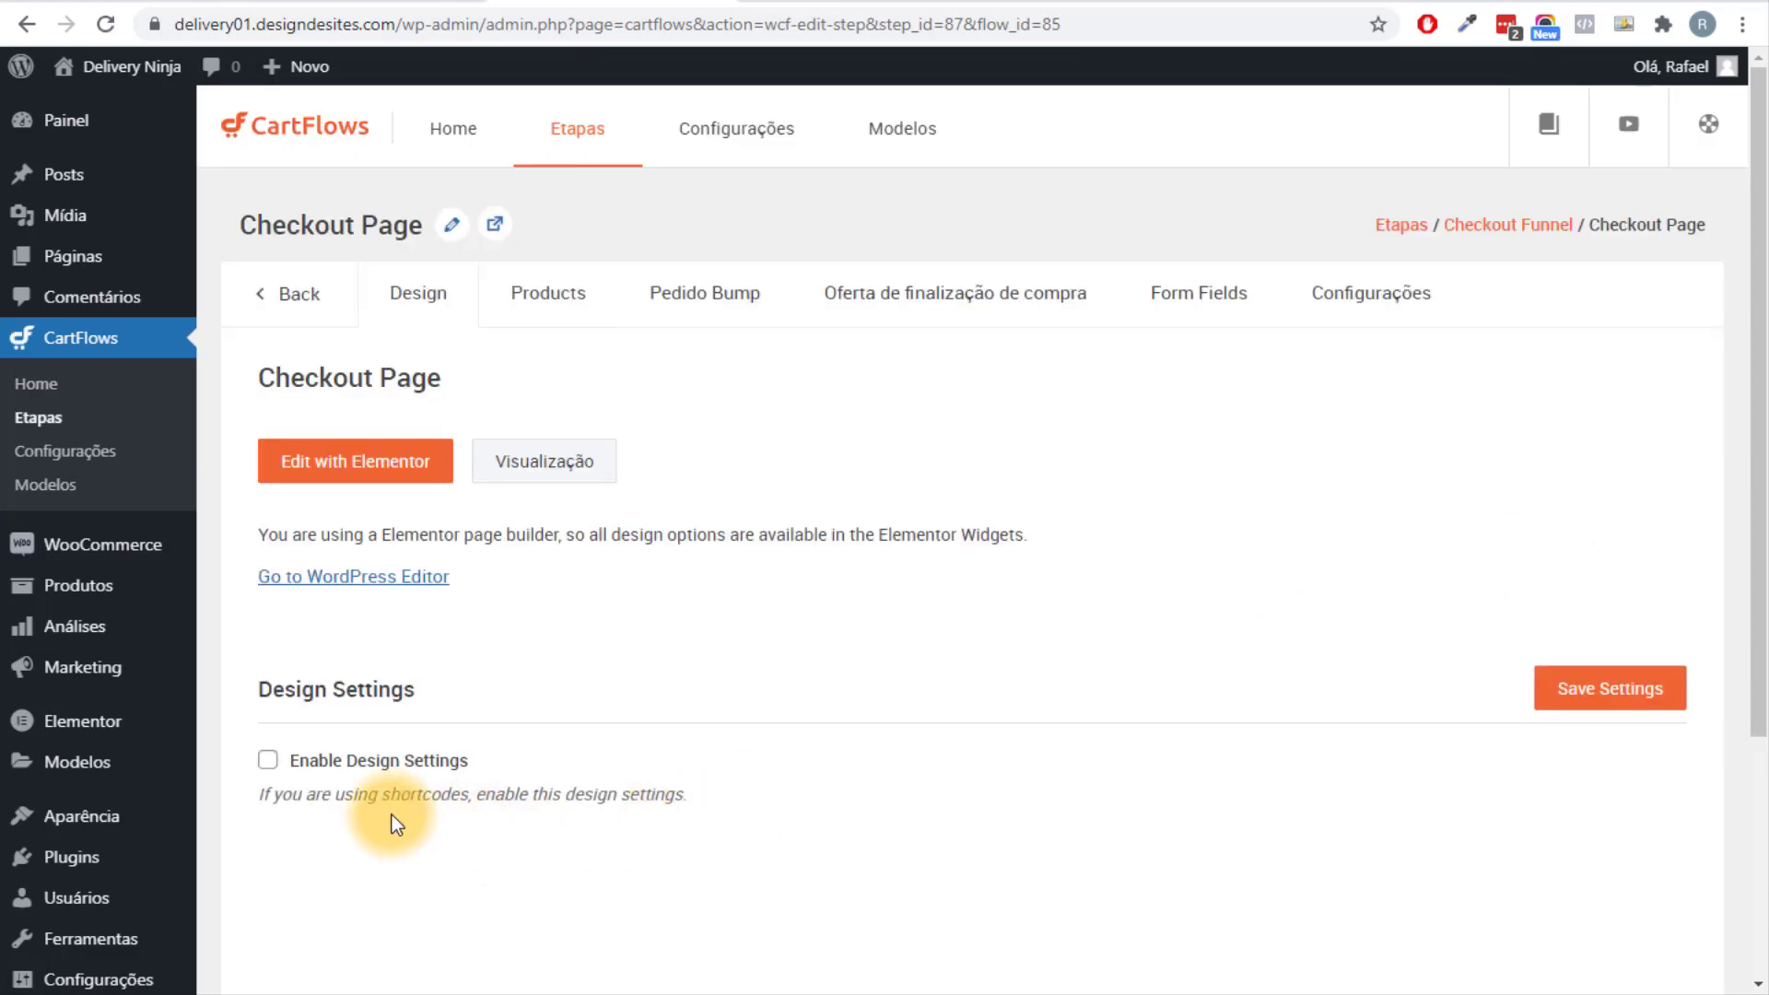
click(297, 763)
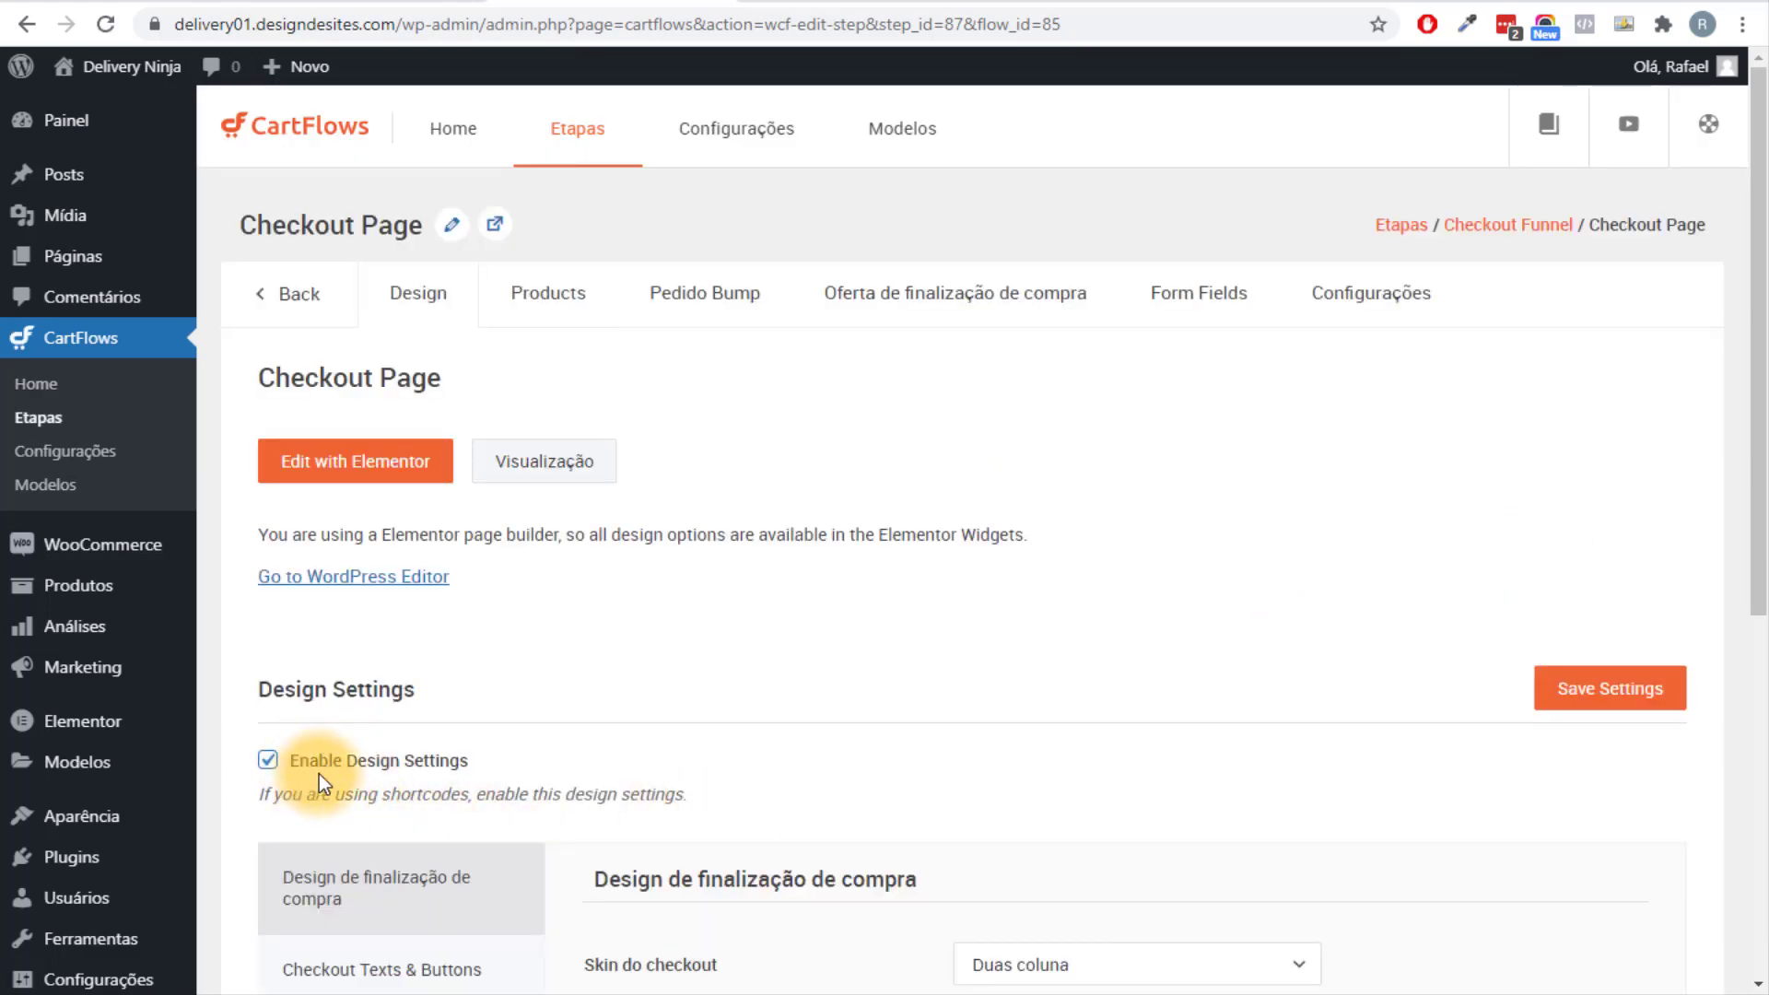
scroll(664, 691, down, 4)
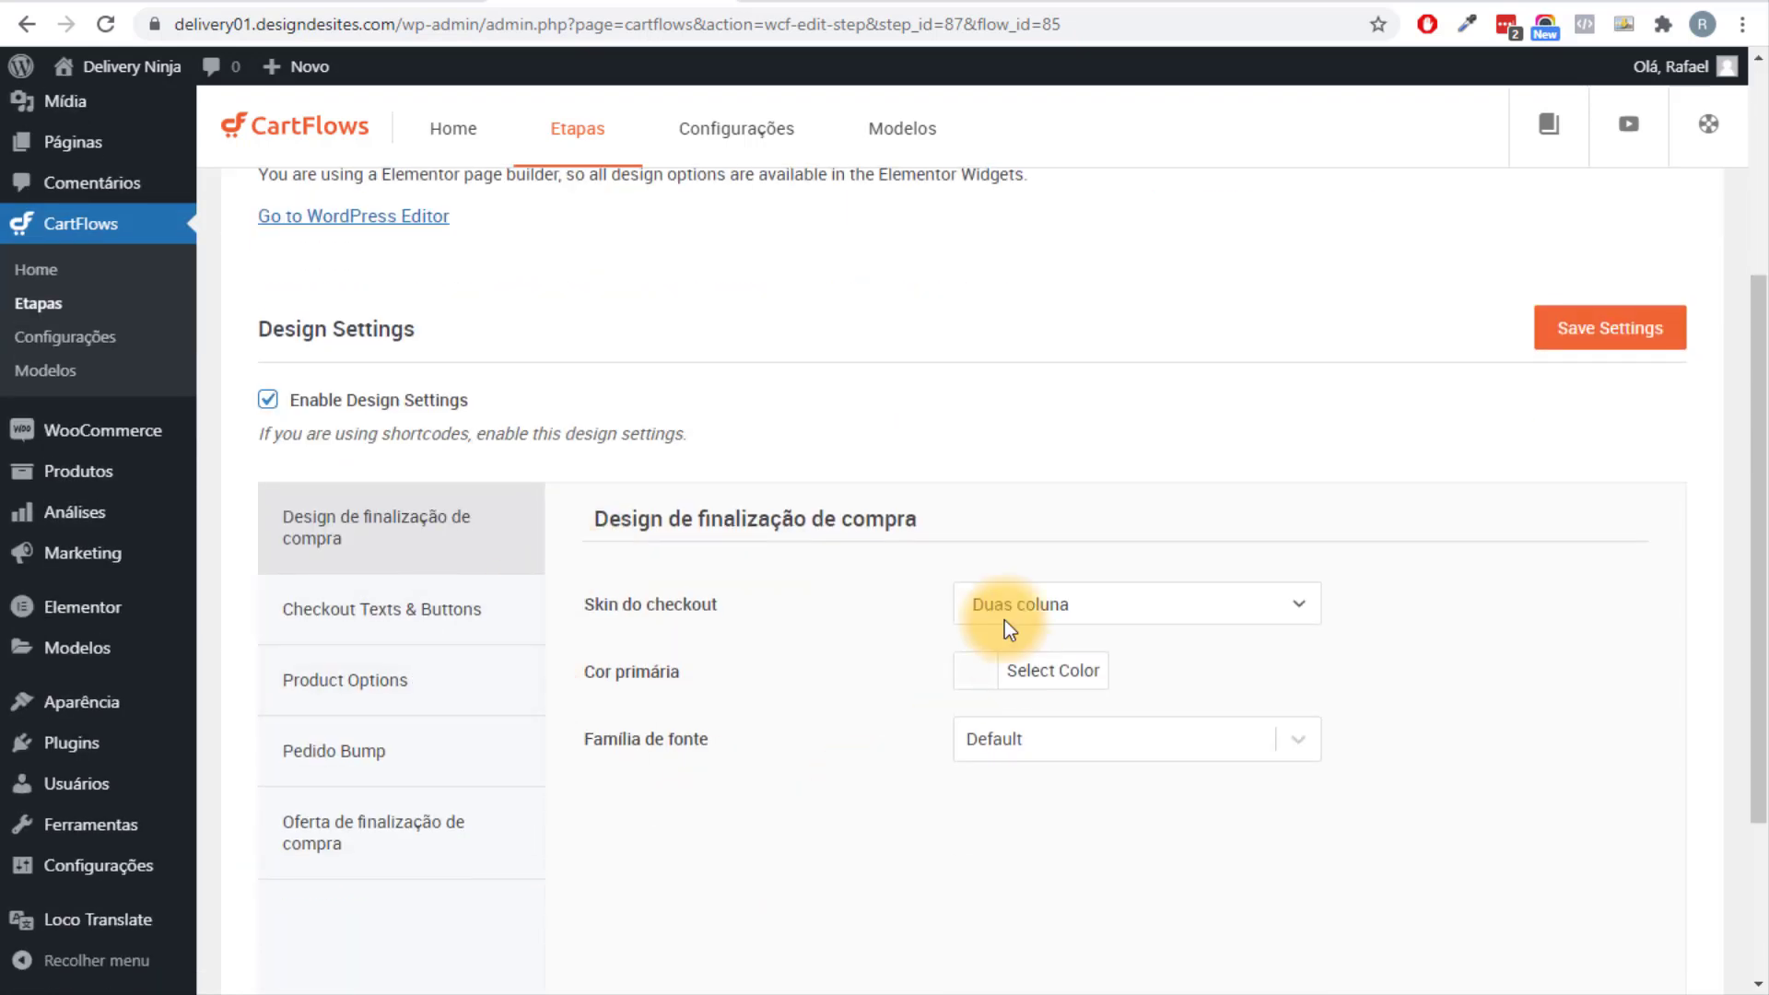
scroll(875, 624, up, 4)
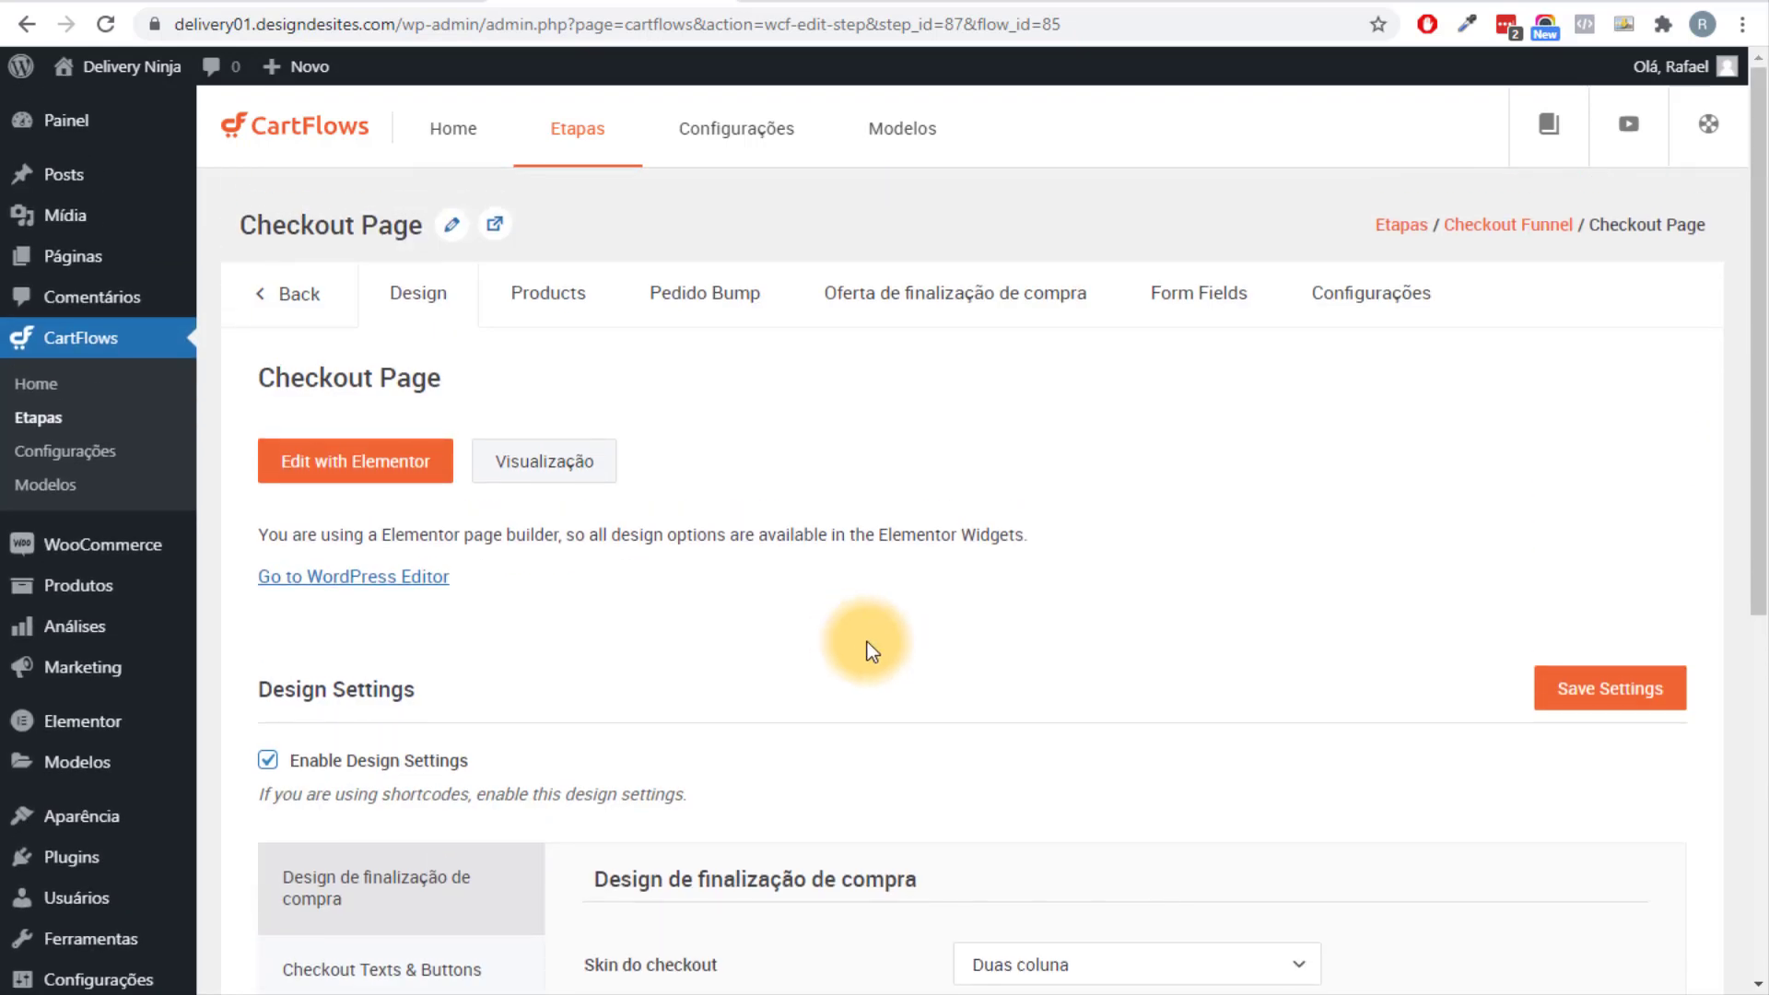
Open the Checkout Page in Elementor and hide its page title.
click(348, 471)
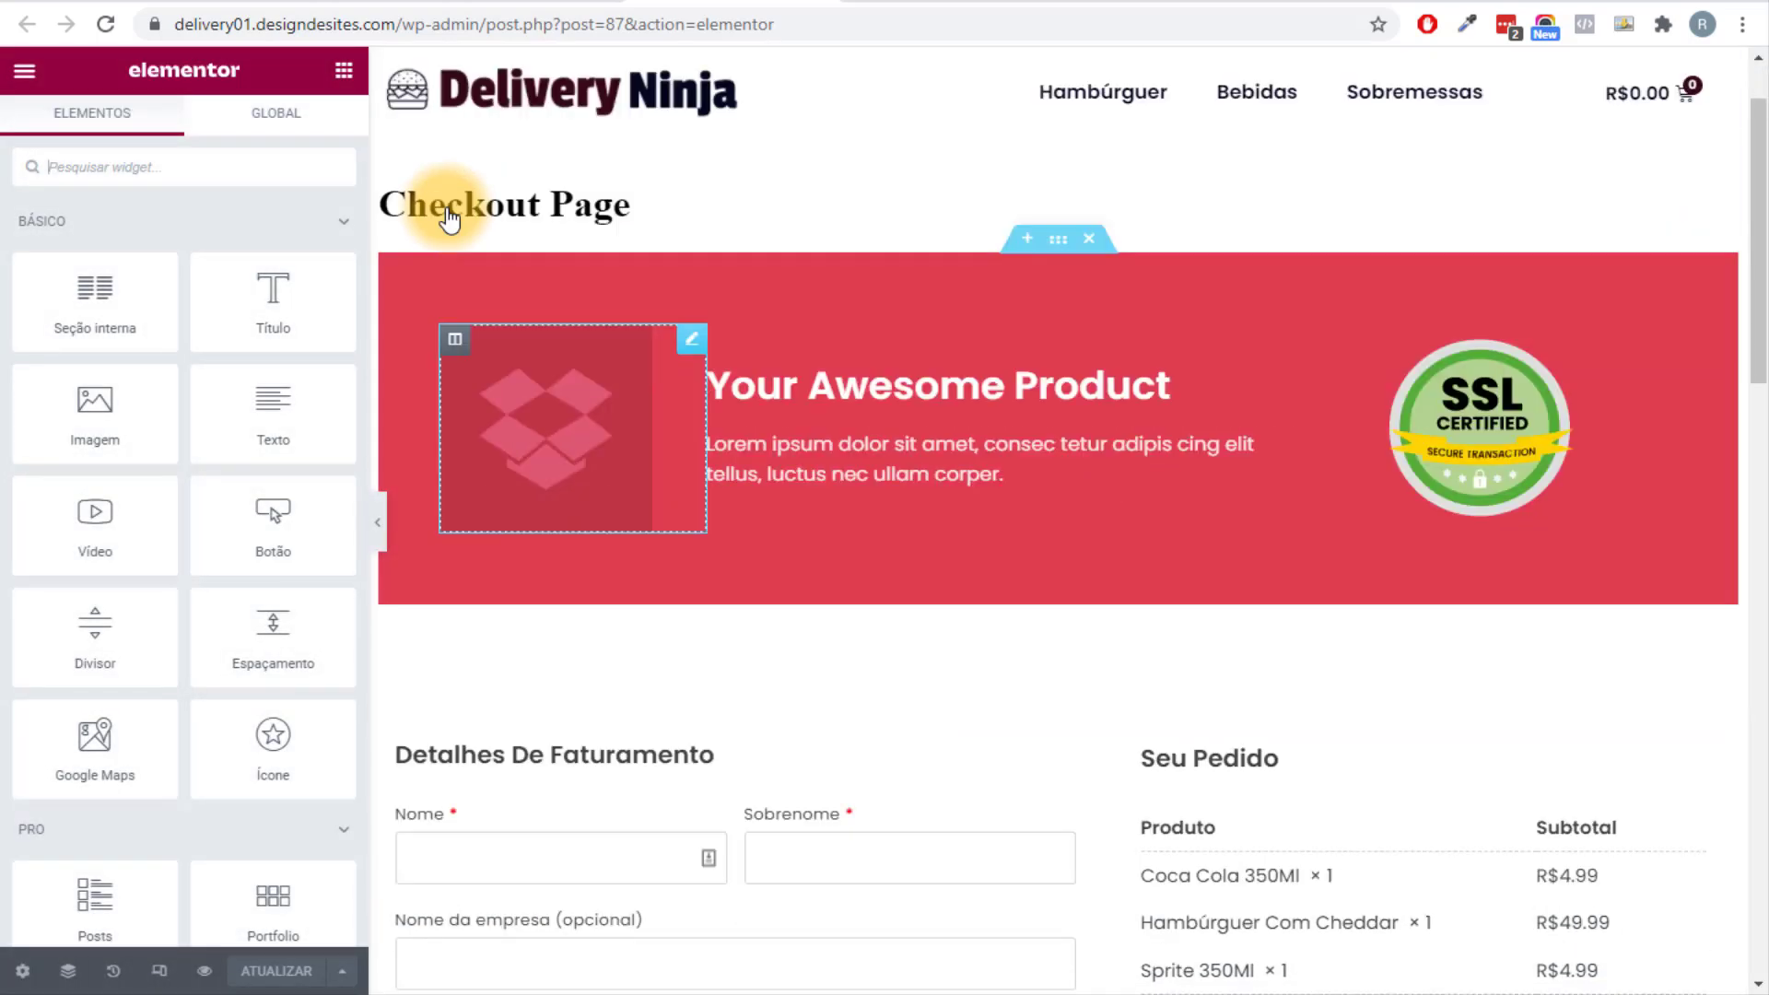
scroll(1106, 645, down, 8)
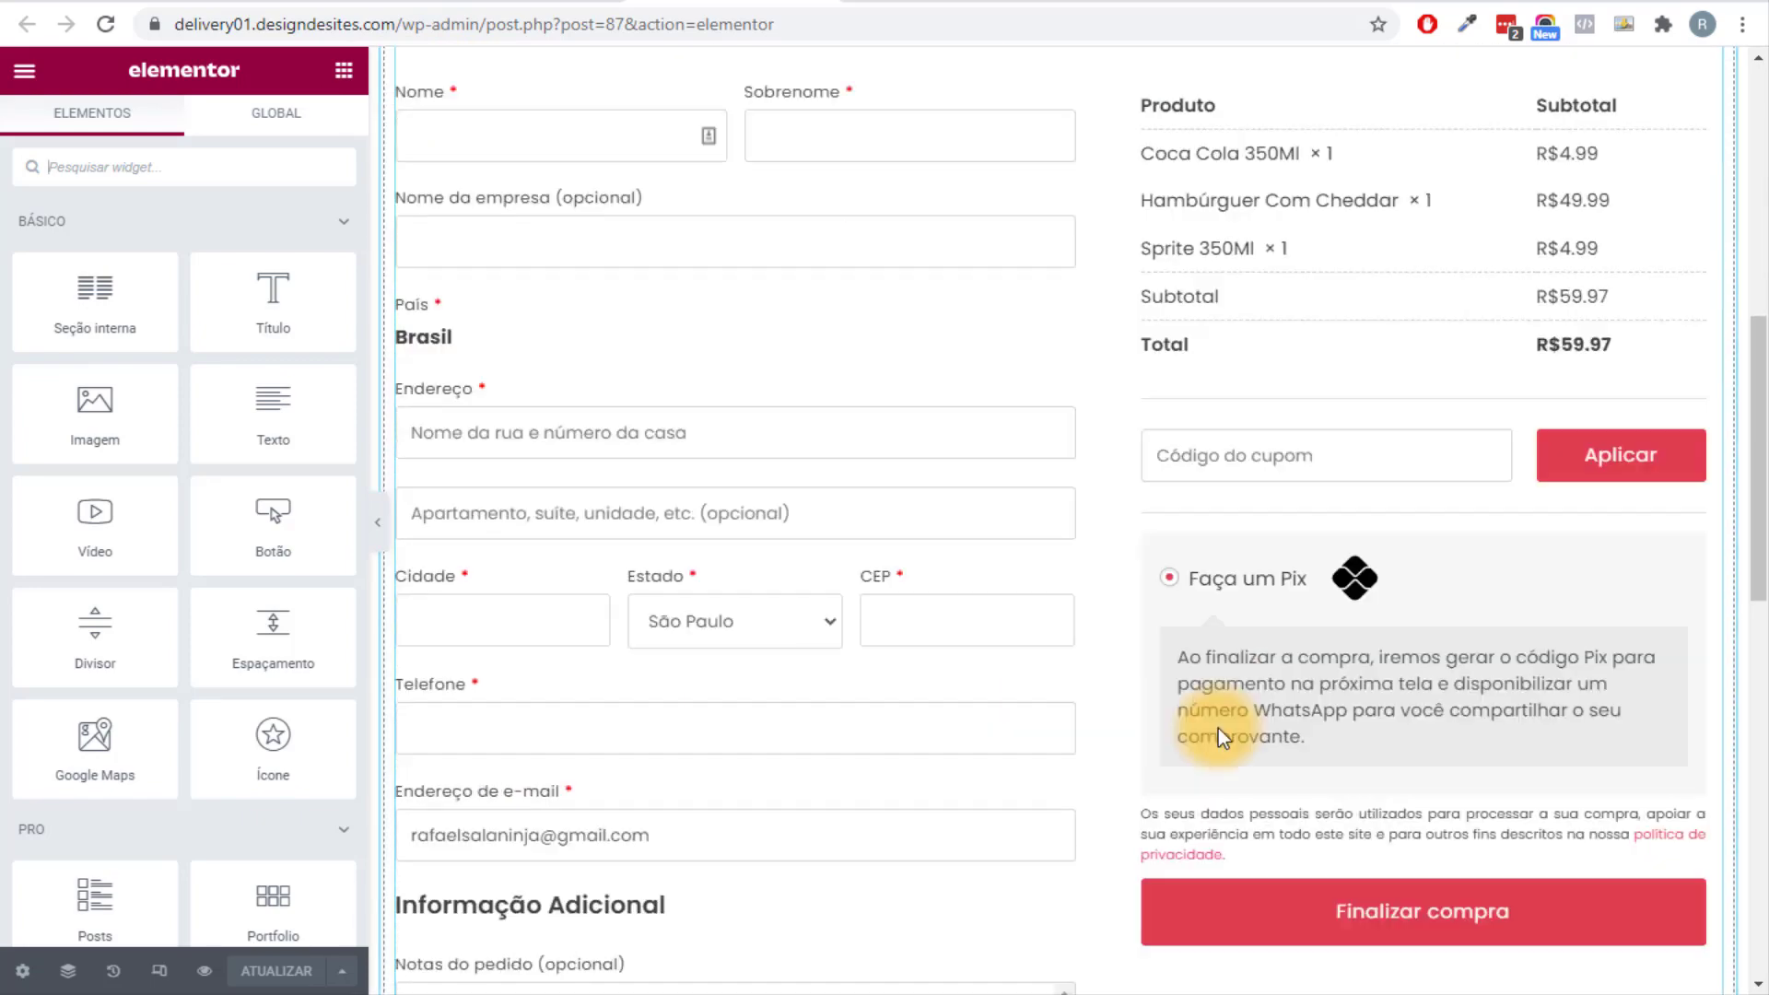
scroll(1220, 728, down, 10)
scroll(949, 571, up, 15)
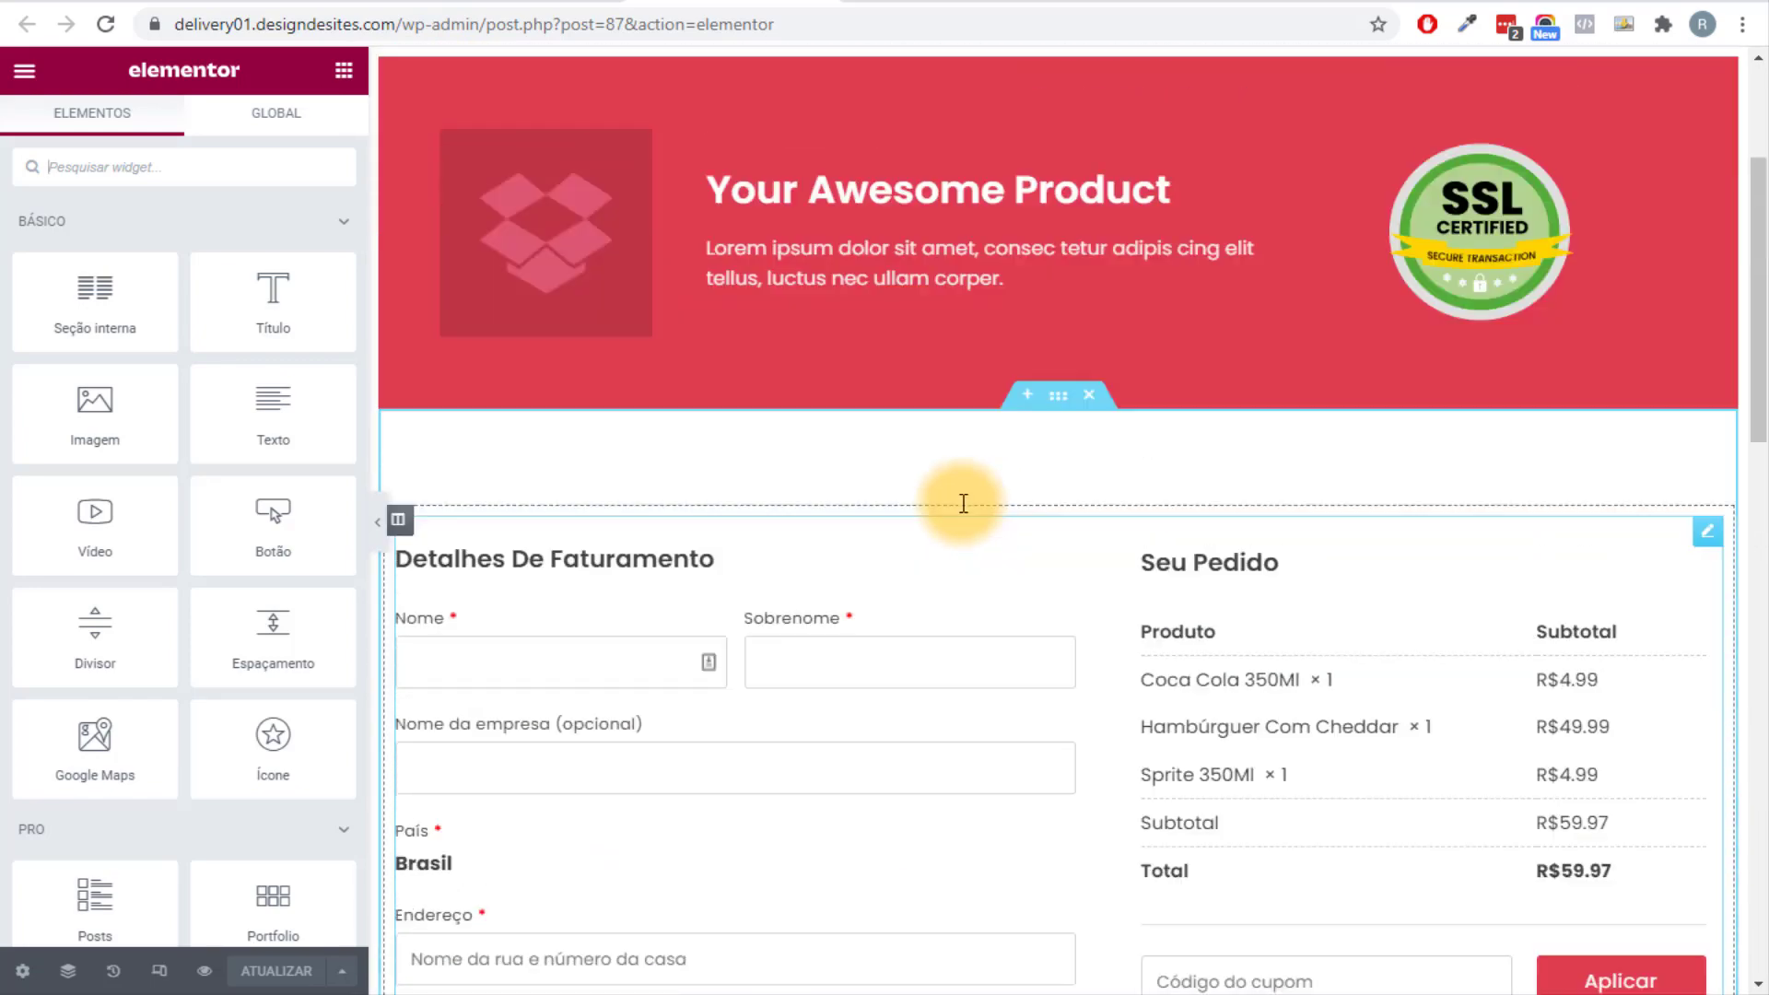
scroll(963, 503, up, 3)
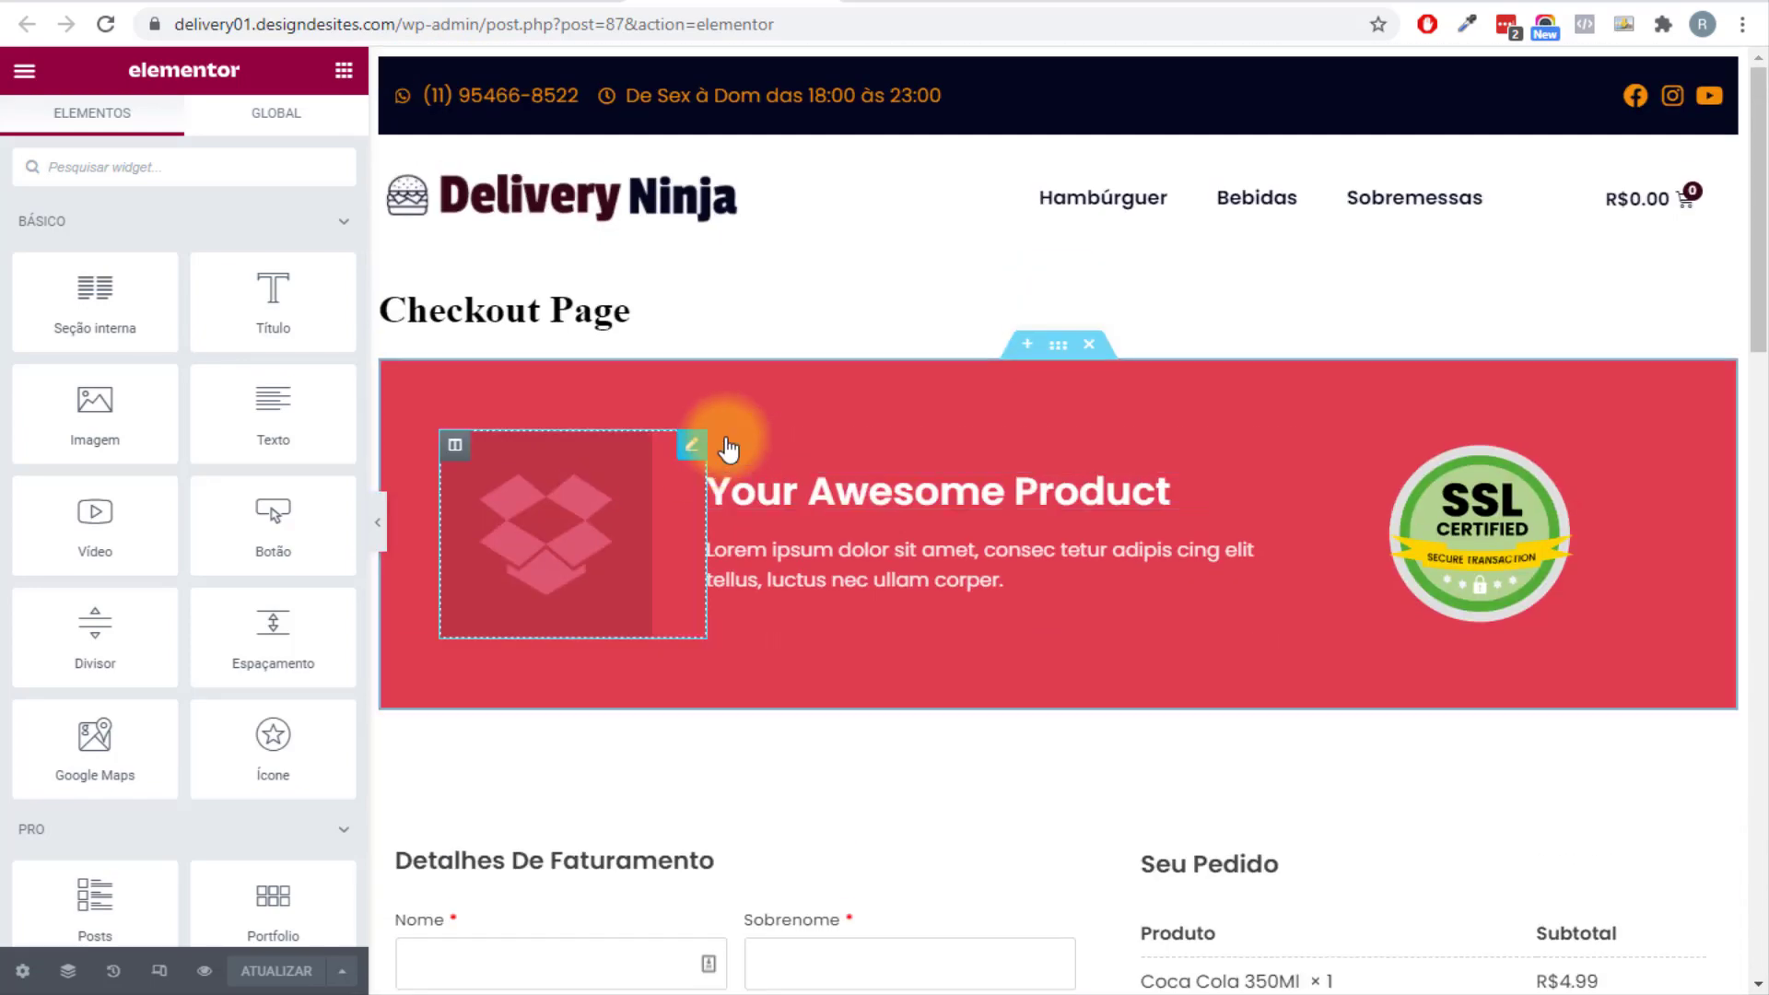
click(22, 970)
click(314, 377)
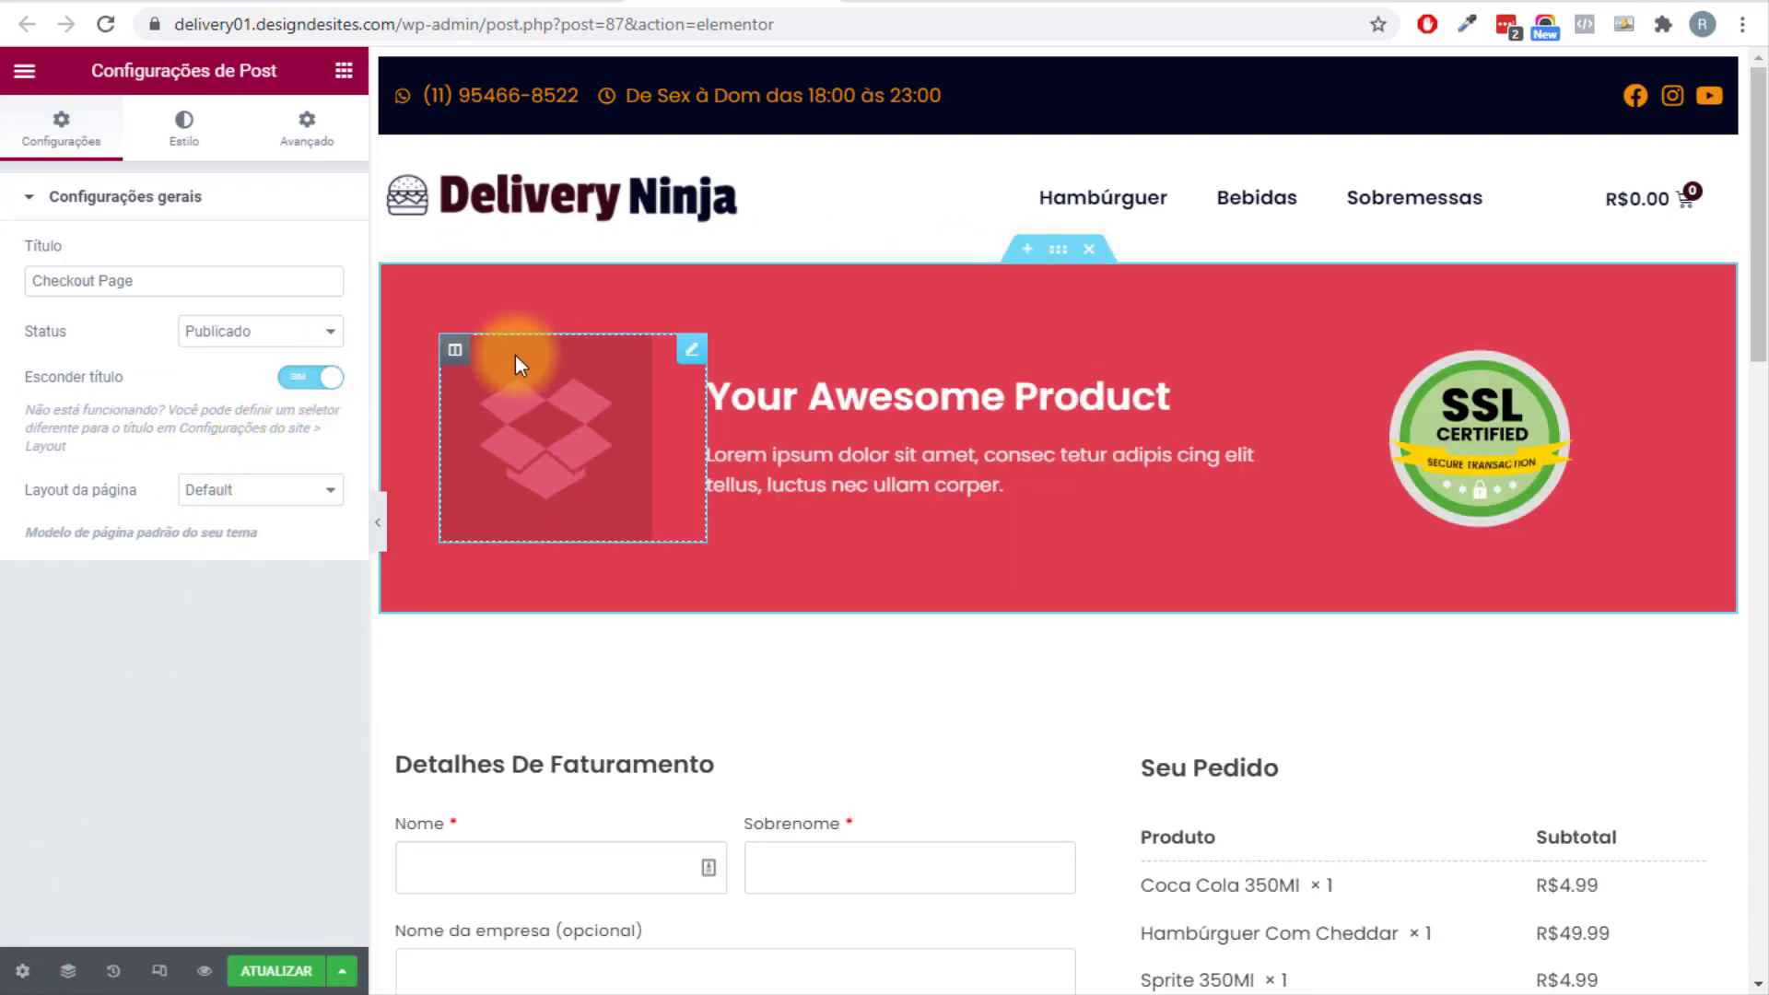
Delete the SSL badge column, center the banner heading, and delete the Lorem ipsum text.
right_click(457, 356)
click(515, 696)
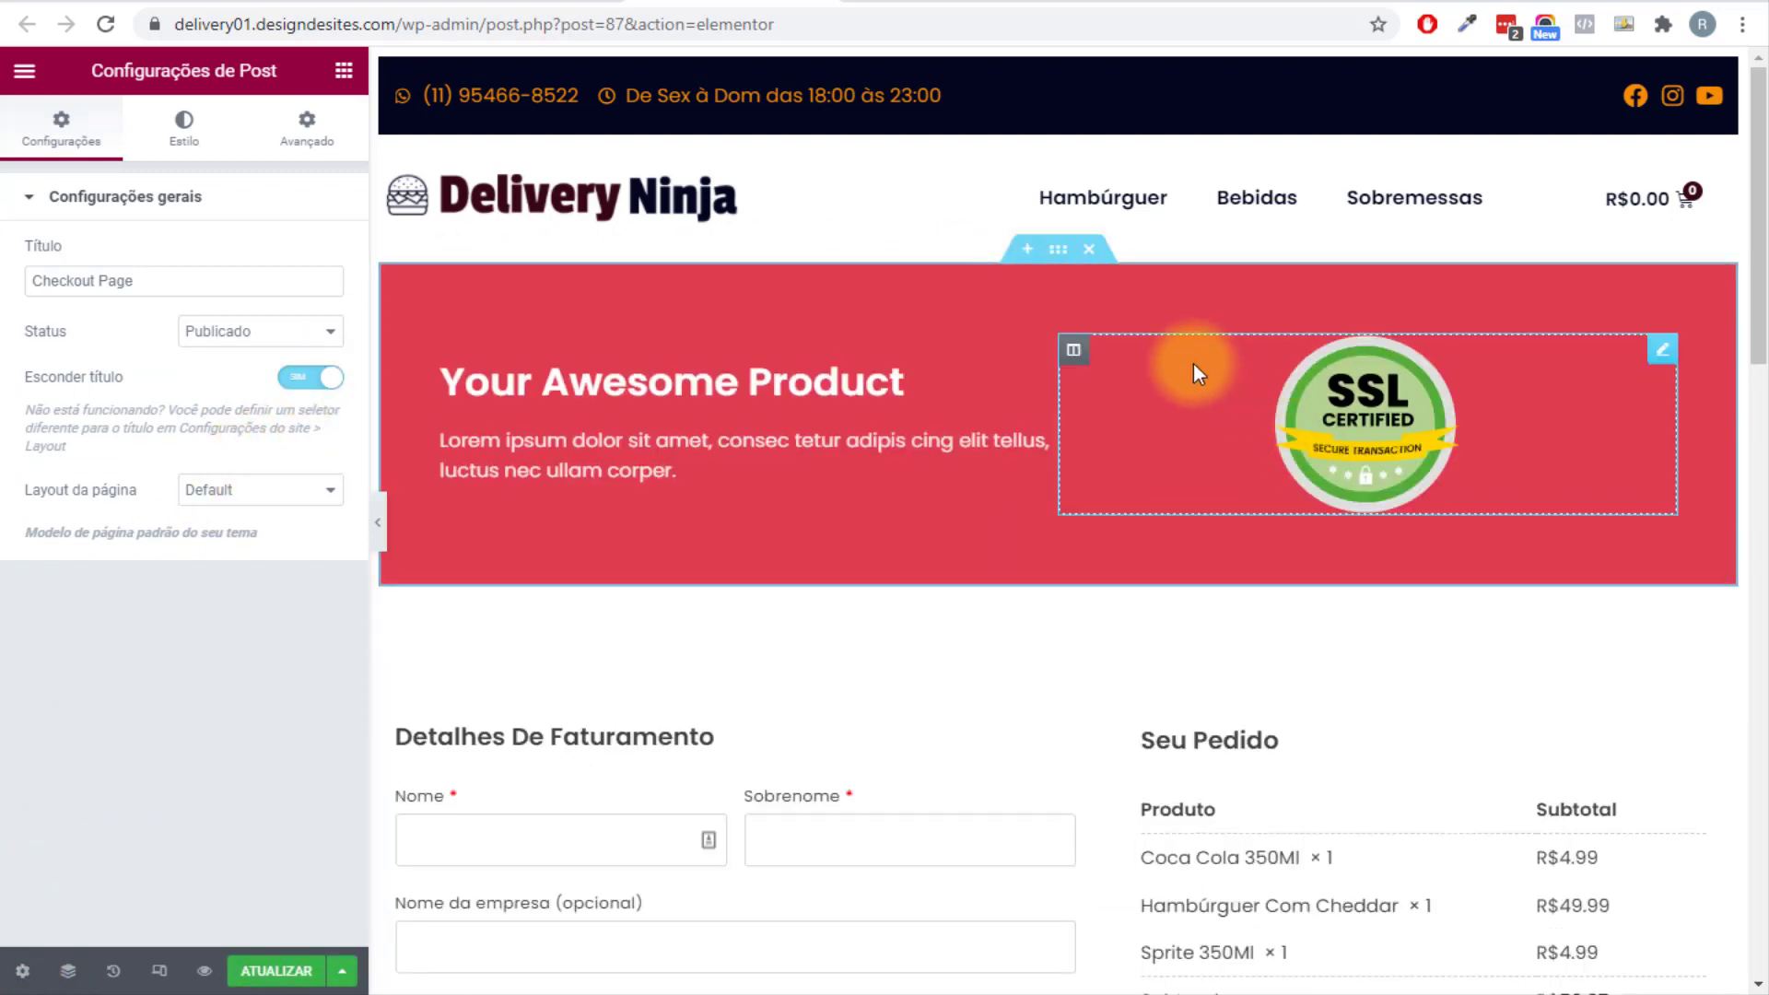
right_click(1071, 351)
click(1155, 686)
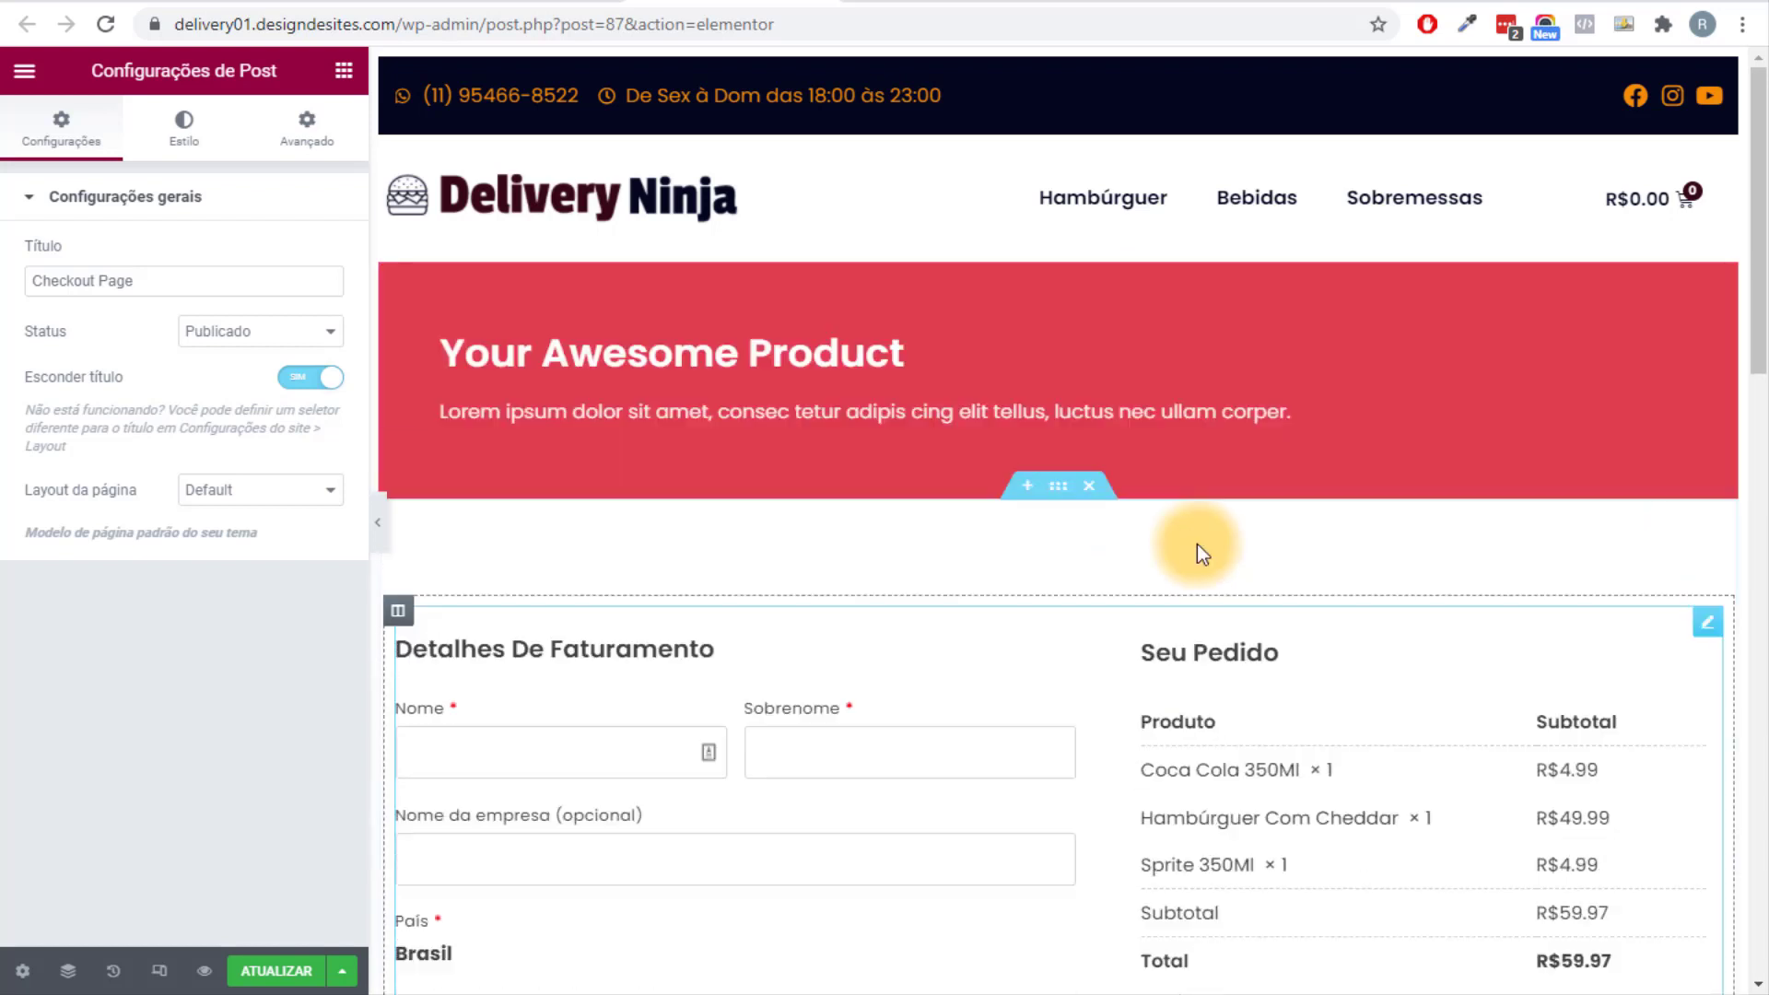
click(890, 372)
click(261, 594)
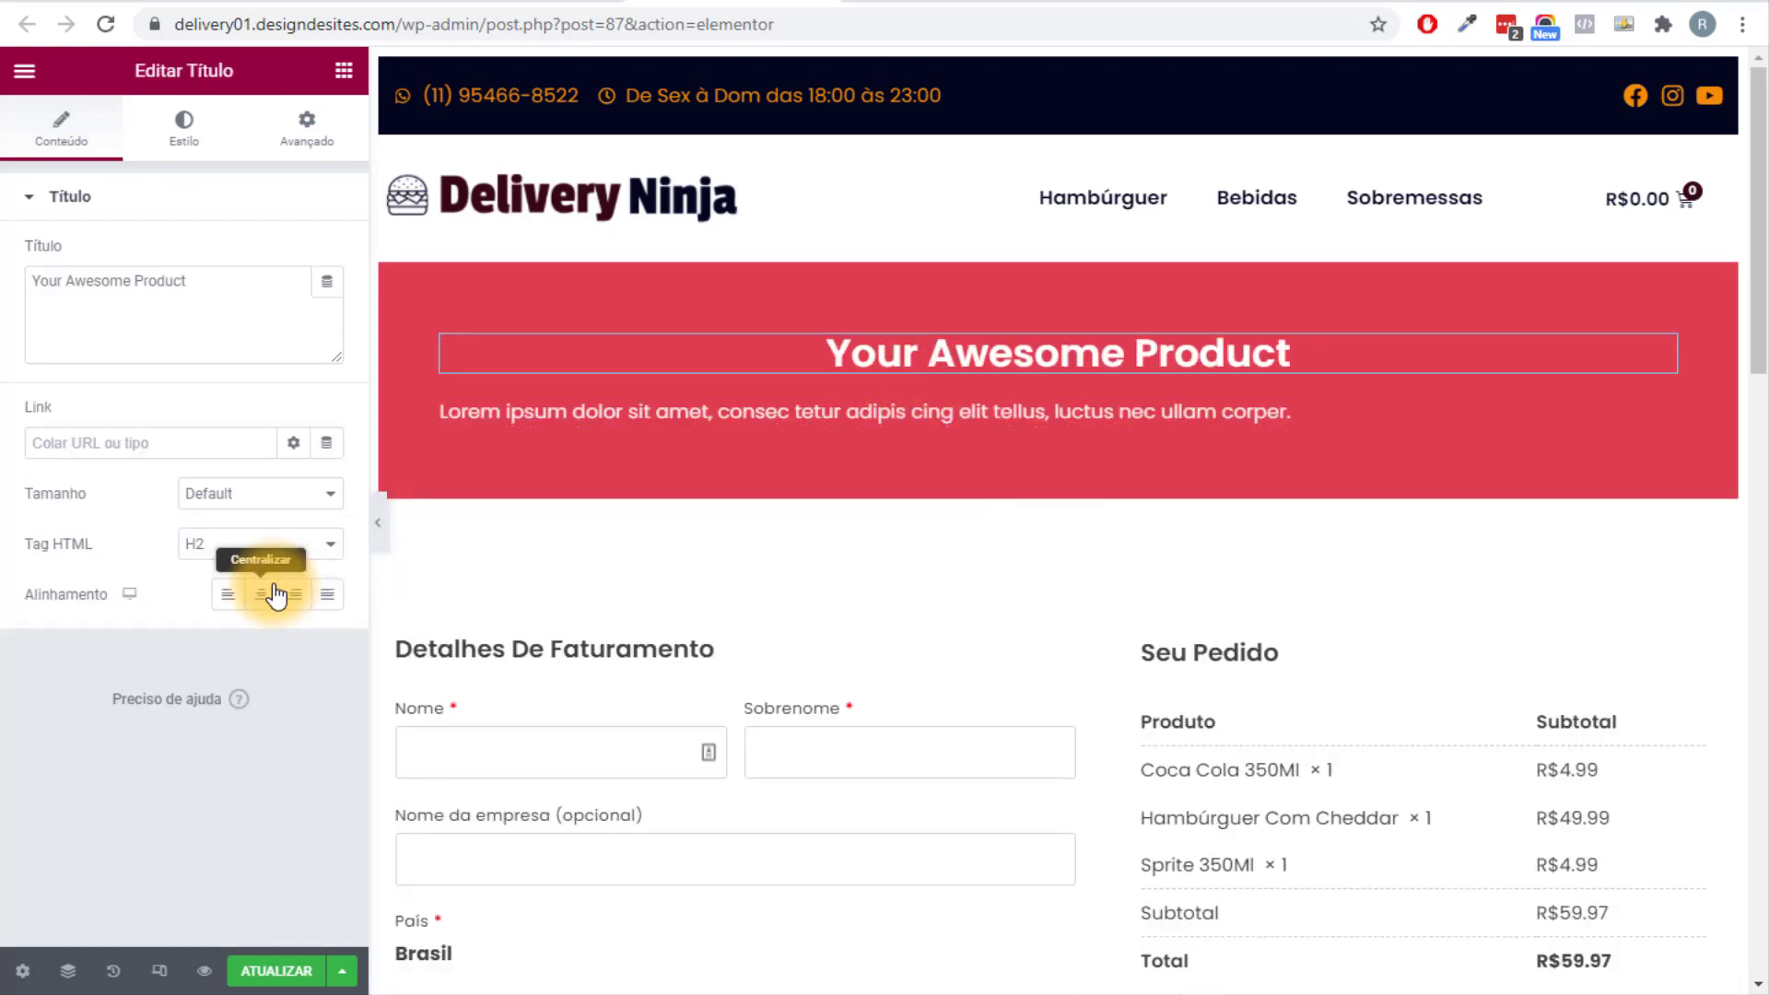
right_click(842, 428)
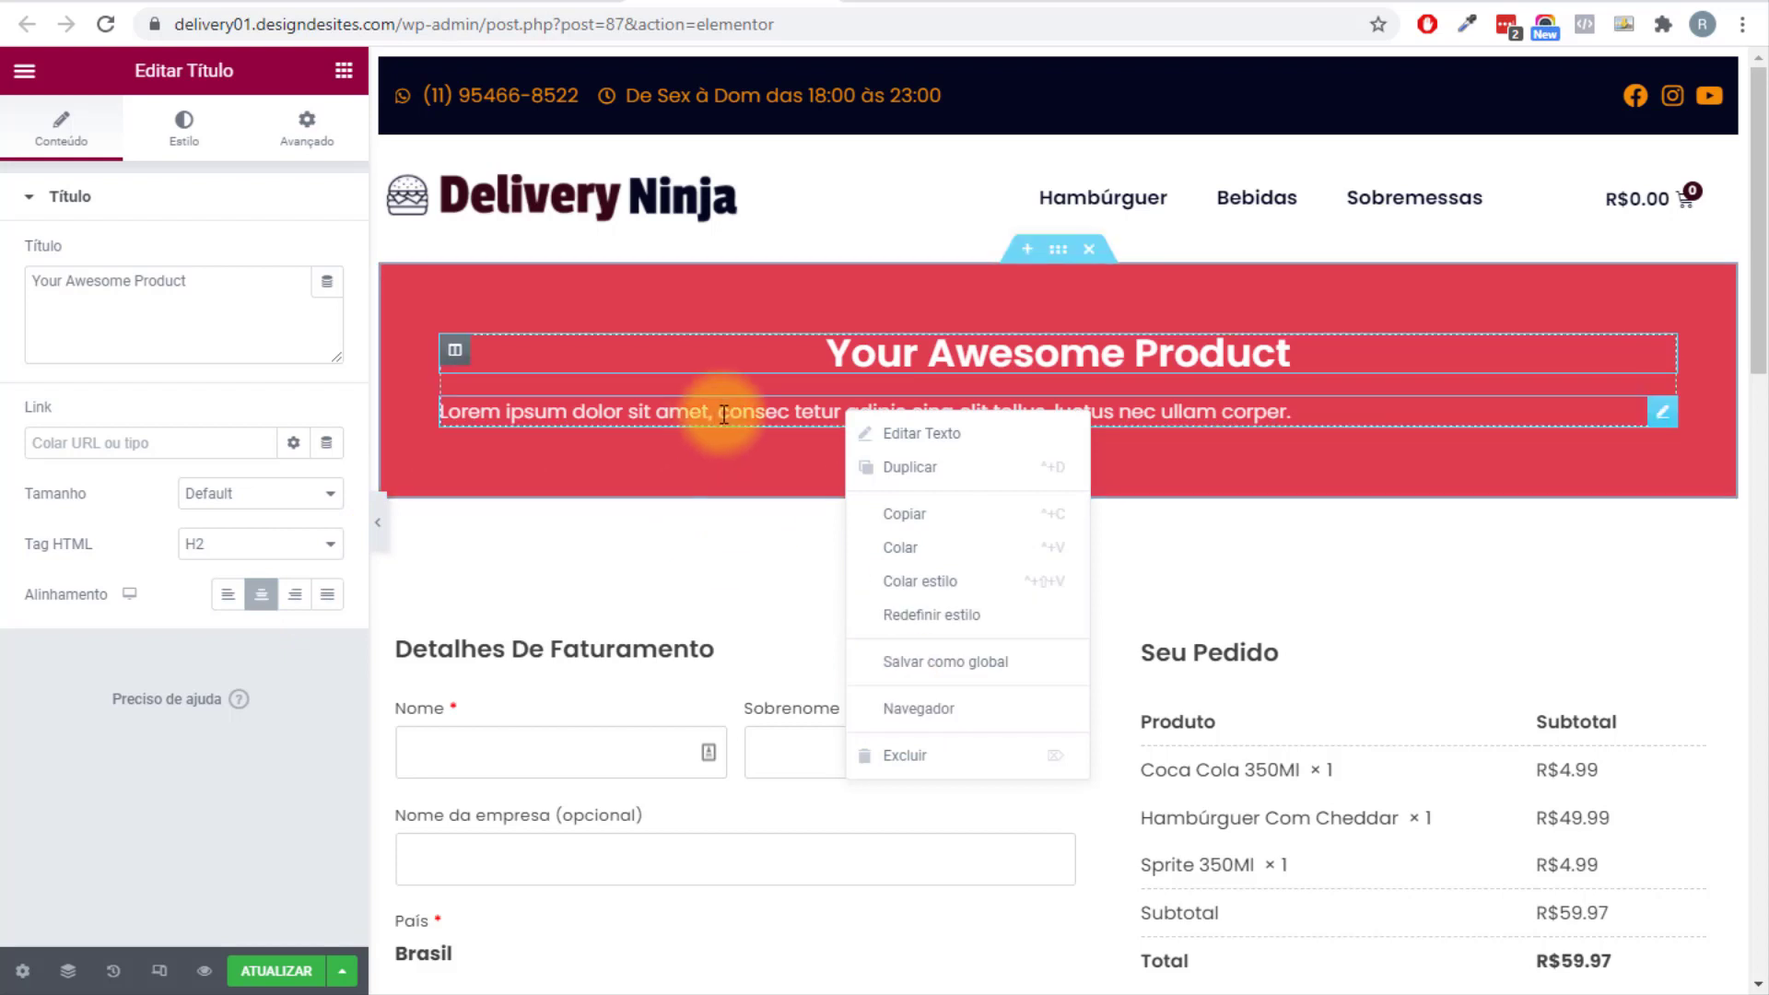
click(939, 755)
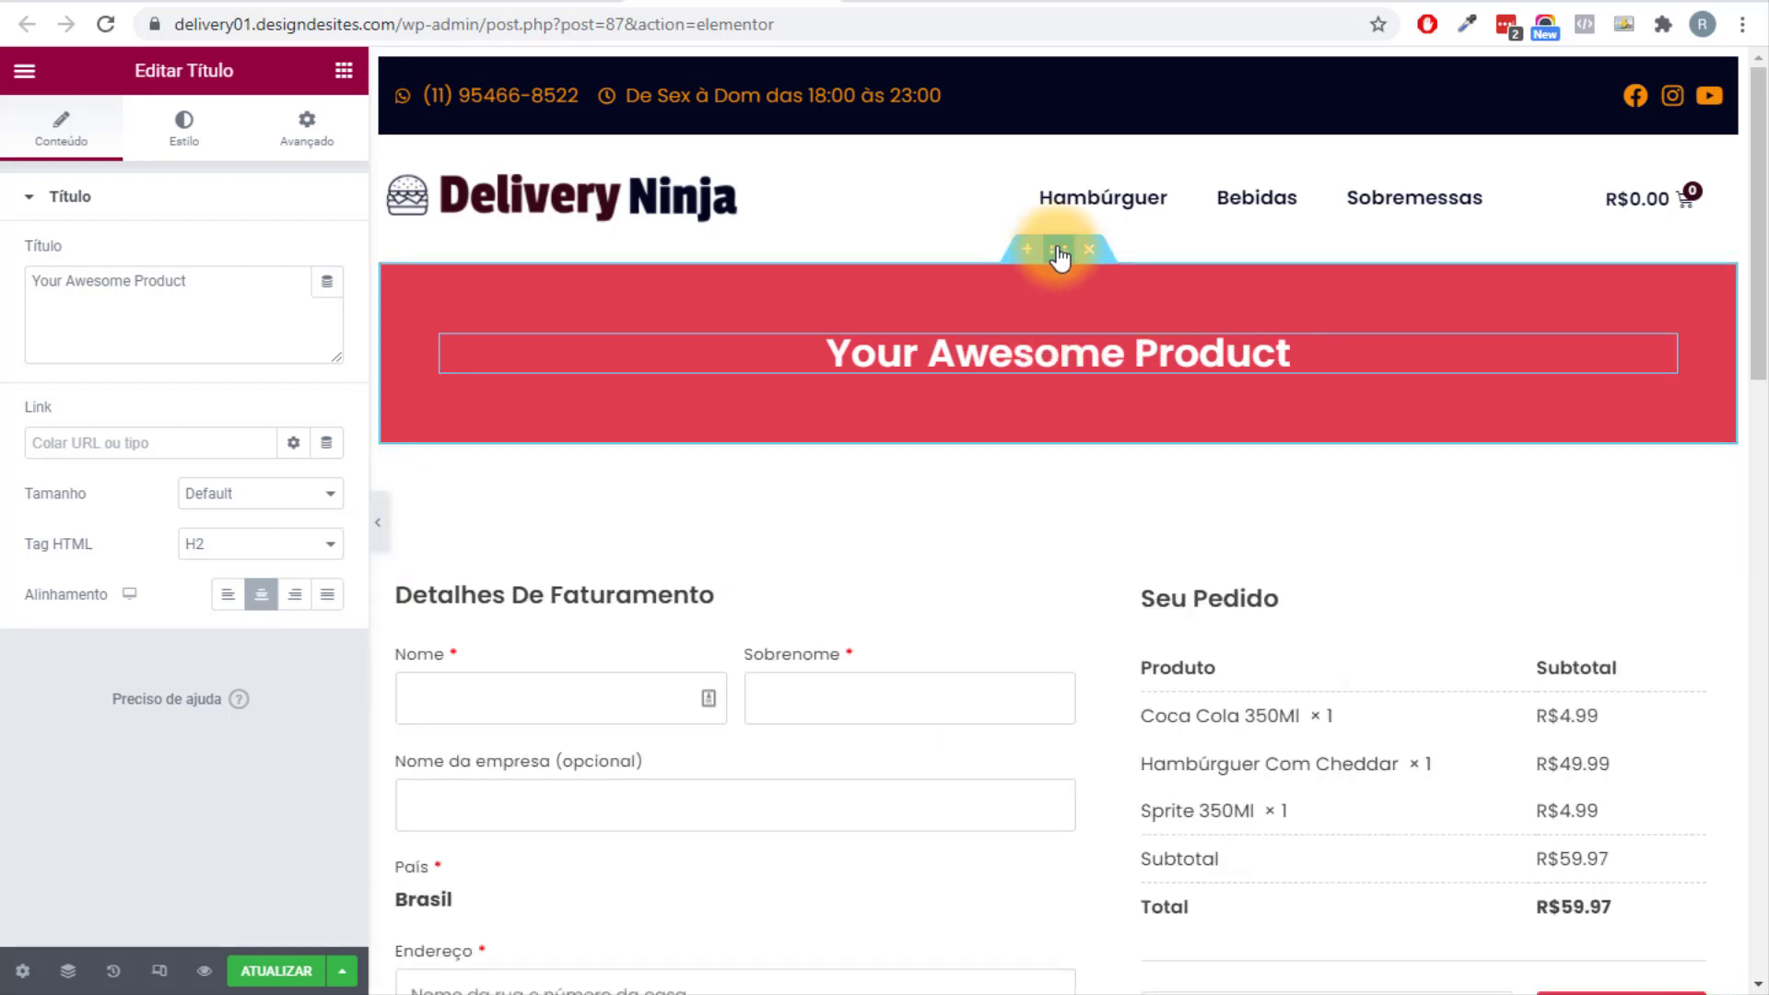
Give the banner section the navy global Primário background colour.
click(1058, 251)
click(183, 129)
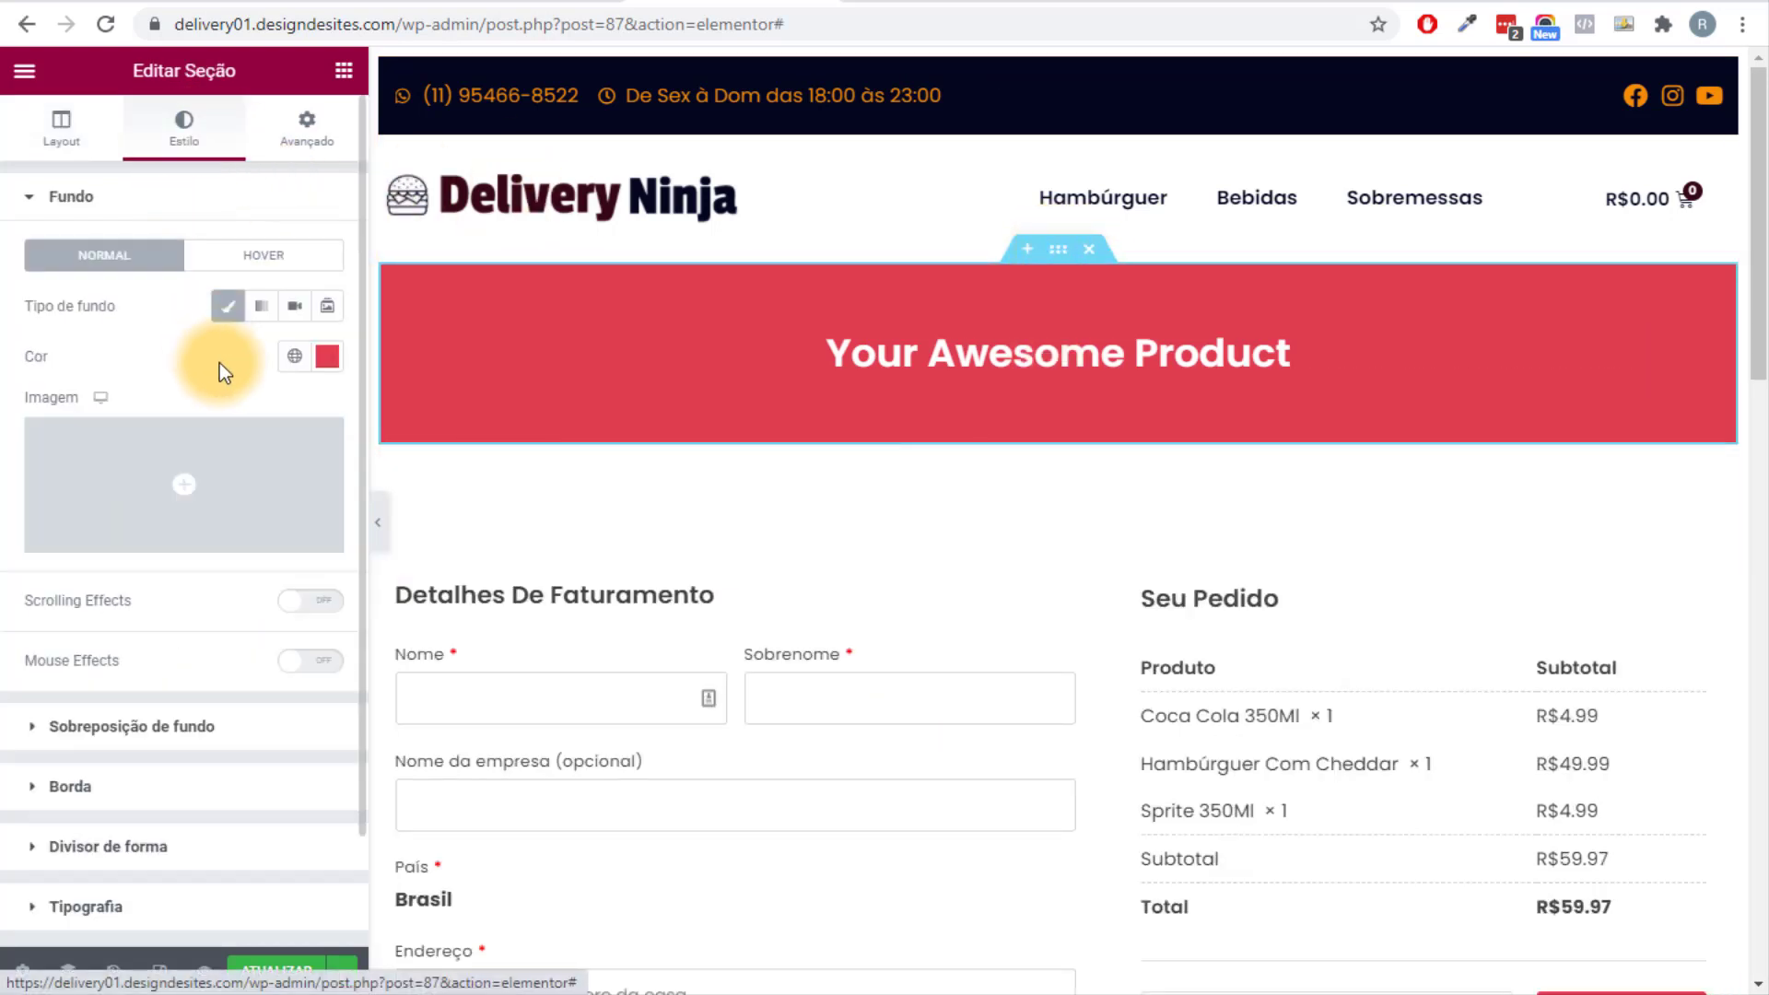
click(293, 356)
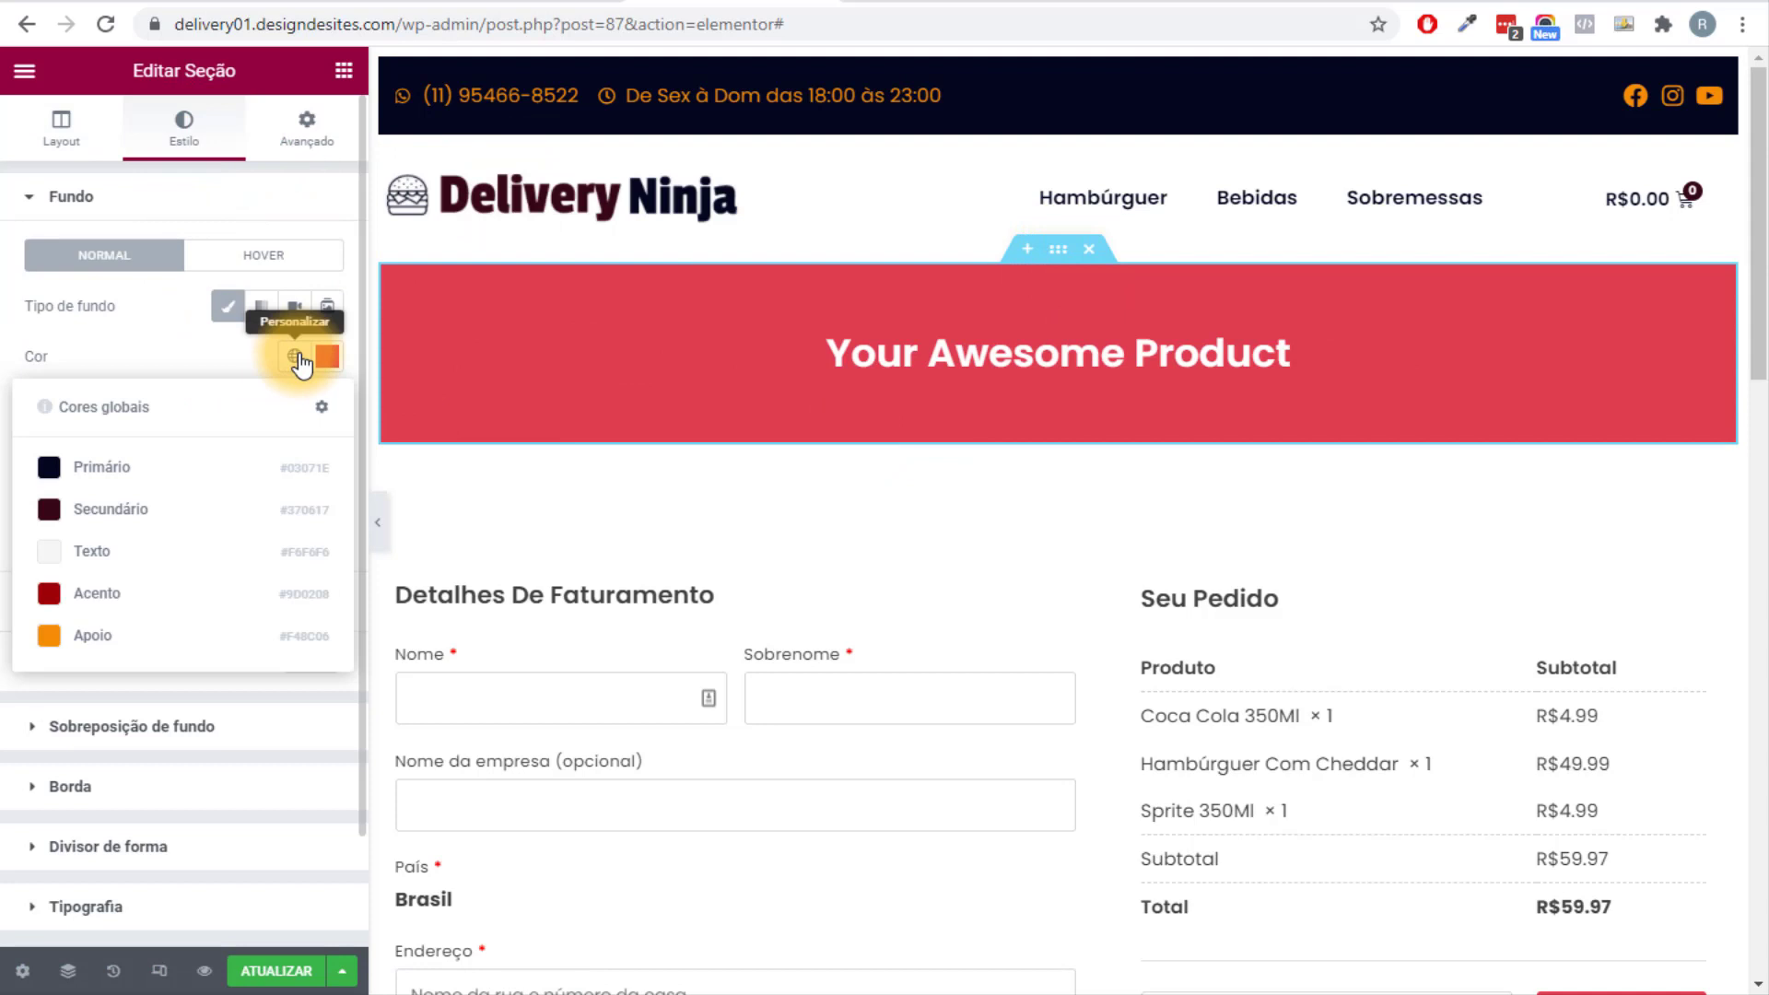
click(197, 467)
Change the heading to 'Finalize Seu Pedido' and colour it orange with global Apoio.
click(959, 347)
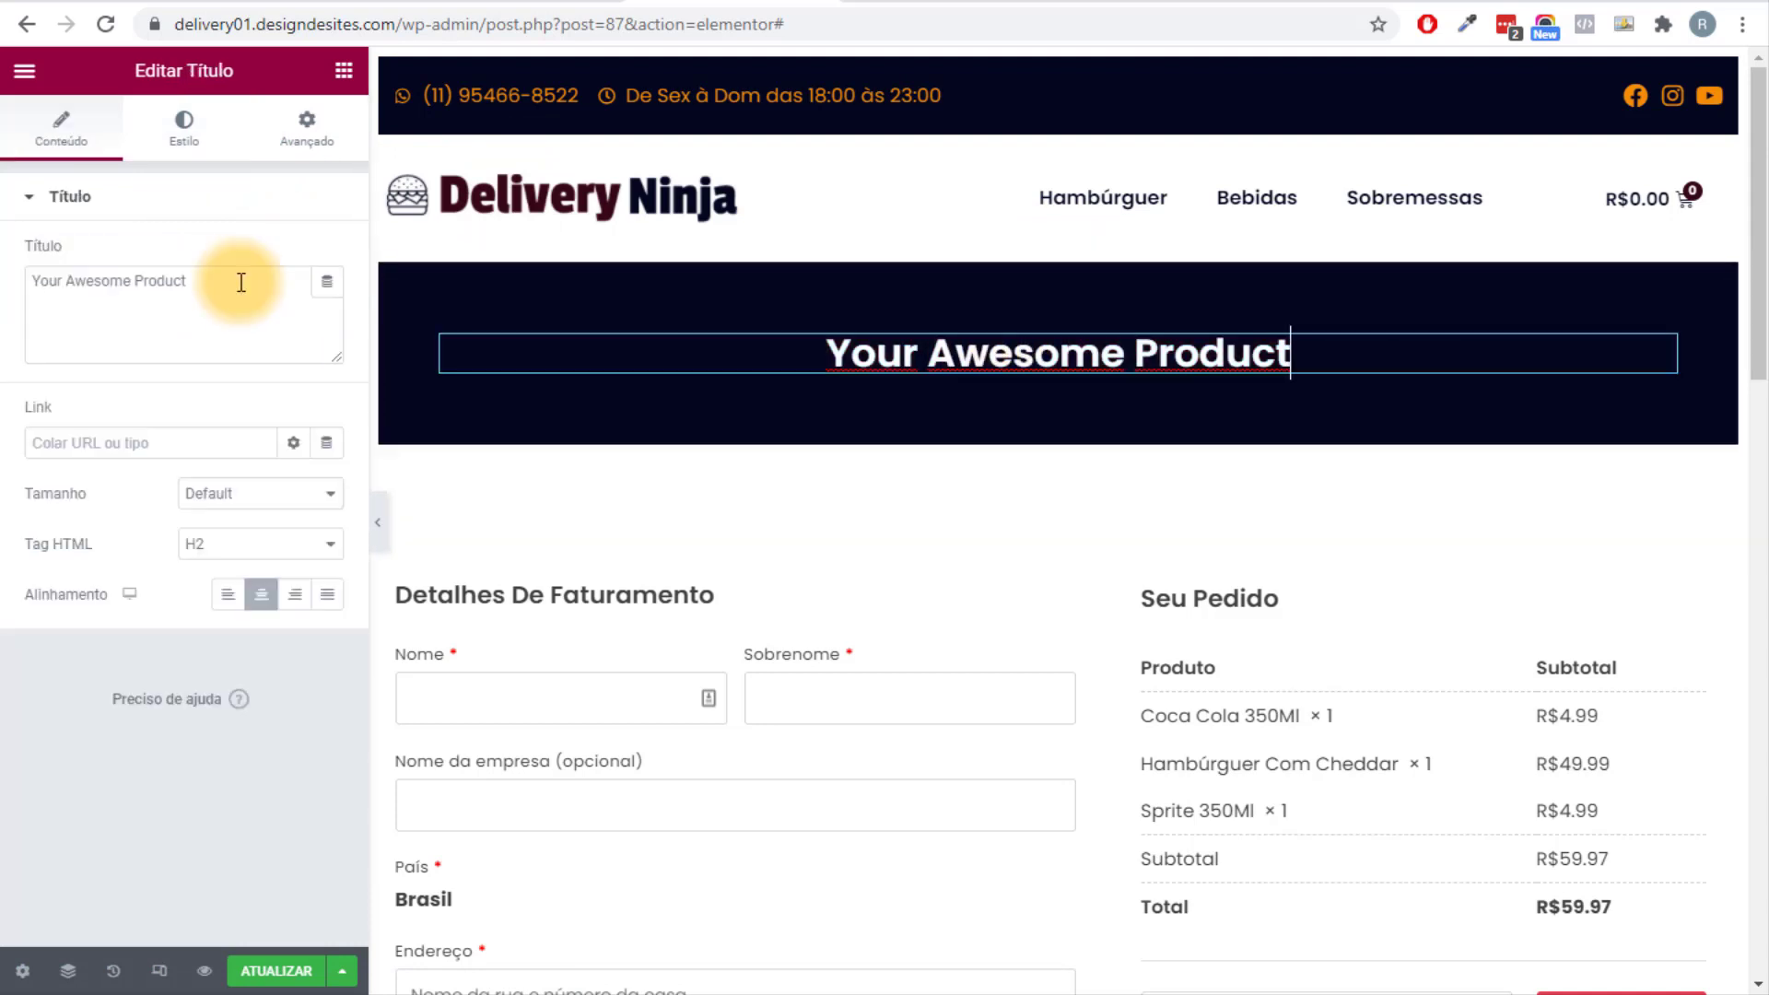
drag(240, 282, 7, 283)
text(F)
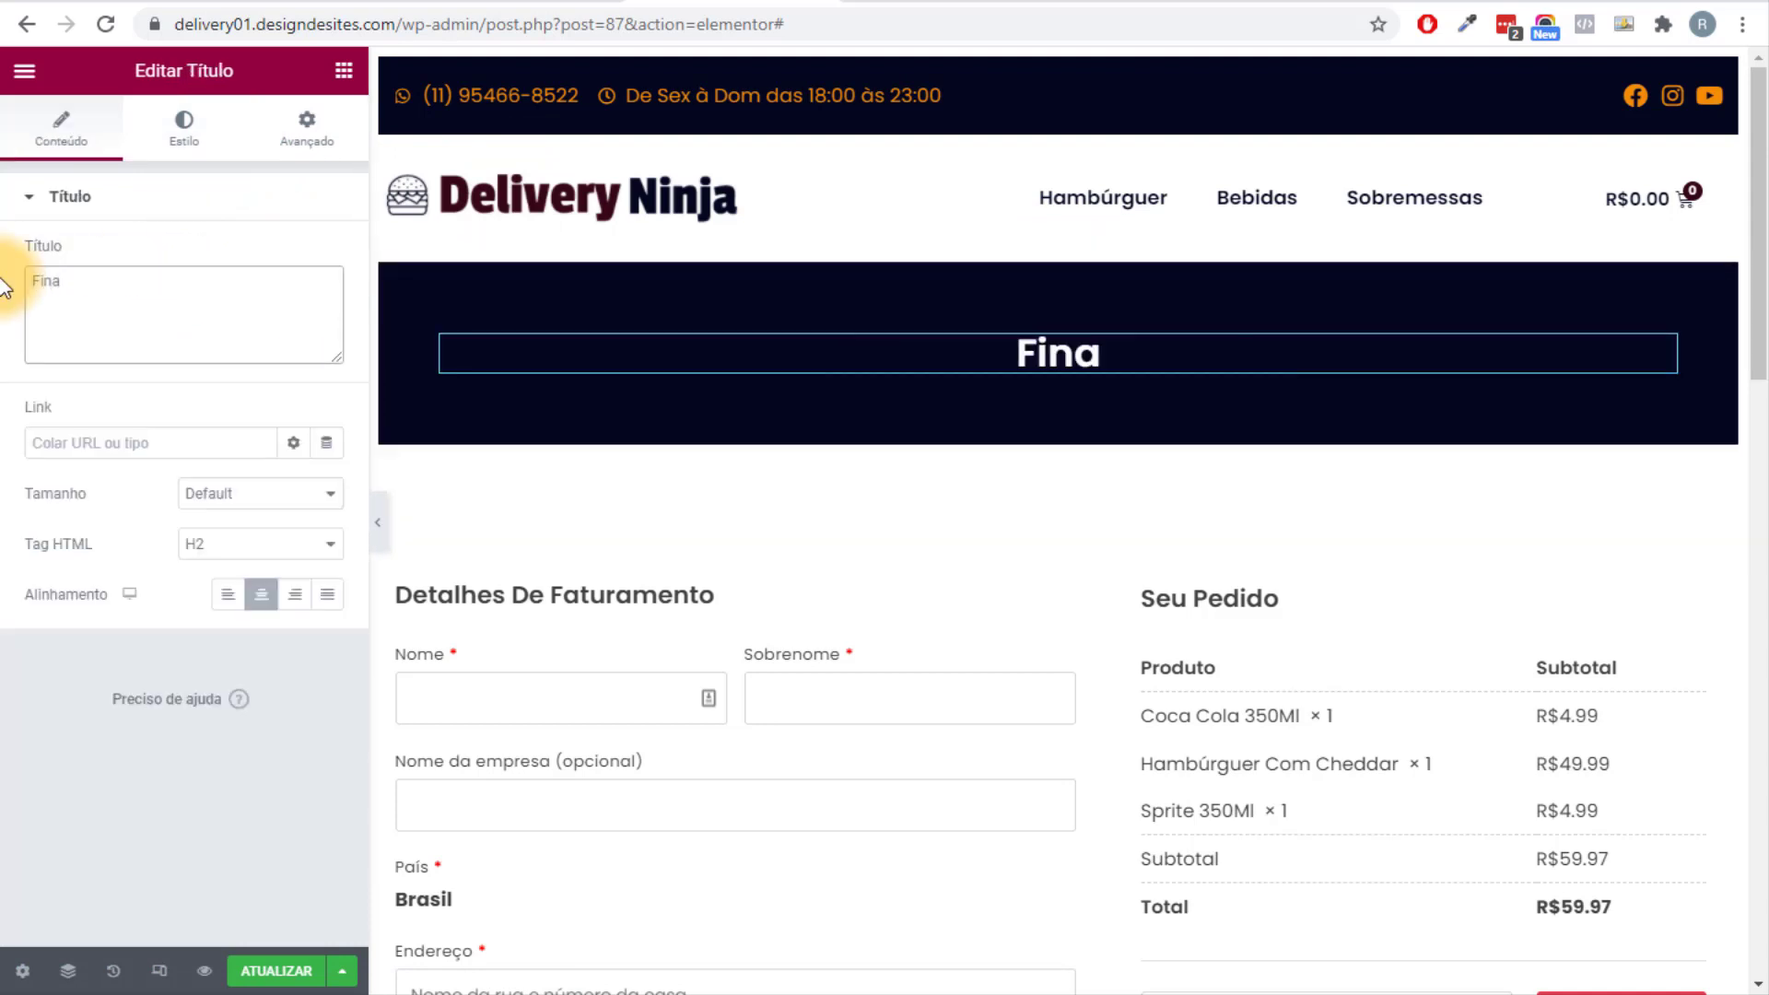
text(inalize )
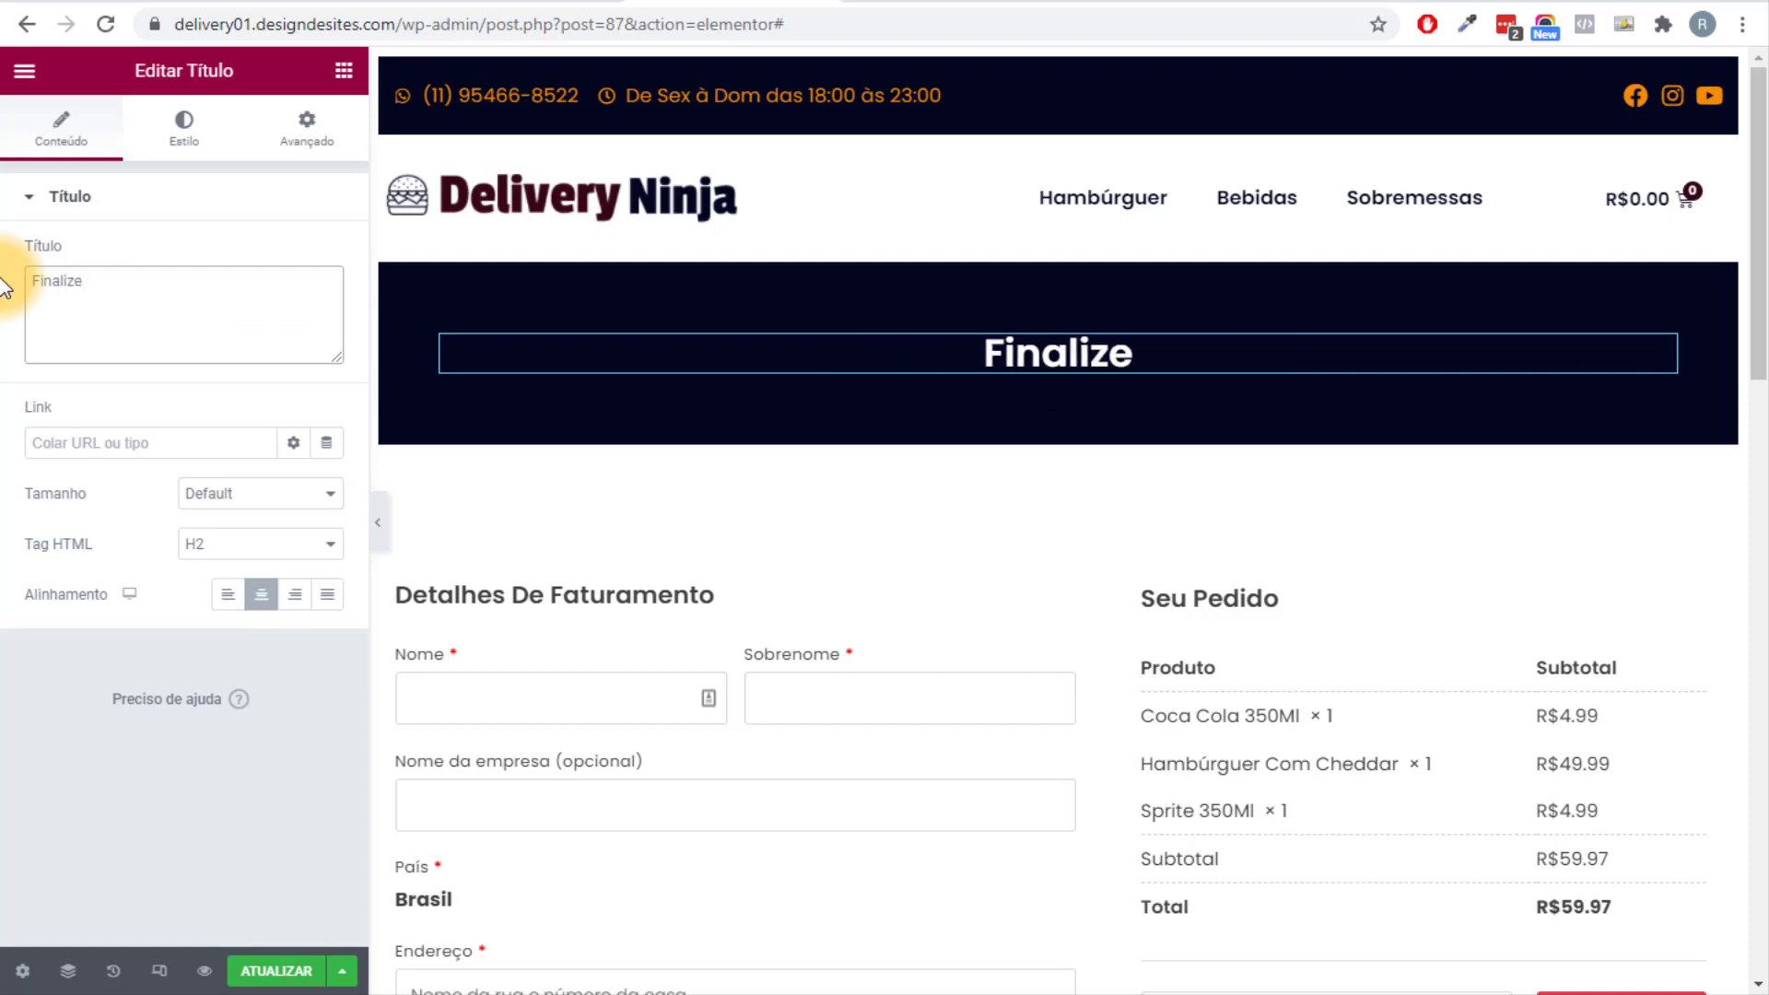
text(Seu Pedido)
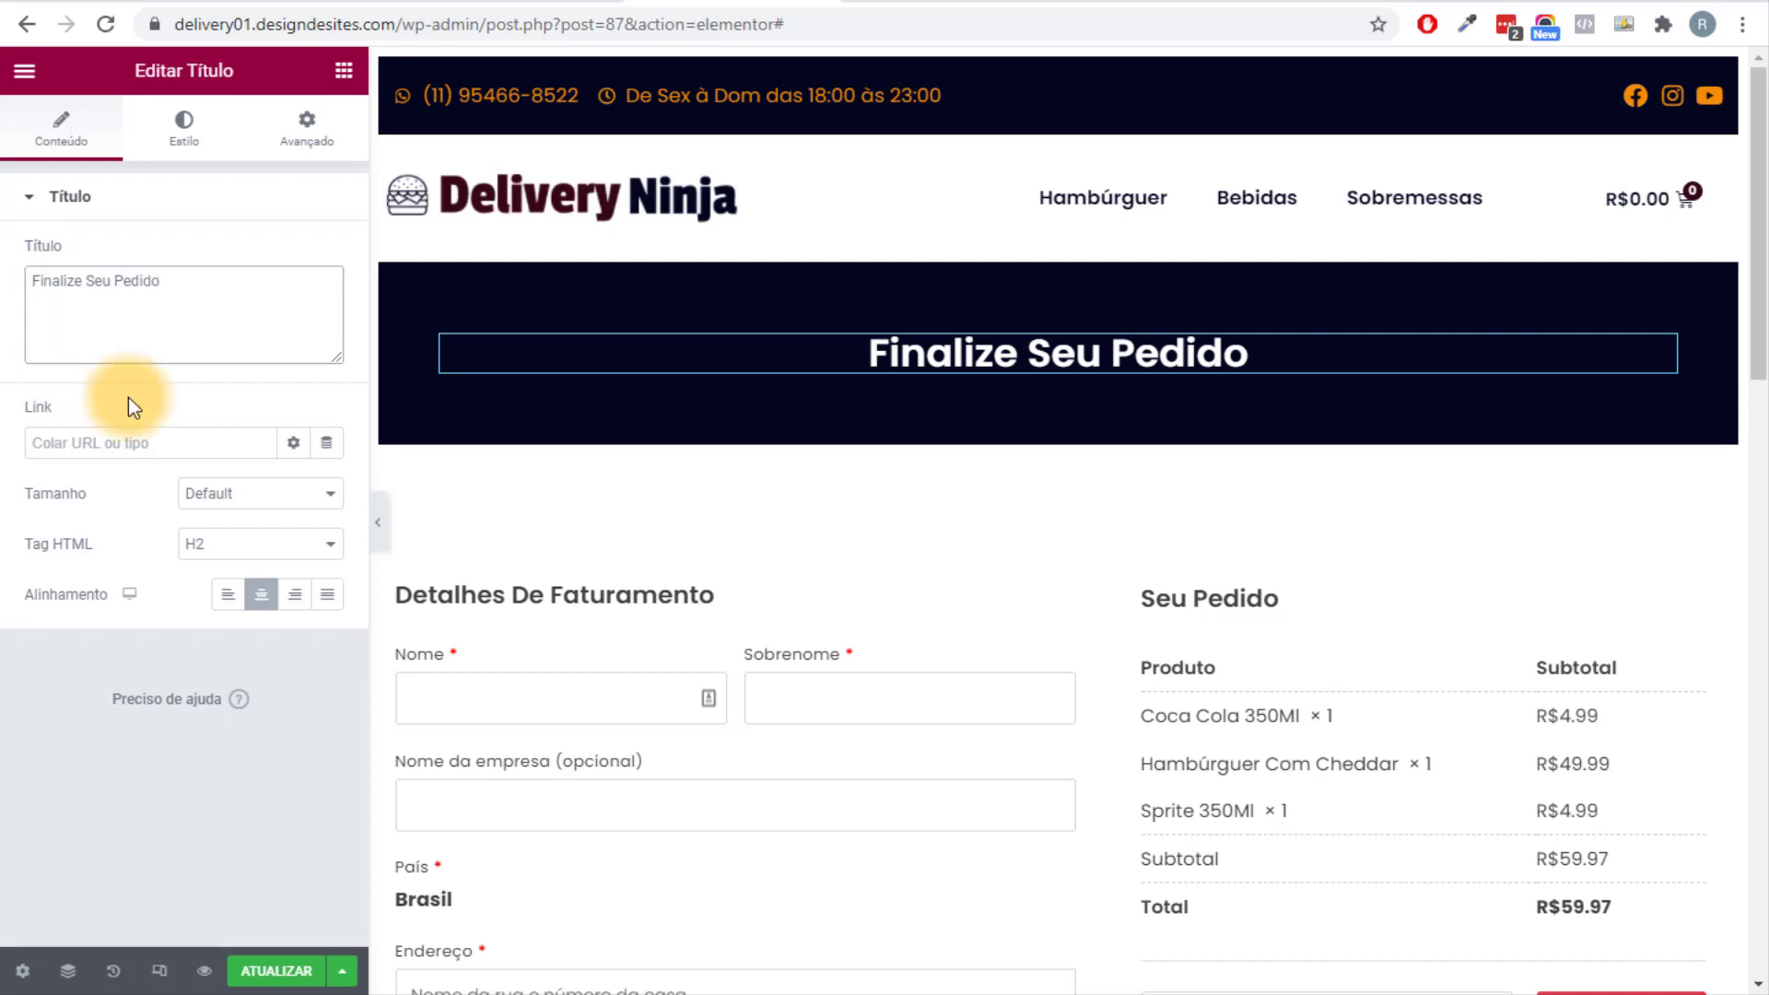
click(376, 517)
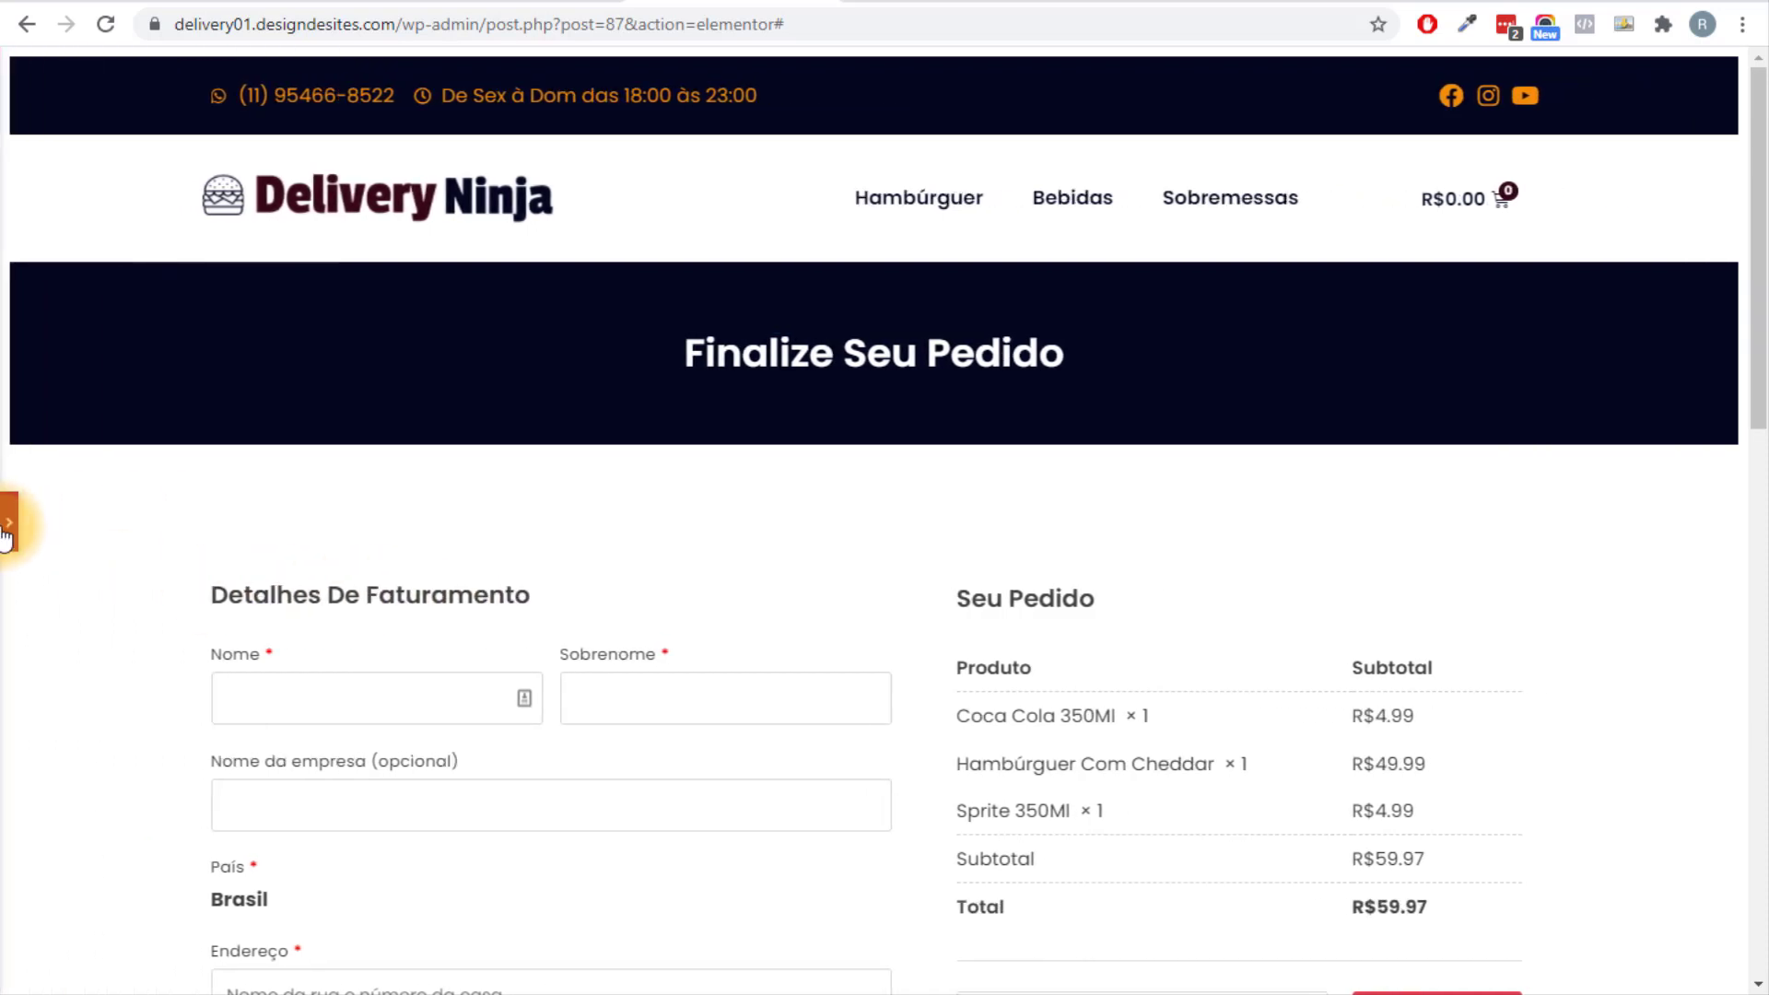
click(6, 513)
click(183, 124)
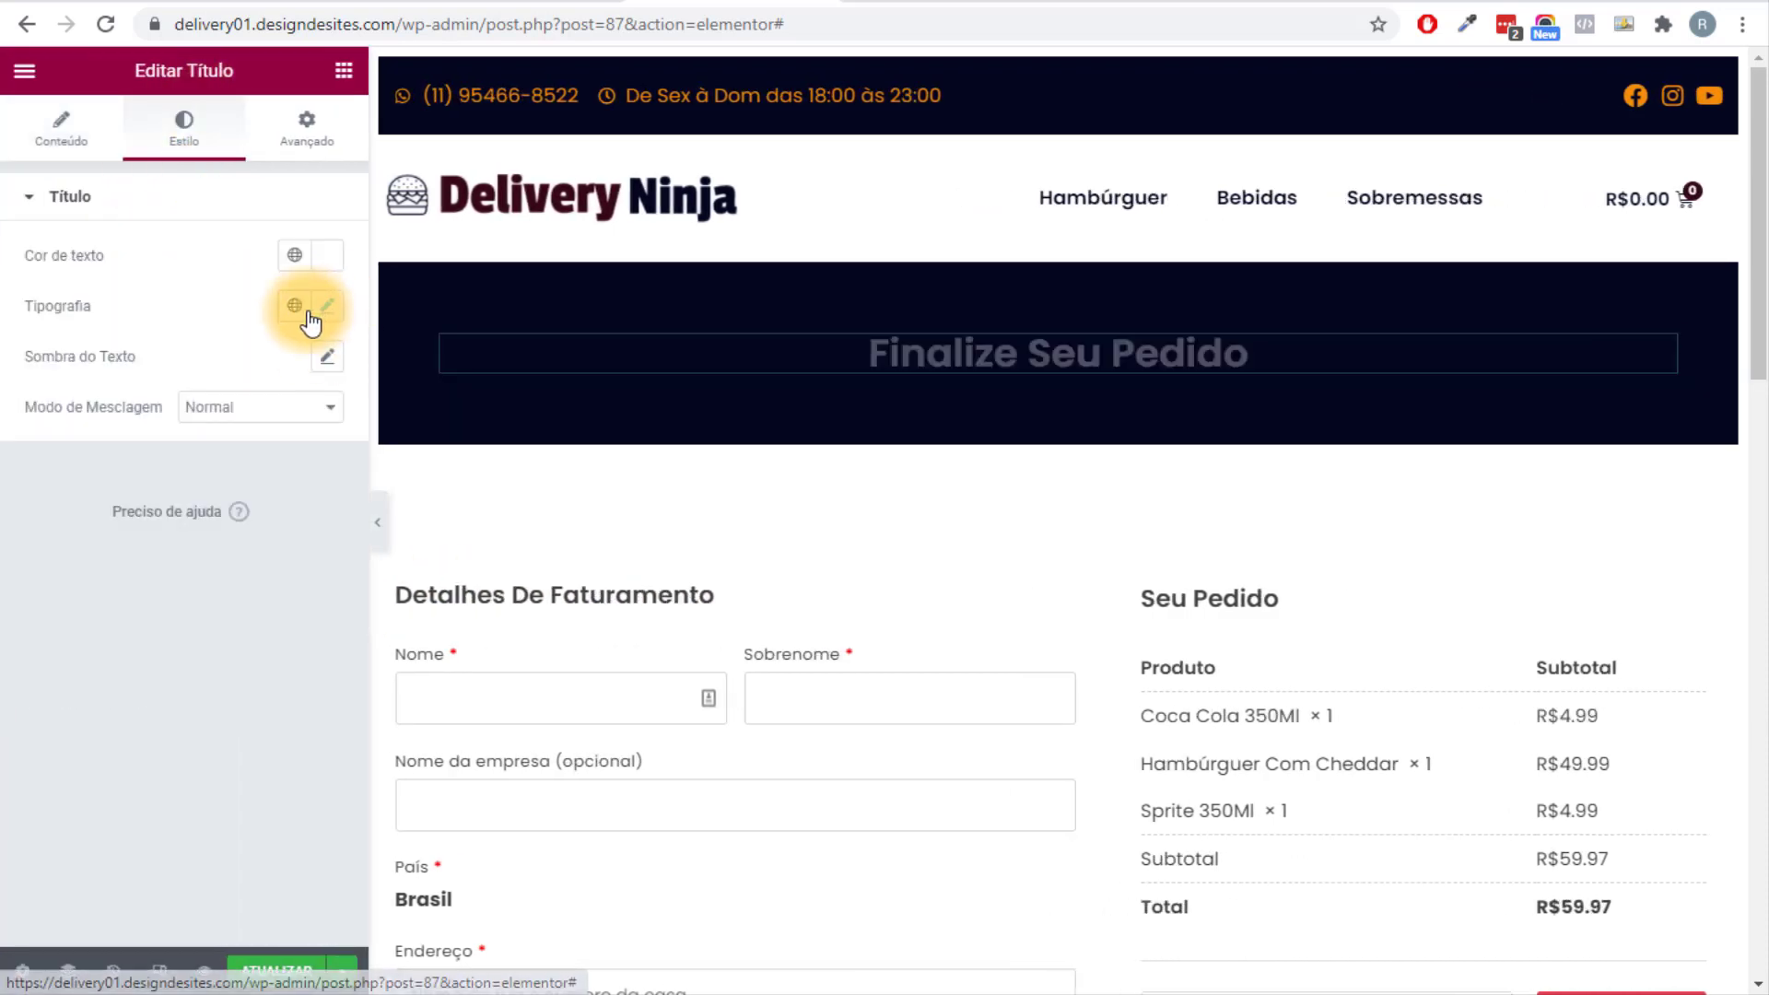
click(289, 254)
click(89, 537)
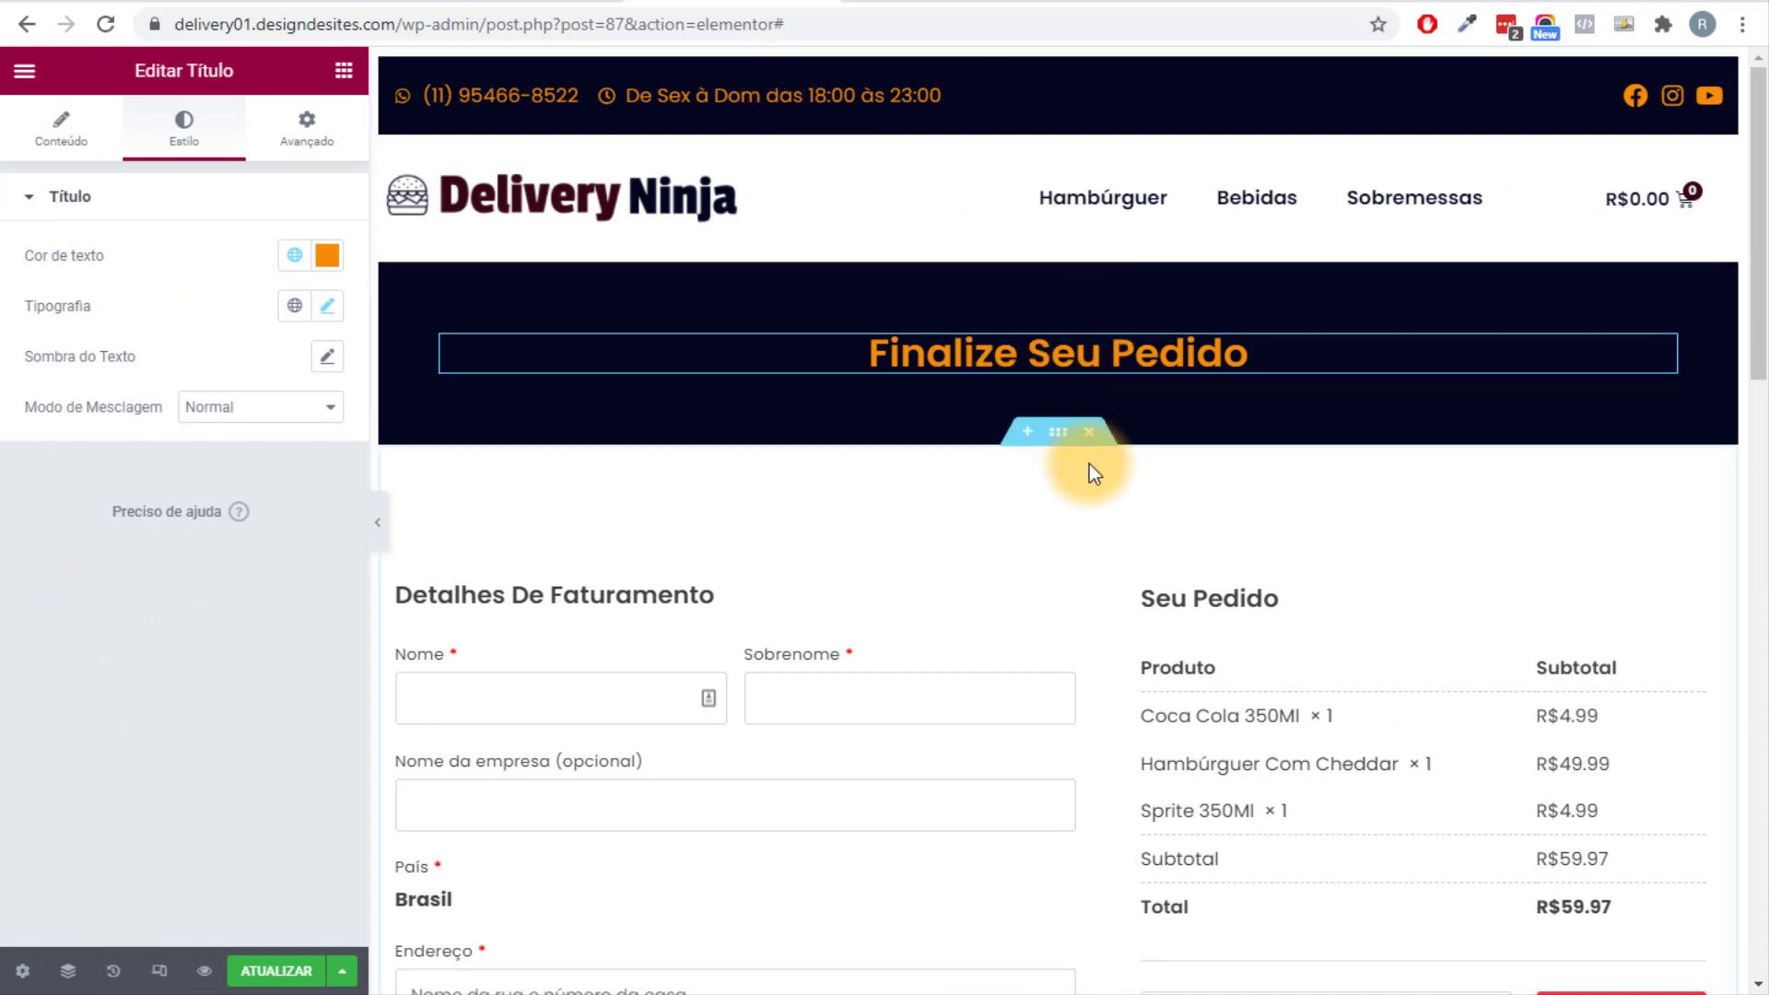
Set the checkout form's primary colour and text colour to global Primário navy.
scroll(1089, 463, down, 5)
scroll(1088, 463, up, 2)
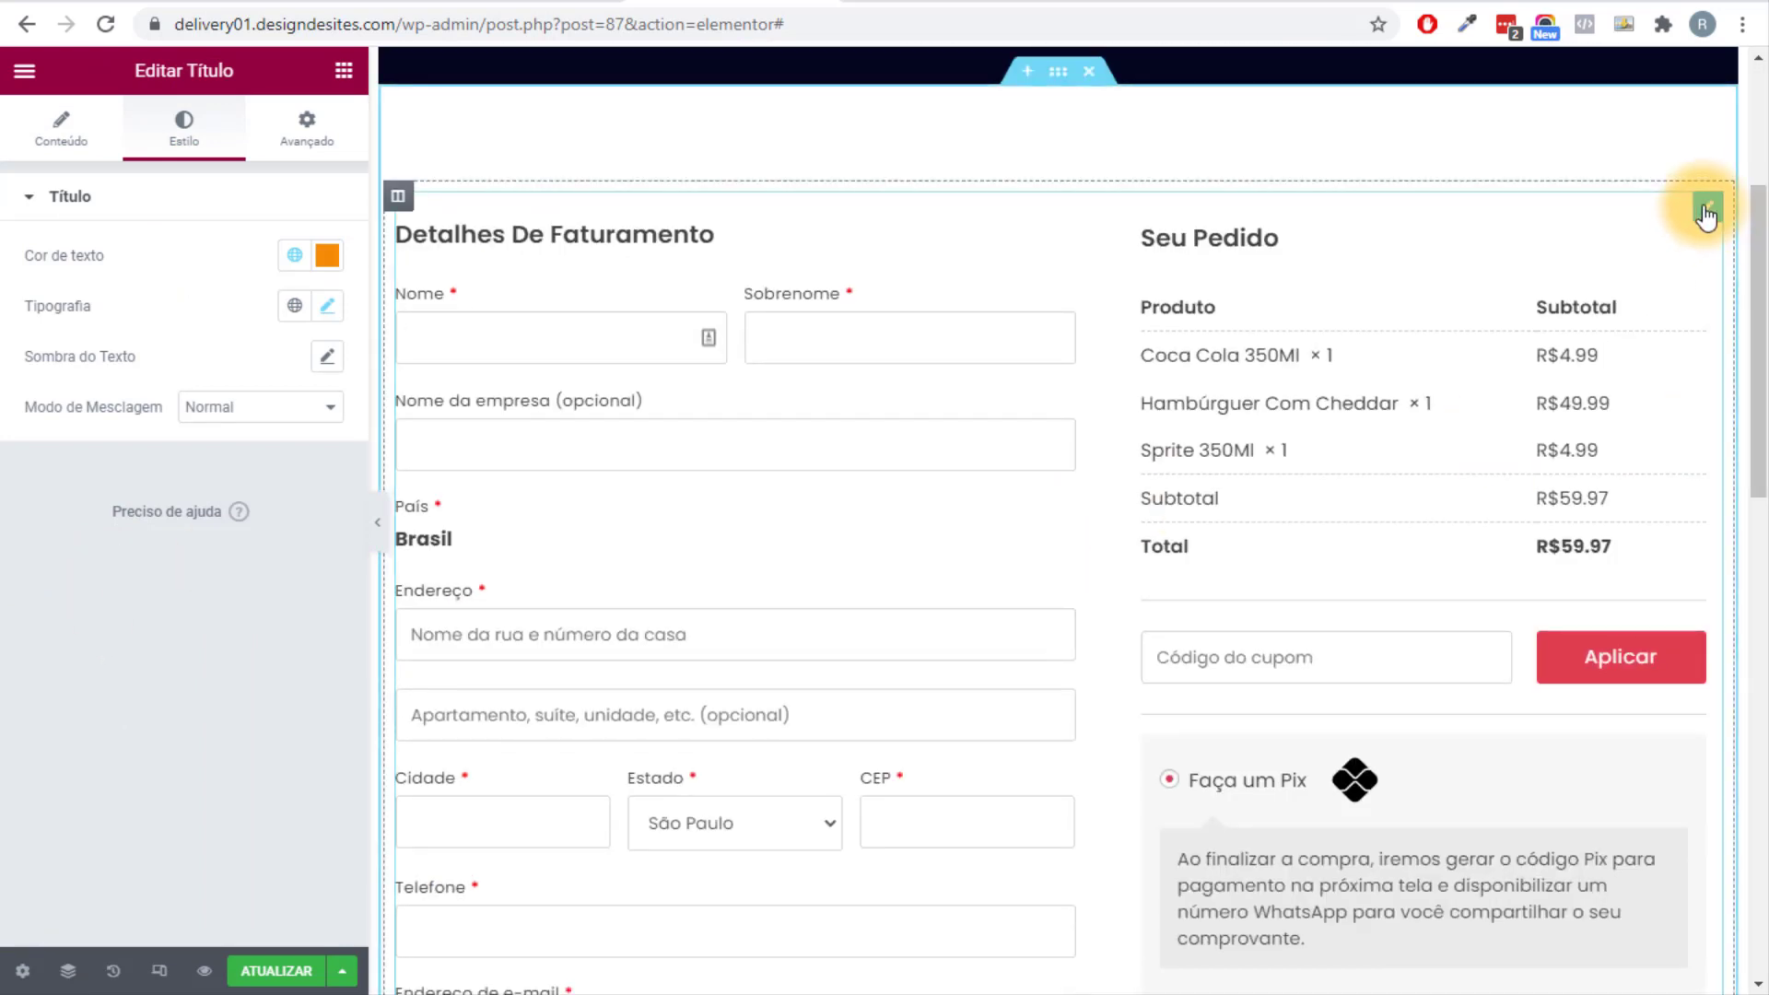
click(1705, 208)
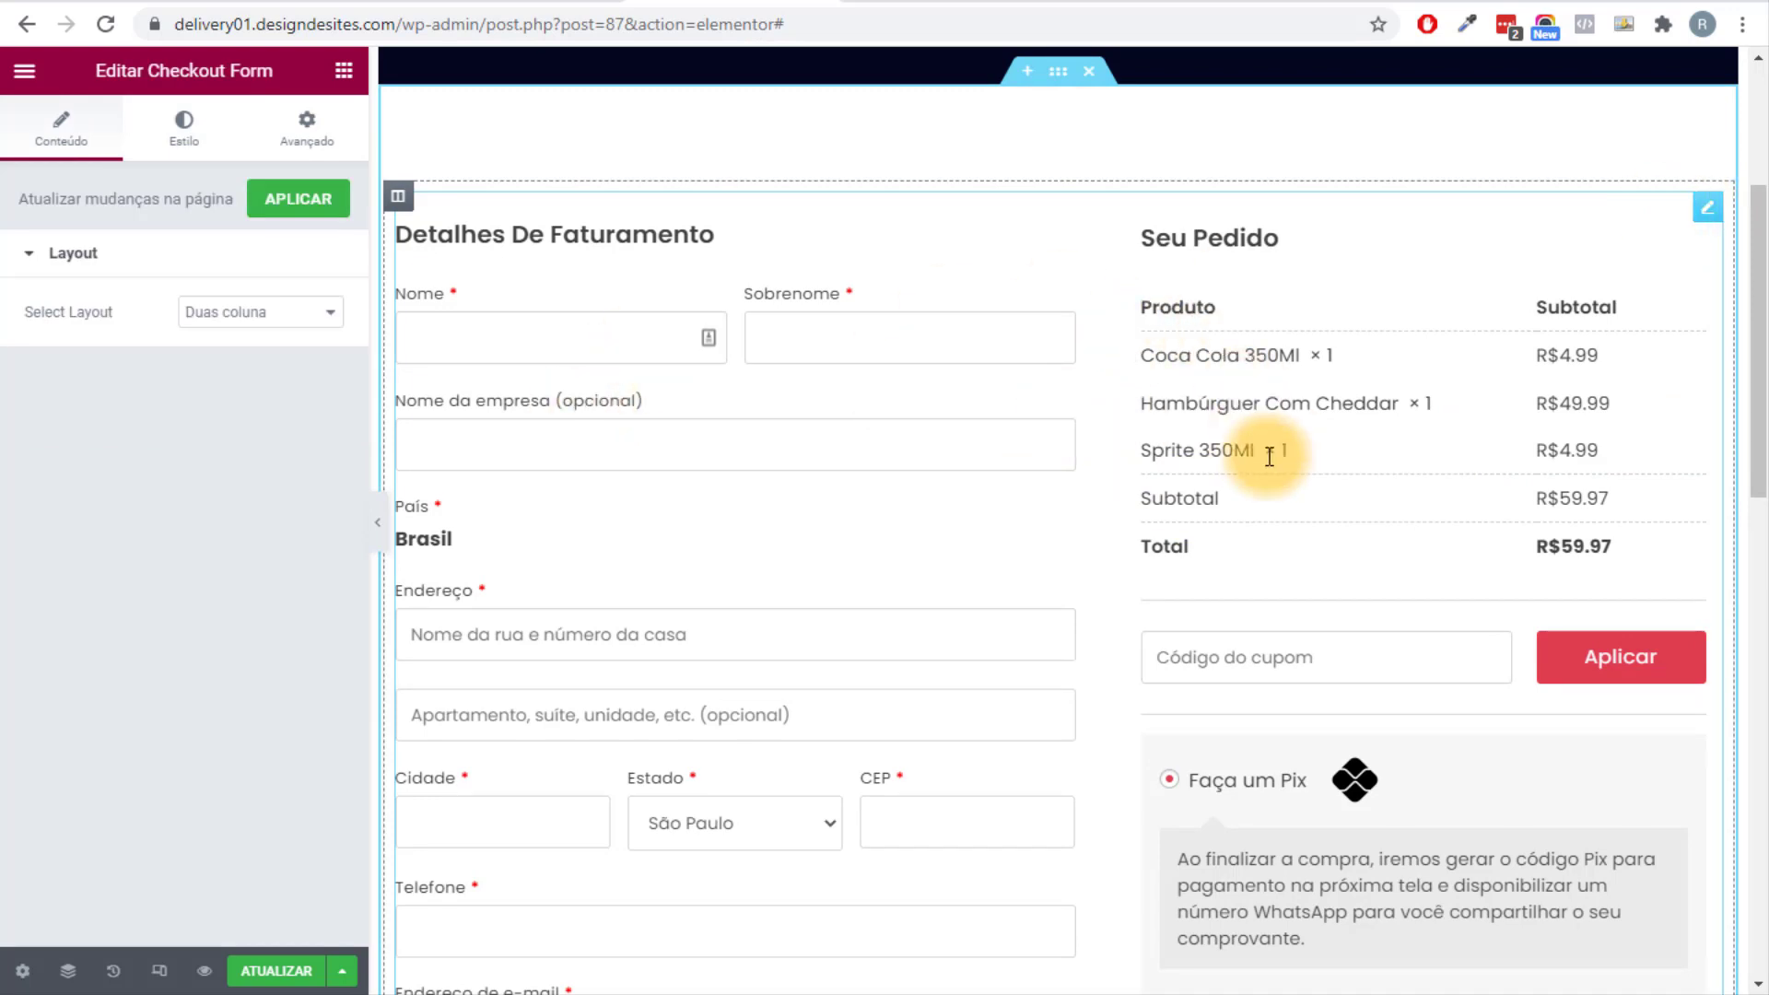
scroll(1299, 691, down, 4)
scroll(1184, 505, up, 3)
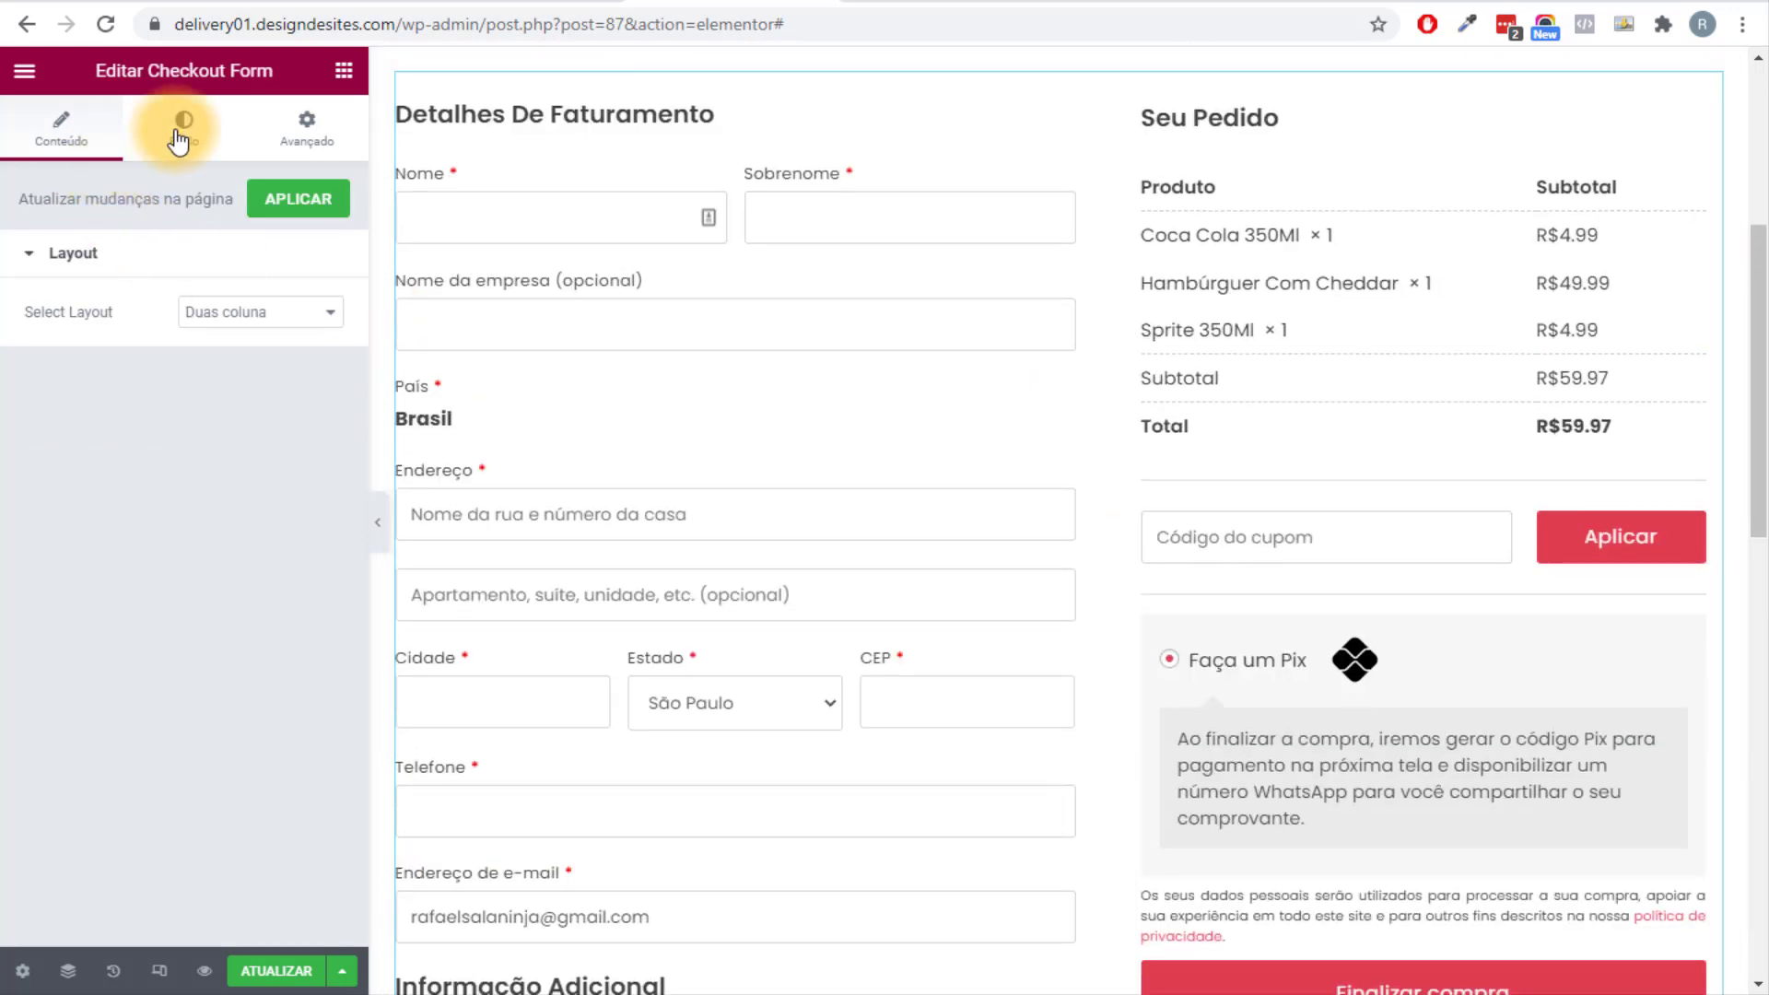
click(182, 134)
click(295, 312)
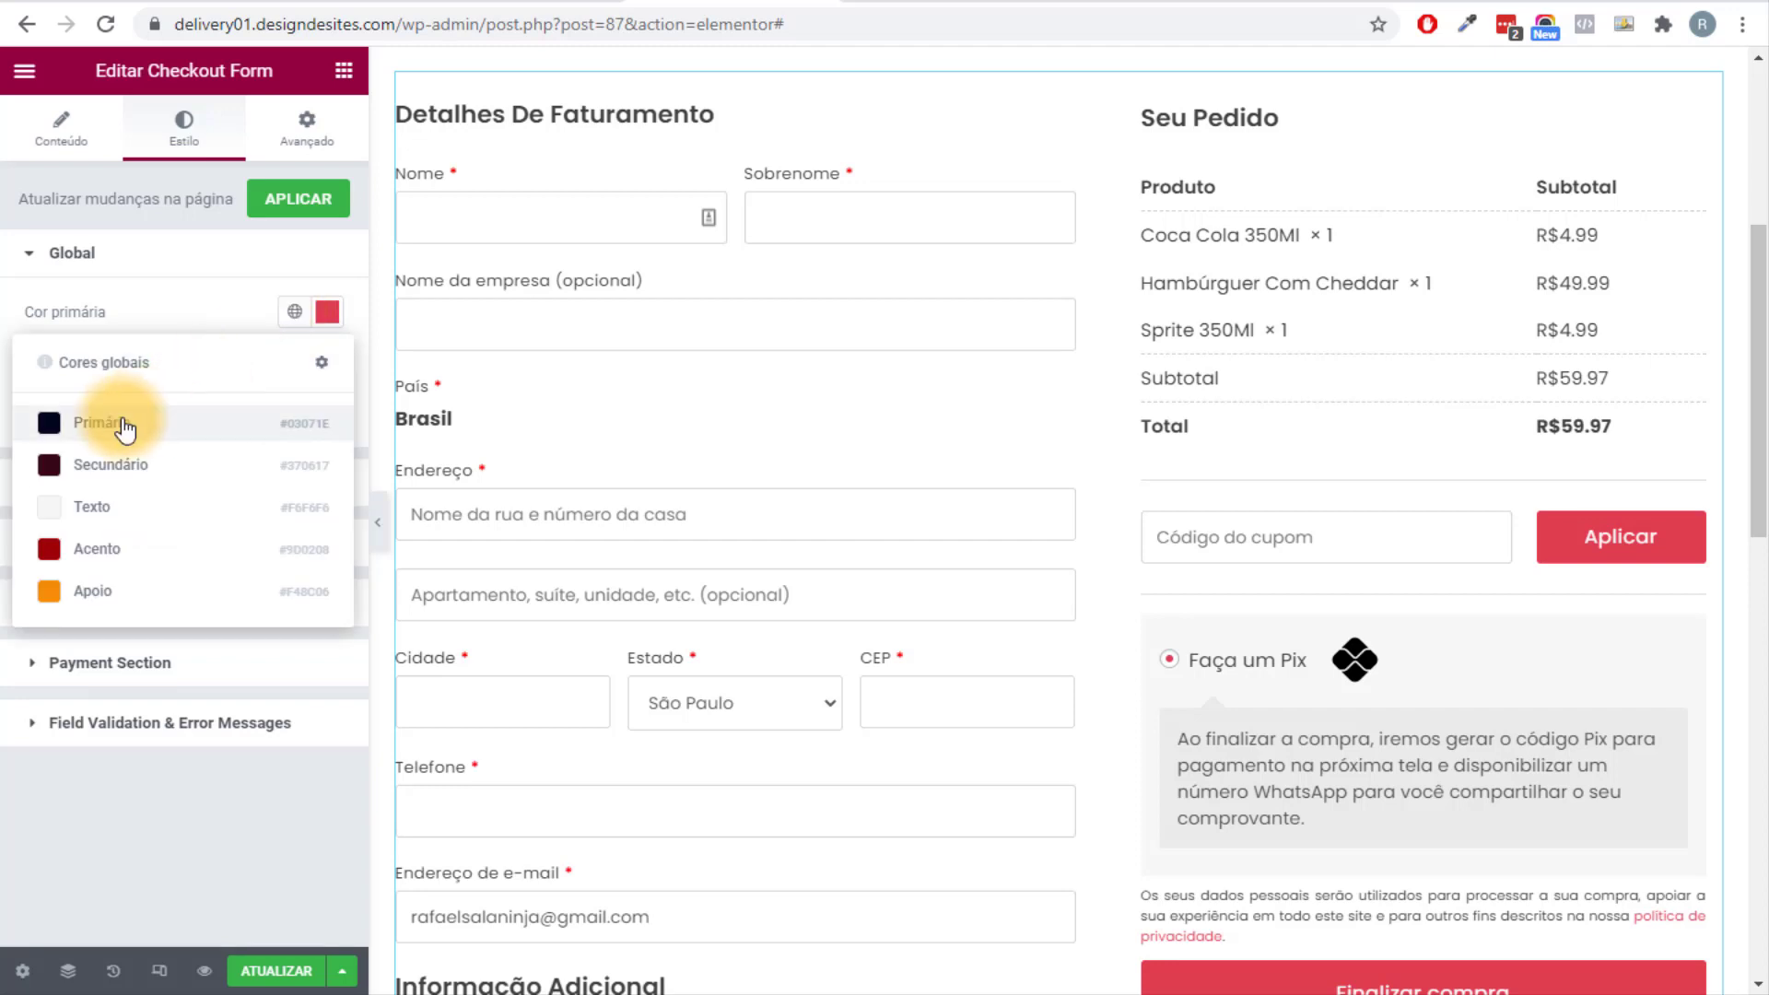
click(122, 425)
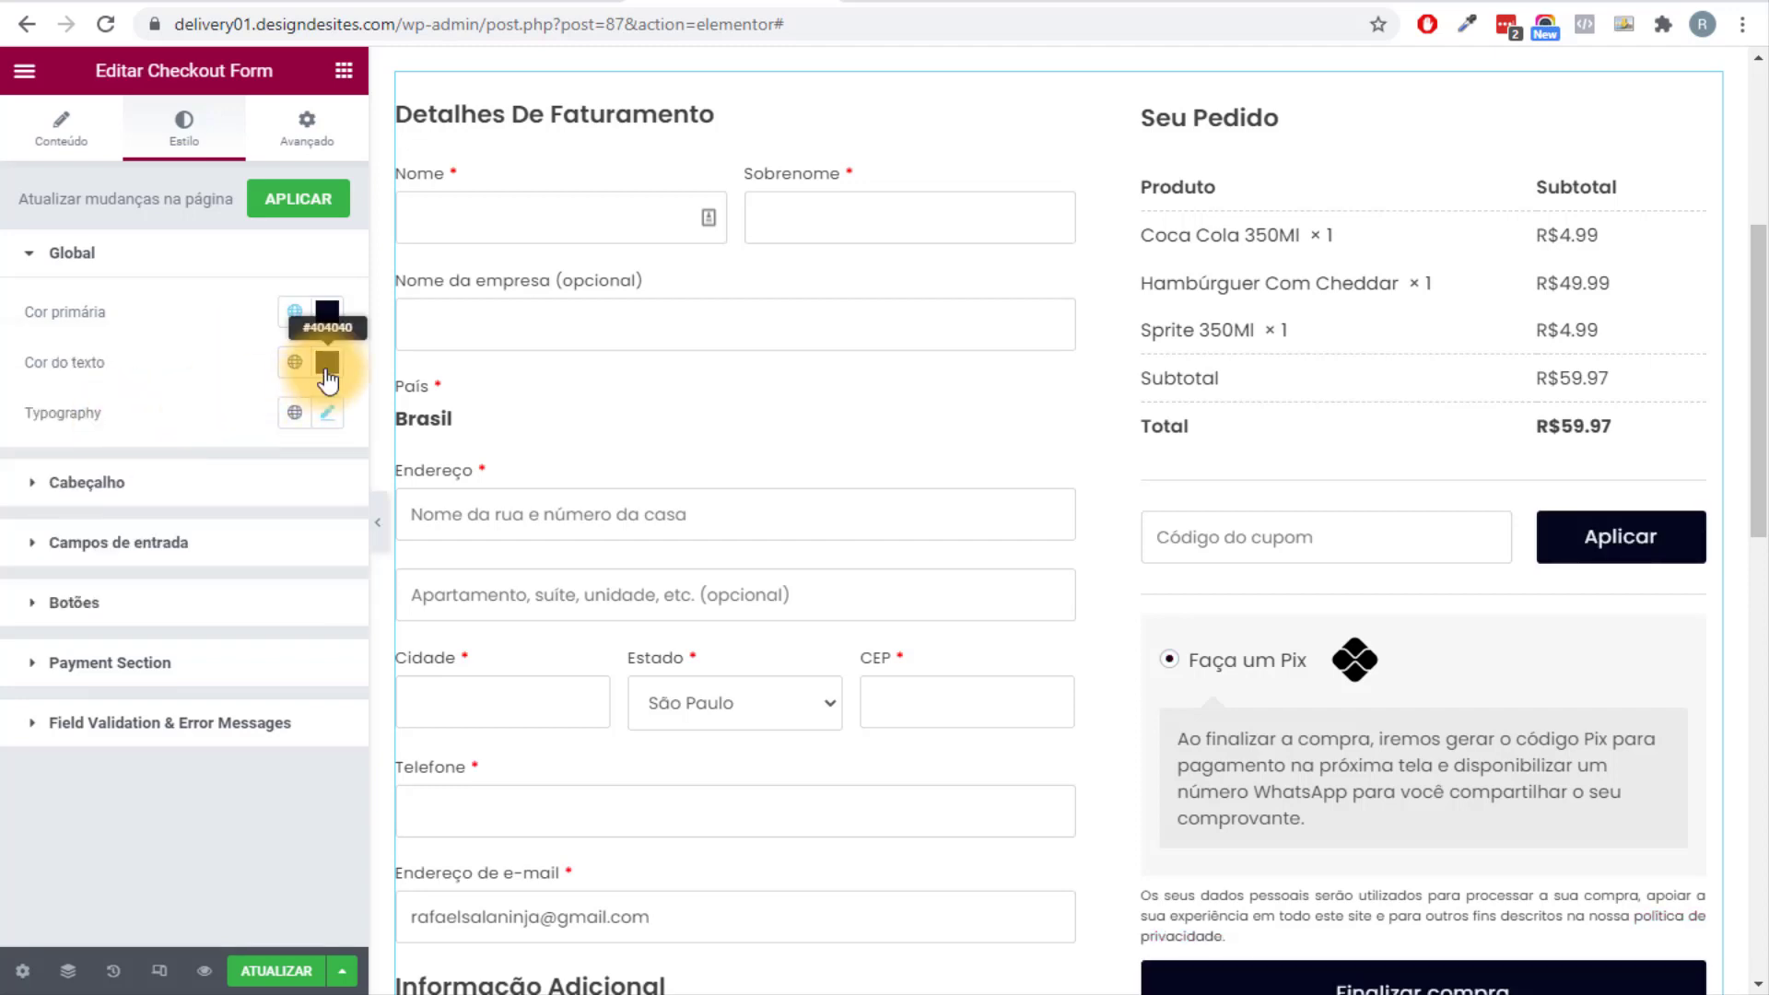
click(295, 362)
click(166, 473)
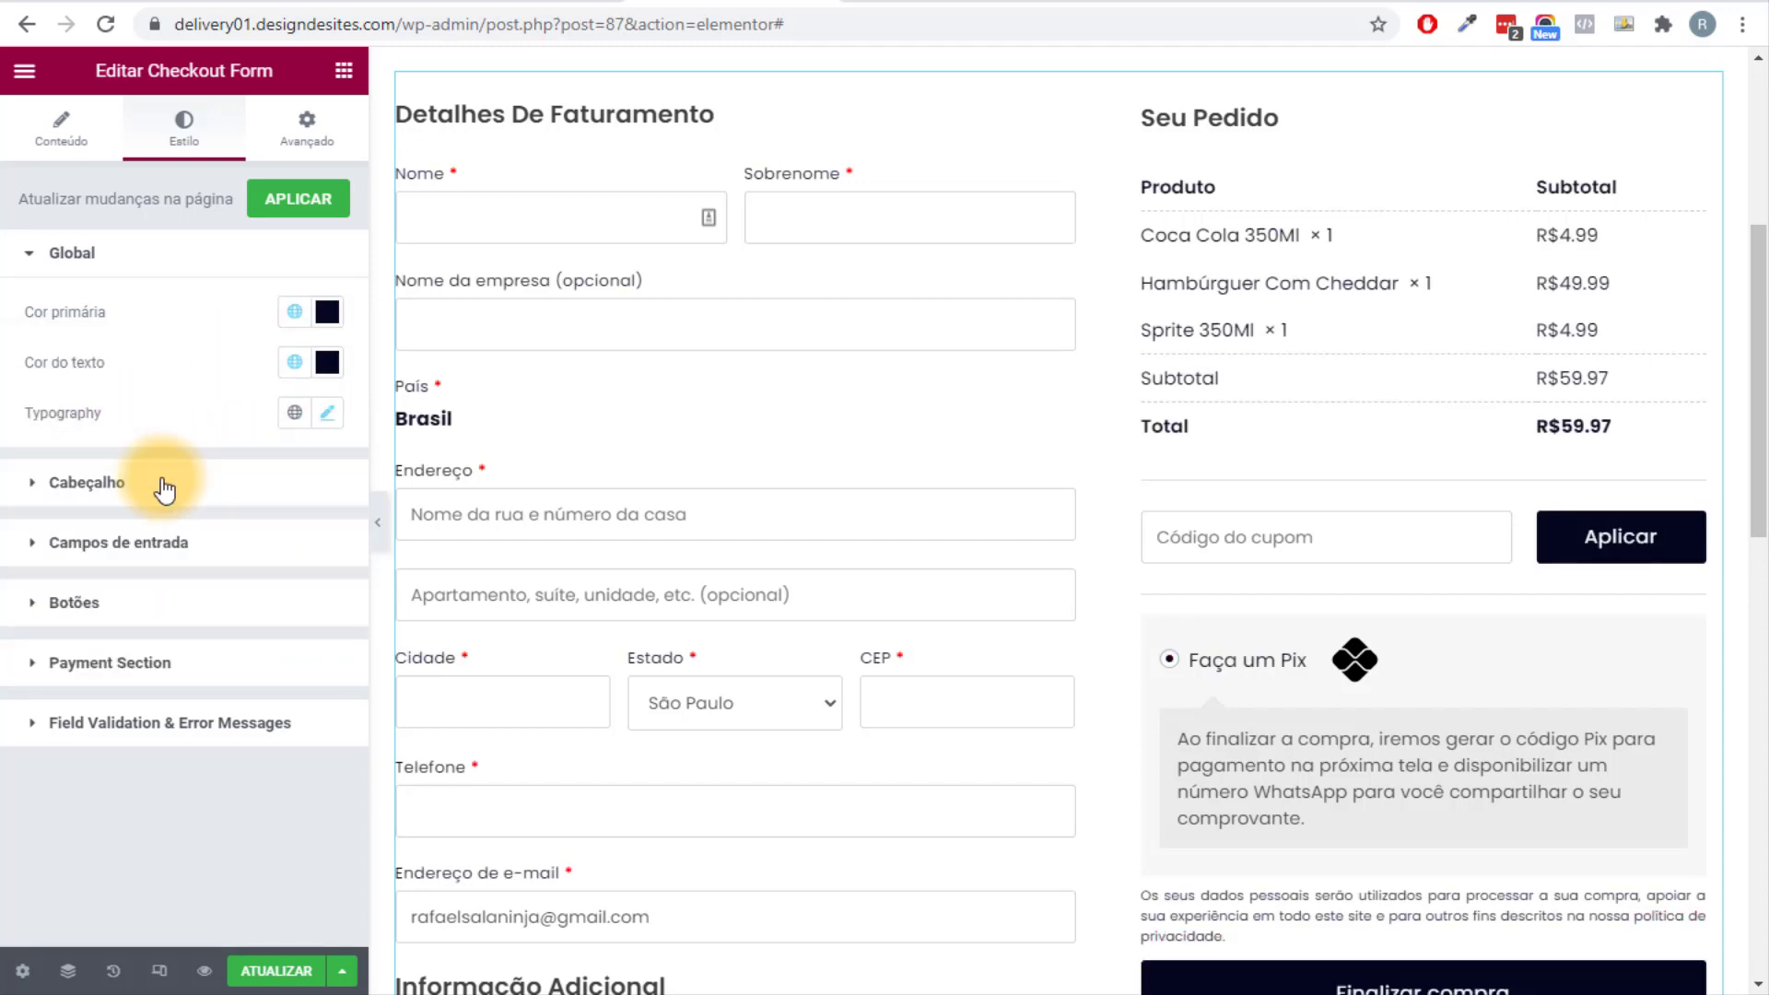
Give the form's classic buttons a solid dark maroon Secundário background.
scroll(896, 505, down, 2)
click(167, 483)
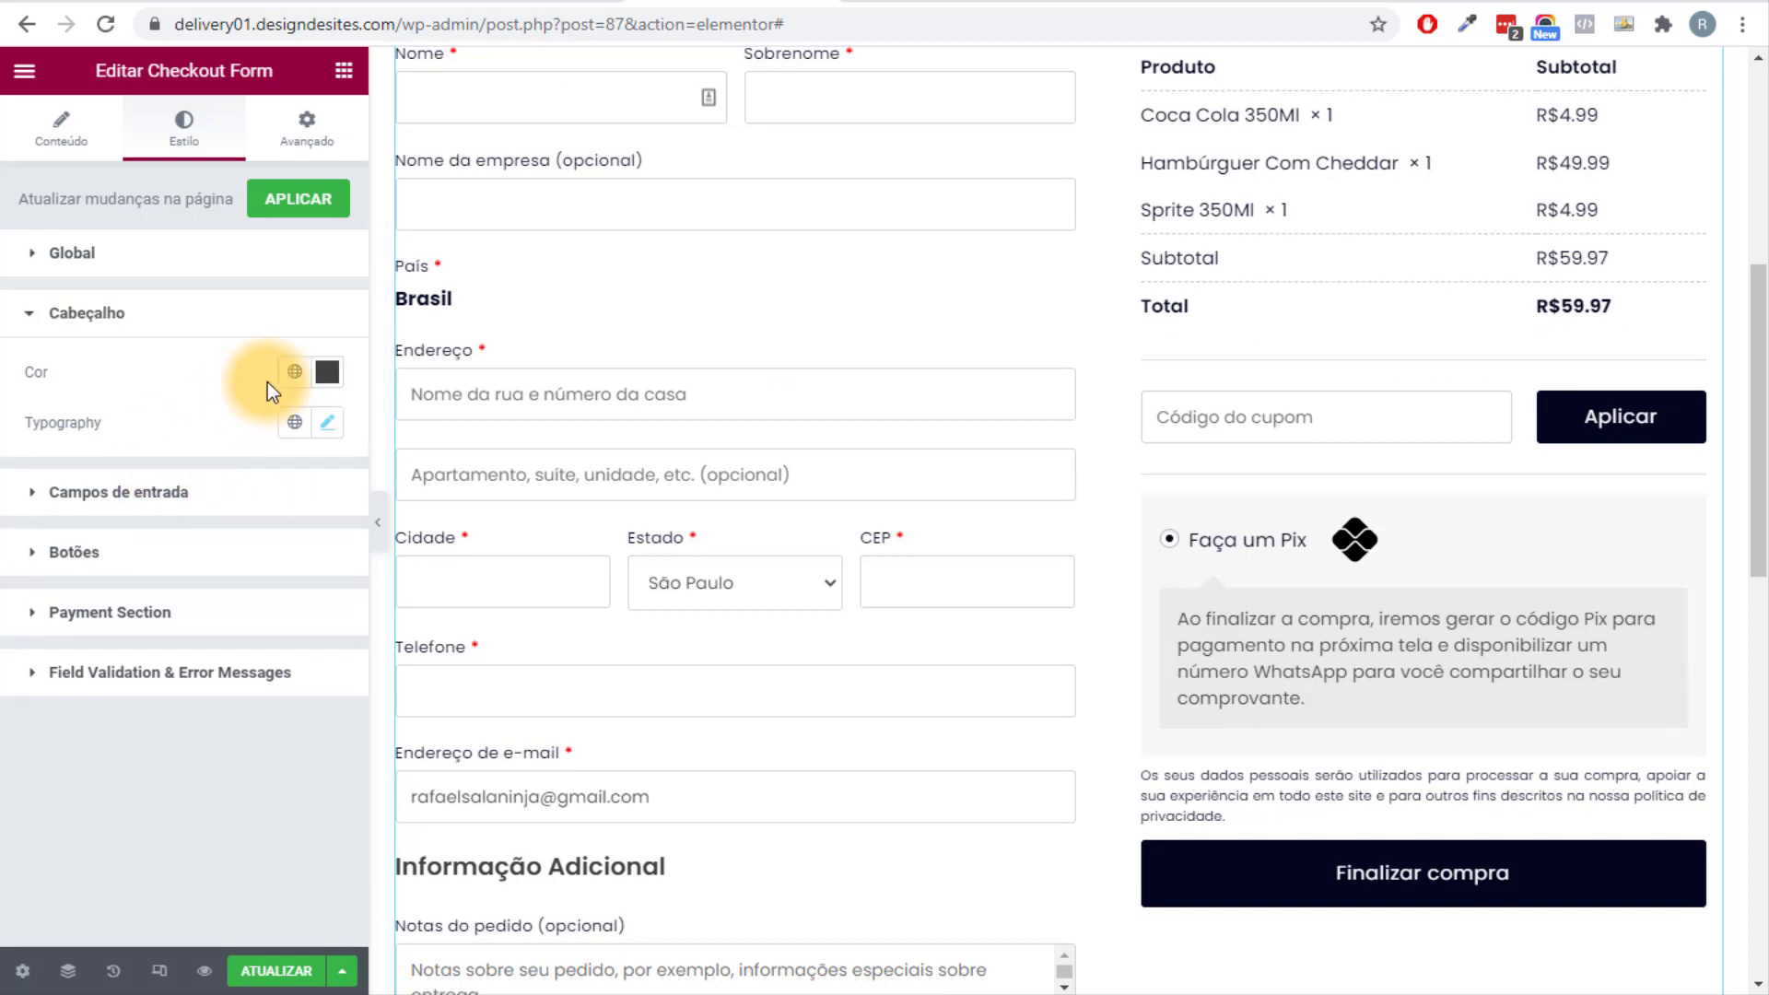
click(118, 497)
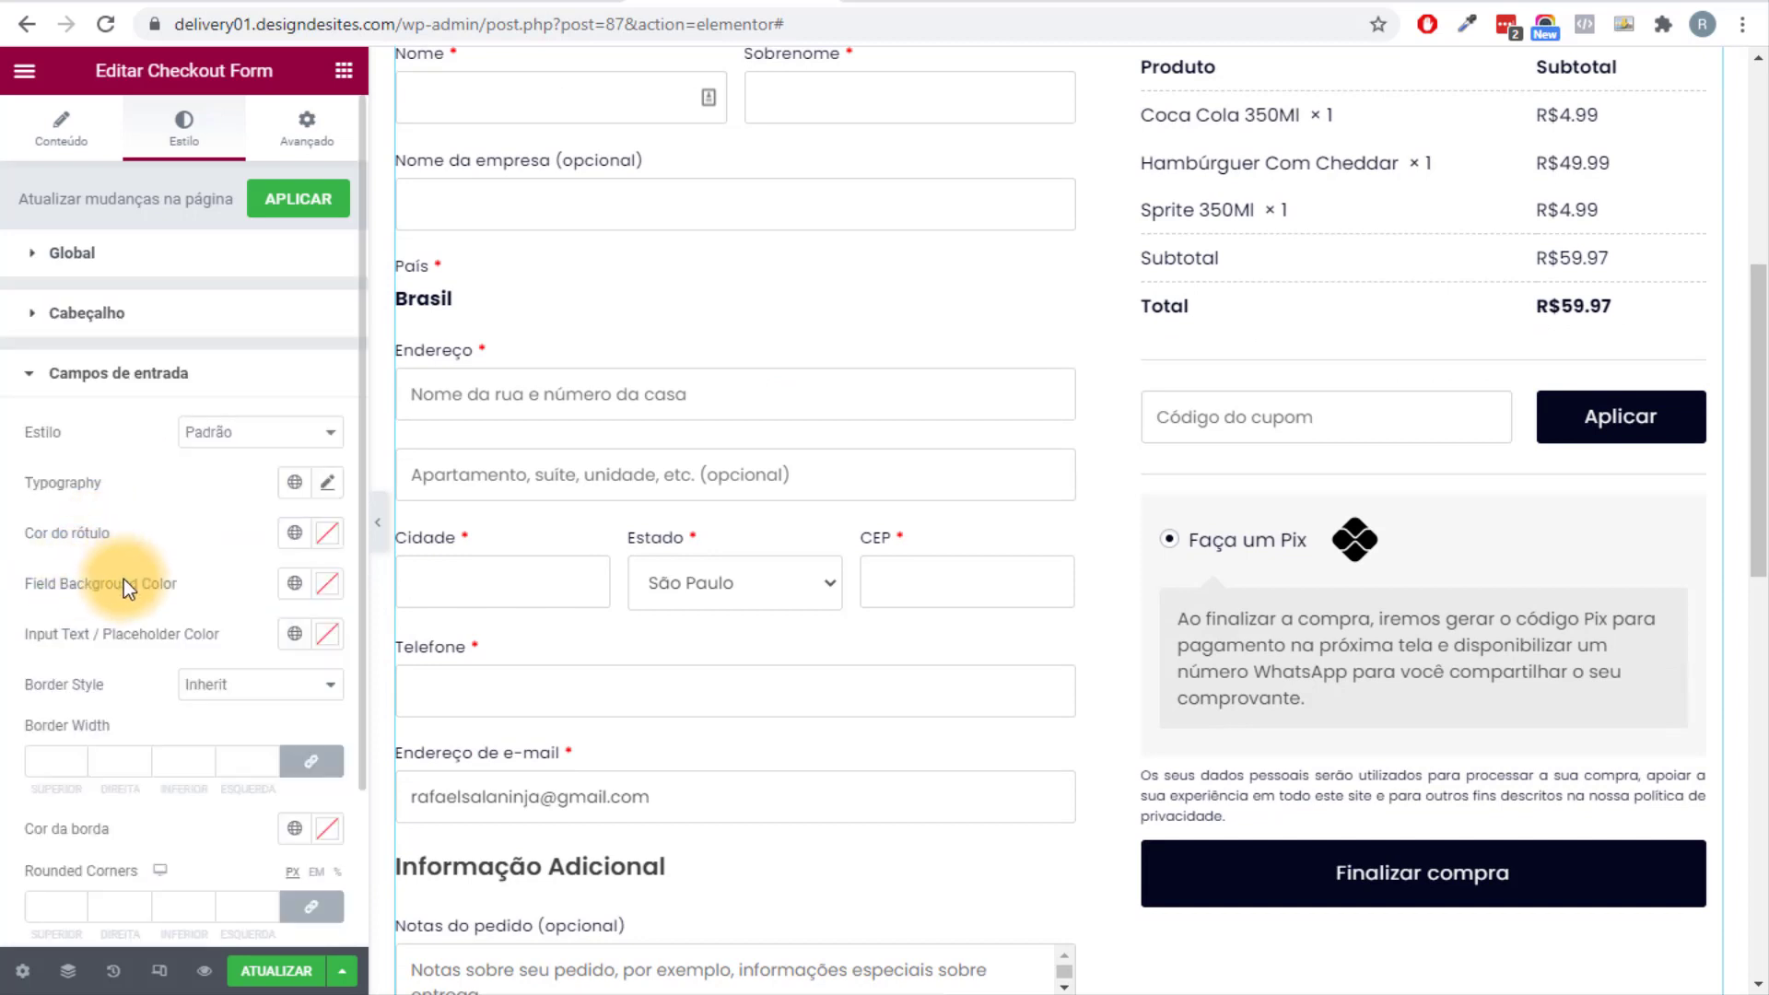
scroll(123, 645, down, 2)
click(107, 801)
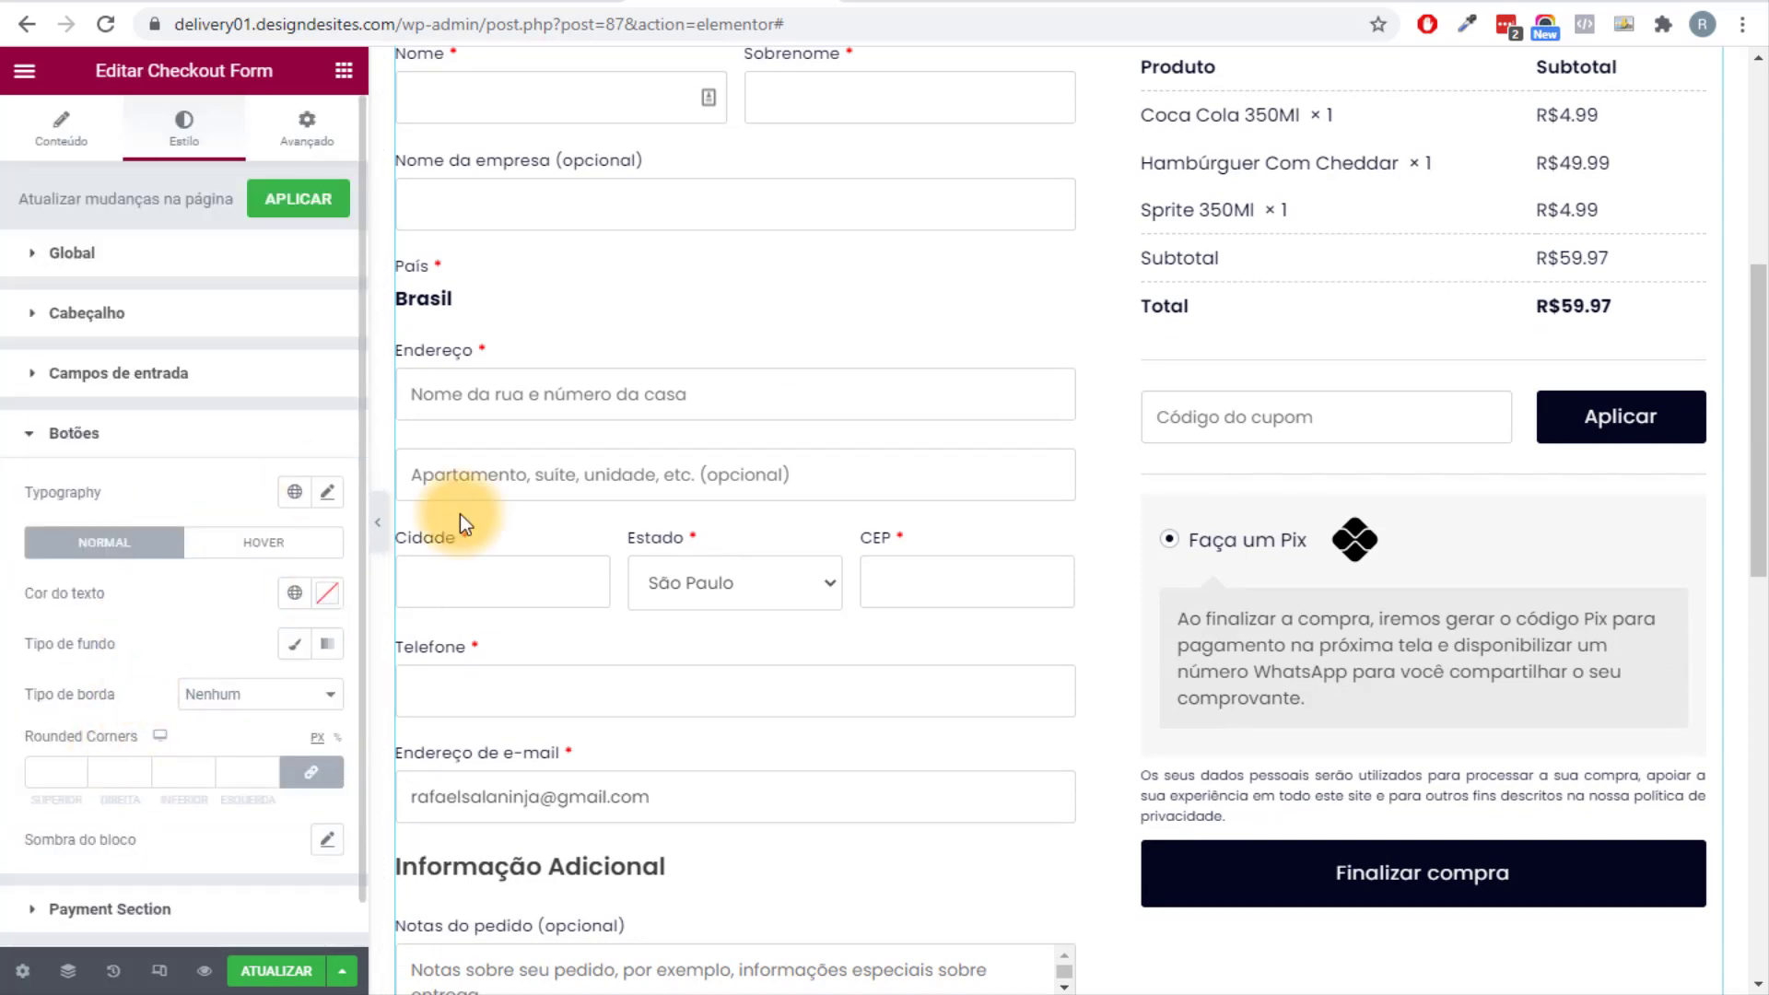
scroll(149, 638, down, 1)
click(294, 596)
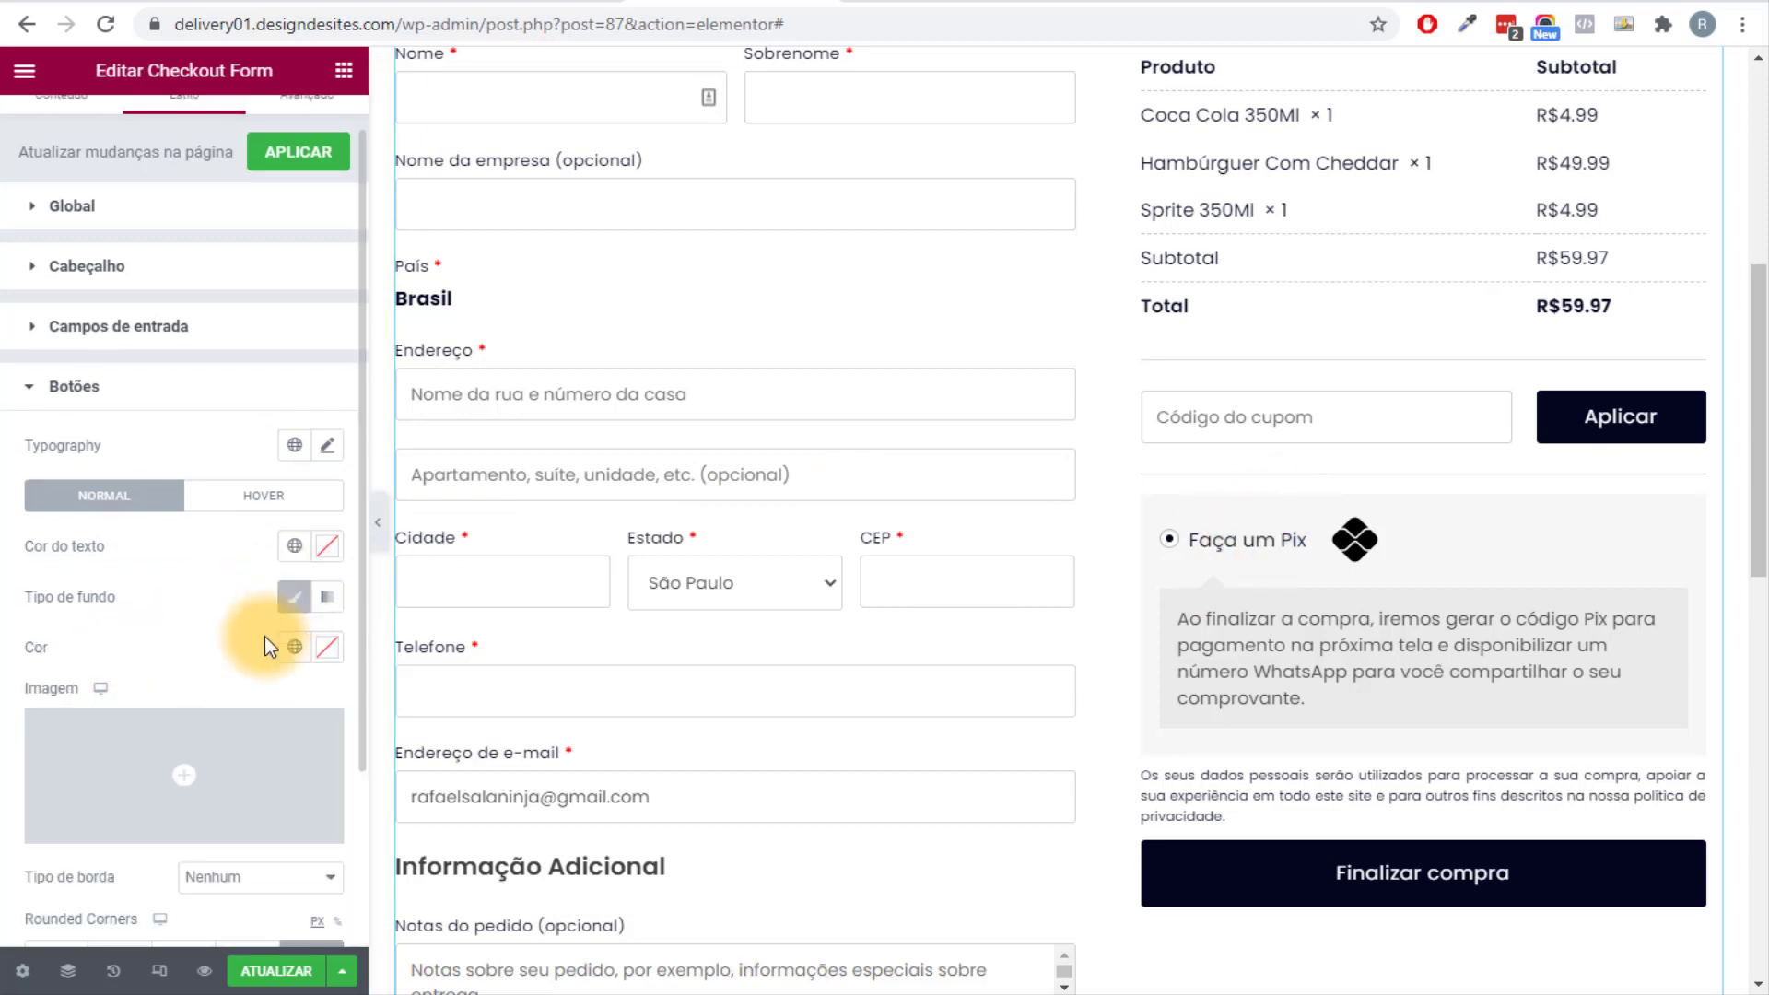
click(294, 646)
click(157, 809)
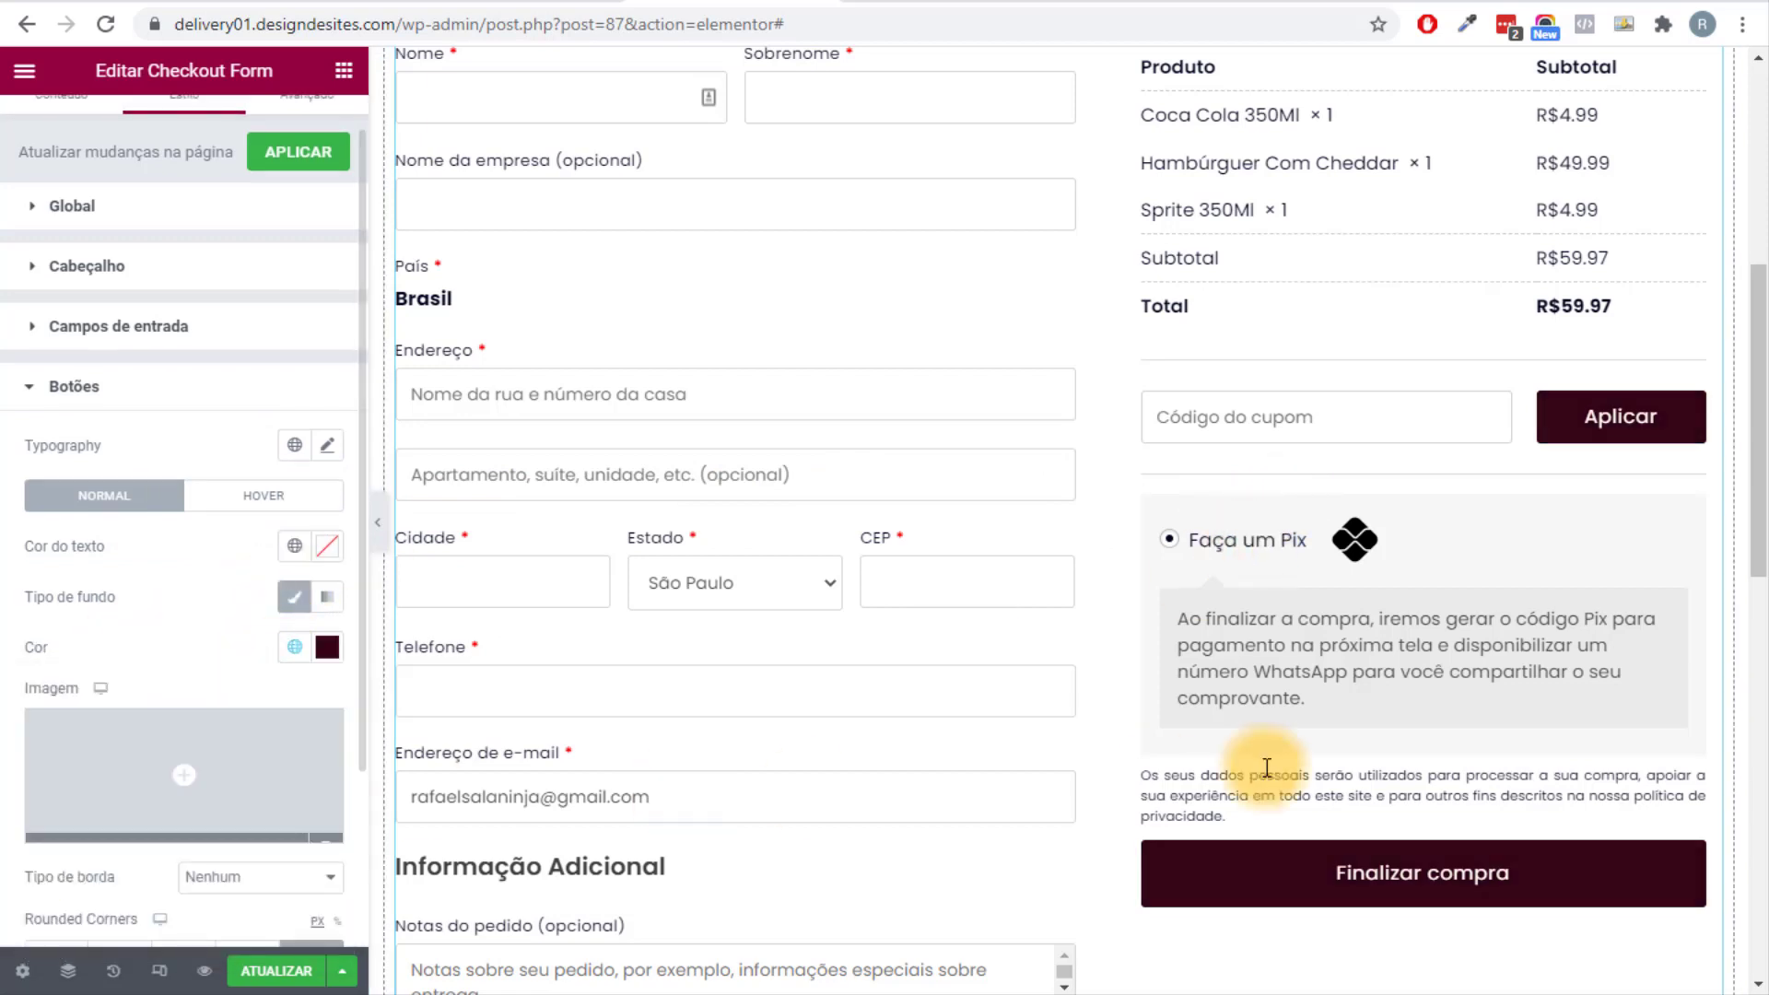
Expand the Payment Section style options and review the restyled form.
scroll(1392, 714, down, 2)
scroll(1393, 714, down, 2)
scroll(12, 750, down, 3)
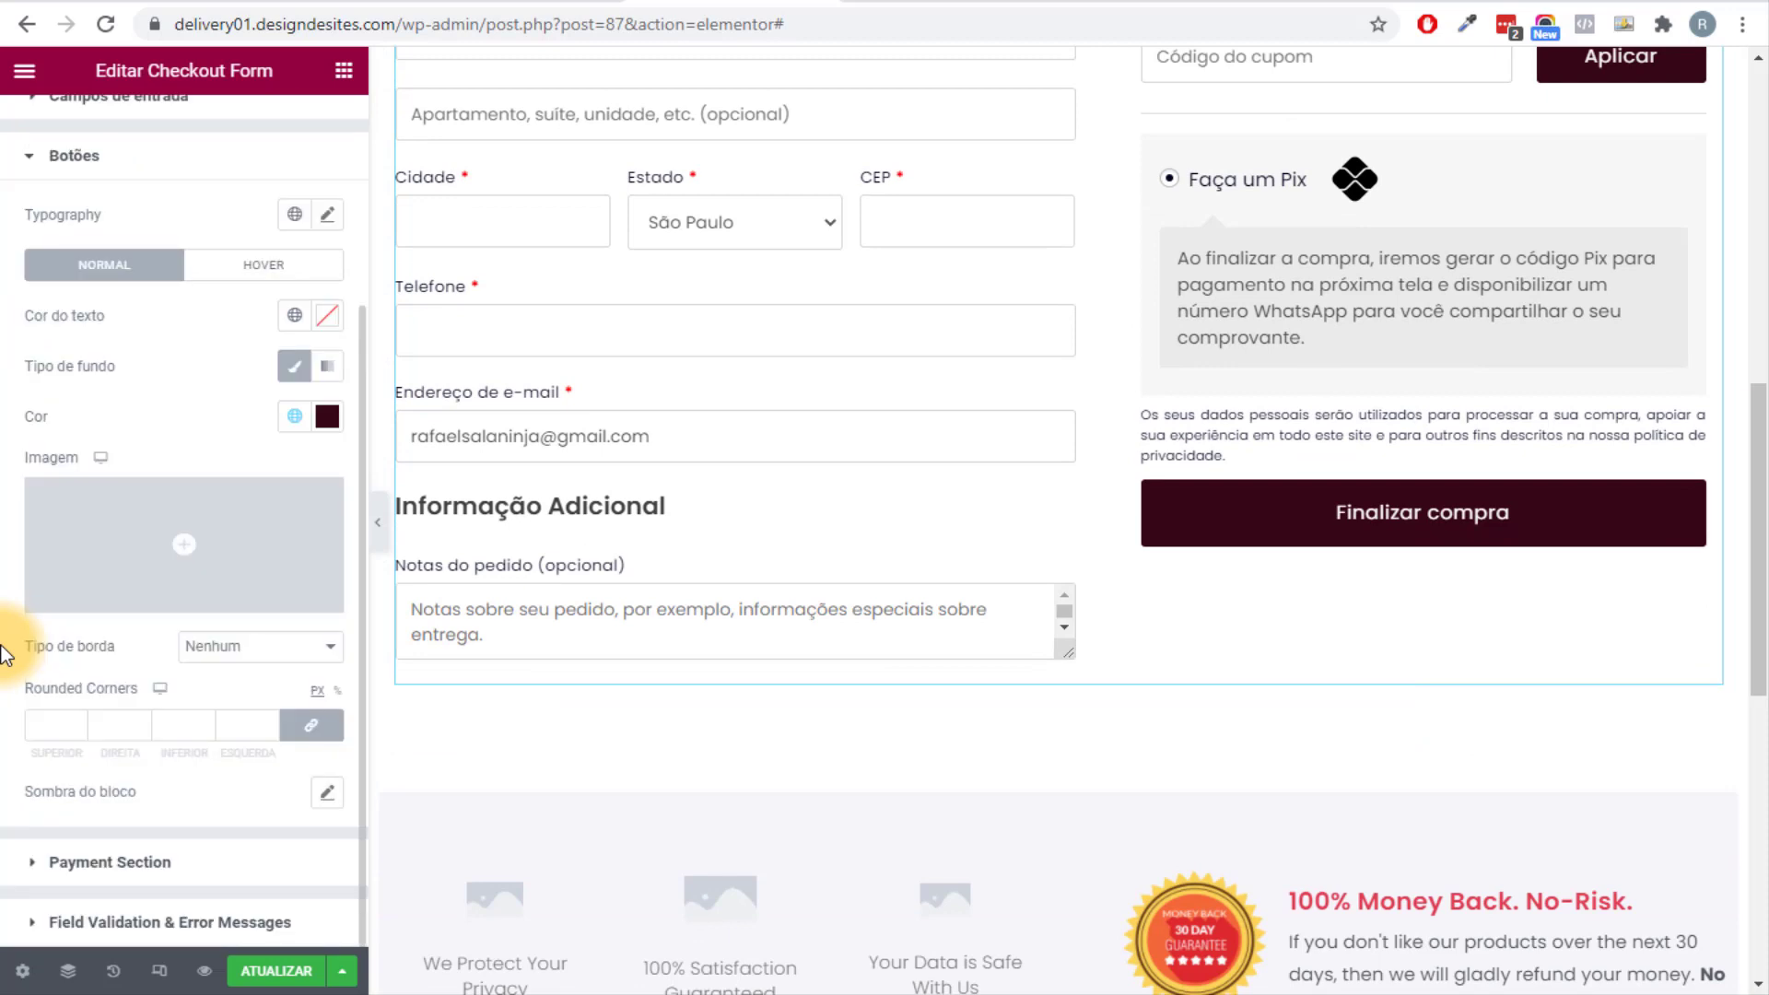
click(127, 863)
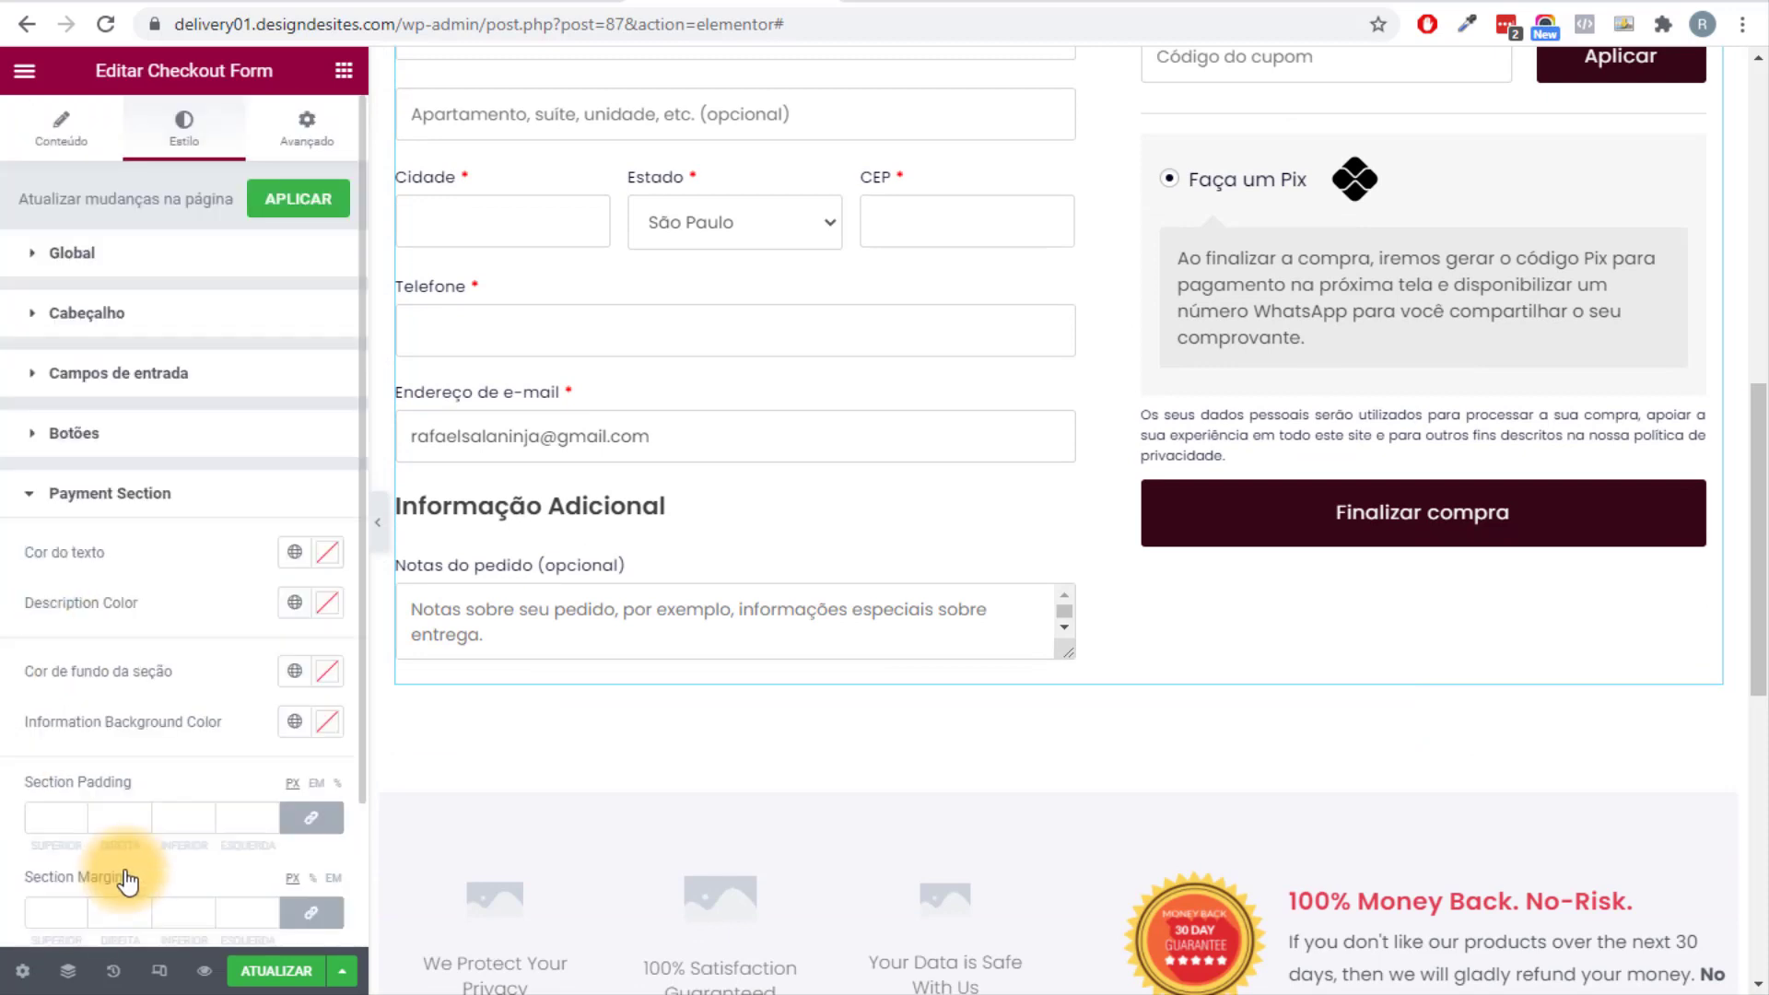
scroll(69, 439, down, 2)
scroll(1424, 396, up, 2)
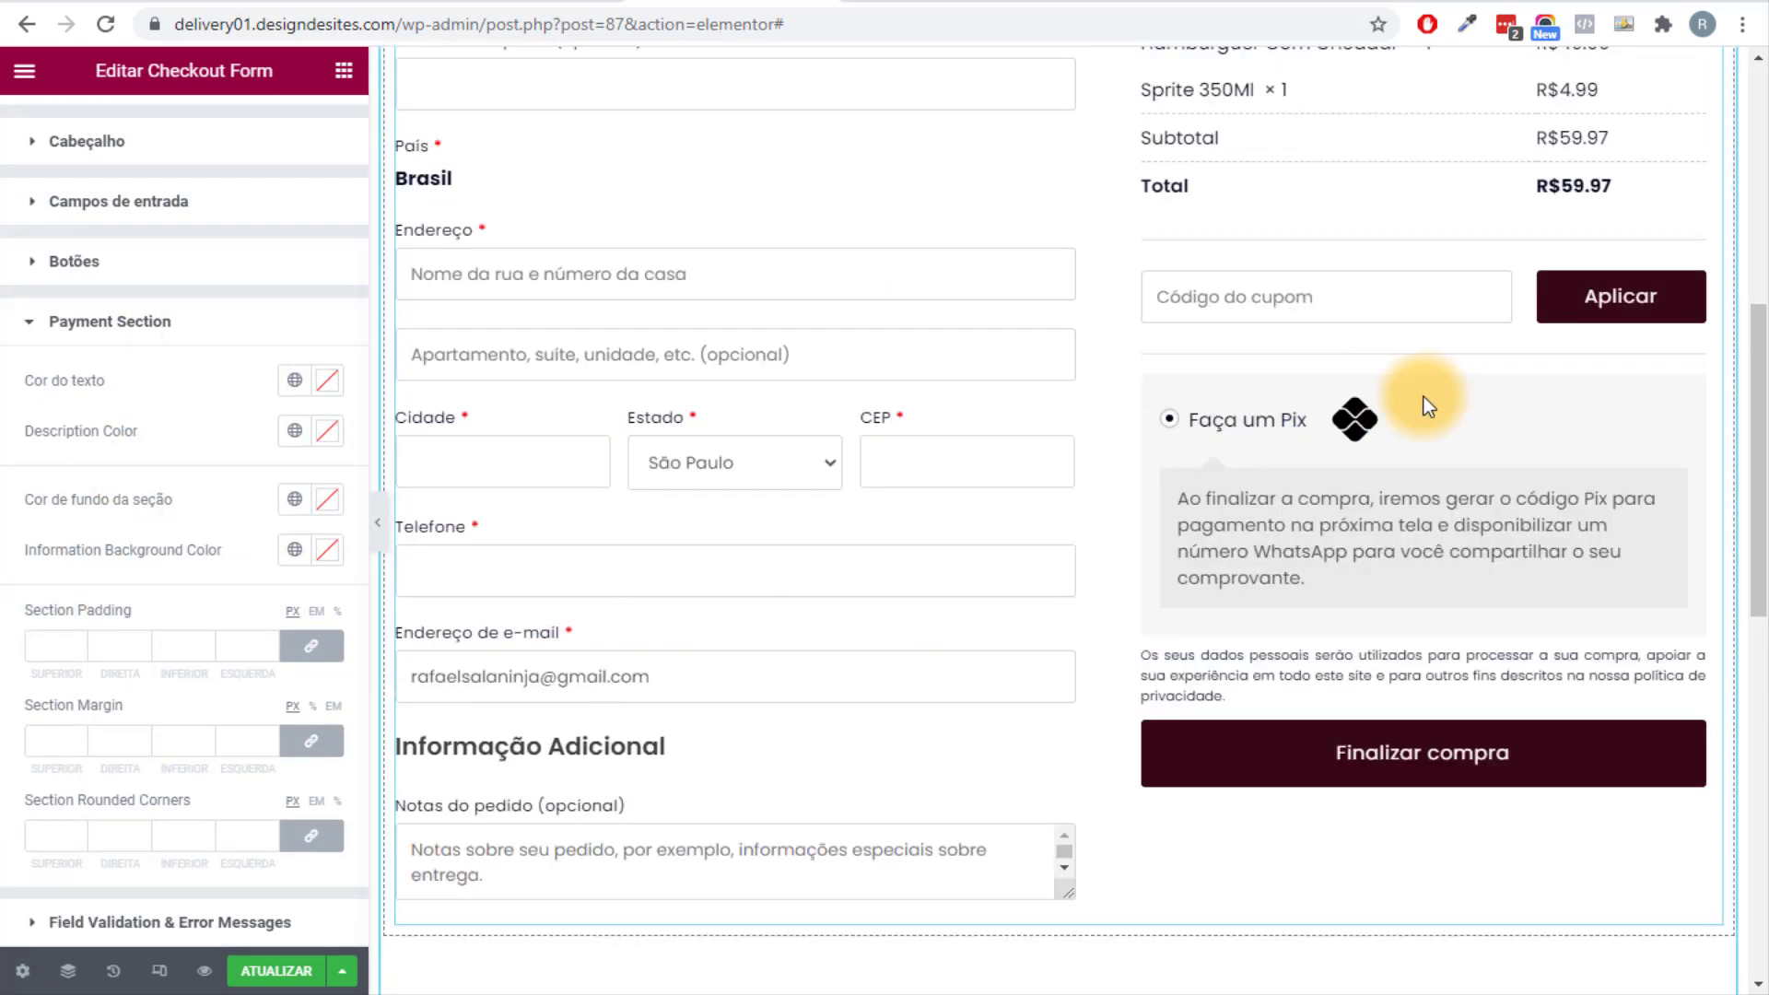
scroll(1269, 553, up, 5)
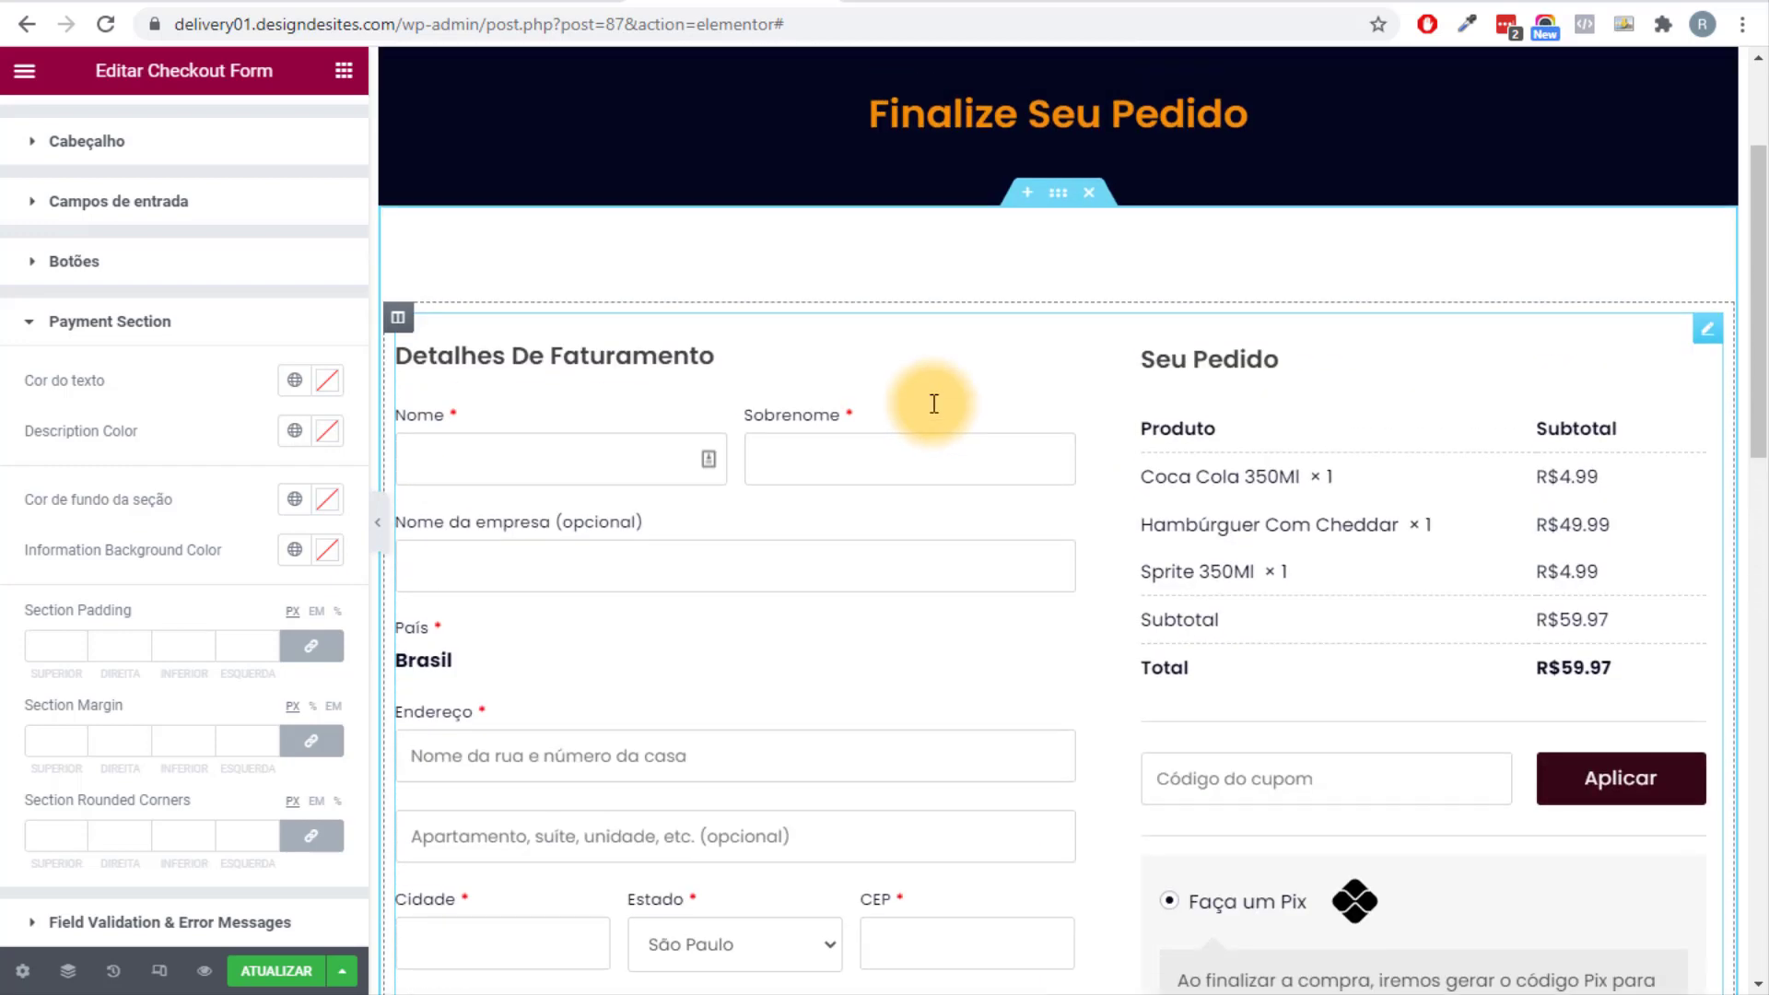
scroll(928, 413, down, 12)
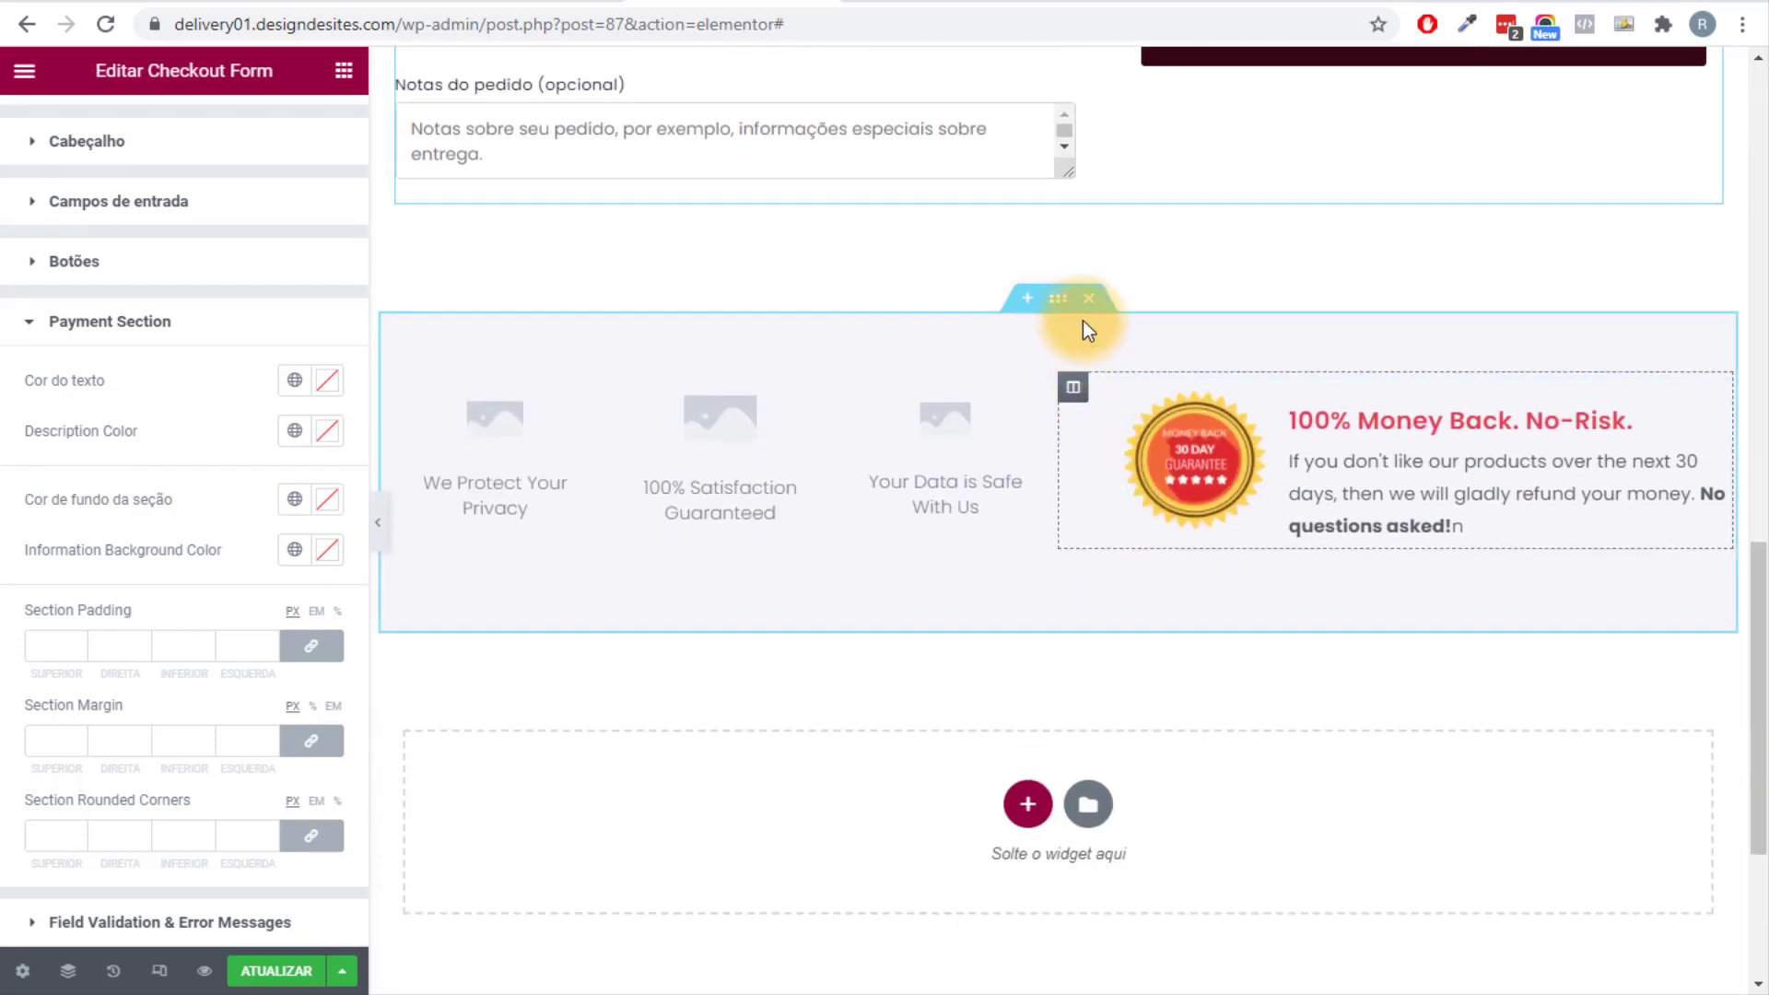
Scroll through the styled checkout preview and open Elementor's hamburger menu.
click(1139, 388)
scroll(1123, 654, up, 15)
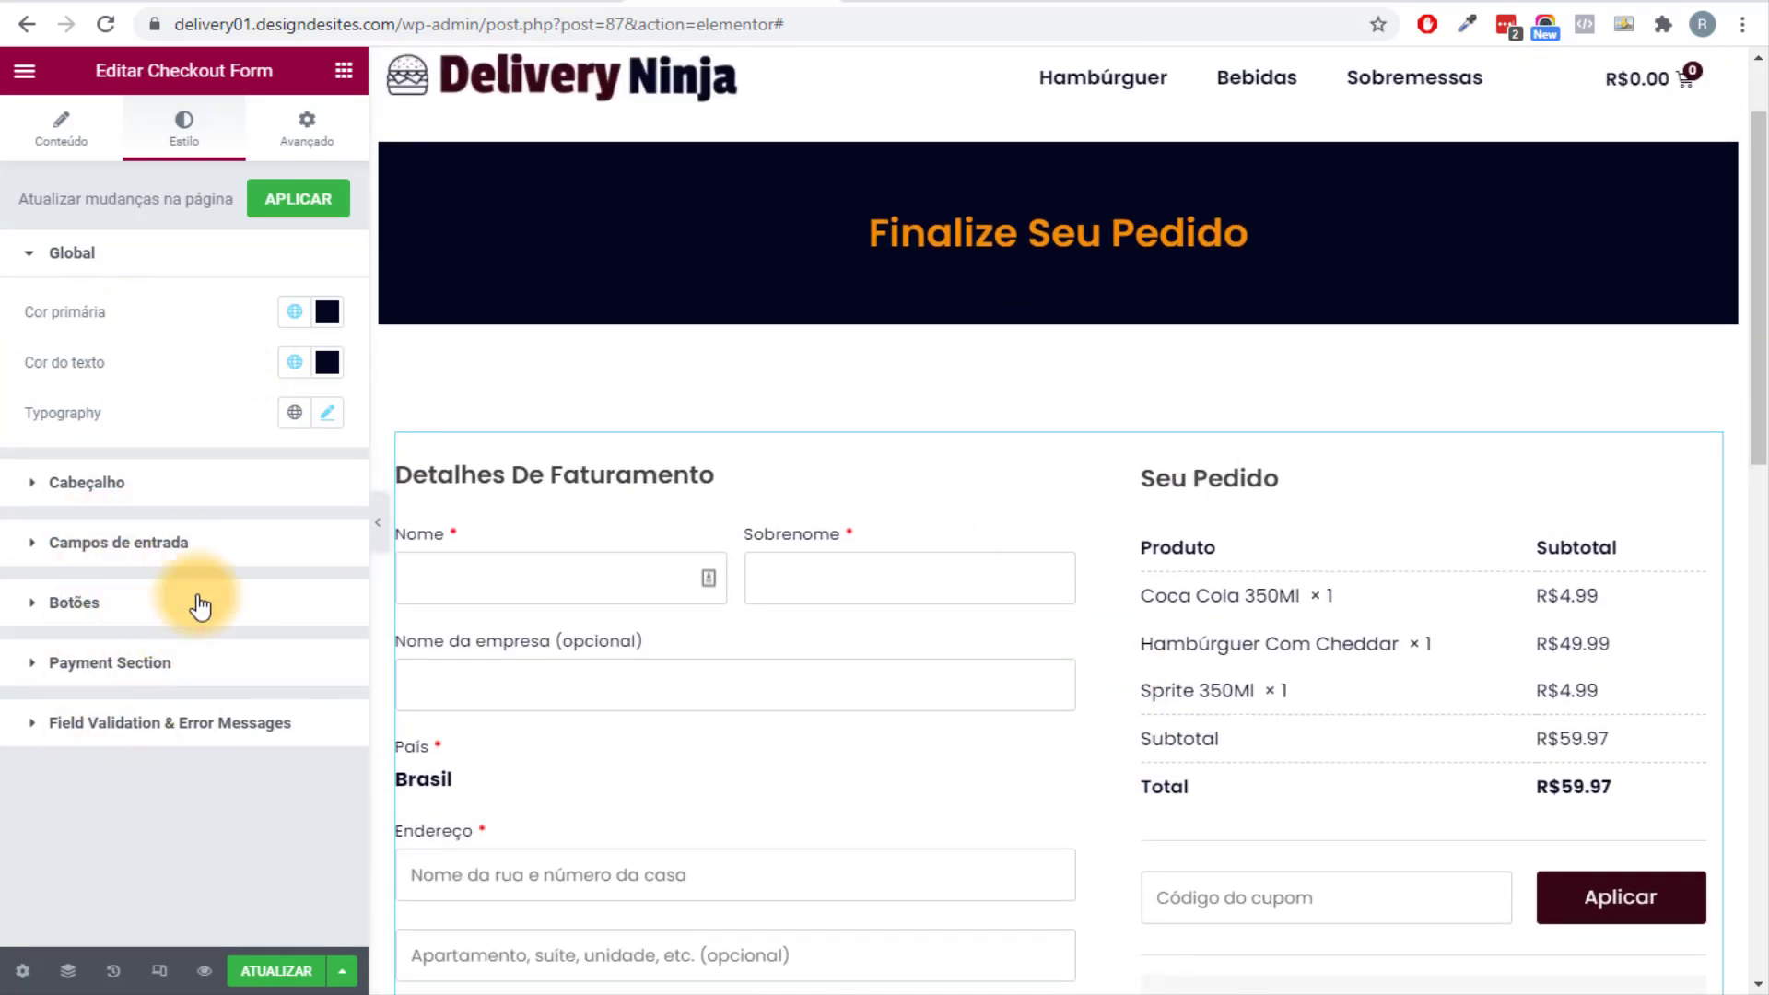
scroll(1089, 555, down, 8)
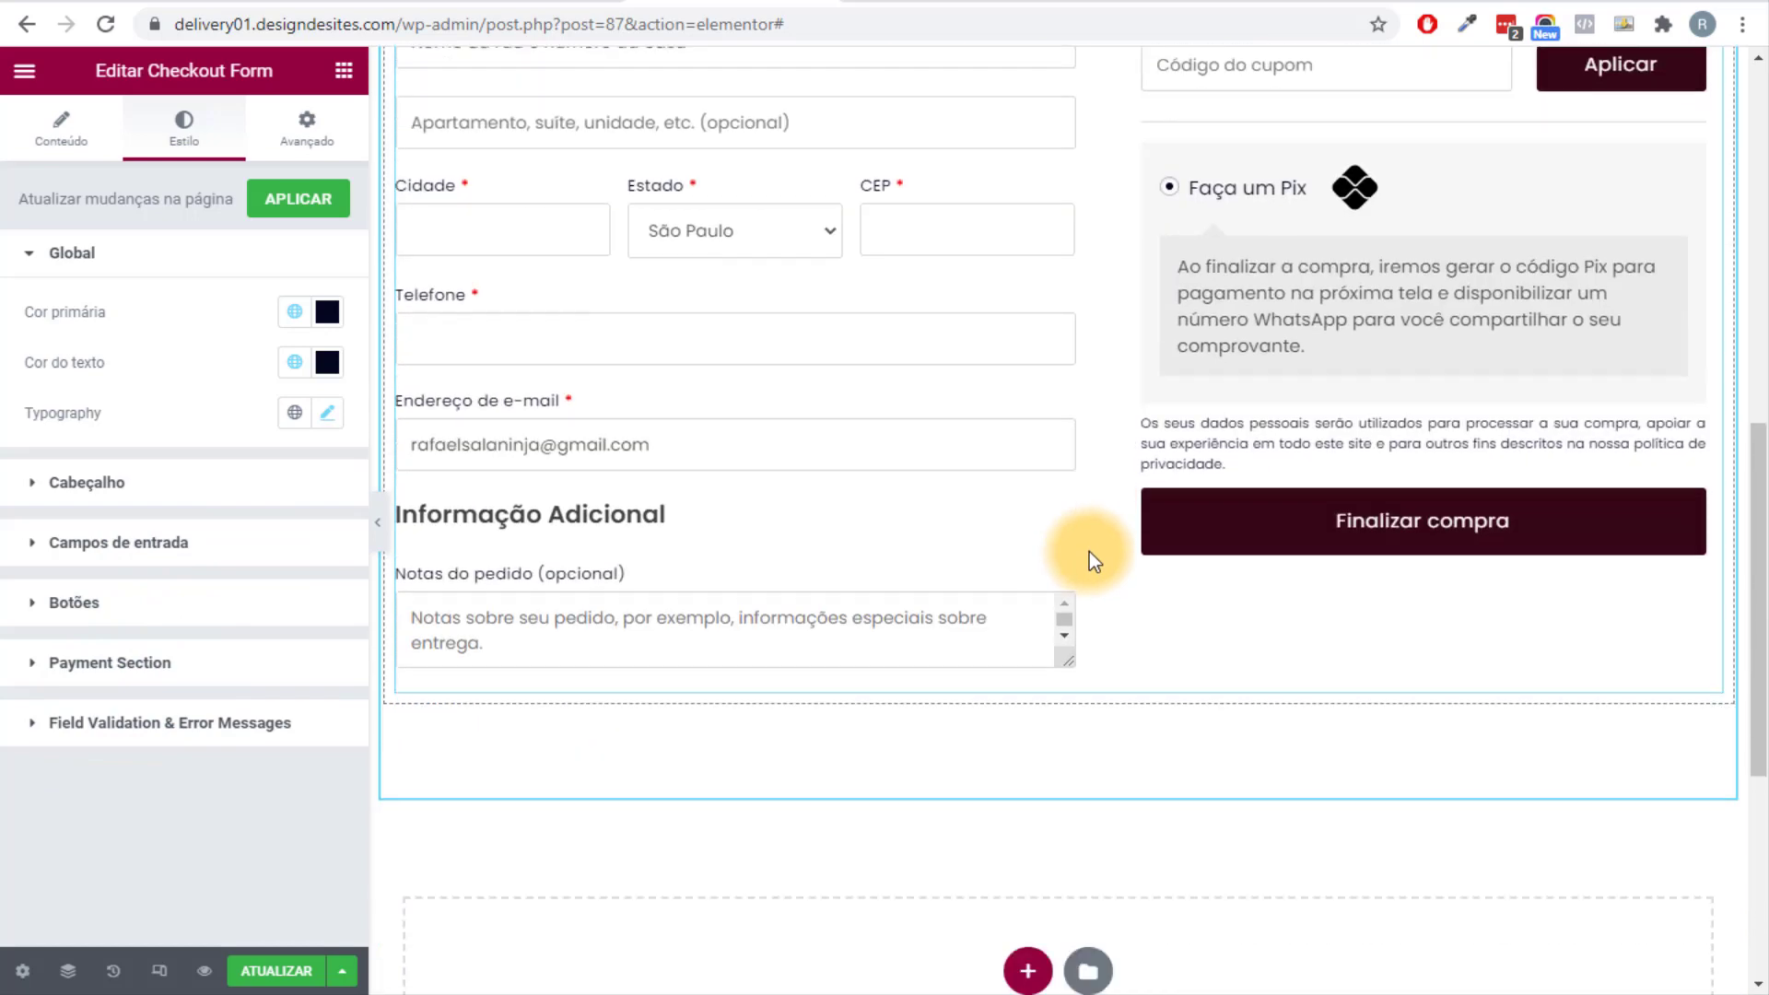
scroll(1089, 551, up, 15)
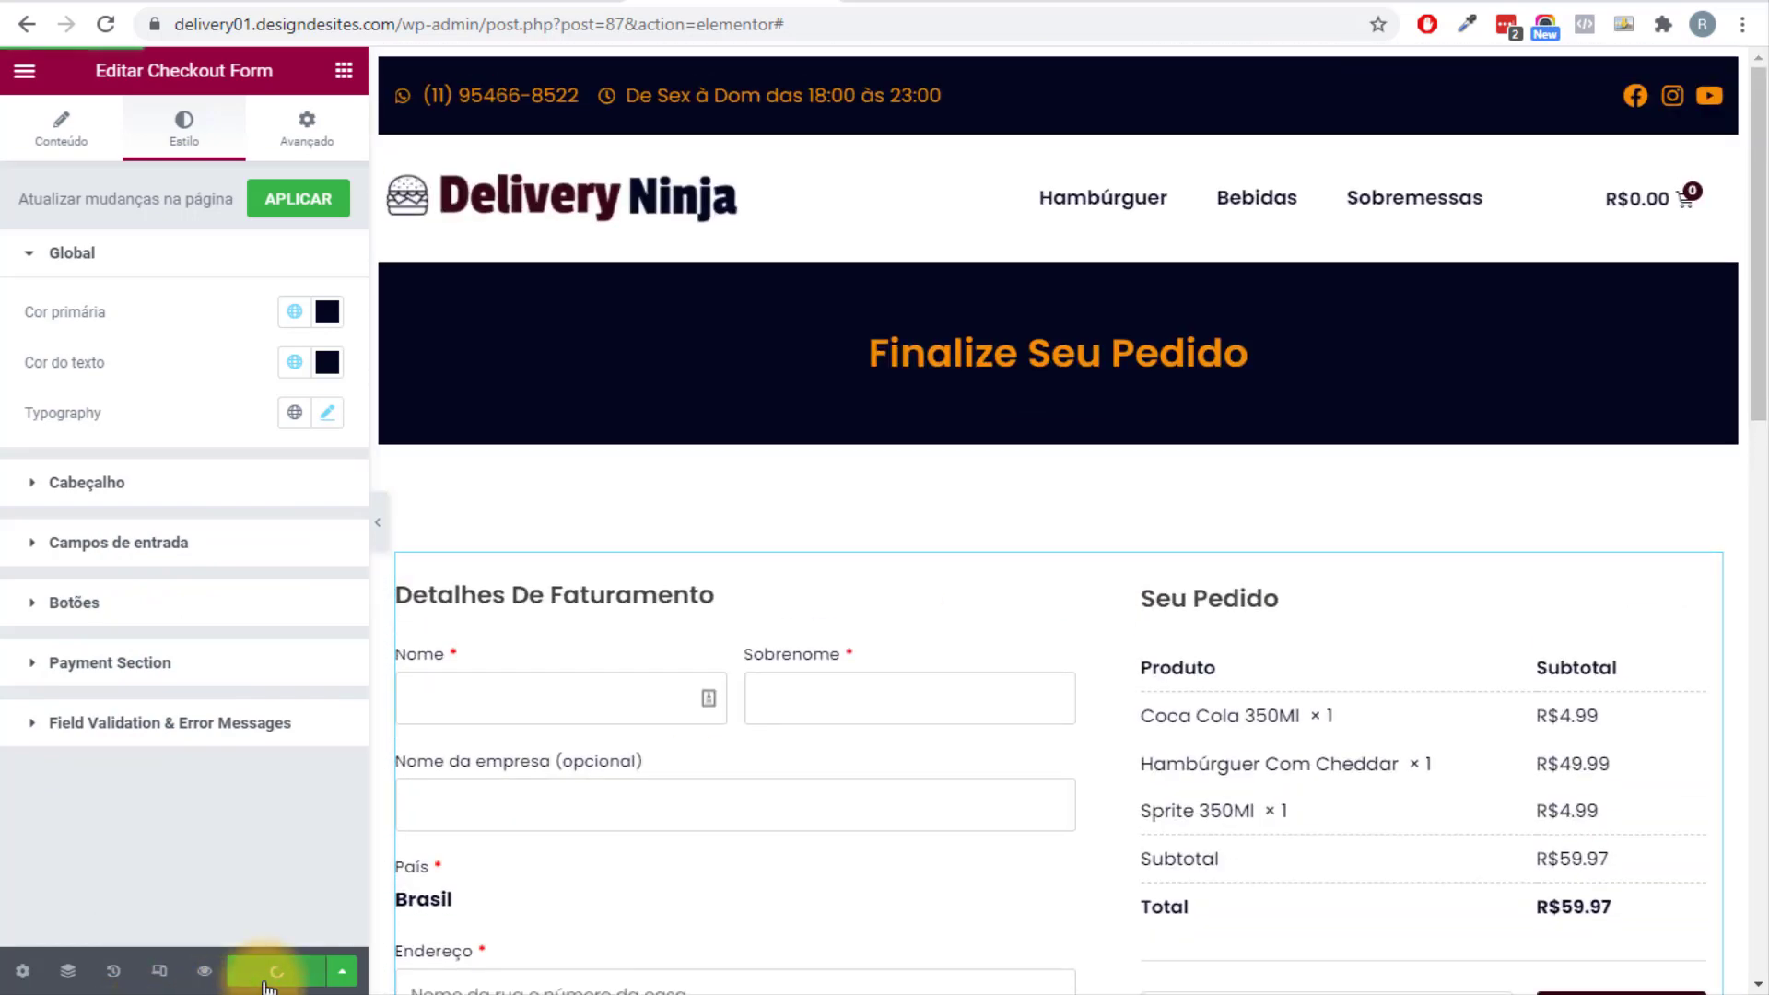
click(22, 74)
Exit to the dashboard, return to the Checkout Funnel steps, and edit Thank You Page with Elementor.
click(136, 509)
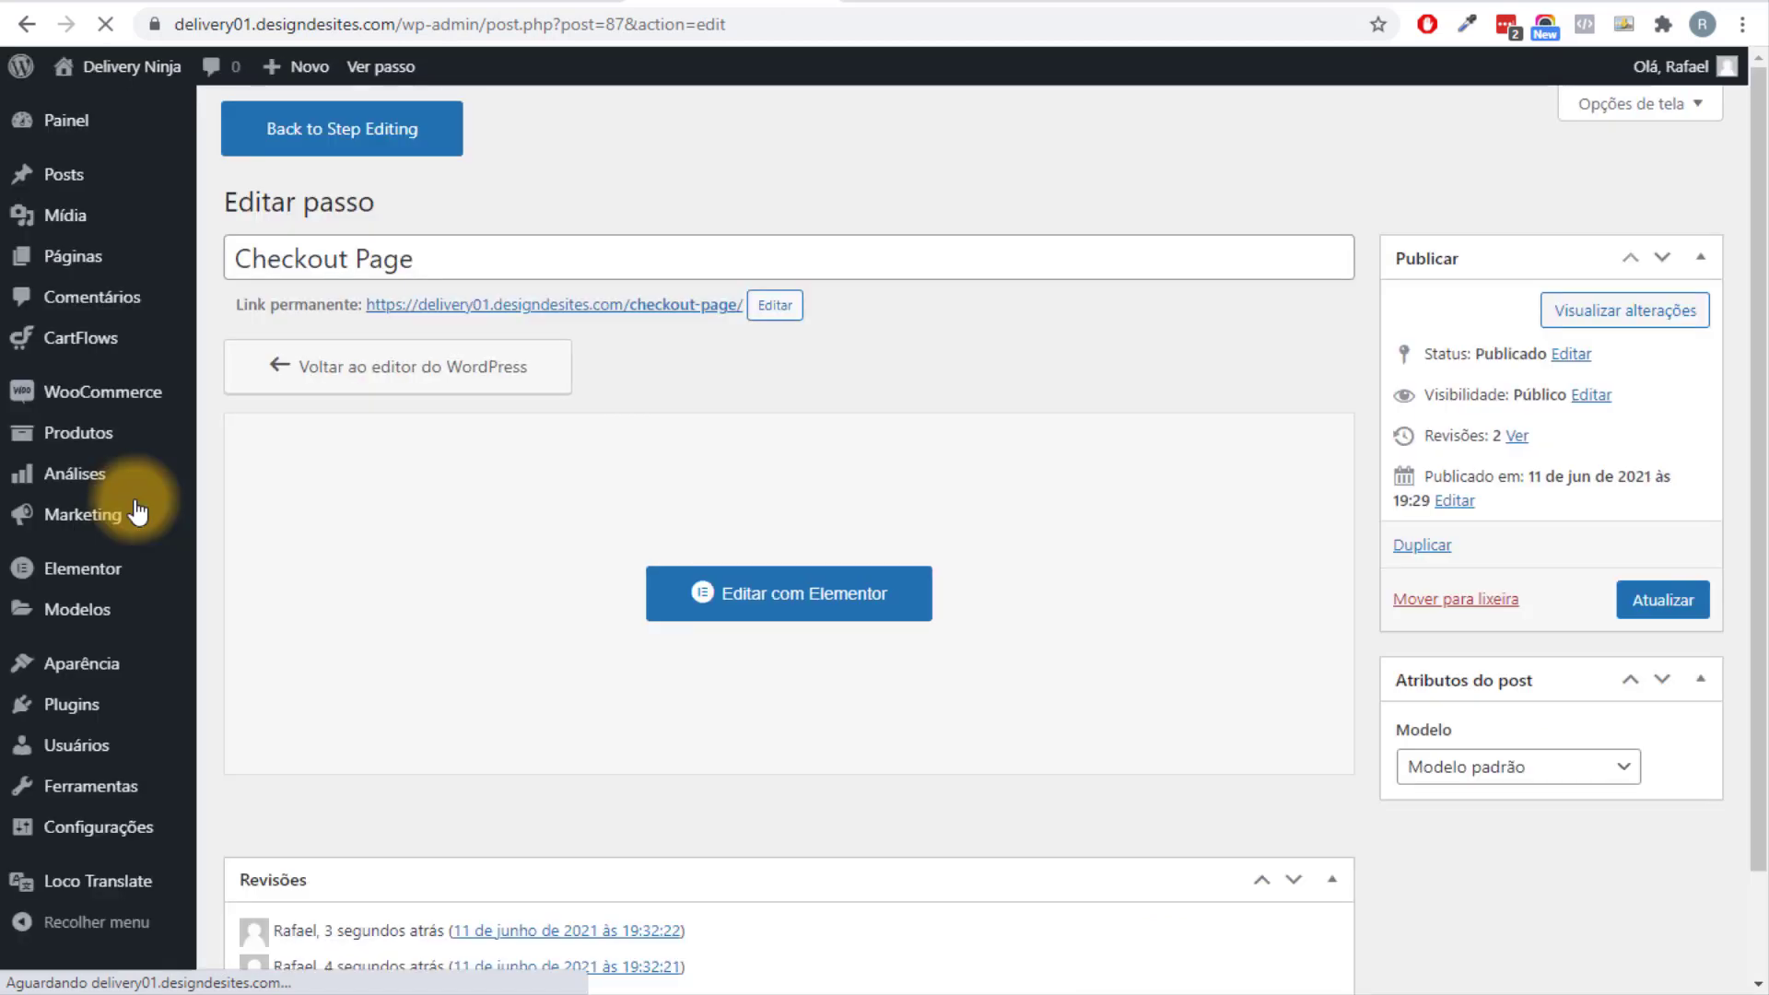
click(373, 134)
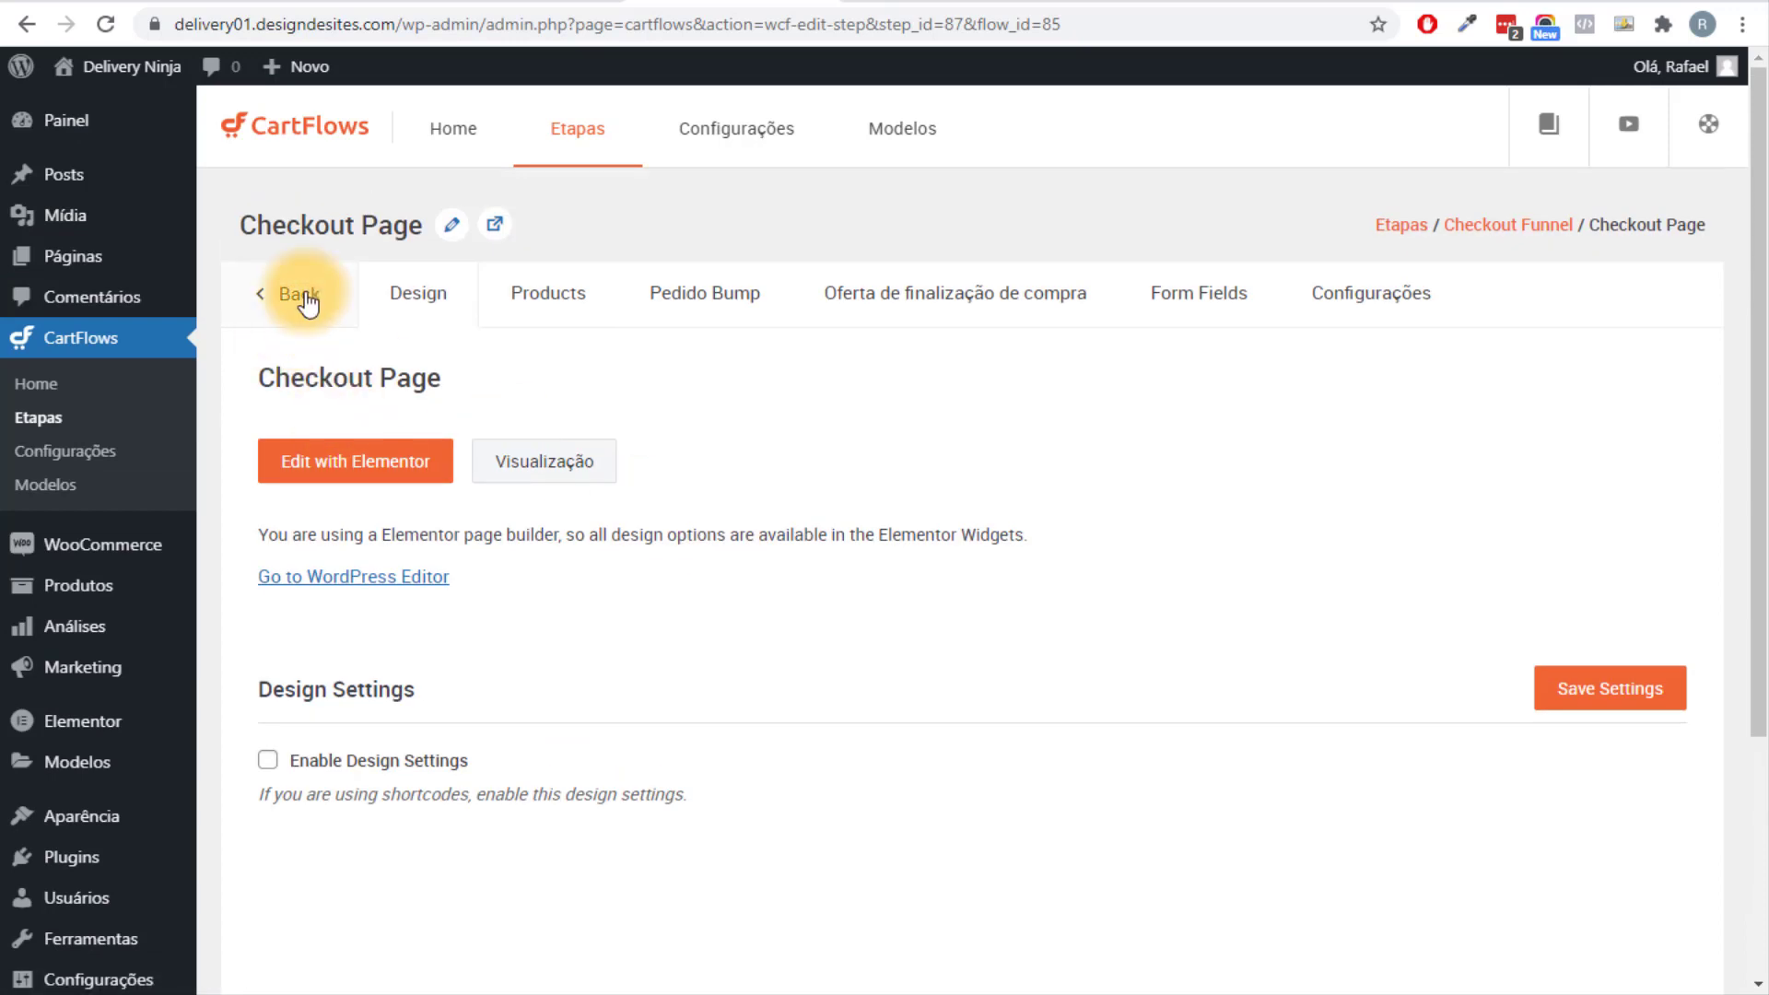
click(299, 294)
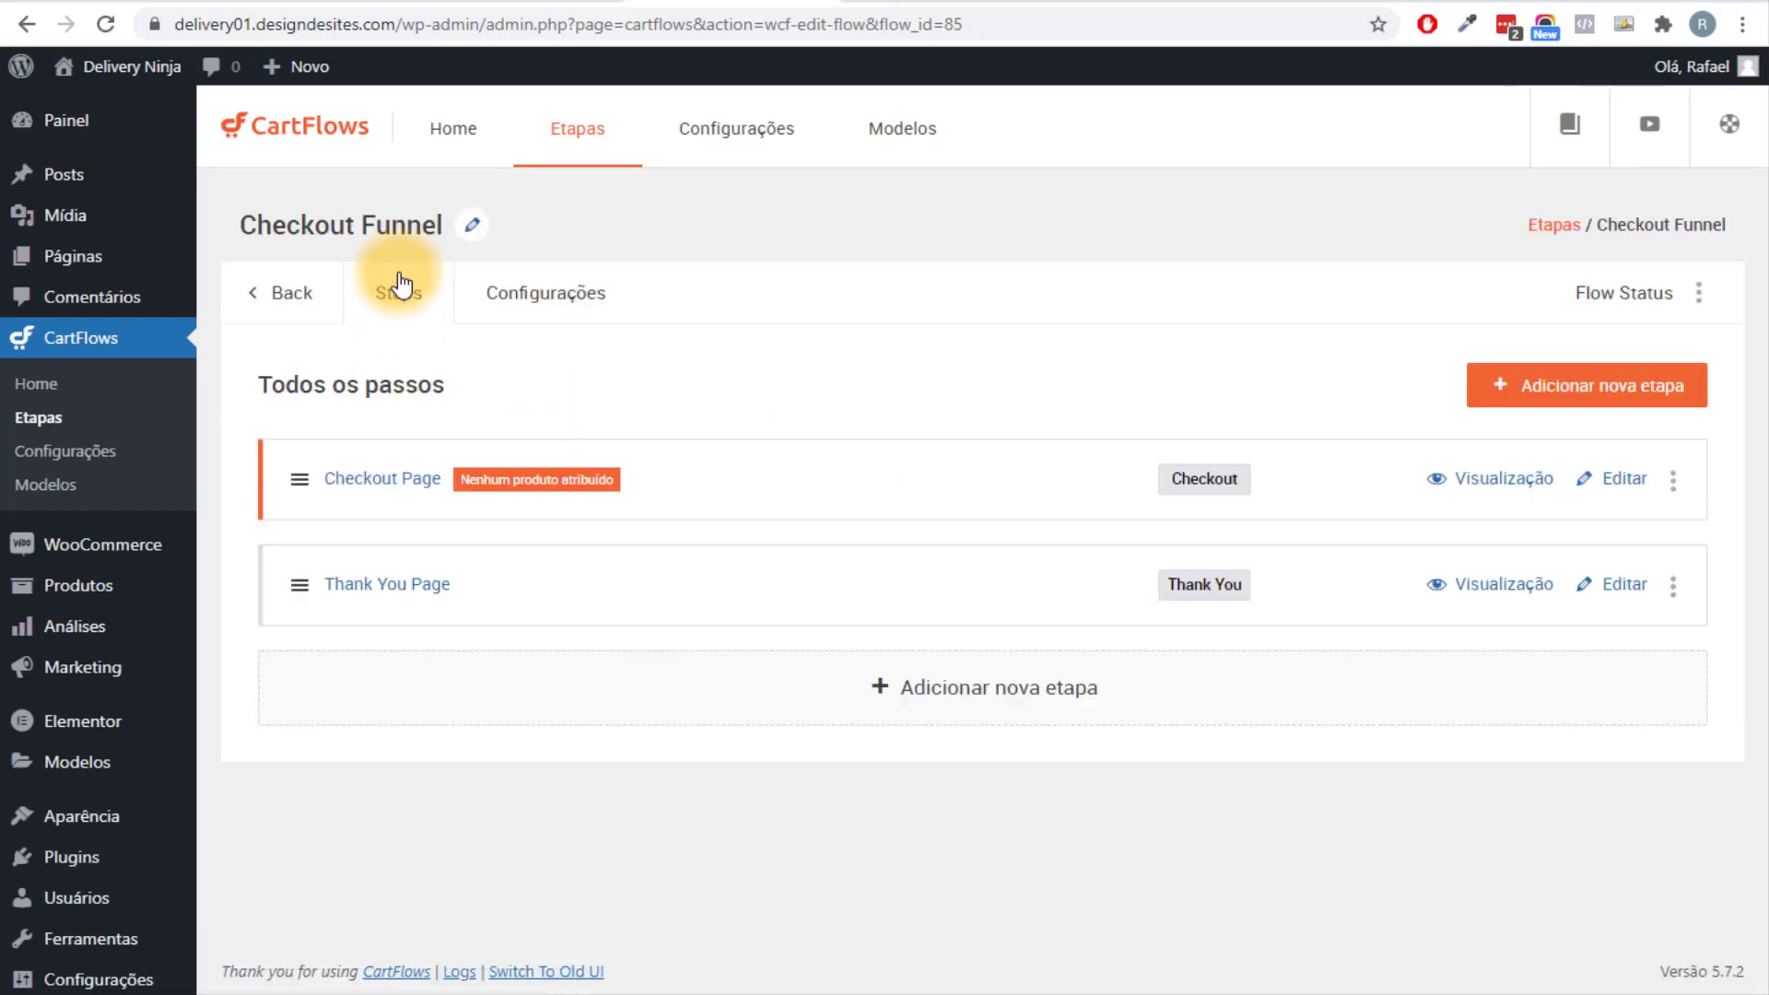
click(1616, 600)
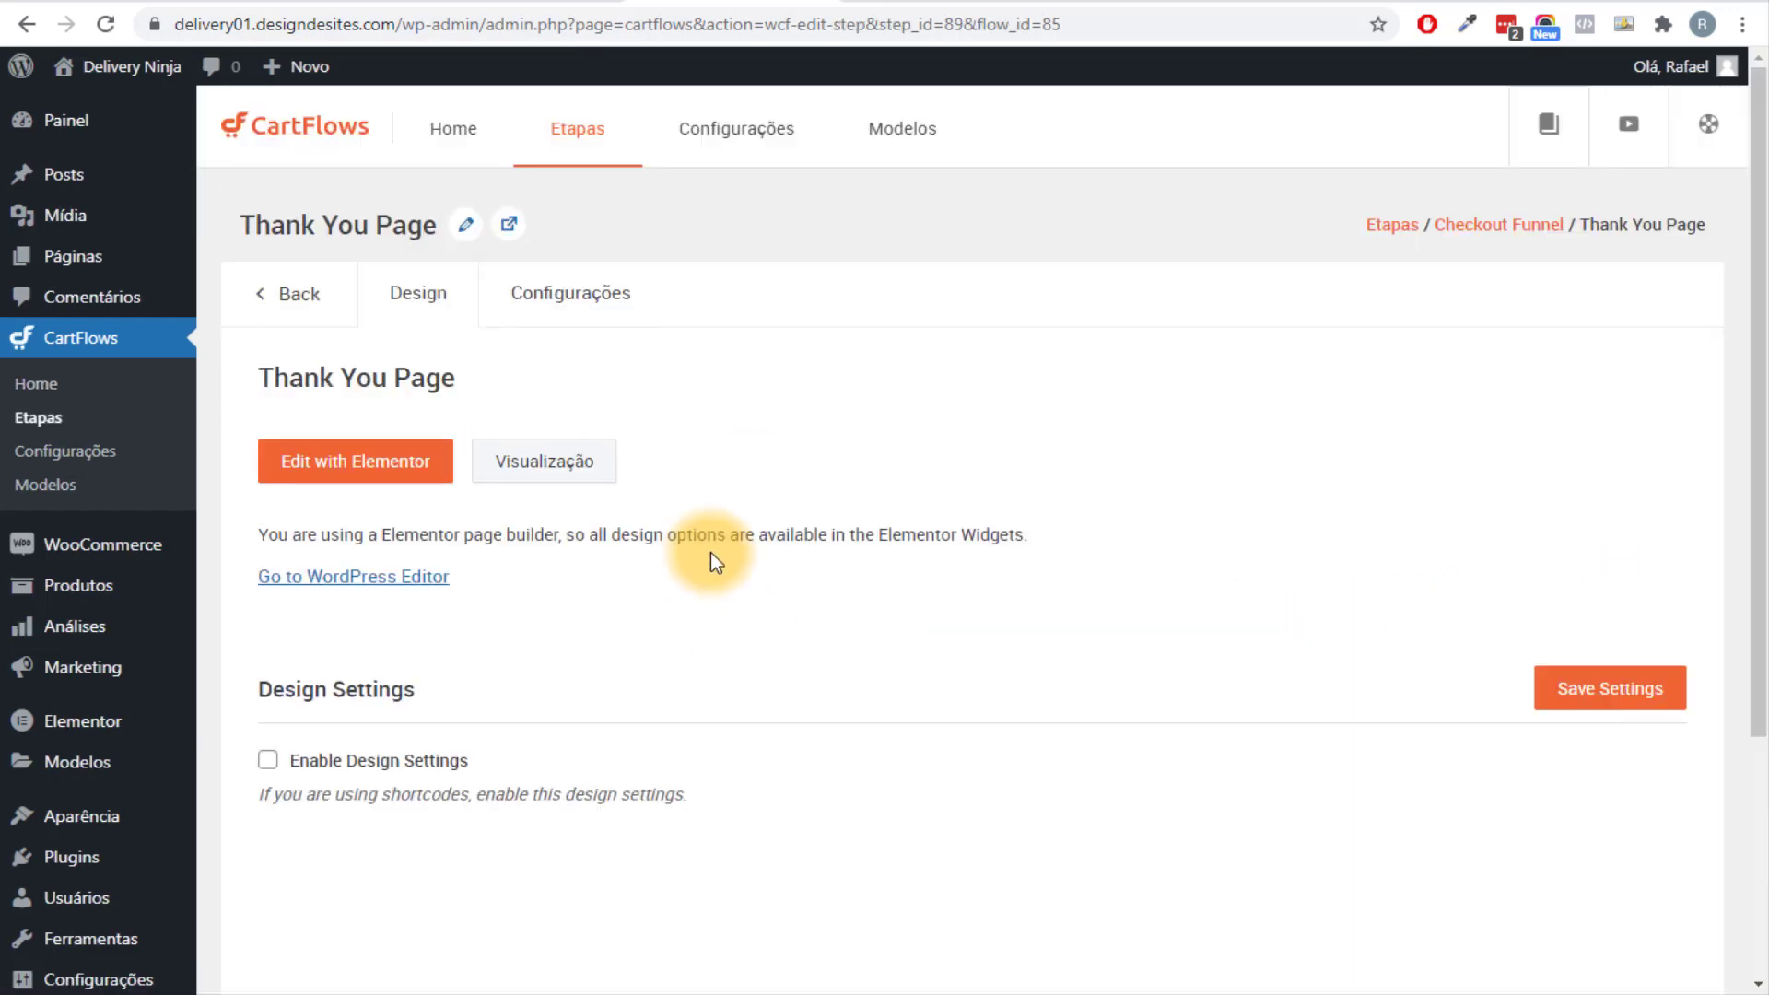
click(376, 471)
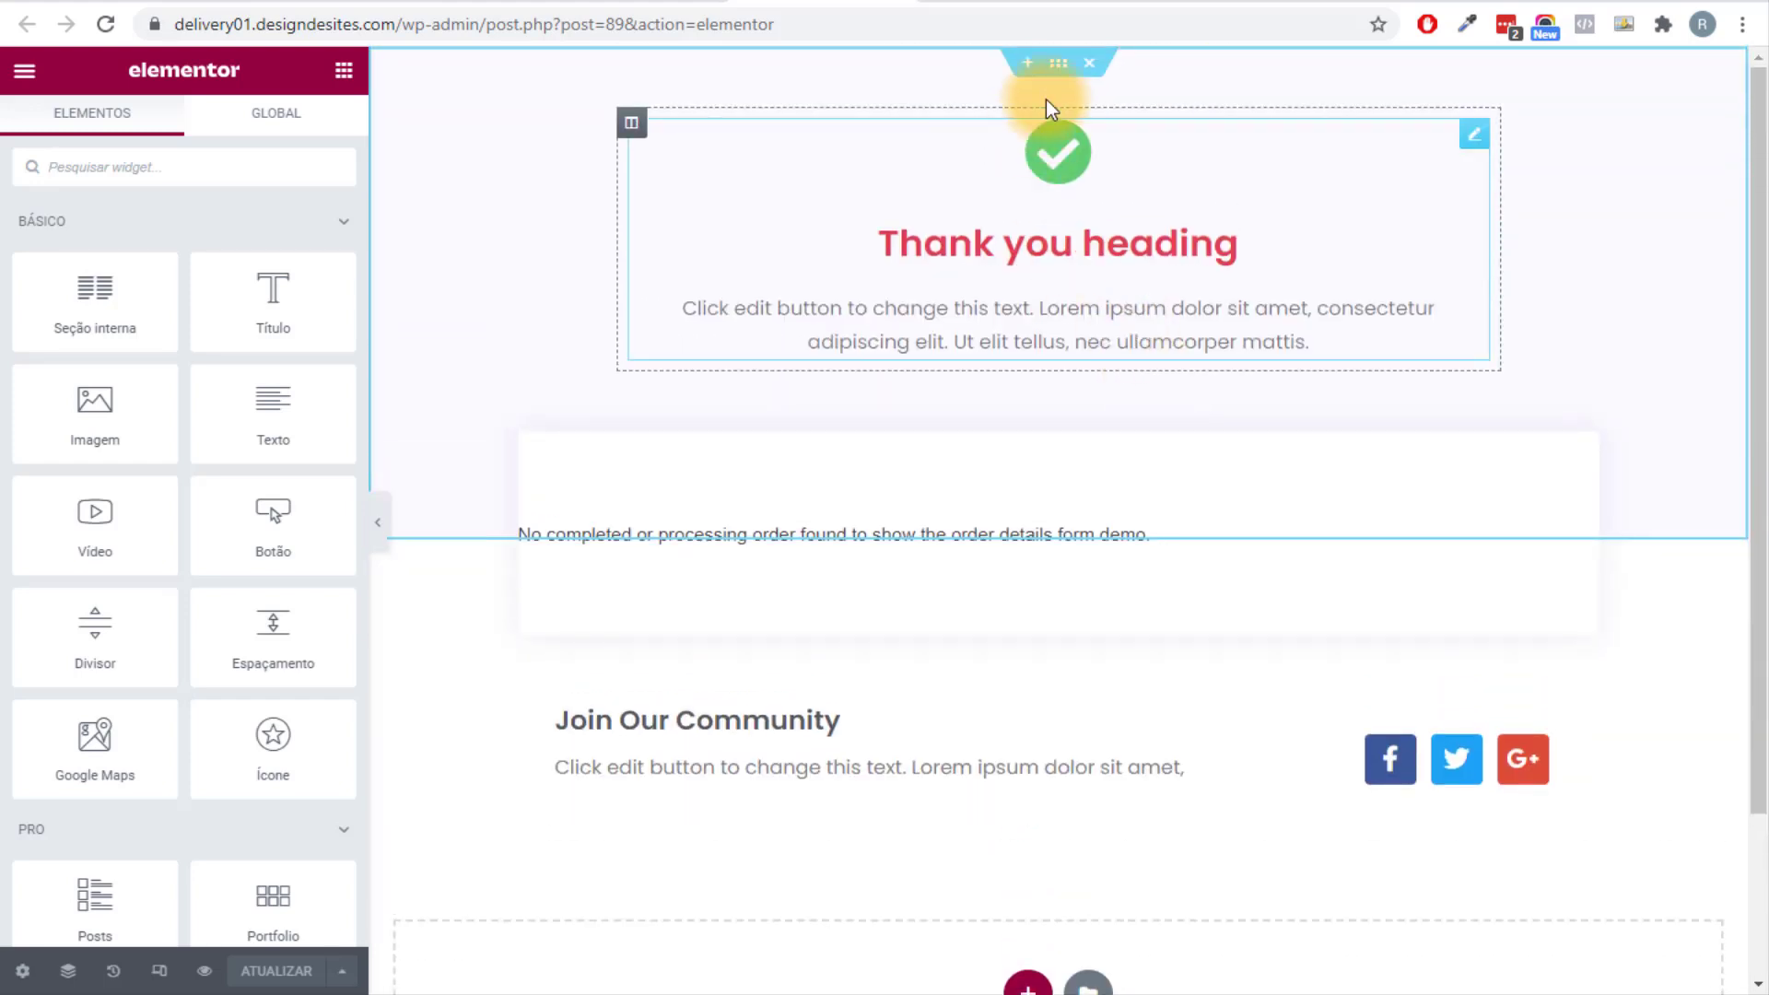
Give the thank-you page's top section the dark navy Primário background.
click(1059, 64)
click(185, 130)
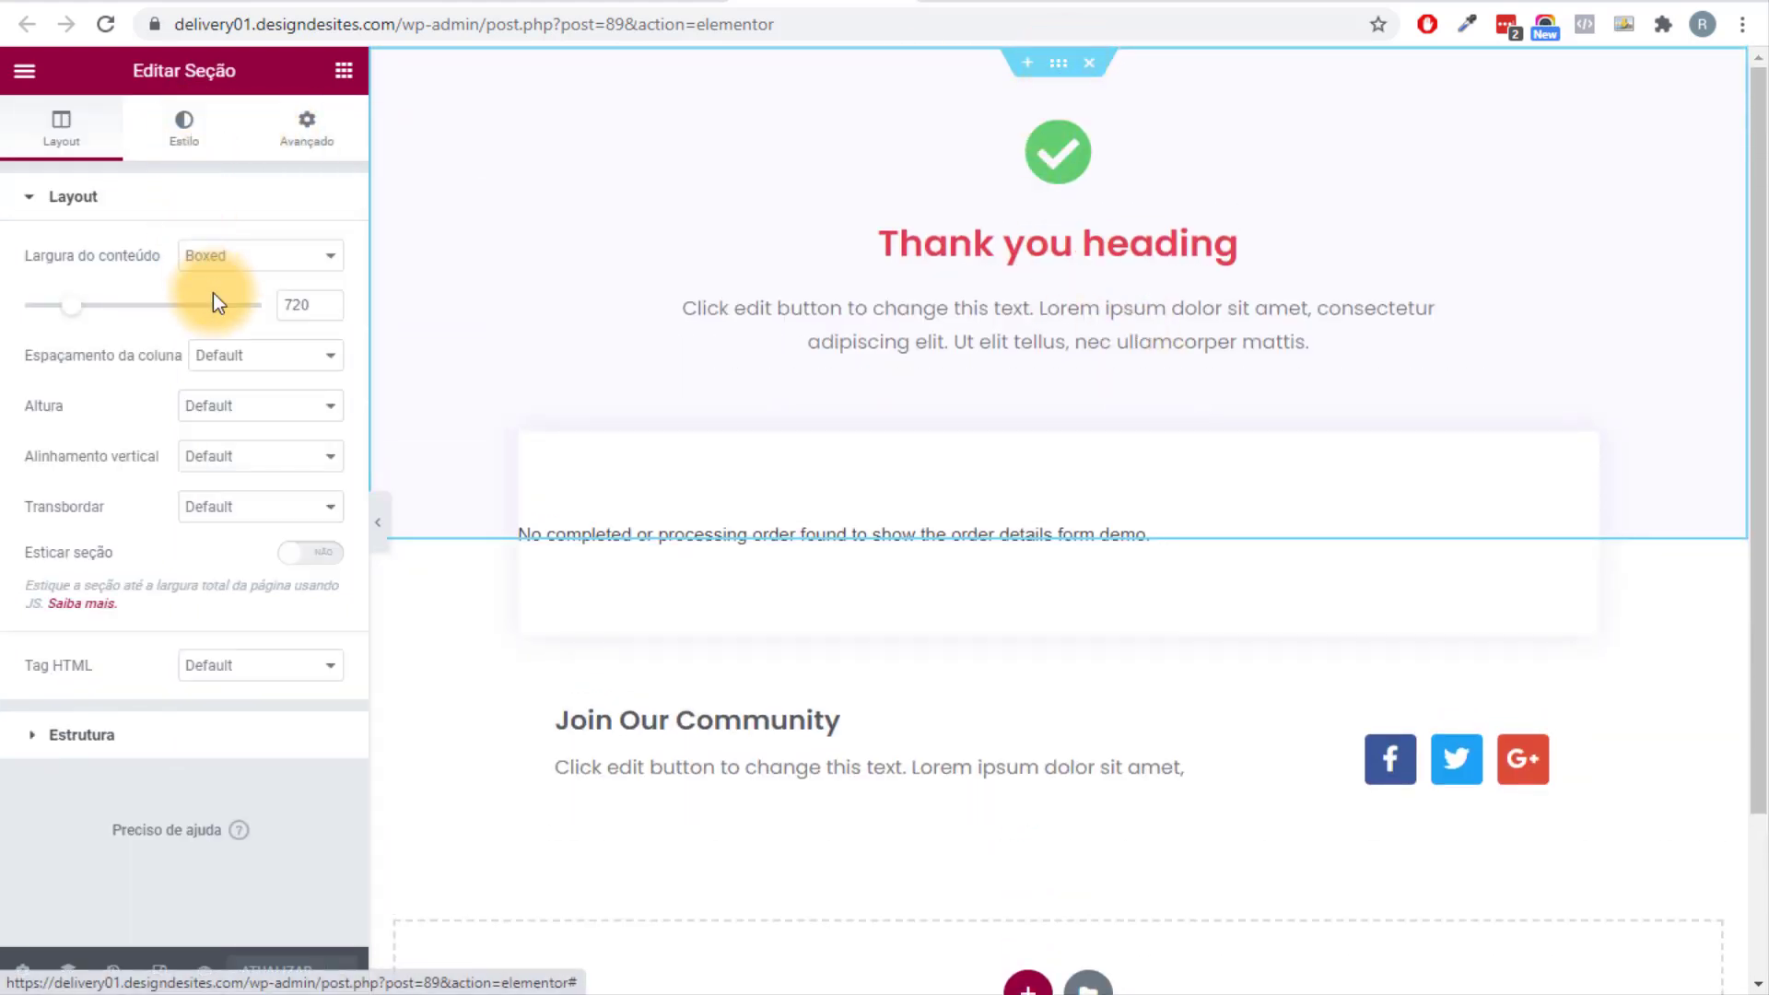
click(295, 356)
click(229, 461)
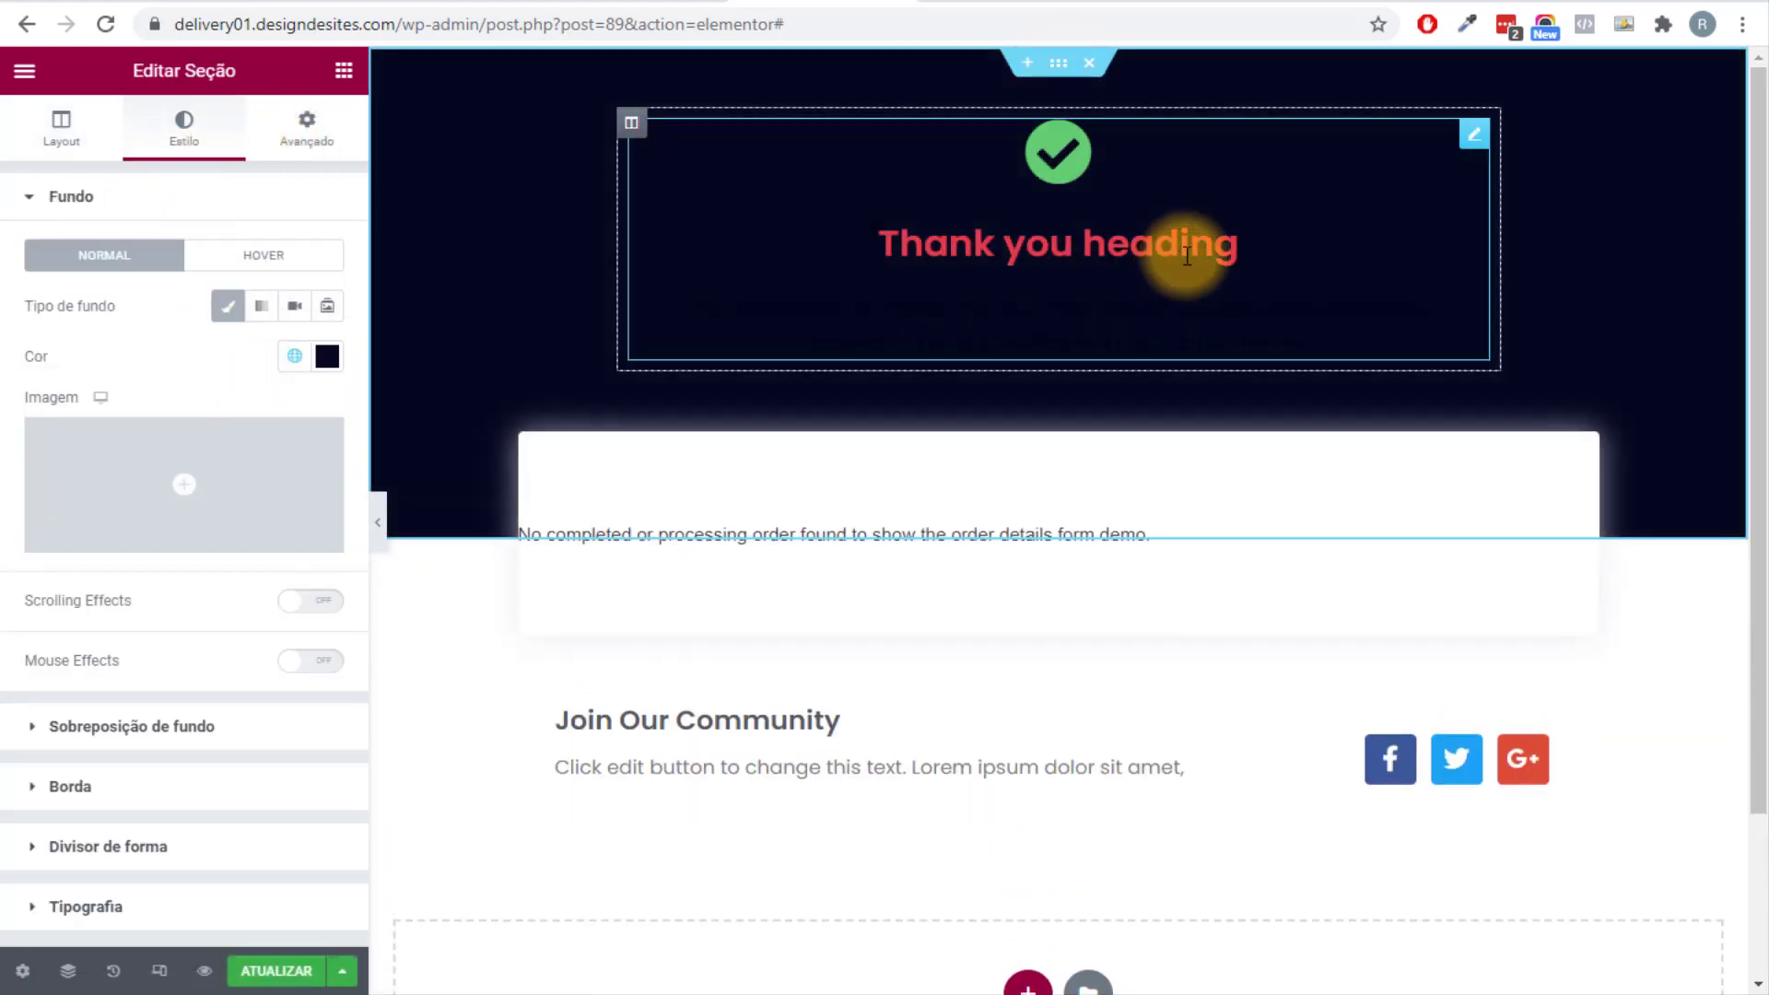
Colour the check icon and description white (Texto) and the title orange (Apoio).
click(1193, 210)
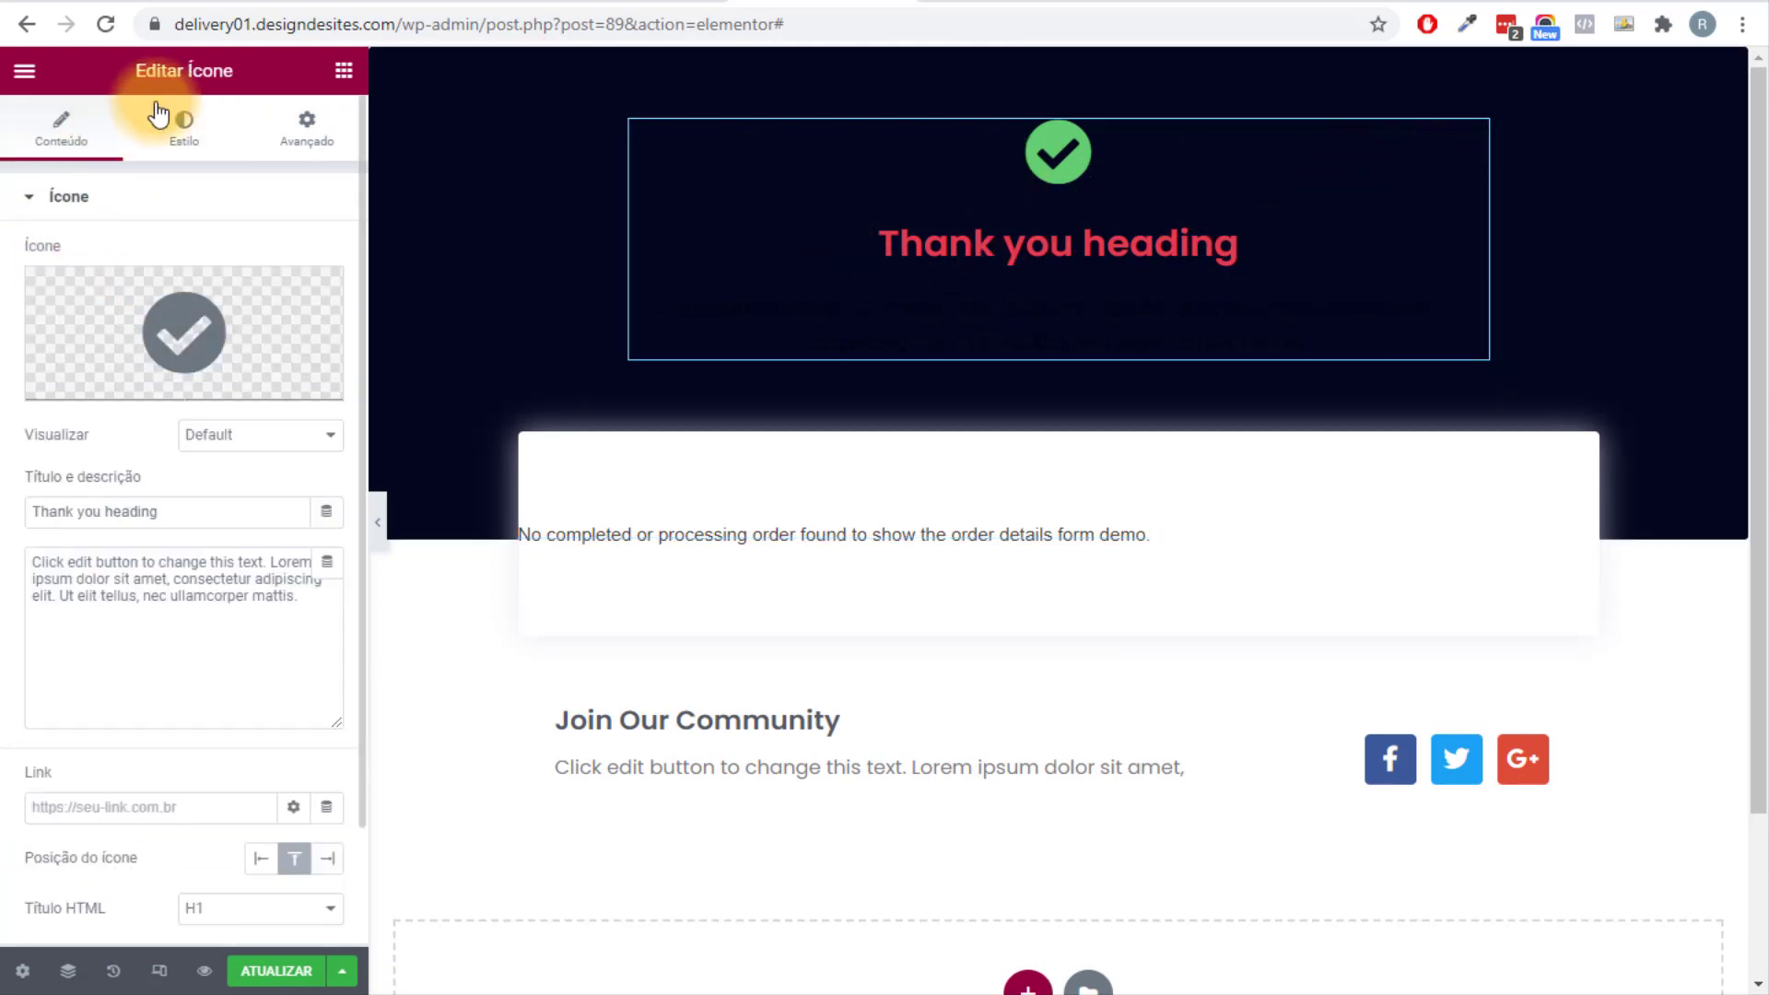
click(193, 145)
click(291, 308)
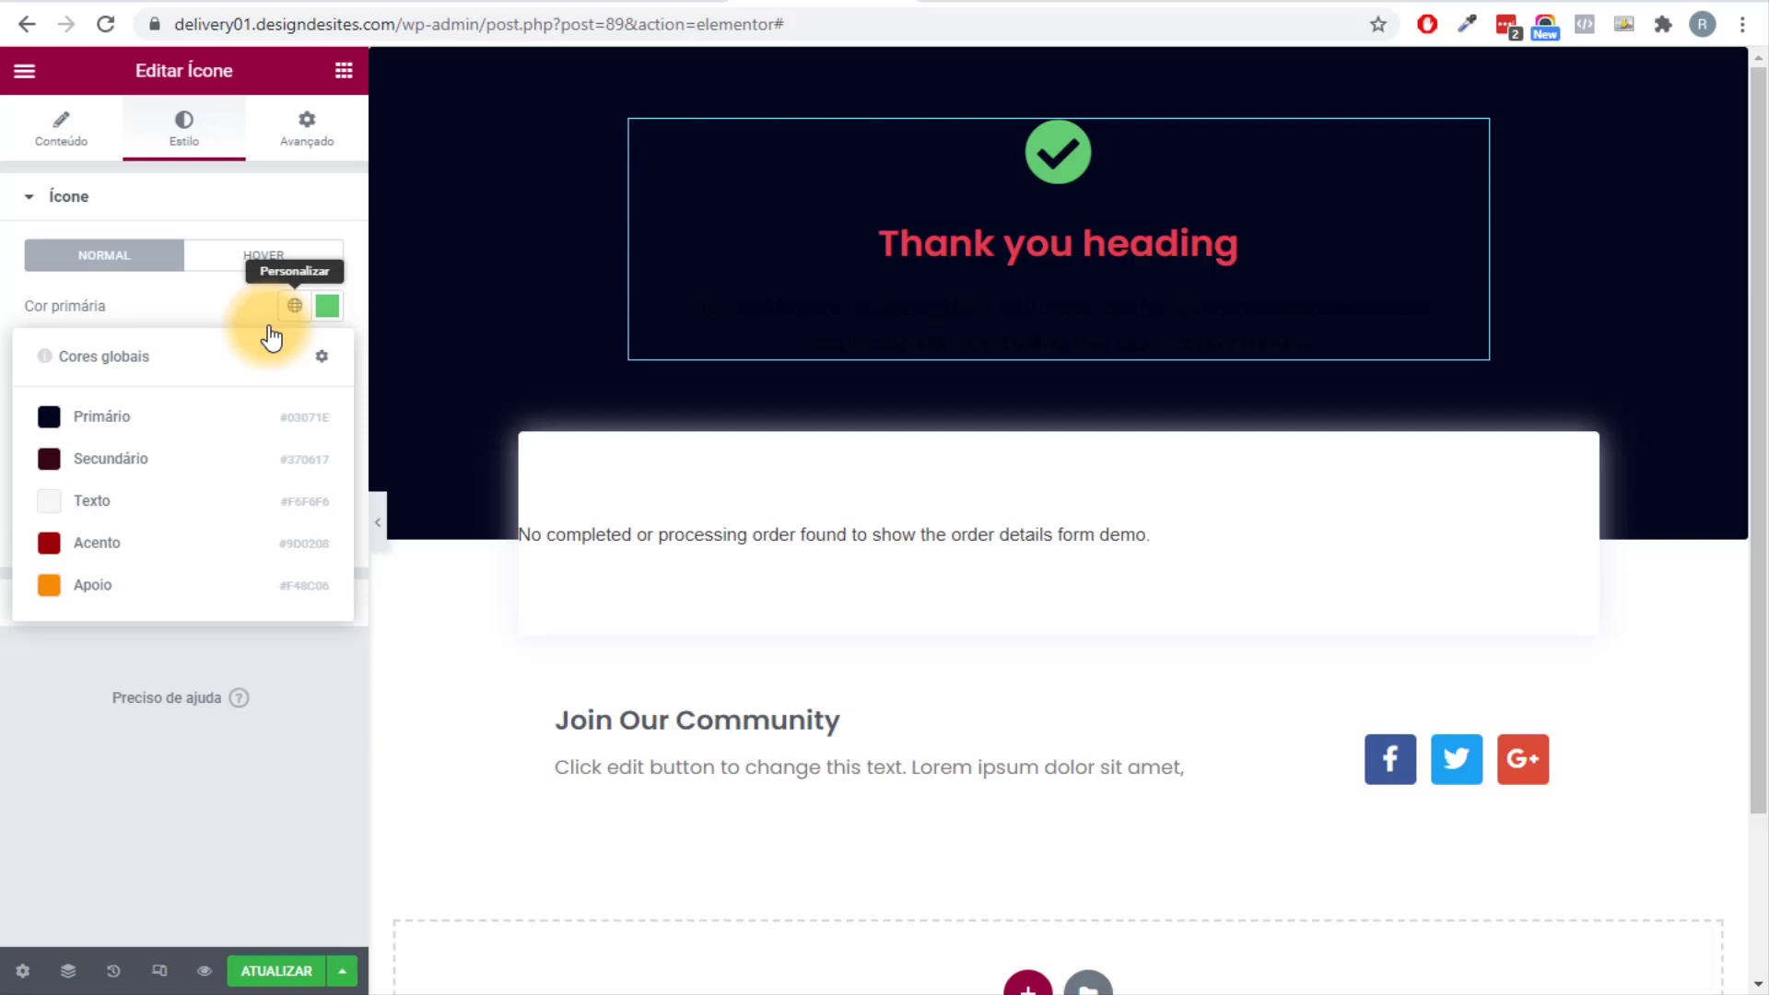
click(107, 501)
click(84, 603)
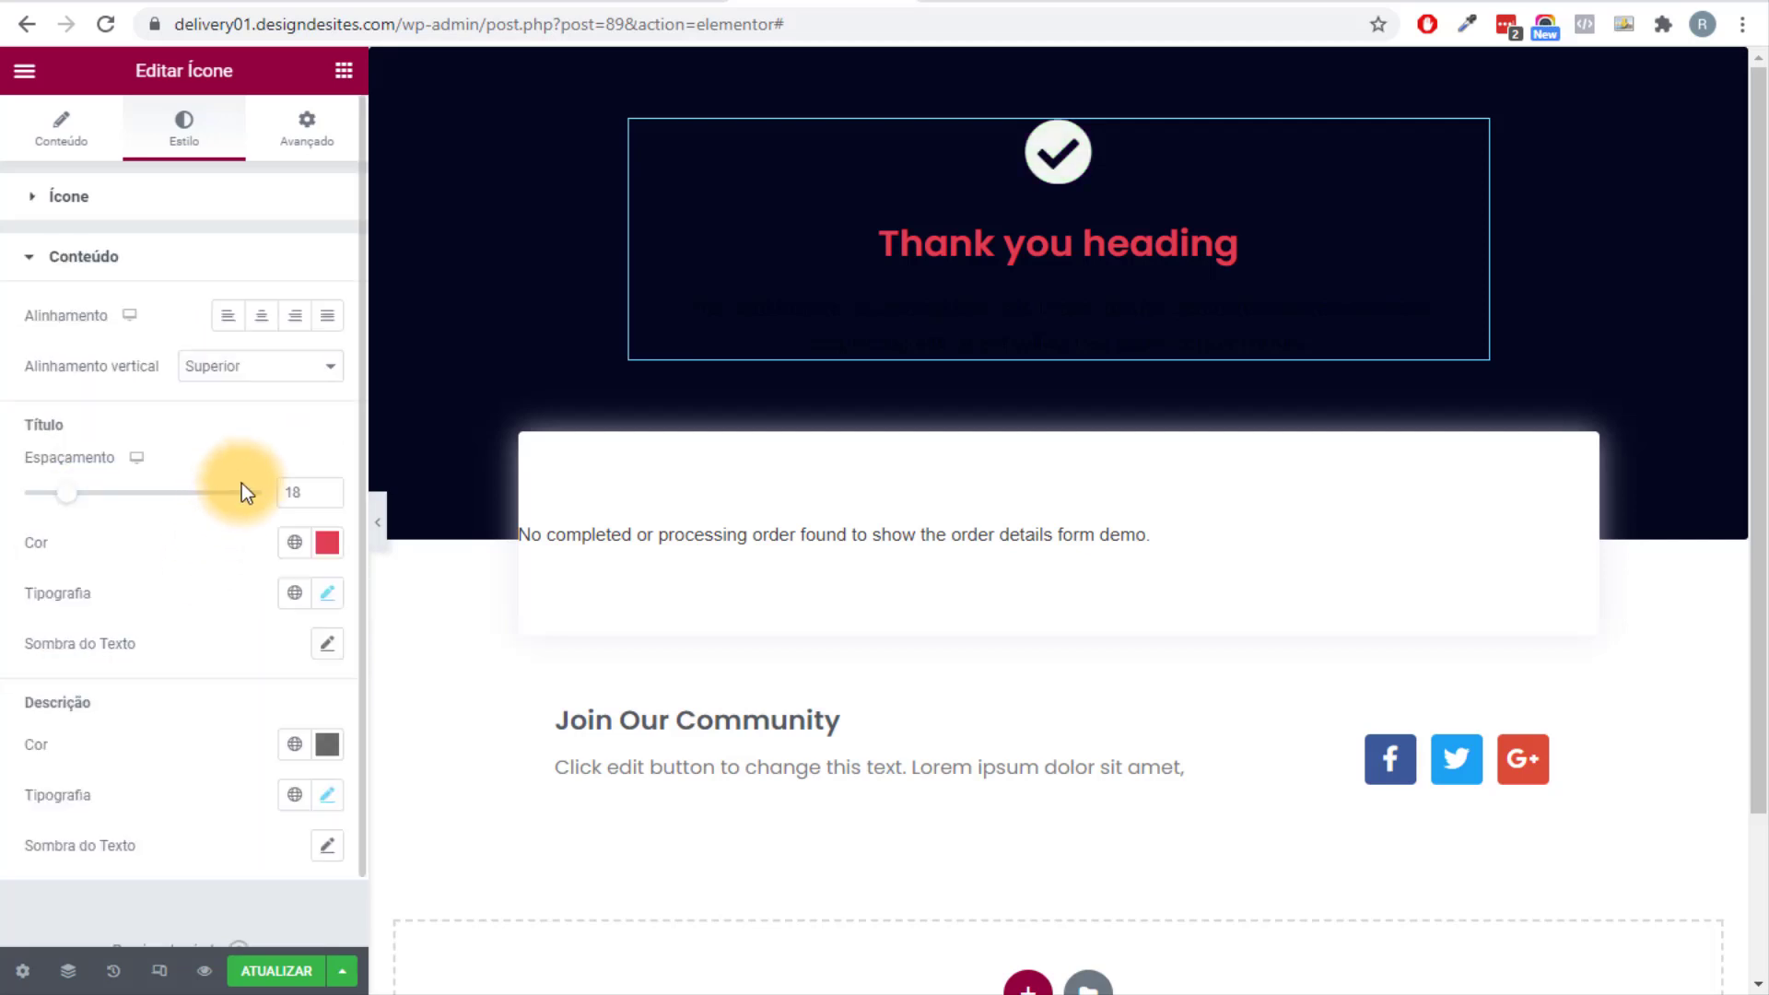
click(294, 546)
click(145, 822)
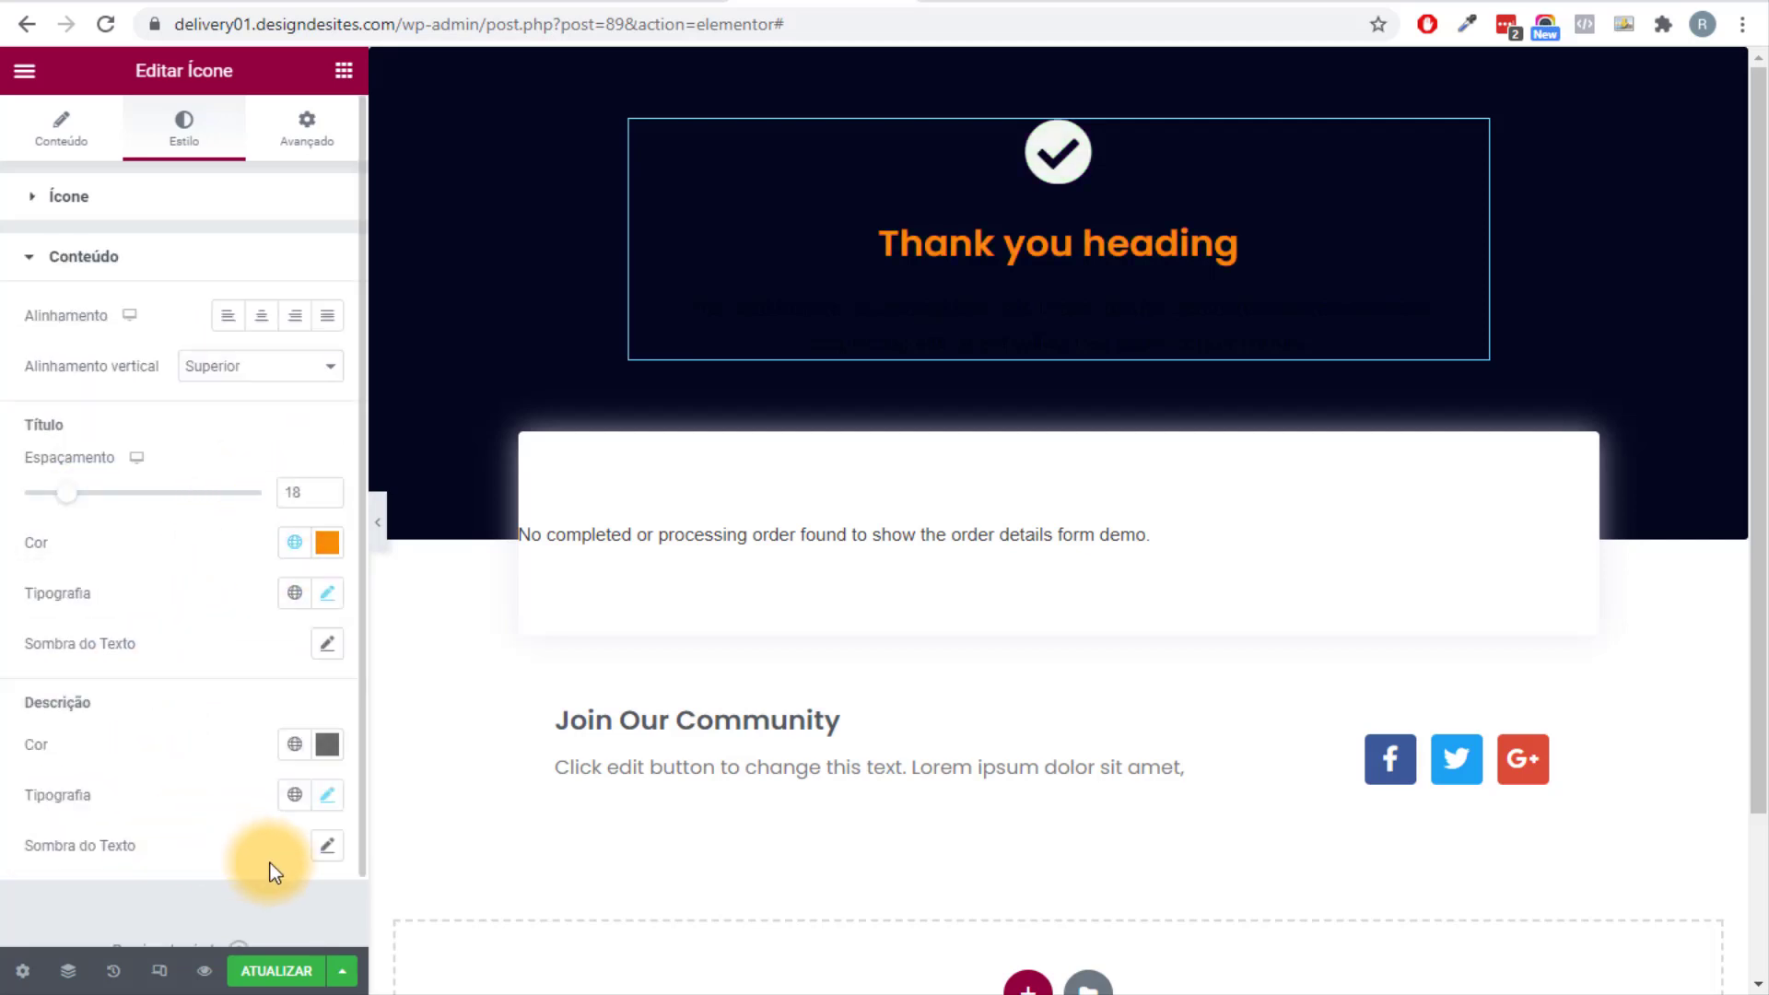
click(294, 744)
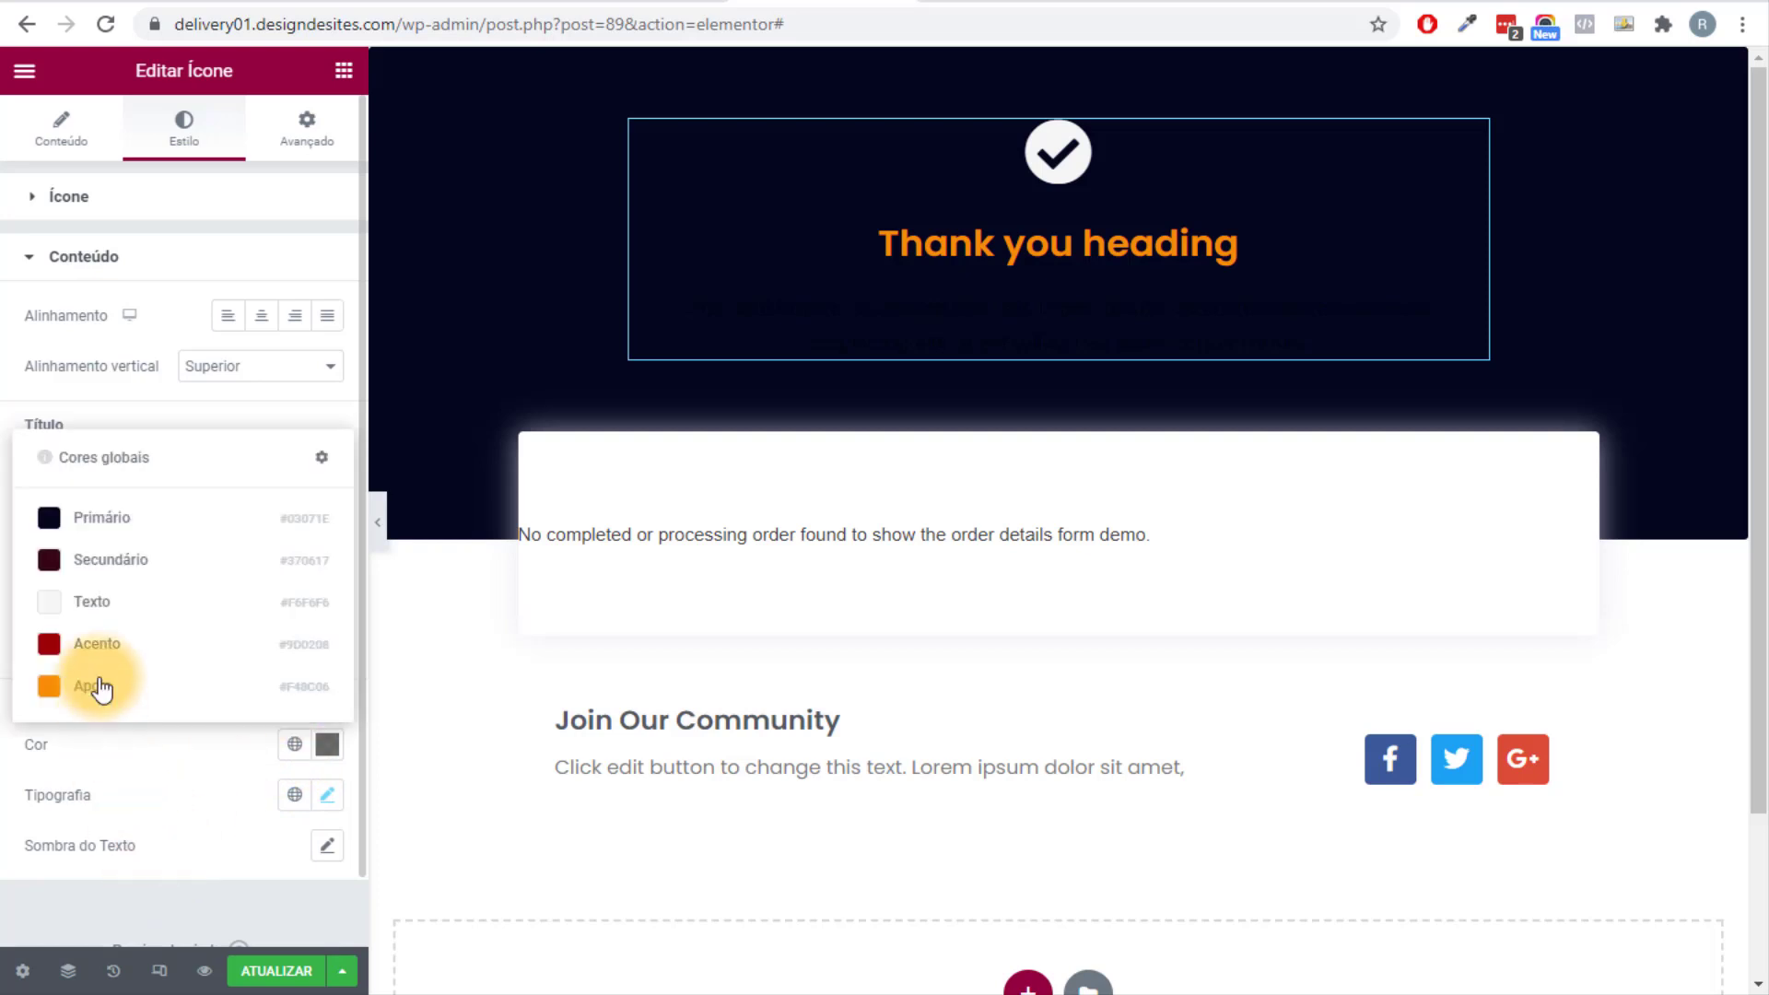
click(107, 601)
Change the icon box title to 'Pedido feito com sucesso!' and rewrite its description.
click(61, 138)
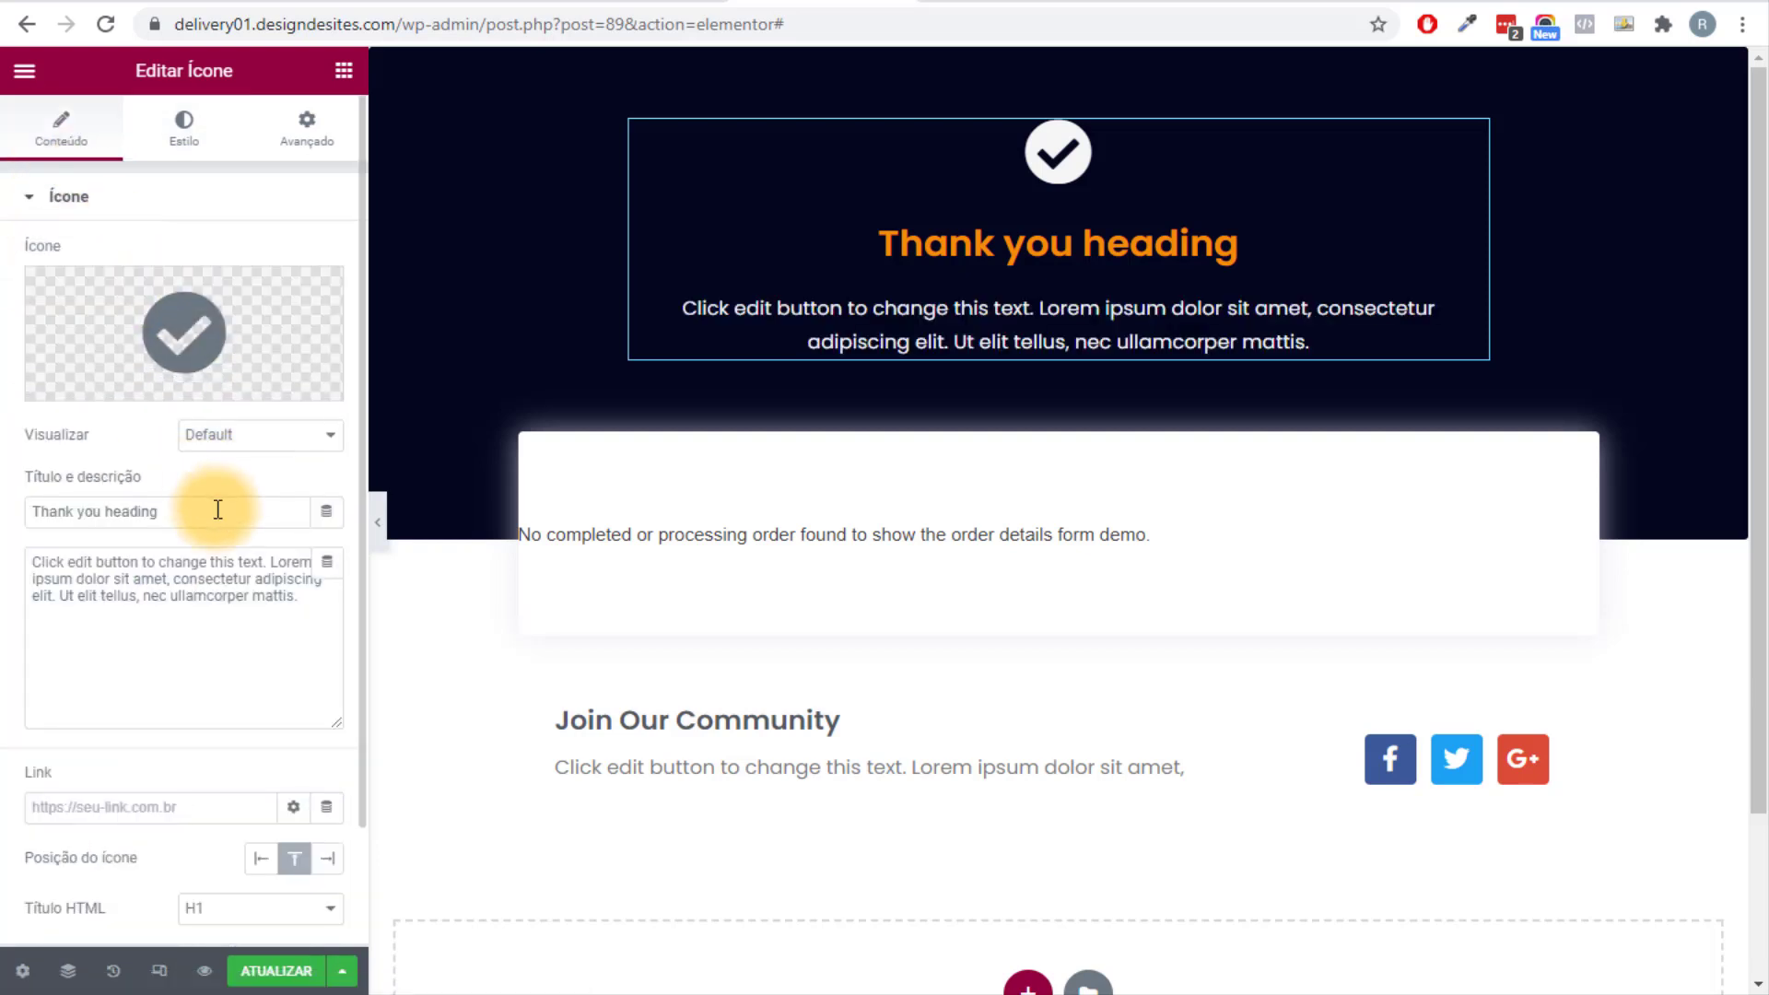
drag(218, 508, 4, 509)
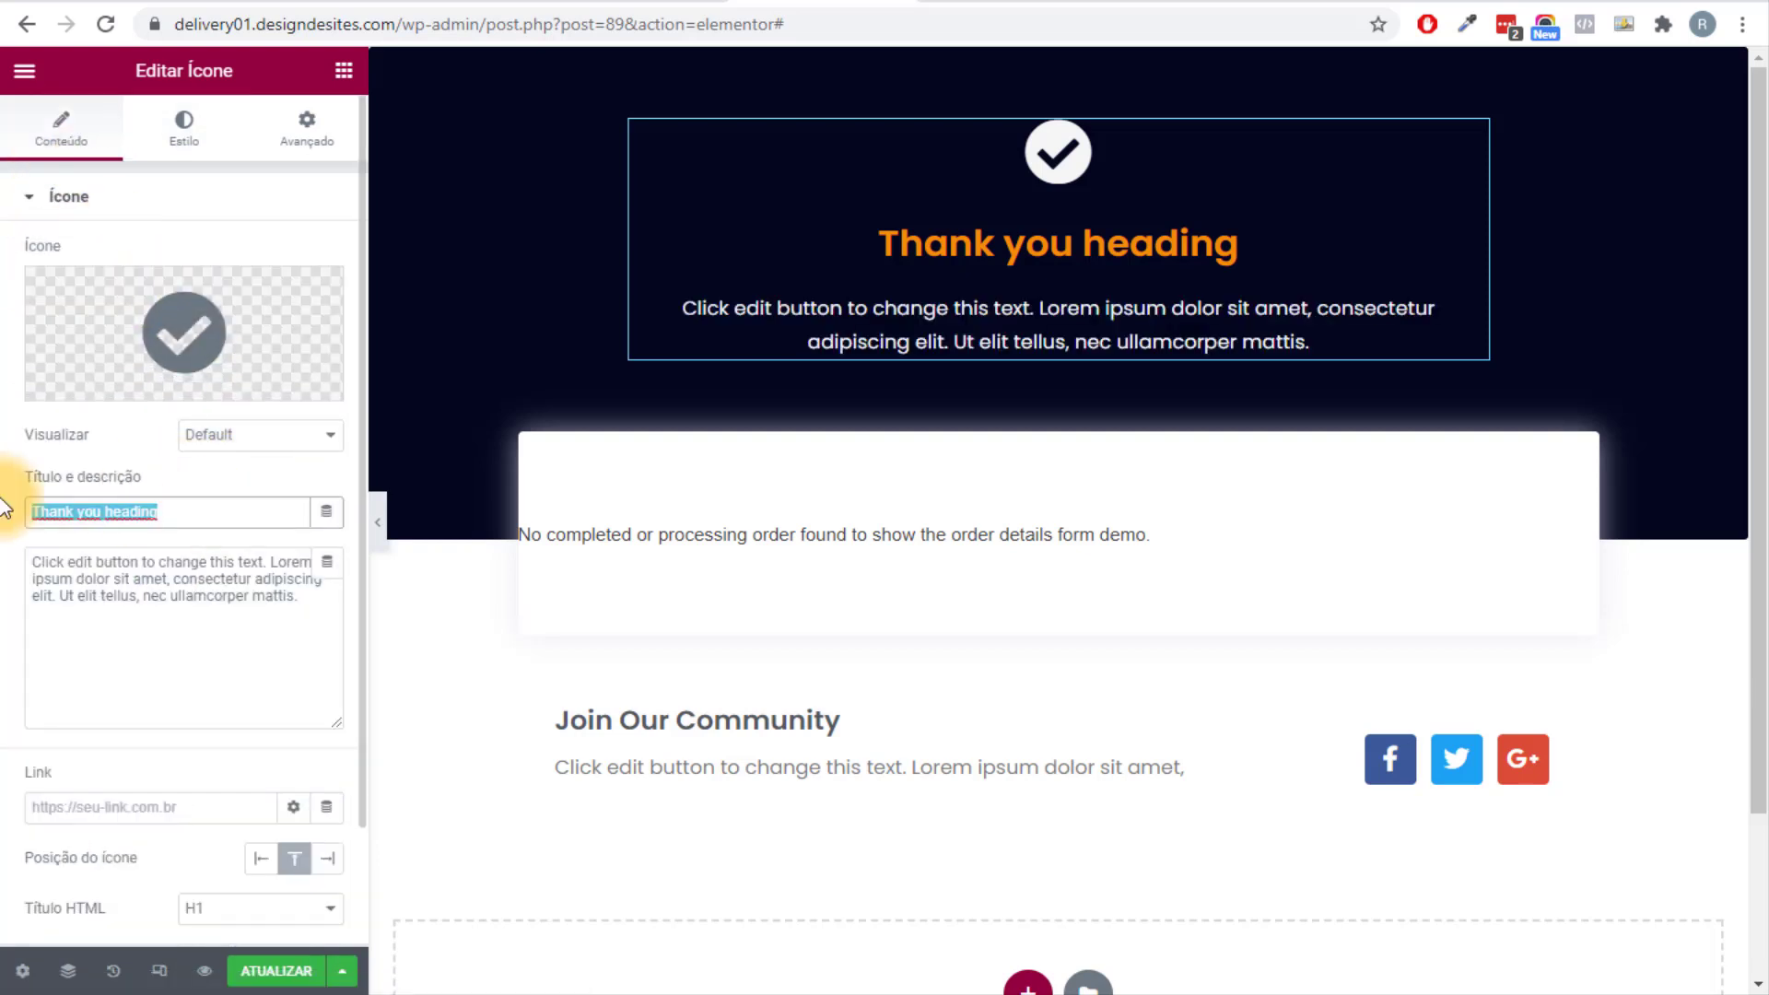
text(Pedido feito co)
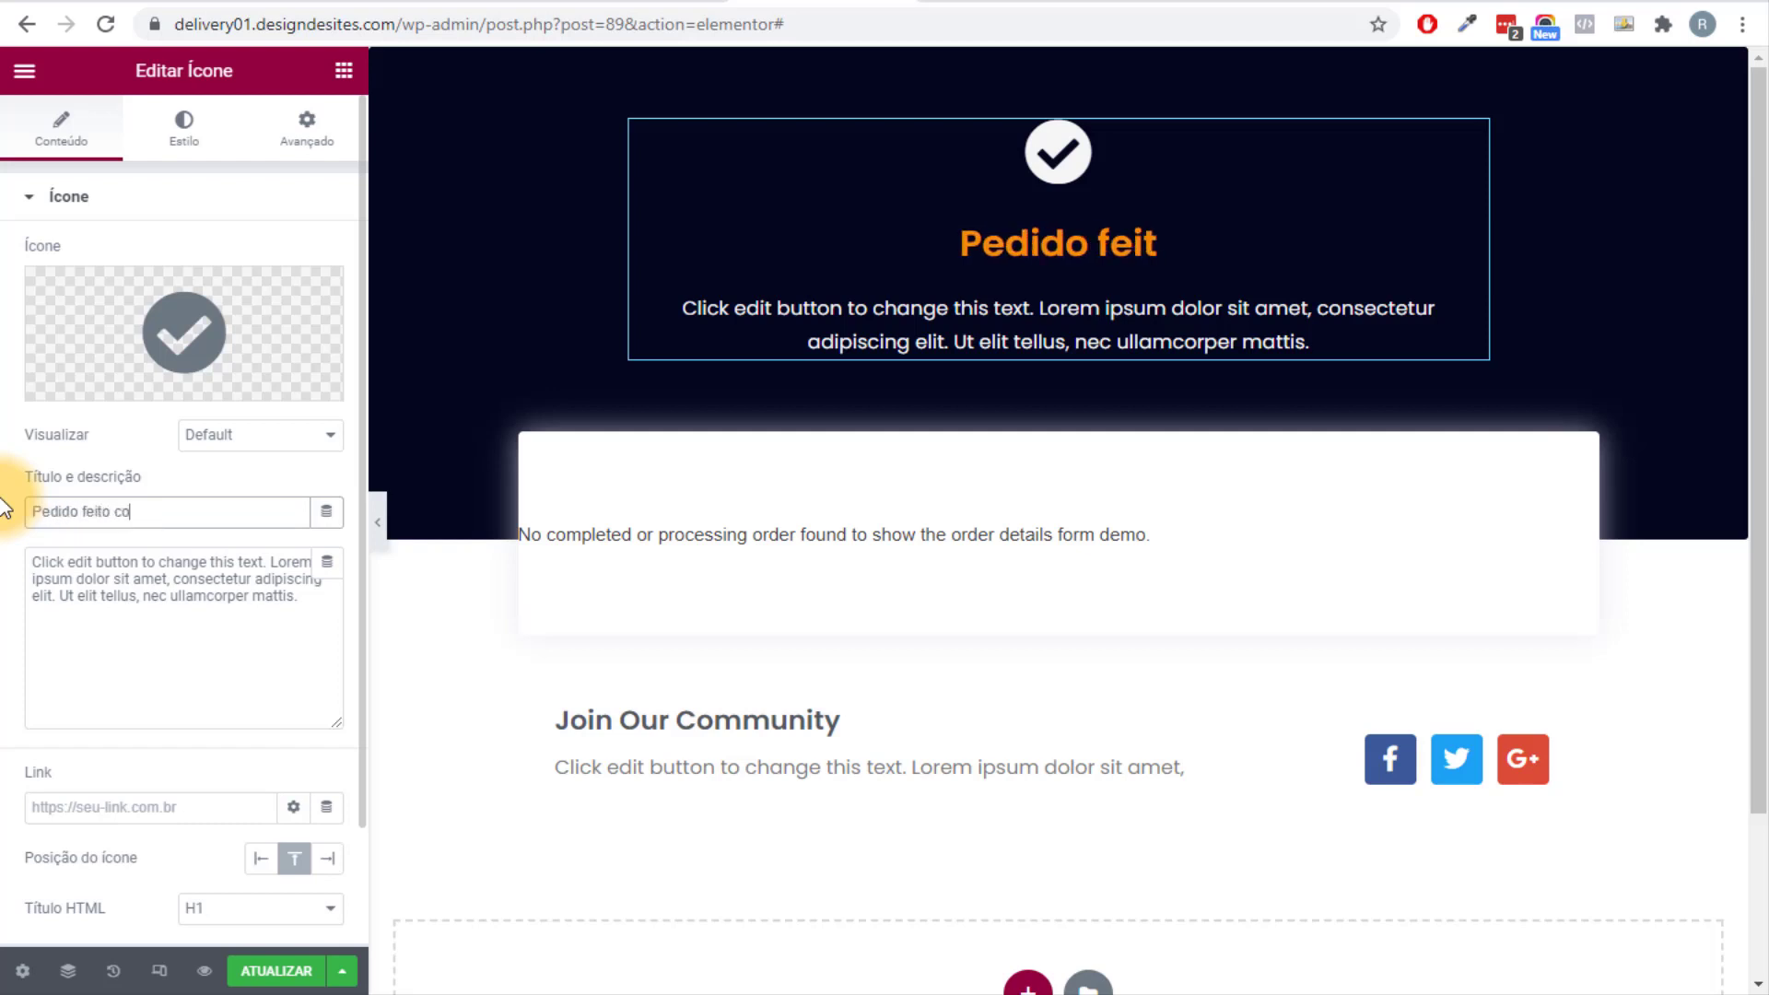
text(m sucesso!)
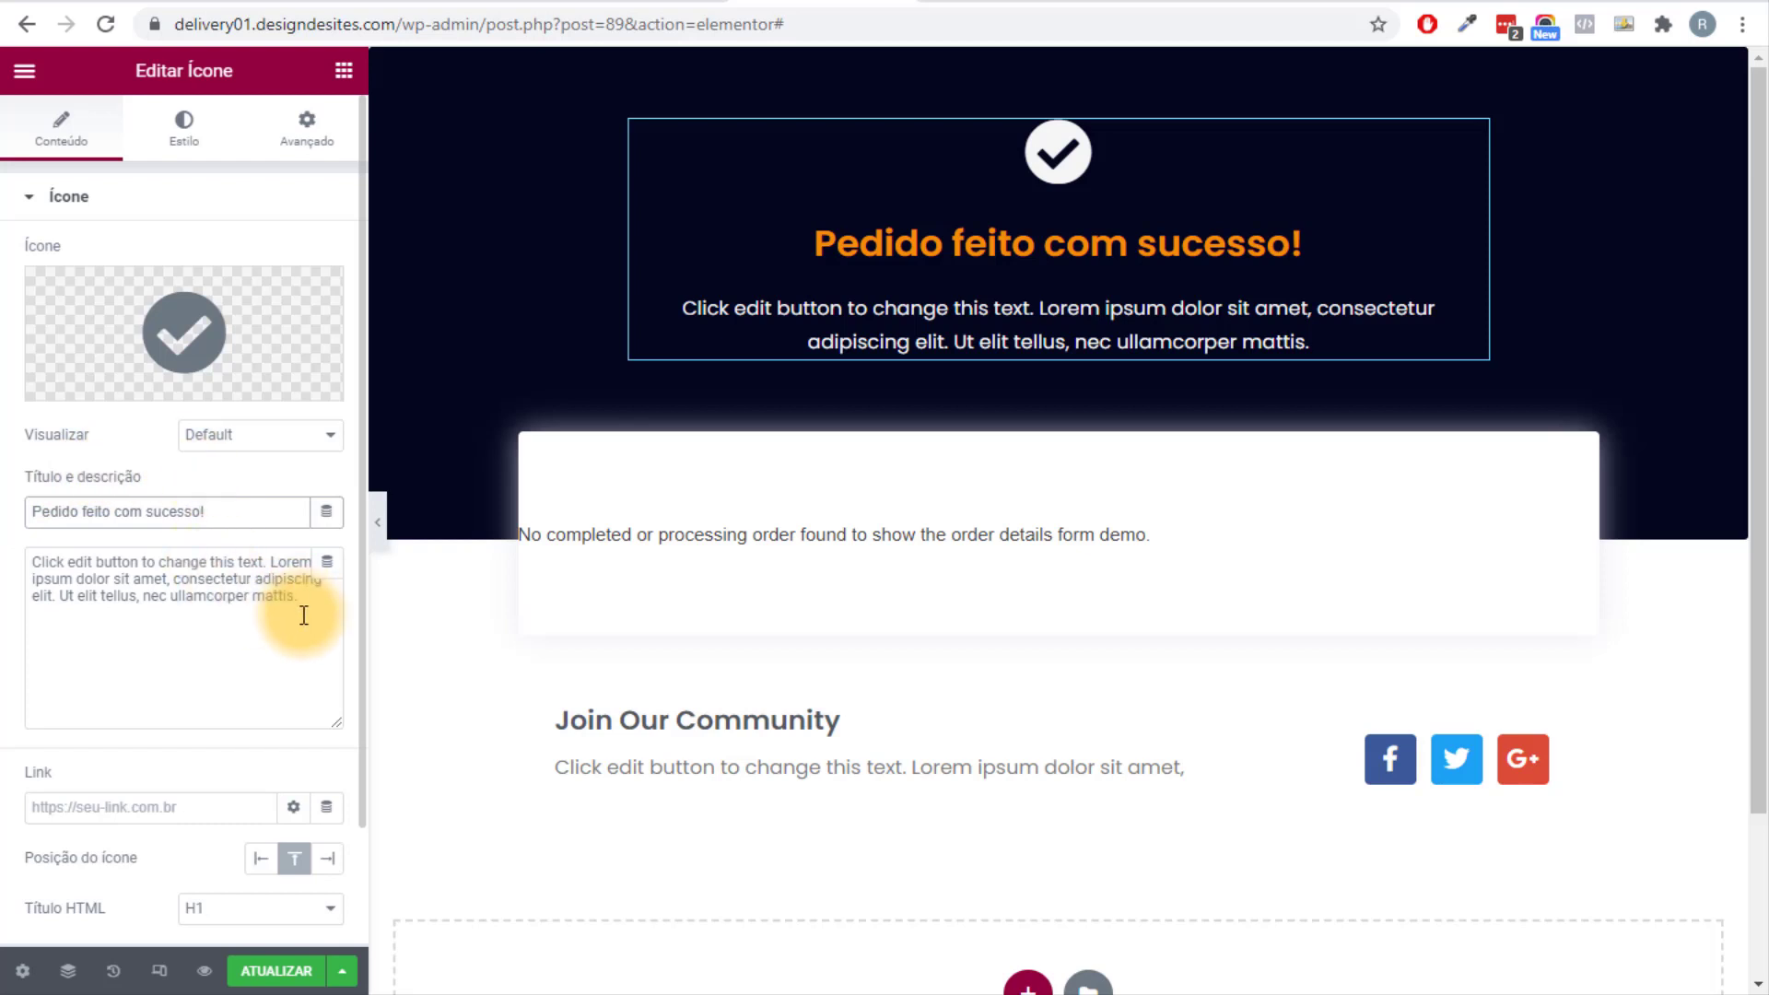
drag(304, 605, 17, 440)
text(Clique no botão abaixo e fale)
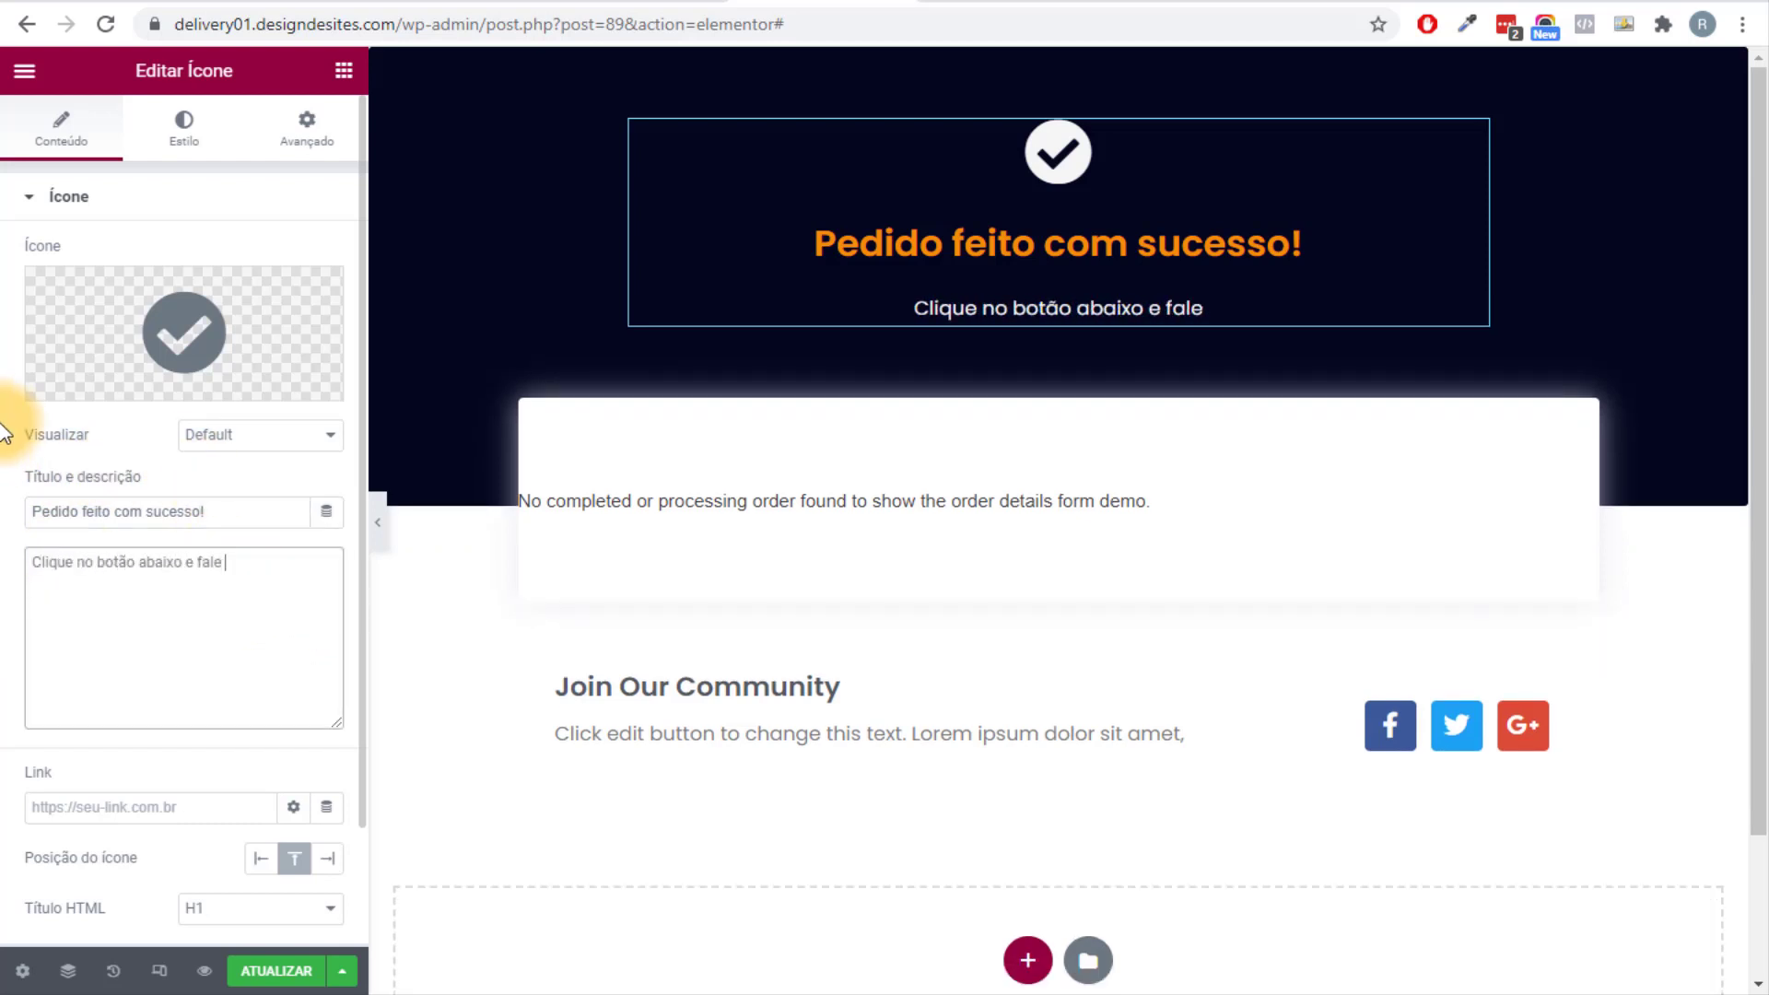
text(osso atendente)
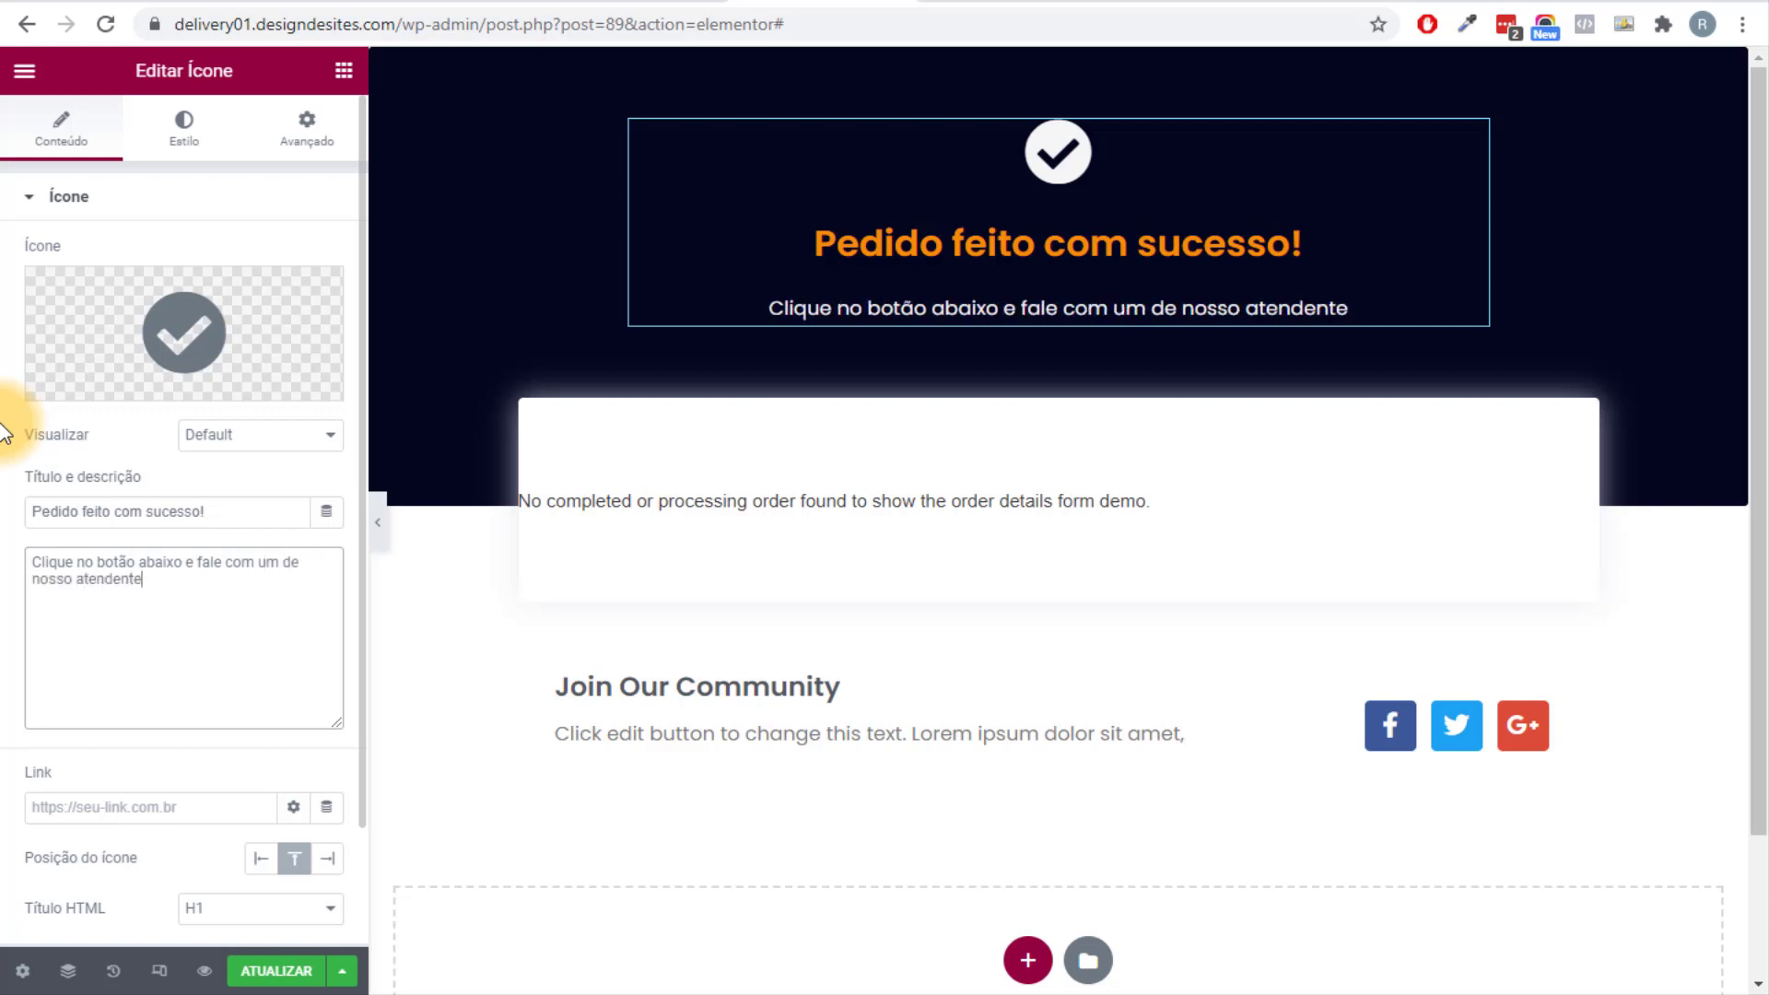
text(s.)
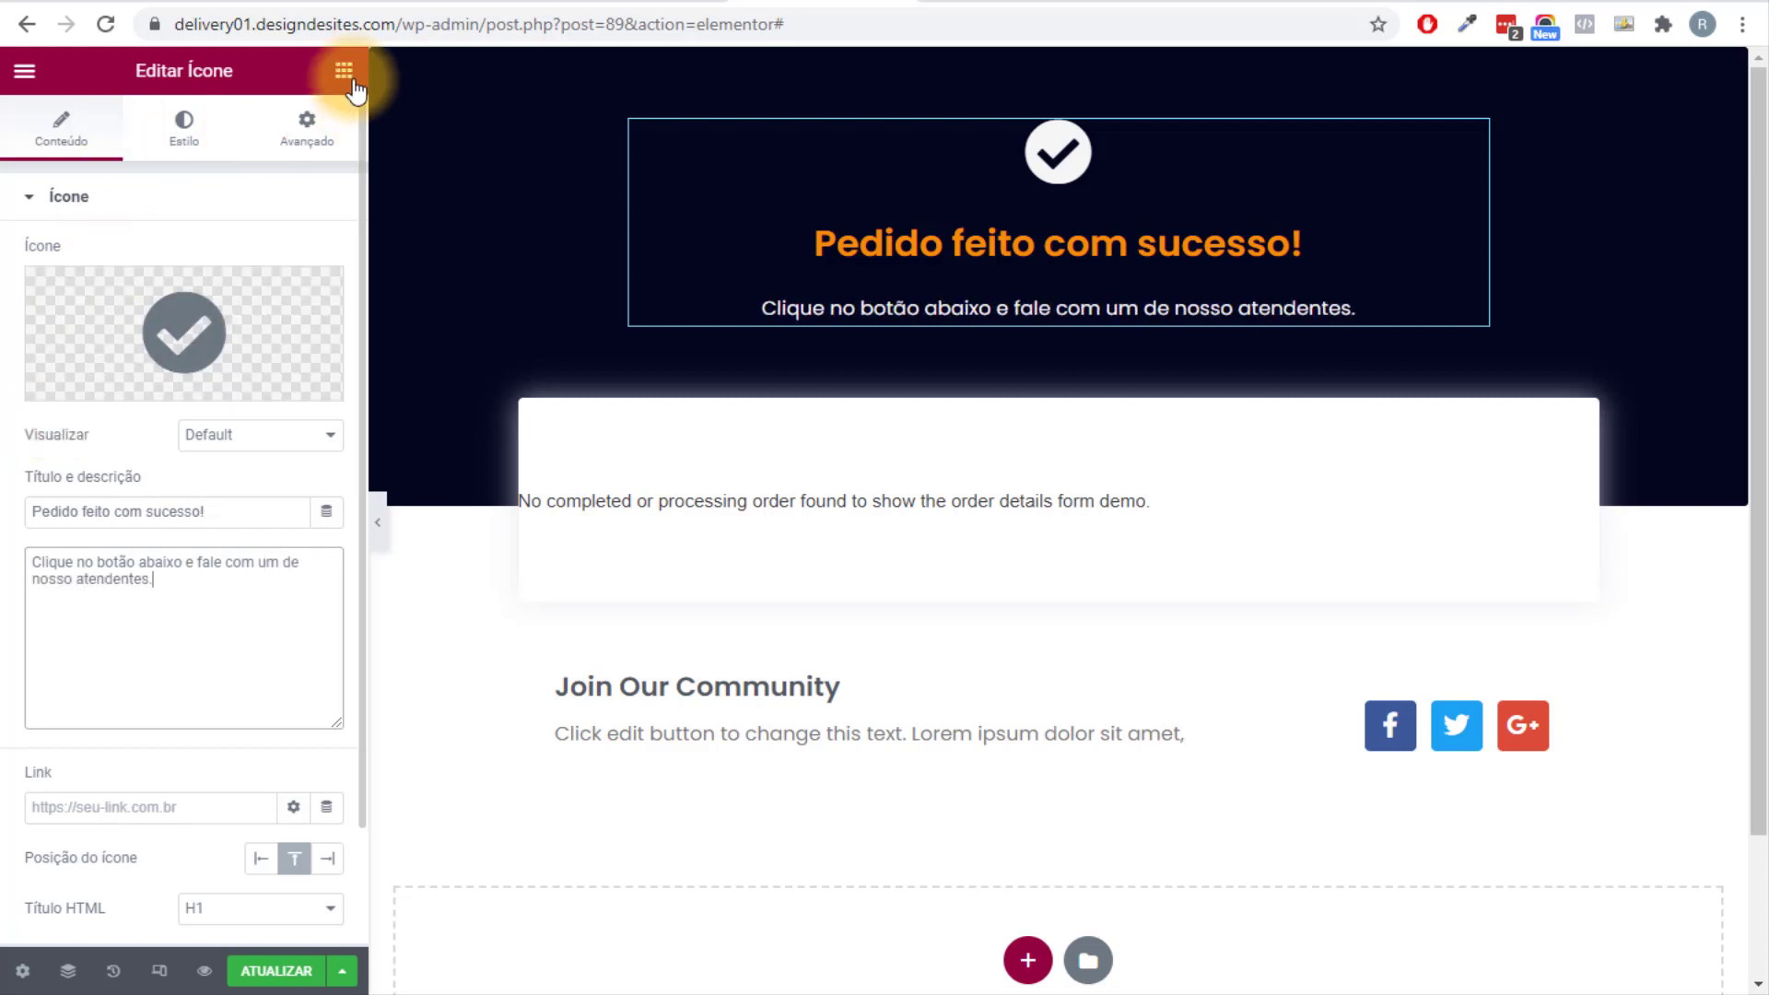
click(344, 71)
Add a centred button below the thank-you message labelled 'Falar no Whatsapp'.
drag(291, 527, 1032, 320)
click(262, 434)
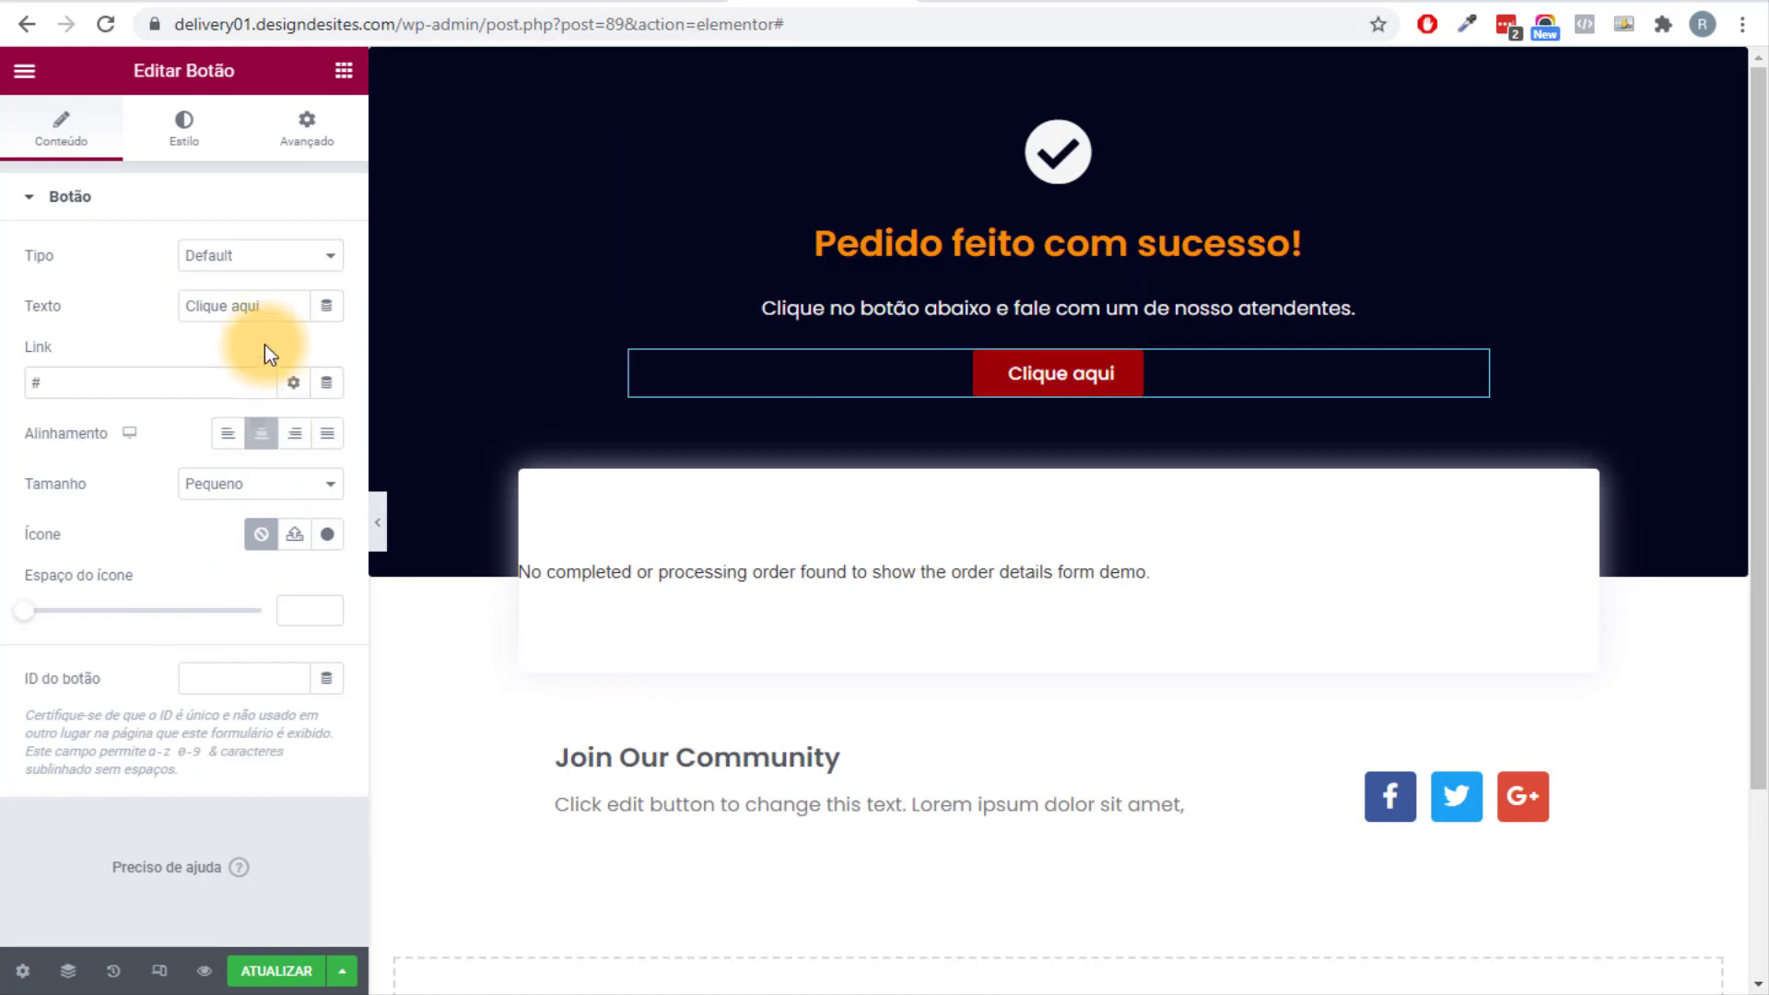
drag(267, 306, 7, 312)
text(Falar no Whatsapp)
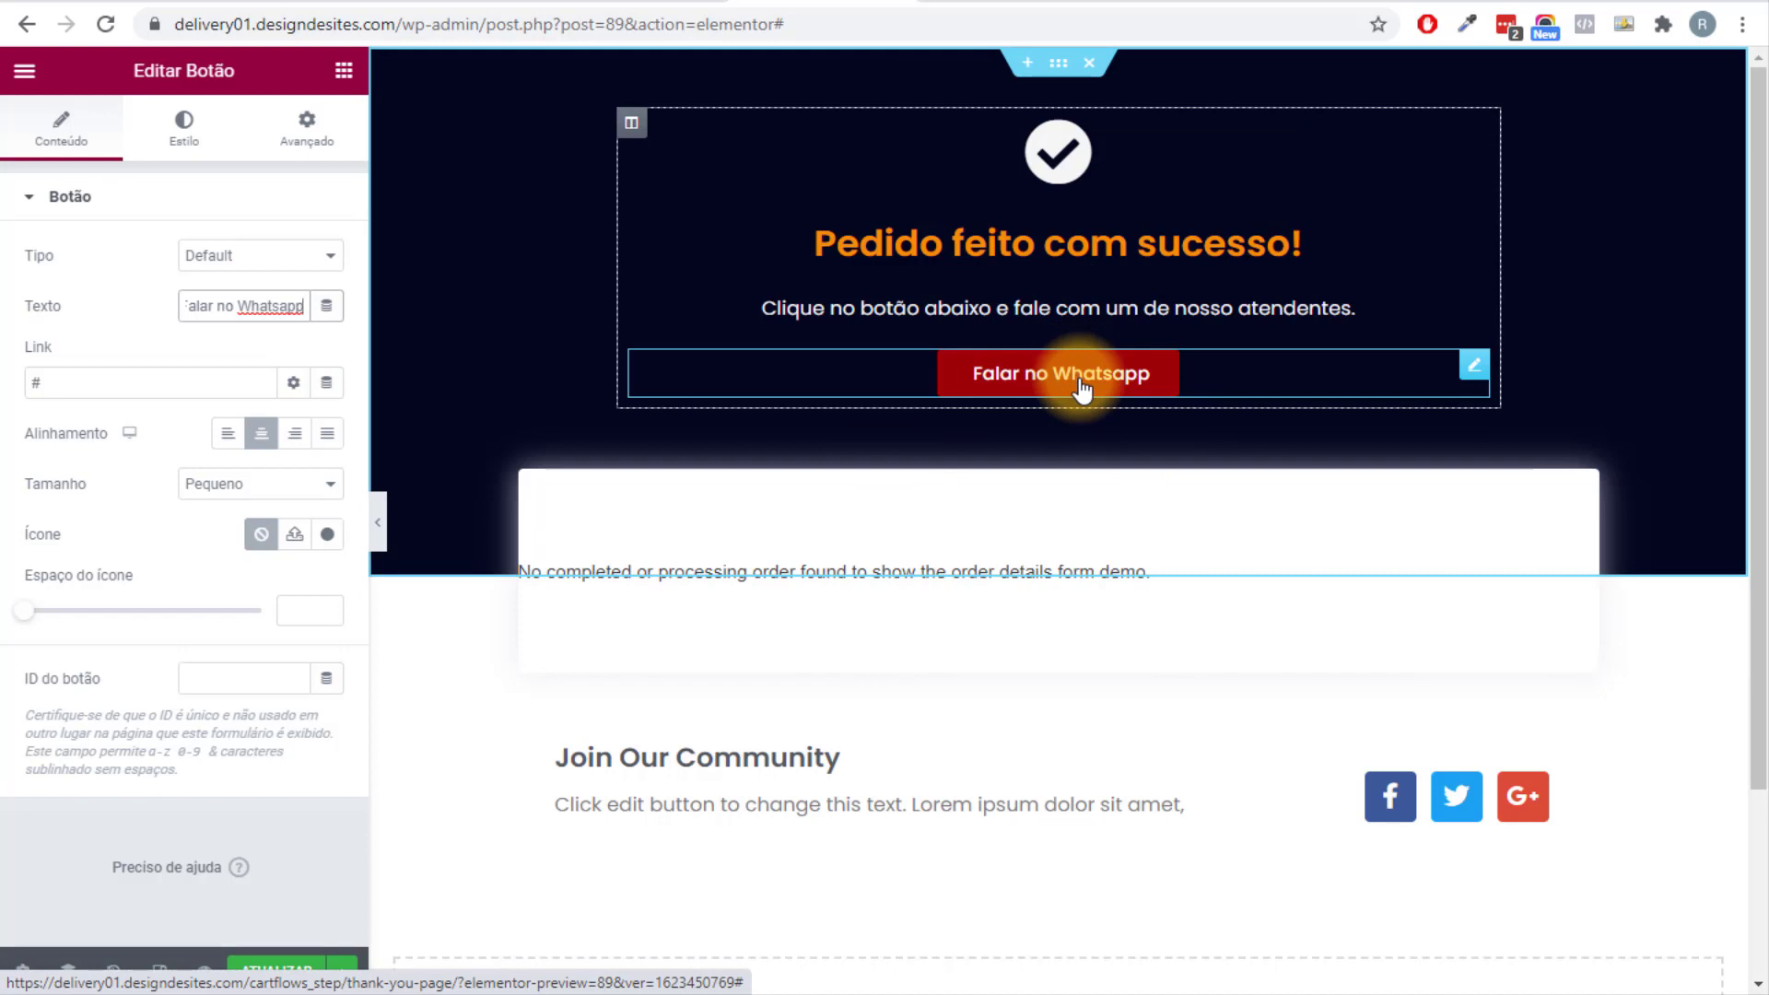
key(ctrl+Tab)
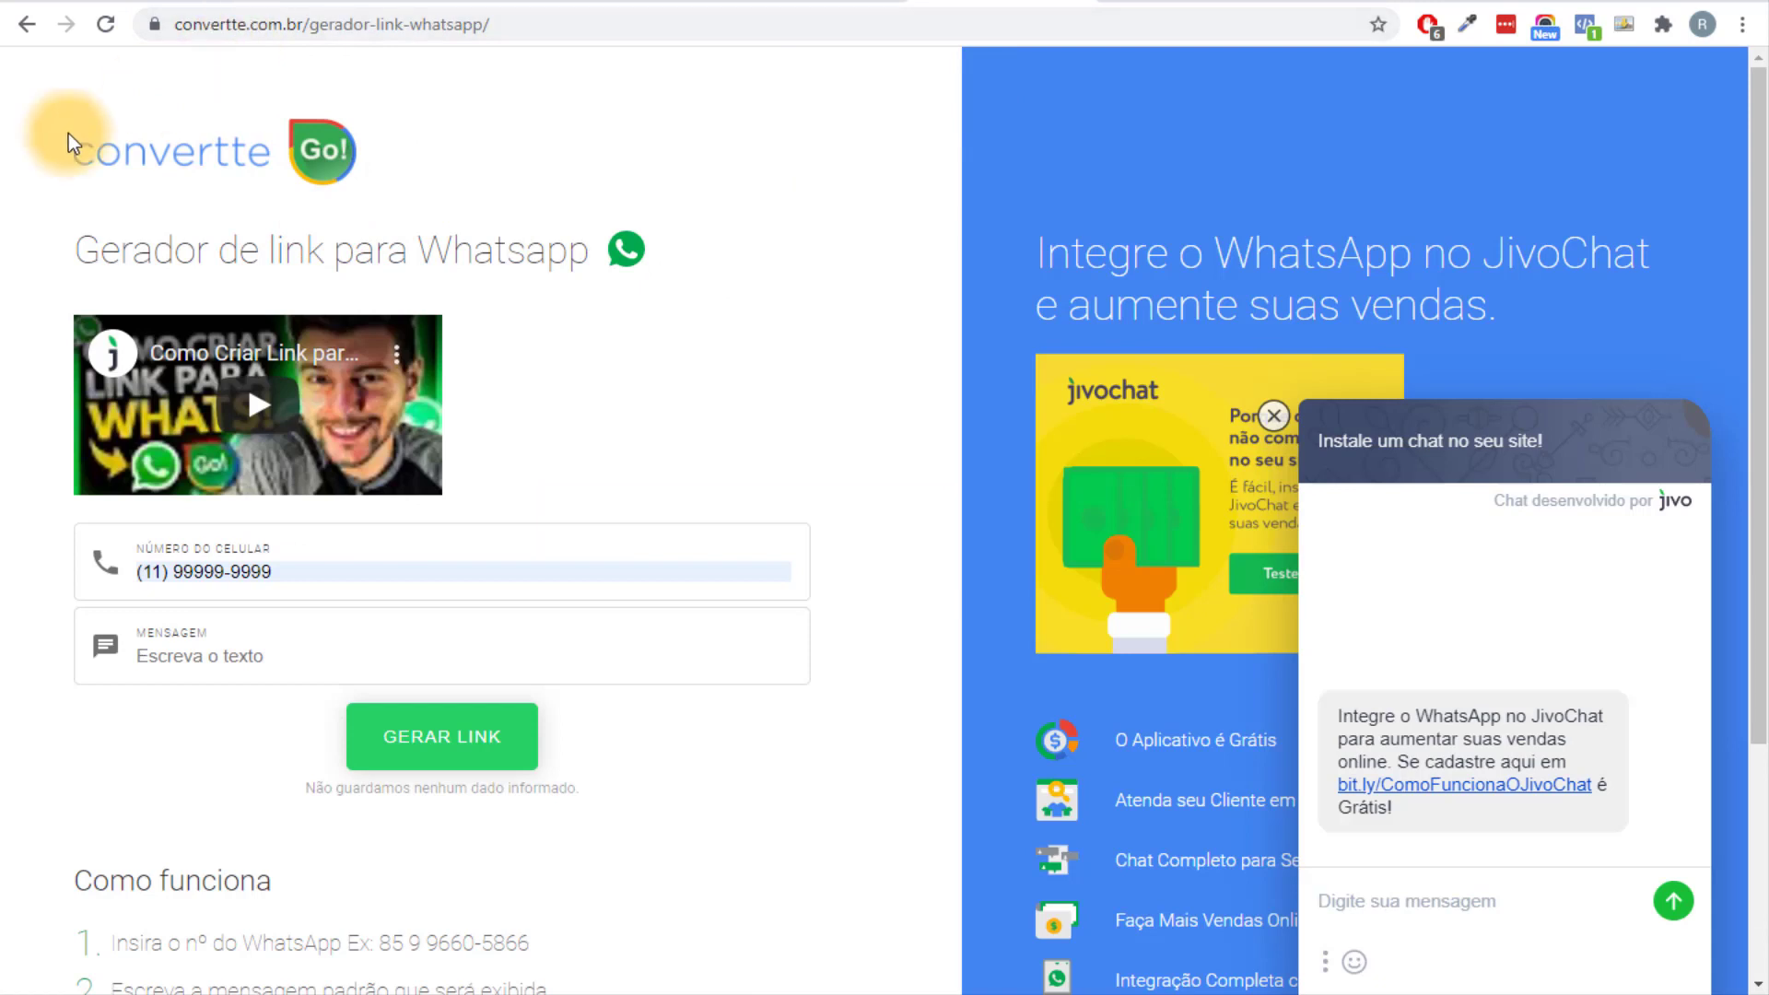
Generate and copy a WhatsApp link for the phone number with message 'Olá, acabei de fazer um pedido no site!'.
text(11999999999)
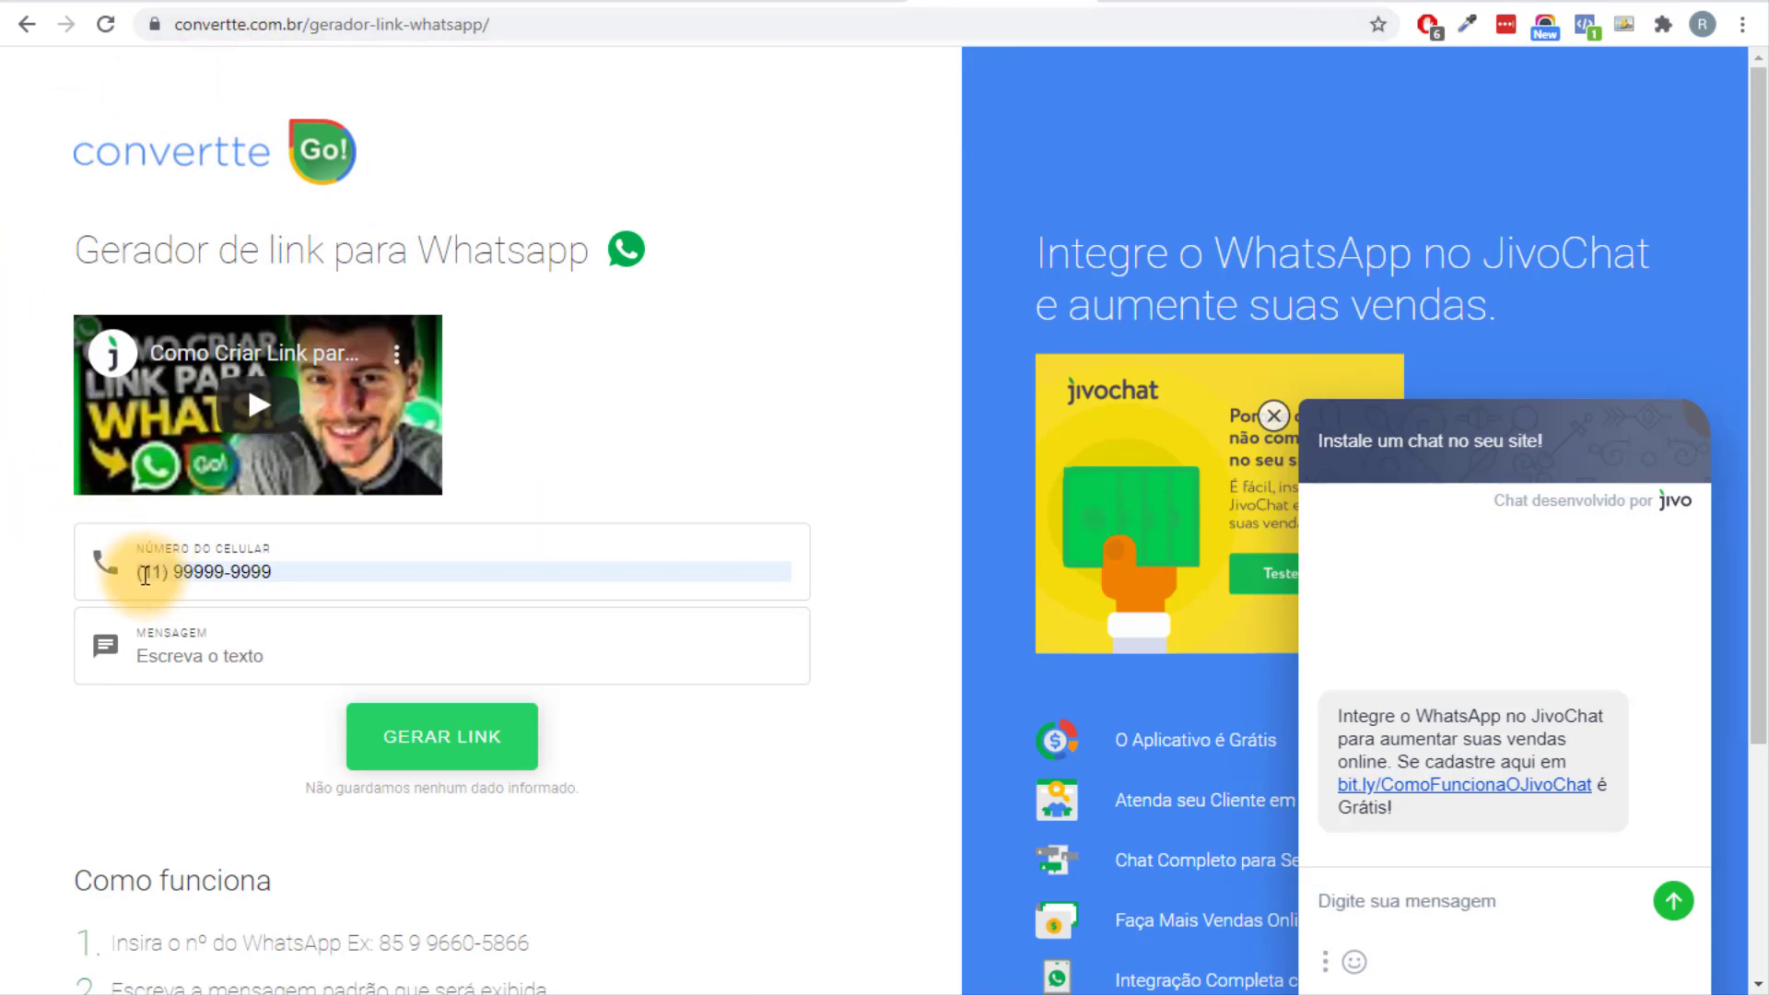
click(232, 655)
click(304, 699)
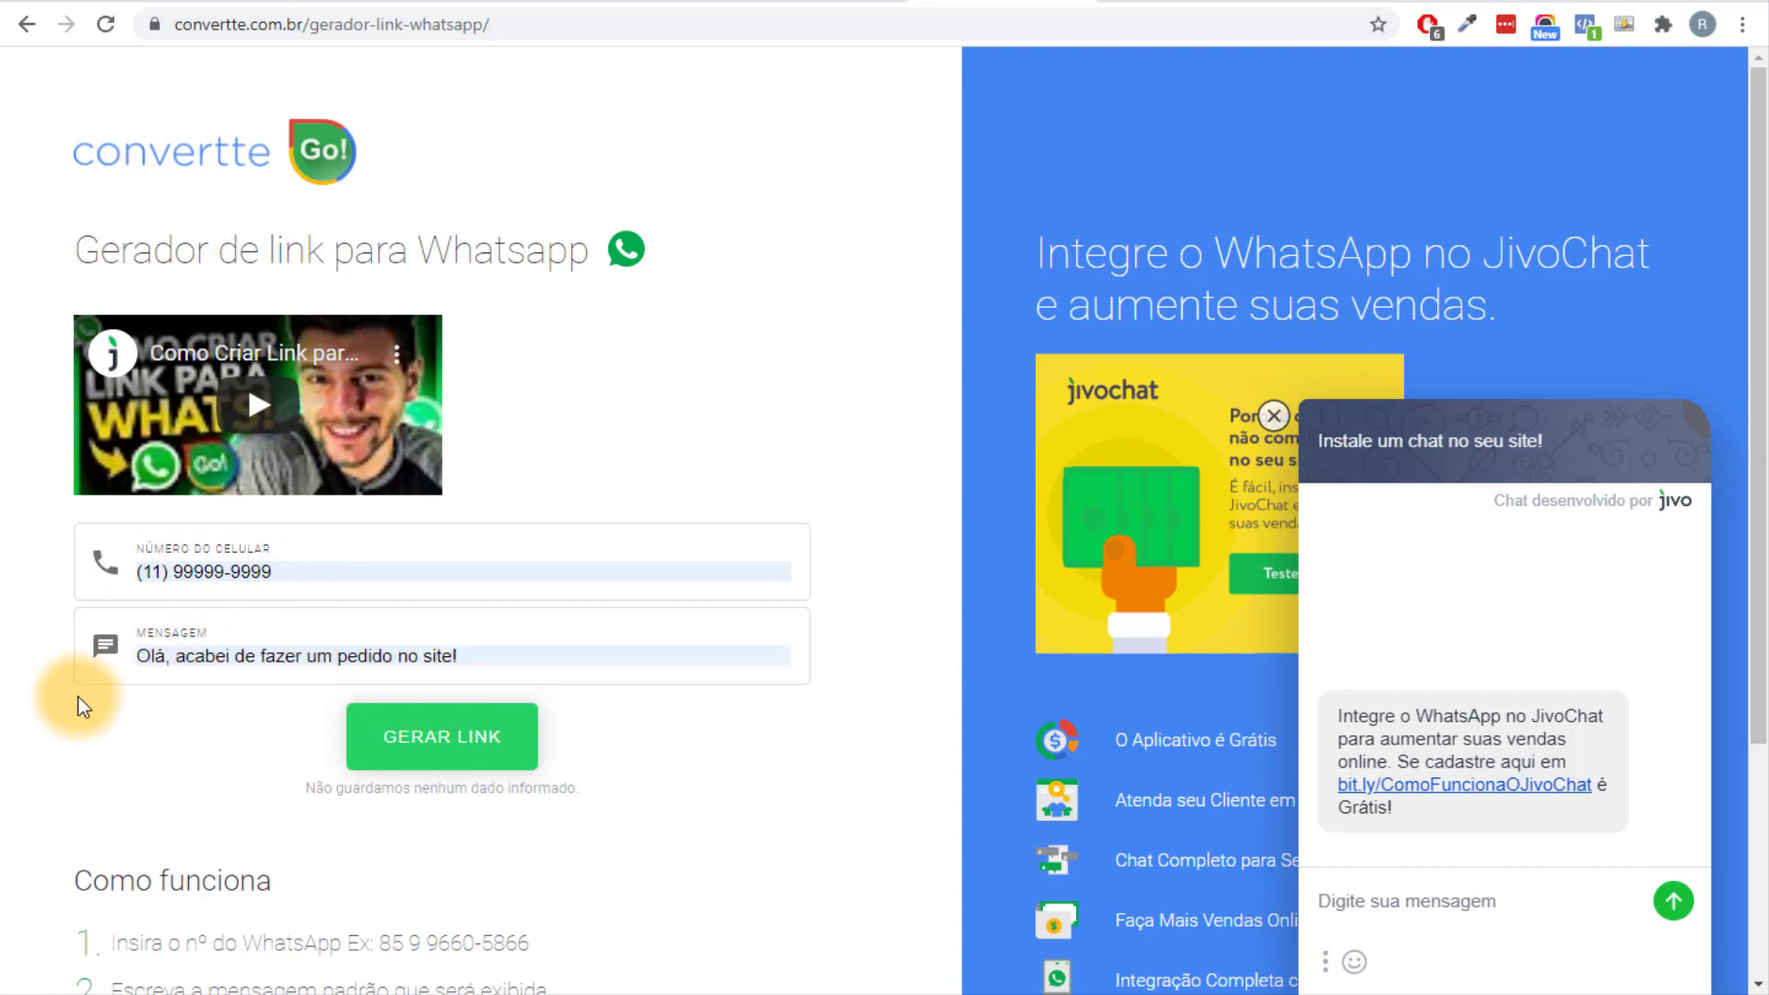
click(429, 750)
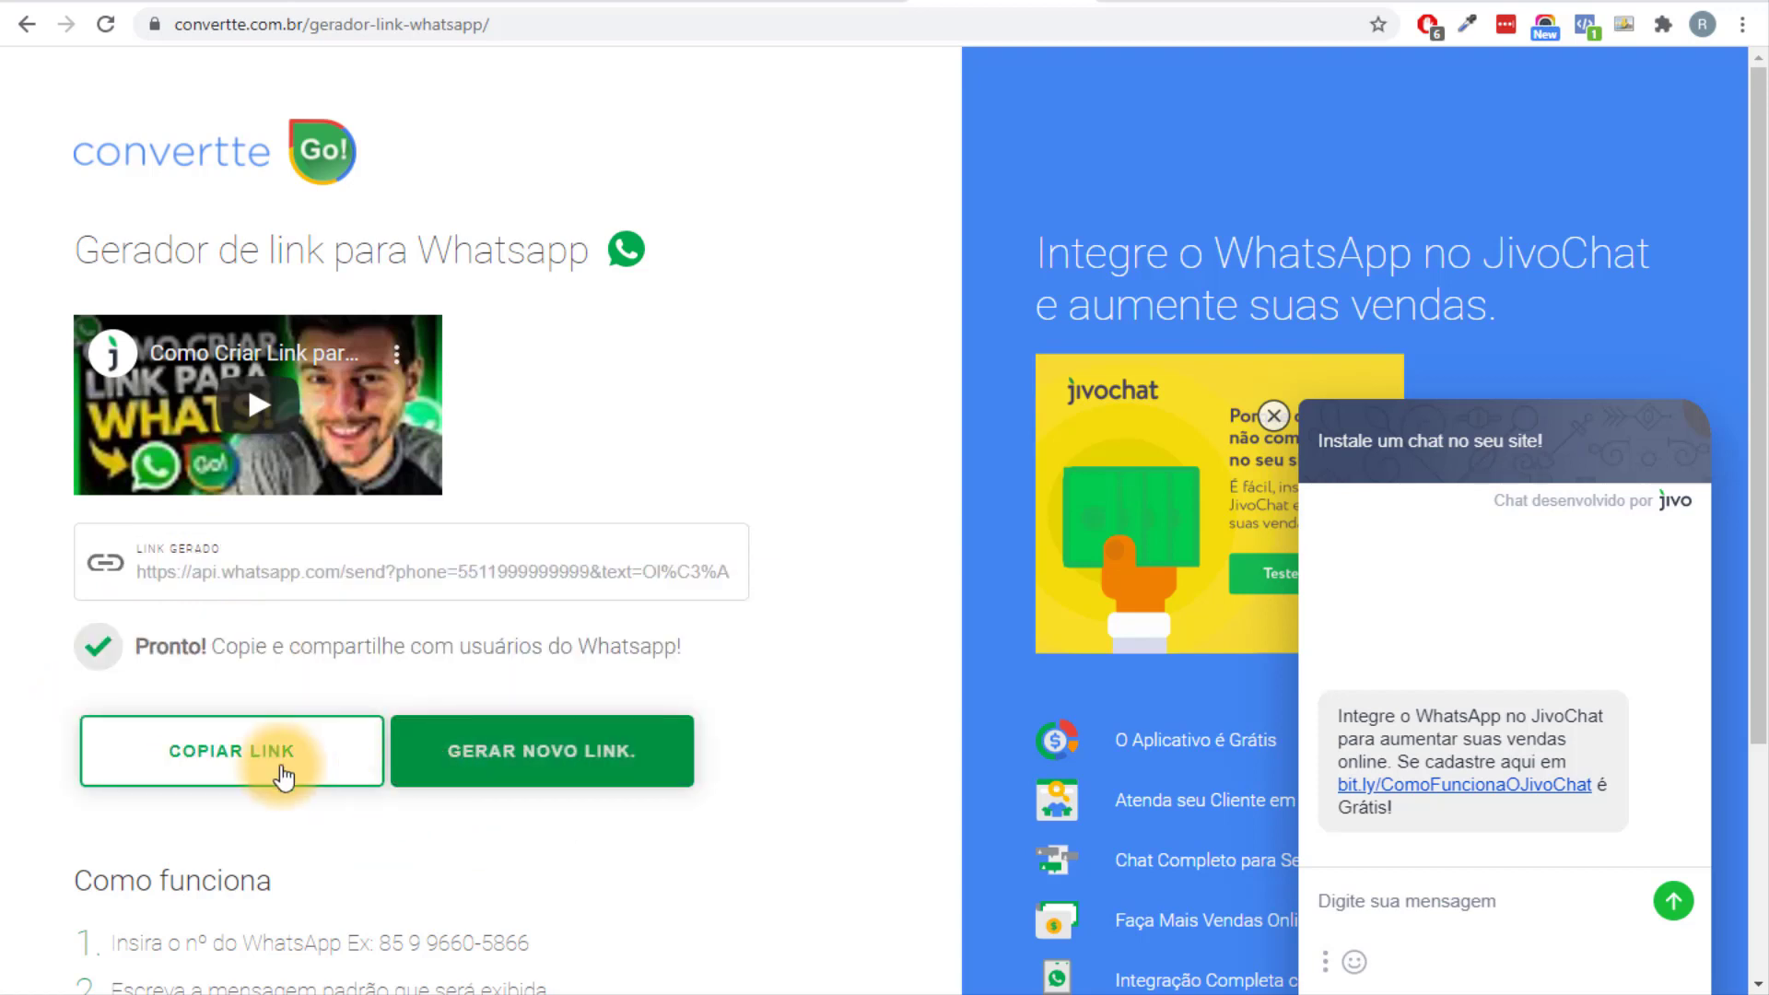
click(245, 760)
key(ctrl+Tab)
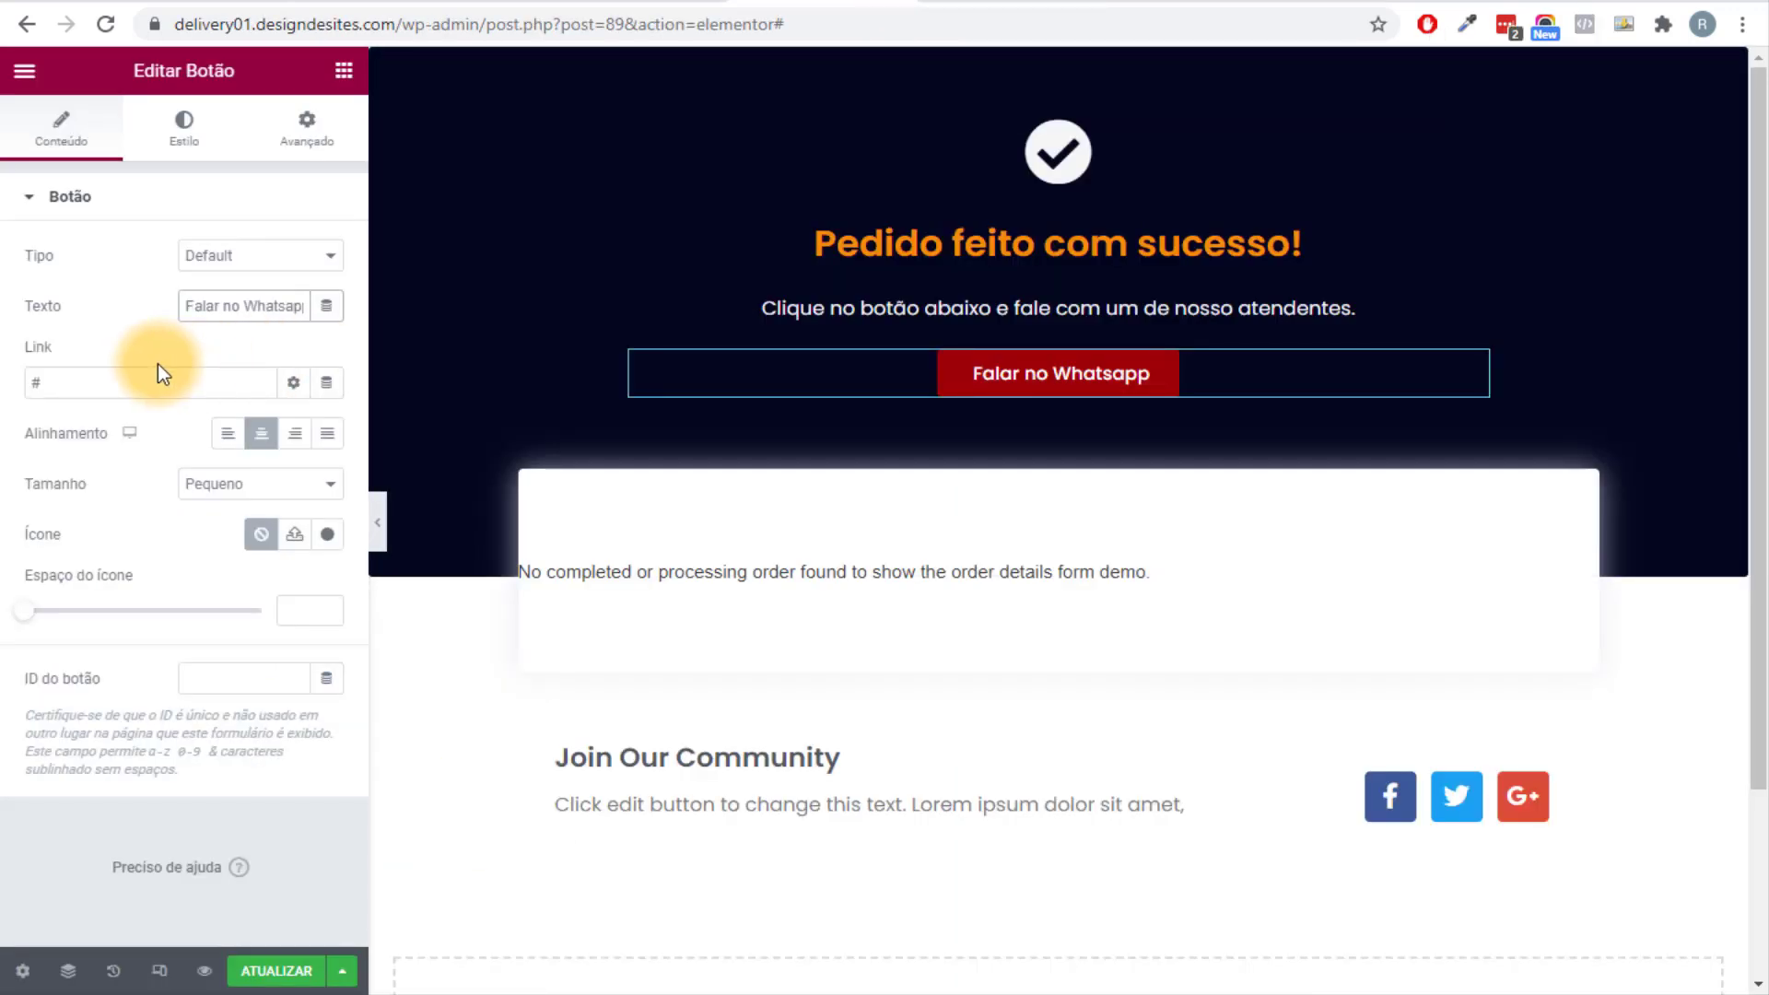
Paste the WhatsApp link as the button's target and make it open in a new window.
click(148, 380)
key(ctrl+a)
key(ctrl+v)
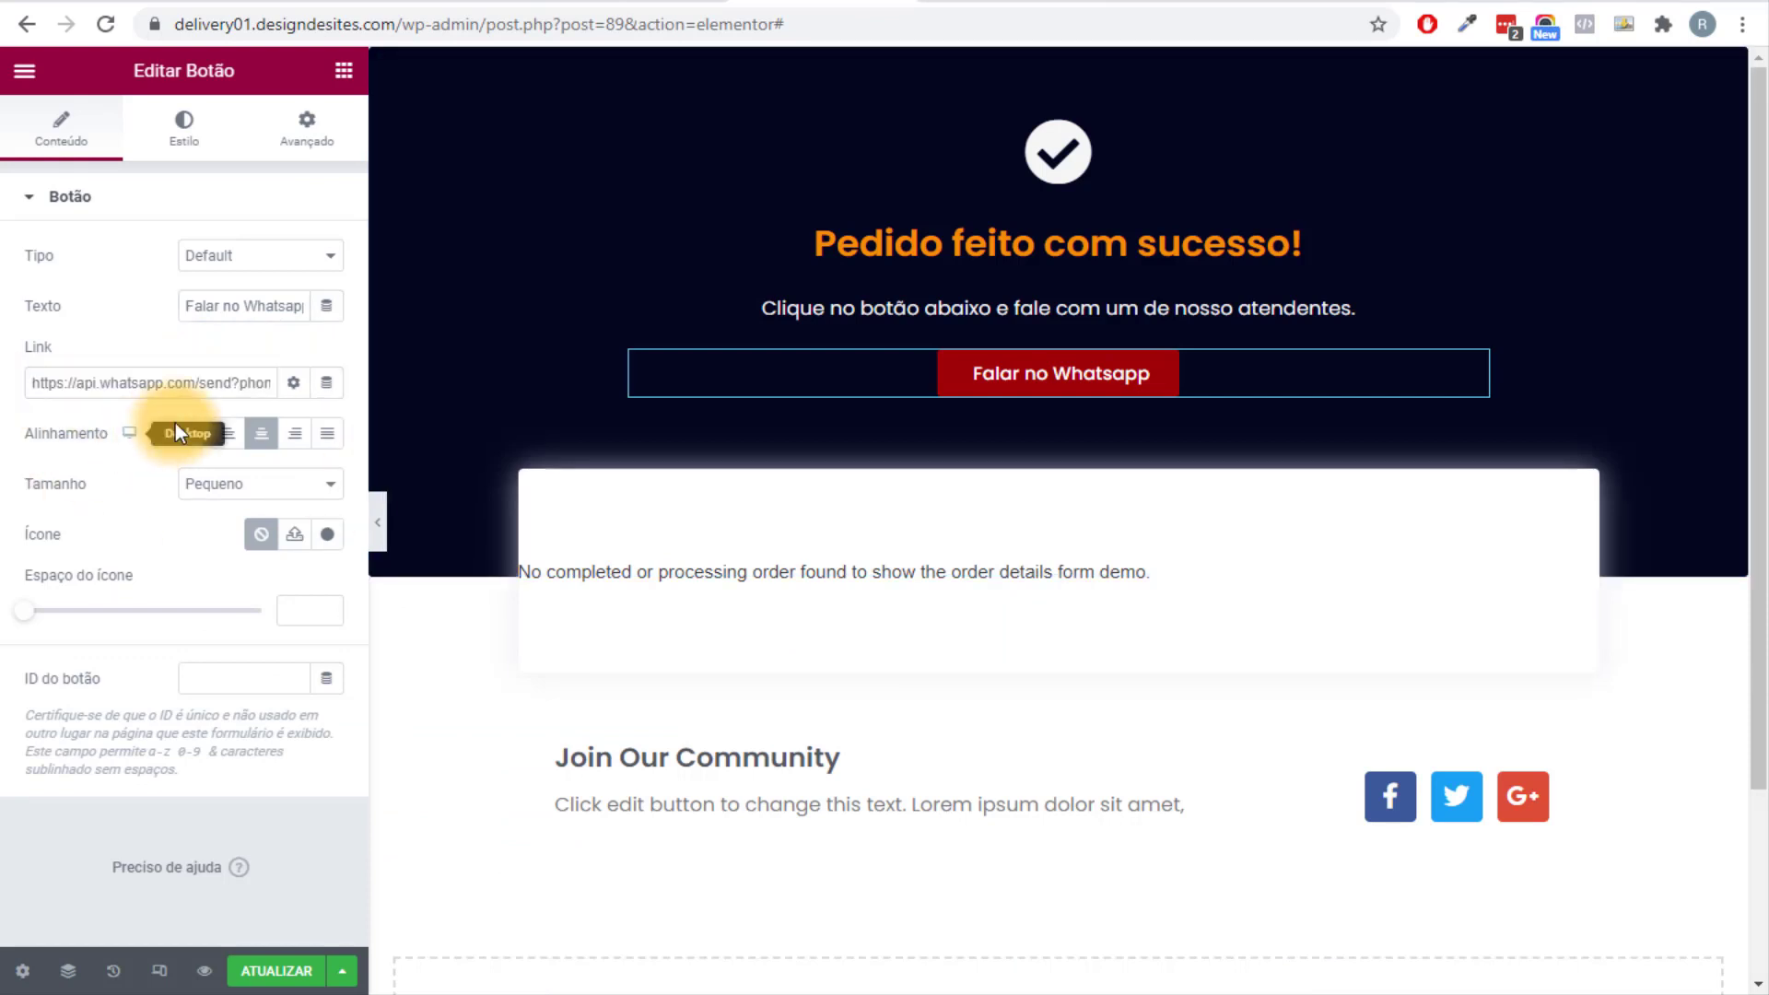
click(293, 382)
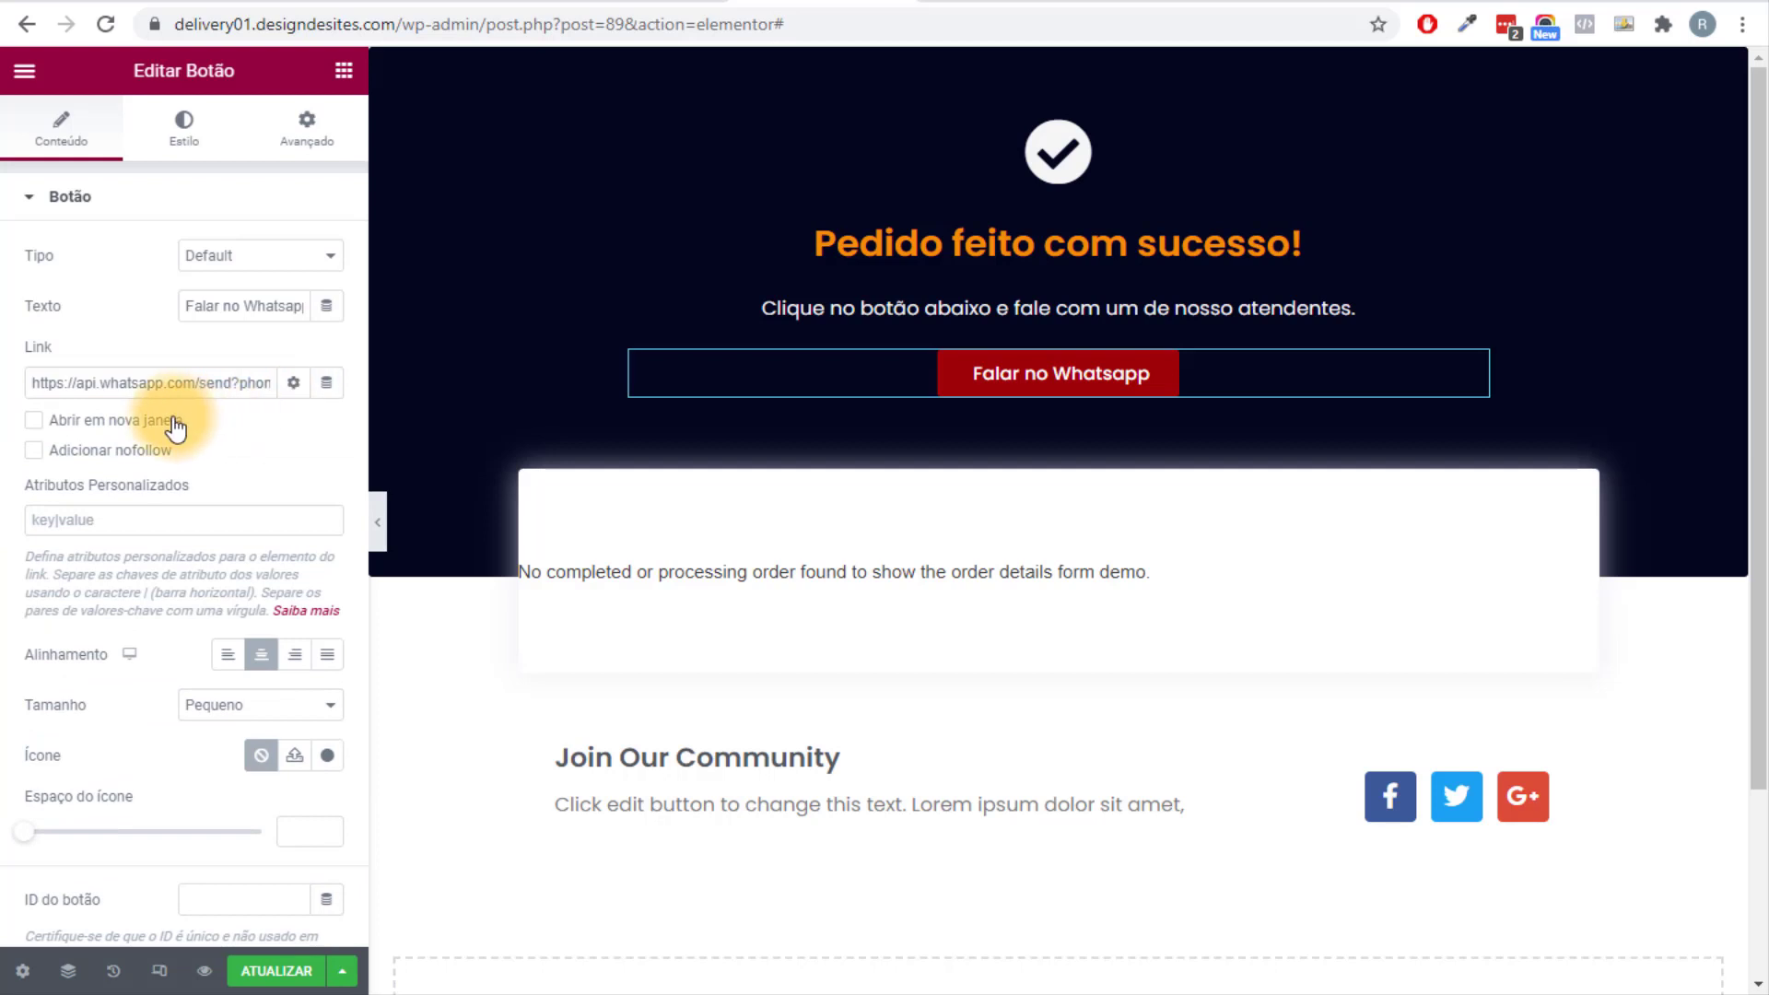
click(175, 427)
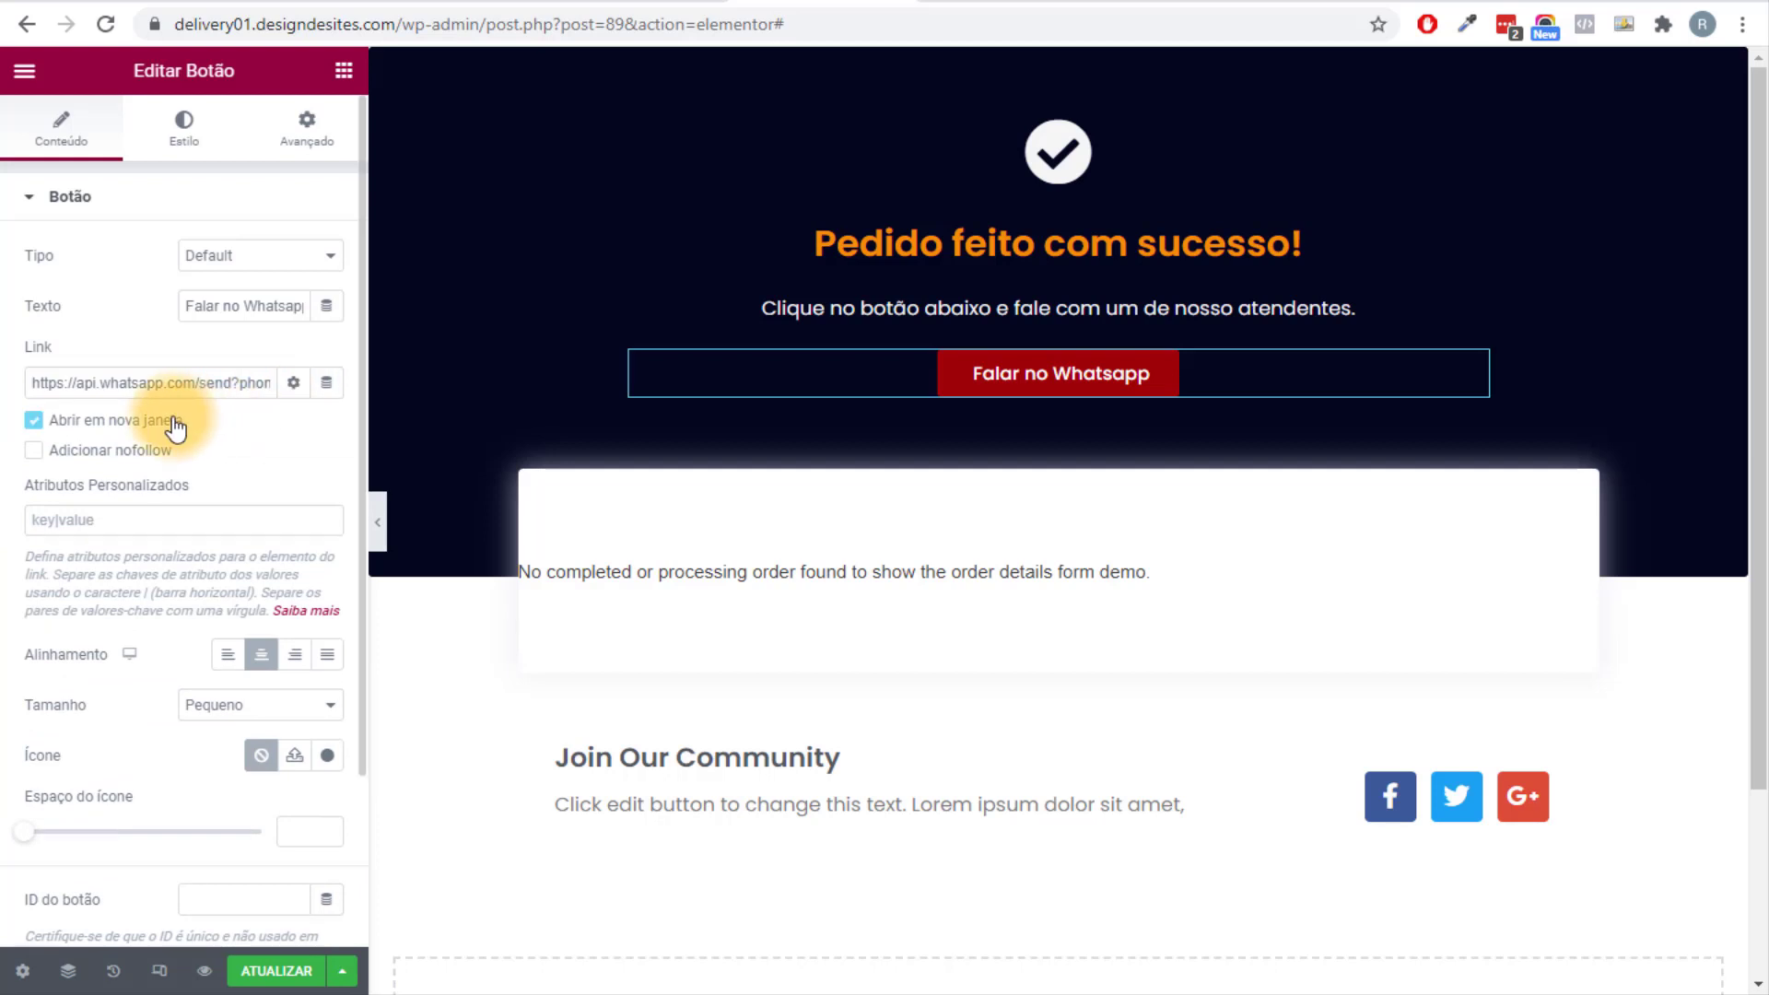
Add a WhatsApp icon from the Icon Library and set the icon spacing to 10.
click(334, 753)
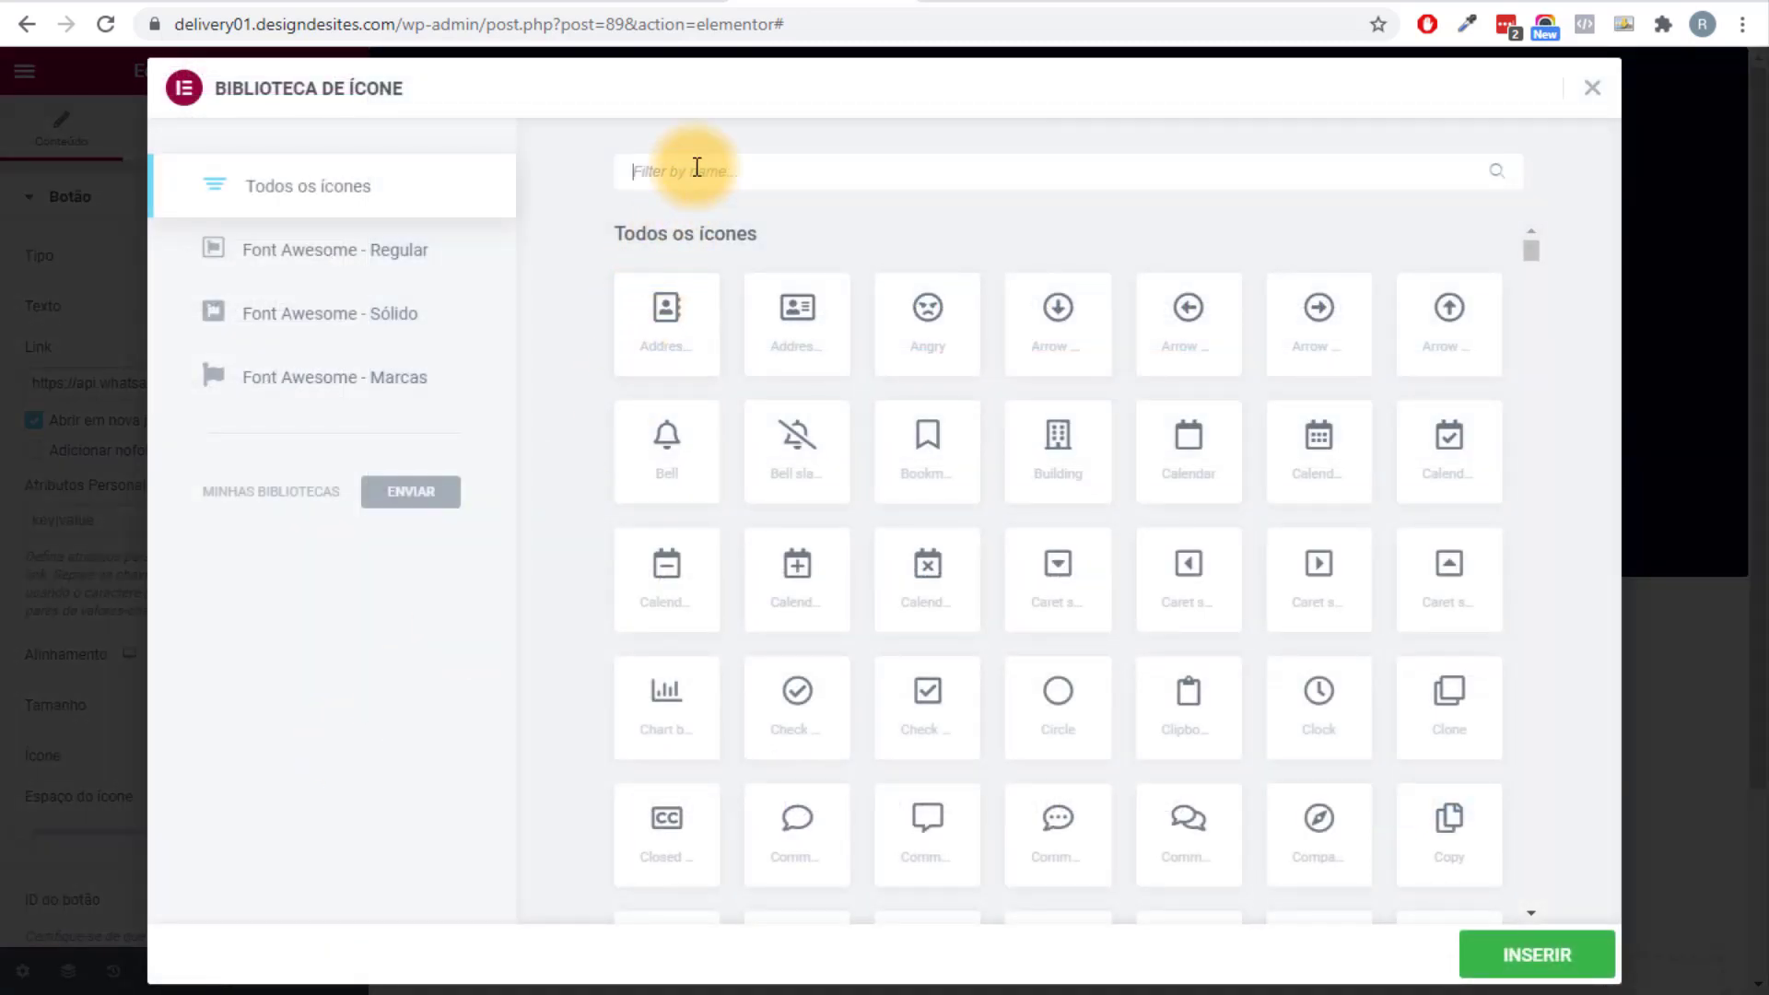
text(wha)
click(667, 318)
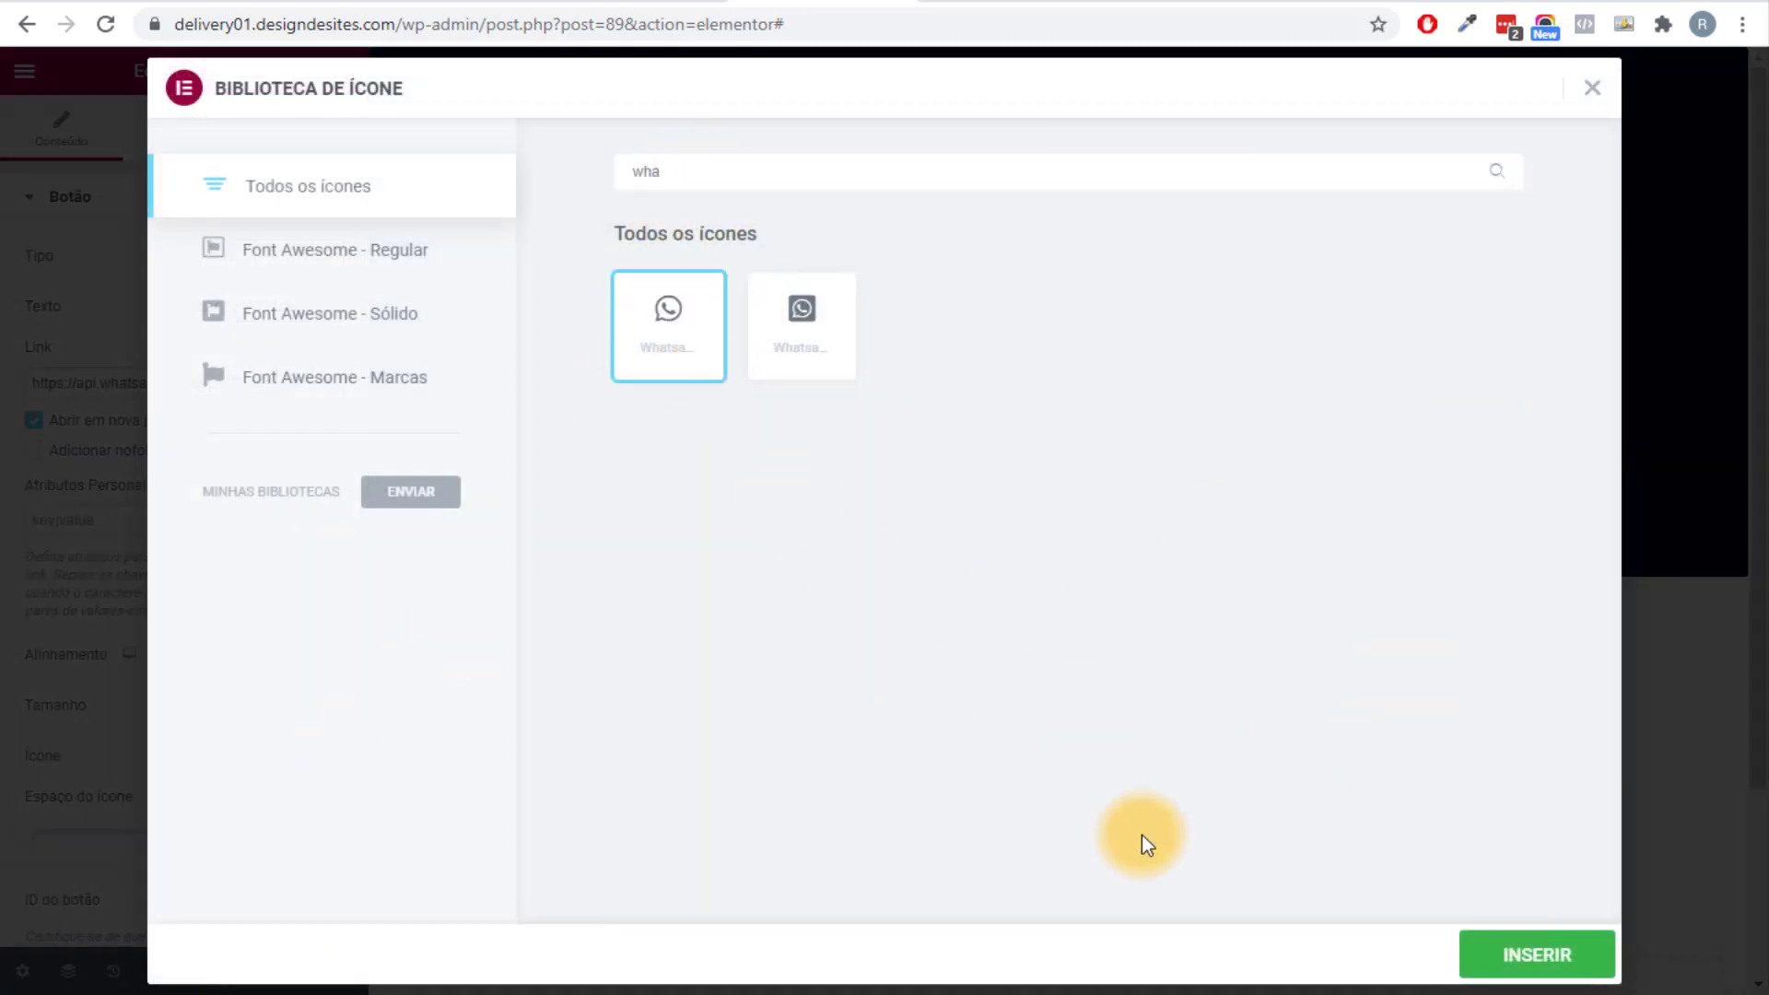
click(1526, 950)
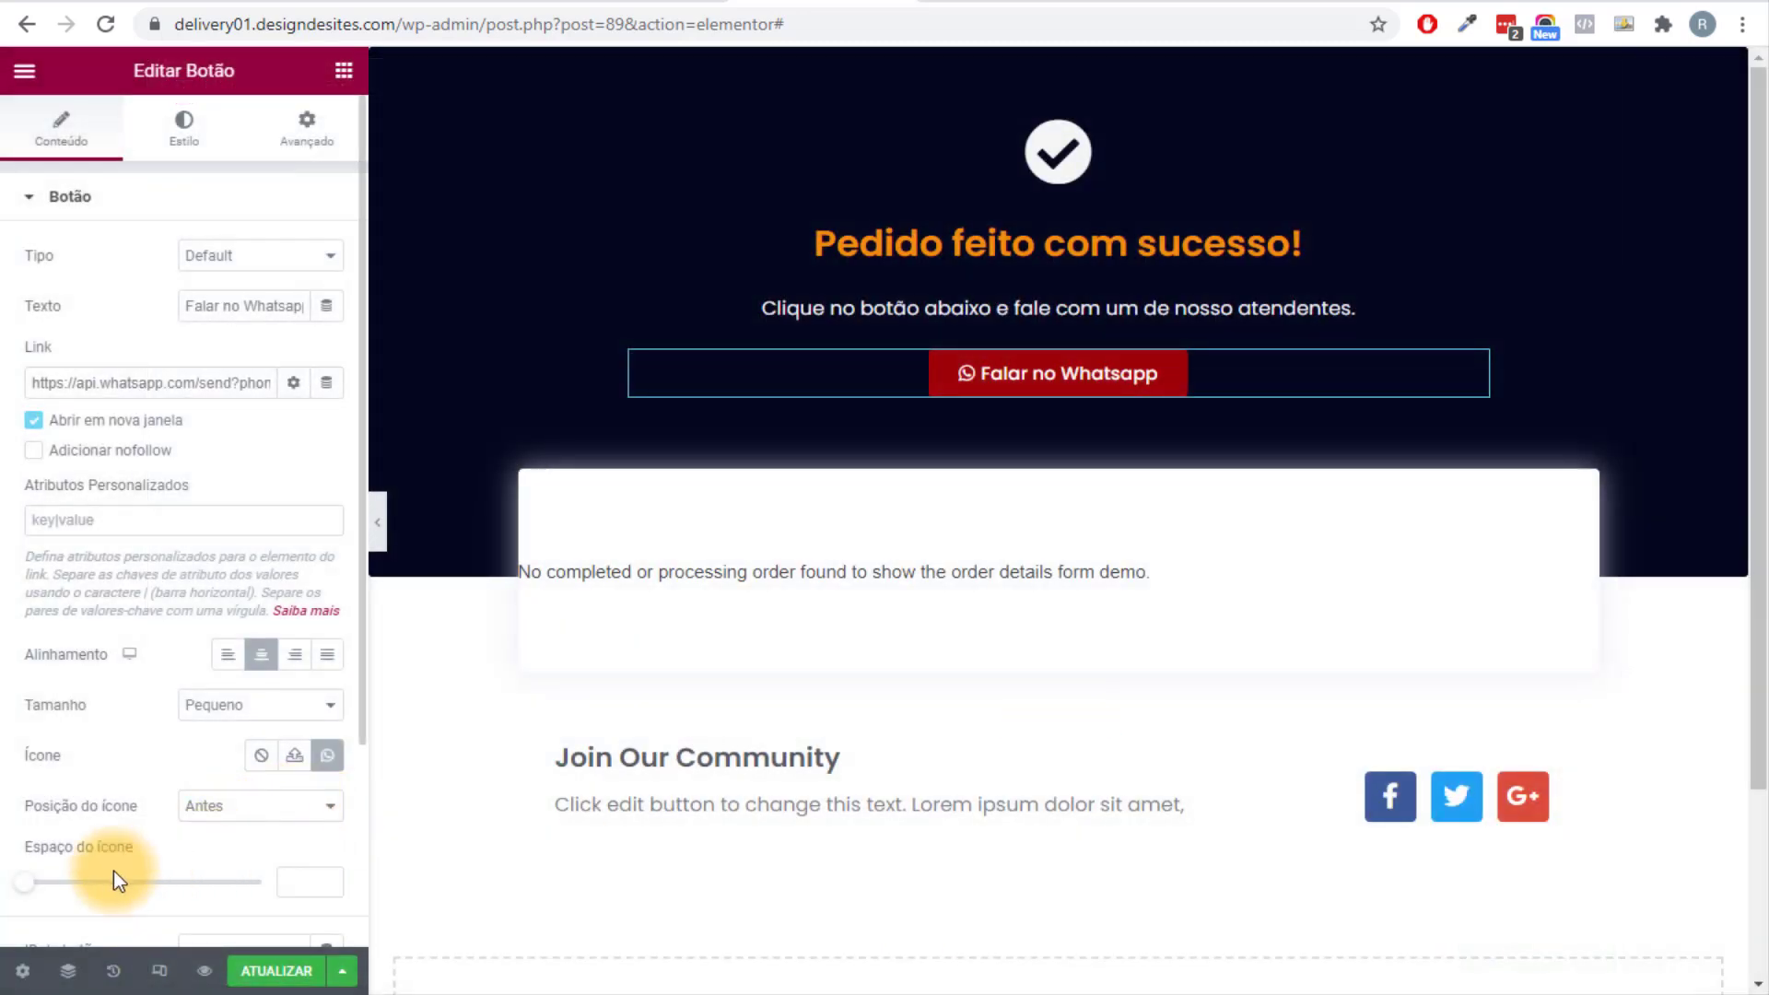
drag(32, 892, 68, 891)
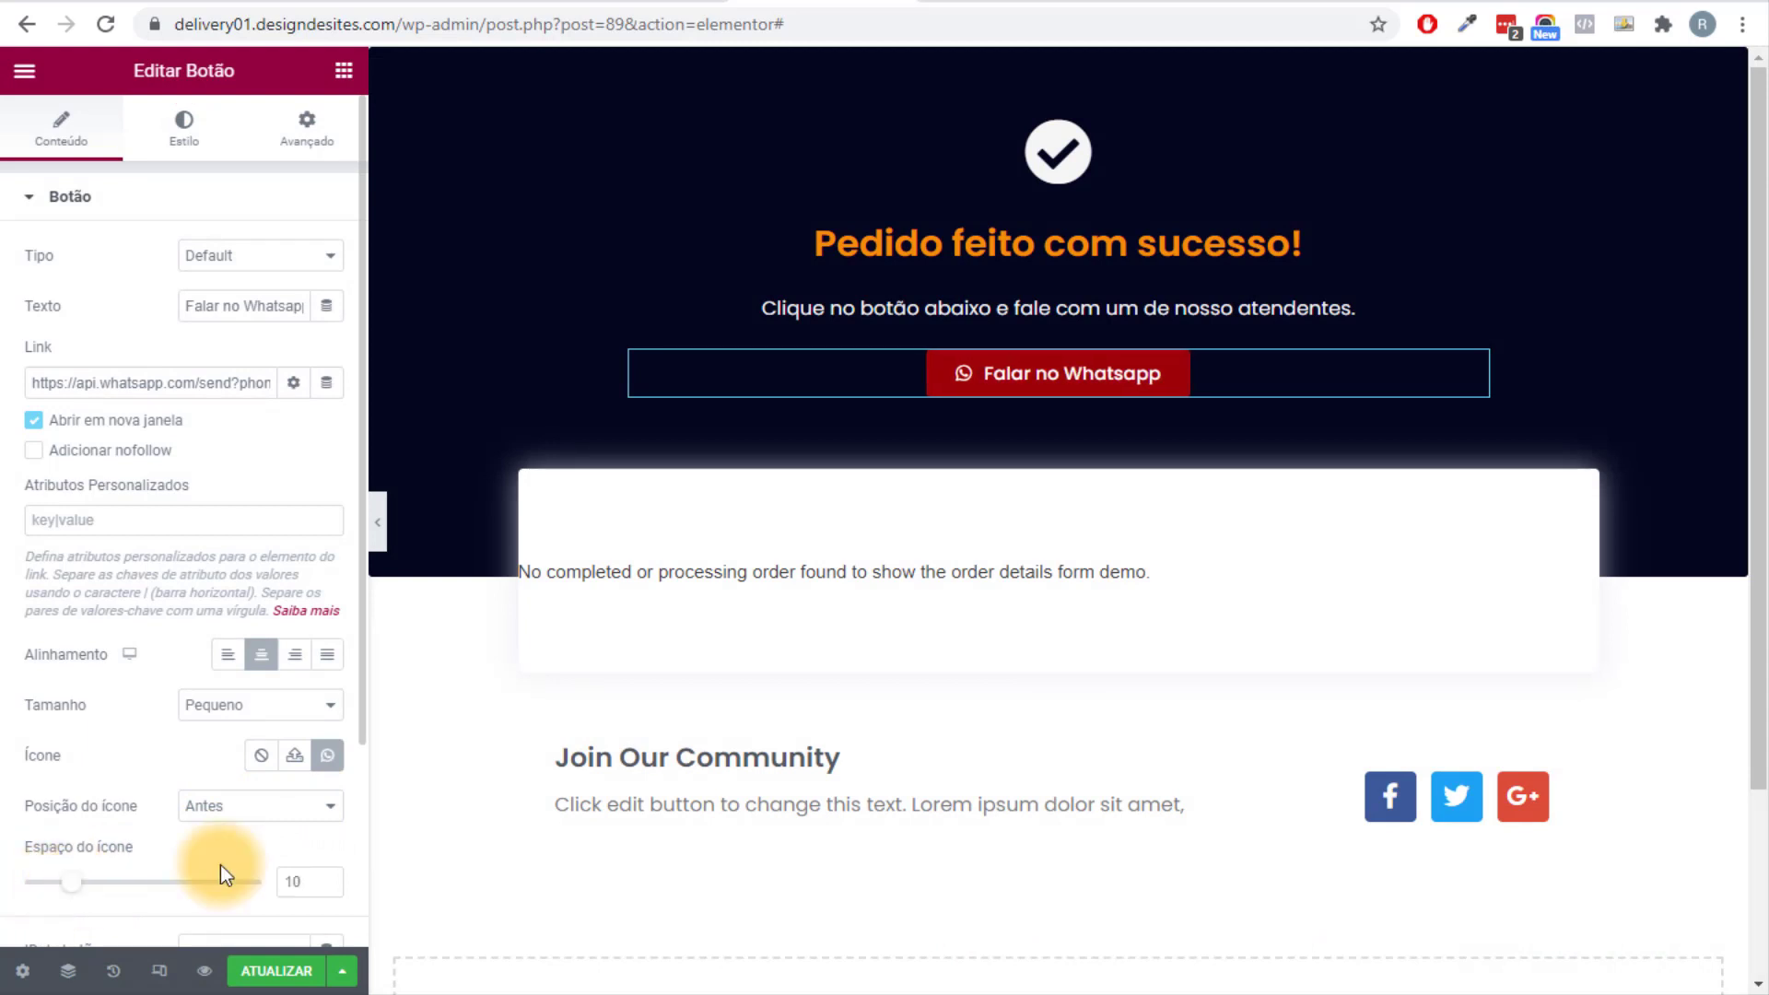
scroll(1214, 704, down, 2)
scroll(1218, 704, up, 2)
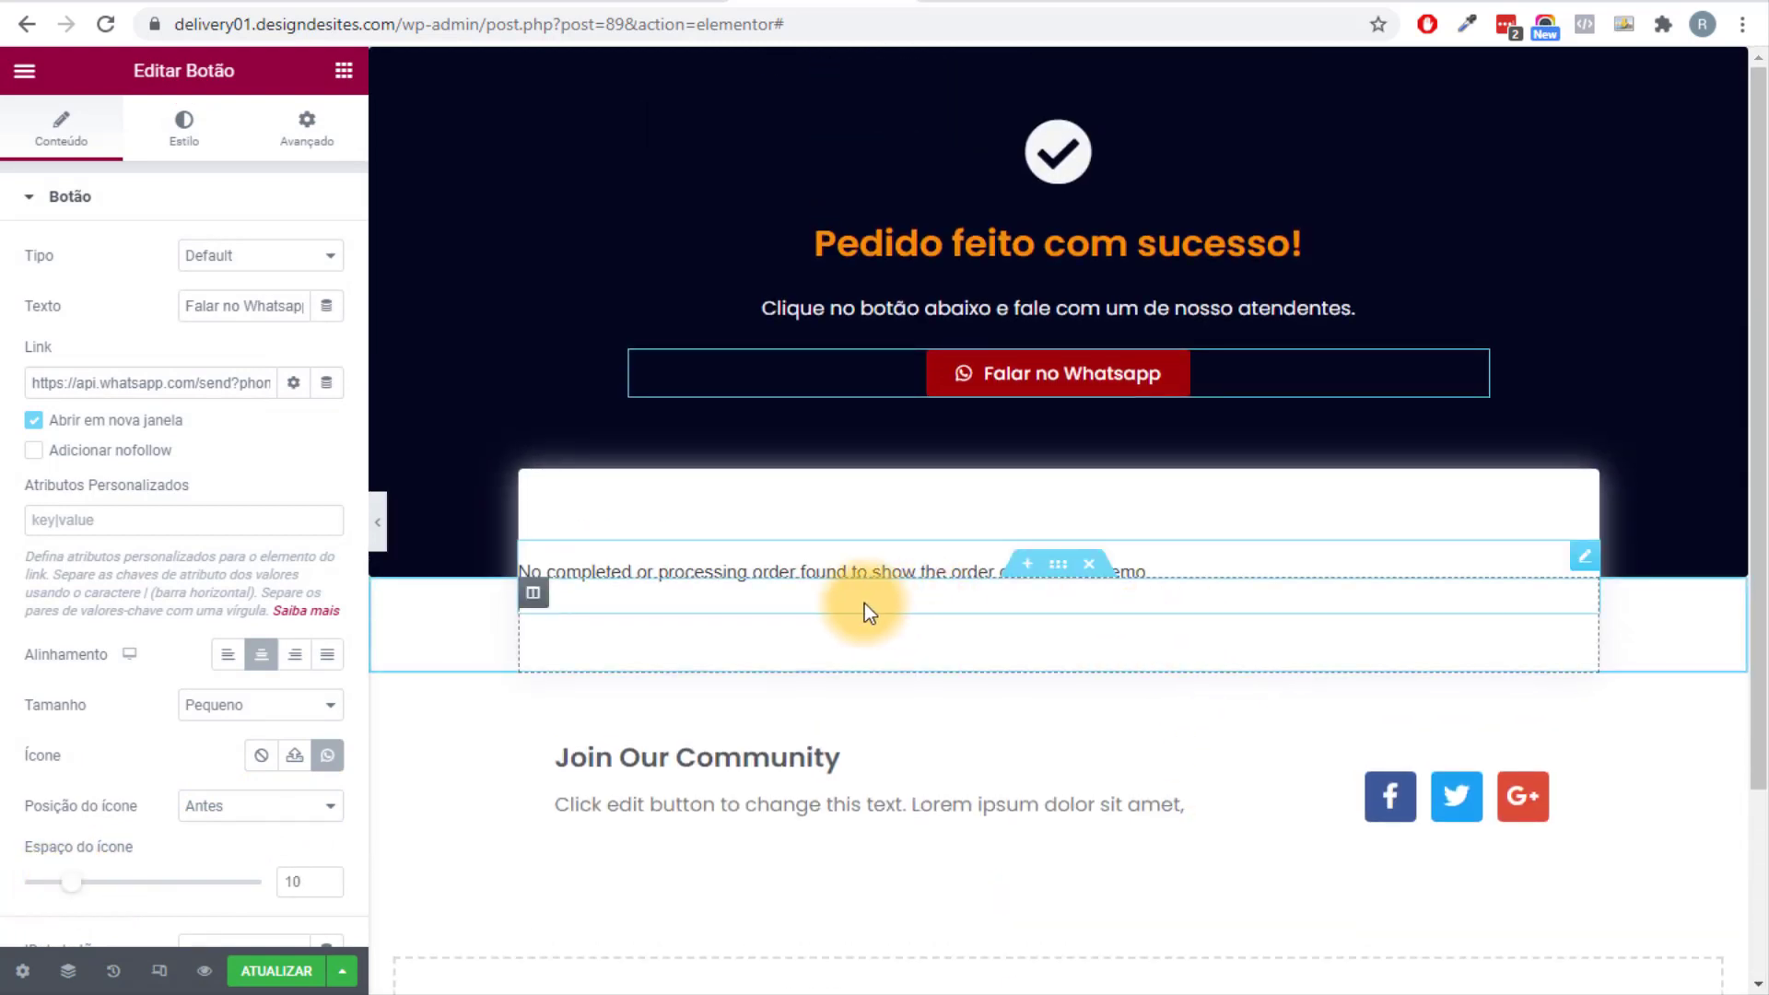
click(532, 594)
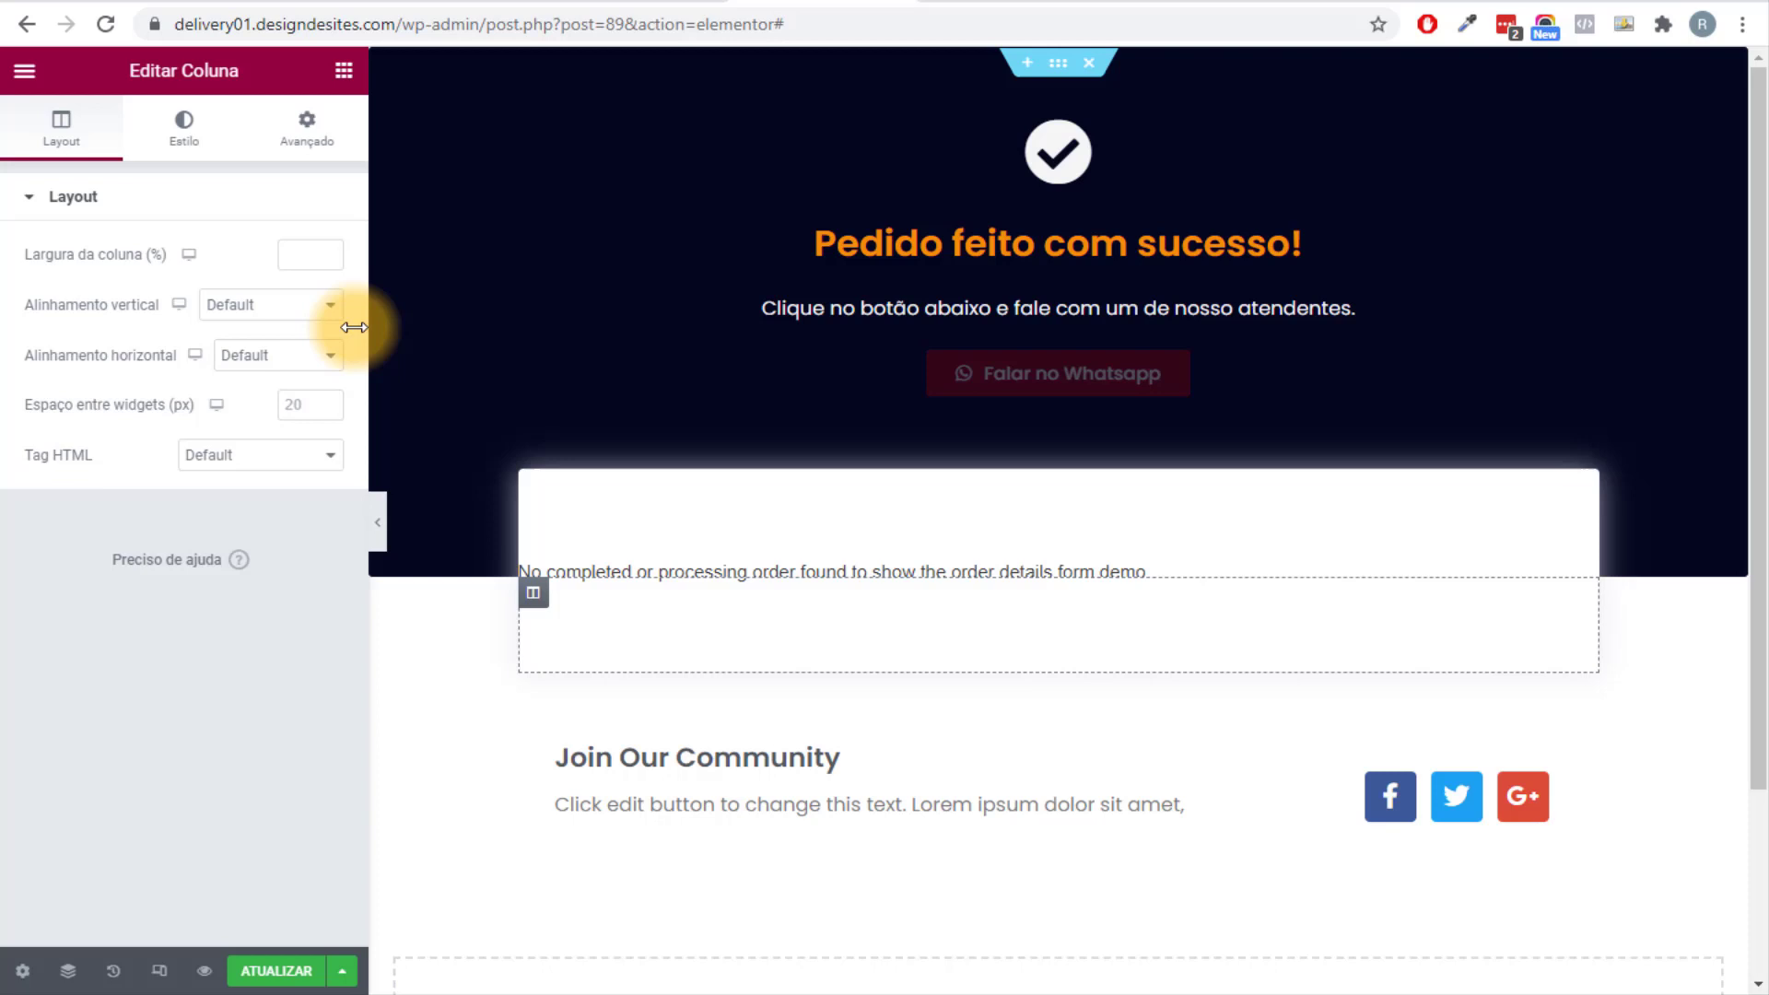
Give the order column 20 px left and right padding.
click(297, 142)
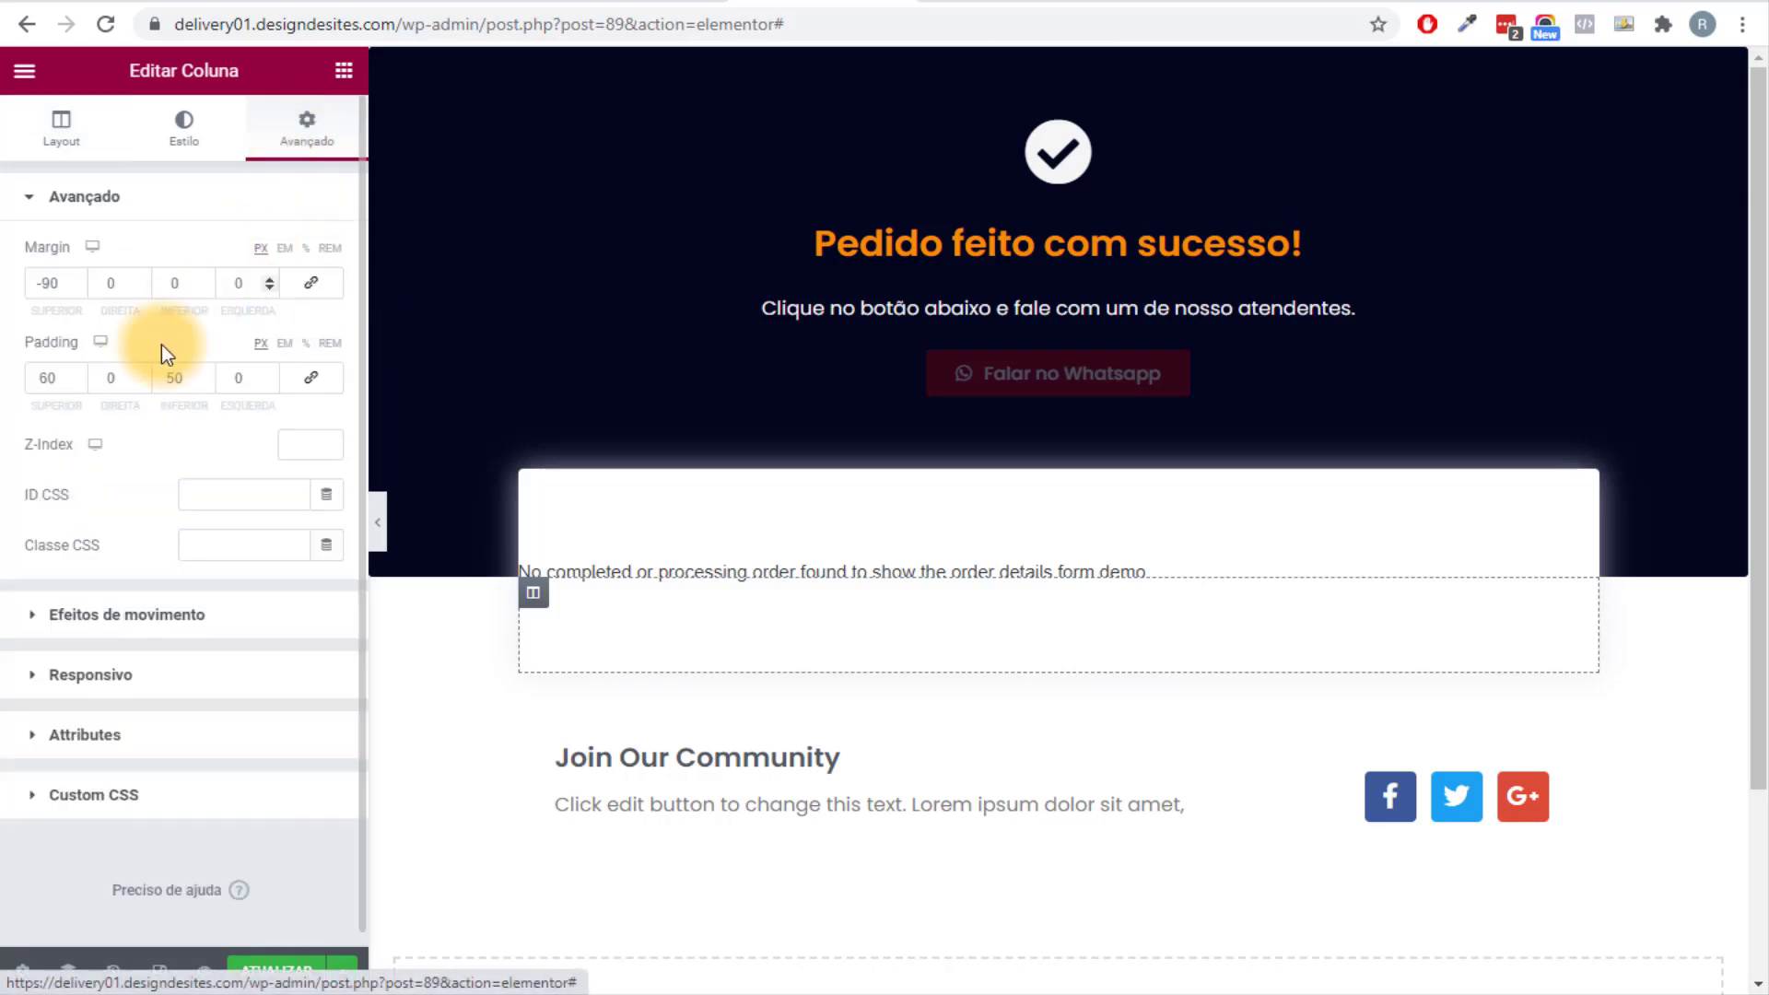
click(225, 384)
text(20)
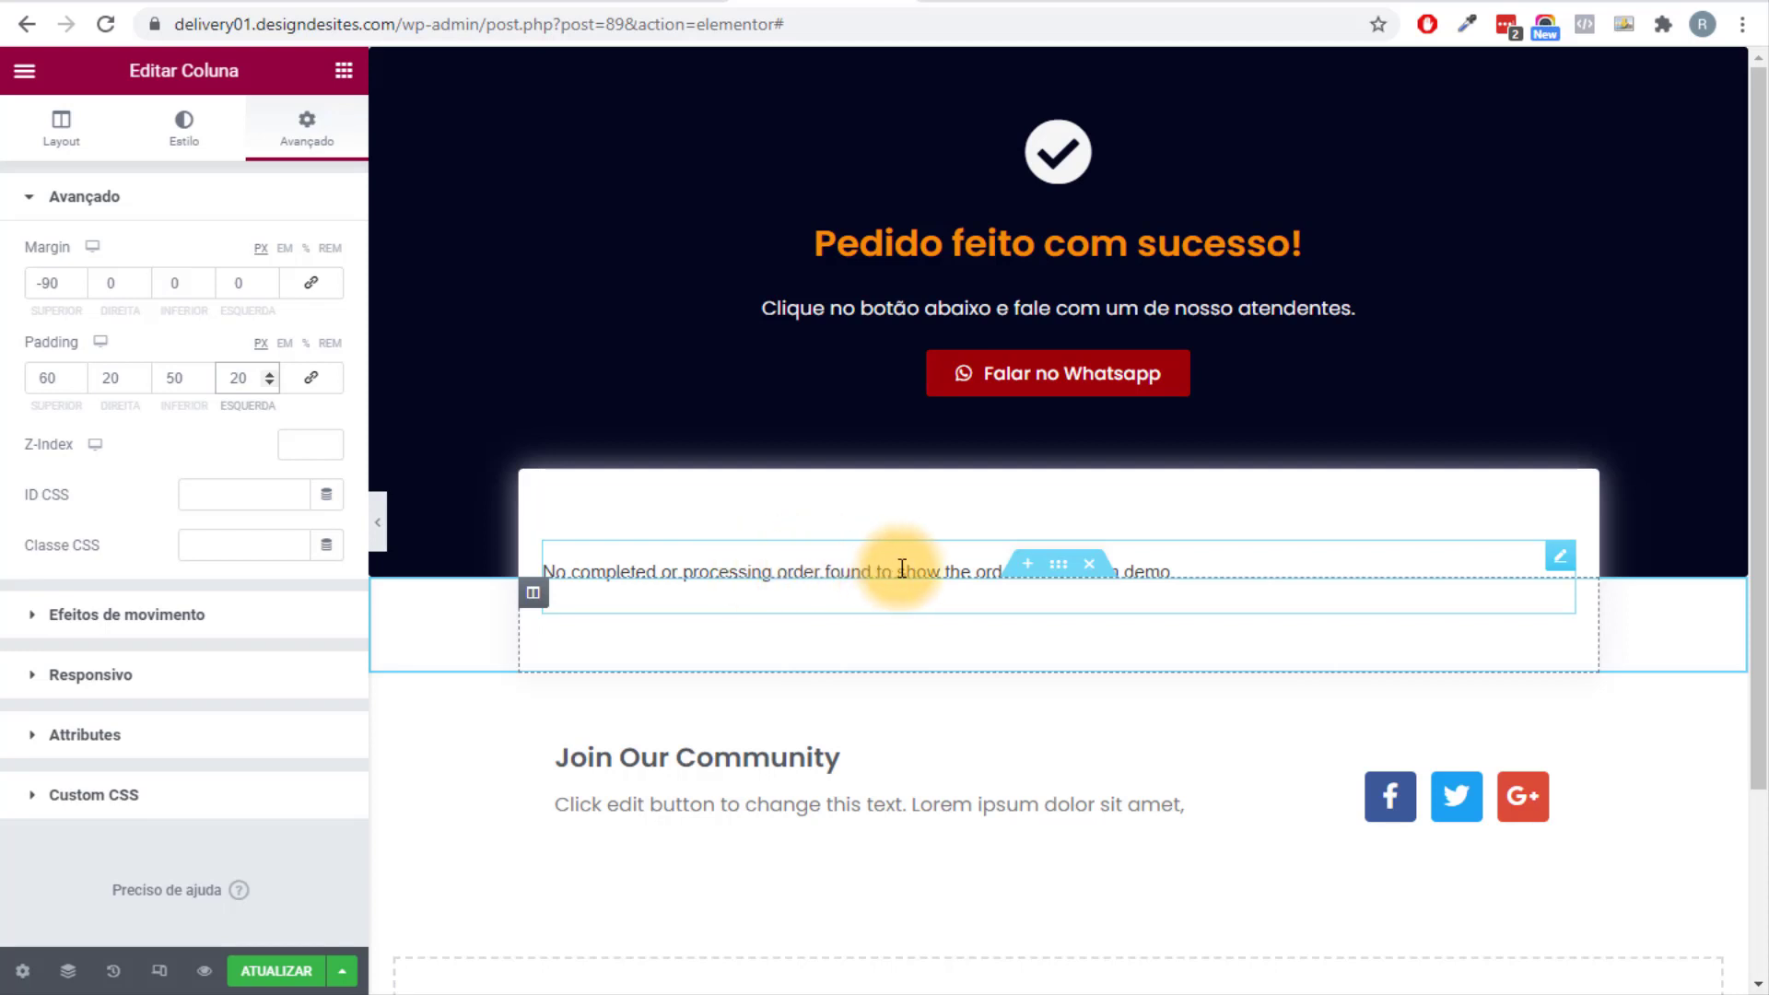
scroll(848, 553, down, 1)
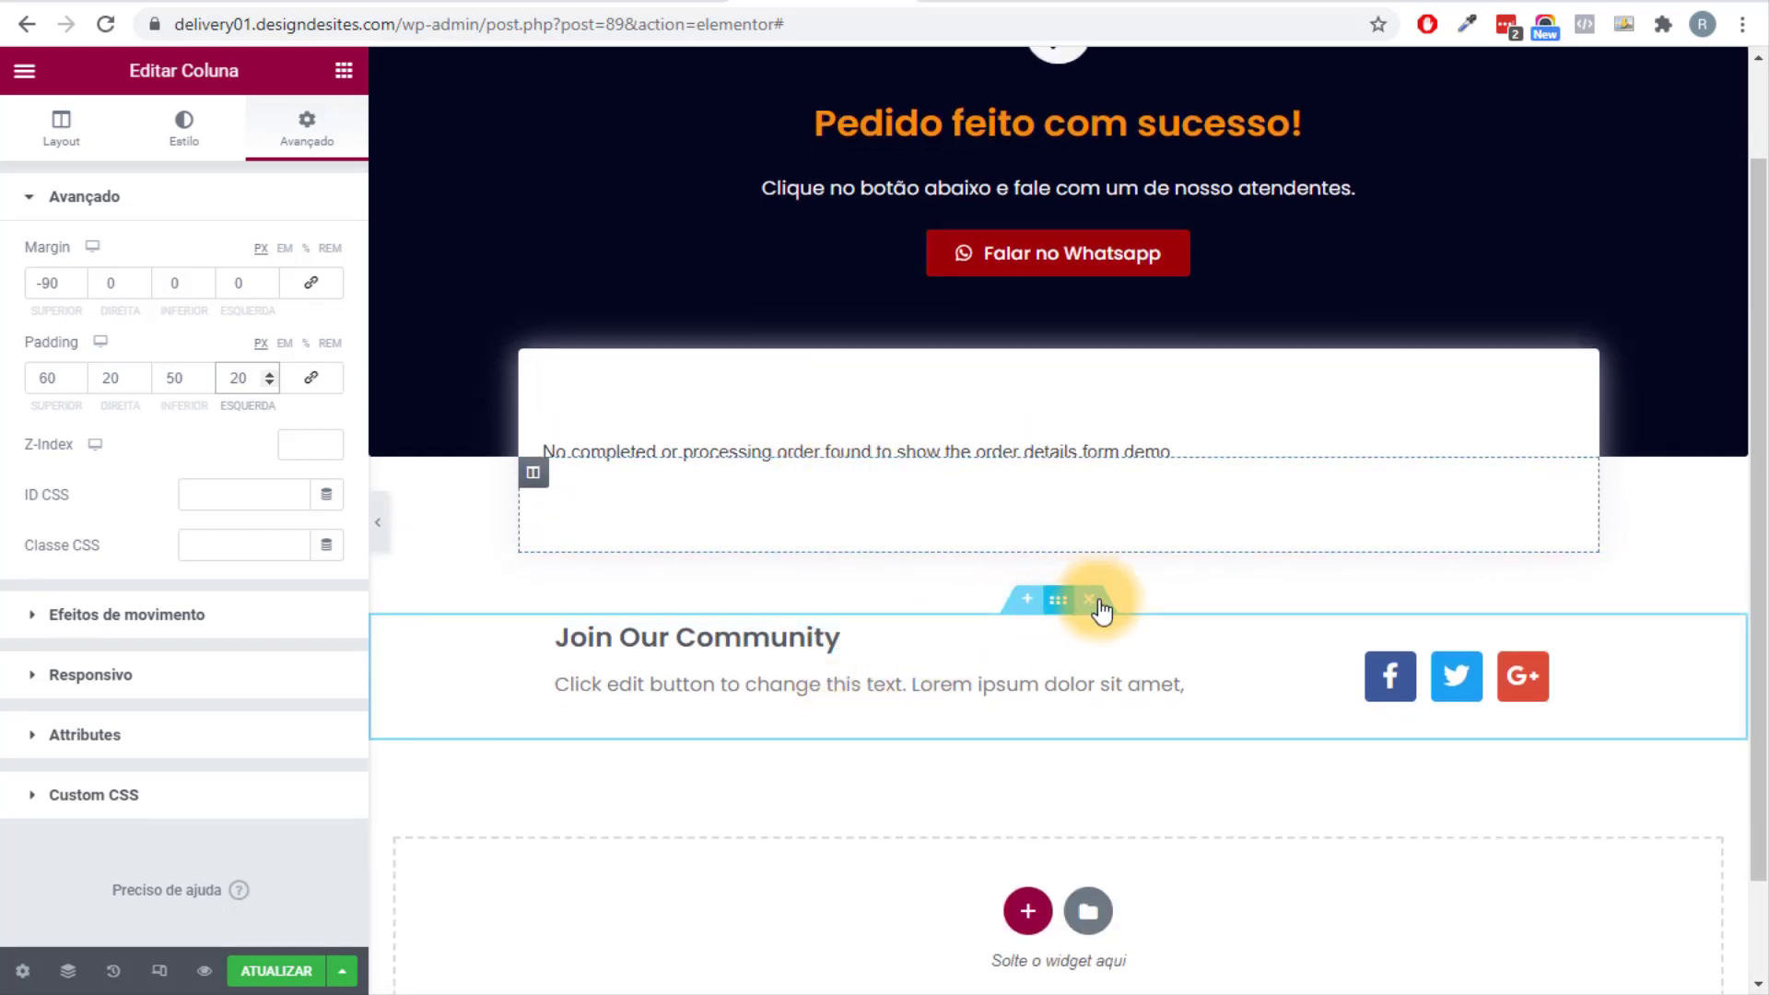
Delete the Join Our Community section, save the page and exit to the dashboard.
click(1089, 598)
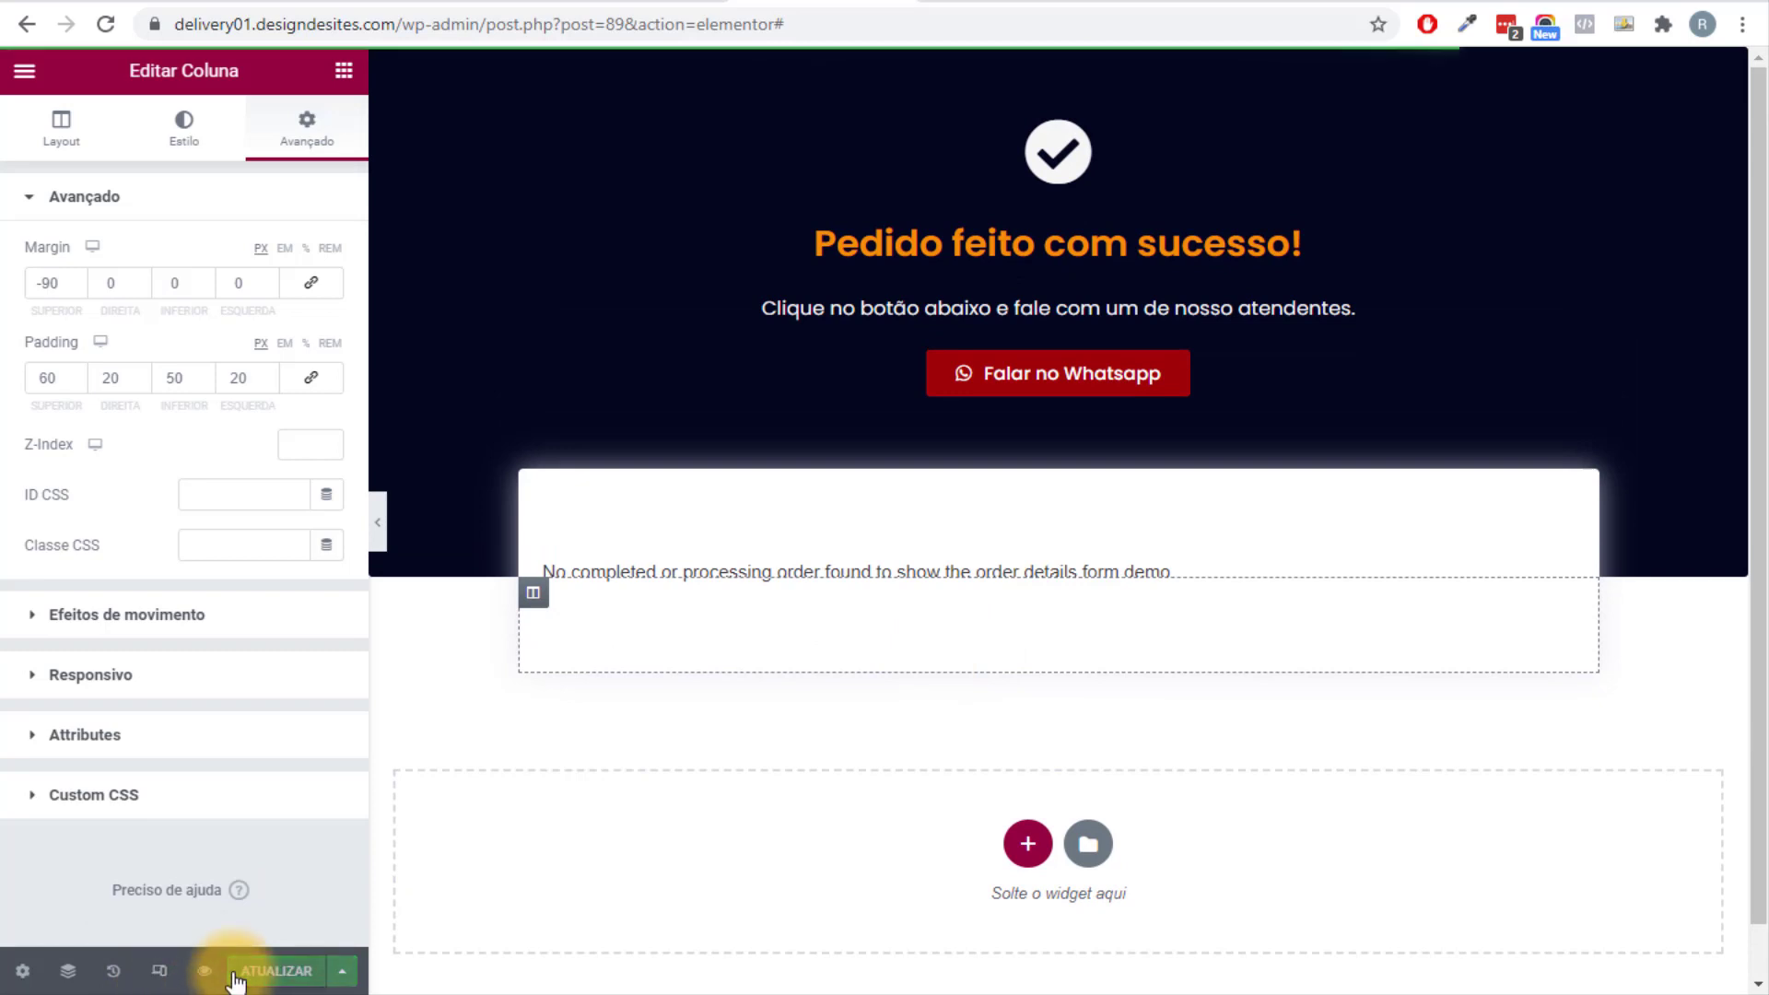
click(25, 71)
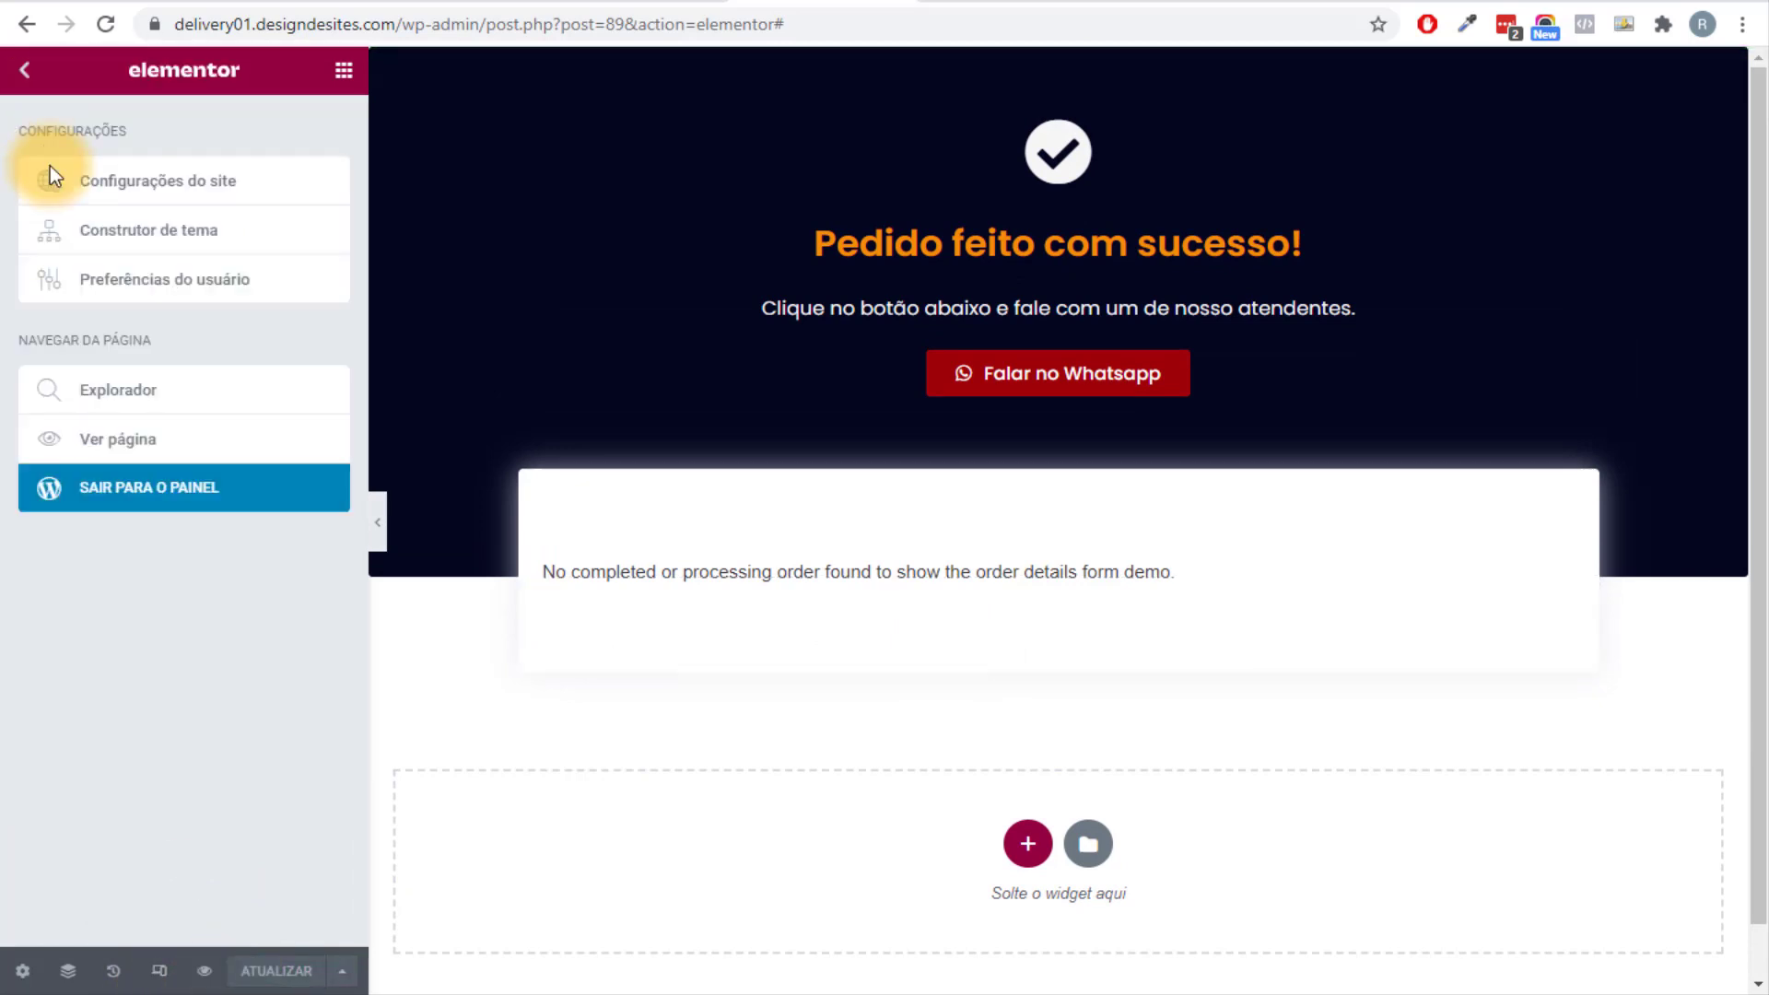
click(156, 493)
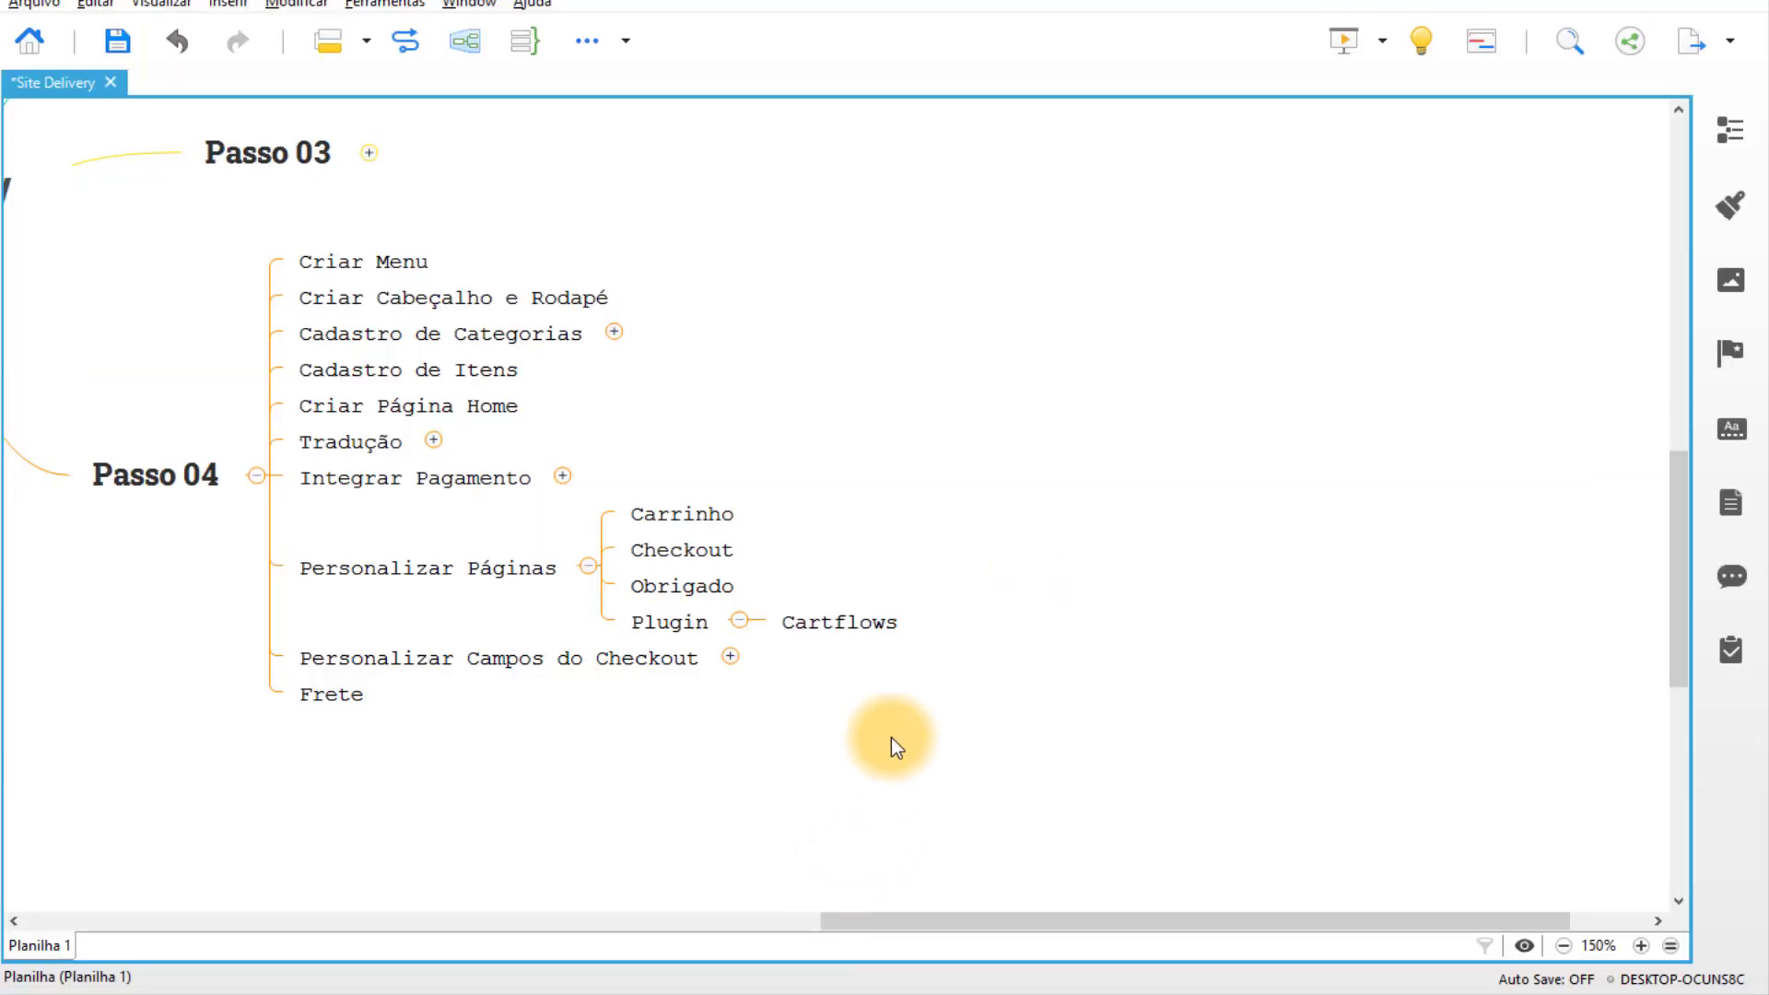
Mark Carrinho as the next task in the mind map and return to WordPress admin.
drag(892, 736, 1247, 723)
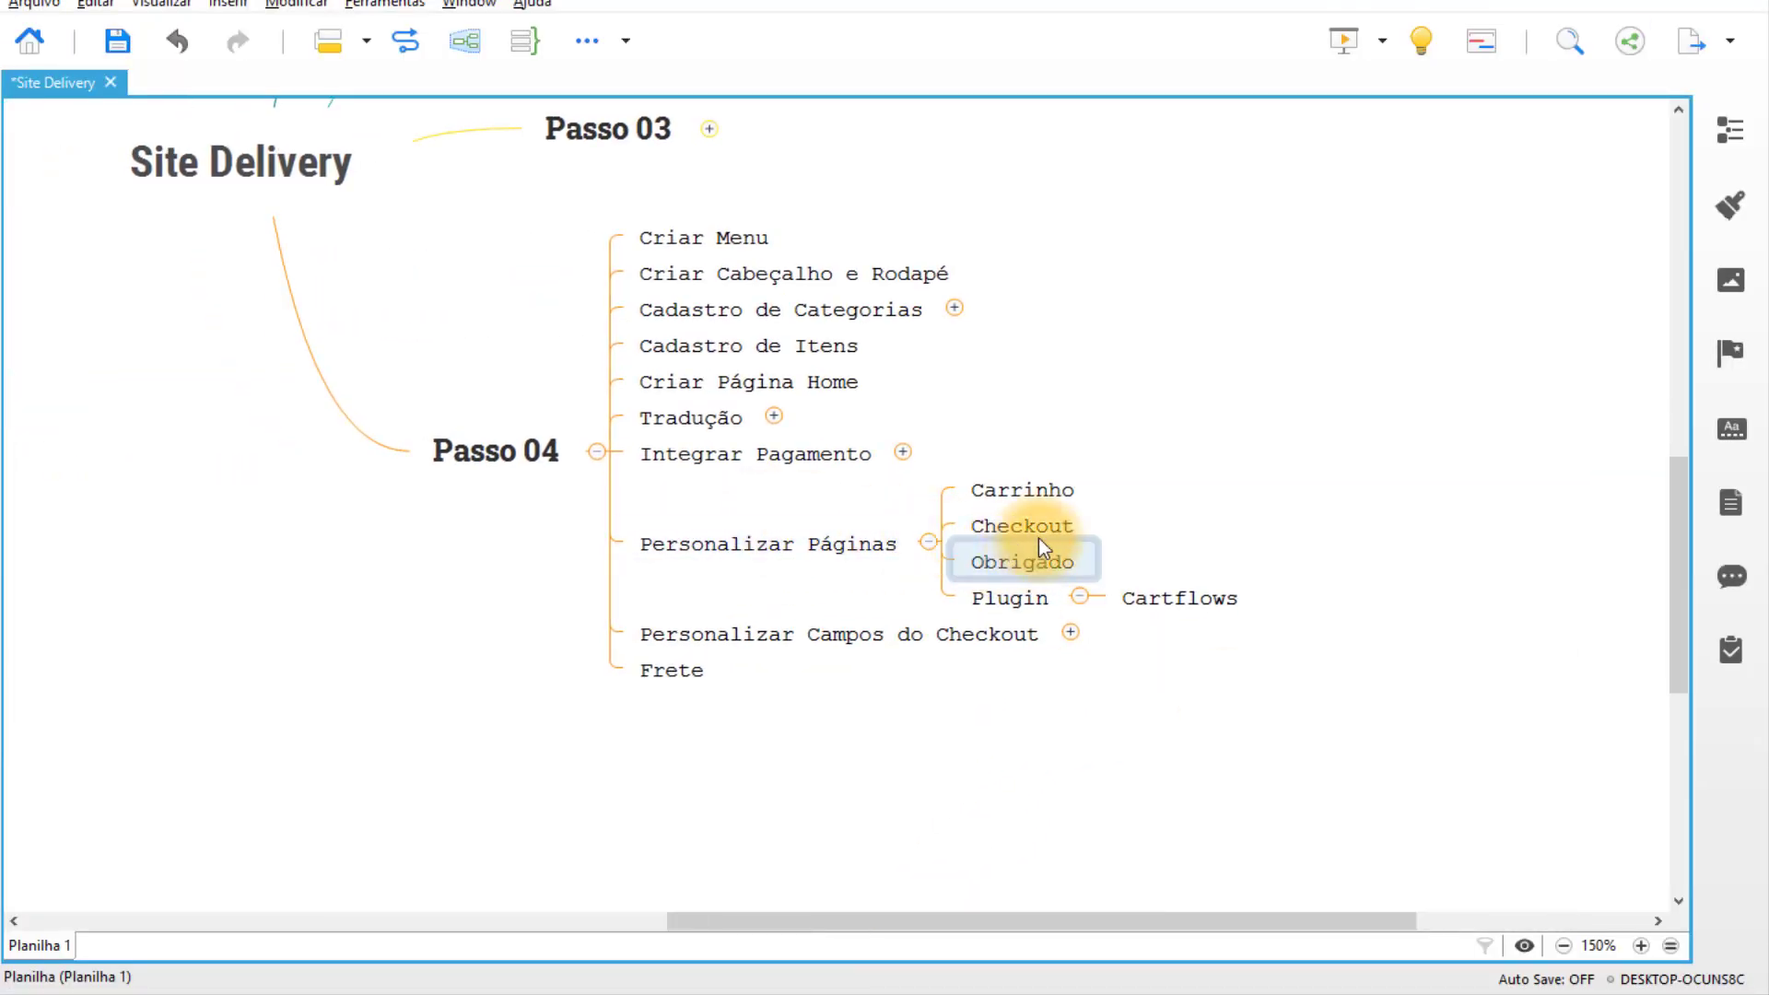
drag(1224, 536, 916, 692)
click(816, 662)
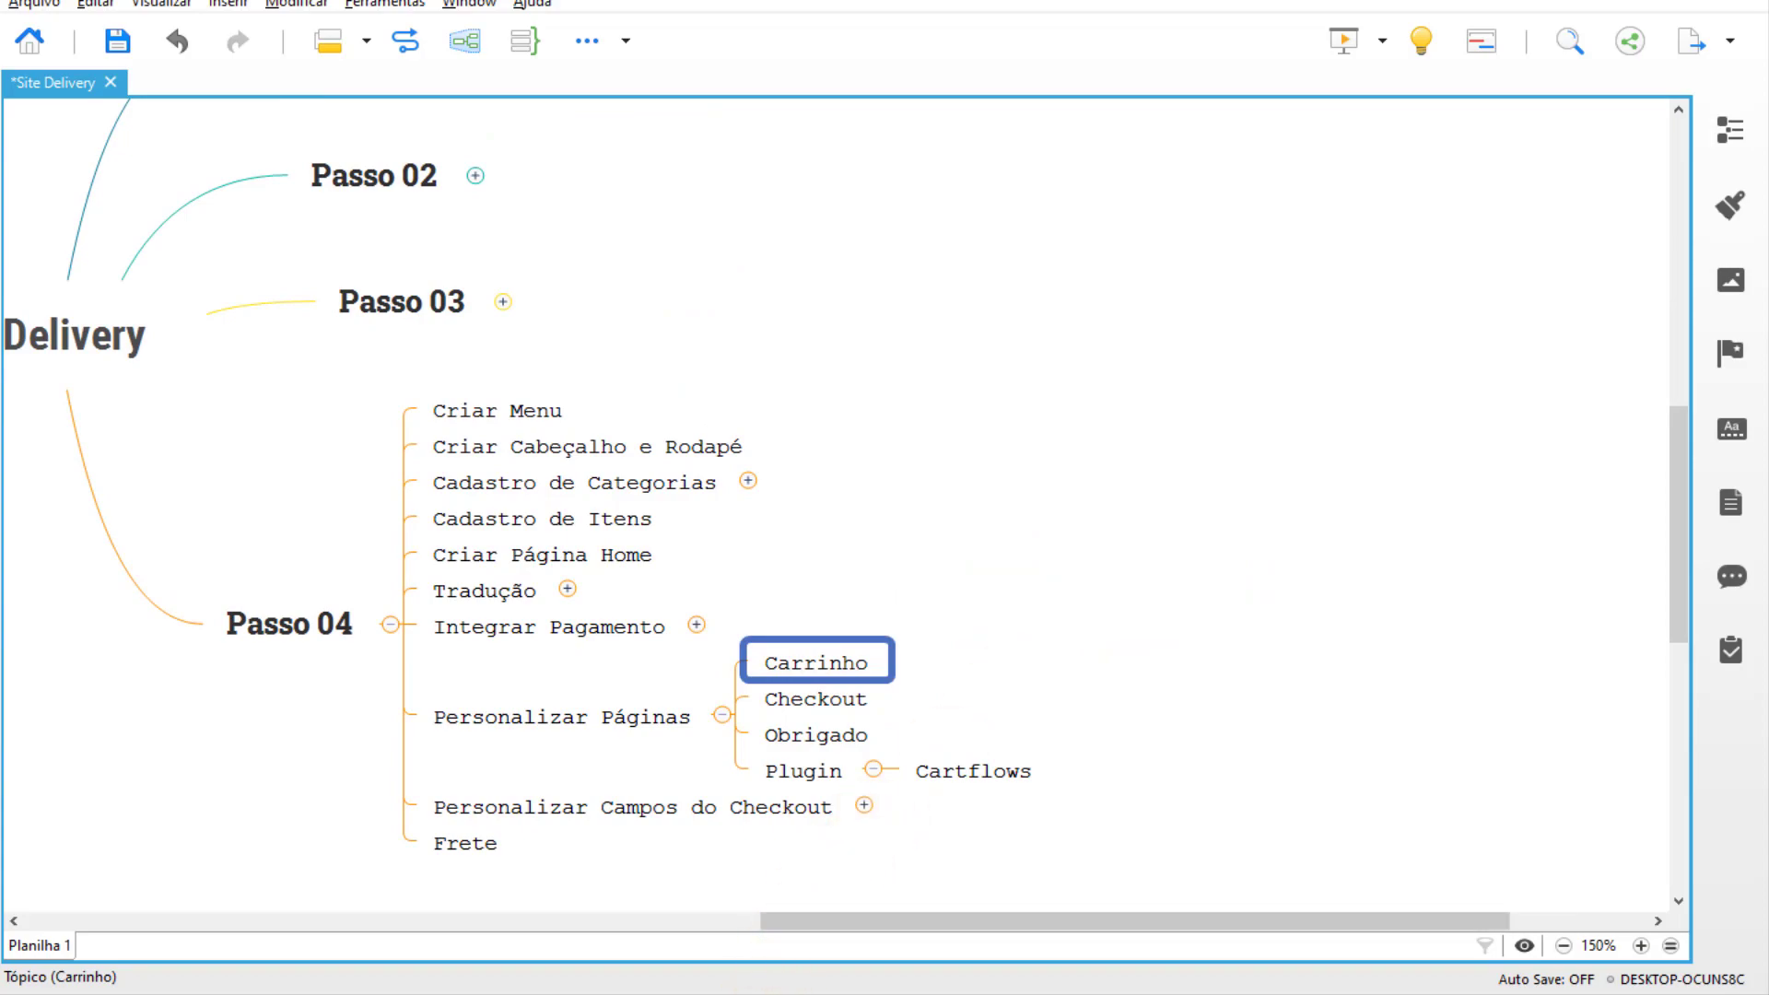
click(808, 982)
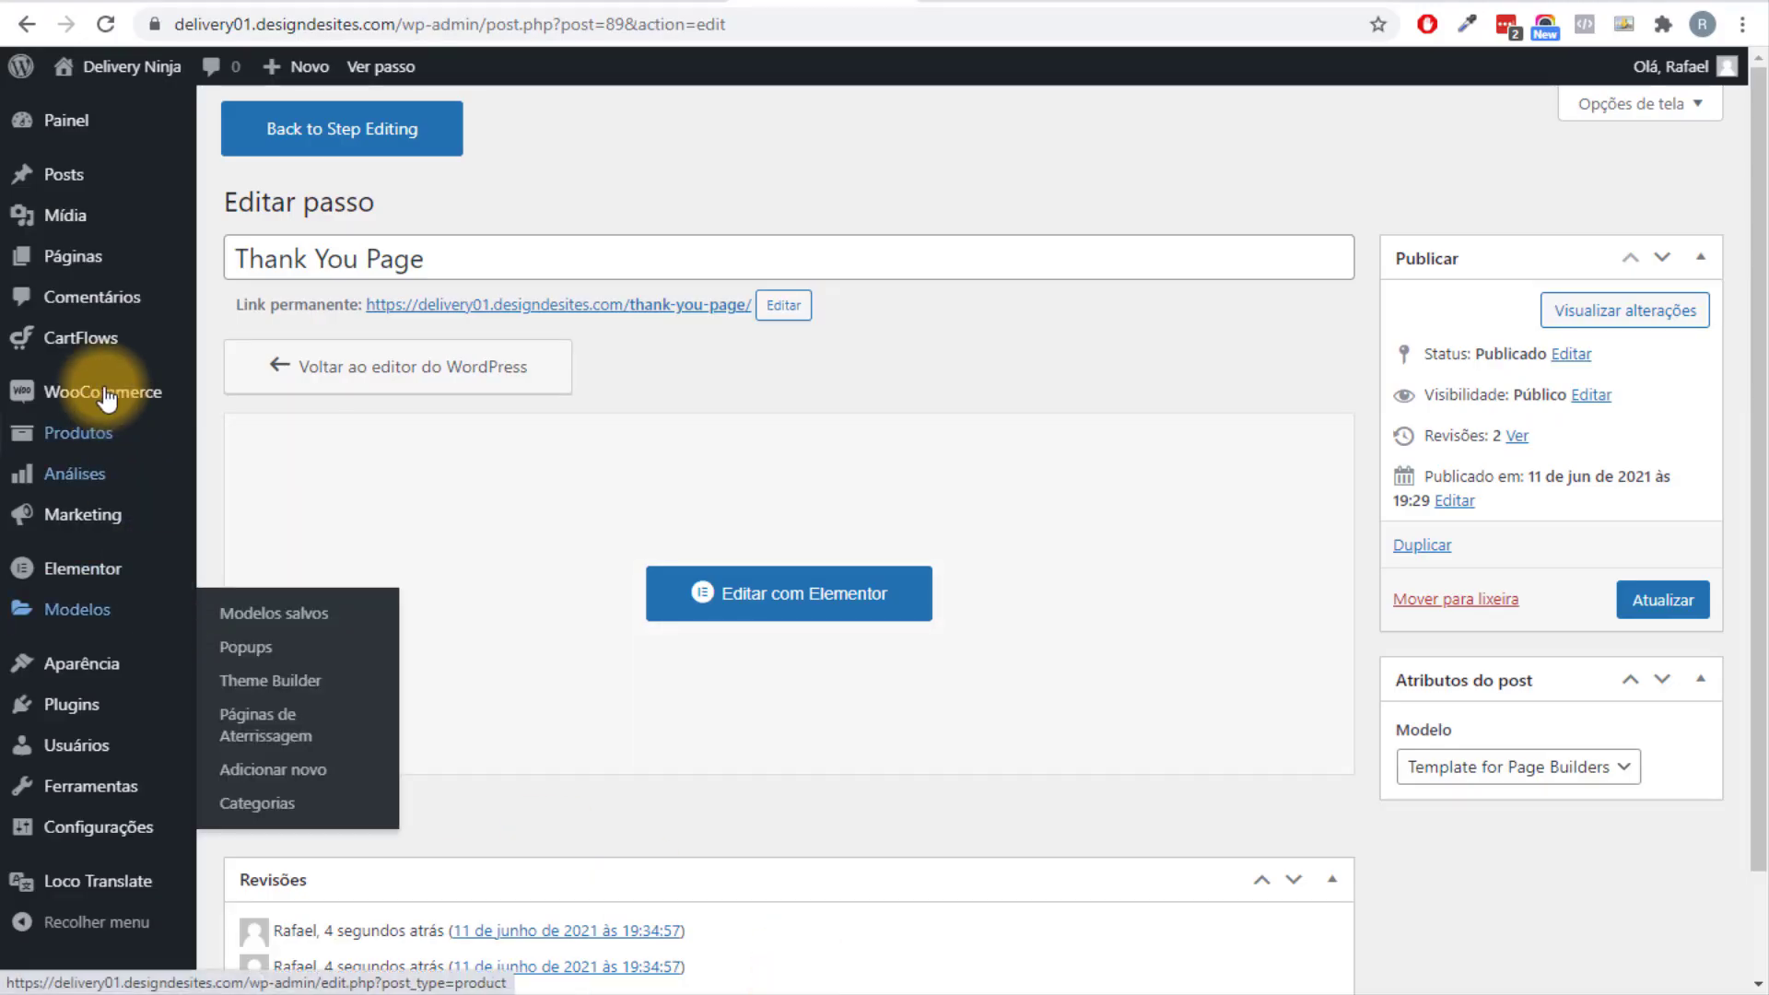
Open the Carrinho page for editing from the list of all pages.
mouse_move(99, 267)
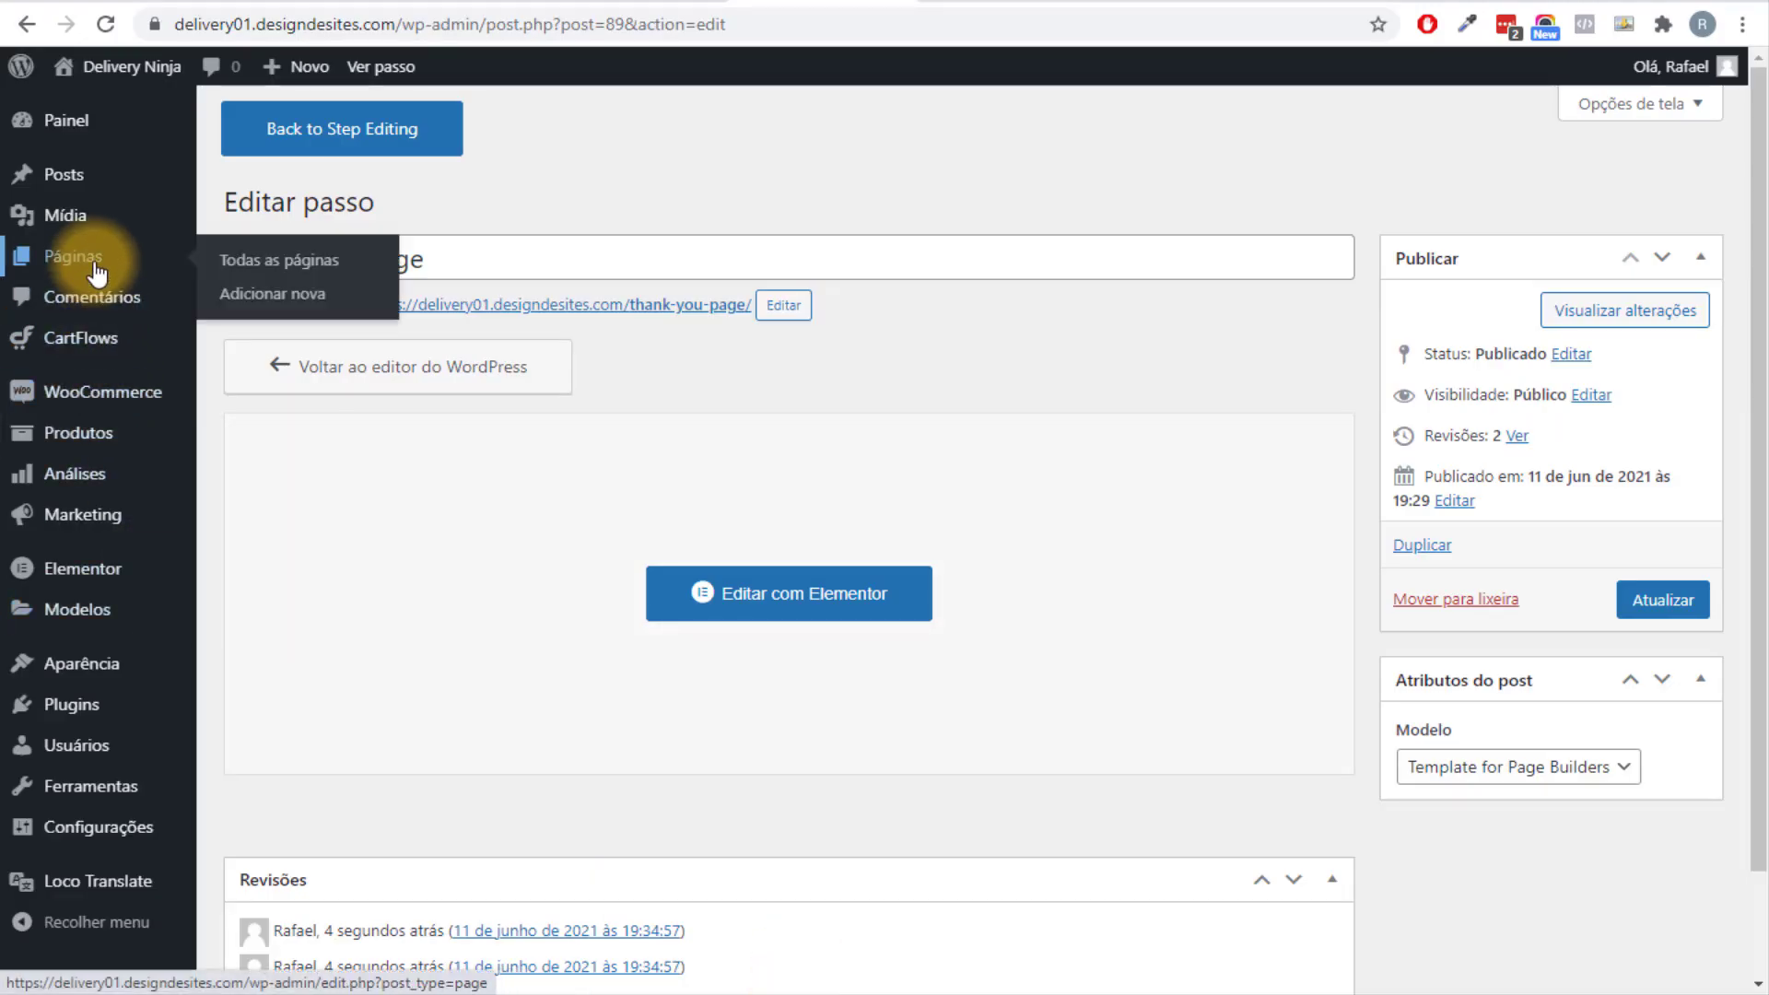
click(243, 267)
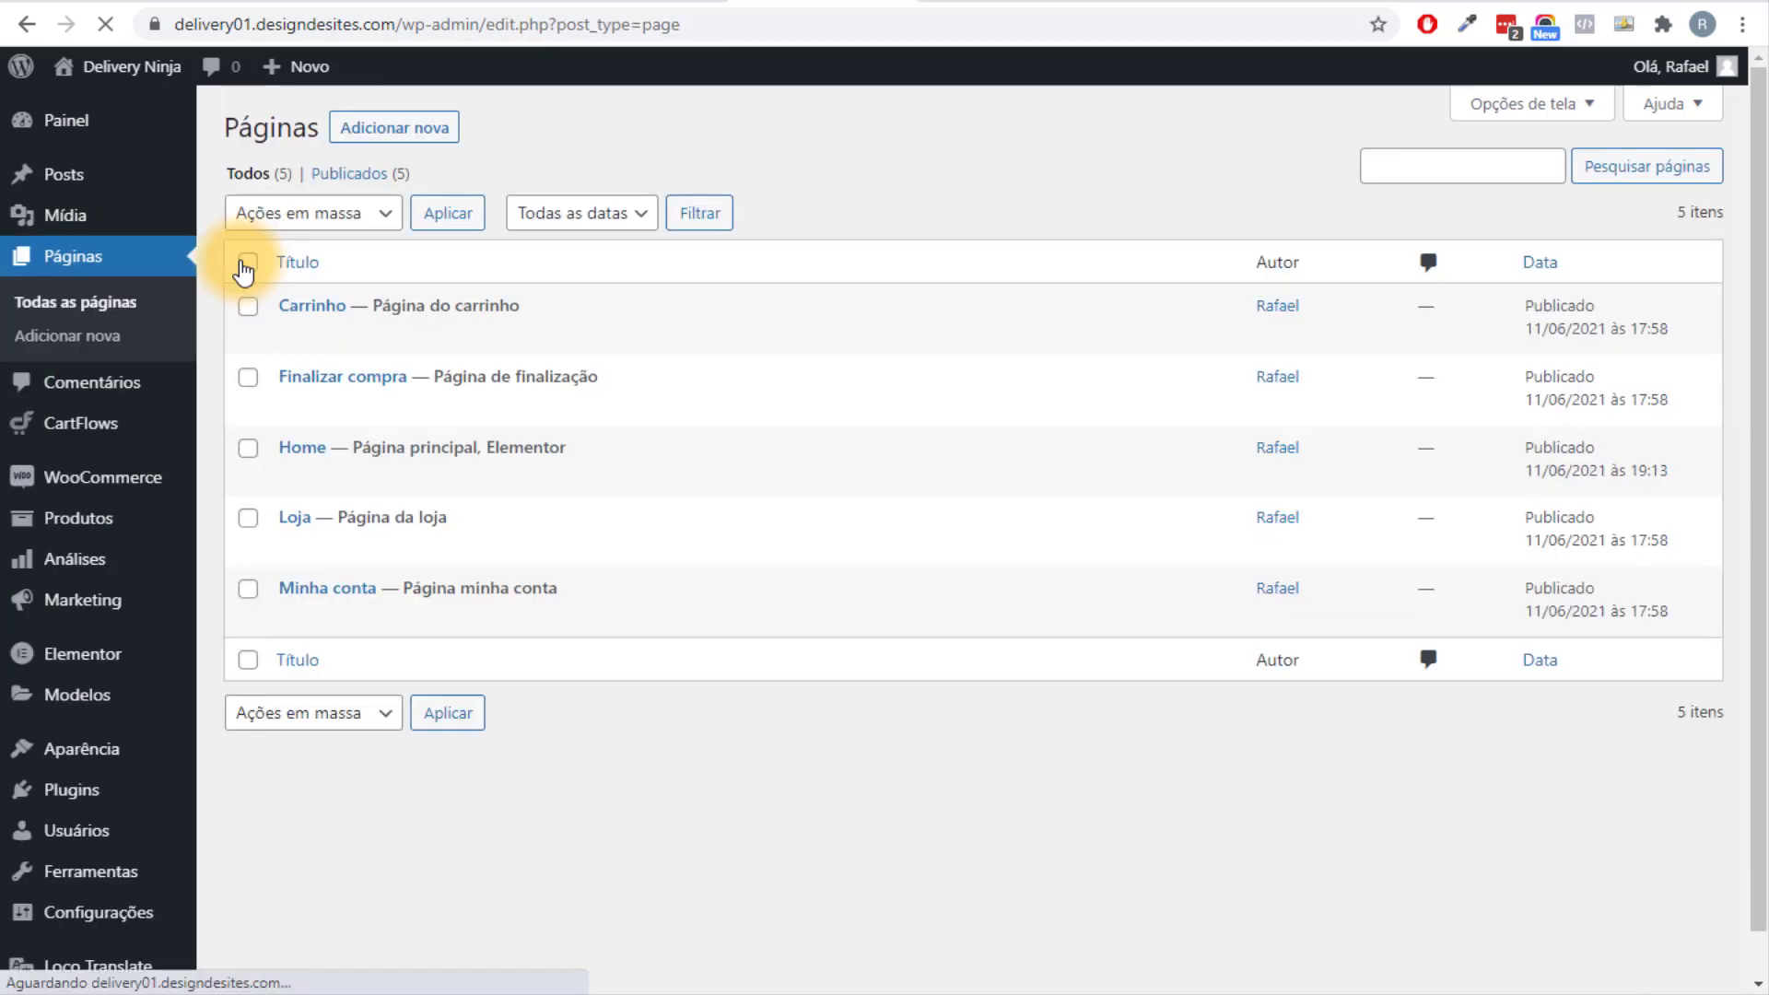
mouse_move(330, 345)
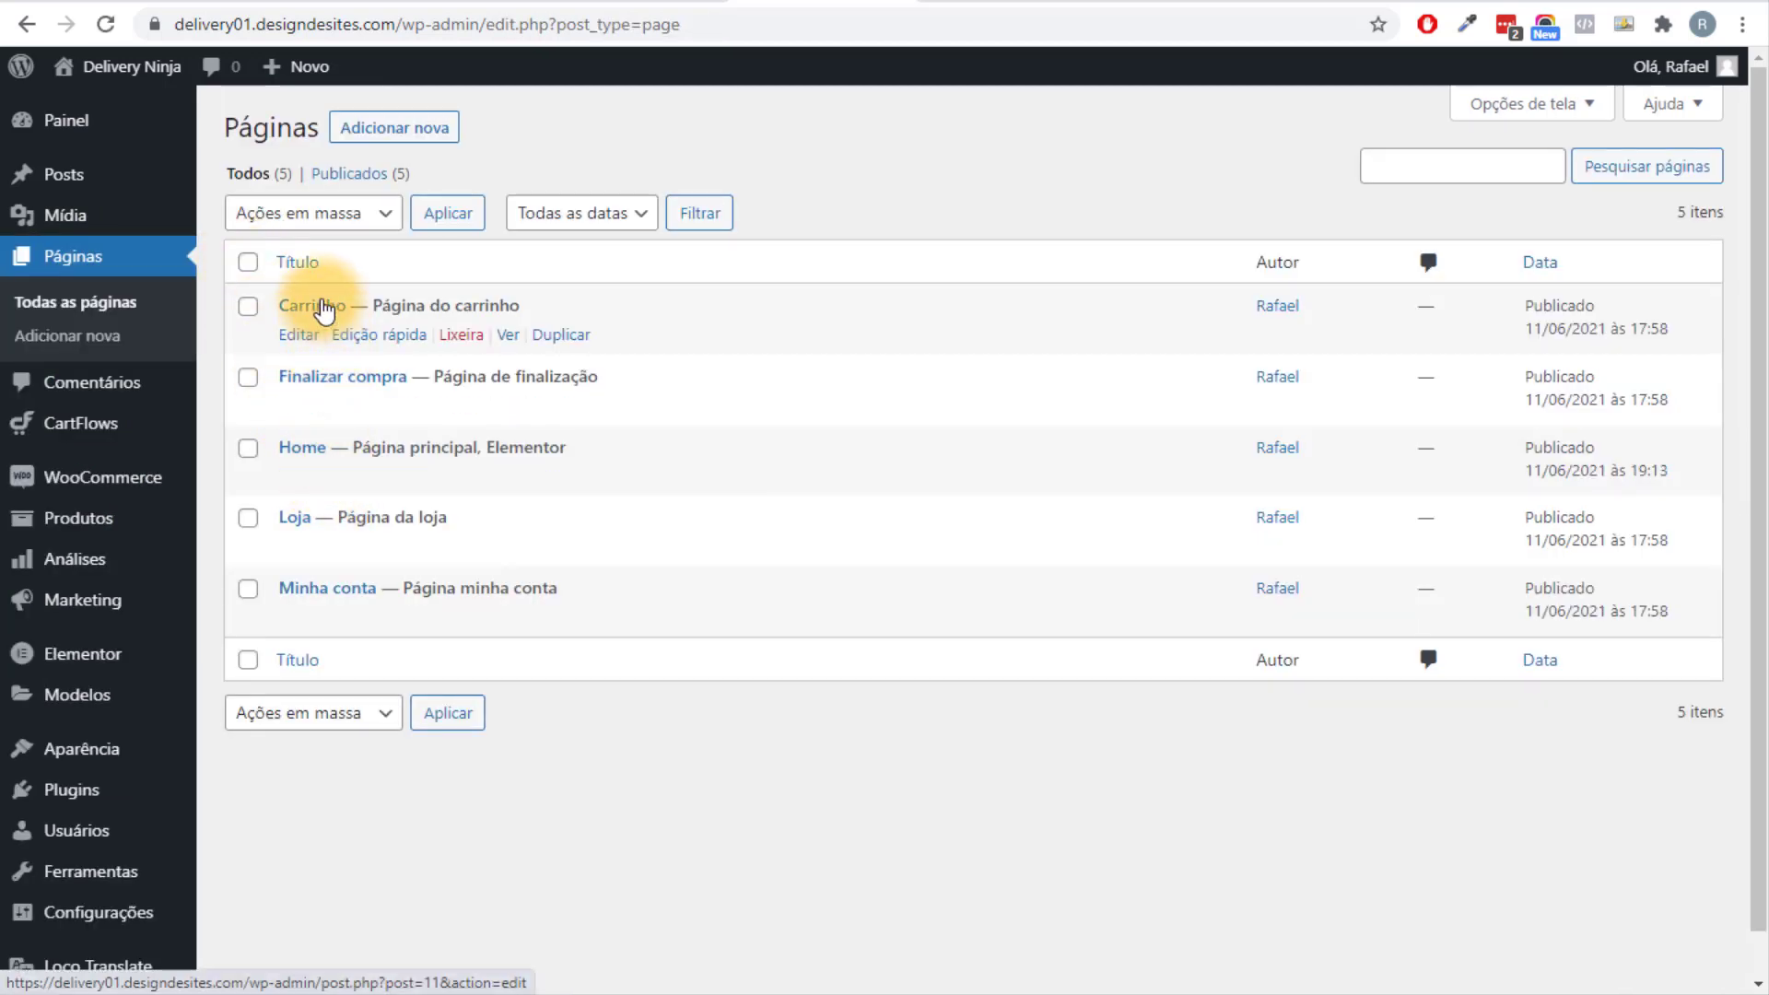
click(336, 307)
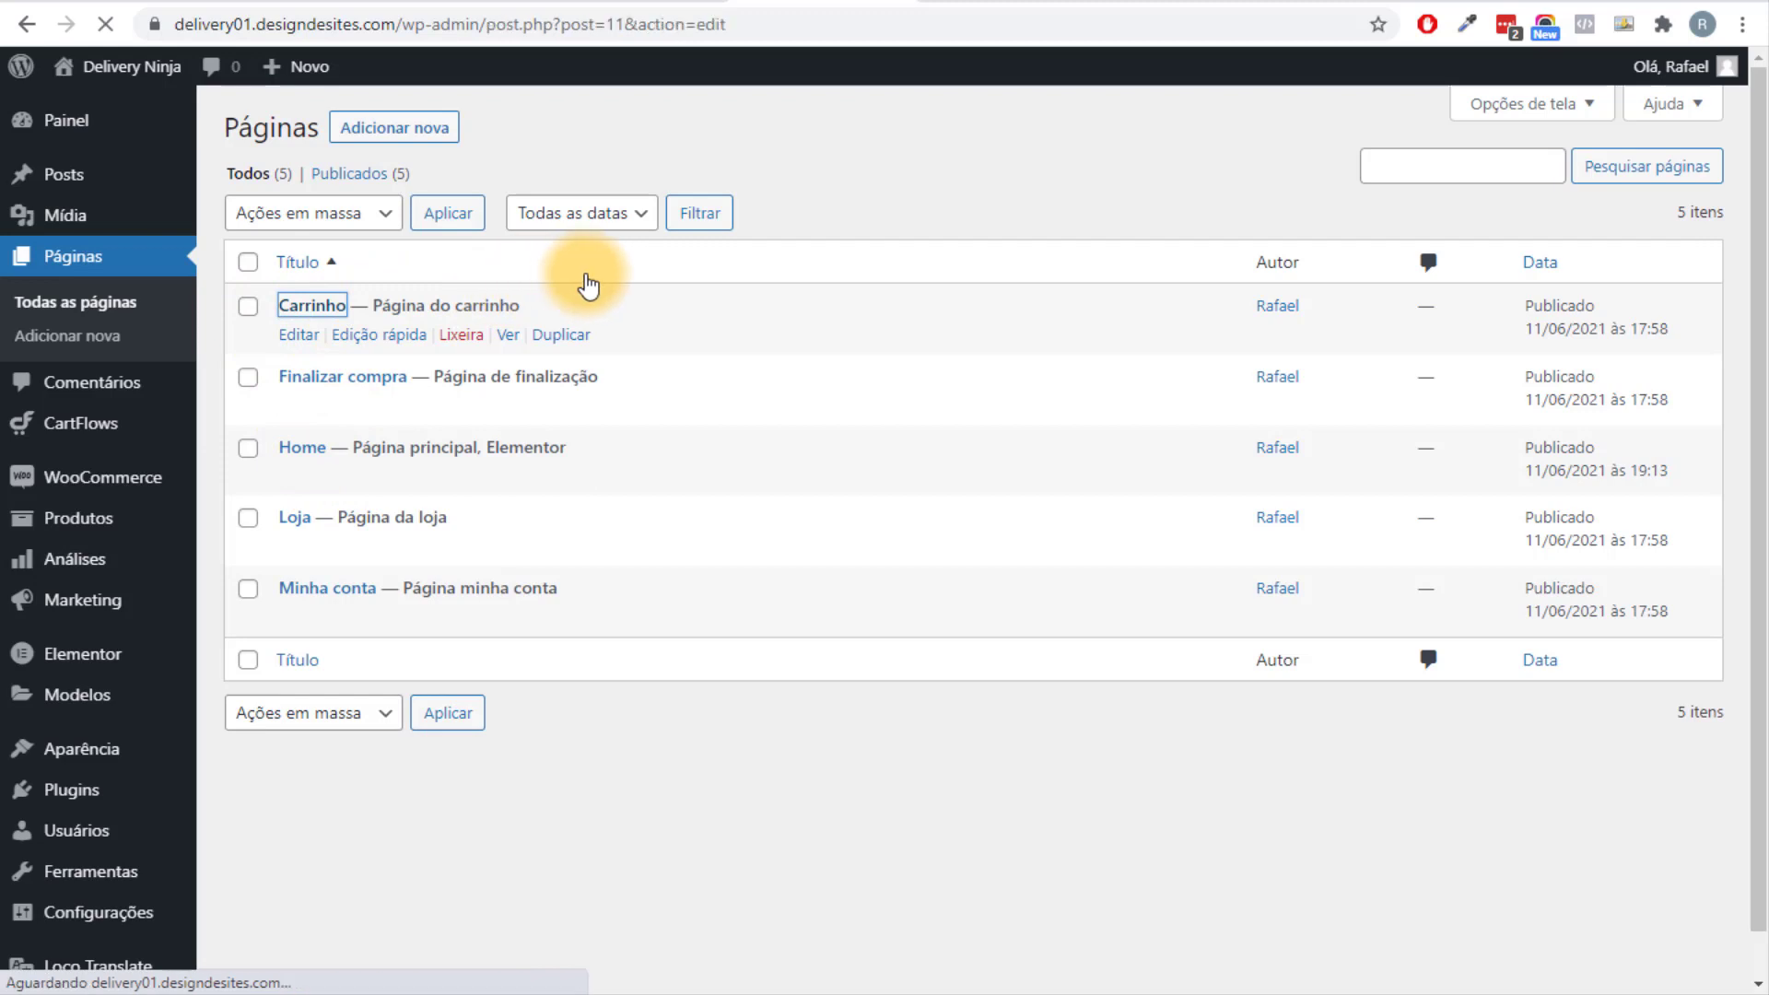
Set the Carrinho template to Elementor largura total and update the page.
scroll(1627, 654, down, 2)
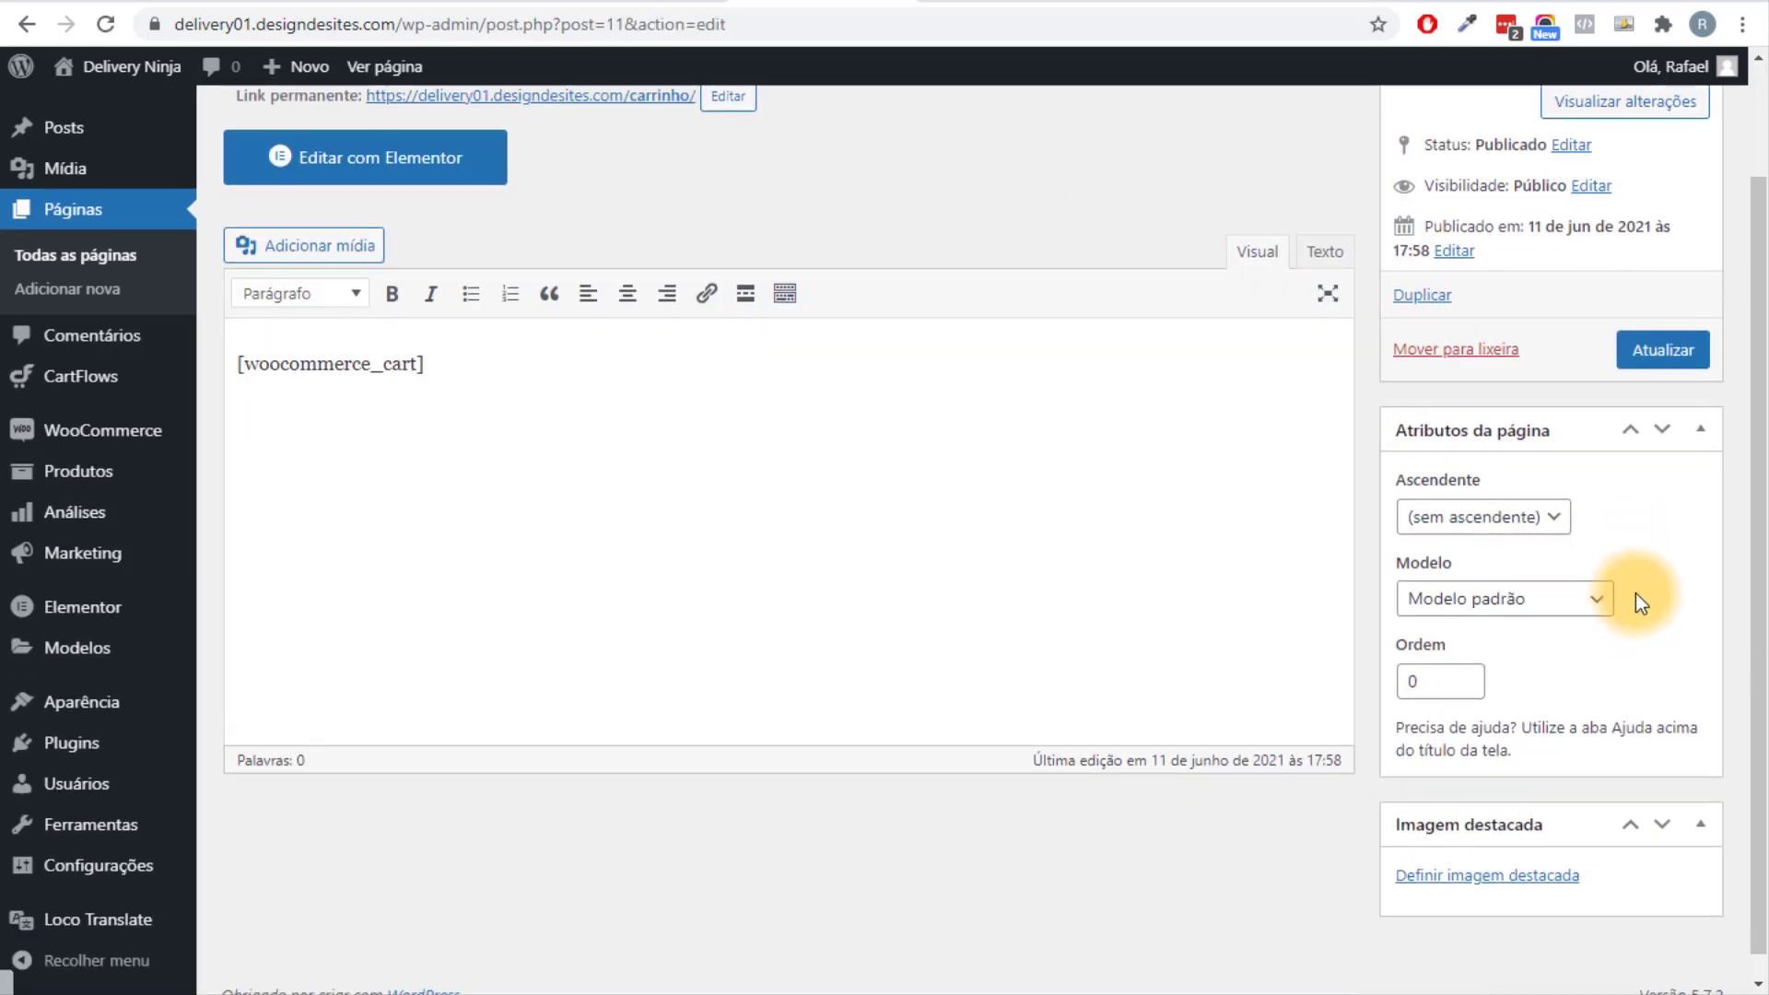
click(1575, 579)
click(1573, 651)
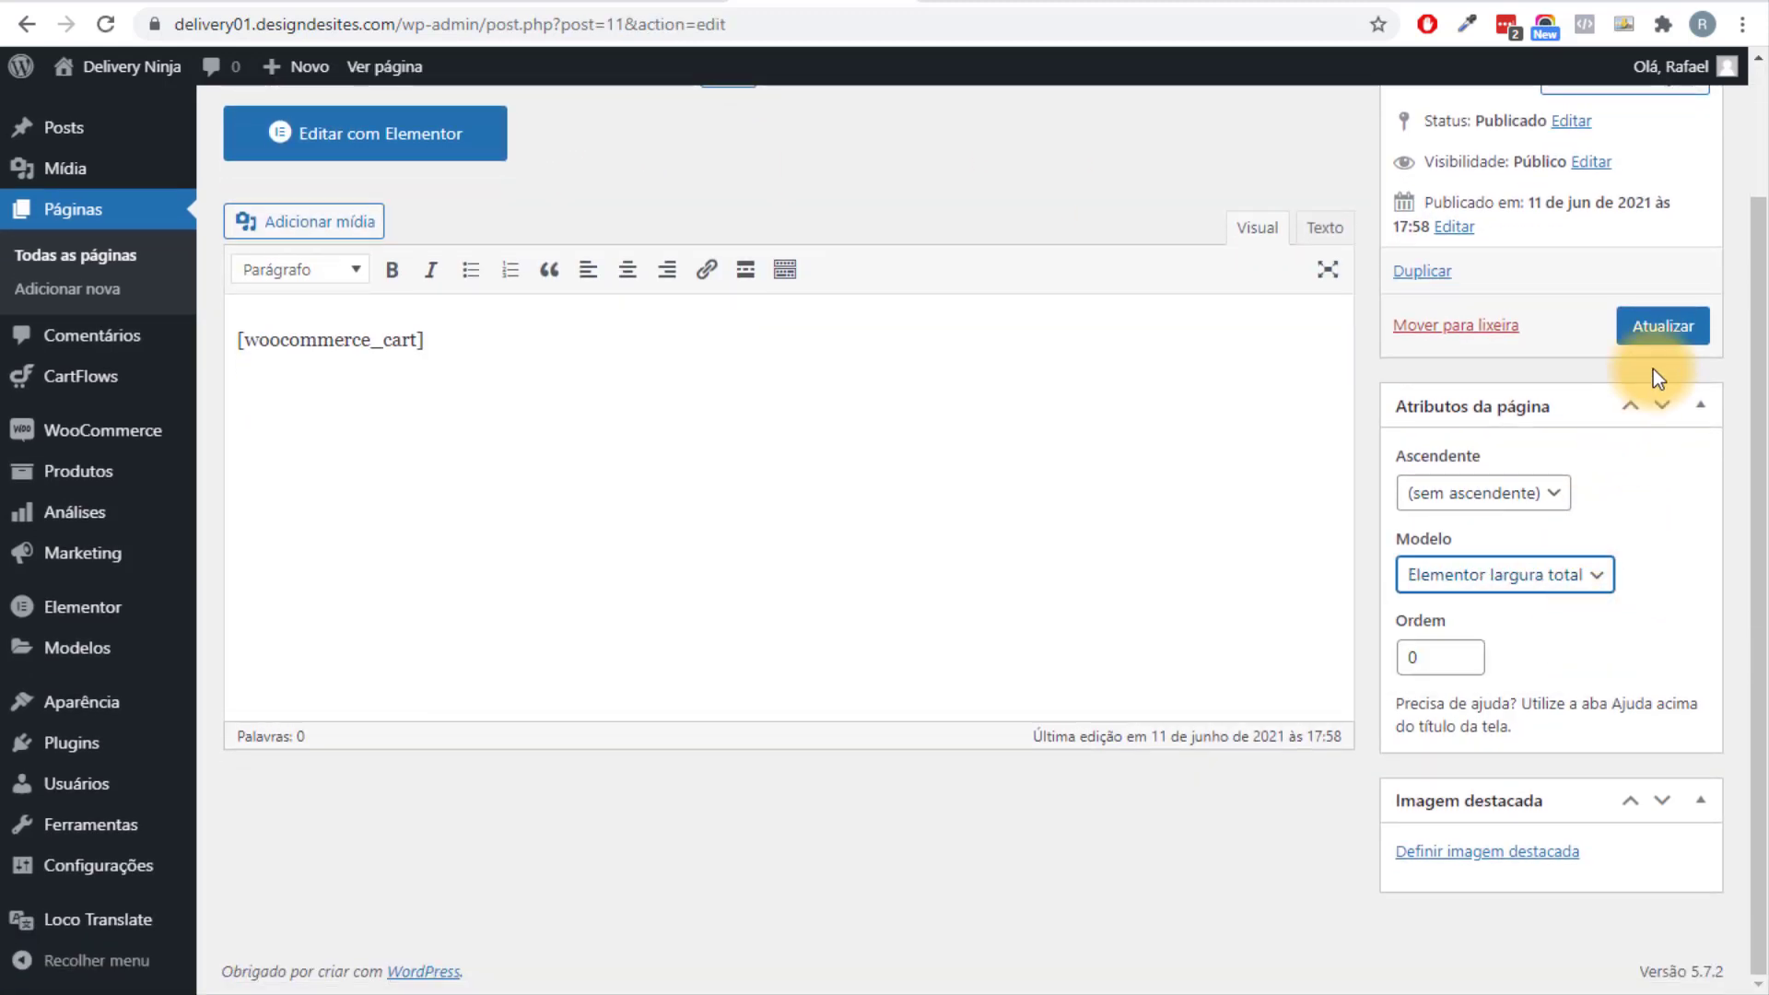
click(1672, 324)
scroll(1571, 488, up, 2)
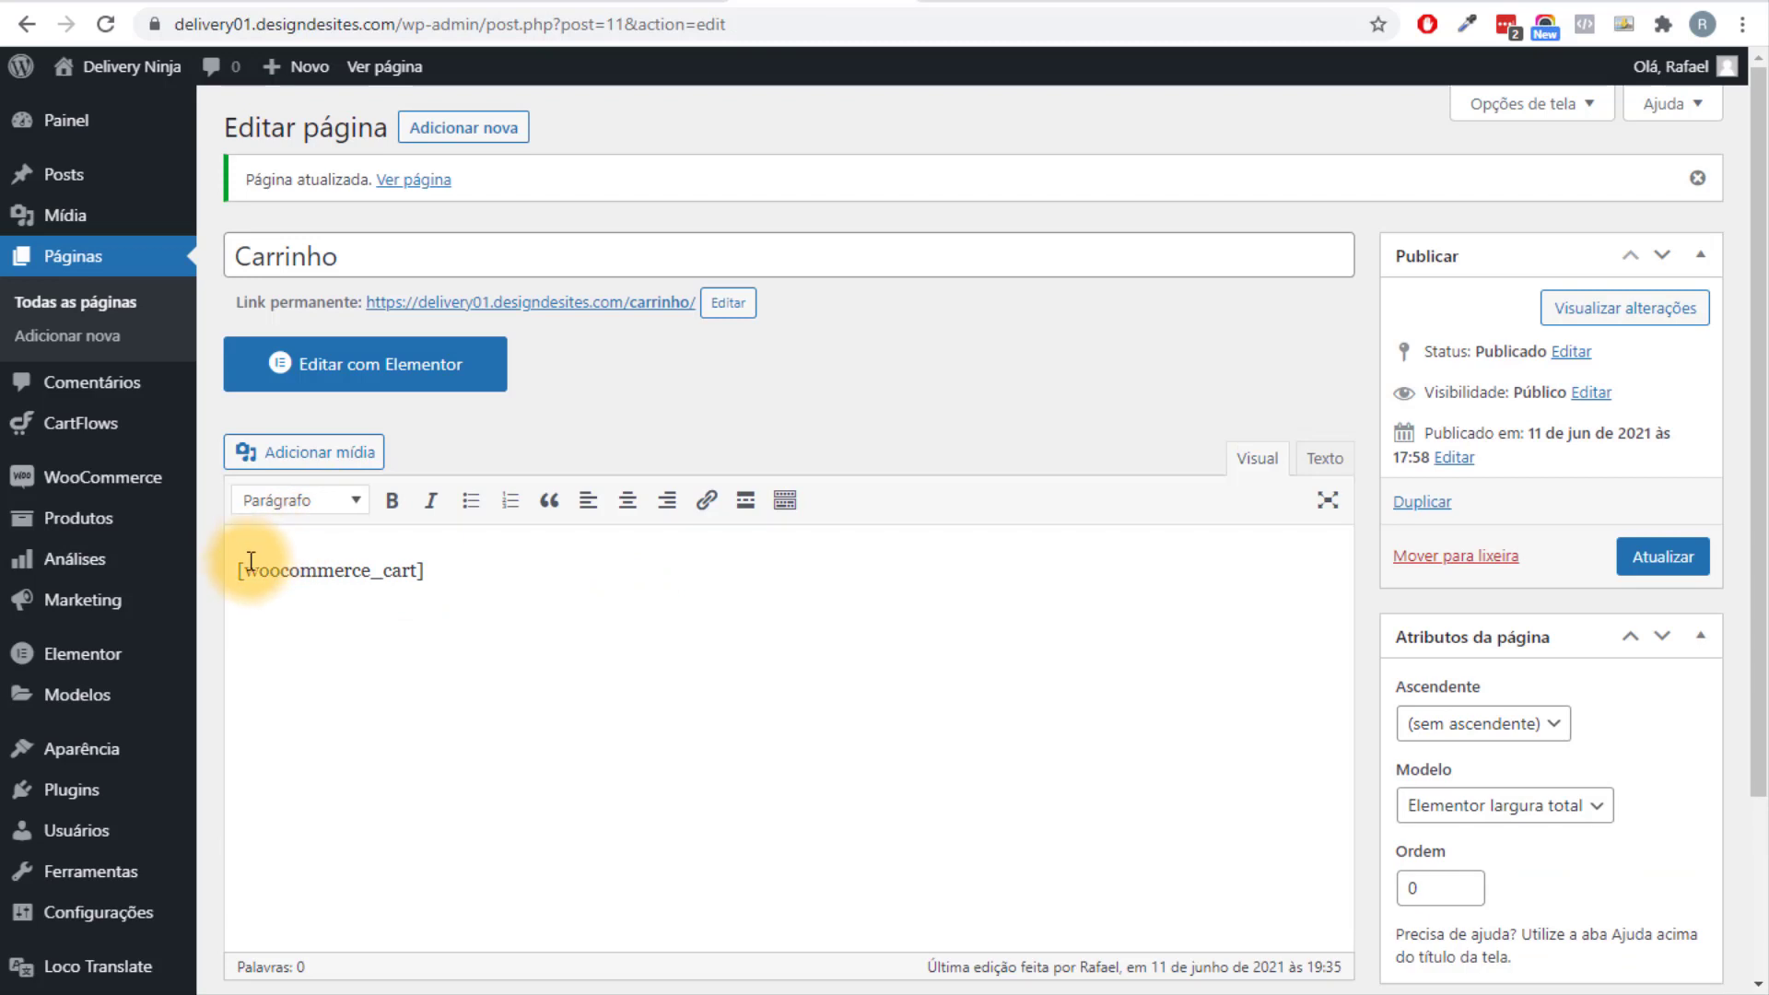
drag(239, 574, 426, 571)
Open the Carrinho page in Elementor and inspect the cart text widget's style options.
click(419, 364)
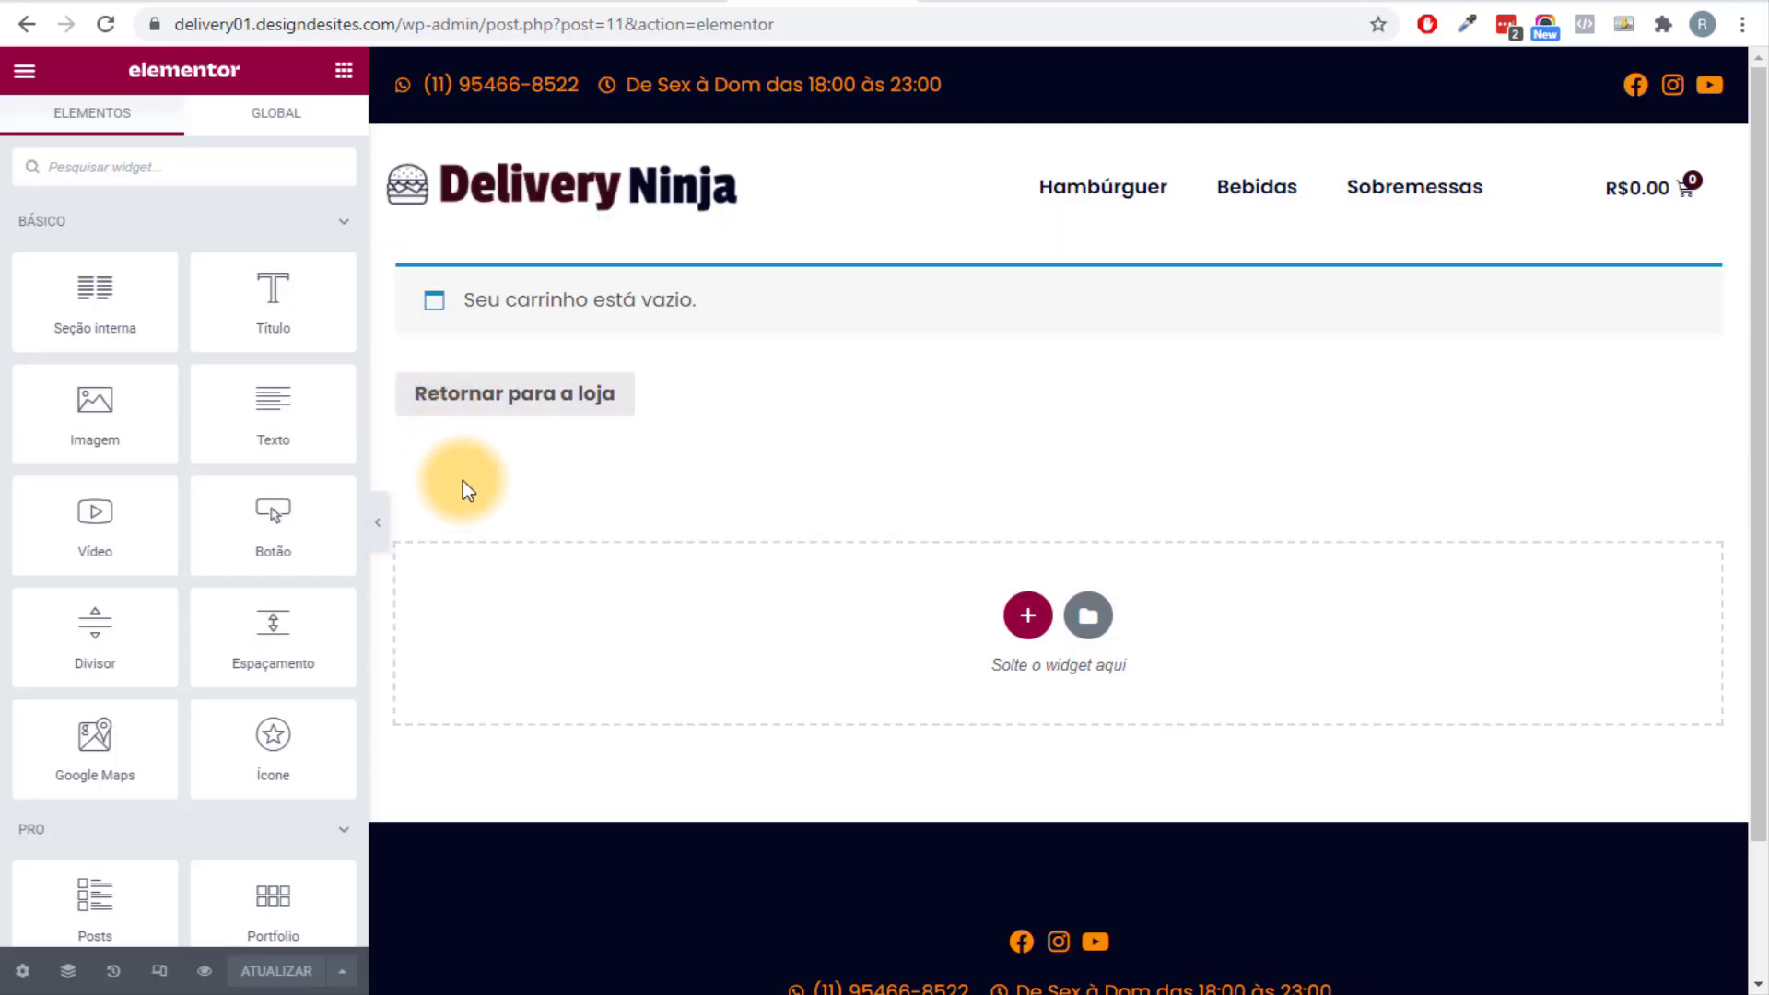
click(884, 308)
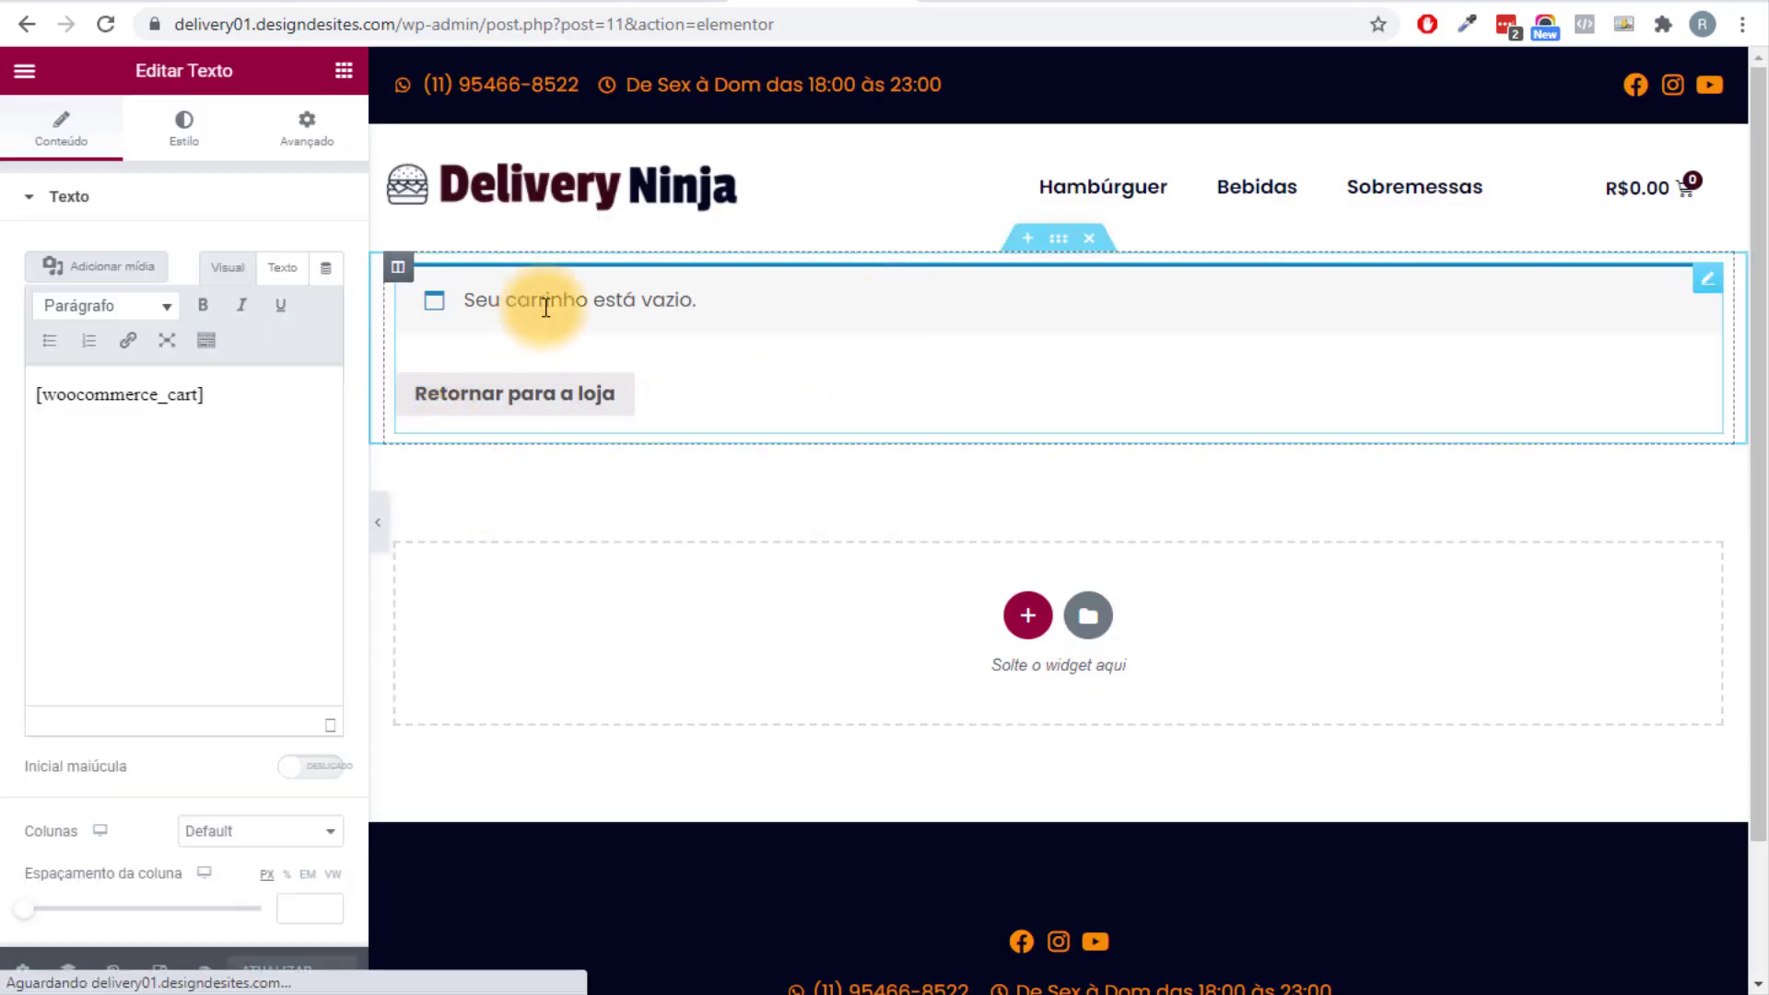
scroll(841, 474, down, 2)
scroll(892, 462, up, 2)
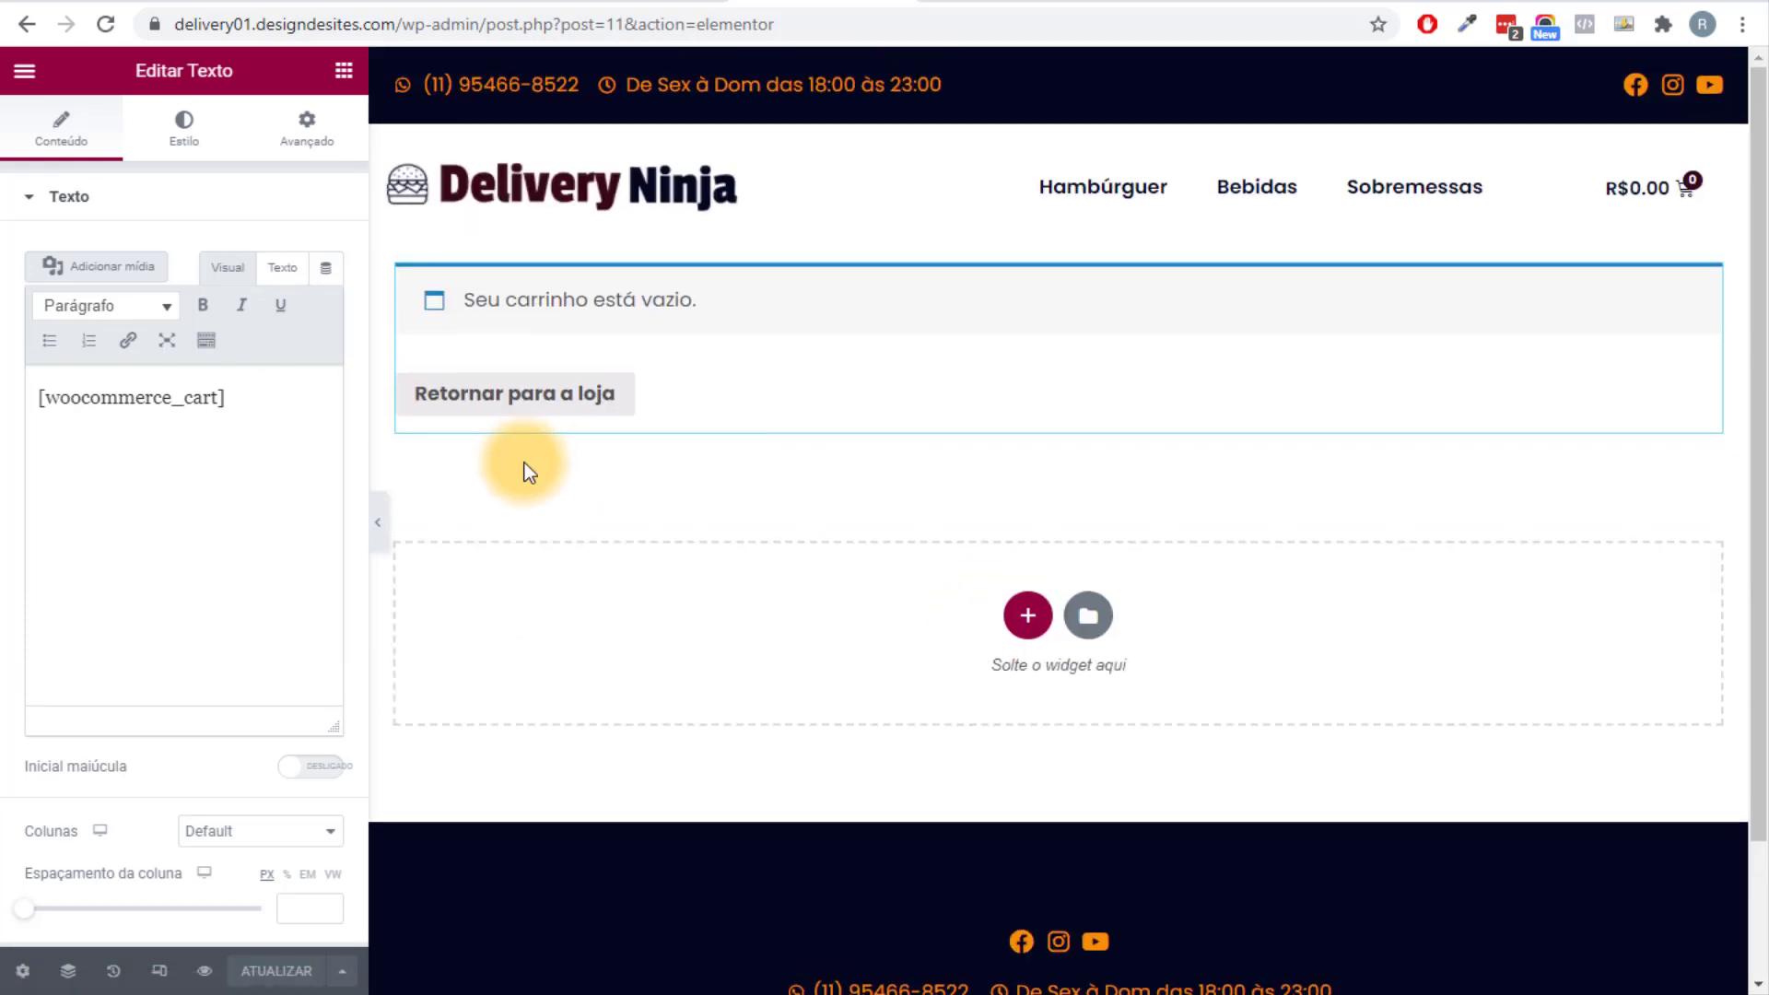
click(184, 122)
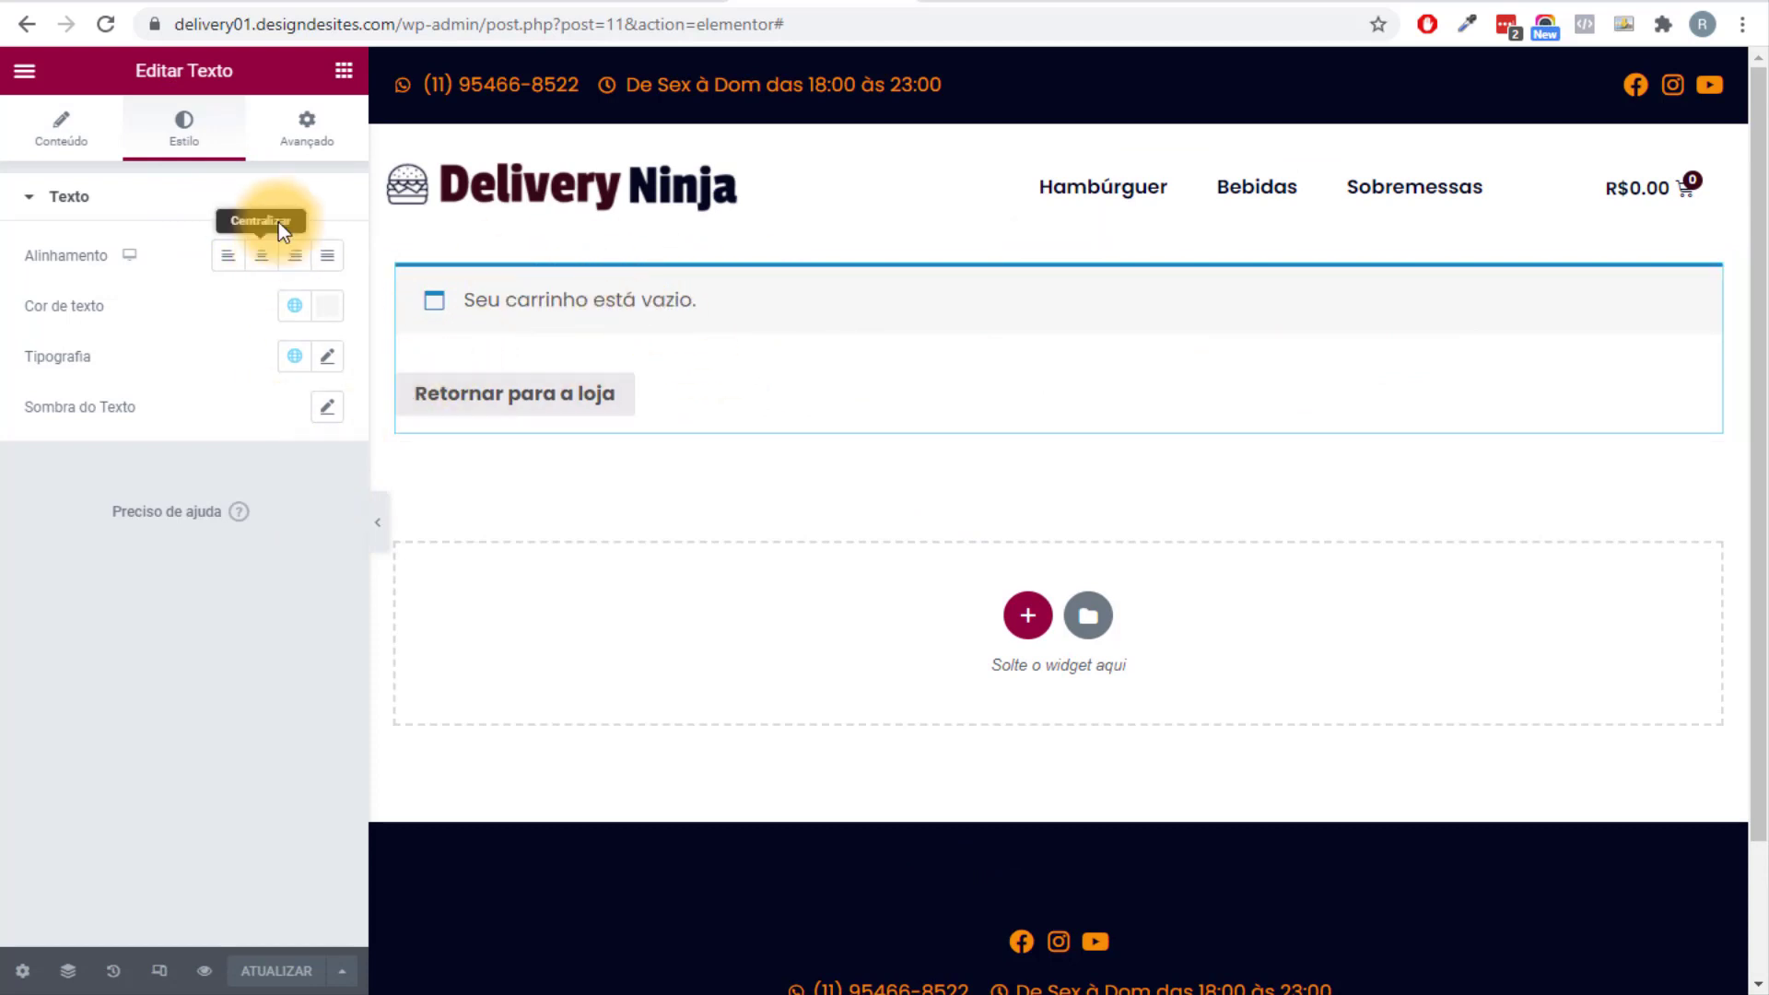
click(341, 70)
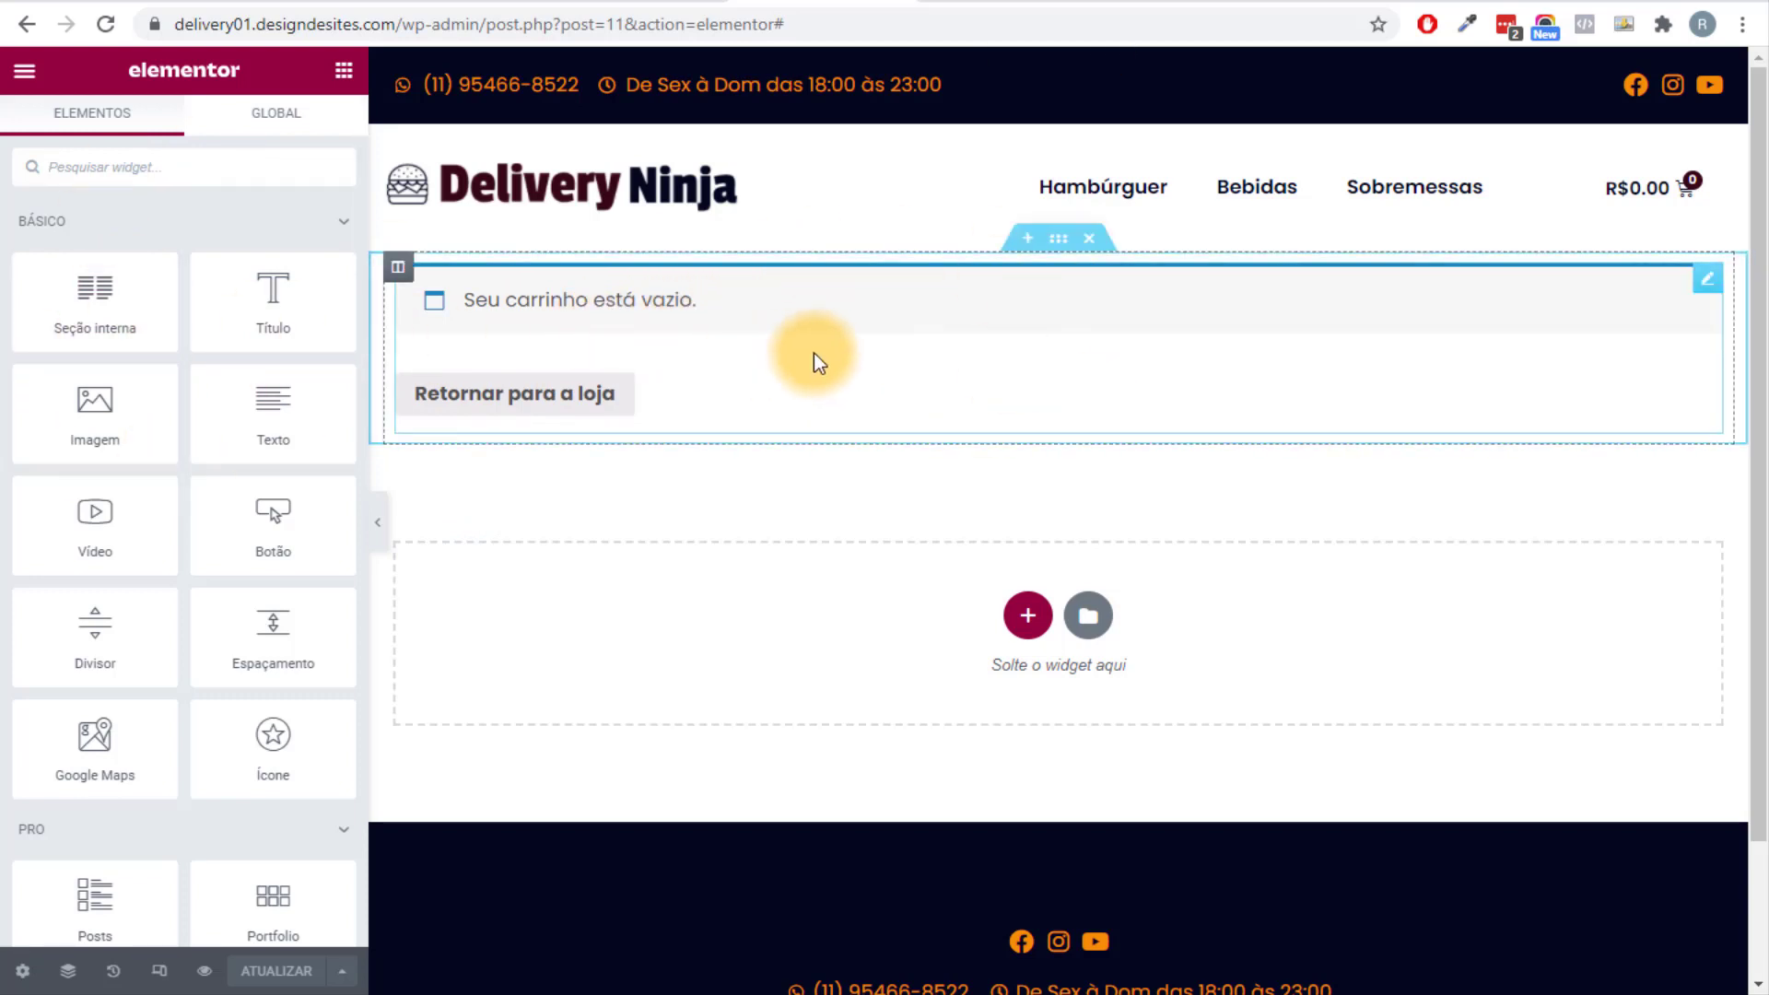
Search the Elementor widget list for 'woole'.
click(235, 184)
text(woolementor)
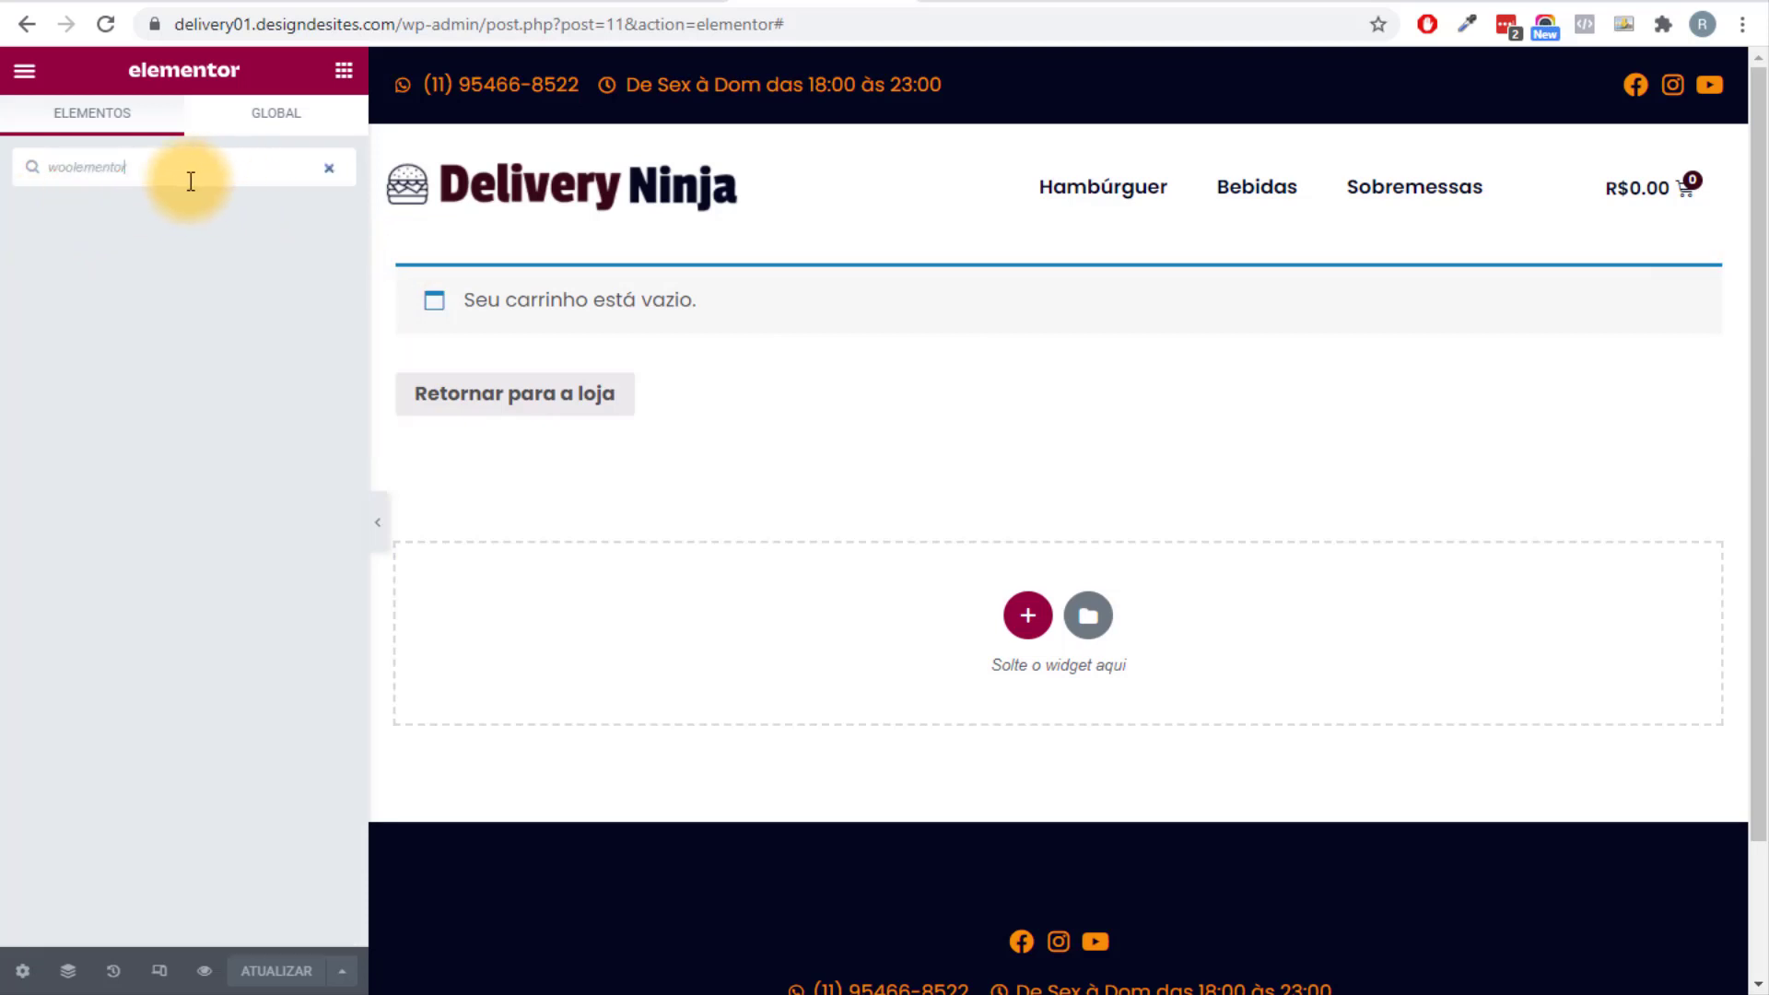
drag(185, 178, 7, 165)
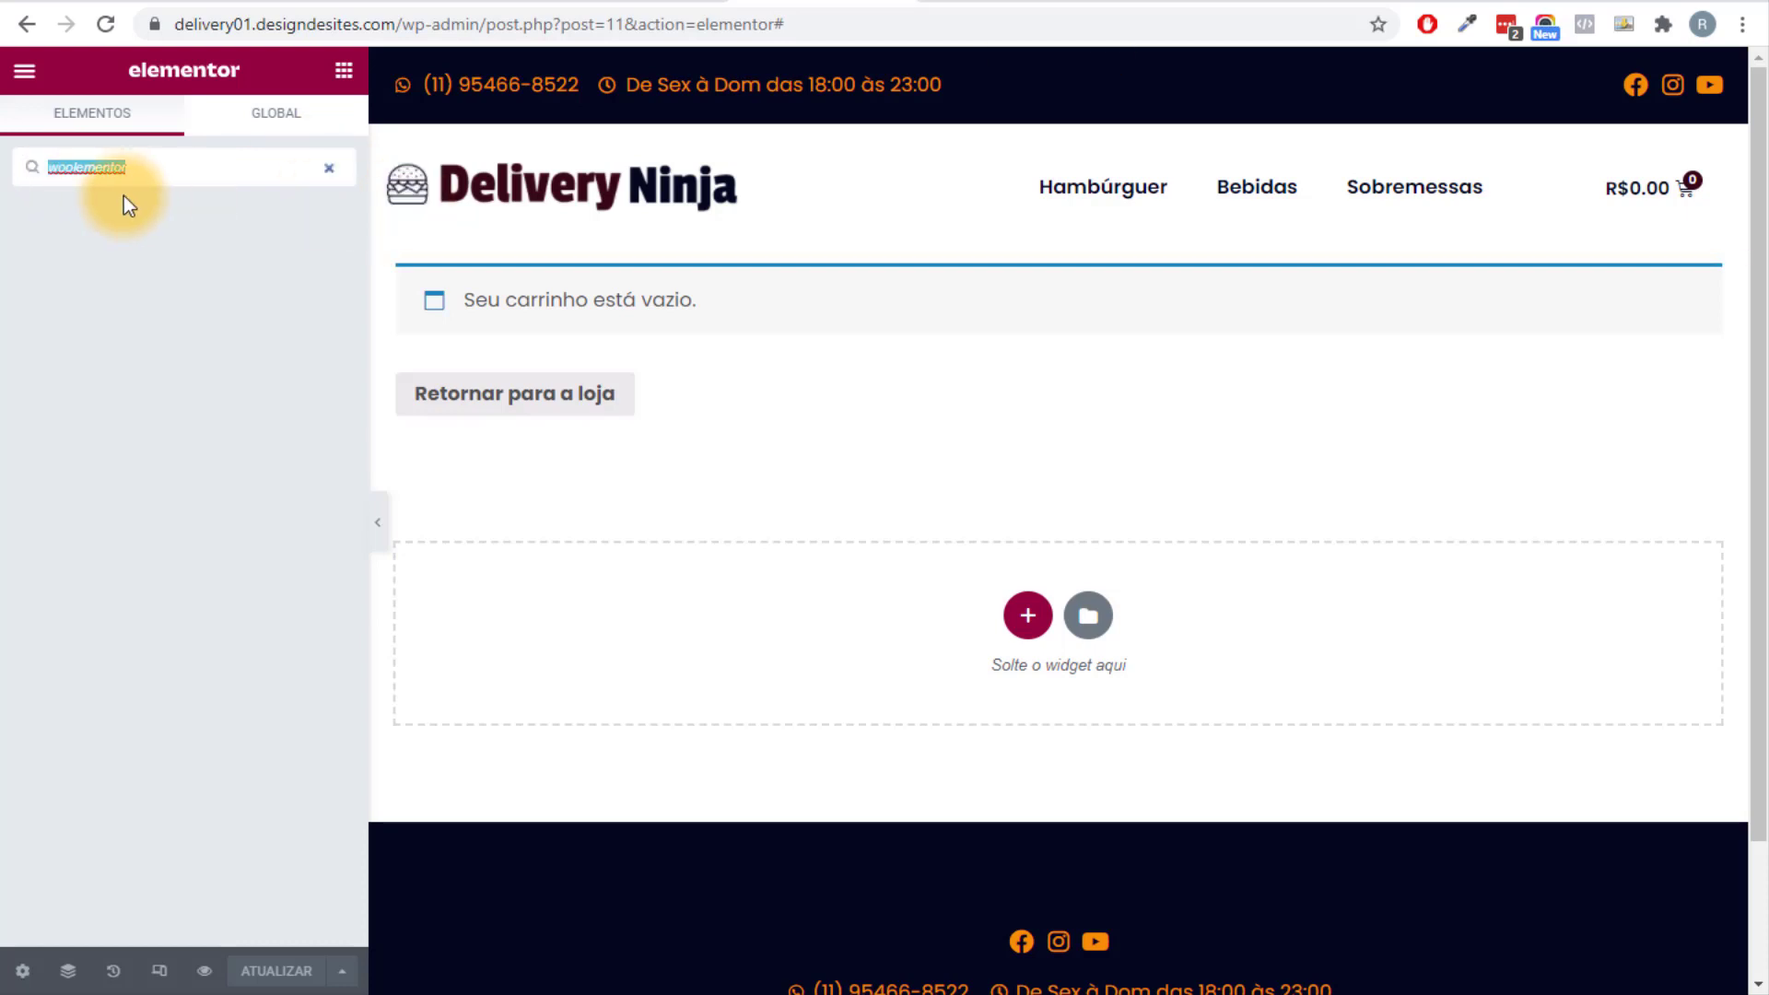
click(334, 166)
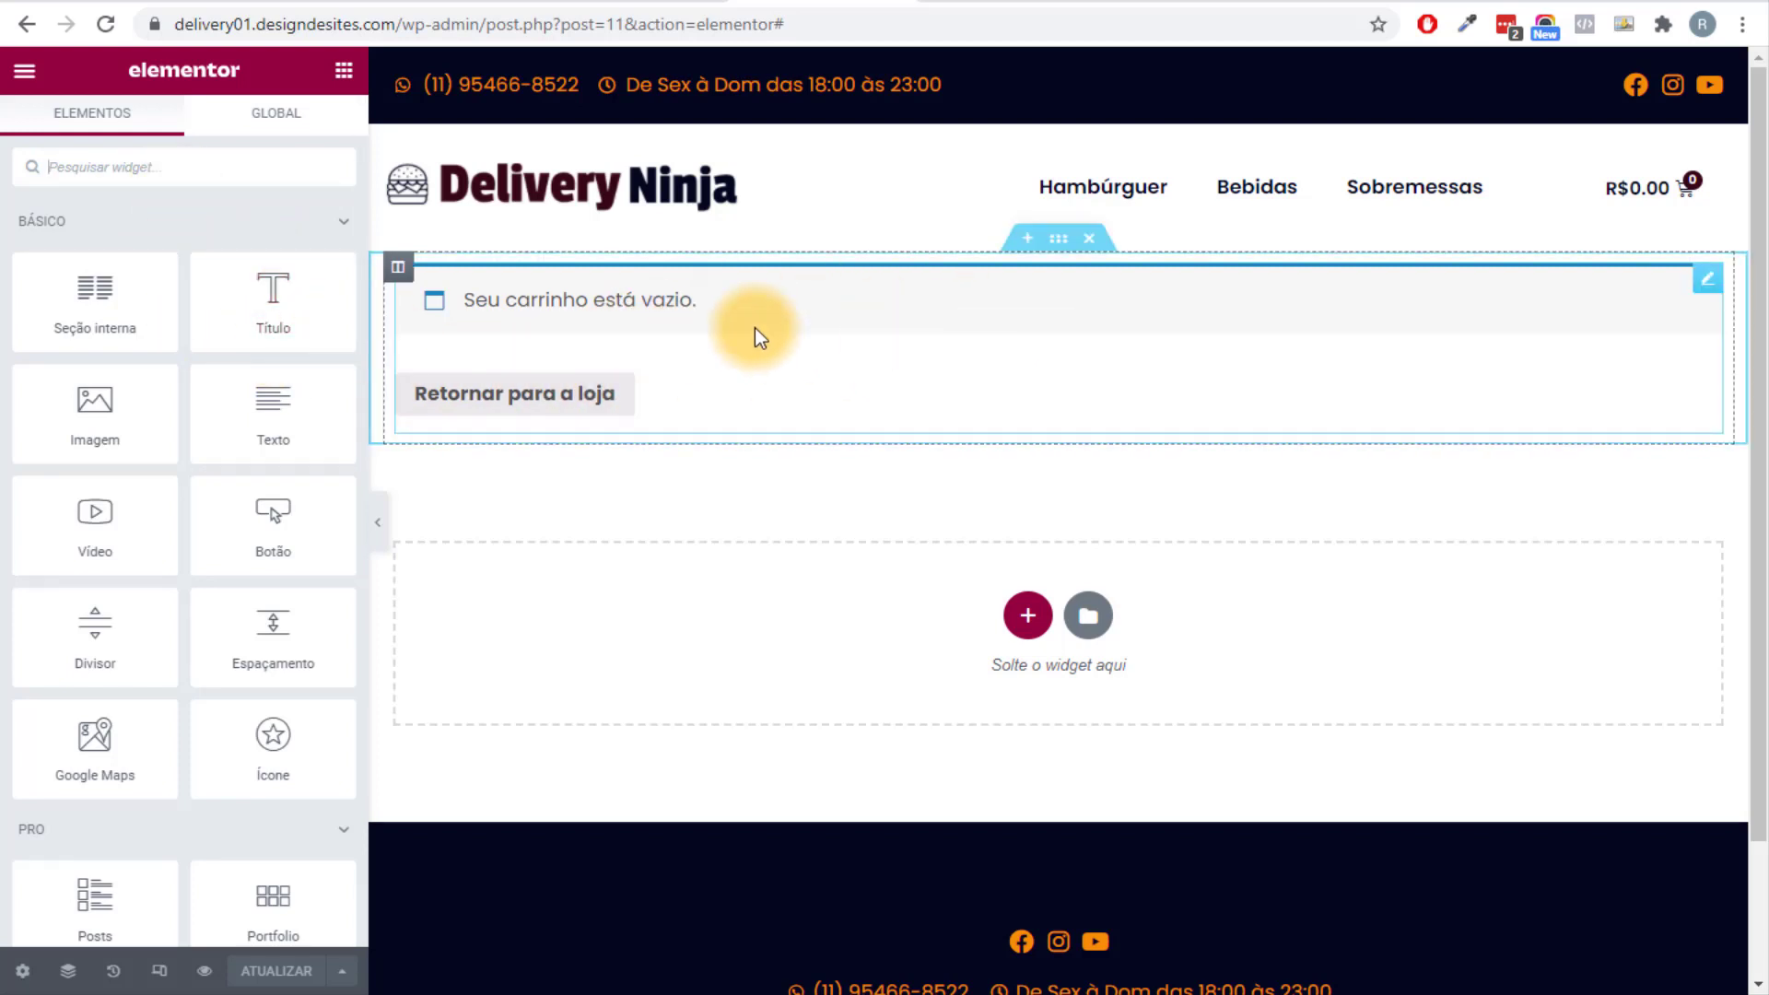
Exit Elementor to the dashboard and collapse the Personalizar Páginas branch in the mind map.
click(25, 70)
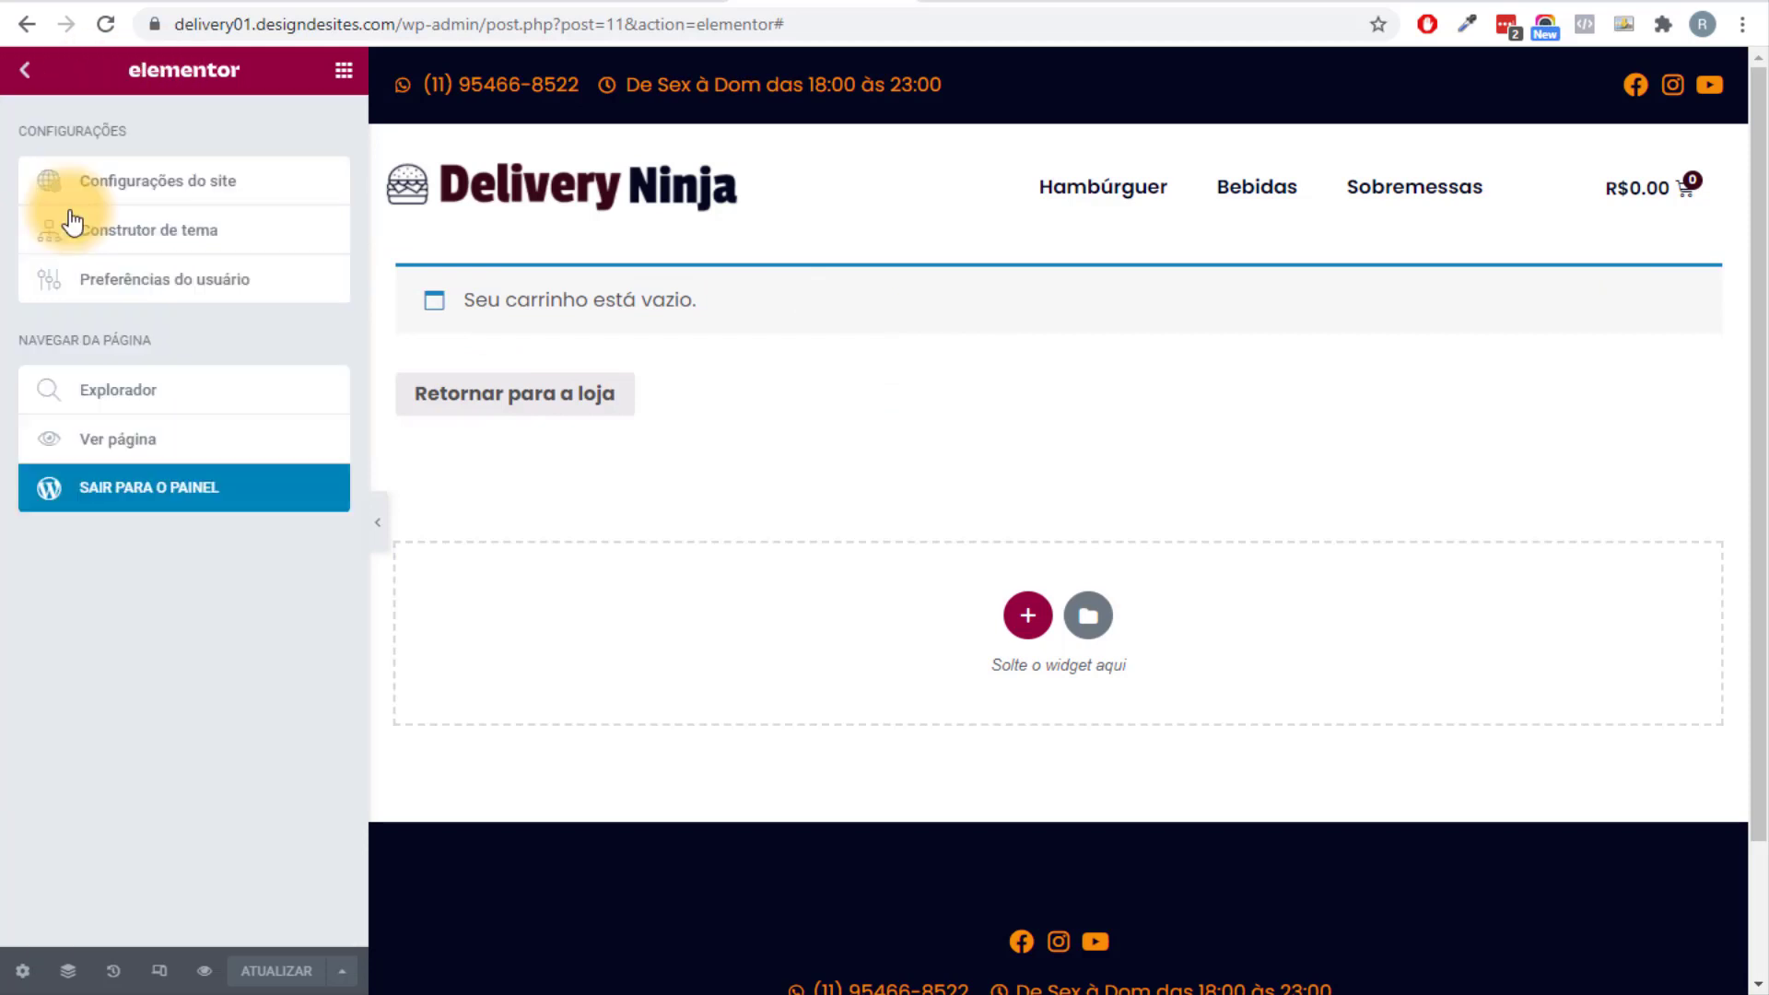
click(143, 488)
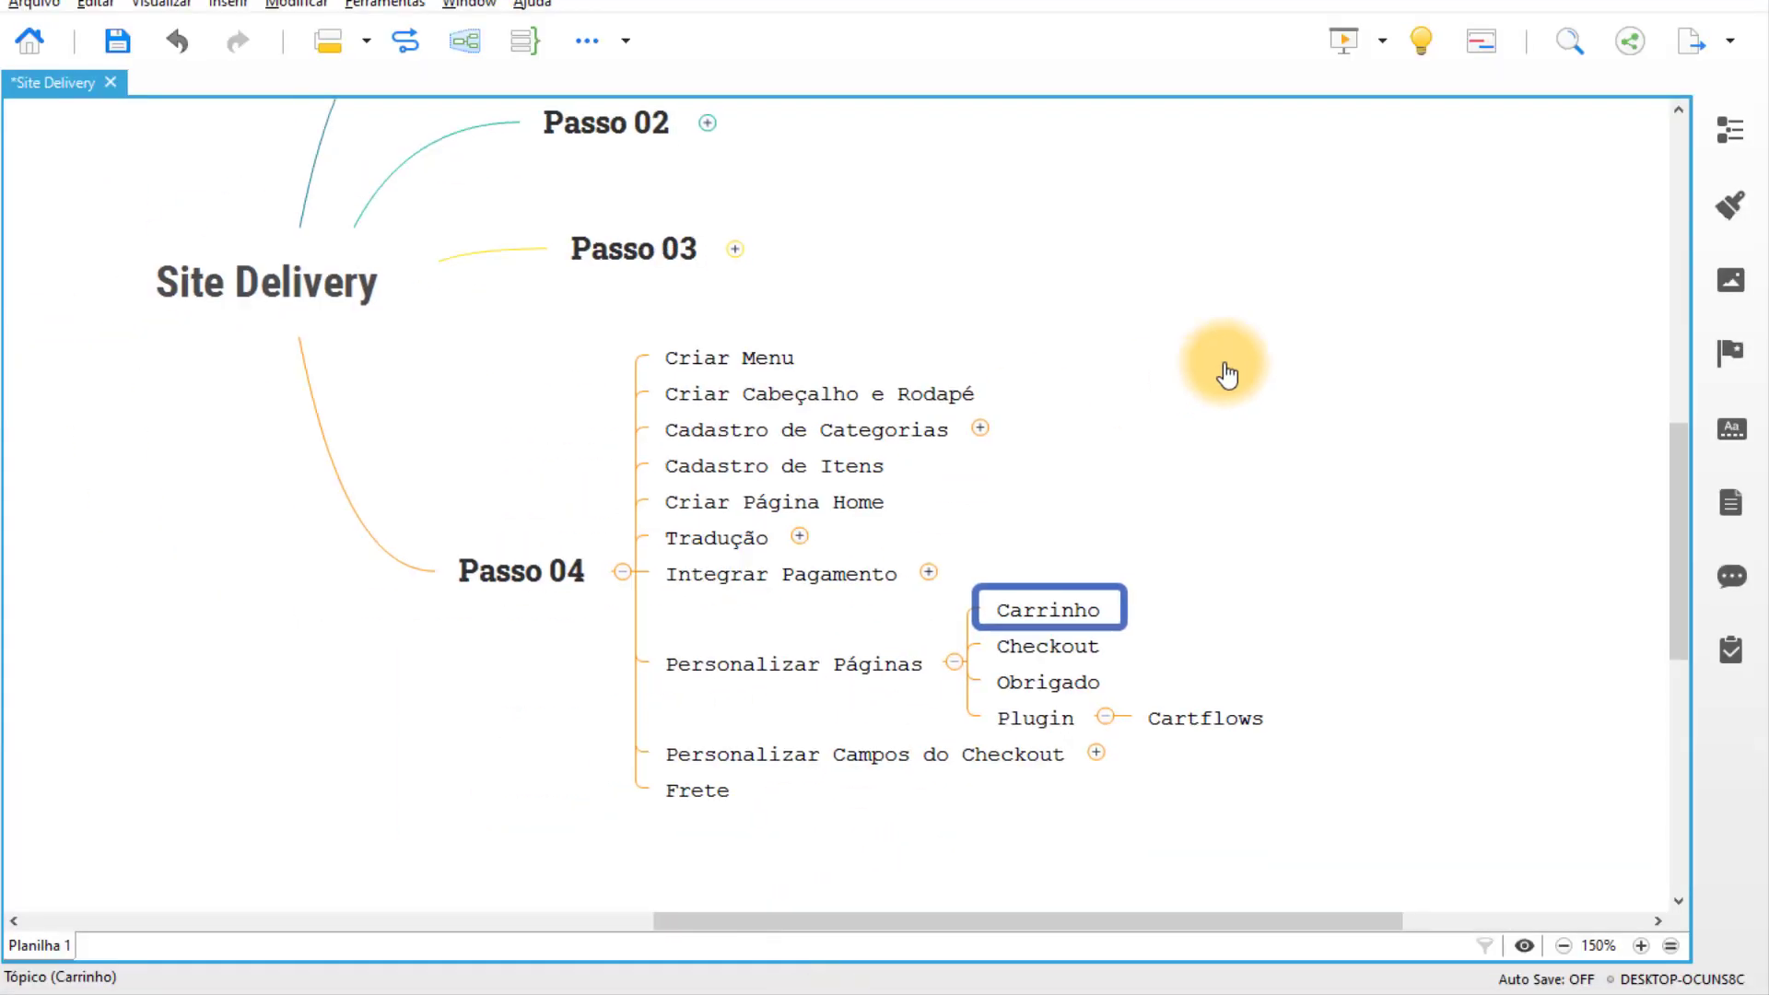
click(919, 655)
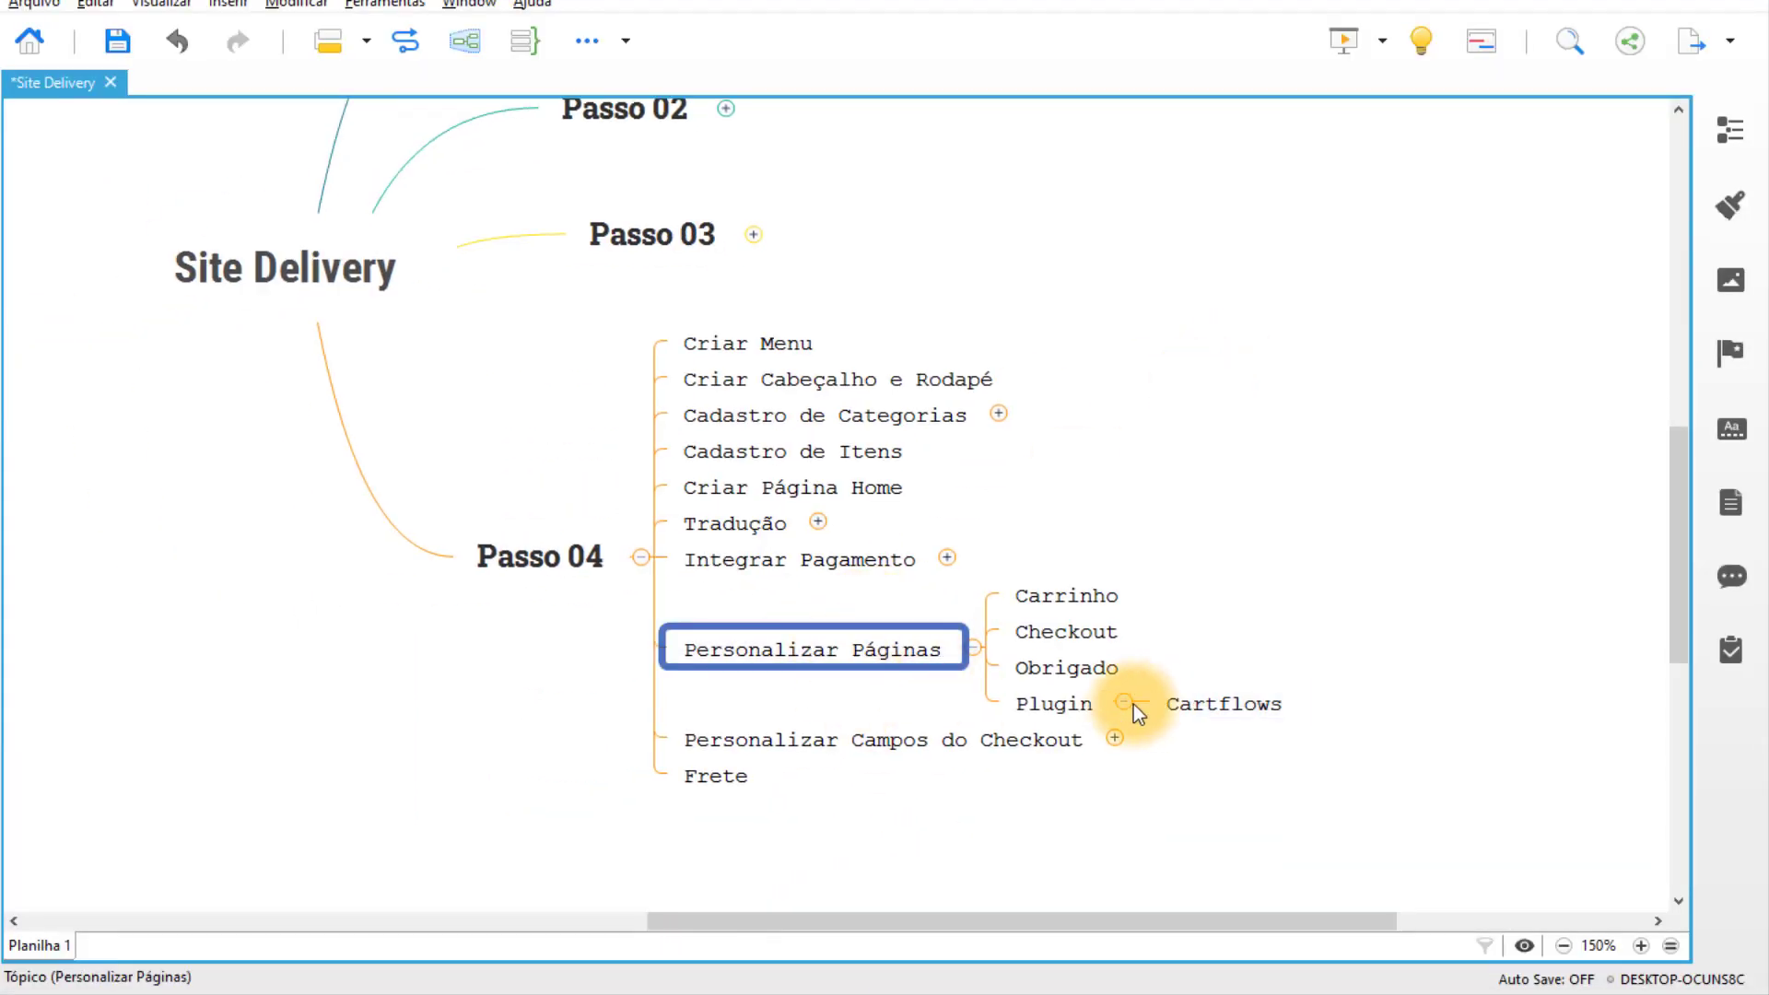
click(1124, 703)
click(972, 648)
click(814, 599)
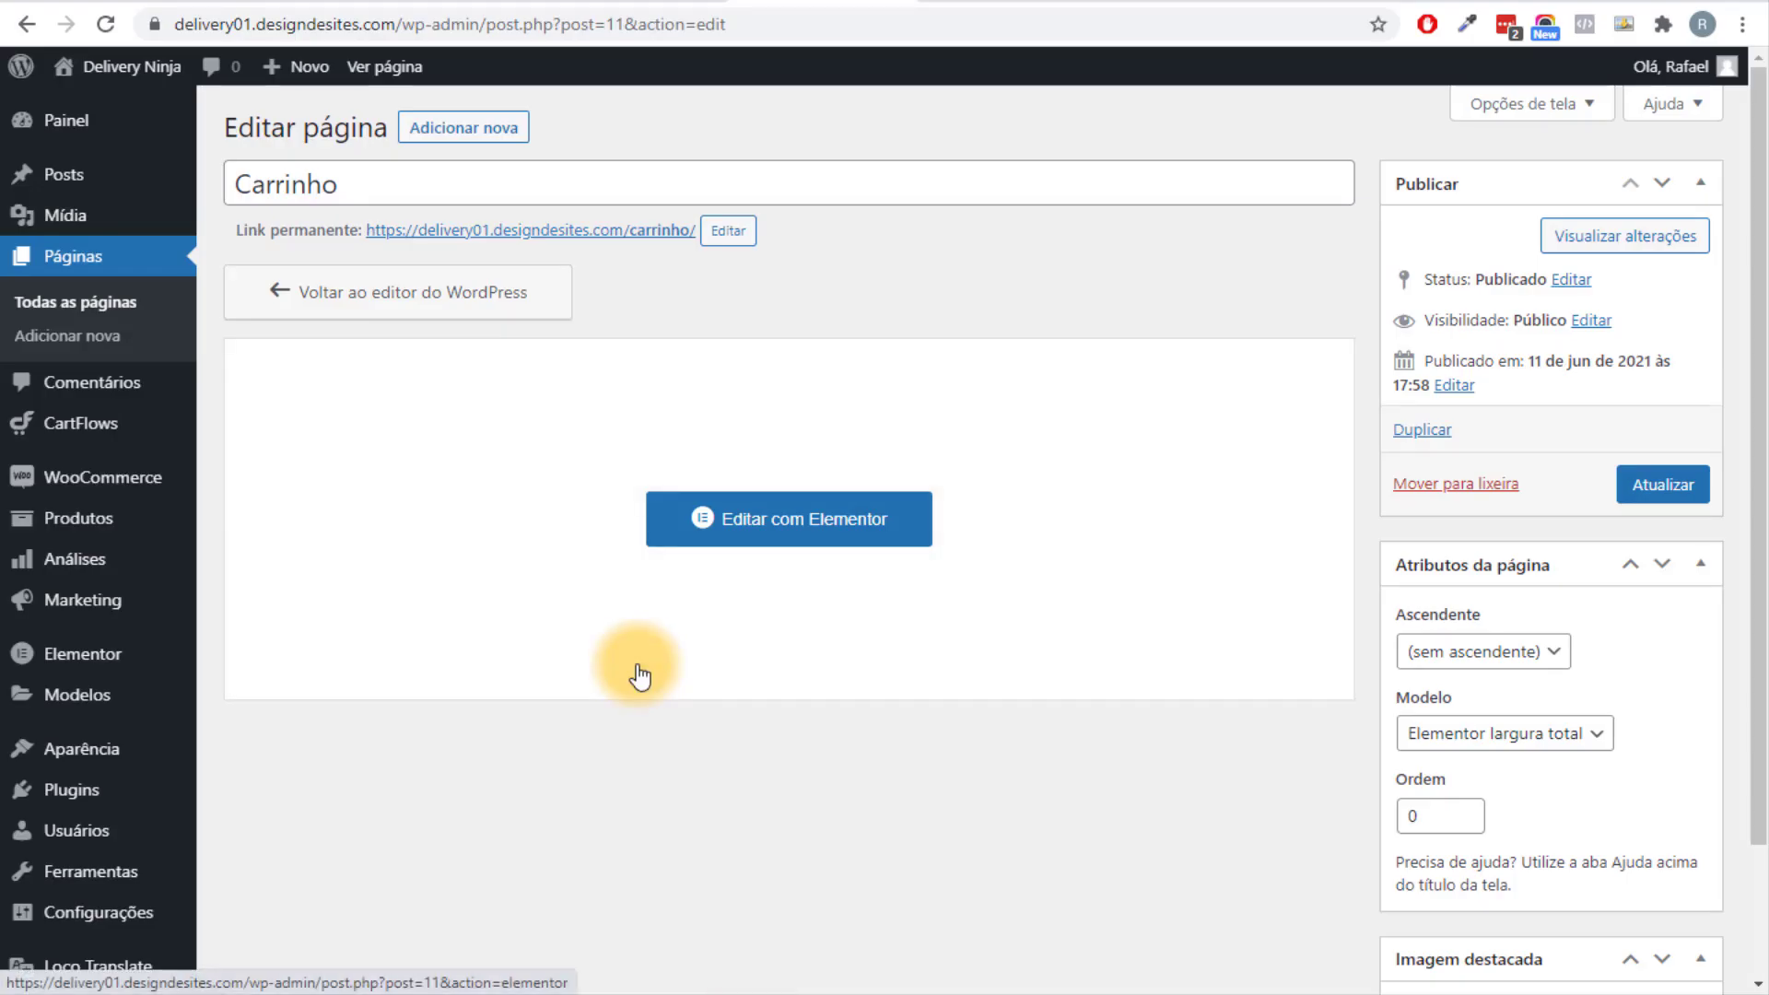
Go to the CartFlows general settings page, dismissing the leave-site warning.
mouse_move(147, 433)
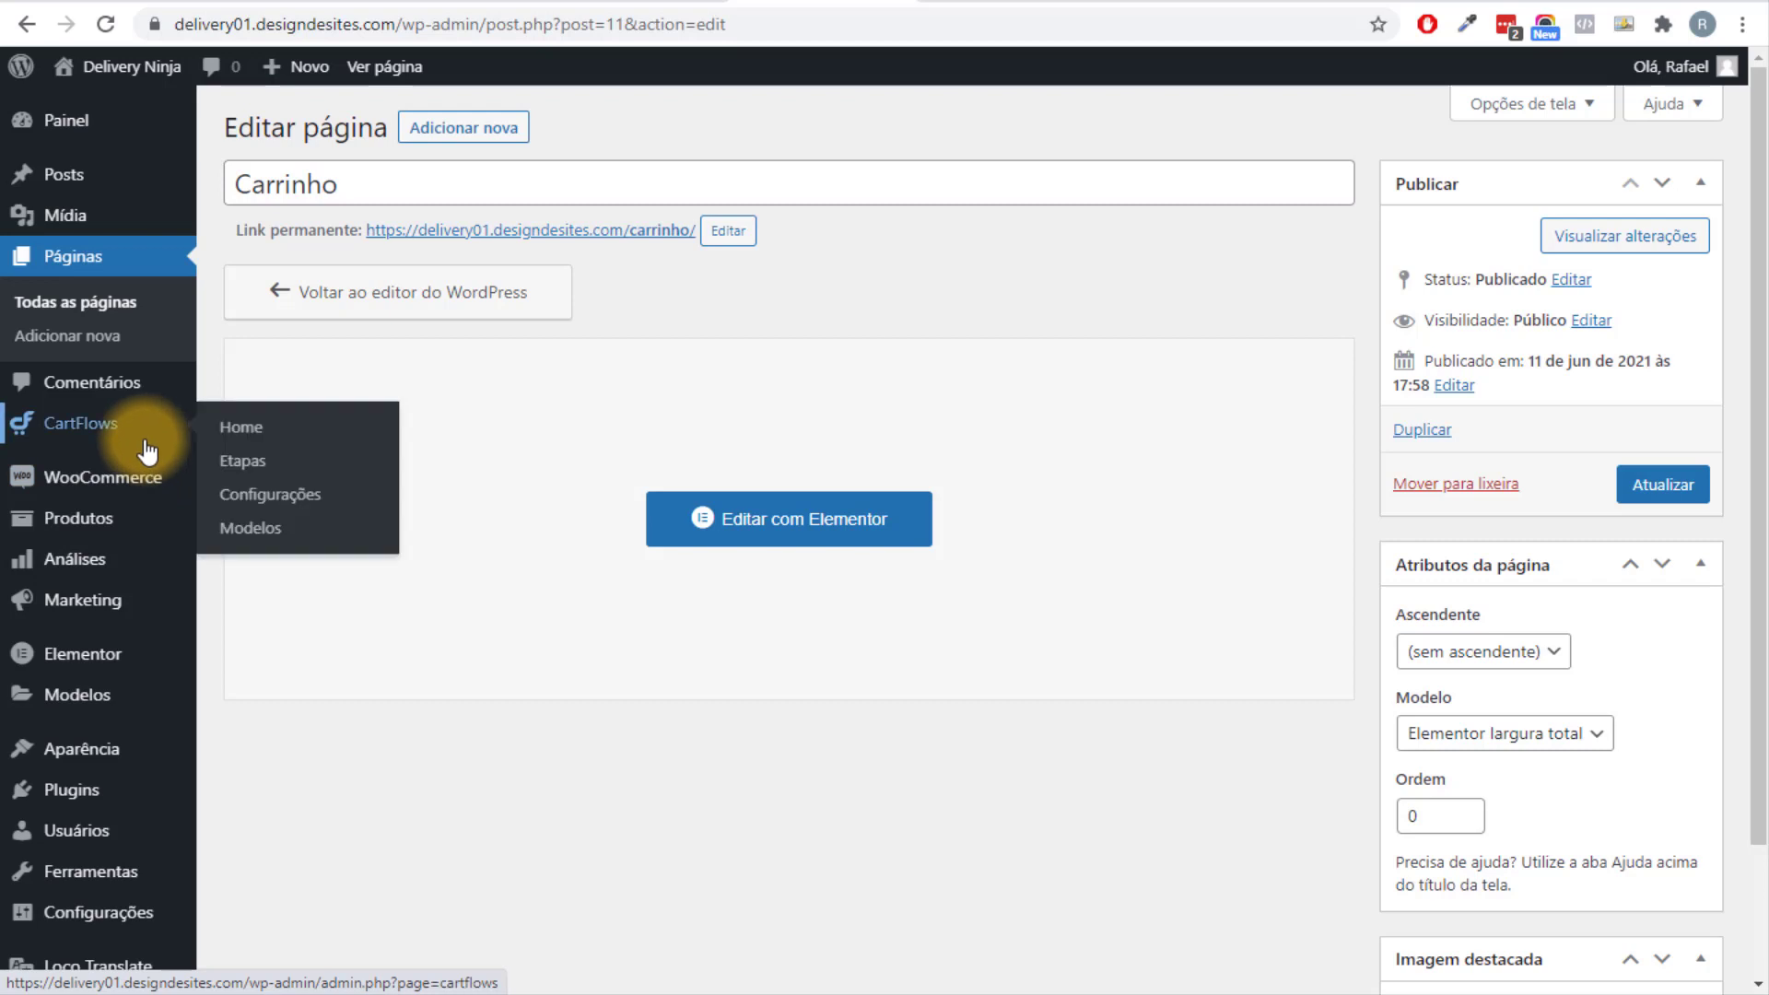
click(276, 502)
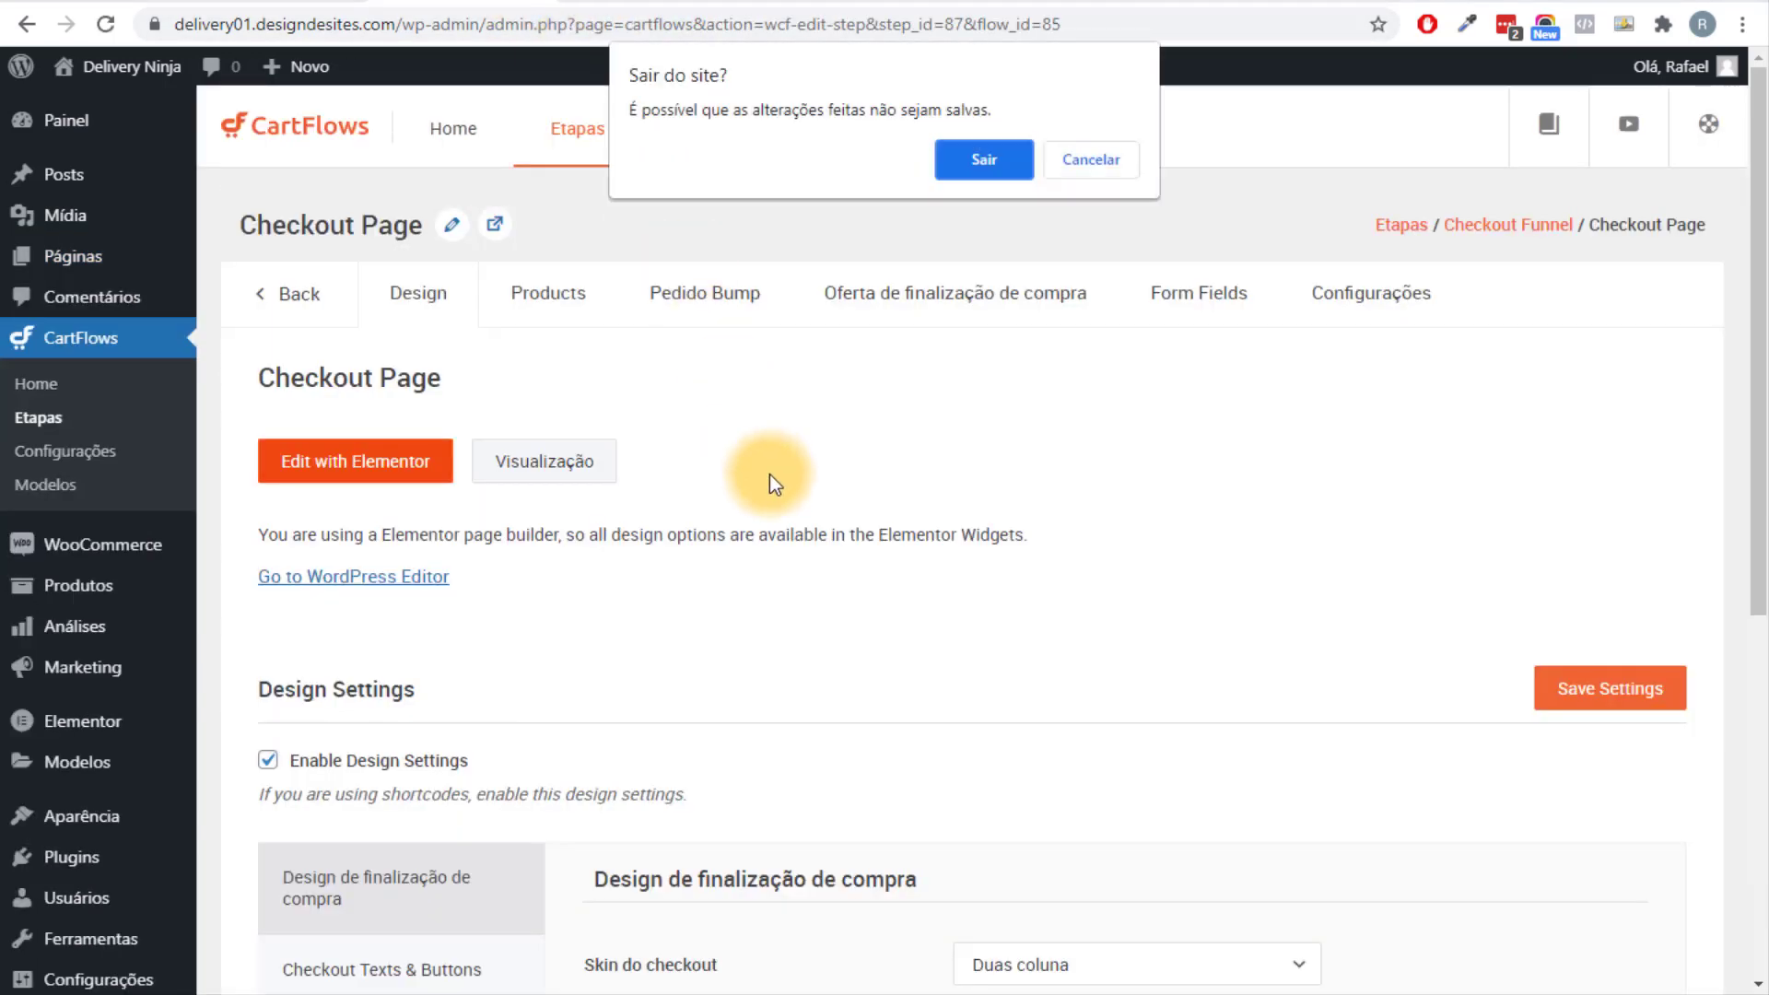
click(1067, 169)
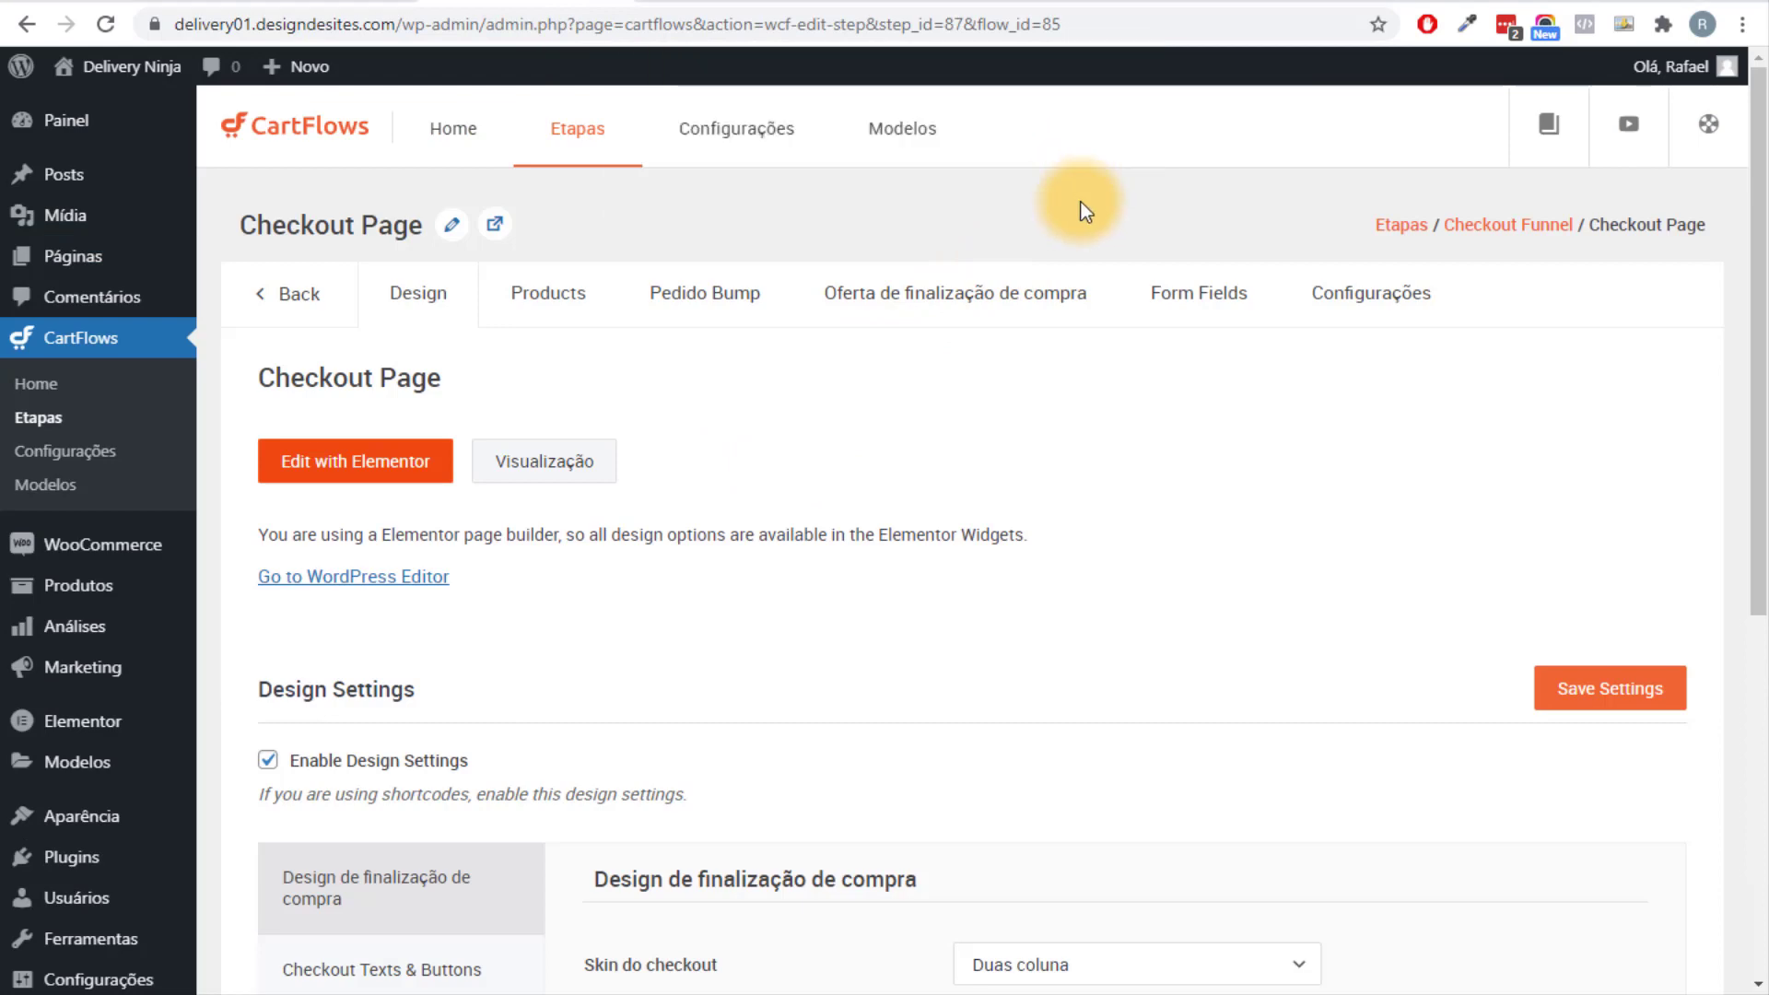
scroll(1026, 464, down, 5)
click(736, 128)
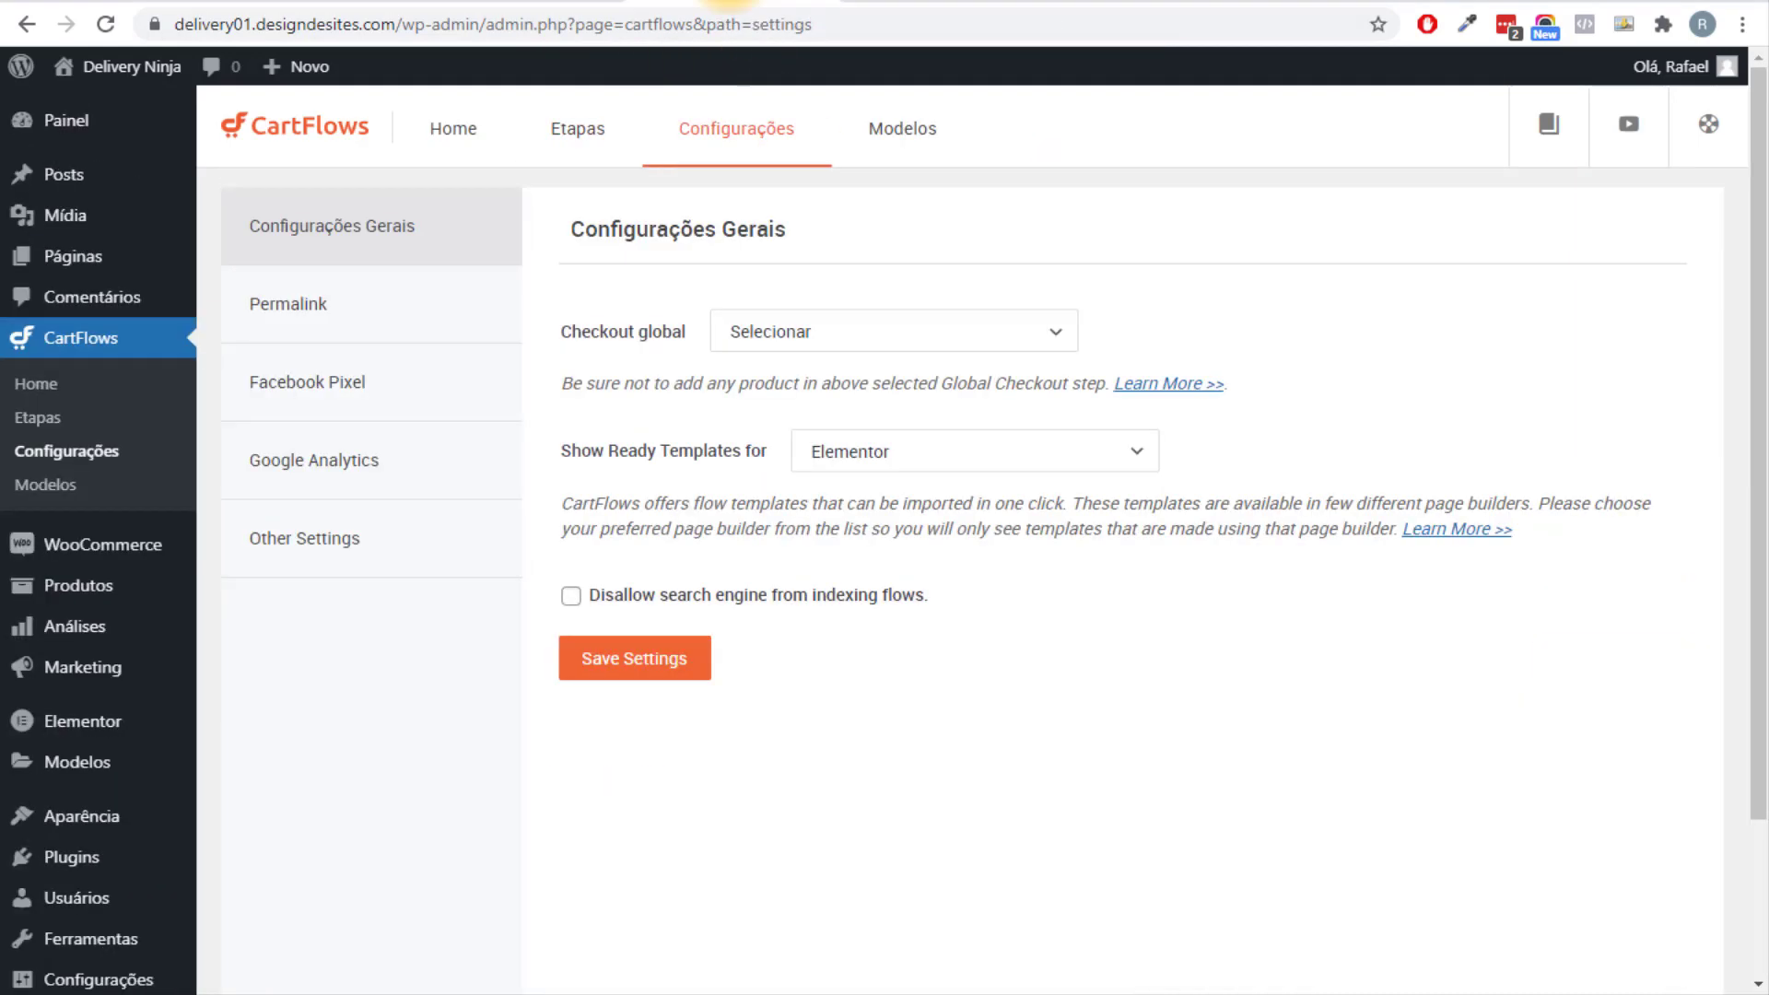
Choose Checkout Page ( # 87 ) as global checkout, save, and visit the site.
click(761, 334)
click(803, 387)
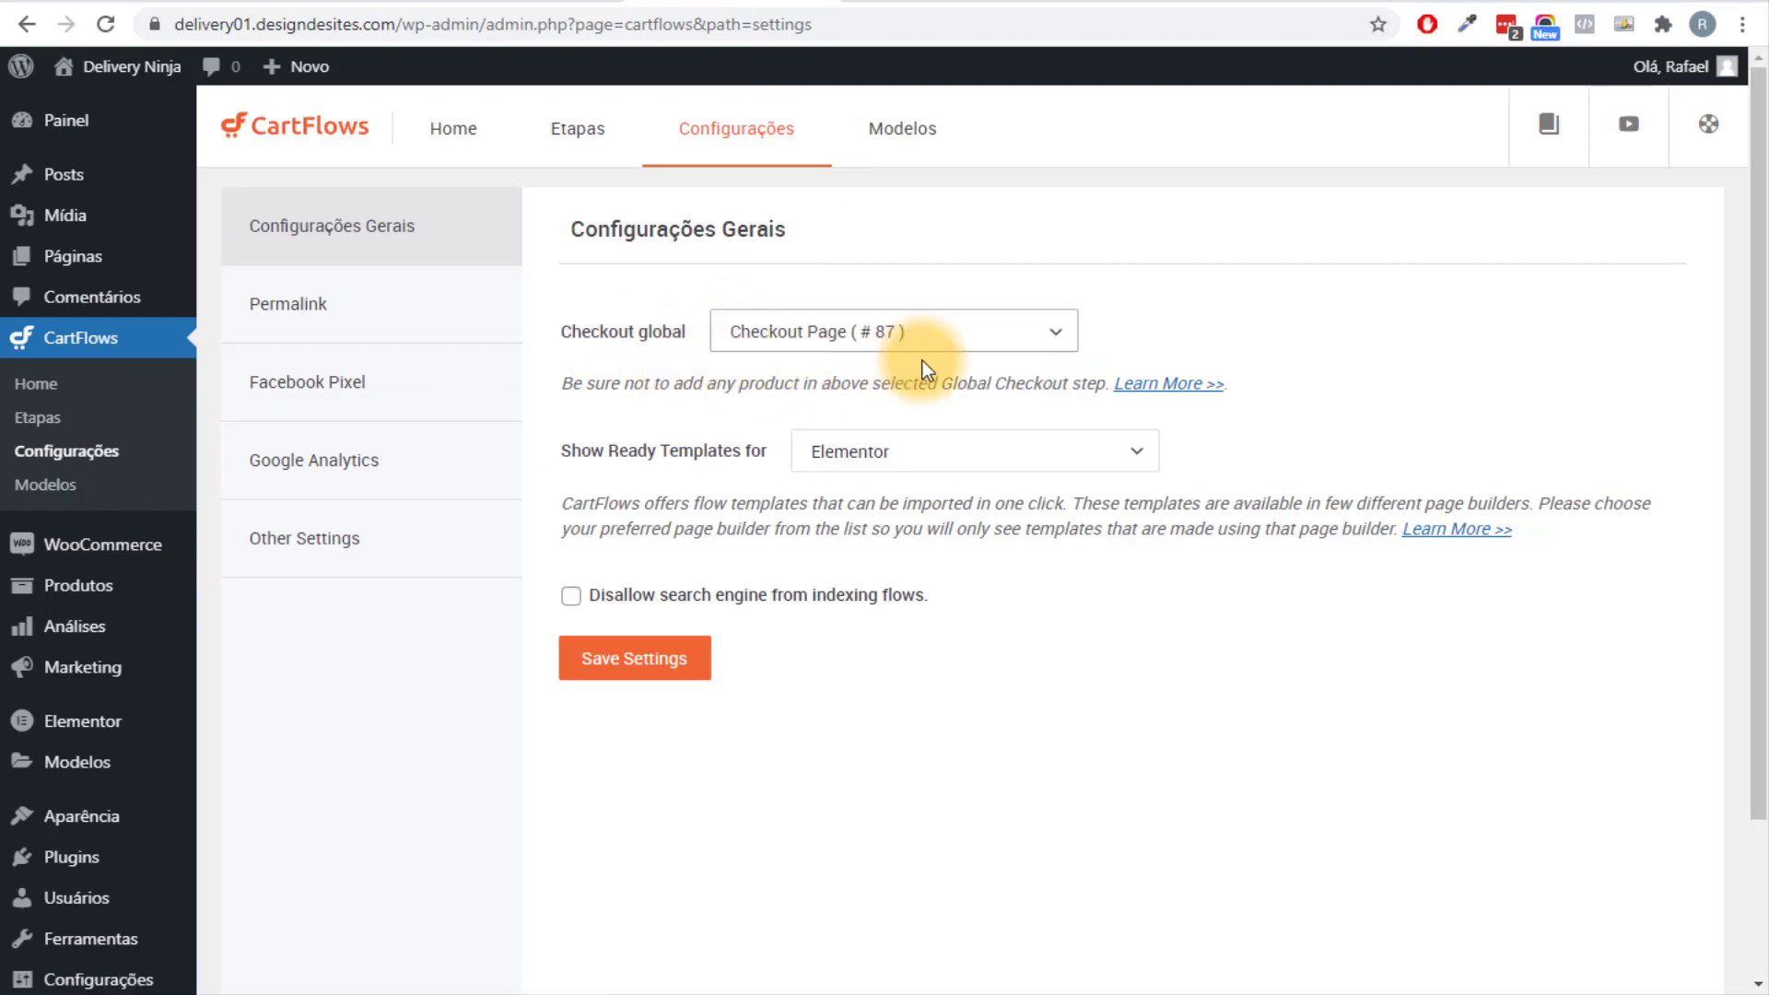
click(665, 680)
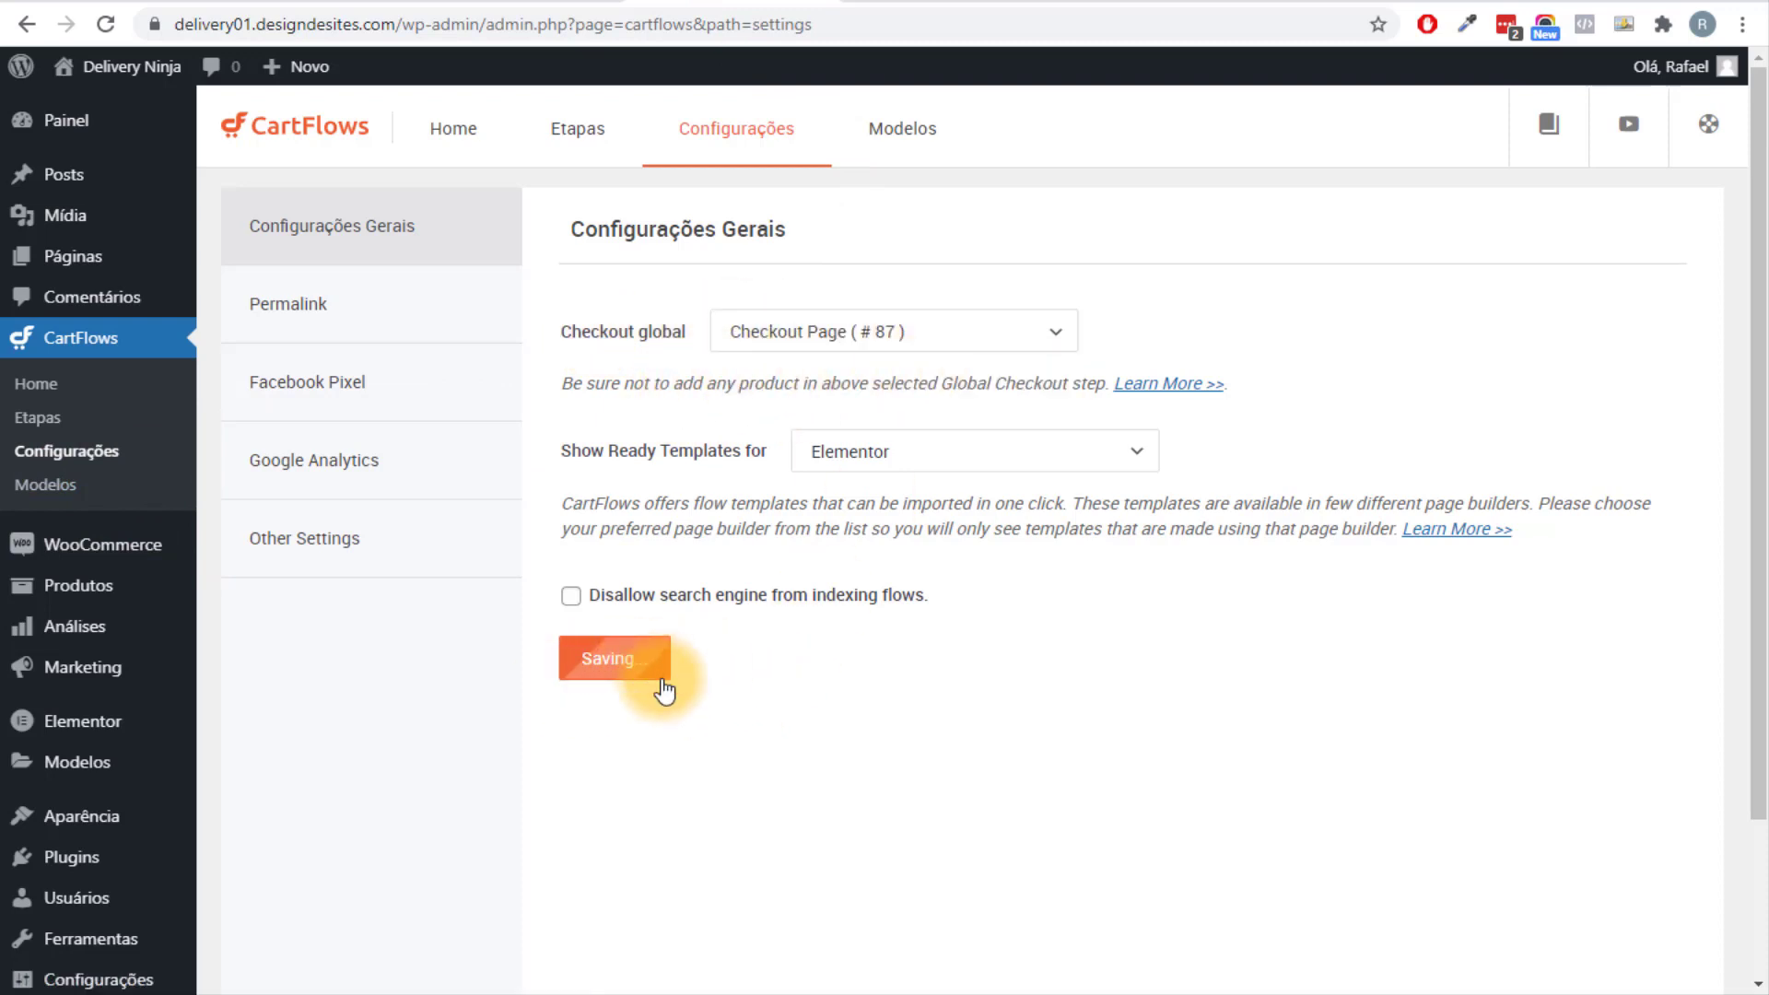
mouse_move(132, 66)
click(138, 108)
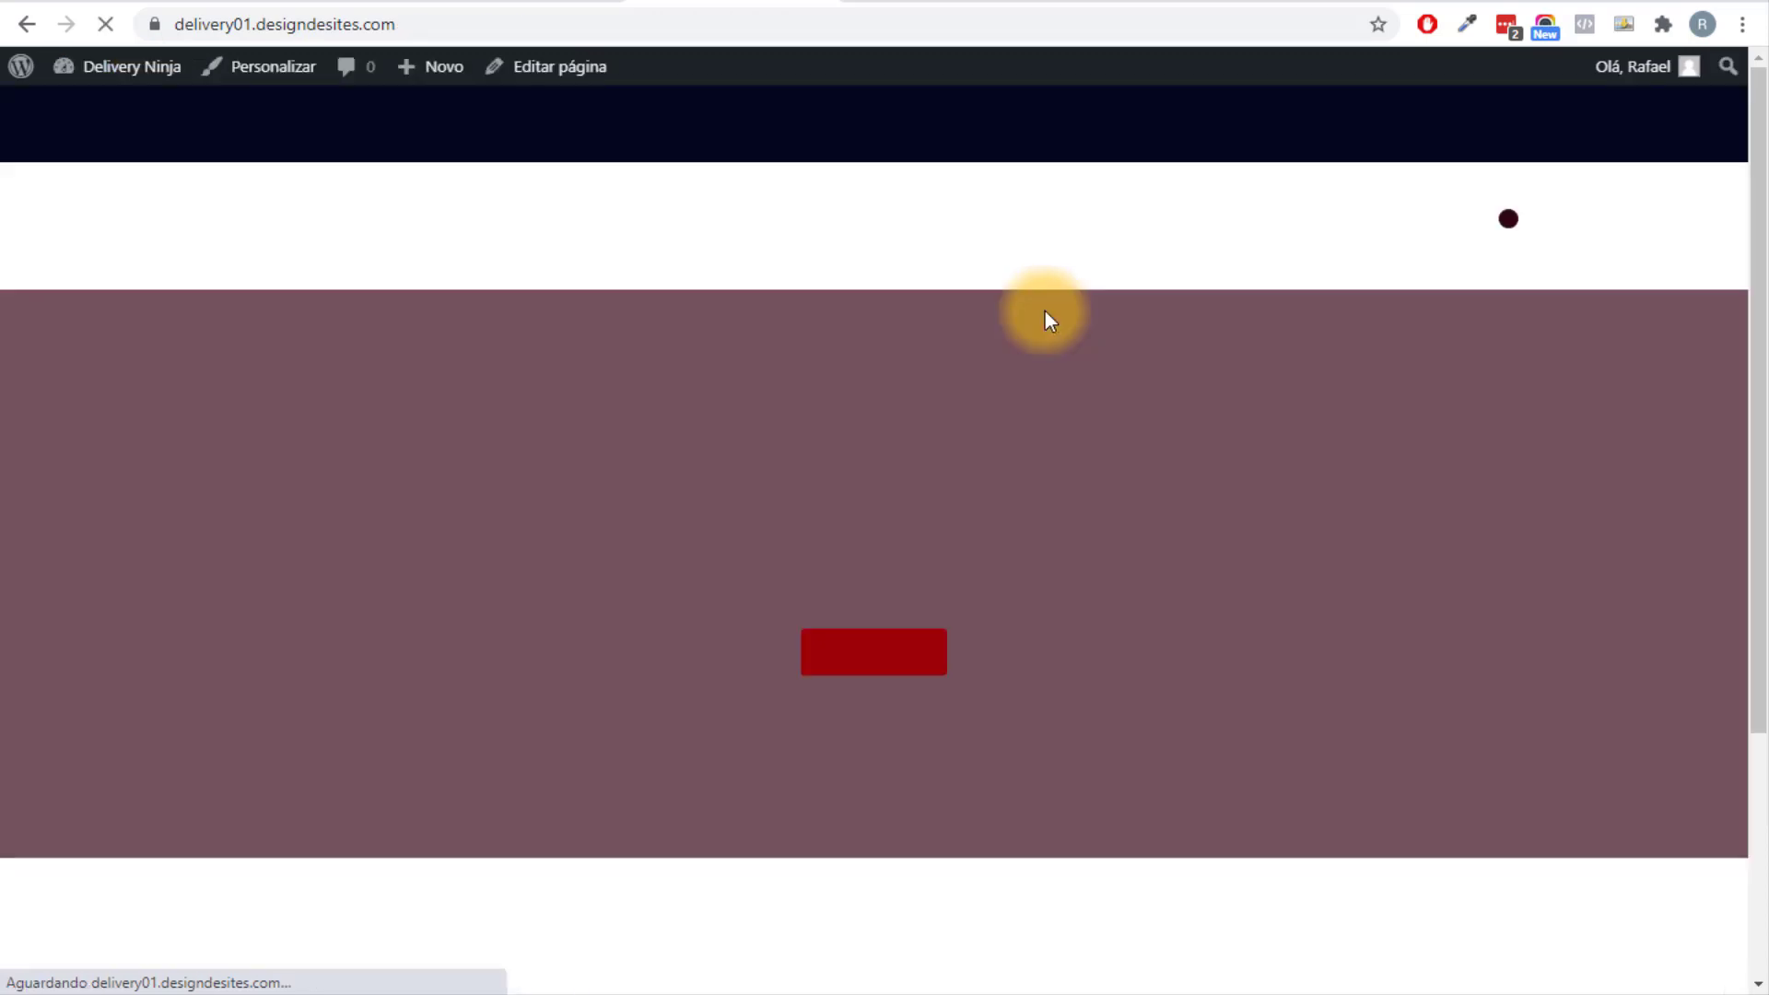
Add Sprite 350Ml, Hambúrguer de Bacon com Molho and Macaron 1 Unidade, reaching a R$39.97 subtotal.
scroll(1117, 477, down, 8)
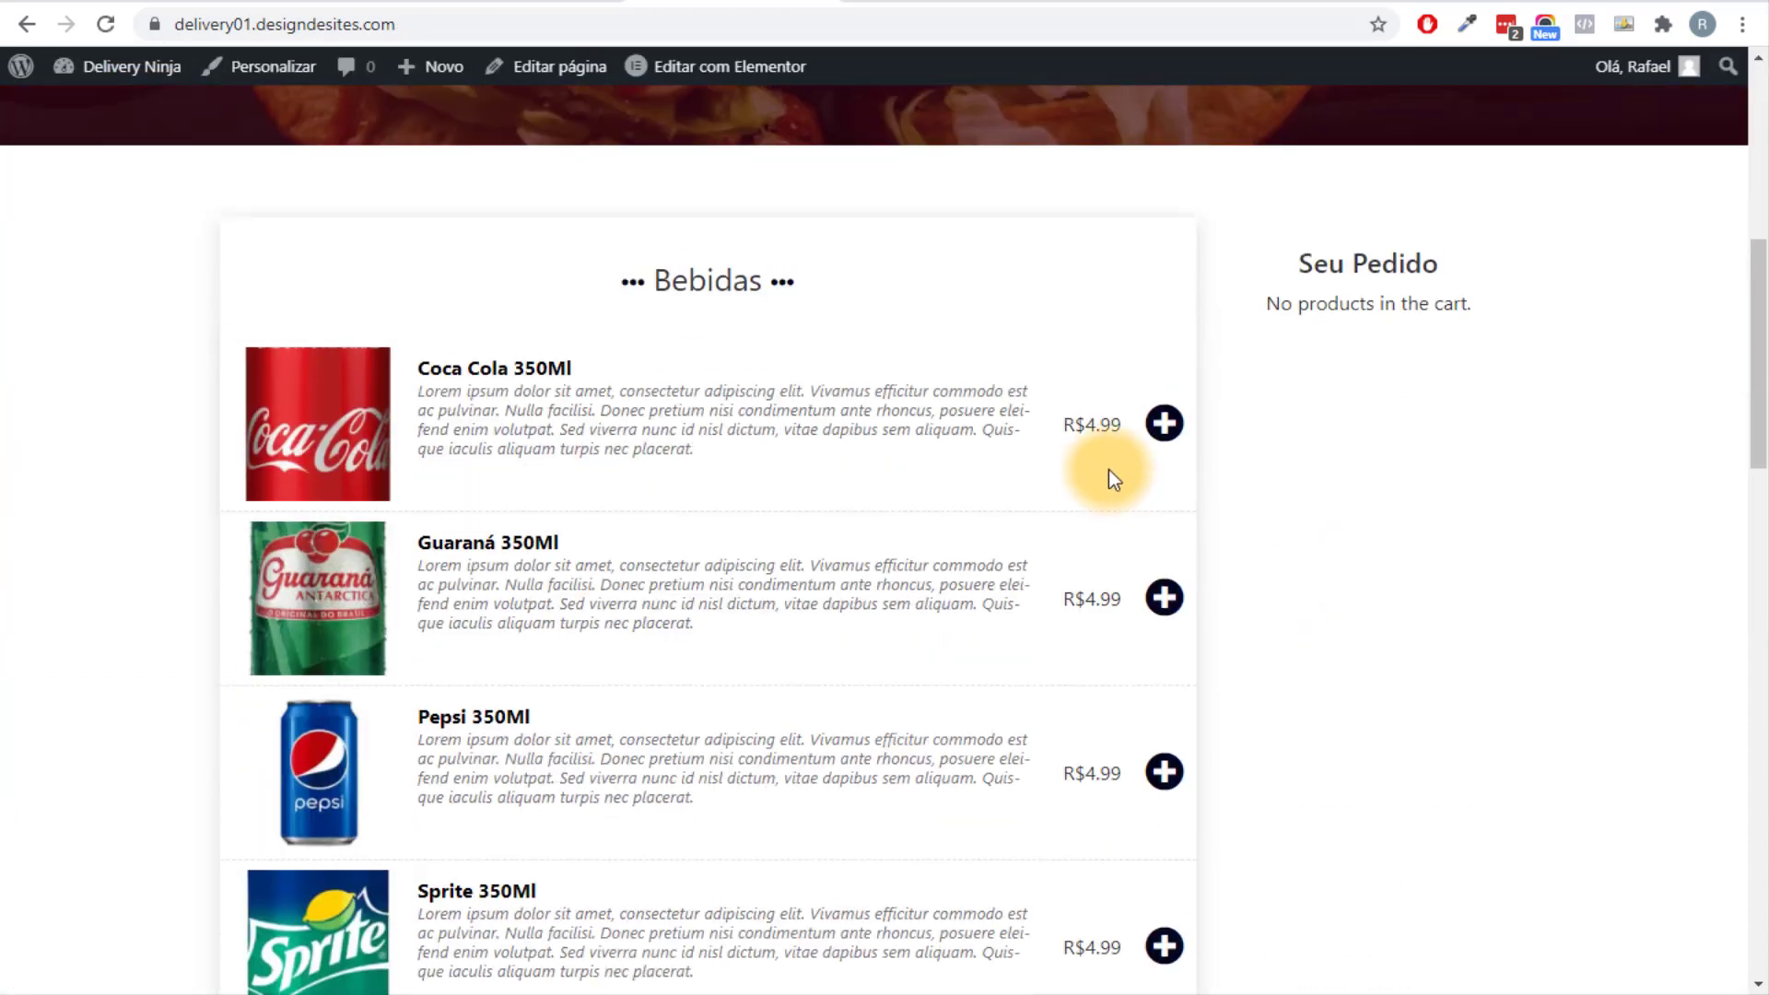
scroll(1170, 497, down, 5)
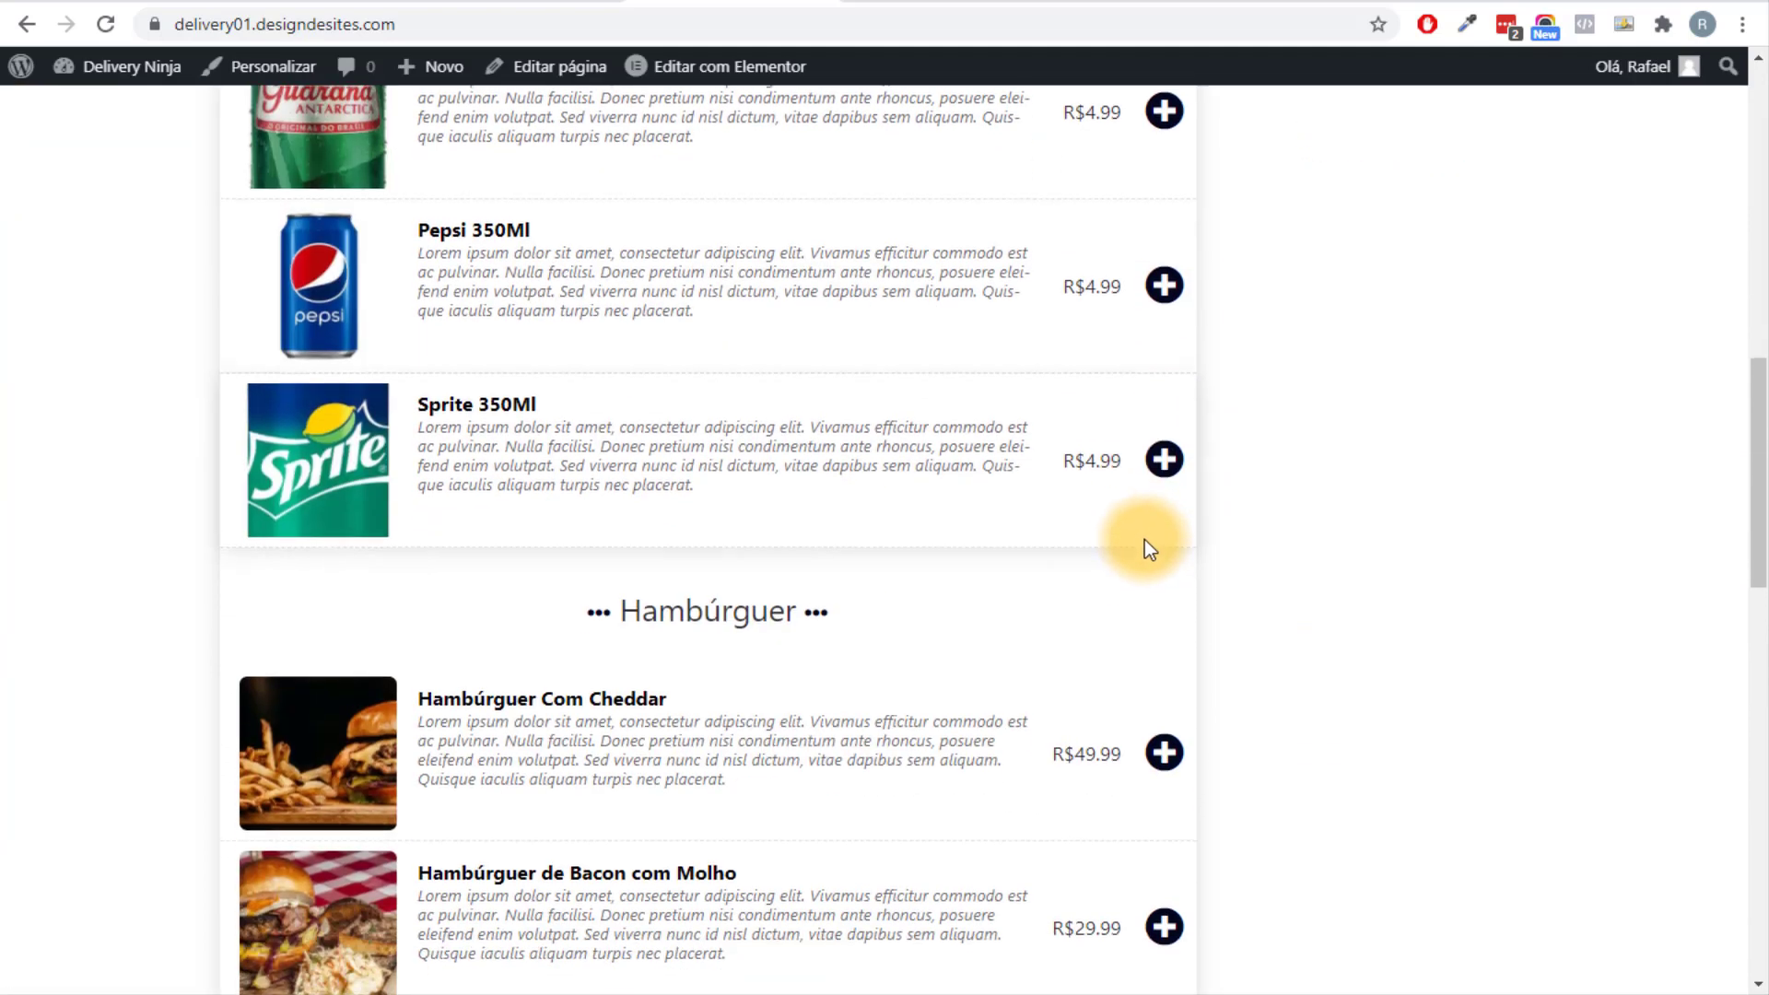
click(1166, 459)
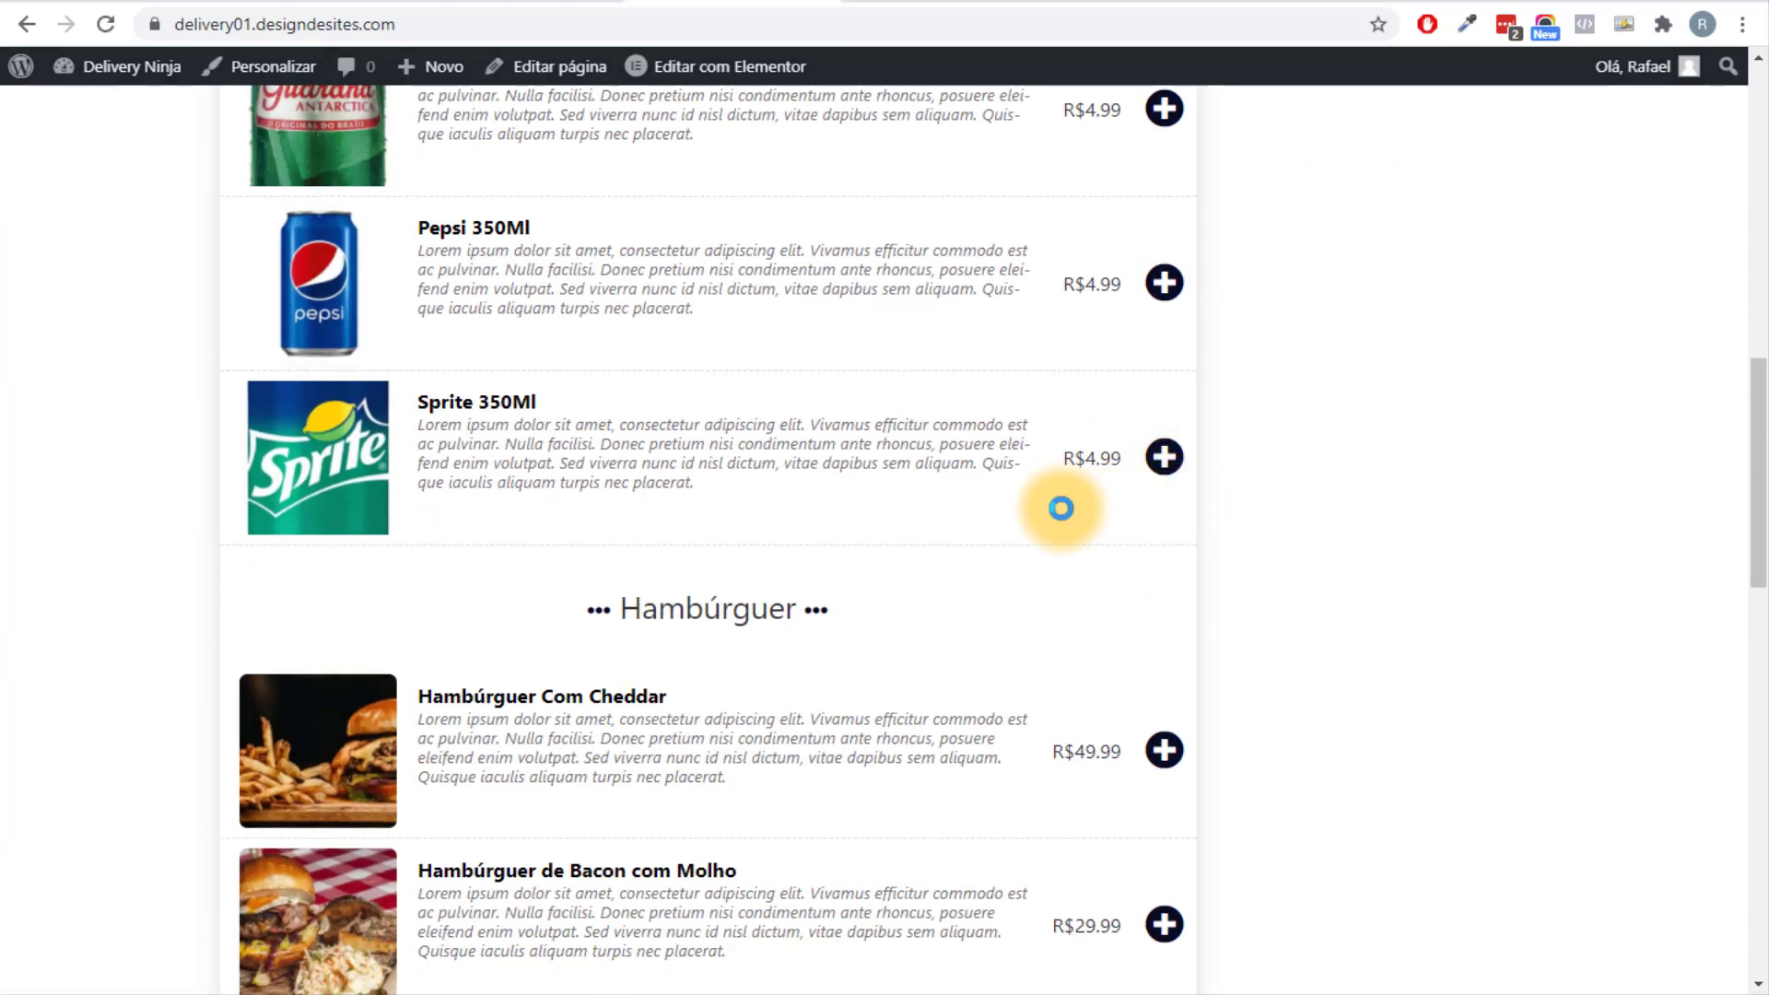
scroll(1057, 502, down, 3)
scroll(1052, 498, down, 3)
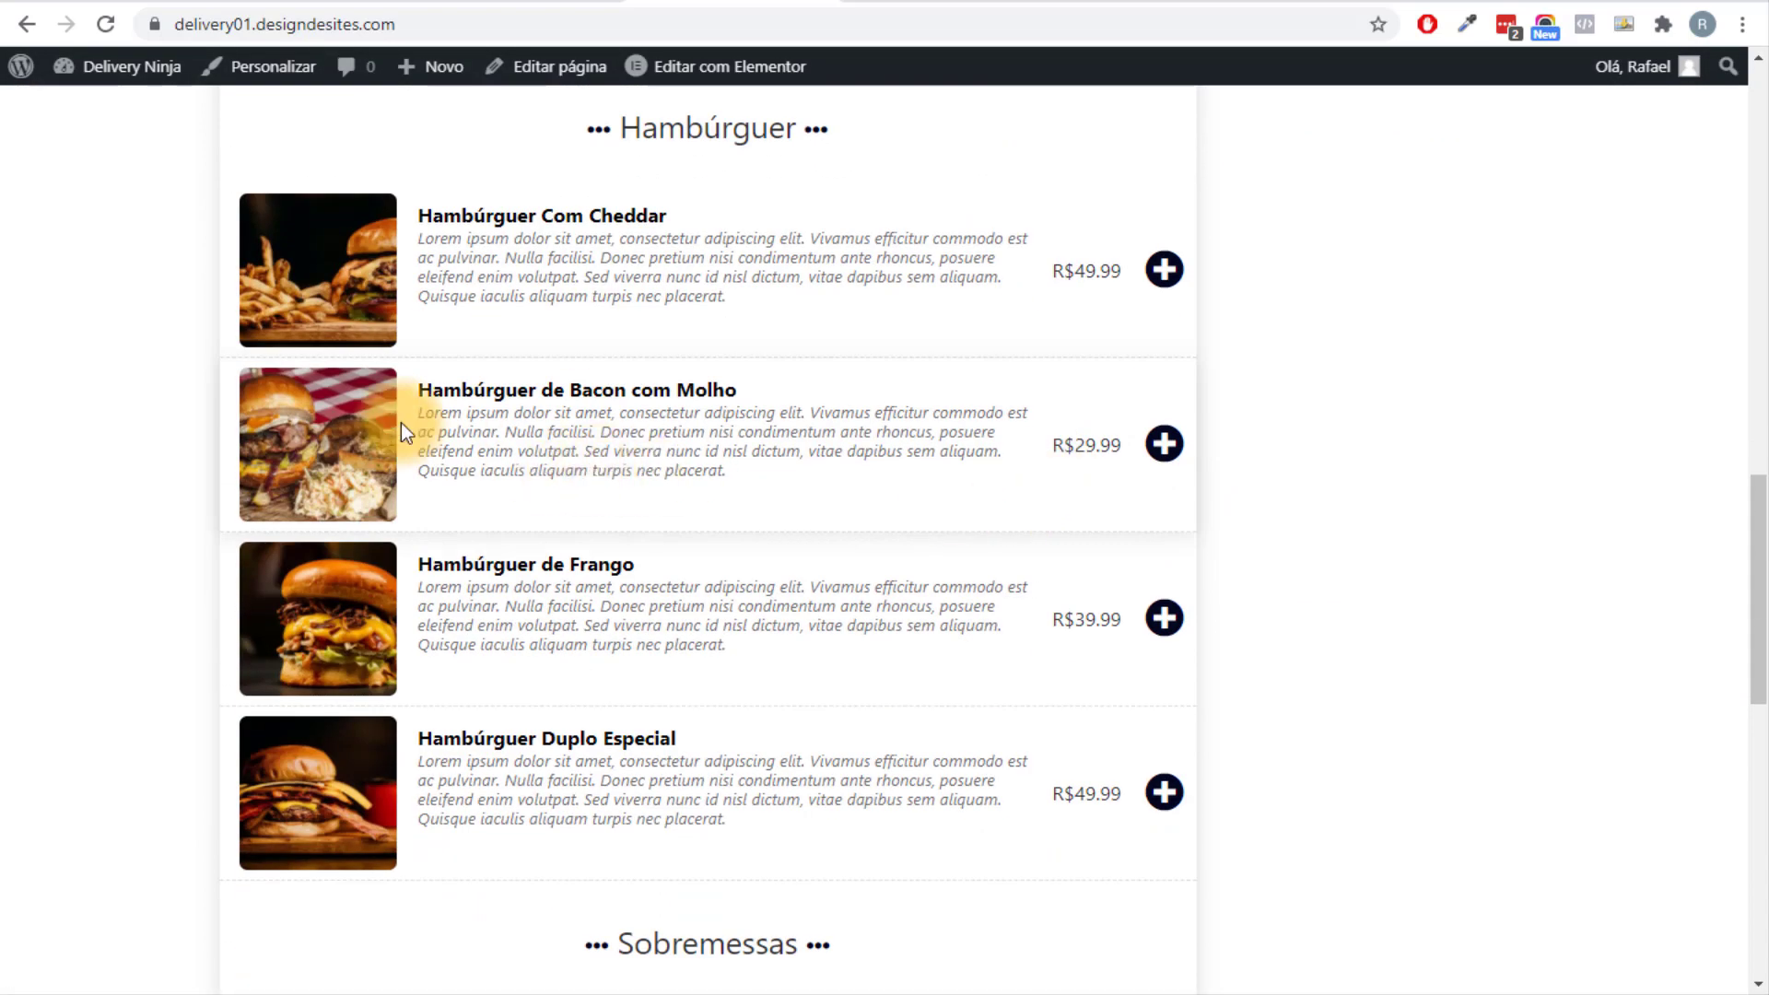
click(1162, 453)
scroll(931, 605, down, 4)
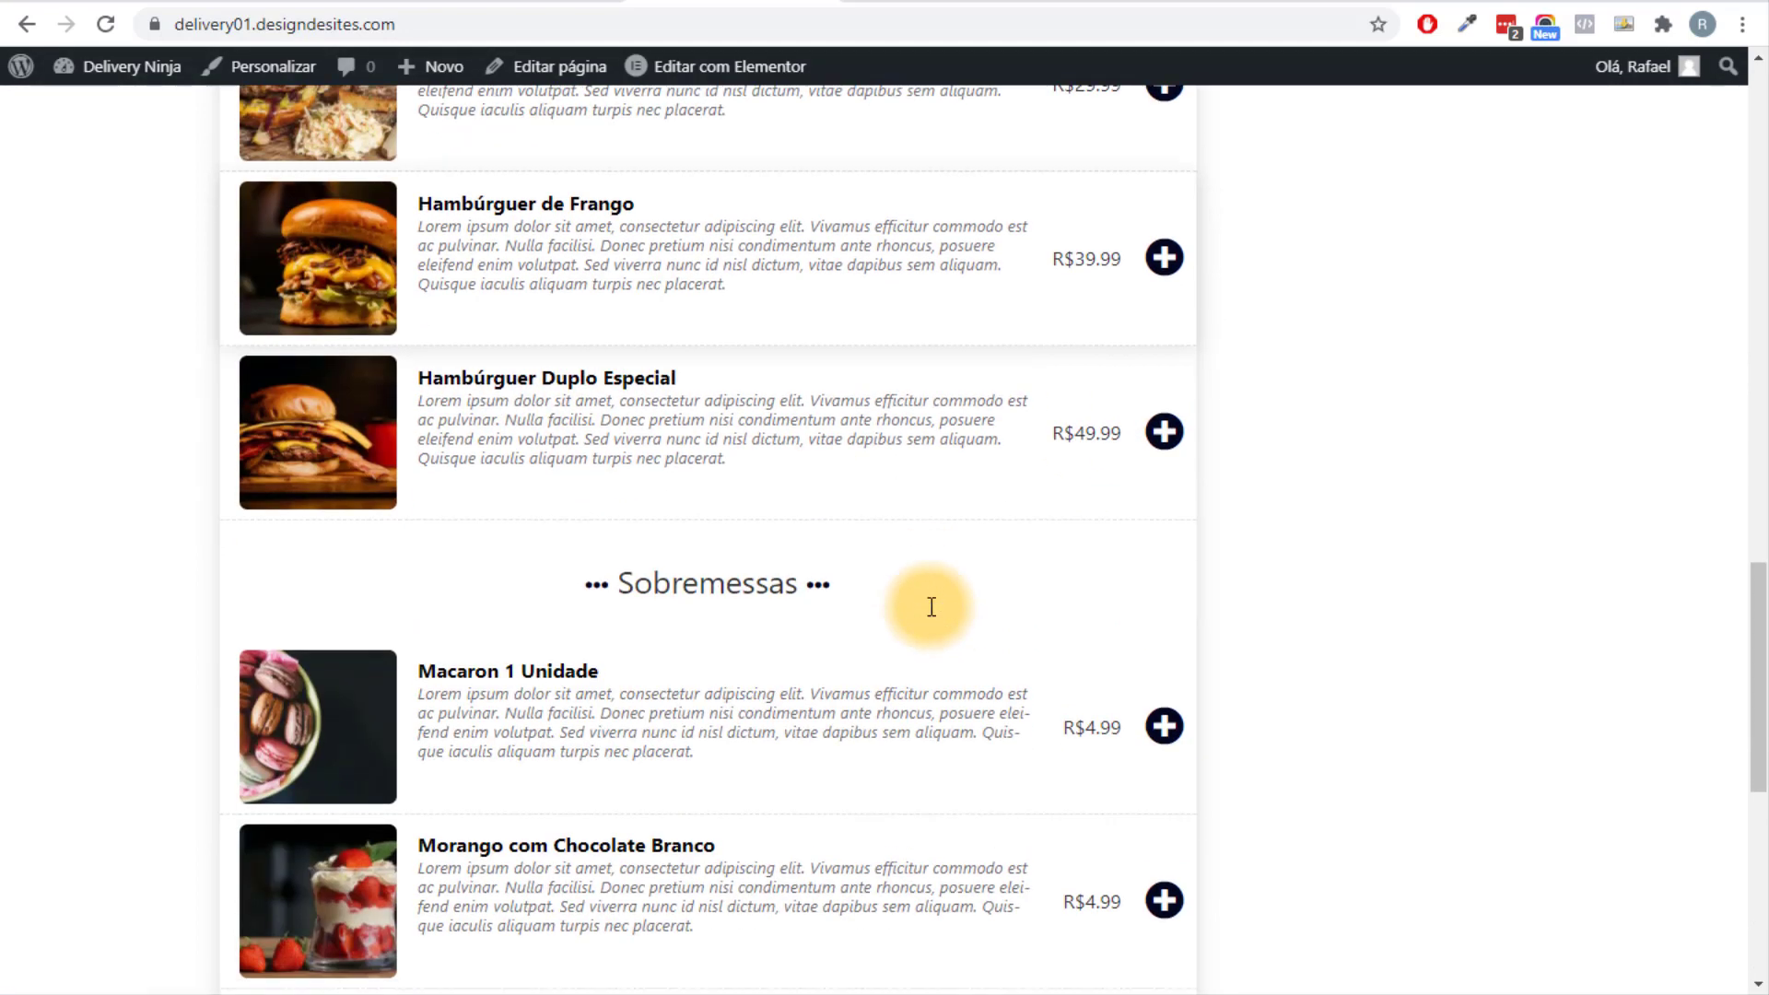
scroll(930, 612, down, 3)
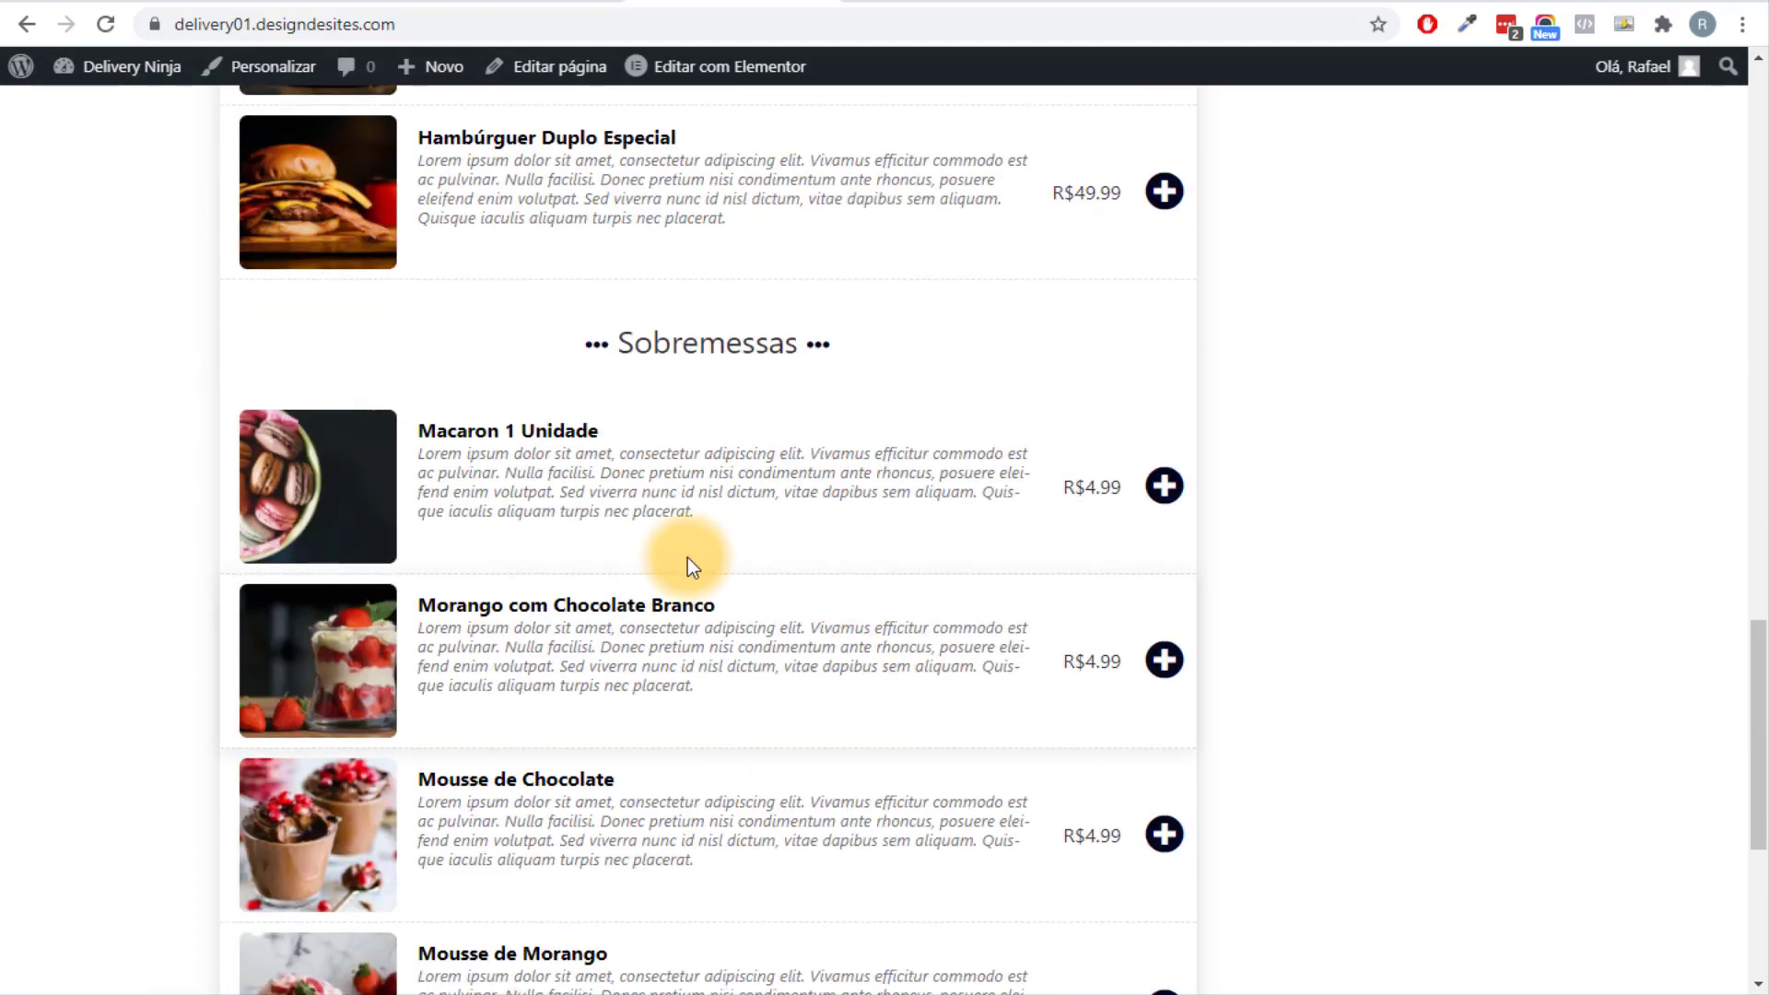
click(1163, 486)
scroll(1414, 523, up, 15)
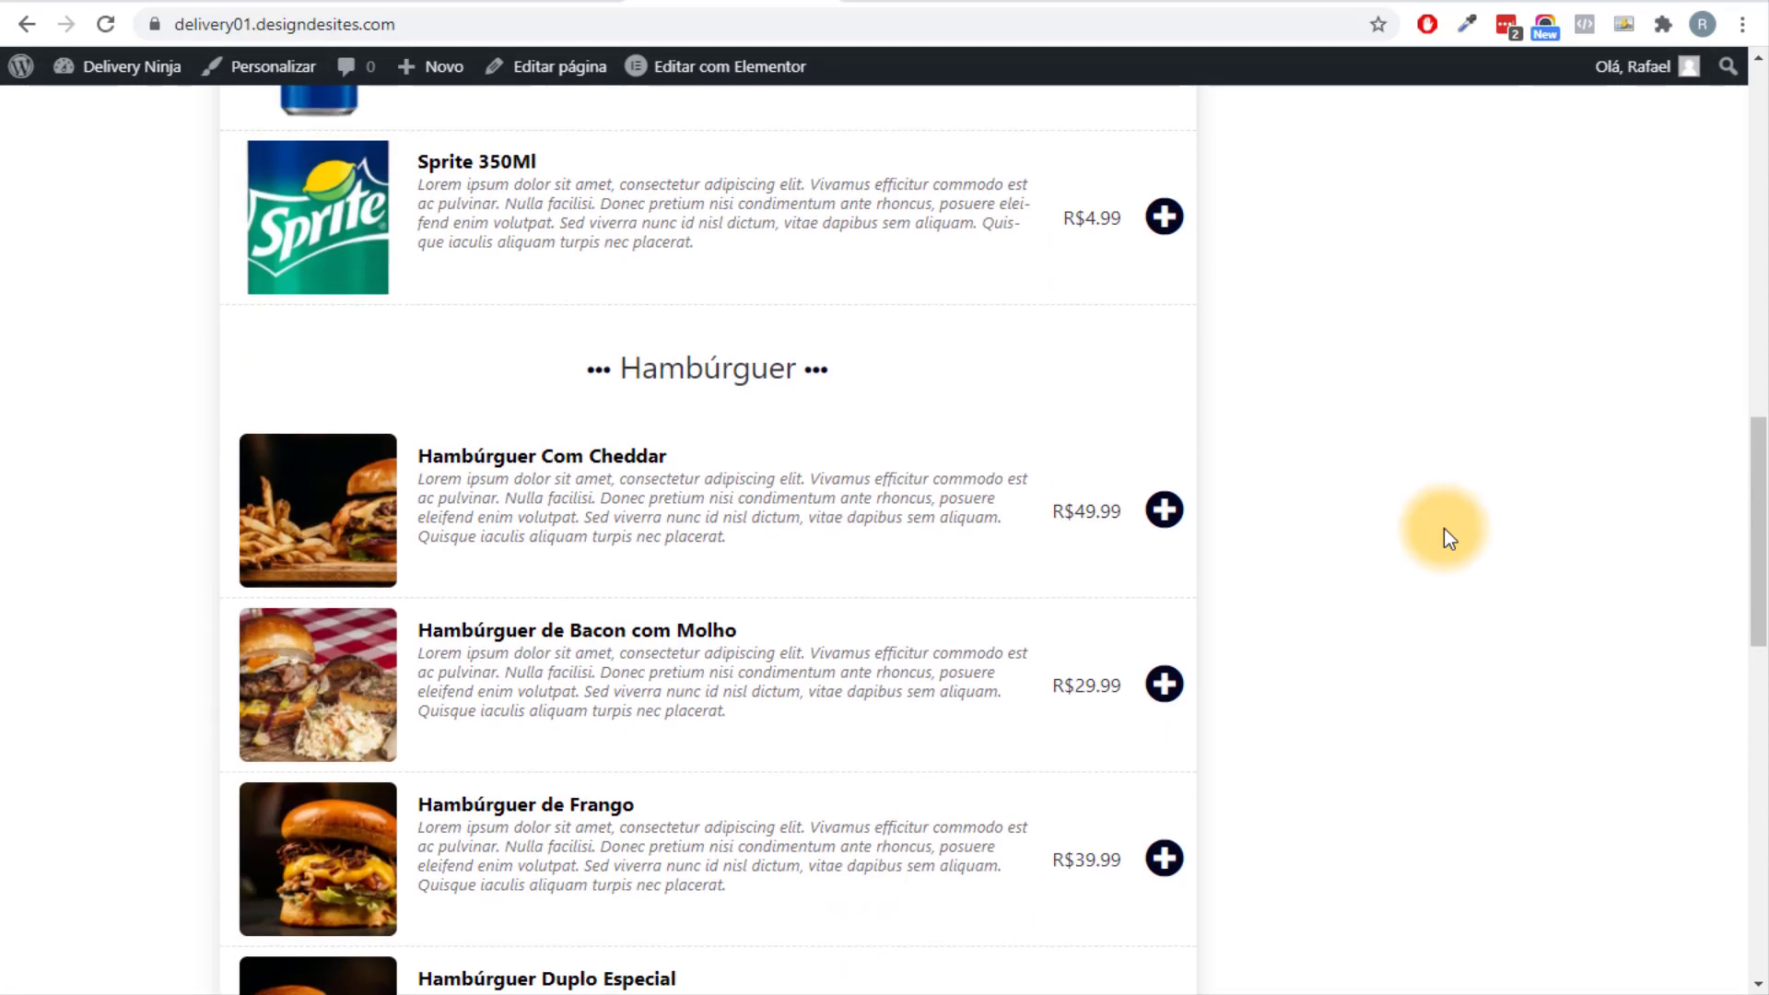
scroll(1354, 422, up, 4)
scroll(1302, 743, down, 4)
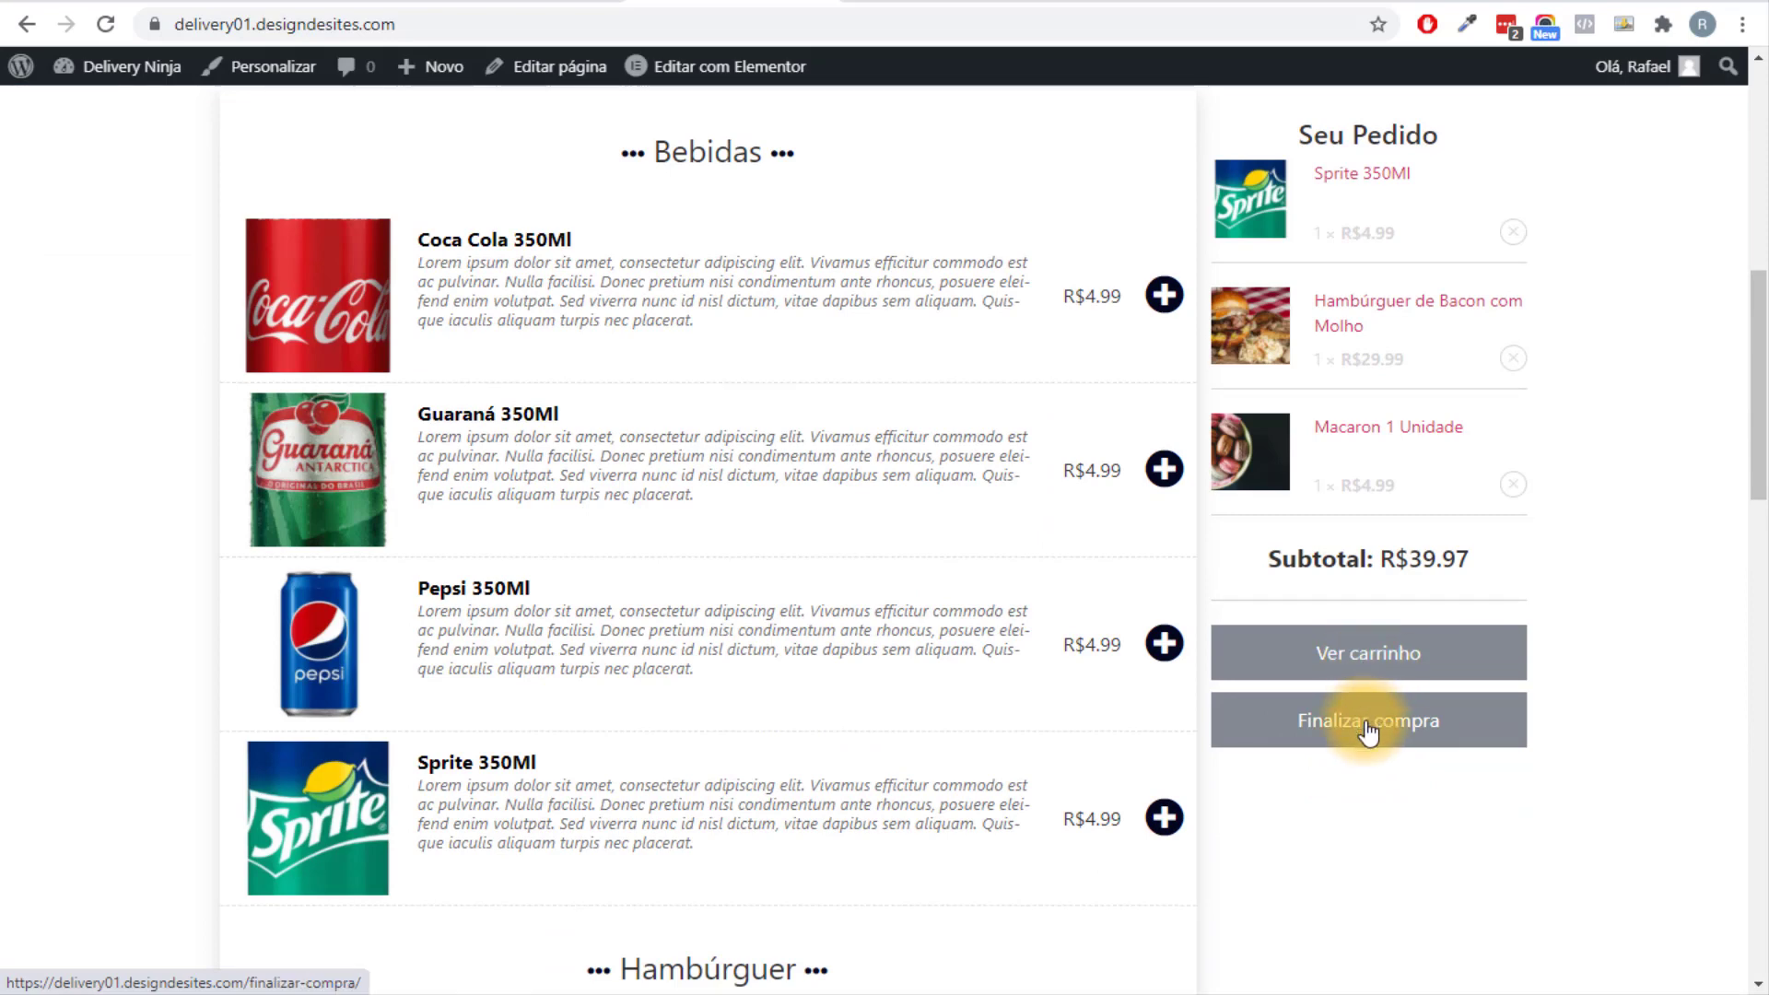
Go from the cart to the checkout page listing the three items at R$39.97.
click(1386, 675)
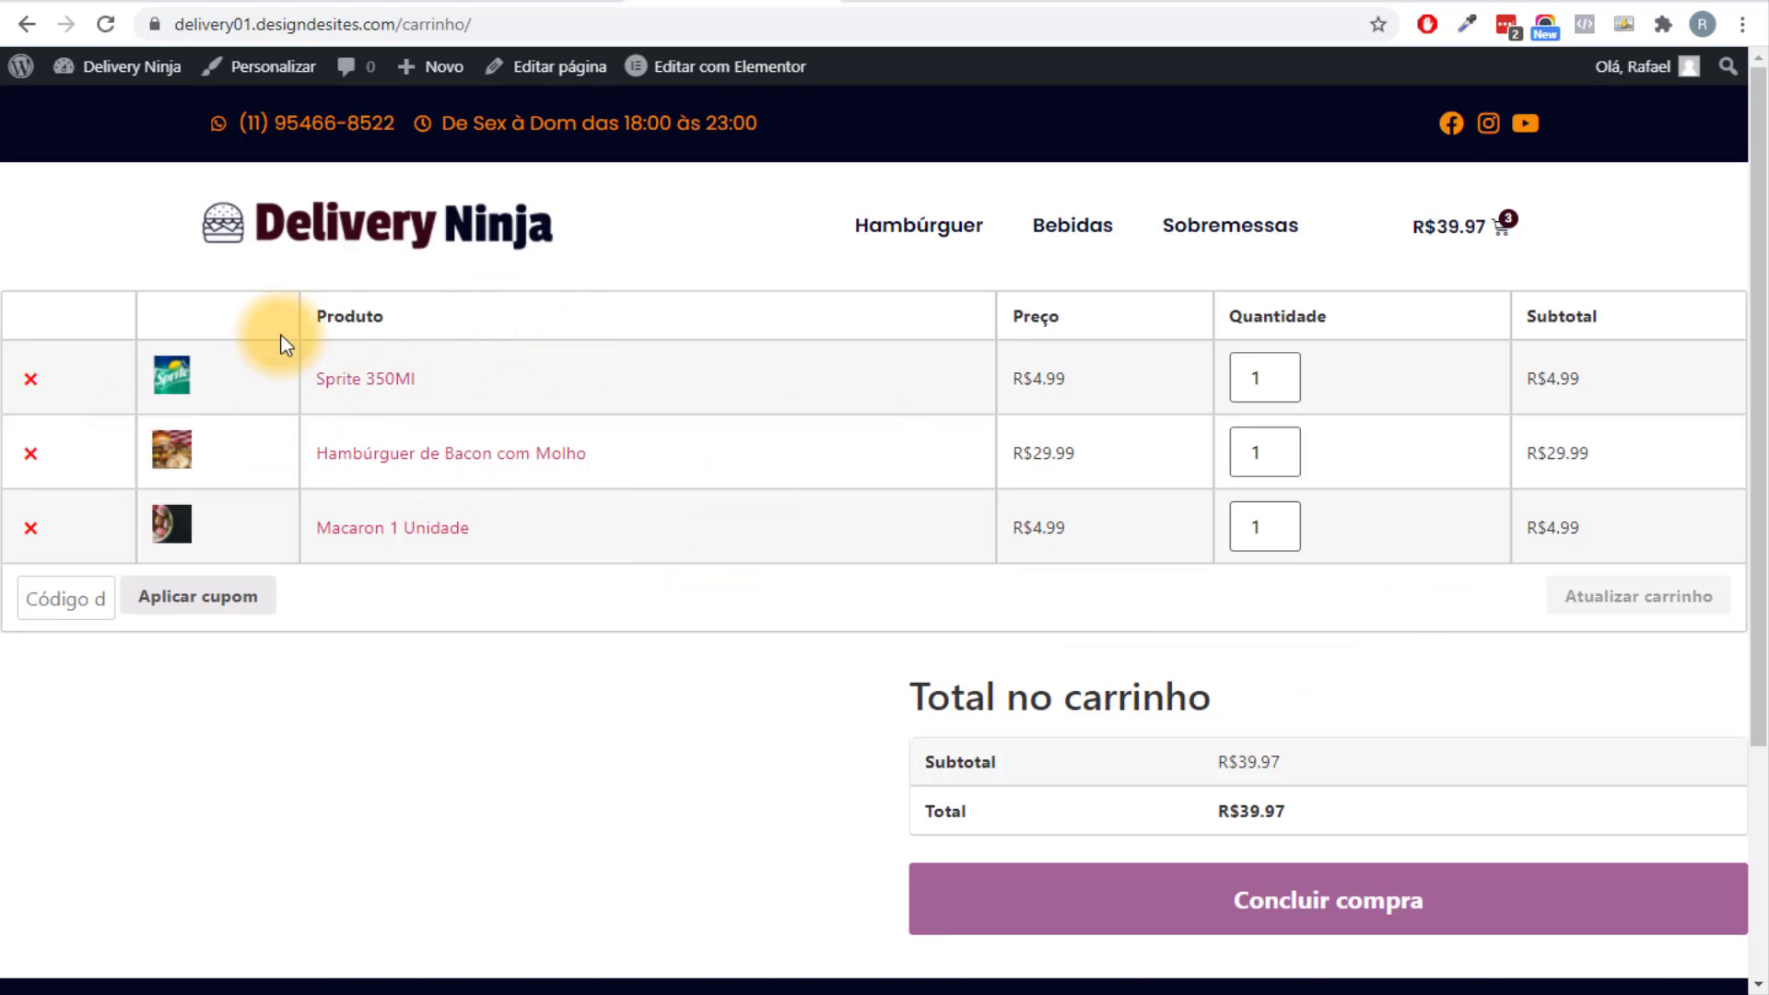
scroll(829, 590, down, 4)
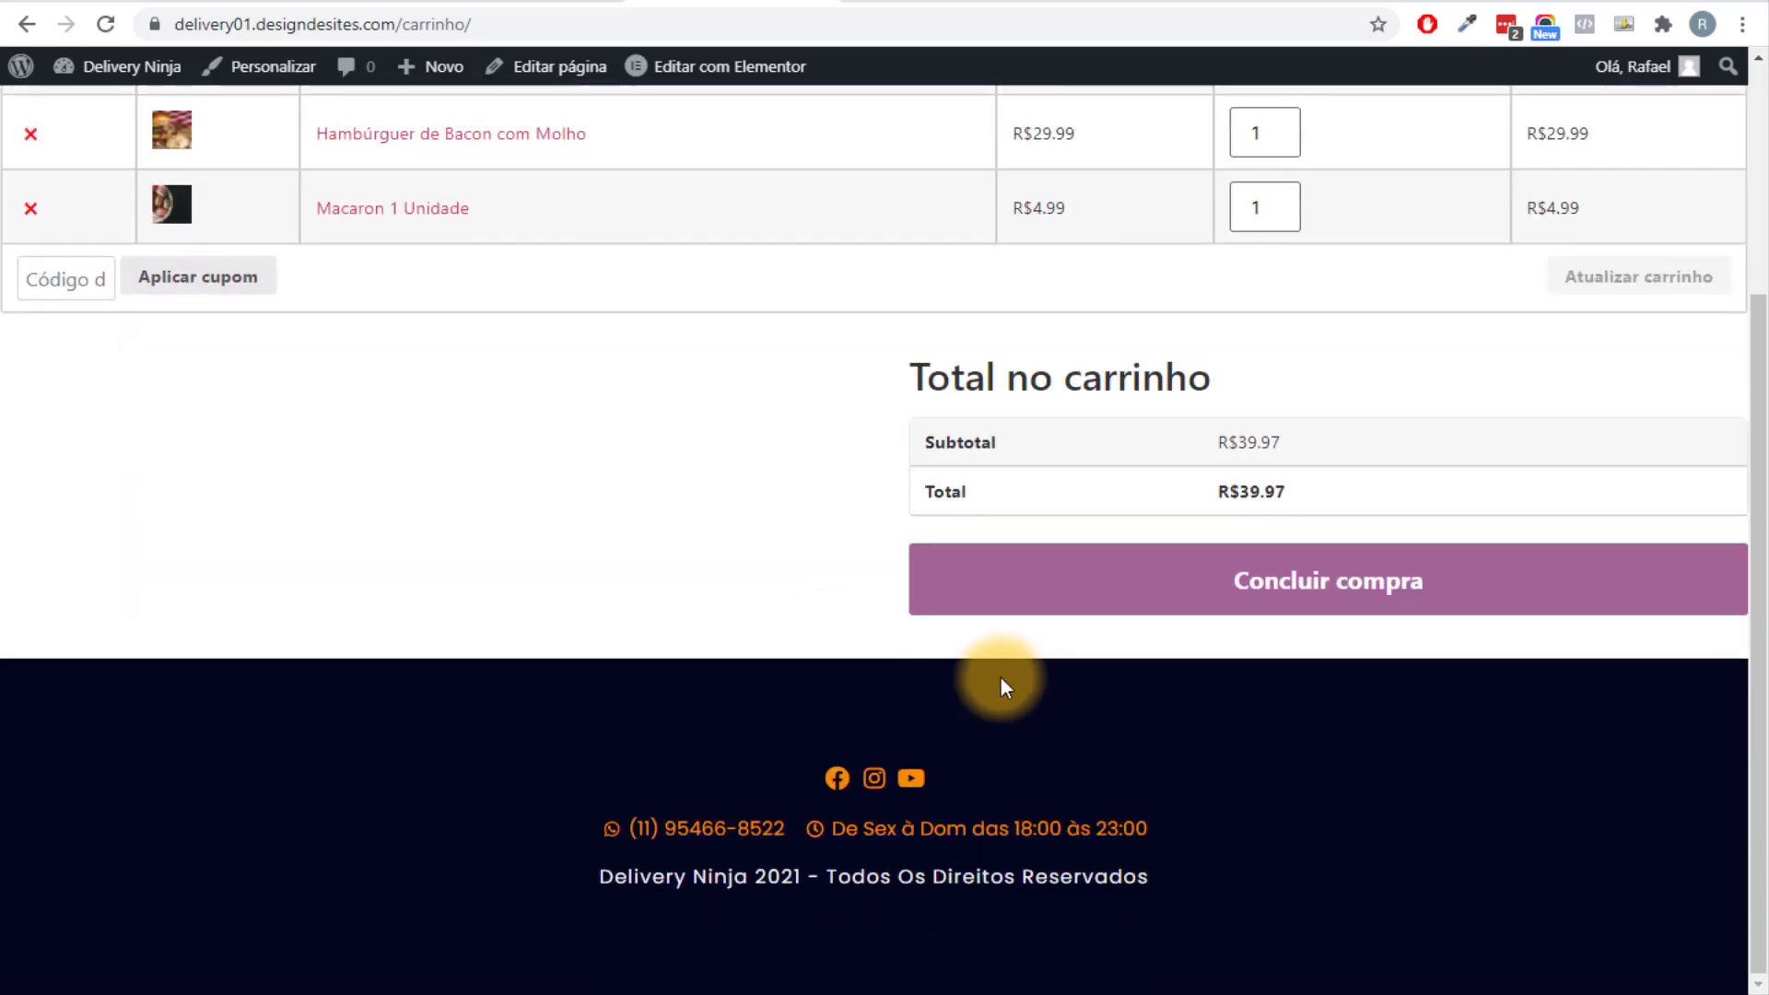
click(1204, 582)
scroll(807, 586, up, 4)
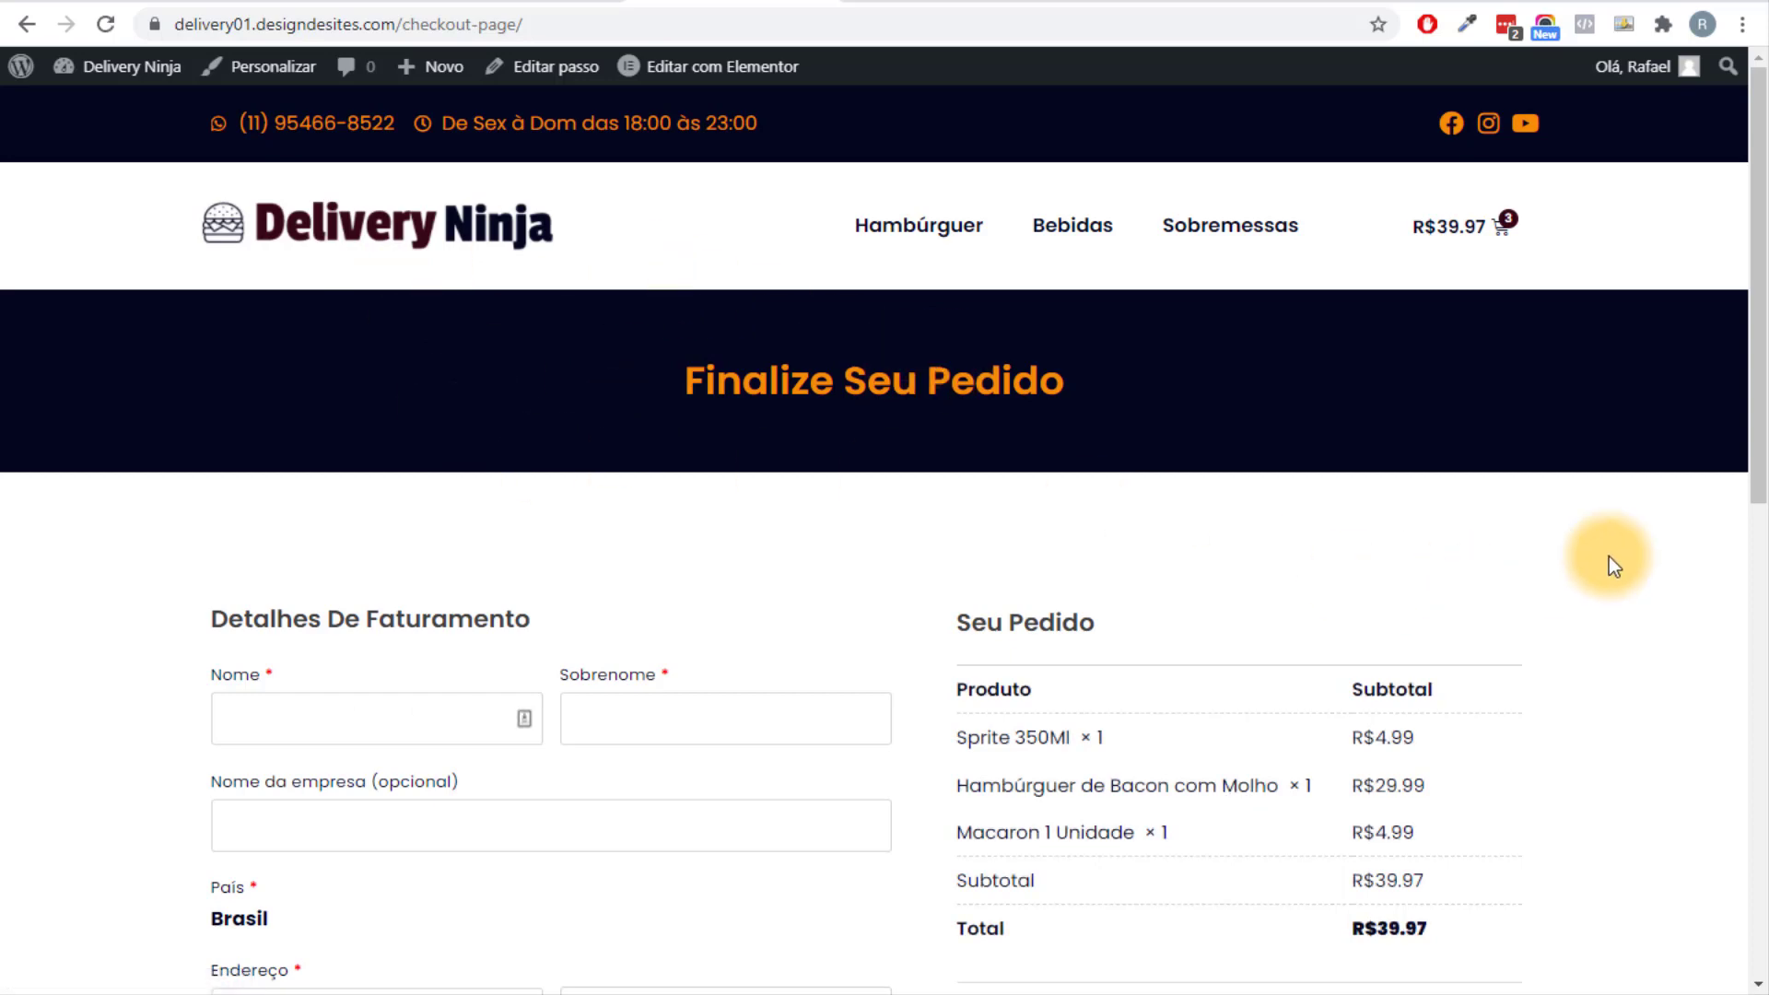
scroll(1604, 494, down, 5)
scroll(1461, 566, down, 5)
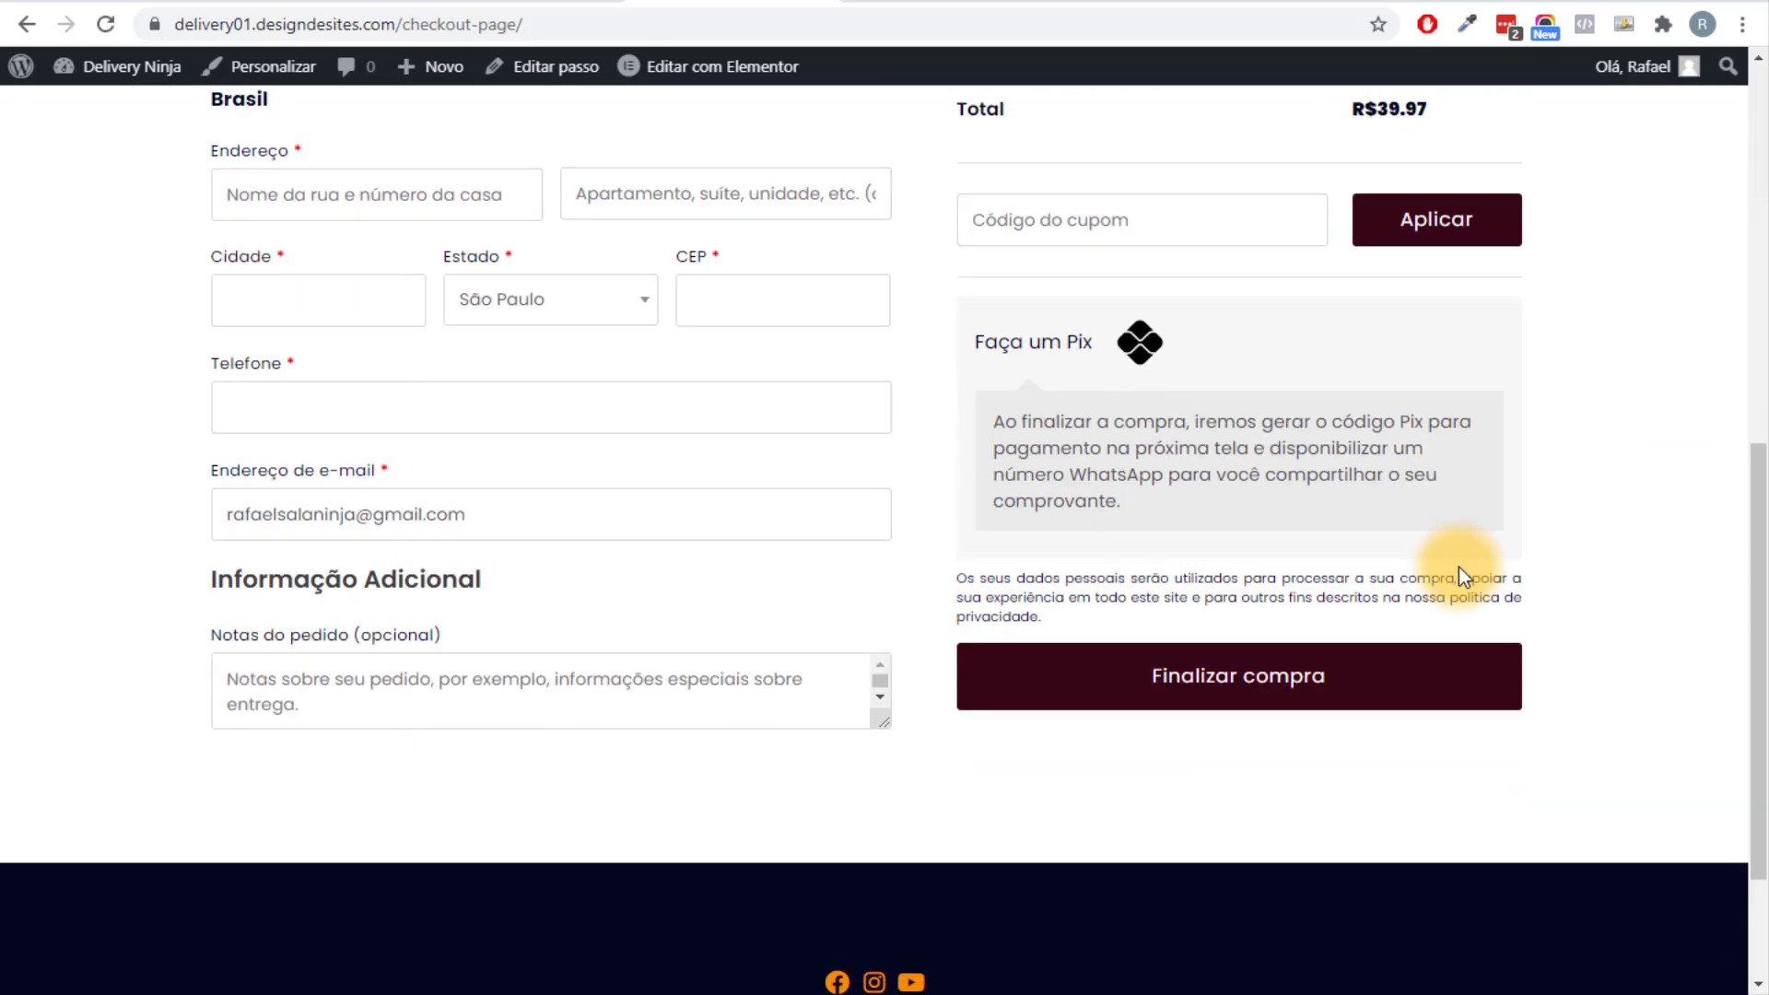
scroll(1458, 565, up, 10)
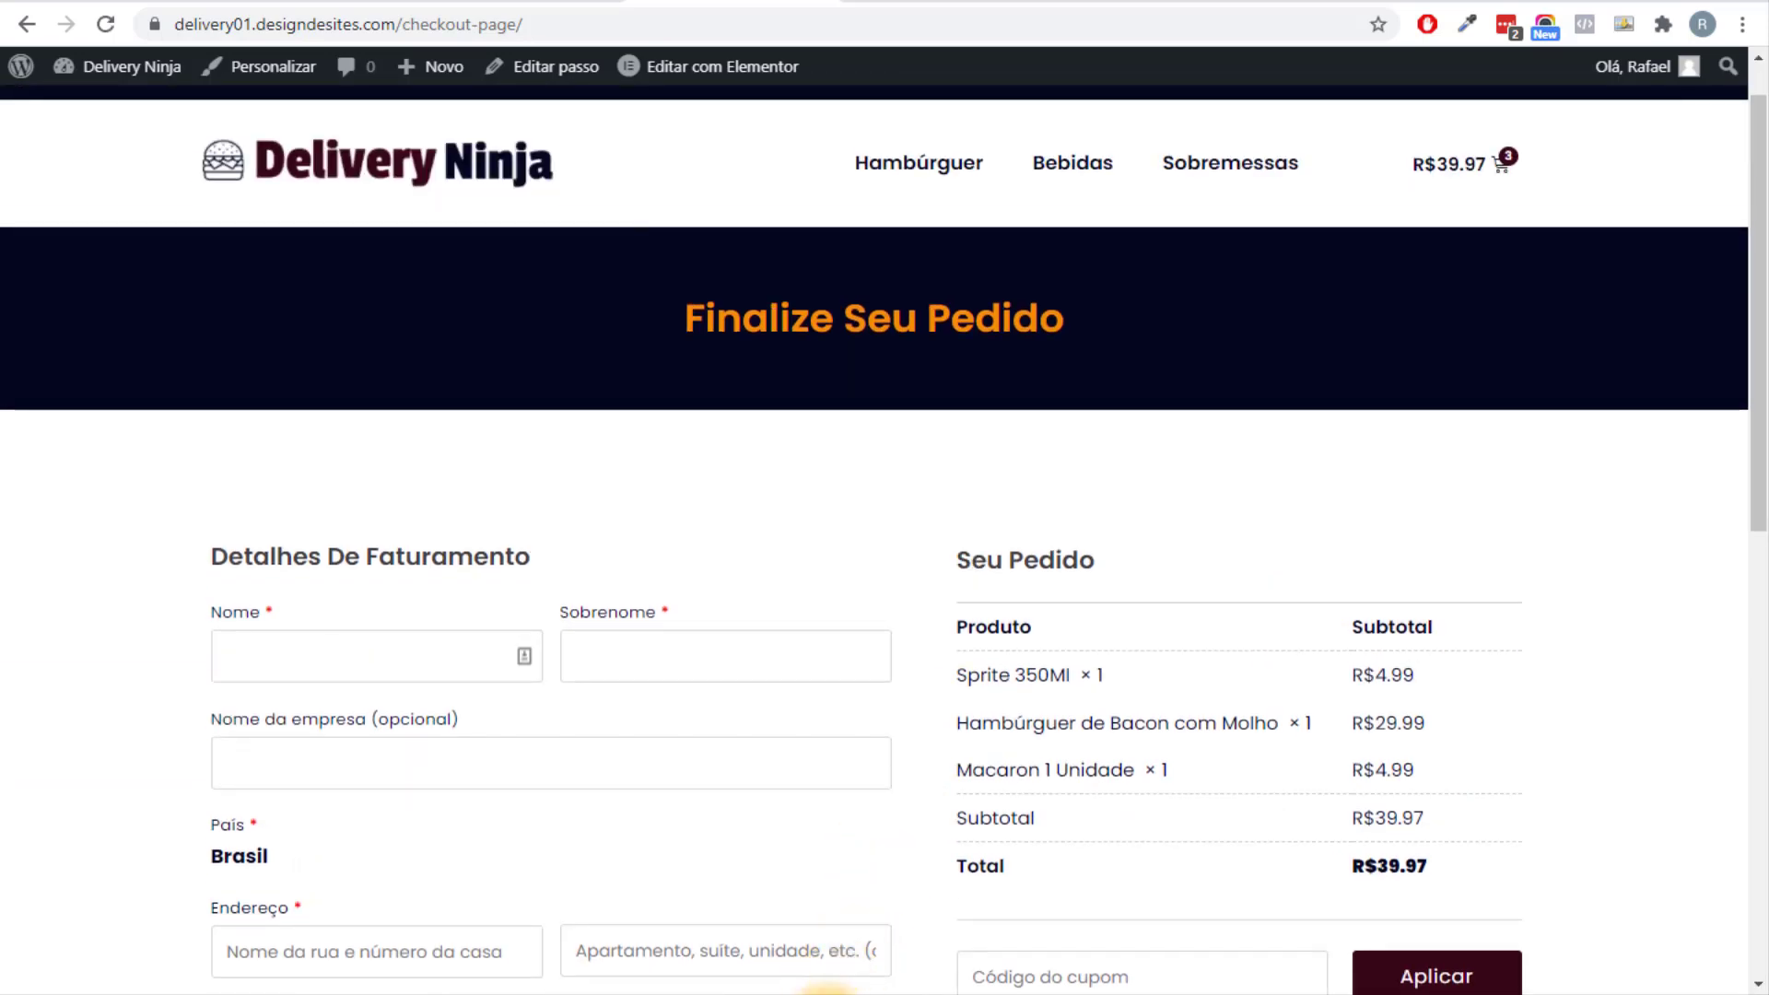
Review the Passo 04 payment and checkout-field topics in the mind map, then return to checkout.
key(alt+Tab)
drag(861, 742, 782, 659)
click(798, 500)
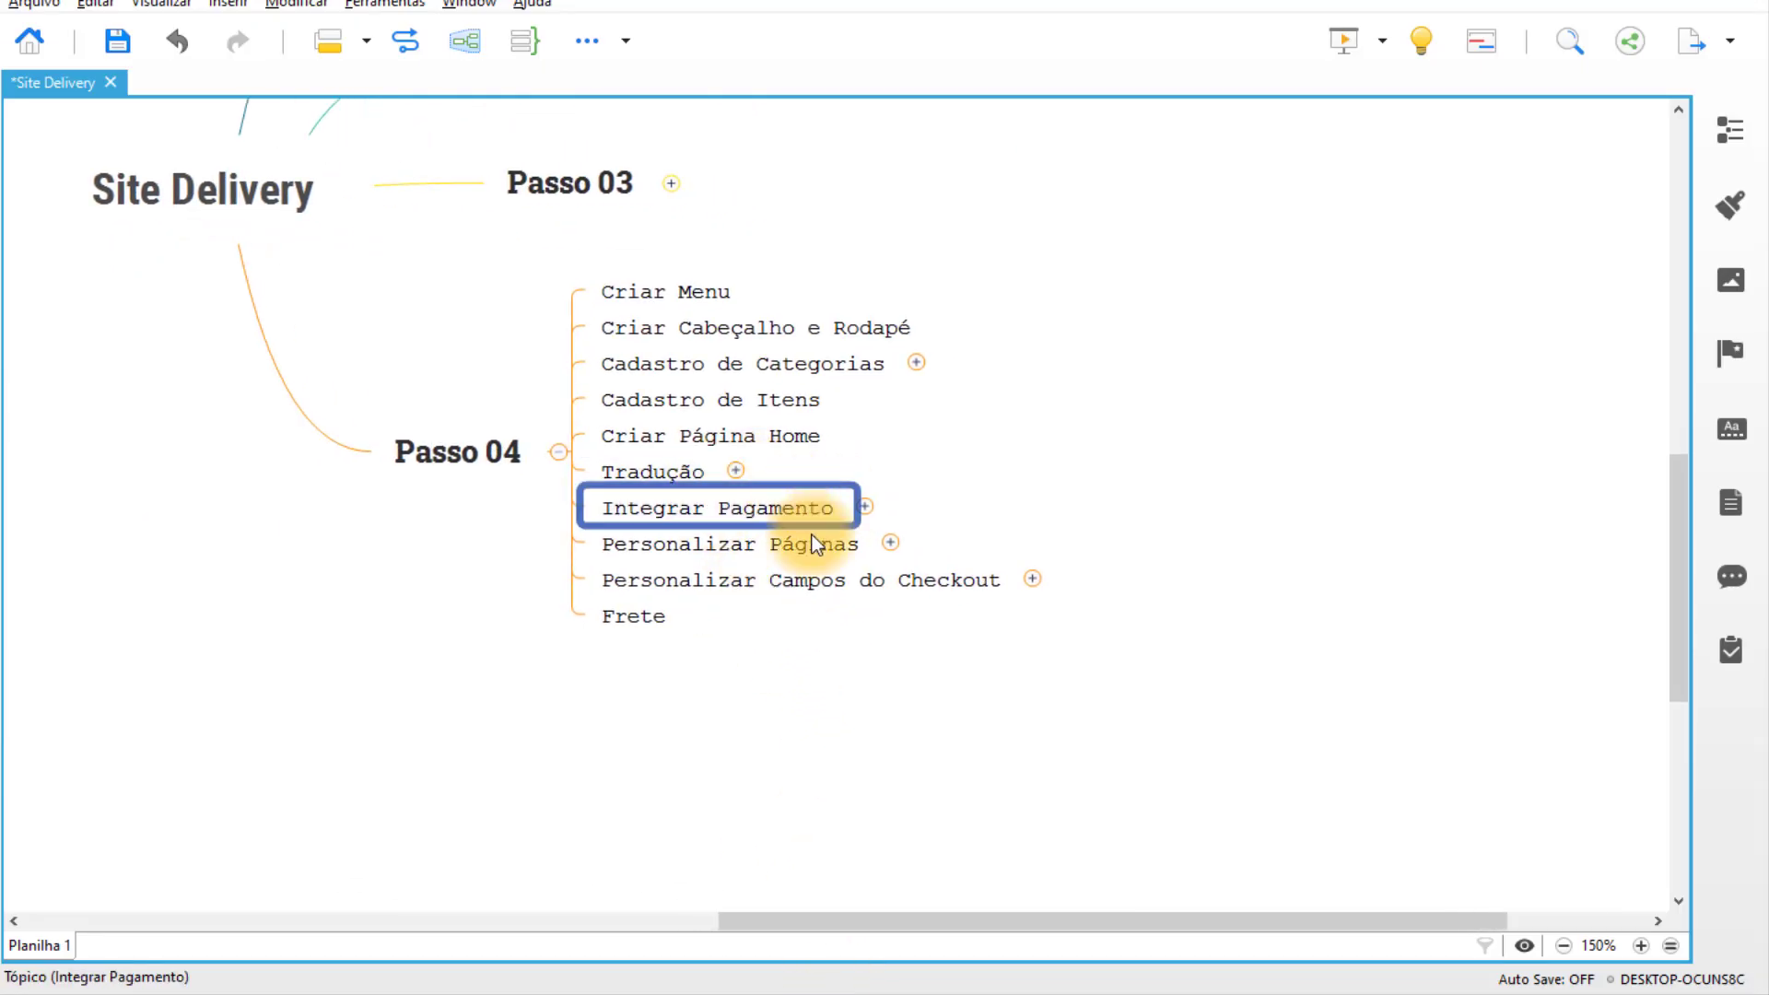
click(799, 545)
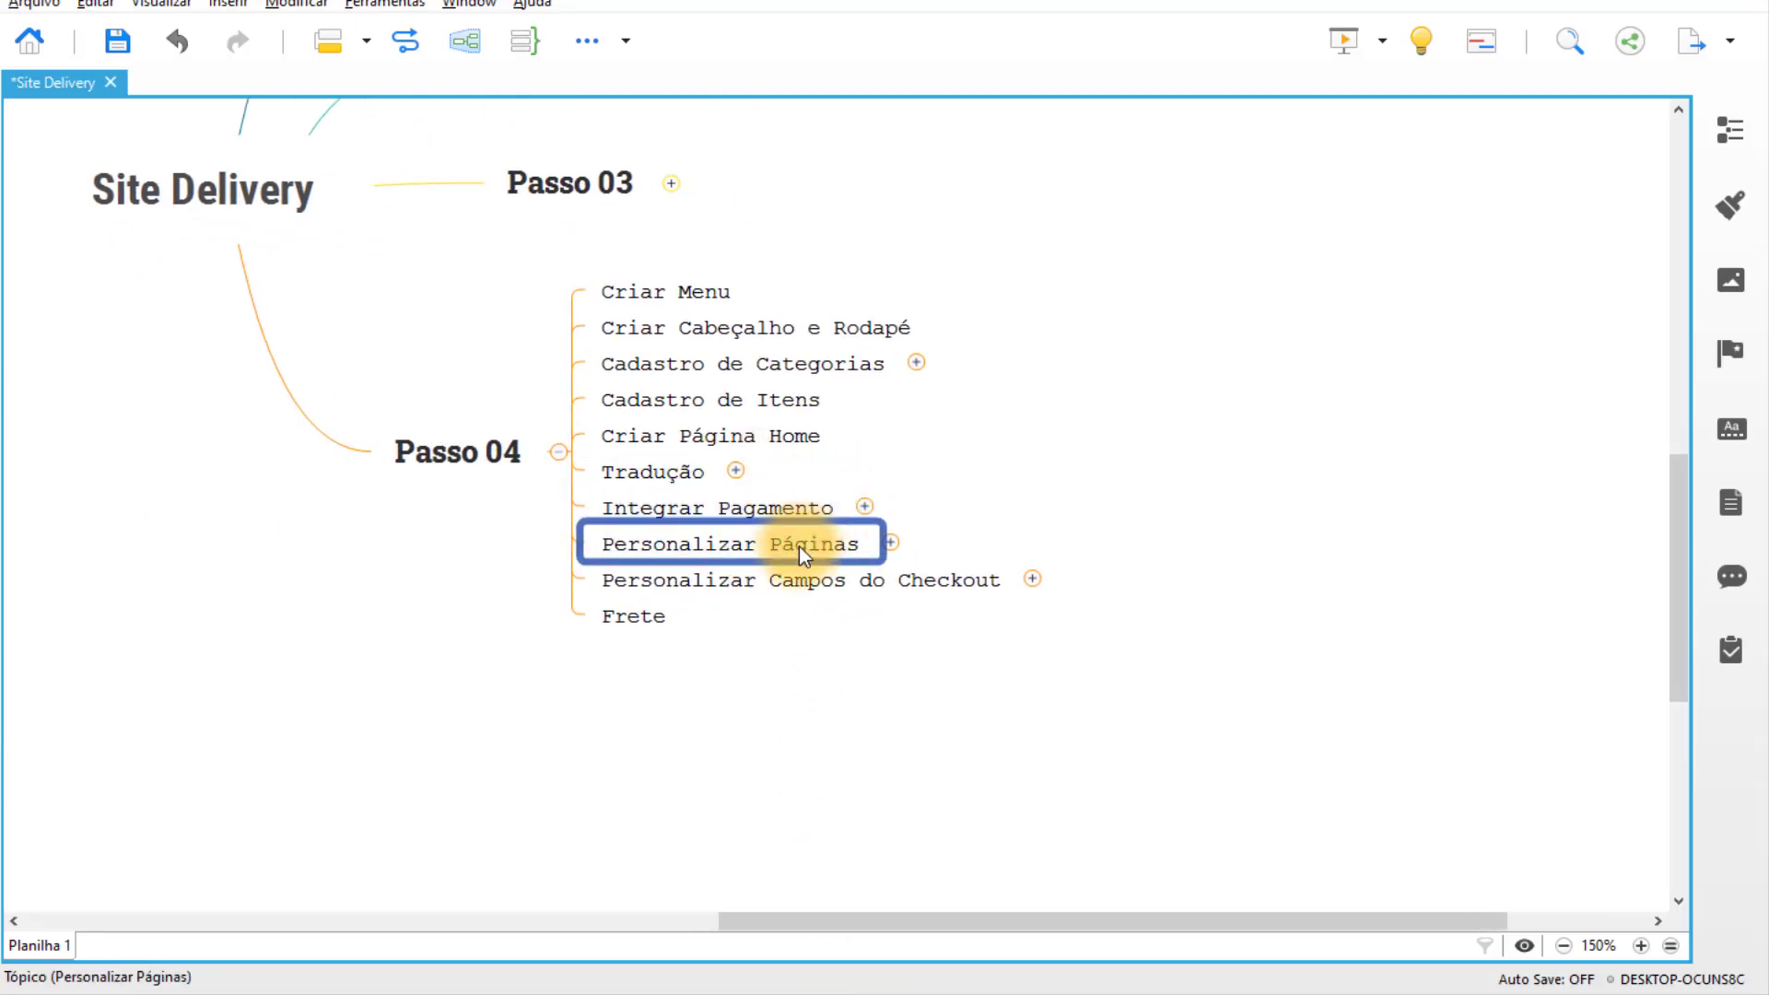
click(974, 589)
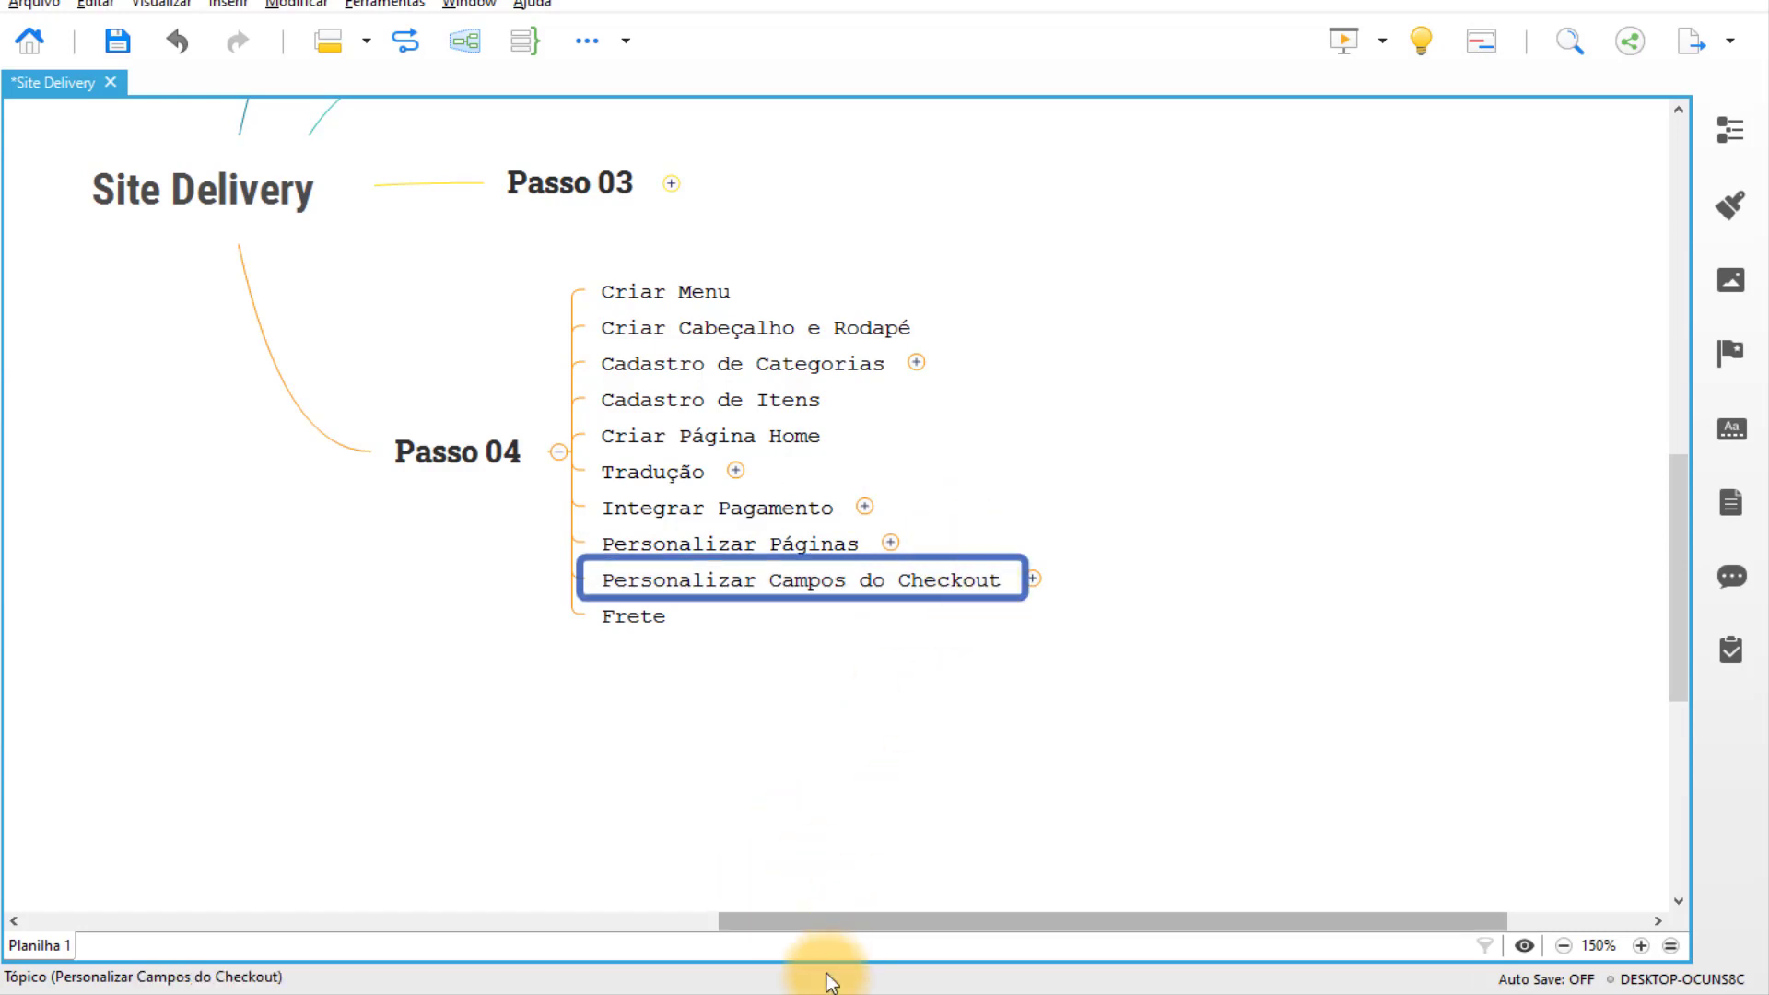
click(778, 991)
scroll(28, 619, down, 5)
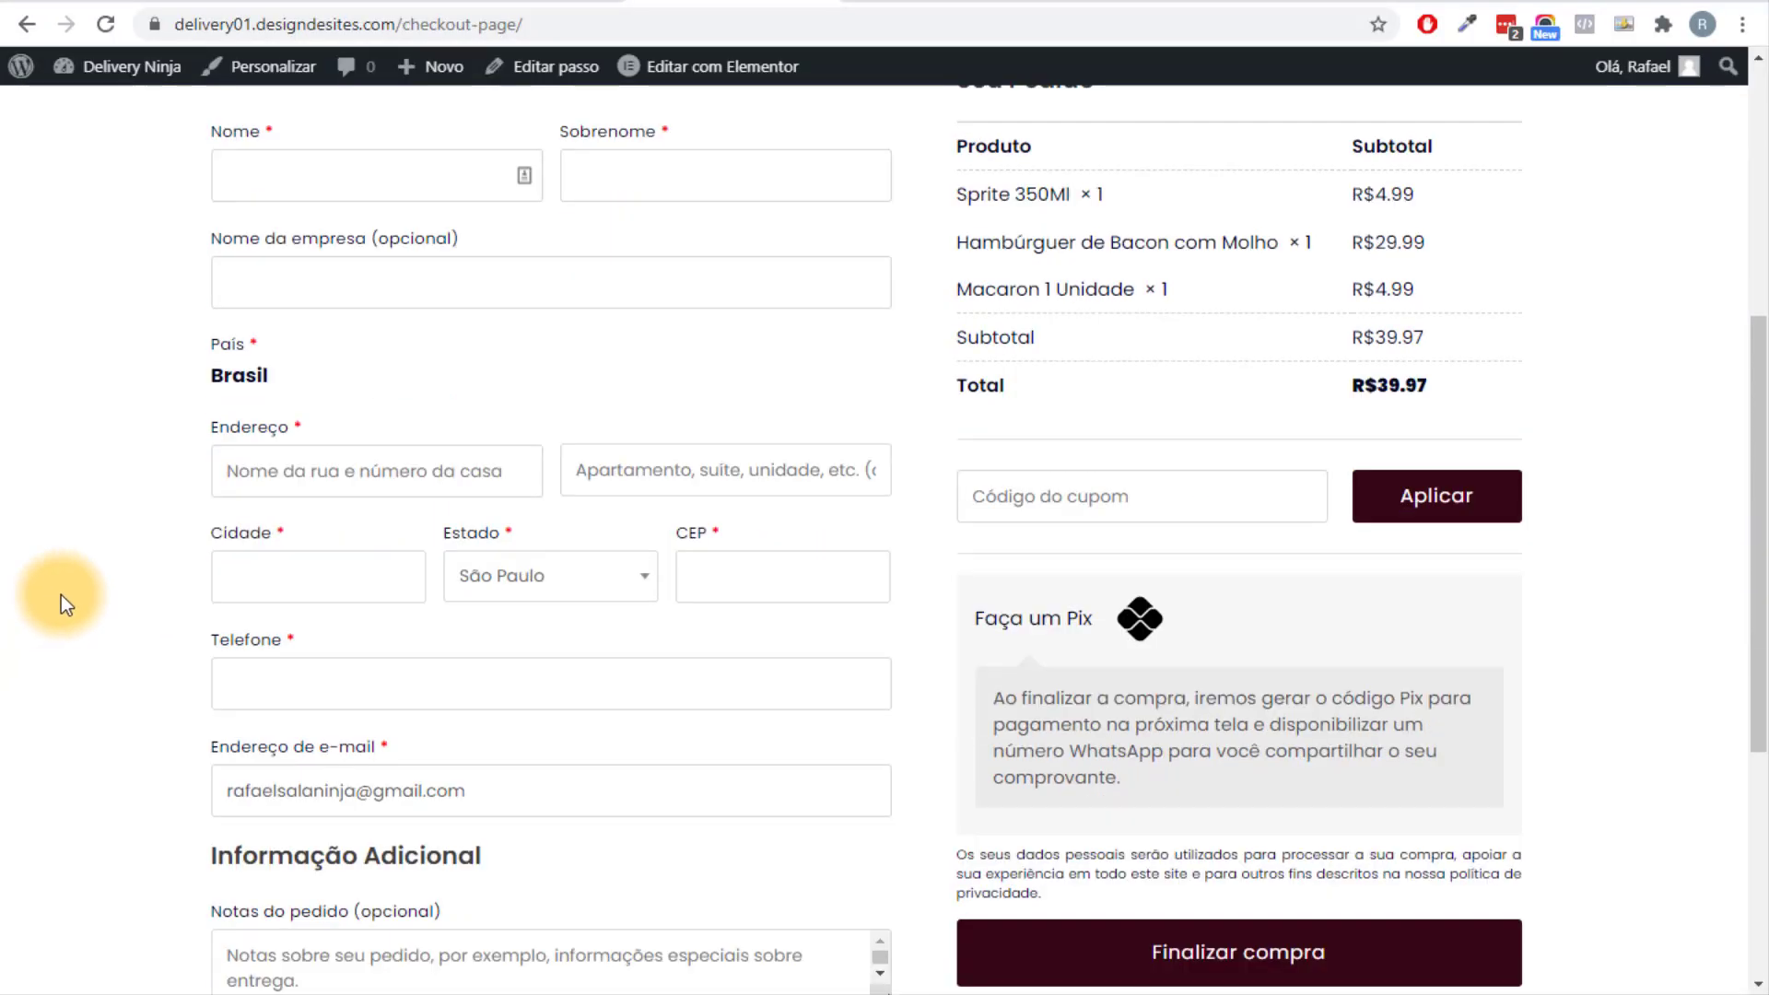
Scroll through the checkout's default billing fields, from Nome to Endereço de e-mail.
scroll(101, 562, down, 3)
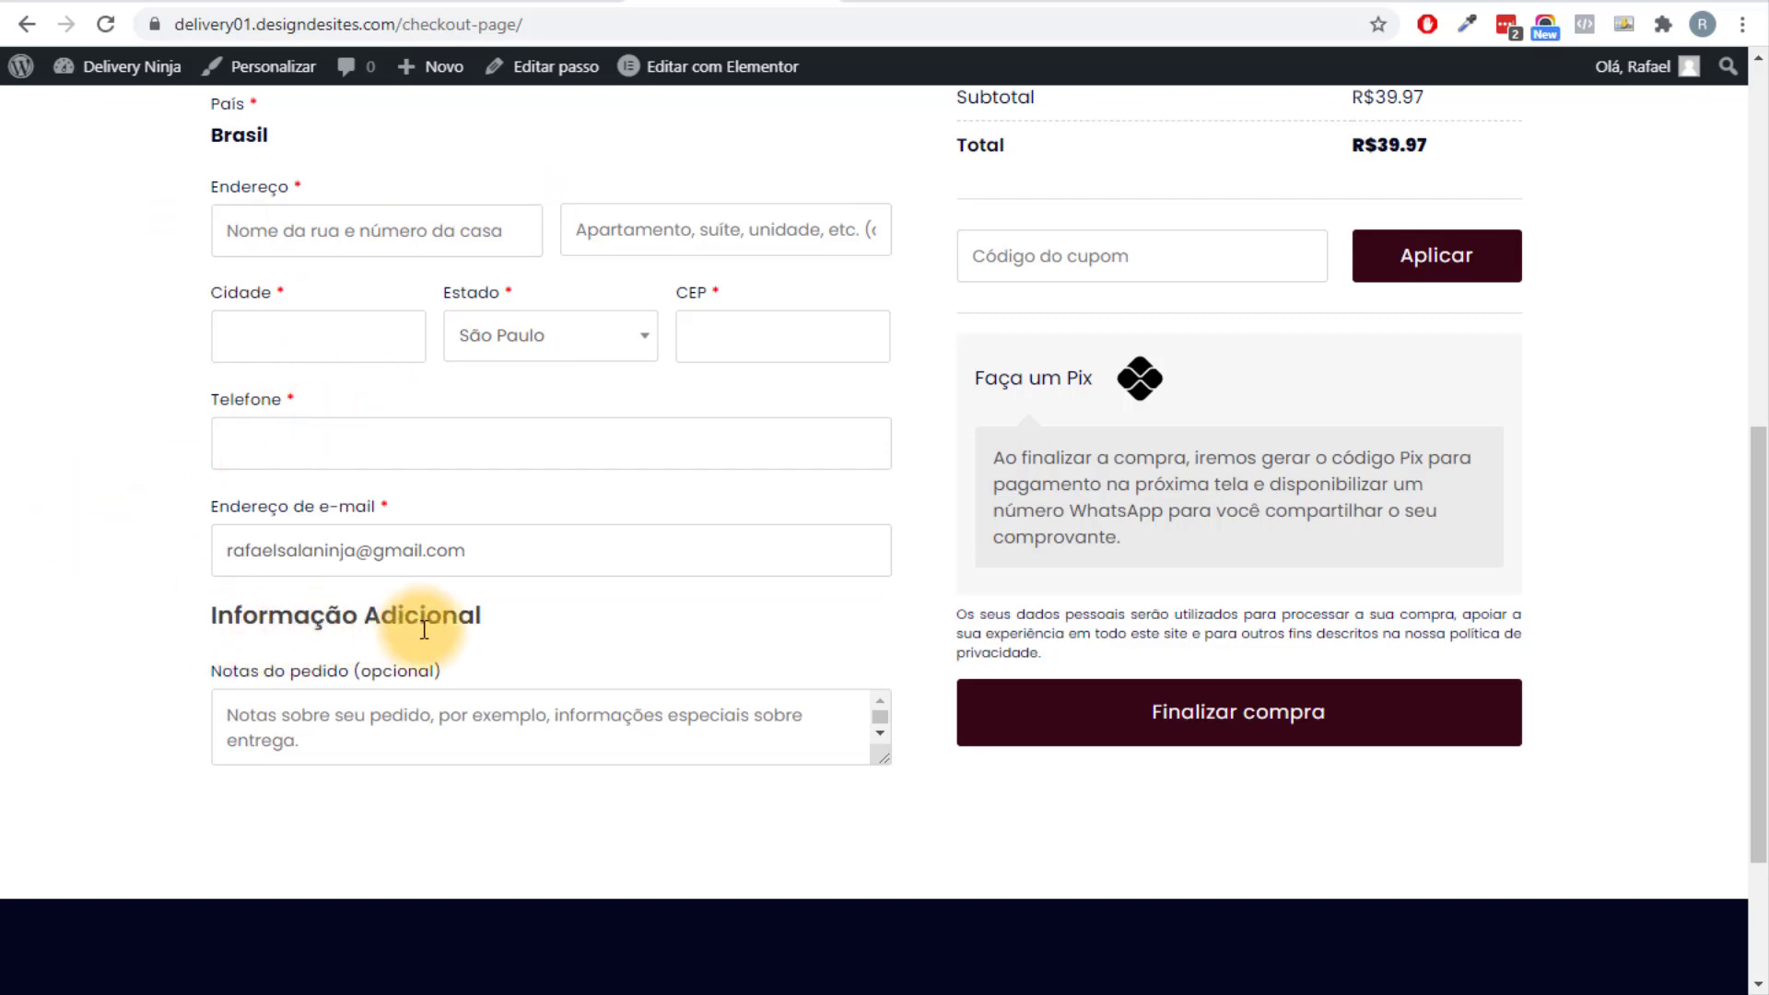
scroll(373, 645, up, 4)
scroll(257, 505, up, 4)
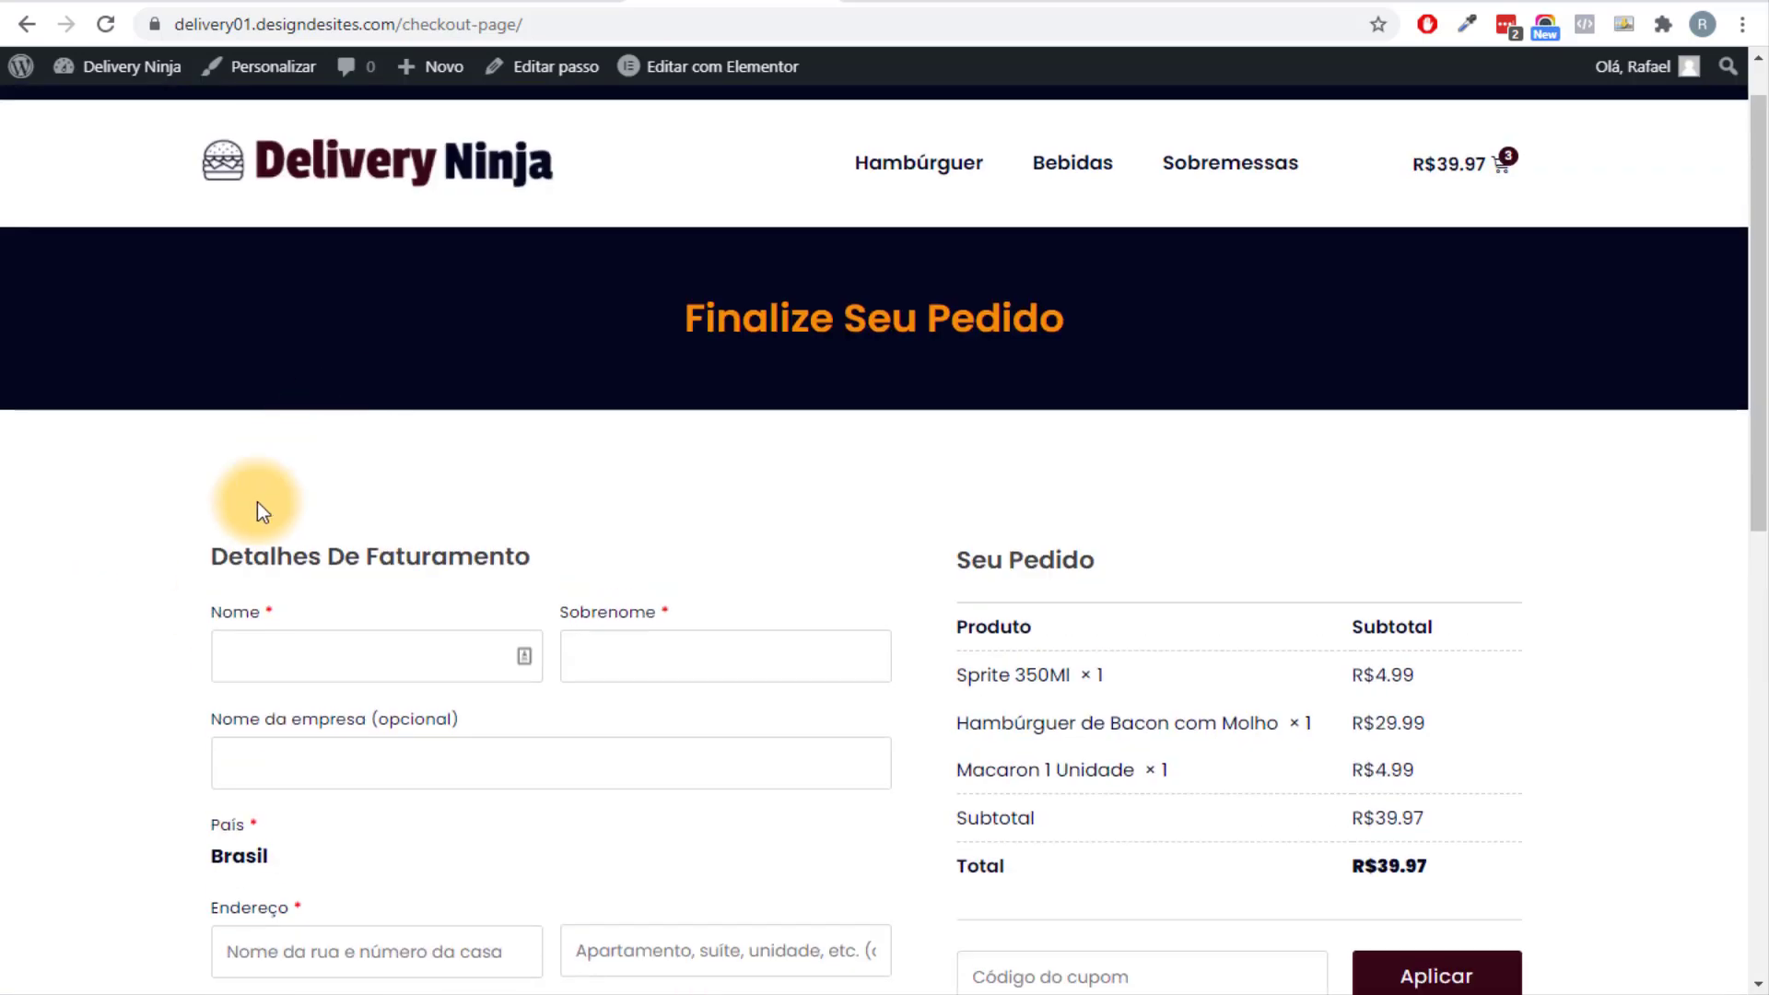
scroll(444, 427, down, 4)
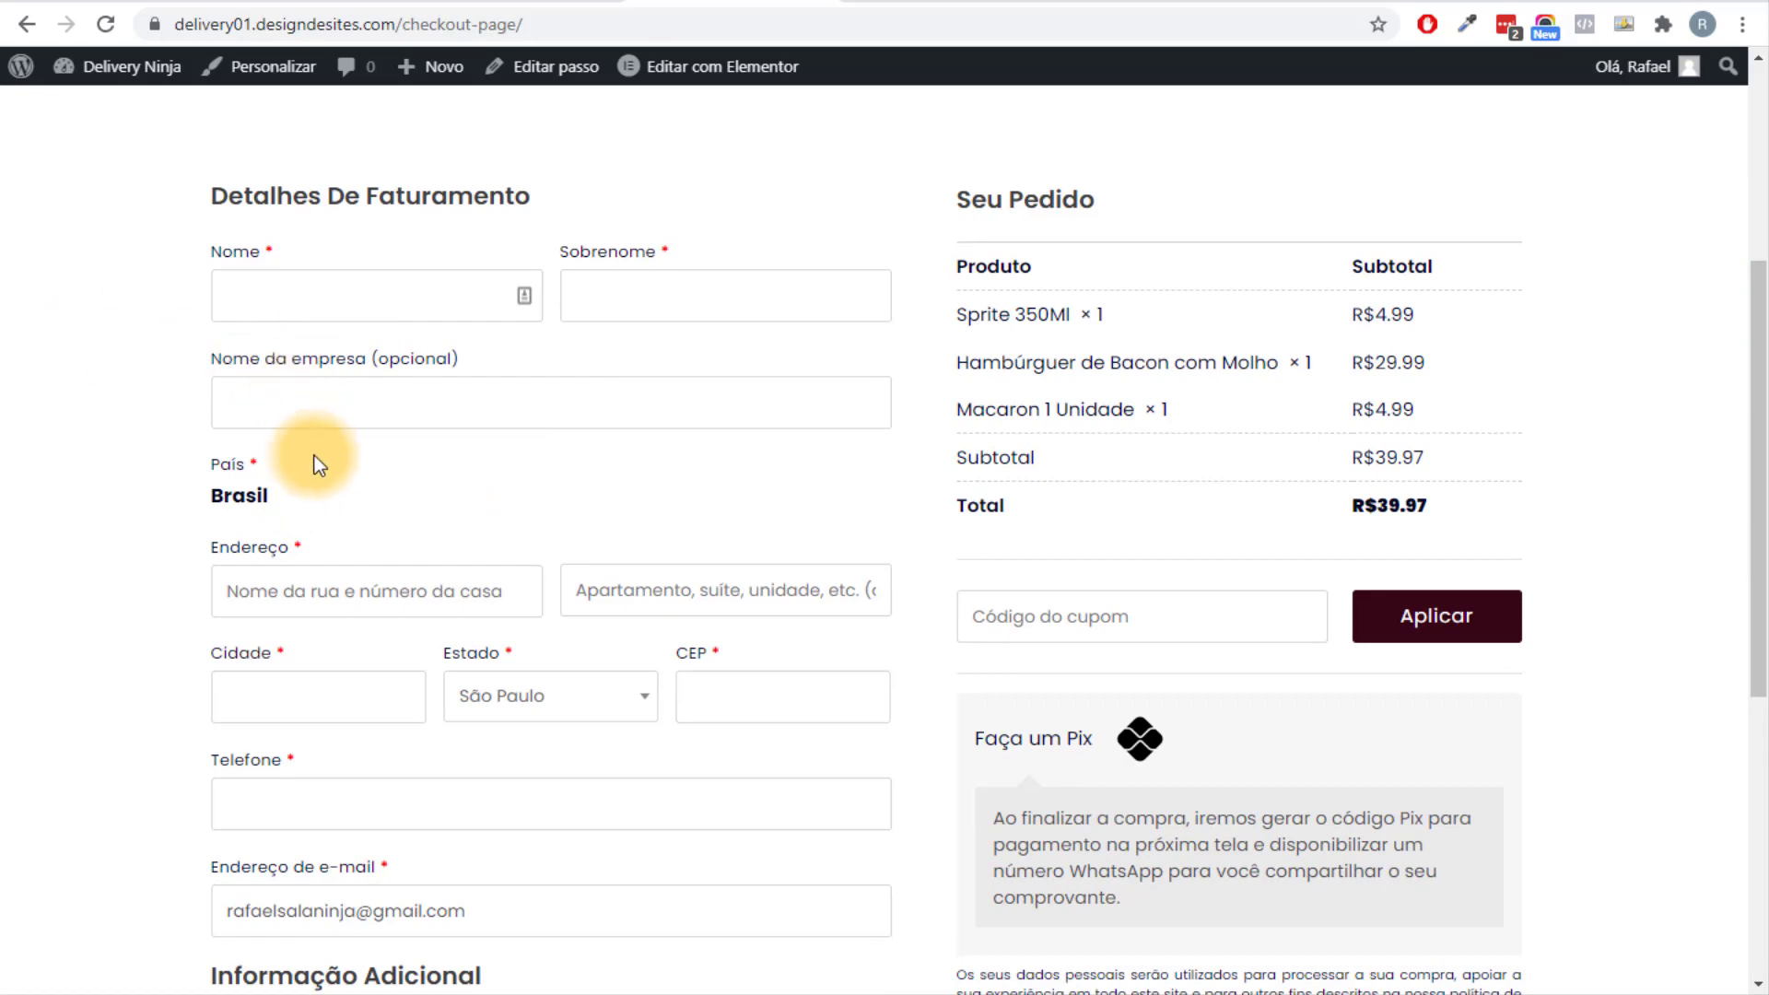
scroll(346, 468, up, 4)
scroll(375, 387, down, 3)
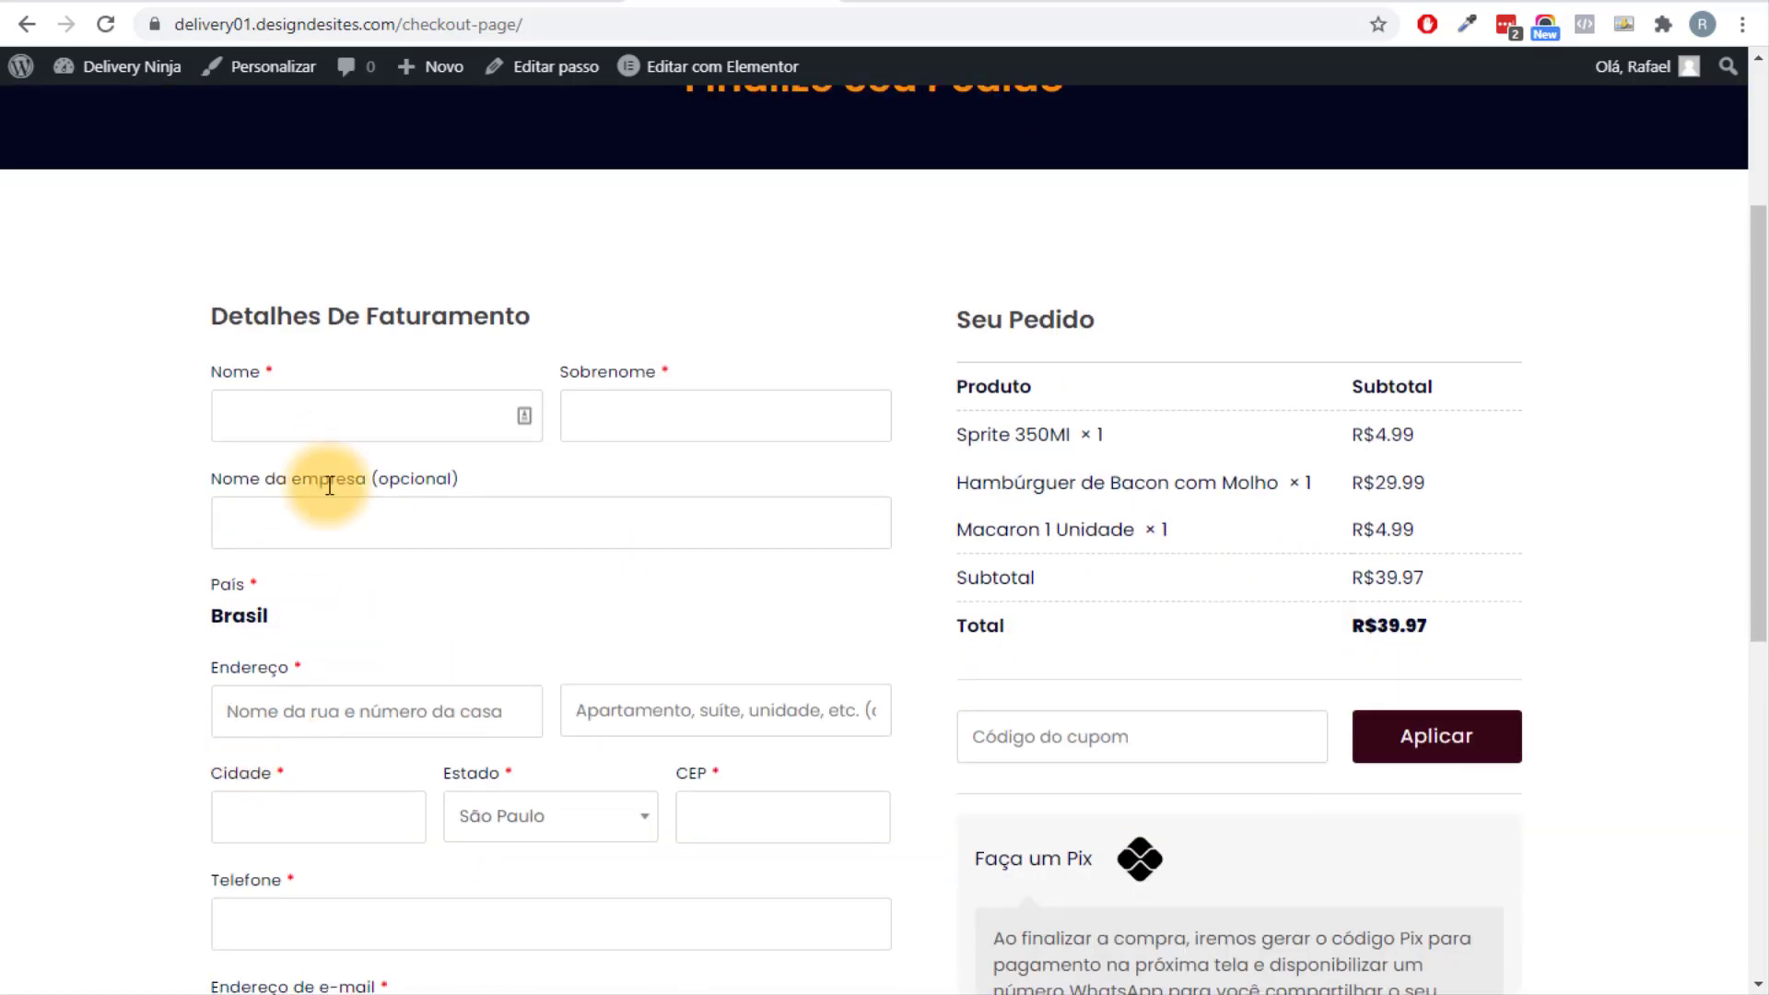
scroll(329, 486, down, 4)
scroll(466, 494, up, 3)
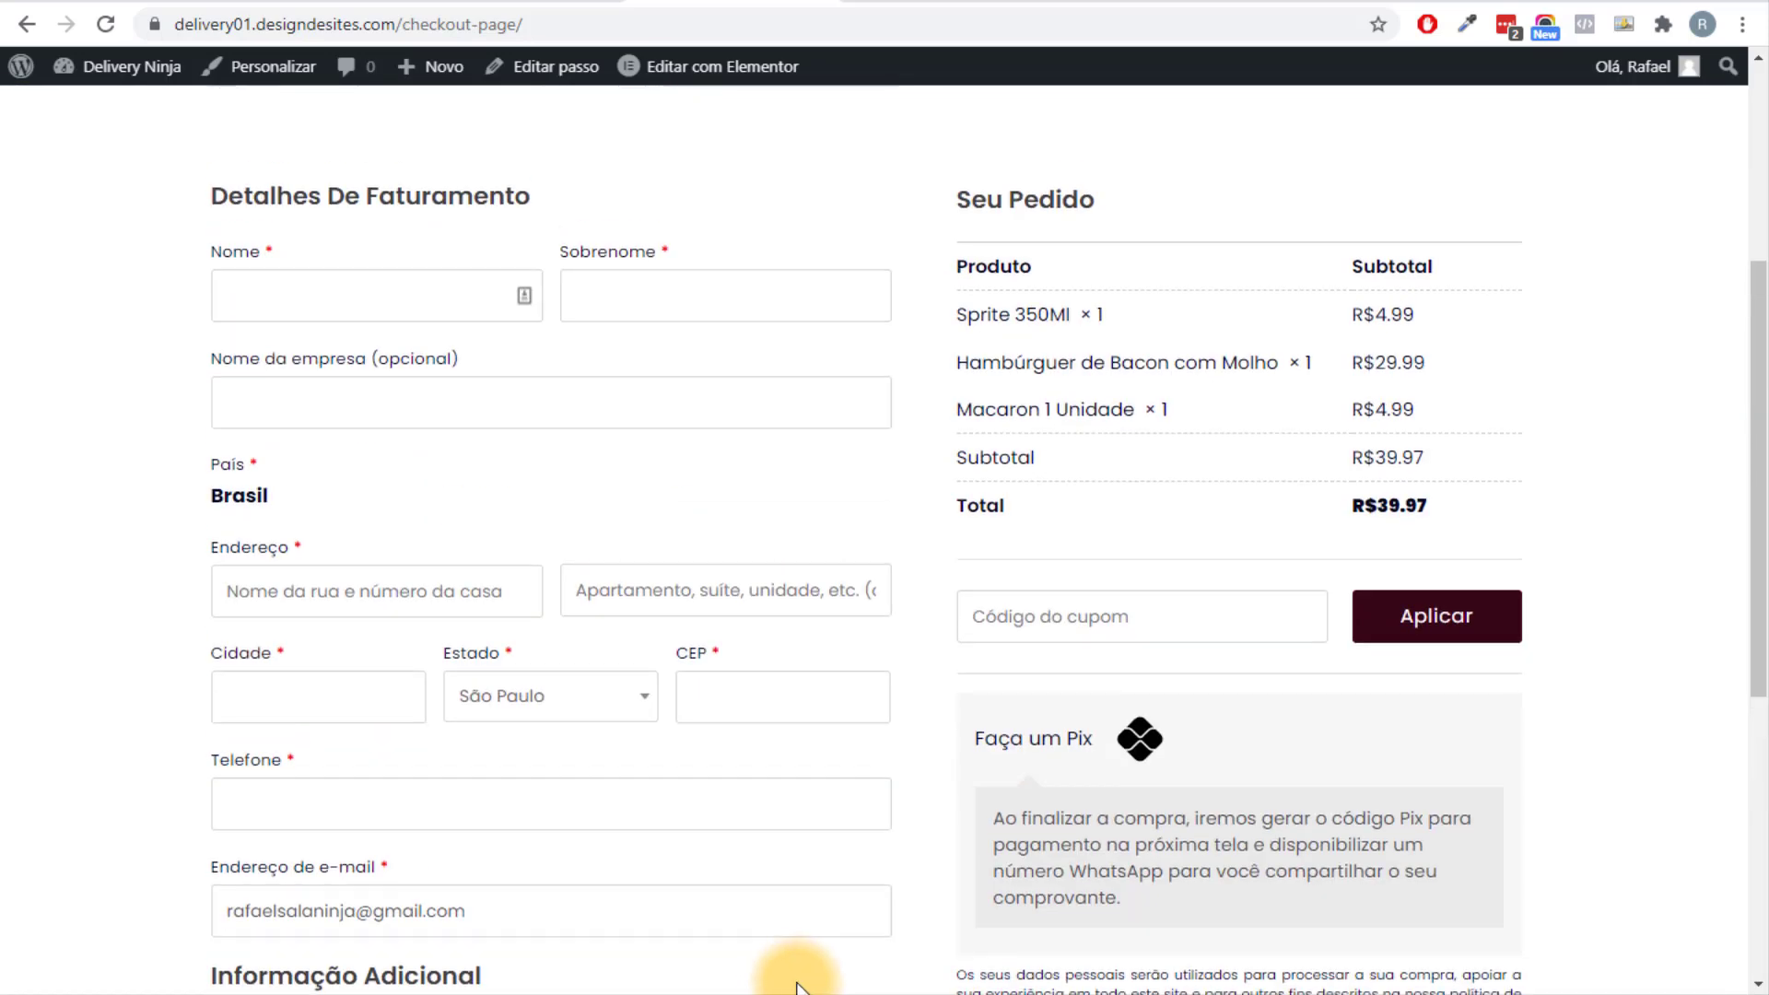
Copy the Checkout Field Editor (Checkout Manager) for WooCommerce plugin name from the mind map.
key(alt+Tab)
click(1034, 576)
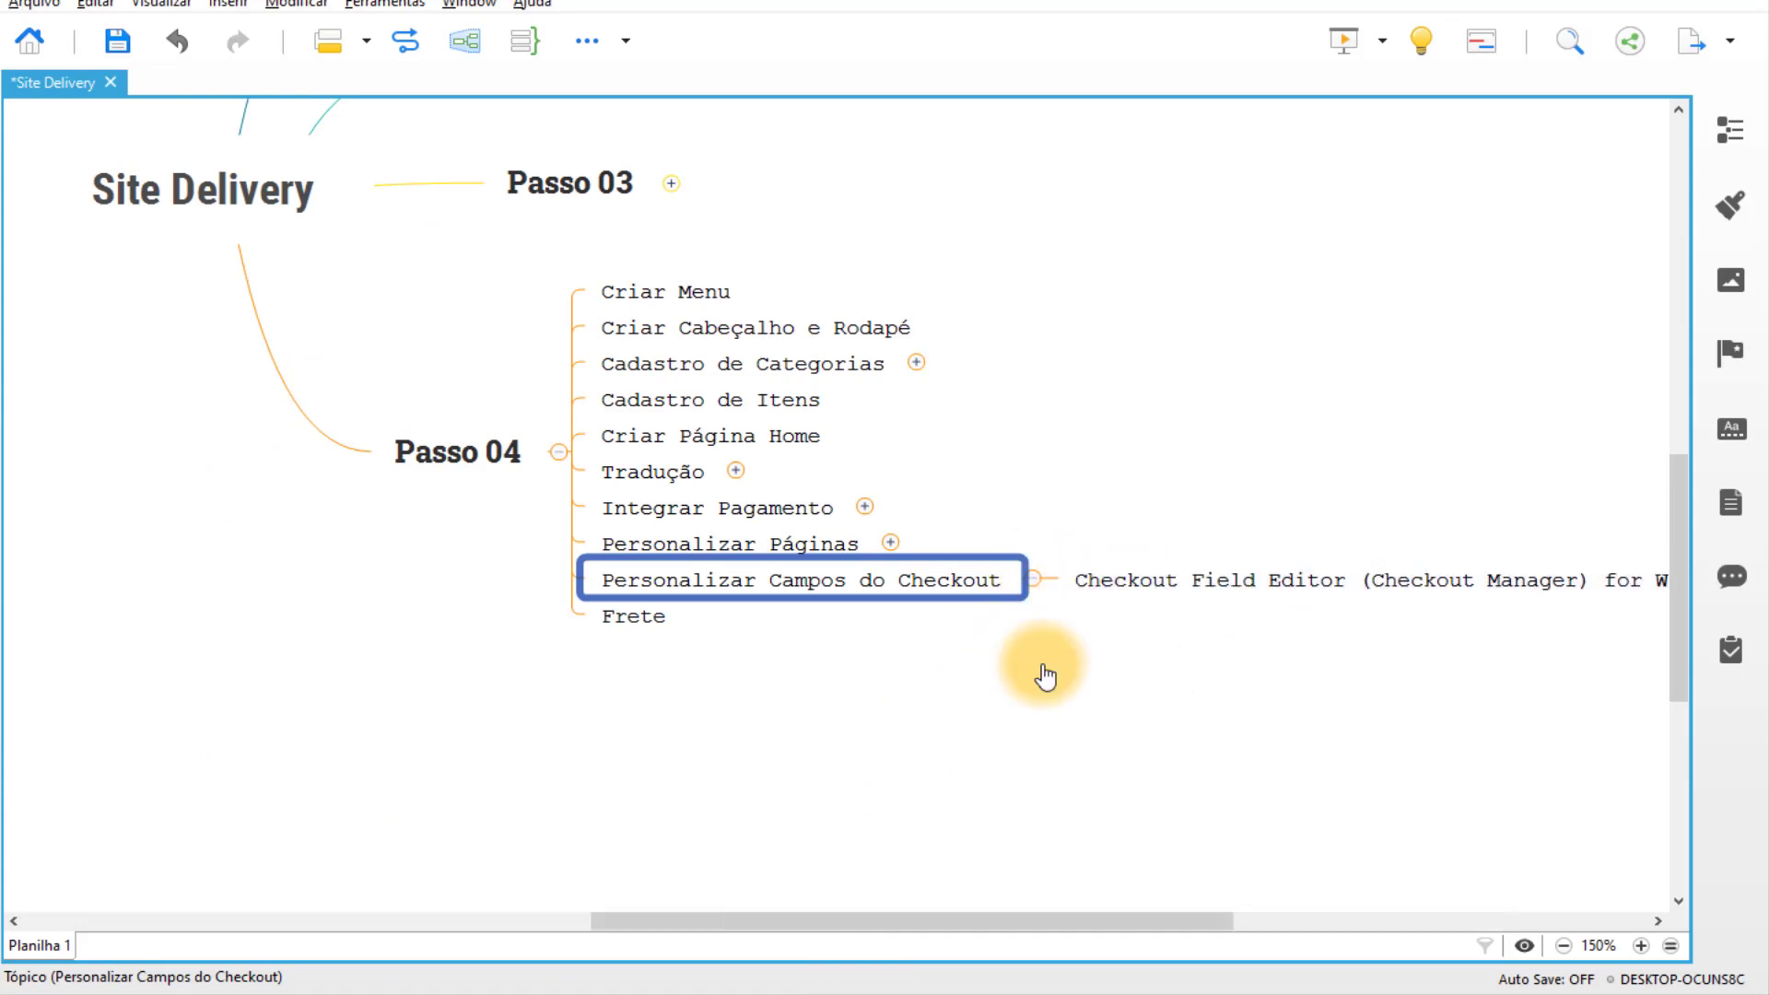
drag(1177, 609, 474, 620)
double_click(533, 594)
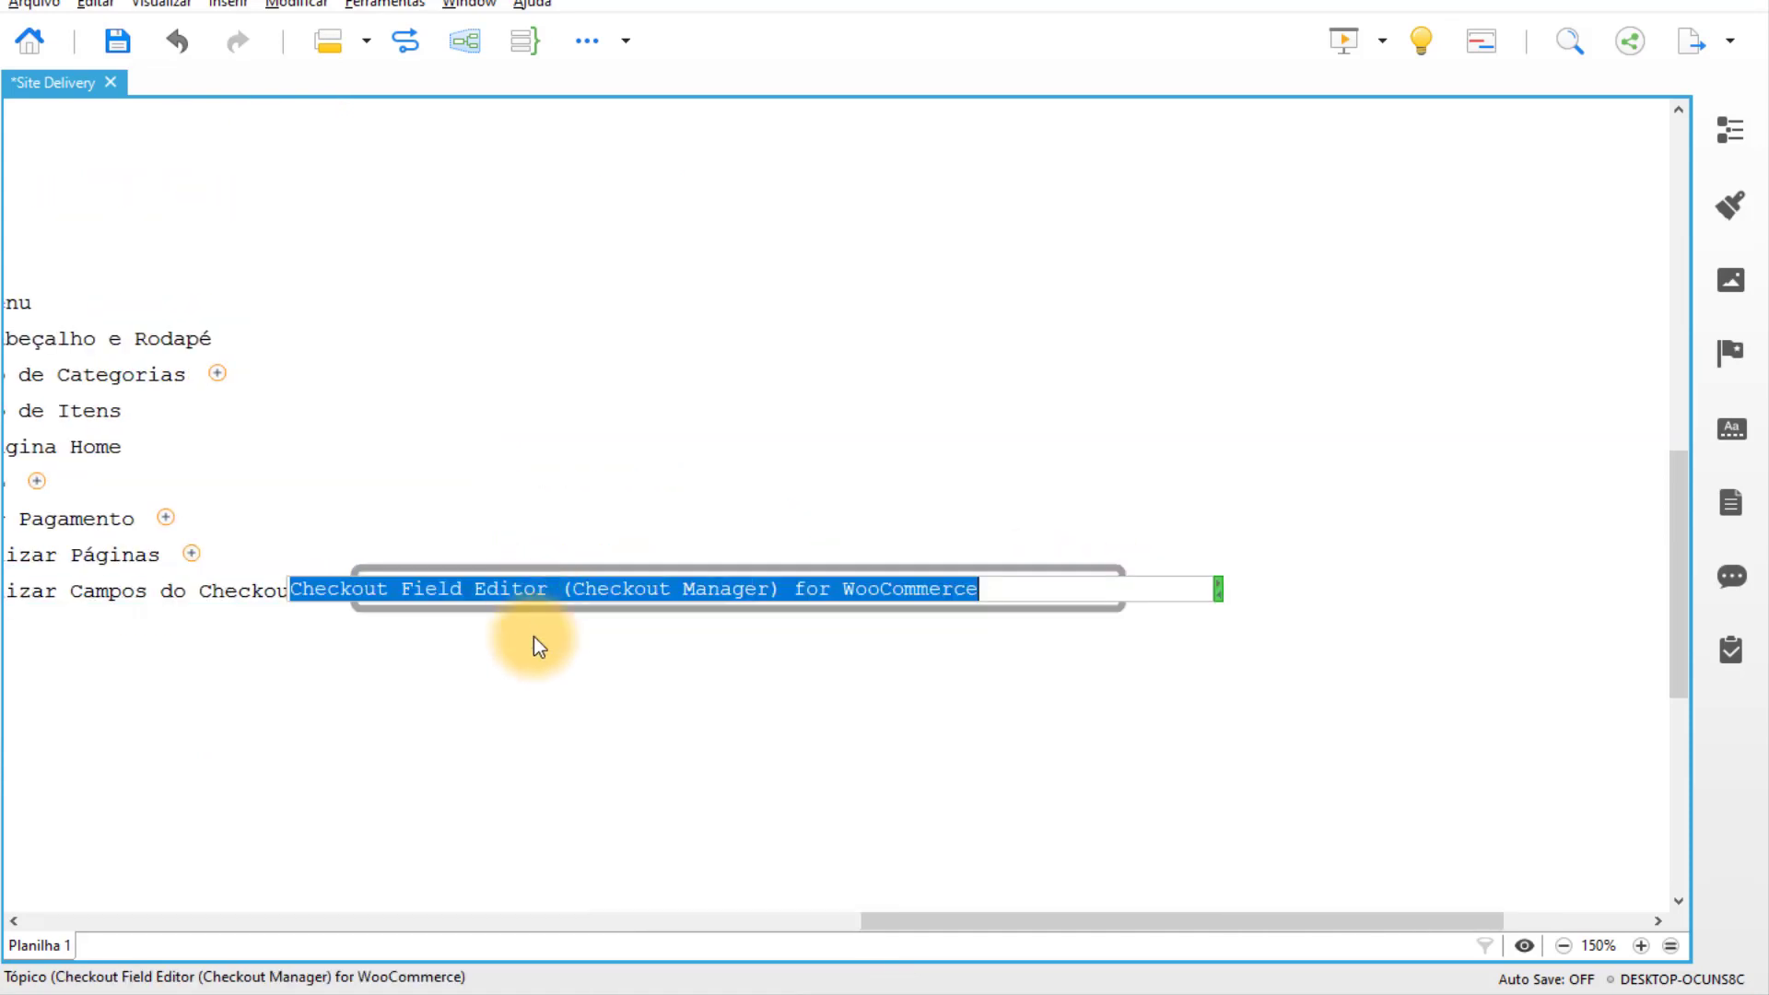
click(533, 706)
click(721, 990)
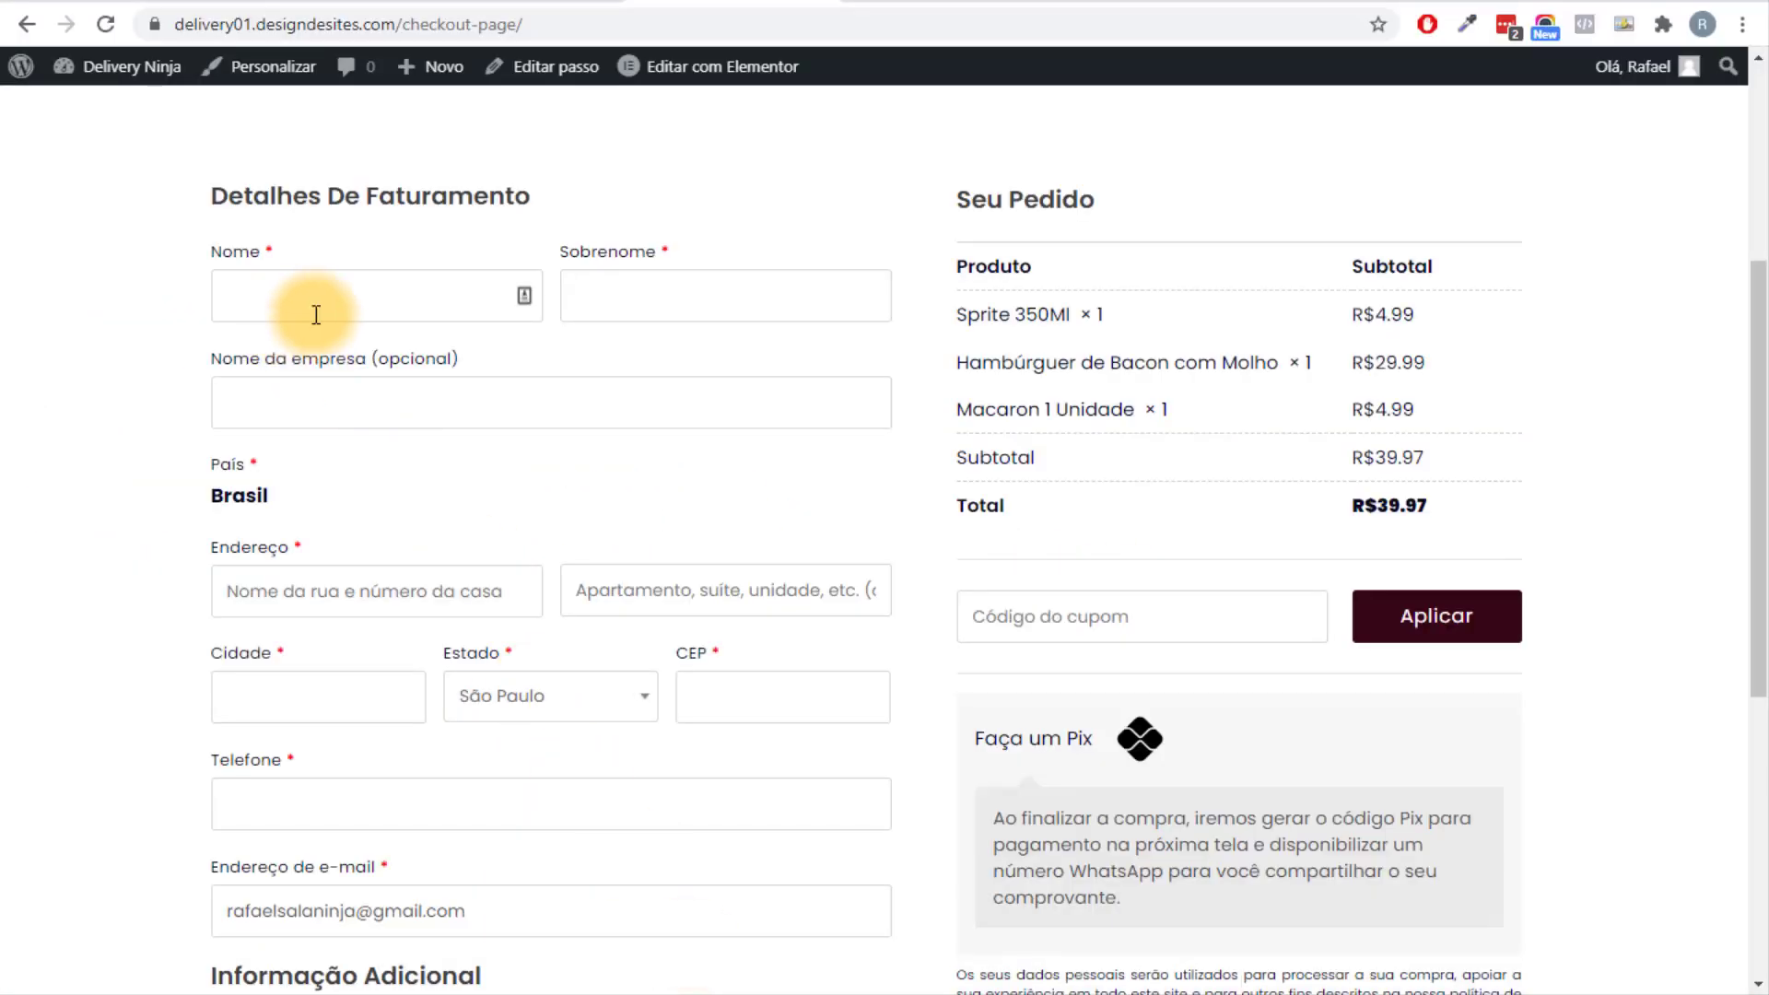
Leave the checkout page through the Delivery Ninja site name to reach the admin Painel.
scroll(433, 369, down, 4)
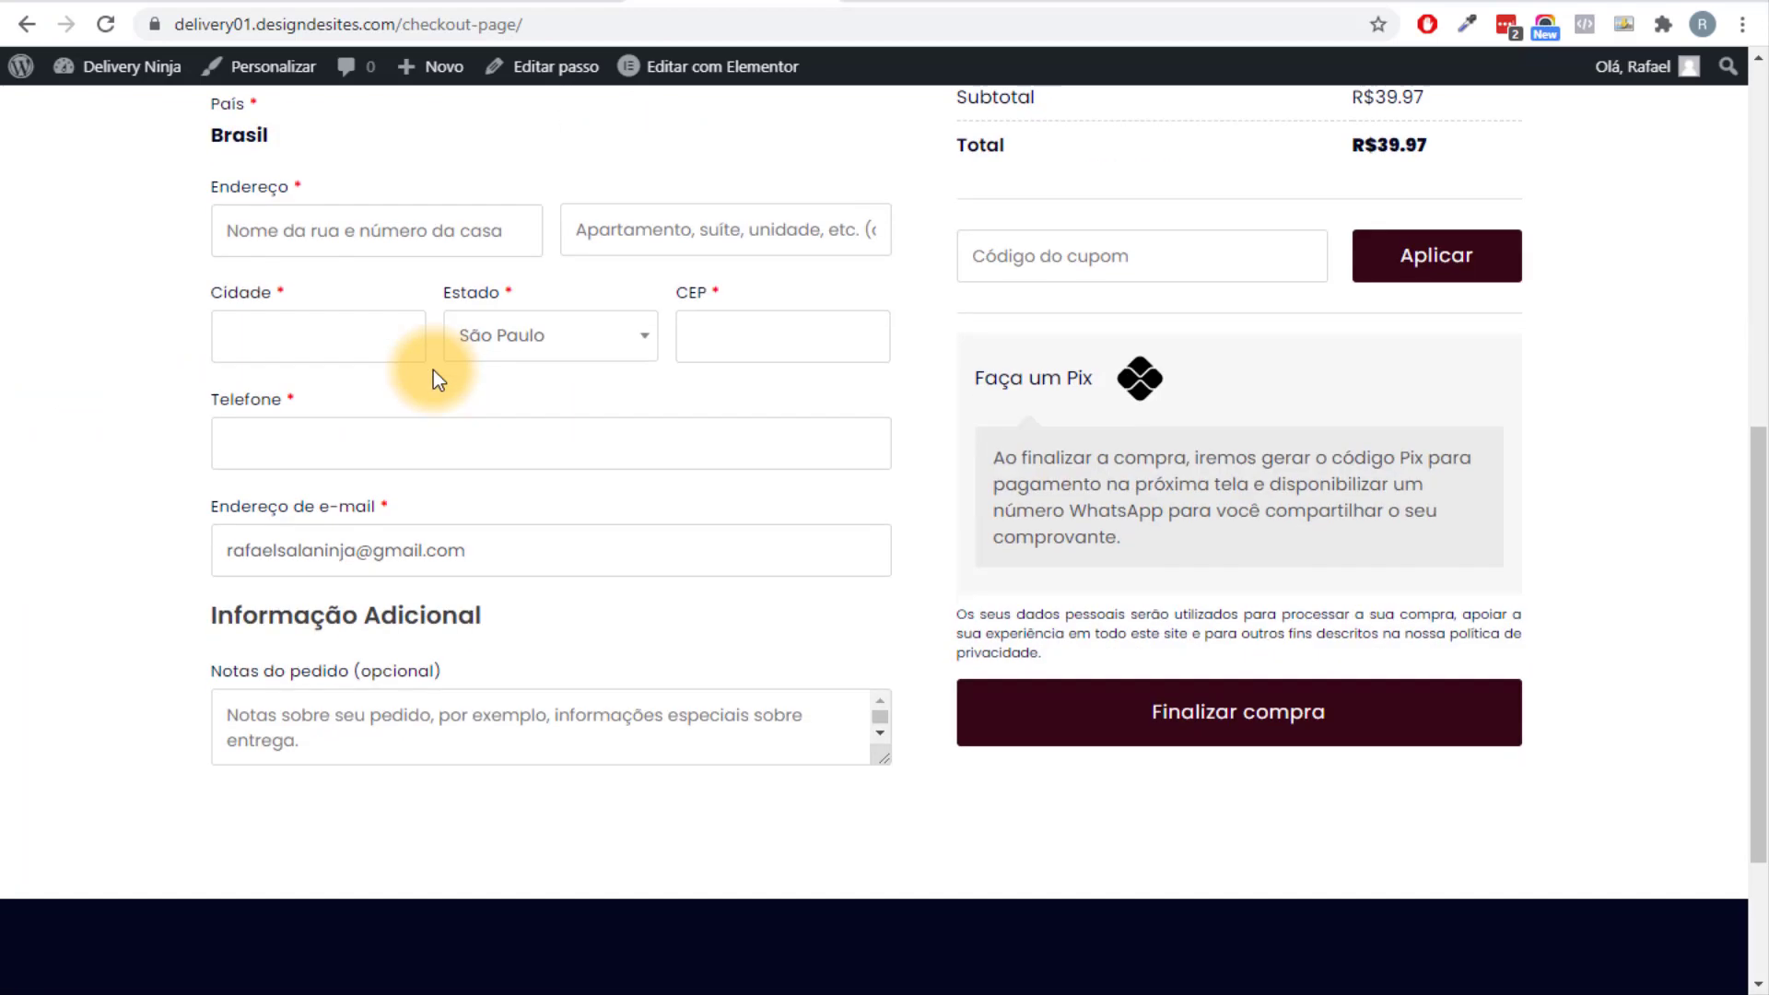
scroll(433, 368, up, 8)
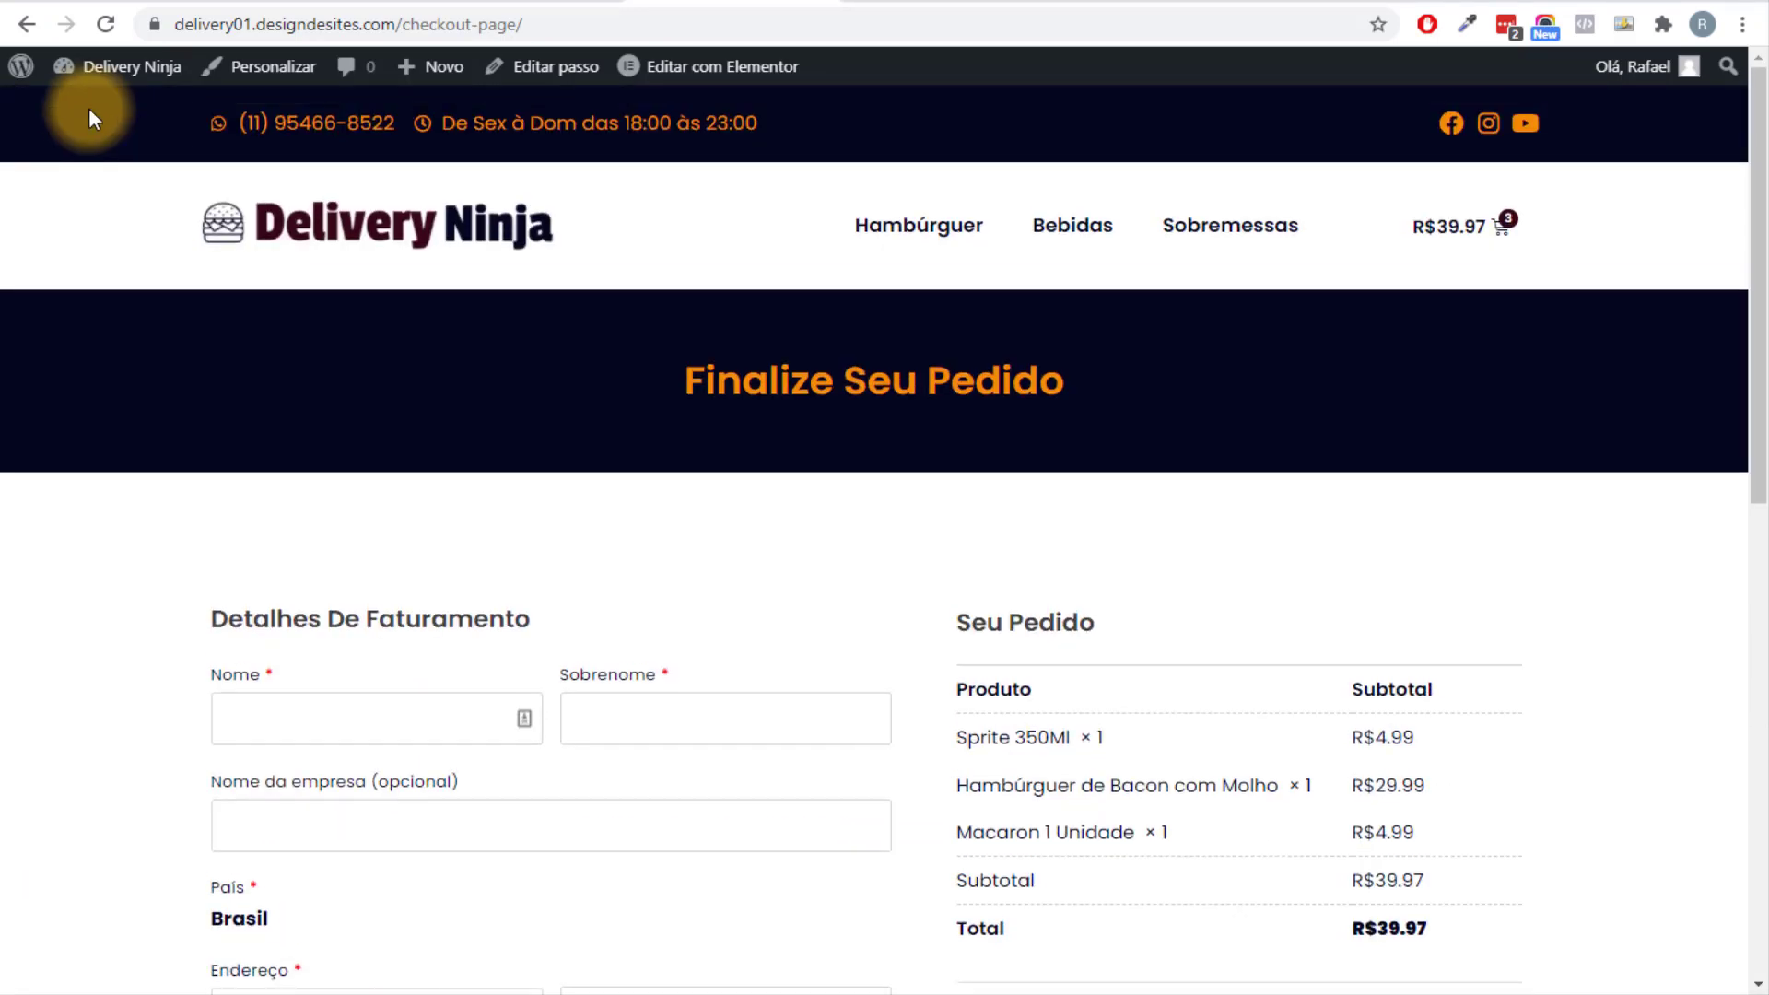
click(89, 88)
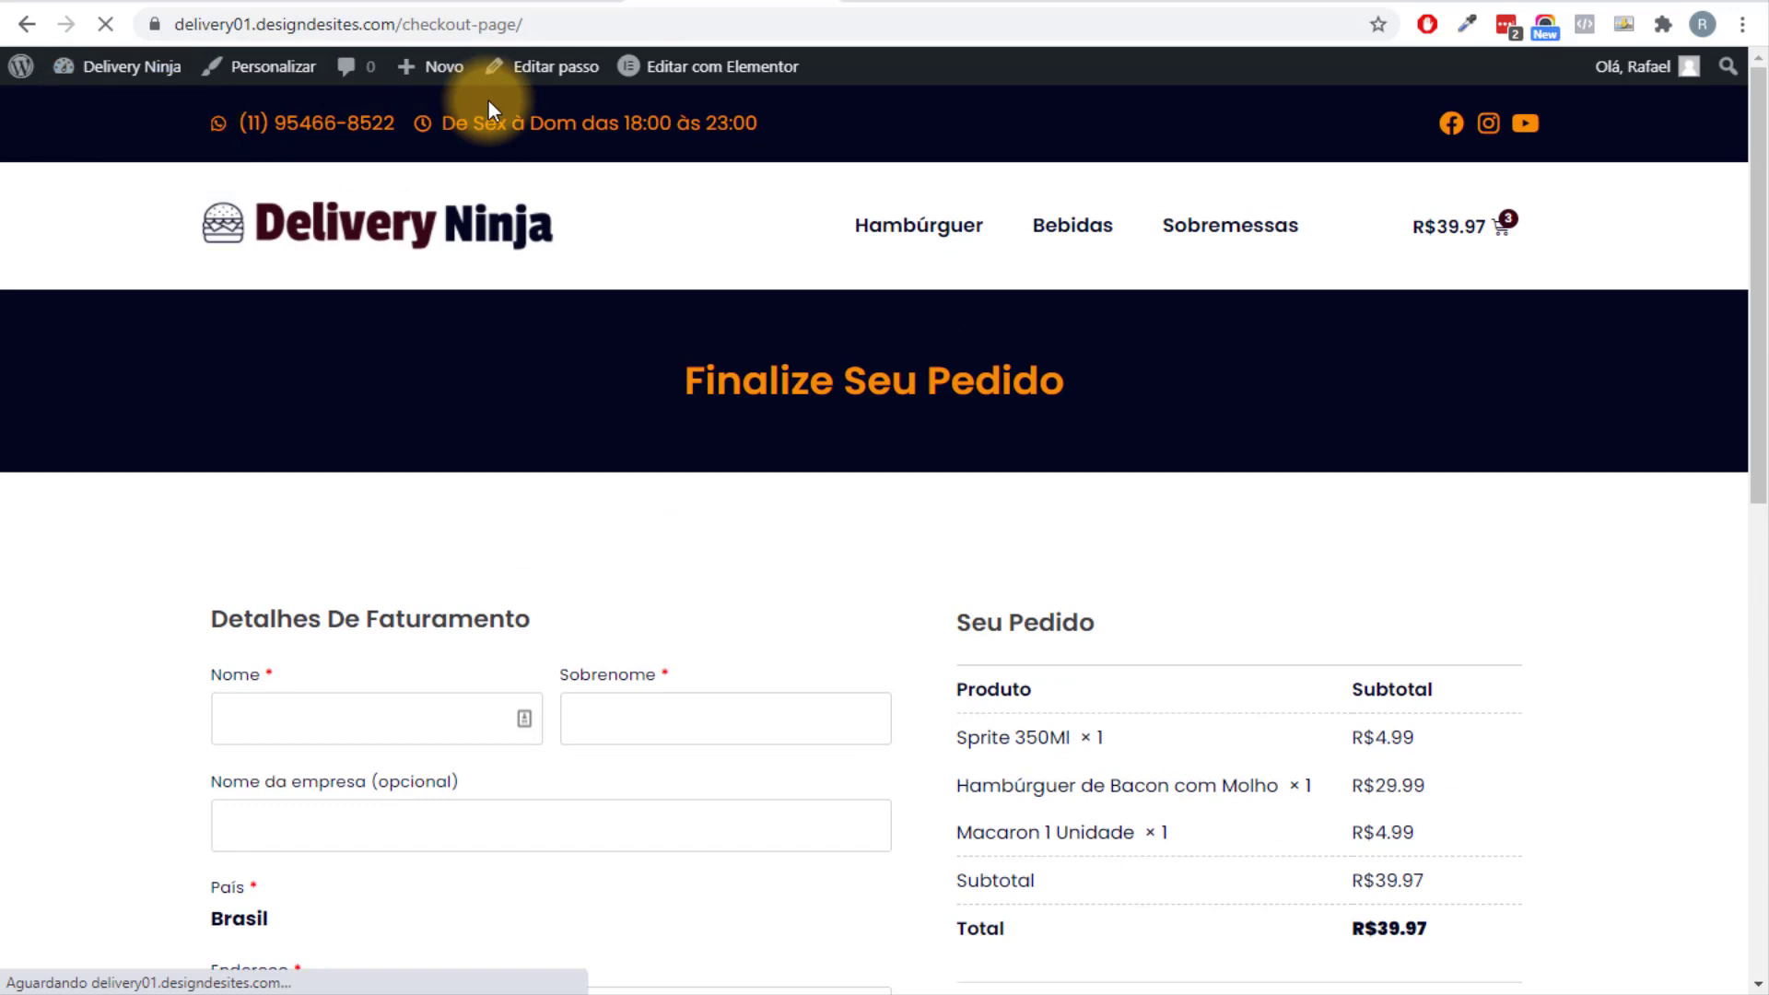
mouse_move(578, 78)
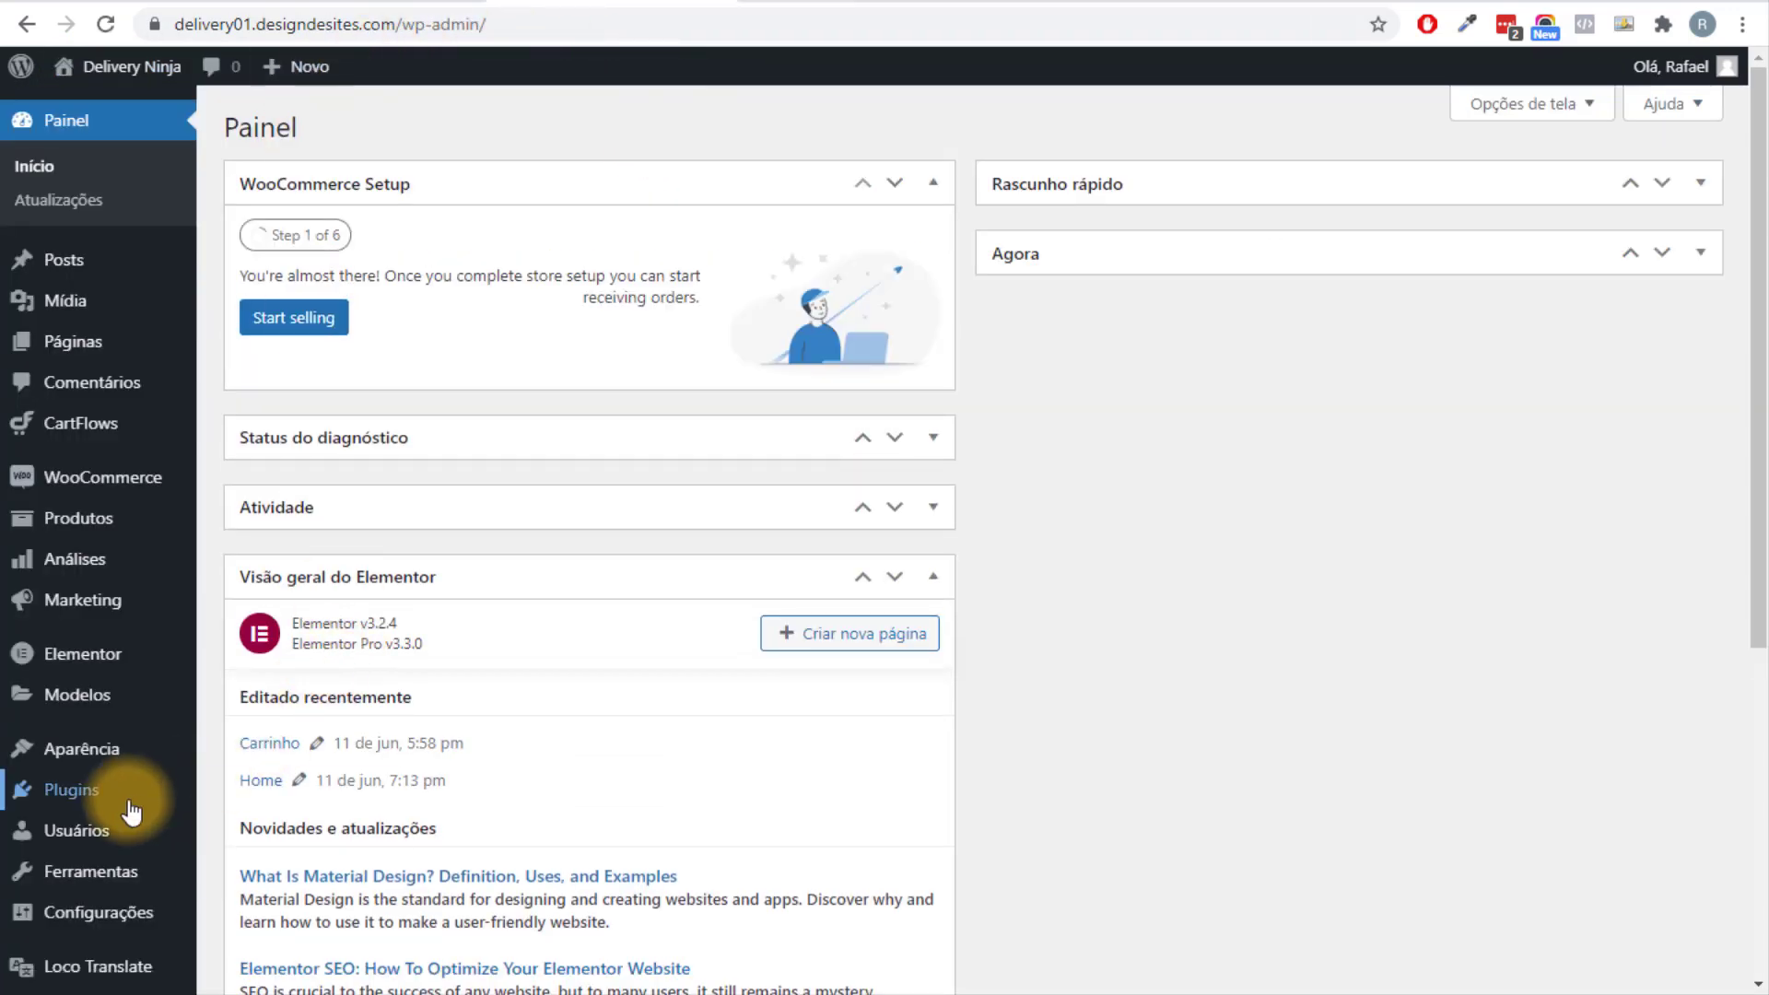
mouse_move(131, 810)
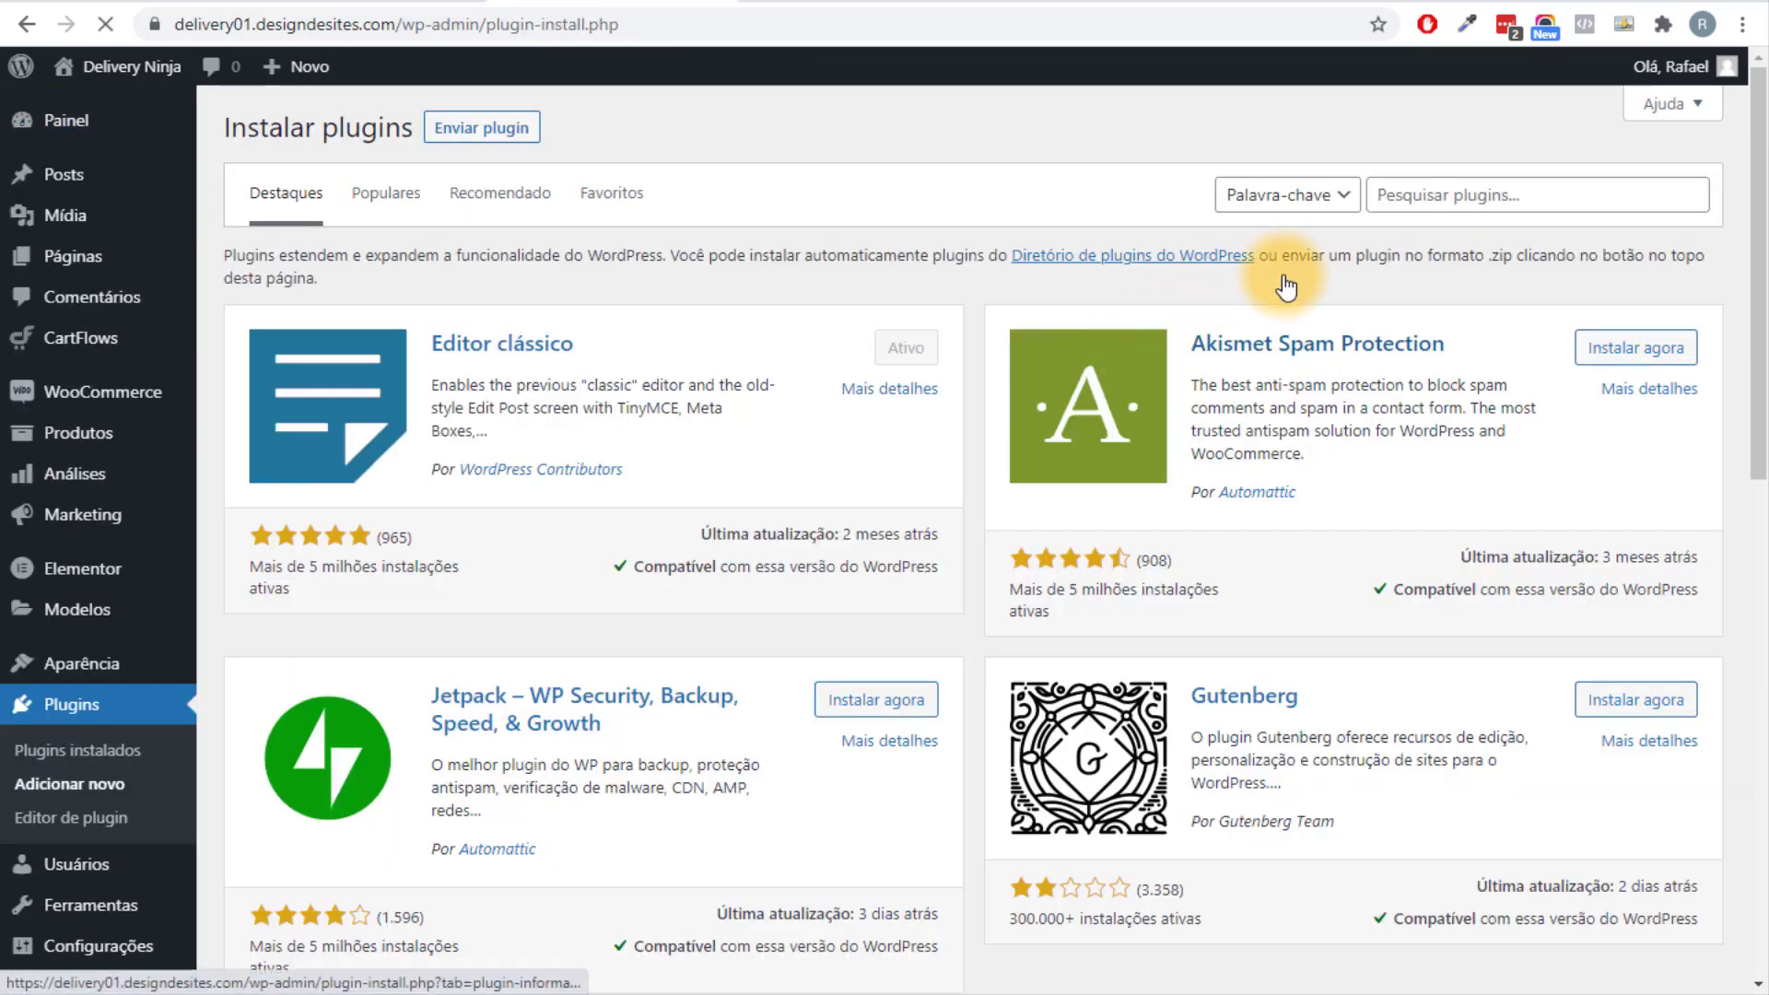
Search the plugin directory for Checkout Field Editor for WooCommerce, then install and activate it.
click(1432, 195)
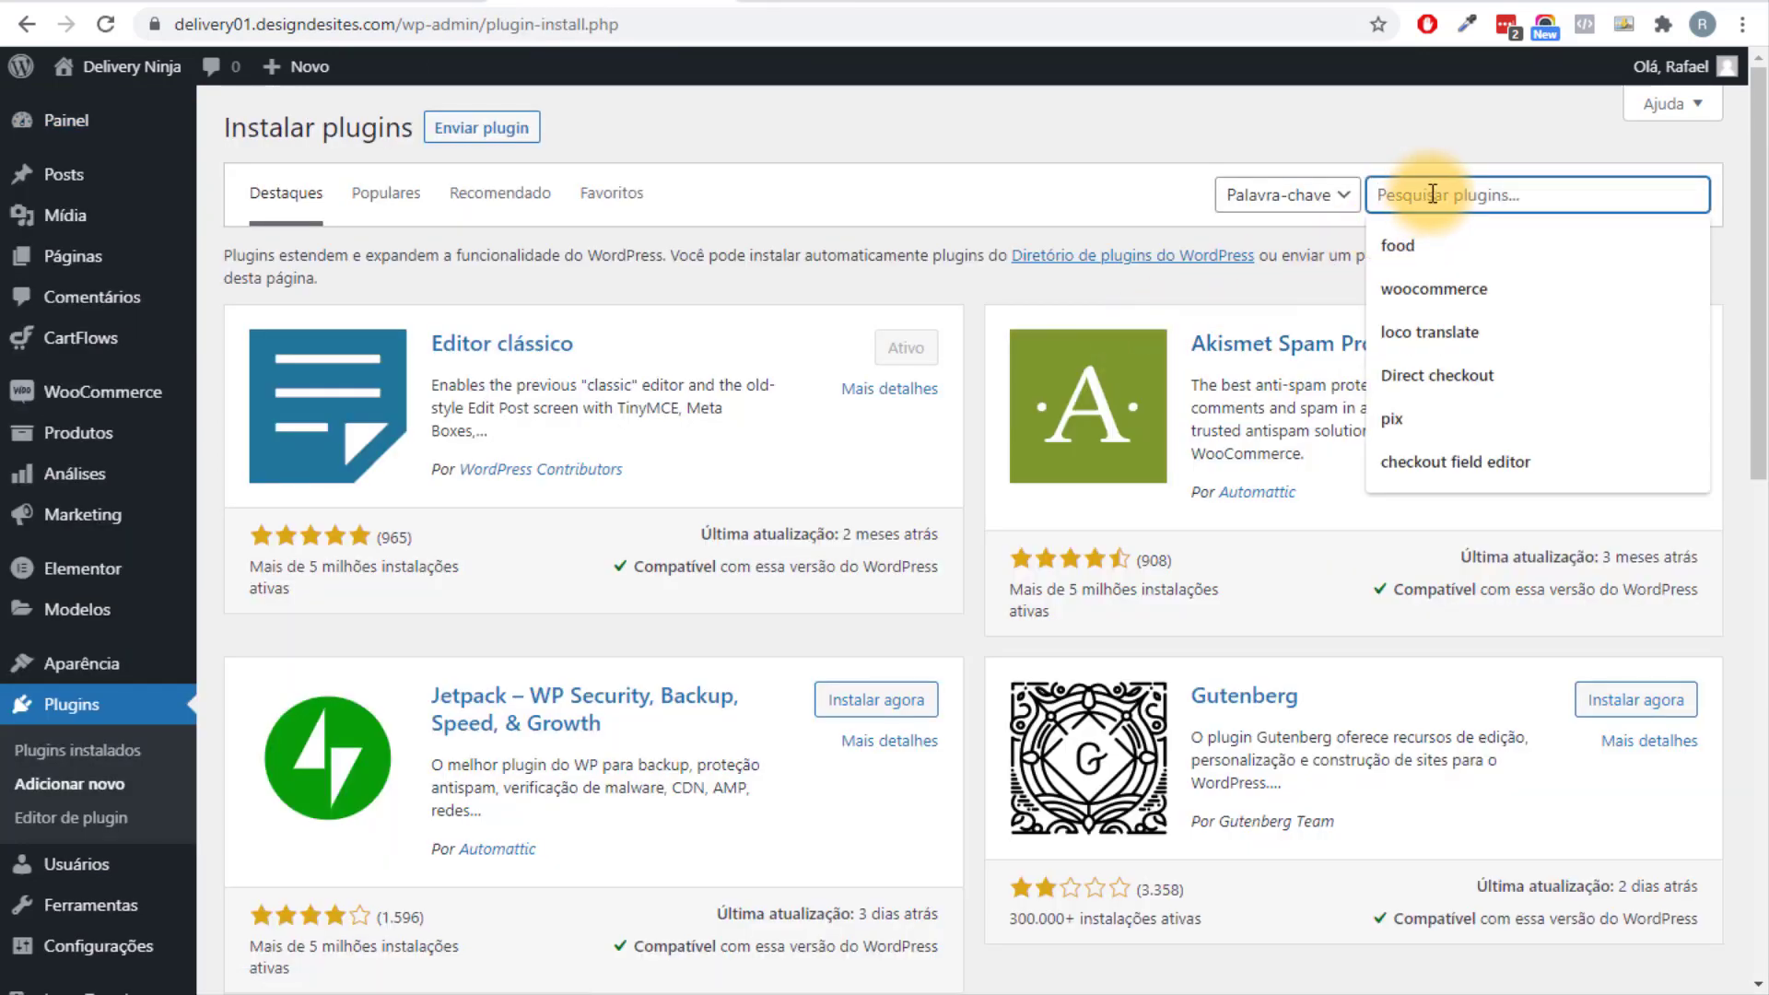
text((Checkout Manager) for WooCommerce)
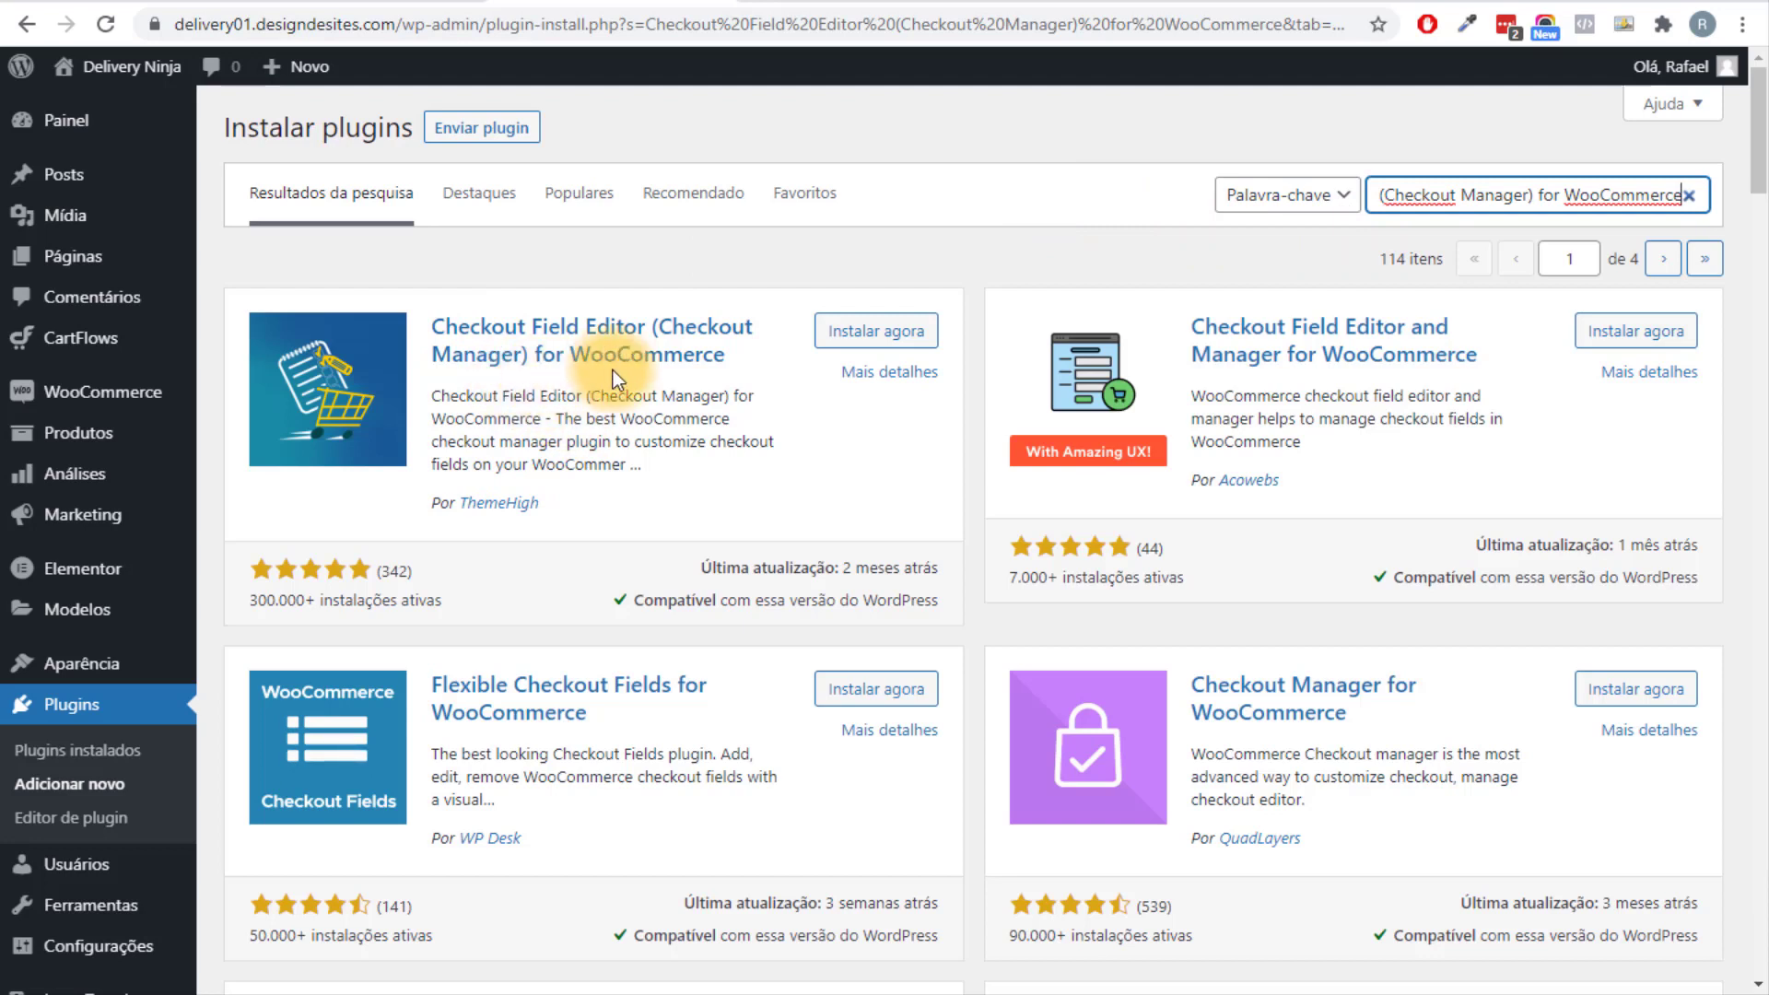
click(837, 336)
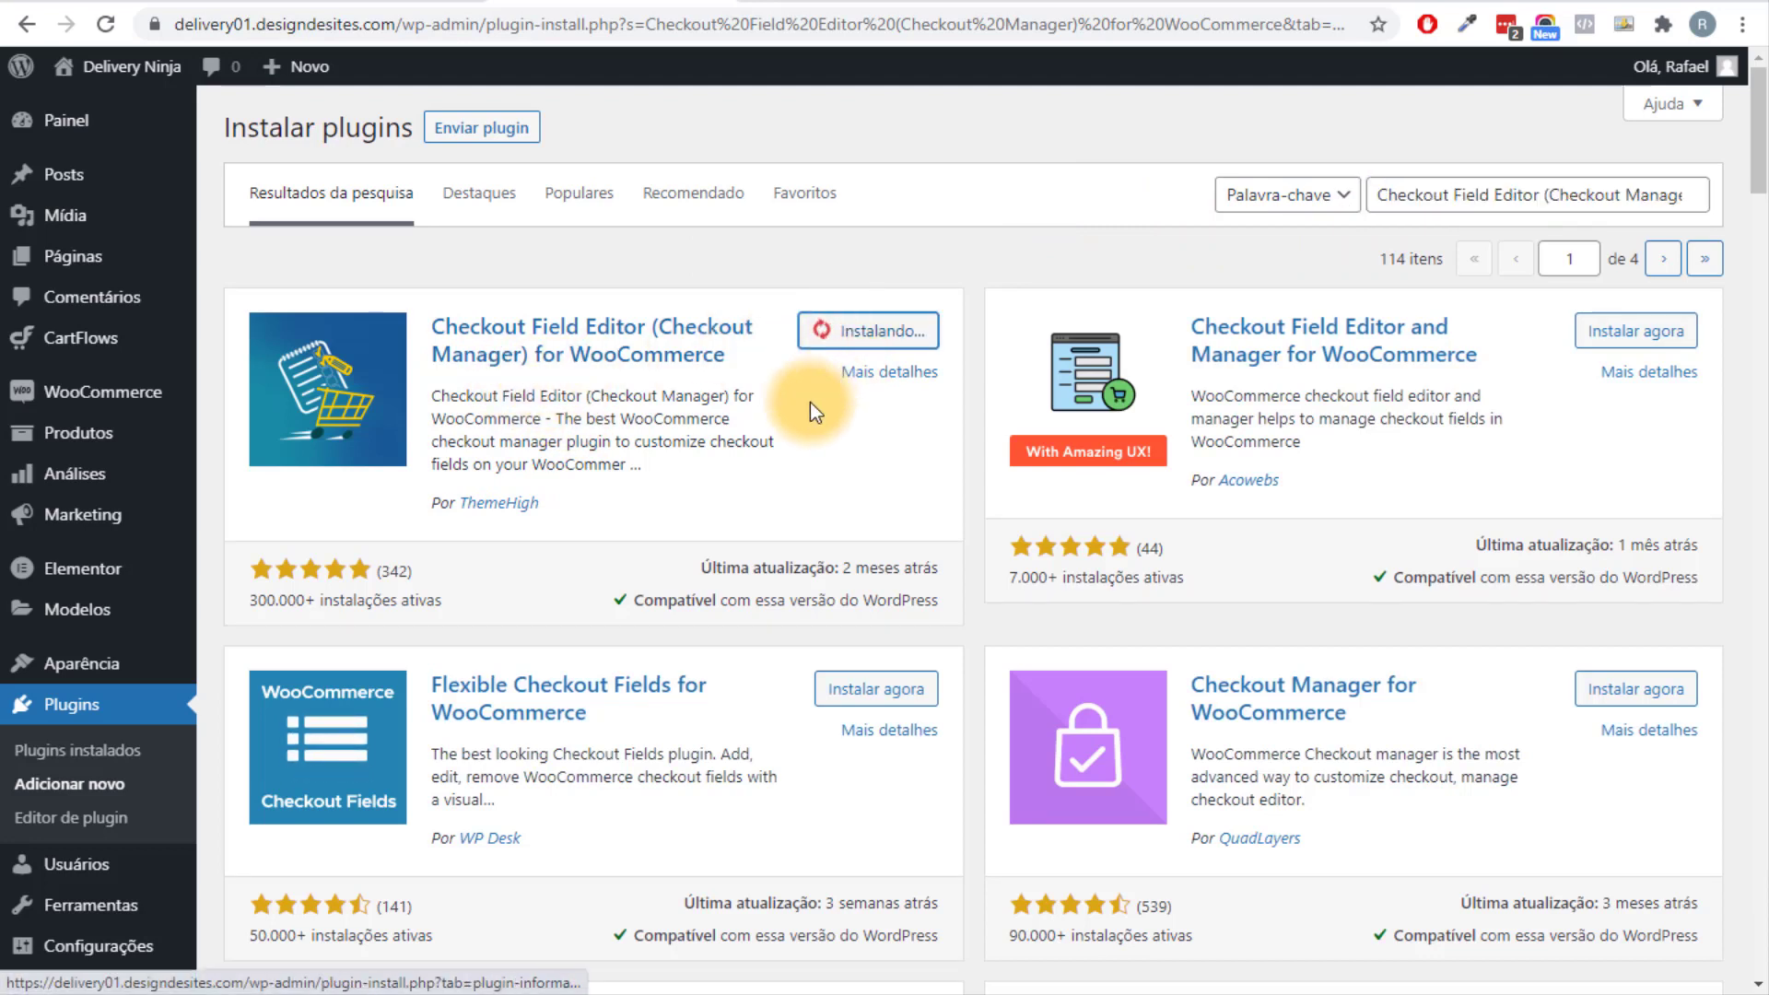
click(898, 339)
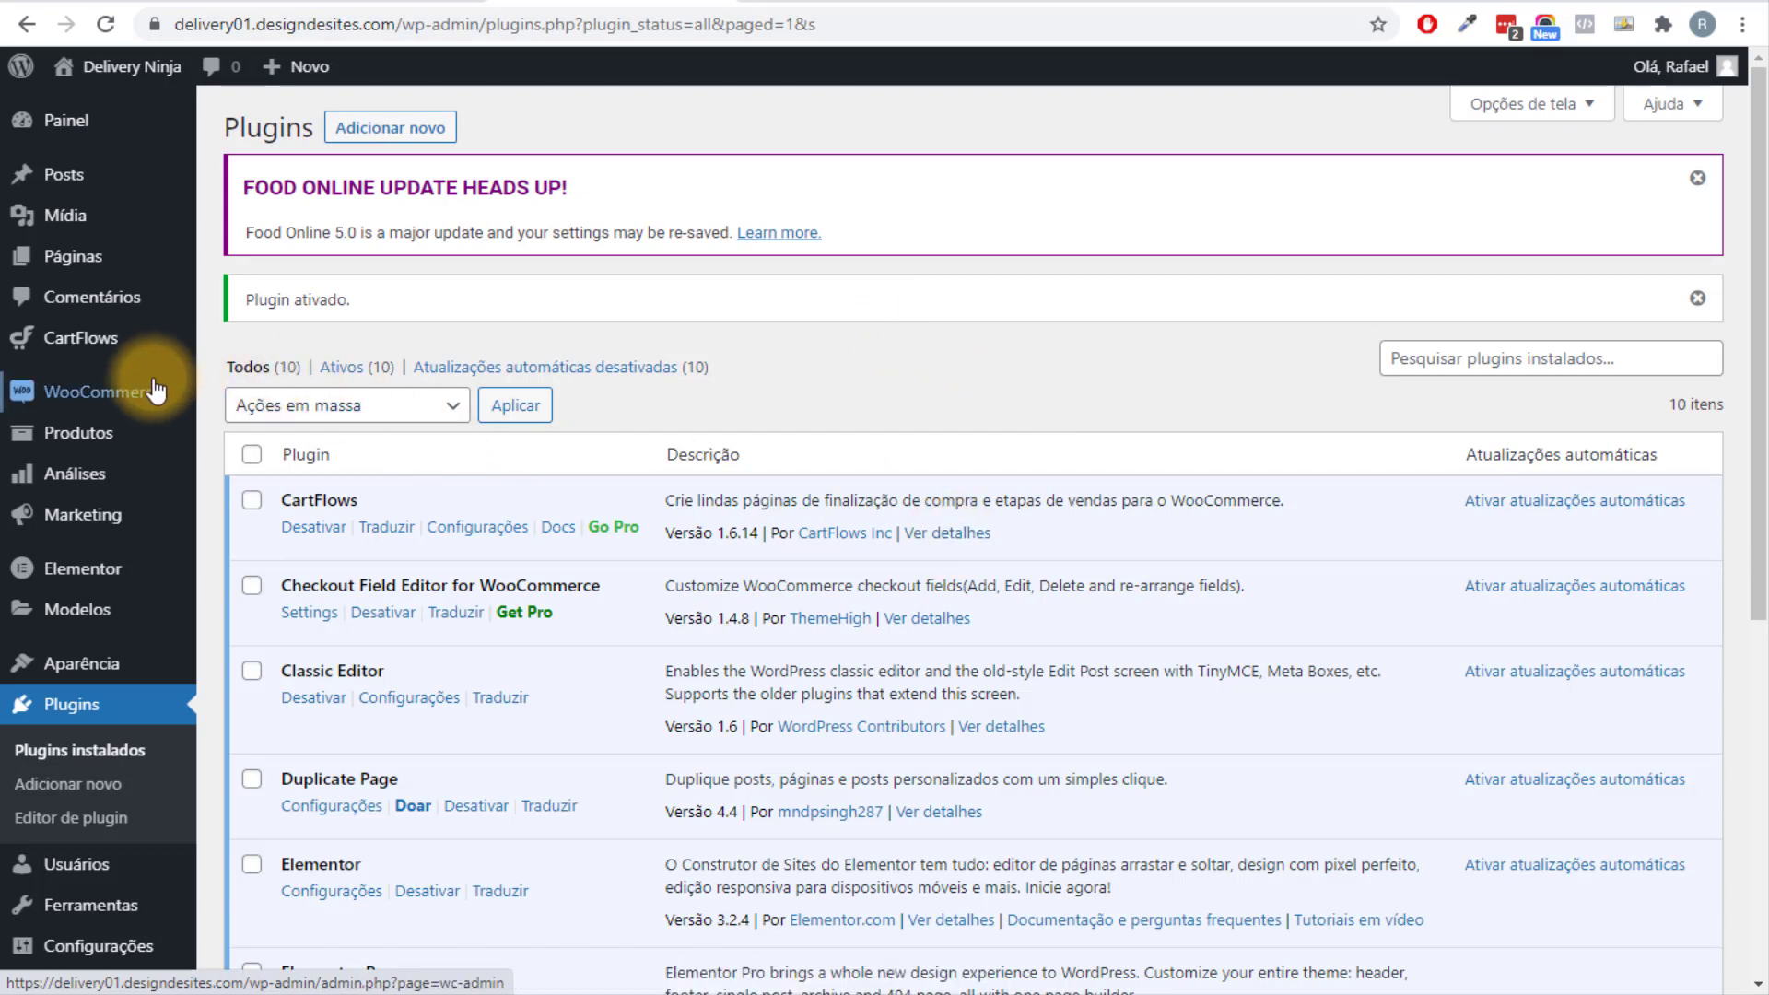
Open WooCommerce's Checkout Form editor and locate the billing company name field.
mouse_move(150, 385)
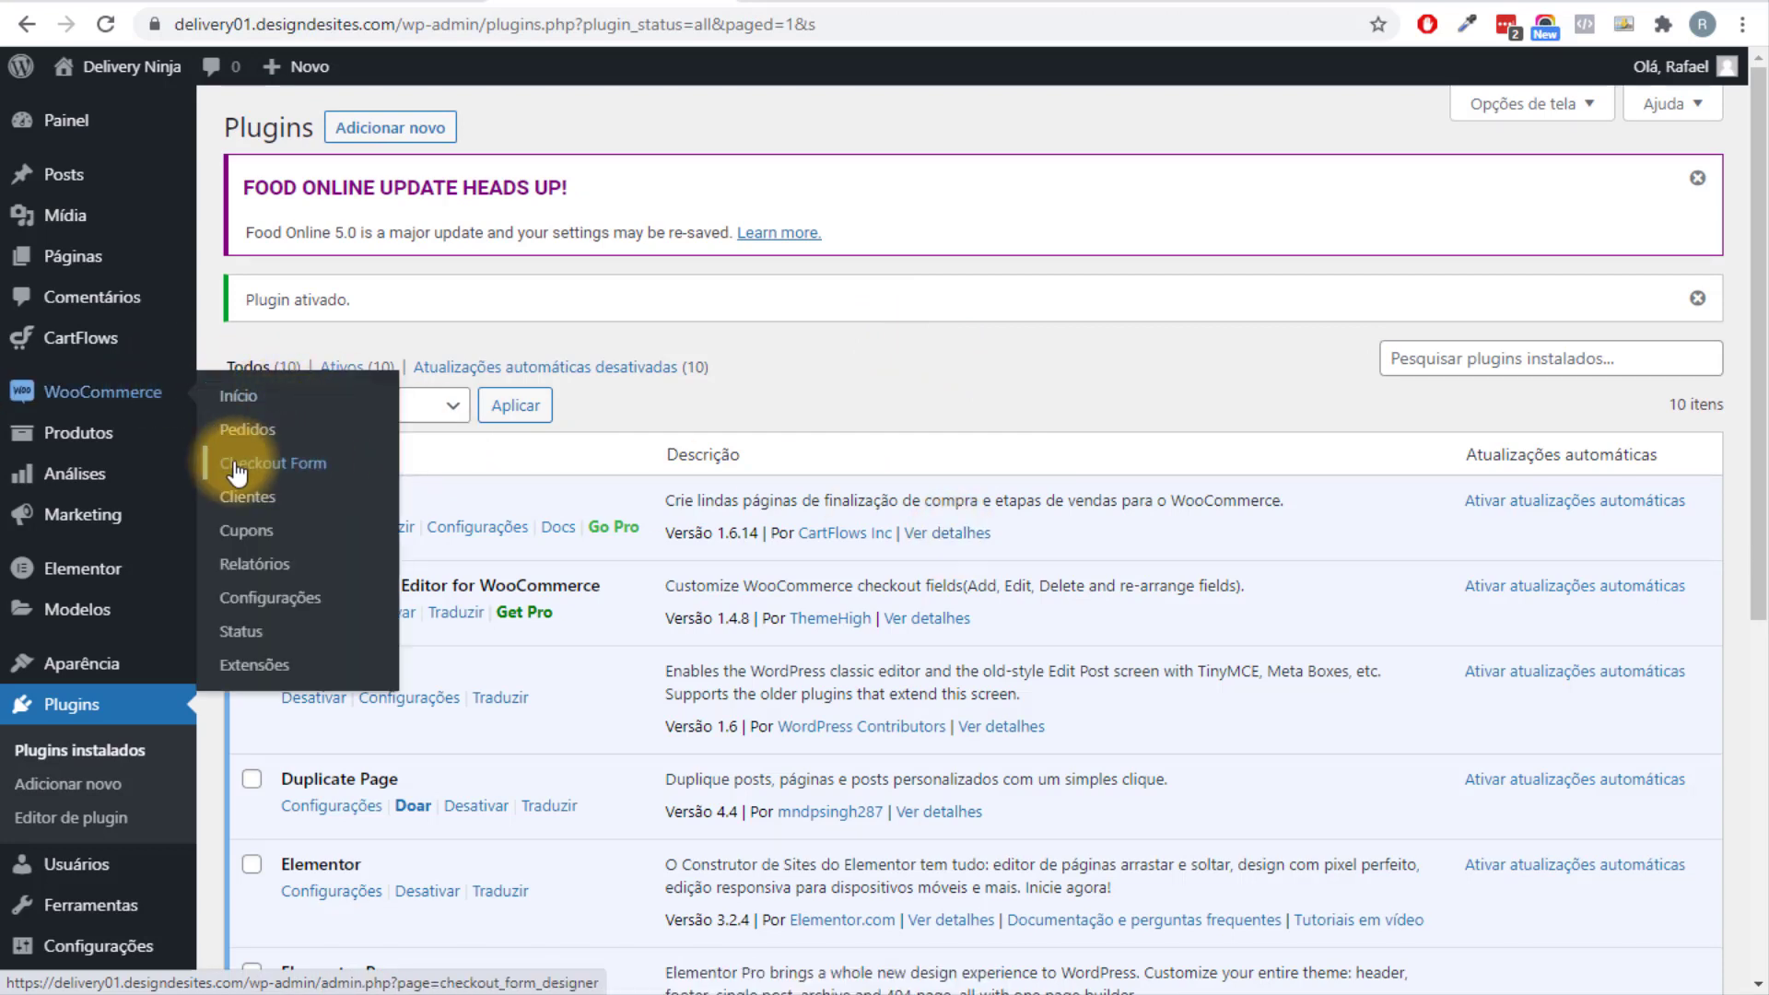
click(279, 473)
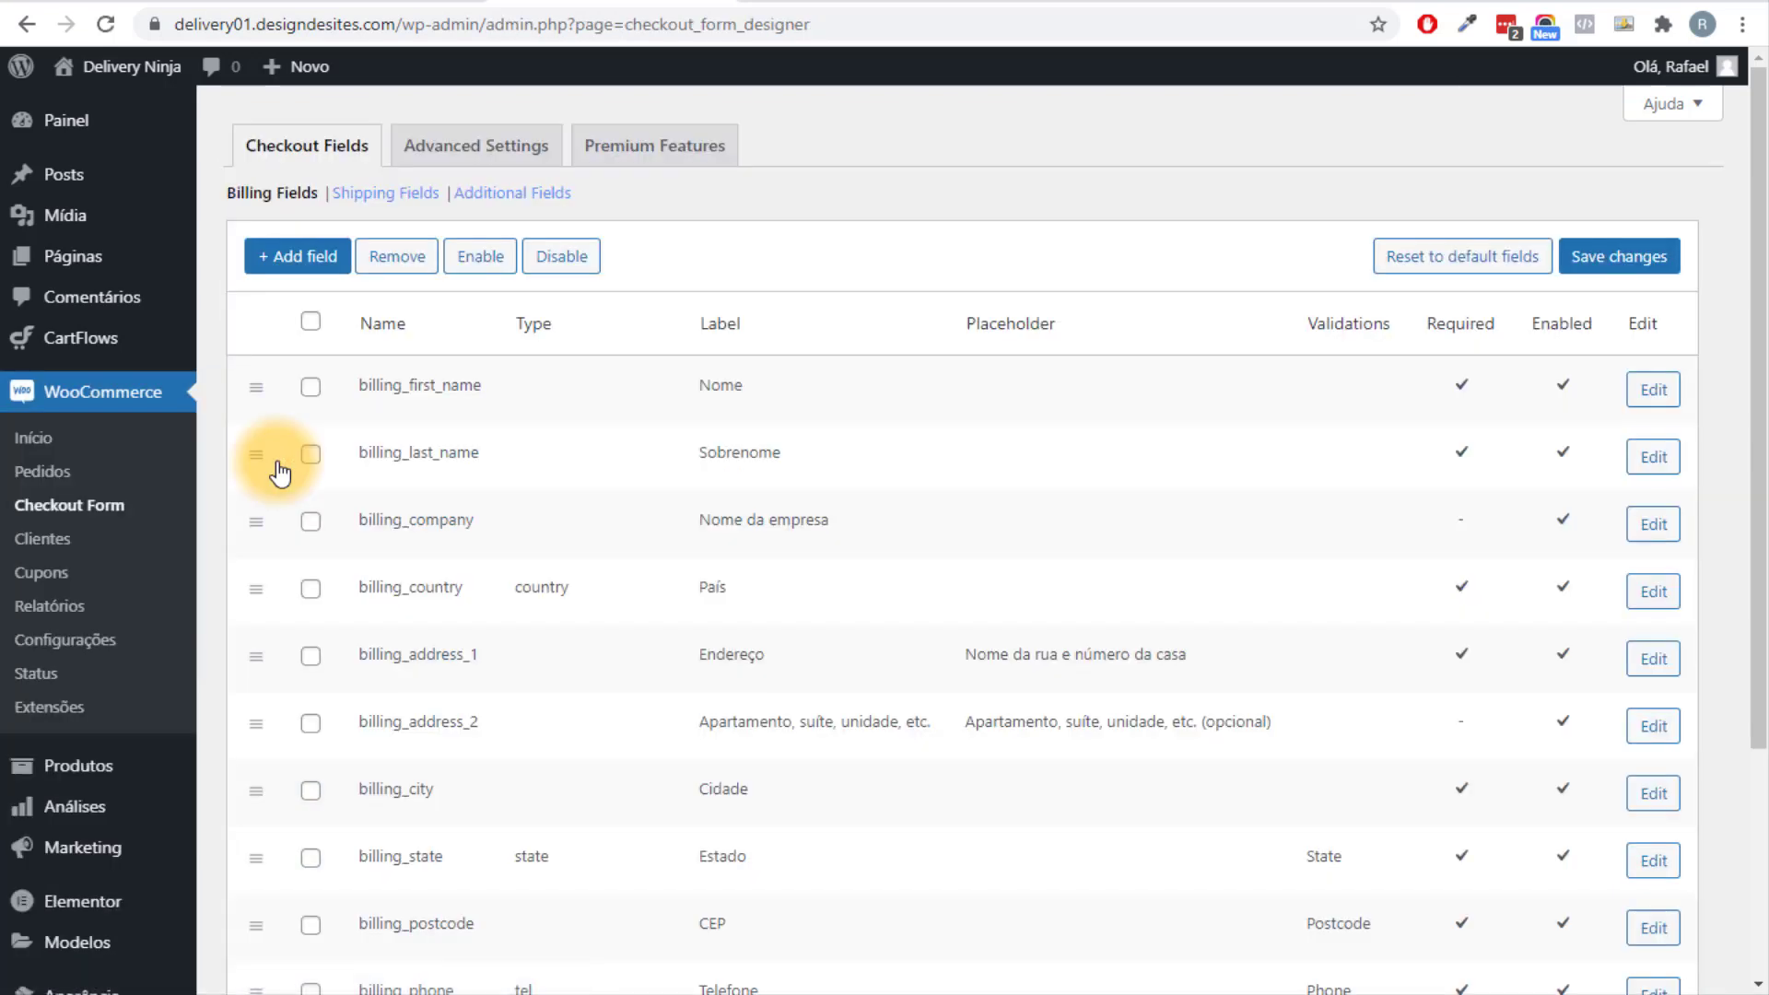
scroll(507, 378, down, 1)
double_click(771, 278)
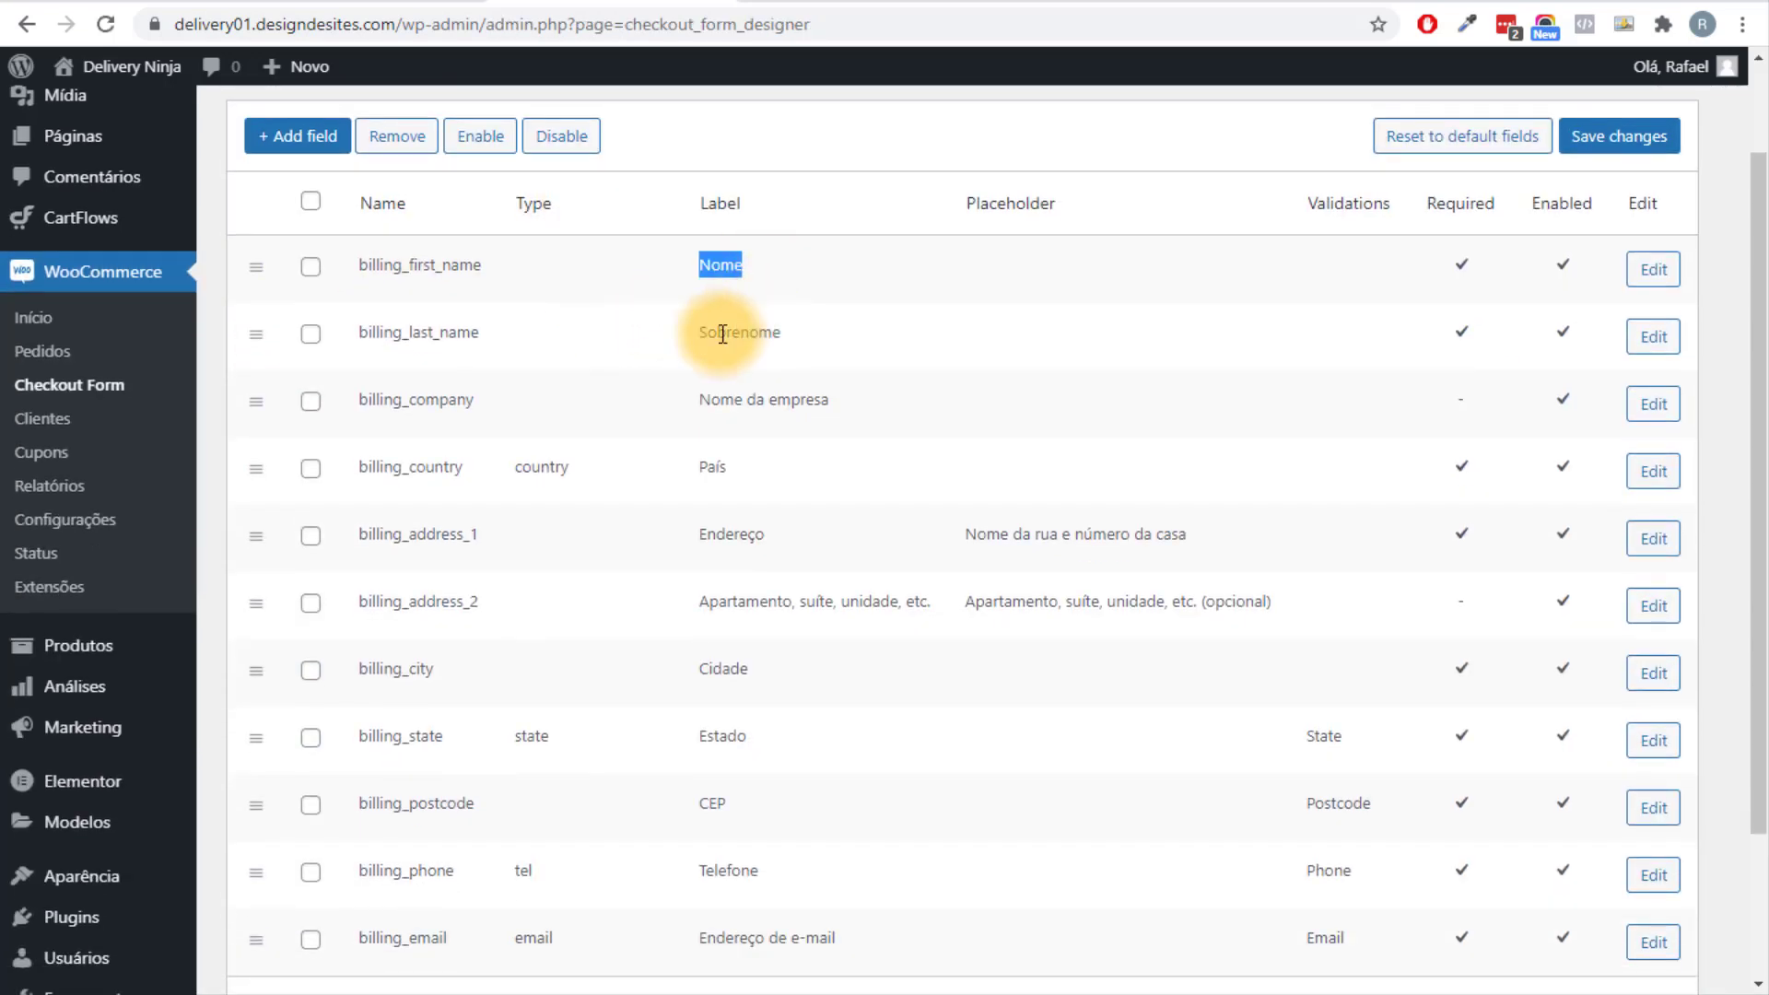
drag(716, 332, 781, 332)
drag(698, 399, 823, 446)
click(824, 445)
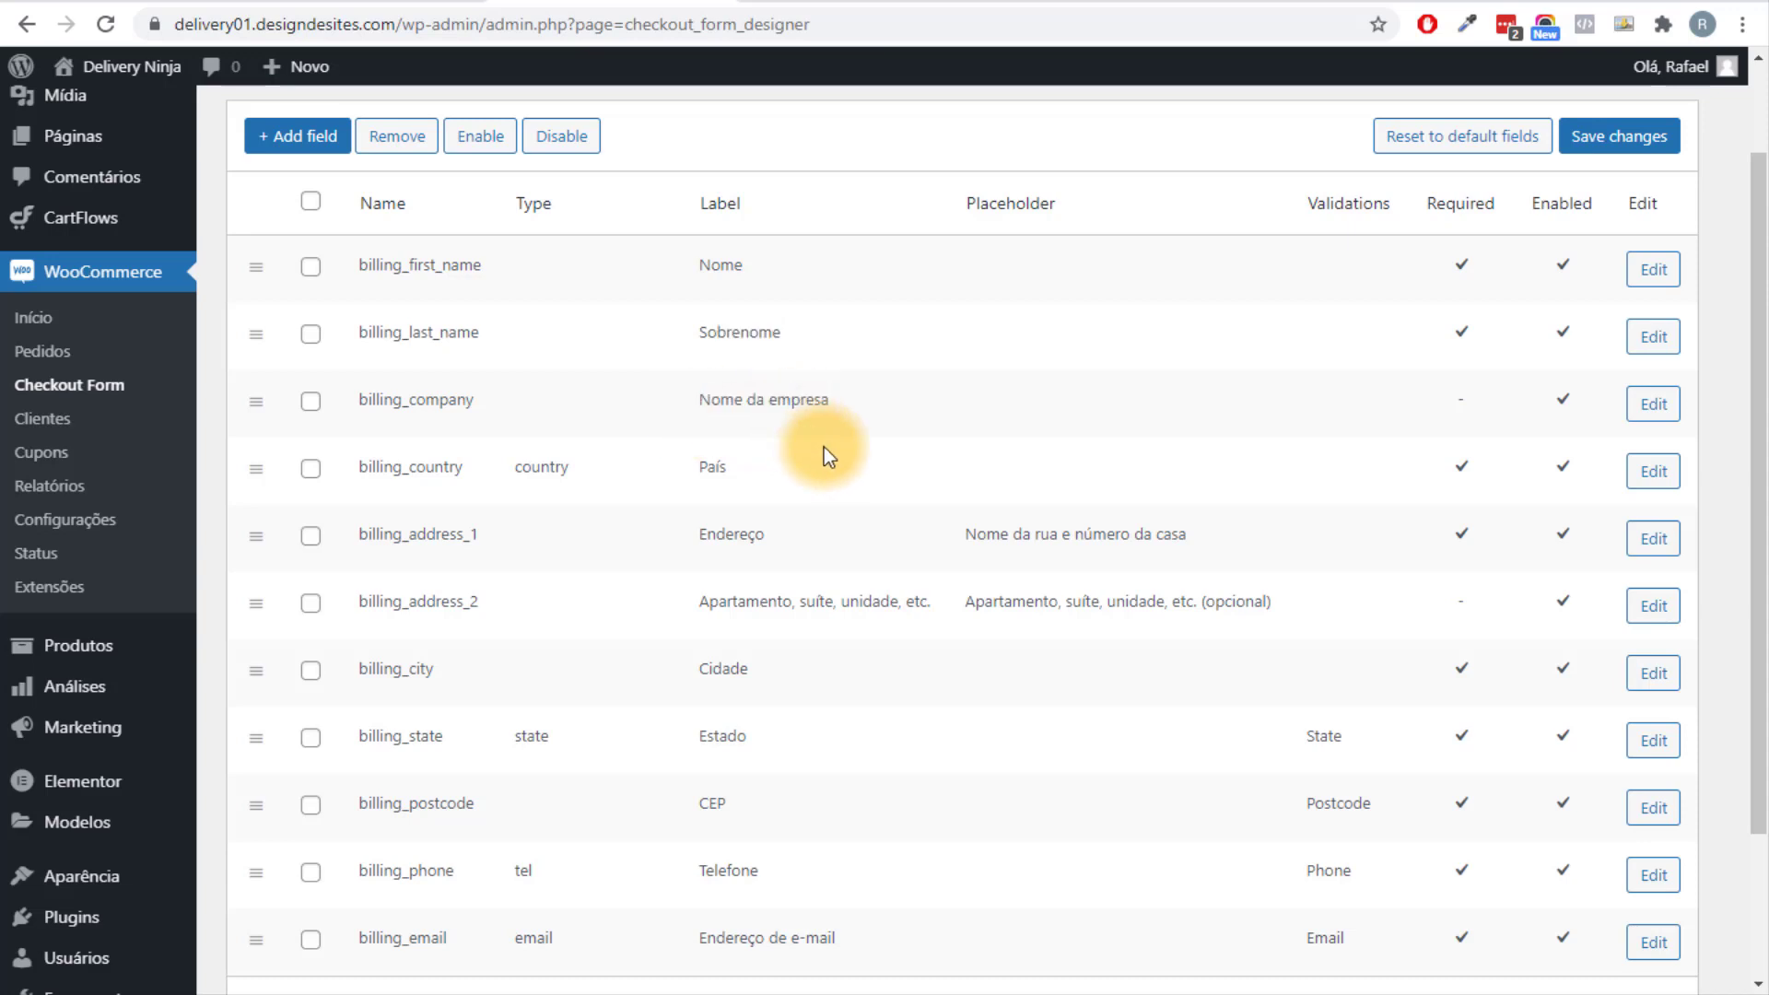
Remove the billing_company field and save the billing field changes.
click(310, 401)
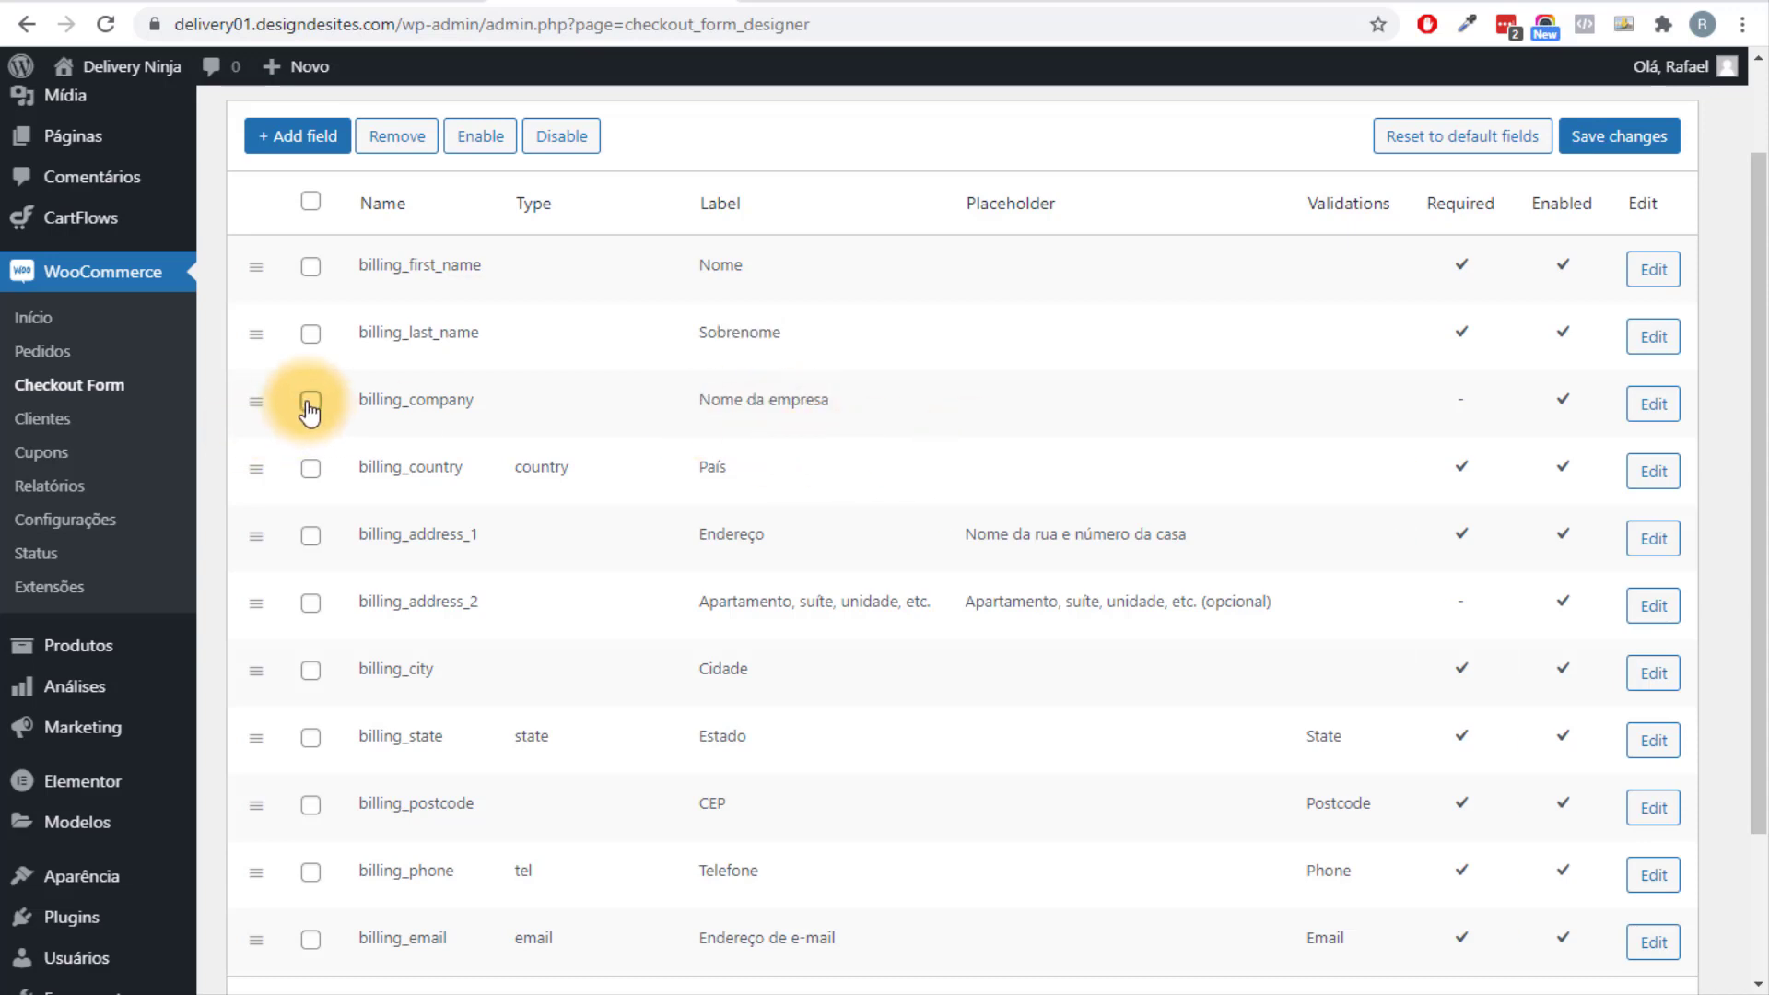
click(396, 138)
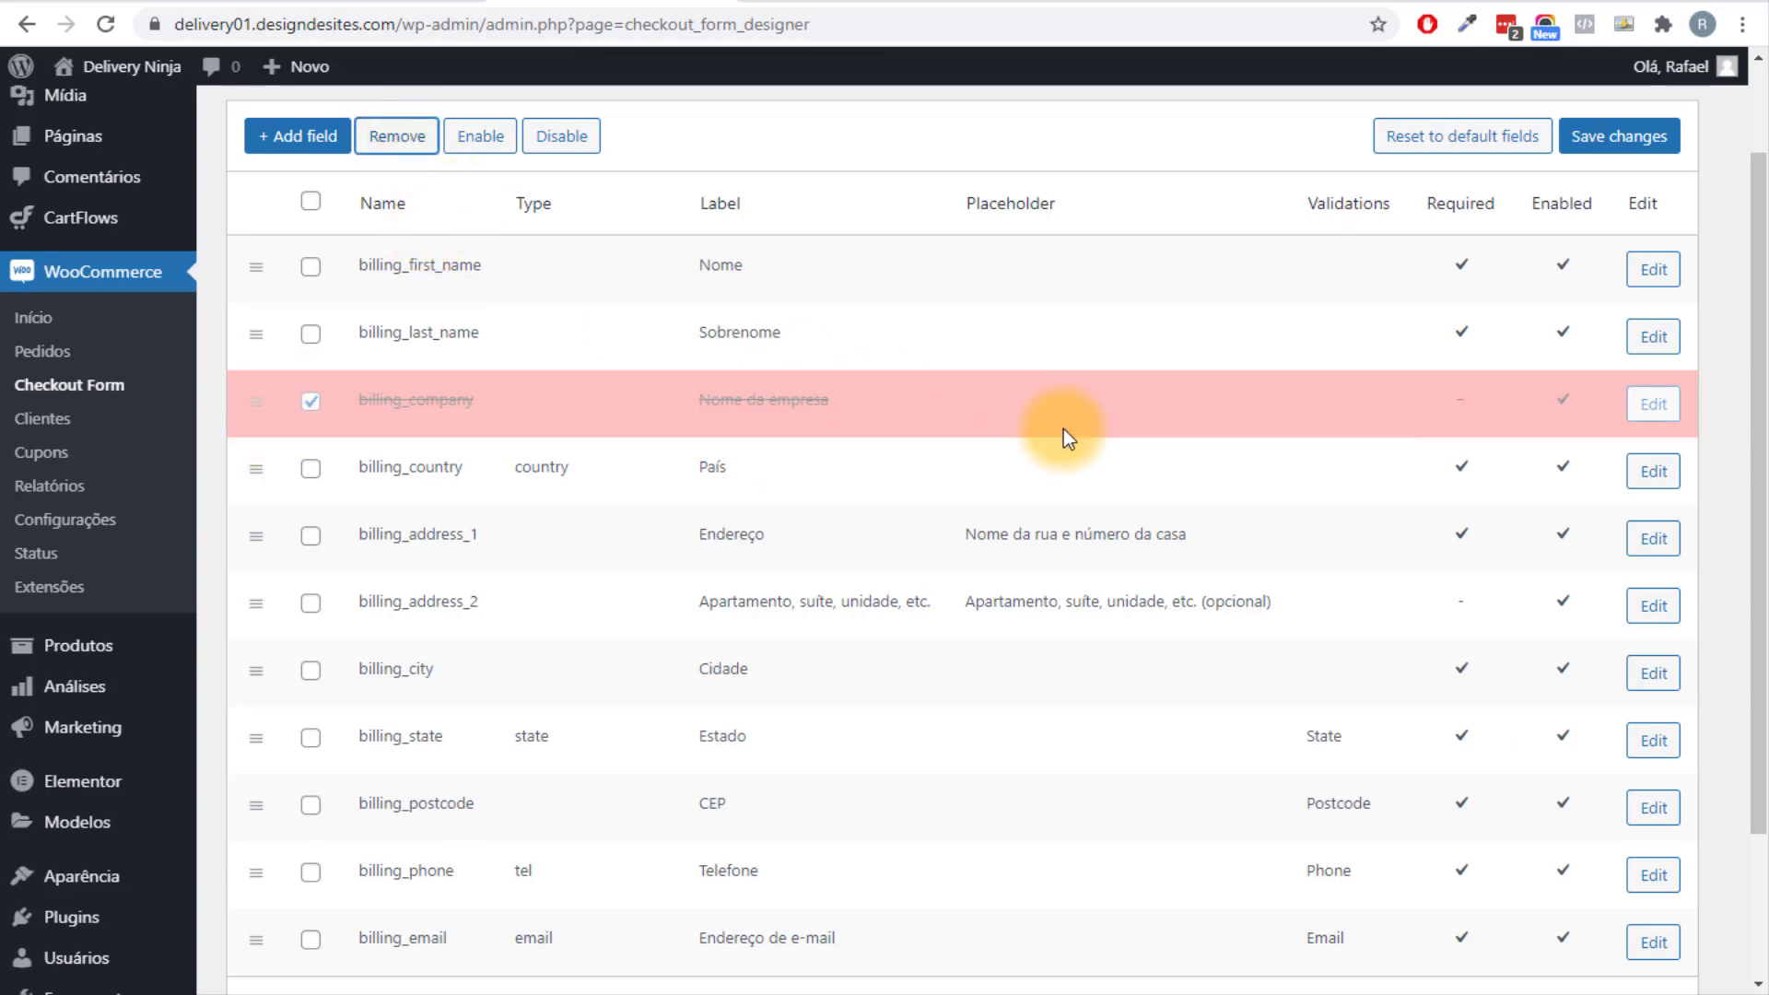
scroll(693, 389, down, 1)
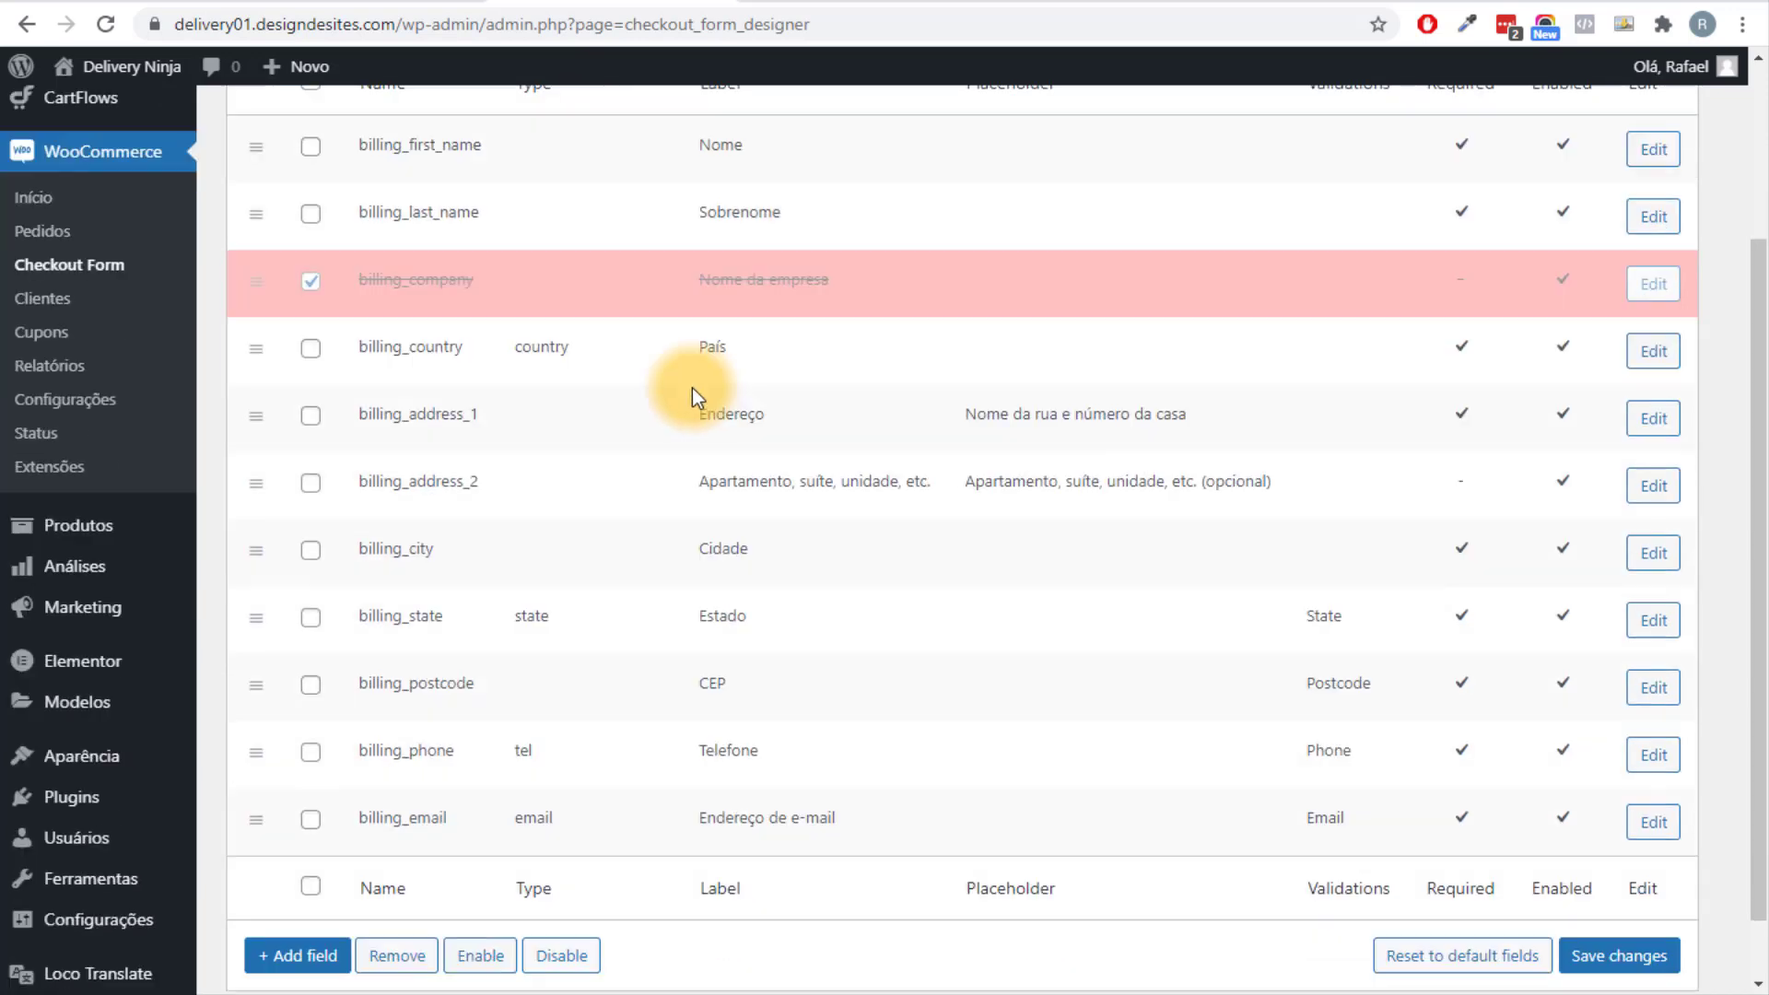
scroll(709, 635, down, 1)
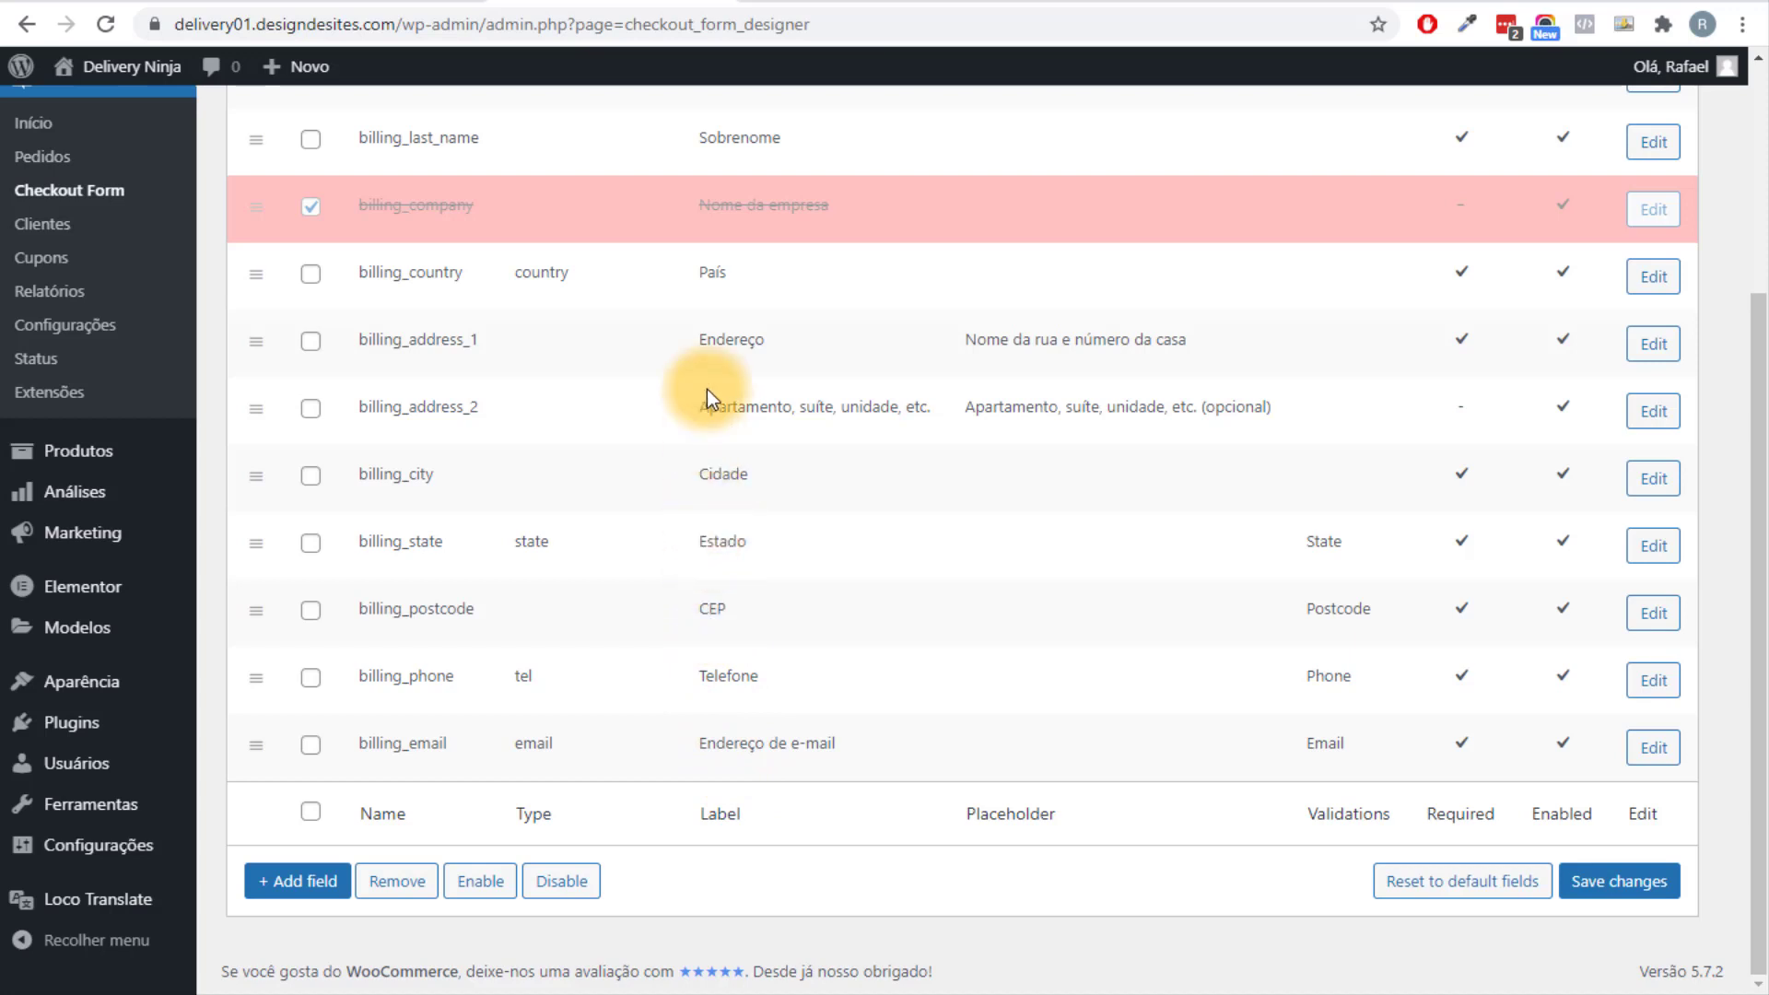
scroll(698, 444, up, 3)
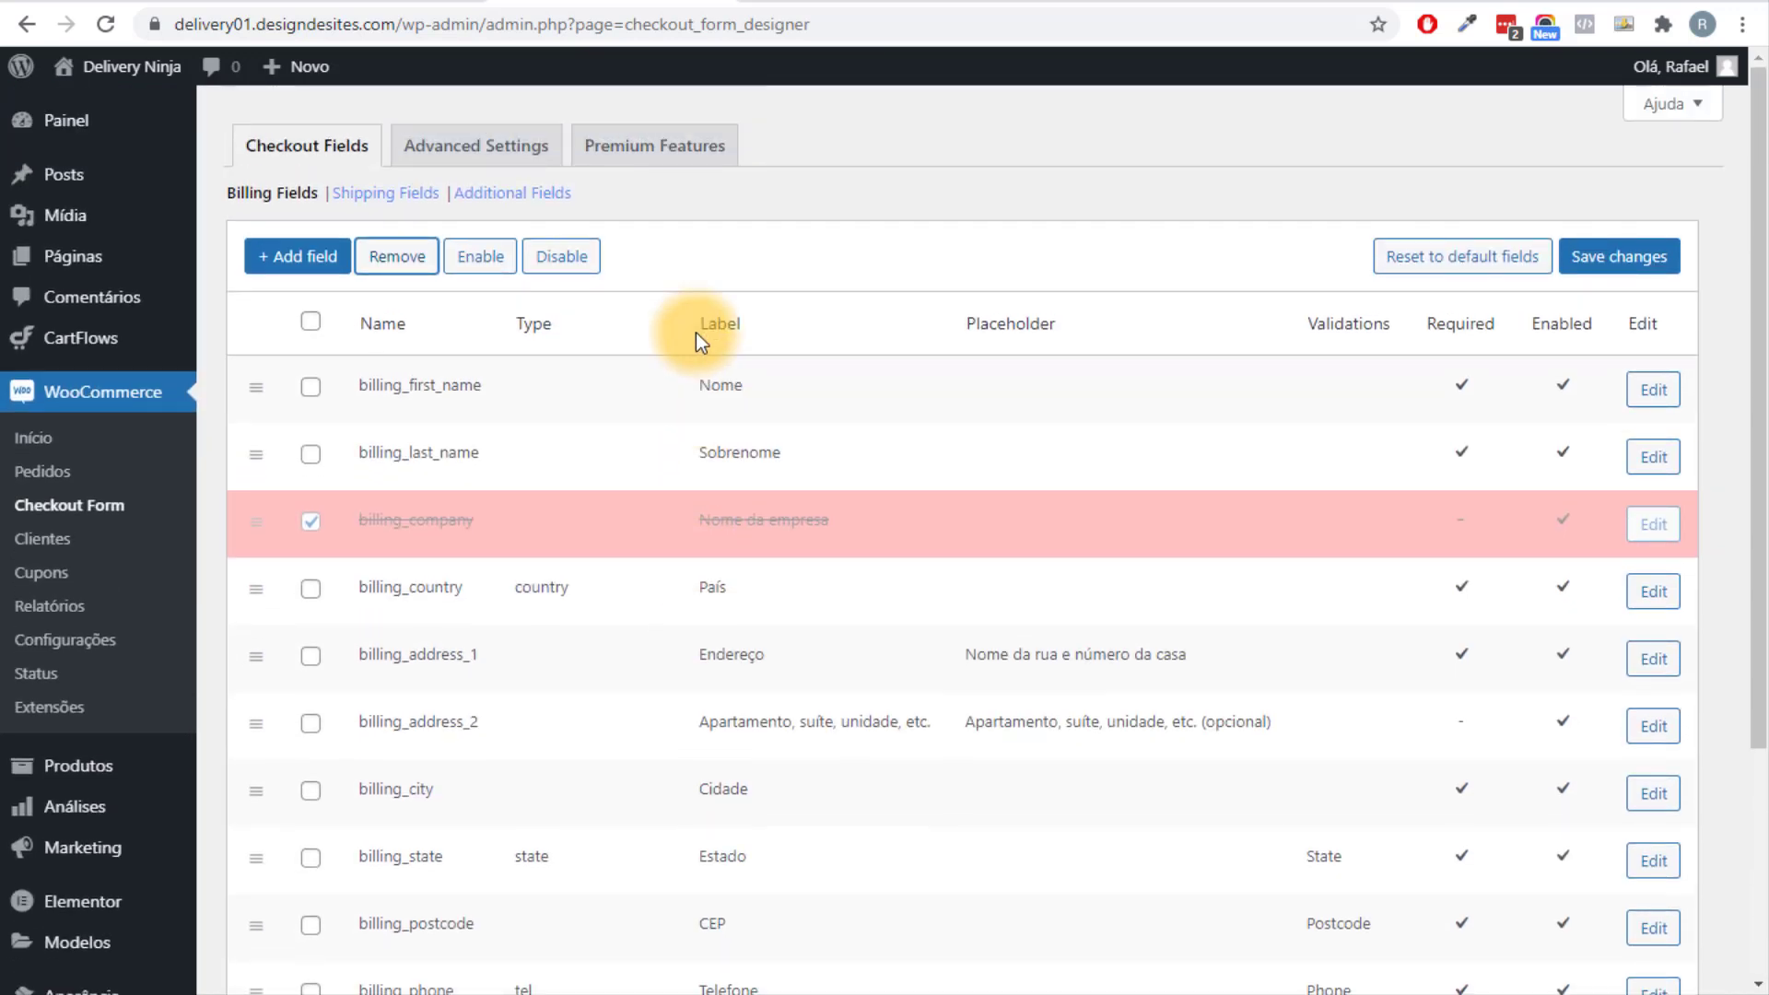
scroll(695, 334, down, 2)
scroll(692, 336, down, 2)
click(1610, 892)
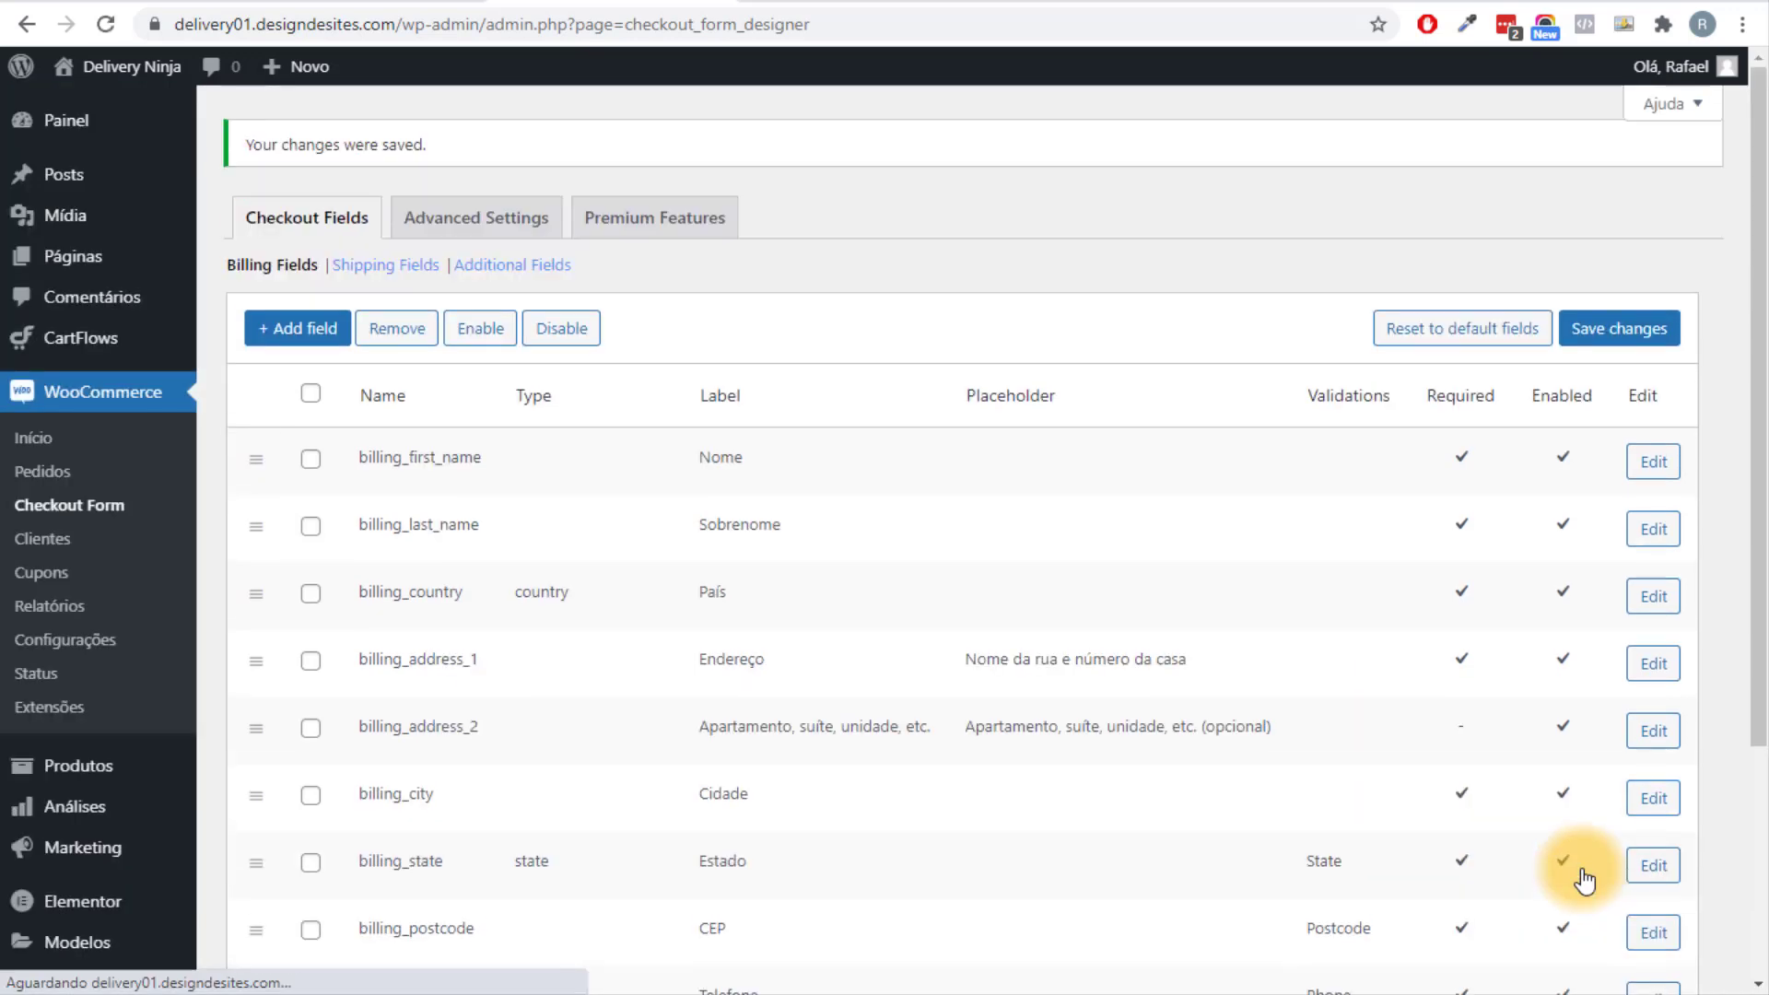
Create a required, enabled Radio billing field labelled 'Opções de Entrega' with Retirada and Entrega options.
click(303, 332)
click(943, 263)
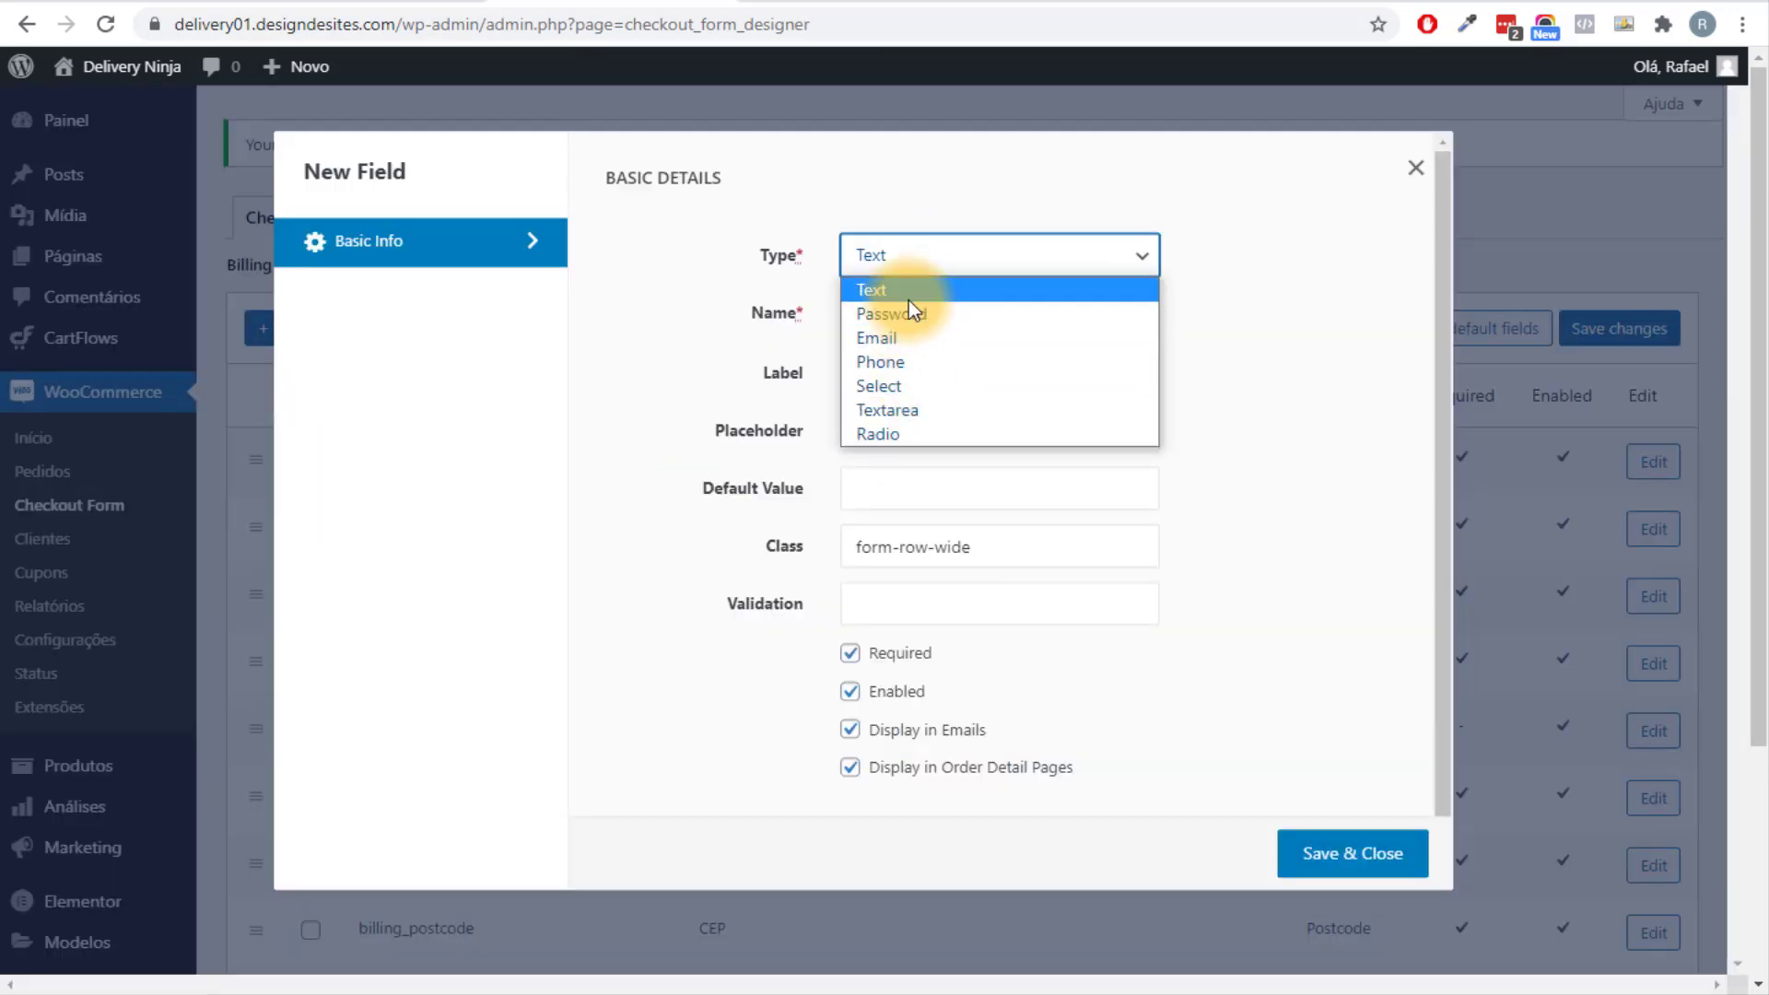
click(908, 293)
click(905, 269)
click(933, 431)
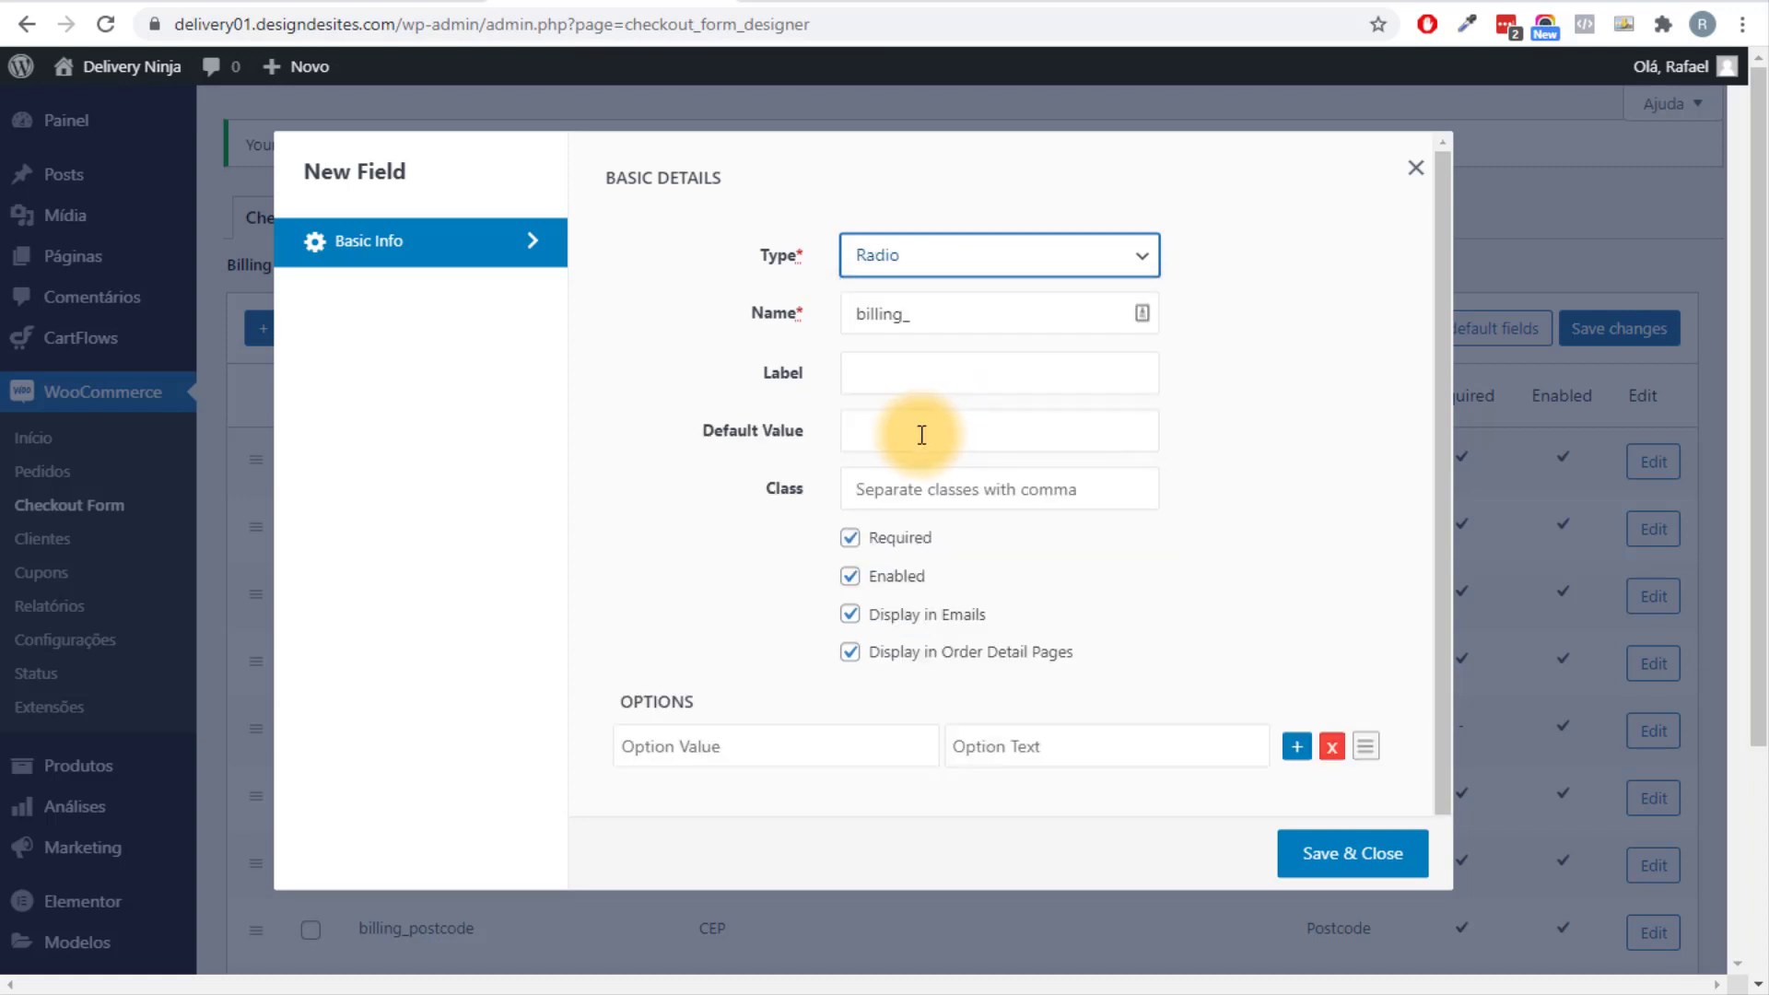
scroll(826, 672, down, 1)
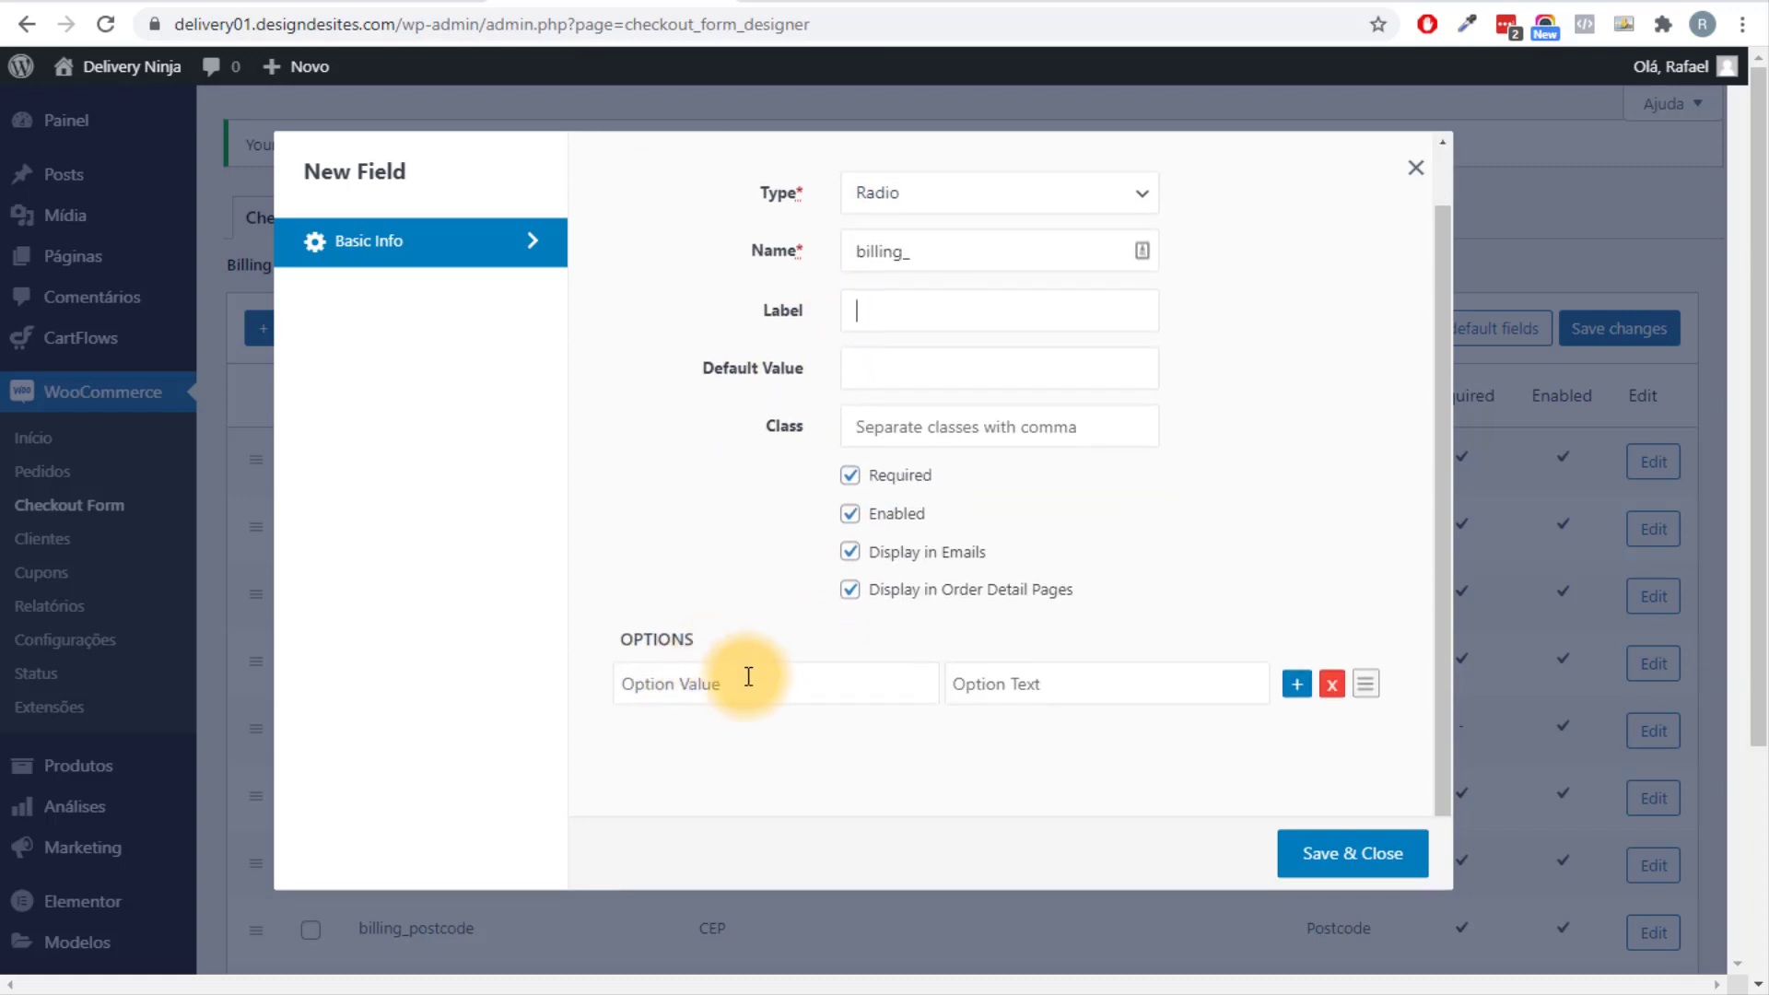
click(753, 691)
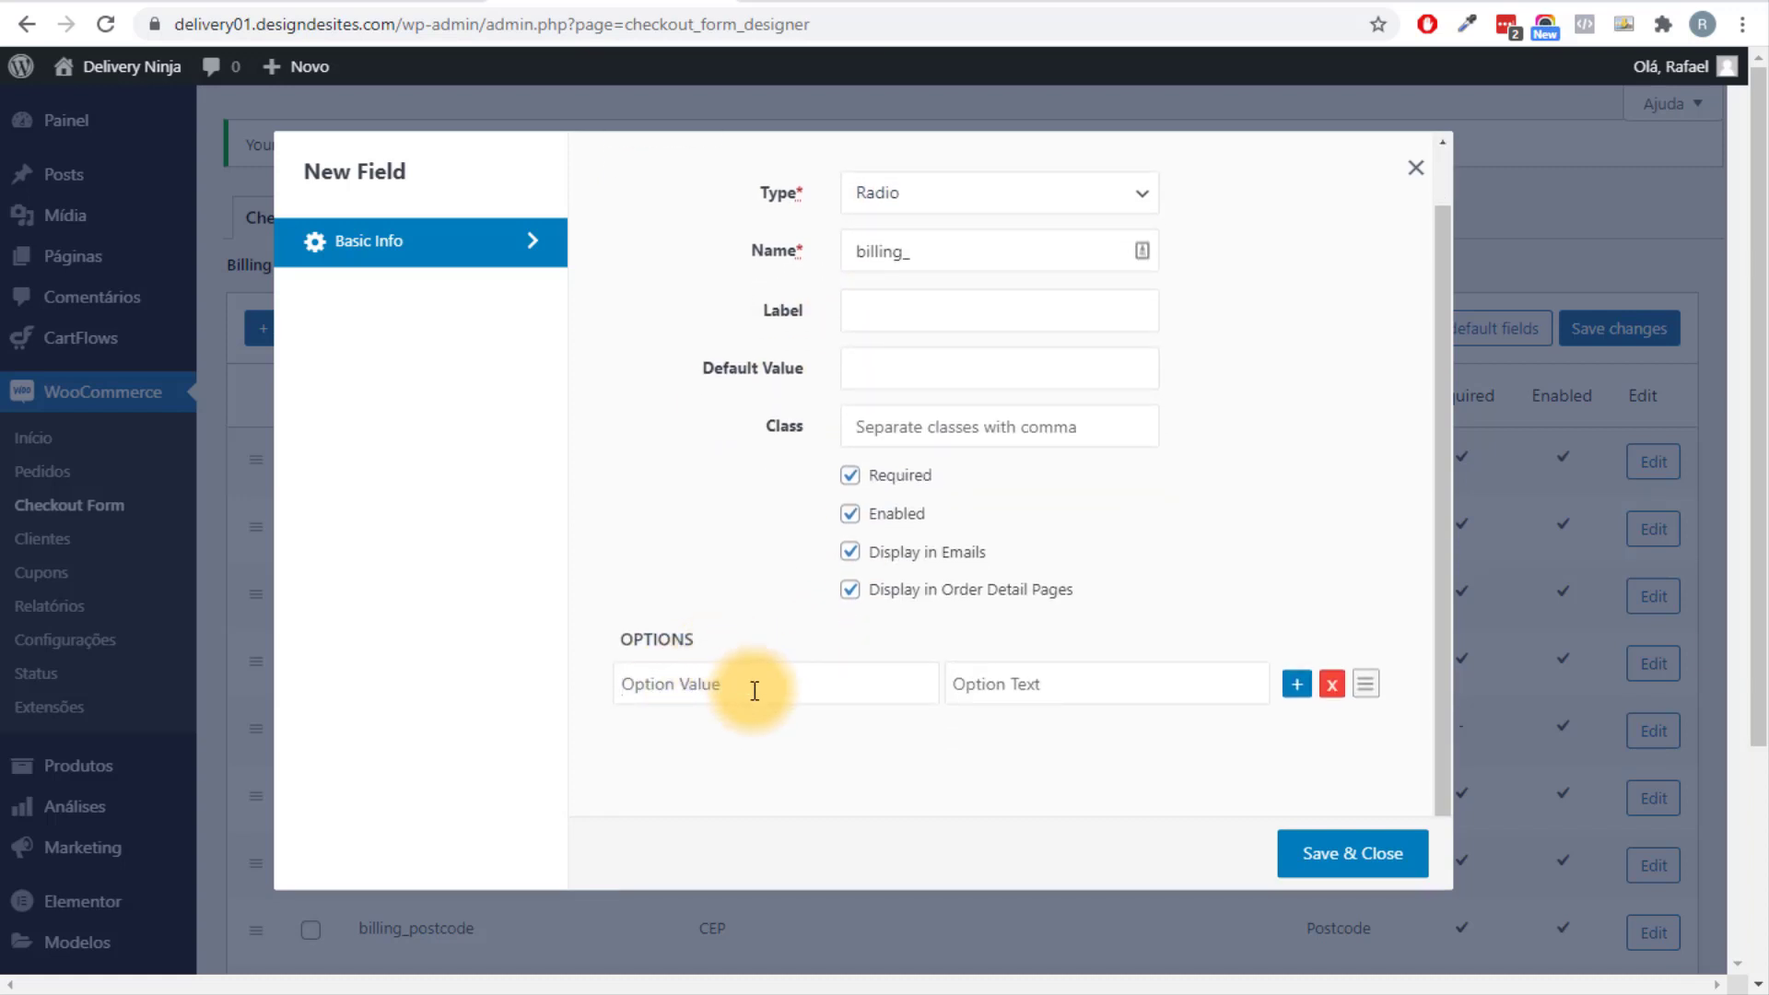
text(En)
text(Ret)
text(Entra)
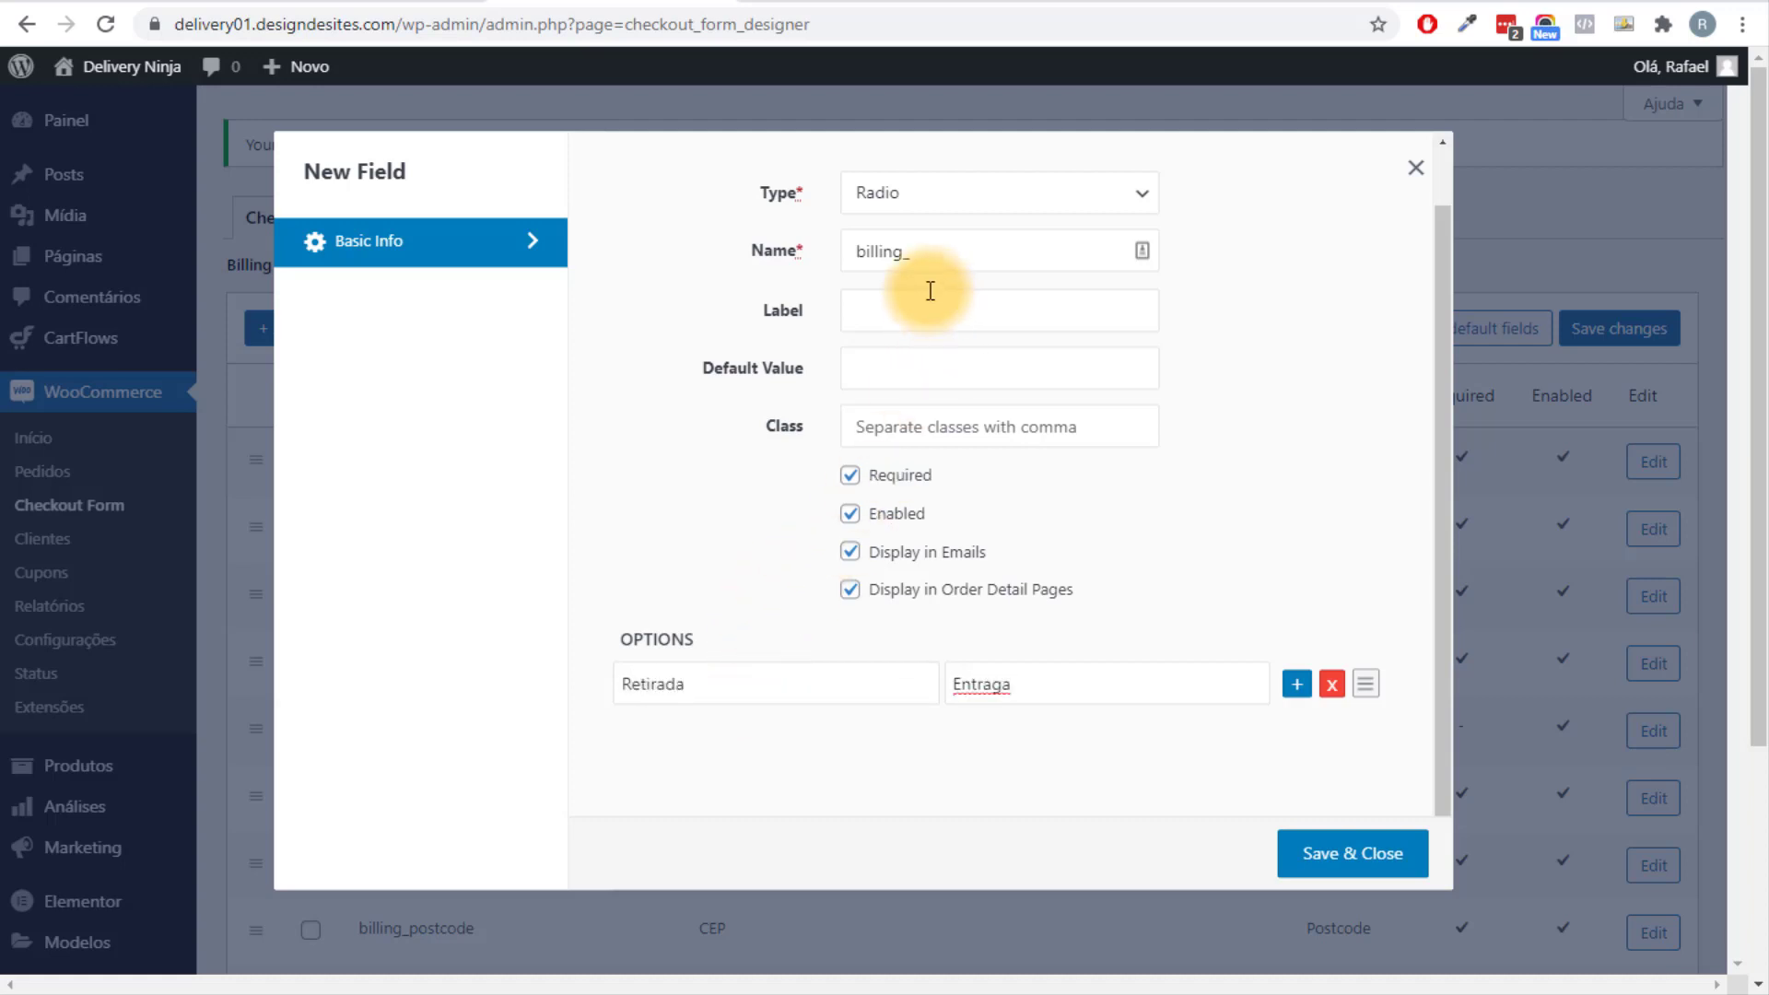
click(929, 313)
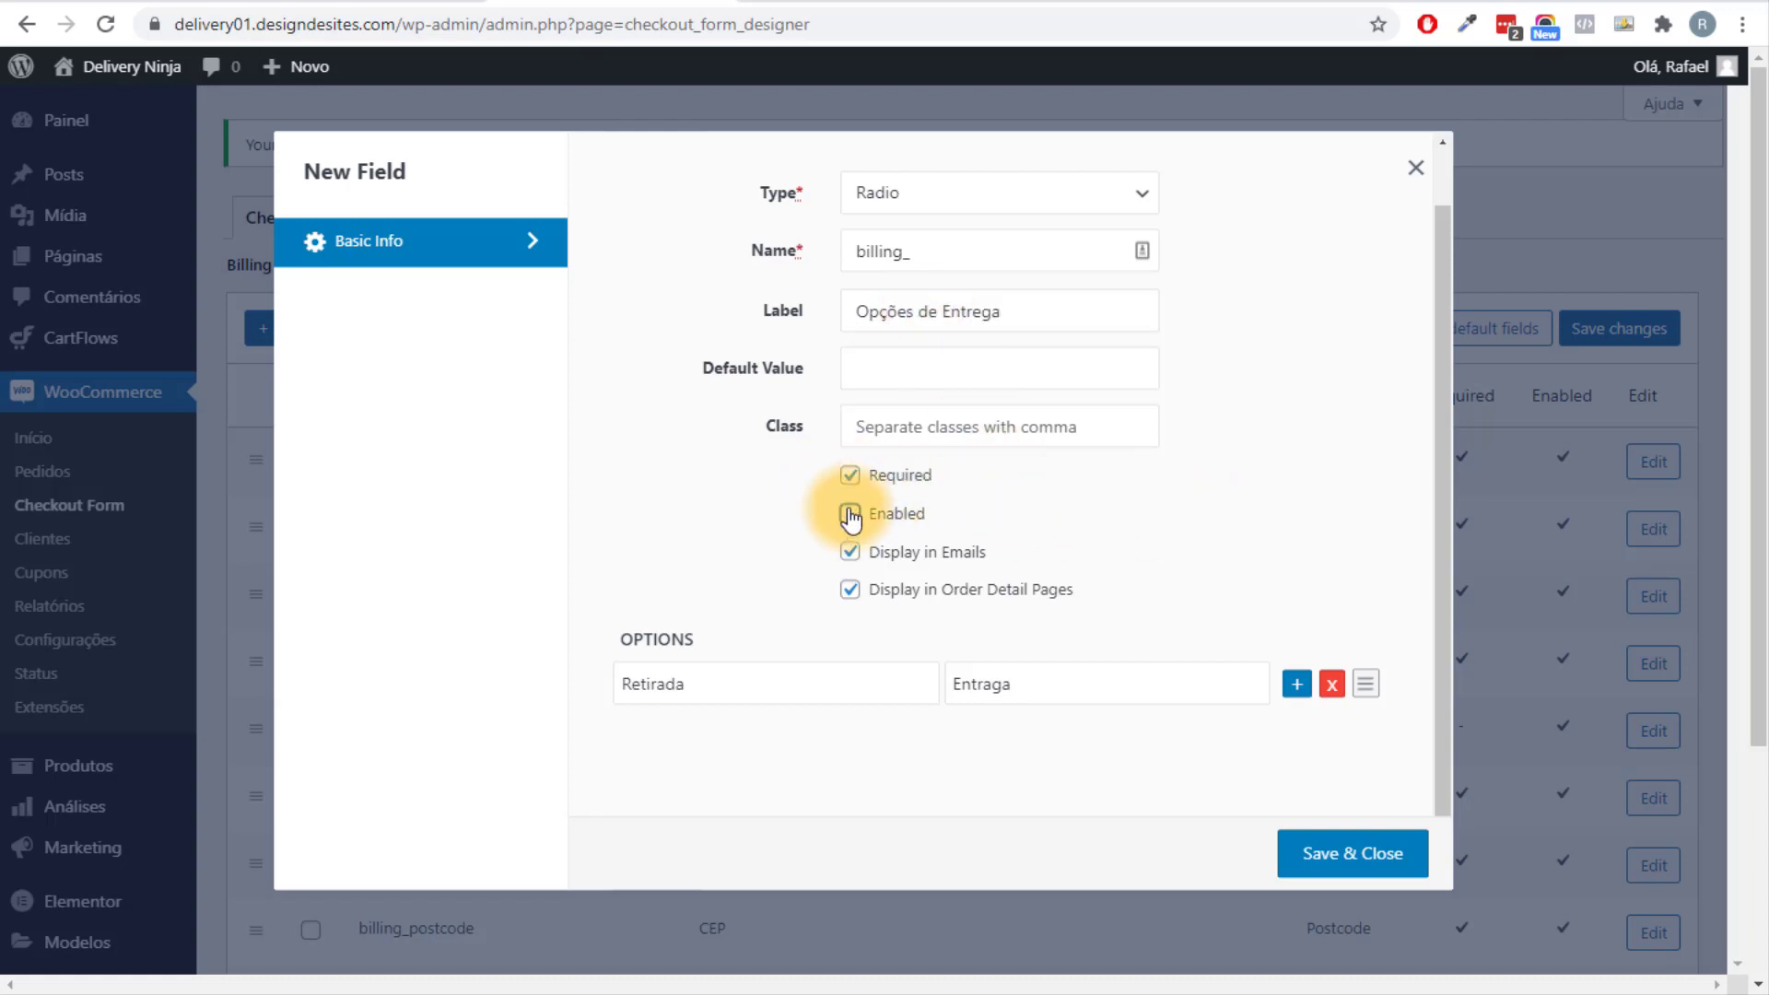
click(848, 477)
click(849, 513)
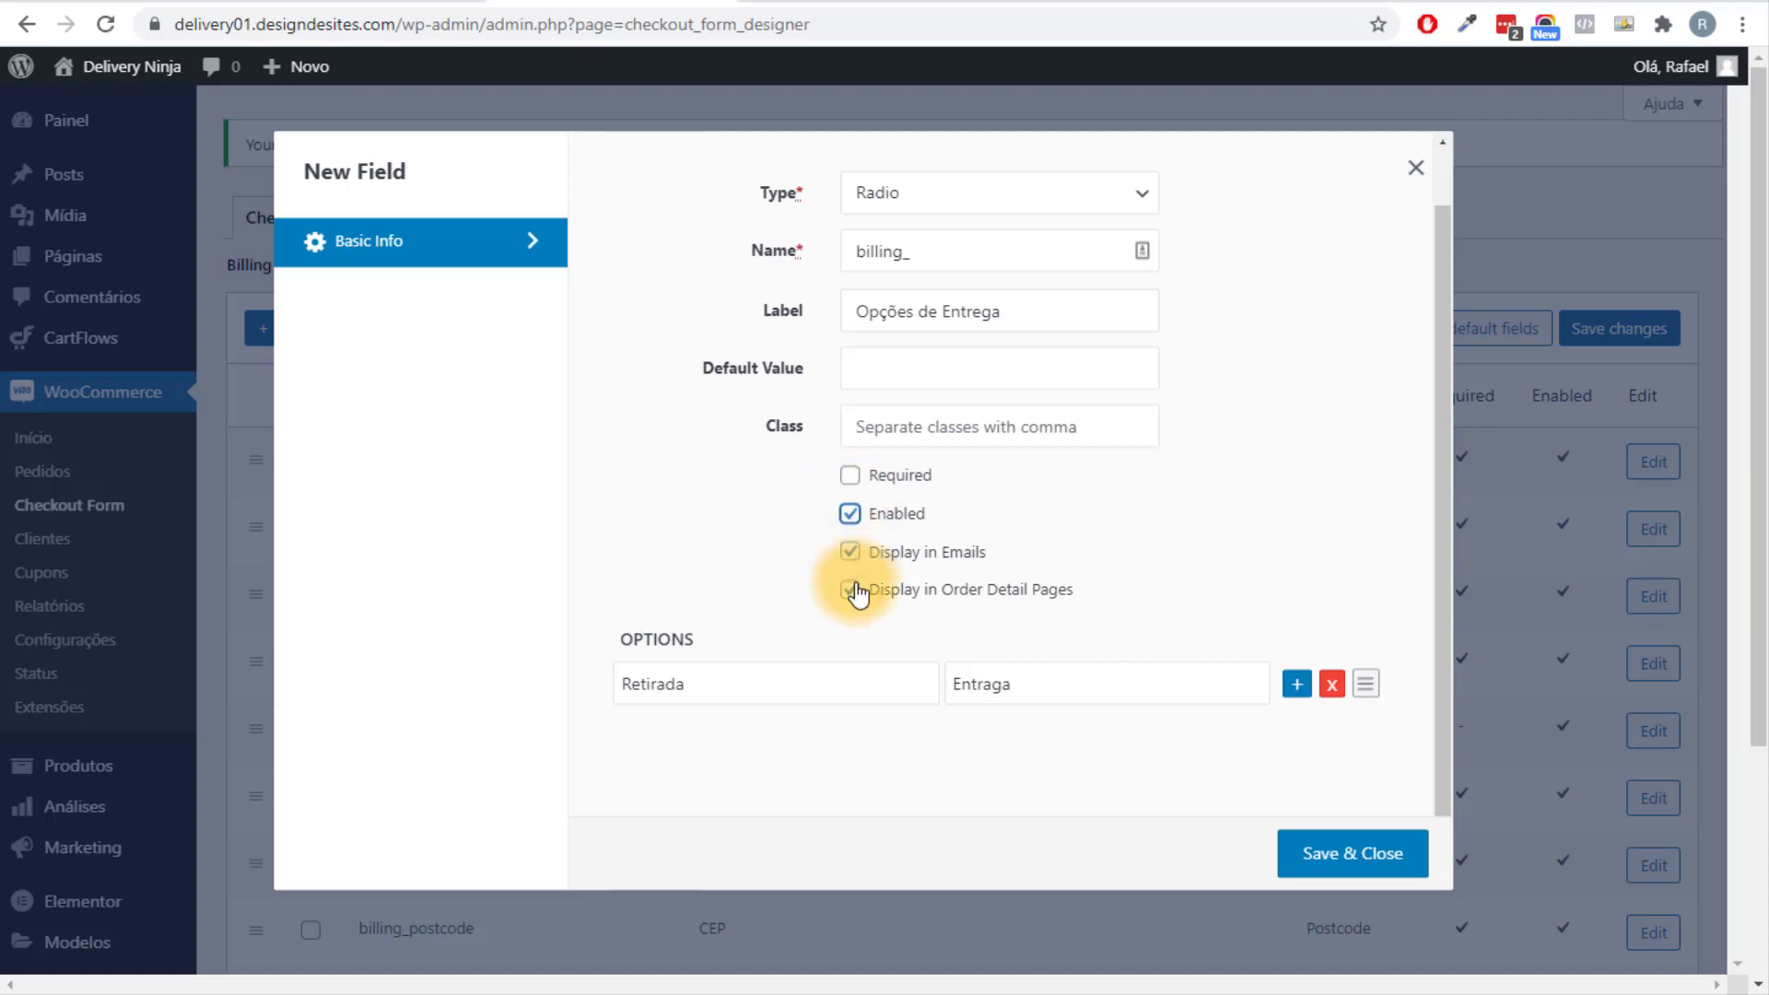
click(850, 477)
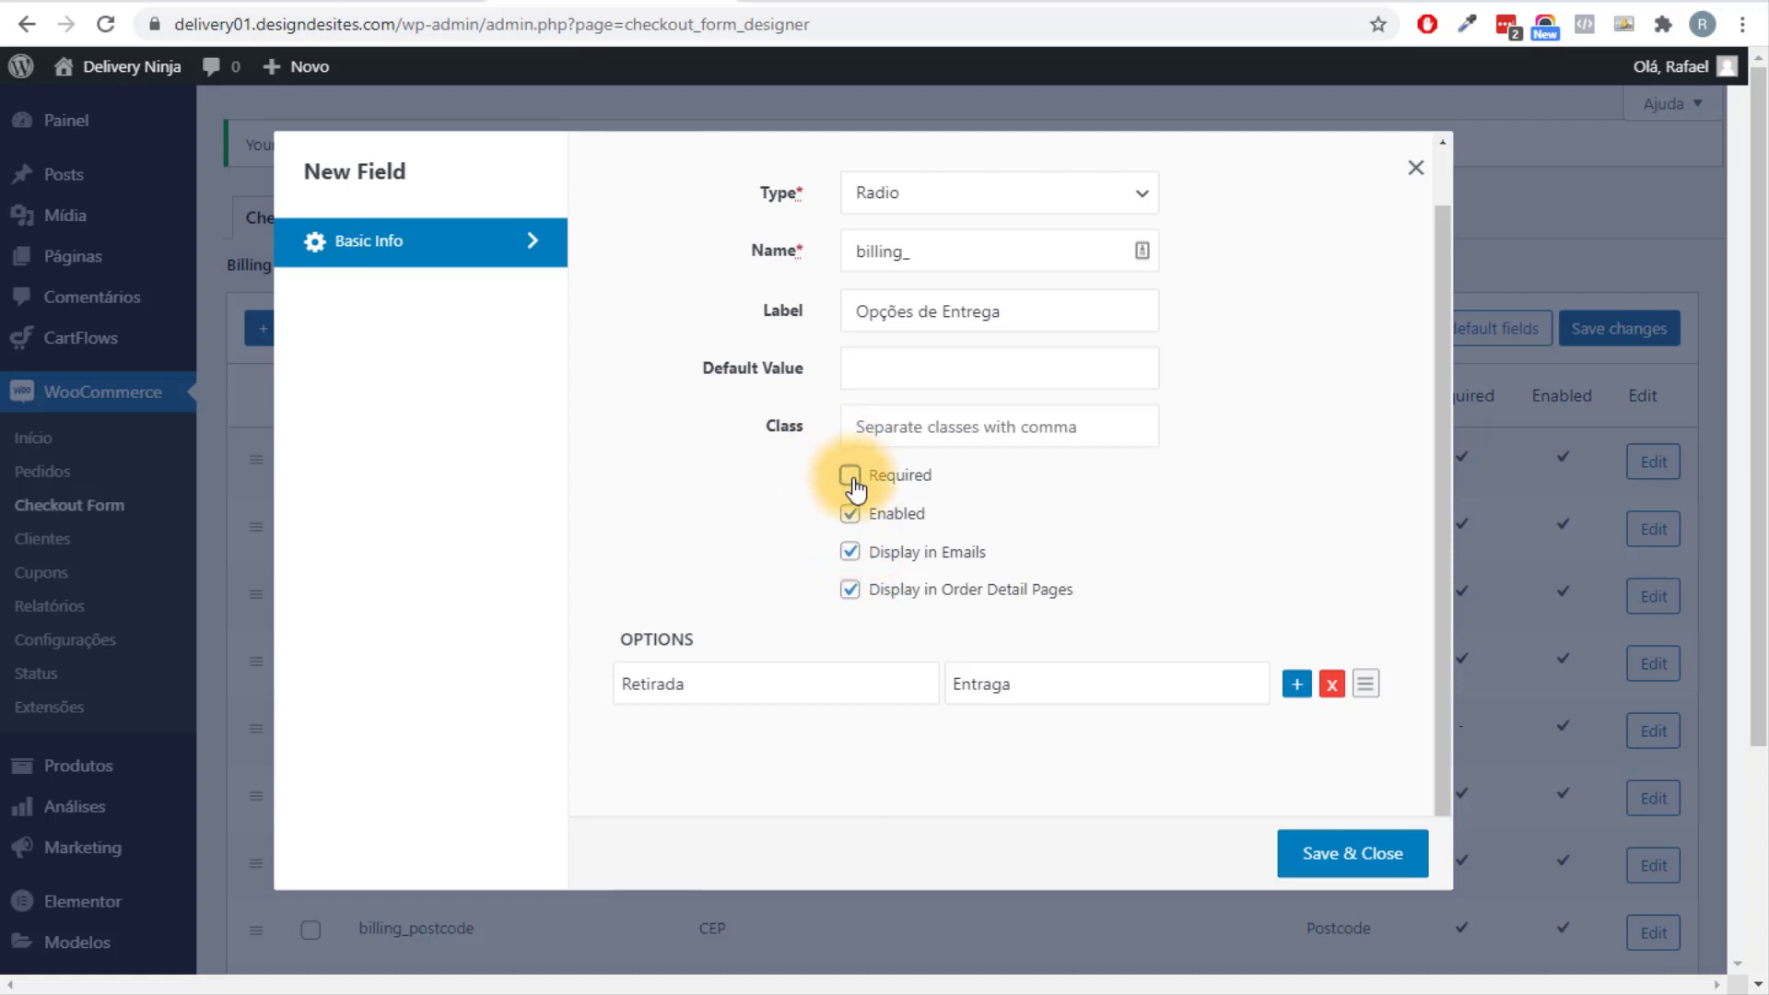
click(1354, 857)
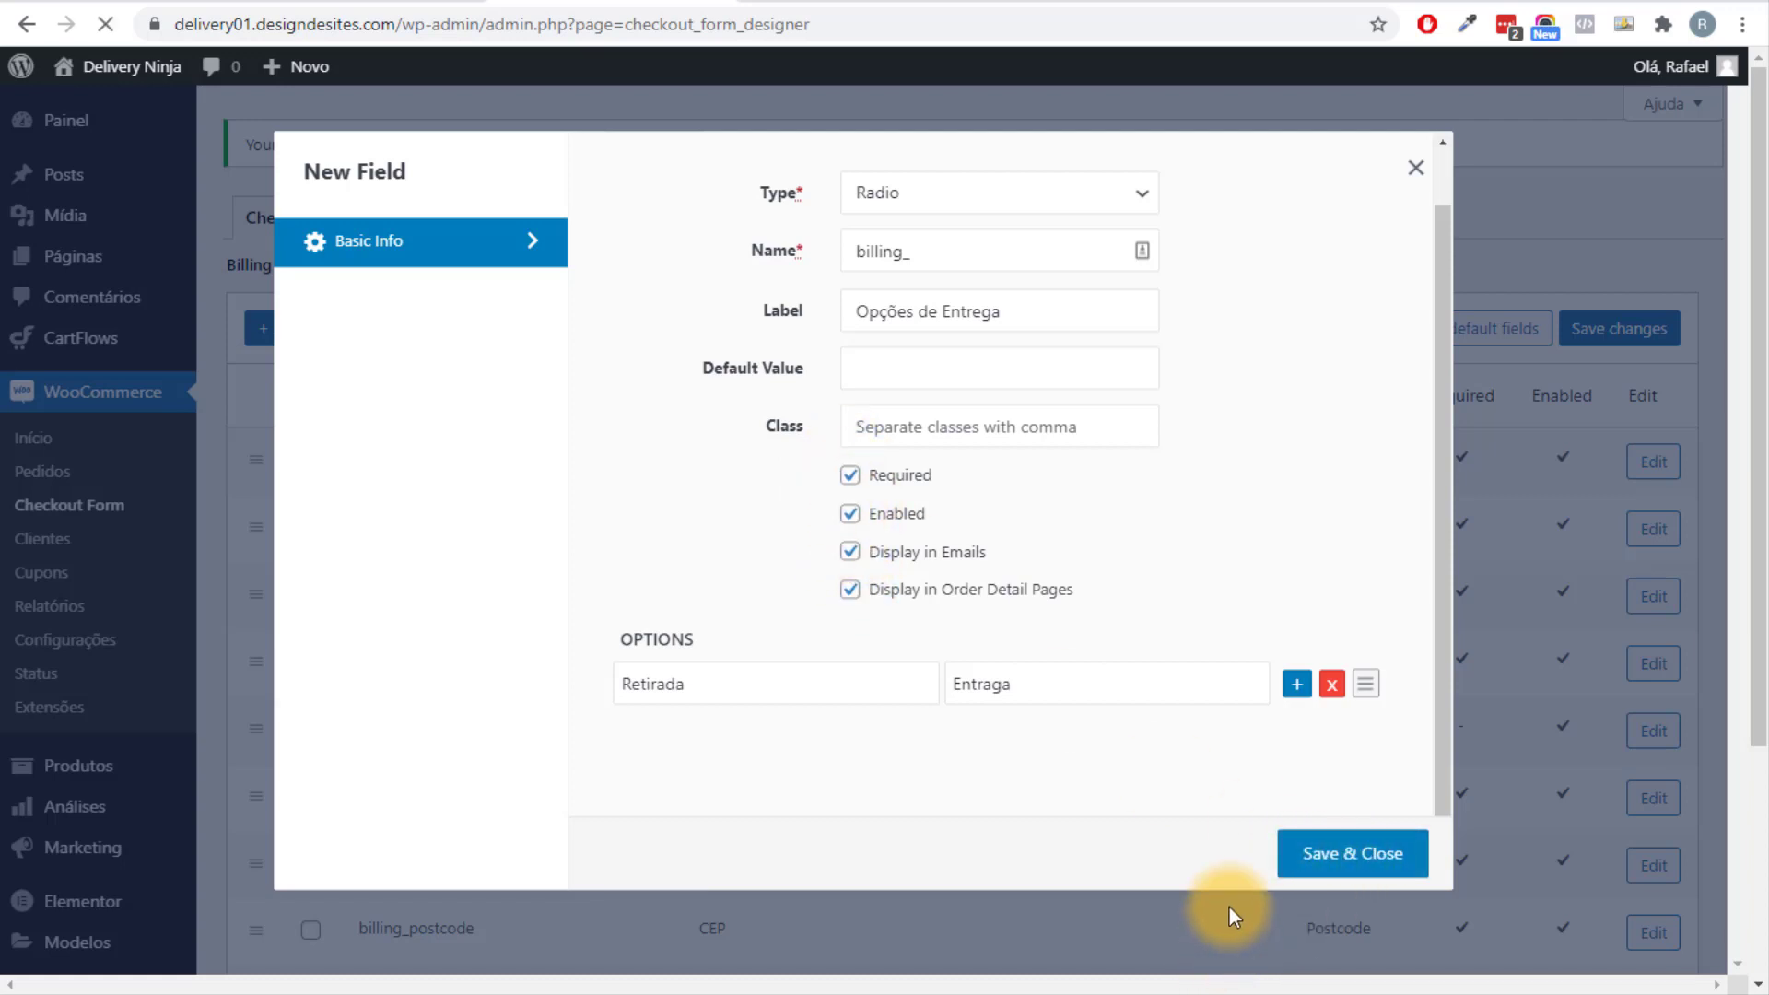
Rename the field to billing_entrega, correct 'Entraga' to 'Entrega', and save.
scroll(956, 786, down, 4)
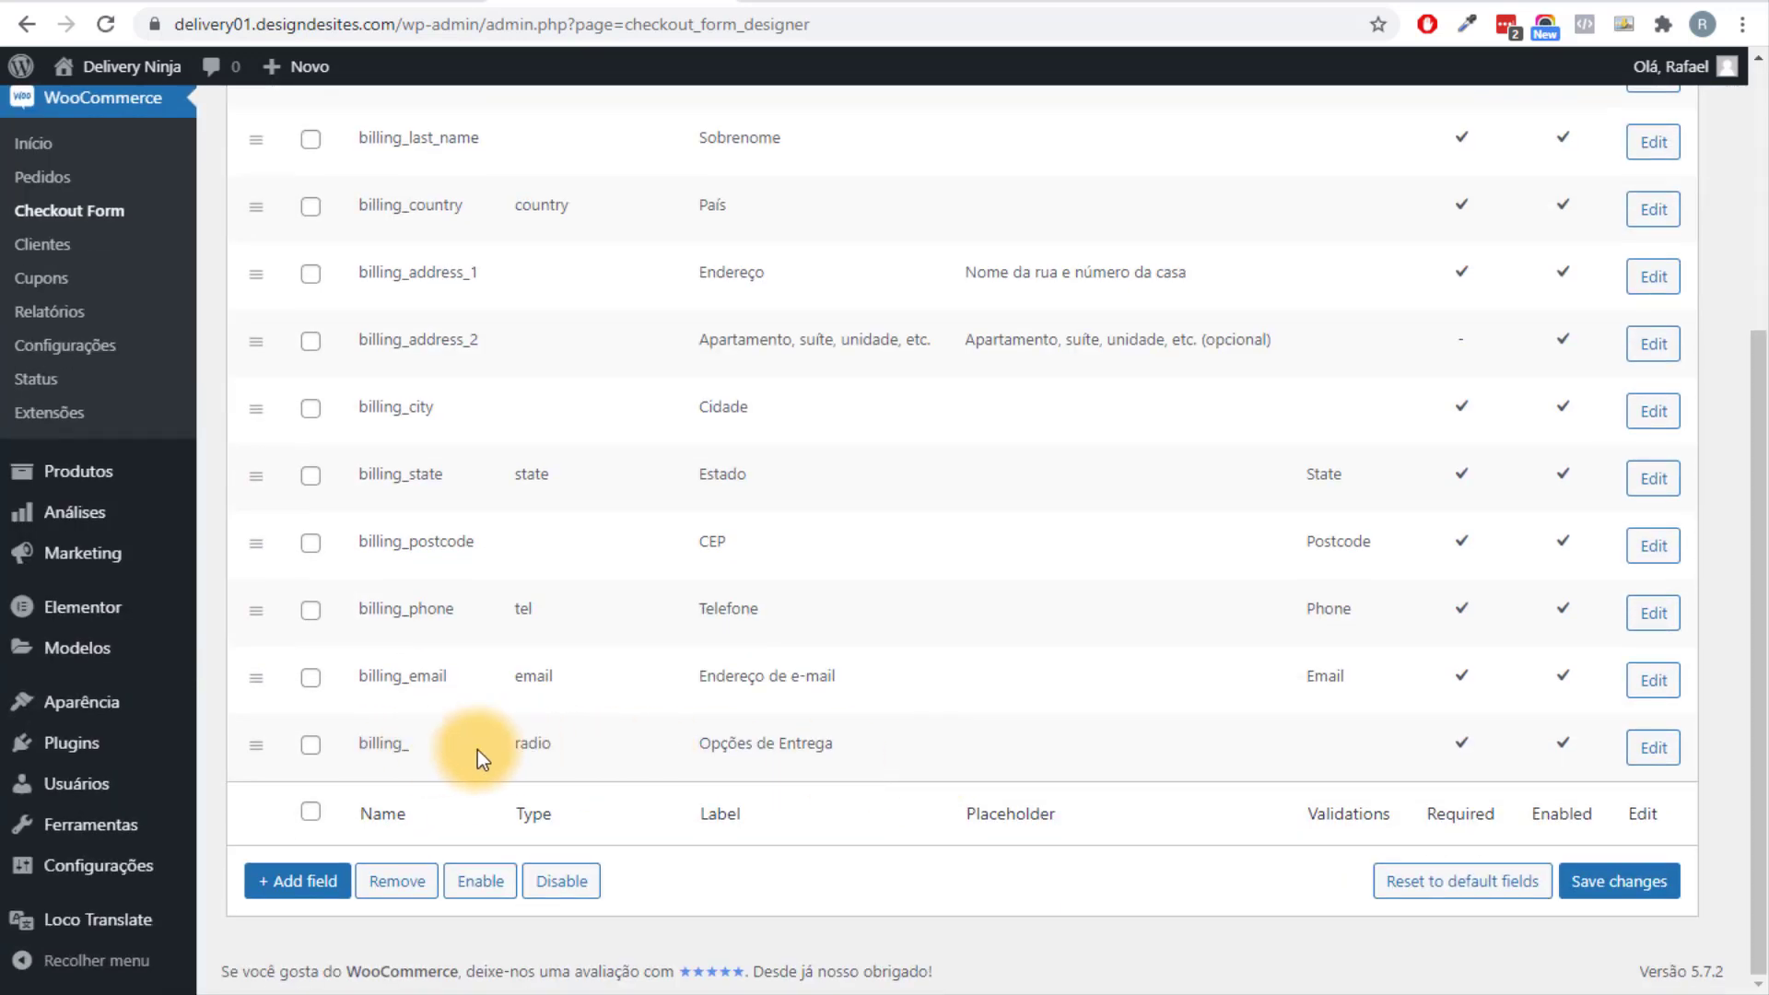
click(1654, 747)
click(955, 325)
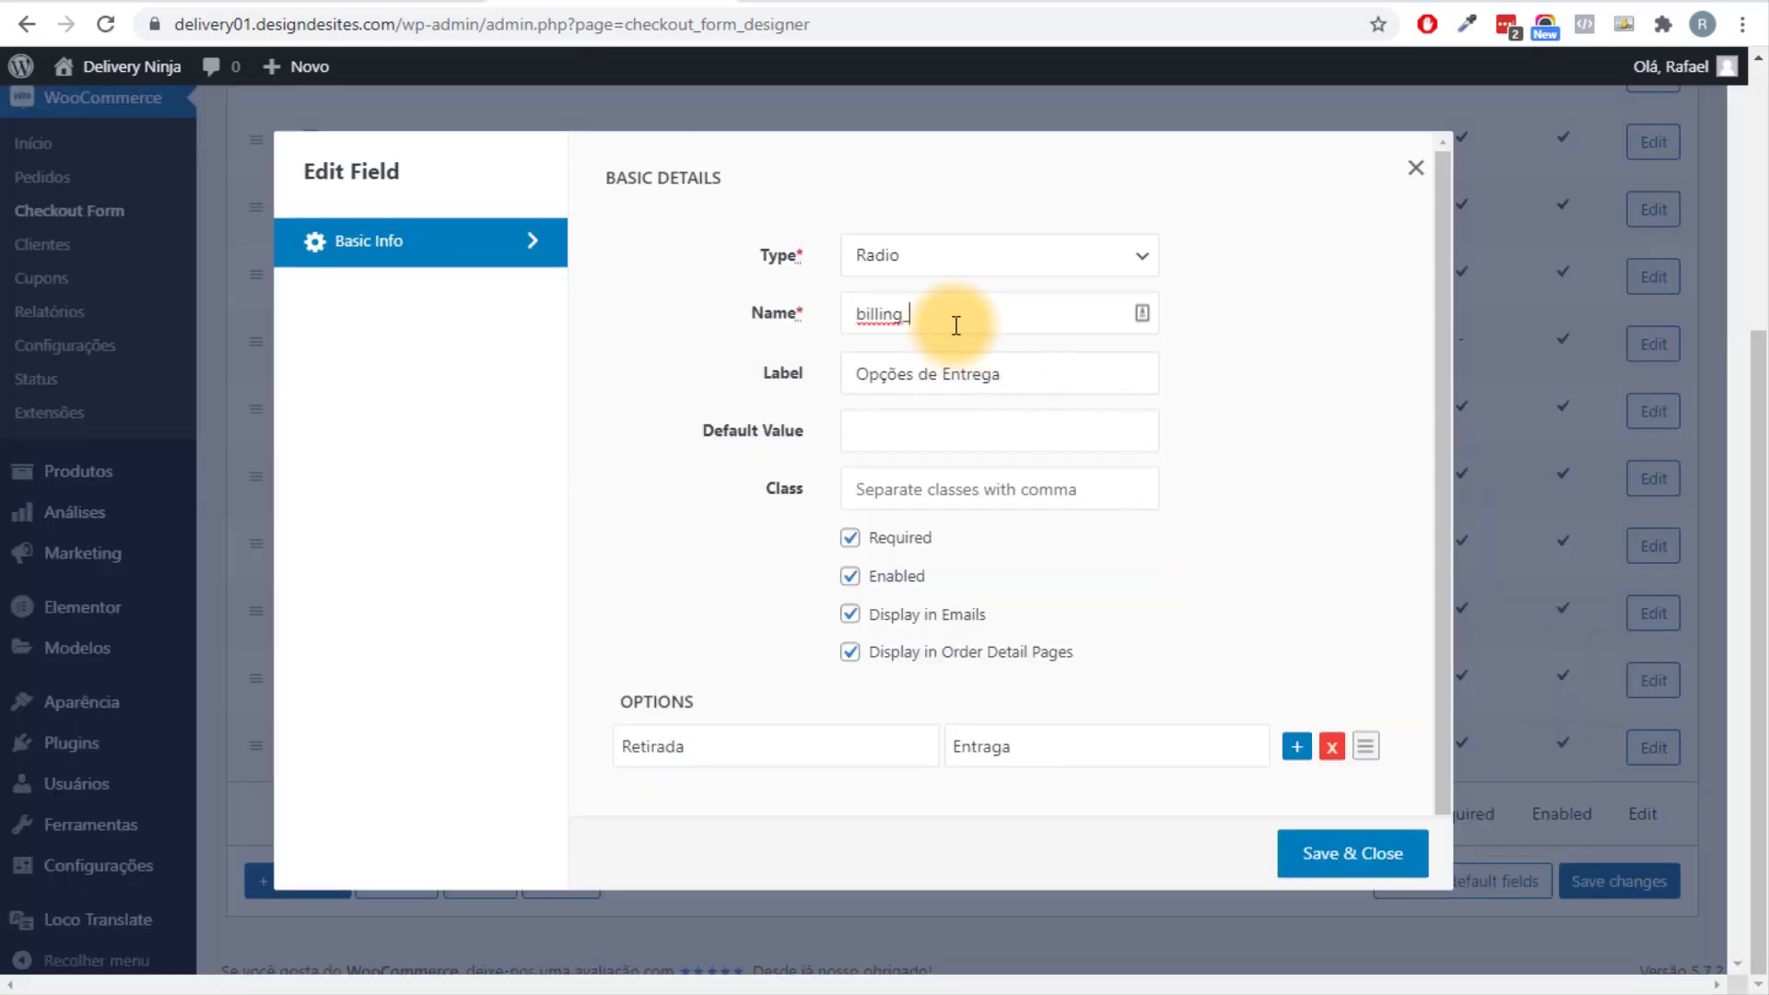
text(entrega)
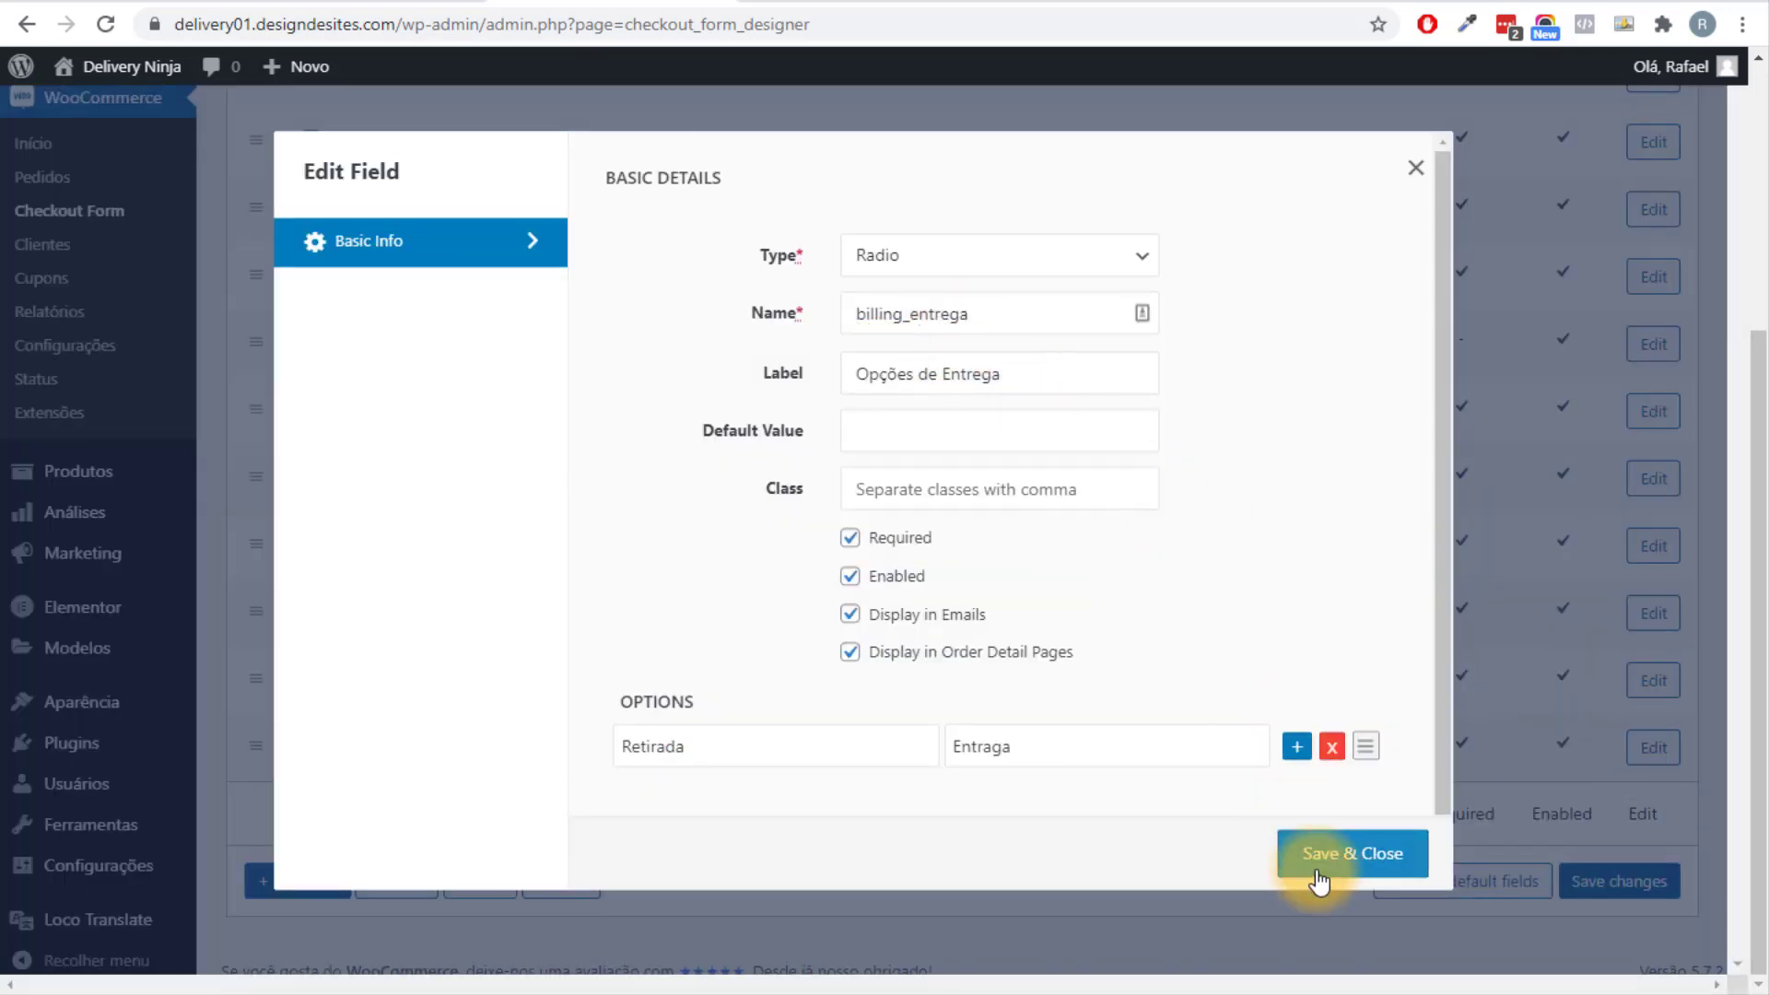
click(1000, 746)
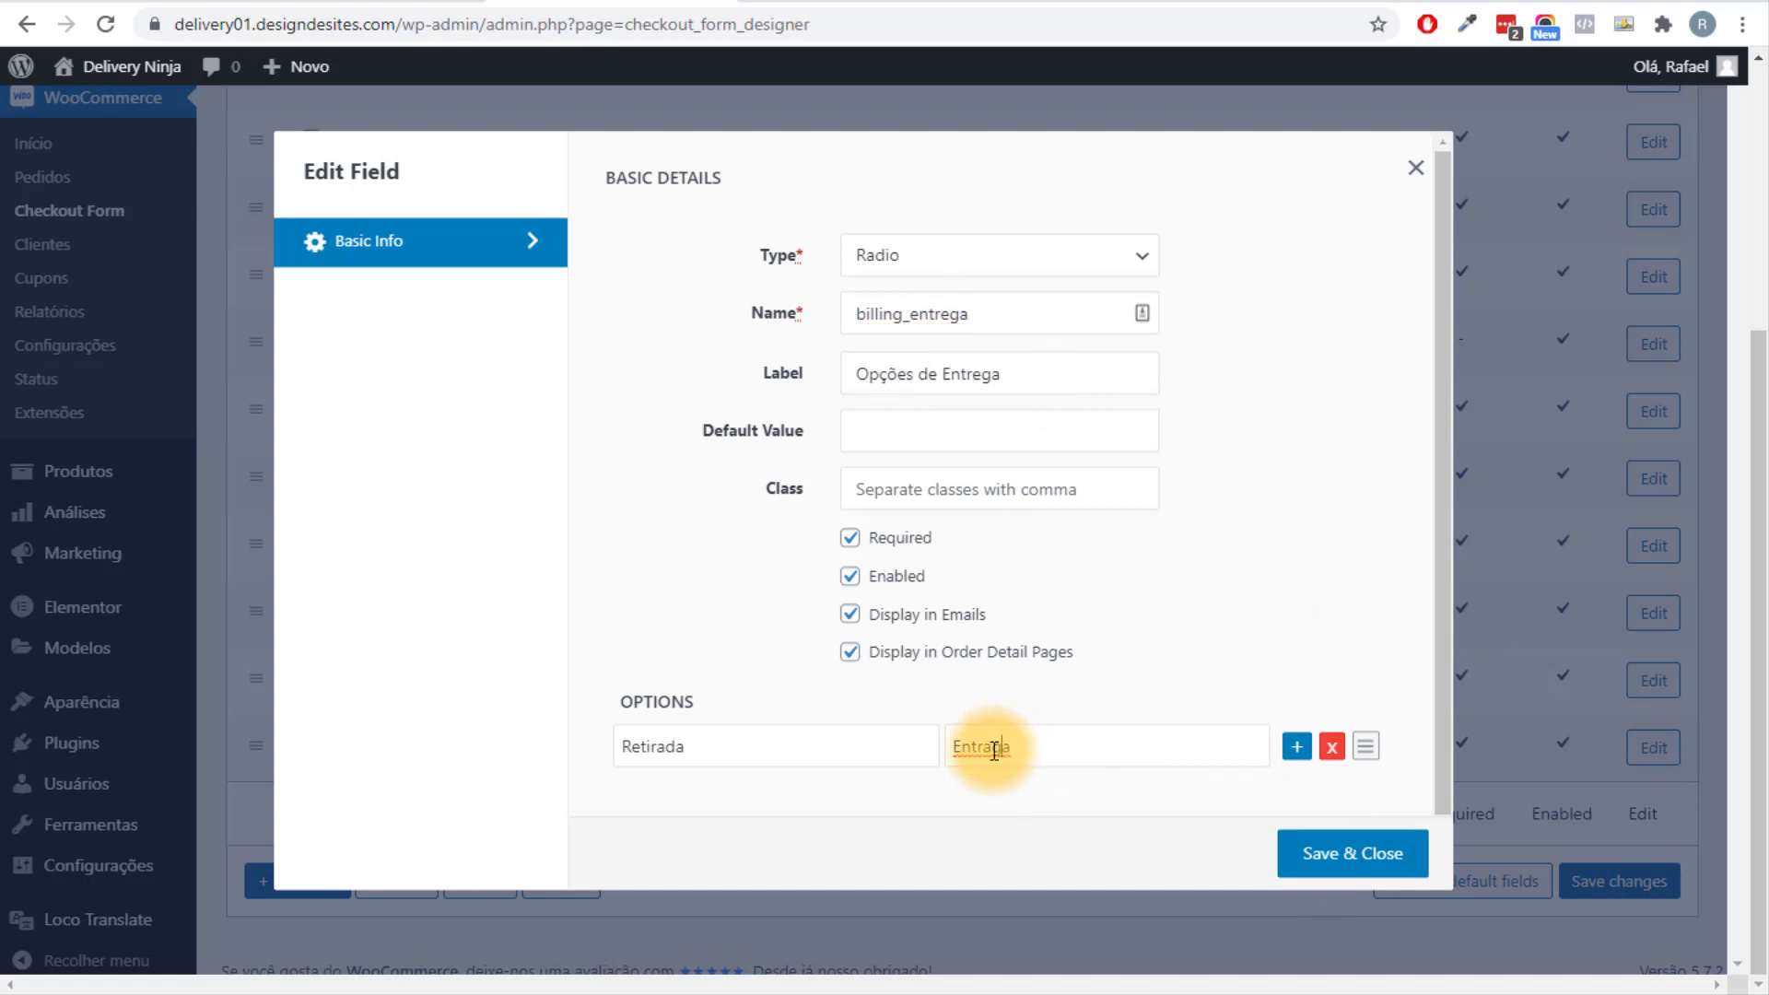
click(985, 746)
key(BackSpace)
text(eg)
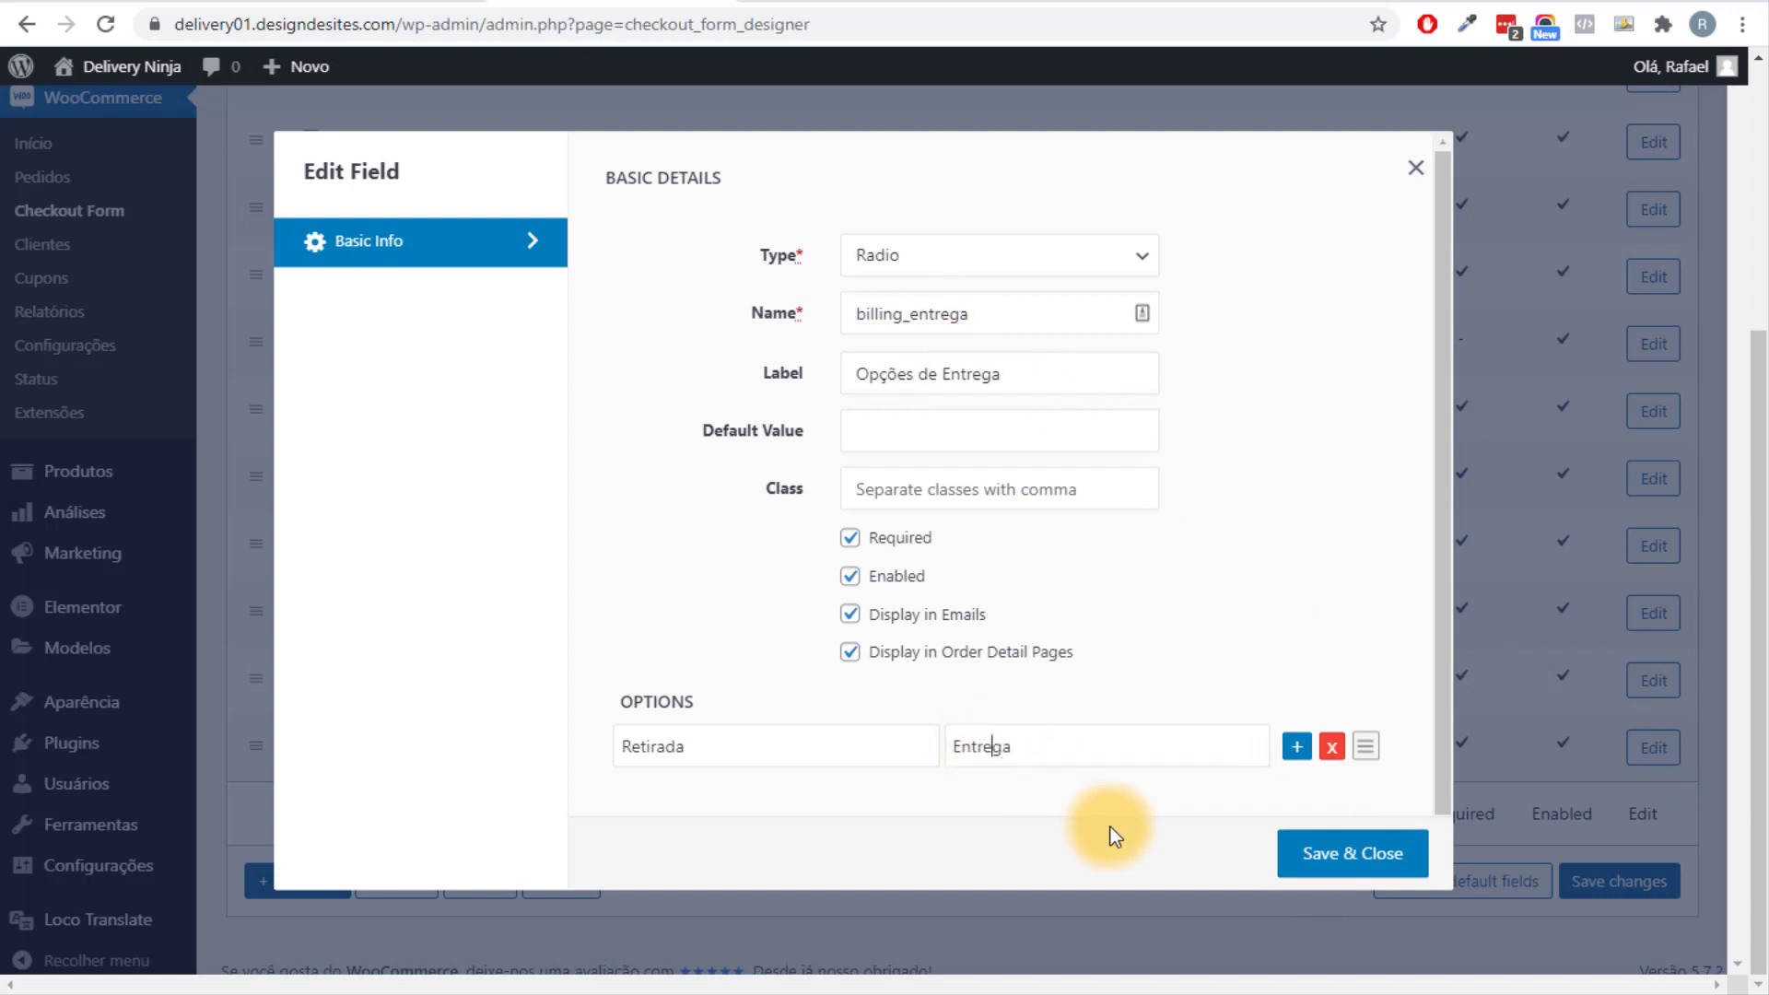
click(1320, 871)
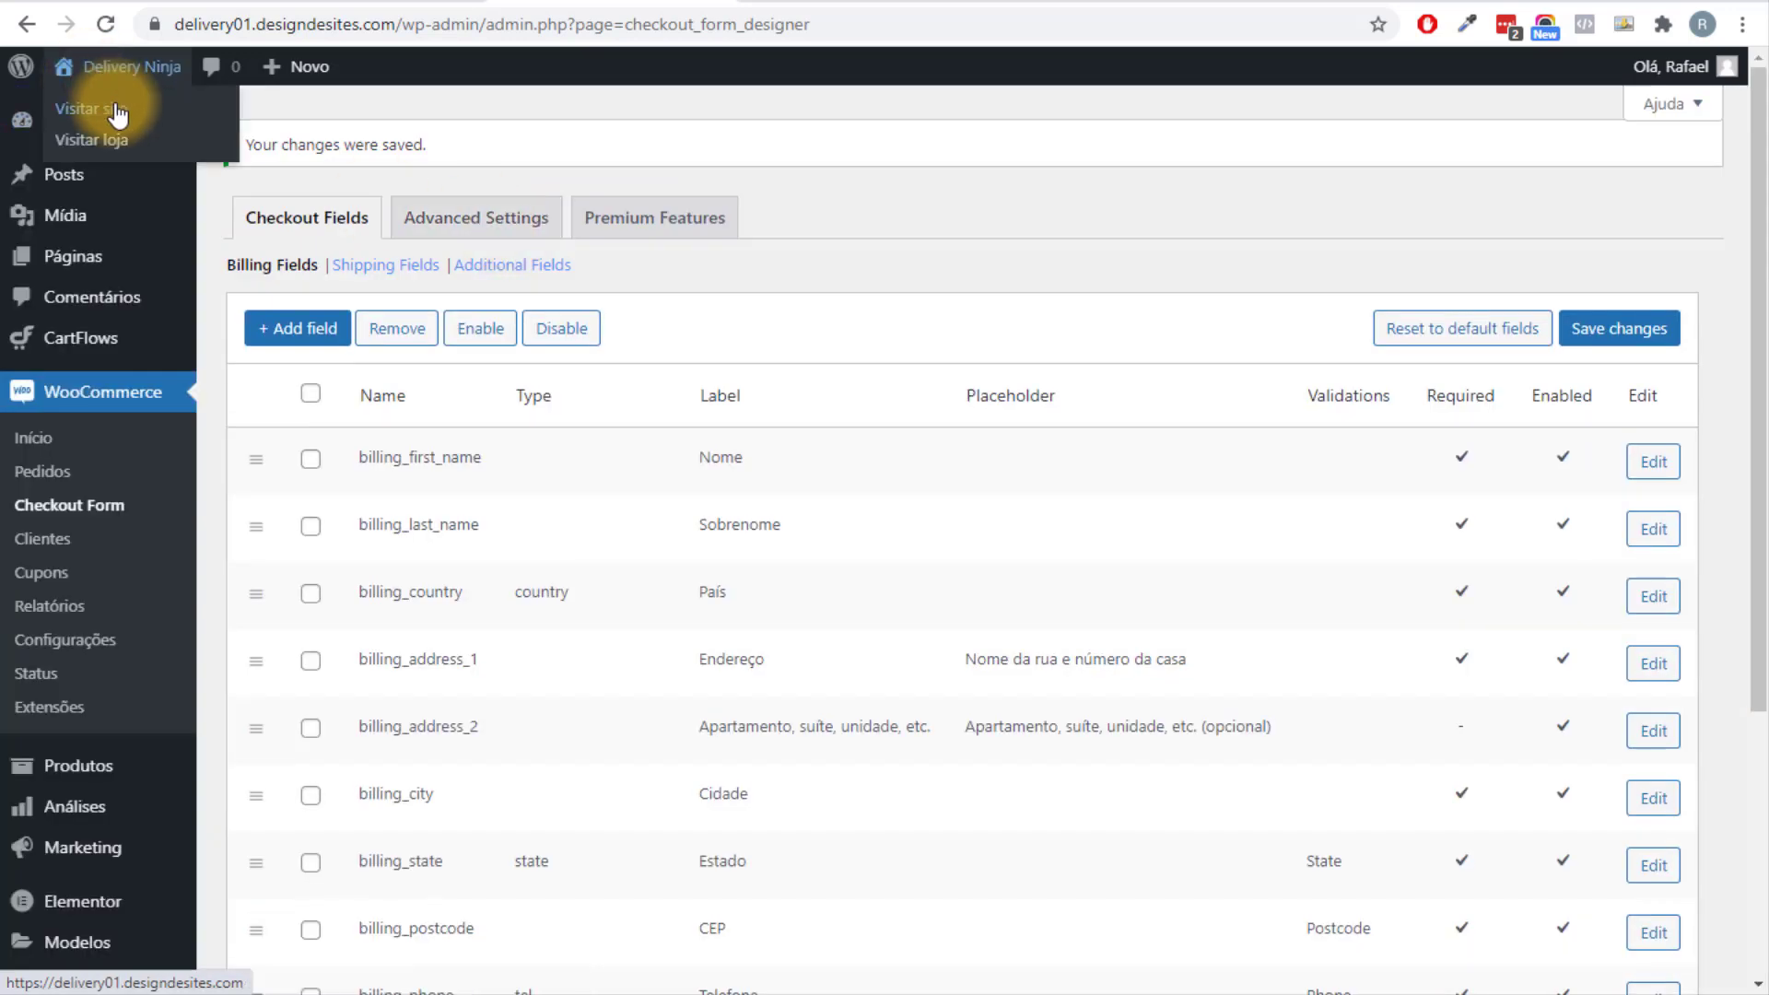
click(117, 110)
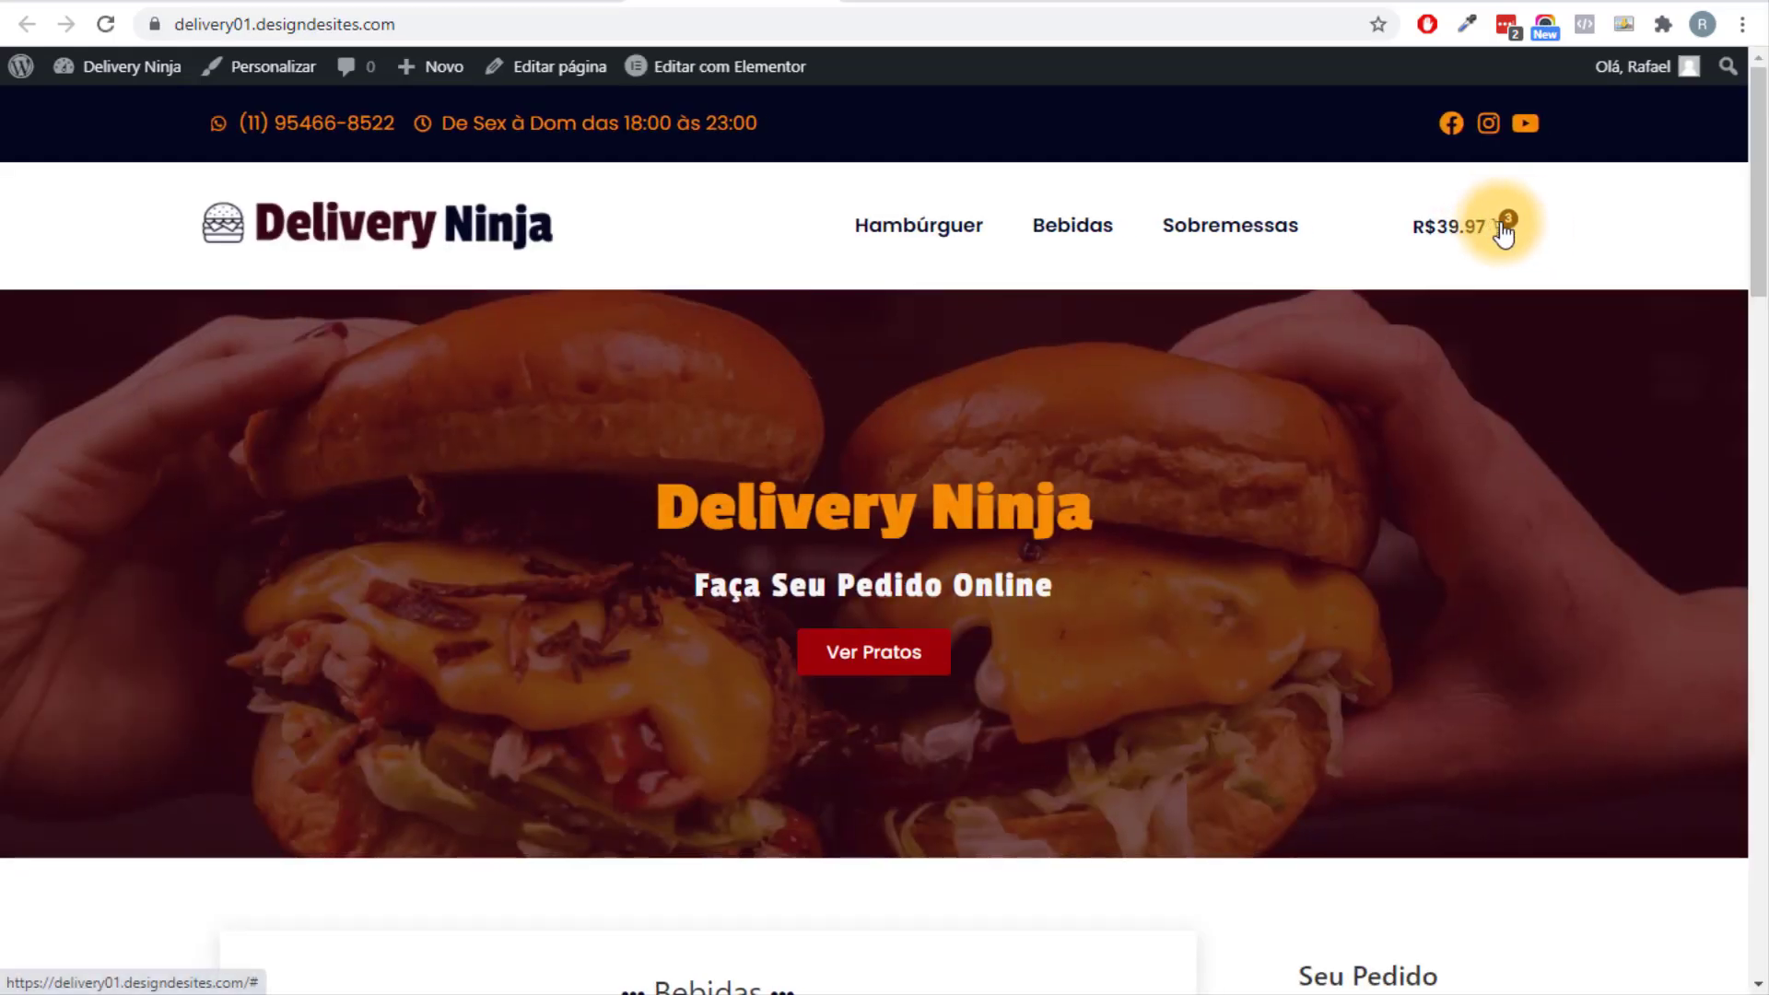
click(1502, 225)
click(1171, 385)
scroll(1468, 734, down, 2)
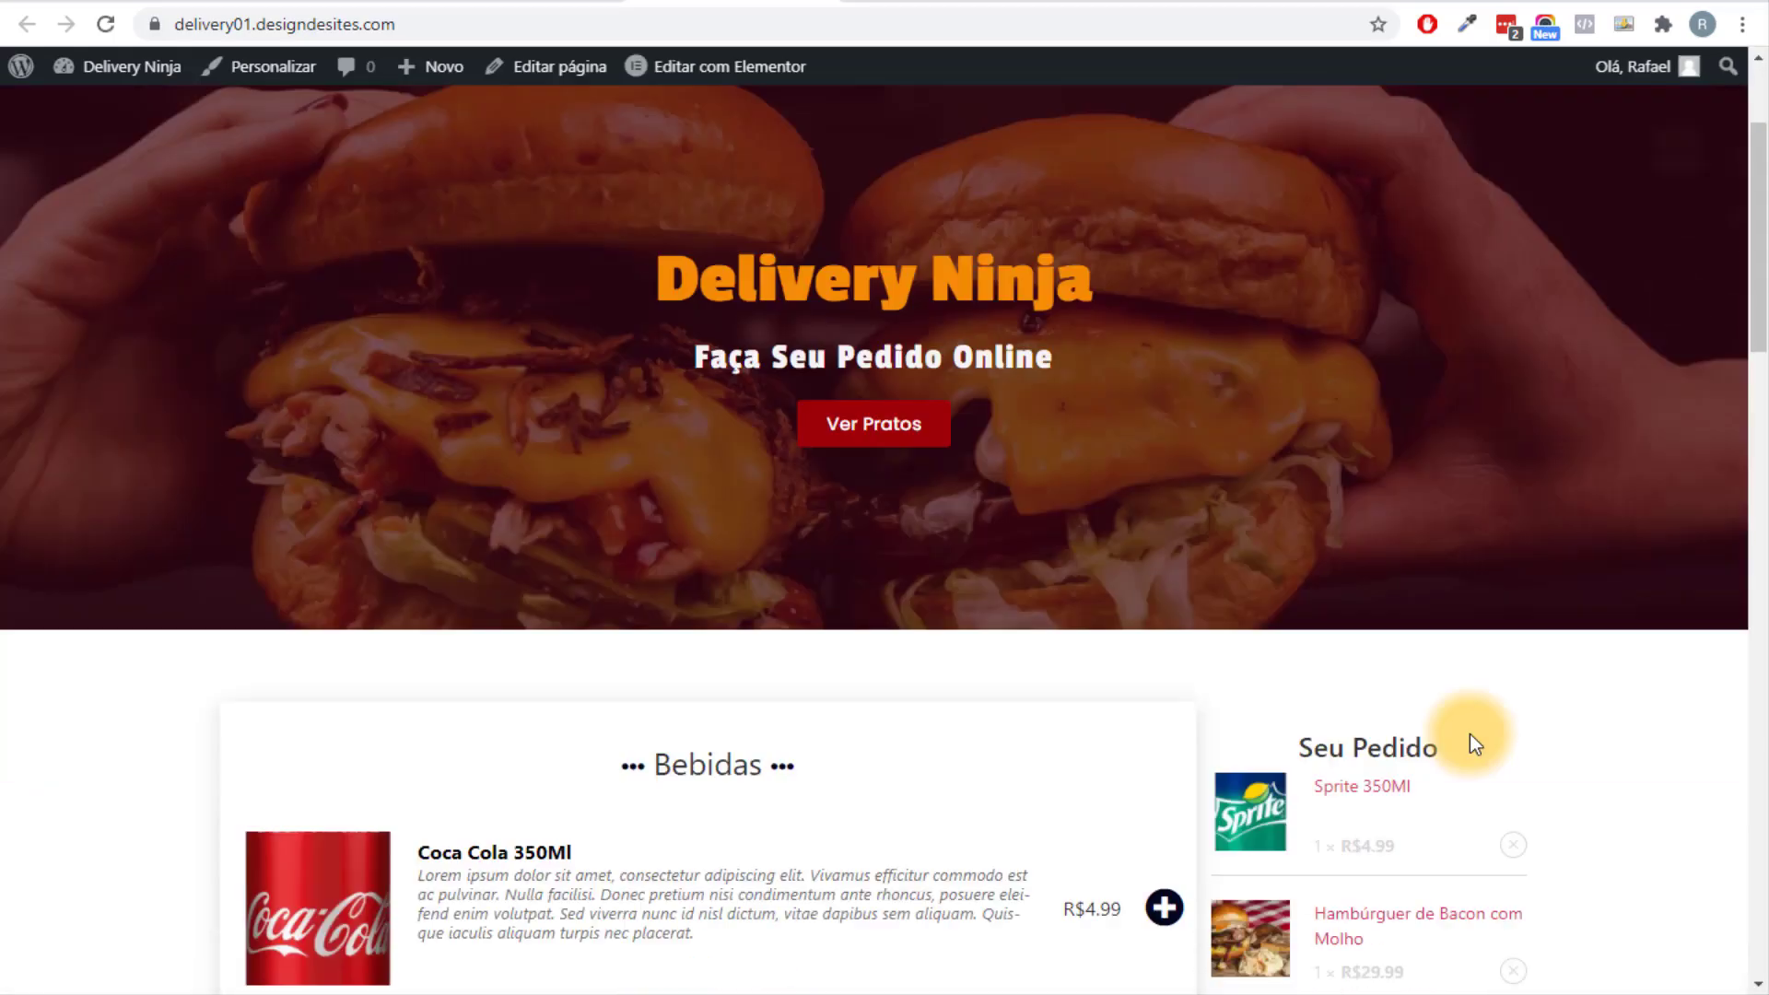
scroll(1469, 733, down, 6)
scroll(1421, 703, up, 9)
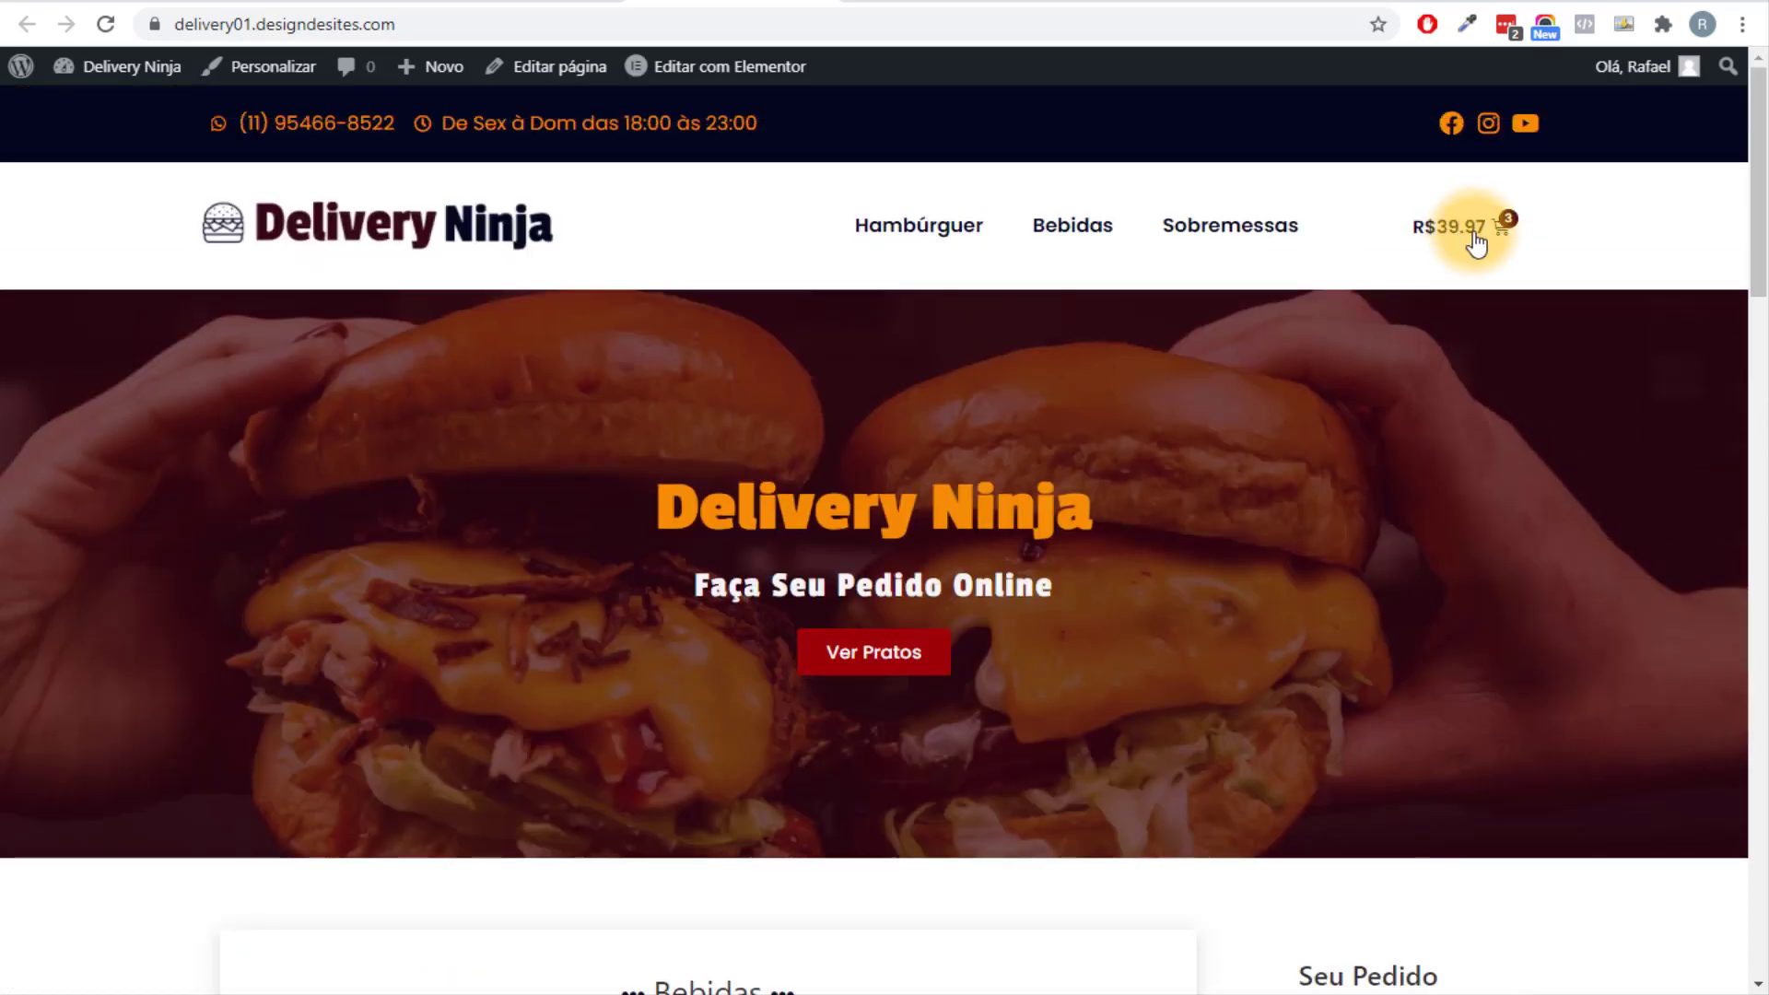
click(1476, 238)
click(1624, 677)
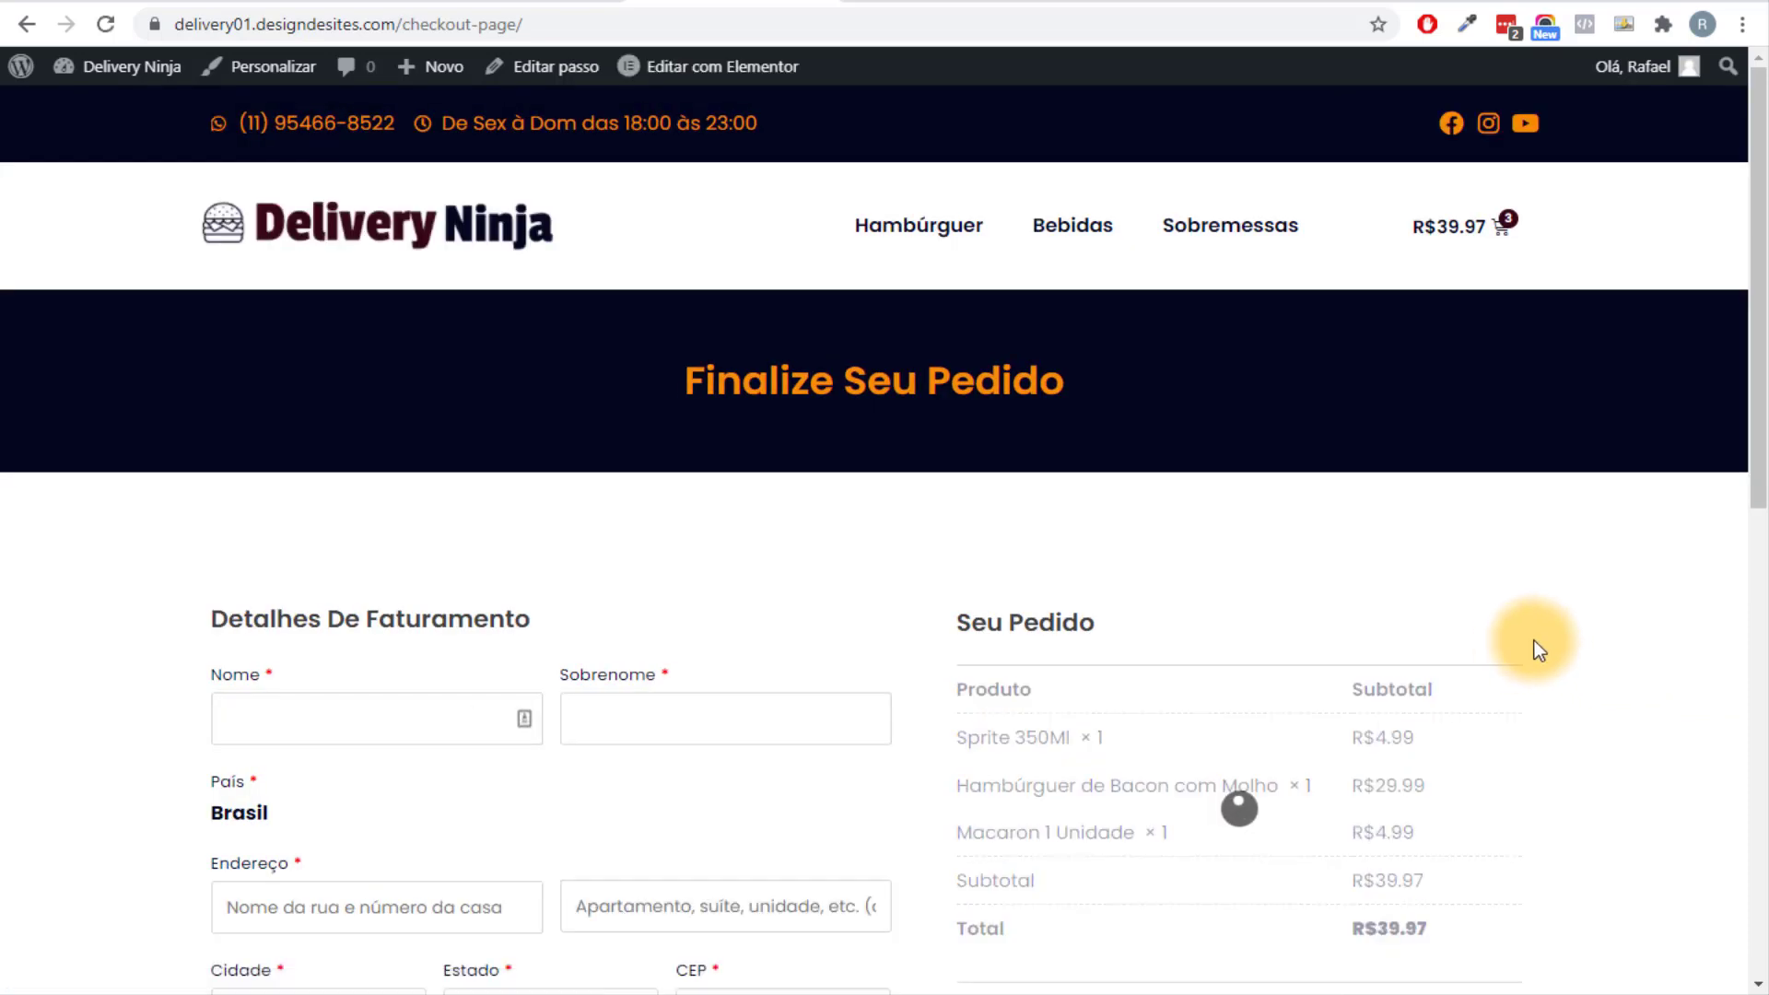
scroll(1533, 647, down, 10)
scroll(648, 649, up, 3)
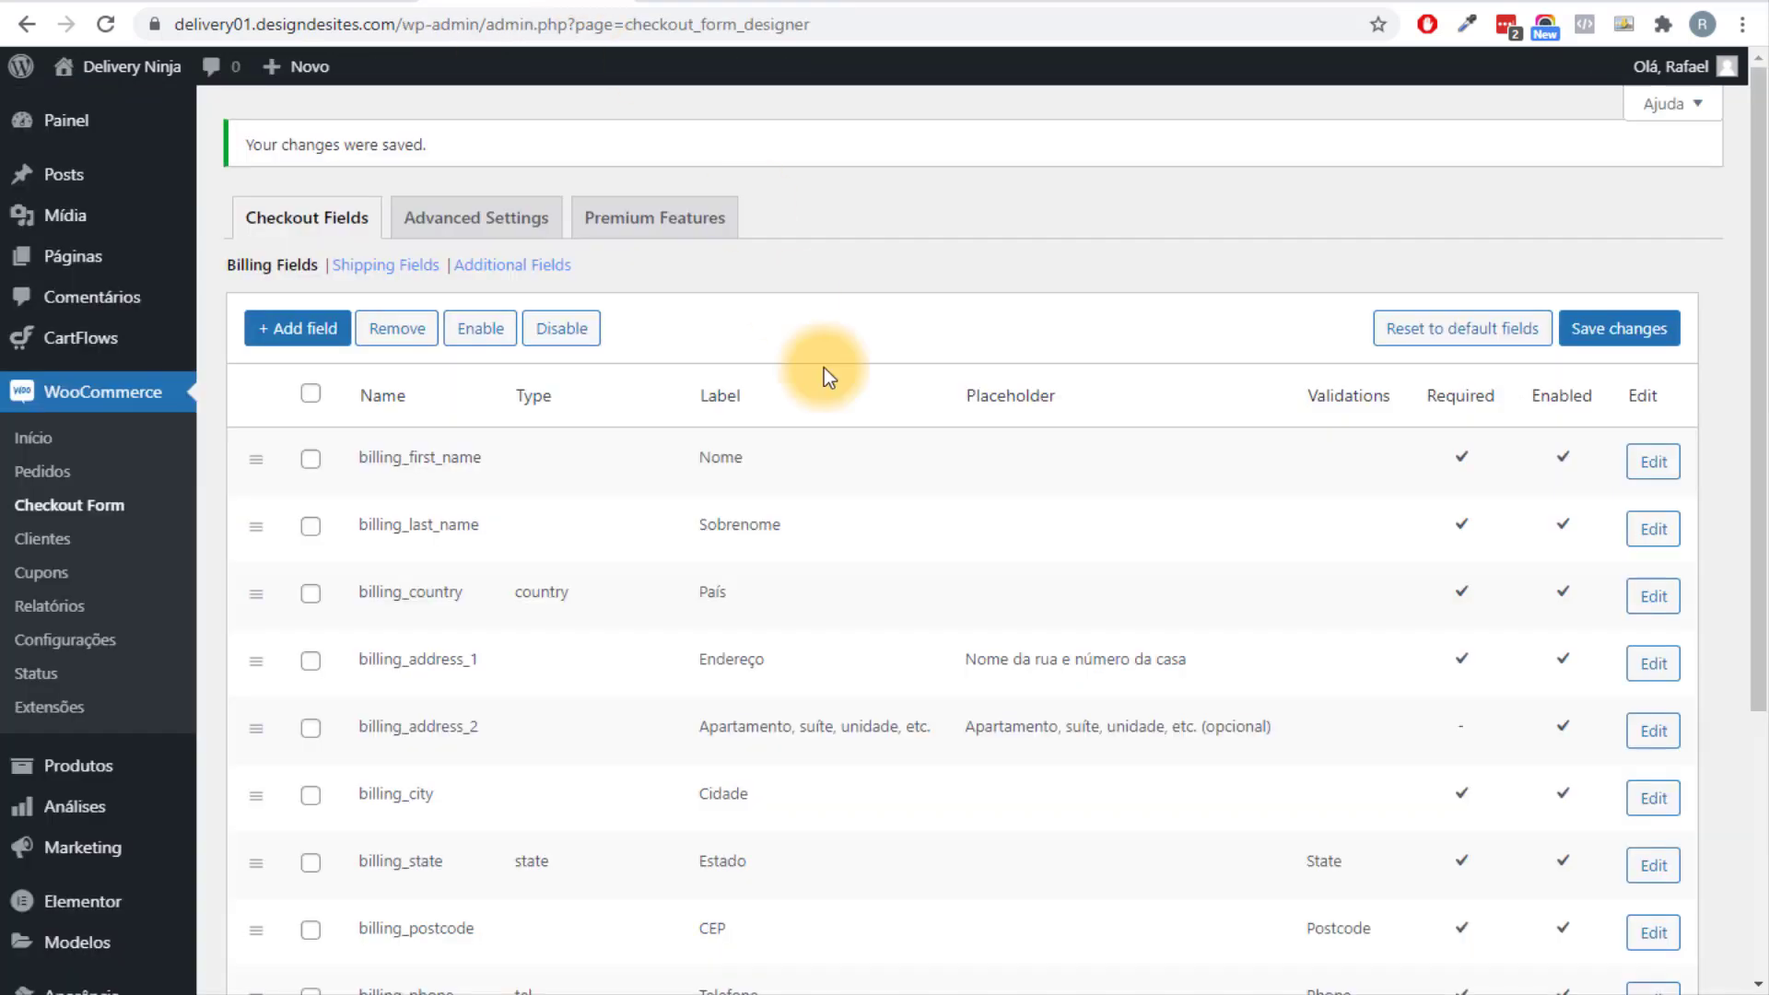
scroll(823, 367, down, 5)
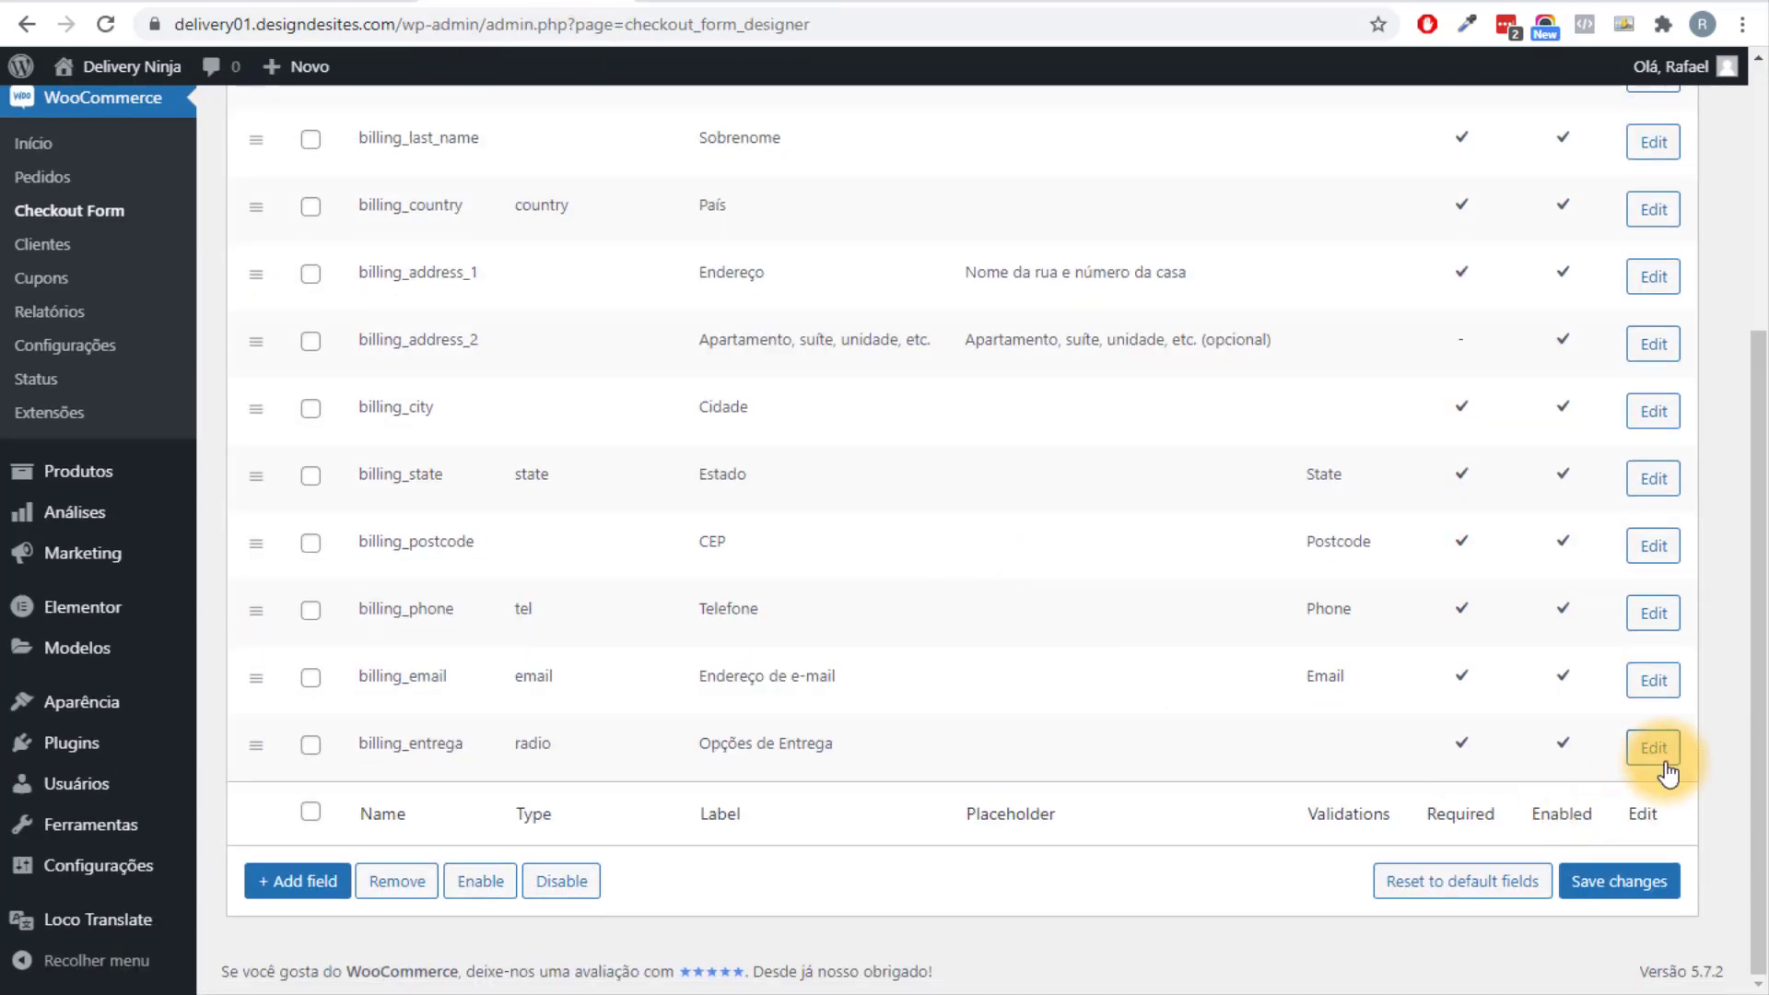
Add a second option row to billing_entrega and set the first option value to Entrega.
click(1653, 747)
scroll(1004, 603, down, 1)
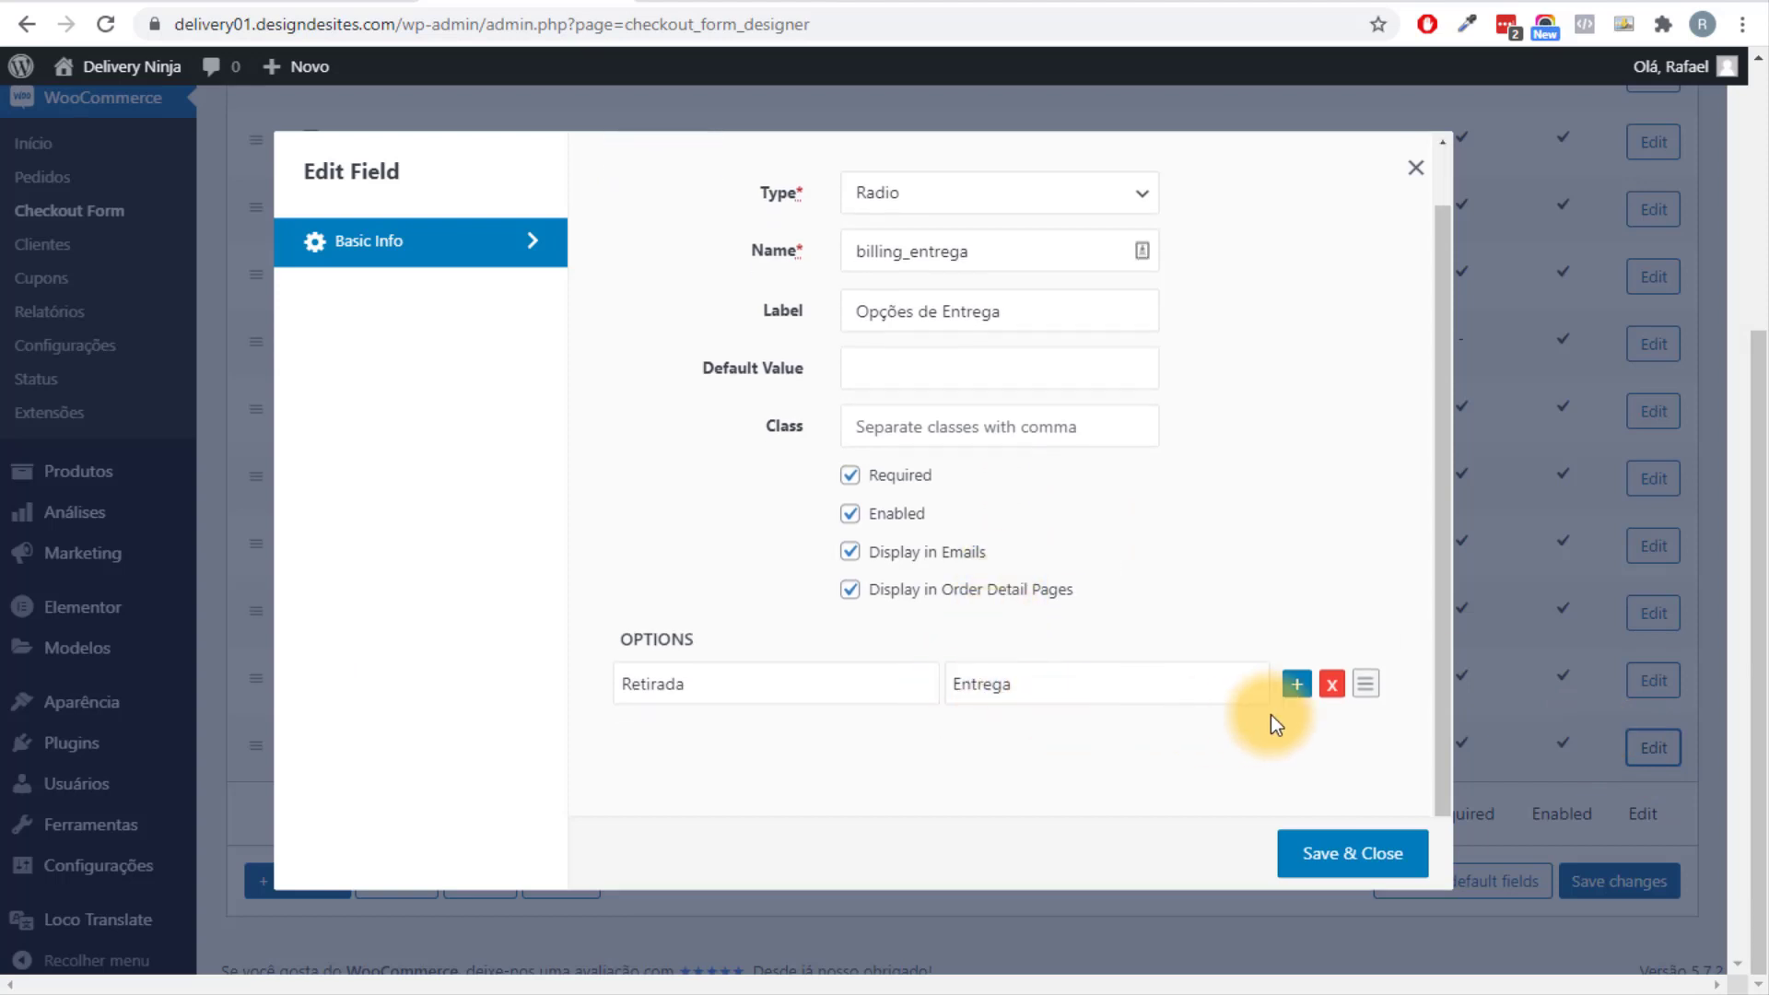
click(1298, 691)
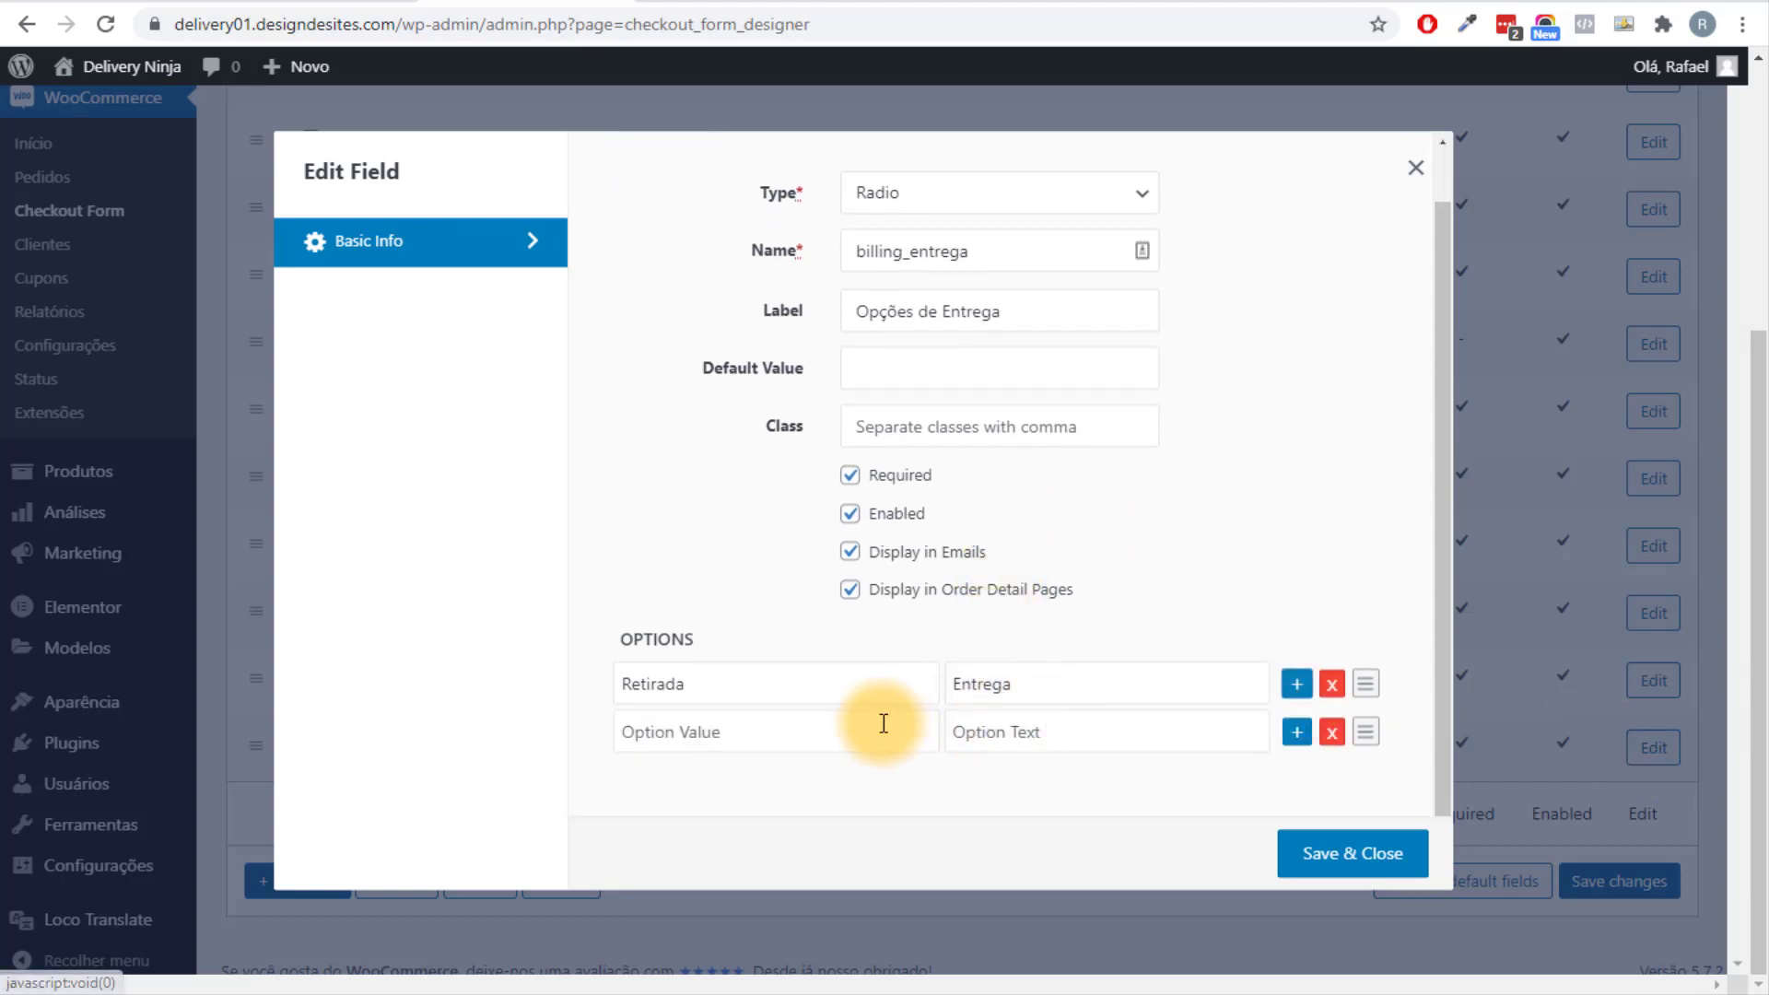
drag(1050, 691, 857, 699)
key(ctrl+c)
double_click(691, 697)
key(ctrl+v)
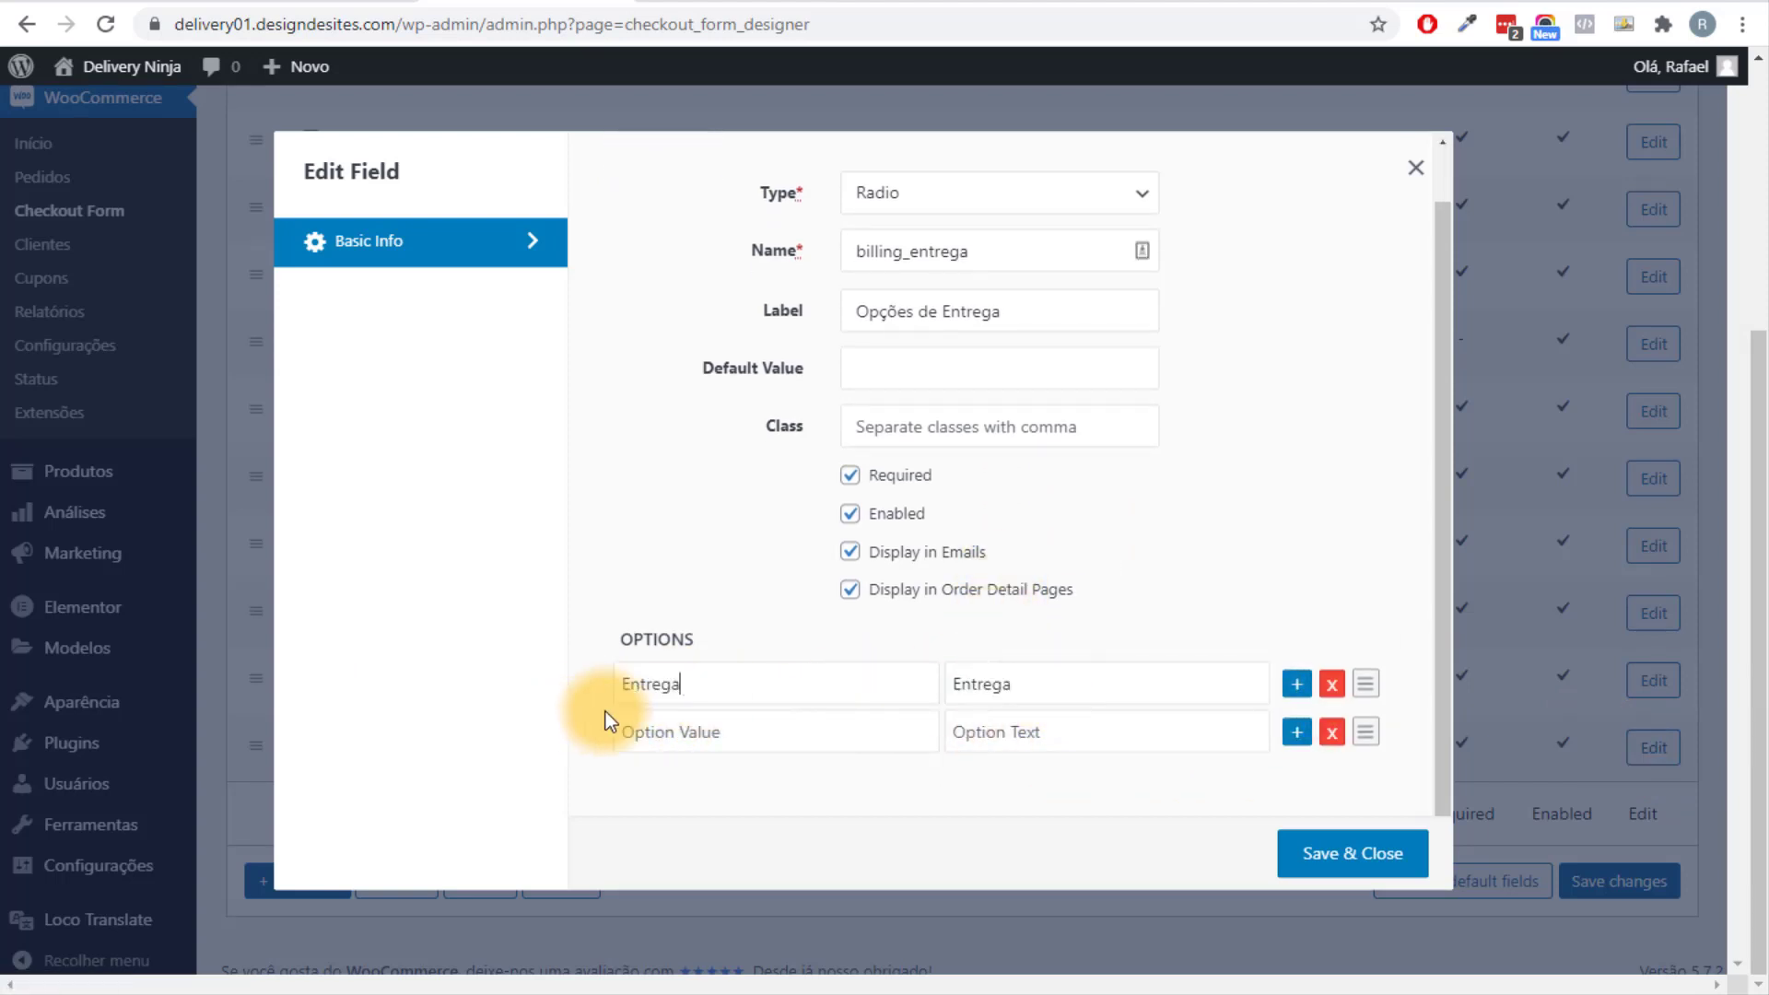
Set the second option's value and text to Retirada, then save the field.
click(746, 734)
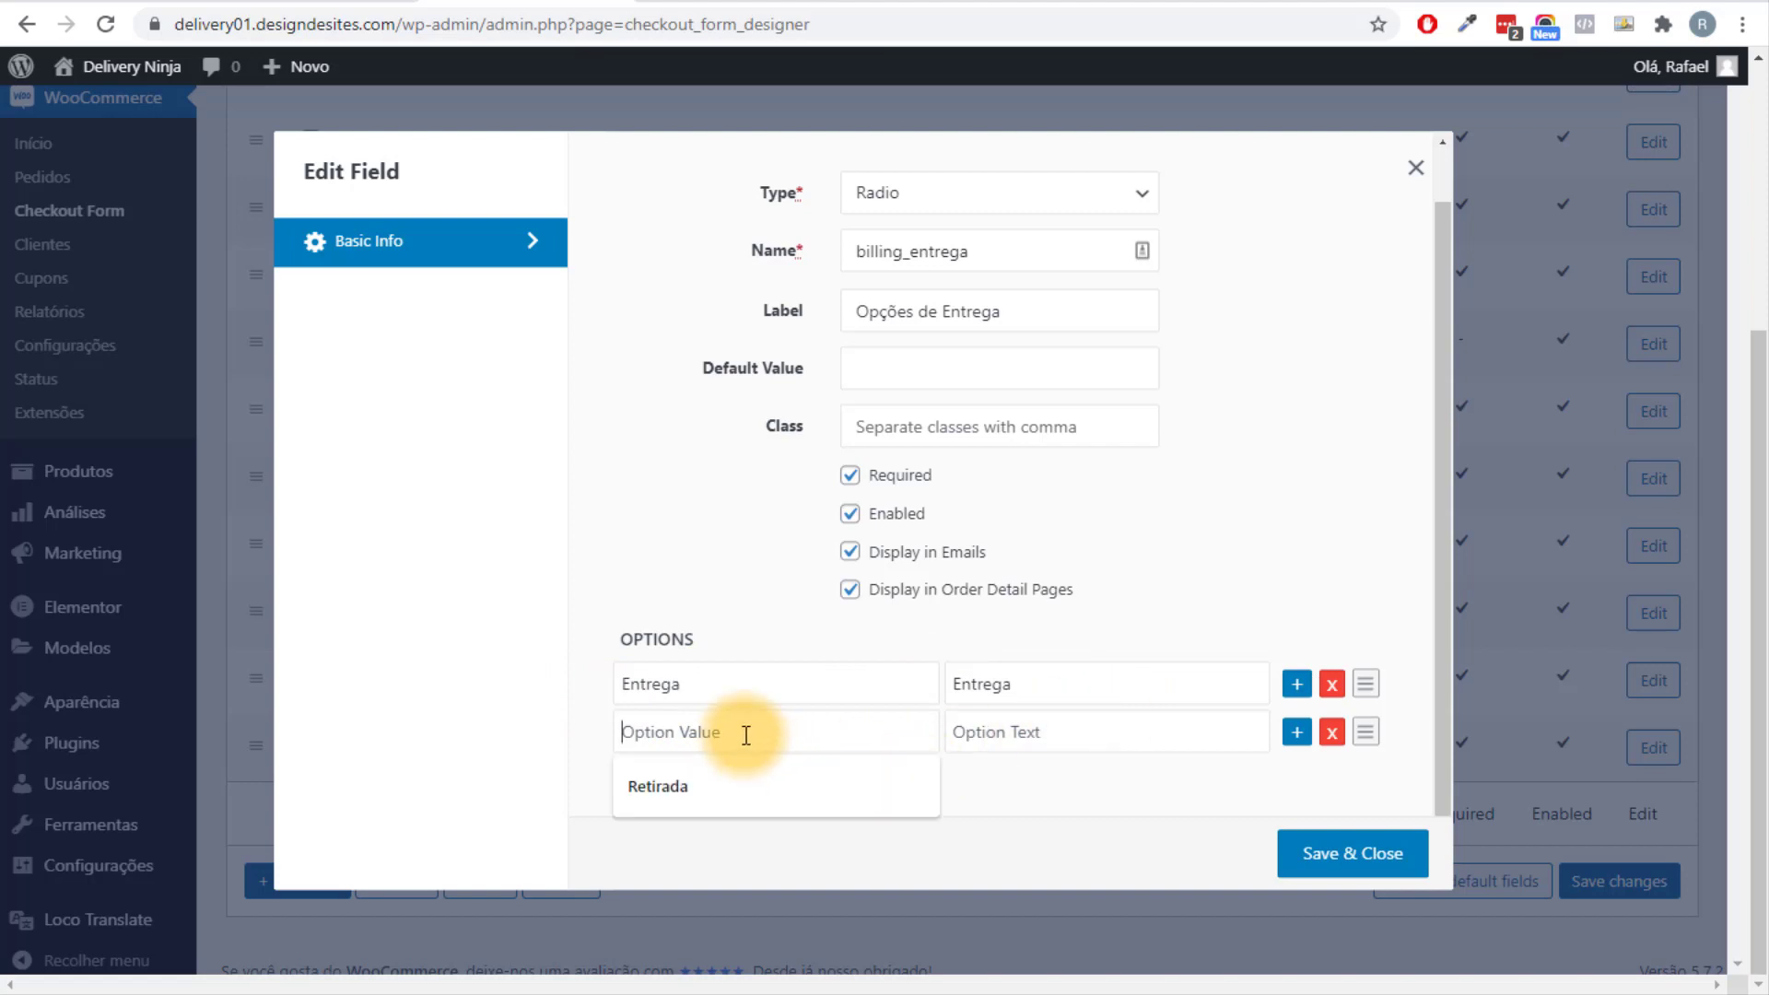
click(751, 785)
click(1022, 734)
double_click(1034, 731)
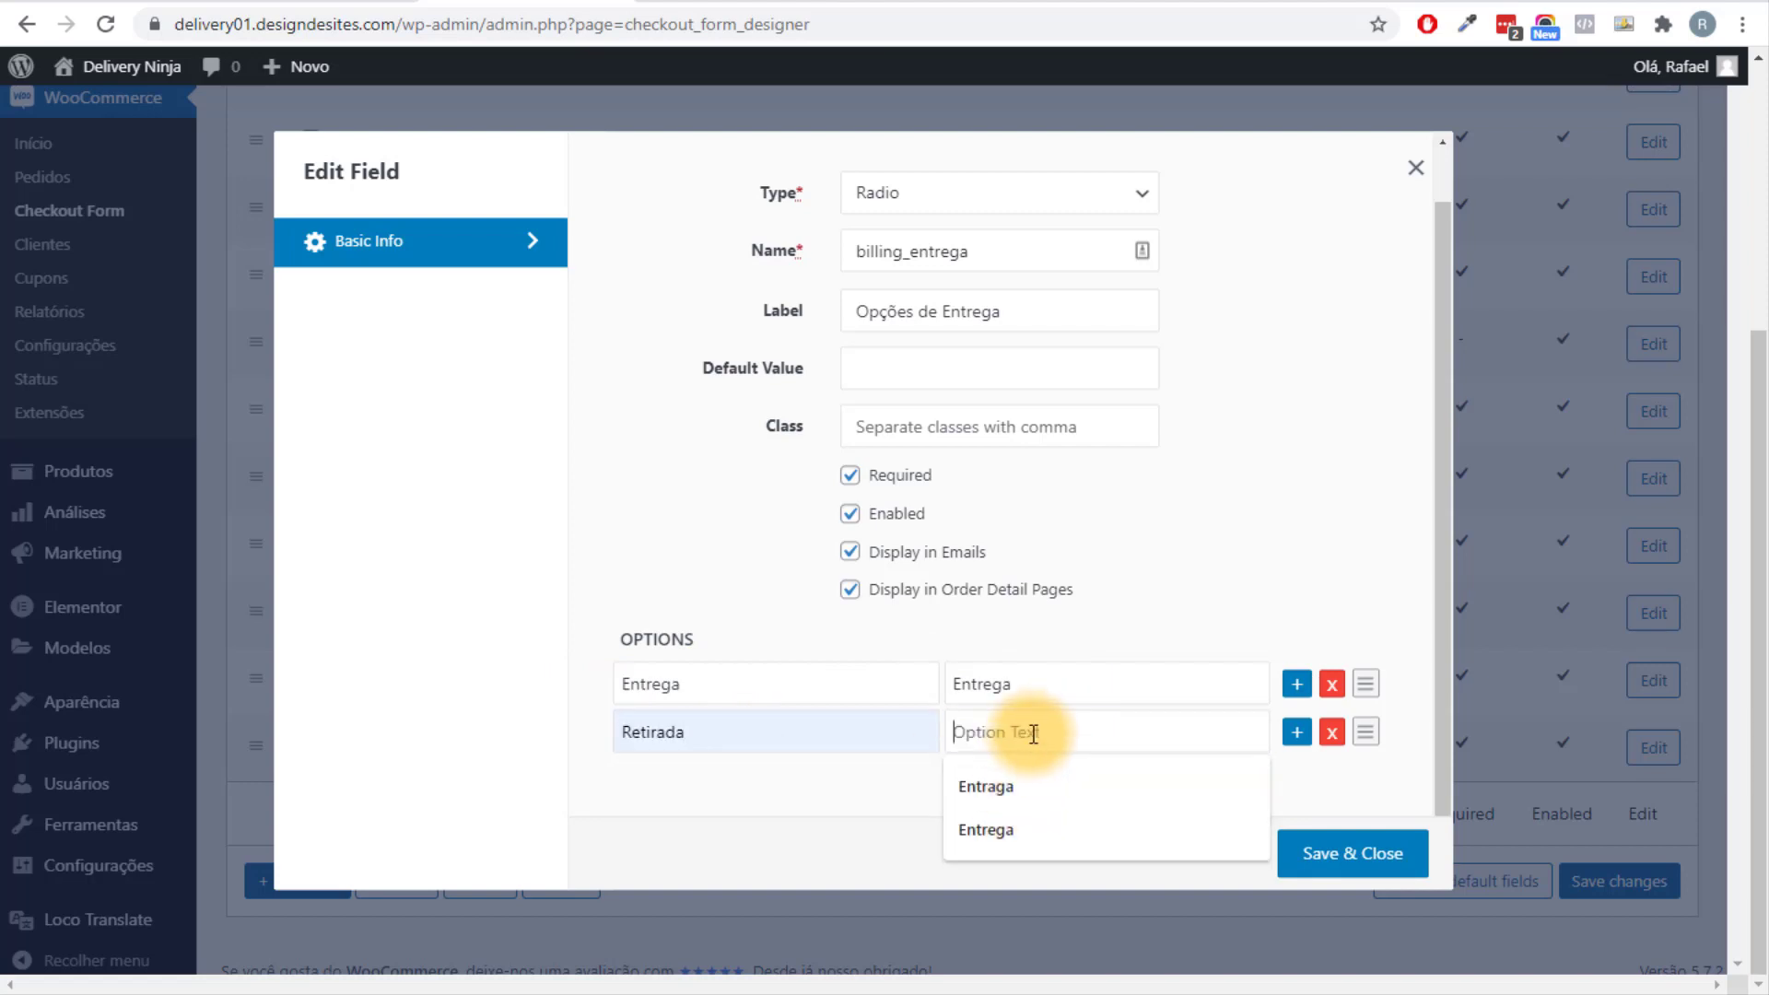
key(BackSpace)
double_click(645, 732)
key(ctrl+c)
click(1014, 734)
key(ctrl+v)
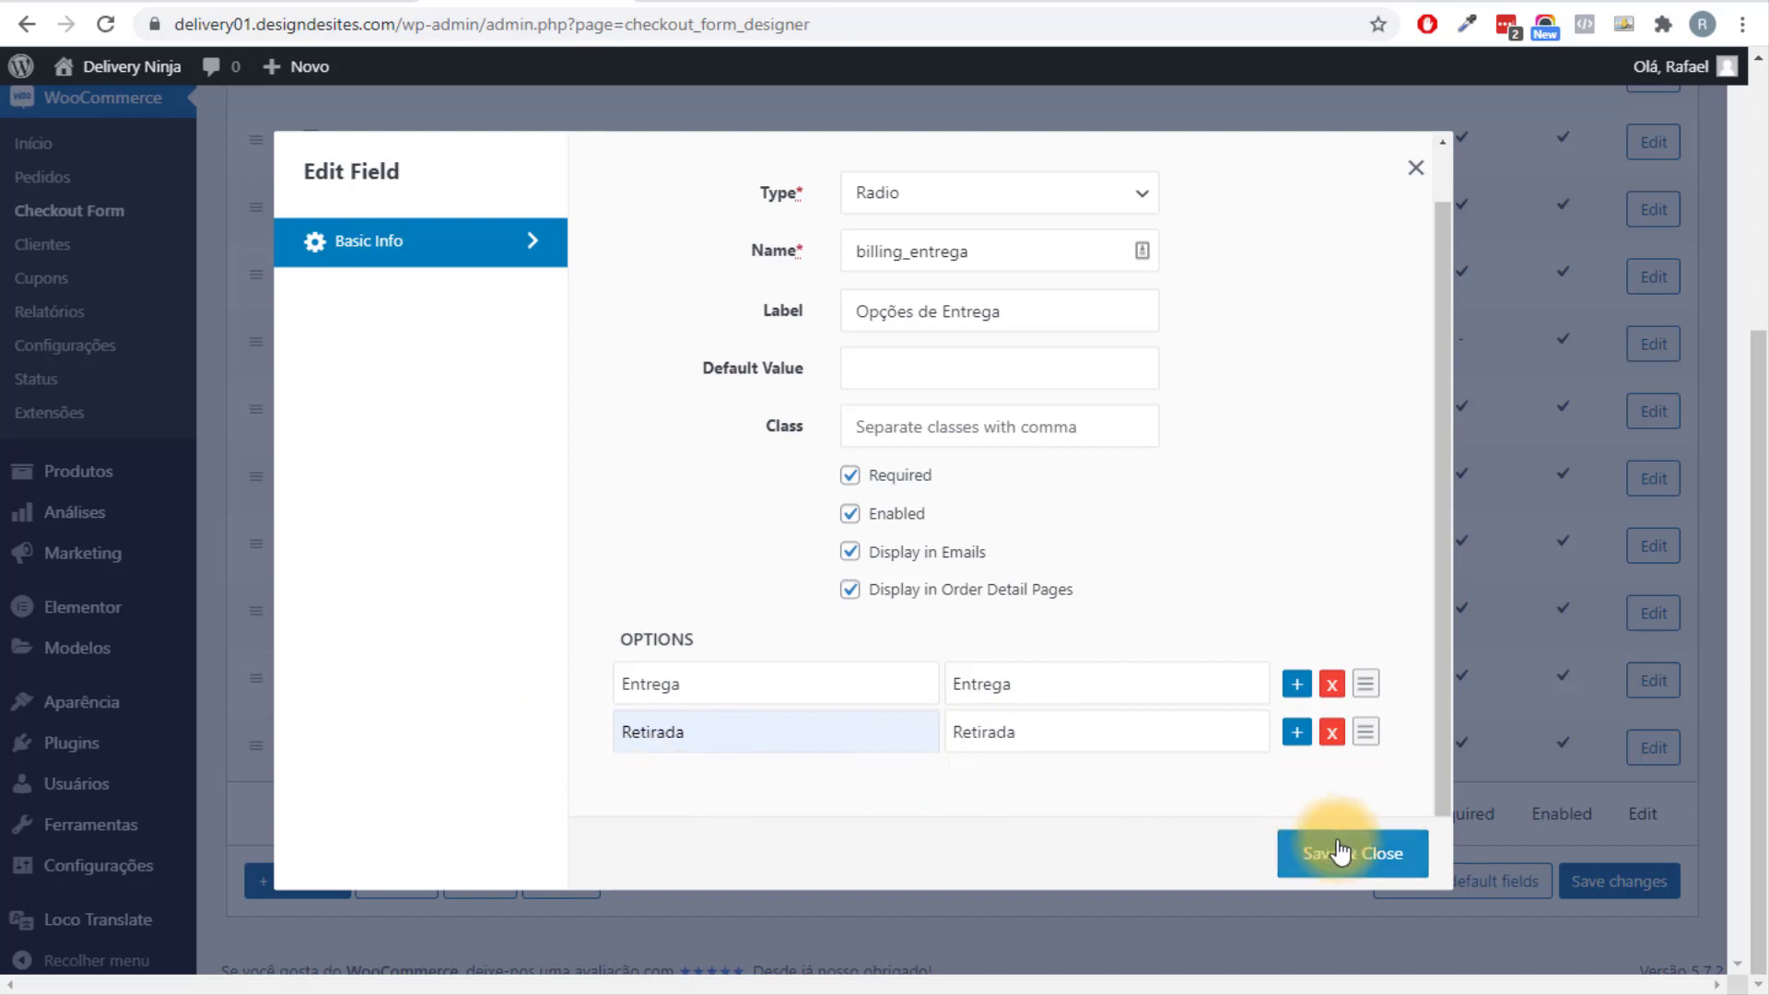
click(1342, 851)
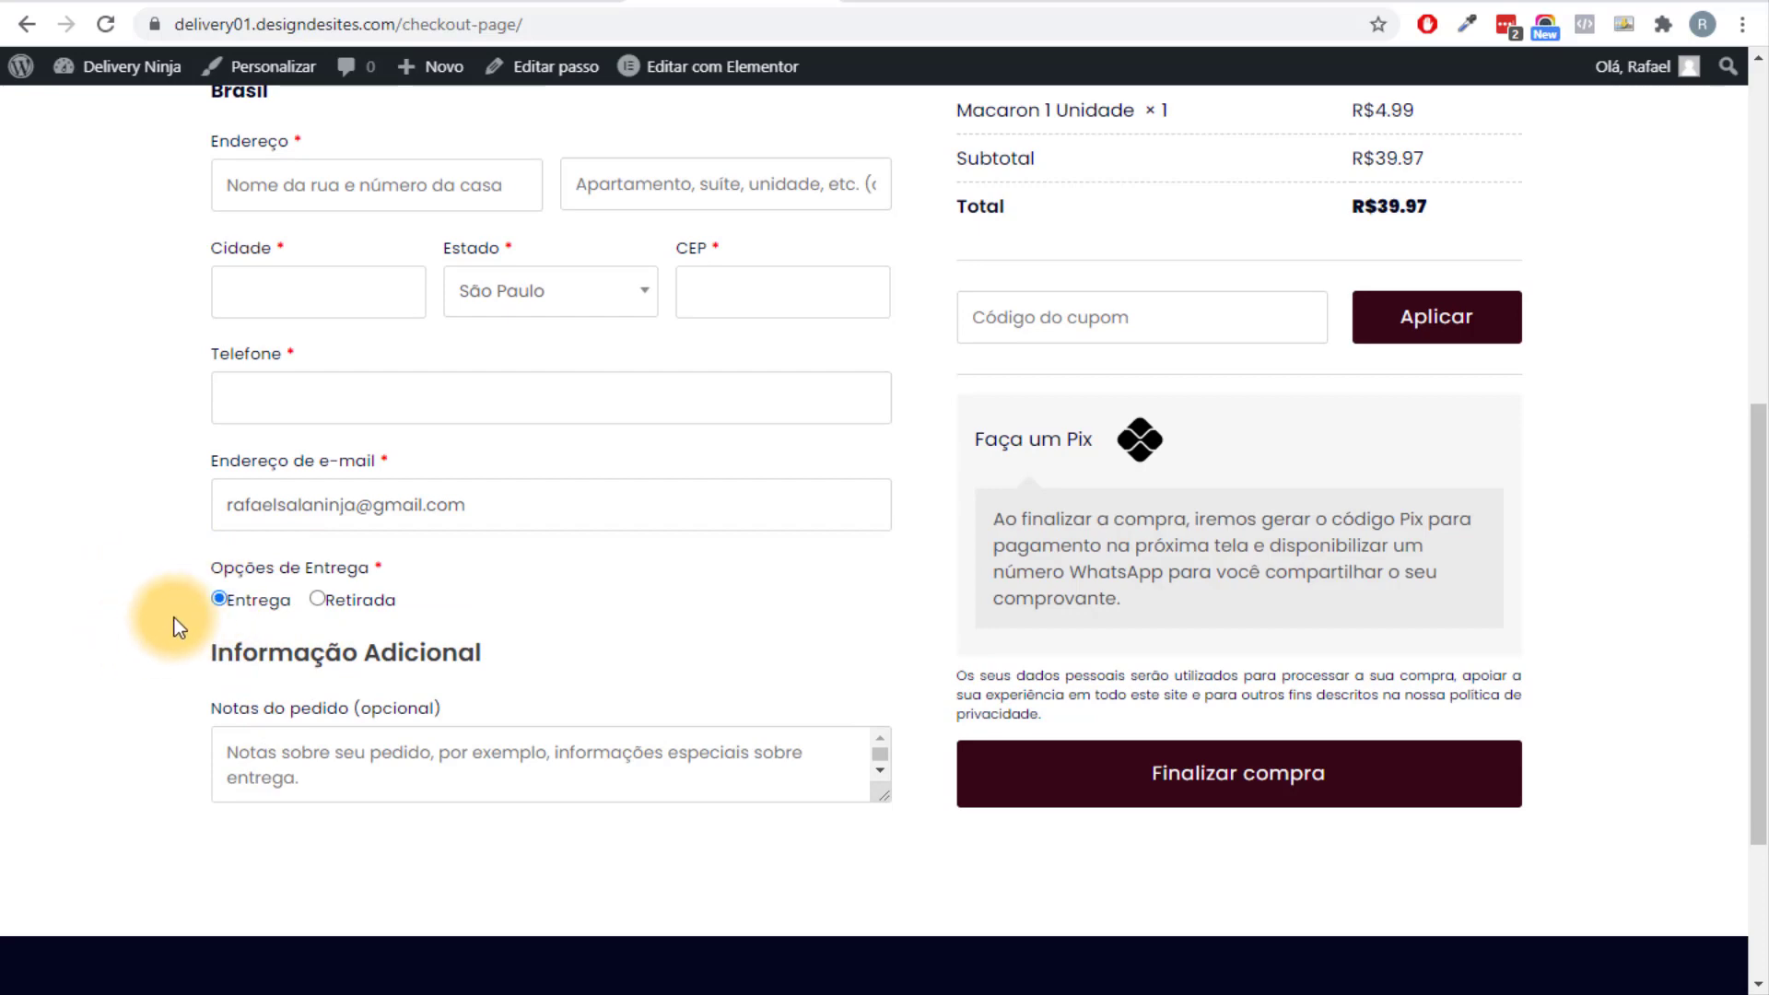
Choose Retirada as the delivery option on the live checkout page and review the form.
click(318, 598)
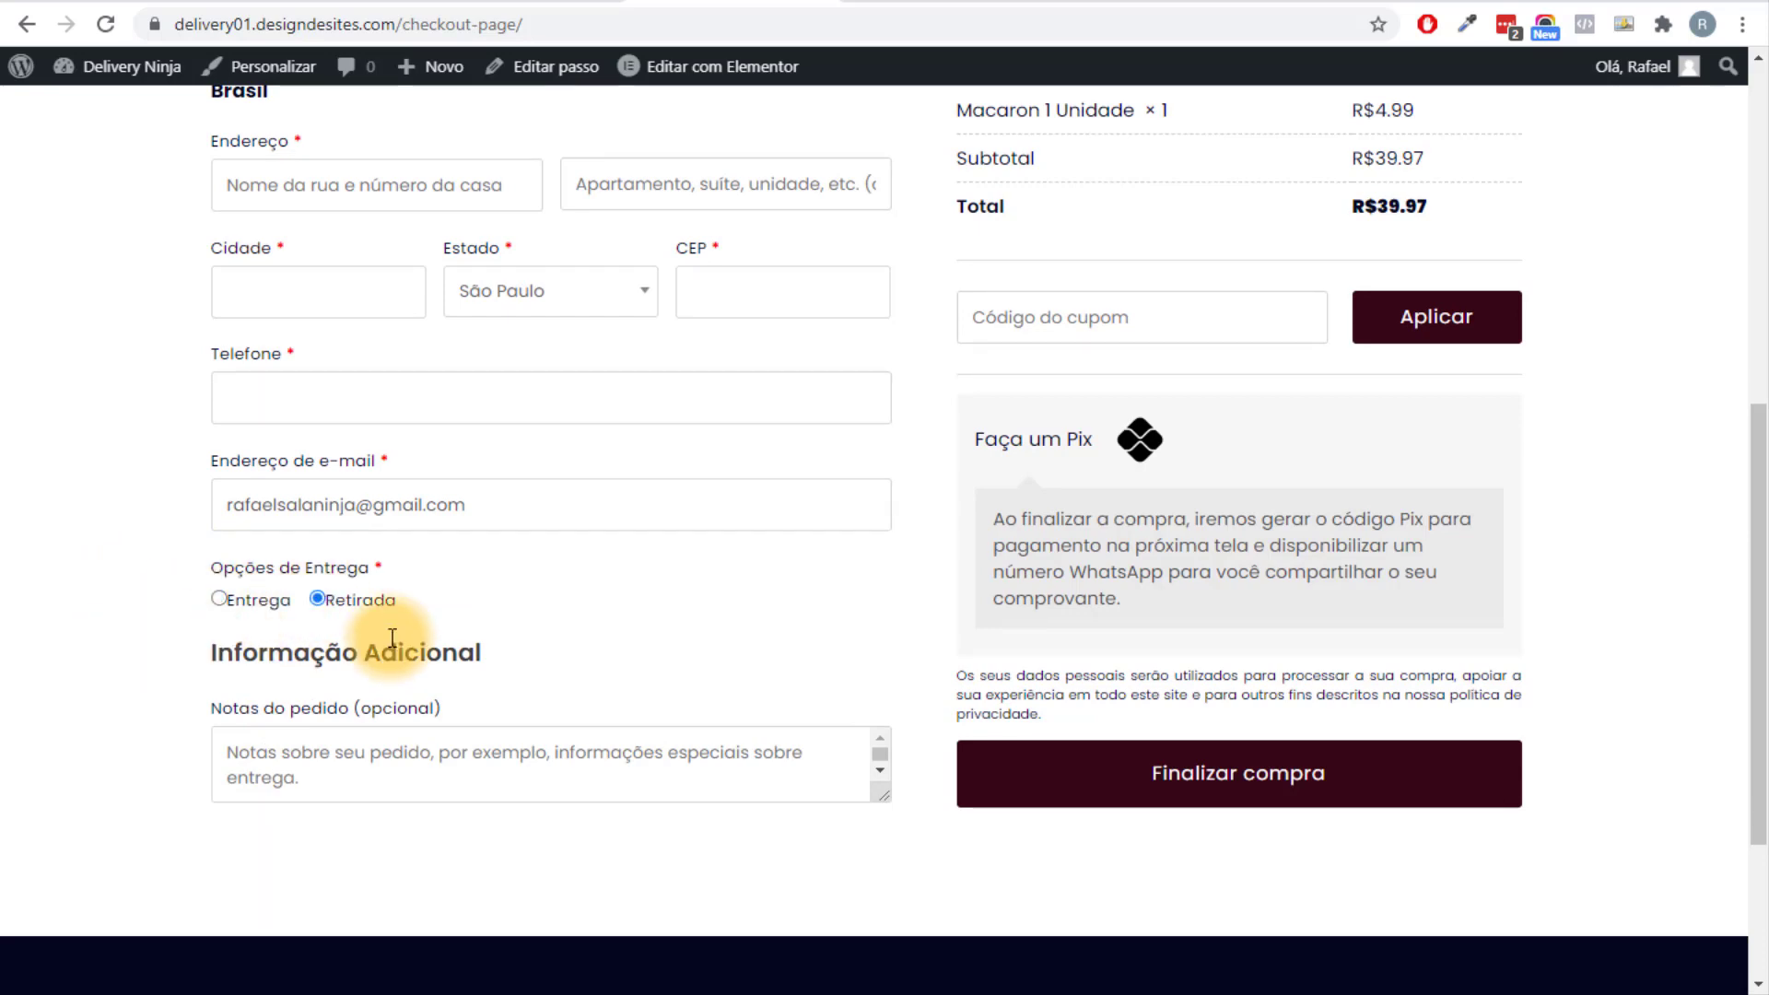
scroll(474, 572, up, 8)
scroll(478, 555, down, 5)
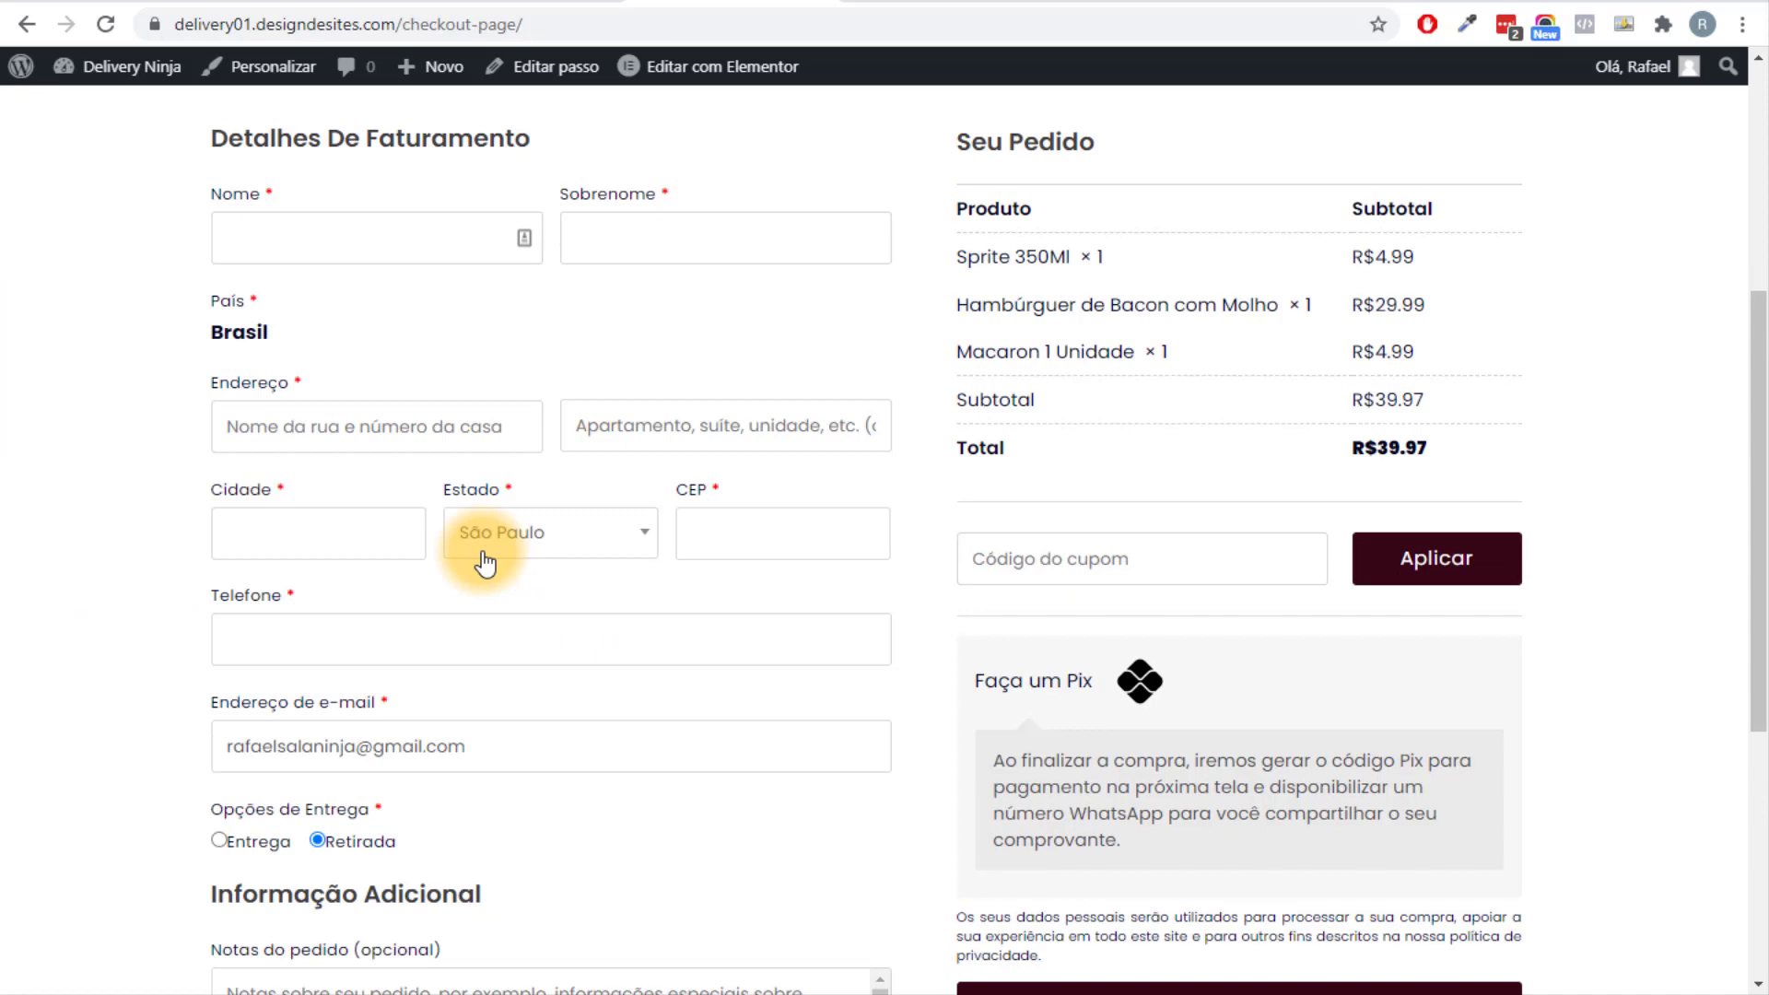
scroll(691, 669, up, 5)
scroll(698, 667, down, 8)
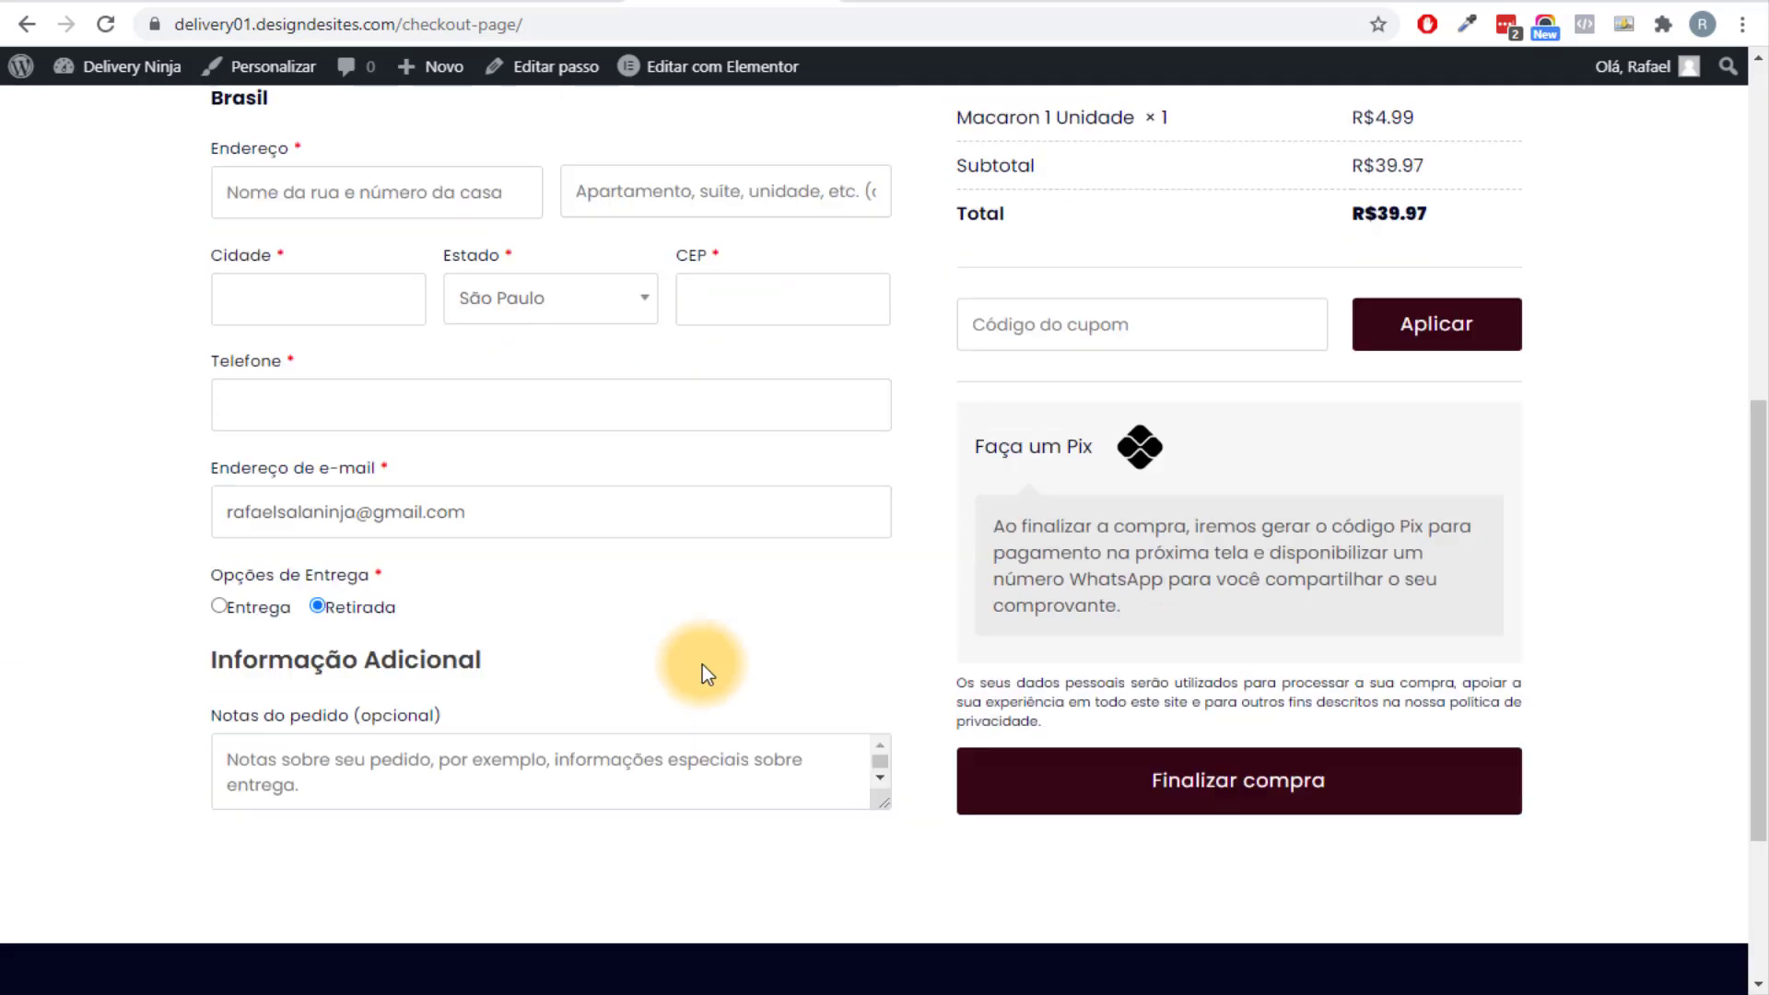
scroll(702, 665, up, 3)
Back in the field editor, select billing_country, then untick it again.
key(alt+Left)
scroll(500, 467, down, 2)
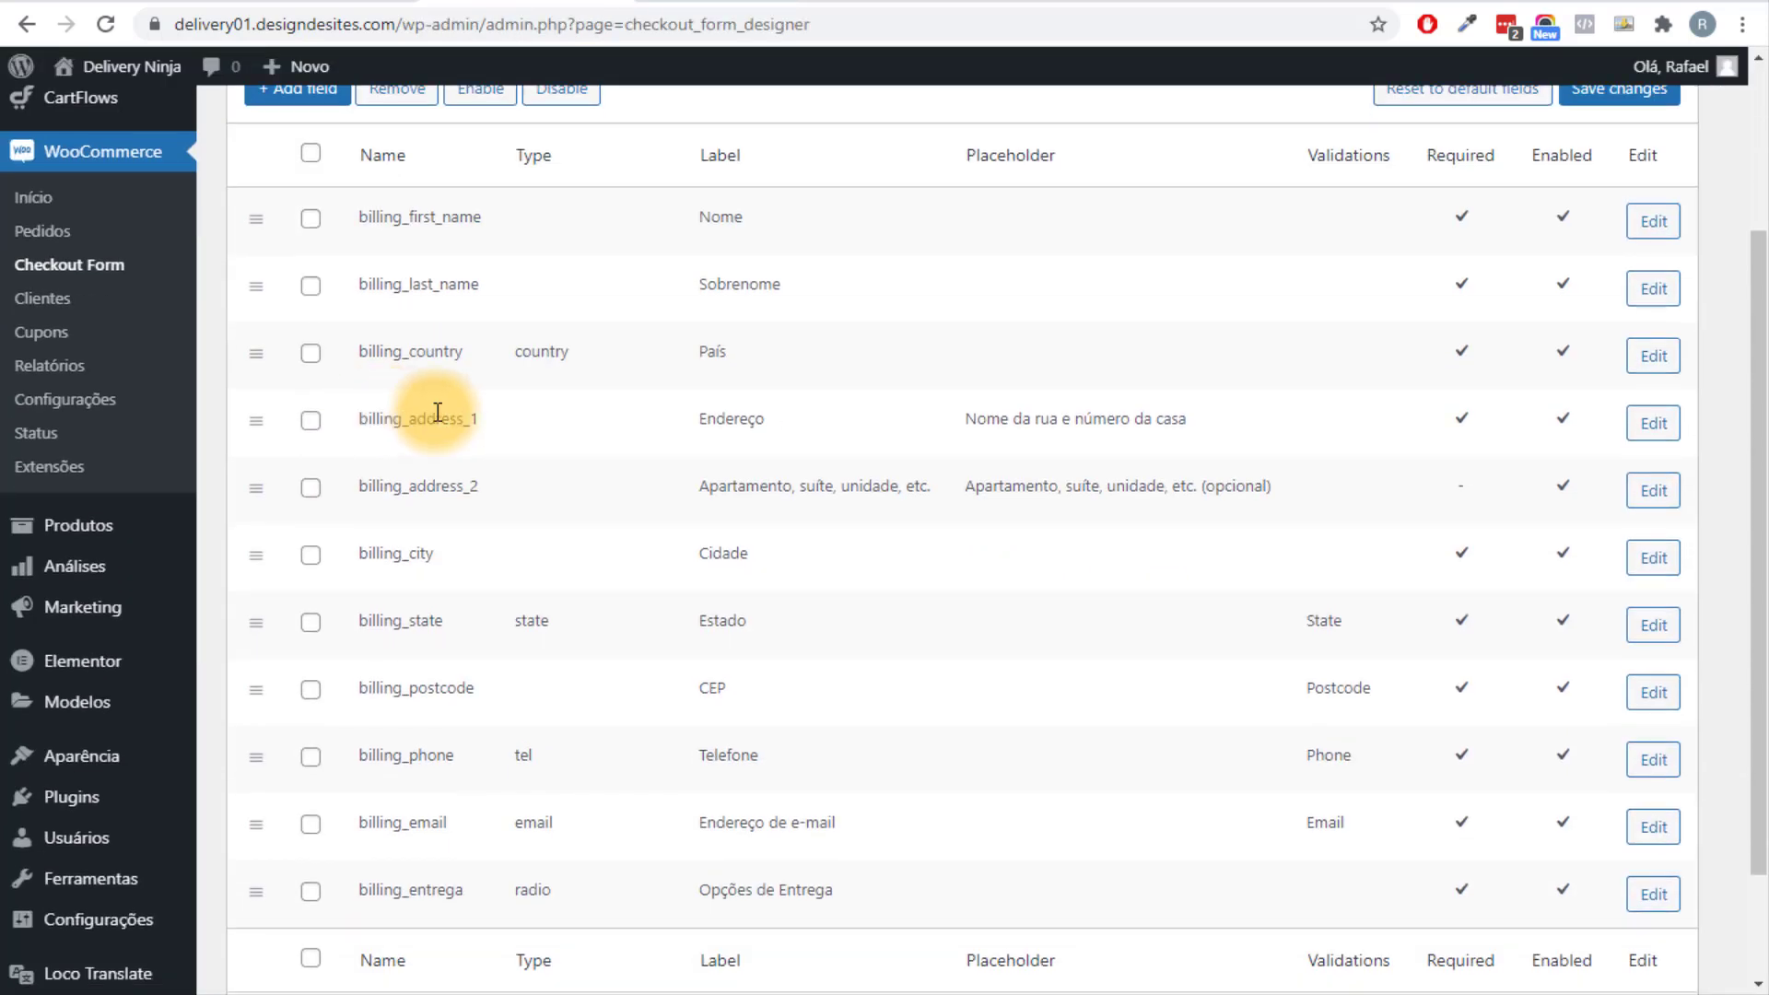
scroll(737, 424, down, 1)
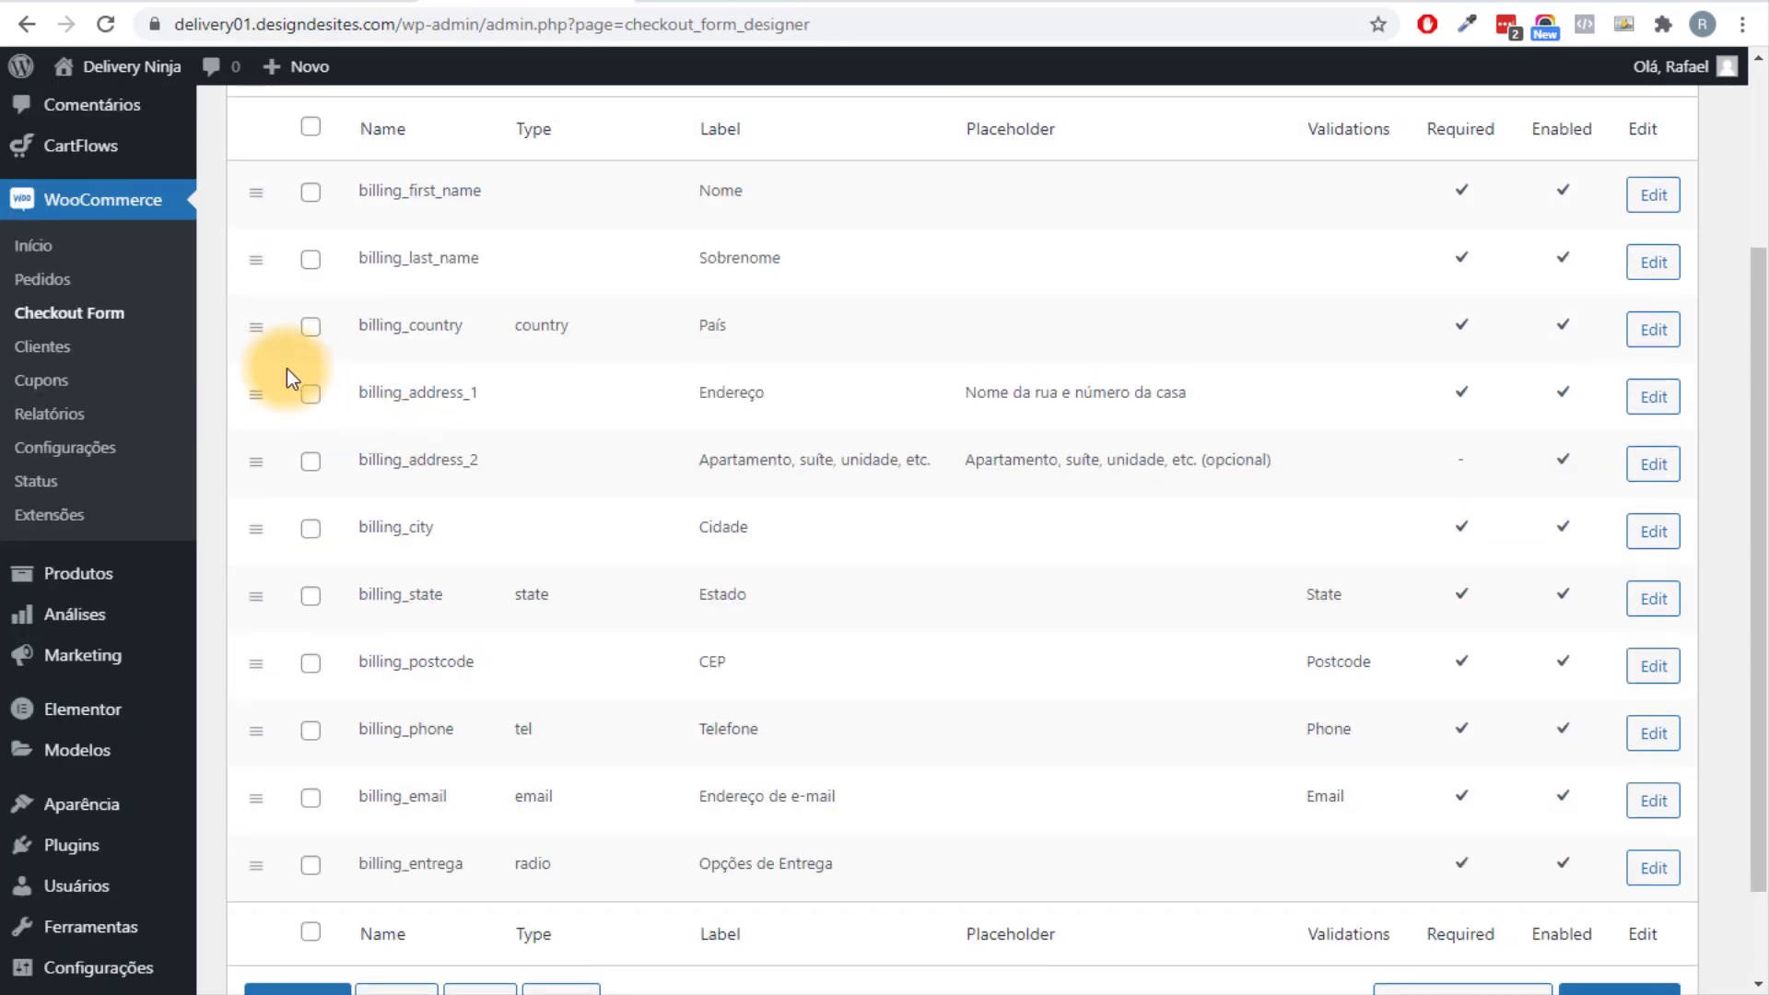
click(311, 327)
click(1650, 331)
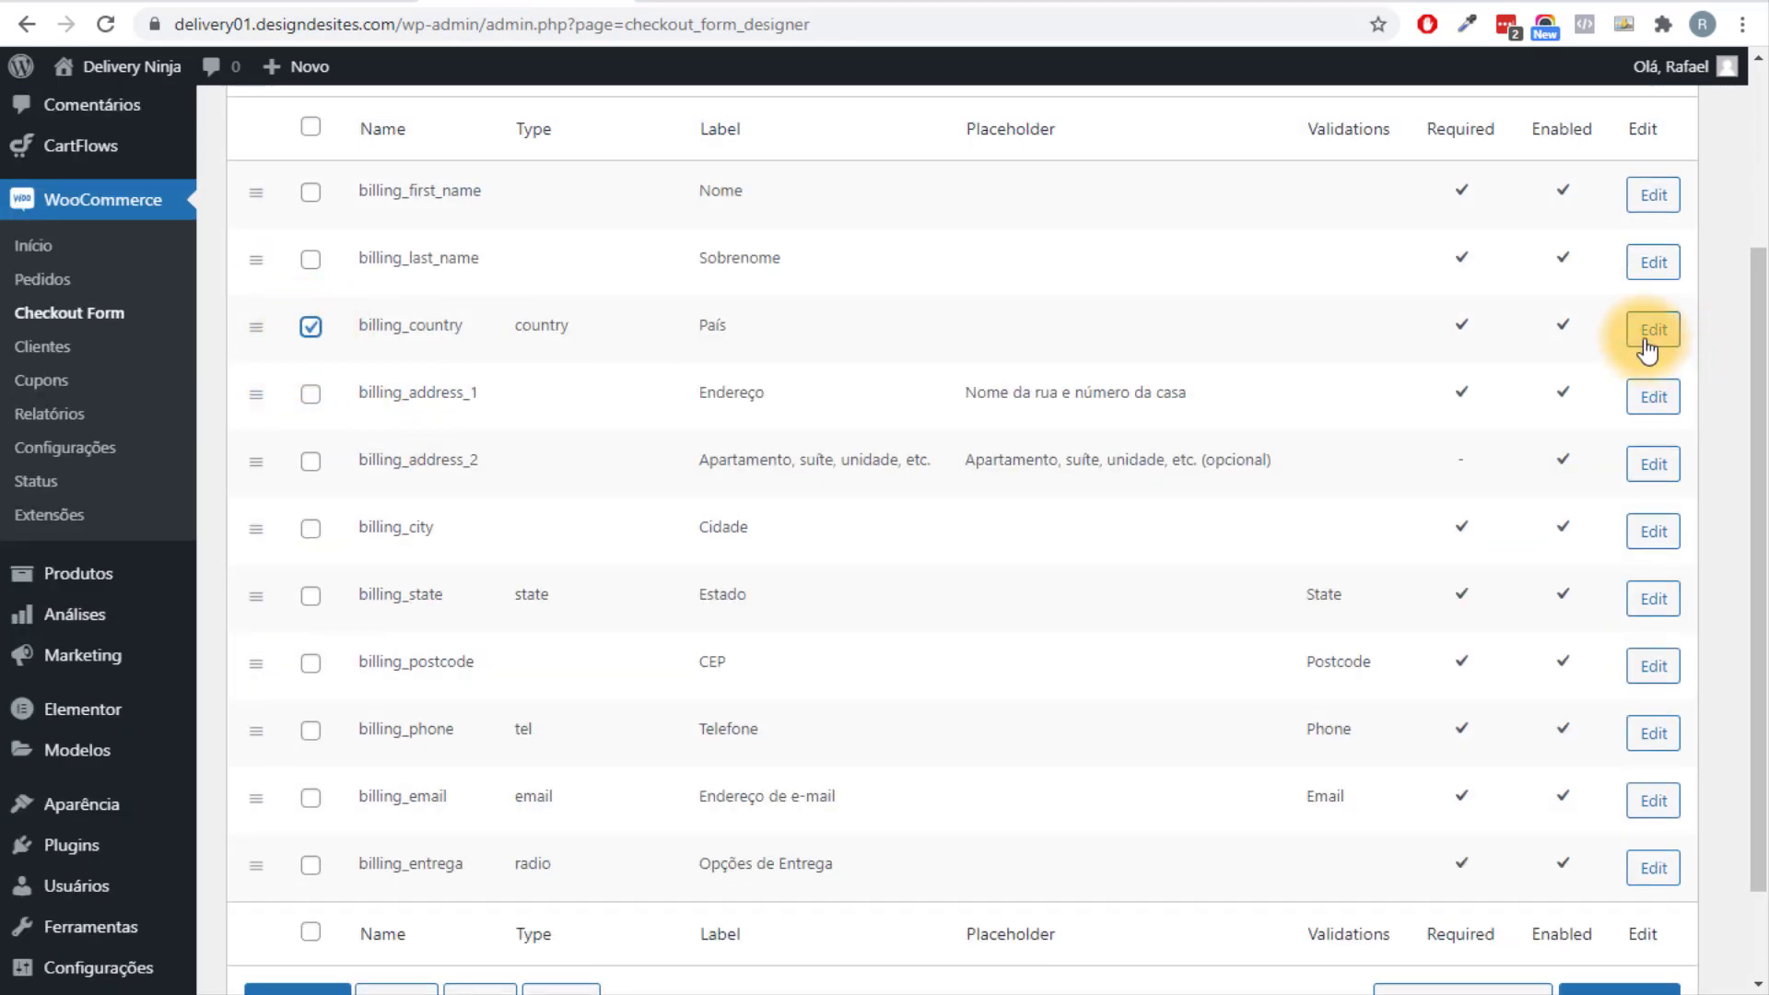
scroll(479, 324, up, 3)
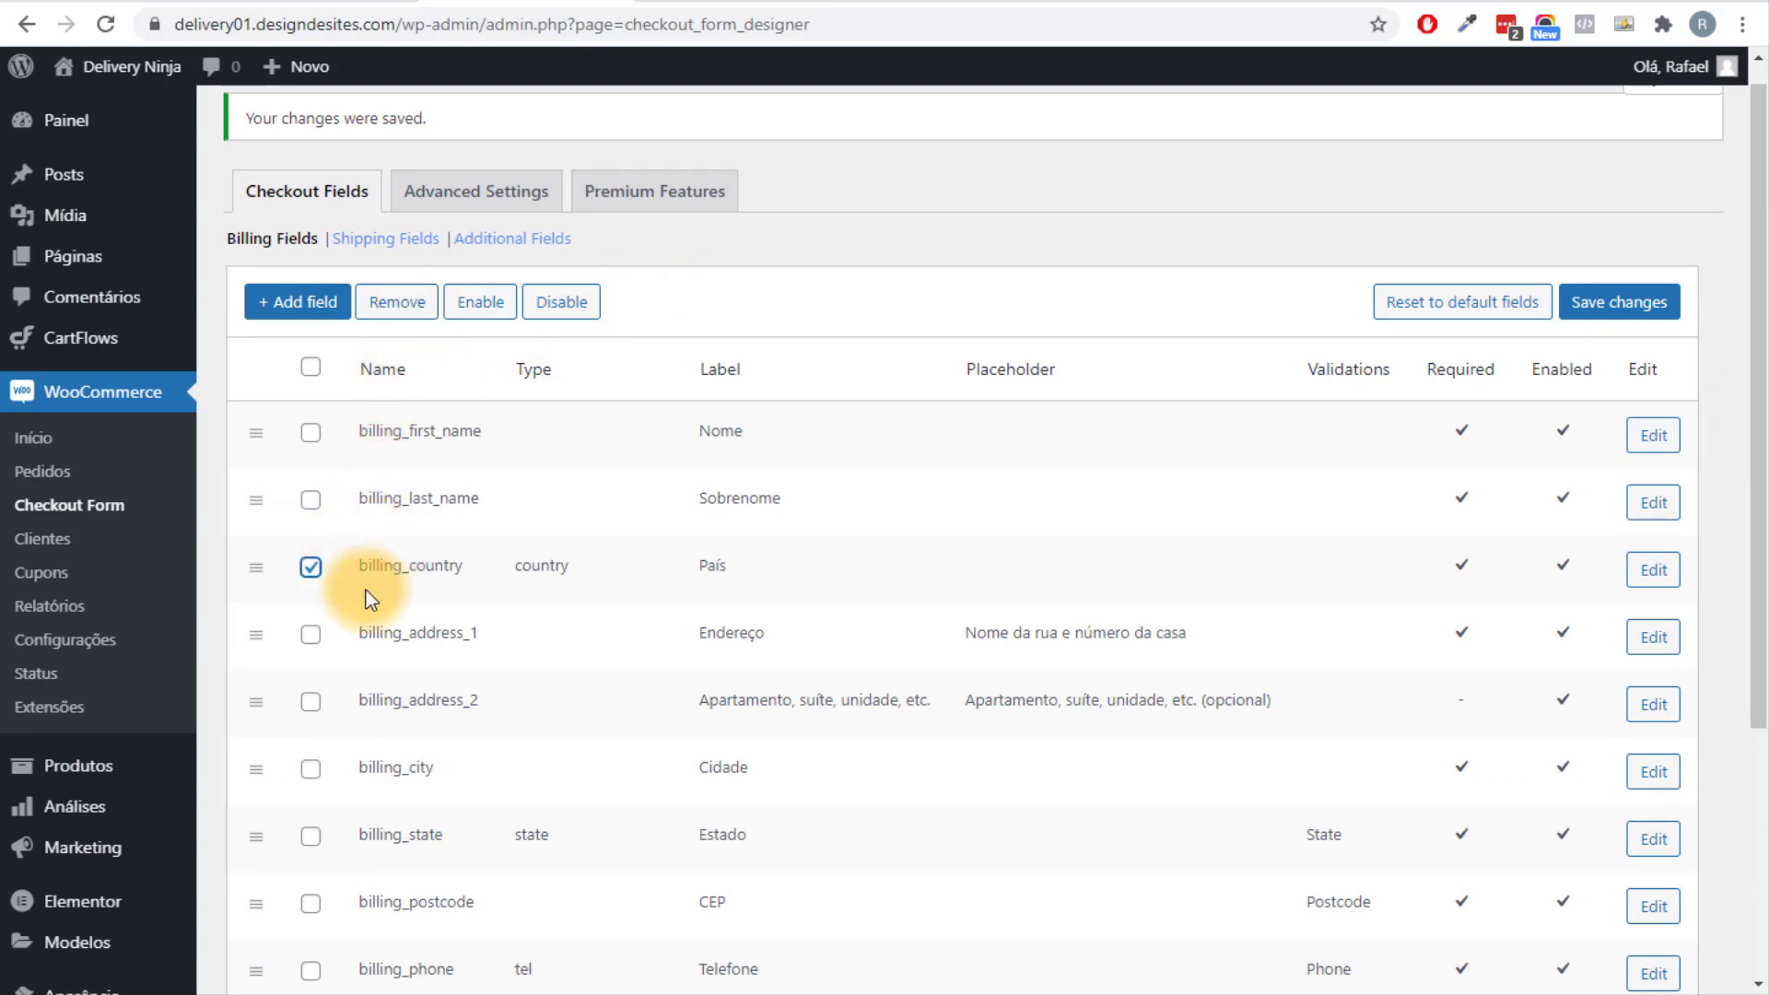
click(311, 568)
scroll(386, 560, down, 4)
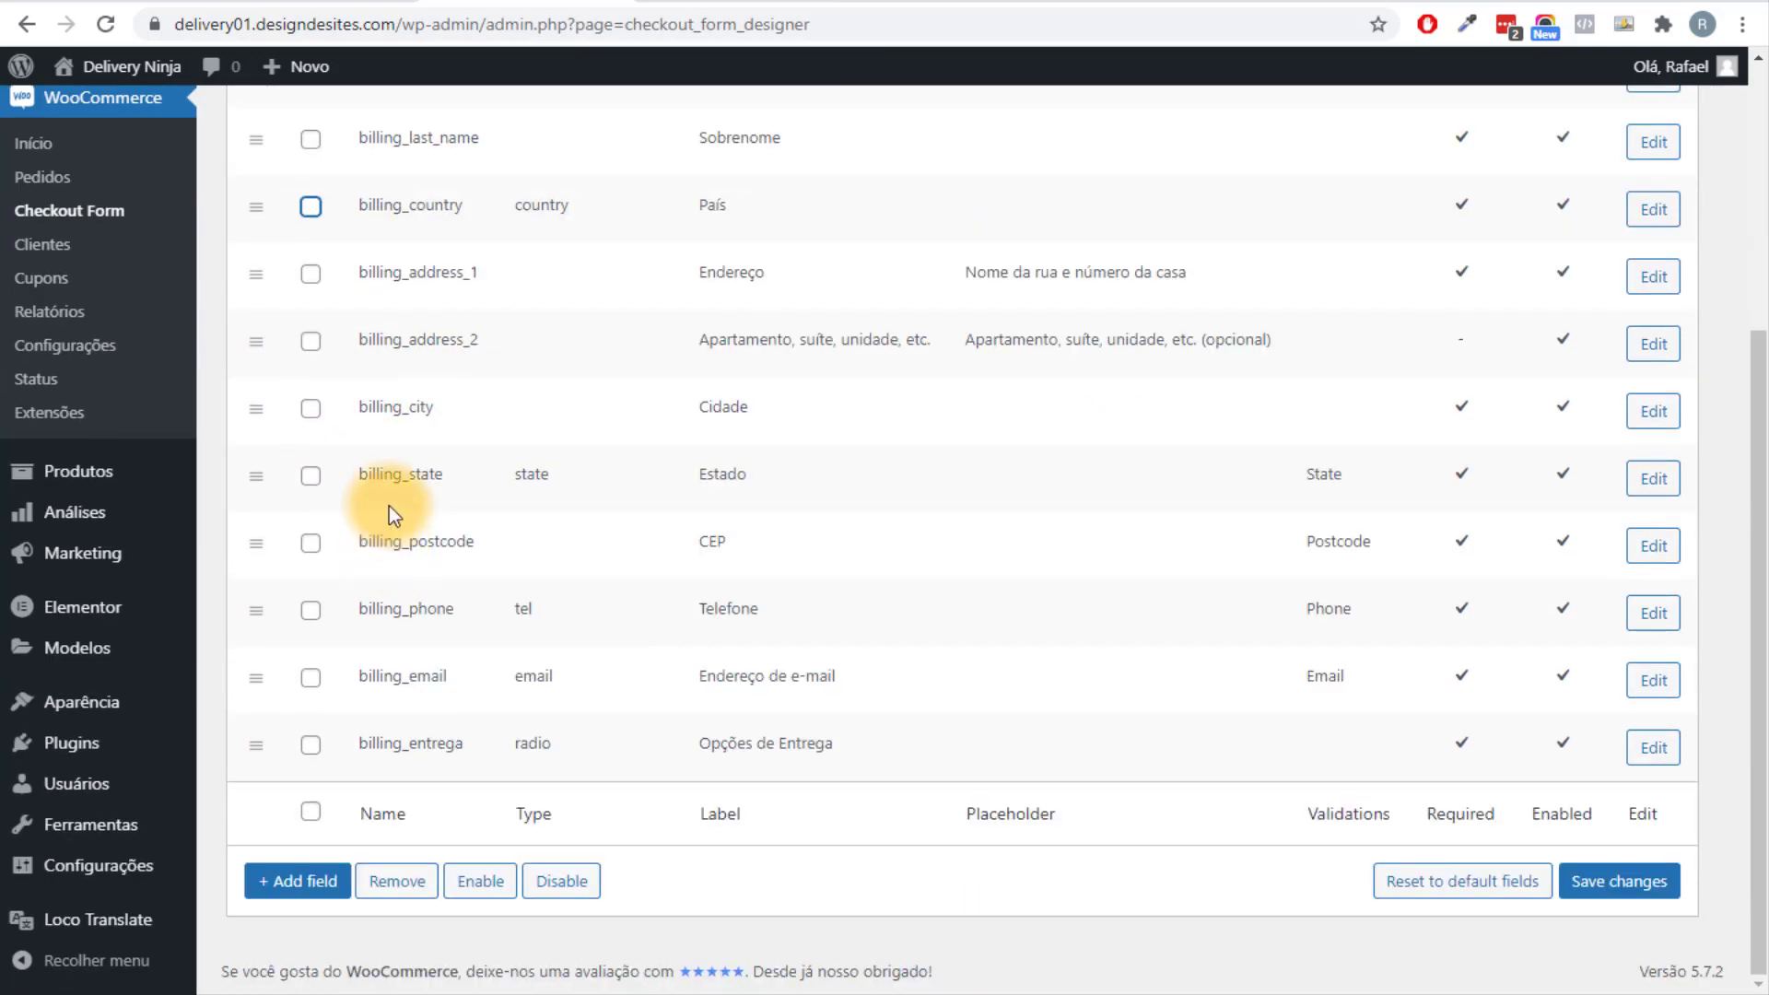
Compare with the live checkout page, then select the billing_address_2 field instead.
click(672, 4)
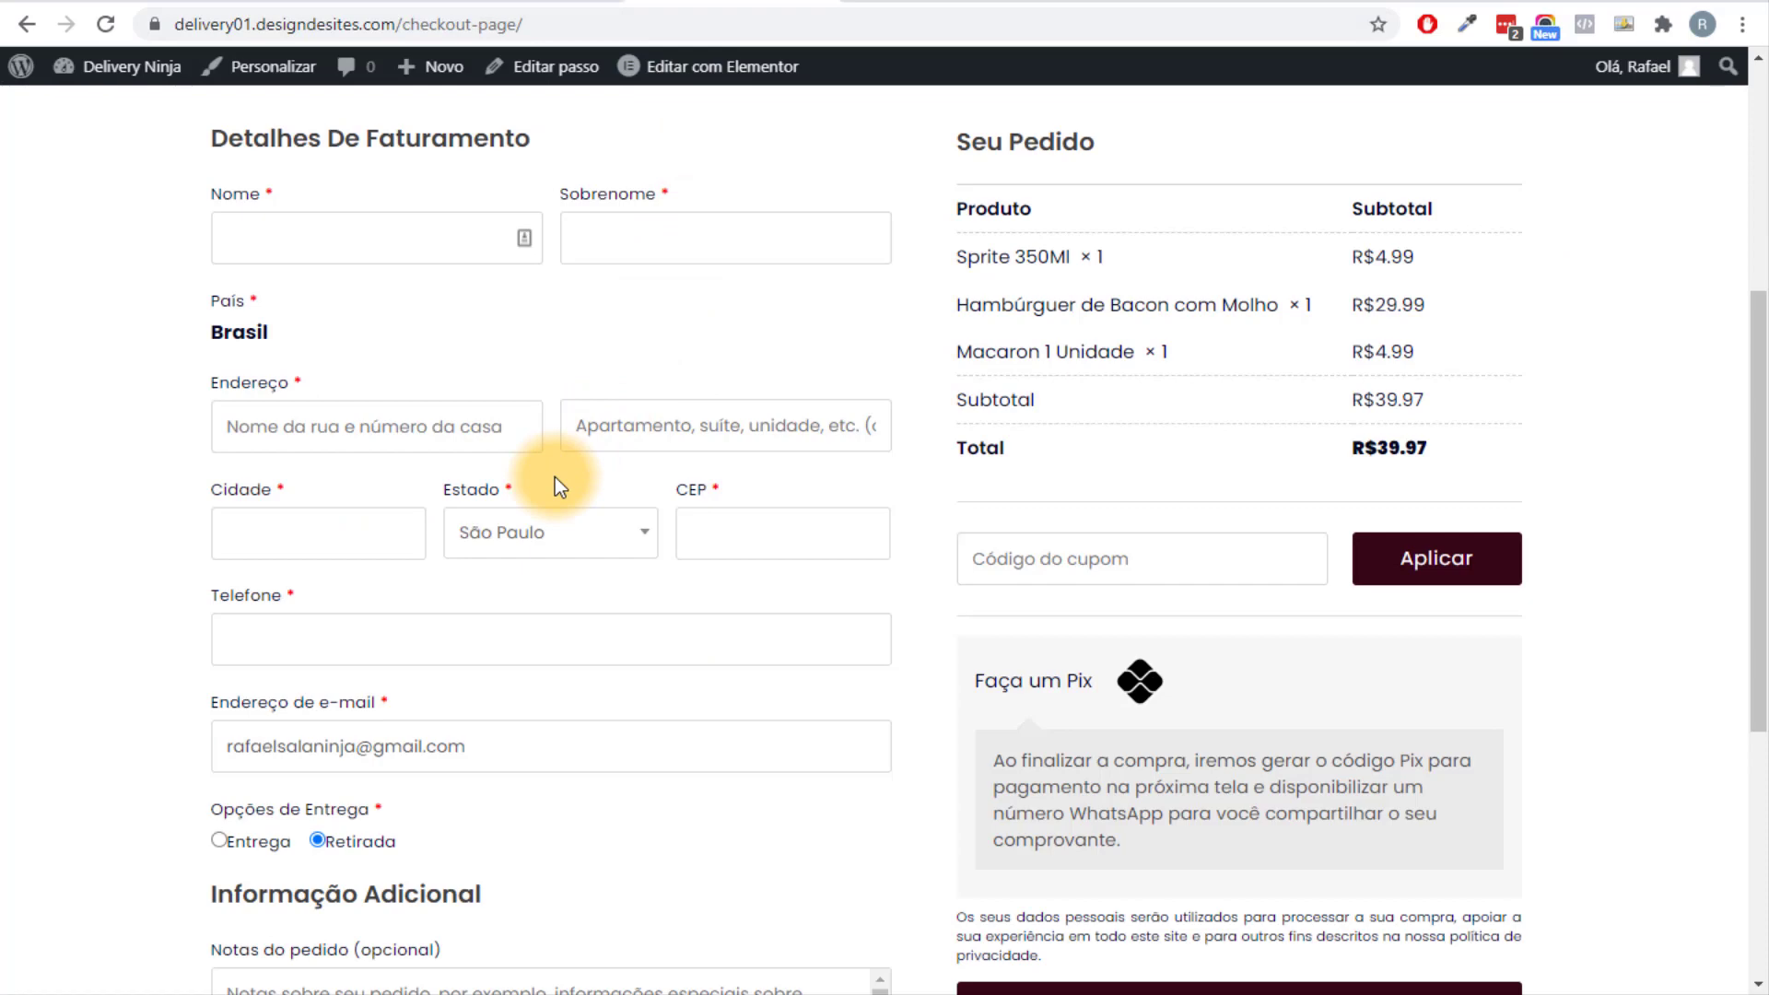
scroll(554, 477, down, 1)
scroll(607, 309, down, 1)
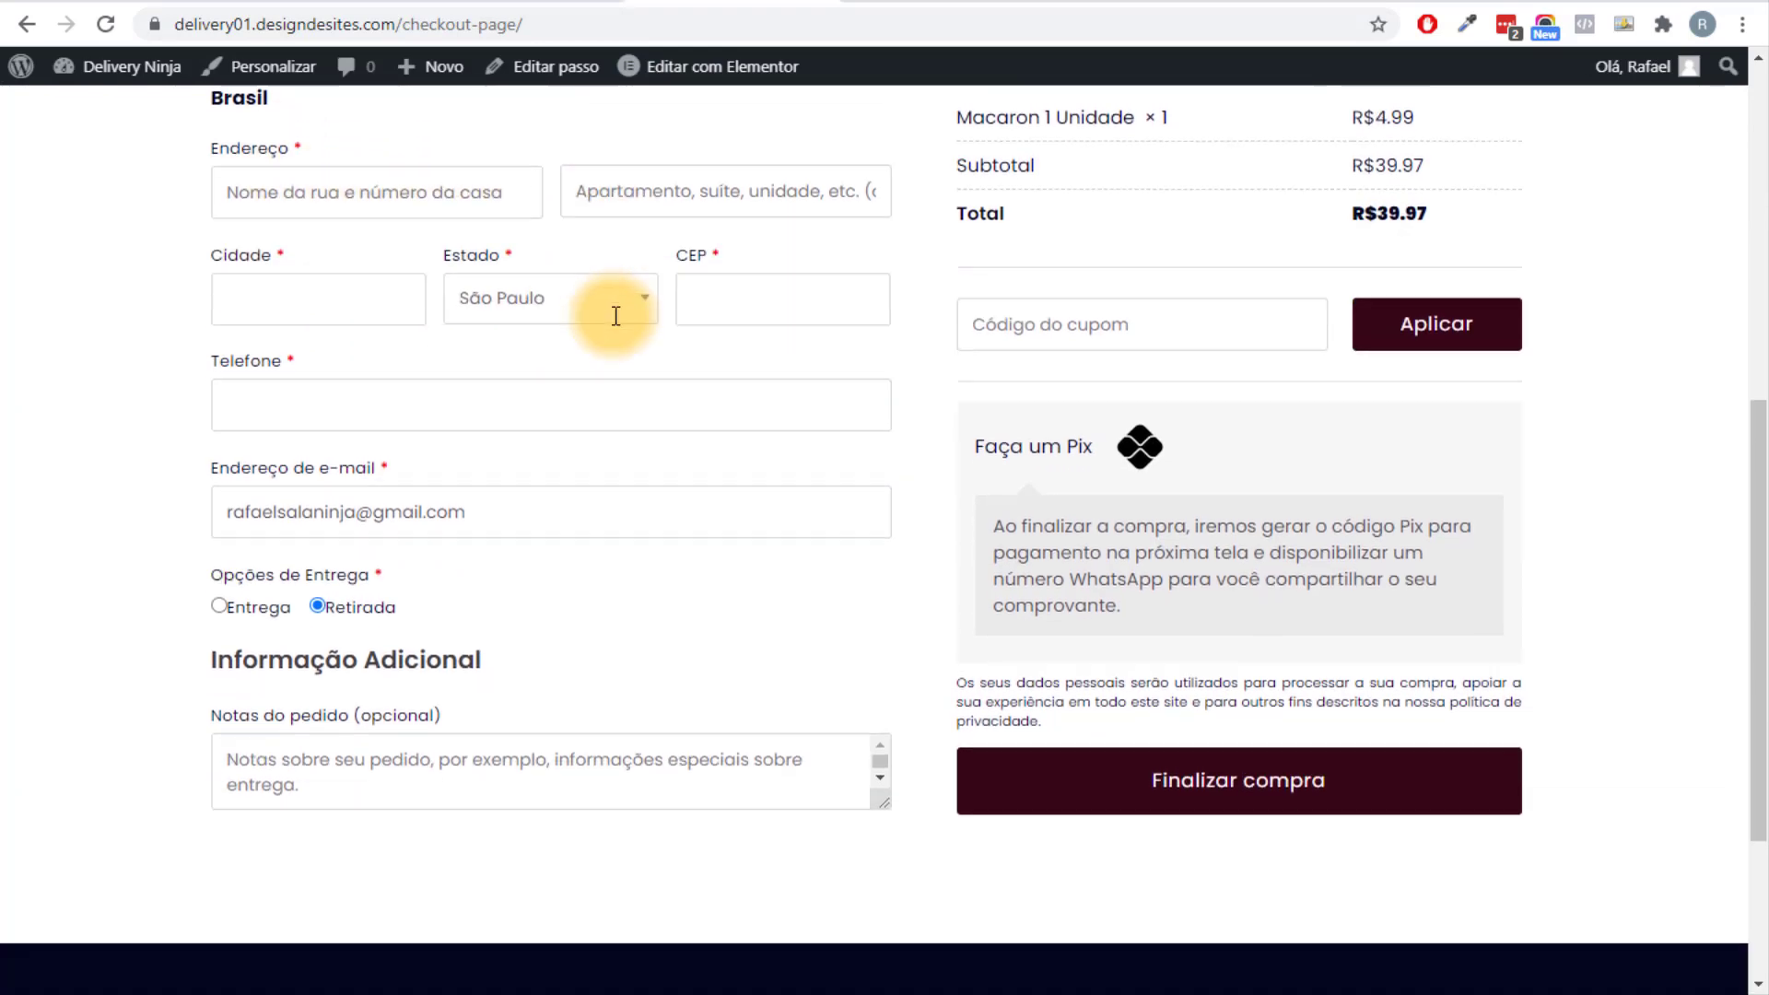
scroll(615, 316, up, 1)
click(516, 4)
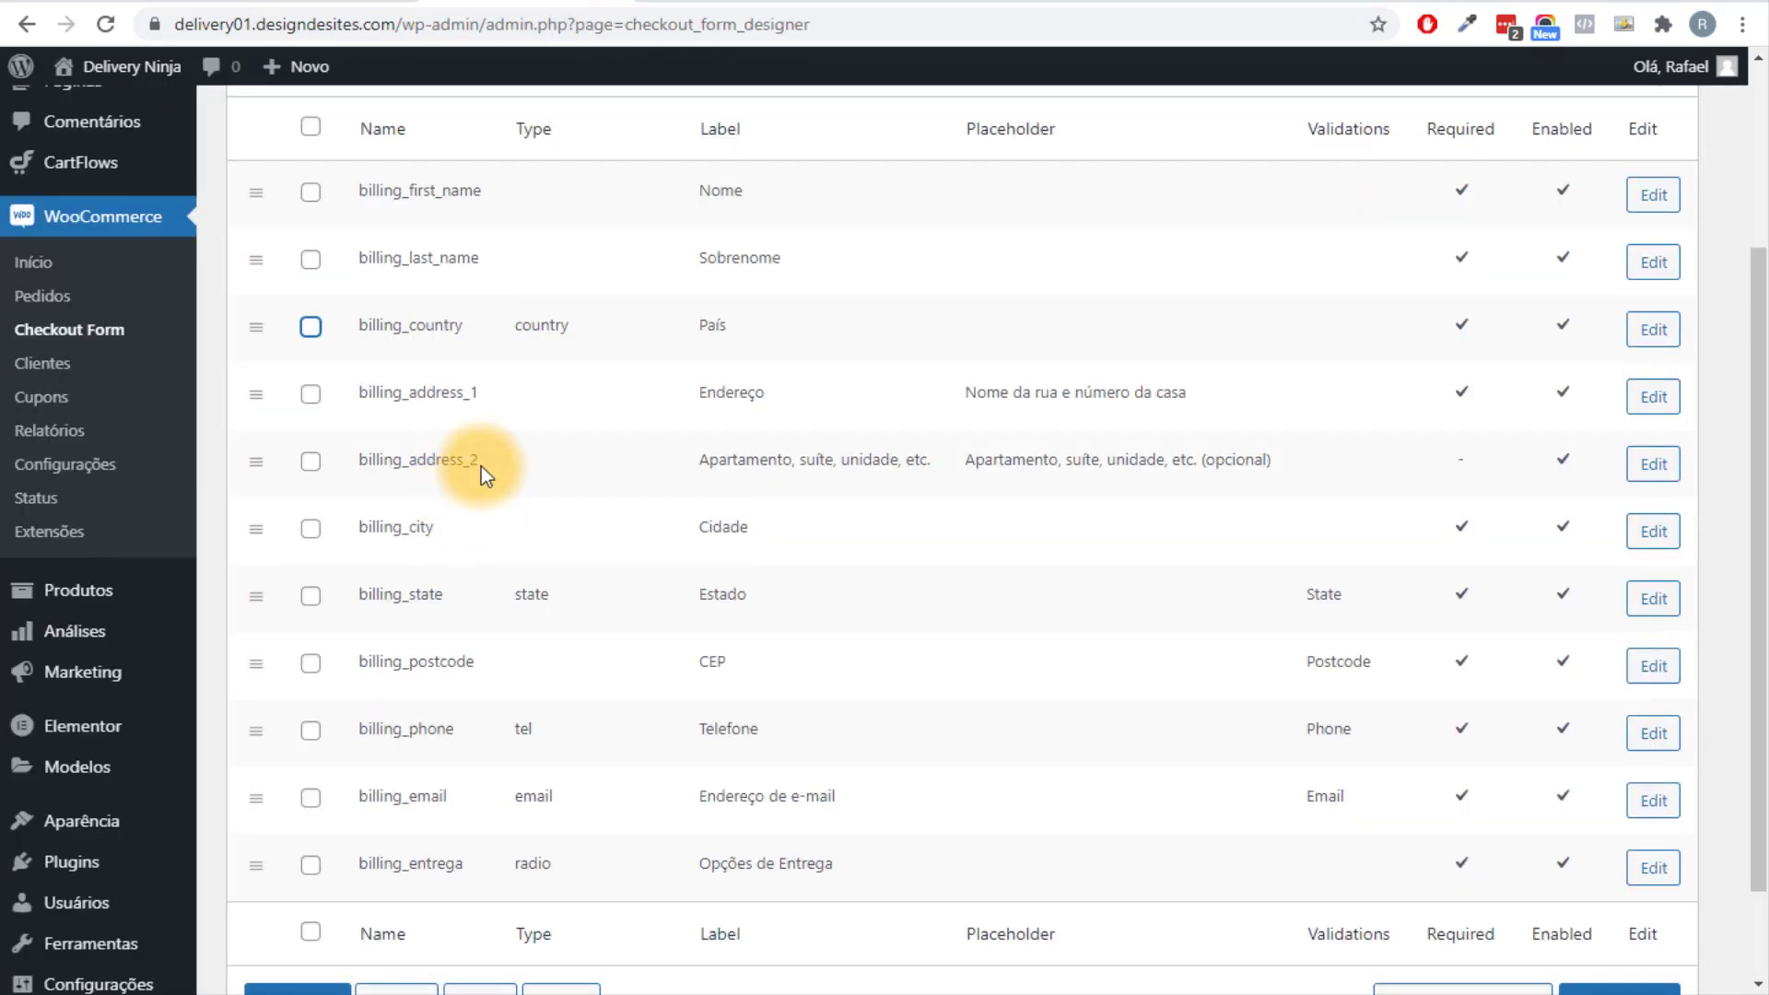
click(318, 460)
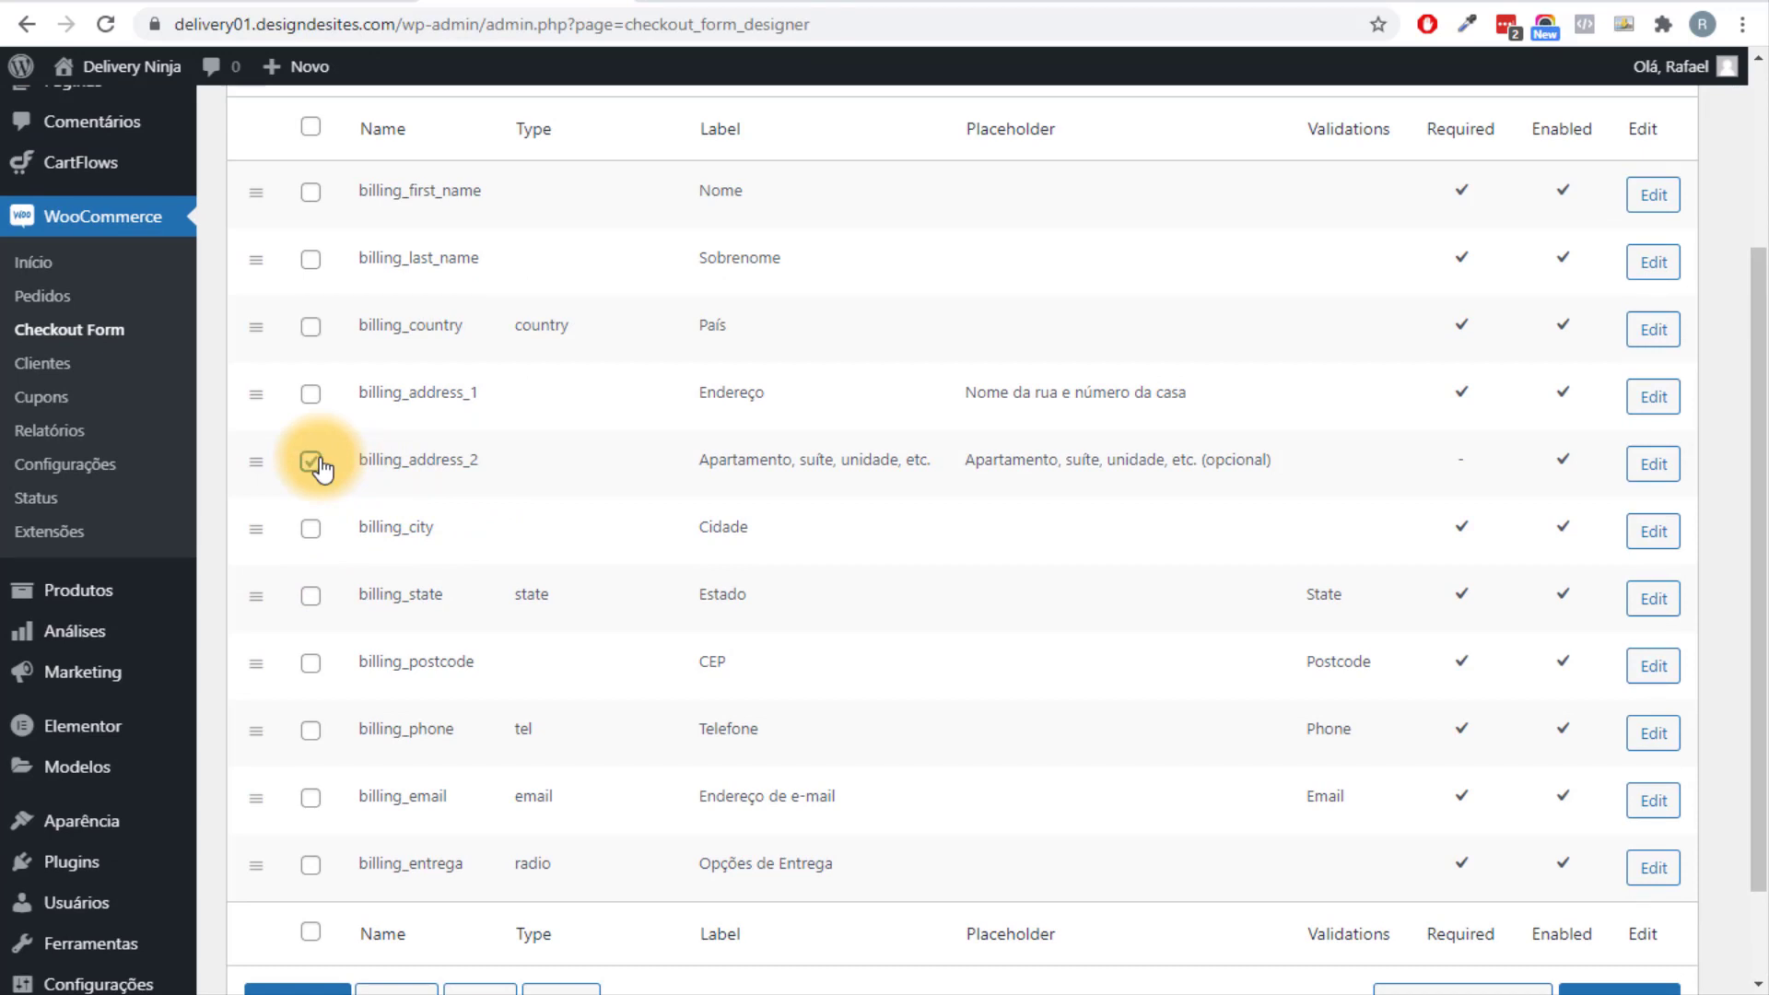
Disable billing_address_2, save the changes, and check the checkout page's address fields.
scroll(506, 391, up, 2)
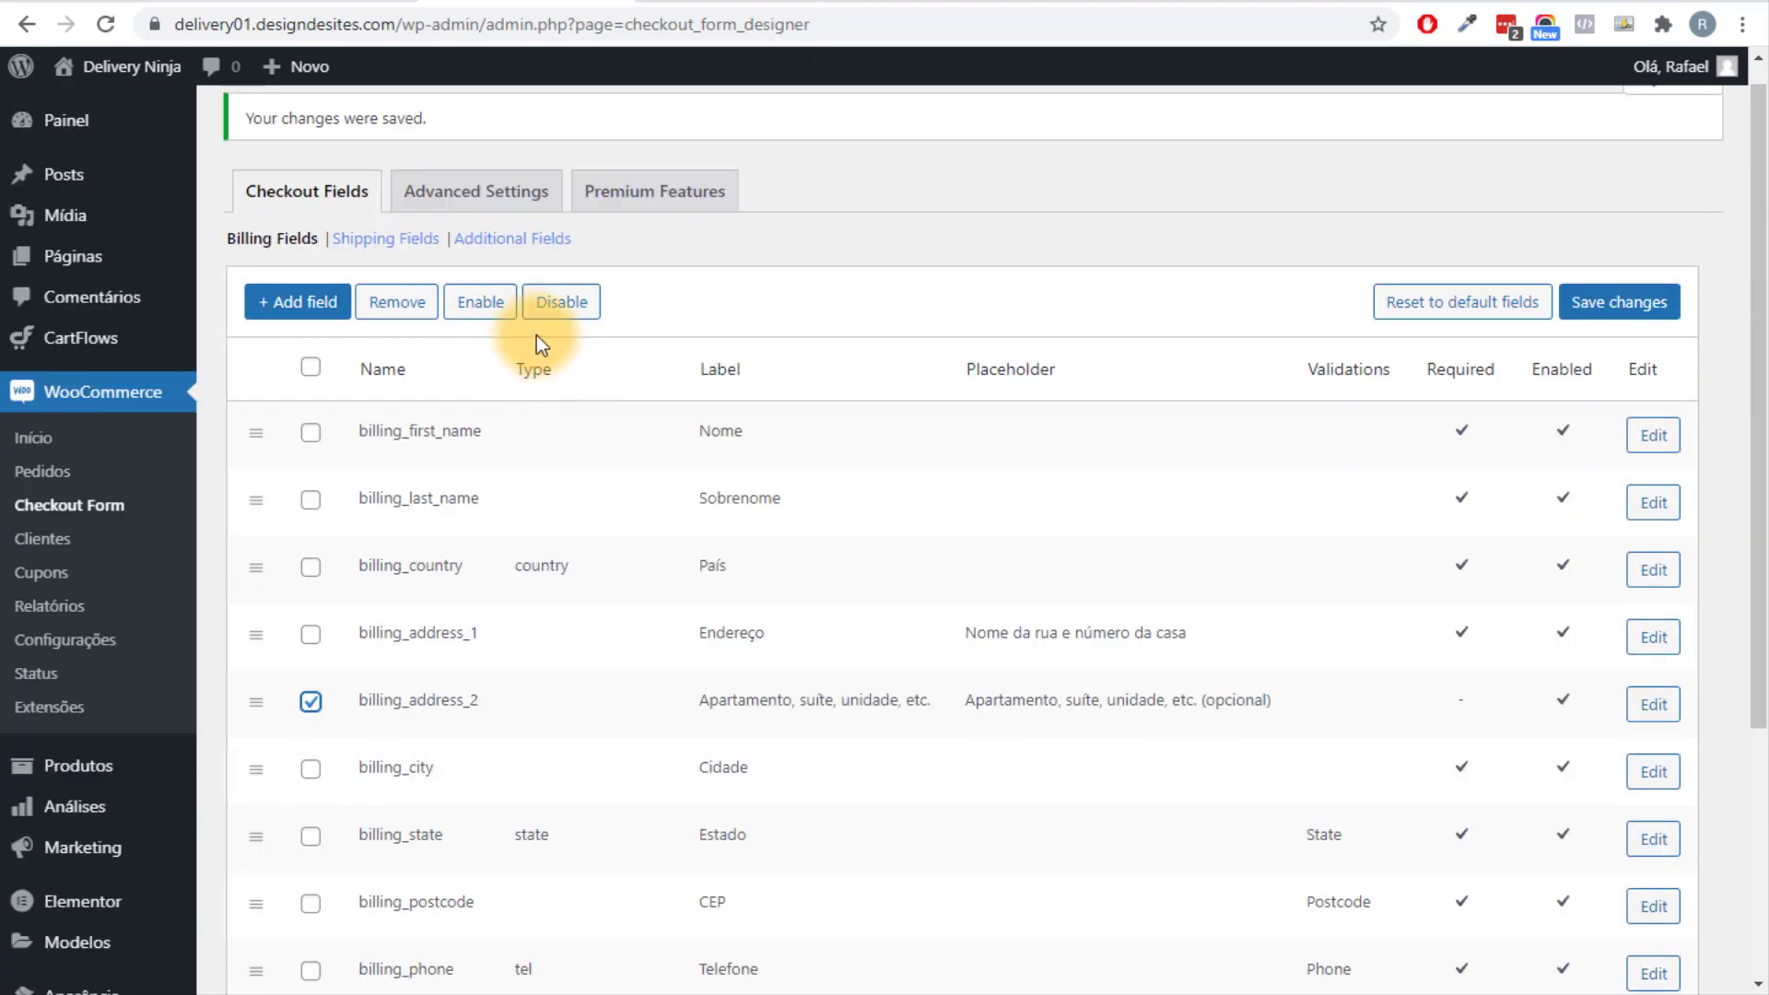
click(547, 309)
scroll(931, 643, down, 3)
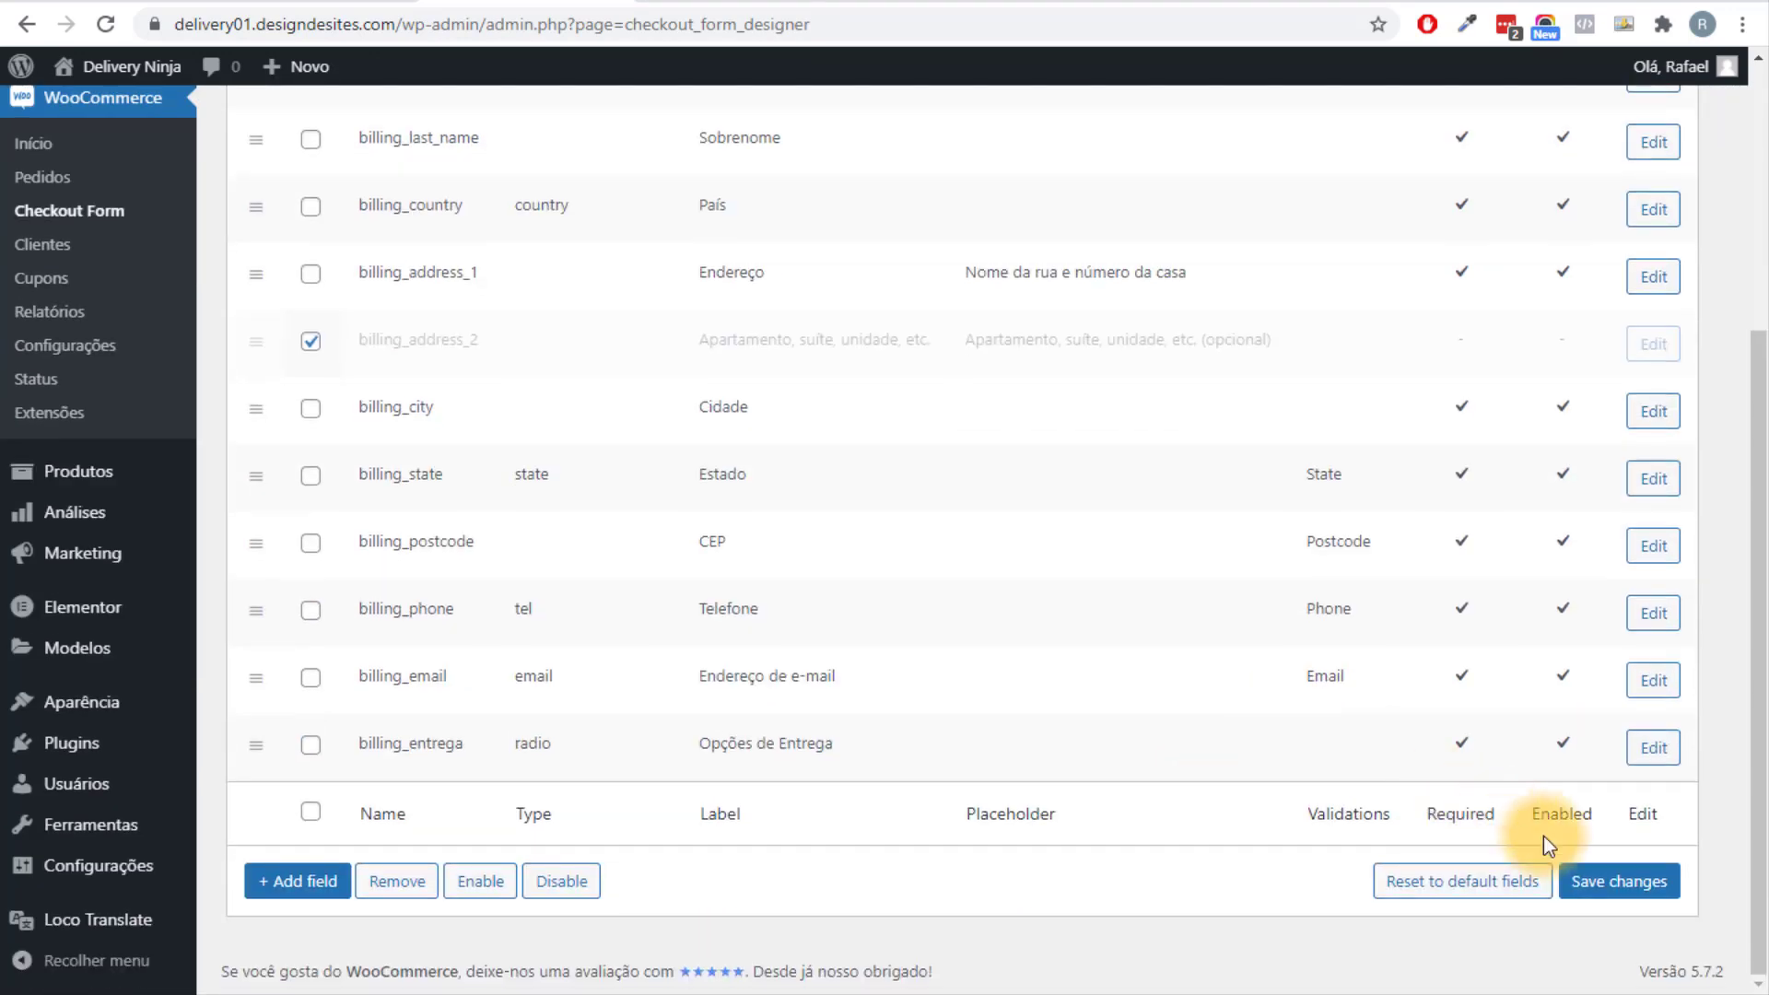
click(1612, 880)
key(ctrl+Tab)
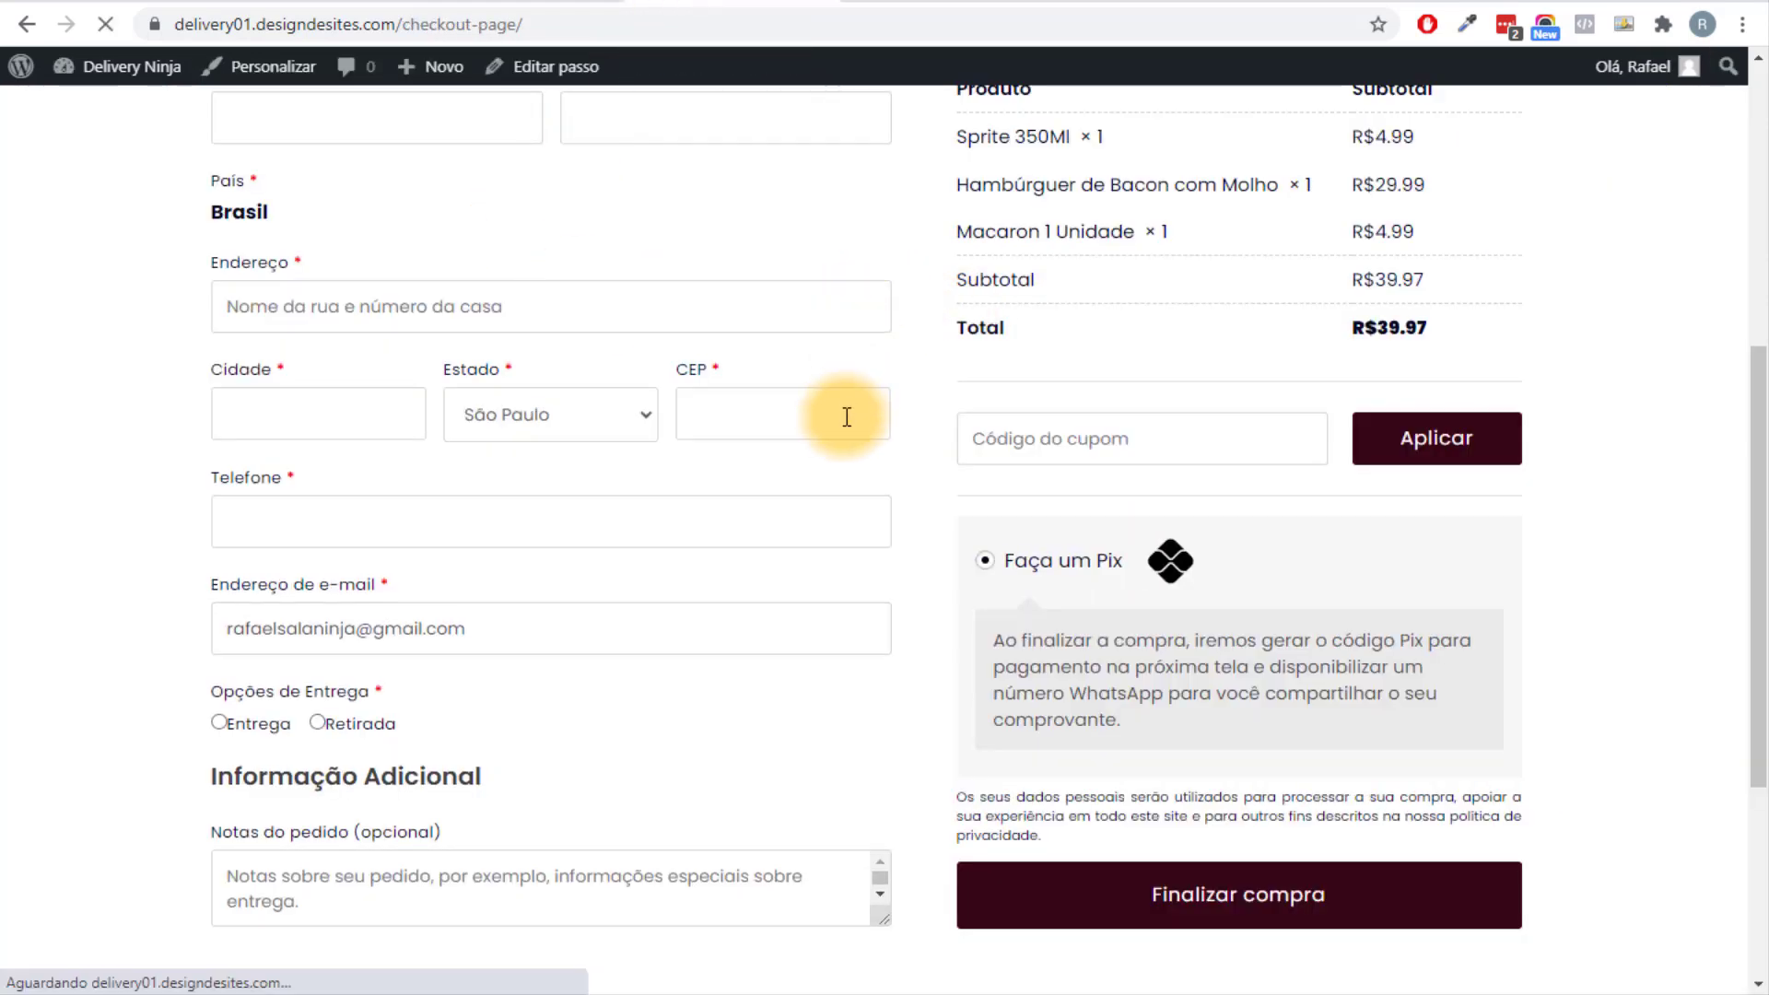
scroll(482, 418, up, 3)
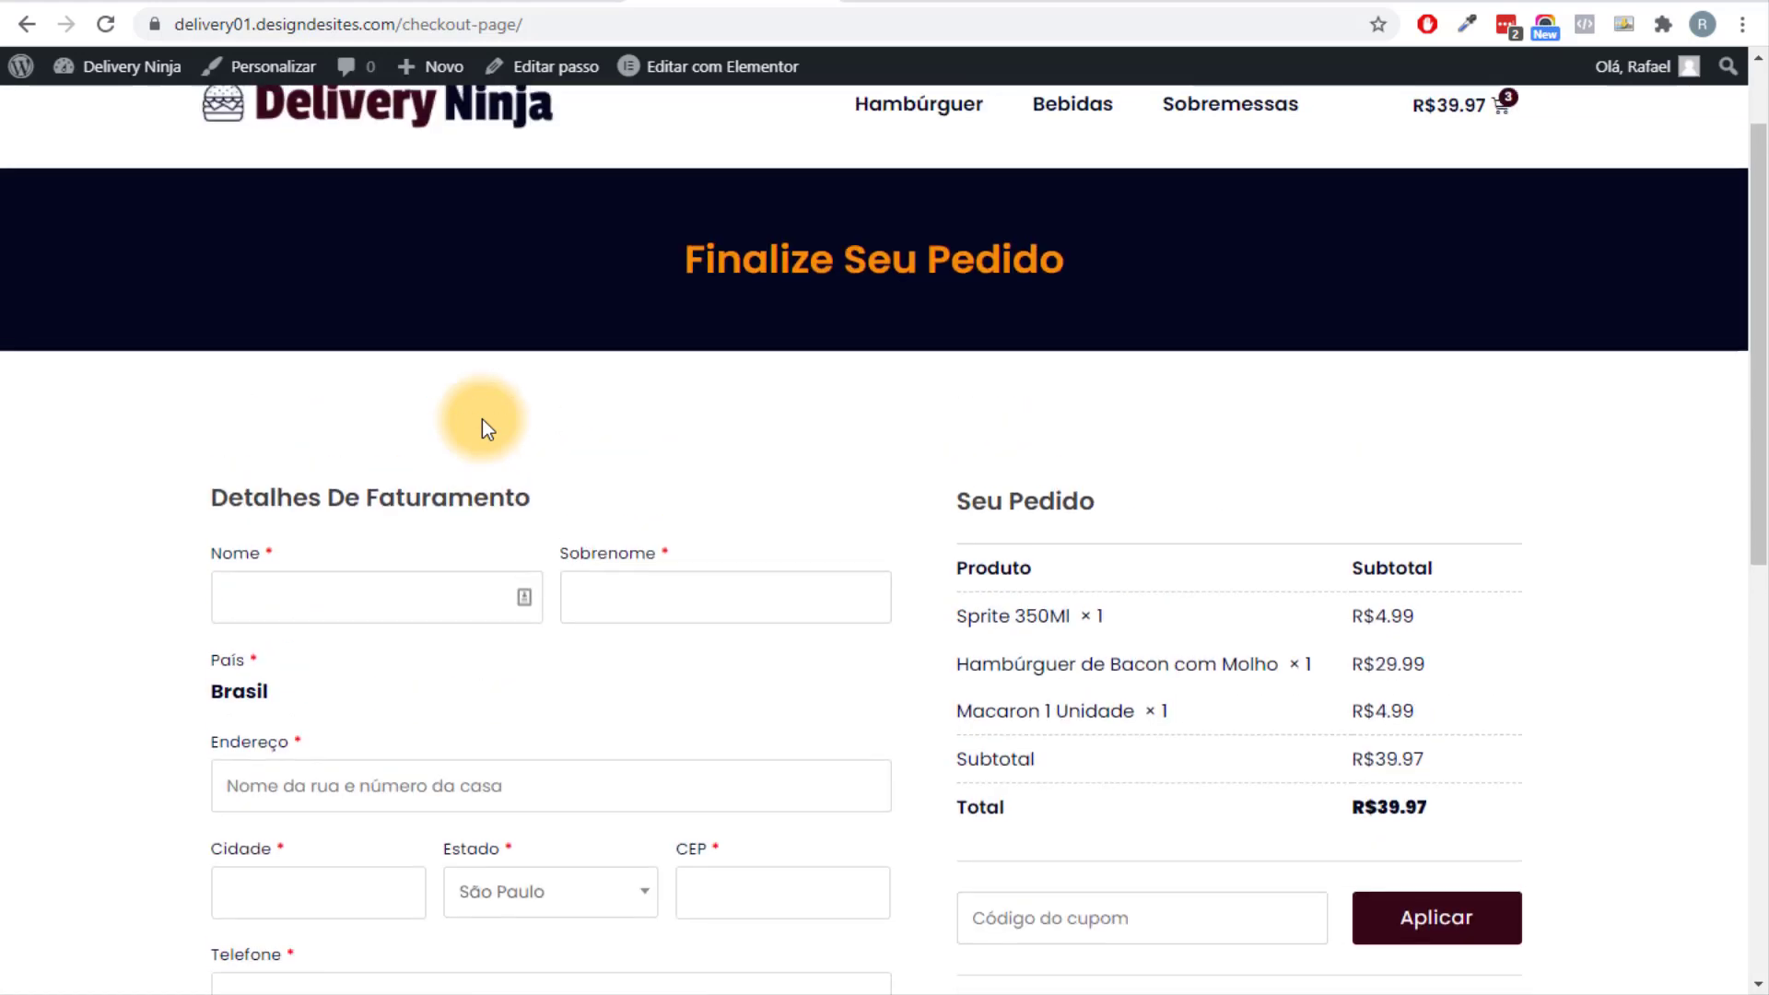
scroll(483, 418, down, 5)
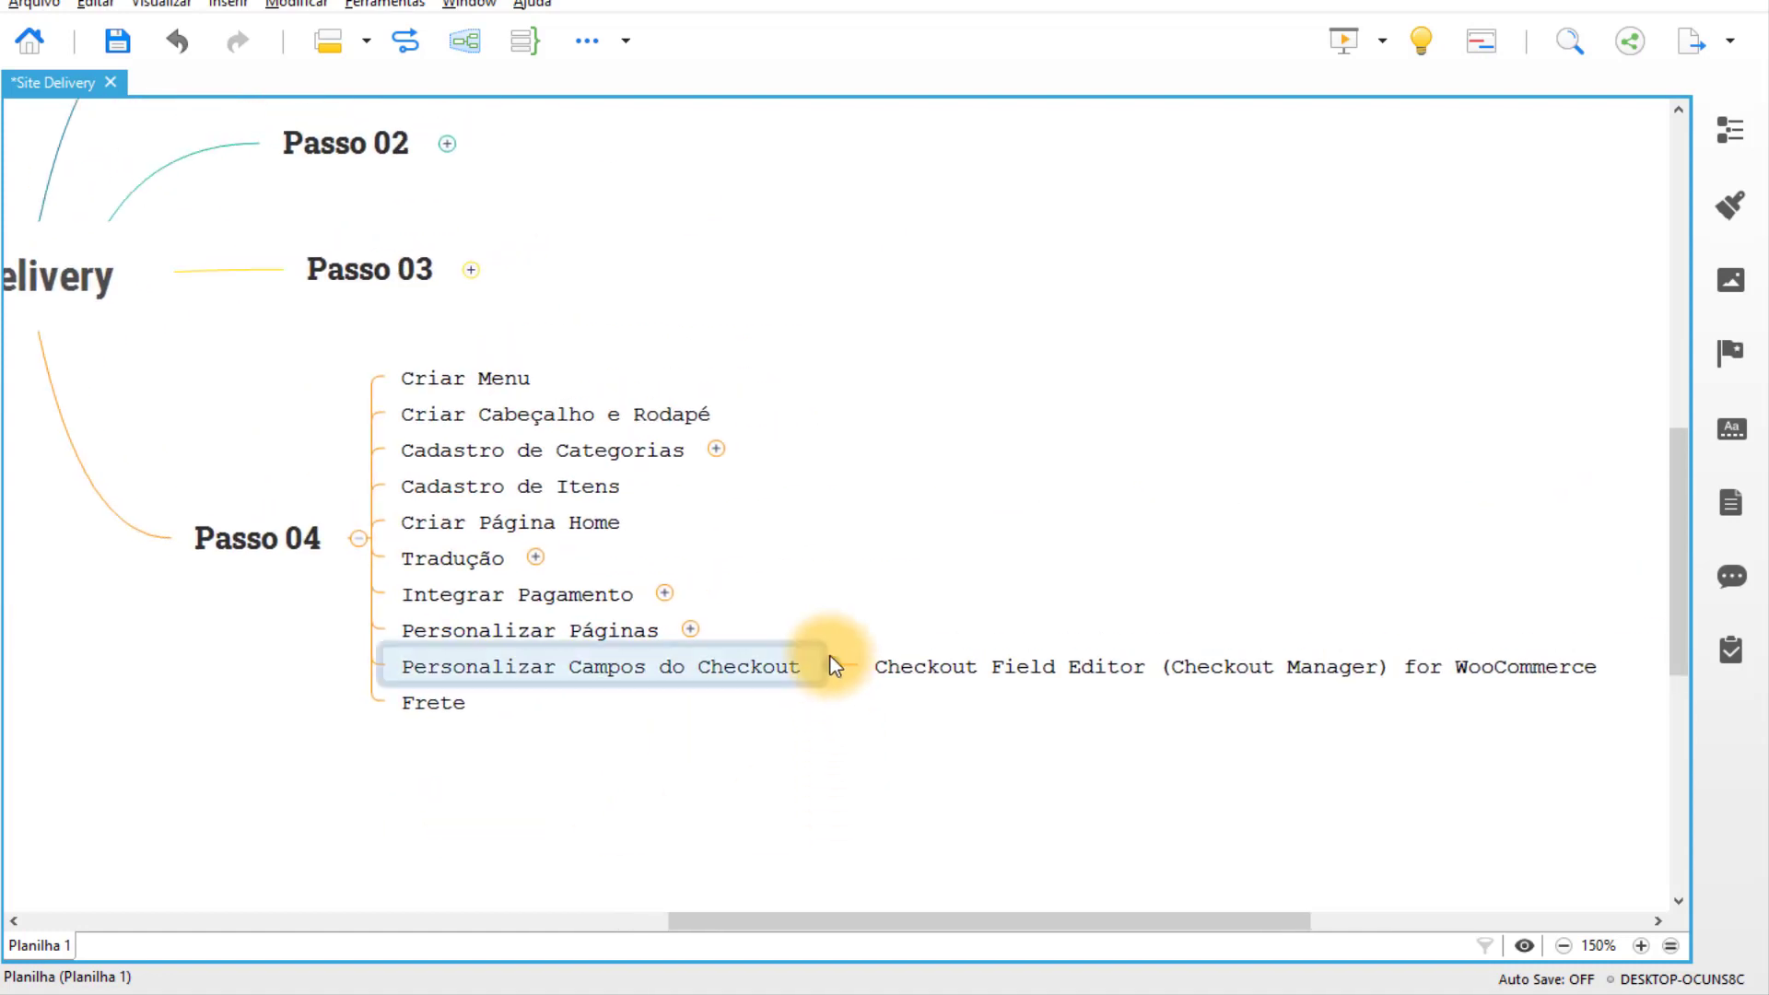
Collapse the Personalizar Campos do Checkout branch in the Site Delivery map, shift the canvas, and save.
click(831, 664)
drag(643, 743, 761, 728)
key(ctrl+s)
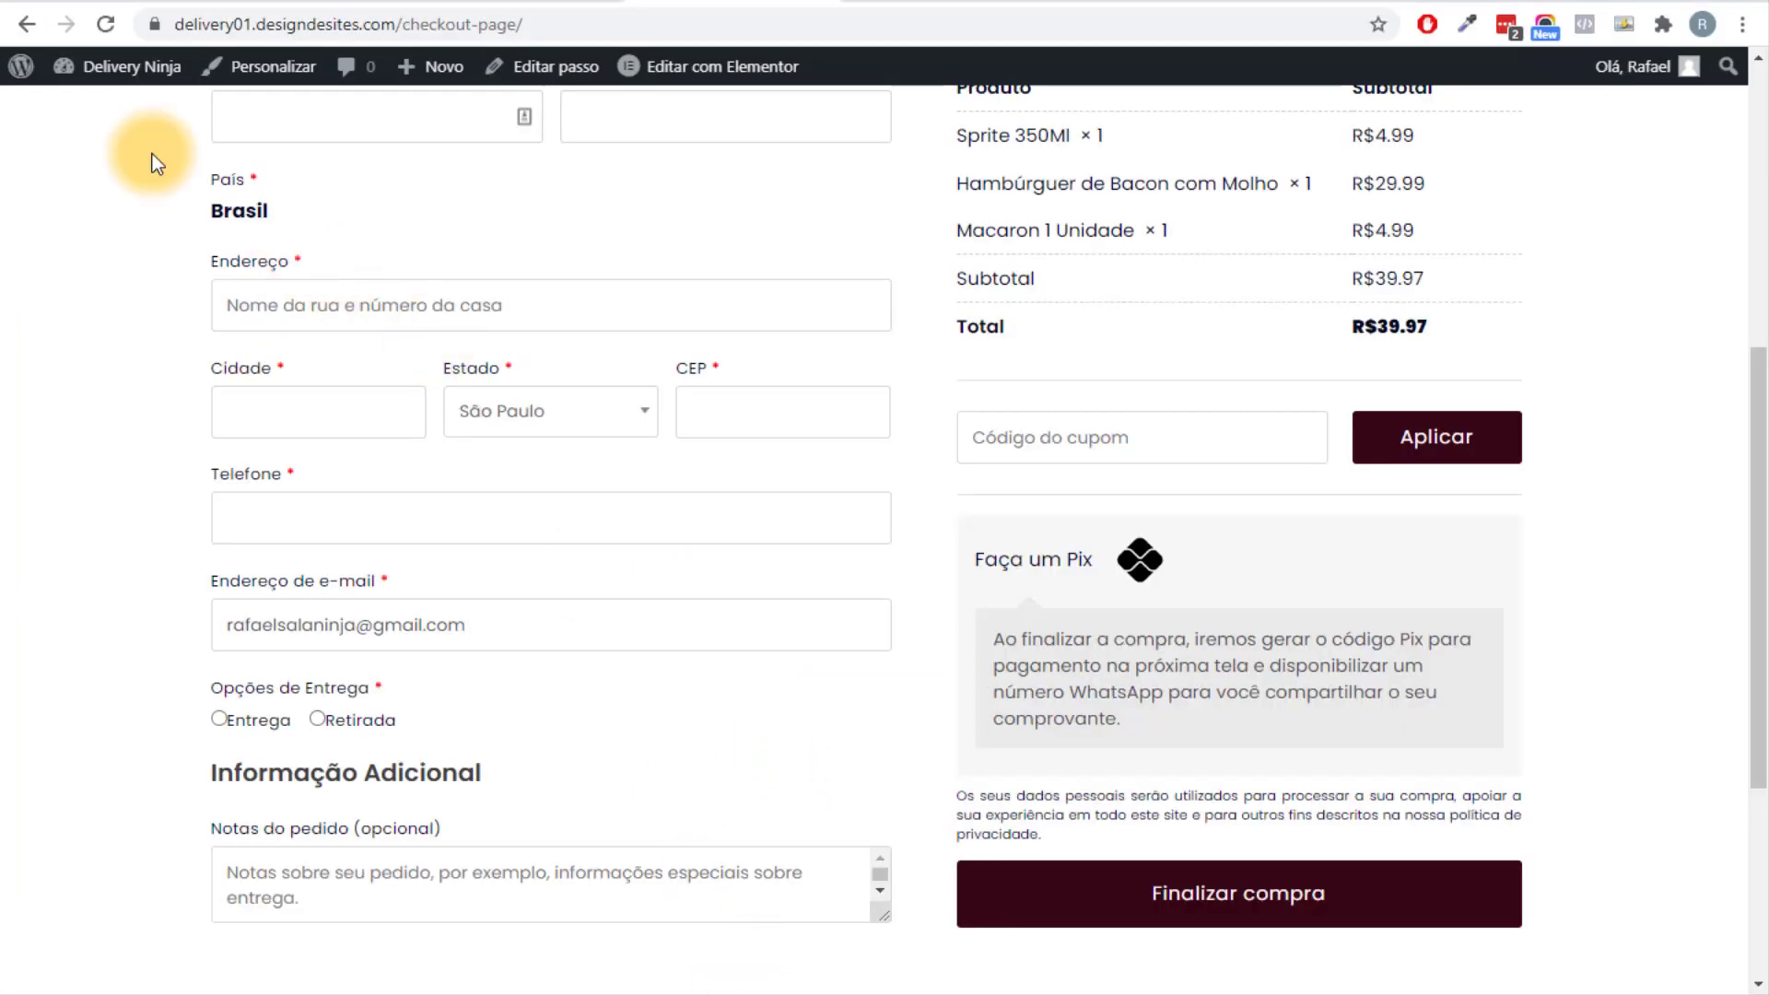
Go from the admin dashboard to WooCommerce Configurações and open the Entrega shipping tab.
mouse_move(109, 72)
click(113, 123)
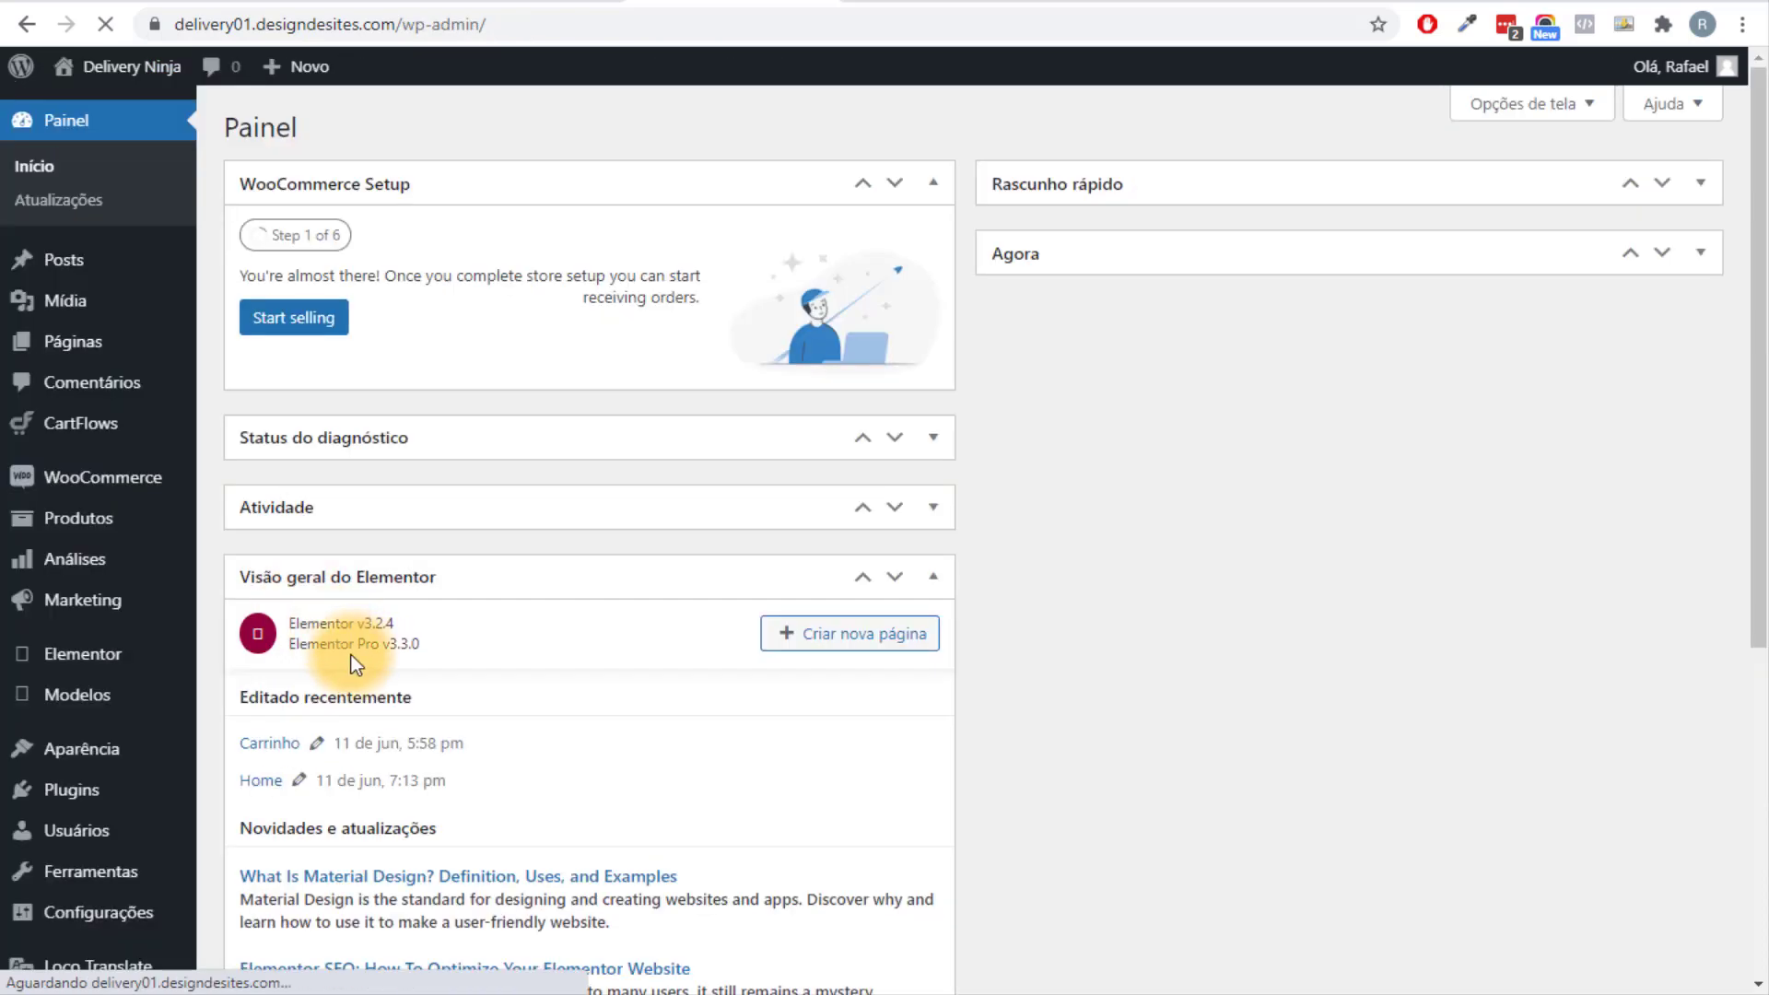
scroll(346, 676, down, 3)
mouse_move(135, 431)
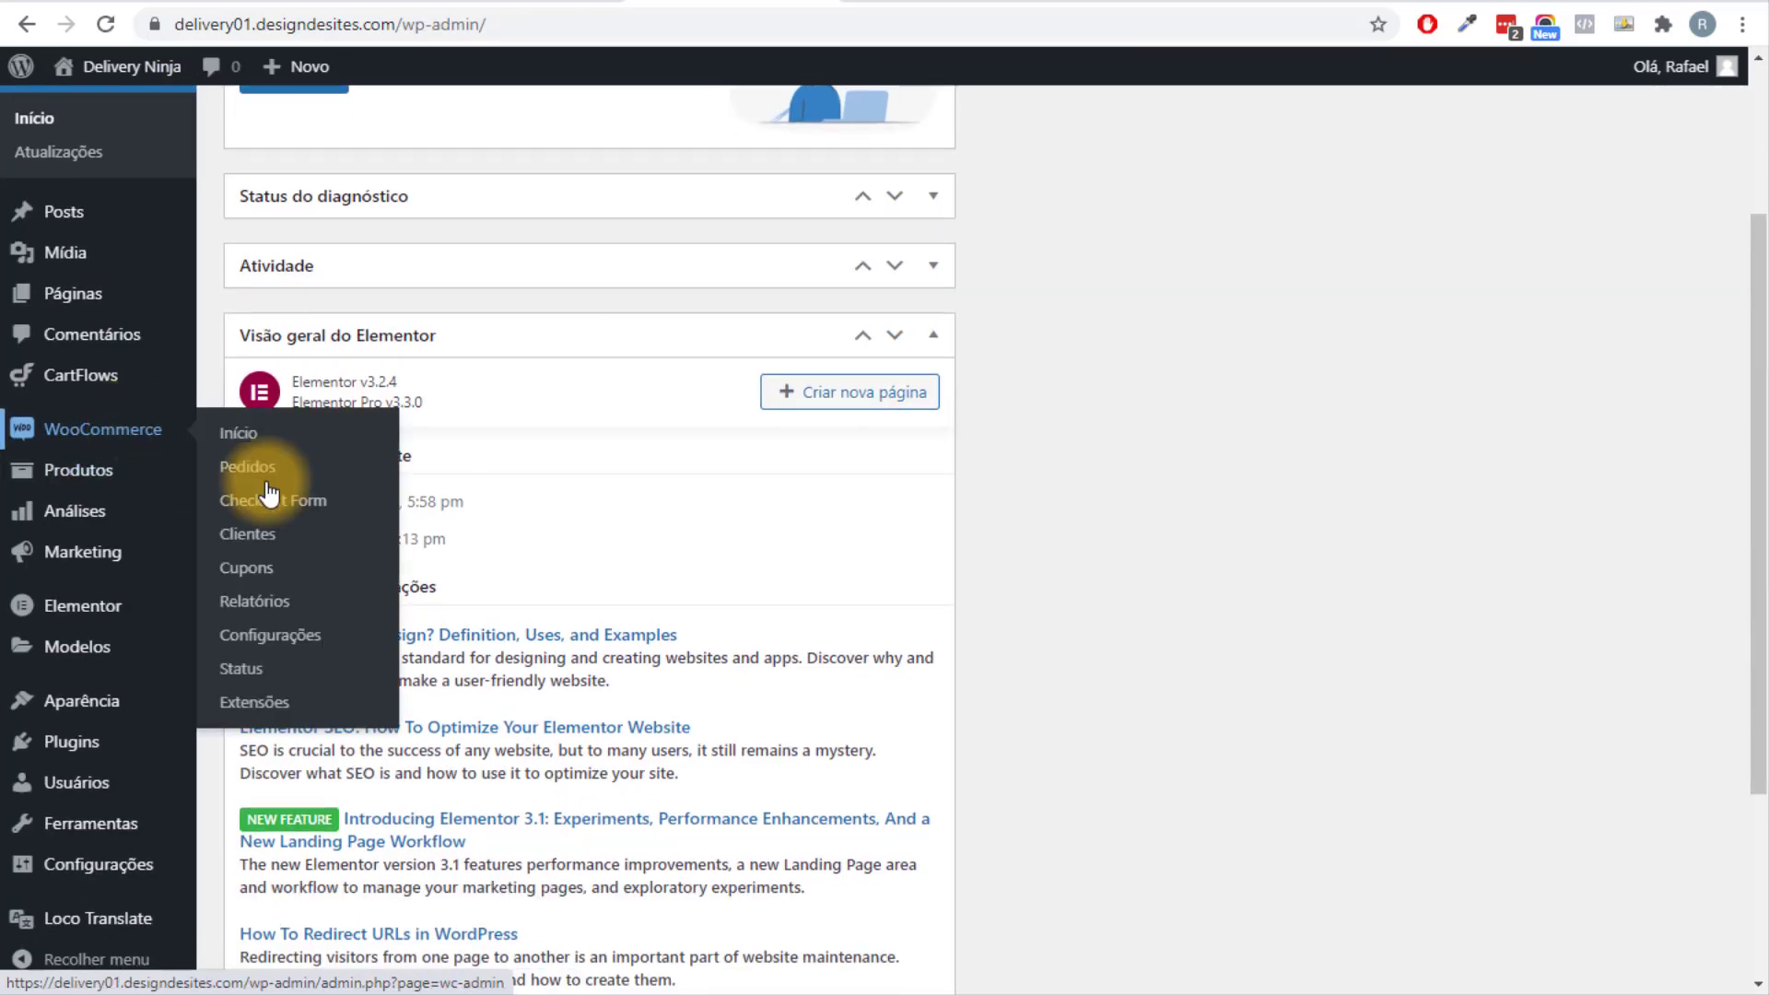
click(307, 635)
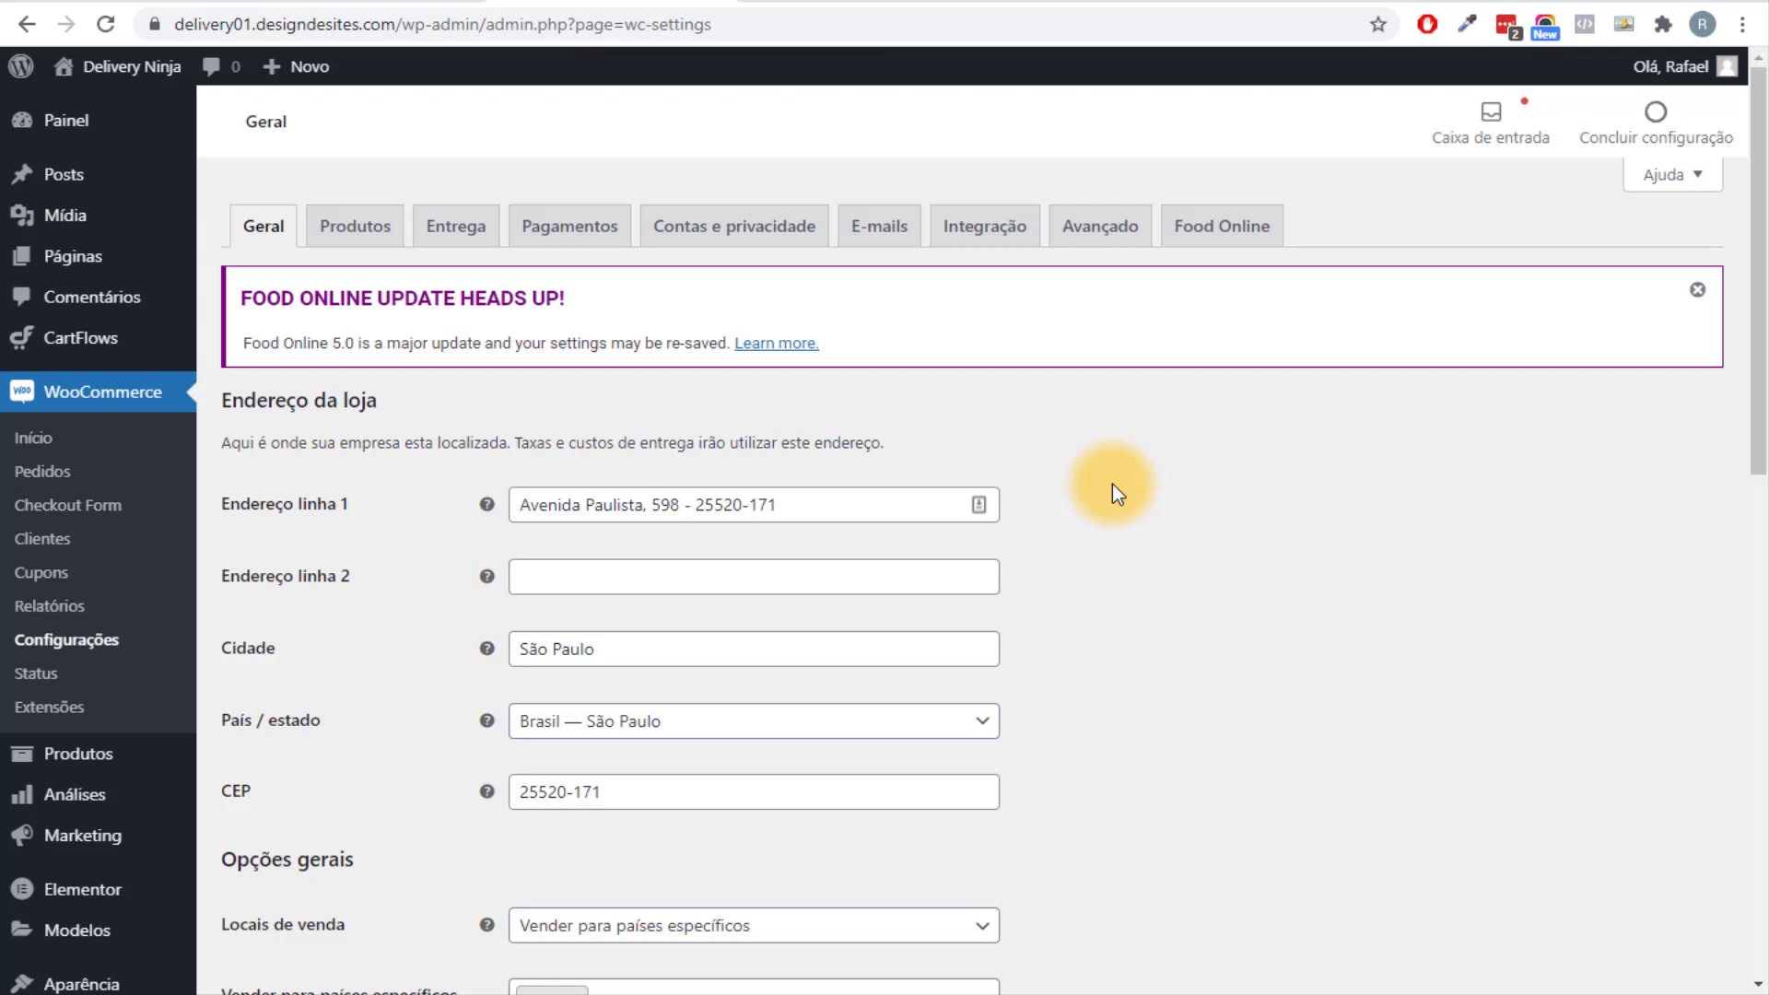
scroll(1112, 484, down, 5)
scroll(1113, 485, up, 5)
click(456, 228)
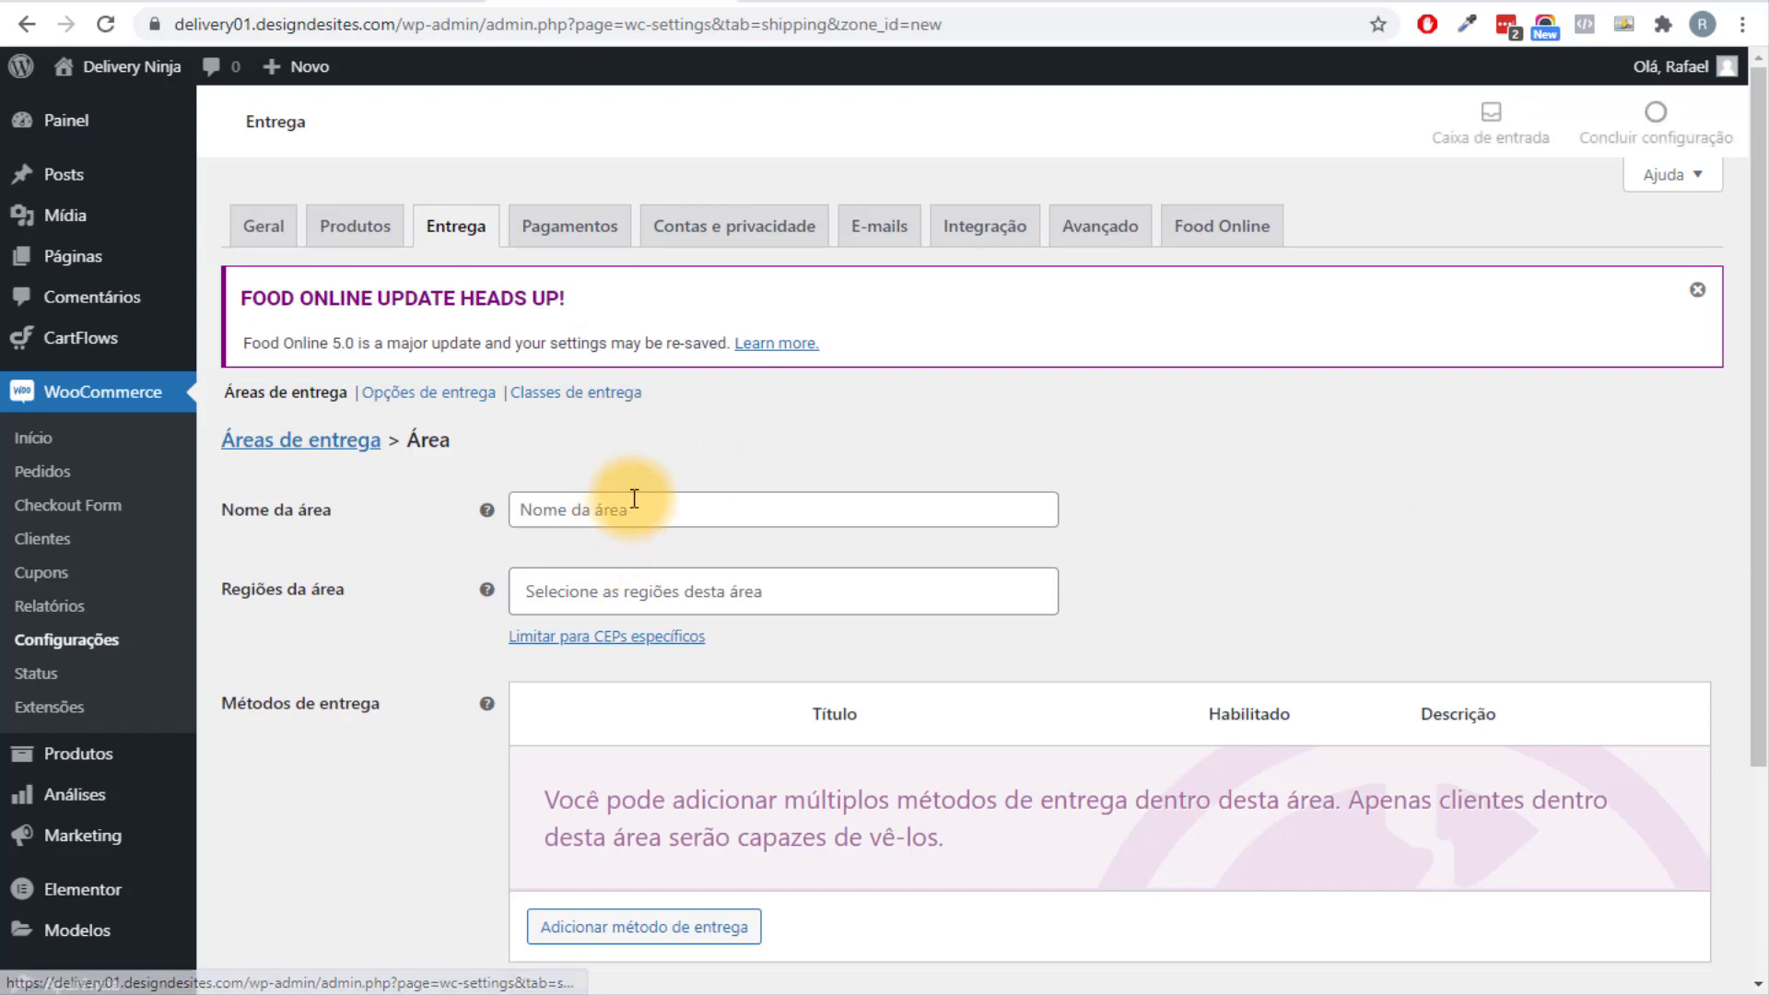
Name the area São Paulo and set its region to São Paulo, Brasil instead of Brasil.
click(734, 515)
text(São Paulo)
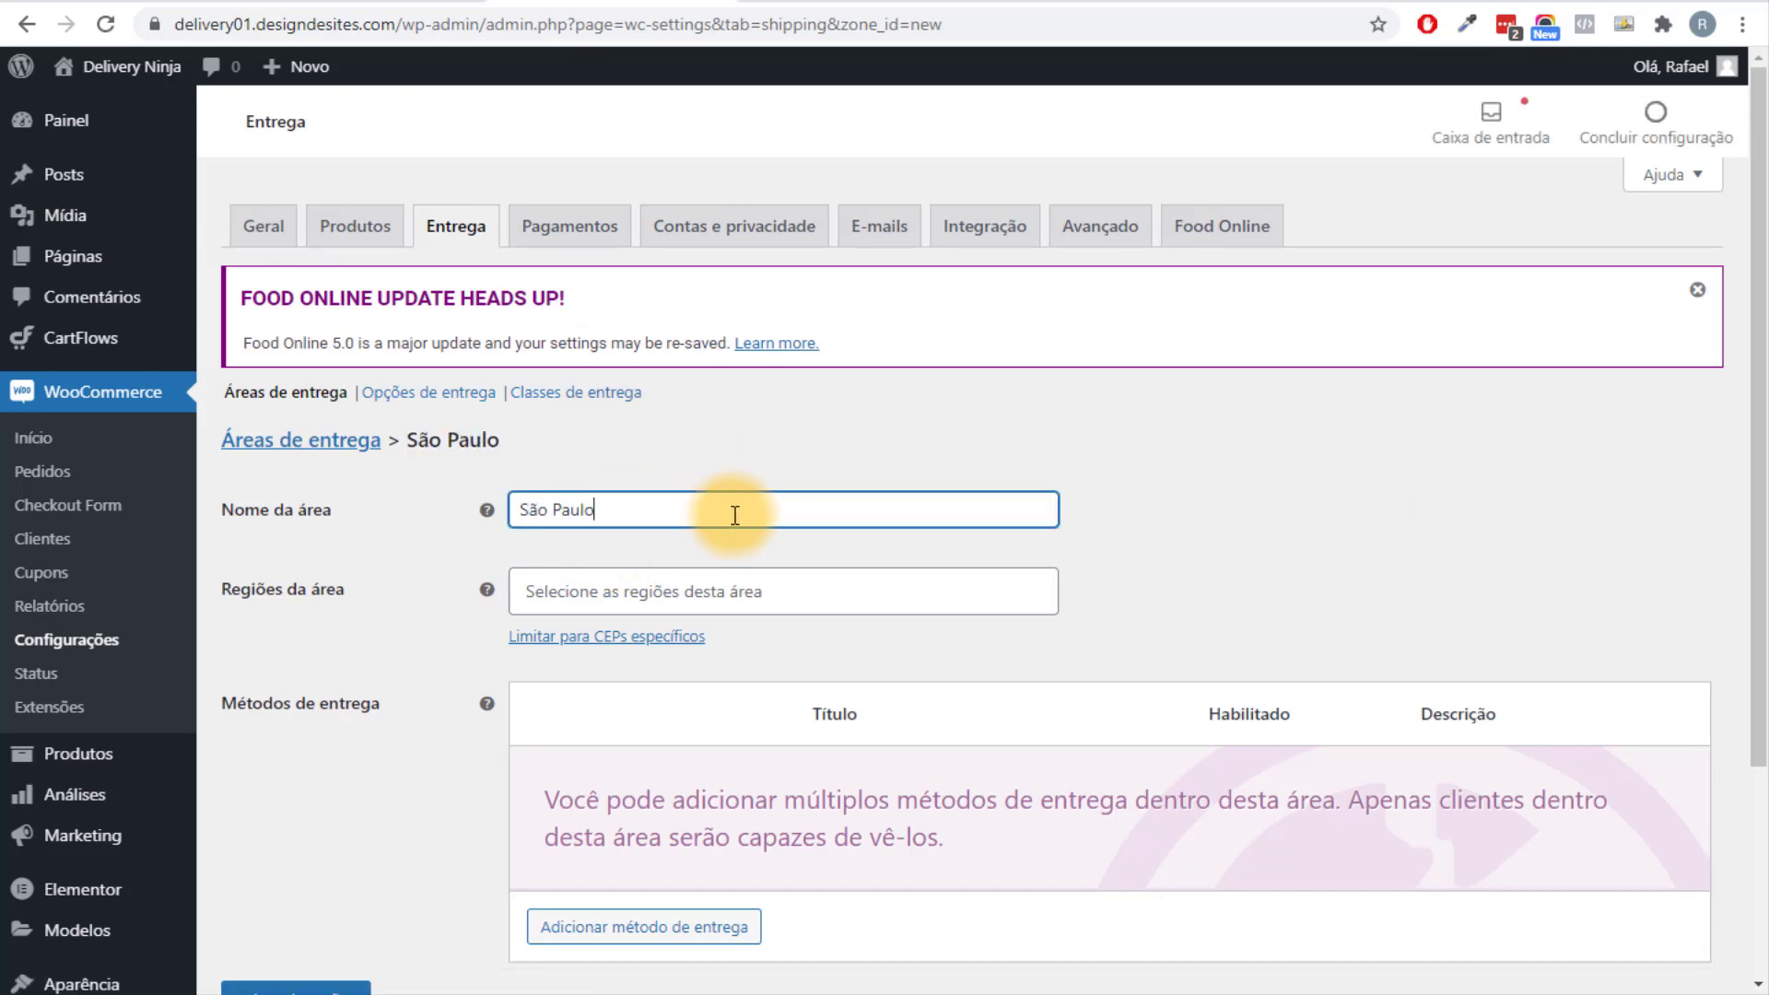
click(722, 592)
click(722, 677)
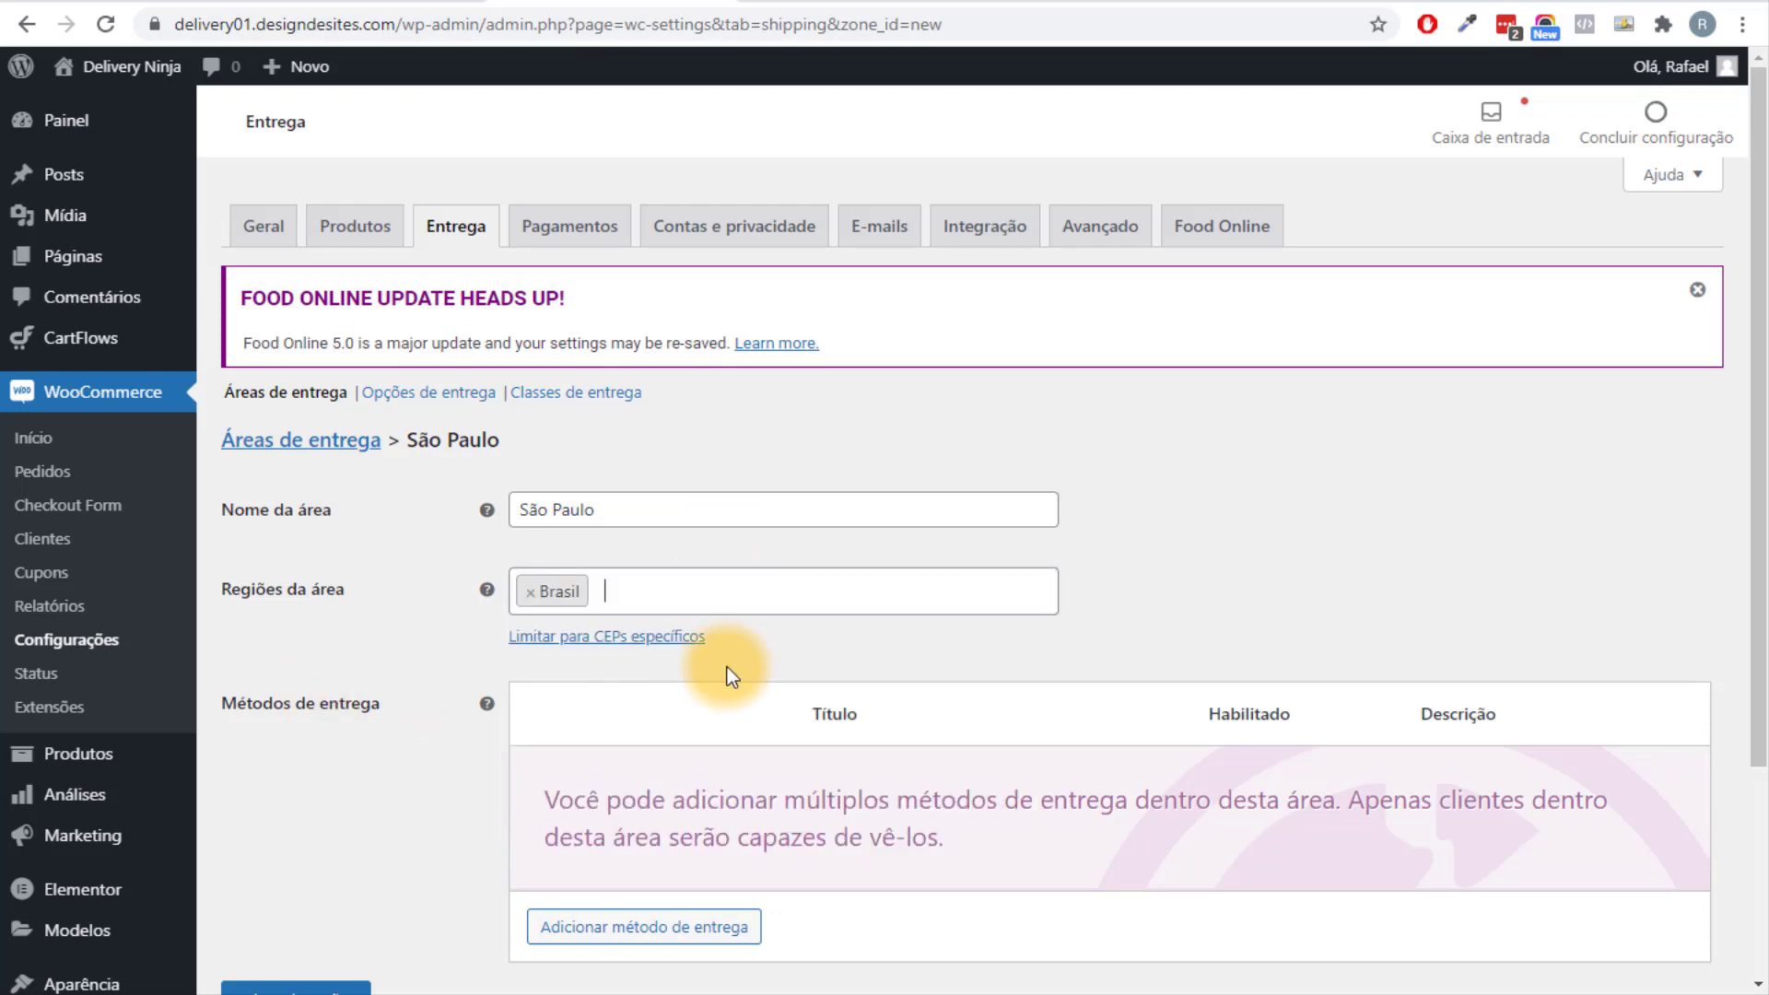
double_click(621, 528)
click(530, 592)
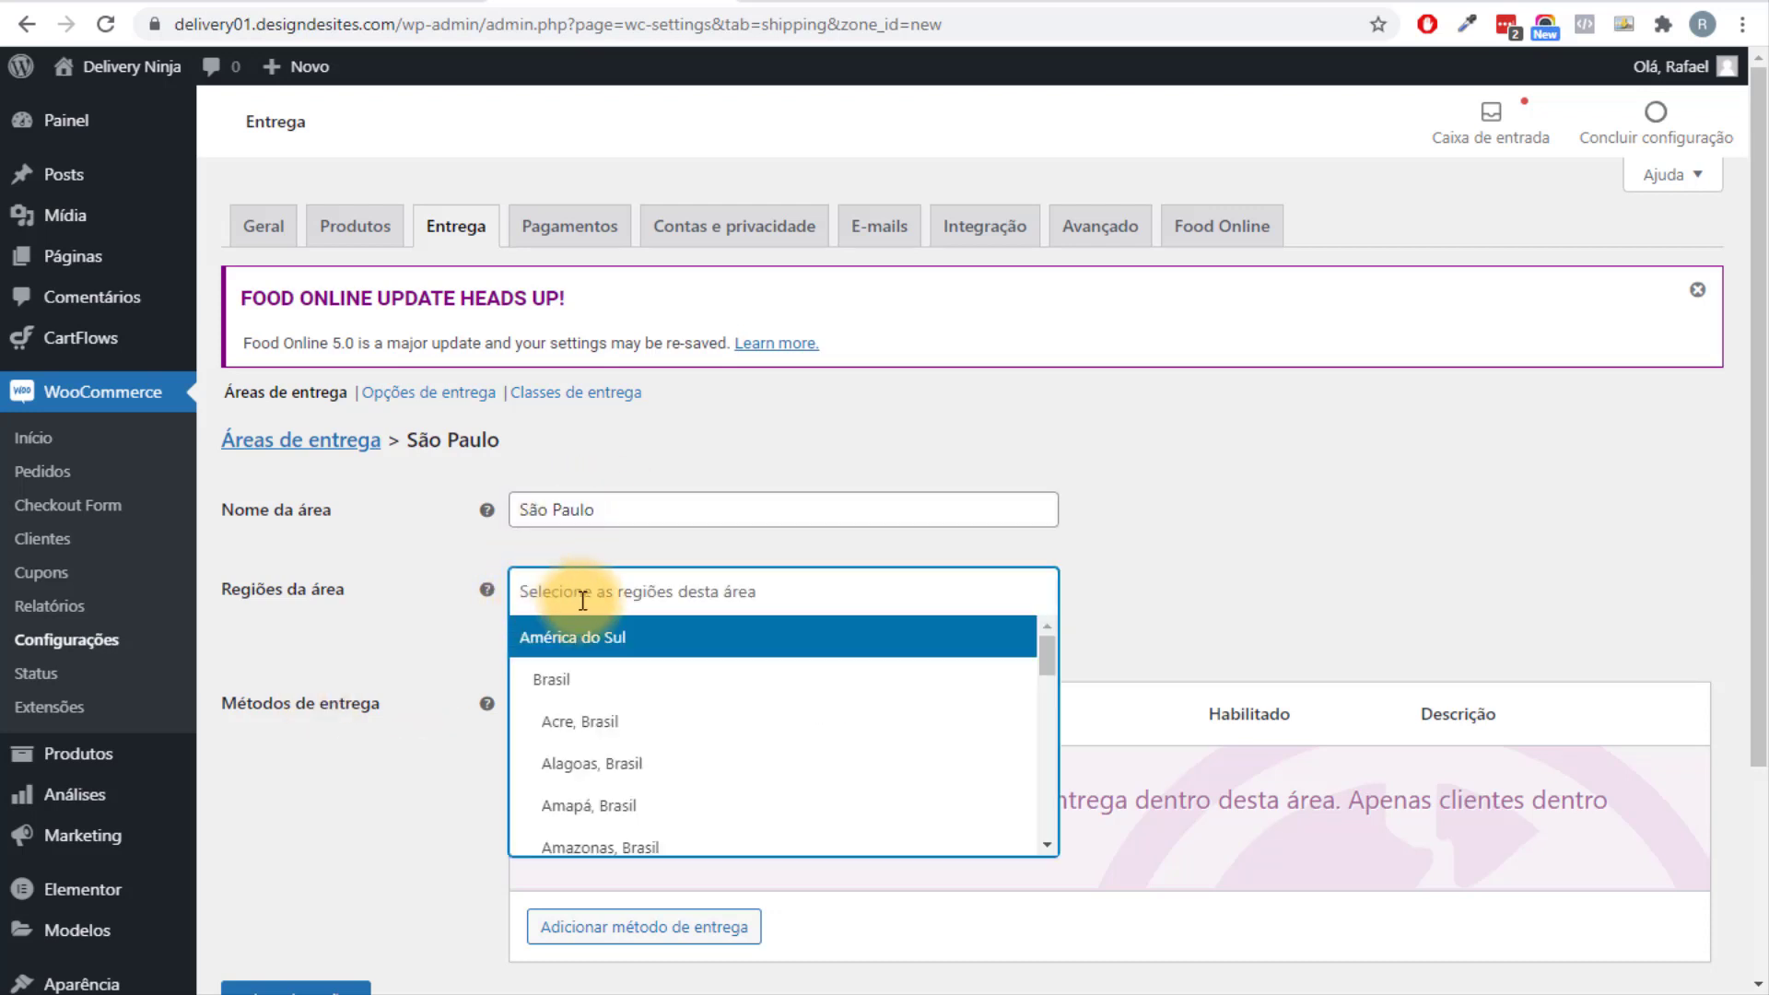
text(Sa)
key(BackSpace)
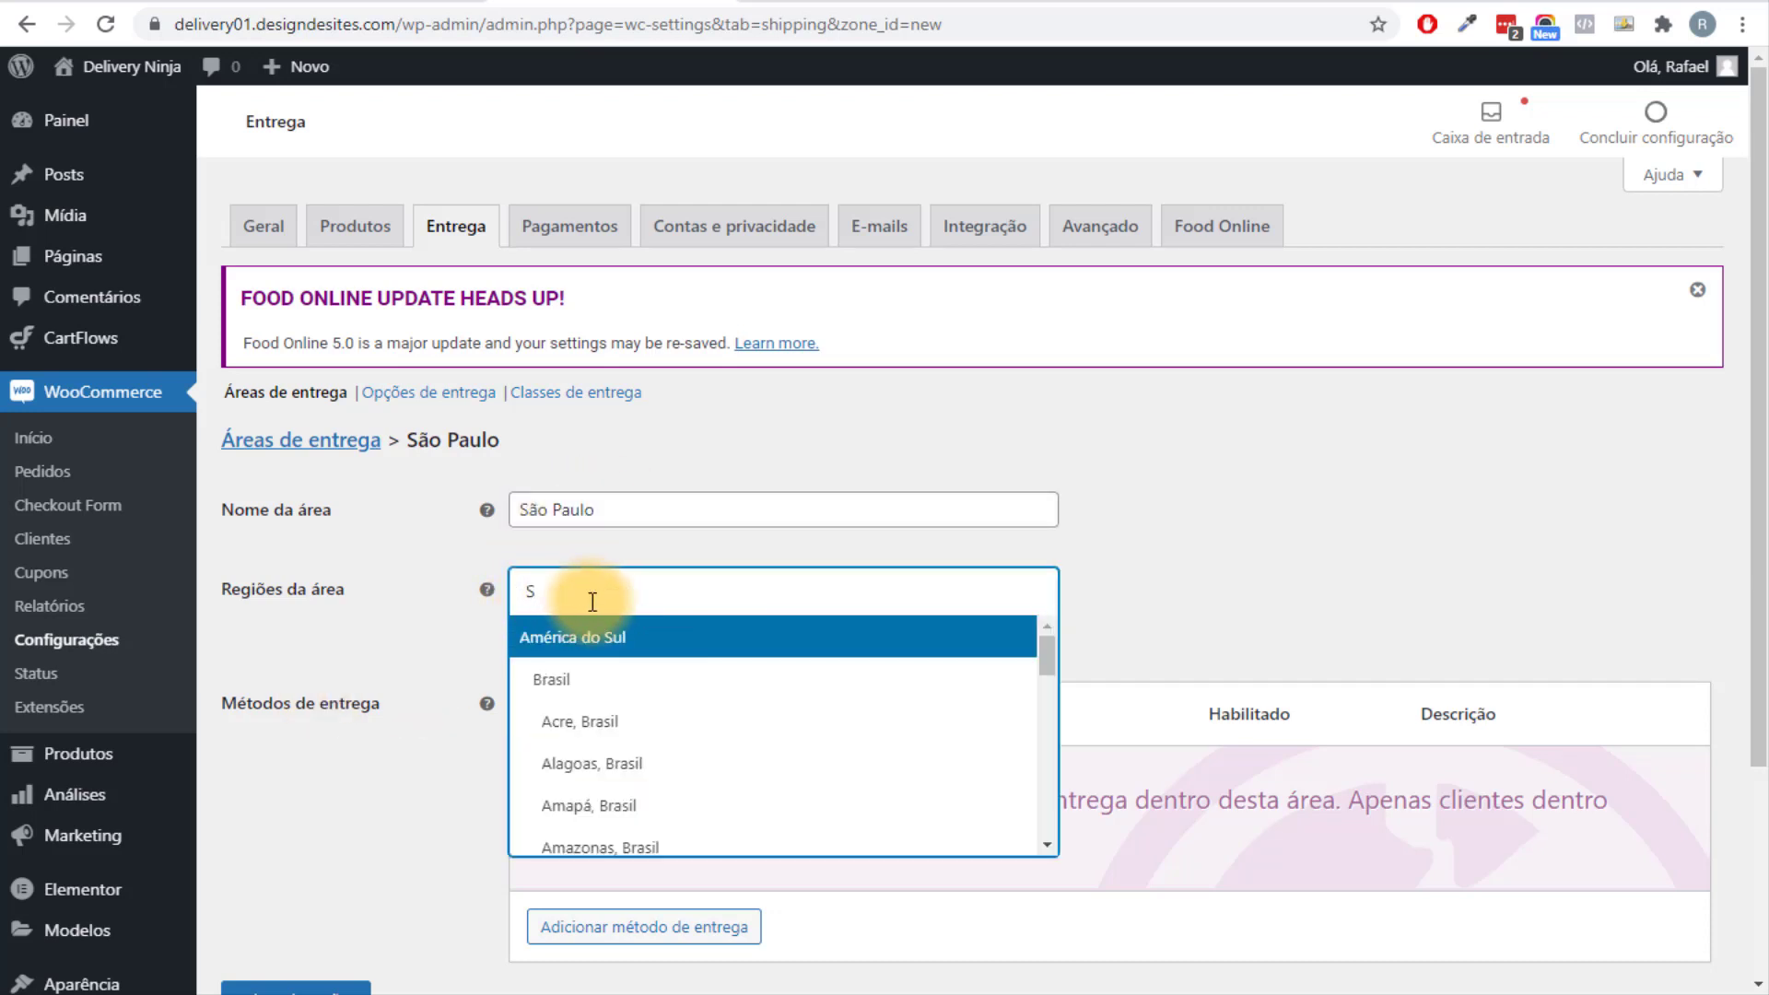
text(ão)
click(604, 634)
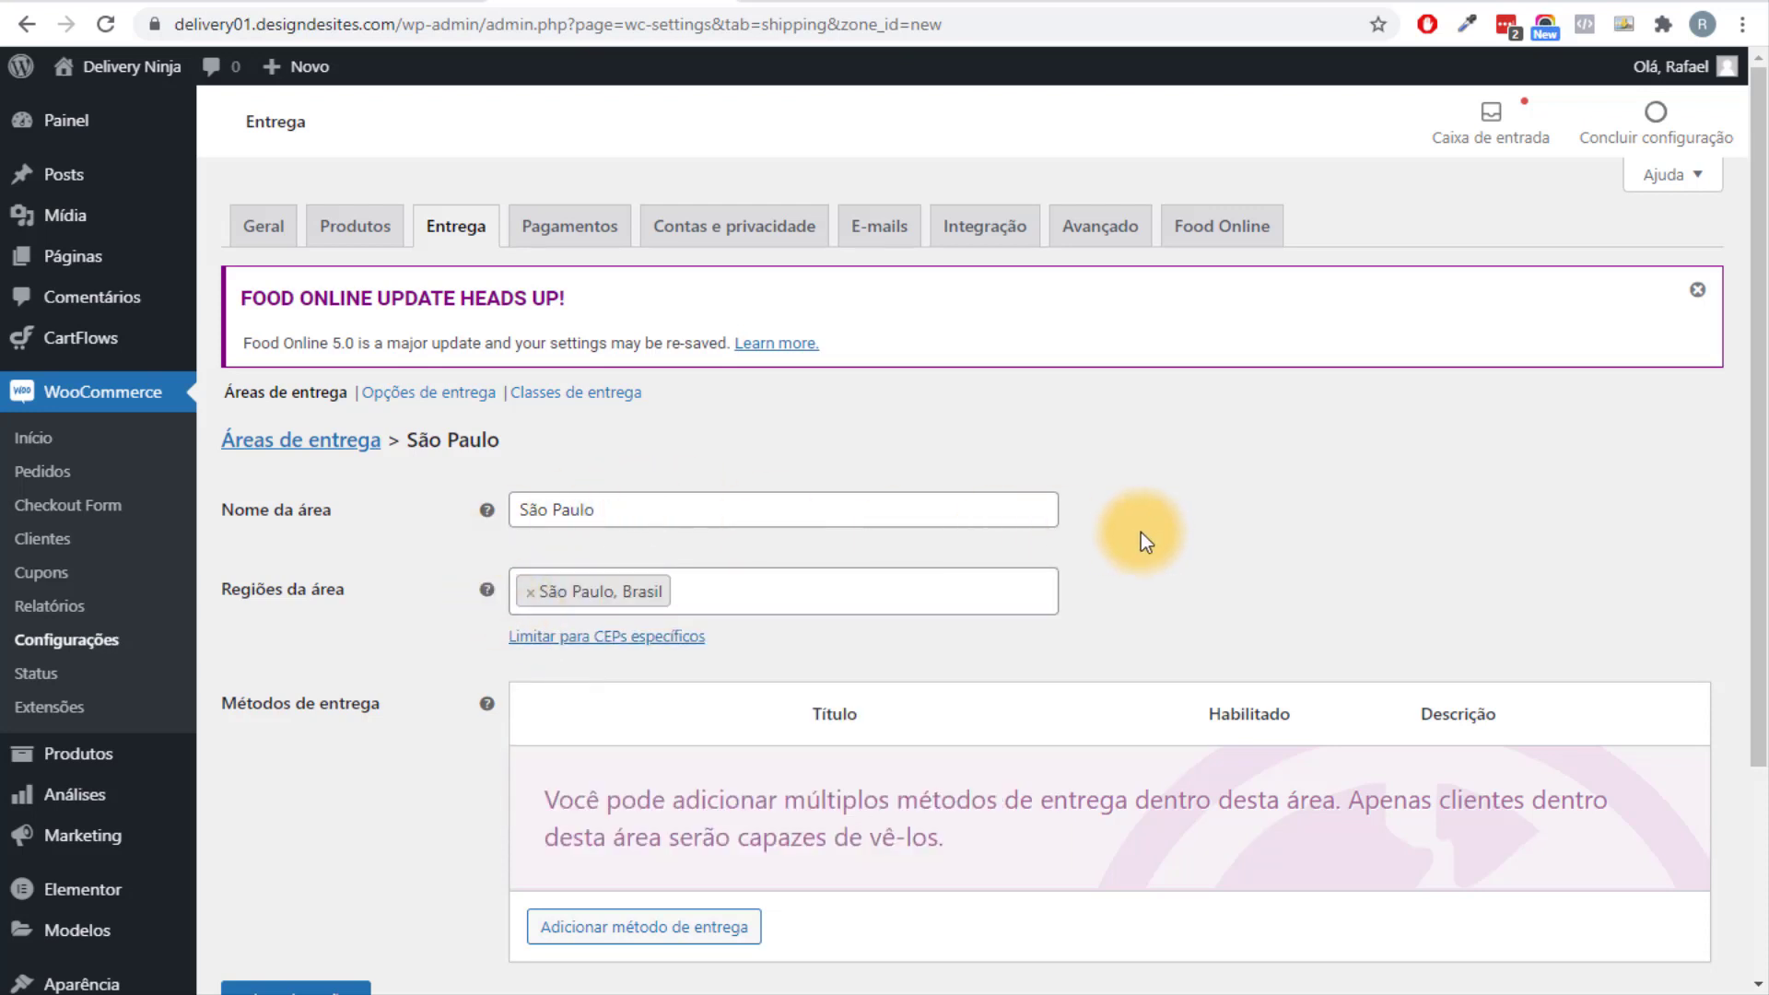
Remove the extra 'faixa de cep praia grande' words so the area name stays São Paulo.
click(824, 504)
text(fai)
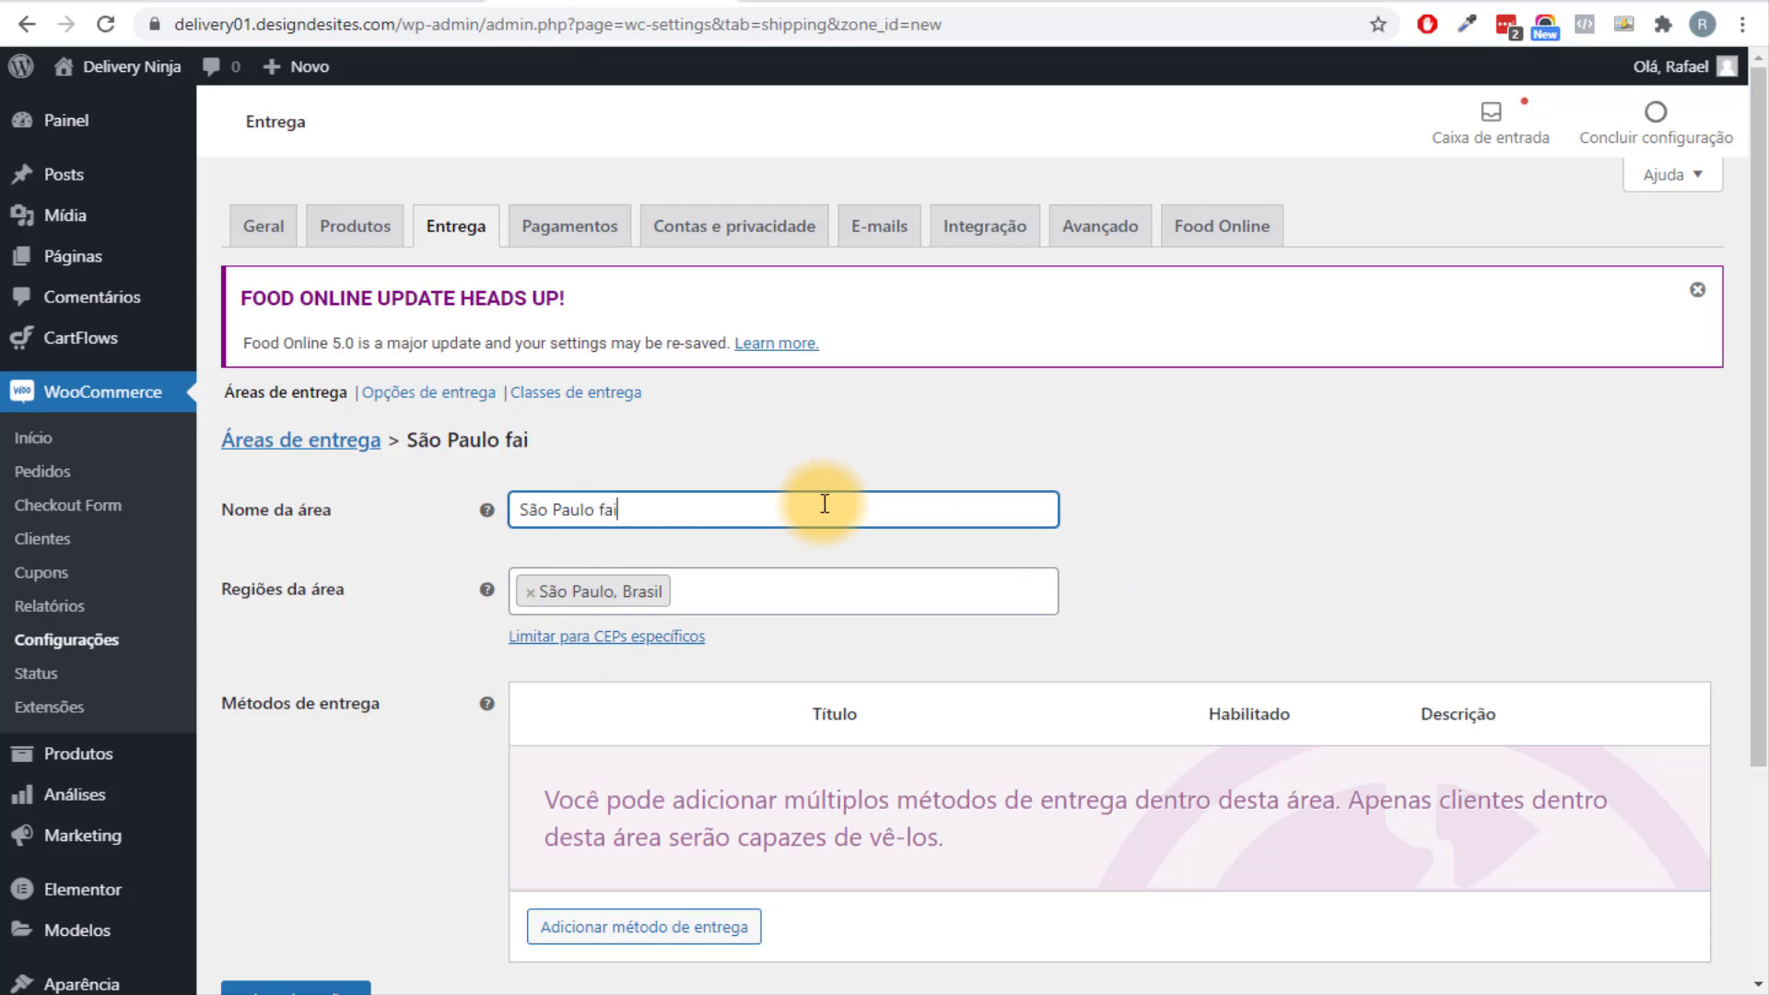
text(xa de cep)
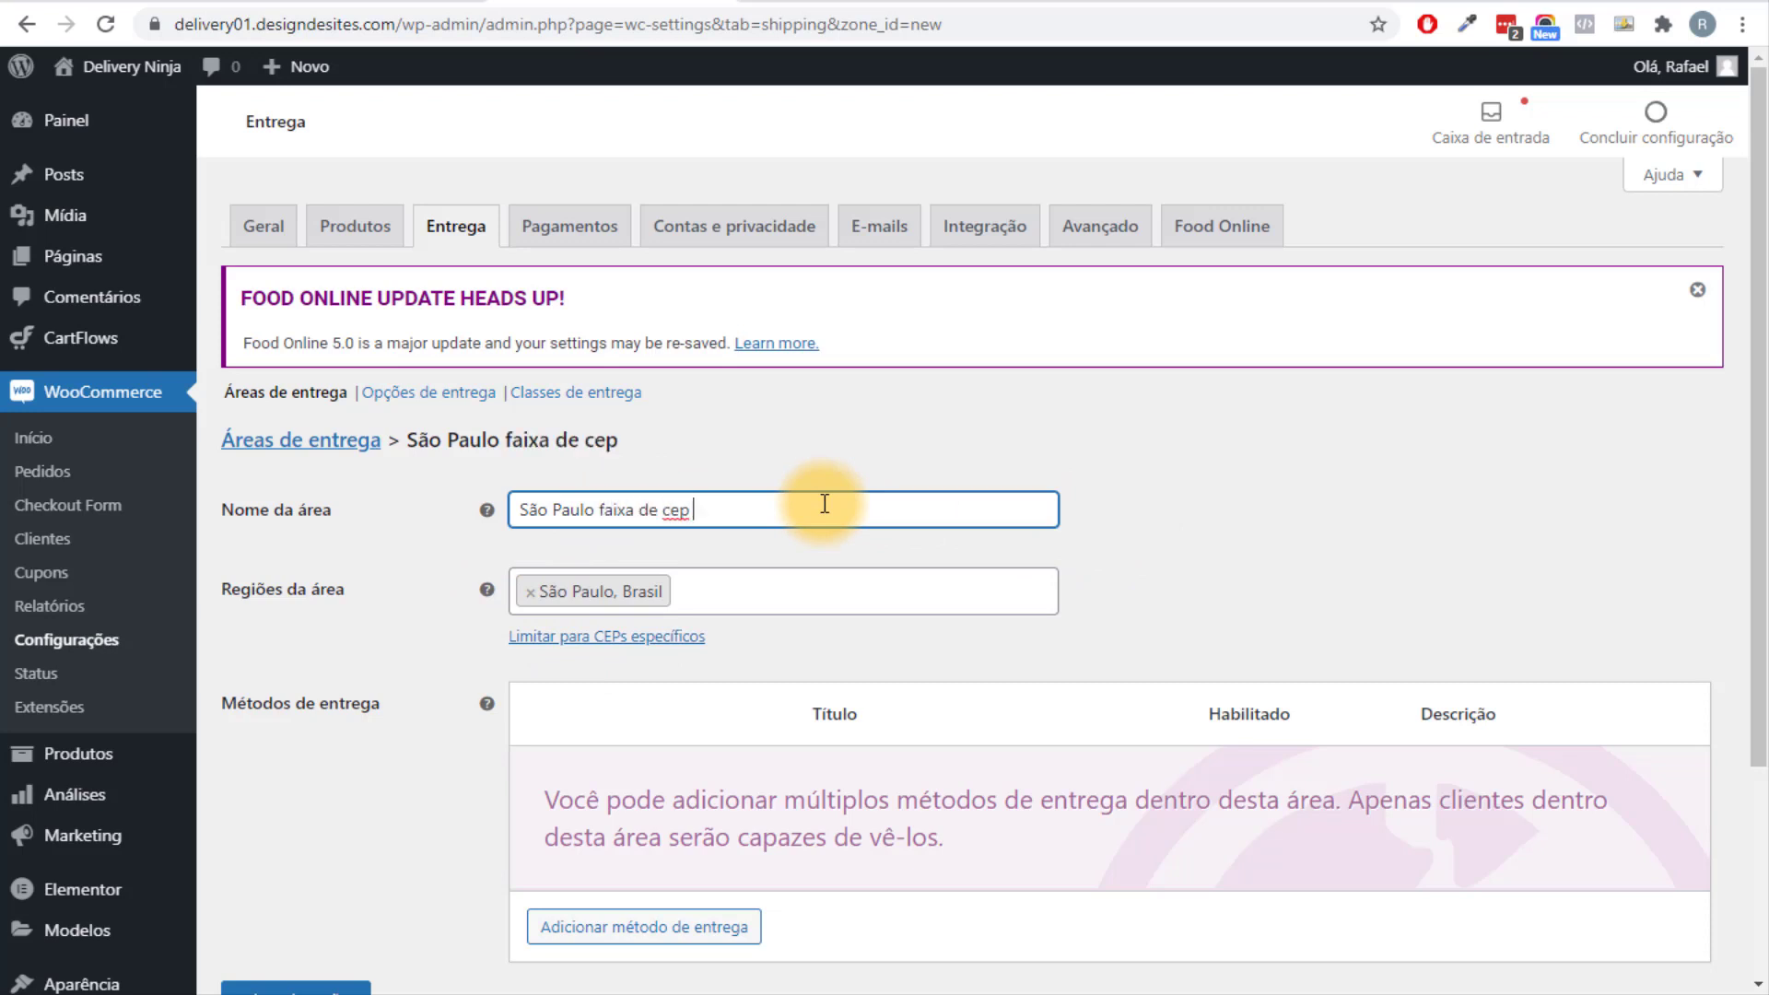
text( praia grande)
drag(824, 503, 600, 495)
click(814, 518)
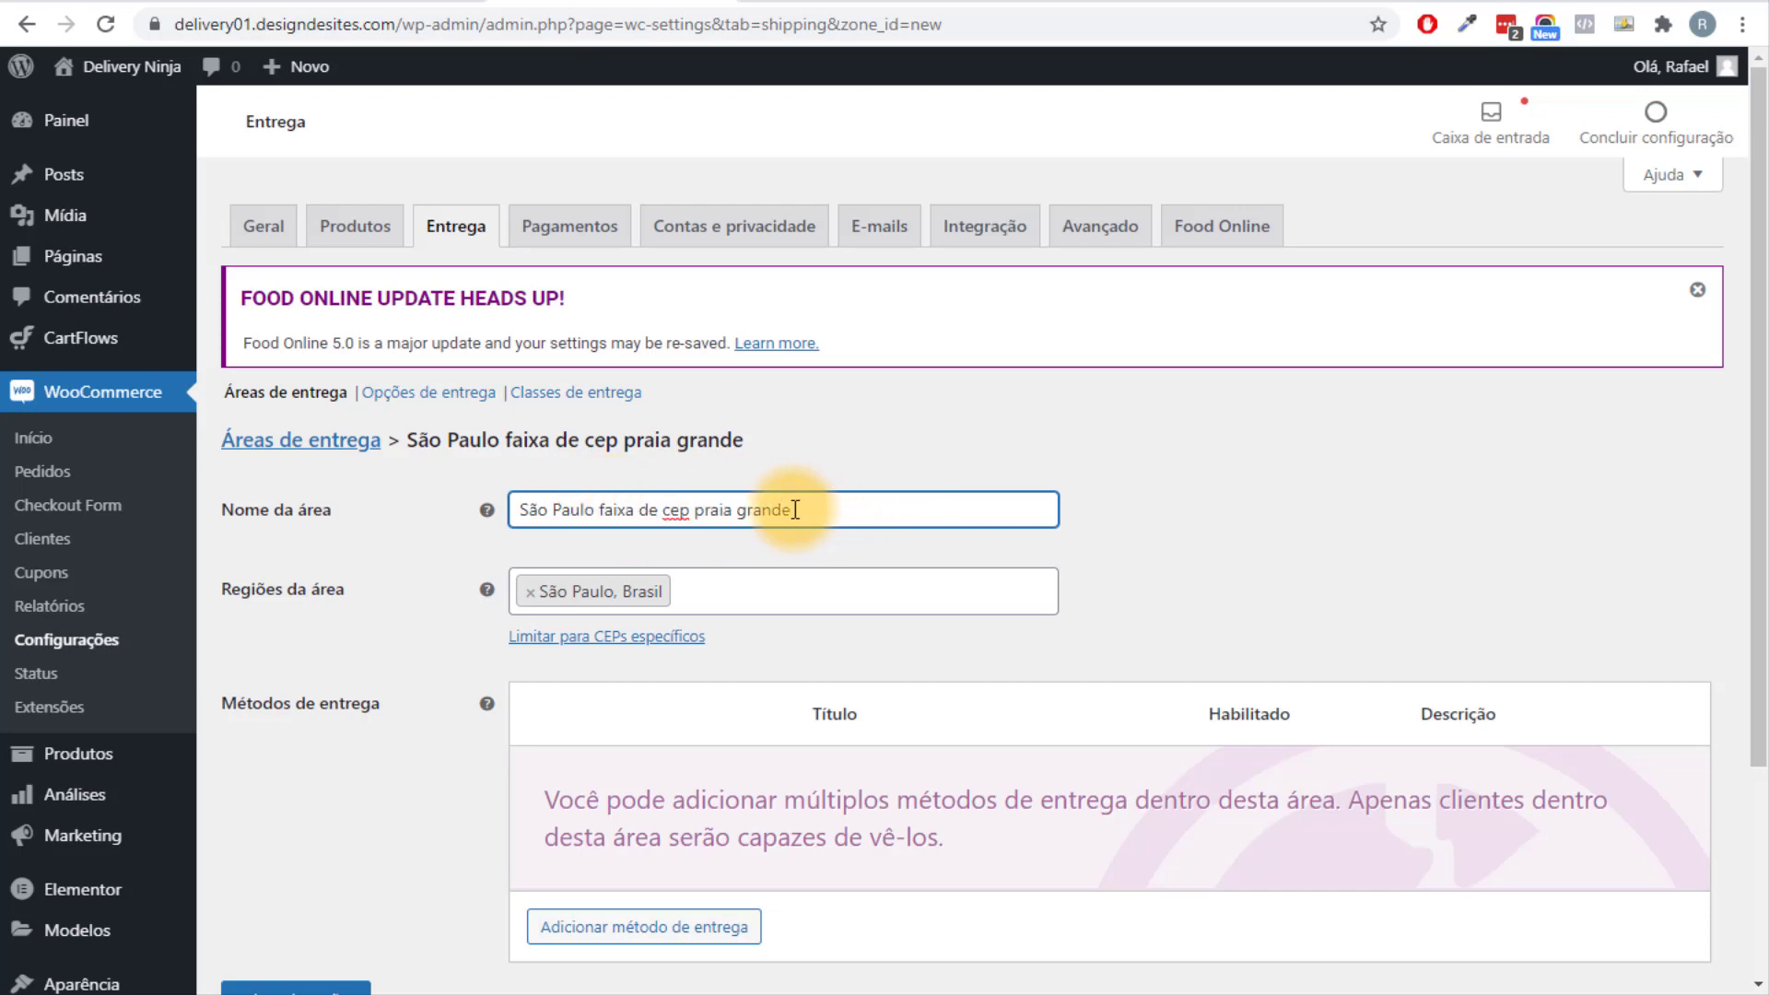
drag(900, 509, 596, 505)
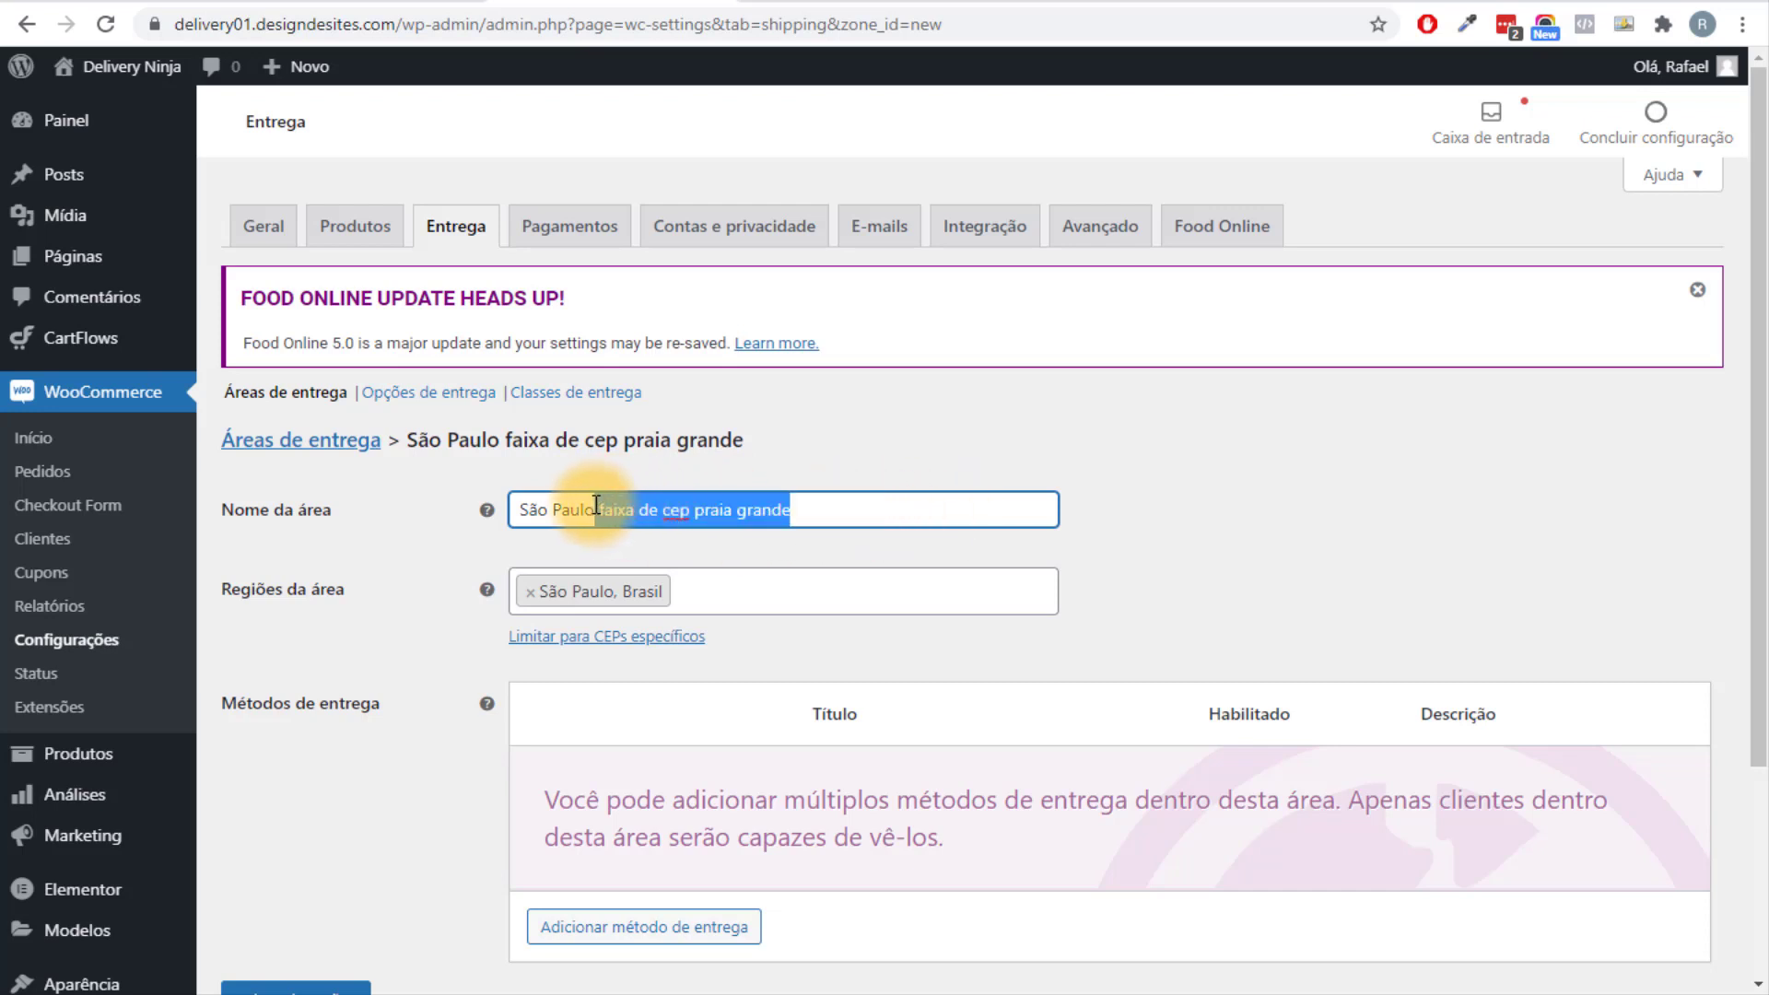
key(BackSpace)
Reveal the specific-postcode limit box, try a postcode range, then leave it empty.
click(600, 638)
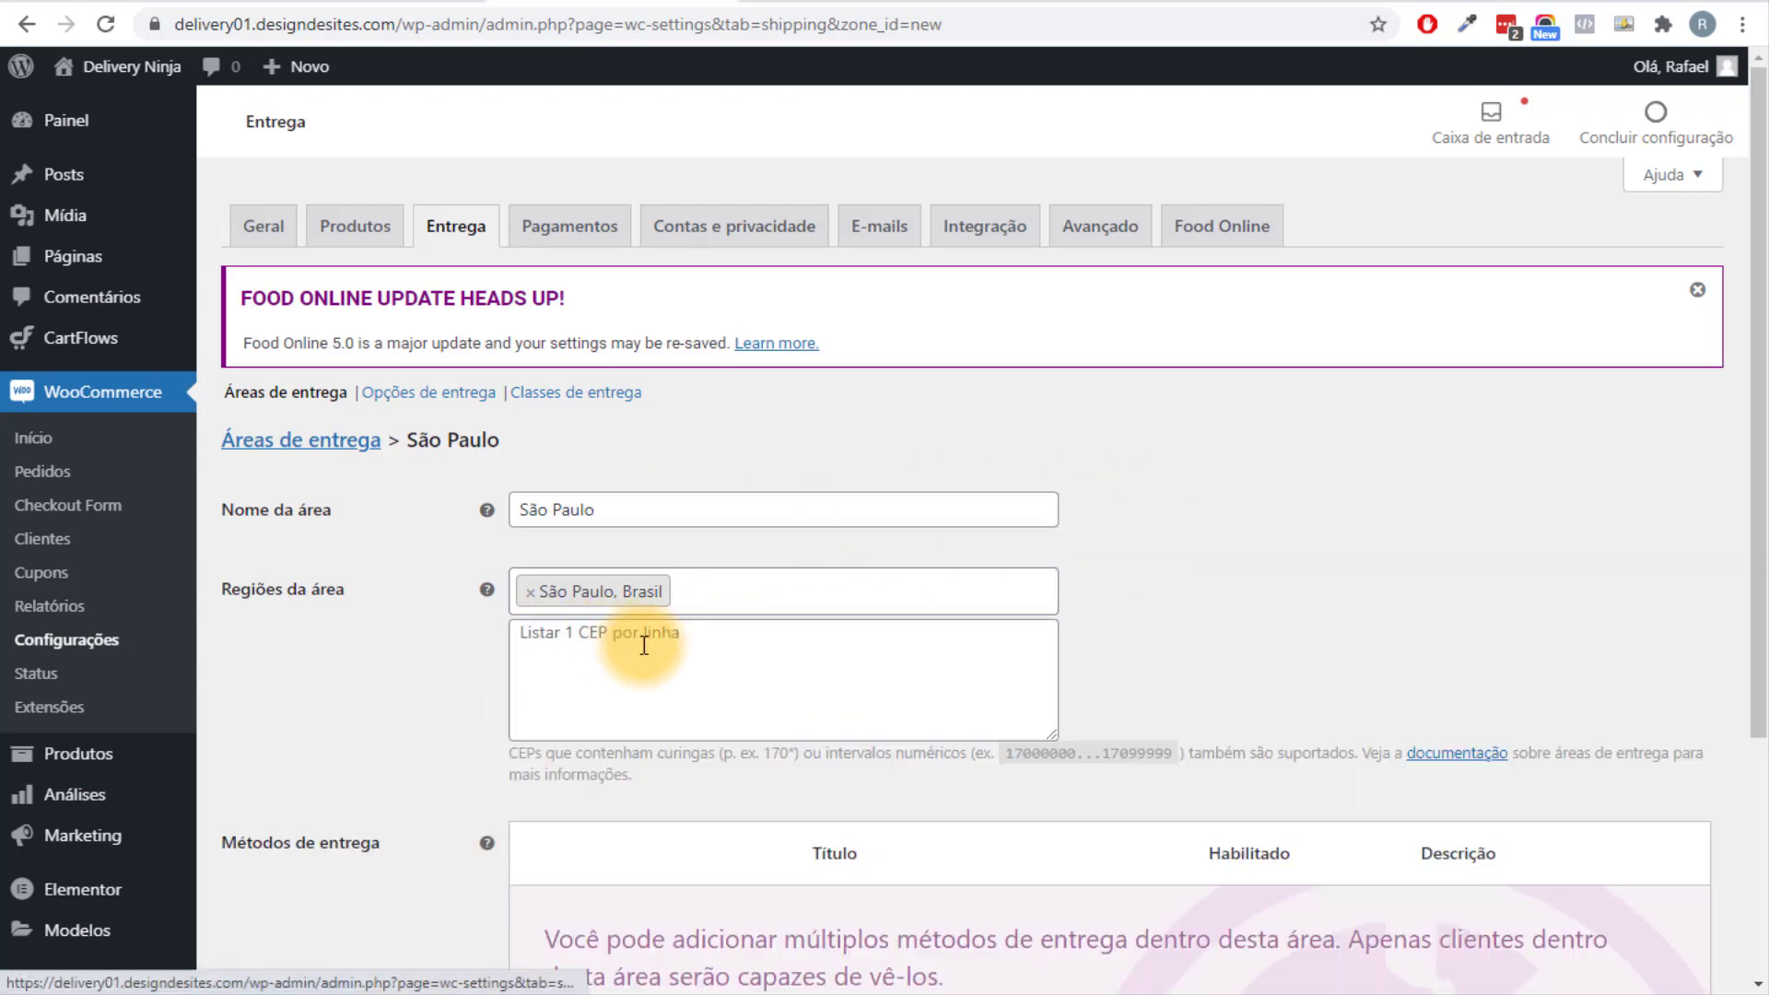
click(624, 660)
text(12)
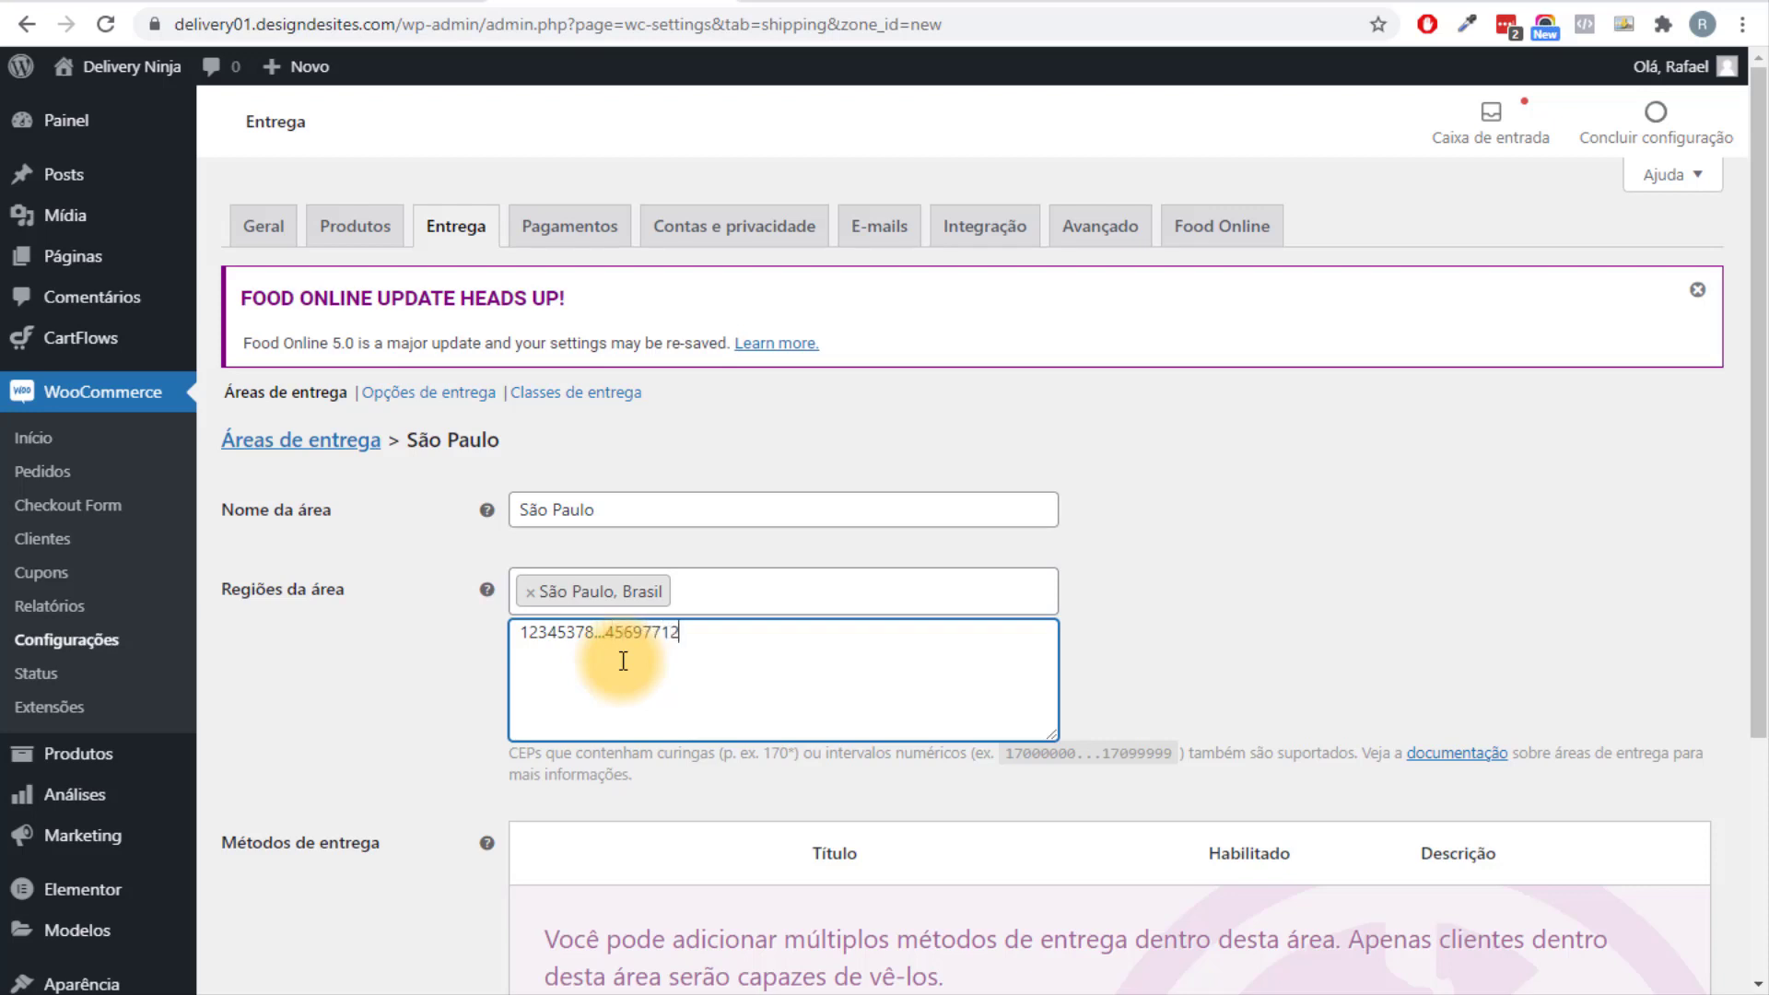
text(345378...45697712)
drag(687, 636, 489, 638)
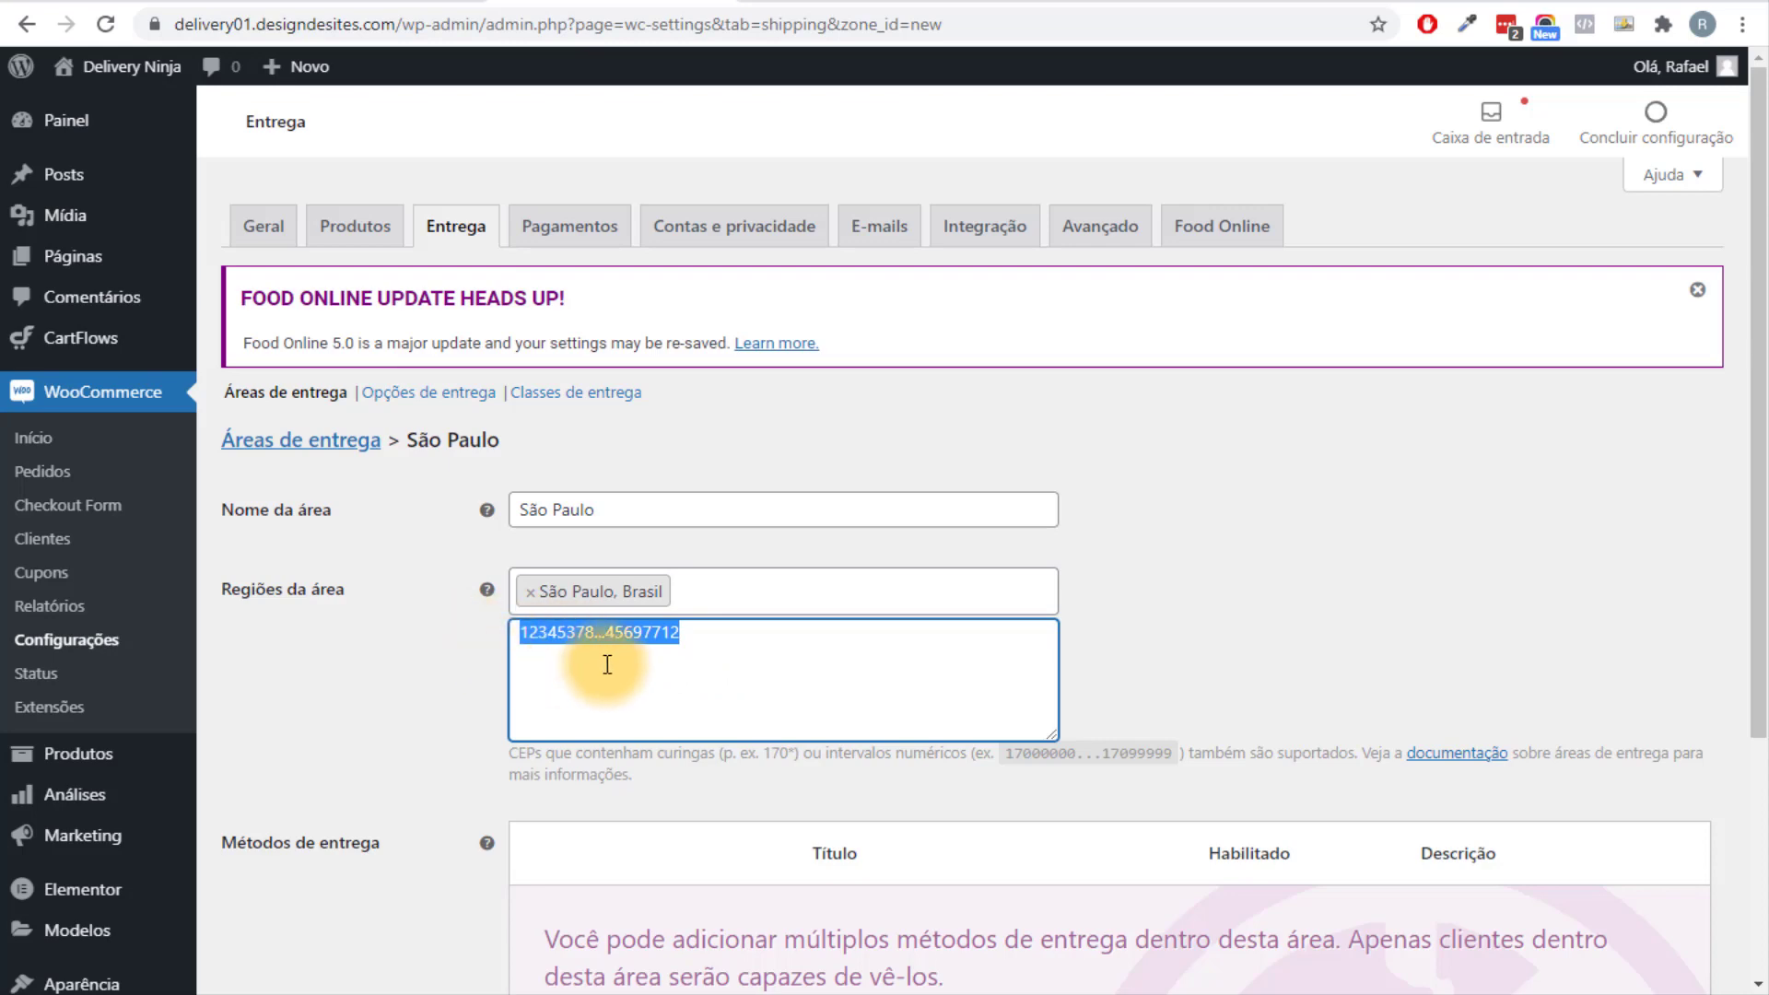
key(BackSpace)
click(1145, 643)
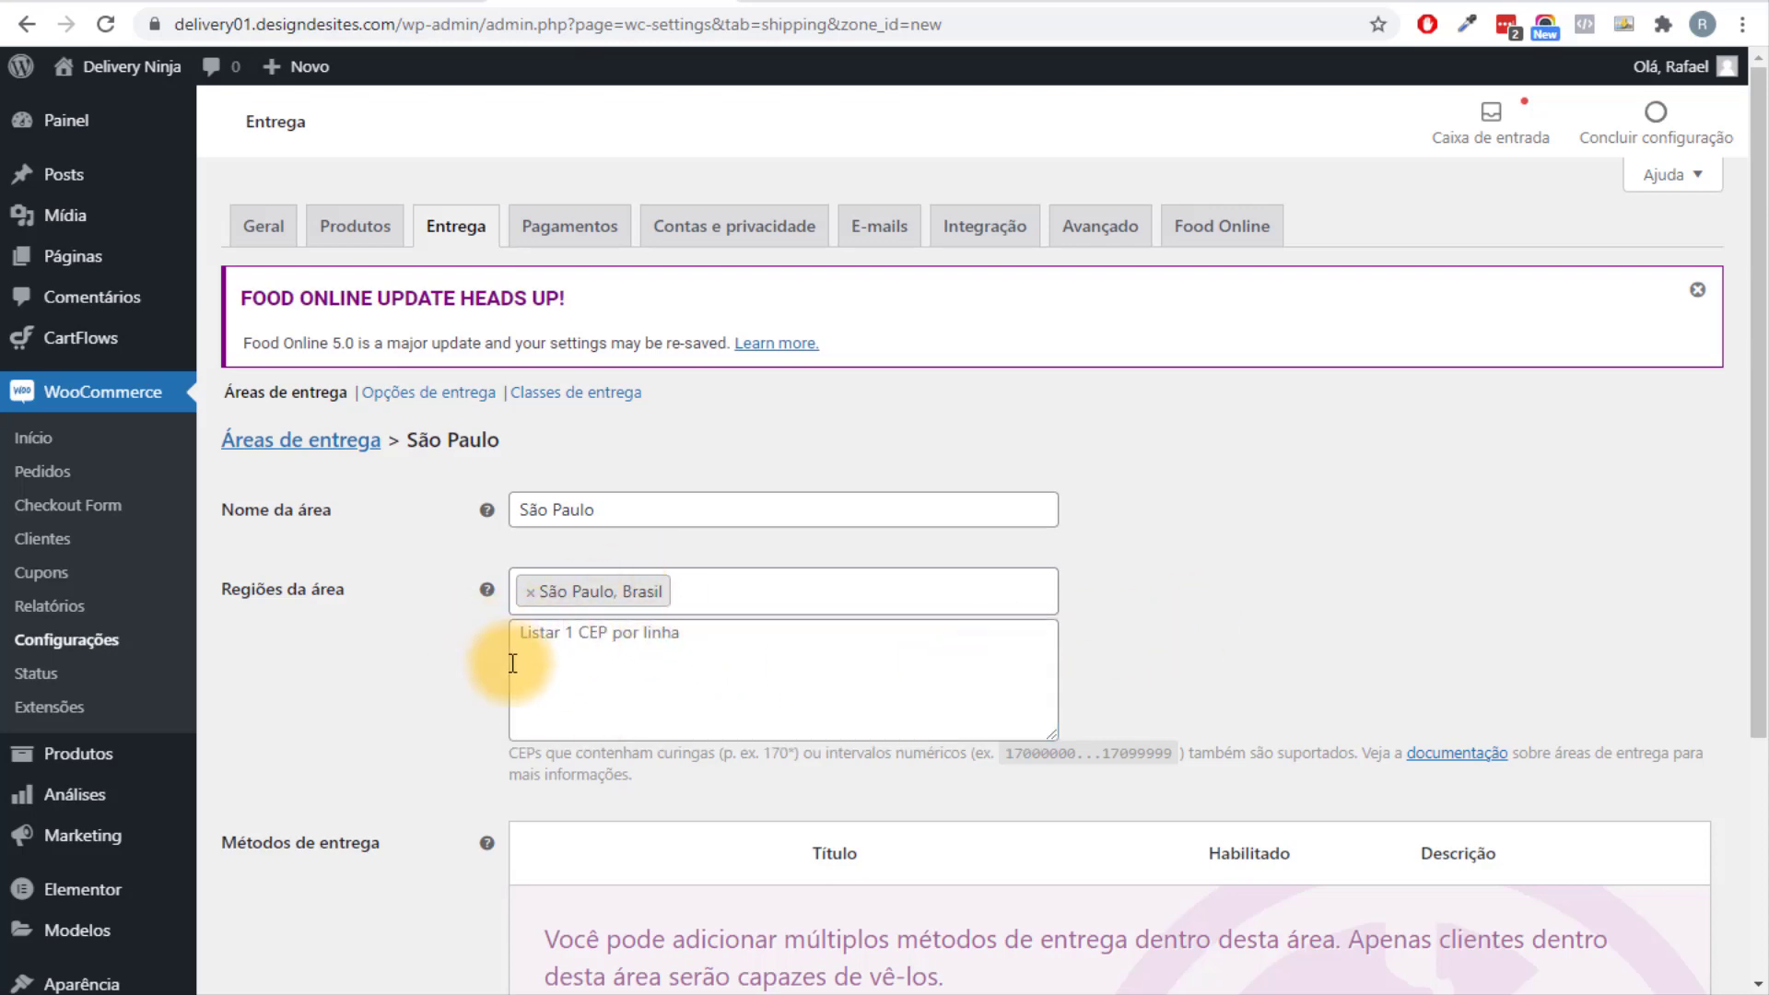
scroll(1323, 738, down, 4)
Add the Retirar no local pickup method to the São Paulo zone.
click(656, 732)
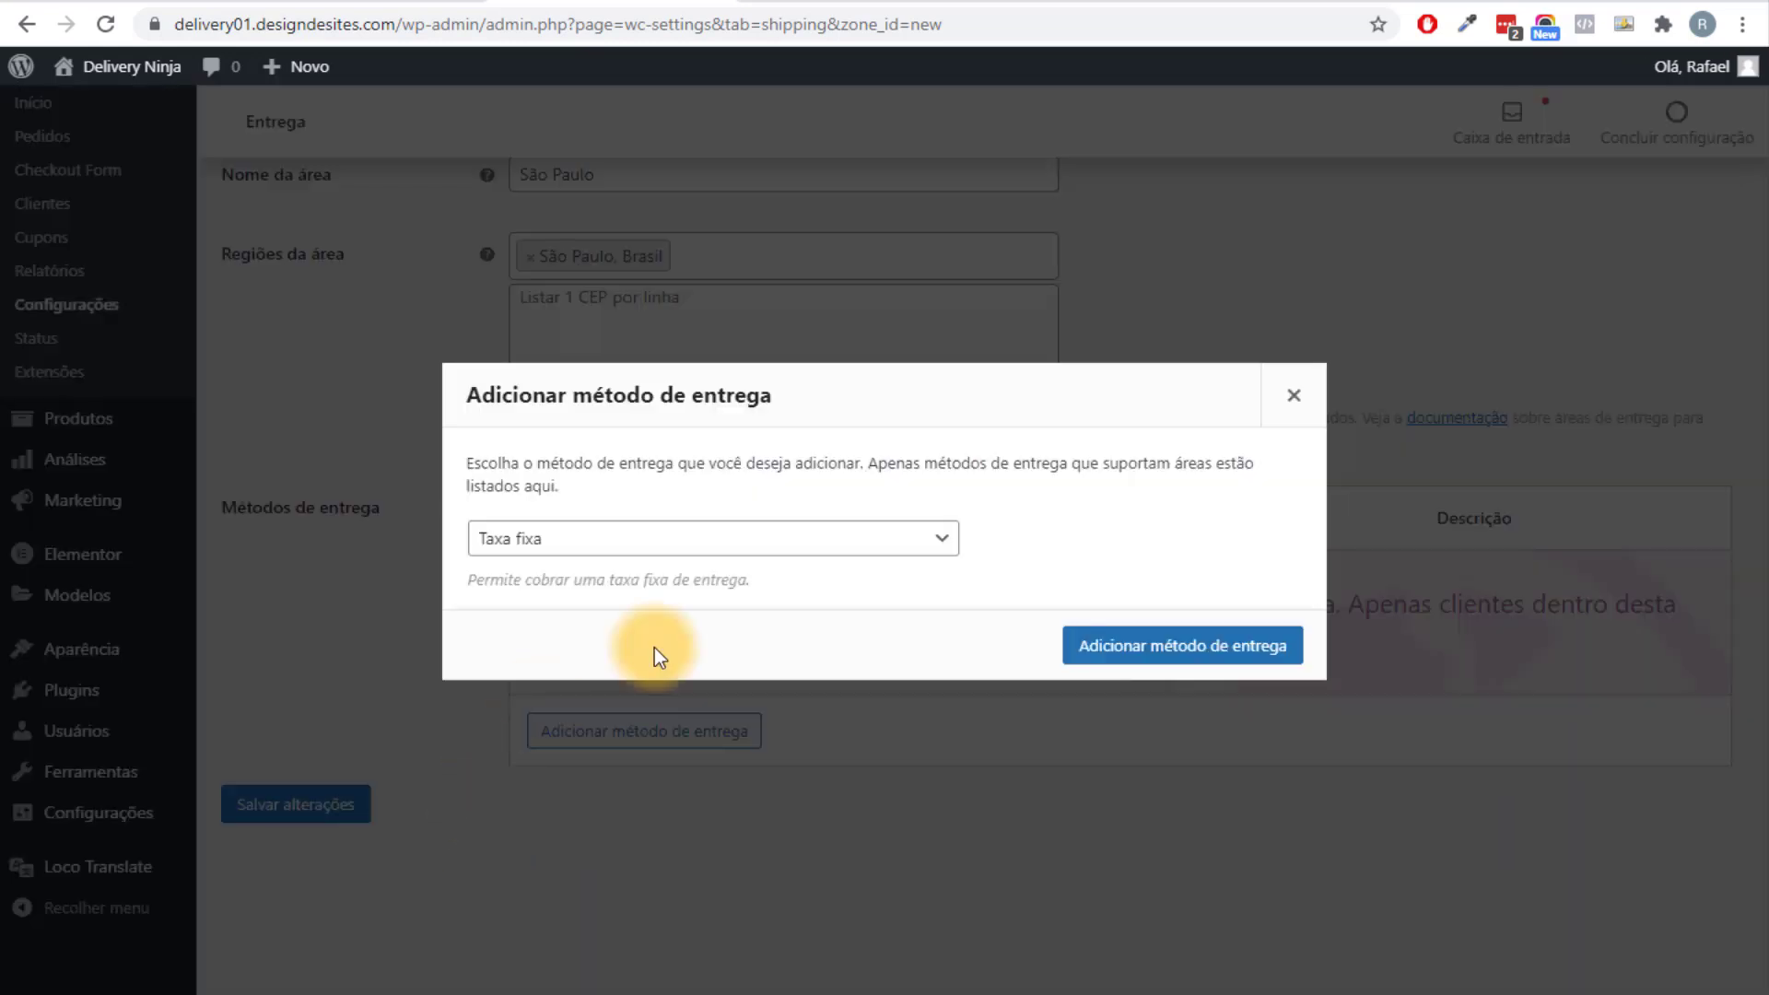
click(626, 539)
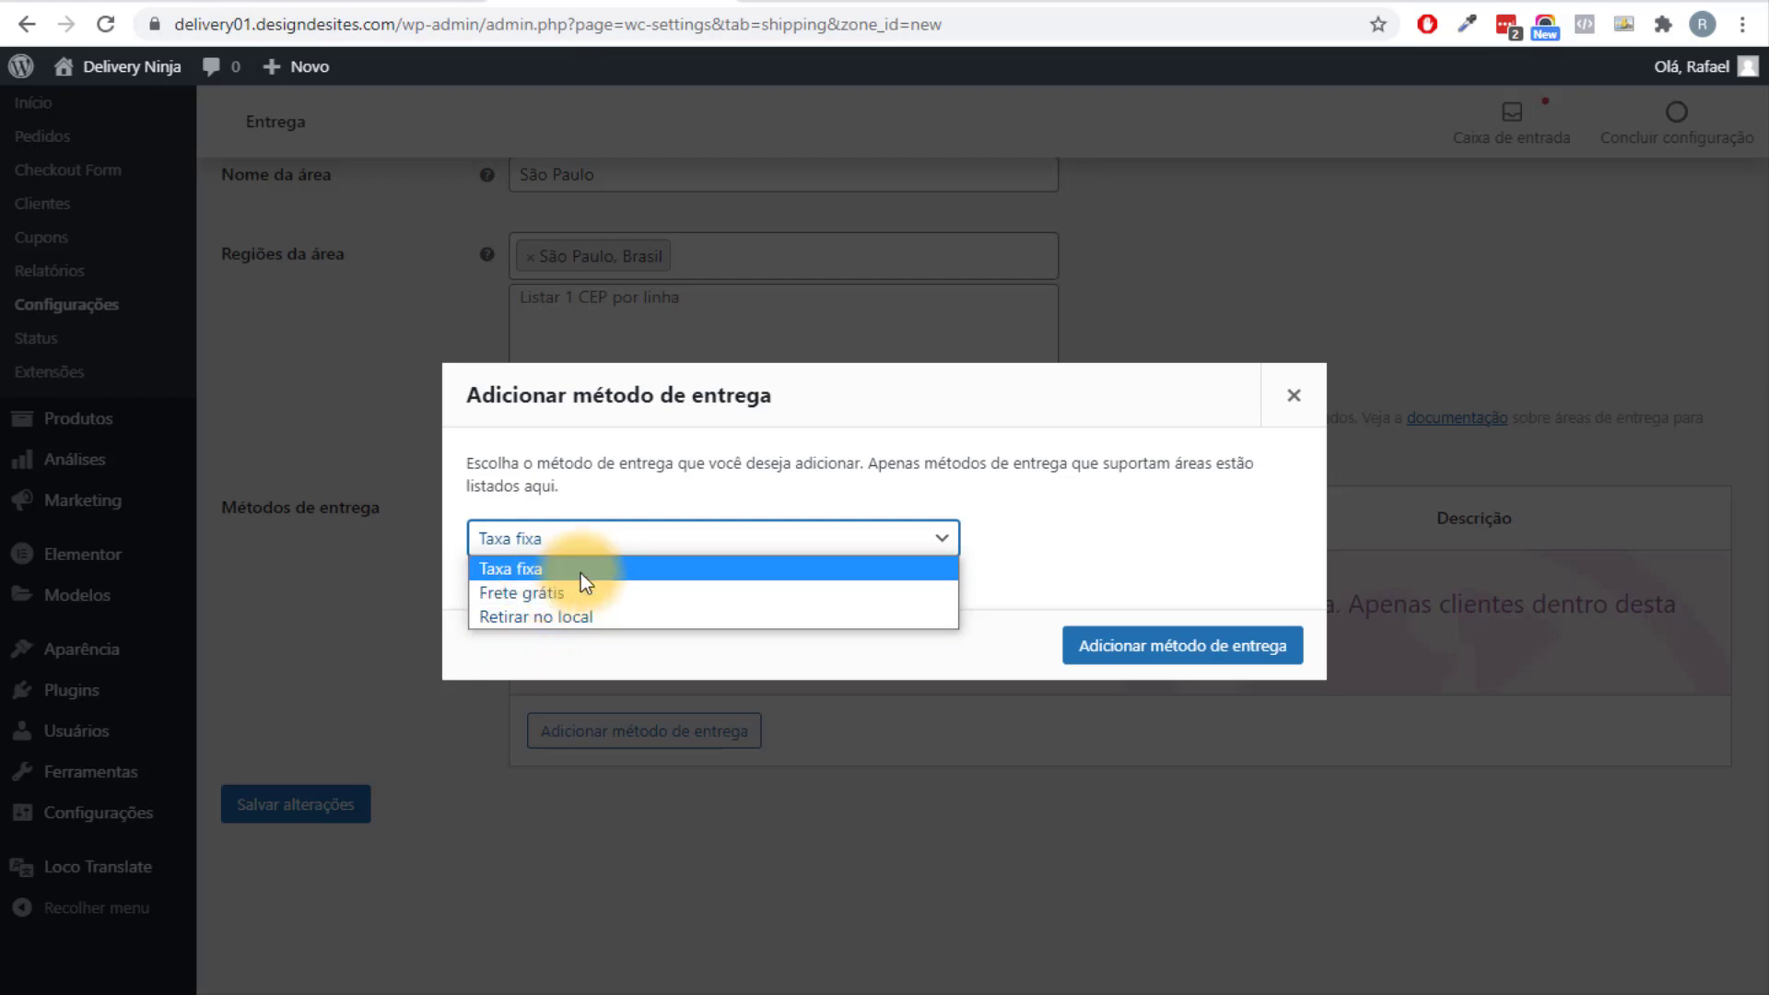
click(599, 615)
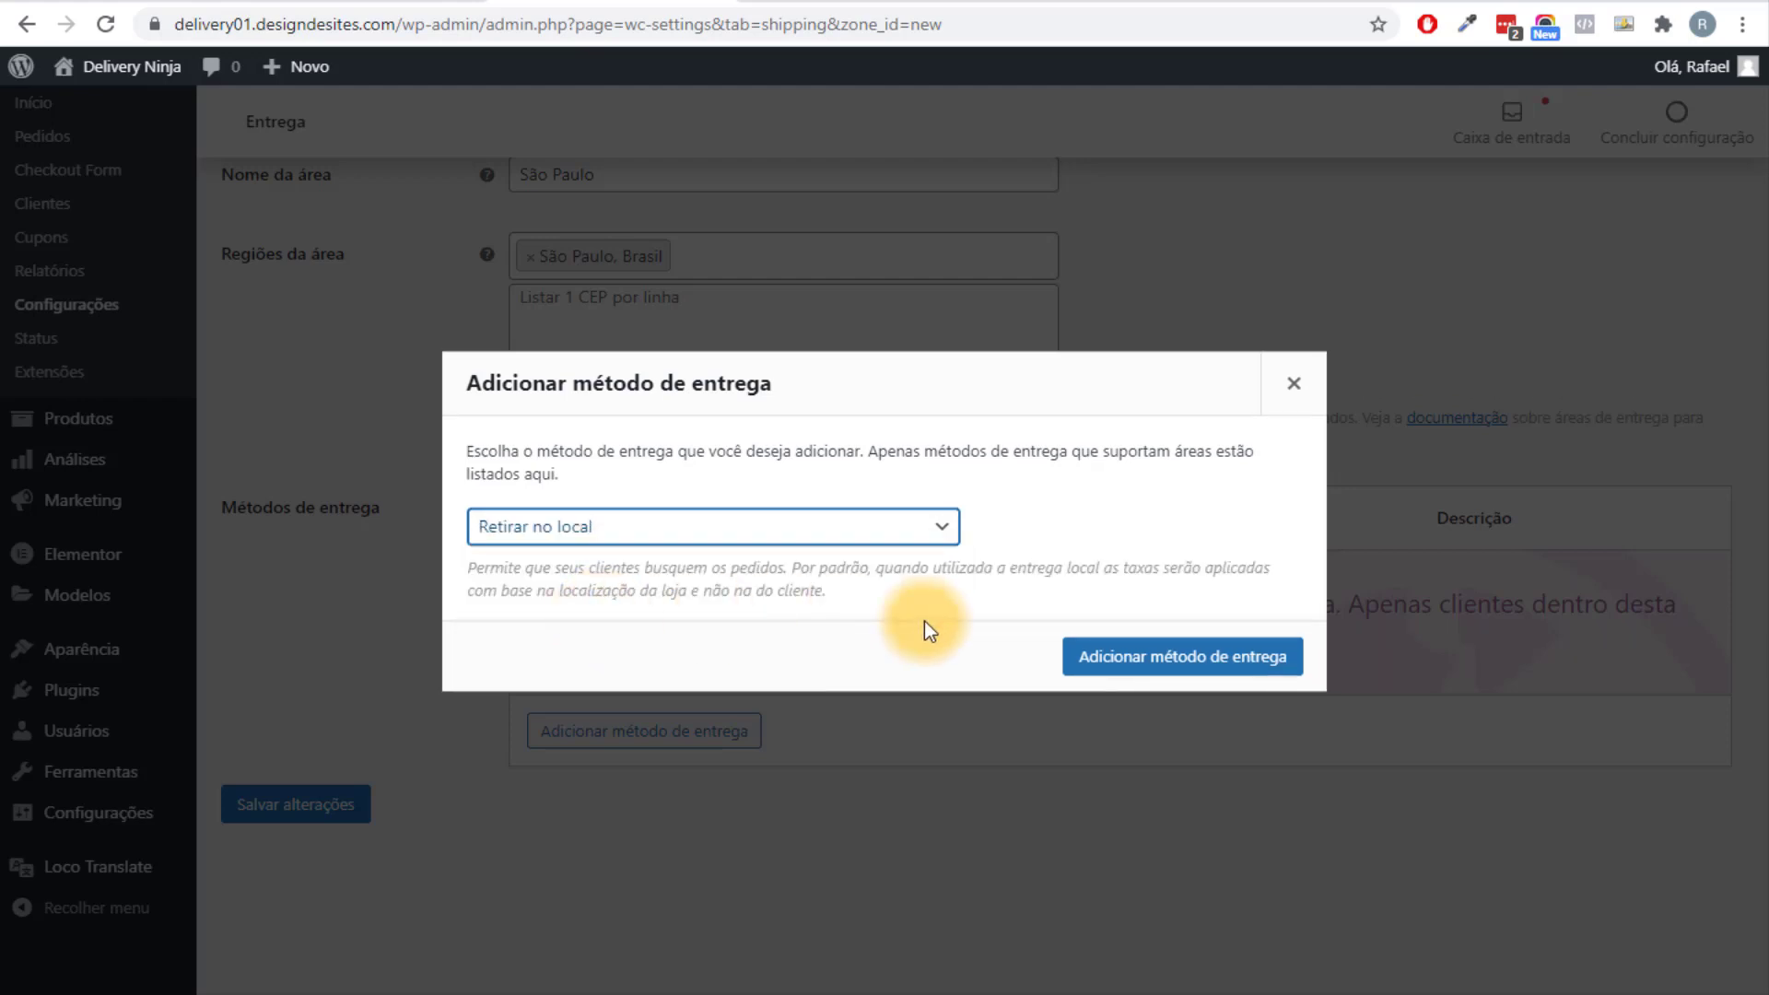
click(1154, 654)
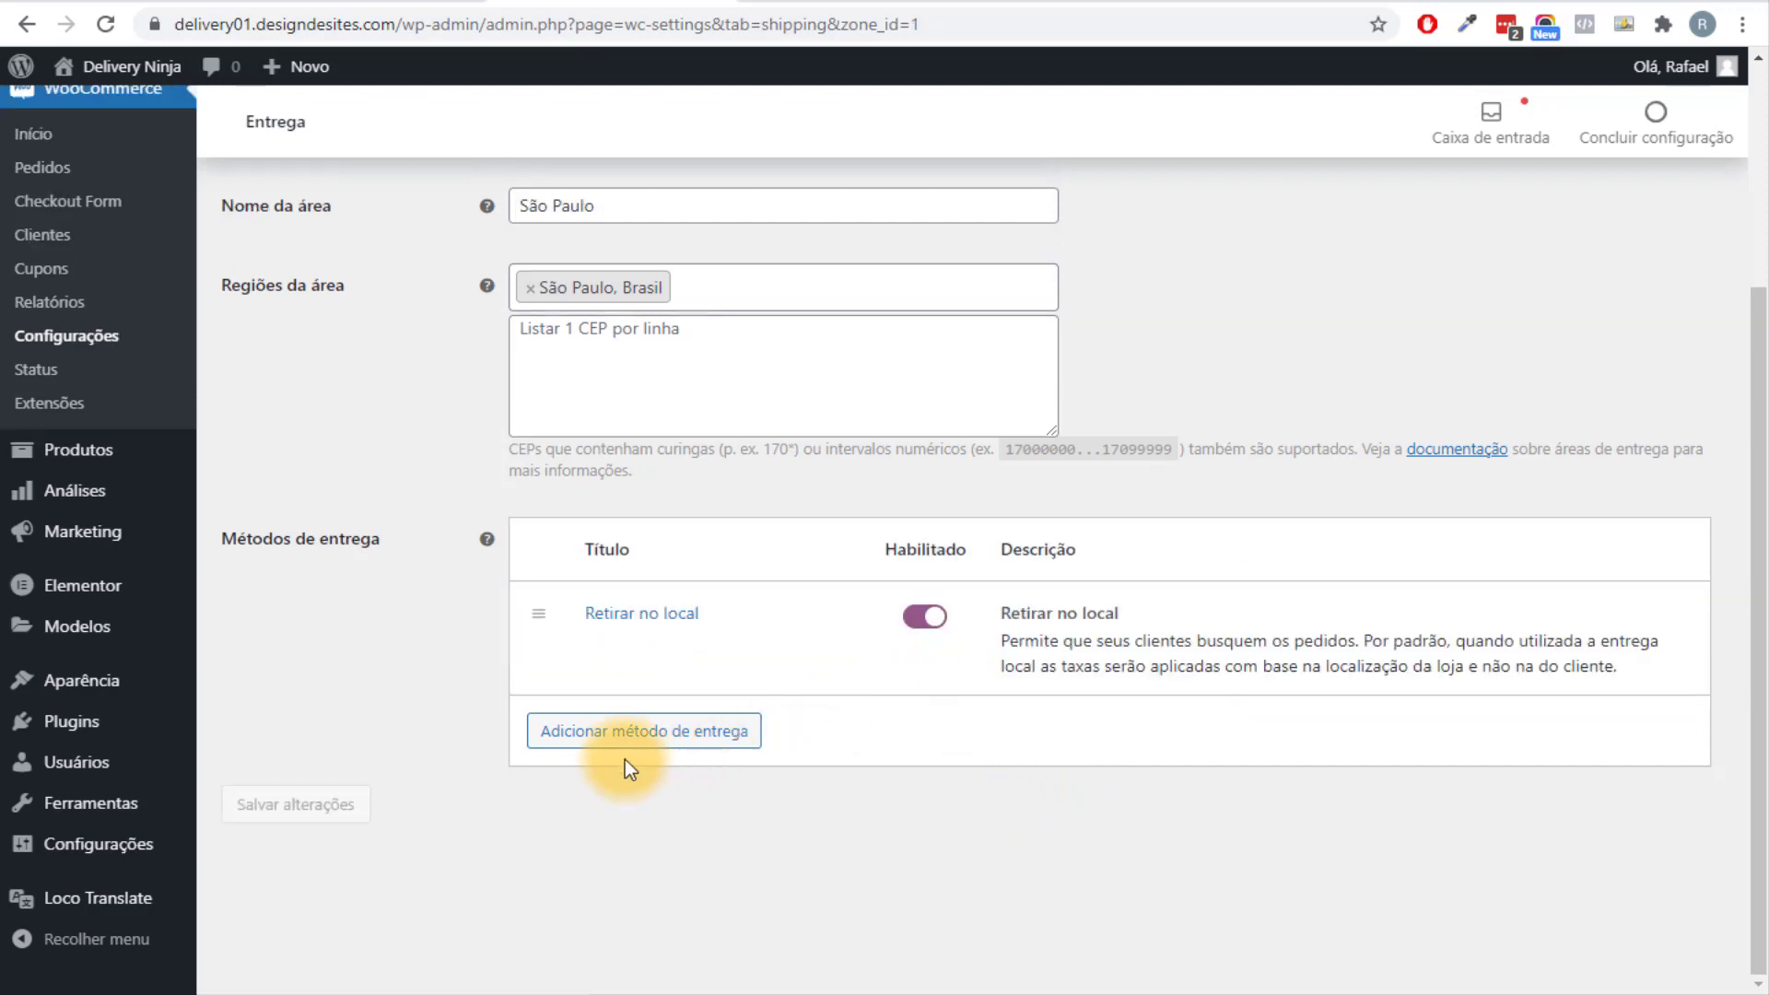
Add a Taxa fixa method titled Motoboy with cost 10 and save it.
click(628, 737)
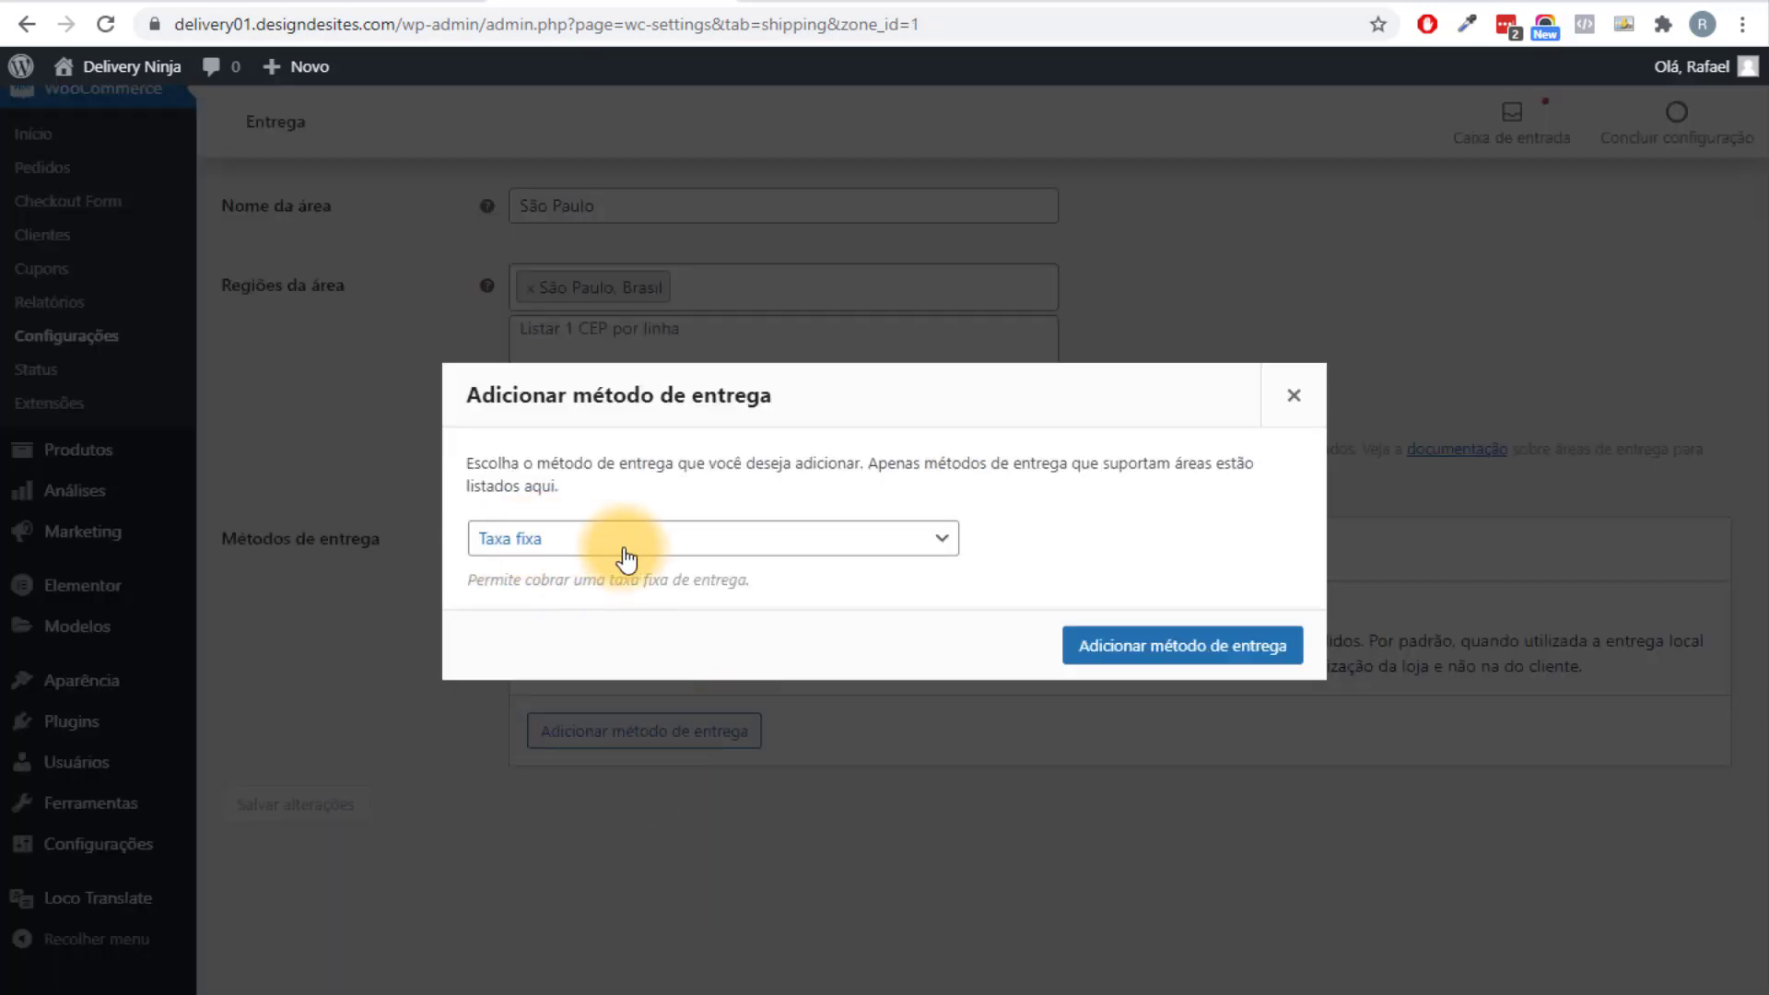
click(1171, 649)
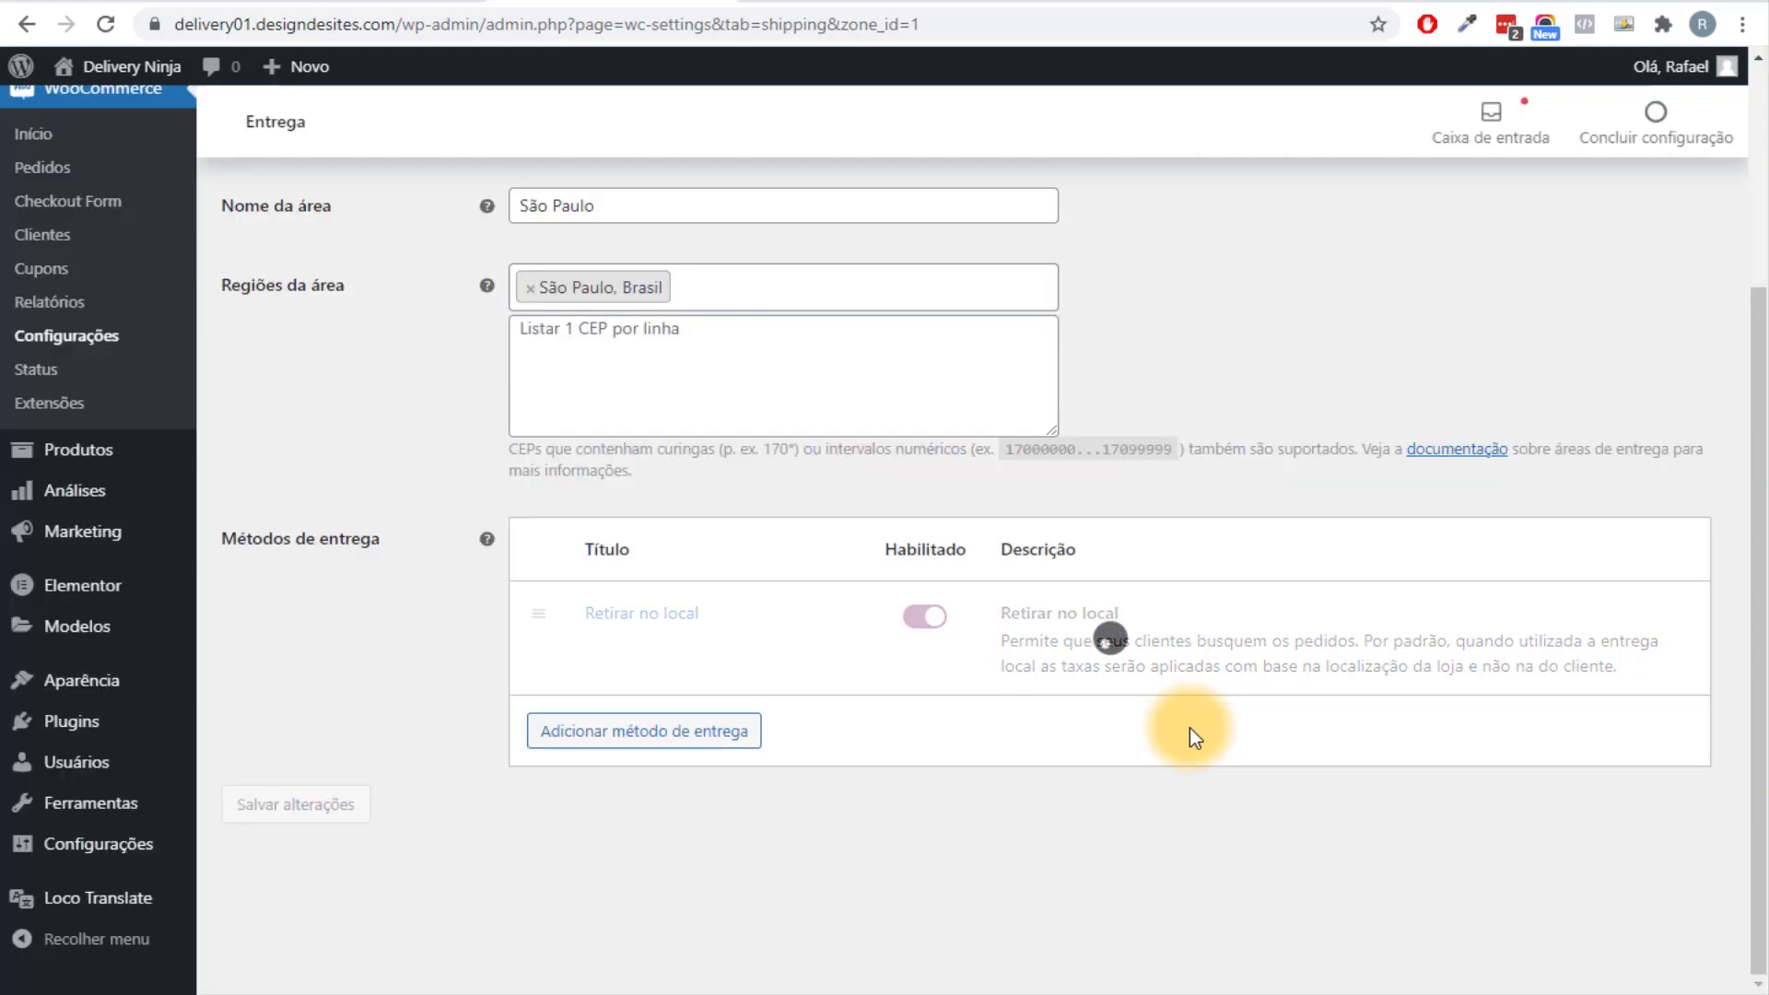
click(605, 757)
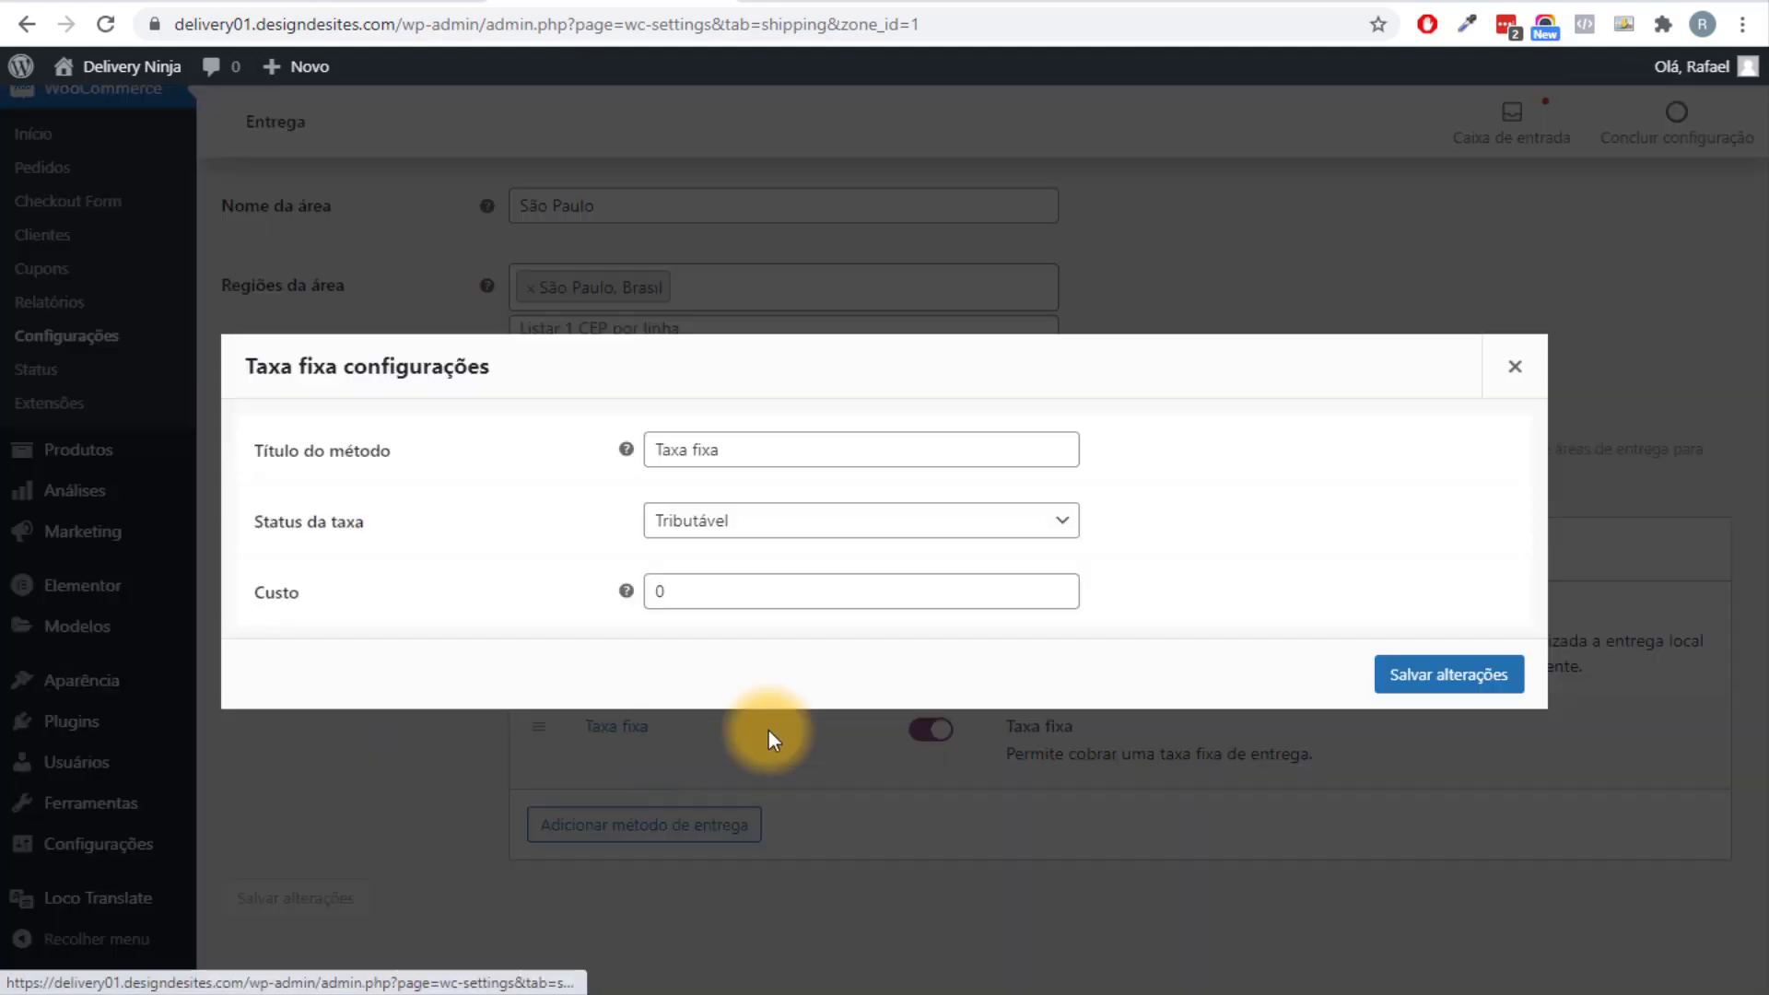
drag(733, 452, 618, 440)
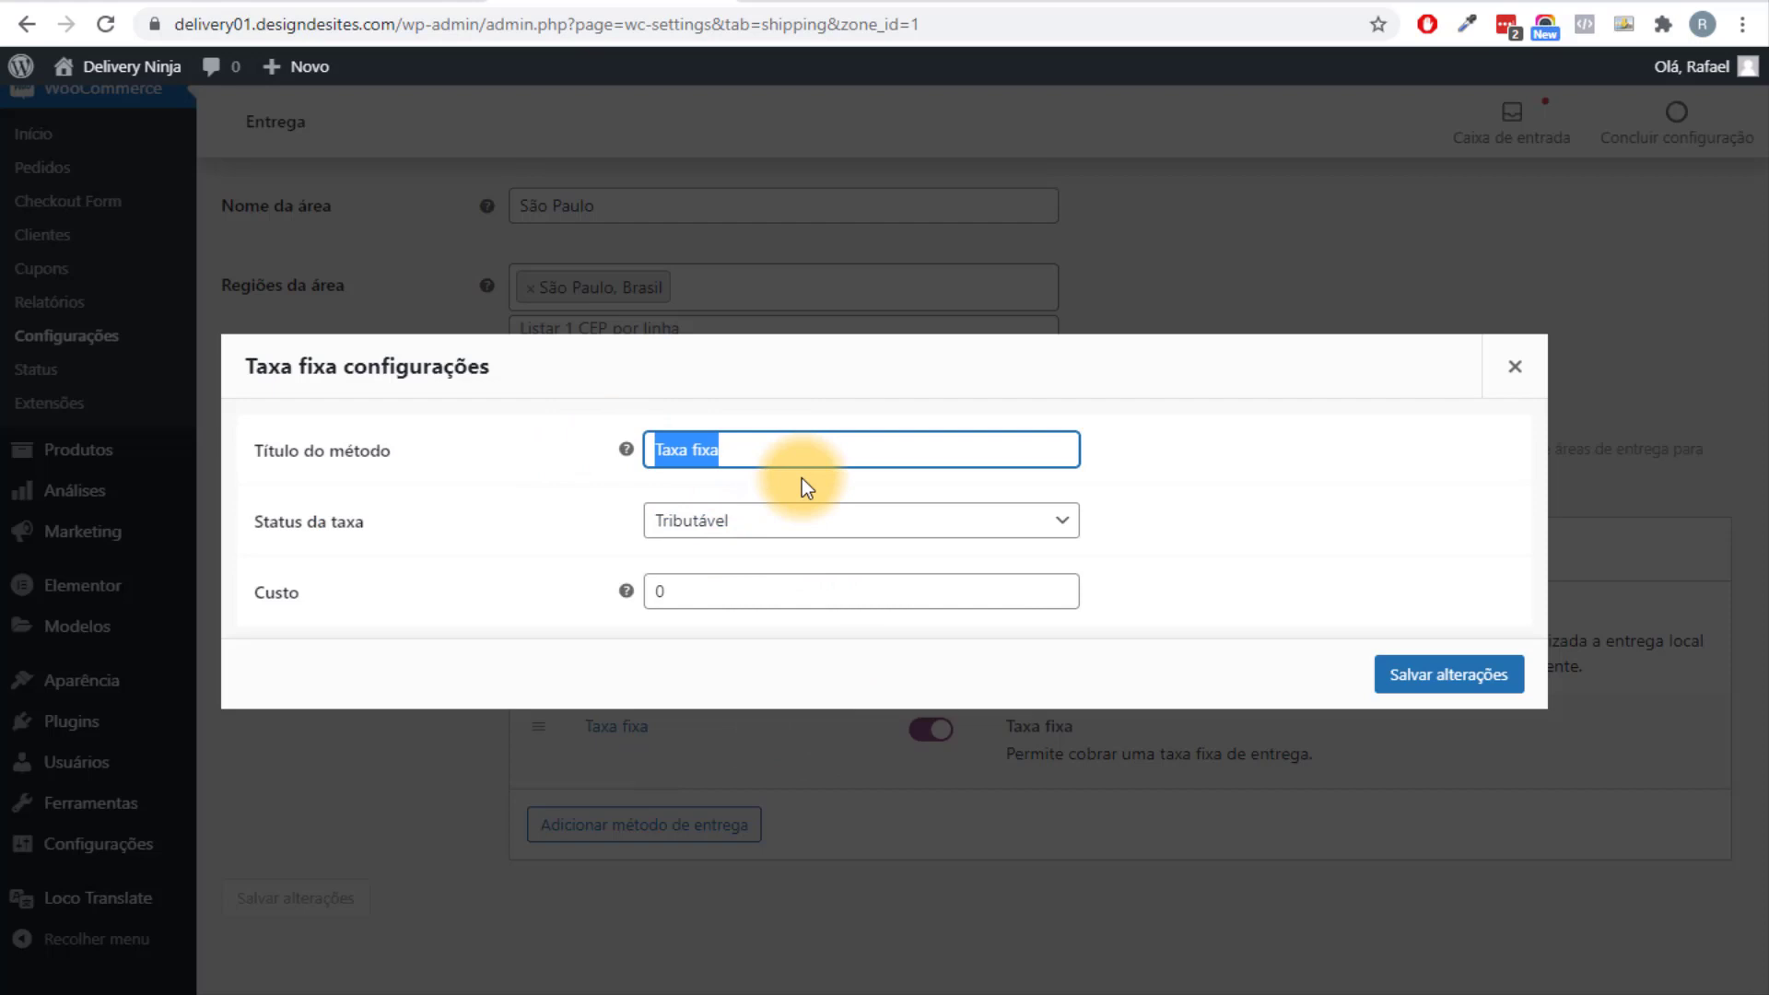
text(Motoboy)
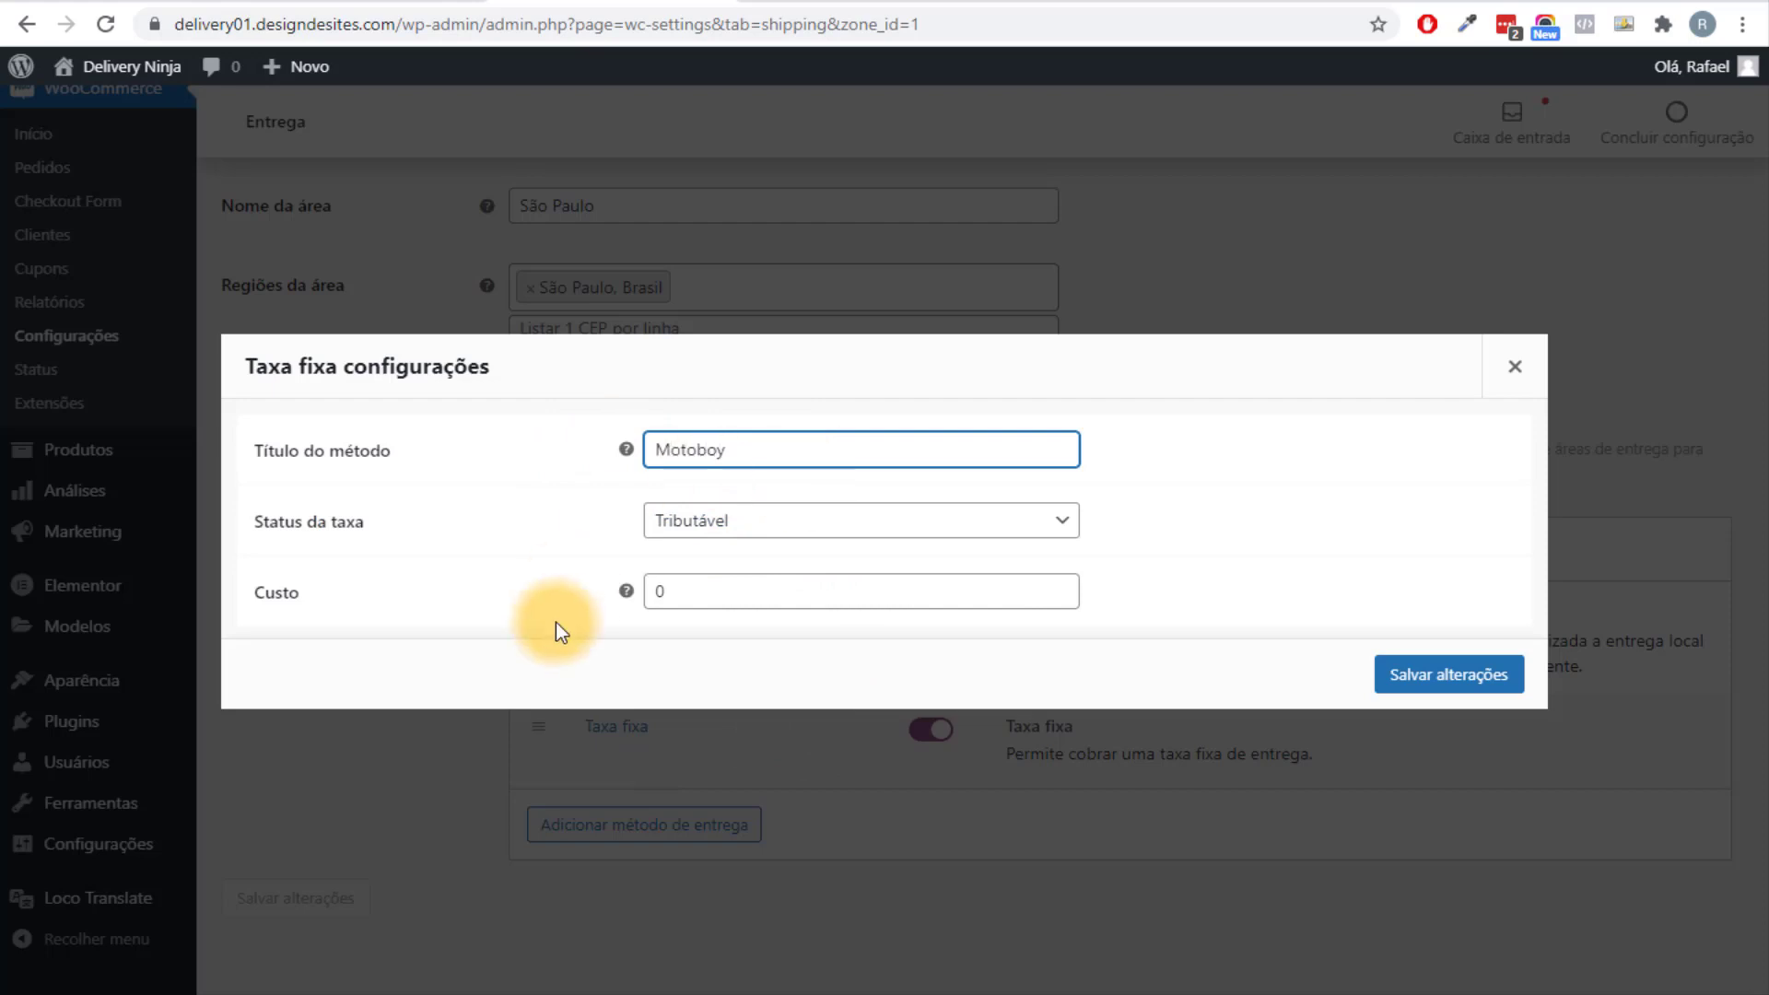
double_click(649, 592)
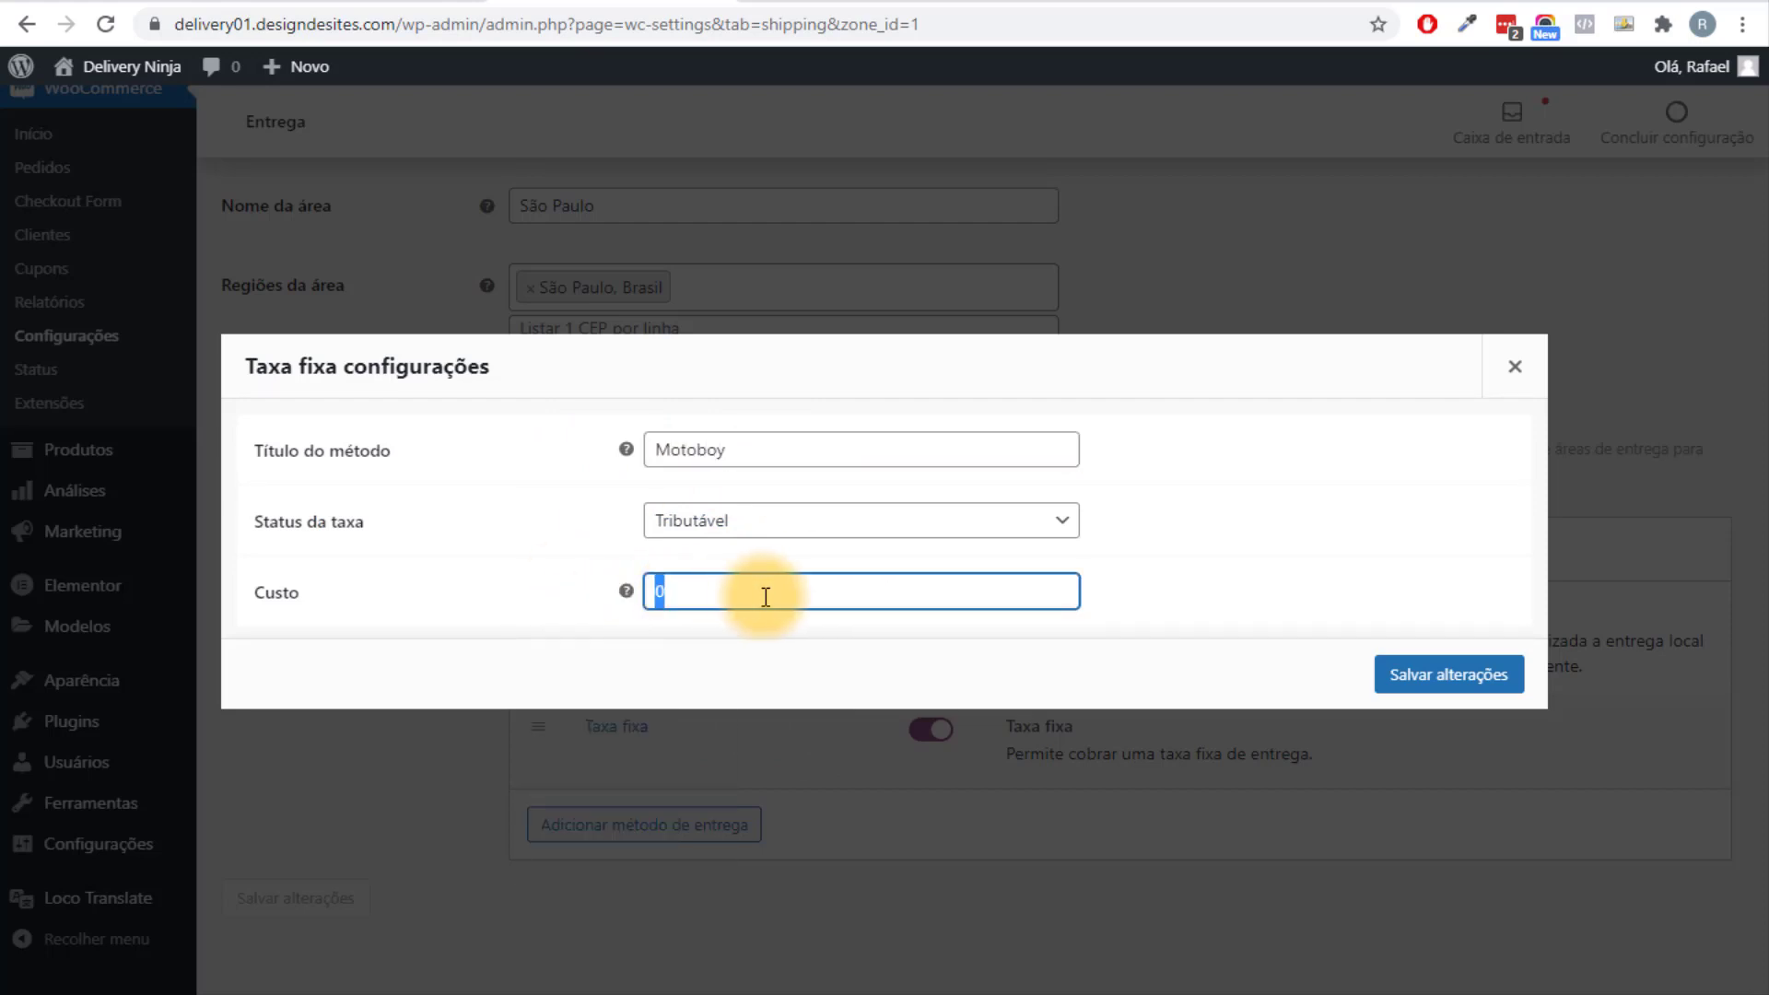
text(10)
click(1435, 678)
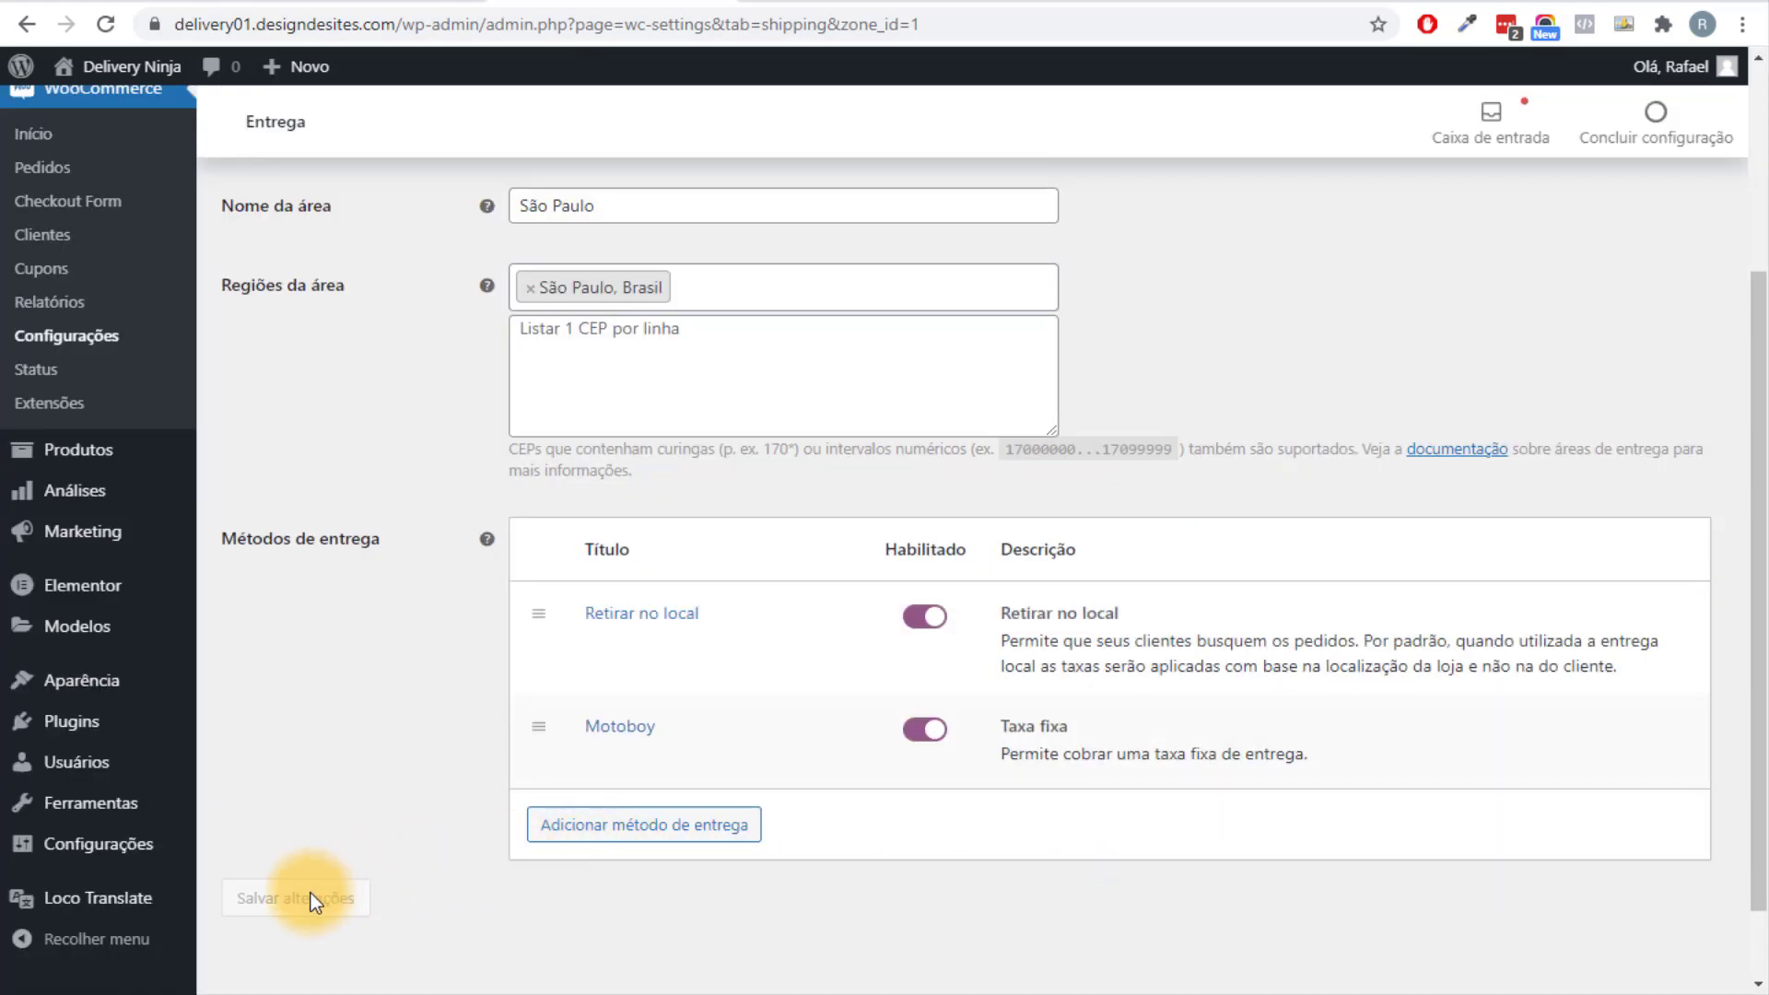
scroll(446, 471, up, 1)
scroll(446, 471, up, 2)
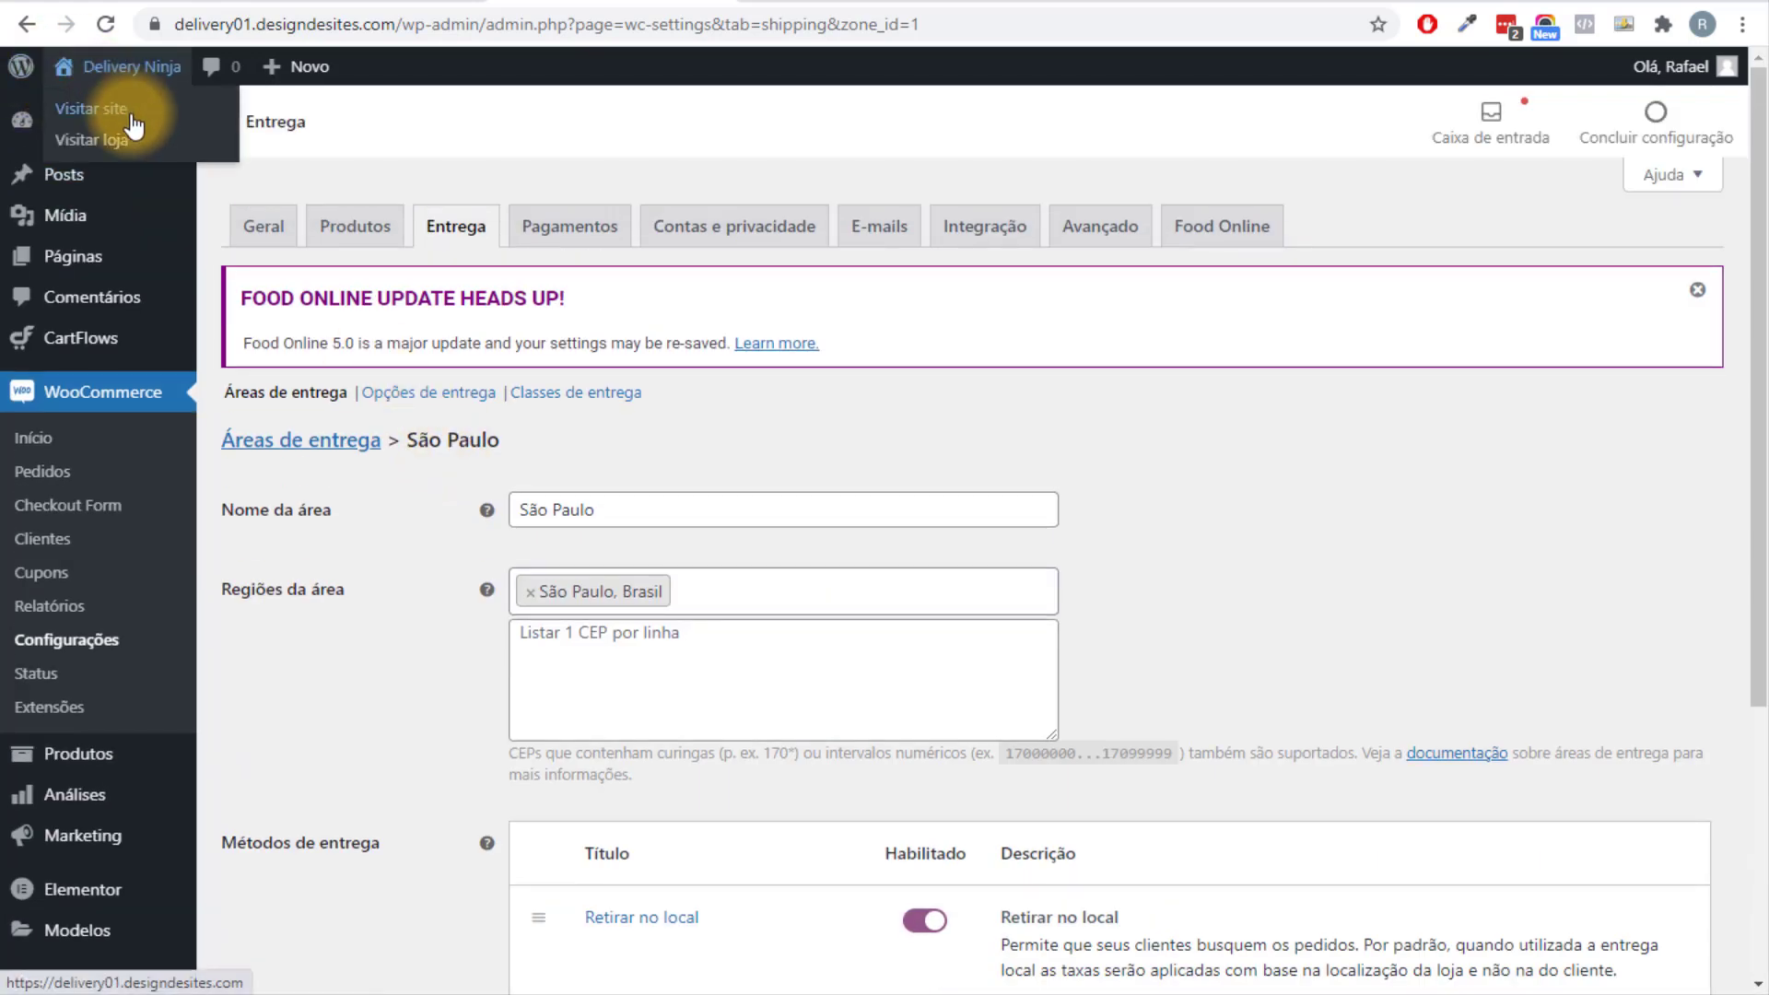
Visit the Delivery Ninja store and go from the cart to checkout.
click(92, 66)
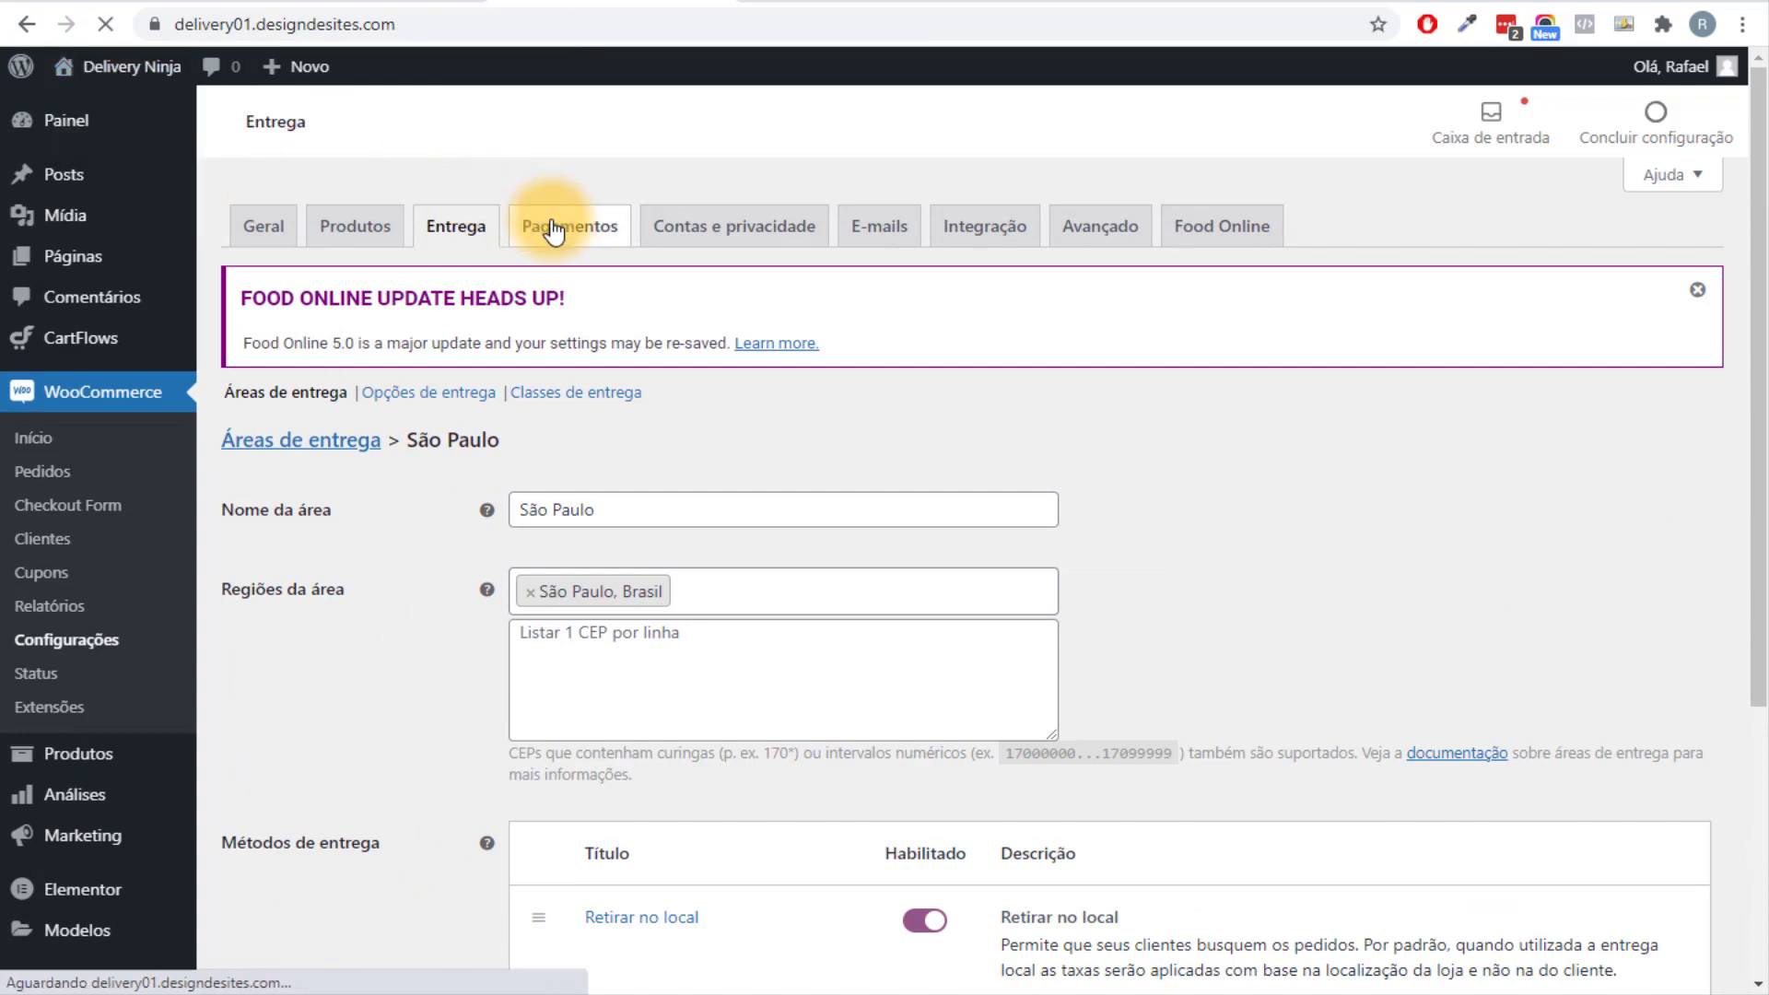
scroll(667, 390, down, 9)
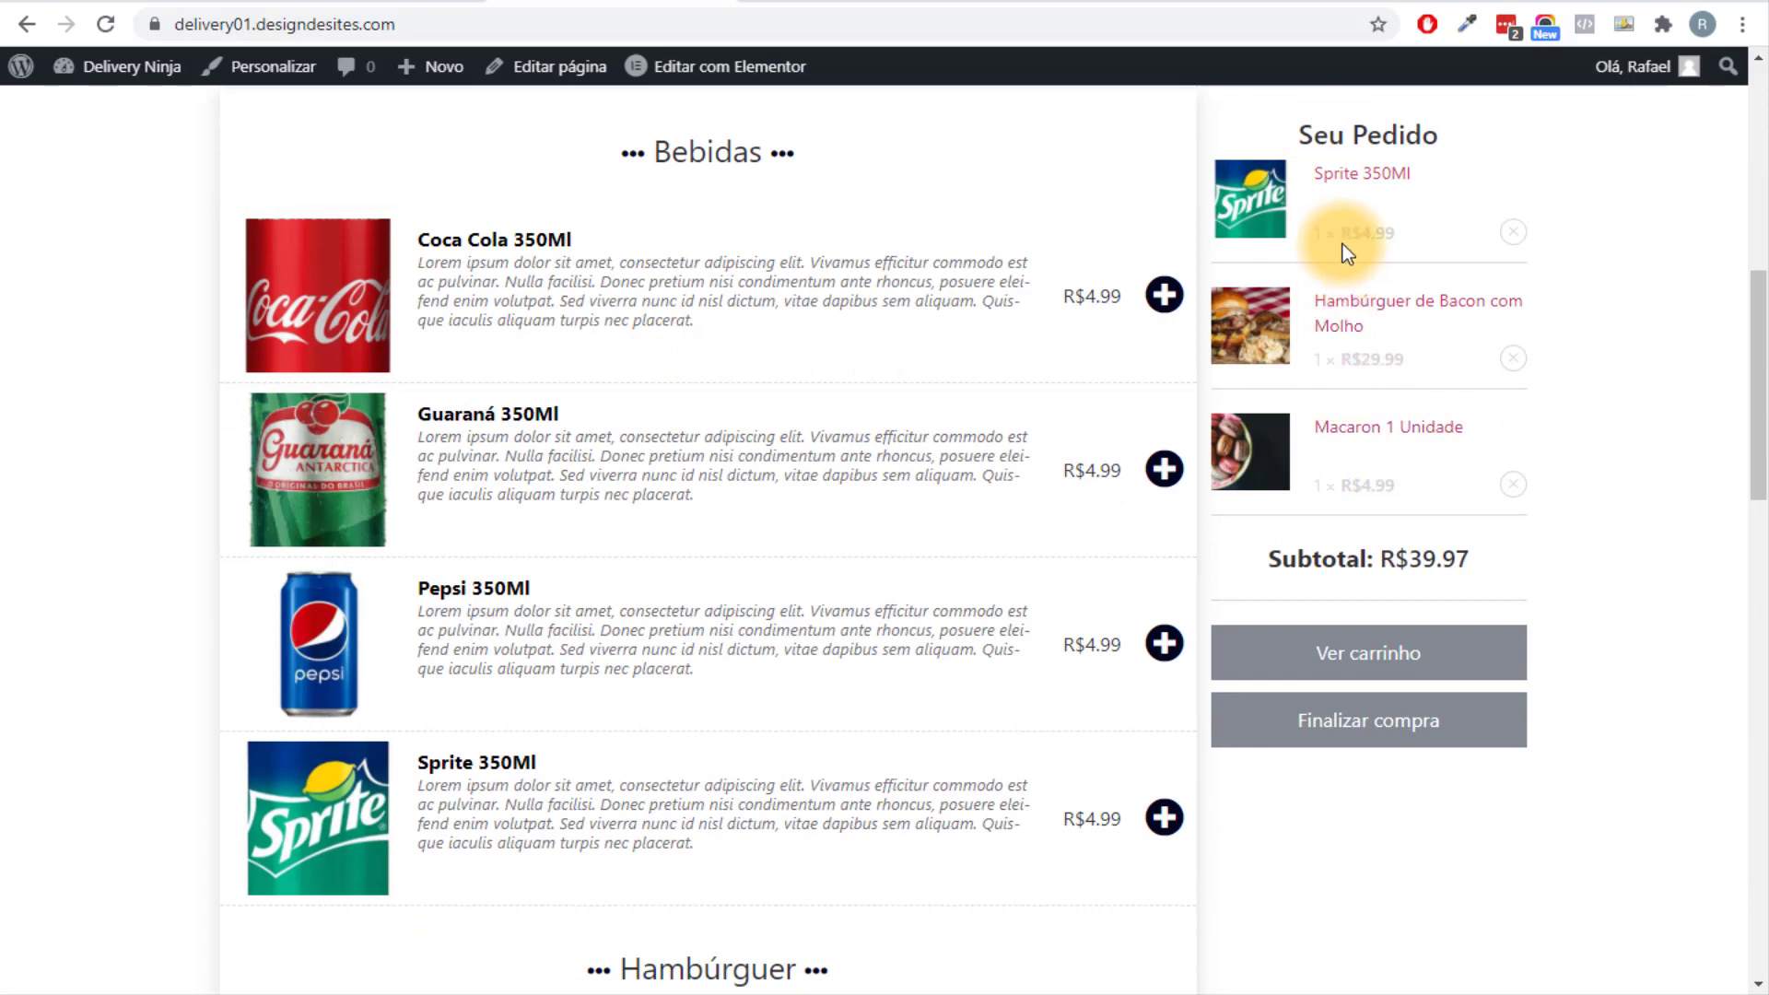
scroll(1341, 225, down, 13)
scroll(1336, 226, down, 9)
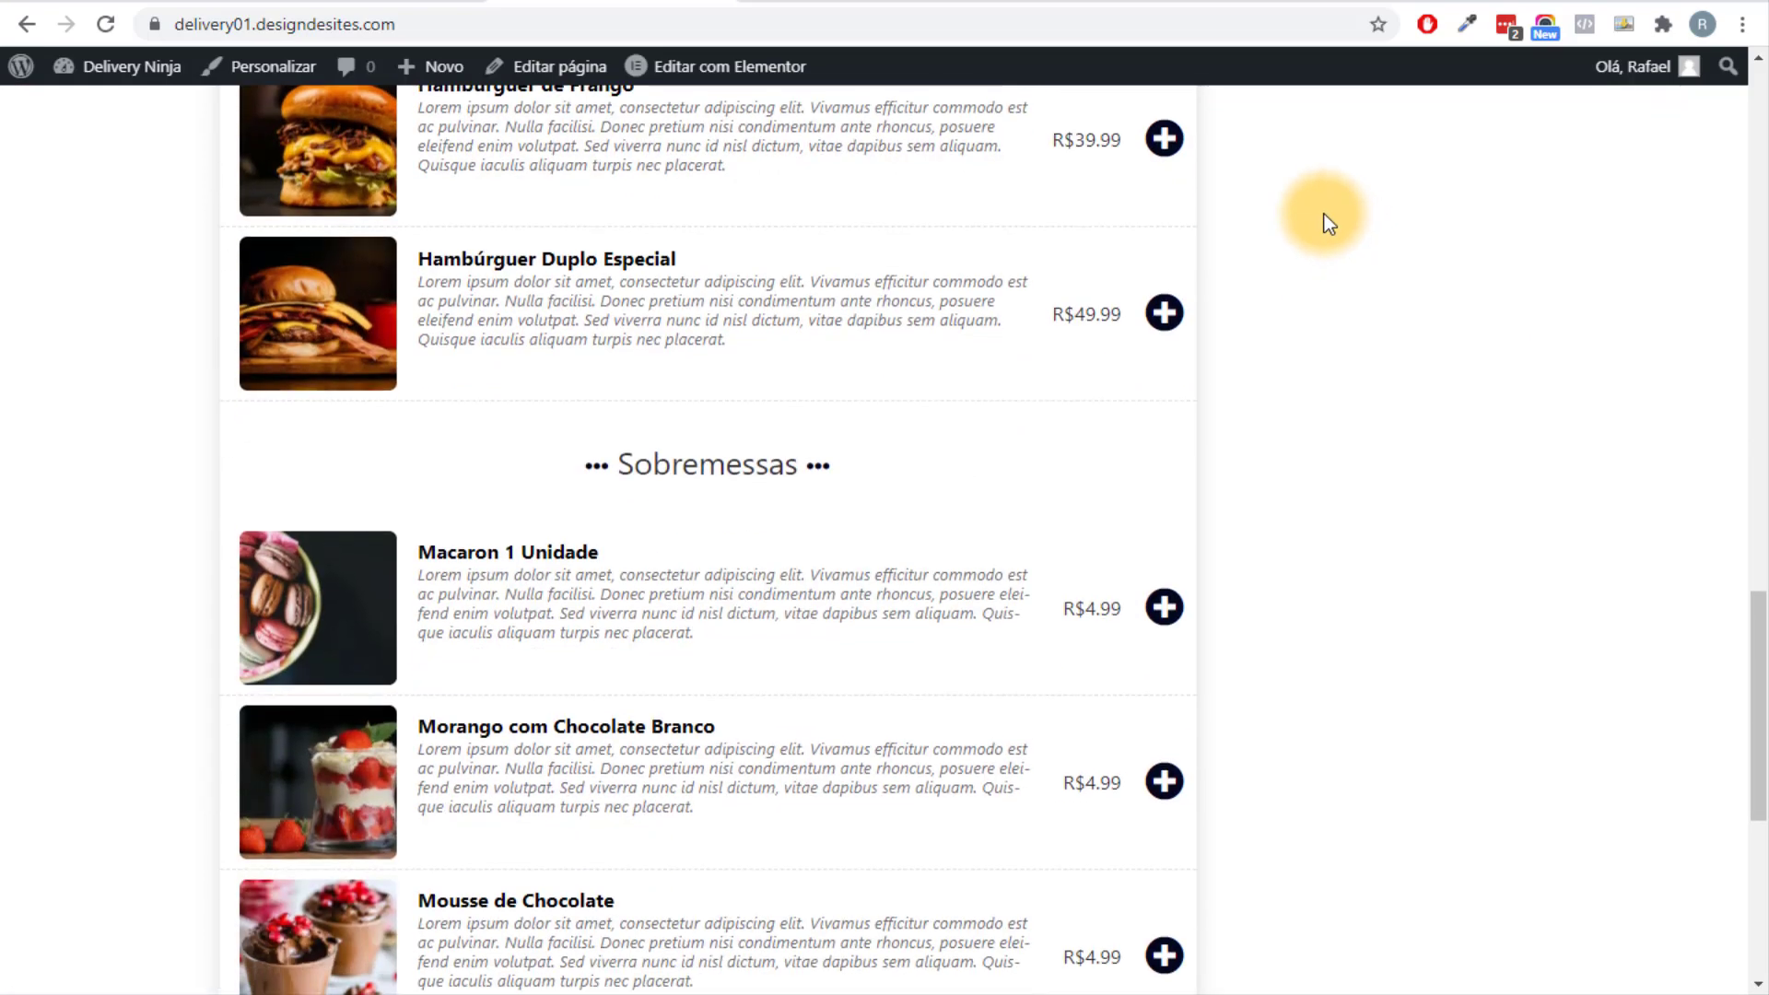
scroll(1487, 335, up, 6)
scroll(1487, 335, up, 13)
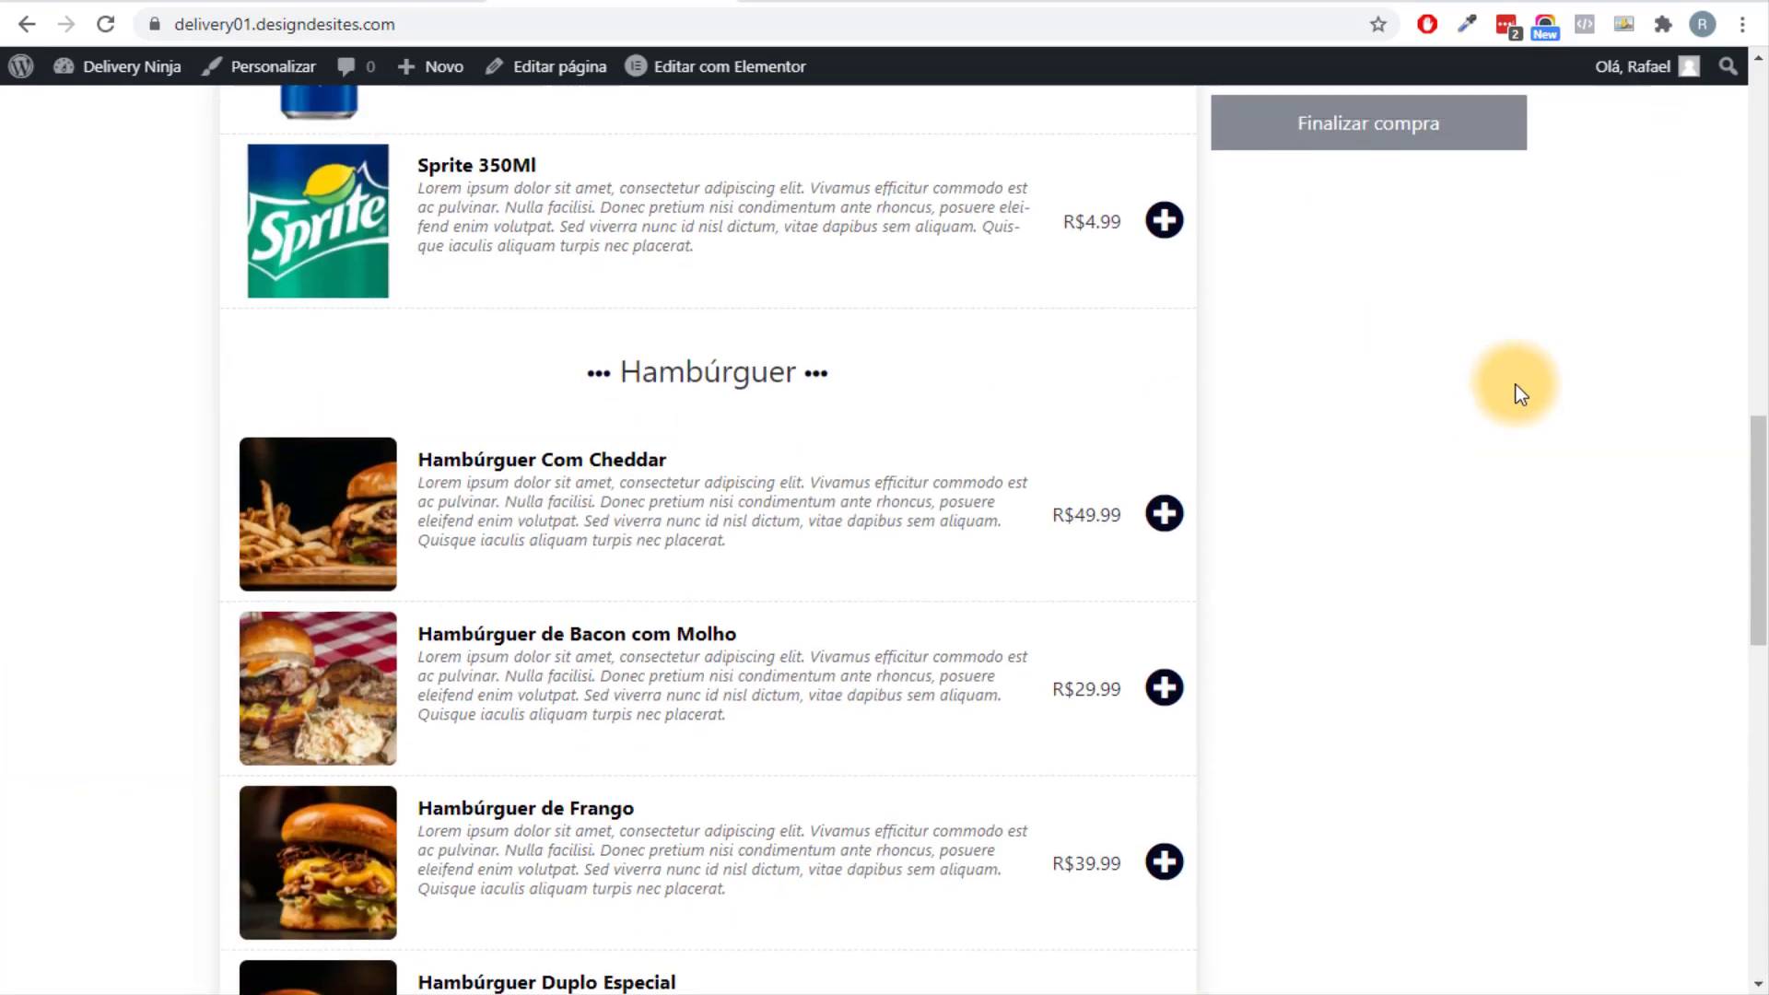
scroll(1248, 473, down, 7)
scroll(1740, 651, up, 7)
click(1410, 569)
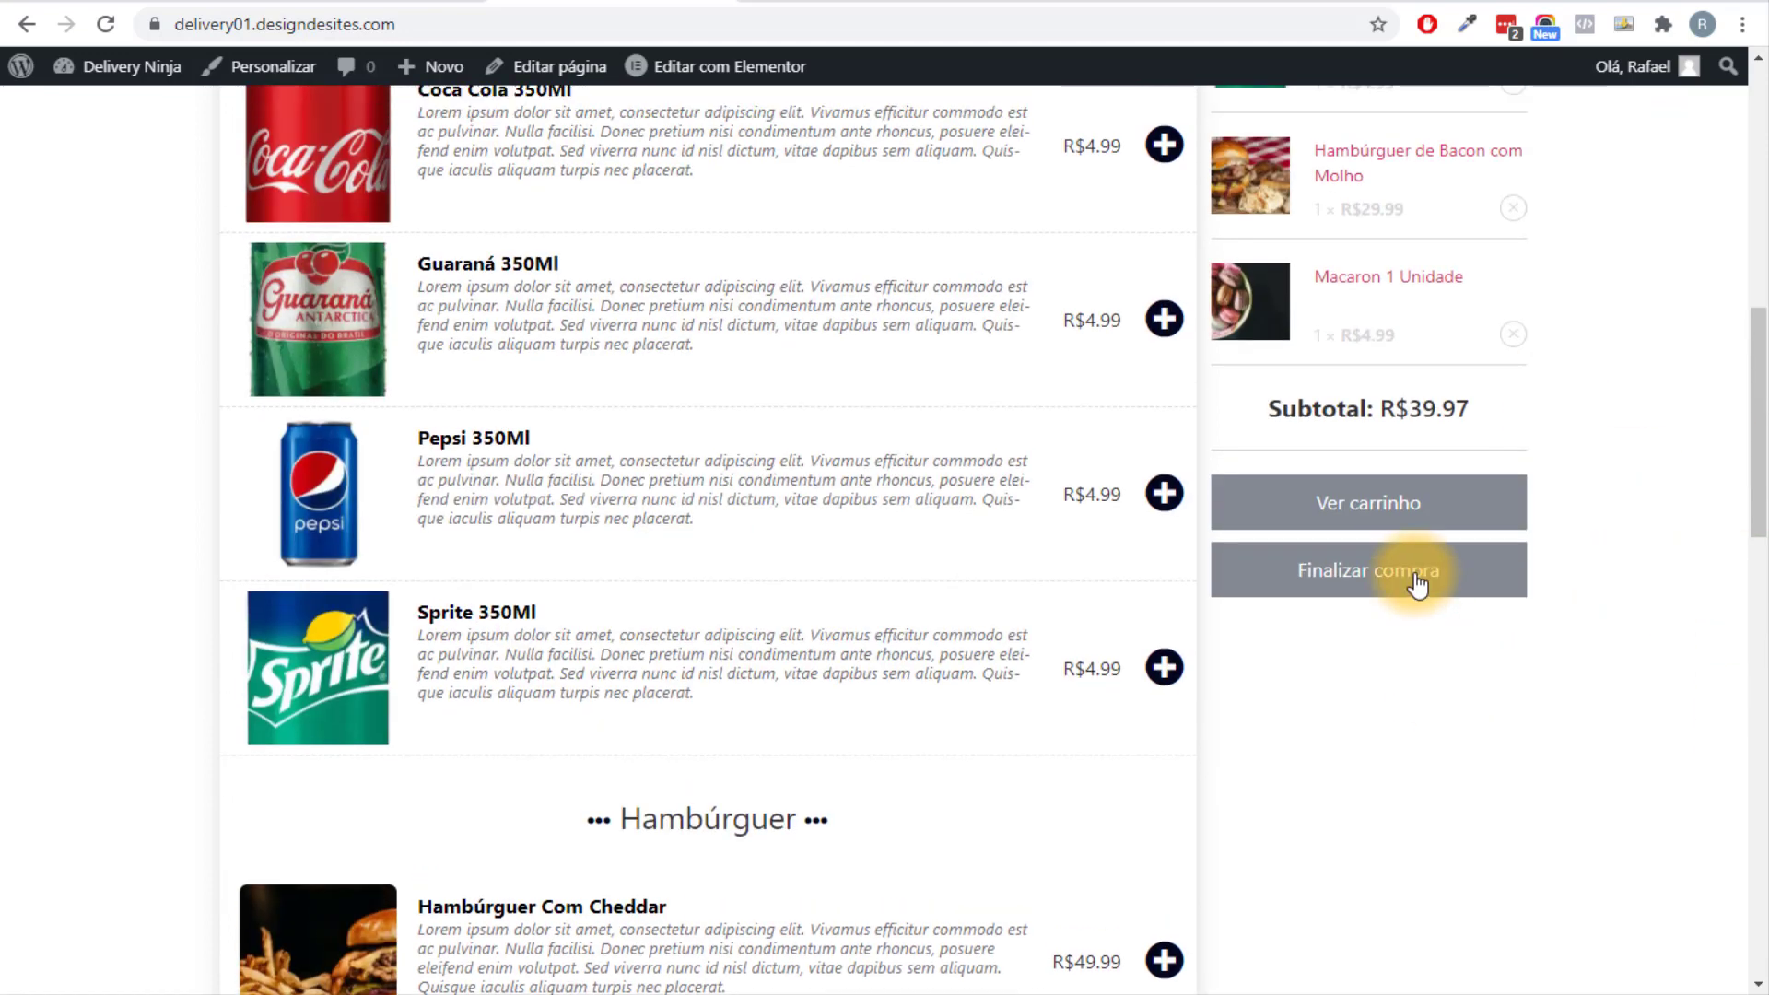
Confirm Motoboy raises the total to R$49.97, then revert to Retirar no local at R$39.97.
scroll(1539, 666, up, 4)
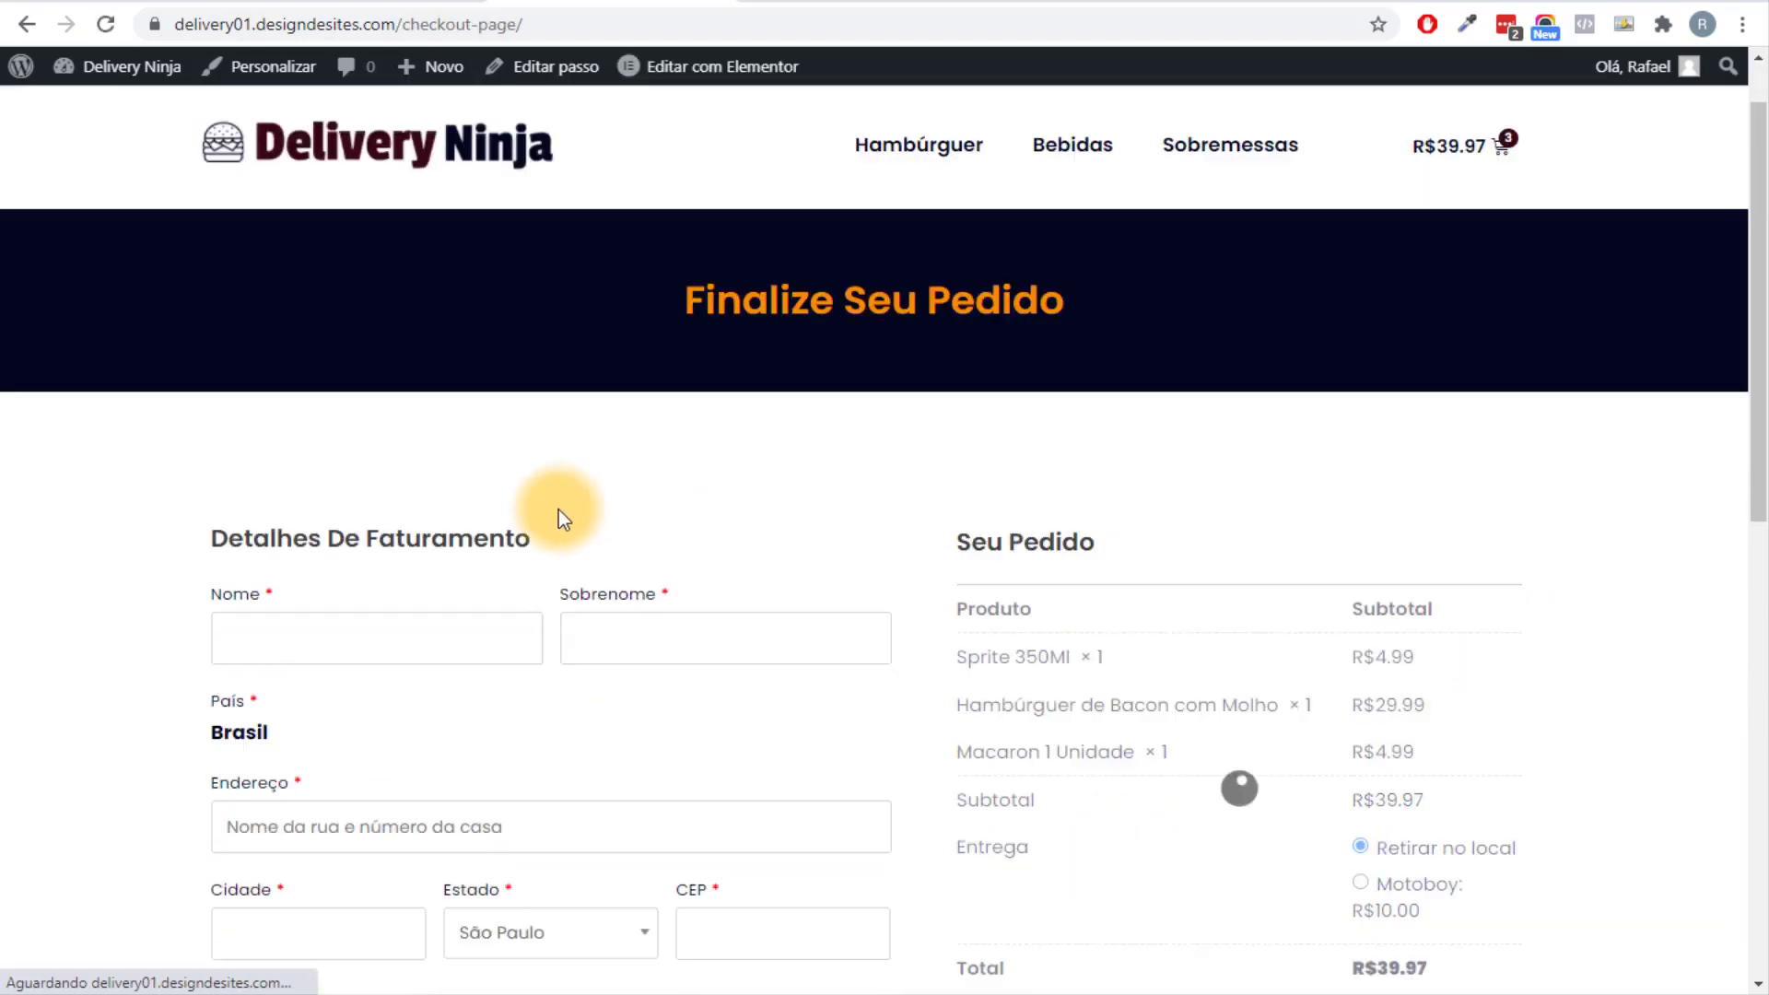
scroll(558, 510, down, 3)
scroll(423, 528, down, 3)
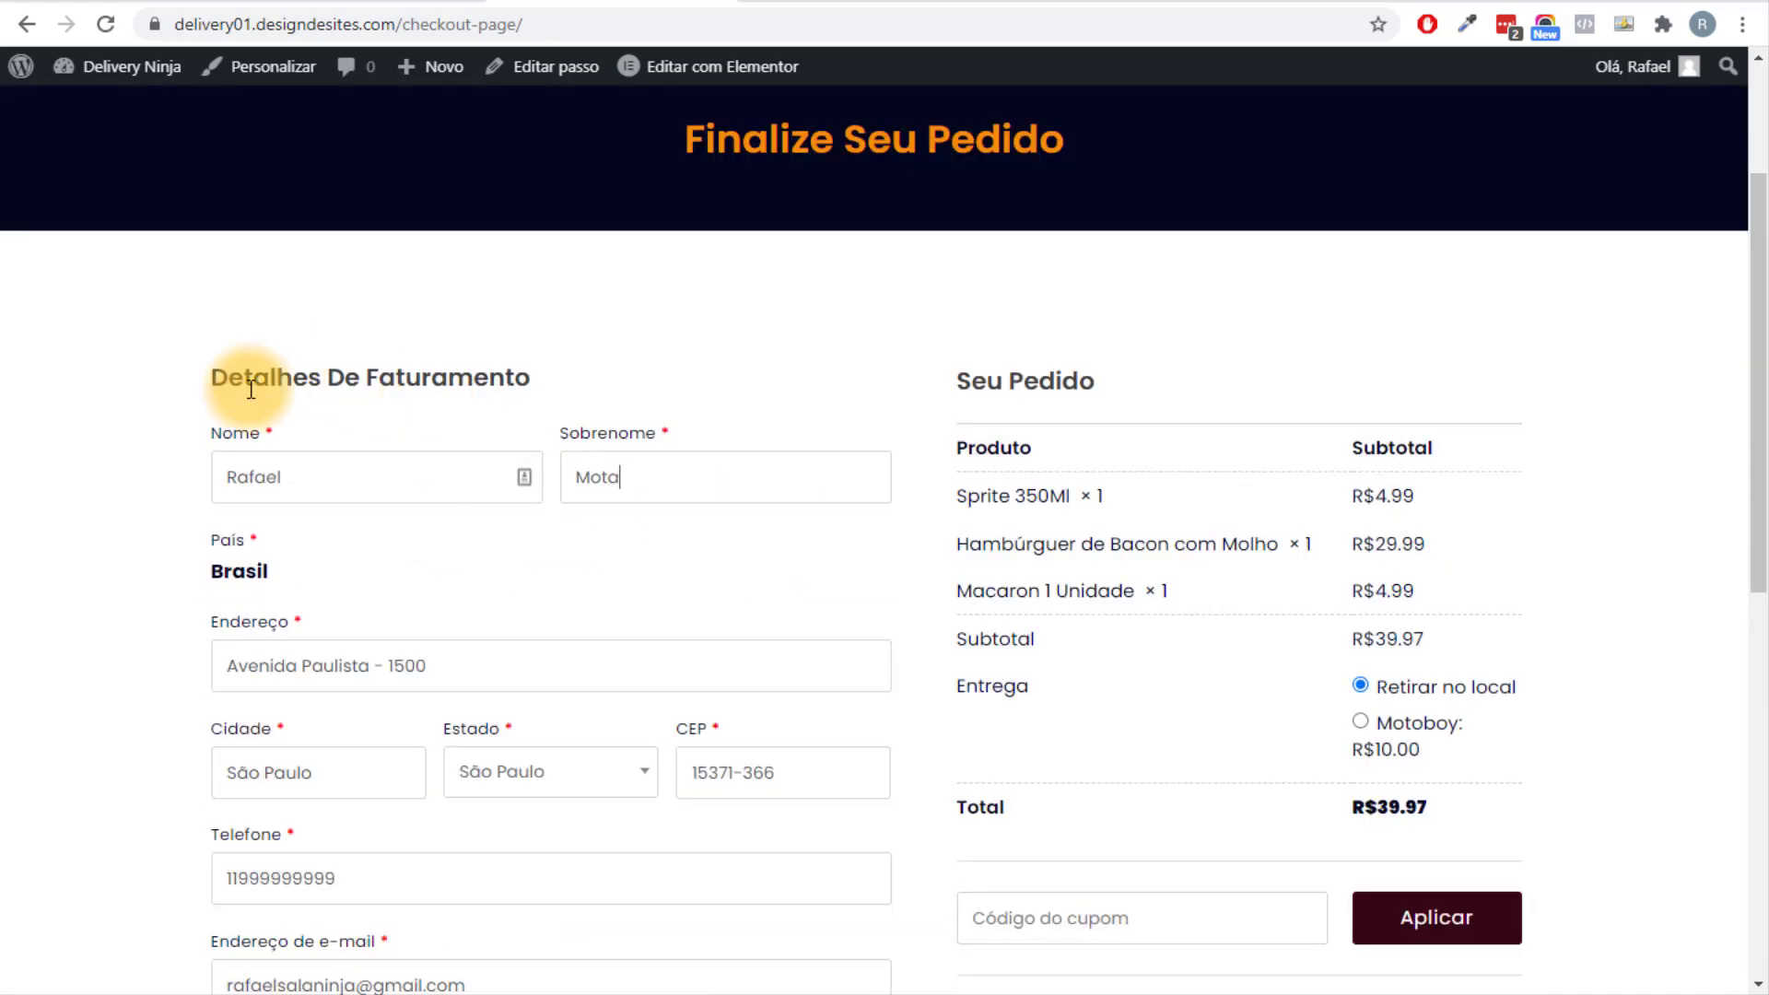
scroll(251, 389, up, 3)
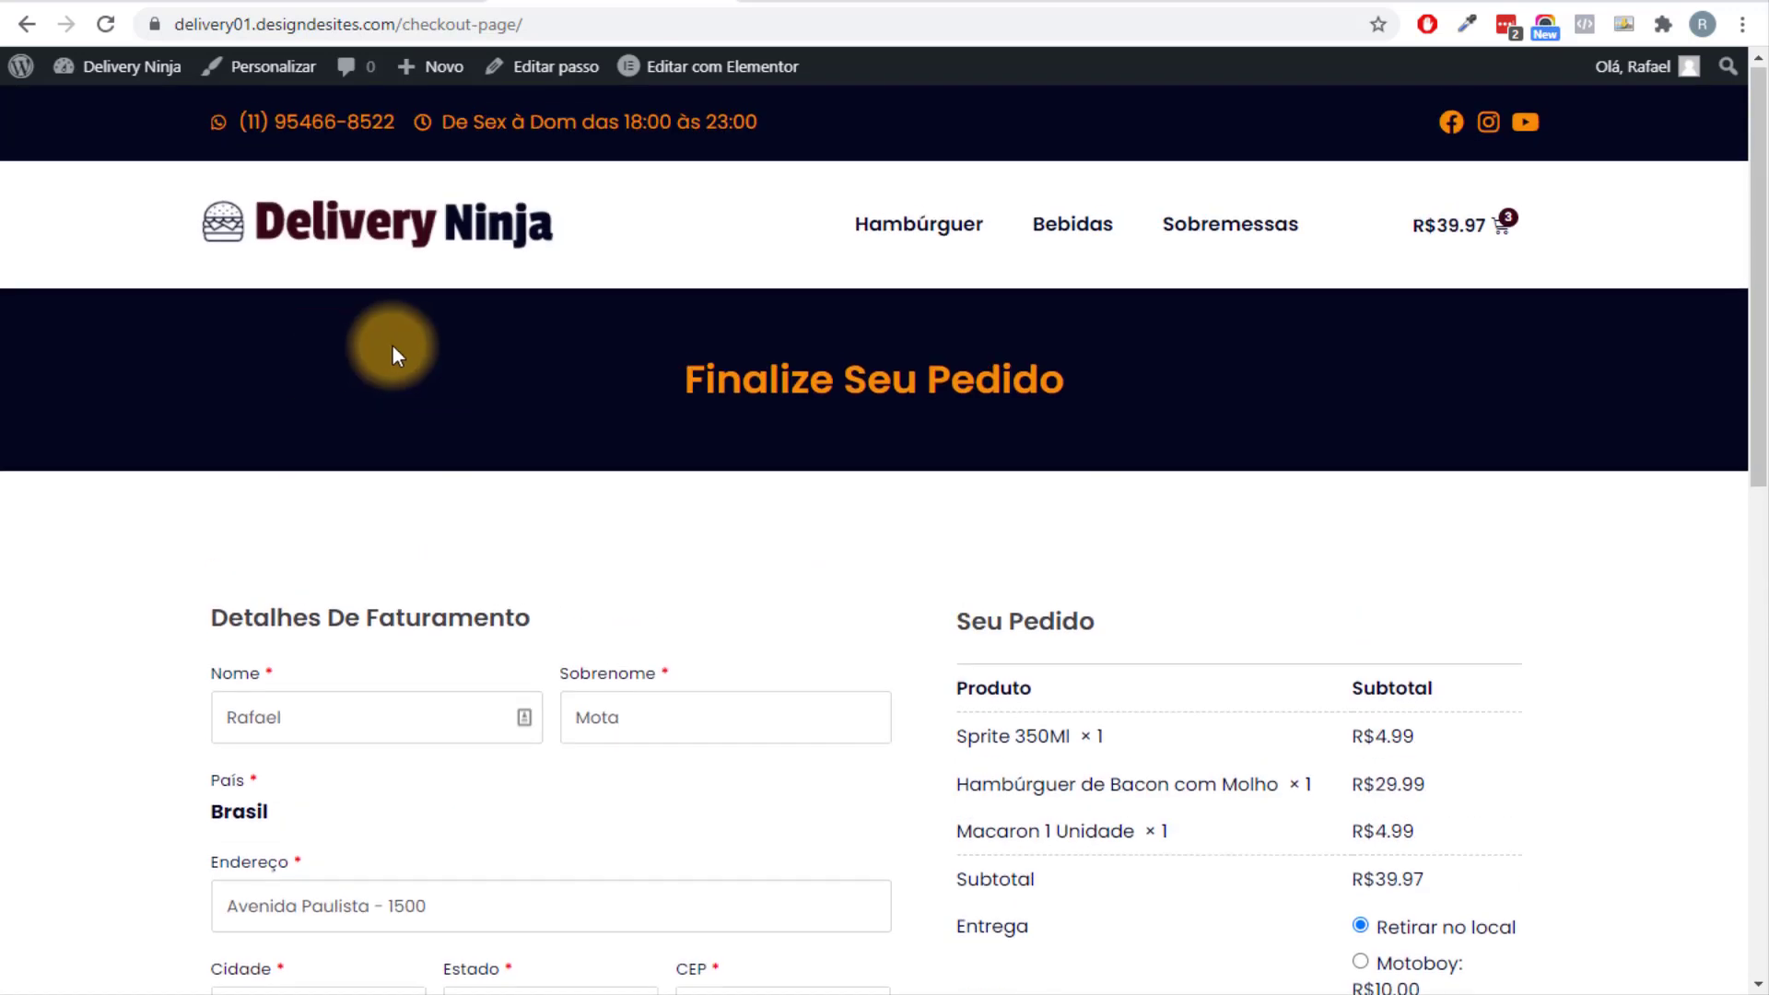
scroll(394, 347, down, 4)
scroll(1216, 318, down, 3)
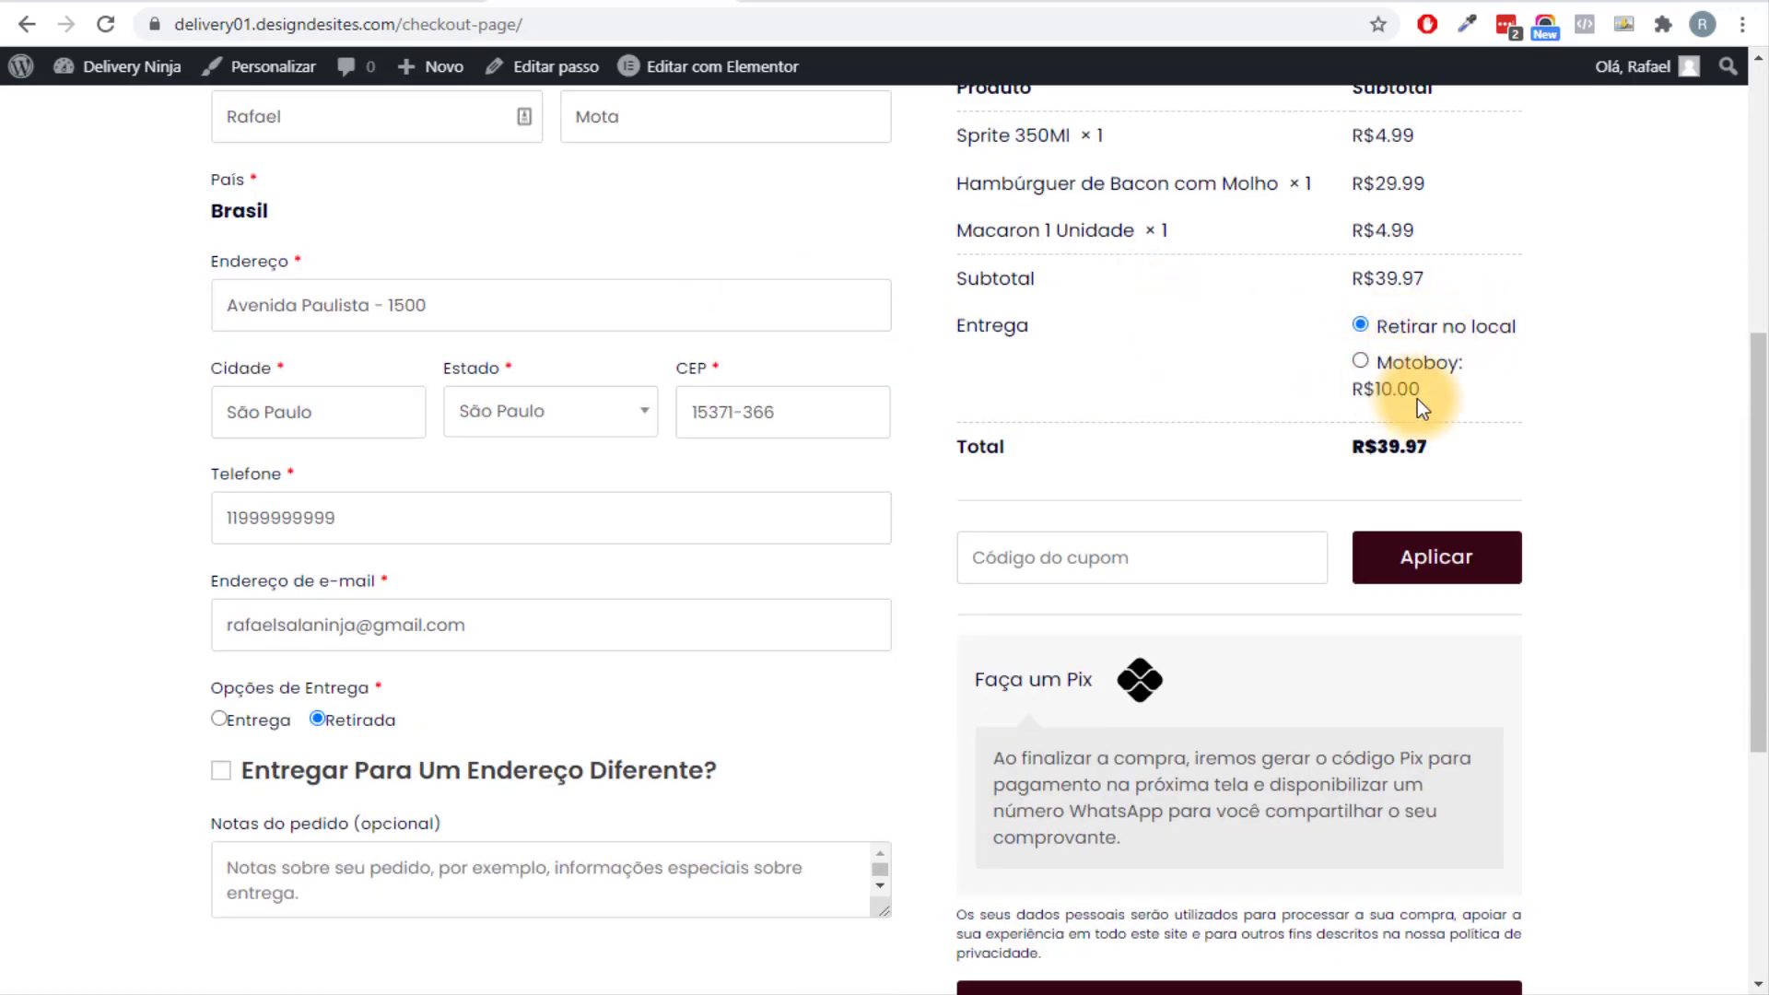
click(1367, 361)
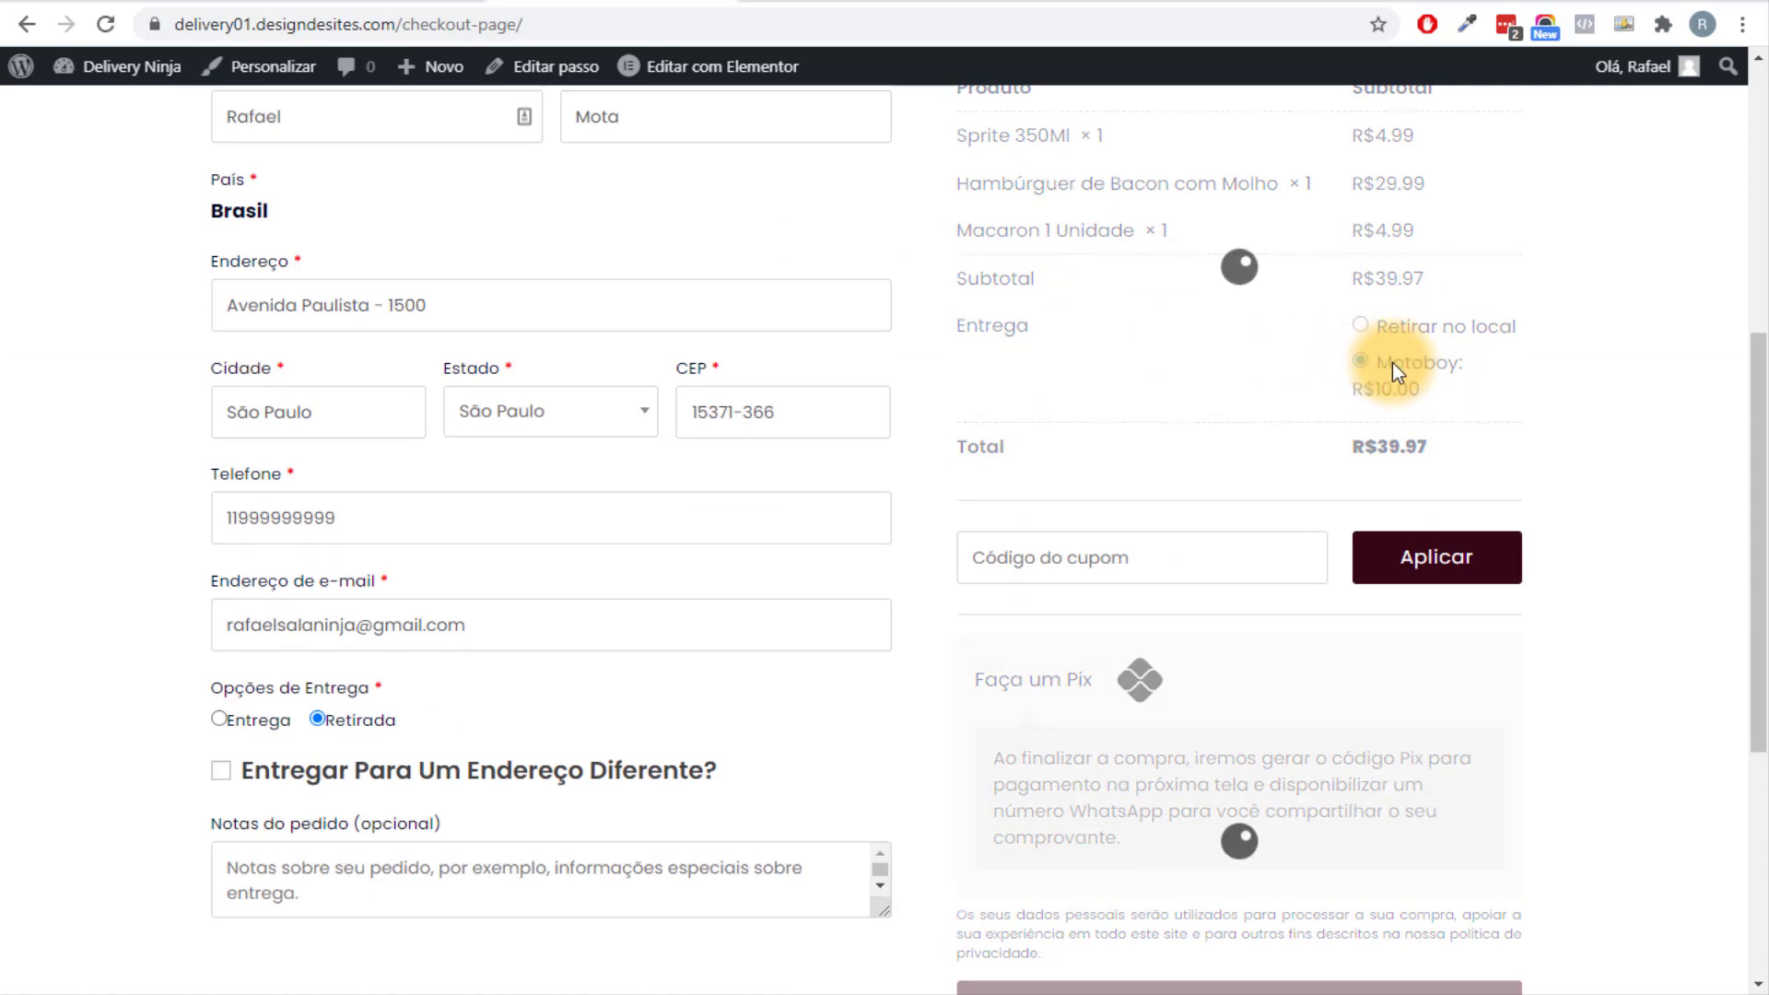
drag(1389, 446, 1430, 455)
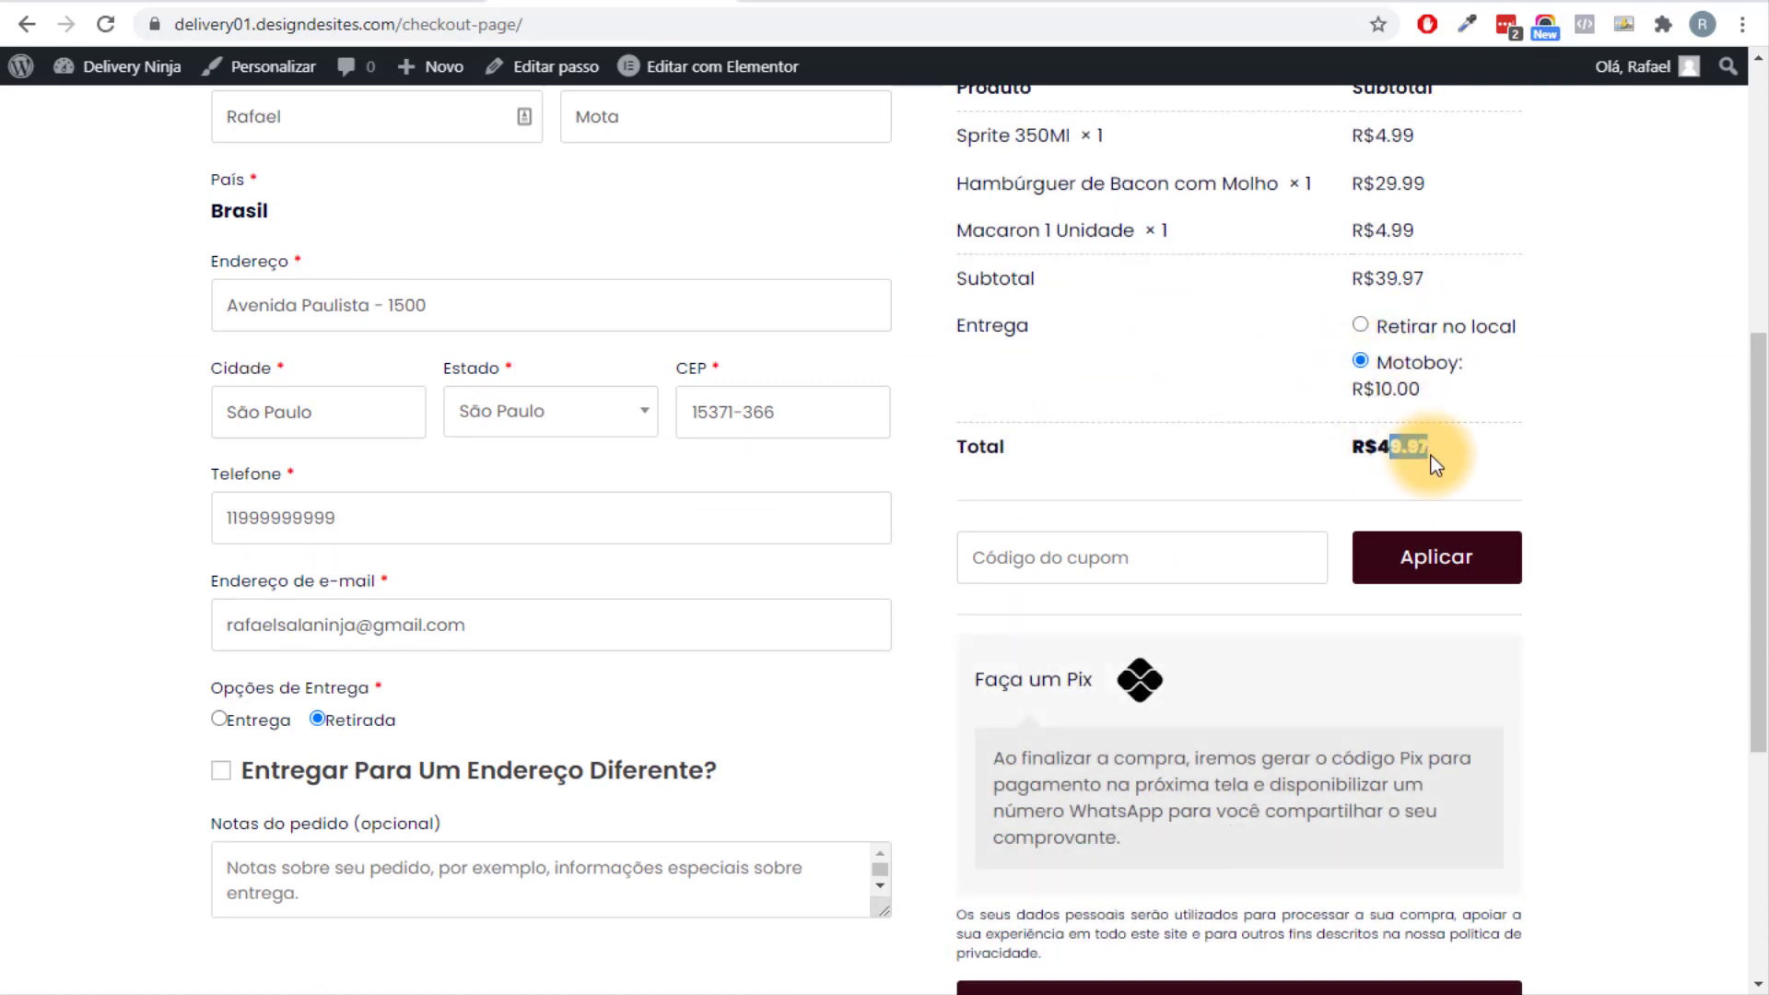
click(1361, 320)
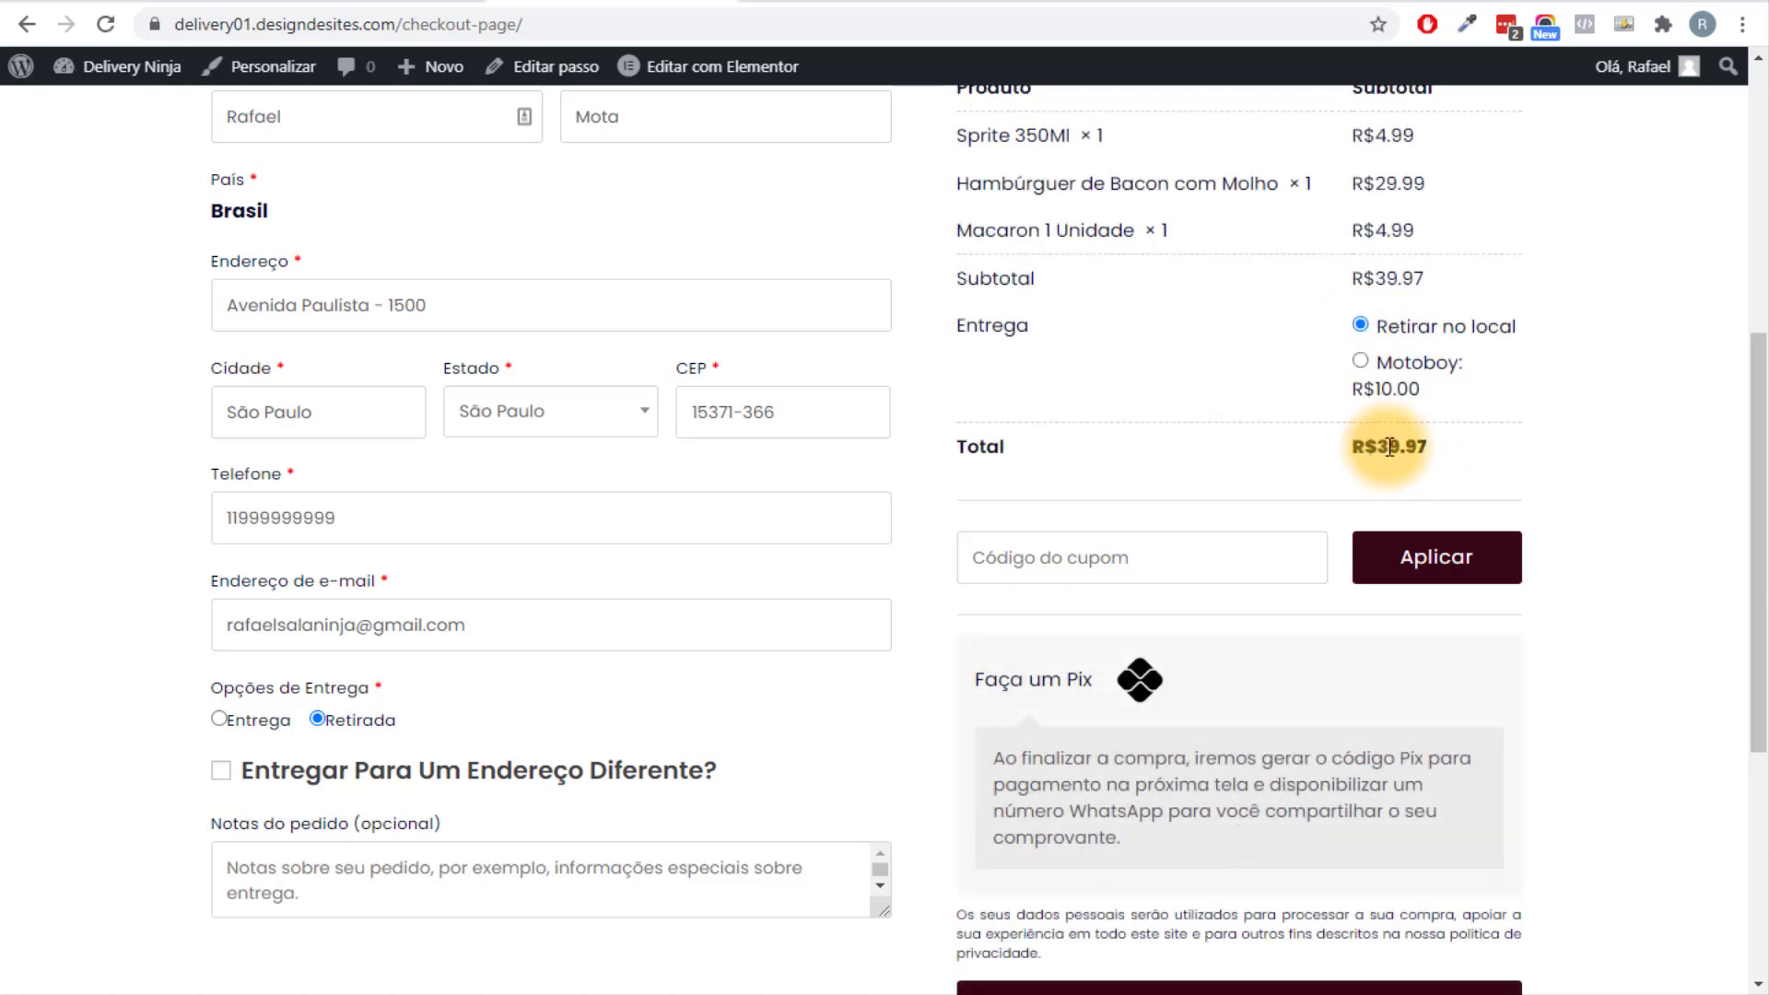
scroll(1258, 435, down, 3)
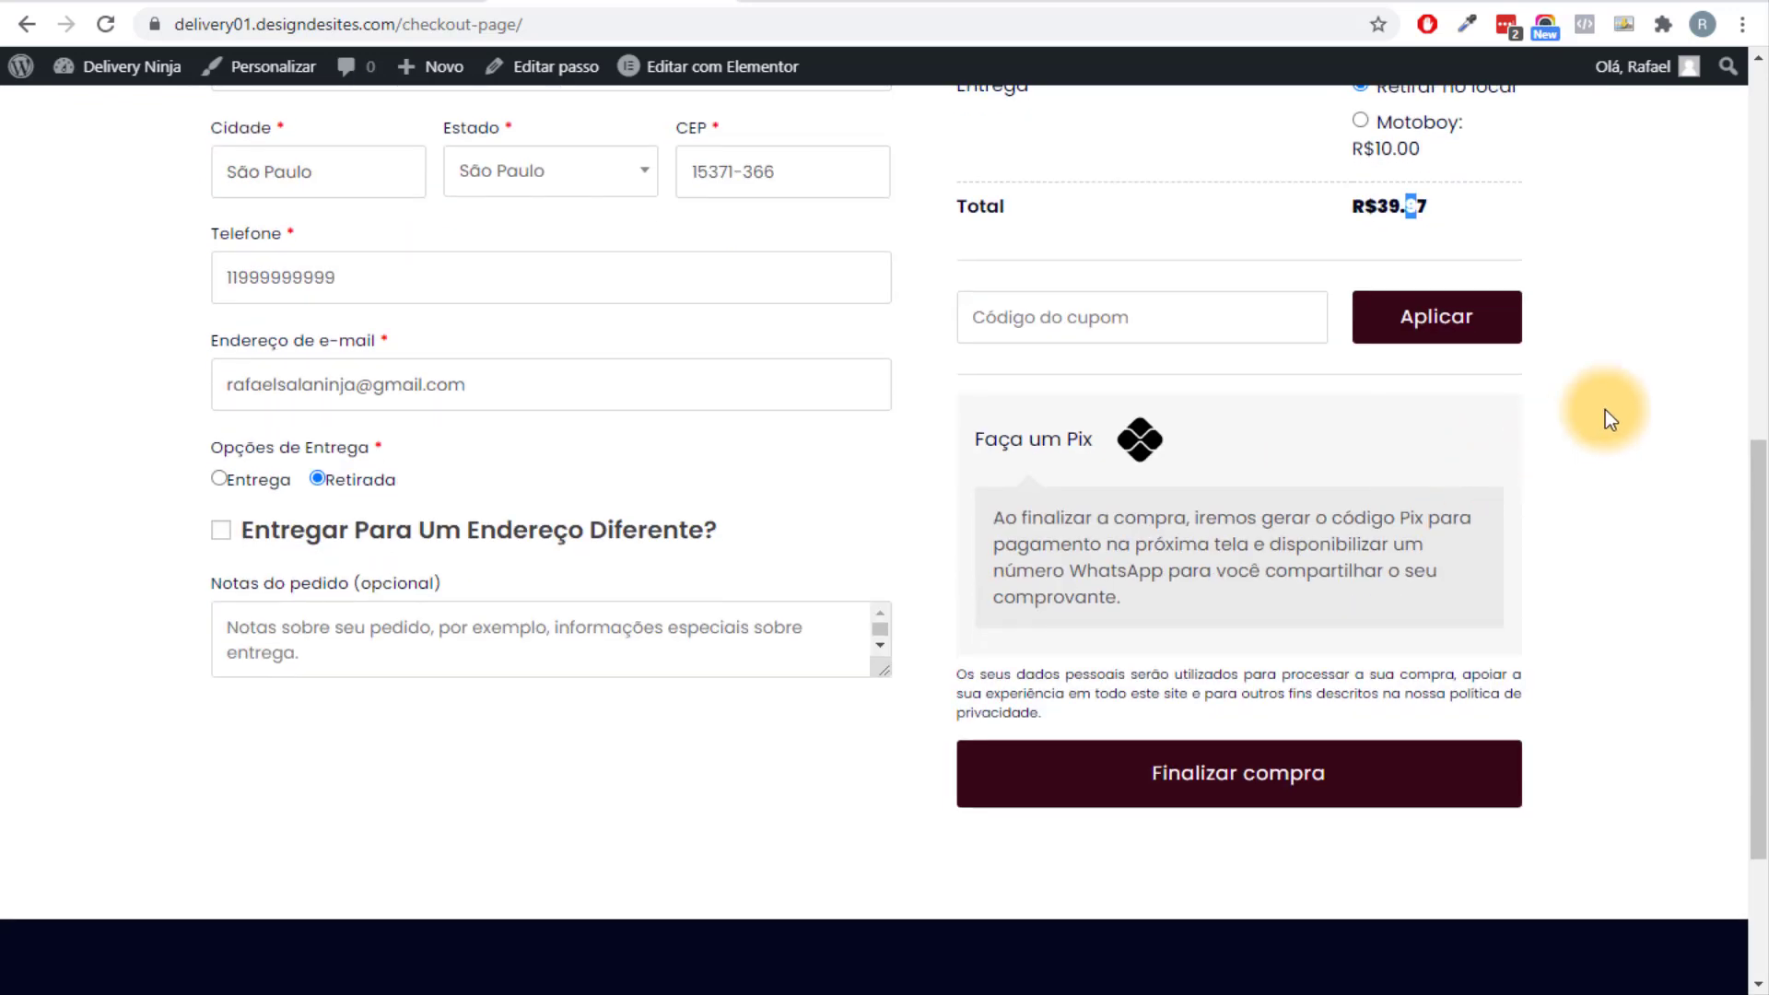
scroll(1140, 502, up, 5)
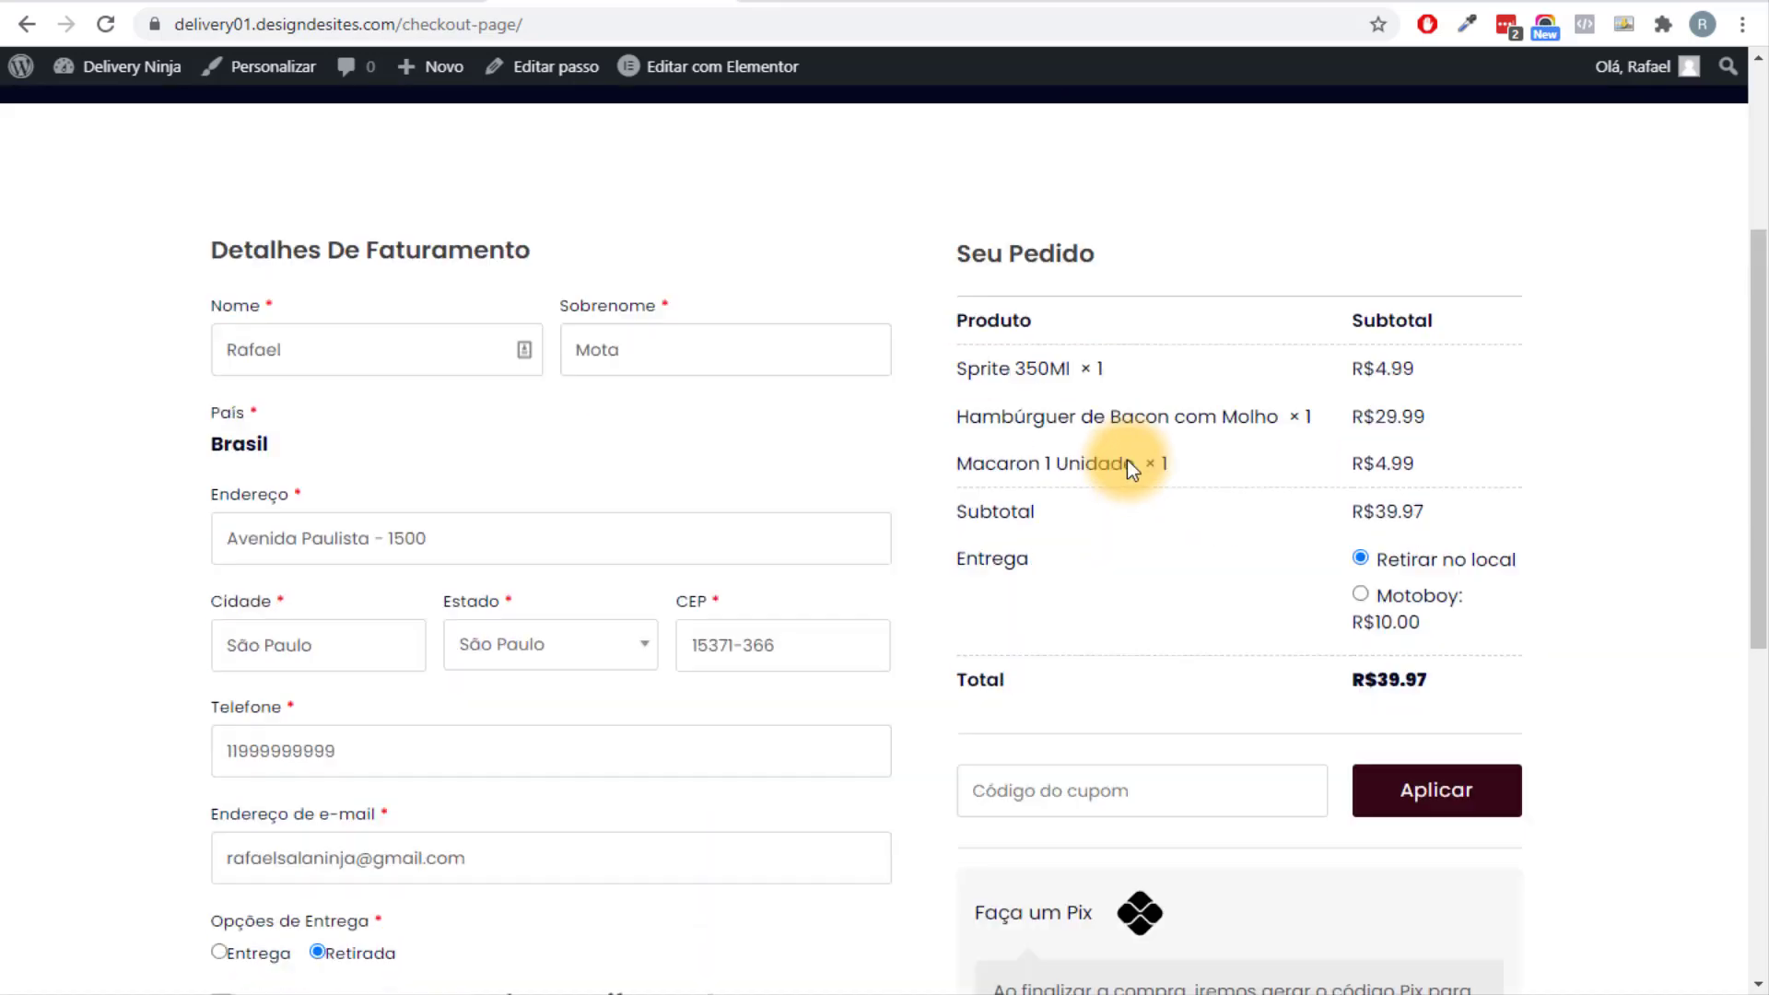
scroll(1133, 462, down, 5)
Place the R$39.97 order with Pix and review the order 138 thank-you page.
click(1227, 777)
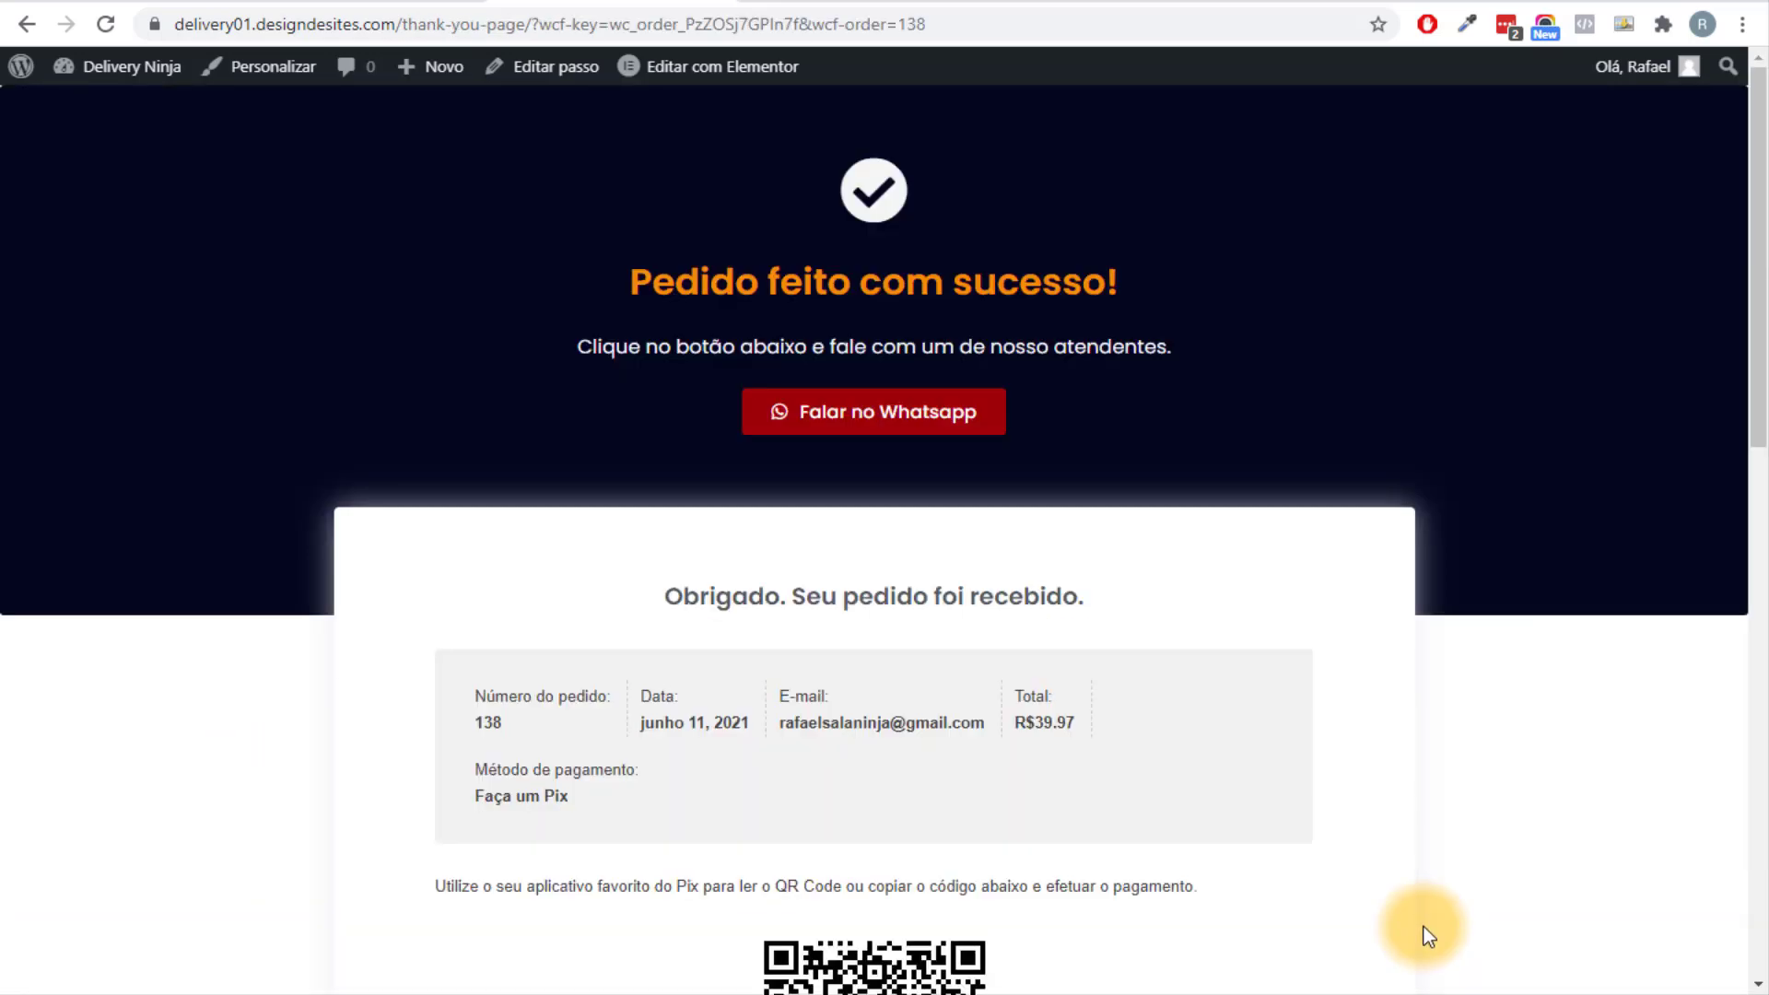
scroll(1405, 886, down, 5)
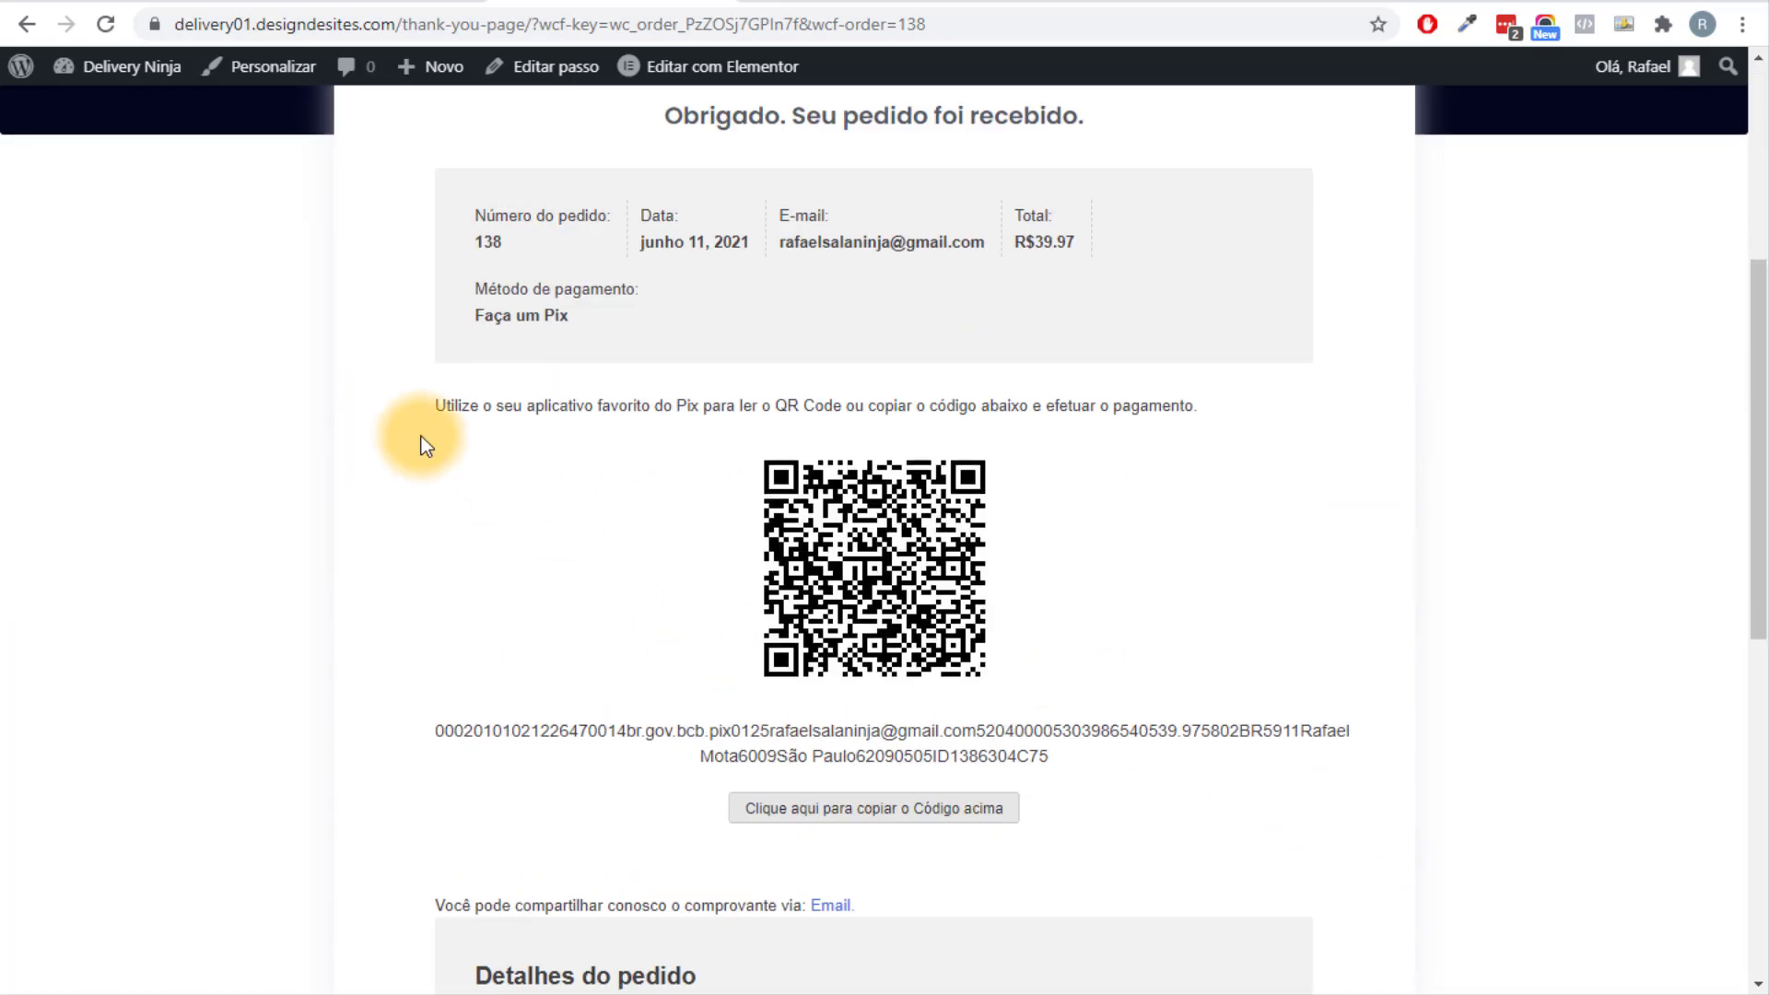
scroll(857, 396, down, 3)
scroll(887, 300, down, 3)
scroll(792, 414, up, 5)
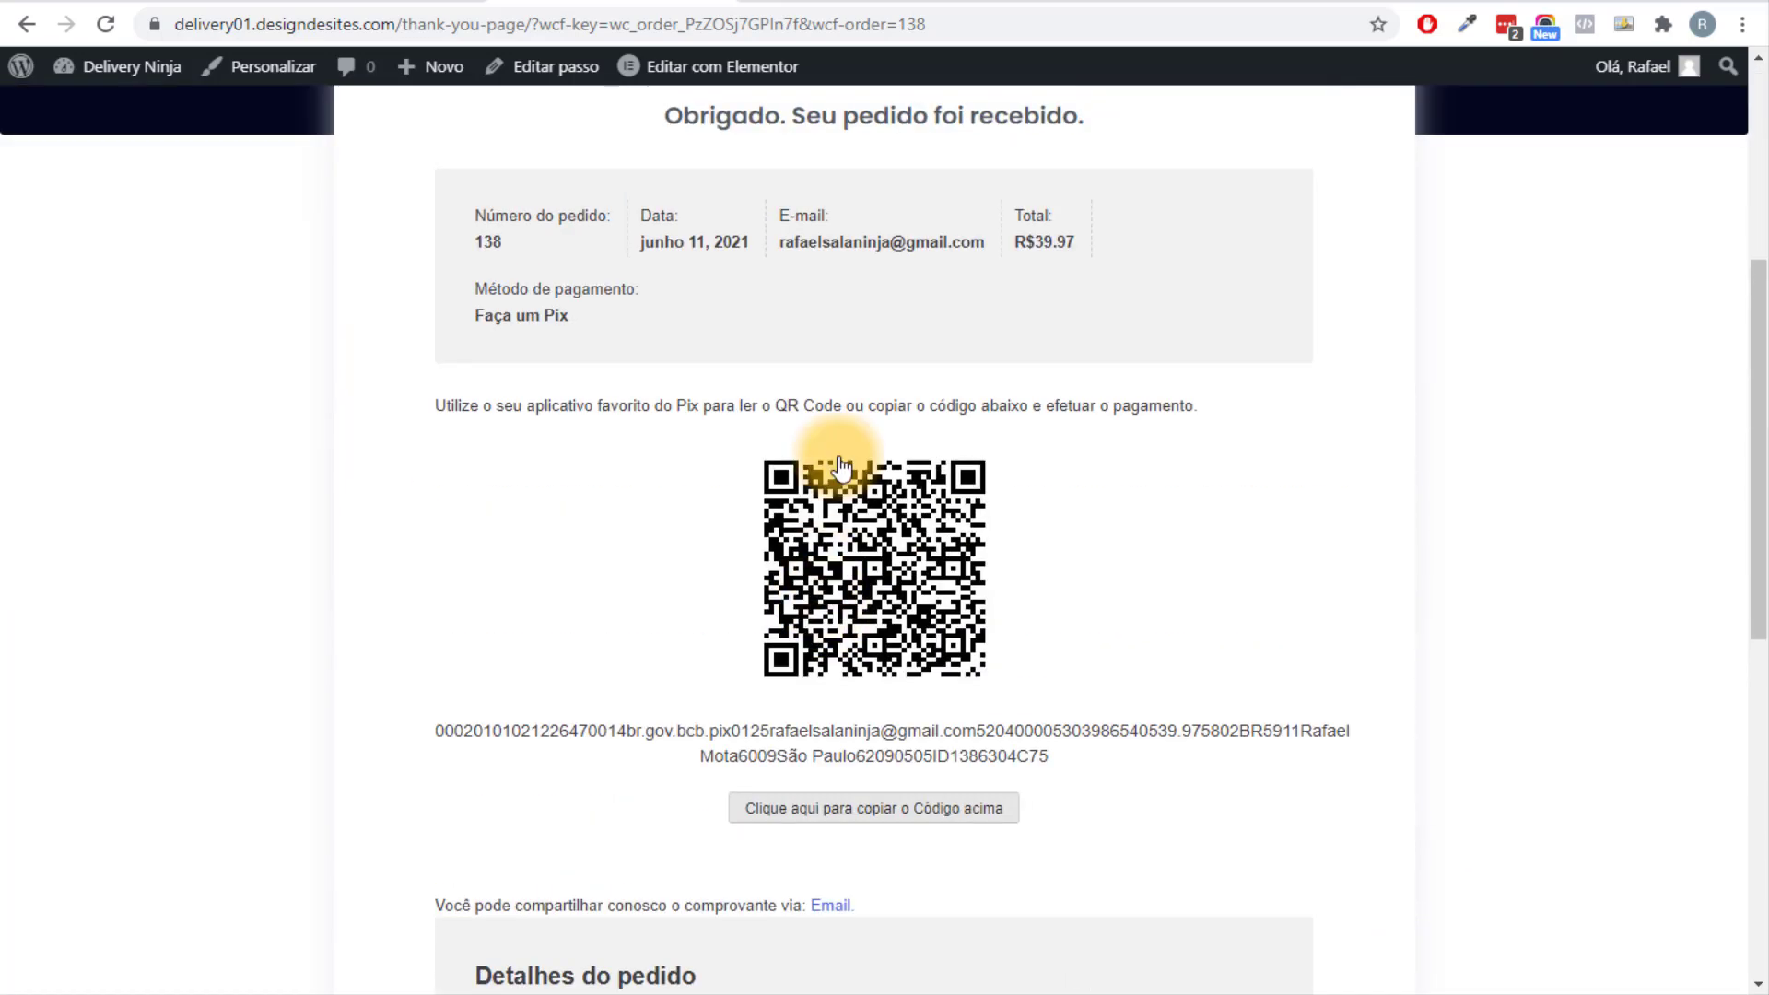
scroll(620, 387, down, 9)
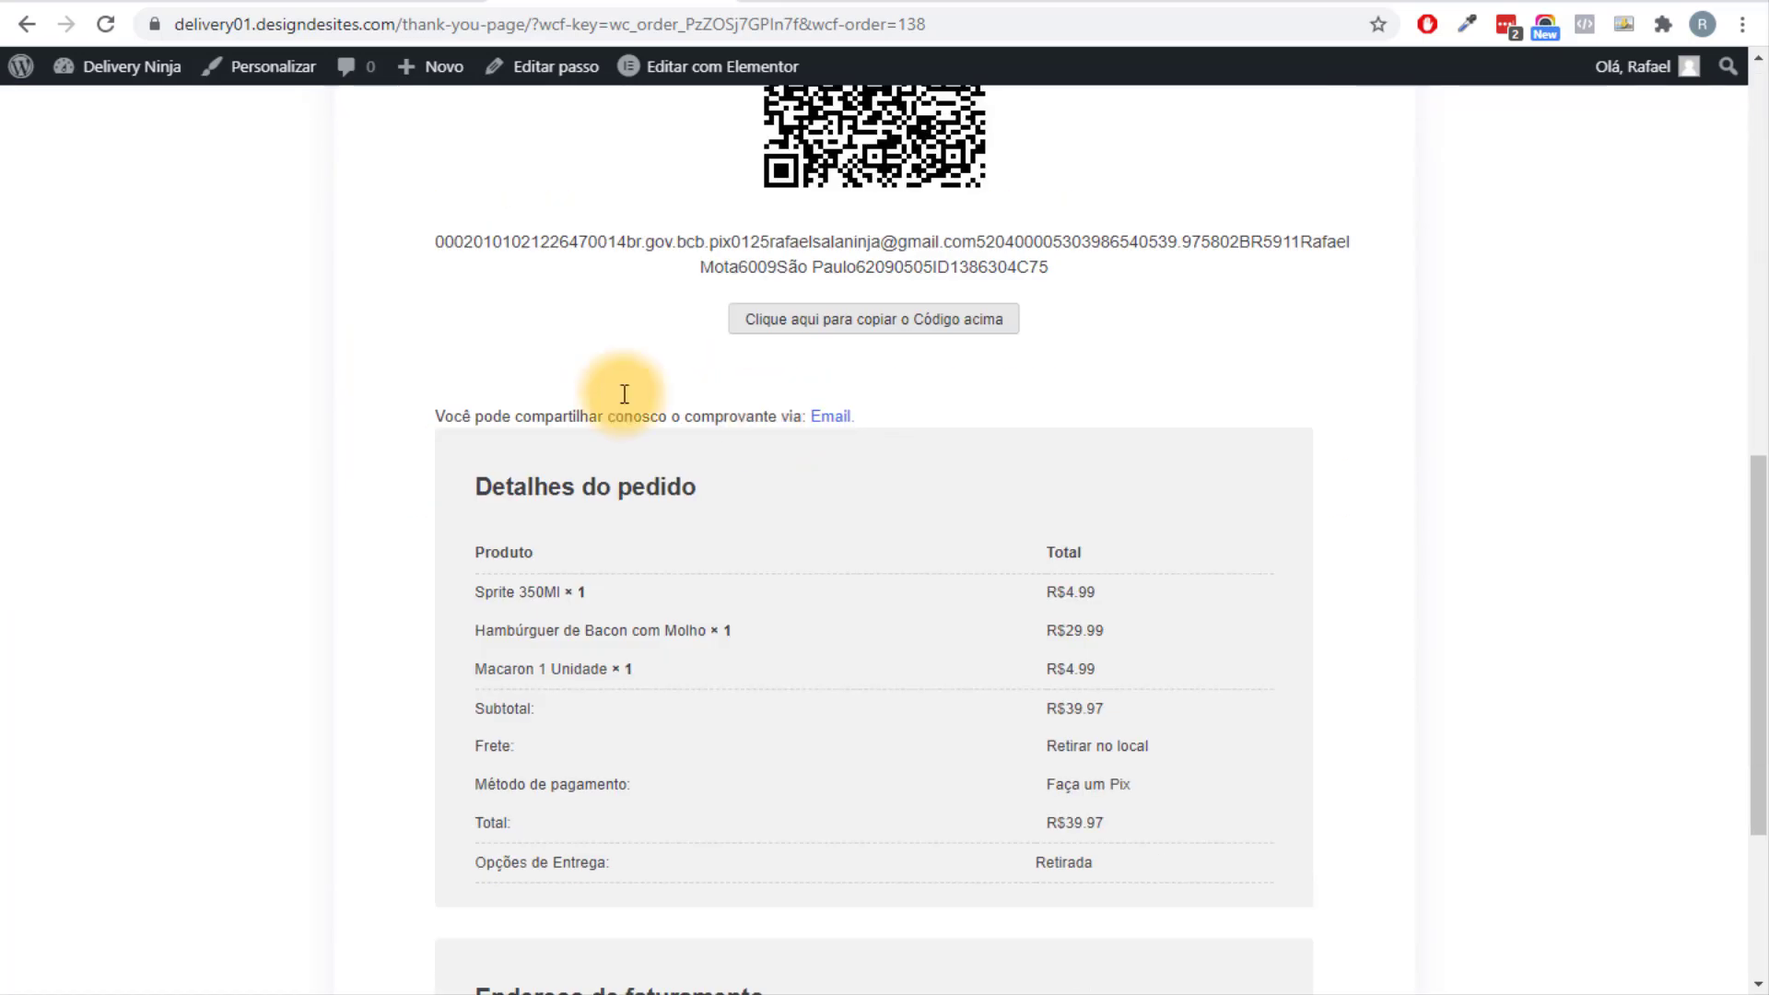
scroll(774, 451, up, 15)
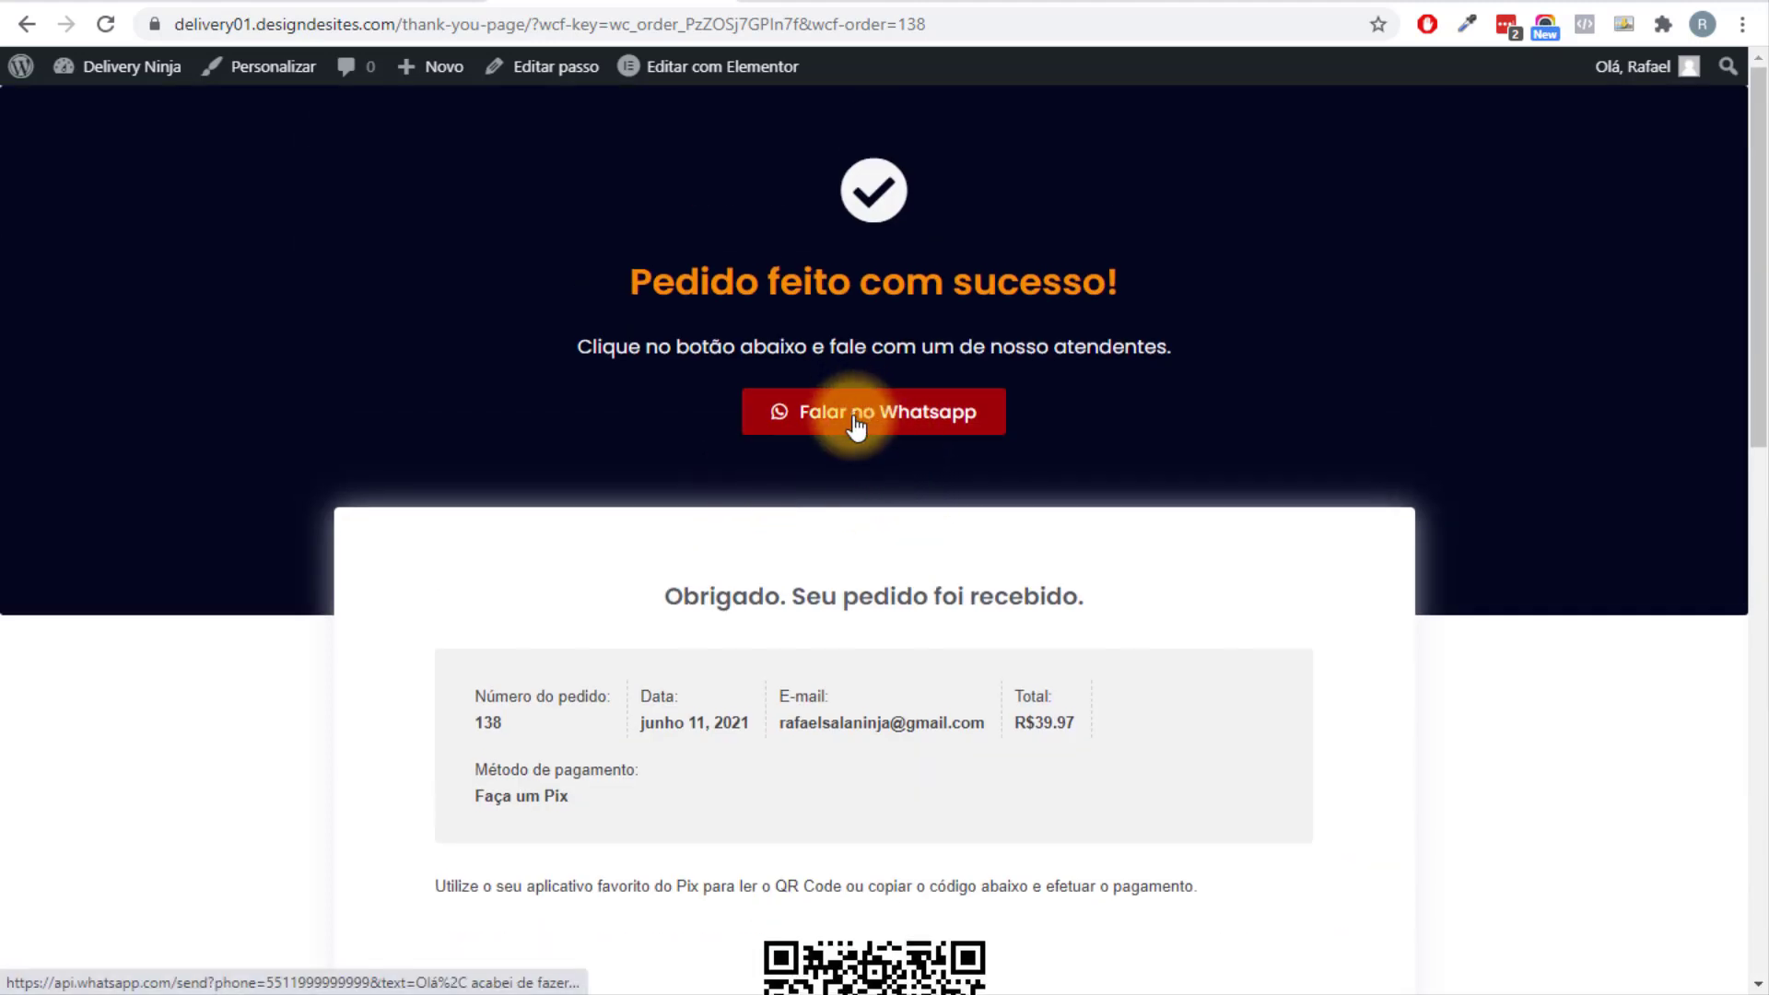
Delete the thank-you page path from the address bar.
mouse_move(138, 69)
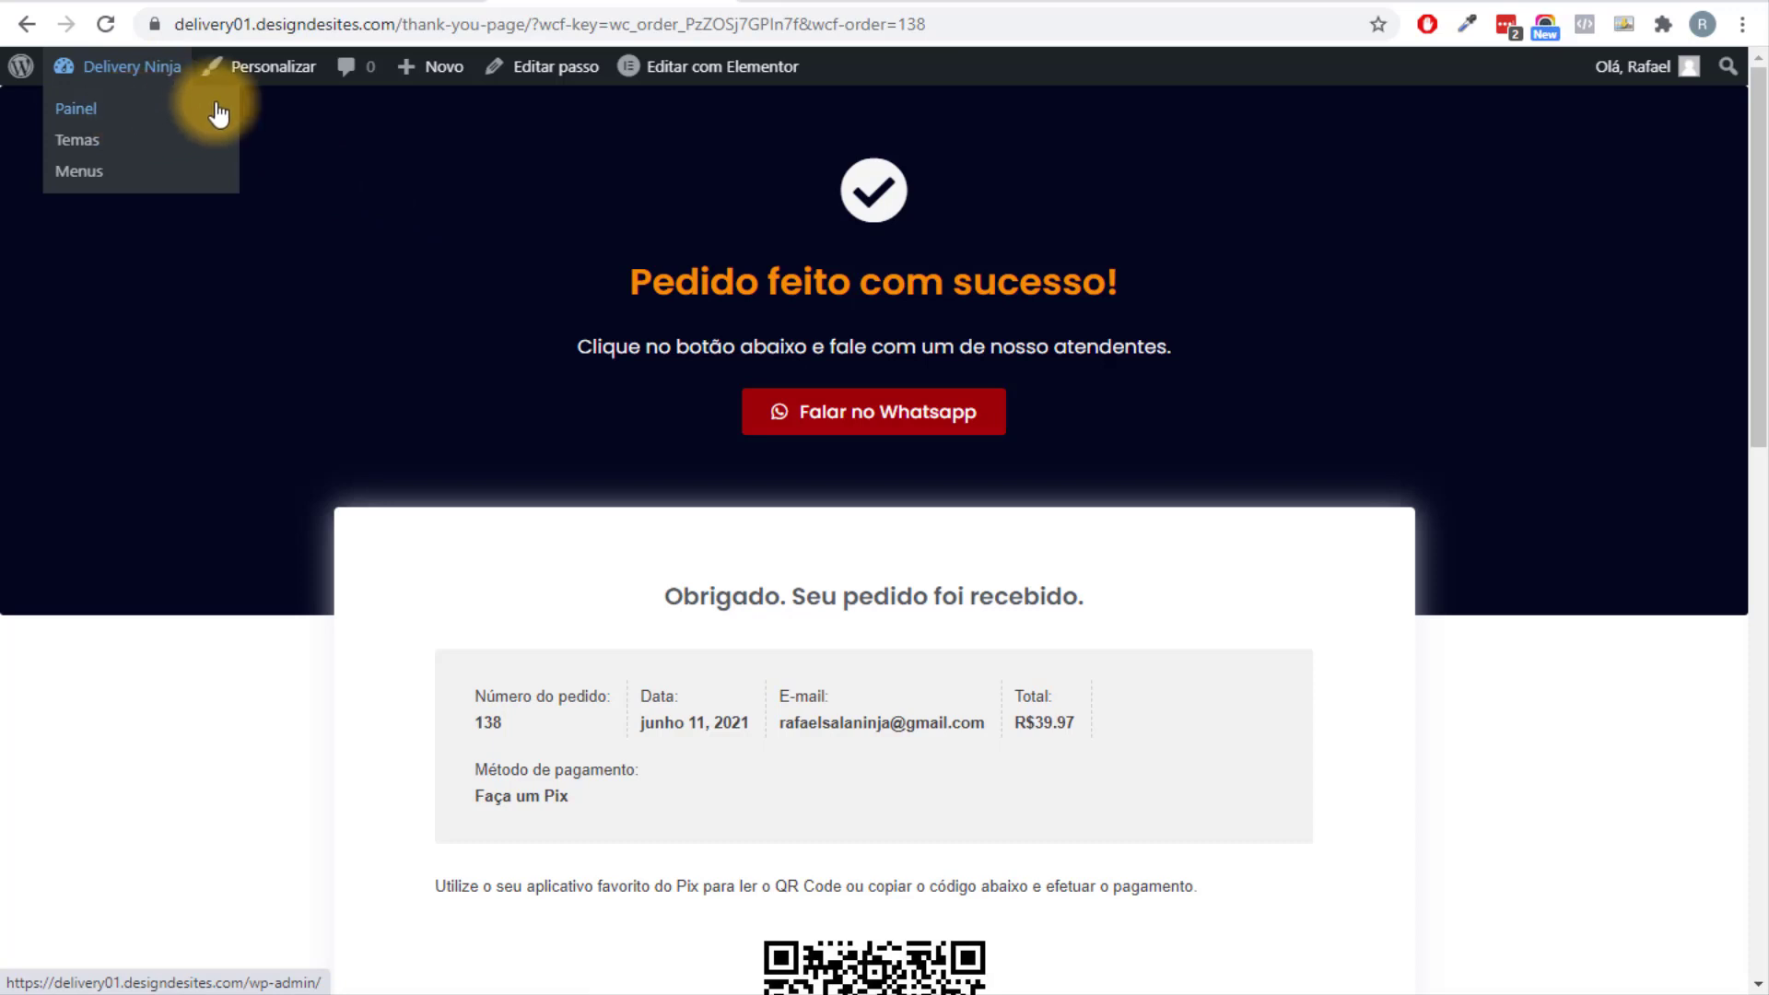
drag(402, 24, 1354, 24)
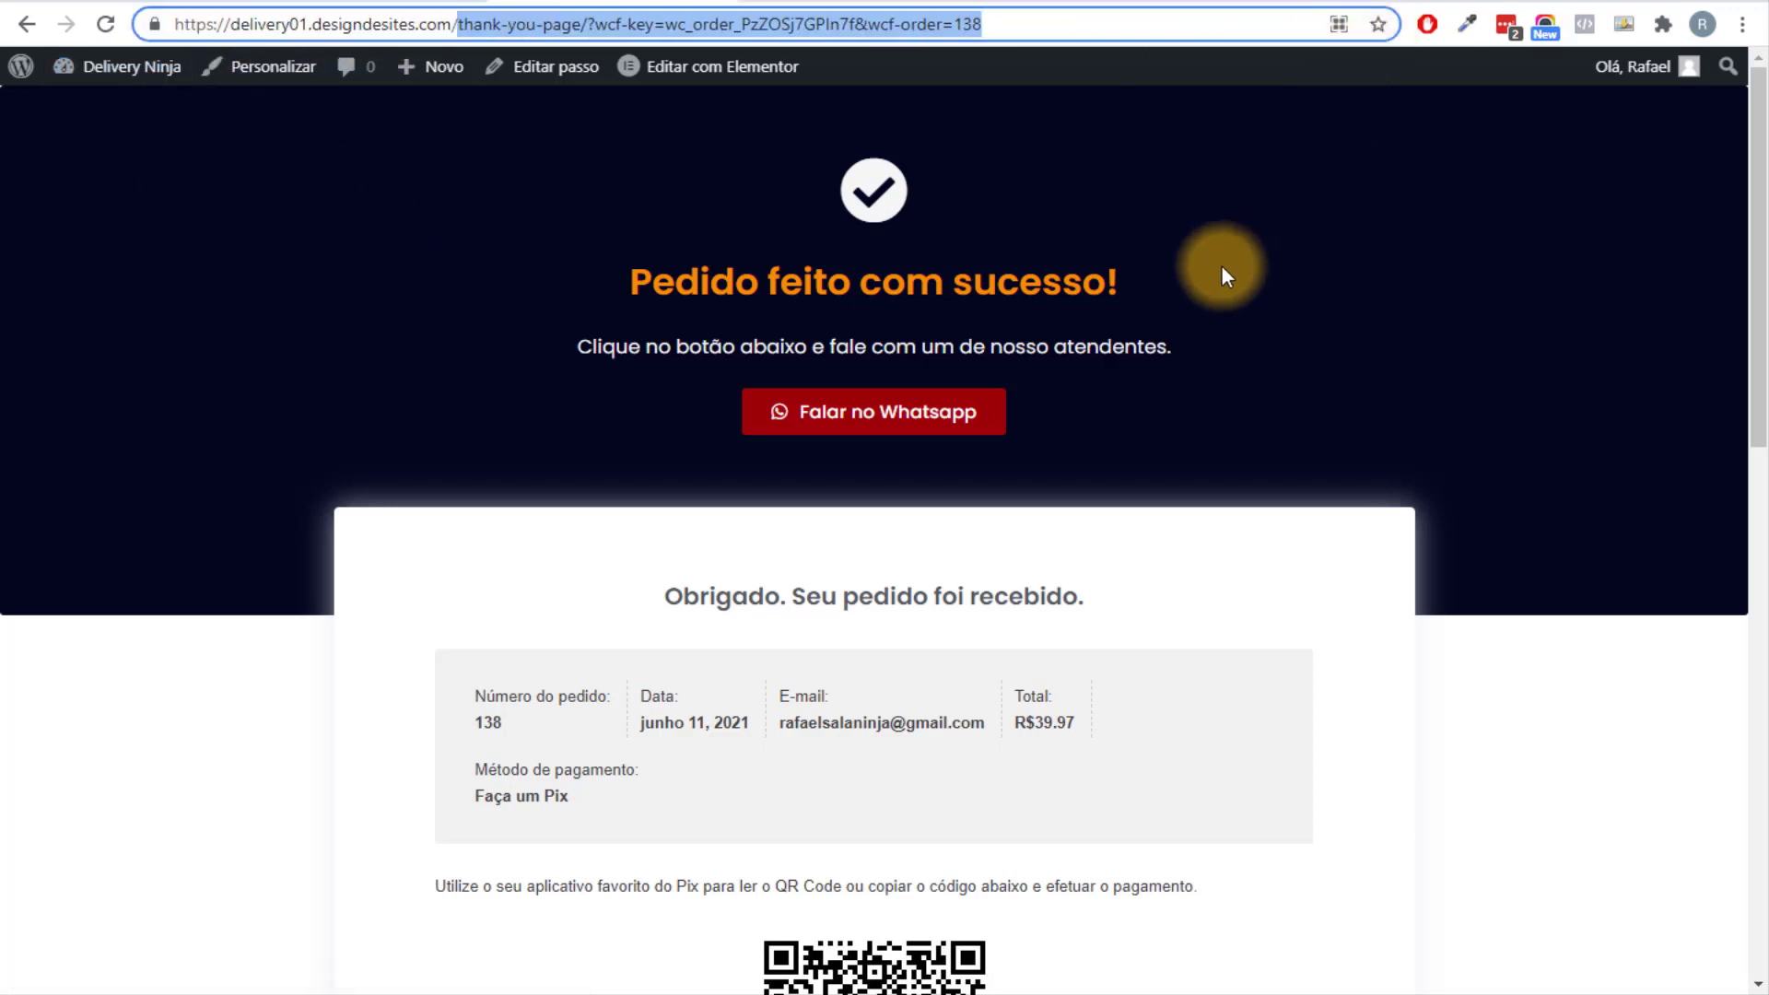
key(BackSpace)
Load the store home page and add Guaraná 350Ml and Hambúrguer Duplo Especial to the cart.
key(Return)
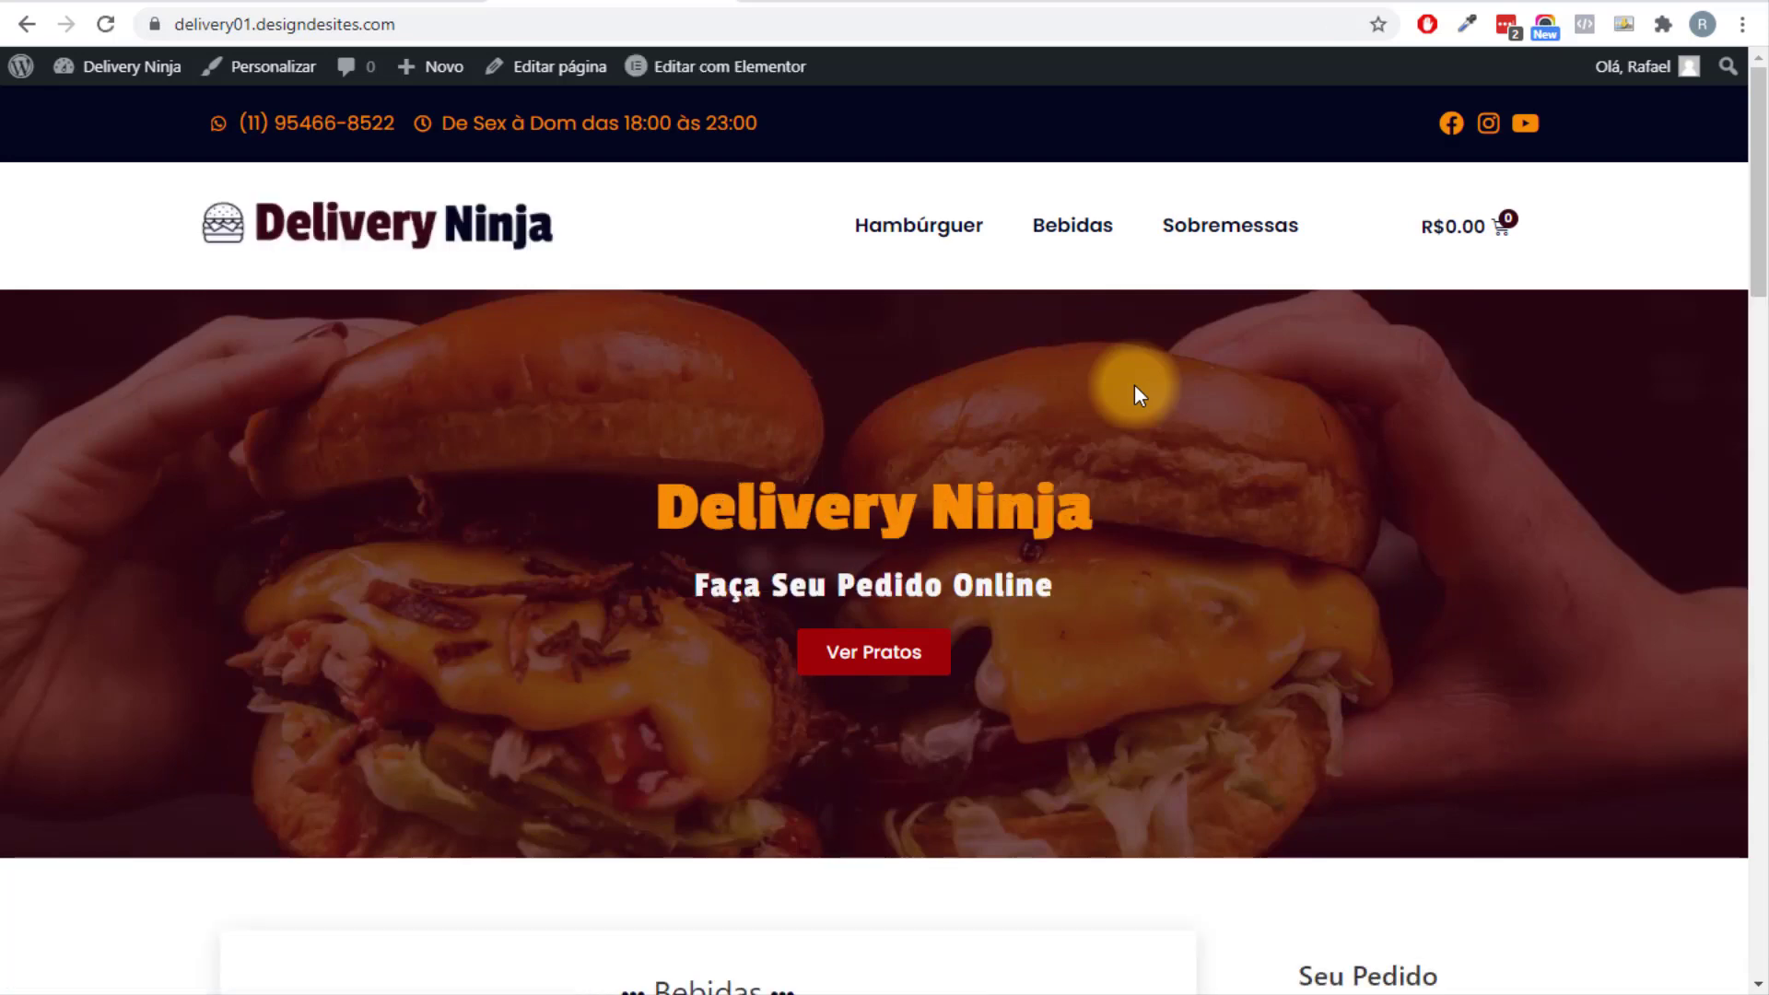
scroll(1142, 405, down, 6)
scroll(1254, 470, down, 3)
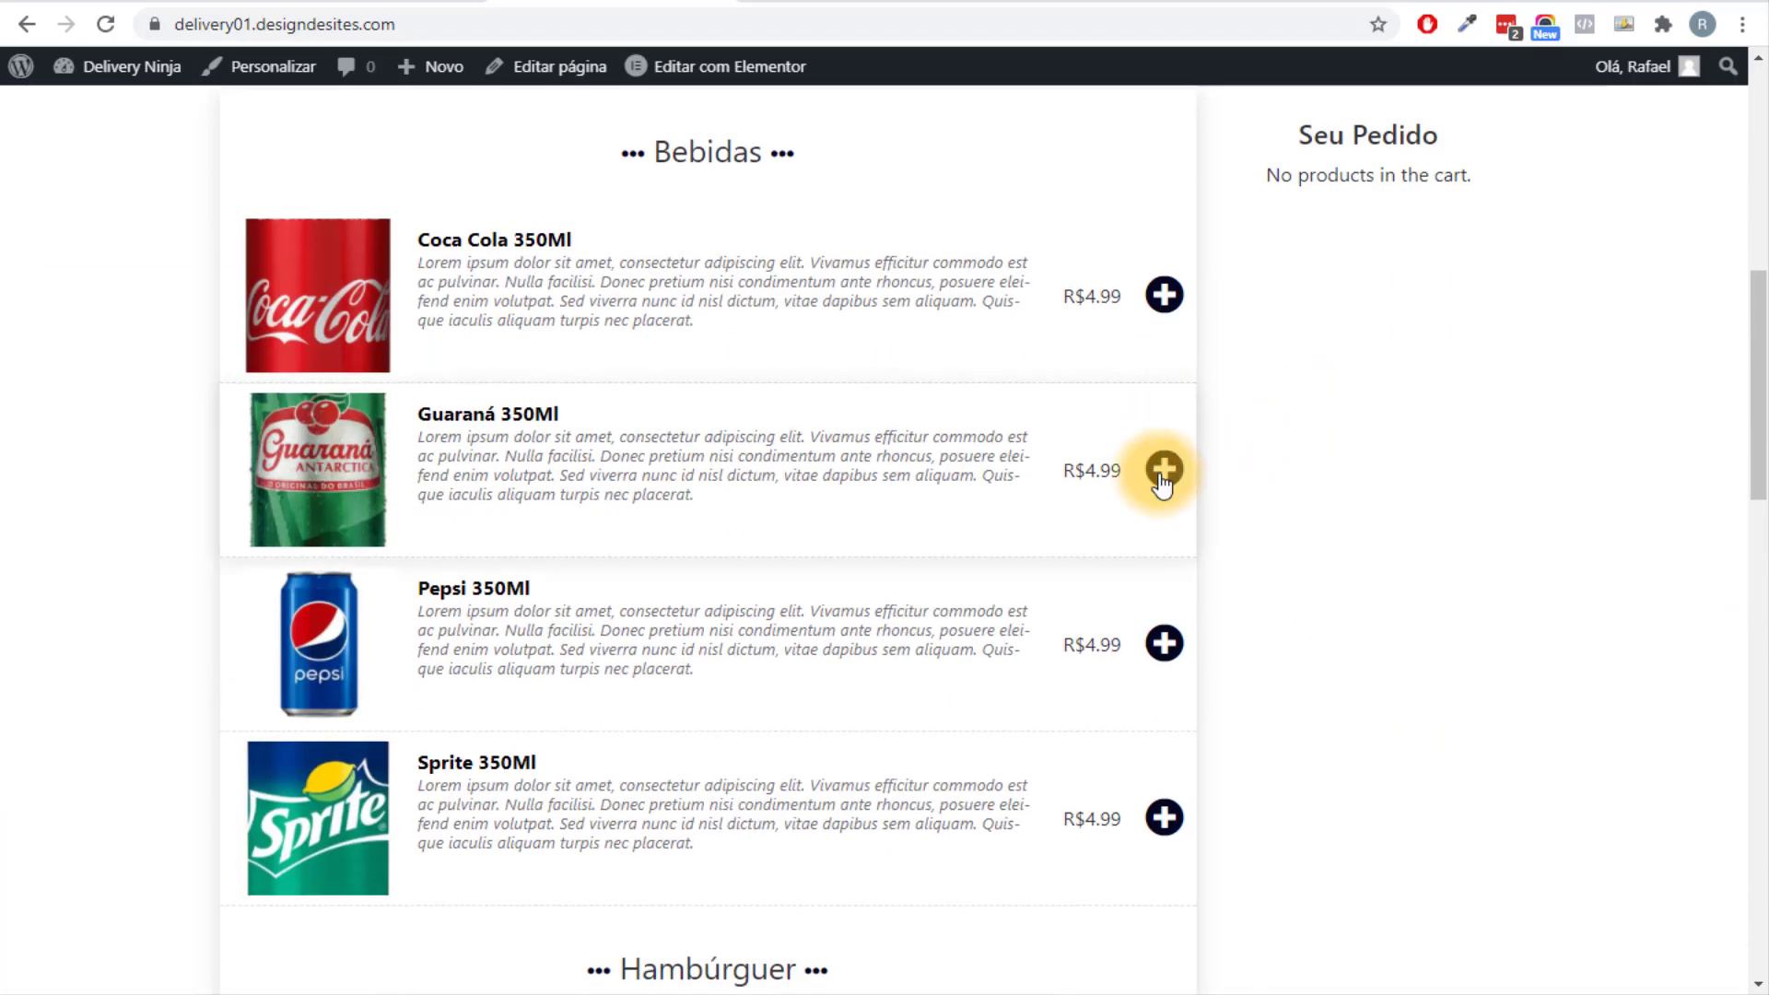
click(1163, 463)
scroll(997, 677, down, 9)
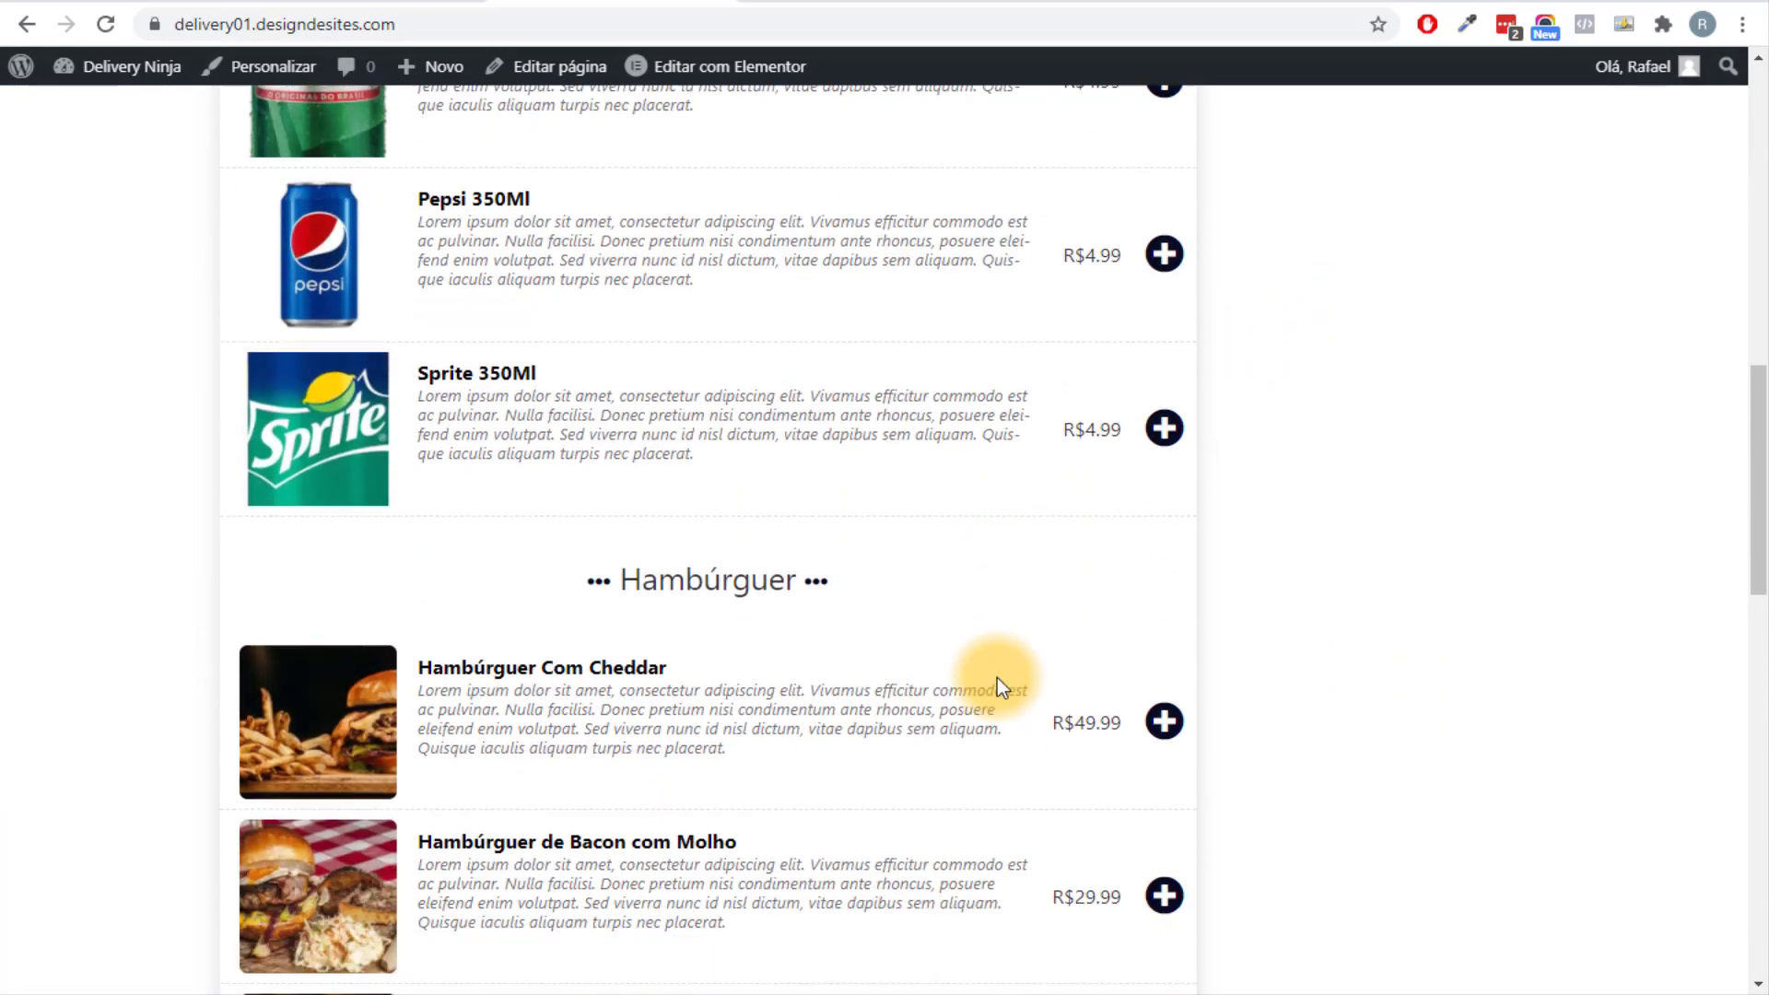
scroll(1391, 534, up, 6)
scroll(1391, 534, up, 7)
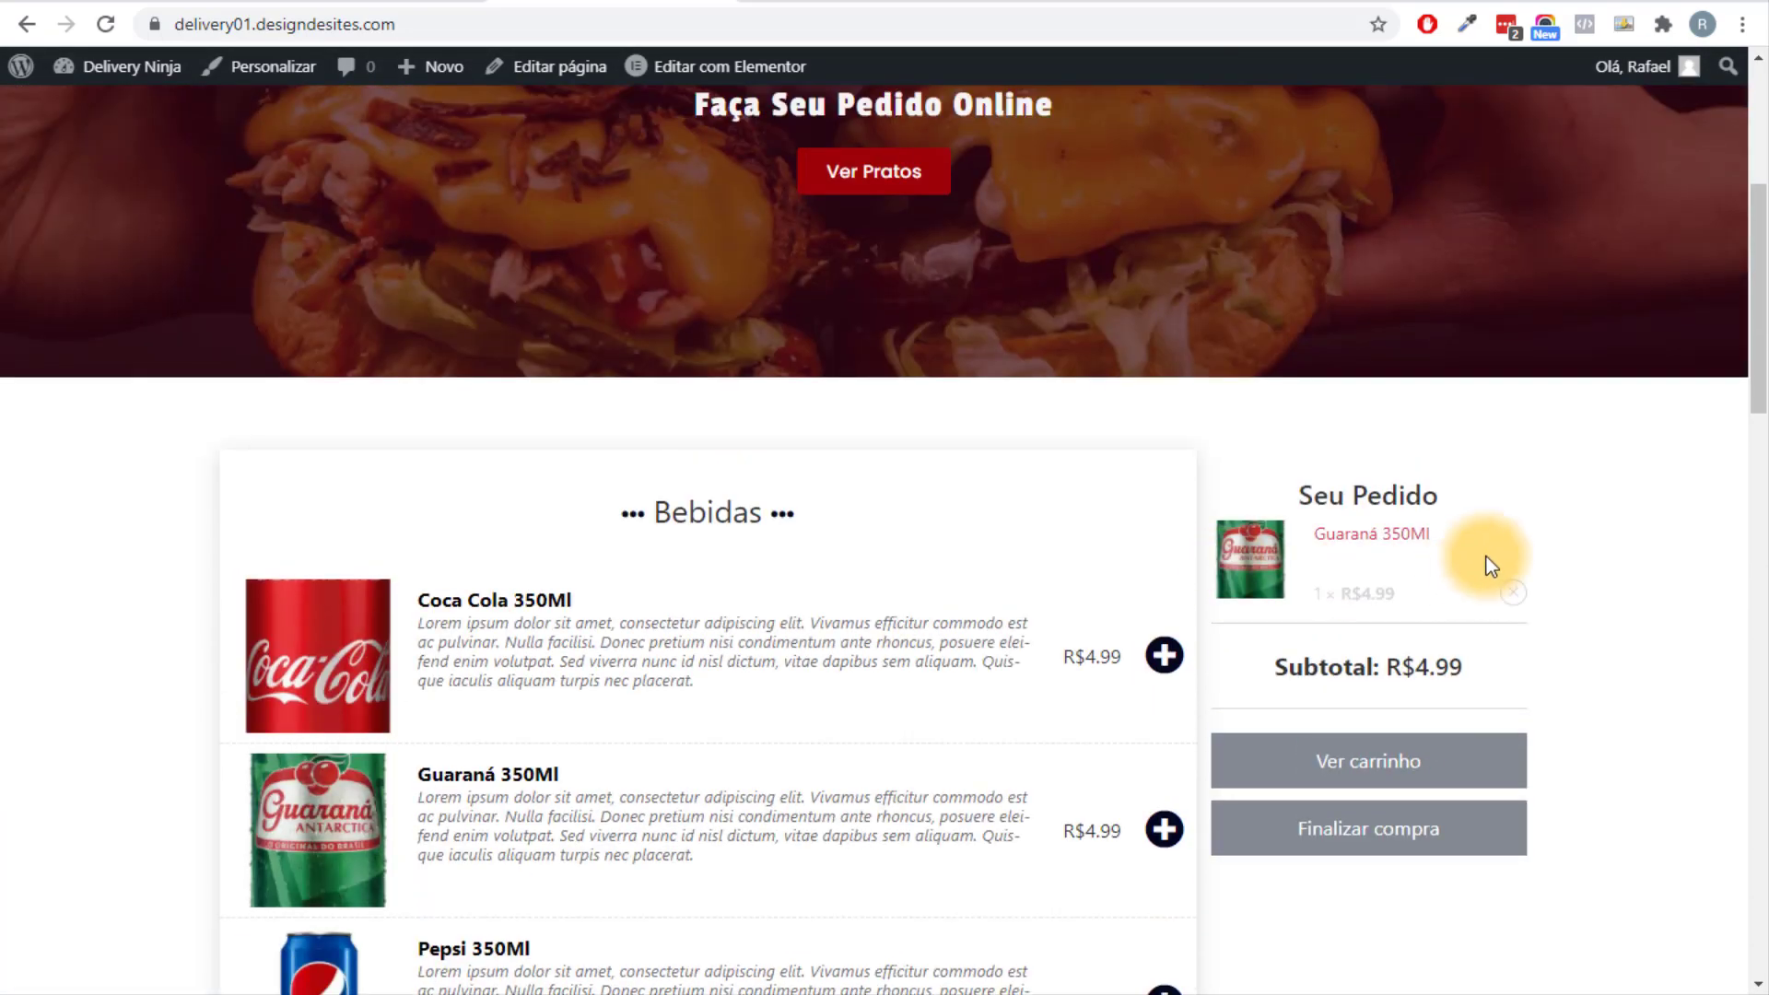
scroll(1058, 478, down, 16)
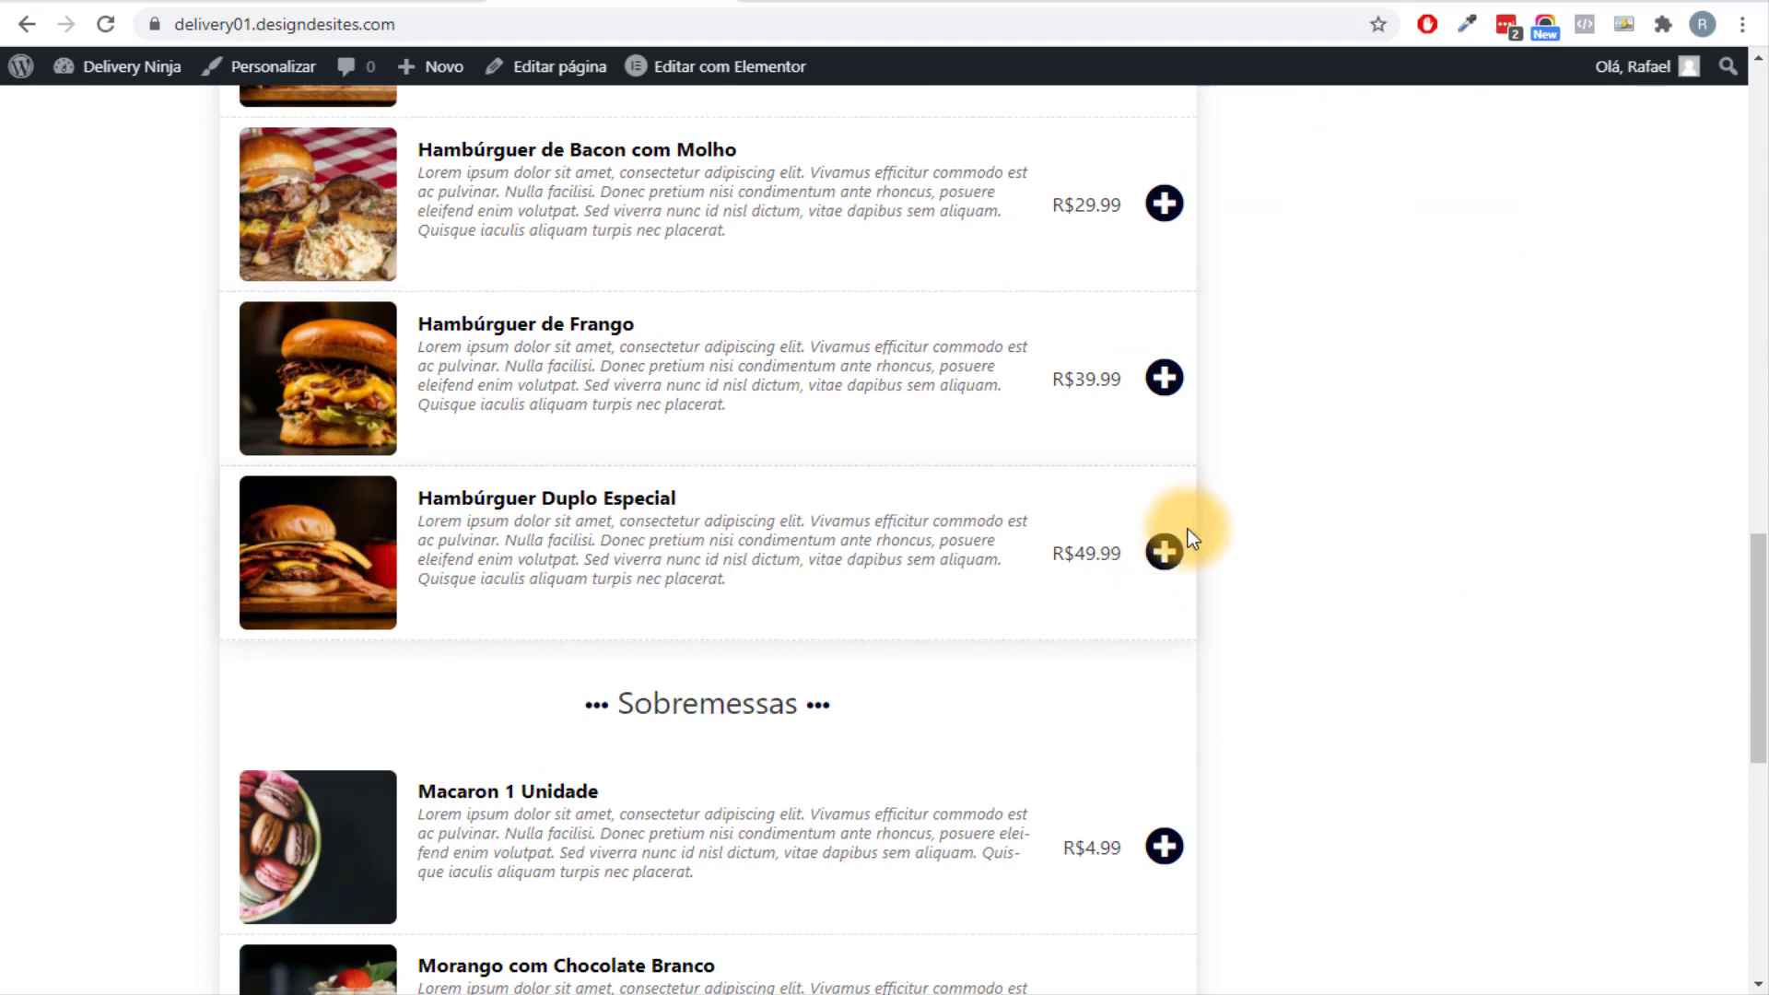
click(1164, 550)
Check the Seu Pedido cart lines, including Hambúrguer Duplo Especial, at R$59.97.
scroll(1307, 592, down, 4)
scroll(1307, 593, down, 1)
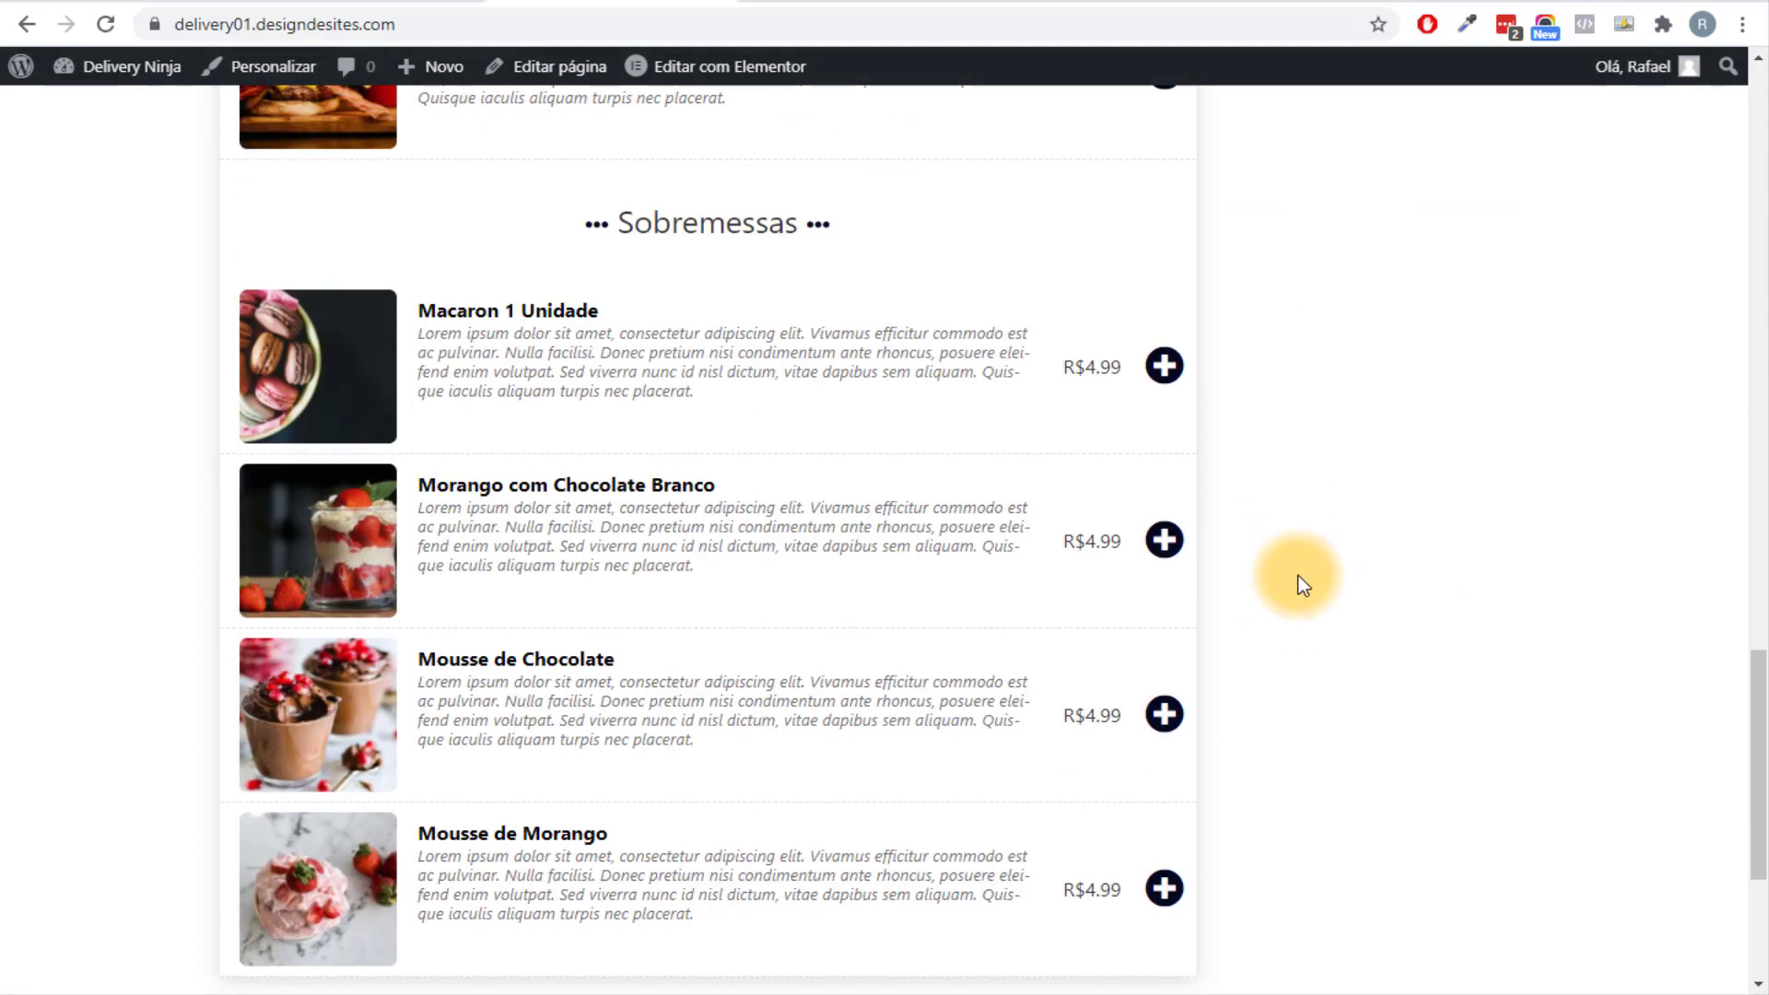
scroll(1240, 728, down, 1)
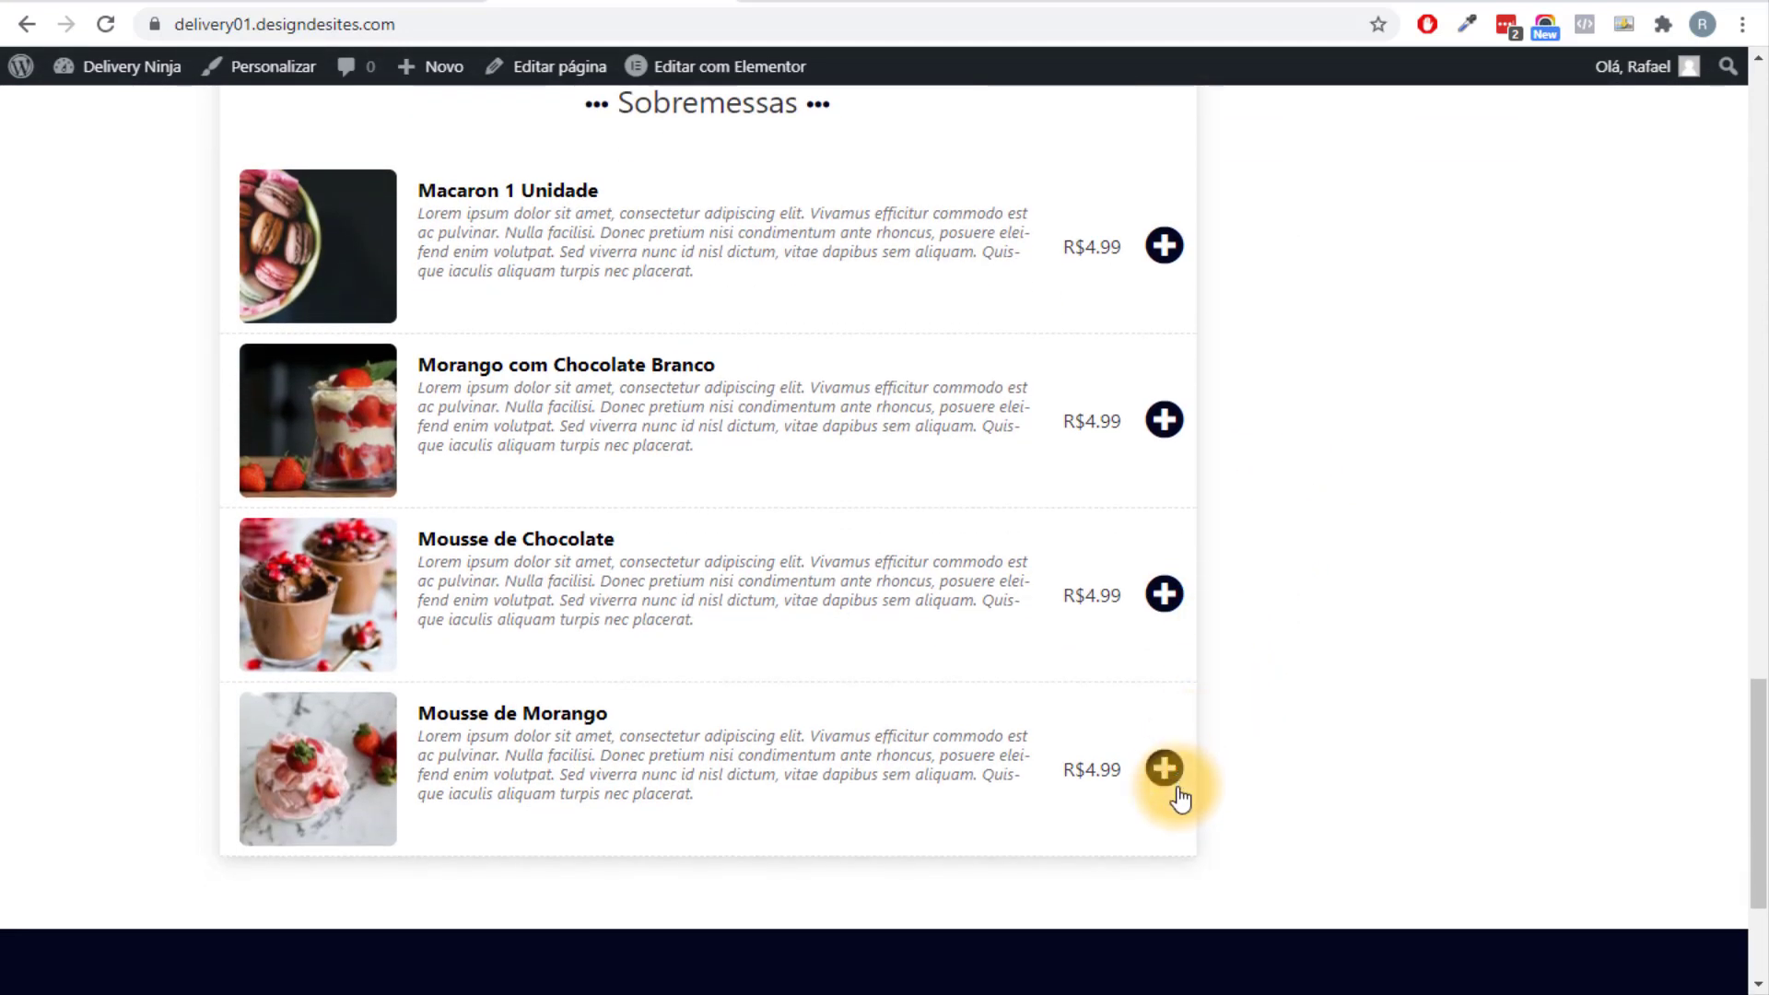
scroll(1483, 581, up, 5)
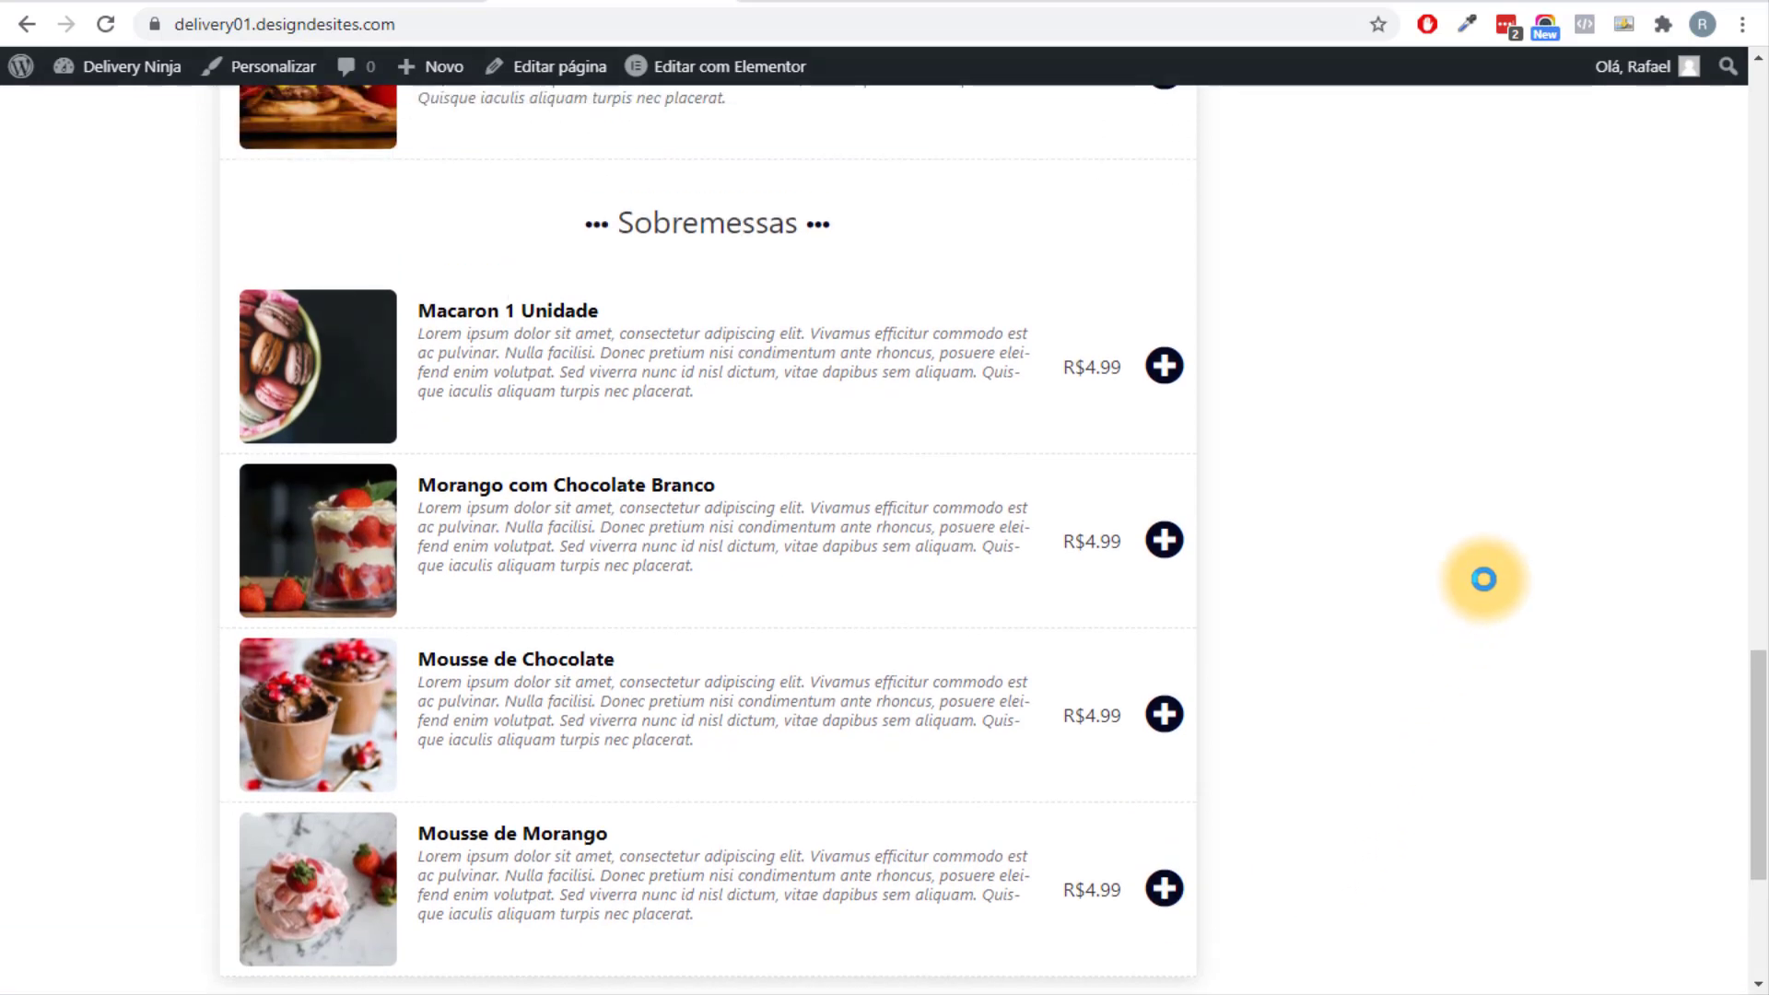
scroll(1484, 578, up, 12)
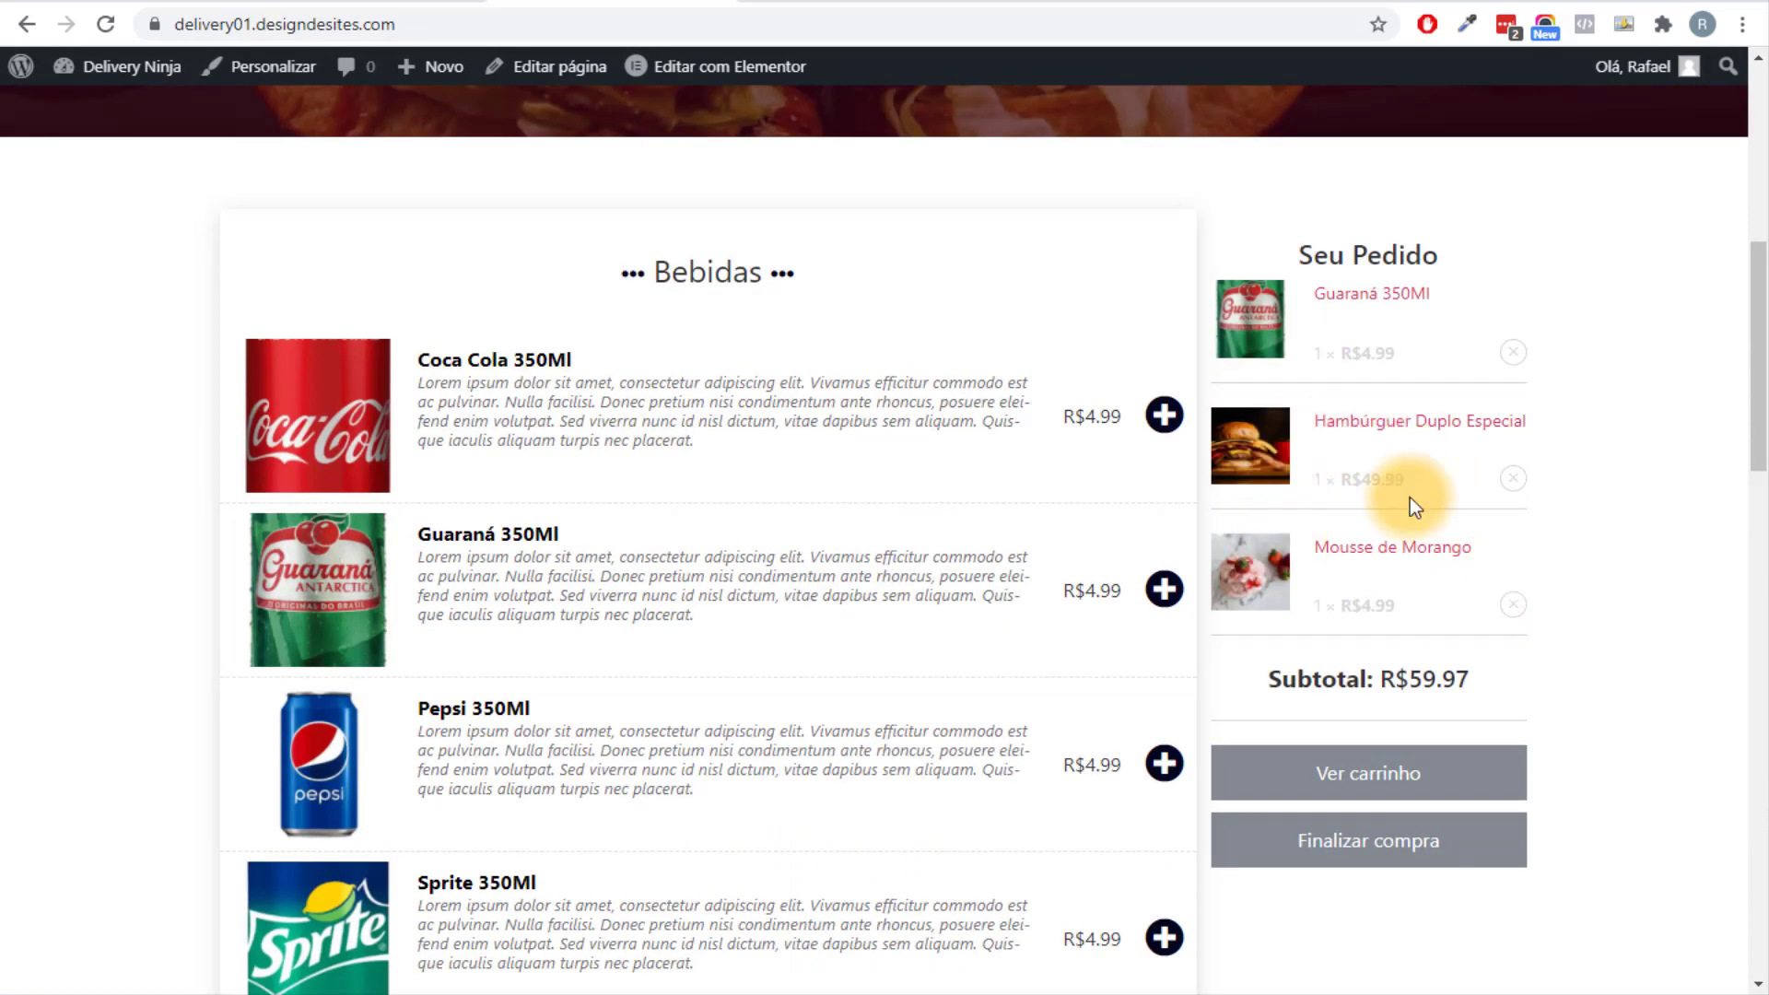
scroll(1352, 436, up, 1)
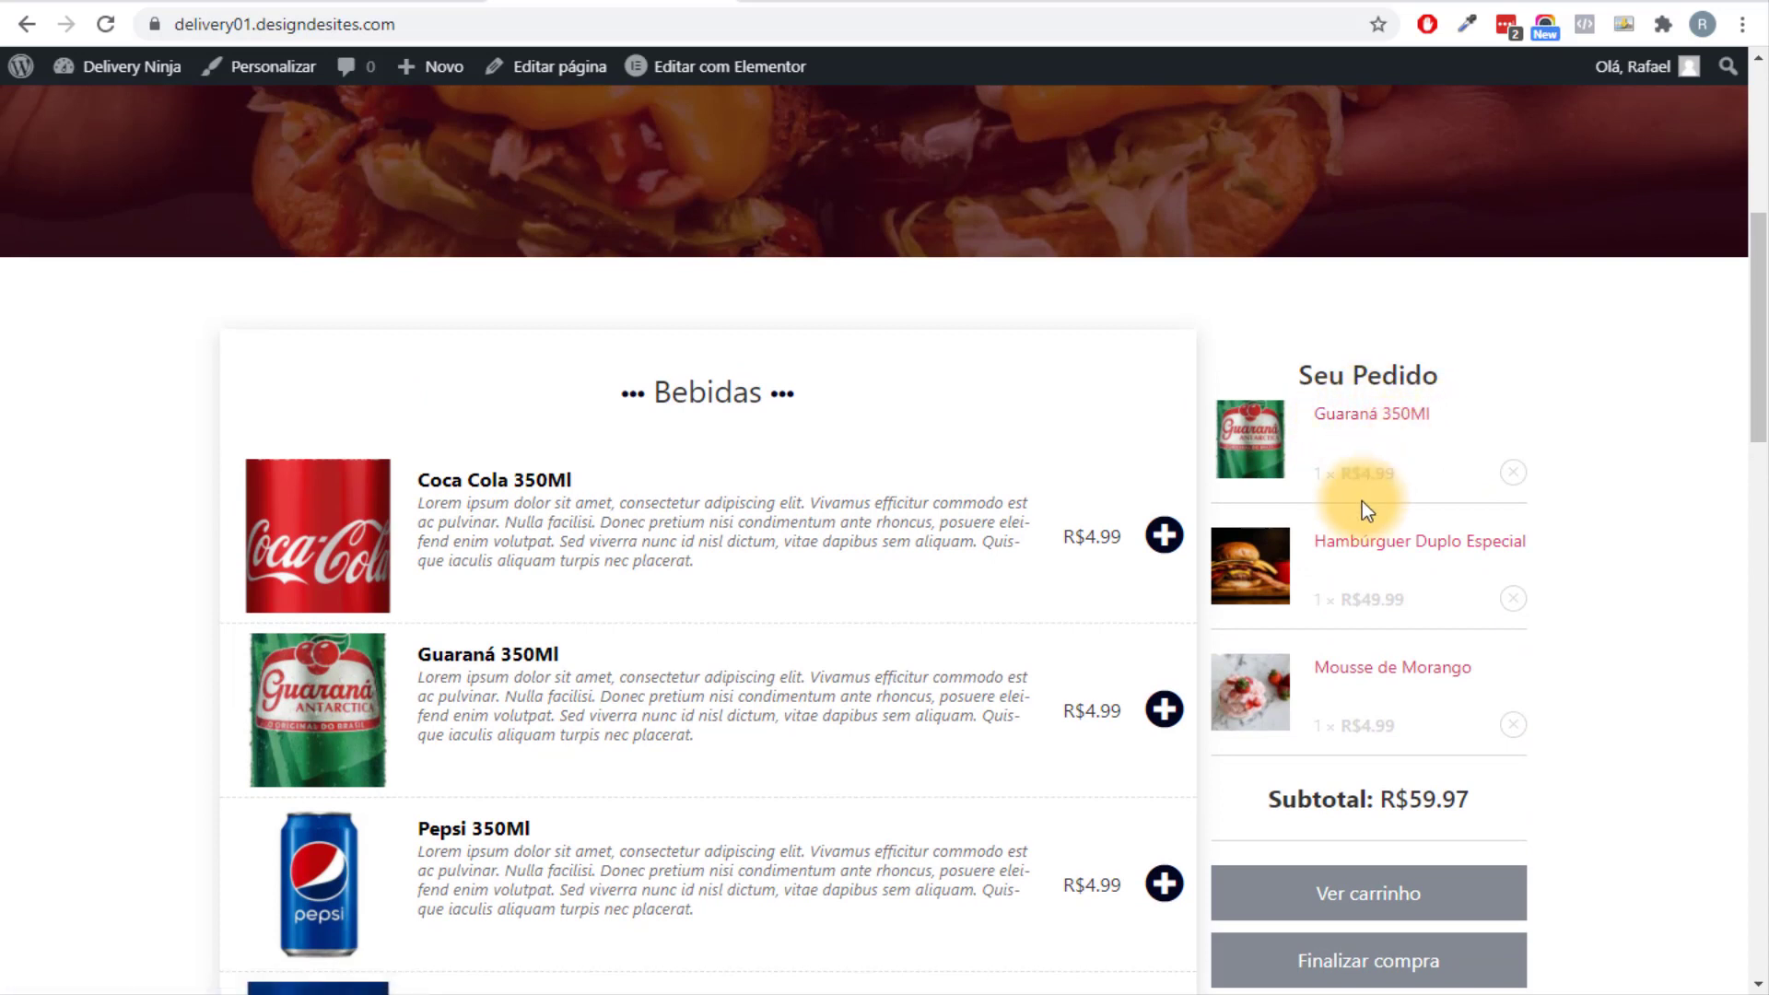
triple_click(1512, 551)
click(1566, 560)
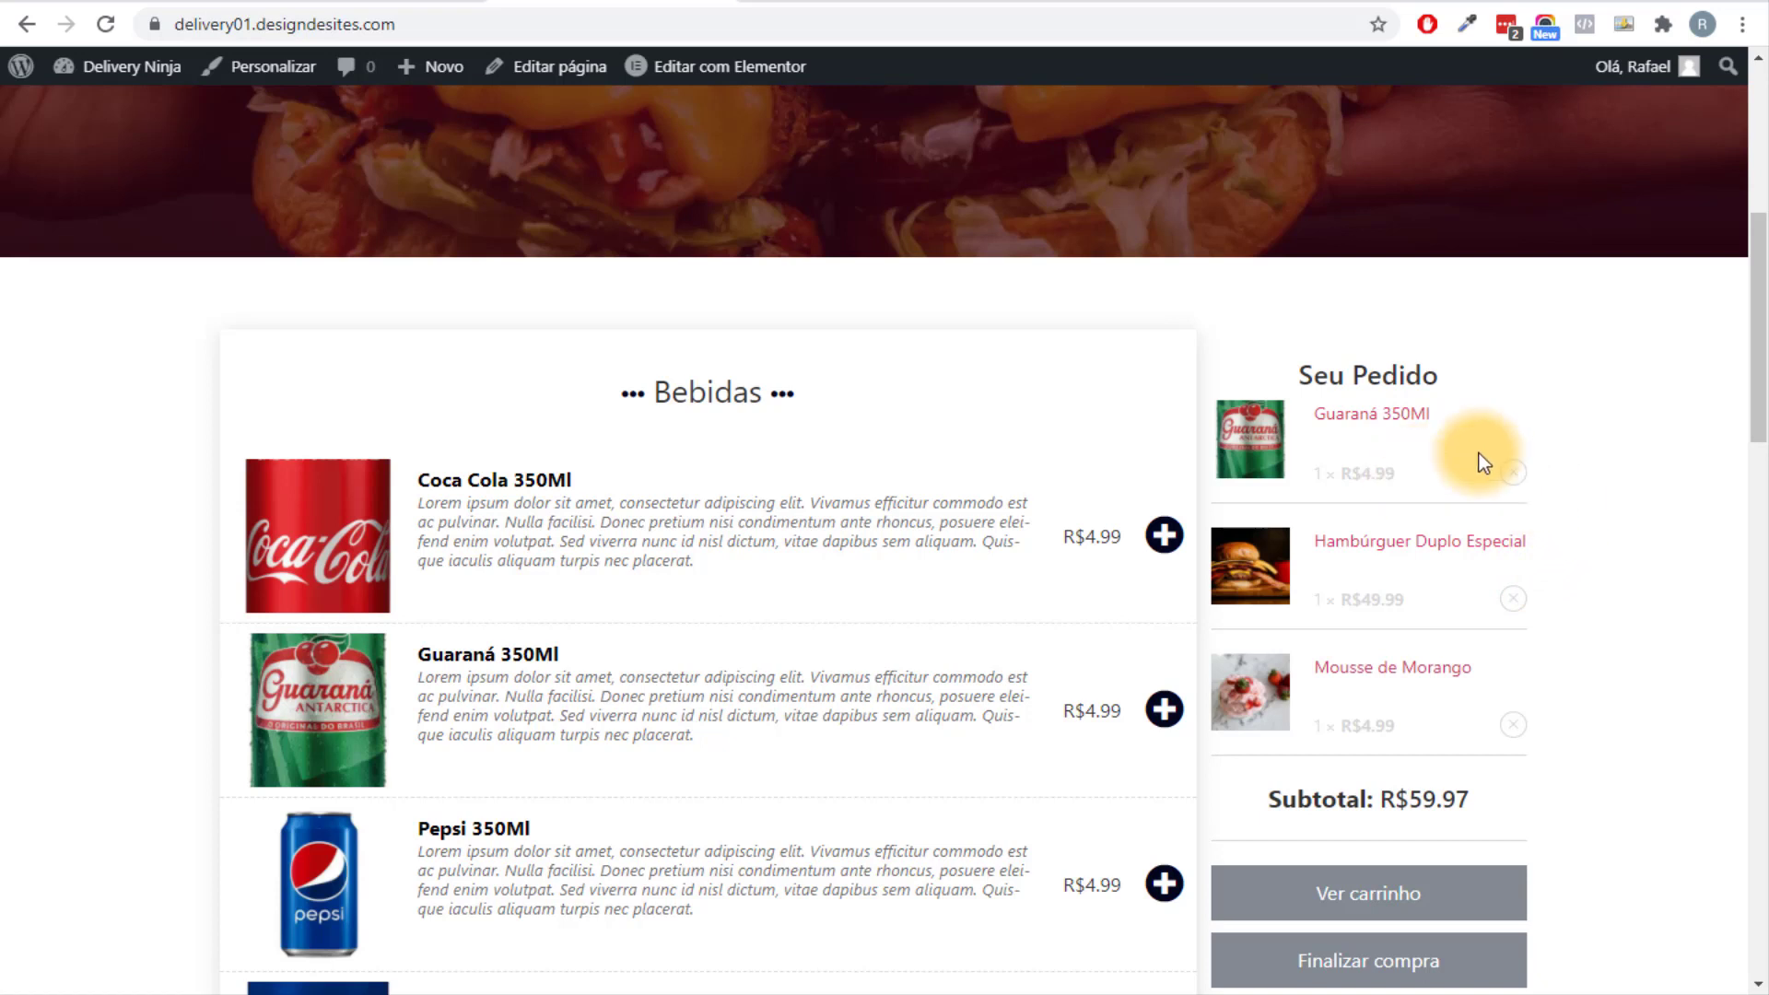
Inspect the Hambúrguer Duplo Especial mini-cart link in DevTools.
right_click(1424, 468)
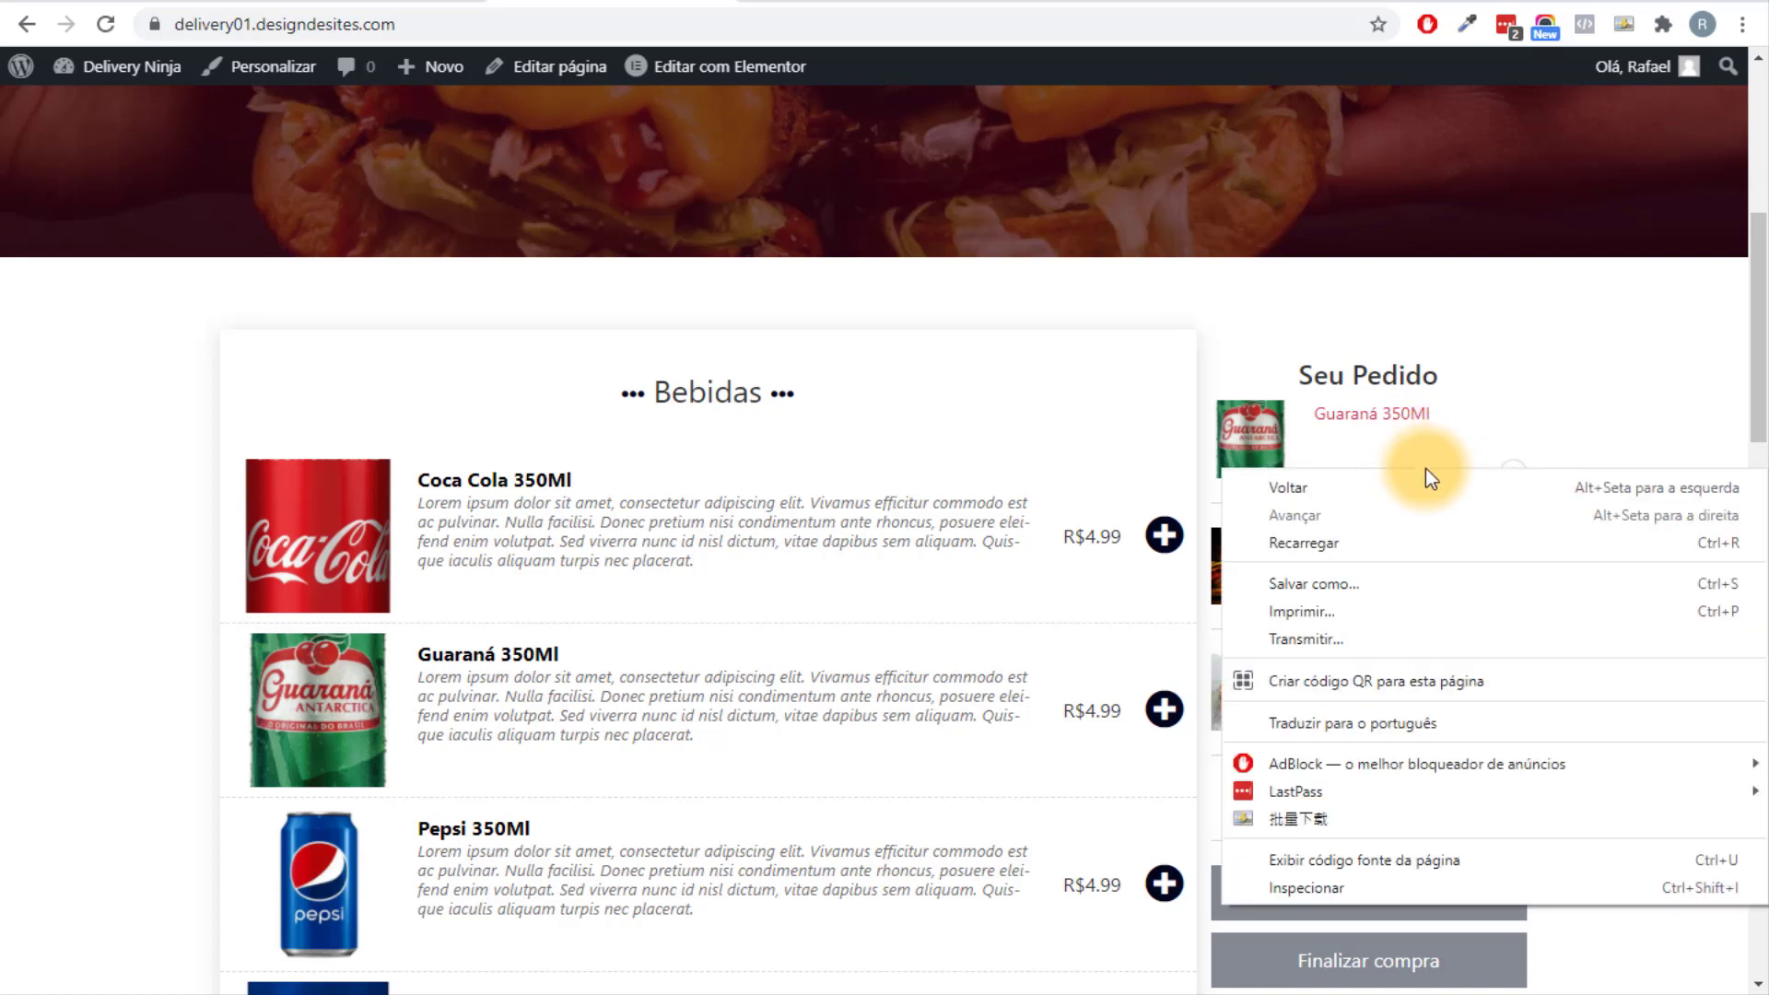
key(Escape)
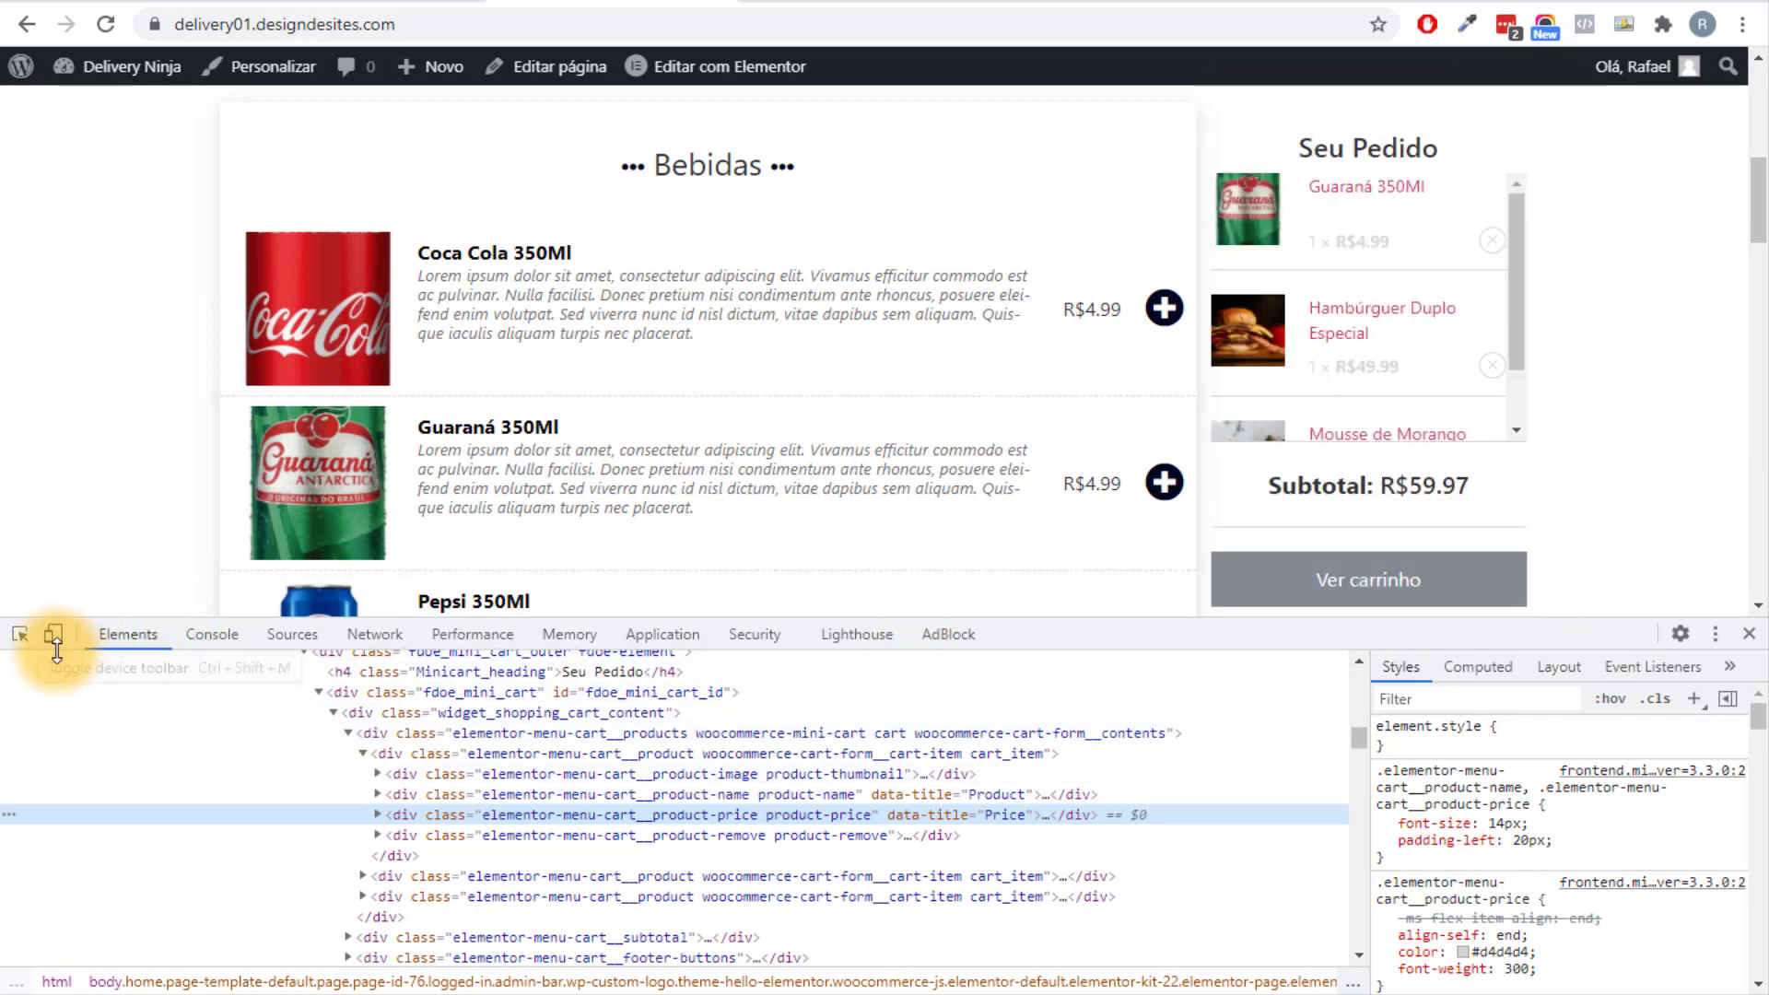
click(20, 636)
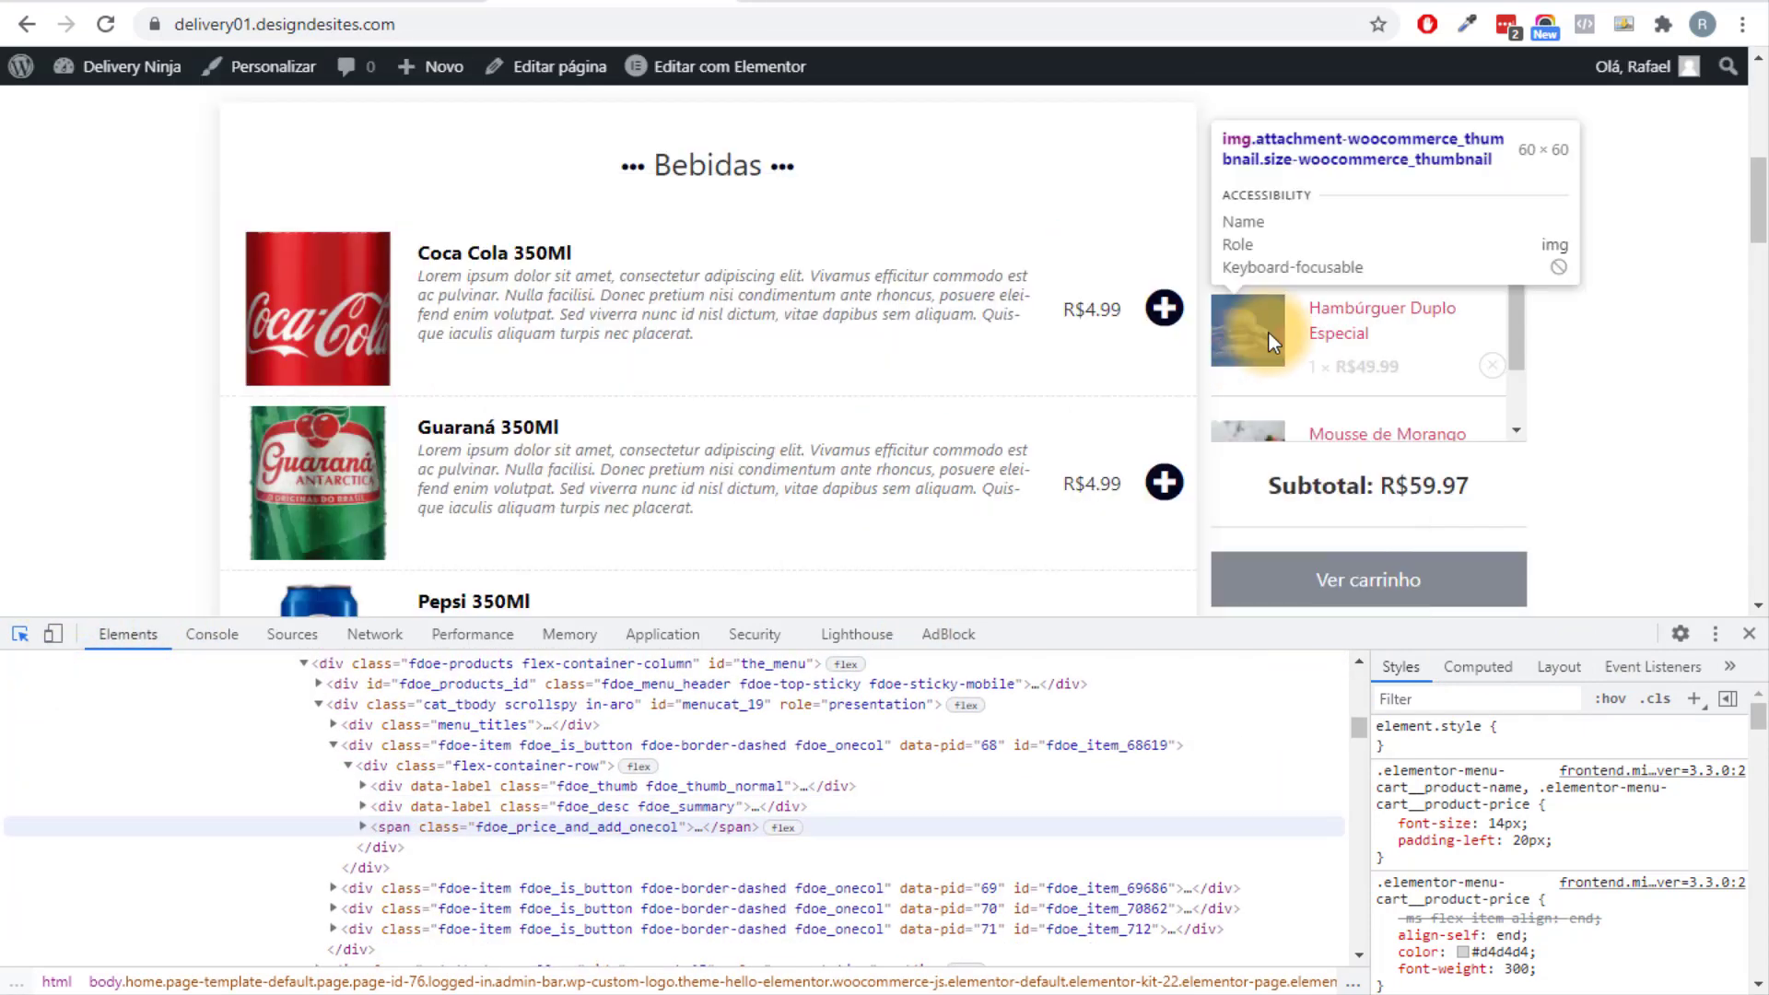
click(1335, 324)
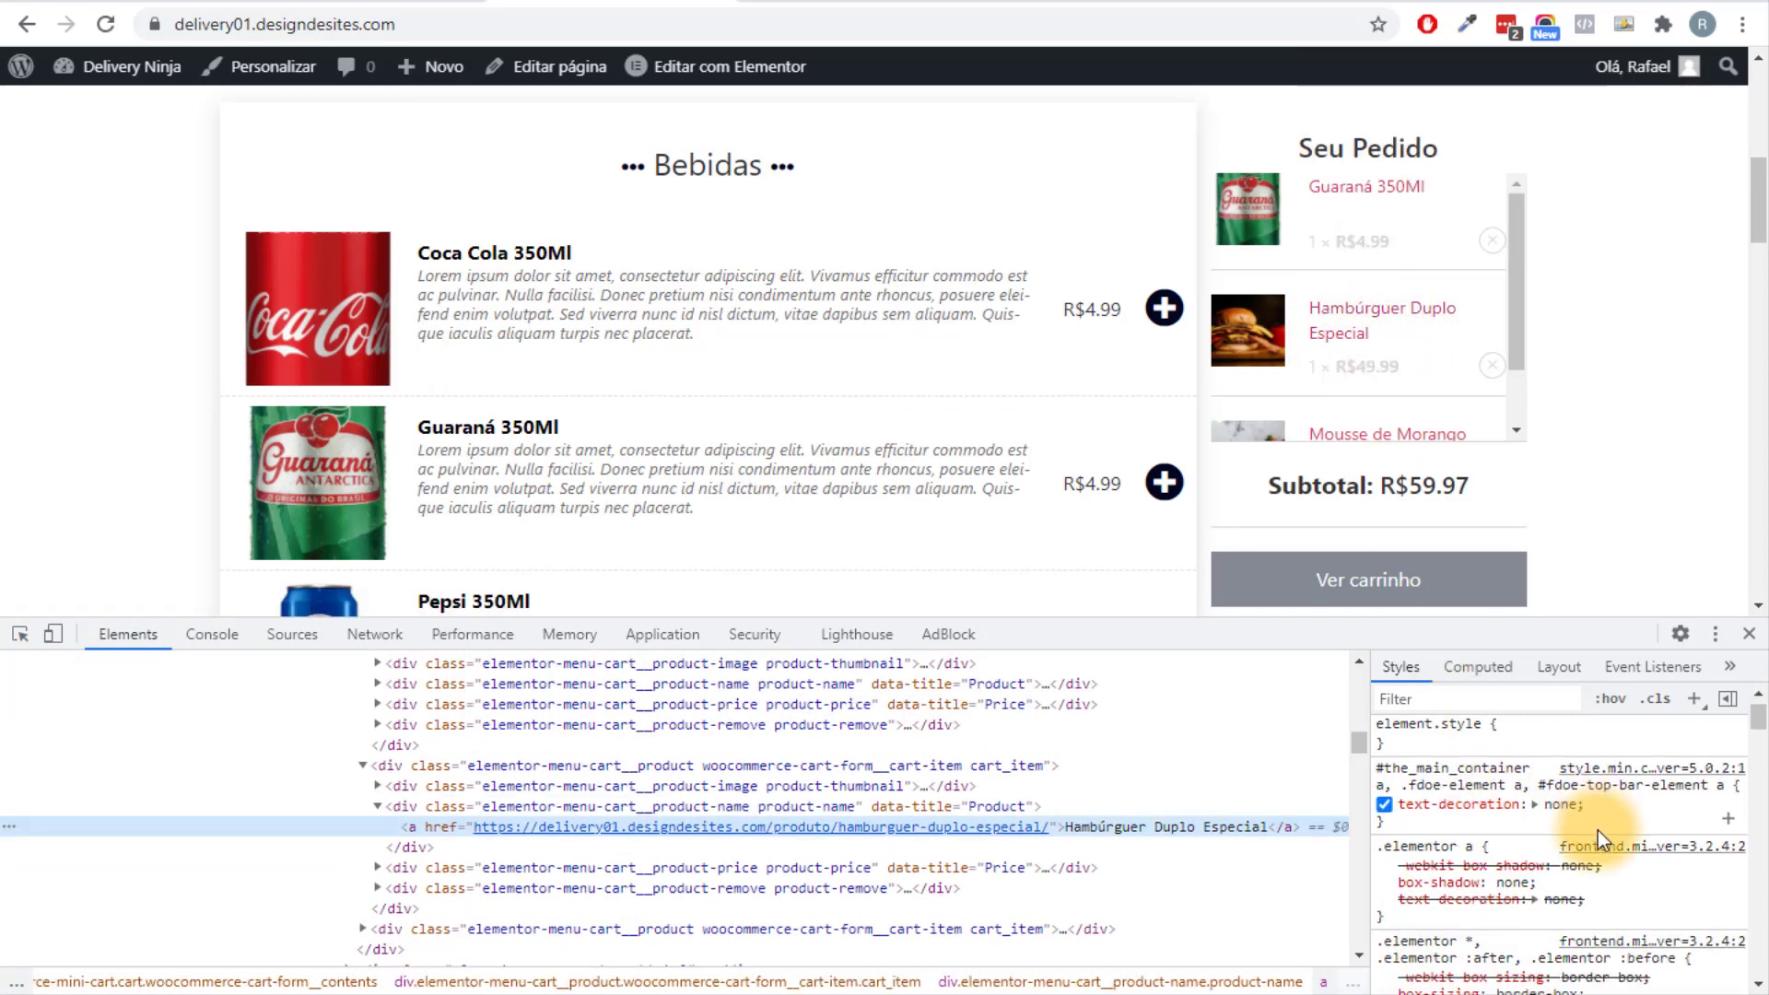
Set the link rule's color to #000 and copy its declarations.
scroll(1597, 831, down, 5)
scroll(1586, 834, down, 1)
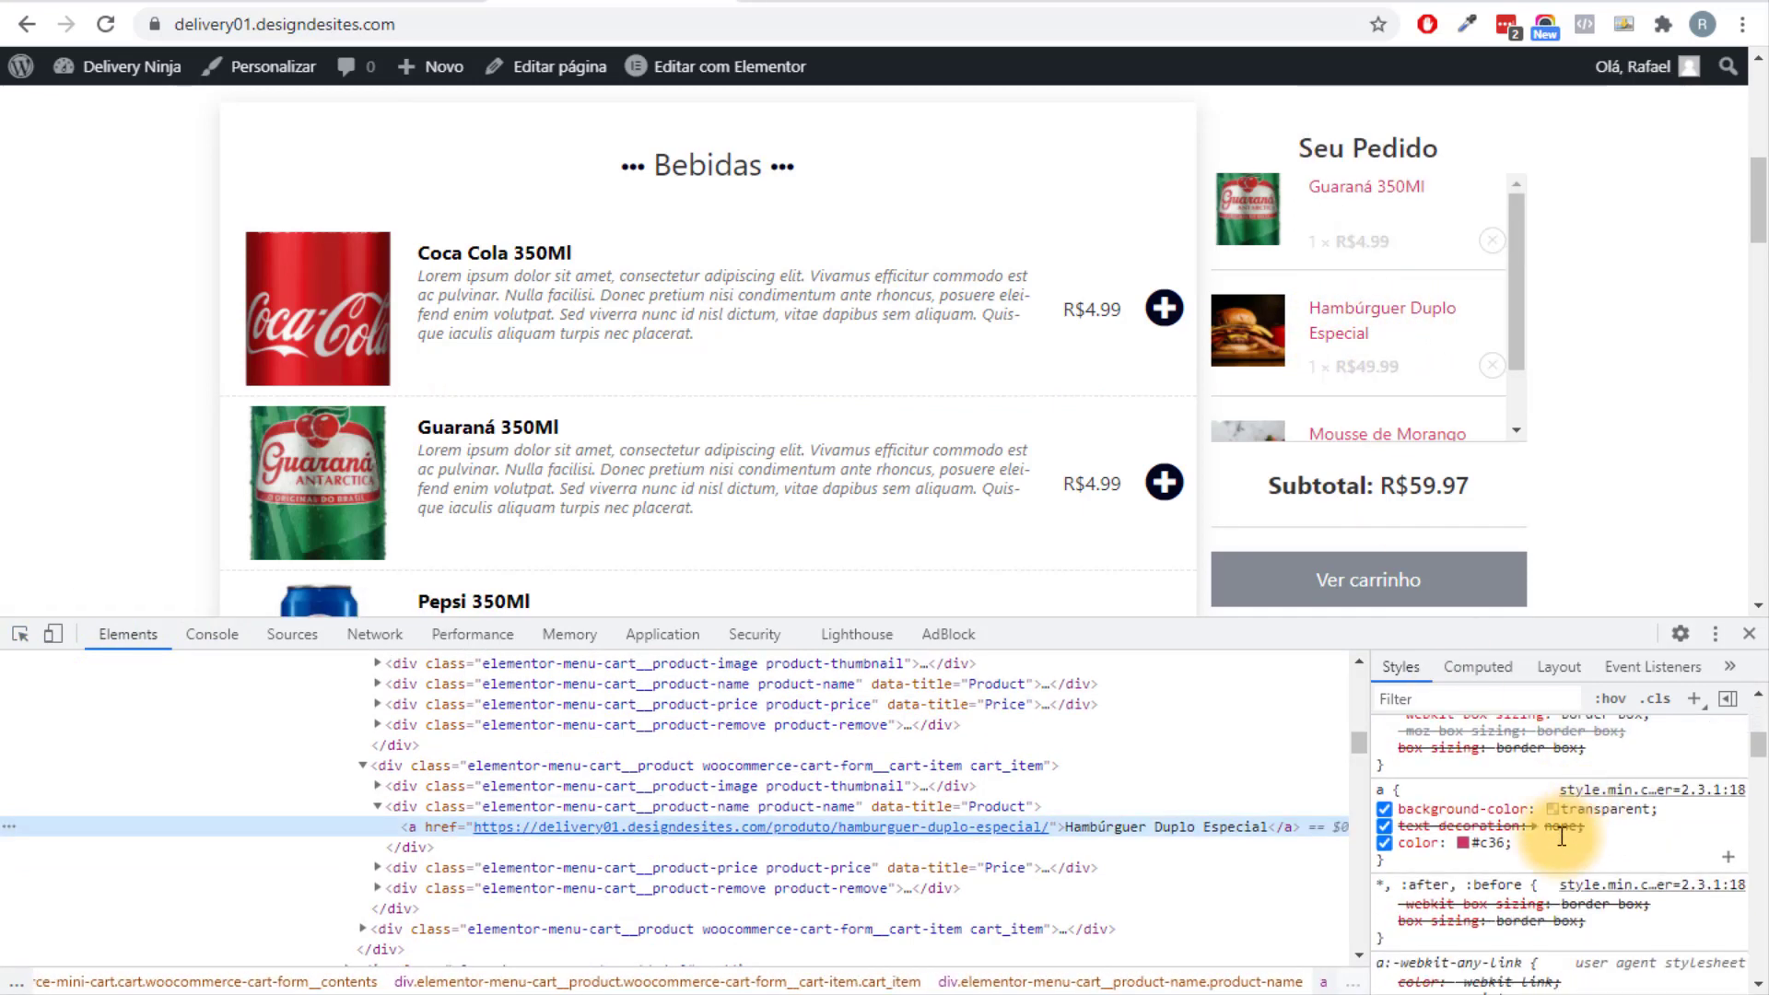
click(1463, 842)
drag(1575, 730, 1442, 797)
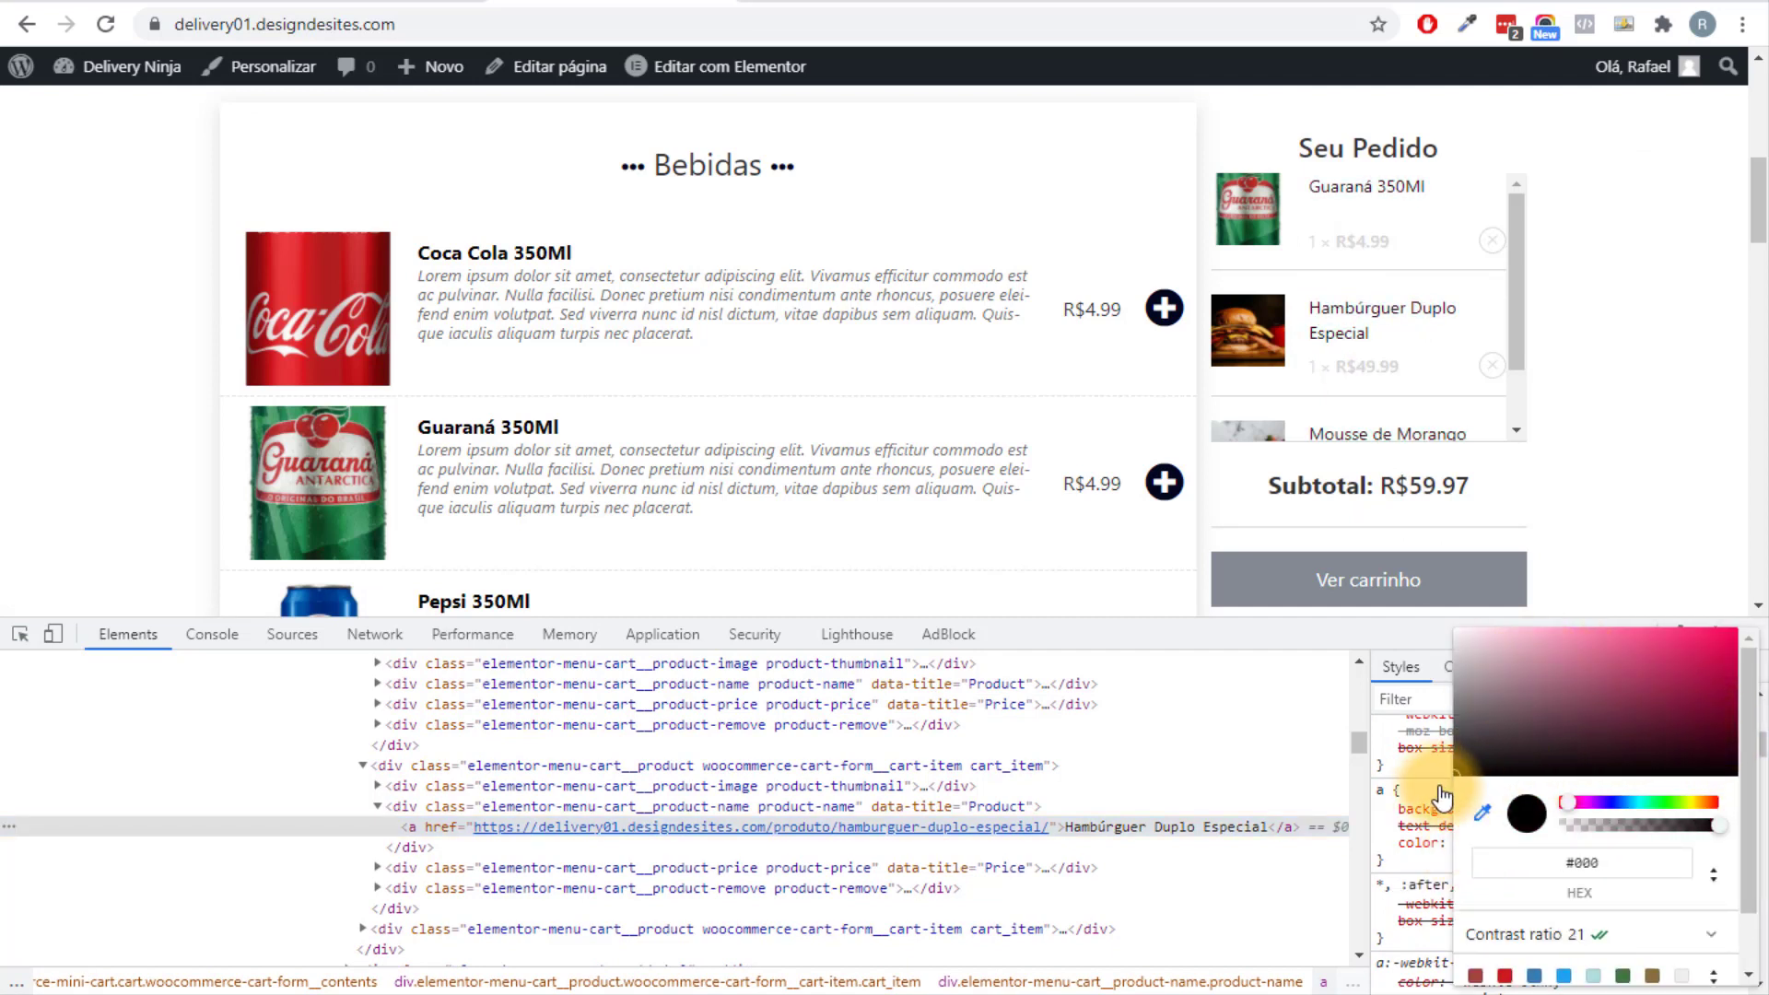
click(1424, 866)
drag(1407, 864, 1373, 798)
right_click(1381, 790)
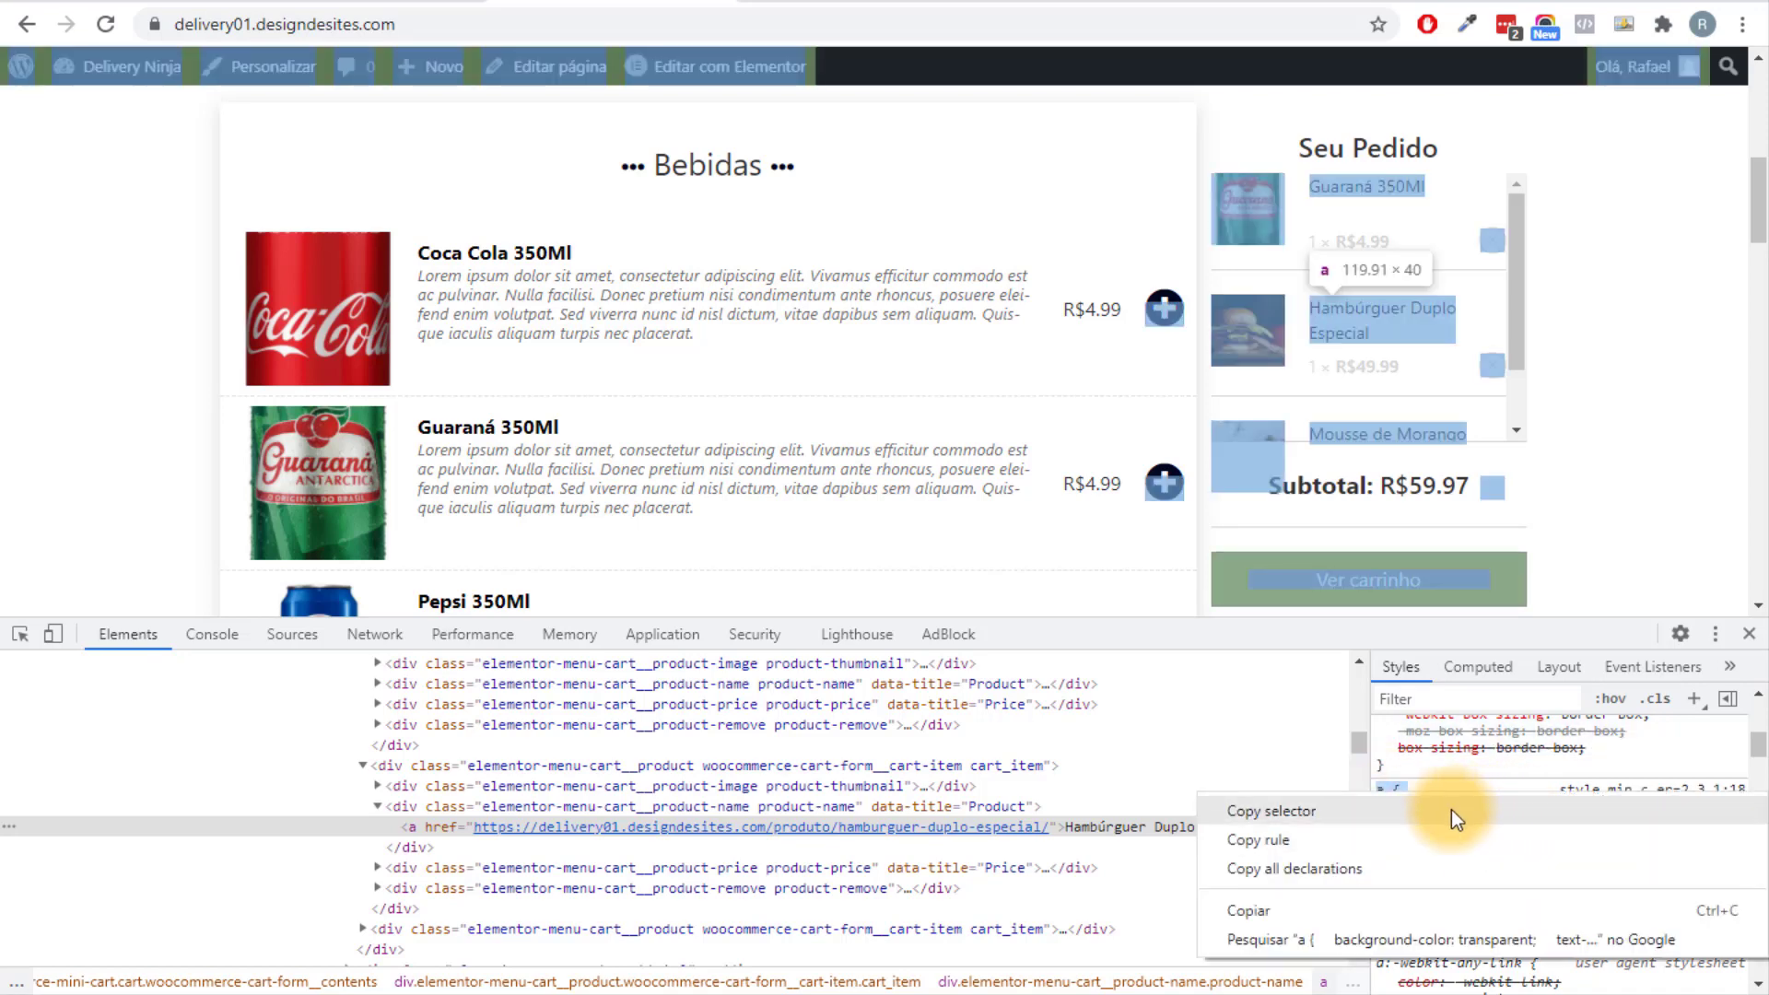
click(1275, 915)
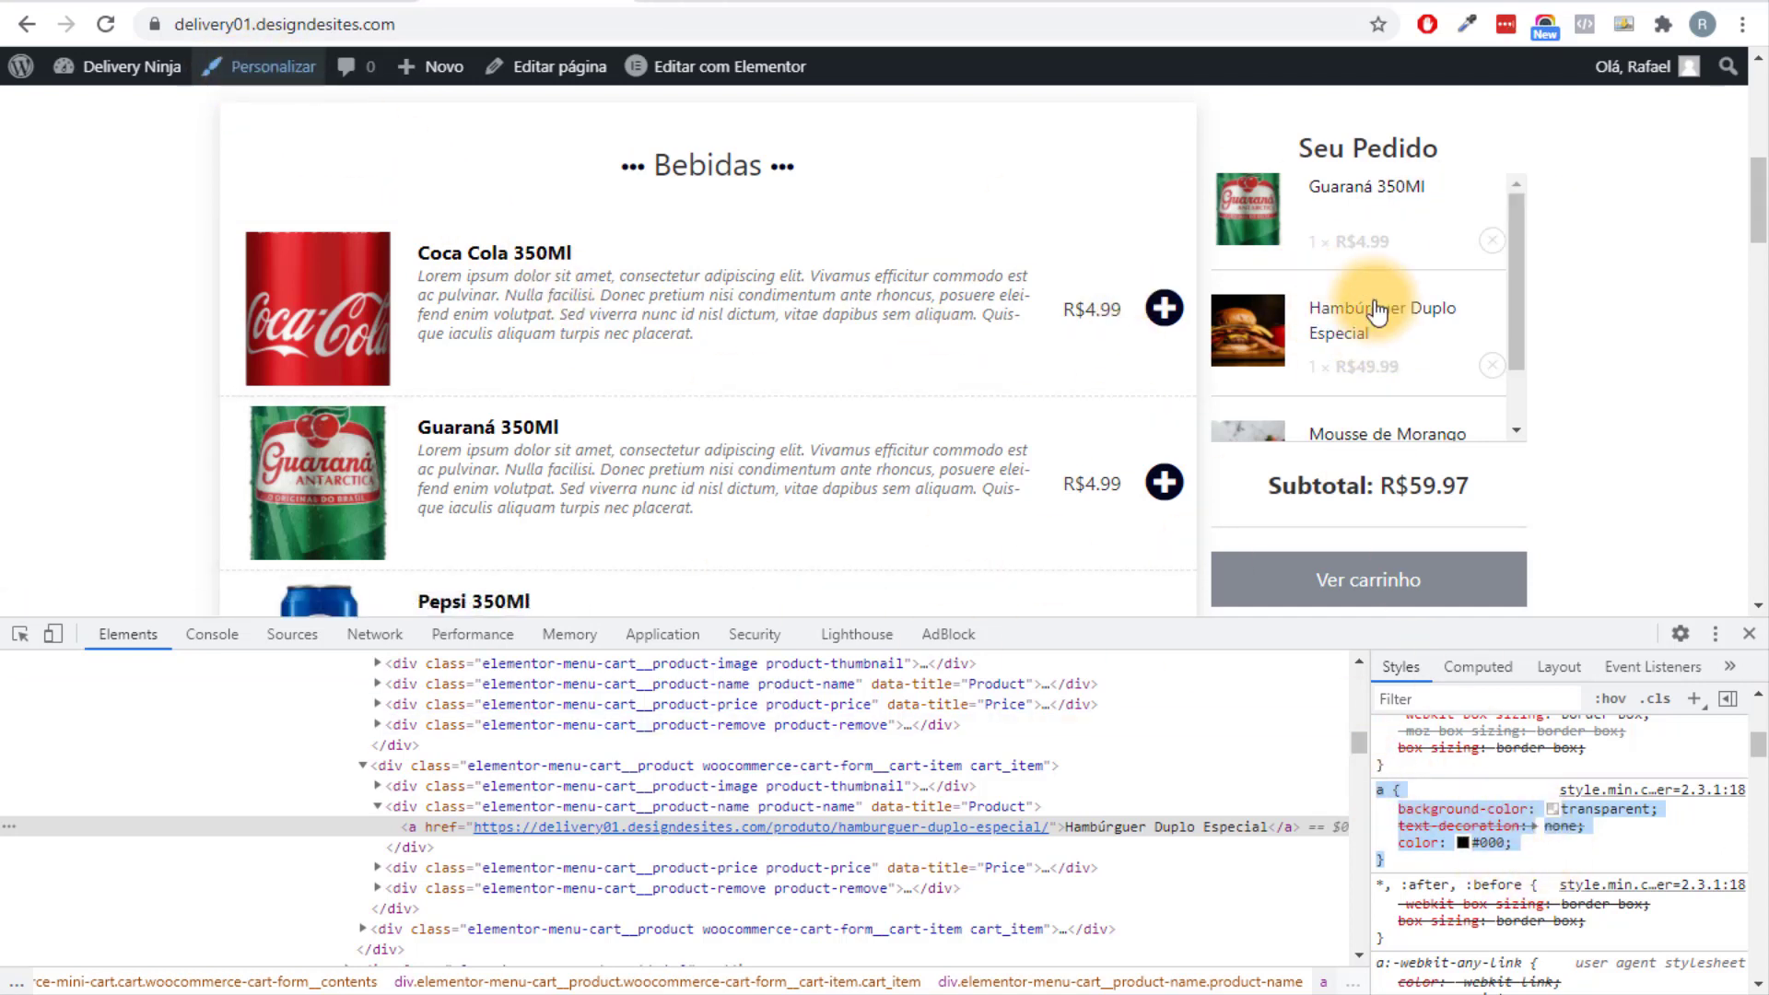
Paste the copied link-colour rule into the Customizer's CSS adicional editor.
click(267, 67)
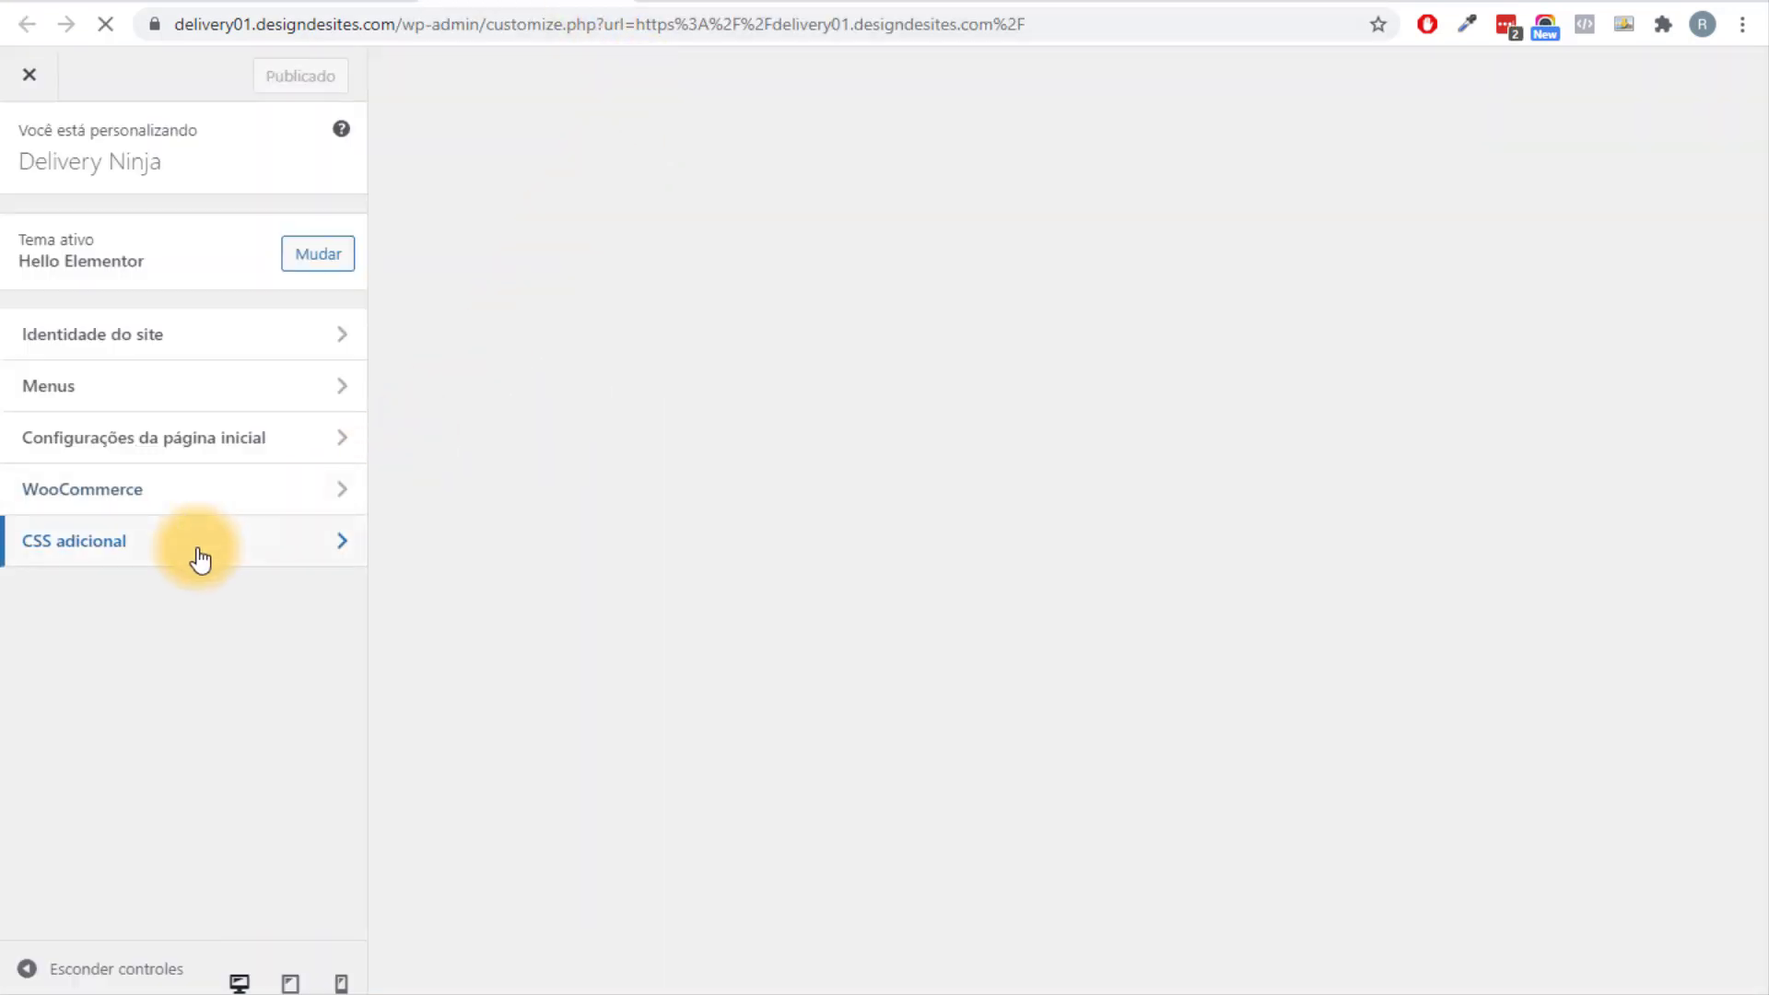
click(200, 559)
click(134, 742)
text(a {     background-color: transparent;     text-decoration: none;     color: #000; })
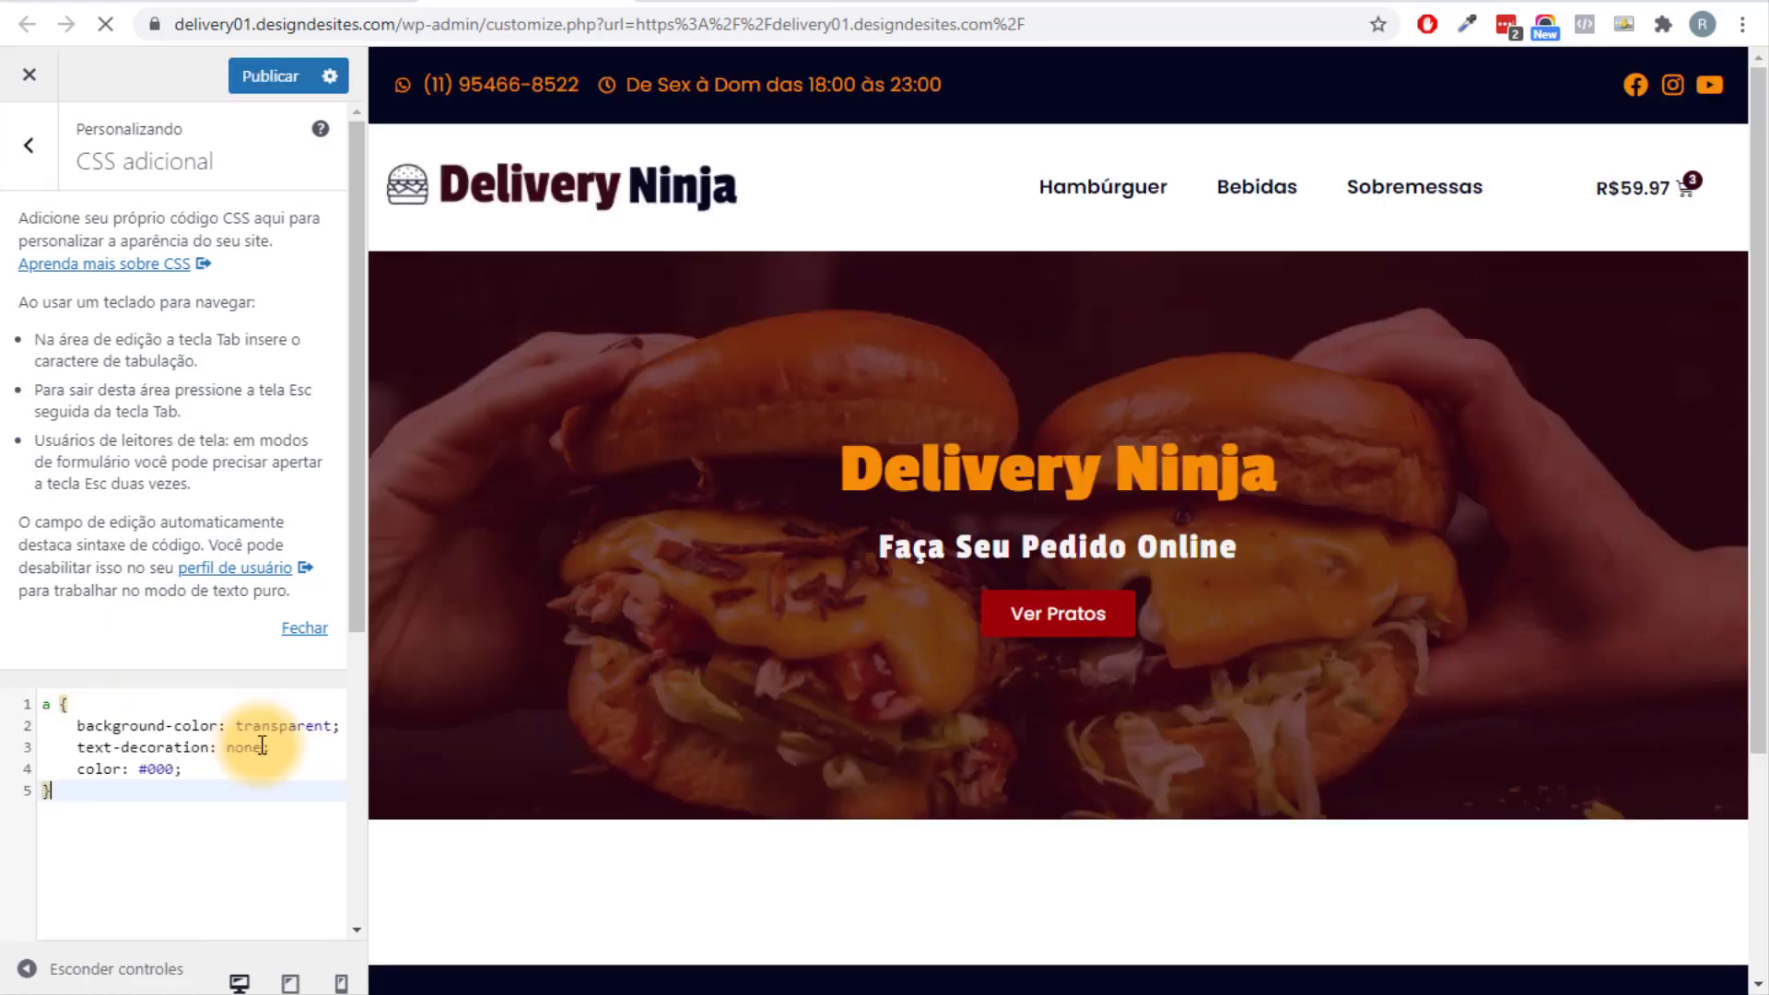
Select and delete all the pasted CSS, leaving the editor empty.
scroll(1204, 722, down, 4)
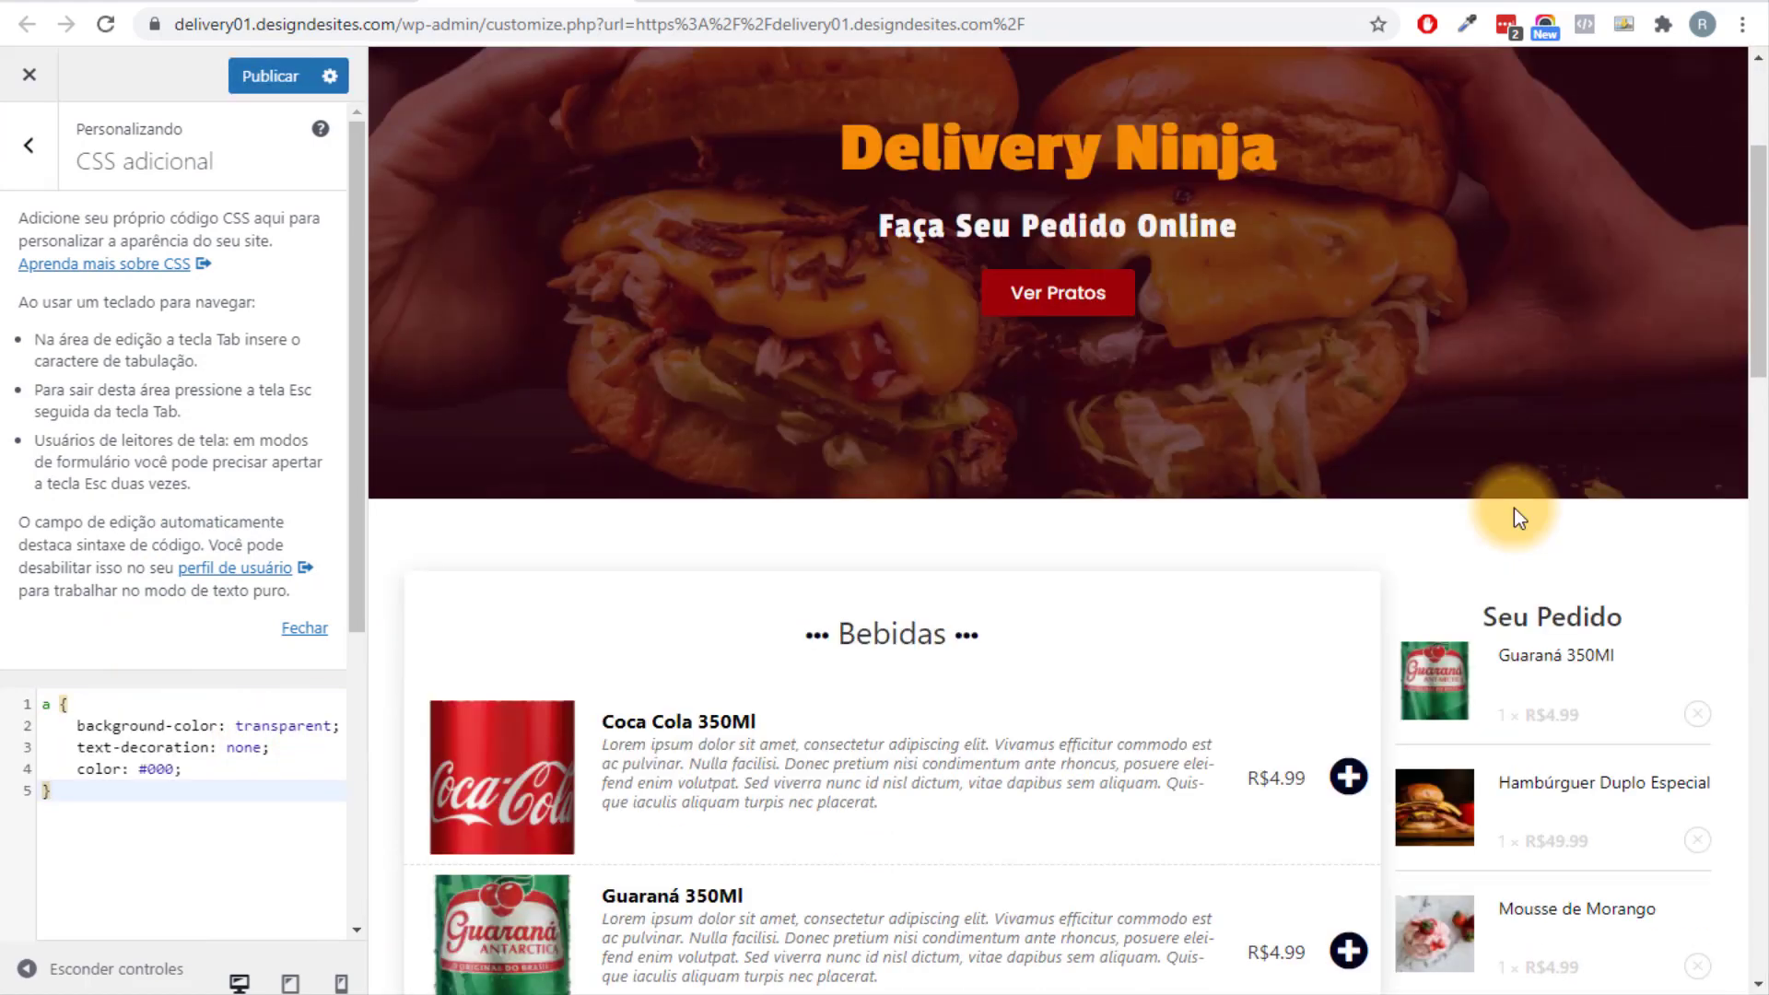
scroll(1518, 517, down, 4)
drag(49, 831, 13, 715)
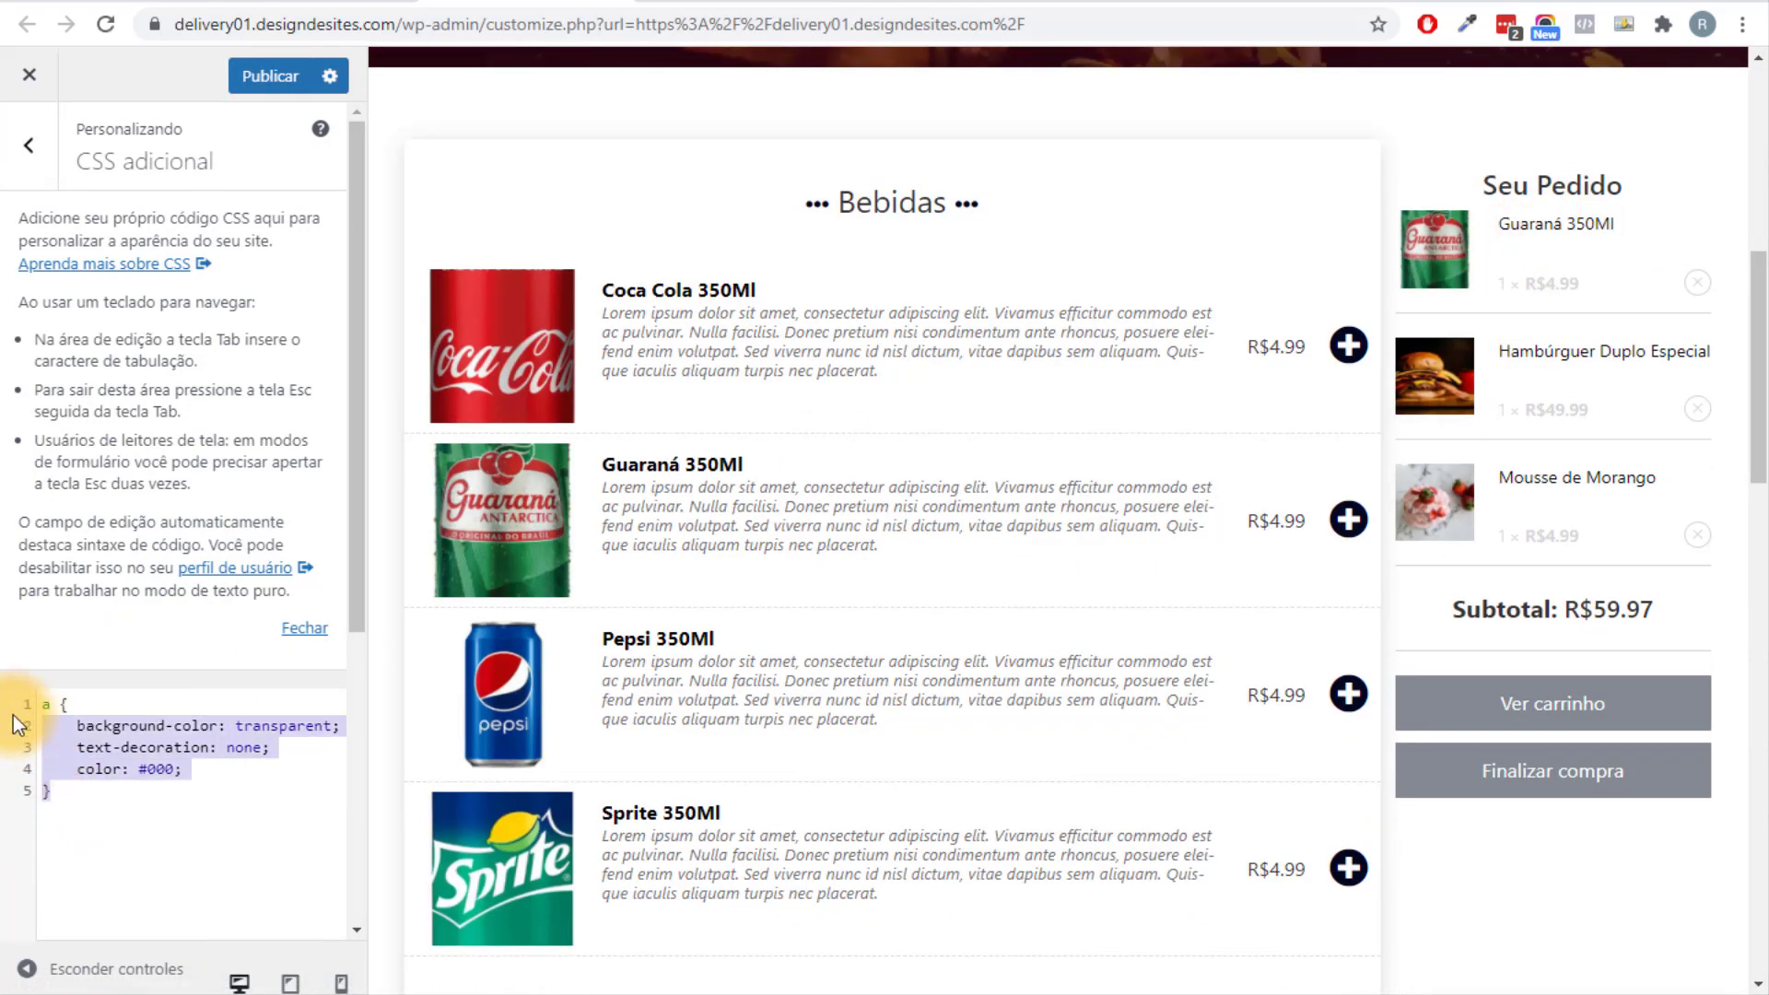
key(BackSpace)
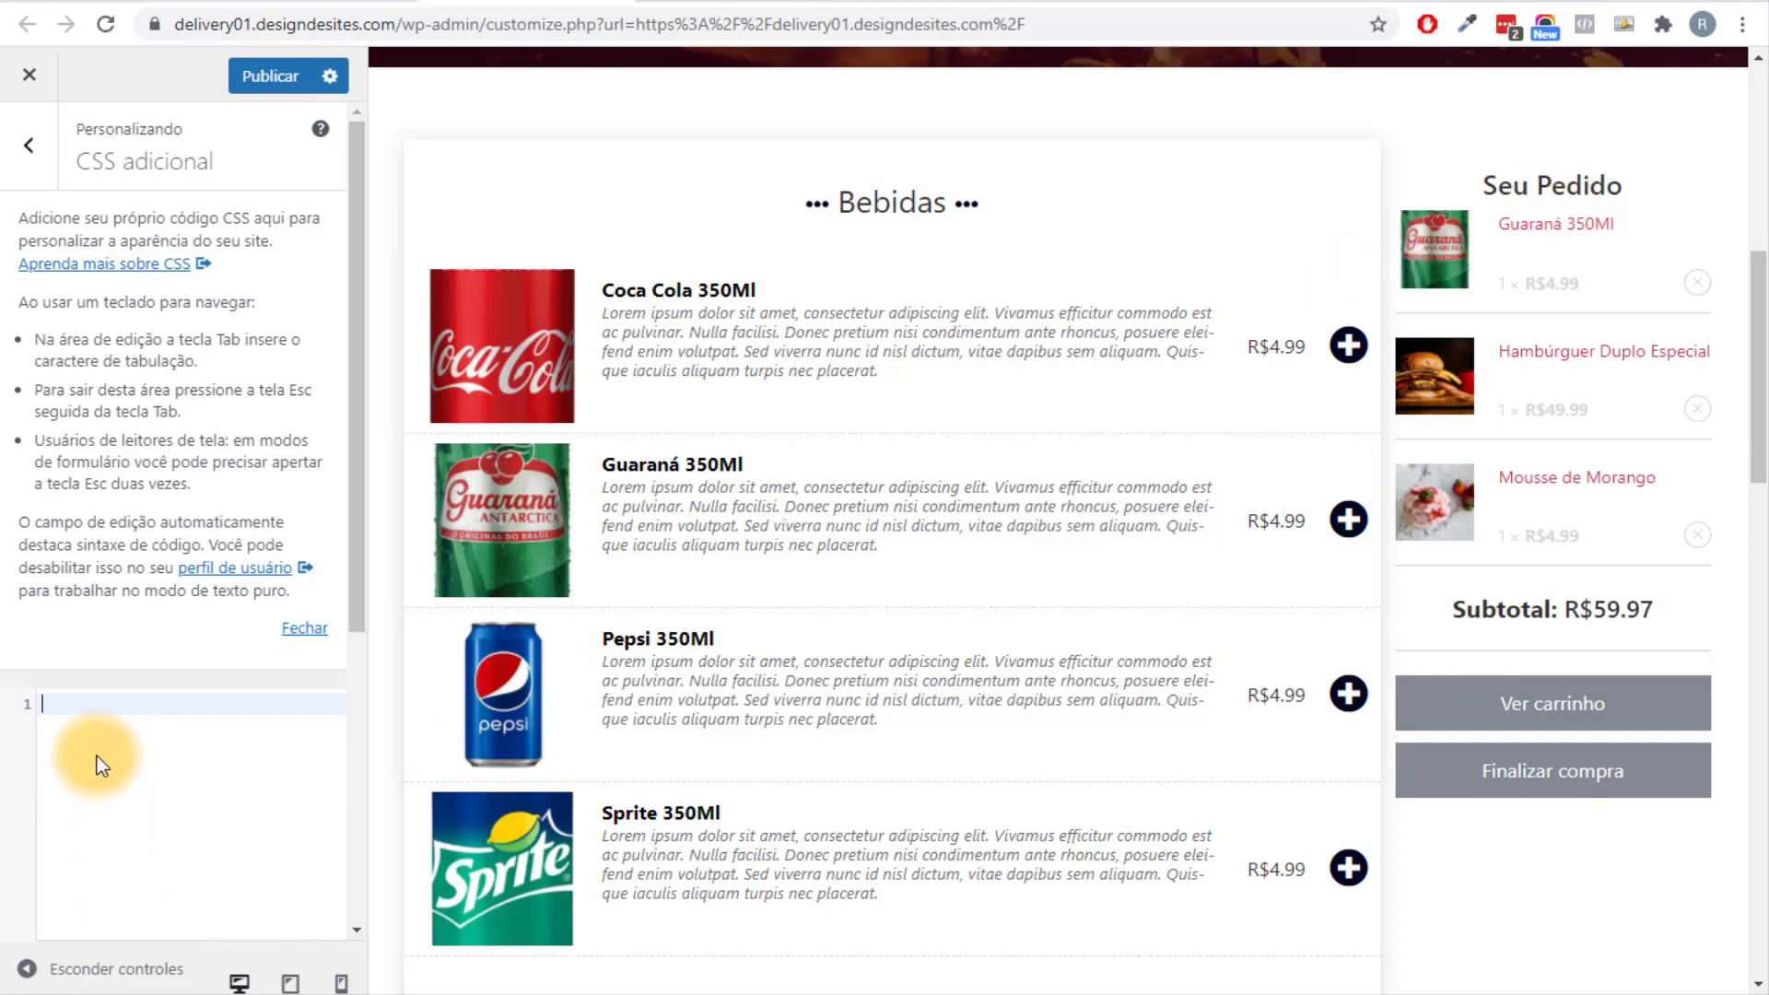